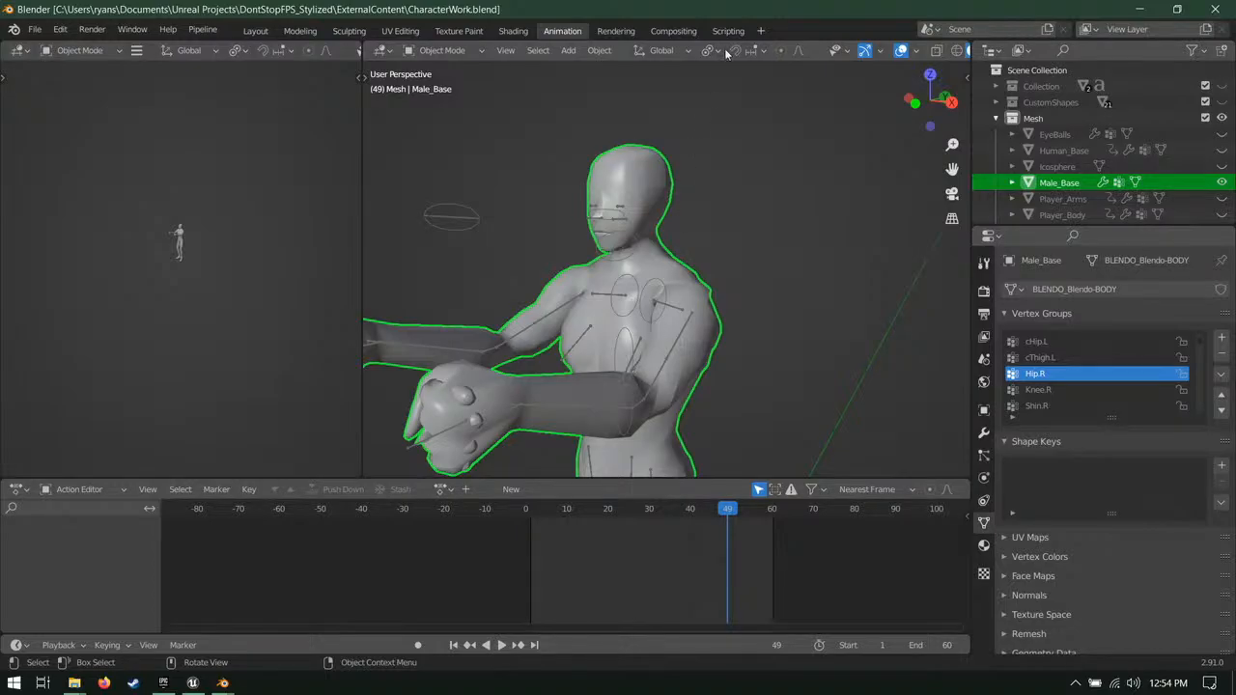
Step: Save CharacterWork.blend and select the character's armature instead of the Male_Base mesh
key(ctrl+s)
middle_drag(650, 309, 560, 297)
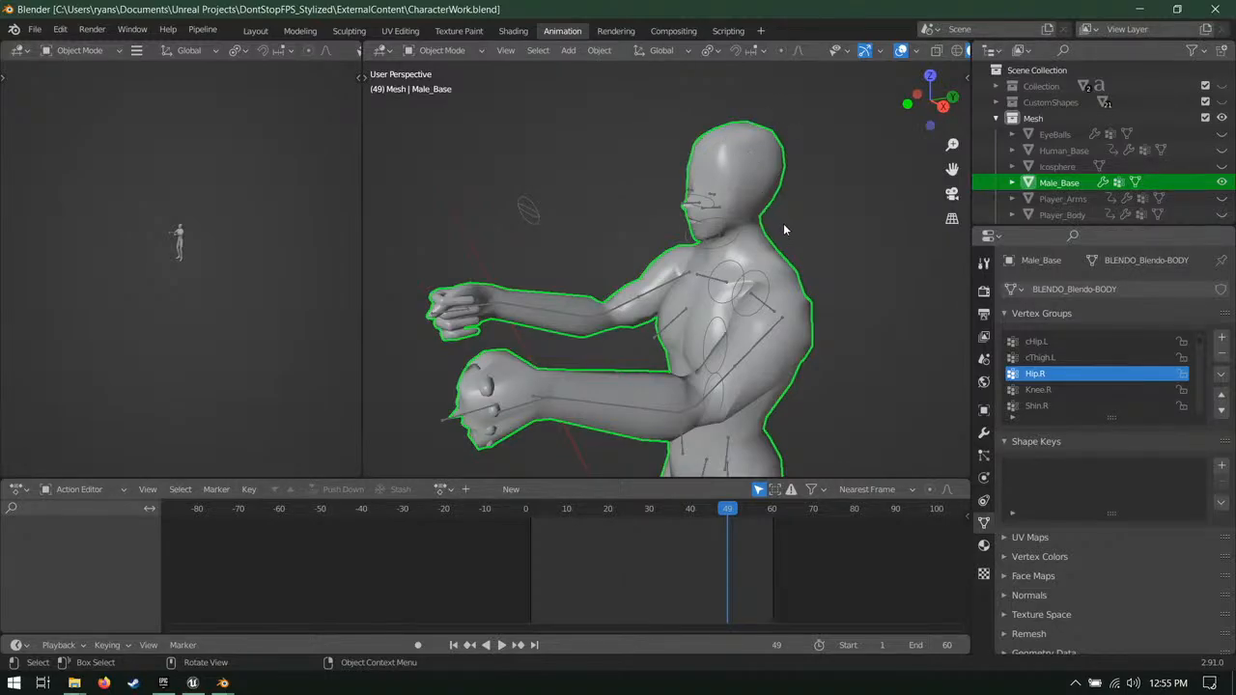
key(ctrl+s)
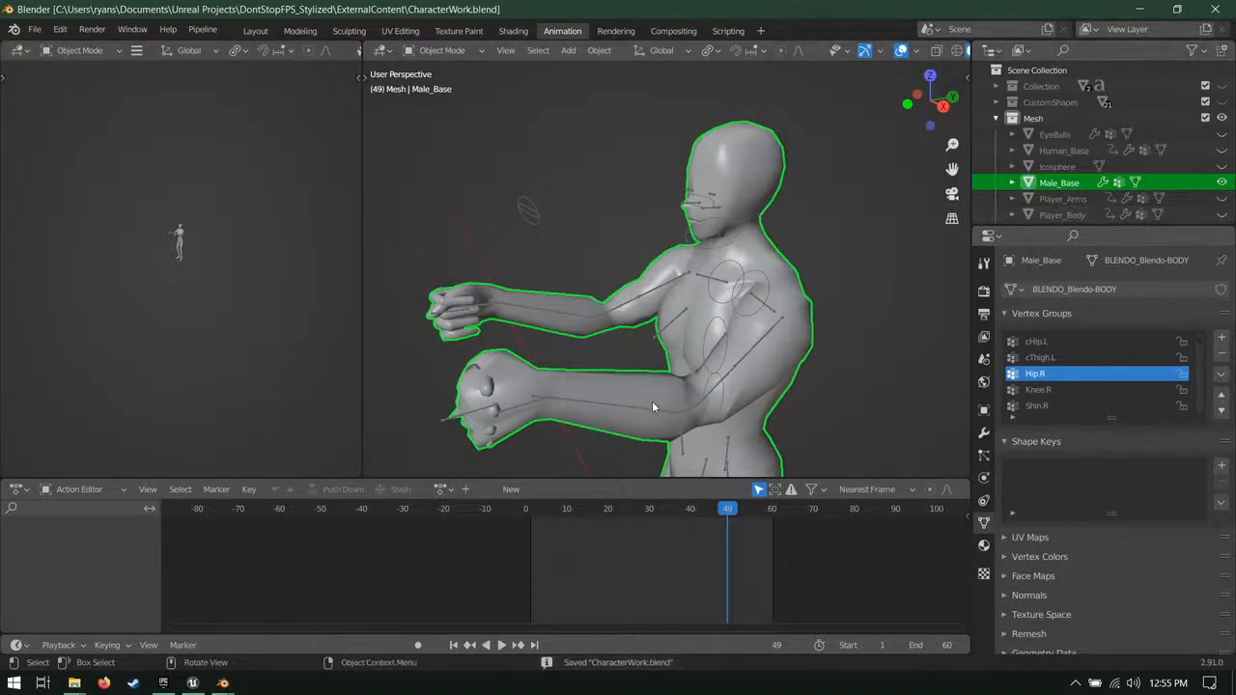
click(776, 284)
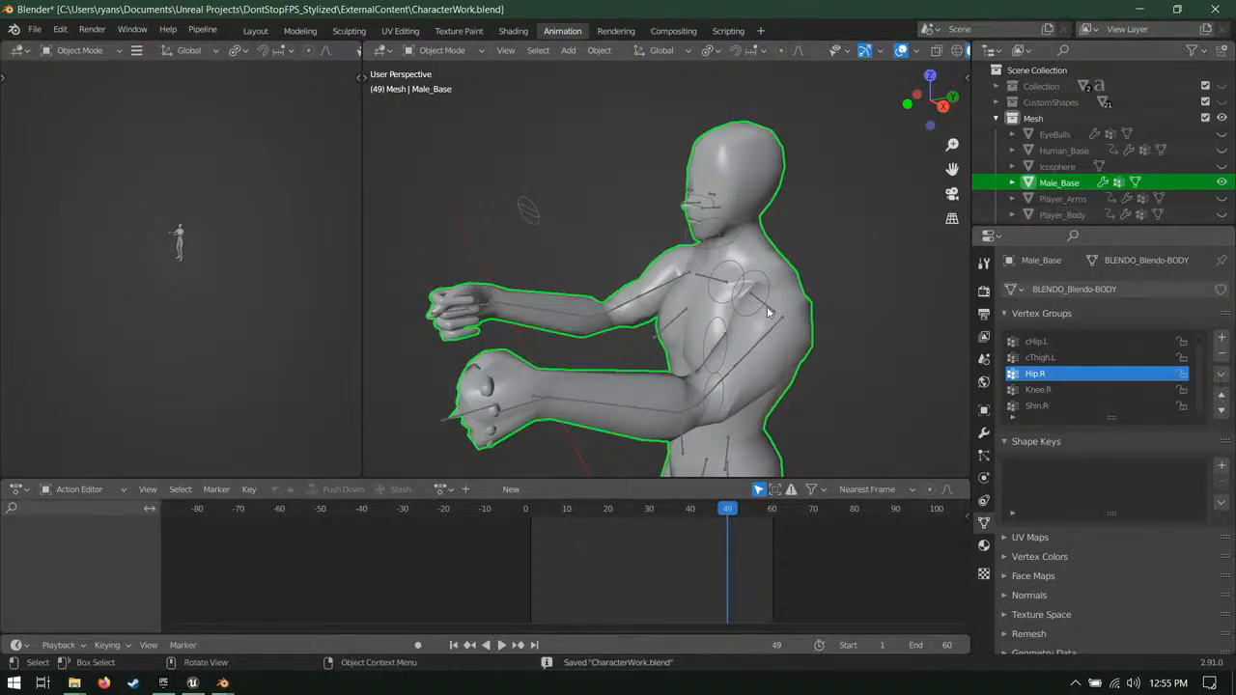
click(769, 312)
Step: Browse the armature's existing actions, keep Player_Idle assigned, and save the file
click(482, 489)
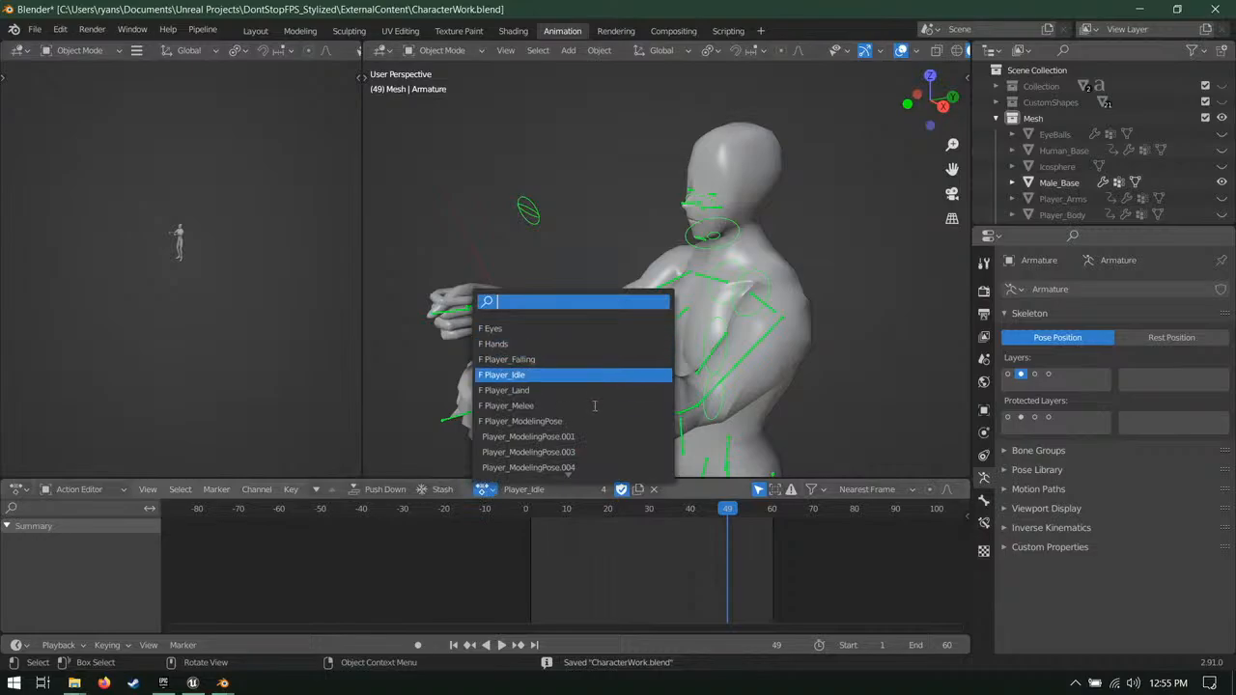
scroll(609, 424, down, 5)
scroll(618, 419, up, 11)
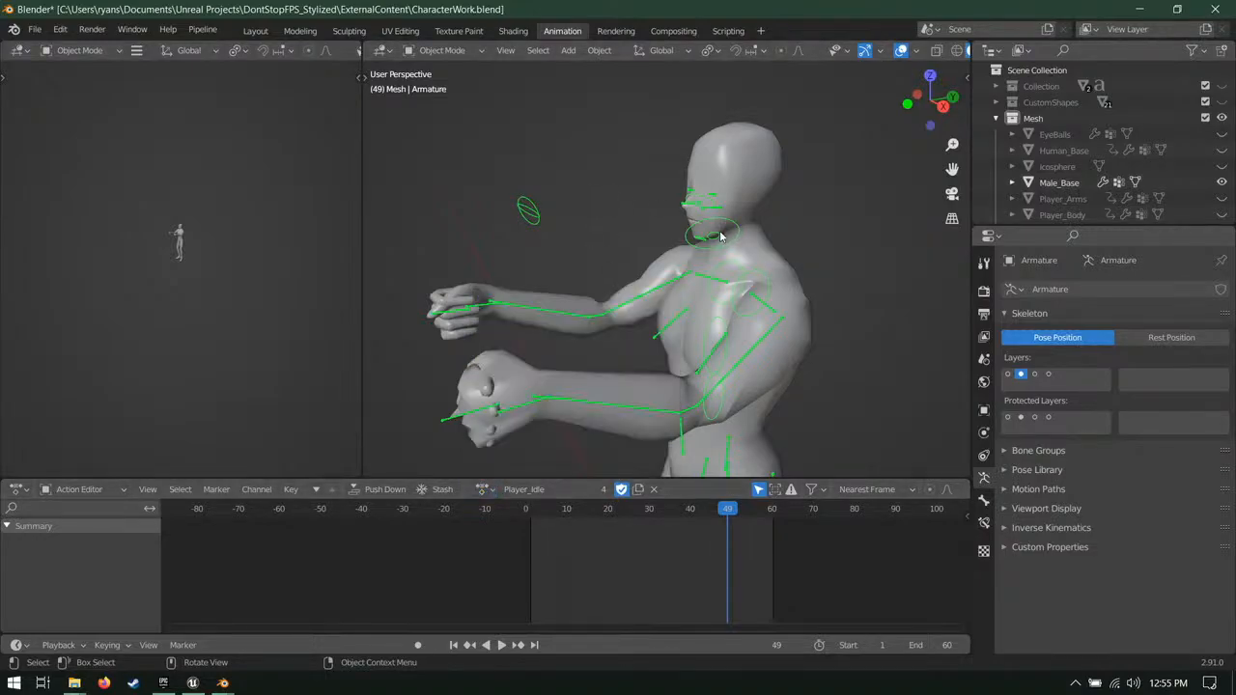
key(ctrl+s)
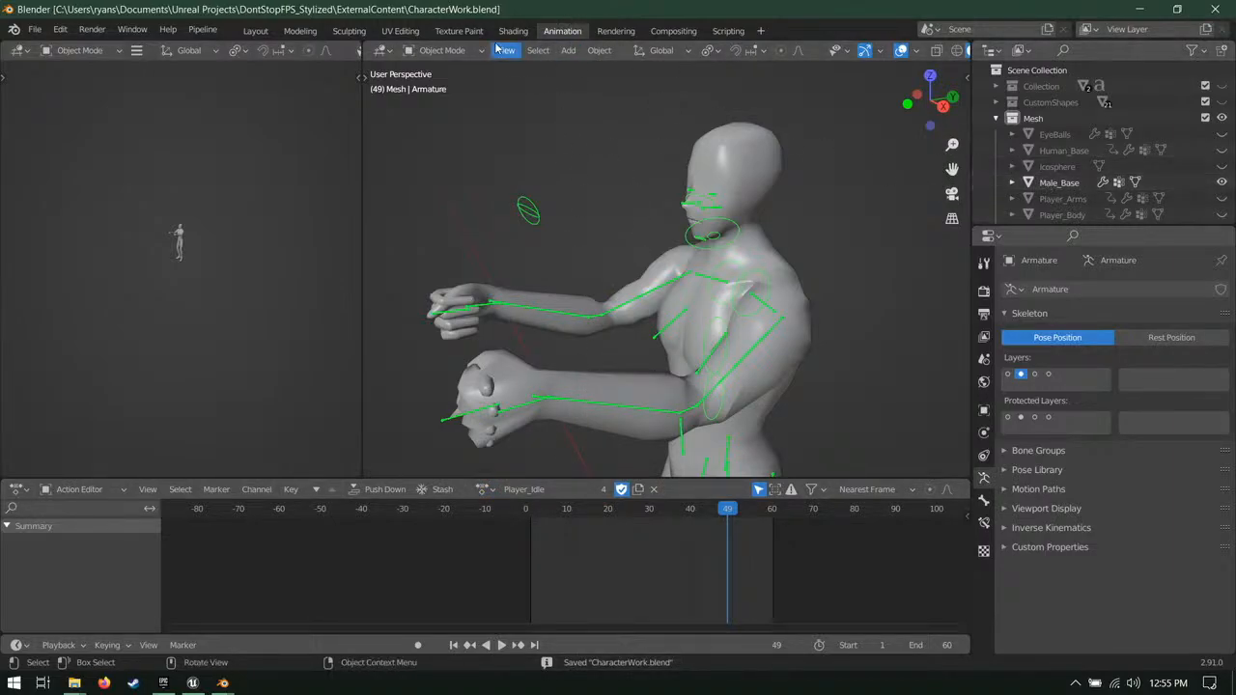
Step: Examine the character's Player_Idle pose from several angles and enlarge the full figure in the smaller viewport
middle_drag(655, 223, 744, 291)
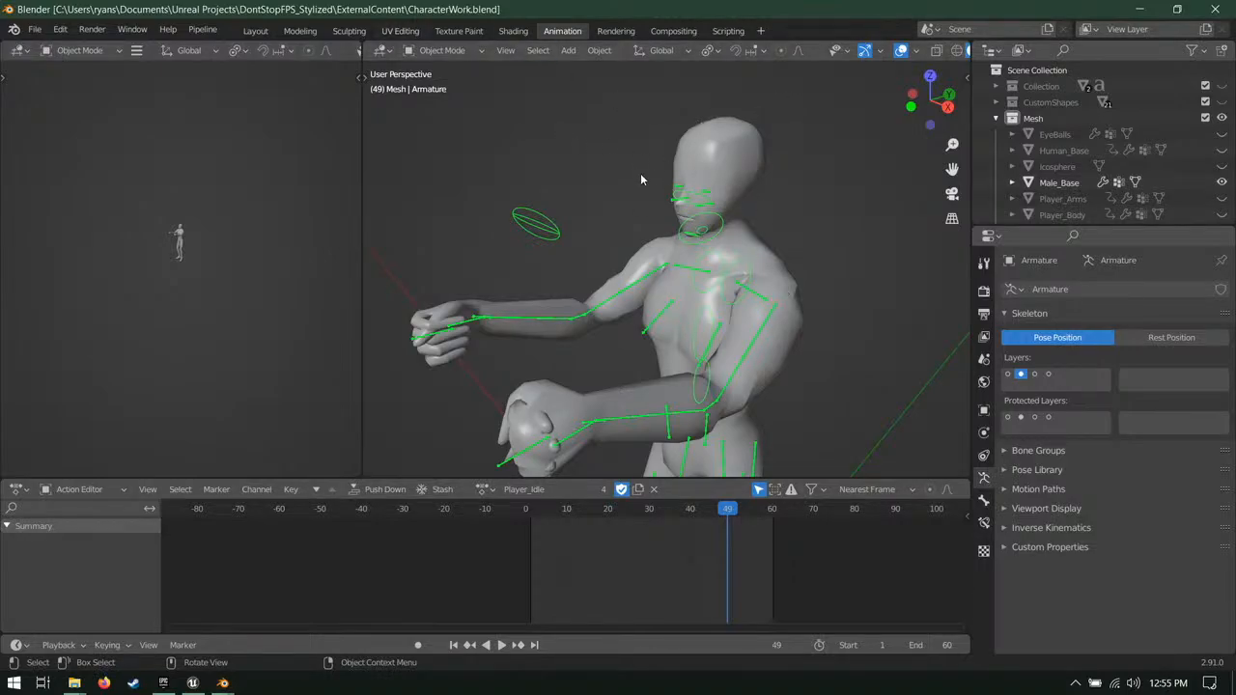
middle_drag(466, 154, 680, 266)
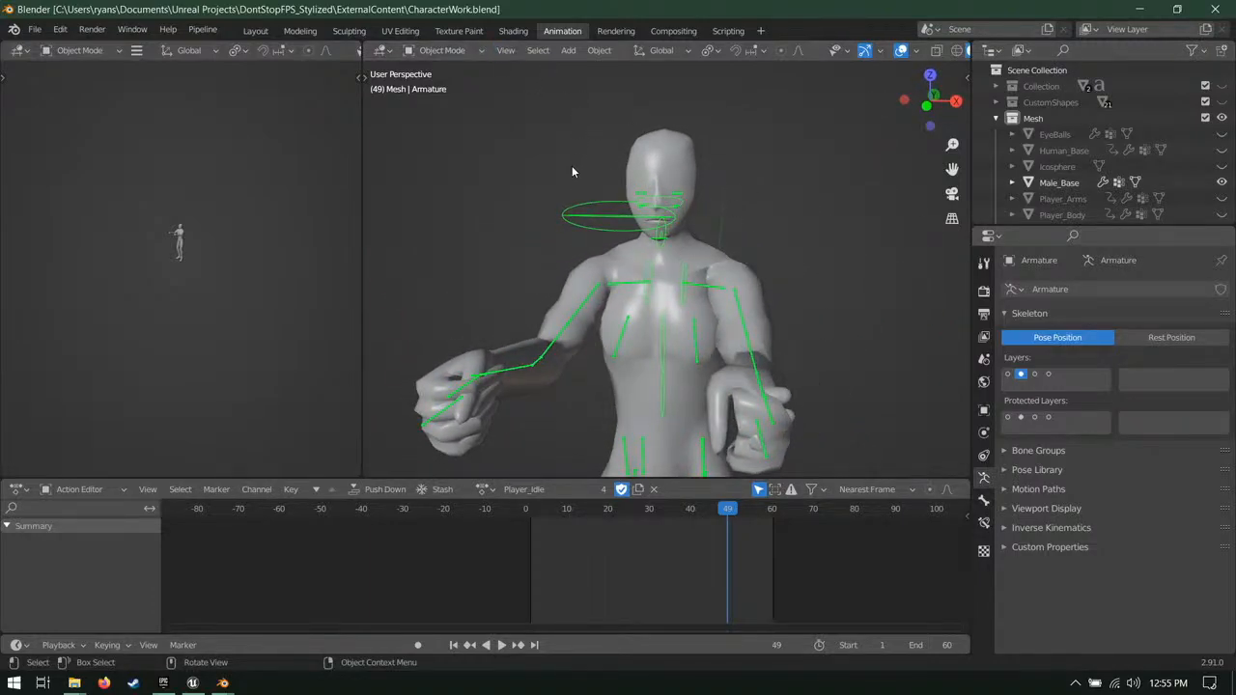
middle_drag(178, 252, 179, 253)
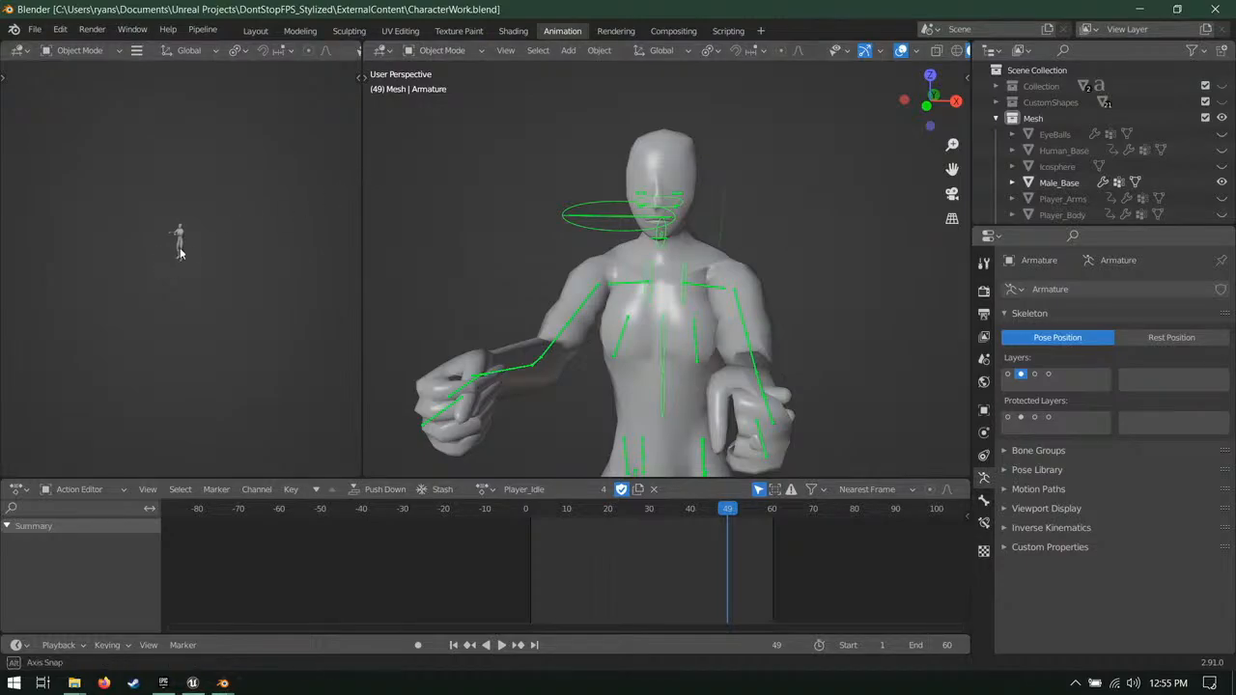
middle_drag(283, 243, 156, 251)
scroll(218, 230, up, 7)
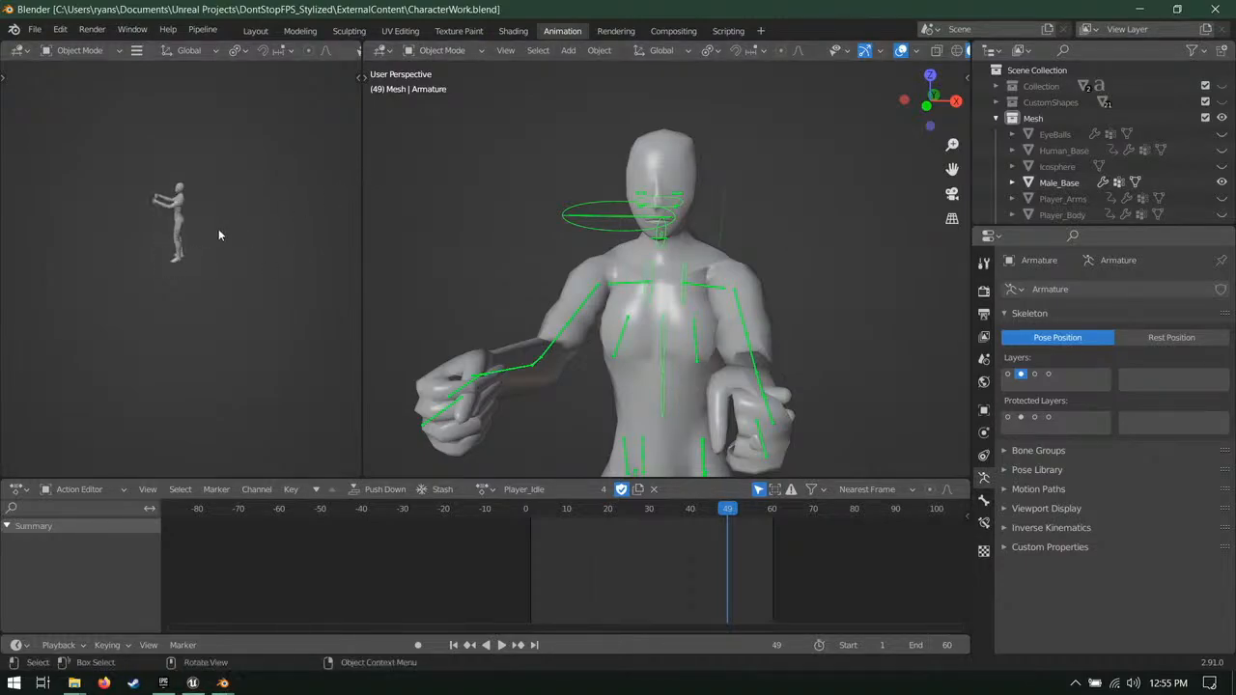
shift+middle_drag(203, 209, 195, 238)
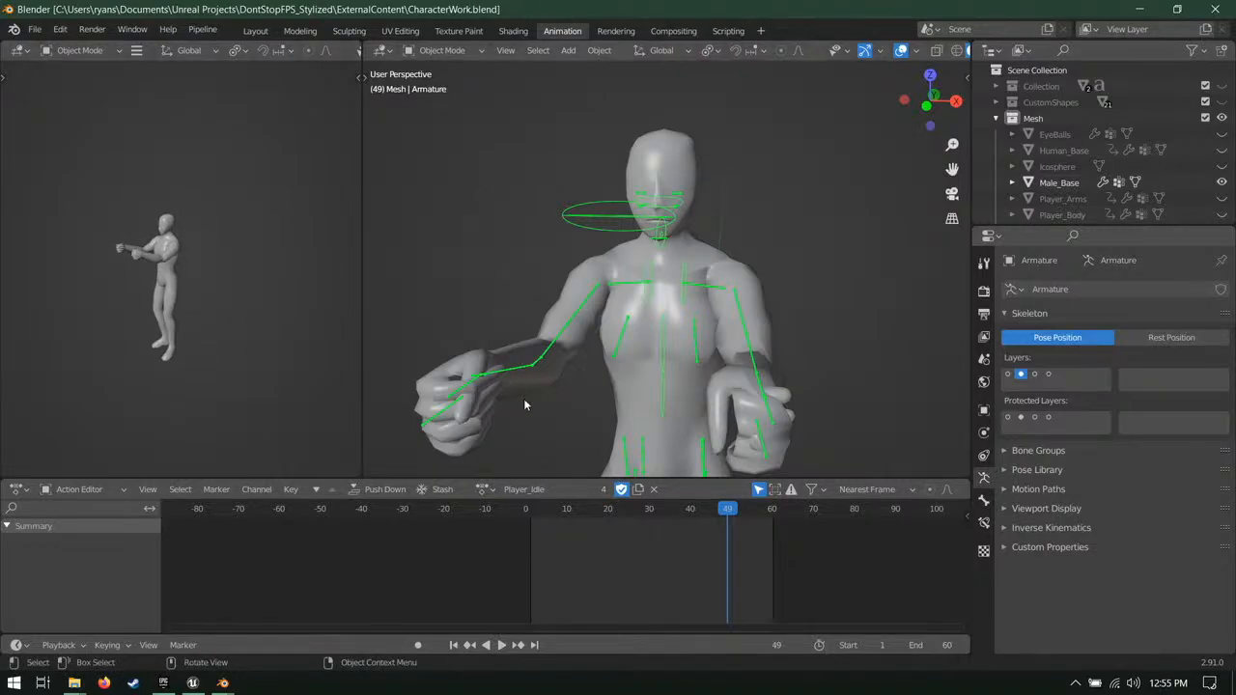
middle_drag(541, 205, 597, 409)
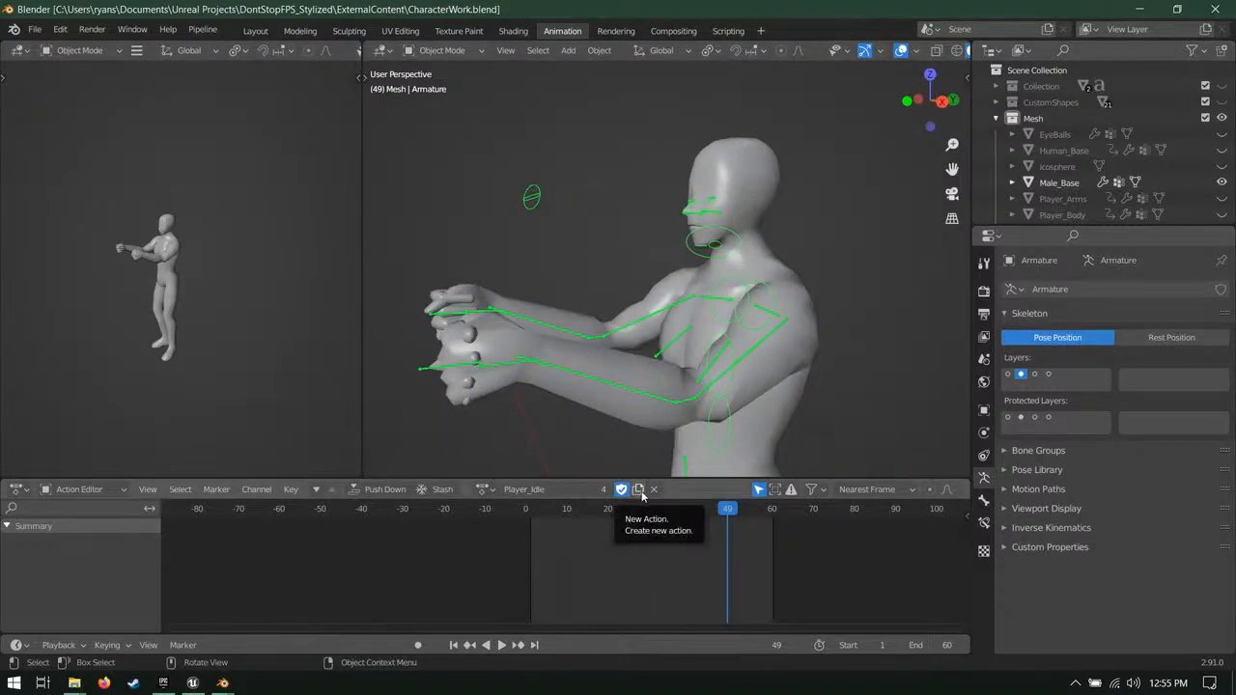
Step: Duplicate the Player_Idle action as a new action and name it Handgun_Idle
click(638, 490)
double_click(546, 490)
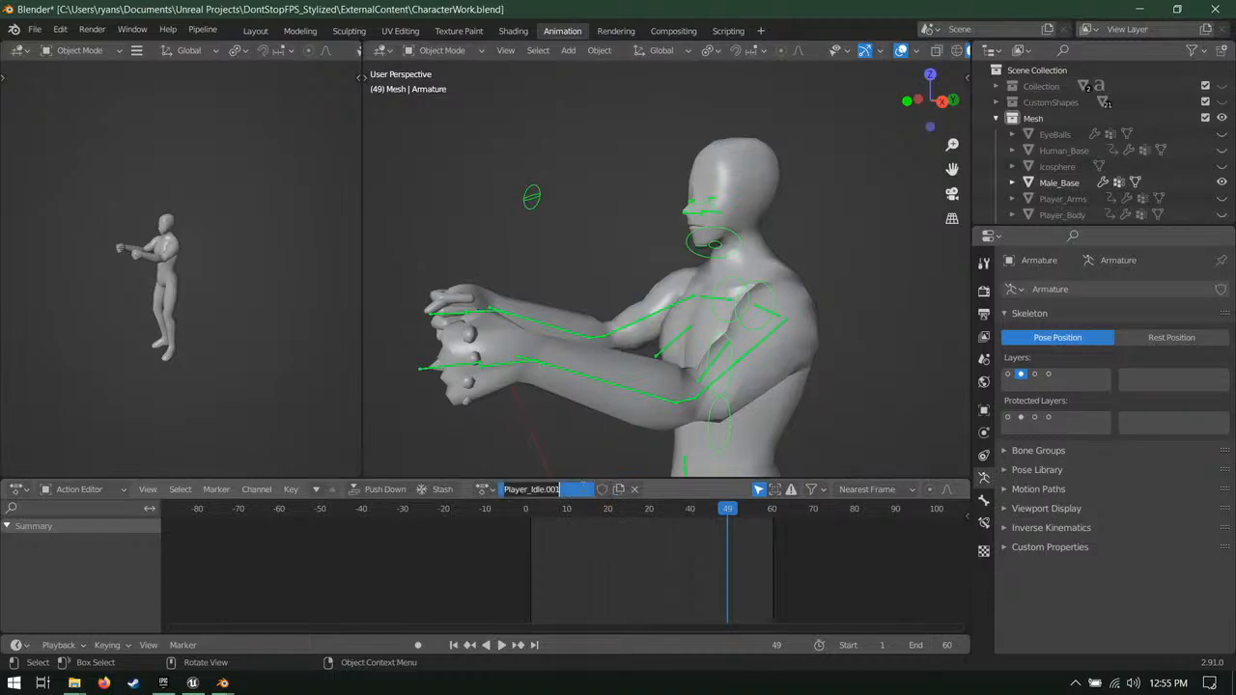
text(Handgun_)
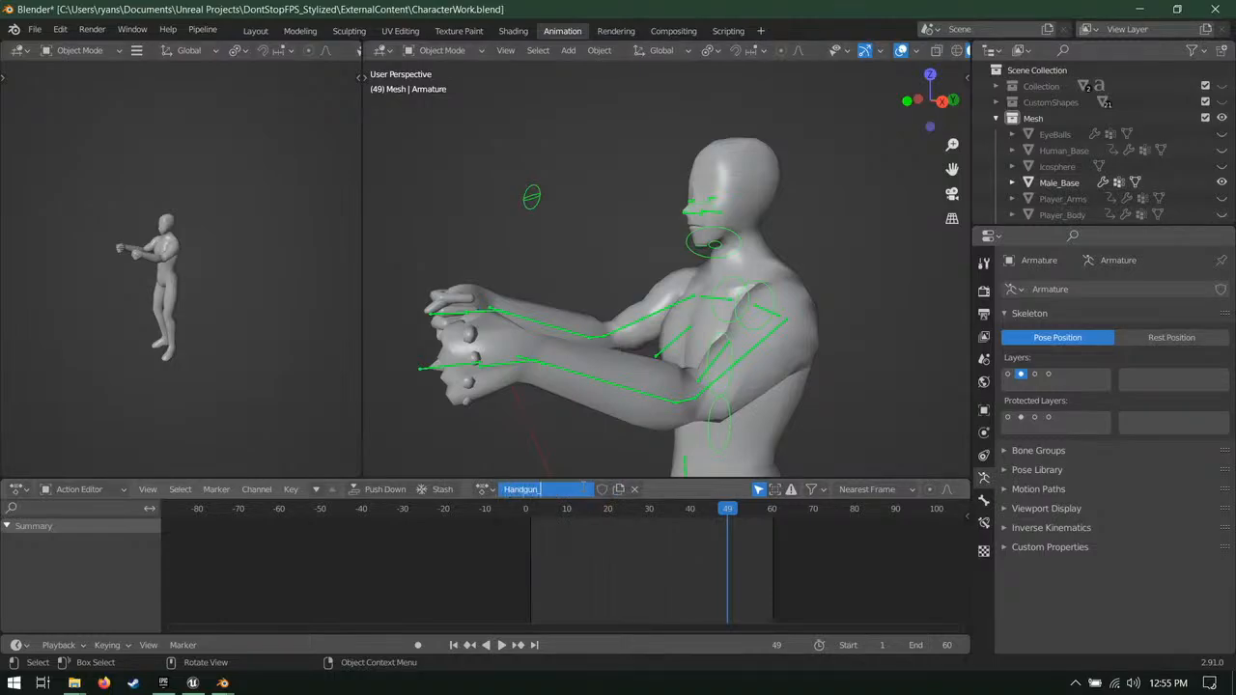
text(Idle)
key(Return)
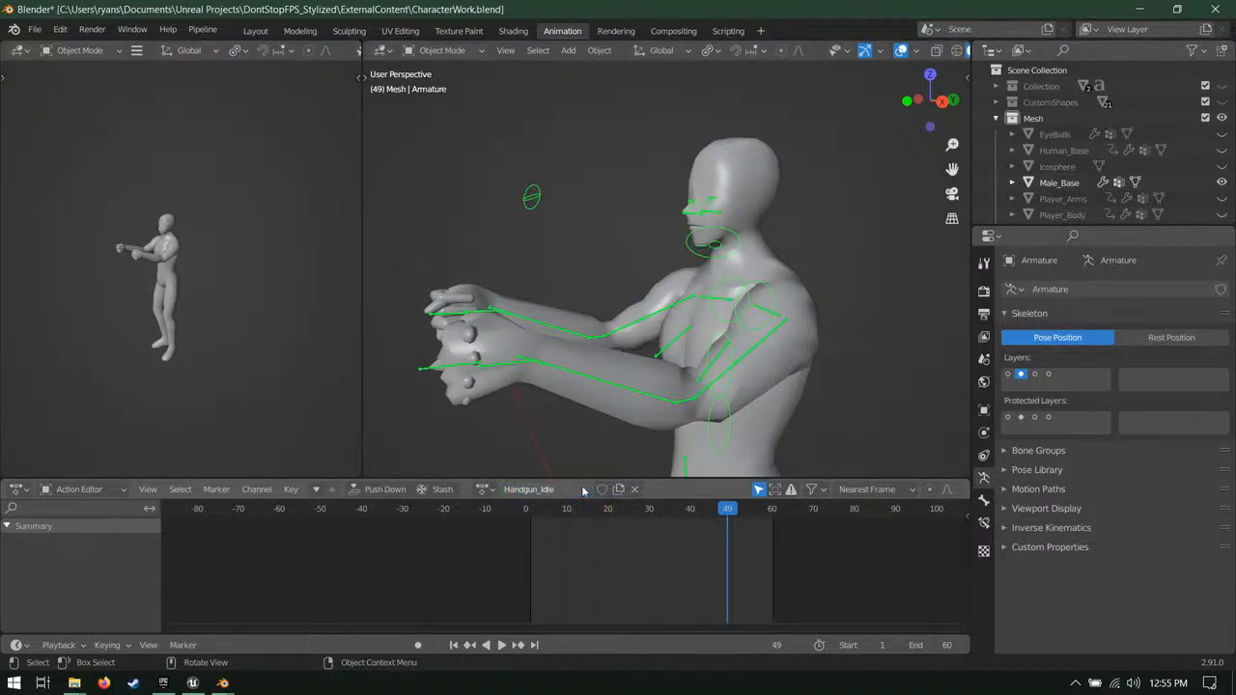
Step: Switch the armature to Pose Mode and display only its first bone layer with the rig controls
click(442, 50)
key(Return)
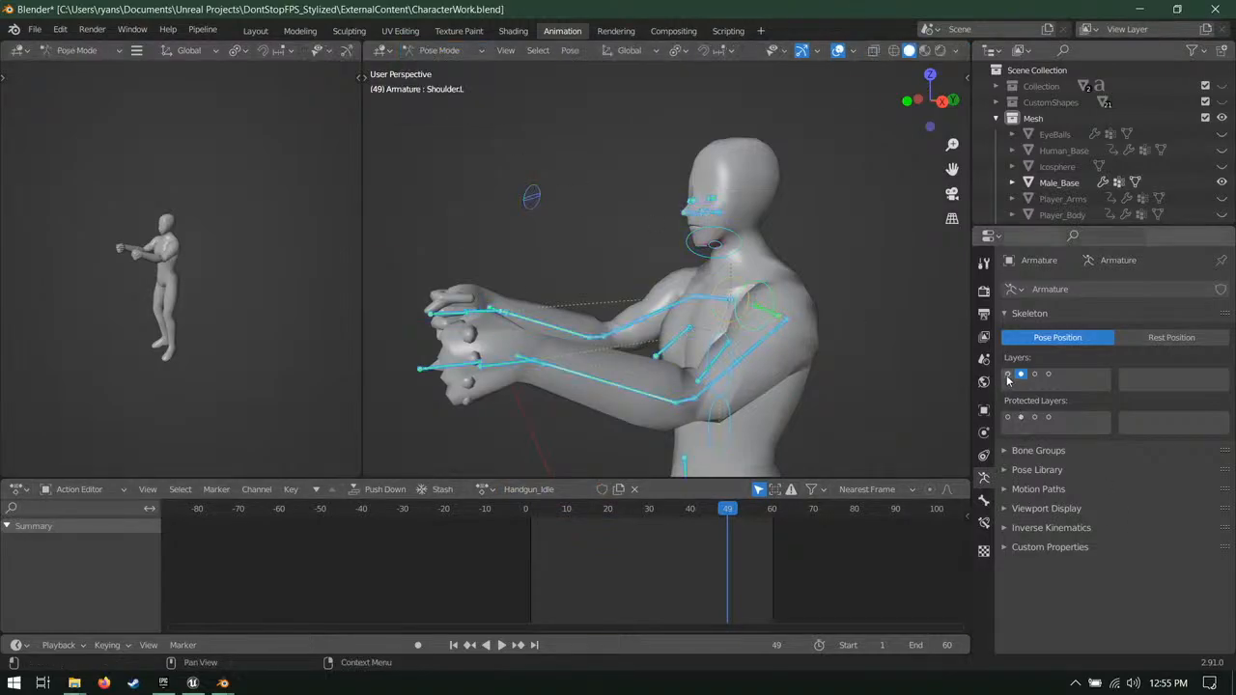
click(1007, 375)
middle_drag(473, 359, 527, 299)
scroll(651, 359, down, 3)
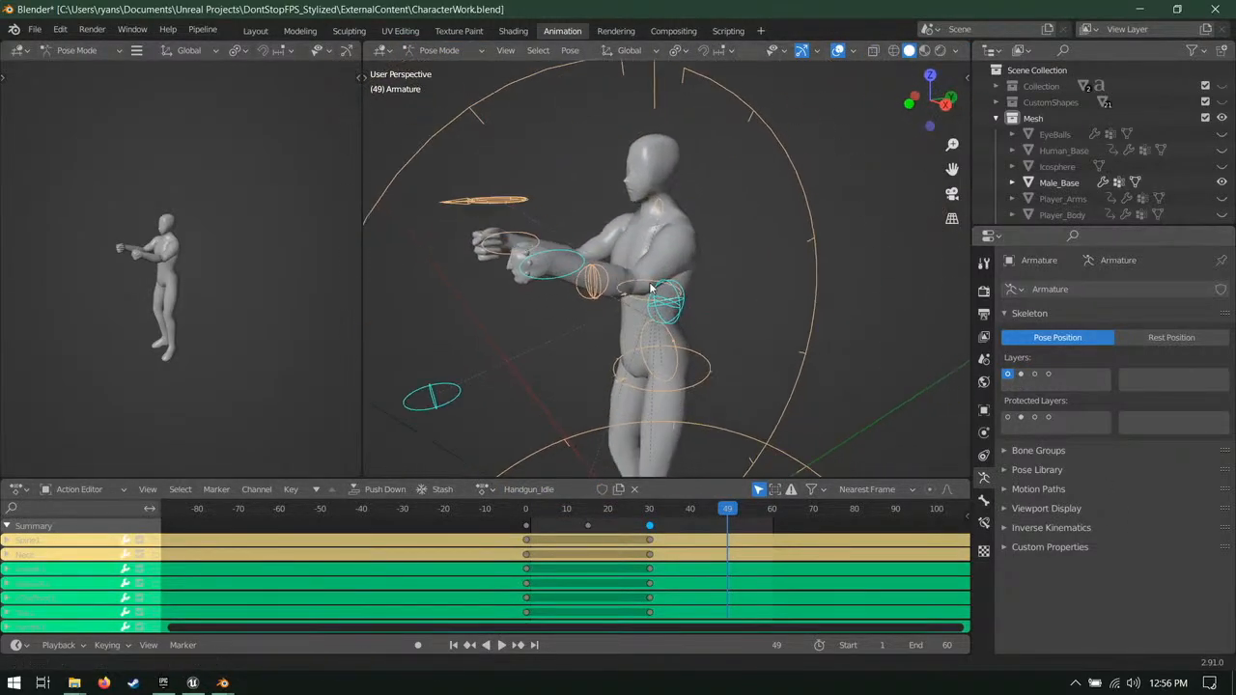
Step: Check what the armature's other bone layers contain, return to showing only the first layer, and save the file
middle_drag(651, 288, 435, 259)
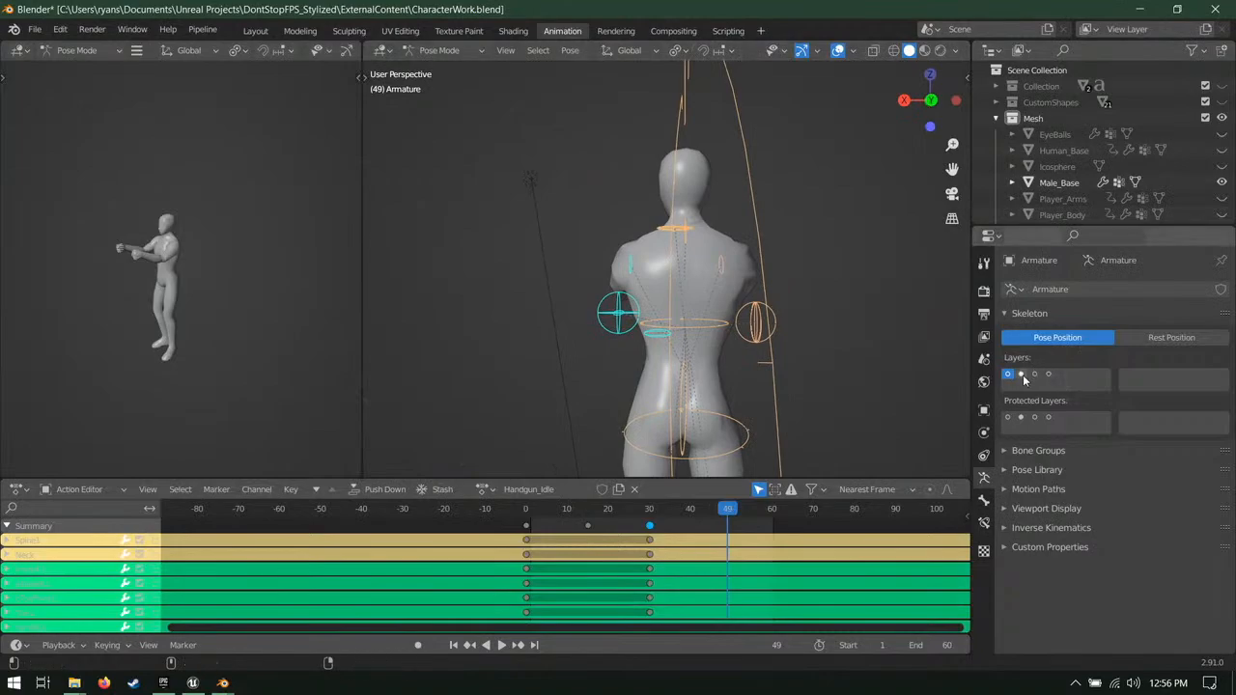
shift+click(1023, 375)
shift+click(1021, 374)
shift+click(1034, 372)
shift+click(1035, 373)
shift+click(1049, 374)
shift+click(1048, 375)
shift+click(1021, 375)
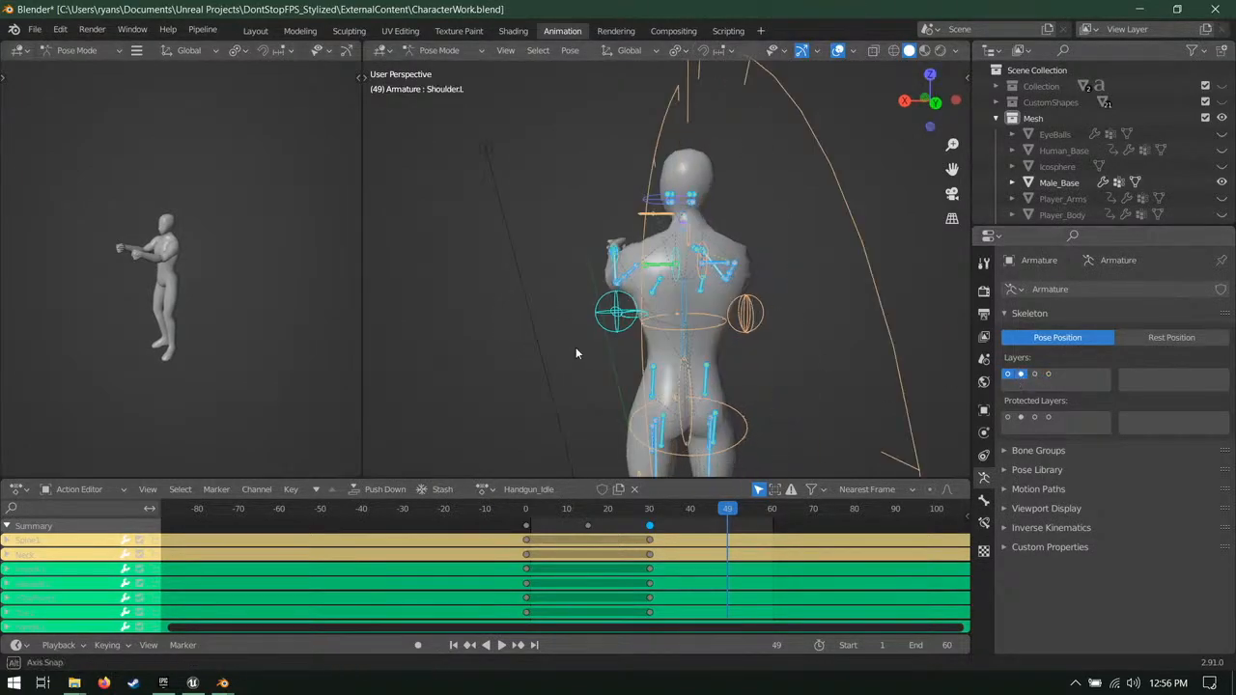
middle_drag(575, 346, 762, 371)
shift+click(1020, 374)
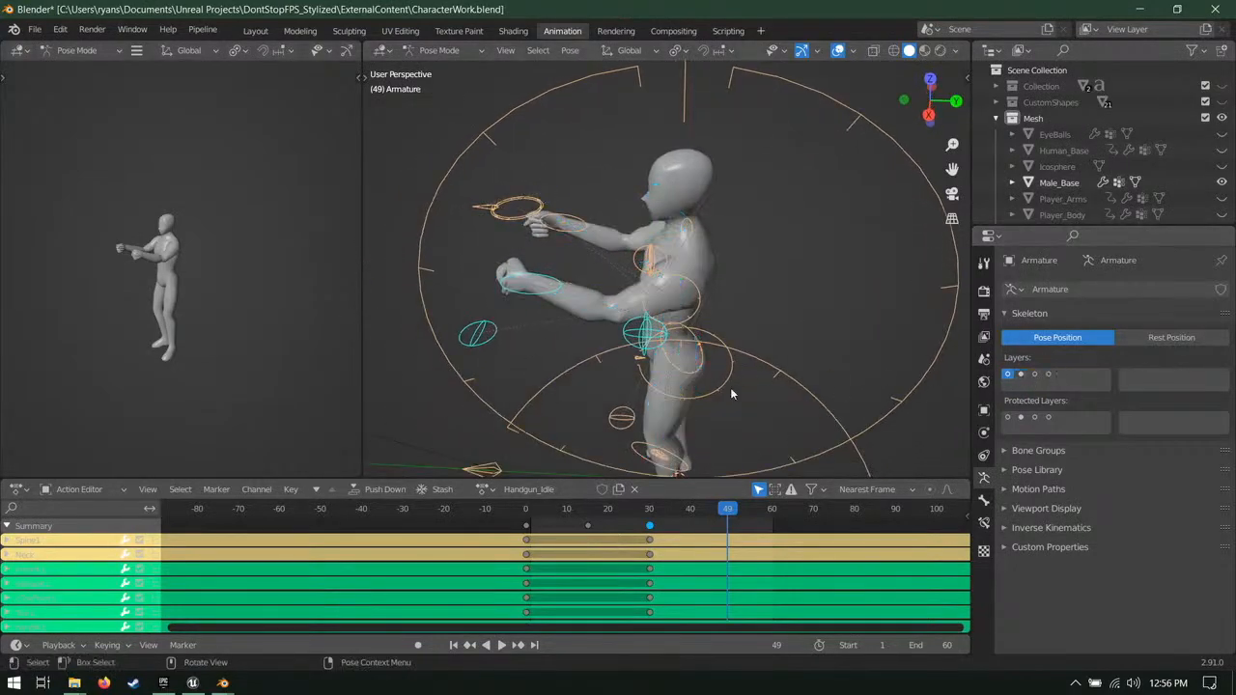
key(ctrl+s)
Step: Try moving the Spine0 control at the character's hips
middle_drag(709, 289, 733, 290)
click(805, 366)
middle_drag(804, 366, 724, 296)
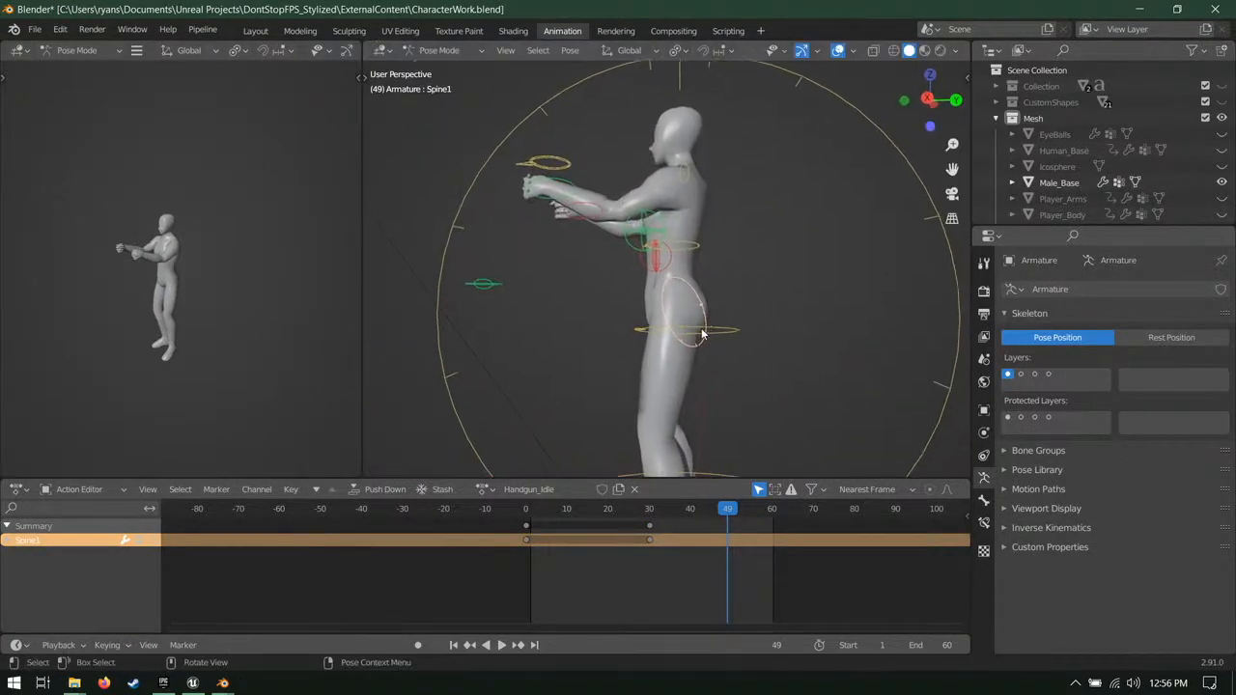
click(712, 336)
middle_drag(803, 325, 789, 375)
key(g)
right_click(790, 362)
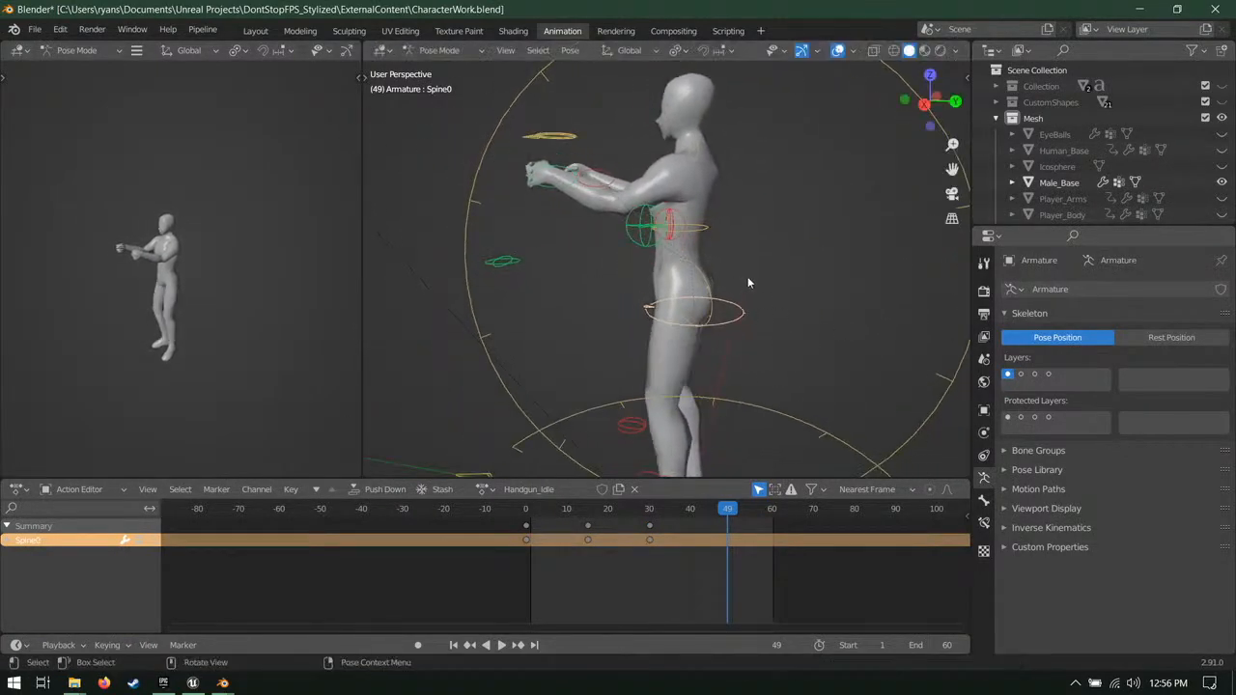
Step: Try moving the left elbow's IK control, elbowIK.L
middle_drag(747, 277, 649, 334)
click(637, 299)
key(g)
right_click(784, 290)
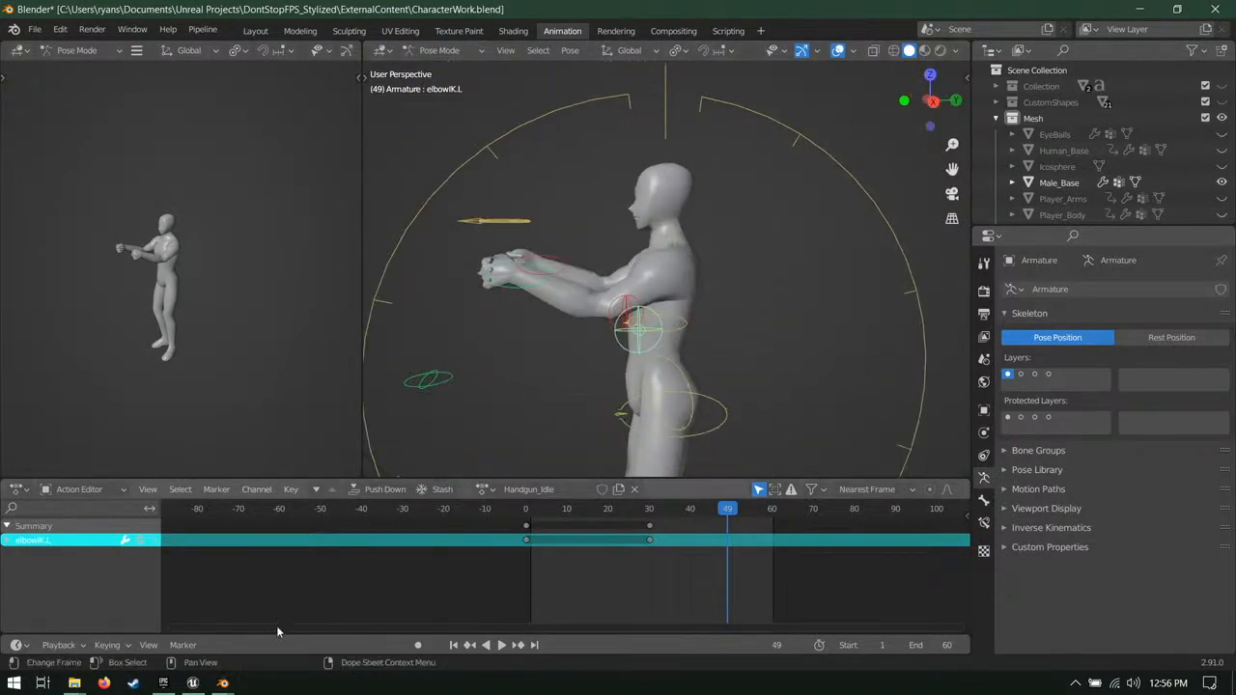
Step: Switch to Unreal Editor and open the Male_Base skeletal mesh from Meshes/Characters/Human to inspect it
click(192, 683)
click(58, 594)
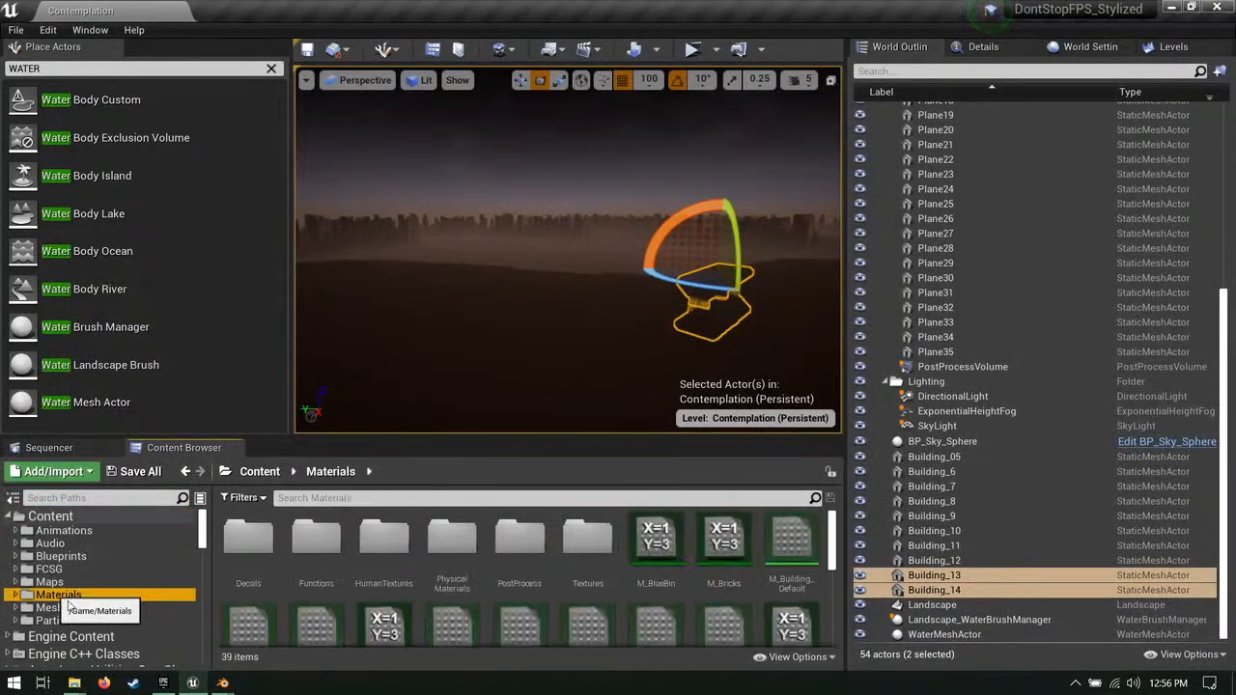
click(55, 607)
double_click(306, 536)
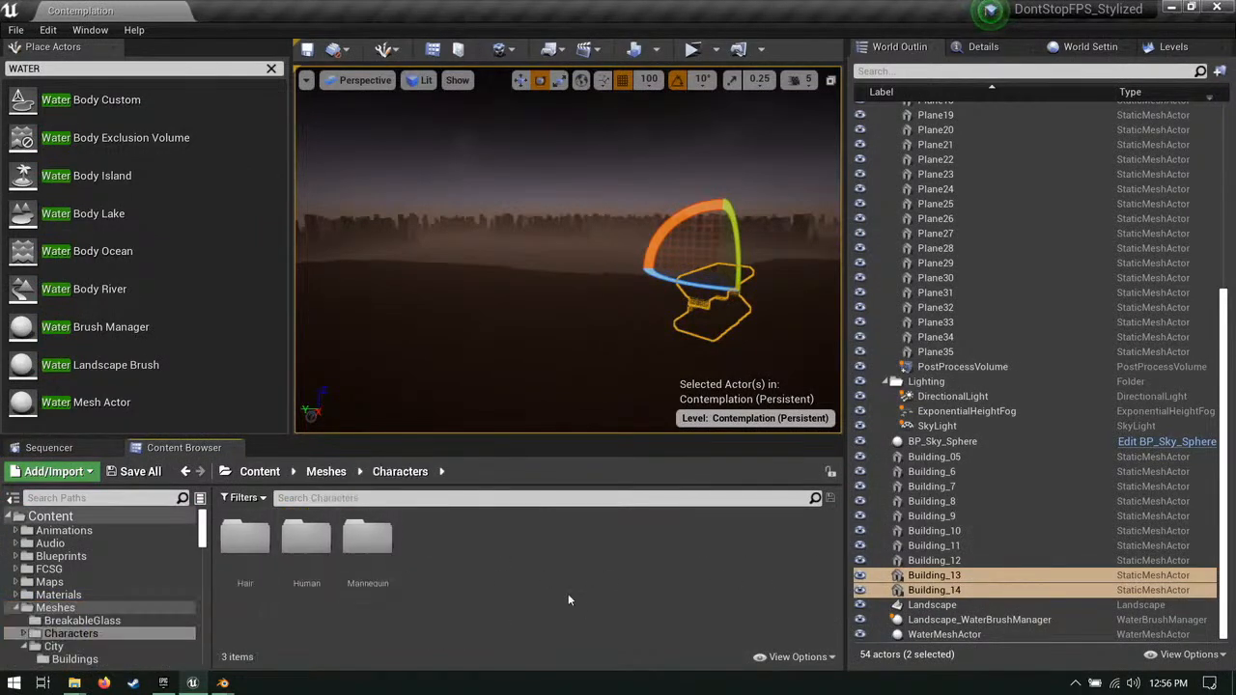
double_click(306, 539)
scroll(748, 606, down, 3)
scroll(747, 607, up, 2)
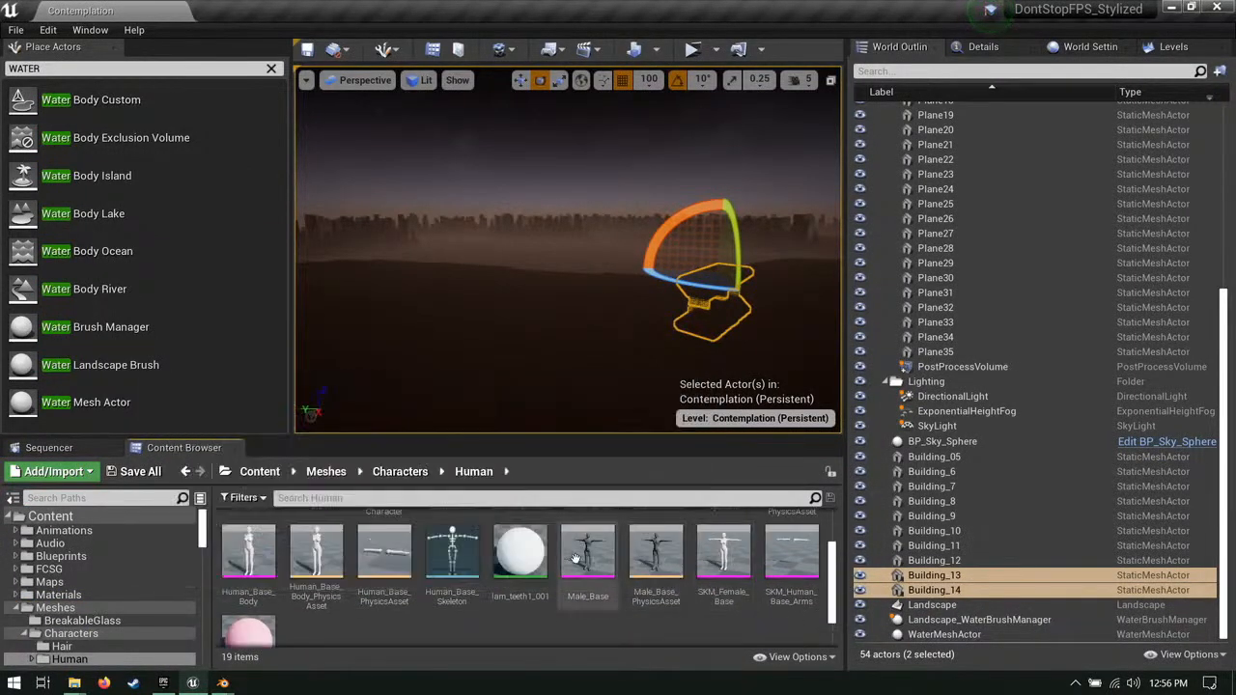
double_click(588, 565)
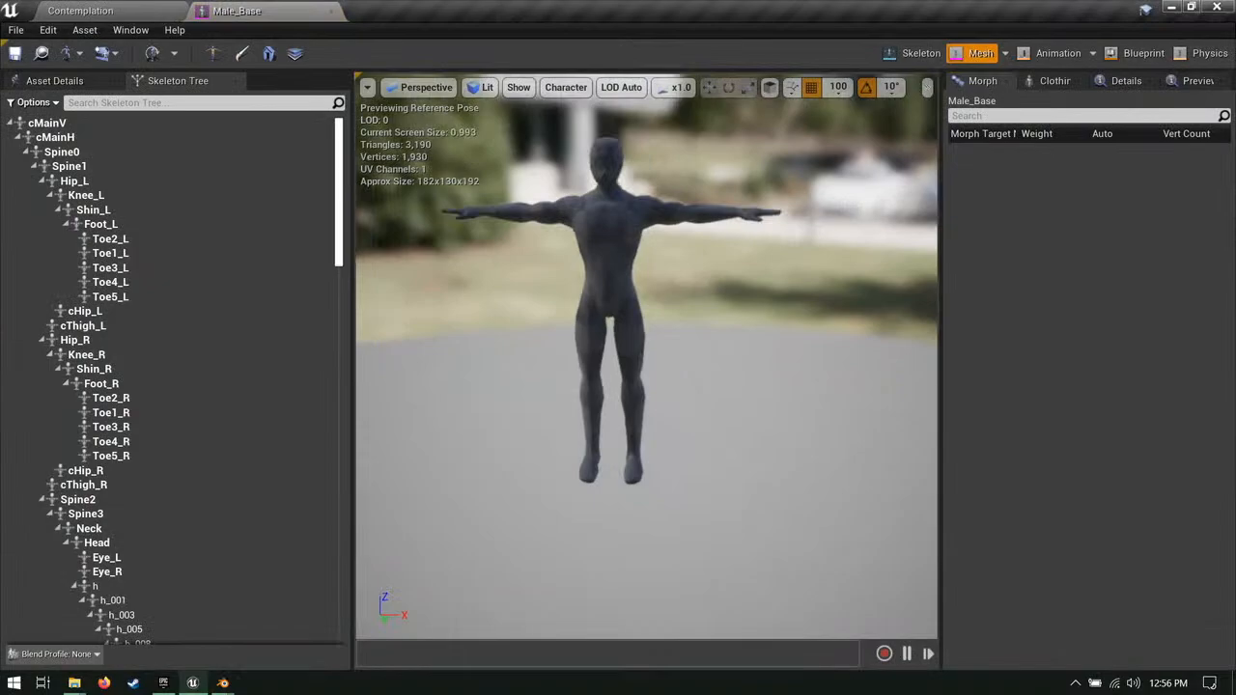
right_drag(618, 405, 681, 377)
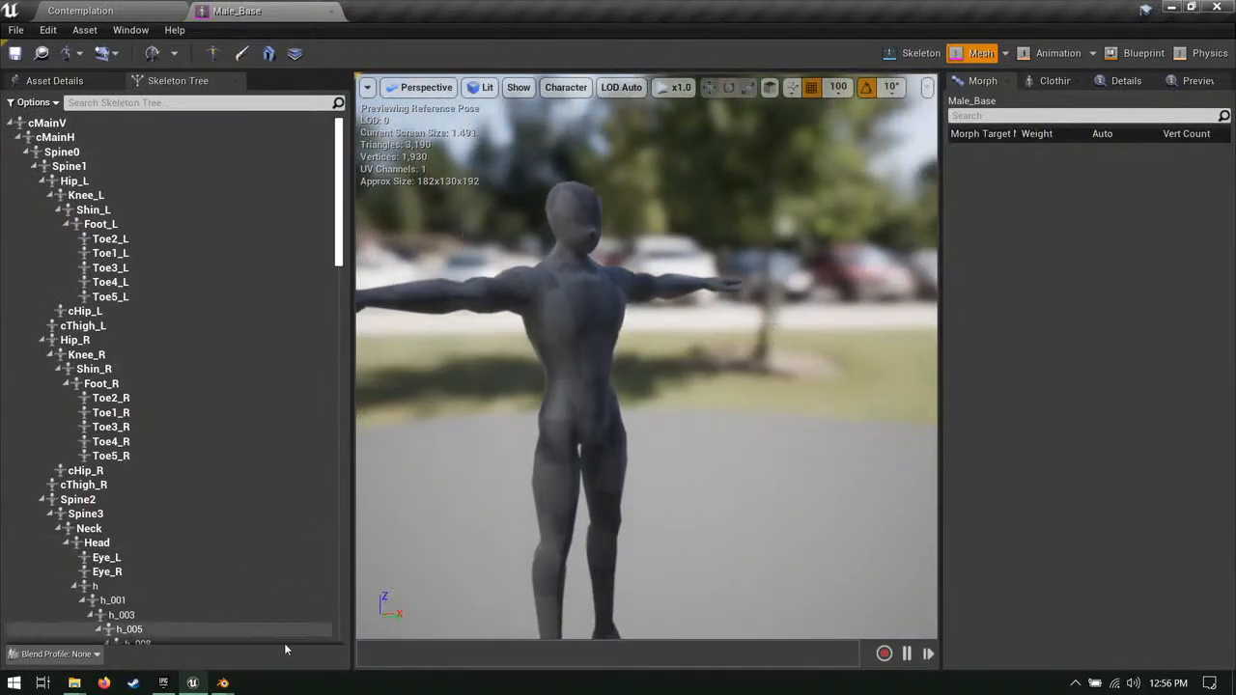
Step: Switch back to the Blender window containing CharacterWork.blend and save the file
click(223, 683)
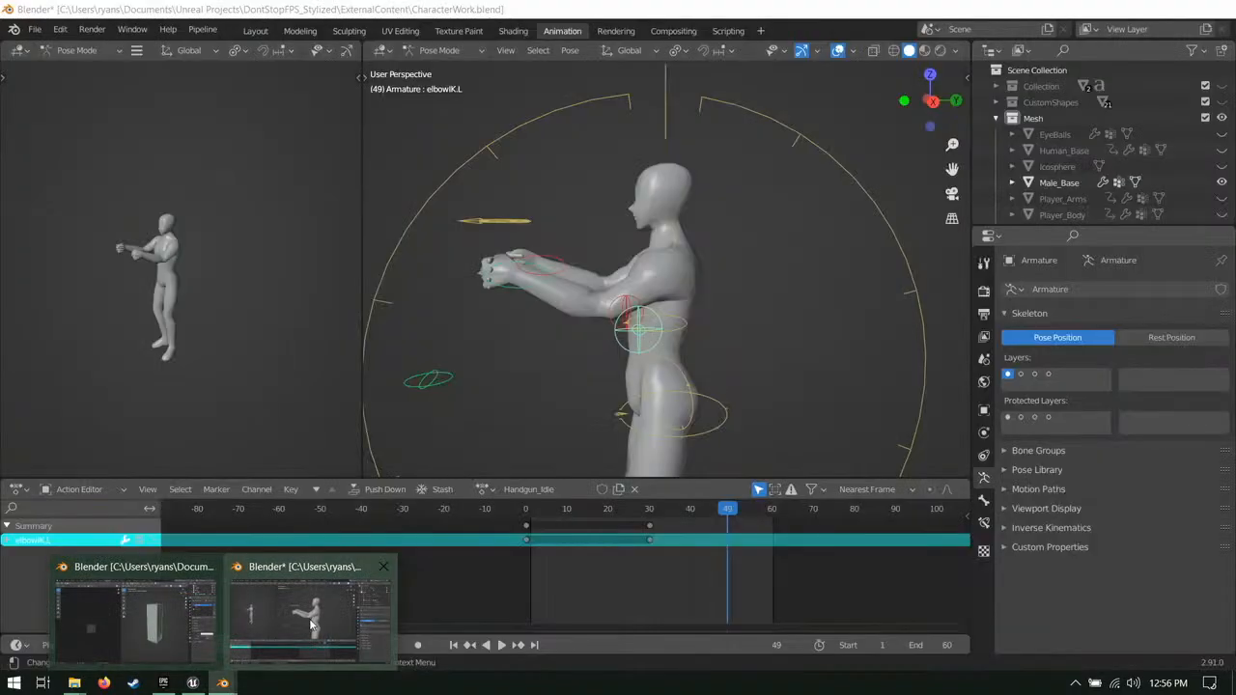
click(311, 625)
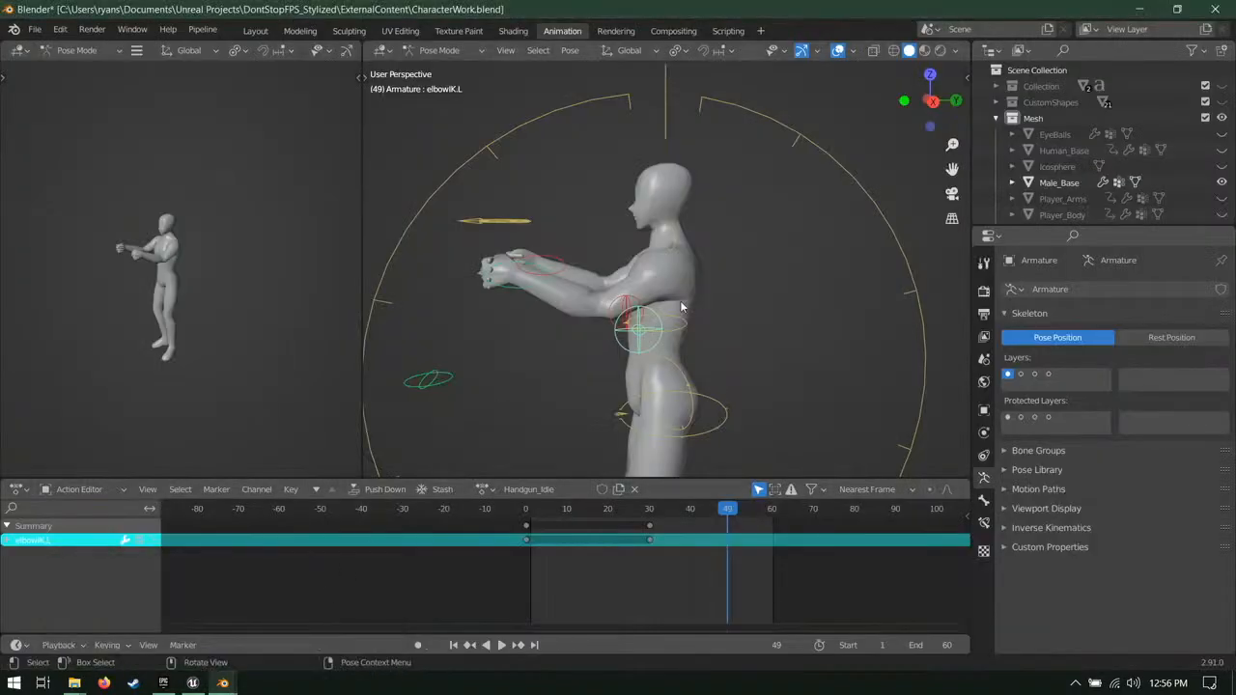
key(ctrl+s)
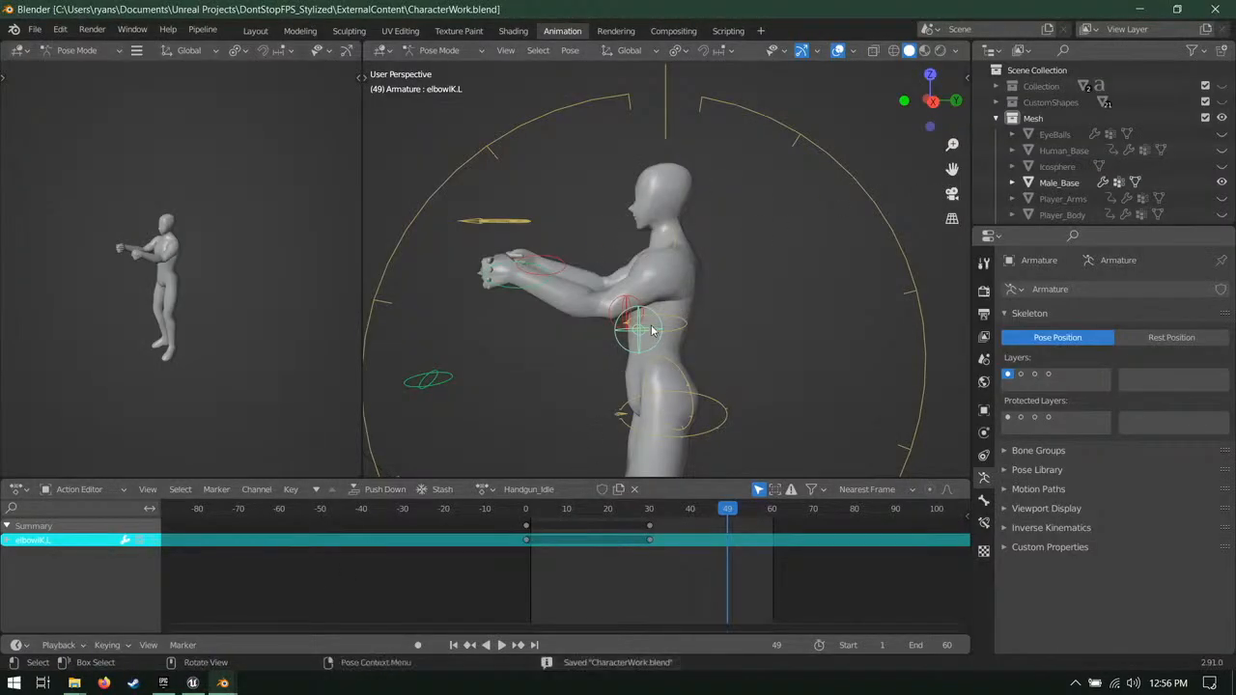
Step: Select the left hand's IK control, handIK.L, and collapse the Mesh collection in the outliner
middle_drag(608, 294, 691, 292)
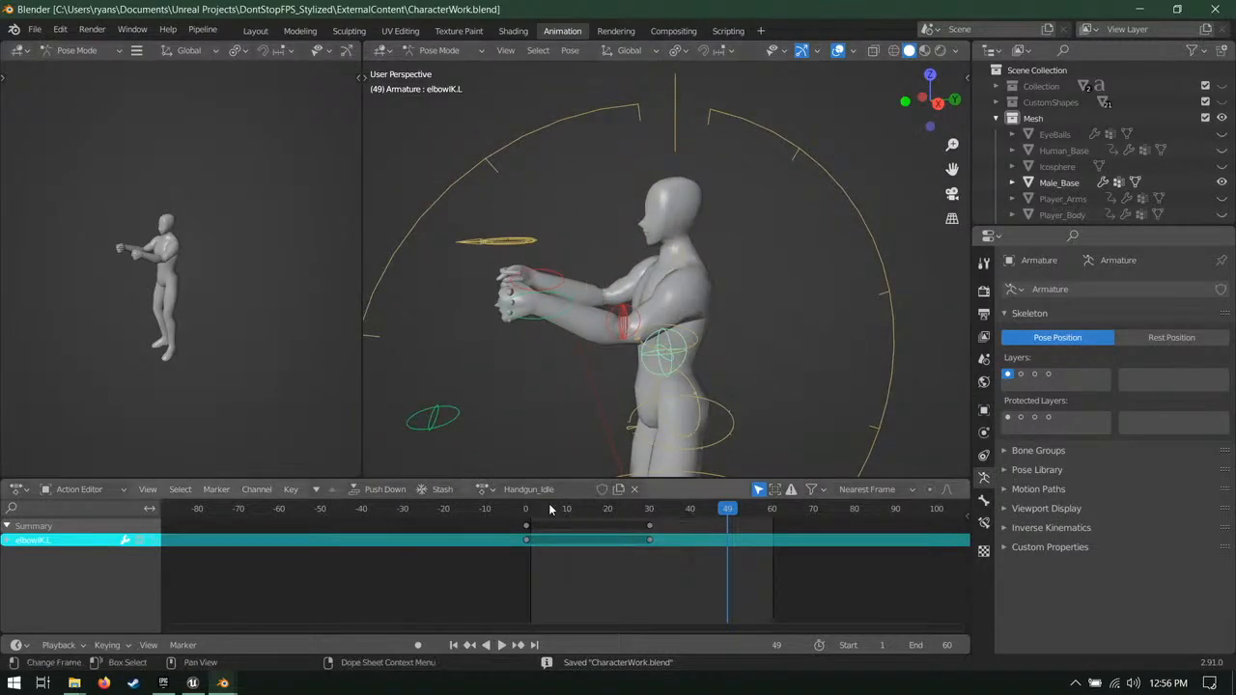
click(572, 299)
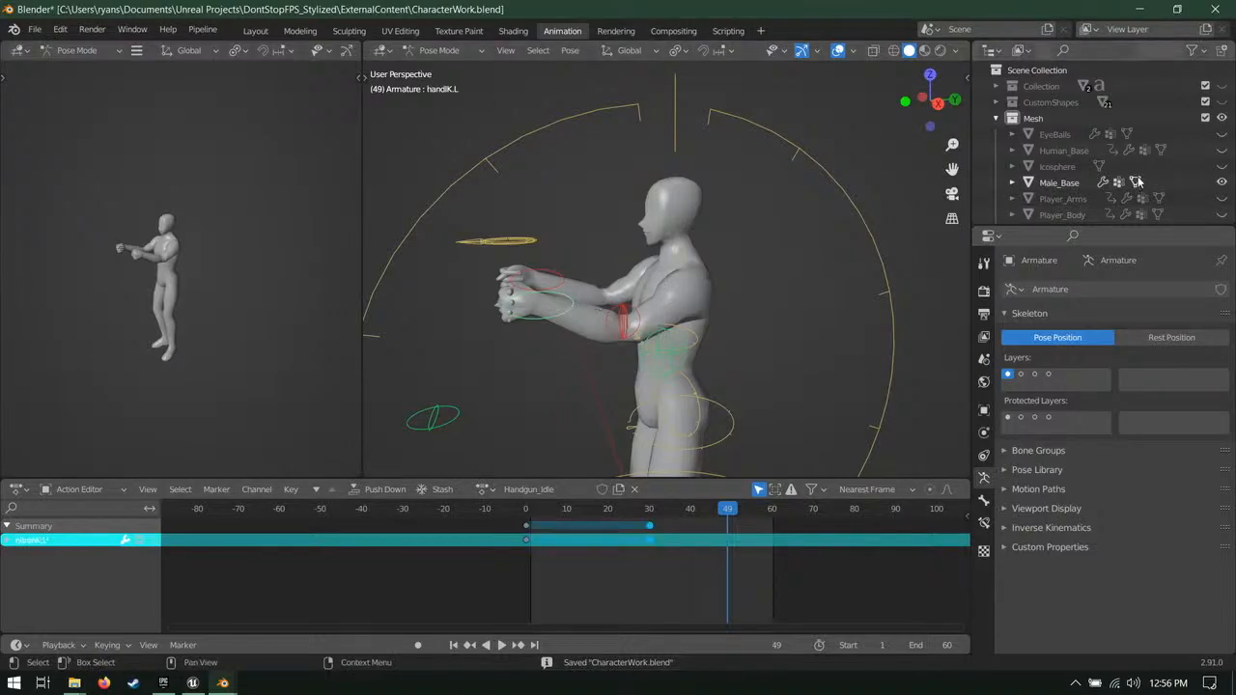
scroll(1125, 157, down, 5)
scroll(1125, 158, down, 2)
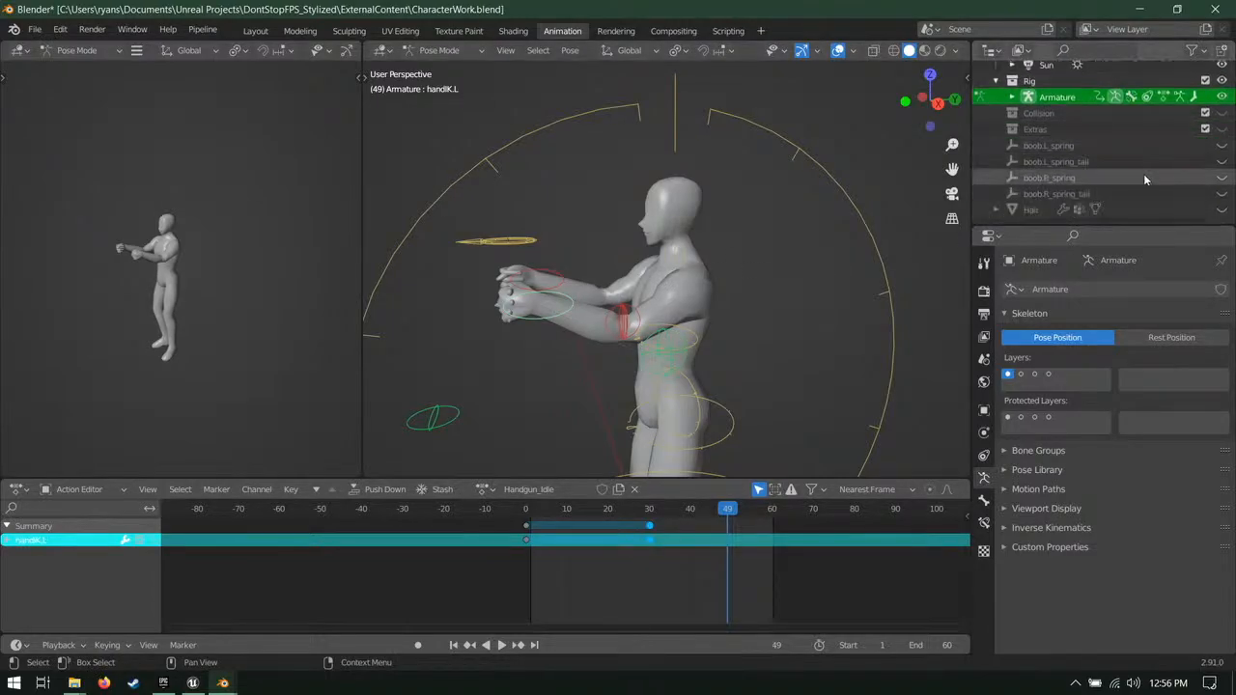
scroll(1143, 173, up, 7)
click(996, 117)
click(996, 134)
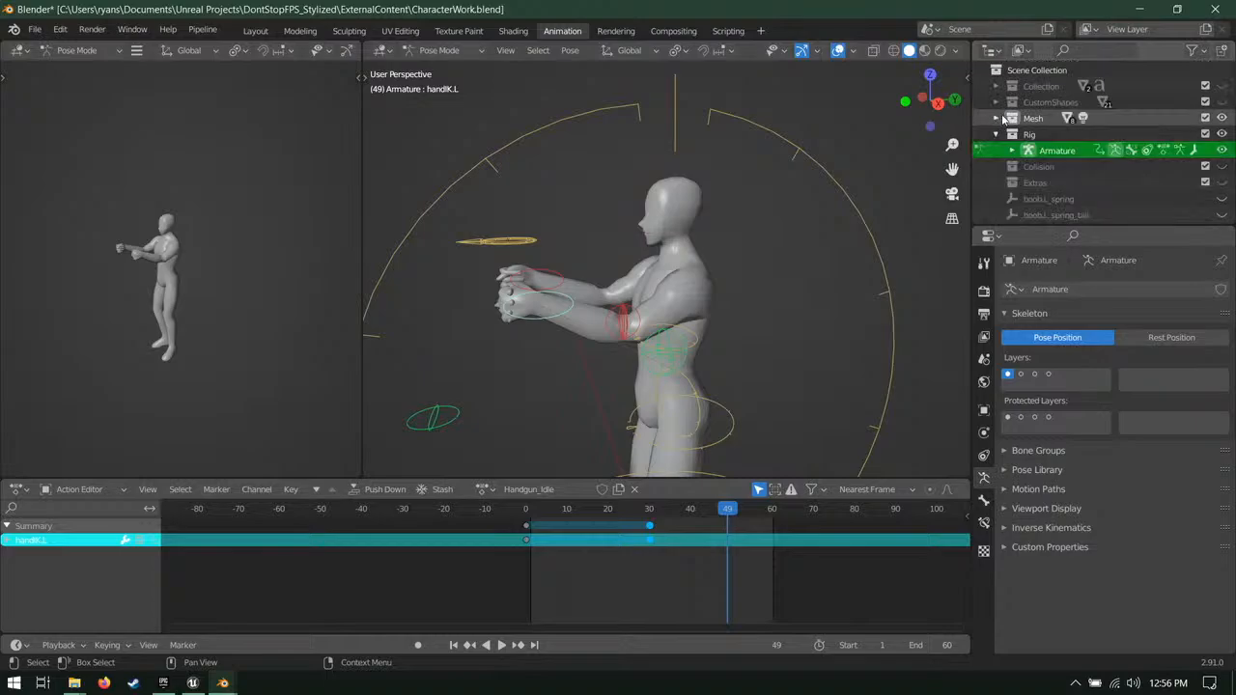
Step: Collapse the Rig collection and make the Mesh collection active in the outliner
click(996, 135)
click(1033, 117)
click(996, 118)
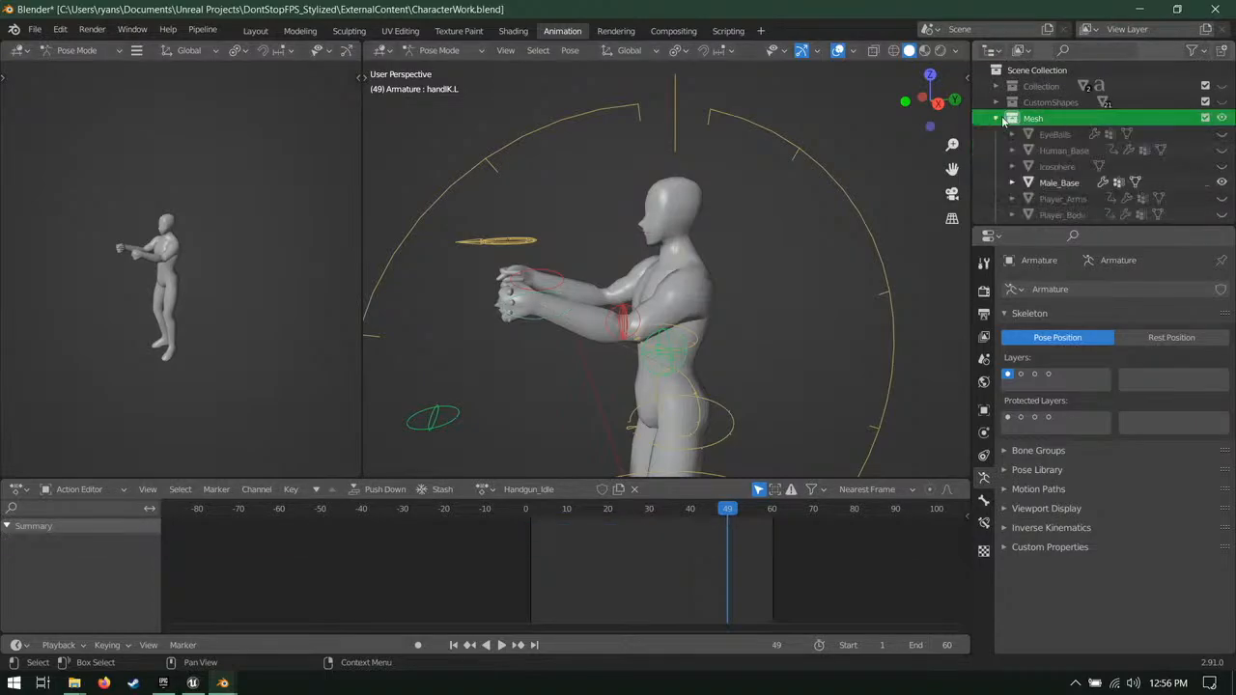
click(995, 118)
Step: Temporarily show the hidden collection named Collection to inspect its objects around the character, and hide it again
click(1221, 86)
scroll(631, 402, down, 3)
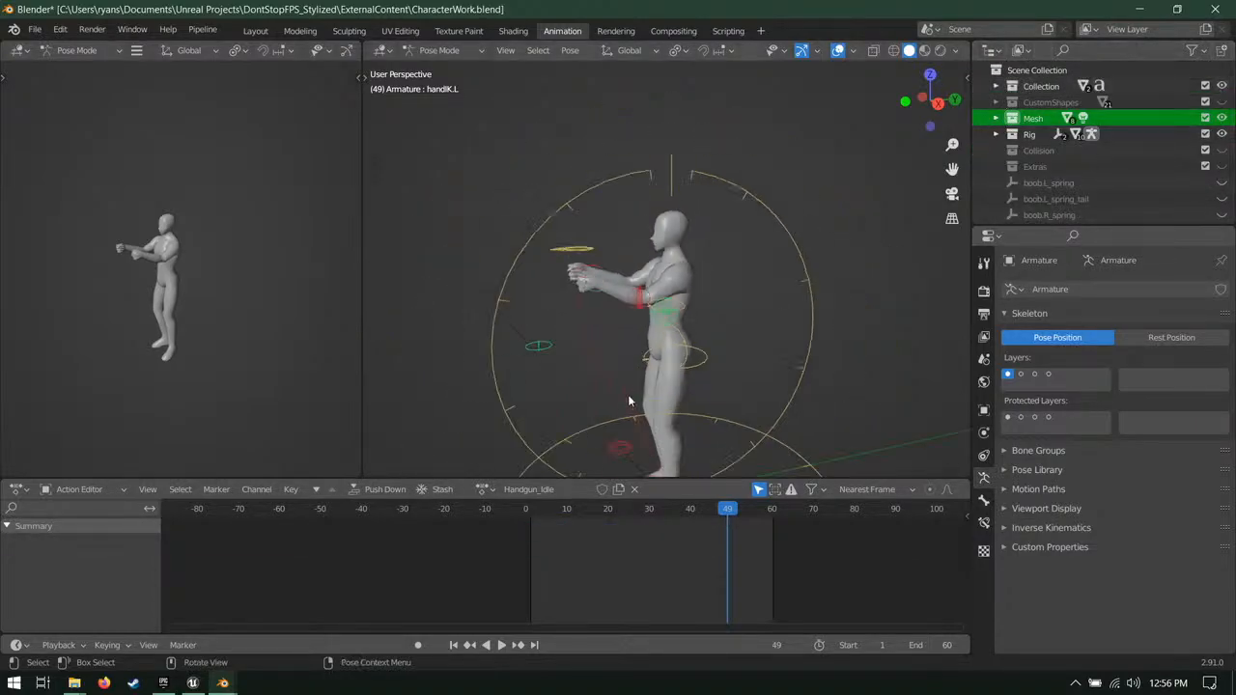
click(1221, 86)
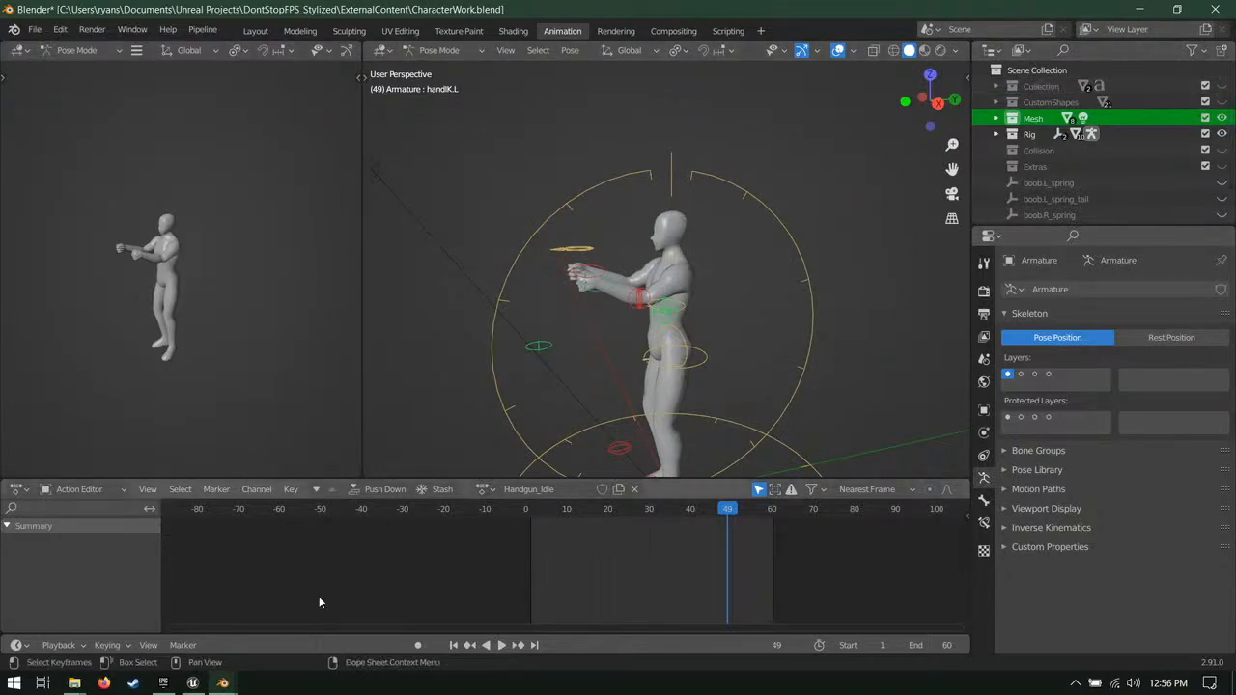
Step: Switch to Unreal Editor, display the Meshes folder in the Content Browser and enlarge the browser area
click(197, 683)
click(138, 6)
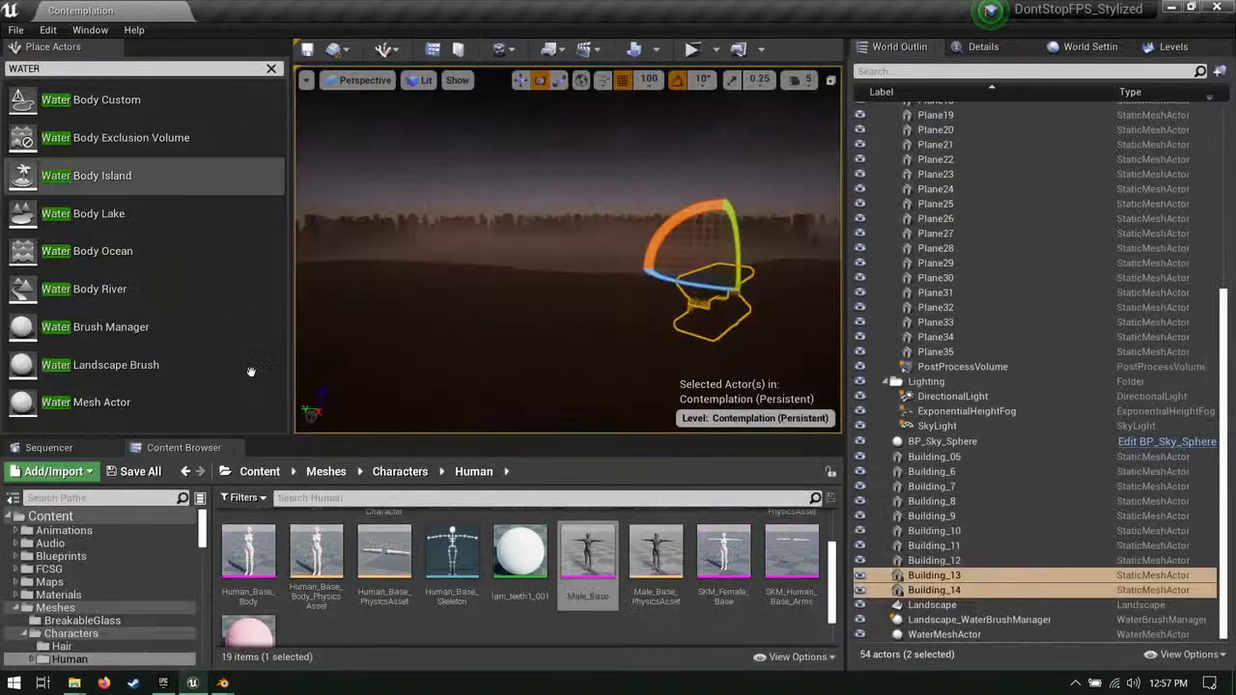
click(48, 595)
click(20, 609)
click(55, 607)
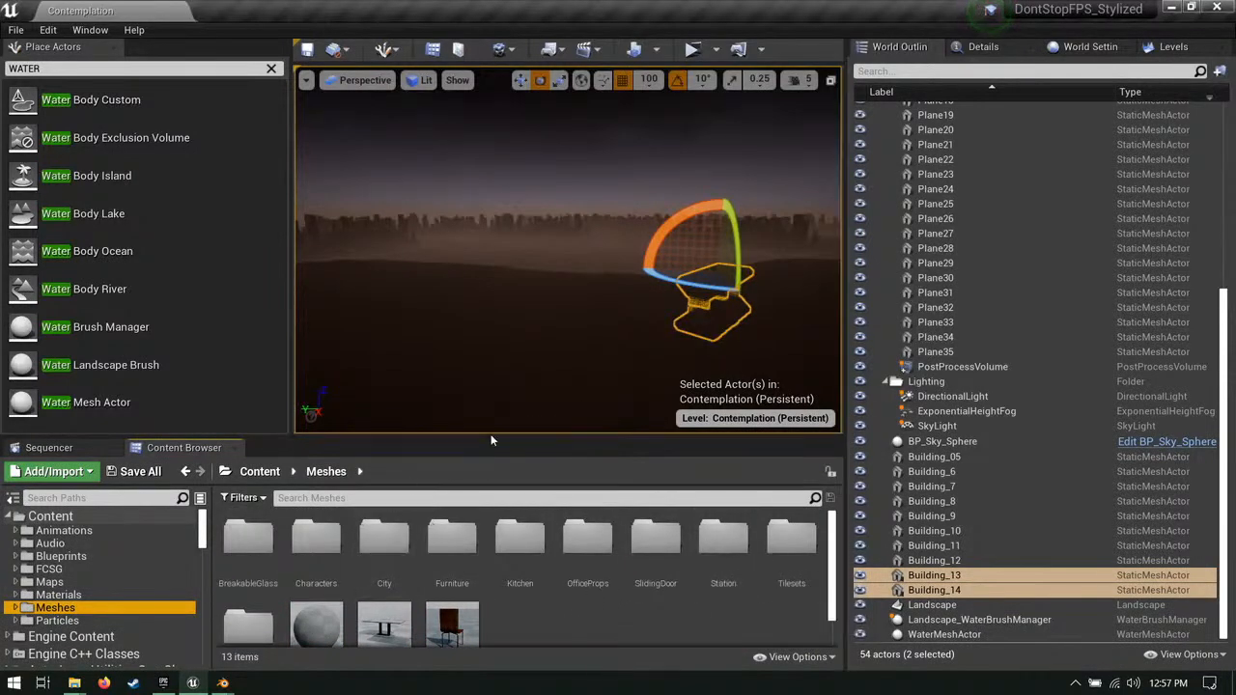
drag(490, 440, 490, 388)
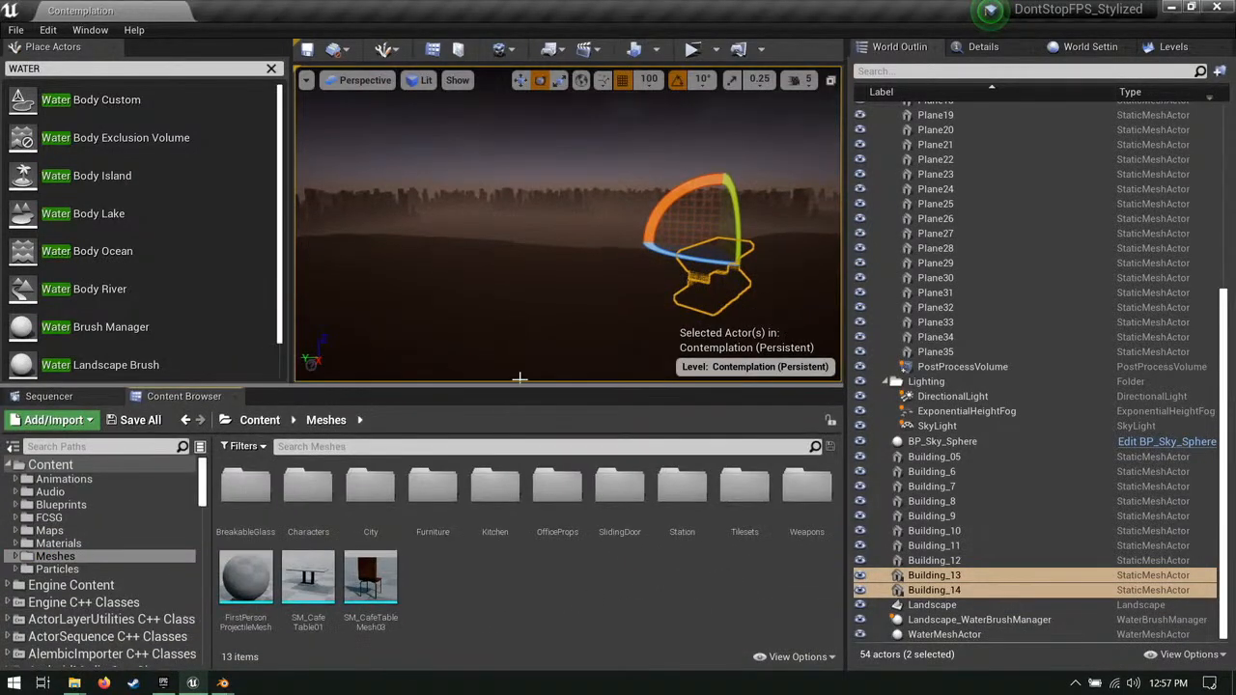
Step: Look into the City and Characters mesh folders, and open the Weapons folder under Meshes
double_click(364, 507)
click(326, 419)
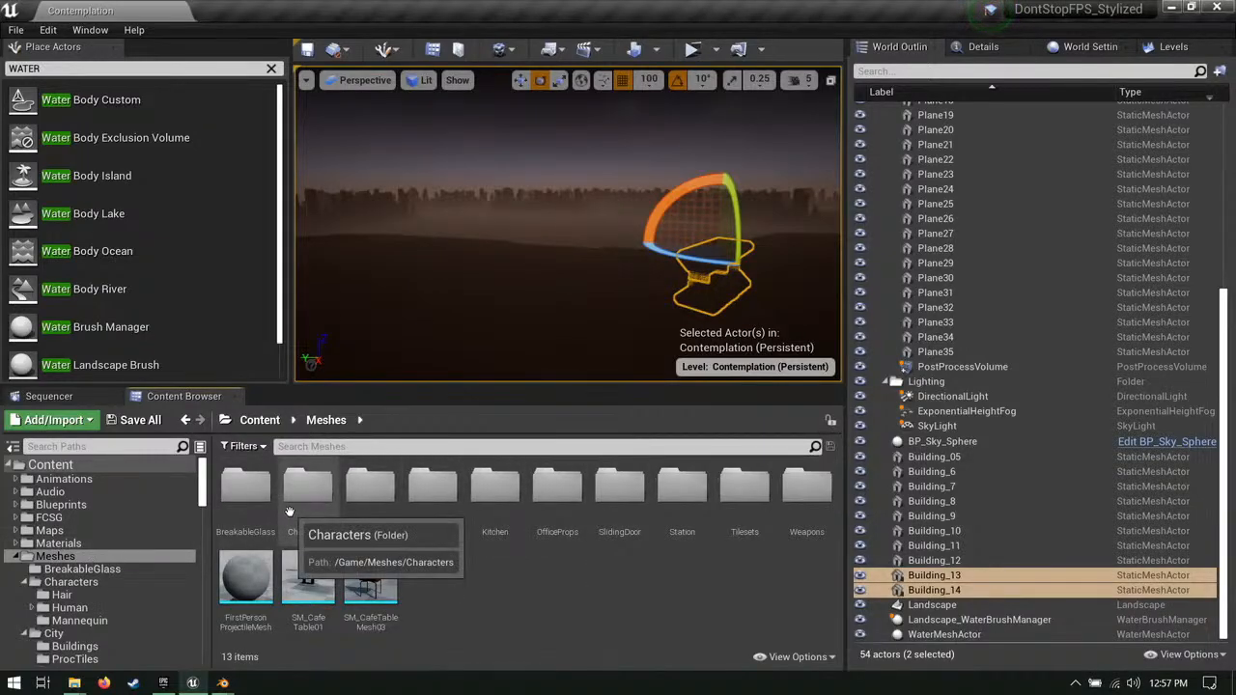
double_click(308, 491)
click(325, 420)
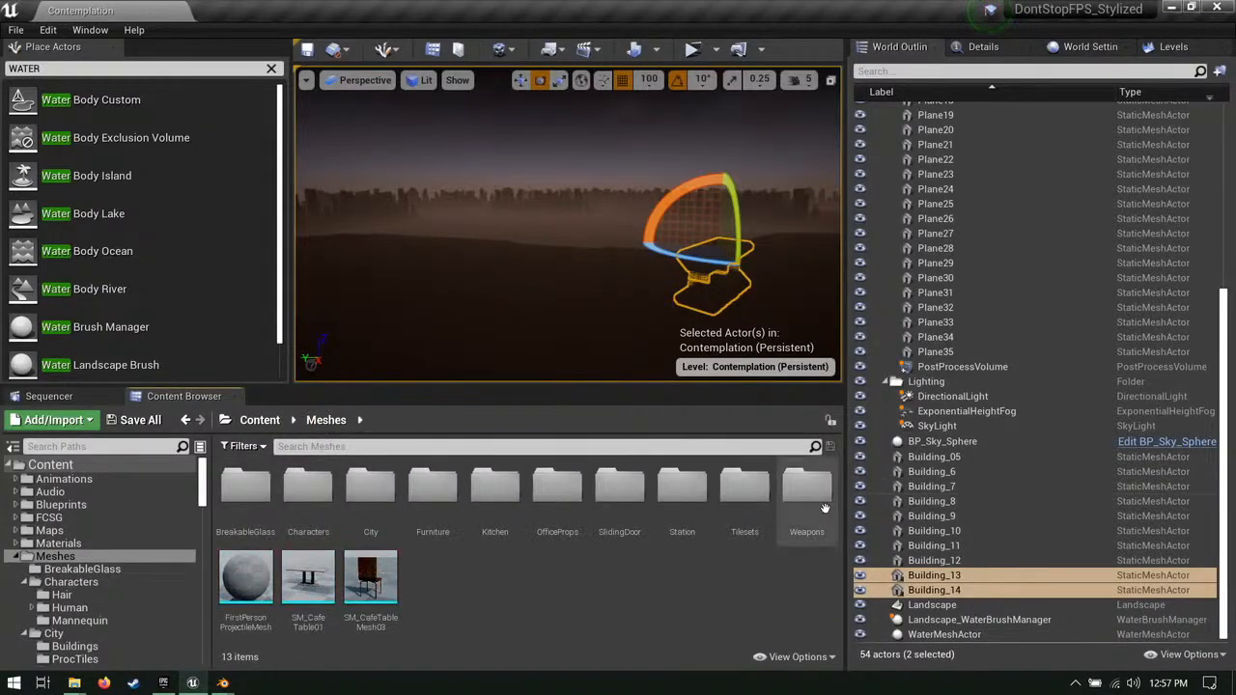
double_click(807, 485)
Step: Start exporting the SkelPistol skeletal mesh and choose MultiFPTest/ExternalContent/Weapons as the destination folder
click(245, 487)
right_click(246, 488)
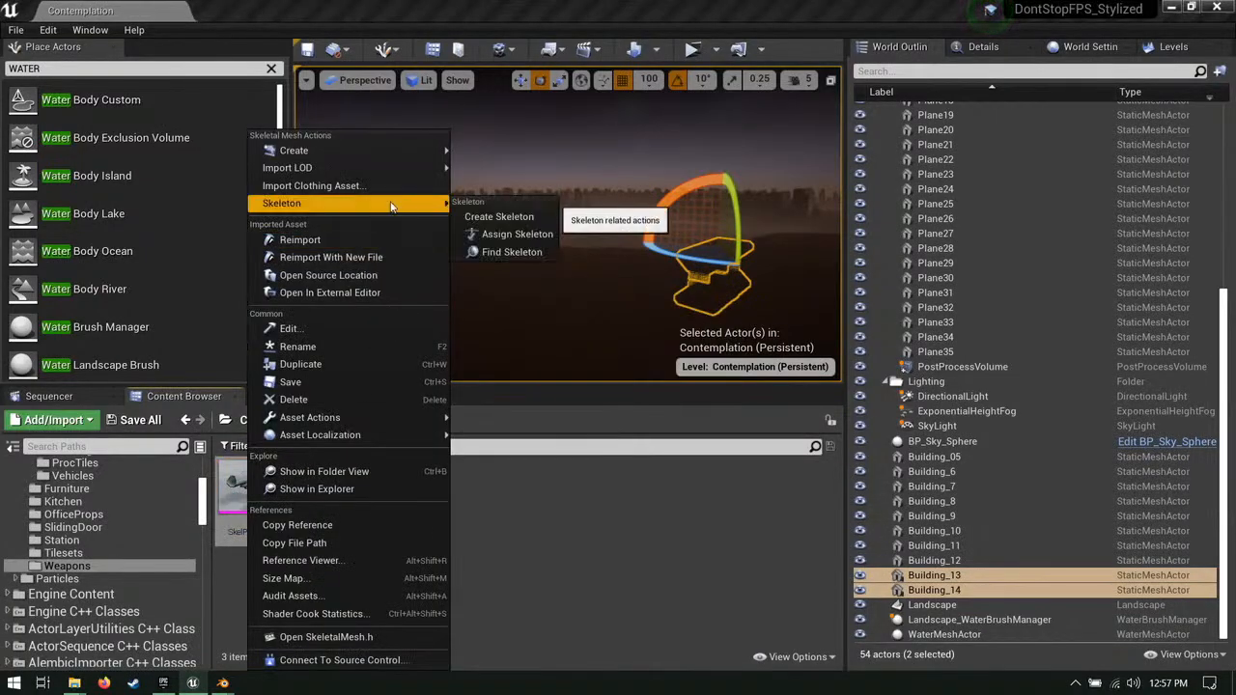
mouse_move(357, 417)
click(517, 483)
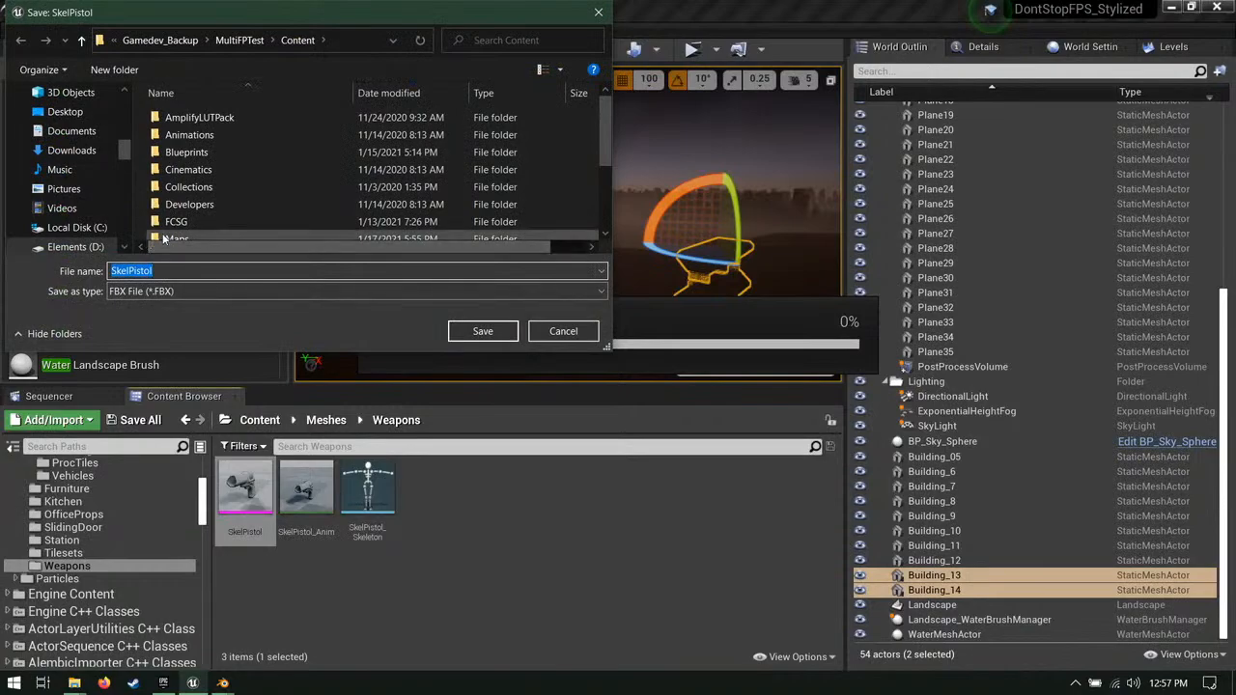
click(239, 40)
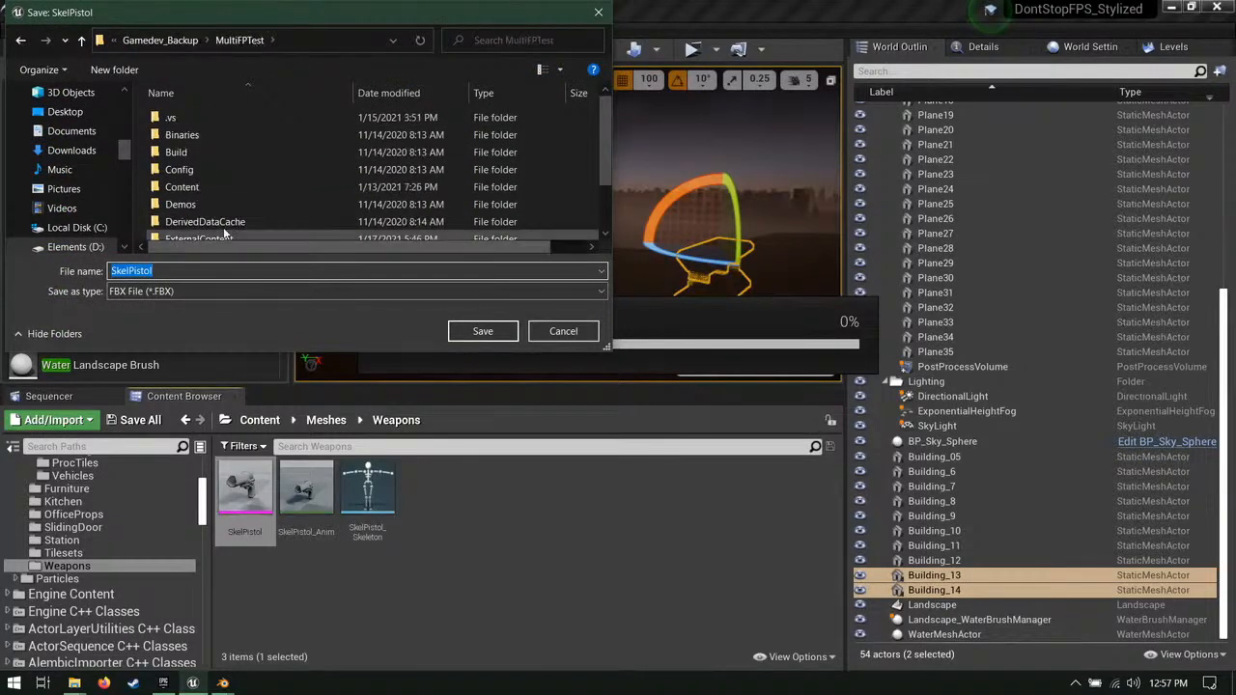
scroll(236, 232, down, 1)
double_click(223, 179)
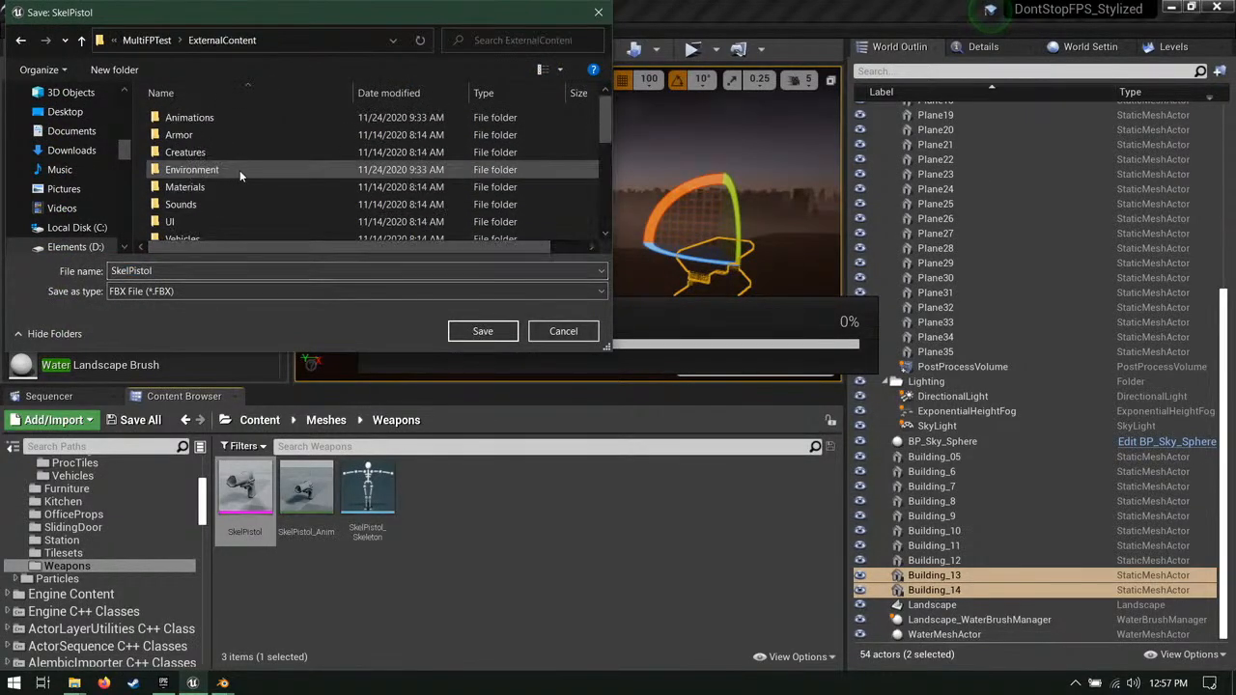
scroll(227, 188, down, 2)
double_click(209, 160)
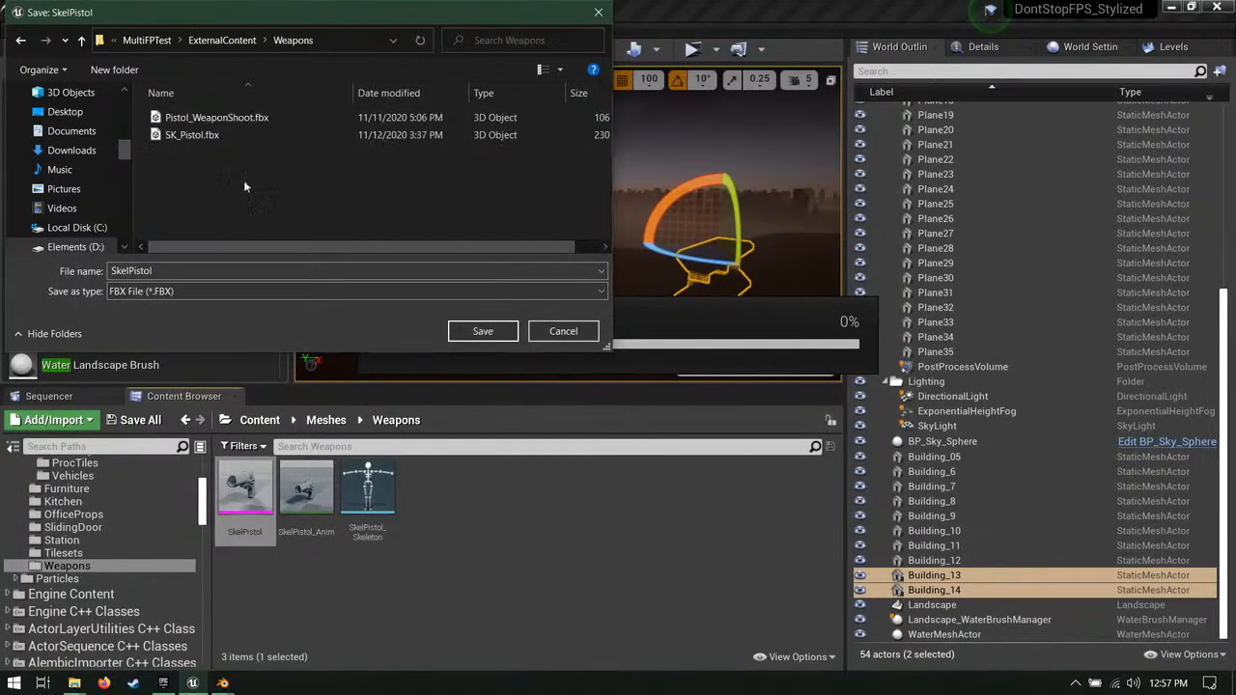
Step: Name the export file SkelPistol_Scaled and export it as FBX with the default FBX 2013 compatibility options
double_click(218, 271)
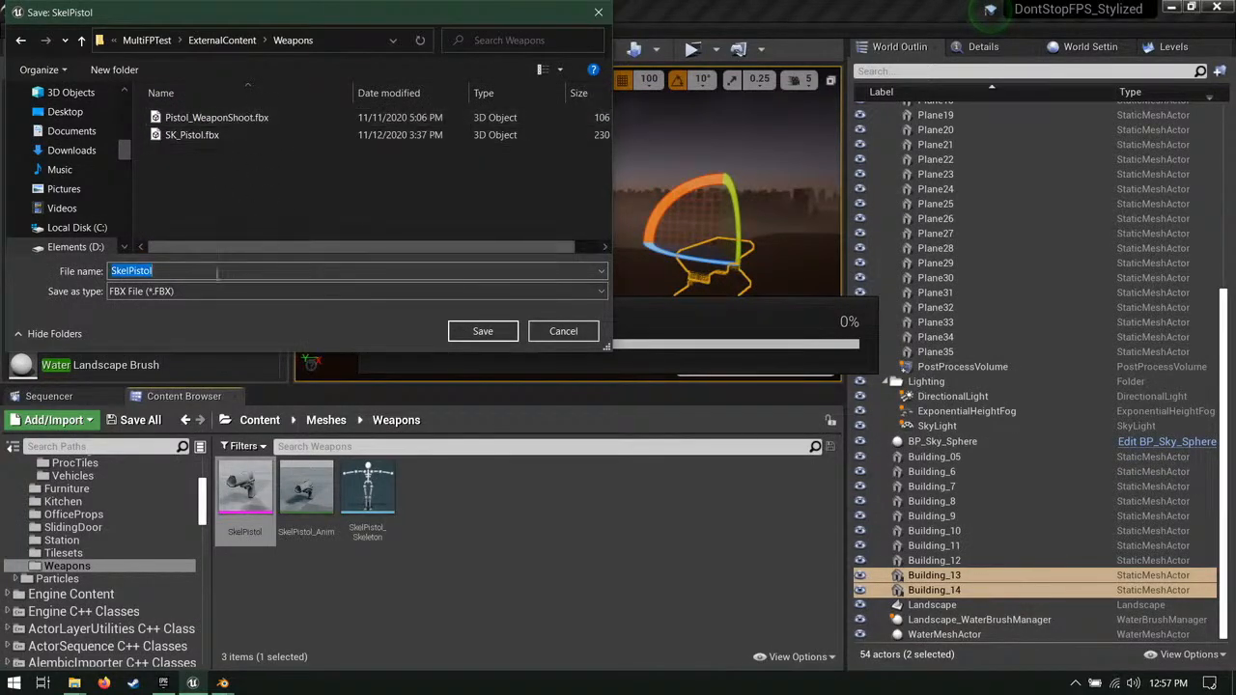
key(End)
text(_)
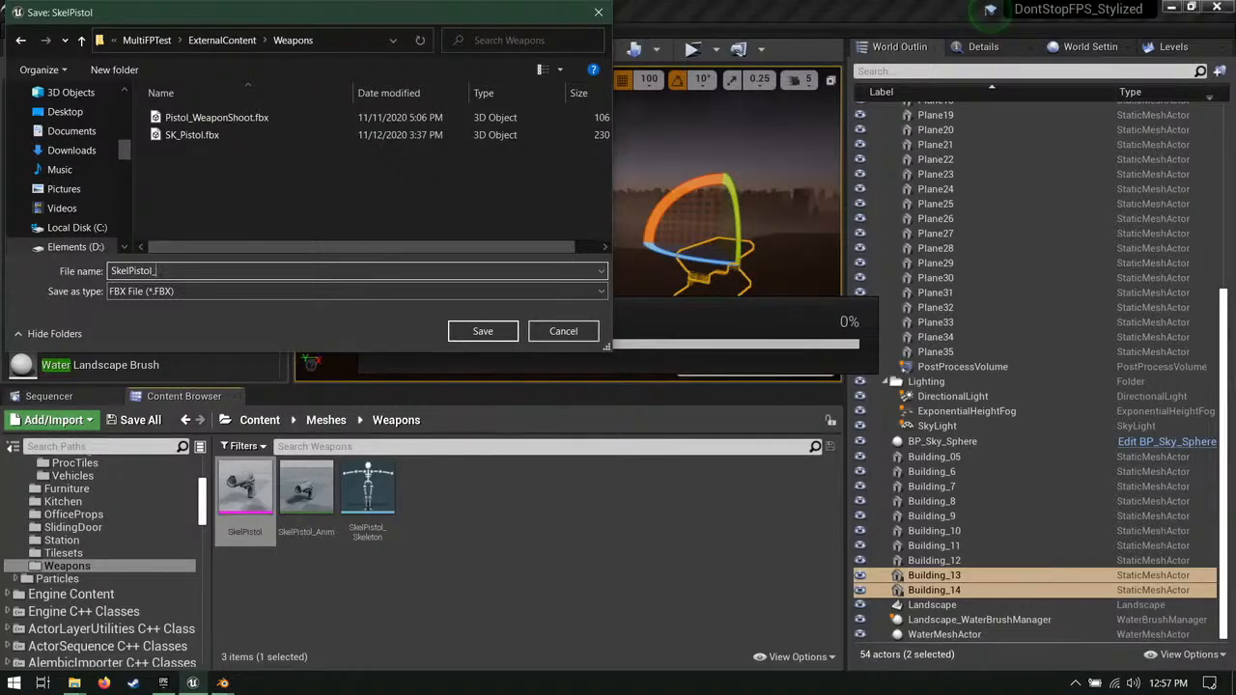
key(Return)
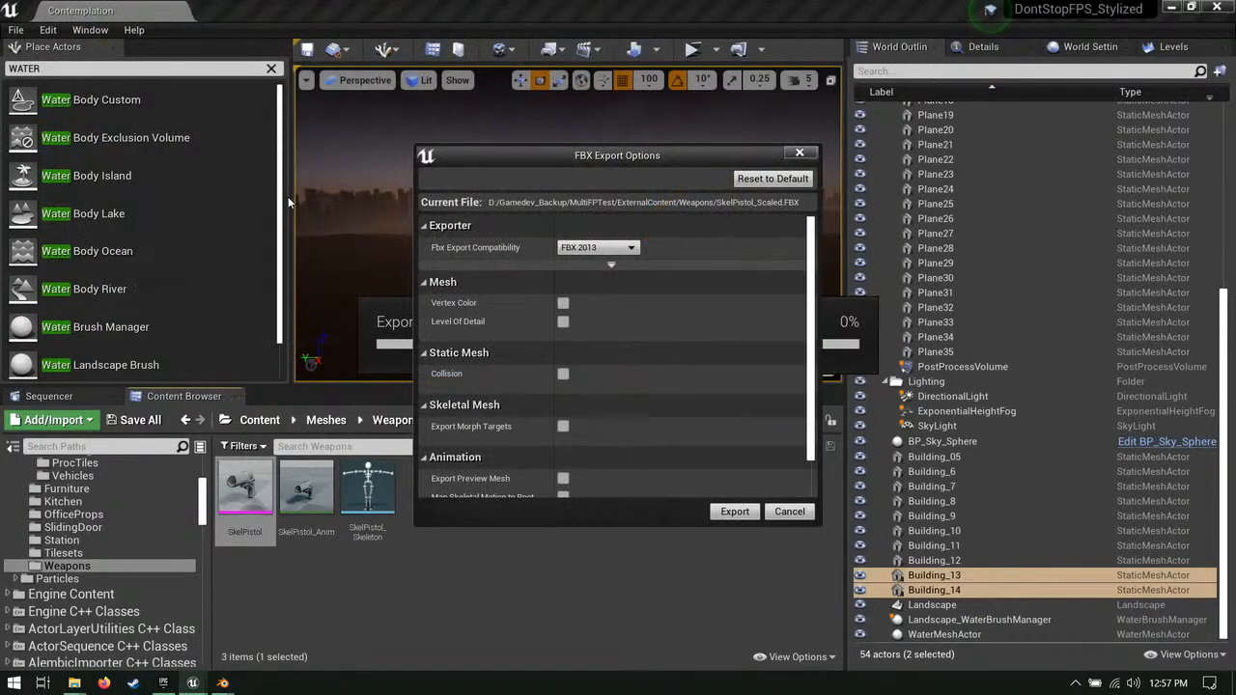
click(734, 511)
Step: Switch back to the Blender window containing CharacterWork.blend and save the file
mouse_move(223, 683)
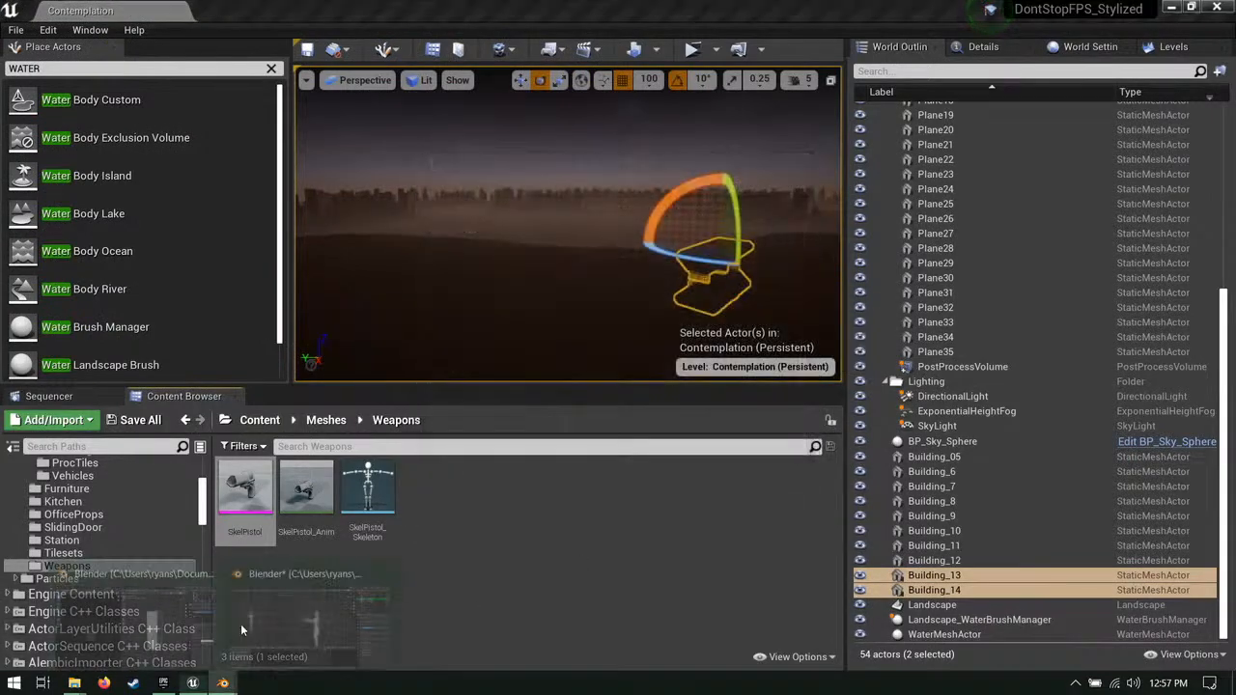
click(334, 570)
key(ctrl+s)
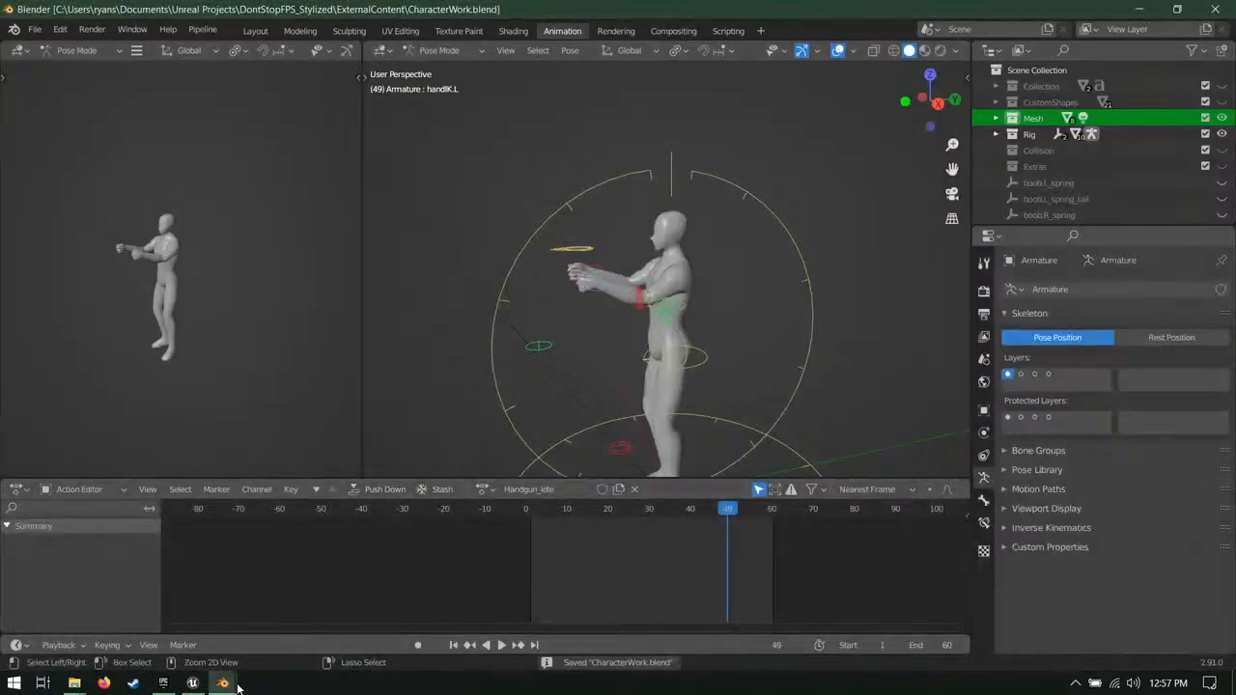
mouse_move(223, 683)
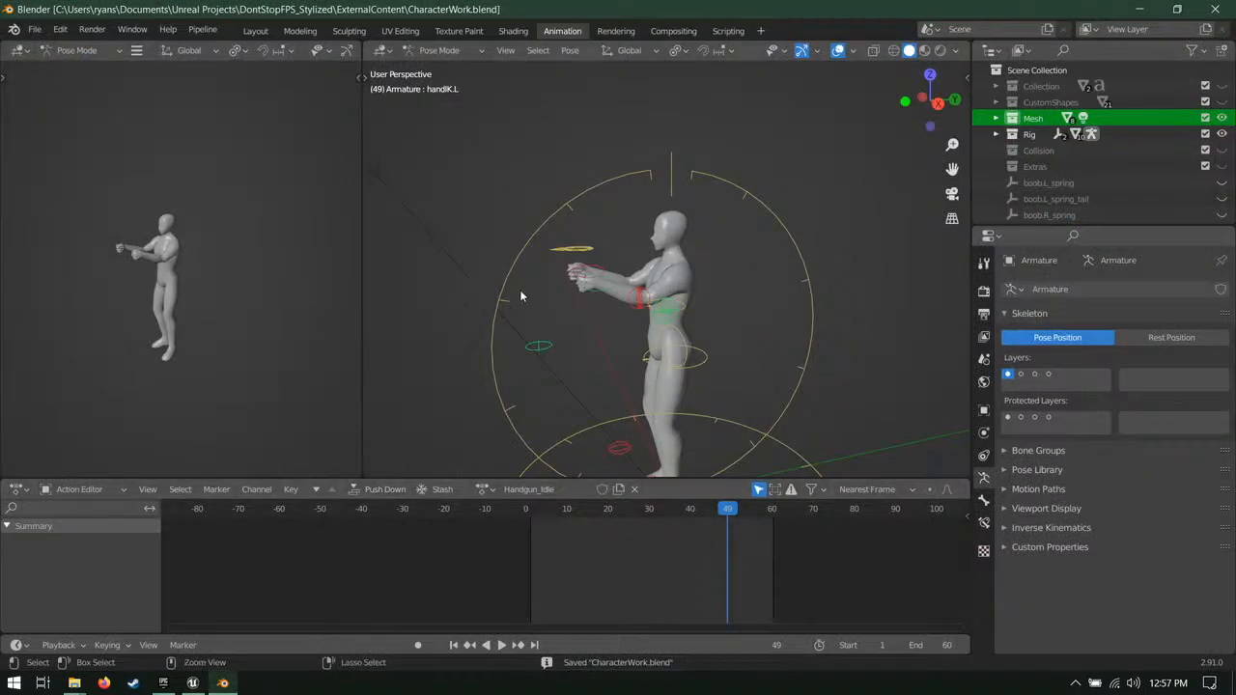
Step: Change to the Layout workspace, display the whole character in solid shading and save CharacterWork.blend
click(255, 32)
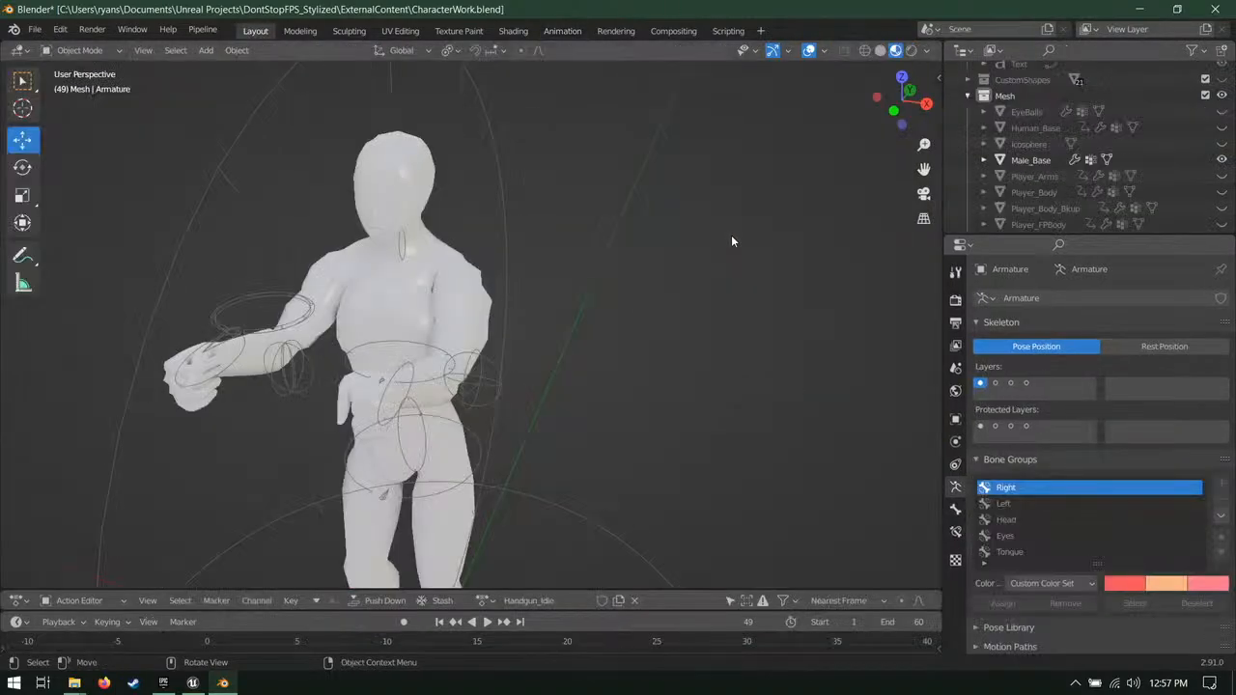
middle_drag(555, 241, 759, 314)
key(ctrl+s)
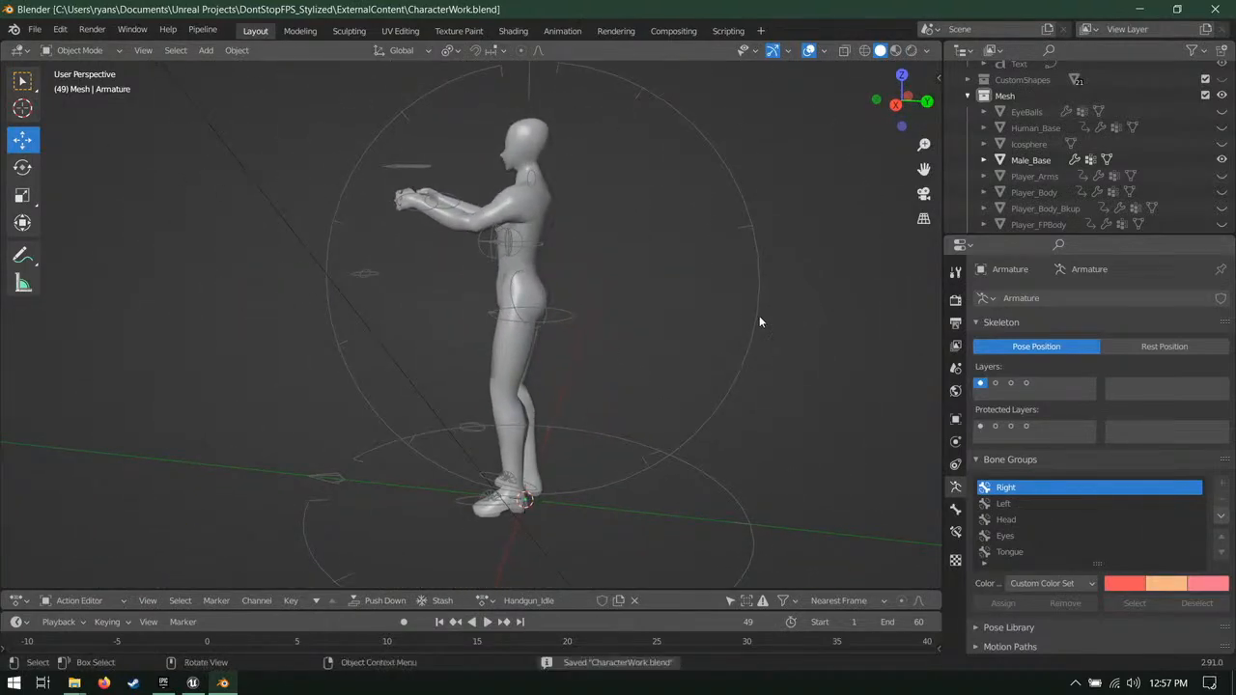
Step: Start an FBX import into the character scene, opening the file browser in the project's ExternalContent folder
click(34, 29)
click(290, 342)
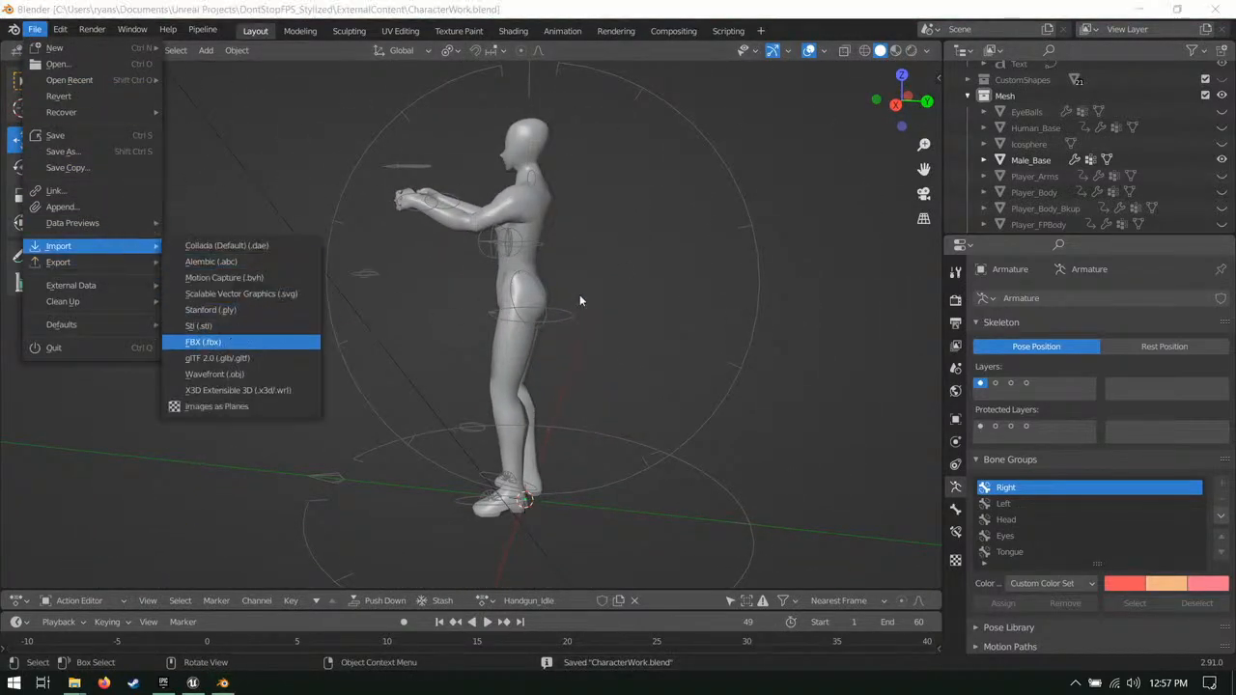
click(693, 230)
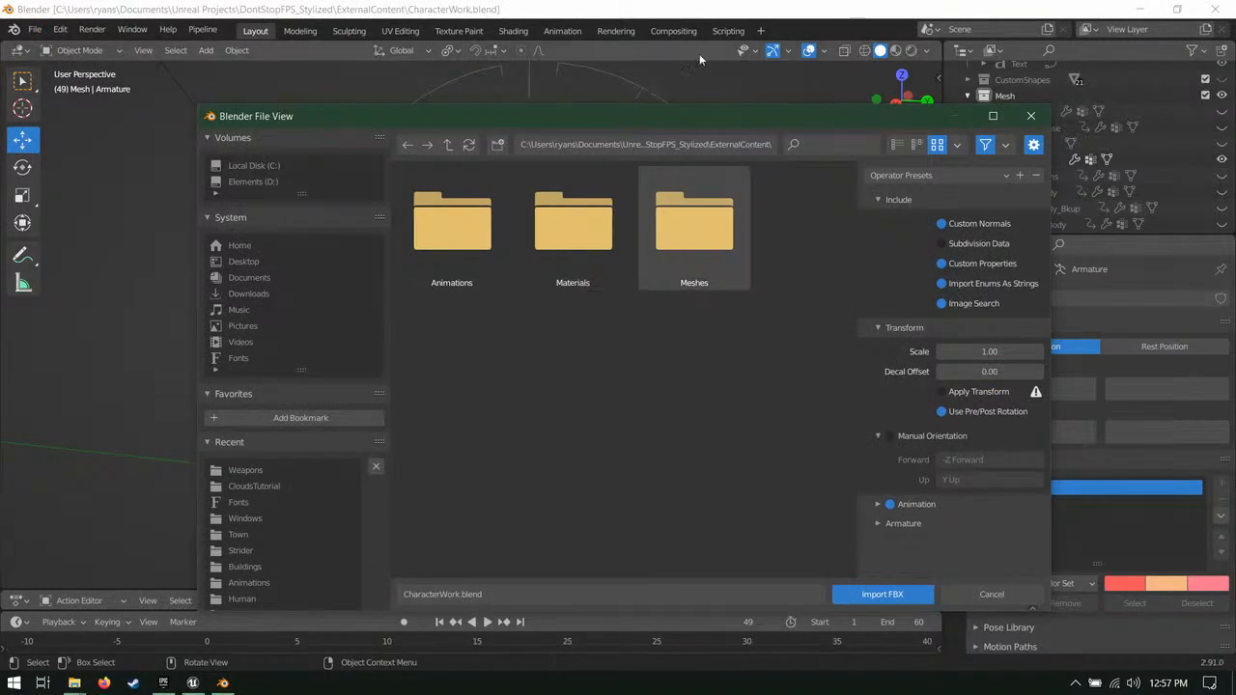
double_click(722, 262)
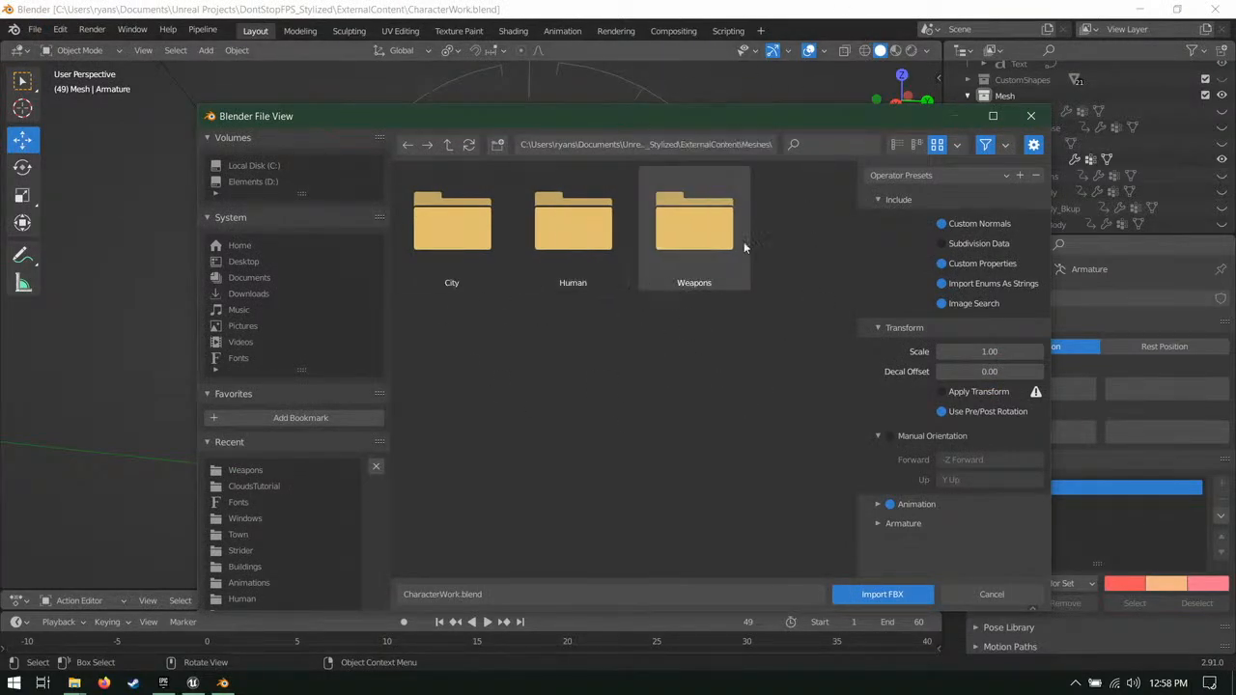
click(448, 144)
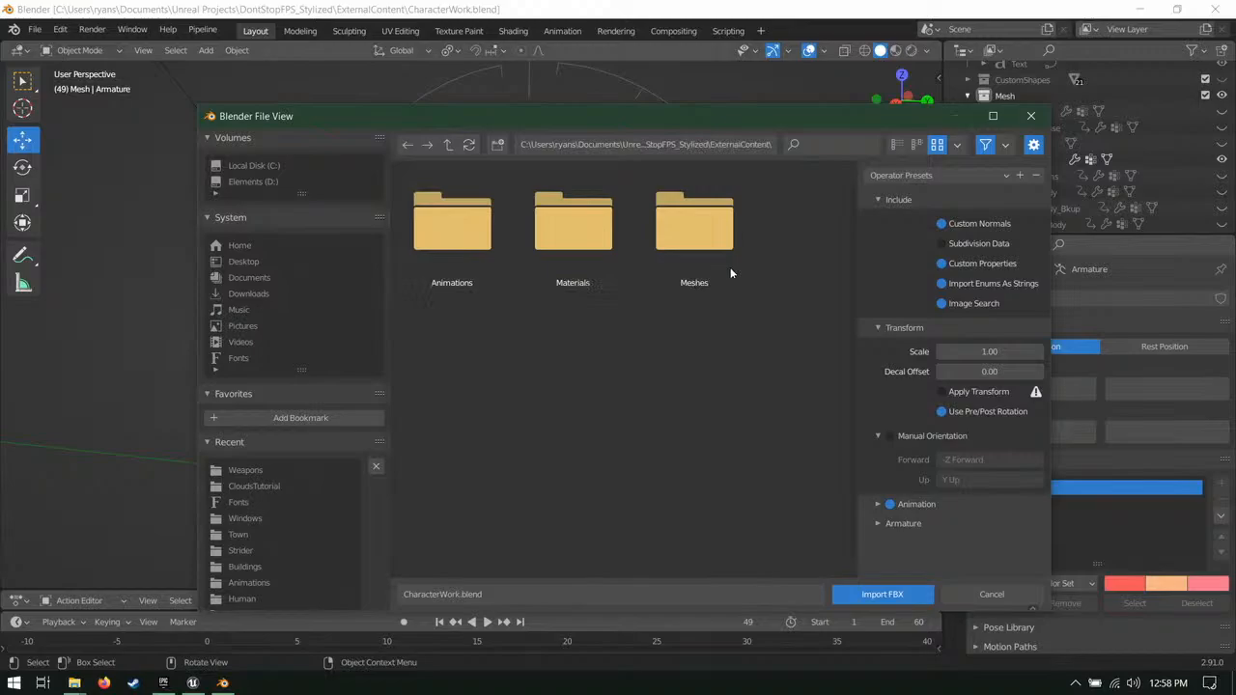
click(447, 144)
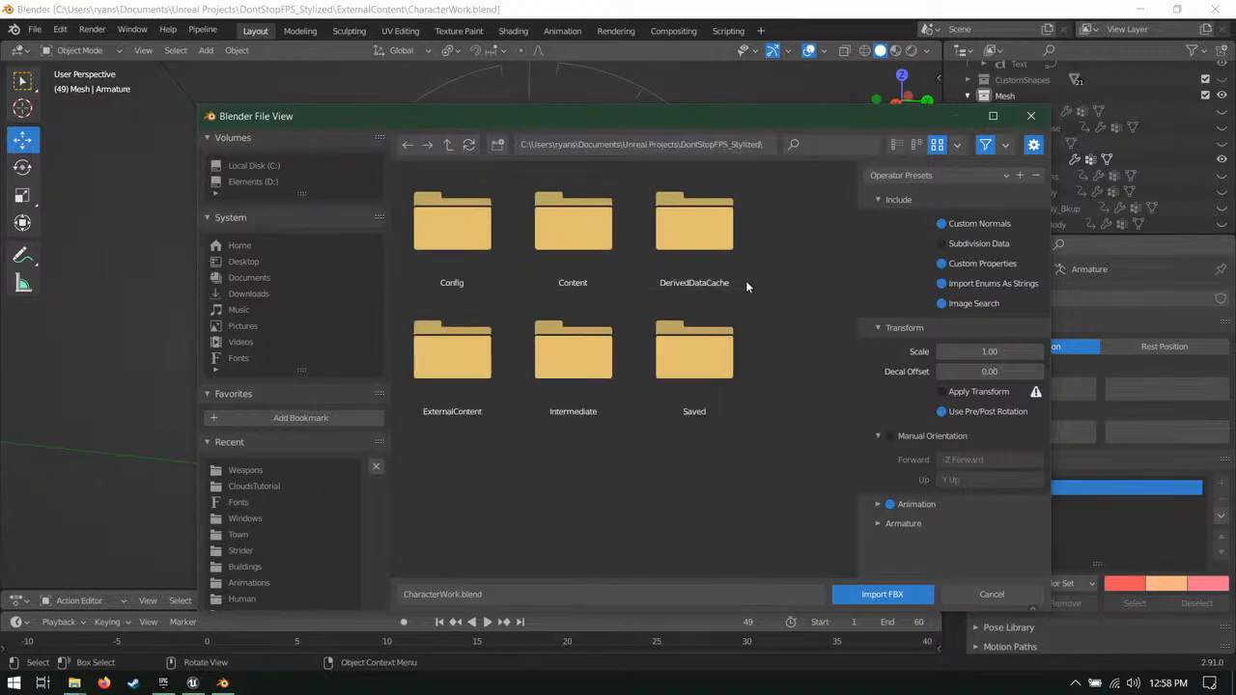
click(411, 326)
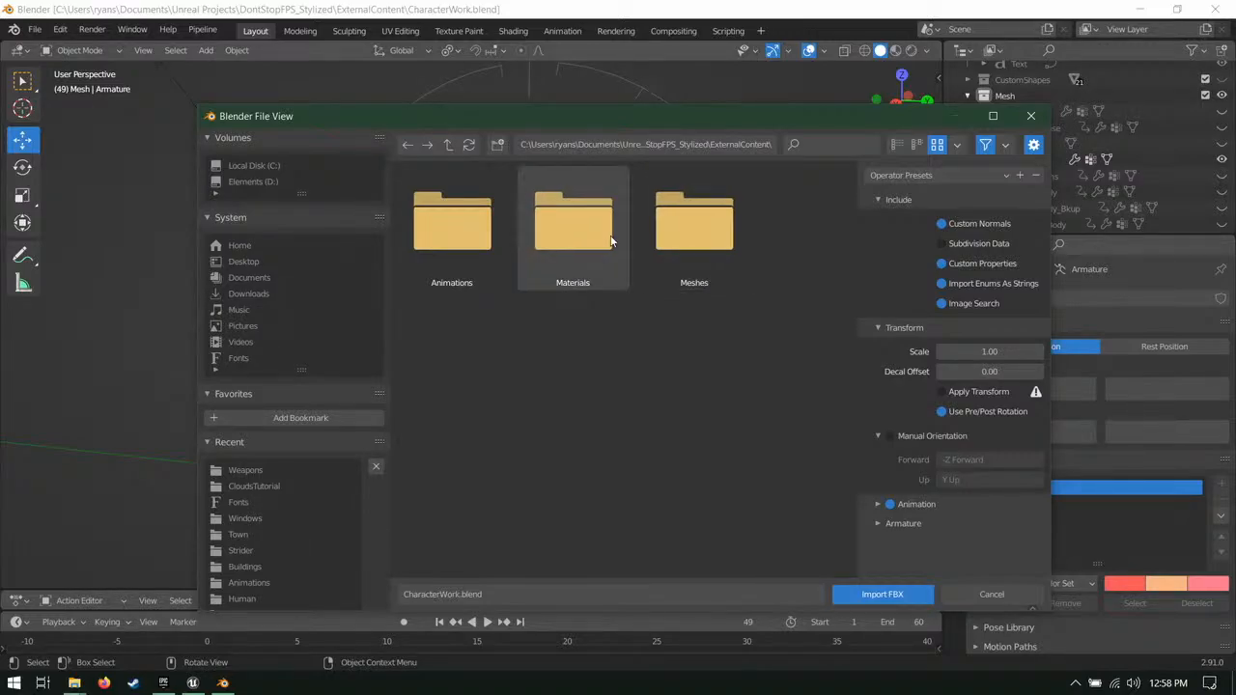
Step: Open the Meshes/Weapons folder in the FBX import browser and select Gun_Shoot.fbx
click(708, 215)
click(708, 214)
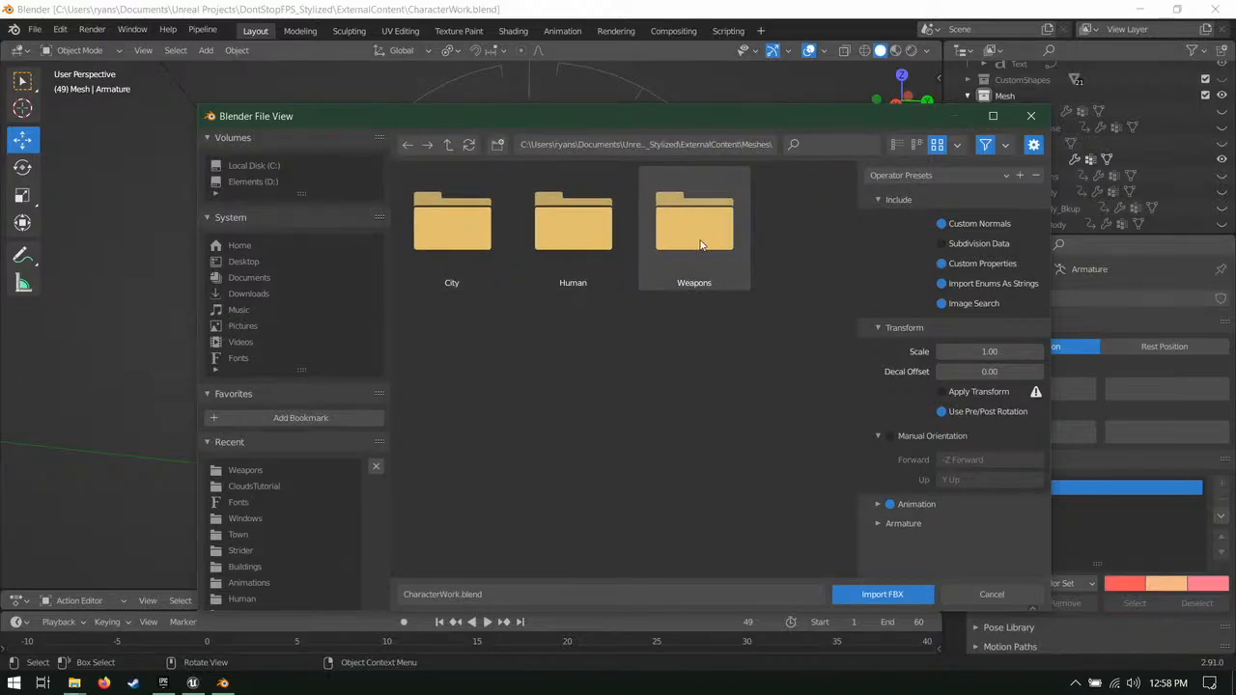
double_click(708, 271)
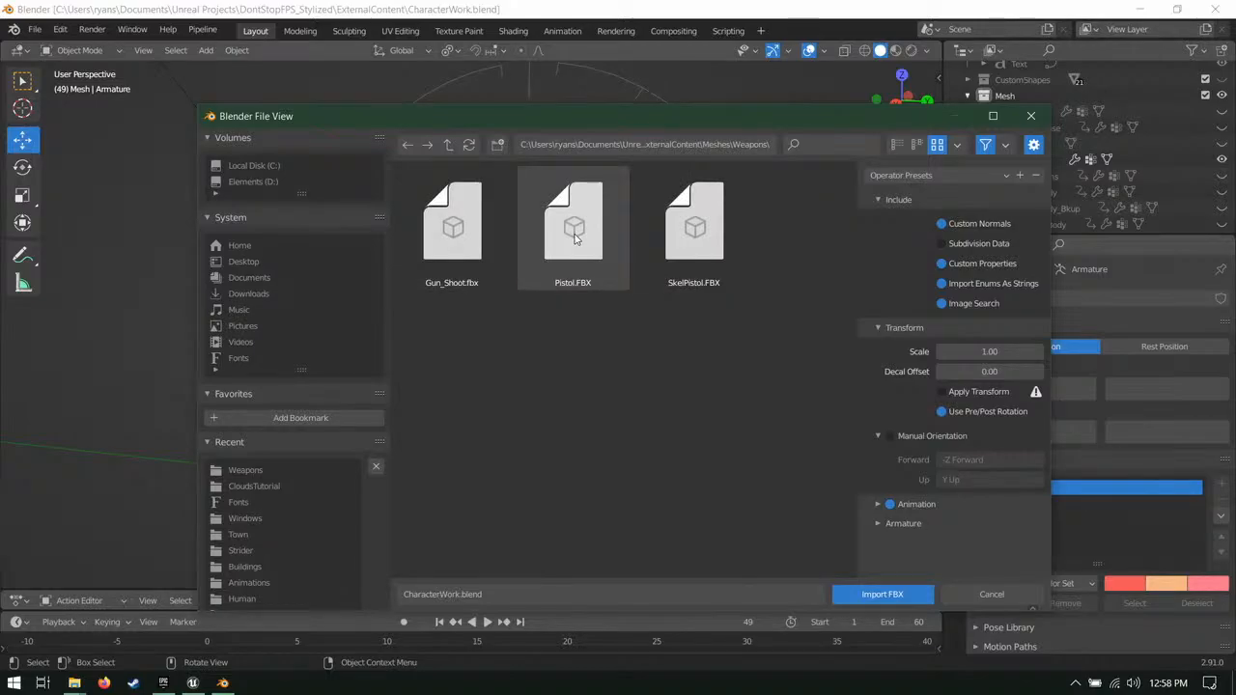
click(693, 231)
click(444, 222)
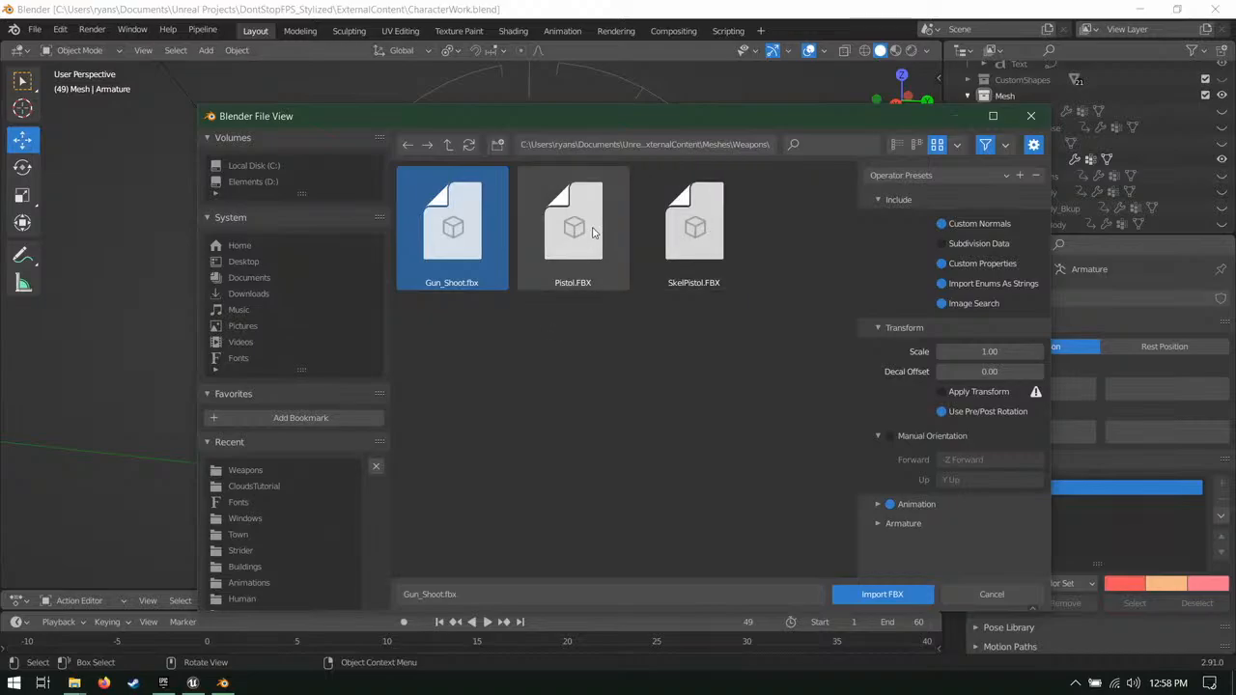
Step: Reopen the SkelPistol export dialog in Unreal Editor to check where SkelPistol_Scaled.FBX was saved, cancel it and return to Blender's import browser
click(193, 684)
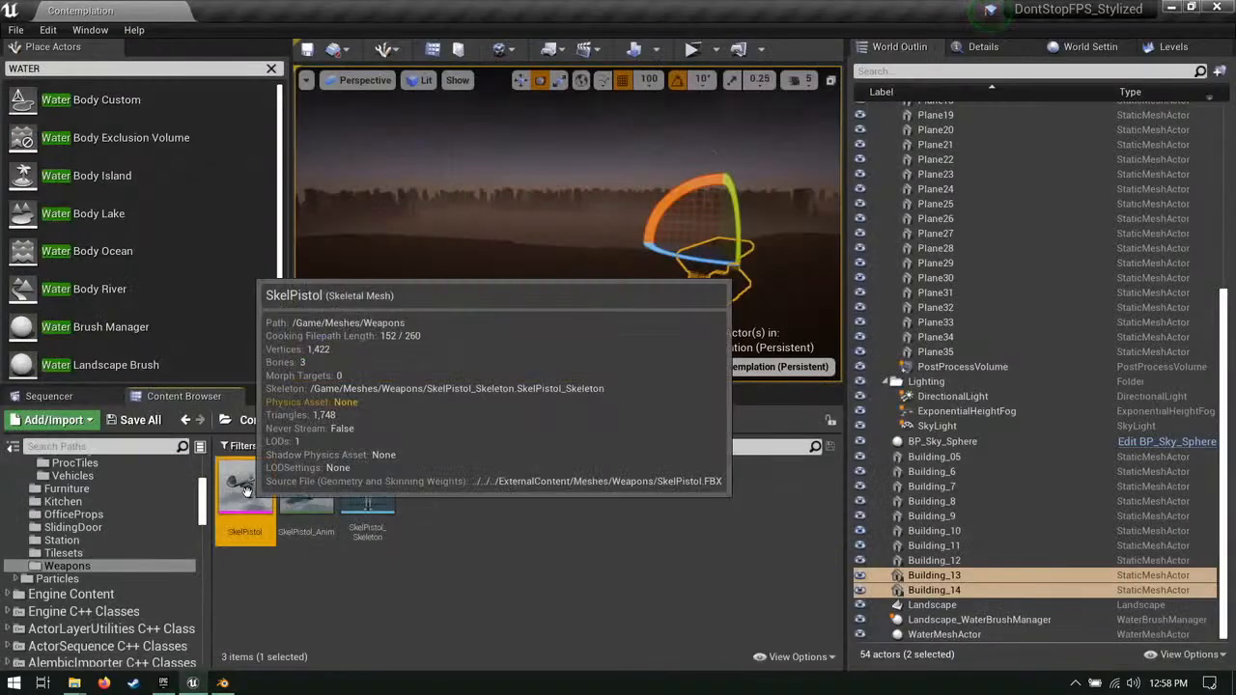
right_click(240, 497)
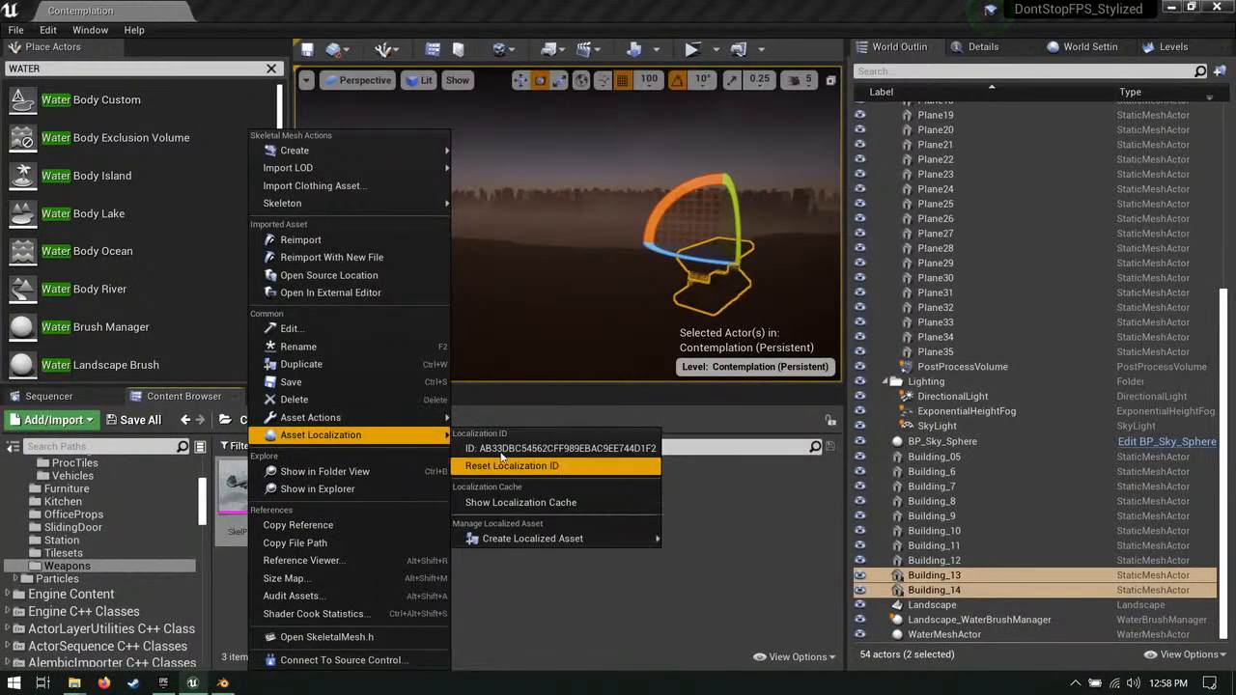
mouse_move(441, 419)
click(521, 489)
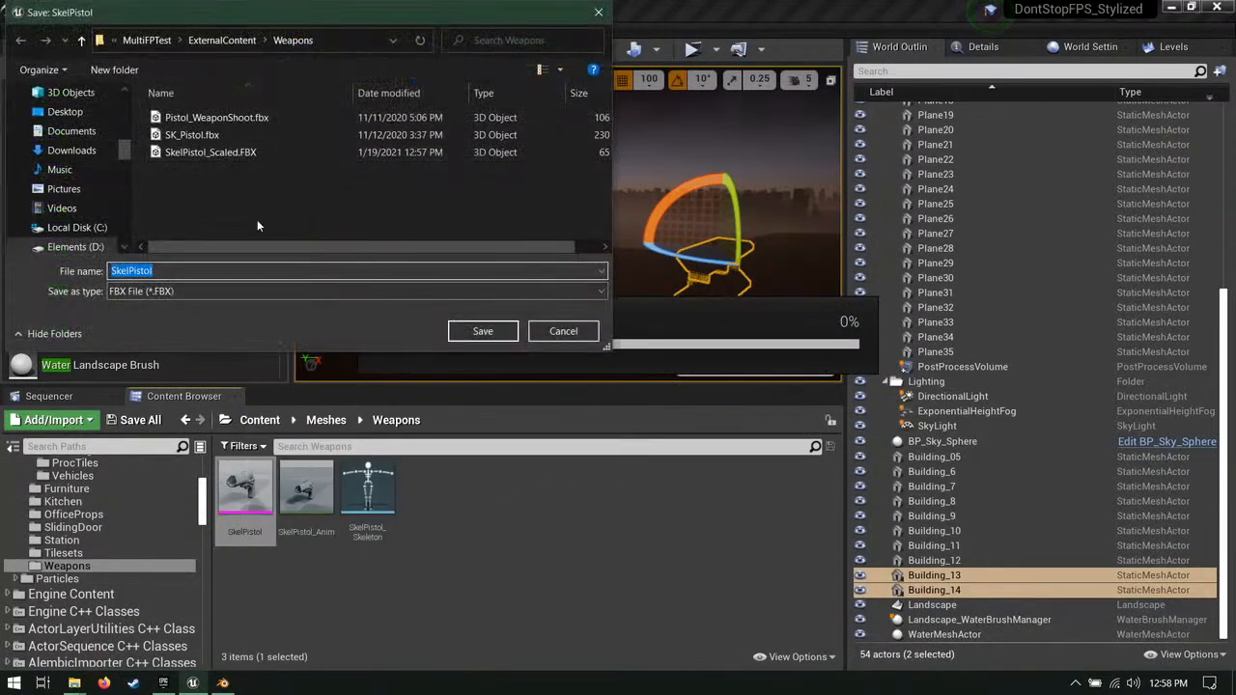
click(258, 156)
click(563, 331)
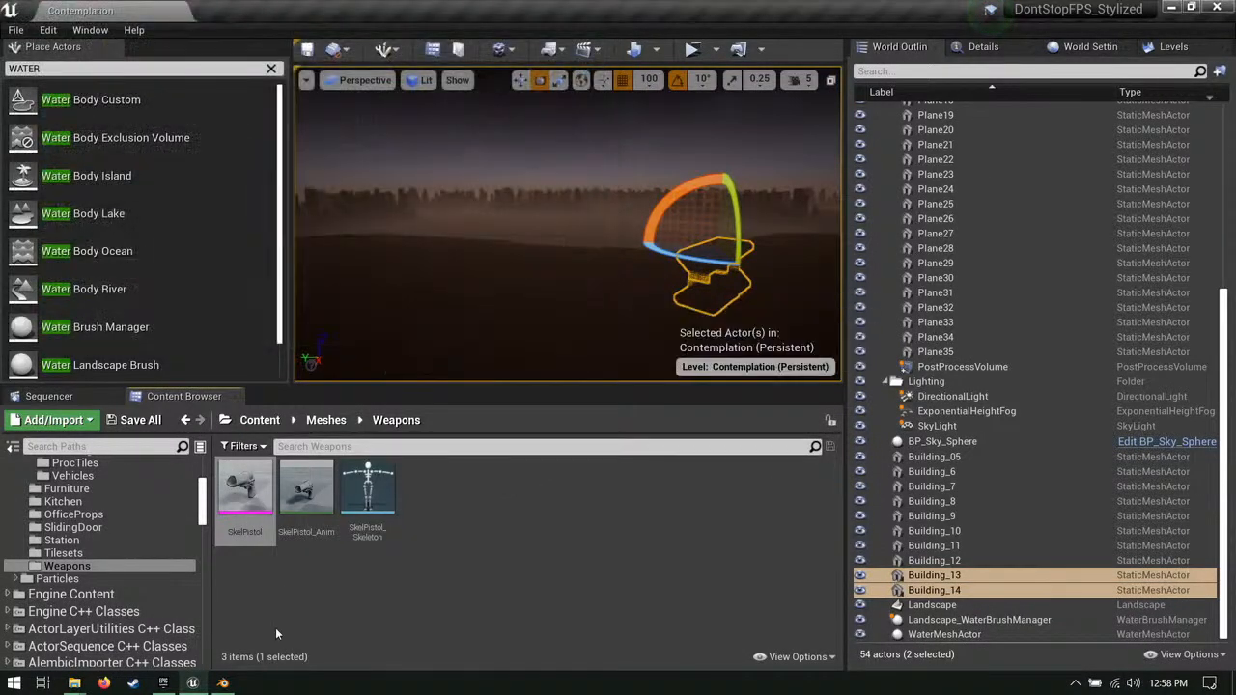
click(222, 683)
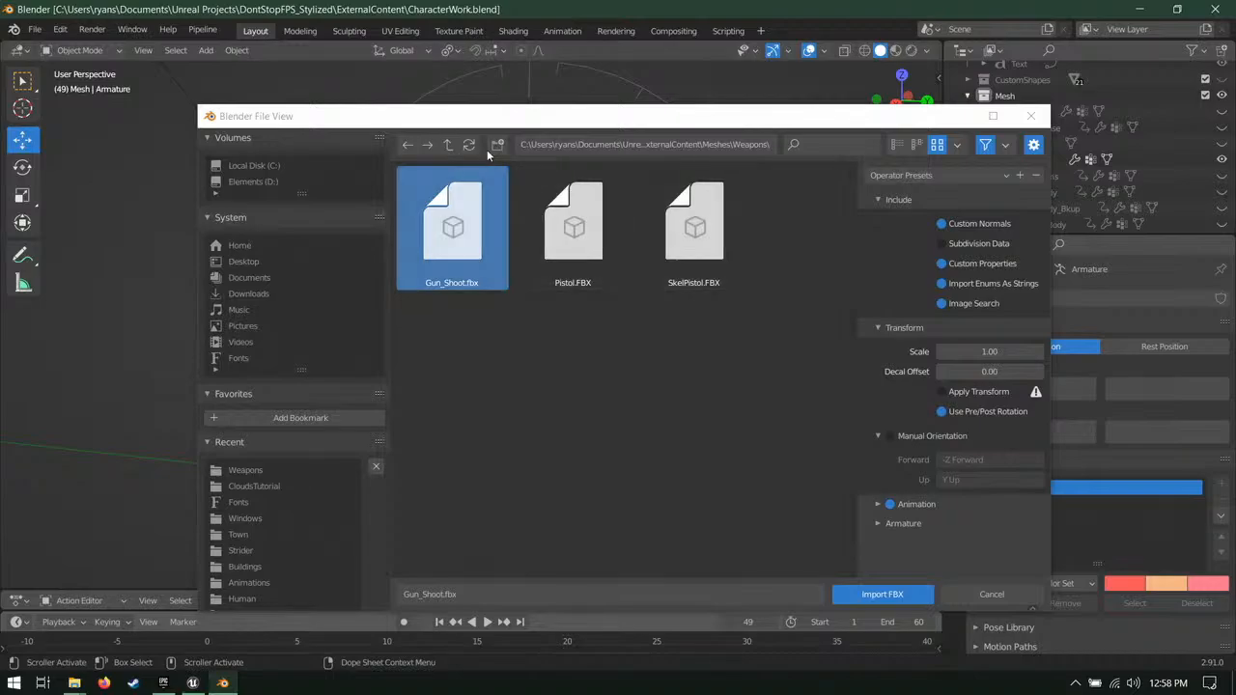
Step: Import SkelPistol.FBX from the project's ExternalContent/Meshes/Weapons folder and save CharacterWork.blend
click(448, 145)
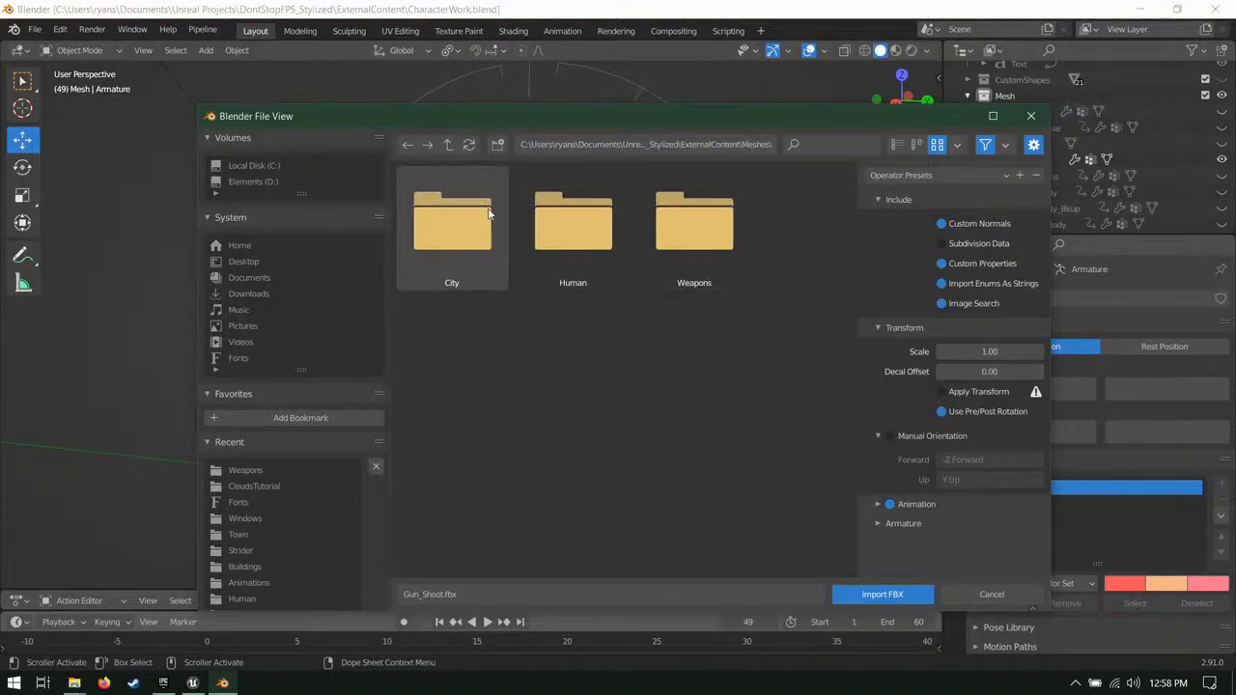
double_click(448, 144)
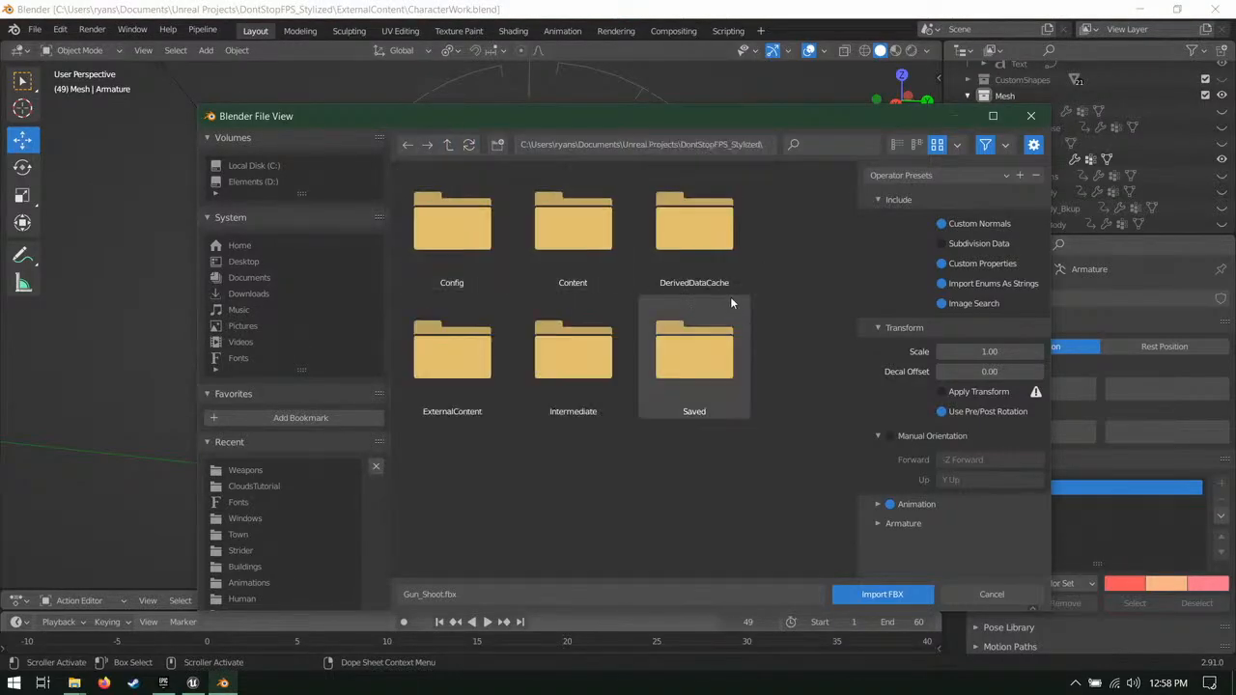
double_click(430, 389)
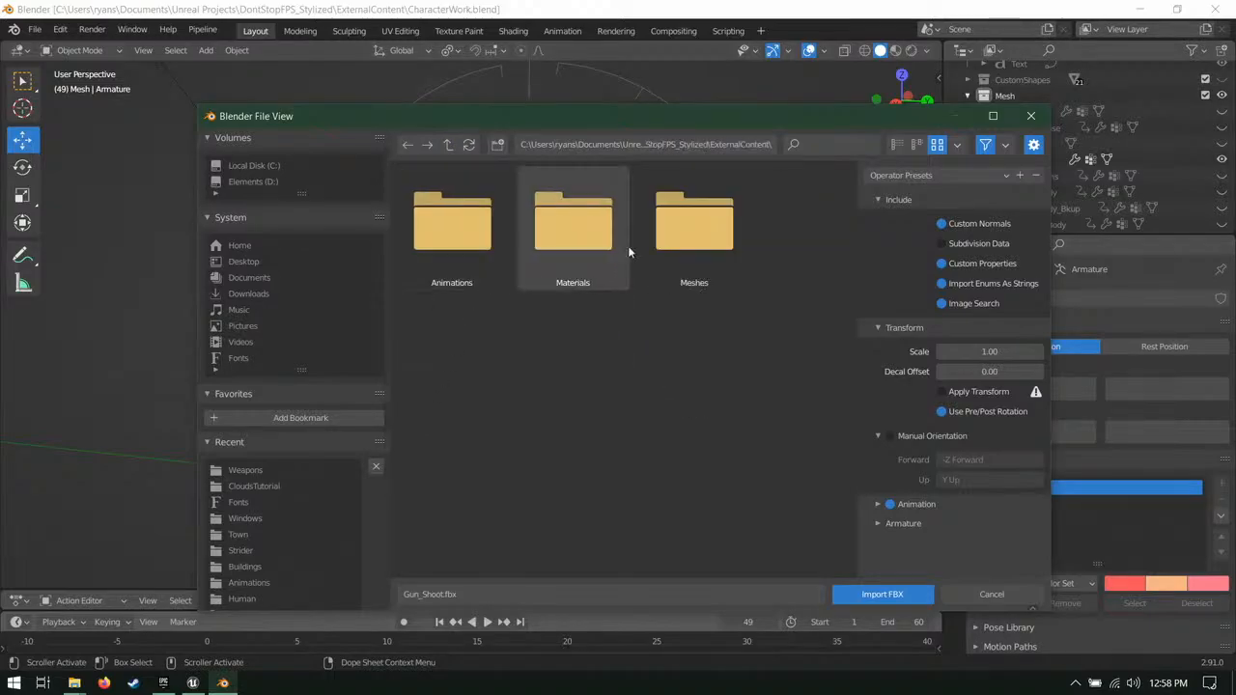
click(656, 253)
double_click(656, 253)
double_click(661, 249)
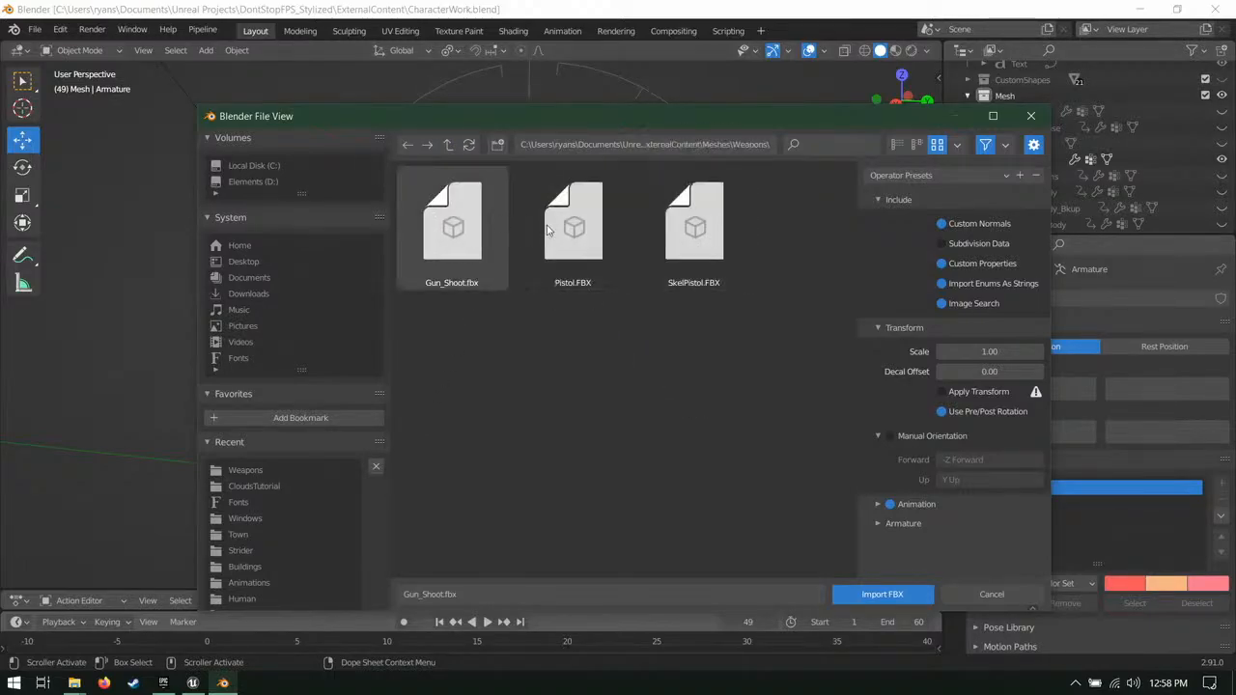
click(693, 226)
click(881, 594)
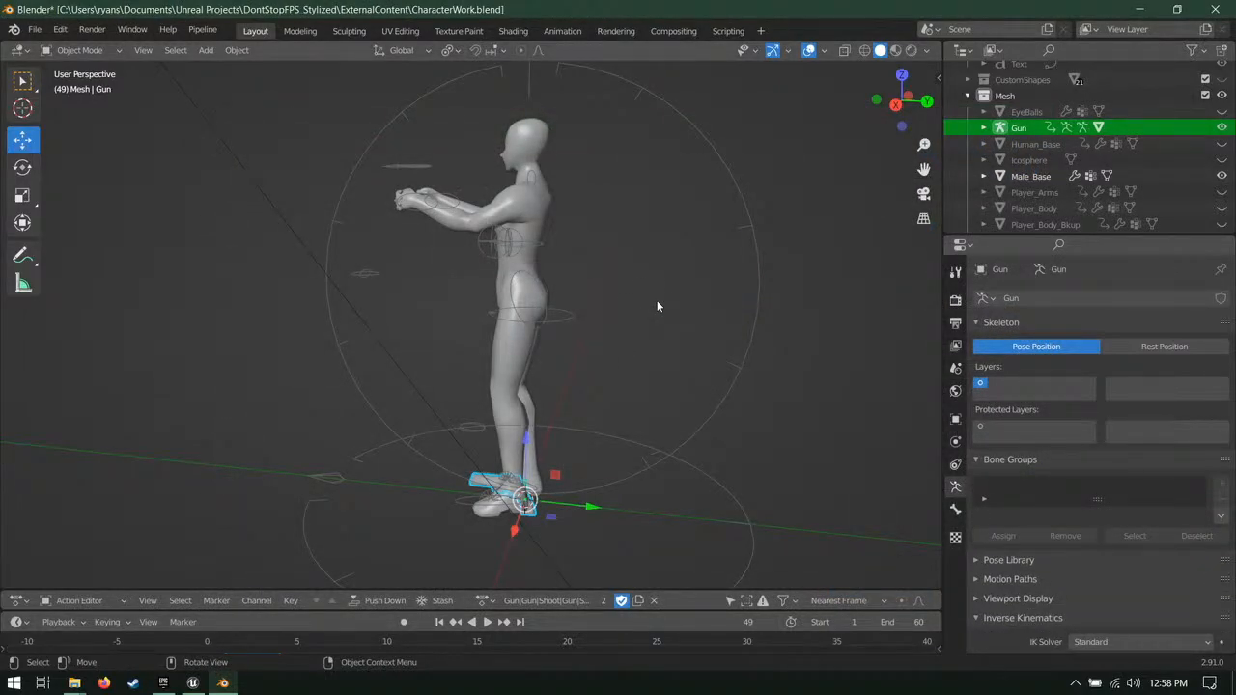
middle_drag(543, 435, 540, 347)
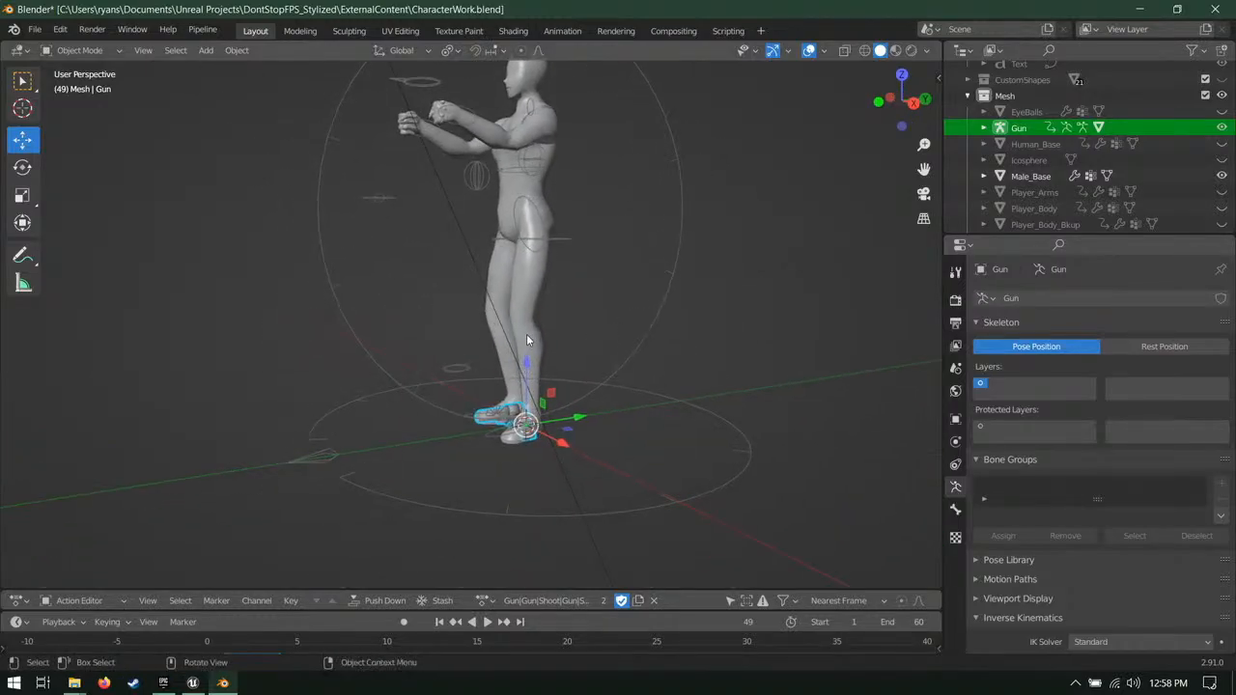
key(ctrl+s)
Step: Add a Child Of constraint to the imported Gun armature and search its target objects for "hand"
middle_drag(456, 360, 499, 394)
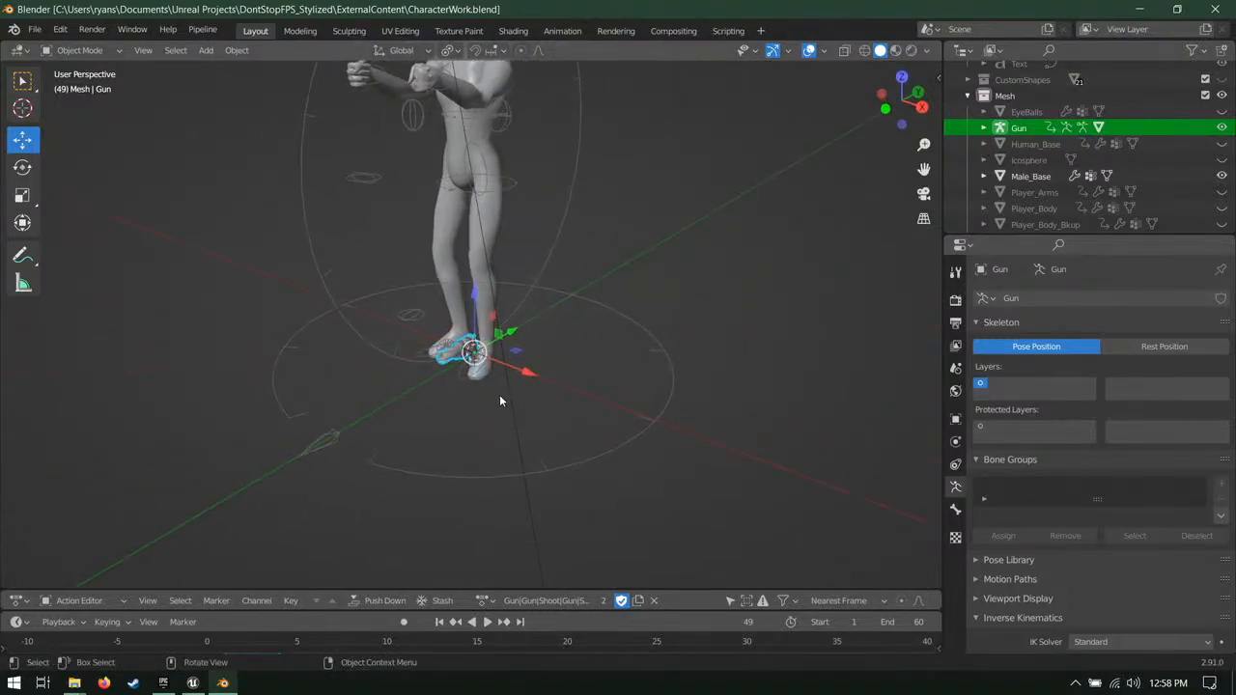
scroll(512, 400, up, 4)
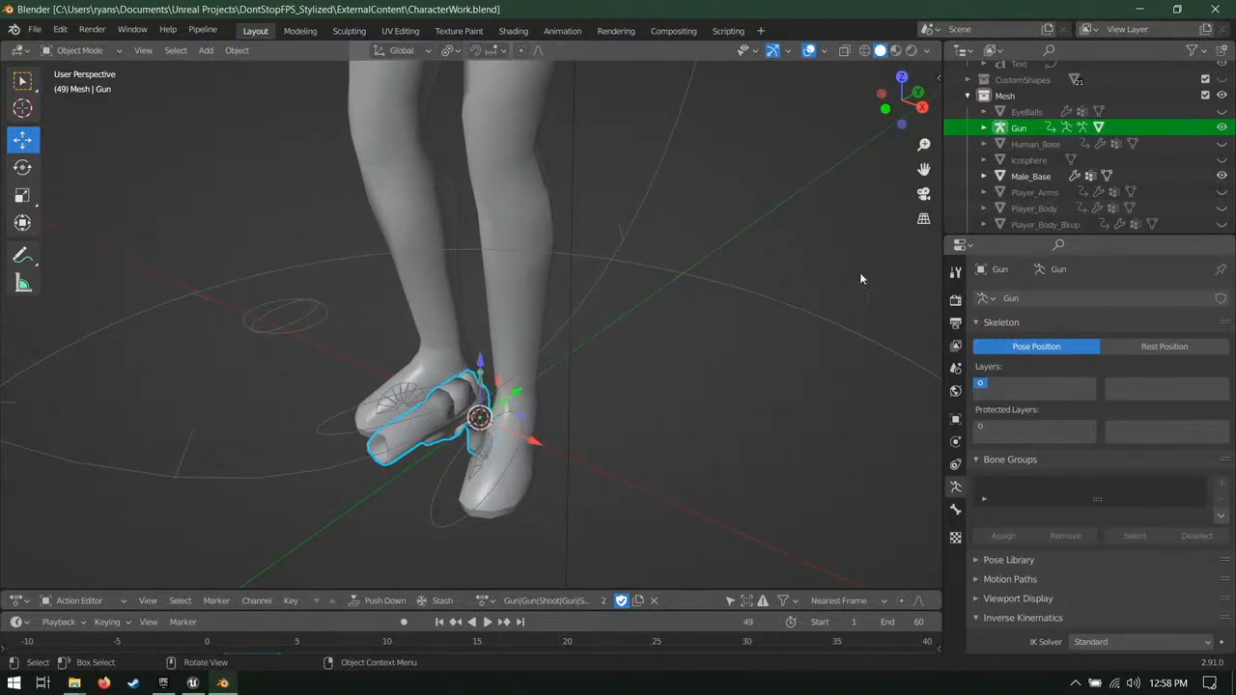
scroll(857, 251, down, 4)
click(954, 464)
click(1079, 299)
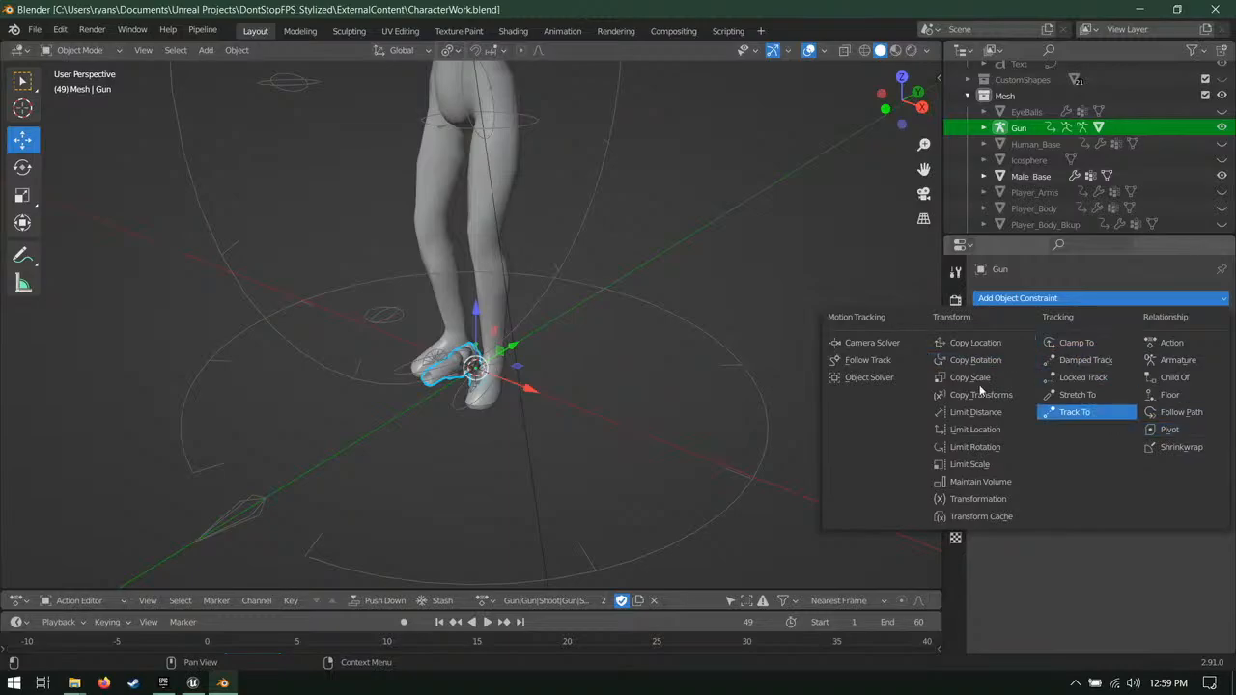
click(1173, 377)
click(1107, 348)
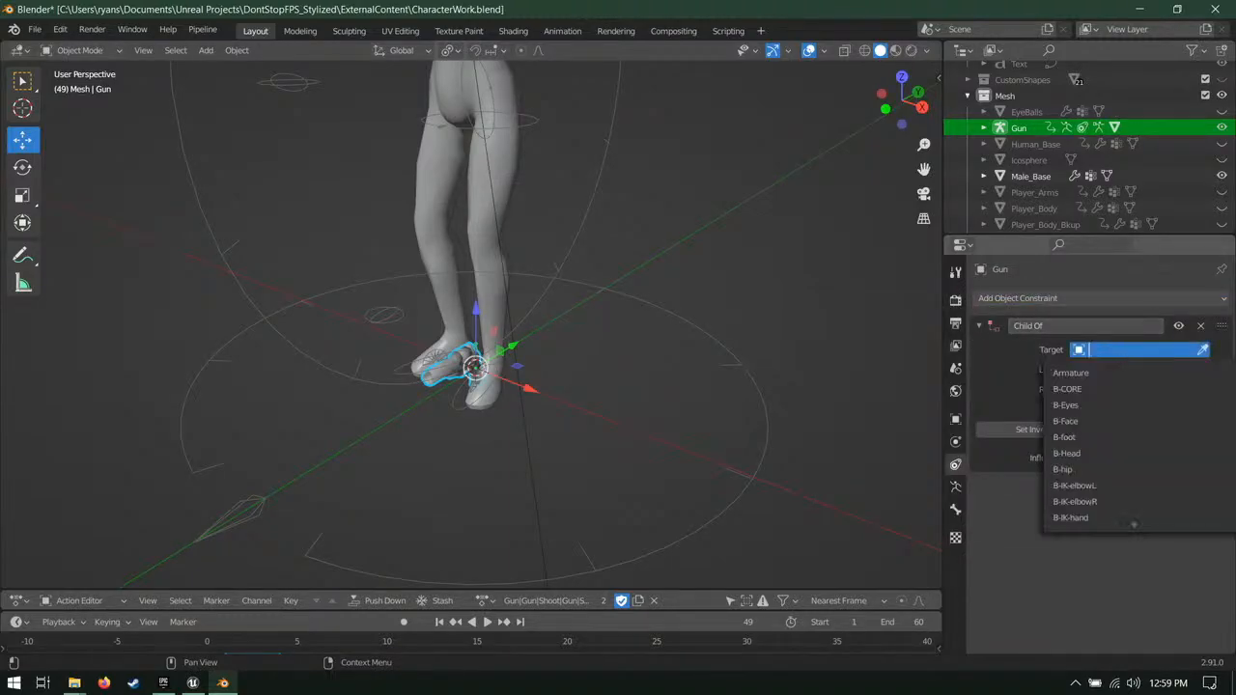
text(hand)
click(1013, 362)
click(1123, 350)
scroll(1044, 176, down, 1)
Step: Inspect the character armature's hierarchy in the Rig collection and the overlapping objects around the gun at the feet
click(1033, 175)
scroll(1043, 178, up, 6)
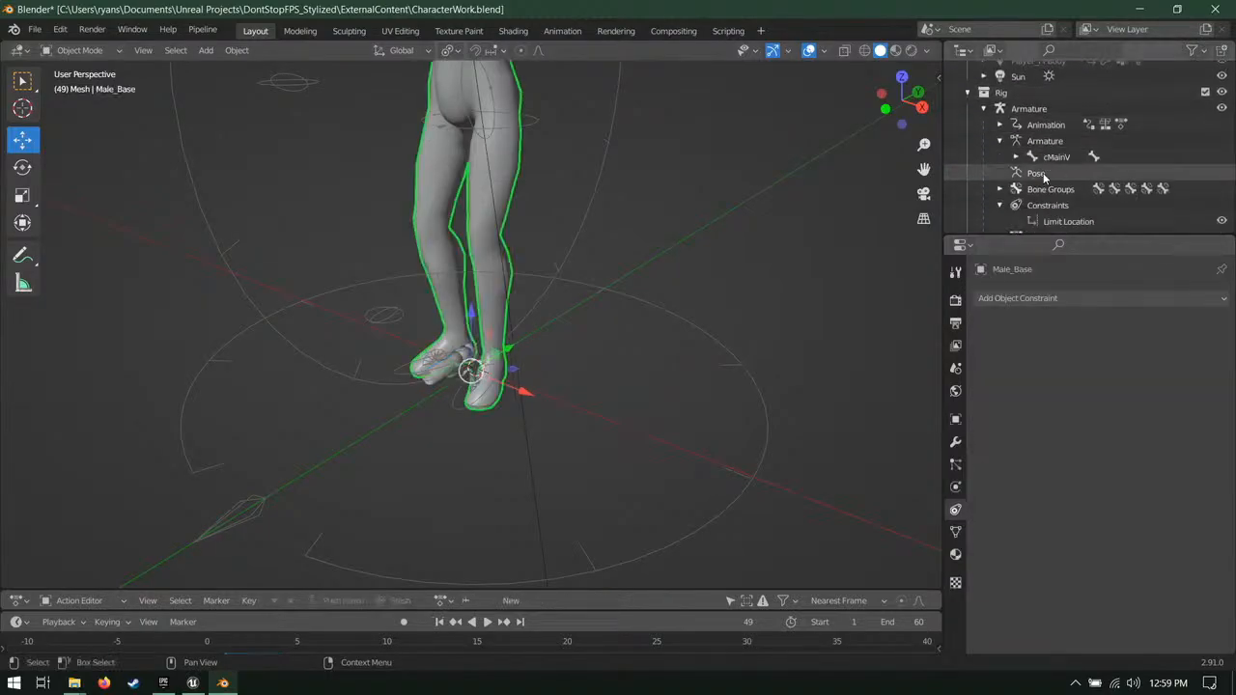
scroll(1043, 177, down, 1)
scroll(1055, 77, up, 2)
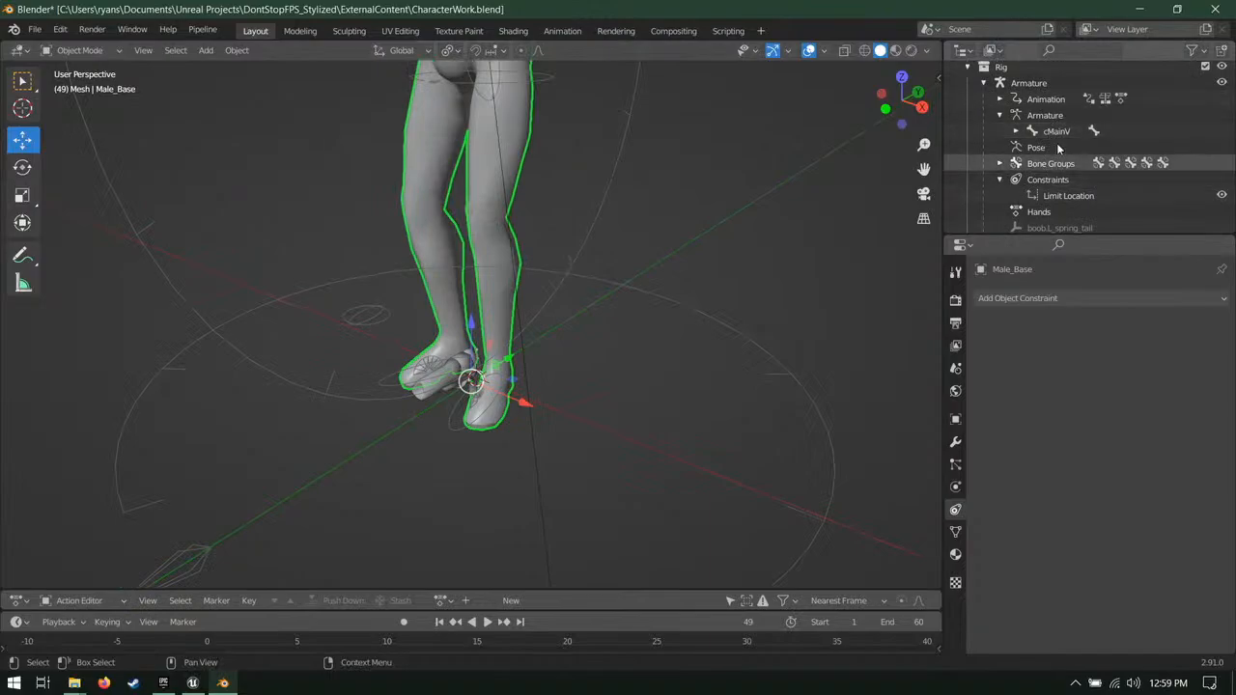
click(425, 374)
click(469, 380)
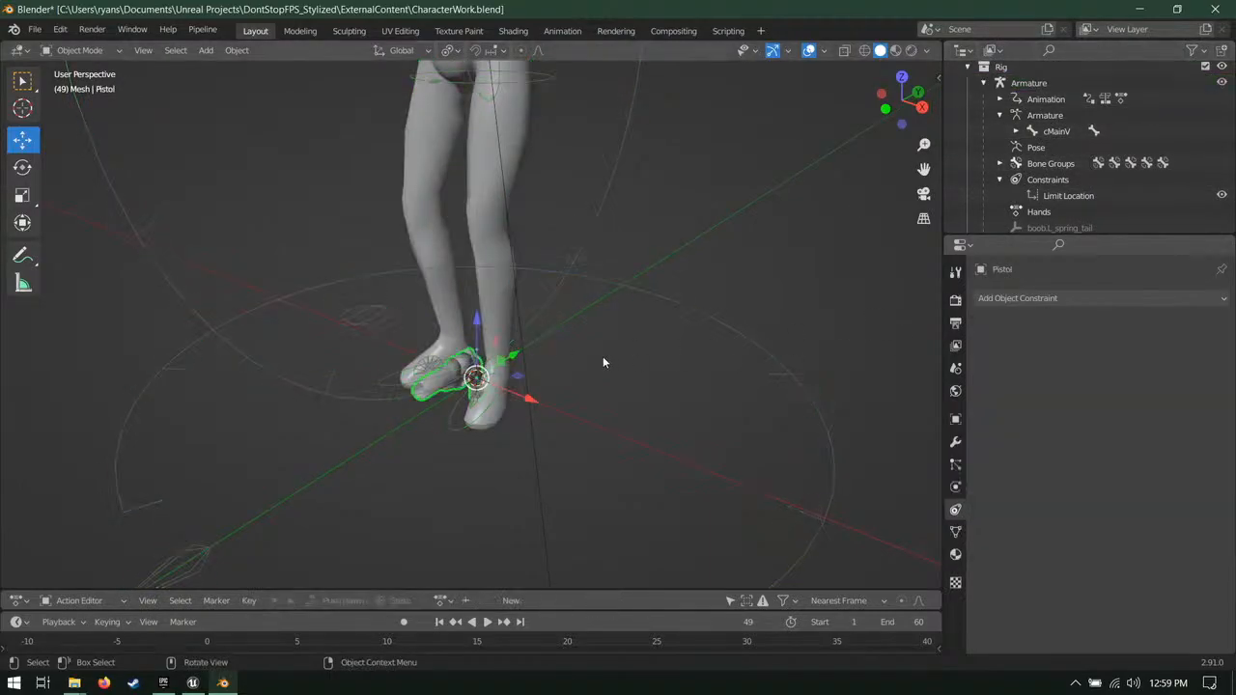
click(475, 375)
click(477, 358)
click(477, 356)
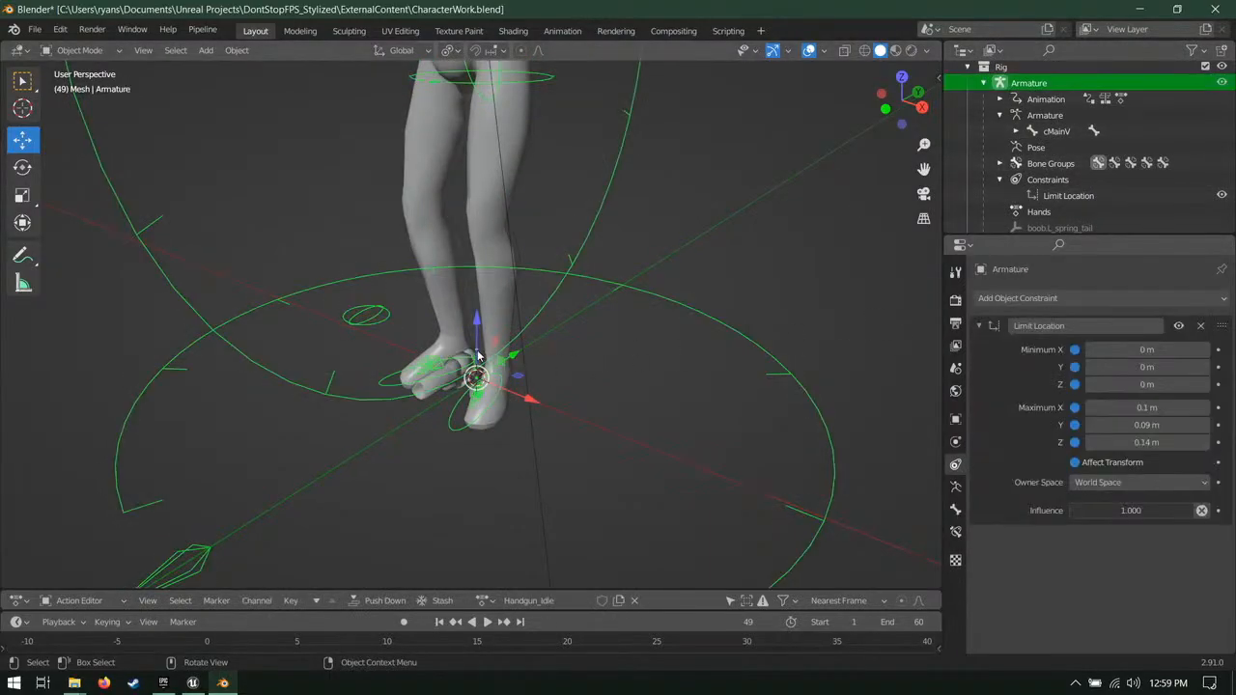
Step: Apply the location, rotation and scale of the Pistol mesh
middle_drag(452, 383, 757, 286)
scroll(603, 338, up, 6)
click(465, 288)
key(F3)
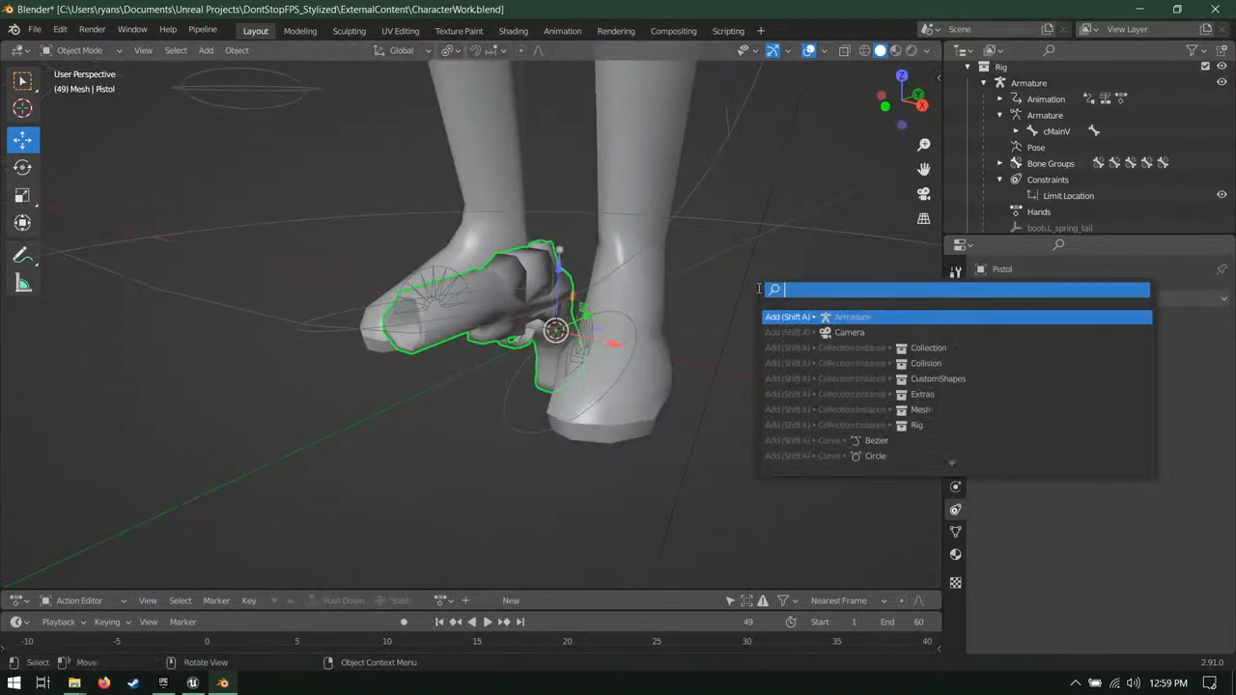
text(apply)
key(Return)
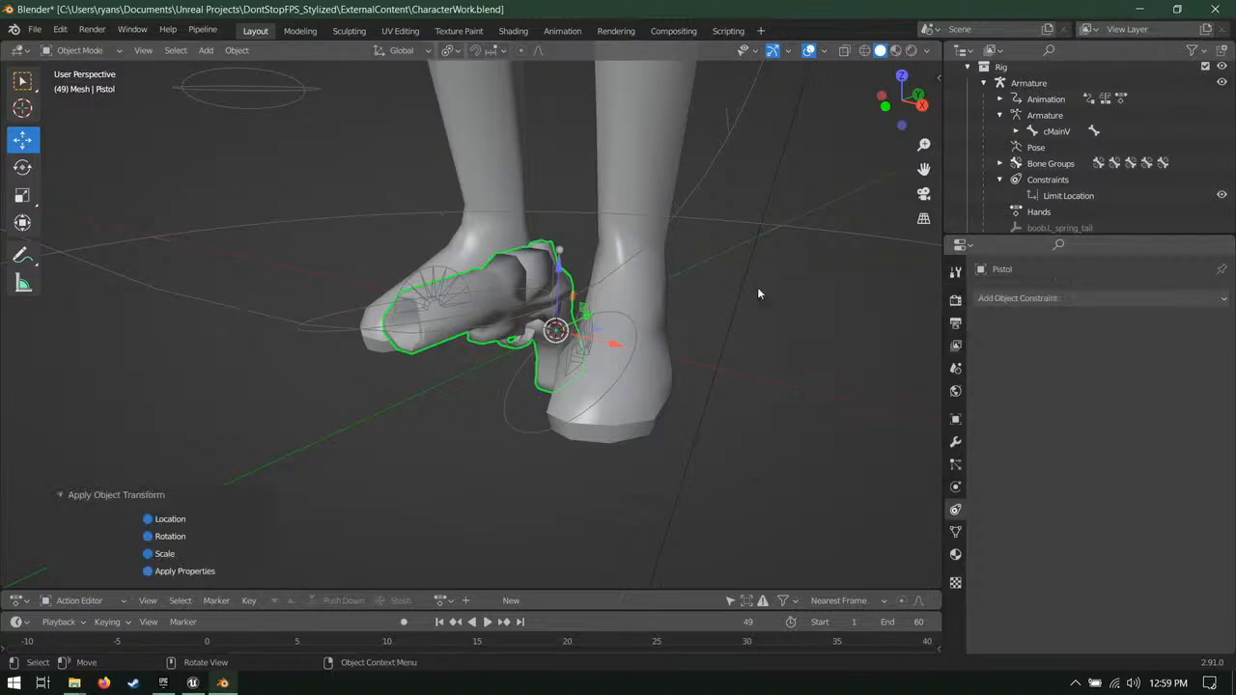
Step: Try deleting the Gun armature that the Pistol mesh is parented to, and undo the deletion
click(559, 254)
key(Delete)
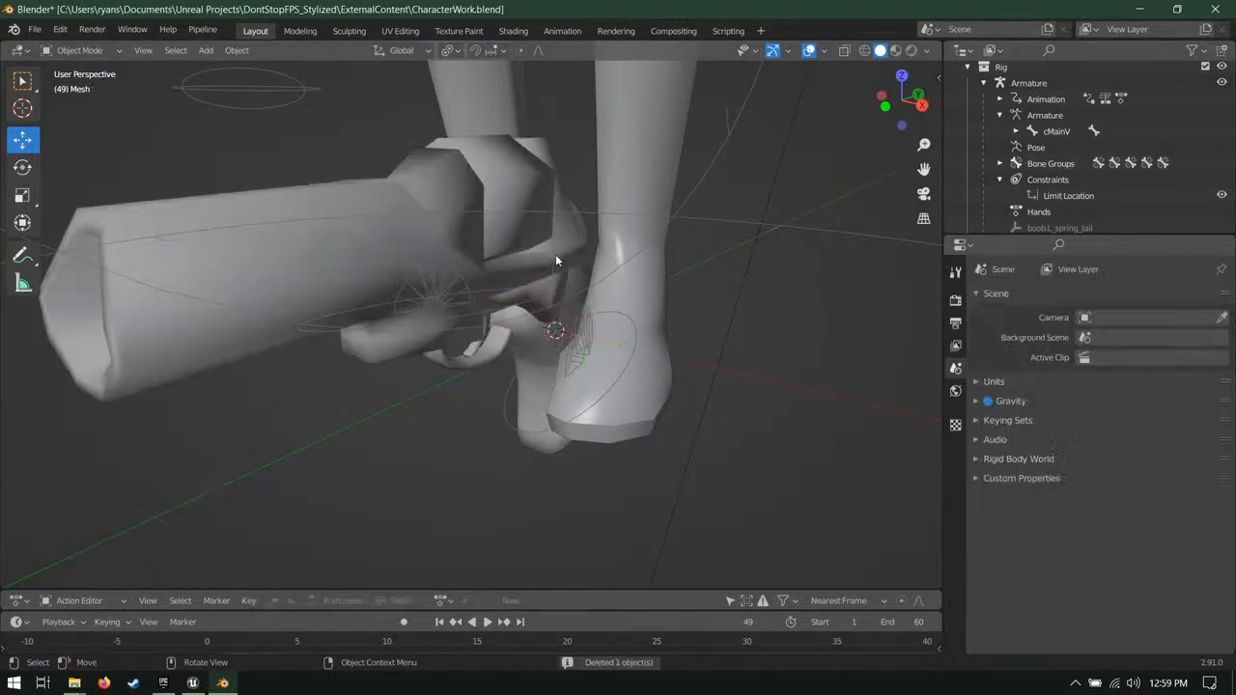
click(572, 232)
key(ctrl+z)
key(ctrl+z)
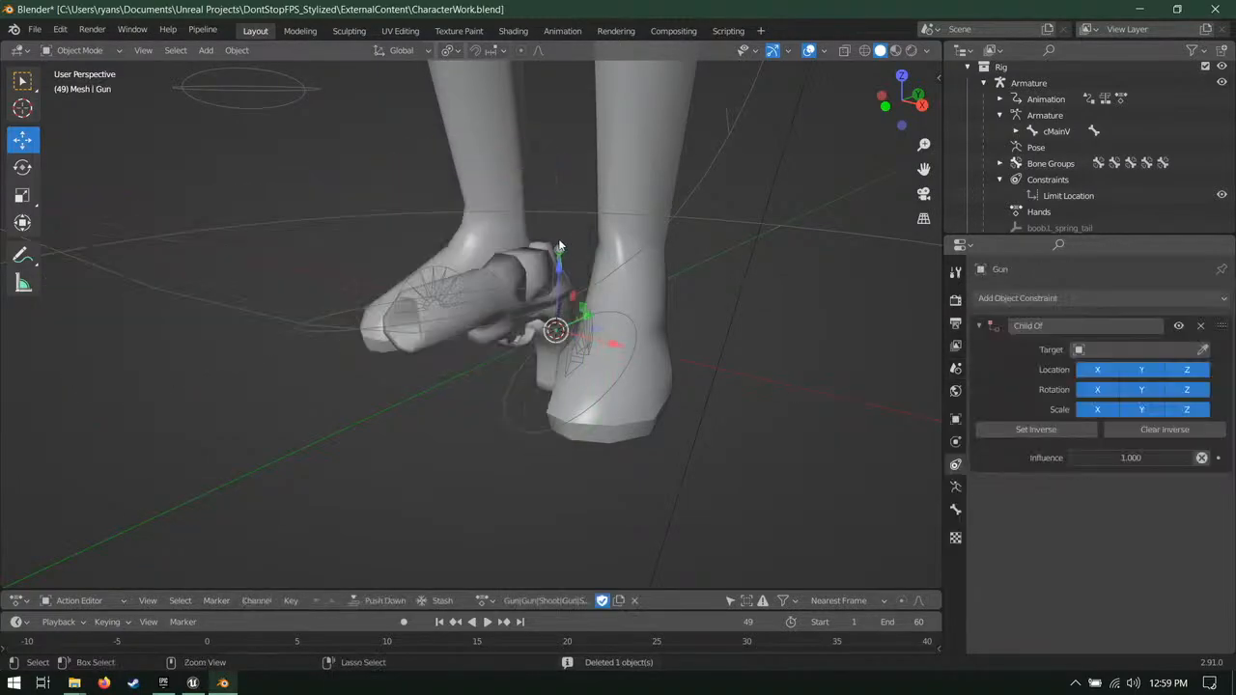
Step: Clear the Pistol mesh's parent while keeping its transformation
click(538, 291)
click(550, 275)
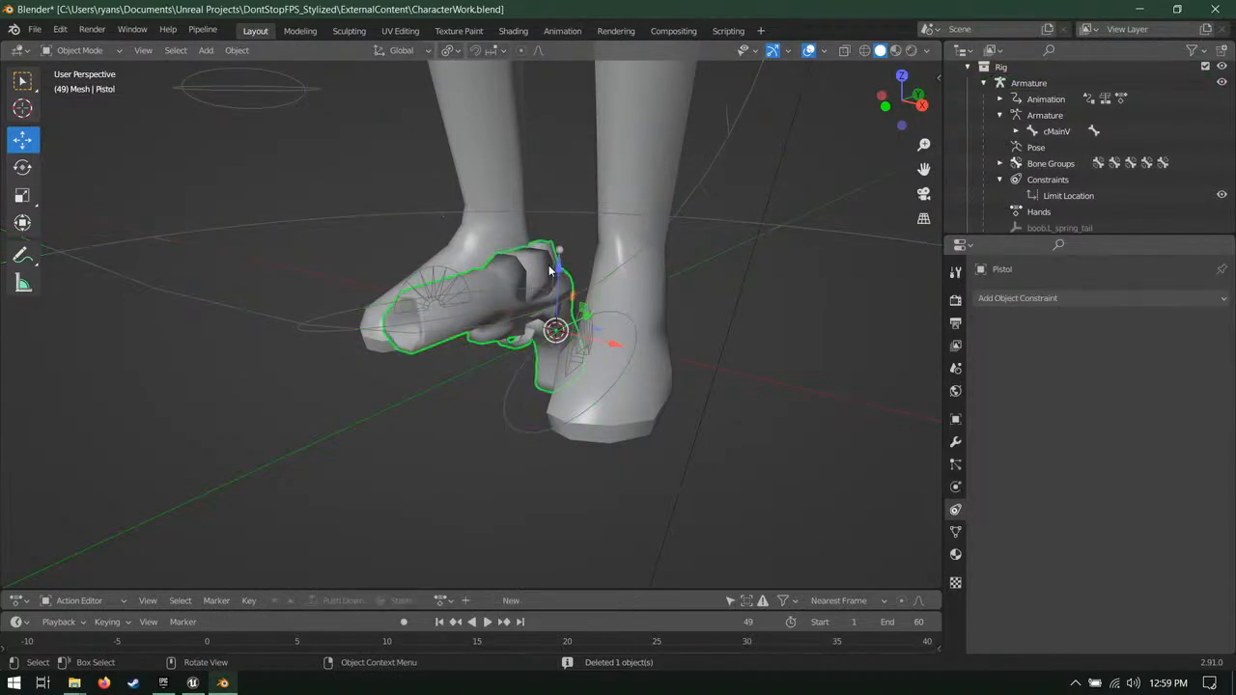
key(alt+p)
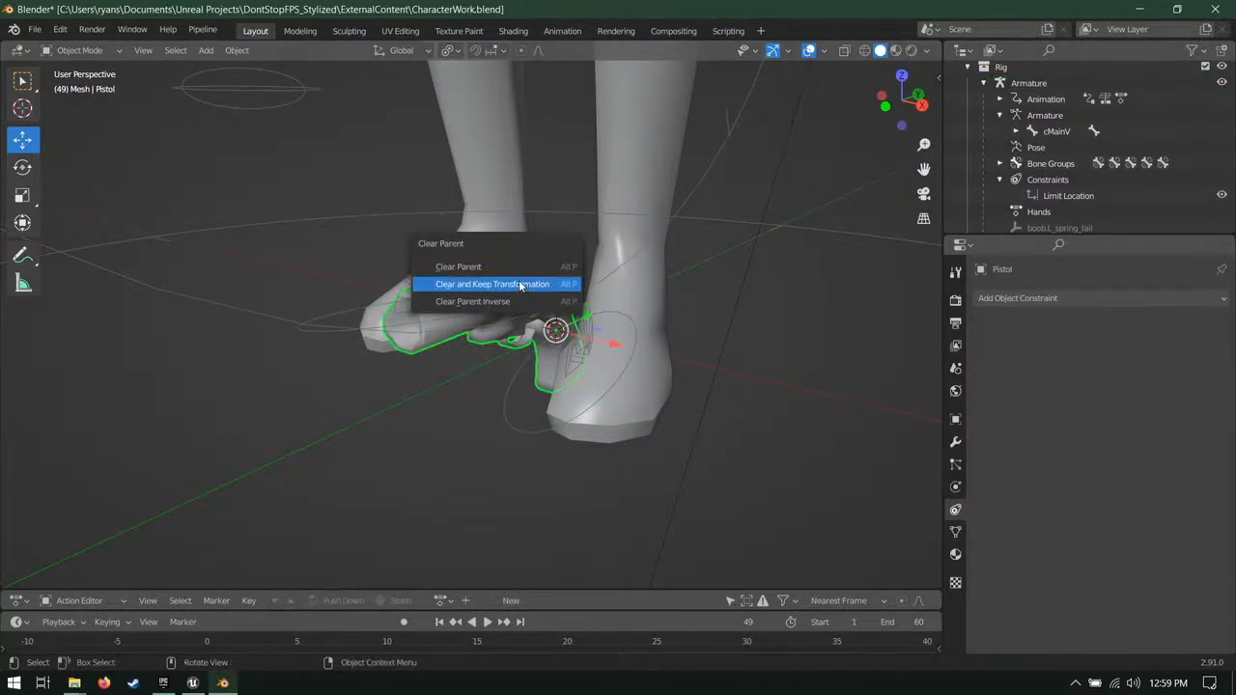
click(545, 285)
scroll(587, 231, up, 2)
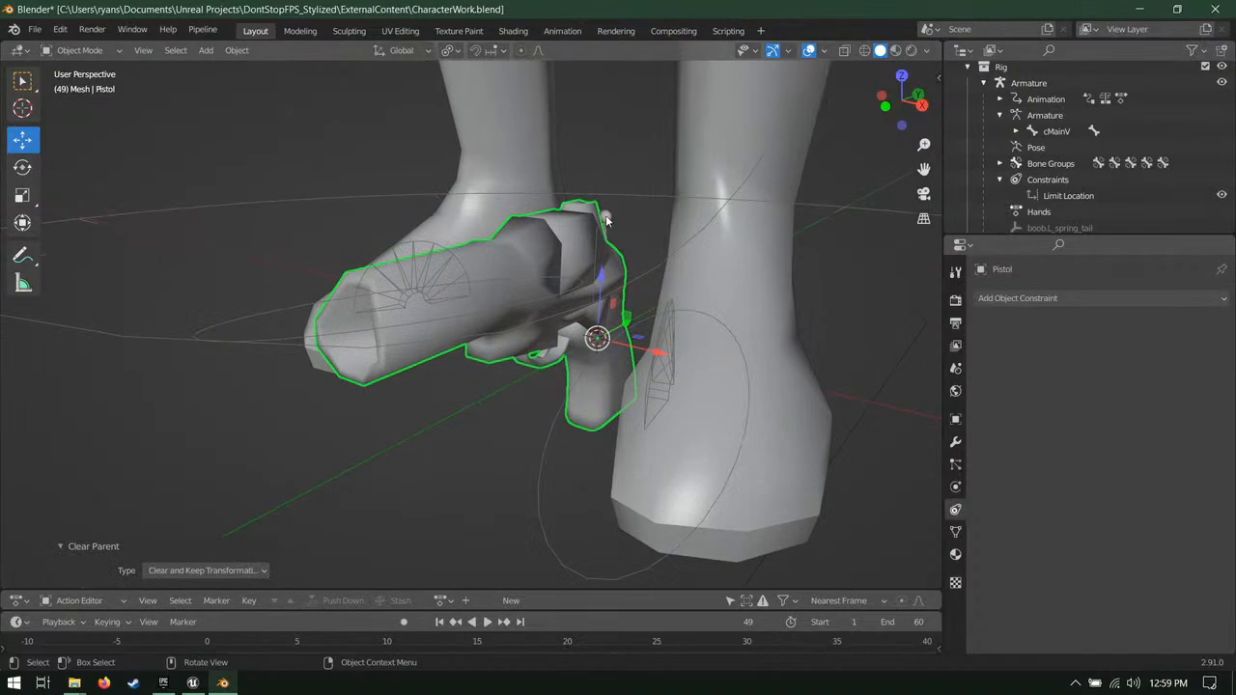
Step: Delete the Gun armature, reselect the Pistol mesh and save CharacterWork.blend
click(606, 218)
key(Delete)
click(588, 249)
scroll(583, 254, down, 5)
key(ctrl+s)
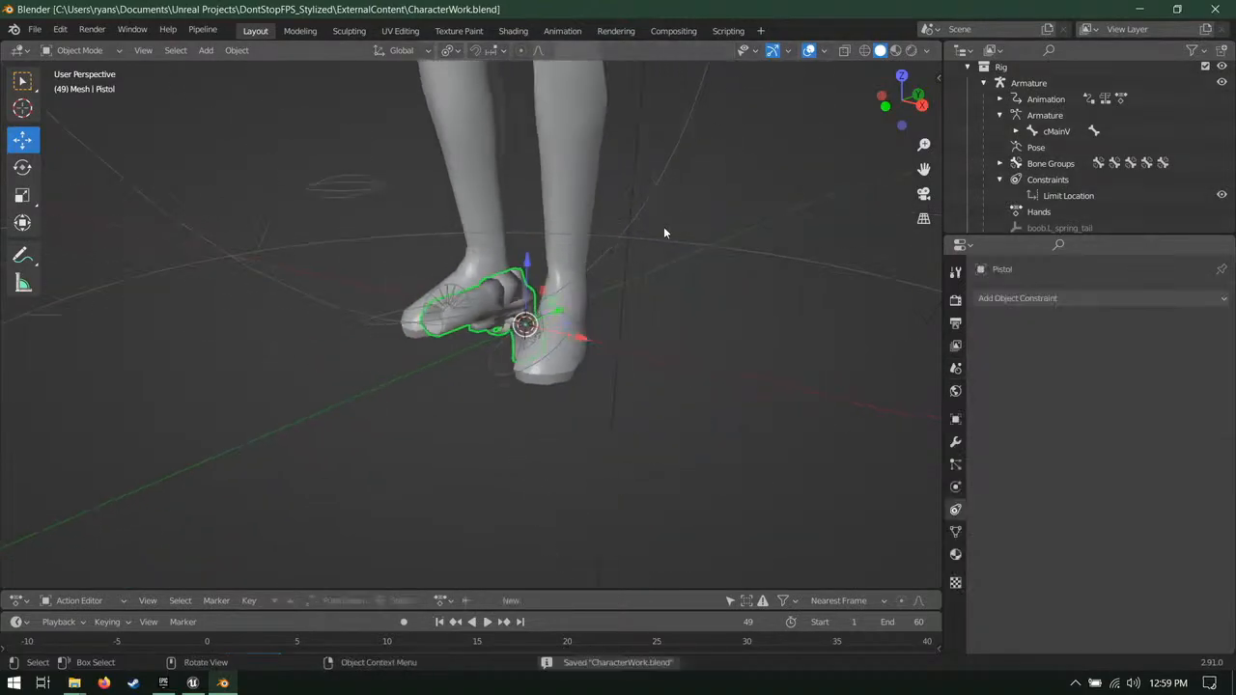
Step: Add a Child Of constraint to the Pistol, targeting the character's Armature with the bone Hand.R
scroll(728, 217, down, 3)
middle_drag(644, 226, 541, 260)
click(1097, 298)
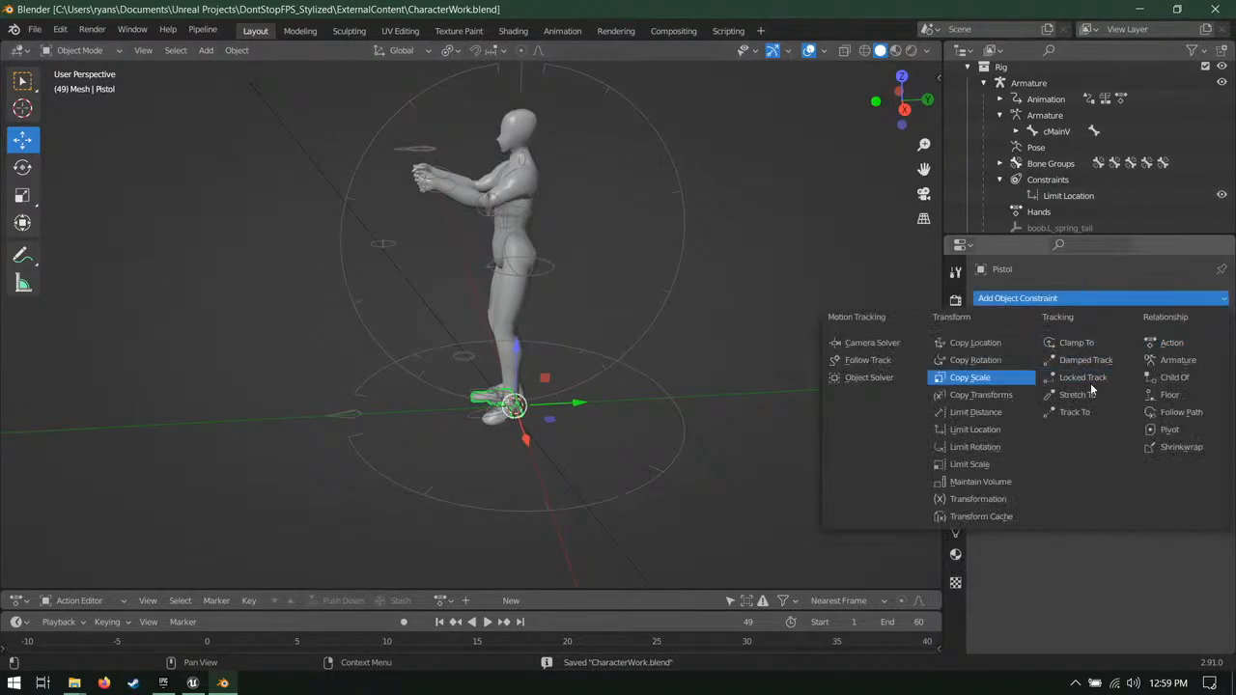
click(1194, 385)
click(1139, 349)
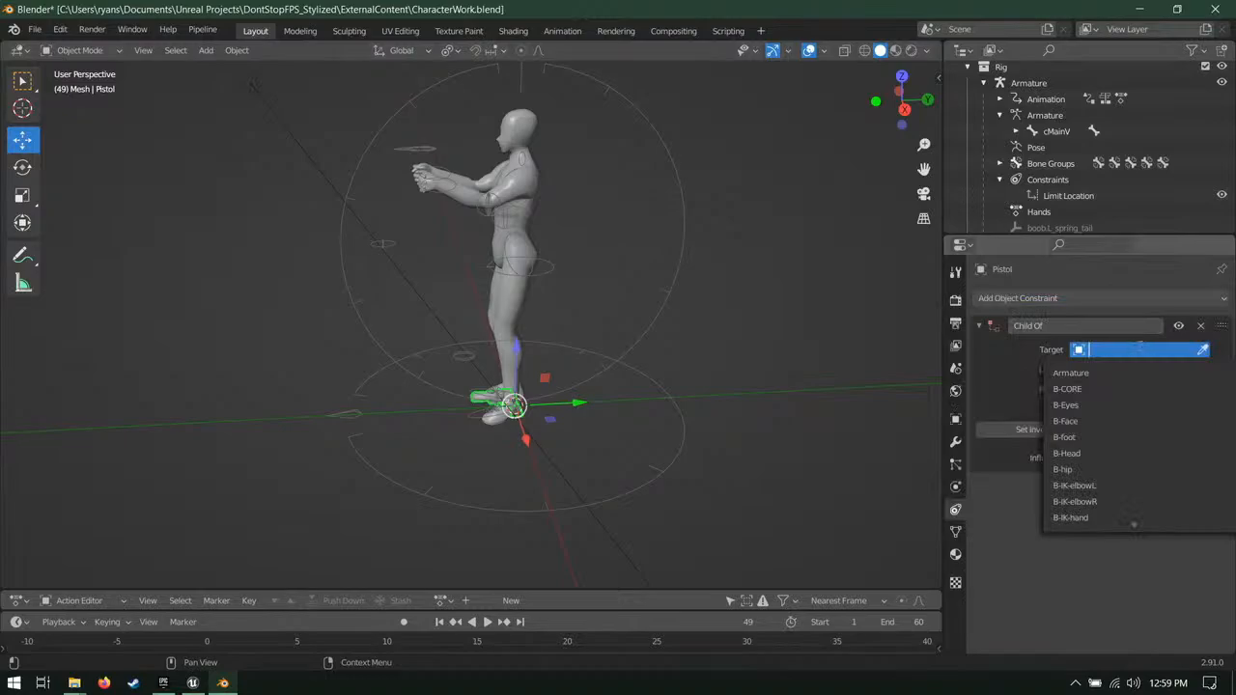
click(1141, 374)
click(1142, 370)
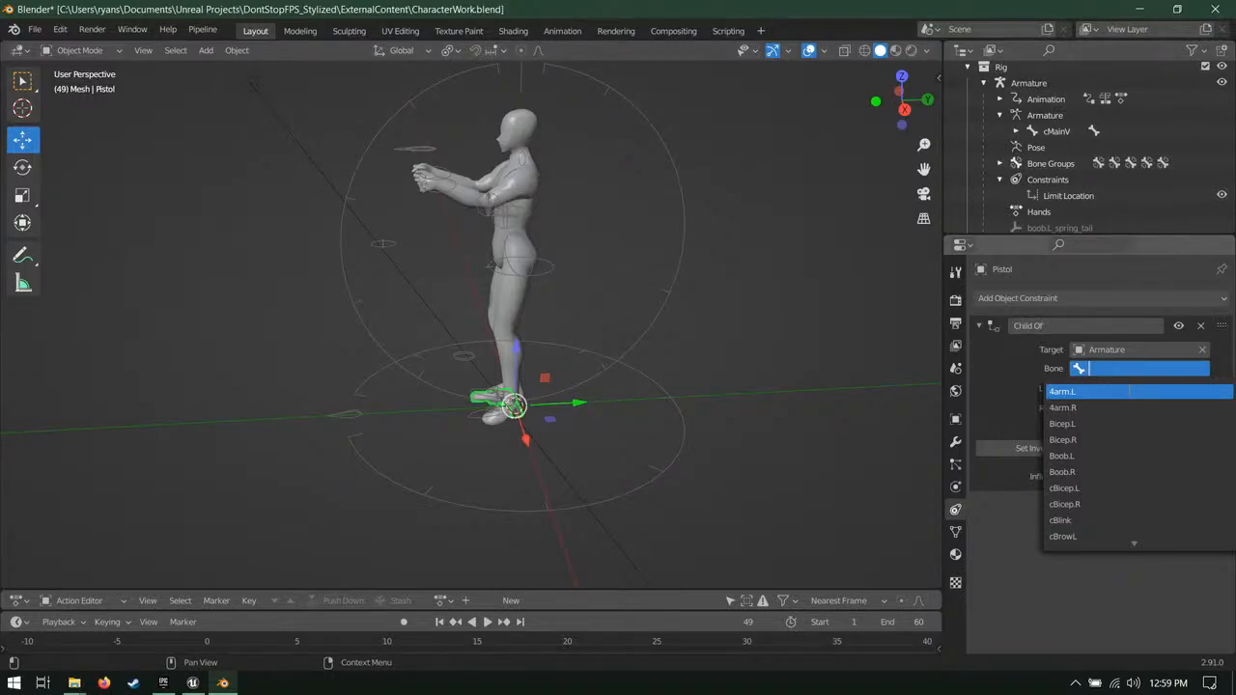
text(hand)
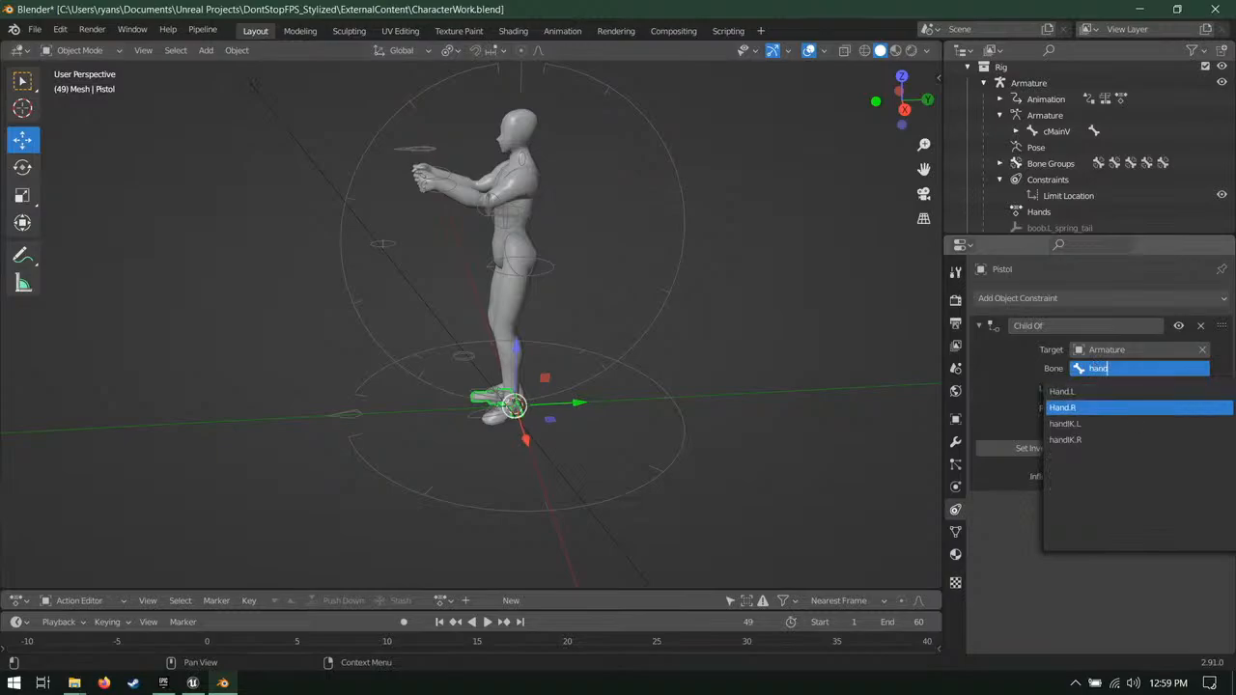
click(1110, 407)
Step: In top view, move the pistol about 0.04 m in X and -0.10 m in Y to the right hand and turn its barrel forward
middle_drag(521, 242, 593, 406)
scroll(594, 400, up, 5)
shift+middle_drag(577, 349, 551, 401)
scroll(697, 314, up, 2)
scroll(697, 319, up, 2)
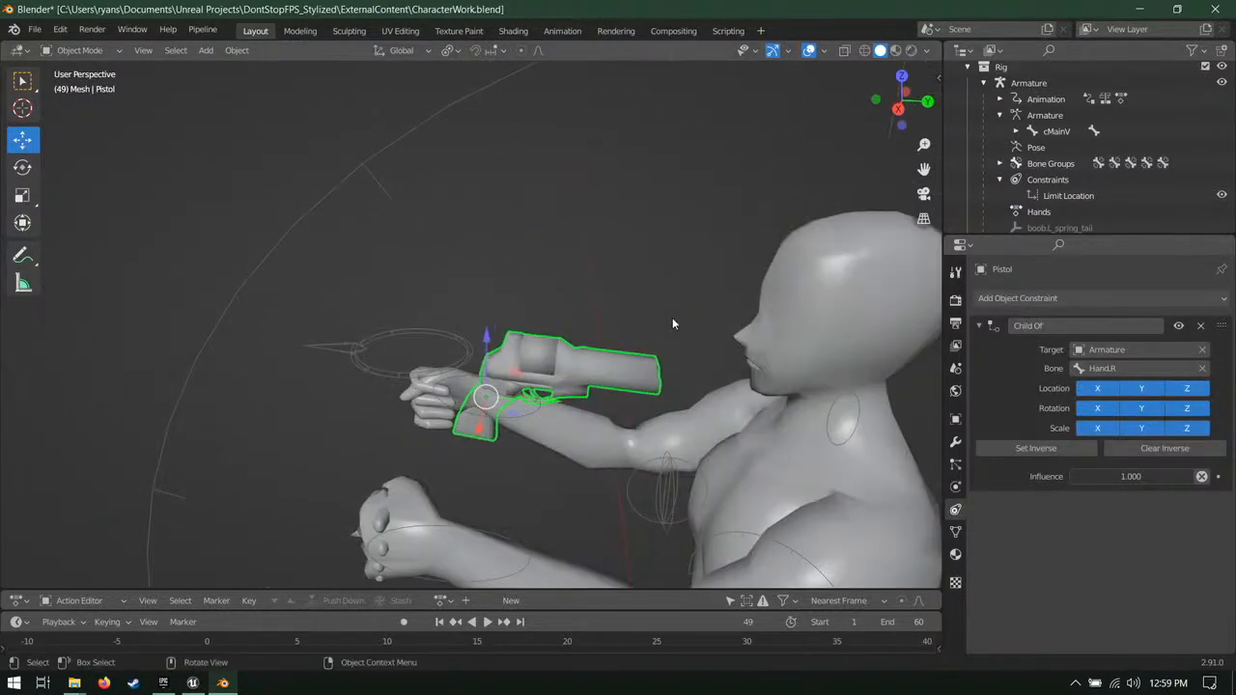
key(KP_7)
scroll(521, 251, up, 6)
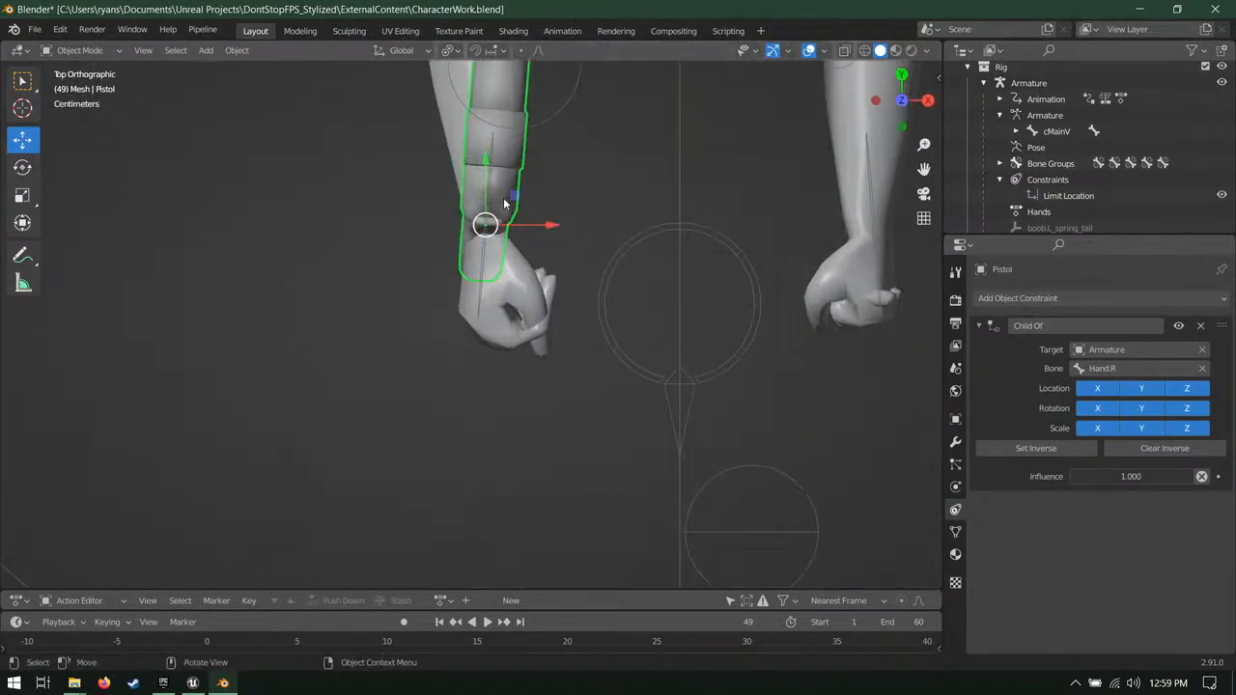
key(g)
click(541, 264)
key(r)
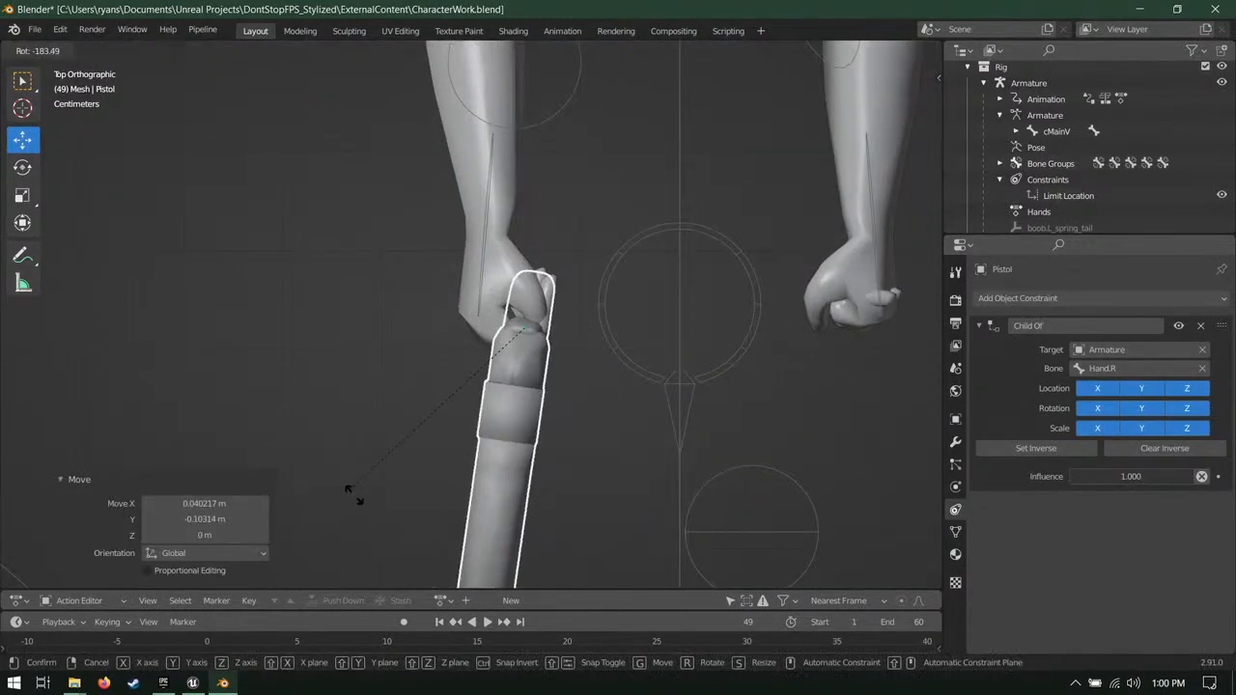
click(607, 440)
Step: Shift the pistol about 0.027 m along Y in the top view and straighten its barrel with a small rotation
key(g)
click(708, 373)
key(r)
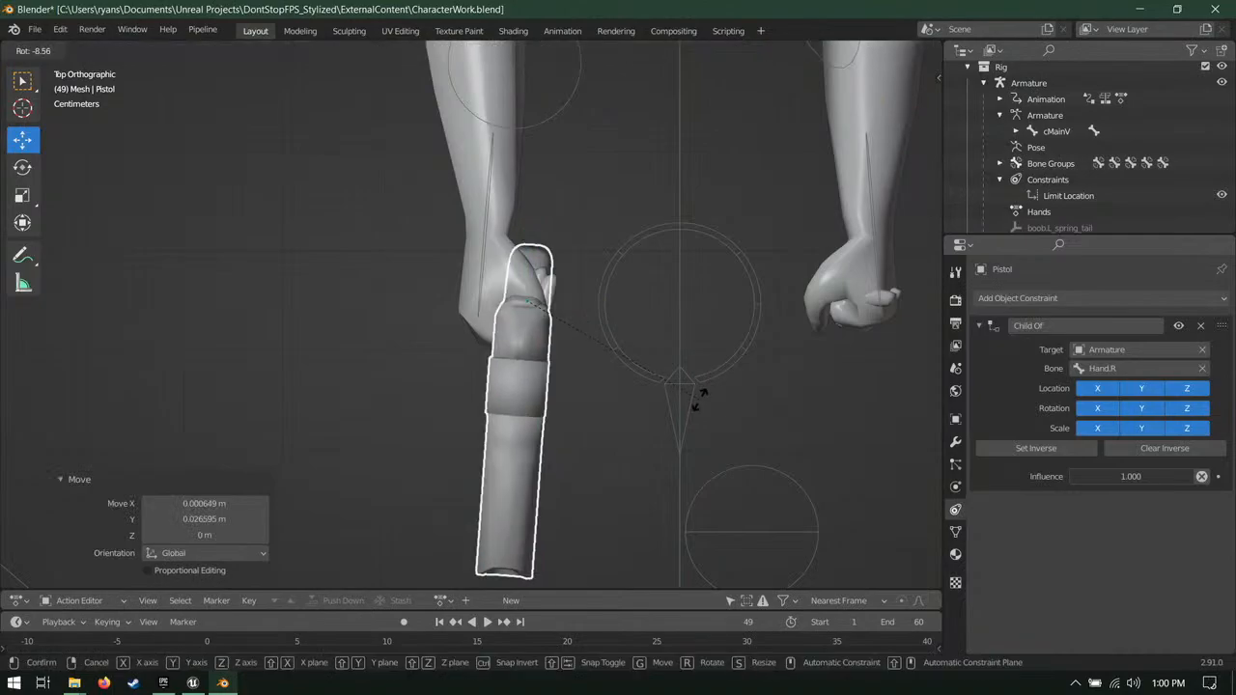
click(714, 367)
Step: Move the pistol closer into the right hand's grip from another angle and tilt it with a free trackball rotation
middle_drag(714, 368, 410, 440)
scroll(410, 439, up, 3)
key(g)
click(502, 340)
middle_drag(502, 340, 736, 371)
key(r)
key(r)
click(519, 318)
Step: Reposition the pistol's handle within the right fist and rotate it to follow the hand
scroll(521, 320, down, 5)
key(g)
click(663, 323)
key(r)
click(491, 333)
key(g)
click(714, 382)
Step: Fine-tune the pistol's placement in the right fist, finishing with a rotation of about 7° around the view axis
key(g)
click(736, 327)
key(r)
key(r)
click(731, 375)
key(r)
click(746, 321)
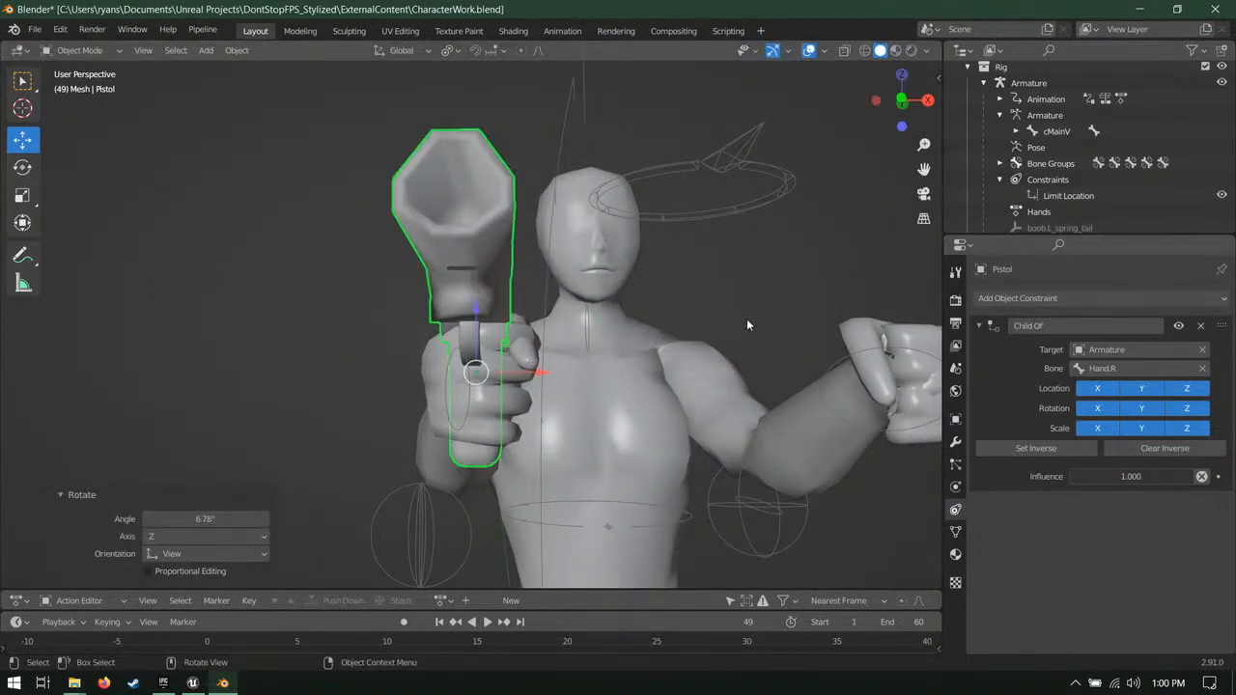
Step: Nudge the pistol, trackball-rotate it by about -5.7° and 2.3°, and save CharacterWork.blend
key(g)
click(752, 317)
middle_drag(752, 316, 483, 403)
key(r)
key(r)
click(687, 419)
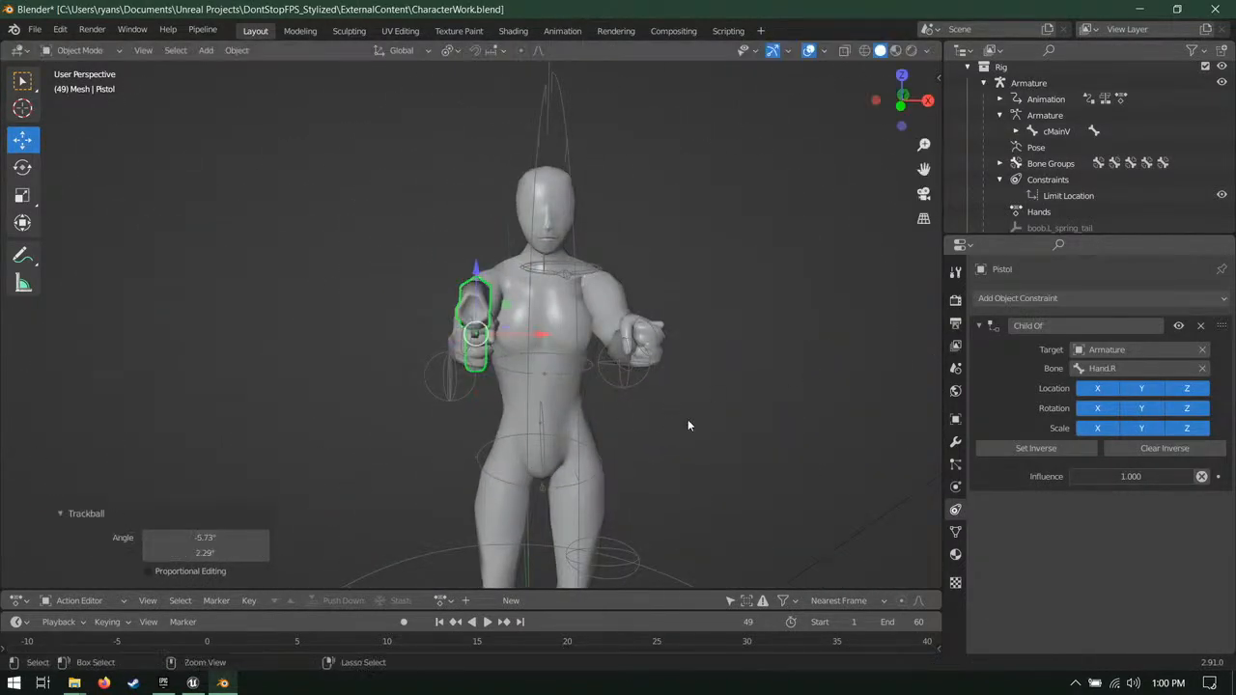
key(ctrl+s)
Step: Rotate the pistol in the right hand by about 1.7° around the view axis, viewed from the character's side
click(544, 116)
middle_drag(860, 193, 656, 231)
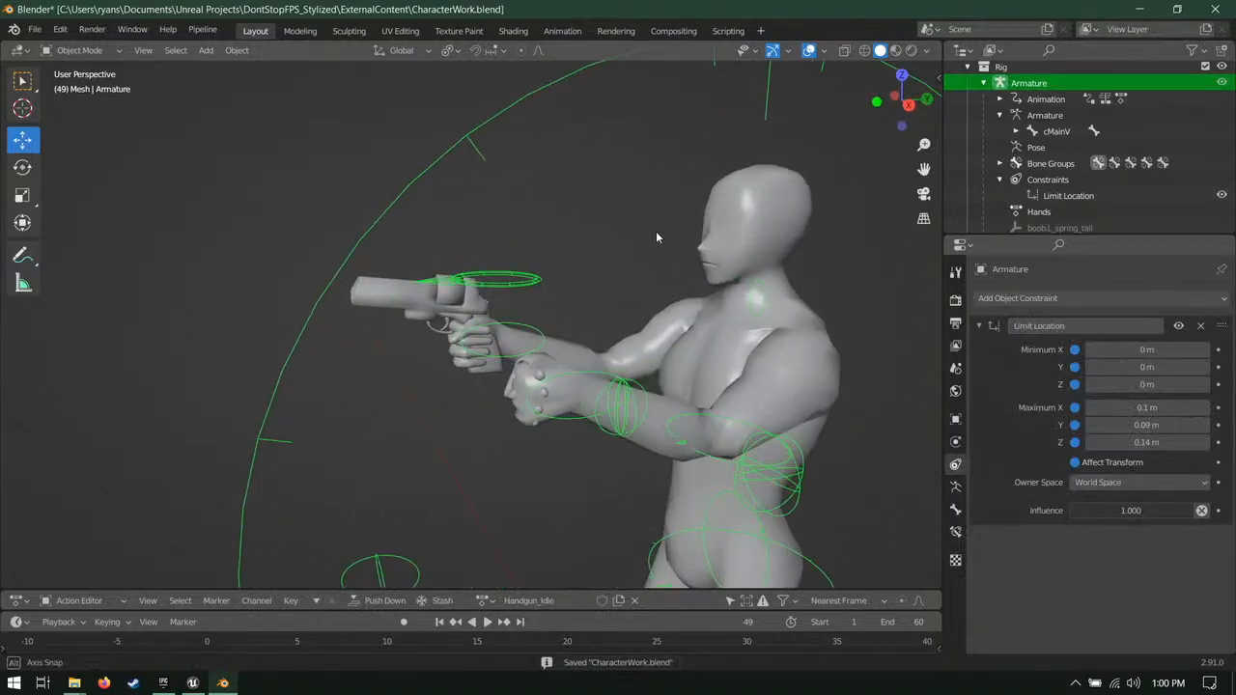
scroll(655, 232, down, 4)
scroll(431, 311, up, 2)
click(433, 316)
scroll(670, 330, up, 3)
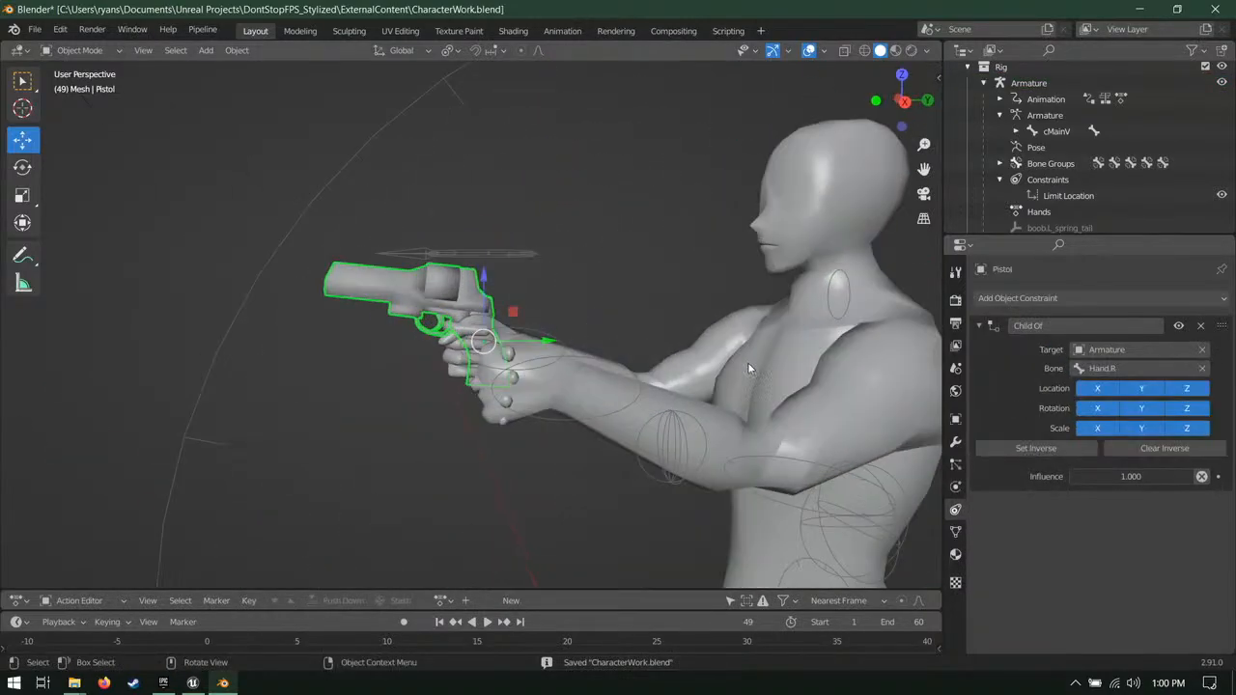
key(r)
click(746, 366)
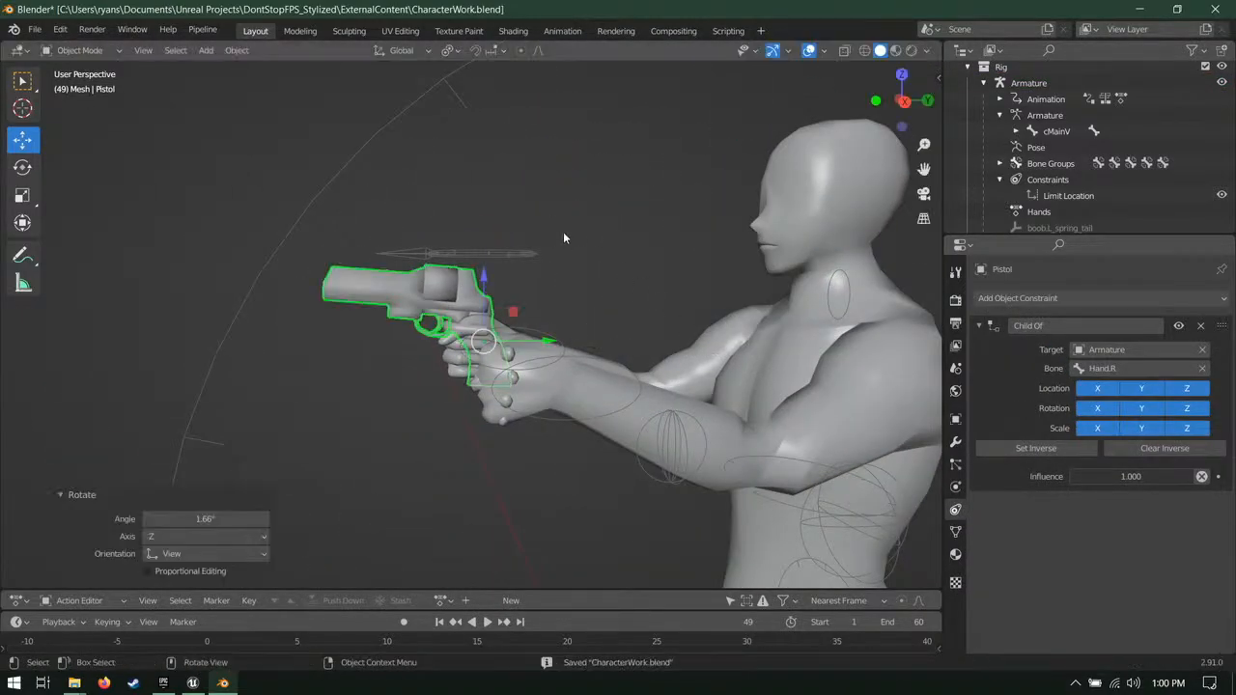
Step: Select the armature, switch to the Animation workspace, and set the current frame to 0
click(829, 371)
click(487, 248)
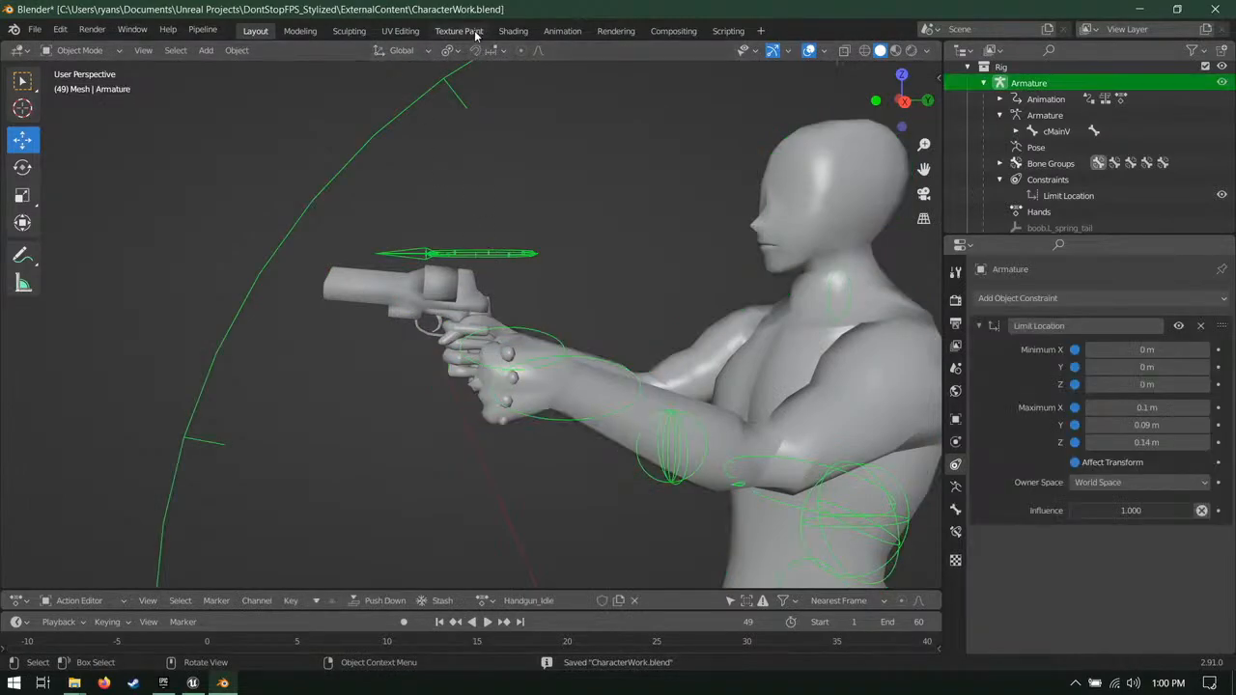
click(561, 31)
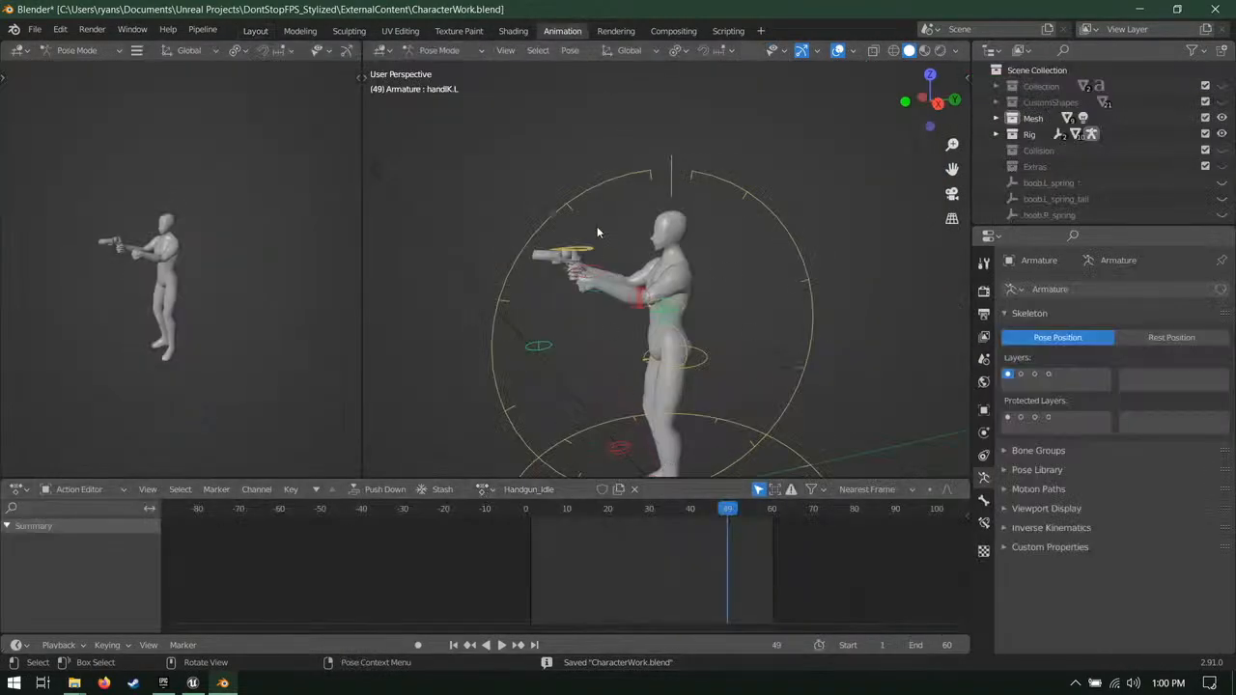
drag(537, 511, 527, 509)
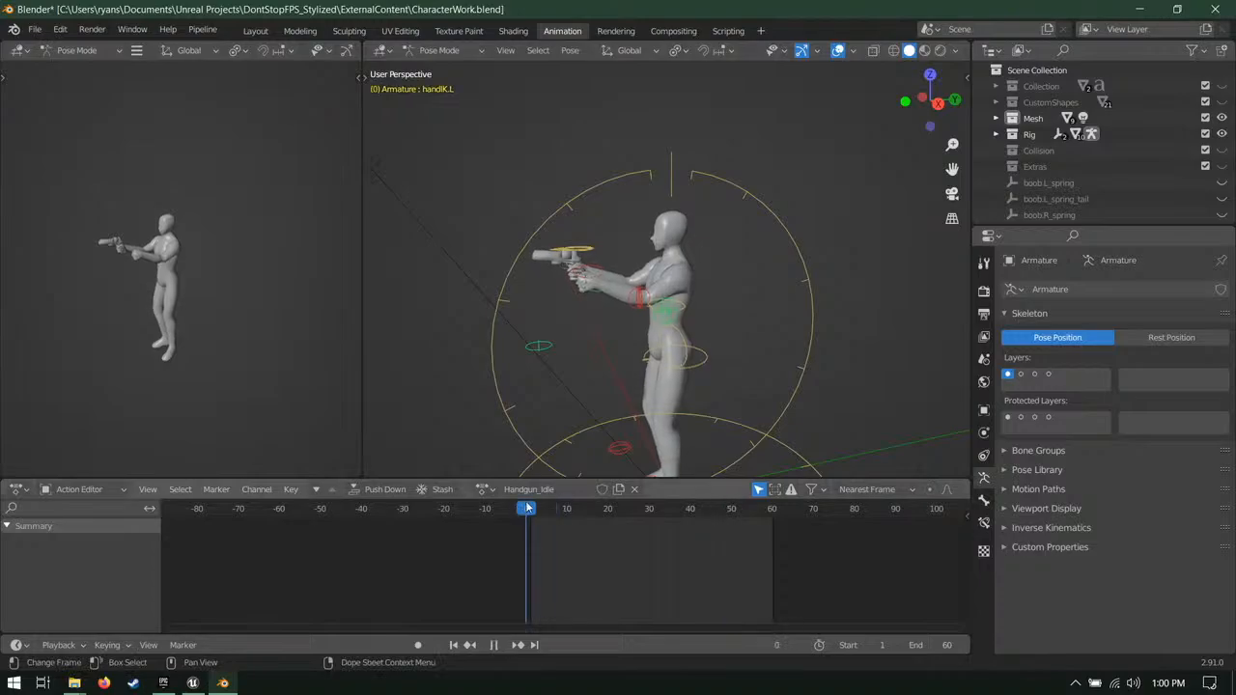
Step: Select all bones, pick the keyframes at frame 30, set the end frame to 30, and save the file
key(a)
shift+middle_drag(755, 319, 747, 241)
click(649, 526)
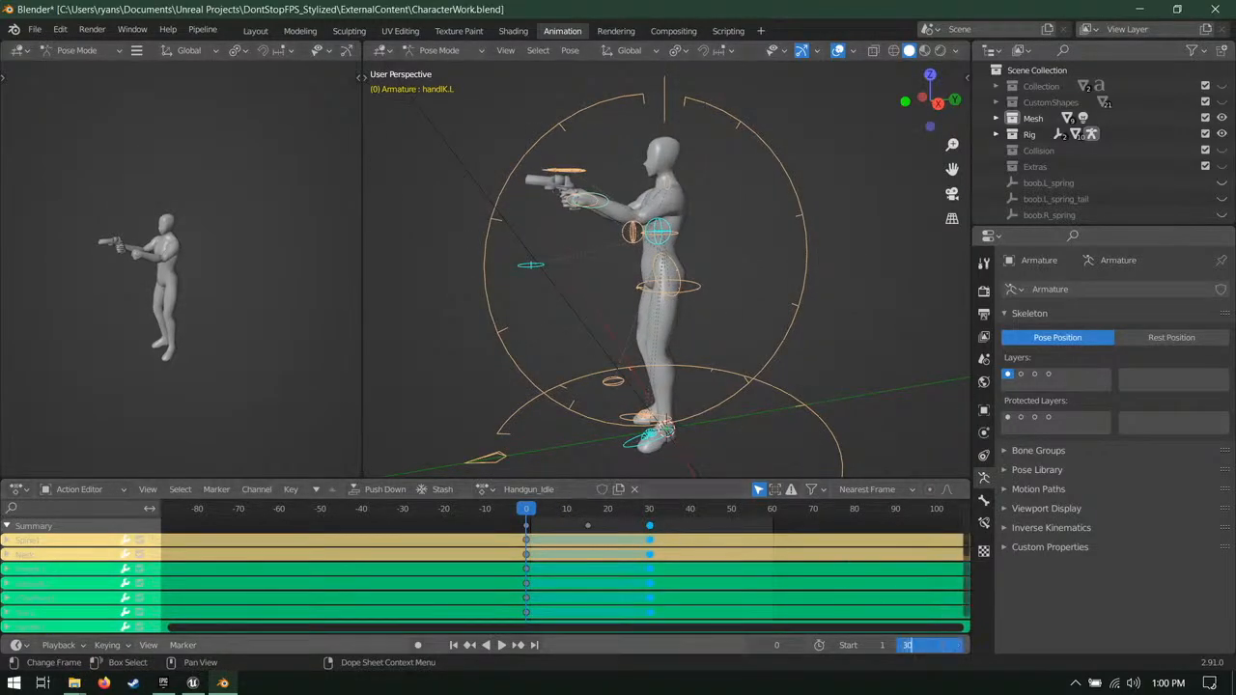
key(Return)
key(ctrl+s)
Step: Select the handIK.R bone and reposition the pistol hand in the right orthographic view
middle_drag(490, 306, 724, 289)
scroll(537, 175, up, 2)
click(536, 175)
click(549, 163)
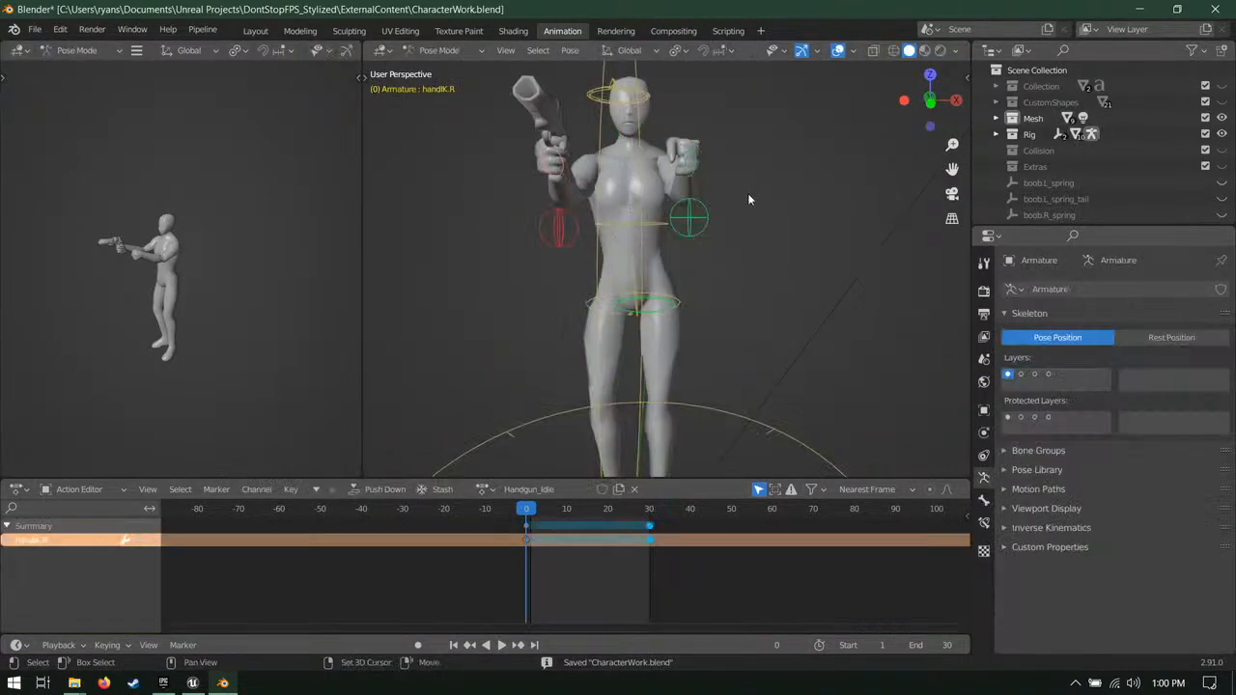
middle_drag(747, 199, 779, 309)
key(KP_3)
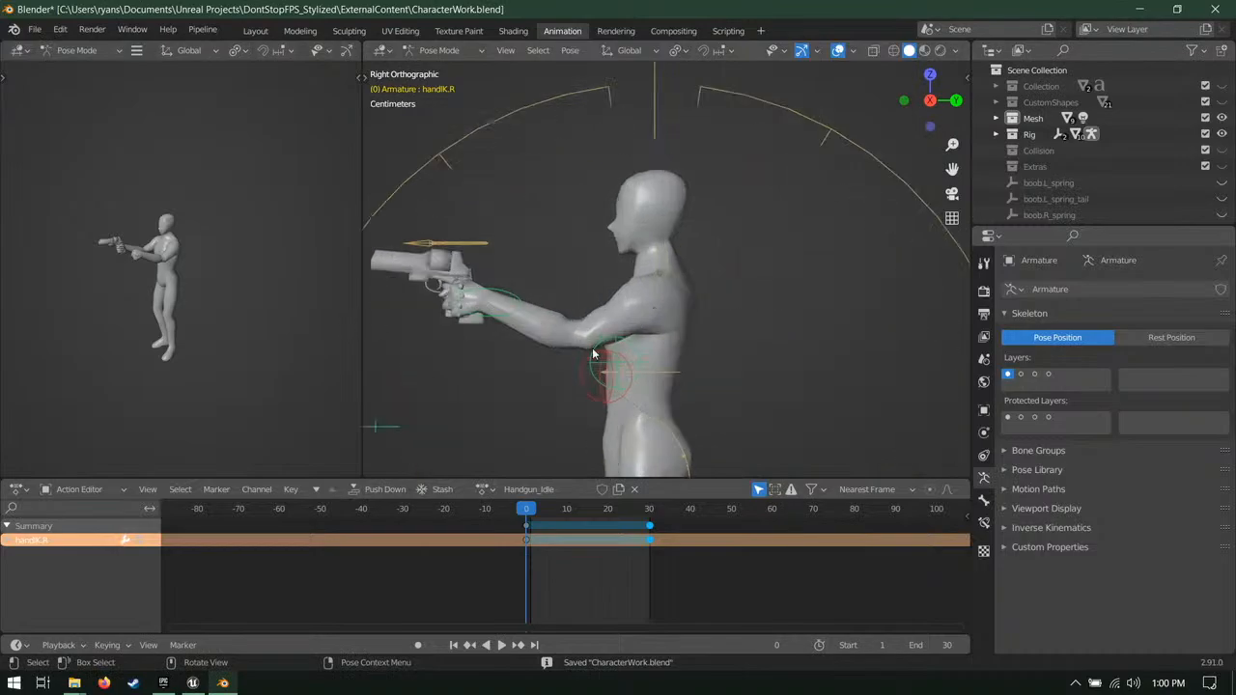
shift+middle_drag(528, 343, 600, 287)
key(g)
click(594, 303)
Step: Move handIK.R to the body's centerline in the top view and rotate it so the pistol points forward
key(KP_7)
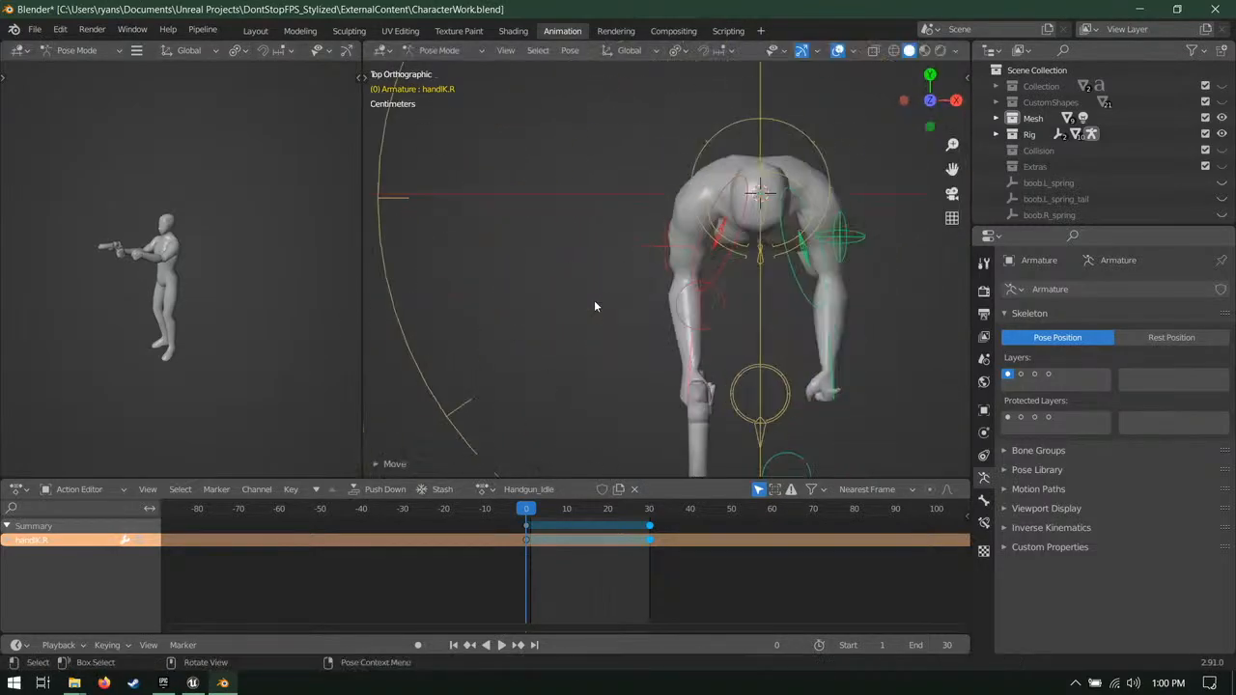
key(g)
click(853, 359)
key(r)
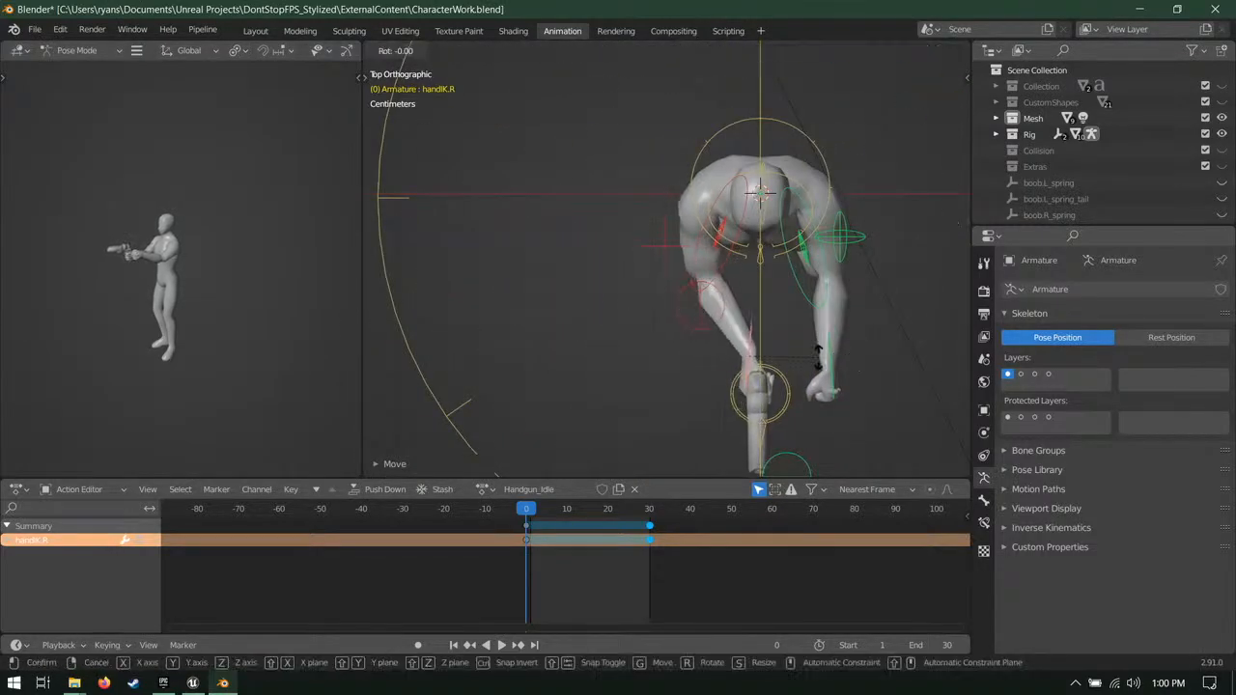
key(r)
click(827, 367)
shift+middle_drag(859, 372, 792, 309)
Step: Move handIK.L toward the pistol grip, then raise elbowIK.L and shift it outward
click(797, 326)
key(g)
click(751, 328)
click(792, 320)
key(g)
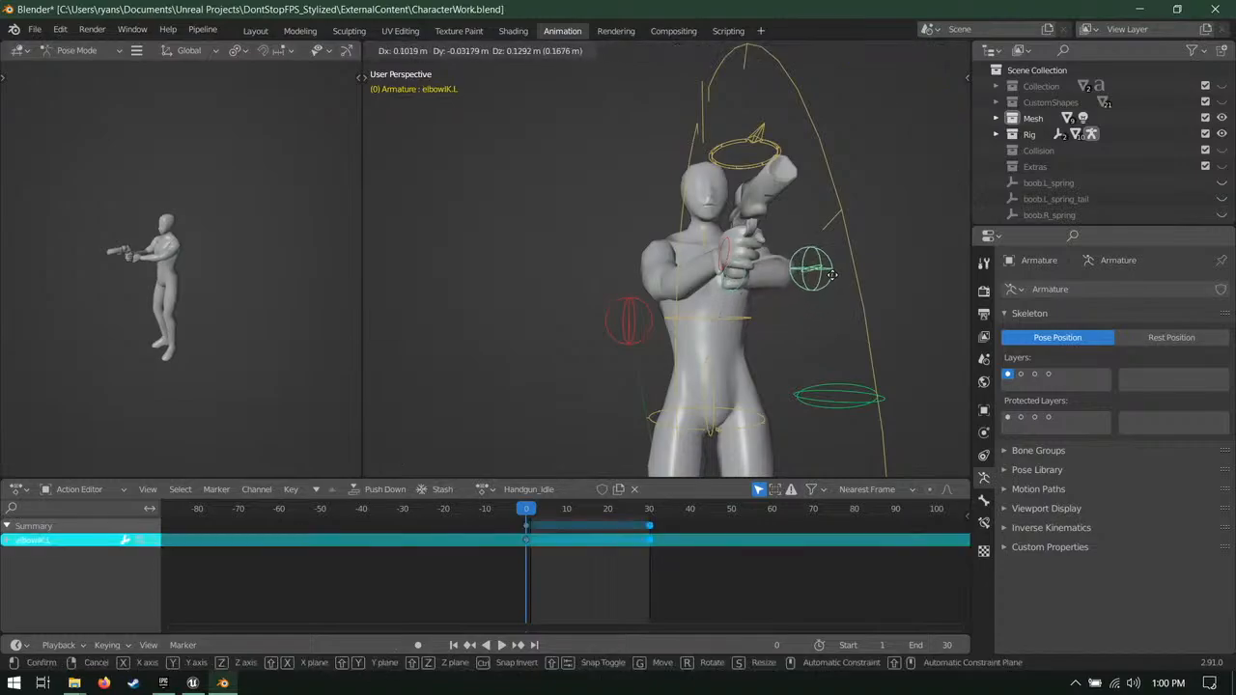
click(832, 275)
Step: Trackball-rotate handIK.L and refine its rotation to turn the left hand toward the pistol grip
middle_drag(744, 277, 904, 247)
key(g)
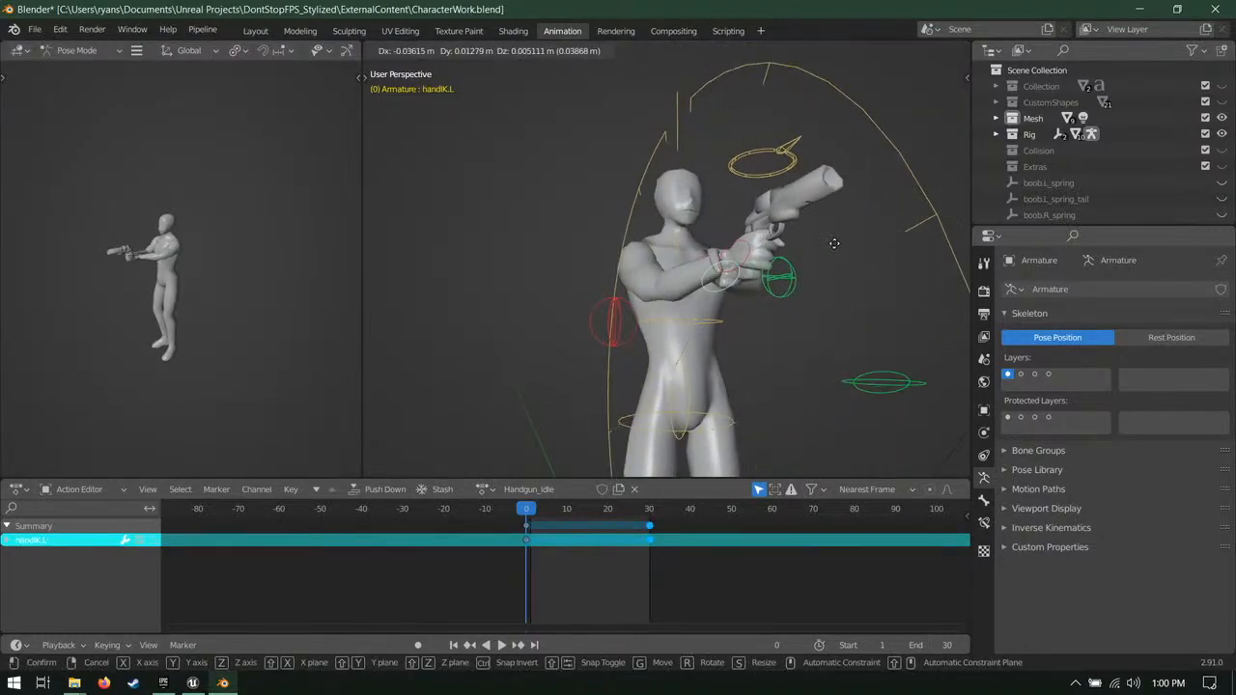
right_click(857, 255)
key(r)
key(r)
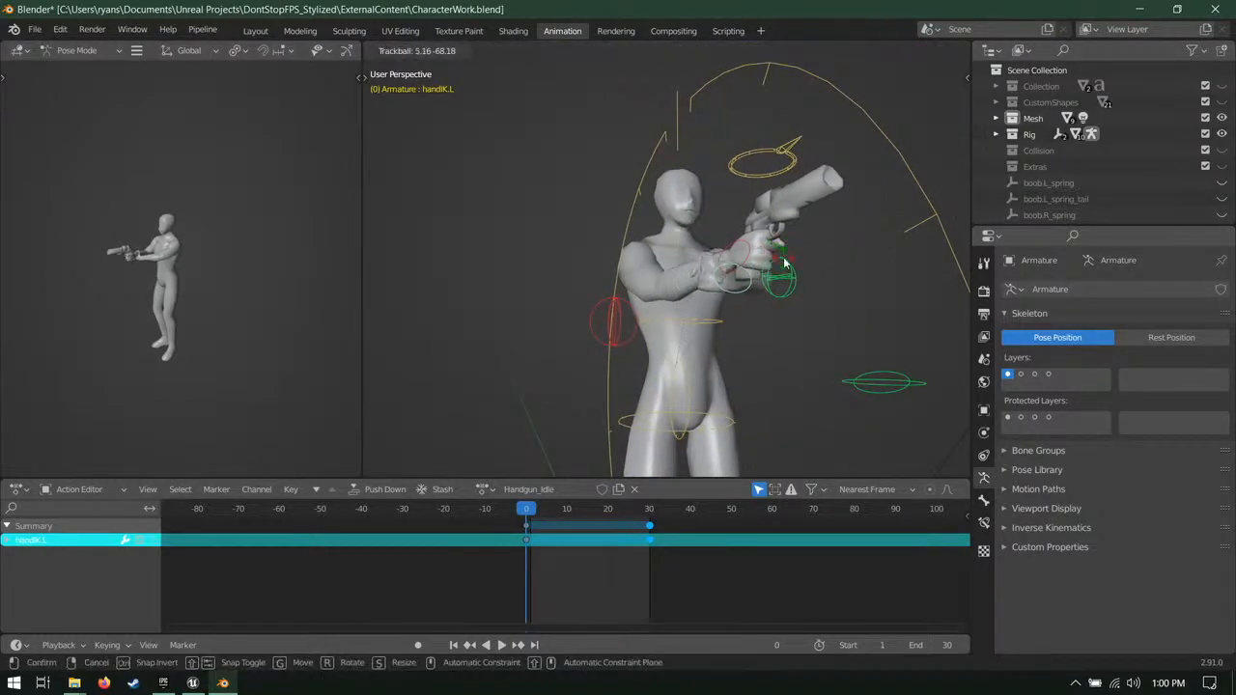
click(783, 263)
middle_drag(784, 263, 808, 340)
key(r)
click(779, 140)
Step: Reposition handIK.R in the right side view to bring the pistol hand closer to the left hand
middle_drag(779, 140, 567, 239)
key(KP_3)
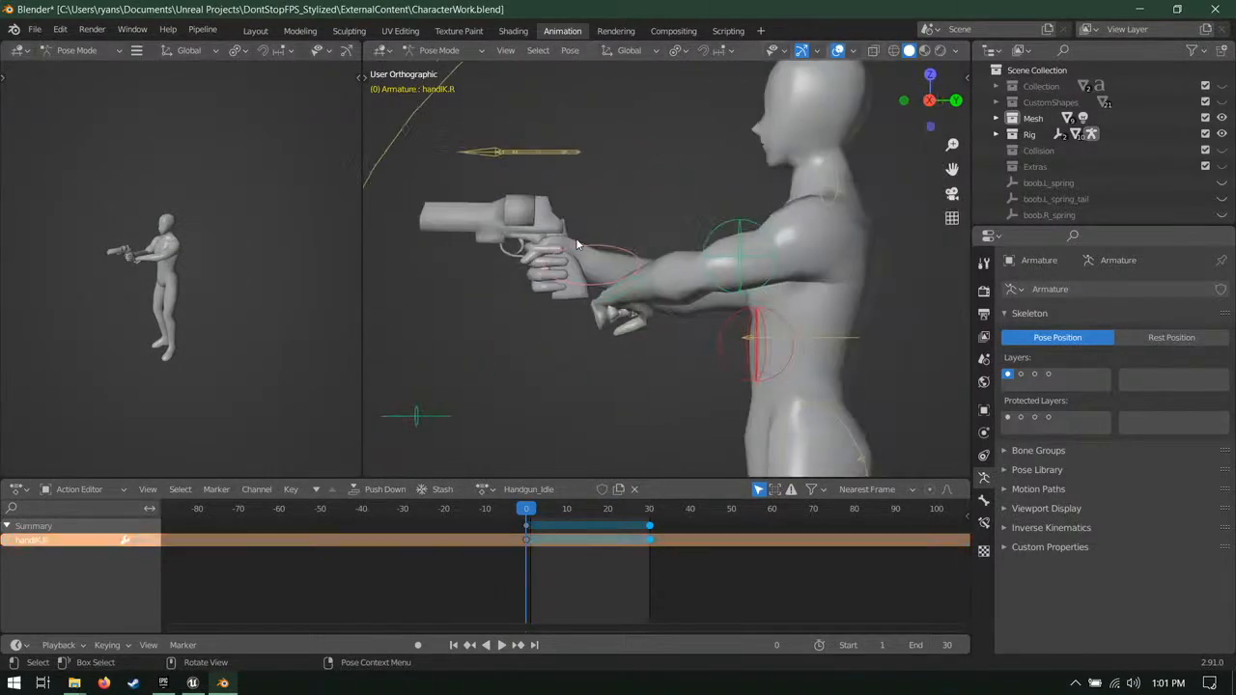
scroll(576, 238, up, 4)
key(g)
click(628, 297)
Step: Move handIK.L up beneath the pistol grip, rotate it to cup the right fist, and save the file
click(583, 336)
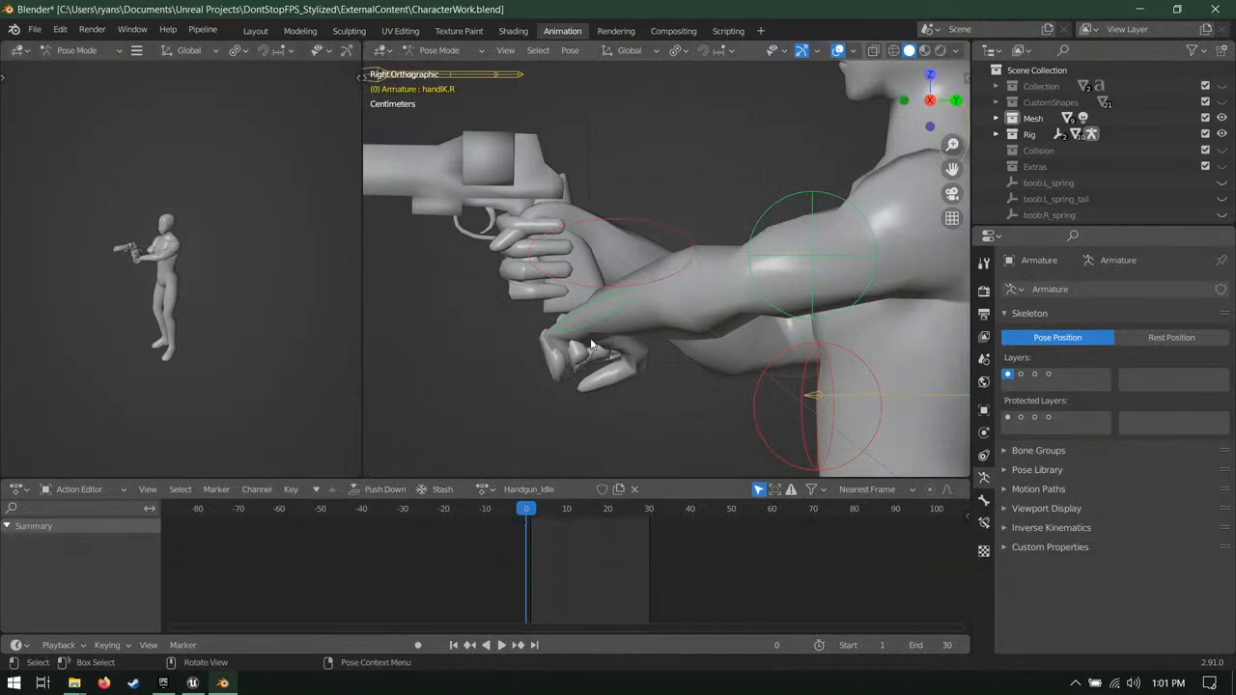
click(585, 325)
click(585, 326)
key(g)
click(592, 299)
key(r)
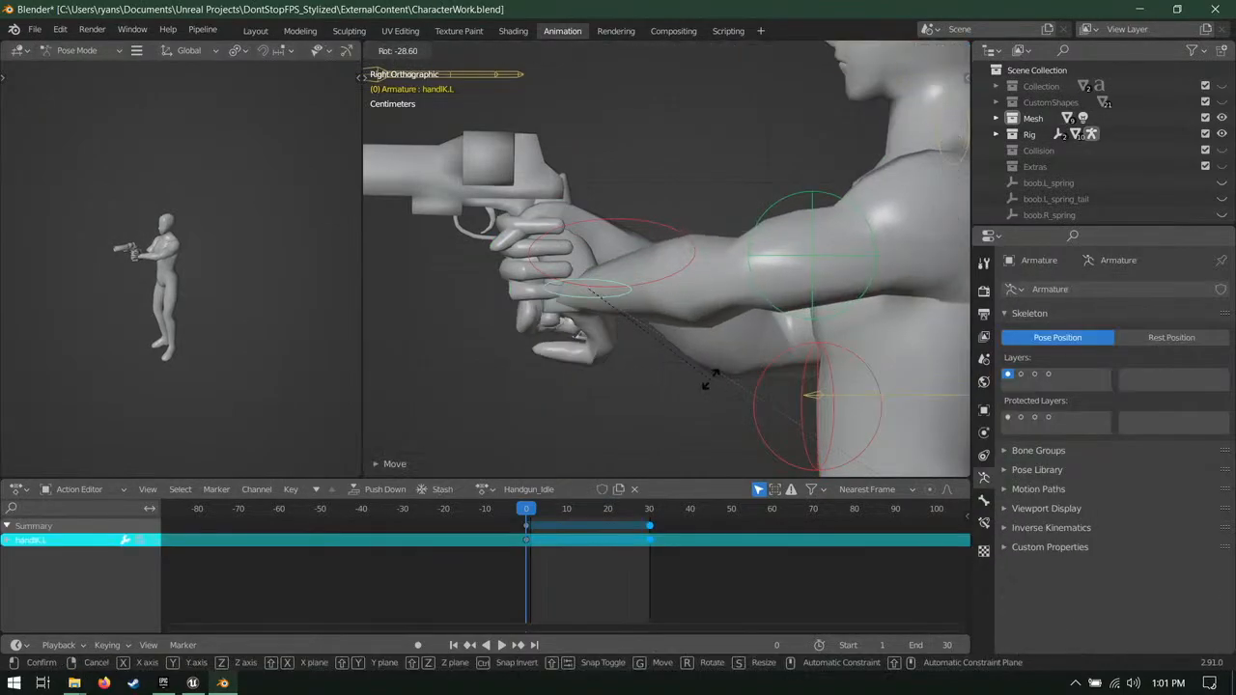
click(624, 380)
middle_drag(623, 379, 706, 320)
key(ctrl+s)
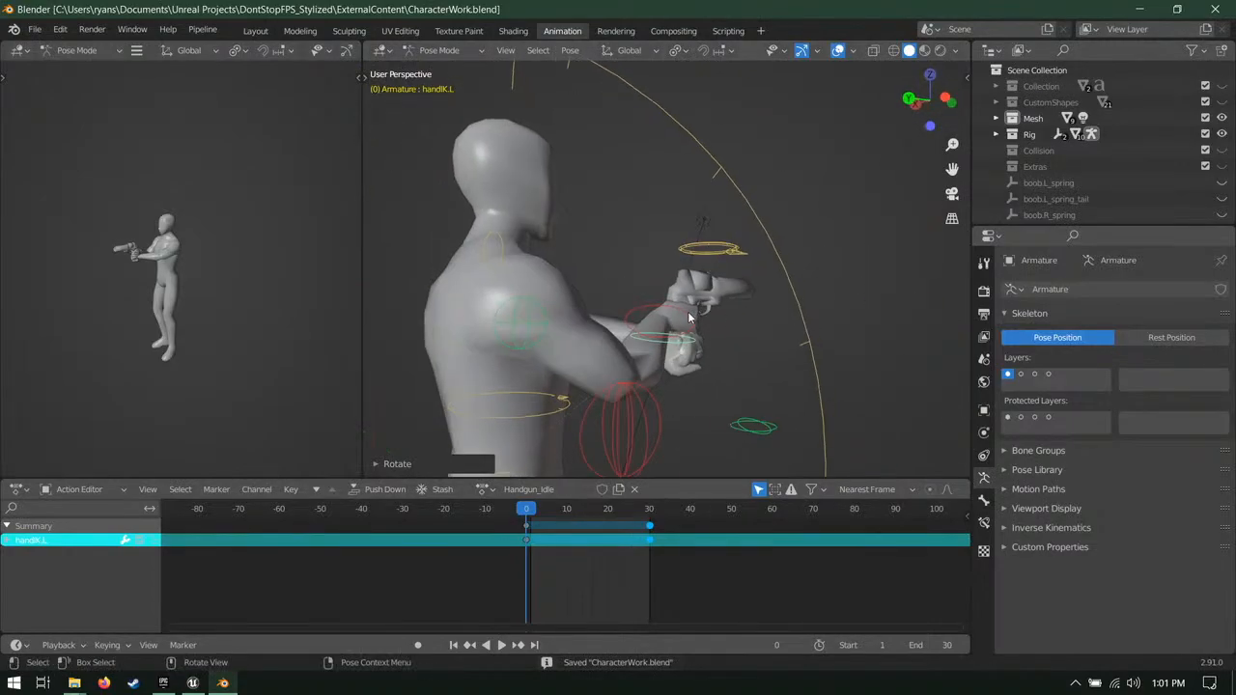
Step: Raise handIK.R toward face height in the right side view
click(687, 312)
key(KP_3)
scroll(881, 348, up, 2)
key(g)
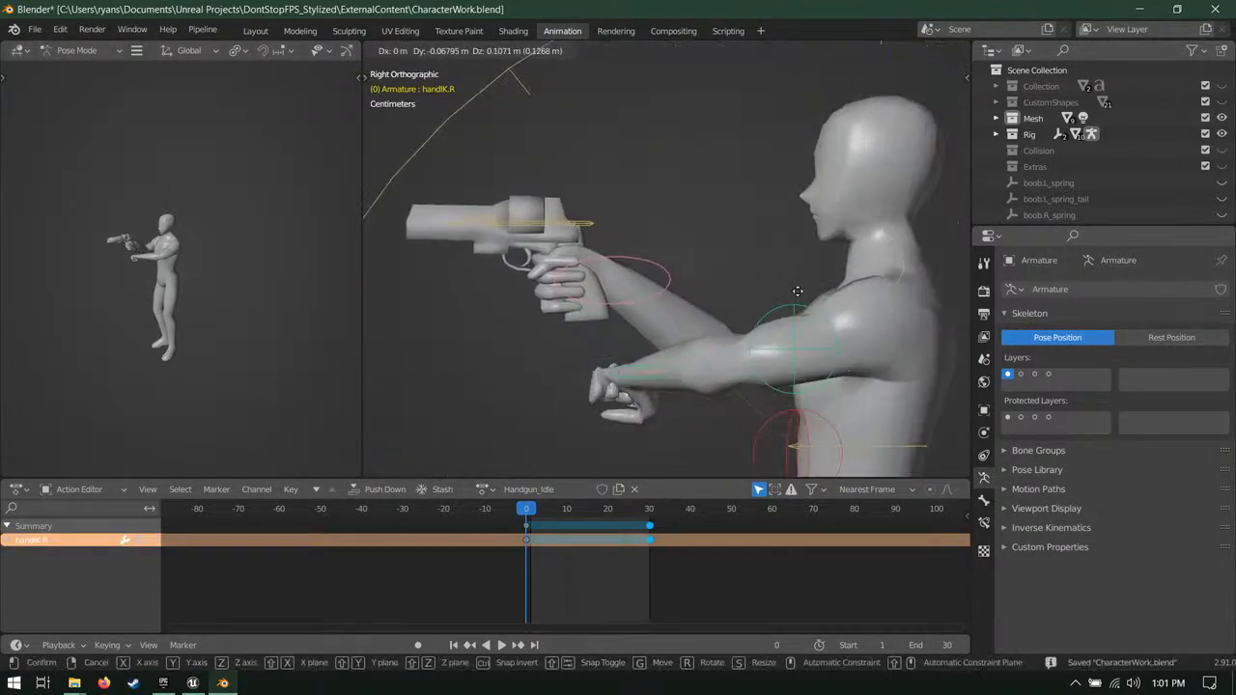
click(788, 313)
Step: Return to posing the armature and move handIK.L up so the left hand supports the pistol grip again
key(ctrl+Tab)
click(634, 387)
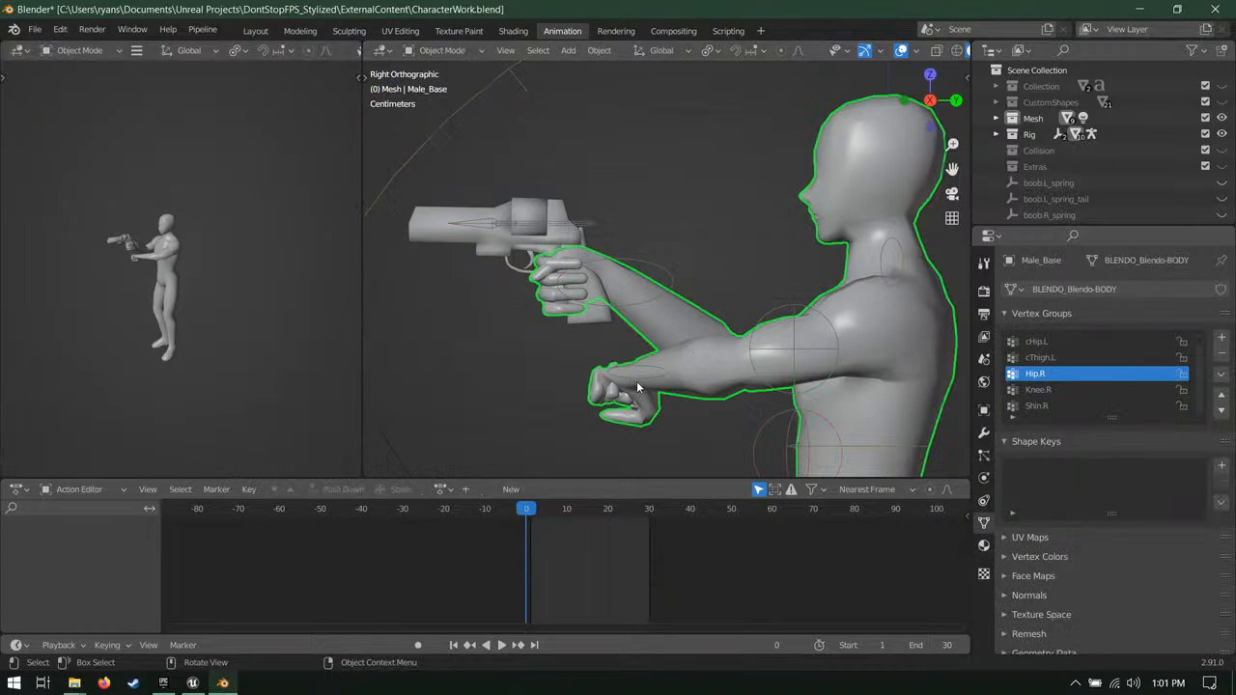
click(640, 376)
key(g)
click(633, 320)
middle_drag(657, 381, 714, 304)
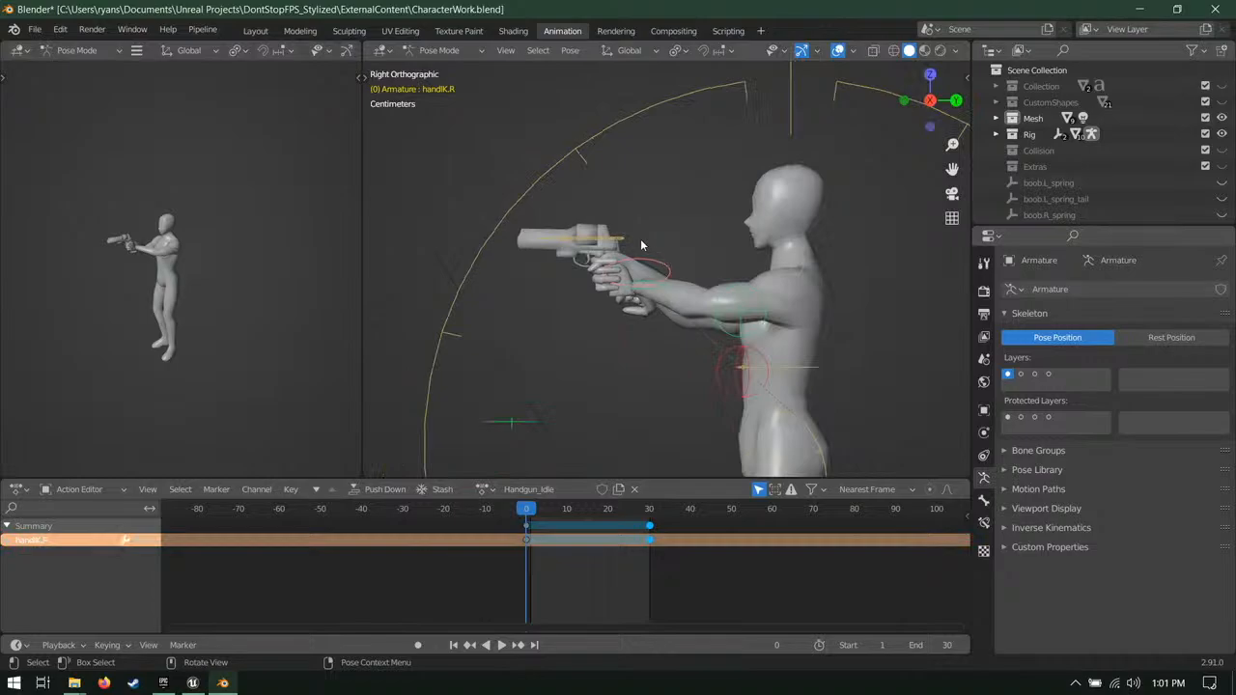
Step: Rotate handIK.R by about 0.5° in the side view to level the pistol, and save the file
key(r)
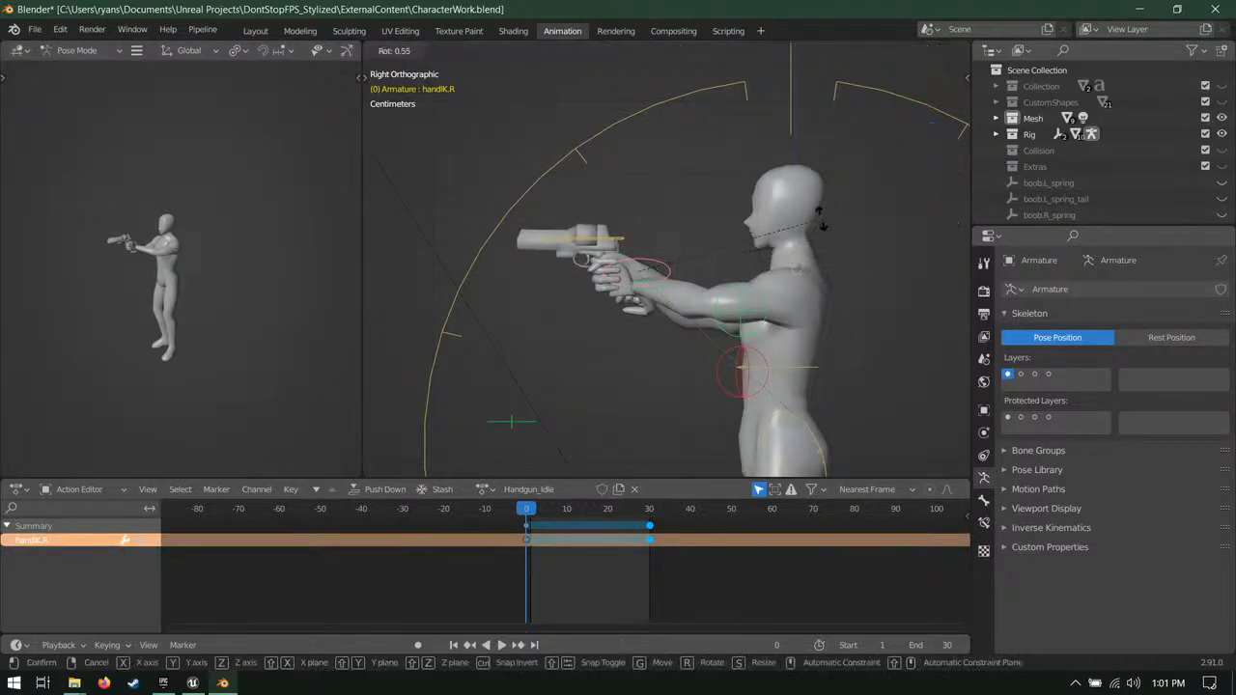
click(819, 220)
shift+middle_drag(788, 235, 709, 204)
key(ctrl+s)
Step: Insert Location, Rotation & Scale keyframes for all bones at frame 0
key(a)
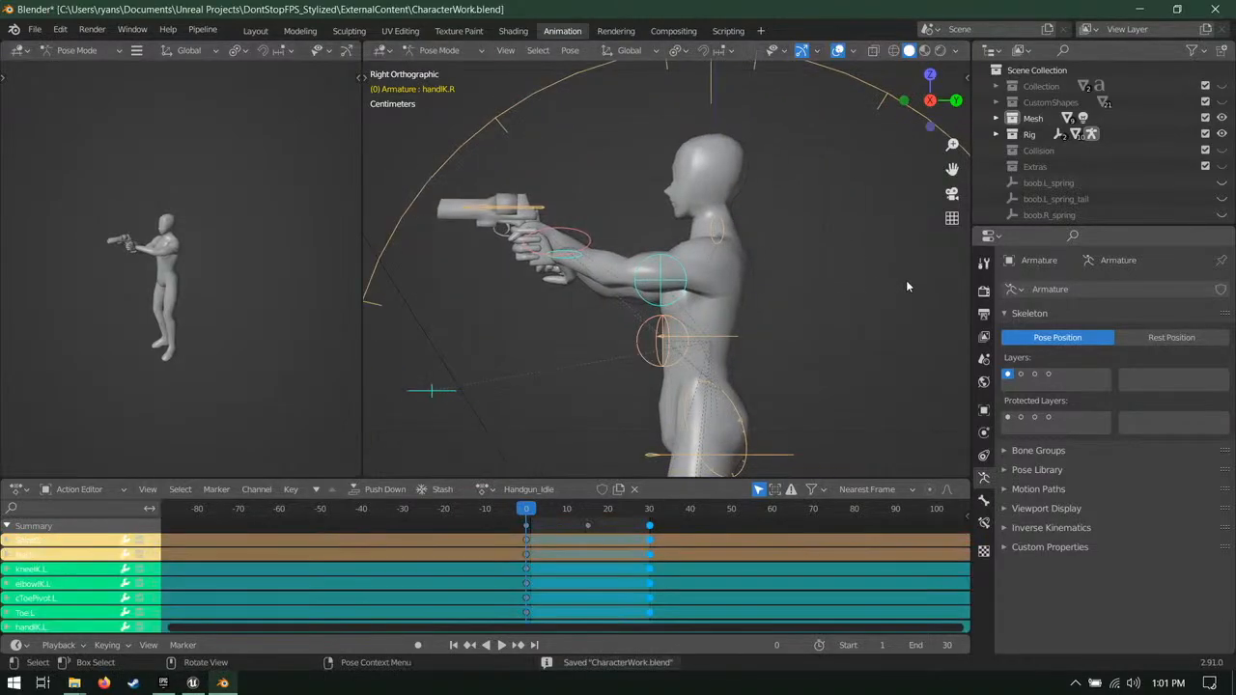
key(i)
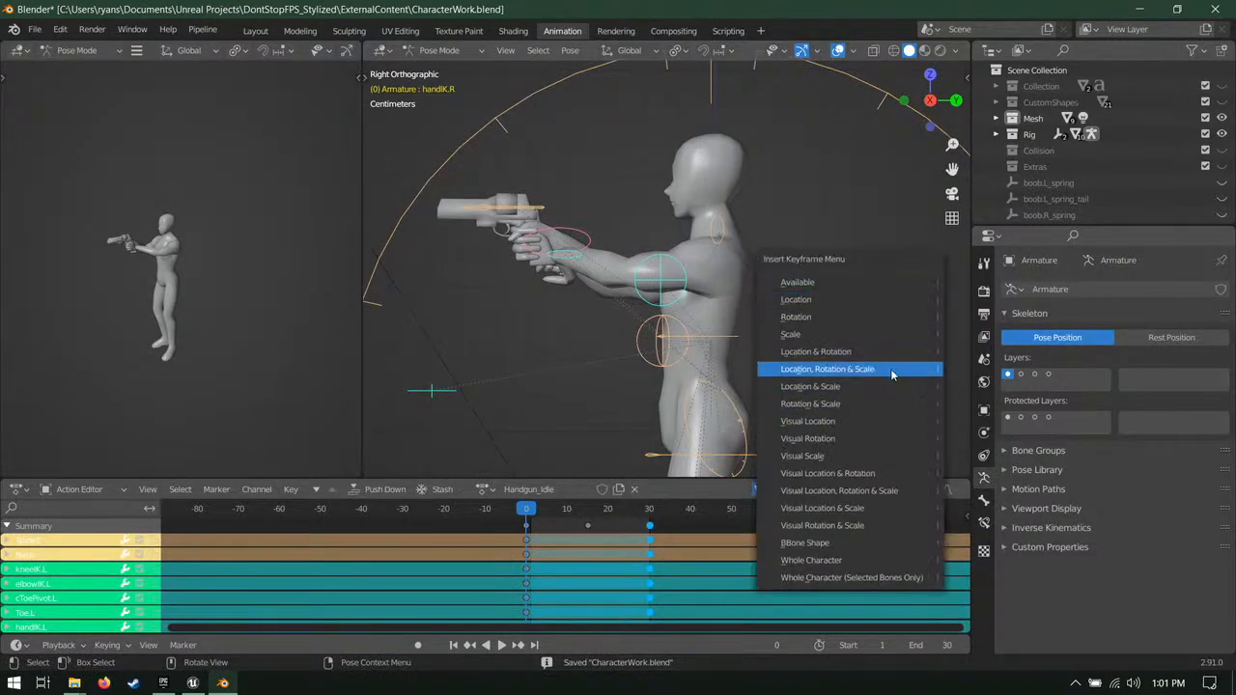
click(891, 369)
Step: Select Spine0 with both hand IK bones, lower them slightly in the side view, and keyframe them at frame 0
scroll(748, 356, down, 4)
middle_drag(763, 348, 695, 329)
click(688, 324)
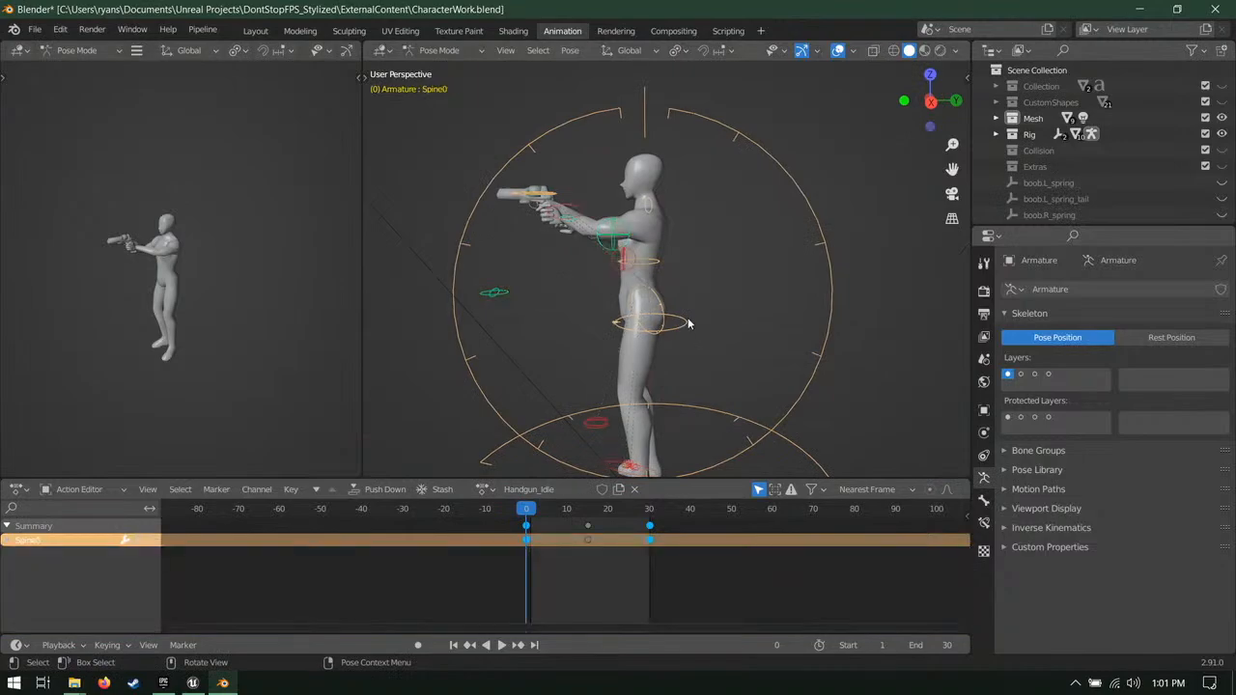
key(KP_3)
scroll(709, 307, up, 2)
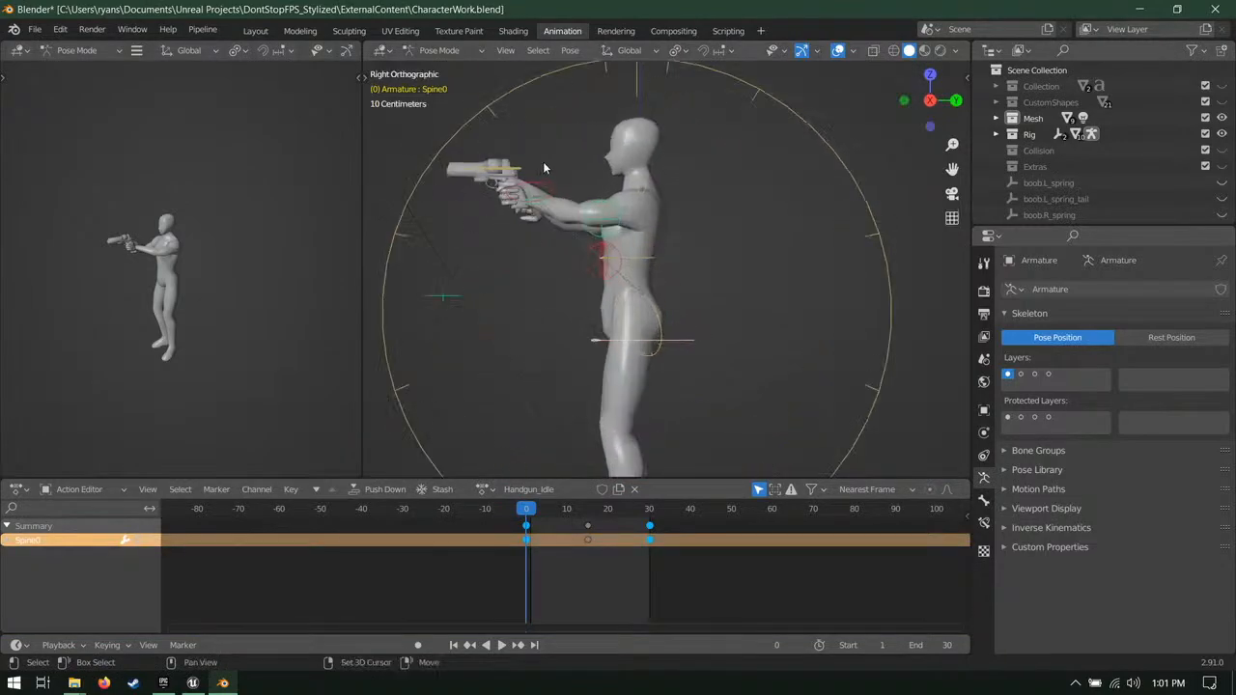
shift+drag(546, 164, 506, 216)
shift+scroll(783, 231, down, 2)
key(g)
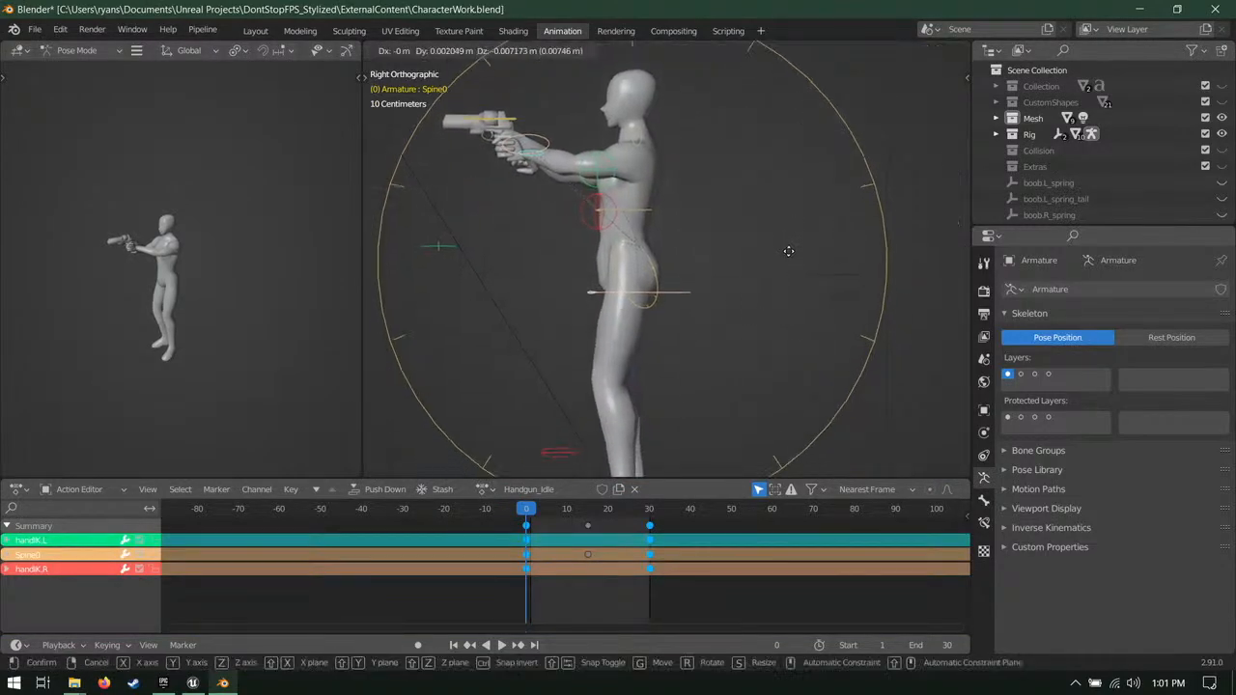
click(786, 271)
shift+middle_drag(785, 283, 790, 335)
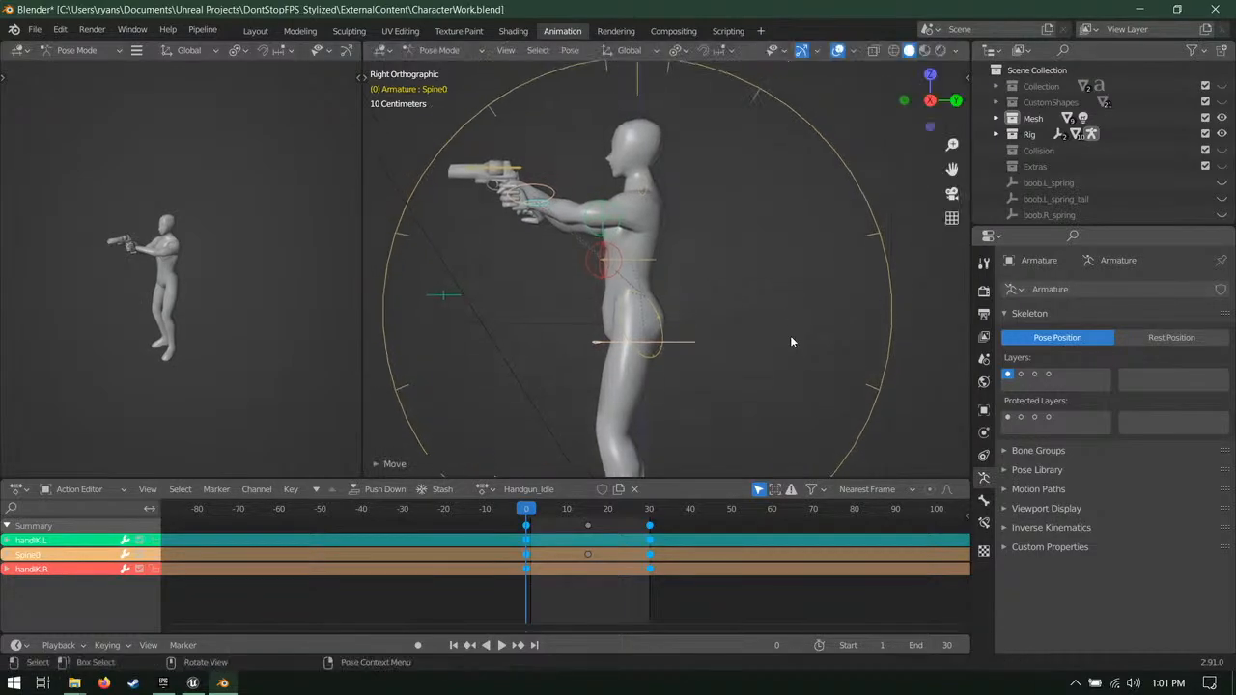
key(i)
click(790, 338)
Step: Copy all bones' keyframes from frame 0 and paste them at frame 30
key(a)
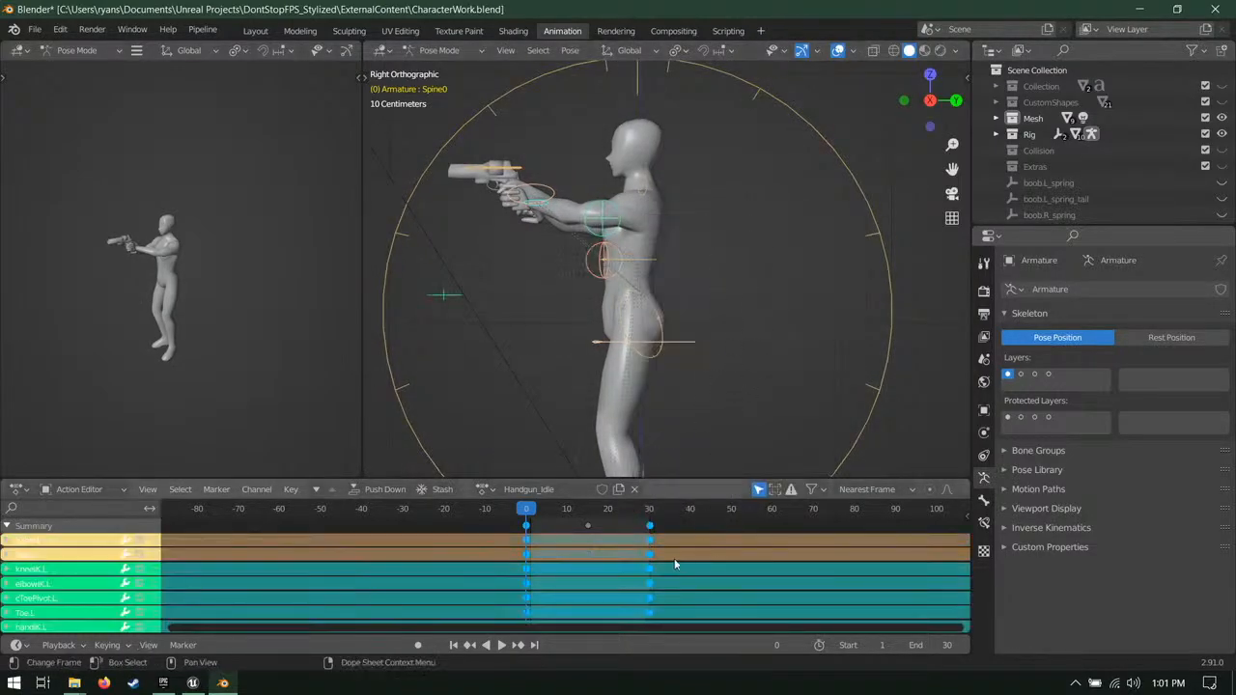
drag(577, 522, 695, 528)
click(524, 524)
key(ctrl+c)
click(648, 509)
key(ctrl+v)
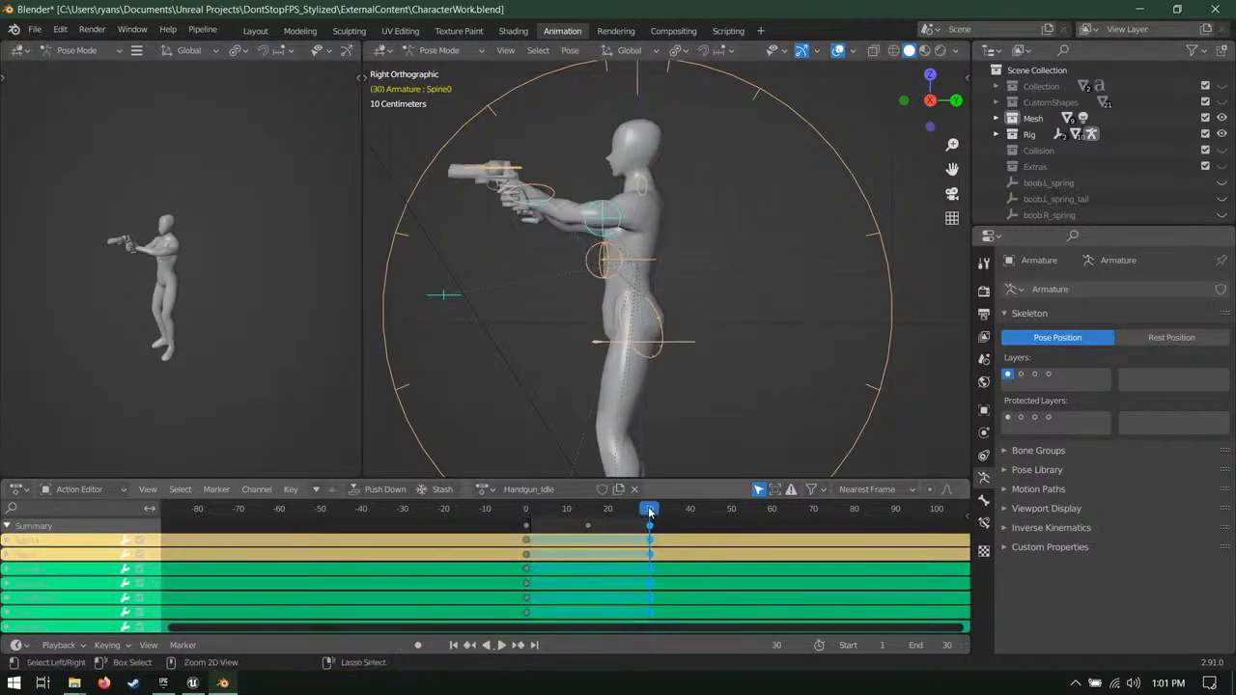
Step: Go to frame 15, select the Spine0 bone, and set the end frame to 60
click(588, 510)
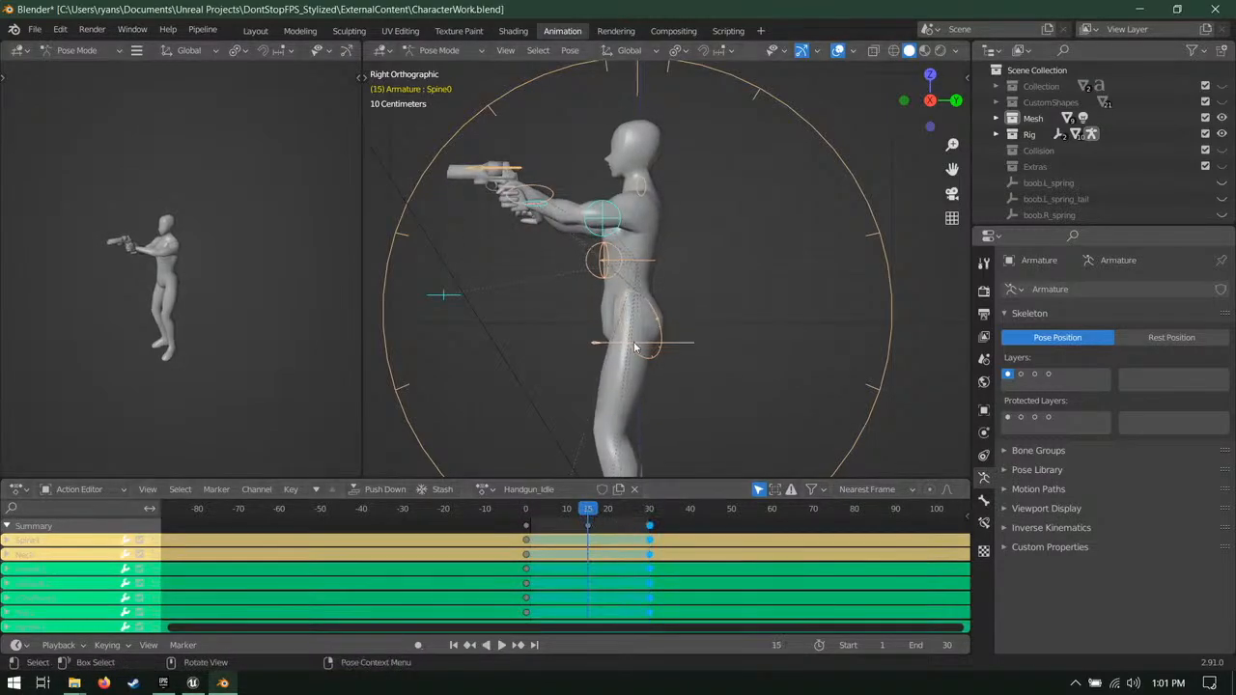
click(690, 345)
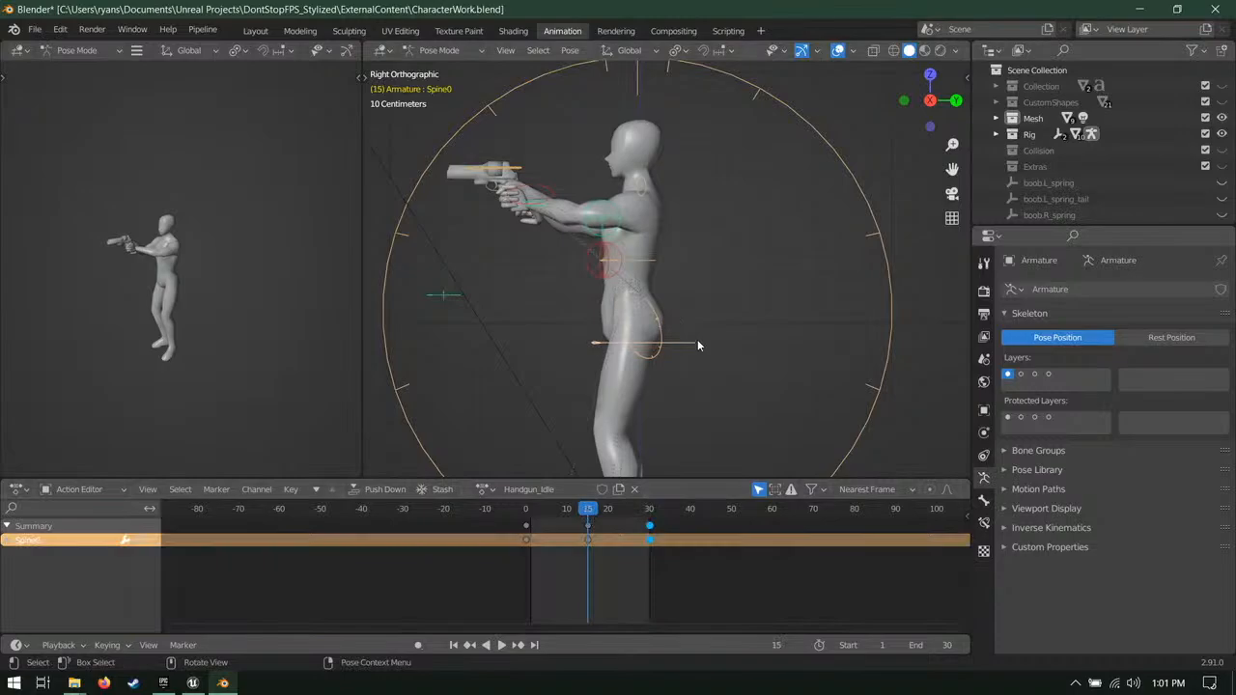
click(935, 645)
text(60)
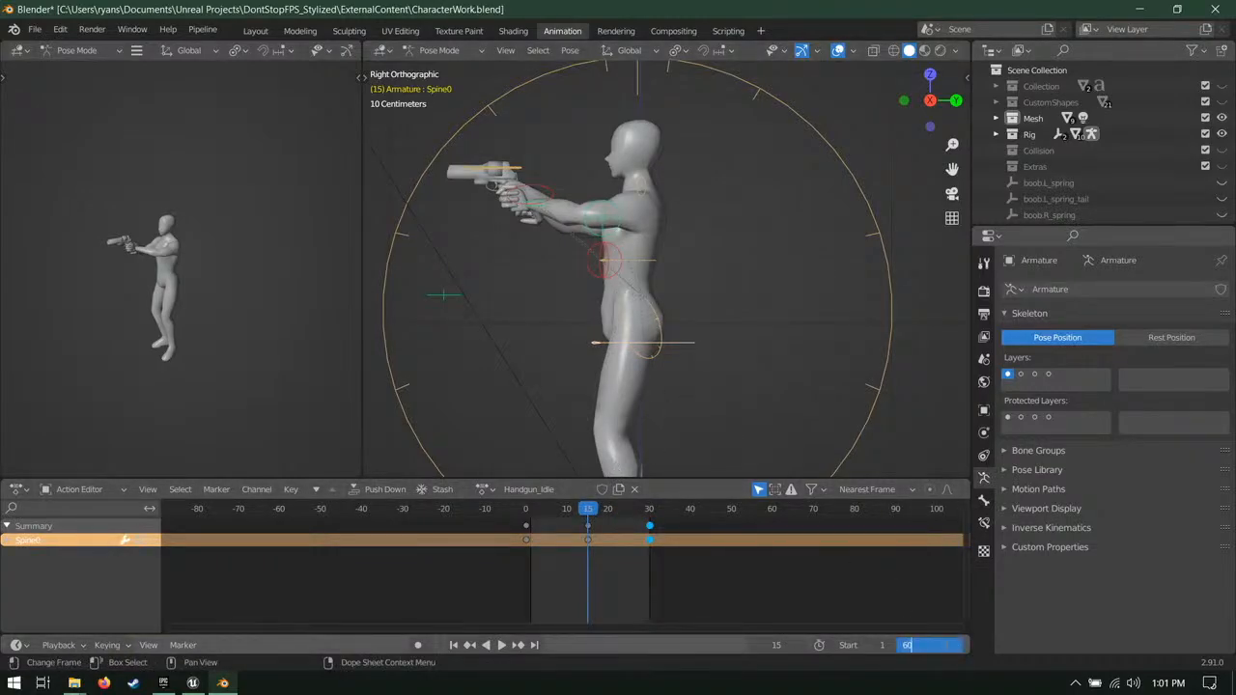
key(Return)
Step: With all bones selected, shift the frame 30 keyframes to 60 and the frame 15 keyframe to 30, and save
key(a)
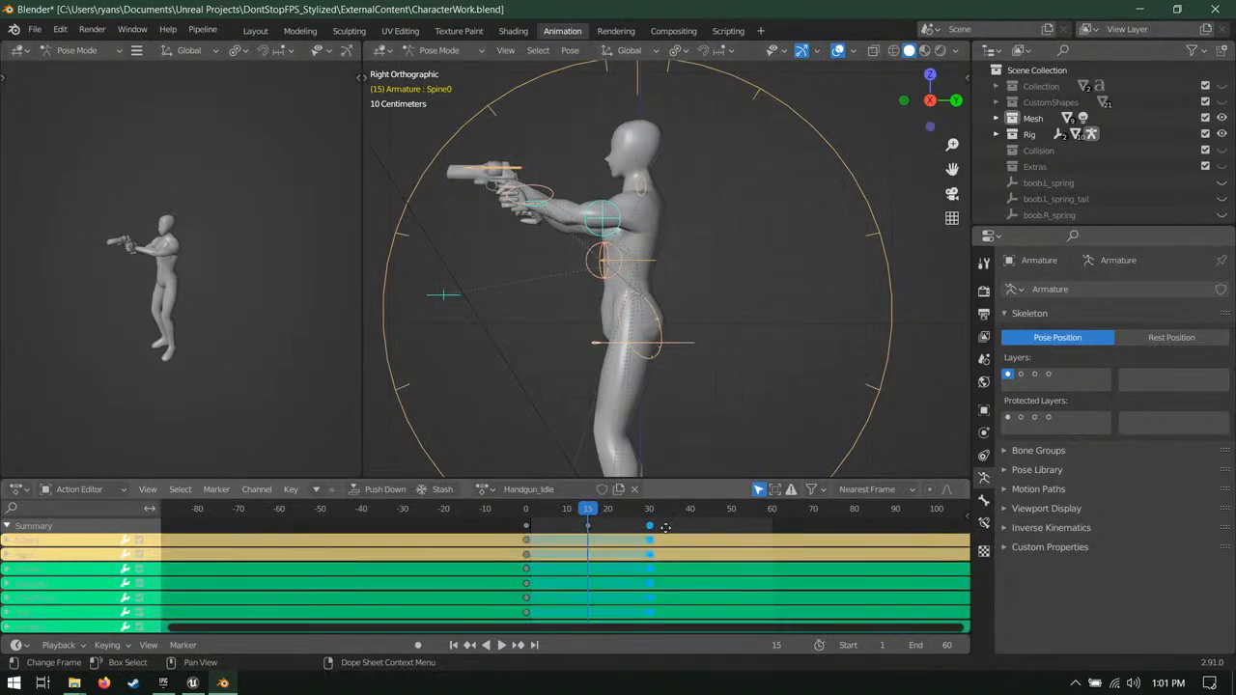
drag(666, 528, 771, 527)
drag(587, 527, 646, 540)
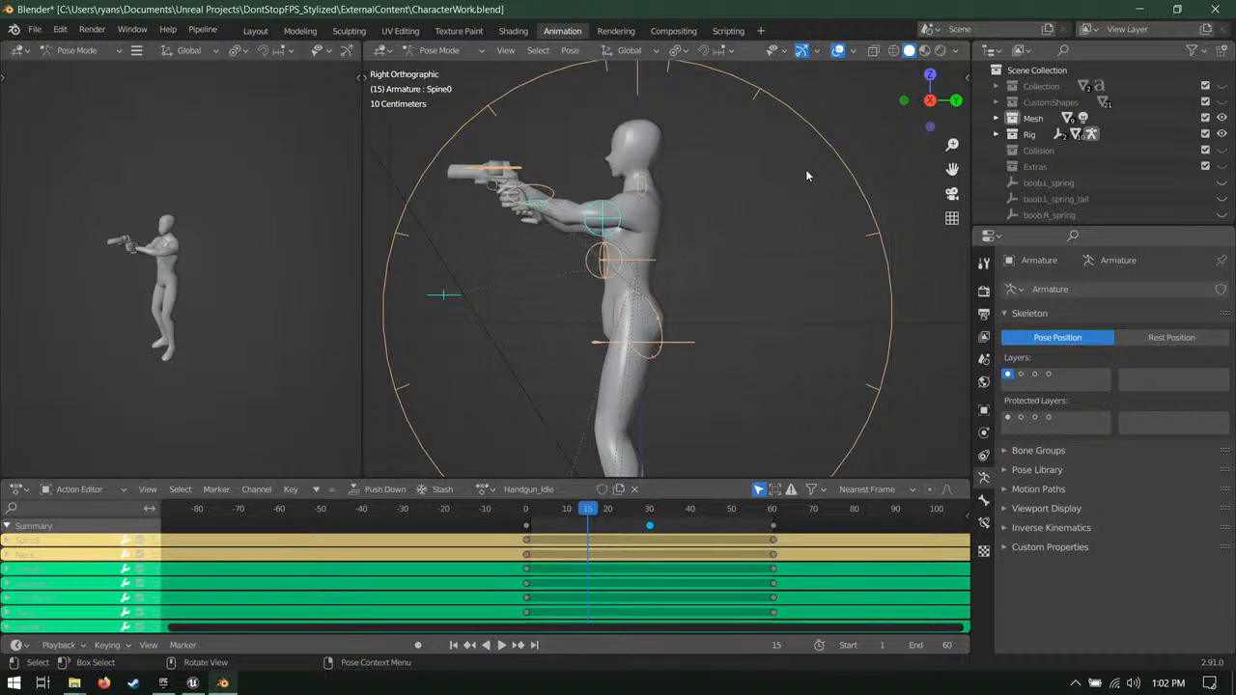
key(ctrl+s)
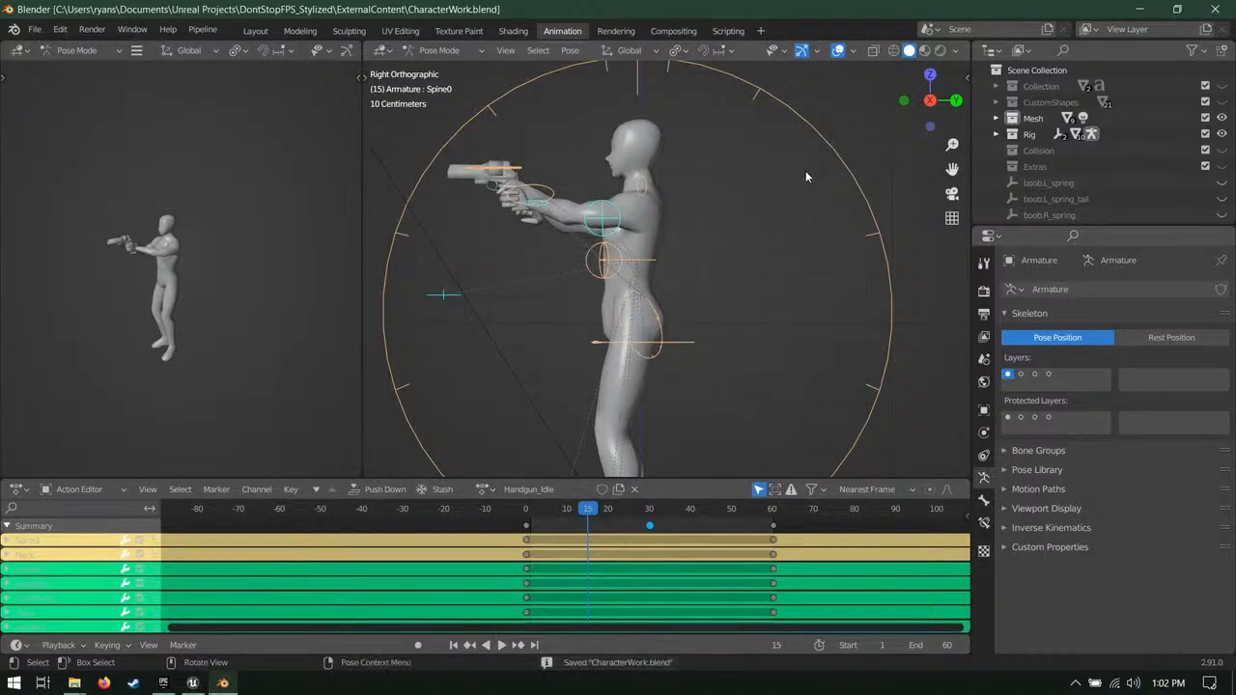
Step: Switch to the Unreal Editor and clear the WATER search in Place Actors
key(alt+Tab)
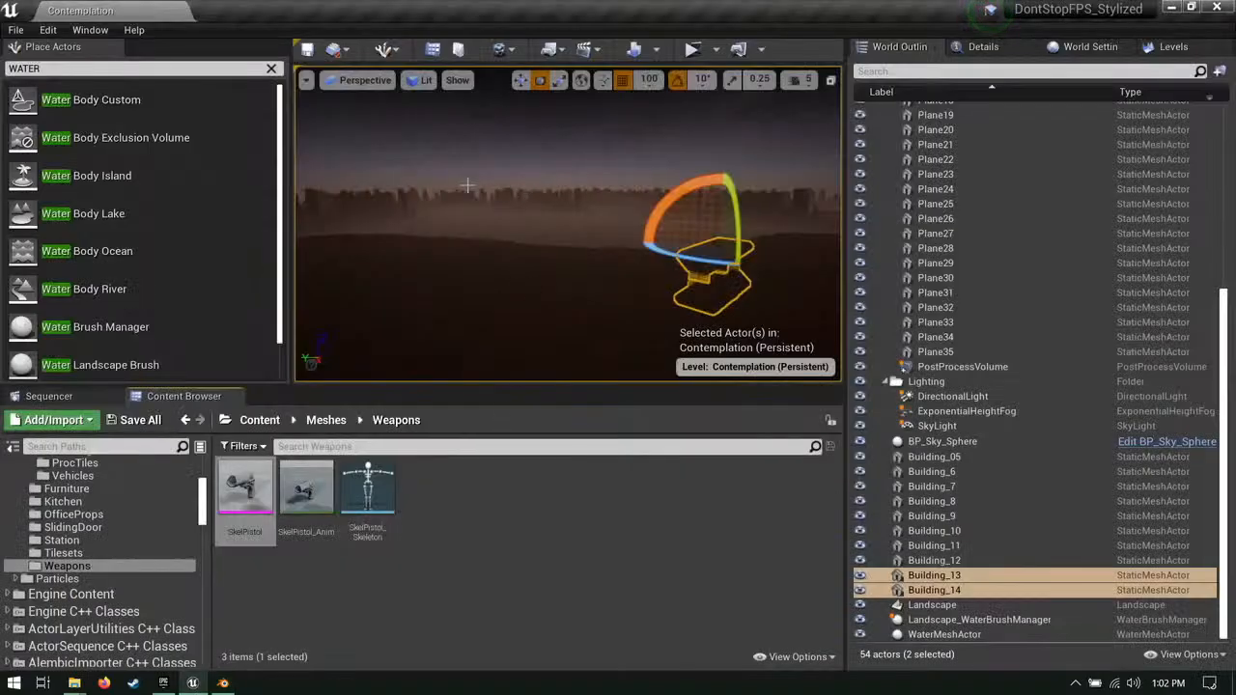
click(272, 68)
right_drag(636, 280, 617, 268)
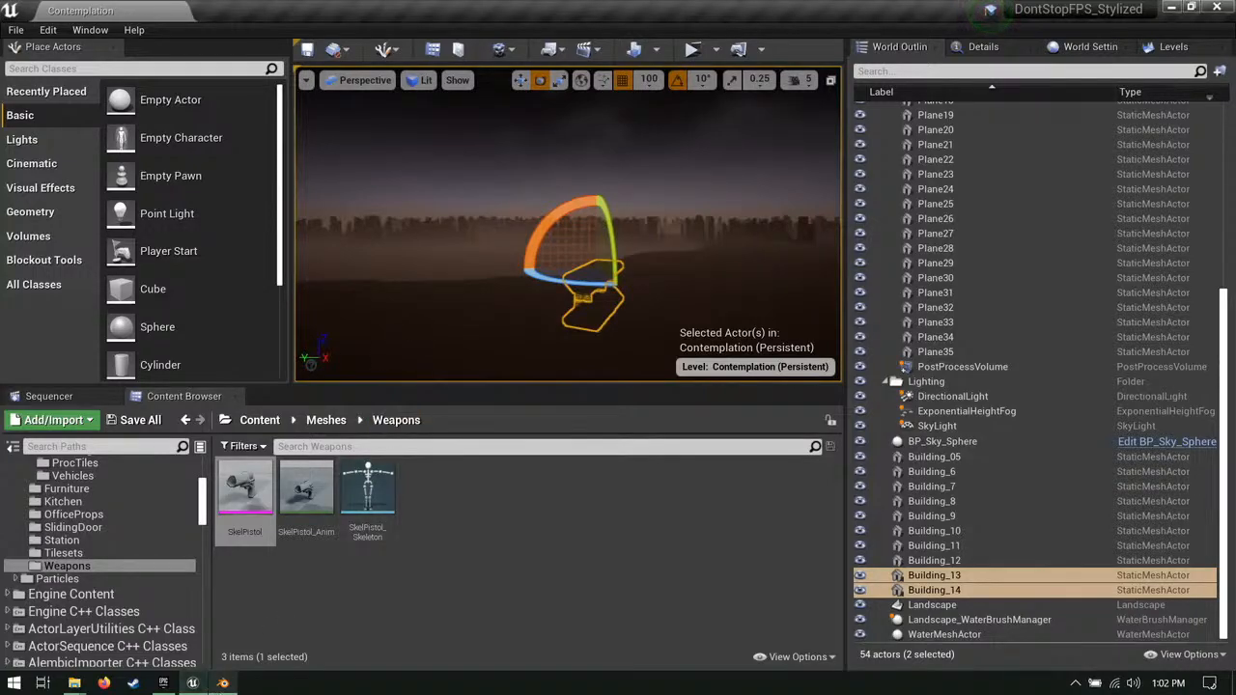
Step: Switch back to Blender and save the character work file
click(225, 683)
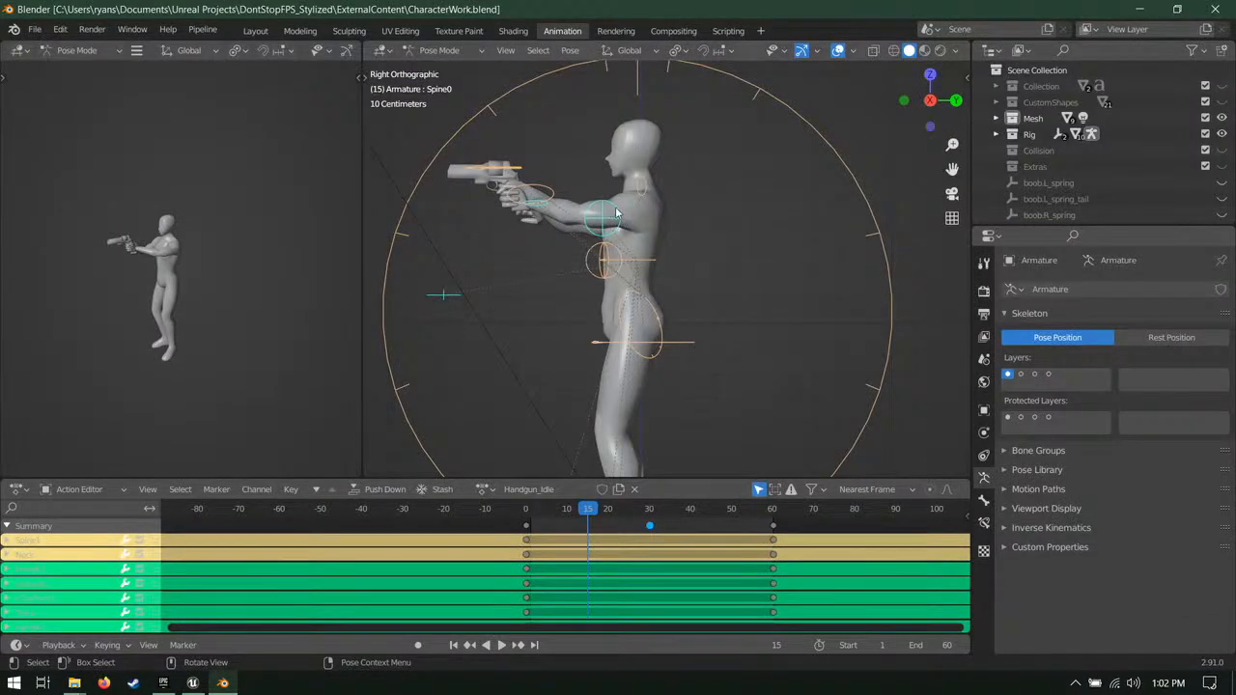
key(ctrl+s)
shift+middle_drag(706, 191, 707, 250)
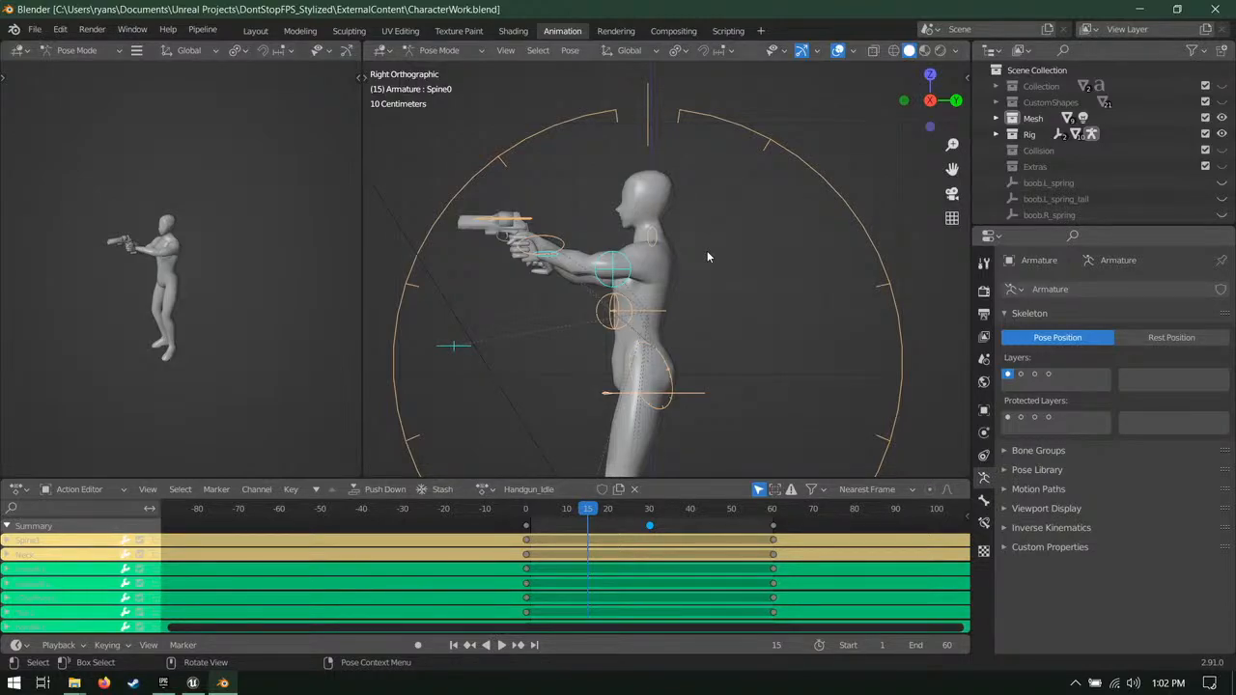
scroll(707, 252, up, 2)
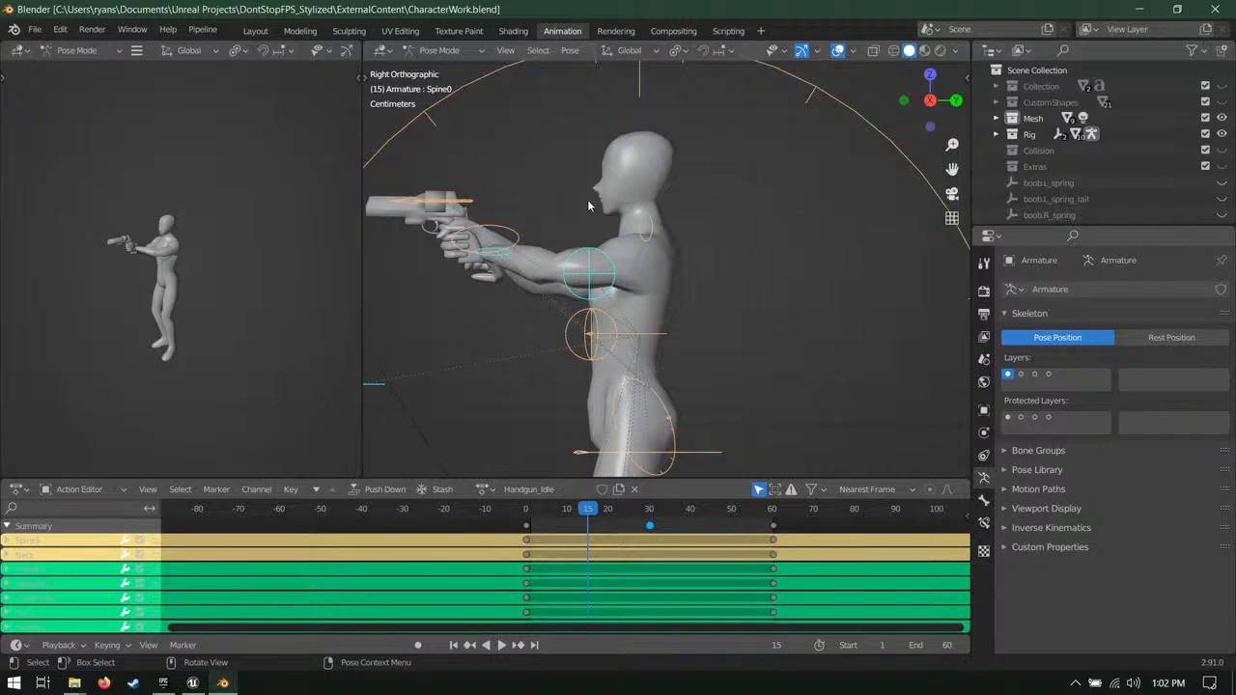
shift+middle_drag(588, 205, 670, 225)
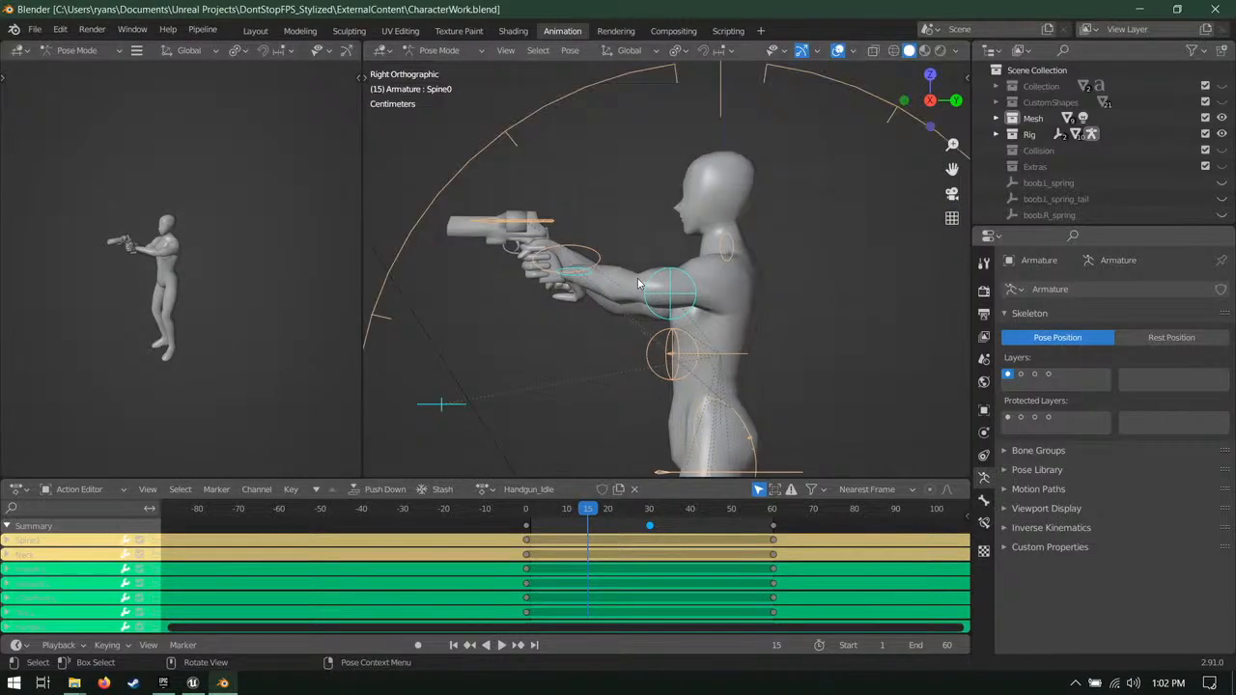
shift+middle_drag(638, 278, 645, 303)
click(726, 210)
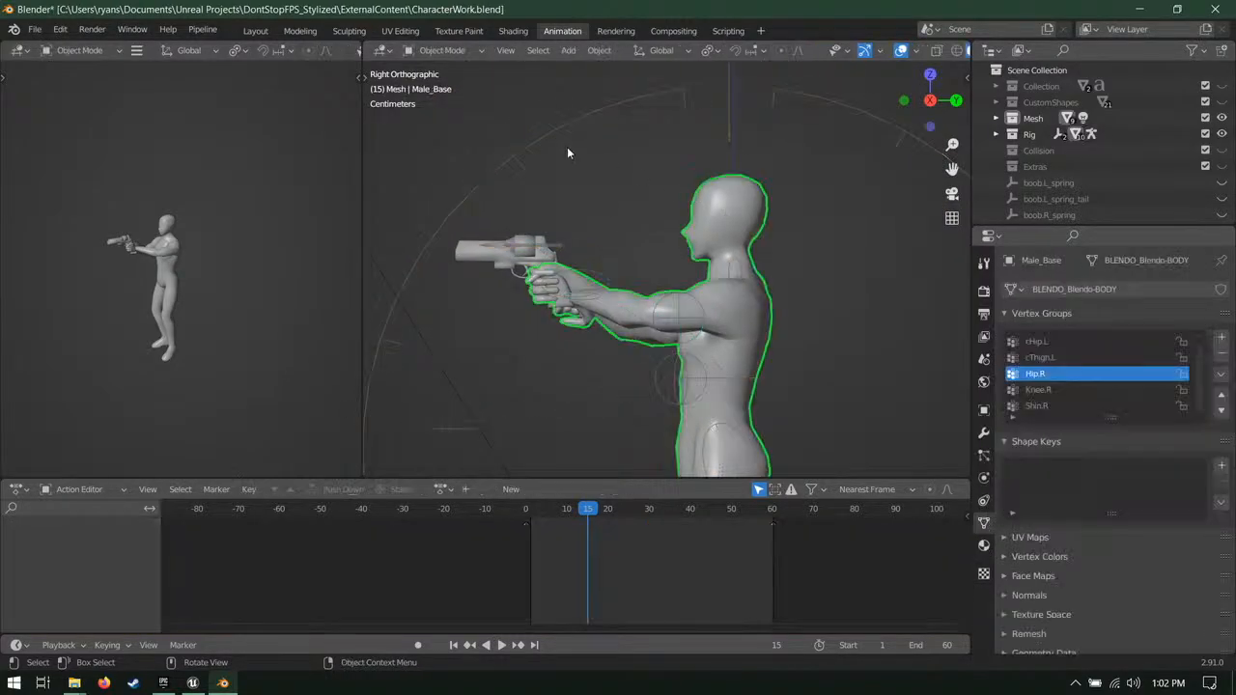
middle_drag(567, 147, 525, 205)
shift+middle_drag(663, 234, 635, 211)
key(a)
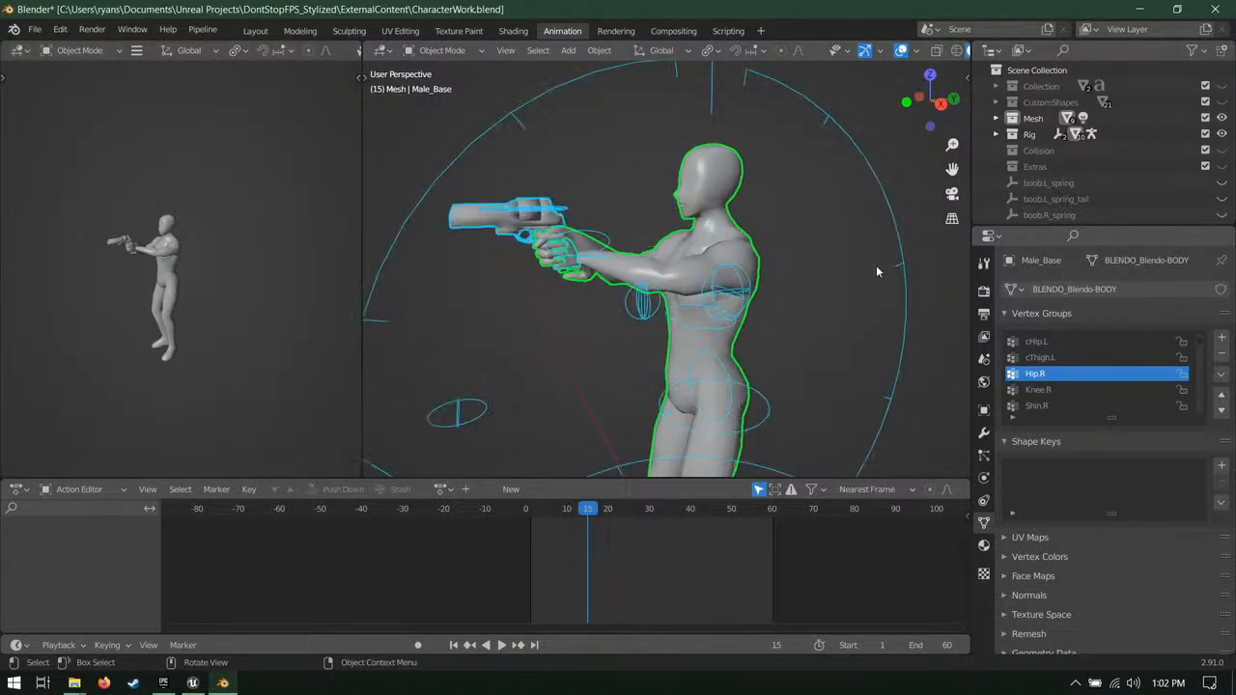
click(441, 50)
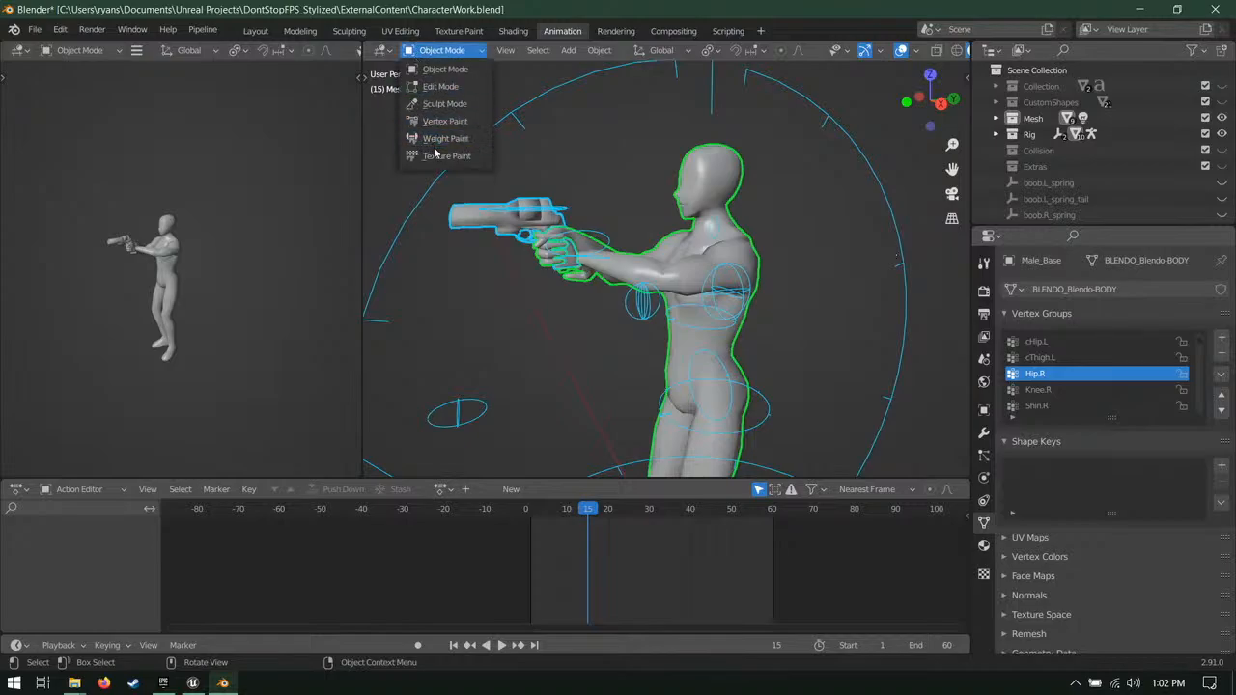
click(519, 106)
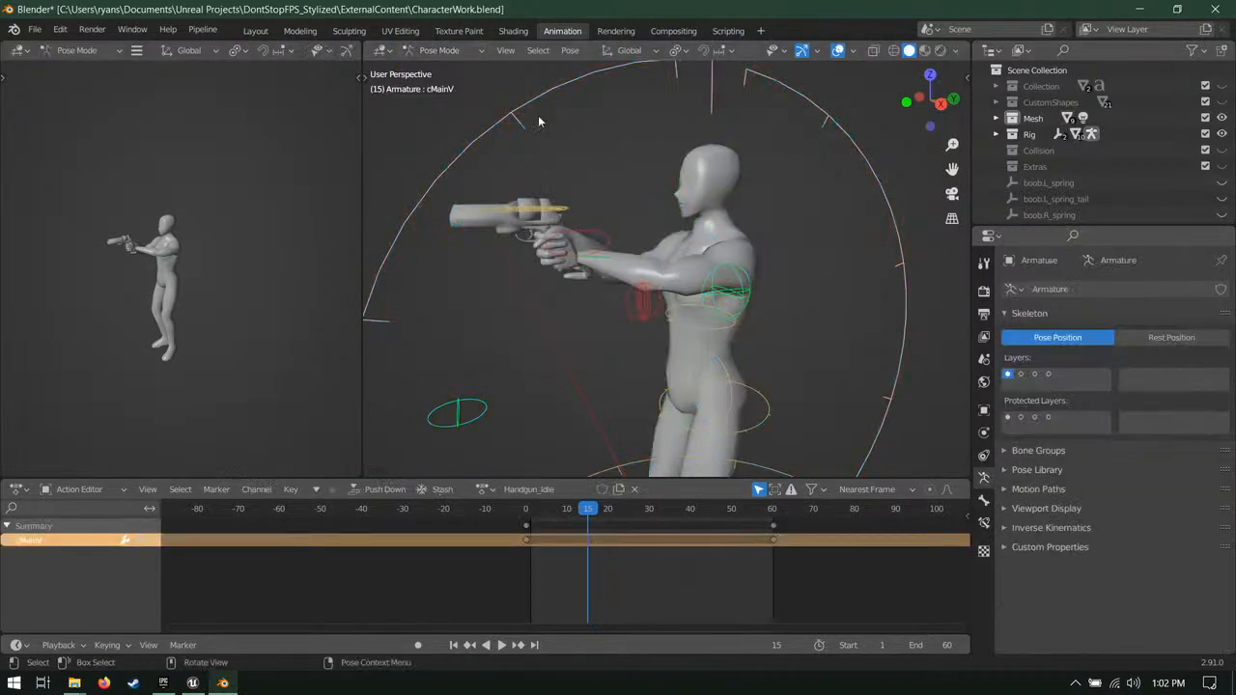
Step: Select all the armature's bones in Pose Mode and save the file
key(a)
scroll(816, 303, down, 3)
shift+middle_drag(819, 307, 770, 251)
key(ctrl+s)
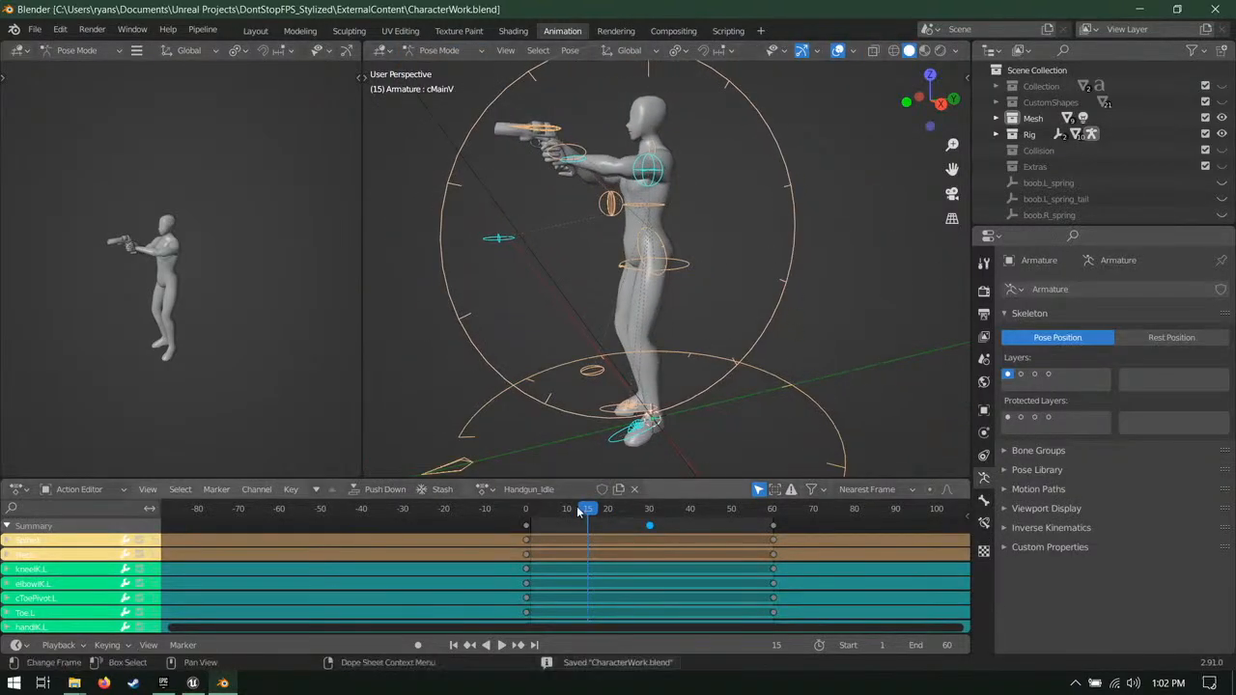
Step: At frame 30, lower the Spine0 bone slightly in right view, keyframe it, and save the file
key(space)
key(space)
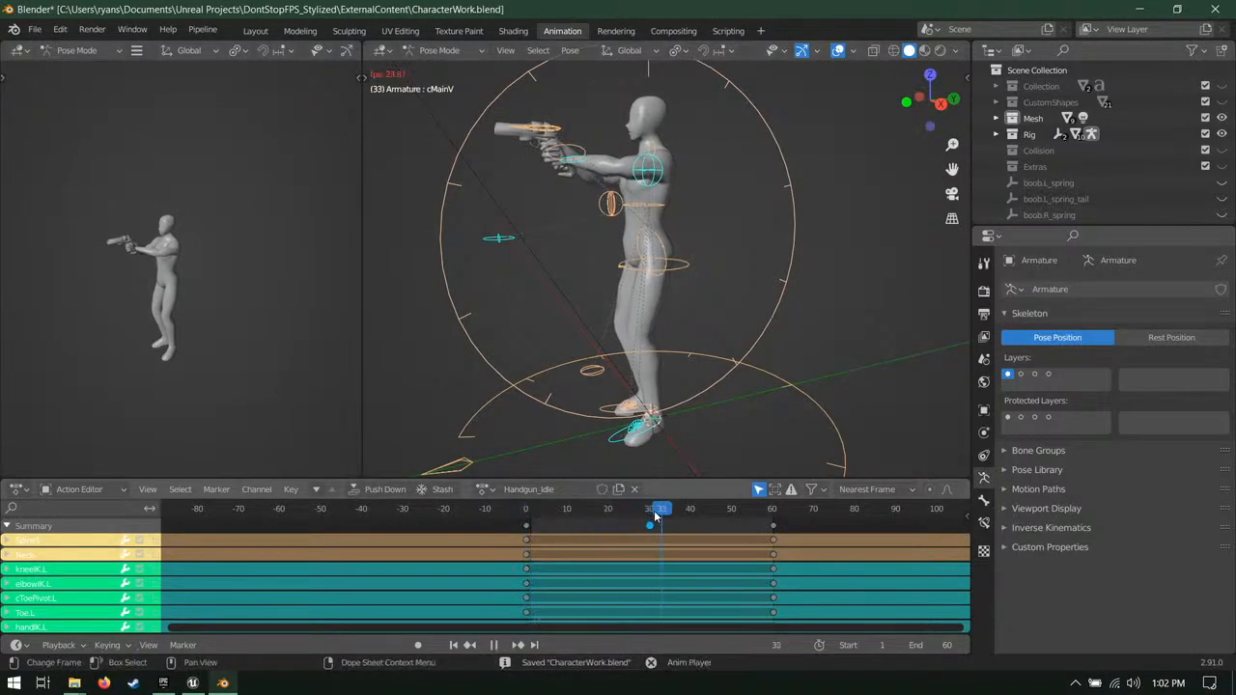
drag(654, 518, 649, 517)
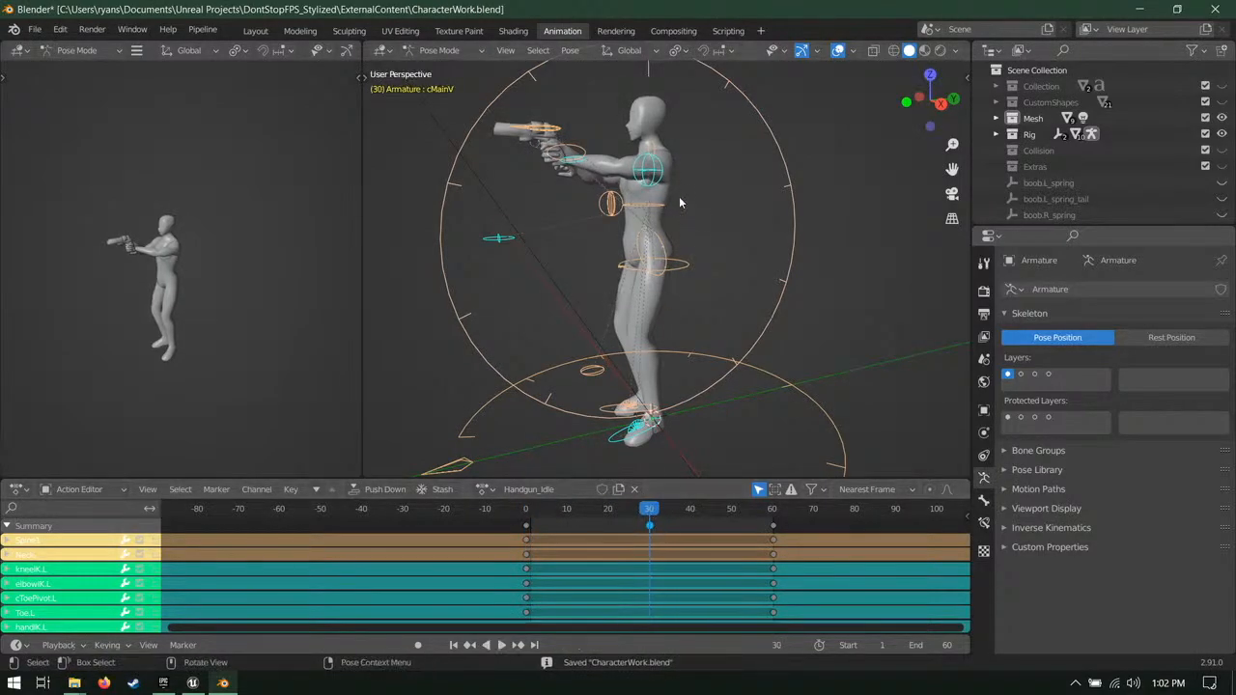
click(687, 270)
key(KP_3)
scroll(753, 290, up, 3)
key(g)
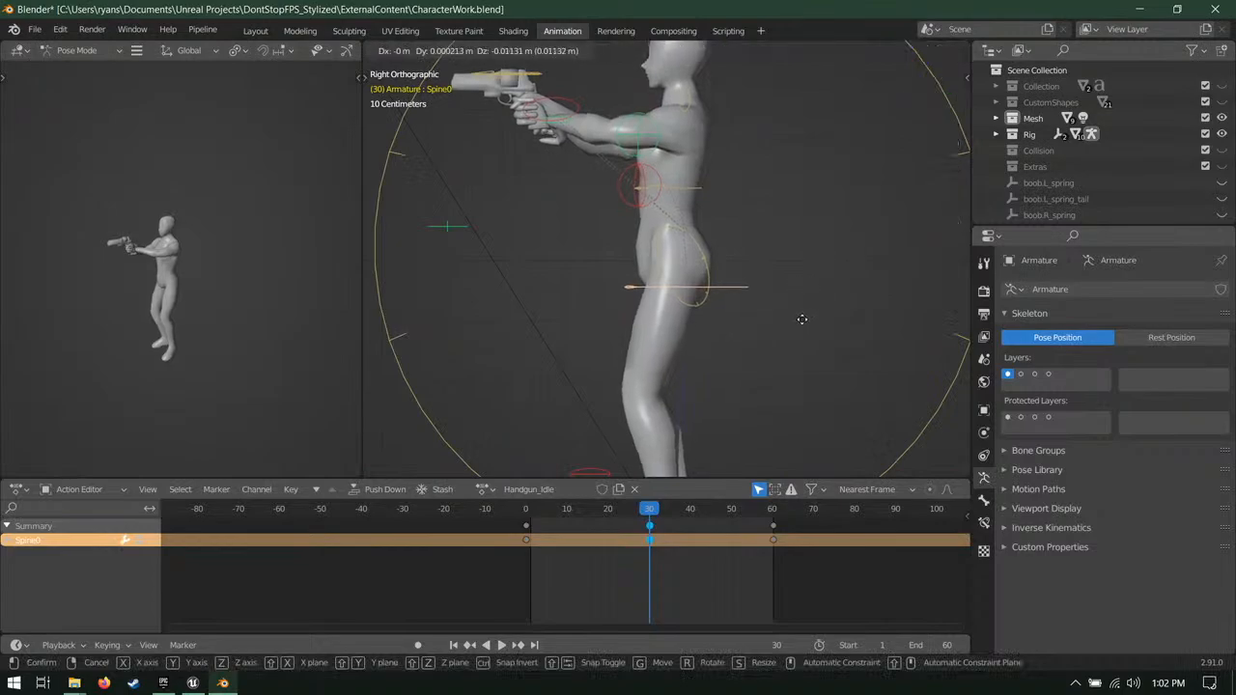
click(798, 349)
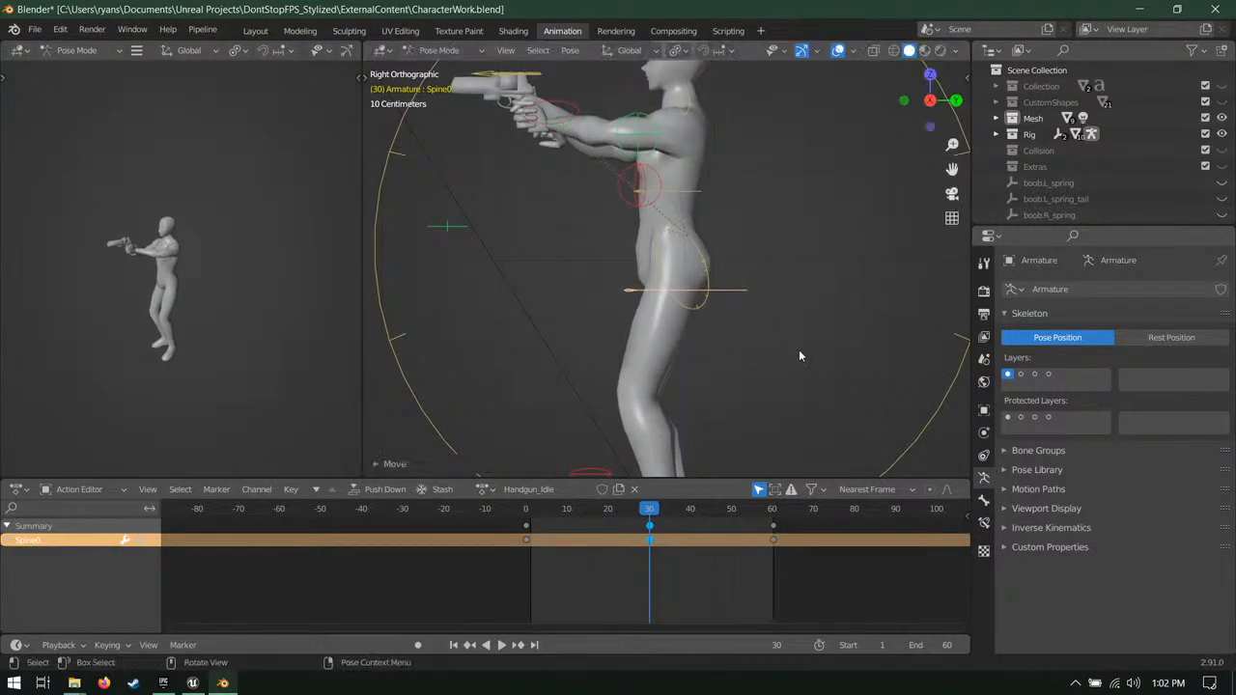
key(i)
click(804, 331)
shift+middle_drag(763, 207, 775, 275)
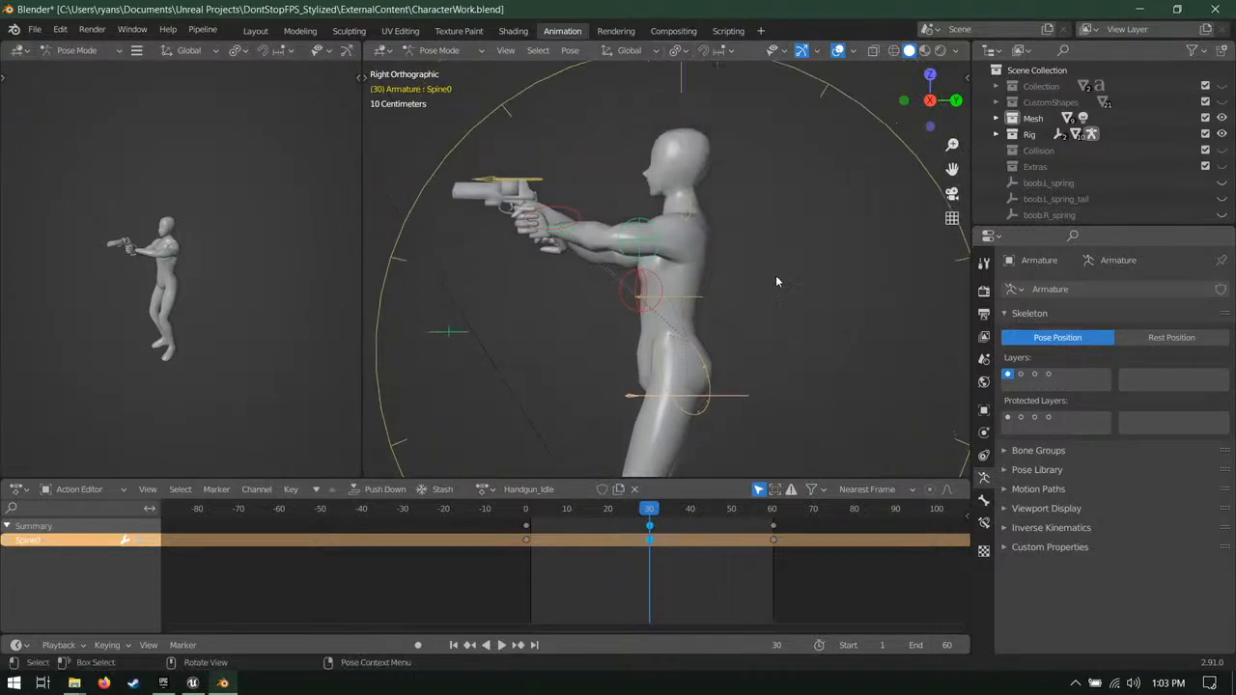
key(ctrl+s)
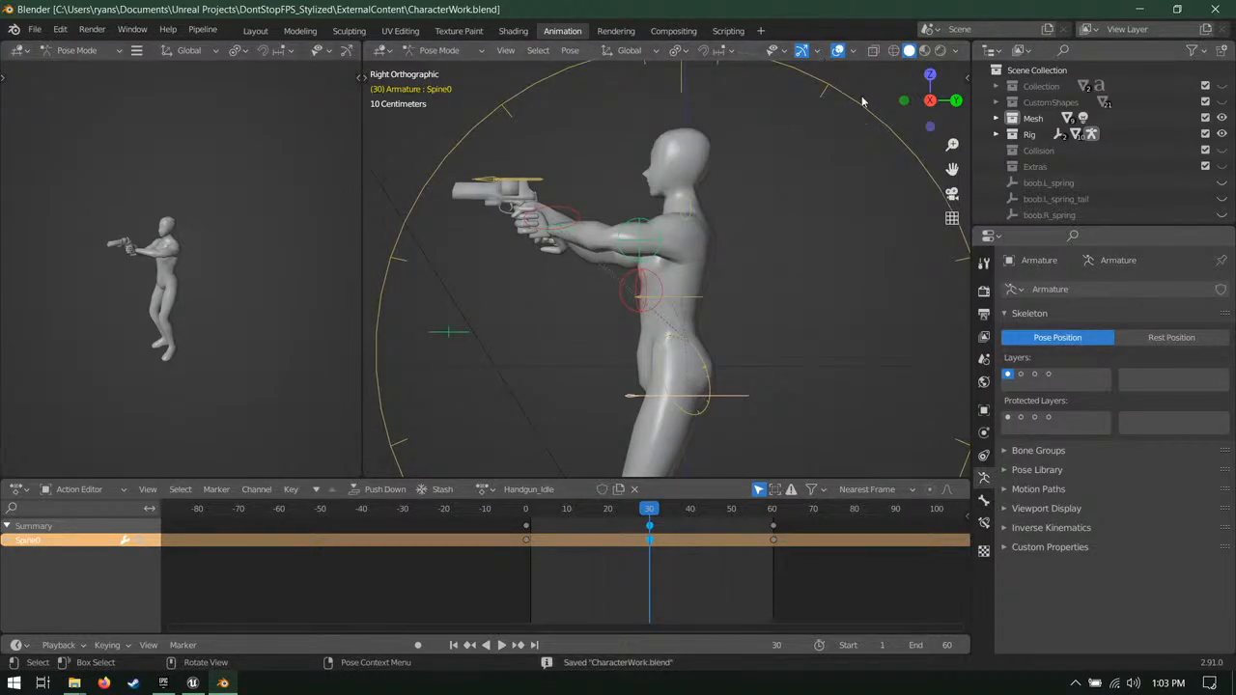
Step: Select the handIK.L and handIK.R bones, lower them about 0.01 m, and keyframe them at frame 30
shift+middle_drag(619, 189, 572, 221)
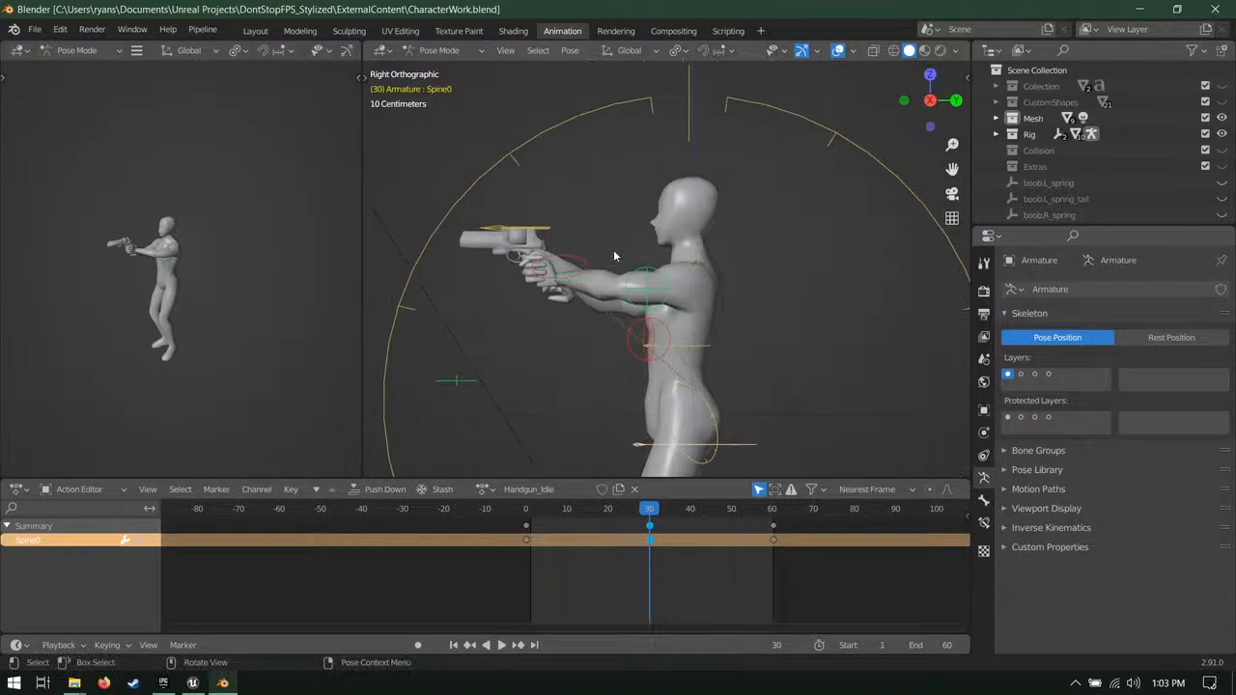
drag(582, 247, 558, 289)
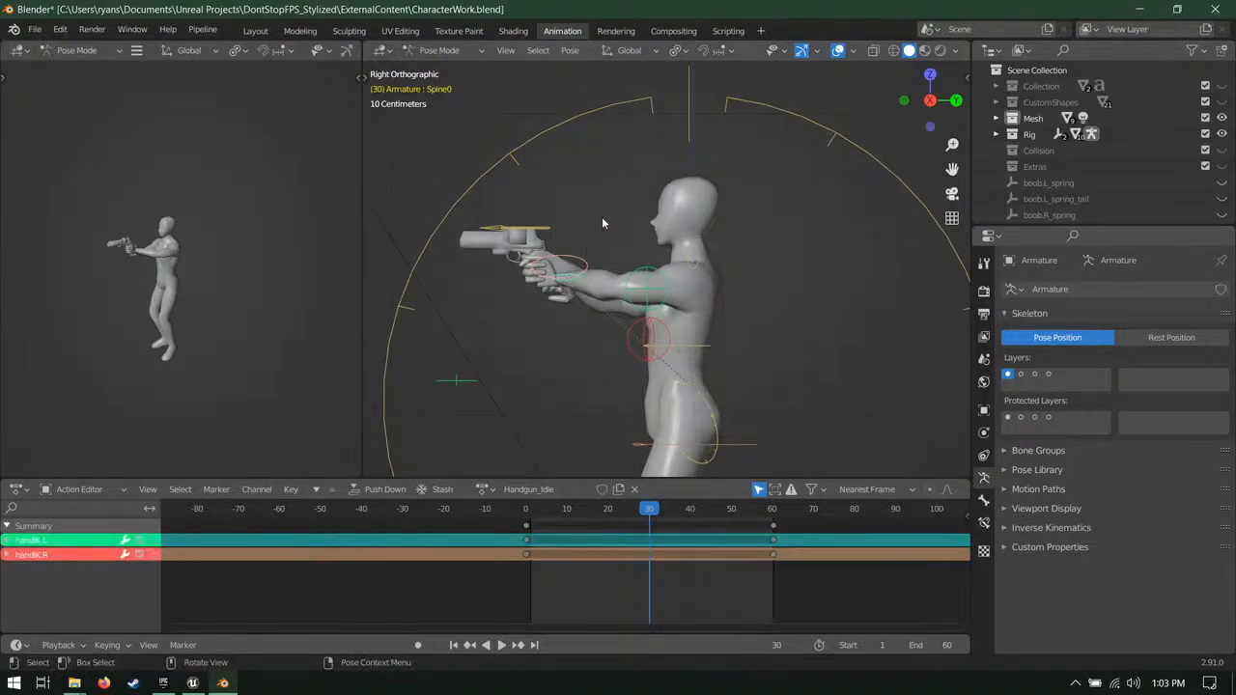
scroll(580, 251, up, 3)
key(g)
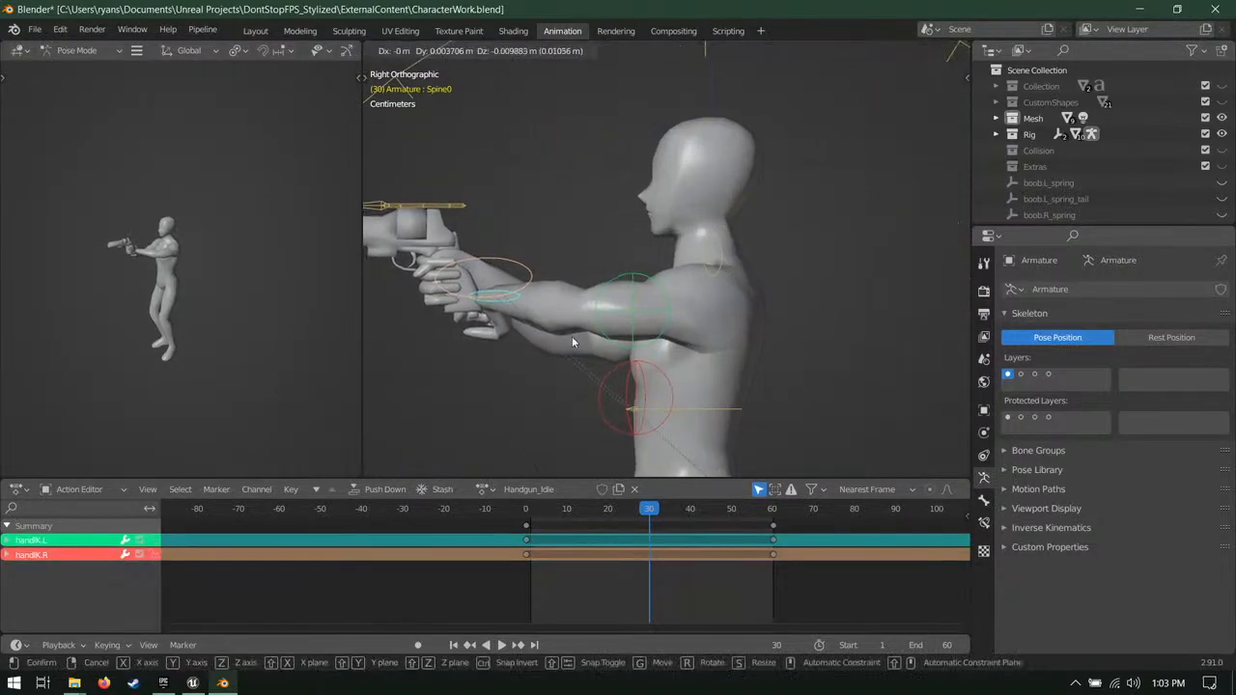
click(572, 335)
scroll(671, 230, down, 2)
key(i)
click(662, 235)
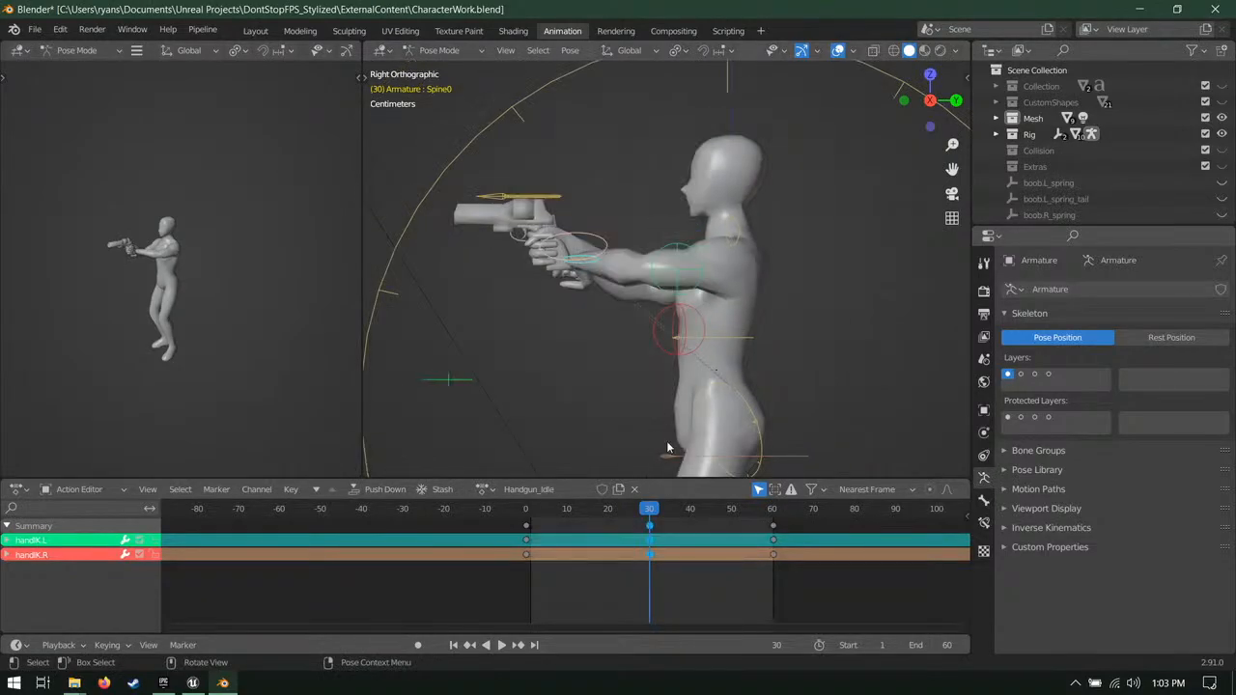
Step: Play back the motion, then at frame 15 raise both hand IK bones slightly and keyframe them
scroll(731, 349, down, 3)
key(space)
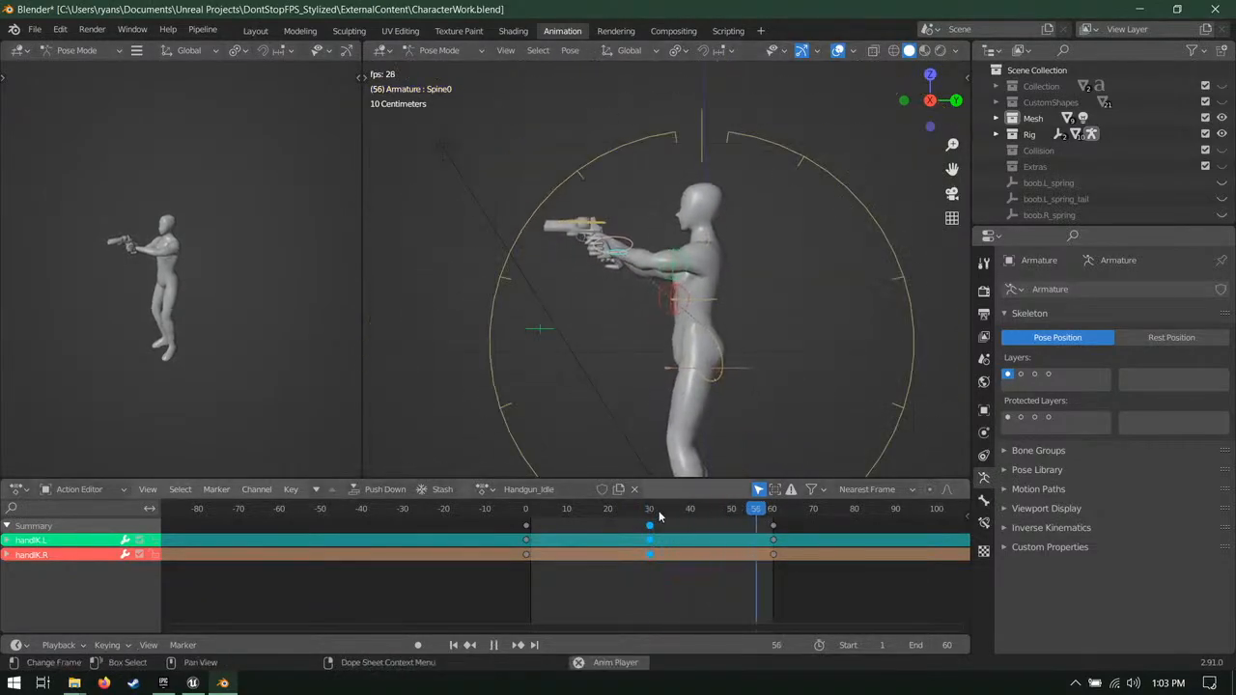
key(space)
scroll(658, 357, up, 2)
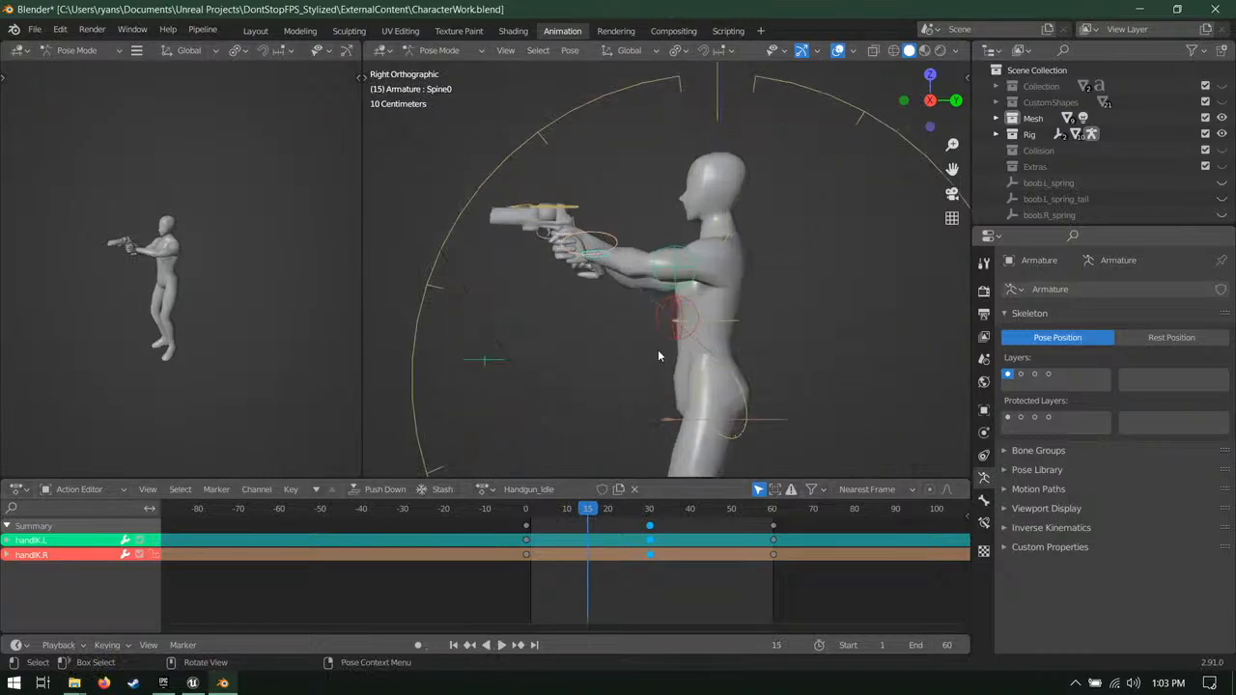
key(g)
click(694, 322)
shift+middle_drag(813, 328, 800, 309)
key(i)
click(800, 311)
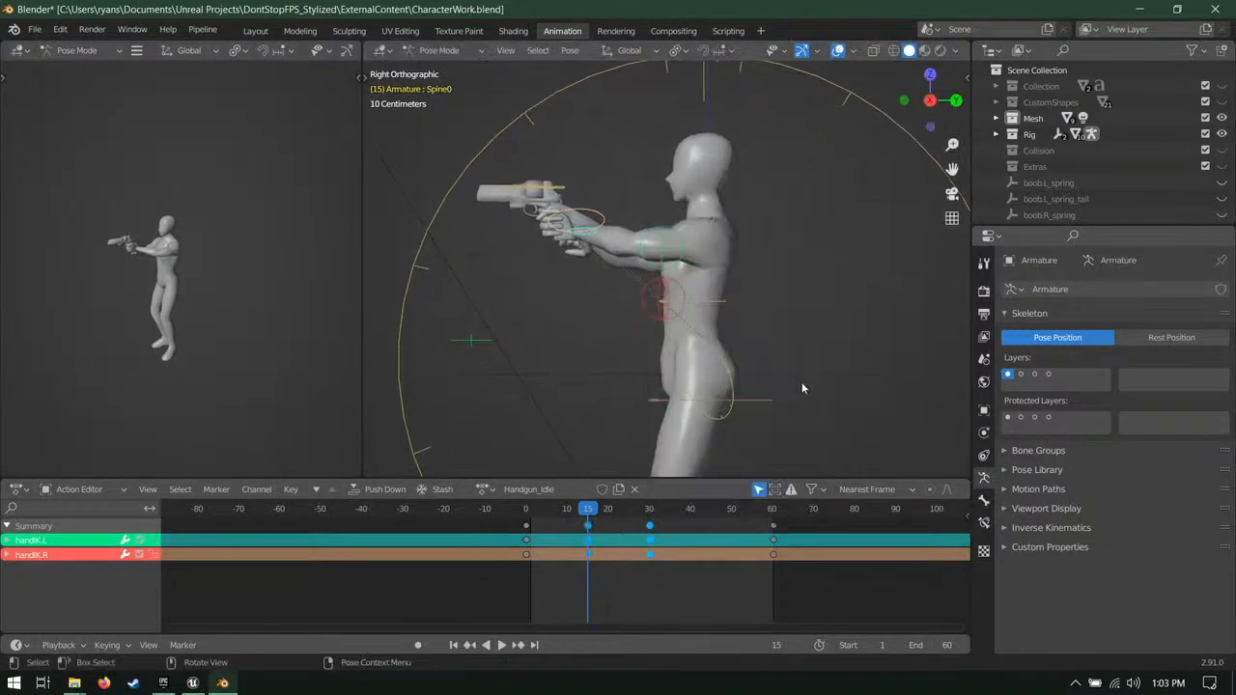
Step: Review the animation from frame 0, then lower both hand IK bones slightly at frame 45 and keyframe them
drag(582, 509, 528, 514)
key(space)
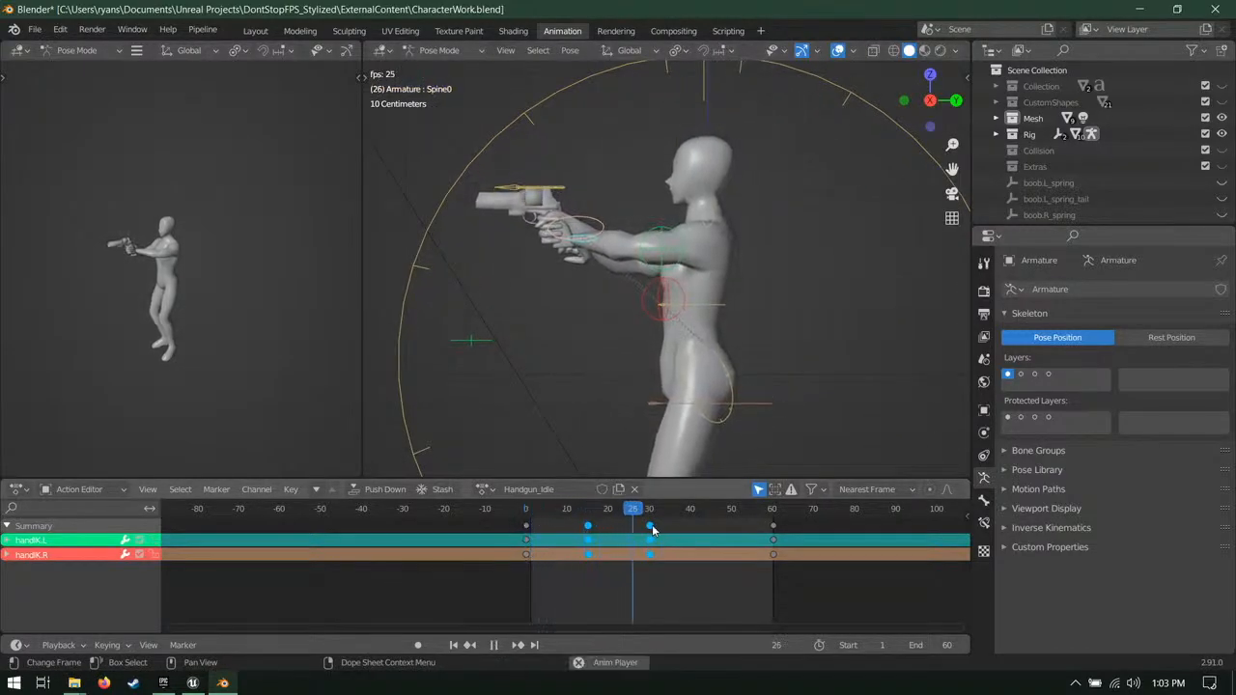
key(space)
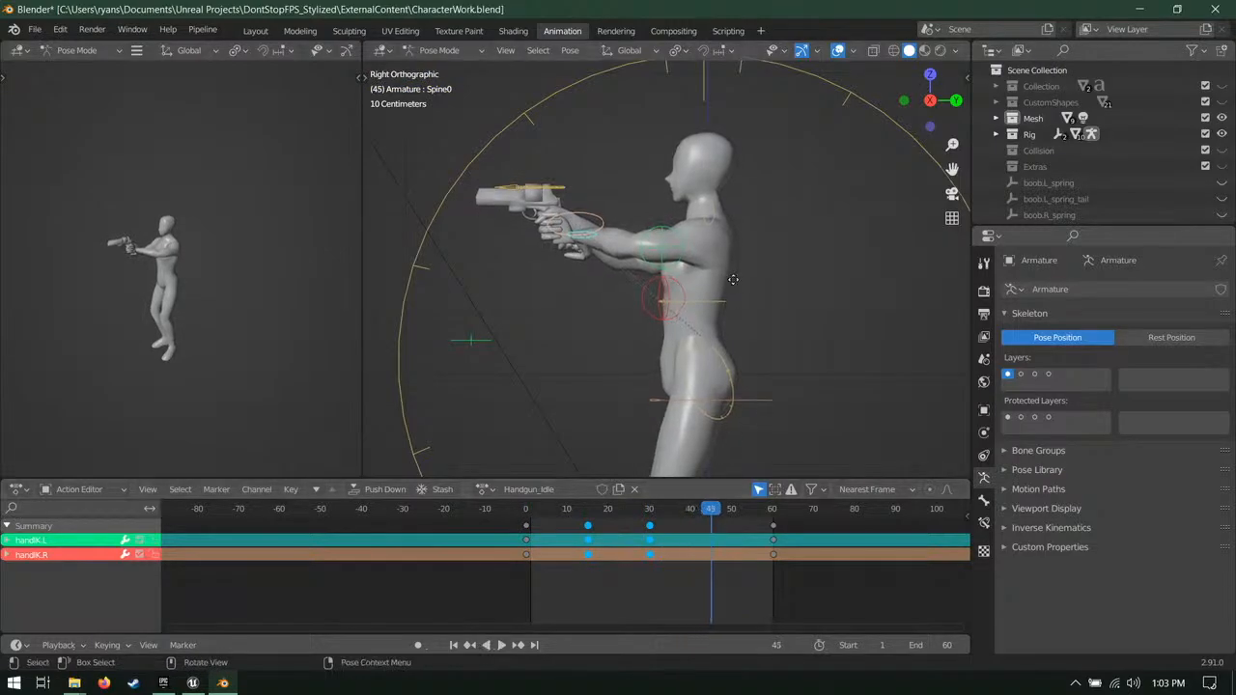
key(g)
click(733, 366)
key(i)
click(733, 363)
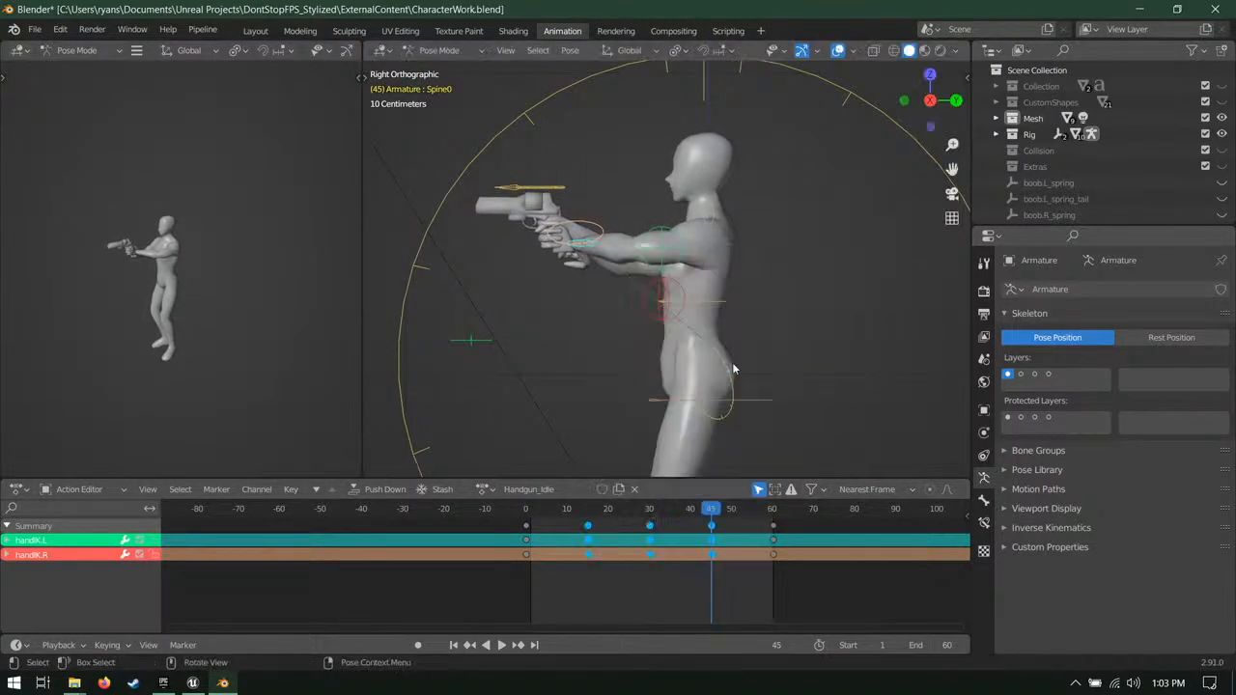
Step: Save the file and play back the idle animation from an angled view and the right view
middle_drag(734, 368, 758, 270)
key(ctrl+s)
key(space)
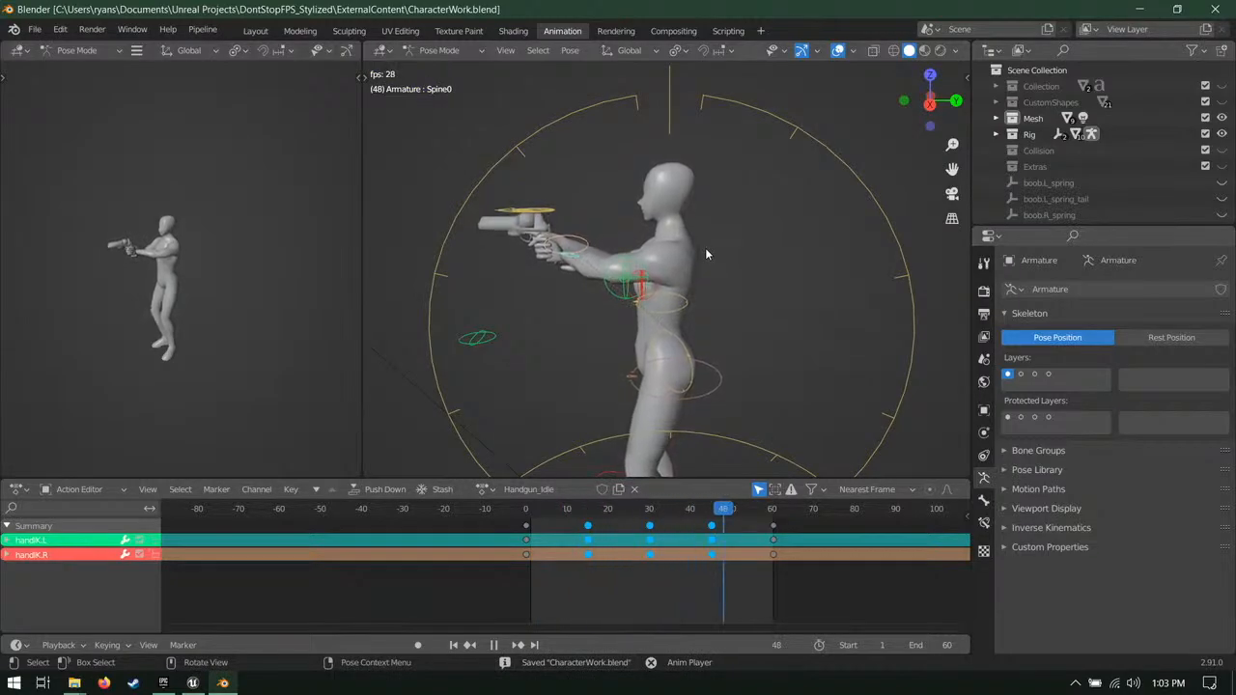
key(Escape)
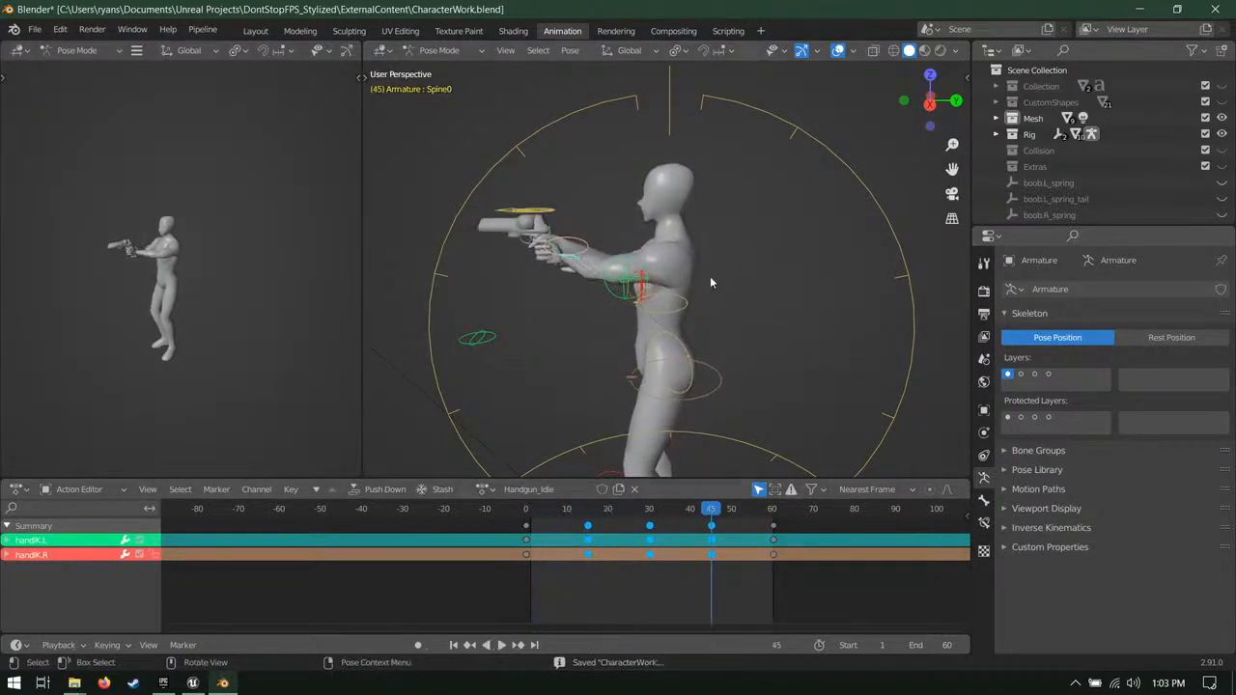
key(KP_3)
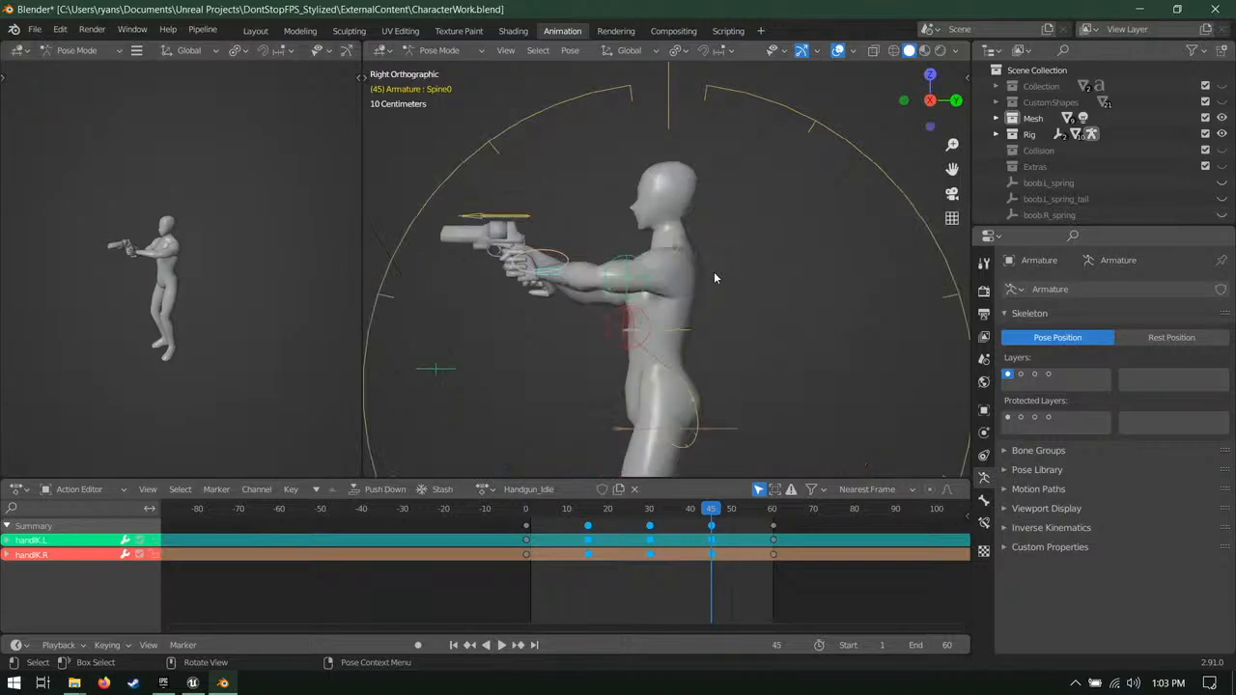
key(space)
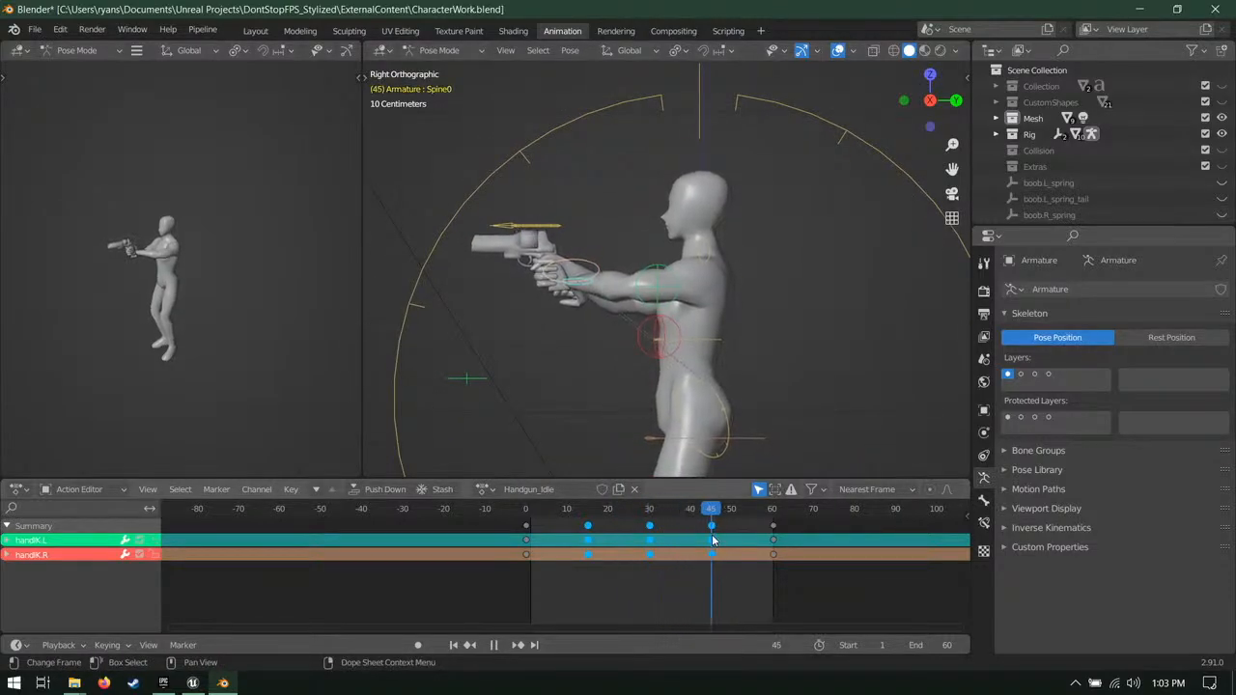
Step: Delete the hand IK bones' keyframes at frame 30 and review the motion from frame 0
click(650, 531)
key(x)
click(557, 531)
key(shift+Left)
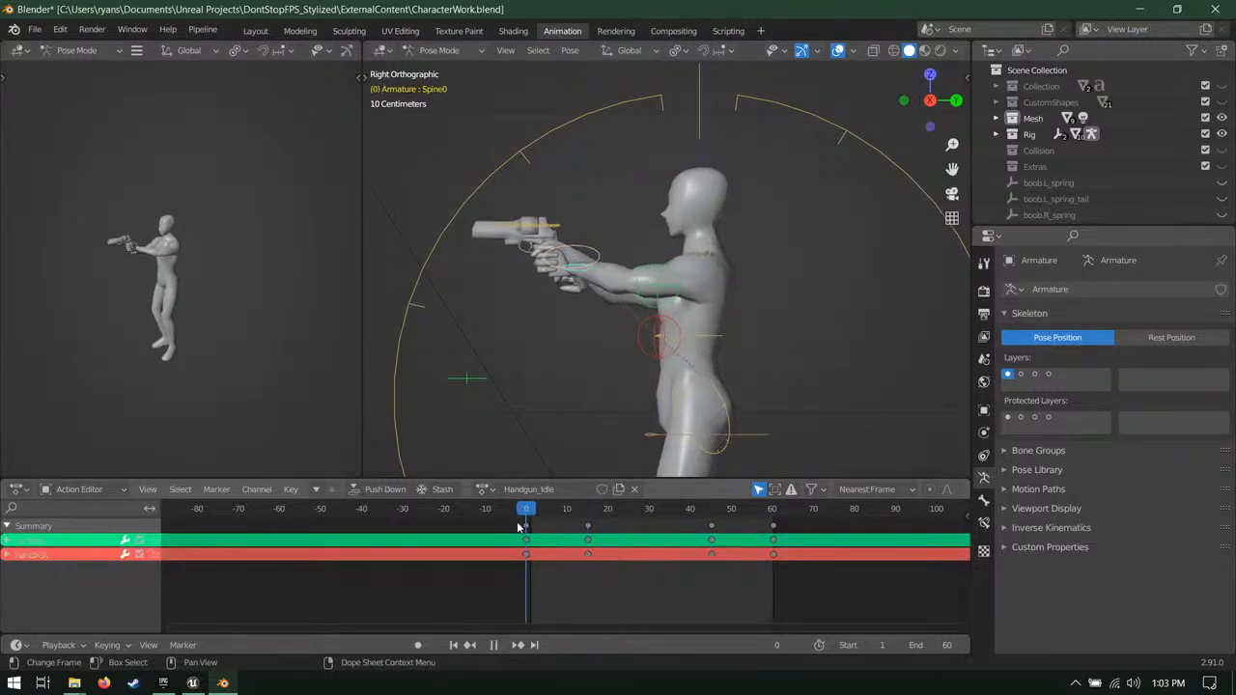
key(space)
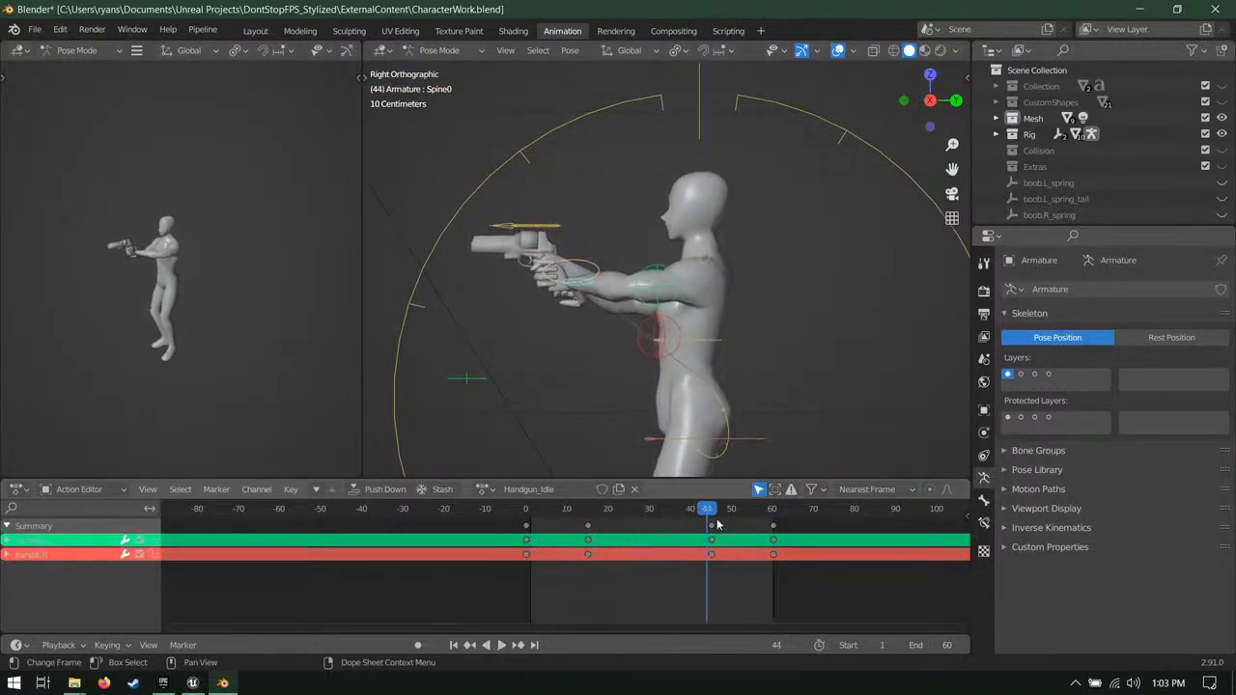
Step: At frame 45, raise both hand IK bones slightly, keyframe them again, and play back the result
key(space)
key(Left)
key(g)
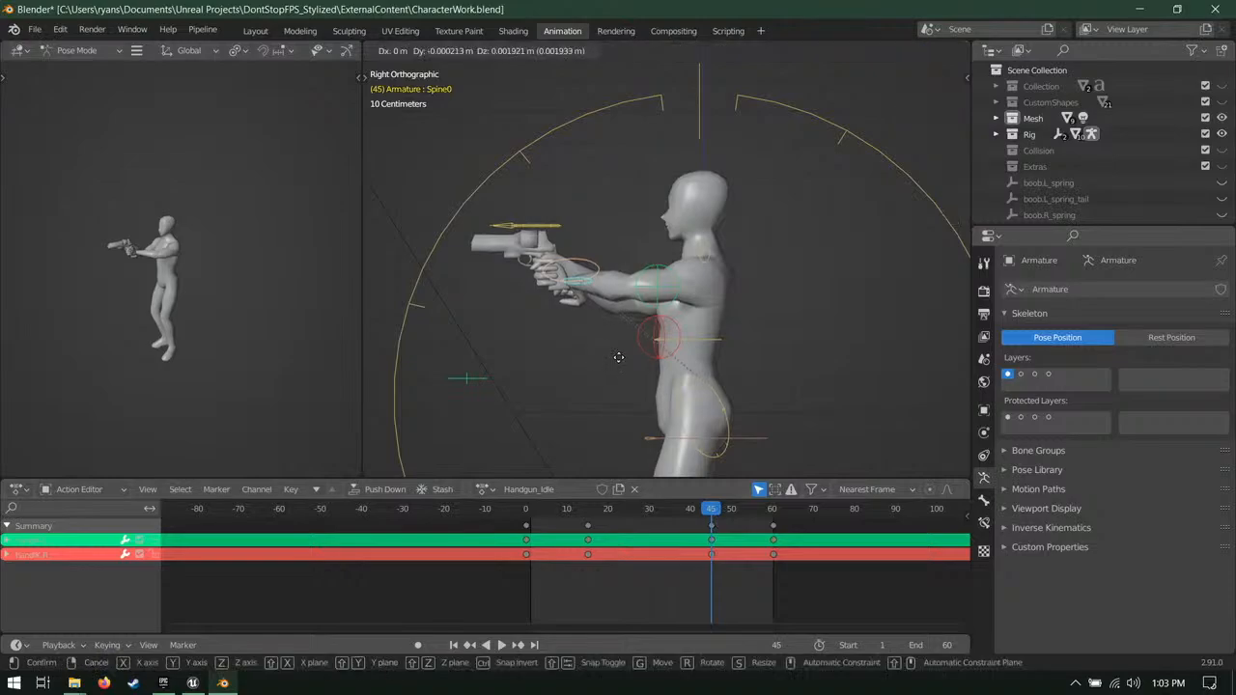
click(625, 349)
key(i)
click(626, 346)
key(space)
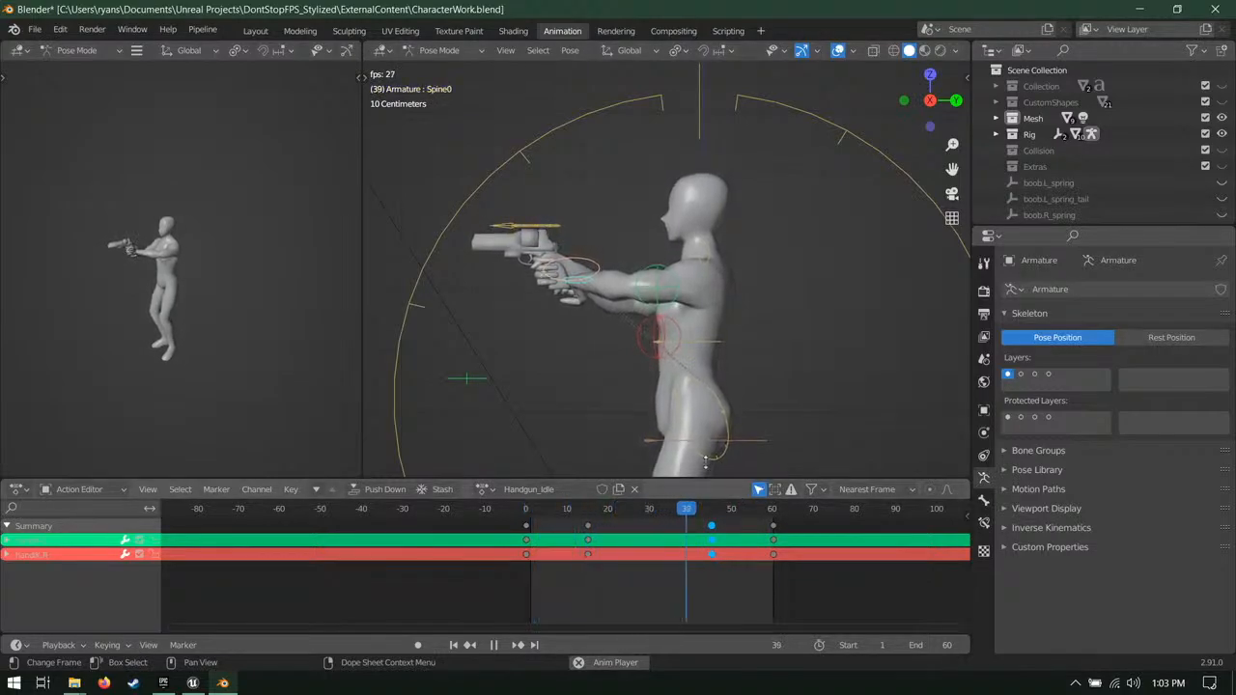
key(space)
Step: Save the file with all bones selected, and select the Male_Base mesh in Object Mode
key(a)
key(ctrl+s)
middle_drag(541, 338, 676, 319)
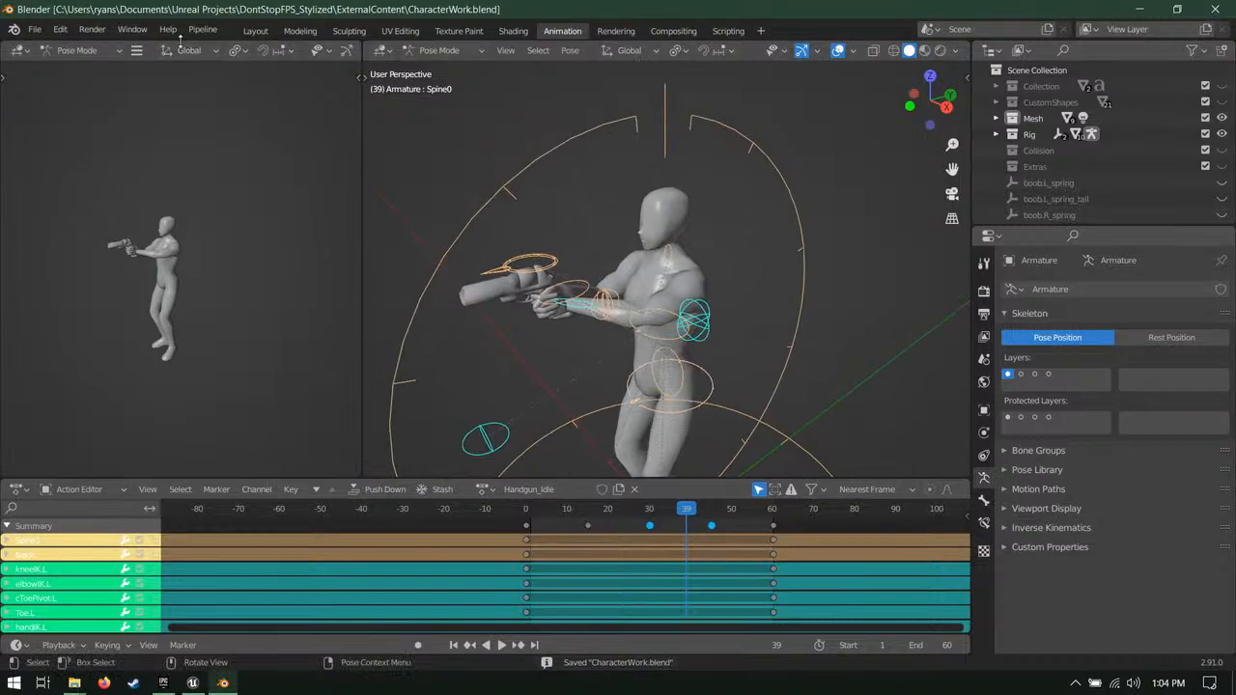
click(439, 50)
click(445, 69)
click(672, 209)
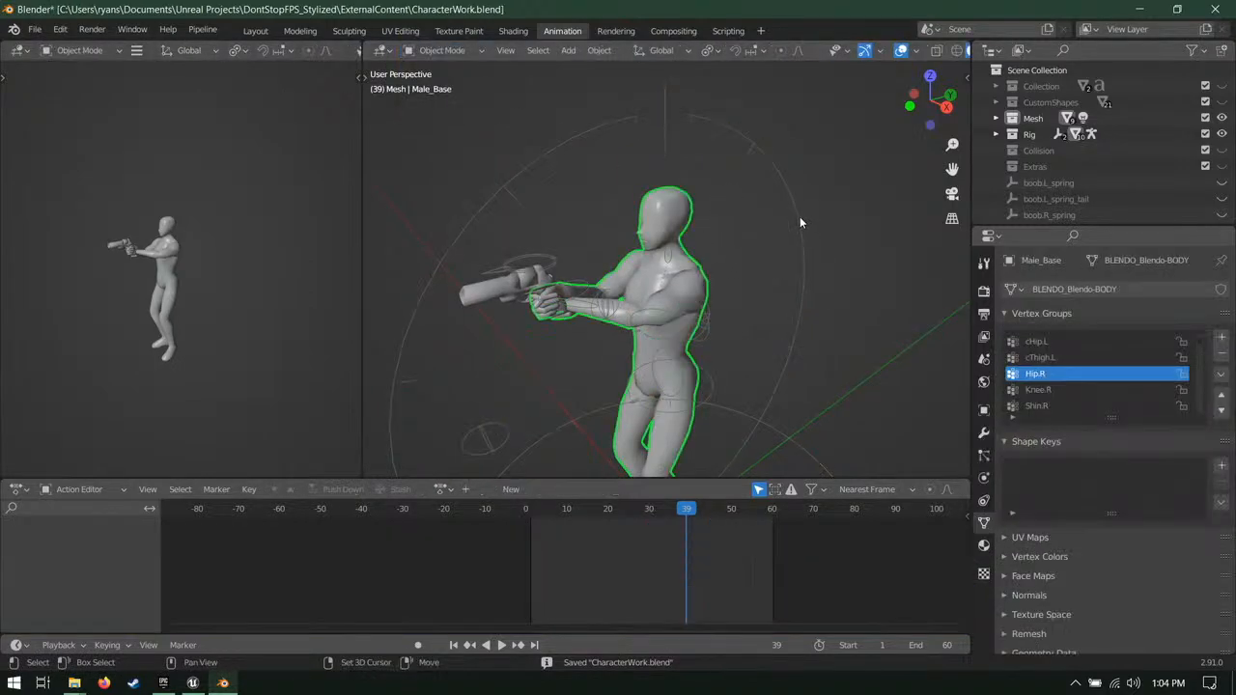
Step: Add the armature to the Male_Base selection and open the preferences on the add-ons list
shift+click(796, 218)
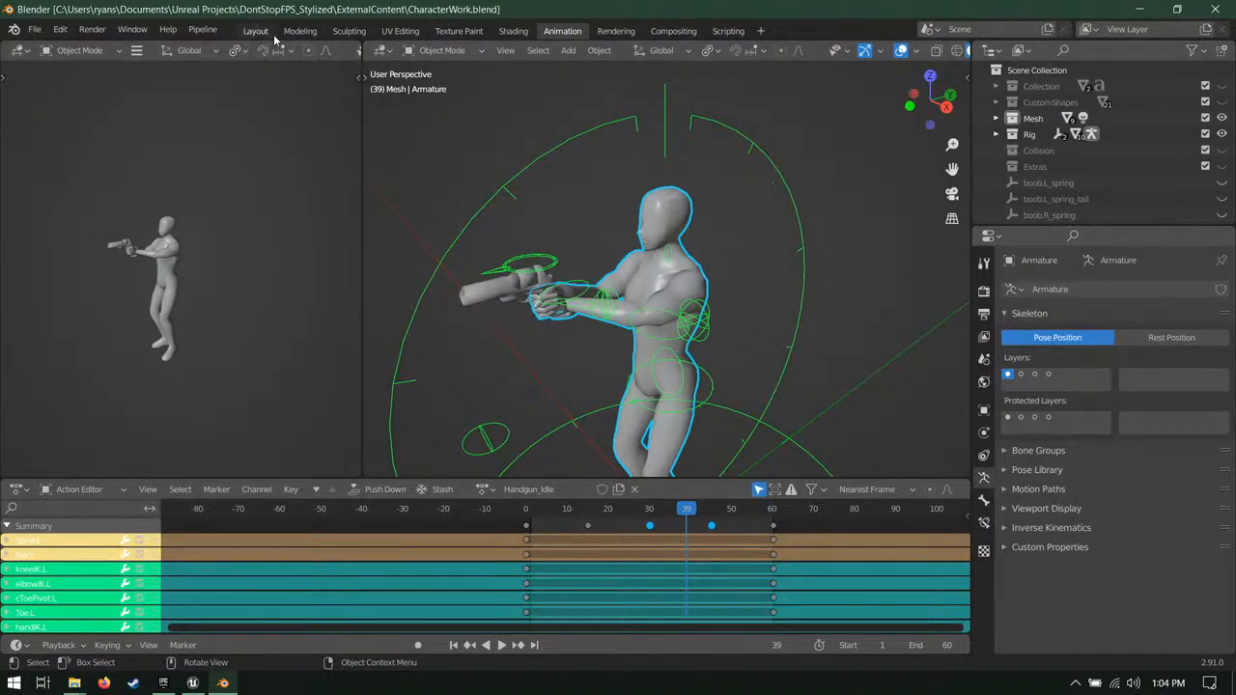
middle_drag(661, 288, 929, 282)
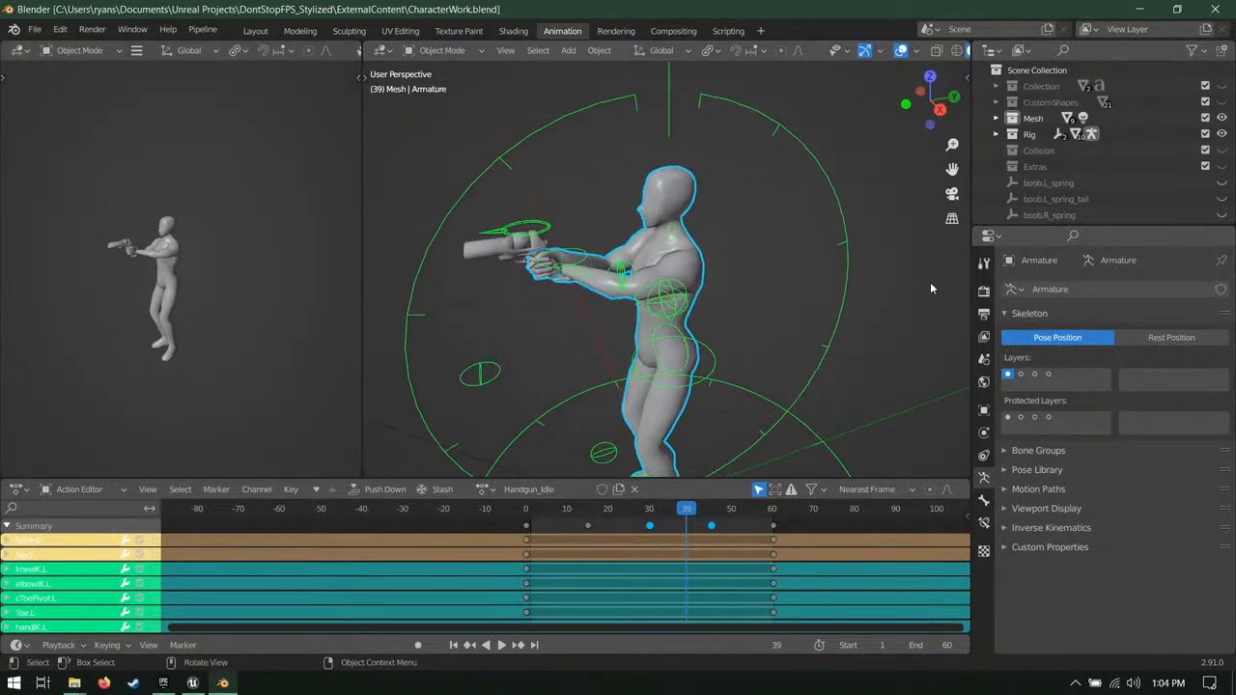
click(34, 31)
click(32, 31)
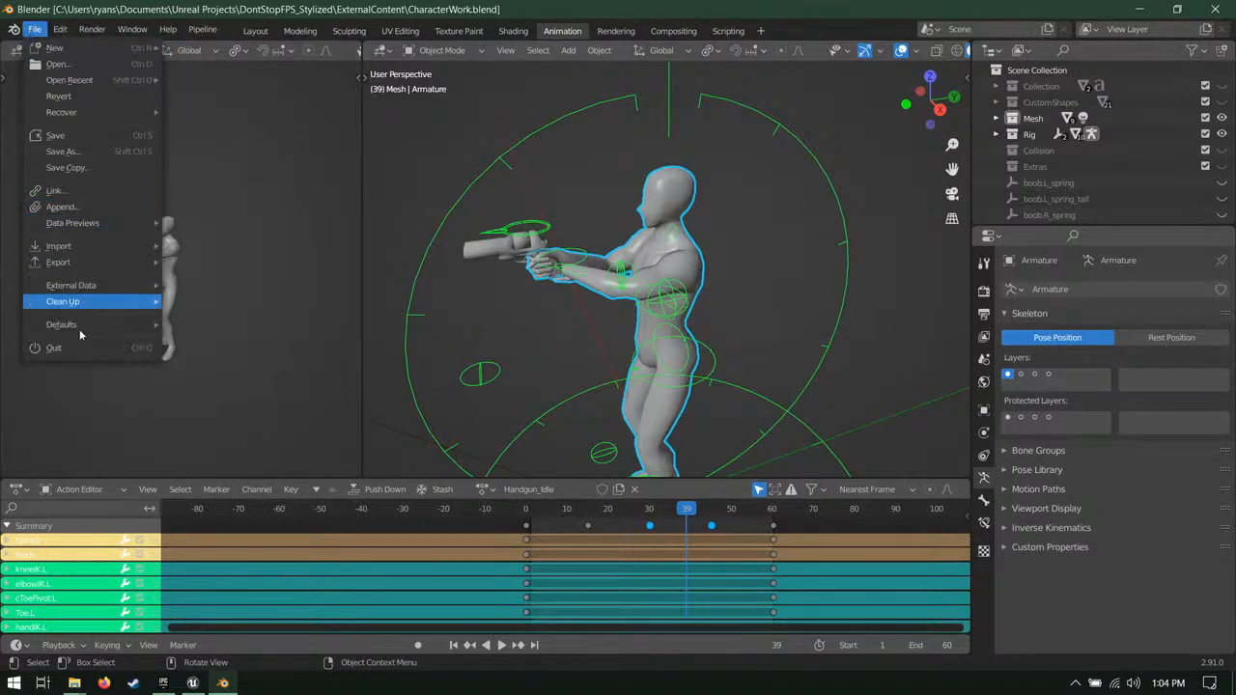
click(62, 31)
click(62, 31)
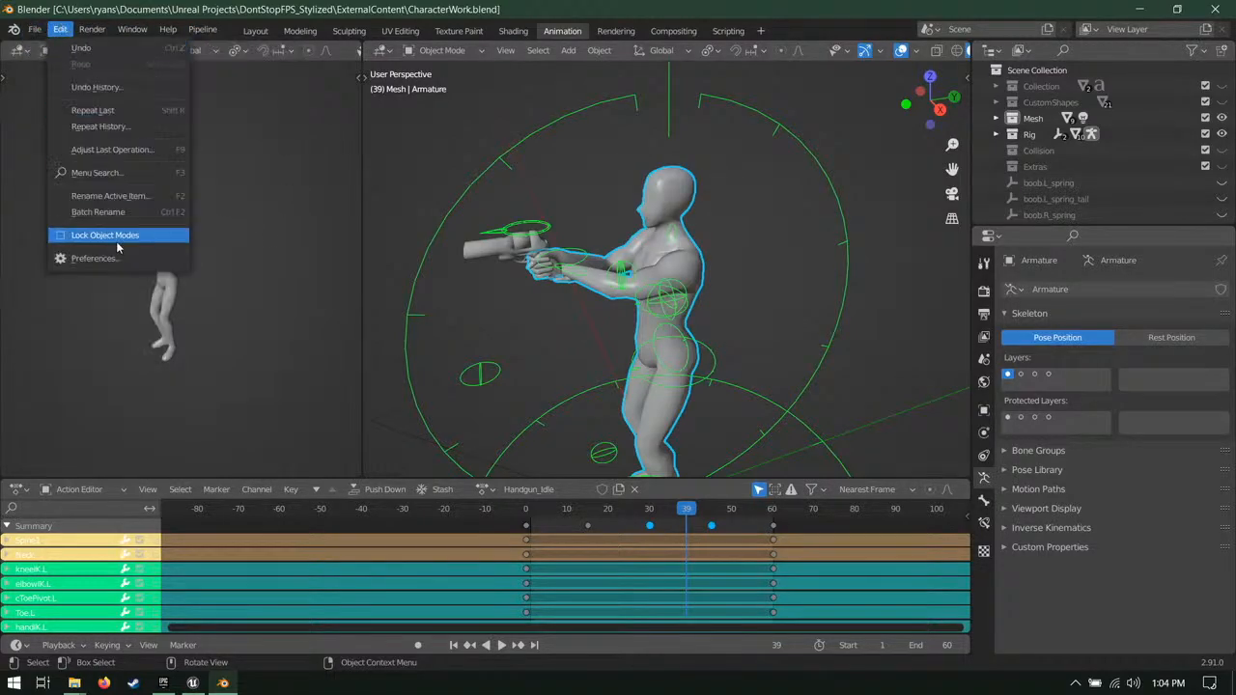
click(113, 257)
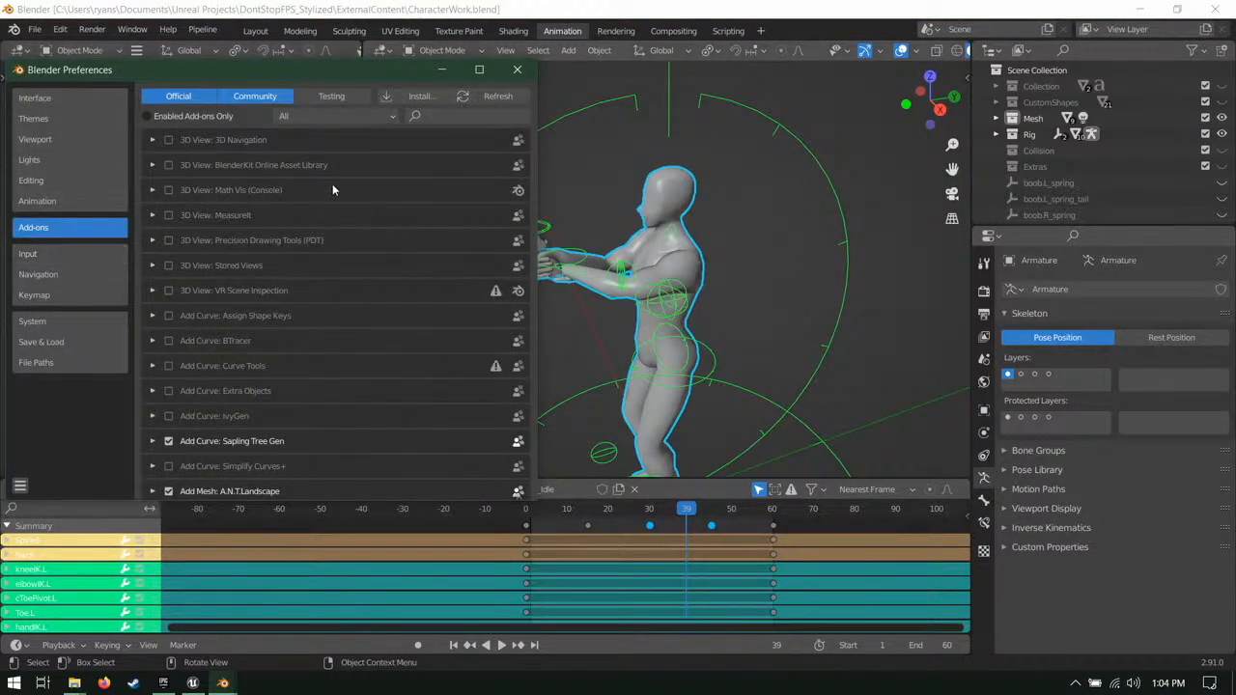
Step: Find the Send to Unreal add-on by searching for "sen", review its Unreal mesh, animation and skeleton paths, and close the preferences
click(473, 115)
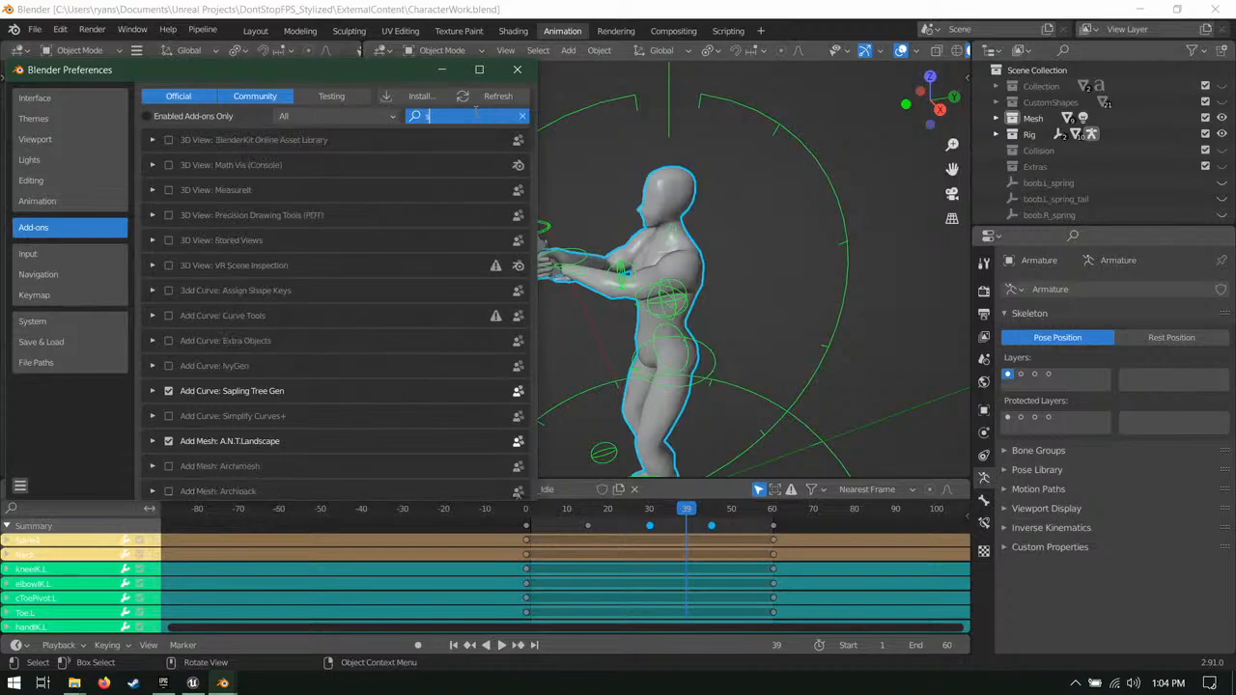
text(ser)
click(151, 166)
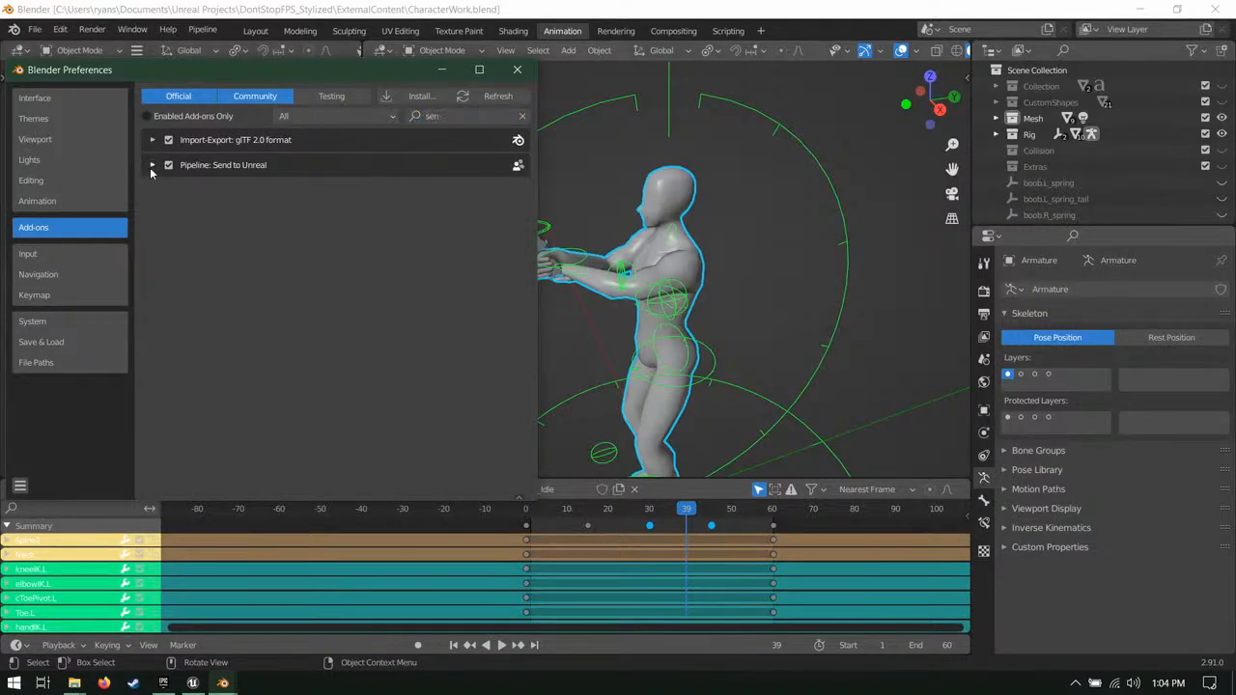
click(152, 166)
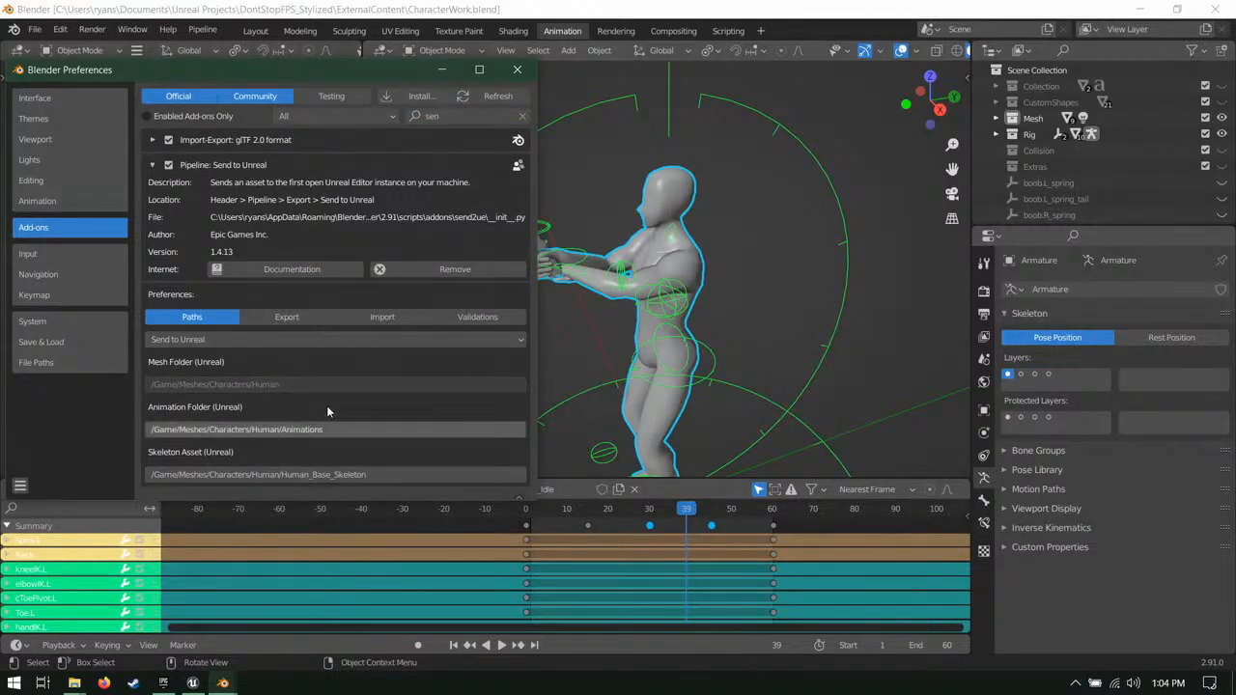
click(516, 70)
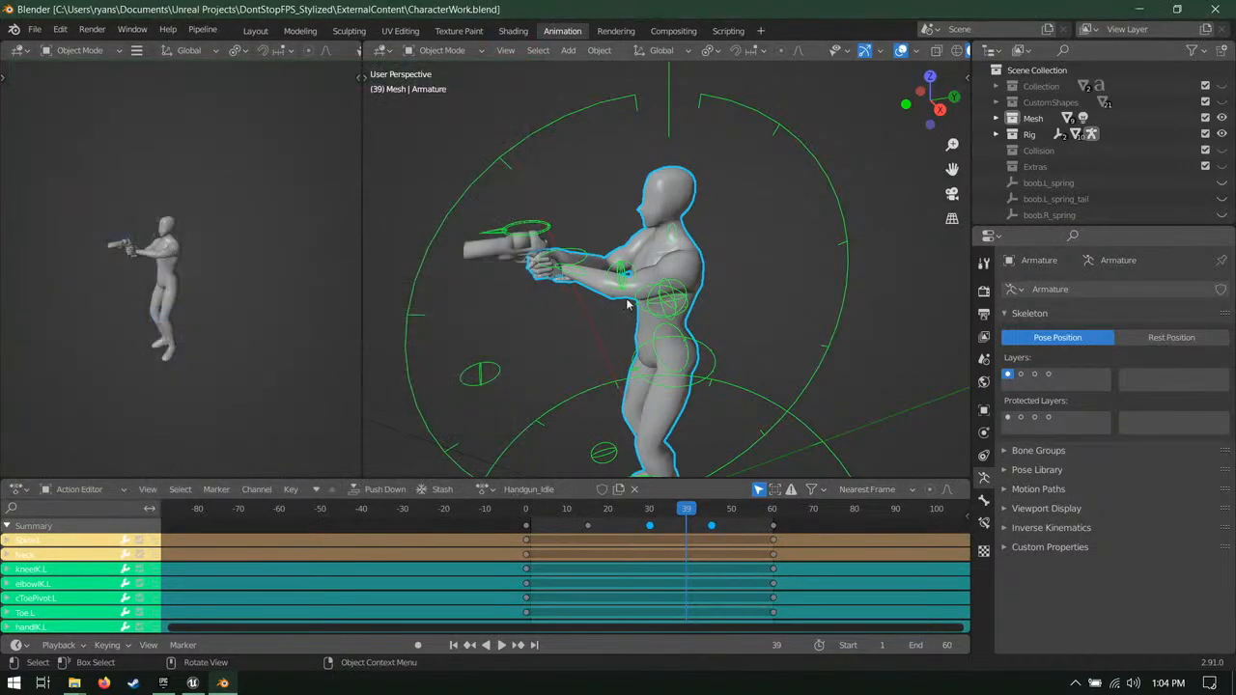
Step: Save the file and send the selected character mesh and armature to Unreal
middle_drag(627, 304, 744, 290)
scroll(738, 265, up, 2)
click(623, 250)
click(682, 294)
key(ctrl+s)
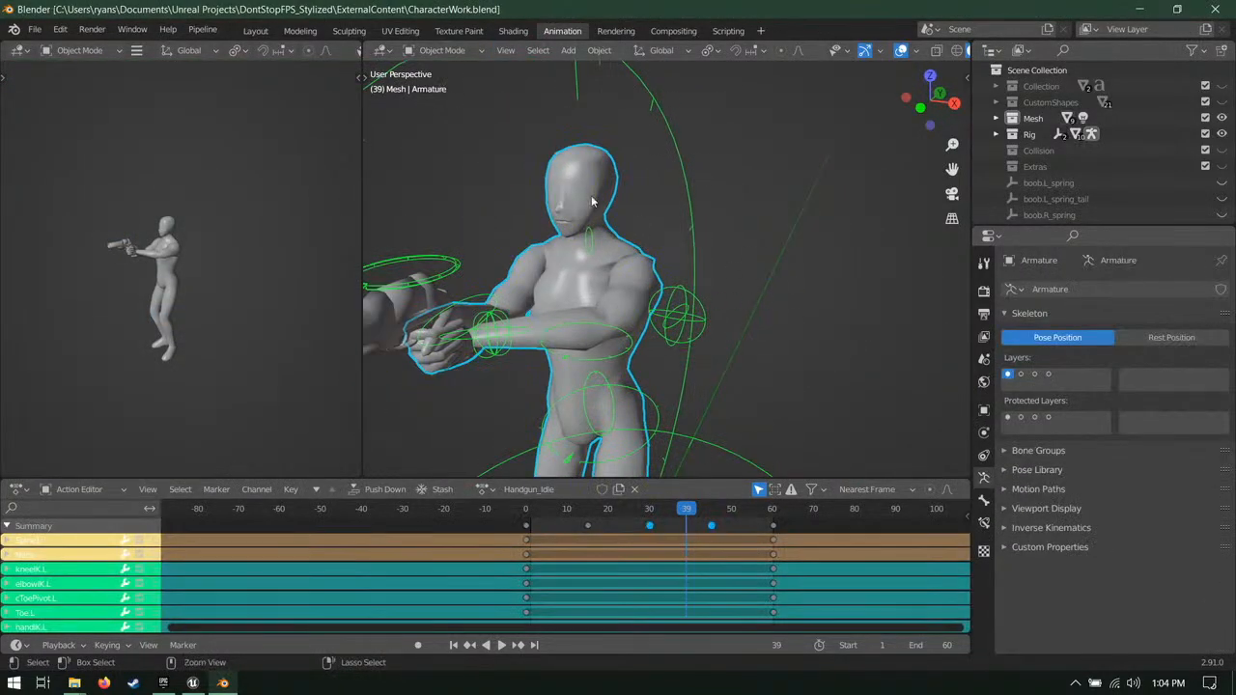
click(210, 31)
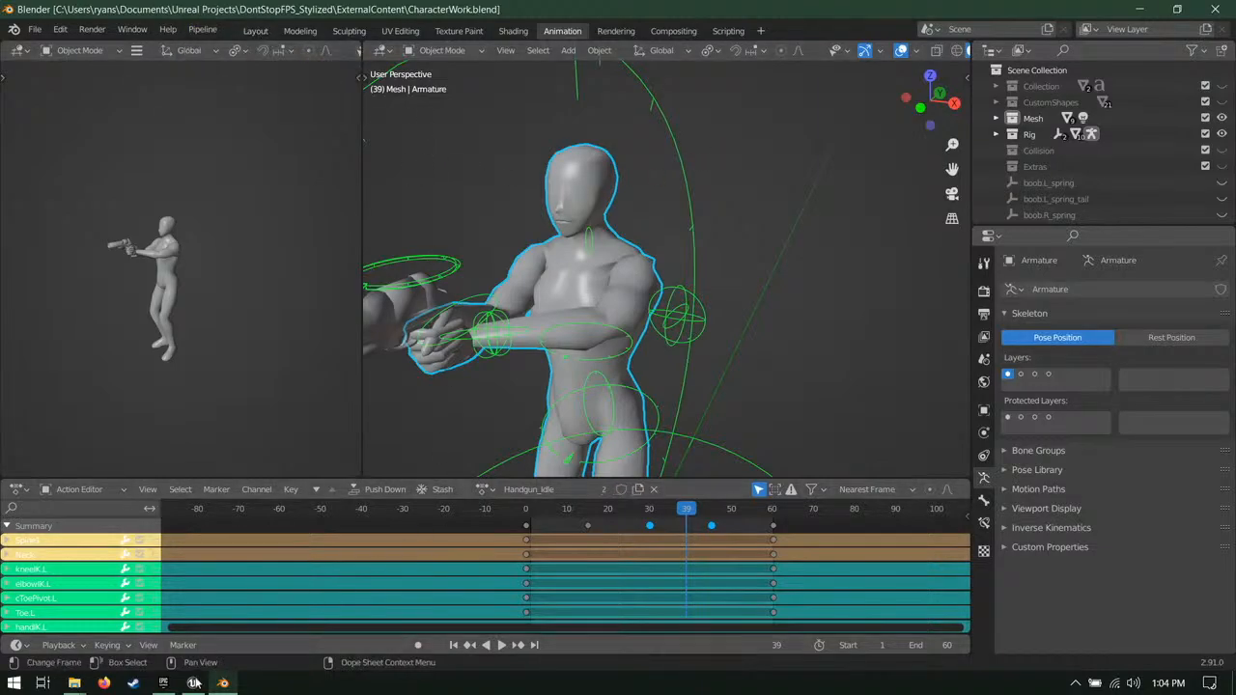
Step: Switch to the Unreal Editor and open the Handgun_Idle animation from Meshes/Characters/Human/Animations
key(alt+Tab)
scroll(111, 528, up, 5)
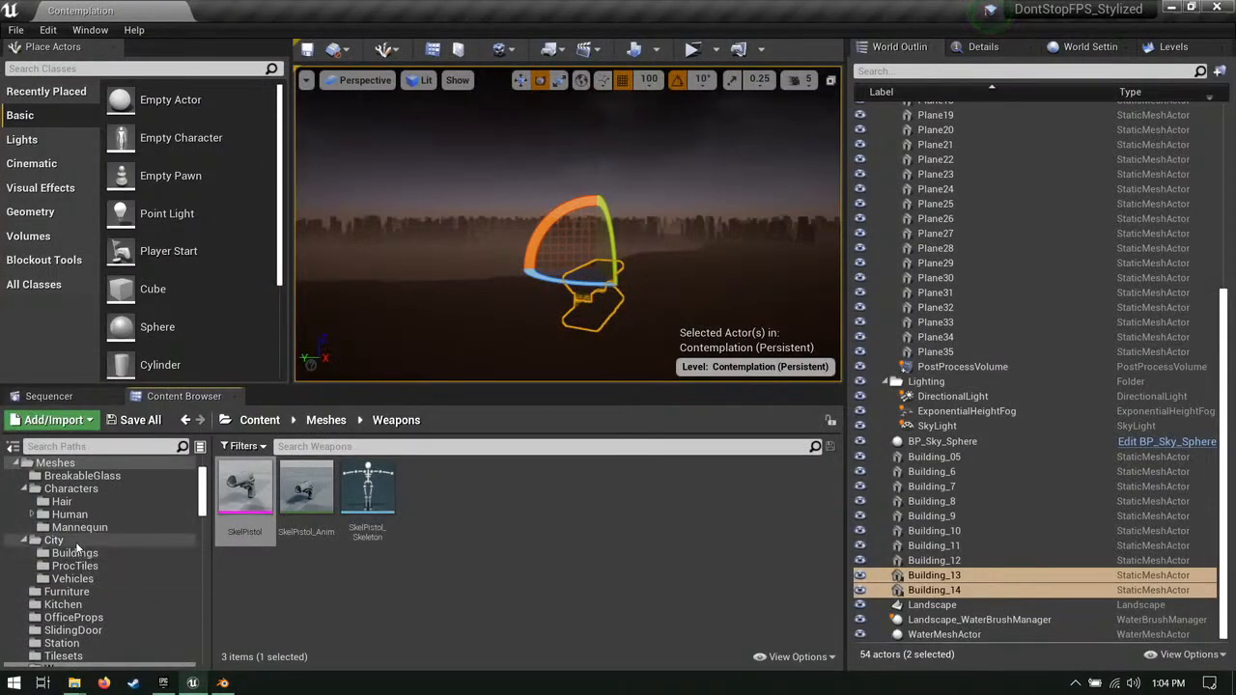
click(70, 489)
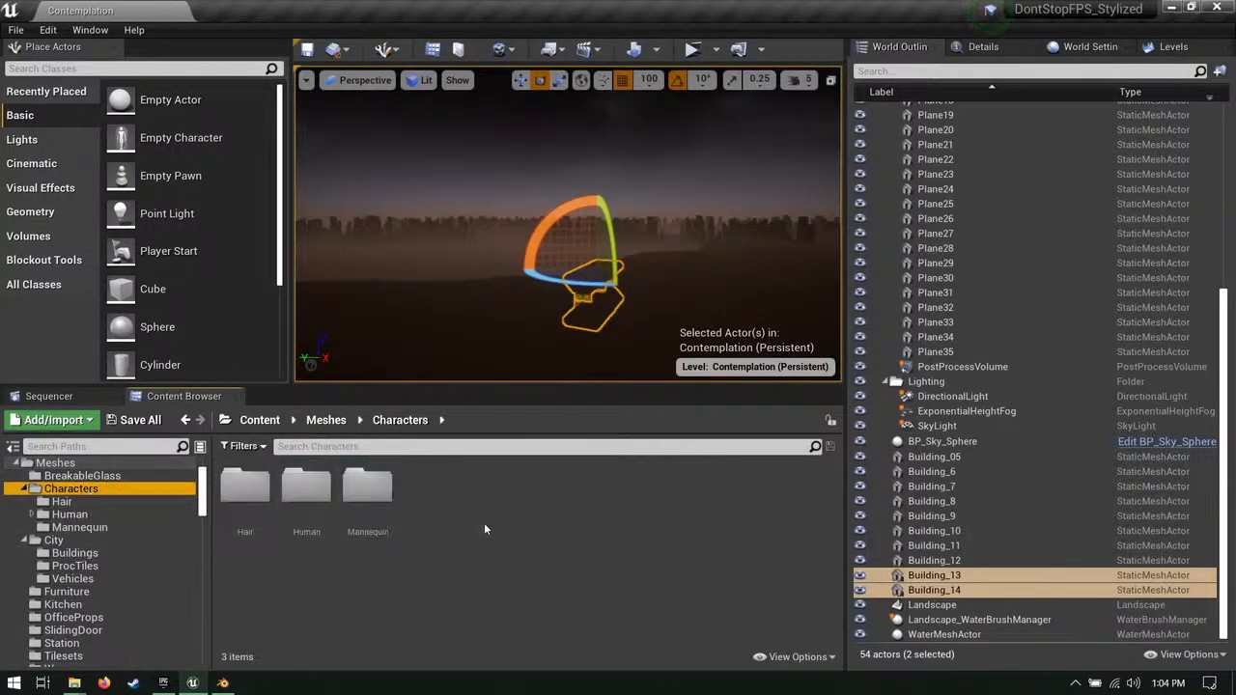
double_click(306, 486)
double_click(244, 486)
double_click(308, 488)
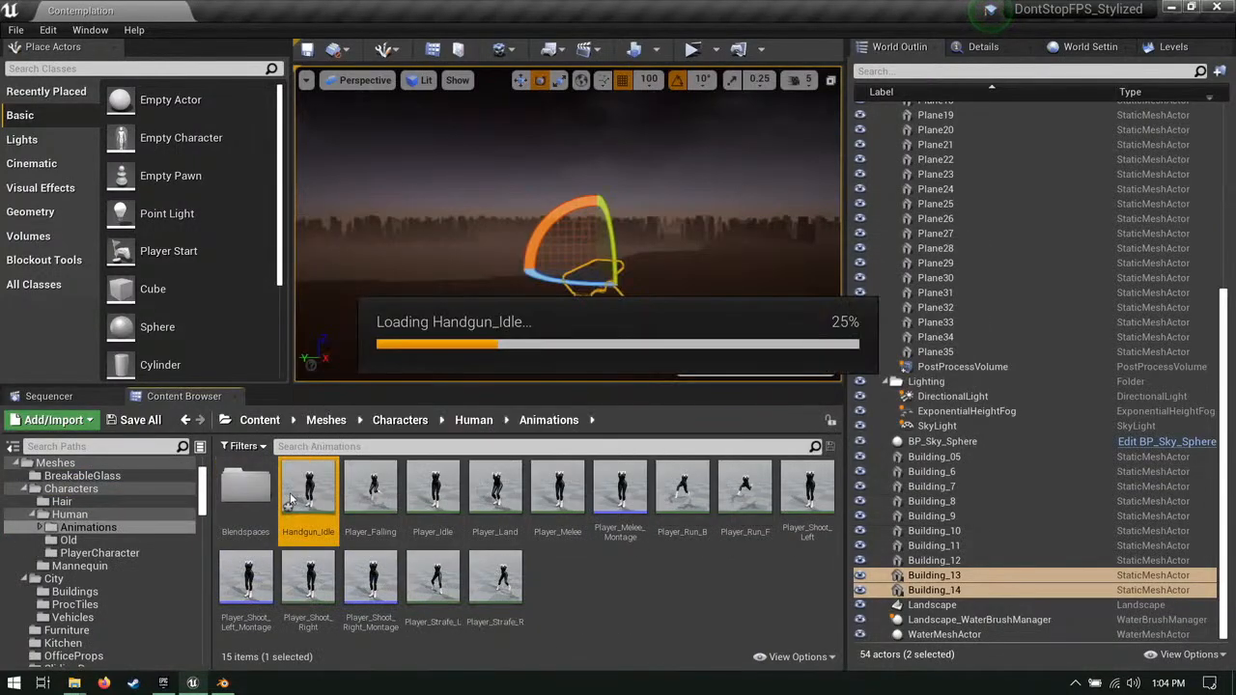
Step: Try the Human_Base_Body and Player_Arms preview meshes for Handgun_Idle, and settle on Male_Base
scroll(572, 192, up, 8)
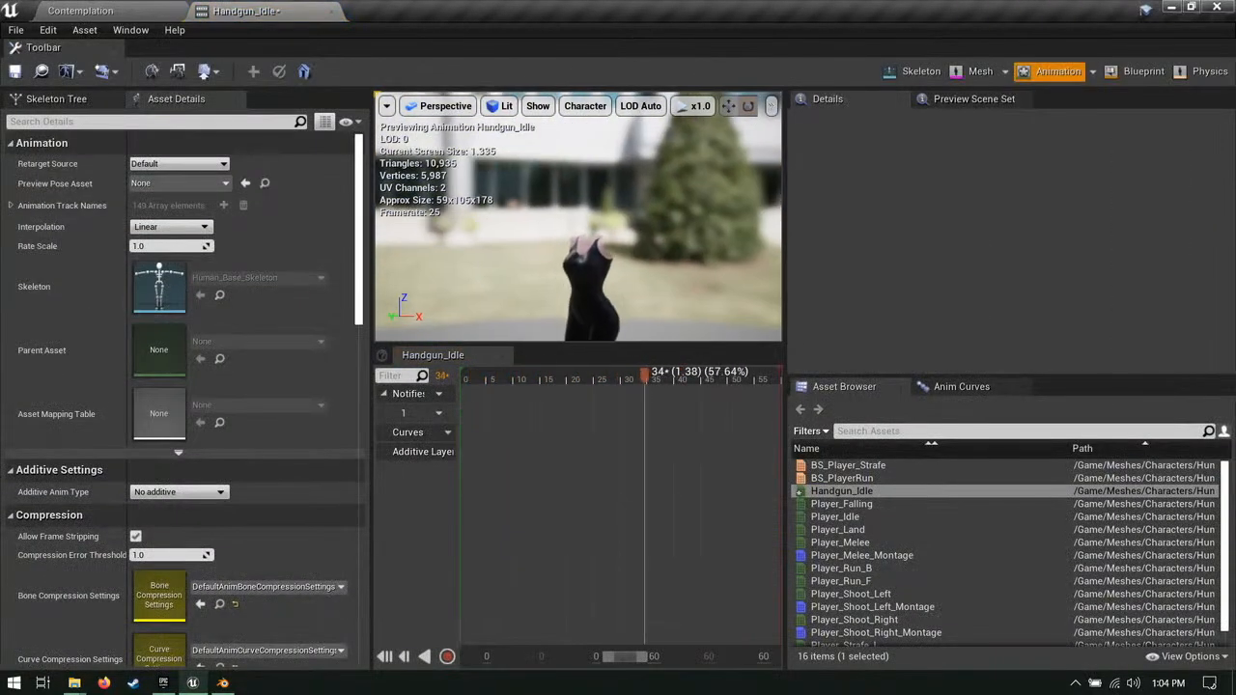
click(960, 99)
click(1062, 223)
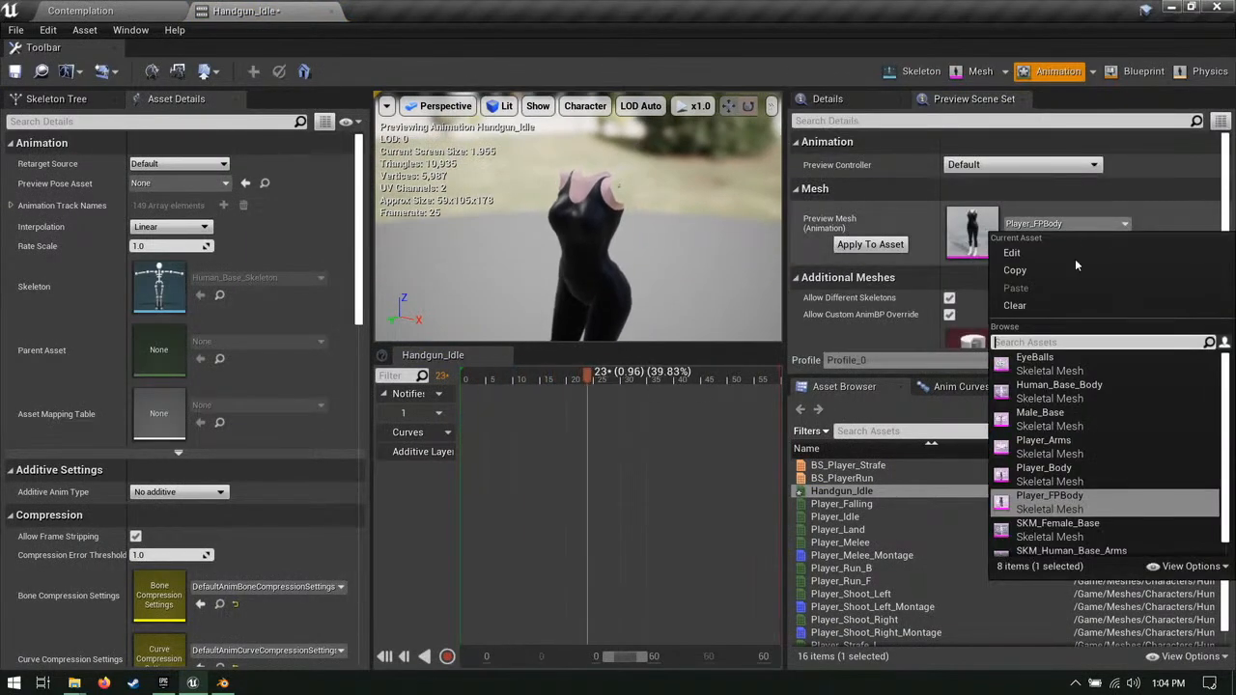
click(1090, 386)
click(1062, 223)
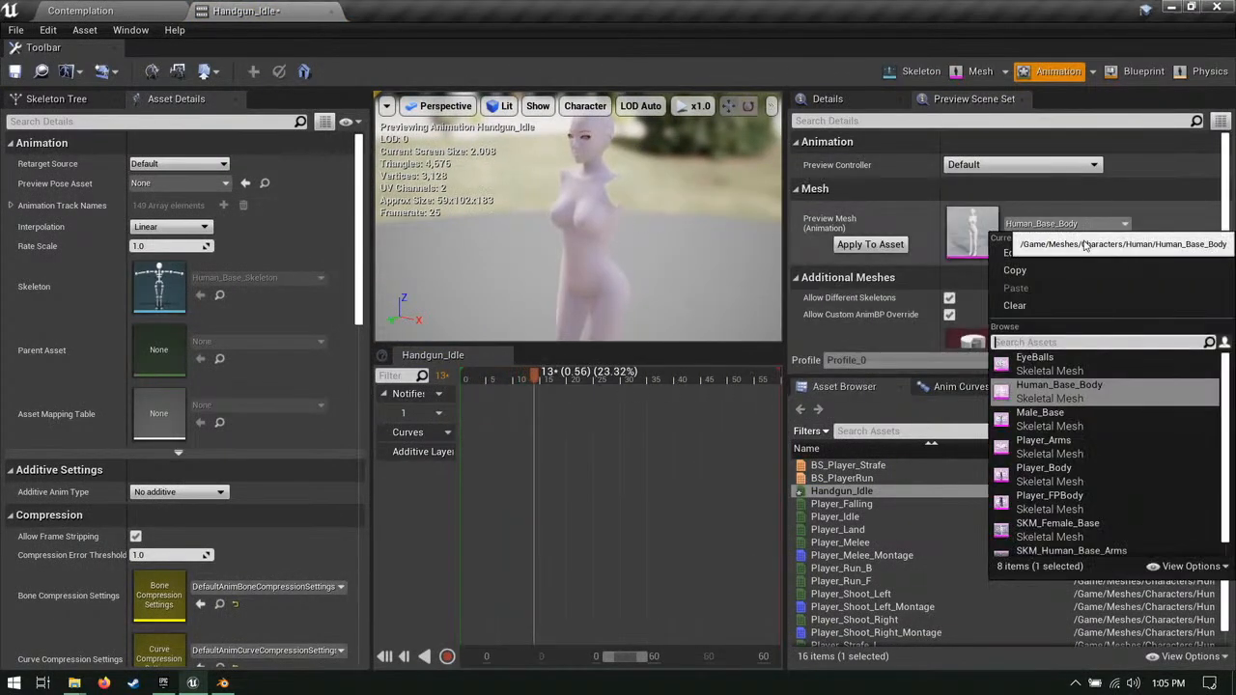
click(1042, 440)
click(1062, 224)
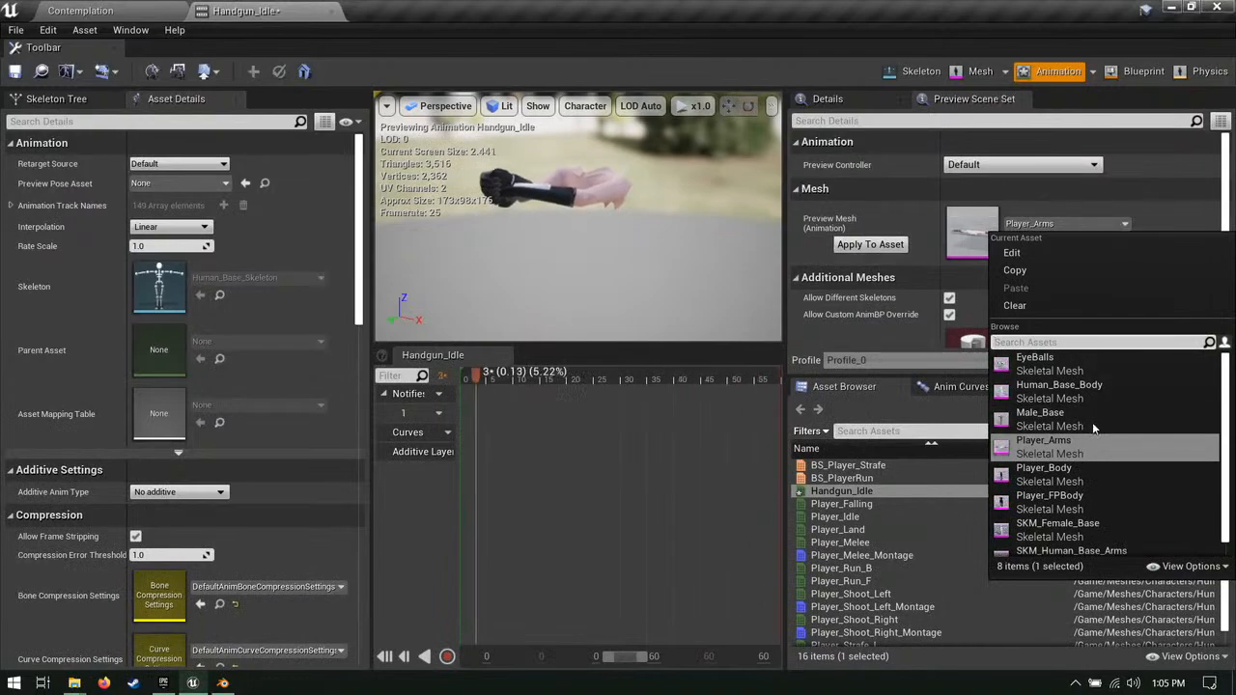
click(1040, 415)
Step: Inspect the hands up close on the Male_Base preview and save the Handgun_Idle asset
right_drag(580, 223, 666, 212)
right_drag(502, 201, 560, 220)
click(17, 73)
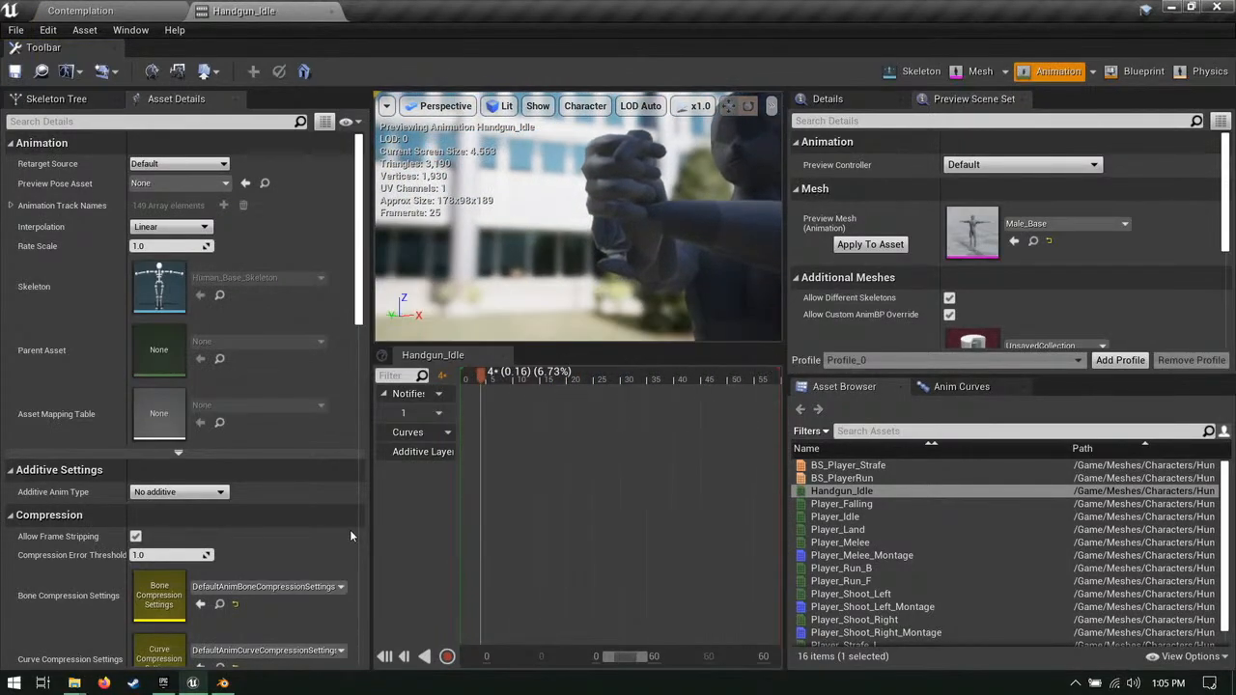
Step: Switch to Blender, view the character from the side and clear the object selection
key(alt+Tab)
middle_drag(528, 308, 695, 248)
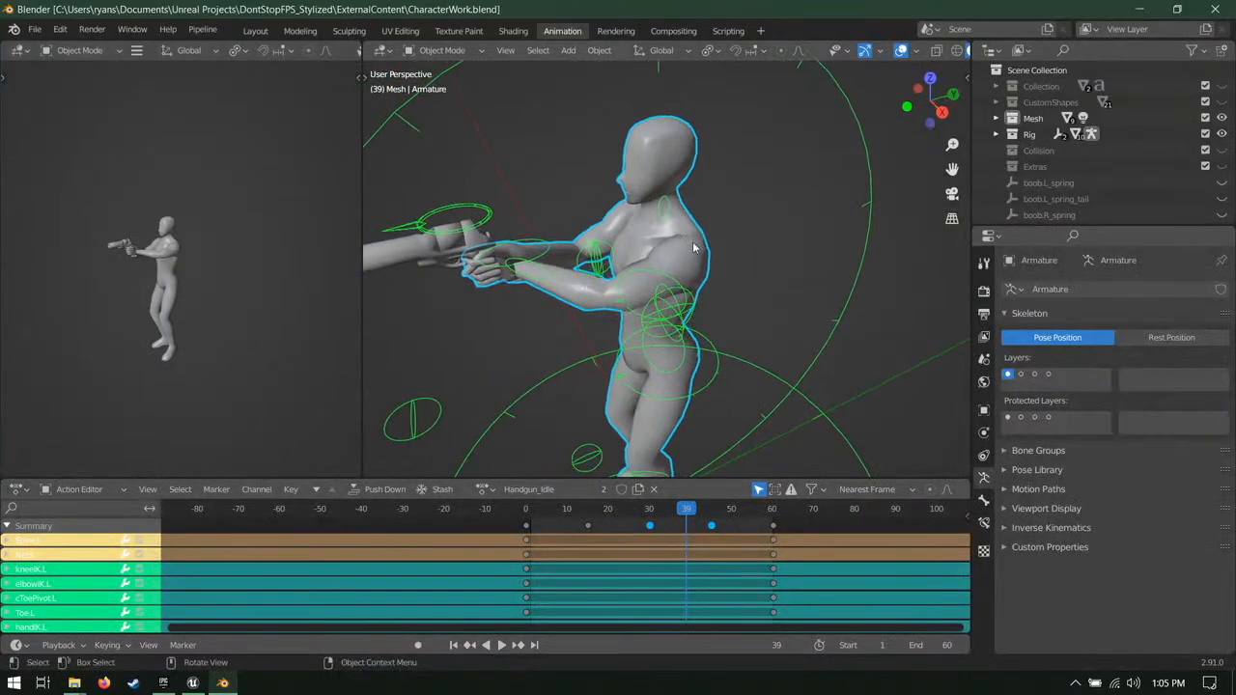
click(683, 237)
click(838, 331)
Step: Change the armature's active action to Hands
click(482, 490)
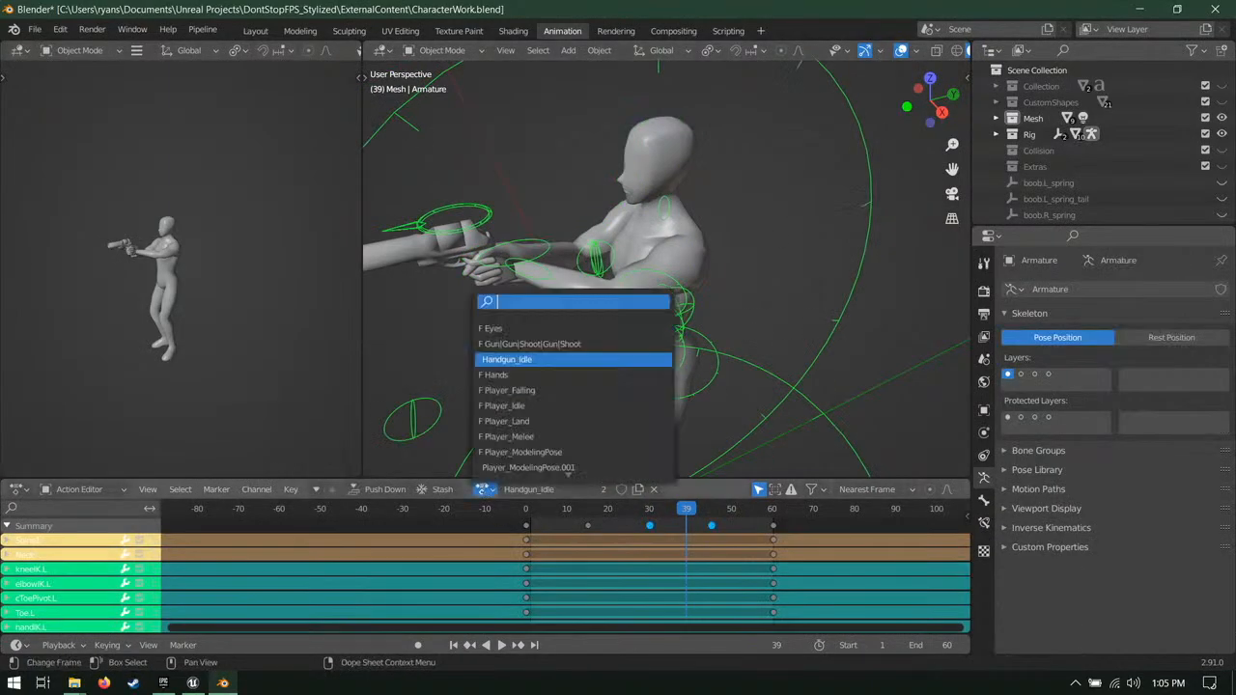
key(Down)
key(Down)
key(Down)
key(Up)
key(Up)
key(Up)
key(Down)
key(Return)
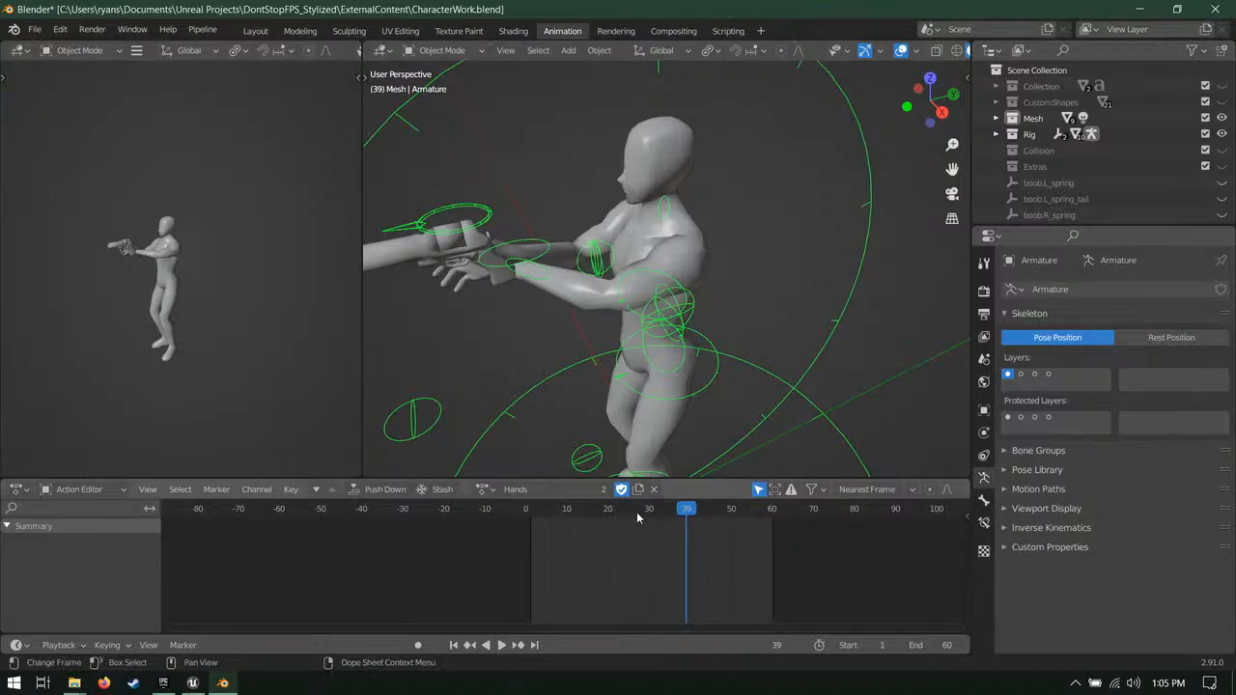
Step: Save the file and scrub the Hands action back to frame 2 to examine the finger poses around the gun
middle_drag(572, 330, 740, 406)
key(ctrl+s)
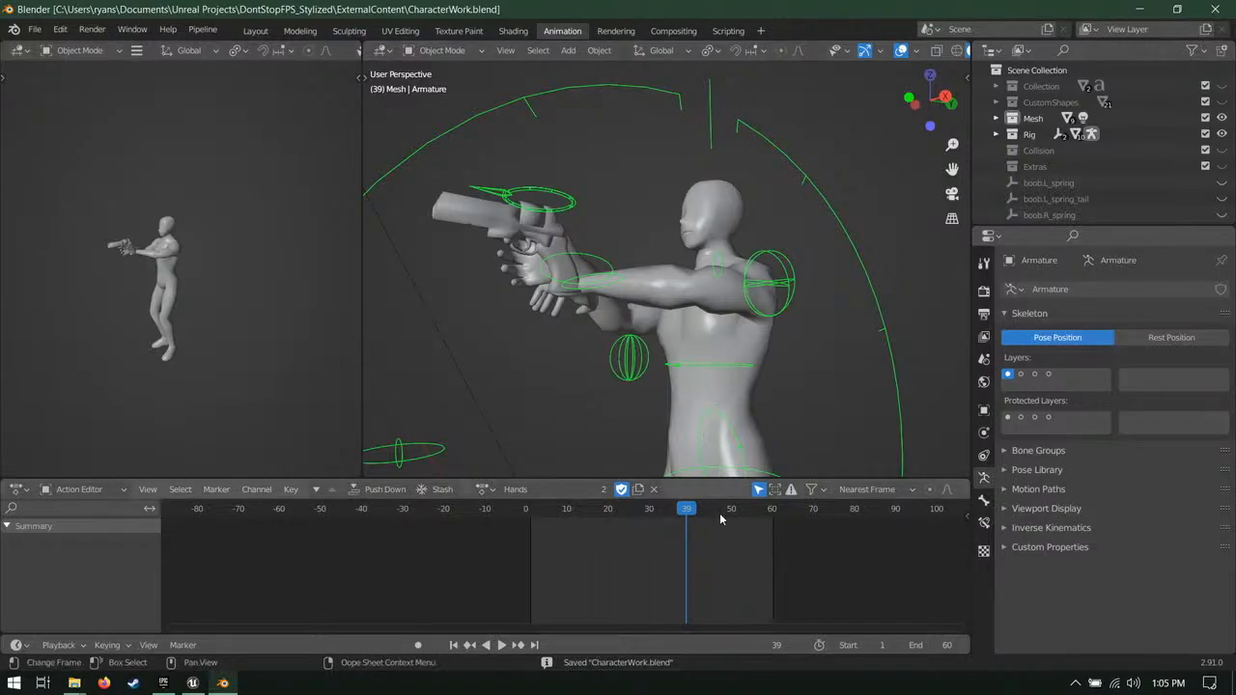
key(Left)
key(Left)
key(Left)
key(Left)
key(Left)
key(Left)
key(Left)
key(Left)
key(Left)
key(Left)
key(Left)
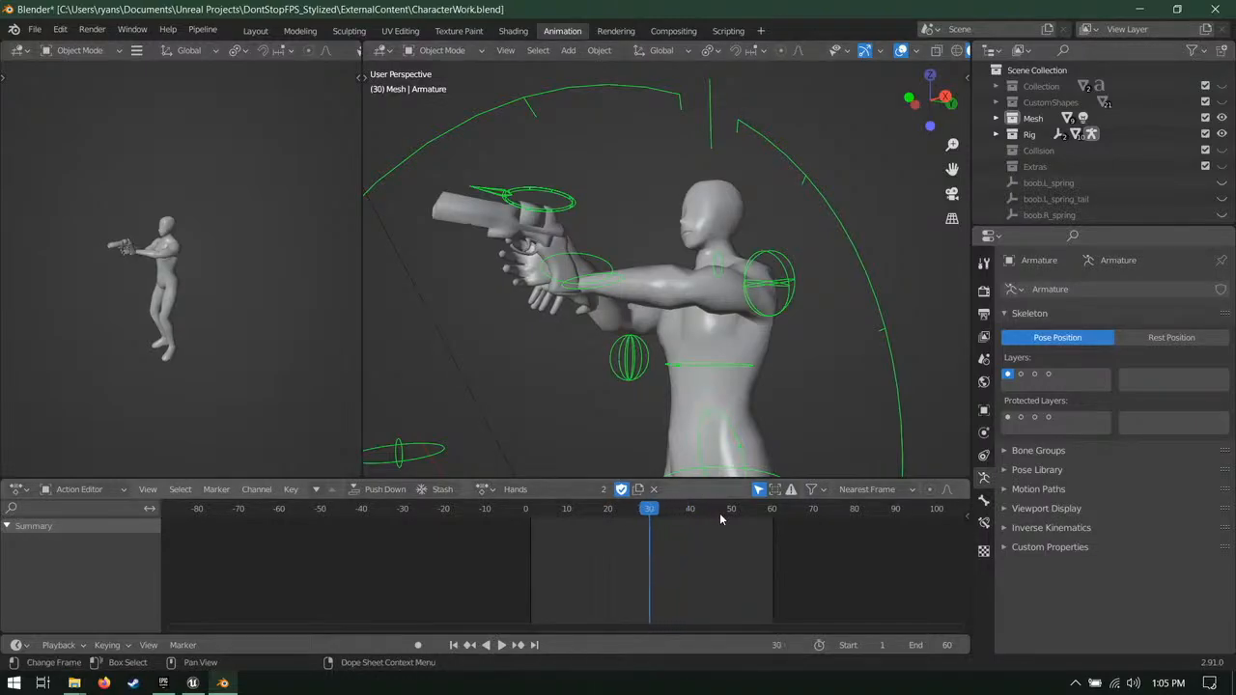
drag(636, 512, 530, 515)
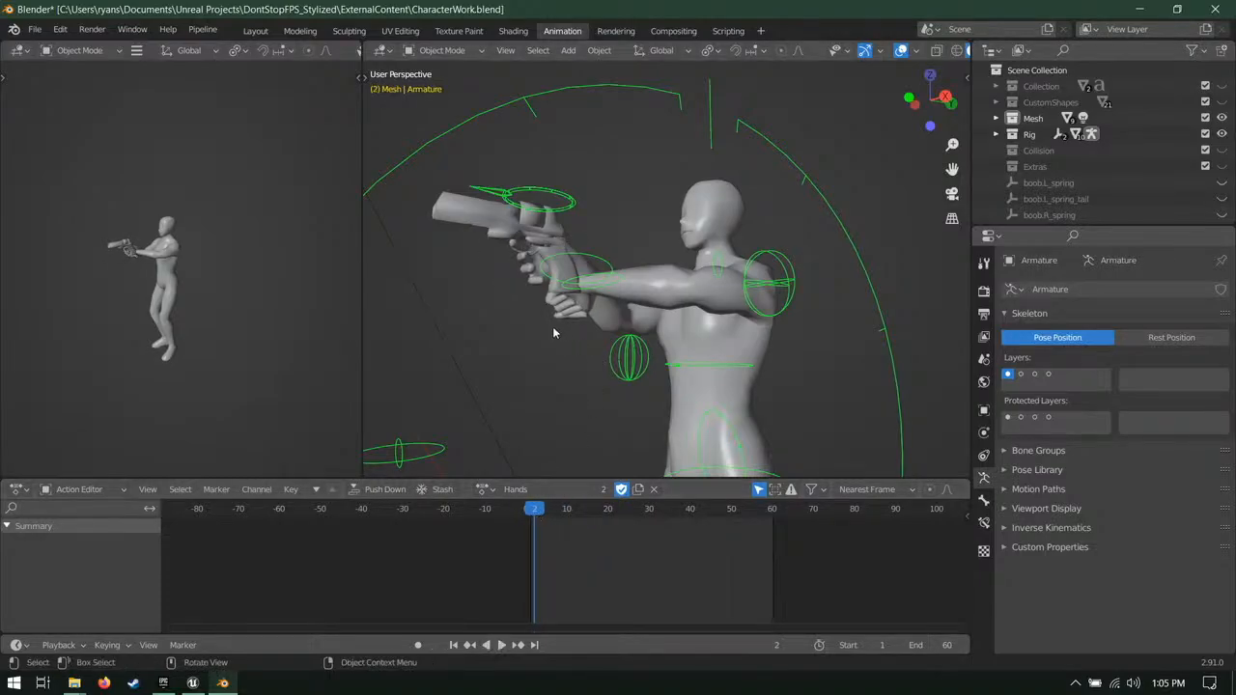
middle_drag(554, 333, 570, 344)
key(ctrl+s)
middle_drag(622, 306, 508, 340)
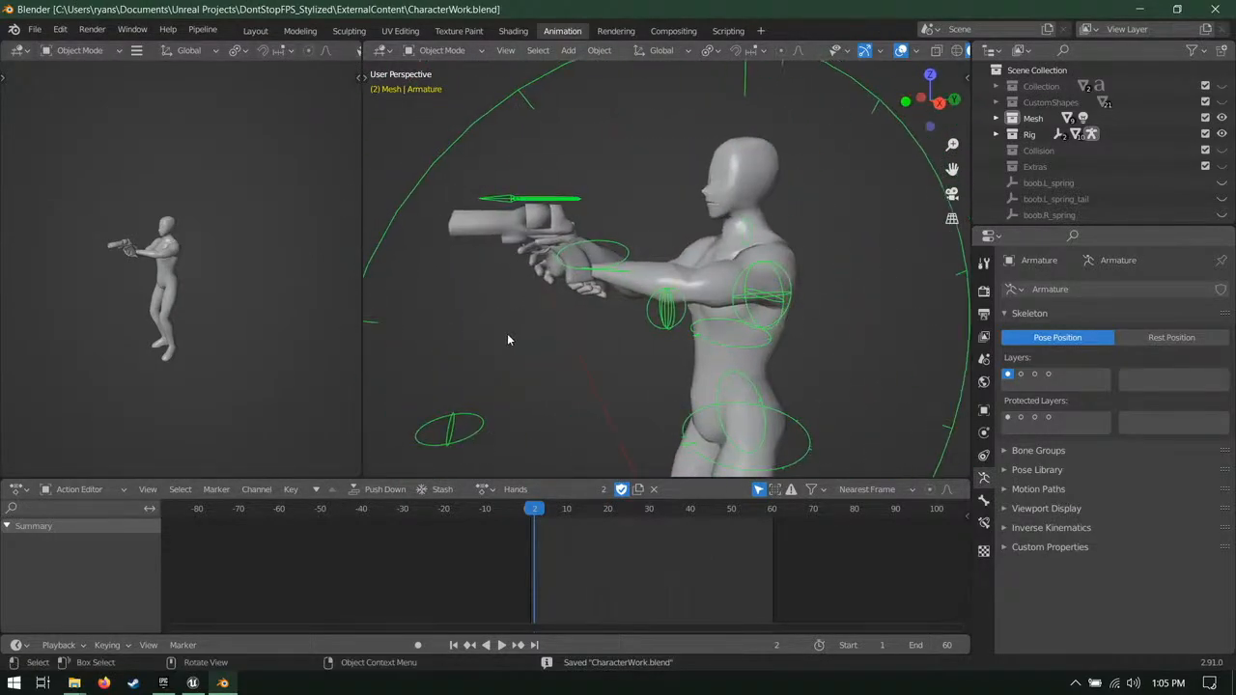
Step: Assign the Handgun_Idle action to the armature again and protect it with a fake user
click(483, 490)
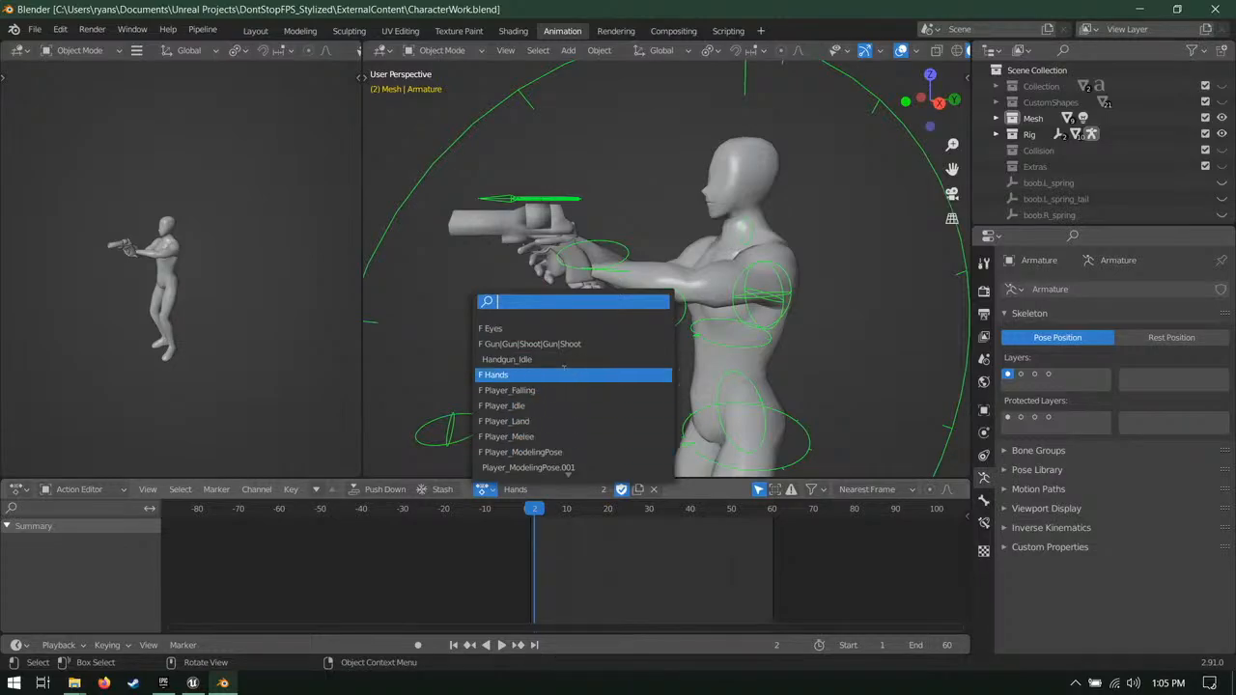
click(559, 359)
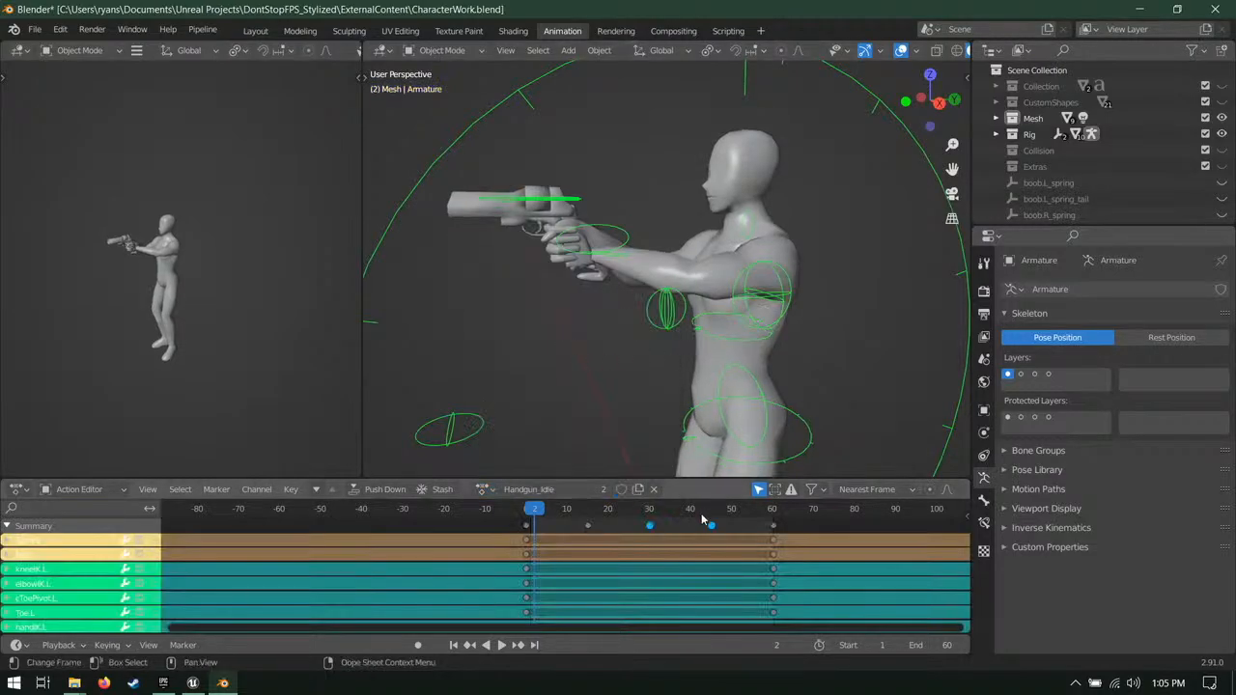
Step: Select Male_Base together with the armature, send them to Unreal, and reimport Handgun_Idle in the Unreal Editor
click(768, 184)
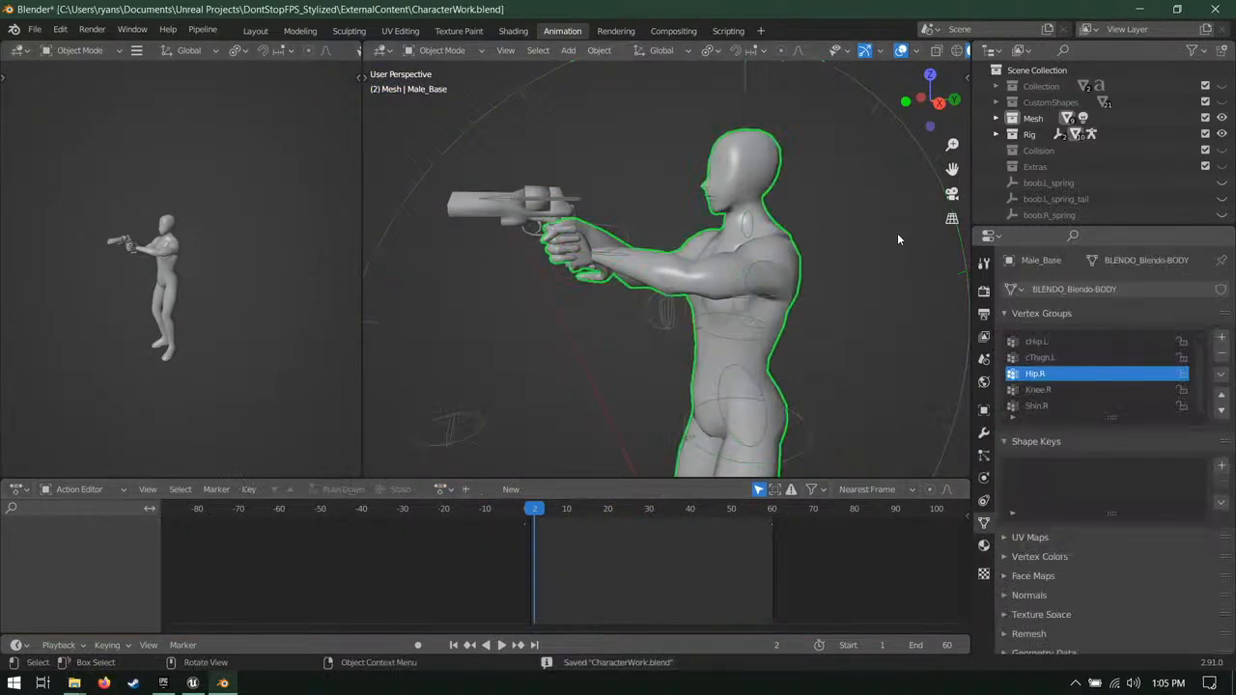
shift+middle_drag(958, 225, 900, 241)
click(883, 248)
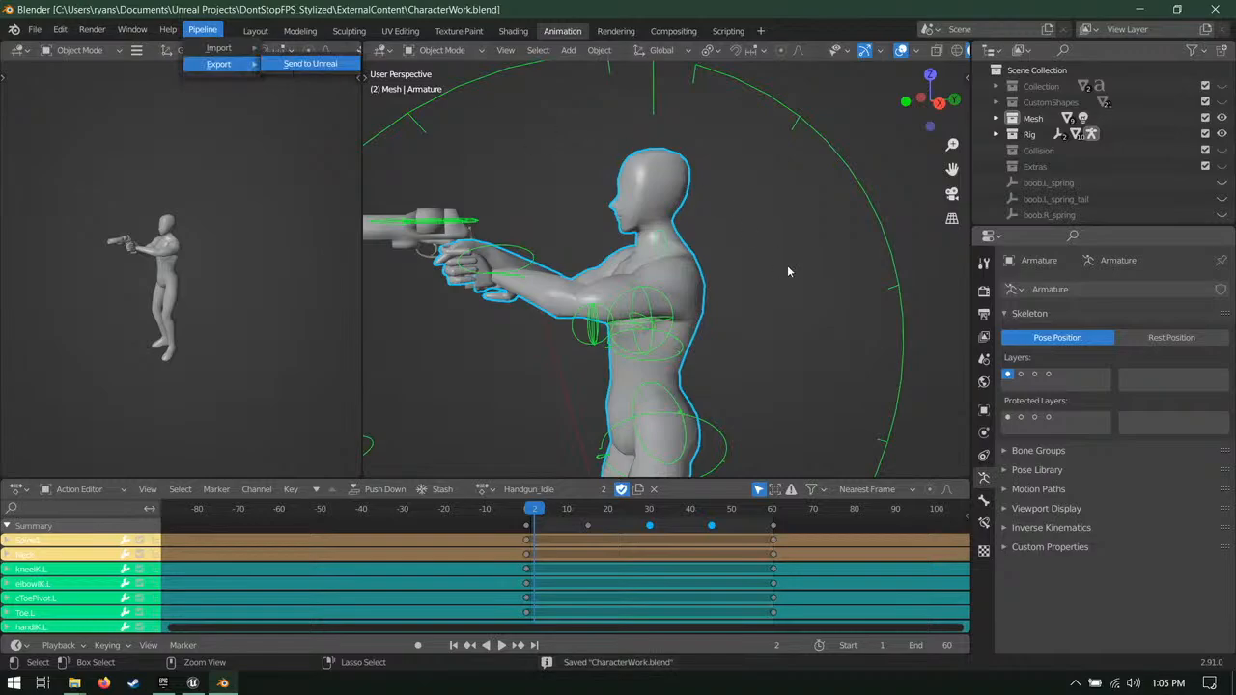
click(194, 683)
click(152, 72)
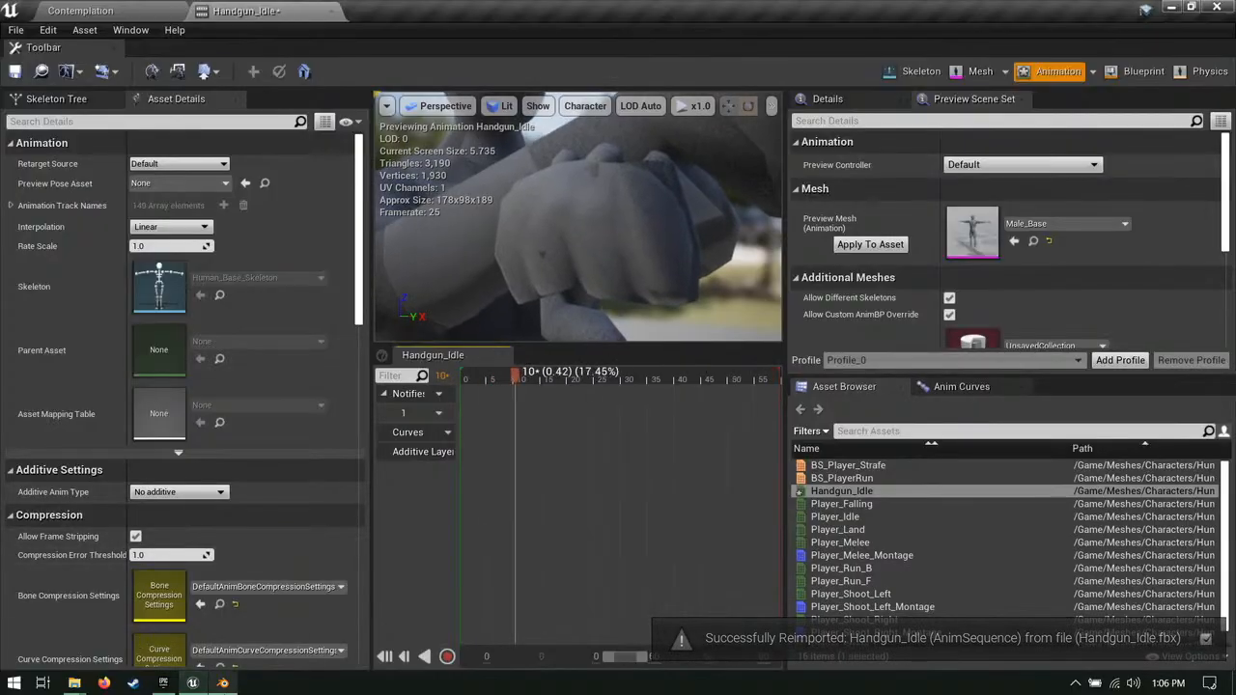
Step: Switch to Blender, show only the third armature layer with the finger bones, and put the armature in Pose Mode
key(alt+Tab)
middle_drag(498, 310, 876, 321)
click(876, 321)
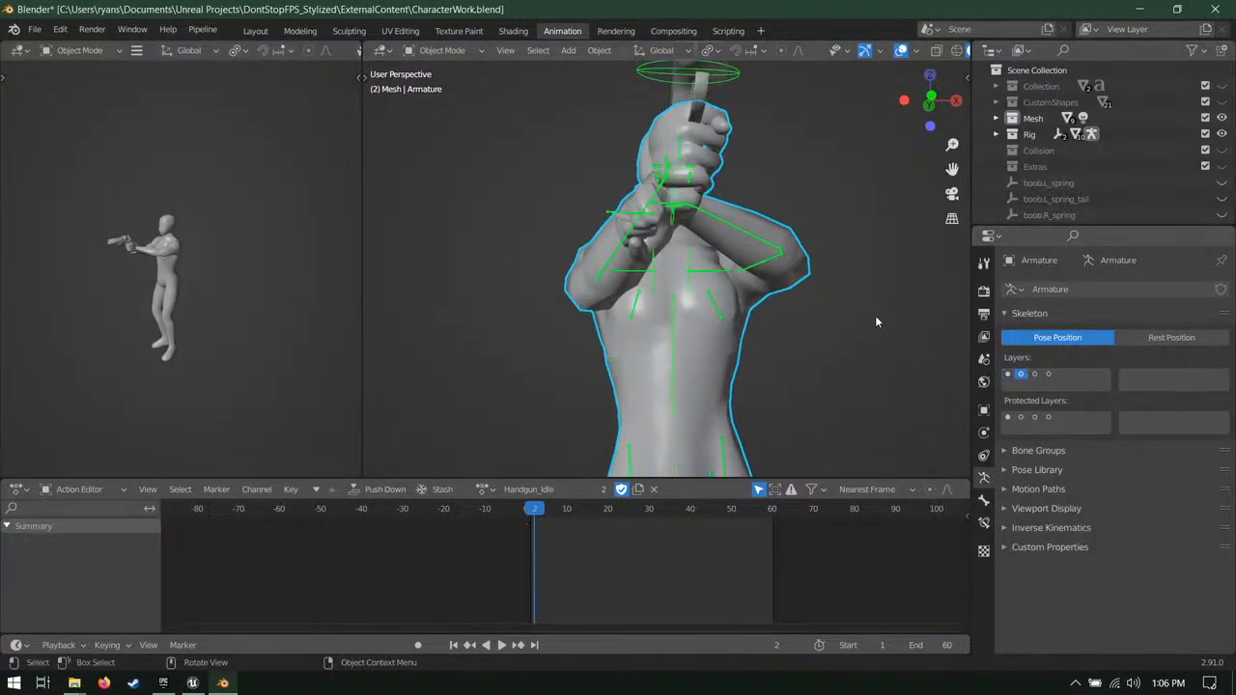
click(1034, 374)
click(443, 105)
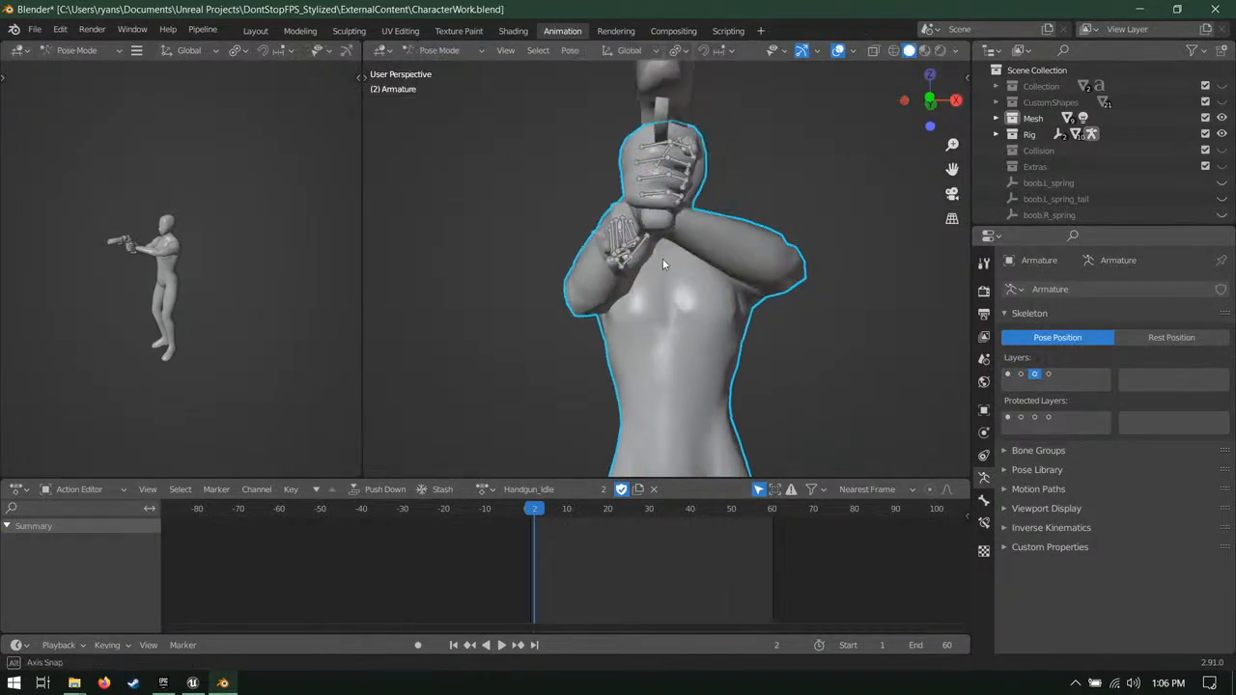
Step: Save the file and display the second and third armature layers together
middle_drag(662, 258, 565, 350)
key(ctrl+s)
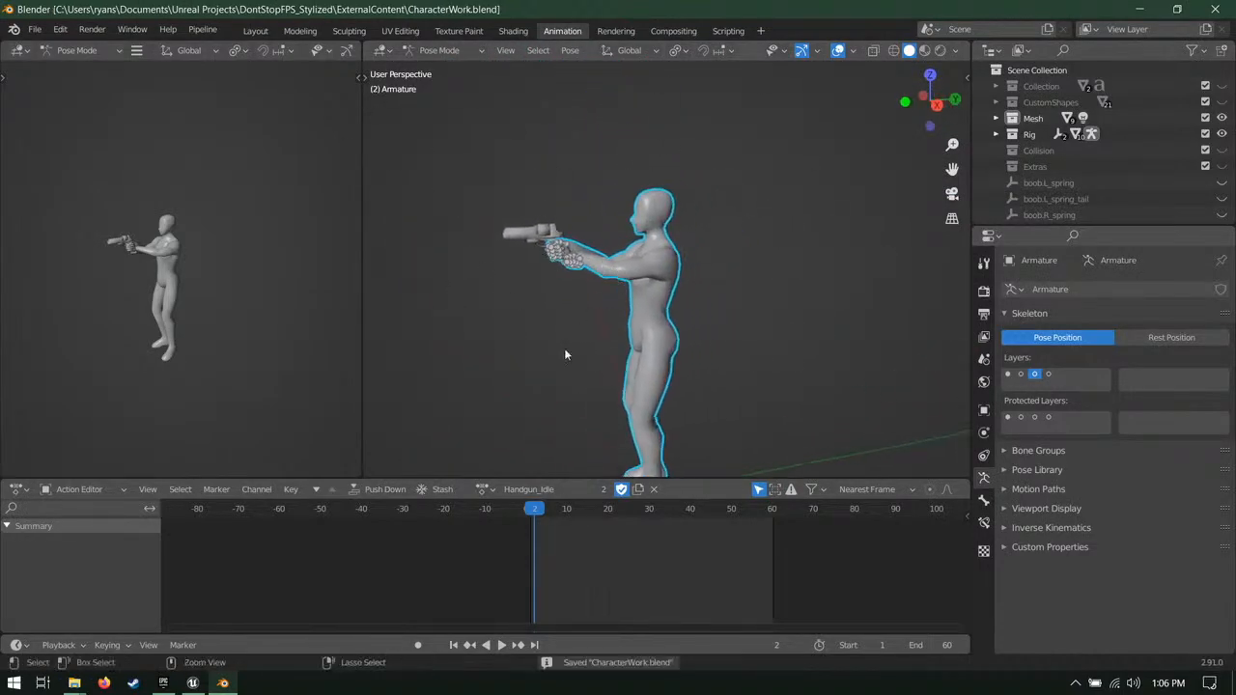
shift+click(1035, 374)
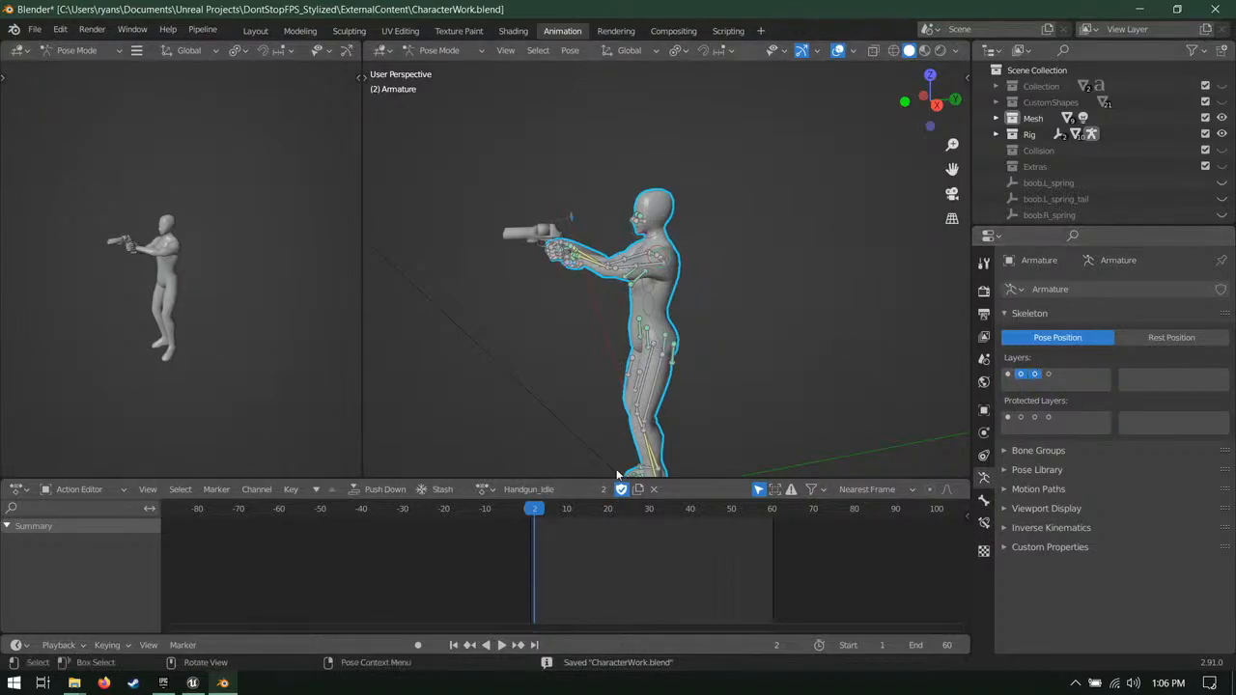
Step: Assign the Player_ModelingPose action to the armature in Object Mode and save the file
click(485, 489)
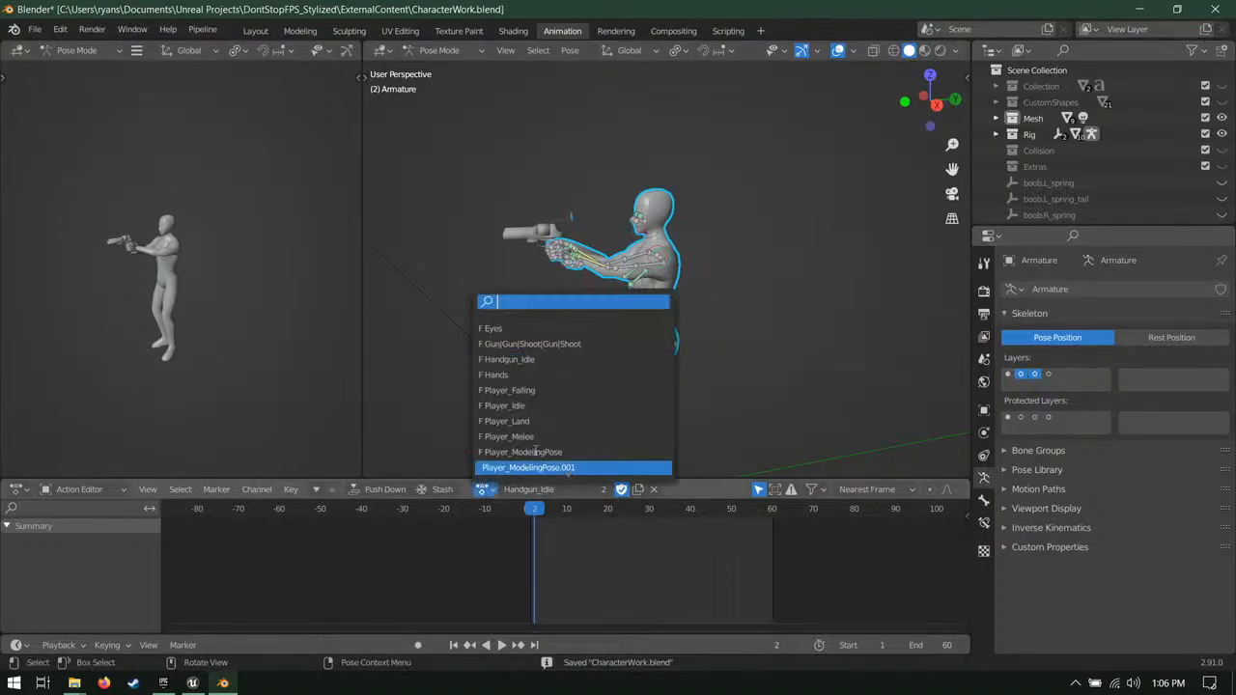
click(440, 70)
click(482, 490)
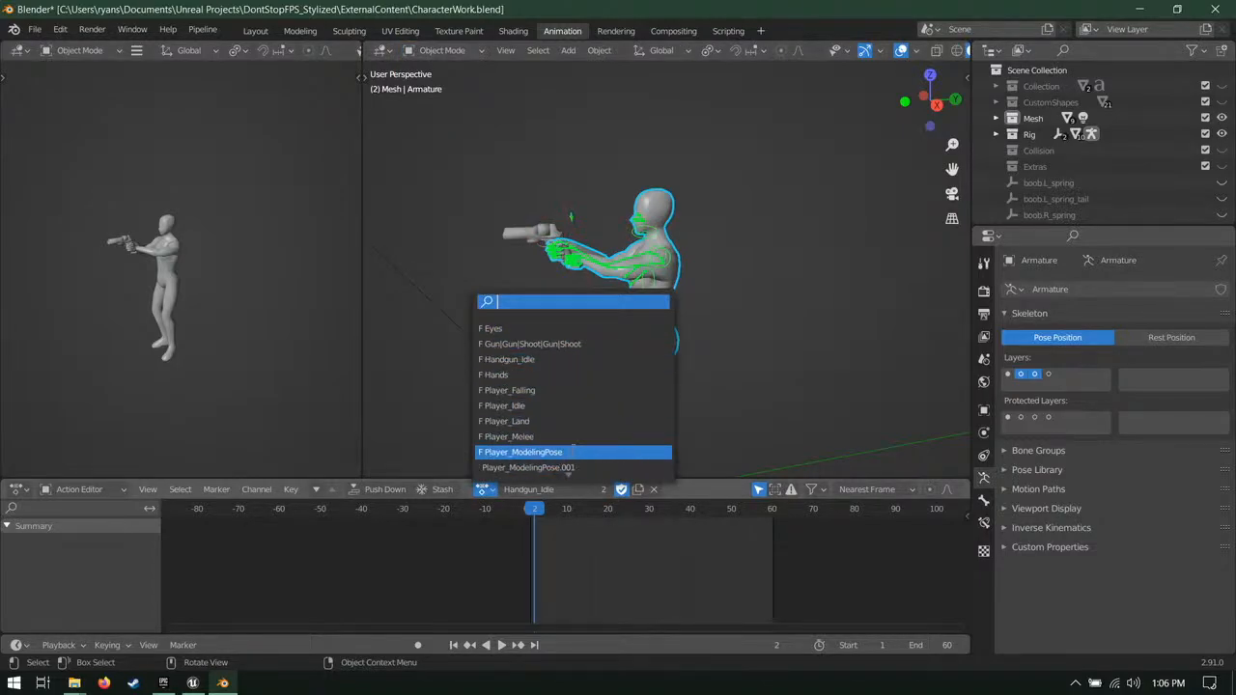
click(521, 452)
middle_drag(632, 352, 716, 274)
key(ctrl+s)
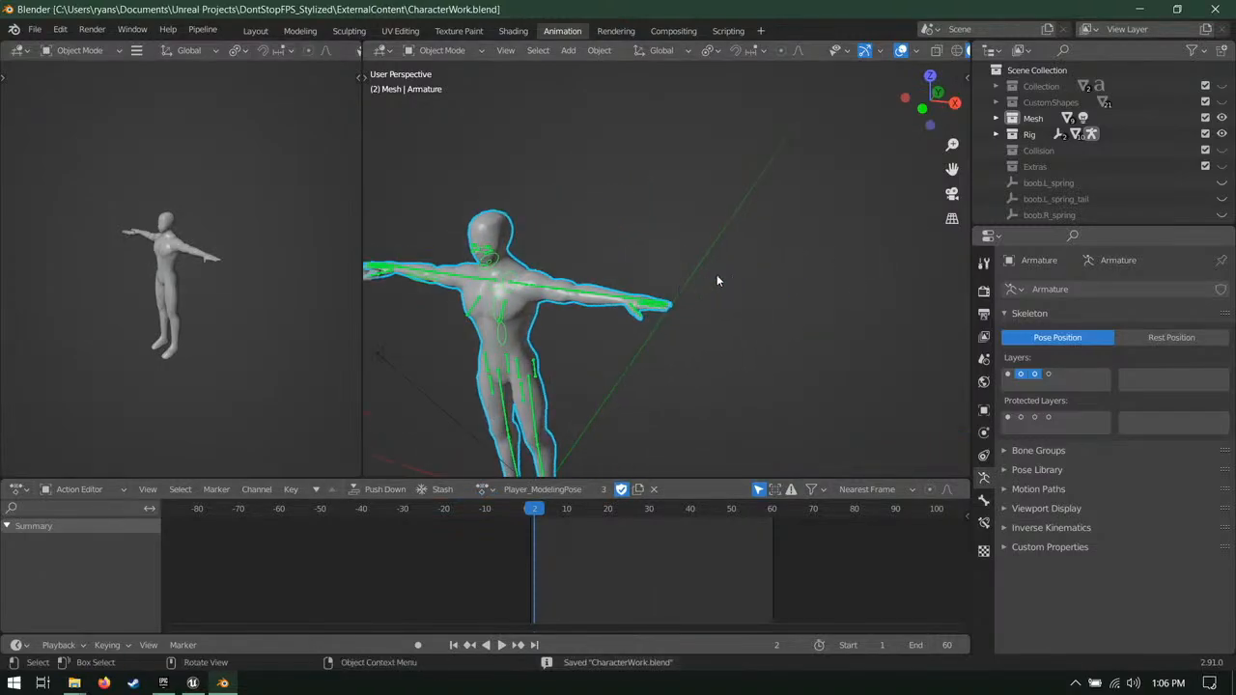
Step: Select the Male_Base mesh and open it in Edit Mode, framing the outstretched hand from the front
key(KP_1)
click(676, 294)
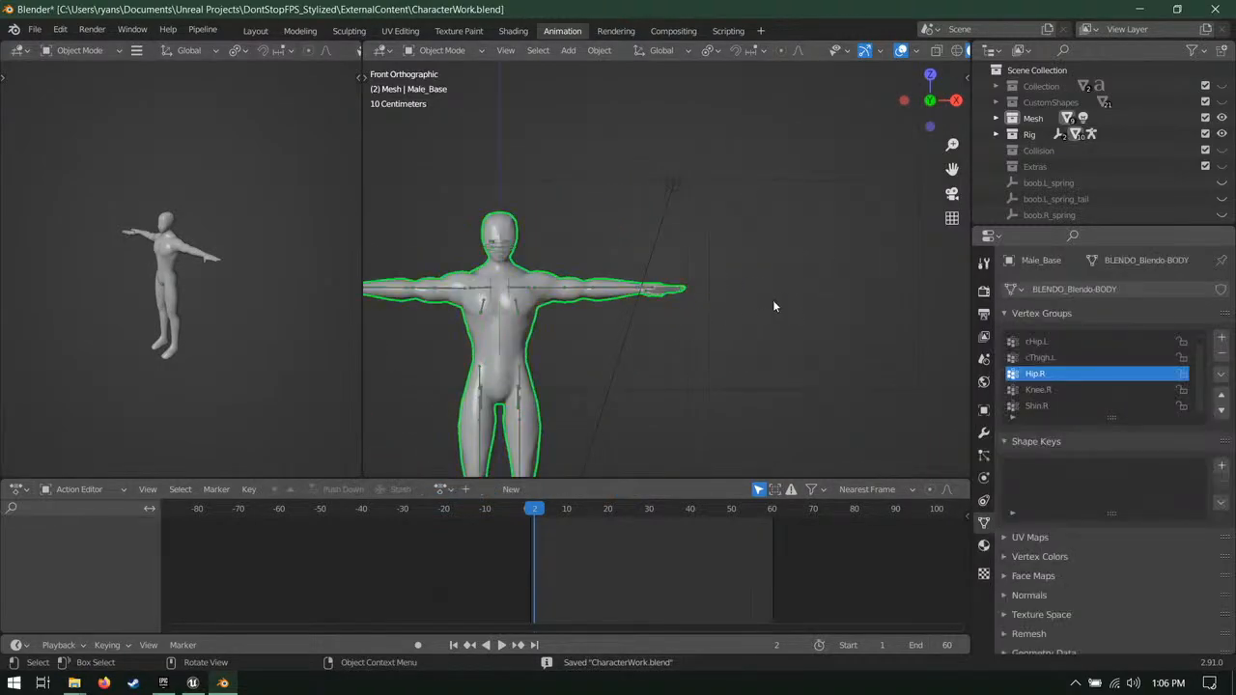
key(Tab)
shift+middle_drag(912, 279, 836, 271)
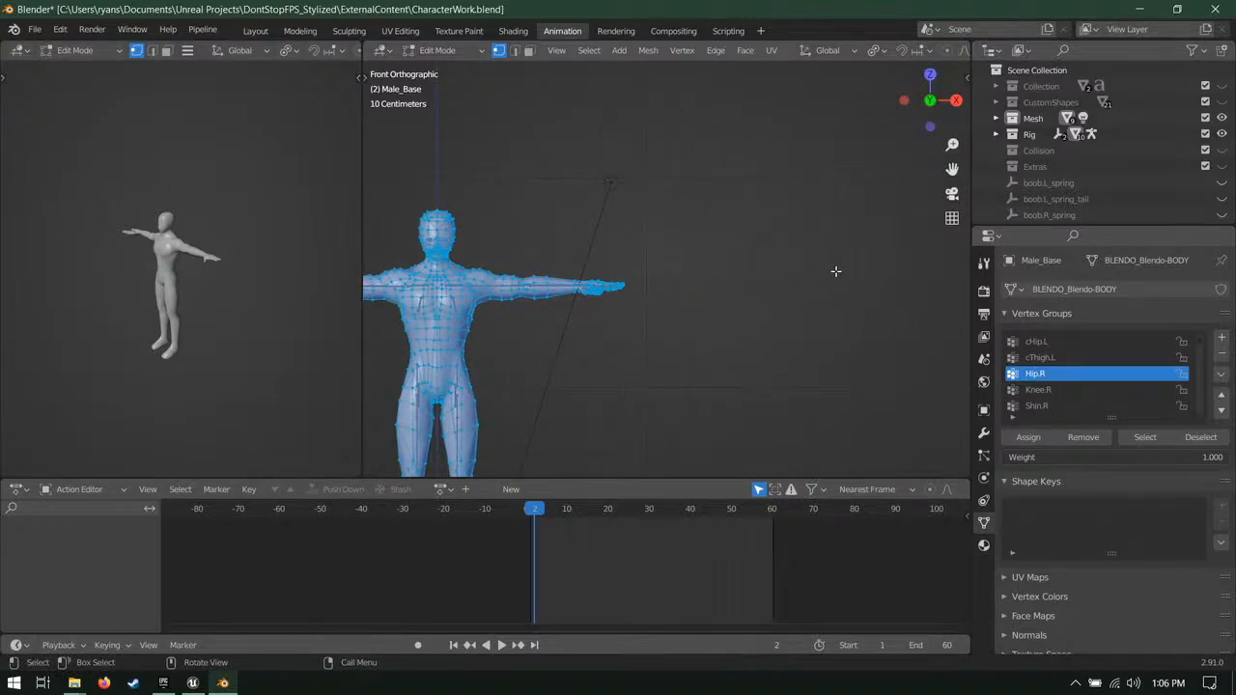
scroll(836, 271, up, 7)
shift+middle_drag(557, 319, 757, 230)
scroll(757, 230, up, 4)
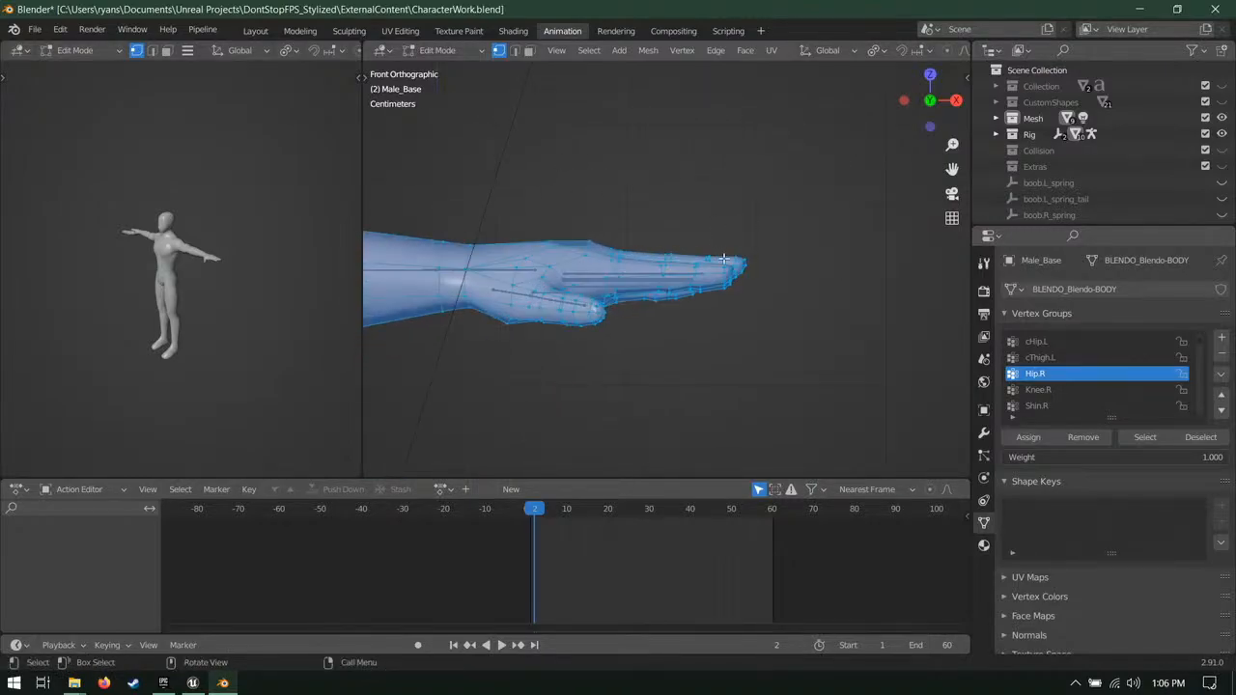
Step: Switch the viewport to wireframe shading with the hand in front orthographic view
mouse_move(853, 199)
shift+middle_down()
mouse_move(903, 173)
mouse_move(836, 203)
mouse_move(542, 210)
shift+middle_up()
key(z)
click(774, 177)
shift+middle_drag(542, 210, 853, 337)
shift+middle_drag(701, 338, 770, 228)
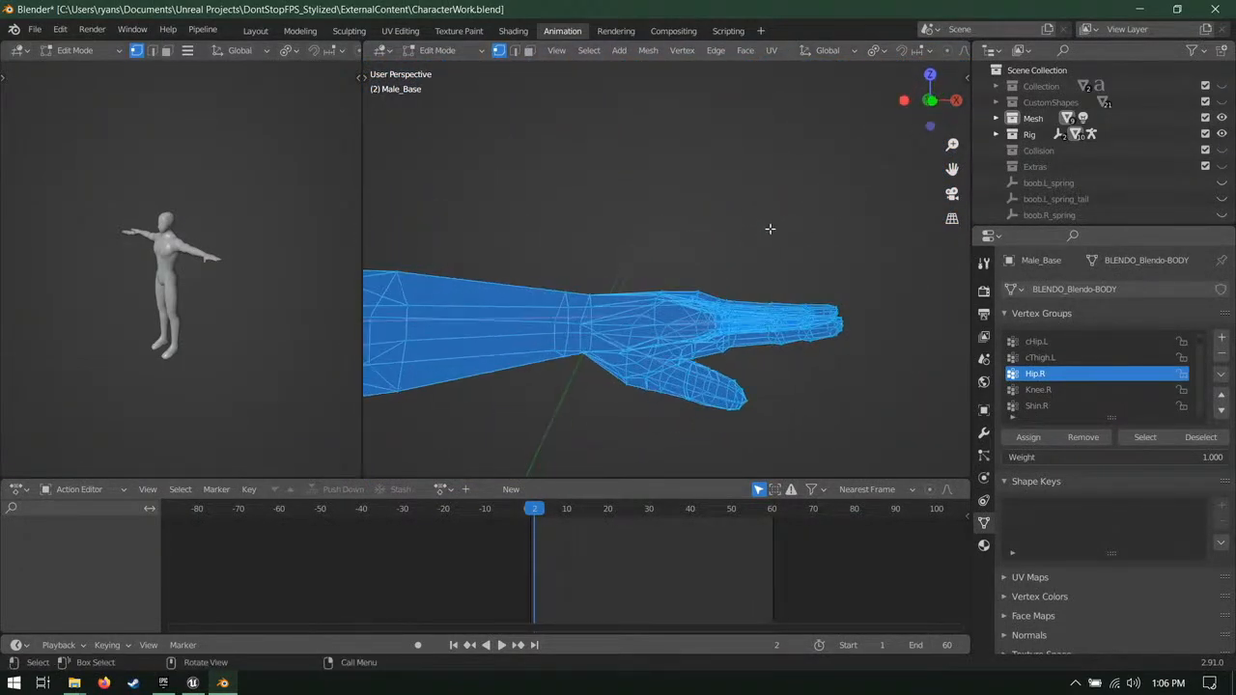
key(KP_3)
key(KP_1)
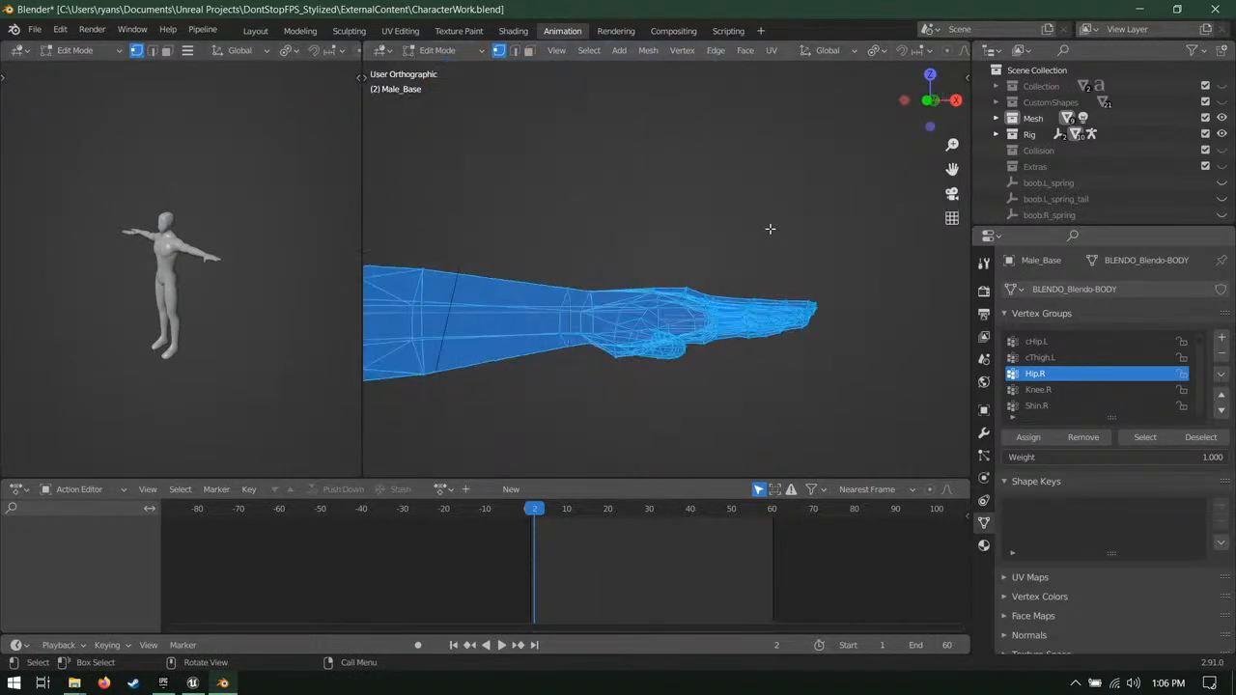
shift+middle_drag(811, 257, 741, 245)
Step: Select all vertices of the hand up to the wrist and lower them about 3 mm along Z
drag(815, 221, 446, 423)
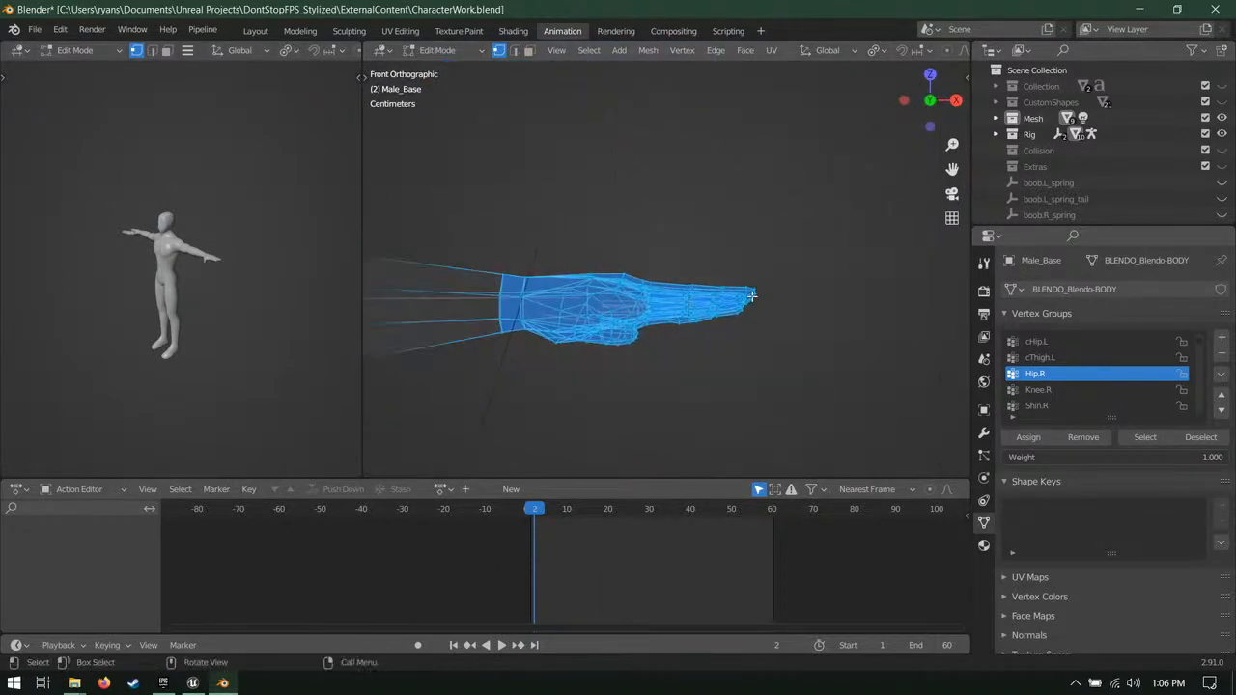
scroll(752, 297, up, 1)
scroll(752, 297, up, 2)
key(g)
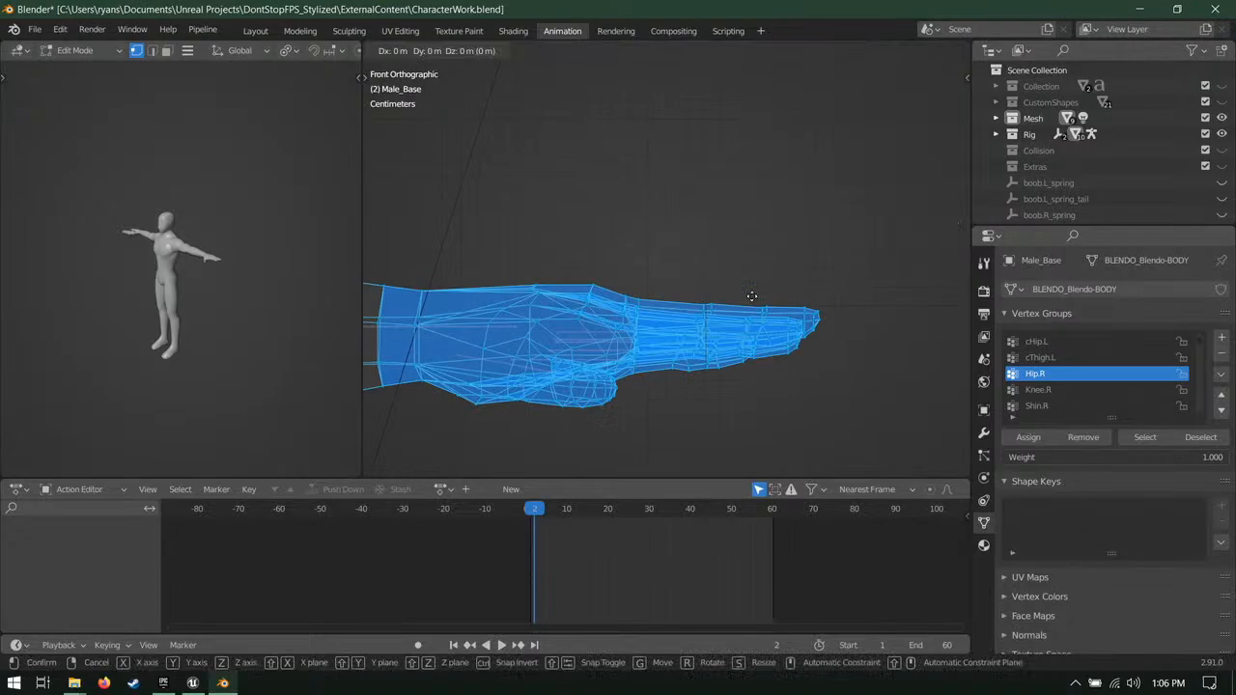
key(z)
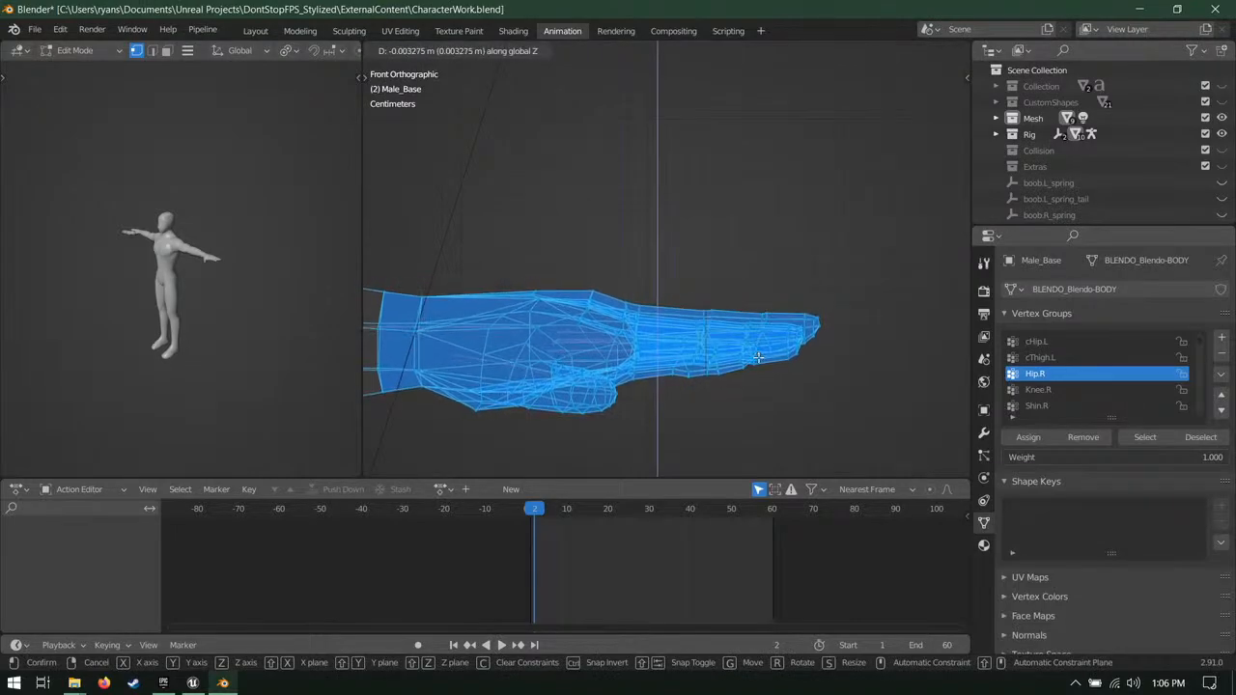
click(758, 357)
middle_drag(758, 357, 795, 368)
middle_drag(937, 359, 511, 229)
key(KP_3)
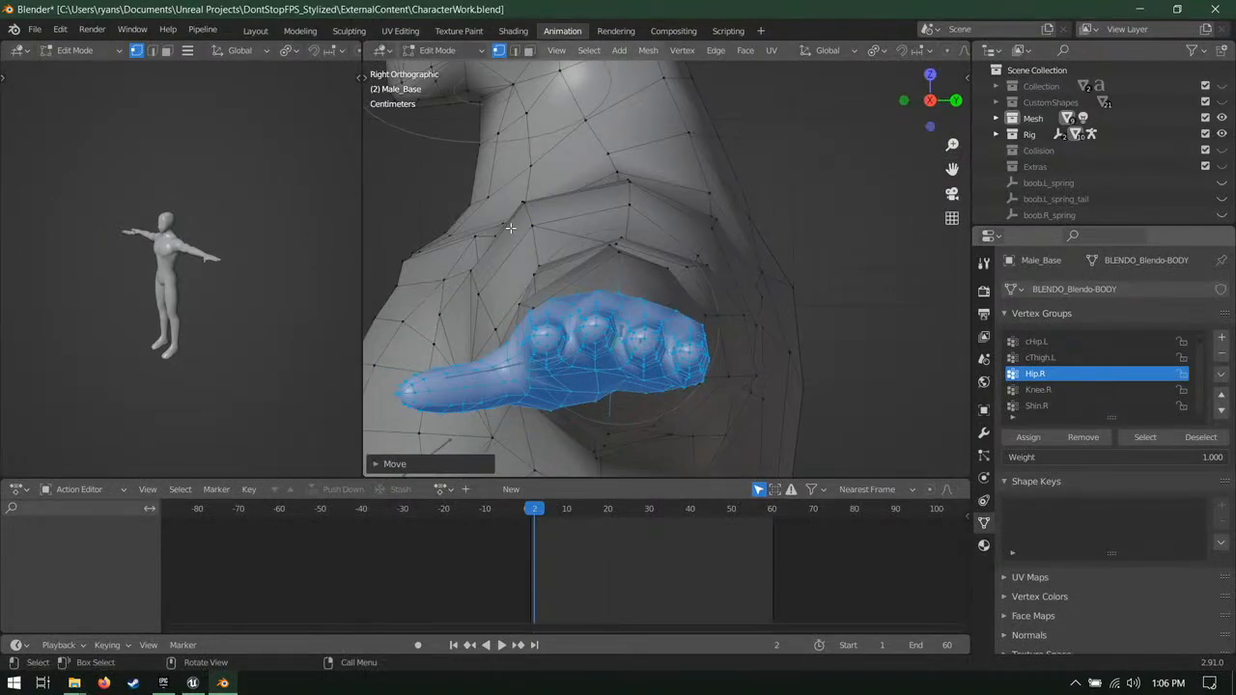
key(KP_1)
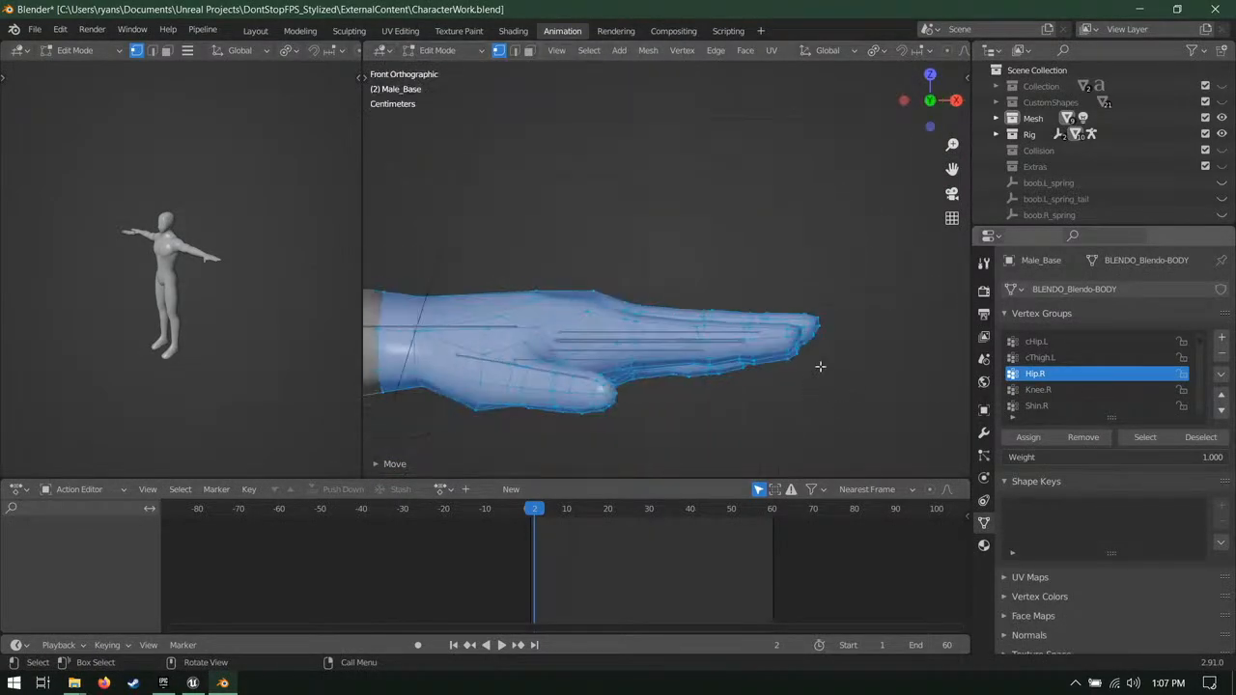
Step: Try lowering the selected hand another 1 mm or so along Z toward the finger bones
scroll(819, 366, up, 1)
key(g)
key(z)
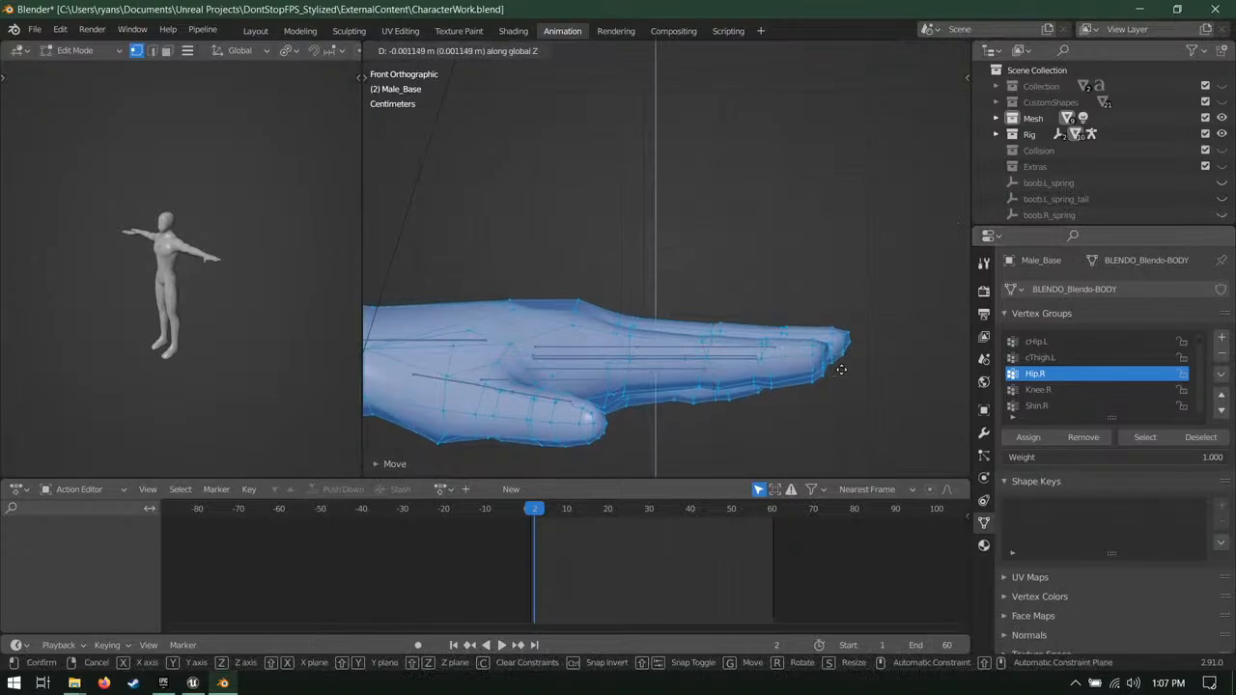
click(842, 370)
middle_drag(842, 348, 542, 302)
key(g)
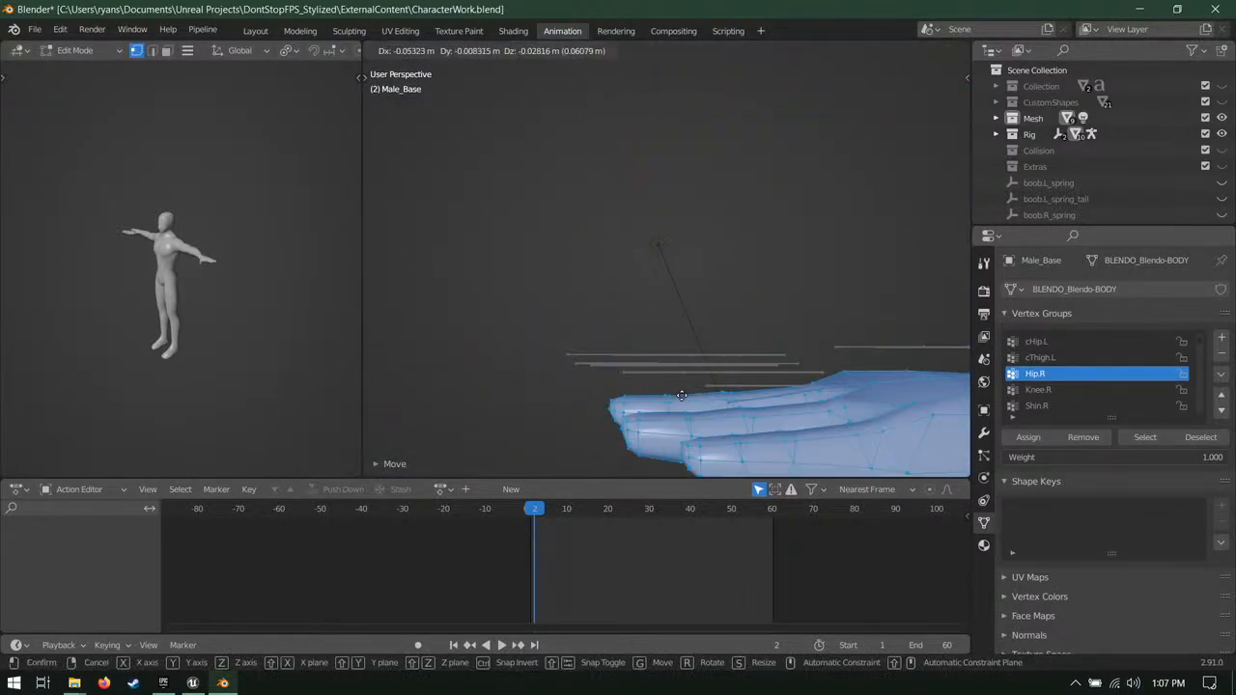
right_click(673, 289)
Step: Undo the vertical moves and the selection of the hand on Male_Base
scroll(672, 290, down, 4)
key(ctrl+KP_Add)
key(ctrl+KP_Add)
key(ctrl+KP_Add)
scroll(585, 268, down, 3)
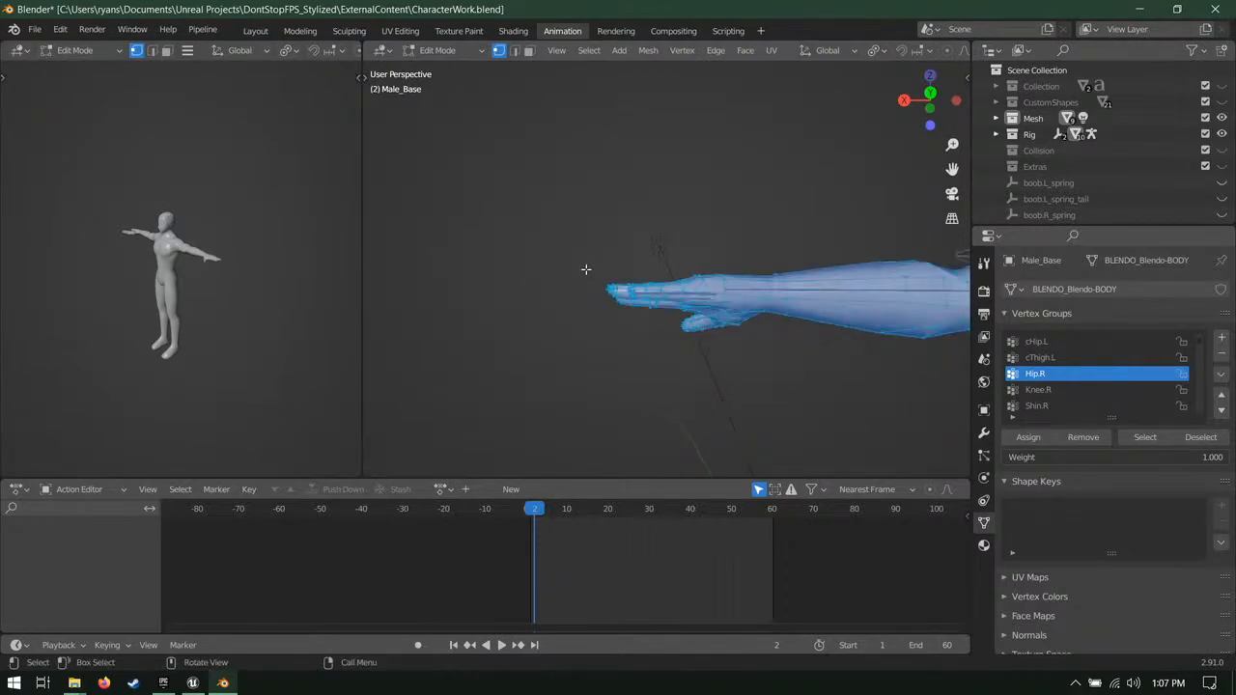
middle_drag(643, 333, 937, 354)
scroll(880, 337, down, 3)
shift+middle_drag(553, 271, 773, 326)
Step: Save the file, then clear the mesh selection and enable X-axis mirroring for mesh editing
key(ctrl+s)
shift+middle_drag(869, 348, 720, 293)
scroll(812, 313, up, 2)
key(KP_1)
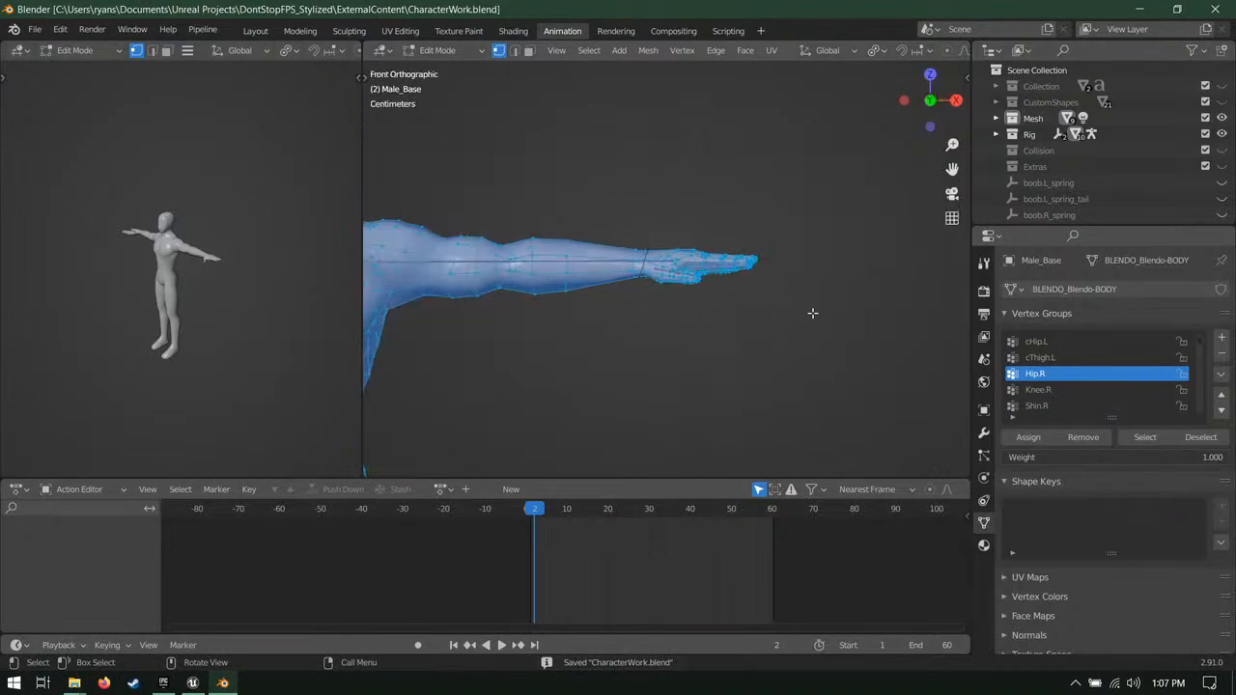
click(639, 259)
scroll(778, 262, up, 4)
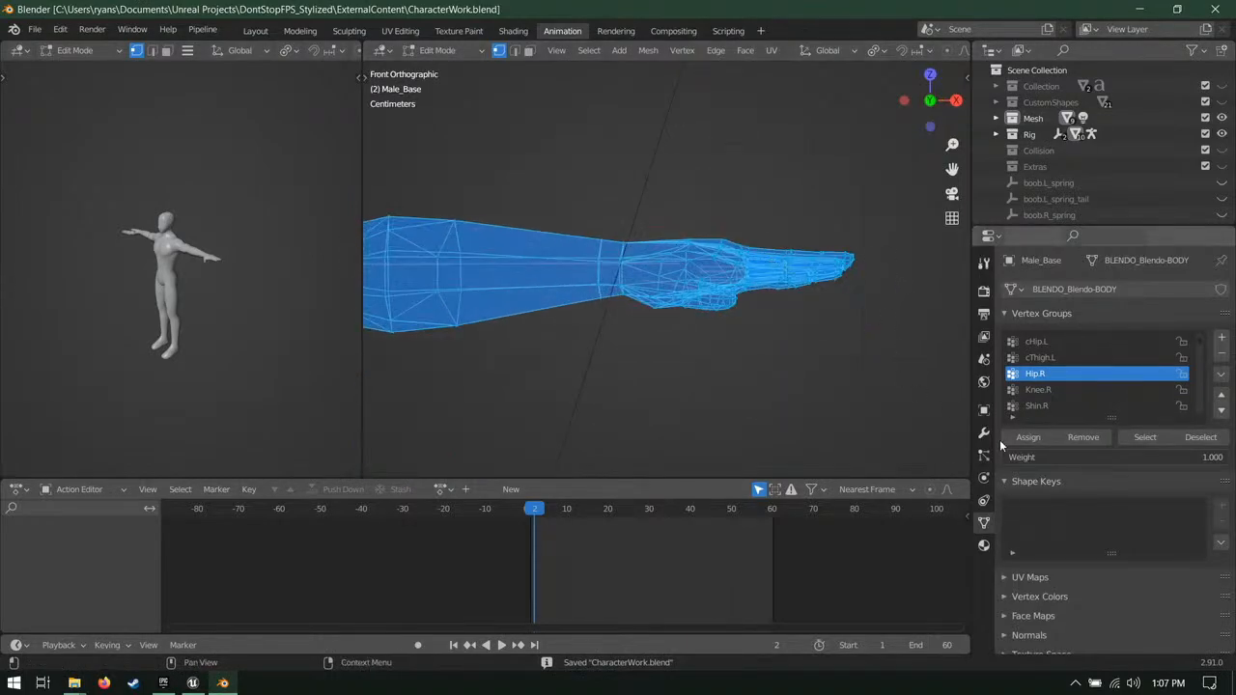
click(982, 263)
key(alt+a)
click(1025, 307)
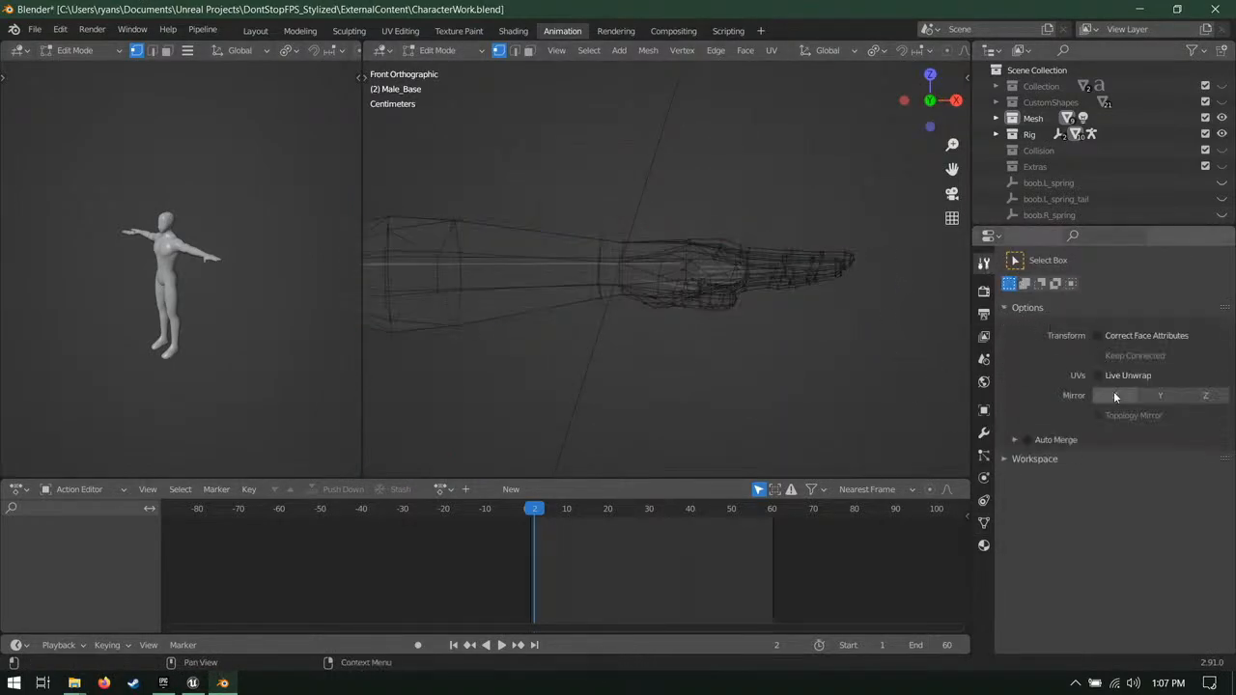
Step: Select the hand's vertices up to the wrist and lower them slightly along Z with mirroring on
drag(854, 202, 569, 395)
key(g)
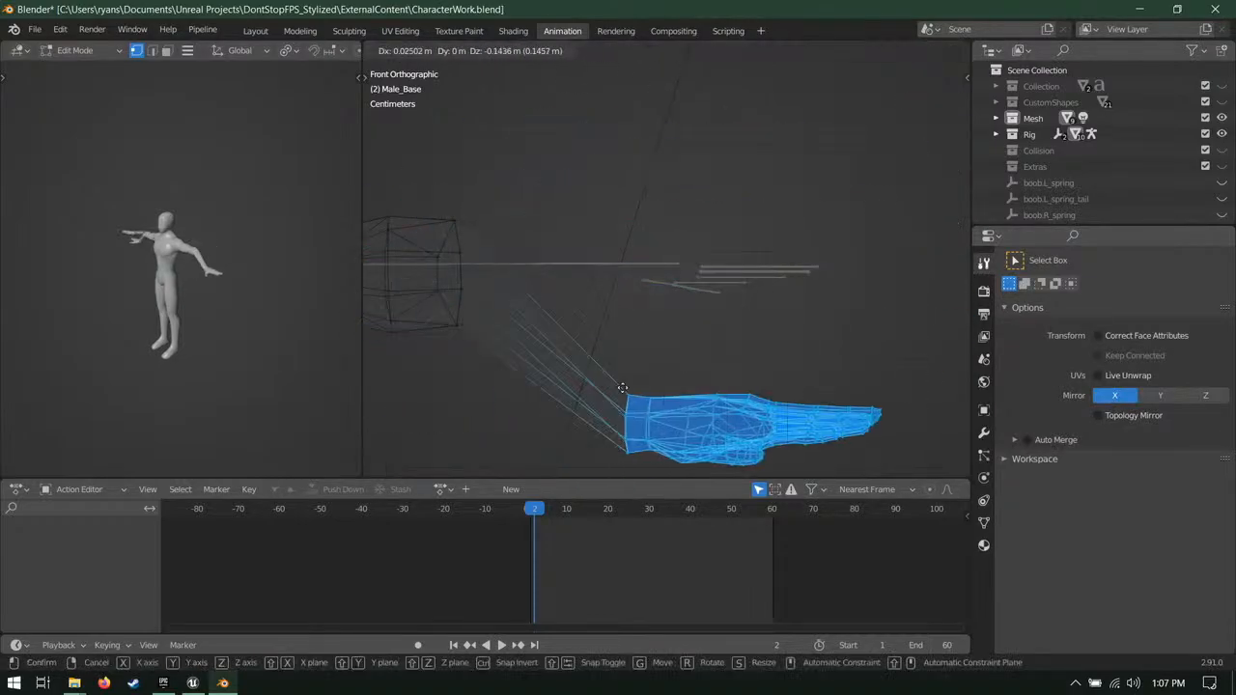
key(Escape)
scroll(759, 345, up, 2)
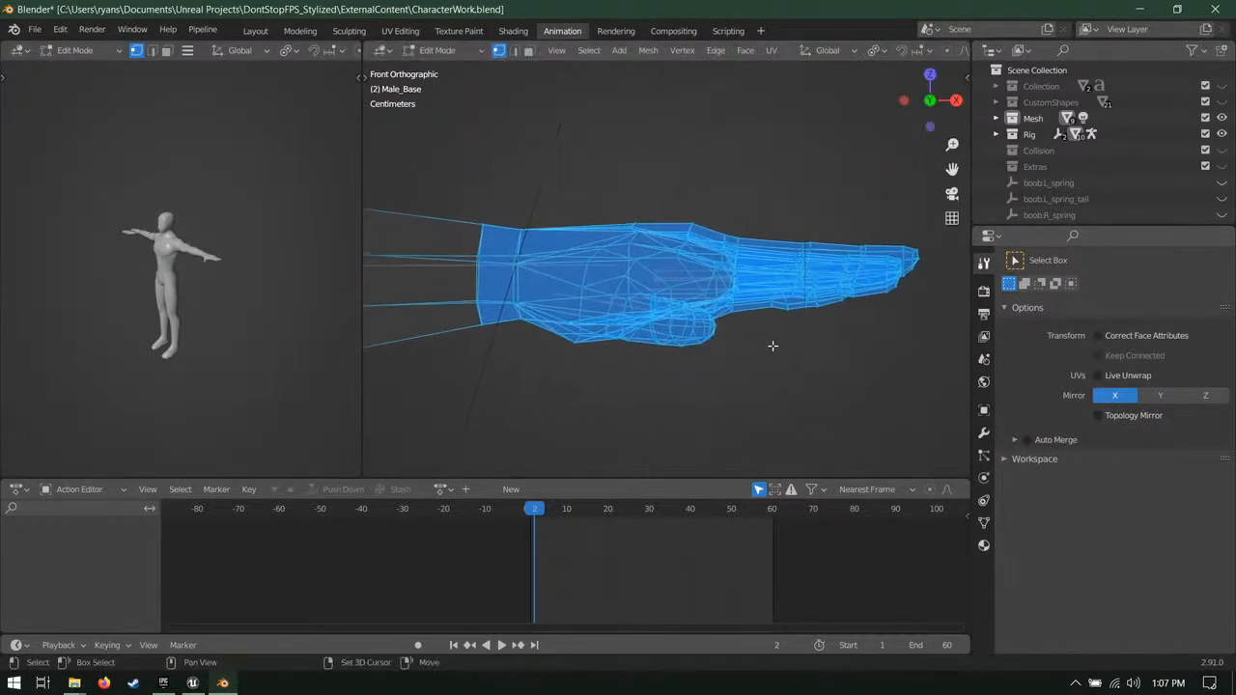
key(z)
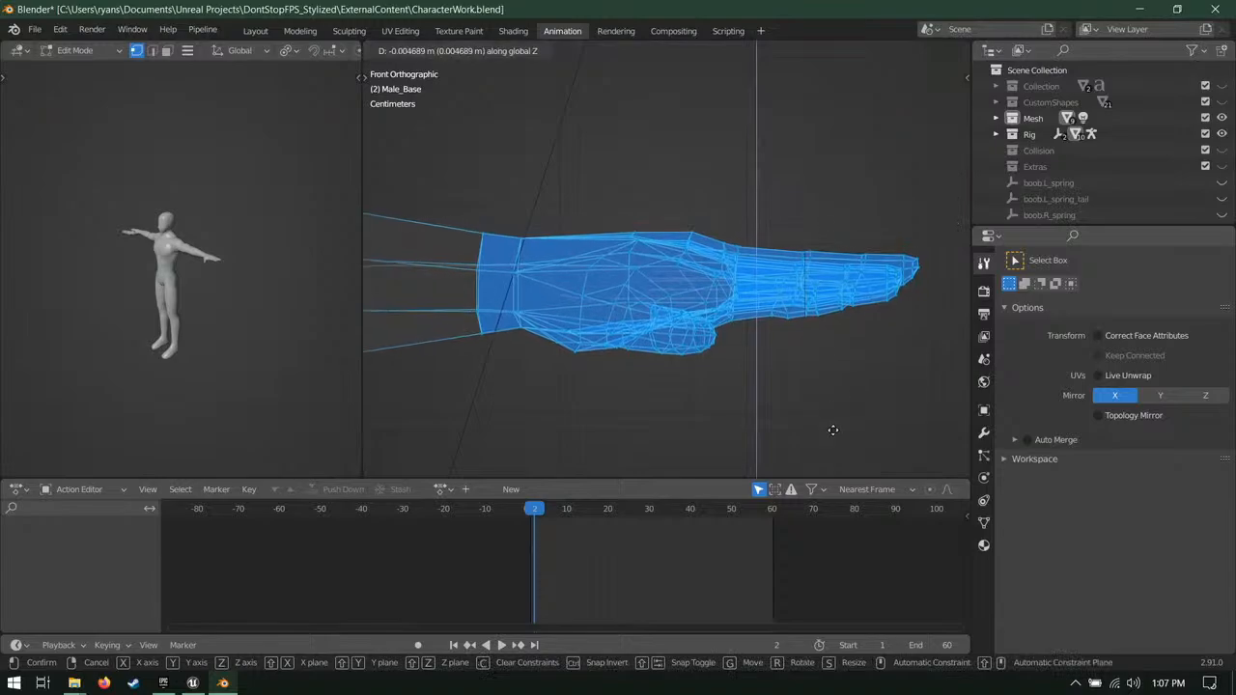
click(834, 468)
Step: Reposition the selected hand in the top view to bring its fingers closer to the finger bones
middle_drag(834, 469, 772, 430)
key(KP_7)
scroll(852, 288, up, 2)
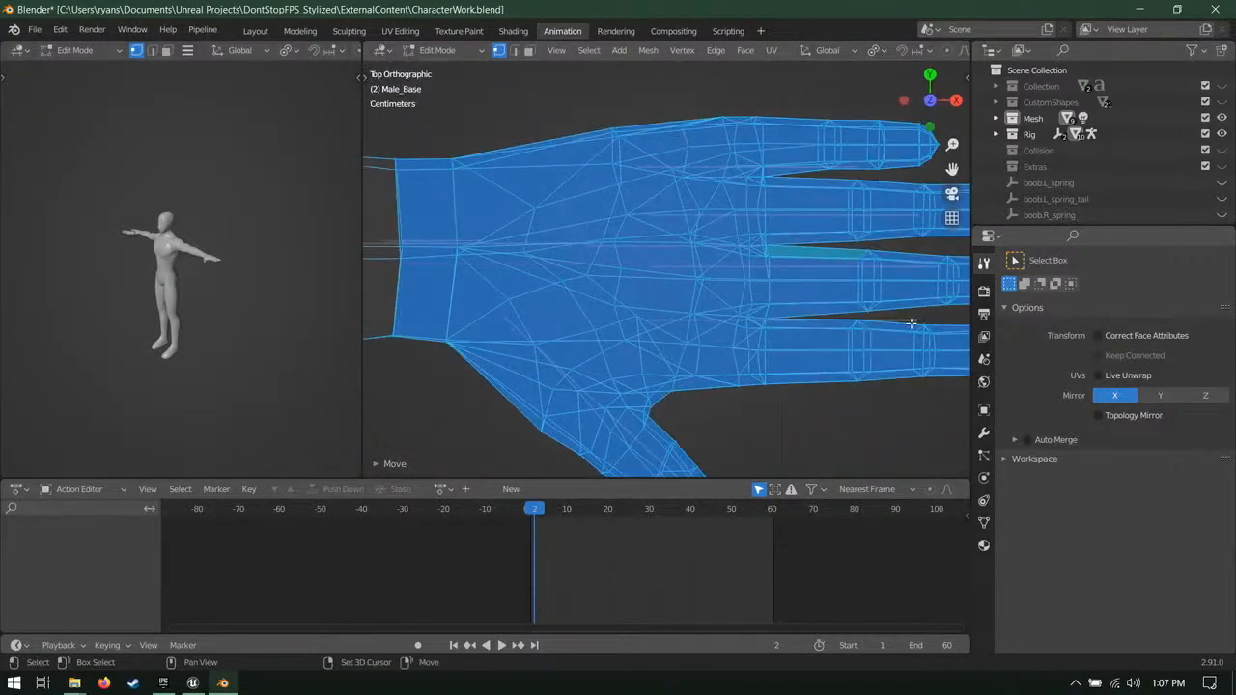
scroll(808, 317, down, 1)
key(g)
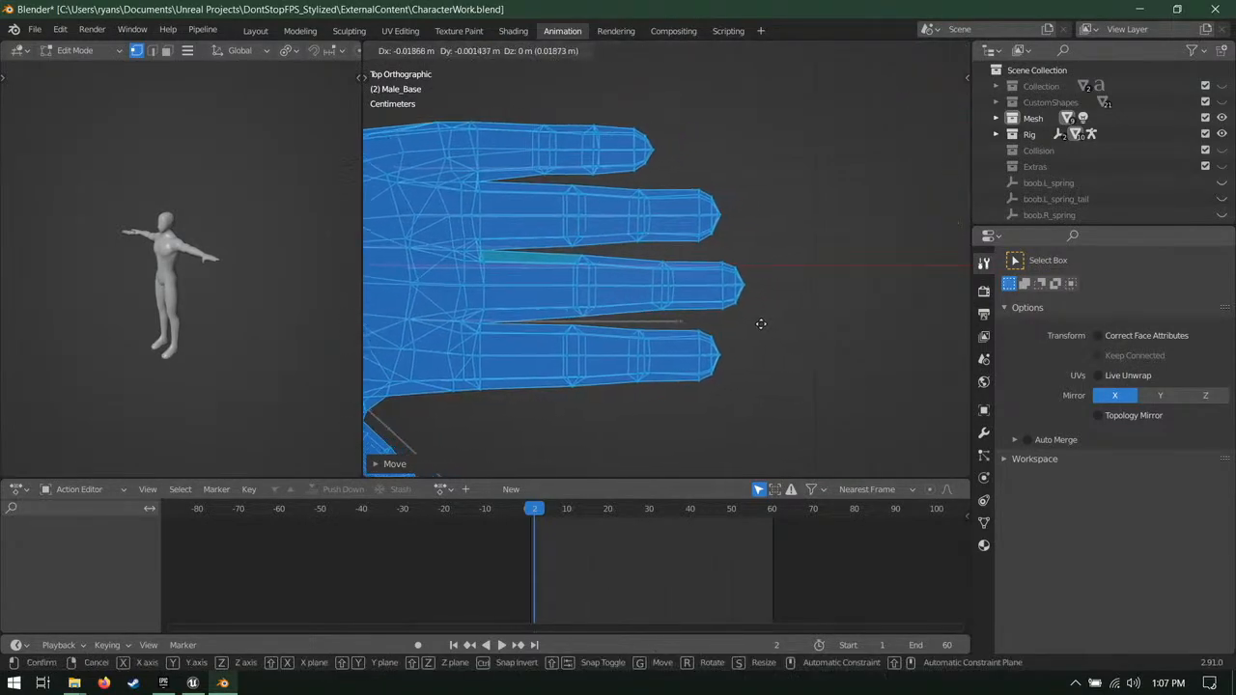
click(756, 324)
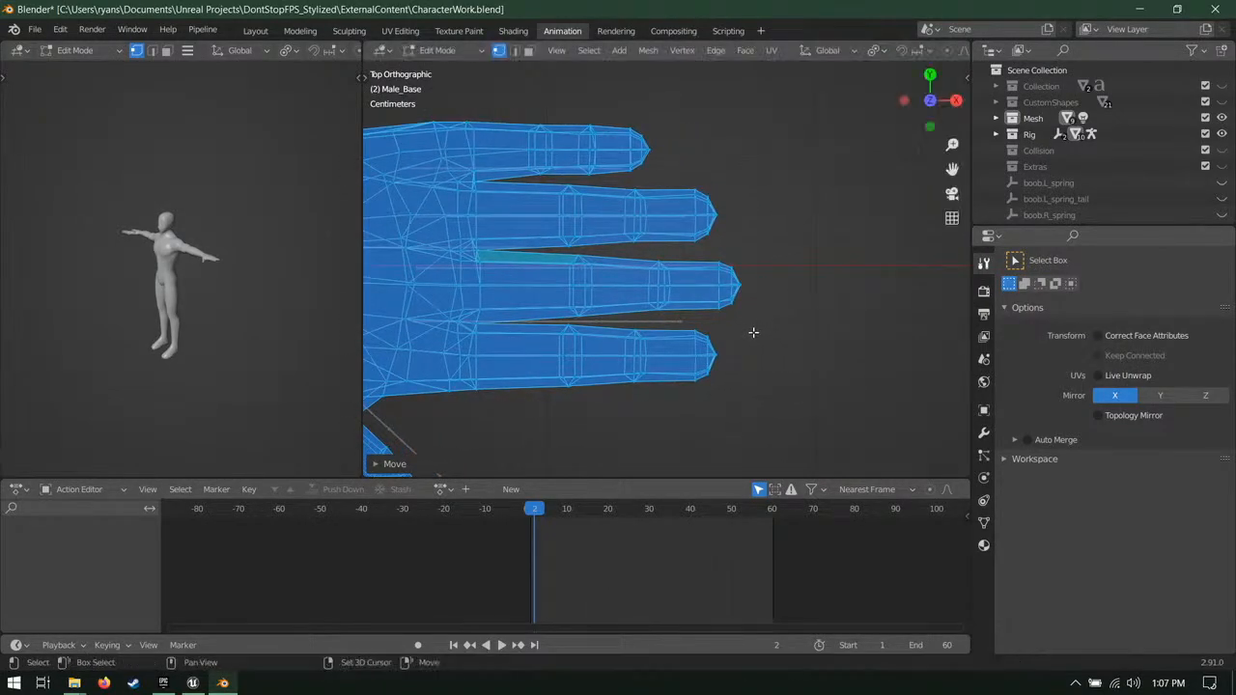
key(g)
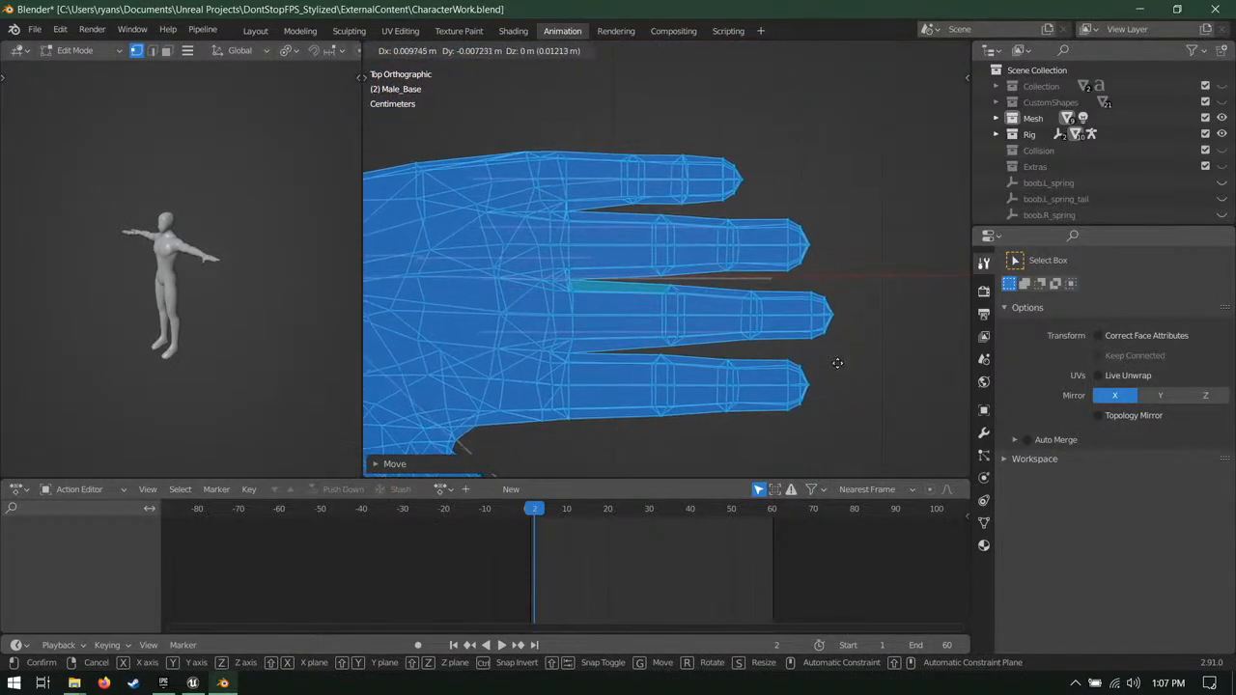
click(807, 206)
Step: Narrow the selected hand slightly by scaling it along the Y axis
scroll(812, 207, down, 3)
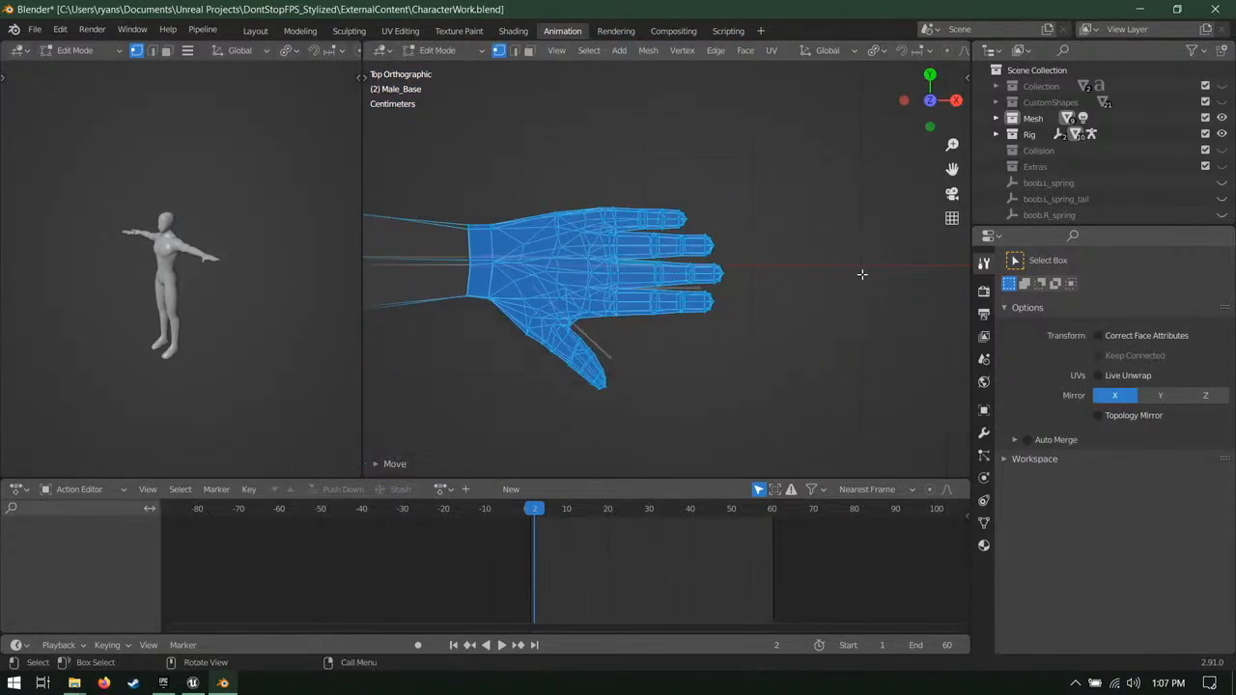
key(s)
key(y)
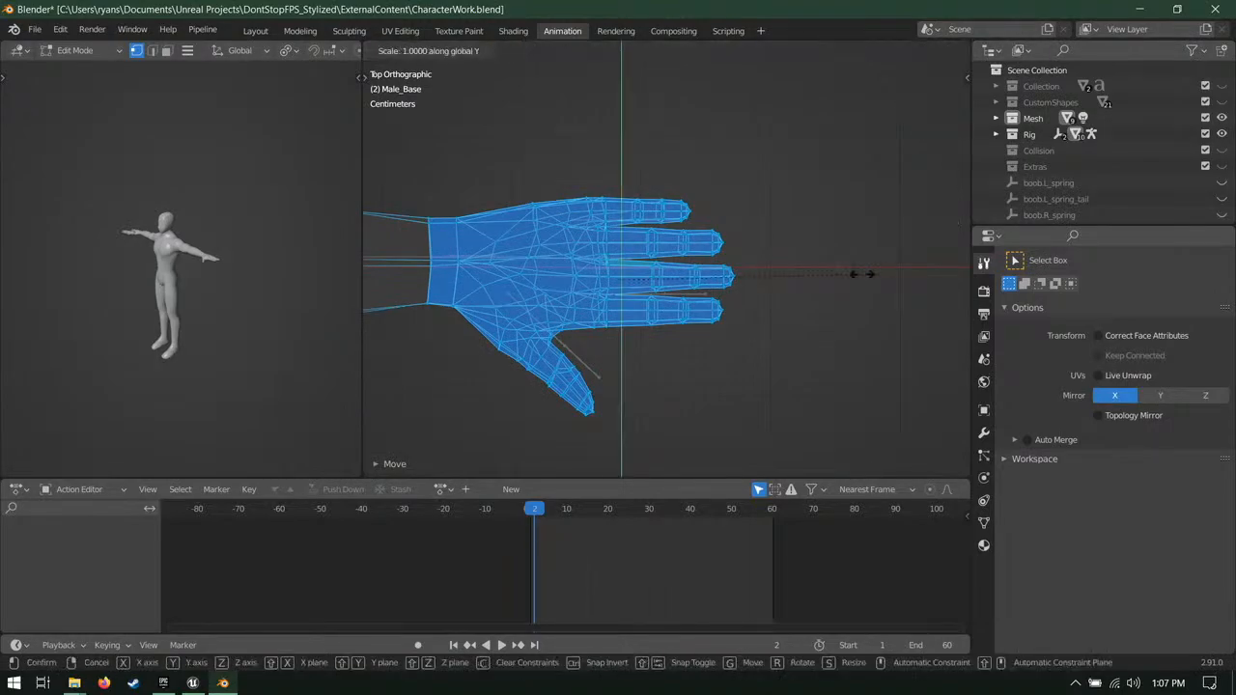
click(848, 275)
key(g)
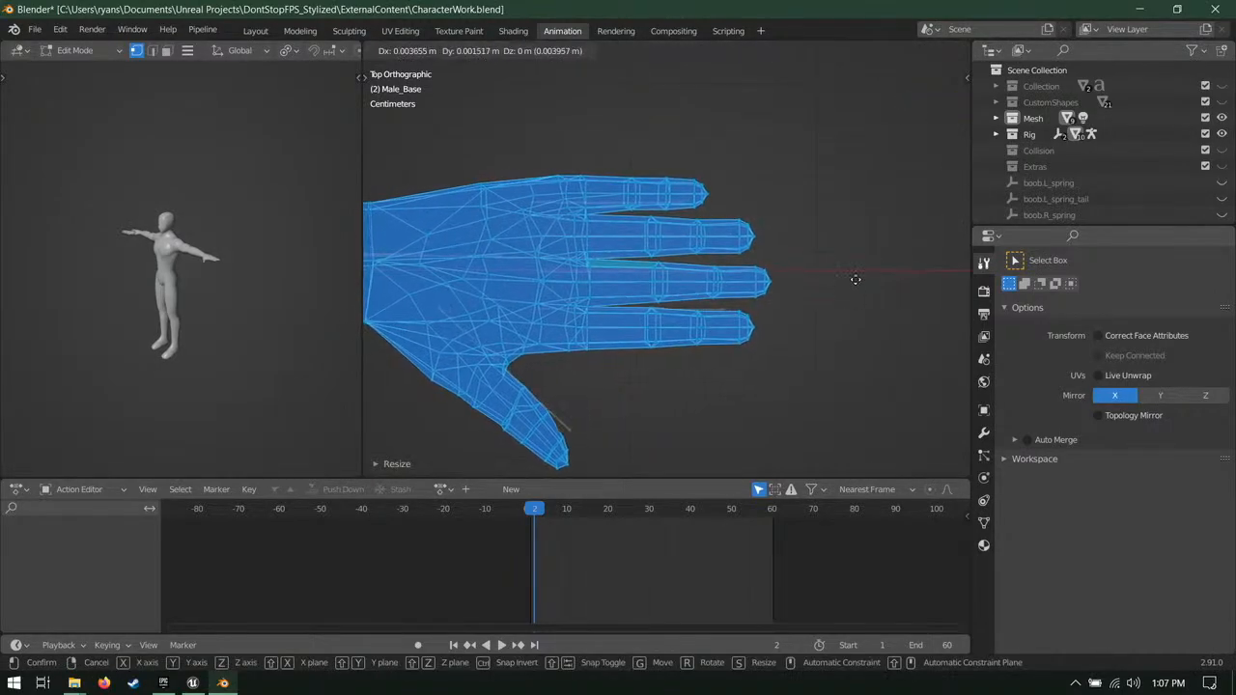
right_click(956, 221)
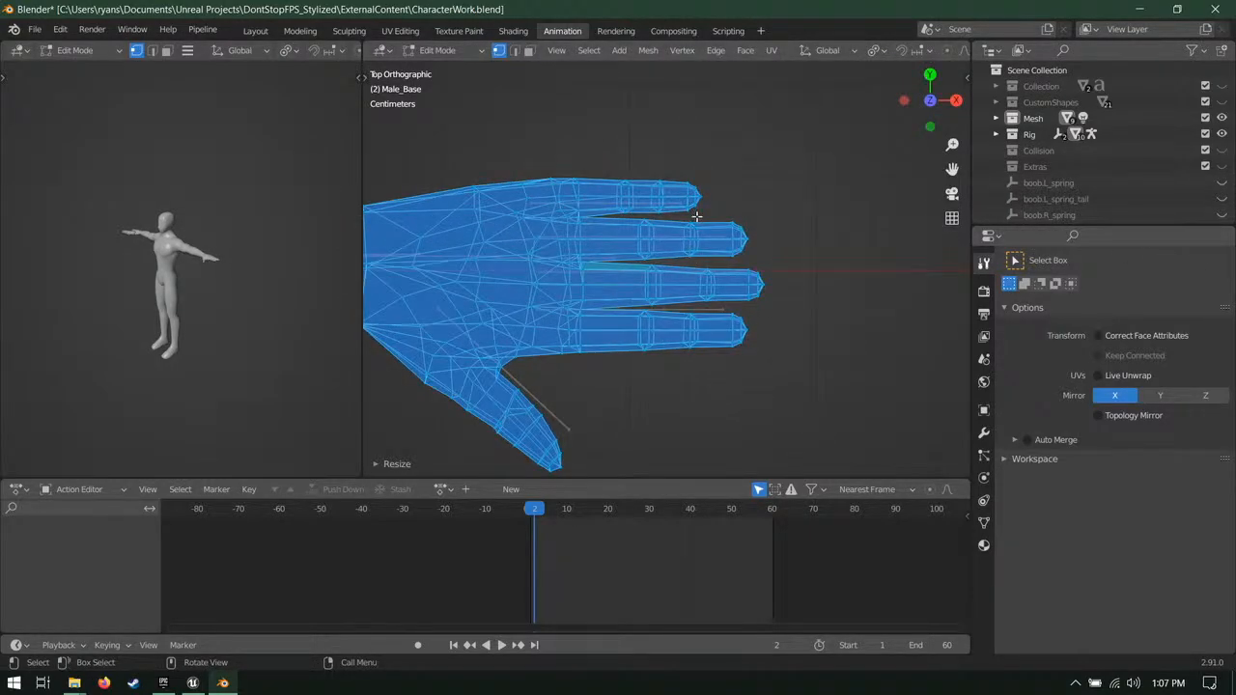
Step: Shift the hand in the top view and scale it uniformly to about 0.96
key(g)
click(904, 159)
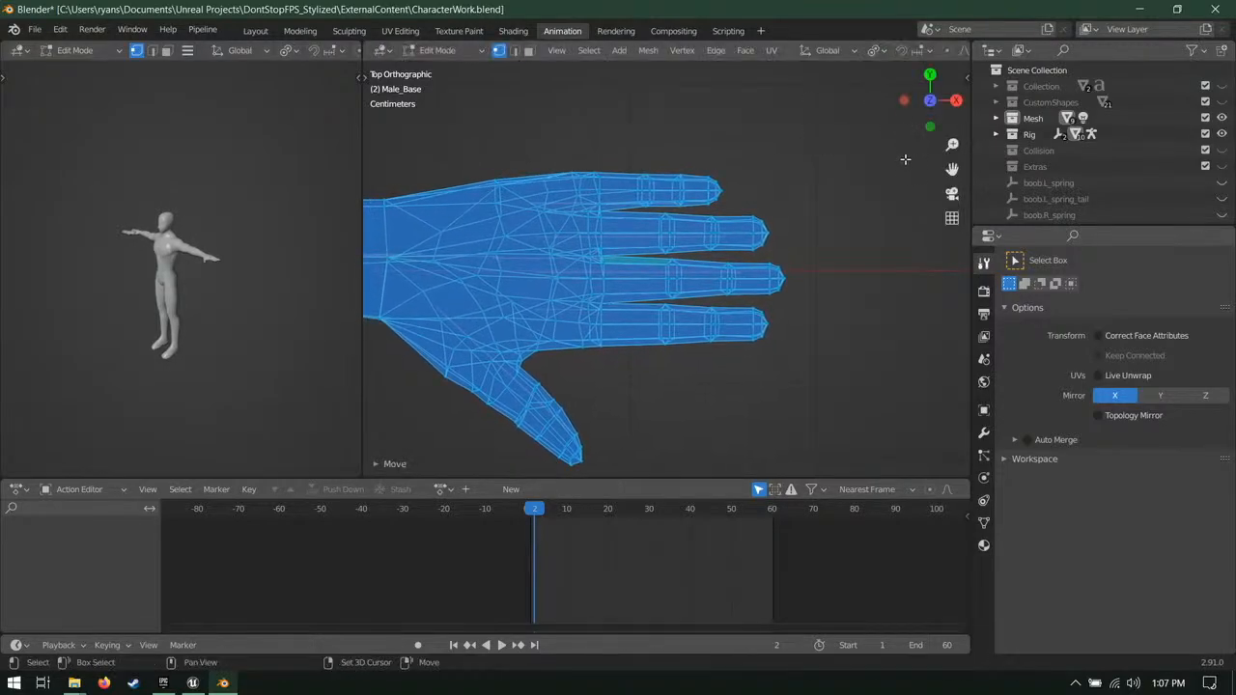
key(s)
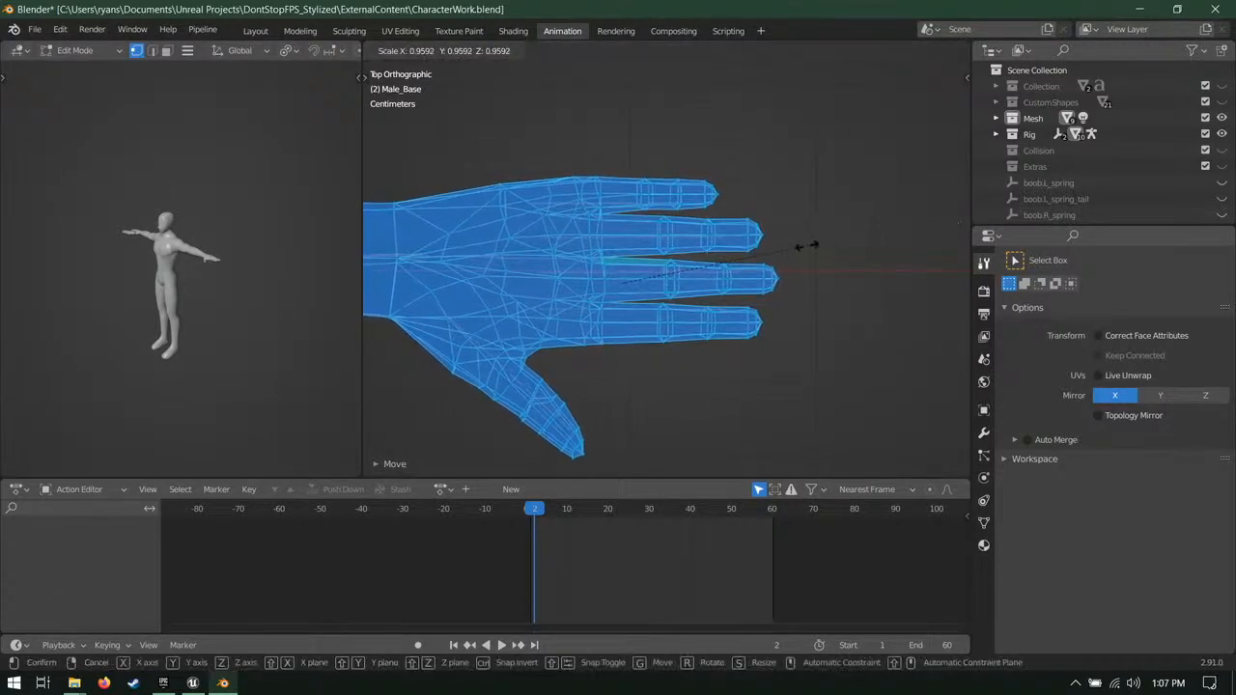
click(804, 247)
Step: Nudge the scaled hand in the top view to fine-tune its alignment with the finger bones
key(g)
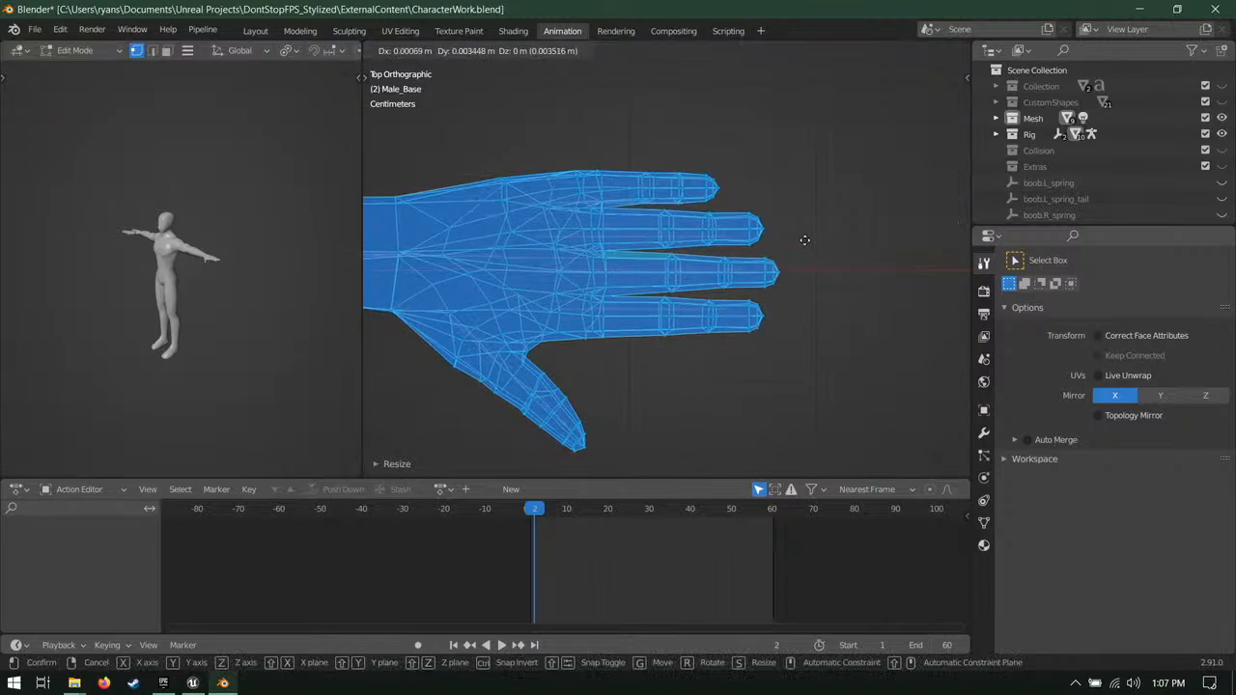
click(805, 242)
shift+middle_drag(838, 218, 855, 272)
scroll(836, 214, up, 1)
key(g)
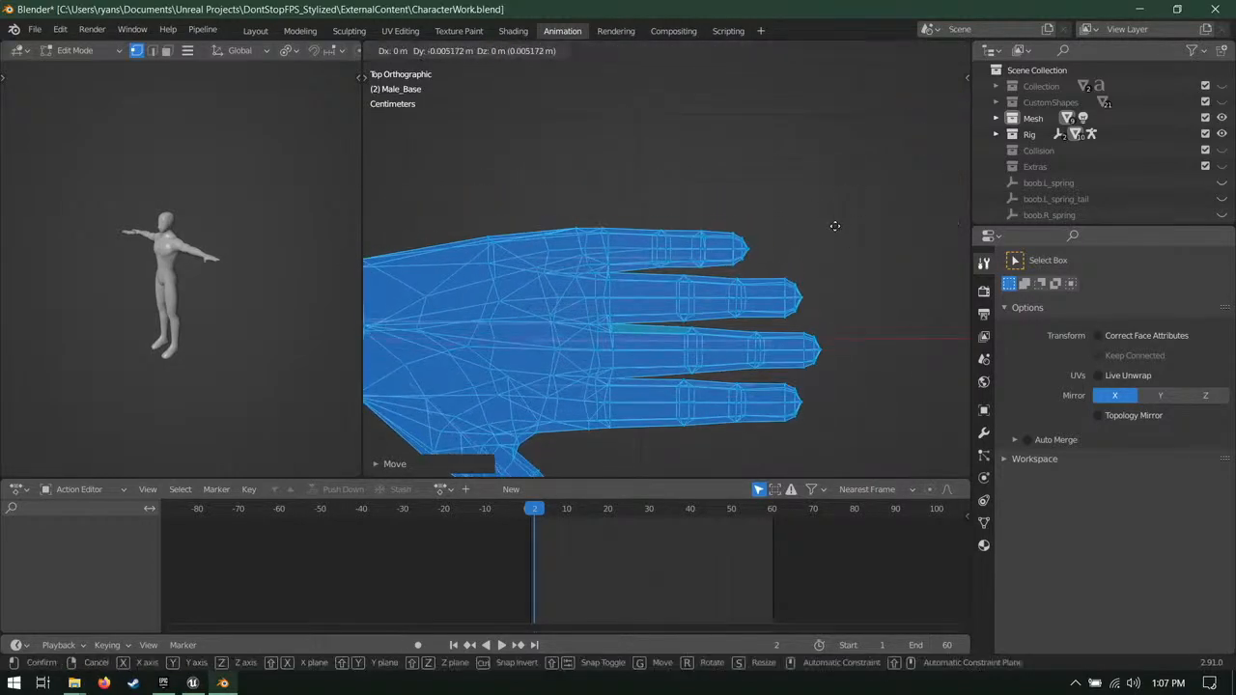
click(838, 194)
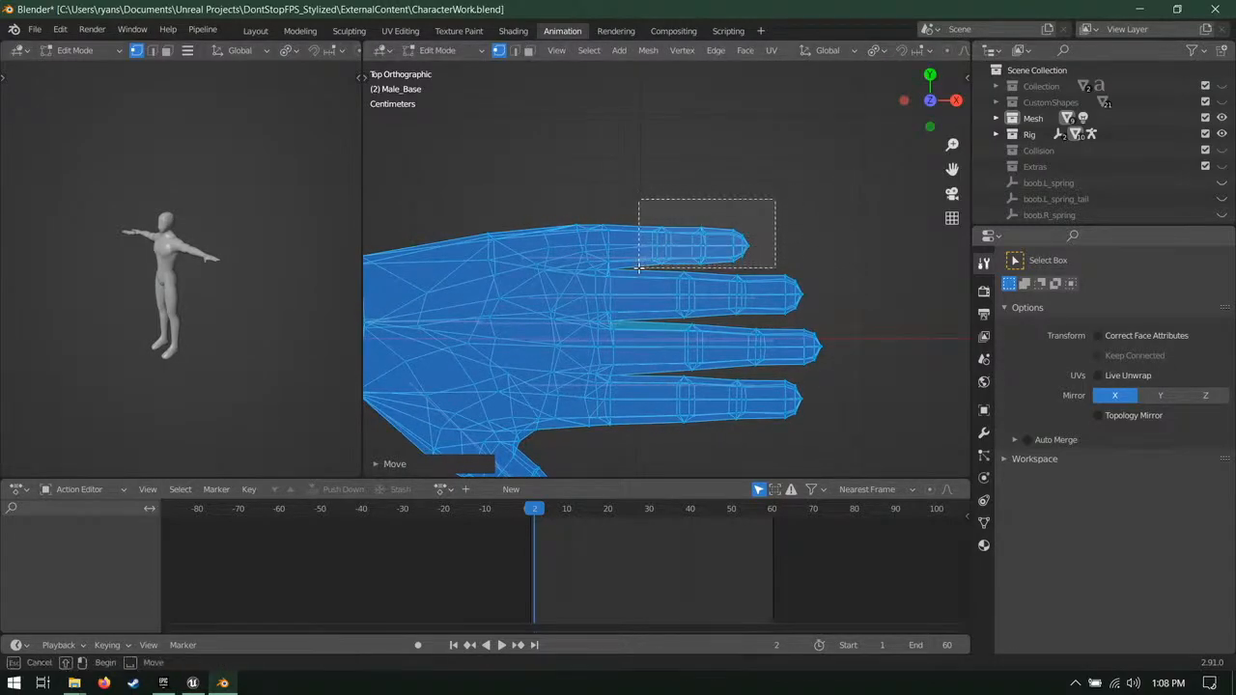
Step: Narrow the entire hand a little more by scaling it along the Y axis in the top view
drag(639, 268, 639, 268)
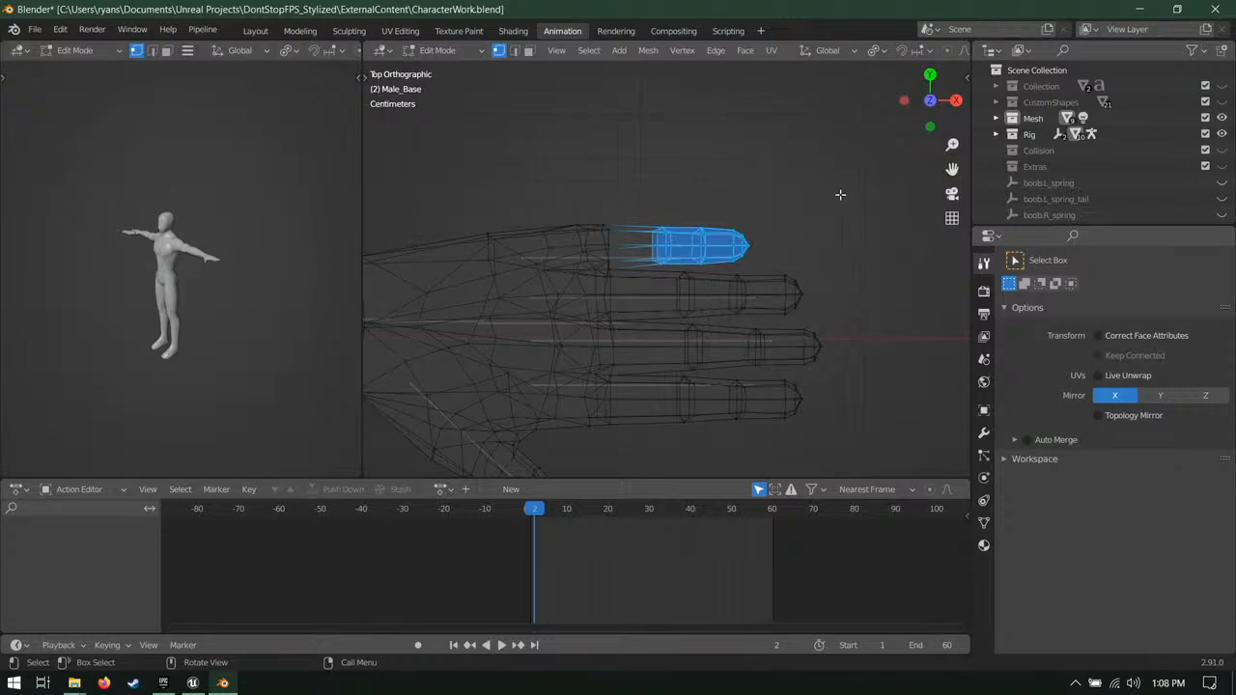
scroll(842, 185, down, 3)
drag(821, 187, 477, 463)
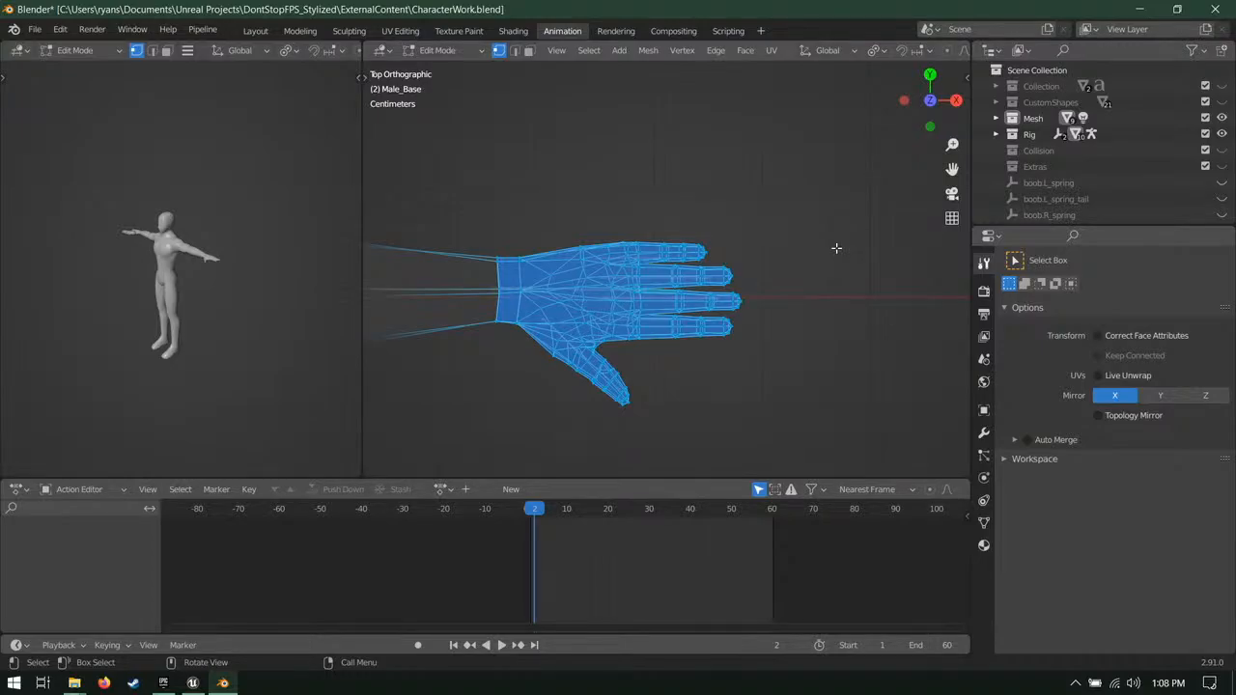
scroll(836, 248, up, 2)
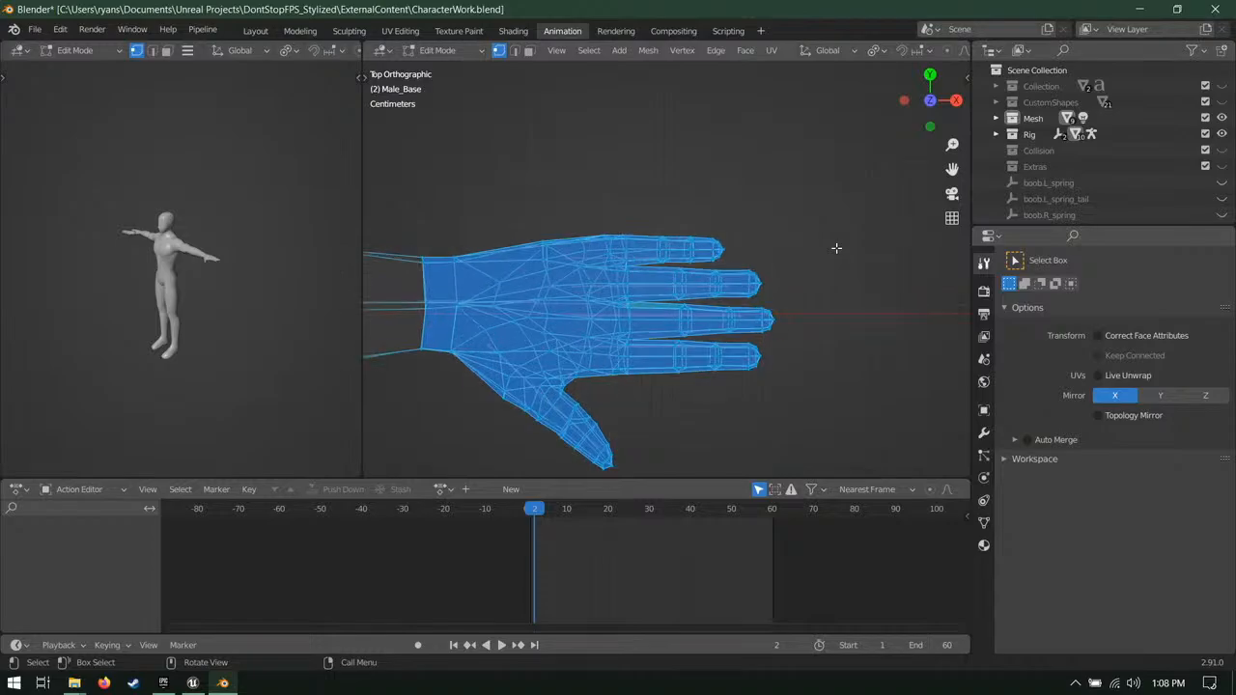
key(s)
key(y)
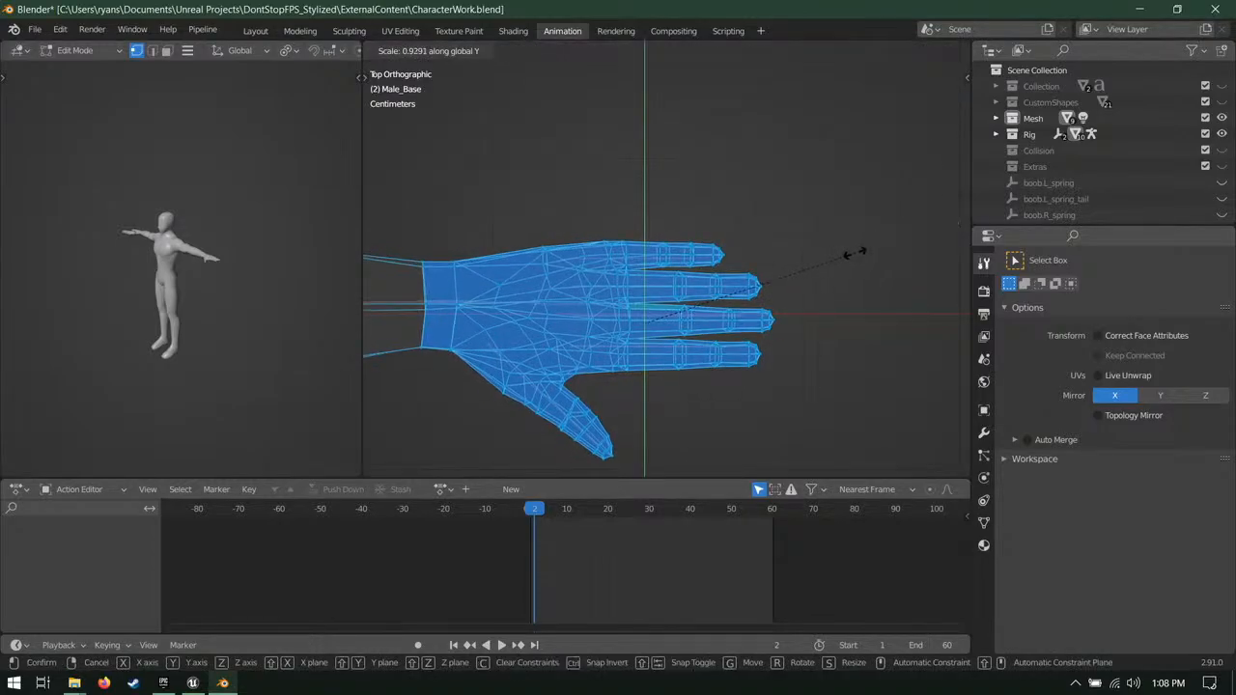
click(841, 262)
Step: Shift the narrowed hand slightly along the Y axis to line its fingers up with the finger bones
scroll(875, 292, up, 3)
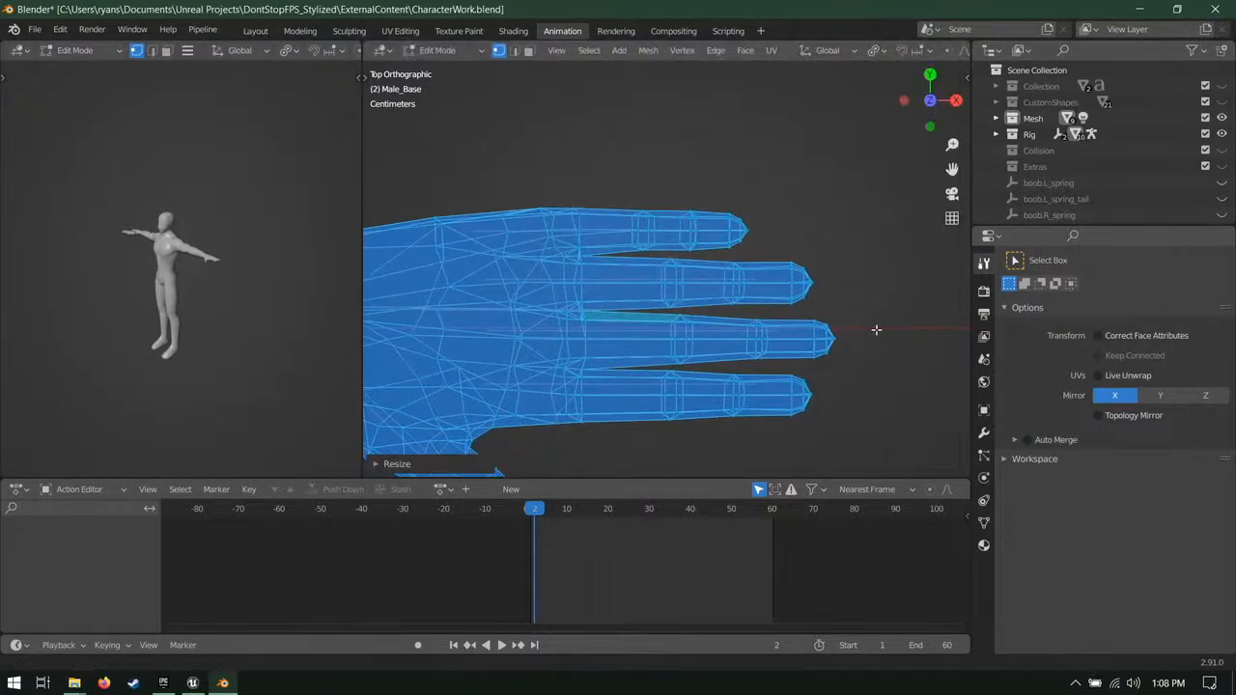
key(g)
key(y)
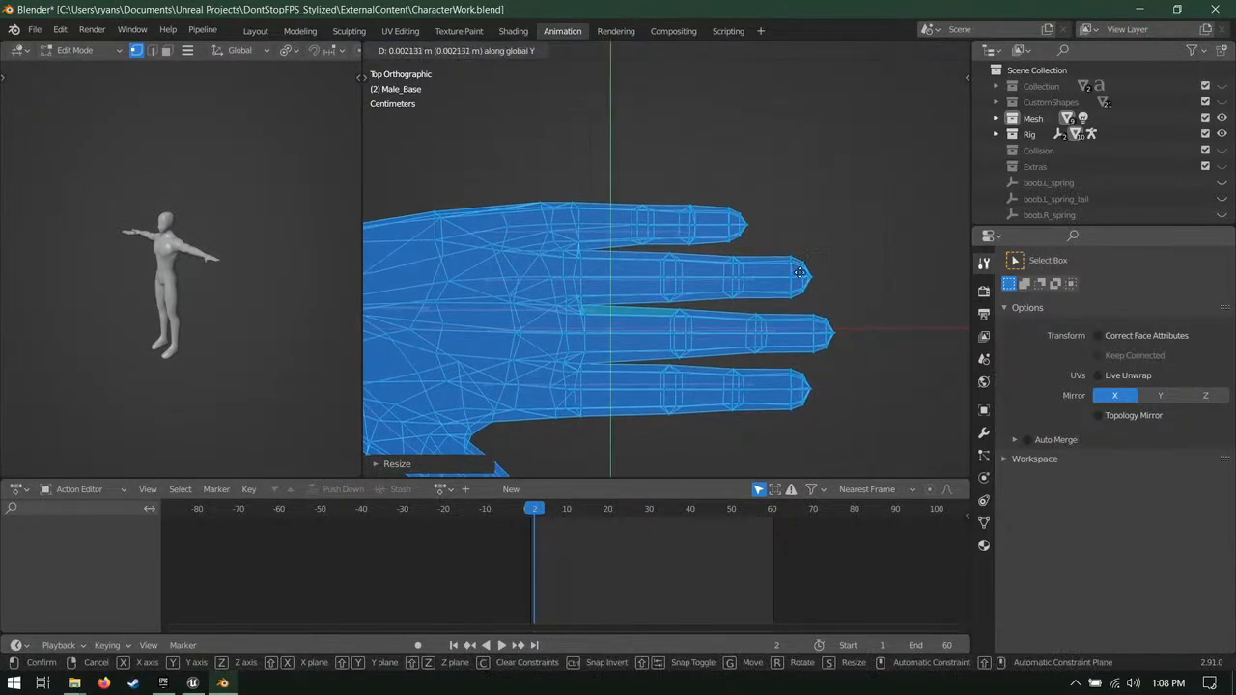
click(802, 284)
Step: Move the outer part of the thumb onto its bone in the top view using smooth proportional editing
shift+middle_drag(621, 337, 762, 300)
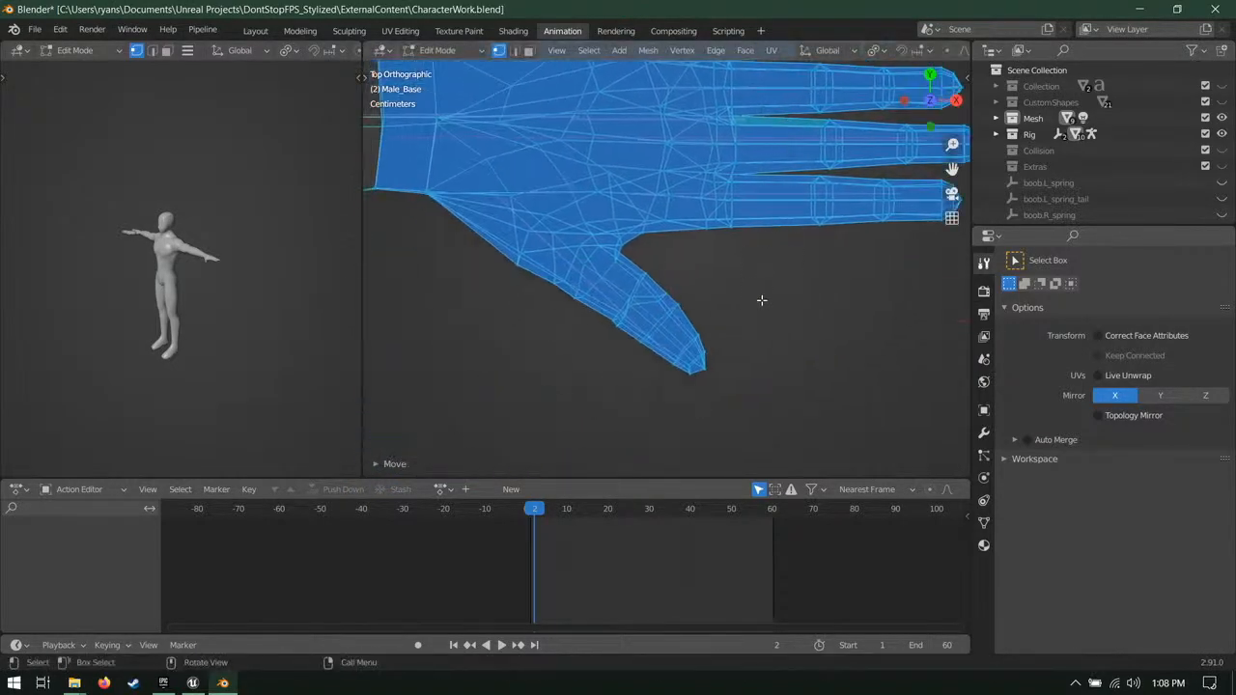
drag(751, 290, 569, 417)
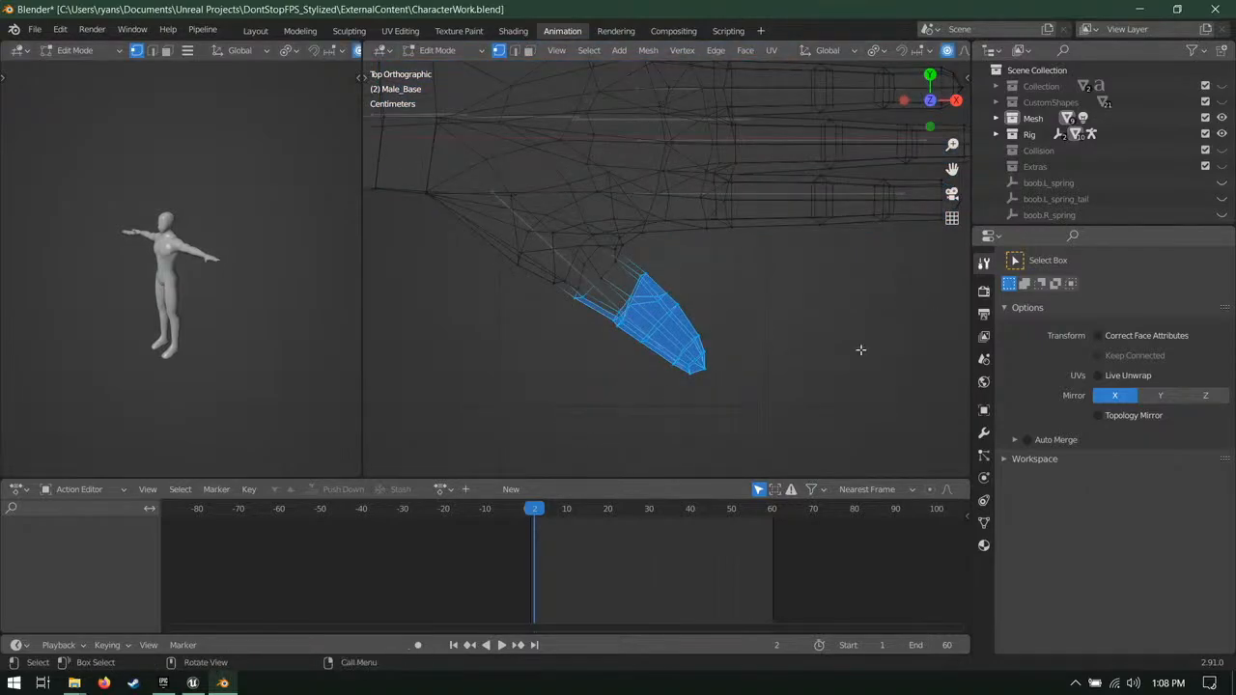
key(g)
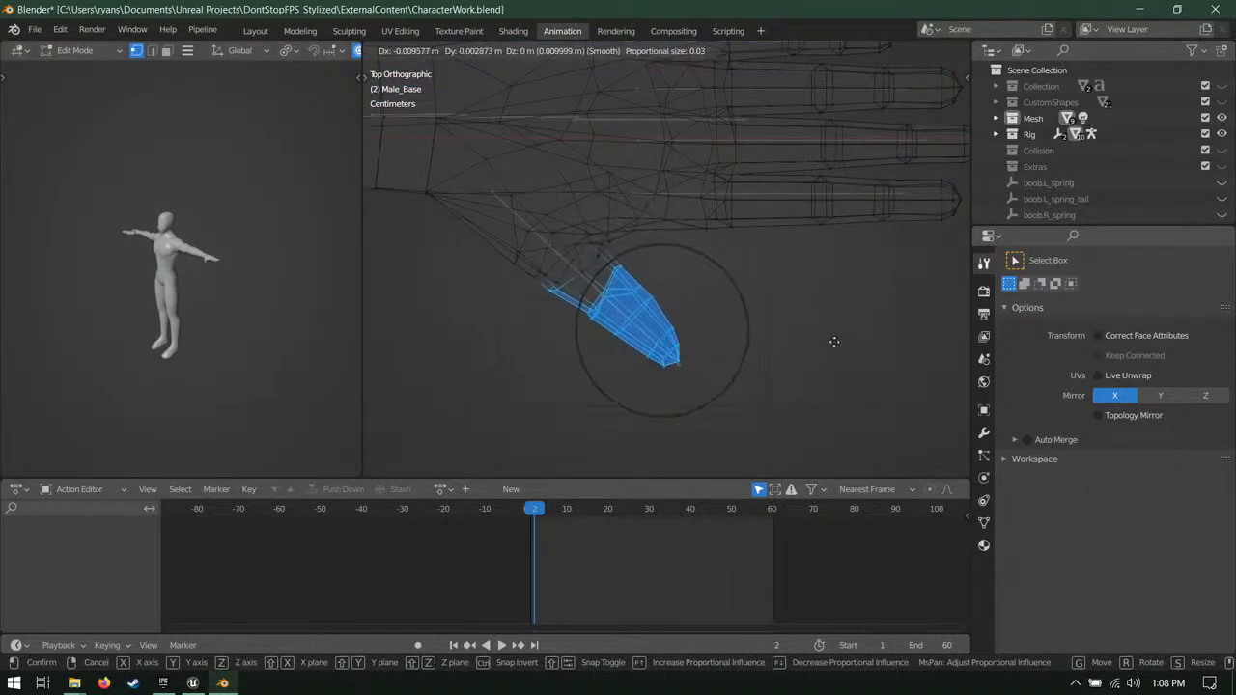
click(859, 363)
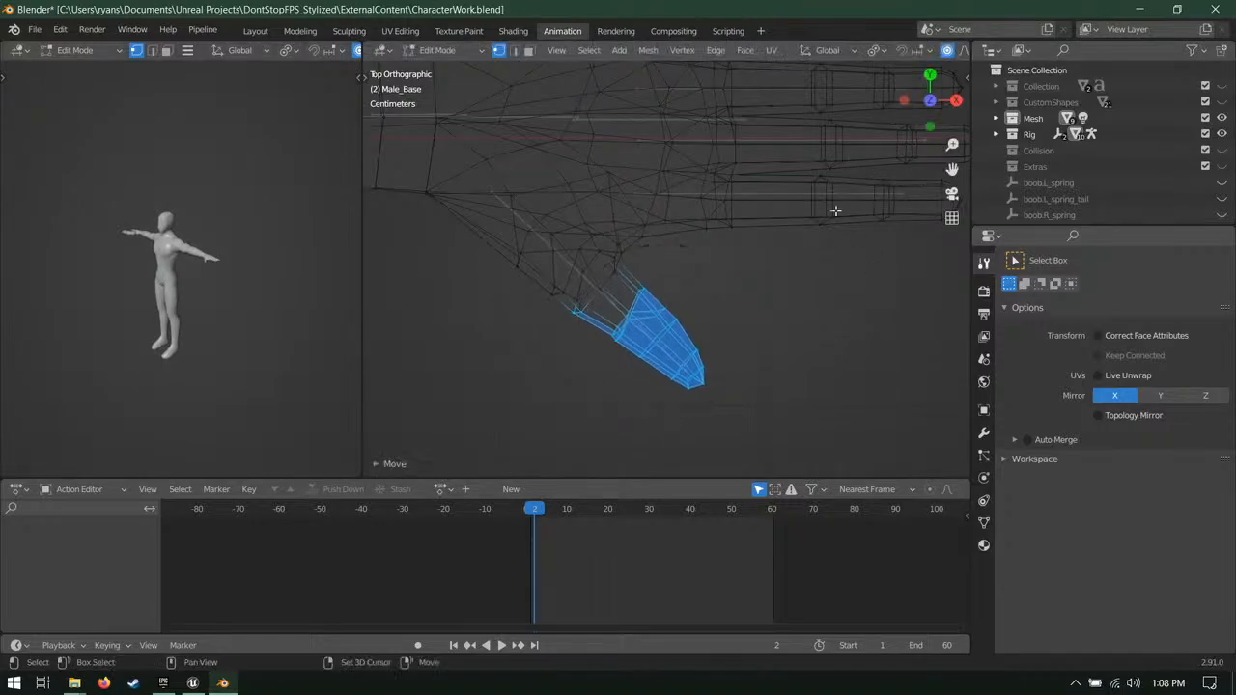
Step: Move the middle finger's tip section onto its bone with smooth proportional editing at a size of about 0.04
shift+middle_drag(836, 206, 869, 339)
drag(818, 285, 760, 301)
shift+middle_drag(893, 262, 783, 264)
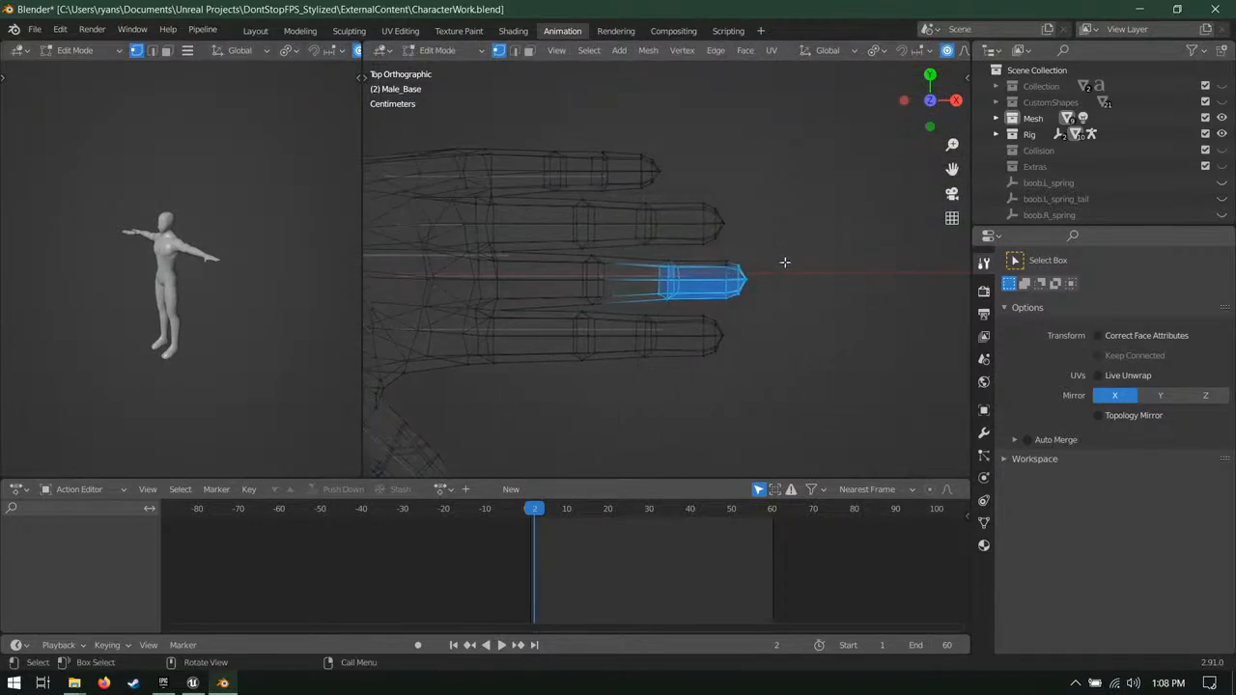
scroll(782, 264, up, 2)
drag(768, 257, 632, 300)
key(g)
right_click(805, 306)
drag(841, 248, 661, 332)
key(g)
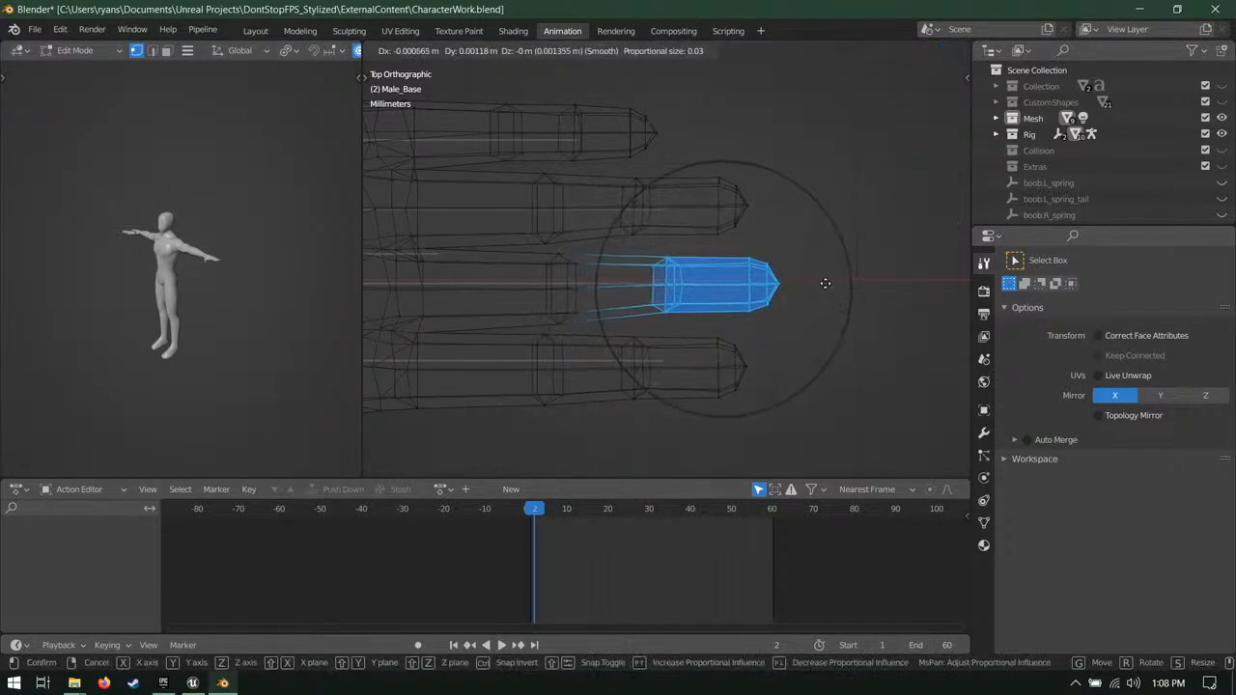
scroll(821, 282, down, 2)
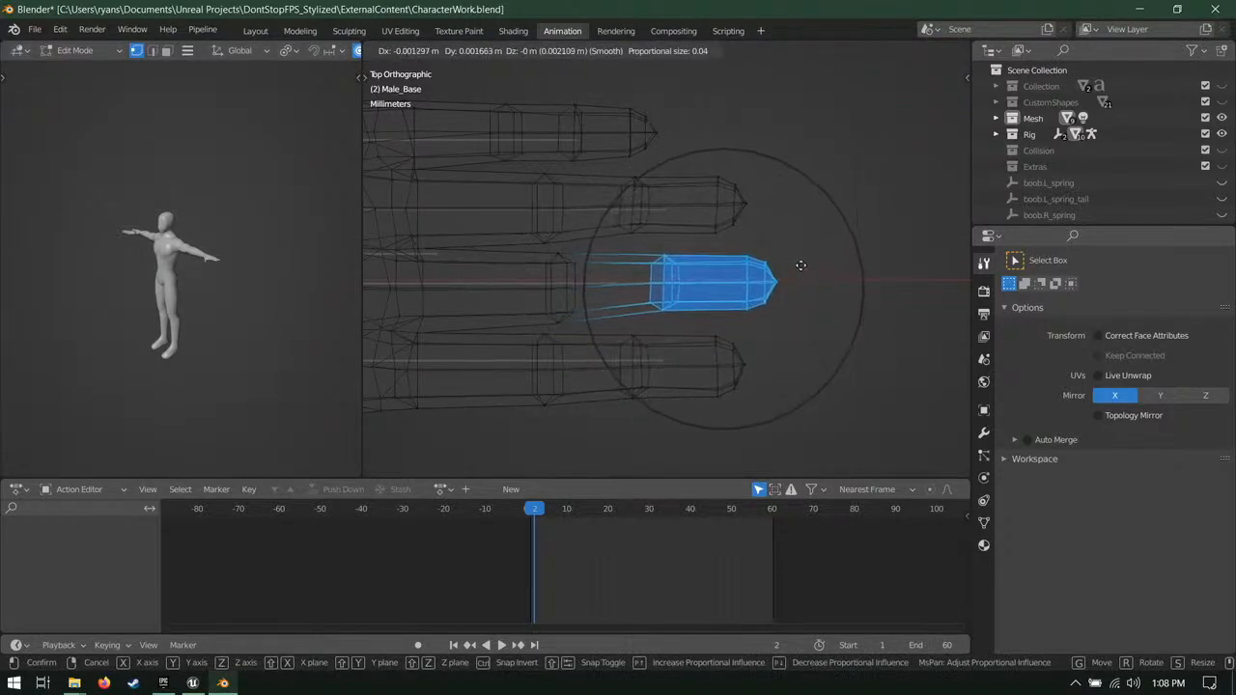
click(800, 266)
Step: Select the outer half of the index finger and nudge it toward its bone with proportional editing
shift+middle_drag(816, 345, 853, 310)
drag(844, 306, 542, 422)
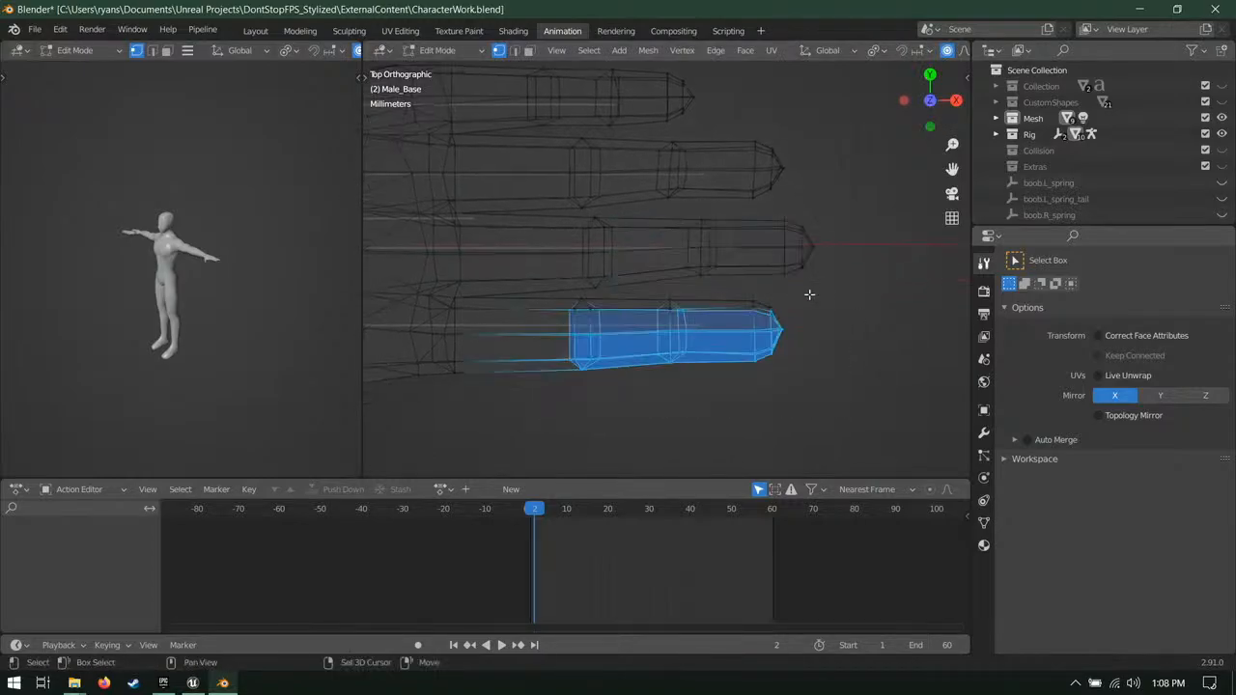
shift+drag(811, 294, 581, 335)
key(g)
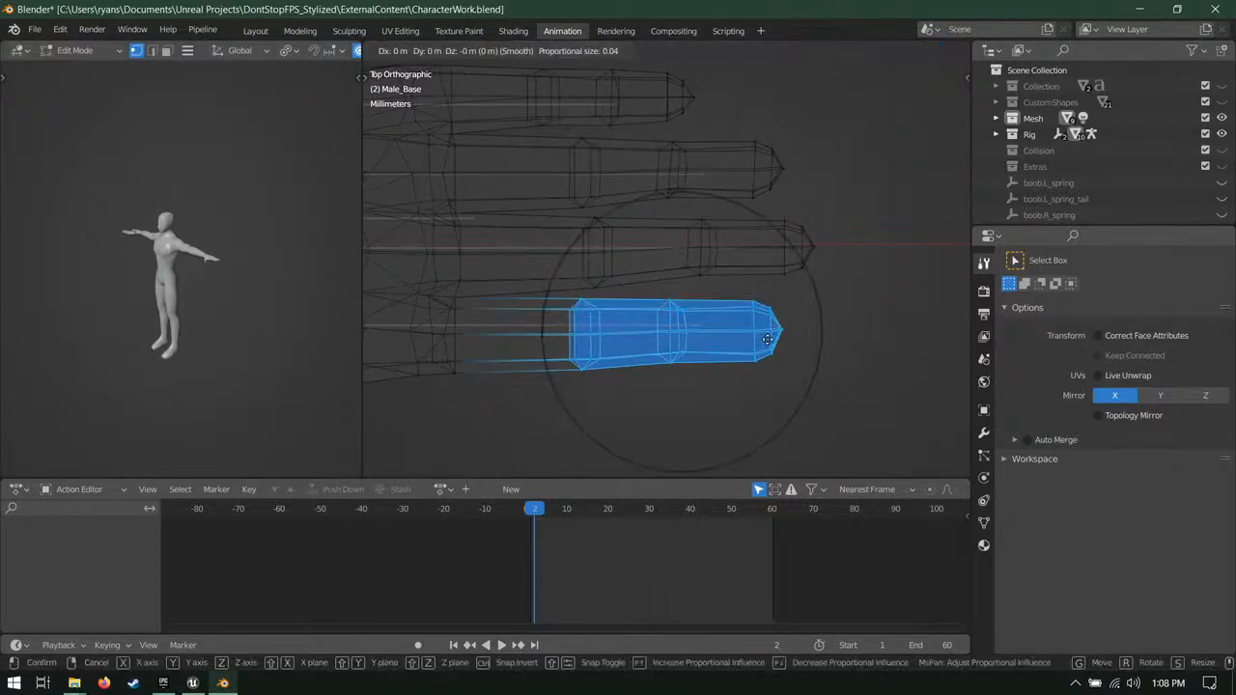
click(767, 335)
Step: Reposition the outer half of the pinky in the top view so that it is centred on its bone
shift+middle_drag(749, 256, 817, 413)
drag(798, 183, 551, 287)
key(g)
click(826, 320)
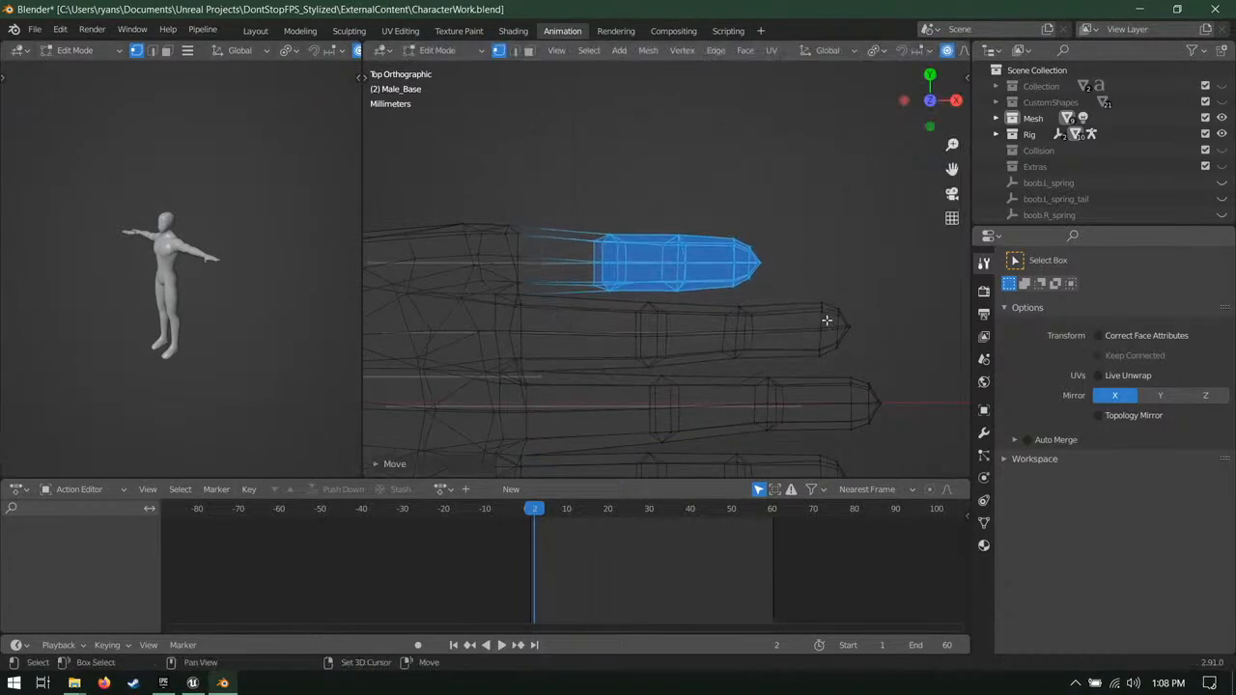
Step: Move the ring fingertip slightly with proportional editing to align it with its bone
shift+middle_drag(755, 347, 763, 293)
drag(910, 235, 817, 309)
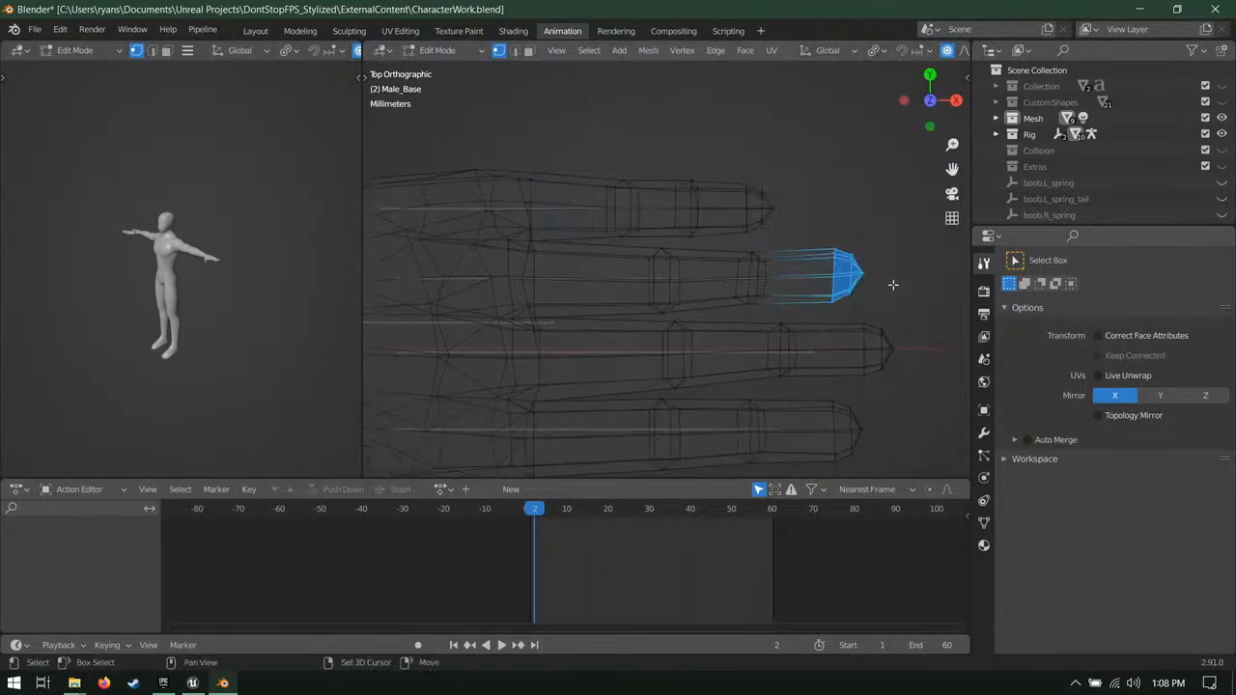
shift+middle_drag(912, 282, 807, 266)
key(g)
click(781, 259)
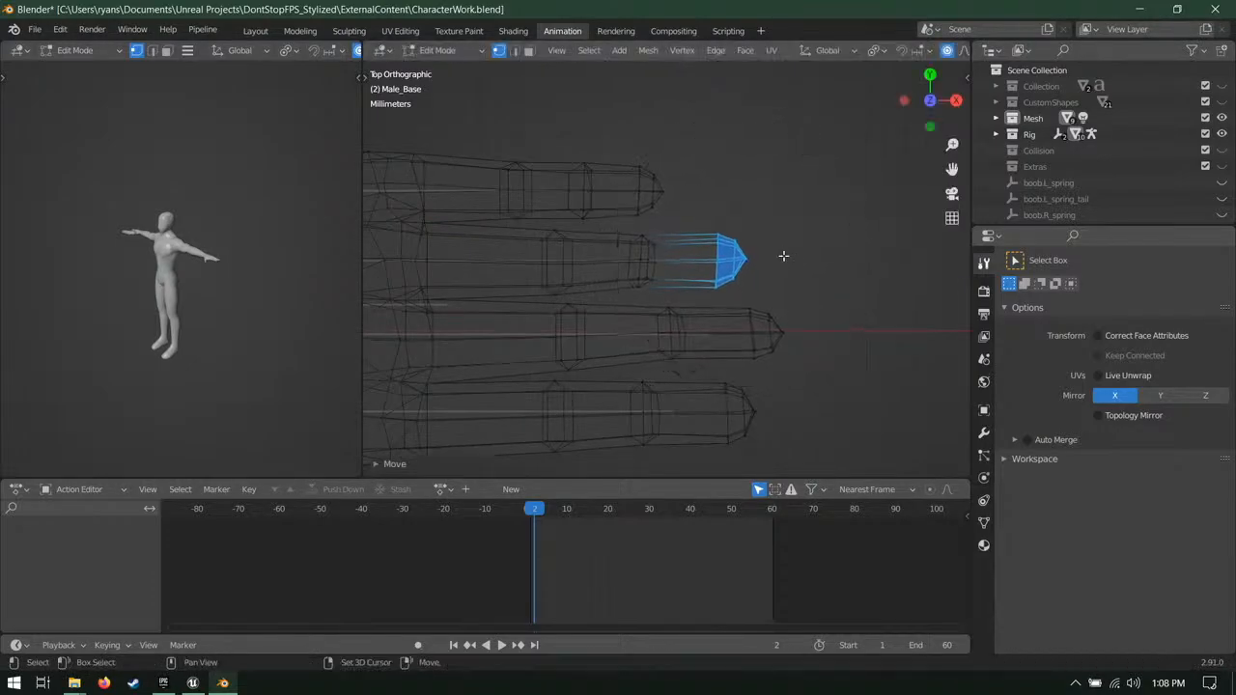
Step: Return Male_Base to Object Mode, check the hand in the front view, and save CharacterWork.blend
scroll(705, 290, down, 3)
key(Tab)
middle_drag(716, 320, 788, 299)
scroll(587, 225, down, 3)
key(ctrl+s)
key(KP_3)
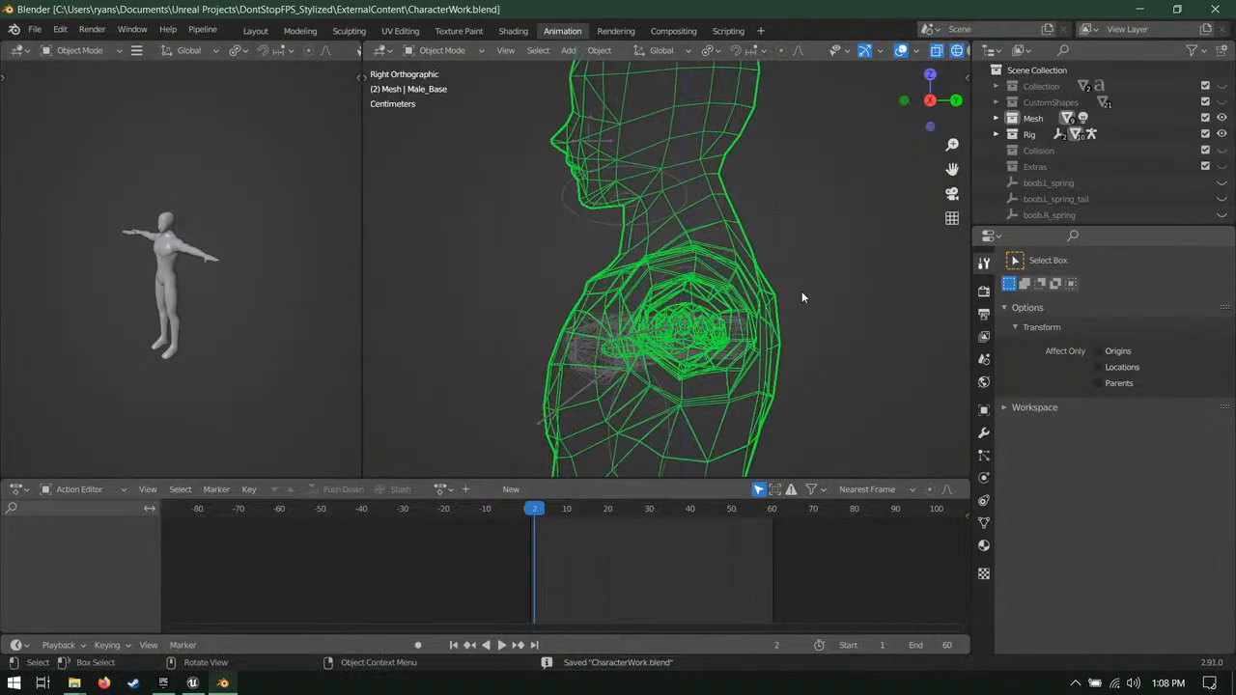
key(KP_1)
scroll(820, 280, up, 2)
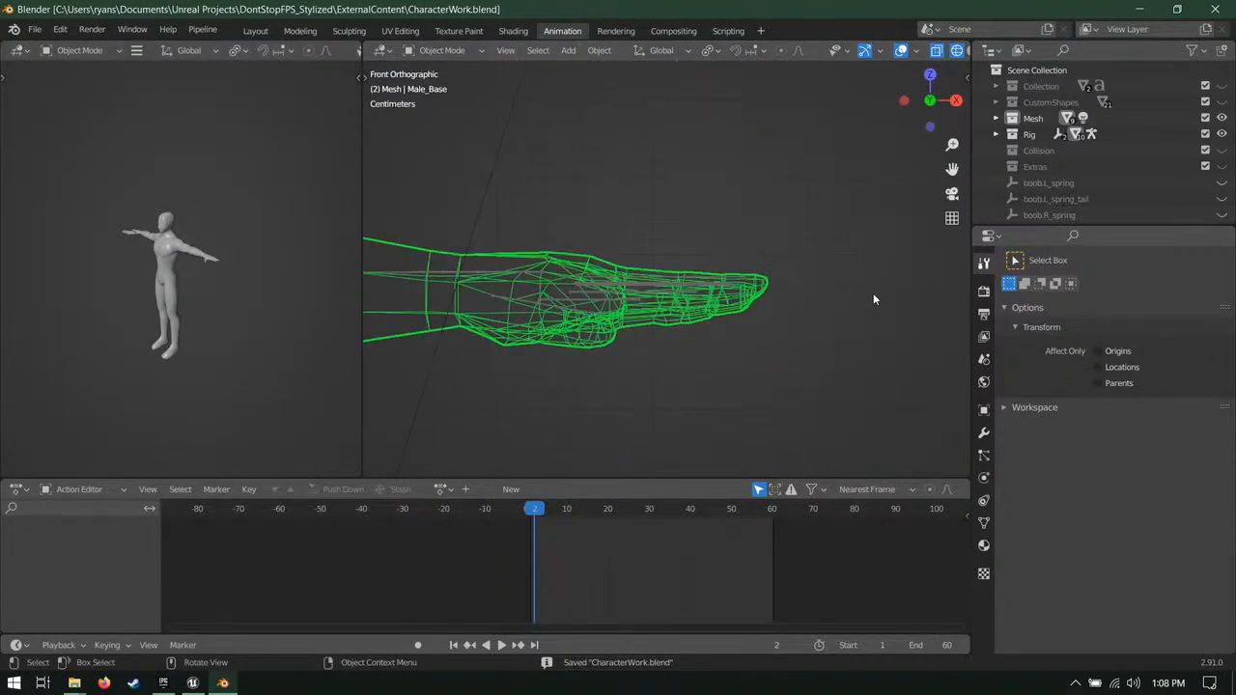
key(Tab)
key(Tab)
key(ctrl+s)
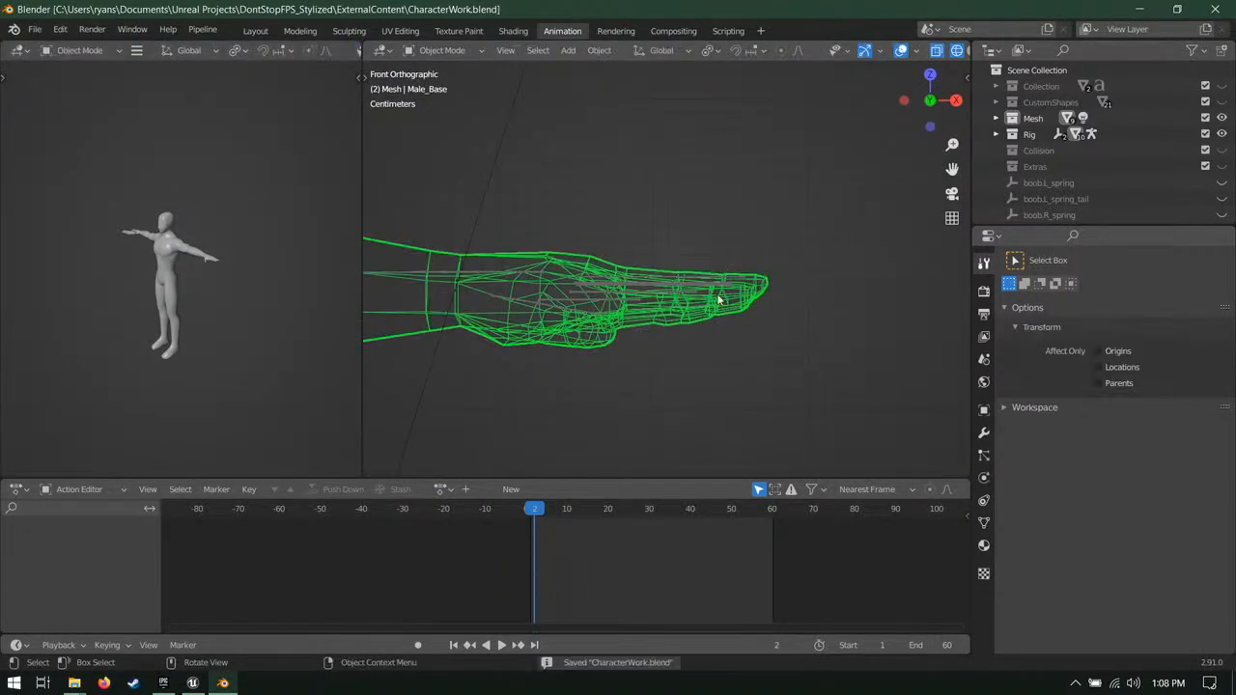
Step: Switch to solid shading and assign the Handgun_Idle action to the armature to inspect the hands' deformation around the gun
middle_drag(842, 265, 882, 359)
key(shift+z)
middle_drag(637, 368, 593, 283)
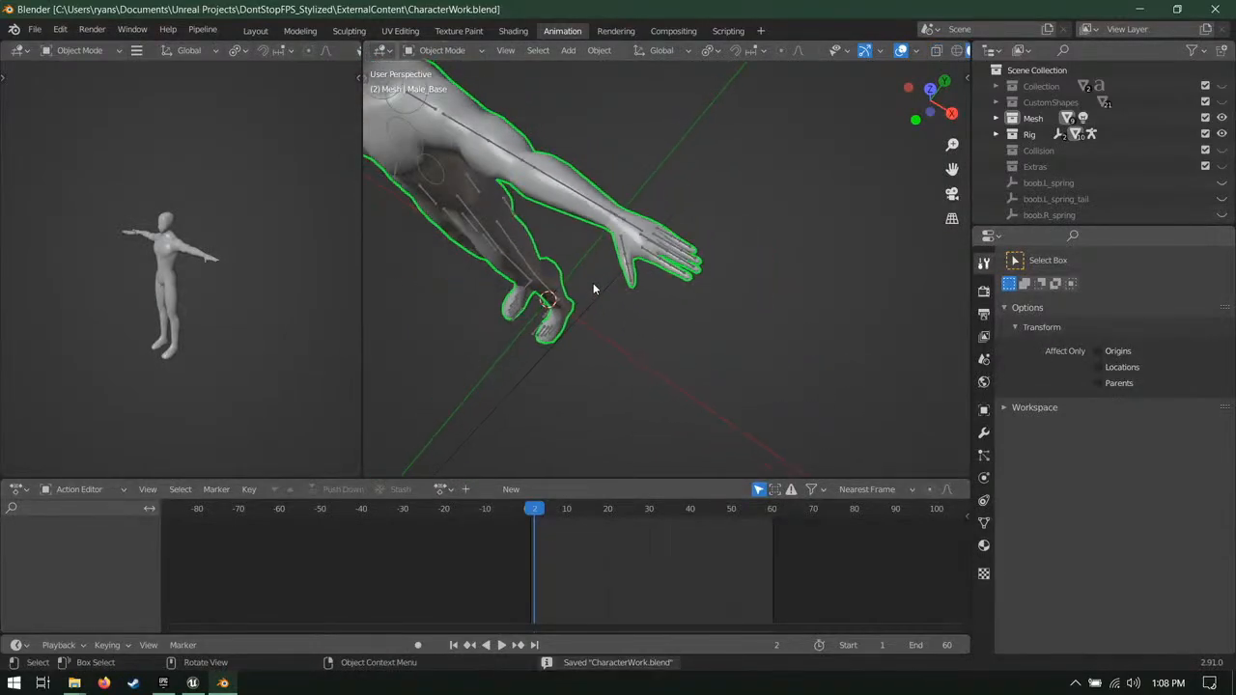
click(522, 174)
key(KP_Decimal)
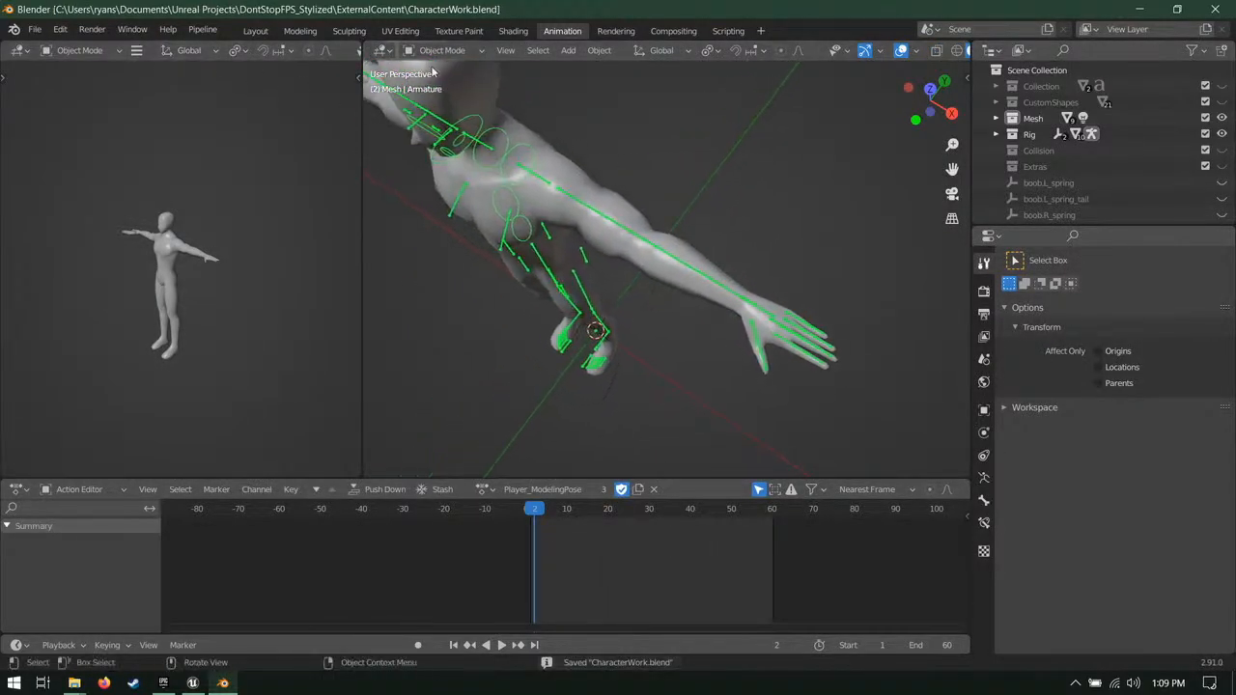
middle_drag(433, 72, 492, 495)
click(483, 494)
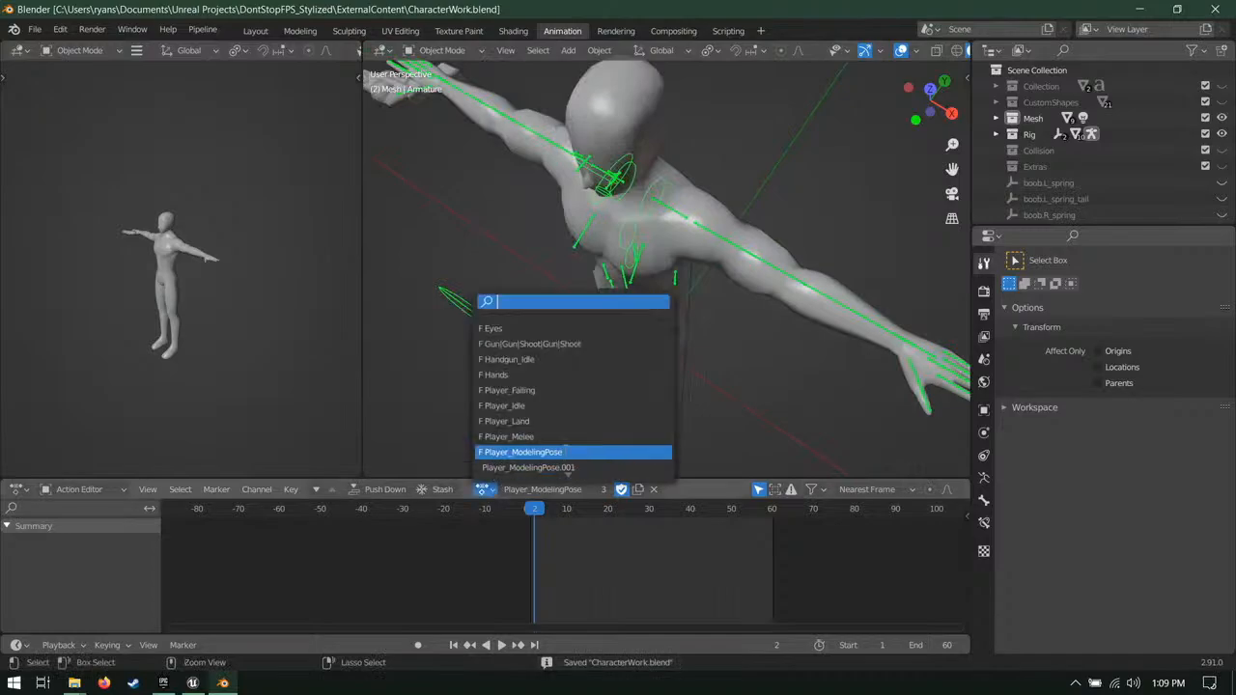
click(554, 360)
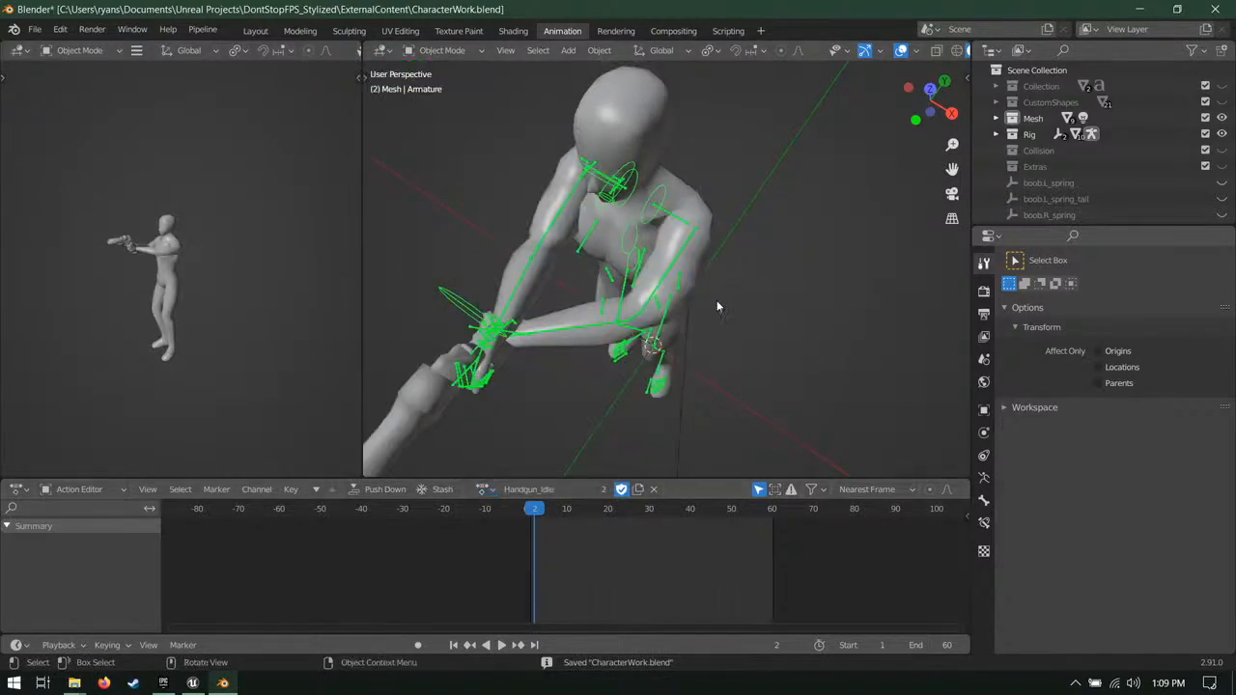
middle_drag(717, 301, 677, 334)
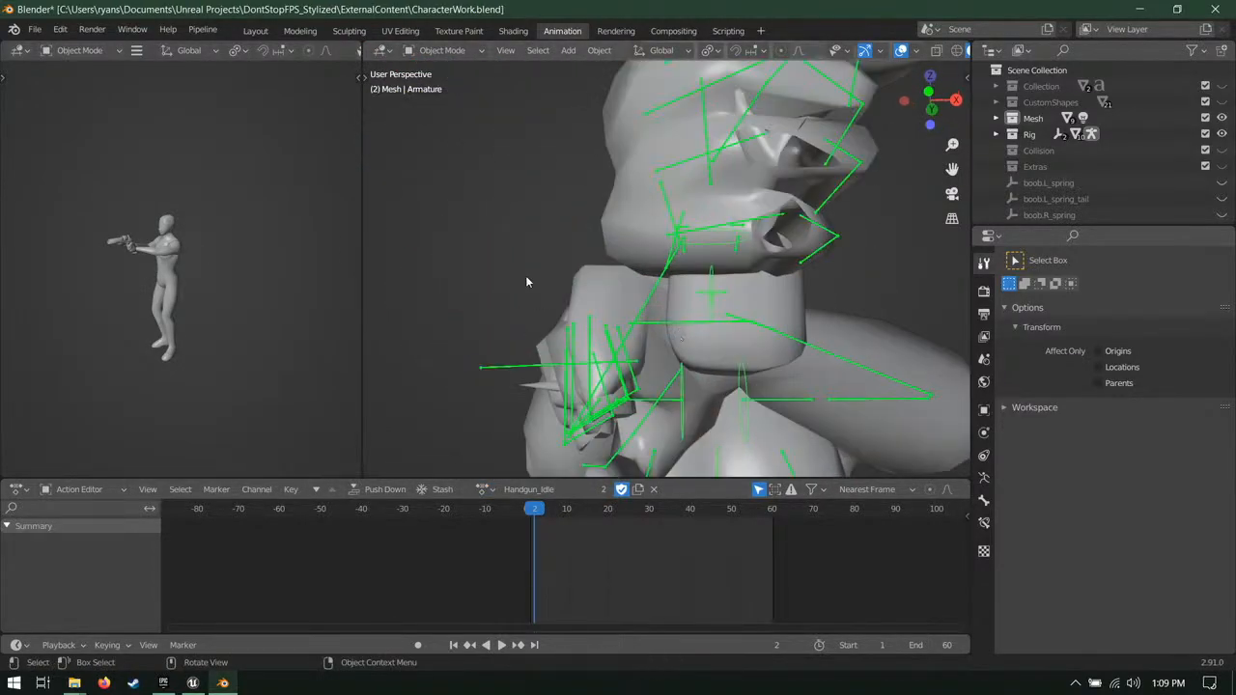
middle_drag(526, 282, 766, 291)
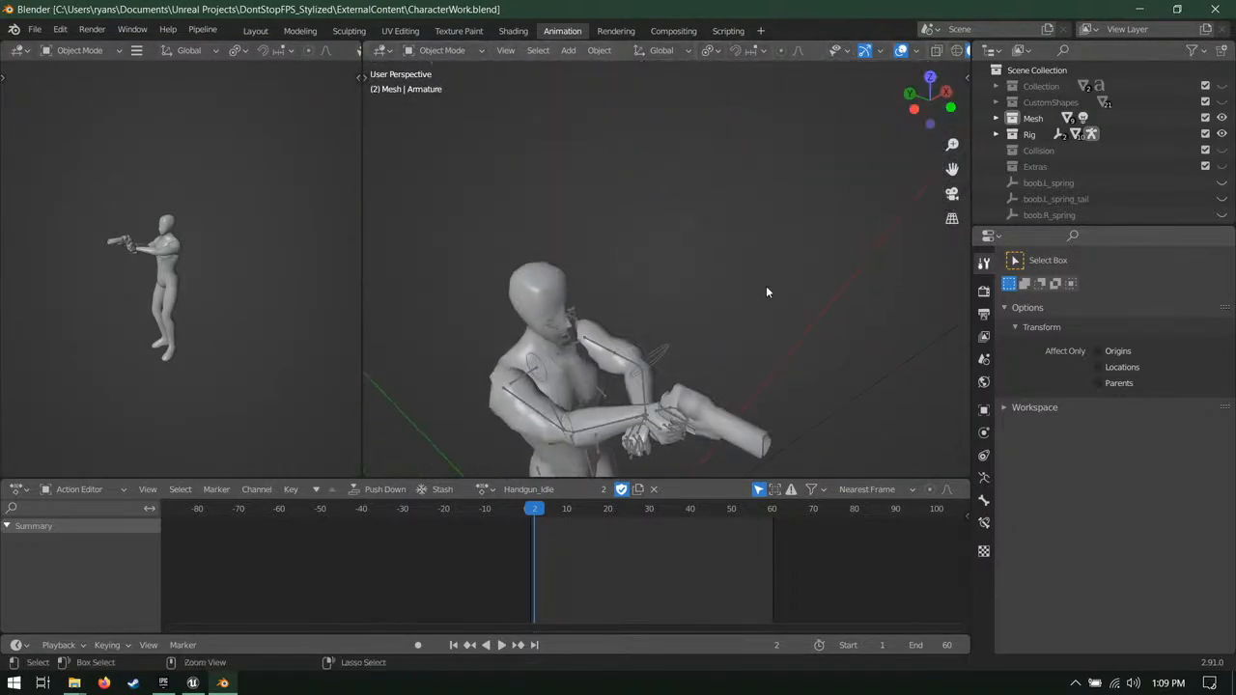
Step: Save the file and switch the armature's action back to Player_ModelingPose
key(ctrl+s)
click(481, 488)
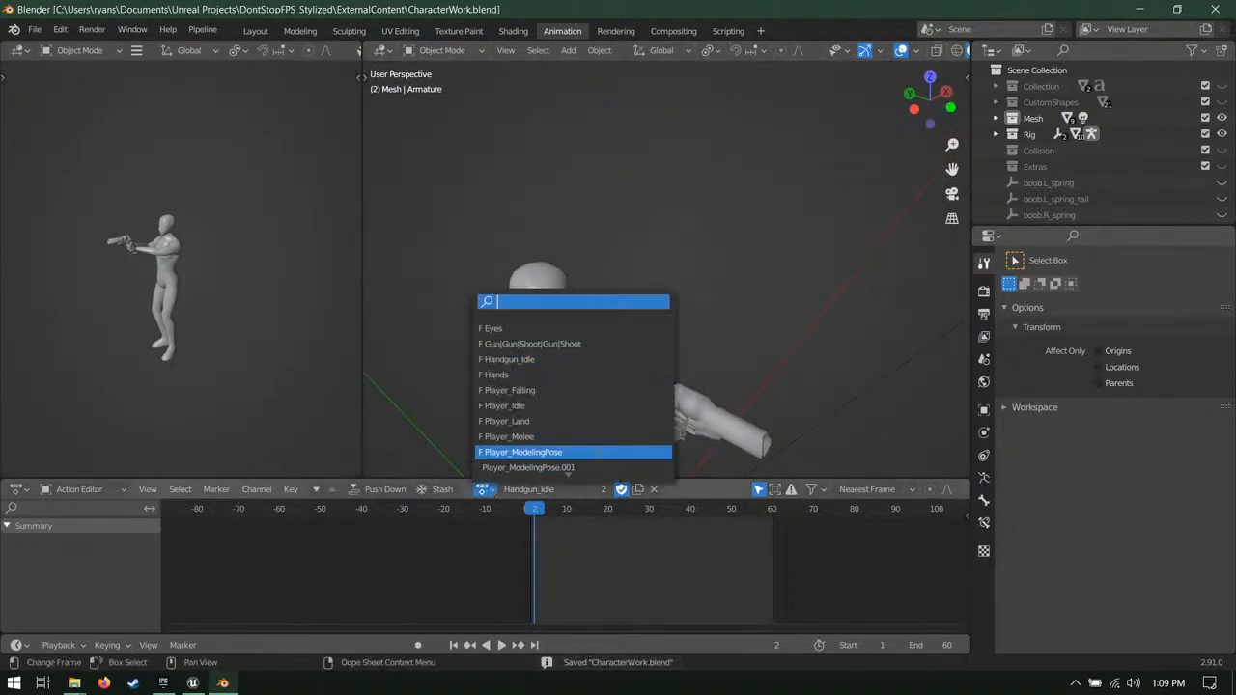
click(520, 452)
middle_drag(731, 353, 501, 251)
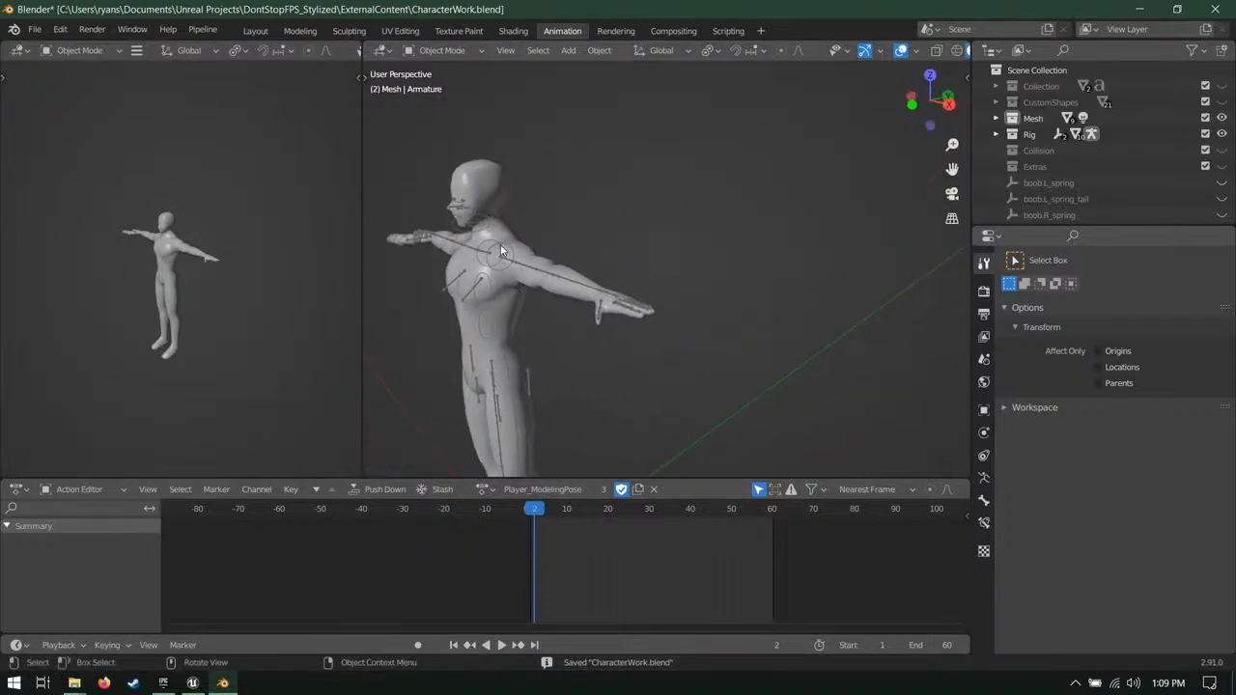
Step: Select the armature together with the Male_Base mesh and enter Weight Paint mode
click(501, 251)
shift+click(542, 259)
click(442, 50)
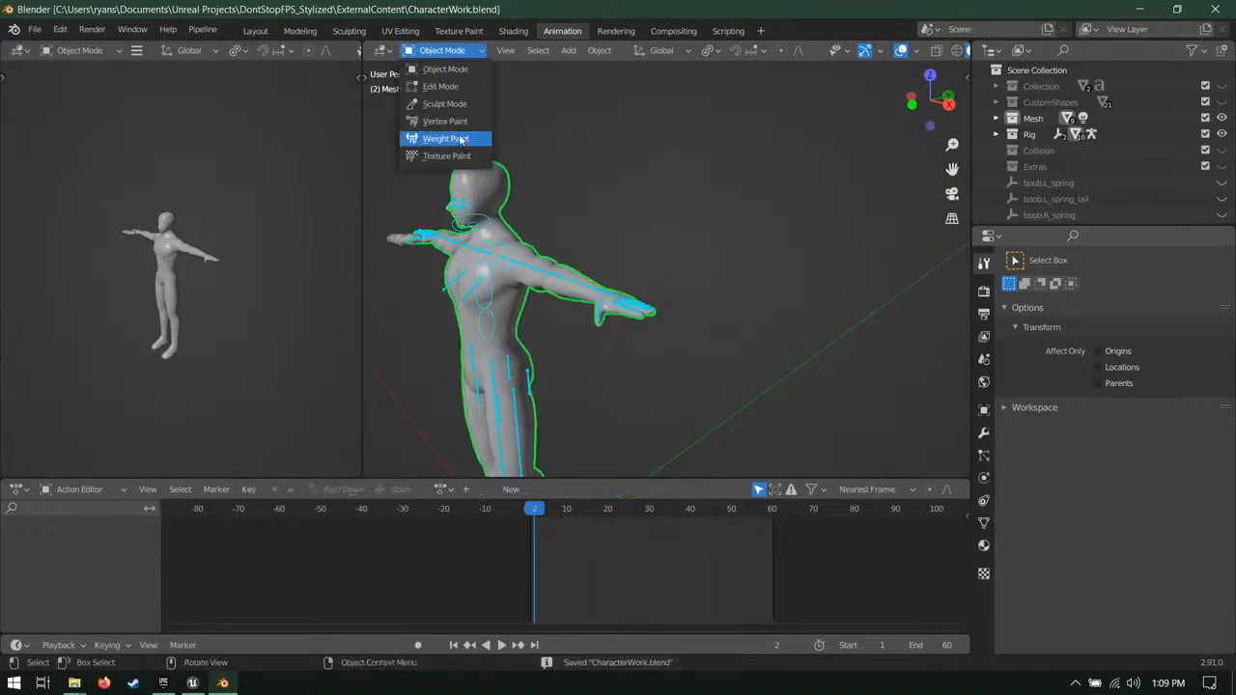
click(446, 155)
click(441, 50)
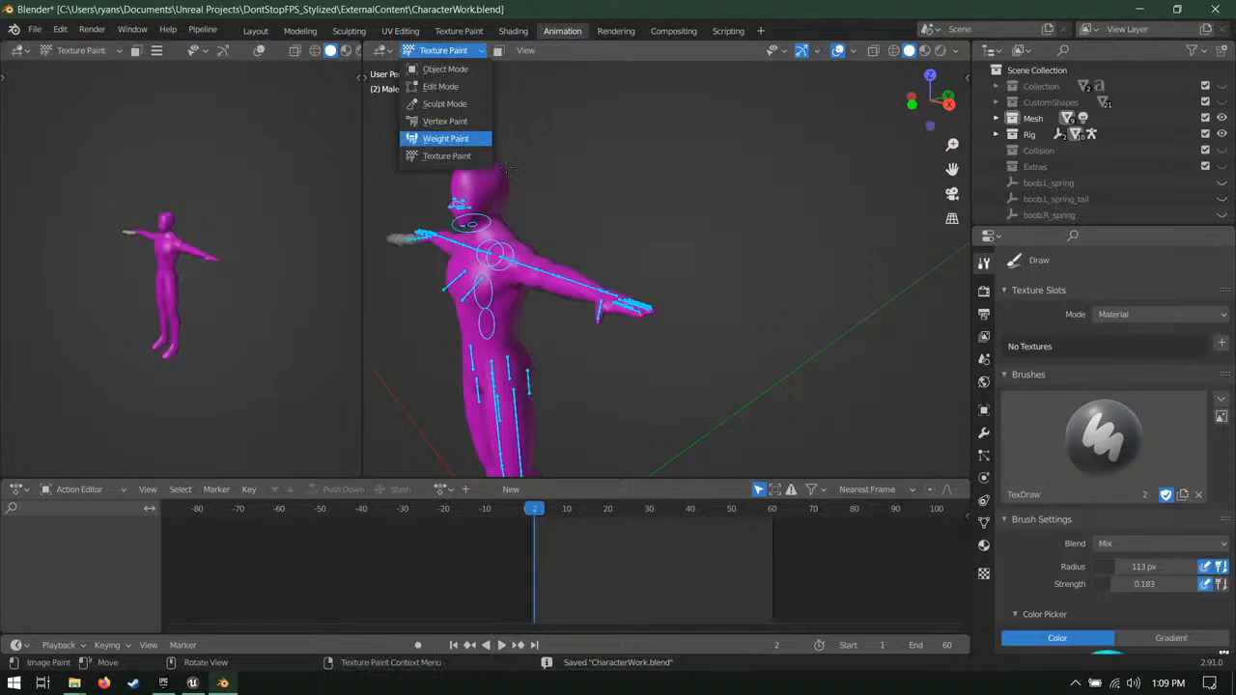
click(446, 138)
Step: Select the Pointer1.L bone in the left hand and rotate it to test how its weights deform the mesh
middle_drag(650, 251, 695, 306)
scroll(688, 308, up, 5)
ctrl+click(607, 379)
mouse_move(694, 365)
shift+middle_down()
mouse_move(712, 283)
mouse_move(733, 253)
shift+middle_up()
mouse_move(760, 253)
middle_down()
mouse_move(668, 270)
mouse_move(681, 241)
middle_up()
mouse_move(680, 241)
shift+middle_down()
mouse_move(676, 303)
mouse_move(715, 376)
mouse_move(730, 376)
shift+middle_up()
scroll(831, 239, up, 4)
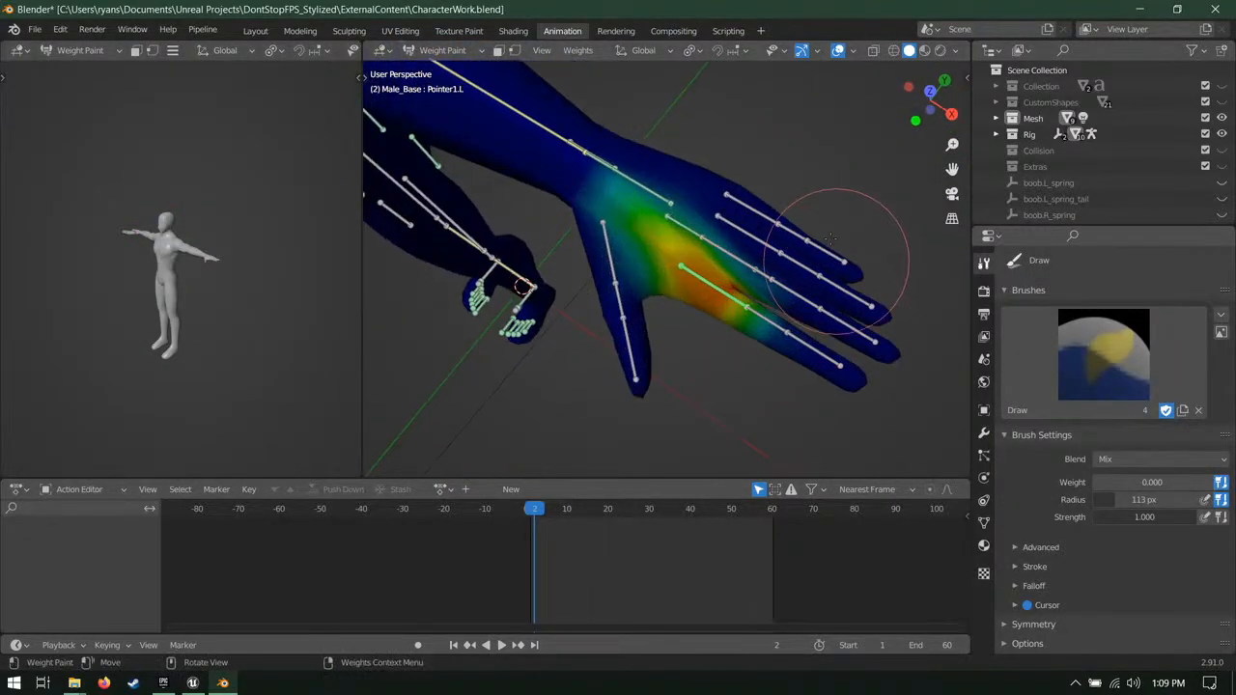
middle_drag(830, 238, 820, 199)
key(r)
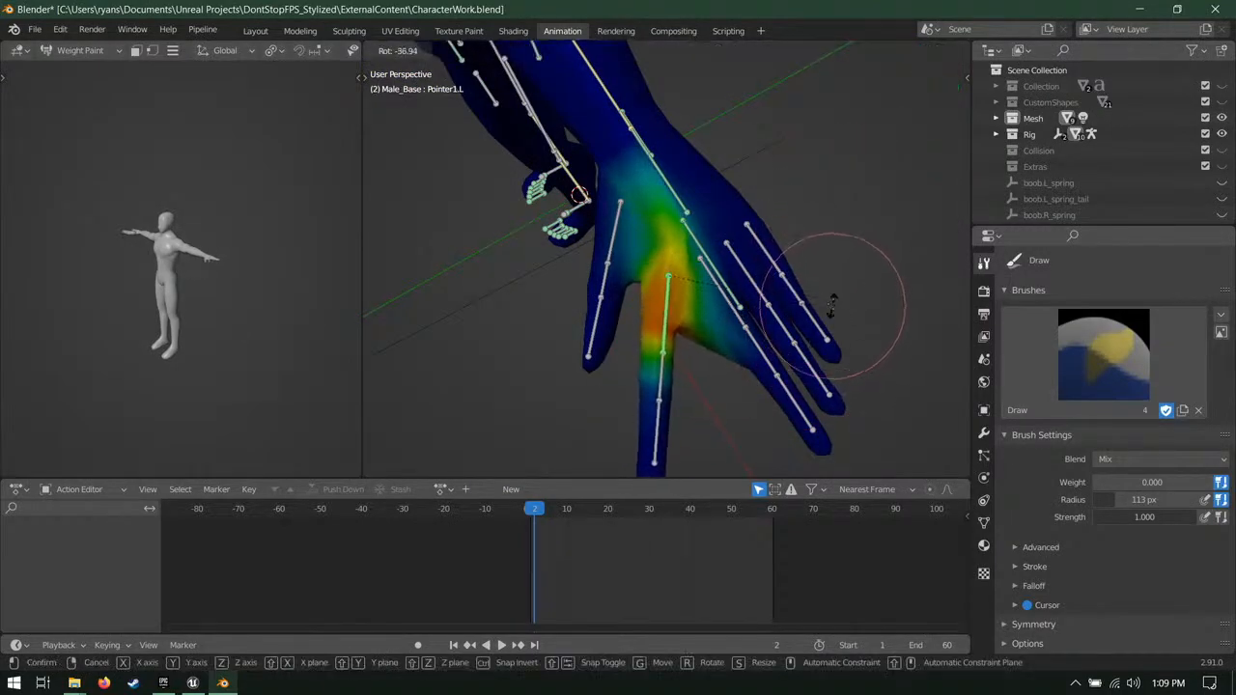
click(855, 301)
Step: Erase Pointer1.L's stray weights from the wrist and back of the left hand with the Draw brush at weight 0
shift+middle_drag(857, 300, 829, 354)
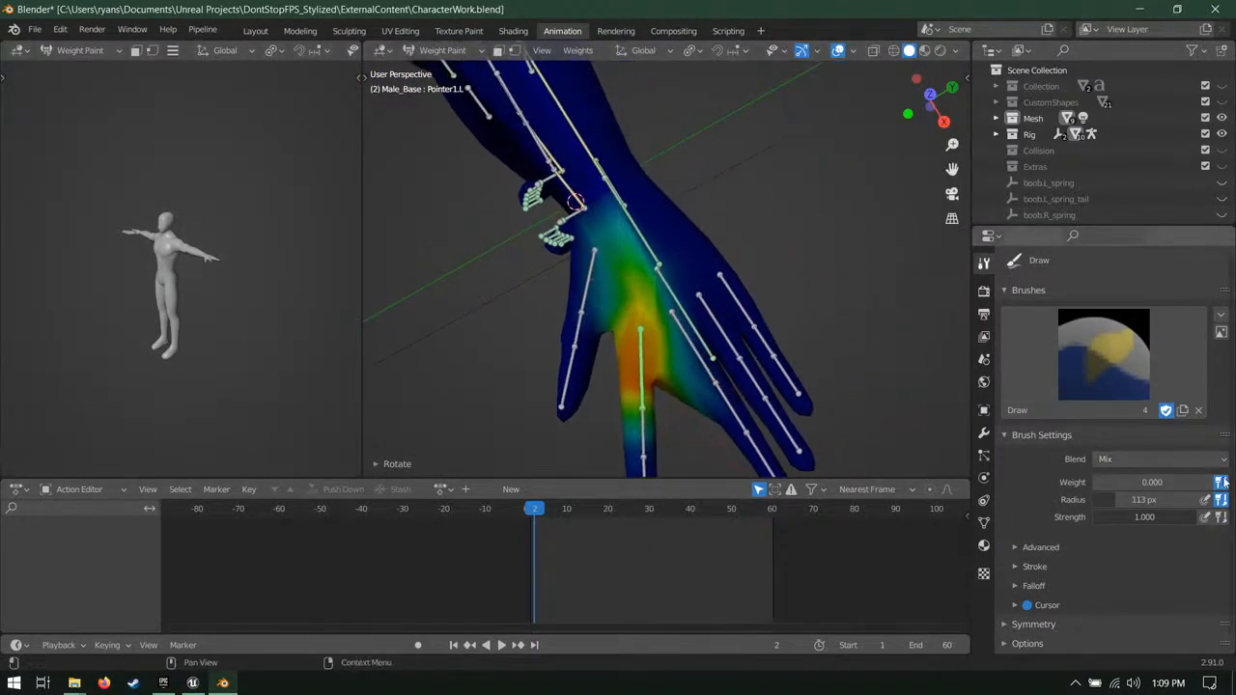
mouse_move(666, 253)
mouse_down()
mouse_move(565, 275)
mouse_move(637, 242)
mouse_move(618, 229)
mouse_up()
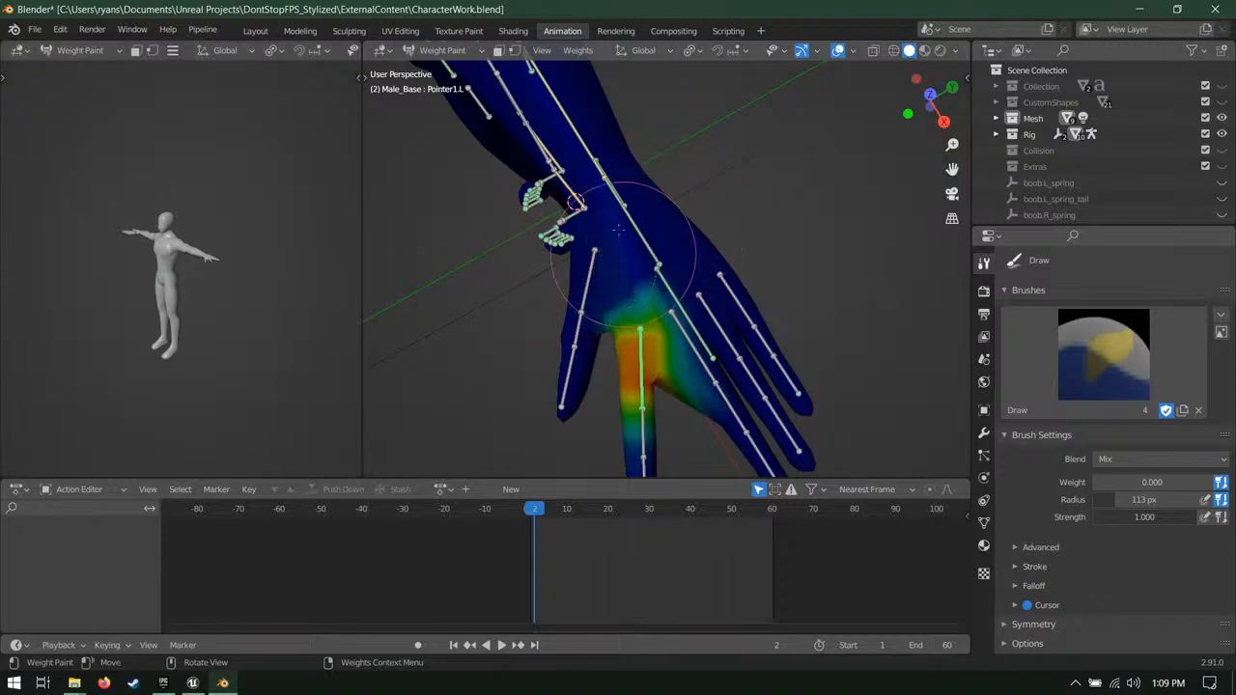
middle_drag(624, 254, 684, 225)
middle_drag(637, 326, 645, 305)
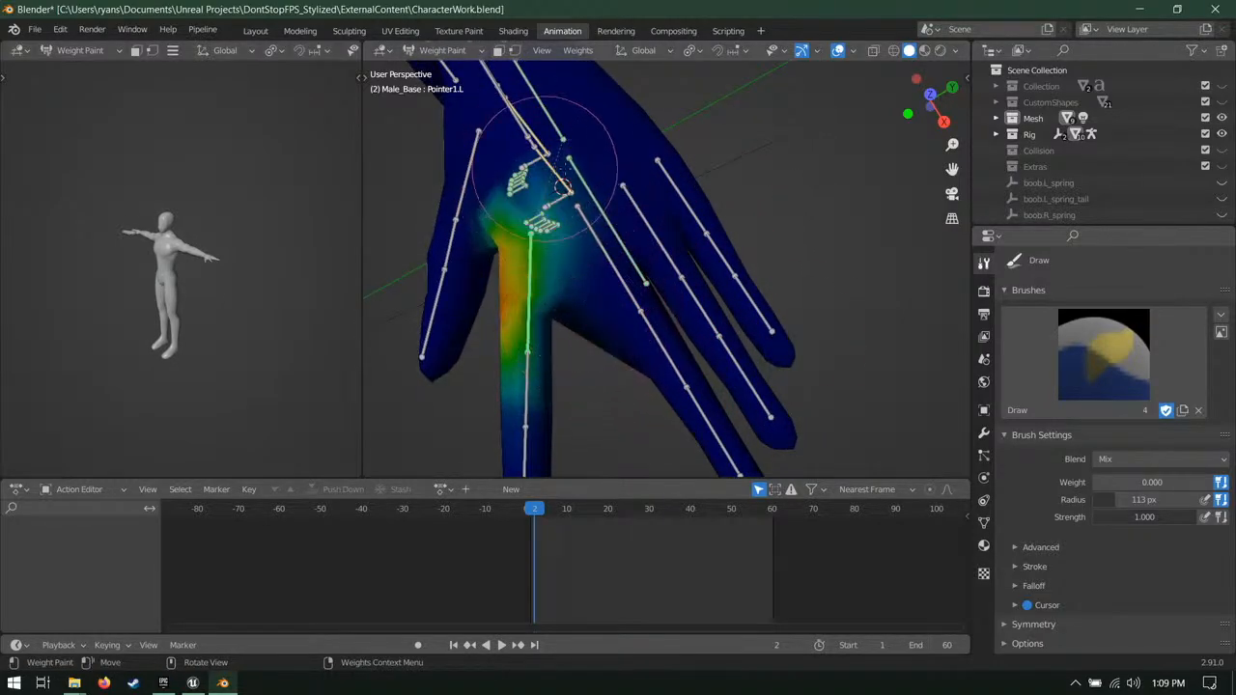
middle_drag(564, 210, 661, 428)
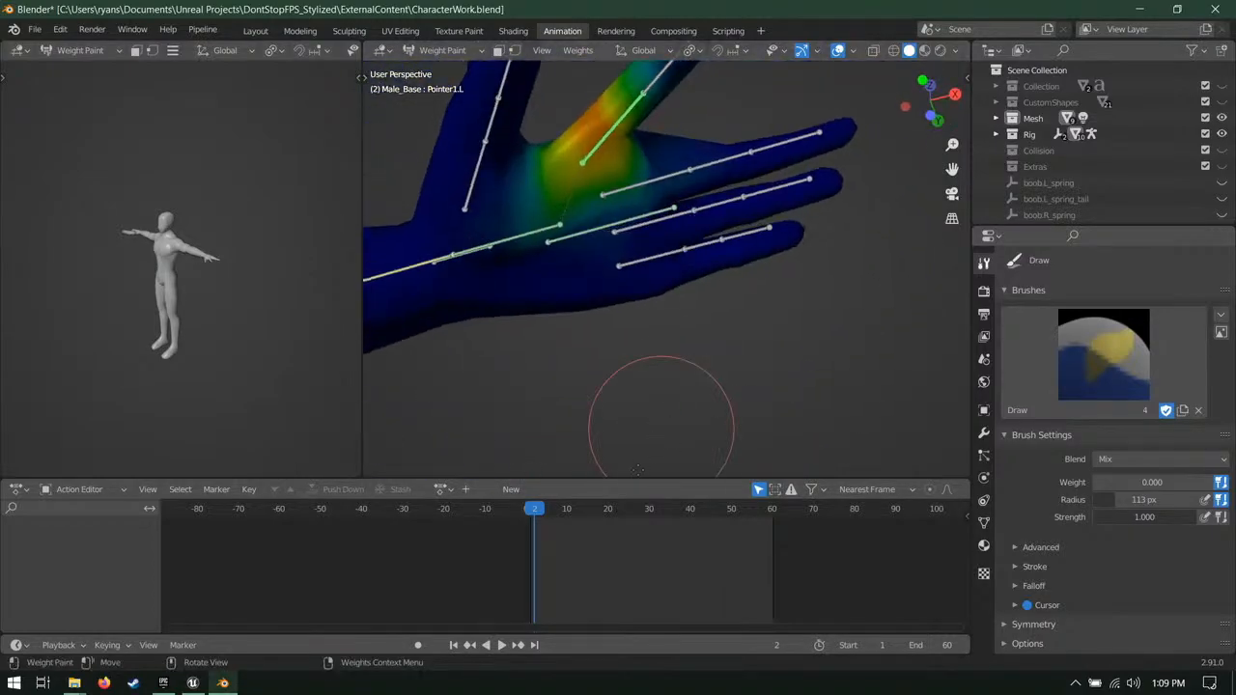
middle_drag(723, 188, 731, 276)
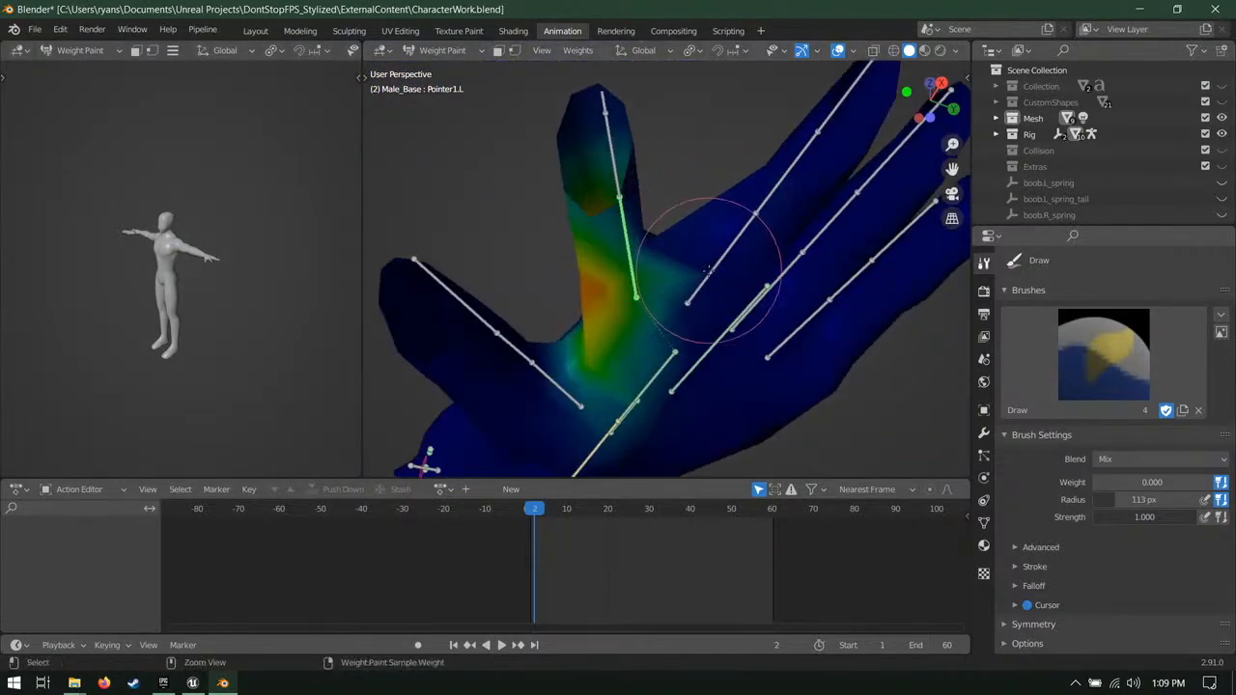
Step: Select the left hand's Middle1.L bone, rotate it toward the index finger to test its deformation, and save the file
ctrl+click(705, 243)
middle_drag(650, 273, 682, 266)
middle_drag(684, 311, 656, 361)
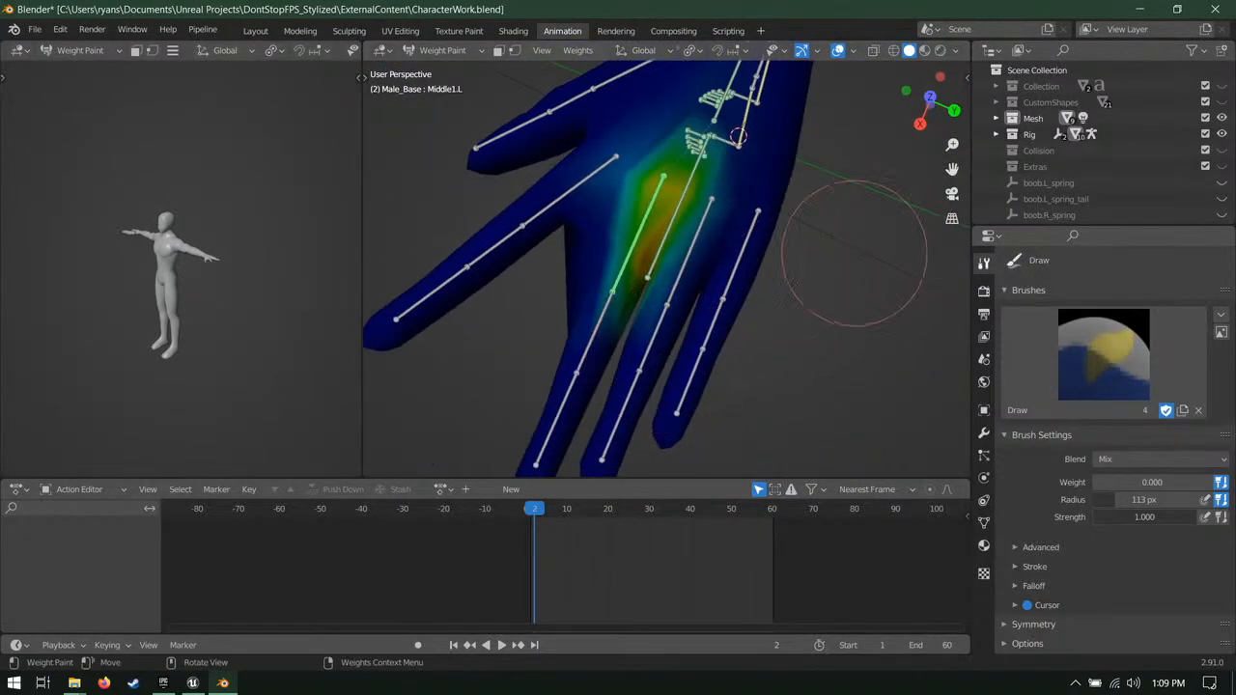
key(r)
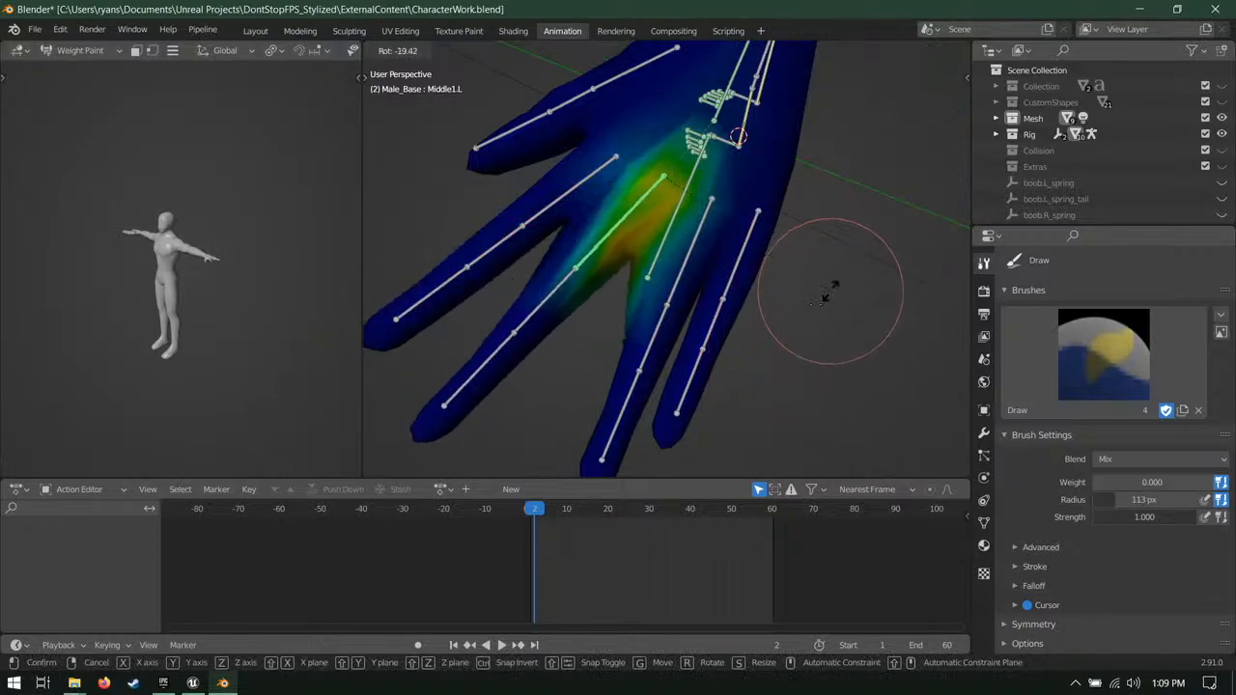
click(814, 290)
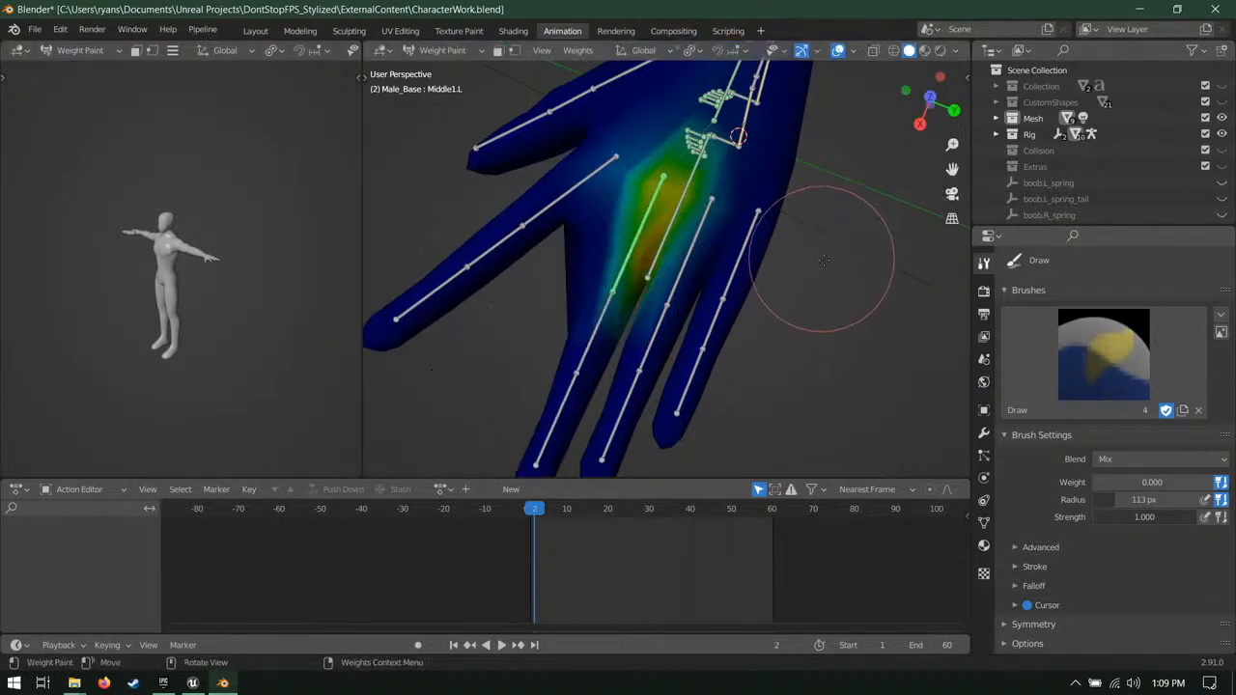
key(r)
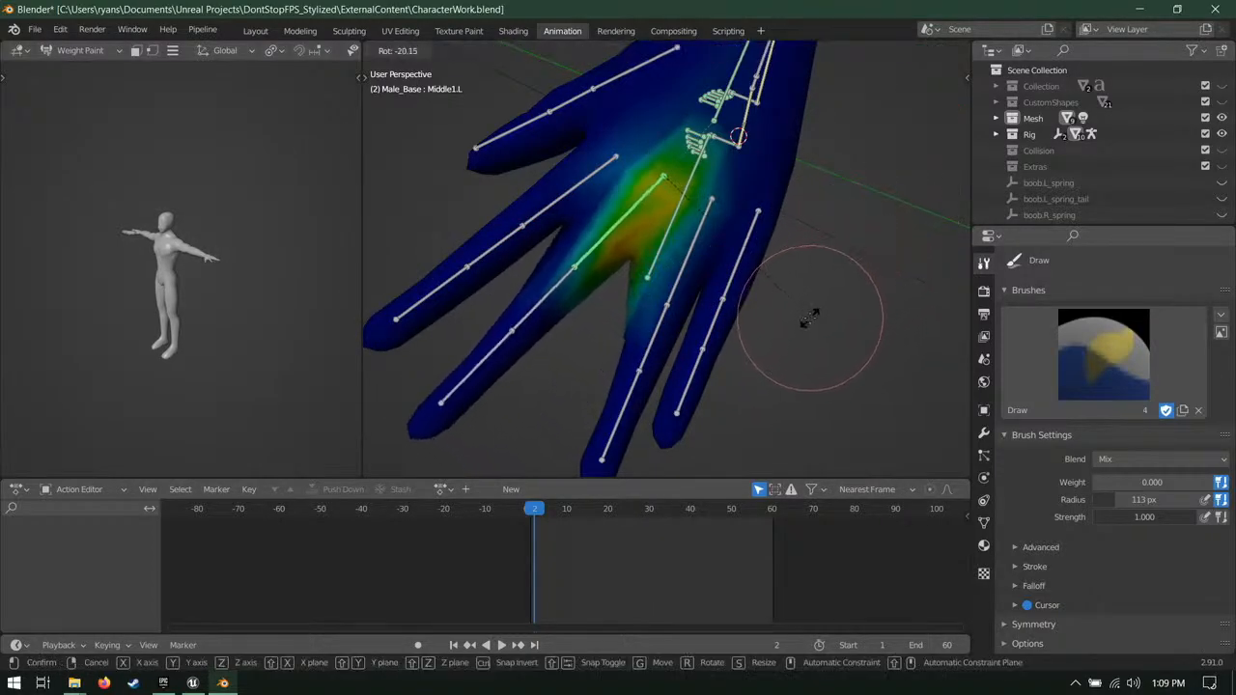
click(811, 314)
middle_drag(599, 405, 608, 338)
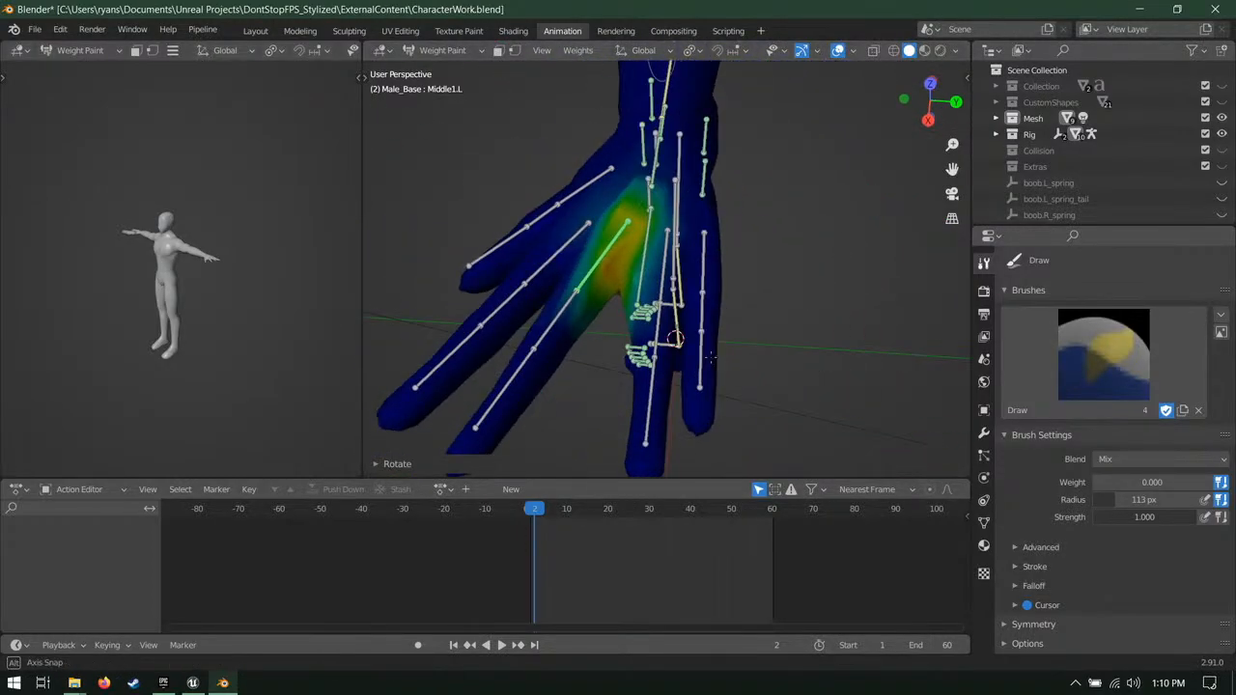
middle_drag(805, 338, 711, 357)
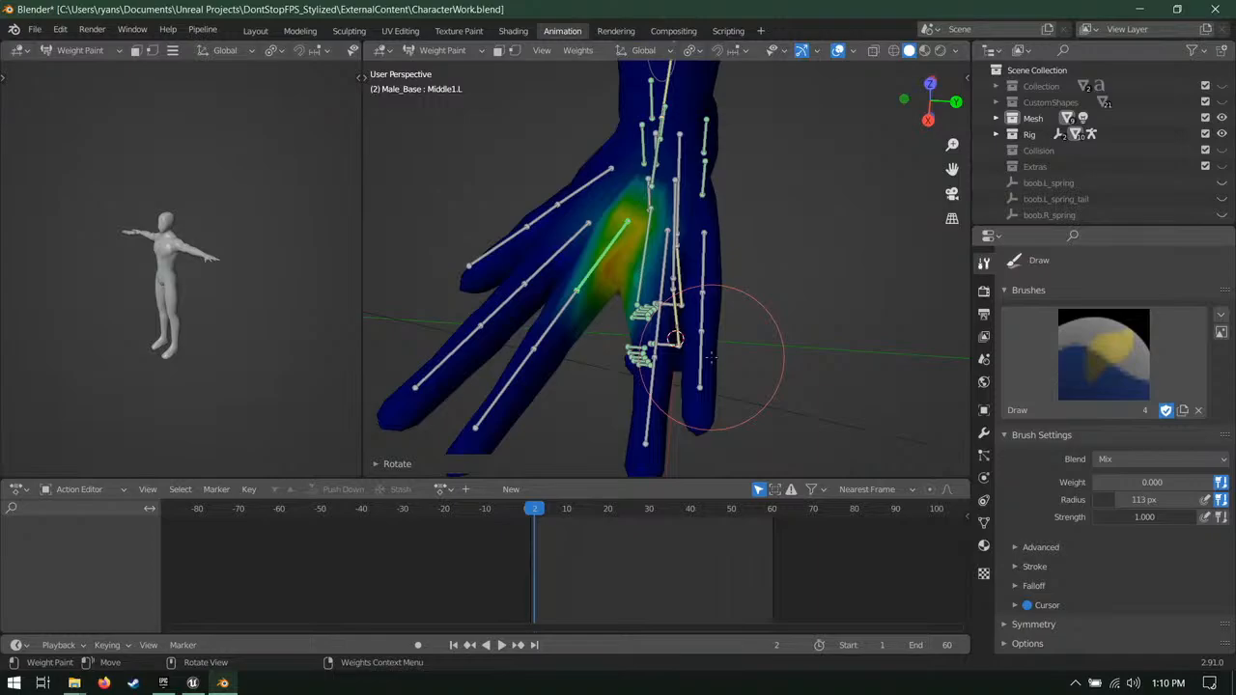
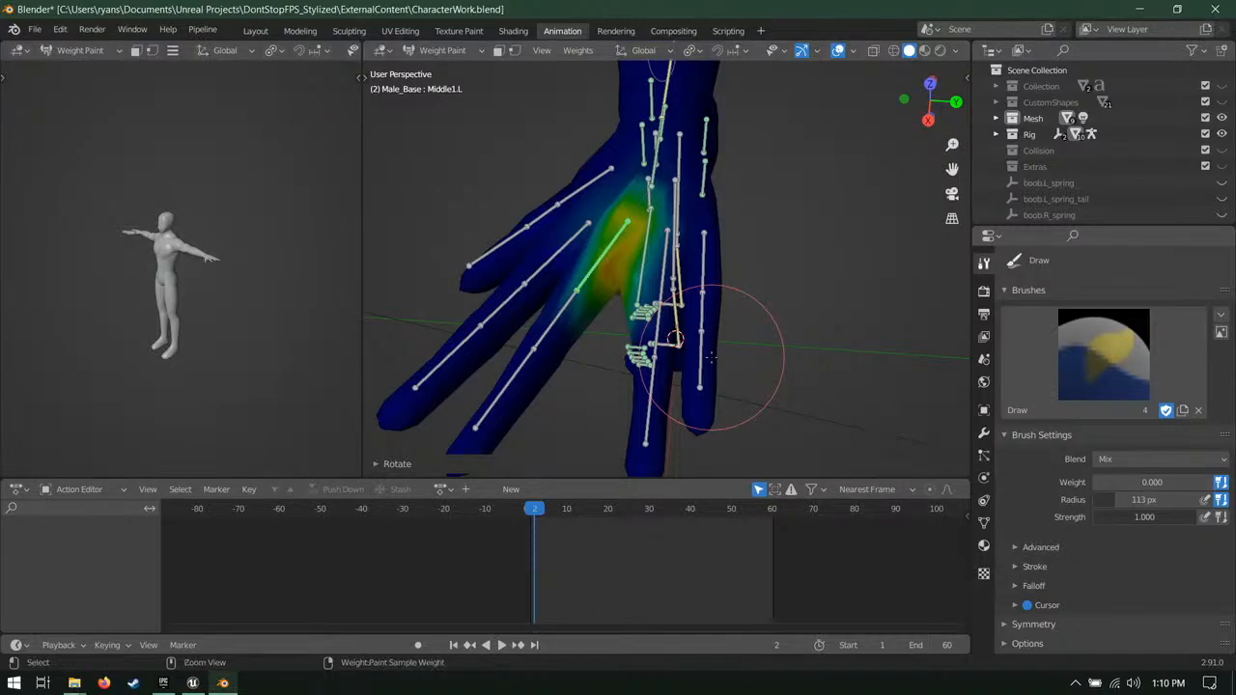
key(ctrl+s)
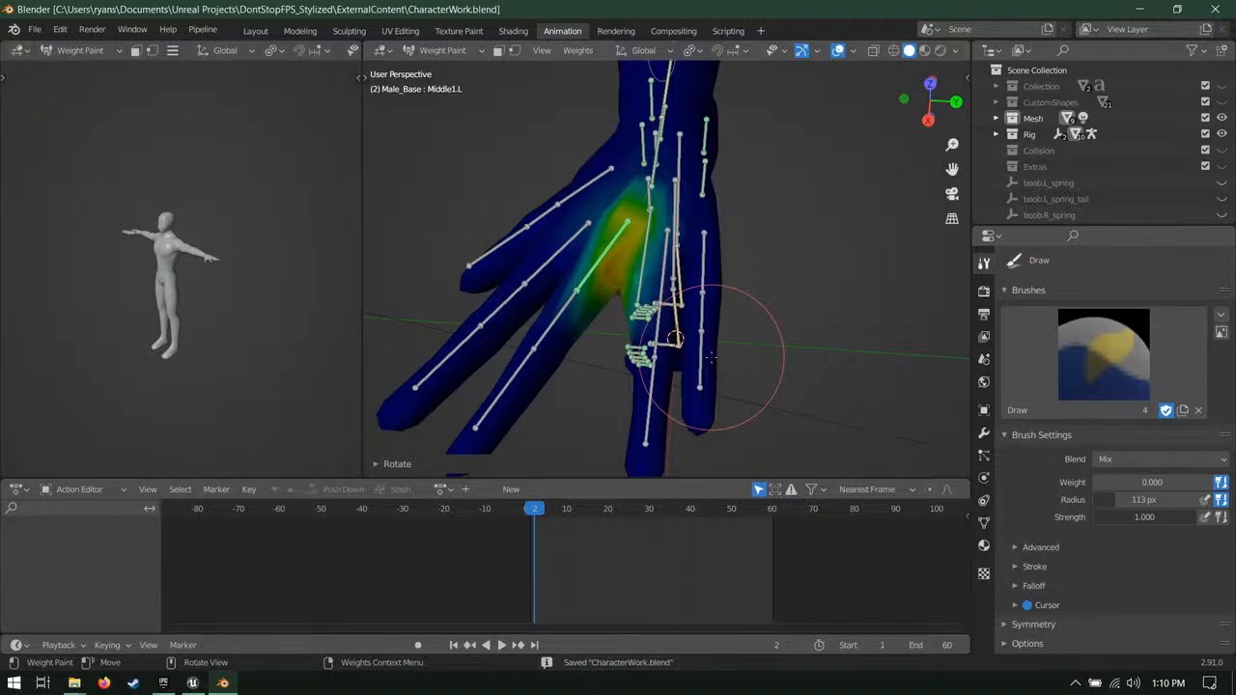
Step: Reduce the brush radius to 53 px, erase Middle1.L's weights between the middle and ring fingers, and save the file
middle_drag(660, 339, 653, 315)
key(f)
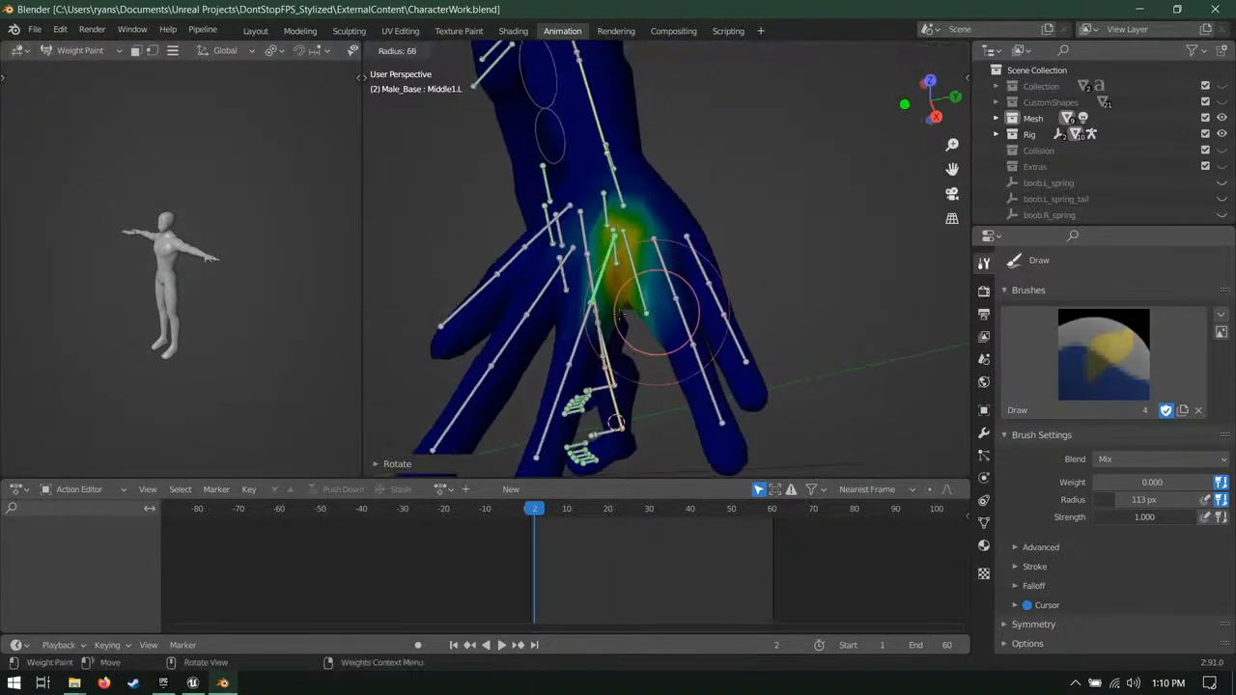
click(618, 317)
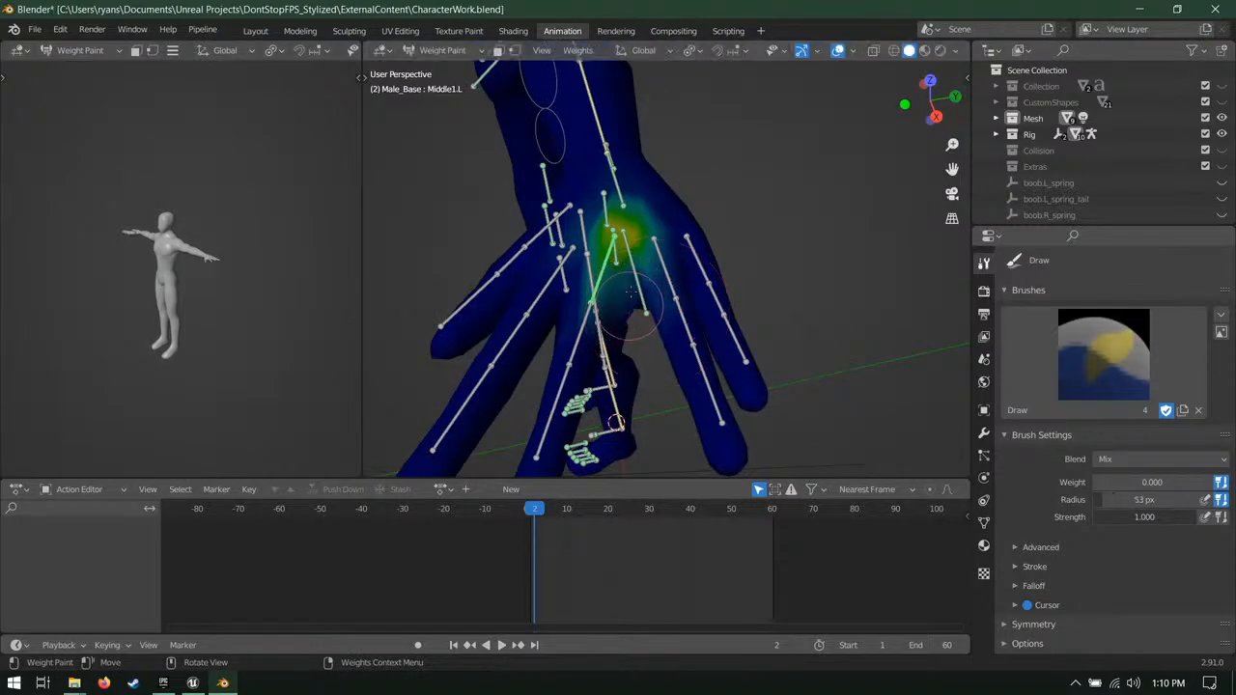
middle_drag(630, 289, 573, 307)
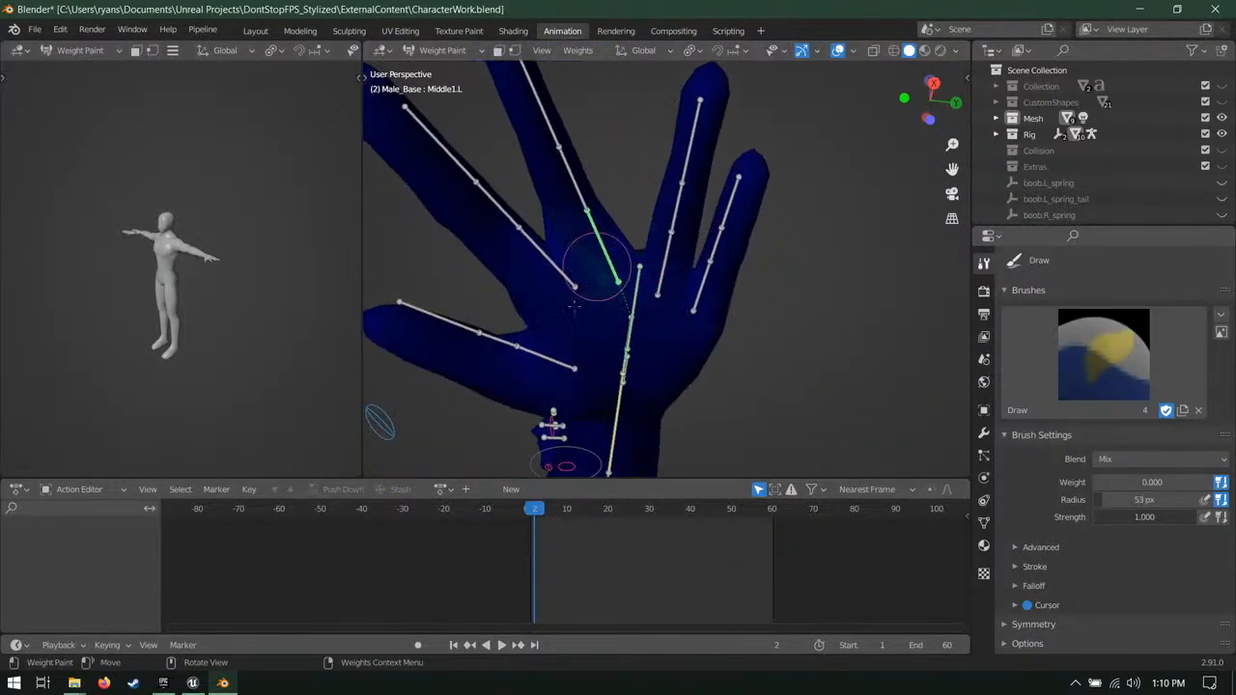
middle_drag(663, 294, 656, 405)
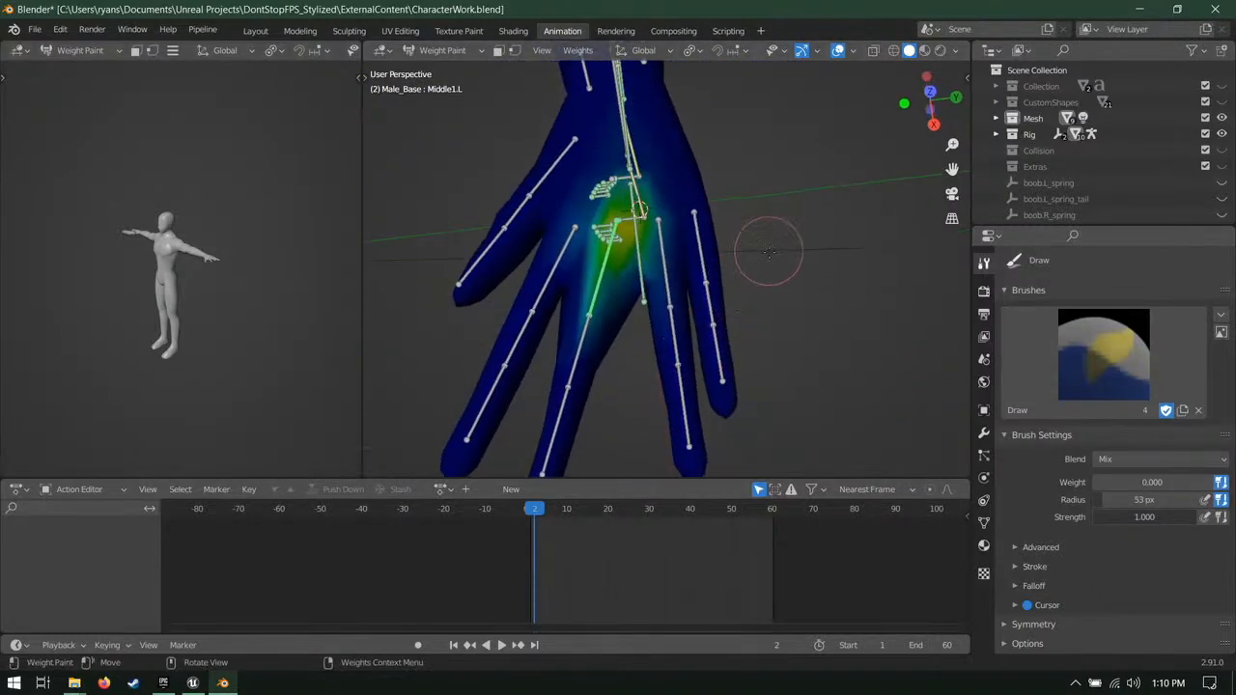
key(ctrl+s)
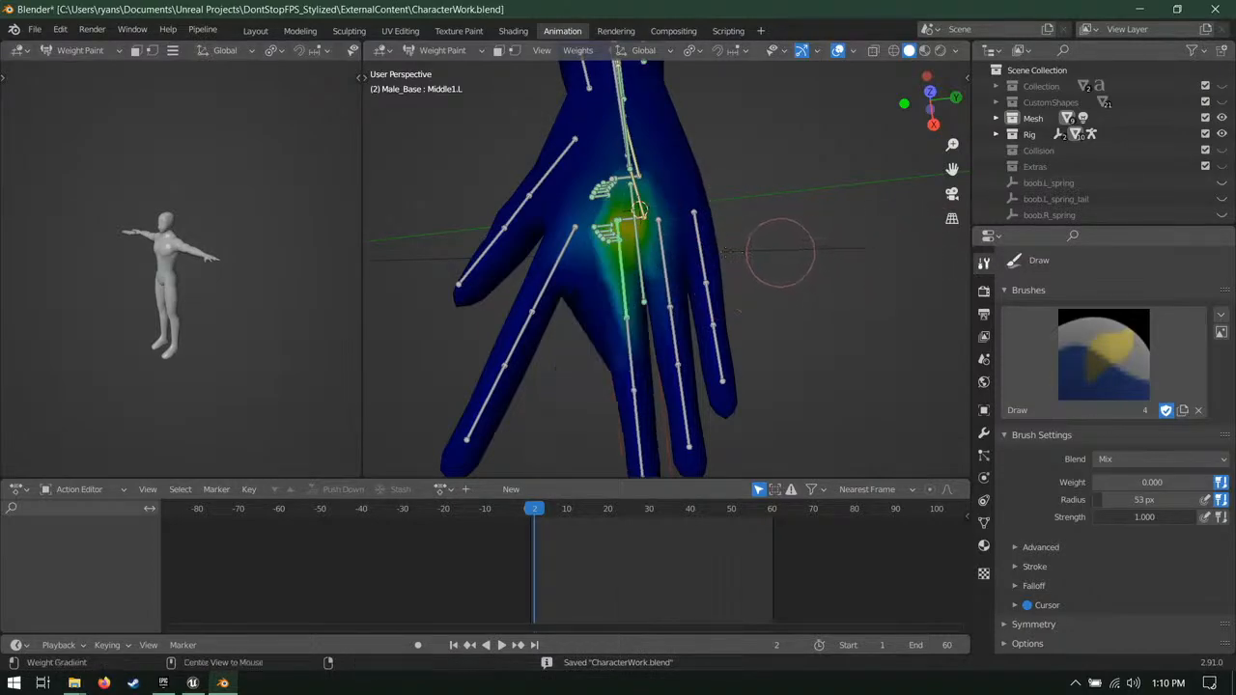
Step: Select Pointer1.L, clear its rotation, erase its weights on the thumb side of the hand, and save the file
ctrl+click(571, 250)
key(alt+r)
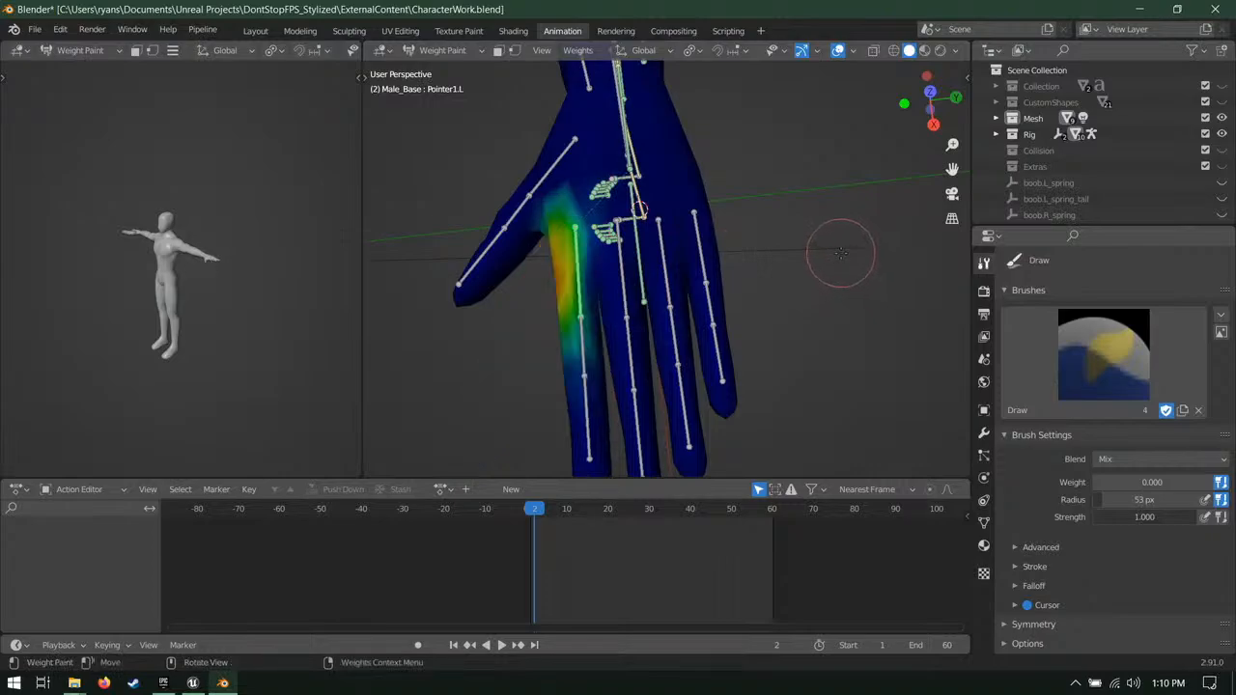
key(ctrl+s)
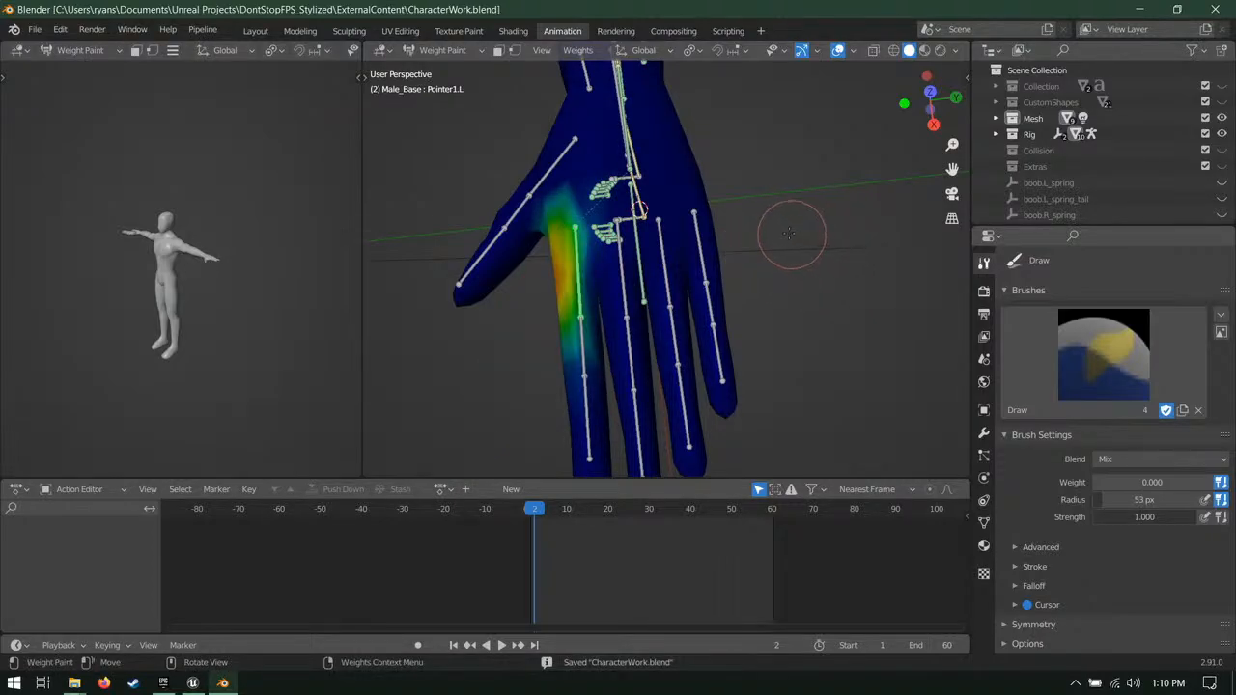
middle_drag(662, 253, 584, 202)
drag(584, 202, 552, 285)
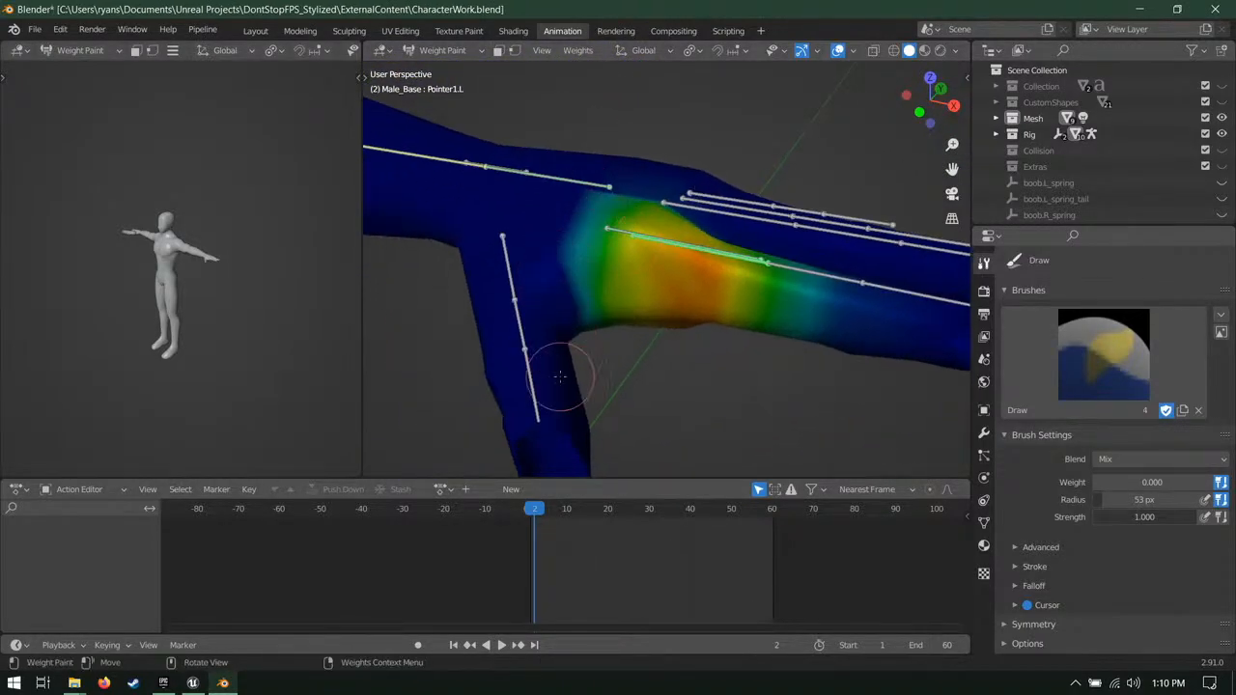
middle_drag(559, 375, 670, 322)
key(ctrl+s)
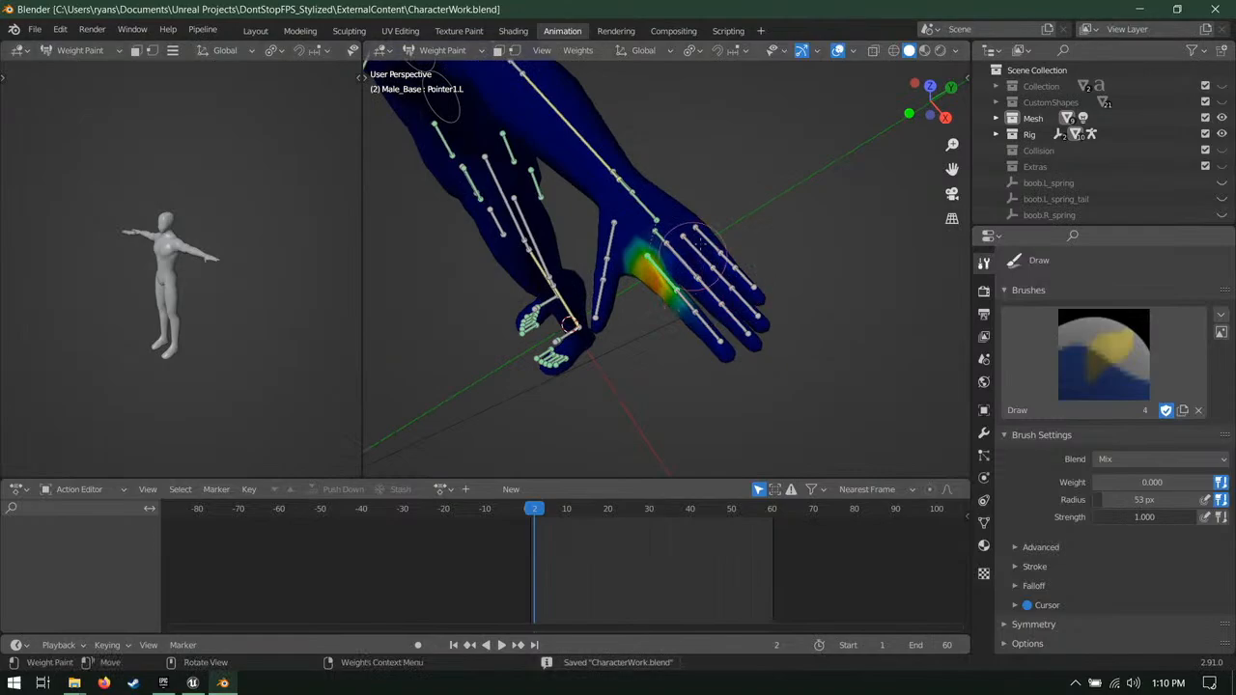
Step: Rotate Pointer1.L in several directions to test the deformation, clear its rotation, and save the file
middle_drag(701, 244, 740, 253)
key(r)
click(739, 332)
key(r)
key(r)
click(728, 245)
key(alt+r)
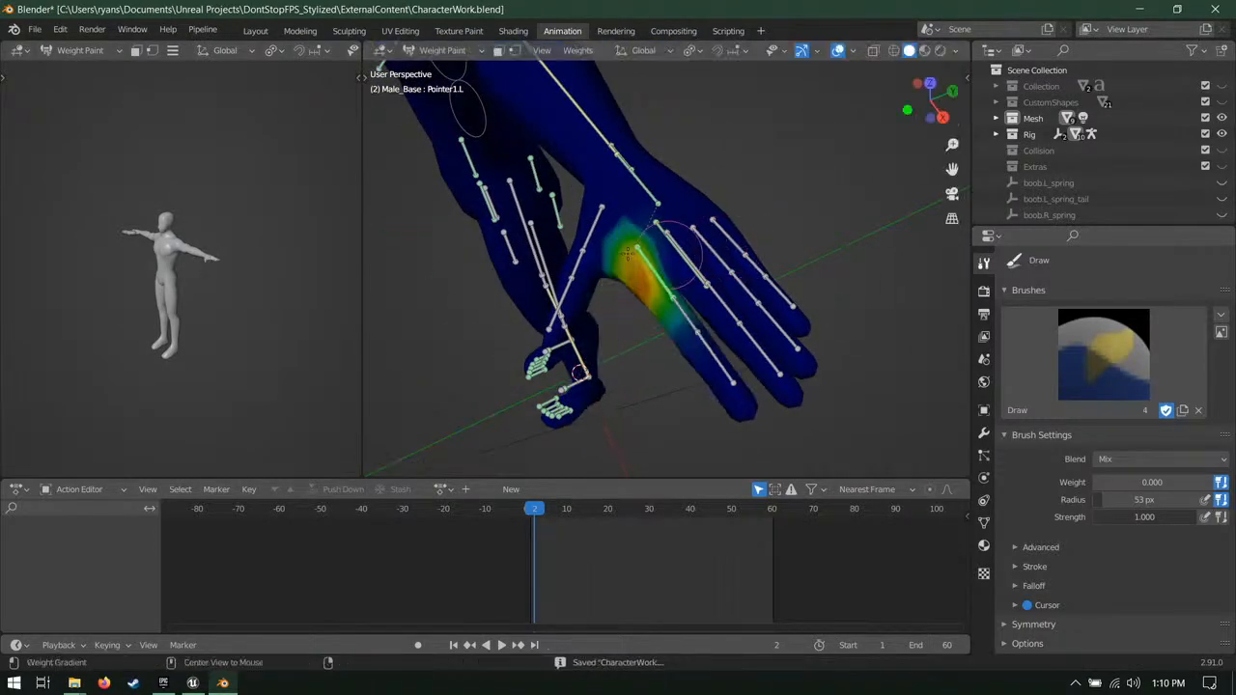
key(ctrl+s)
Step: Select Middle1.L, erase its stray weights toward the wrist and neighbouring fingers, and save the file
middle_drag(663, 242, 673, 300)
ctrl+click(675, 281)
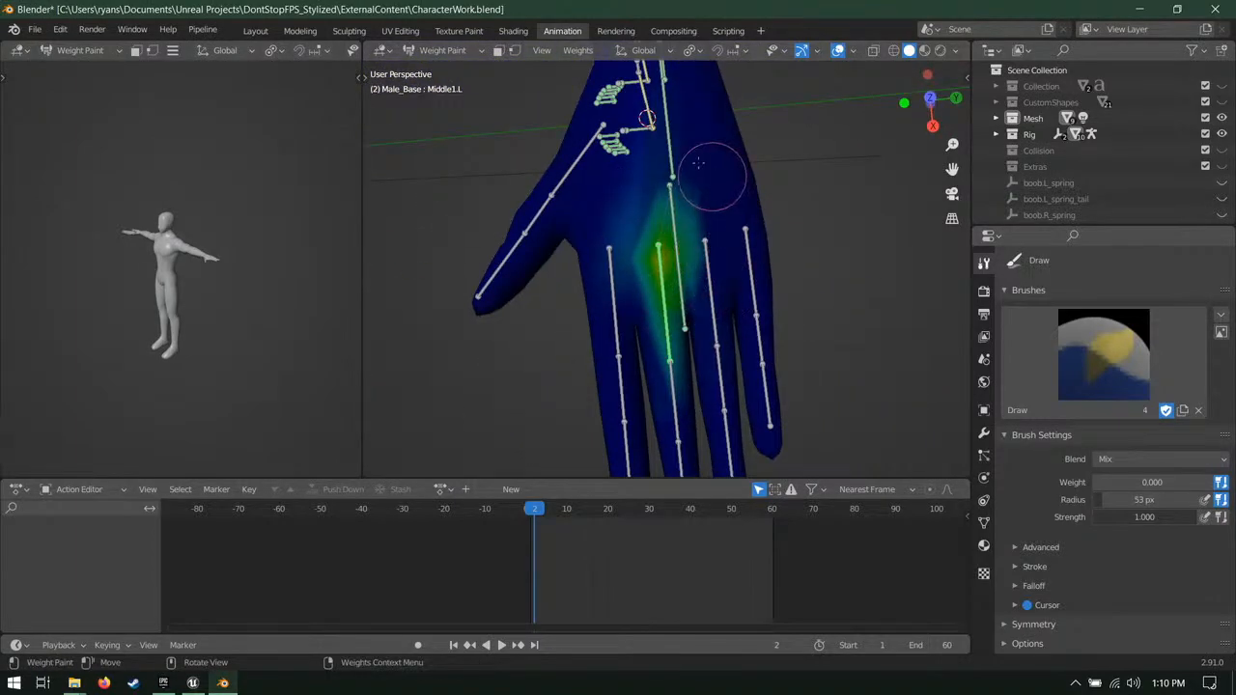
middle_drag(623, 239, 717, 221)
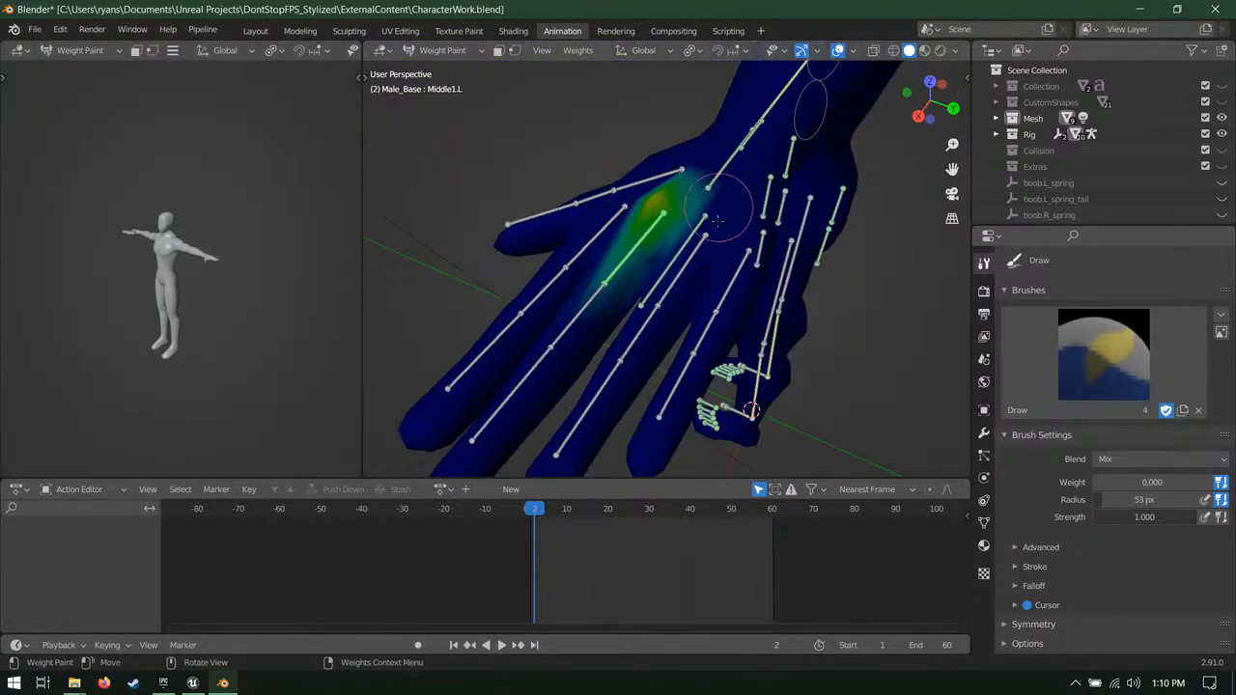
key(ctrl+s)
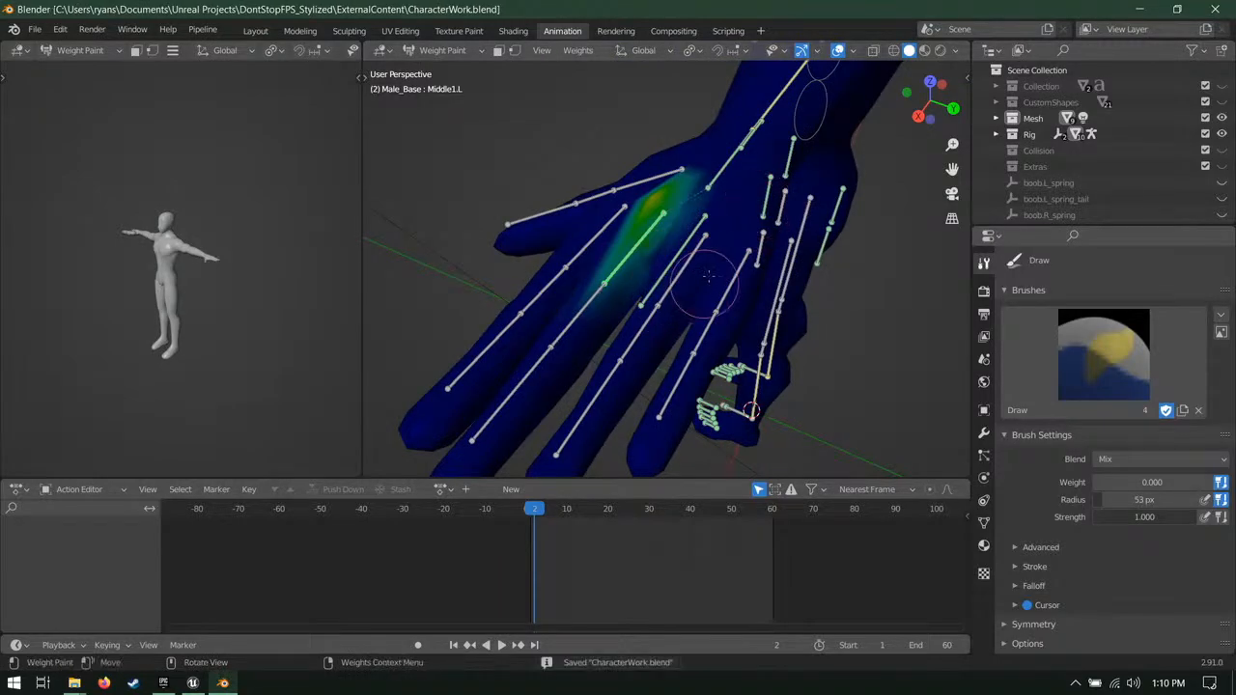
mouse_move(709, 278)
middle_down()
mouse_move(685, 290)
mouse_move(711, 309)
mouse_move(703, 266)
middle_up()
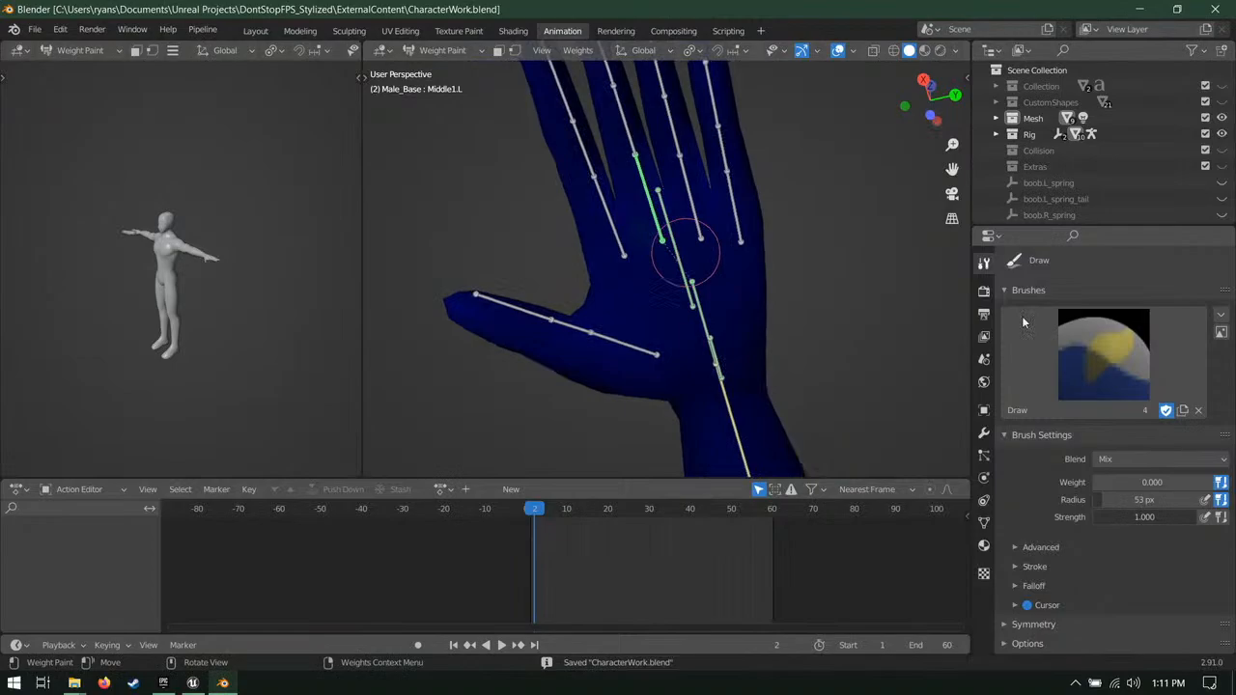
Step: Try painting a faint Middle1.L weight on the palm below the middle finger at brush weight 0.181, and undo it
click(1153, 482)
scroll(689, 271, up, 1)
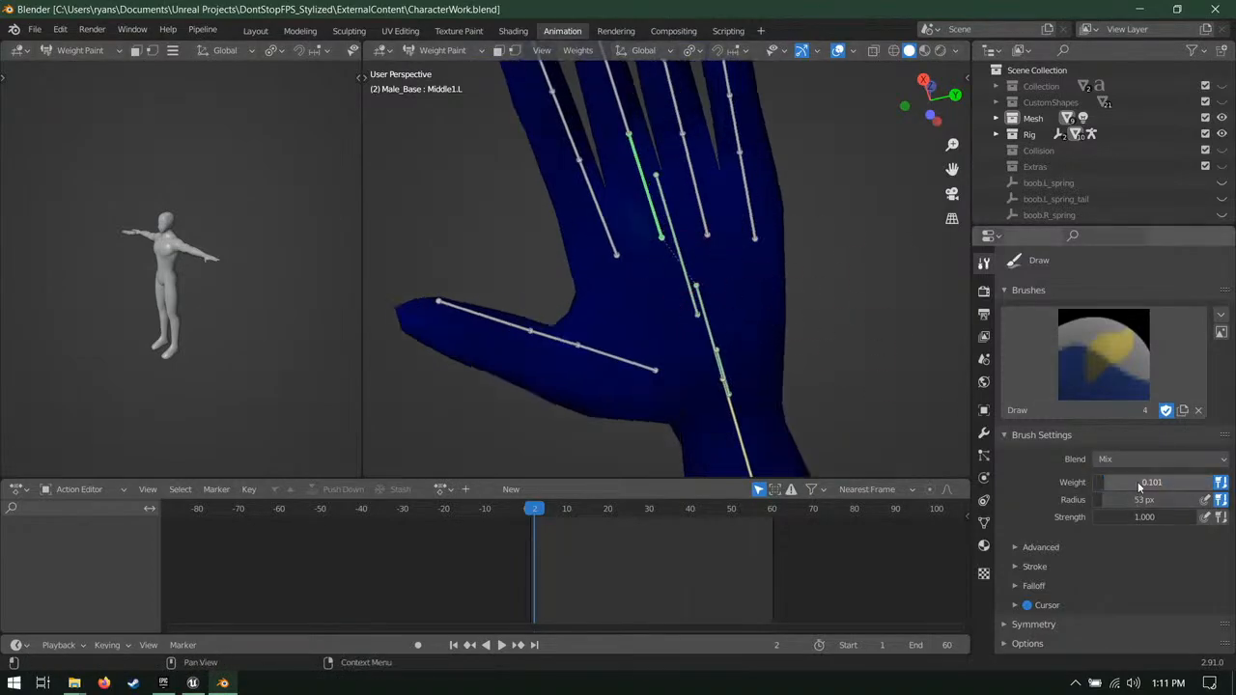
scroll(640, 199, up, 2)
drag(634, 174, 664, 273)
scroll(676, 288, down, 3)
key(ctrl+z)
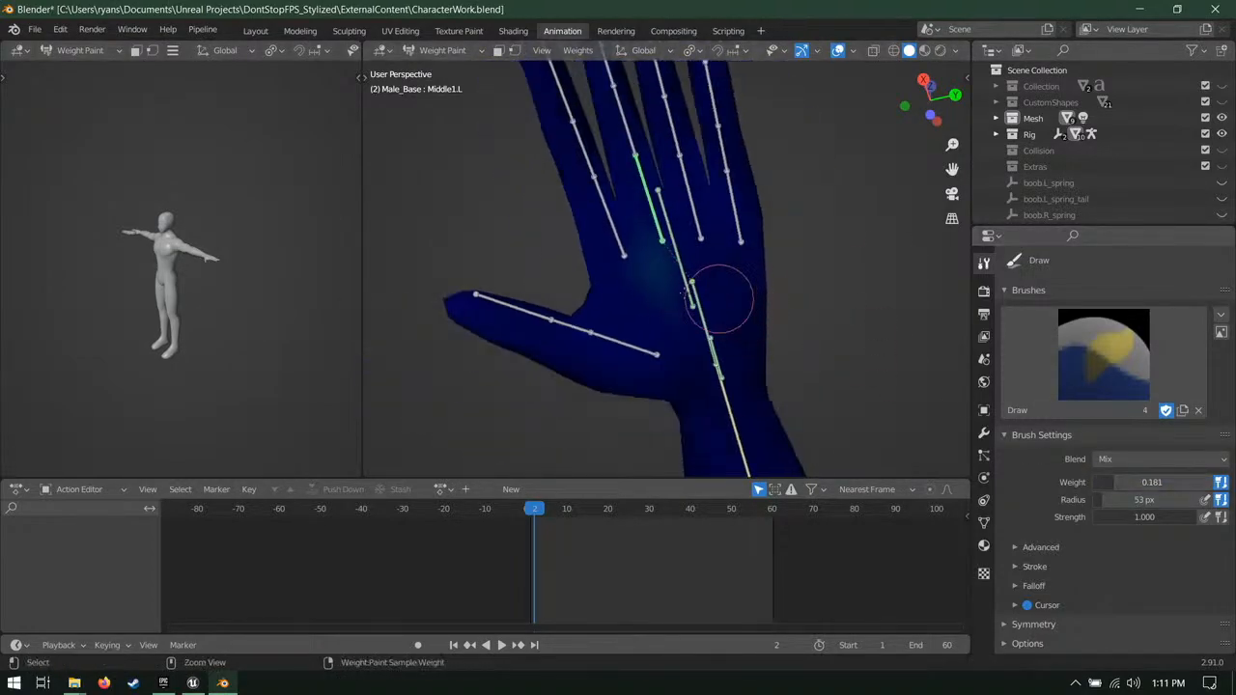
middle_drag(701, 231, 910, 358)
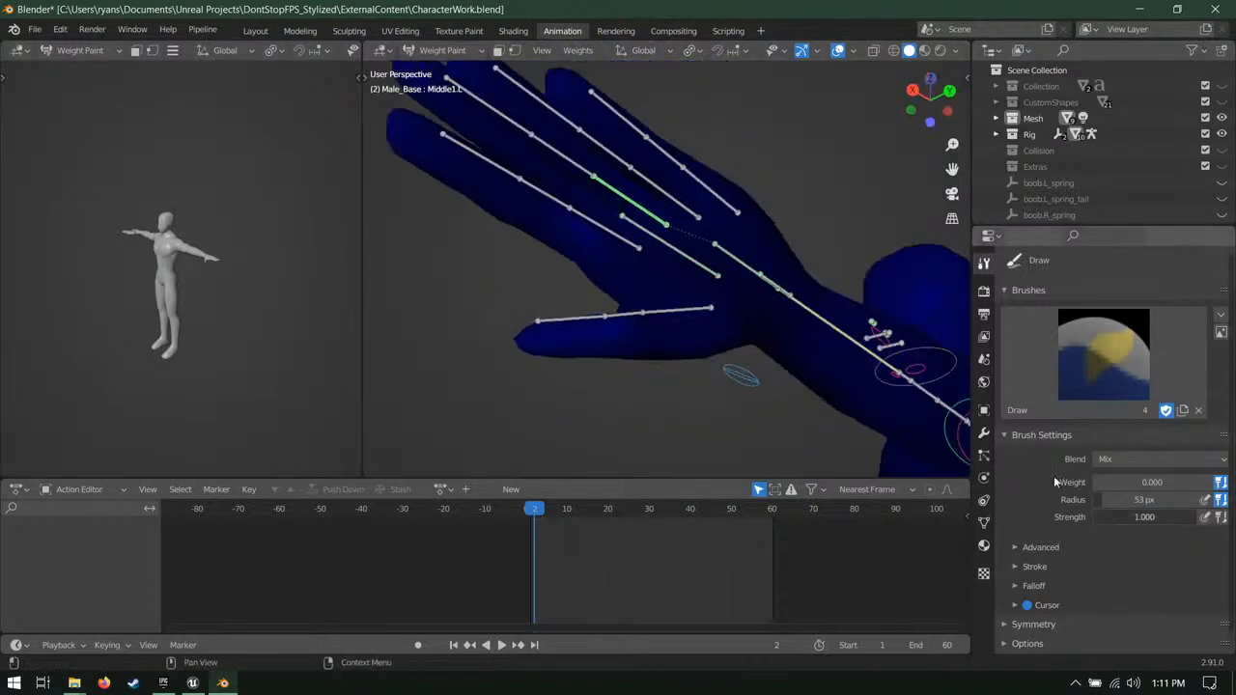
Step: Save the file and test-rotate Middle1.L from a side view of the hand, cancelling the rotation
key(ctrl+s)
middle_drag(698, 219, 643, 157)
key(r)
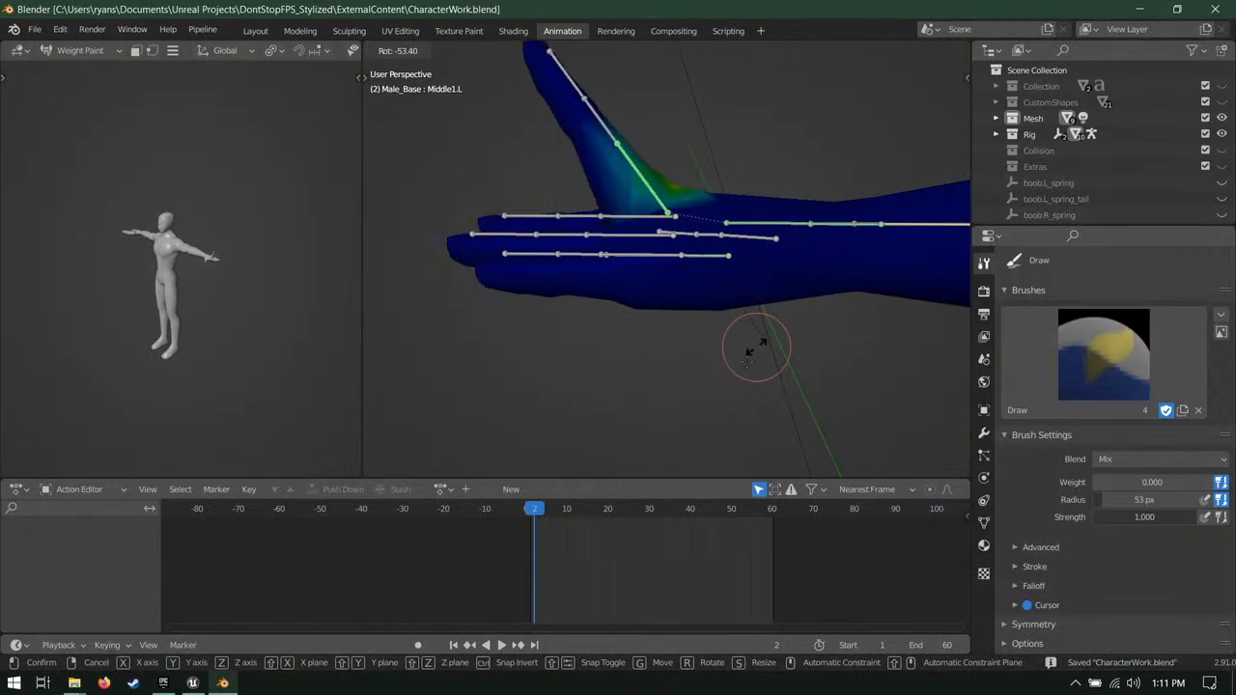
right_click(797, 310)
Step: Select the Ring1.L bone and test its weights with a plain and a trackball rotation, cancelling both
middle_drag(663, 204, 704, 201)
ctrl+click(640, 259)
key(r)
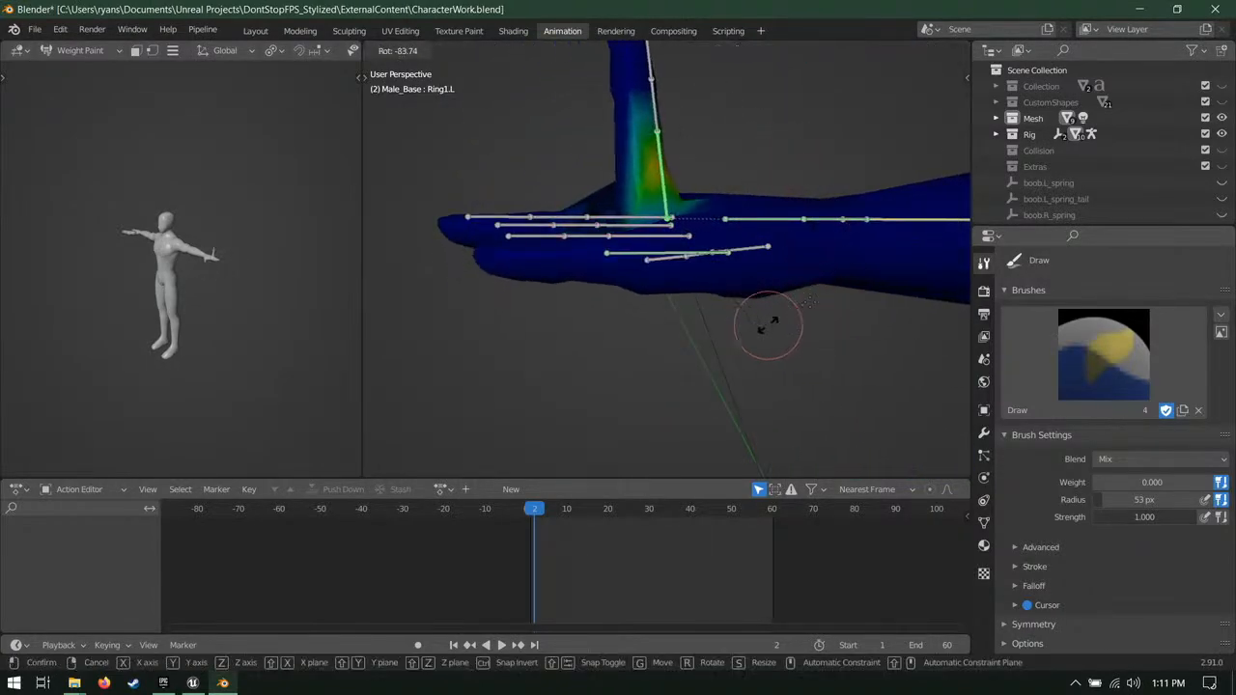
right_click(766, 325)
middle_drag(720, 280, 781, 367)
key(r)
key(r)
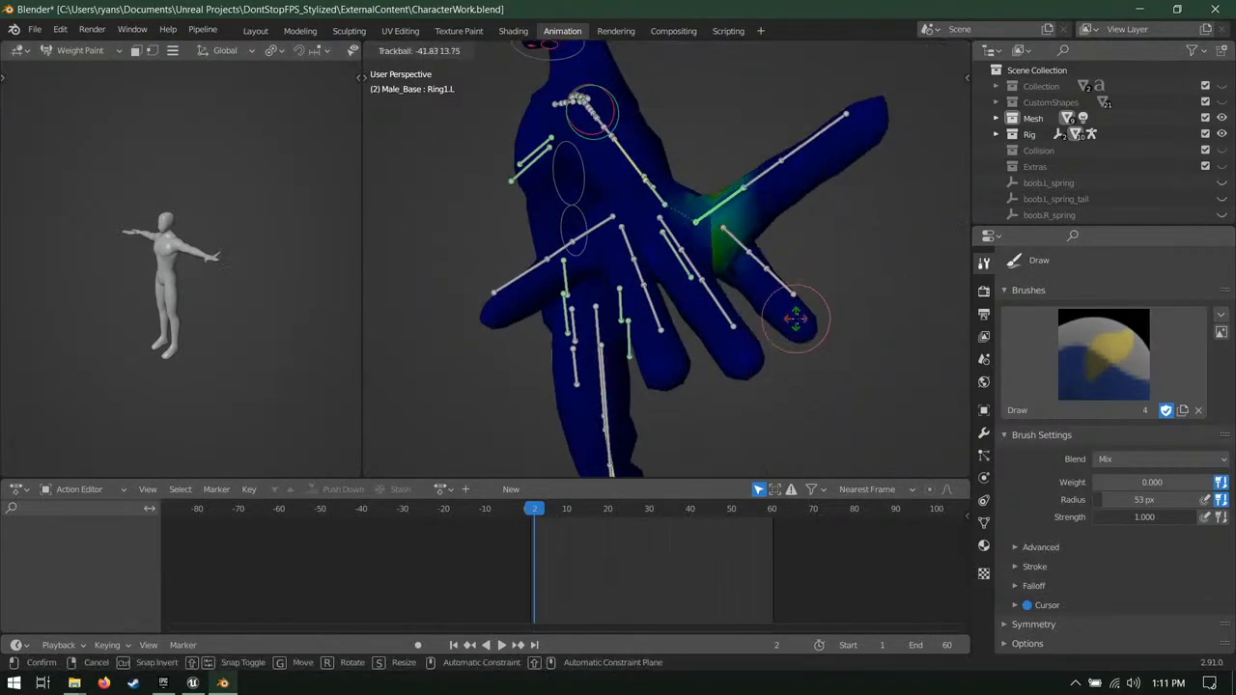
right_click(801, 307)
Step: Rotate Ring1.L away from the middle finger and inspect its weights from the palm side
key(r)
click(835, 136)
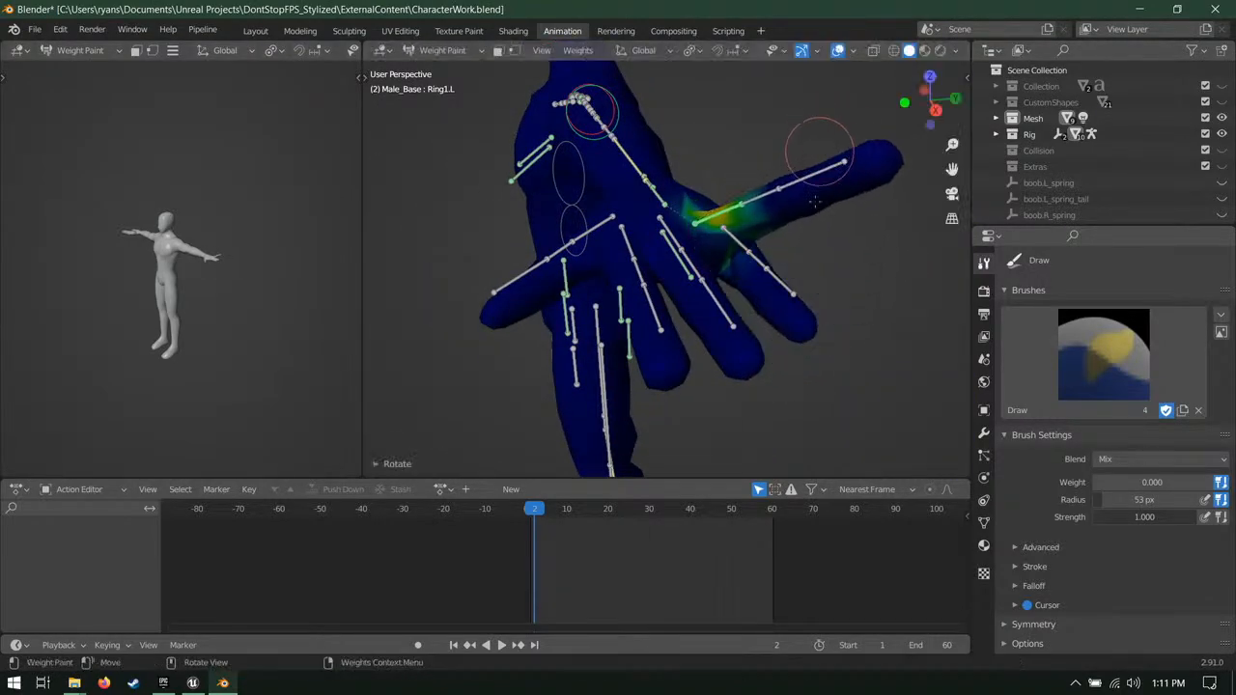
middle_drag(821, 144, 744, 384)
key(r)
click(738, 319)
middle_drag(738, 319, 444, 109)
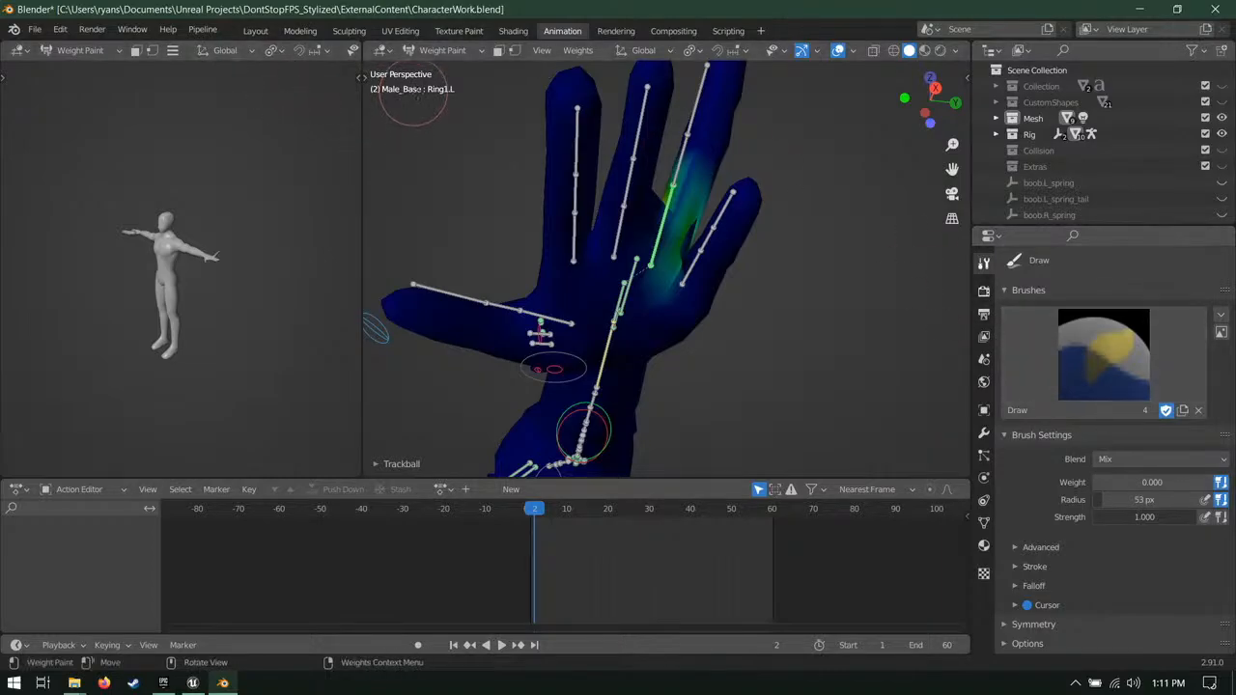
Step: Switch to the Layout workspace and put Male_Base into Weight Paint mode in its larger viewport
key(t)
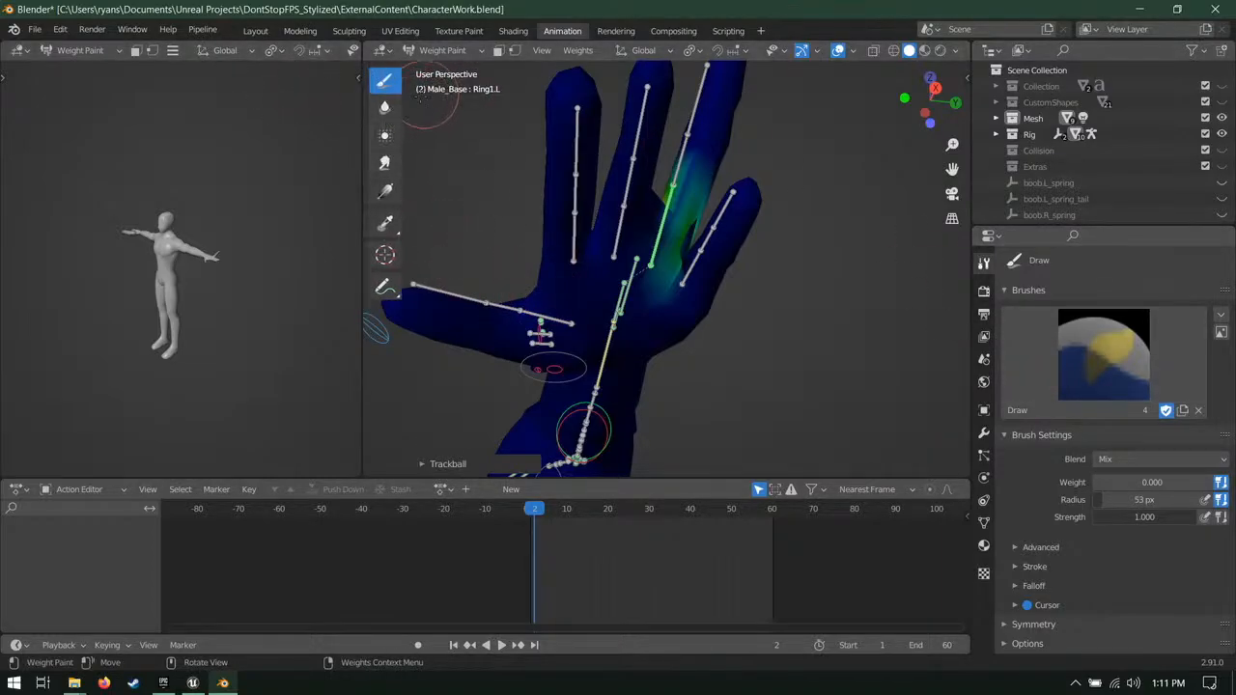
click(384, 107)
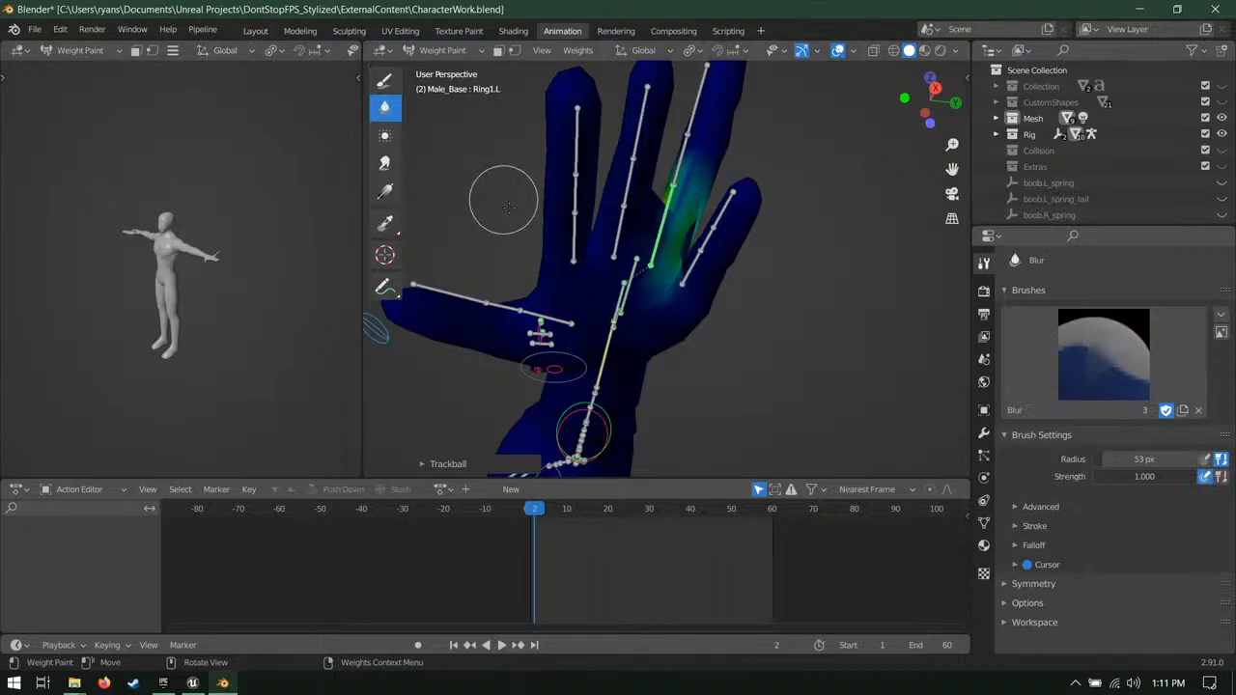
click(259, 33)
middle_drag(781, 330, 550, 299)
shift+middle_drag(551, 299, 216, 185)
scroll(289, 203, down, 3)
middle_drag(521, 258, 560, 279)
scroll(293, 186, up, 2)
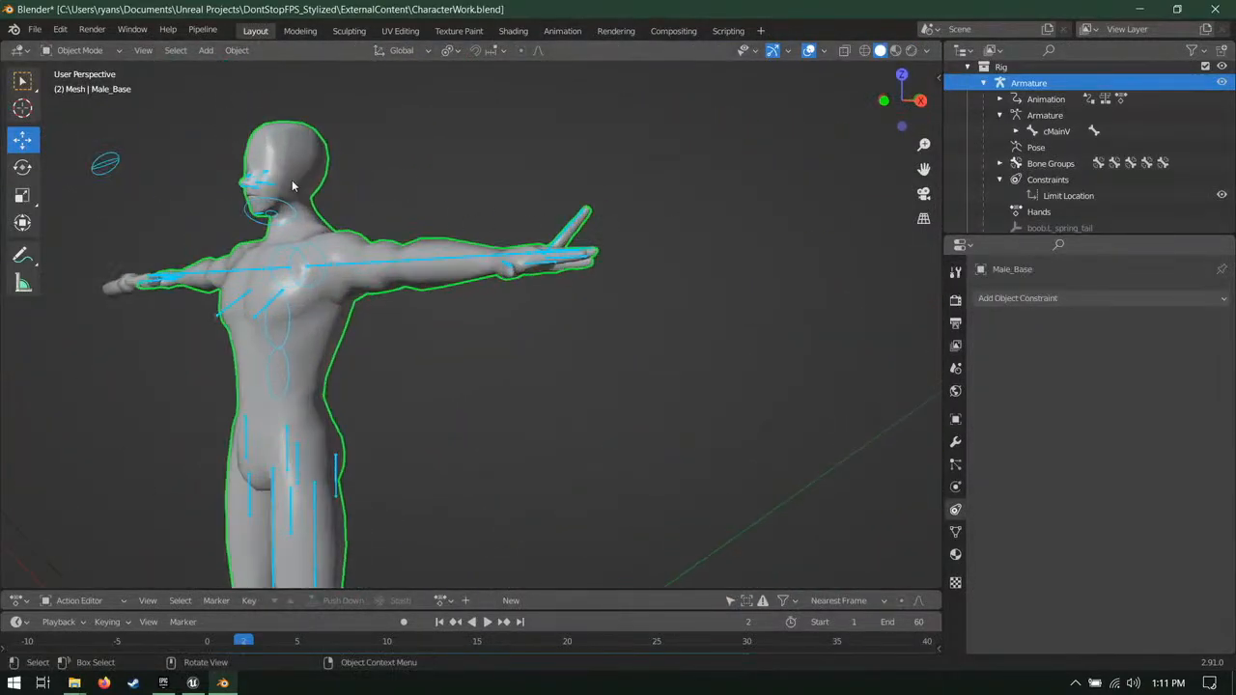
click(97, 51)
click(58, 136)
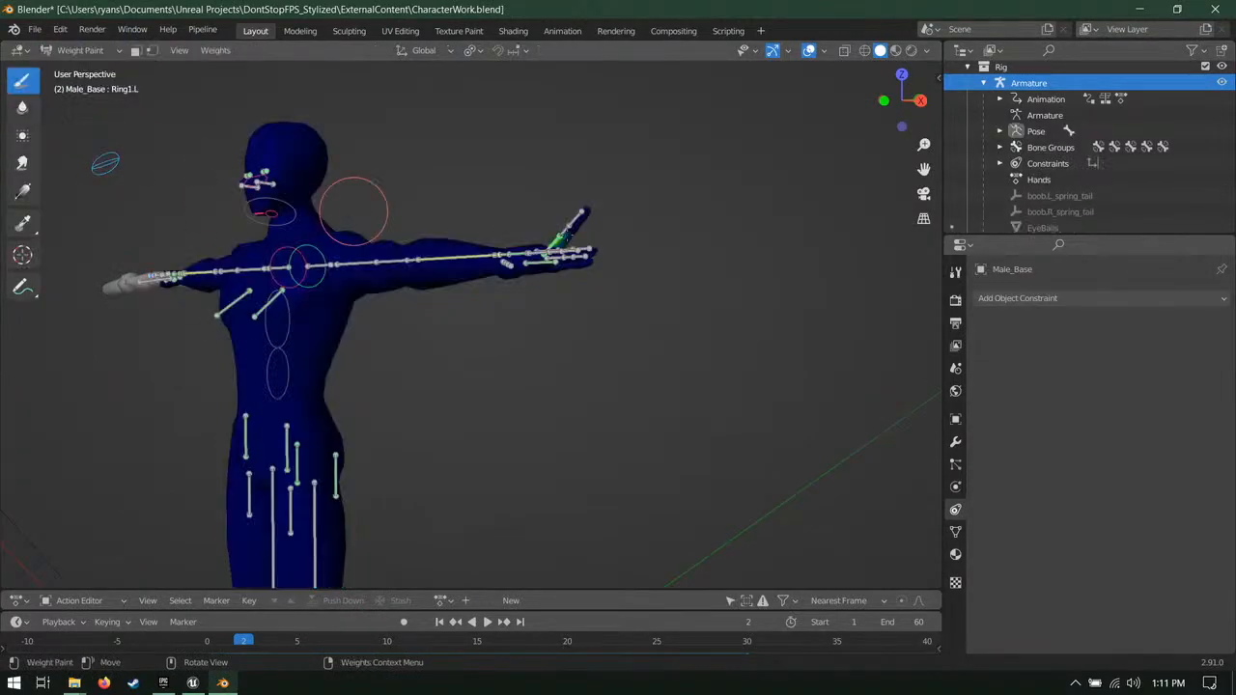
Step: Blur the Ring1.L weights on the palm around the base of the ring finger, towards the pinky
mouse_move(639, 249)
middle_down()
mouse_move(554, 184)
mouse_move(551, 158)
middle_up()
shift+middle_drag(551, 159, 562, 336)
scroll(581, 367, up, 3)
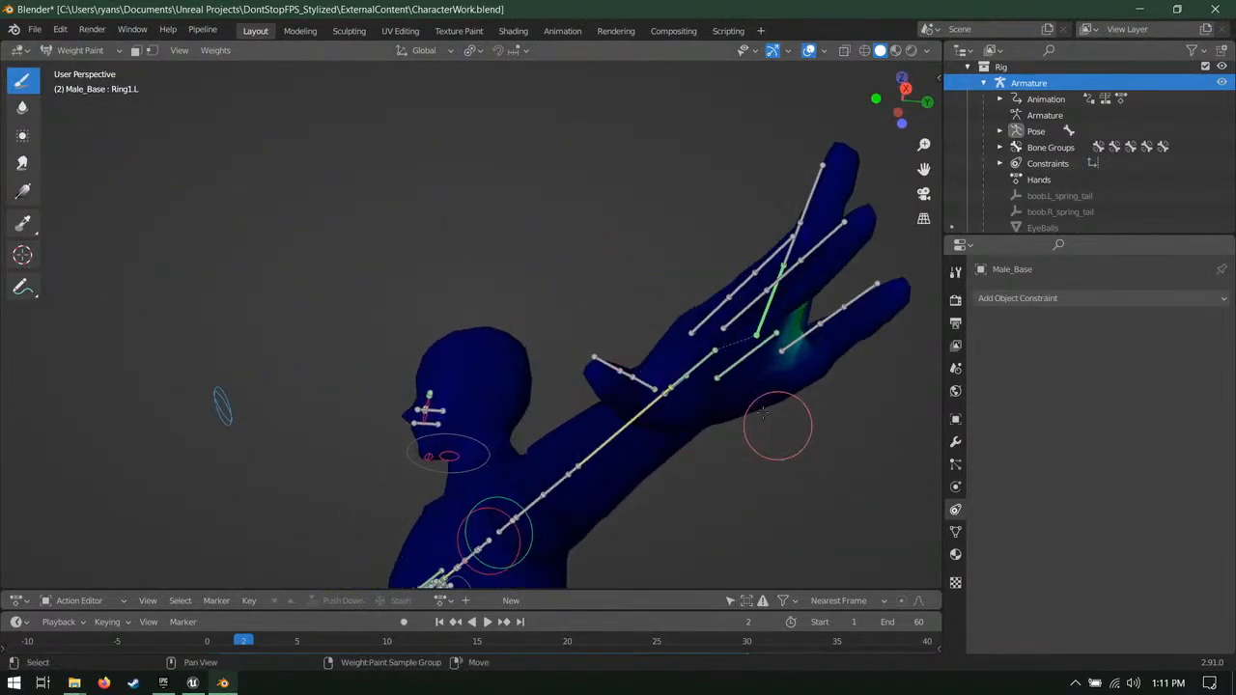
shift+middle_drag(775, 424, 666, 358)
middle_drag(666, 357, 589, 342)
scroll(591, 338, up, 3)
shift+middle_drag(580, 205, 513, 296)
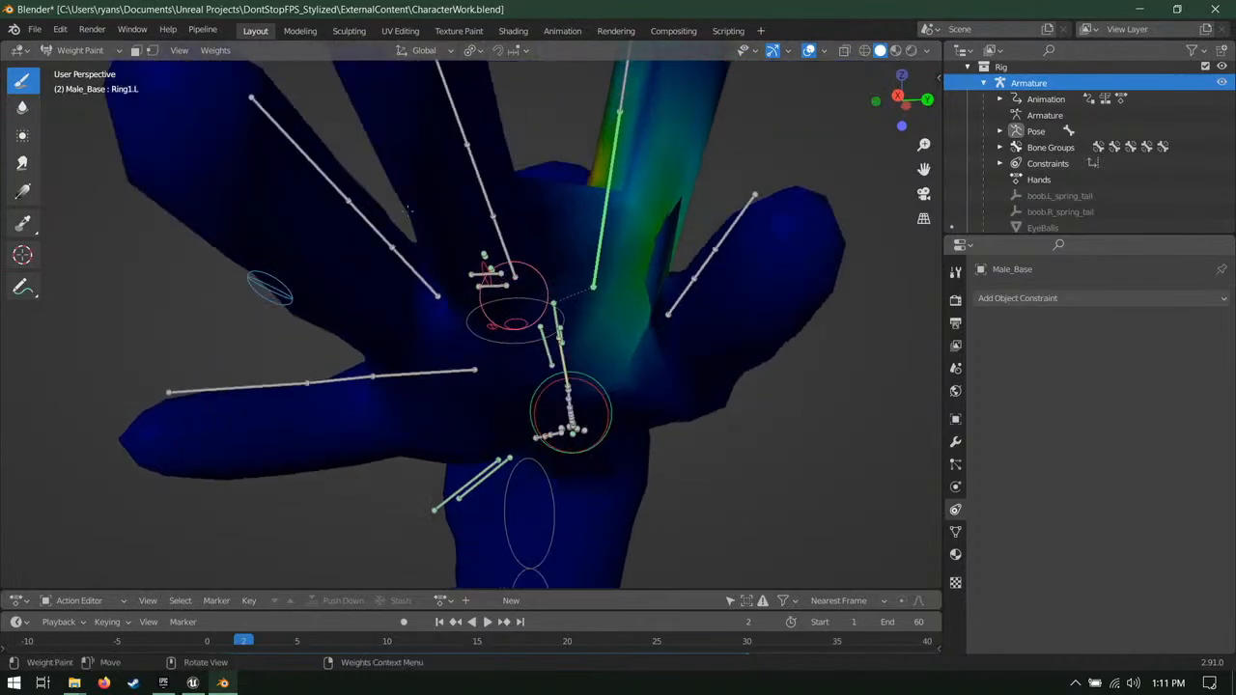
click(22, 109)
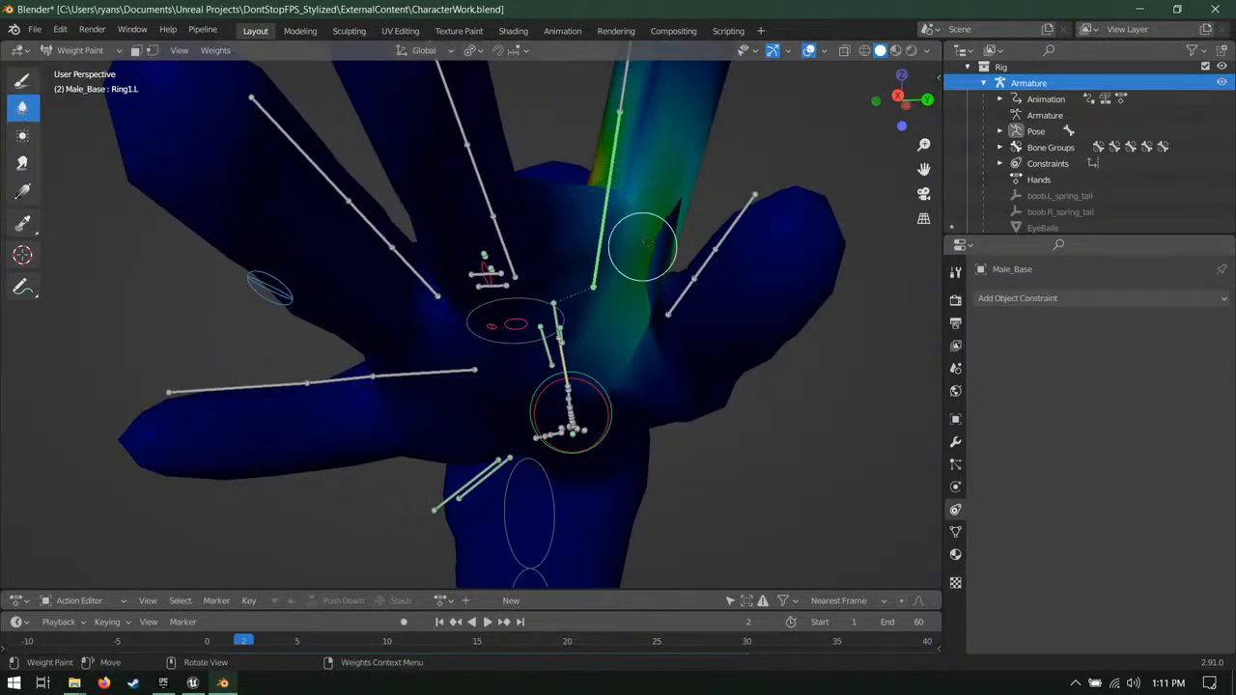
mouse_move(640, 242)
middle_down()
mouse_move(539, 311)
mouse_move(427, 354)
middle_up()
shift+middle_drag(318, 425, 569, 300)
drag(505, 369, 457, 428)
middle_drag(456, 427, 617, 281)
drag(707, 203, 668, 261)
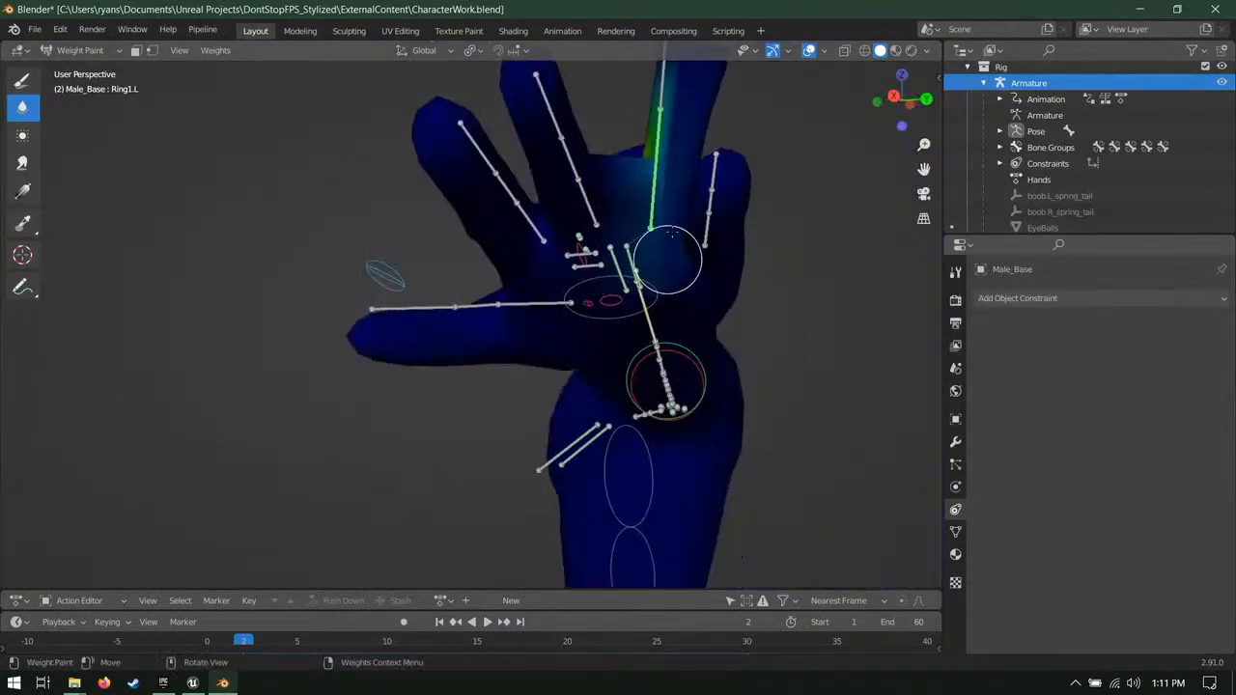
Step: Blur the Ring1.L weights around the knuckle on the back and outer side of the hand
middle_drag(680, 200, 688, 299)
drag(677, 379, 658, 288)
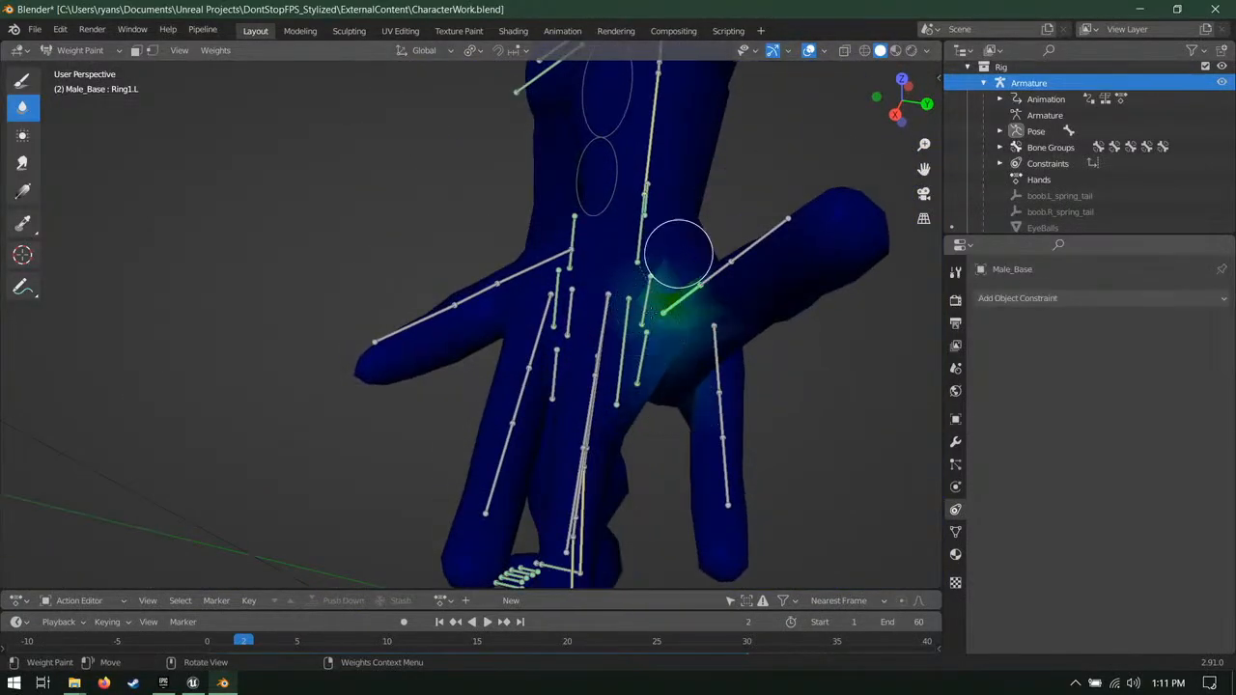
middle_drag(678, 255, 478, 320)
drag(345, 442, 311, 371)
mouse_move(198, 400)
middle_down()
mouse_move(262, 387)
mouse_move(297, 333)
middle_up()
mouse_move(325, 226)
middle_down()
mouse_move(428, 171)
mouse_move(296, 175)
middle_up()
Step: Change to the Draw brush with a weight of 0.219 and check Ring1.L's influence around the hand
click(22, 79)
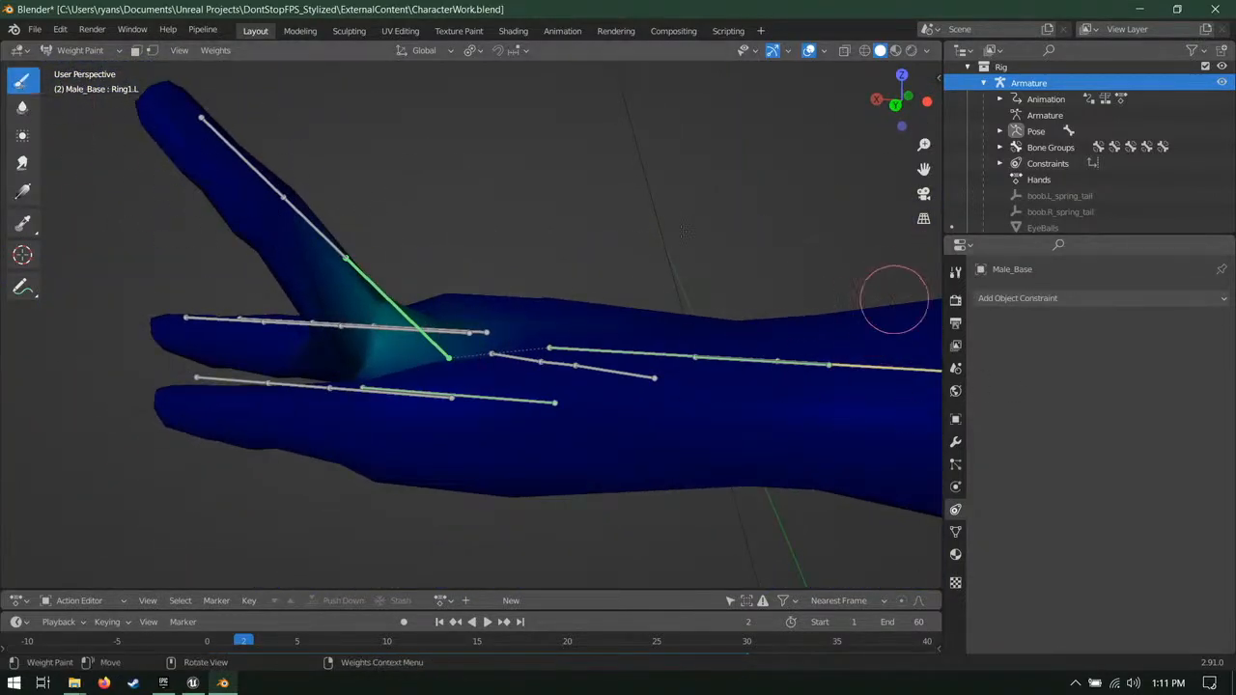
click(955, 271)
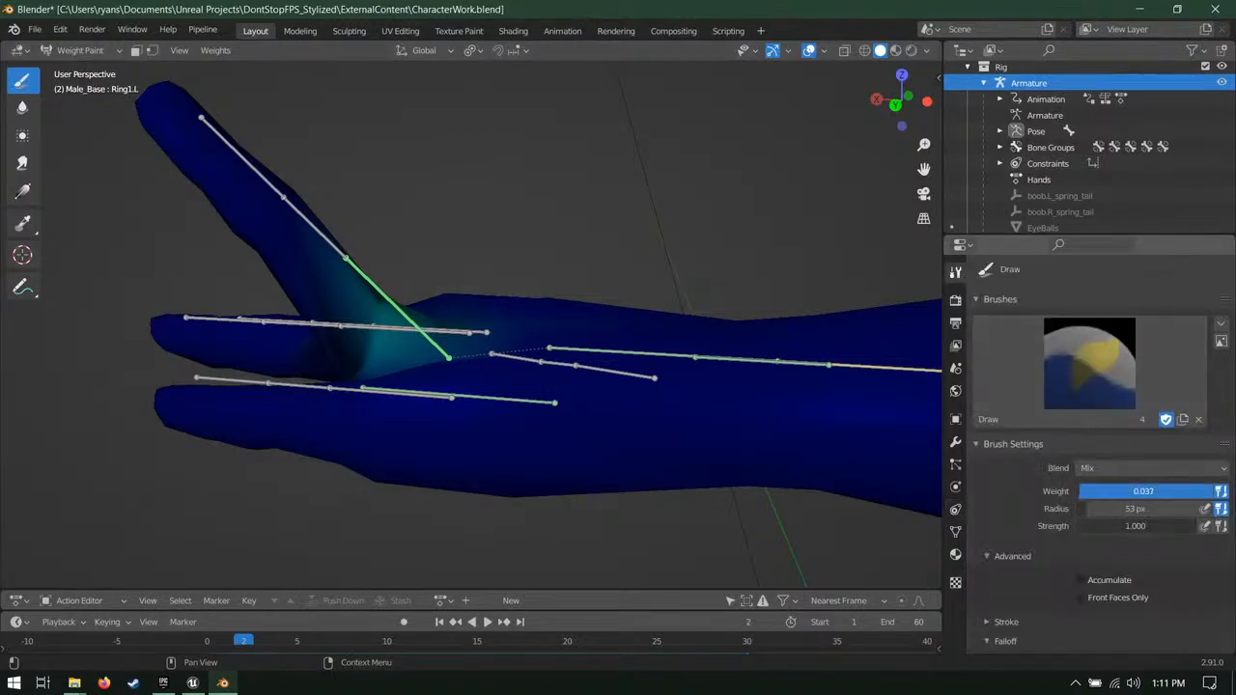
drag(1143, 490, 1149, 490)
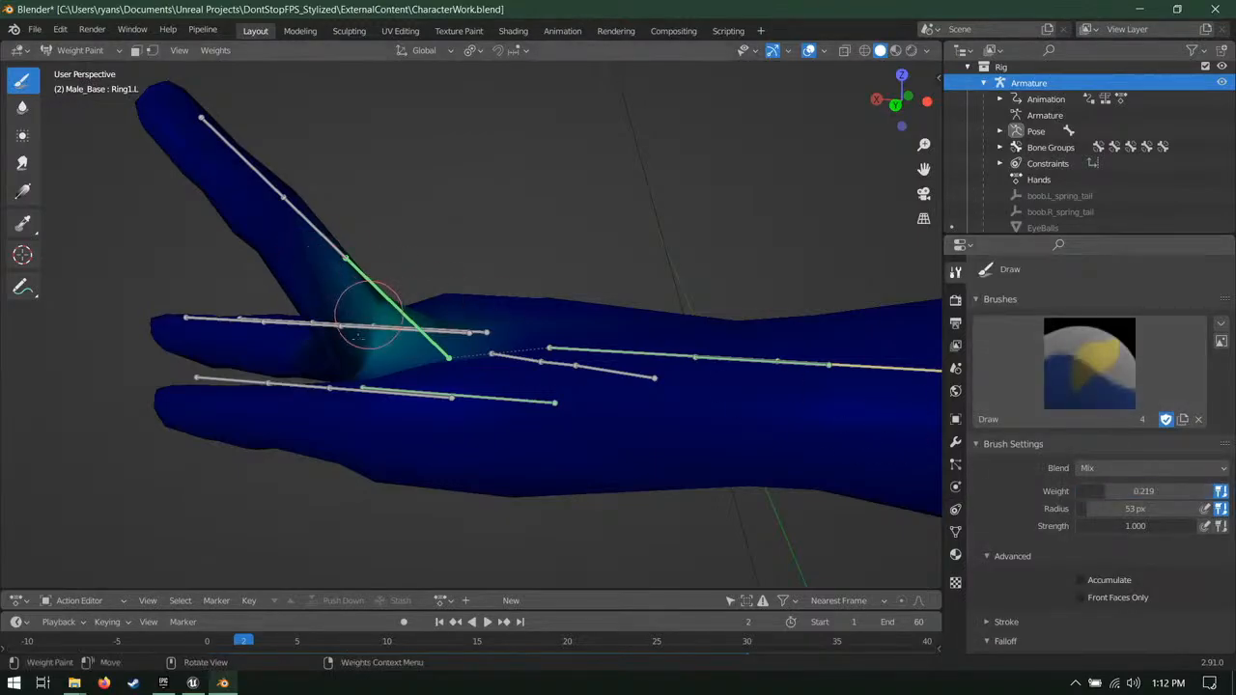
middle_drag(371, 294, 640, 359)
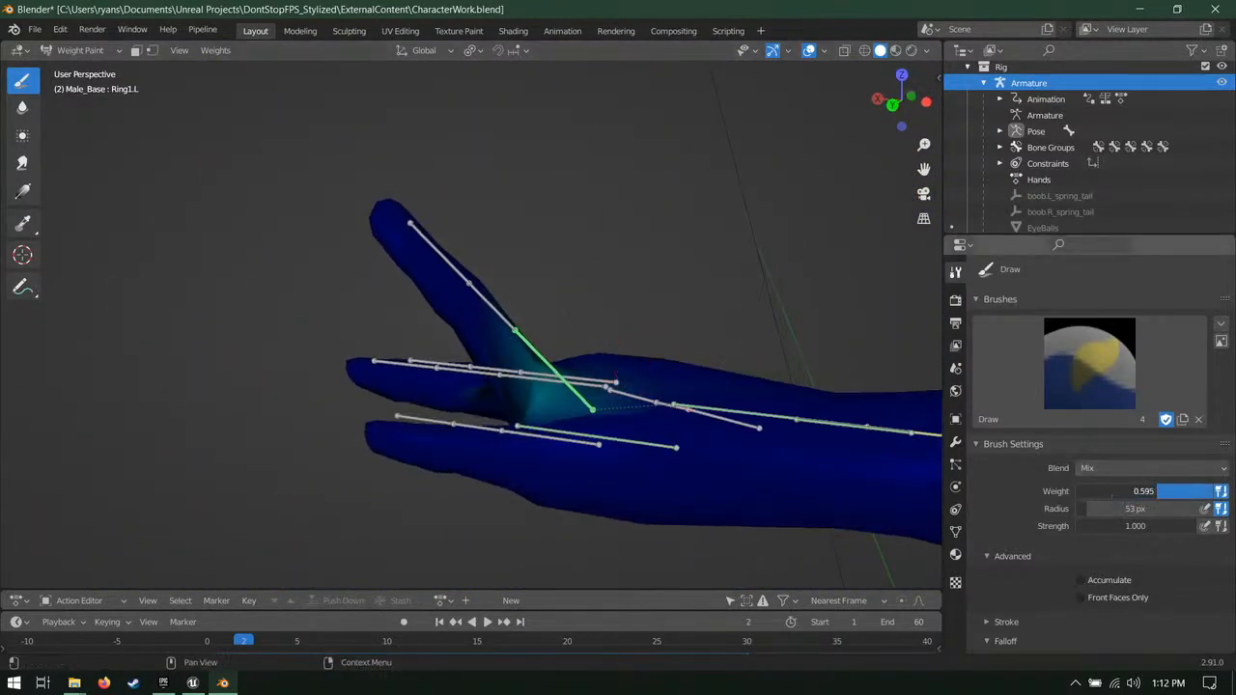
middle_drag(546, 270, 676, 257)
middle_drag(711, 207, 554, 375)
Step: Select the Pinky1.L bone and move it slightly to expose its stray weights on the ring finger
ctrl+click(400, 405)
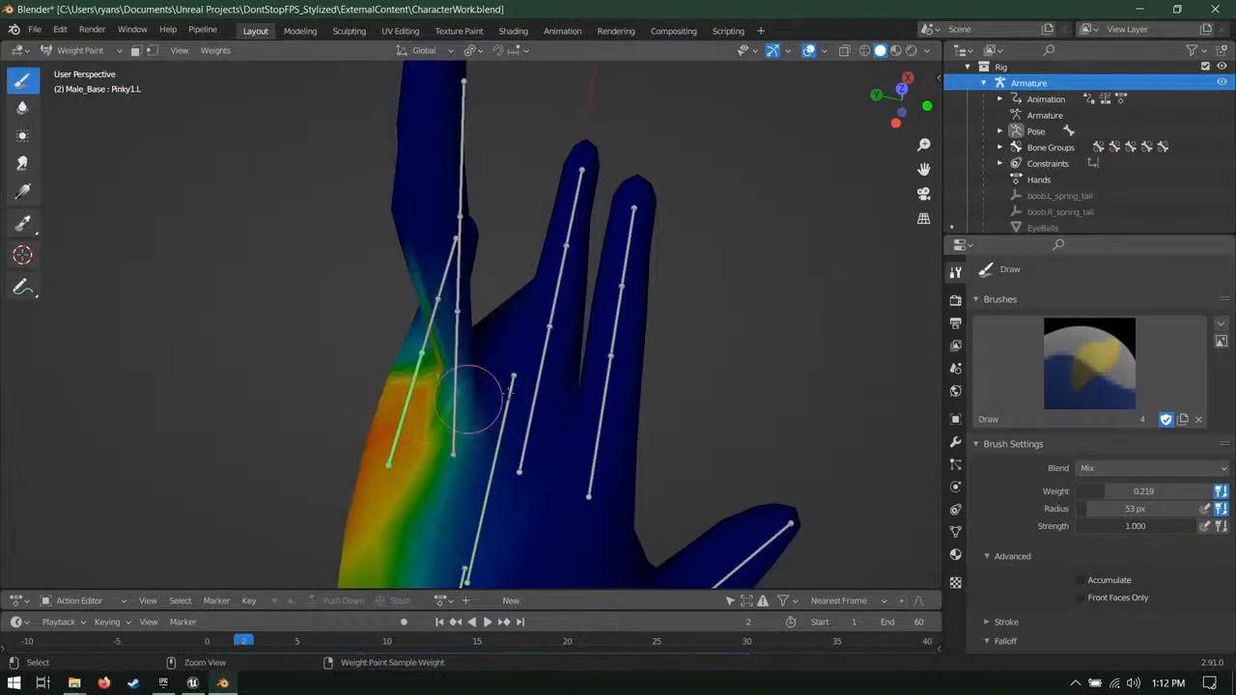
middle_drag(401, 406, 399, 245)
key(g)
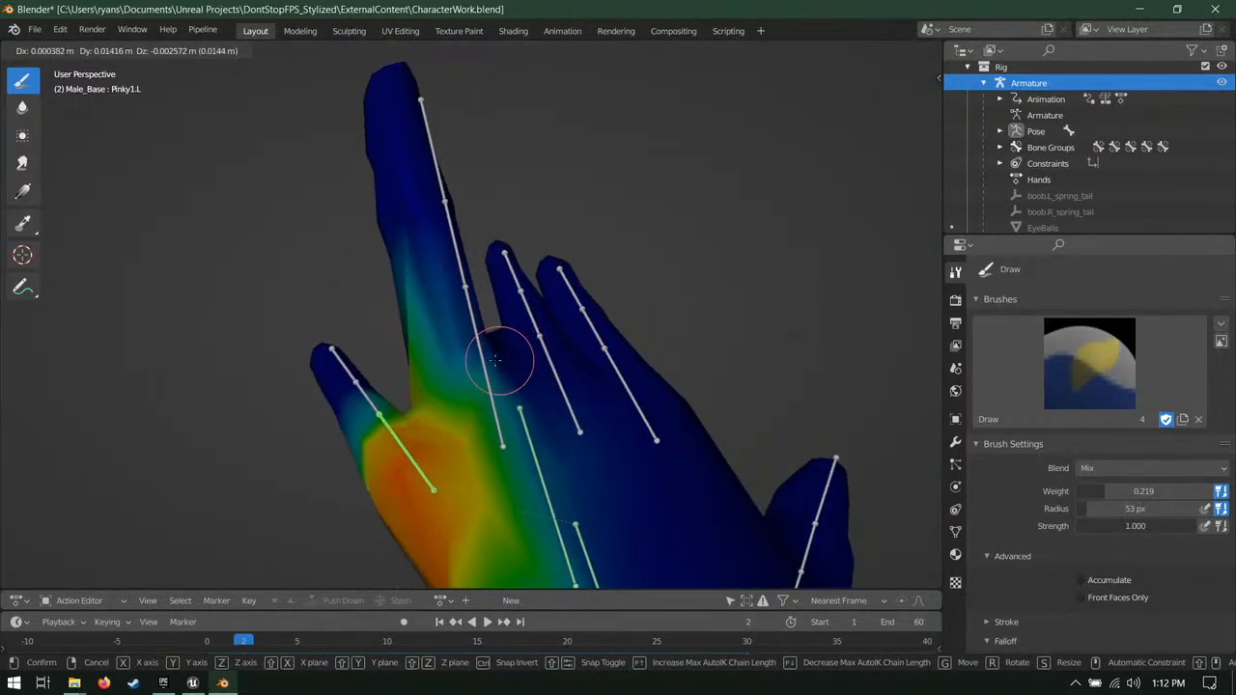
right_click(555, 351)
key(g)
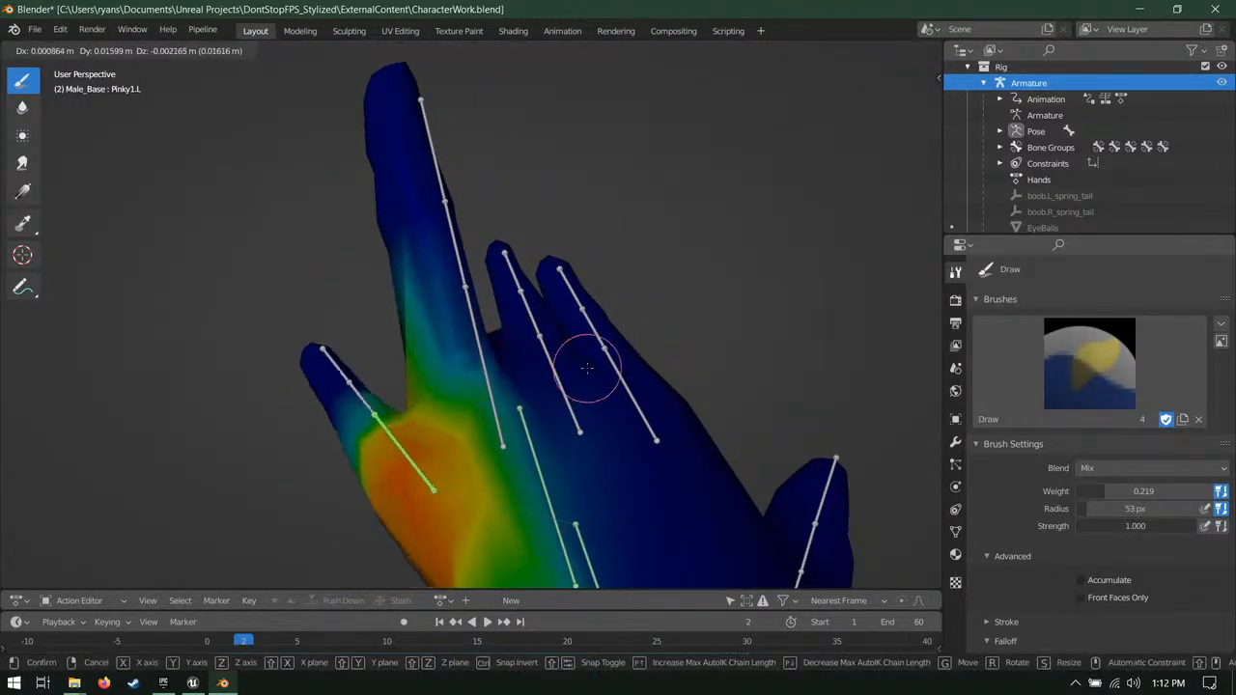
click(410, 318)
Step: Set the brush weight to 0.000 and erase Pinky1.L's influence from the ring finger and its base
drag(1125, 494, 1075, 493)
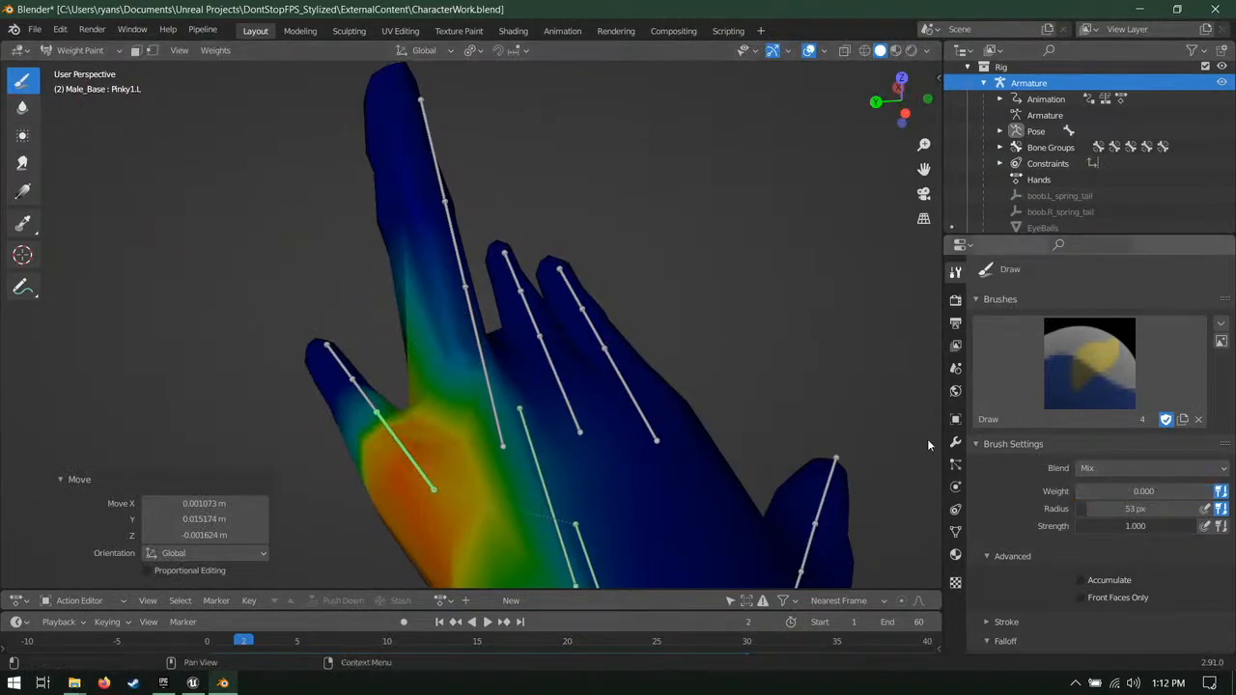
middle_drag(338, 290, 554, 273)
drag(522, 290, 454, 368)
middle_drag(591, 373, 521, 374)
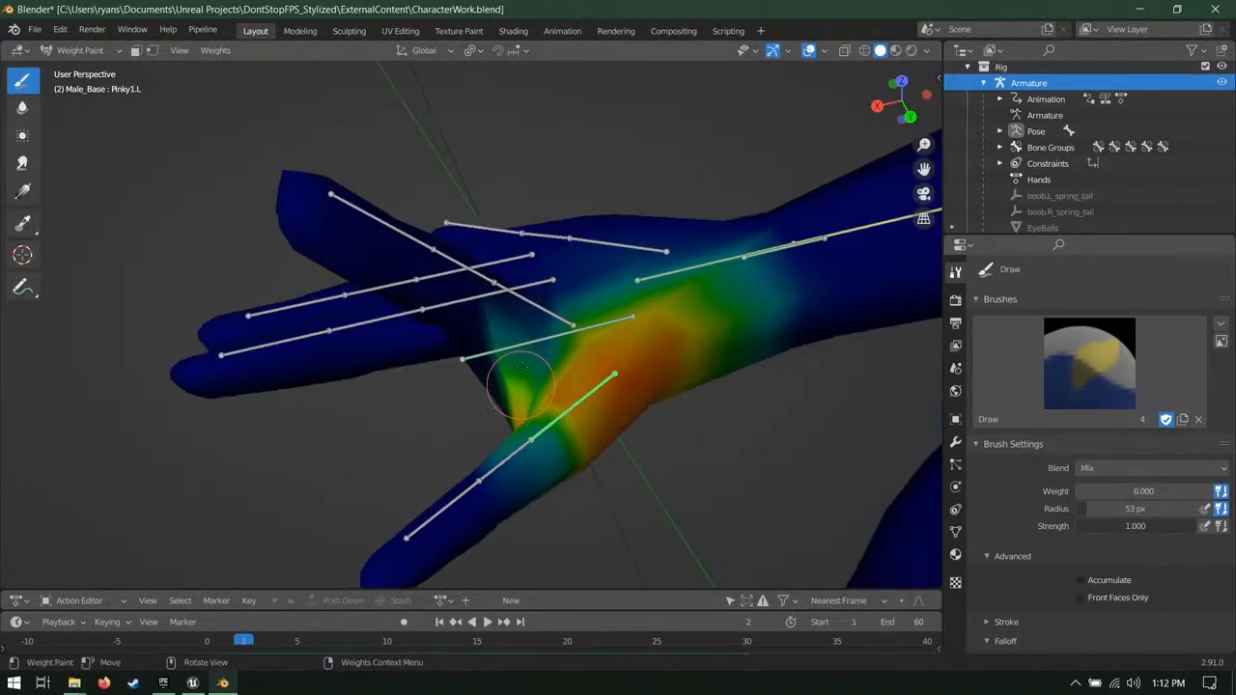
middle_drag(513, 424, 501, 396)
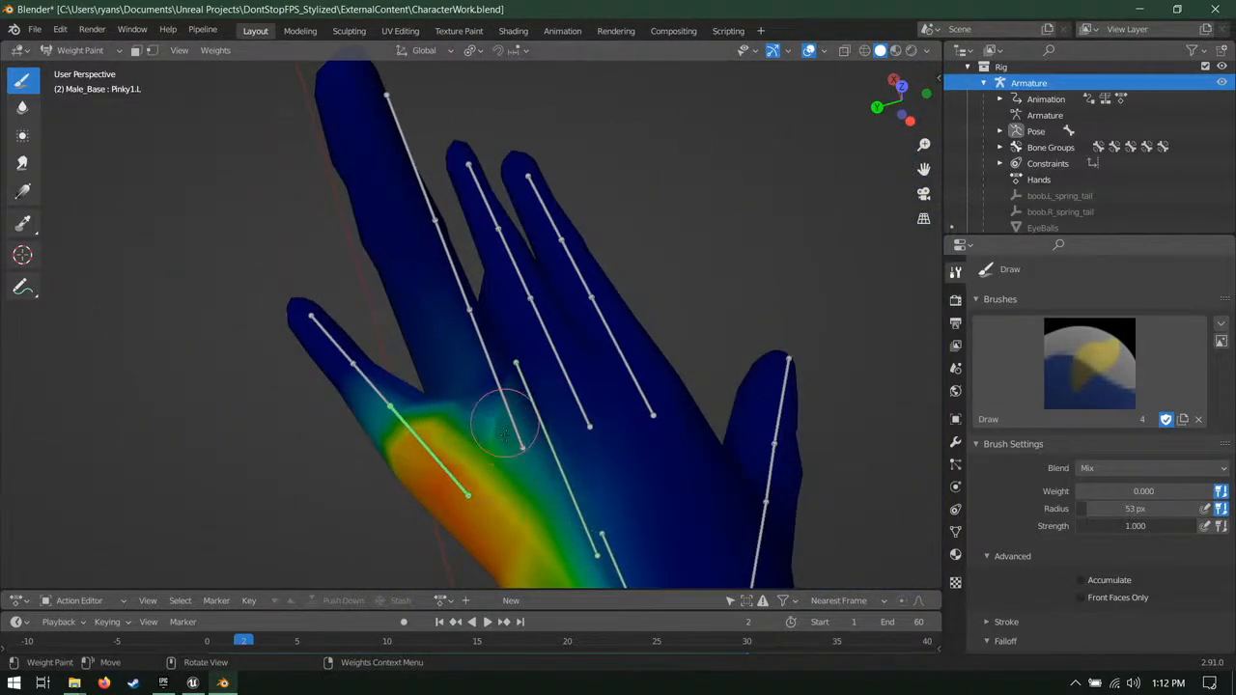
mouse_move(477, 345)
middle_down()
mouse_move(464, 358)
mouse_move(483, 358)
mouse_move(467, 370)
mouse_move(633, 328)
middle_up()
middle_drag(529, 382, 573, 278)
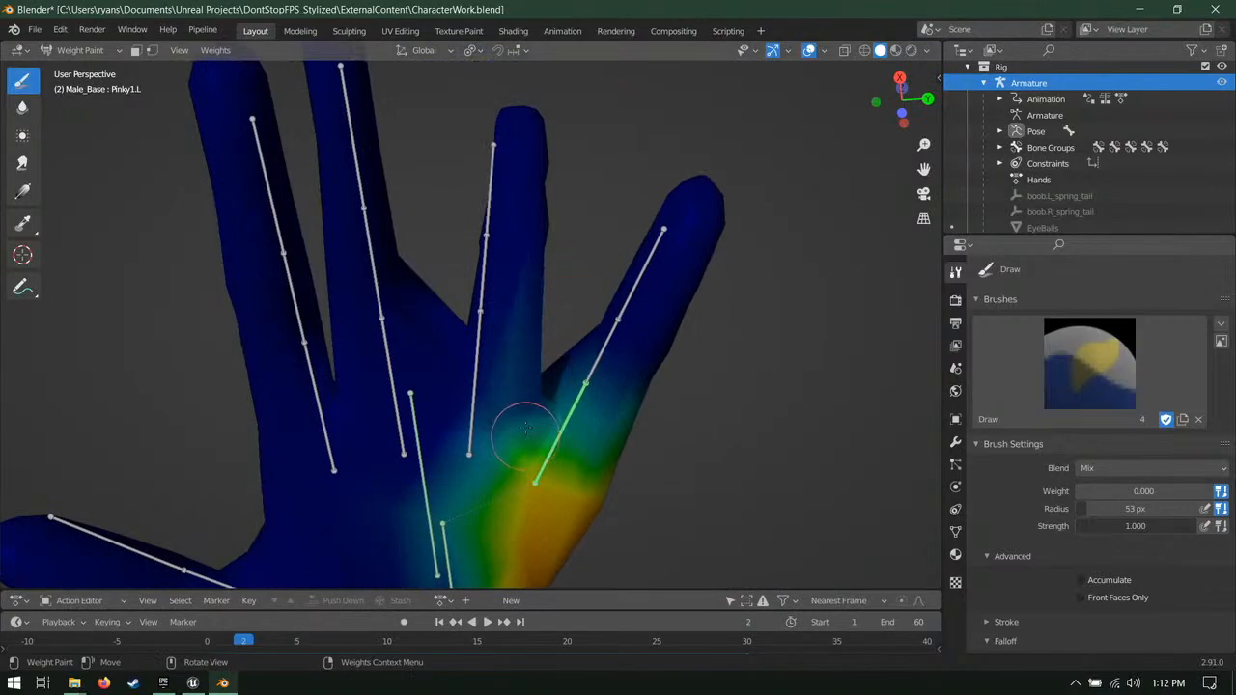
middle_drag(552, 193, 482, 356)
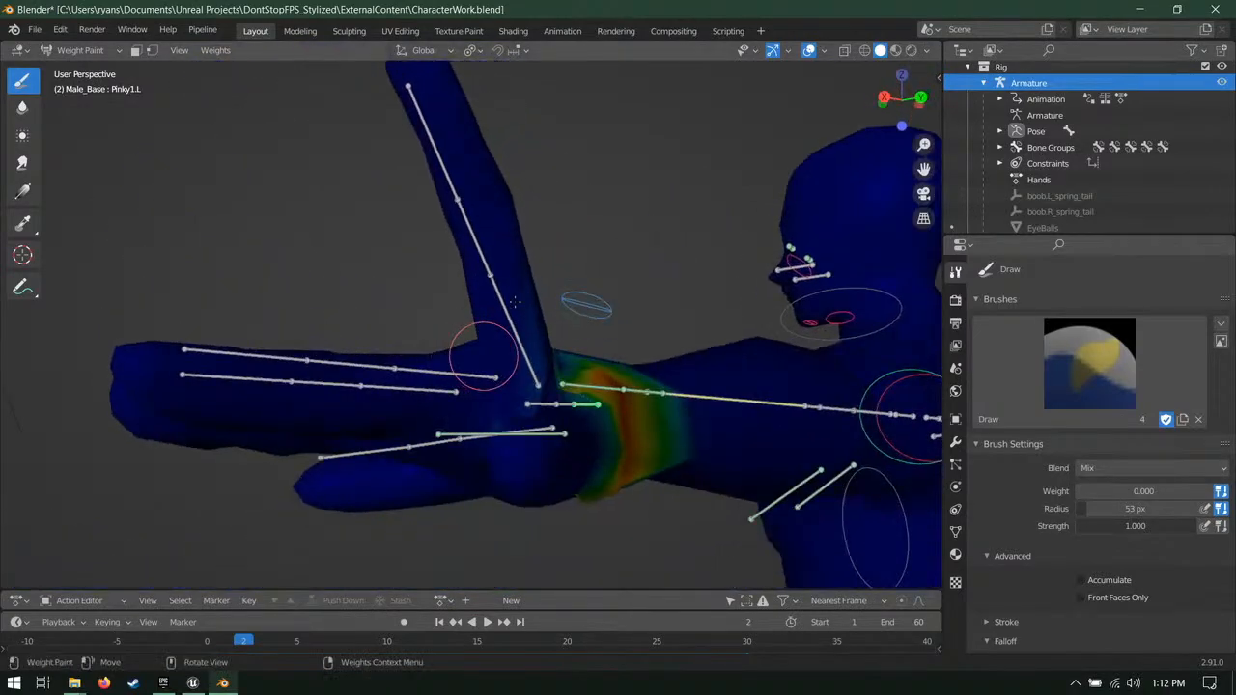
middle_drag(544, 209, 590, 438)
middle_drag(444, 355, 535, 373)
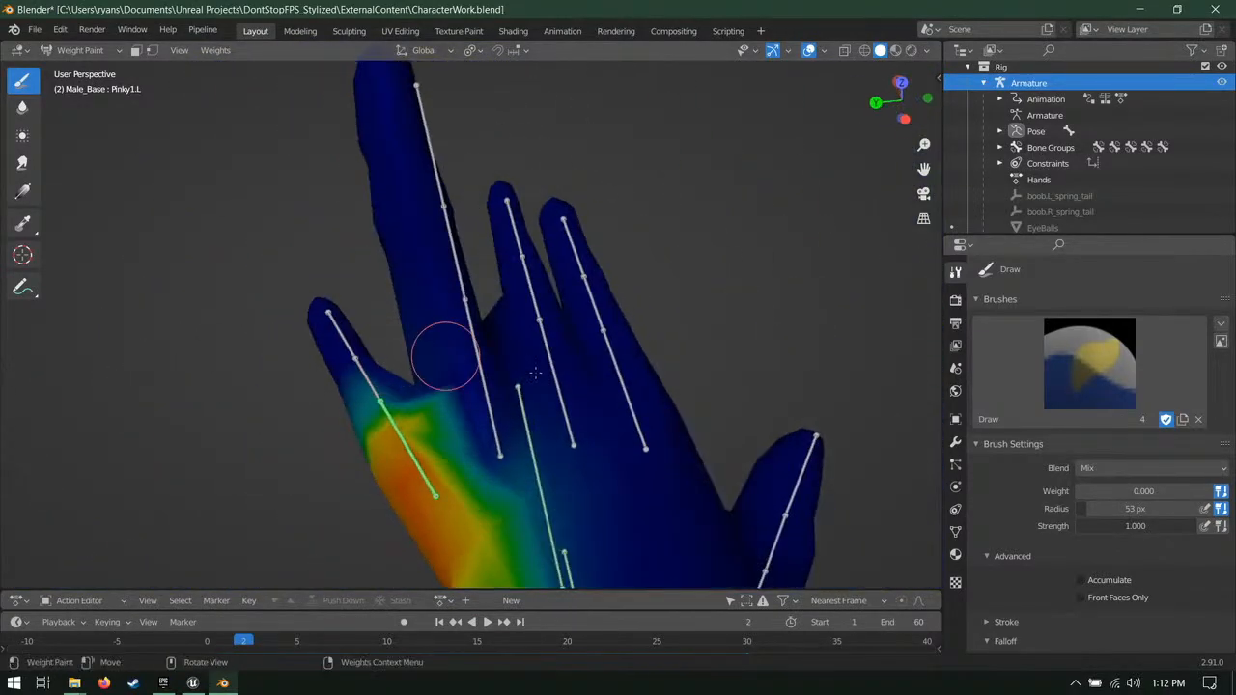
Step: Rotate Pinky1.L outward by 5.28° and test its weights with a larger move, cancelling the move
key(r)
click(670, 379)
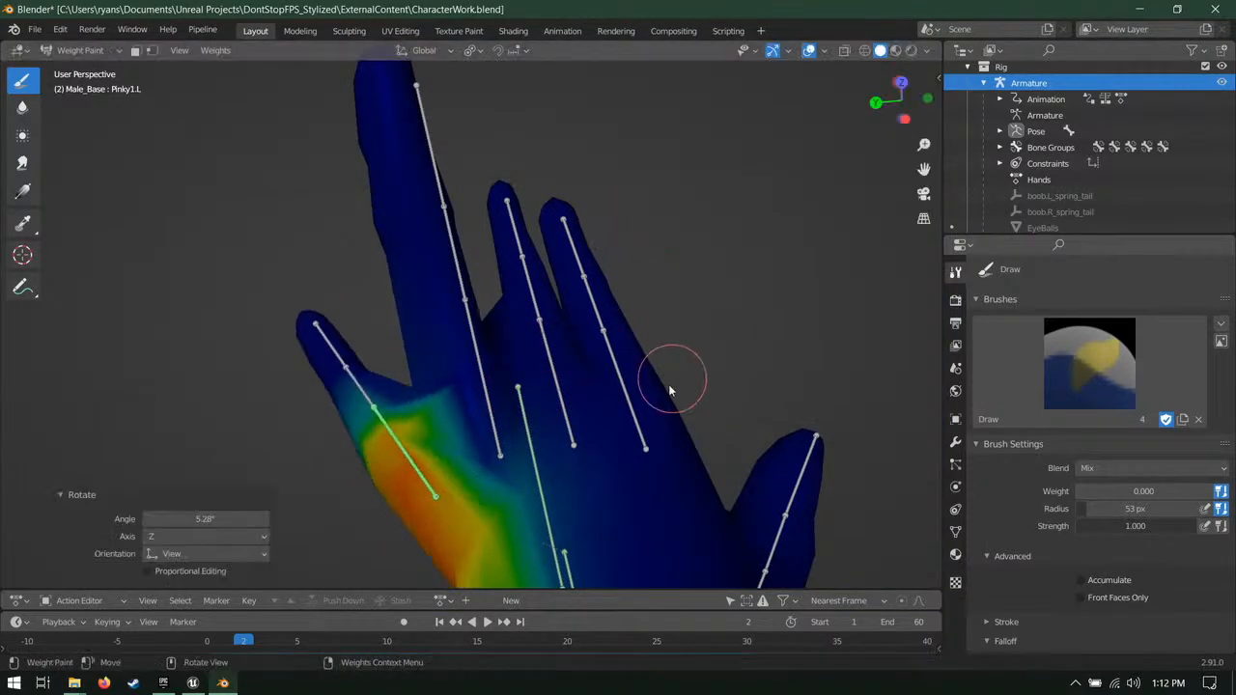
right_click(665, 376)
middle_drag(688, 266, 550, 318)
middle_drag(174, 97, 177, 121)
scroll(177, 122, down, 4)
middle_drag(579, 241, 637, 224)
key(g)
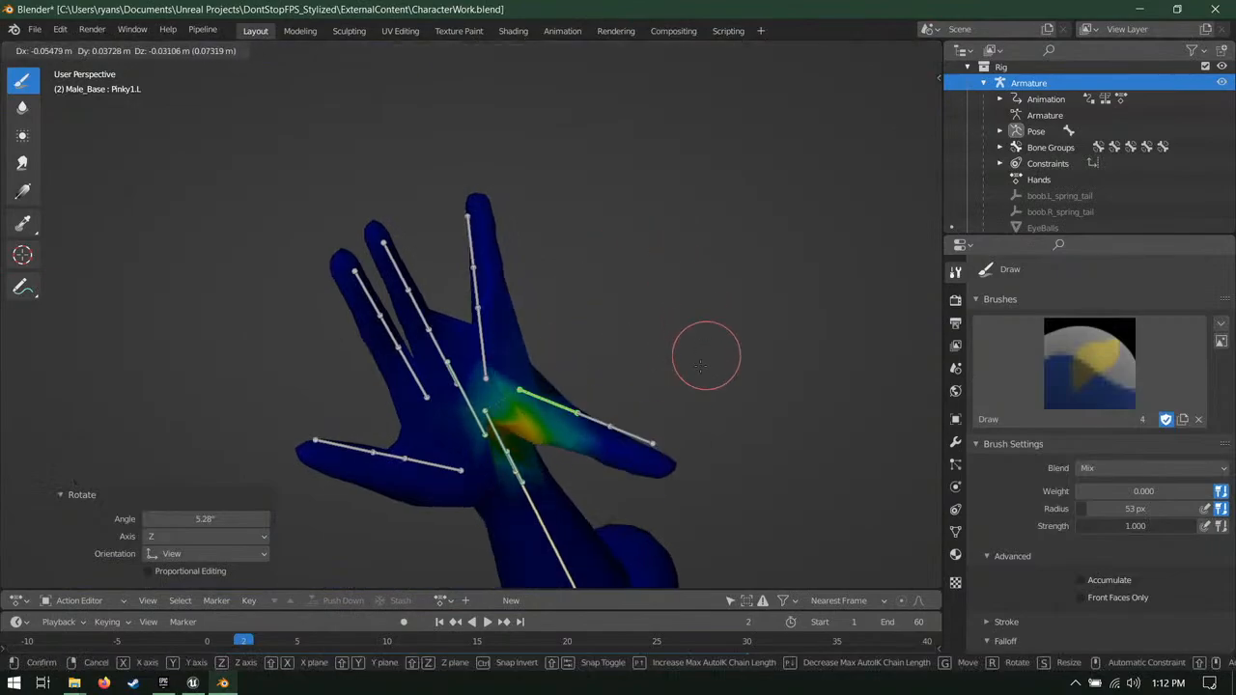
key(Escape)
middle_drag(715, 323, 519, 337)
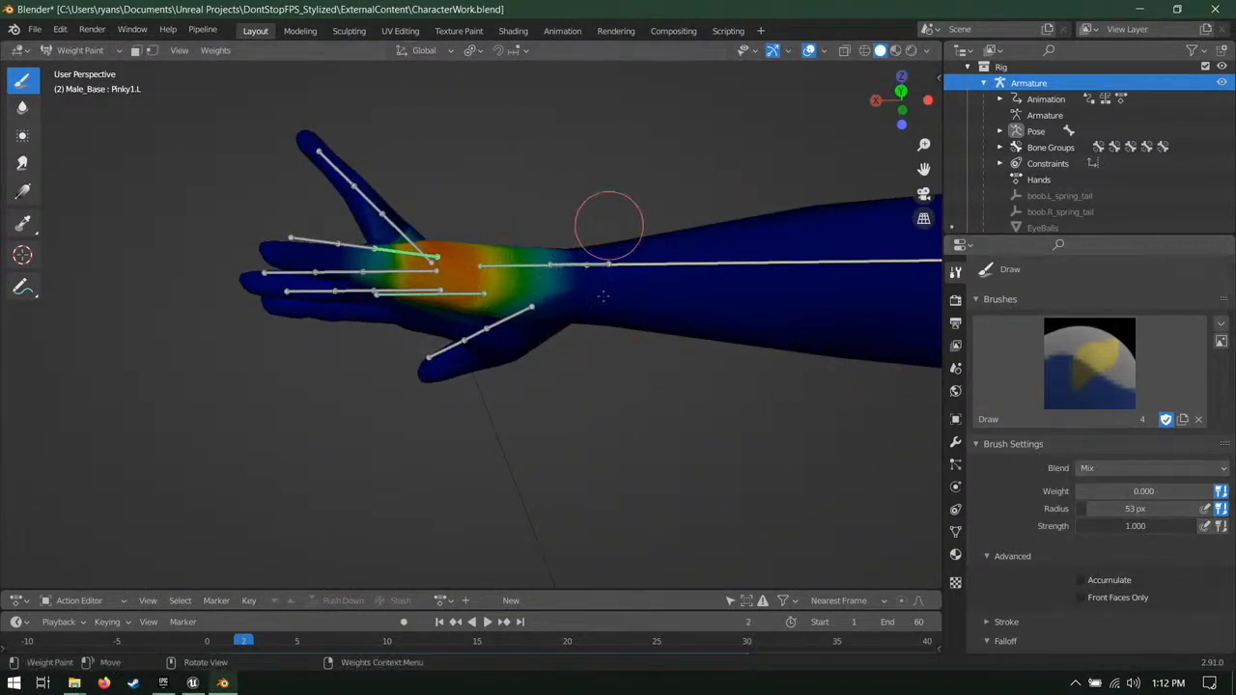
Step: Erase the Pinky1.L weights from the wrist and the middle of the hand at brush weight 0.000
middle_drag(607, 221, 587, 356)
scroll(587, 356, up, 2)
mouse_move(485, 323)
mouse_down()
mouse_move(461, 243)
mouse_move(474, 318)
mouse_move(515, 279)
mouse_up()
middle_drag(515, 279, 500, 263)
mouse_move(464, 235)
mouse_down()
mouse_move(464, 267)
mouse_move(535, 284)
mouse_up()
middle_drag(535, 284, 570, 156)
mouse_move(511, 280)
mouse_down()
mouse_move(453, 298)
mouse_move(395, 275)
mouse_up()
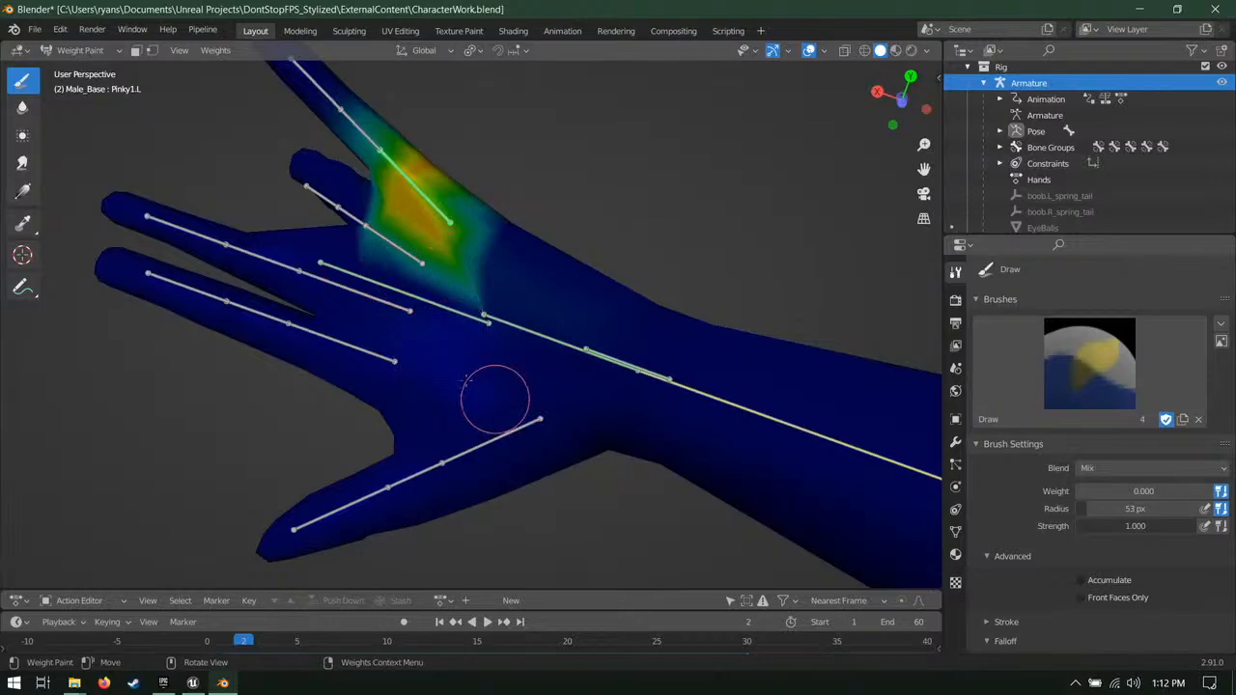
mouse_move(492, 400)
middle_down()
mouse_move(579, 358)
mouse_move(573, 305)
mouse_move(618, 256)
middle_up()
Step: Undo the last pose change on Pinky1.L and save the file
key(ctrl+s)
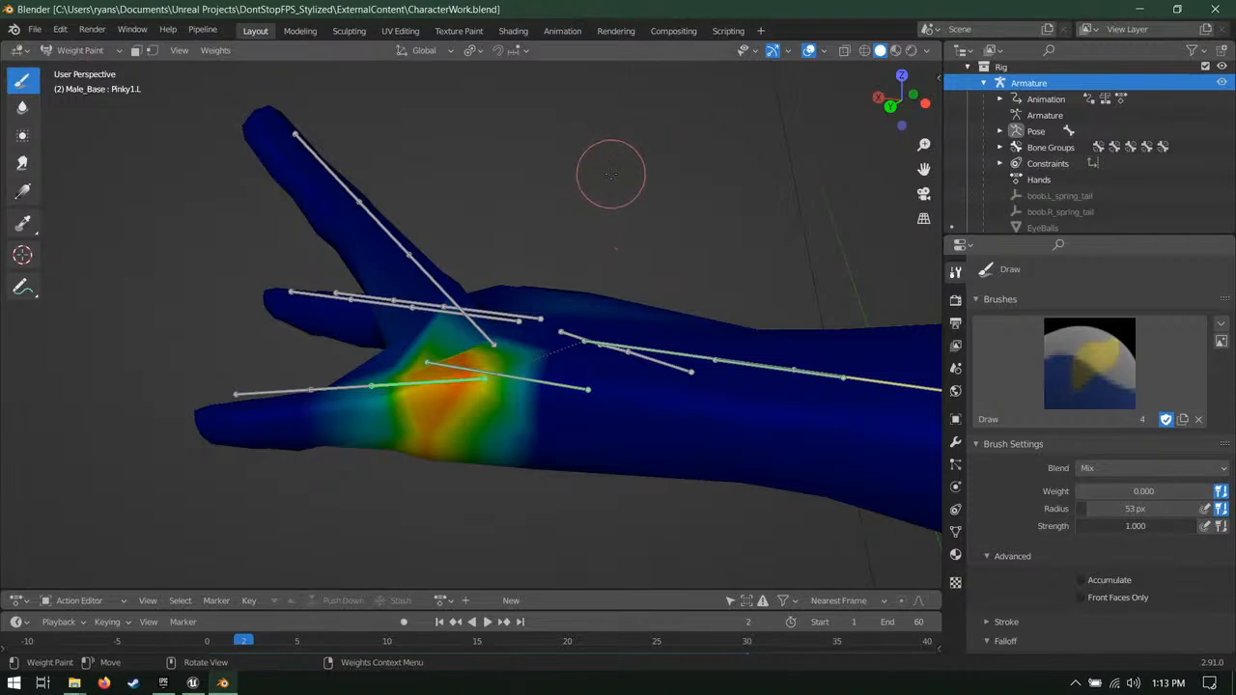
key(ctrl+z)
key(ctrl+s)
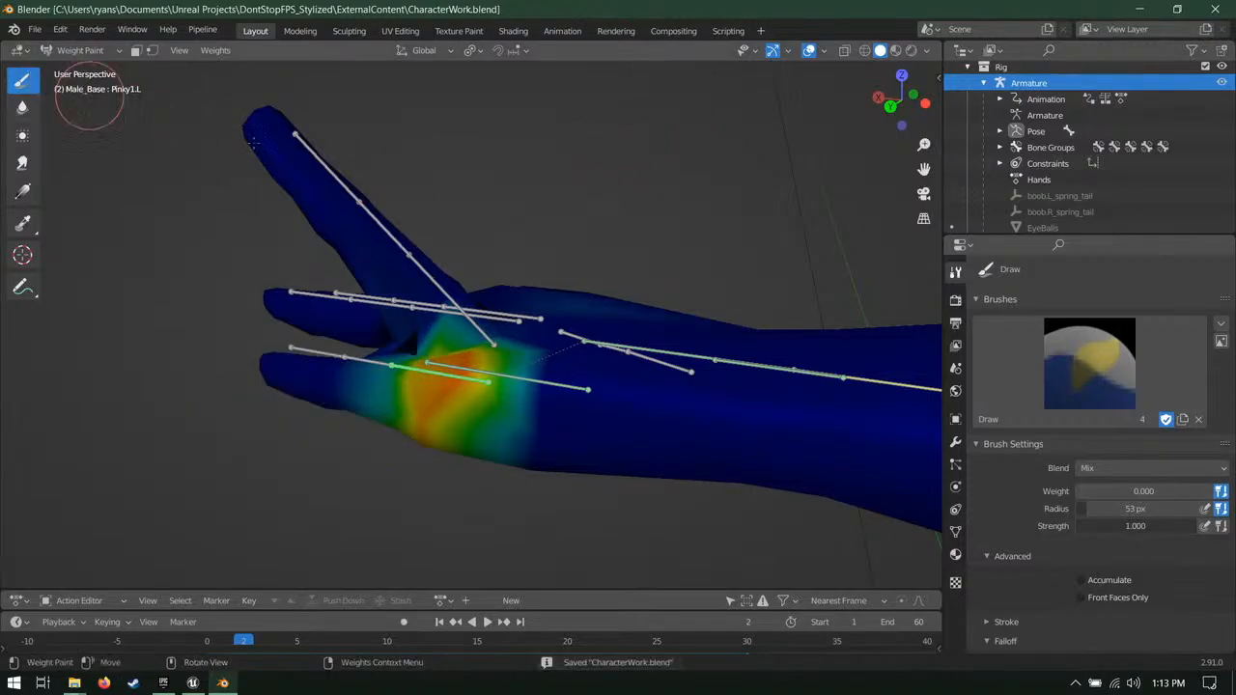
Step: Select the Ring1.L bone, clear its pose rotation and save the file
middle_drag(732, 258, 502, 322)
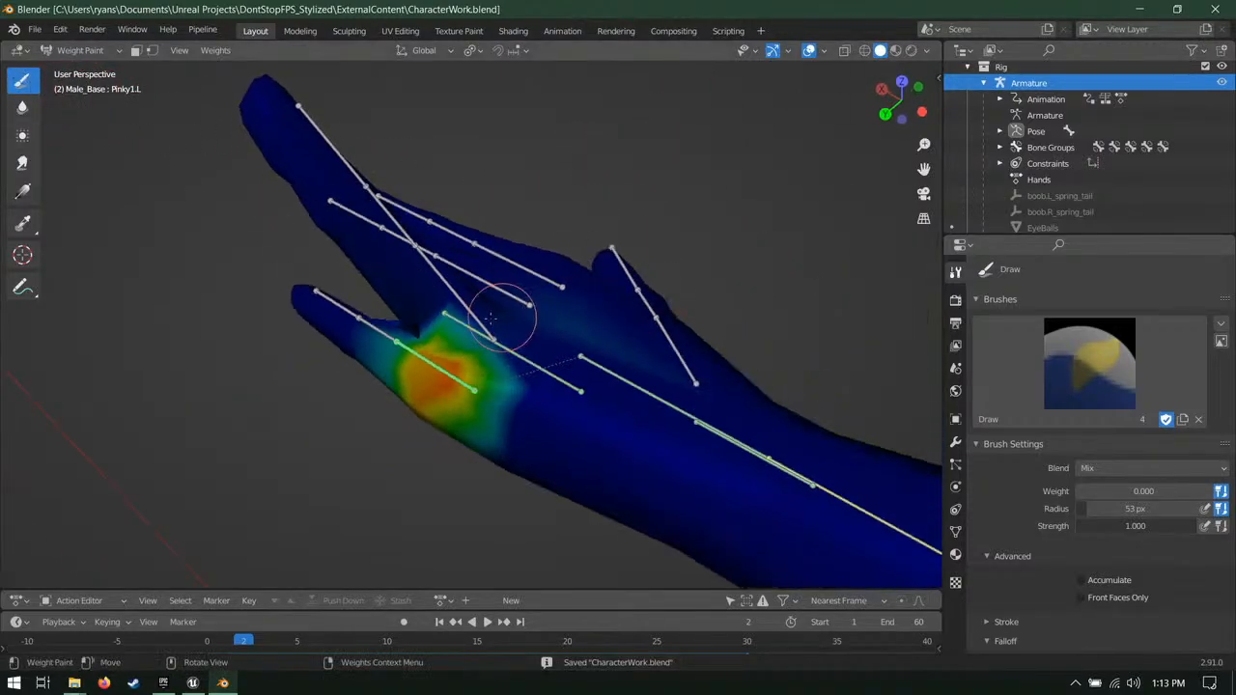
ctrl+click(478, 318)
key(alt+r)
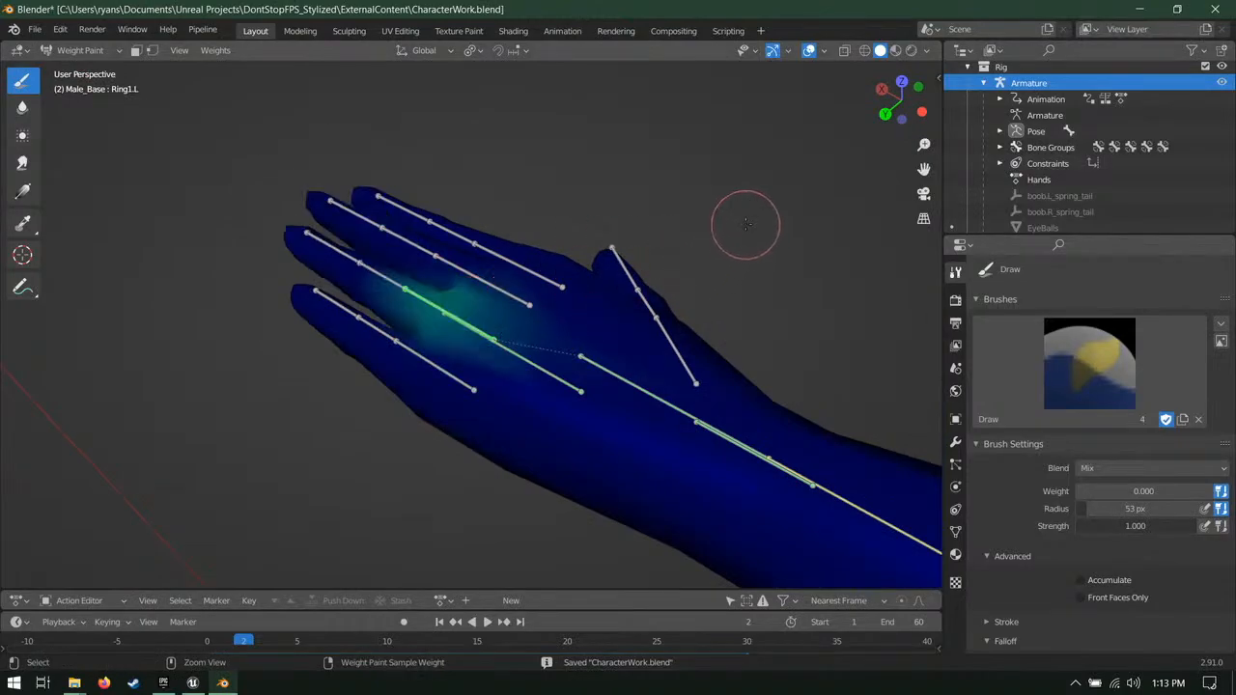
key(ctrl+s)
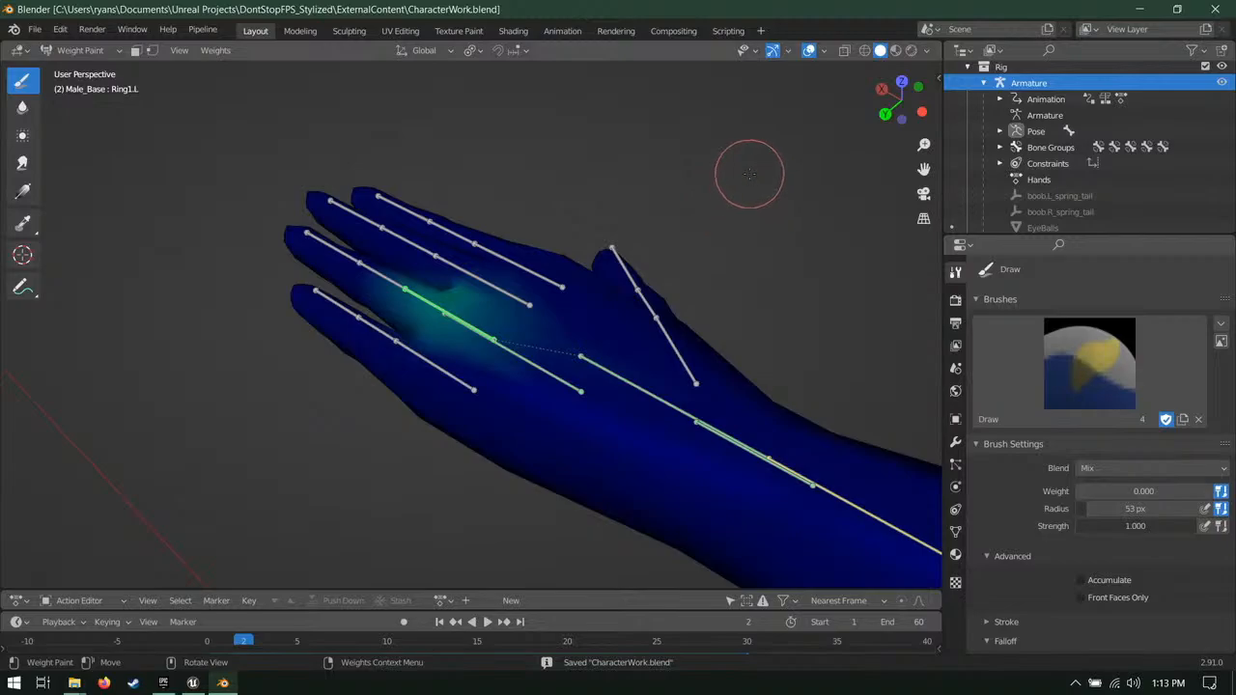
Step: Select the Pinky1.L bone and examine its weights on the back and palm of the hand
middle_drag(643, 213, 417, 290)
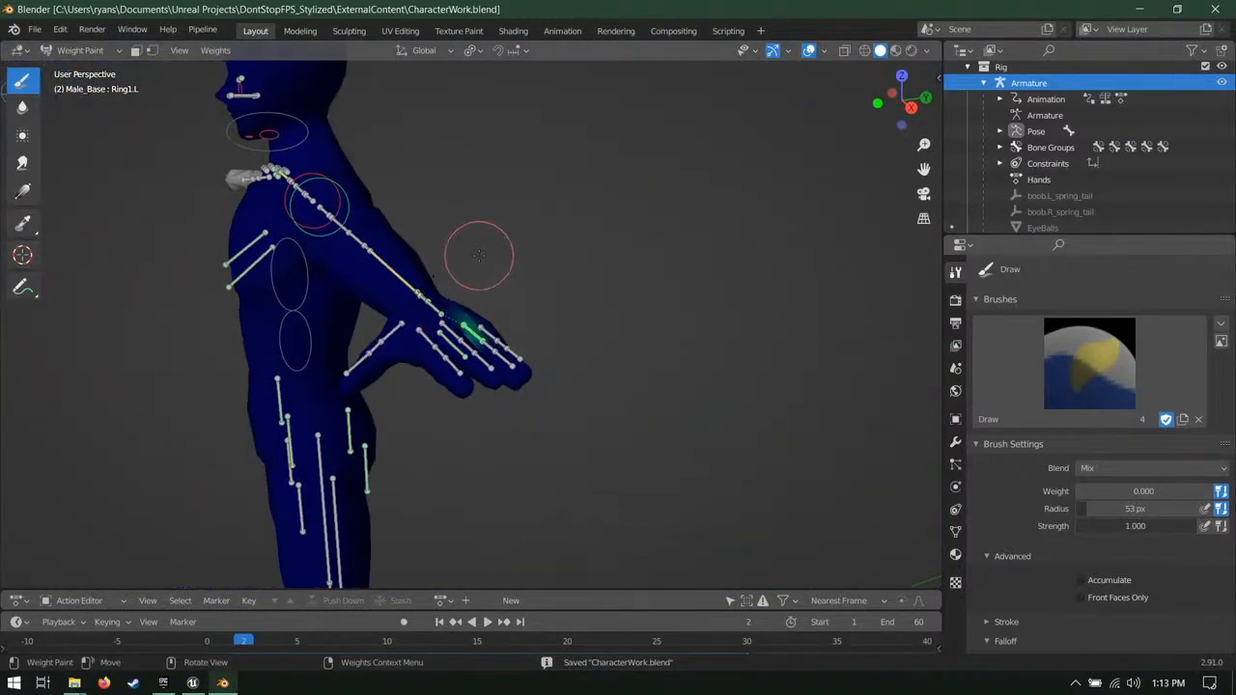
middle_drag(635, 298, 469, 361)
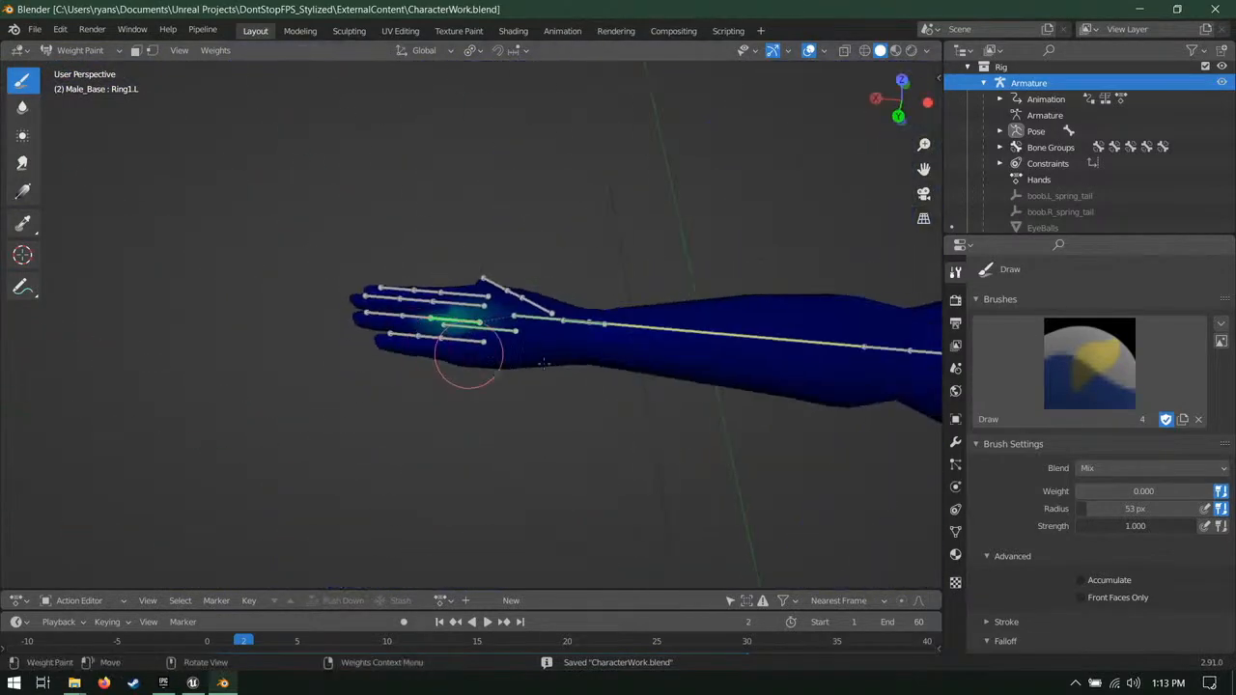
scroll(470, 361, up, 2)
ctrl+click(453, 370)
ctrl+click(470, 361)
middle_drag(689, 345, 573, 308)
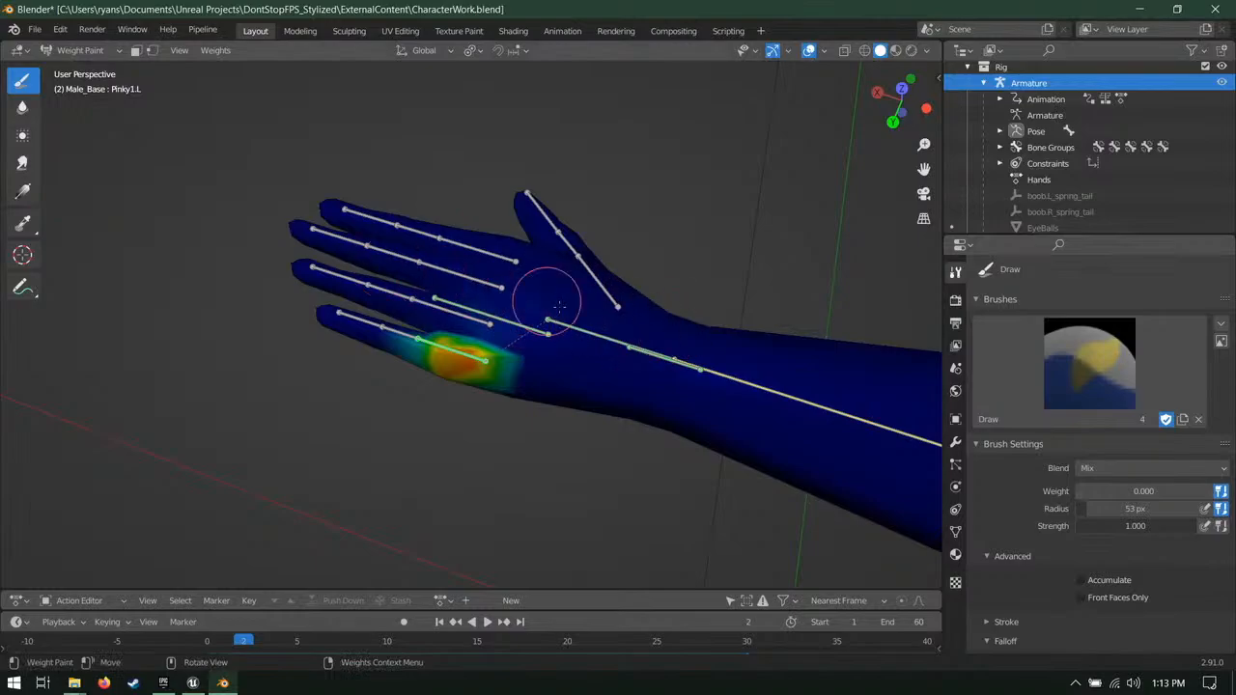
mouse_move(409, 284)
middle_down()
mouse_move(518, 201)
mouse_move(637, 142)
middle_up()
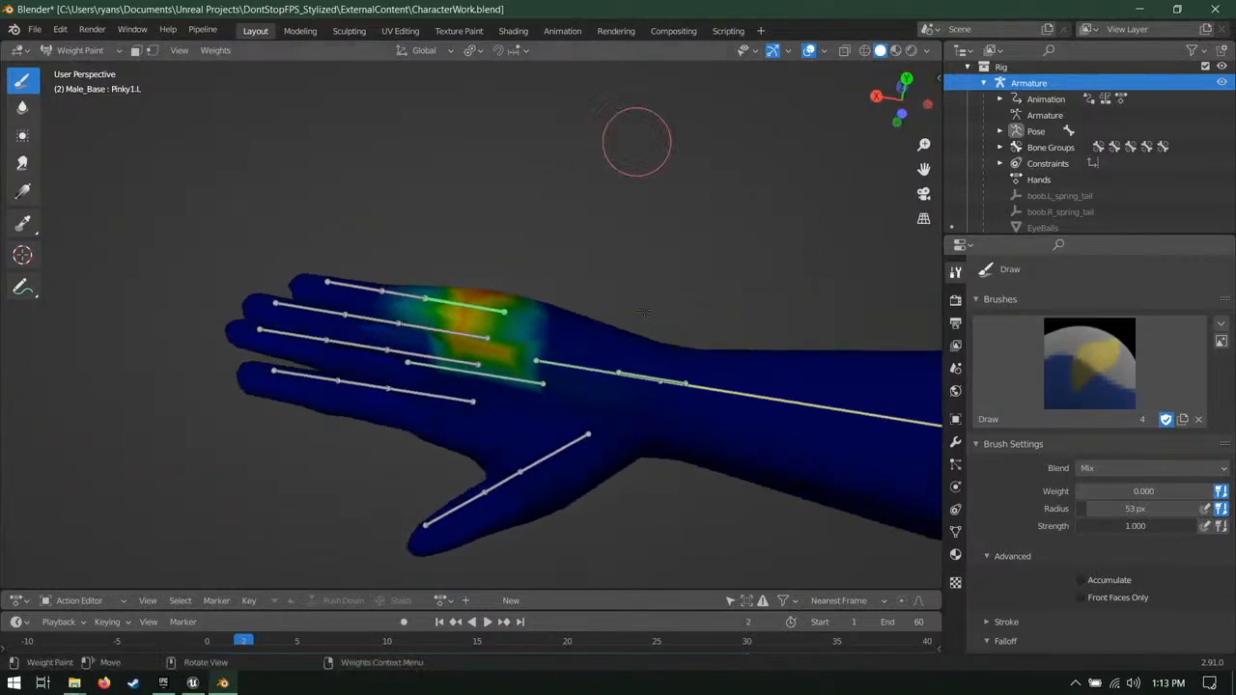
Step: Erase the Pinky1.L weights around the base of the ring finger and the adjoining hand area at brush weight 0.000
mouse_move(605, 420)
middle_down()
mouse_move(653, 351)
mouse_move(617, 348)
middle_up()
mouse_move(518, 332)
mouse_down()
mouse_move(446, 303)
mouse_move(530, 303)
mouse_move(517, 303)
mouse_up()
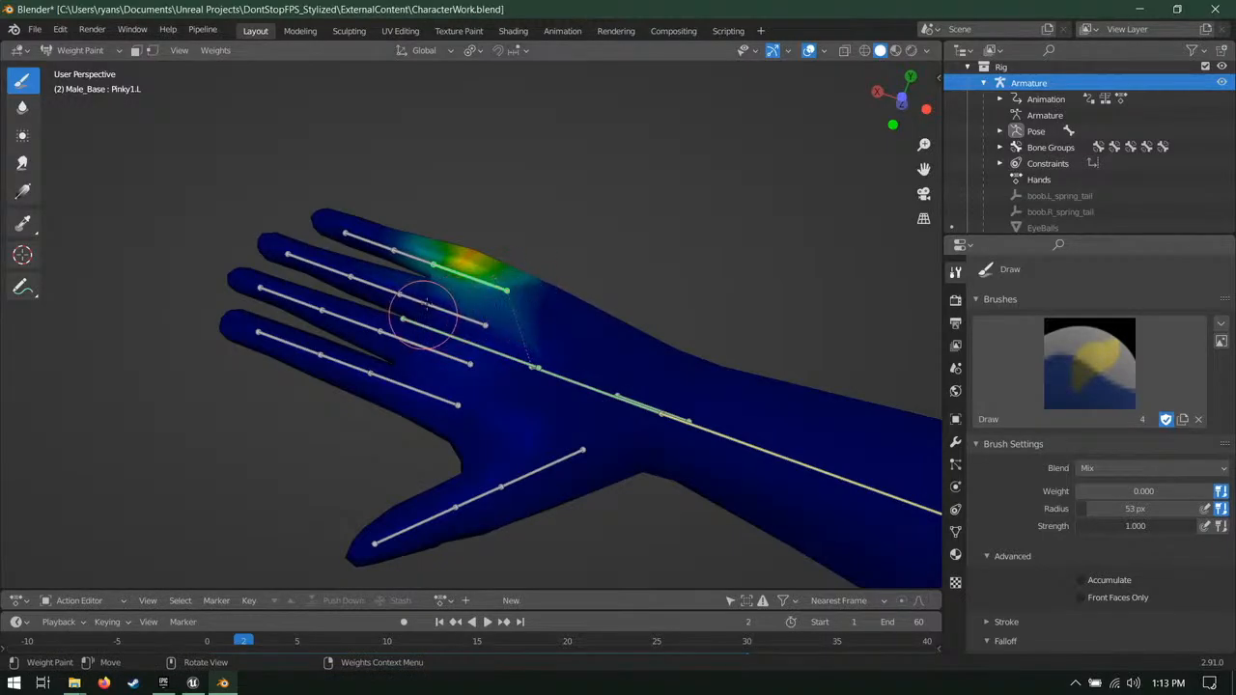
drag(427, 304, 433, 295)
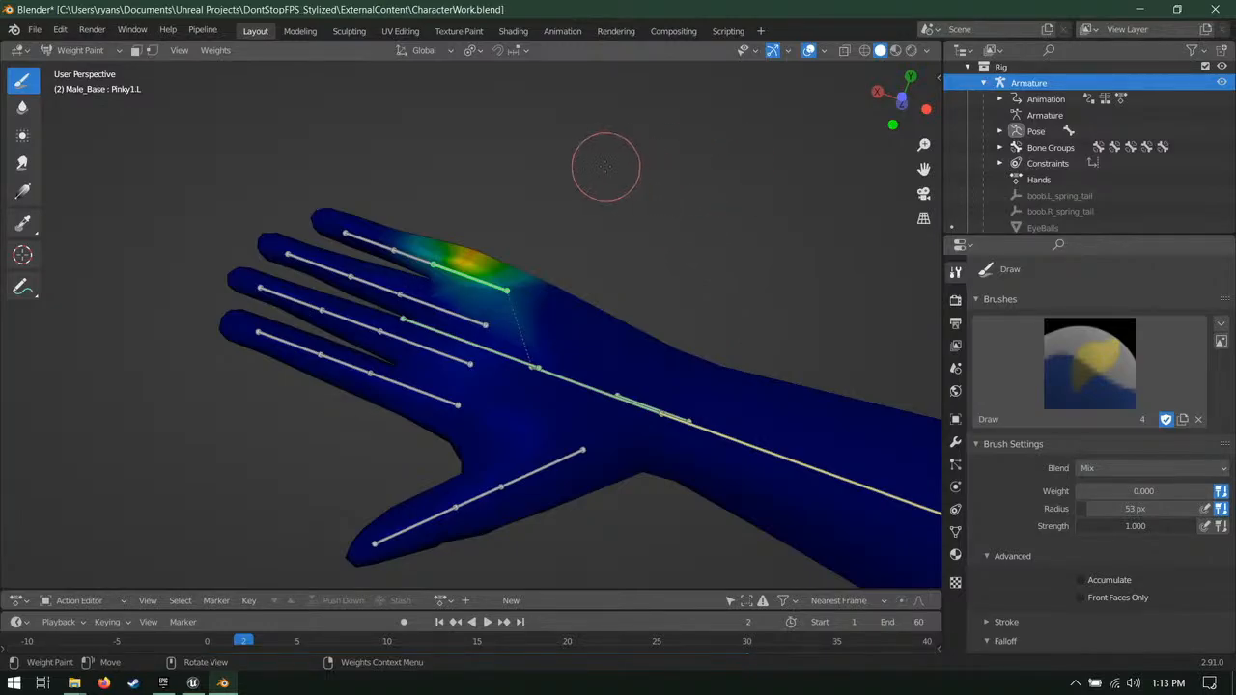
Step: Select the Pinky2.L bone and test its deformation with a trial rotation, cancelling the rotation
mouse_move(663, 182)
middle_down()
mouse_move(820, 358)
mouse_move(676, 406)
mouse_move(569, 409)
mouse_move(685, 311)
mouse_move(480, 340)
mouse_move(412, 215)
mouse_move(560, 347)
mouse_move(372, 428)
middle_up()
ctrl+click(357, 413)
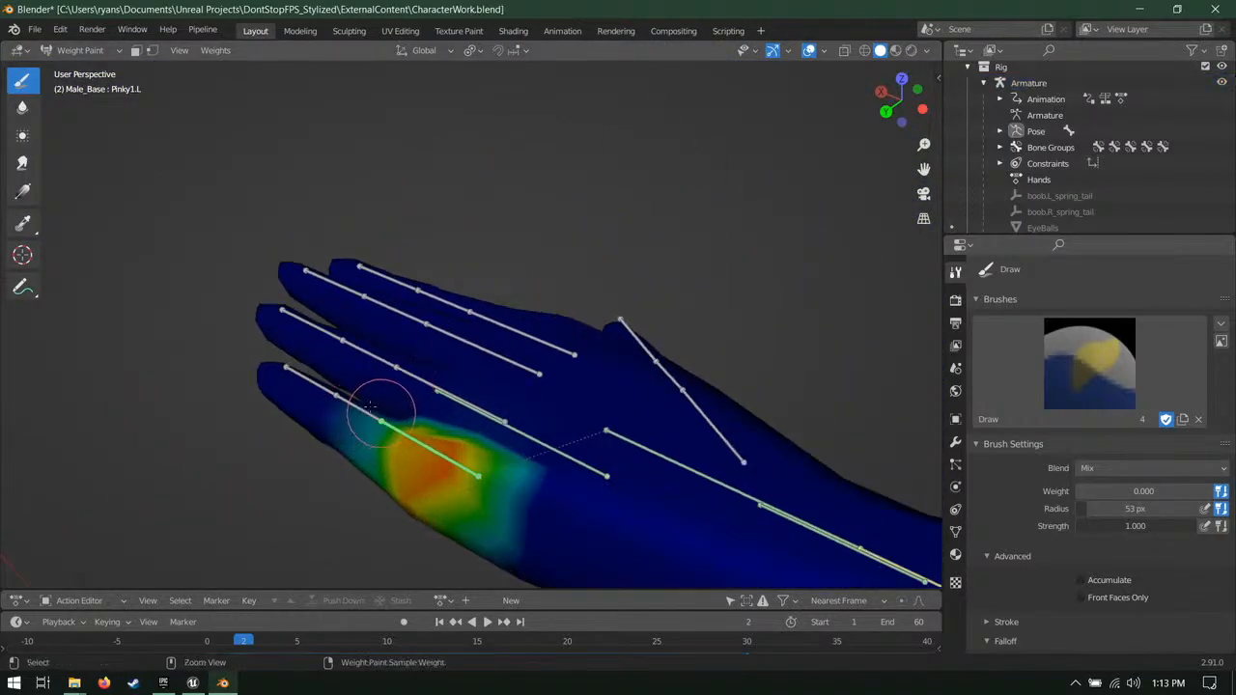
ctrl+click(358, 410)
middle_drag(470, 390, 620, 337)
key(r)
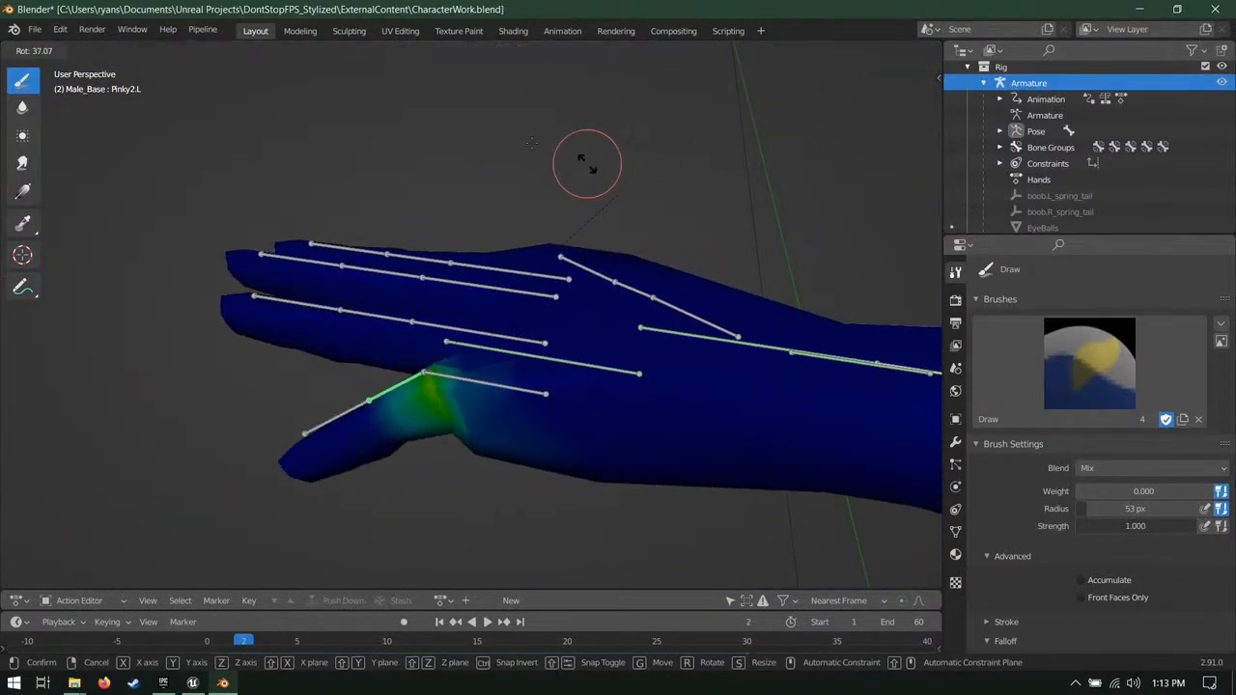
right_click(681, 355)
Step: Select the Pinky3.L bone, test its deformation with a cancelled trial rotation and examine its weights around the finger
ctrl+click(342, 358)
middle_drag(444, 367, 628, 344)
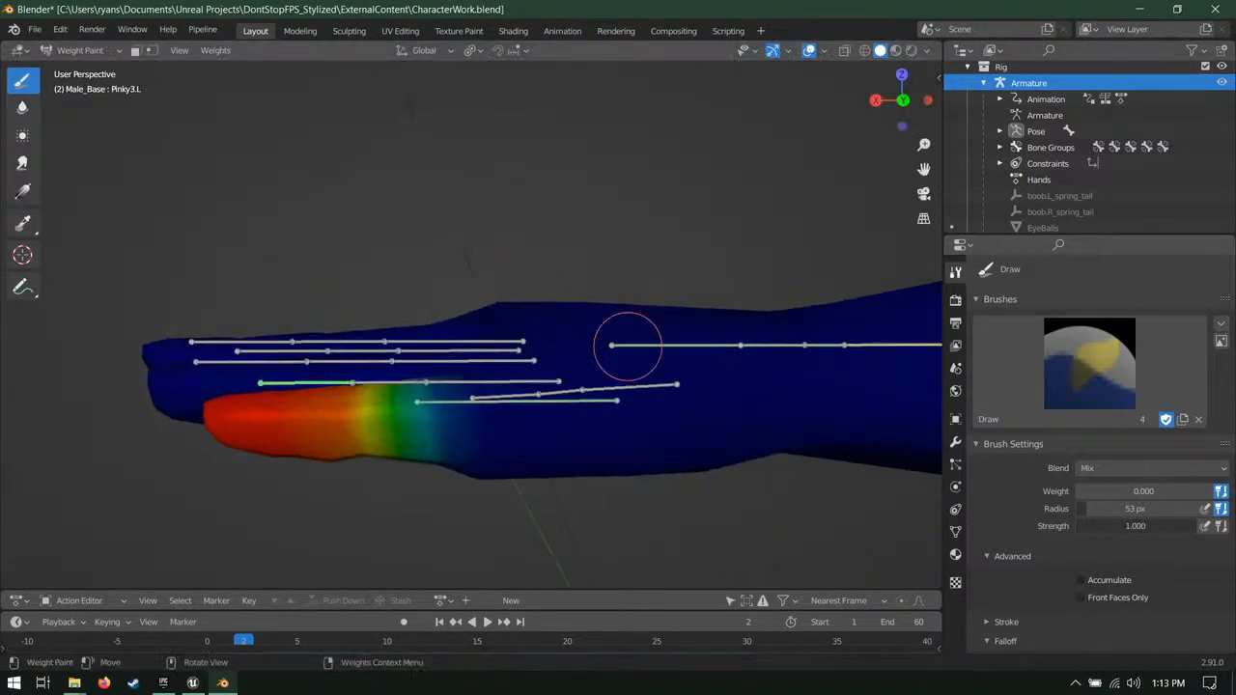
key(r)
key(Escape)
middle_drag(412, 240, 258, 43)
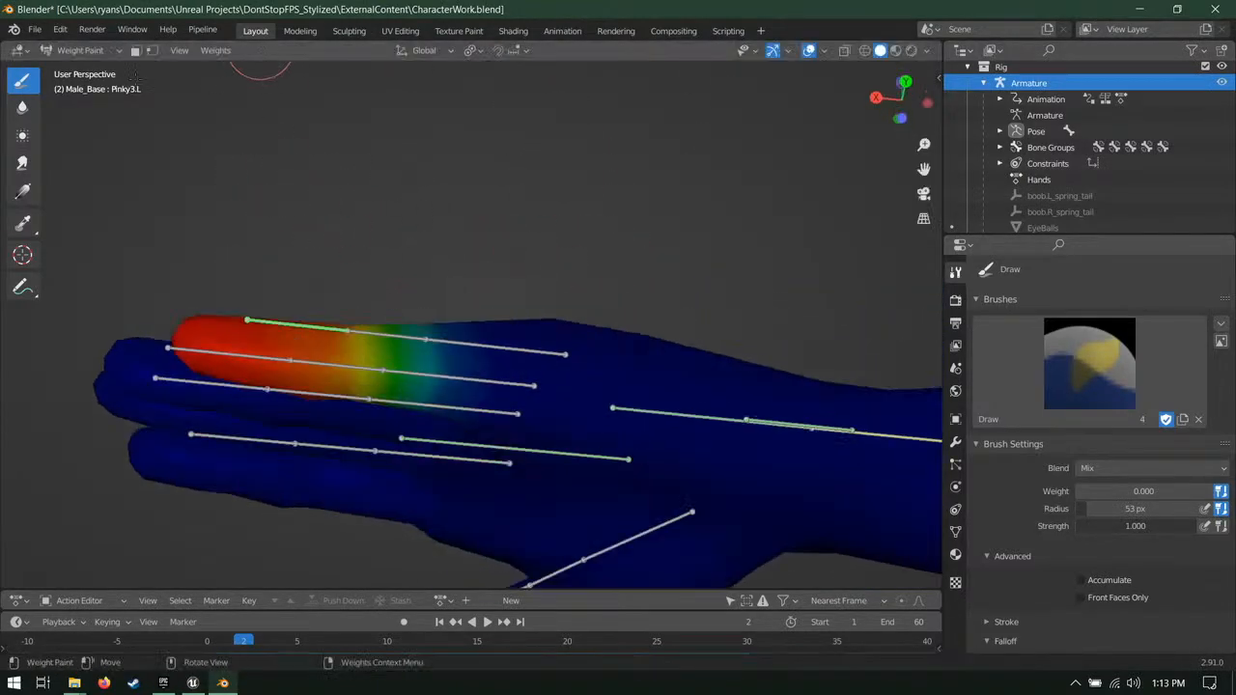
Step: Test the Pinky3.L bone's deformation with a cancelled rotation and save the file
middle_drag(467, 194, 511, 353)
key(r)
right_click(515, 364)
key(ctrl+s)
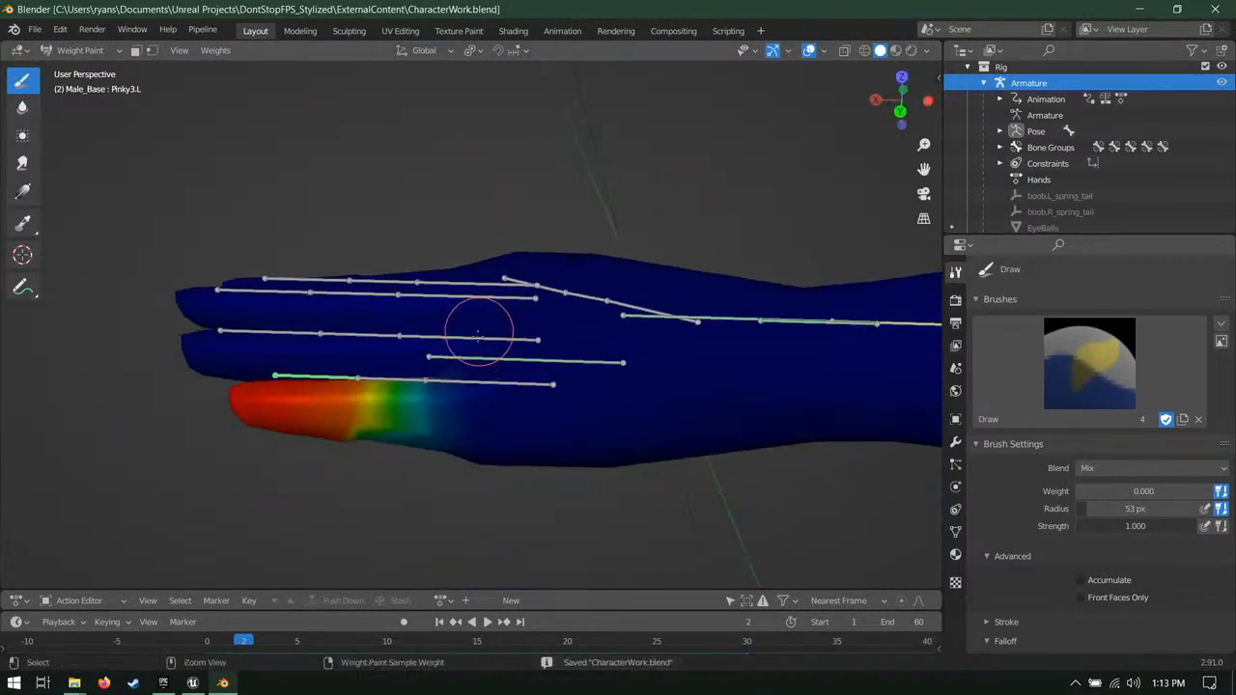
Step: Select the Ring1.L bone, check its weights with cancelled test rotations from several angles, and save the file
ctrl+click(477, 336)
key(r)
right_click(744, 232)
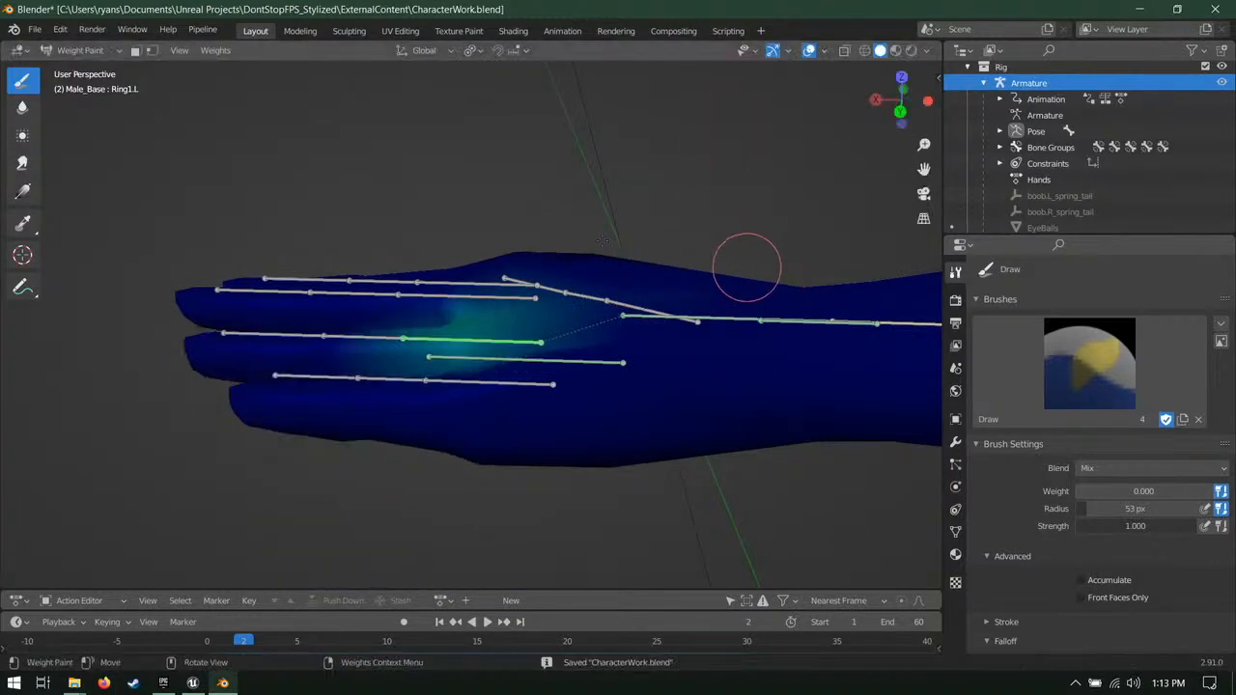
middle_drag(748, 268, 745, 424)
key(r)
right_click(740, 241)
middle_drag(690, 386, 537, 284)
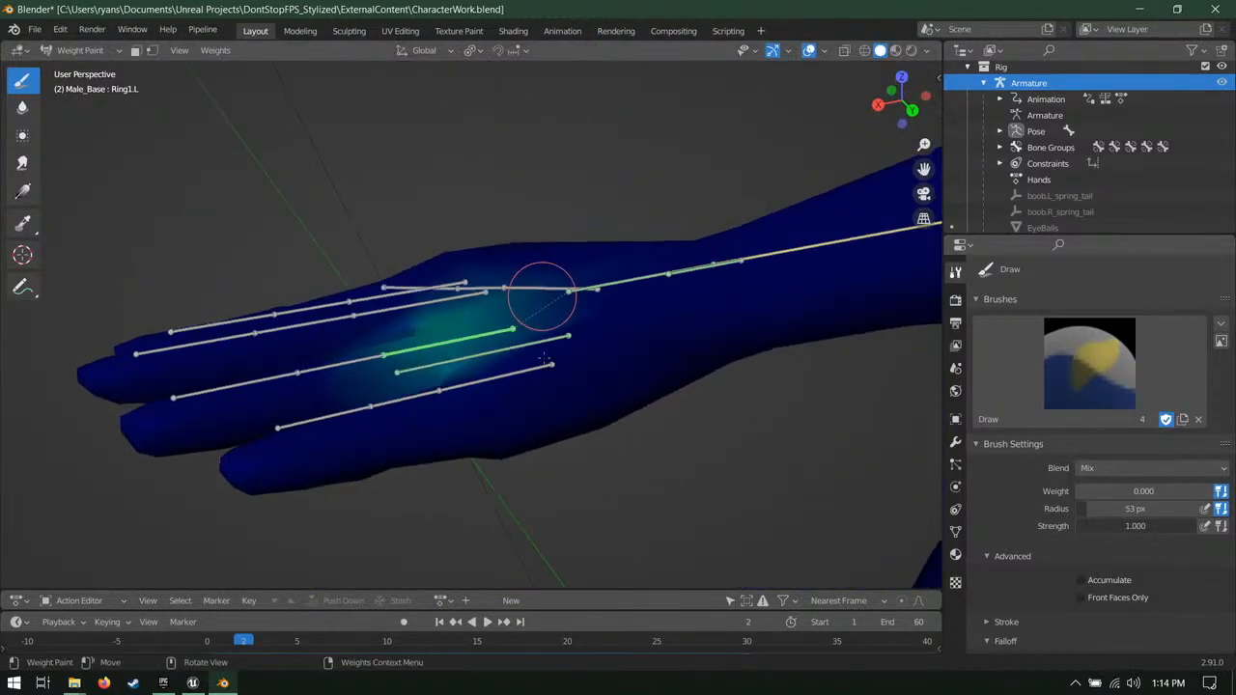
scroll(675, 323, down, 4)
key(ctrl+s)
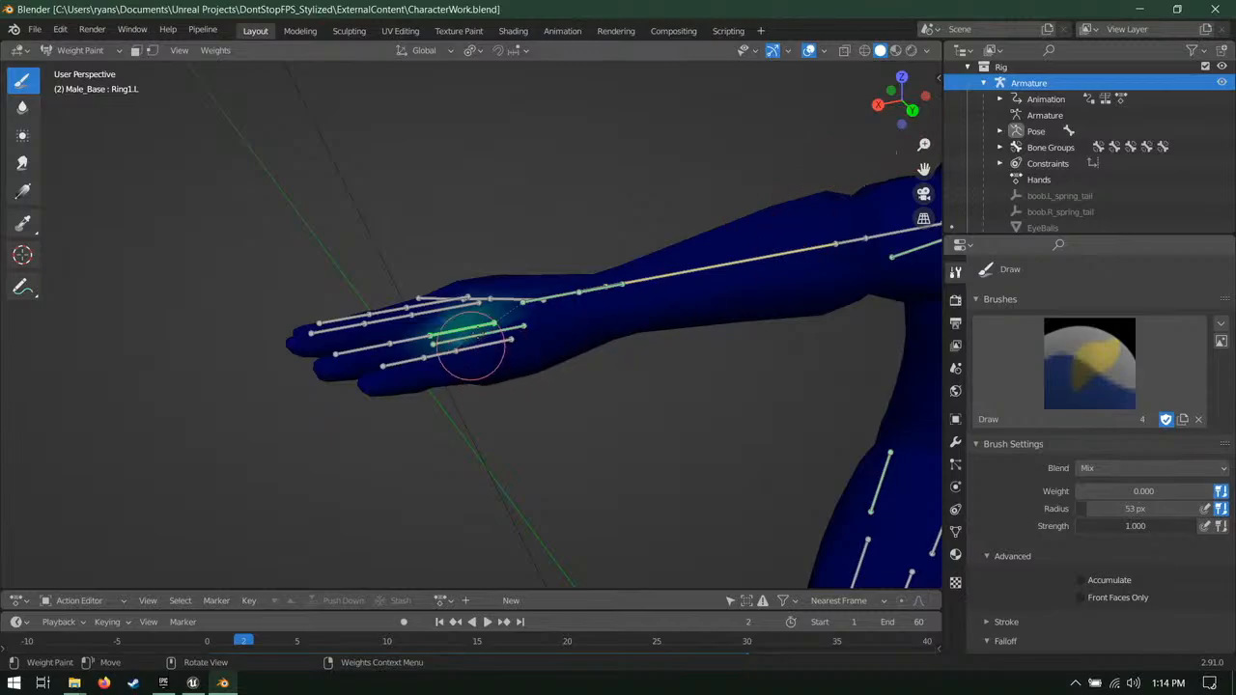
middle_drag(454, 344, 634, 281)
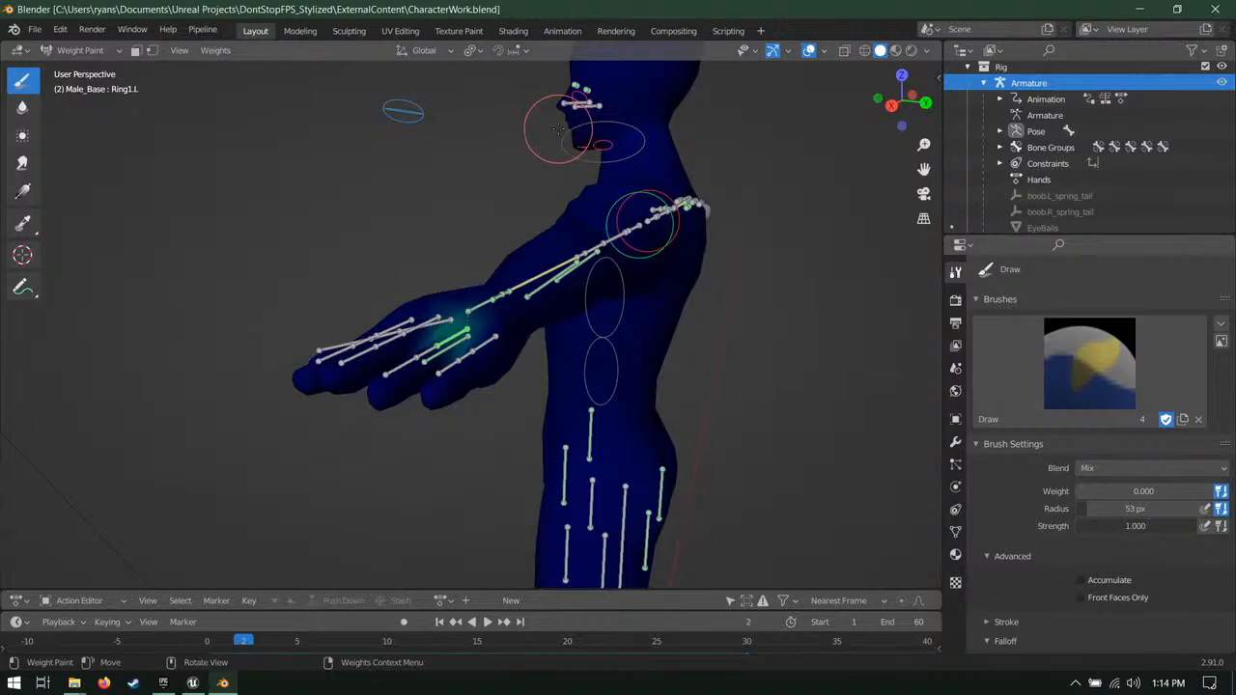
middle_drag(565, 313, 512, 304)
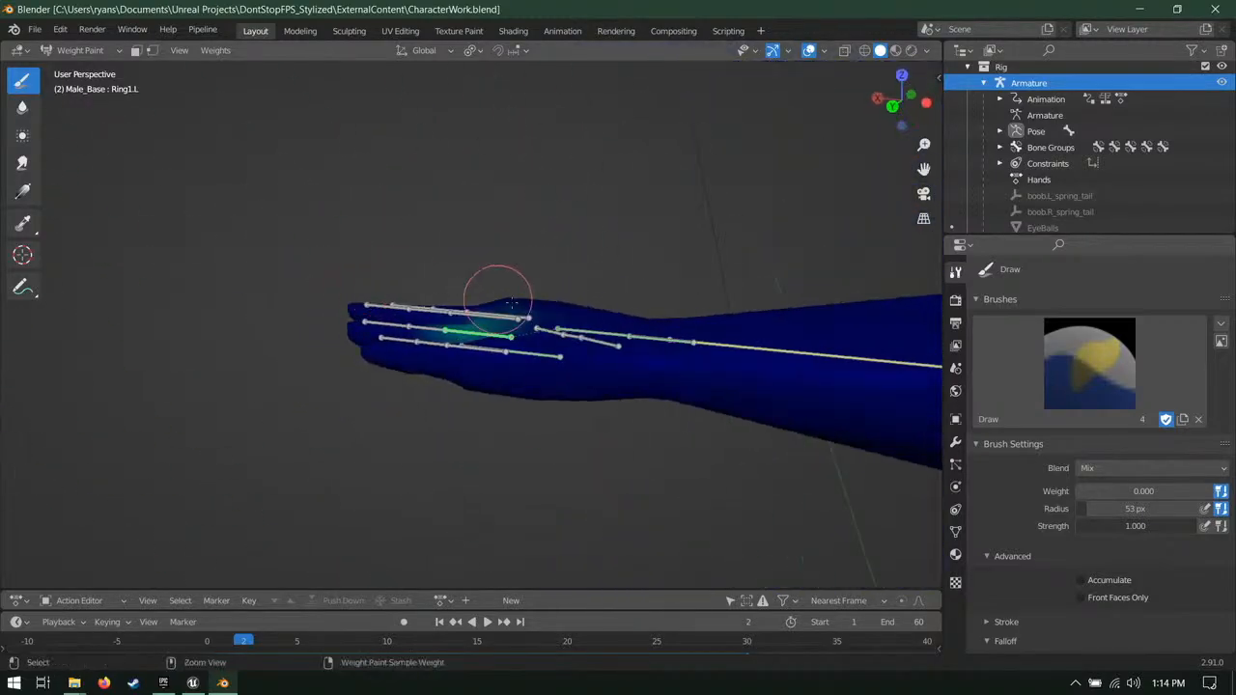
key(ctrl+s)
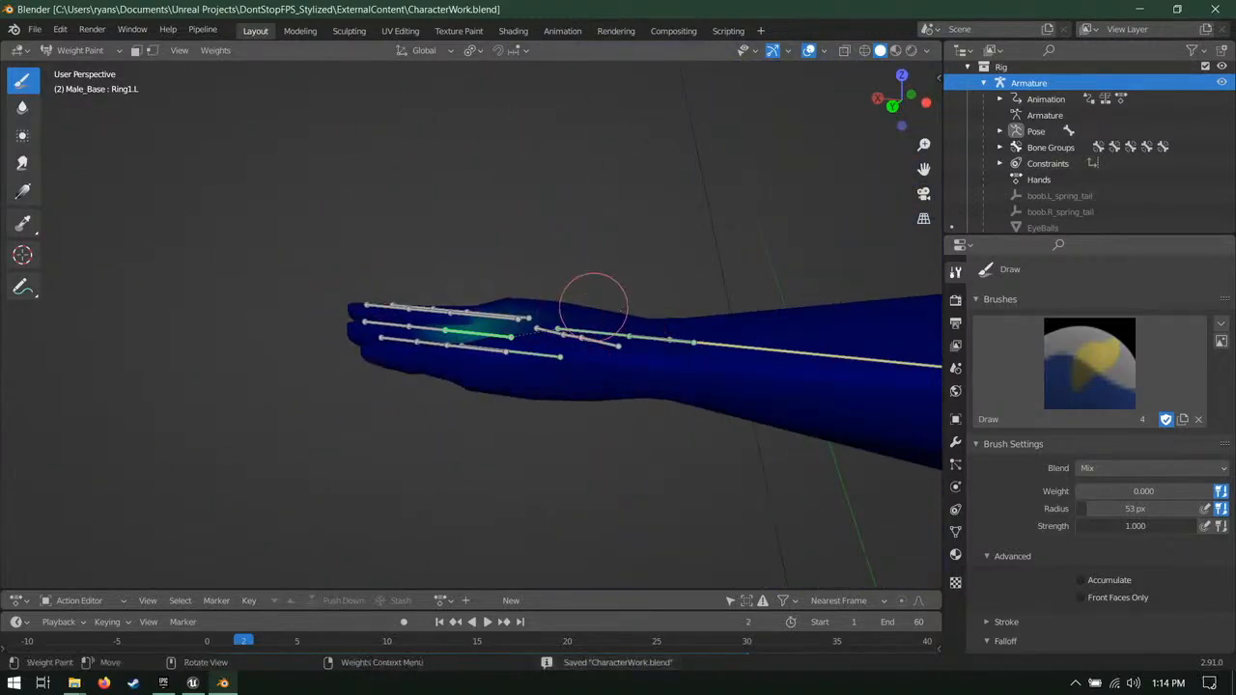
Step: Recheck how Ring1.L bends the hand from the side, cancelling each test rotation
middle_drag(593, 306, 612, 350)
key(r)
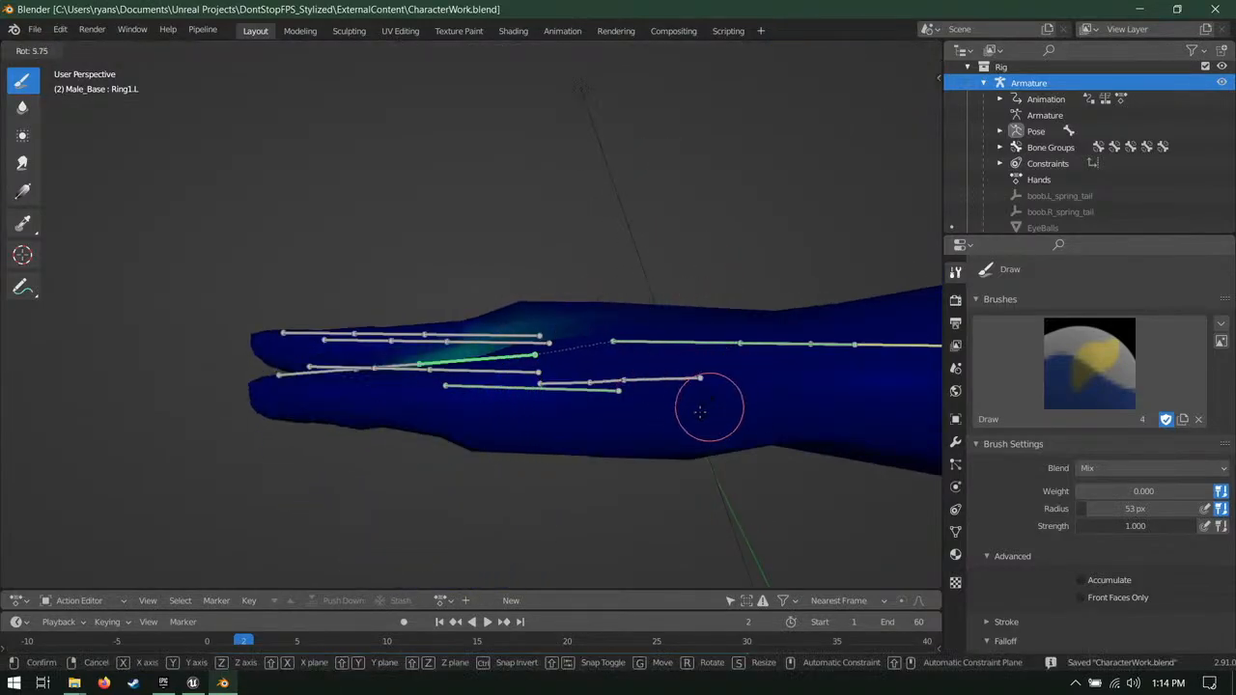
right_click(700, 412)
key(r)
middle_drag(472, 312, 540, 372)
key(r)
right_click(616, 371)
Step: Select the Pinky1.L bone, smooth its weights around the knuckle and palm with the Blur brush, and test its bend
ctrl+click(496, 341)
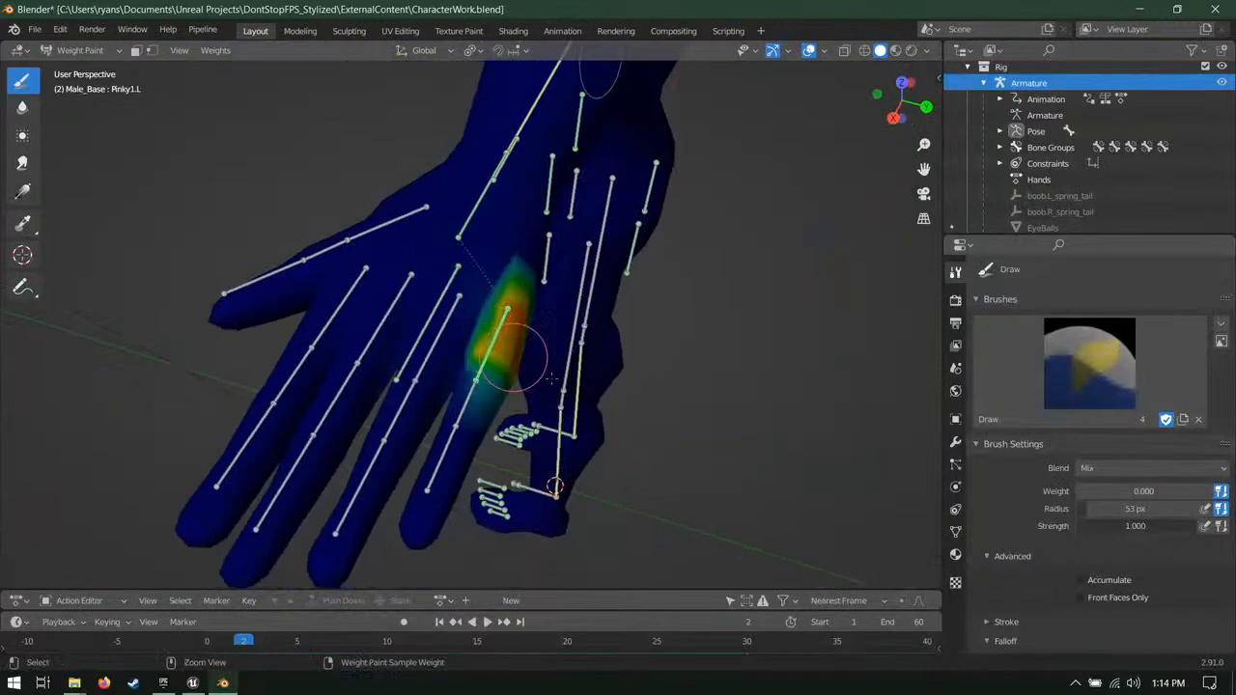
middle_drag(492, 424, 138, 193)
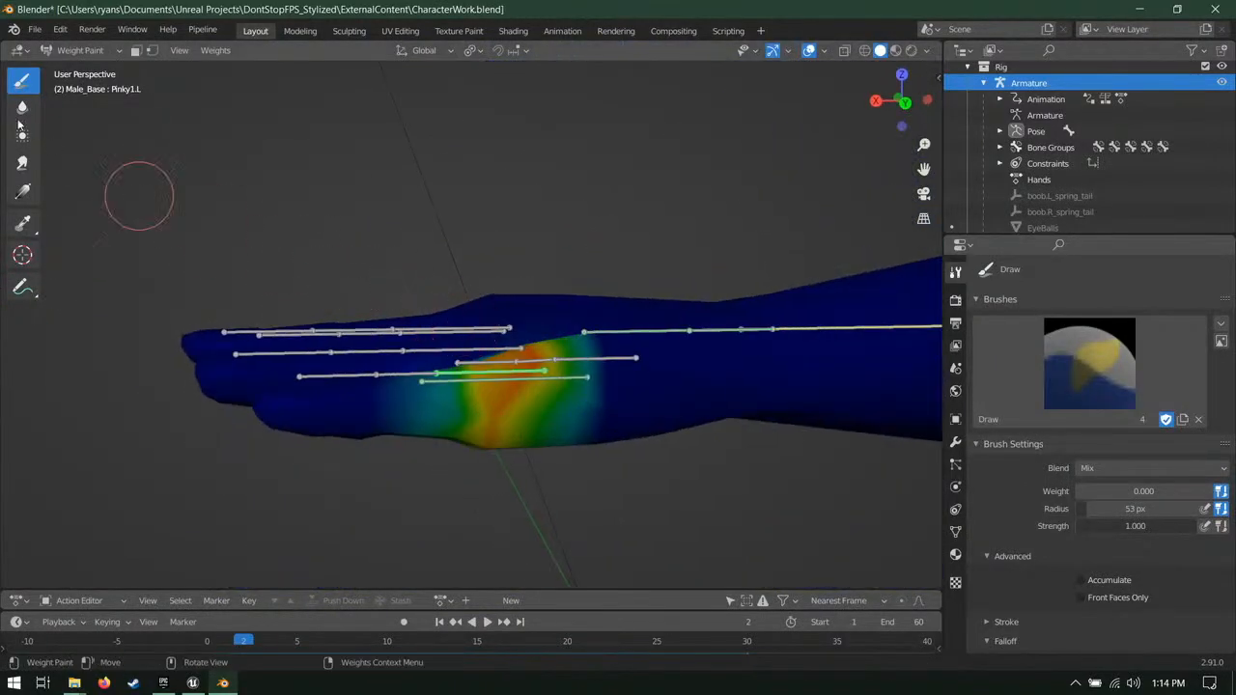
click(22, 107)
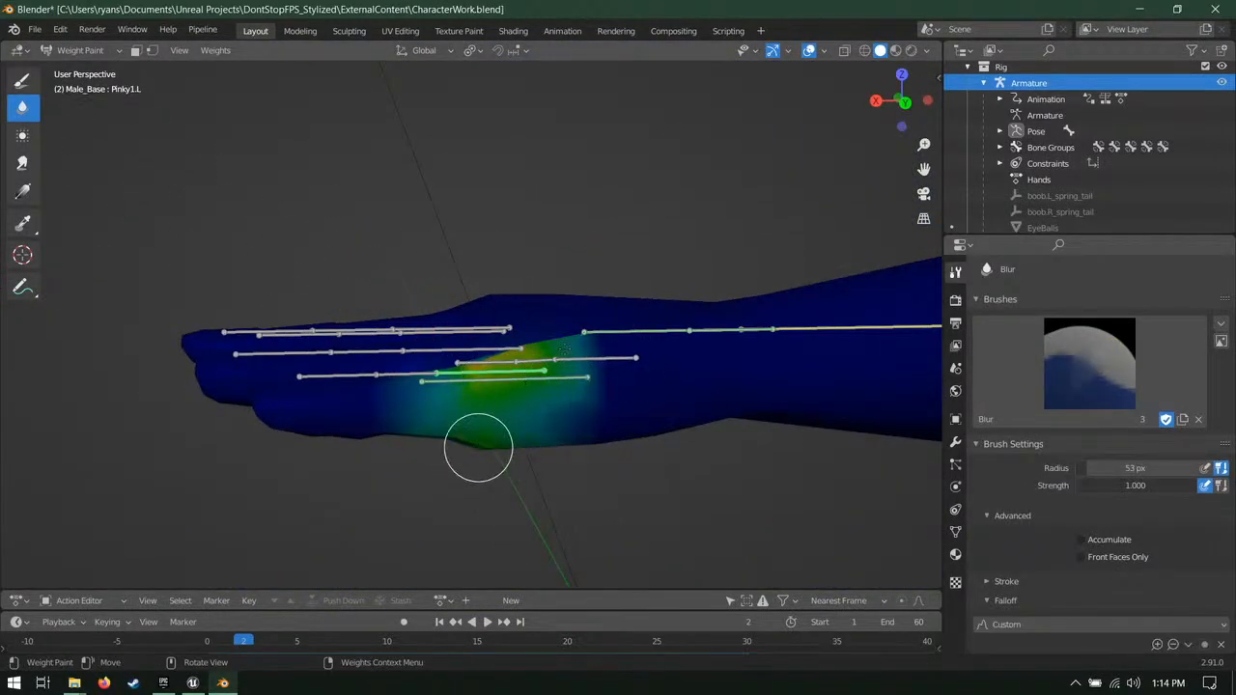
middle_drag(478, 447, 526, 336)
middle_drag(534, 403, 619, 360)
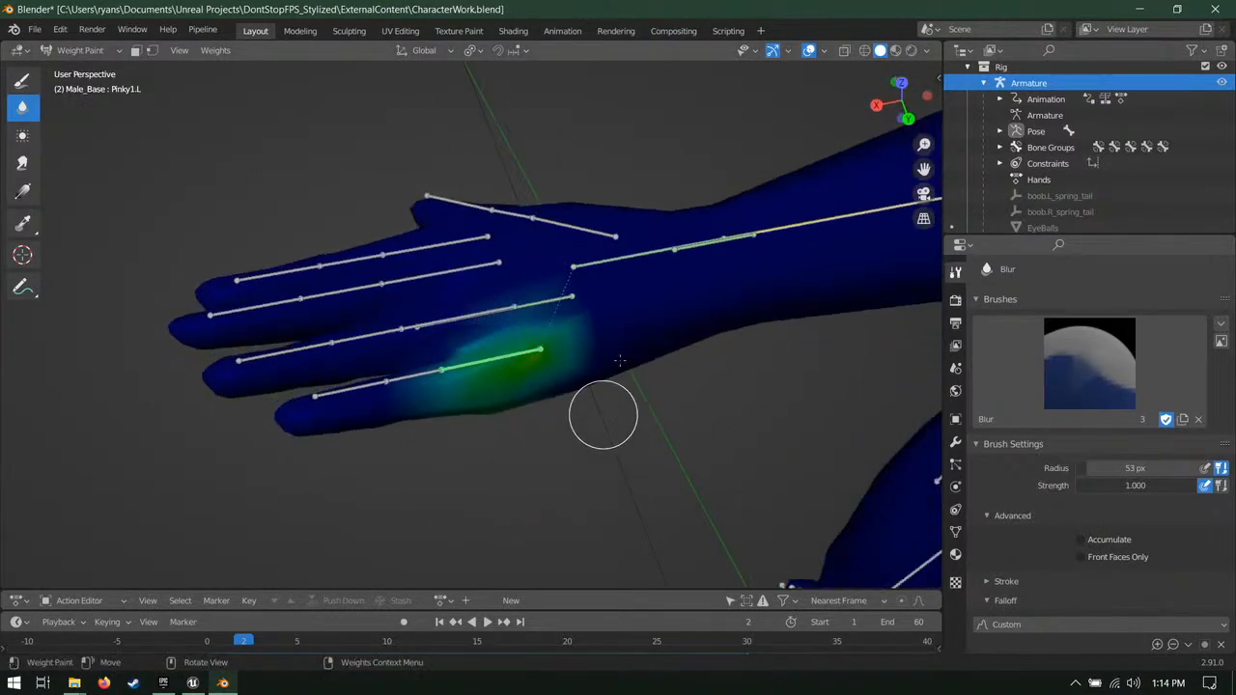
middle_drag(534, 403, 560, 253)
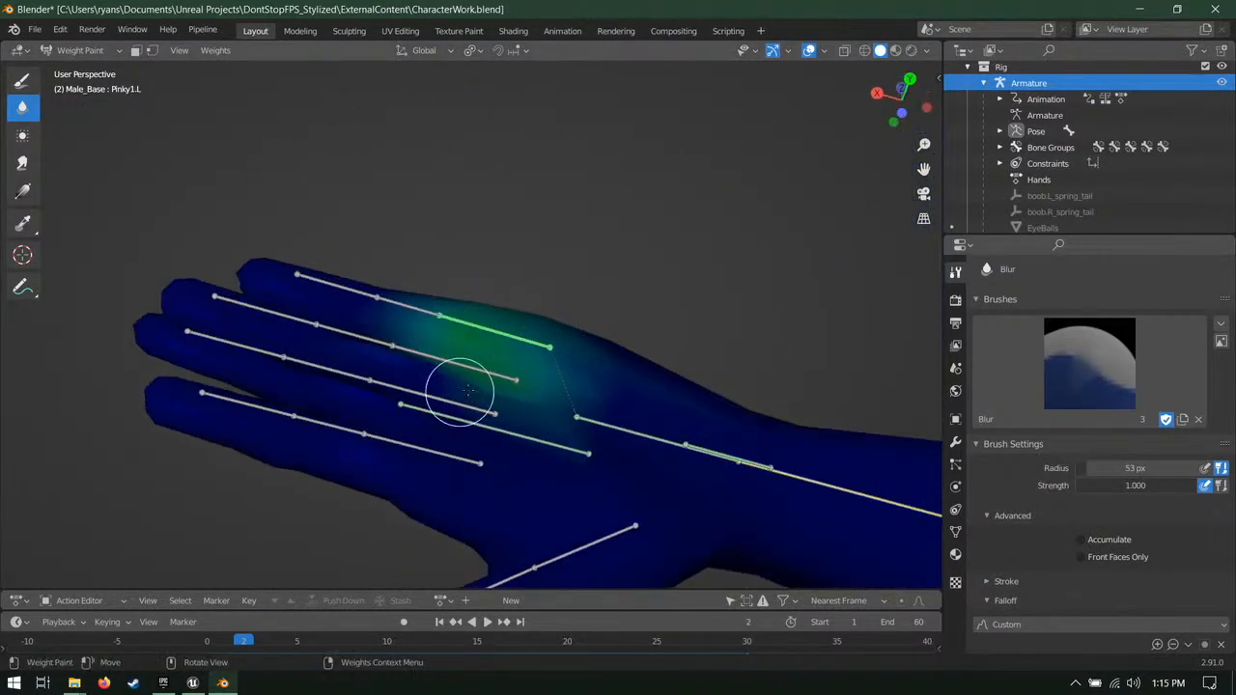
middle_drag(673, 372, 563, 393)
middle_drag(517, 321, 554, 349)
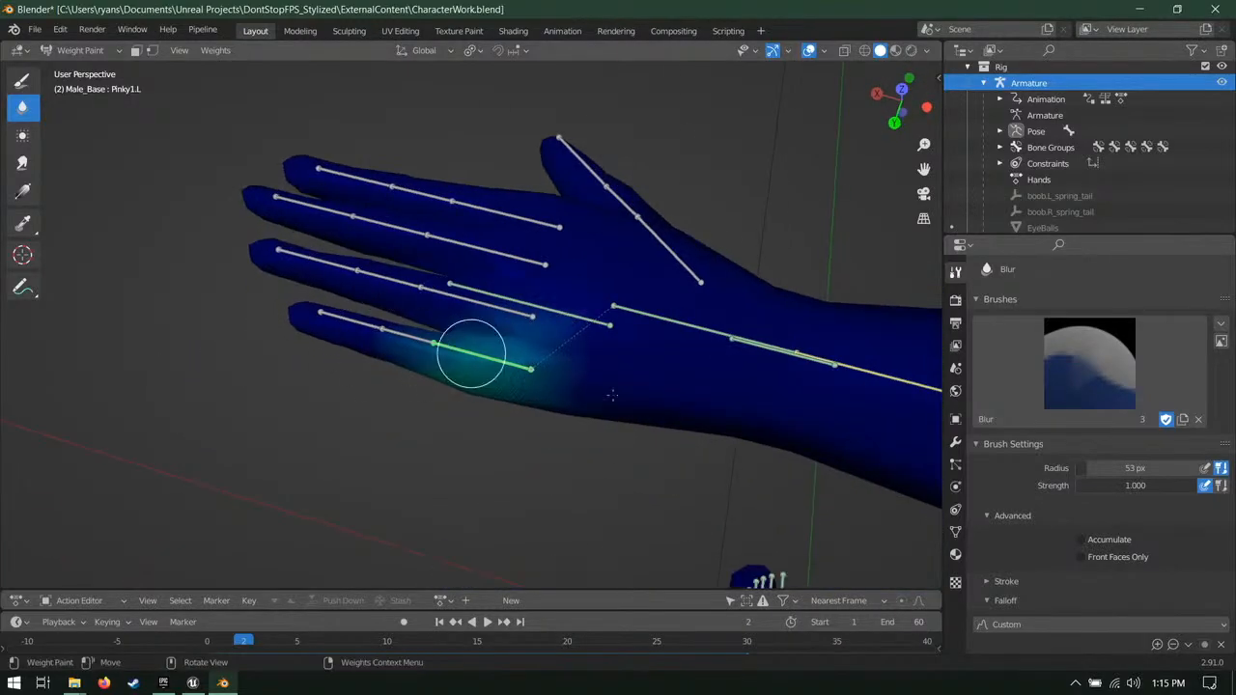
middle_drag(390, 259, 666, 350)
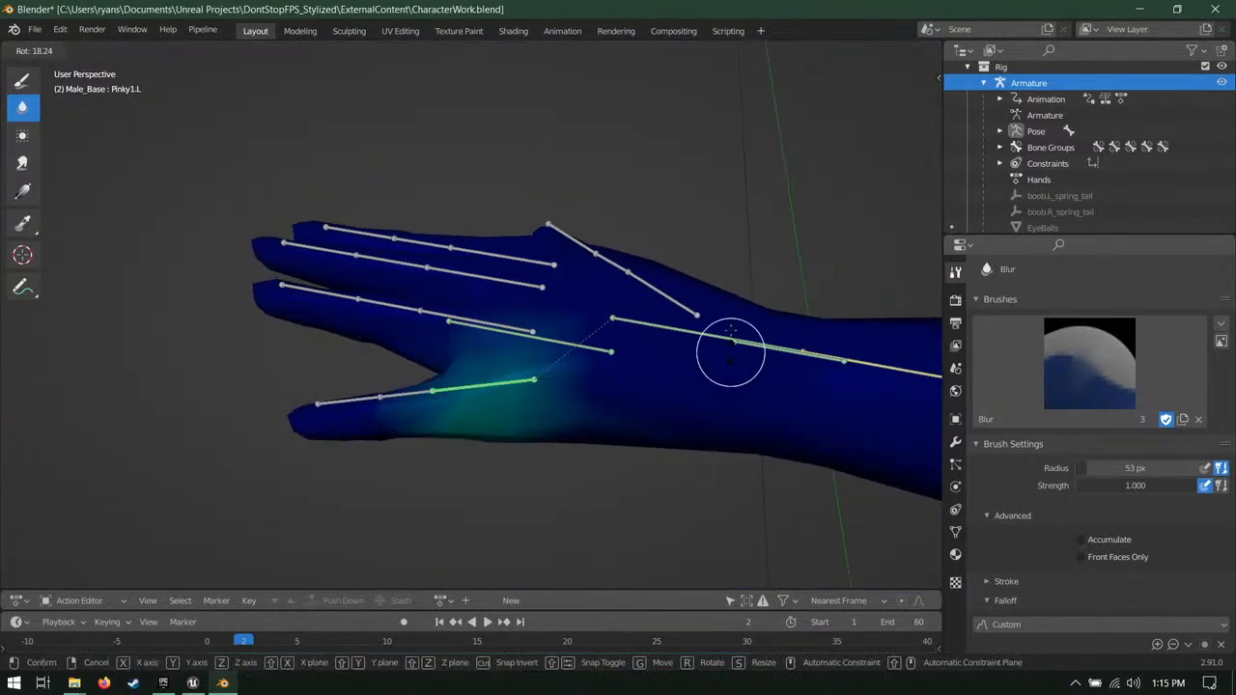
middle_drag(720, 436, 744, 299)
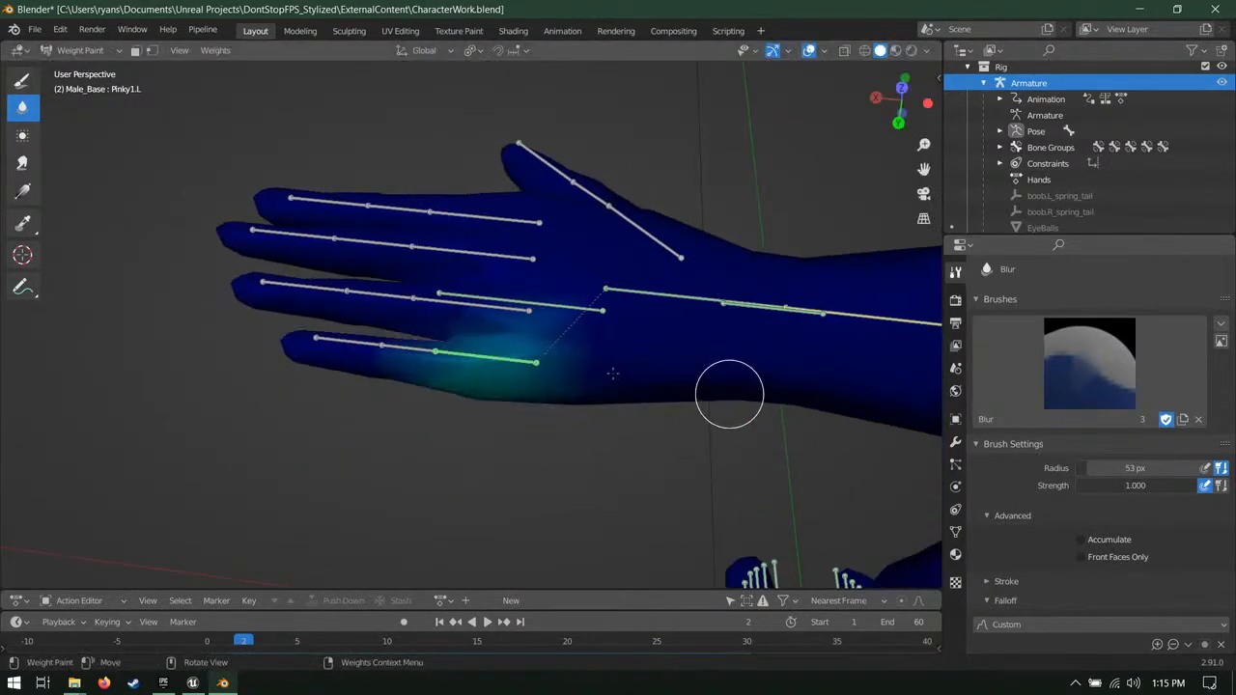
Step: Select the Pinky2.L bone, test its deformation with a cancelled rotation, and save the file
ctrl+click(392, 345)
middle_drag(579, 399, 483, 299)
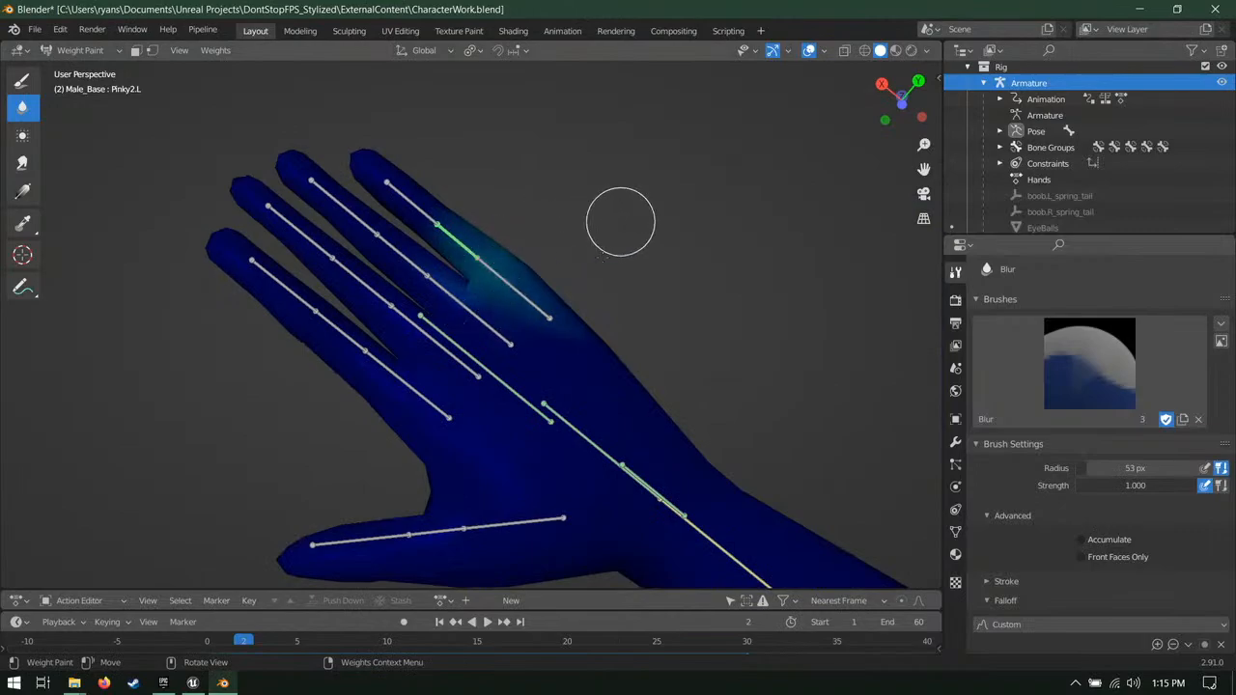
middle_drag(618, 221, 659, 322)
key(r)
key(Escape)
middle_drag(697, 276, 459, 307)
key(ctrl+s)
Step: Examine the whole body's deformation and display the weights of the 4arm.L and Hand.L bones
middle_drag(300, 226, 504, 320)
scroll(505, 320, down, 3)
shift+middle_drag(333, 280, 450, 340)
scroll(450, 343, down, 3)
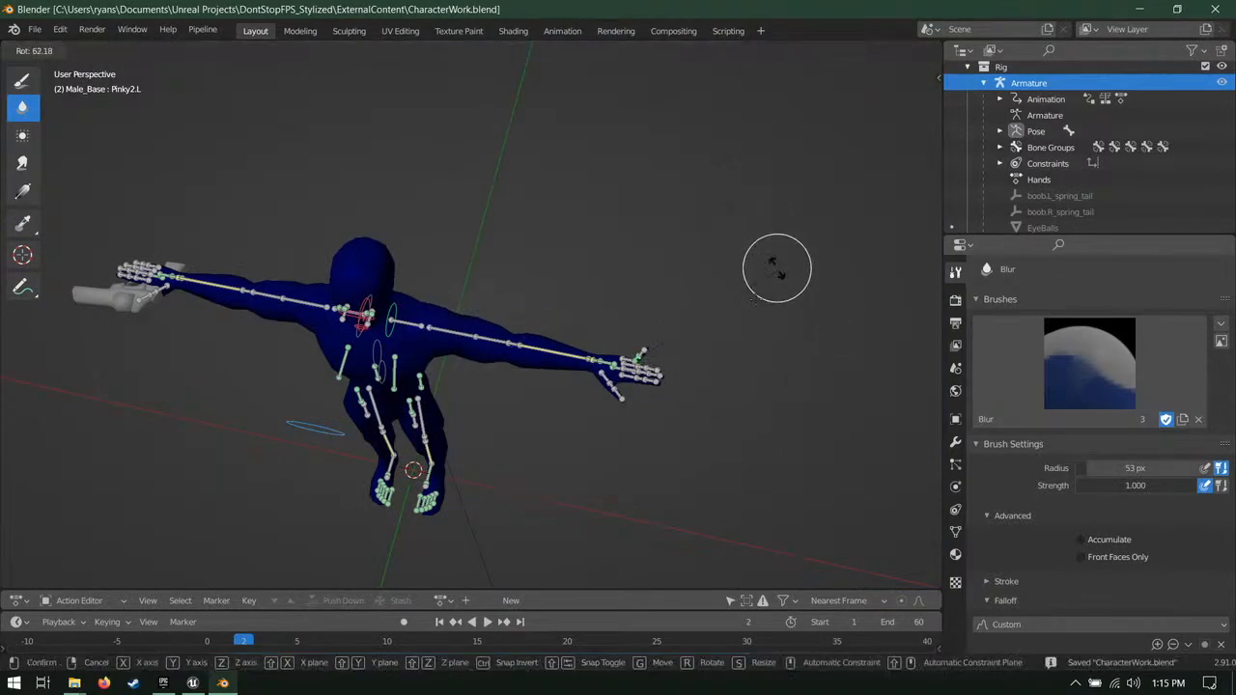
ctrl+click(581, 358)
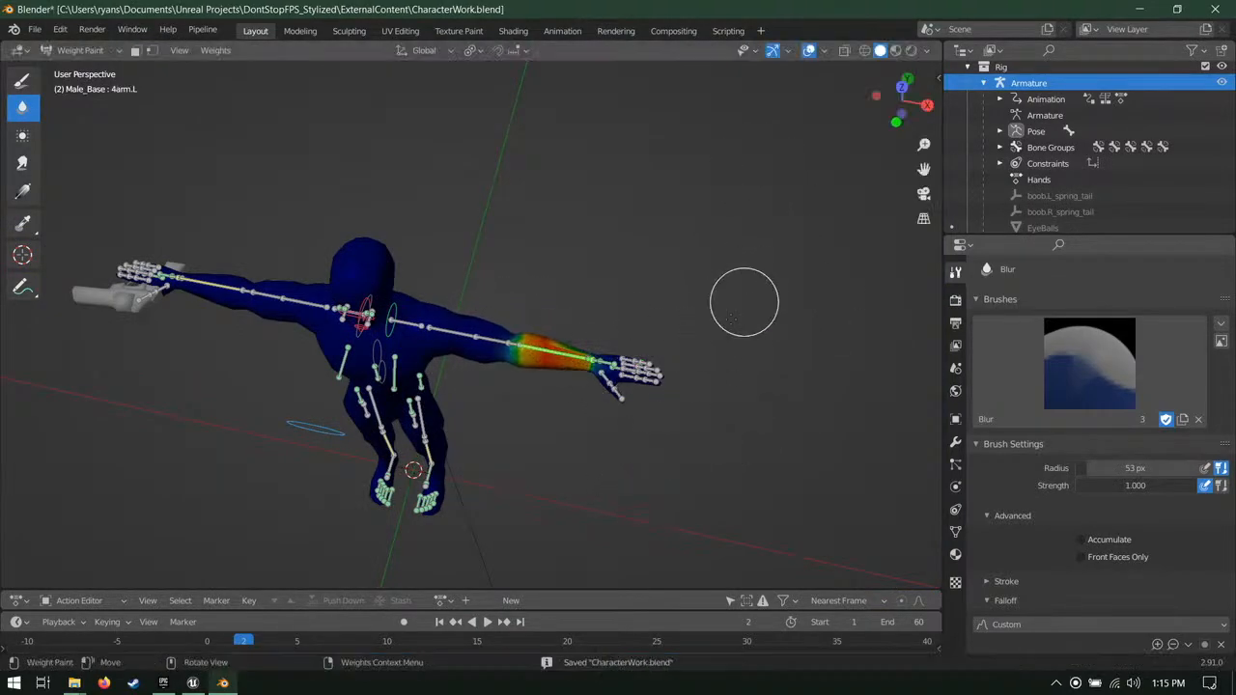
scroll(662, 408, up, 3)
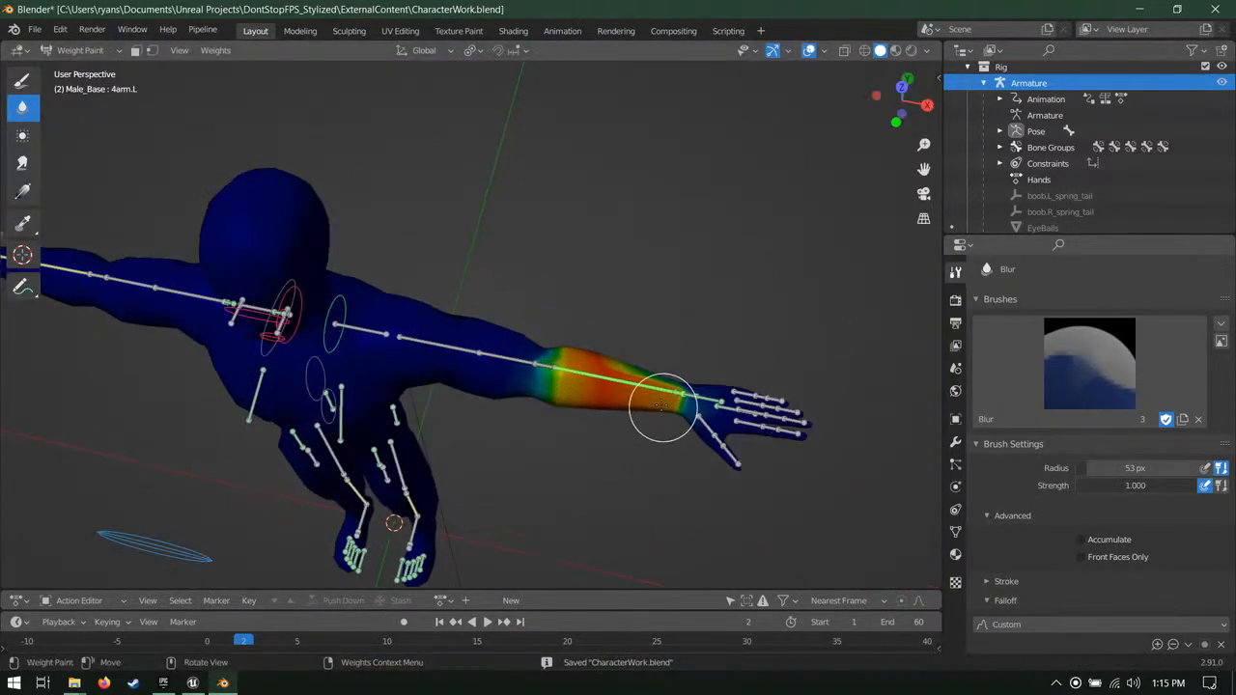
ctrl+click(715, 397)
scroll(800, 358, down, 5)
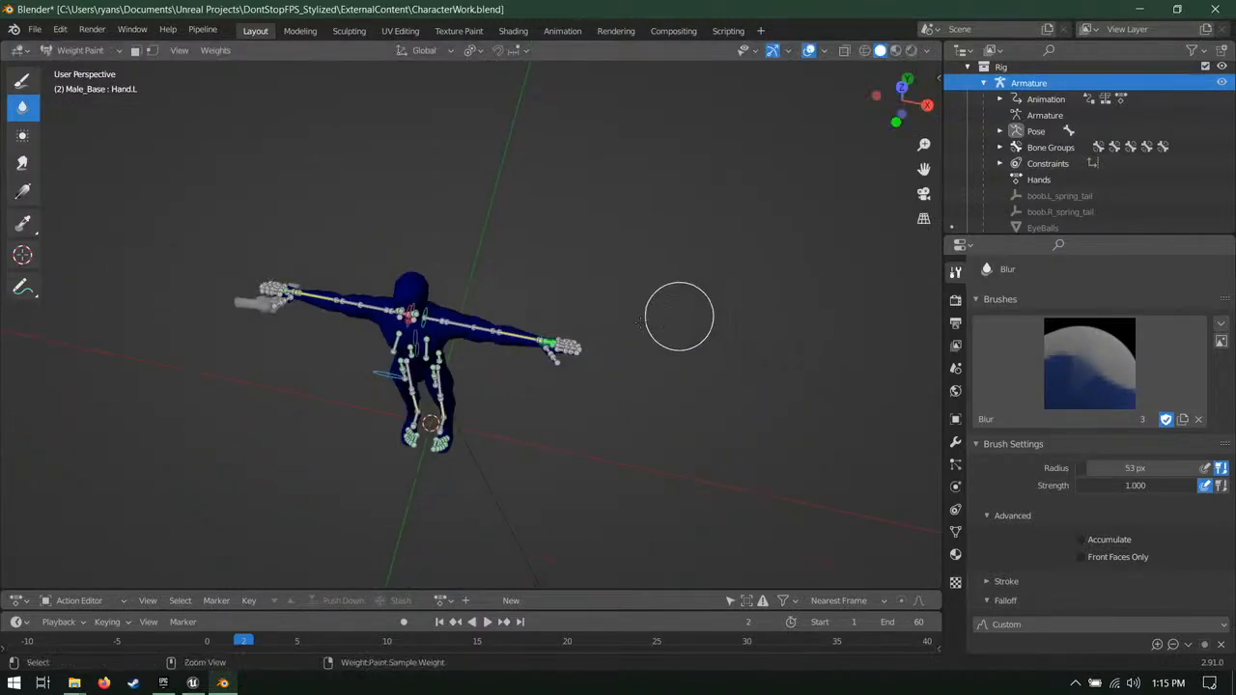
Step: Save the file, leave Weight Paint, and switch to Object Mode
key(ctrl+s)
key(KP_1)
click(79, 51)
click(58, 70)
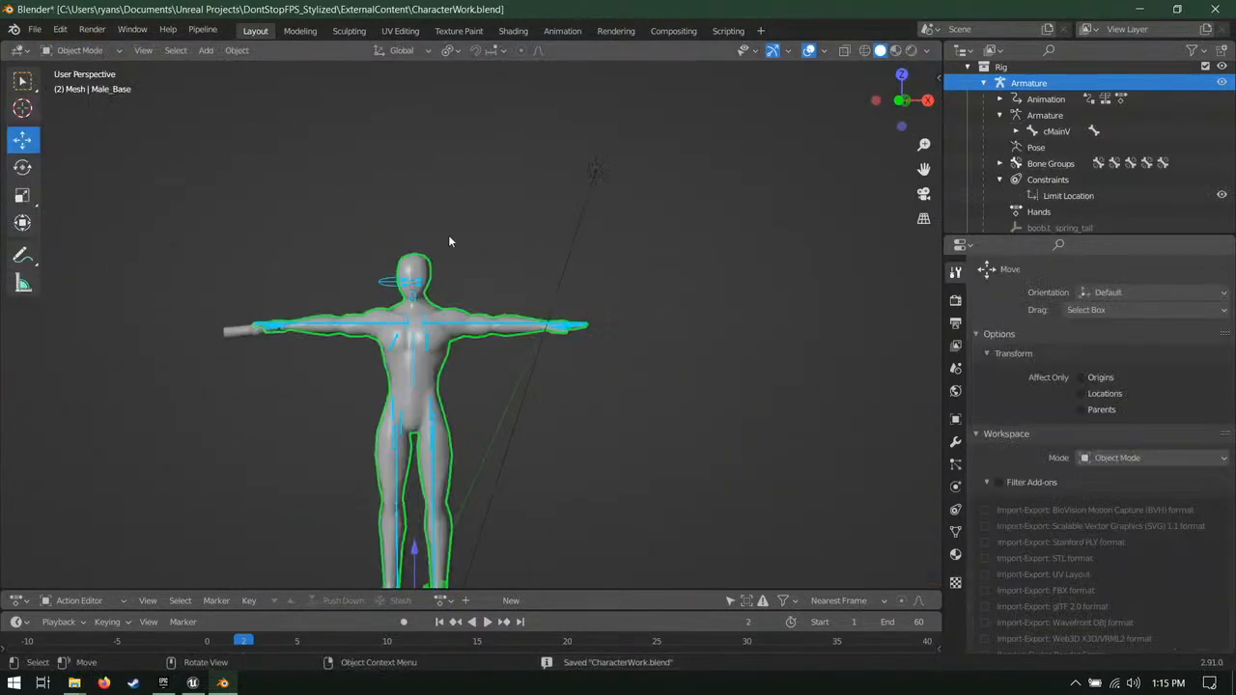
Step: Select the Male_Base mesh together with its armature, keeping the armature active, and save the file
scroll(515, 338, up, 2)
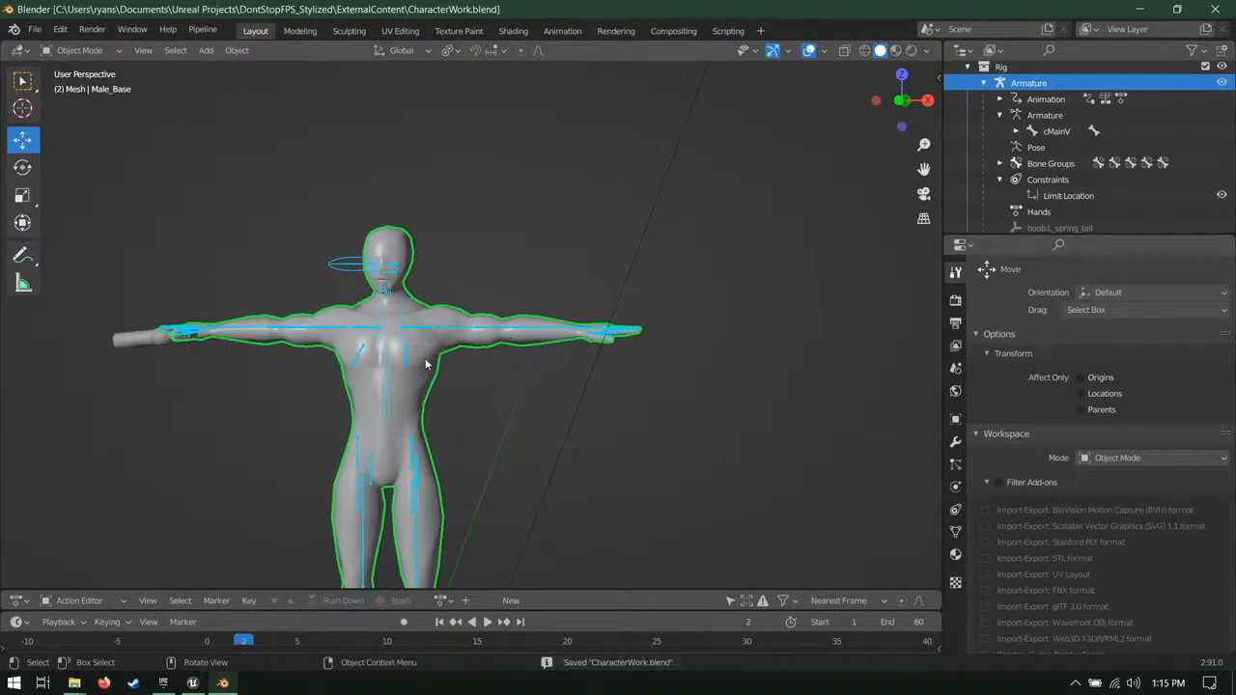
click(392, 292)
shift+click(350, 261)
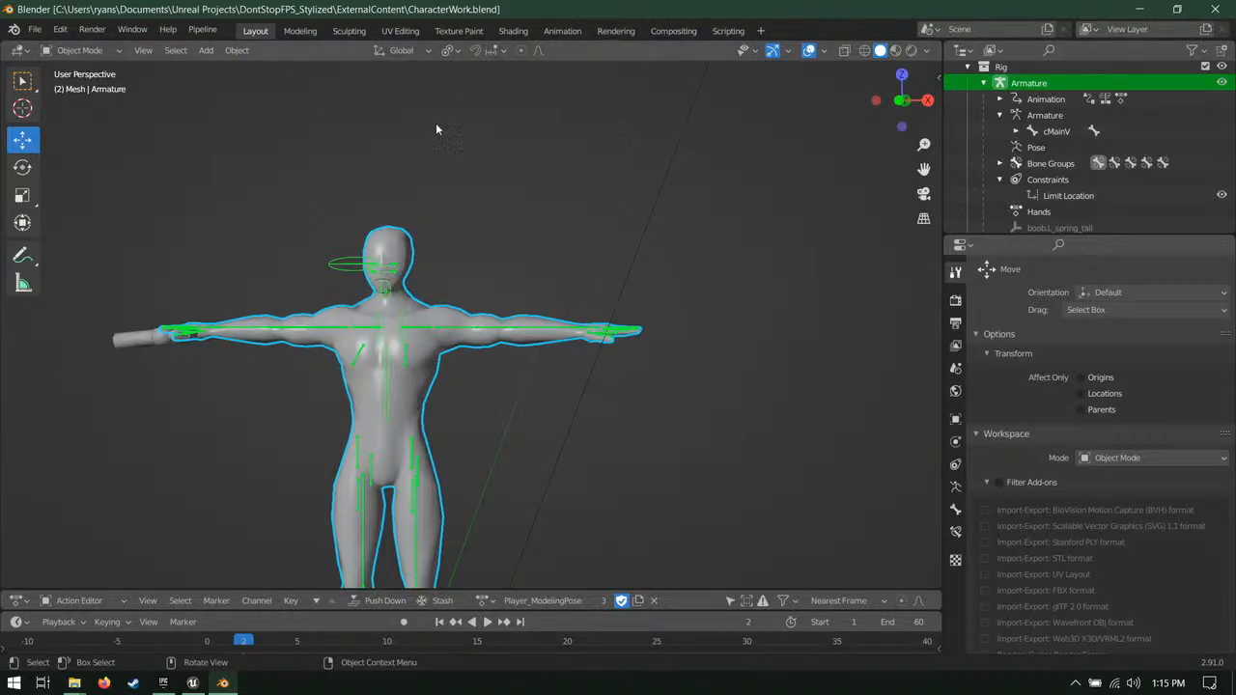
middle_drag(345, 307, 480, 317)
key(ctrl+s)
scroll(469, 268, up, 5)
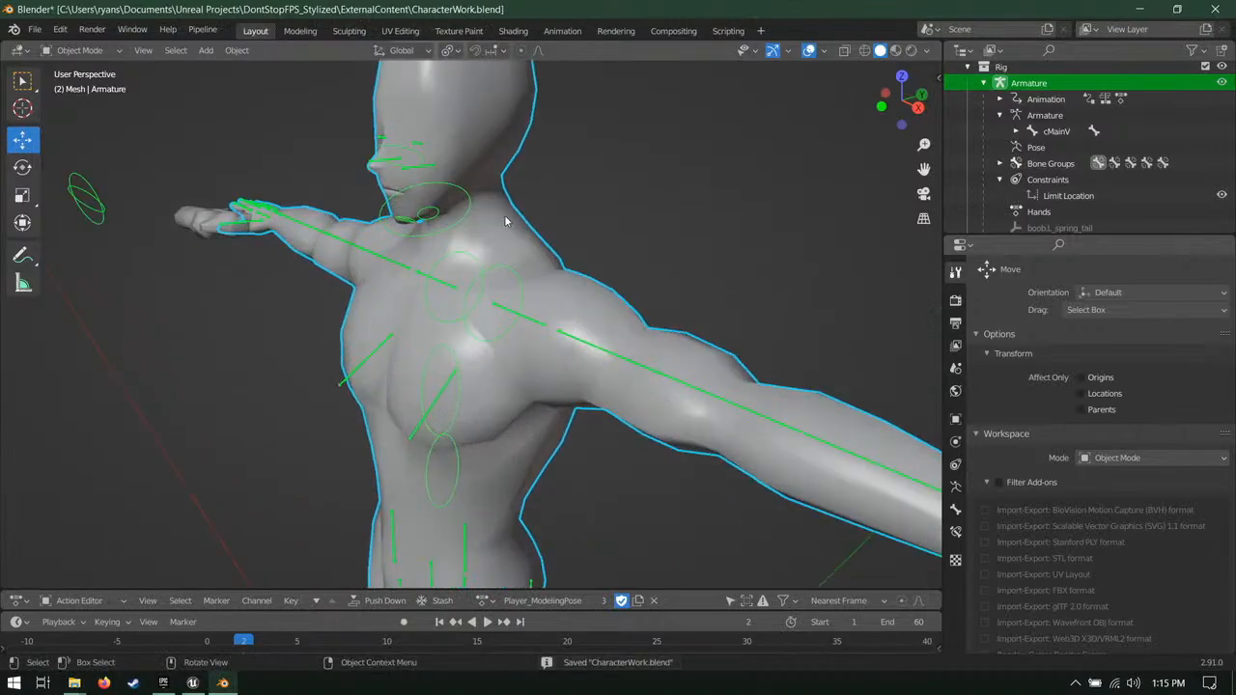
Step: Send the selected character mesh and armature to Unreal Engine with the Pipeline add-on
click(203, 29)
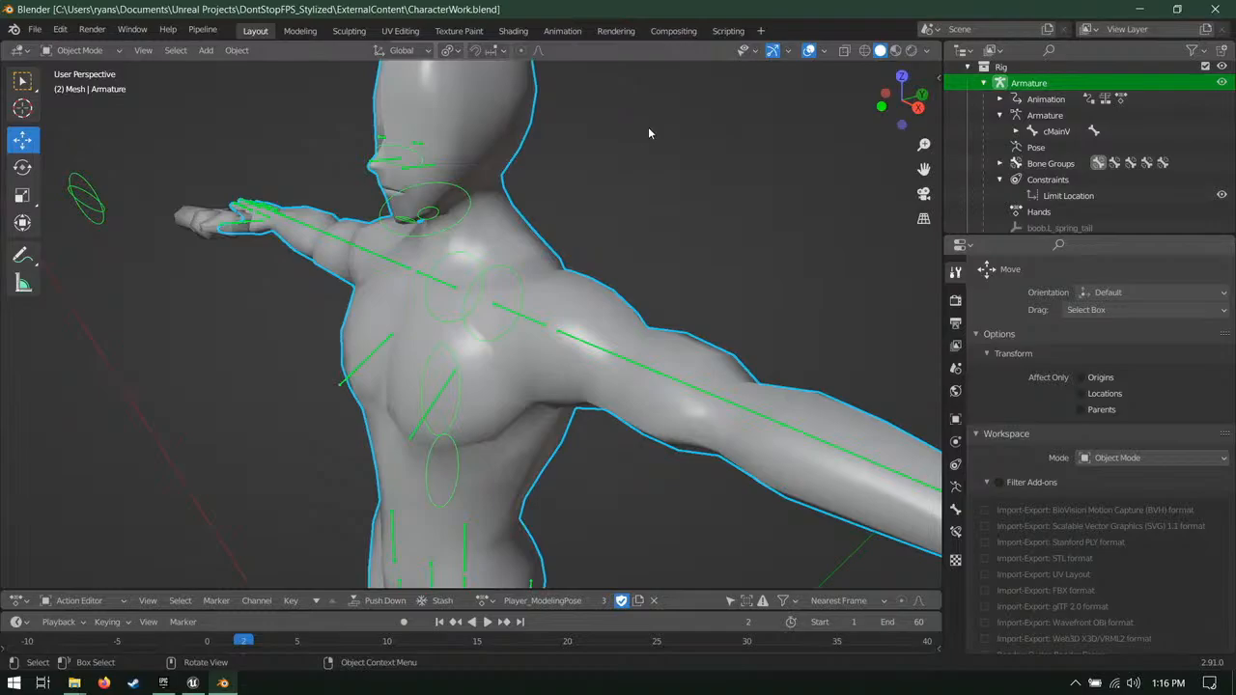
scroll(649, 129, down, 2)
middle_drag(670, 265, 689, 295)
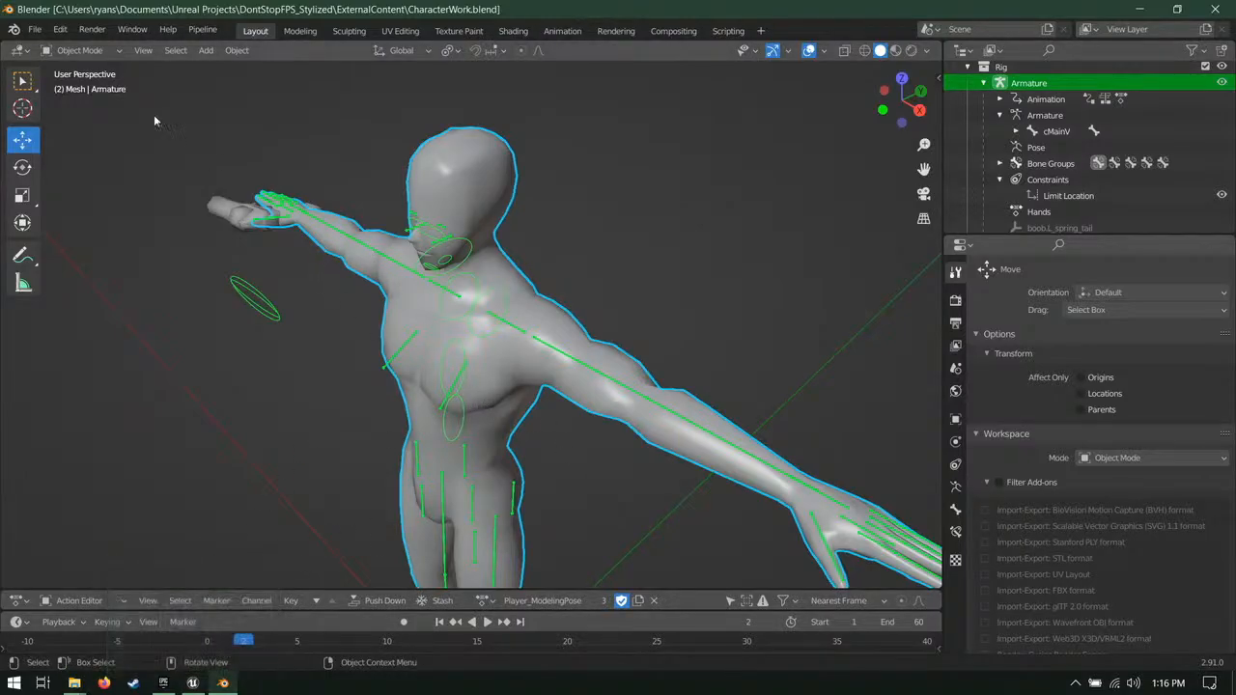
Step: Switch to Unreal Editor, preview the Player_ModelingPose animation, and save the modified Handgun_Idle and Player_ModelingPose assets
click(192, 683)
click(96, 10)
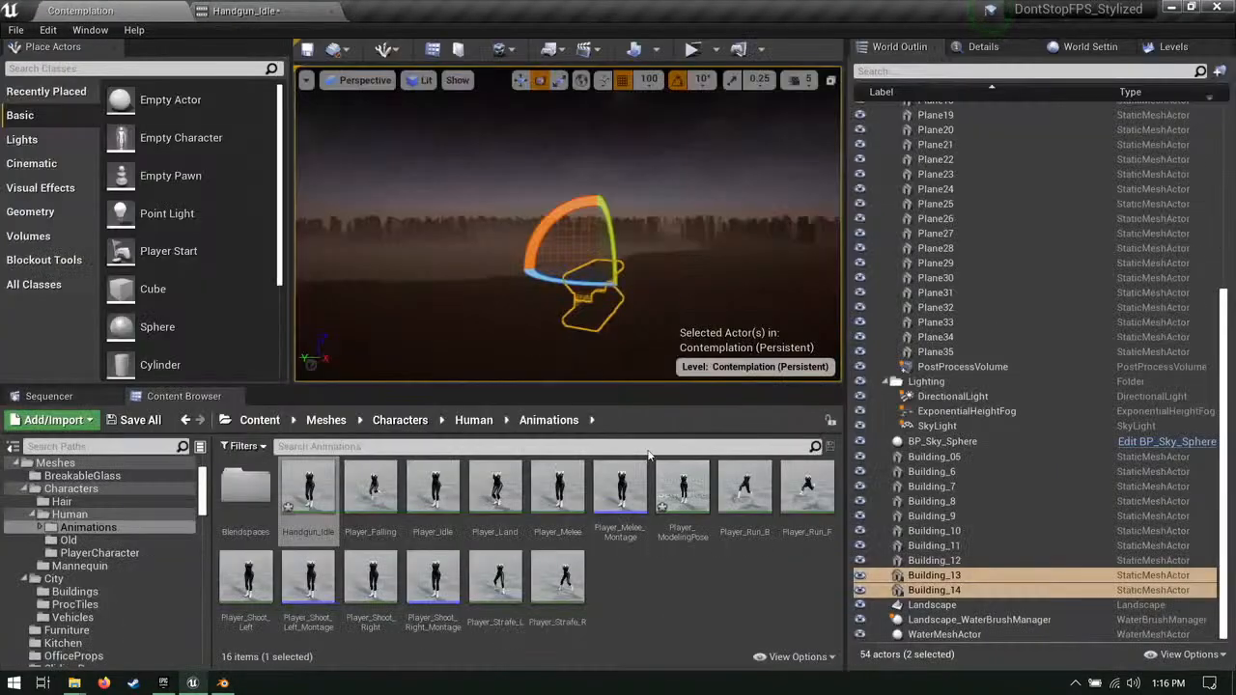
double_click(675, 490)
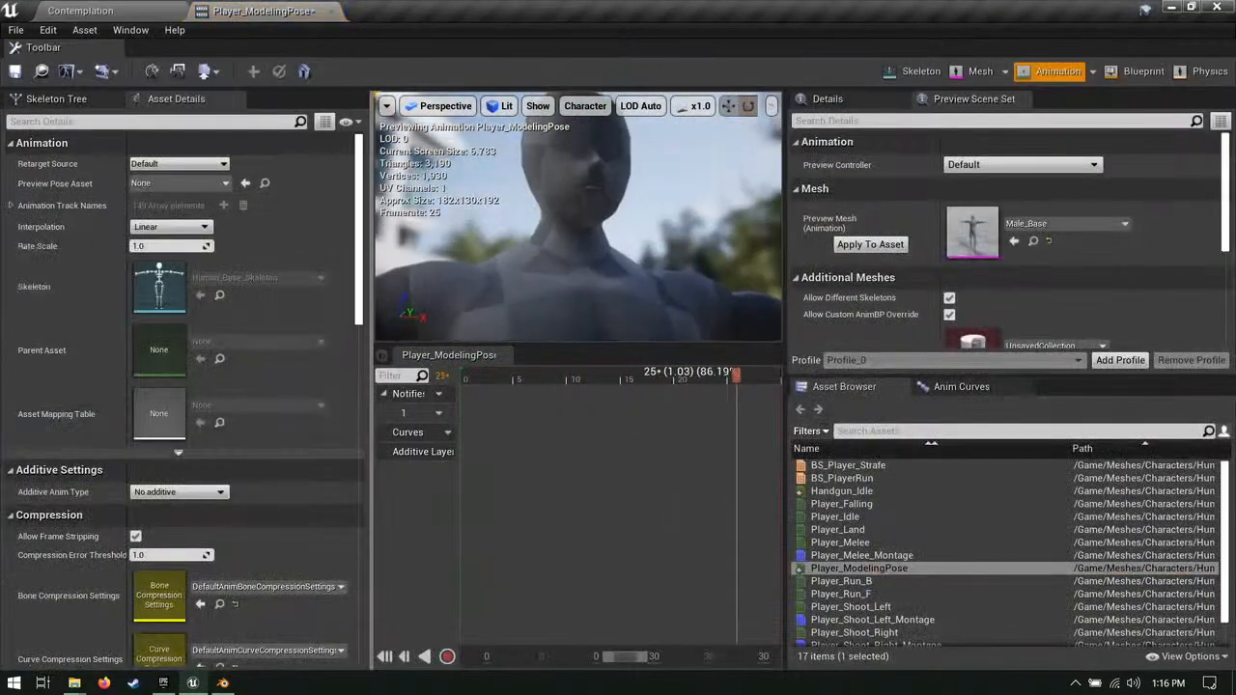
click(331, 10)
click(138, 420)
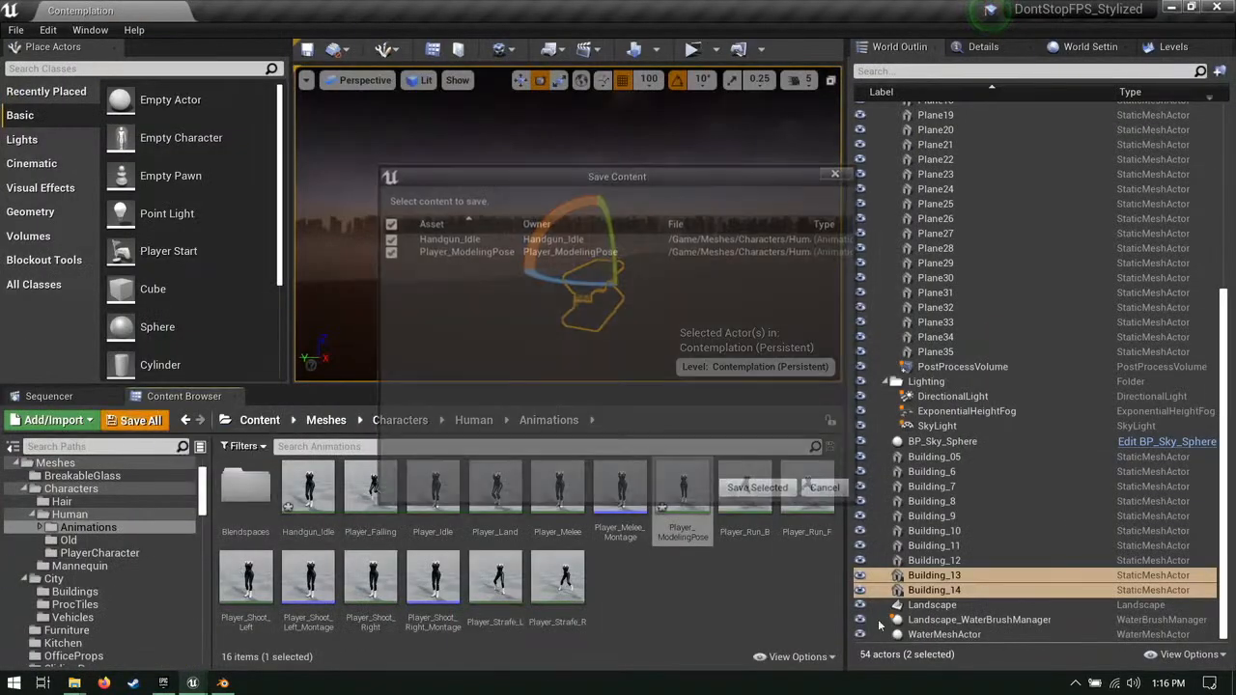
click(758, 491)
Step: Switch back to Blender and assign the Handgun_Idle action to the armature
click(223, 683)
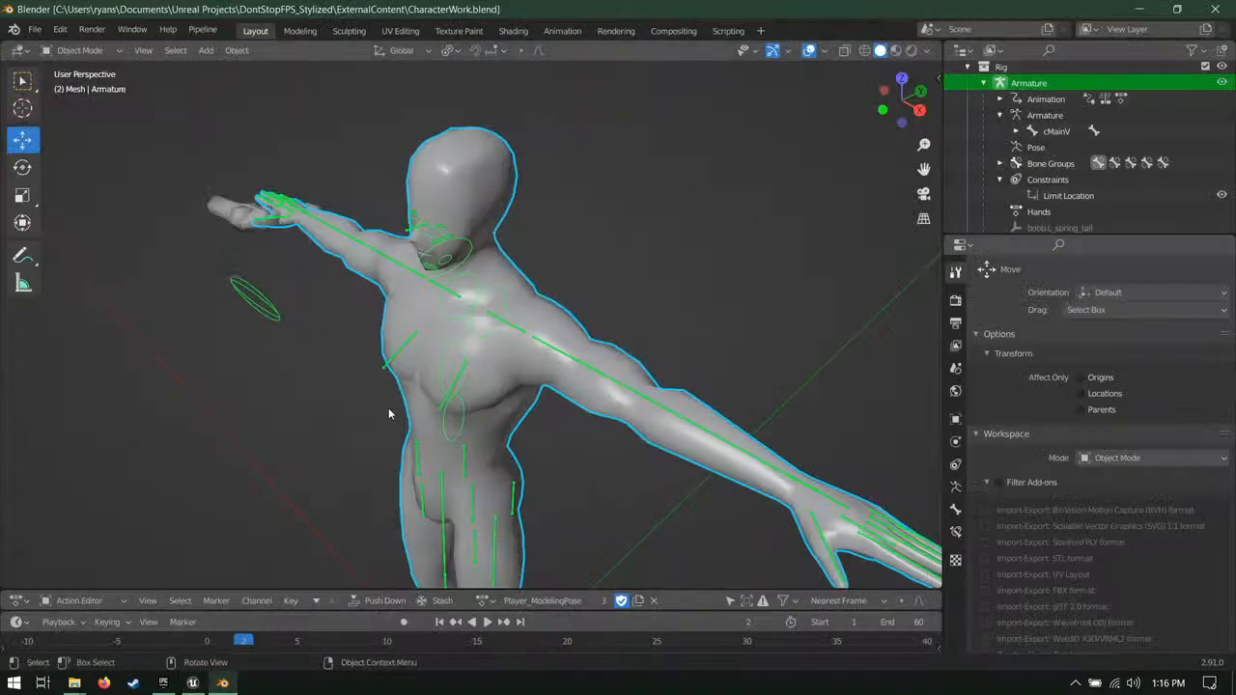
click(480, 600)
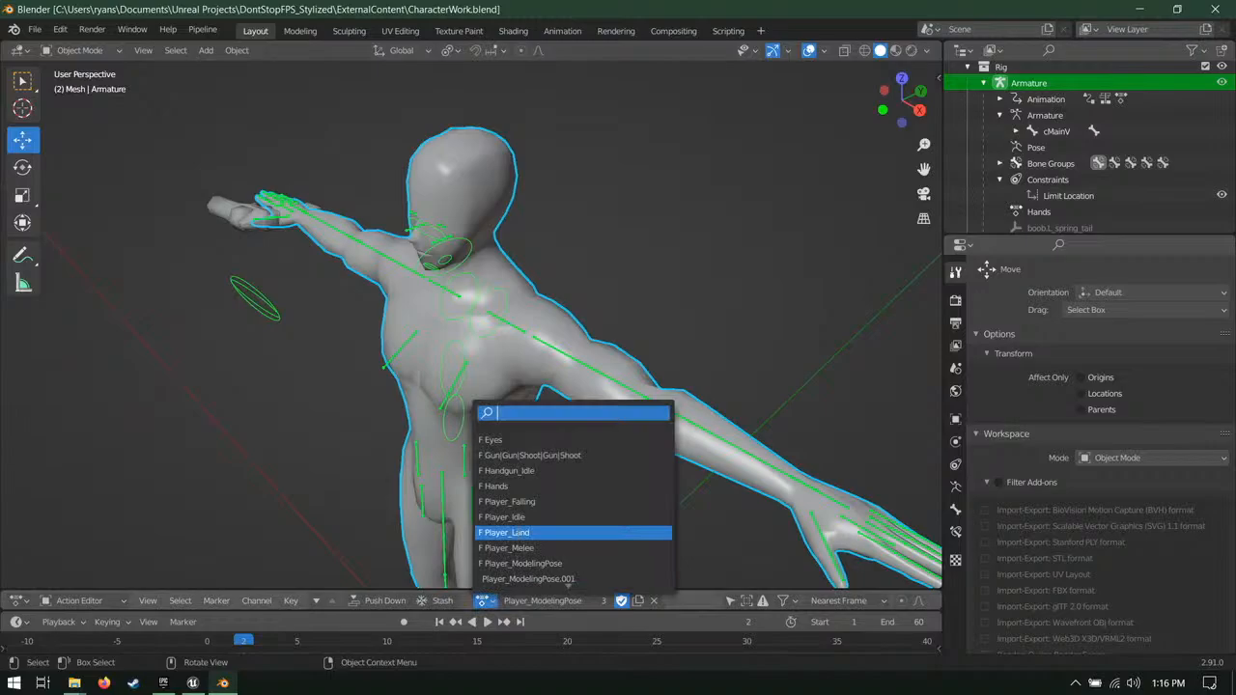
click(585, 473)
middle_drag(550, 436, 681, 259)
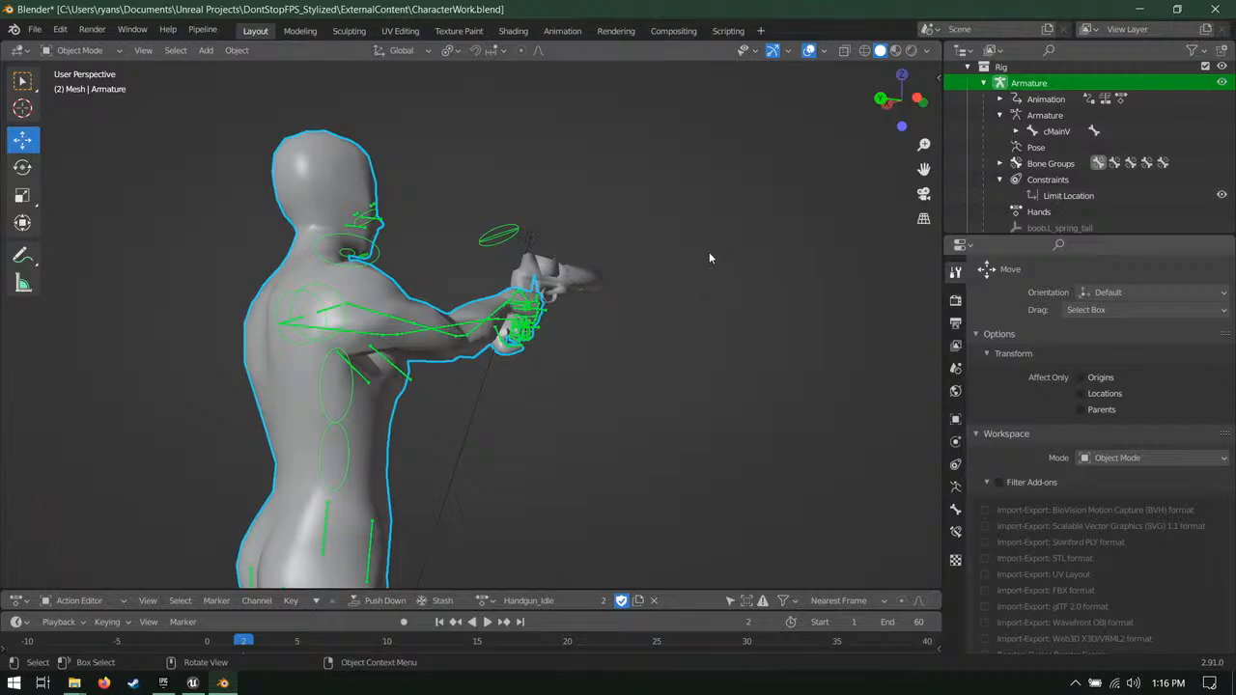
Step: Inspect the gun-holding hands' finger deformation up close in the Handgun_Idle pose and save the file
middle_drag(710, 253, 579, 309)
scroll(589, 324, up, 4)
key(ctrl+s)
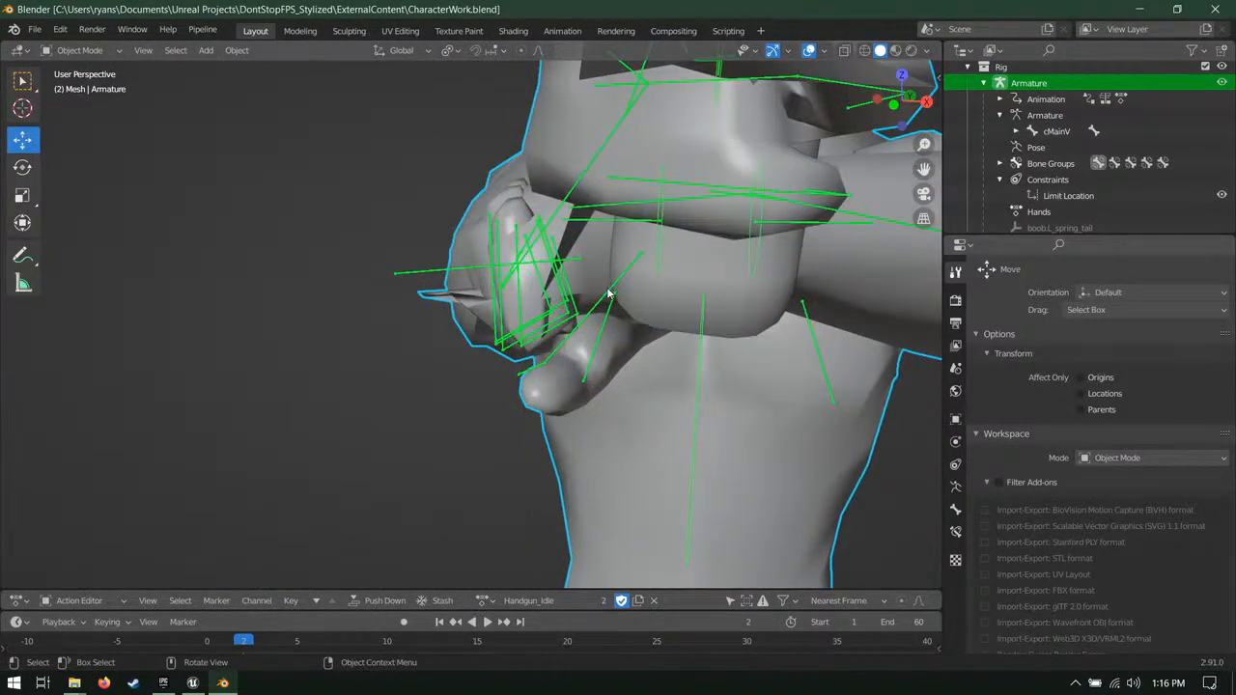
scroll(633, 310, down, 6)
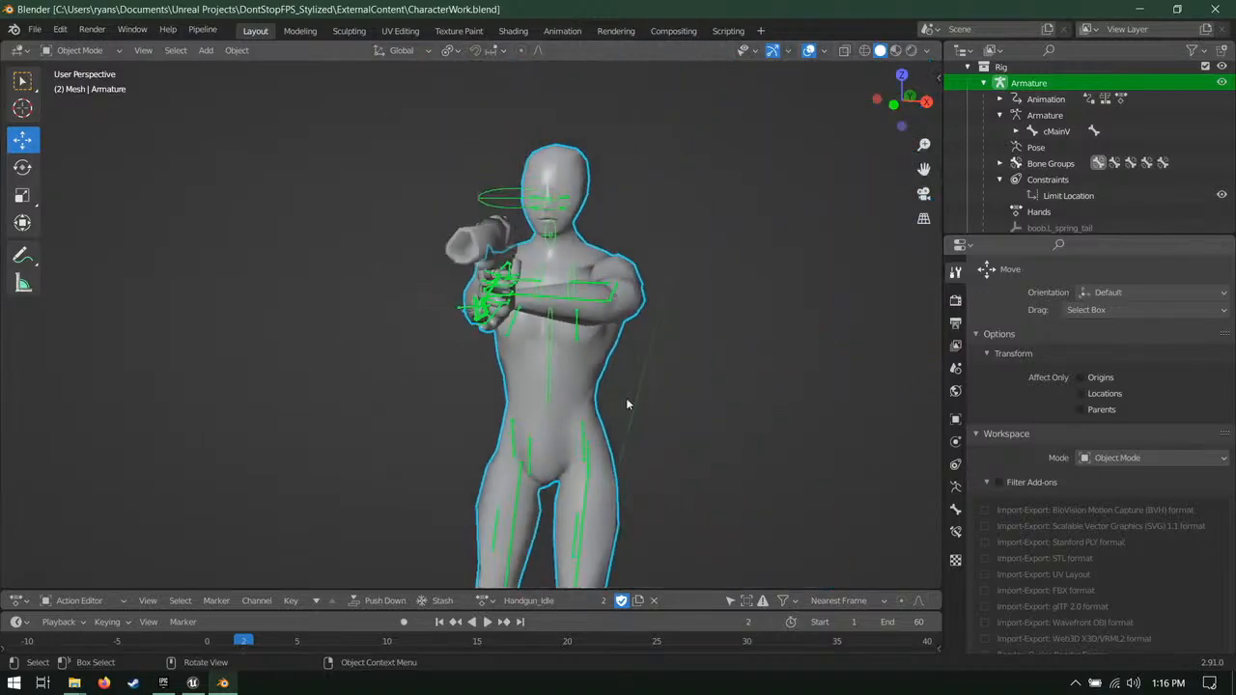
Step: Examine the Male_Base mesh's finger and palm topology up close in Edit Mode, then return to Object Mode with the file saved
key(ctrl+s)
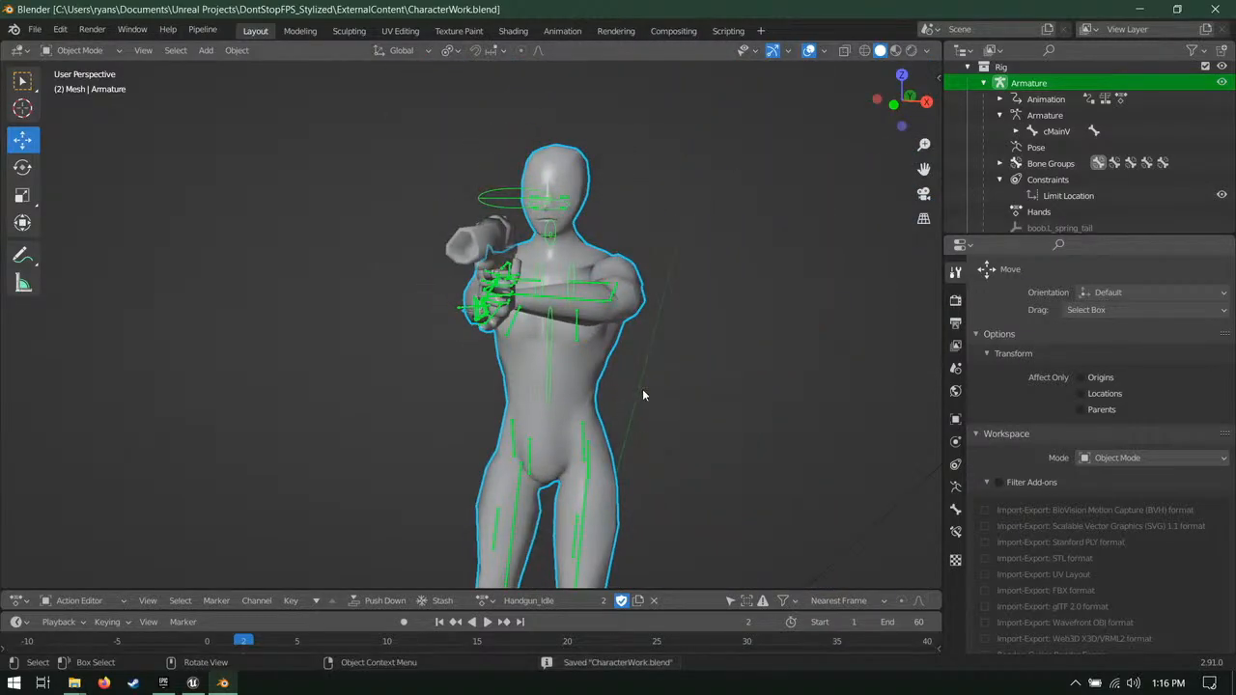
click(602, 383)
key(Tab)
middle_drag(772, 335, 435, 336)
middle_drag(434, 336, 654, 373)
scroll(654, 372, up, 4)
middle_drag(730, 376, 582, 427)
key(b)
drag(583, 426, 594, 401)
scroll(594, 401, up, 4)
middle_drag(467, 306, 676, 405)
scroll(663, 353, down, 3)
key(ctrl+s)
shift+middle_drag(483, 434, 463, 406)
scroll(618, 442, up, 3)
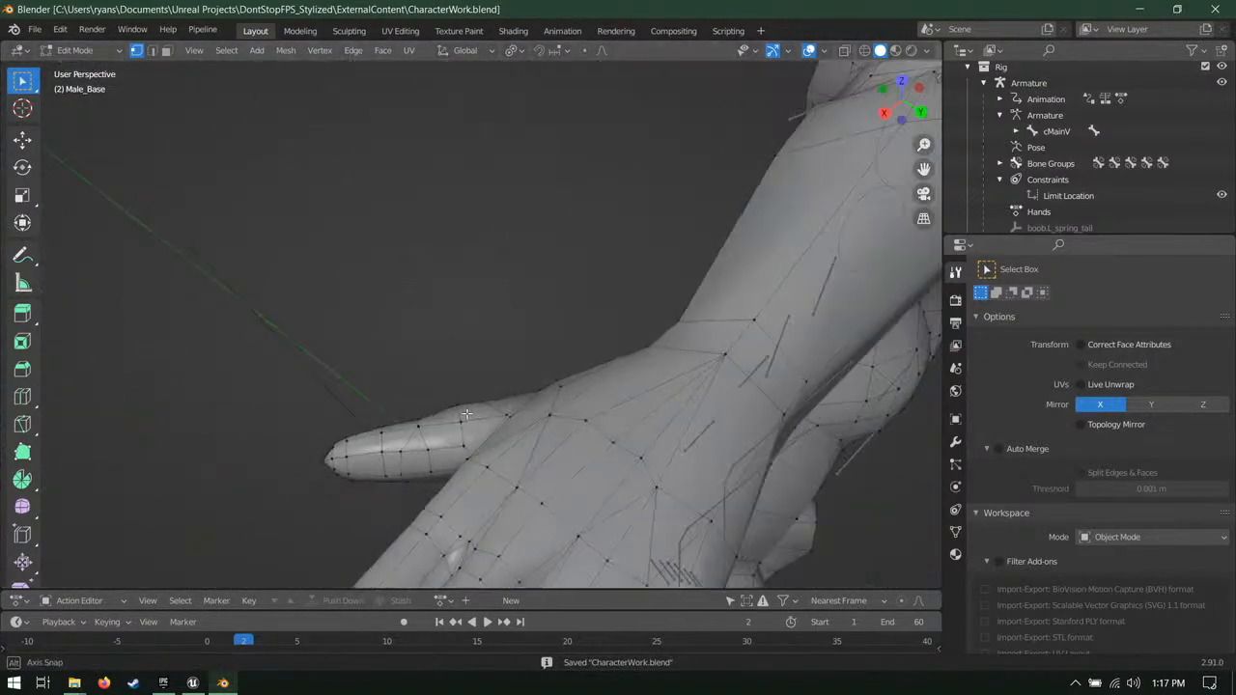
scroll(540, 357, down, 3)
middle_drag(627, 328, 654, 249)
middle_drag(457, 343, 704, 244)
key(ctrl+s)
key(Tab)
scroll(441, 360, up, 3)
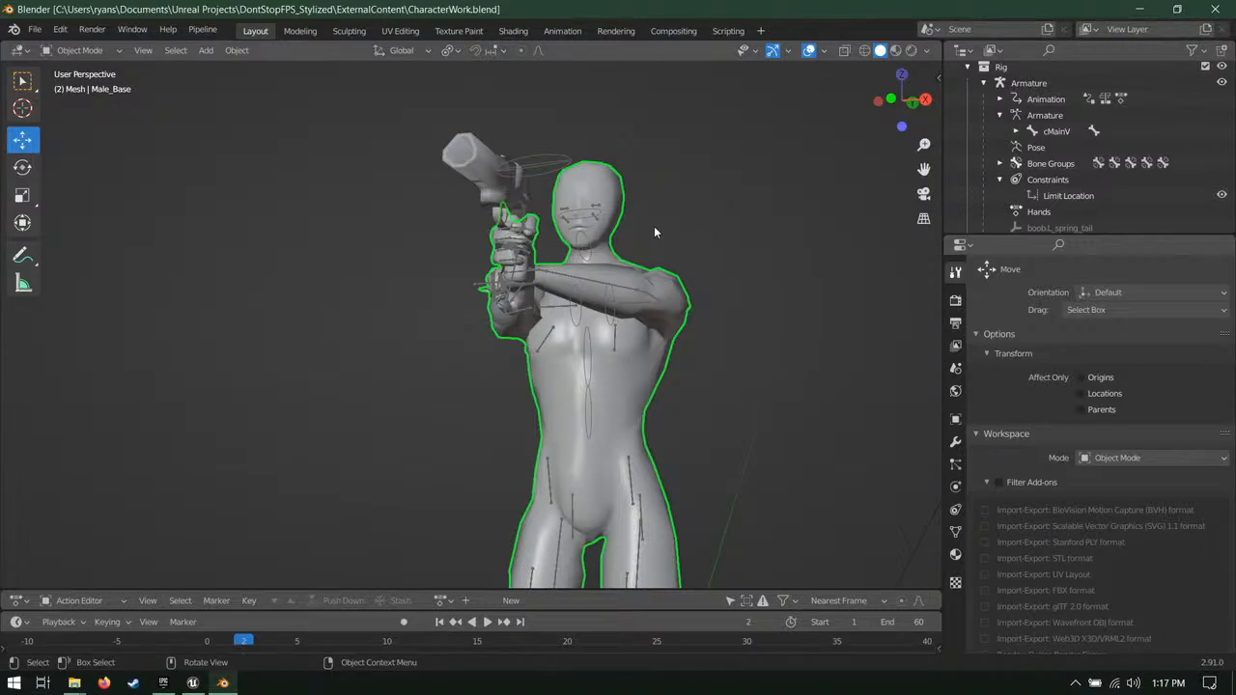
Step: Inspect both hands around the gun grip from several angles in the posed mesh and save the file
middle_drag(630, 234, 488, 245)
scroll(386, 292, up, 5)
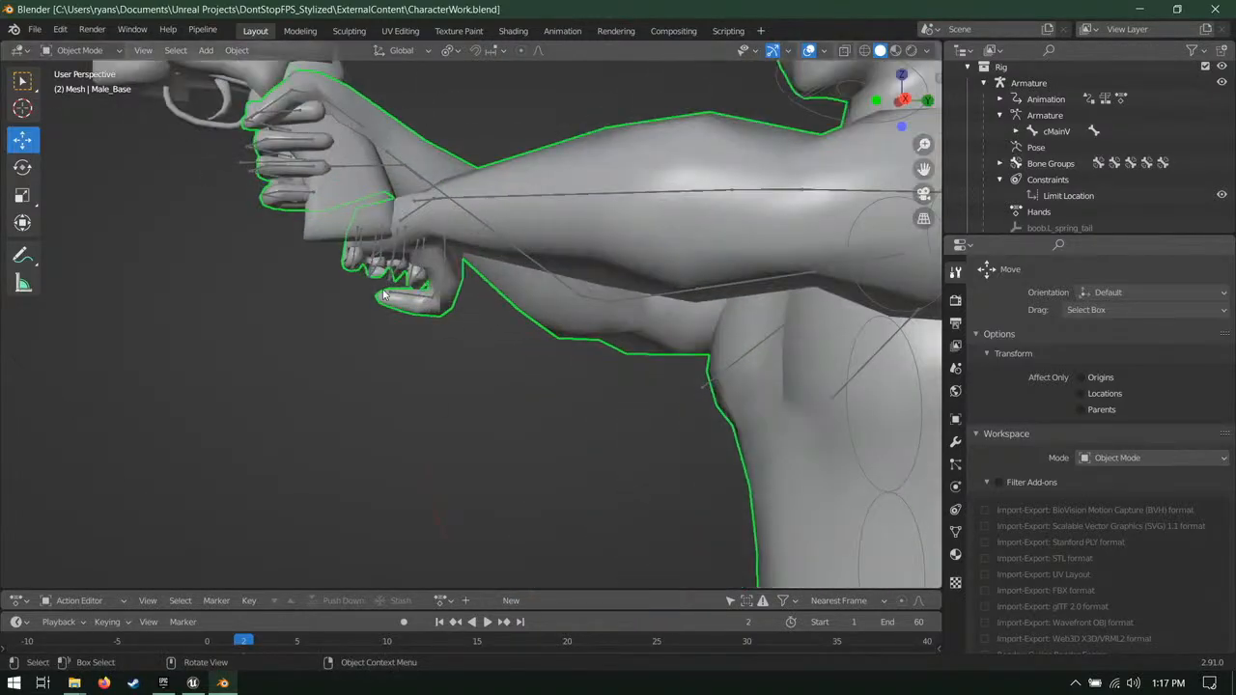
middle_drag(383, 294, 403, 349)
key(ctrl+s)
scroll(607, 308, up, 5)
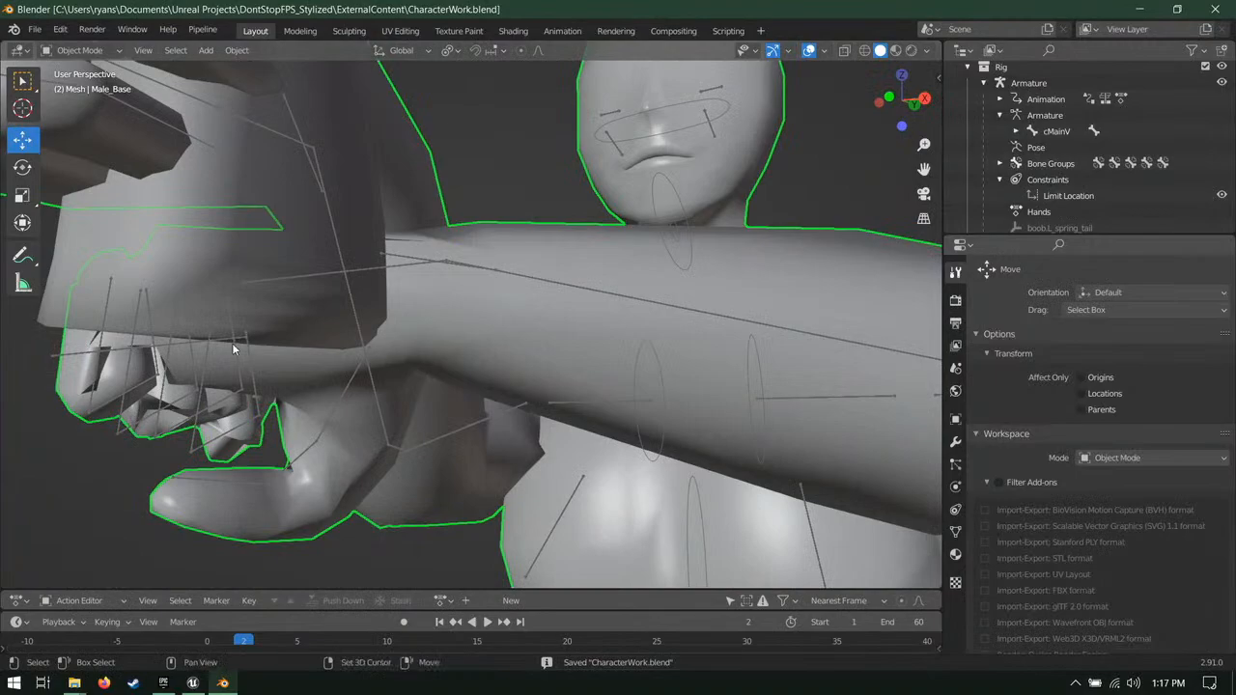
shift+middle_drag(232, 343, 271, 331)
key(ctrl+s)
scroll(271, 330, down, 5)
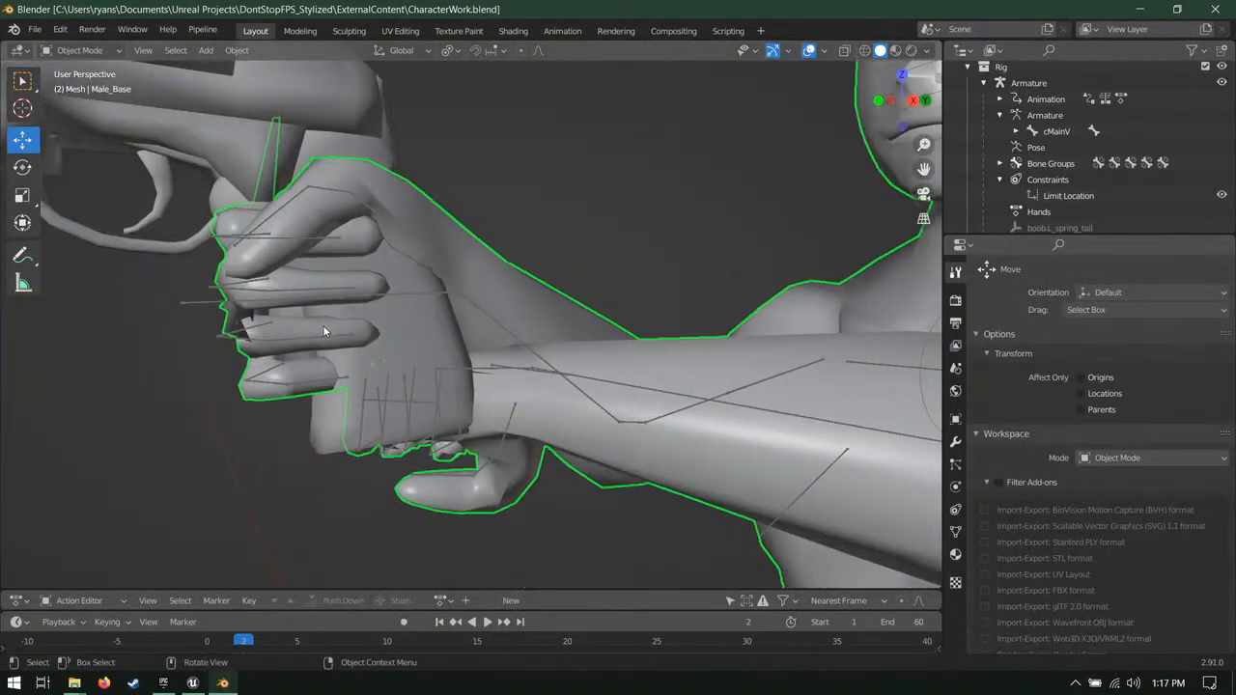
middle_drag(690, 318, 497, 396)
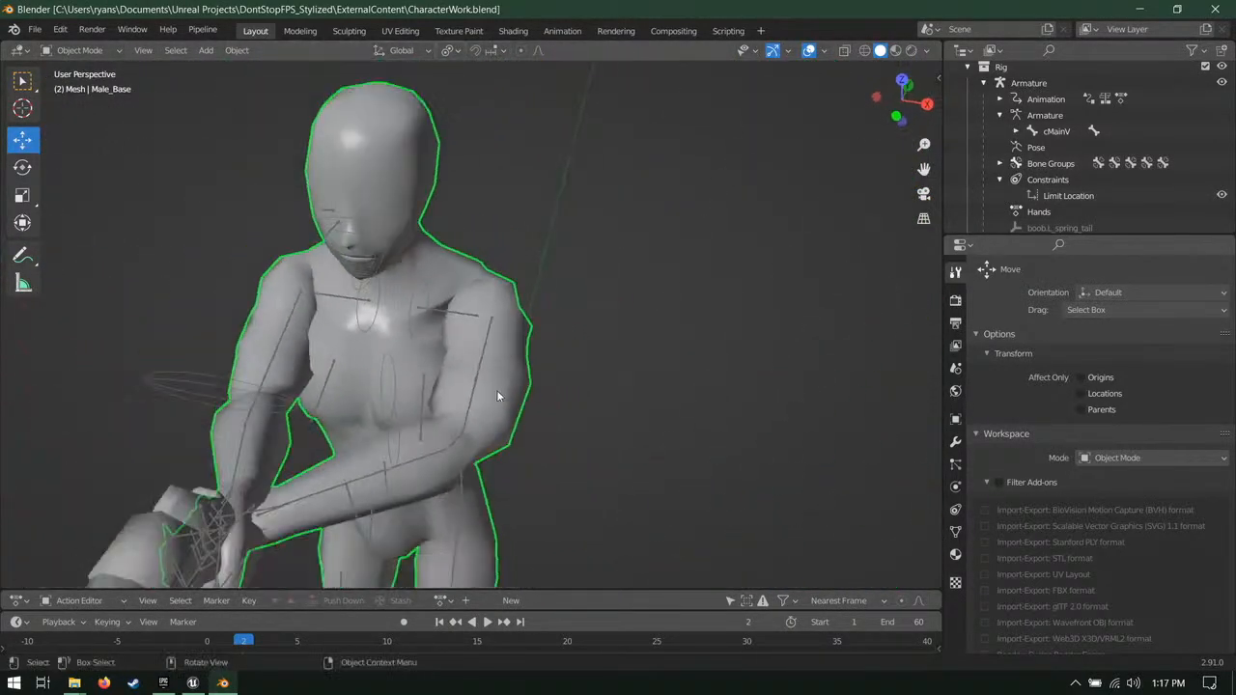
Step: Assign the Player_ModelingPose action to the armature, check the open hand, and save the file
click(475, 394)
key(ctrl+s)
click(483, 601)
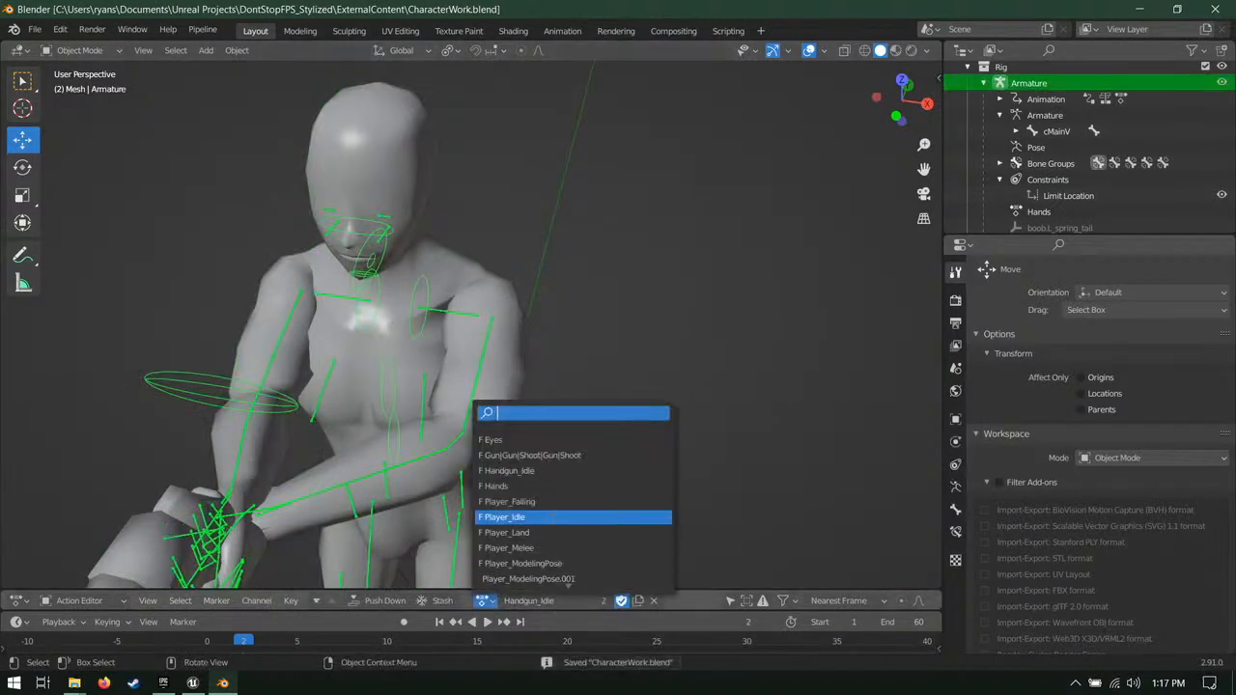
click(579, 564)
shift+middle_drag(797, 355, 490, 350)
scroll(491, 350, up, 3)
scroll(495, 338, up, 1)
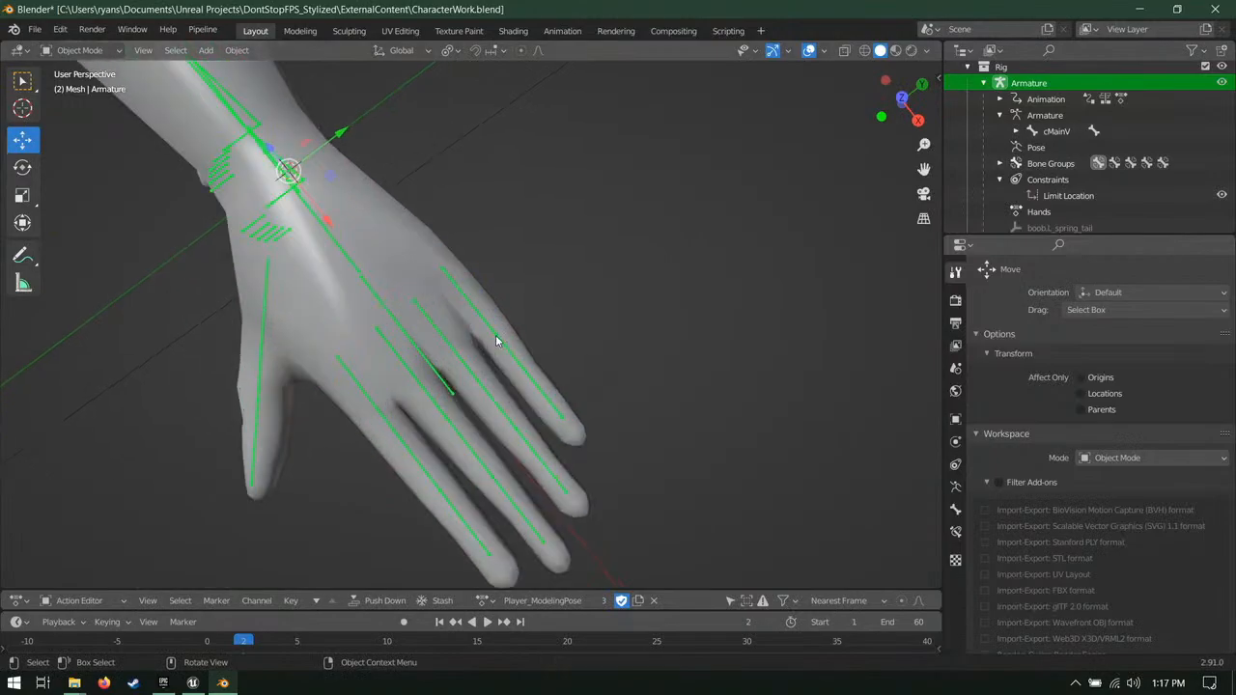
scroll(495, 339, down, 5)
key(ctrl+s)
shift+middle_drag(434, 154, 529, 304)
middle_drag(529, 304, 502, 358)
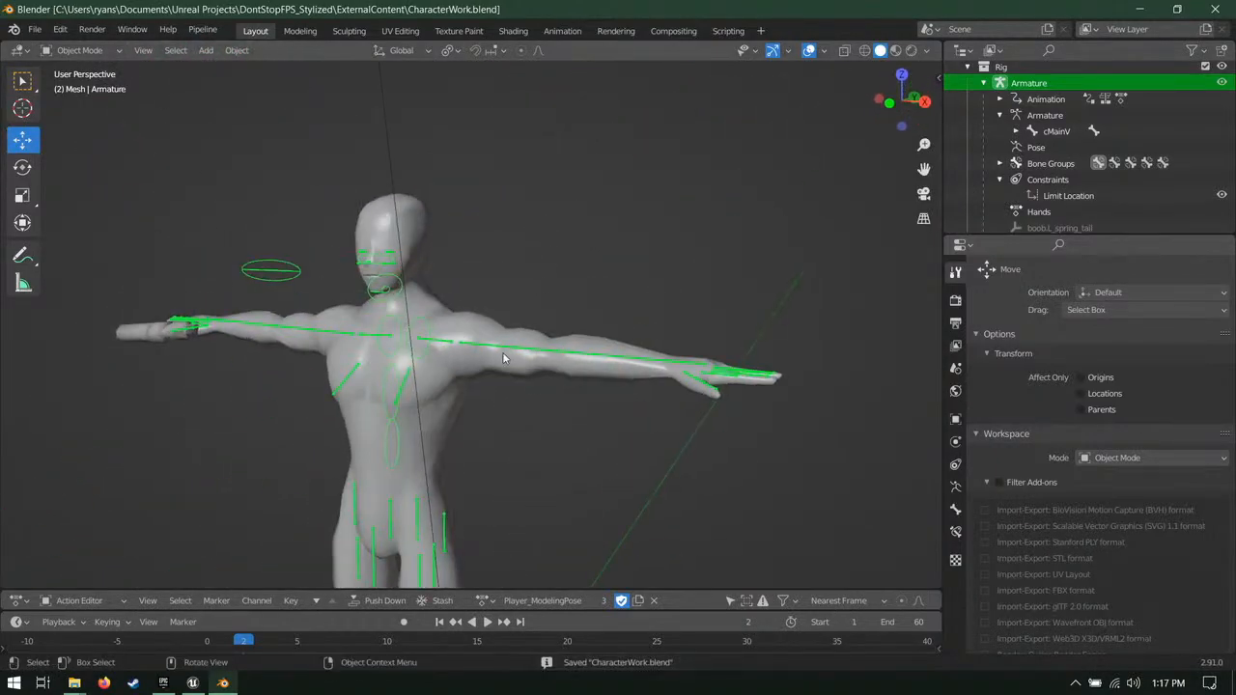
Step: Select the character mesh together with the armature, examine the T-pose from several angles, and save the file
click(448, 360)
shift+click(417, 328)
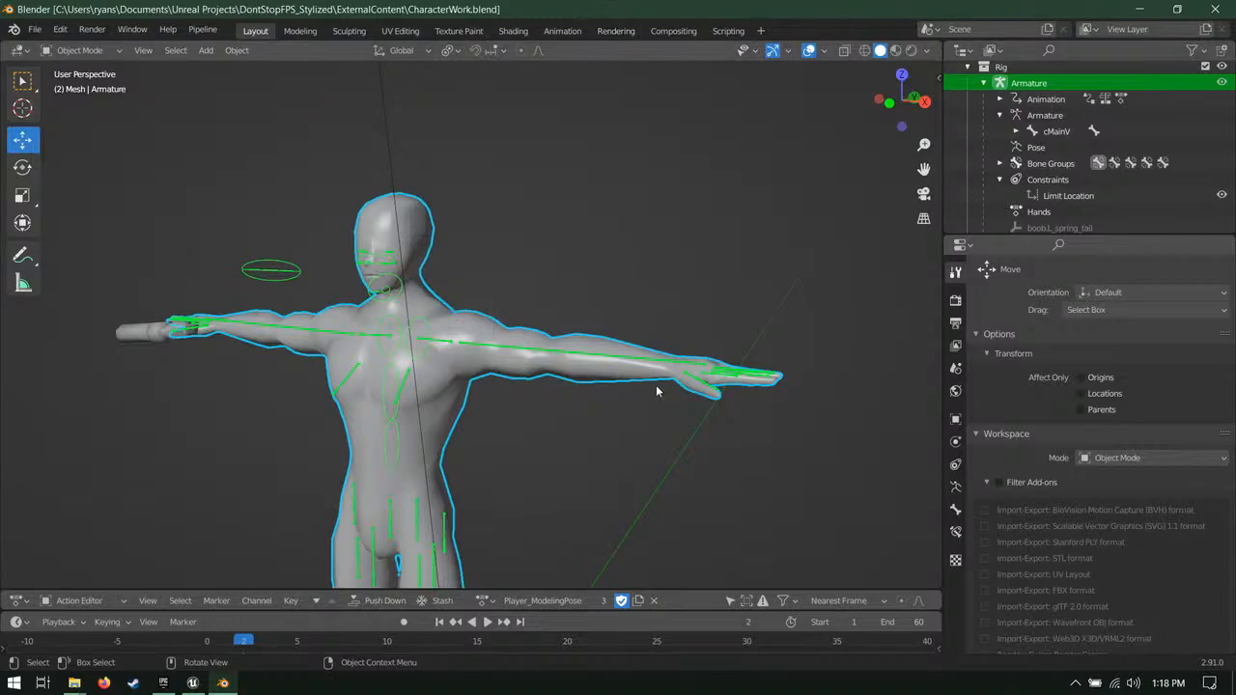
key(ctrl+s)
middle_drag(647, 384, 543, 259)
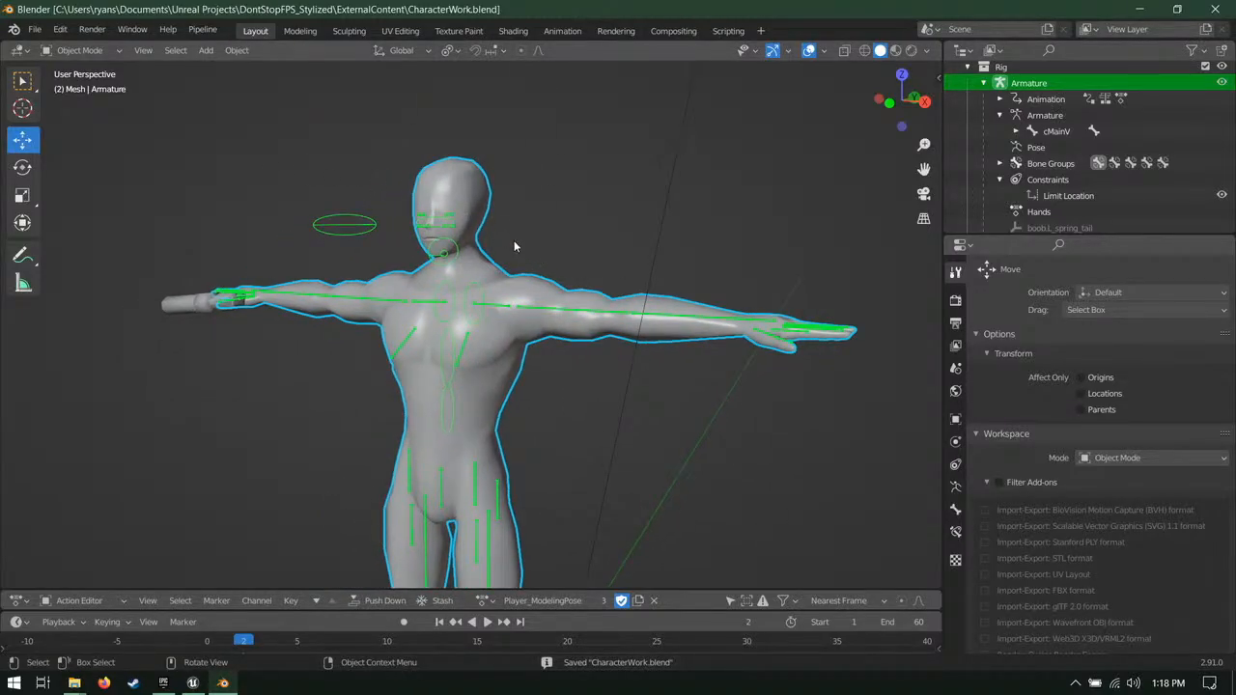
scroll(543, 255, up, 3)
scroll(541, 241, down, 6)
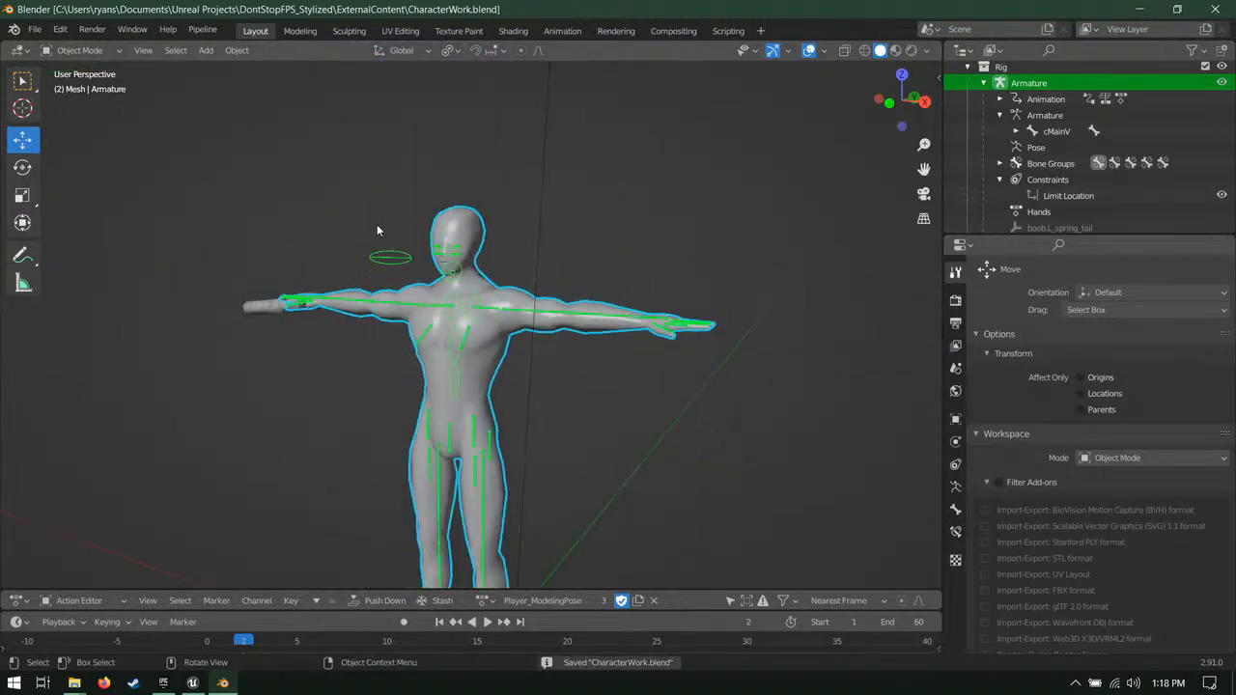
scroll(477, 228, up, 4)
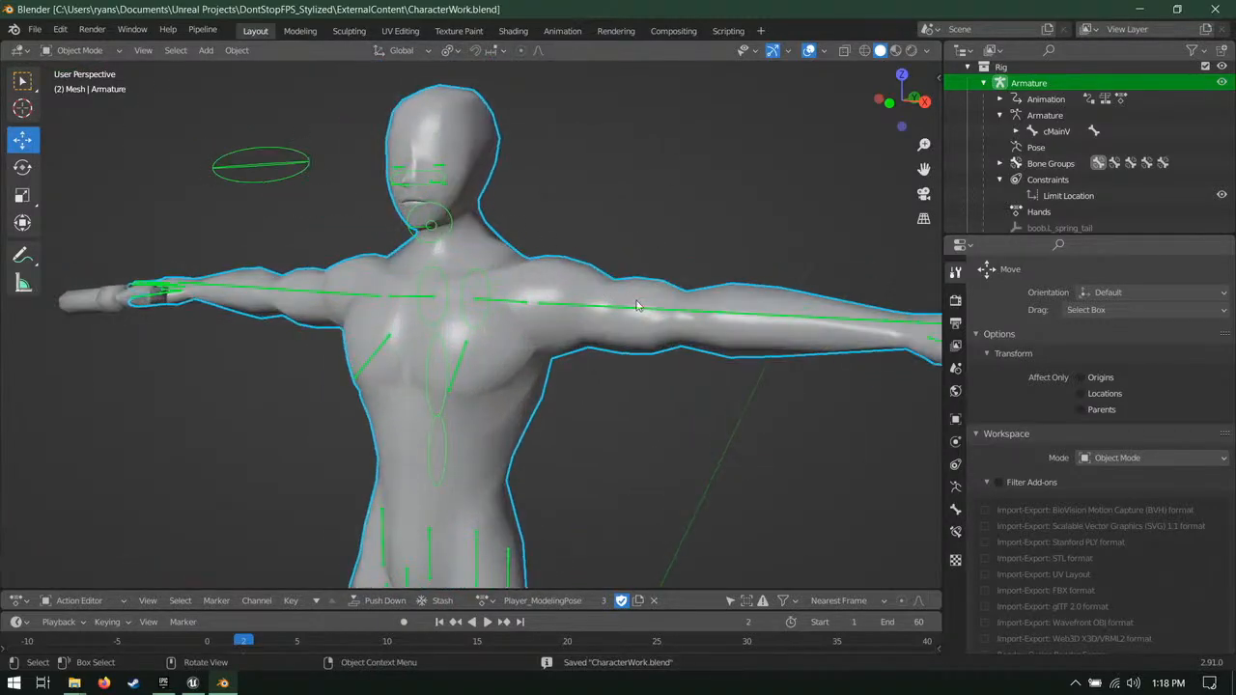
middle_drag(636, 305, 713, 323)
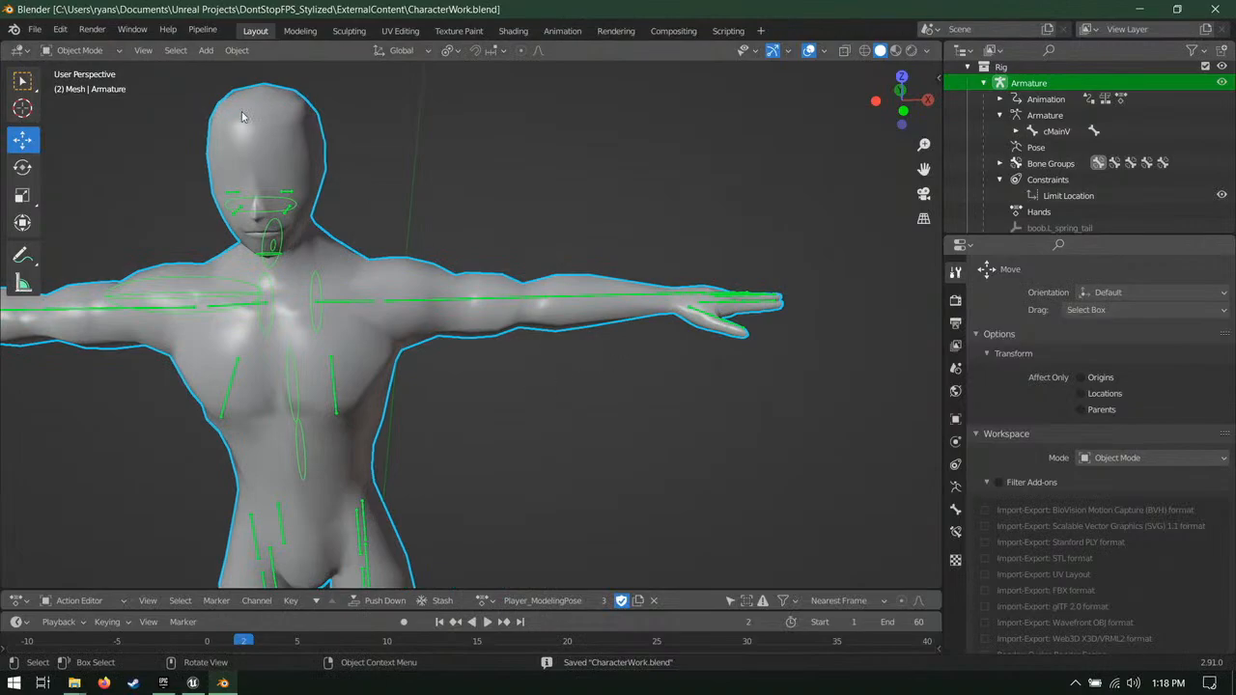
middle_drag(398, 177, 412, 326)
key(ctrl+s)
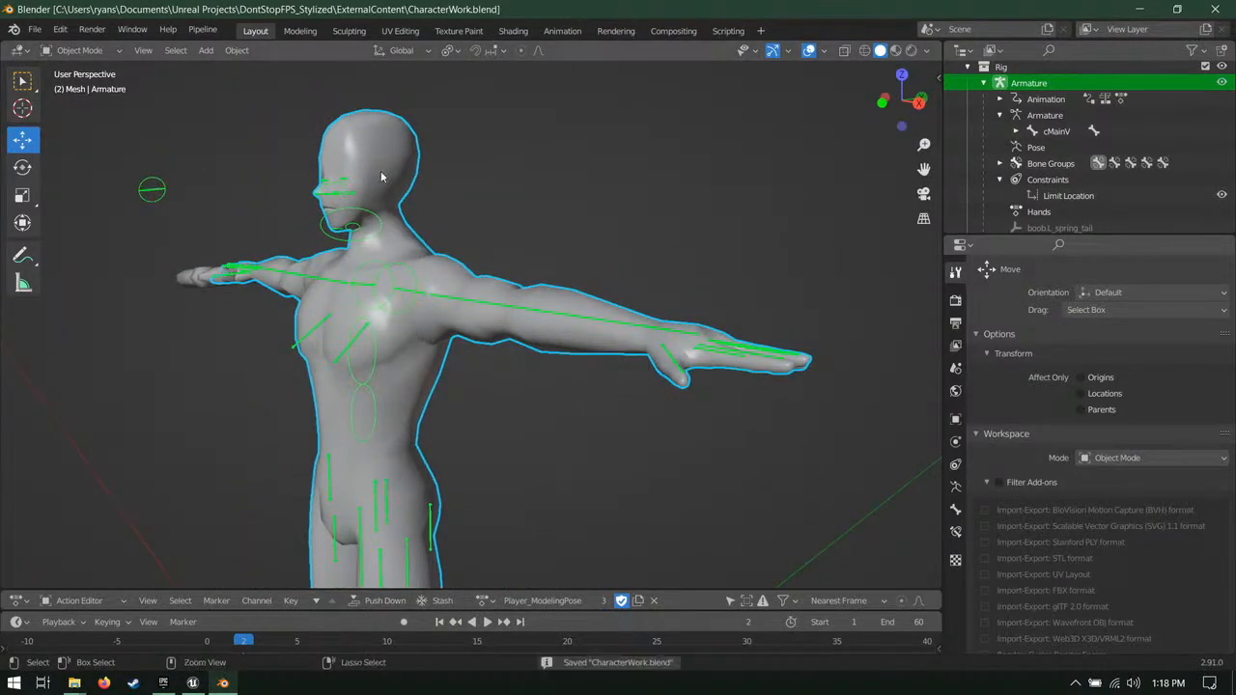
Step: Switch to the Animation workspace, assign the Handgun_Idle action to the armature, and save the file
click(558, 33)
middle_drag(552, 270, 542, 425)
scroll(542, 415, down, 5)
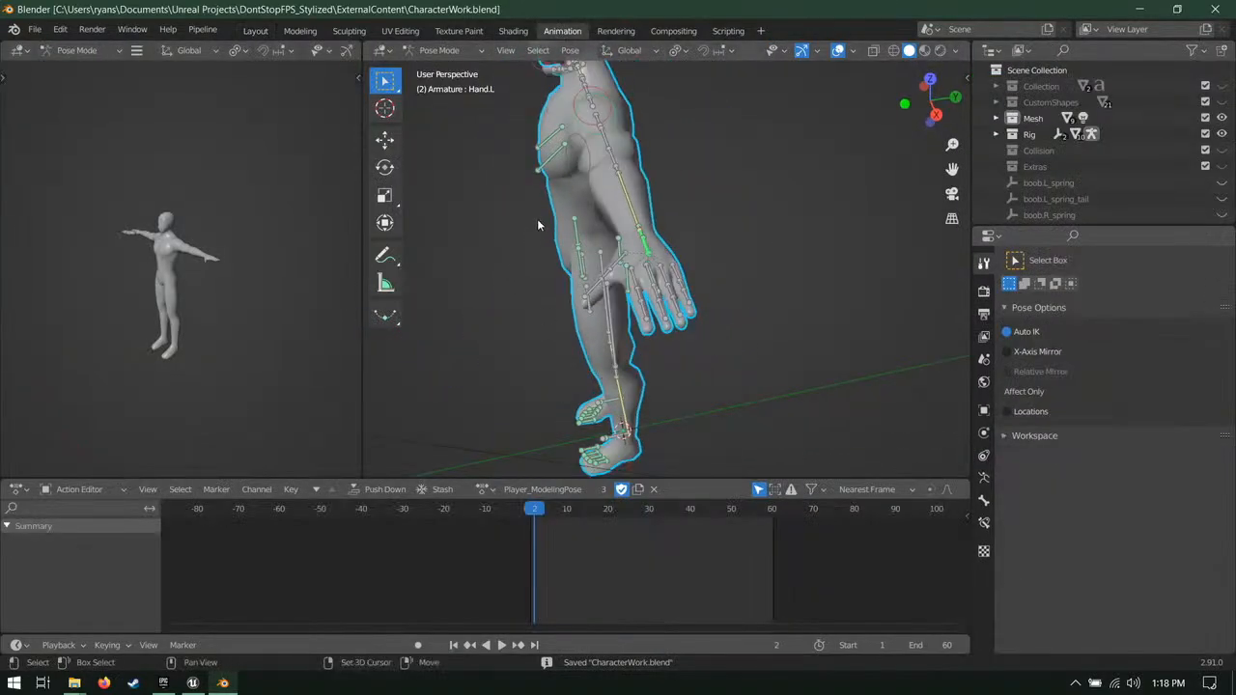
shift+middle_drag(536, 218, 666, 338)
scroll(477, 189, up, 1)
key(ctrl+s)
middle_drag(591, 300, 486, 491)
click(482, 489)
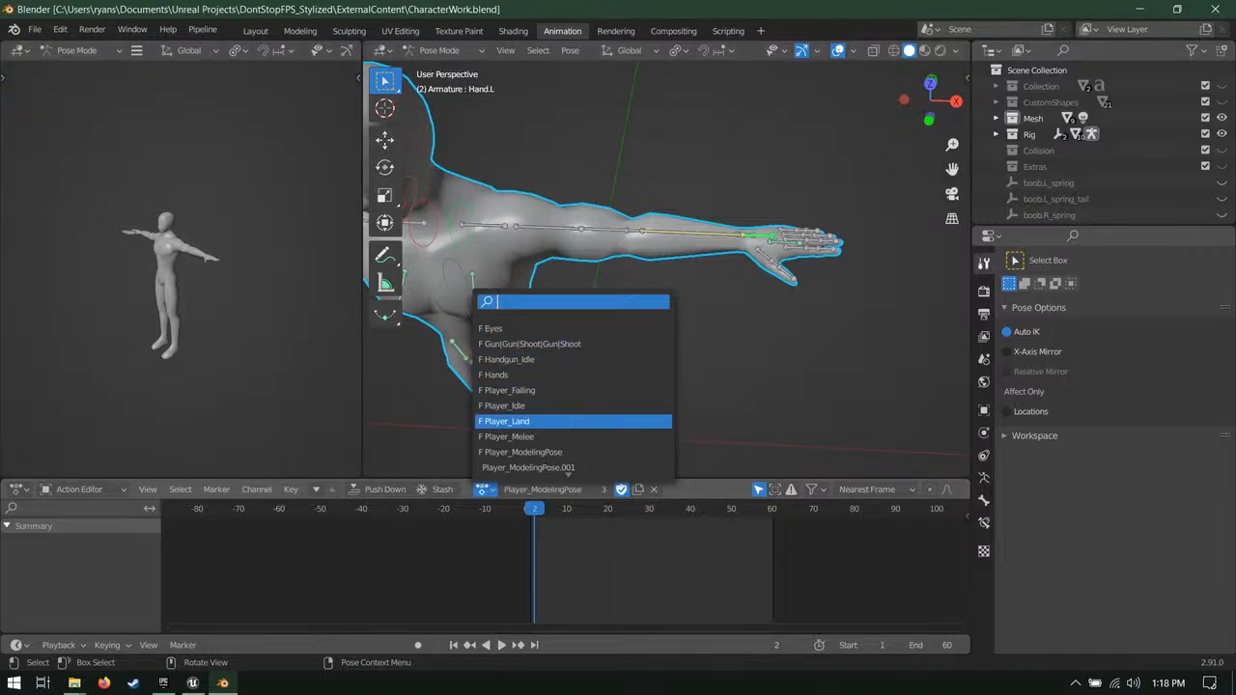
click(564, 359)
middle_drag(636, 309, 594, 286)
key(ctrl+s)
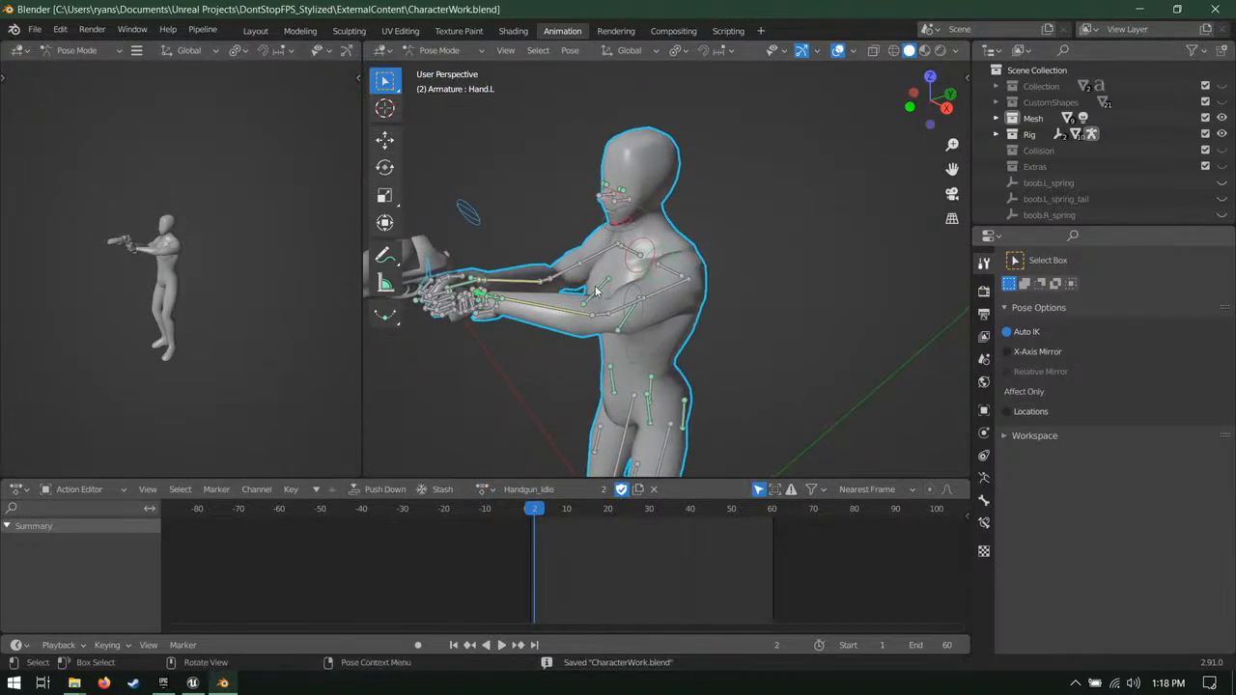
Step: Show only the armature's first bone layer with the control bones and save the file
click(984, 499)
click(983, 523)
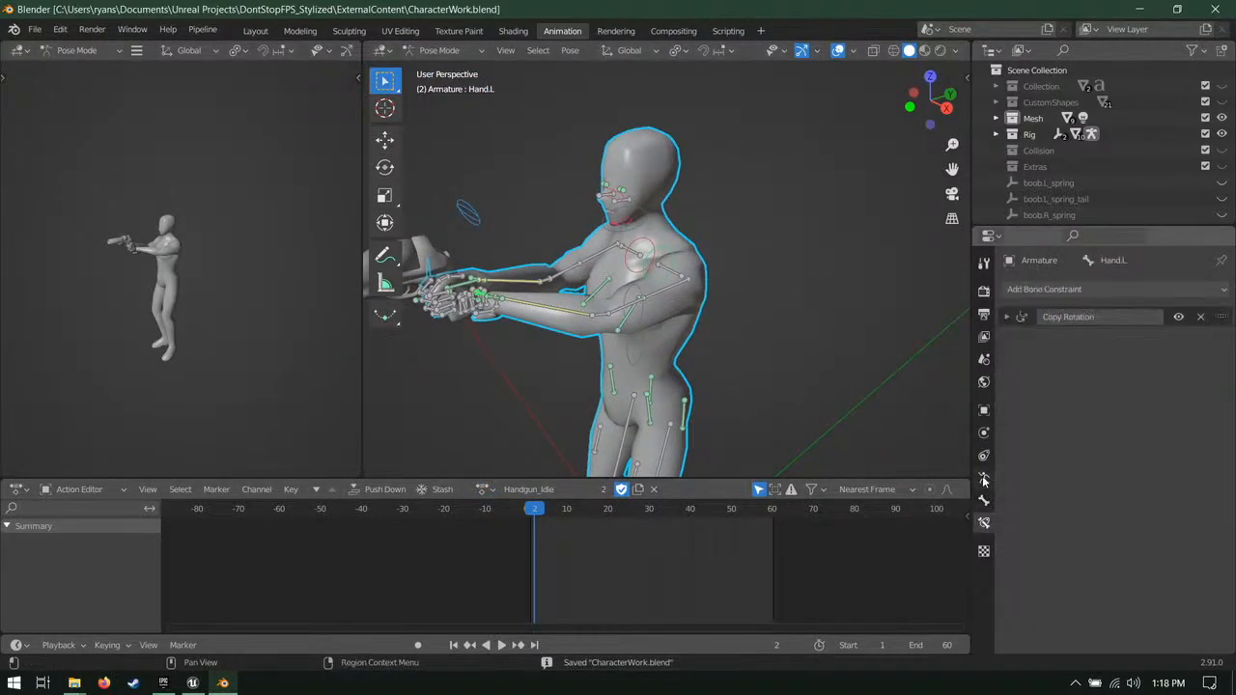
click(984, 478)
click(1008, 375)
key(ctrl+s)
middle_drag(657, 306, 645, 394)
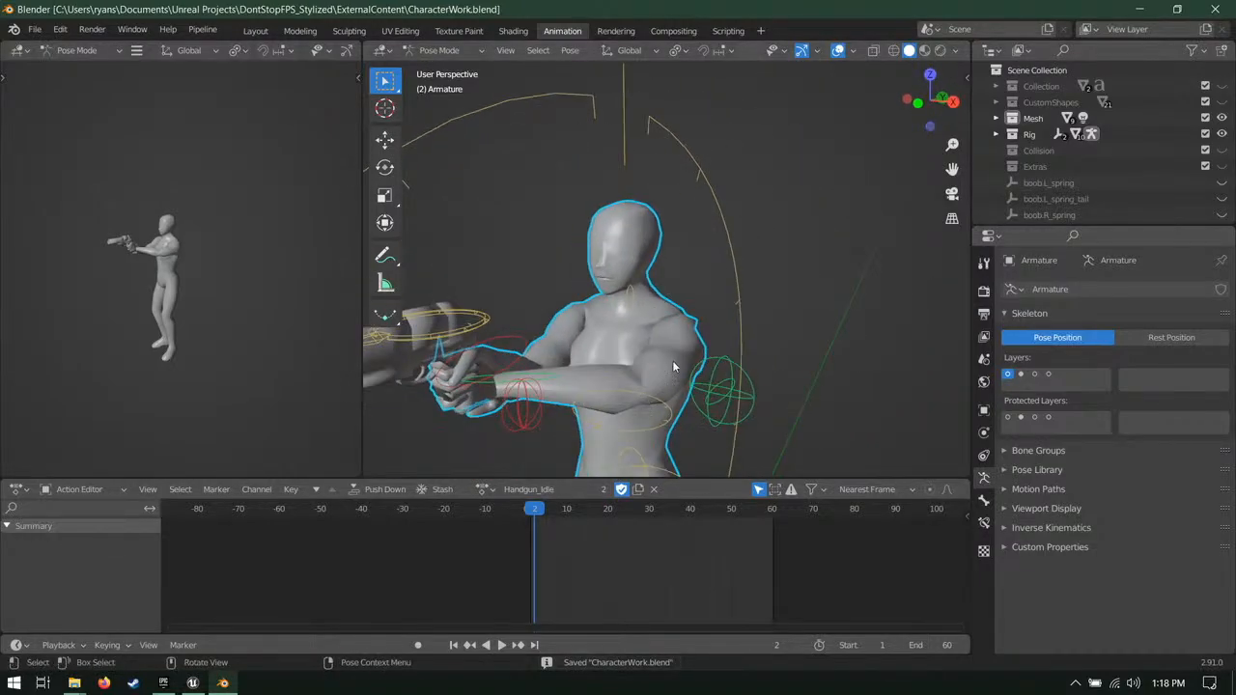
Step: Go to frame 0, set the animation's end frame to 24, and save the file
shift+middle_drag(740, 405, 718, 229)
key(KP_3)
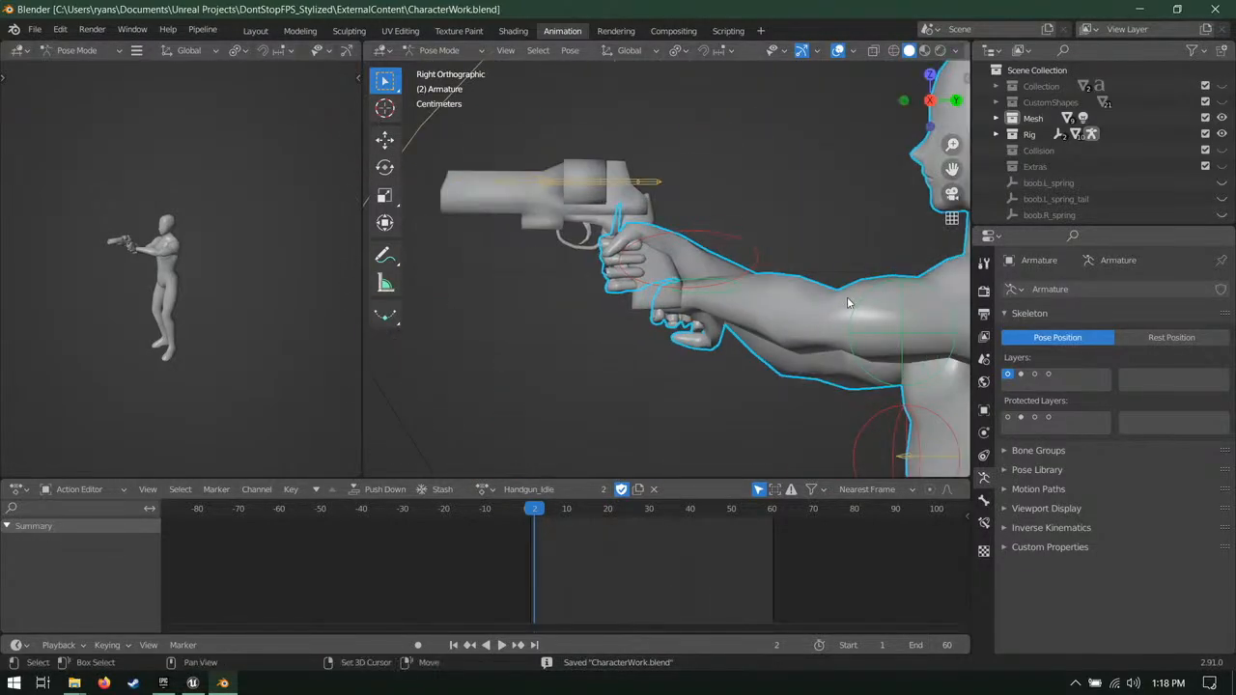
shift+middle_drag(848, 303, 610, 198)
scroll(609, 199, down, 7)
shift+middle_drag(709, 359, 700, 274)
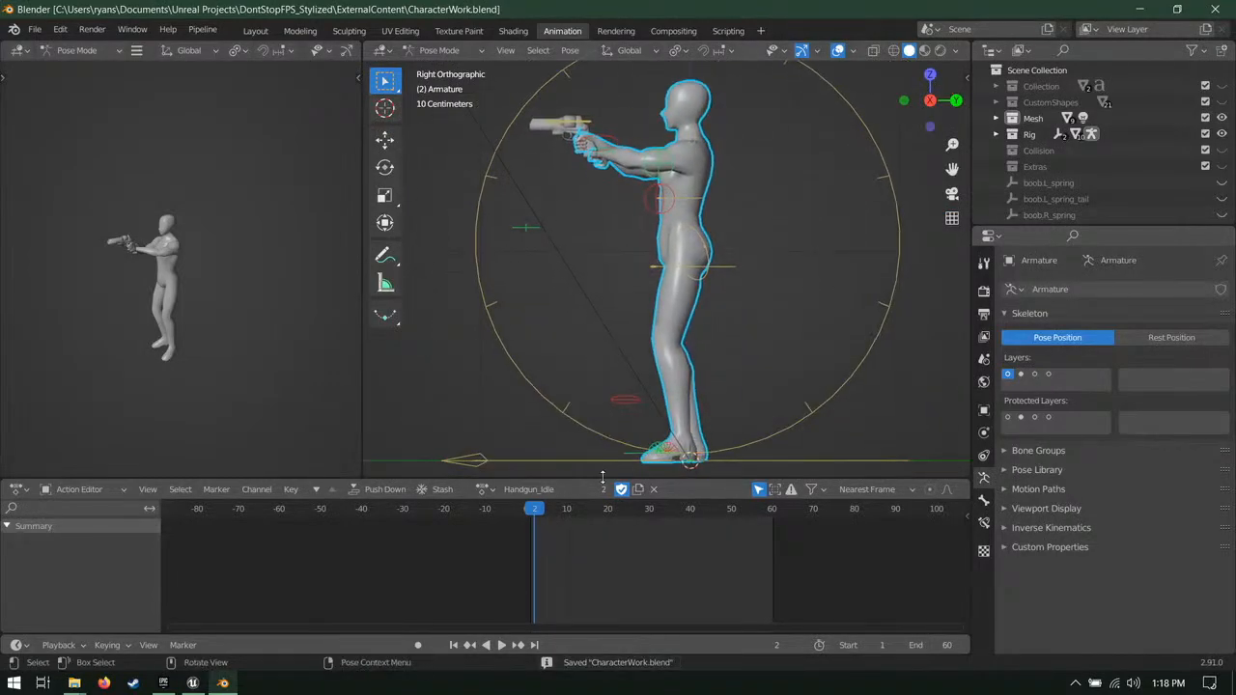
key(Left)
key(Left)
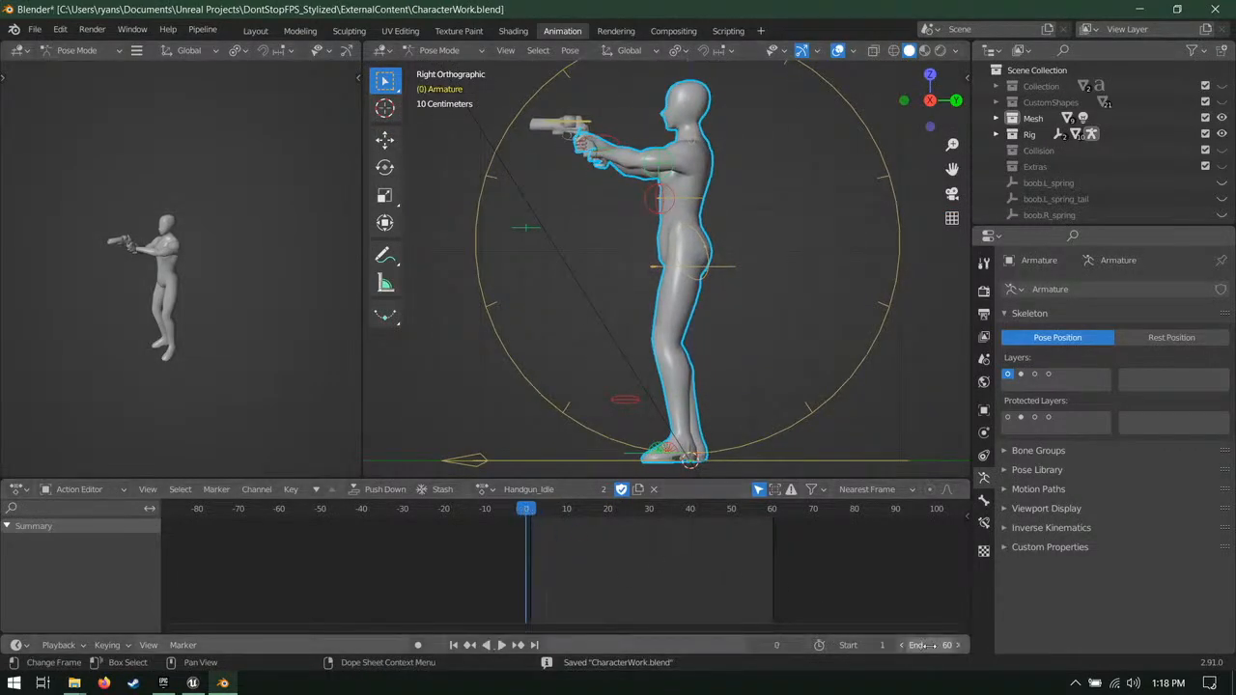
click(924, 645)
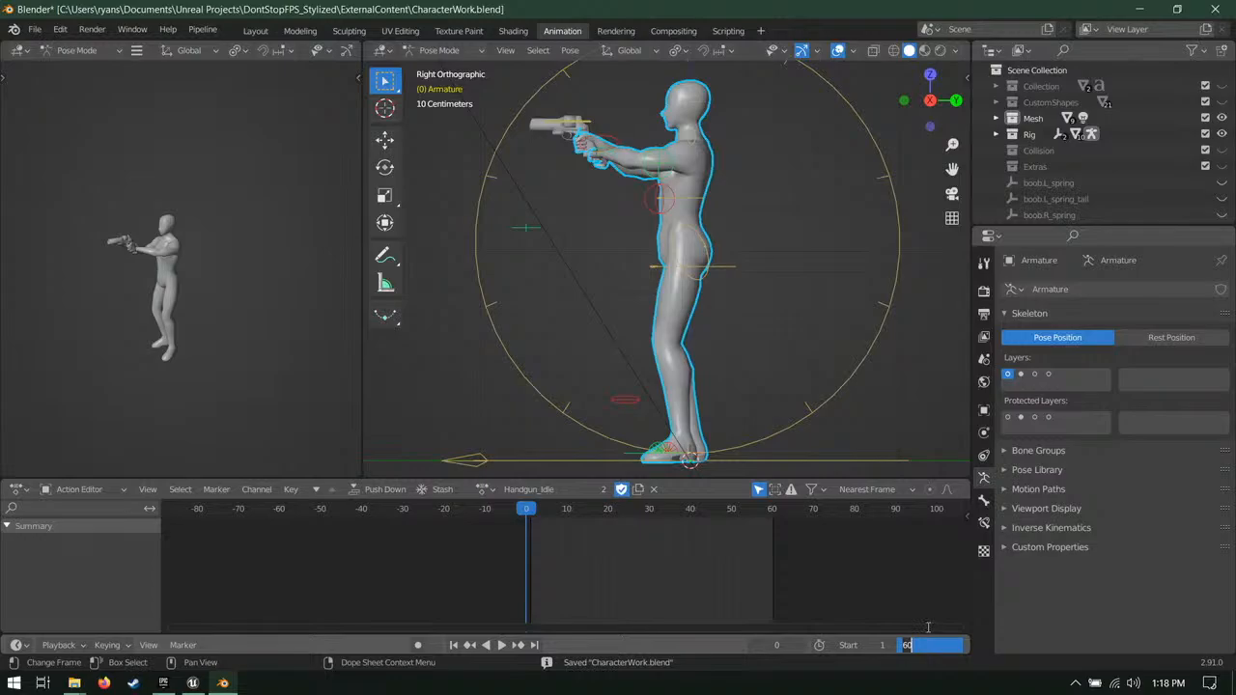
text(24)
key(Return)
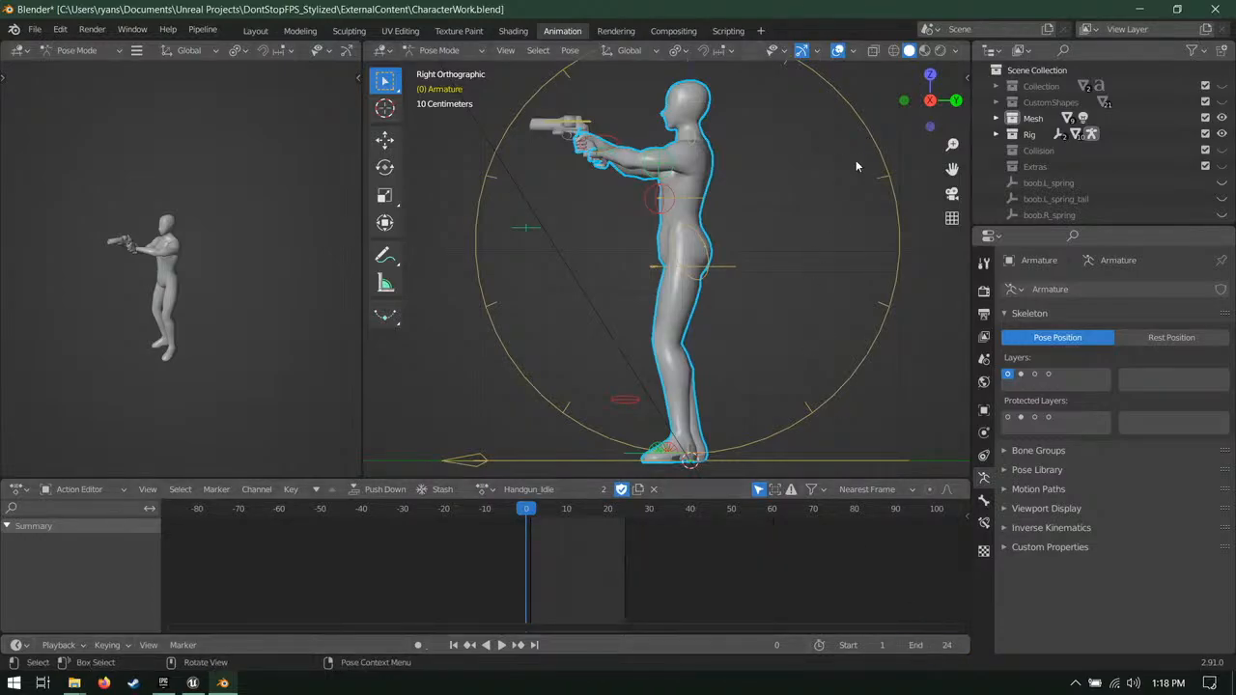
key(ctrl+s)
shift+middle_drag(760, 284, 718, 236)
Step: Select the Spine0 hip control in Pose Mode and move it slightly down and forward
click(439, 50)
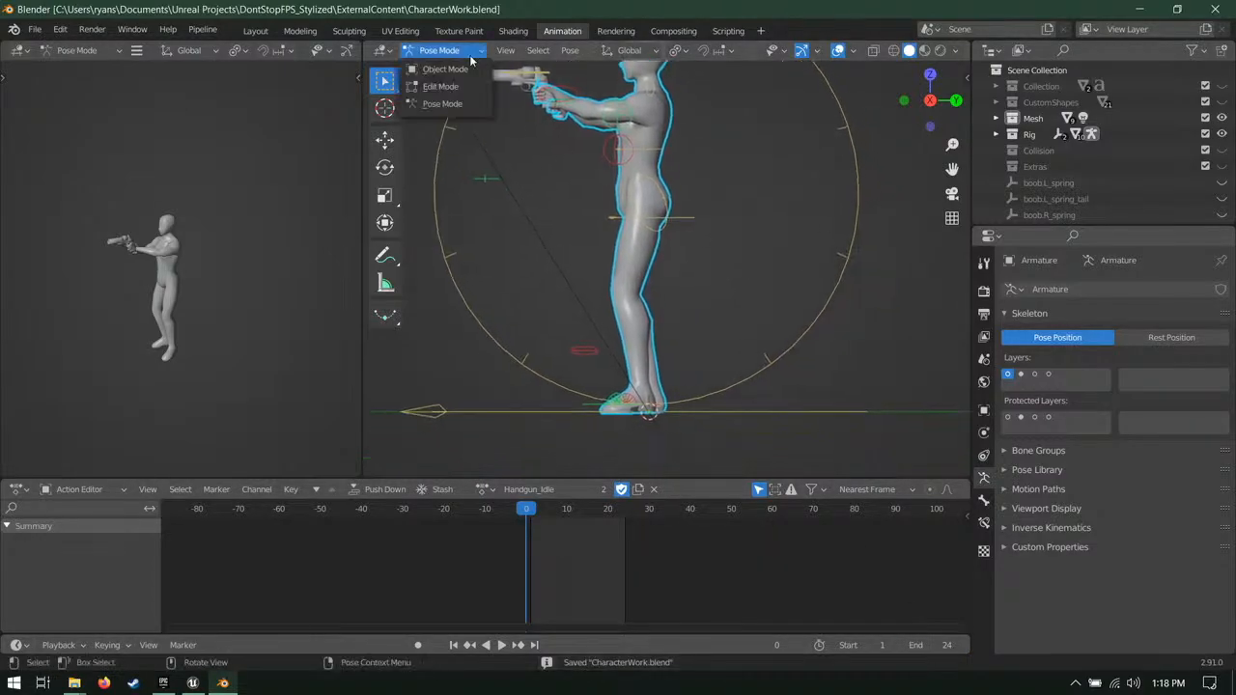
click(441, 103)
scroll(782, 297, up, 2)
click(717, 200)
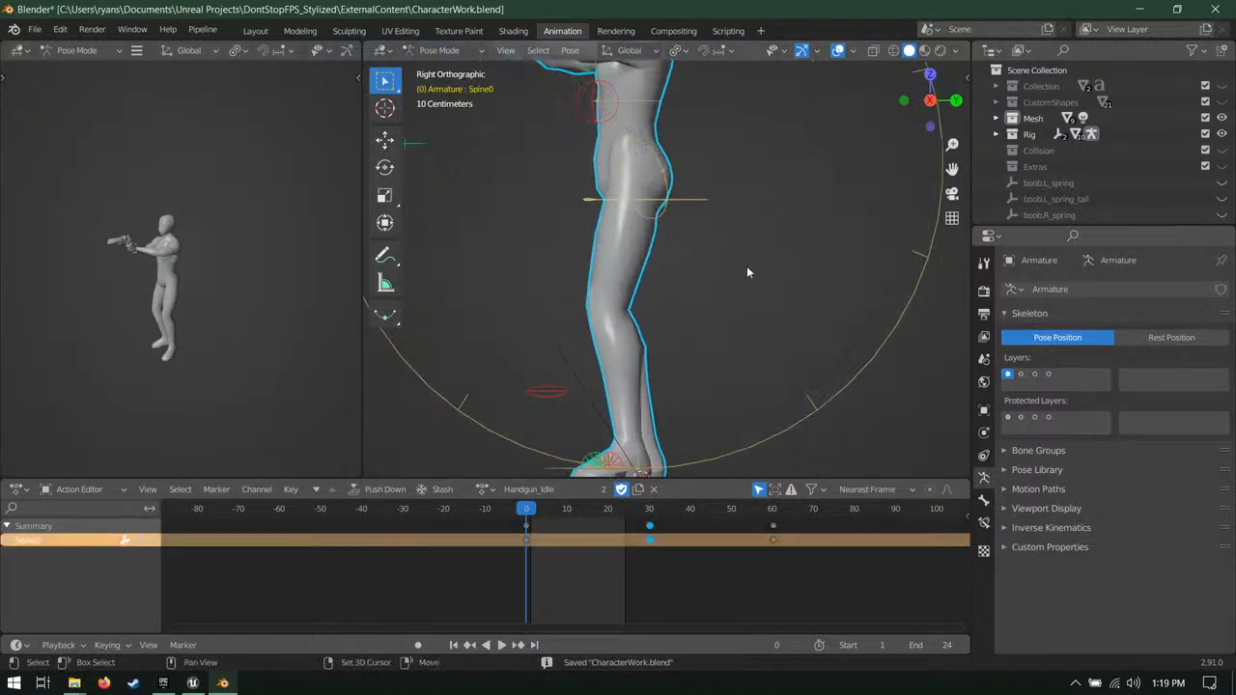
shift+middle_drag(777, 216, 791, 213)
key(g)
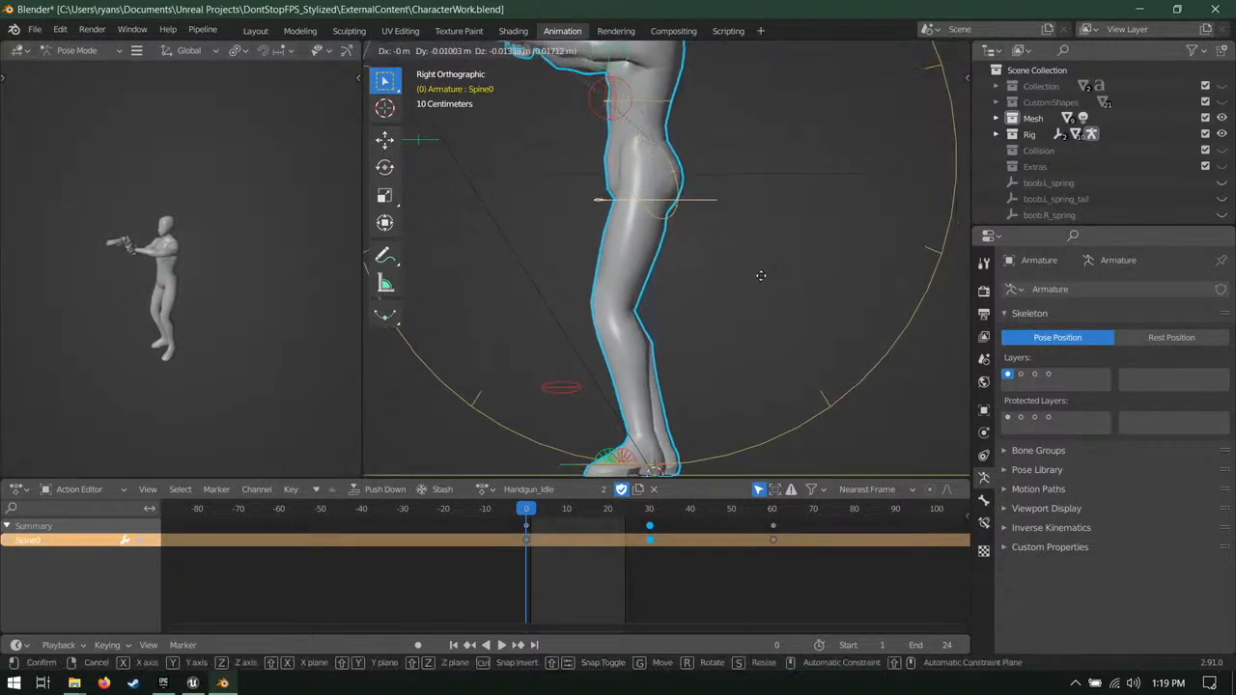
click(757, 285)
Step: Select the Toe.L foot control and move it forward and up into a running stride
shift+middle_drag(756, 285, 596, 350)
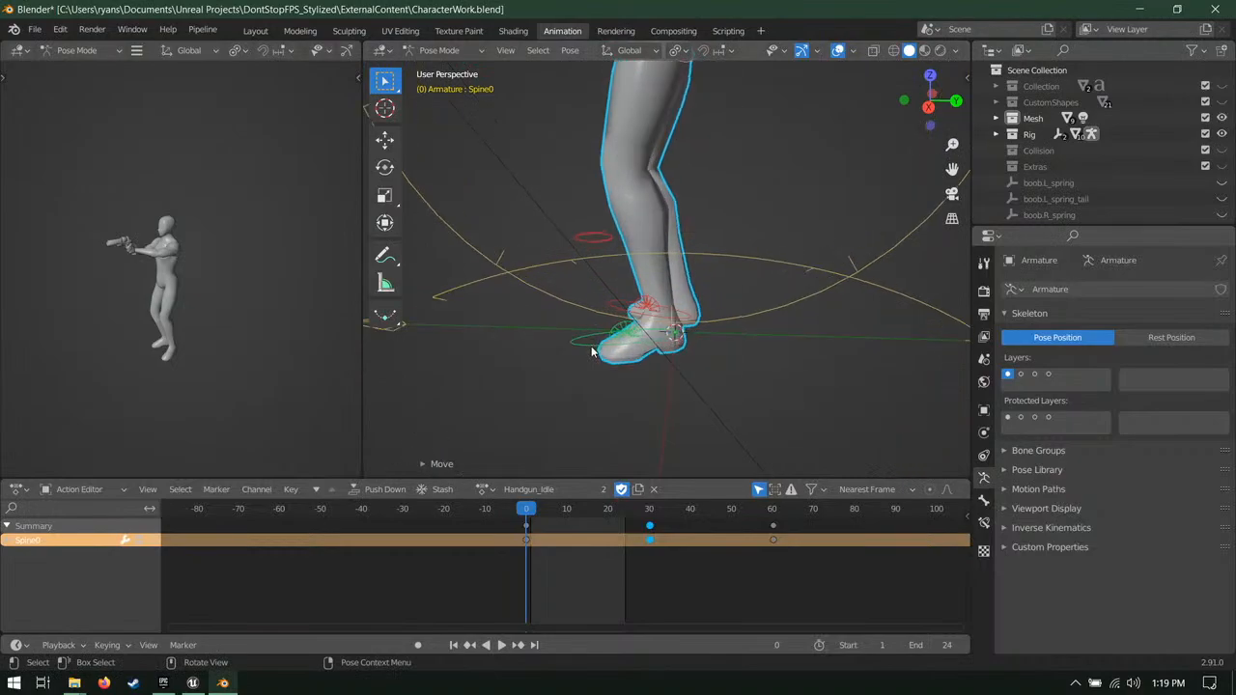
click(618, 349)
middle_drag(736, 341, 635, 269)
key(r)
click(689, 400)
scroll(689, 400, down, 3)
key(KP_3)
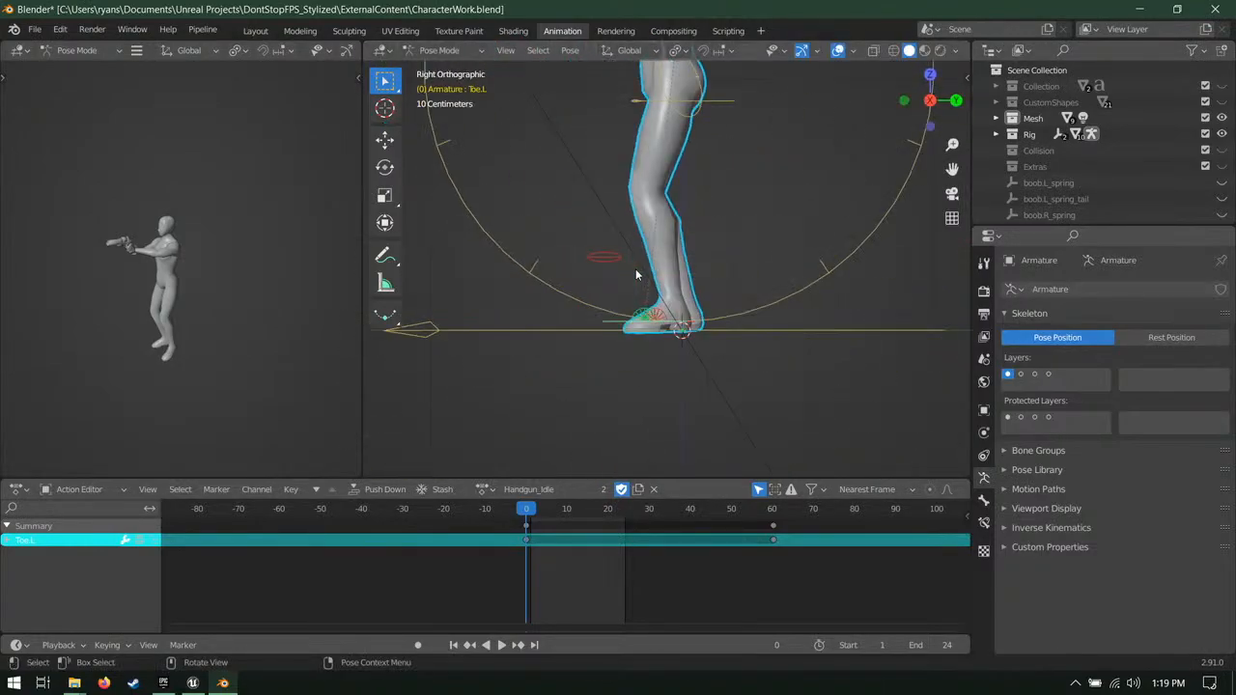
scroll(635, 269, up, 2)
key(g)
click(757, 359)
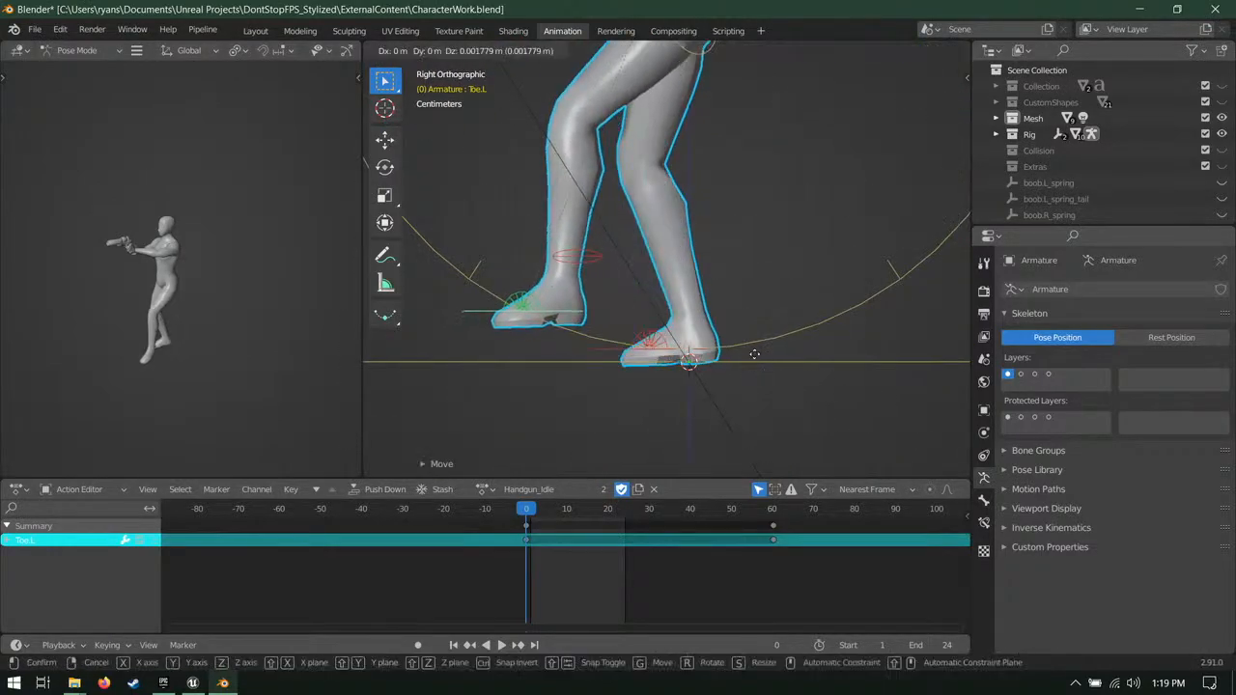
Step: Rotate the Toe.R foot control toe-down and move it back and up behind the body
middle_drag(778, 285, 587, 317)
click(691, 305)
key(r)
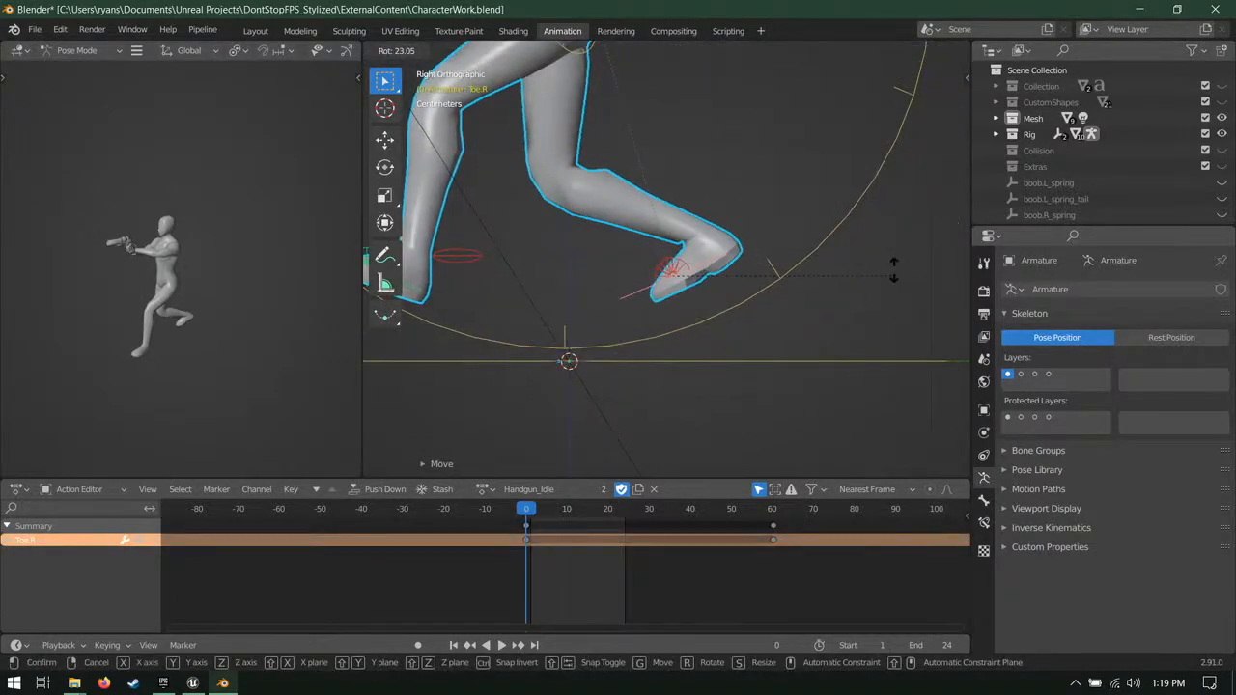
click(844, 133)
key(g)
click(858, 247)
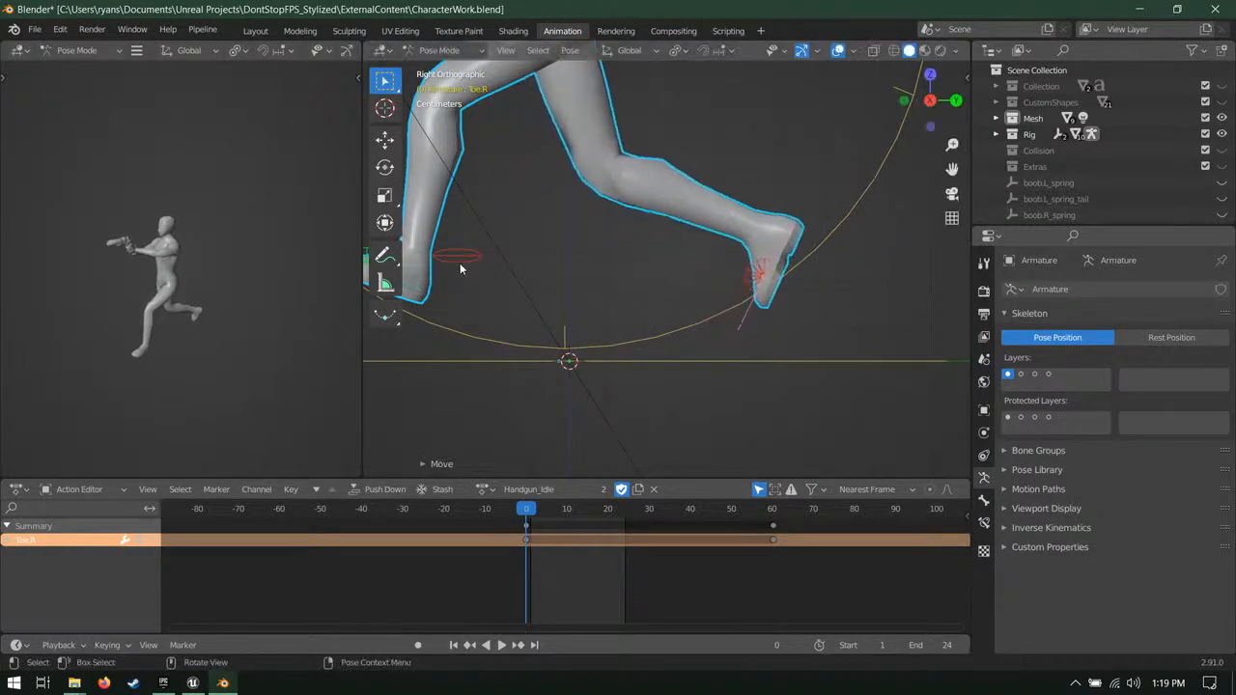
Step: Move the Toe.L foot control slightly farther forward to fine-tune the front leg's stride
shift+middle_drag(442, 297, 668, 295)
click(564, 248)
key(g)
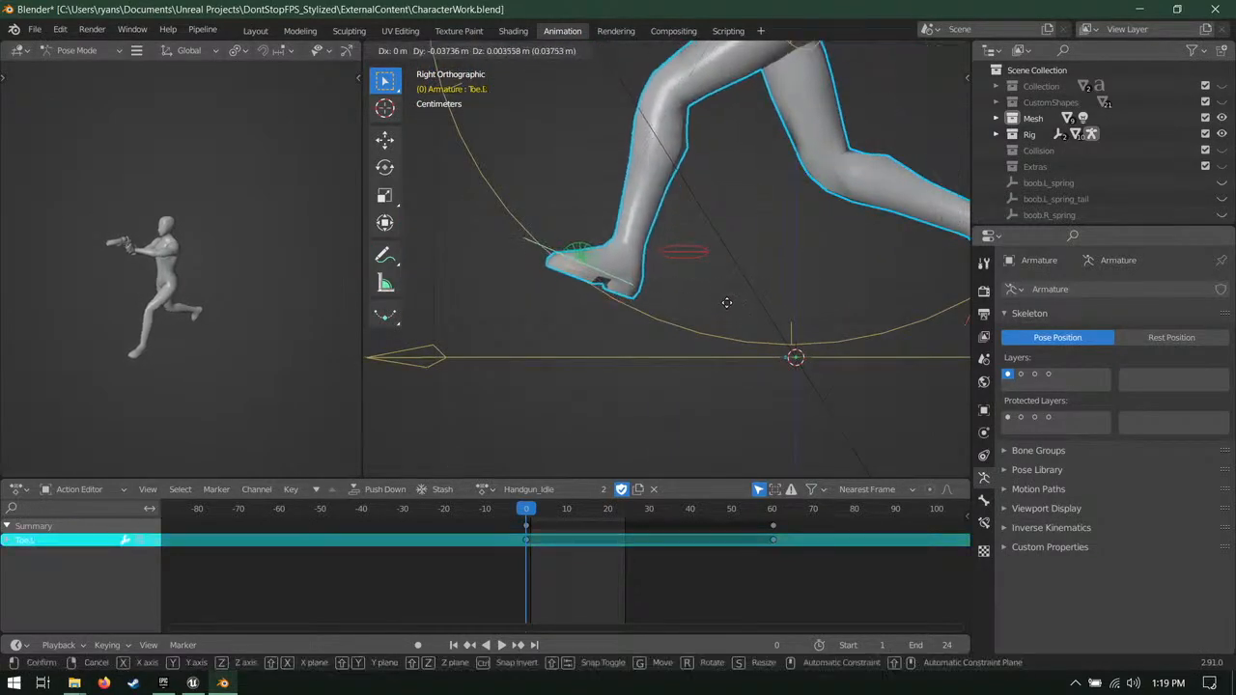
click(722, 299)
shift+middle_drag(839, 275, 703, 360)
scroll(729, 376, down, 4)
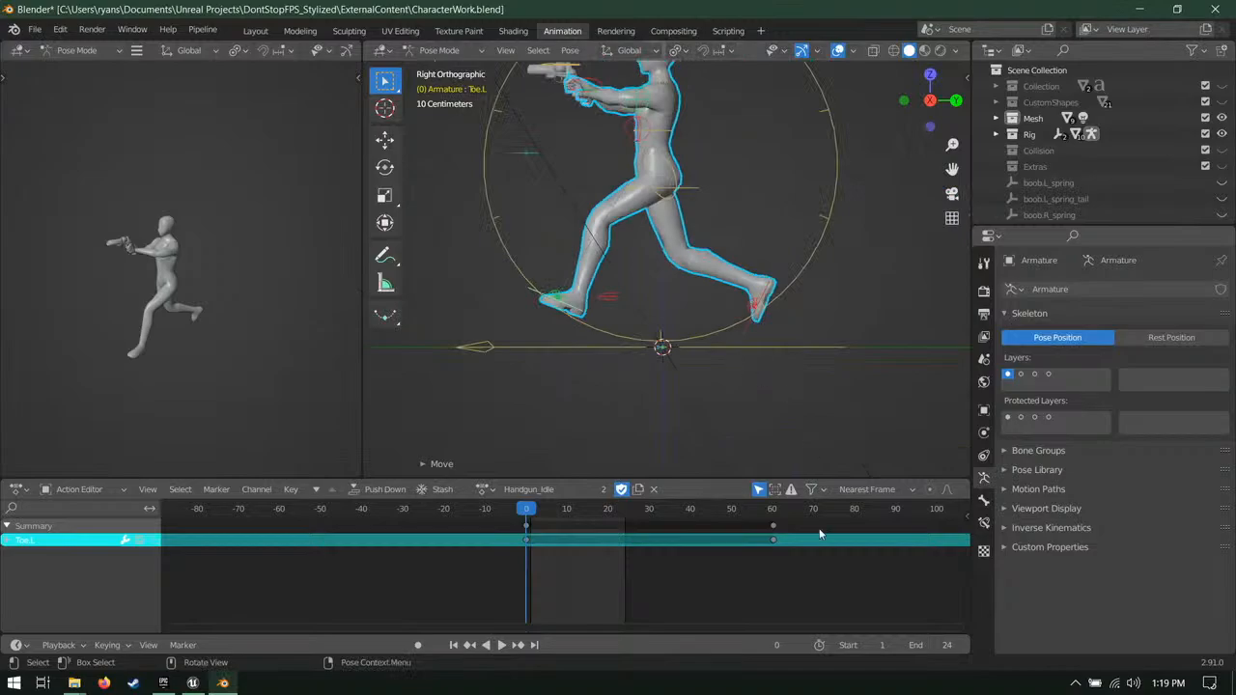
Step: Select all the rig's controls, set the animation's end frame to 60, and save the file
key(a)
key(ctrl+s)
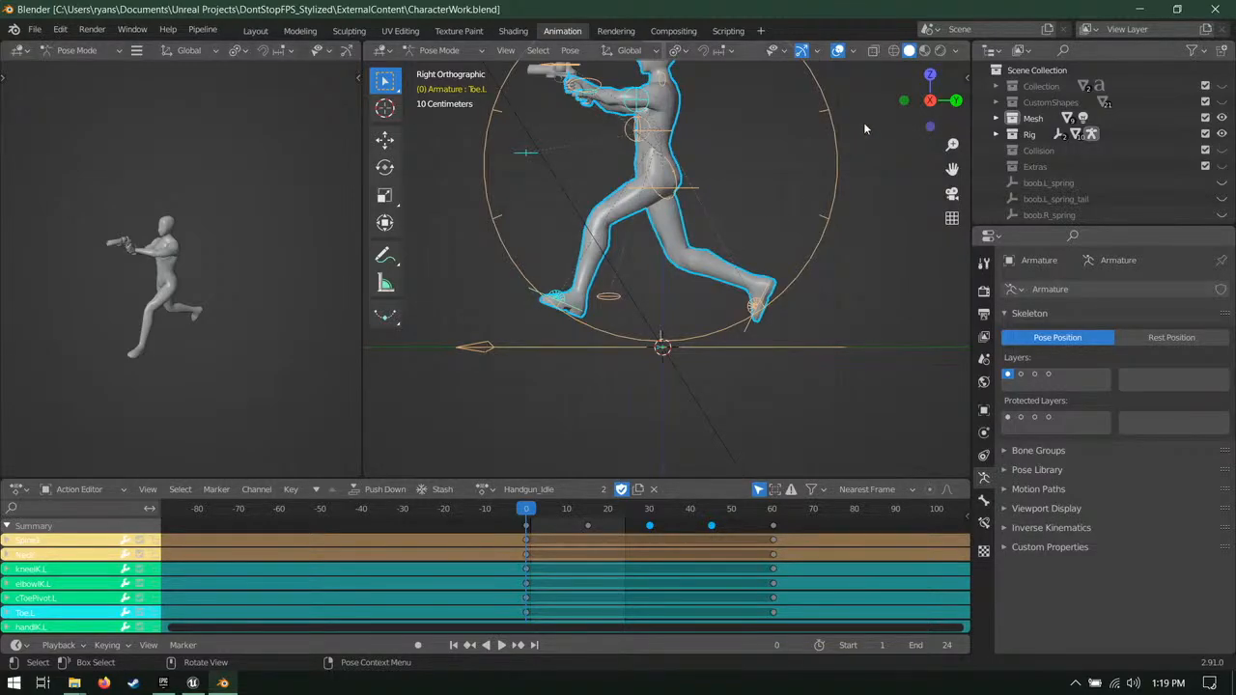
key(ctrl+s)
shift+middle_drag(637, 376, 613, 416)
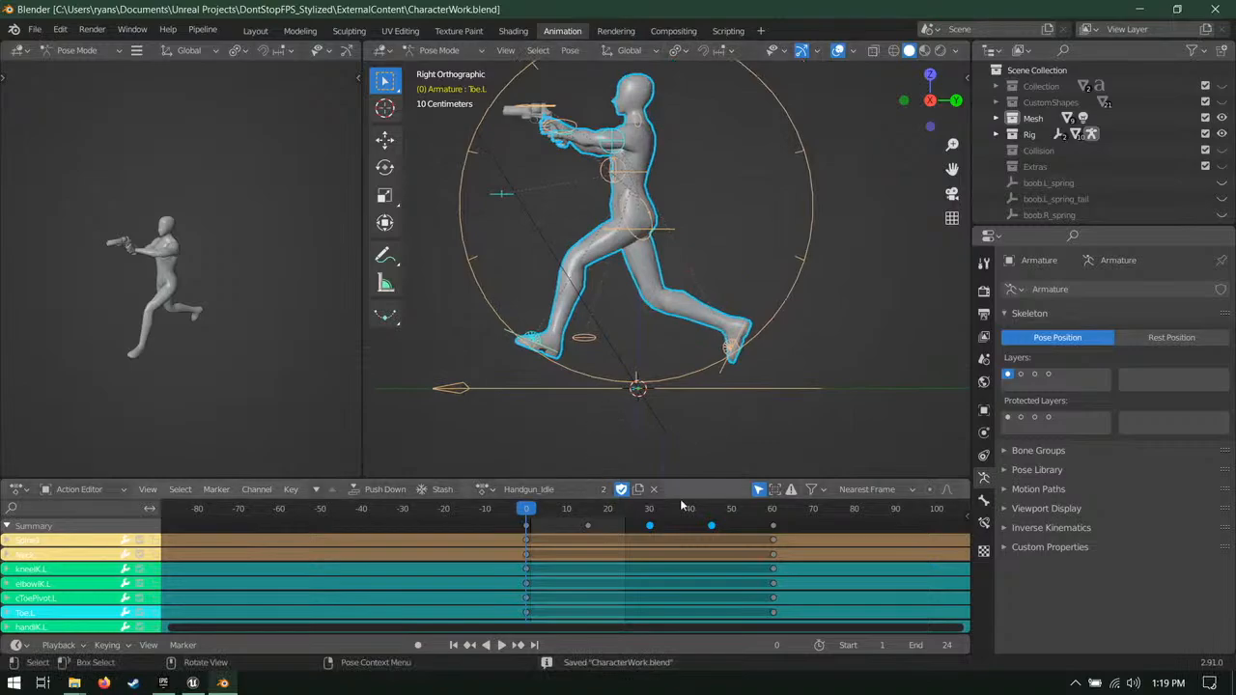
click(933, 647)
text(60)
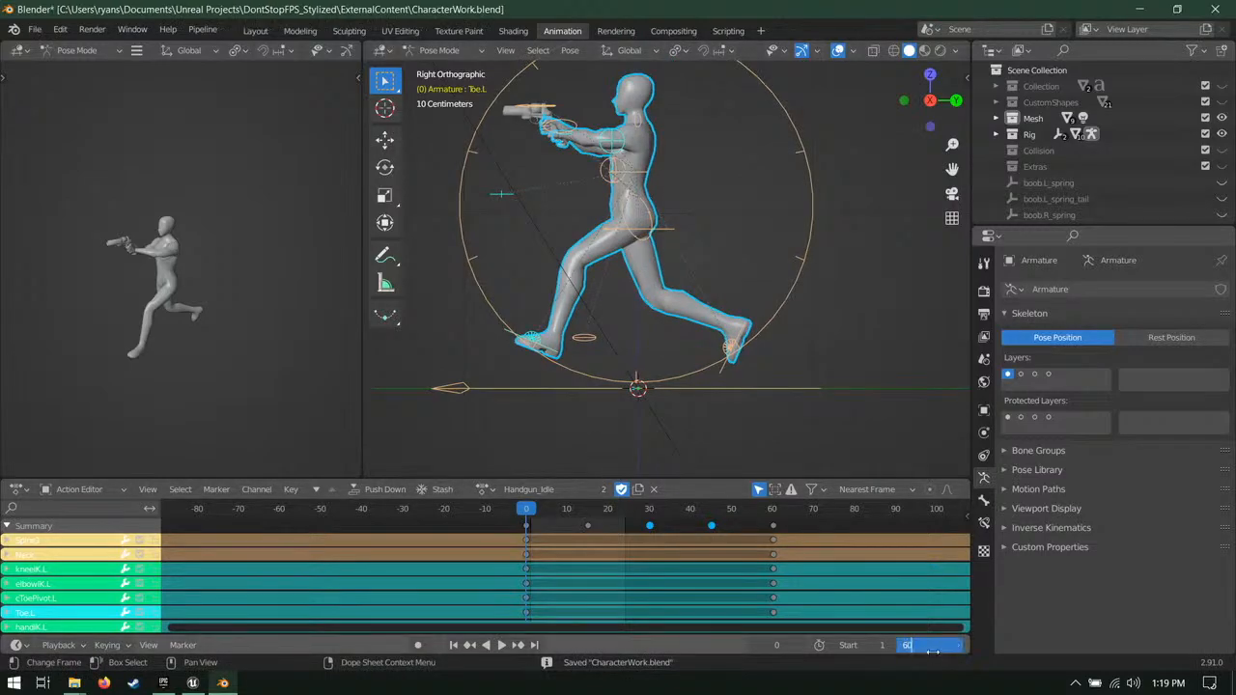
key(Return)
key(ctrl+s)
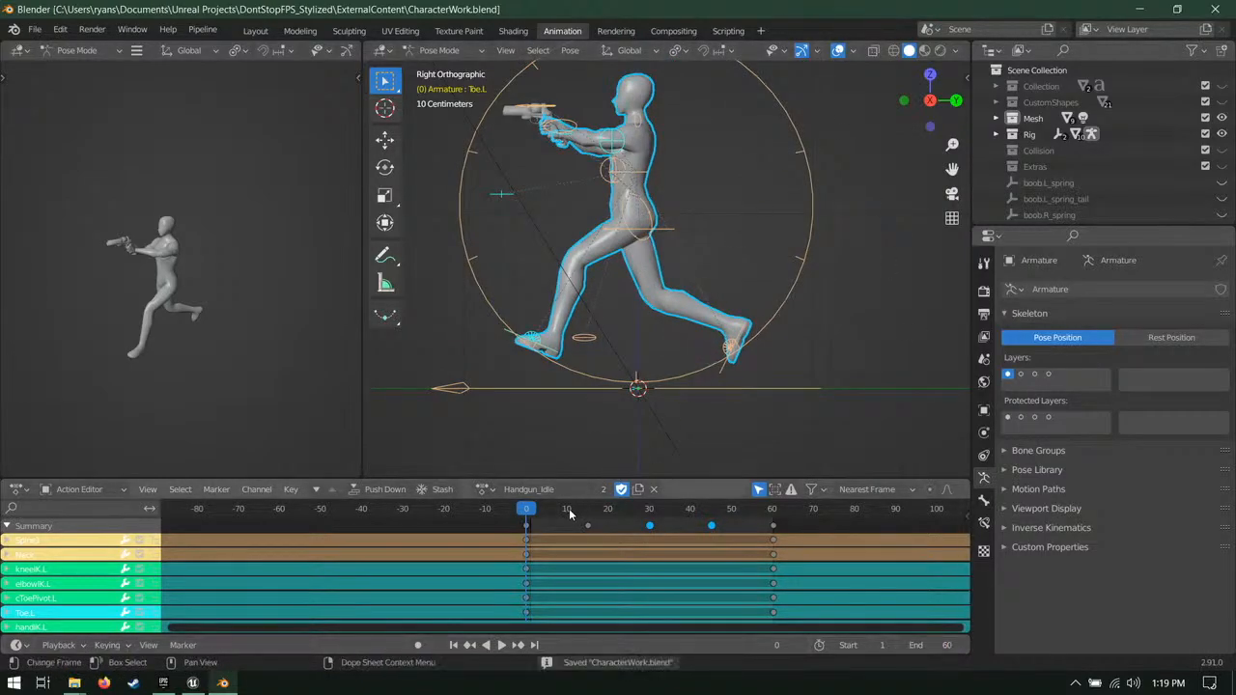
Step: Duplicate the Handgun_Idle action as a new action named Handgun_Run and save the file
click(638, 490)
double_click(563, 488)
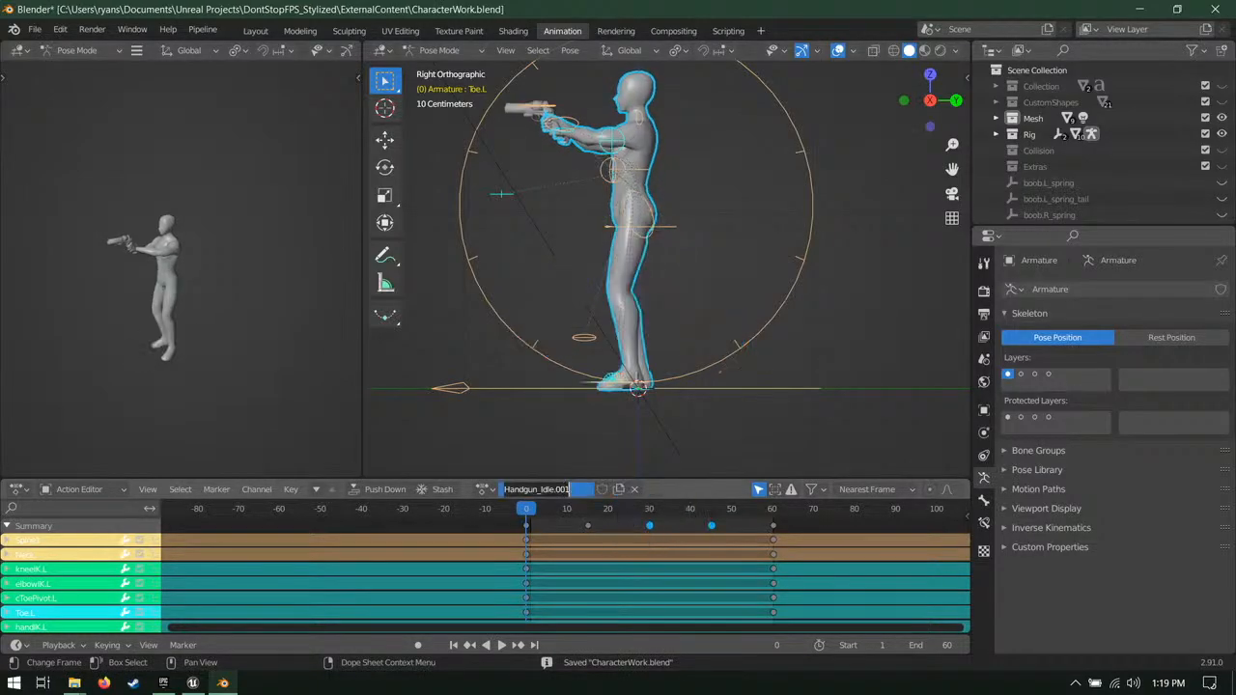
text(Handgun)
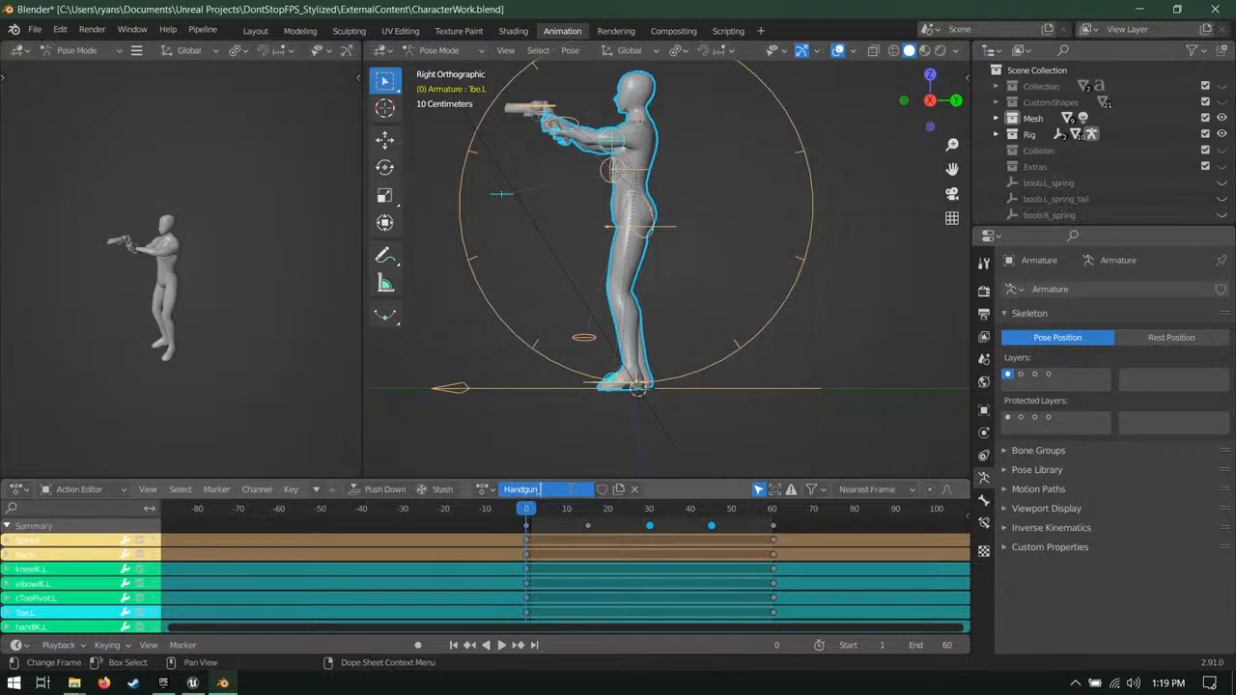
text(_Run)
key(Return)
key(ctrl+s)
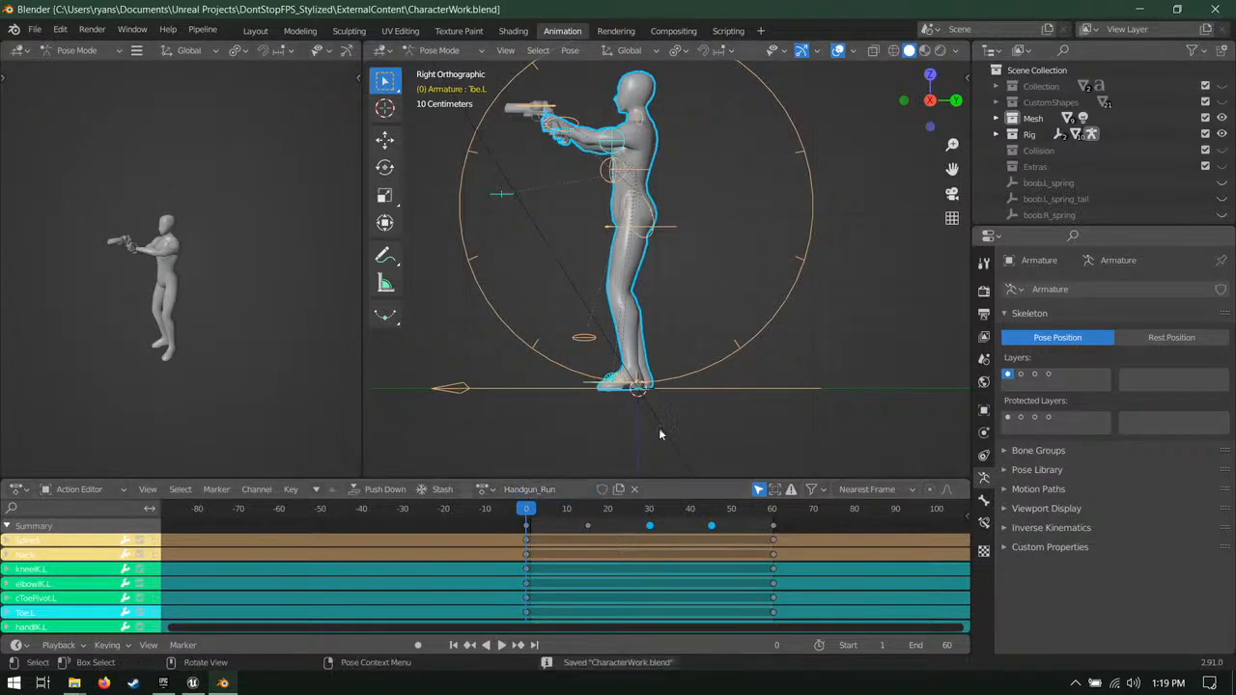
Step: Set the animation's end frame to 24 for the run action and select all the rig's controls
scroll(637, 354, up, 3)
click(578, 372)
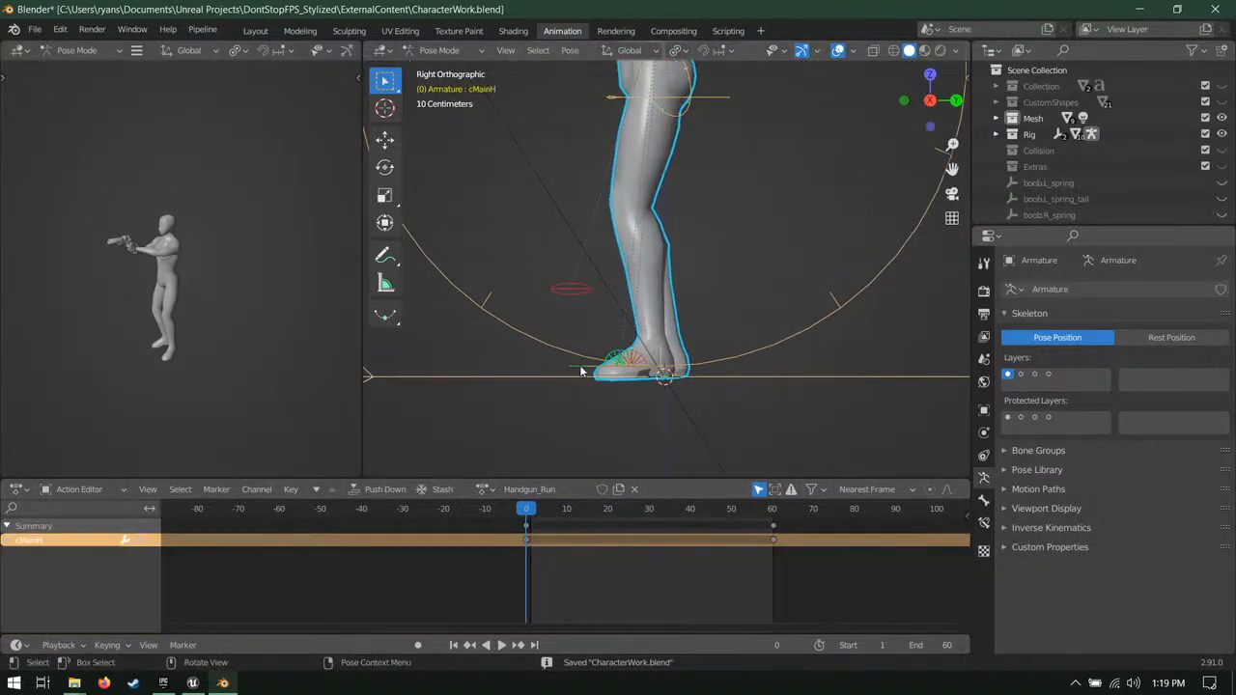
click(928, 645)
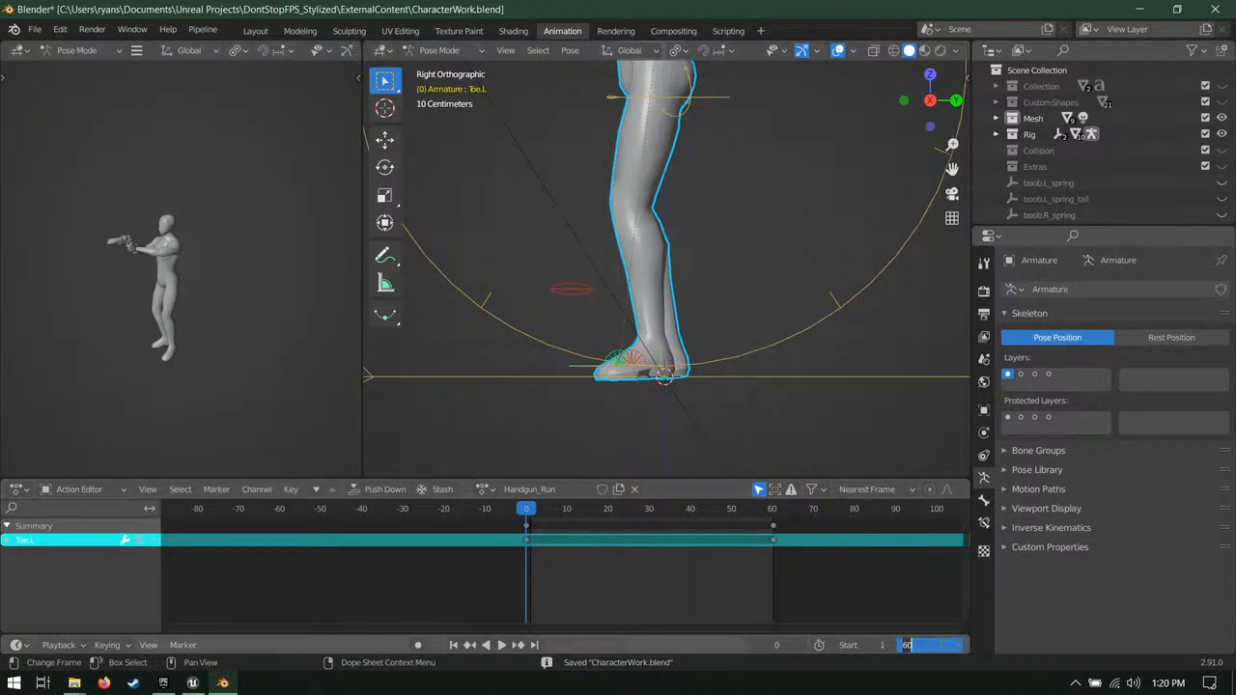
text(24)
key(Return)
key(a)
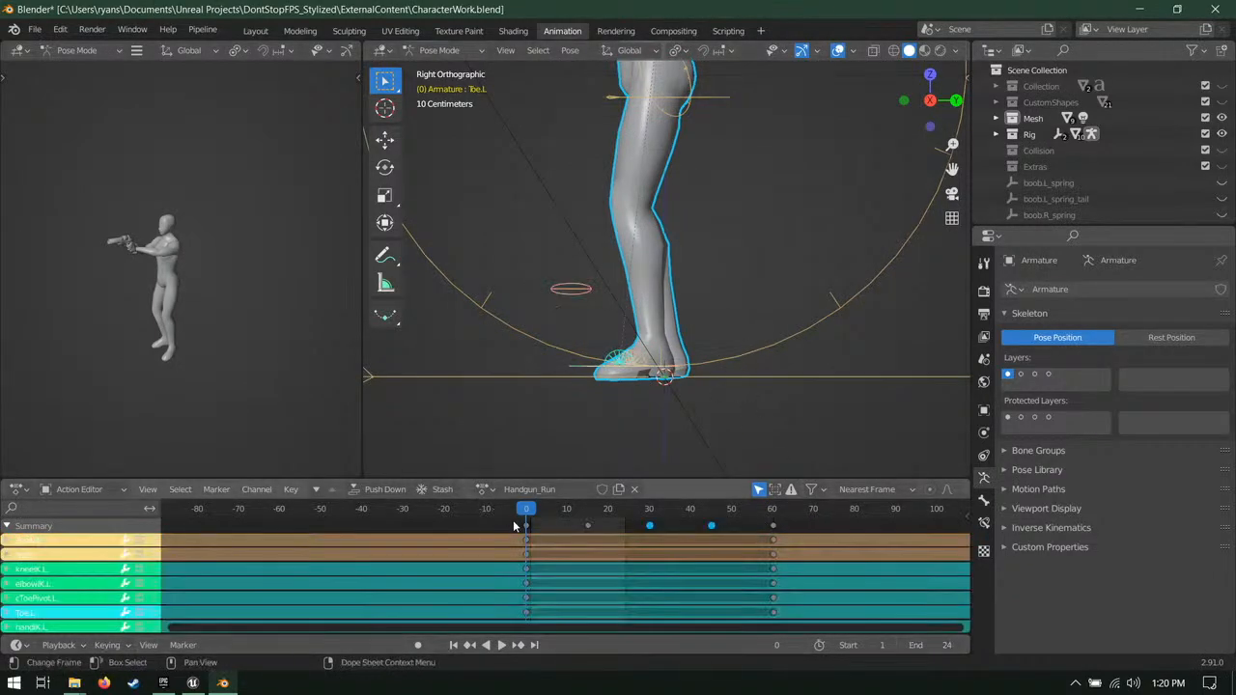
Step: Move the Toe.L foot control forward and up into a stride and rotate it toe-up by about 25°
click(573, 374)
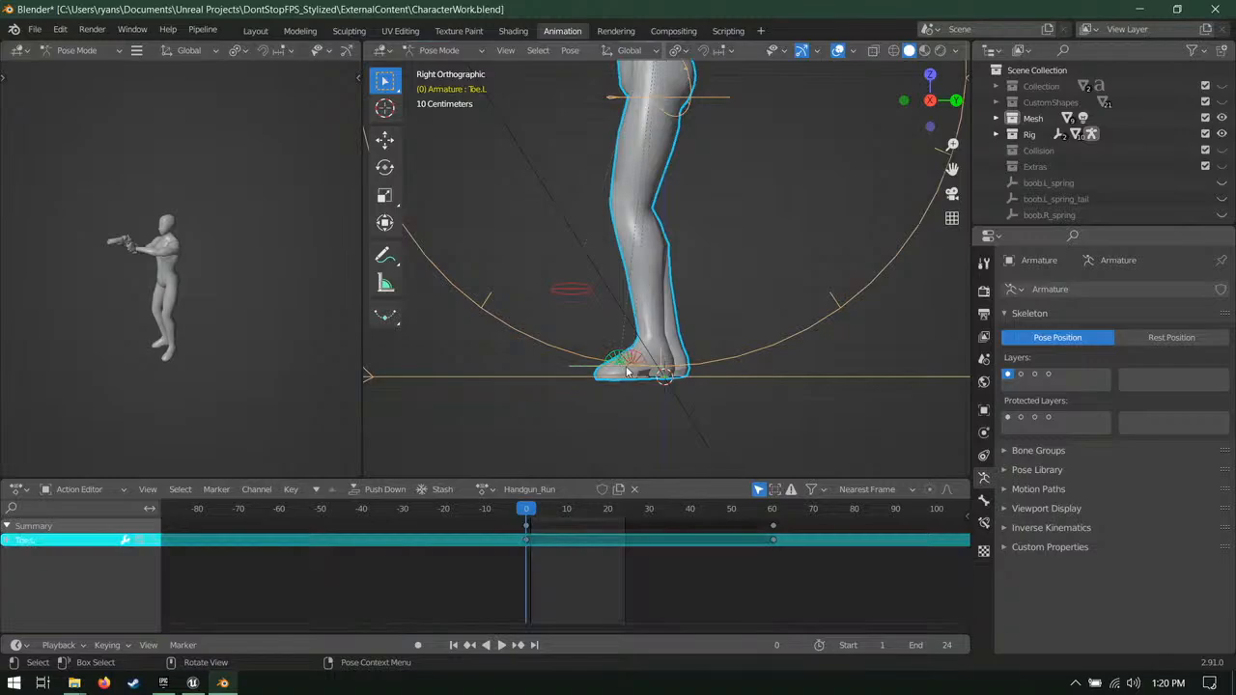
key(g)
click(681, 296)
key(r)
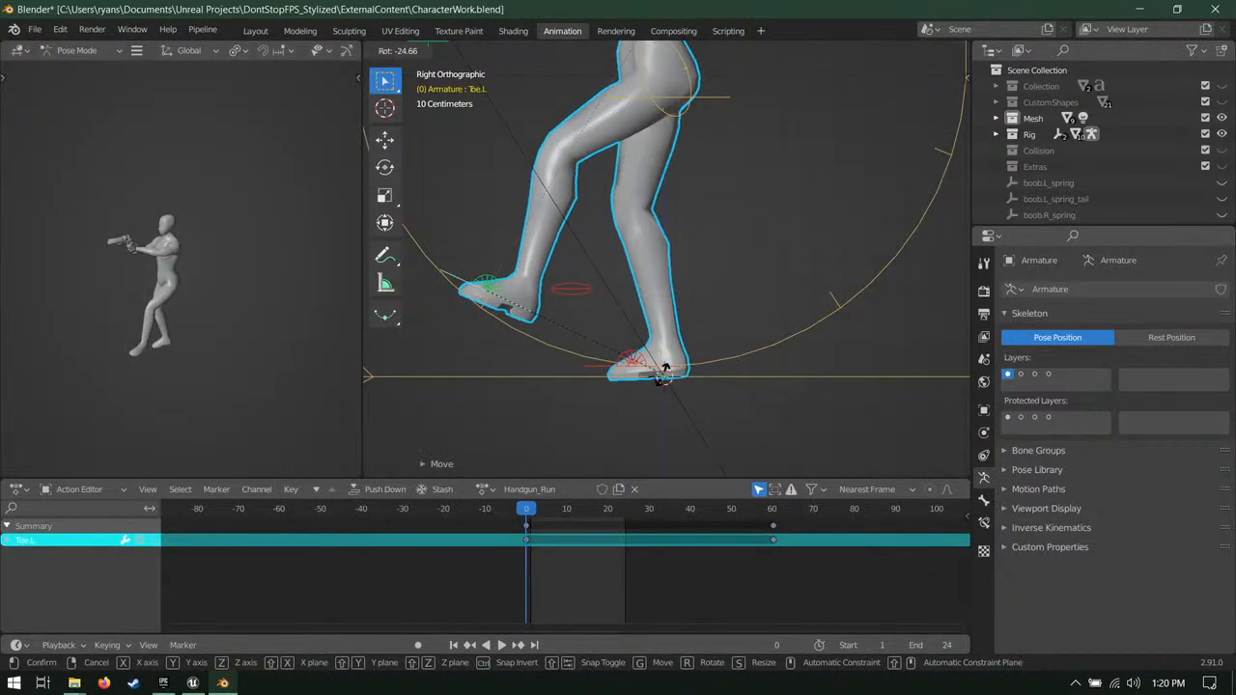
click(659, 378)
Step: Select the Toe.R foot control, move it back and up behind the body, and rotate it toe-down
click(670, 368)
click(676, 371)
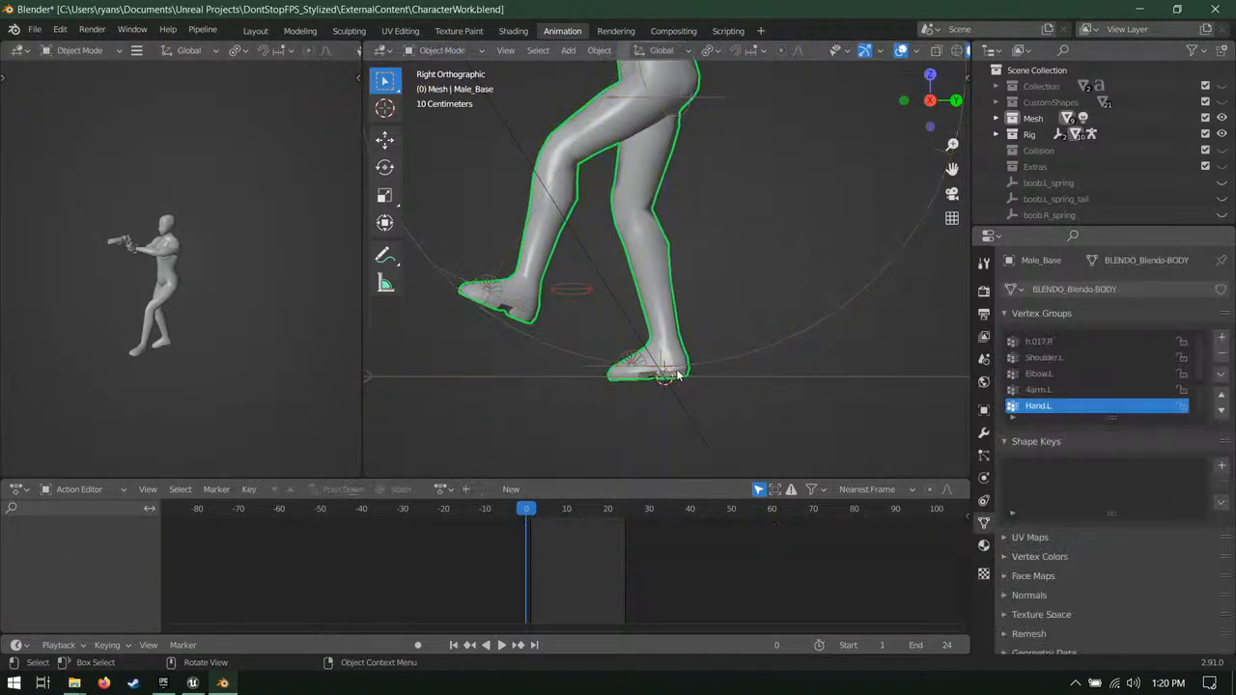
click(598, 370)
key(g)
click(772, 278)
key(r)
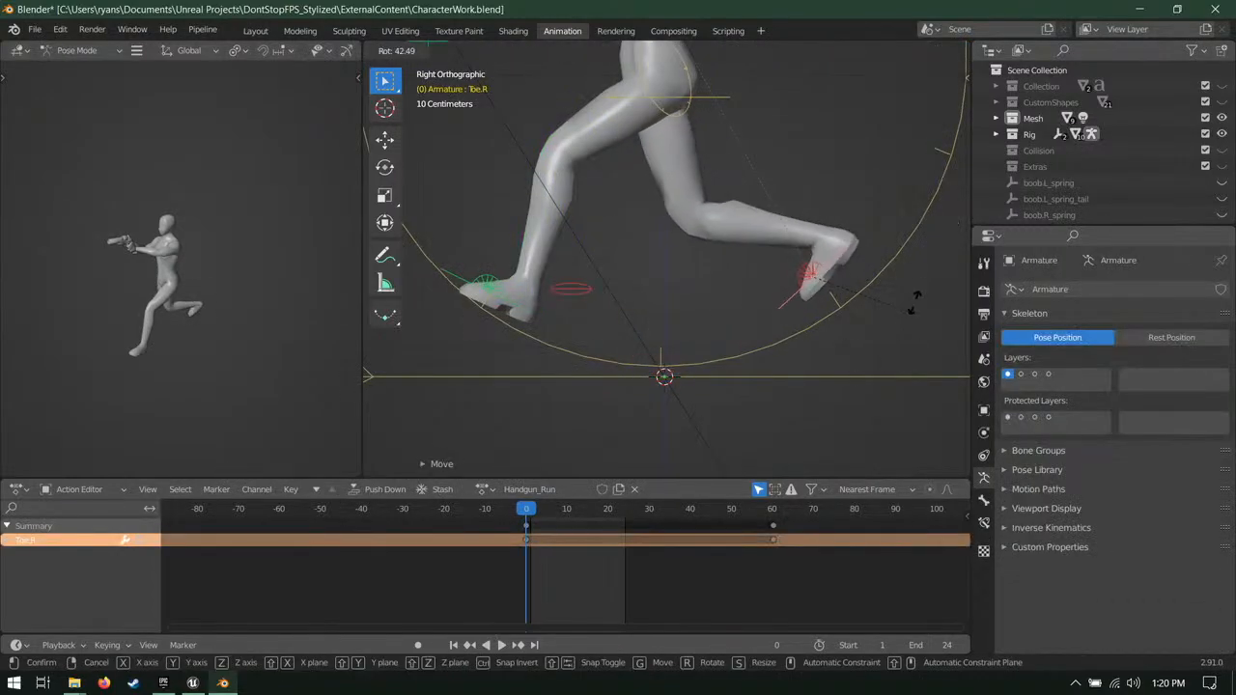
click(738, 419)
Step: Rename the run action to Handgun_RunF and save the file
double_click(529, 488)
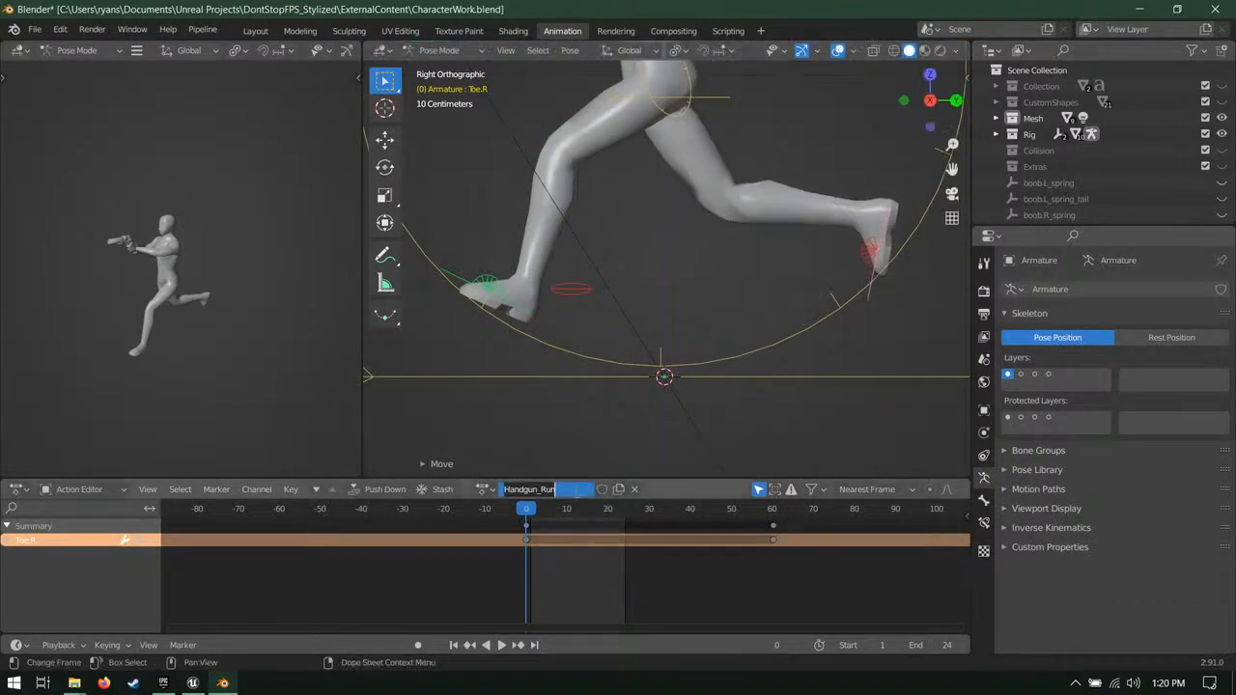
click(576, 491)
text(F)
key(Return)
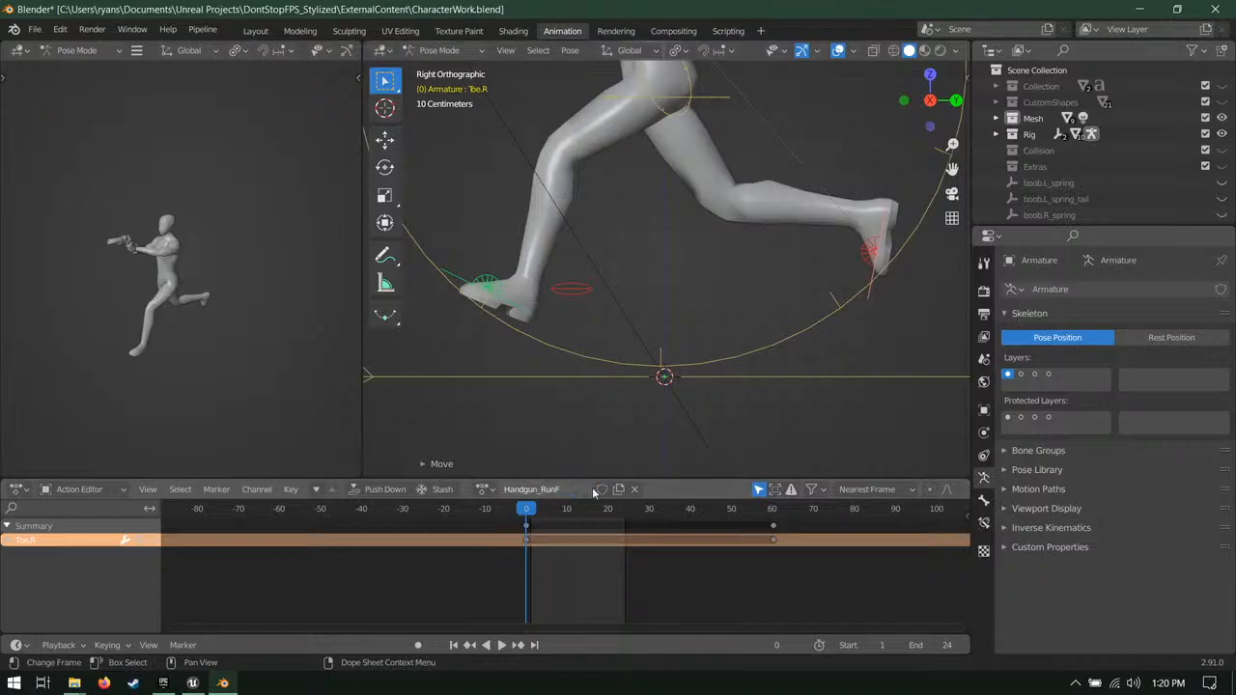
key(ctrl+s)
Step: Rotate the trailing Toe.R foot control further so the sole faces up, and reposition it behind the body
scroll(702, 386, down, 4)
scroll(830, 444, up, 2)
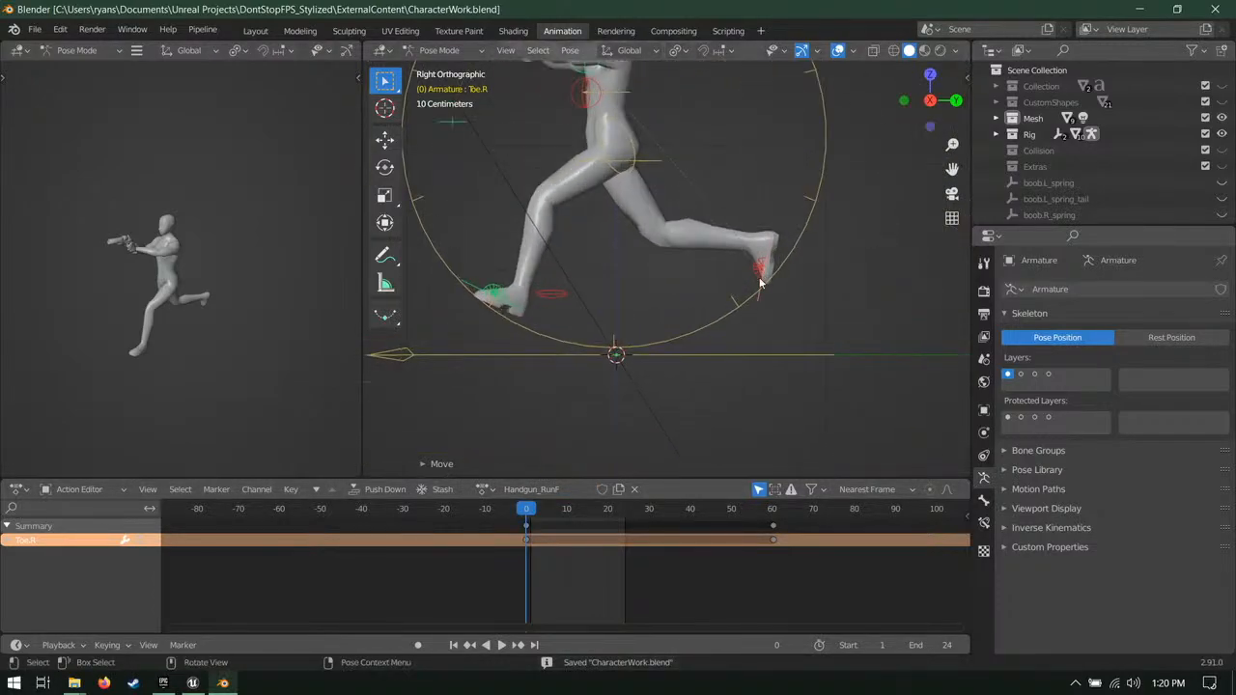
click(761, 262)
scroll(806, 249, up, 3)
click(740, 222)
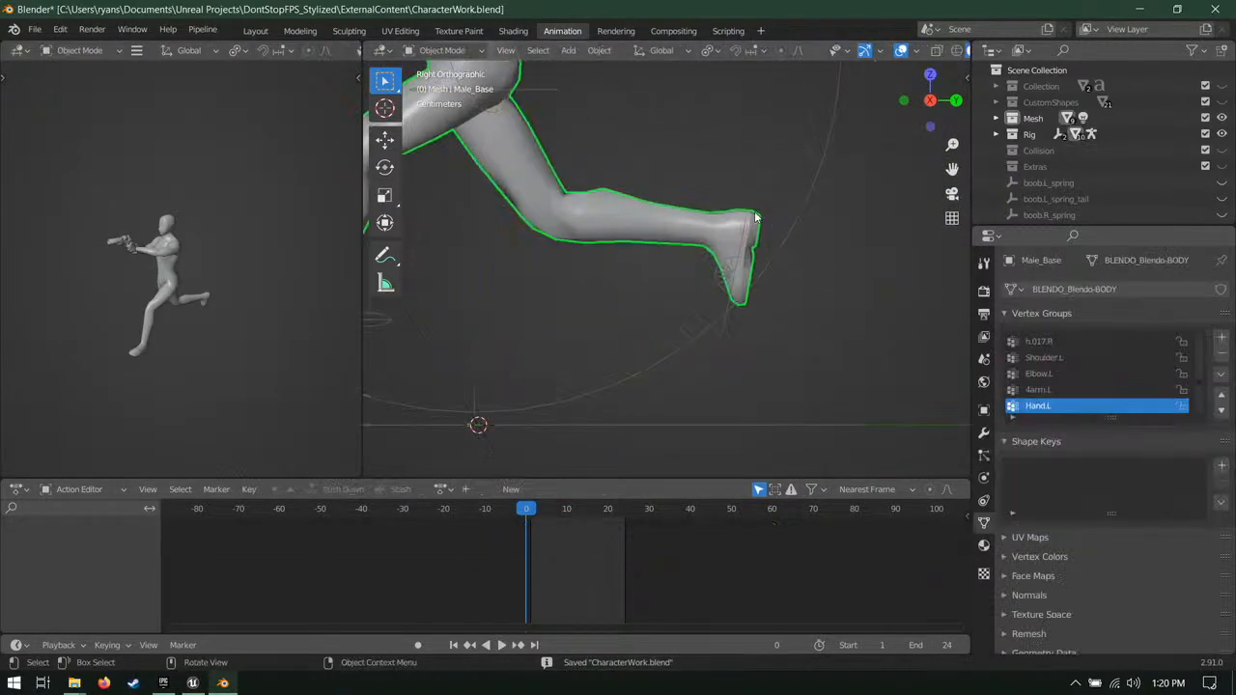
shift+middle_drag(774, 215, 729, 202)
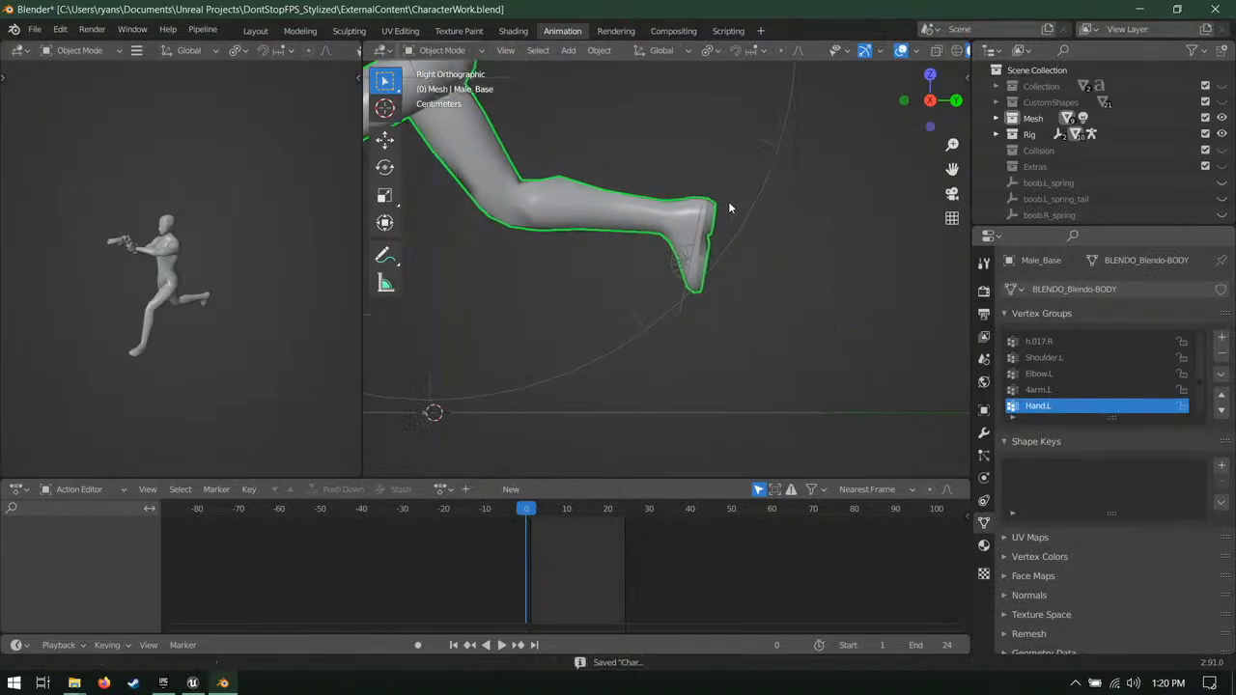
click(639, 203)
key(r)
click(736, 289)
key(g)
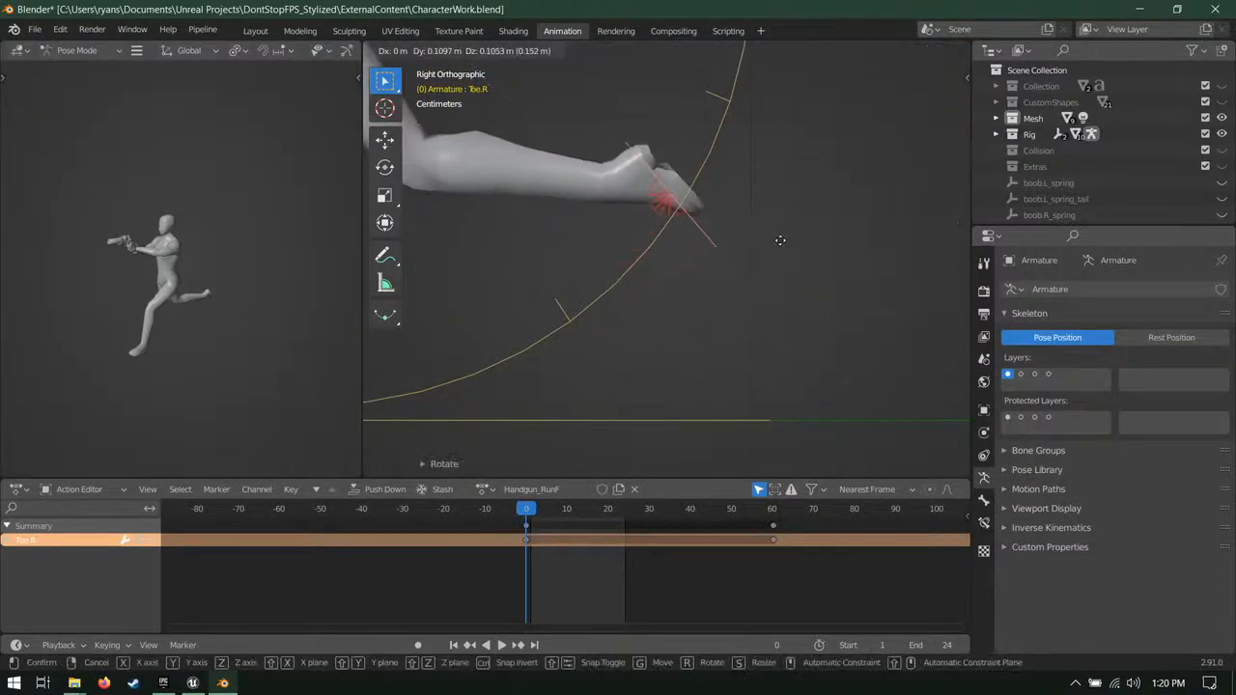
click(778, 239)
Step: Twist the Toe.R foot control by about 47° from a view behind the character, and return to the right side view
middle_drag(728, 217, 808, 373)
key(r)
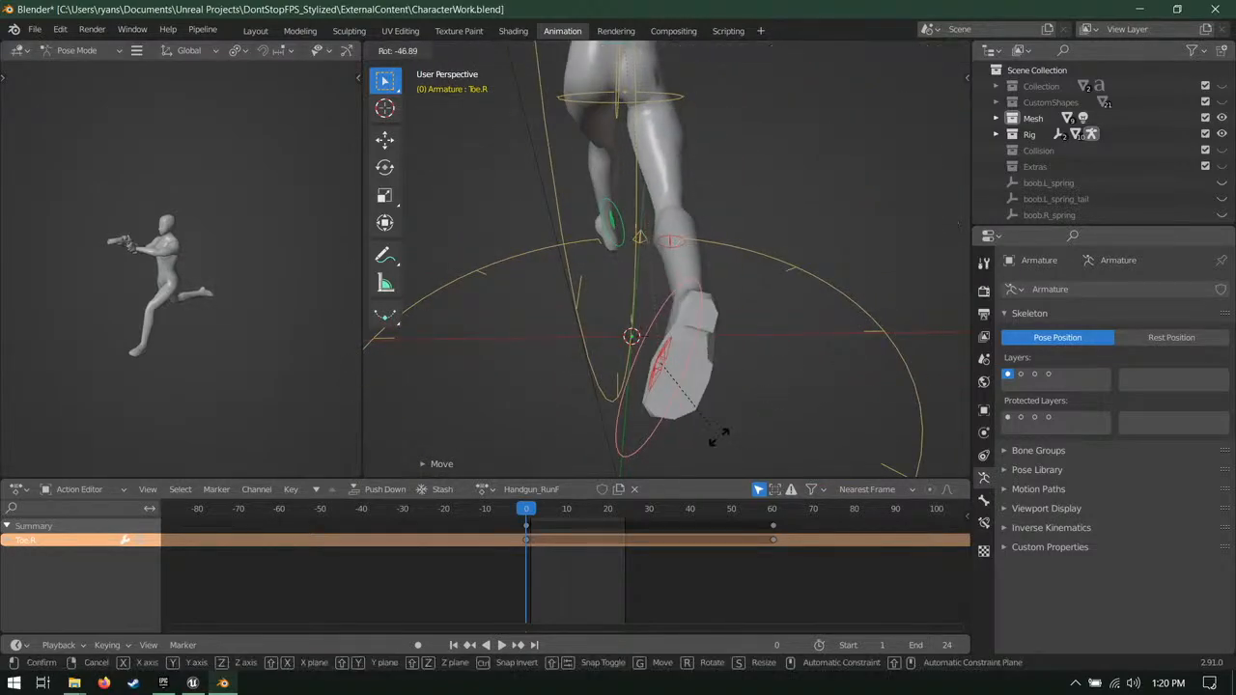
click(712, 428)
middle_drag(711, 428, 712, 411)
key(KP_3)
shift+middle_drag(834, 316, 921, 267)
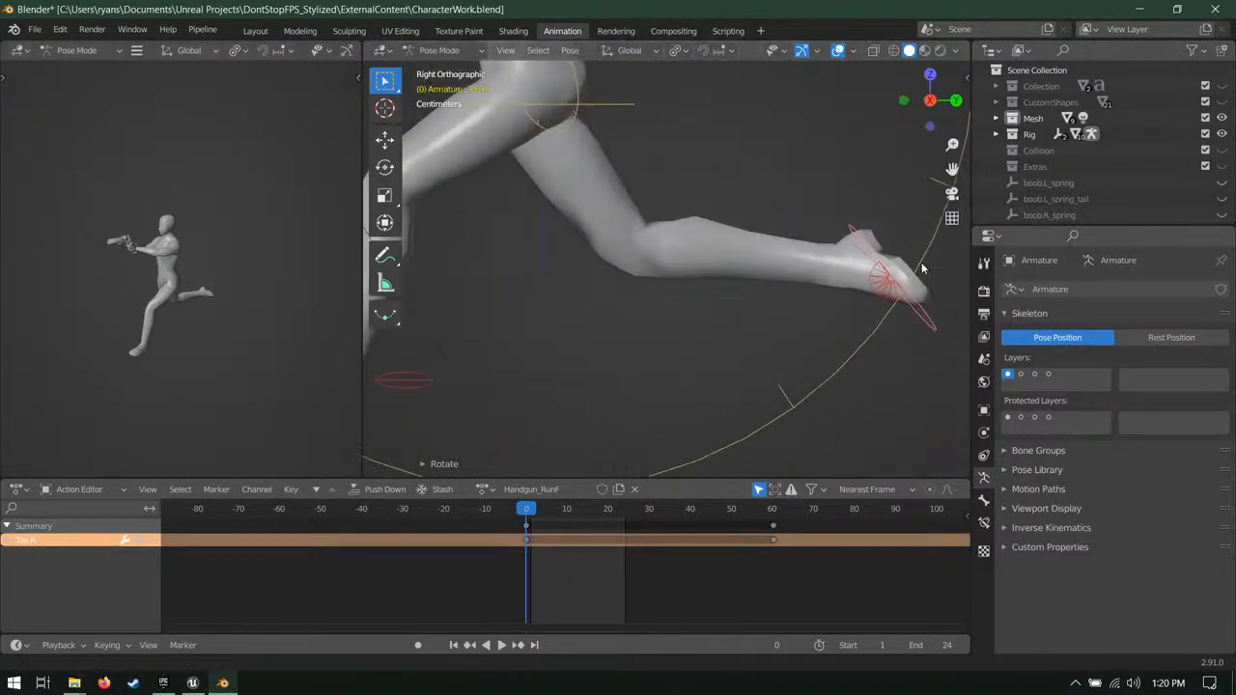
Step: Check the front foot and the overall running pose, select all the rig's controls, and save the file
scroll(920, 262, down, 3)
shift+middle_drag(533, 336, 657, 291)
scroll(658, 293, up, 2)
click(691, 307)
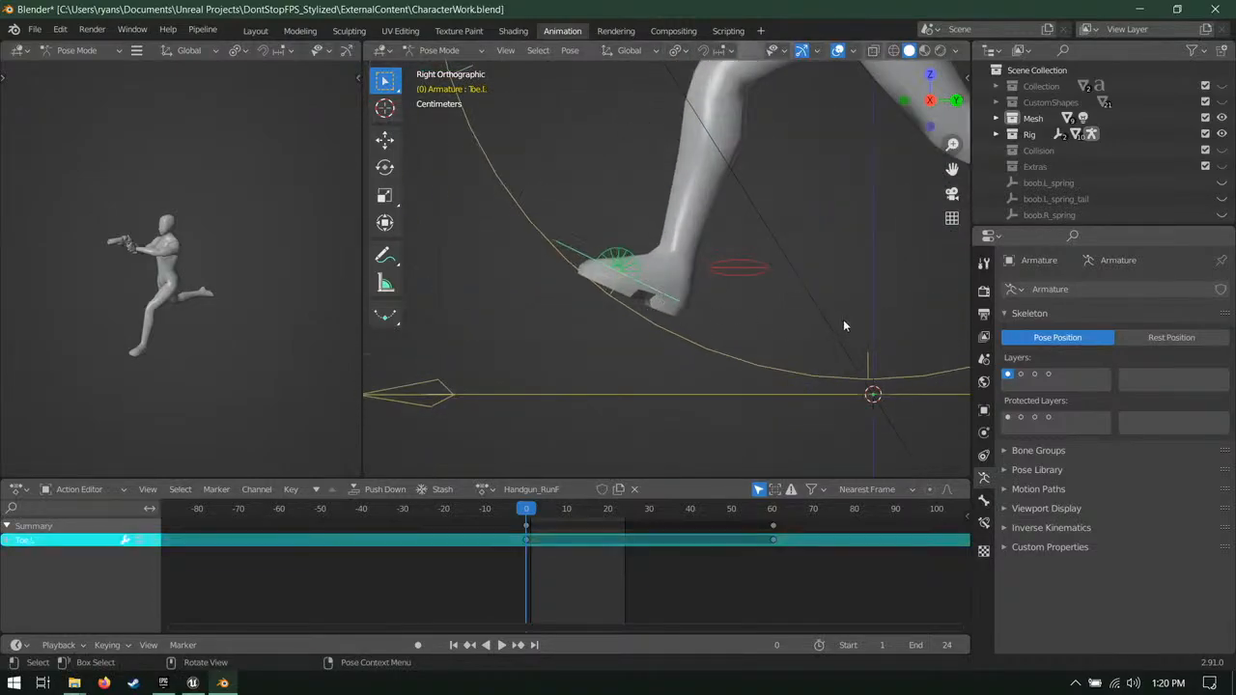
shift+middle_drag(887, 312, 753, 358)
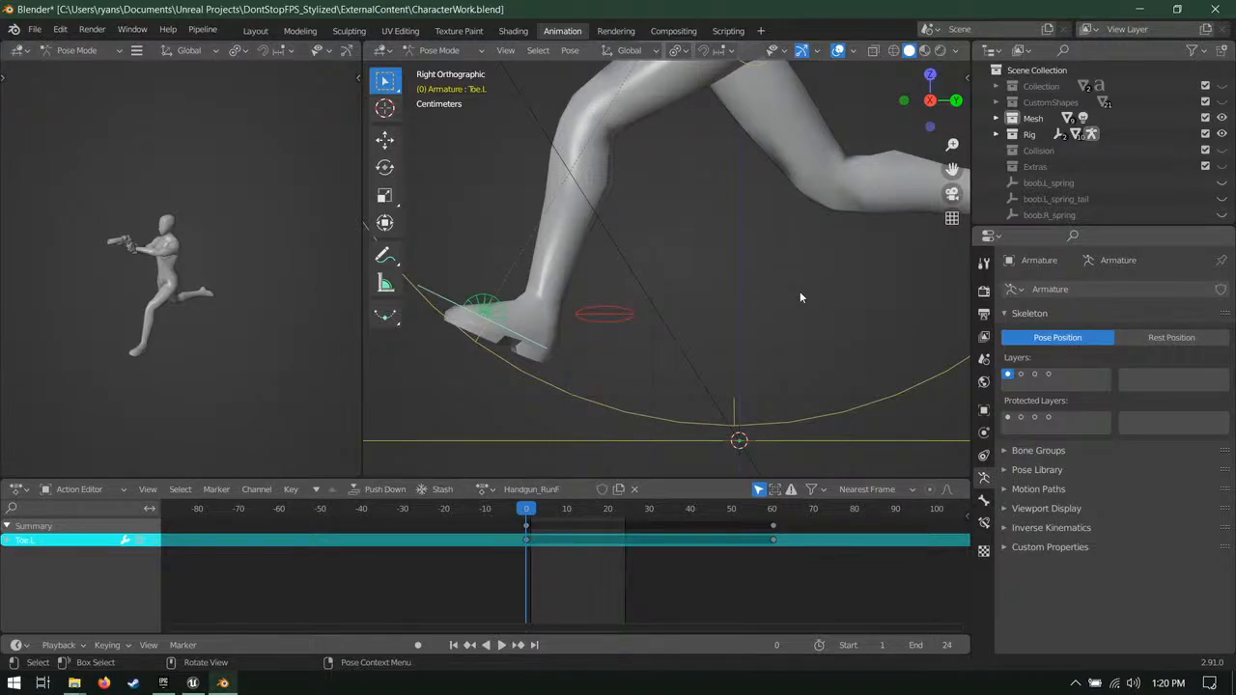
key(Home)
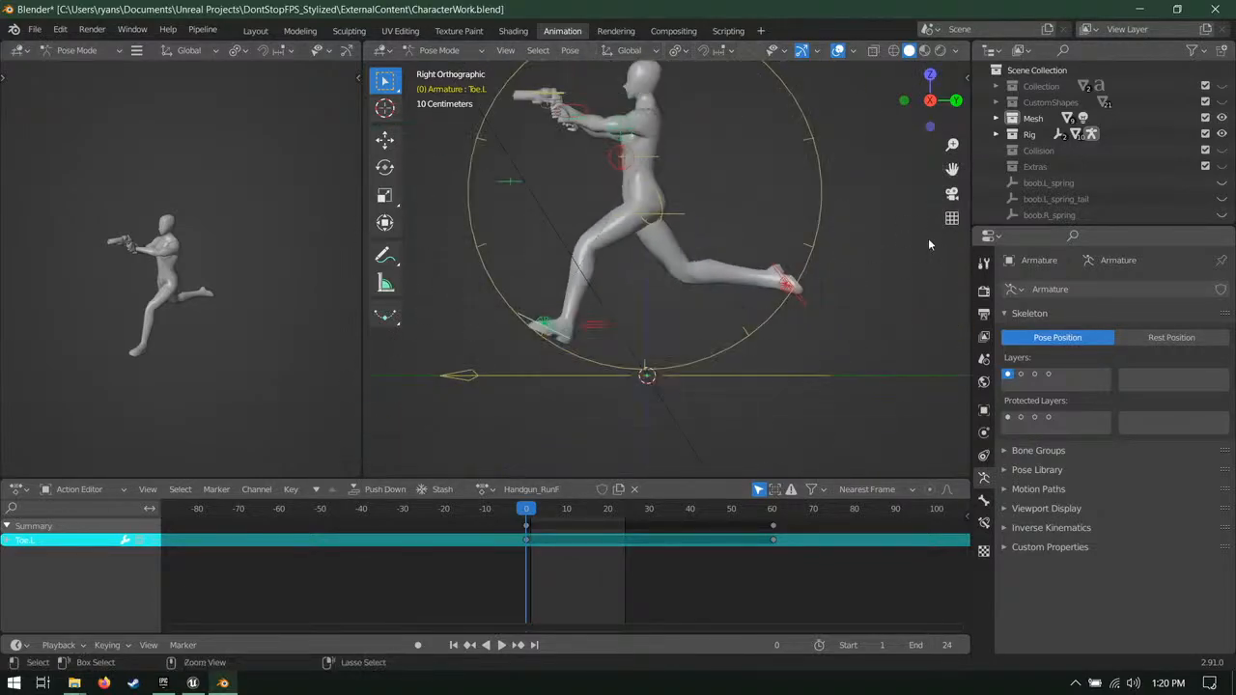
key(a)
key(ctrl+s)
key(KP_Decimal)
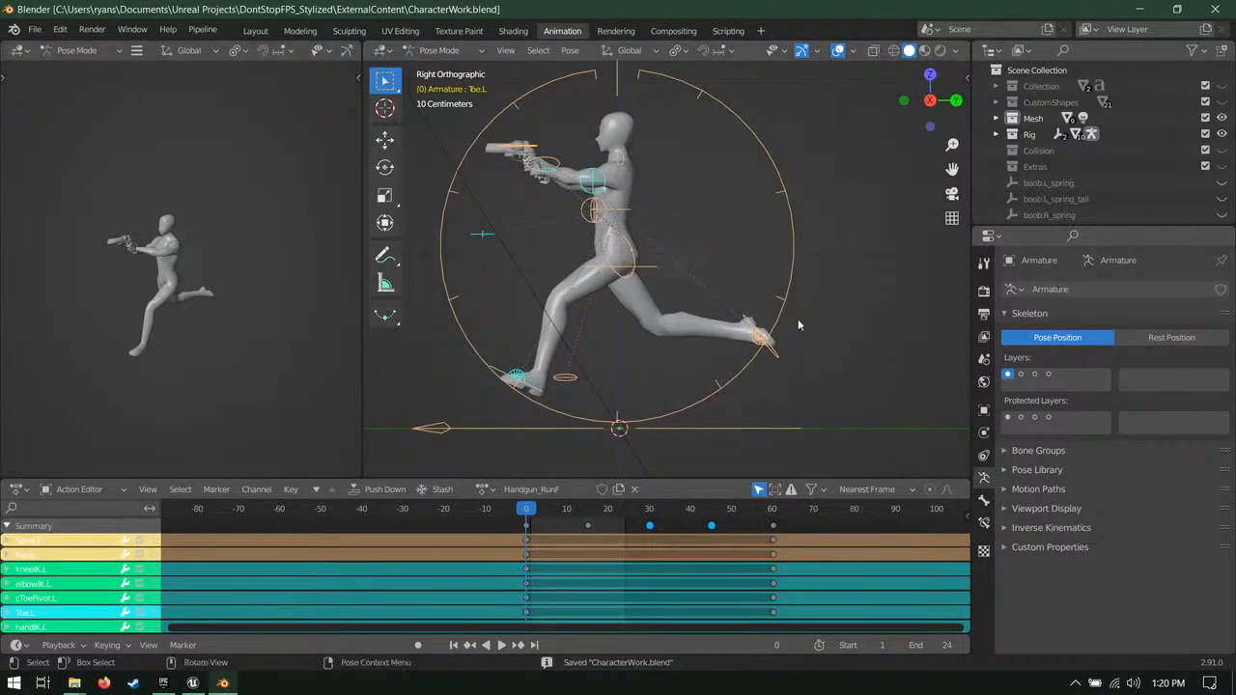
Step: Select every control of the rig and insert keyframes for the running pose at frame 0
key(a)
key(a)
key(a)
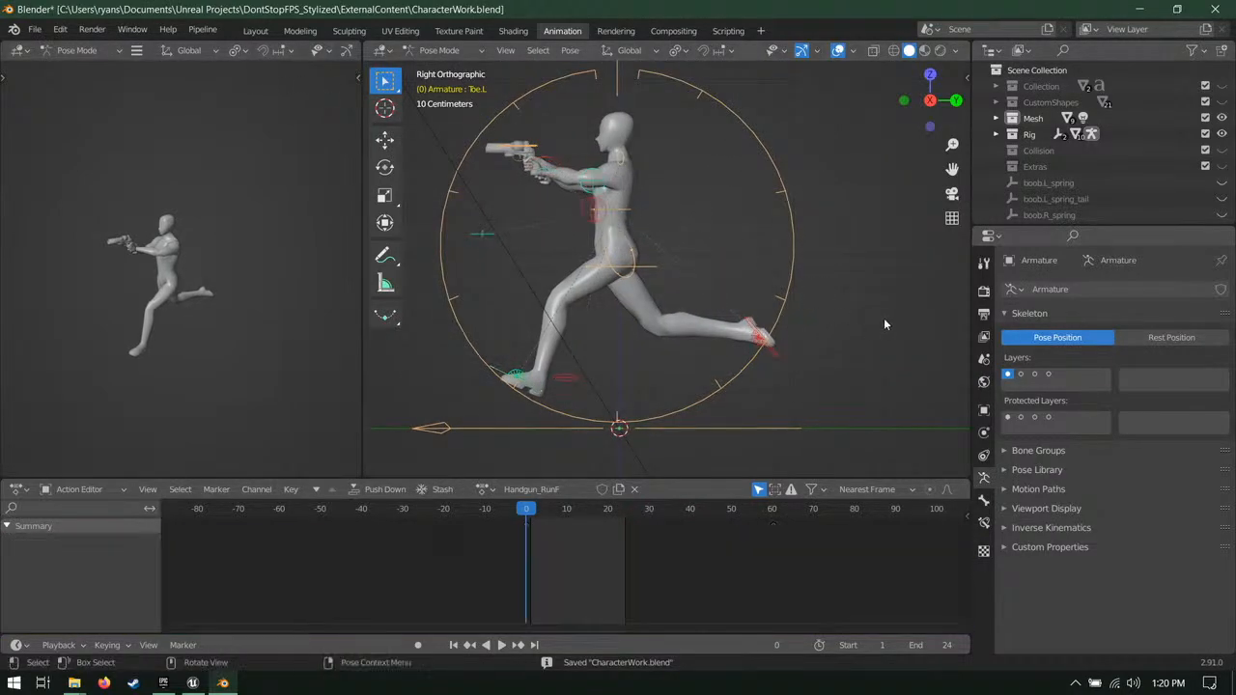
key(a)
shift+middle_drag(879, 329, 858, 264)
key(i)
click(859, 265)
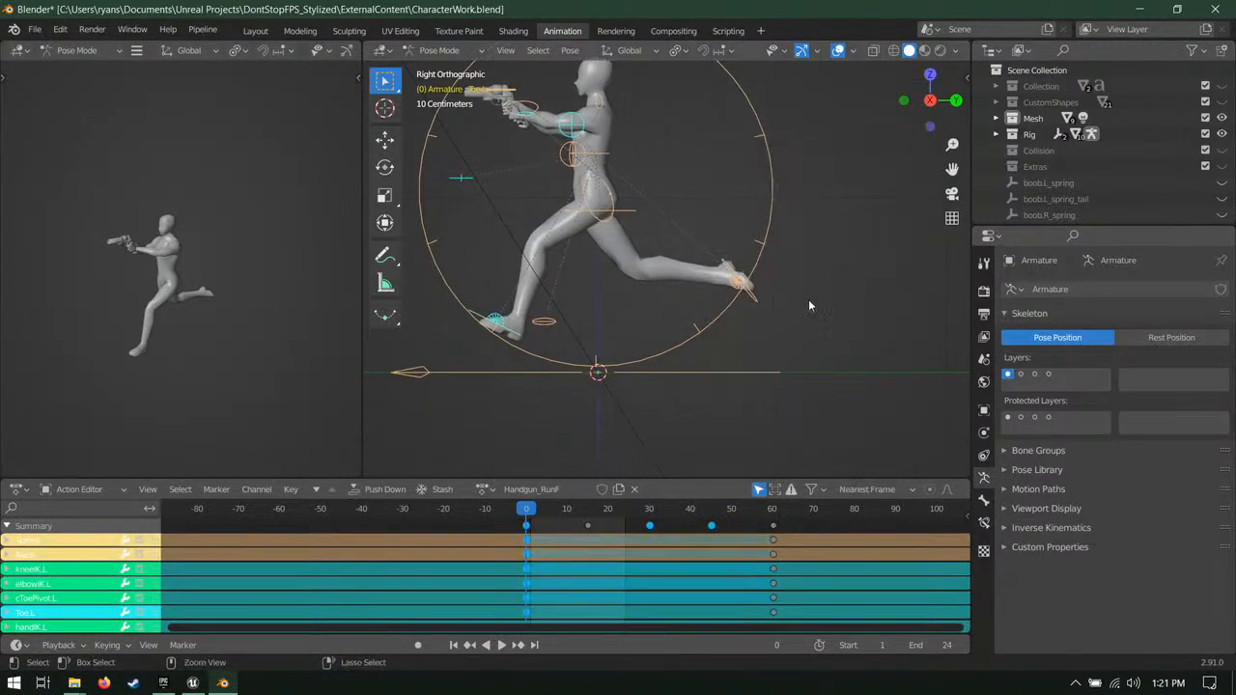
Step: Copy the running pose's keyframes from frame 0 and paste them at frame 24
click(627, 511)
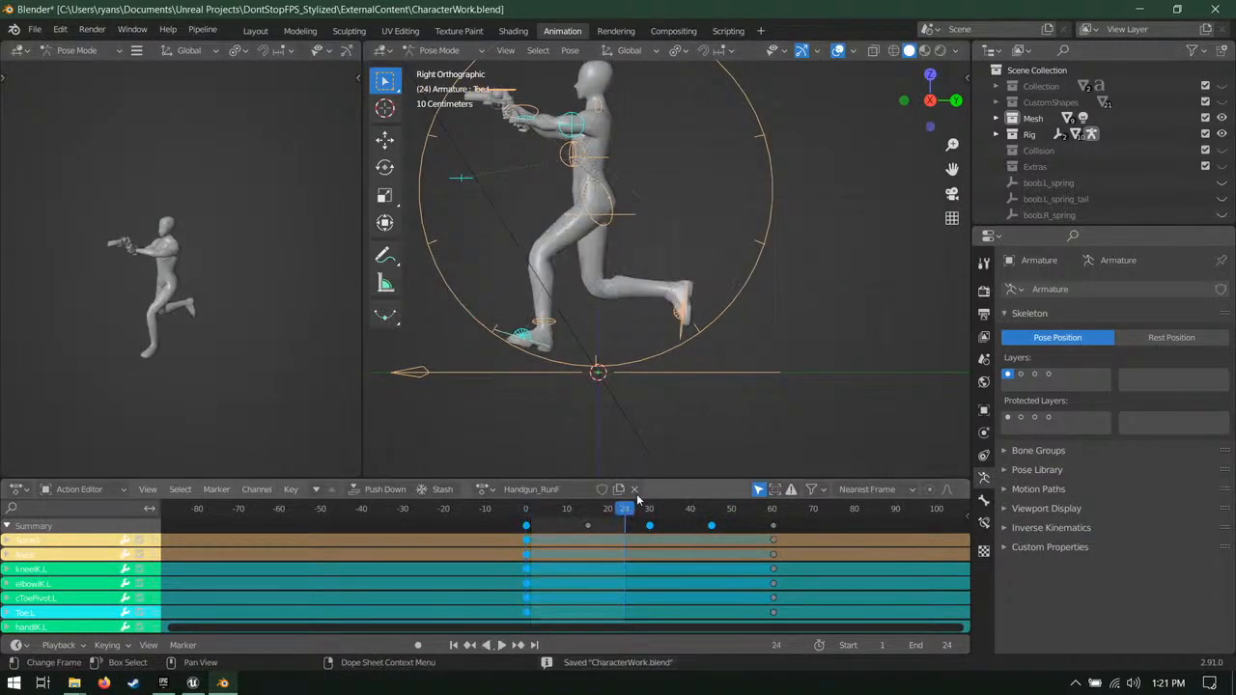
click(526, 510)
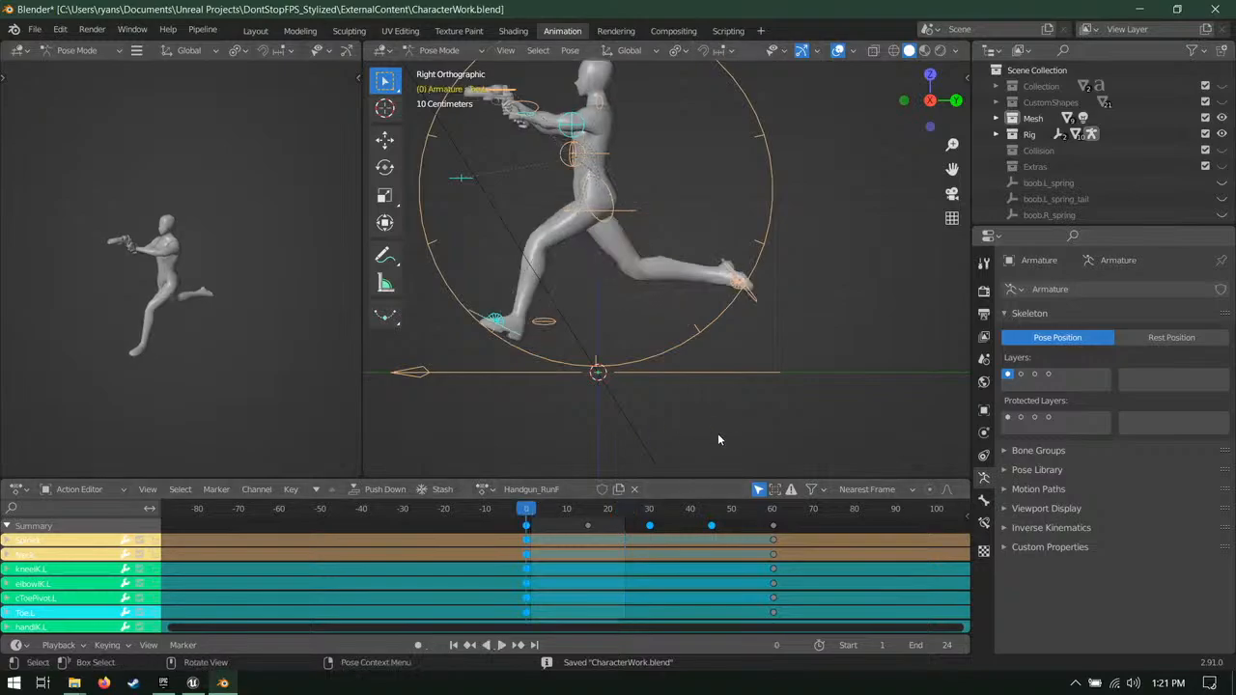
click(527, 528)
drag(623, 512, 841, 521)
key(ctrl+v)
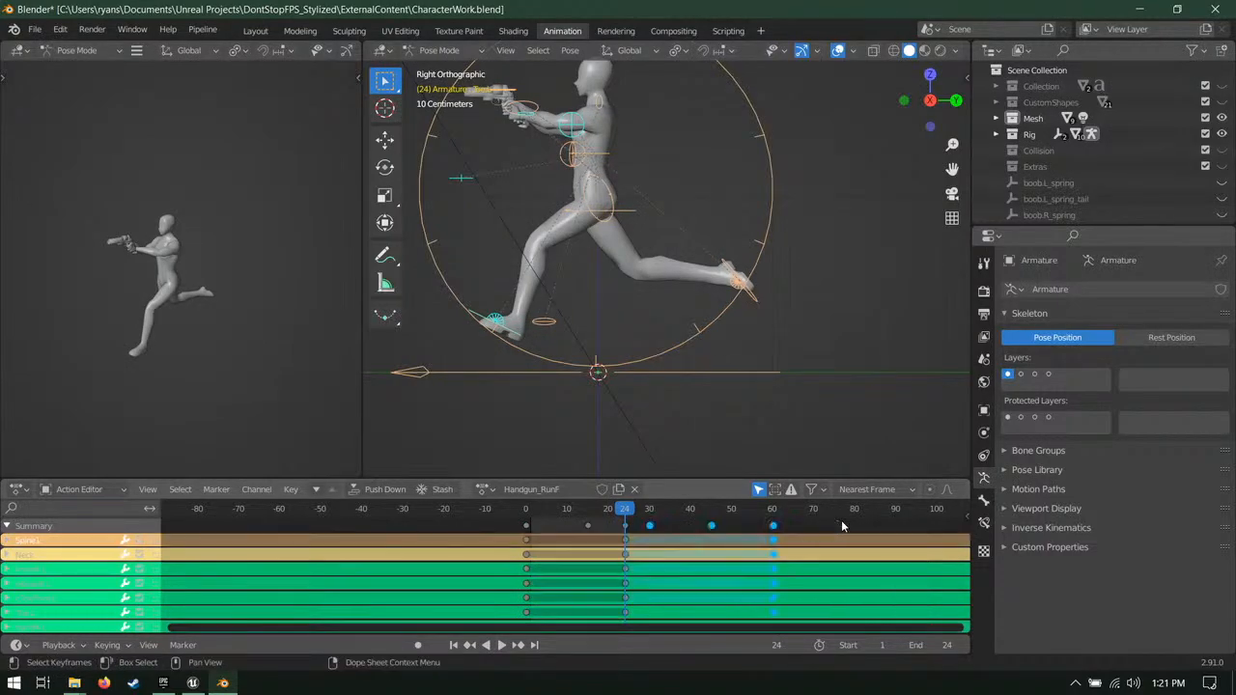
Step: Delete the leftover idle keyframes between frames 0 and 24 and beyond frame 24, and save the file
key(x)
click(841, 520)
key(x)
click(577, 519)
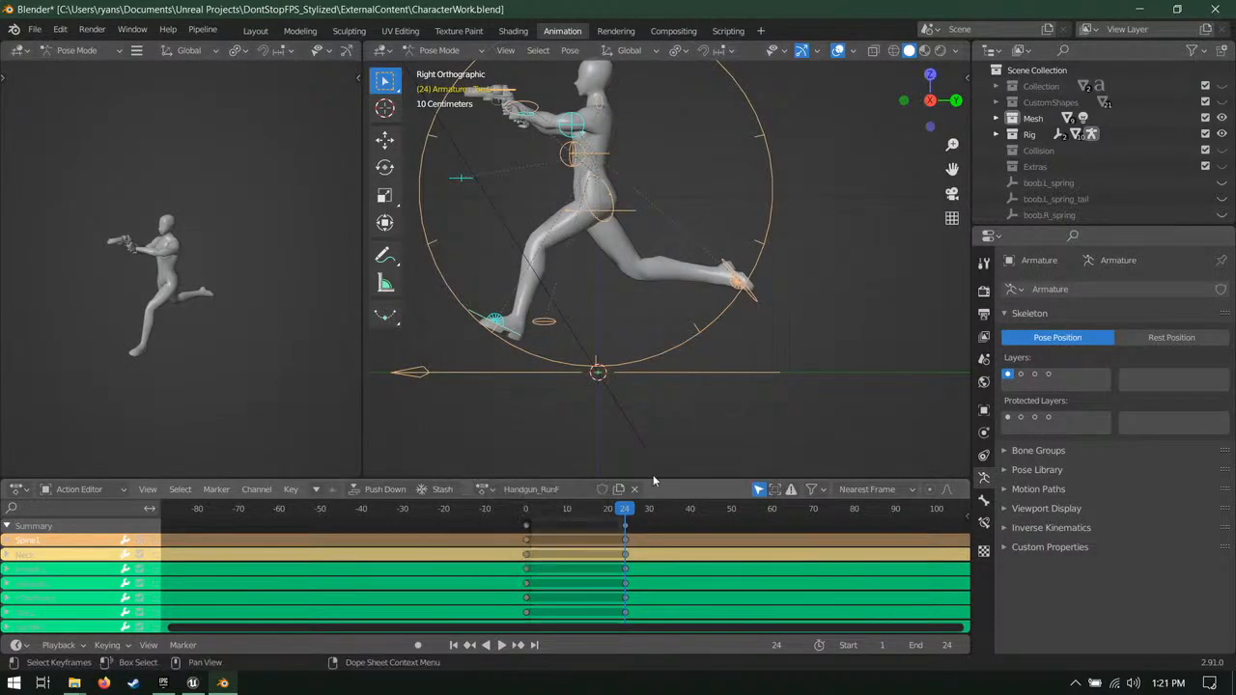
key(ctrl+s)
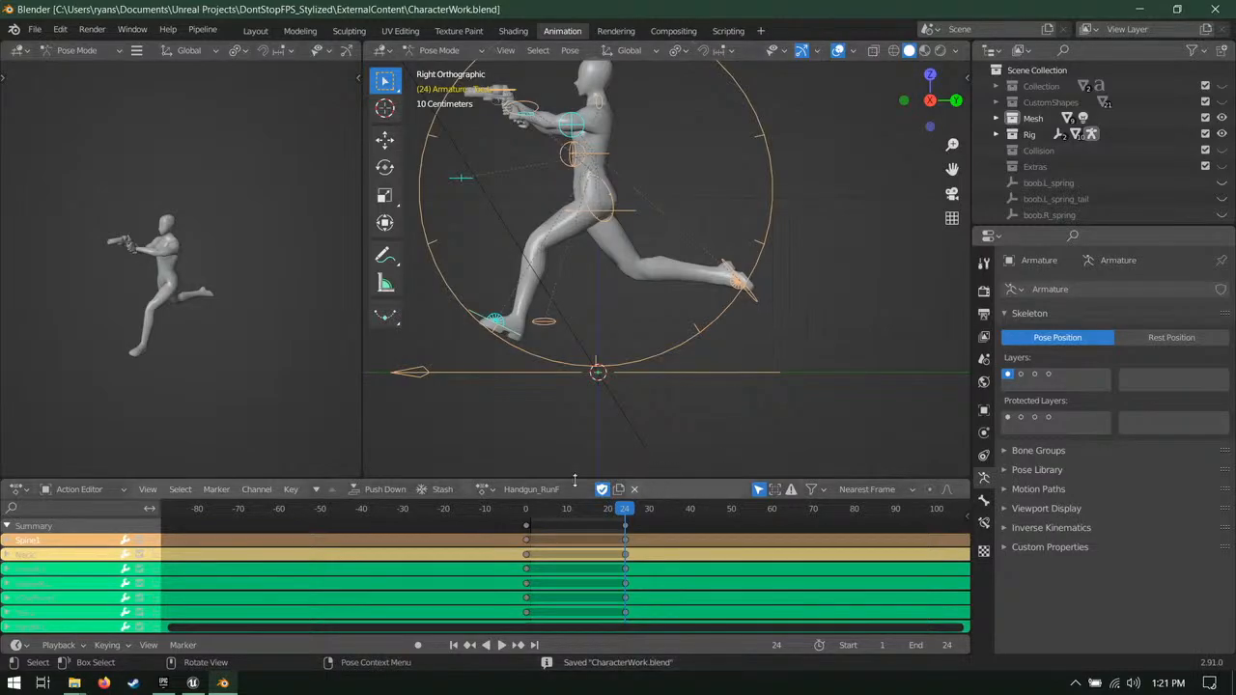
Step: Try rotating the trailing foot's toe control (Toe.R) in the running pose at frame 24 and save the file
shift+middle_drag(608, 304, 683, 363)
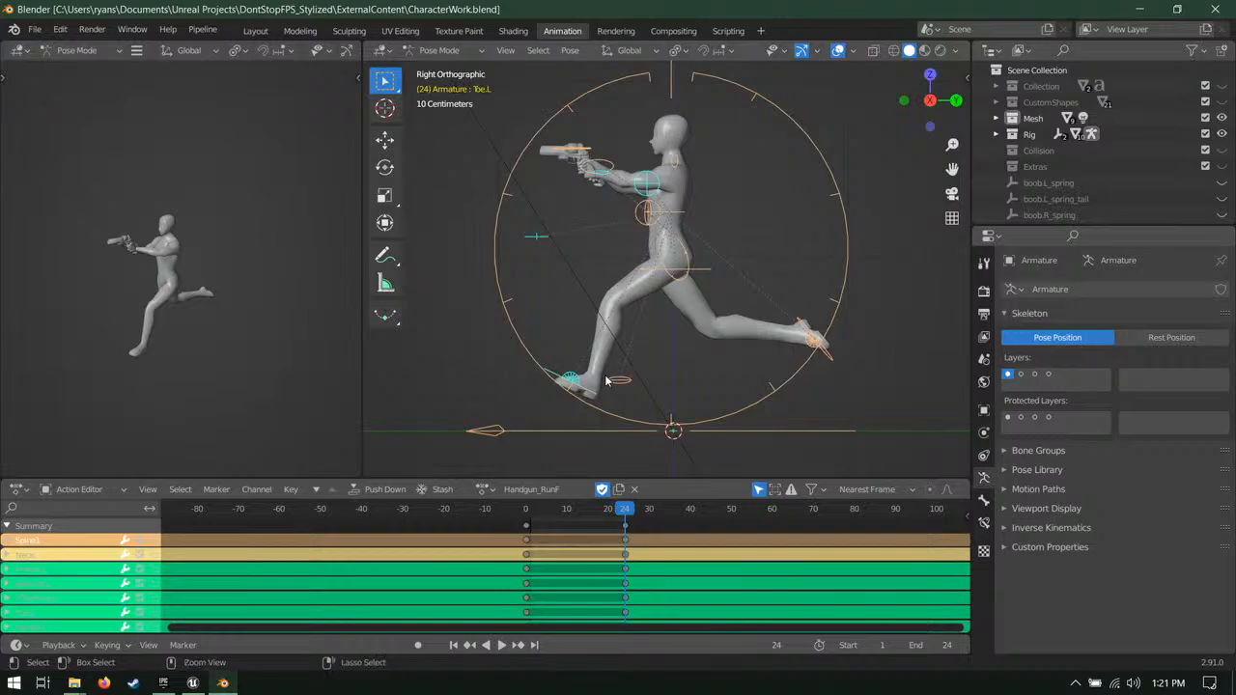
key(ctrl+s)
shift+middle_drag(682, 300, 641, 315)
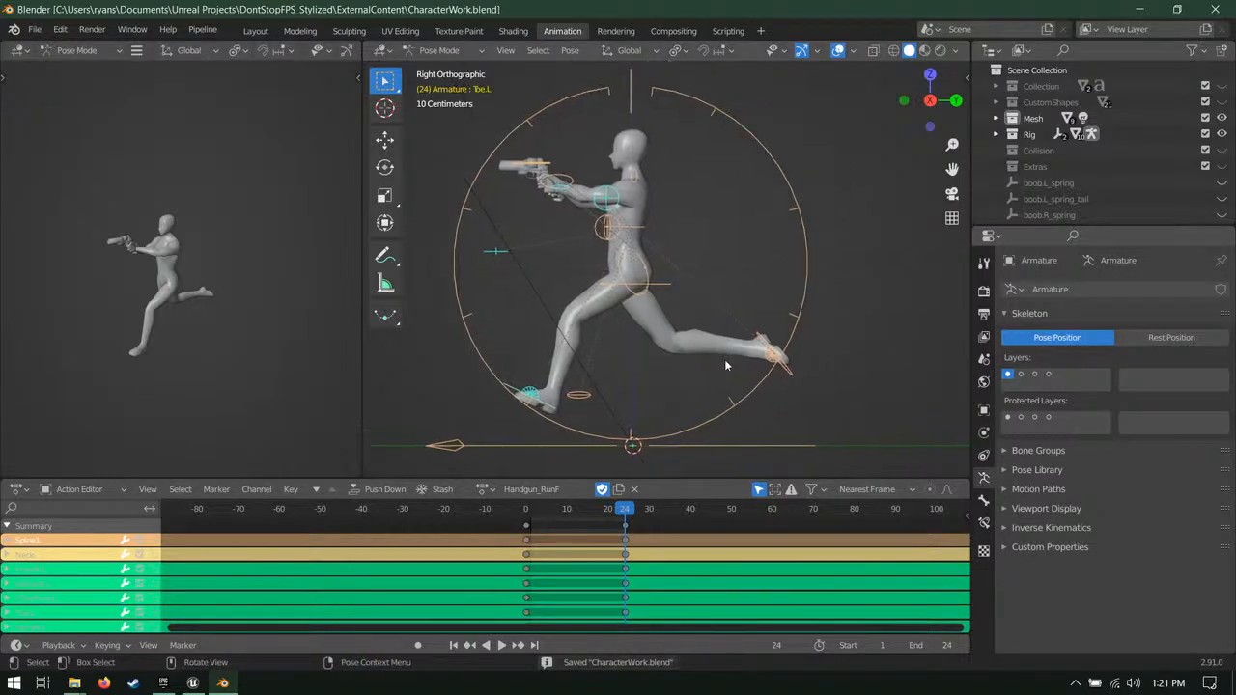
shift+middle_drag(784, 365, 775, 316)
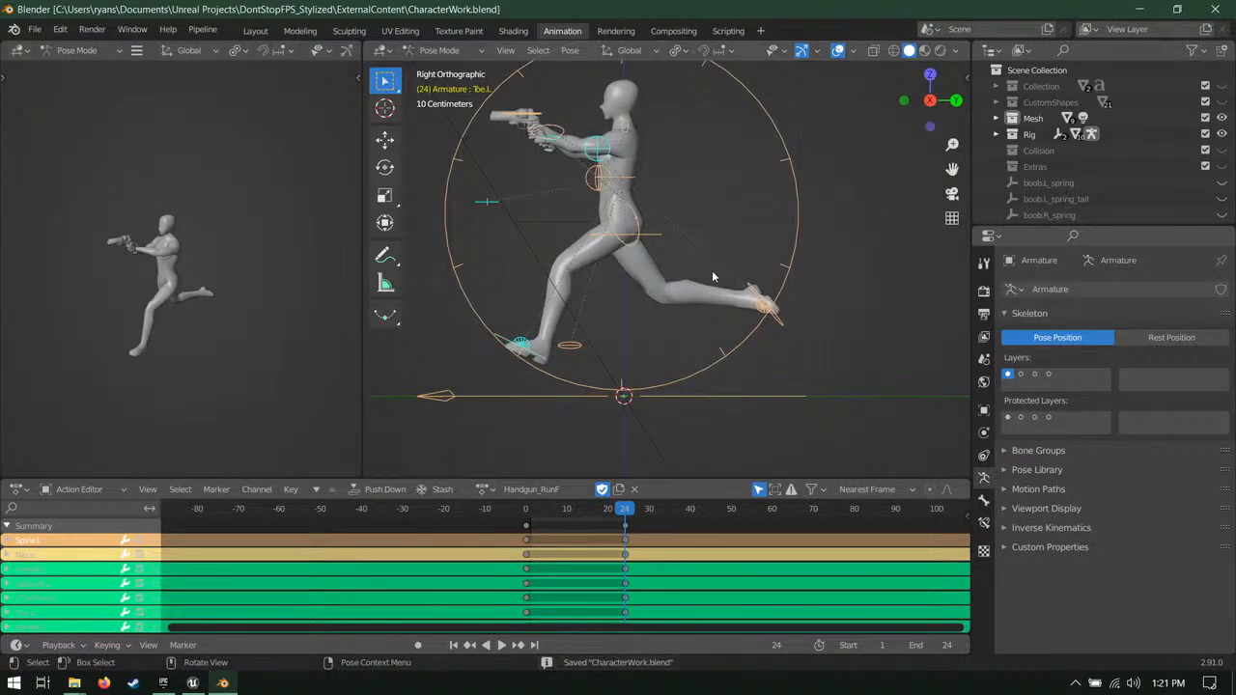
scroll(658, 291, up, 1)
scroll(670, 275, up, 1)
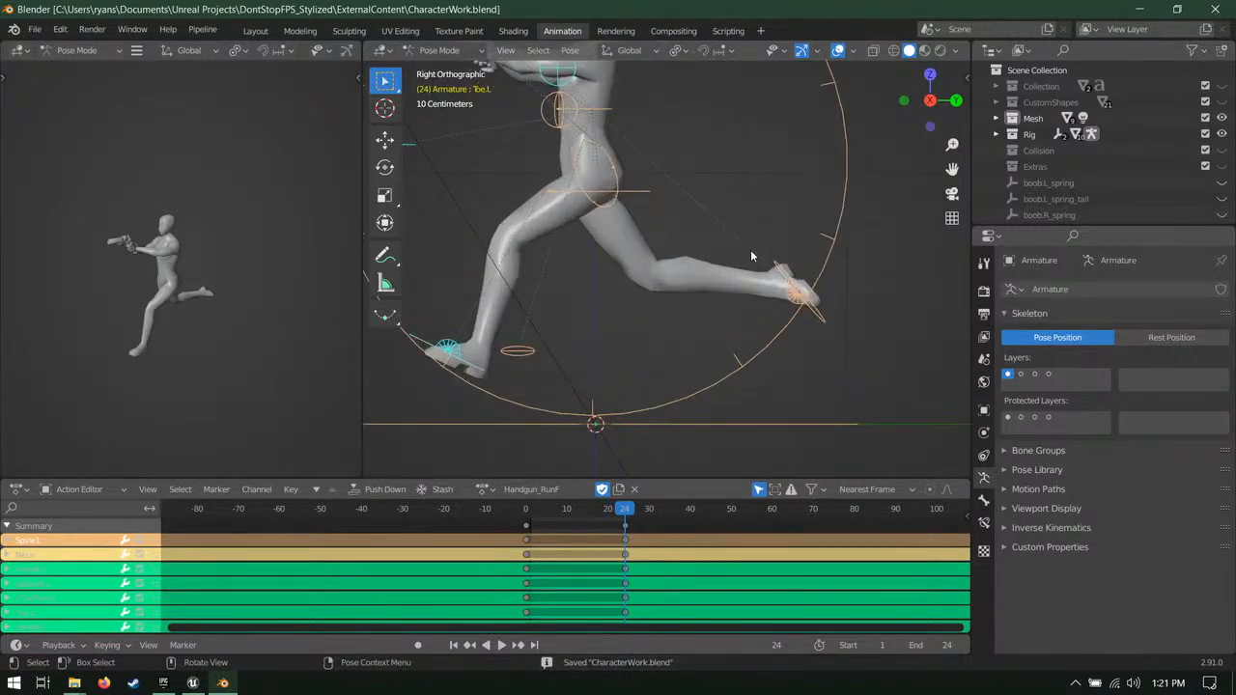
middle_drag(670, 211, 477, 226)
click(552, 253)
middle_drag(678, 296, 636, 283)
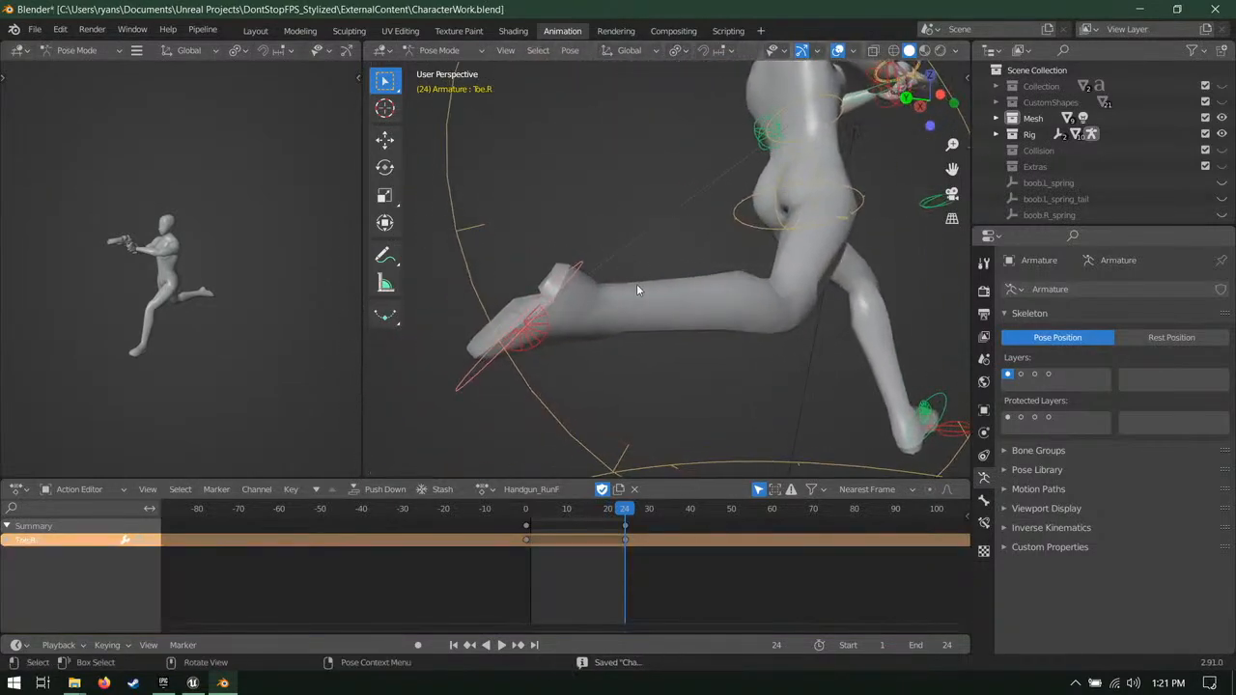
key(r)
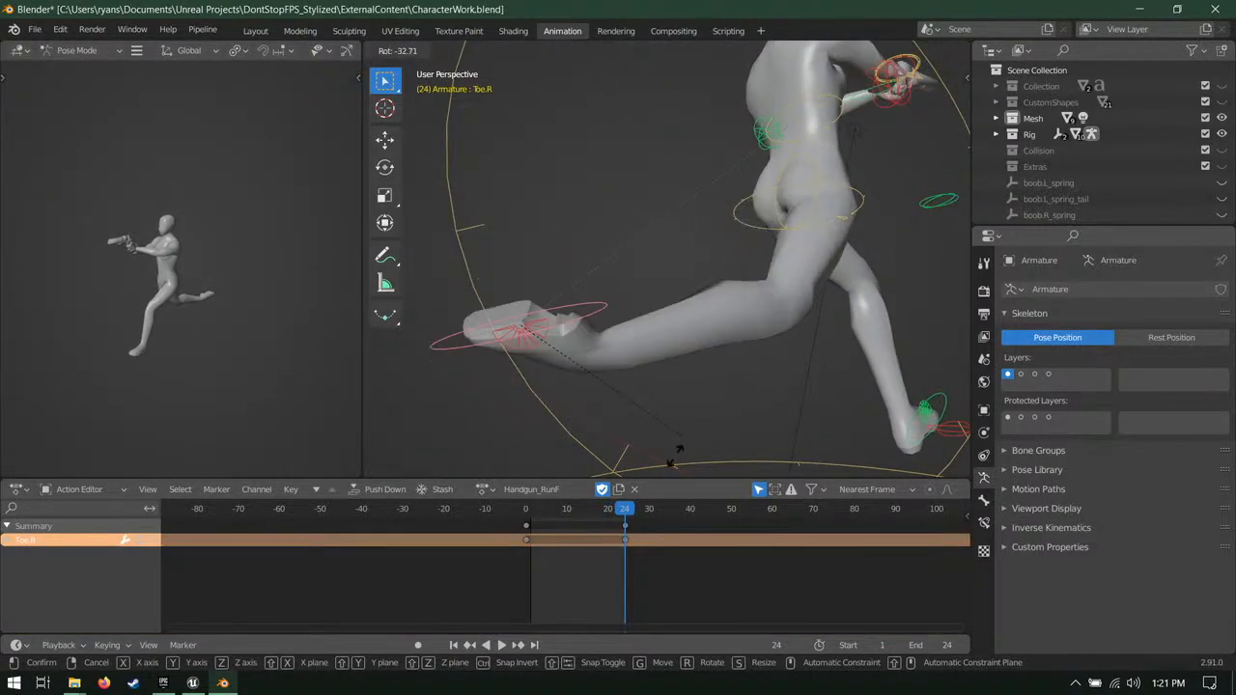
click(719, 304)
middle_drag(742, 310, 766, 296)
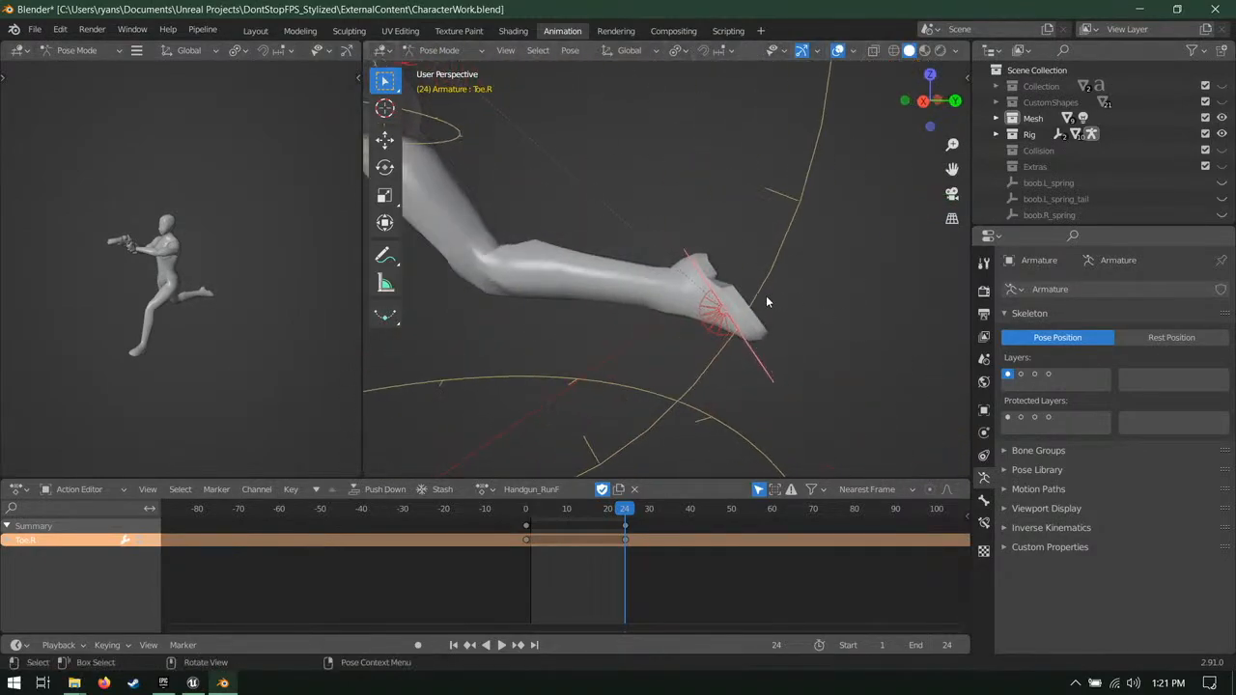
key(ctrl+s)
Step: Select every control of the rig together with their keyframes at frame 24, and save the file
scroll(734, 313, down, 5)
shift+middle_drag(569, 266, 689, 300)
key(KP_3)
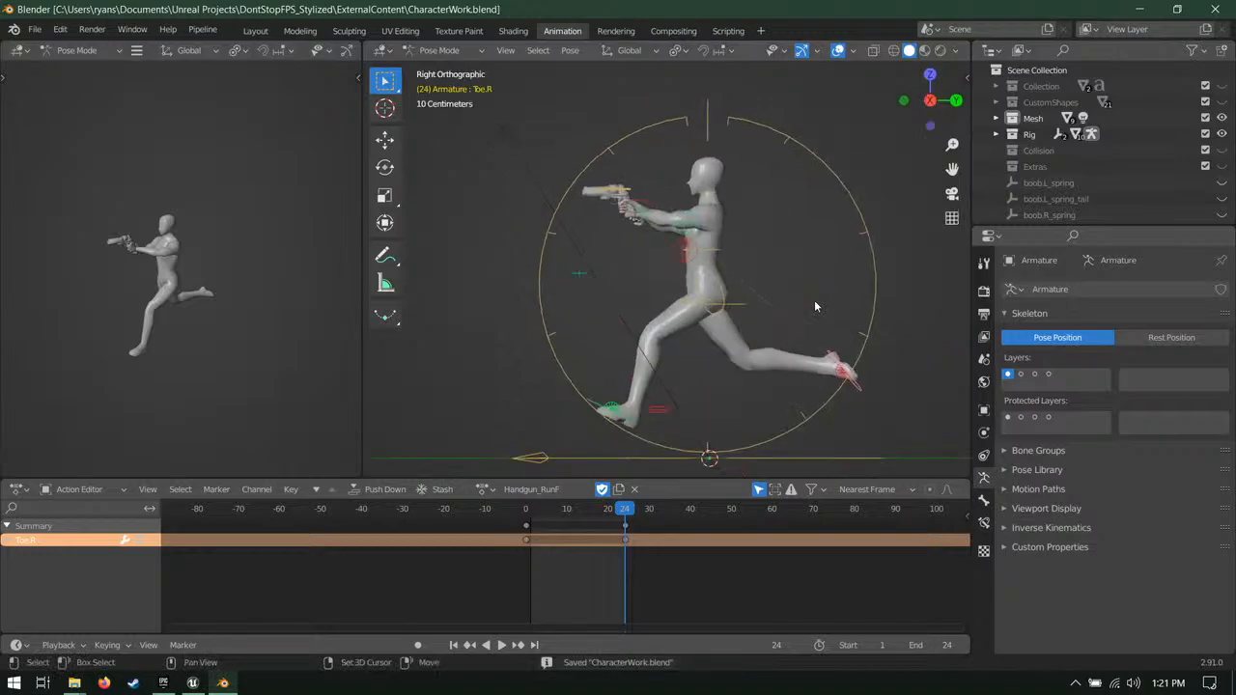
shift+middle_drag(814, 300, 735, 328)
scroll(734, 332, up, 3)
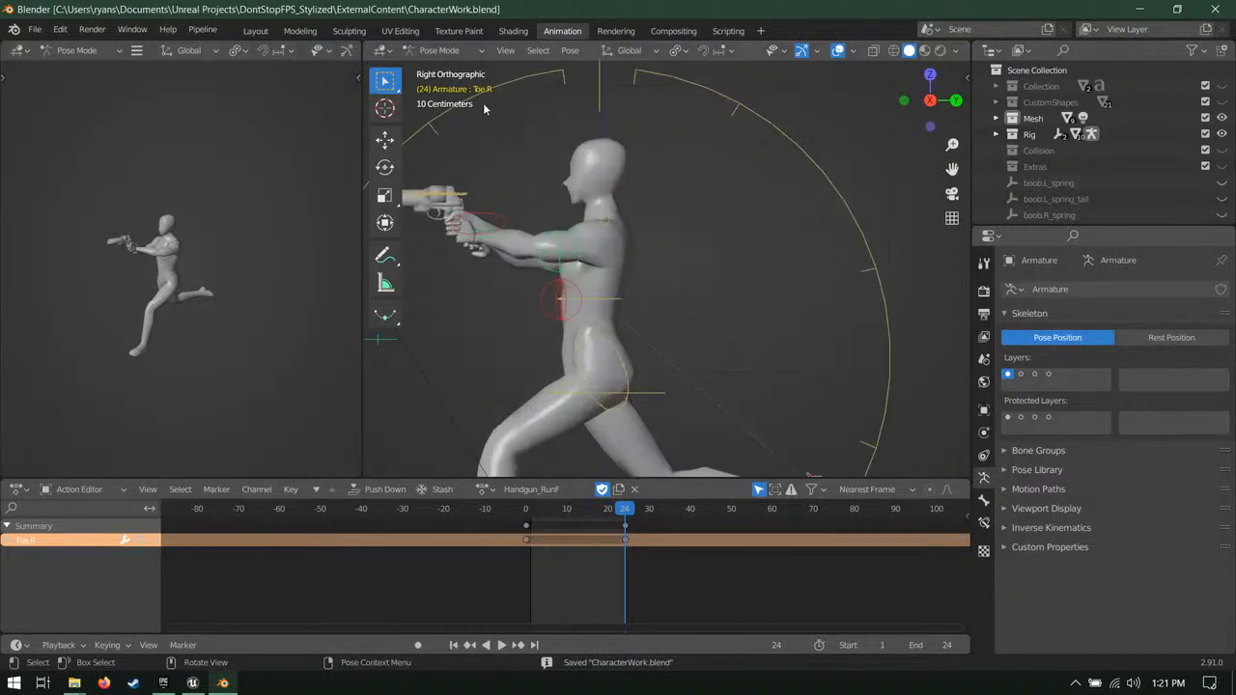
shift+middle_drag(709, 338, 718, 273)
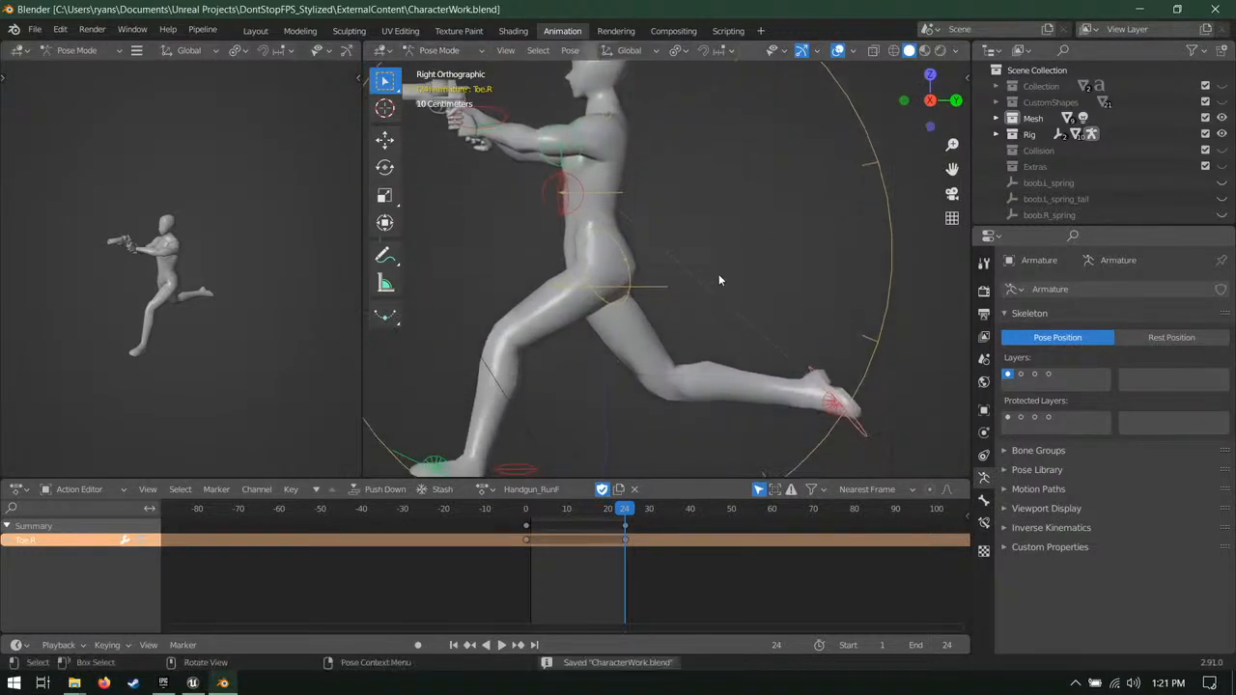
key(a)
click(623, 527)
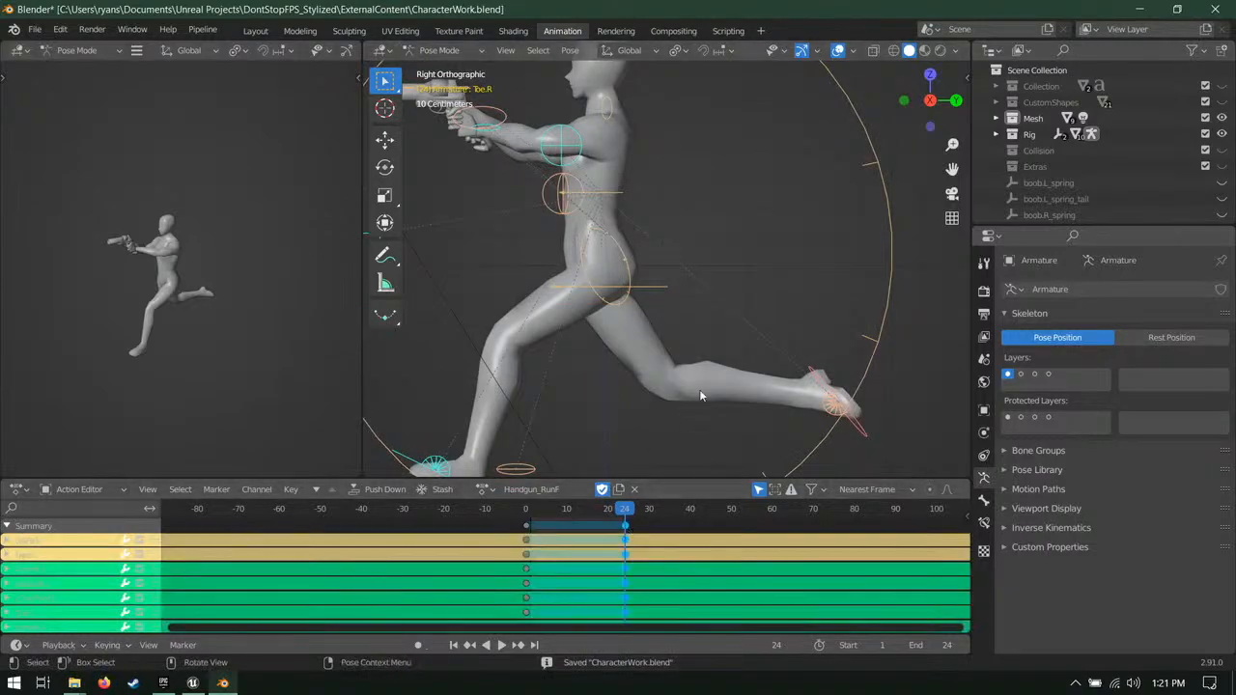
key(a)
key(a)
key(ctrl+s)
Step: Copy the full running pose, go to frame 12, try pasting it mirrored onto all controls, and undo the paste
shift+middle_drag(744, 268, 797, 236)
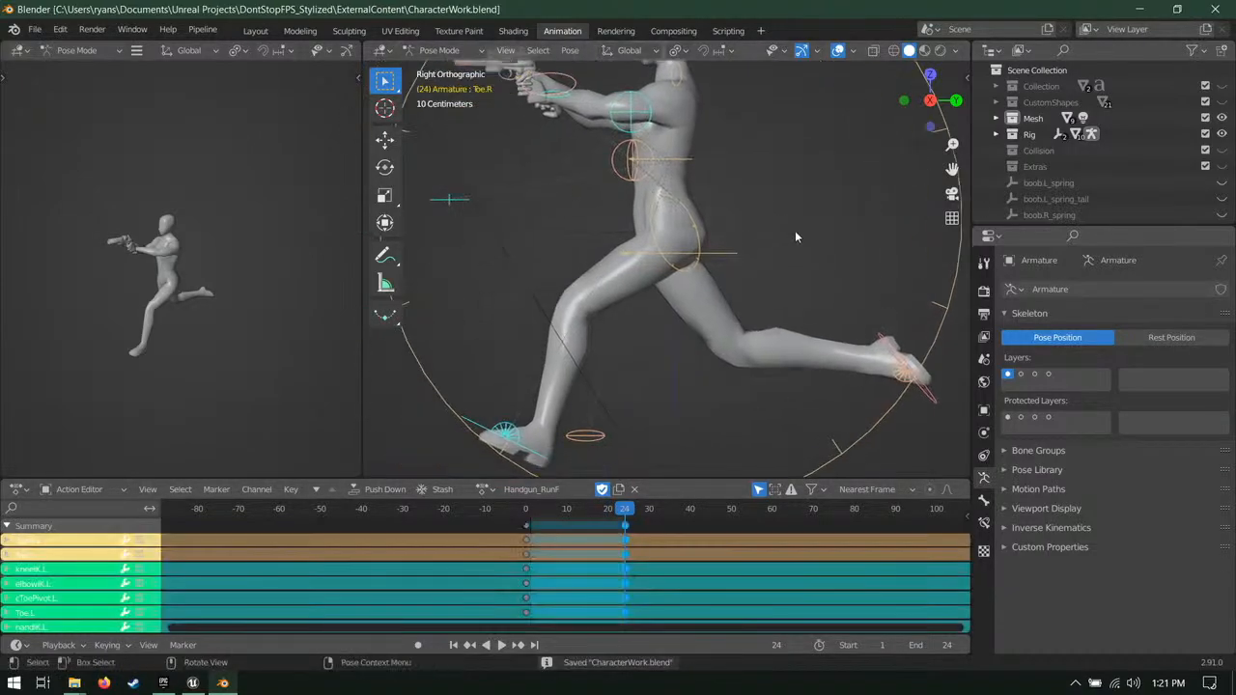
scroll(797, 235, down, 1)
key(ctrl+c)
click(582, 512)
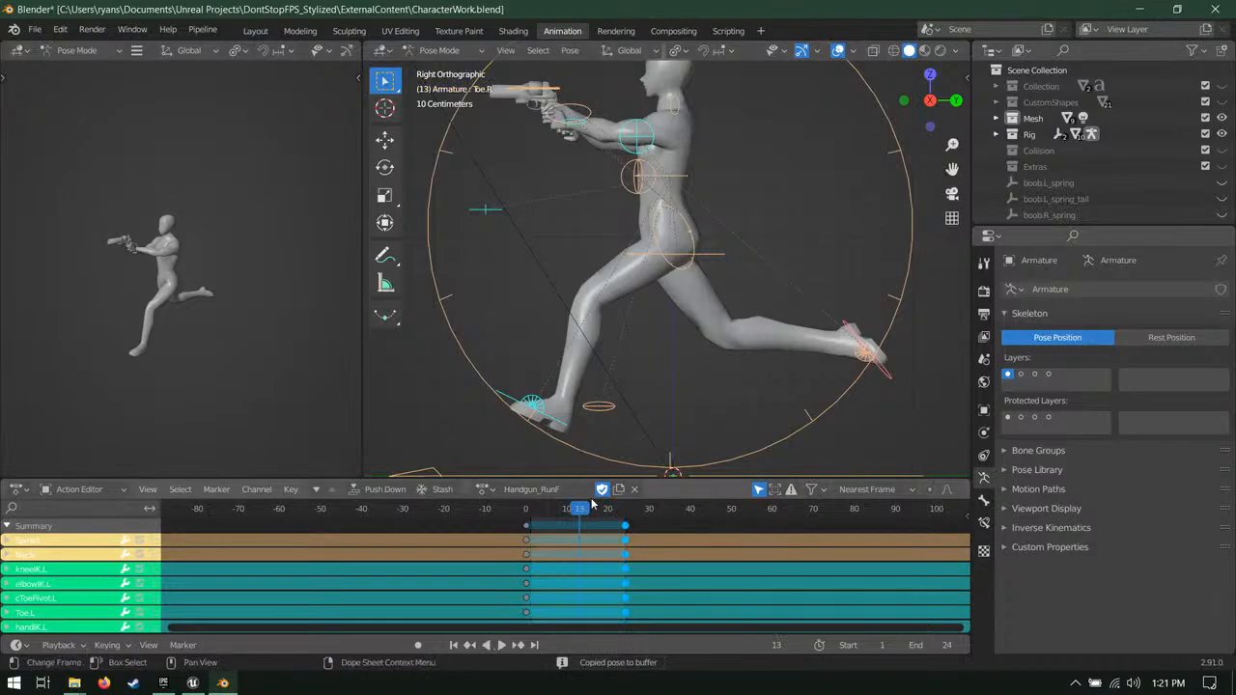
key(ctrl+shift+v)
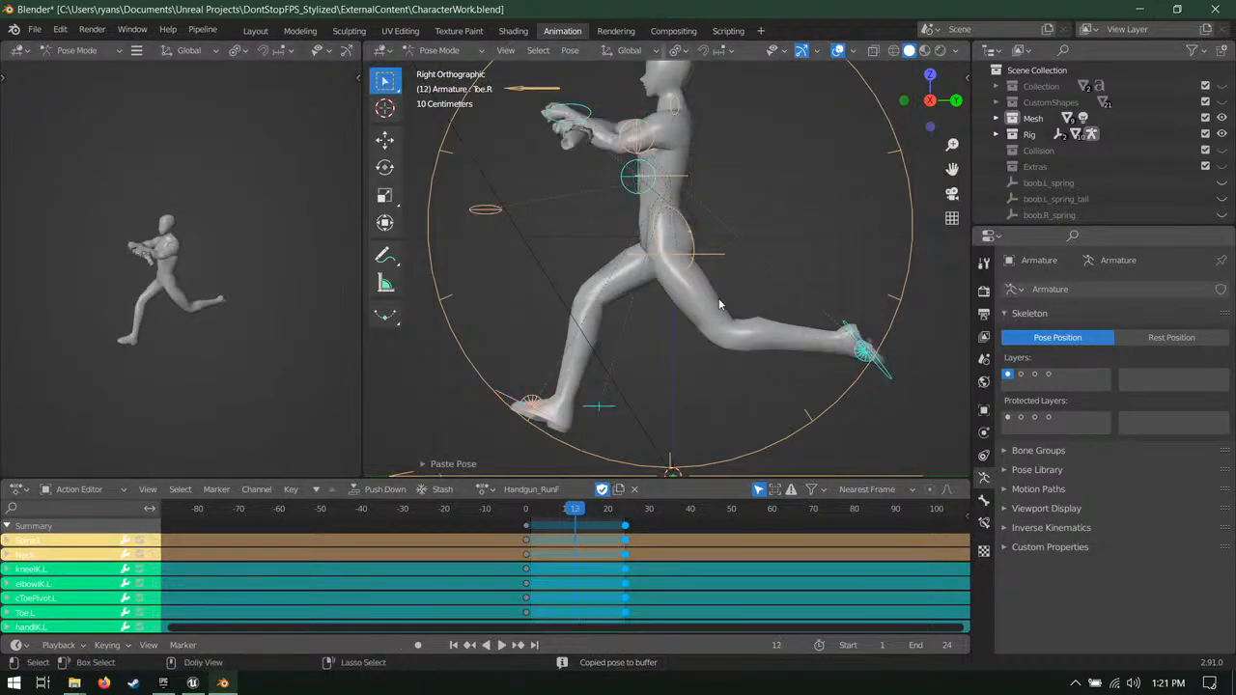
key(ctrl+z)
key(ctrl+z)
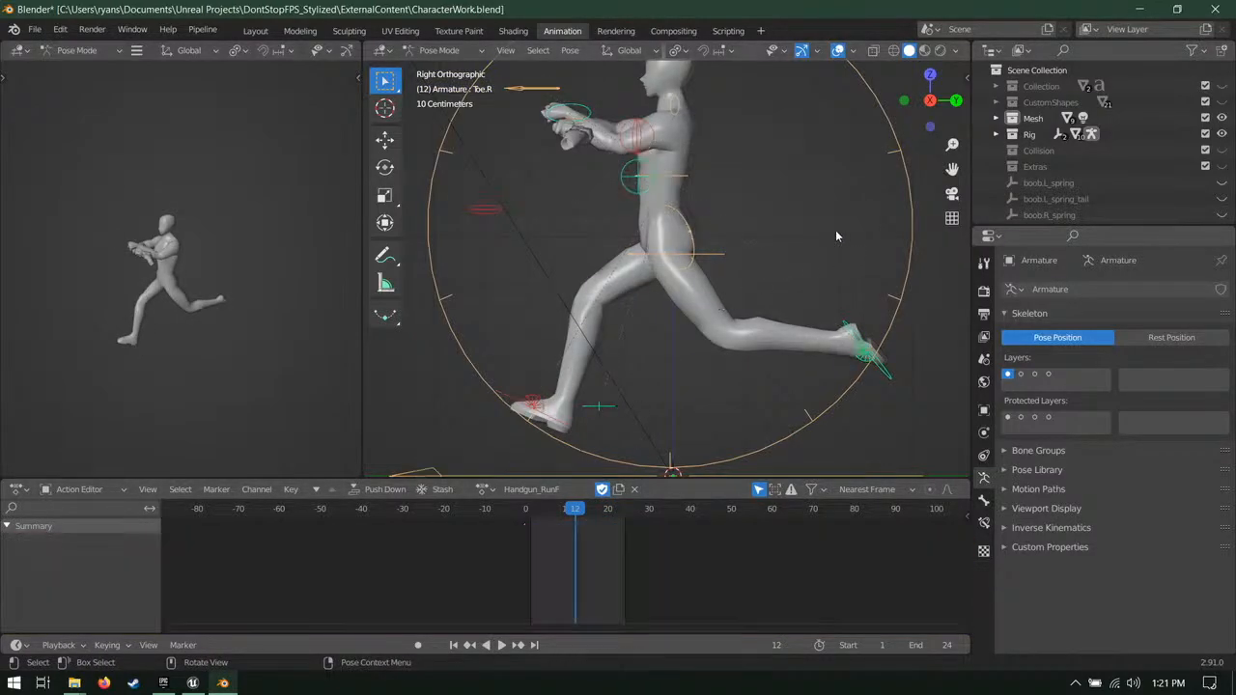
key(ctrl+shift+z)
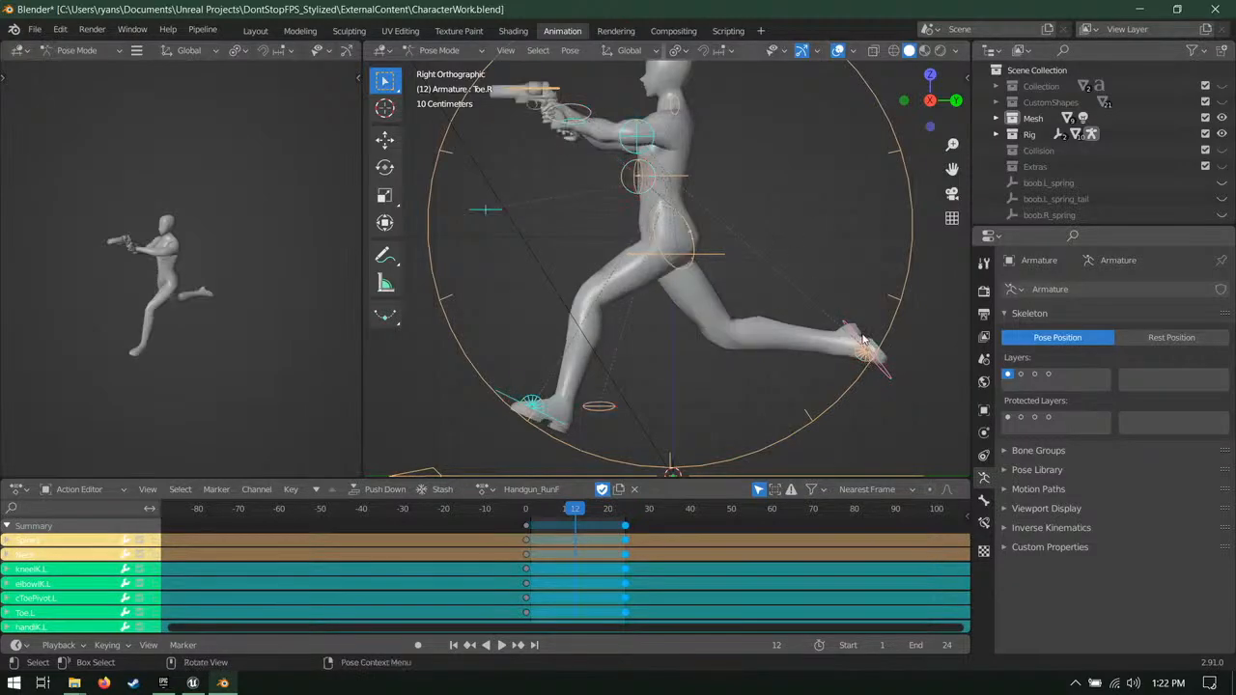
Step: Select only the Toe.R and Toe.L controls, try pasting their pose mirrored at frame 12, and undo it
click(862, 339)
shift+click(547, 420)
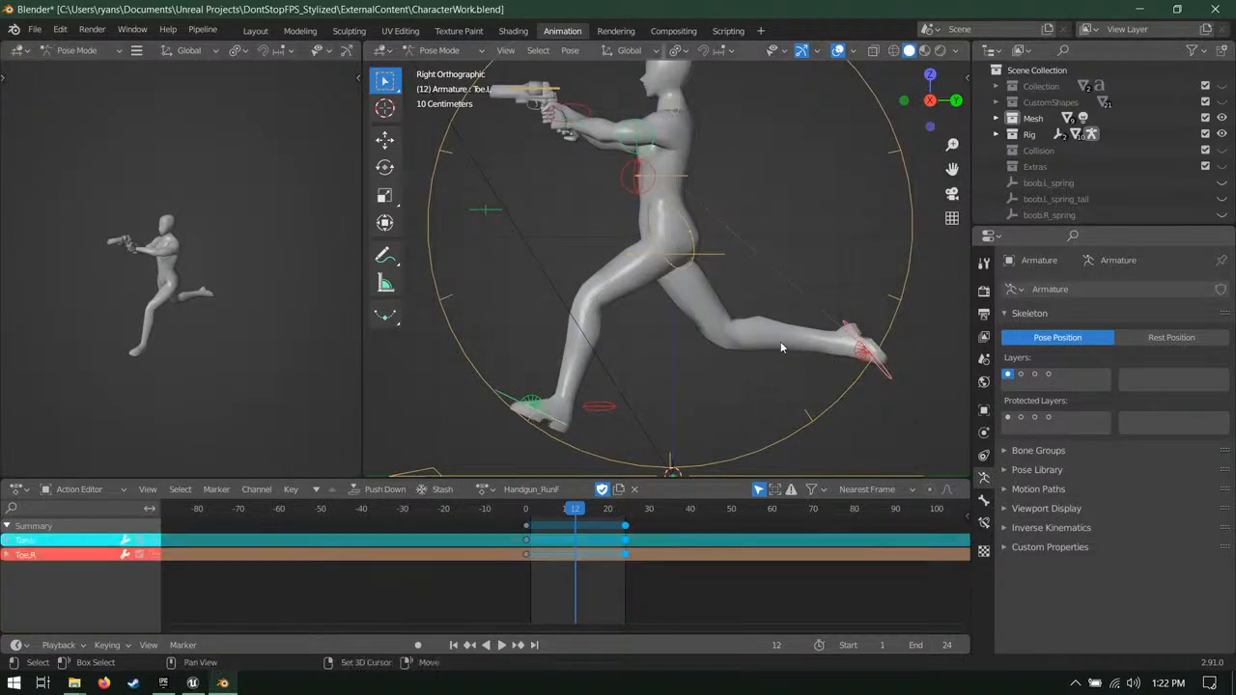
ctrl+scroll(780, 341, down, 3)
key(ctrl+c)
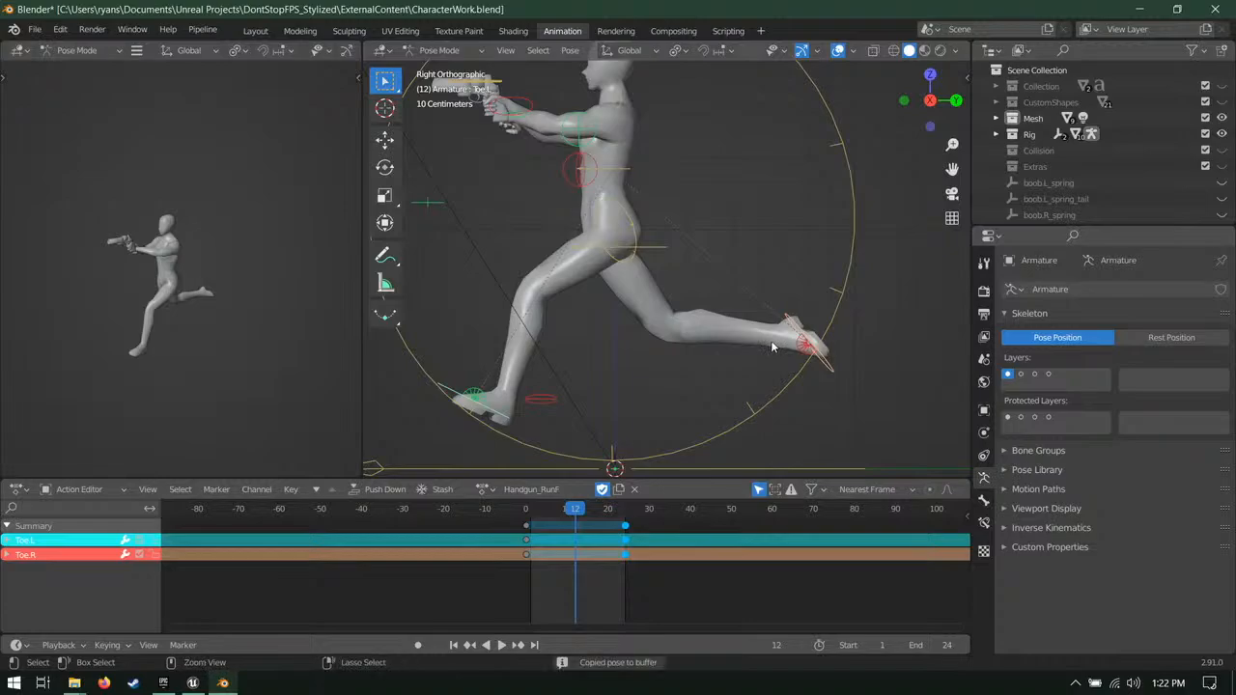
key(ctrl+shift+v)
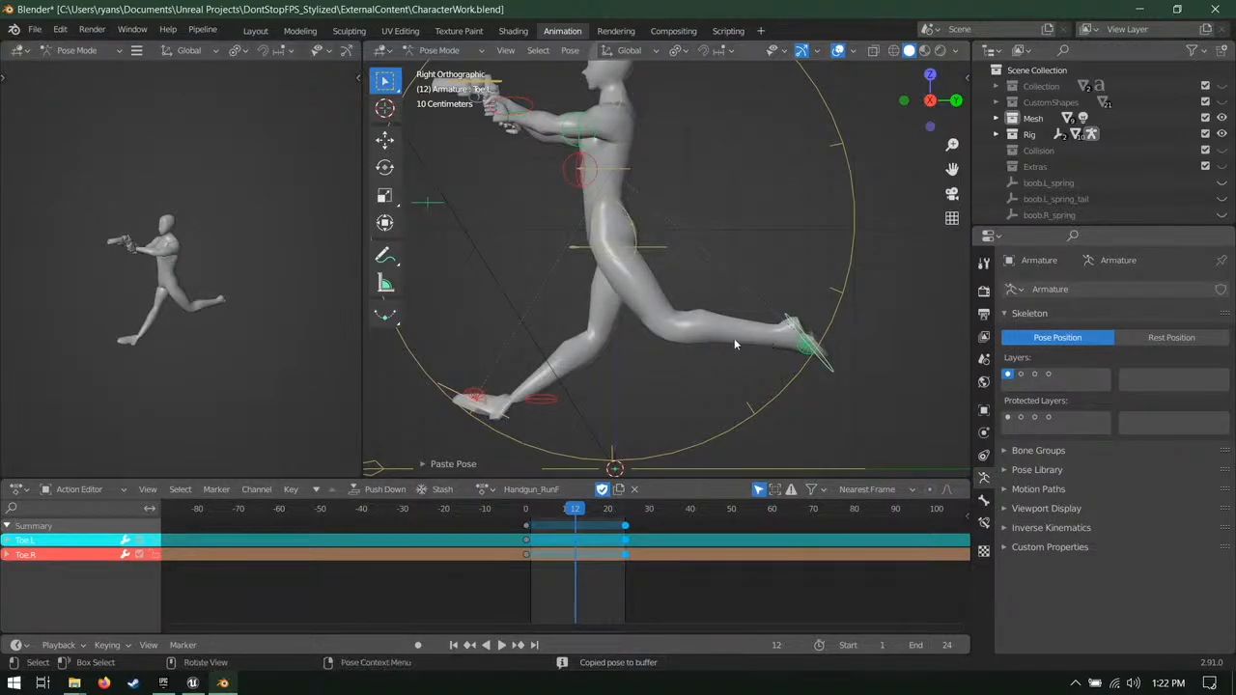
key(ctrl+z)
Step: Add the left and right knee IK controls to the selected toe controls
scroll(611, 341, down, 3)
middle_drag(618, 342, 388, 314)
scroll(580, 290, up, 2)
middle_drag(580, 280, 973, 253)
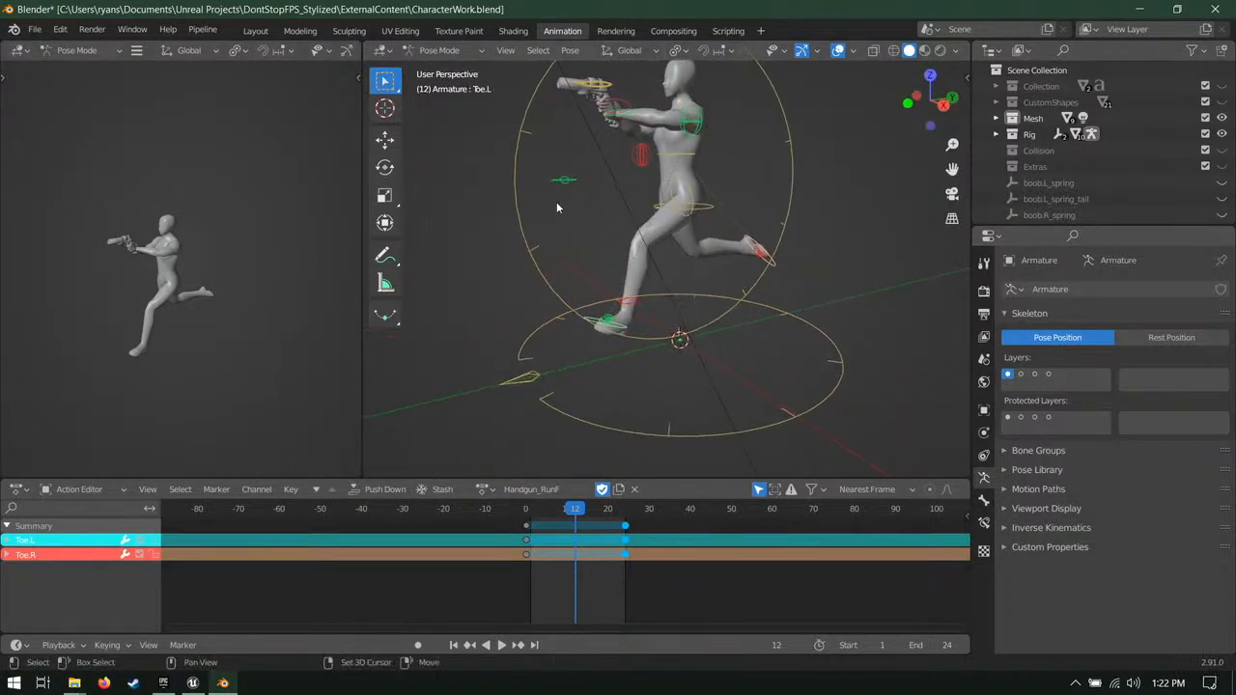
shift+click(563, 182)
middle_drag(517, 296, 706, 321)
shift+click(637, 331)
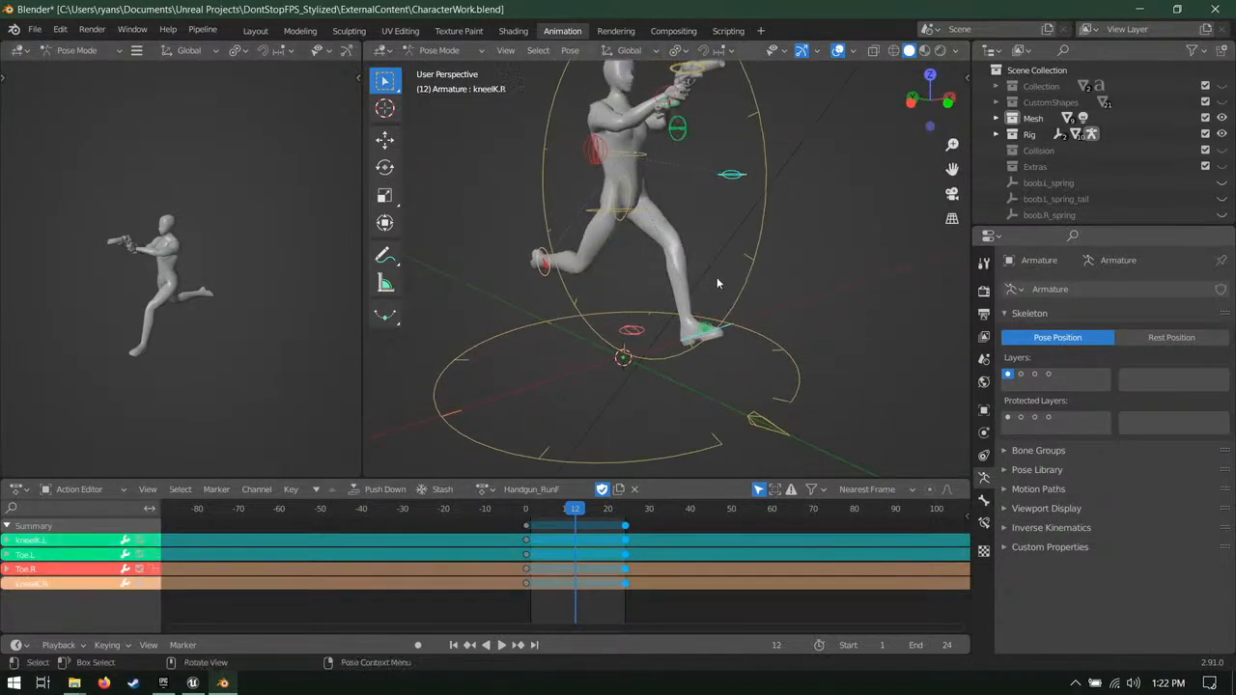
Step: Copy and paste the toe and knee pose mirrored at frame 12, and insert Location, Rotation & Scale keyframes
key(KP_3)
key(ctrl+c)
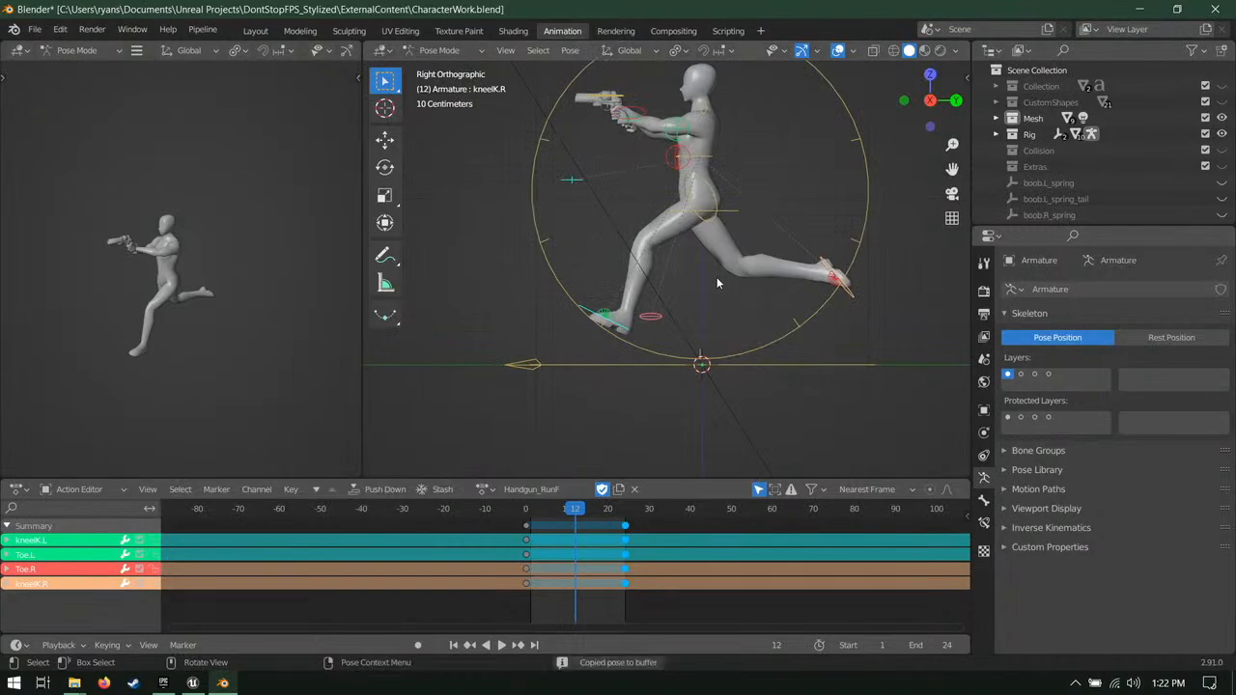
key(ctrl+shift+v)
key(i)
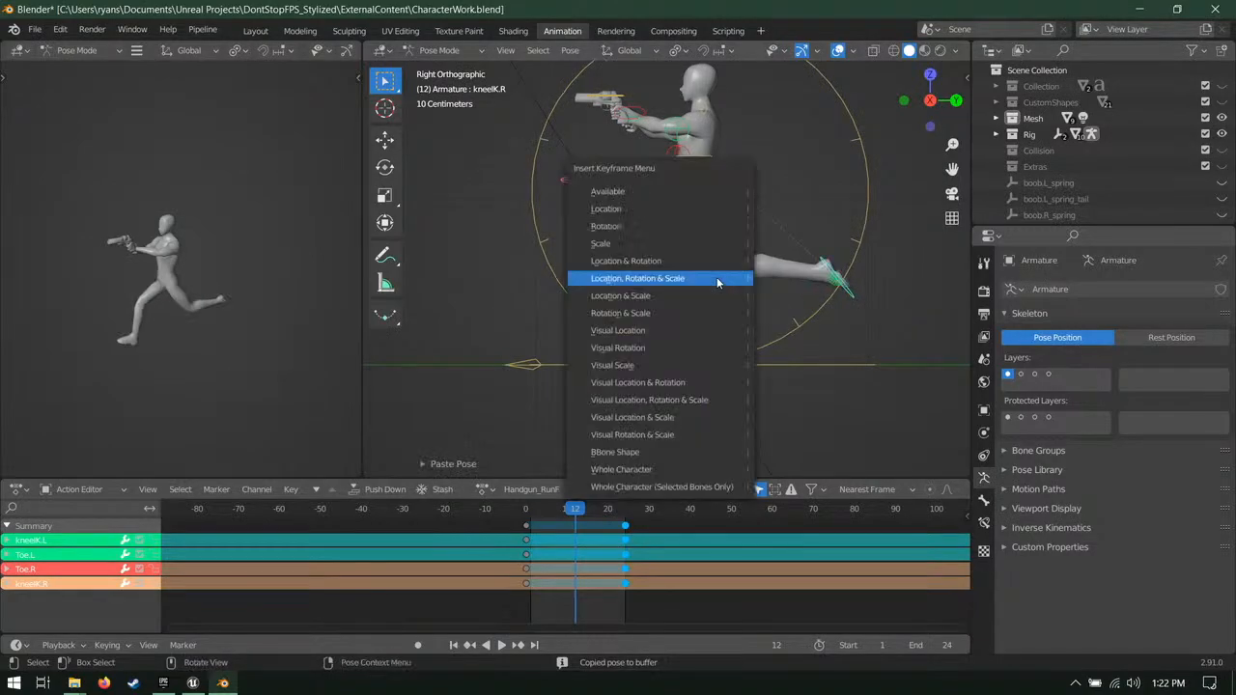
click(716, 277)
Step: Preview the leg motion, stop at frame 3, save the file, and fit the timeline closely around frames 0 to 24
key(space)
drag(505, 514, 539, 528)
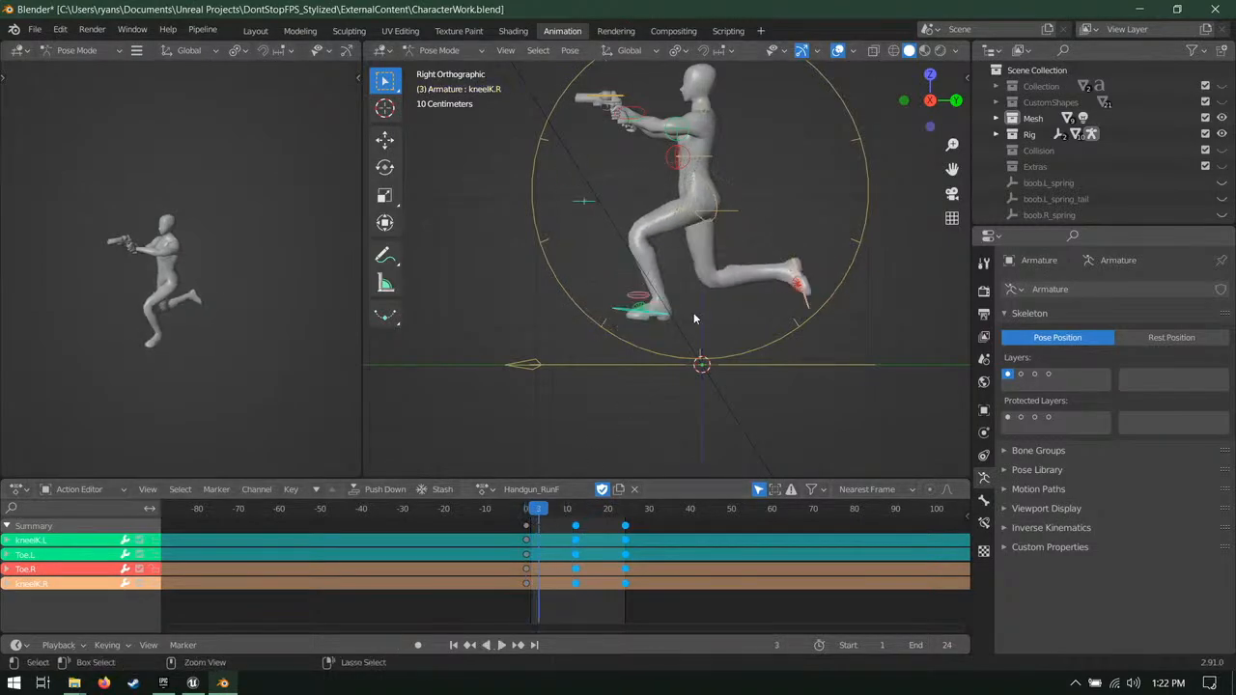
key(ctrl+s)
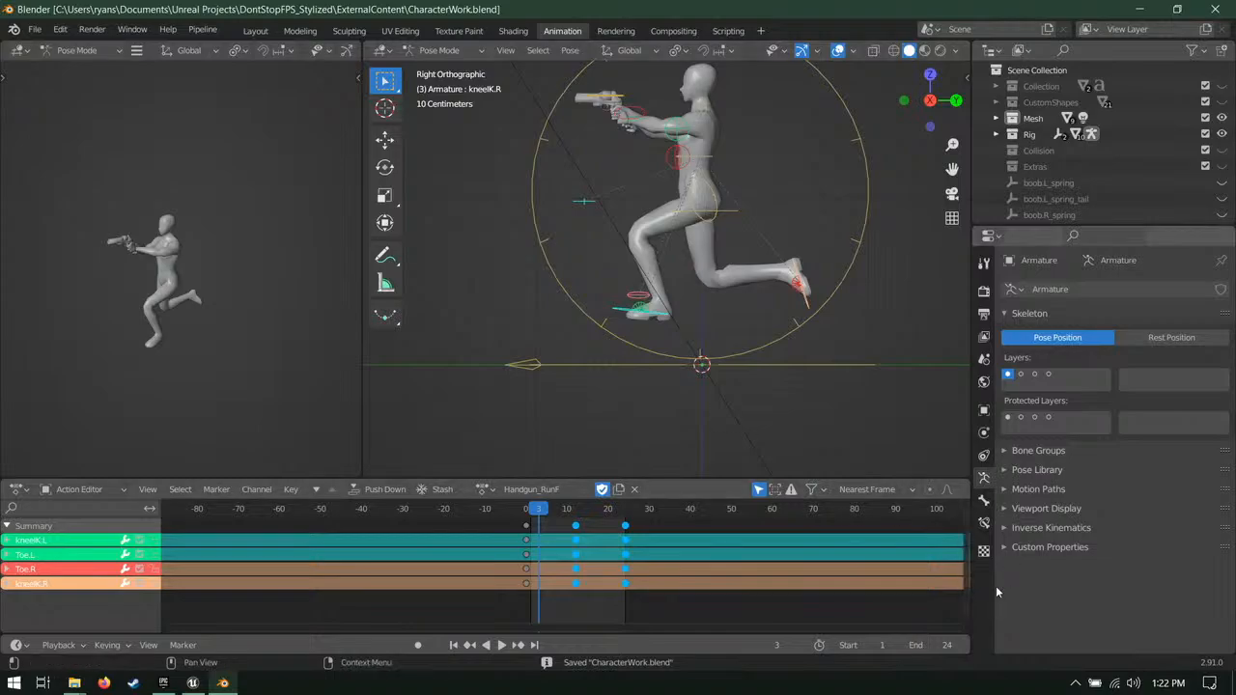
drag(917, 635, 642, 613)
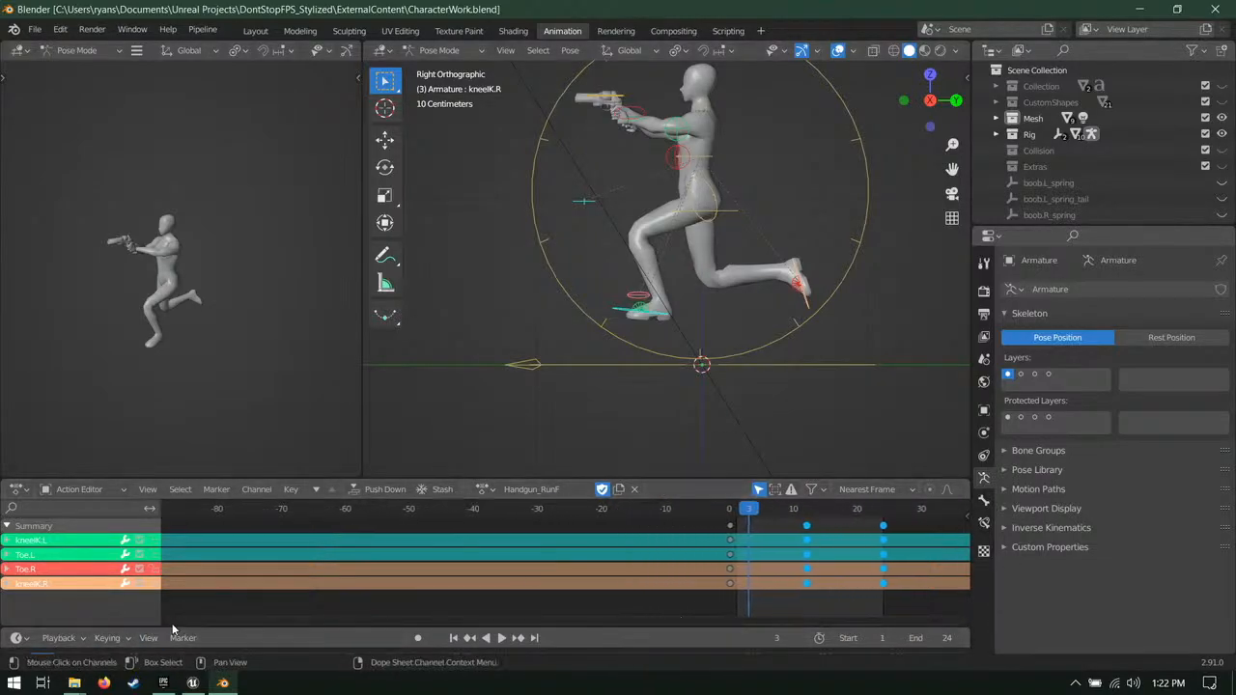
drag(184, 617, 712, 649)
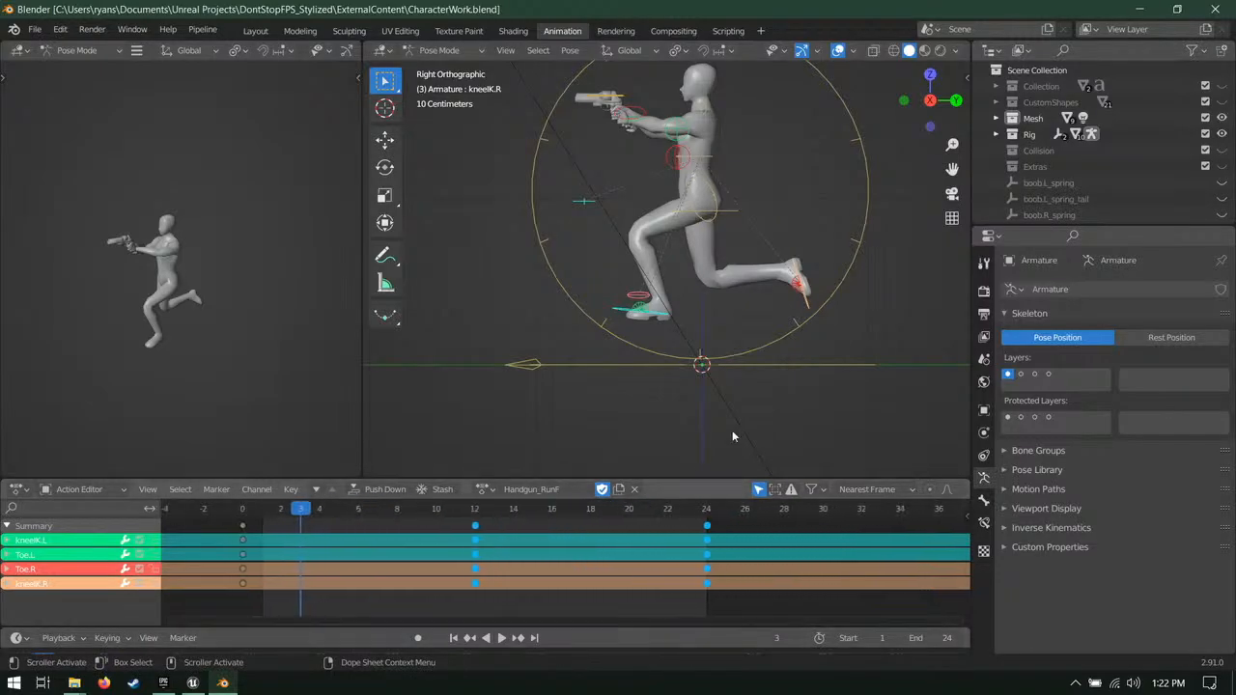
scroll(669, 314, up, 3)
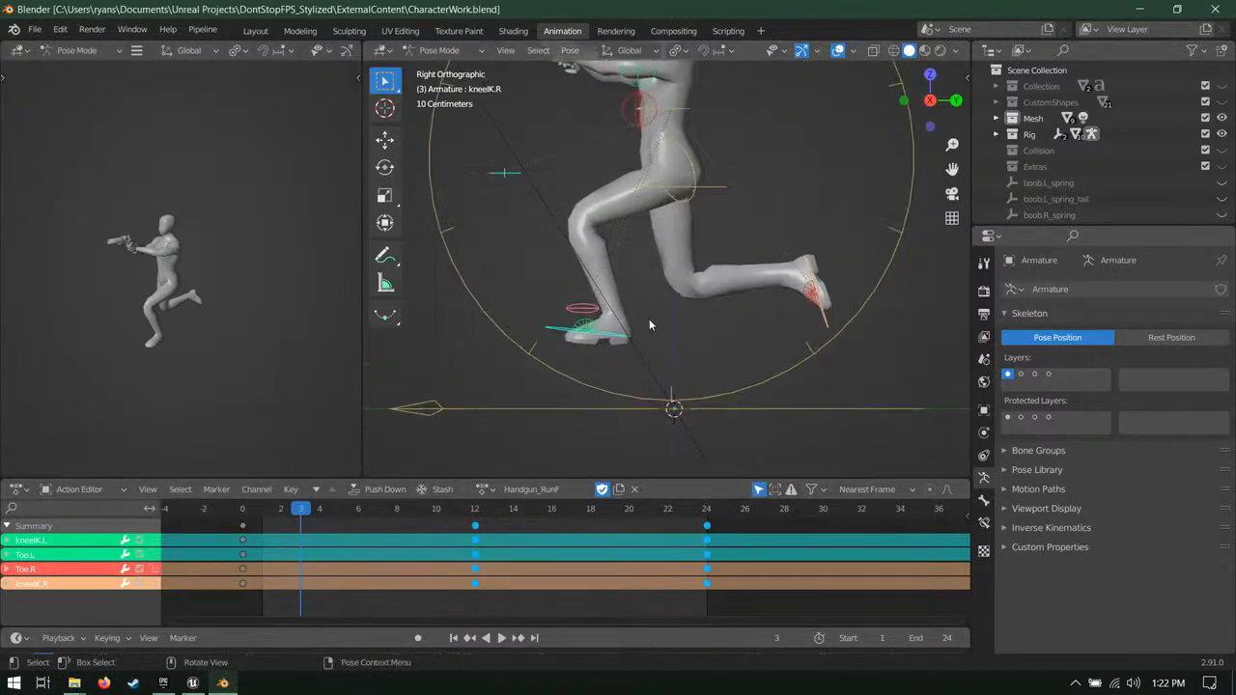
scroll(649, 318, up, 4)
click(591, 405)
scroll(688, 260, down, 3)
shift+middle_drag(689, 261, 684, 201)
key(g)
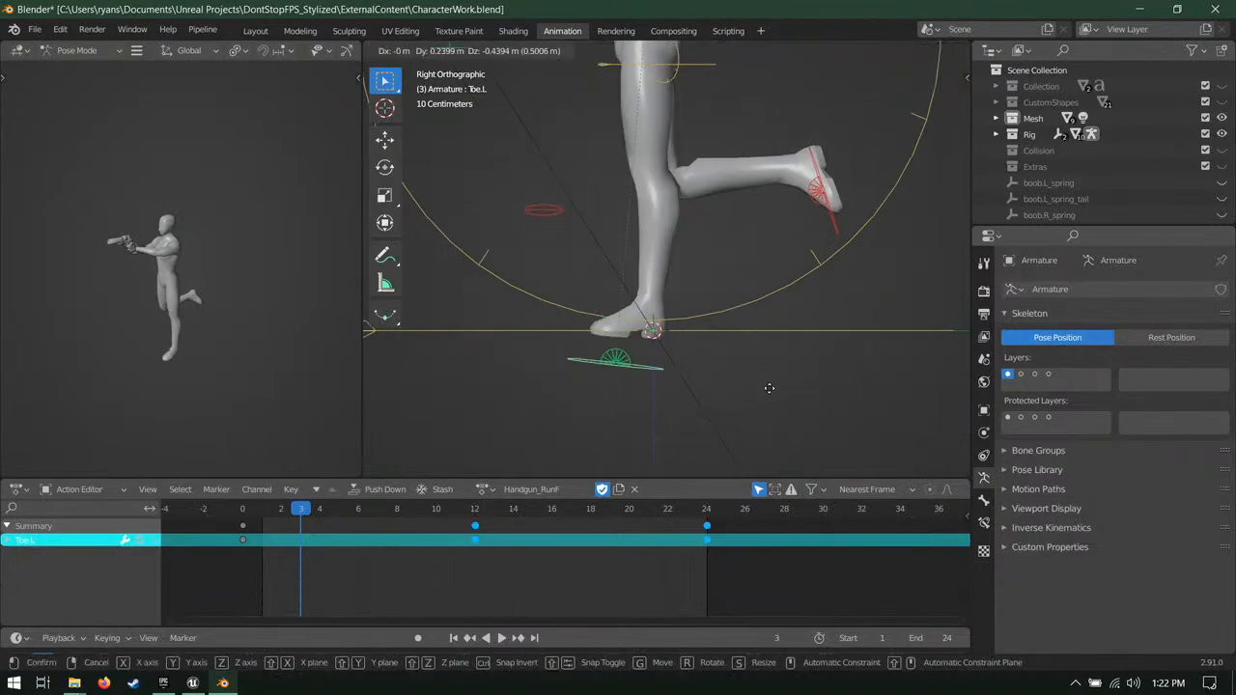
right_click(836, 206)
shift+middle_drag(836, 207, 807, 283)
scroll(801, 314, down, 1)
scroll(801, 317, down, 1)
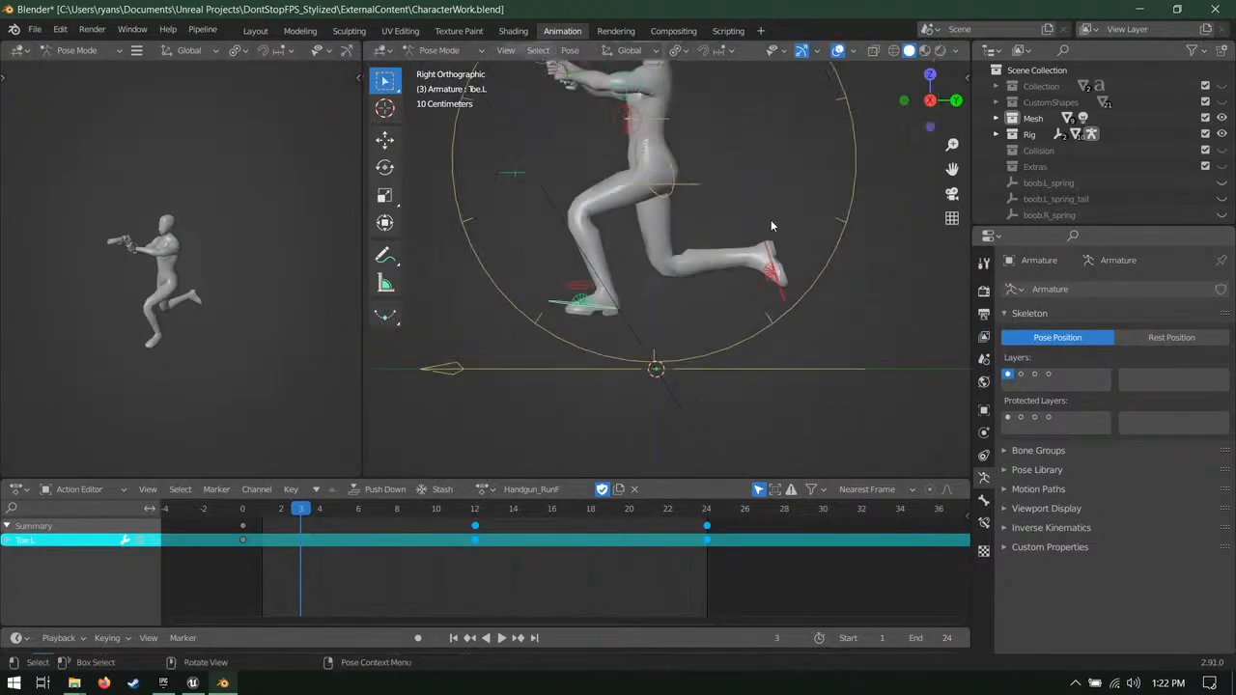
key(a)
right_click(767, 218)
Step: Move the left toe control (Toe.L) down at frame 3 so the foot reaches the ground line beneath the body
click(585, 288)
click(597, 309)
key(g)
click(754, 406)
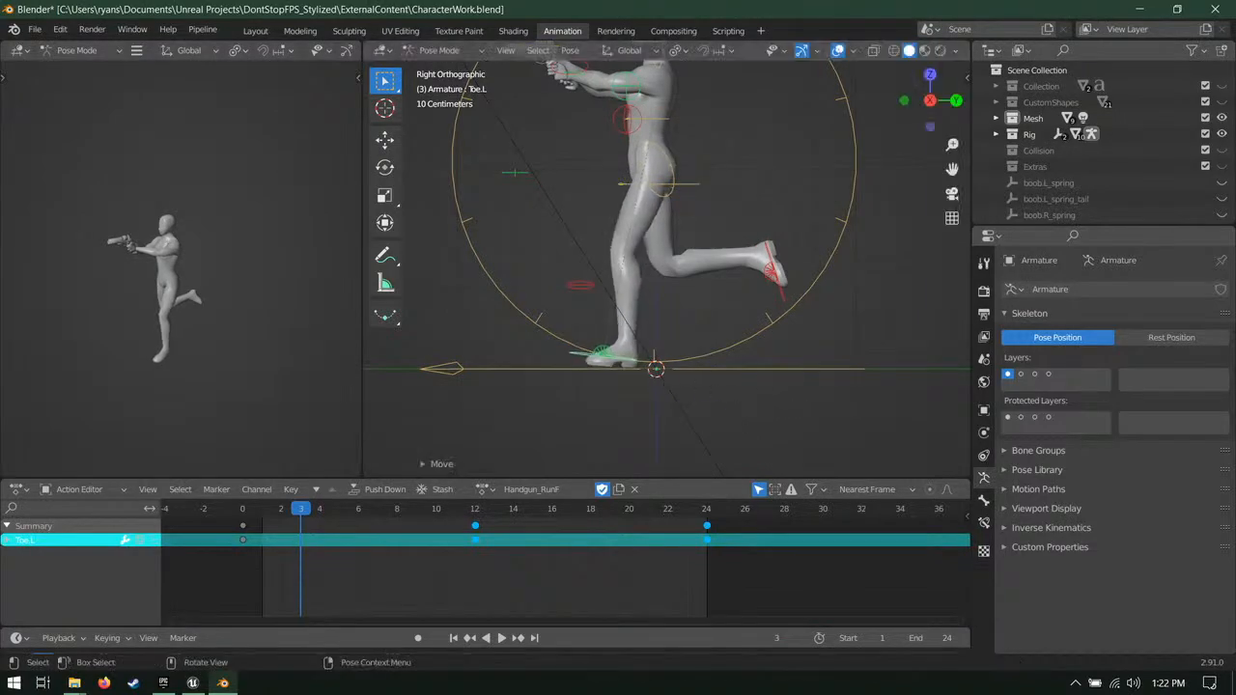
Step: Fine-tune the left toe control's rotation and position at frame 3 so the foot rests on the ground, and save the file
key(r)
key(r)
click(702, 189)
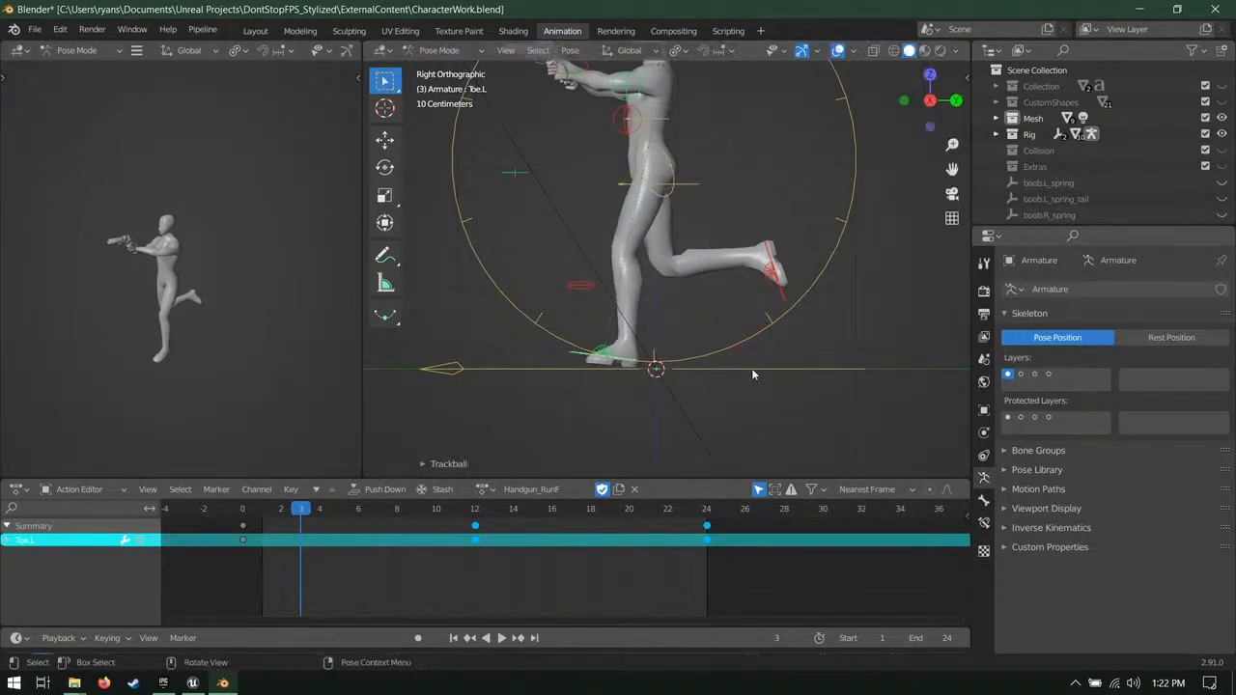
key(g)
click(770, 370)
shift+middle_drag(715, 204, 765, 257)
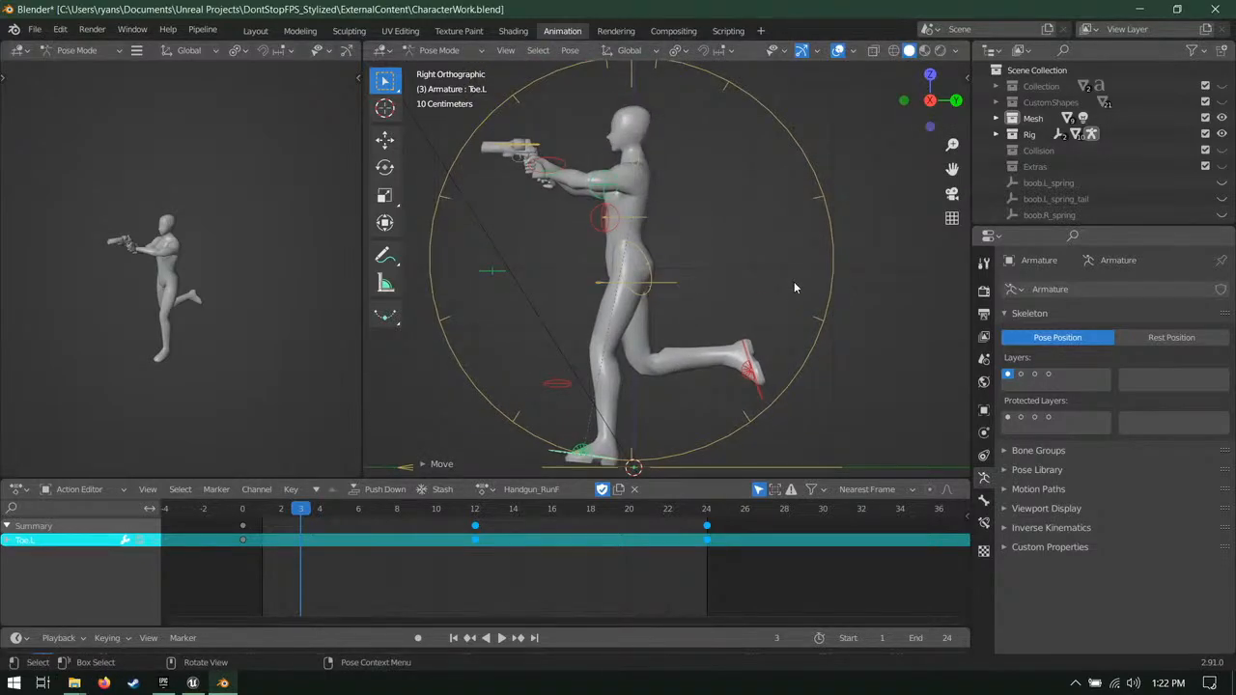
scroll(754, 221, down, 2)
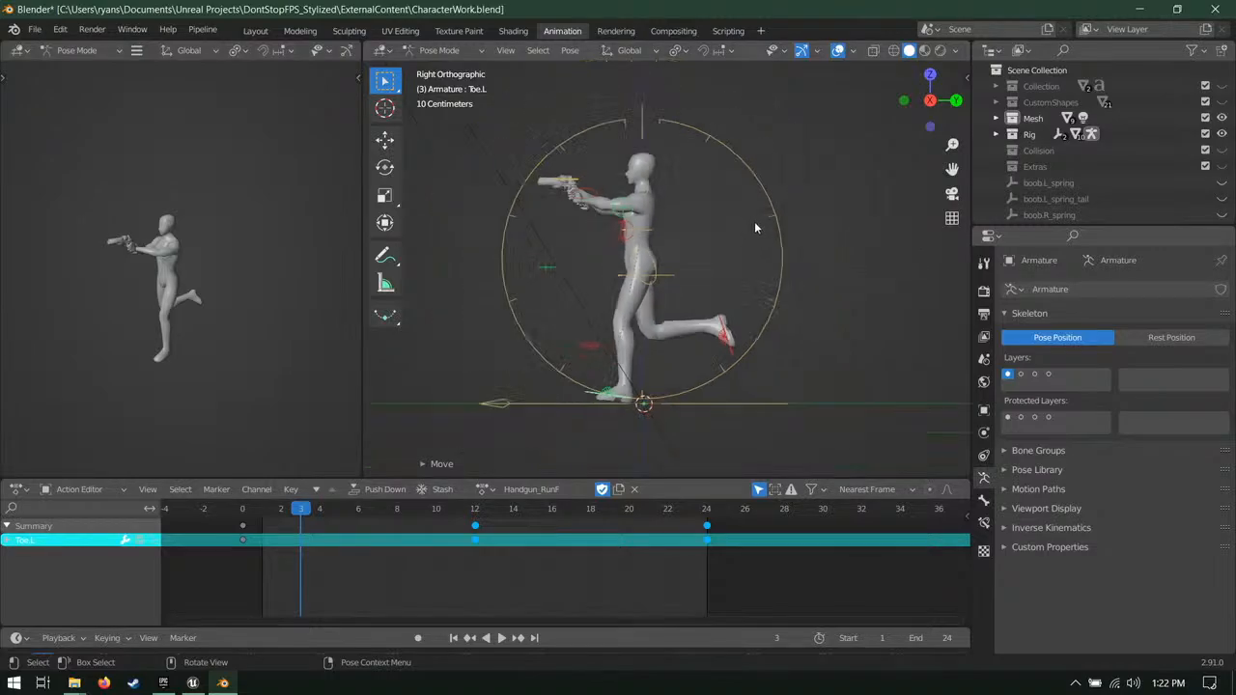
shift+middle_drag(746, 233, 727, 212)
key(ctrl+s)
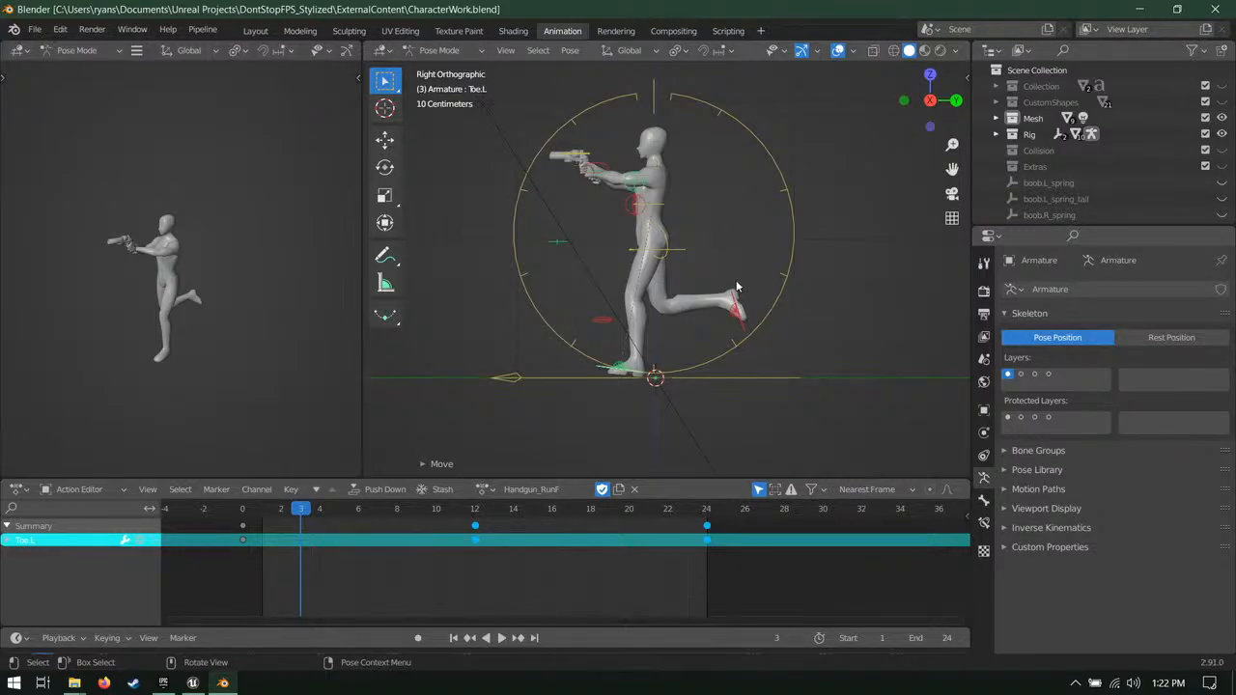
Step: Save the file and shift the left toe control (Toe.L) inward toward the body's centre line at frame 3 in front view
key(ctrl+s)
middle_drag(736, 287, 744, 301)
key(KP_1)
shift+middle_drag(711, 255, 702, 218)
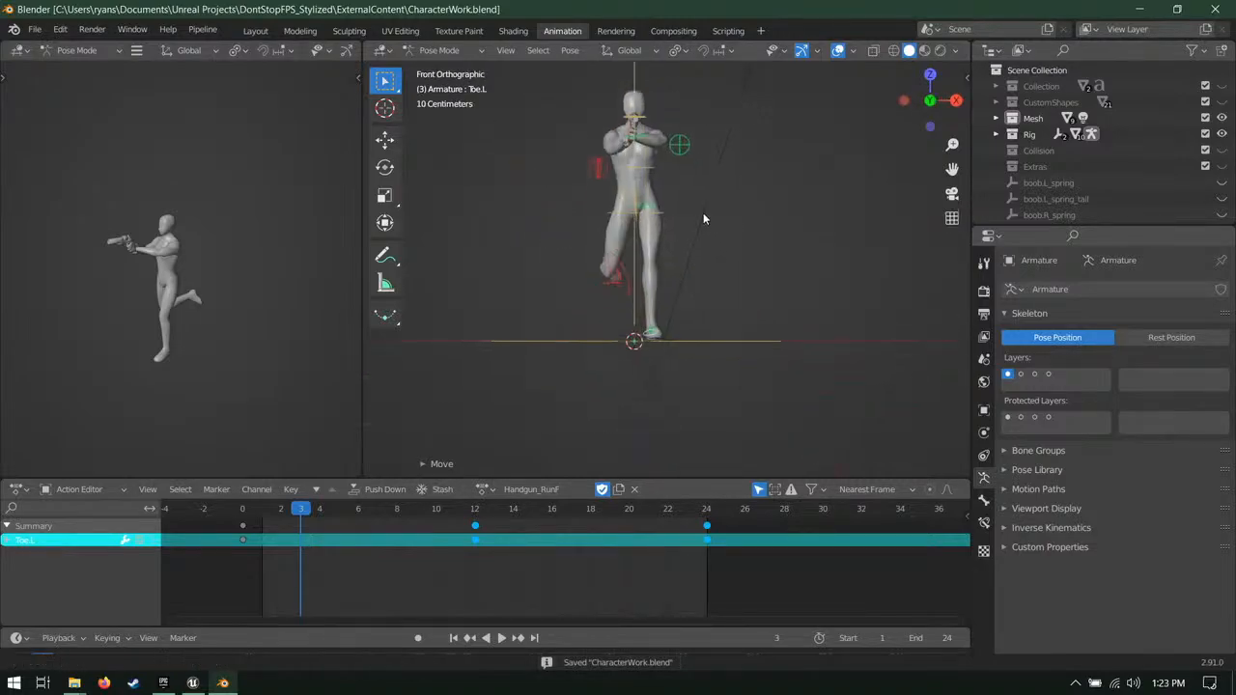
scroll(739, 384, up, 3)
key(g)
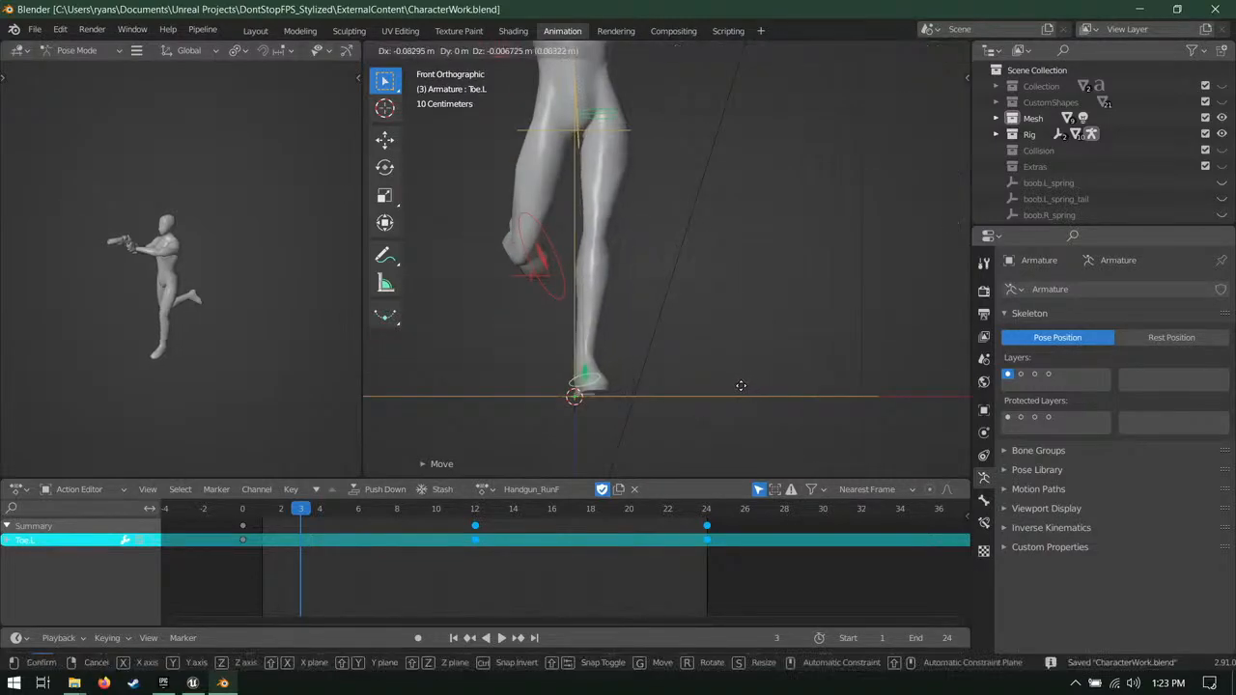
click(741, 385)
middle_drag(789, 257, 540, 304)
scroll(809, 380, down, 4)
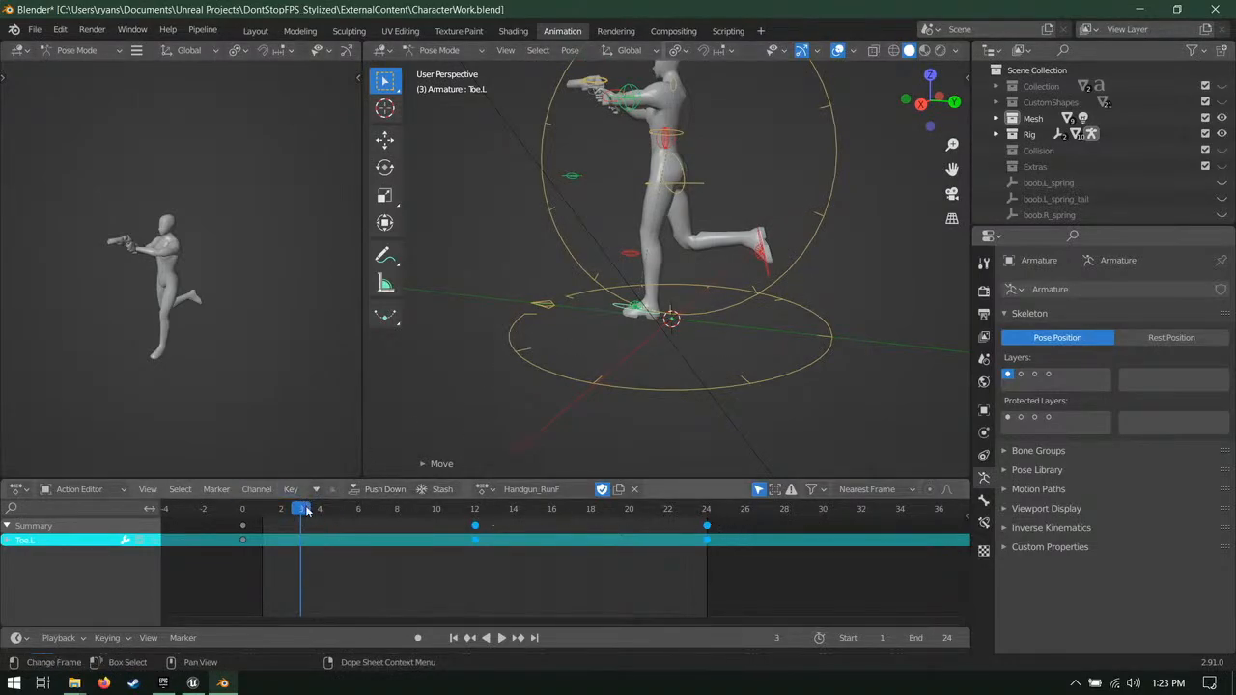
Step: At frame 6, lower the left toe control to the ground line beneath the body and clear its rotation so the foot is flat
drag(305, 509, 363, 525)
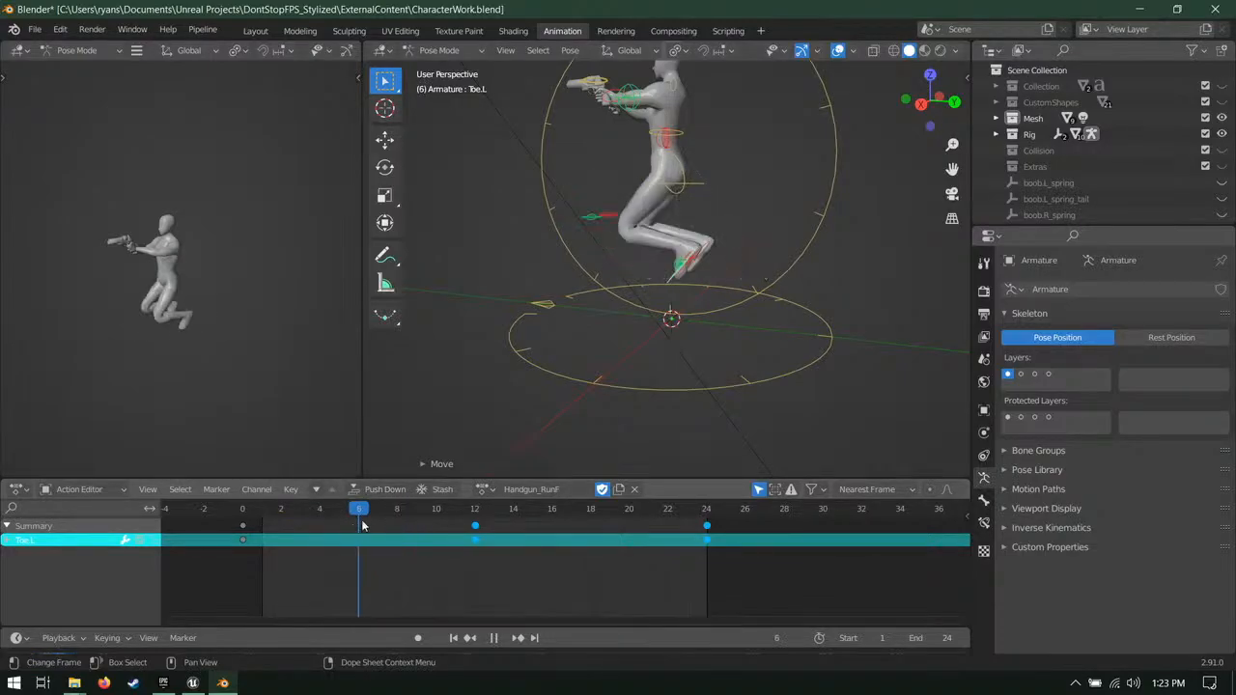
key(KP_3)
scroll(747, 205, up, 5)
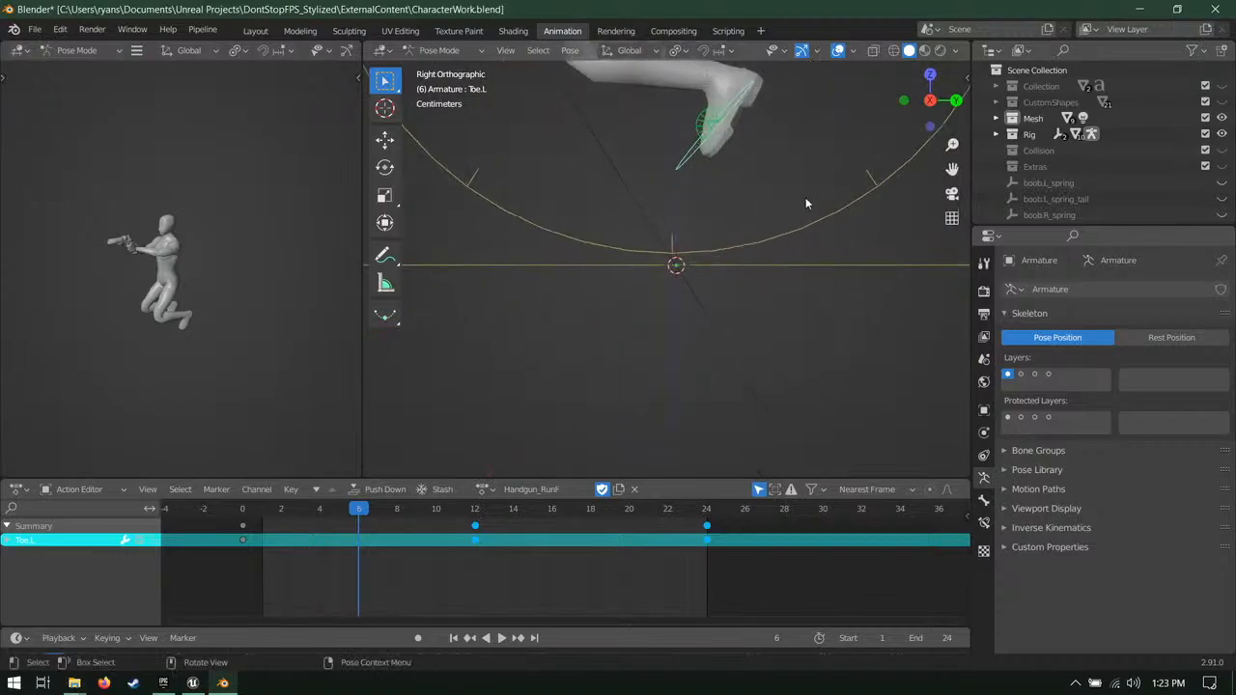
key(g)
click(656, 304)
key(alt+r)
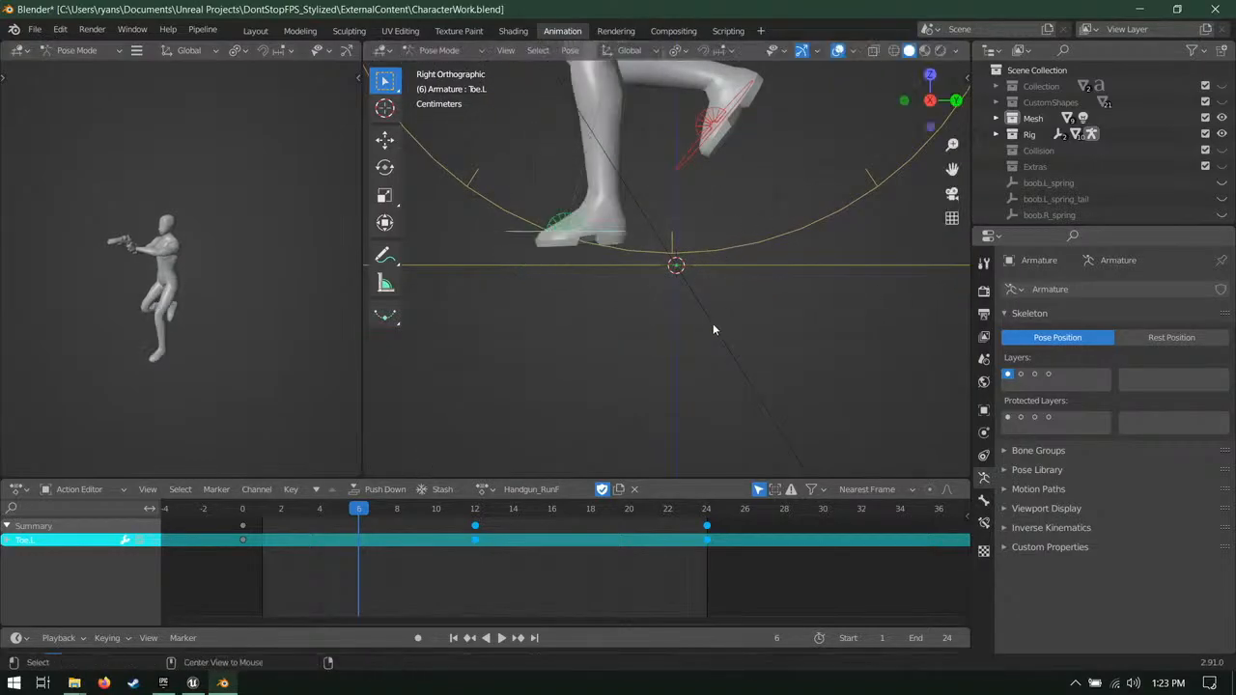
key(g)
click(712, 271)
Step: Move the hip control (Spine0) slightly down and forward at frame 6 so the supporting left knee bends
shift+middle_drag(634, 90, 648, 280)
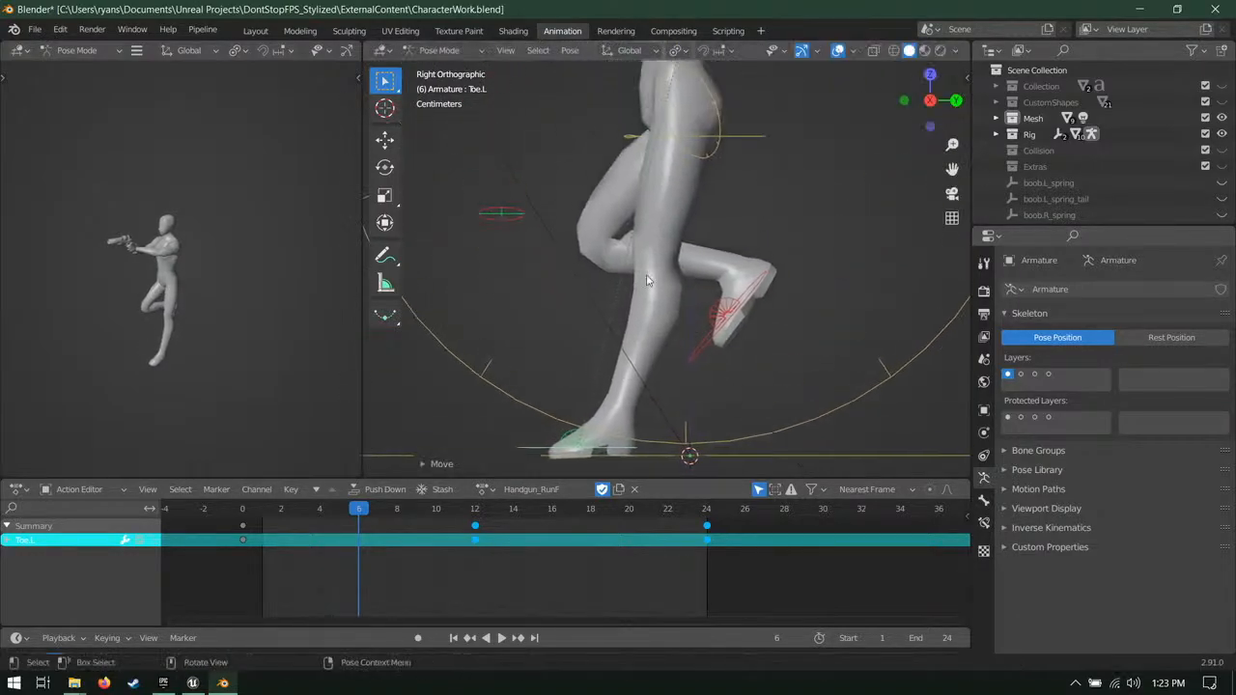
scroll(647, 280, down, 1)
click(734, 153)
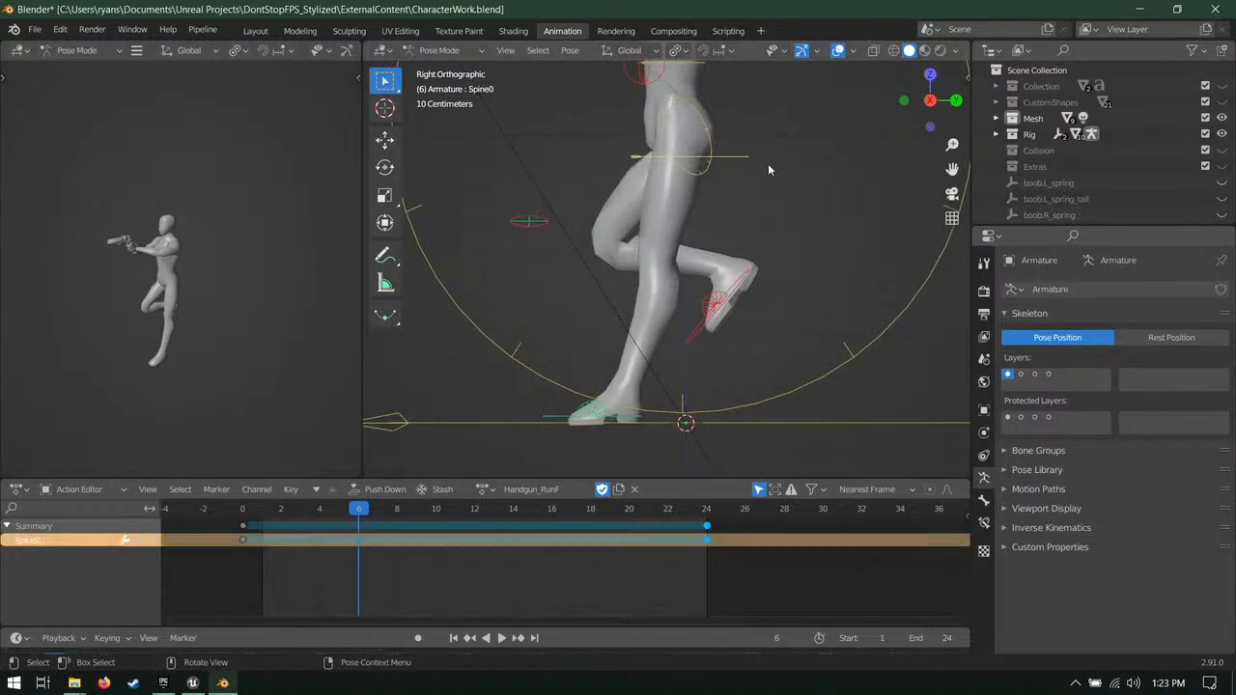
key(g)
click(751, 180)
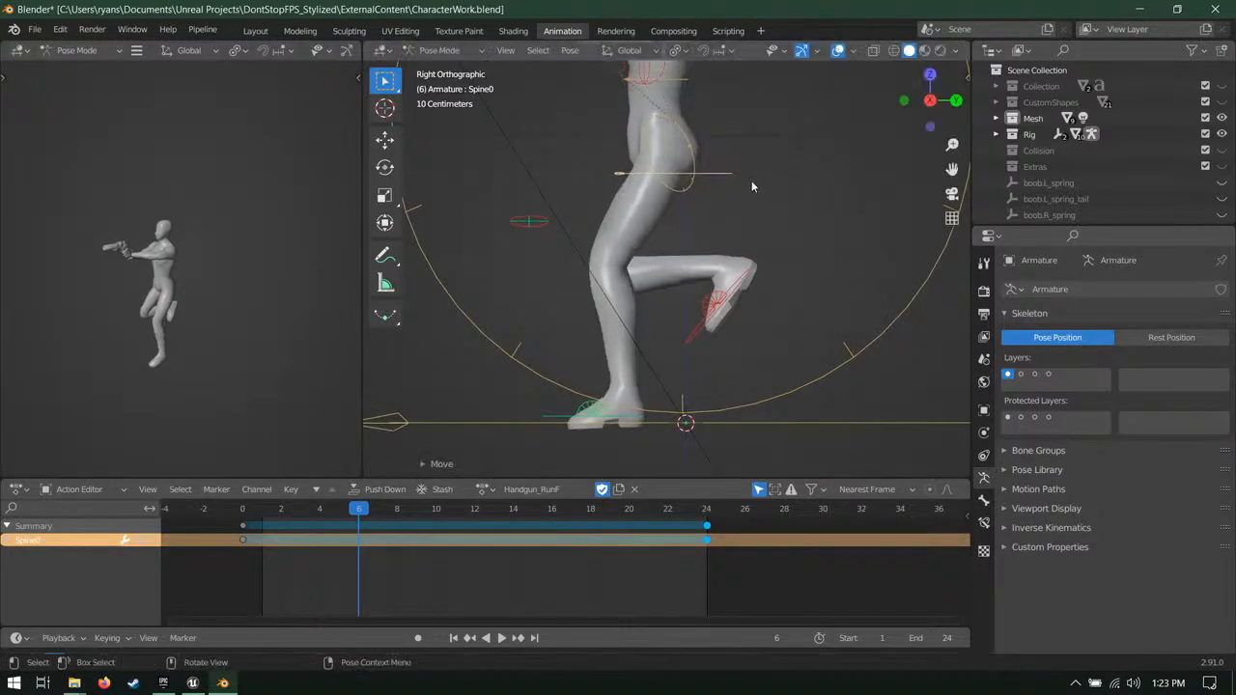
shift+middle_drag(737, 232, 721, 236)
key(g)
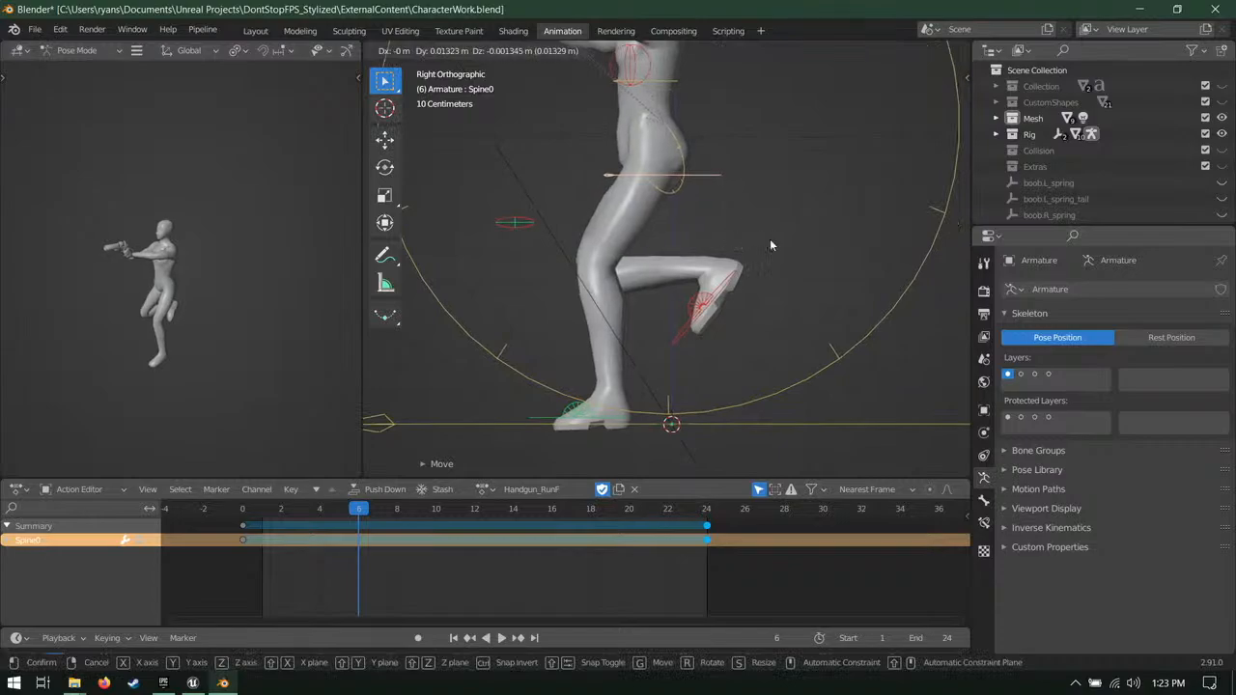
click(772, 240)
key(ctrl+z)
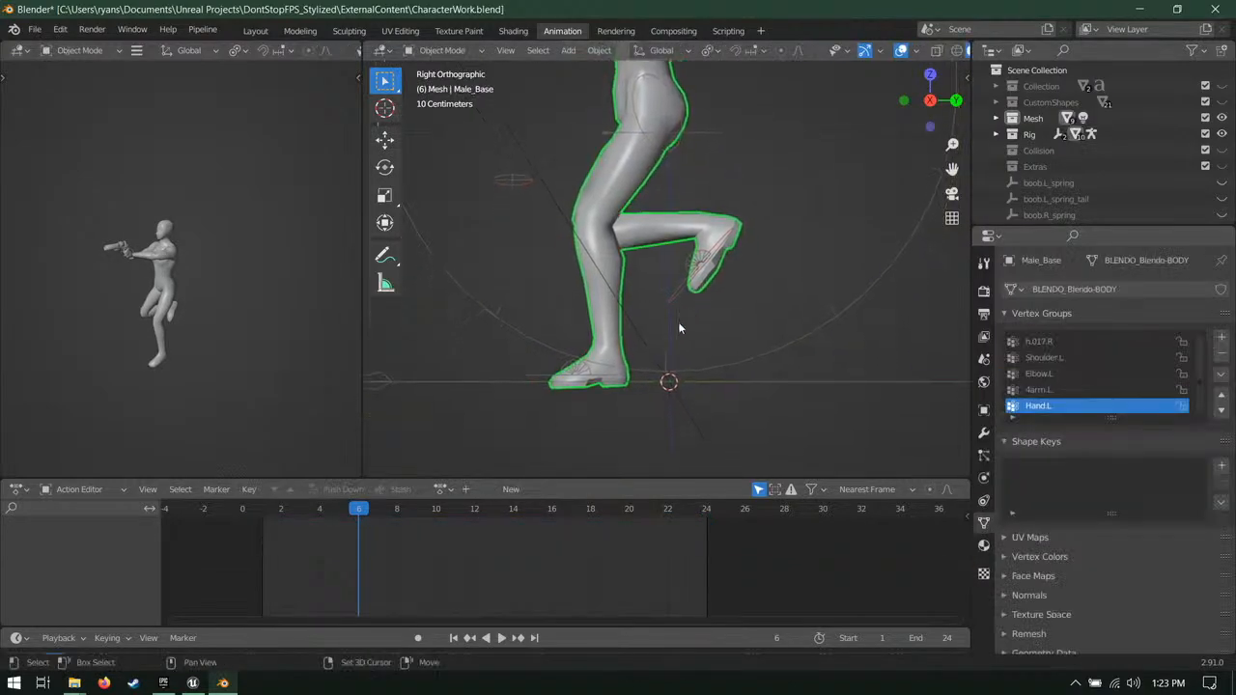
Step: Tilt the left toe control slightly and raise it at frame 6 so the foot rests on the ground line
click(591, 381)
key(g)
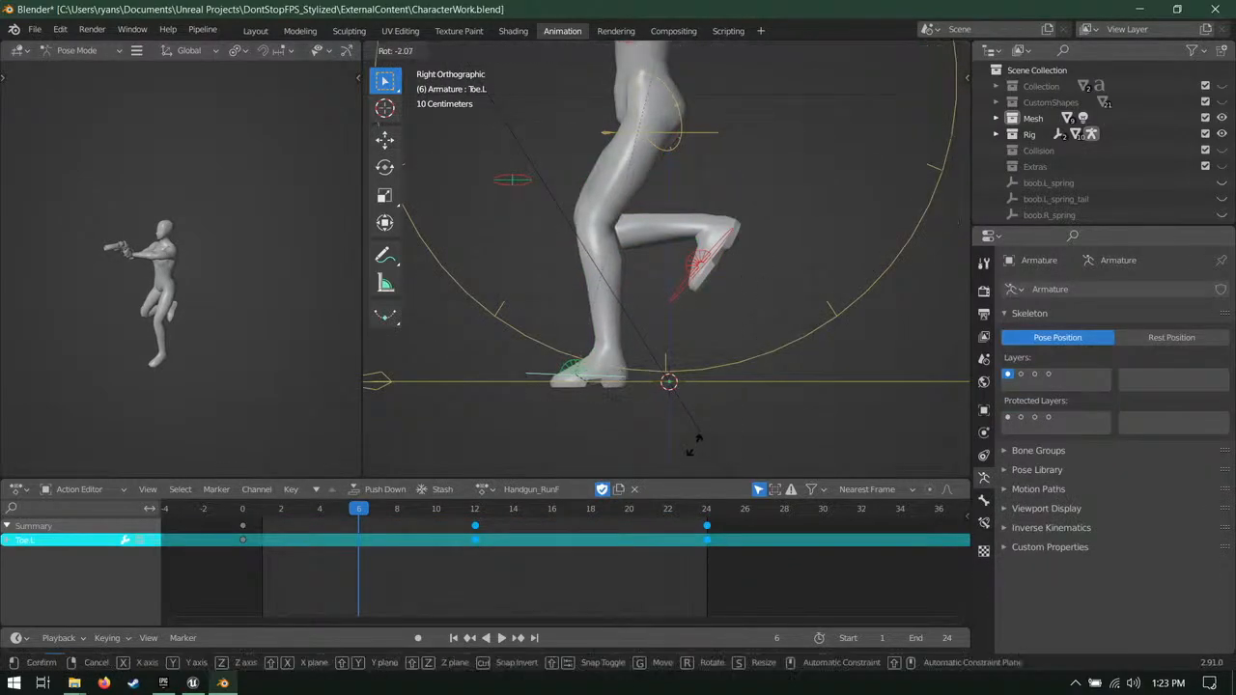
click(691, 435)
key(g)
click(691, 401)
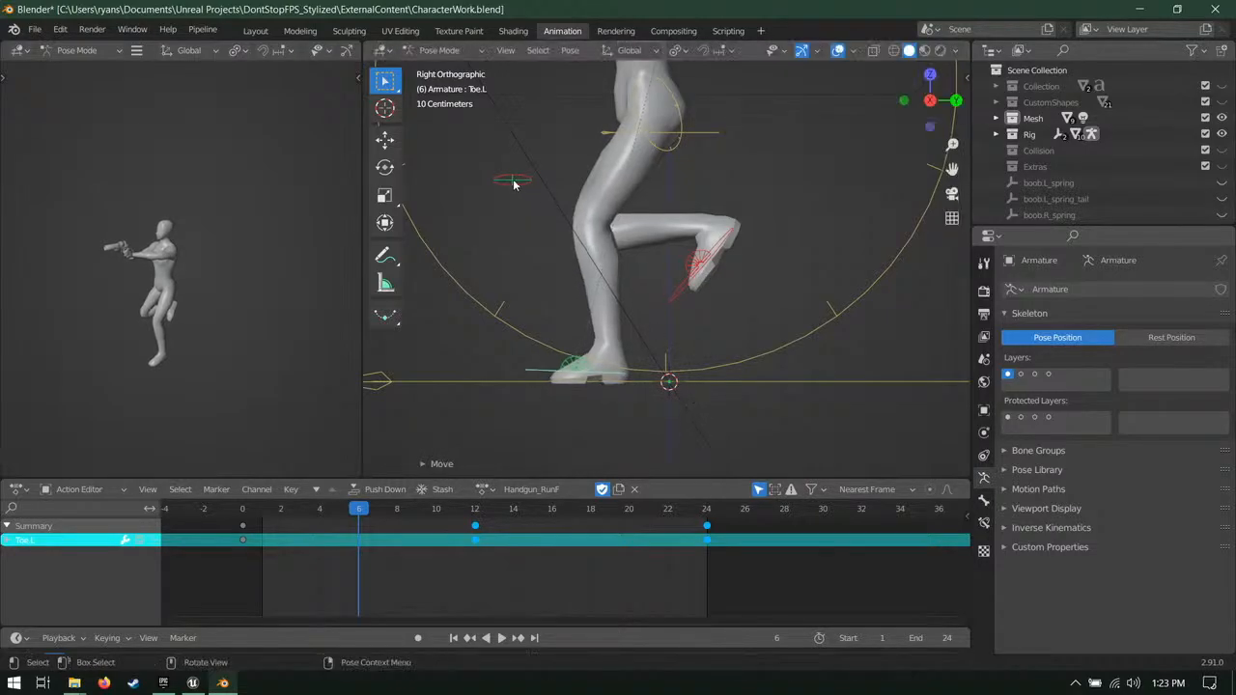
Step: Insert Location, Rotation & Scale keyframes at frame 6 for the left knee, Spine0 and left toe controls, and save the file
click(679, 256)
shift+click(674, 133)
shift+click(531, 370)
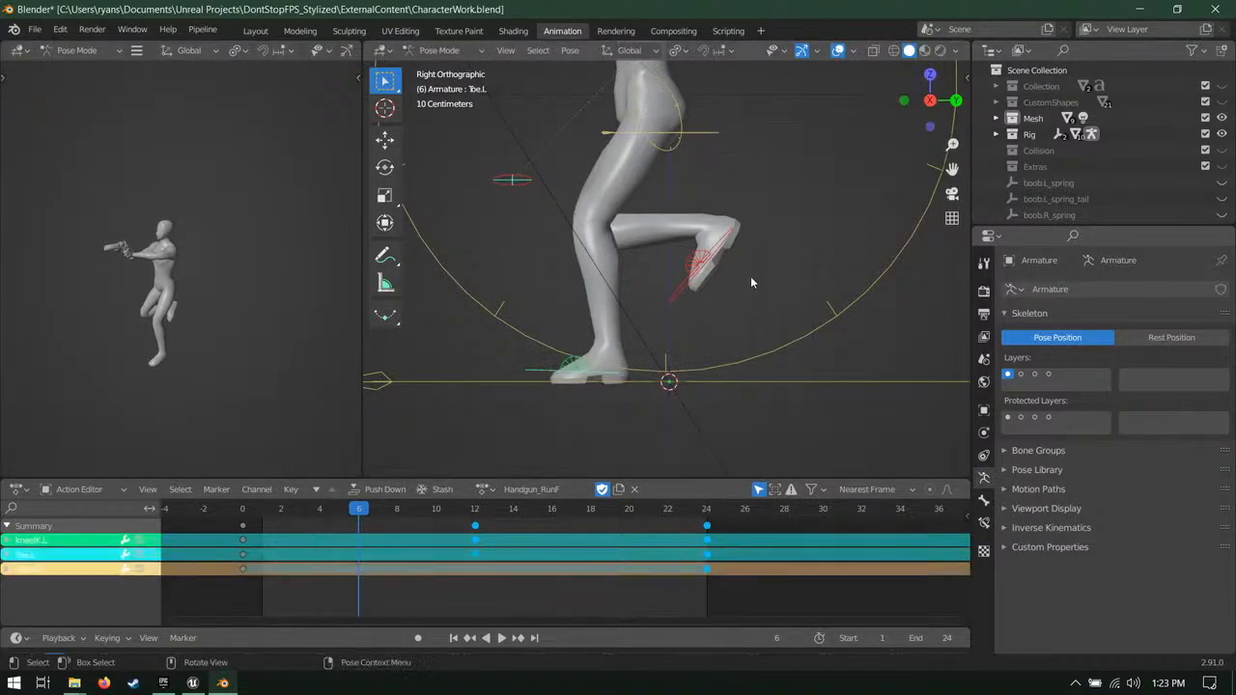
key(i)
click(751, 281)
key(ctrl+s)
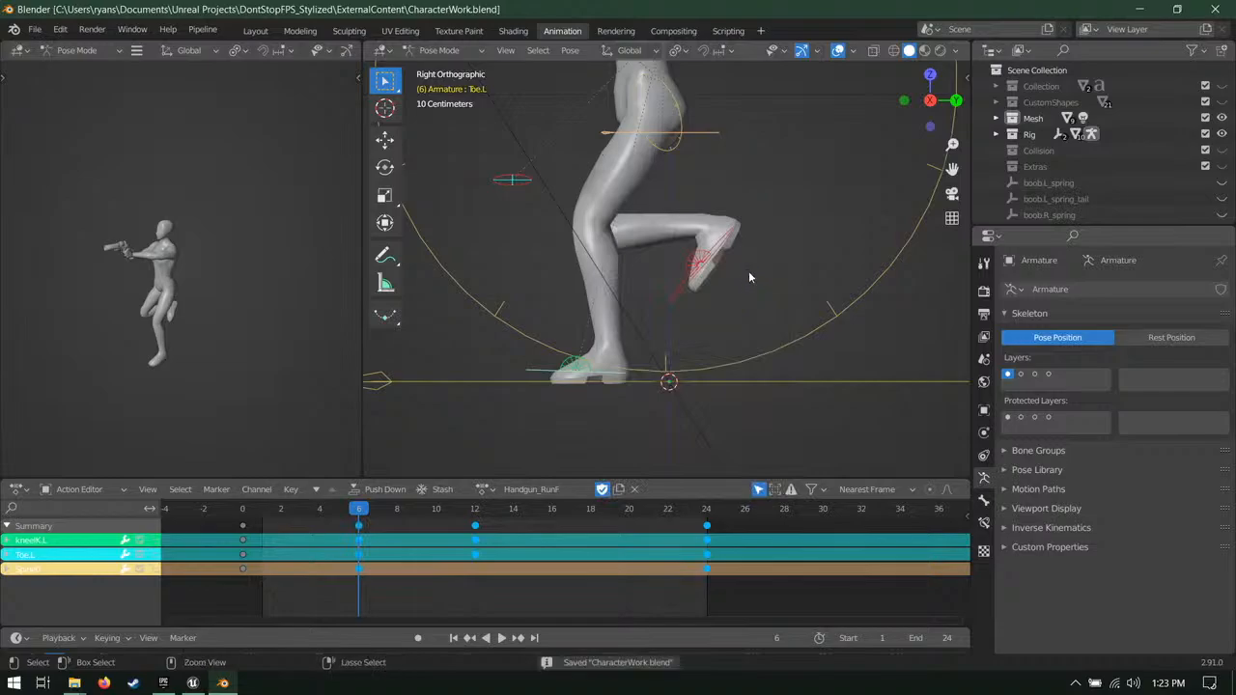
Step: Lift and rotate the right toe control (Toe.R) back behind the body at frame 6, keyframe its Location, Rotation & Scale, and save
click(704, 277)
click(694, 281)
shift+middle_drag(777, 256, 701, 325)
key(g)
click(770, 334)
key(r)
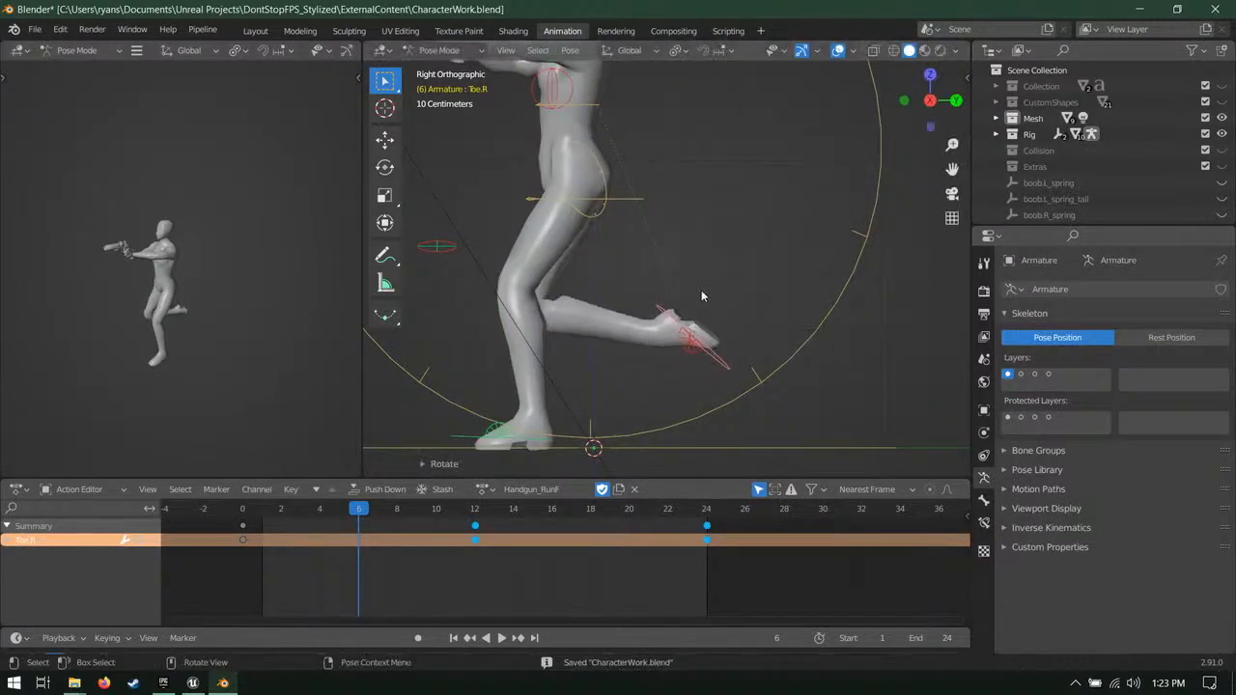
click(860, 306)
key(g)
click(813, 331)
key(i)
click(804, 339)
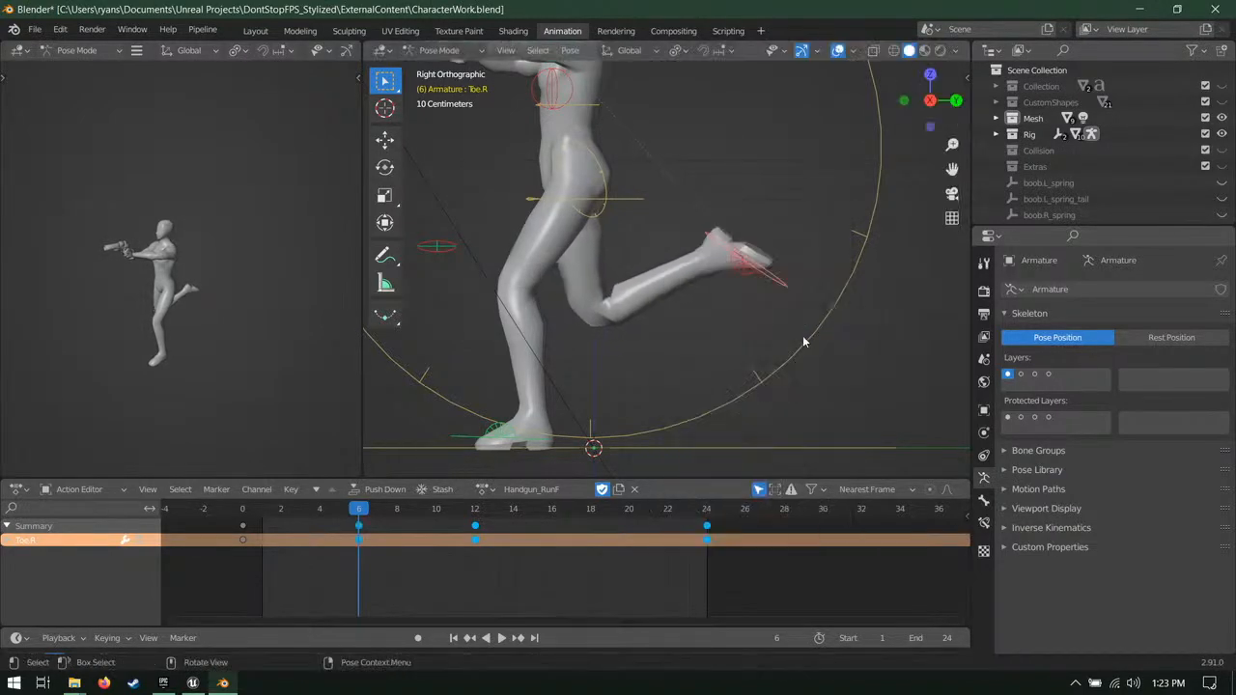
shift+middle_drag(646, 321, 698, 361)
key(ctrl+s)
Step: Select Spine0 and both toe controls, preview the leg motion, stop at frame 12, and save the file
click(676, 243)
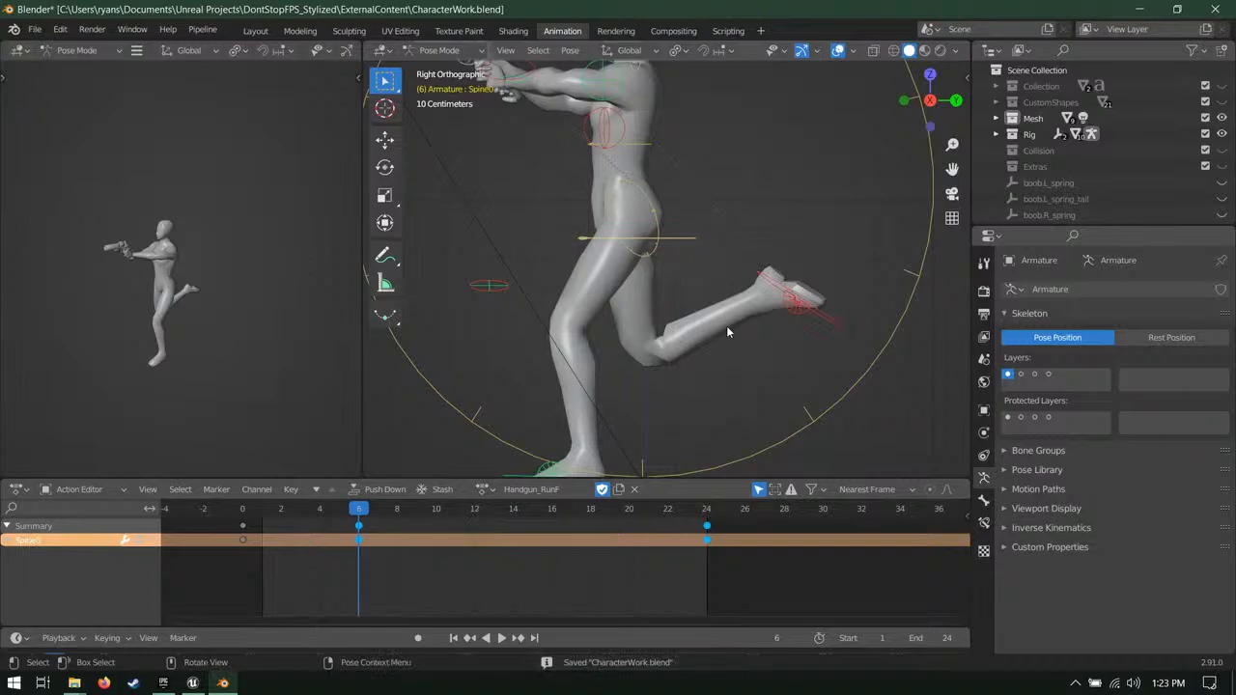
scroll(743, 304, down, 3)
shift+click(759, 253)
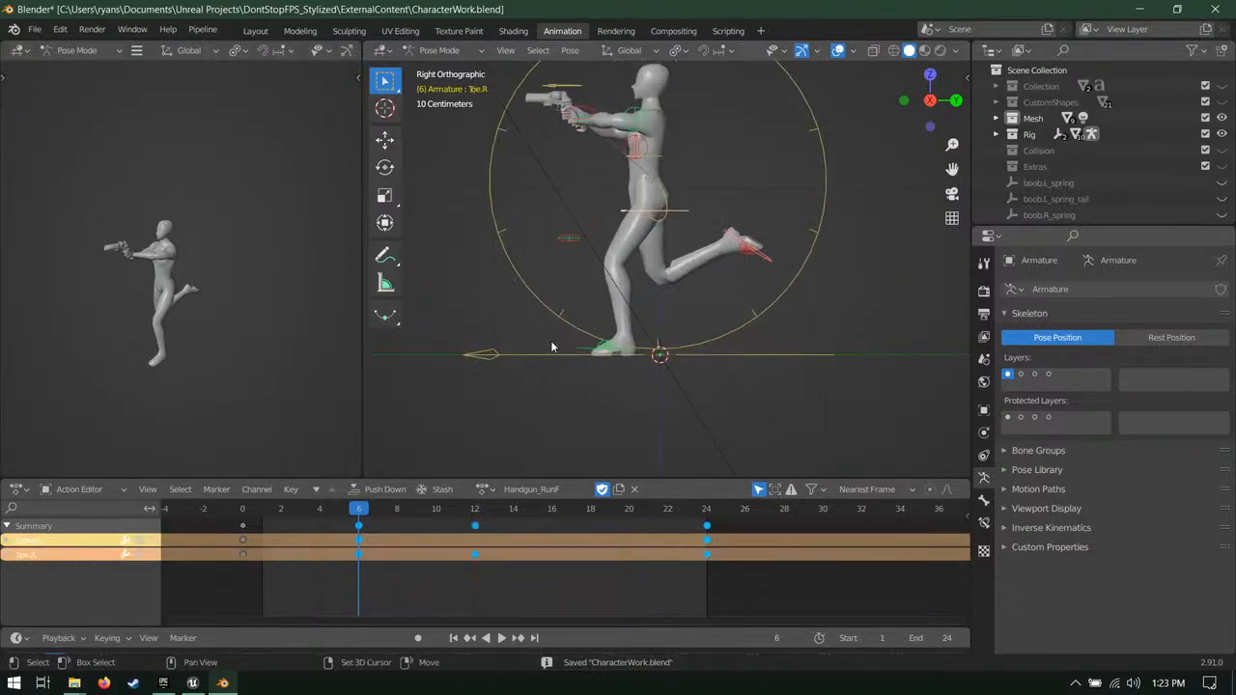
scroll(602, 357, up, 3)
shift+click(565, 358)
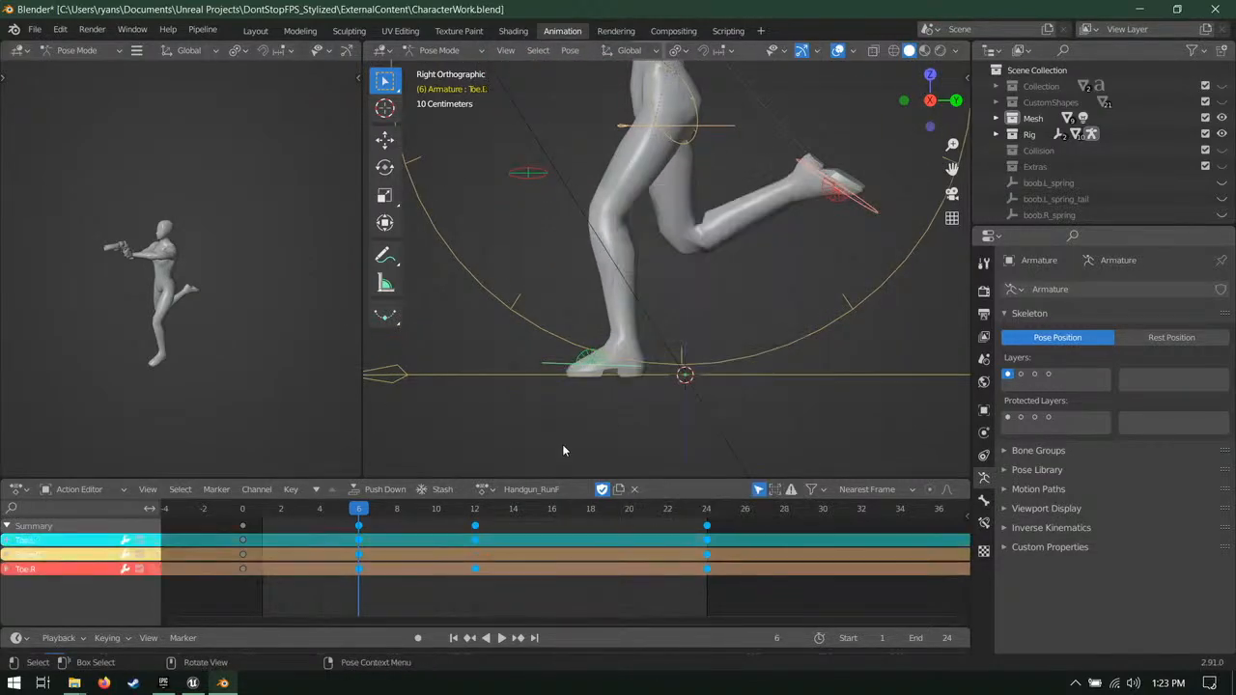
drag(358, 509, 215, 521)
key(space)
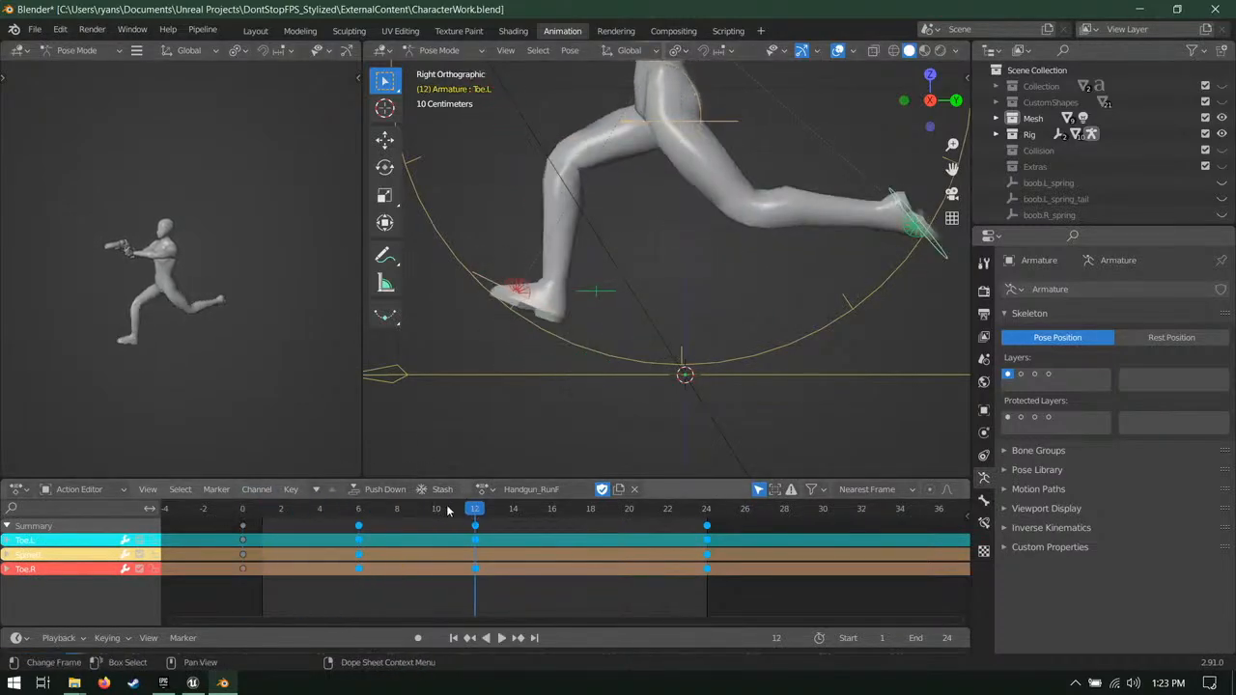
key(space)
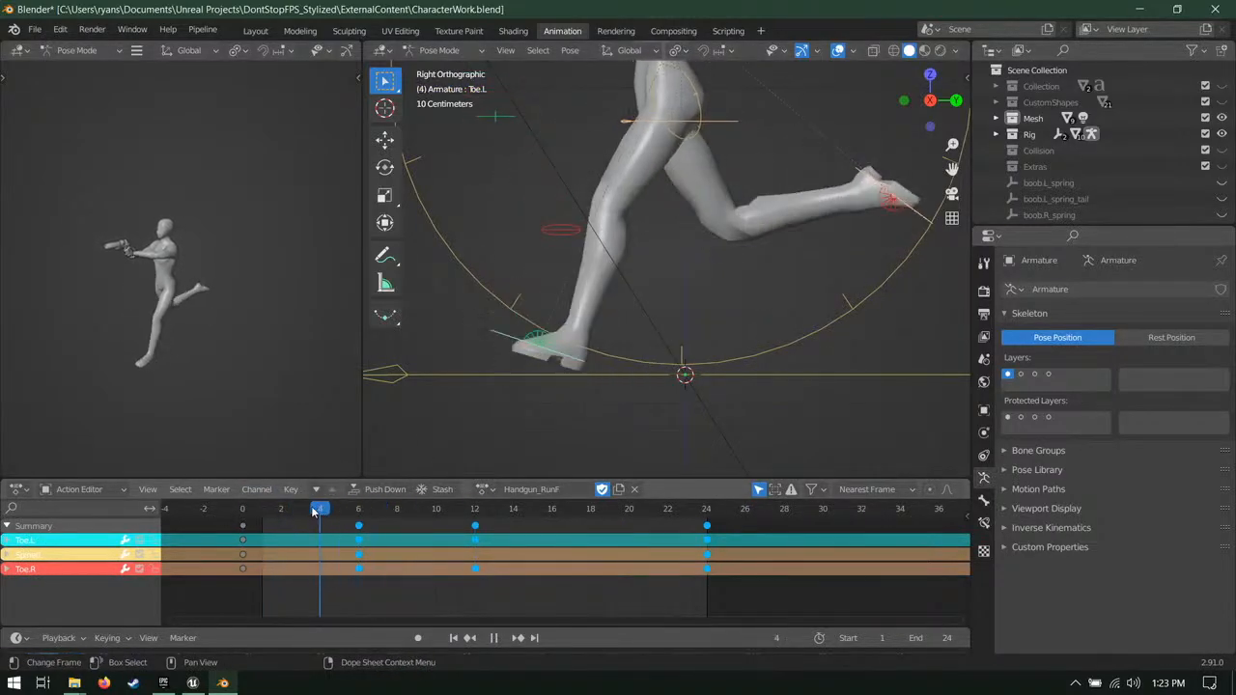
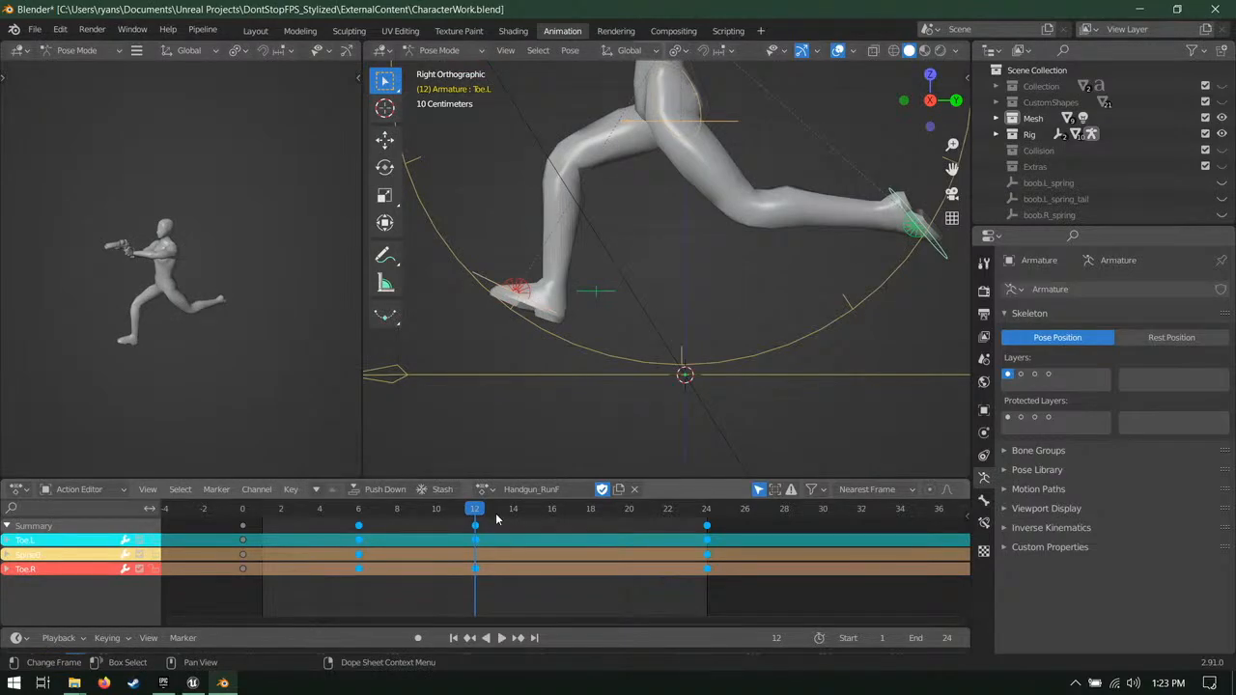
key(ctrl+s)
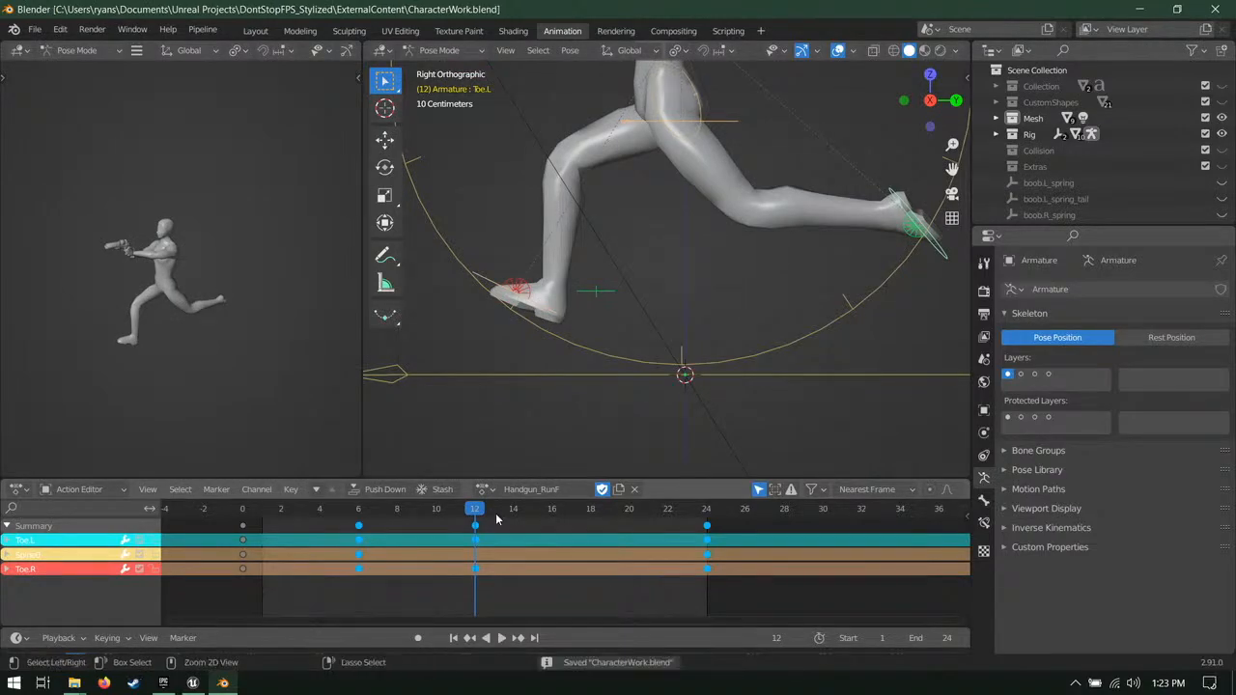
Step: At frame 18, lower the right toe control to the ground line beneath the body and clear its rotation so the foot is flat
drag(552, 516, 590, 517)
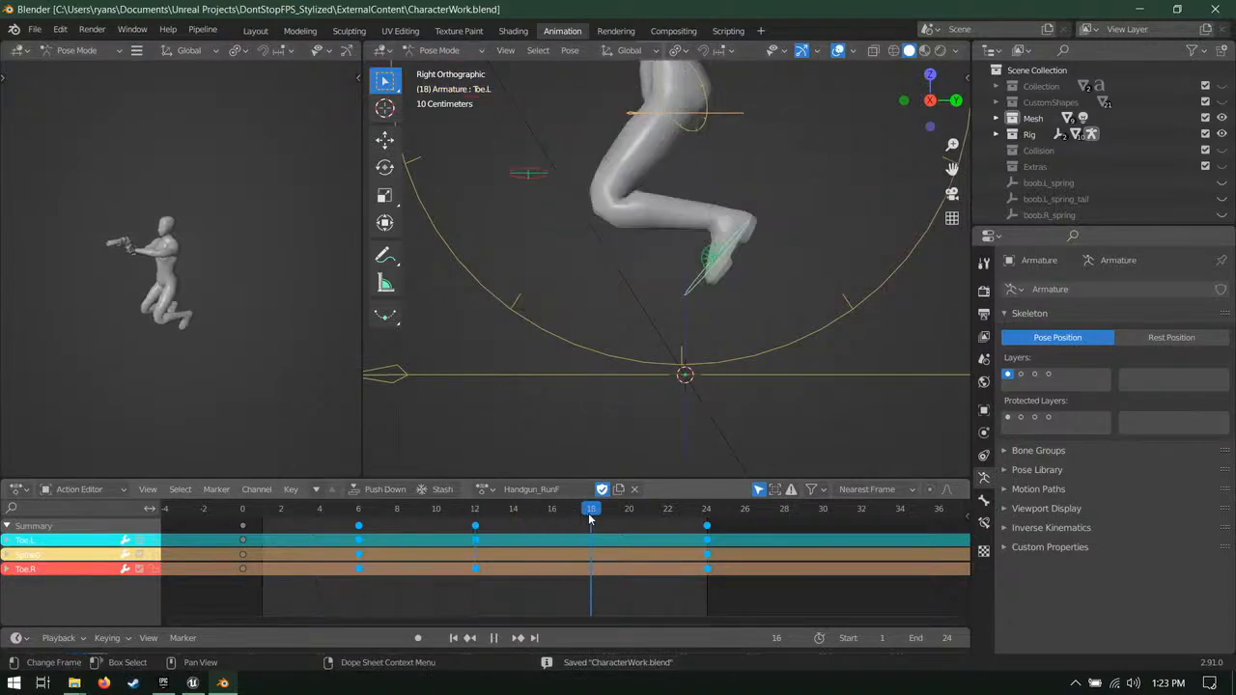
click(684, 289)
middle_drag(645, 318, 777, 337)
key(KP_3)
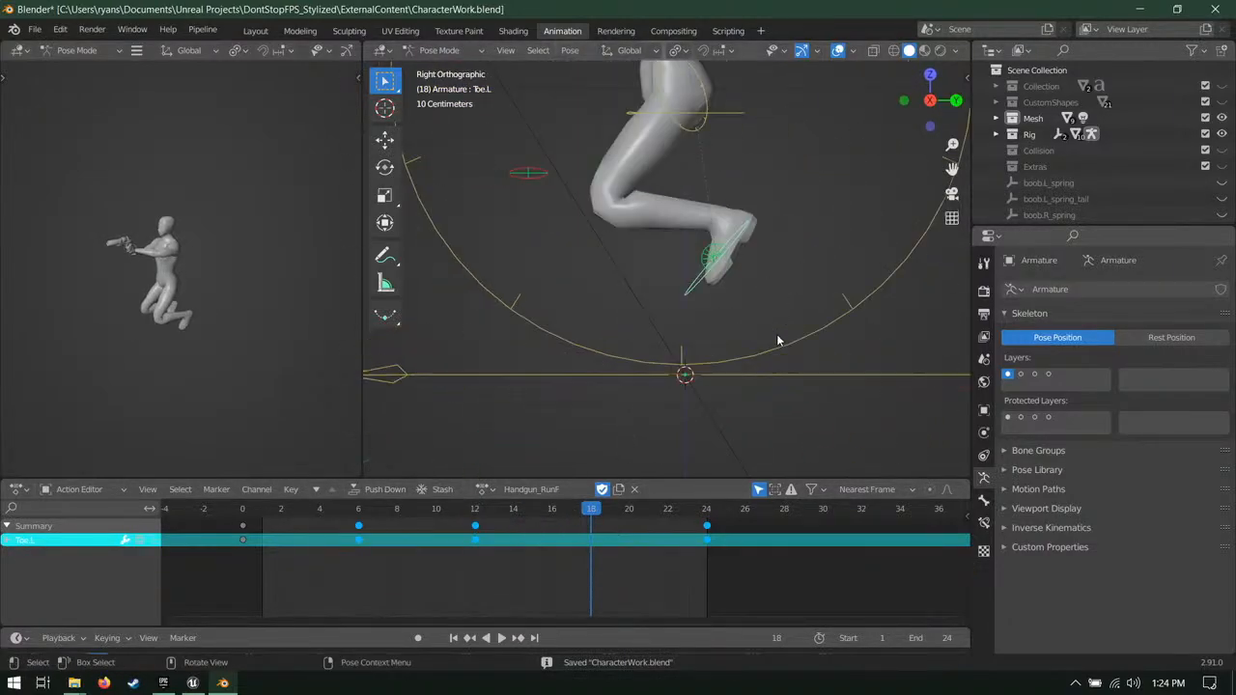
scroll(776, 340, up, 2)
middle_drag(882, 237, 528, 294)
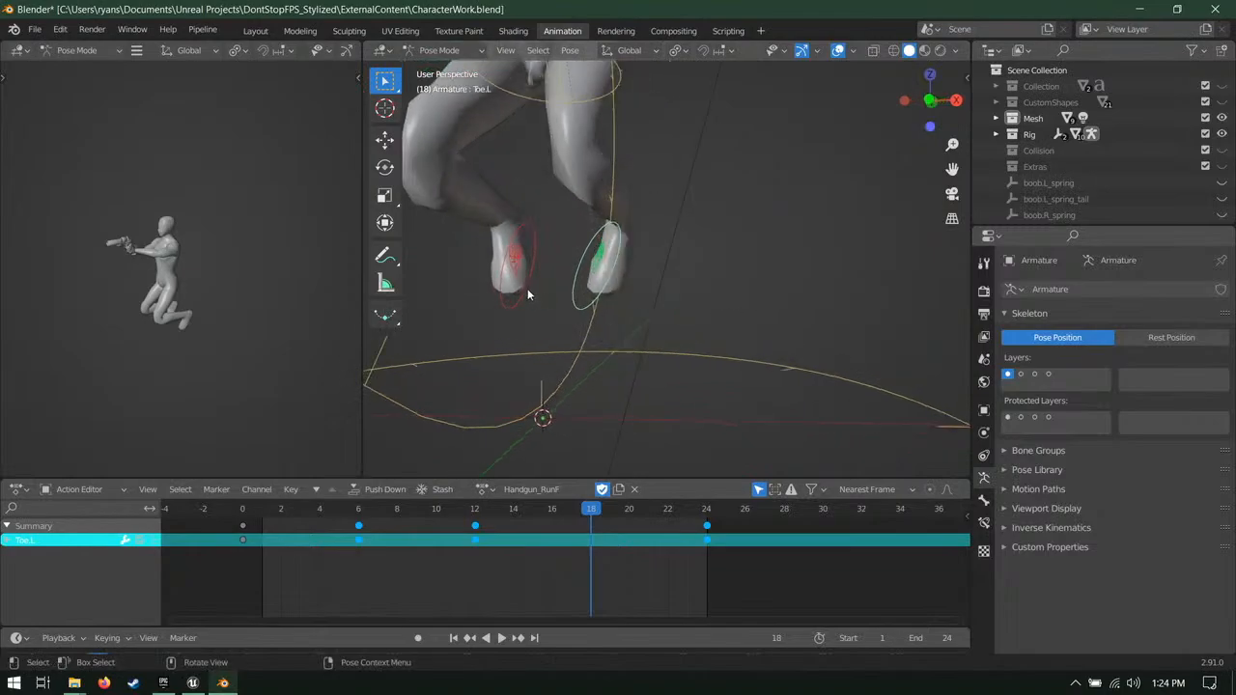
click(527, 289)
key(KP_3)
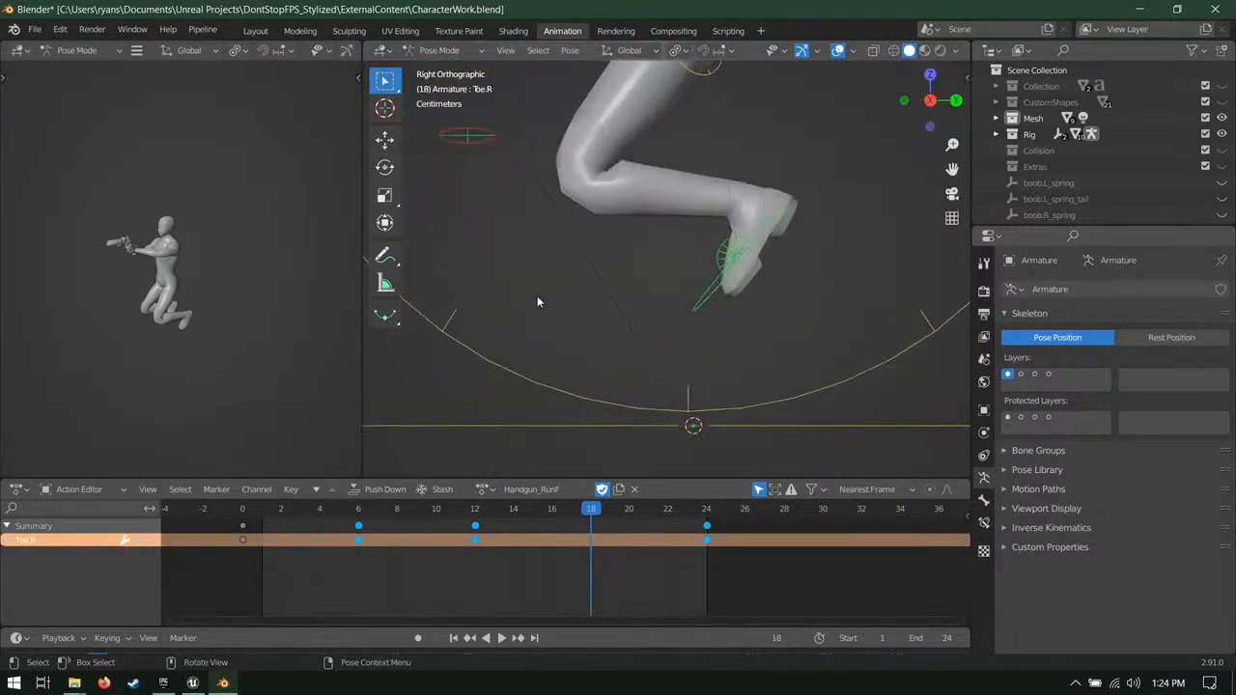
key(g)
click(688, 284)
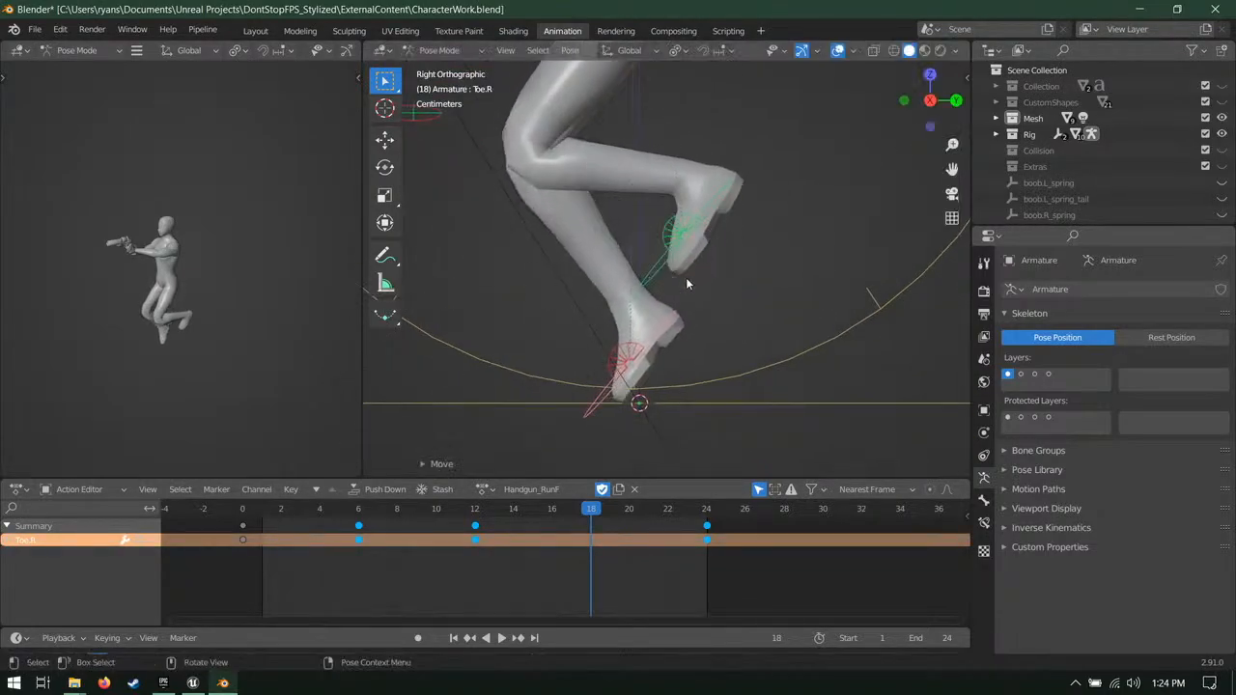
key(alt+r)
key(g)
click(750, 311)
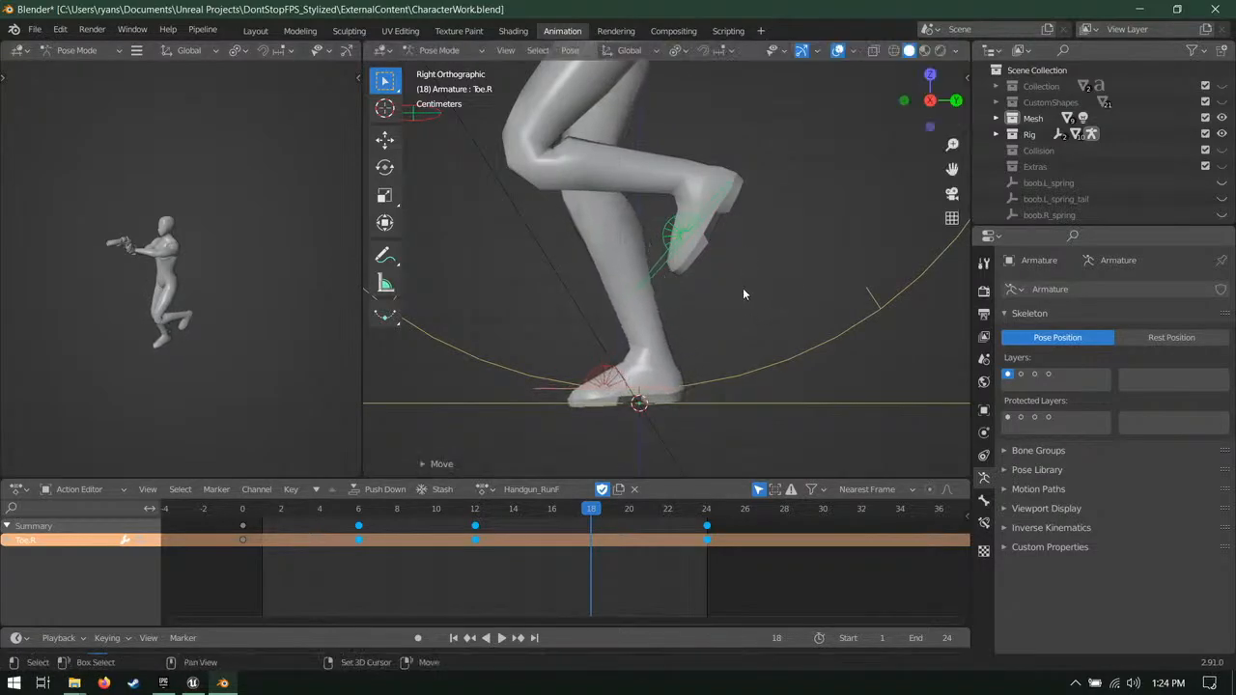
Step: Save the file and insert a Location, Rotation & Scale keyframe for the right toe control at frame 18
scroll(763, 319, down, 3)
key(ctrl+s)
scroll(755, 284, up, 2)
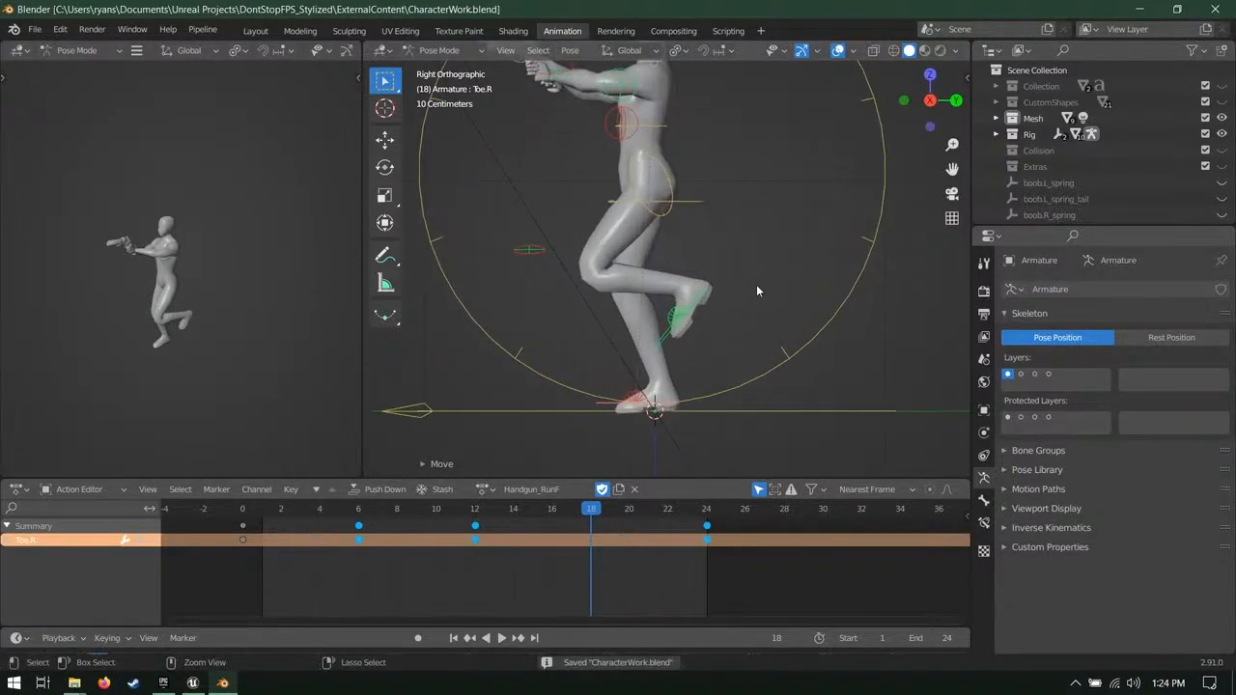
key(i)
click(756, 284)
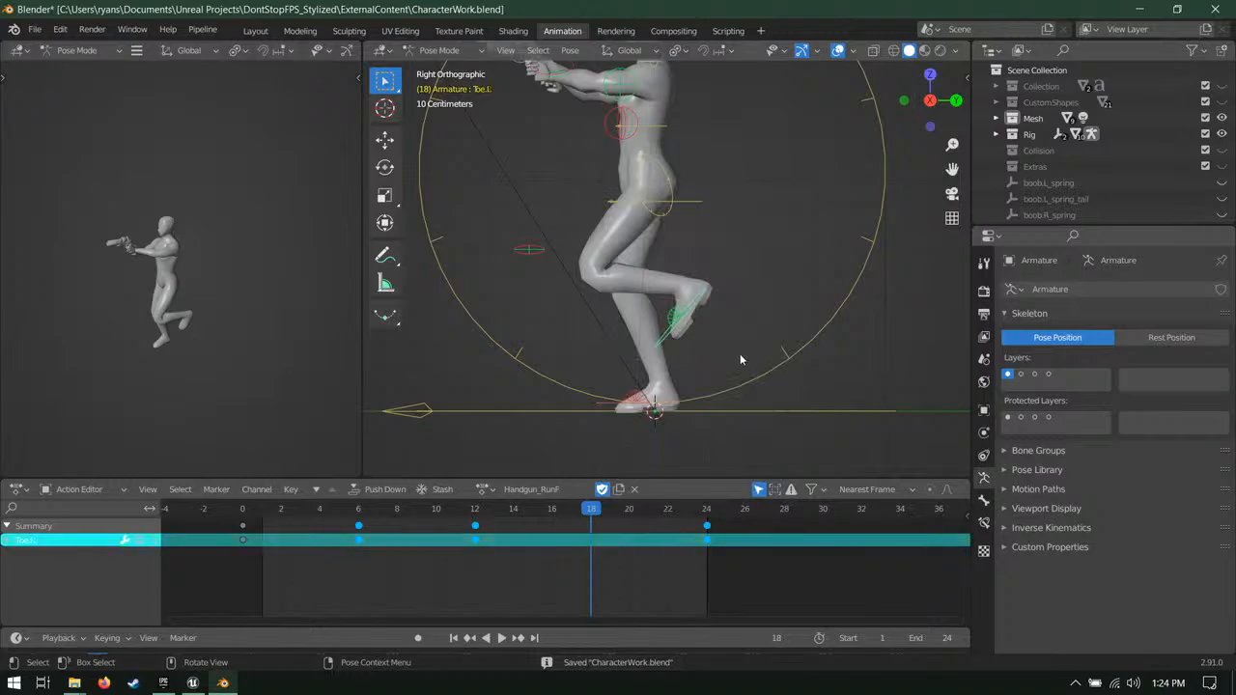
Step: Move and rotate the left toe control up behind the body at frame 18, keyframe its Location, Rotation & Scale, and save
key(g)
click(783, 345)
key(r)
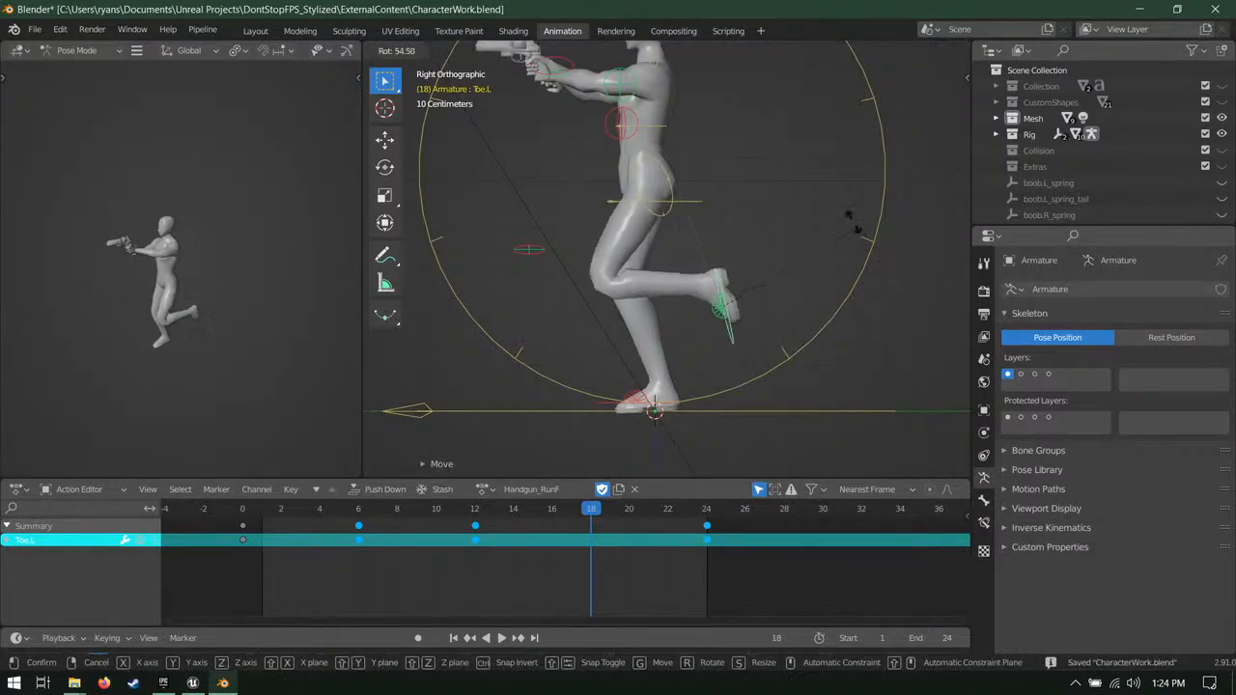
click(852, 222)
key(g)
click(783, 323)
key(r)
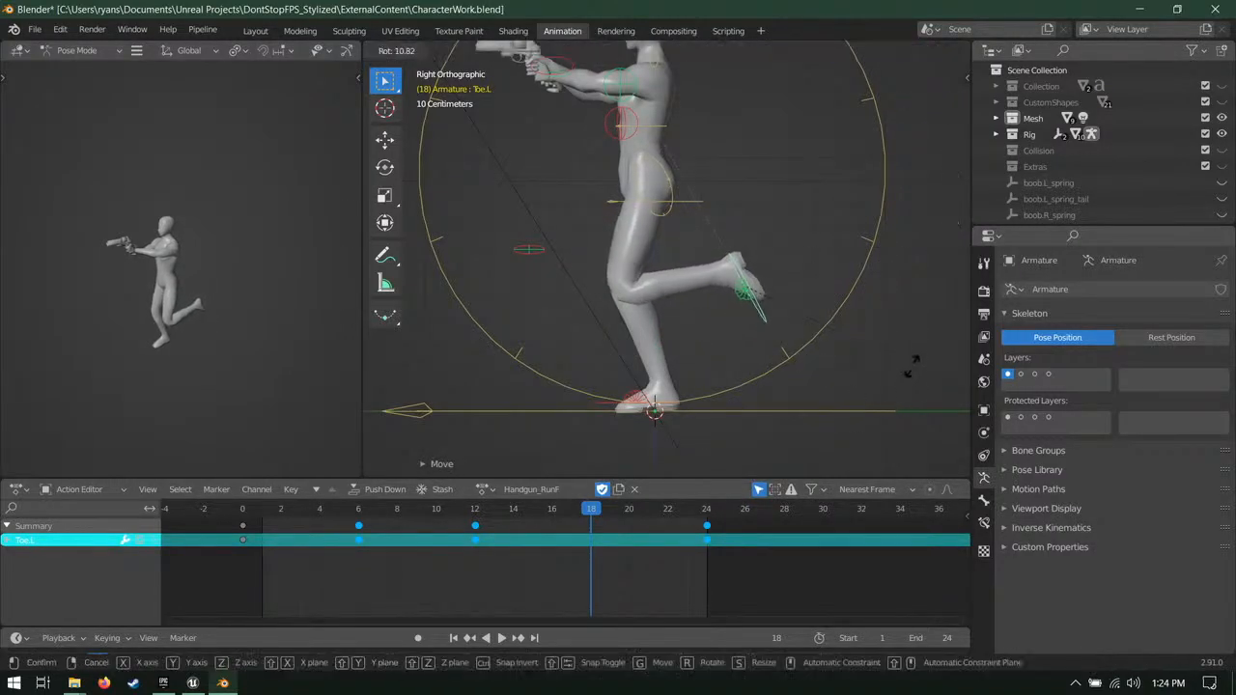
click(863, 350)
key(i)
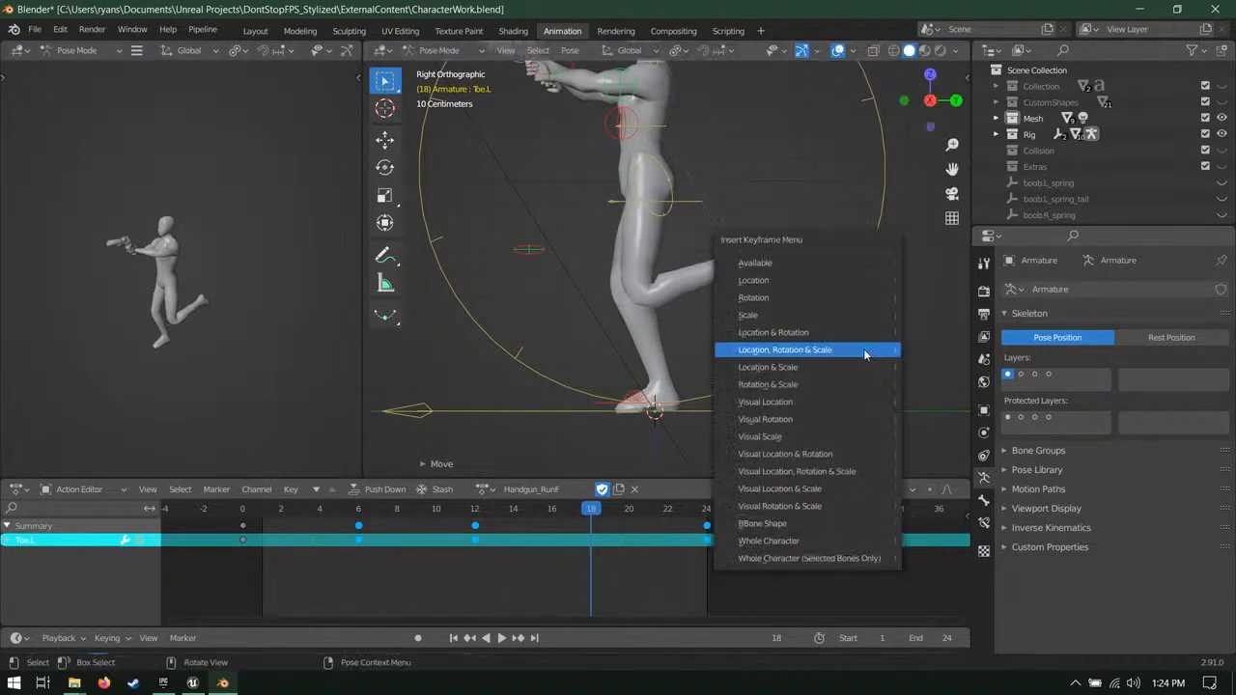
click(863, 349)
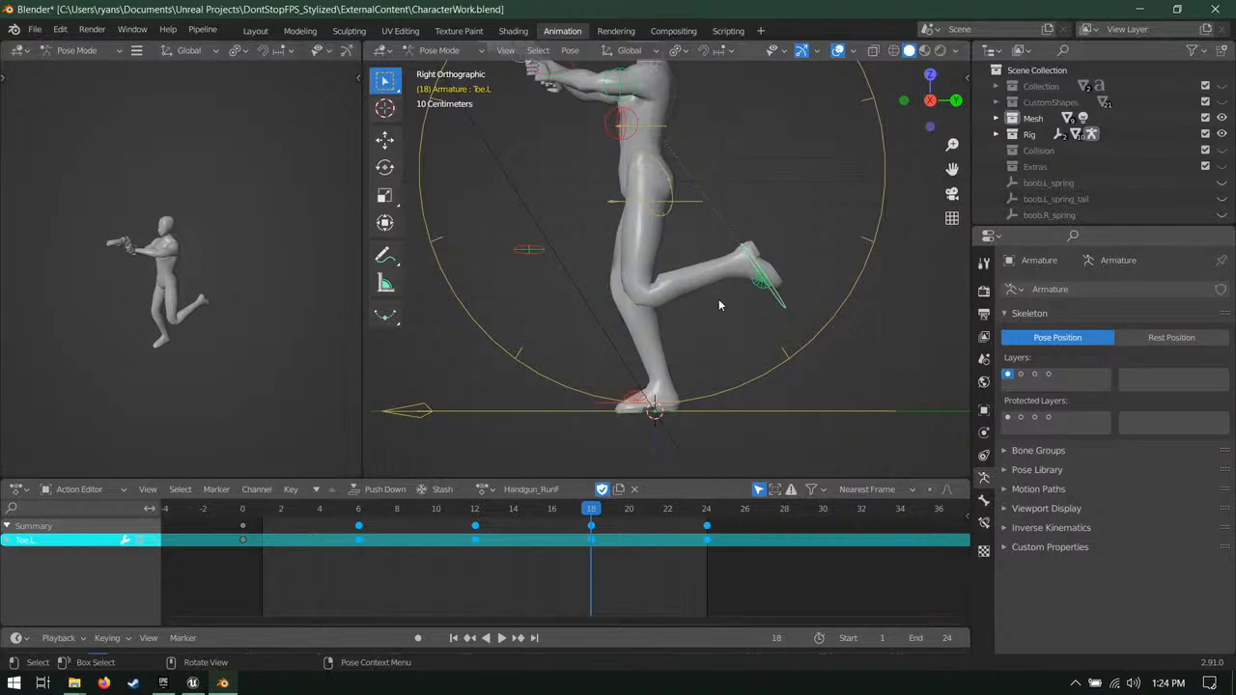
key(ctrl+s)
Step: Select the right toe control in the front view
key(KP_1)
scroll(721, 300, up, 2)
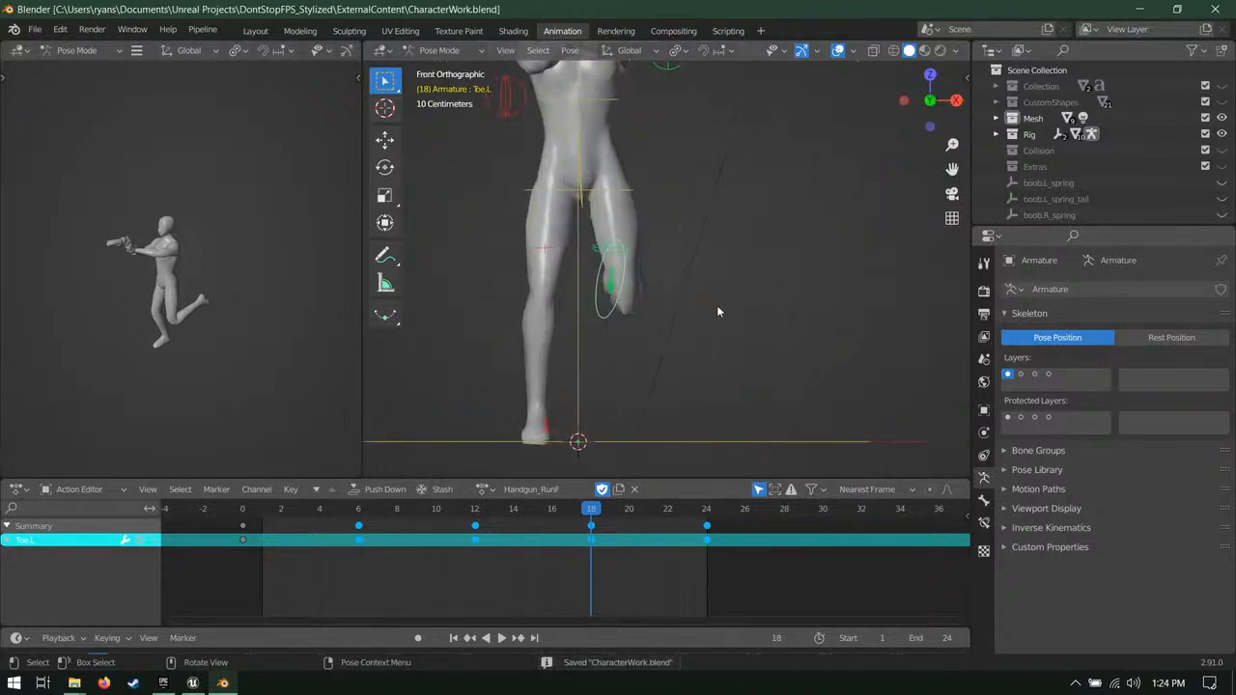
click(555, 435)
key(g)
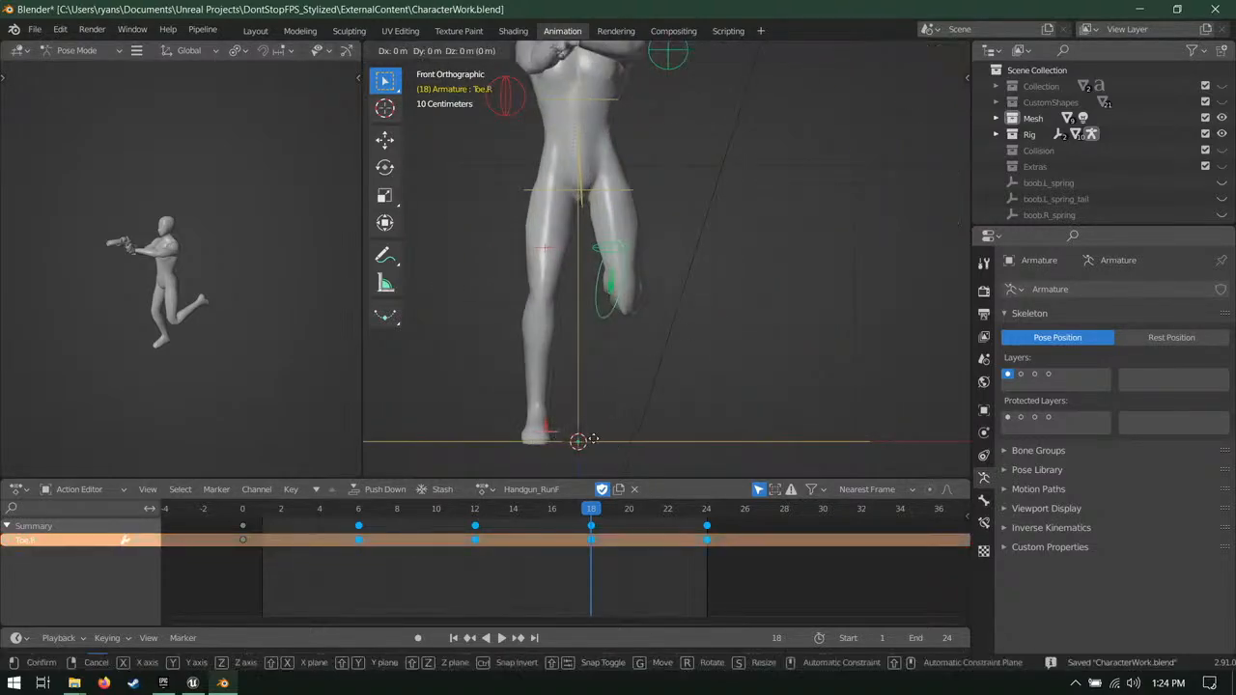
key(y)
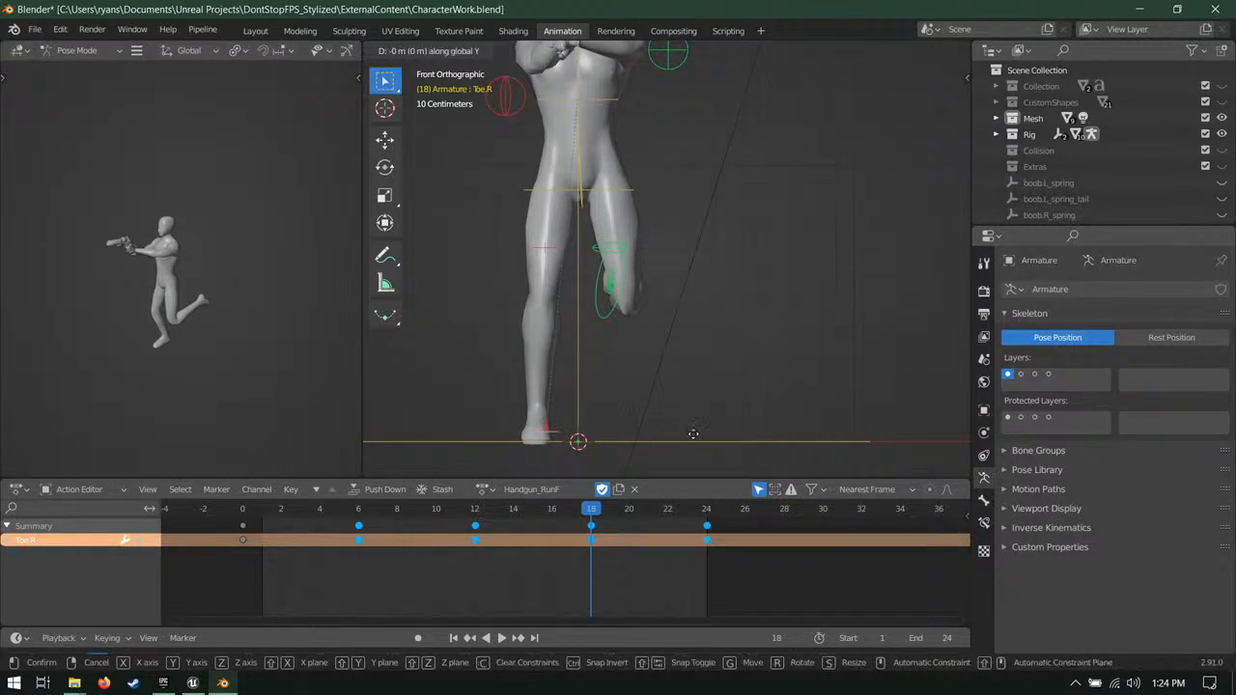
right_click(645, 416)
key(g)
key(y)
click(706, 398)
middle_drag(587, 330, 593, 260)
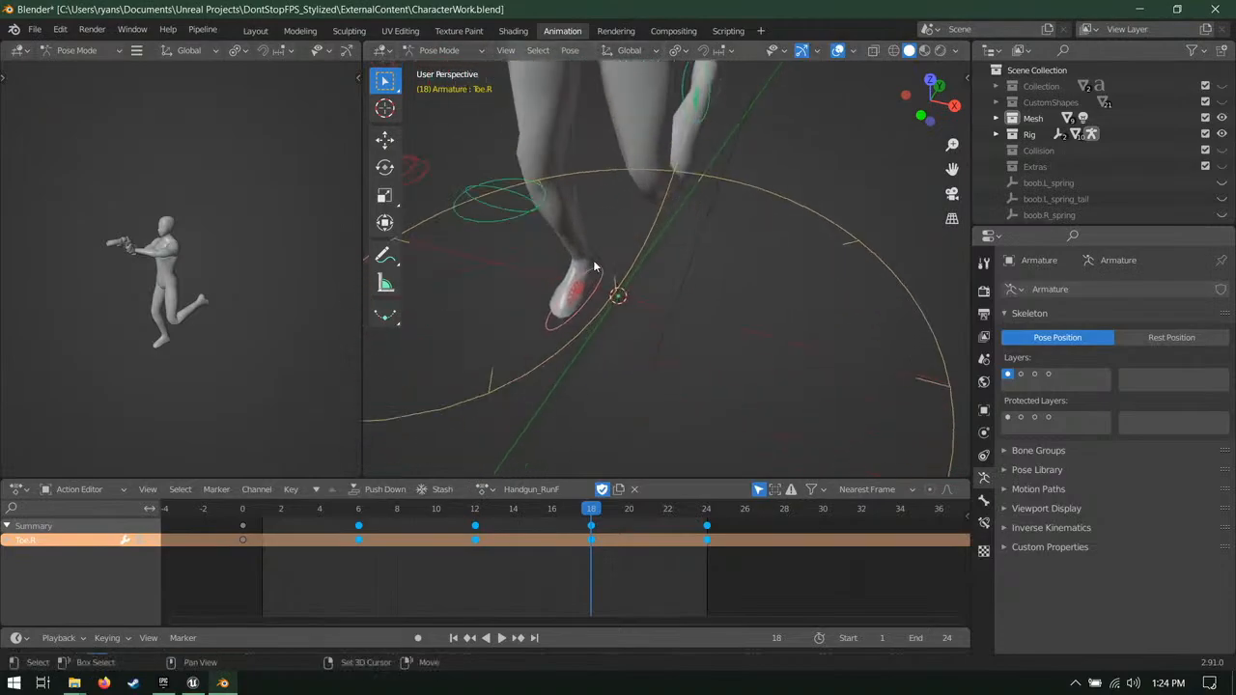
click(552, 317)
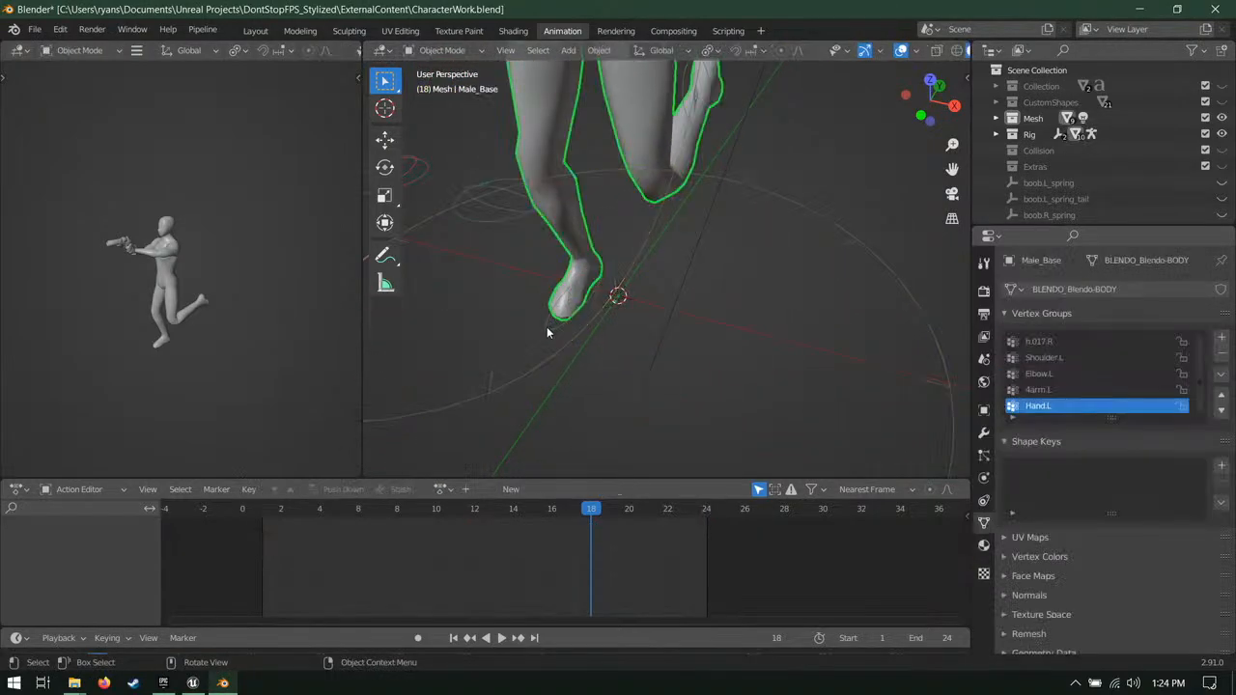
key(ctrl+z)
Step: Move the right toe control inward at frame 18 so the foot lands under the body's centre line, and save the file
key(KP_3)
key(KP_1)
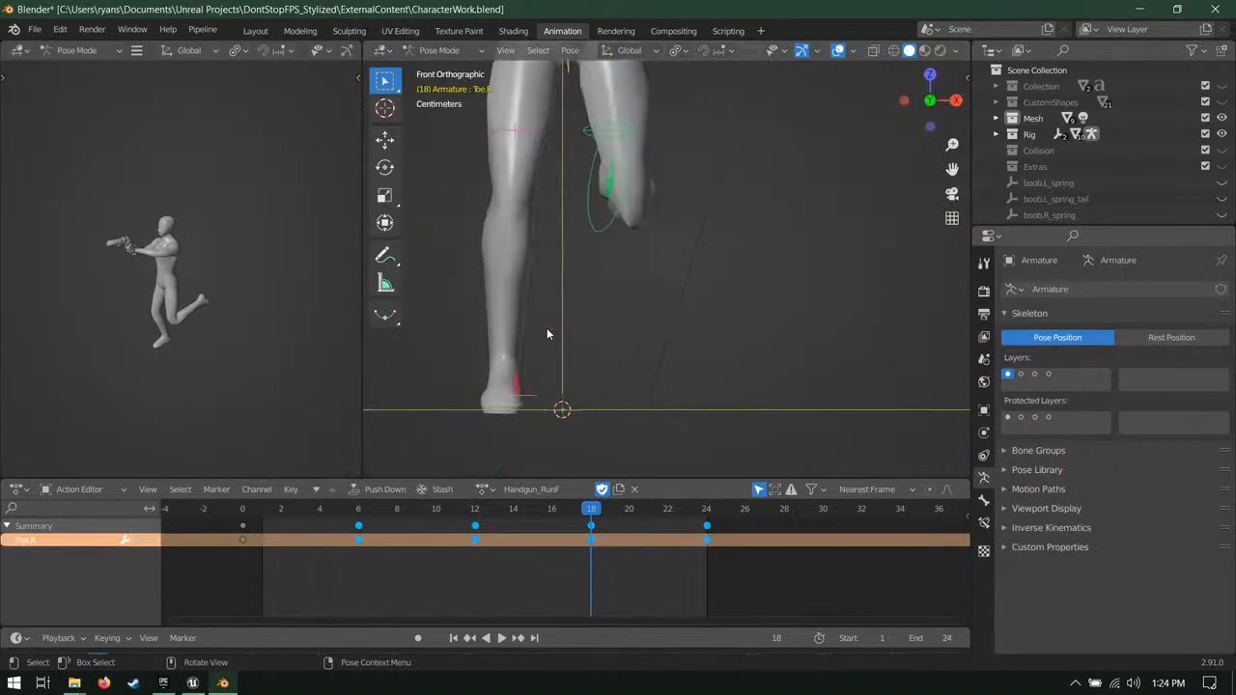
shift+middle_drag(546, 327, 570, 315)
key(g)
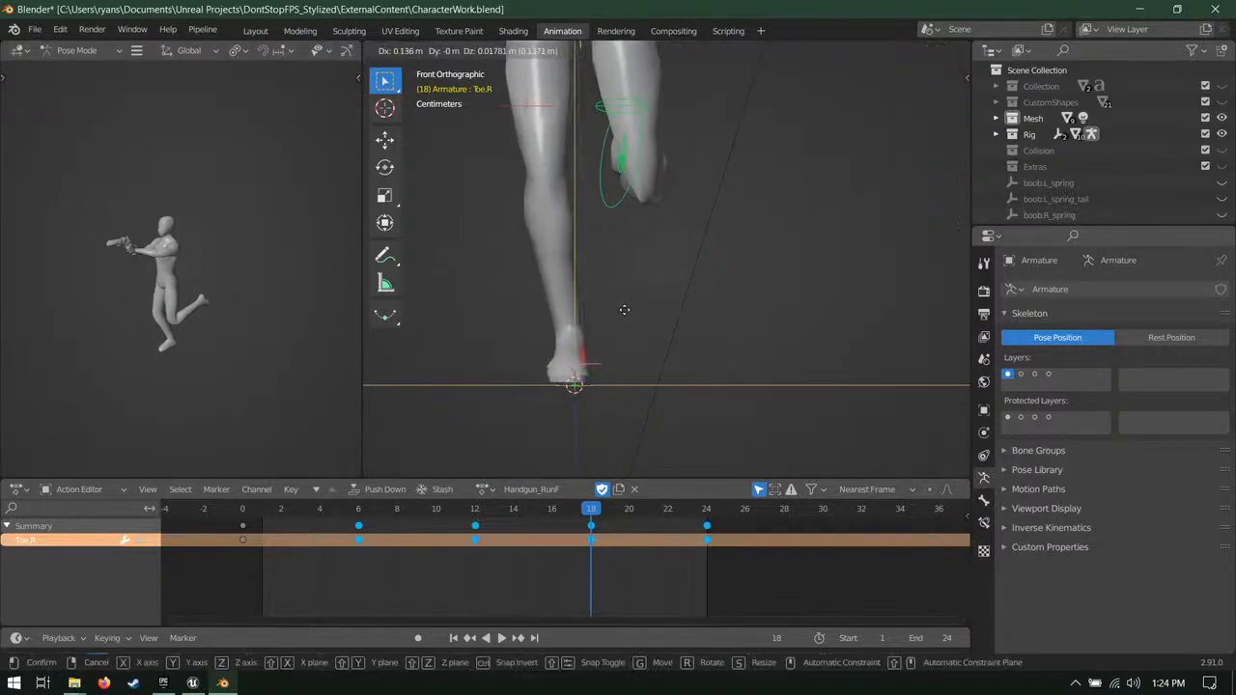
click(628, 323)
key(ctrl+s)
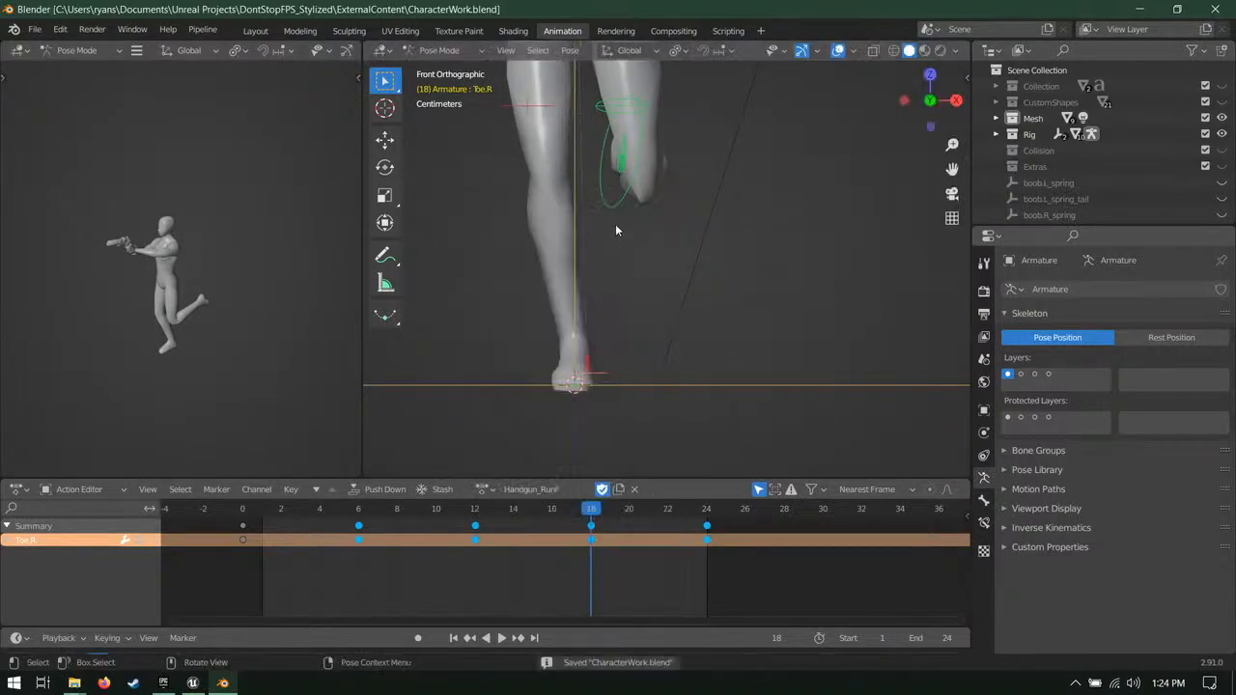
Step: Adjust the left toe control behind the body and shift it inward toward the centre line, then keyframe it at frame 18
click(610, 204)
shift+middle_drag(804, 204, 584, 321)
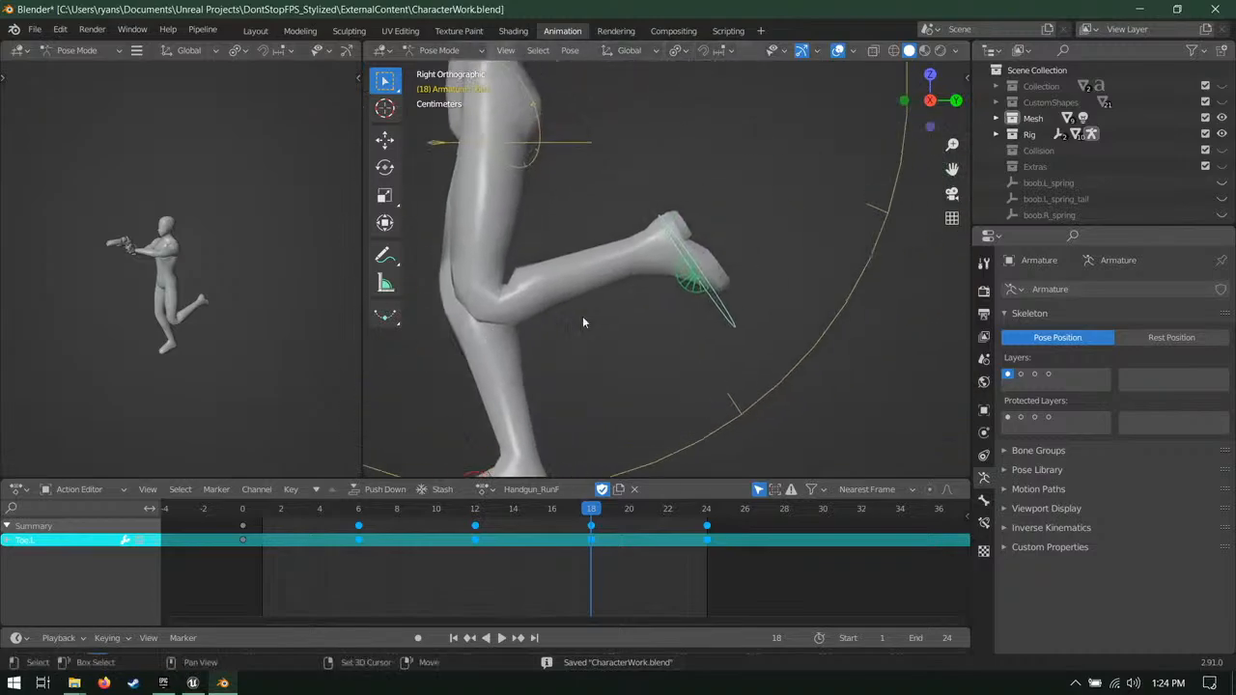
key(g)
click(722, 299)
key(KP_1)
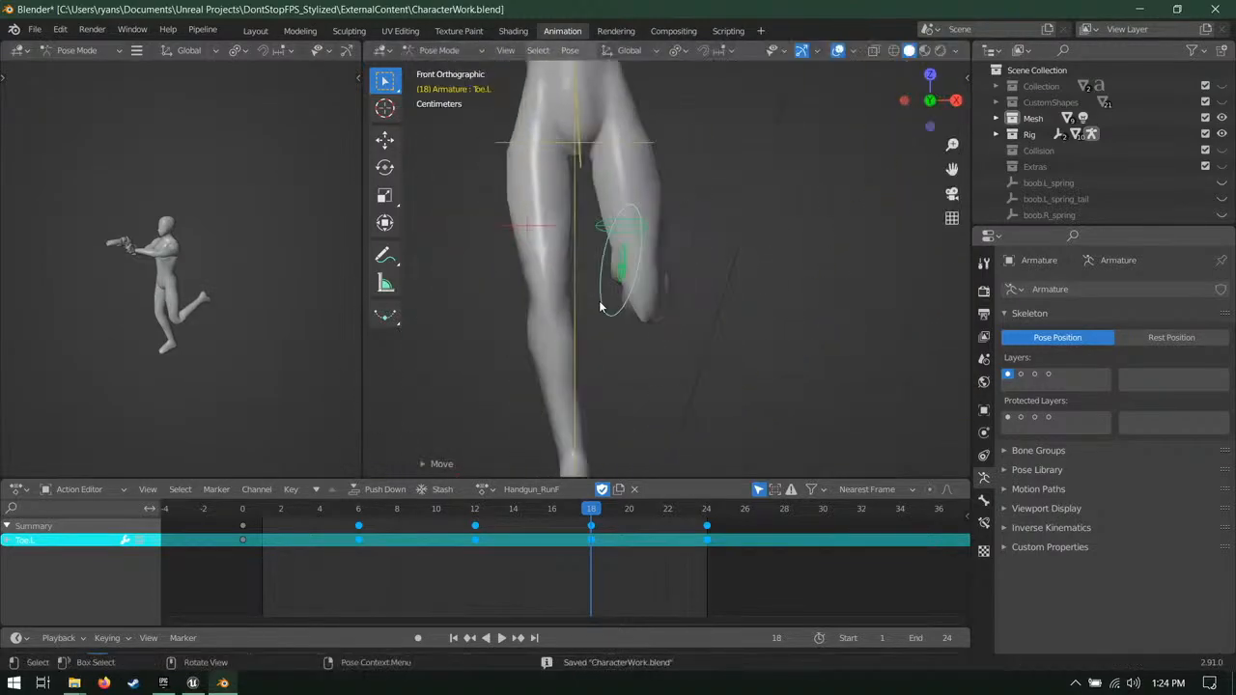
scroll(737, 320, up, 2)
key(g)
click(689, 327)
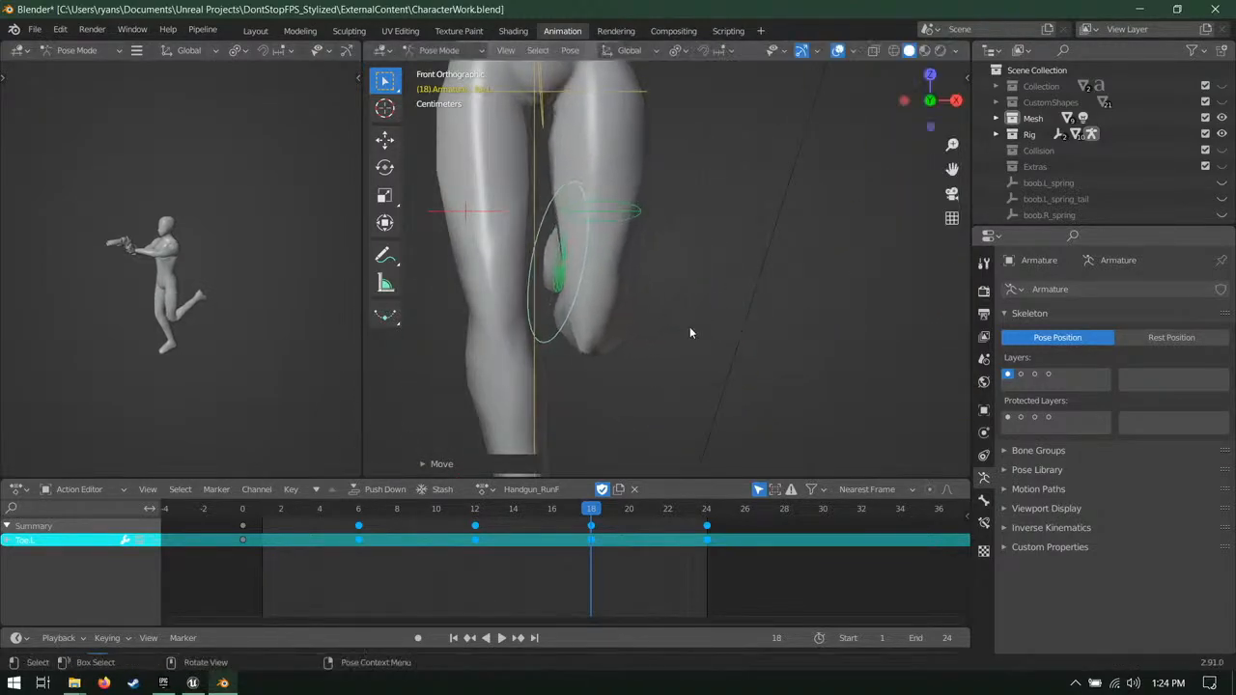
key(i)
click(690, 327)
Step: Lower the left knee control (kneeIK.L) at frame 18, insert a keyframe for it, and save the file
middle_drag(689, 326, 658, 264)
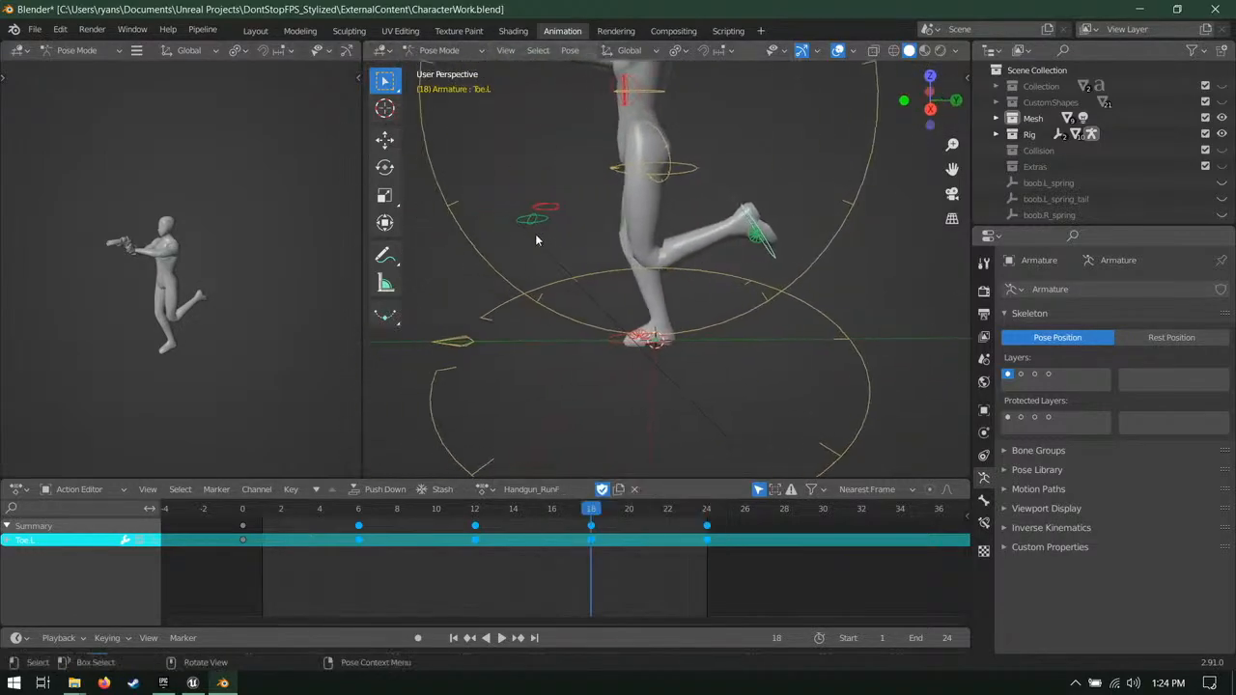
click(535, 232)
middle_drag(541, 294, 655, 294)
key(g)
click(675, 340)
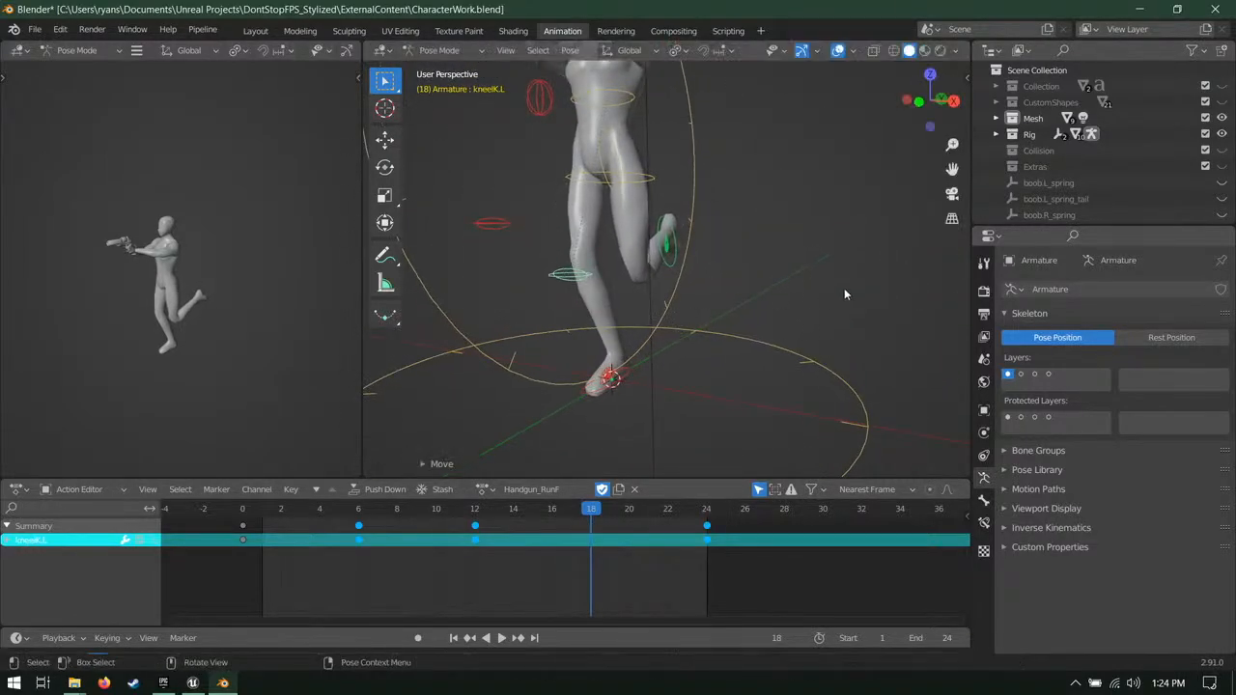
key(i)
click(830, 303)
middle_drag(889, 292, 765, 264)
key(ctrl+s)
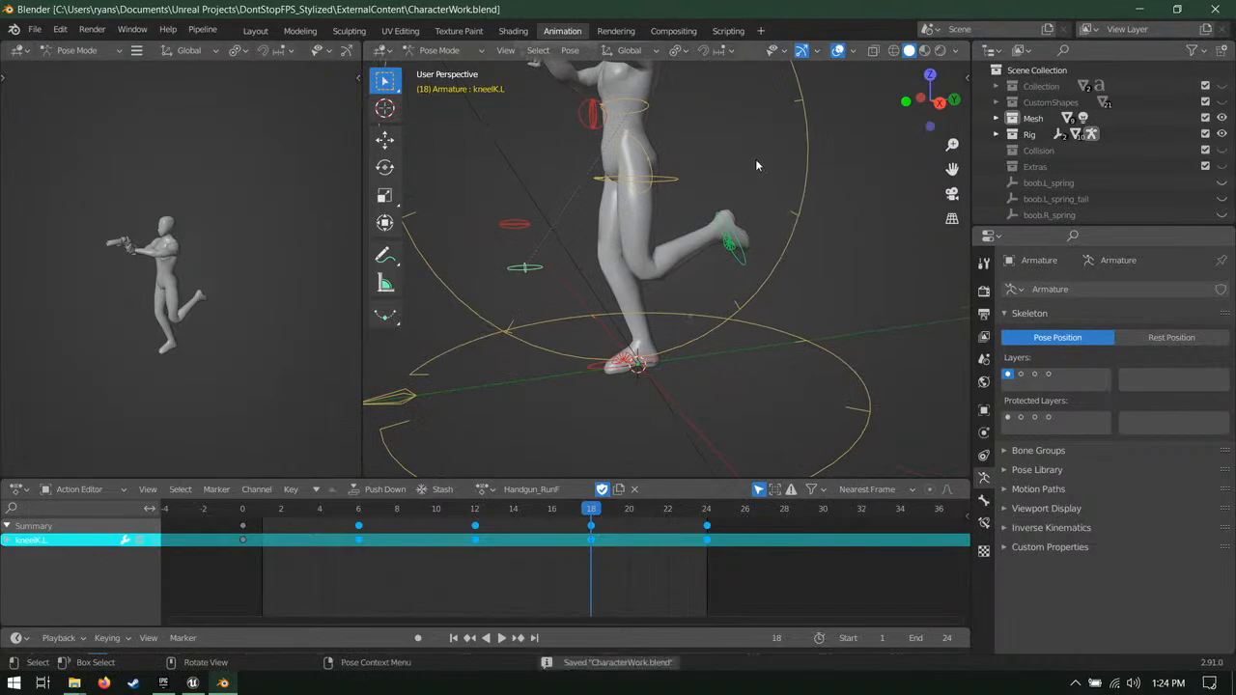
Step: Play back the run cycle to check the leg motion
middle_drag(755, 158, 589, 558)
key(space)
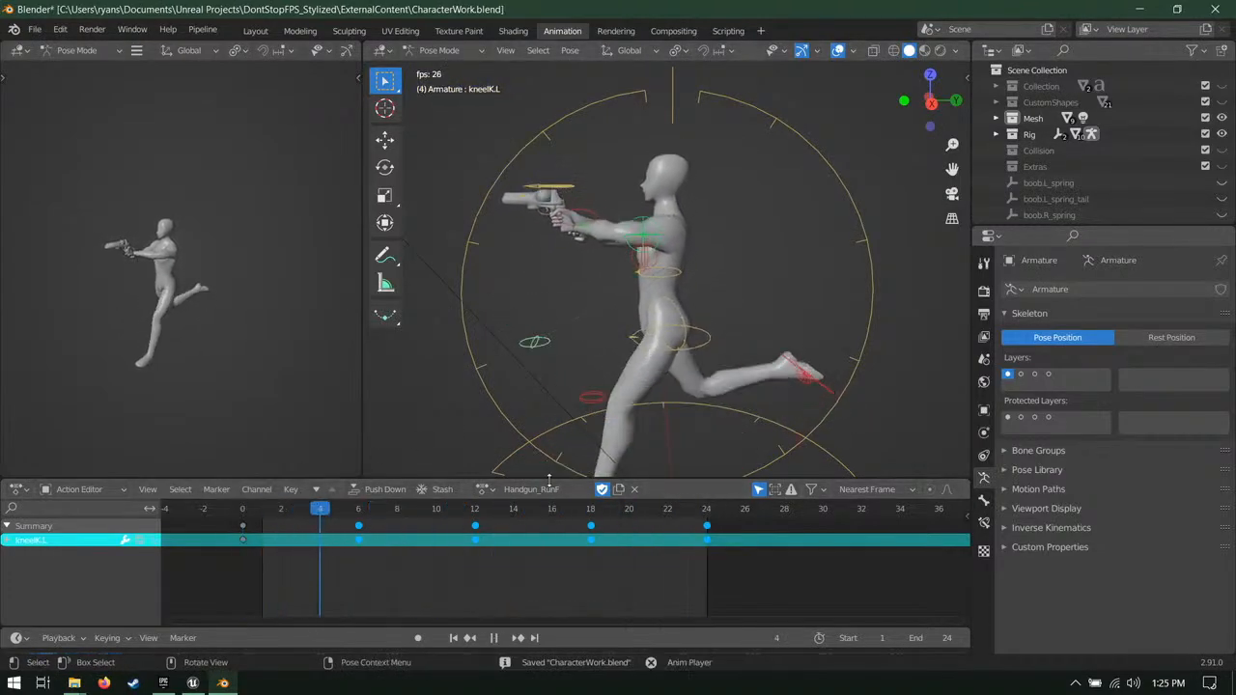
key(Escape)
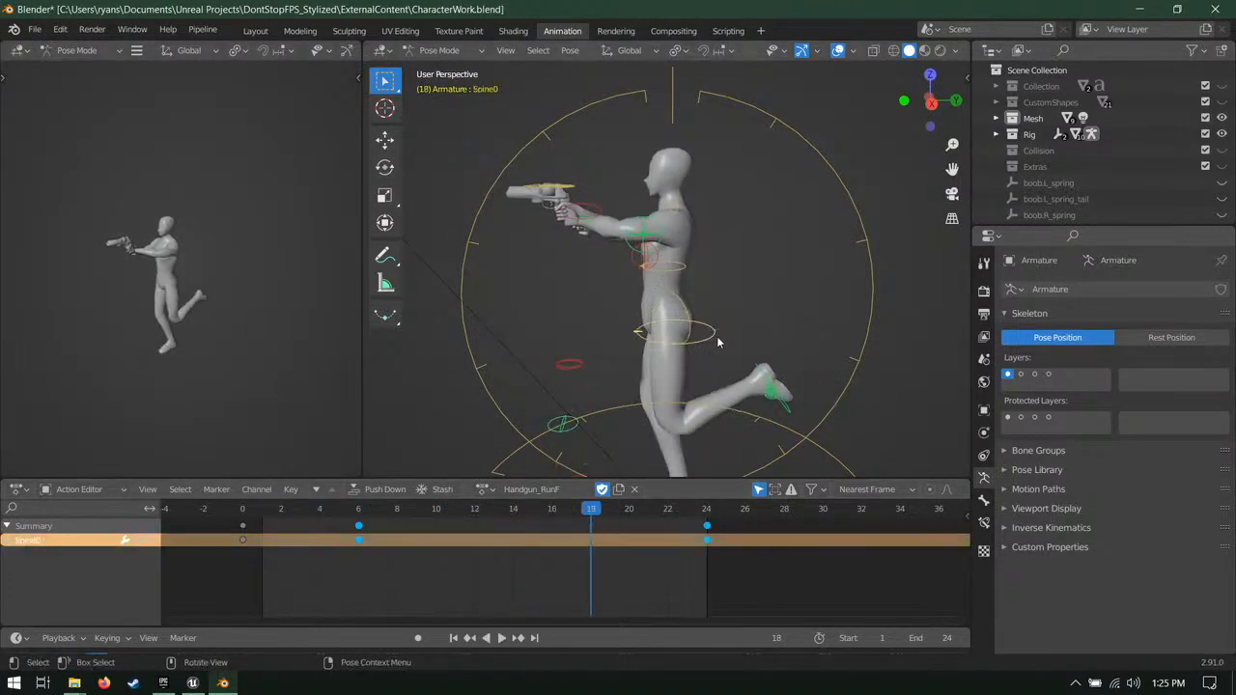
Step: Copy Spine0's frame 6 keyframe to frame 18 and its frame 24 keyframe to frame 12
click(360, 538)
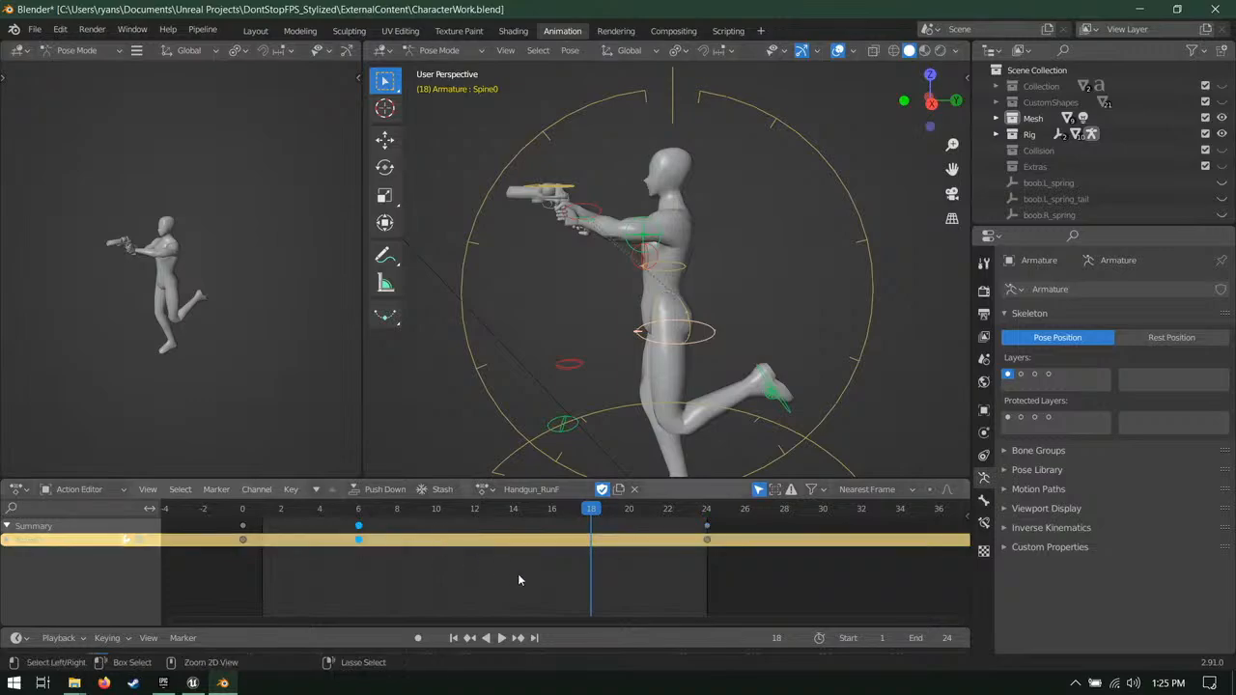
key(ctrl+c)
key(ctrl+v)
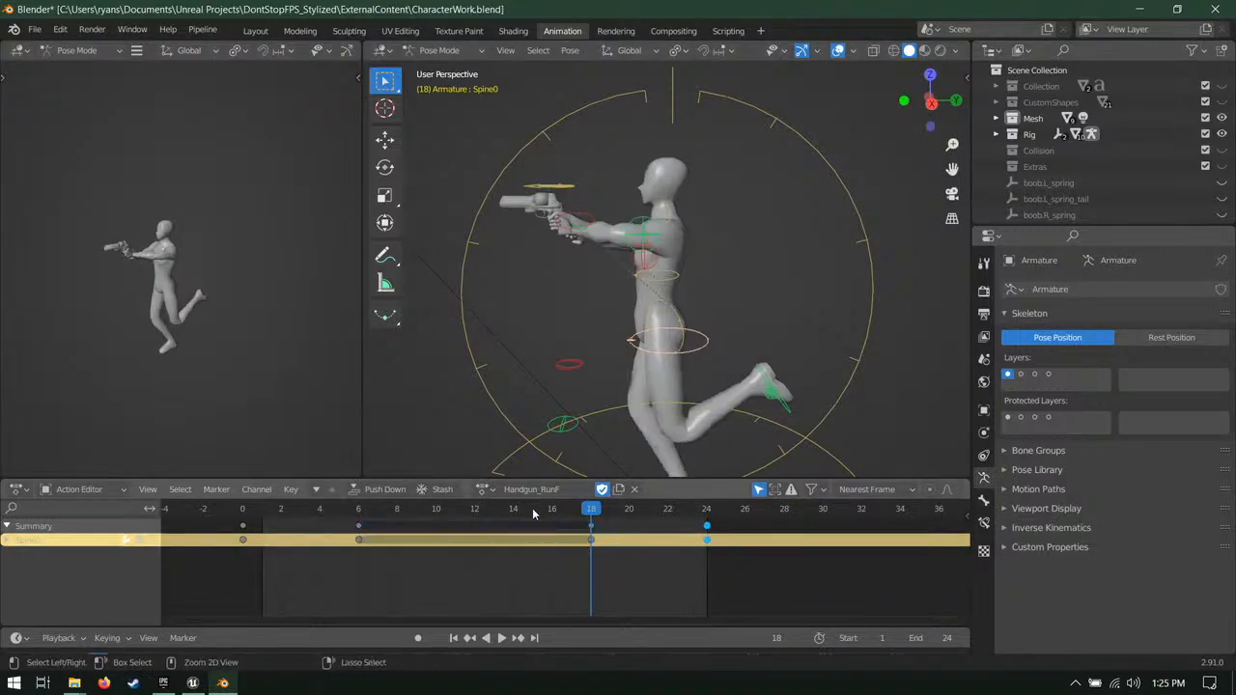
click(476, 508)
Step: Play and scrub the run cycle from frame 0 in side view to check the body's up-and-down motion
key(space)
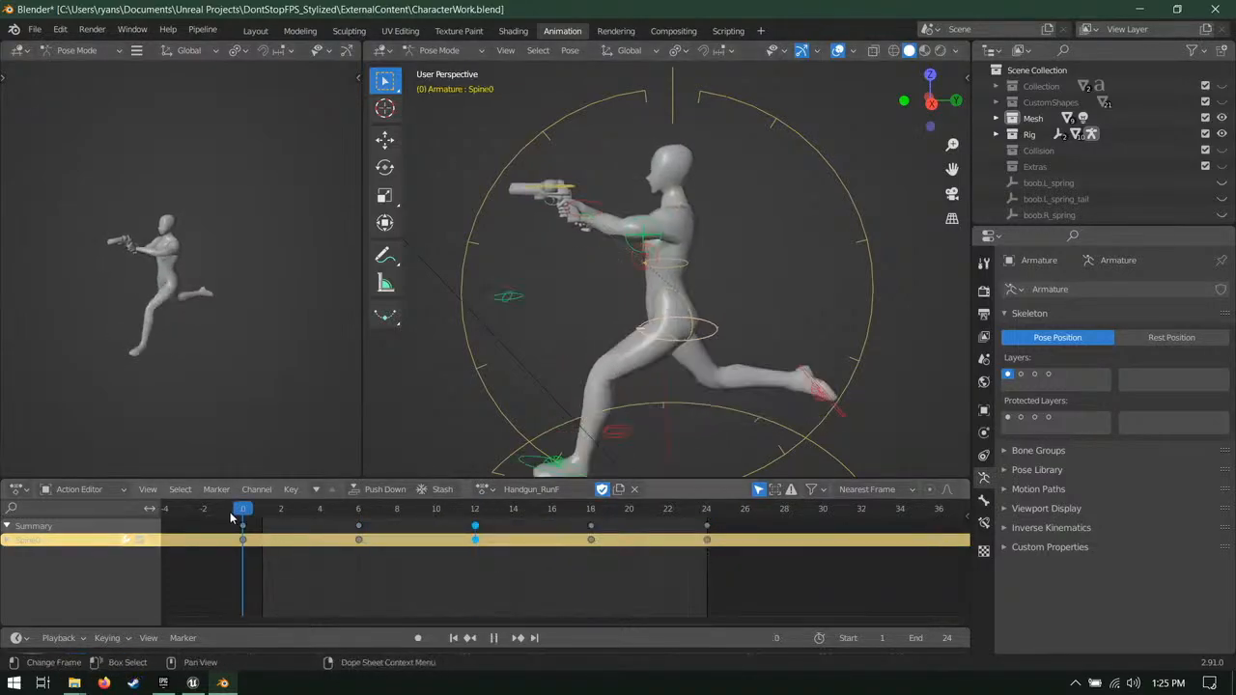
key(space)
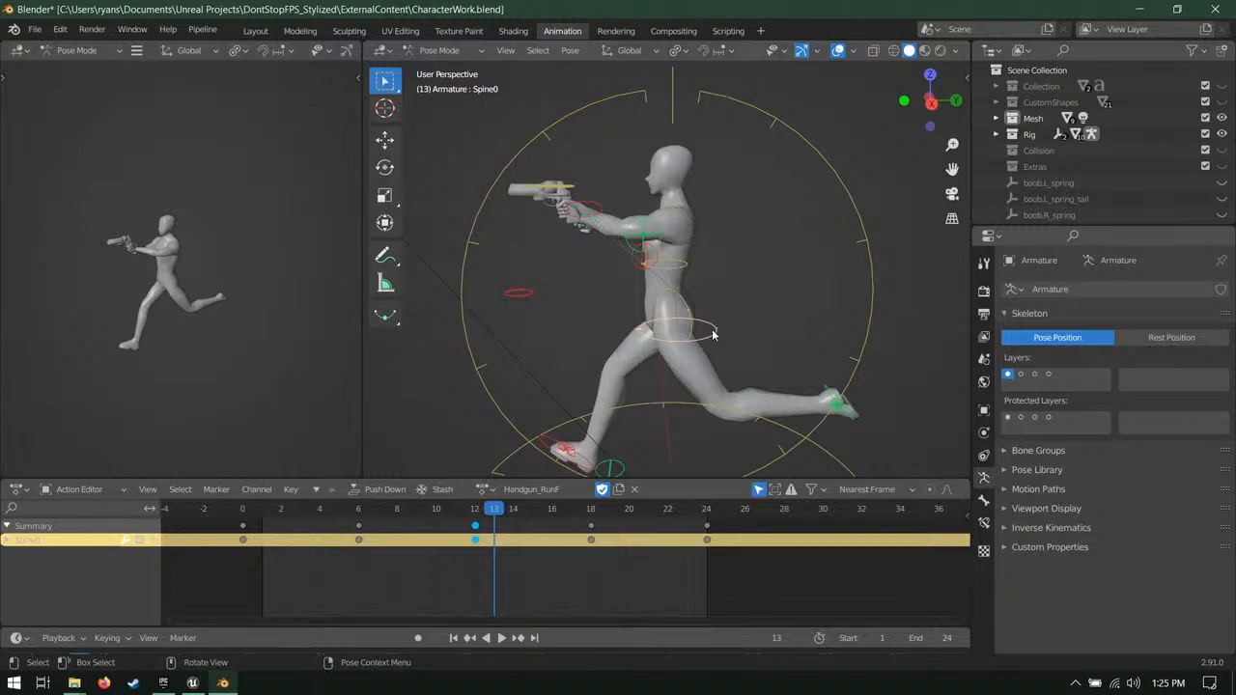
key(KP_3)
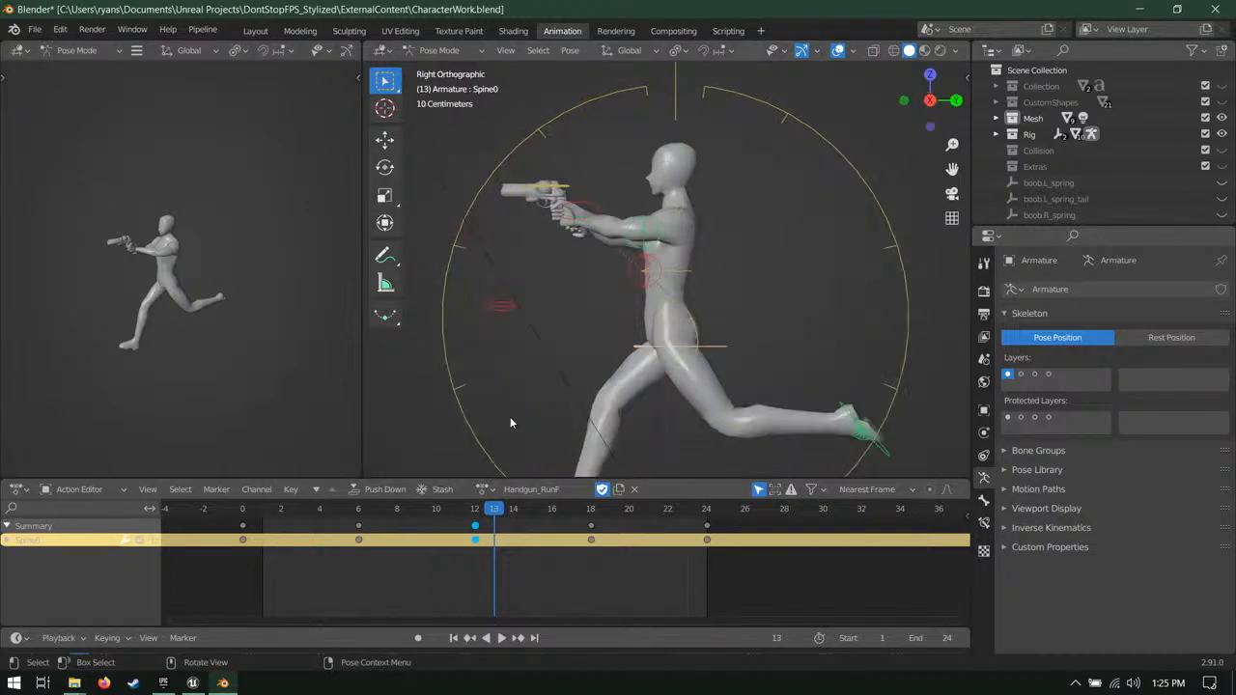
click(247, 518)
key(space)
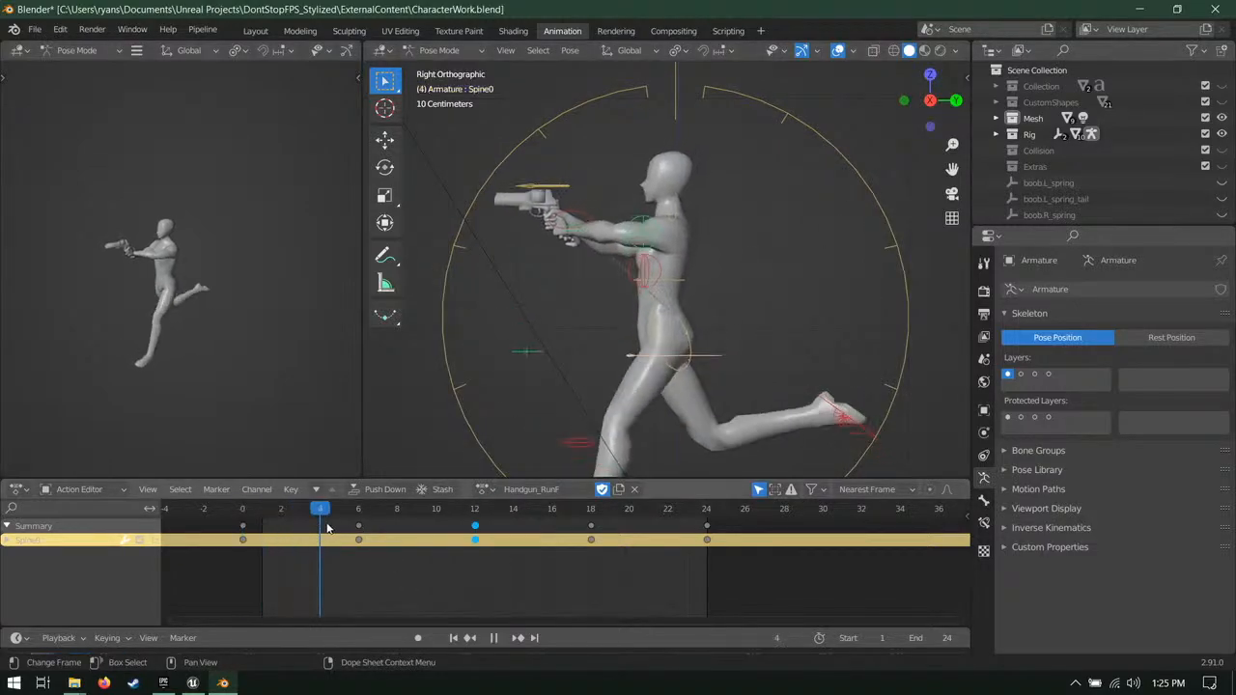
Step: Paste Spine0's frame 0 keyframe at frame 6, lower Spine0 slightly along global Z, and keyframe its Location, Rotation & Scale
shift+middle_drag(758, 400, 727, 298)
scroll(738, 342, up, 2)
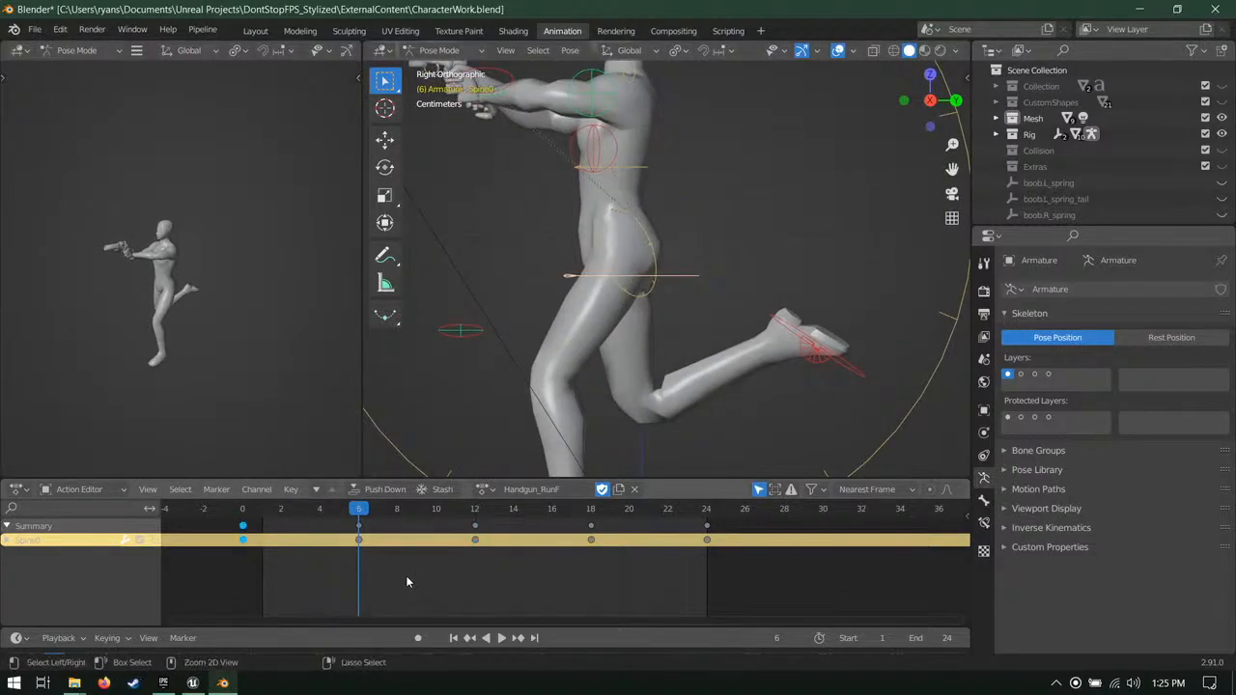
key(ctrl+v)
key(g)
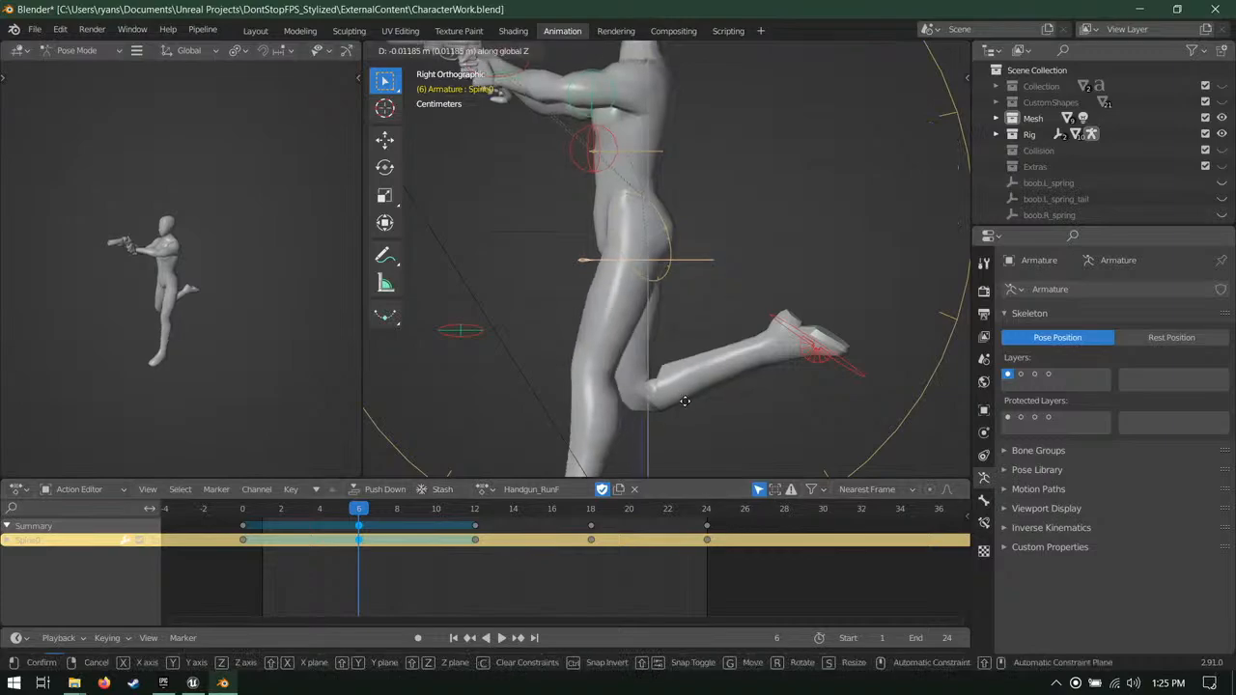
click(694, 438)
key(i)
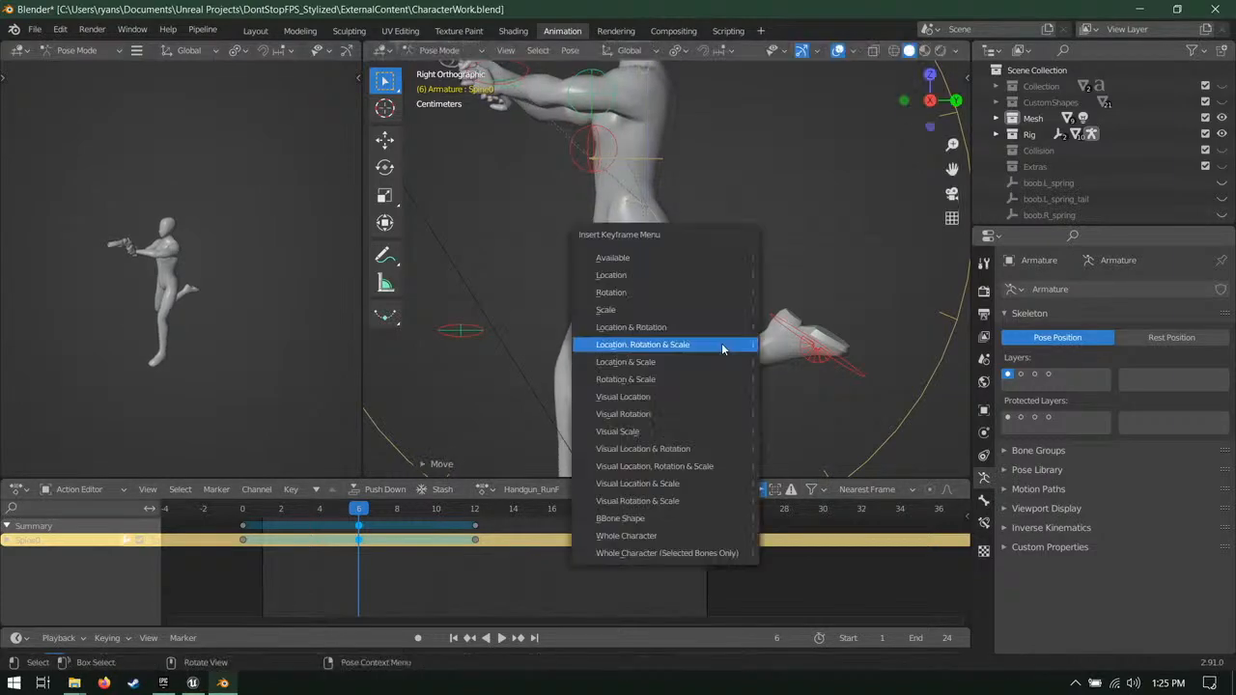
click(645, 344)
Step: Copy Spine0's adjusted frame 6 keyframe to frame 18 and preview the run cycle from the front
key(ctrl+c)
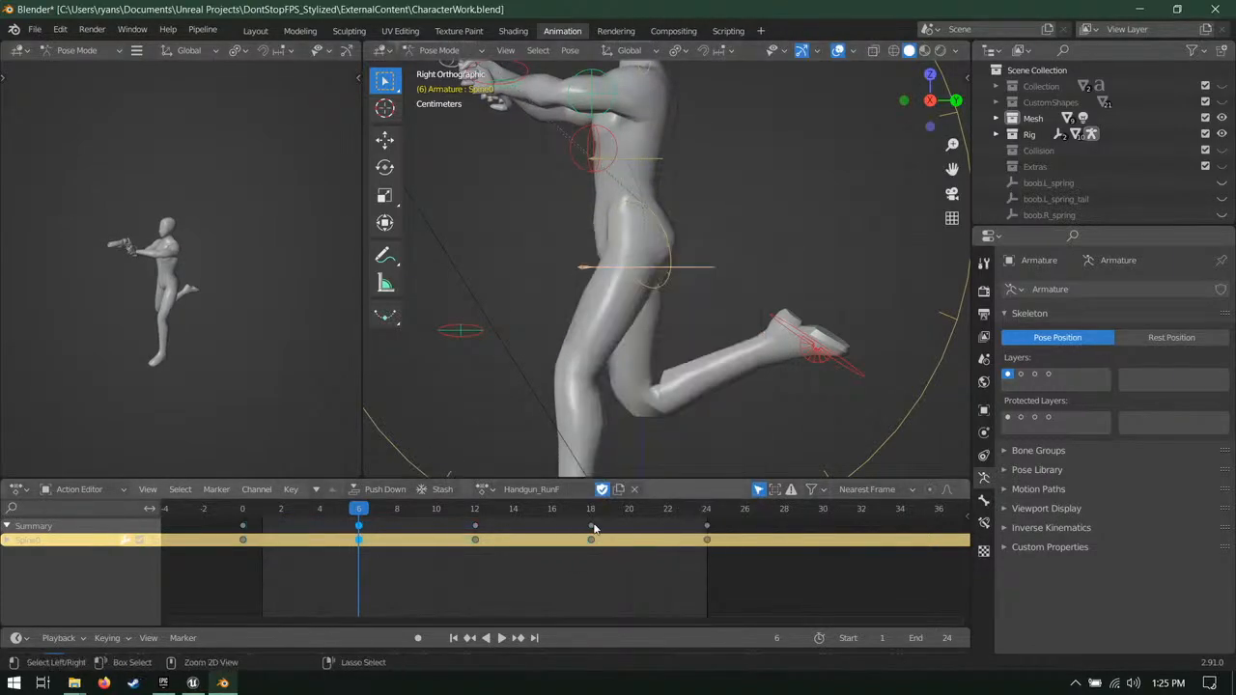
click(590, 512)
key(space)
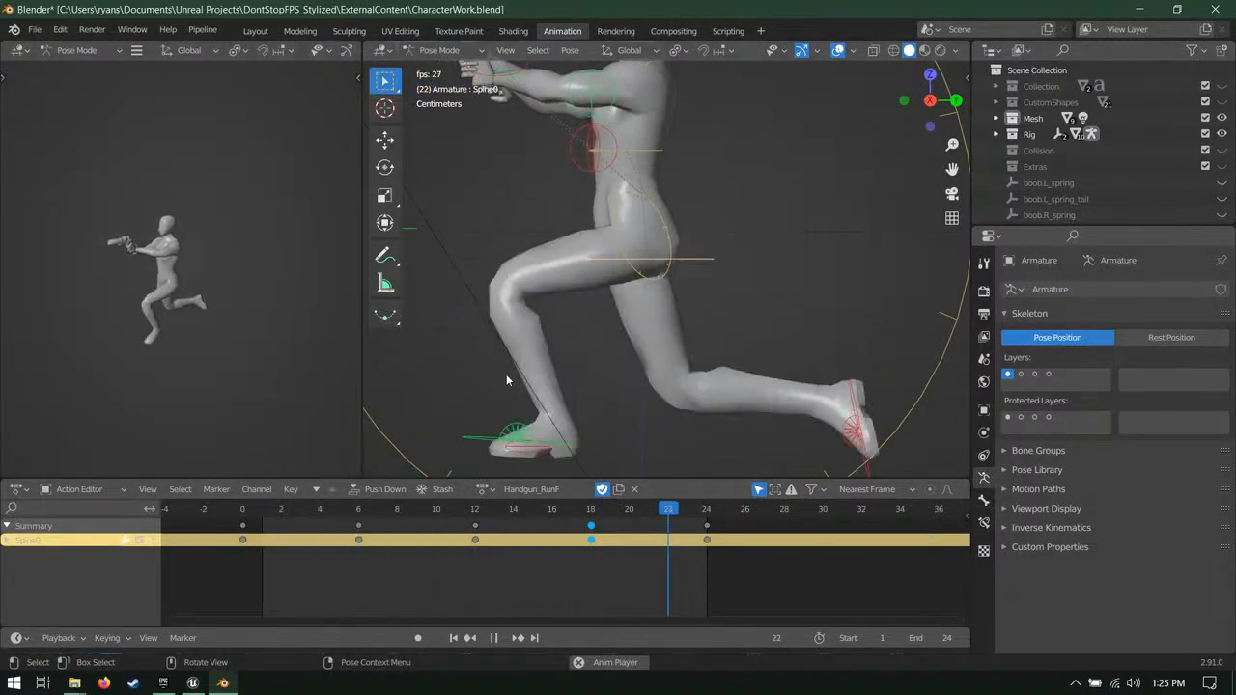
middle_drag(657, 261, 734, 350)
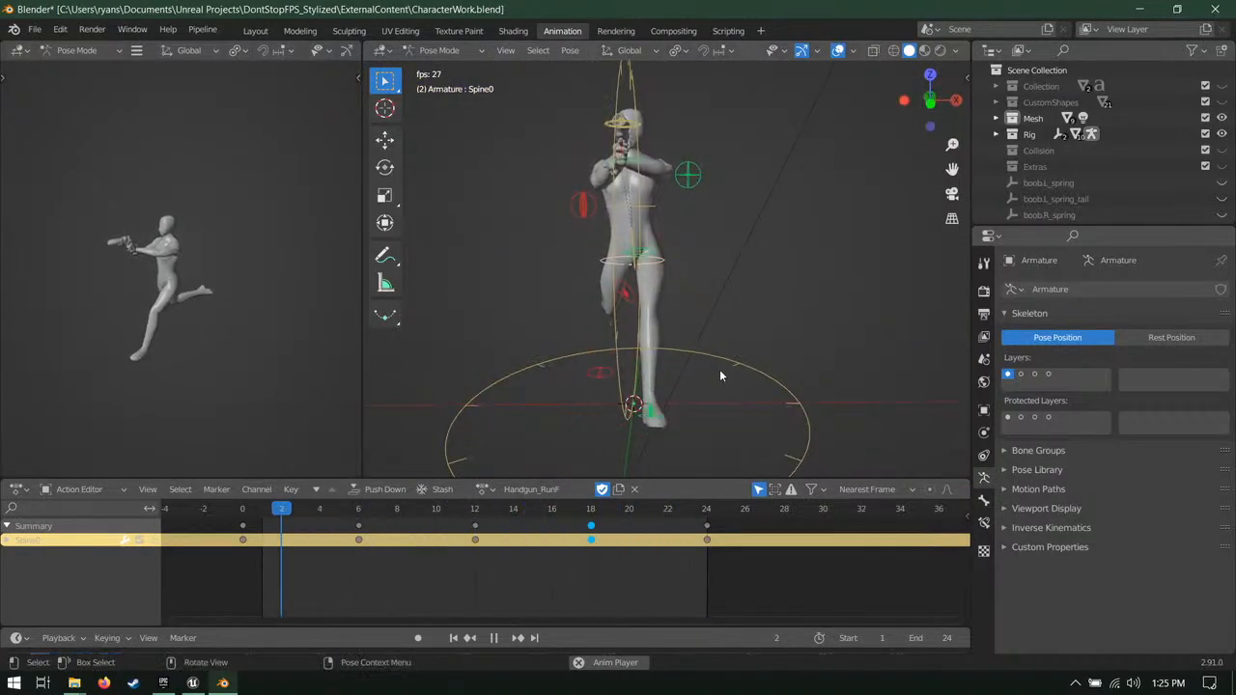
key(space)
Step: Stop at frame 6 and select the left toe control Toe.L in front view
click(642, 437)
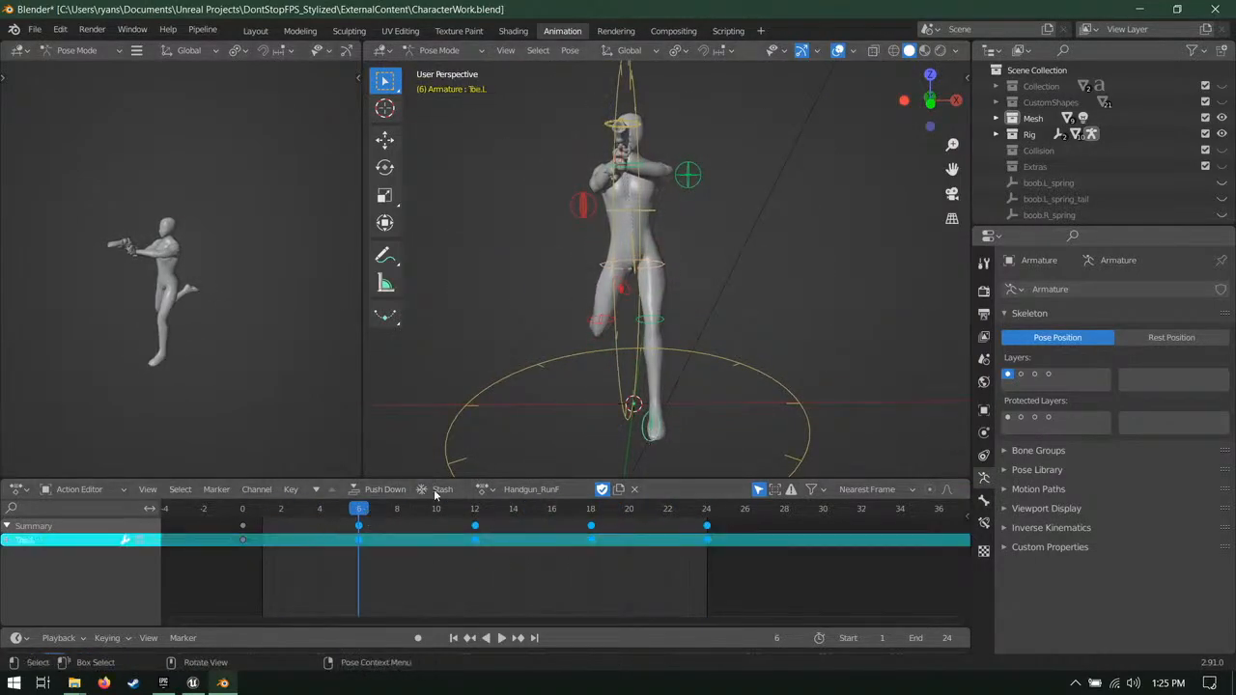
shift+middle_drag(560, 348, 599, 288)
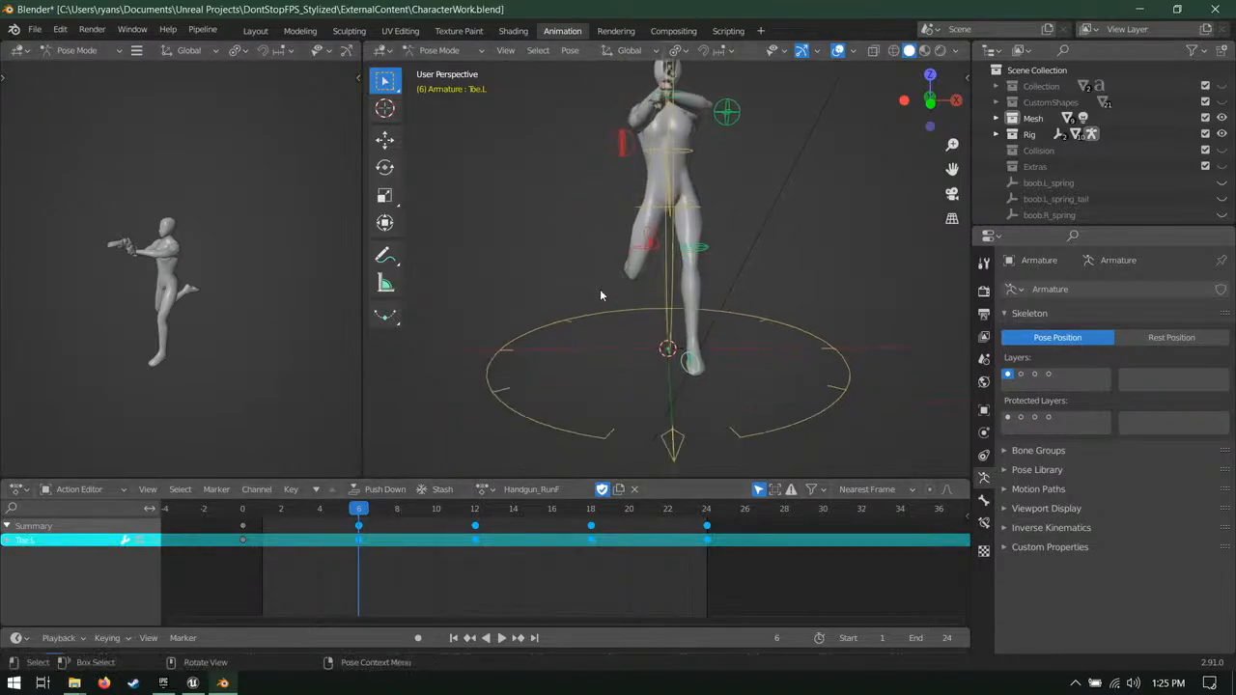
key(KP_1)
scroll(599, 288, up, 2)
shift+middle_drag(767, 408, 745, 344)
key(g)
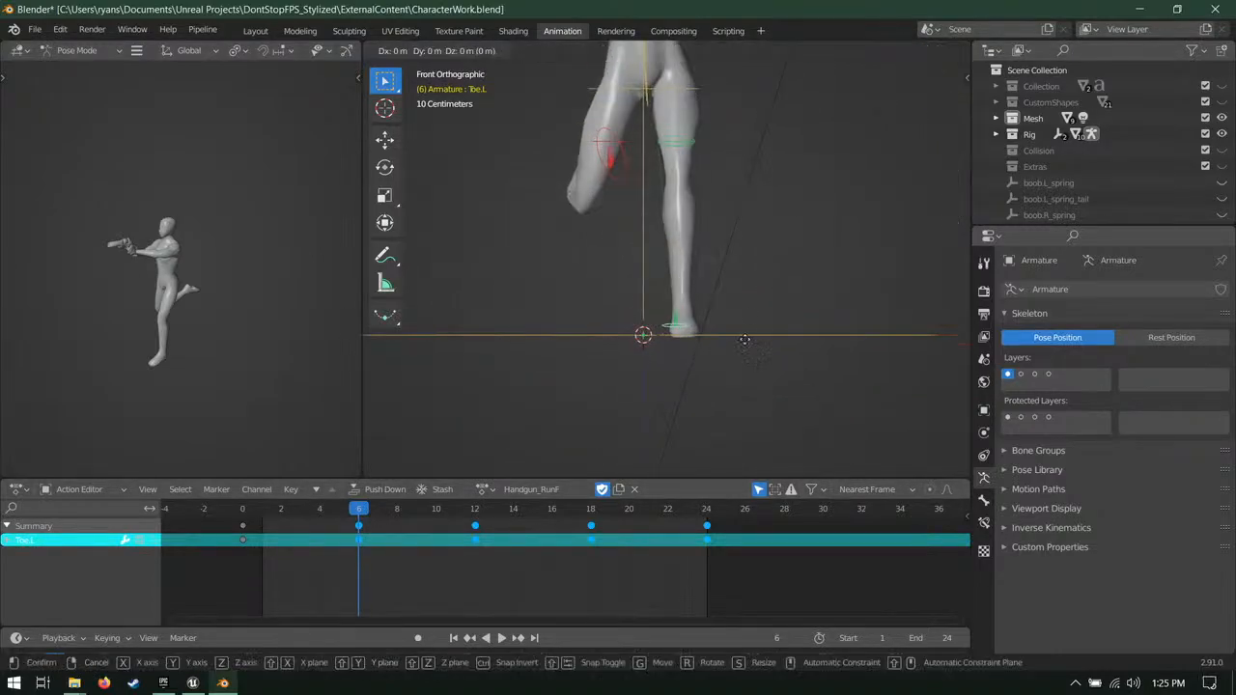
key(y)
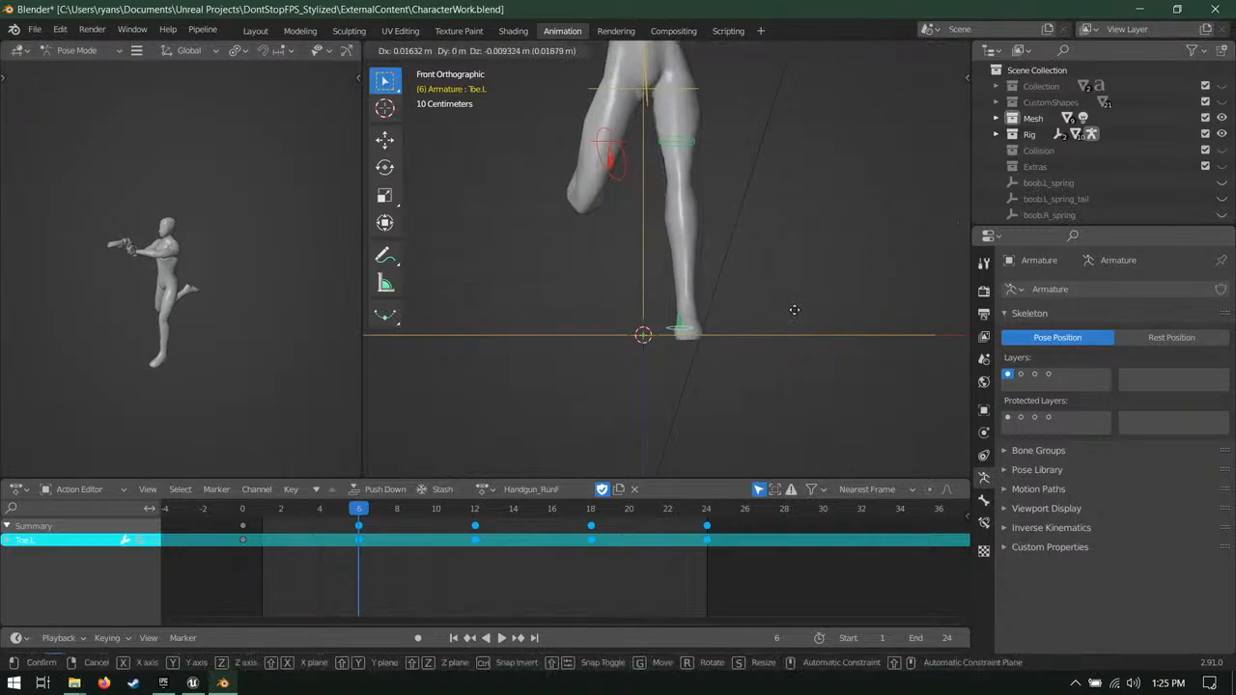
right_click(715, 308)
Step: Move the Toe.L control along the global Y axis at frame 6
middle_drag(715, 308, 754, 375)
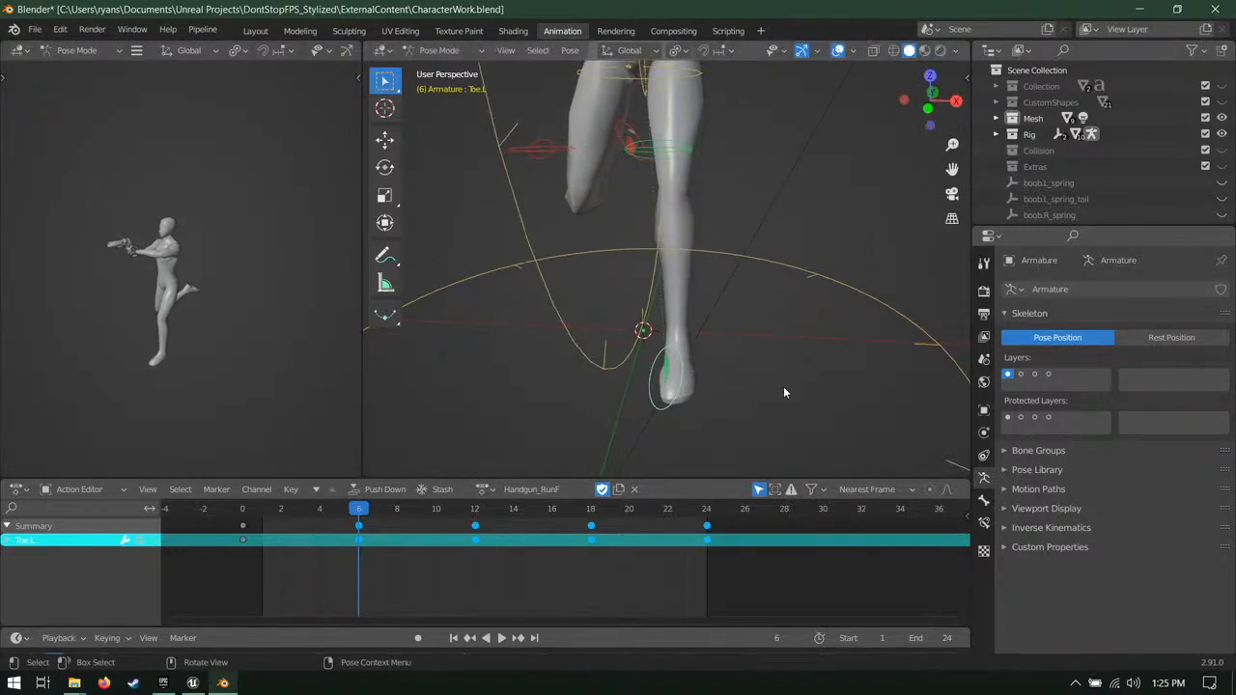
key(g)
key(y)
click(766, 352)
key(KP_1)
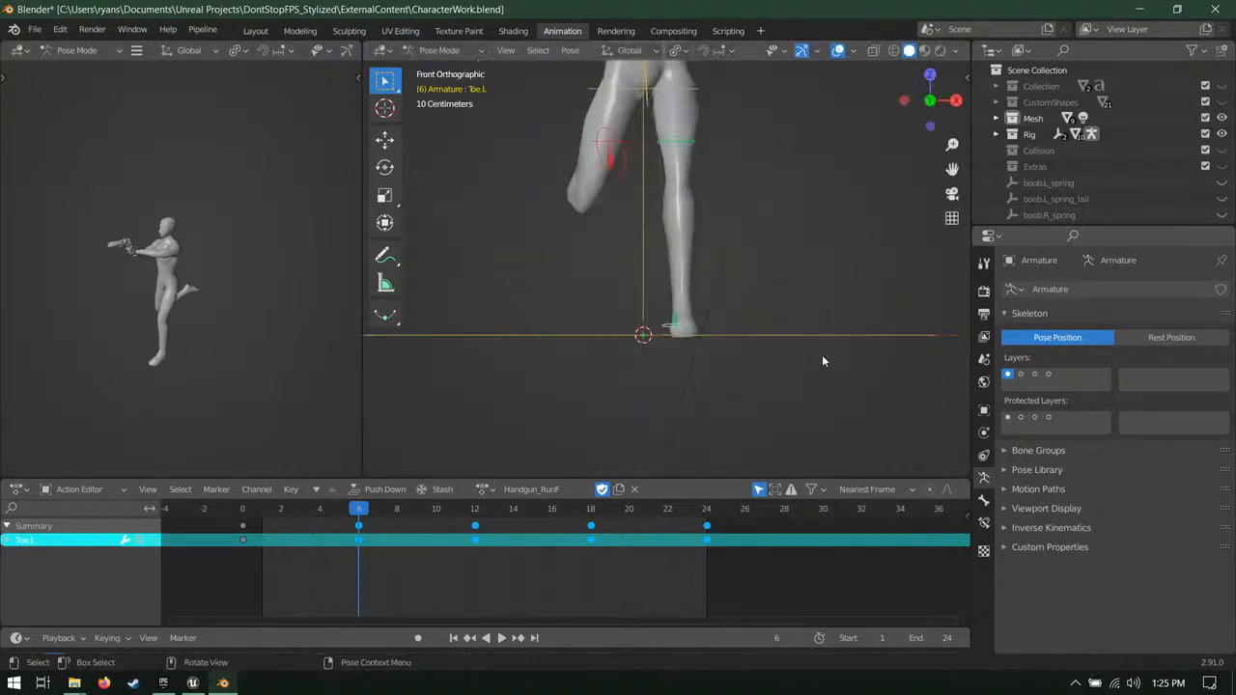
Step: Move Toe.L about -0.14 m along global X at frame 6, keyframe its Location, Rotation & Scale, and save the file
shift+middle_drag(822, 355, 784, 326)
key(g)
key(x)
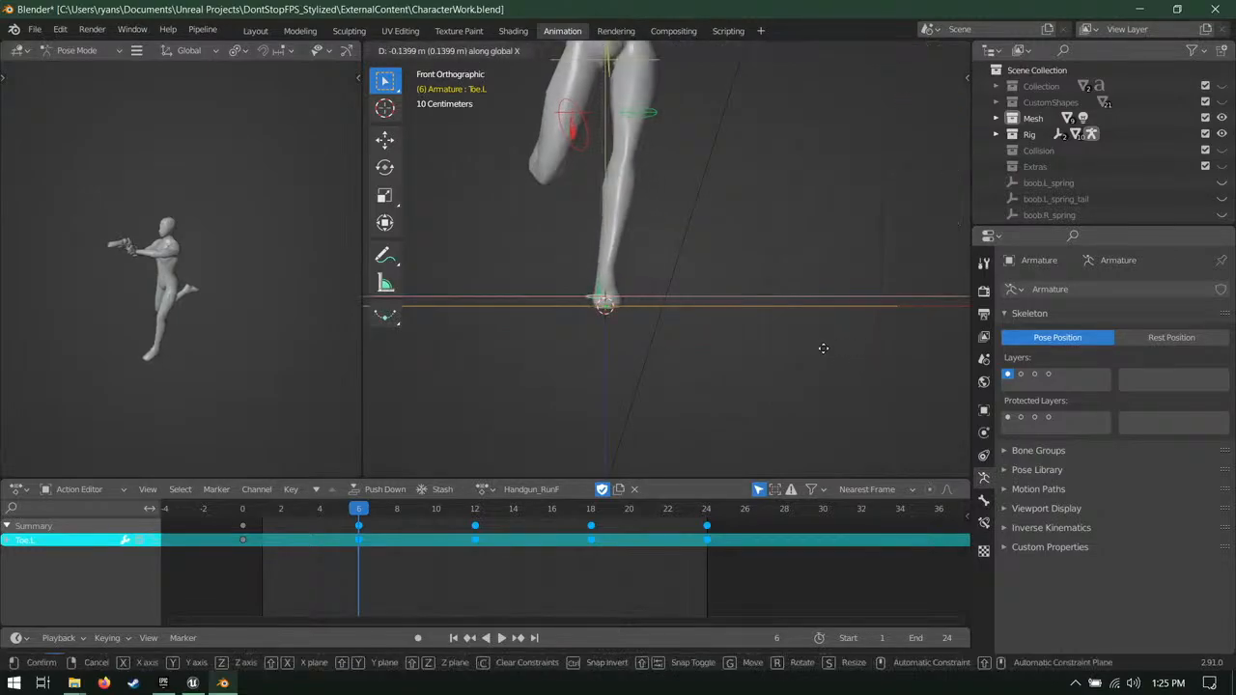
click(823, 347)
middle_drag(825, 342, 725, 329)
key(i)
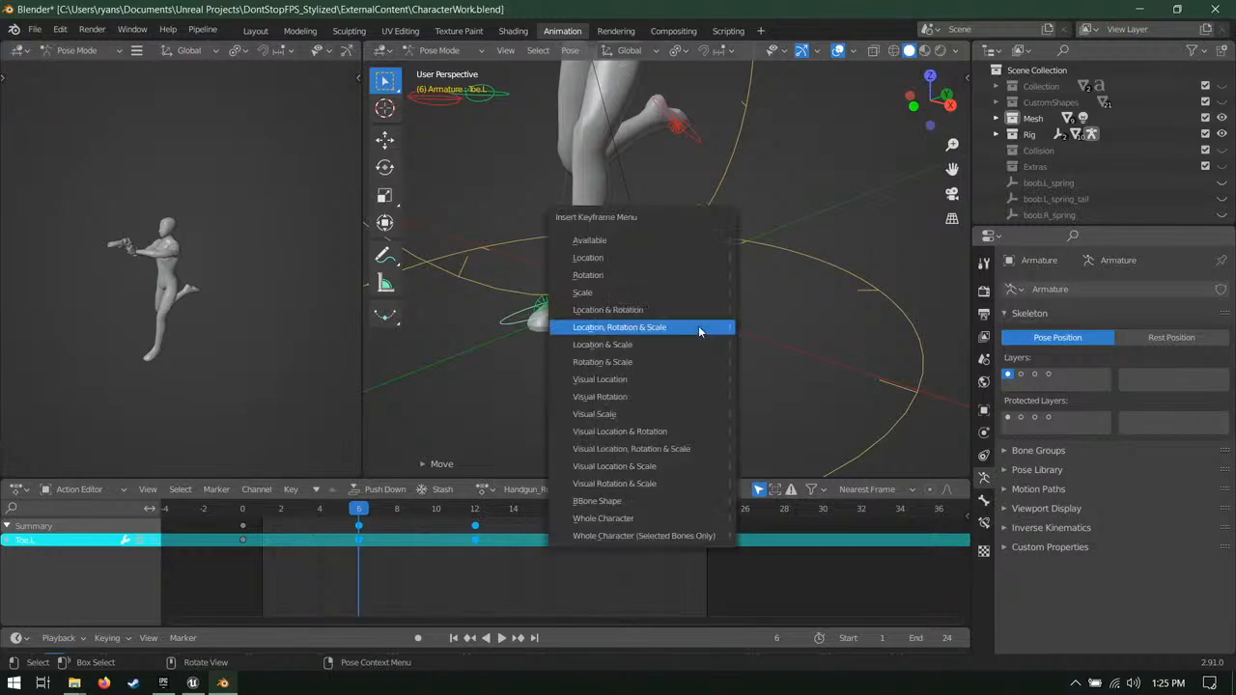
click(698, 326)
key(ctrl+s)
Step: Play the run cycle from frame 0, check the planted foot from the front and side, and save the file
scroll(584, 315, down, 4)
middle_drag(590, 318, 719, 324)
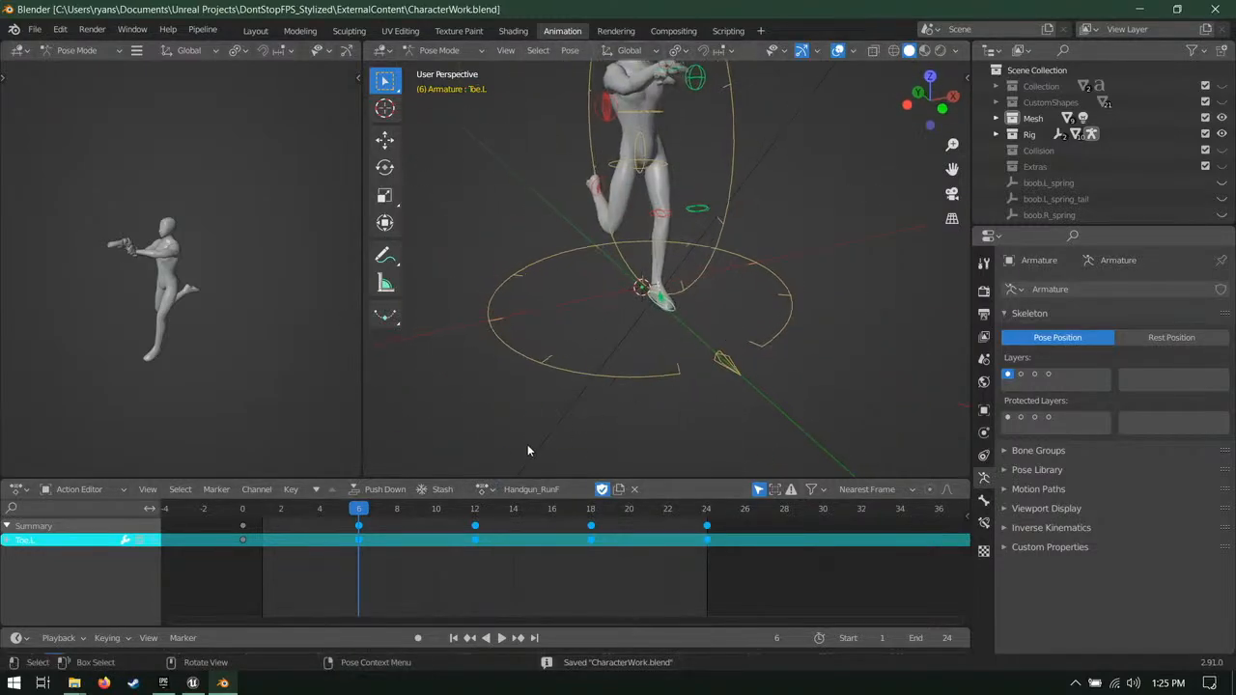
click(241, 514)
key(space)
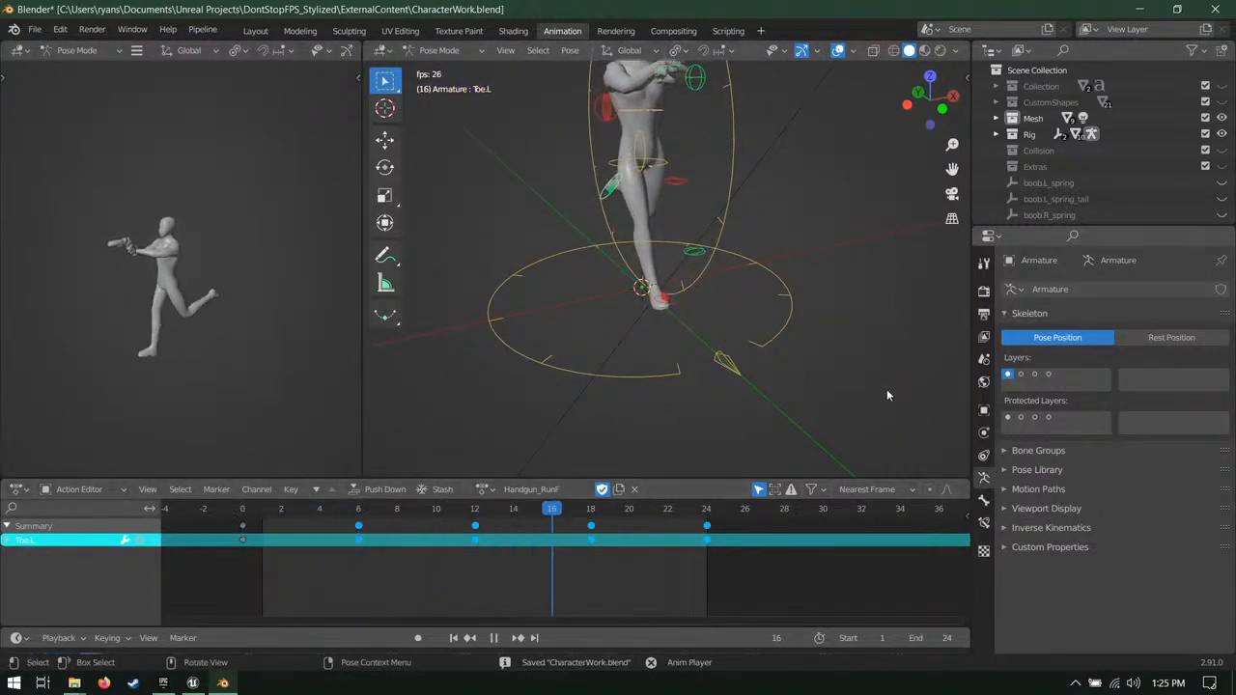
middle_drag(869, 329, 637, 309)
key(ctrl+s)
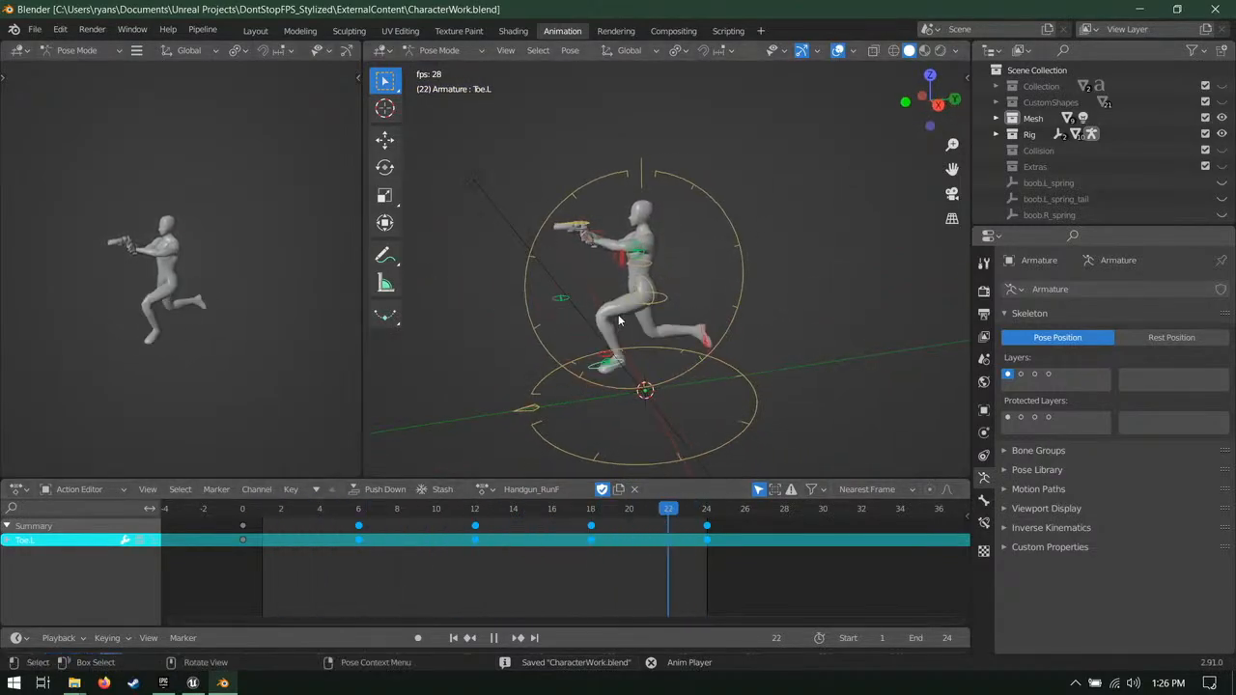
key(space)
Step: Select the handIK.L and handIK.R controls in side view and copy their frame 0 keyframes to frame 12
shift+middle_drag(585, 259, 579, 108)
key(KP_3)
scroll(716, 323, up, 2)
shift+middle_drag(708, 262, 675, 226)
key(ctrl+s)
shift+middle_drag(727, 188, 832, 384)
scroll(651, 305, up, 4)
shift+middle_drag(649, 301, 639, 264)
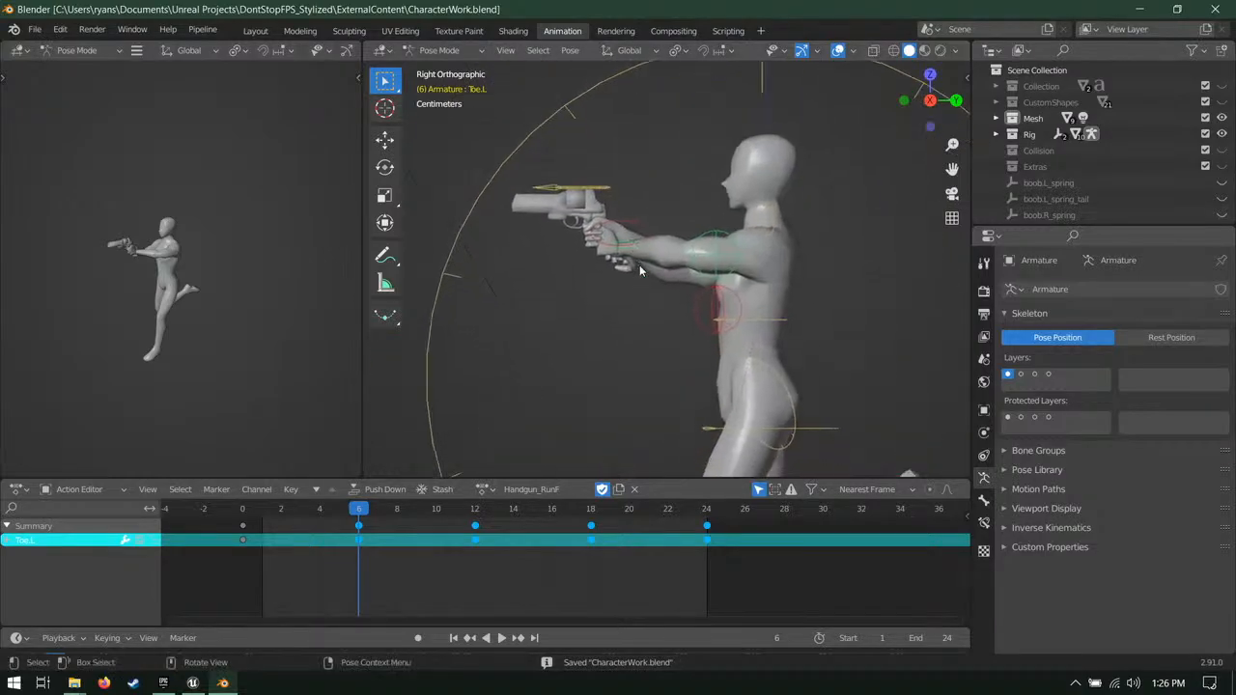
scroll(639, 264, up, 3)
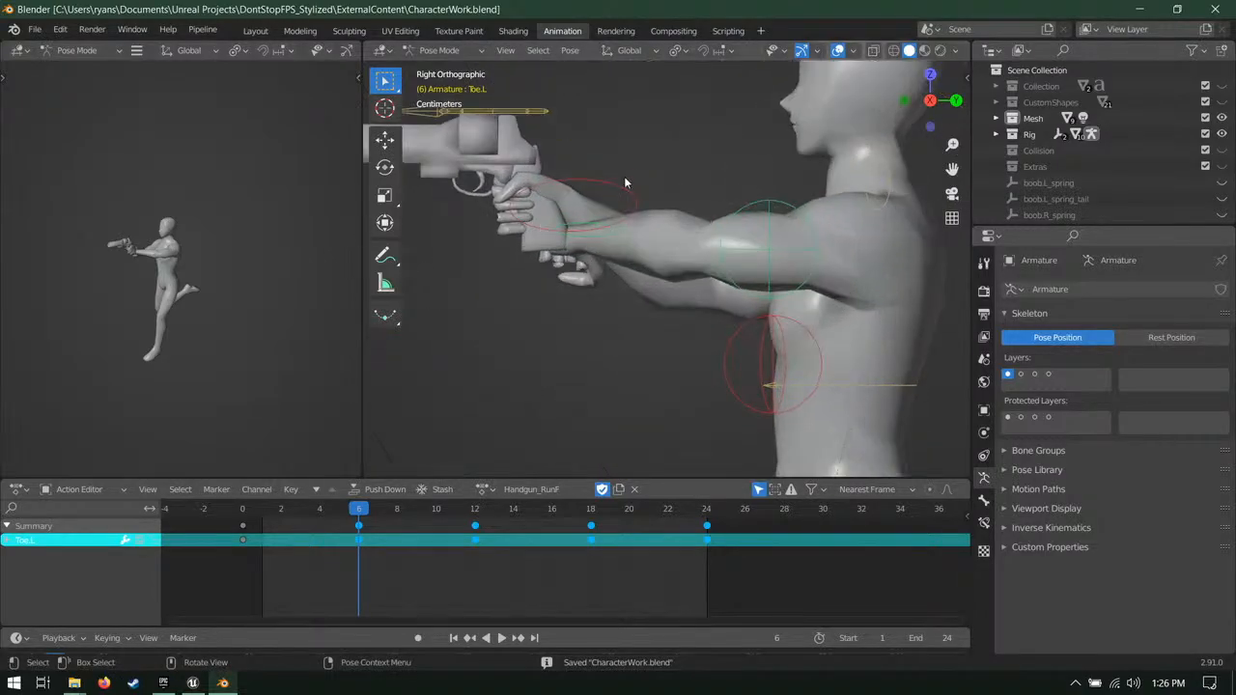
drag(635, 153, 594, 263)
key(ctrl+s)
scroll(525, 348, down, 3)
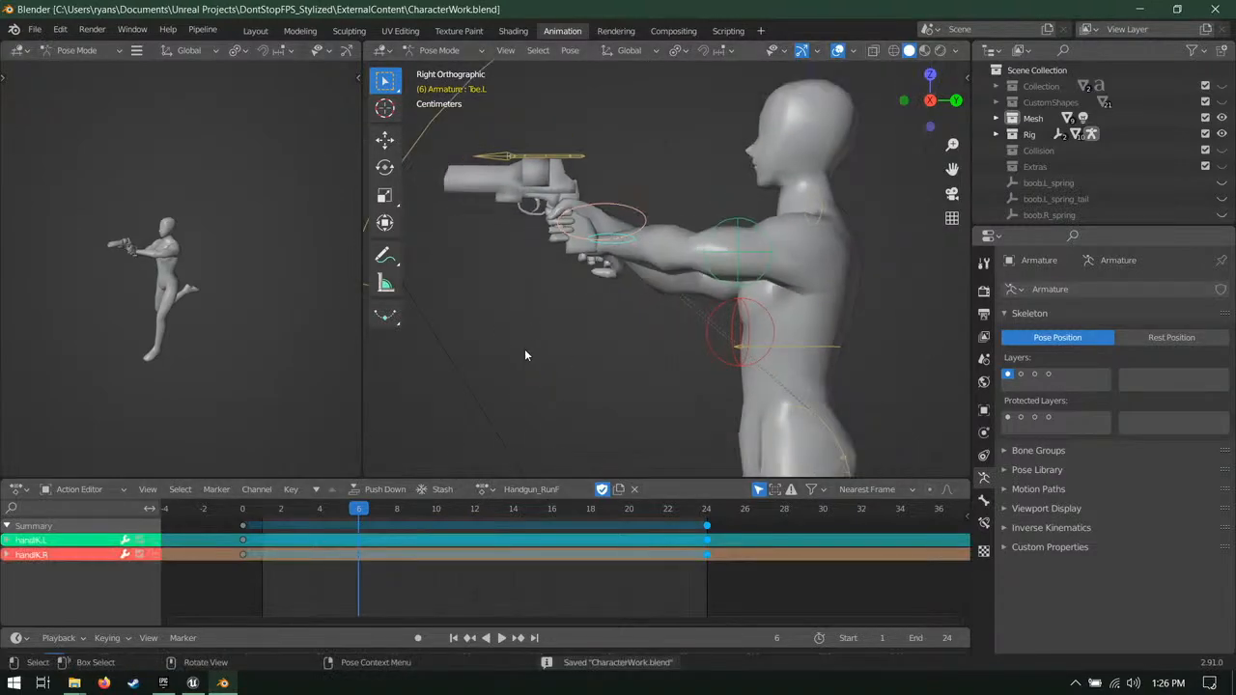
click(474, 508)
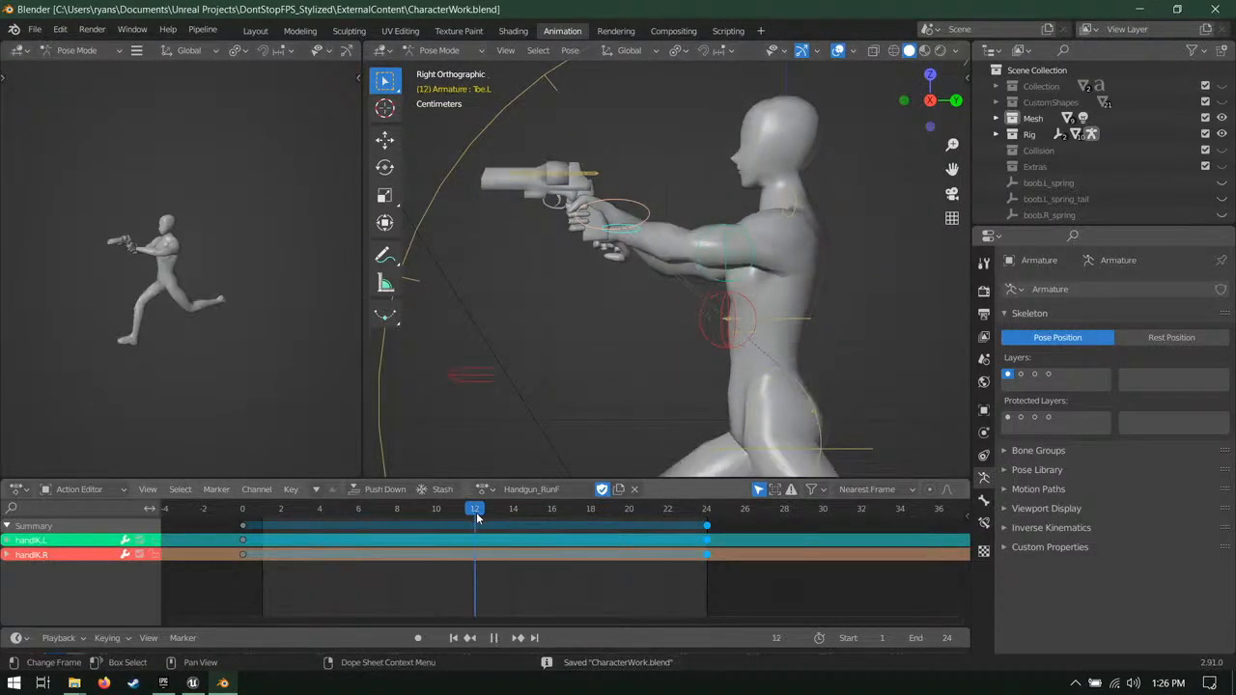
click(241, 528)
Step: At frame 6, raise both hand IK controls about 0.034 m and keyframe their Location, Rotation & Scale
click(359, 509)
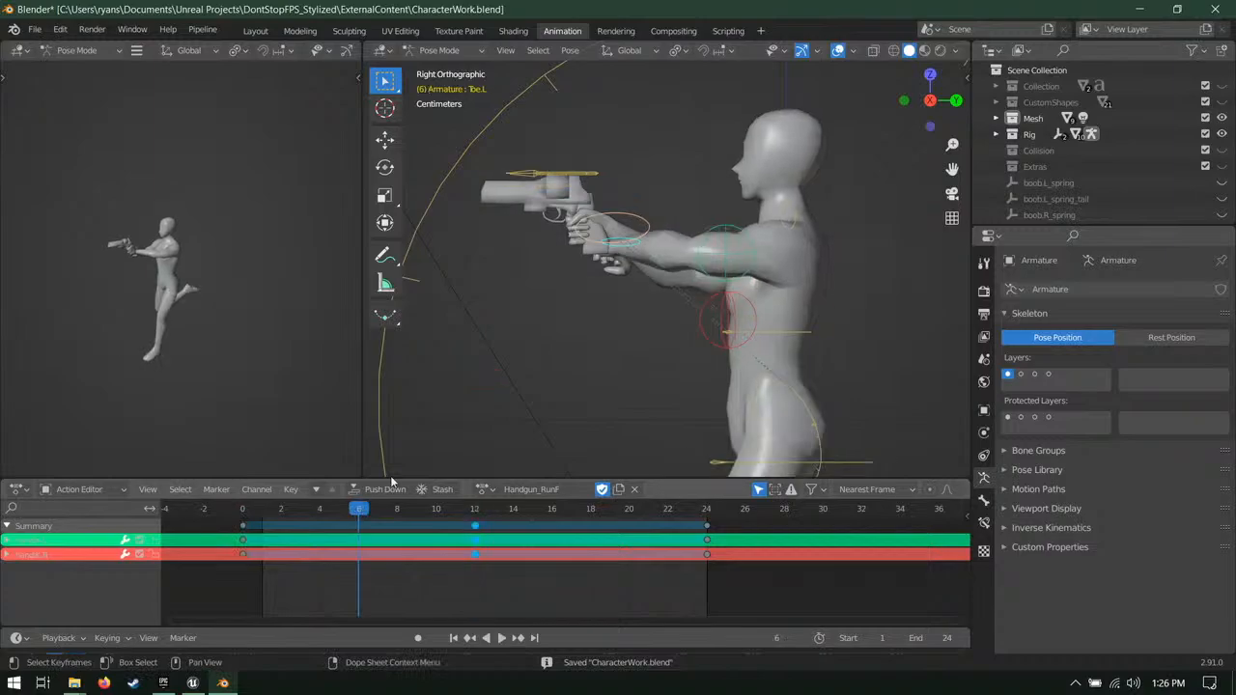
key(g)
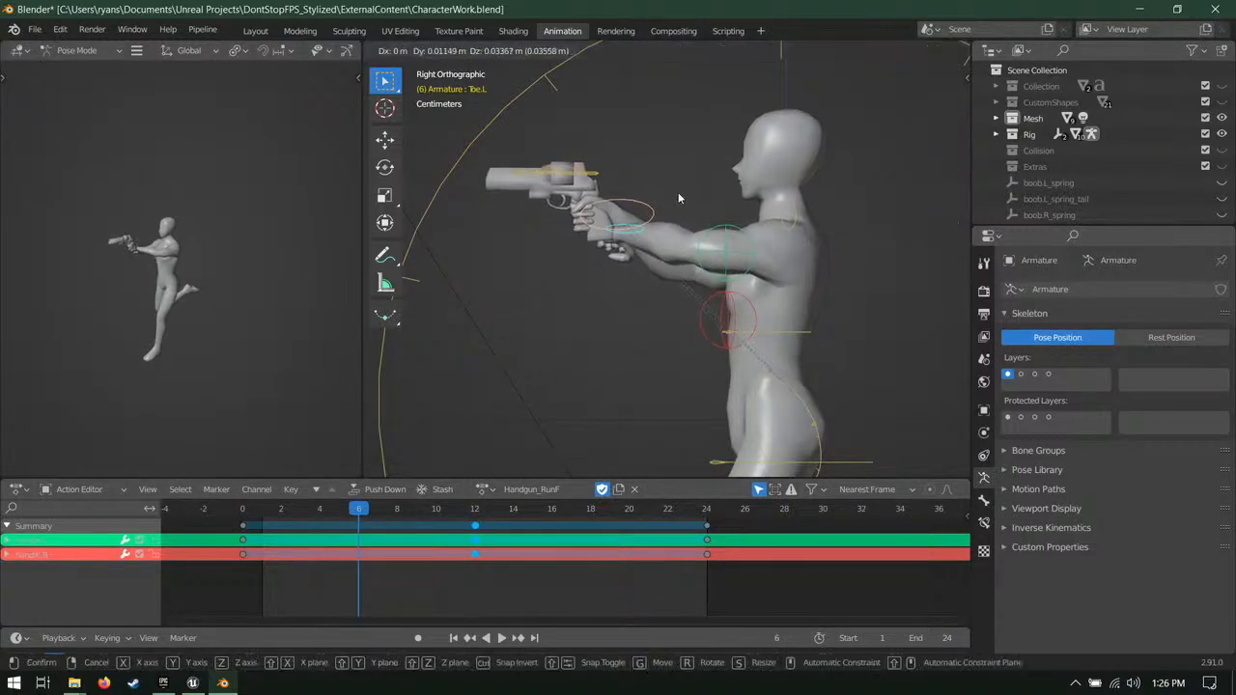
click(678, 192)
key(i)
click(678, 192)
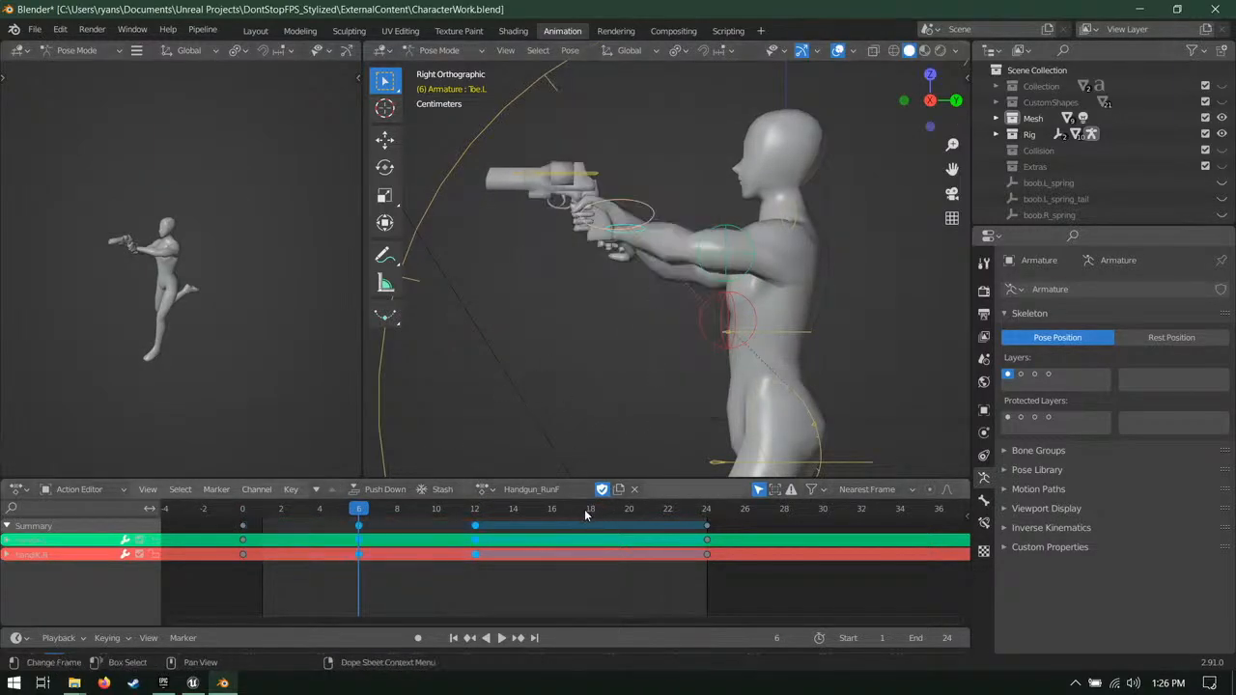
Step: Copy the raised hand controls' frame 6 keyframes to frame 18 and preview the run cycle from the side
click(359, 526)
click(590, 512)
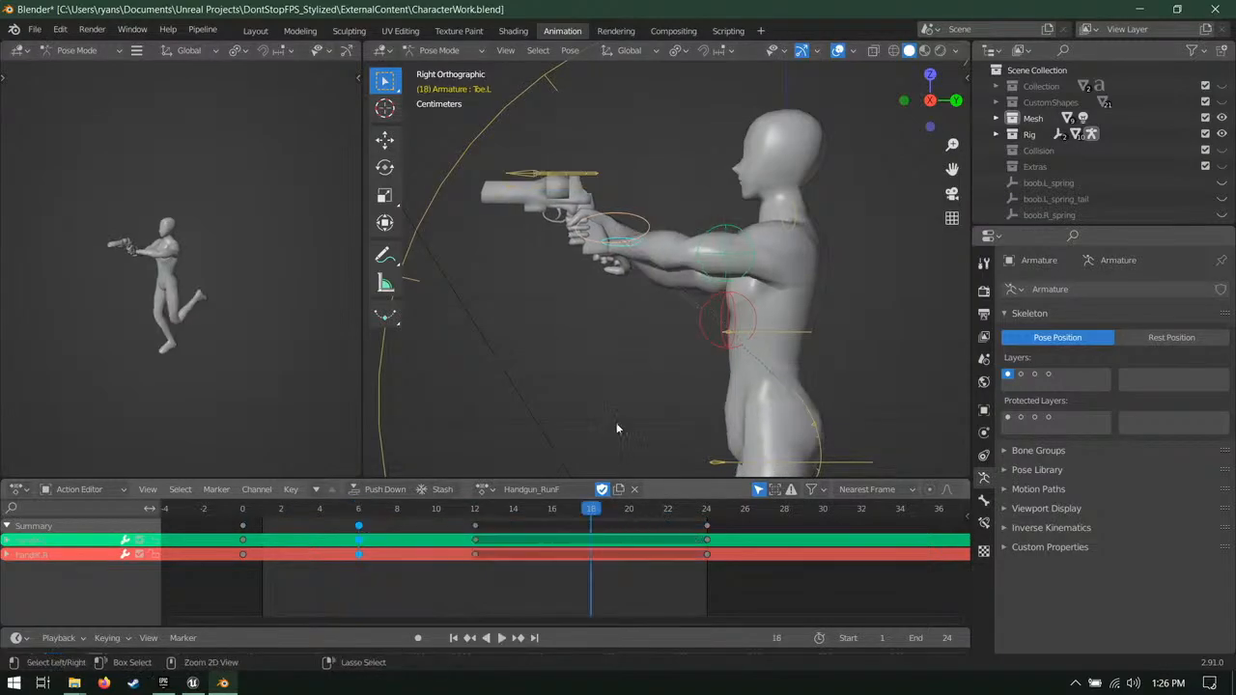
key(ctrl+v)
key(ctrl+z)
click(358, 526)
key(ctrl+c)
key(ctrl+v)
scroll(560, 383, down, 4)
key(space)
key(space)
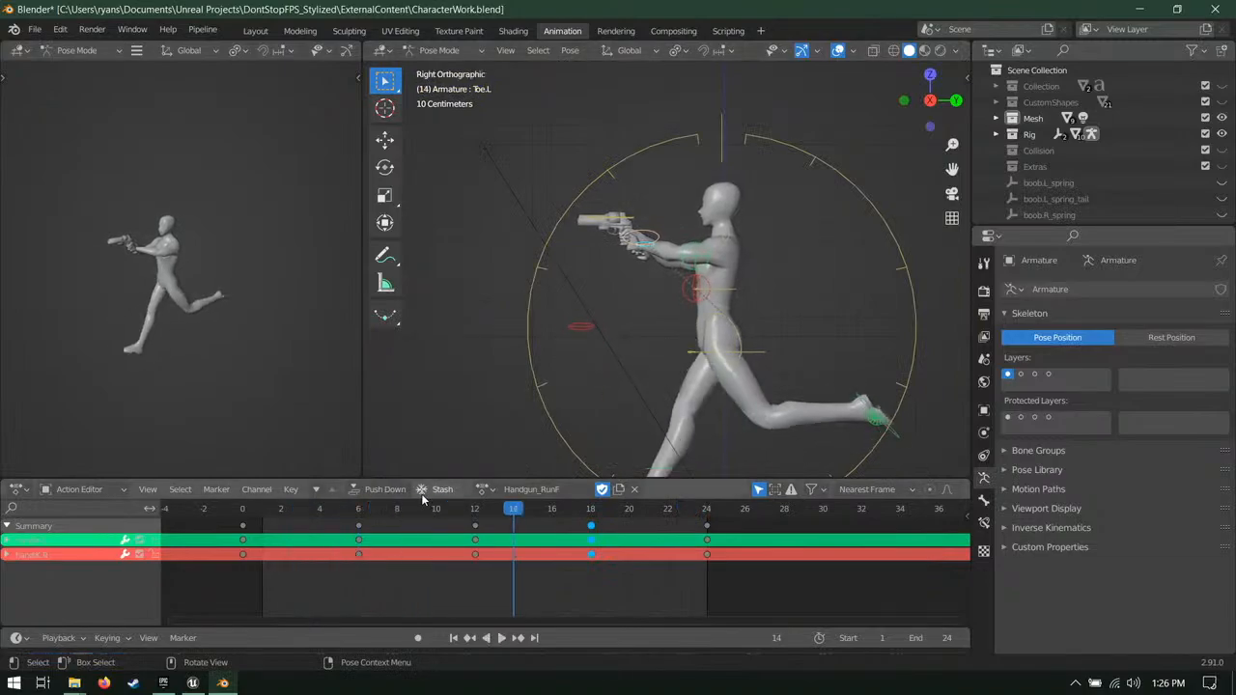
Step: At frame 0, lower both hand IK controls about 0.07 m, rotate them slightly, and keyframe the pose
click(355, 515)
drag(355, 519, 242, 526)
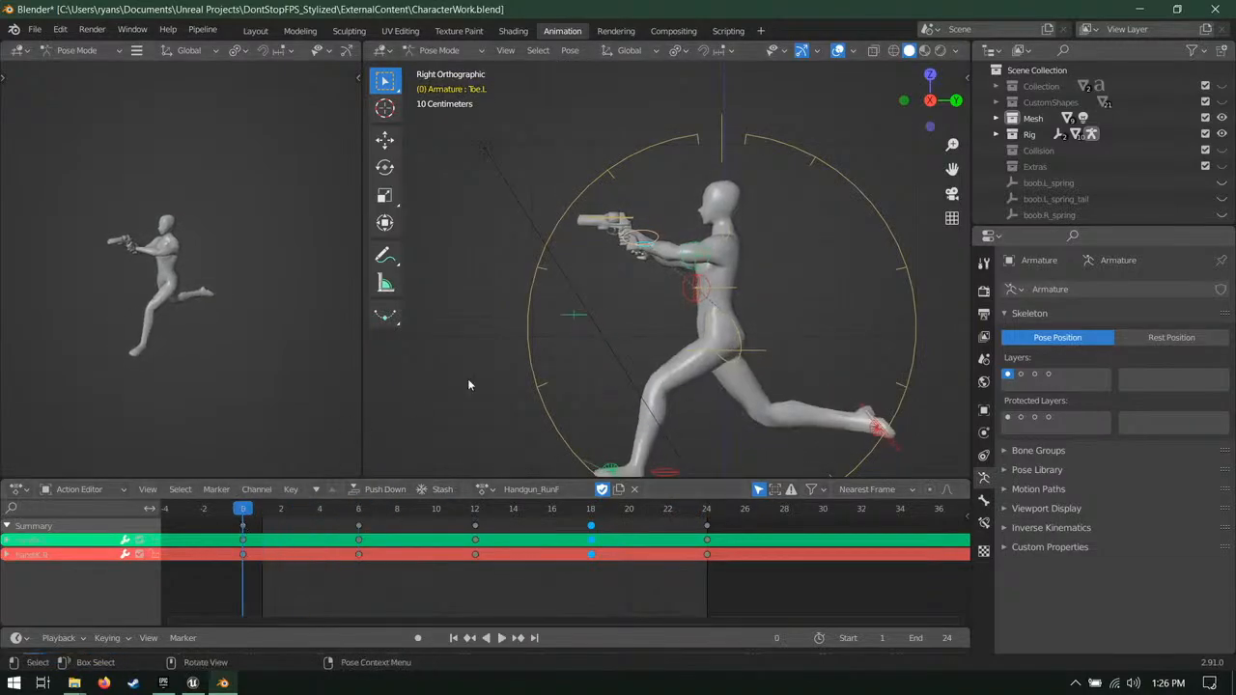
scroll(649, 324, up, 2)
key(g)
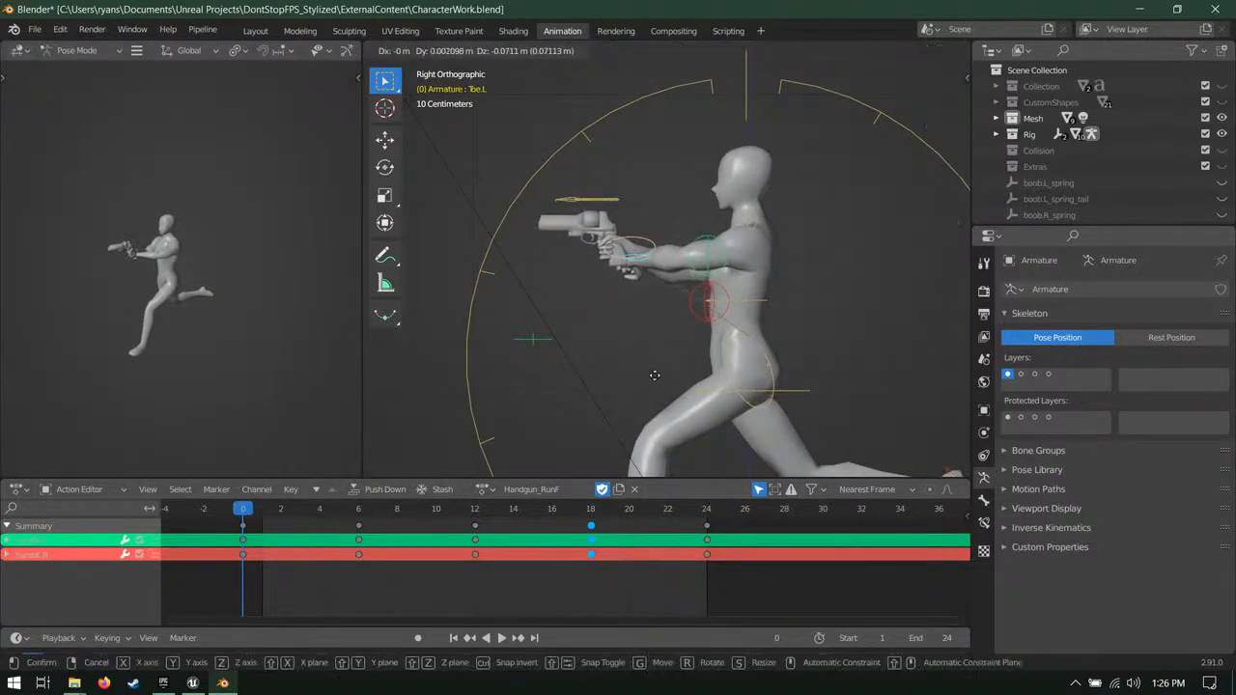
click(653, 377)
key(r)
click(853, 378)
key(i)
click(831, 392)
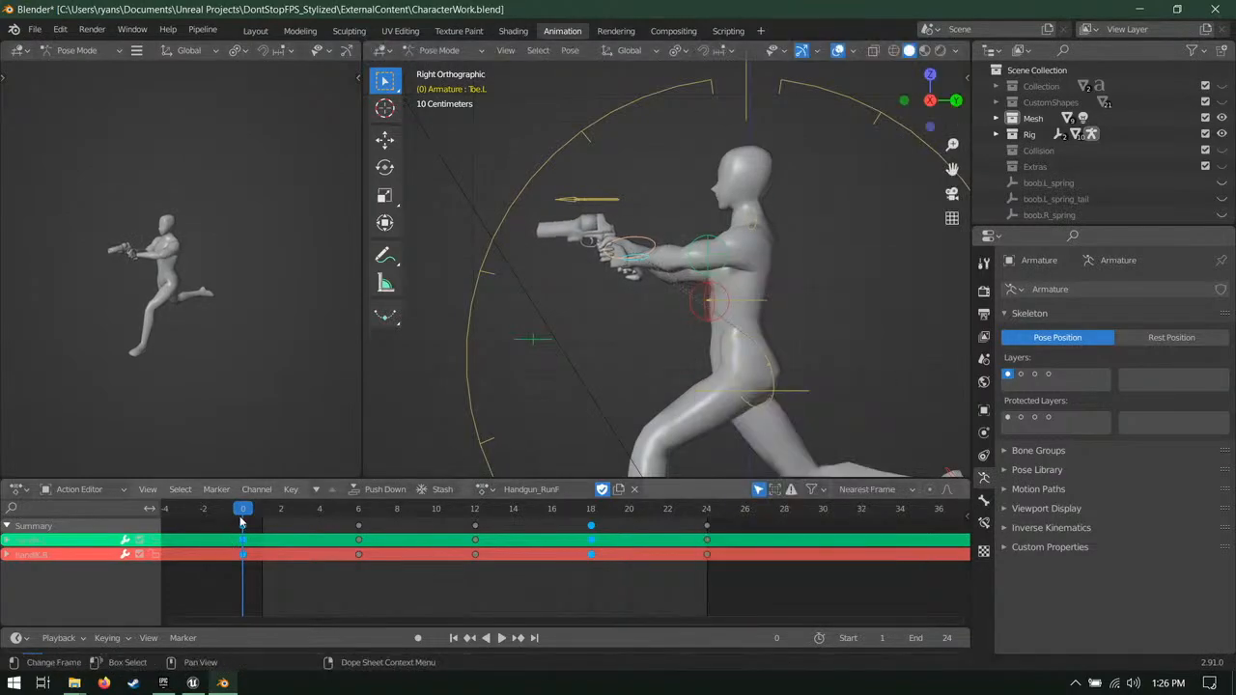
Step: Copy the hand controls' frame 0 keyframes to frames 12 and 24, and delete their keyframes at frames 6 and 18
click(474, 510)
click(714, 514)
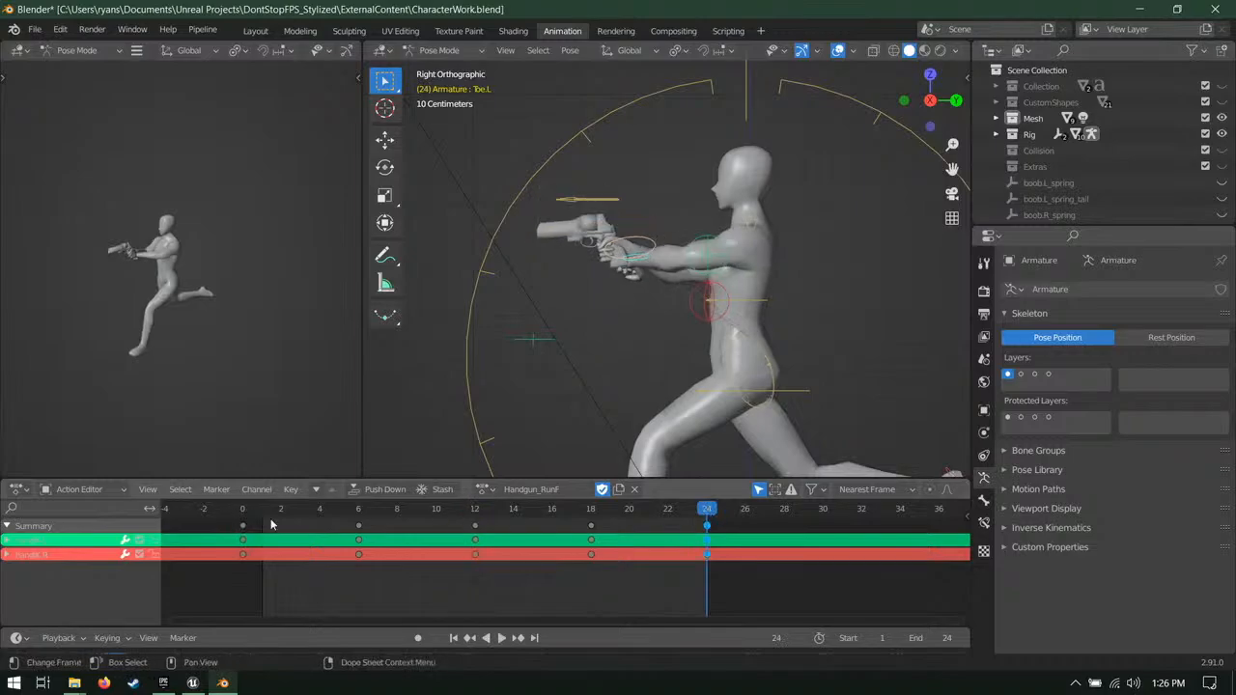
click(363, 513)
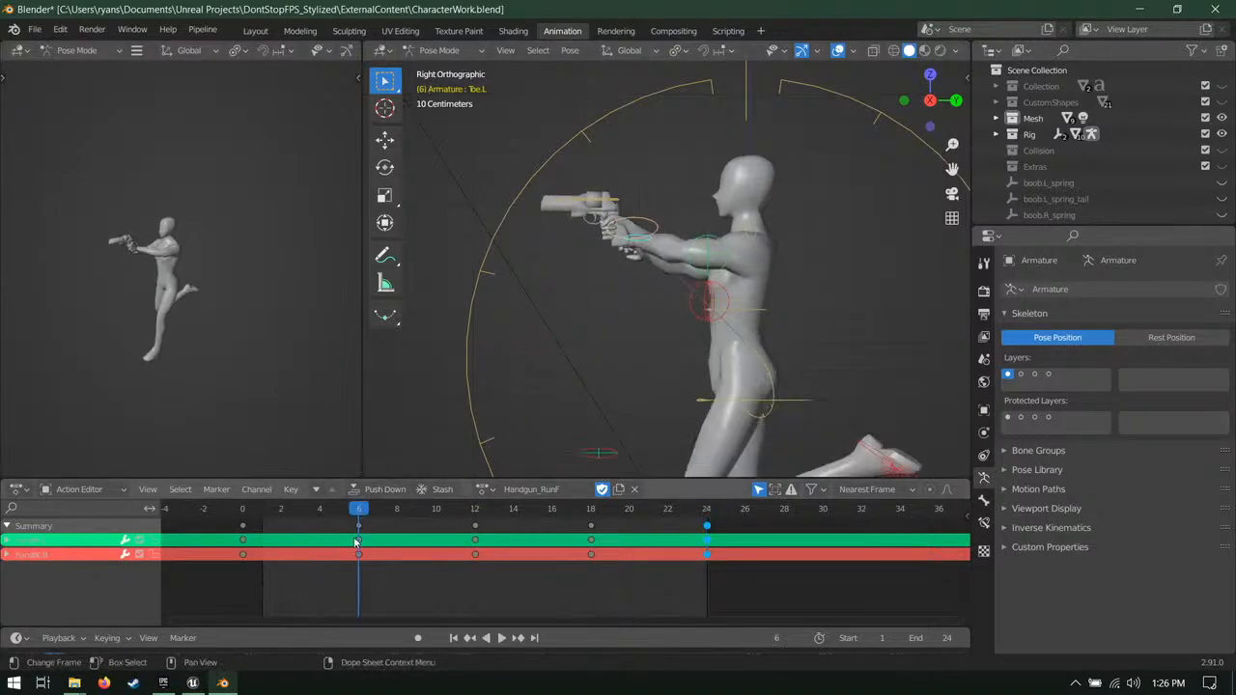
key(x)
click(362, 526)
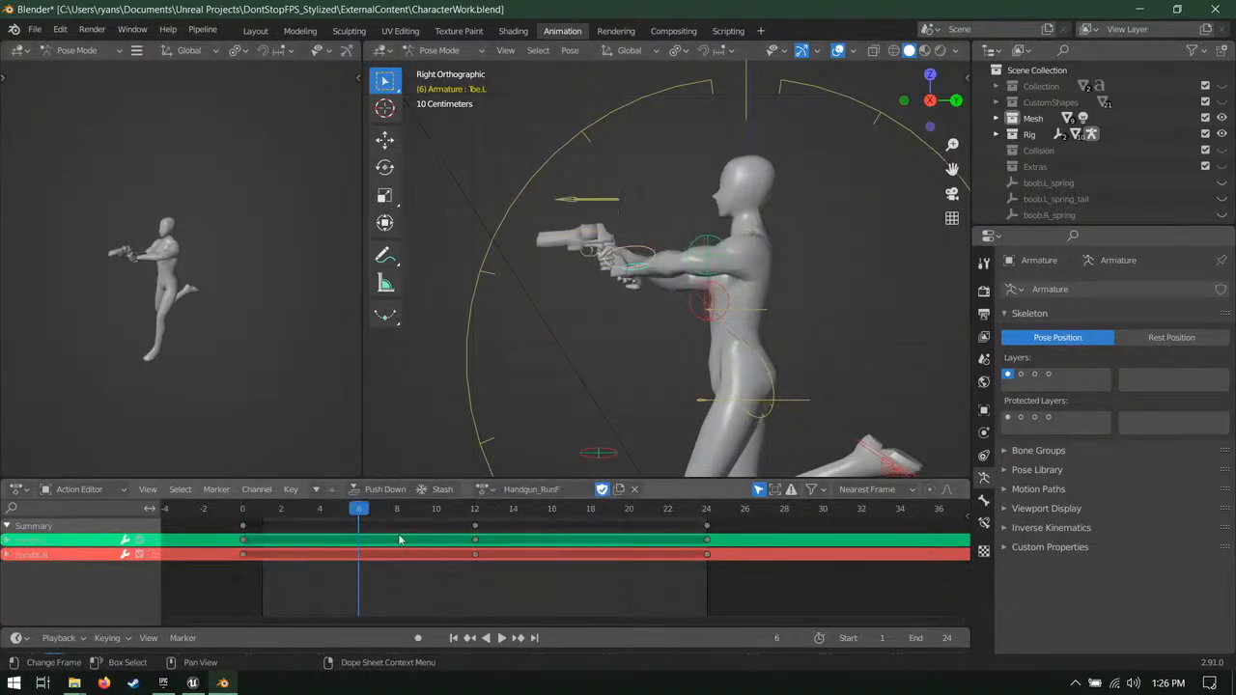
Step: At frame 6, shift both hand IK controls slightly back toward the body and keyframe their Location, Rotation & Scale
scroll(606, 387, up, 3)
key(g)
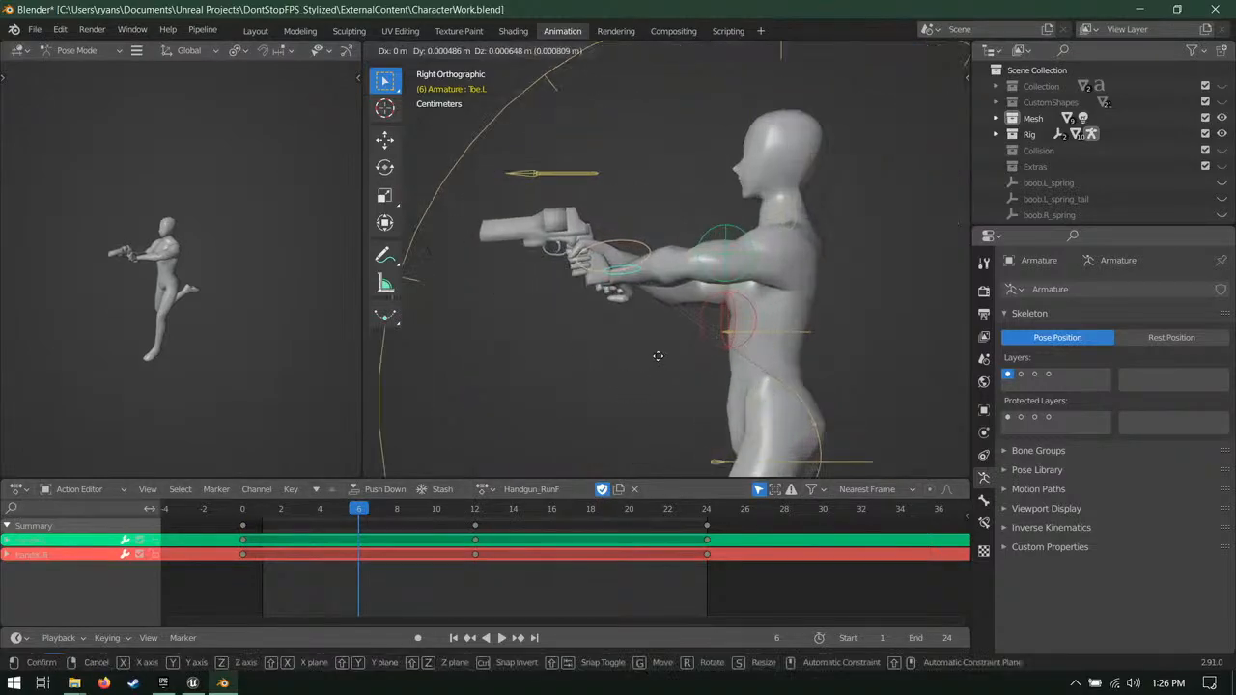
click(728, 362)
key(i)
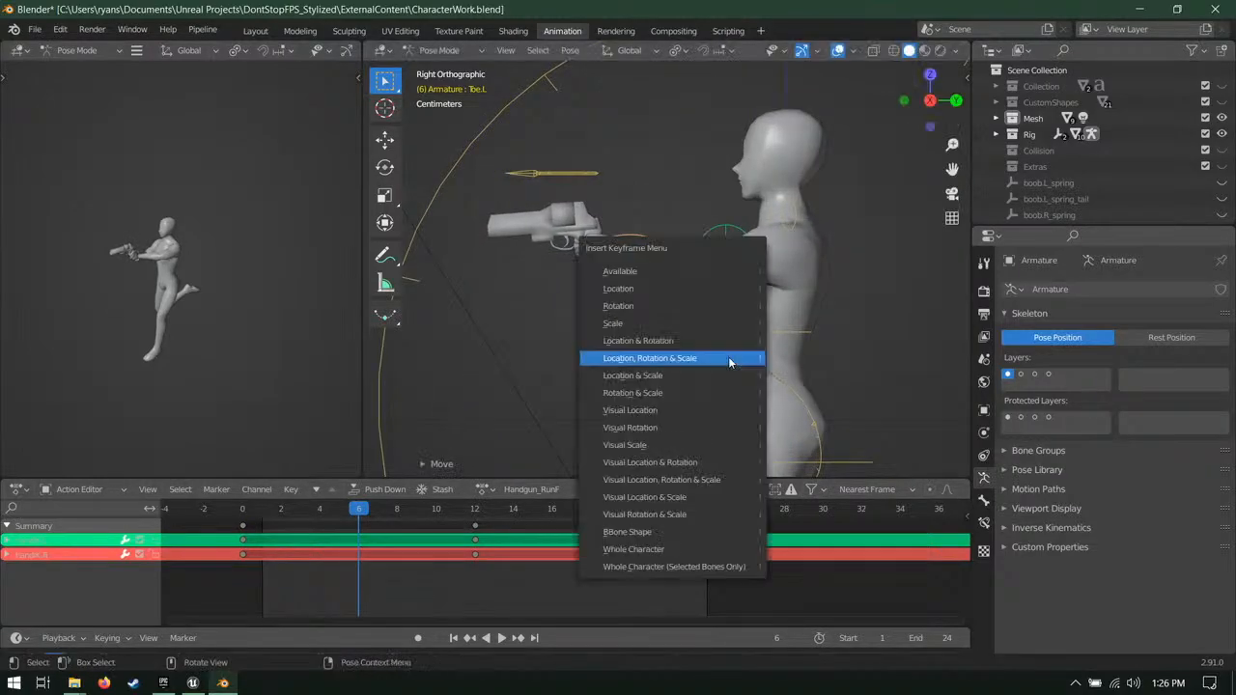
click(727, 356)
Step: Copy the hand controls' frame 6 keyframes to frame 18 and preview the gun's motion
key(space)
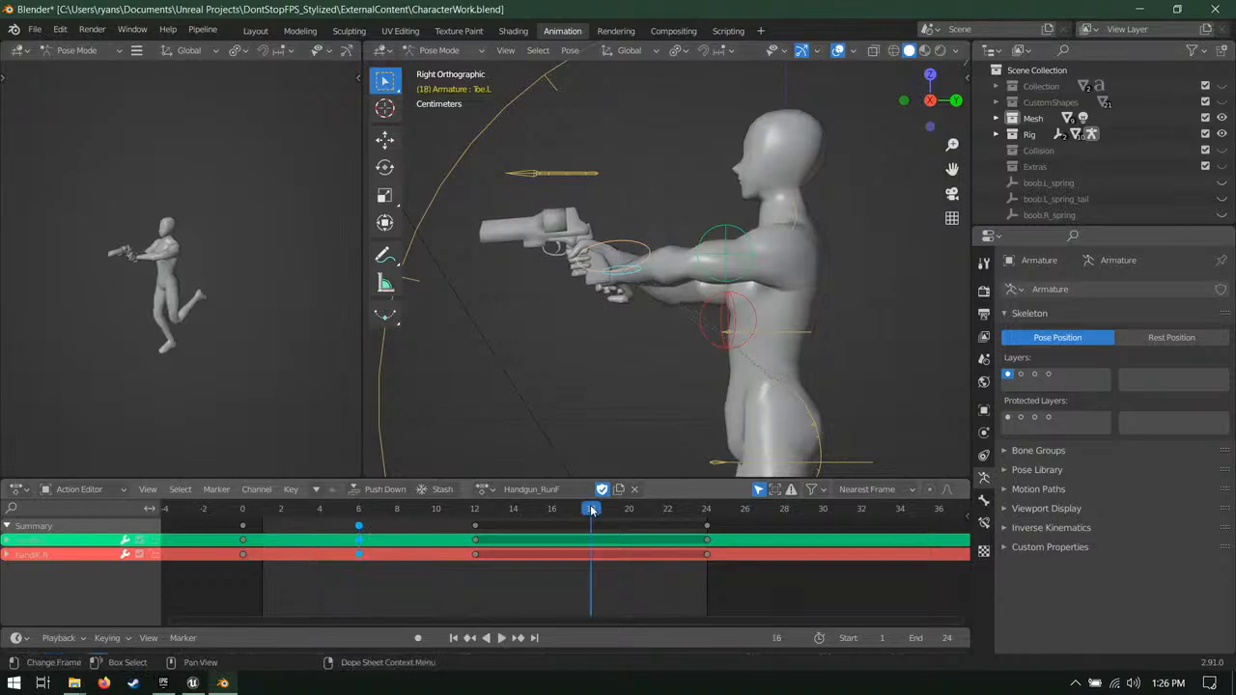
scroll(561, 357, down, 3)
key(space)
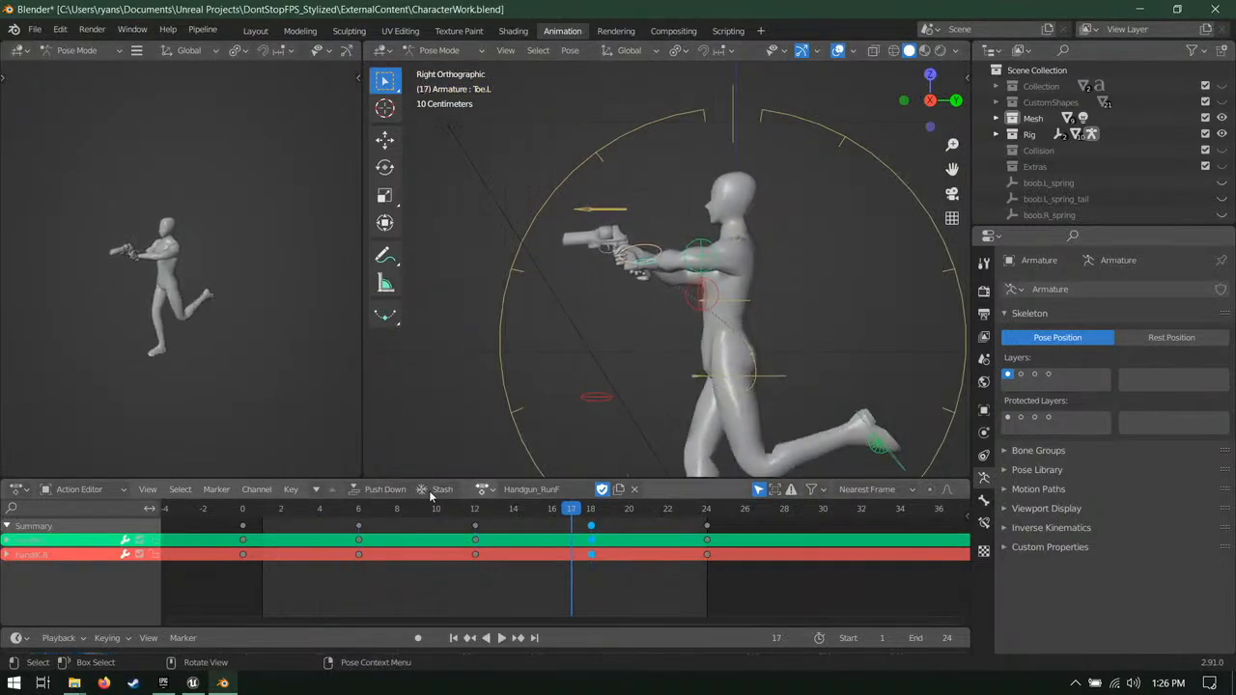
Step: Scrub from frame 0 to frame 6, fine-tune both hand IK controls' position and rotation there, and keyframe them
click(232, 516)
drag(232, 516, 358, 537)
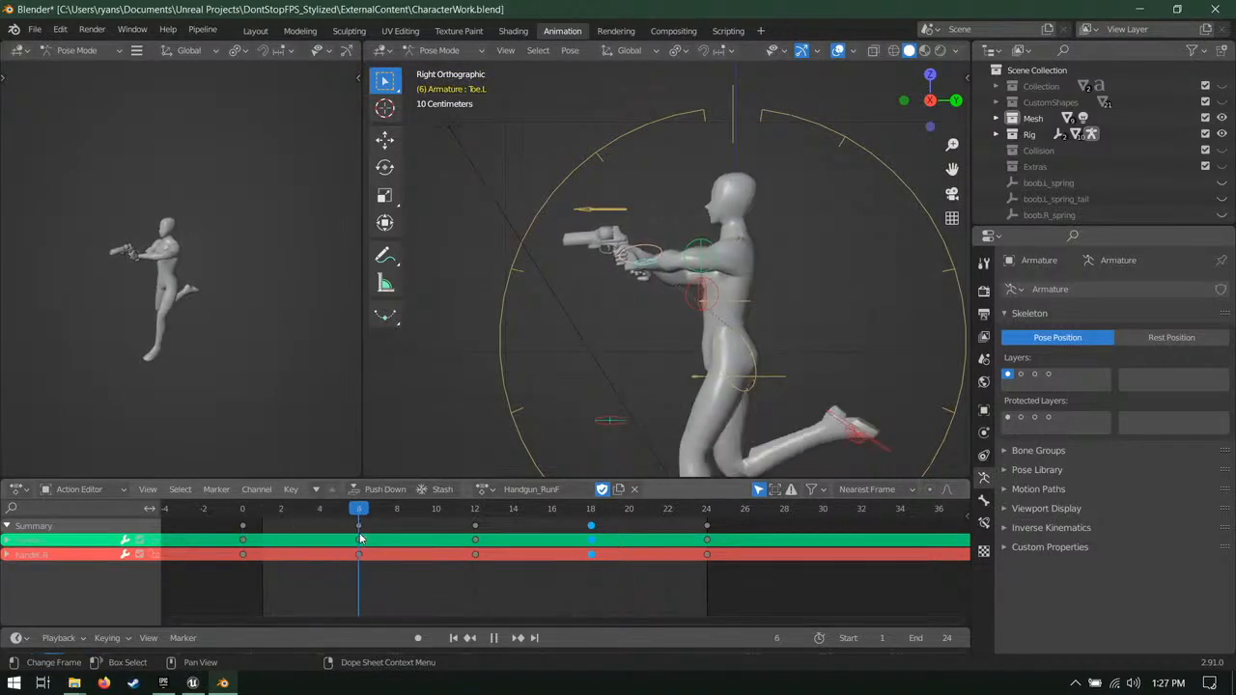
scroll(618, 371, up, 2)
key(g)
click(617, 338)
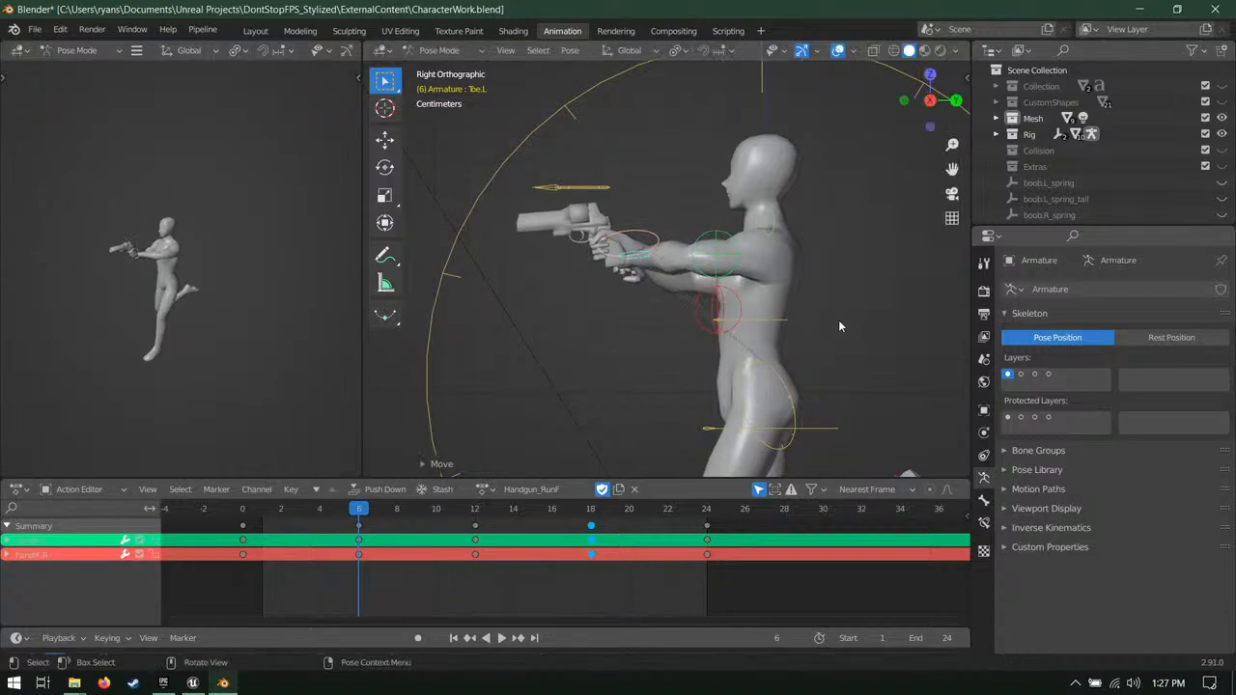
key(r)
click(837, 330)
key(i)
click(836, 326)
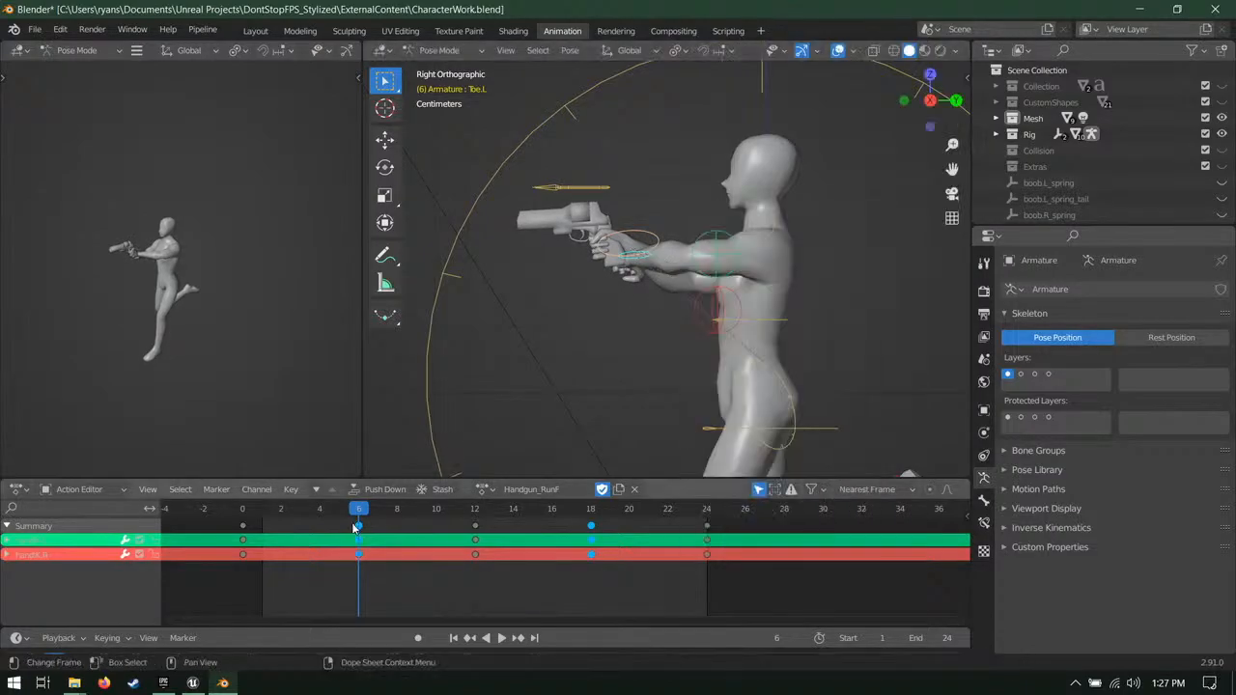
Step: Copy the fine-tuned frame 6 hand keyframes to frame 18 and play the run cycle in side view
key(space)
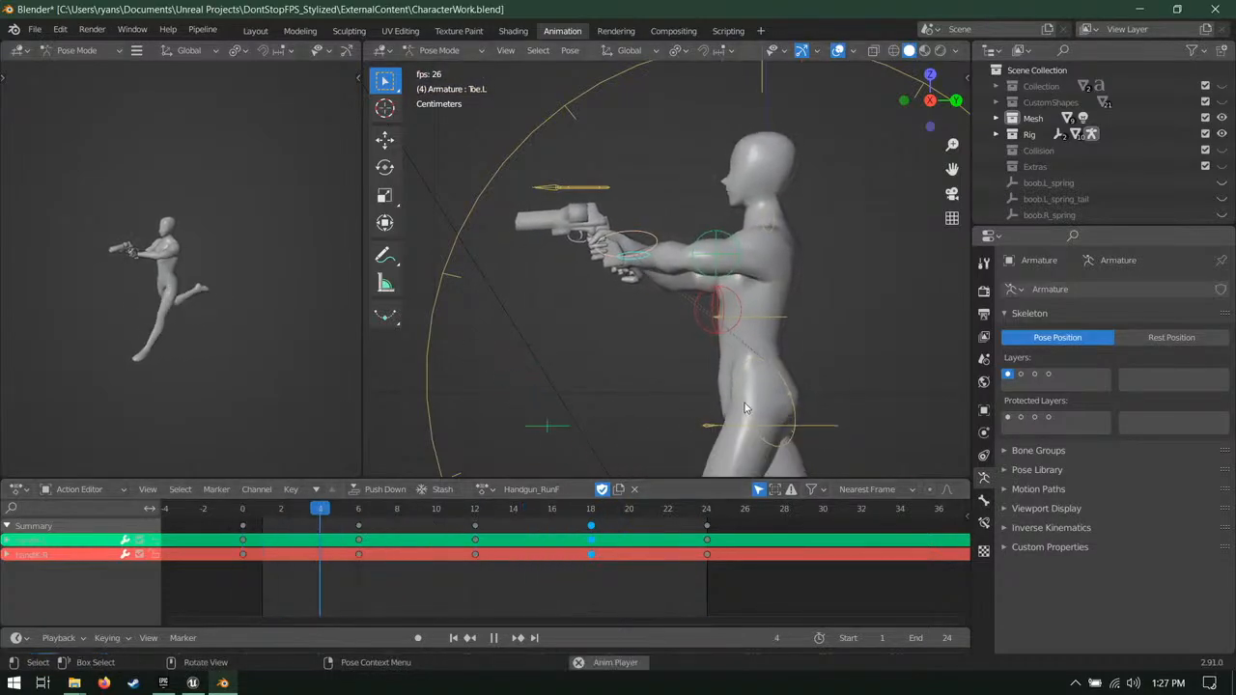
key(space)
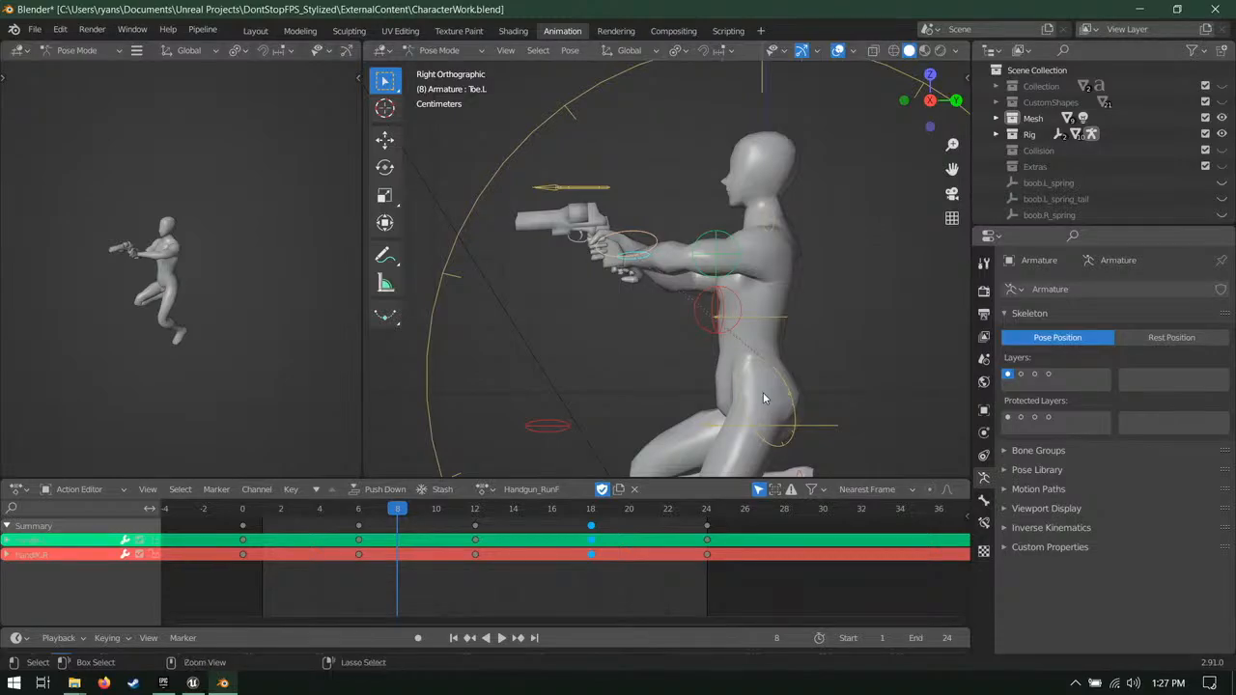
Step: Save the file and try a lower position for the left elbow IK control at frame 8
key(ctrl+s)
middle_drag(919, 196, 706, 263)
click(706, 263)
middle_drag(826, 266, 761, 211)
key(g)
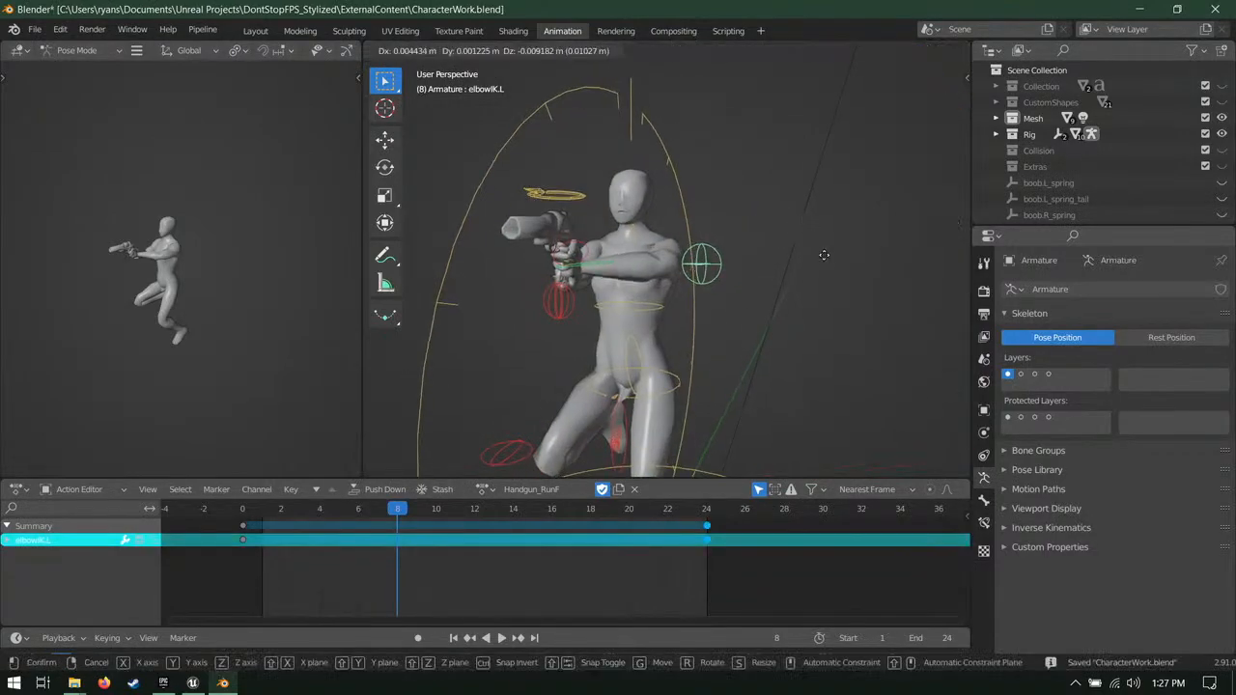
click(852, 271)
middle_drag(779, 335, 798, 337)
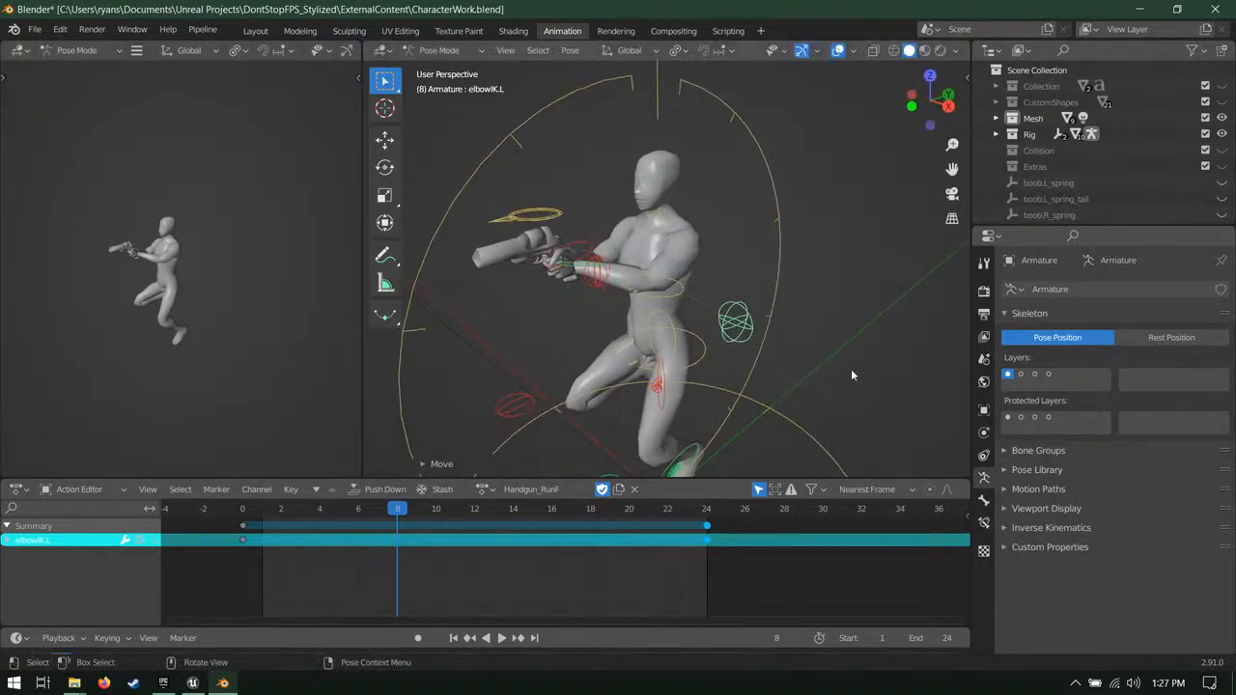
middle_drag(850, 369, 734, 318)
key(ctrl+s)
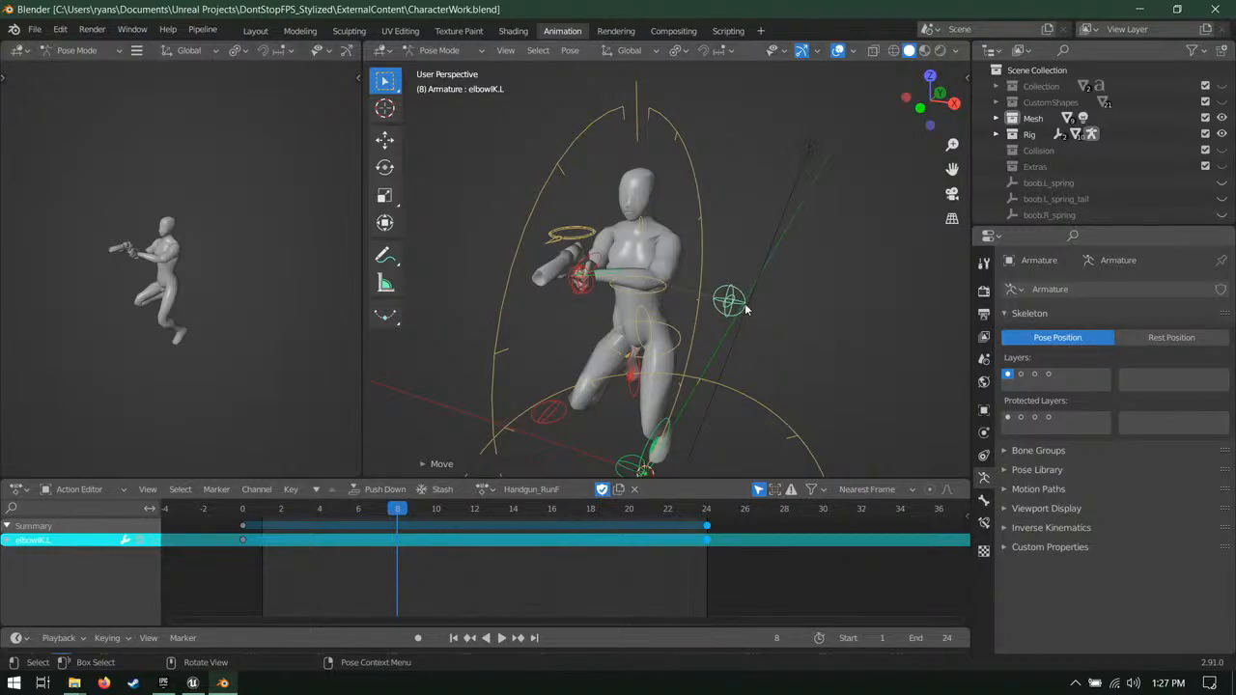
Step: Save the file, then play and scrub the run cycle in right side view to check the gun motion
key(ctrl+s)
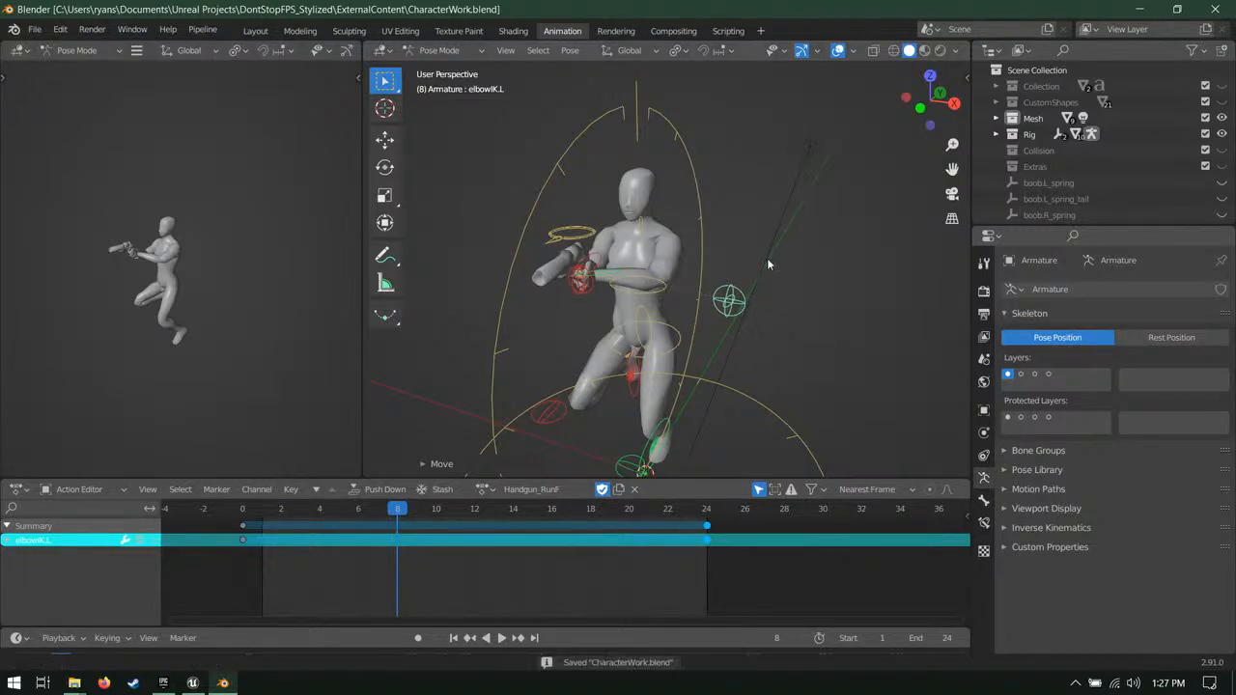
middle_drag(767, 258, 722, 389)
click(719, 381)
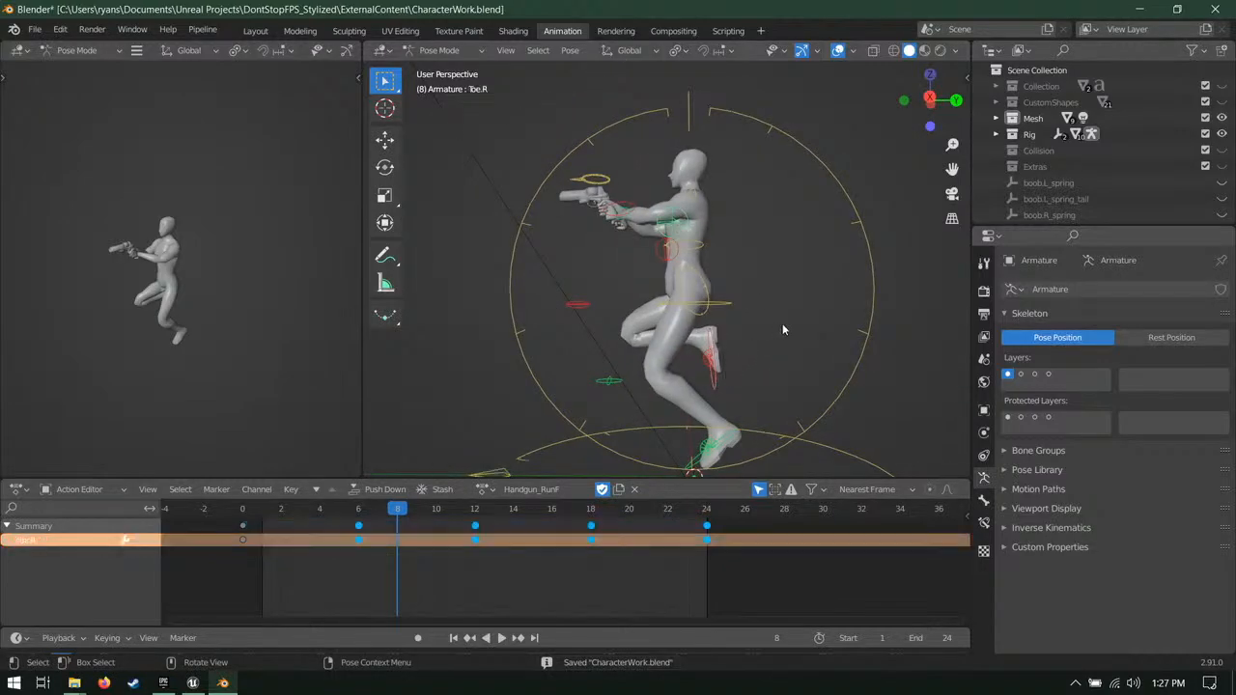
key(ctrl+s)
middle_drag(781, 323, 699, 307)
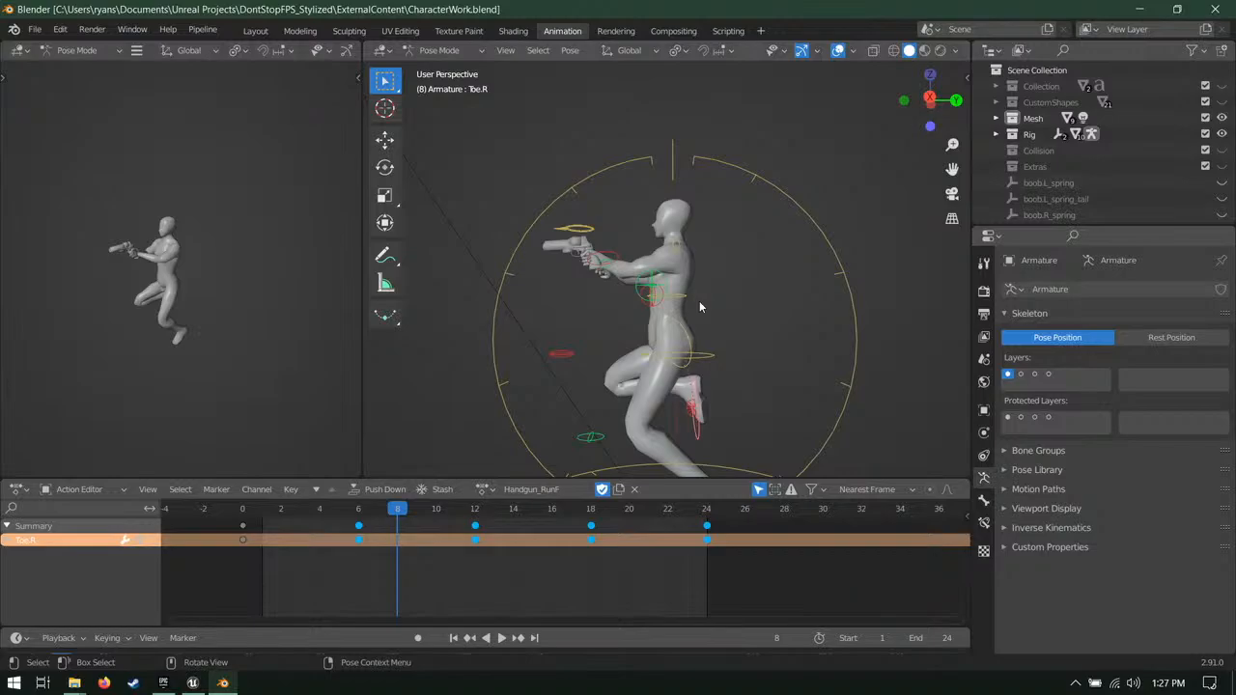
key(KP_3)
scroll(795, 353, up, 2)
key(ctrl+s)
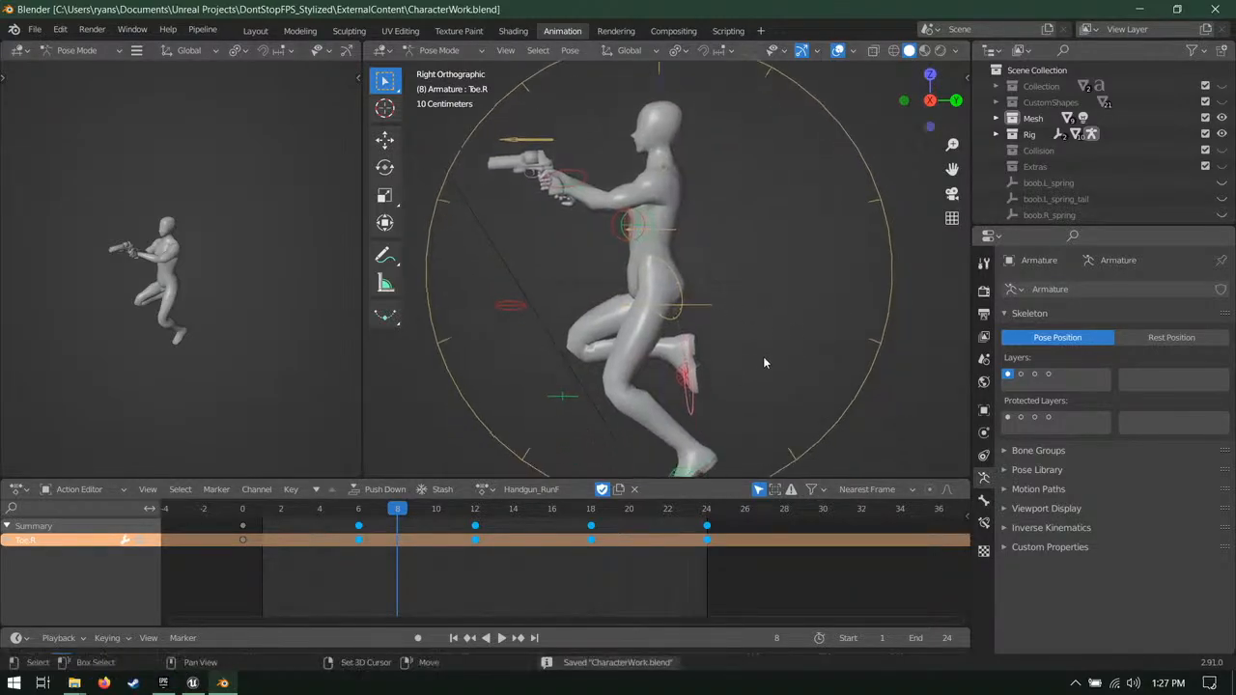
shift+middle_drag(763, 356, 814, 363)
key(space)
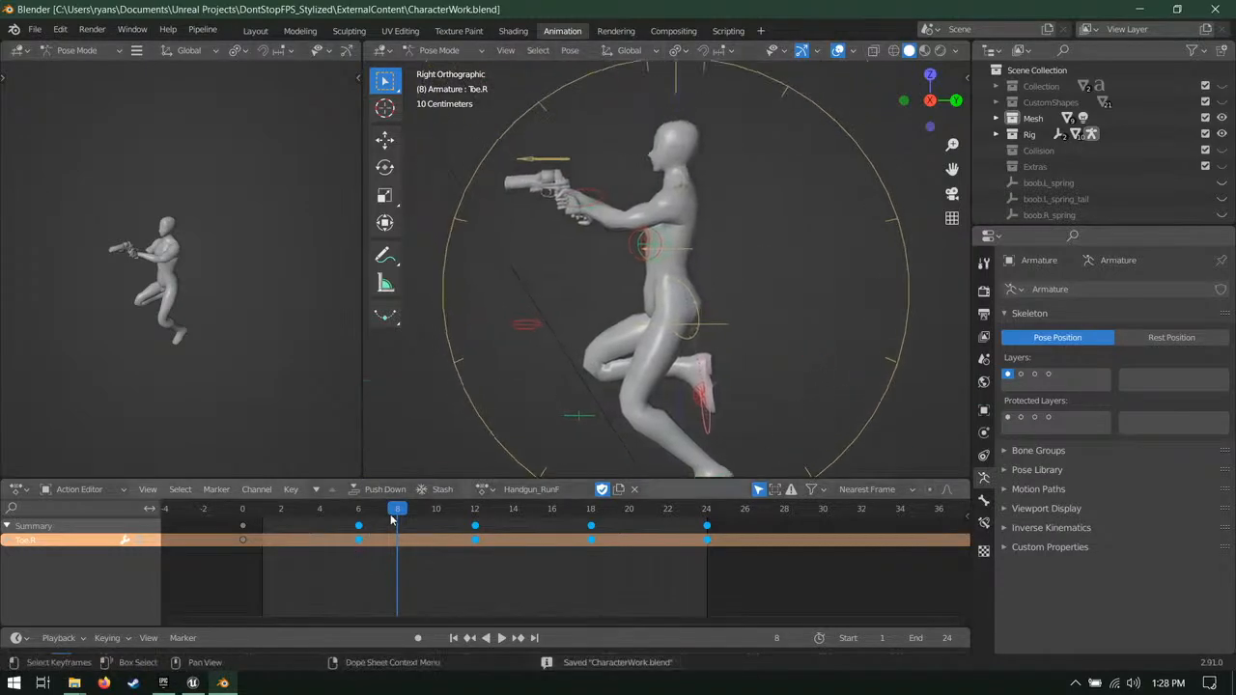
drag(465, 551, 207, 537)
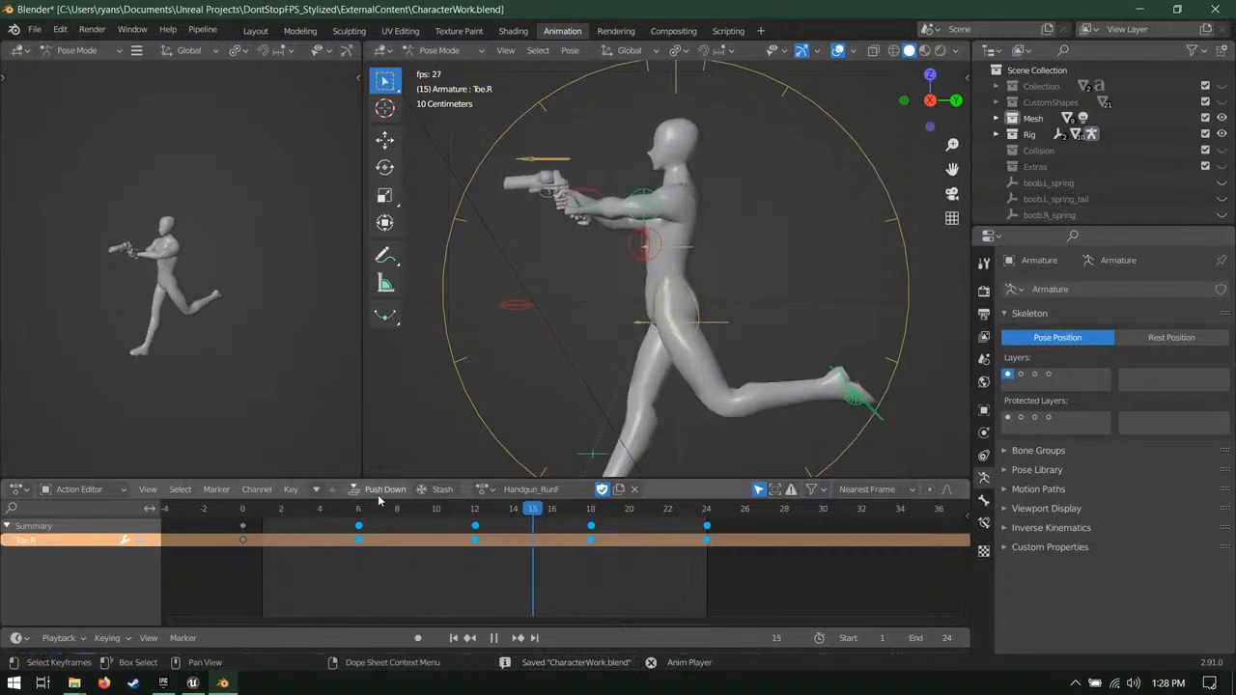
key(space)
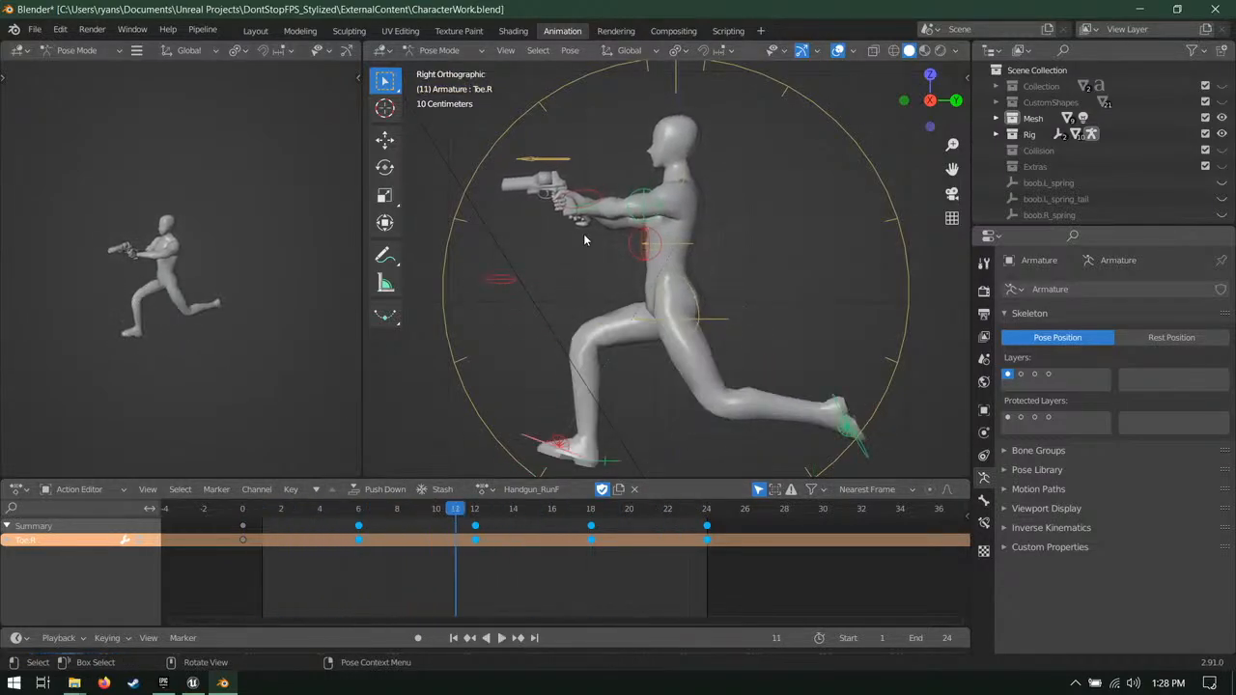
Step: At frame 0, pull both hand IK controls down toward the body and rotate them so the gun tilts downward
shift+middle_drag(583, 237, 631, 315)
scroll(630, 307, up, 3)
drag(624, 259, 565, 314)
drag(427, 512, 242, 513)
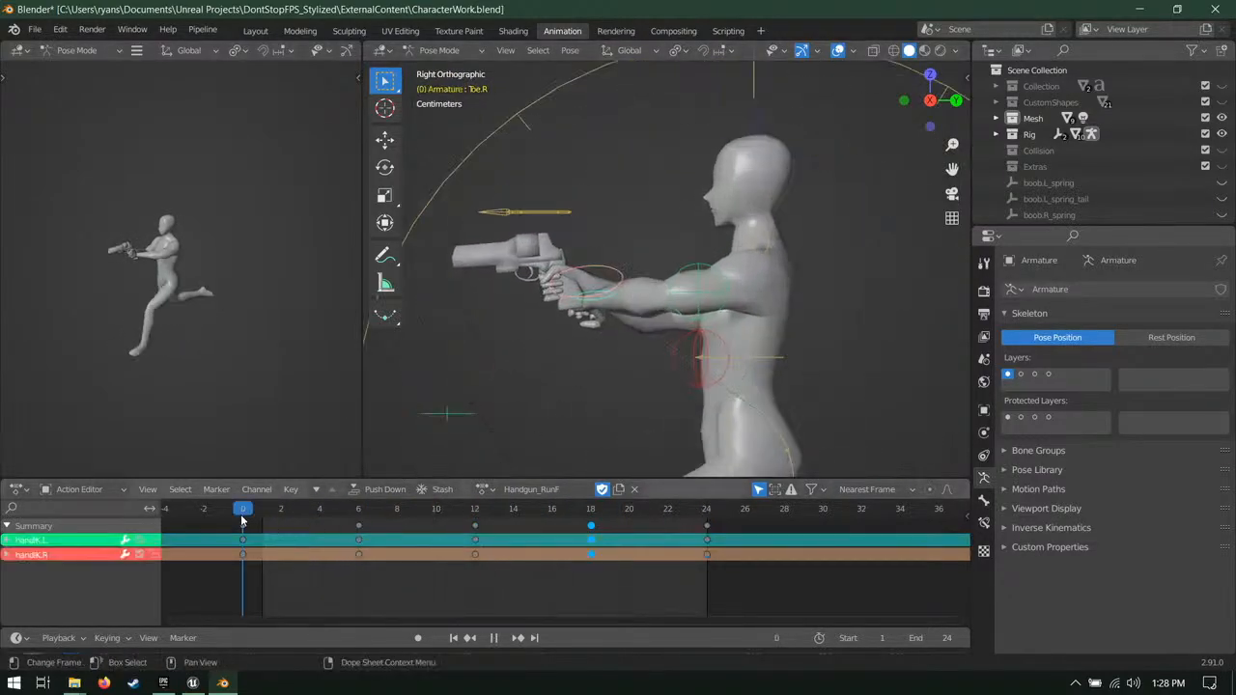
key(g)
click(895, 399)
key(r)
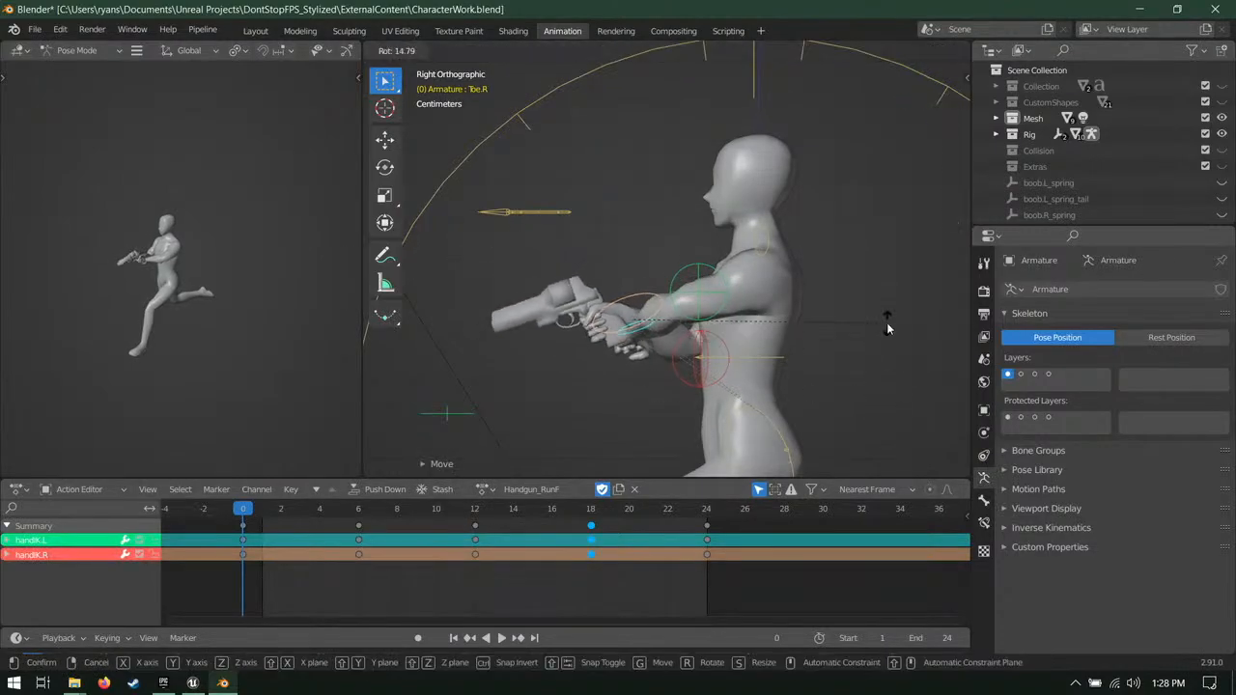
click(886, 324)
key(g)
click(876, 320)
Step: At frame 0, move the left elbow IK control down and outward to match the lowered arm
click(724, 304)
scroll(726, 309, down, 2)
mouse_move(731, 317)
middle_down()
mouse_move(755, 352)
mouse_move(711, 315)
middle_up()
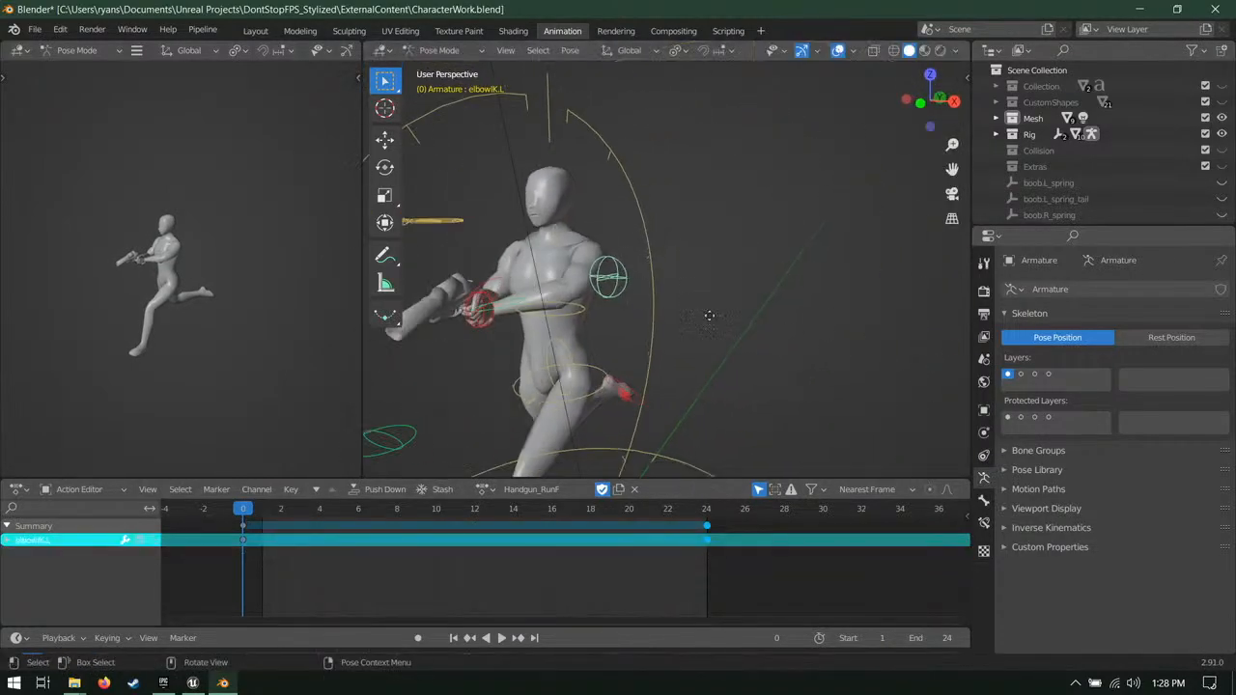
key(g)
click(739, 358)
shift+middle_drag(522, 324, 608, 307)
key(KP_3)
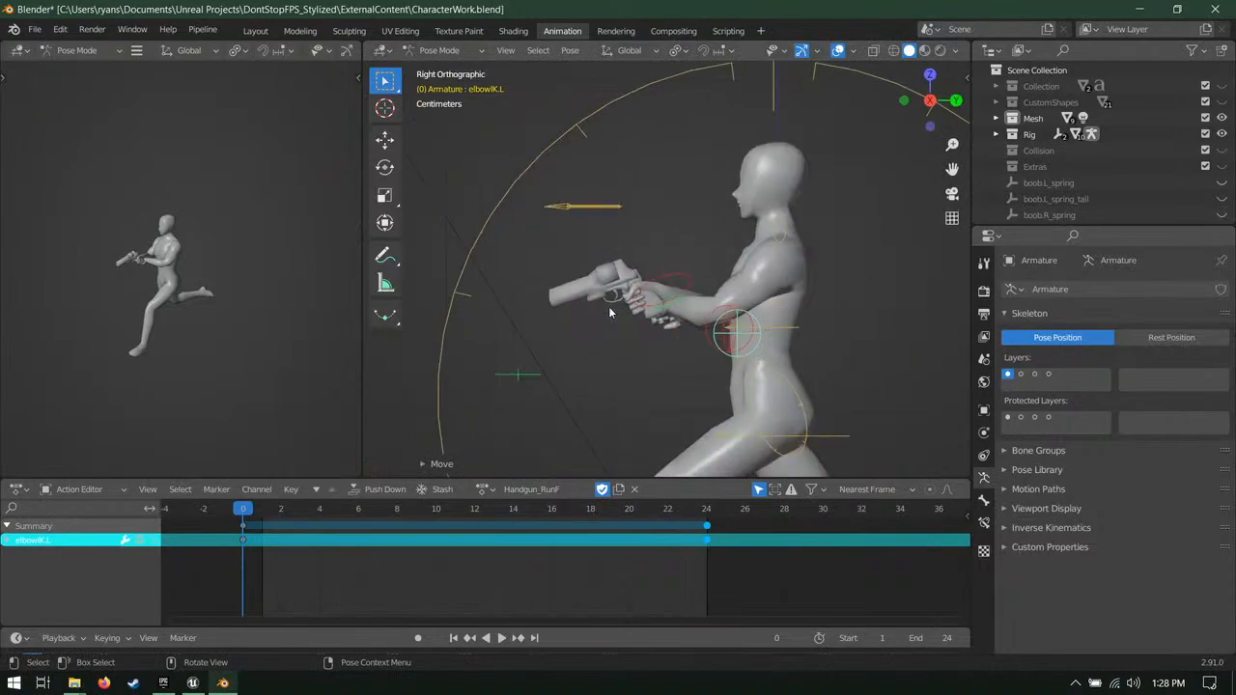
Step: Keyframe Location, Rotation & Scale for the left elbow IK and both hand IK controls at frame 0
shift+drag(608, 306, 684, 249)
key(KP_Decimal)
key(i)
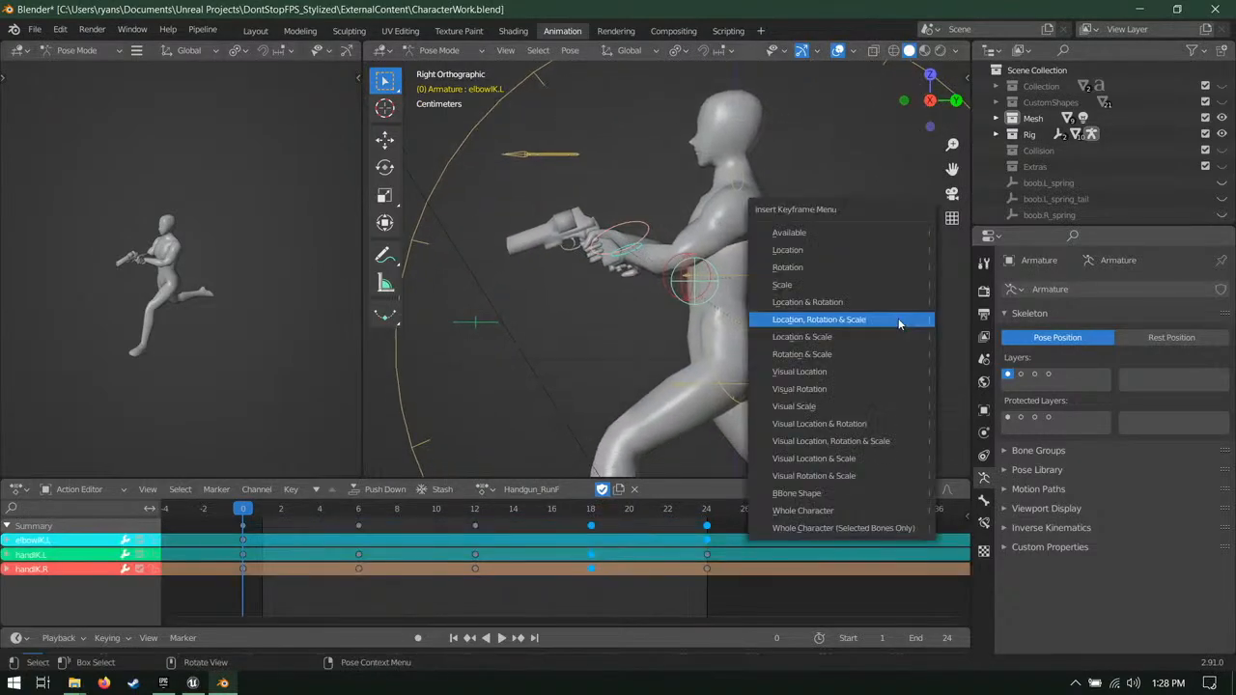
click(898, 320)
Step: Copy the frame 0 keyframes of the left elbow and both hand IK controls to frames 24 and 12
click(241, 527)
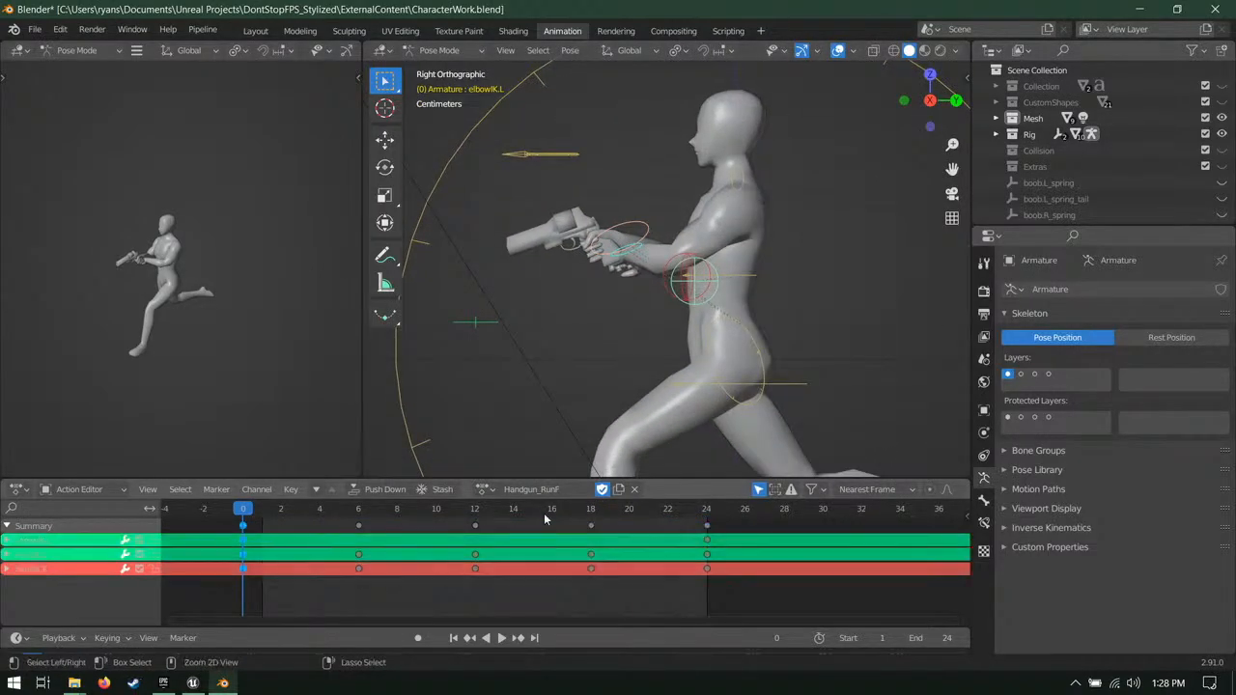
click(698, 515)
key(space)
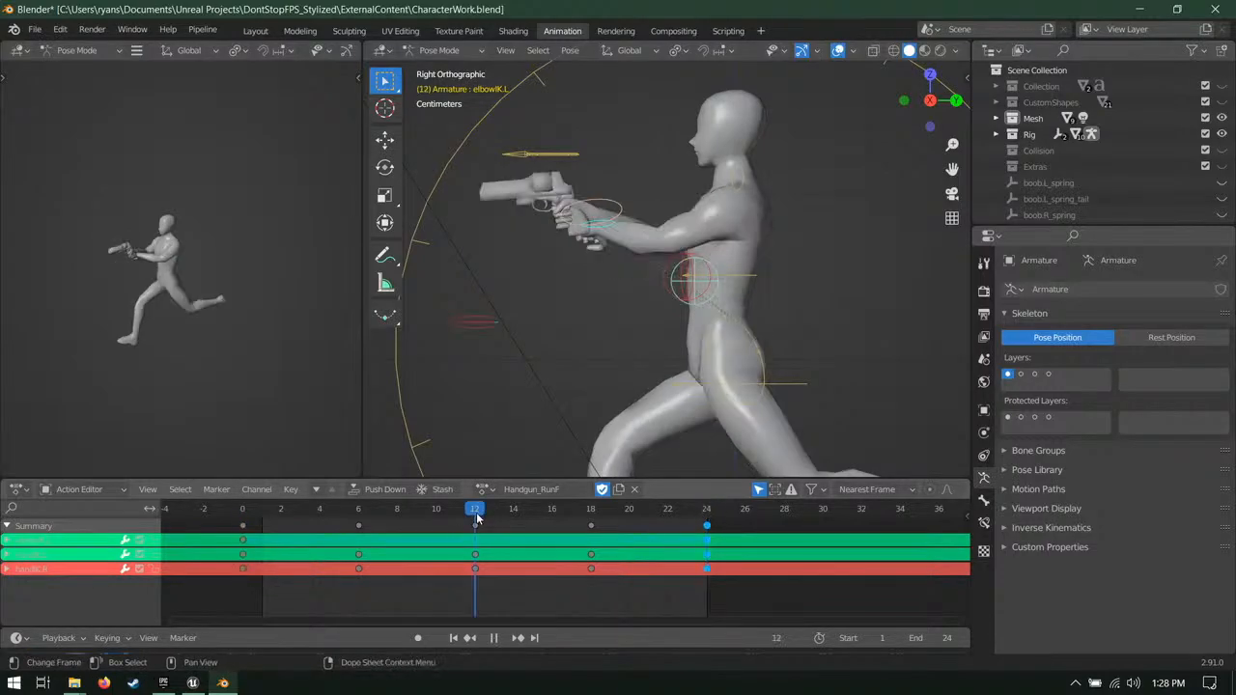
click(475, 527)
key(Down)
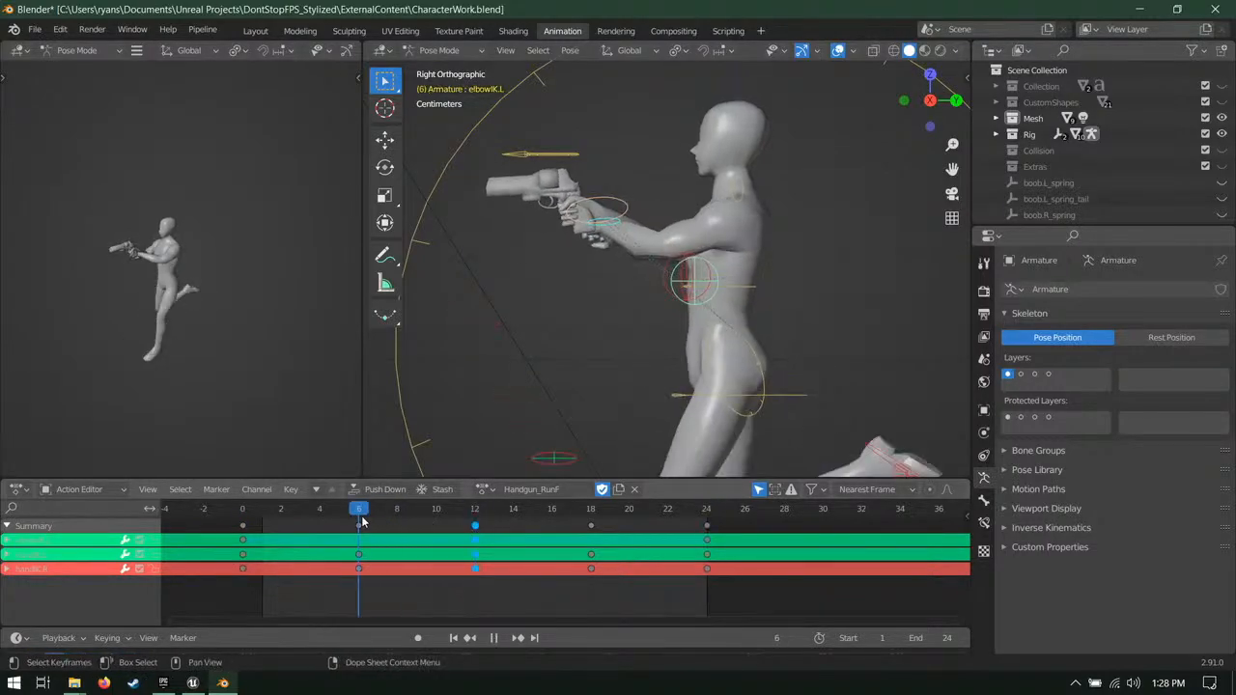
Step: Delete the hand IK controls' old keyframes at frames 6 and 18
click(358, 528)
key(x)
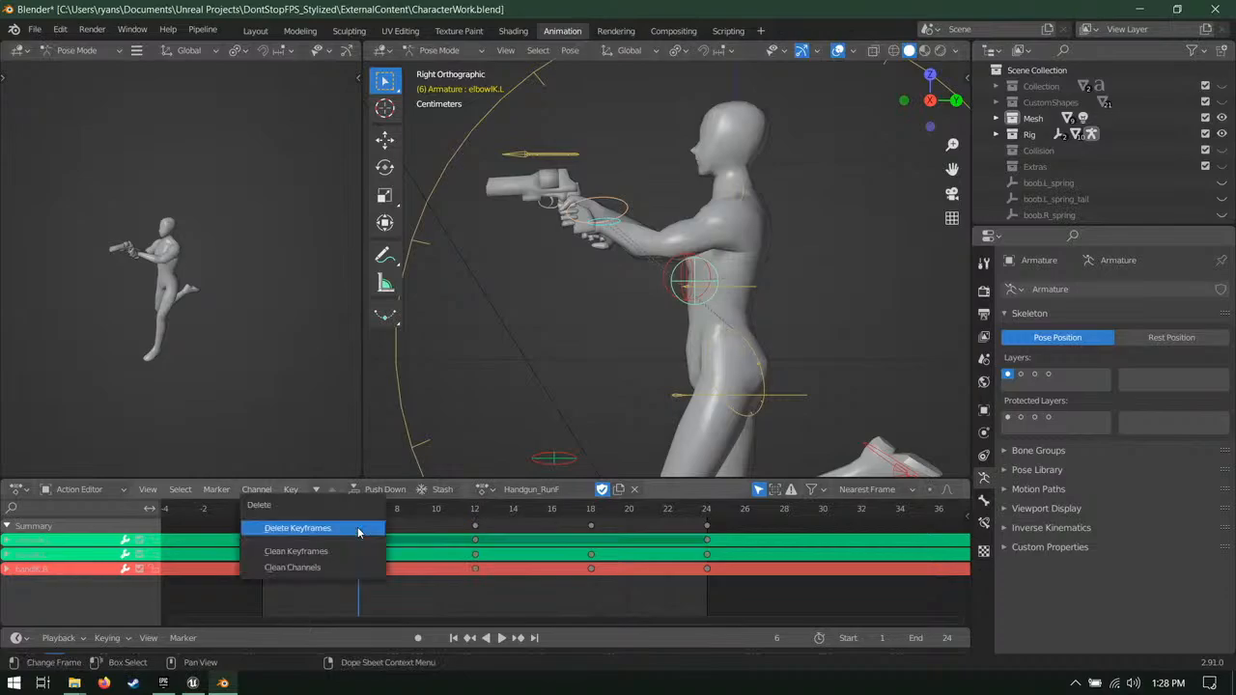
click(352, 528)
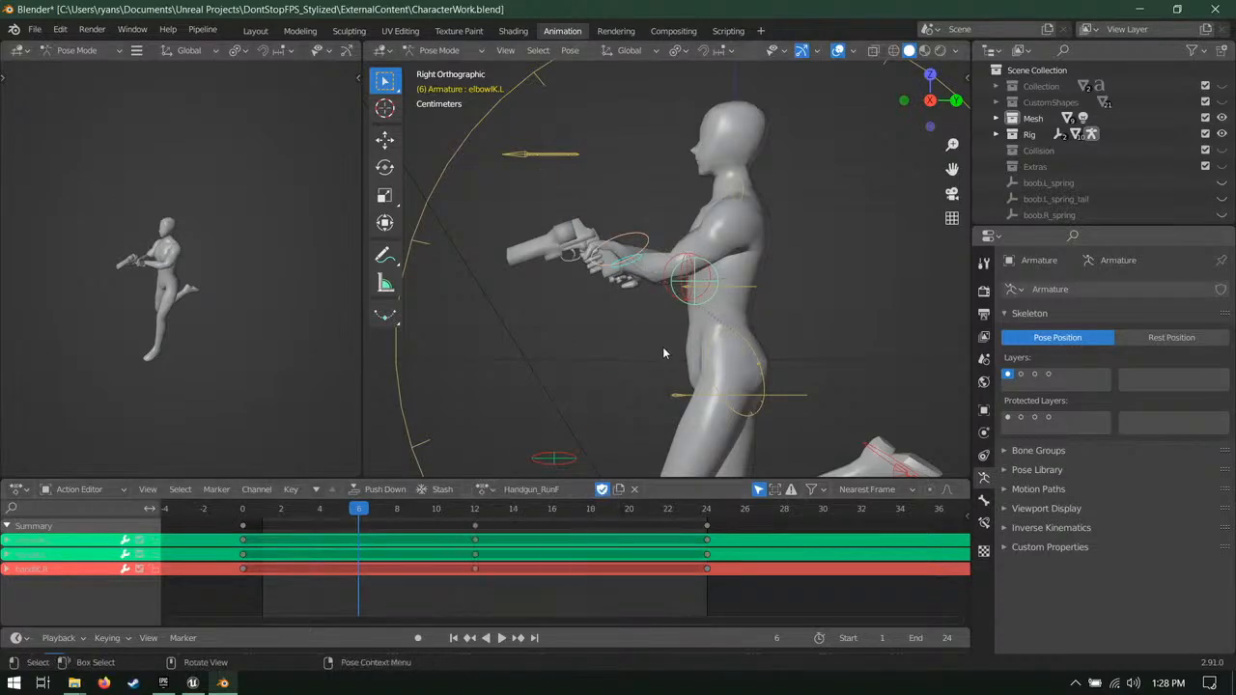
Step: At frame 6, shift the left elbow and both hand IK controls slightly back and up, and keyframe them
scroll(649, 358, up, 1)
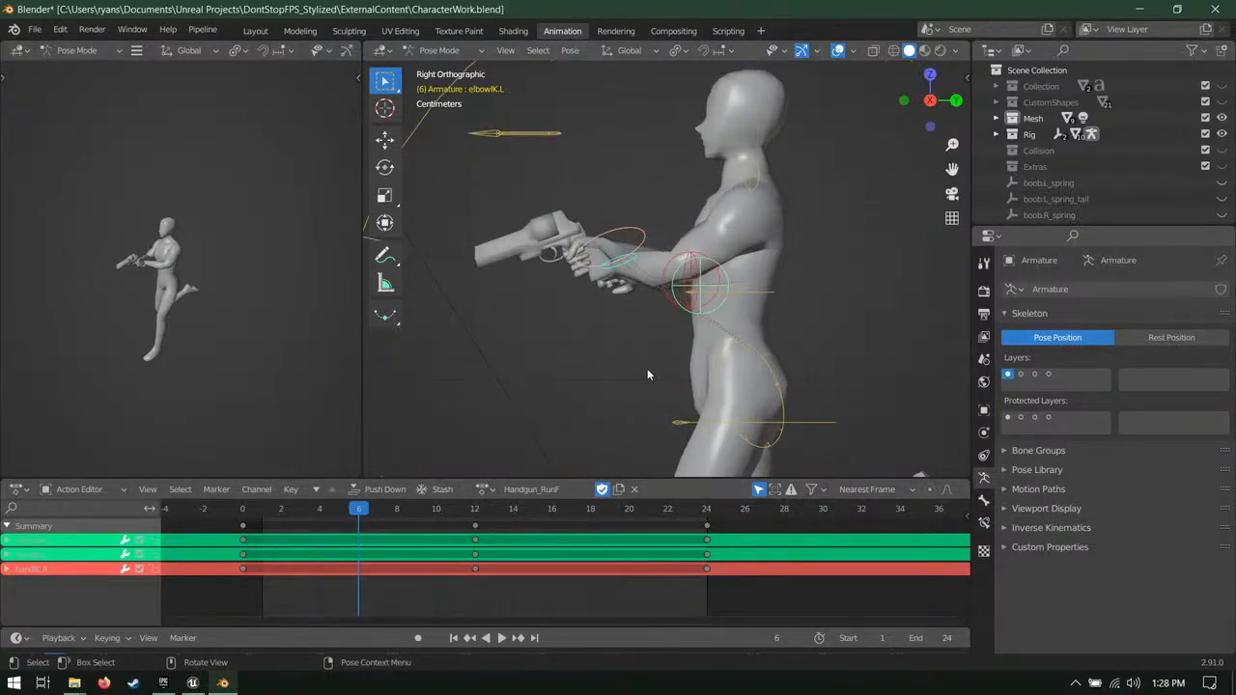
key(g)
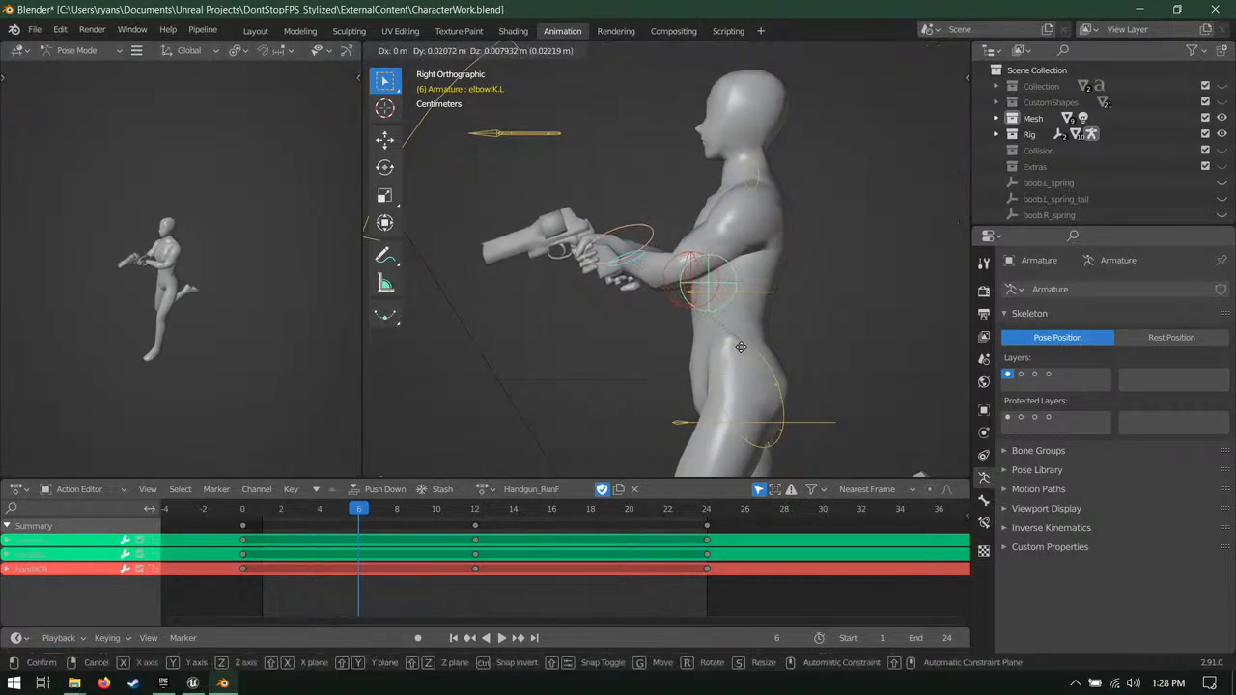
click(740, 346)
key(i)
click(740, 346)
Step: Move the right elbow IK control outward from the body at frame 6, keyframe it, and save the file
middle_drag(557, 345, 743, 359)
click(659, 309)
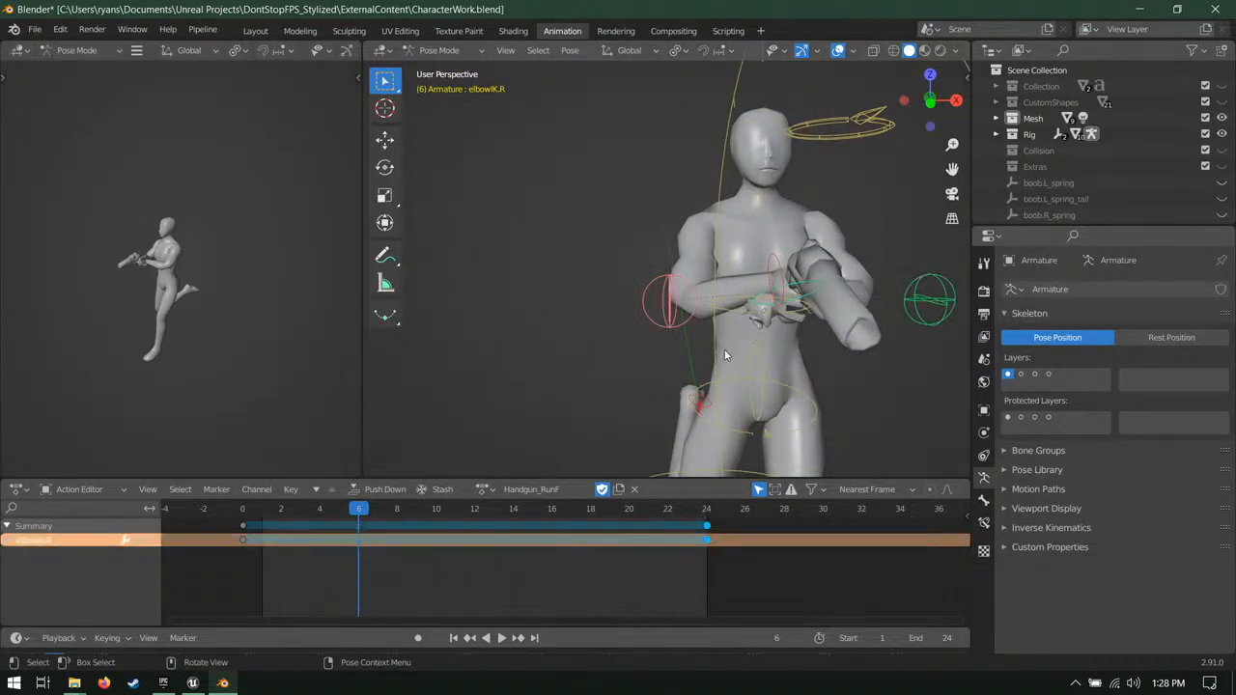
key(g)
click(684, 357)
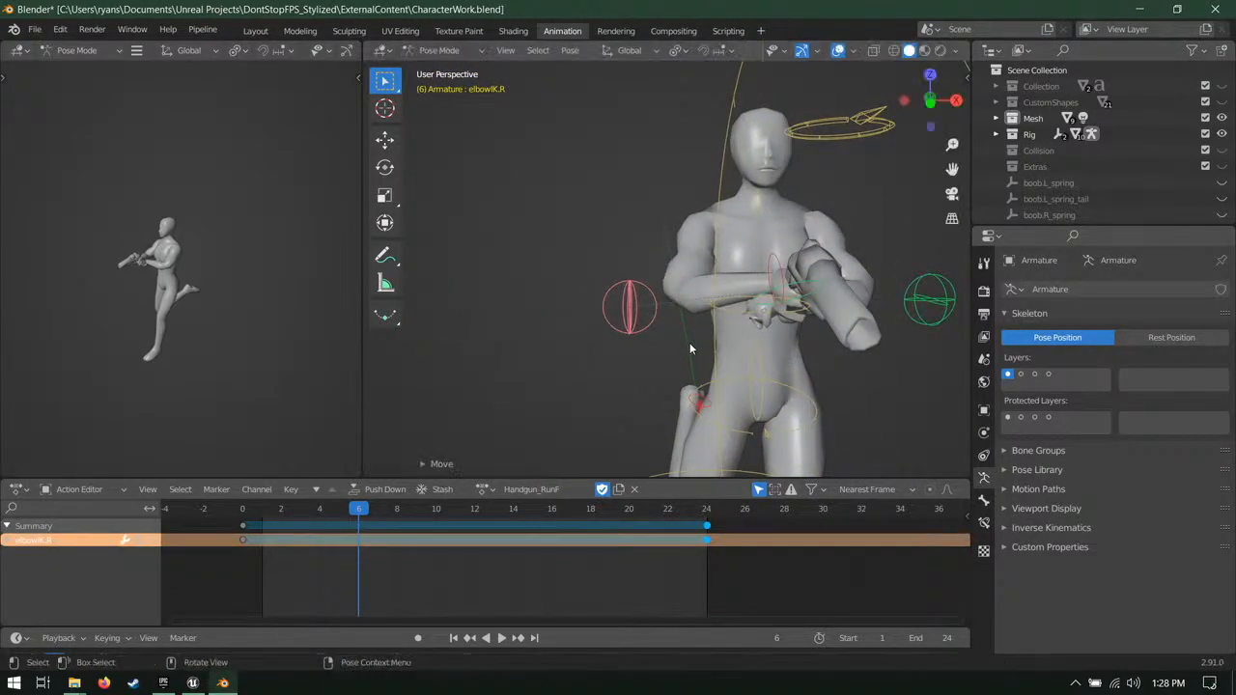
key(i)
click(689, 339)
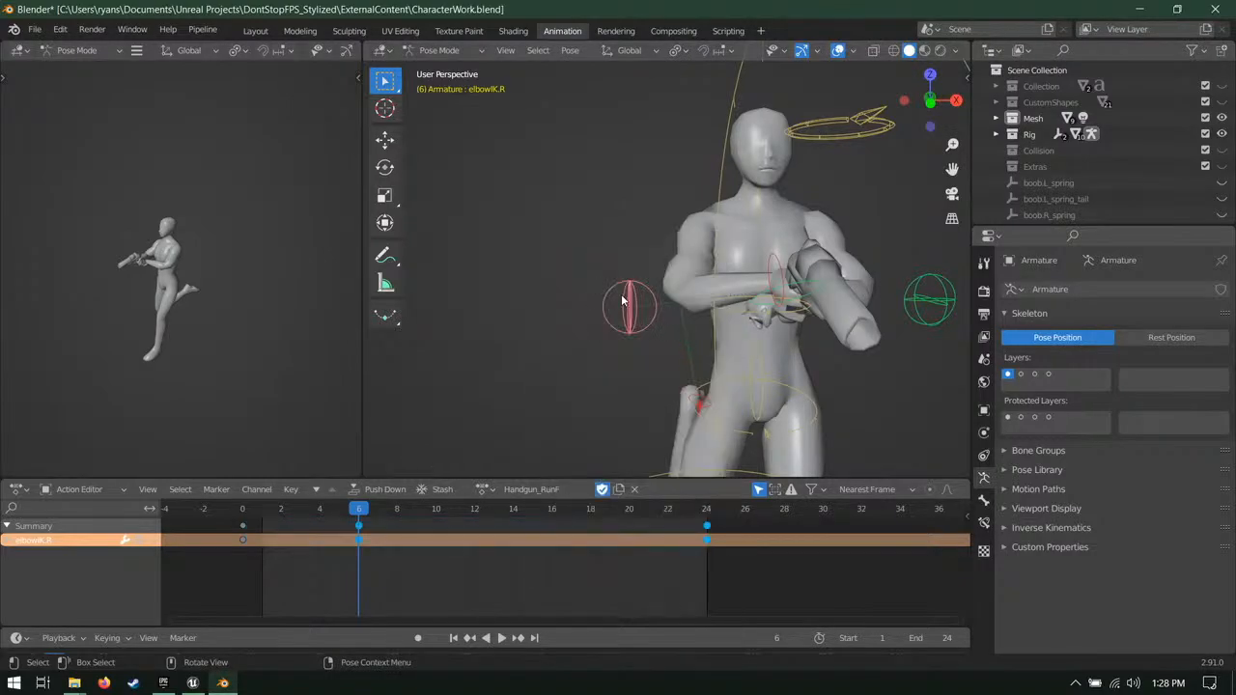
key(ctrl+s)
key(a)
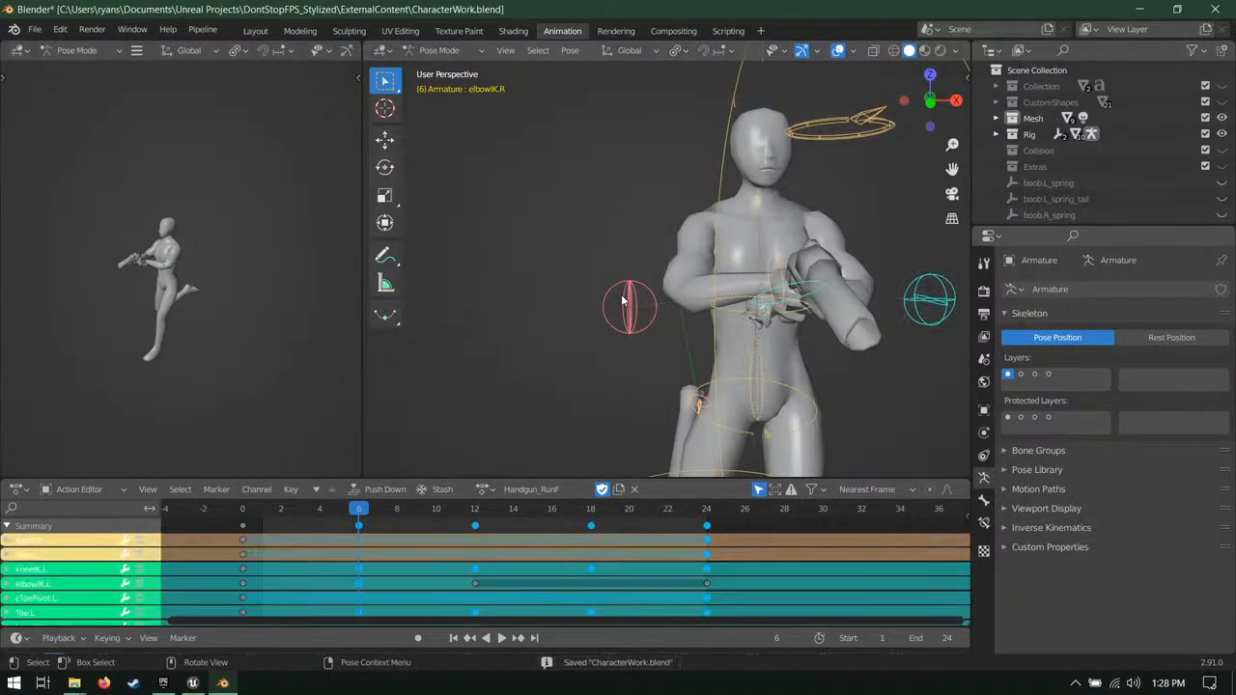
key(KP_3)
drag(576, 234, 705, 314)
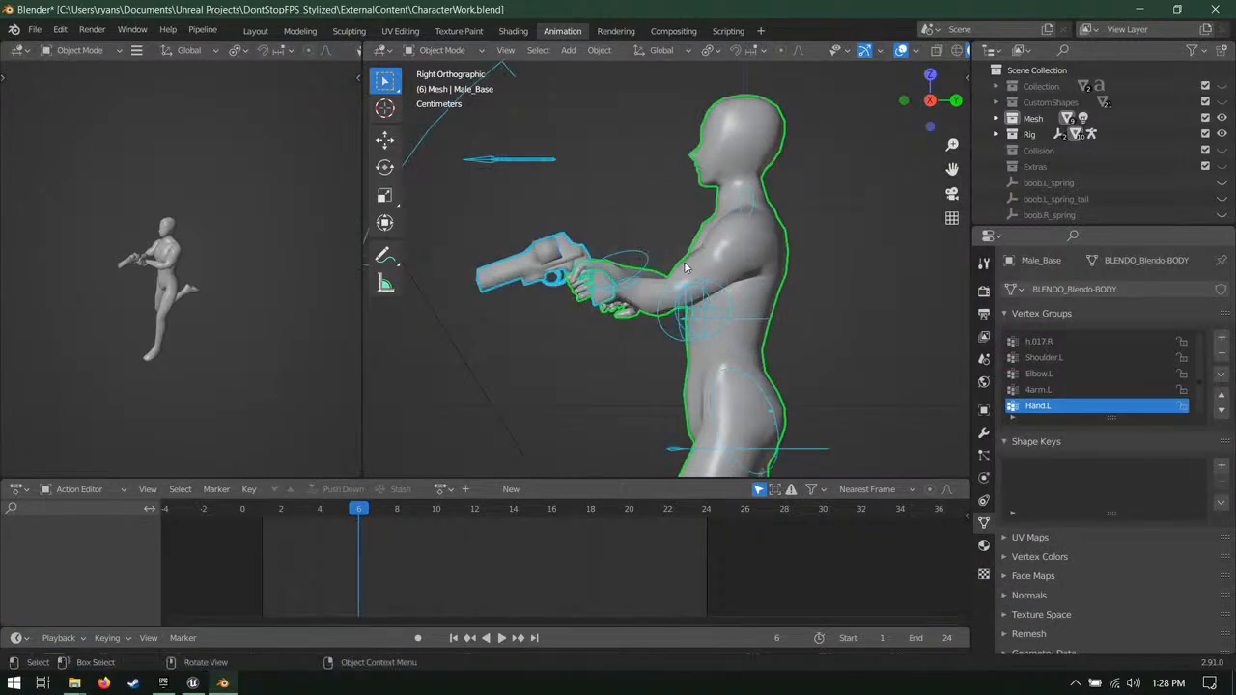
key(ctrl+z)
key(ctrl+z)
Step: Save the file, select both hand and both elbow IK controls, and keyframe them at frame 12
key(ctrl+s)
scroll(598, 222, up, 2)
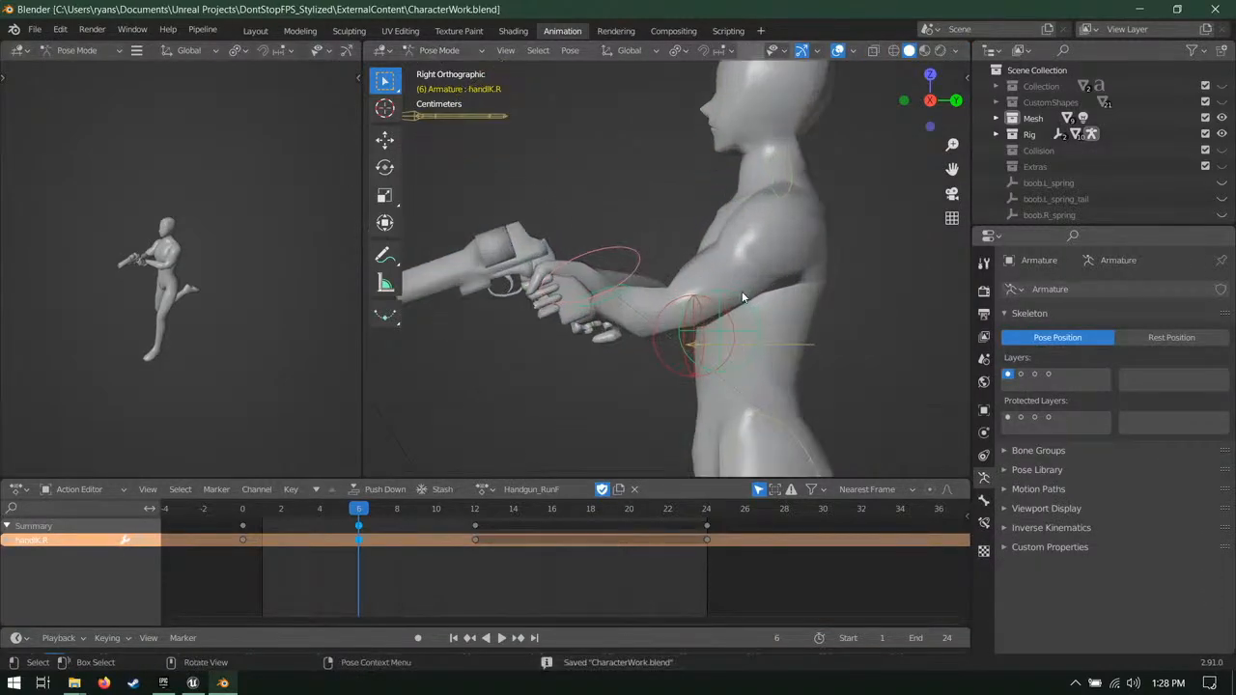
click(699, 307)
shift+click(654, 348)
shift+drag(637, 221, 587, 296)
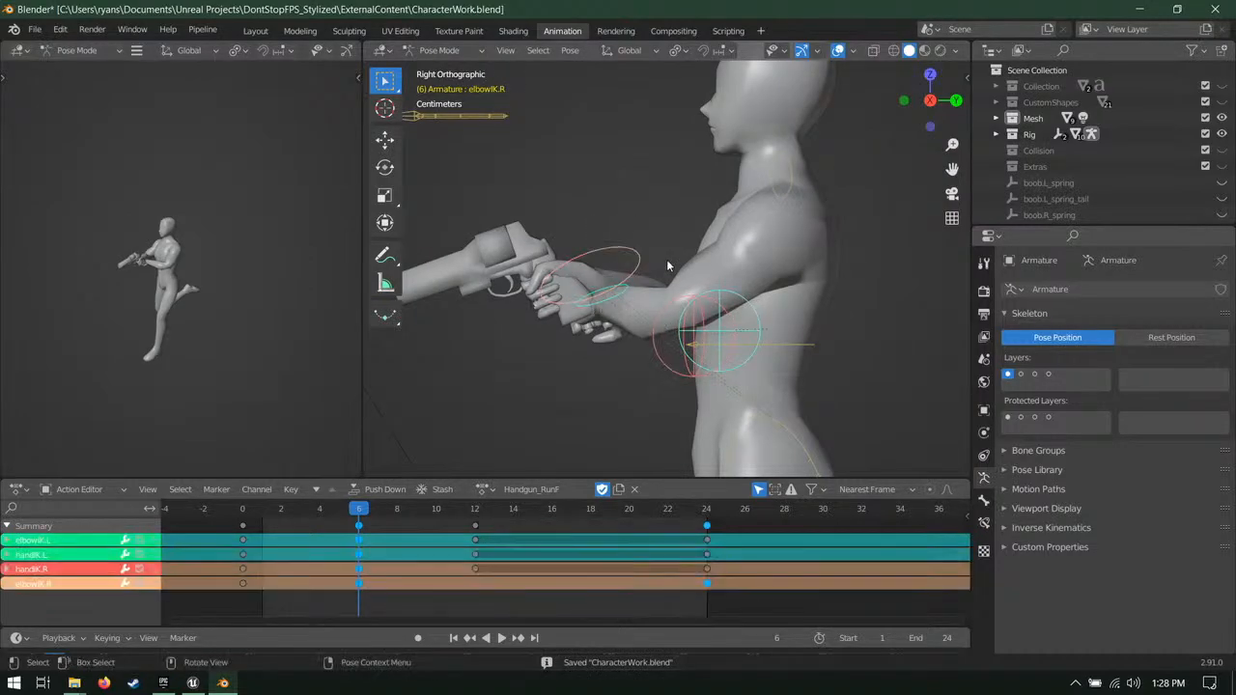
shift+middle_drag(674, 225, 651, 188)
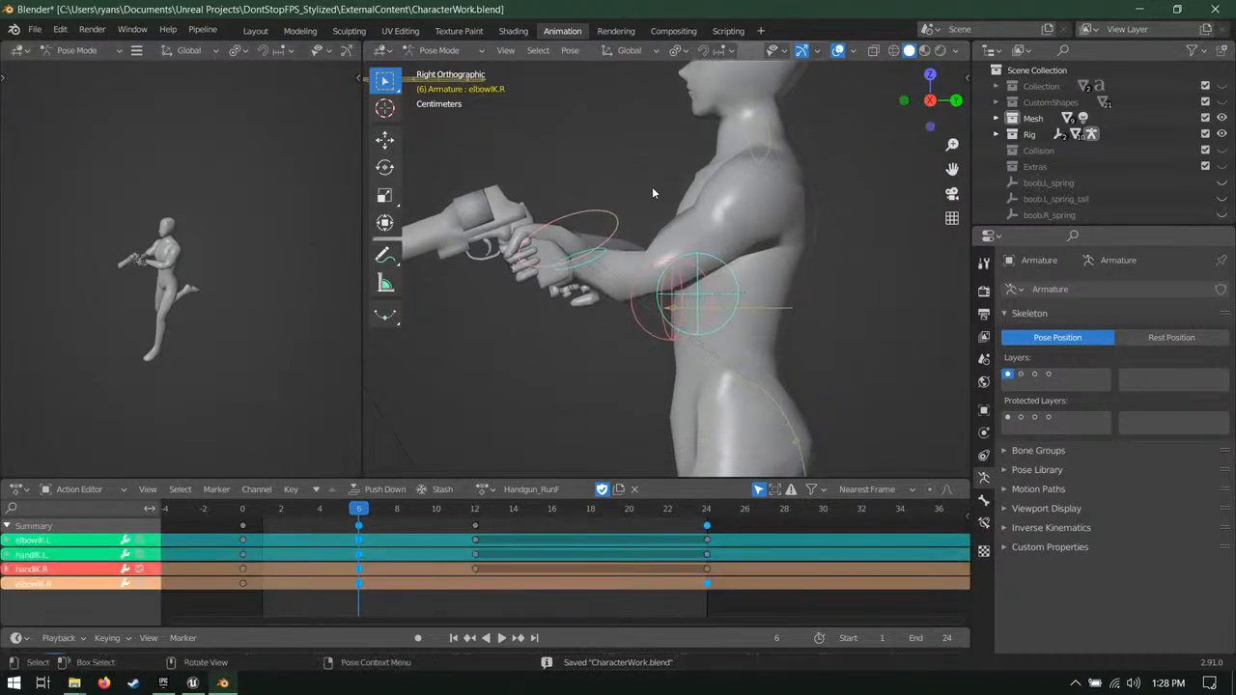
click(475, 515)
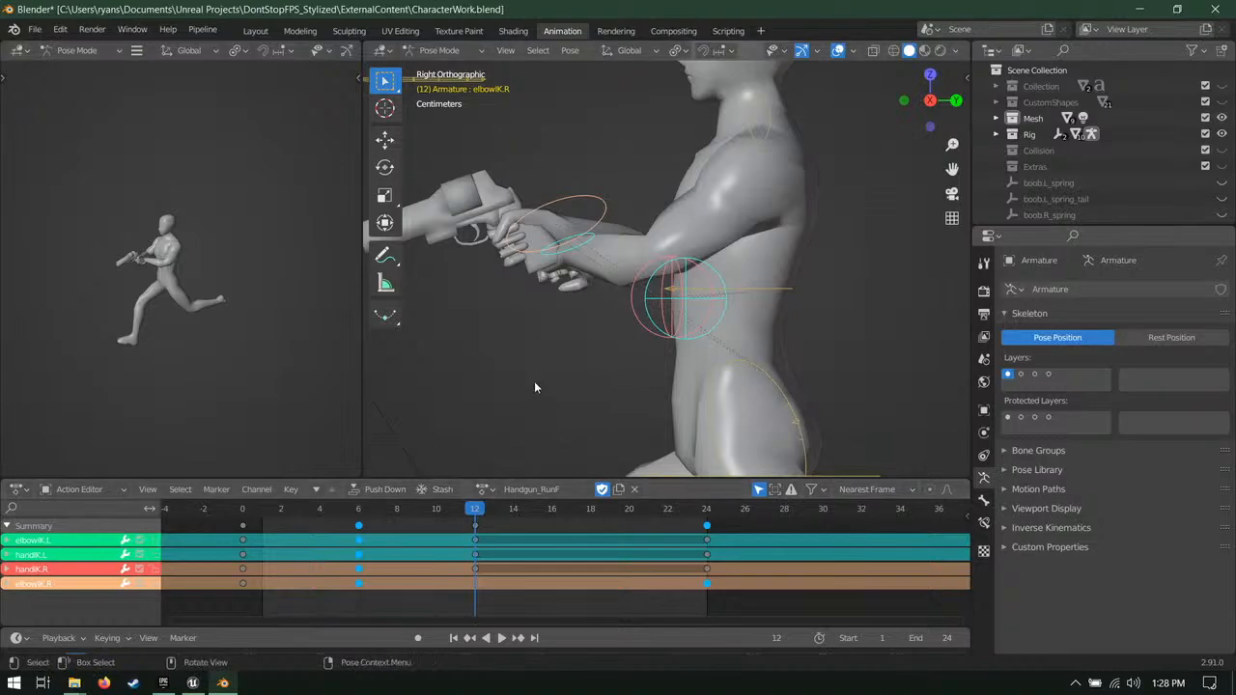
key(i)
click(544, 354)
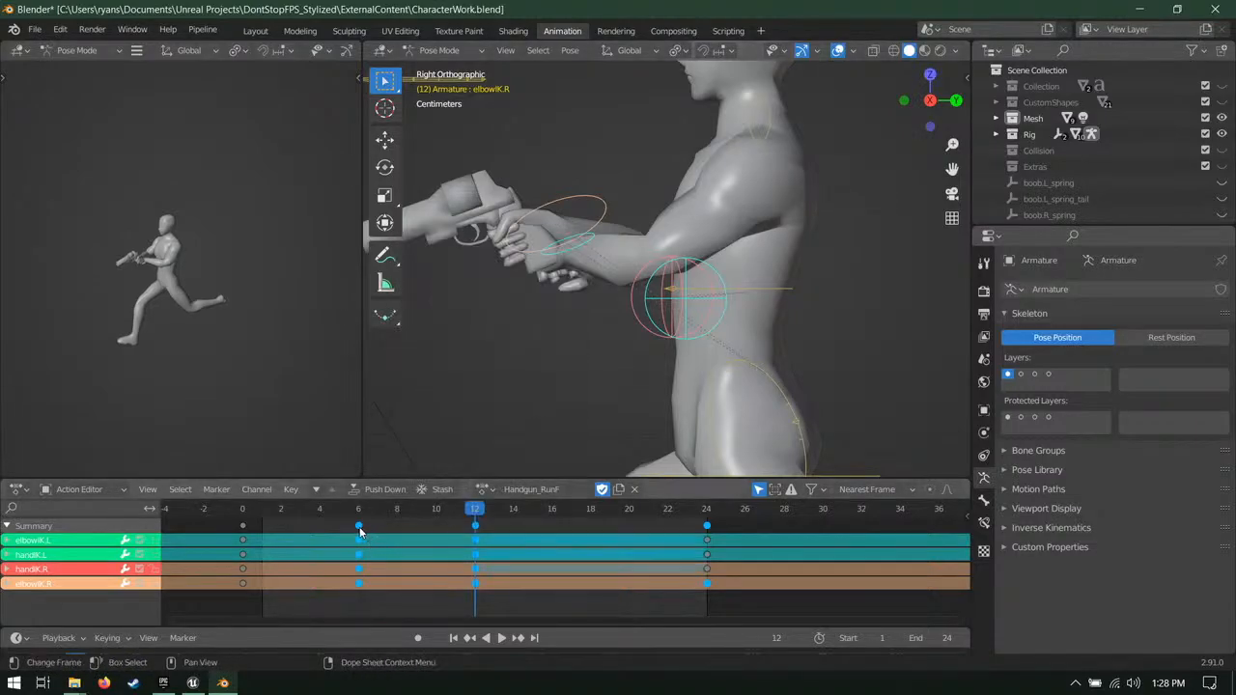
Step: At frame 18, shift both hand and elbow IK controls slightly back and up, keyframe them, and save the file
click(358, 527)
click(591, 510)
key(space)
key(space)
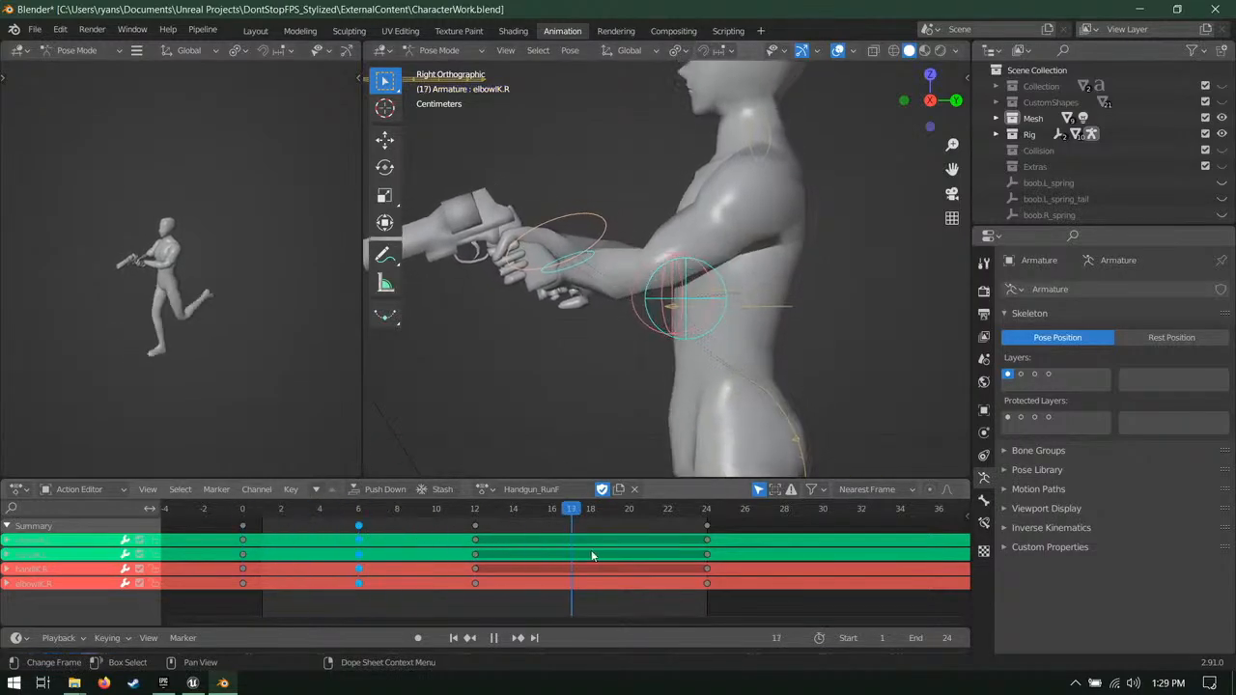
key(Escape)
key(g)
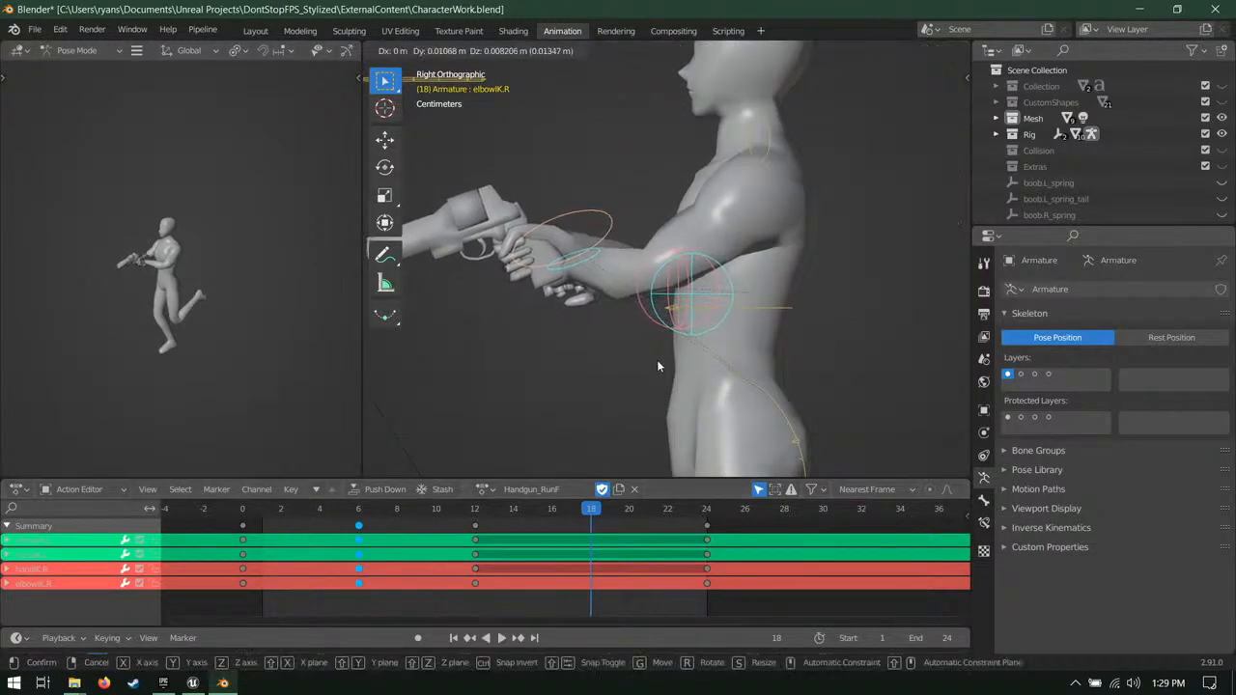
click(656, 359)
key(i)
click(546, 408)
key(ctrl+s)
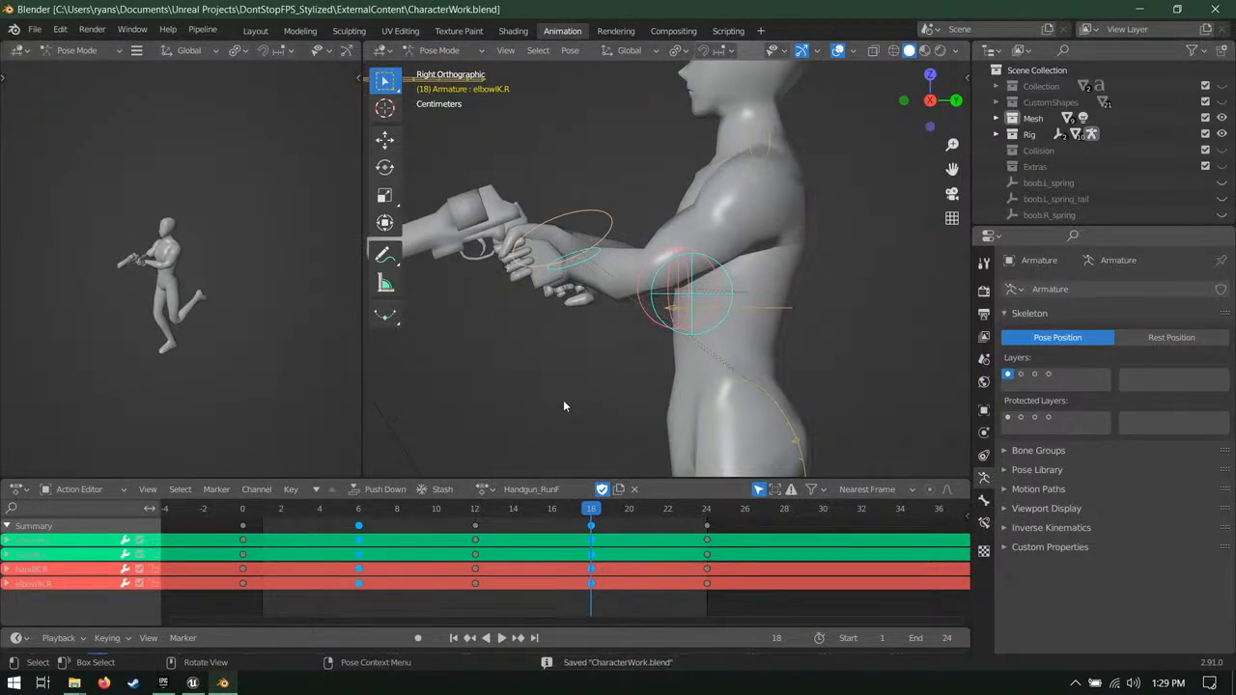
Step: Save the file, select the head target control, move it slightly forward and down at frame 12, and keyframe it
key(ctrl+s)
shift+middle_drag(652, 267, 651, 338)
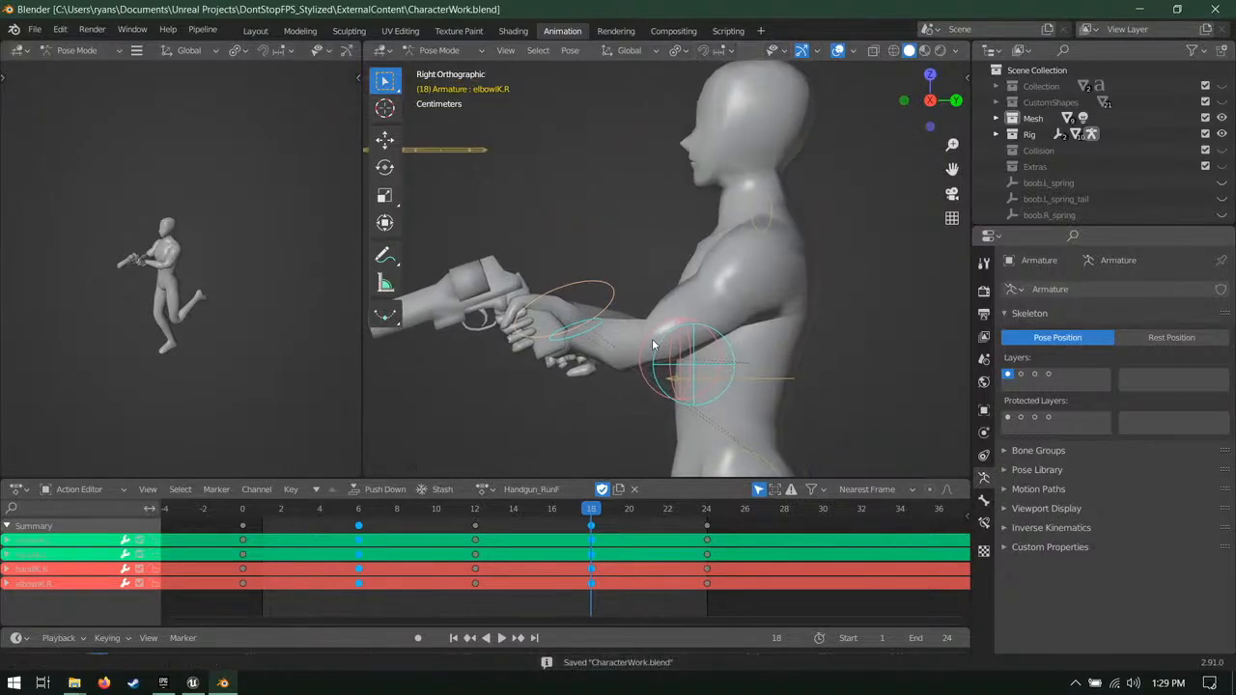
scroll(652, 338, down, 2)
click(744, 222)
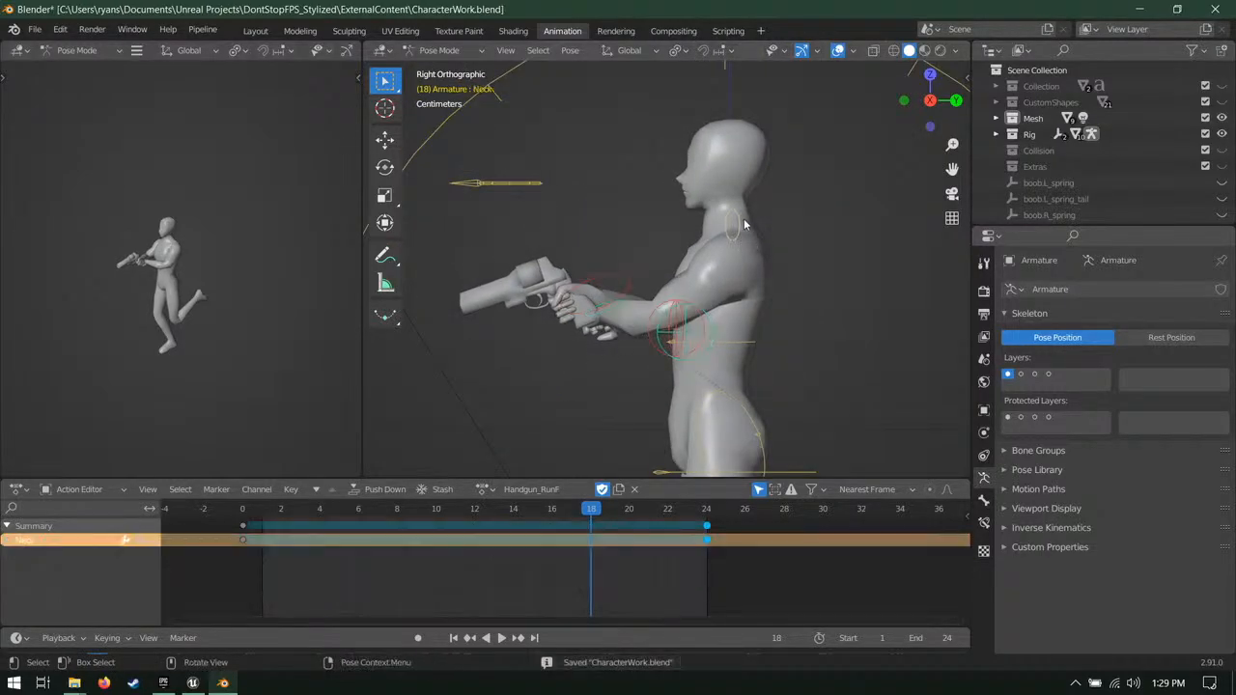
click(534, 181)
key(space)
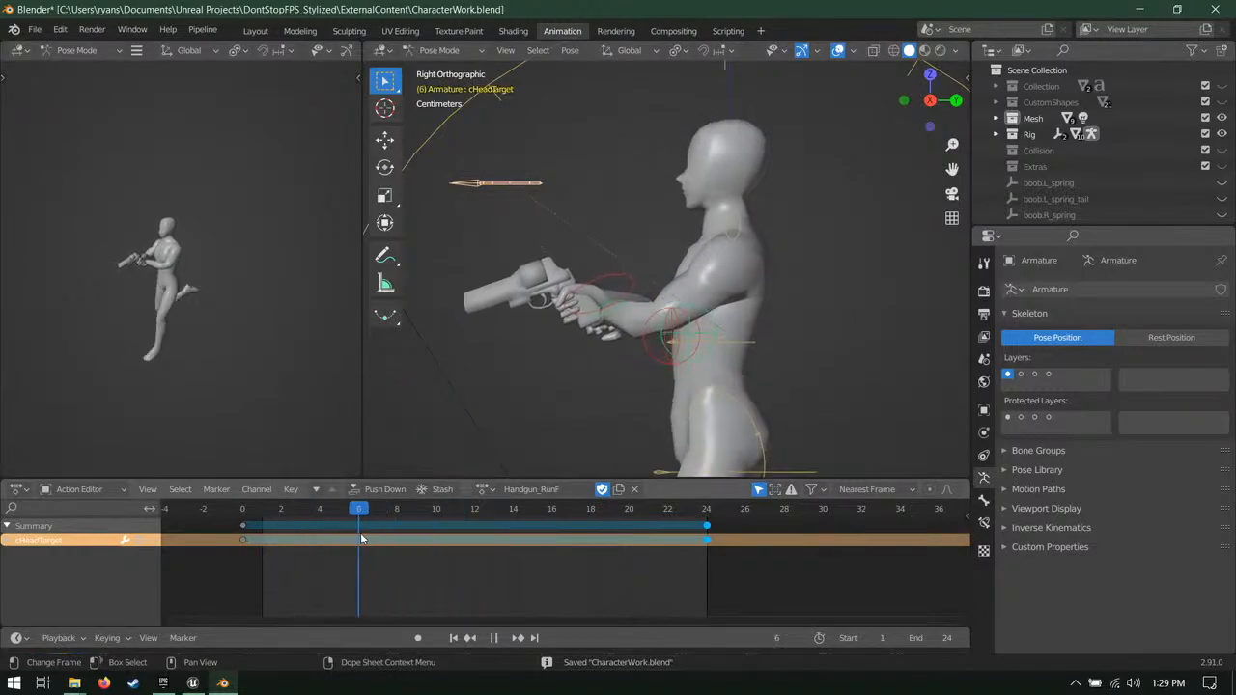
key(space)
key(g)
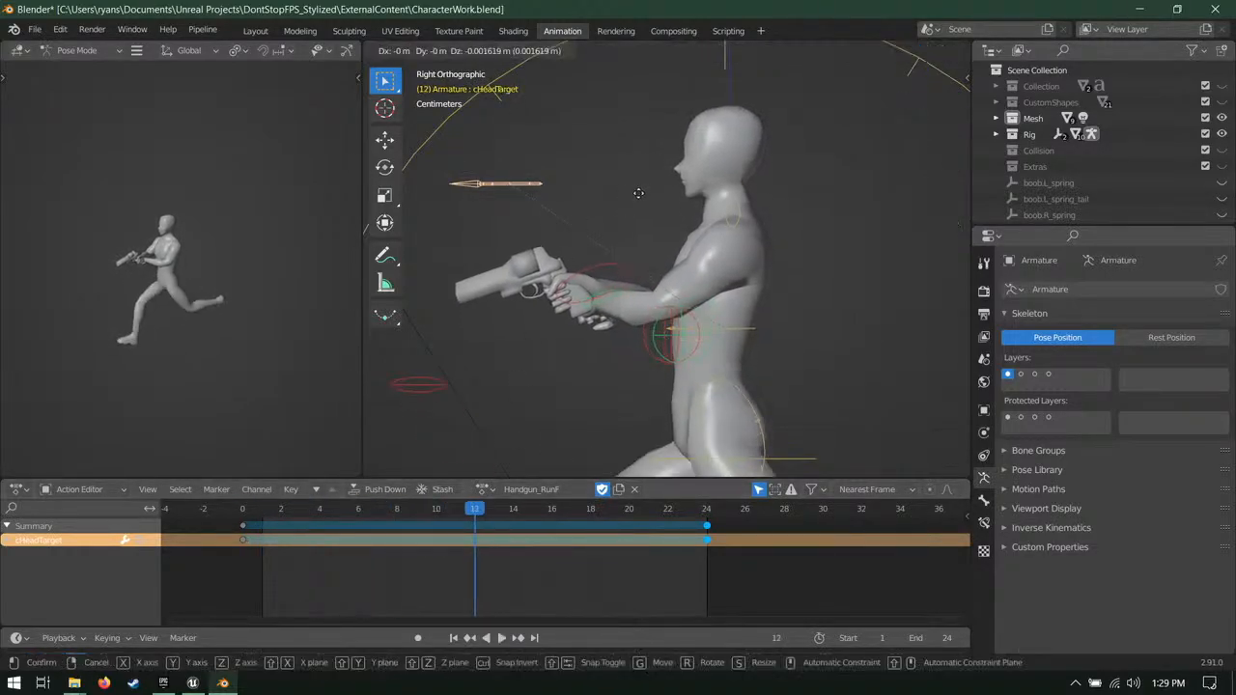
click(592, 221)
key(i)
click(591, 220)
key(space)
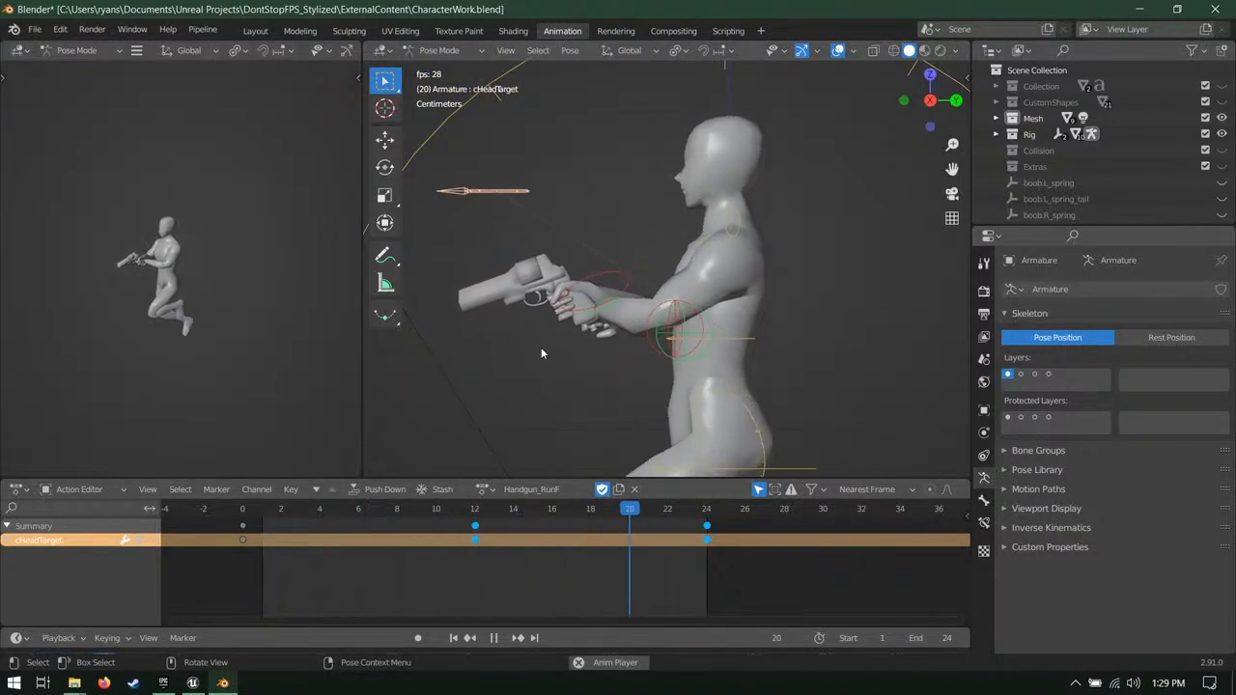
Step: Copy the head target's frame 12 keyframe to frames 0 and 24, and play back the run
drag(349, 511, 358, 524)
key(space)
click(475, 526)
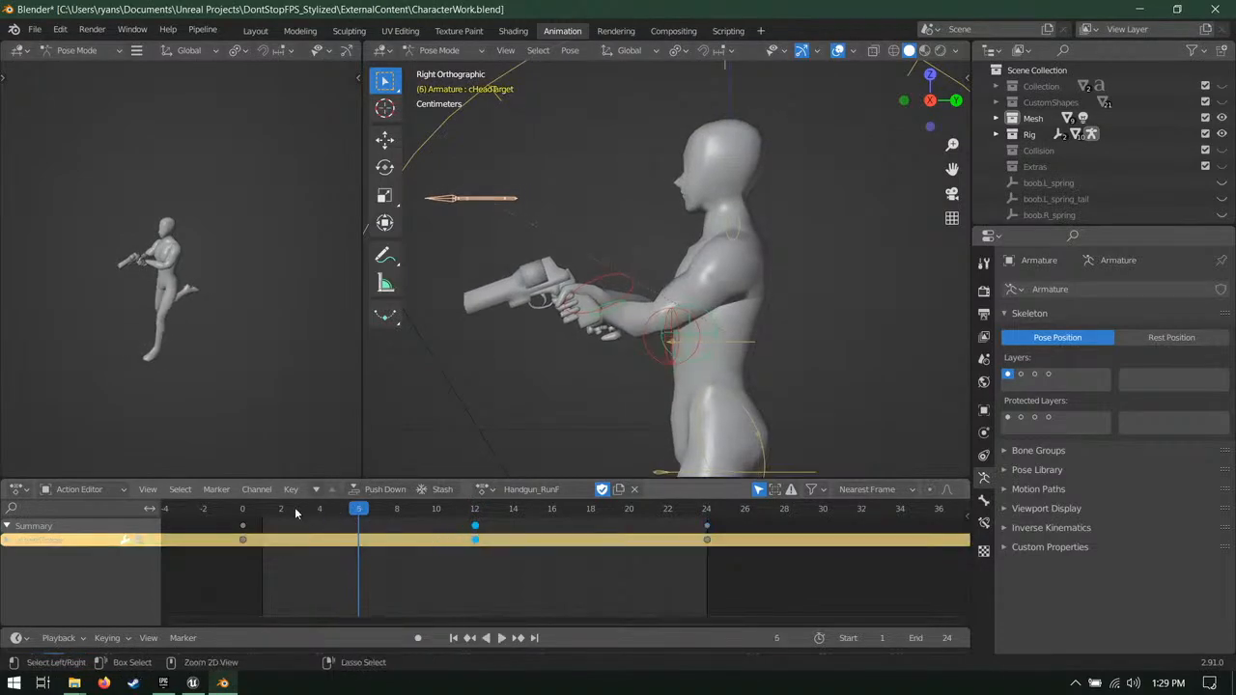
click(243, 513)
key(ctrl+v)
click(709, 514)
key(ctrl+v)
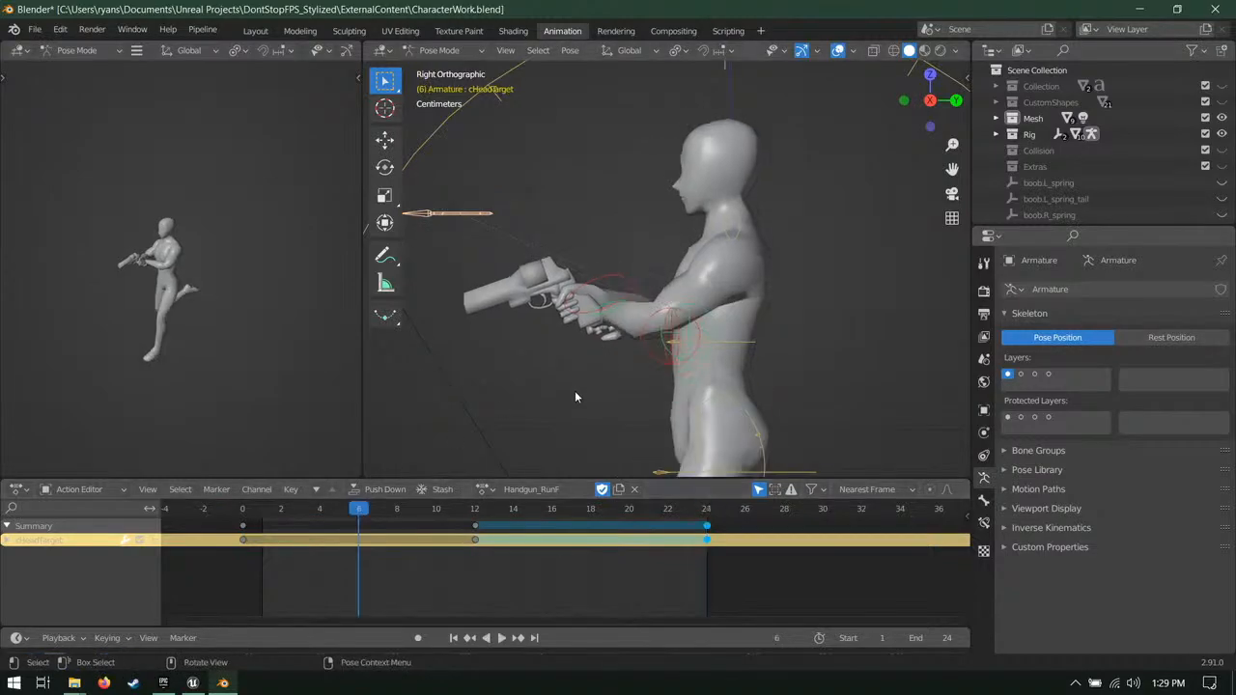
key(space)
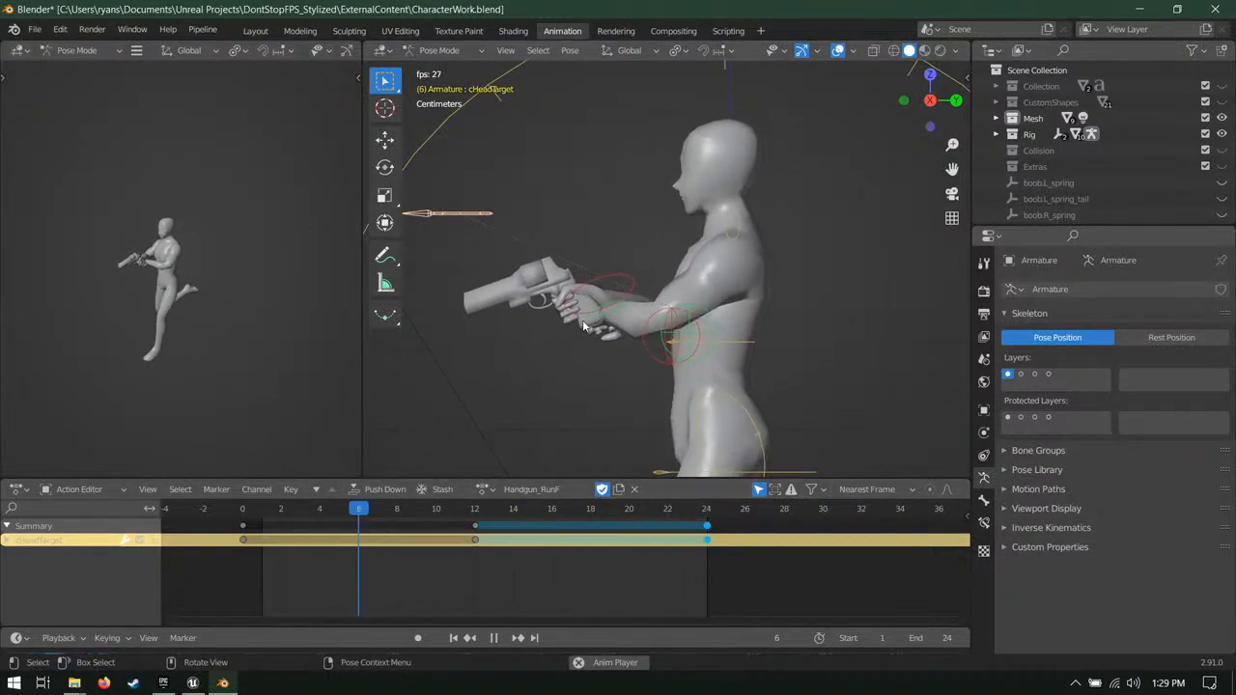
scroll(581, 309, down, 3)
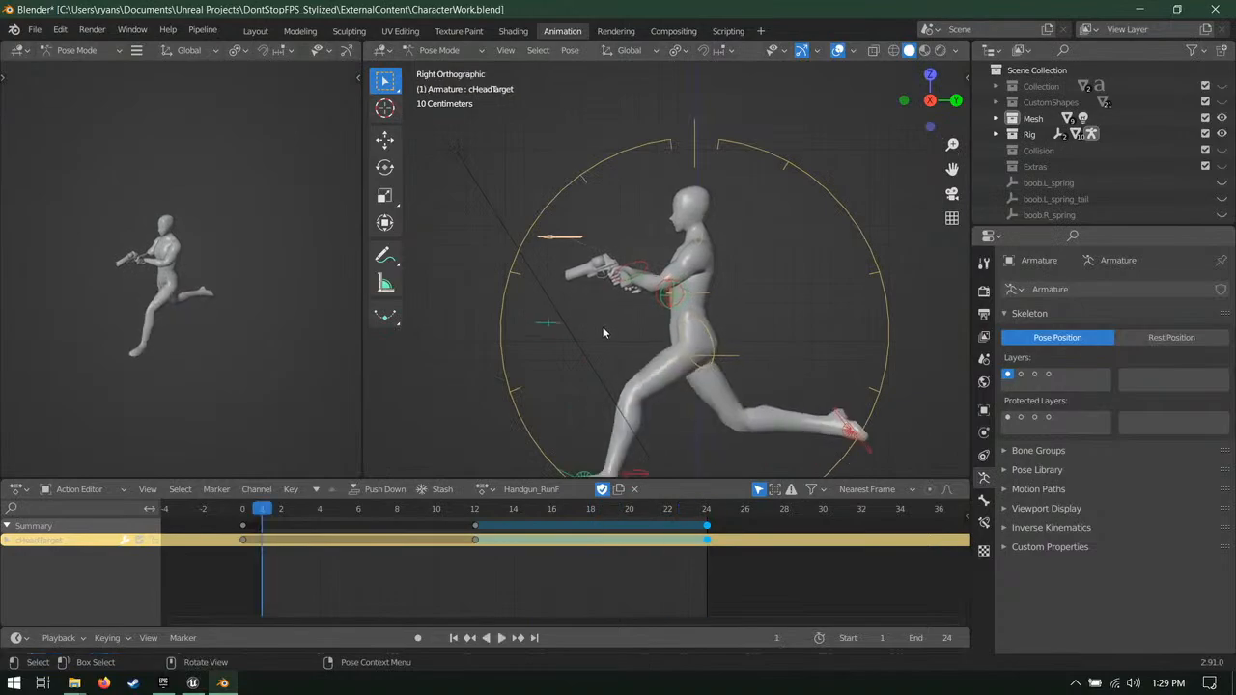
middle_drag(603, 326, 629, 358)
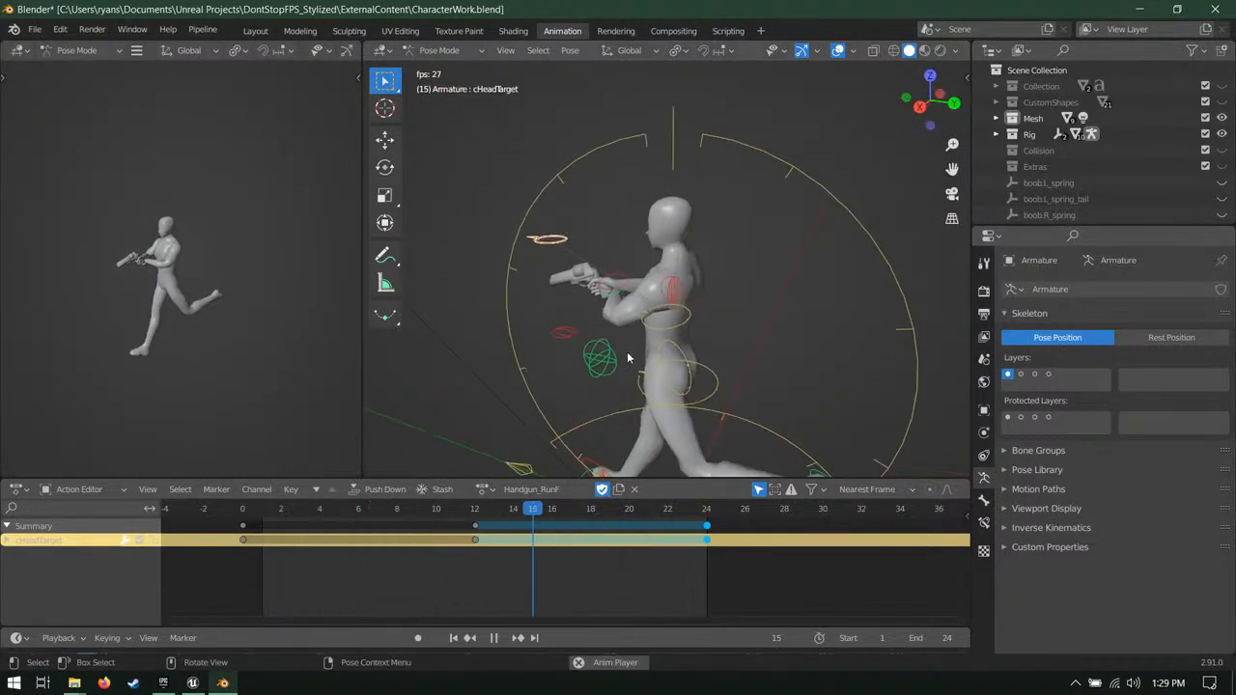
key(space)
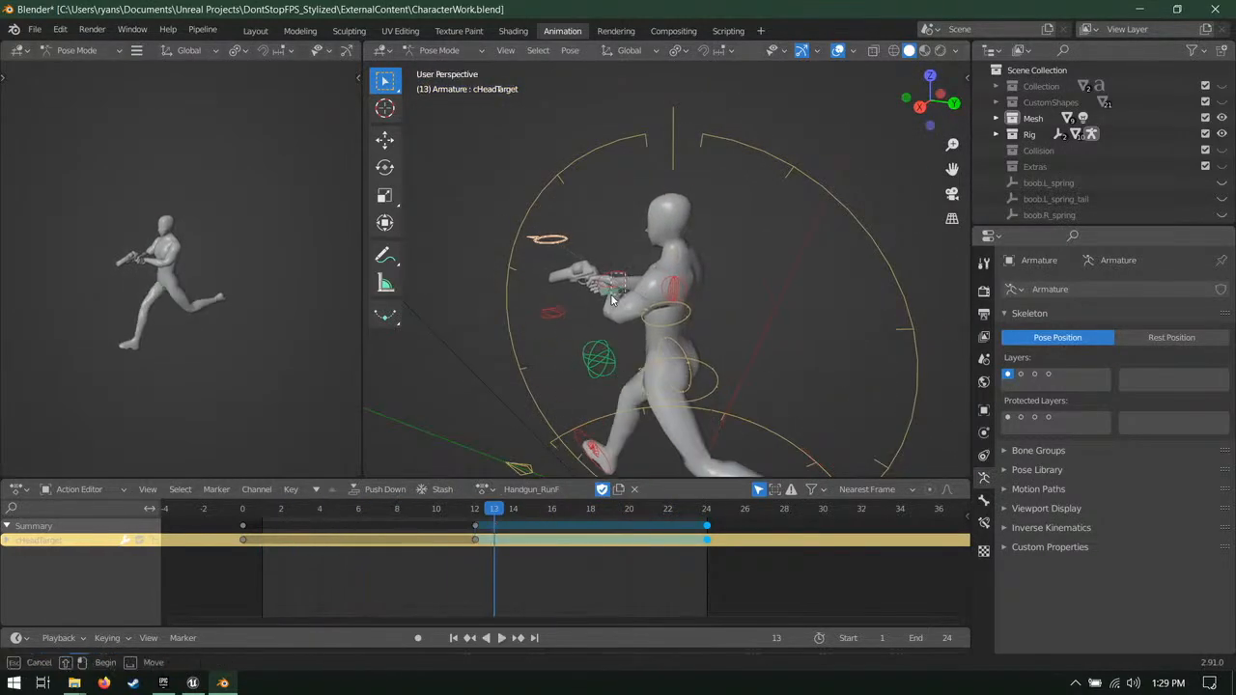
Step: At frame 6, move both hand IK controls slightly back and down, tilt them slightly, and keyframe them
drag(610, 295, 600, 305)
click(358, 512)
key(KP_3)
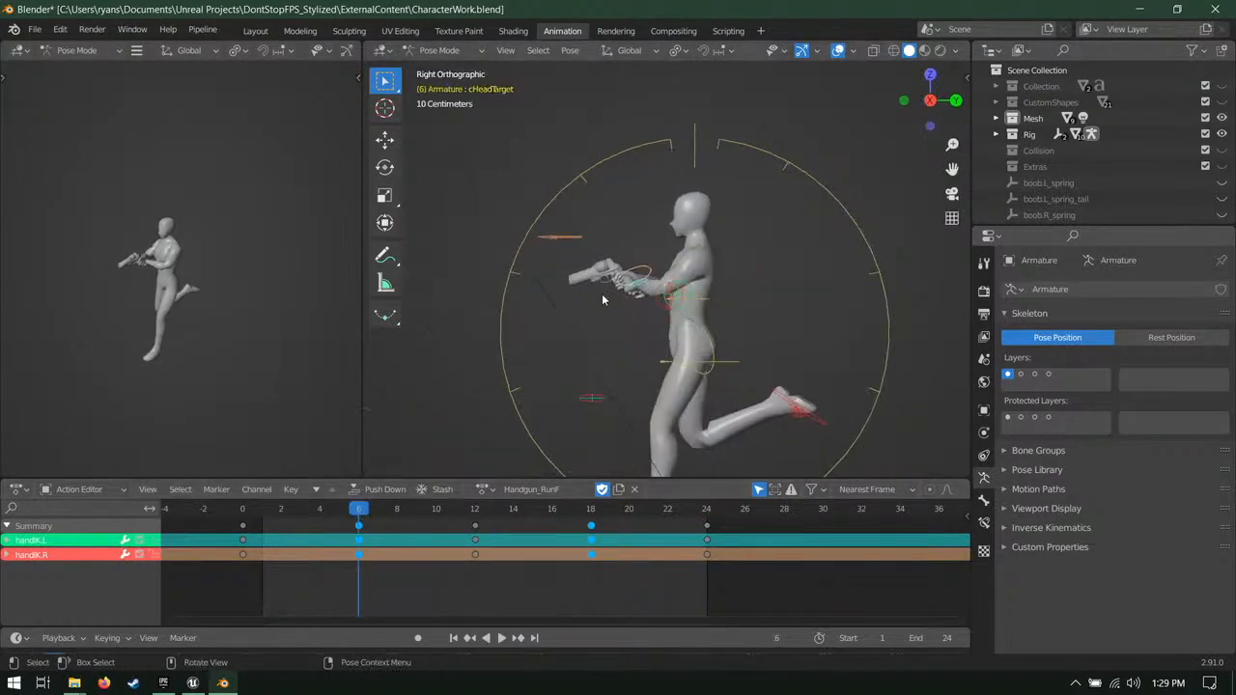
scroll(601, 293, up, 3)
key(g)
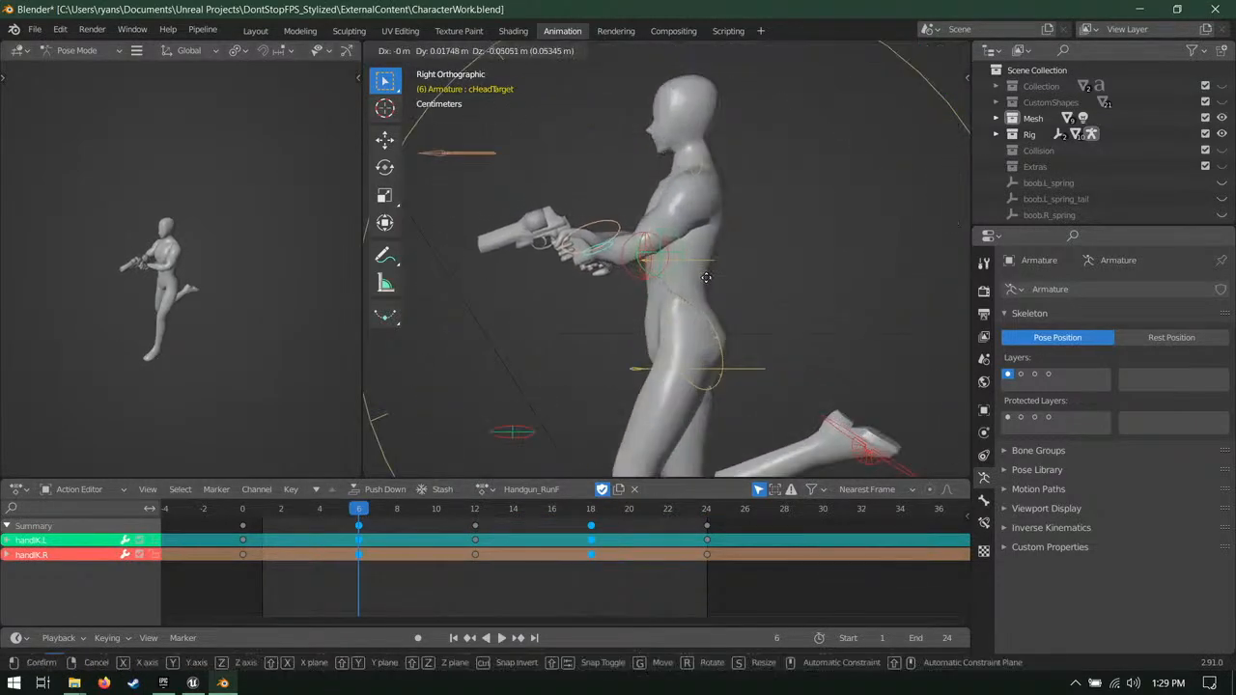
click(706, 278)
key(r)
click(842, 279)
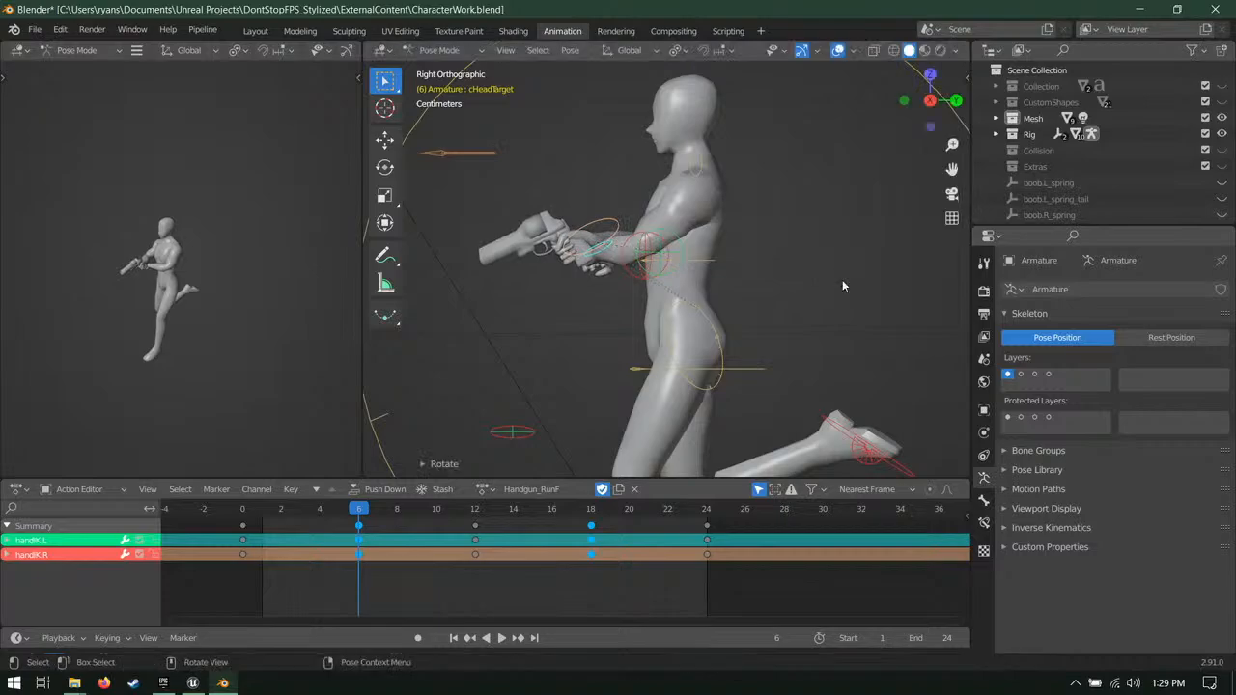
key(i)
click(828, 295)
Step: At frame 18, move both hand IK controls slightly back and down, and keyframe them
key(space)
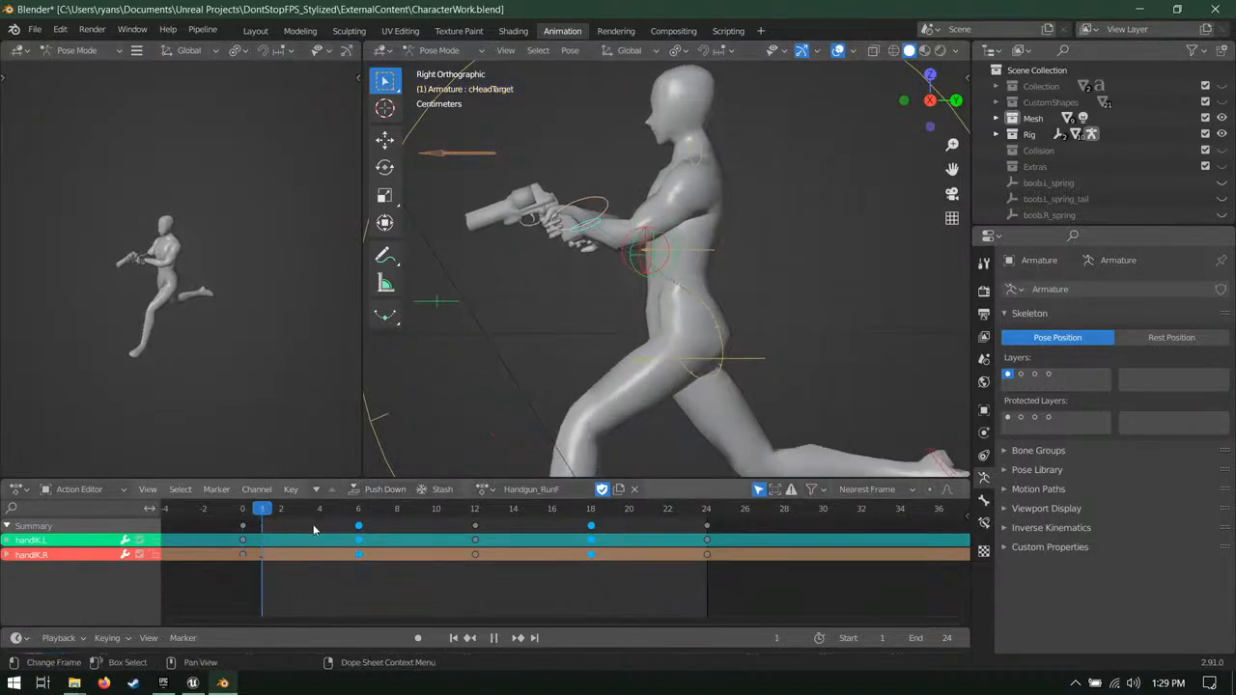
key(space)
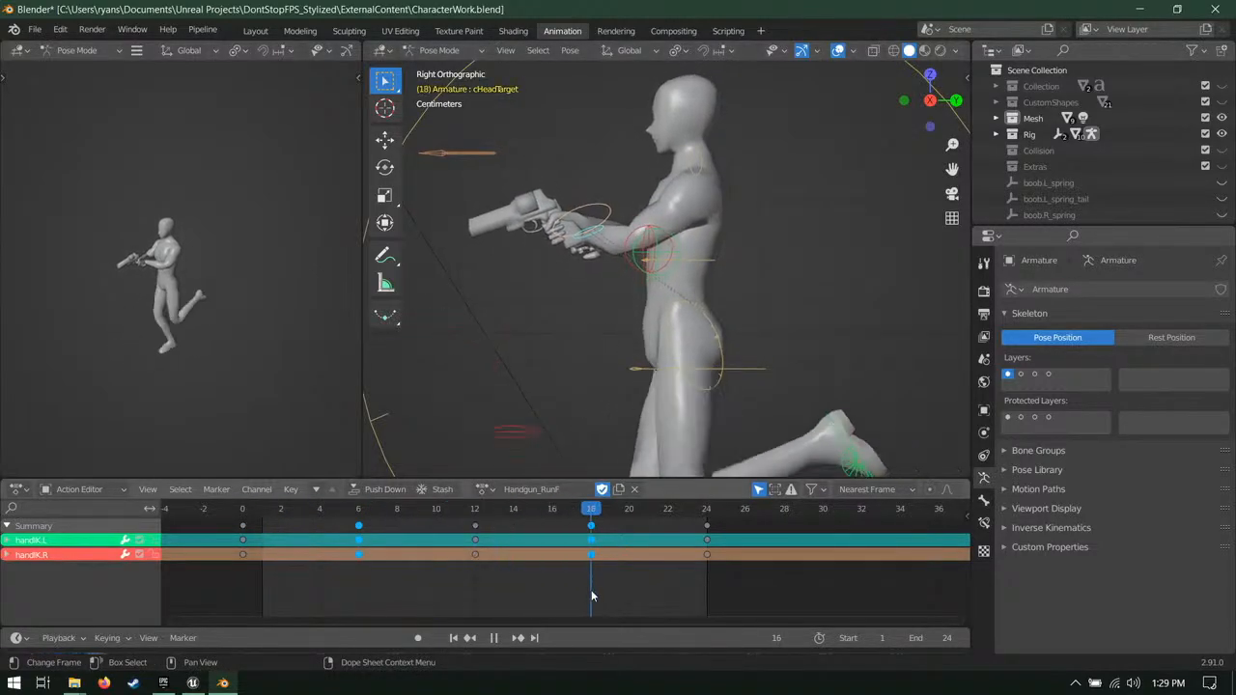
key(g)
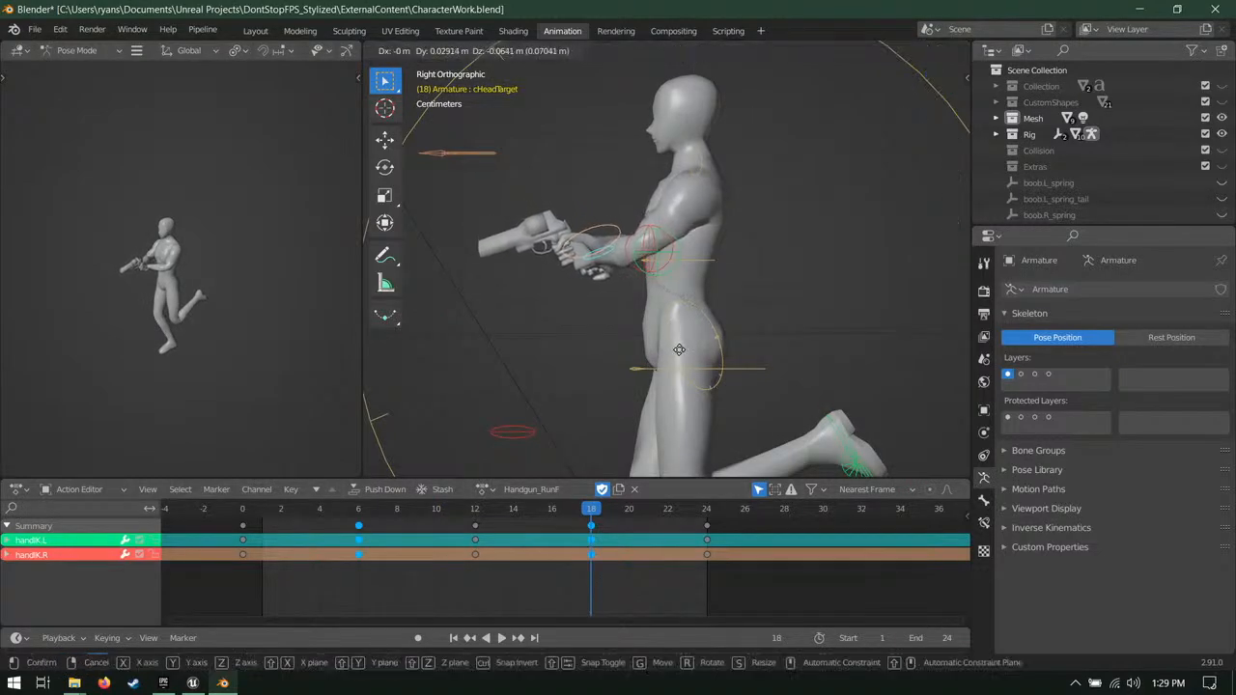
click(679, 355)
key(i)
click(678, 350)
Step: Shift the hand IK keyframes at frames 6 and 18 to 8 and 20, and those at frame 12 to 14
key(space)
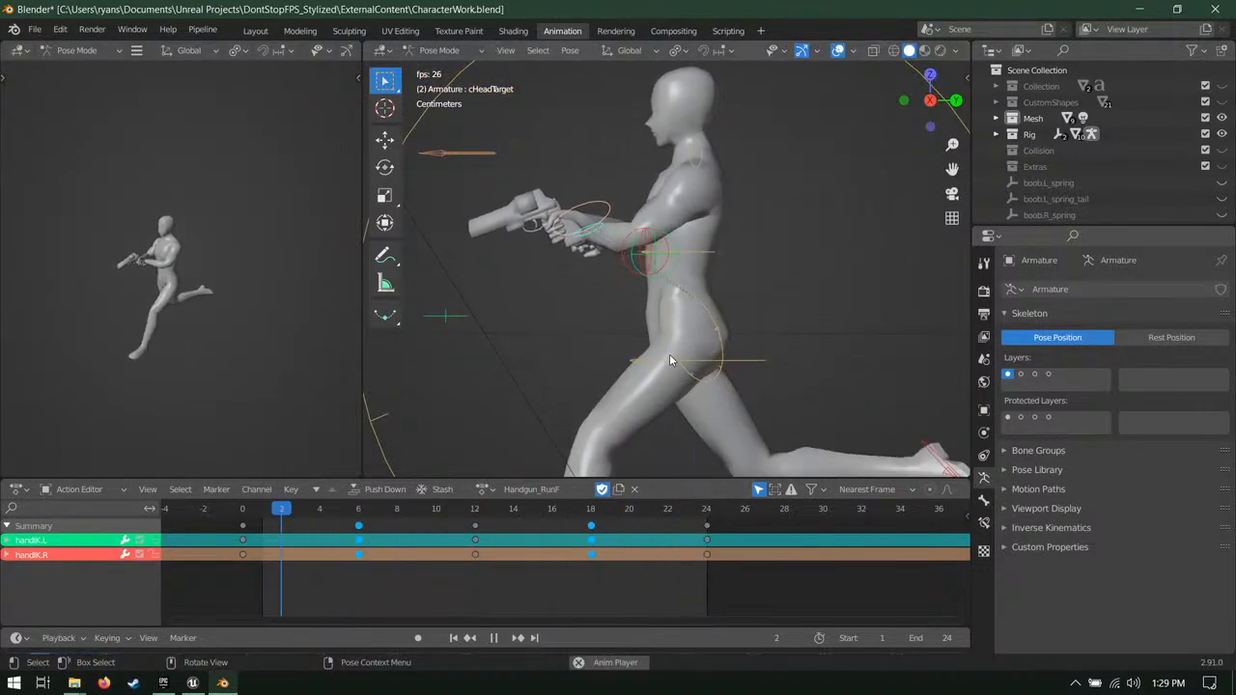
key(space)
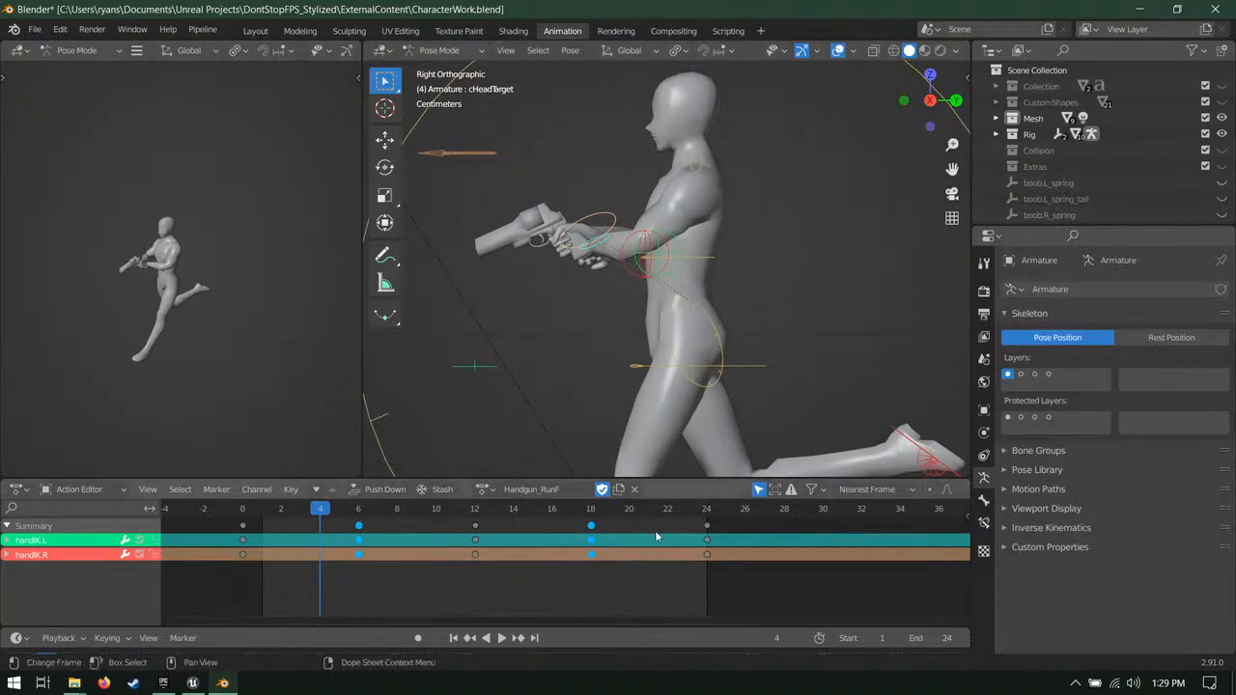
drag(594, 530, 637, 533)
key(space)
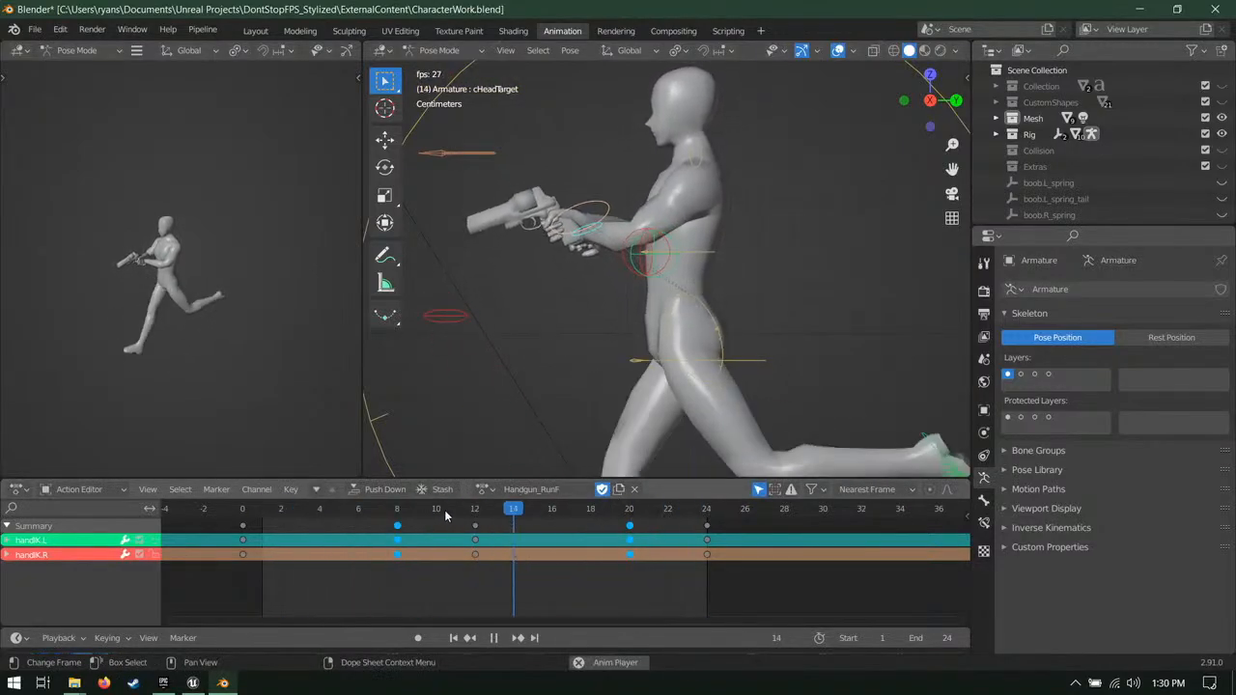
key(space)
drag(482, 523, 513, 530)
key(space)
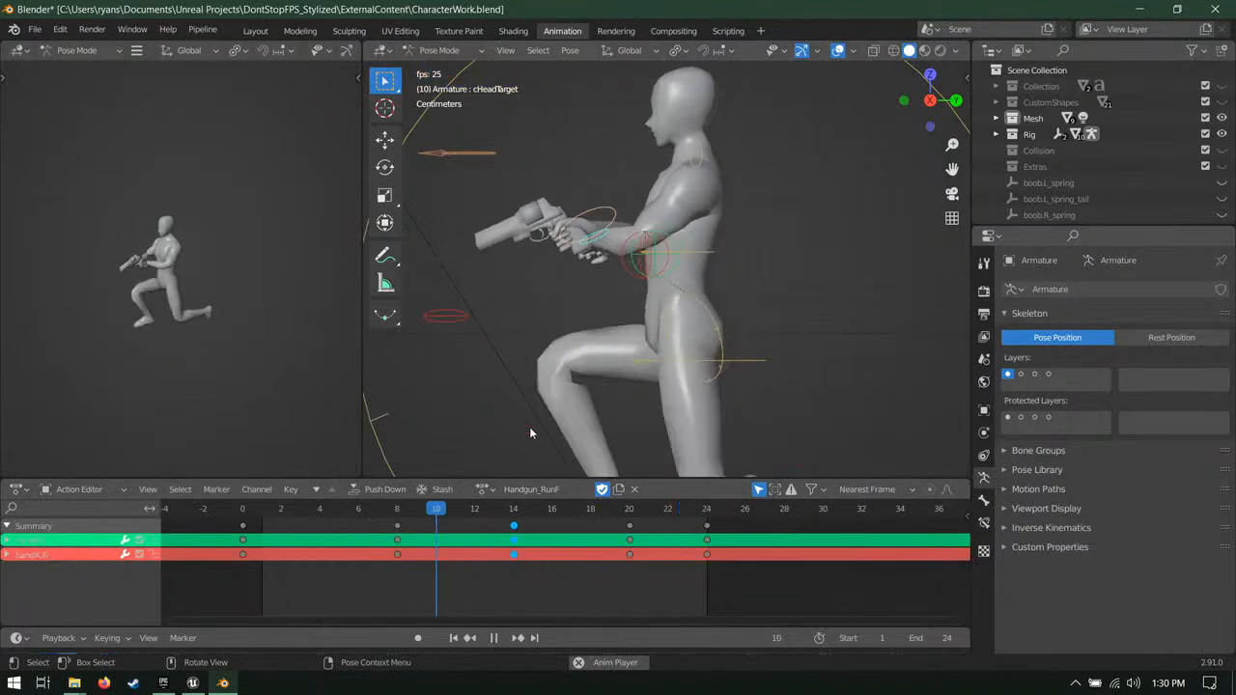
key(space)
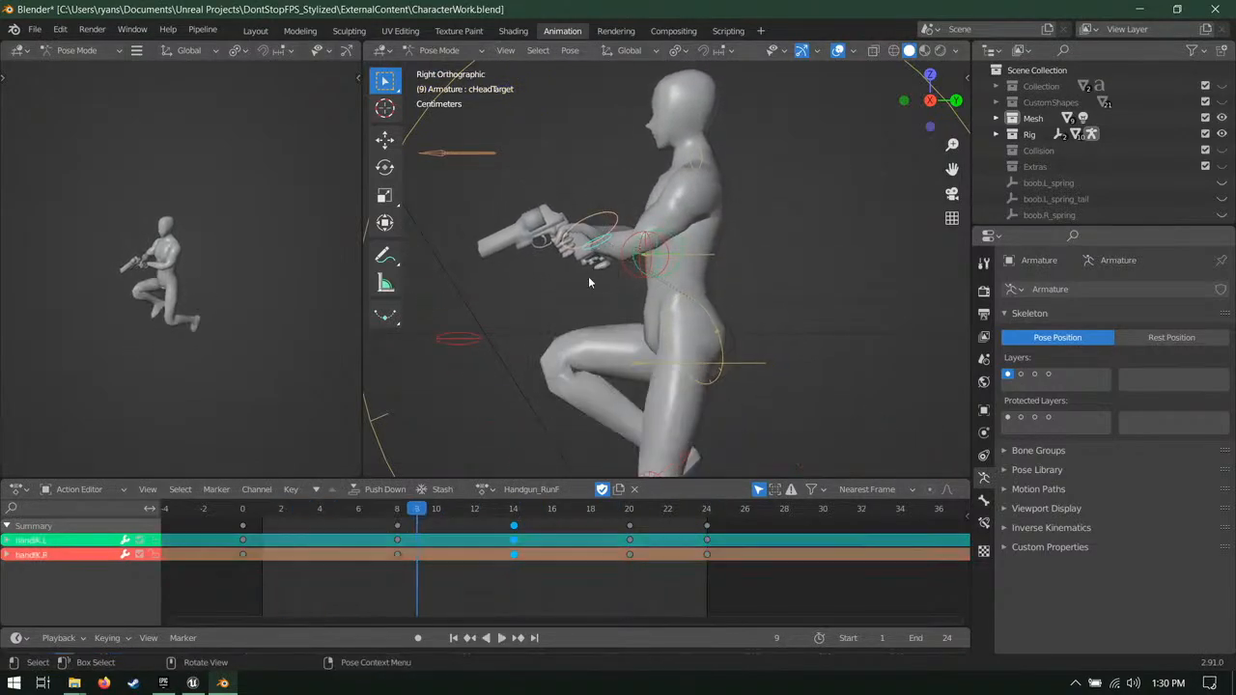
Step: At frame 8, rotate both hand IK controls so the gun barrel tilts further down, and keyframe them
click(403, 512)
scroll(810, 362, up, 1)
key(r)
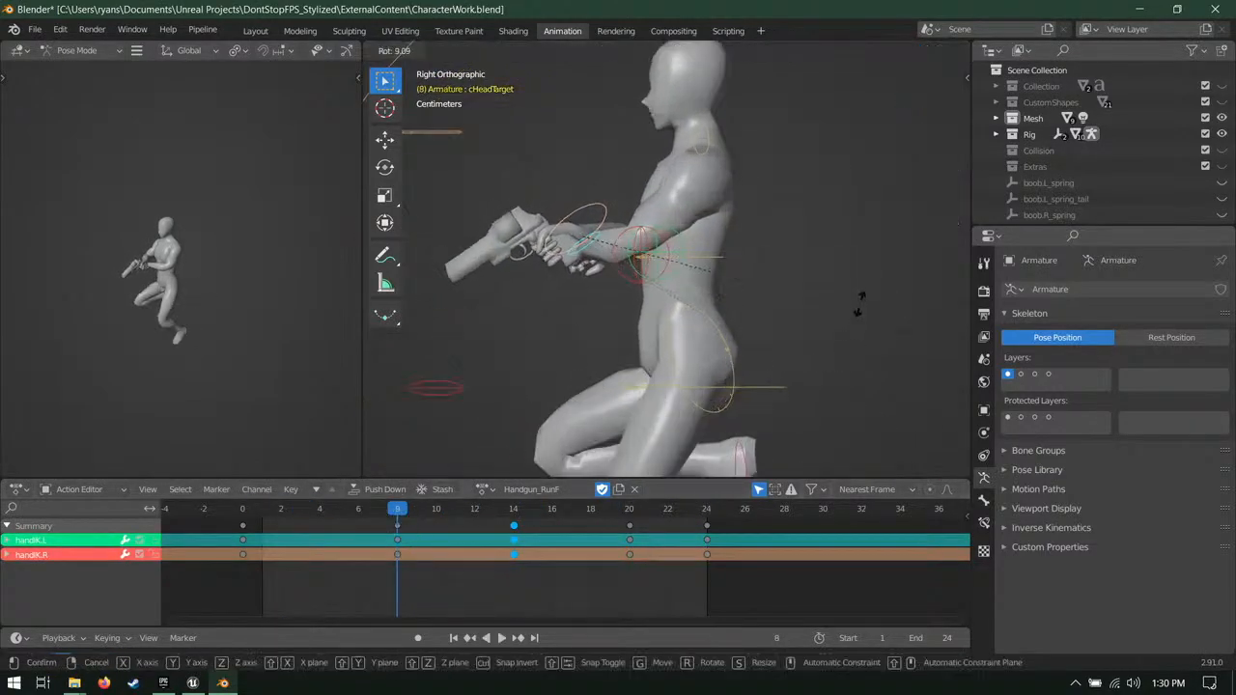
click(856, 272)
key(i)
click(857, 271)
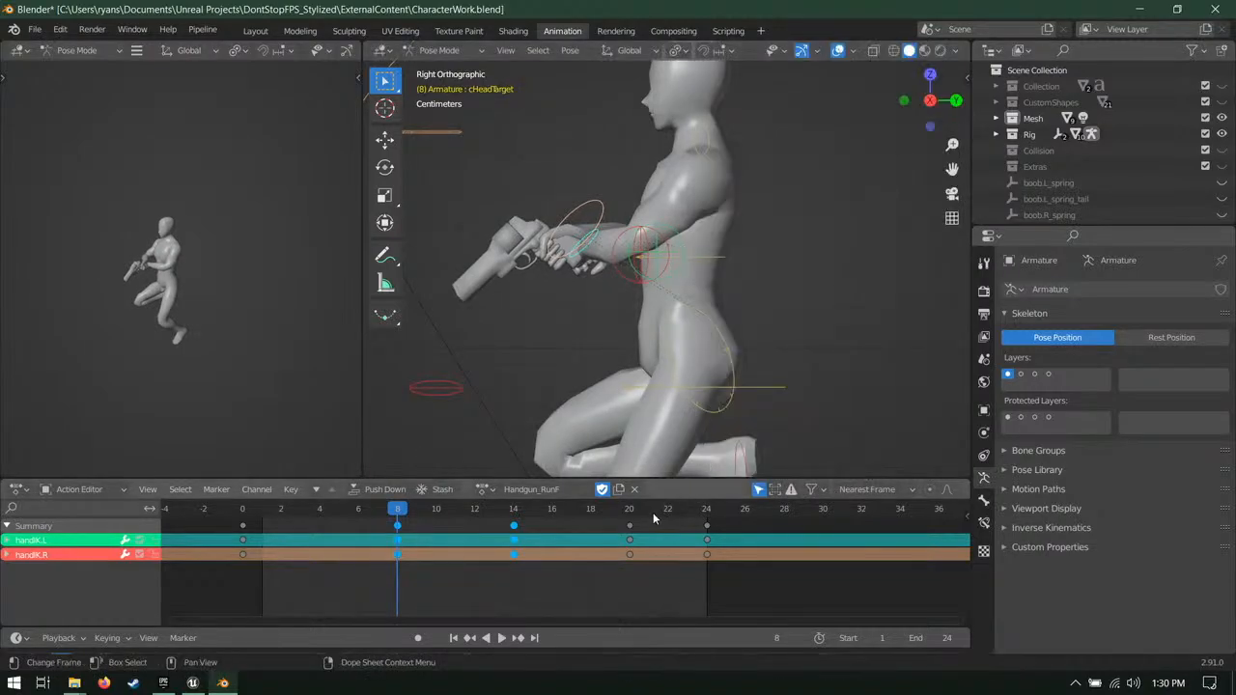
Step: Copy the hand IK keyframes from frame 8 to frame 20 and play back the run
key(Up)
key(Up)
click(398, 529)
key(ctrl+c)
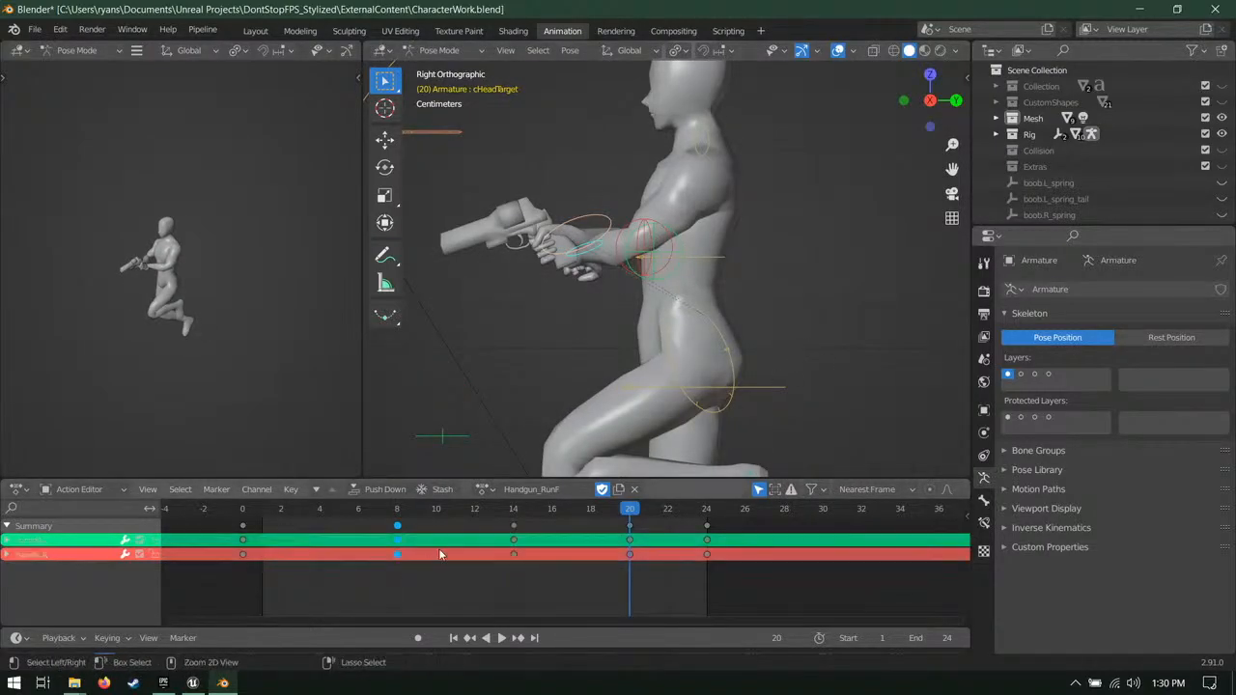
key(ctrl+v)
key(space)
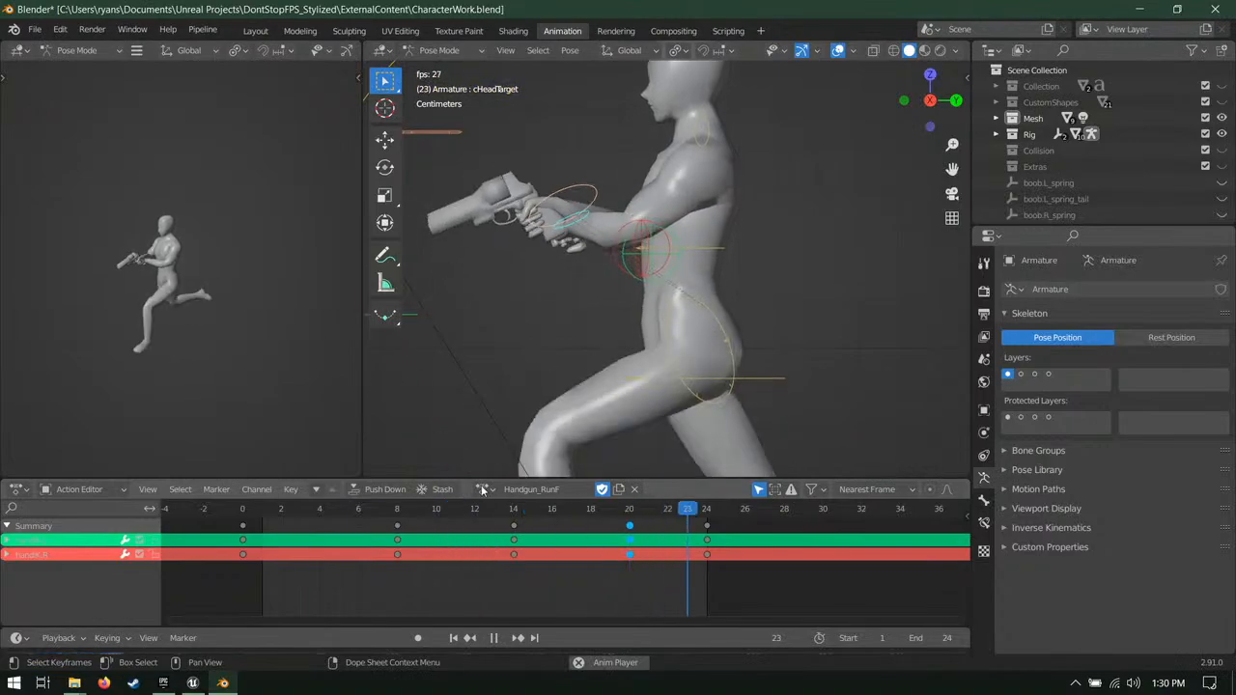
key(space)
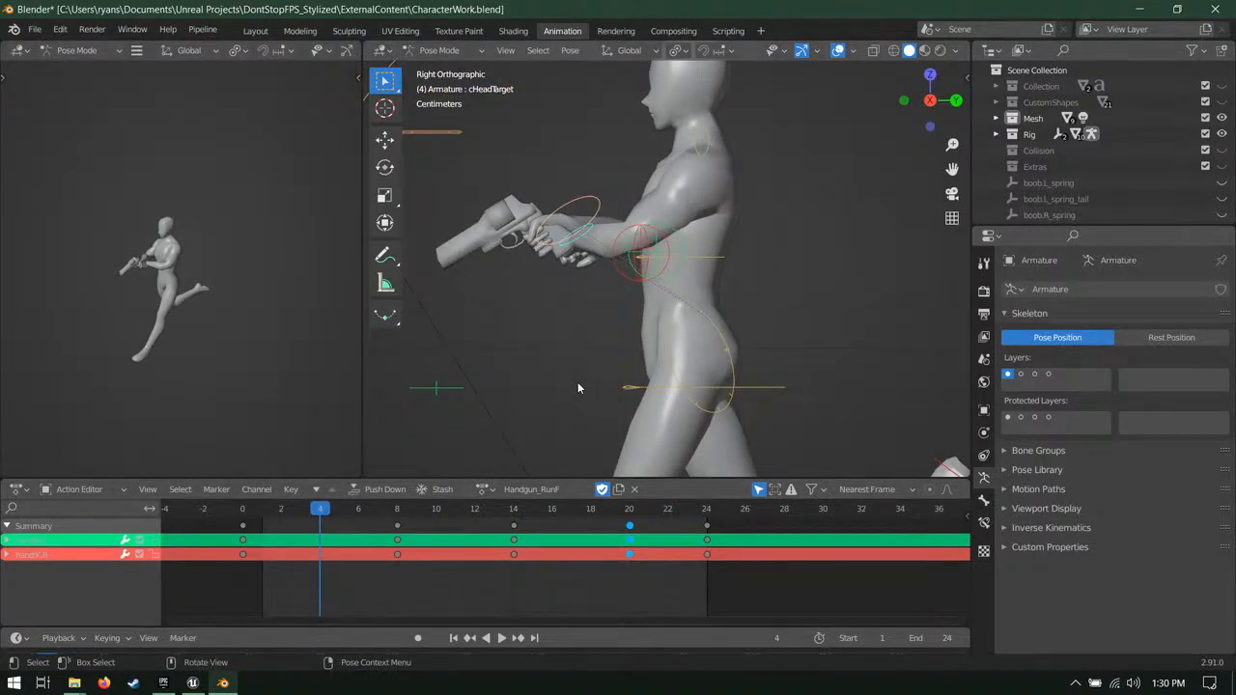
Step: Save the file and review the hand motion during playback, including from the front in the preview view
key(ctrl+s)
key(space)
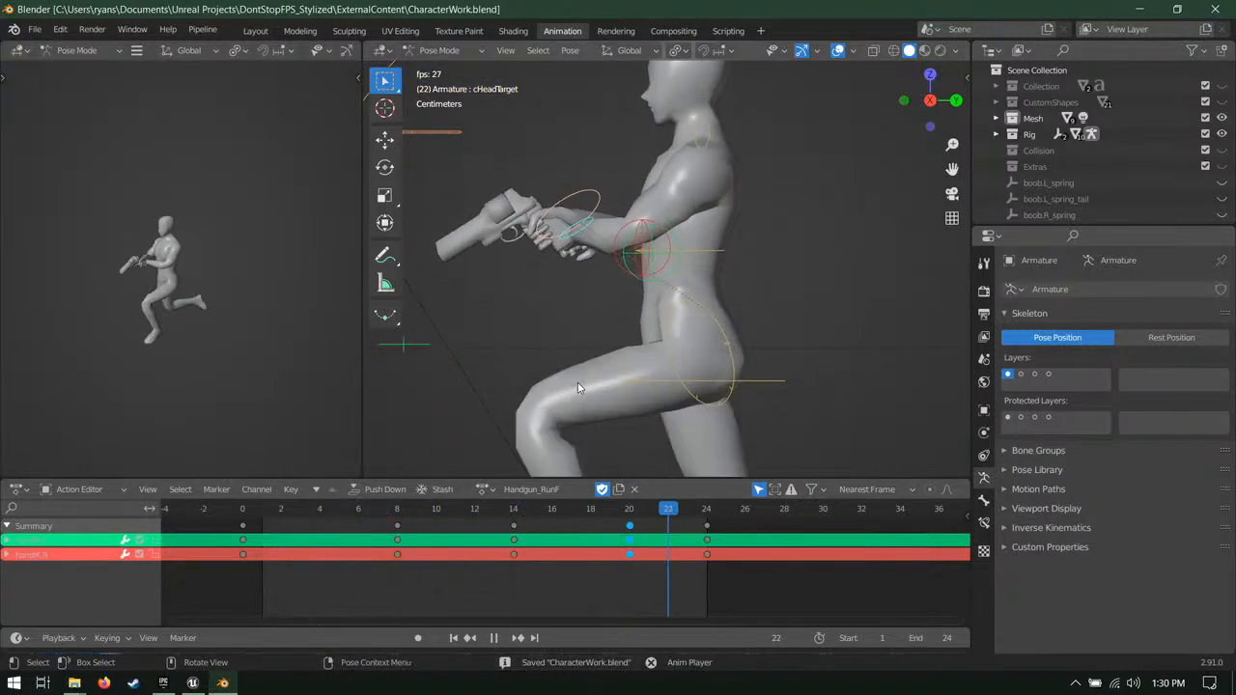
key(Escape)
key(space)
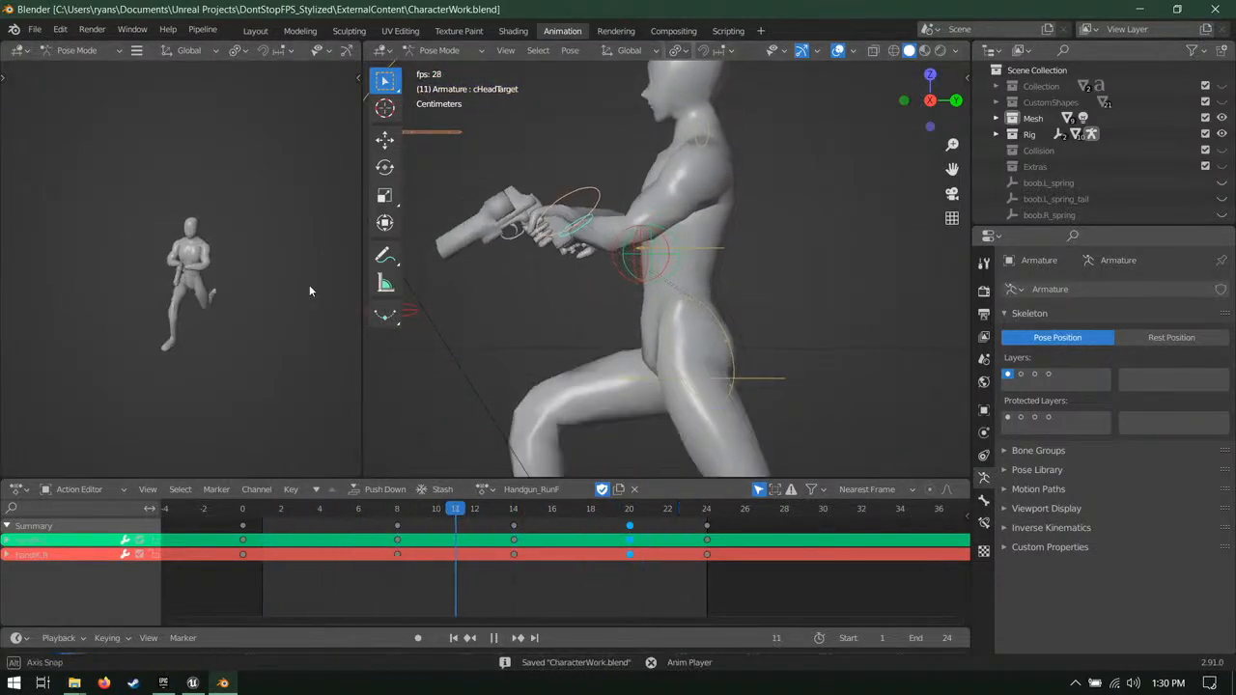
key(space)
Step: At frame 8, move both hand IK controls toward the character's right and down, swing the gun to that side, and keyframe them
key(Down)
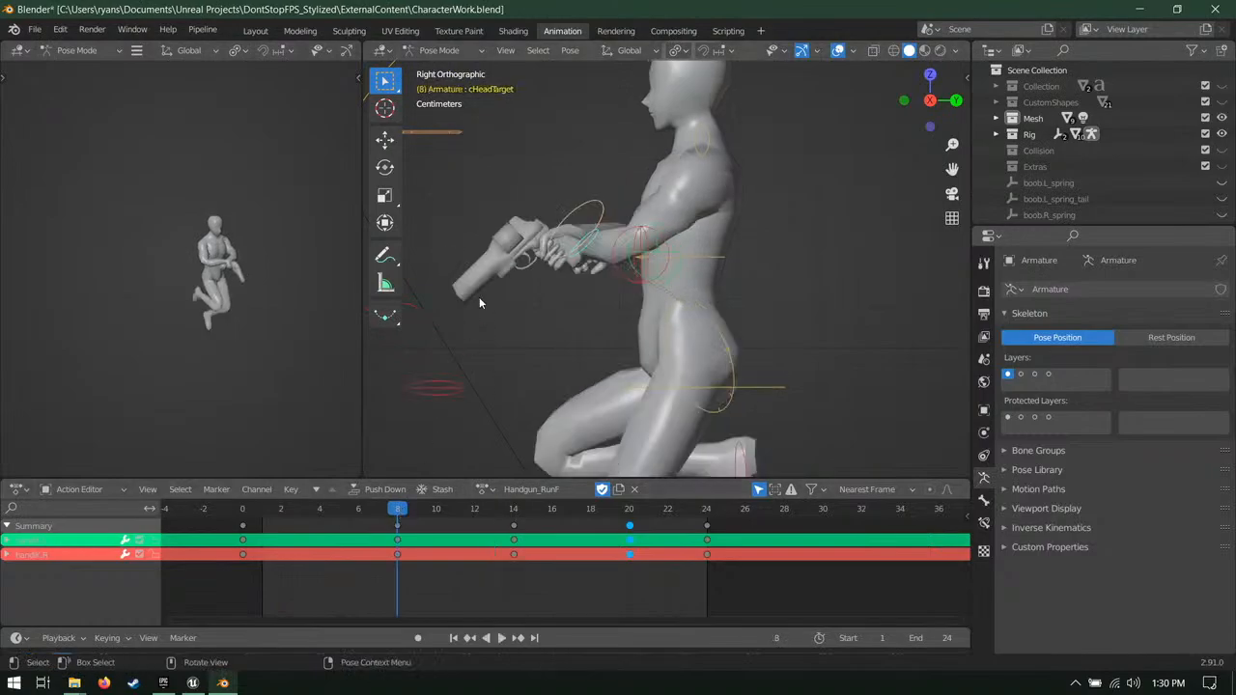
middle_drag(478, 296, 775, 245)
key(g)
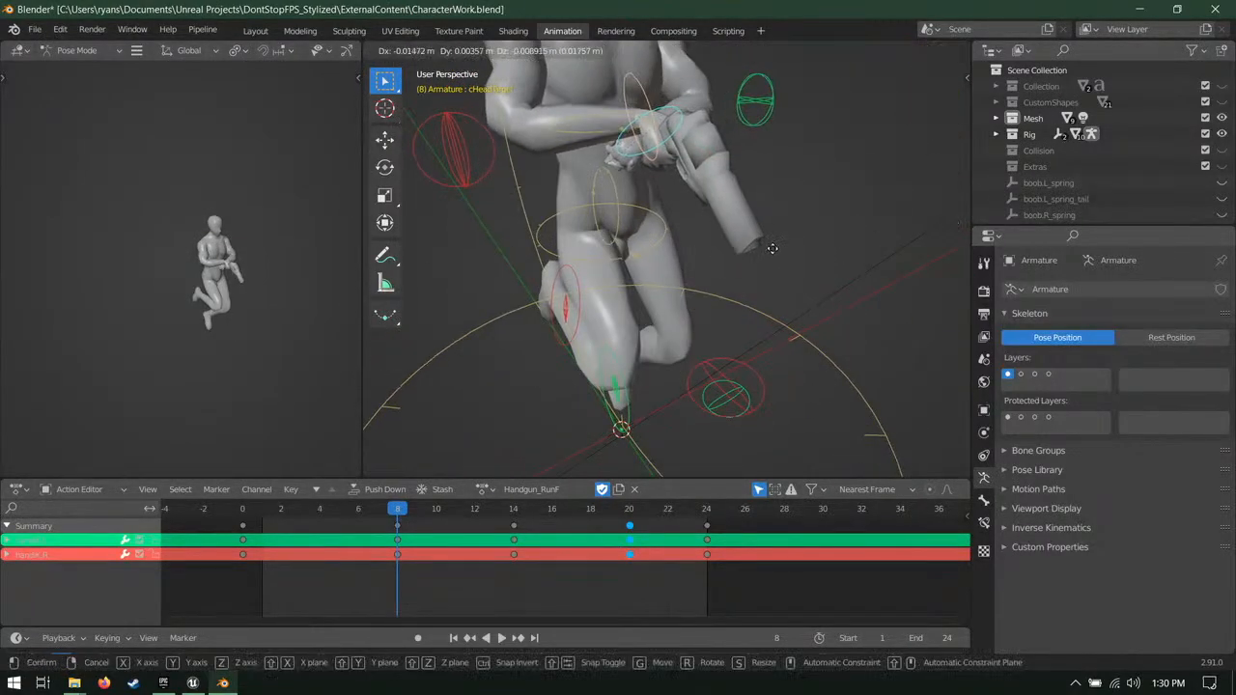
click(764, 262)
key(r)
key(r)
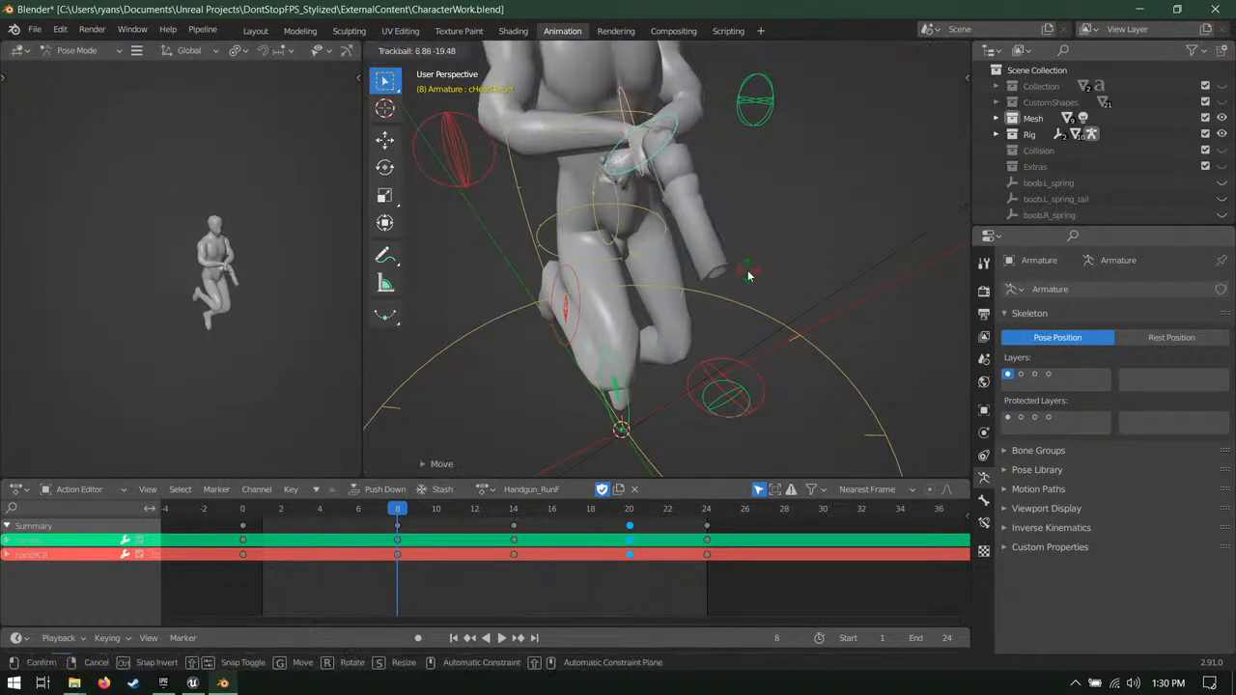
click(751, 277)
middle_drag(750, 278, 702, 288)
key(i)
click(701, 283)
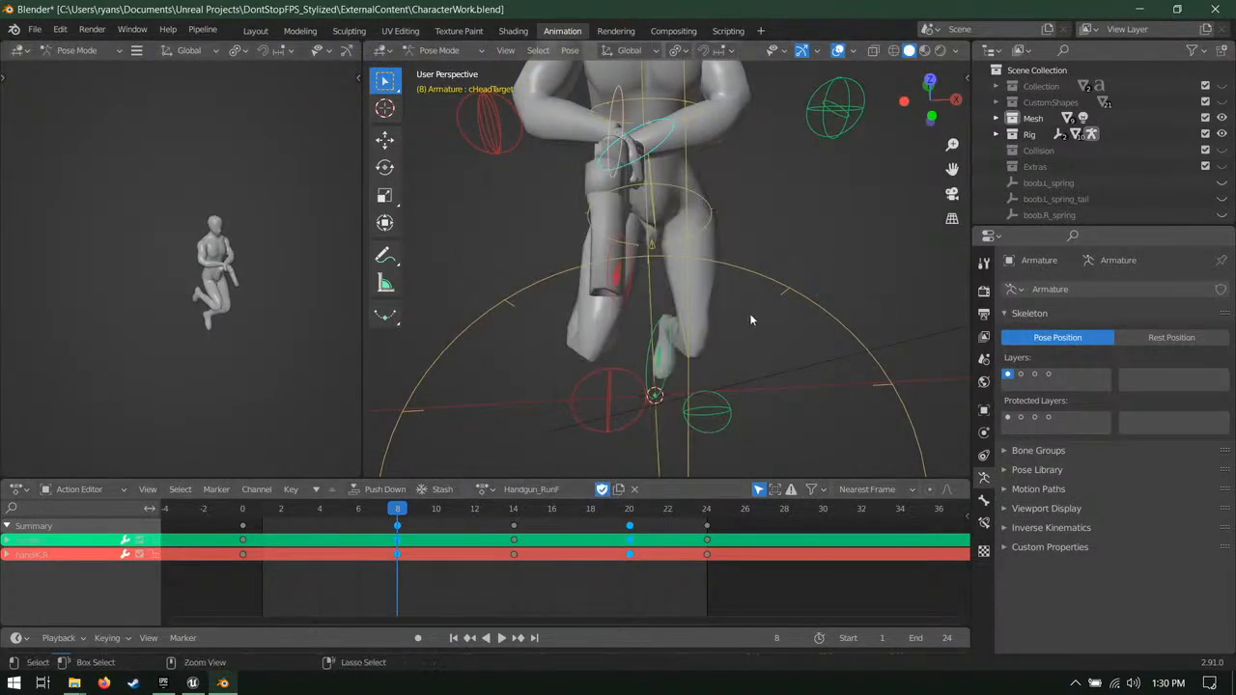
Step: Try pasting the copied hand pose mirrored onto the hand IK controls at frame 20
click(629, 509)
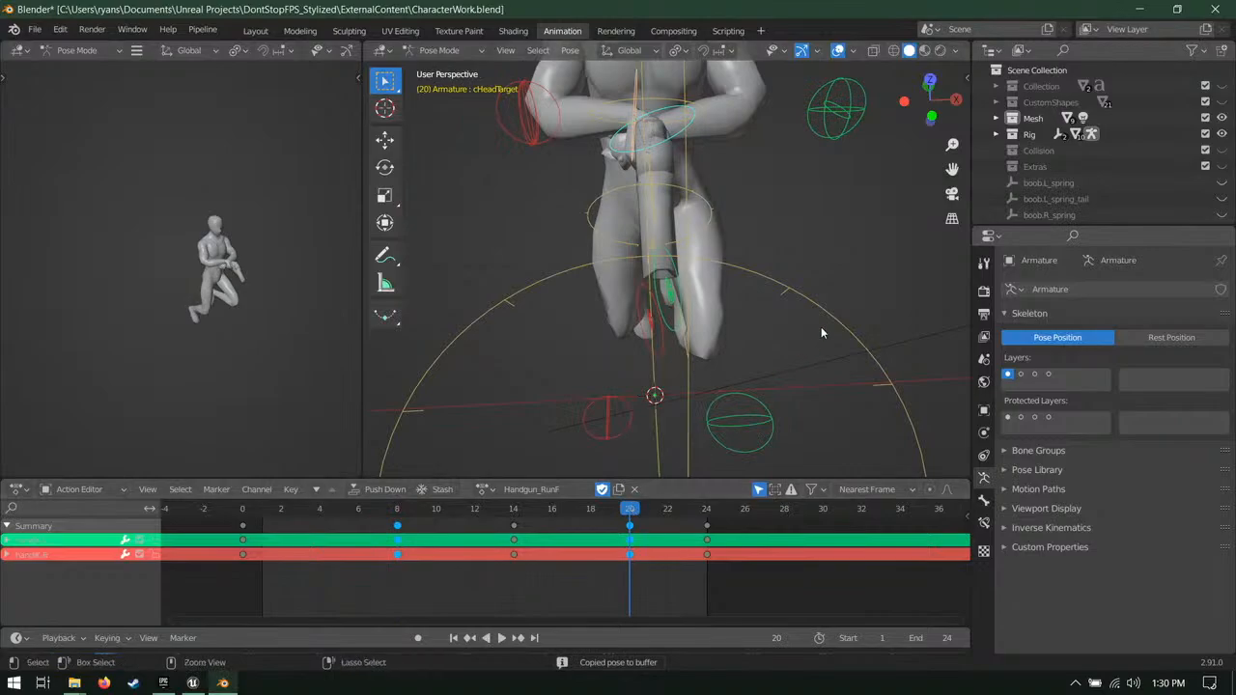
key(ctrl+shift+v)
middle_drag(821, 326, 729, 255)
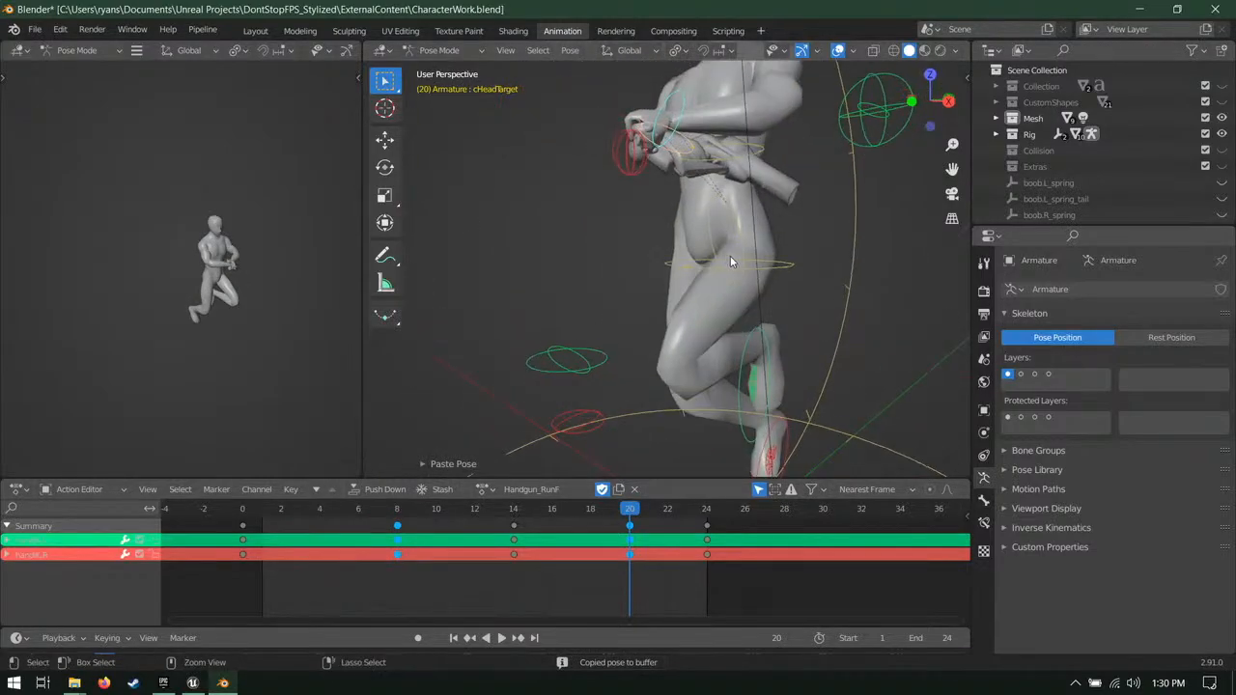
key(ctrl+z)
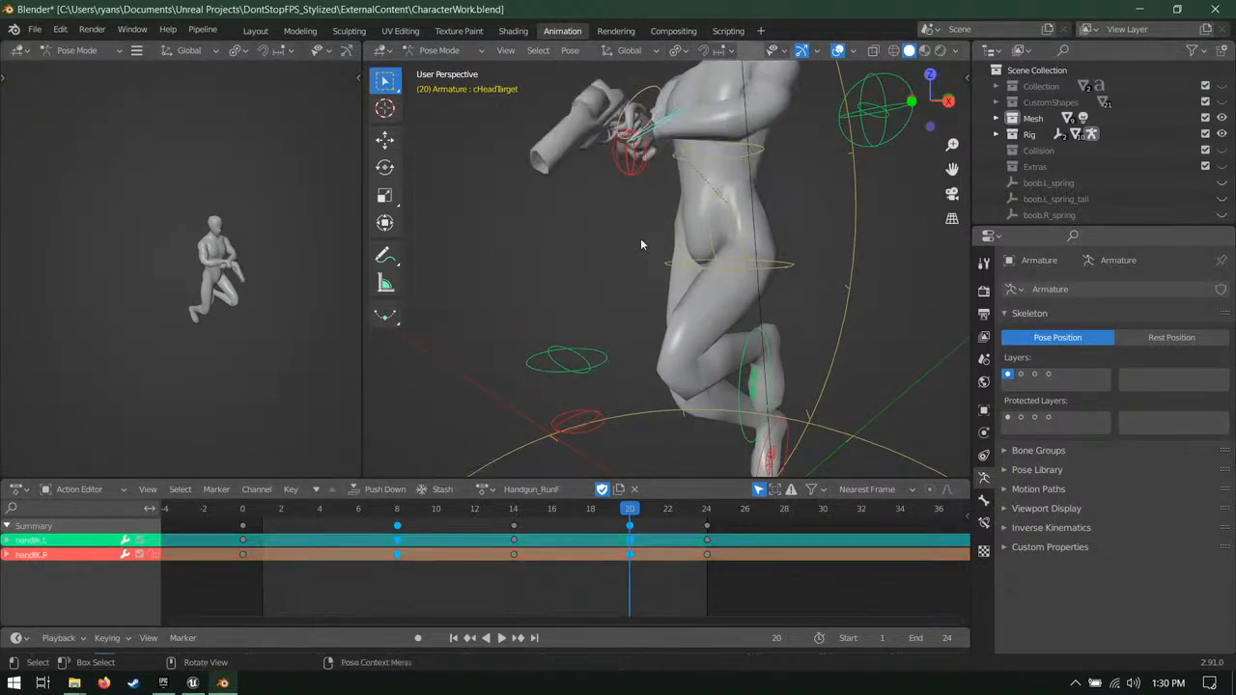
Step: At frame 20, freely rotate the hand IK controls to swing the gun sideways, keyframe them, and play back the run
middle_drag(641, 244, 650, 316)
key(r)
key(r)
click(607, 252)
key(i)
click(595, 540)
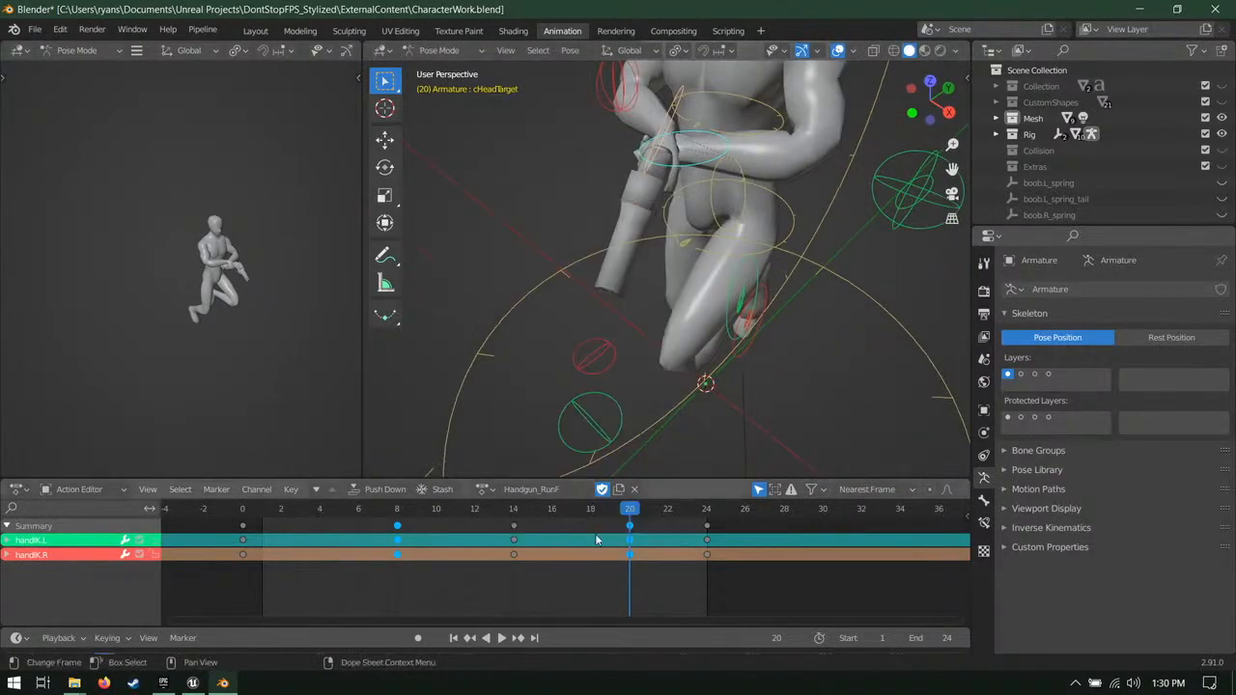
key(space)
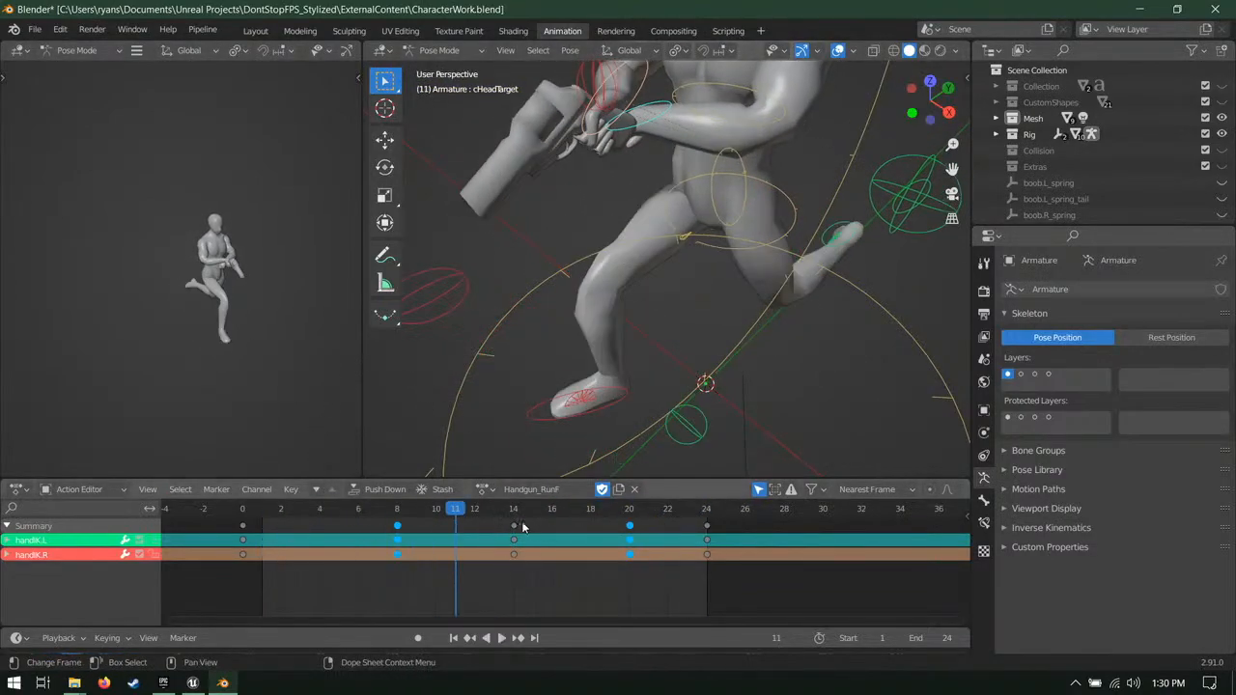
middle_drag(521, 338, 765, 300)
scroll(753, 307, down, 1)
key(space)
key(space)
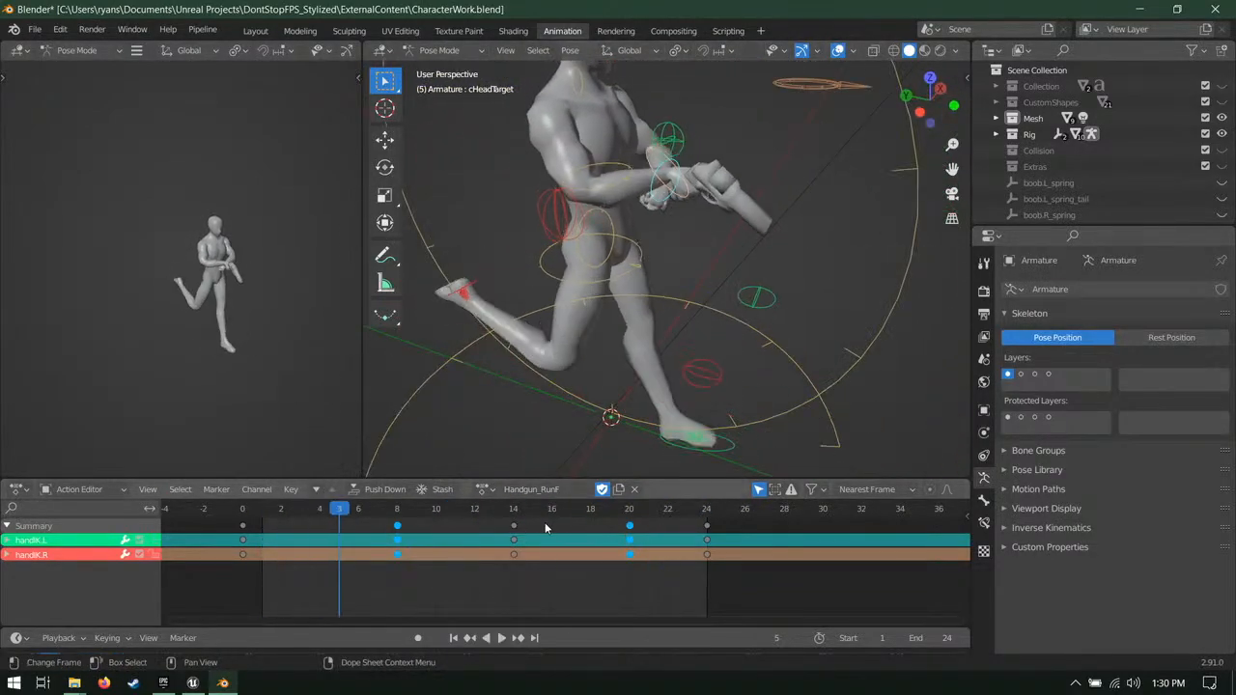
Step: Try deleting the hand IK keyframes at frame 14, check the playback, and undo the deletion
click(514, 526)
key(x)
click(515, 528)
key(space)
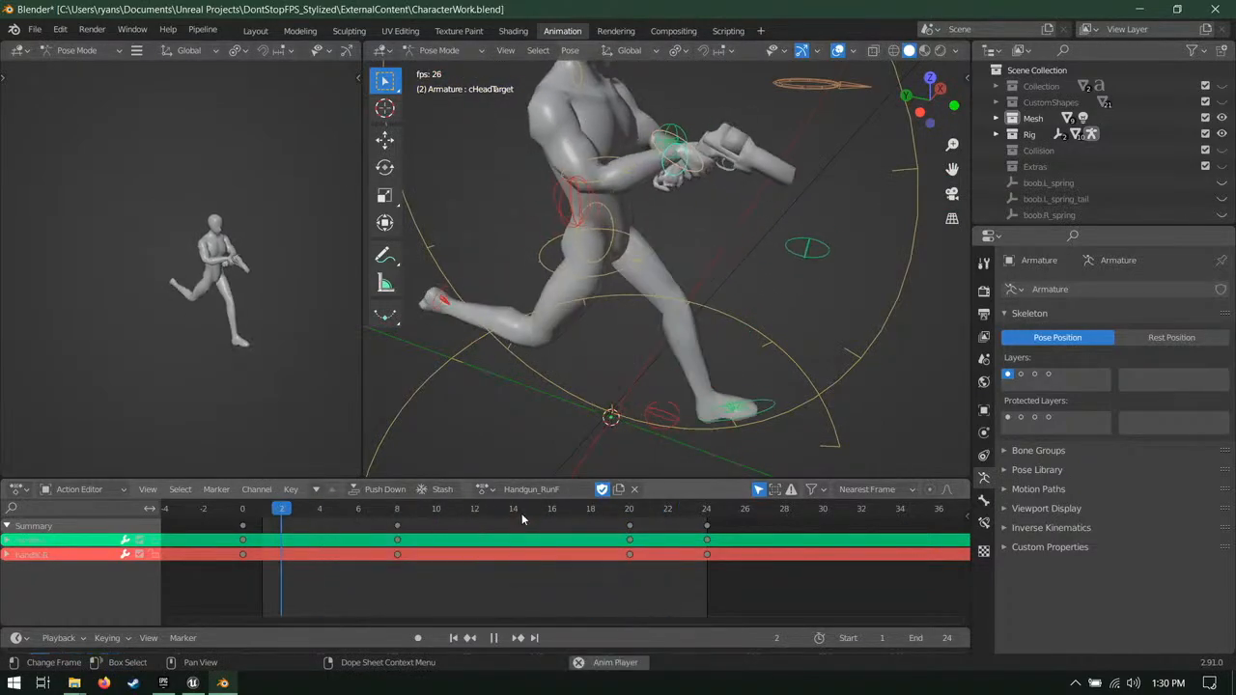
key(ctrl+z)
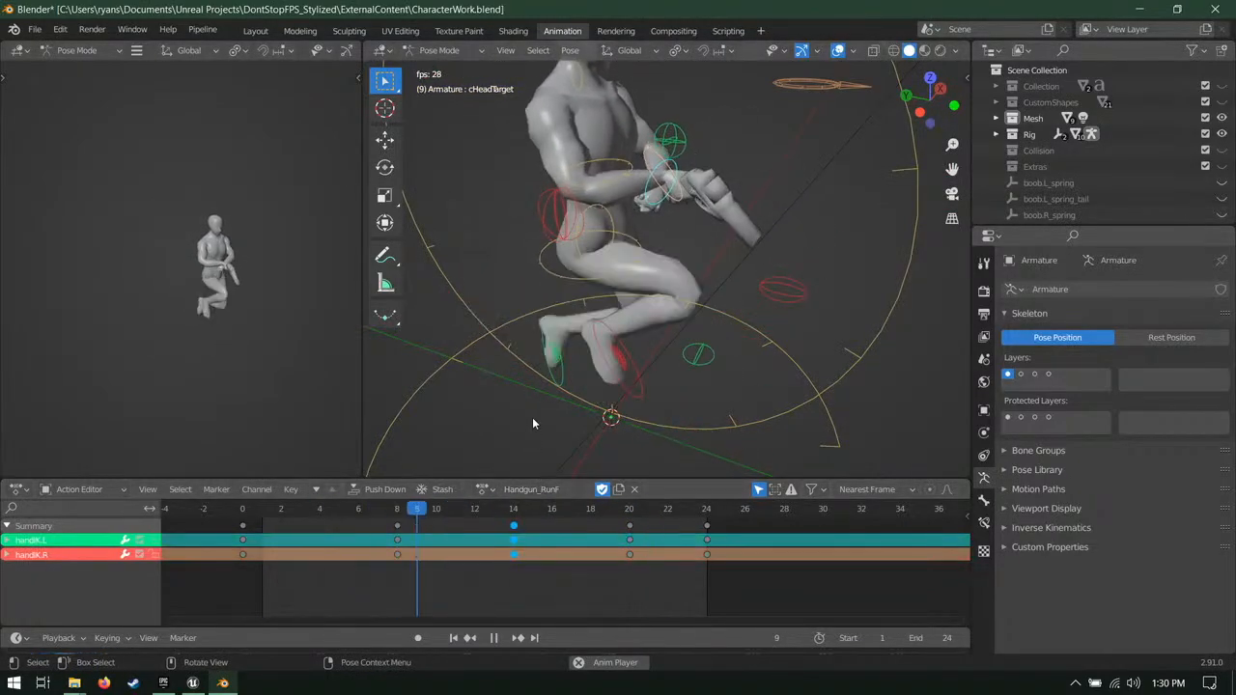
Step: Review the run playback from the side and front of the character, and save the file
middle_drag(652, 366, 943, 257)
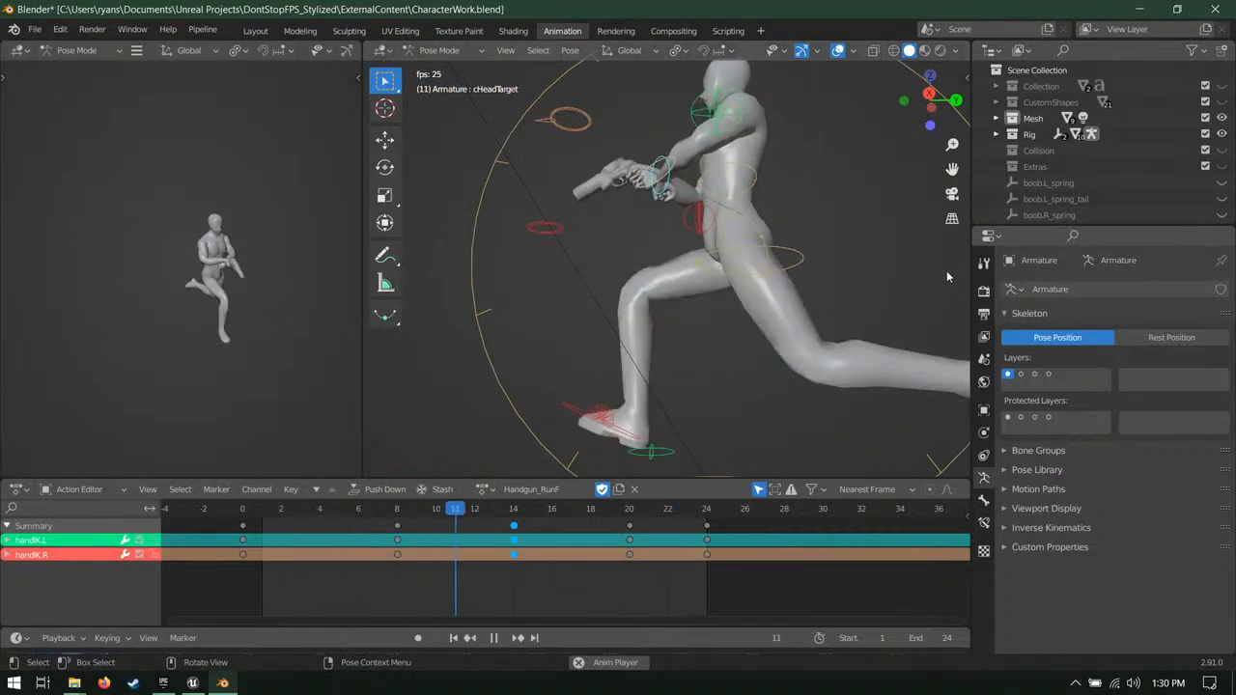
key(space)
shift+middle_drag(694, 276, 854, 388)
key(ctrl+s)
key(space)
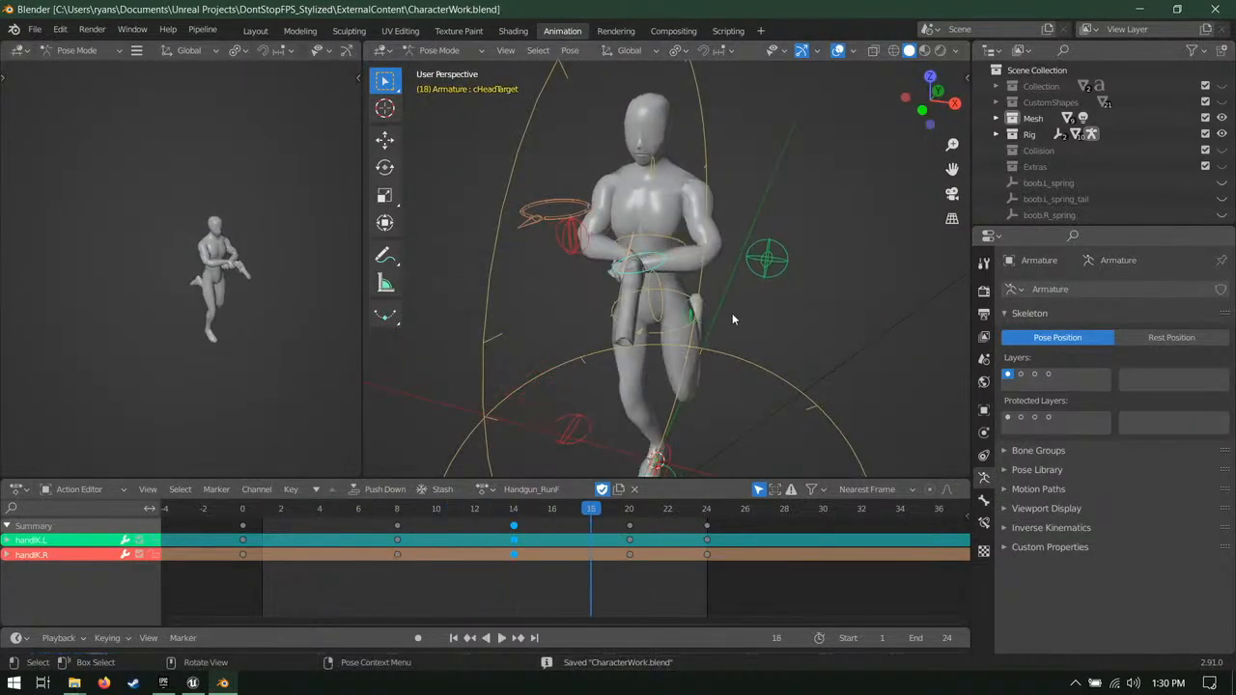
key(space)
Step: Select the coreIK control in the right side view with the animation at frame 12, and save the file
middle_drag(732, 313, 676, 261)
click(731, 259)
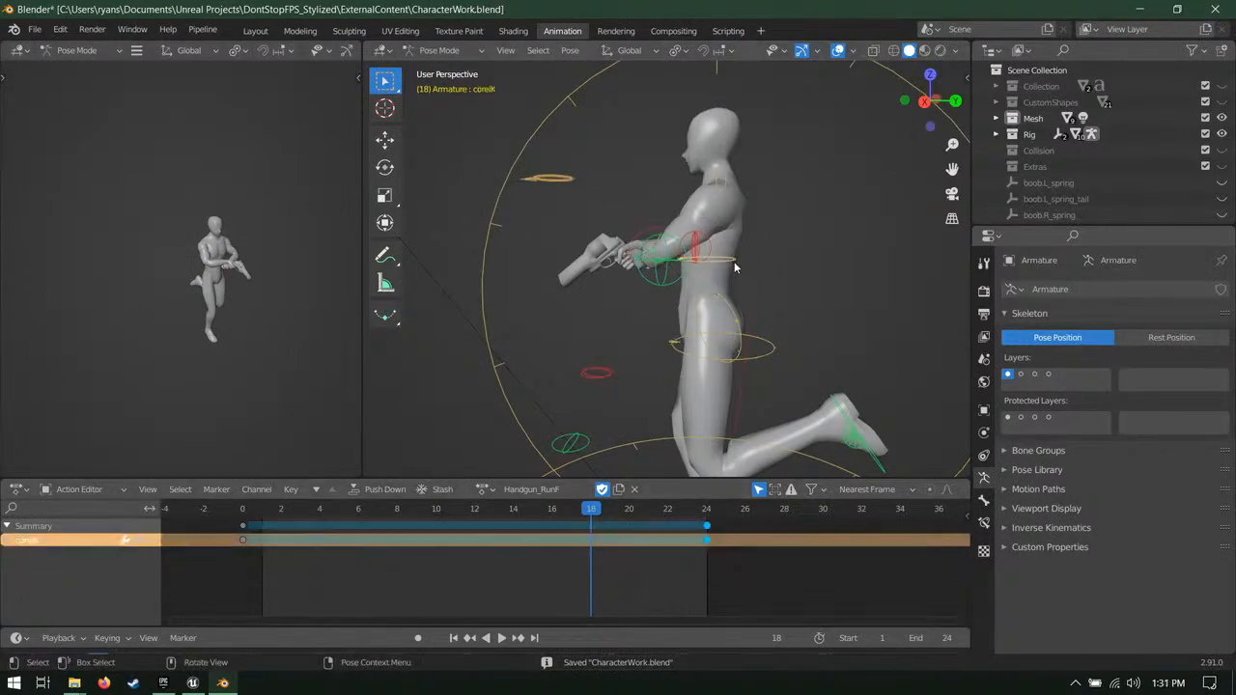
key(KP_3)
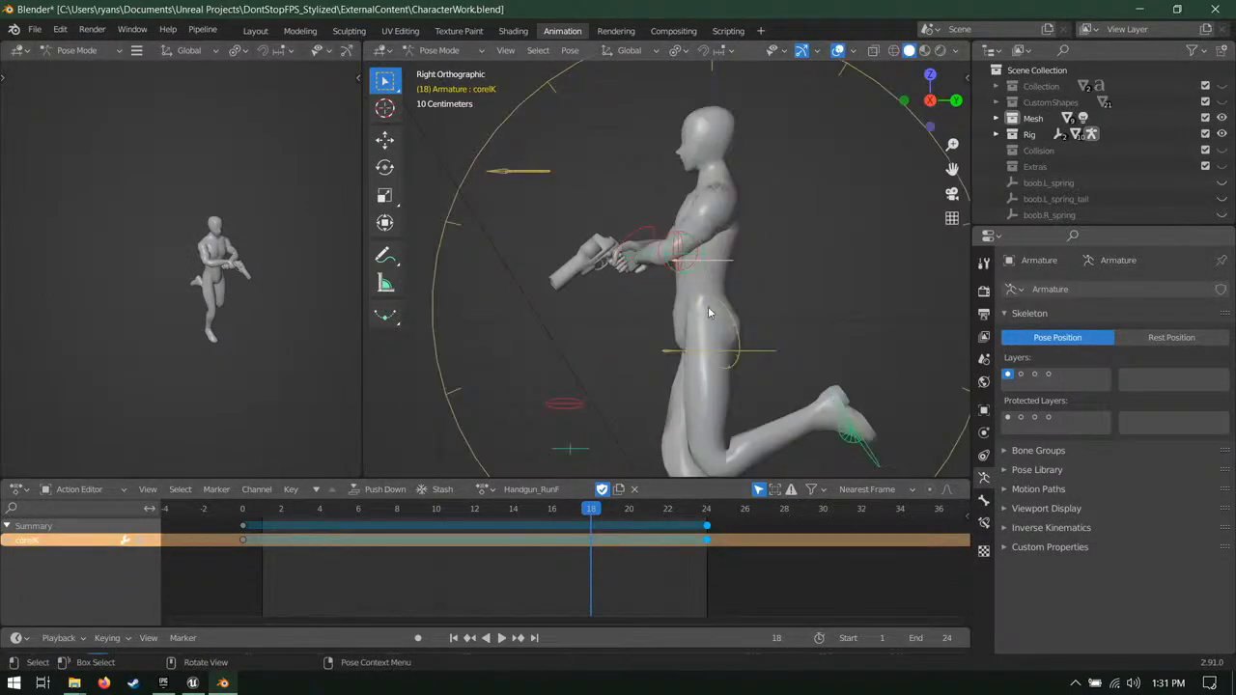
key(space)
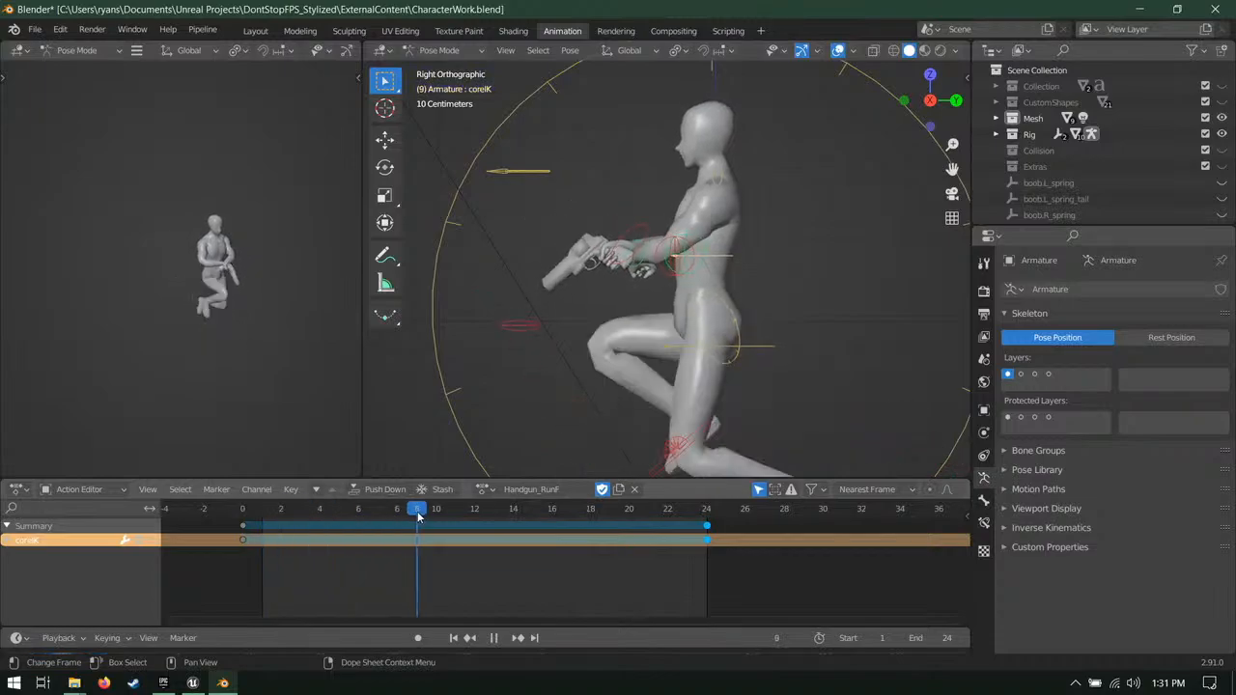
key(space)
scroll(795, 341, up, 2)
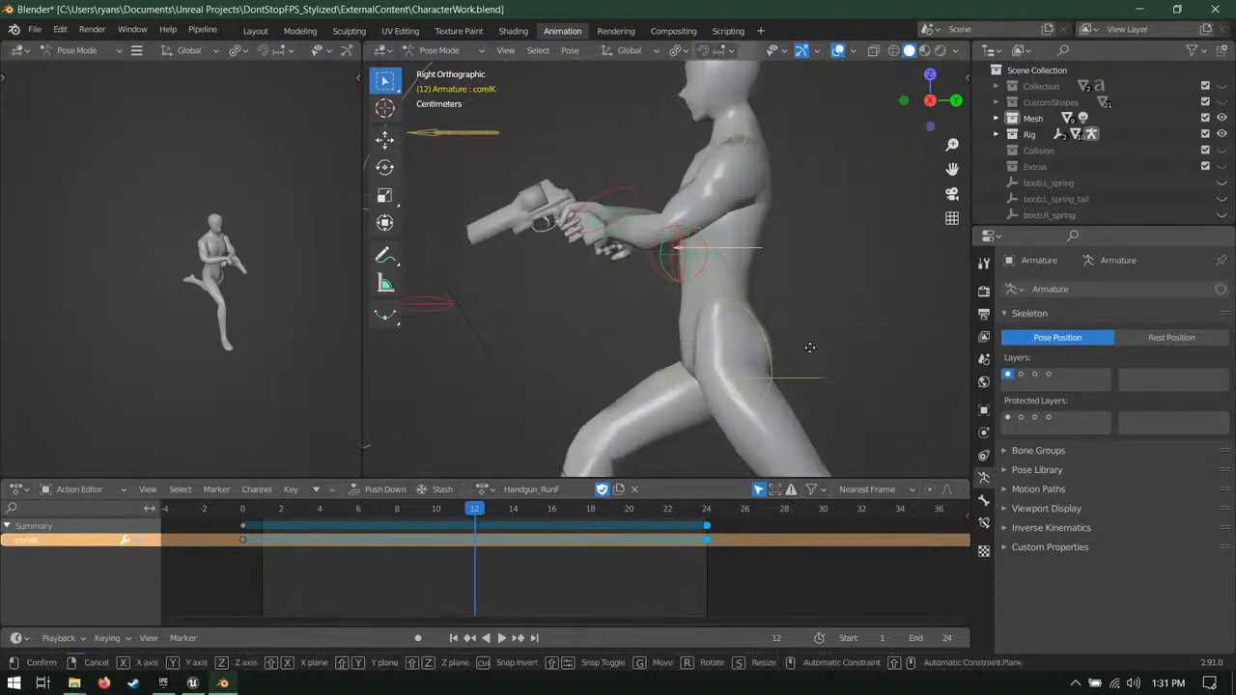
key(g)
right_click(815, 318)
scroll(816, 318, down, 3)
key(ctrl+s)
middle_drag(631, 316, 591, 332)
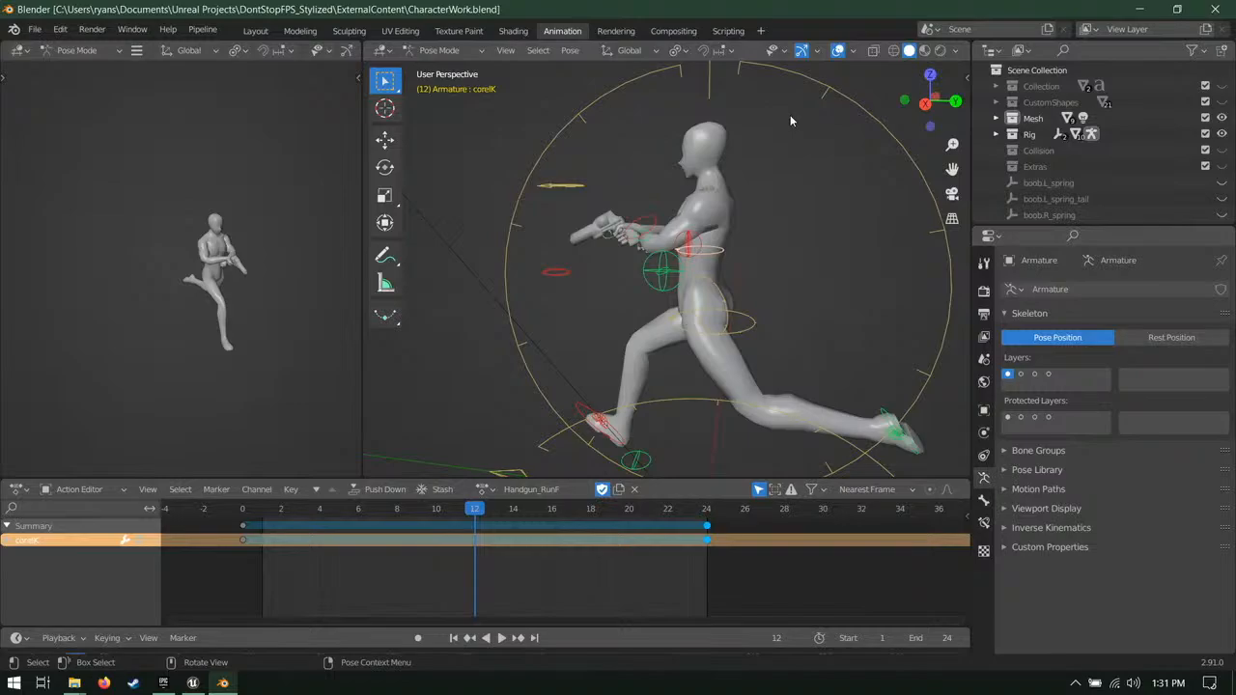
key(KP_3)
key(r)
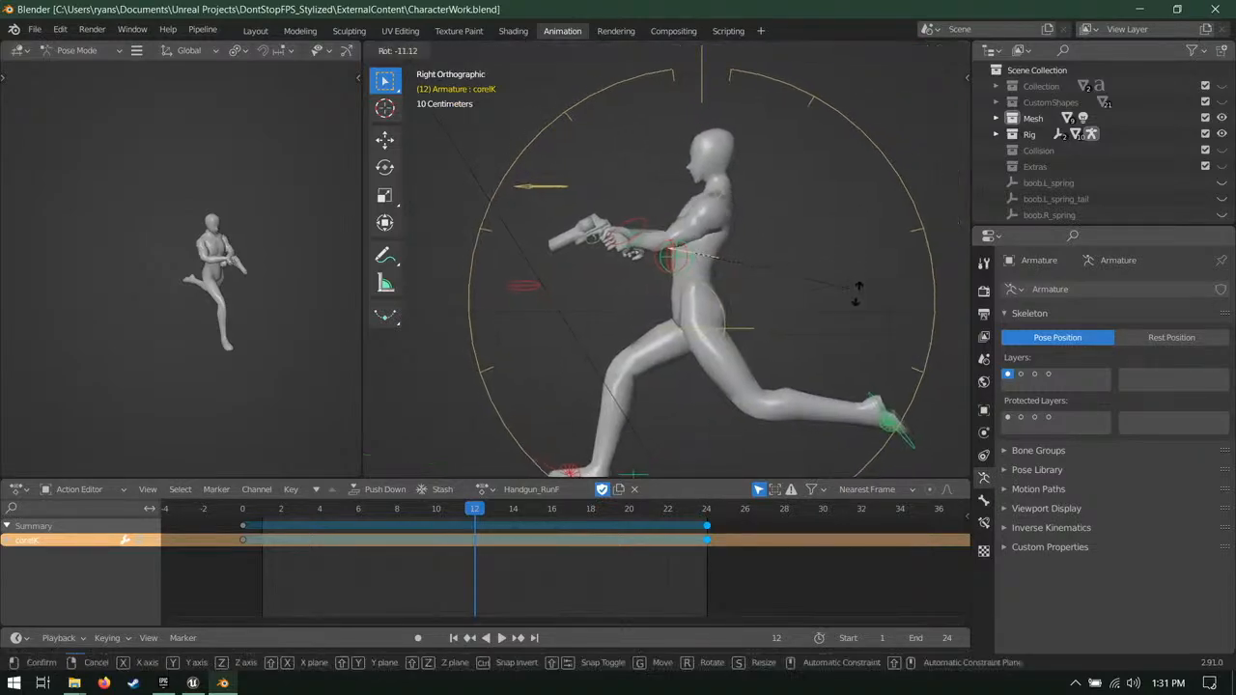
click(753, 261)
scroll(753, 261, up, 3)
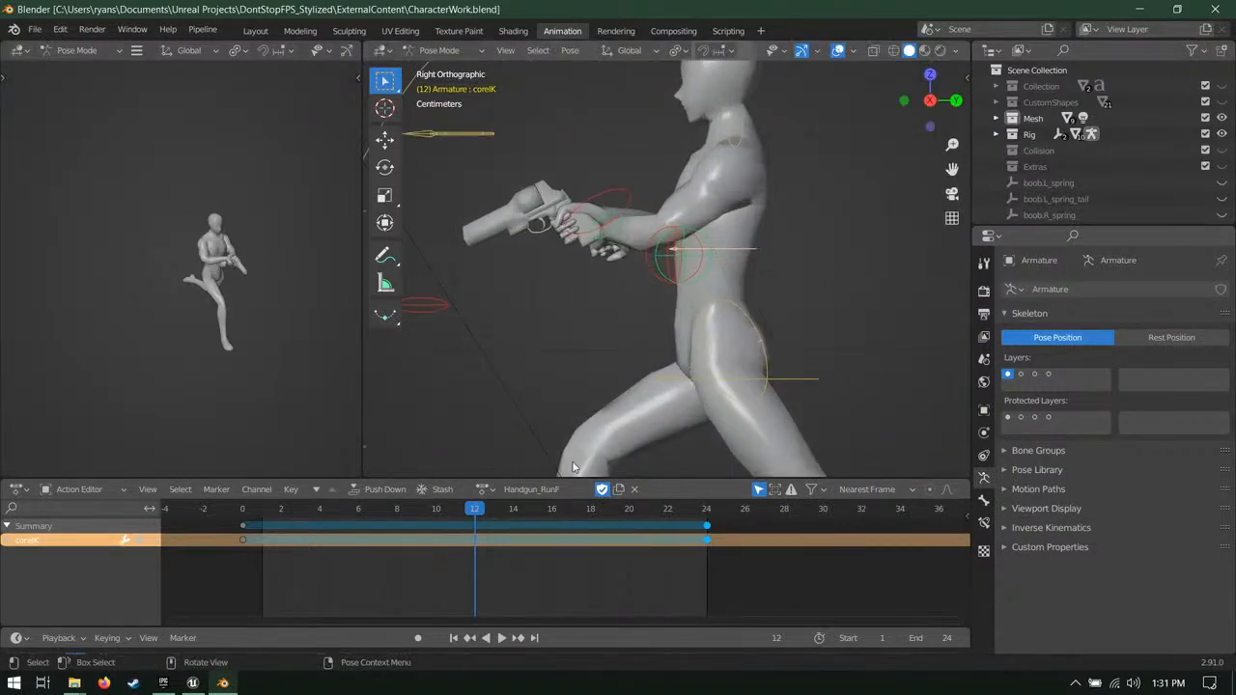
key(space)
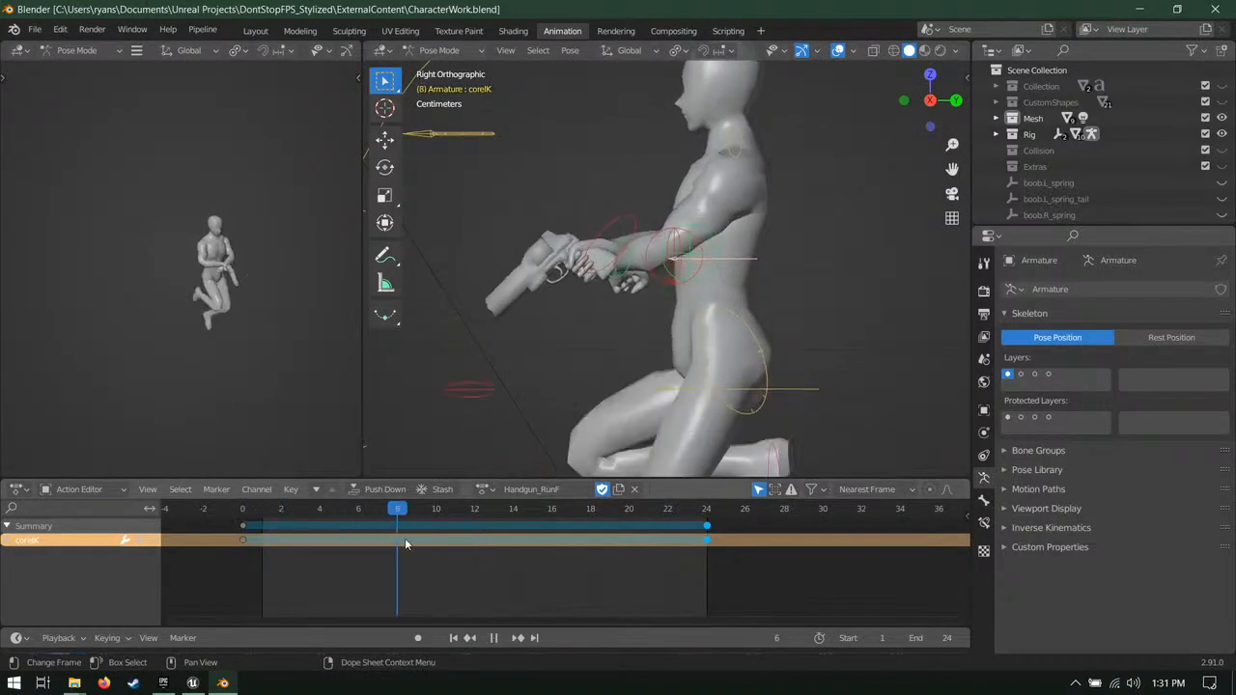
key(space)
key(g)
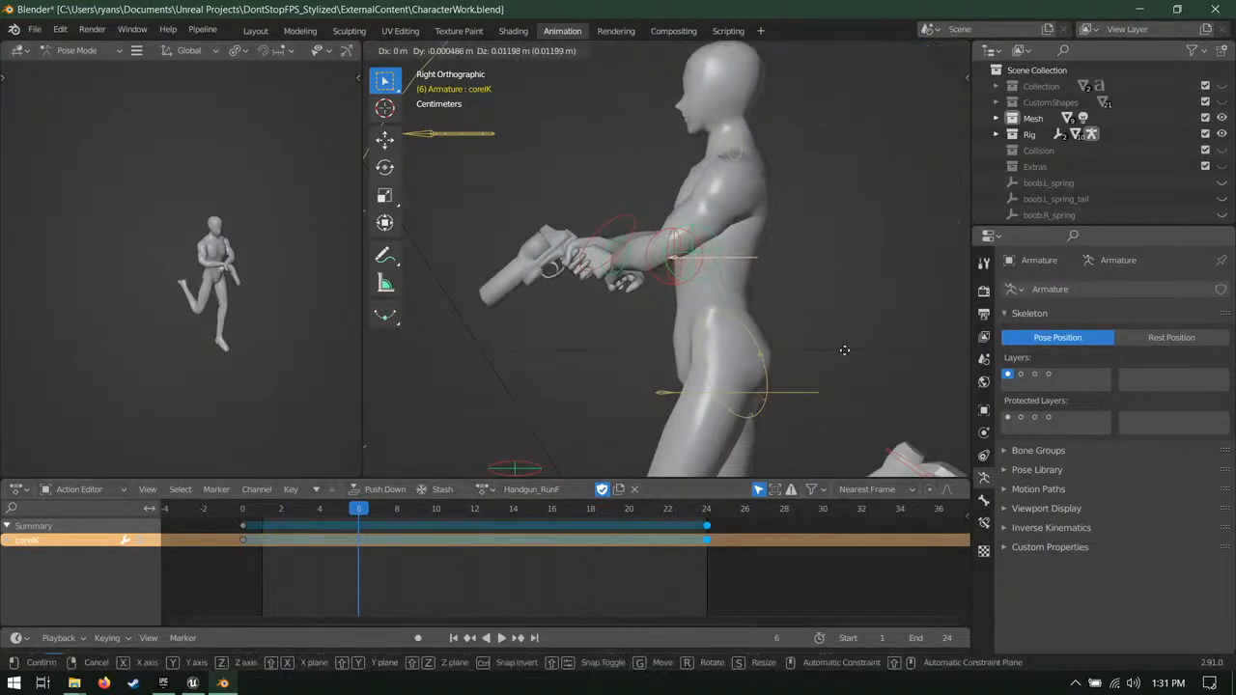
key(Escape)
key(r)
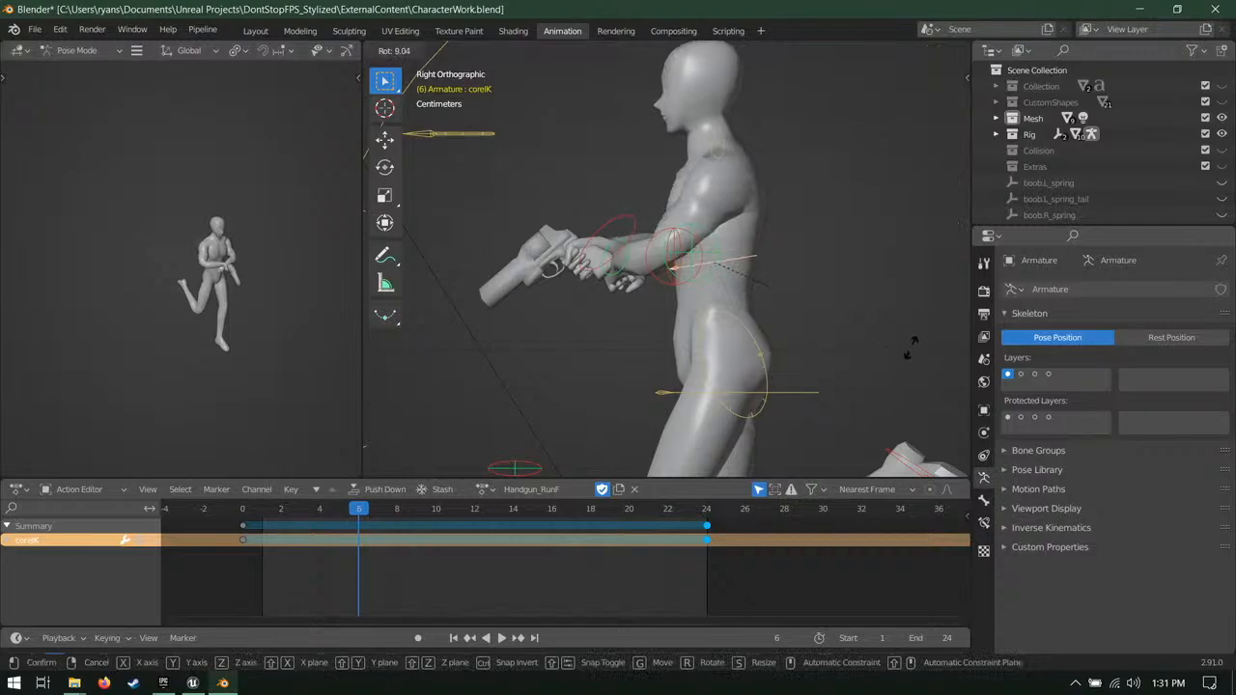
right_click(911, 347)
Step: At frame 6, rotate the coreIK control about -2° in the right side view and keyframe it
mouse_move(360, 516)
mouse_down()
mouse_move(296, 515)
mouse_move(358, 538)
mouse_up()
key(r)
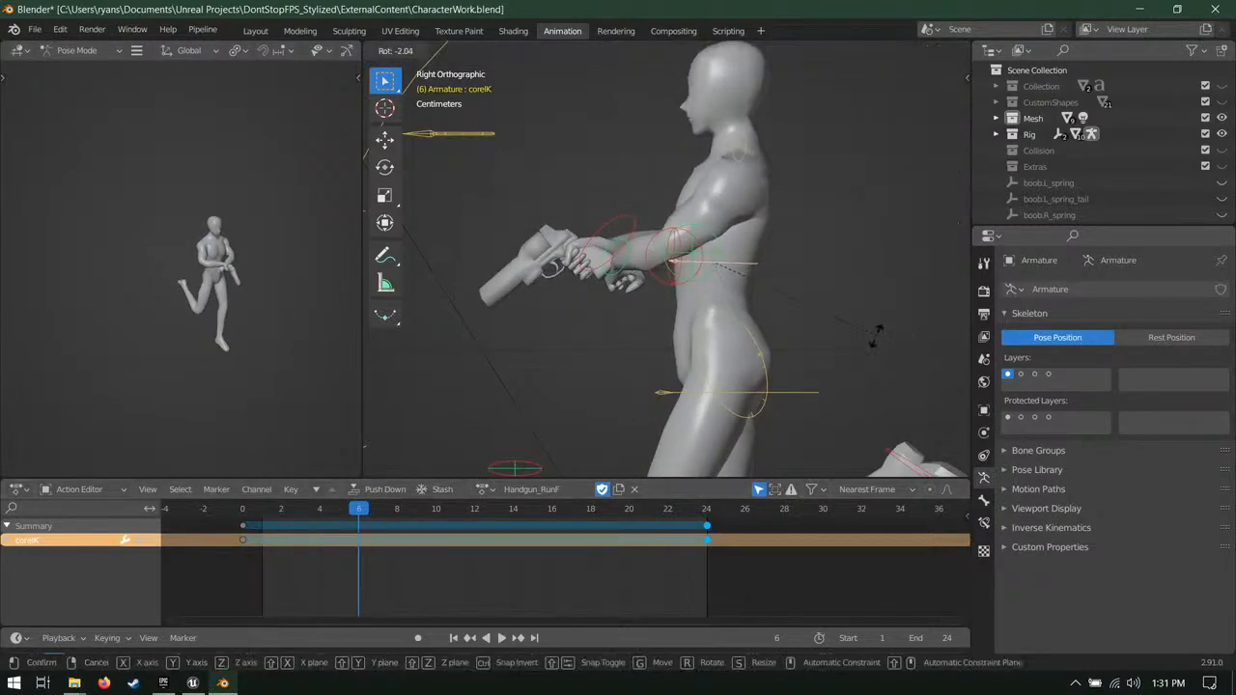
click(876, 343)
key(i)
click(877, 341)
Step: At frame 14, rotate the coreIK control so the torso leans slightly forward, and keyframe it
key(space)
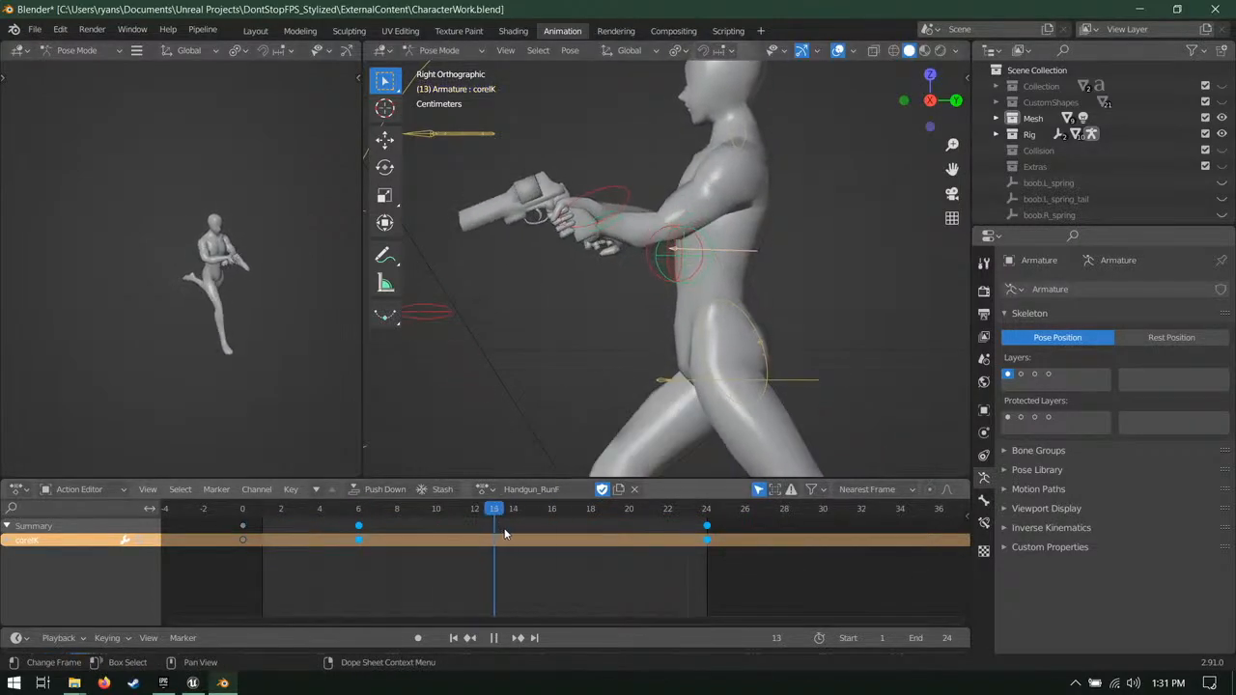
key(space)
key(r)
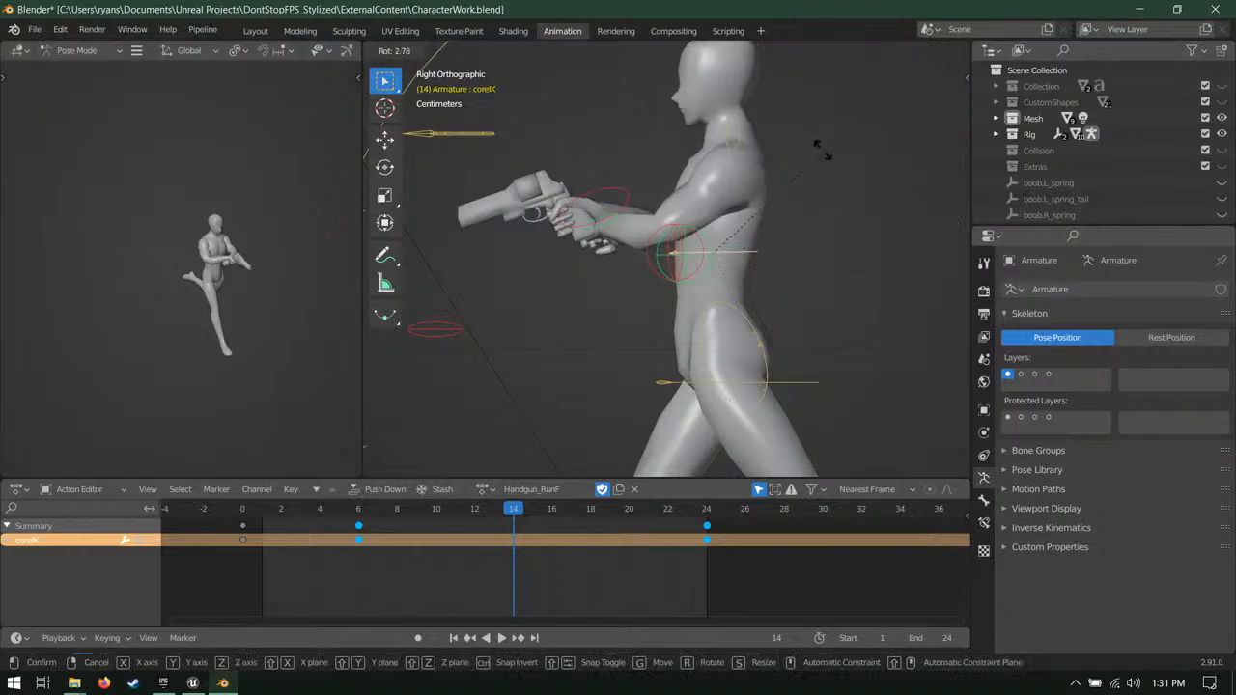
click(581, 173)
key(i)
click(582, 174)
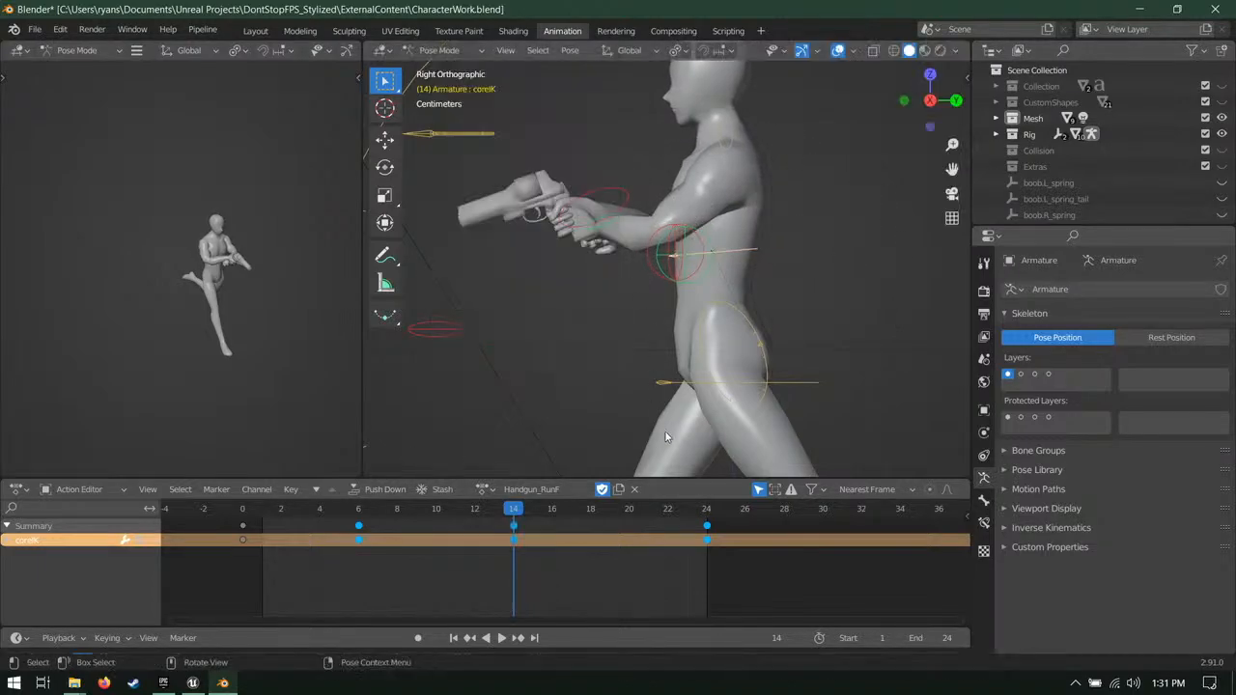
Step: Review the torso motion during playback with the preview turned to the character's front, and save the file
key(space)
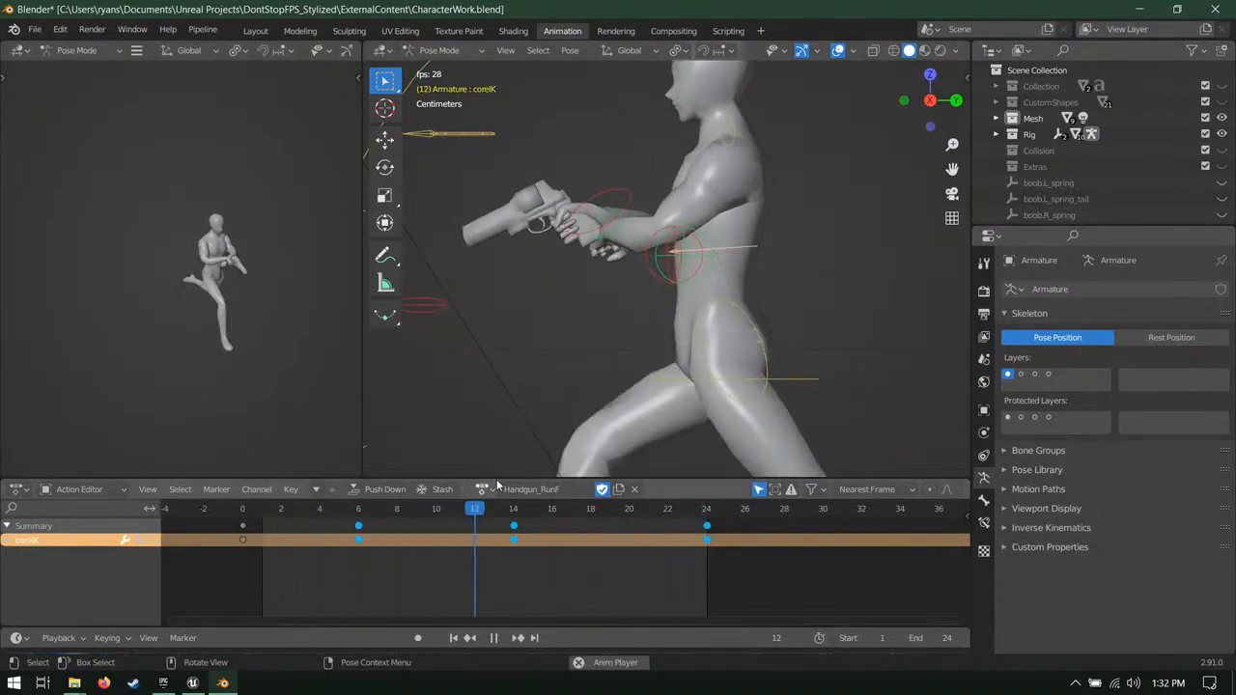
key(space)
middle_drag(514, 359, 540, 387)
key(space)
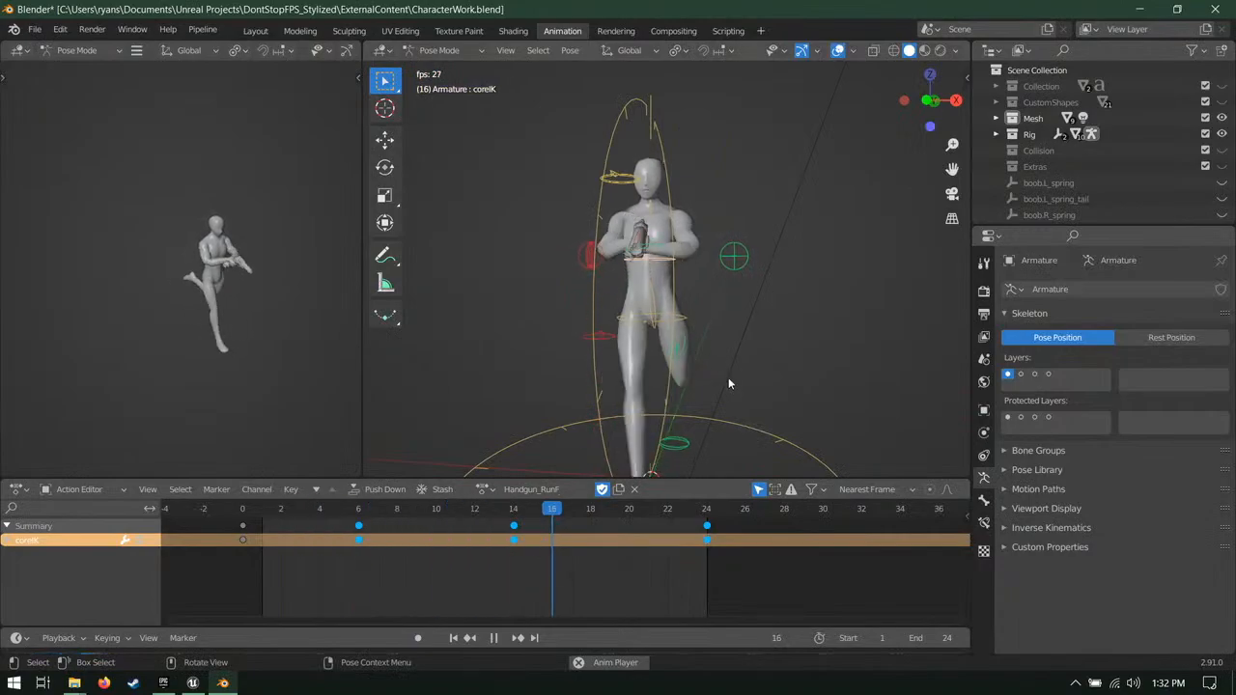
middle_drag(753, 401, 216, 333)
key(space)
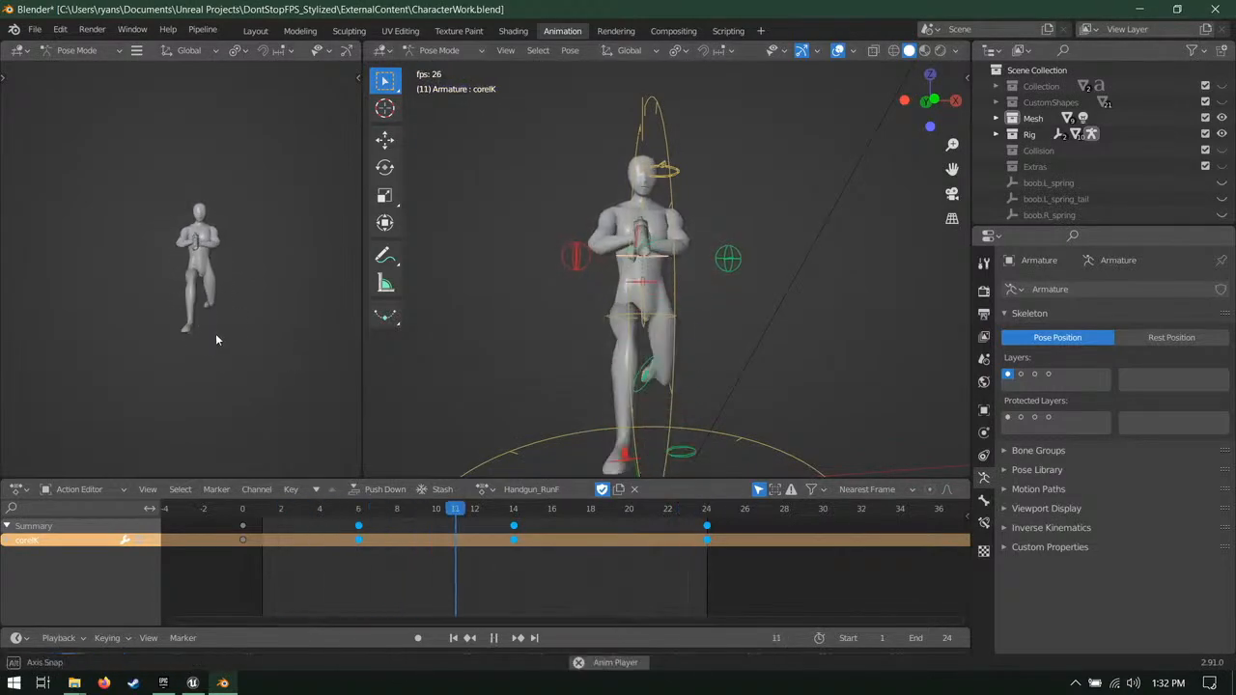
key(space)
middle_drag(734, 376, 739, 334)
key(KP_1)
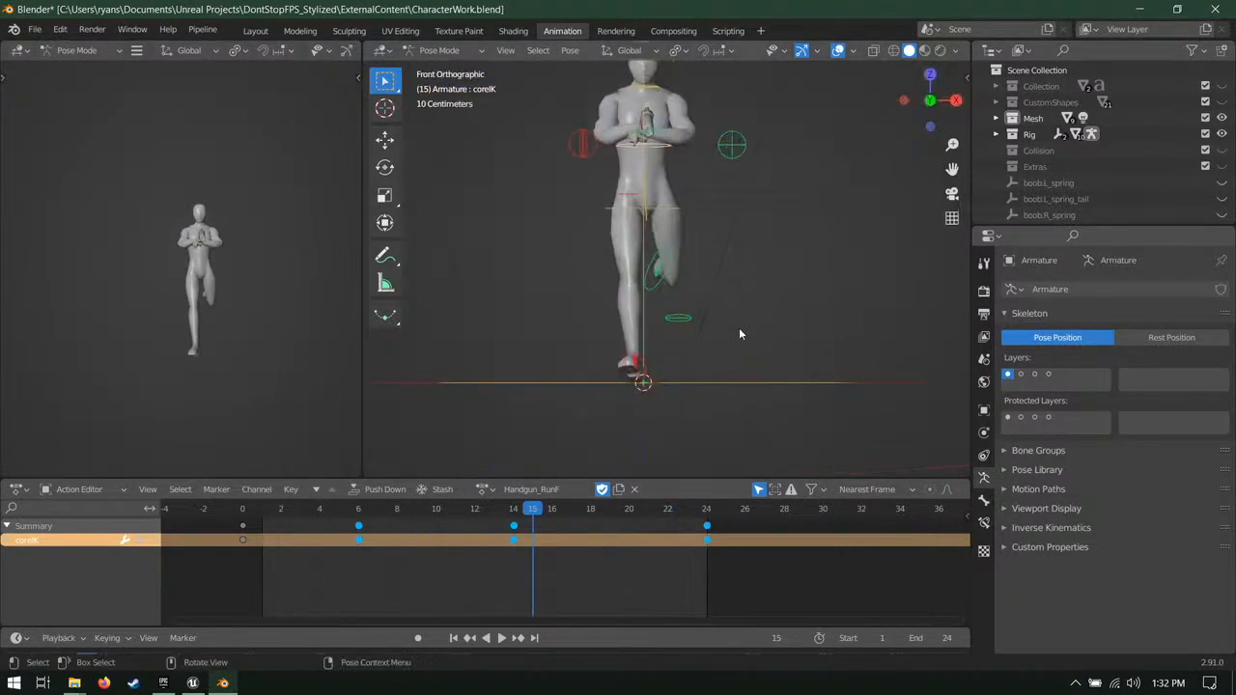
key(KP_3)
key(ctrl+s)
Step: Examine the keyframes of the Neck and cHeadTarget controls in the right side view
scroll(705, 275, up, 2)
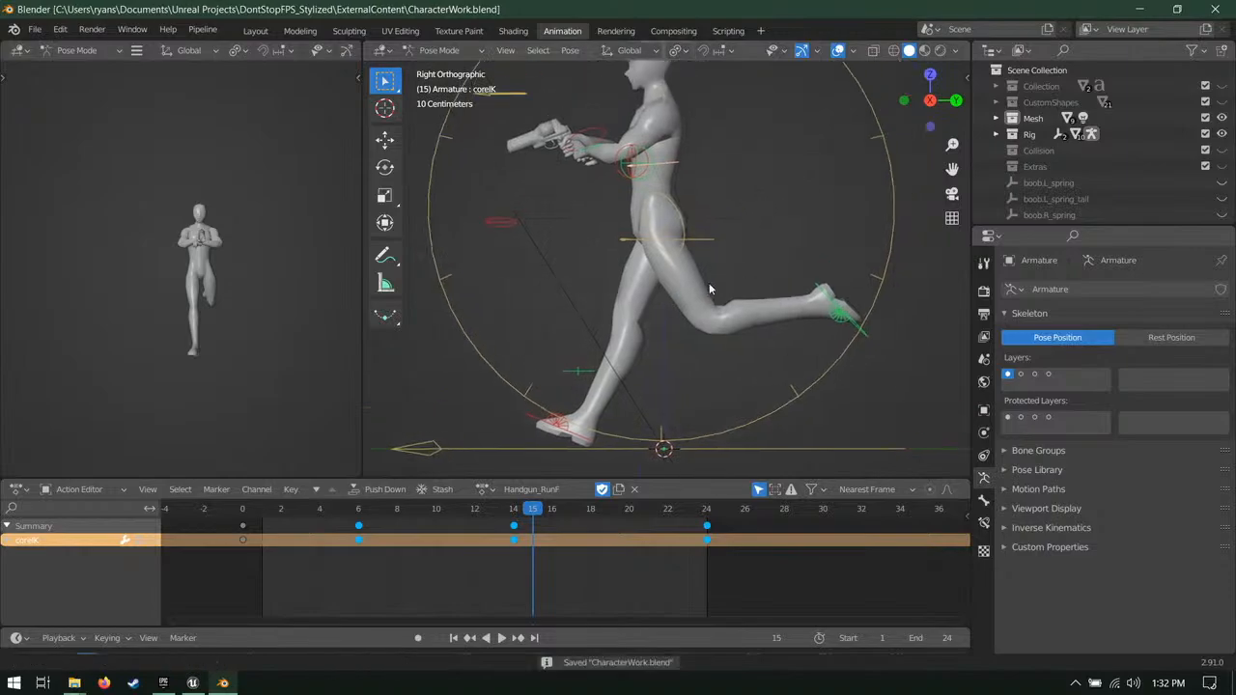
scroll(720, 188, up, 2)
shift+middle_drag(685, 216, 702, 289)
click(644, 166)
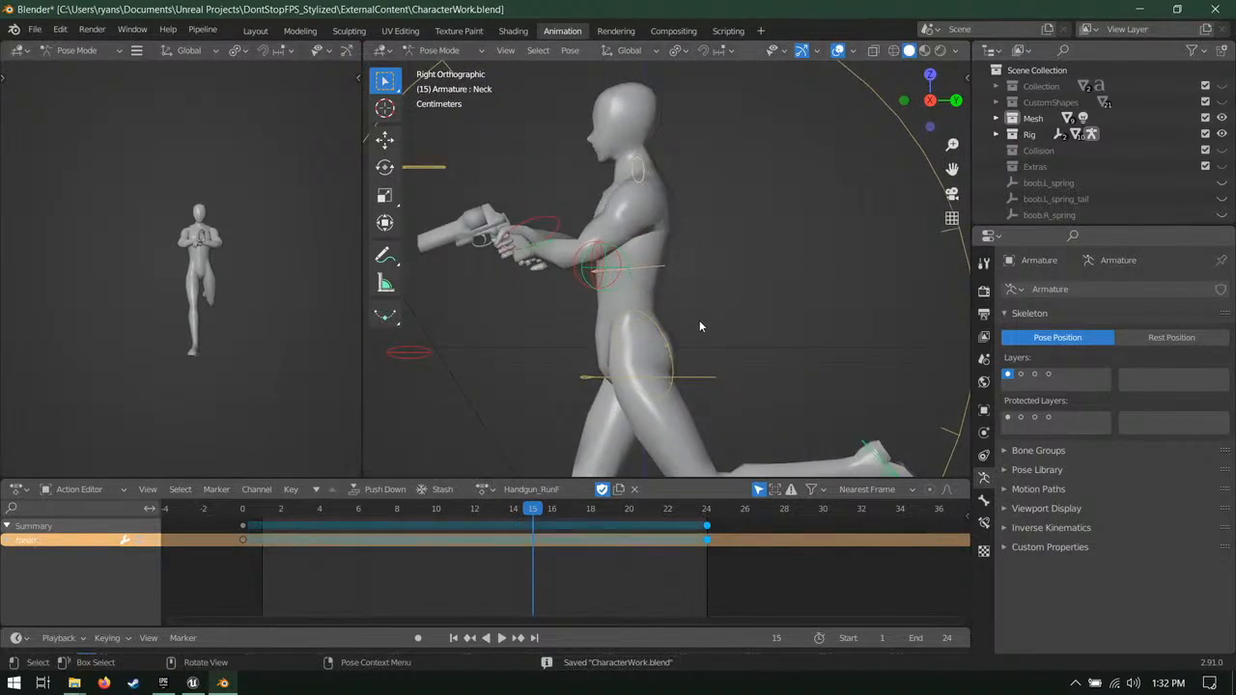
shift+middle_drag(472, 170, 531, 236)
click(486, 241)
shift+middle_drag(789, 359, 769, 298)
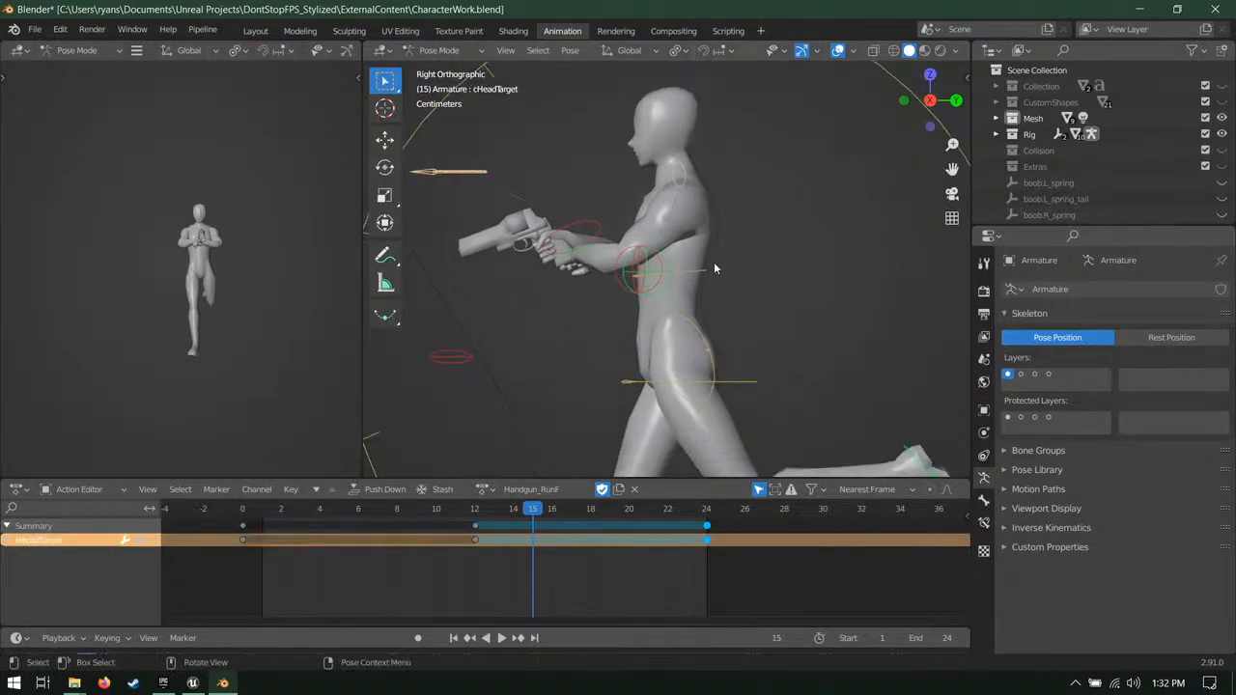
Step: Move the coreIK control's keyframe from frame 14 to frame 12
click(709, 268)
click(703, 276)
mouse_move(510, 512)
mouse_down()
mouse_move(332, 523)
mouse_move(456, 537)
mouse_move(505, 520)
mouse_up()
key(space)
click(514, 523)
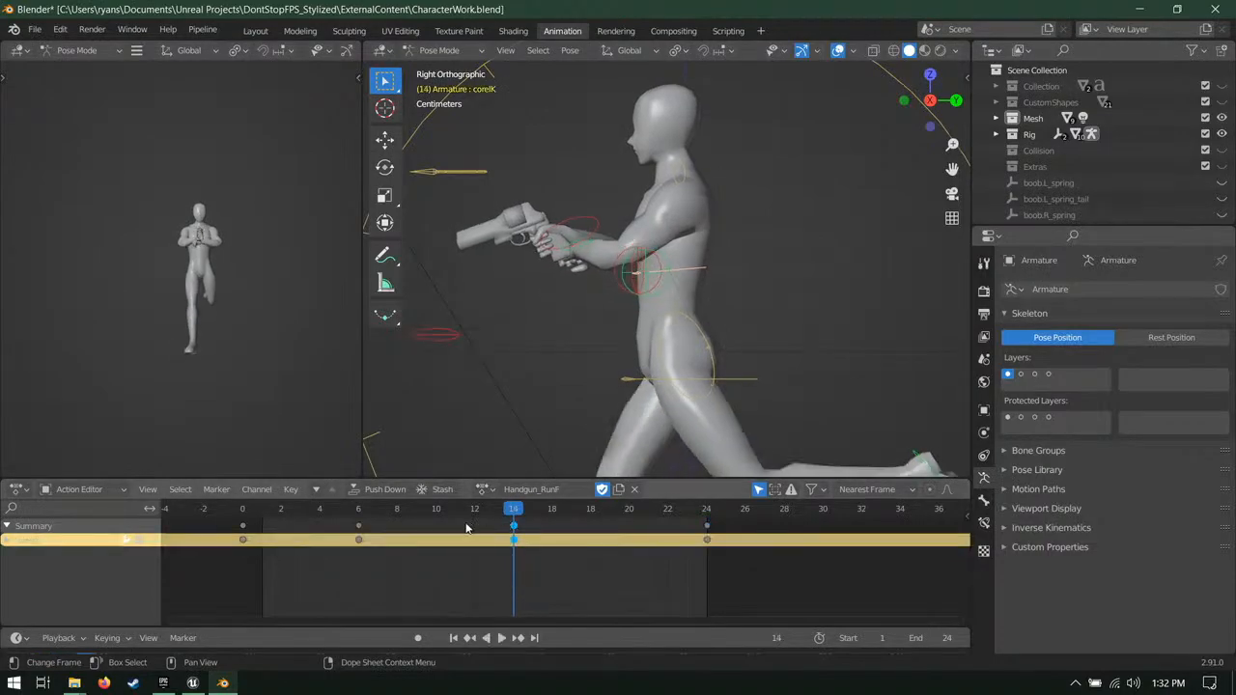
key(space)
drag(515, 529, 475, 529)
Step: Copy the coreIK keyframe from frame 6 to frame 18 and play back the run
key(space)
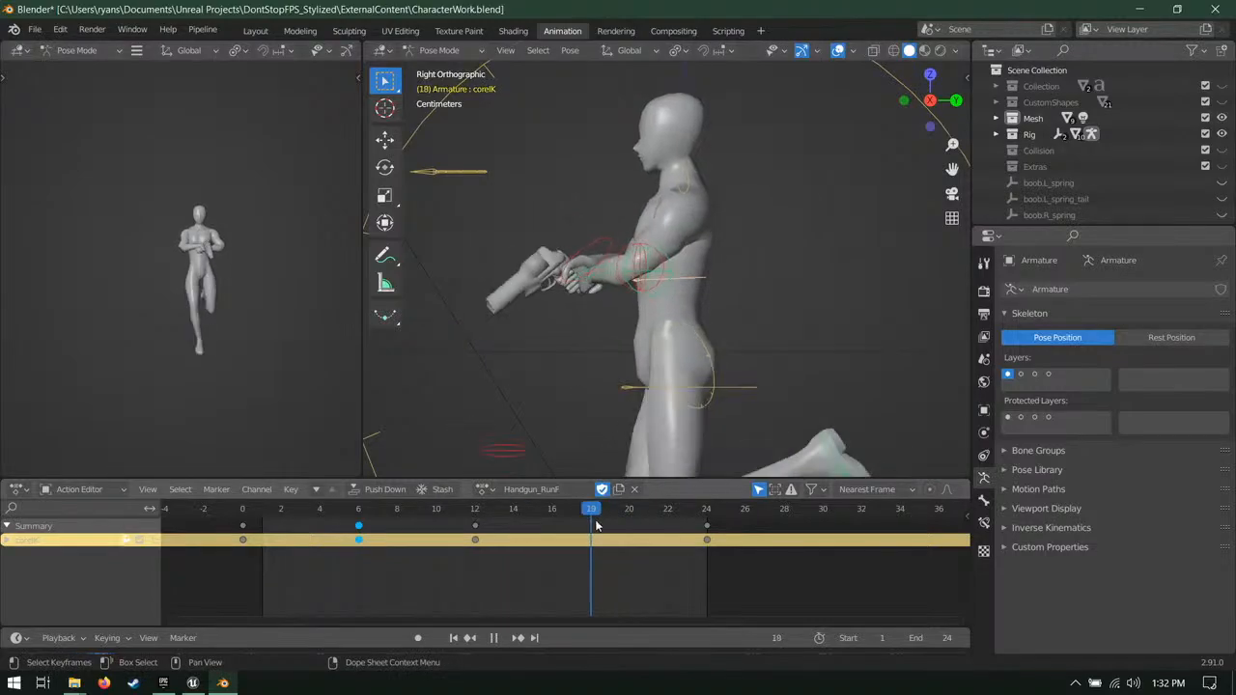
key(space)
key(ctrl+v)
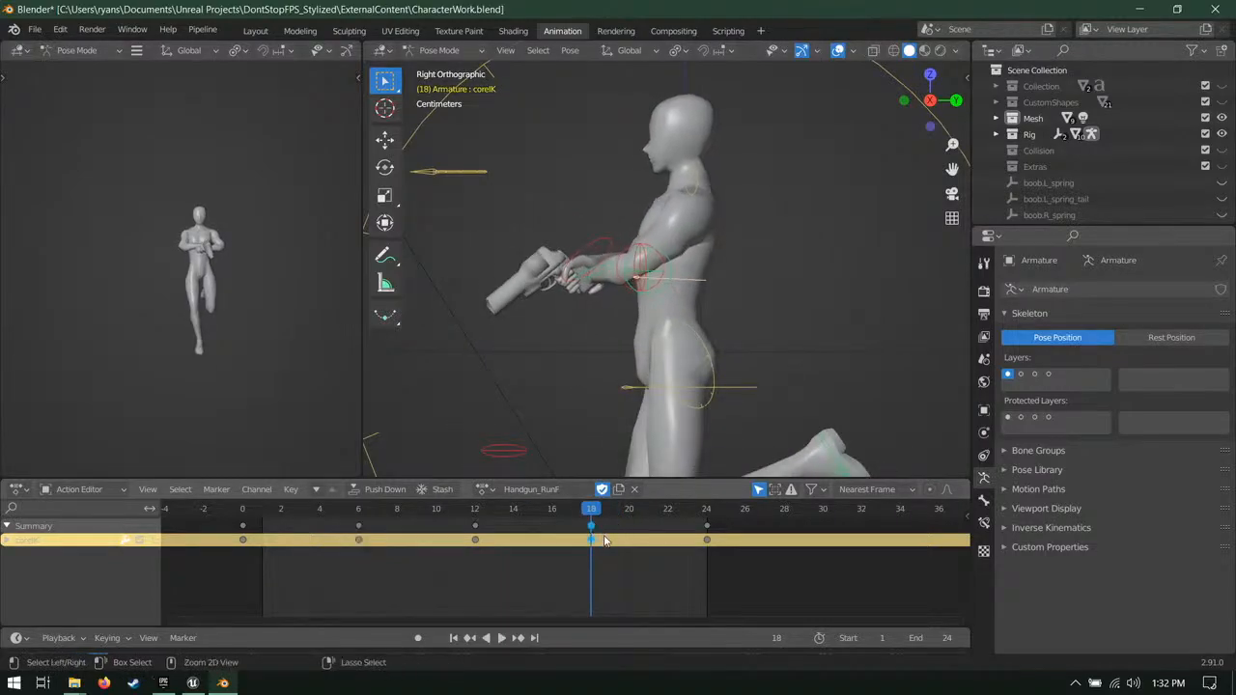
key(space)
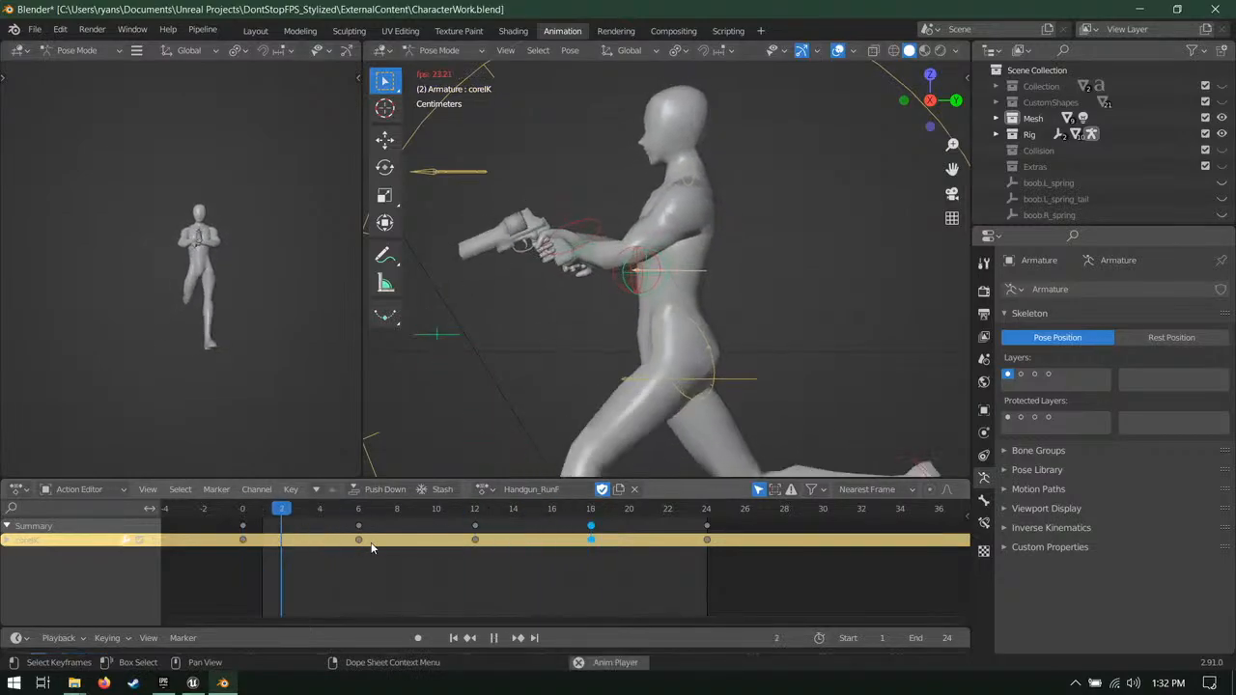
Step: Rotate the coreIK control slightly at frame 12 to lean the torso forward, and keyframe its location, rotation and scale
key(space)
drag(434, 511, 468, 517)
key(r)
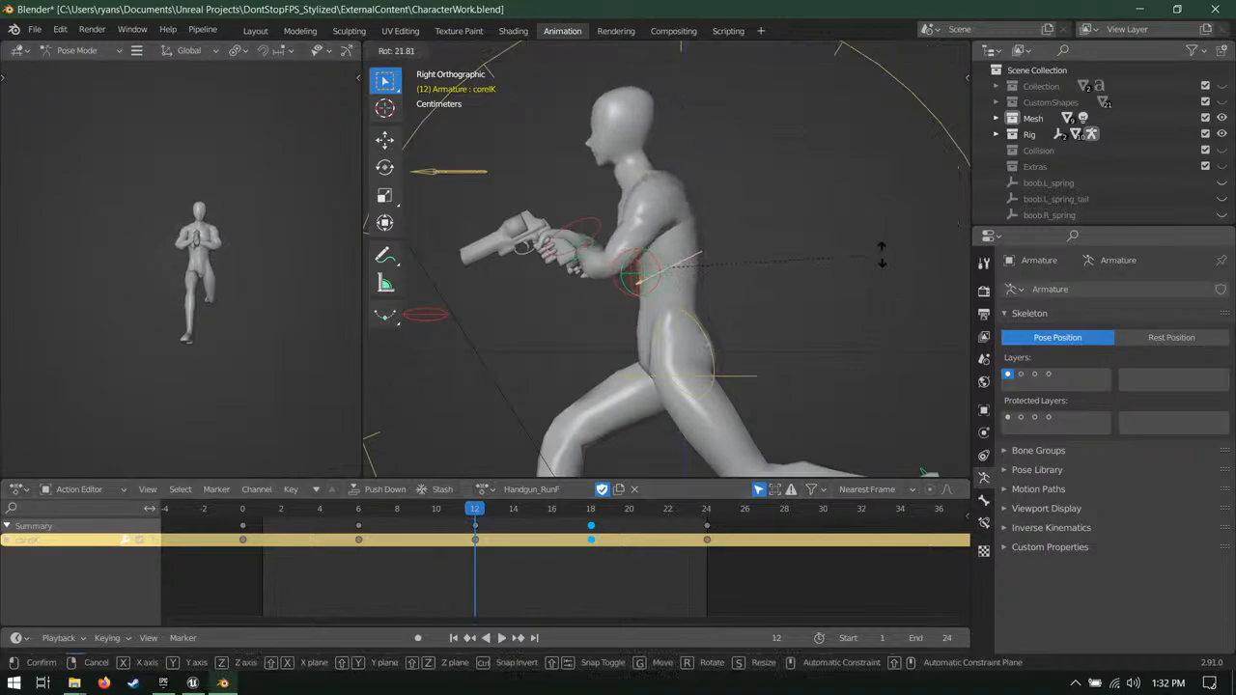
right_click(880, 268)
key(r)
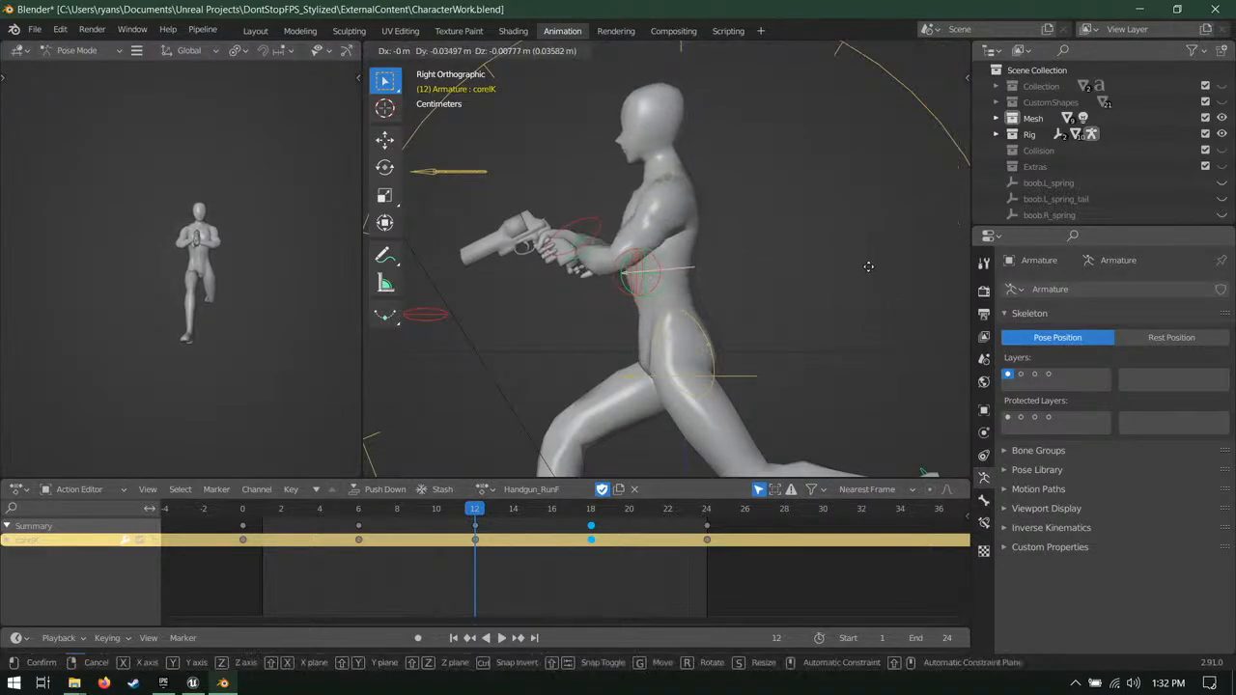
key(Escape)
key(r)
click(893, 278)
key(i)
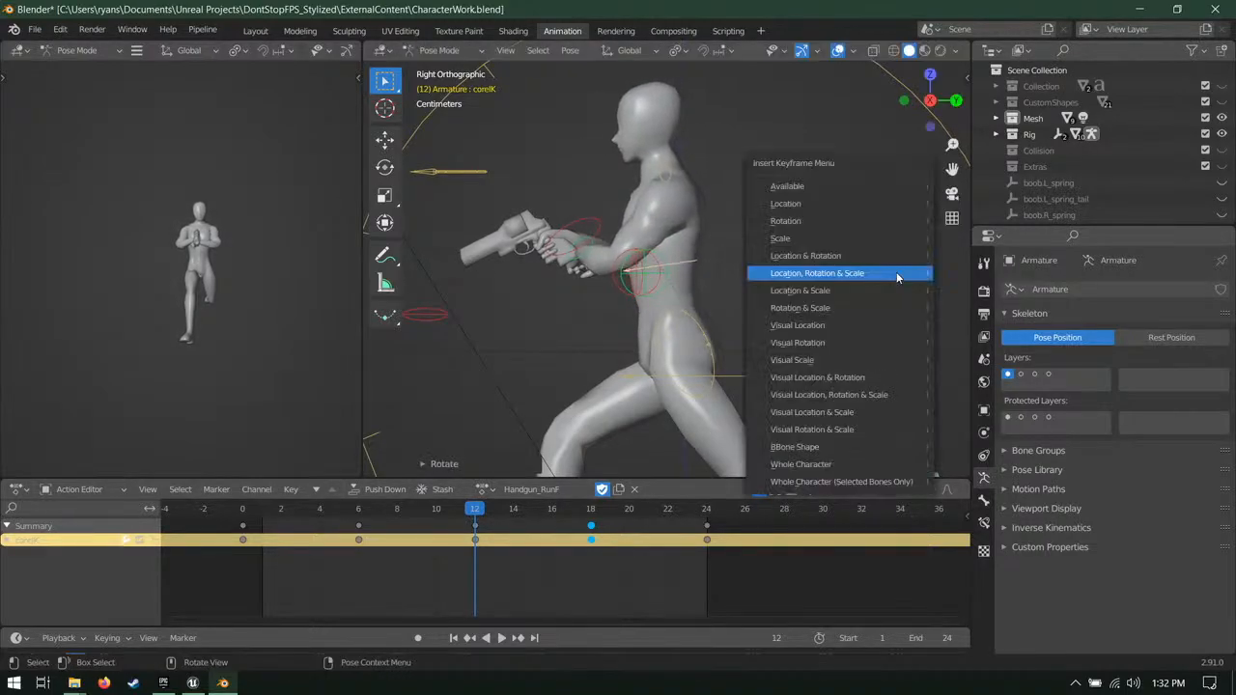
click(828, 267)
Step: Copy the coreIK keyframe from frame 12 to frame 24 and play back the run
click(242, 509)
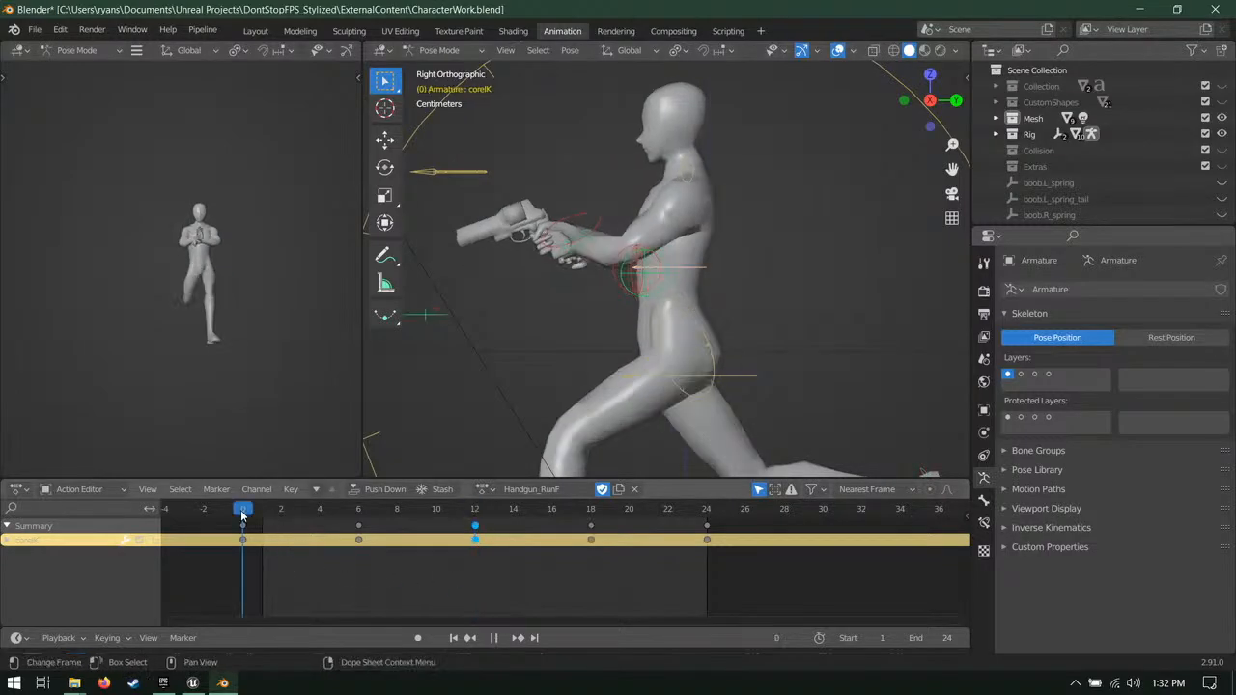
click(708, 508)
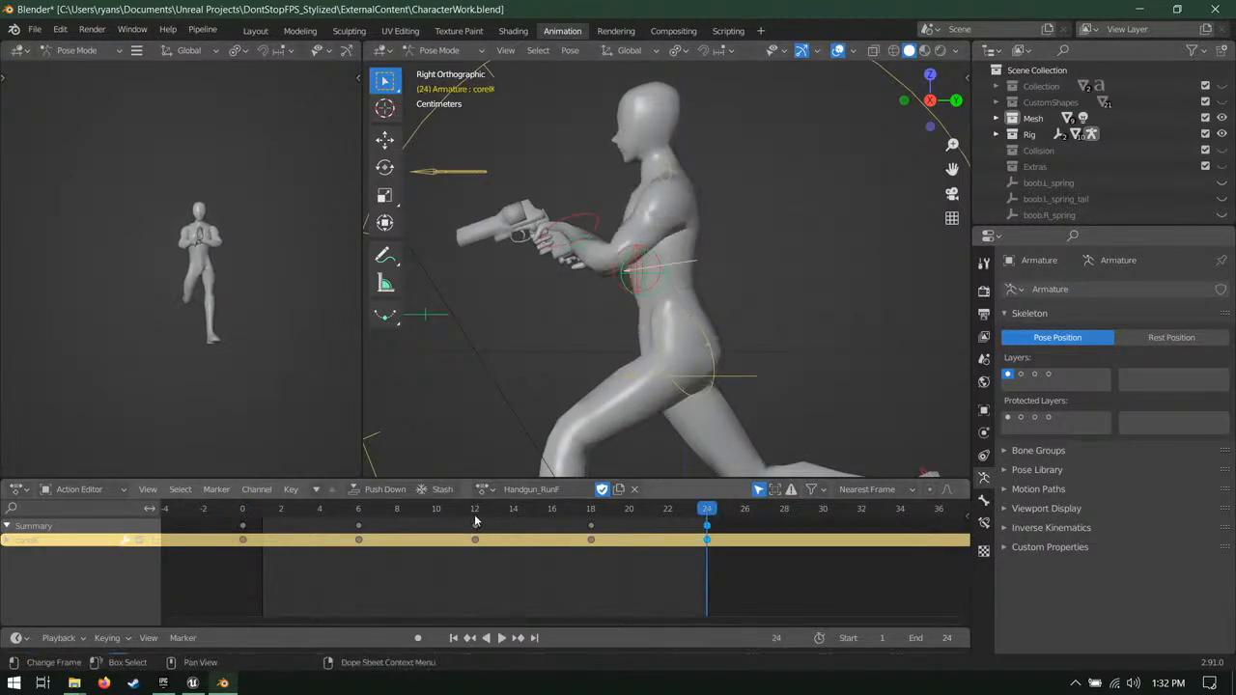
key(space)
key(space)
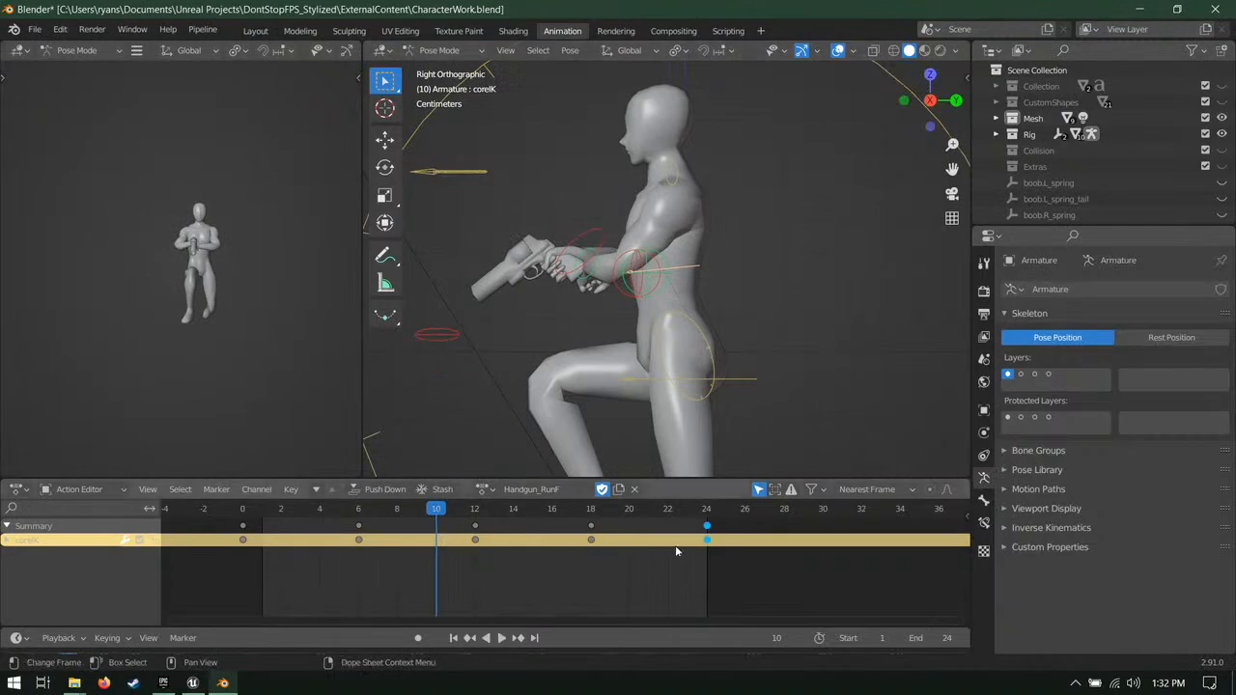
Step: Shift all coreIK keyframes six frames later, move the one at frame 30 to frame 0, and play back the loop
drag(790, 519, 358, 535)
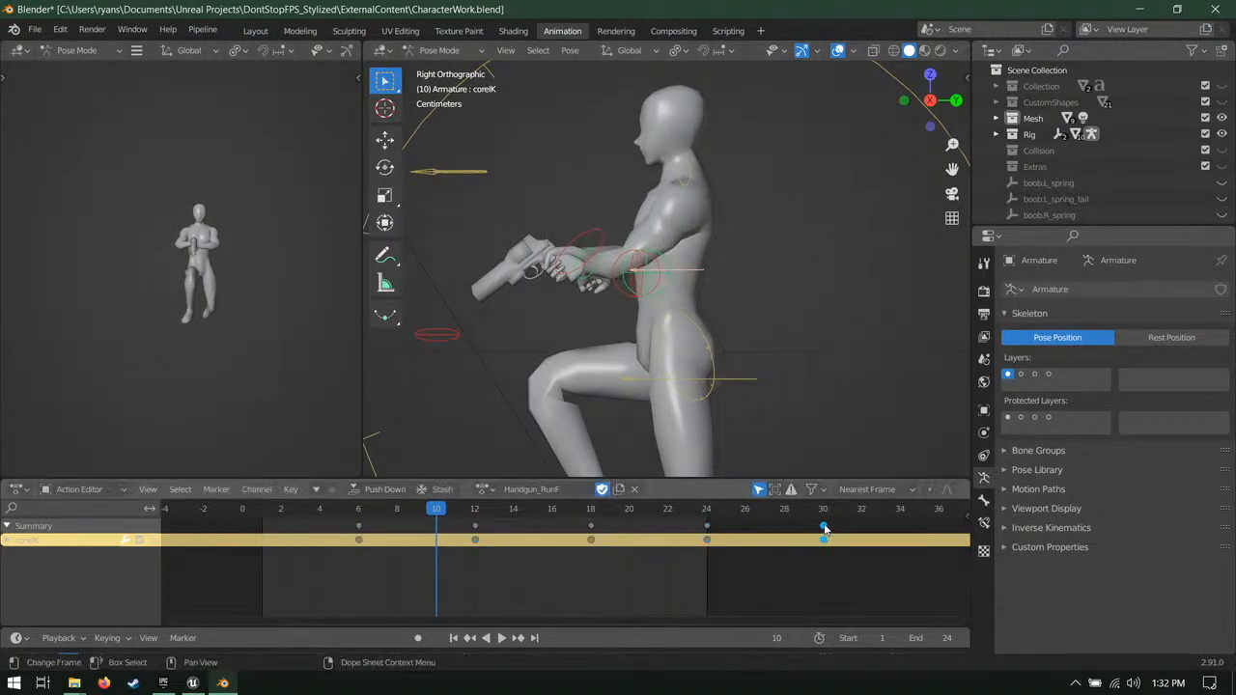
key(g)
click(246, 525)
click(242, 511)
key(space)
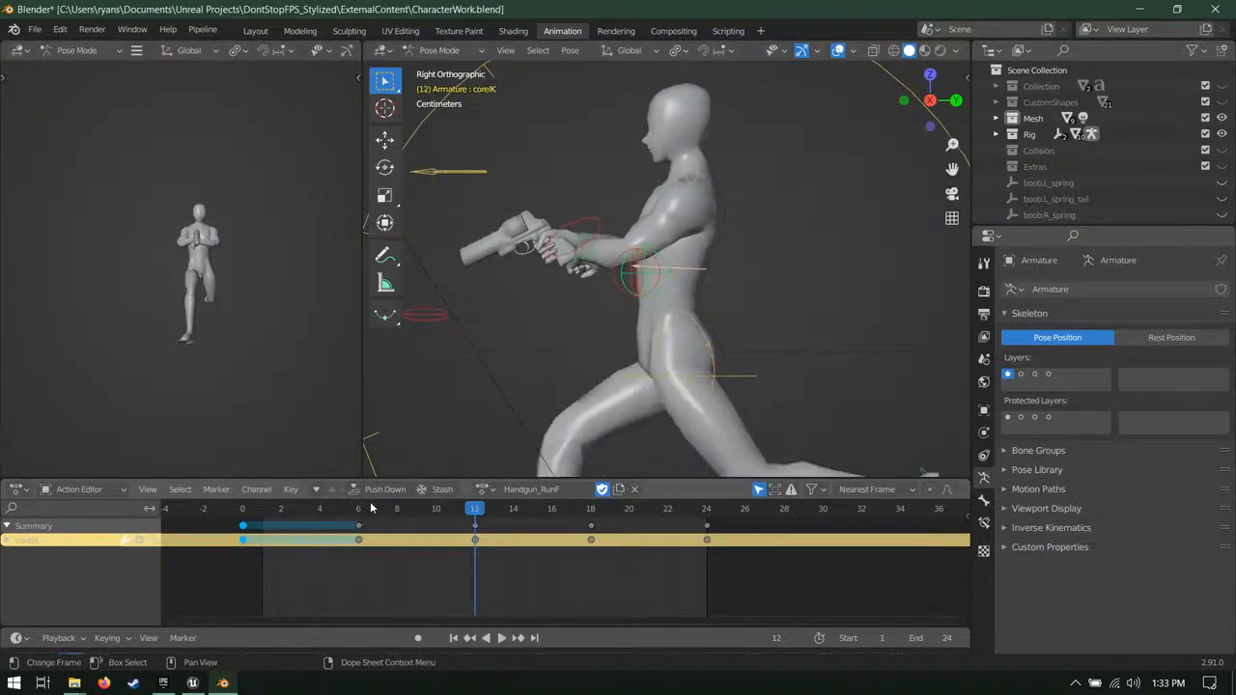
key(Escape)
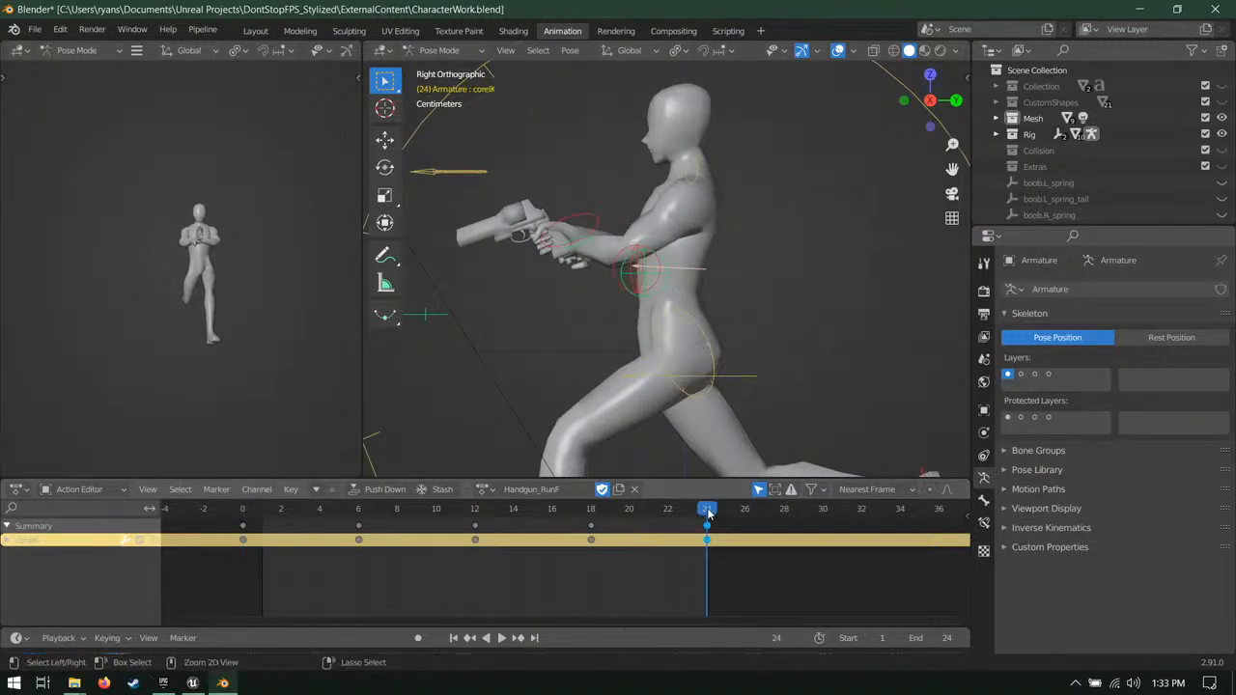
Step: Review the torso lean during playback, up close and in a wider, slightly turned view of the whole character
key(space)
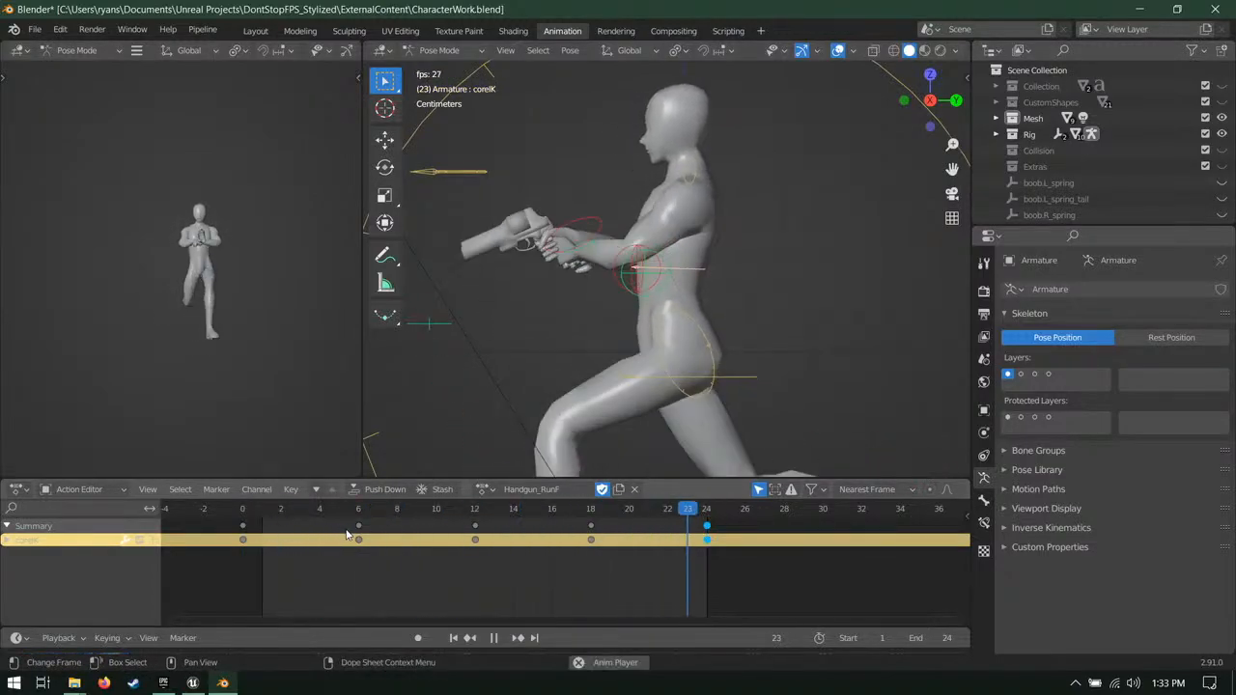
key(space)
scroll(541, 392, down, 3)
middle_drag(541, 392, 574, 398)
key(space)
key(space)
Step: Save the Blender file and switch to the Unreal Editor
key(ctrl+s)
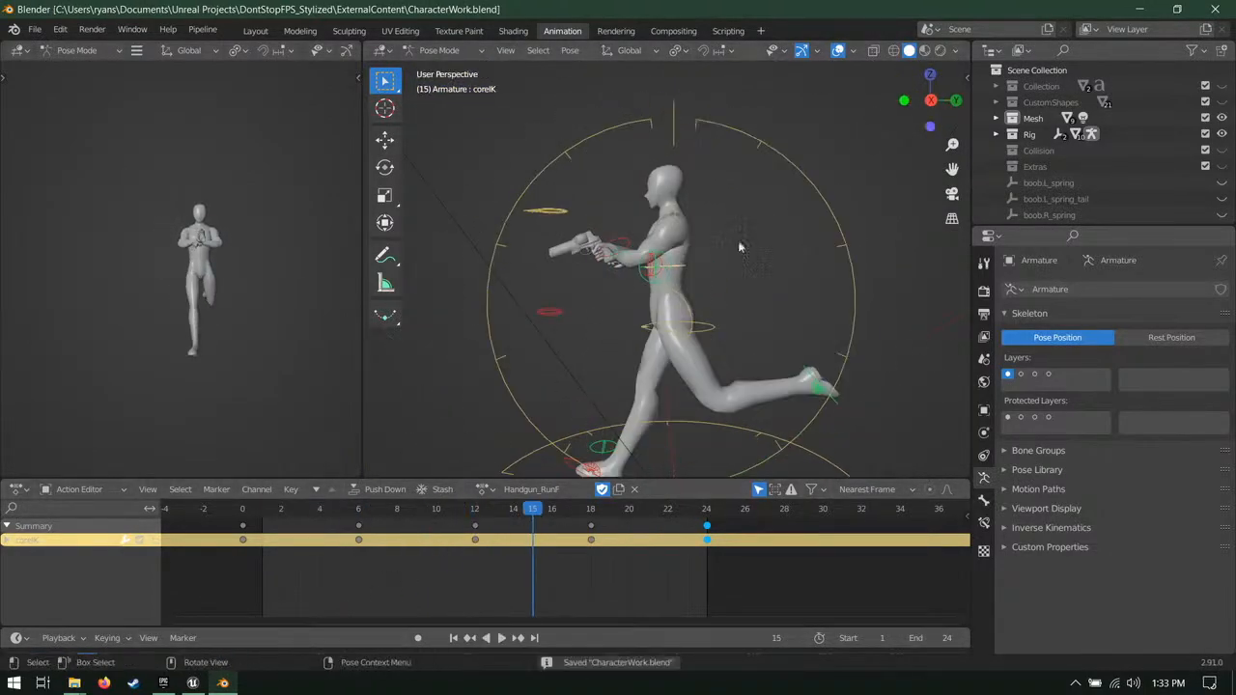
click(193, 682)
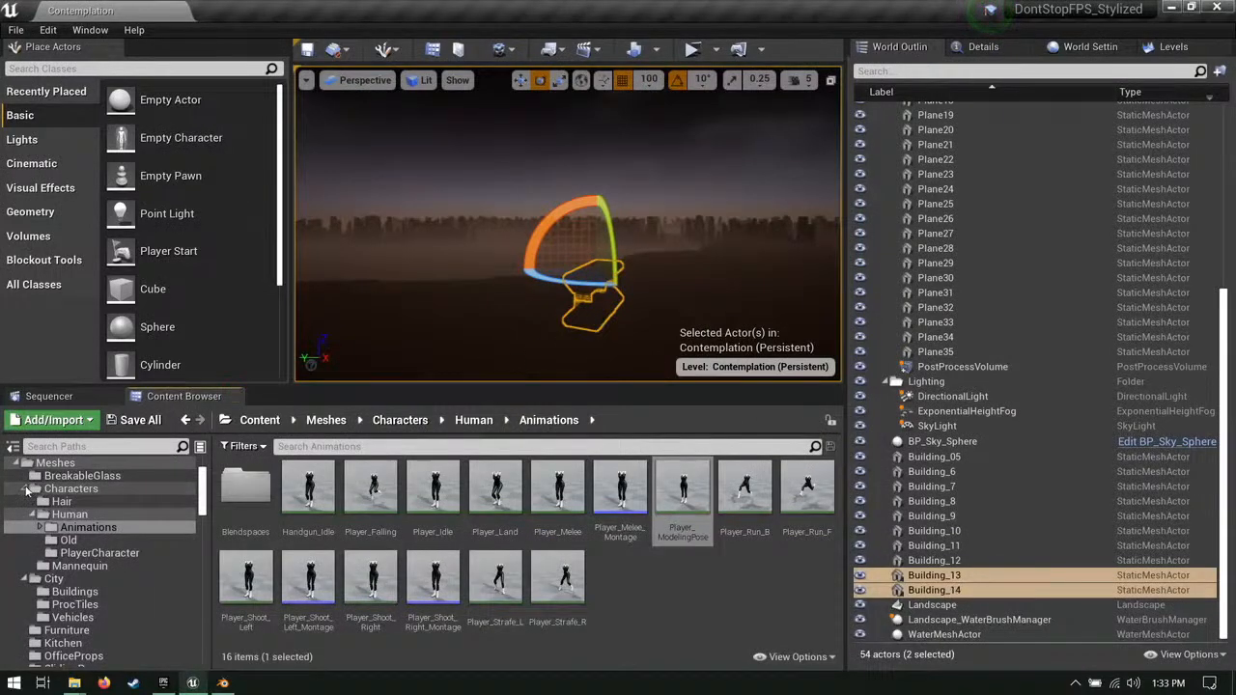
Step: Look through the project's mesh folders, including City, Characters, Tilesets and Weapons, and collapse the expanded subfolders
click(27, 489)
click(25, 503)
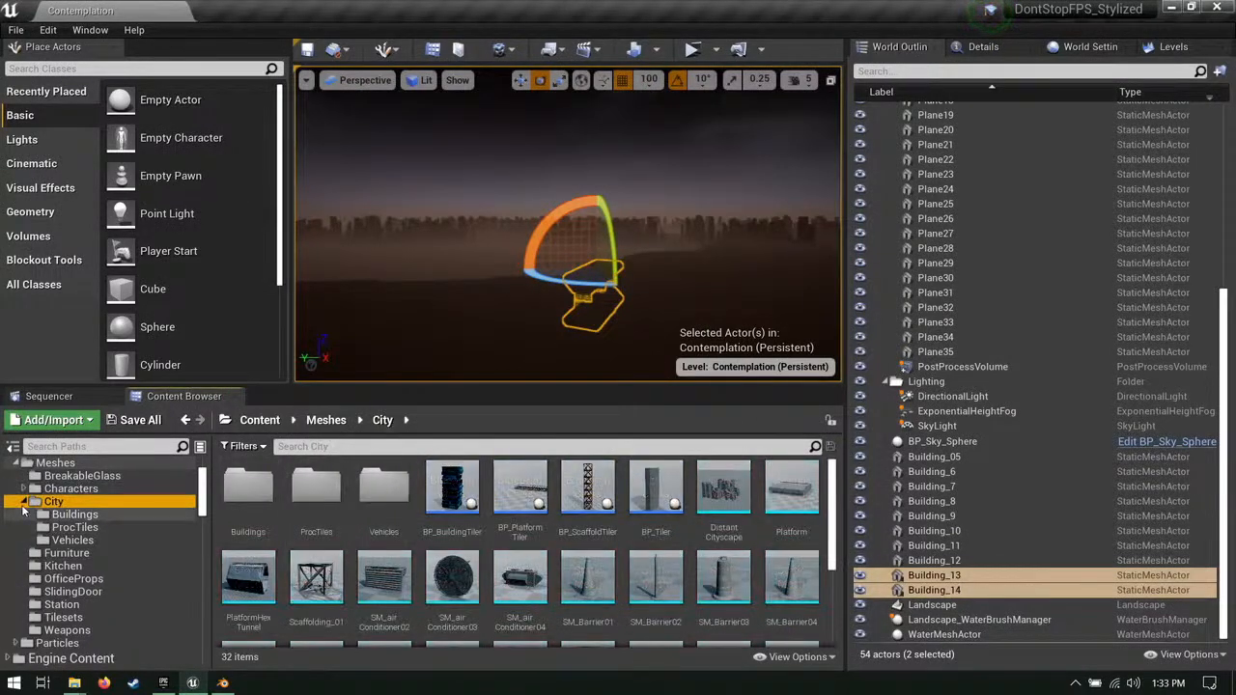
click(26, 502)
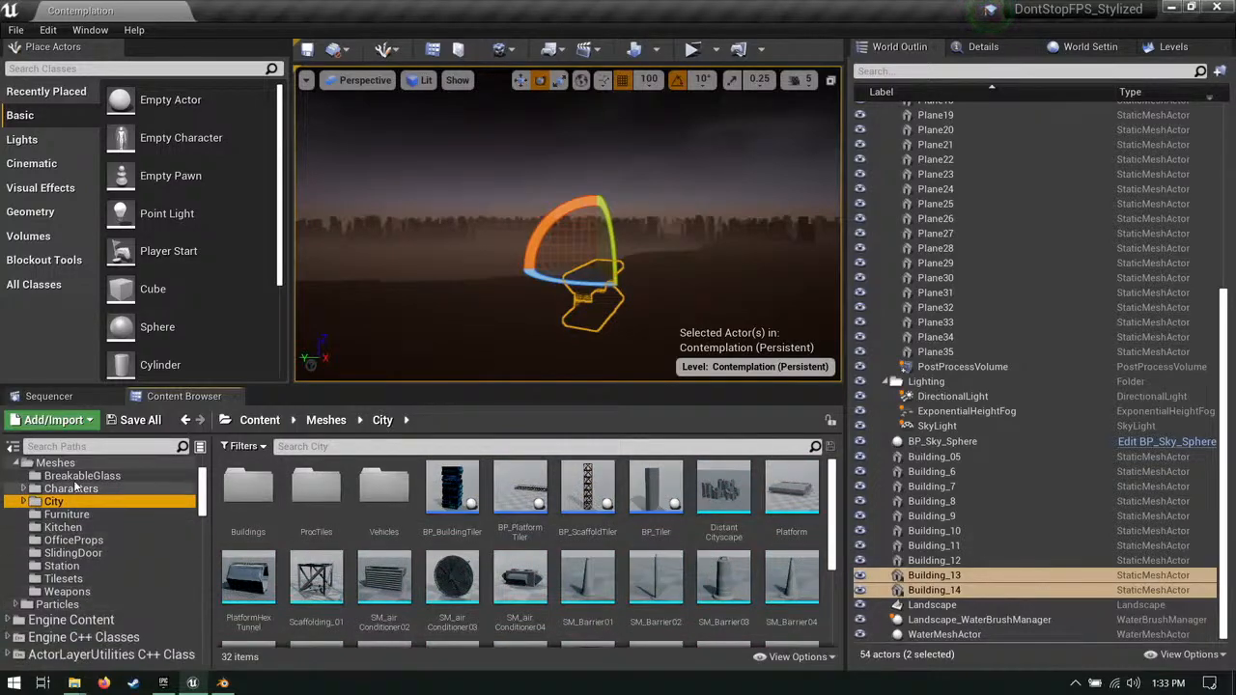
click(97, 492)
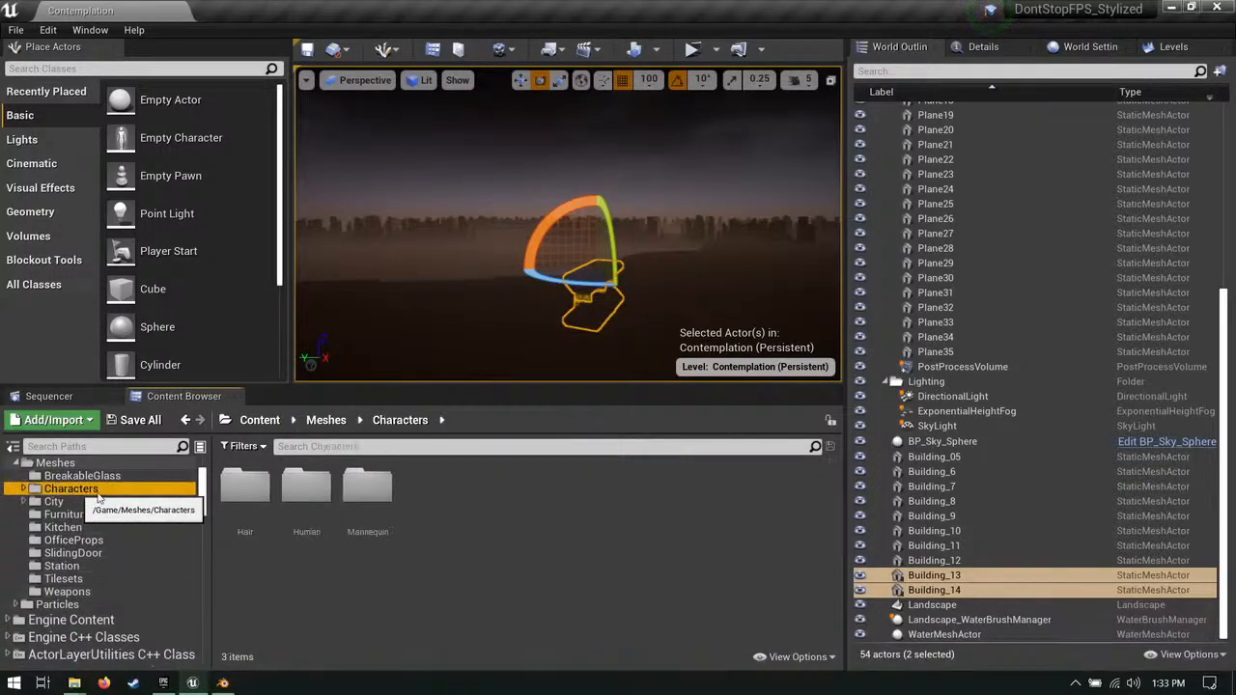
click(79, 579)
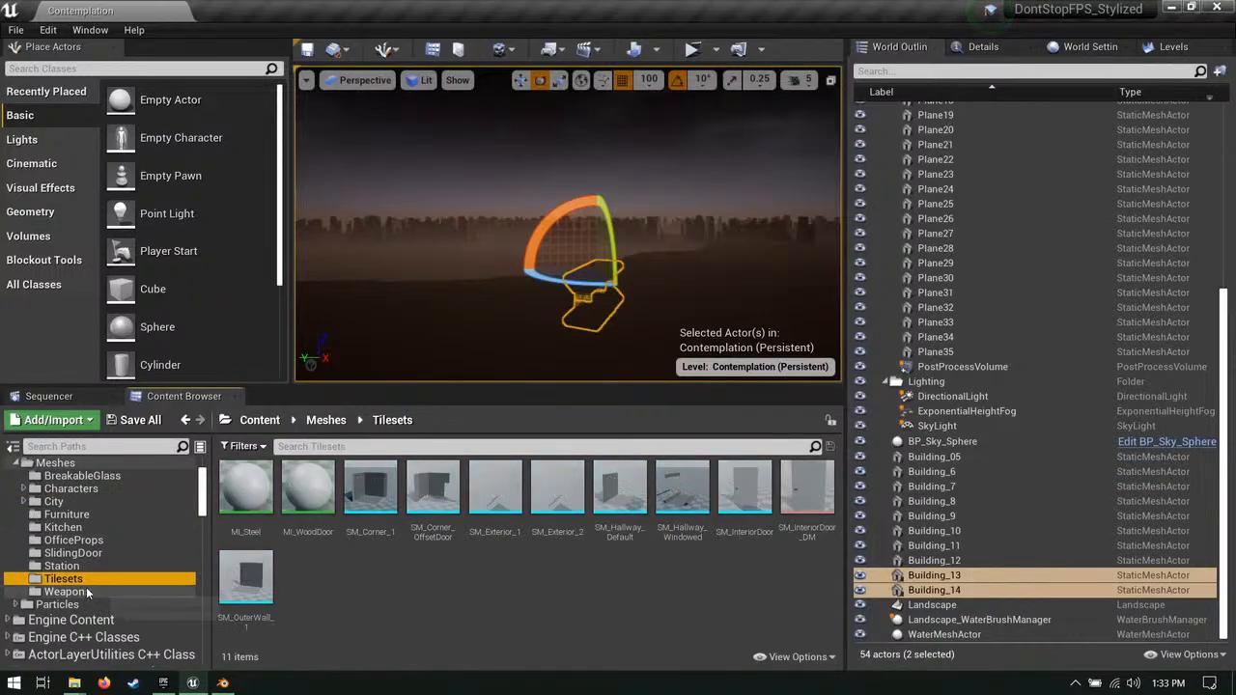
click(68, 591)
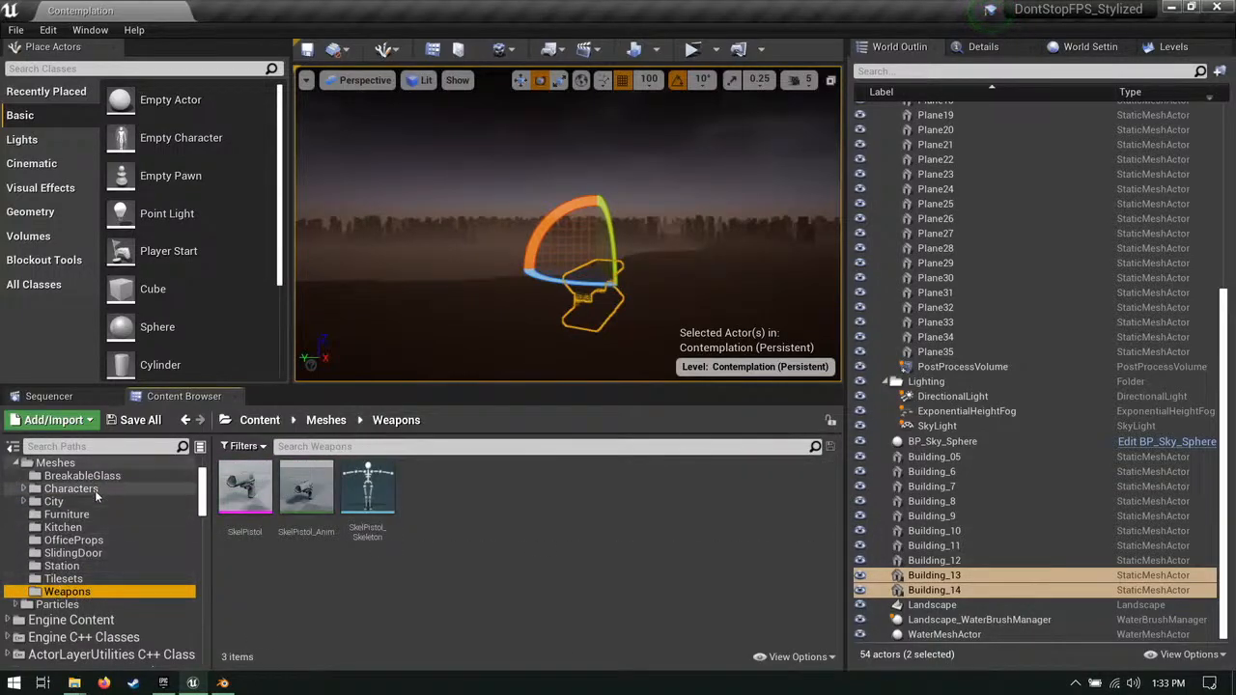
click(70, 464)
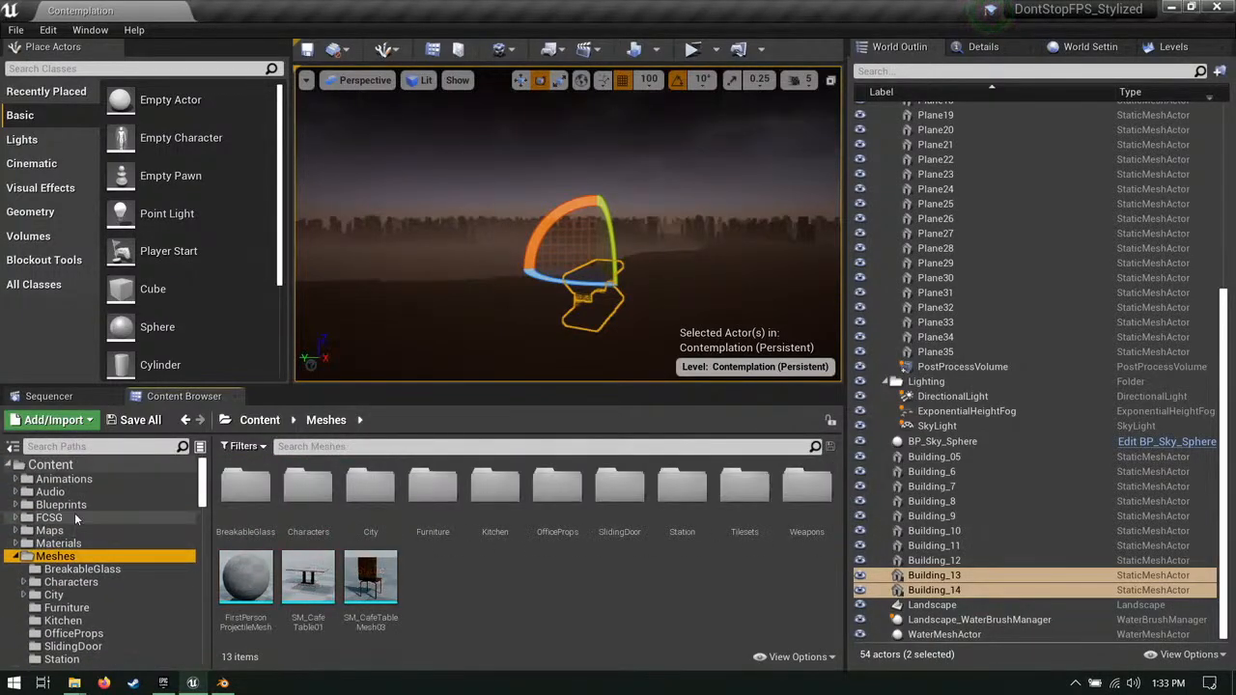
Step: Open the Pilot level from the Maps folder and launch it in a standalone preview window
click(50, 530)
double_click(614, 498)
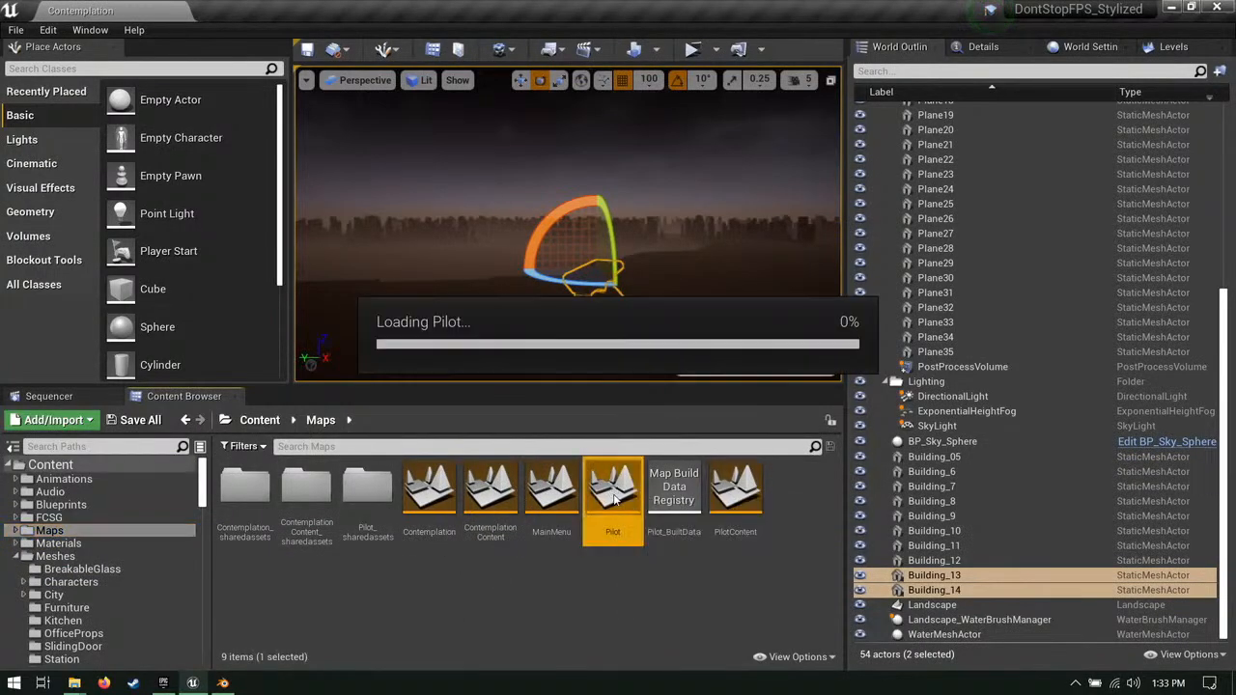
click(738, 50)
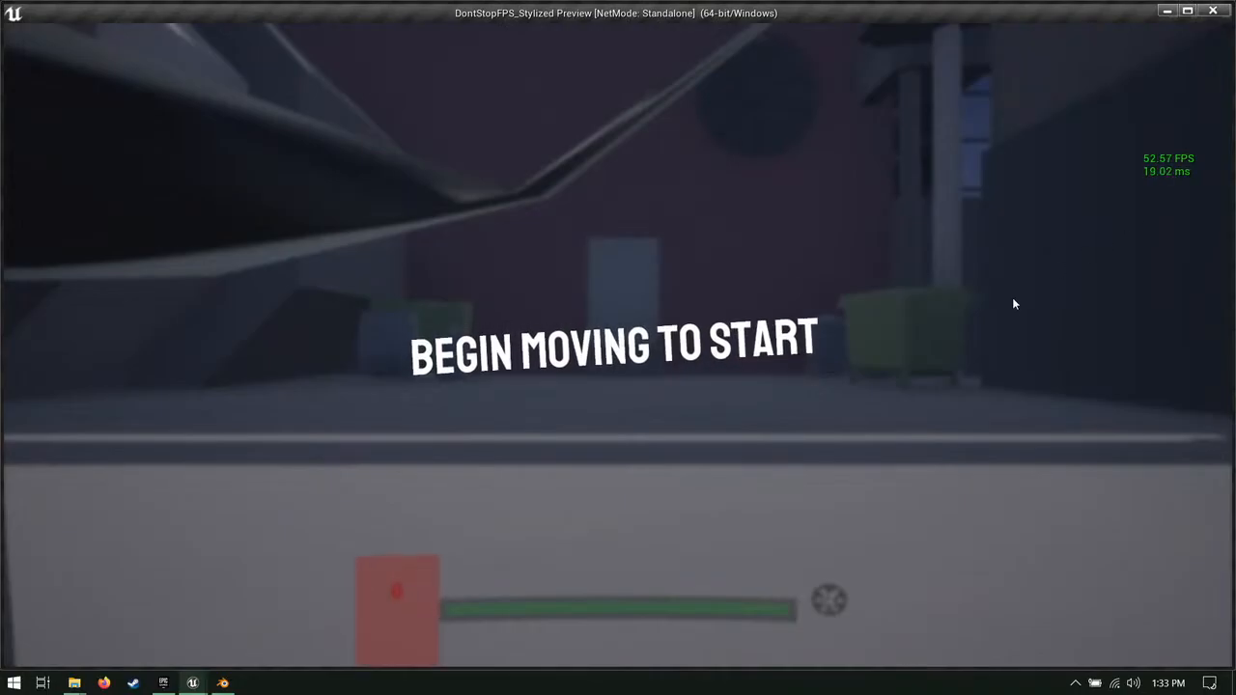
Step: Start the run and test the player's movement in the starting alley by running, strafing and jumping beside the buildings
click(852, 292)
key(w)
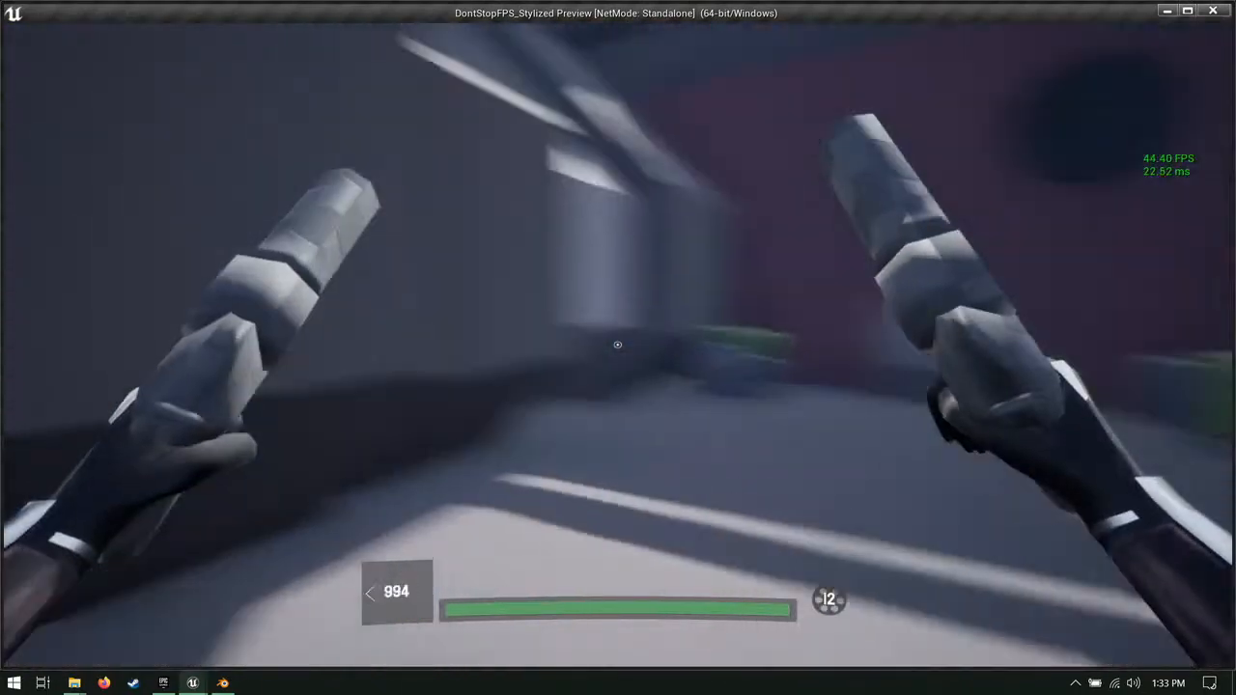
key(w)
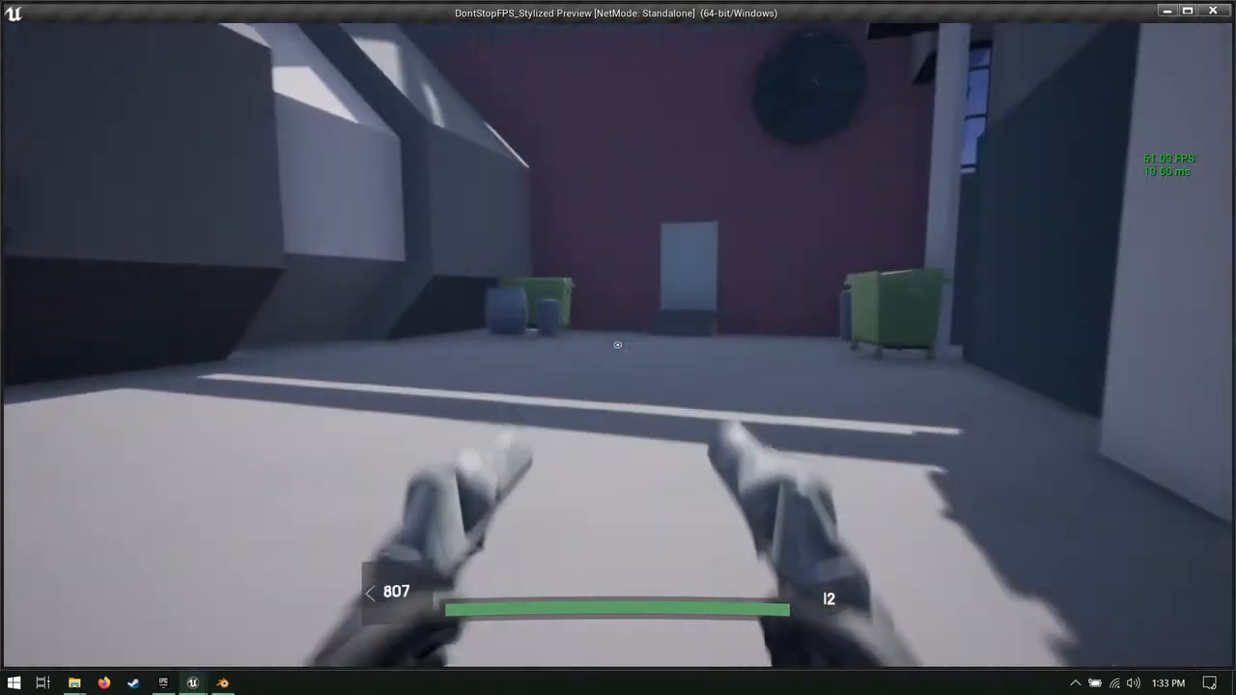
key(a)
key(w)
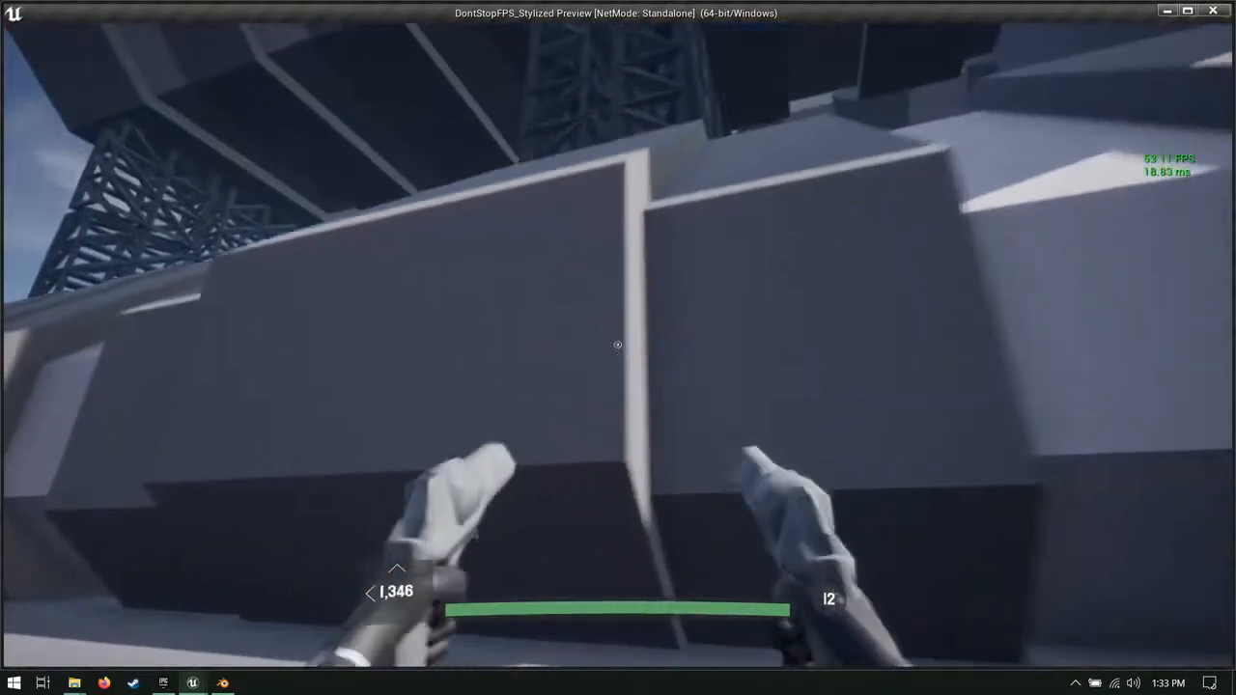
key(space)
key(d)
key(a)
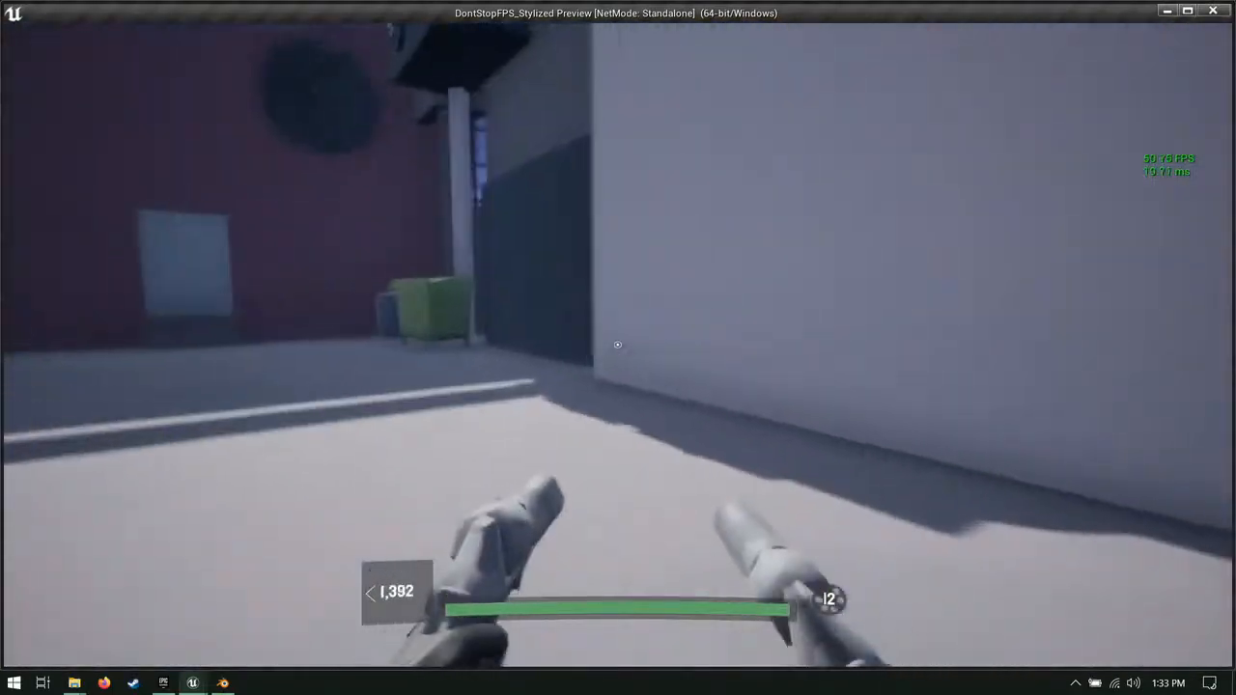
key(a)
key(d)
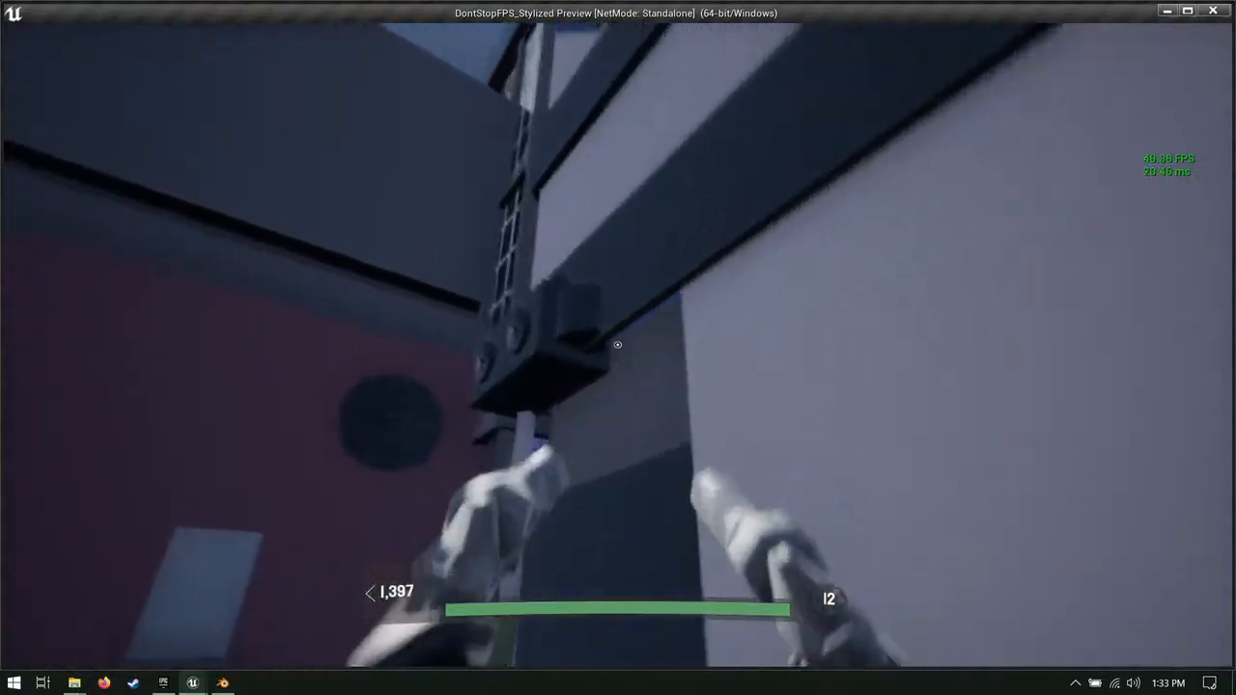
key(d)
key(a)
key(w)
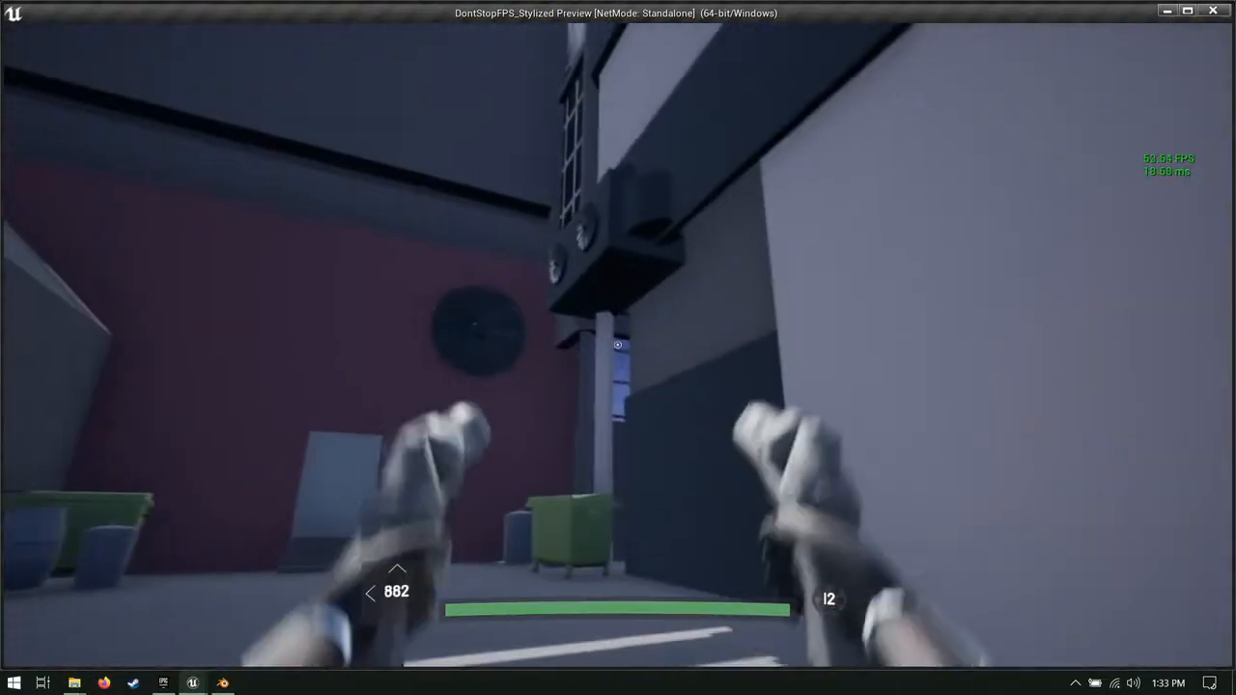
key(d)
key(s)
key(w)
key(a)
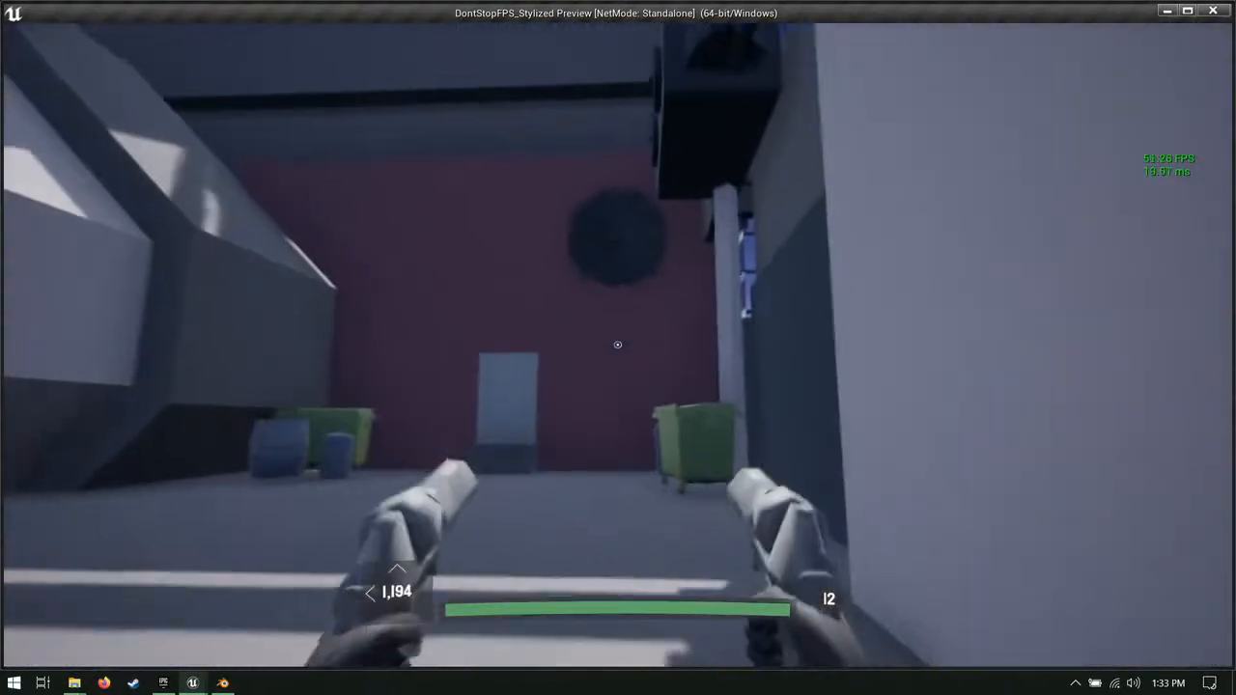
key(a)
key(w)
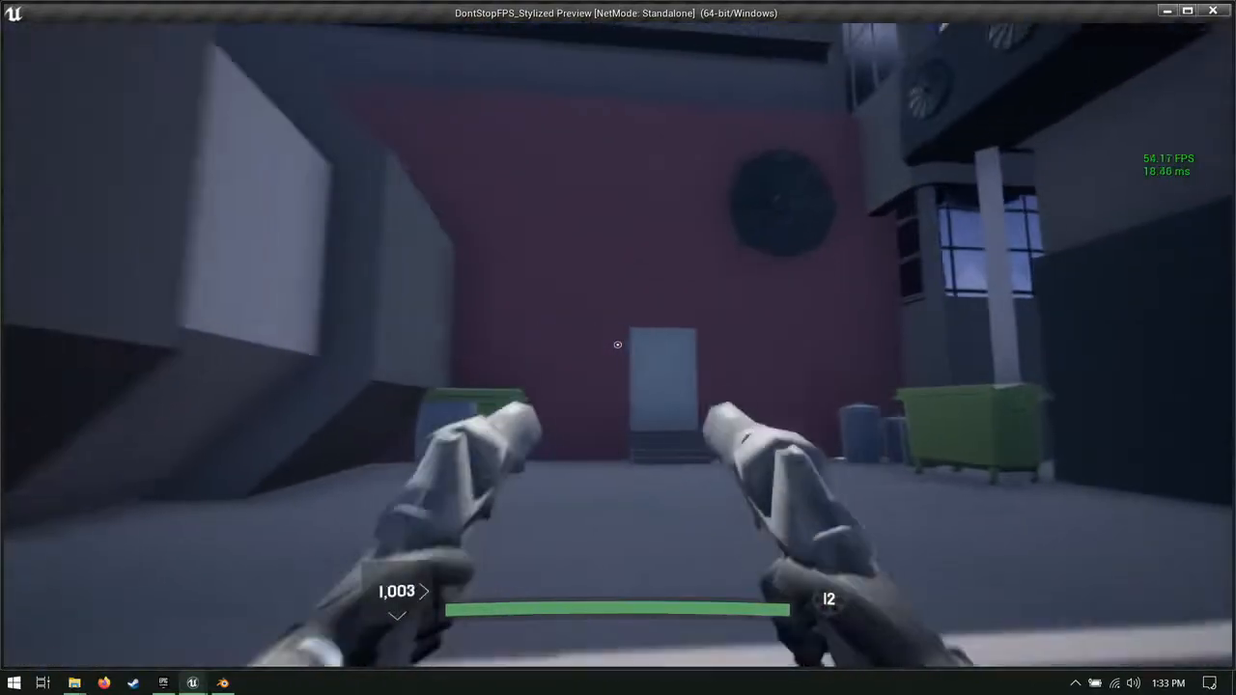
Step: Move back and forth in the alley facing the door in the red wall, without stopping
key(w)
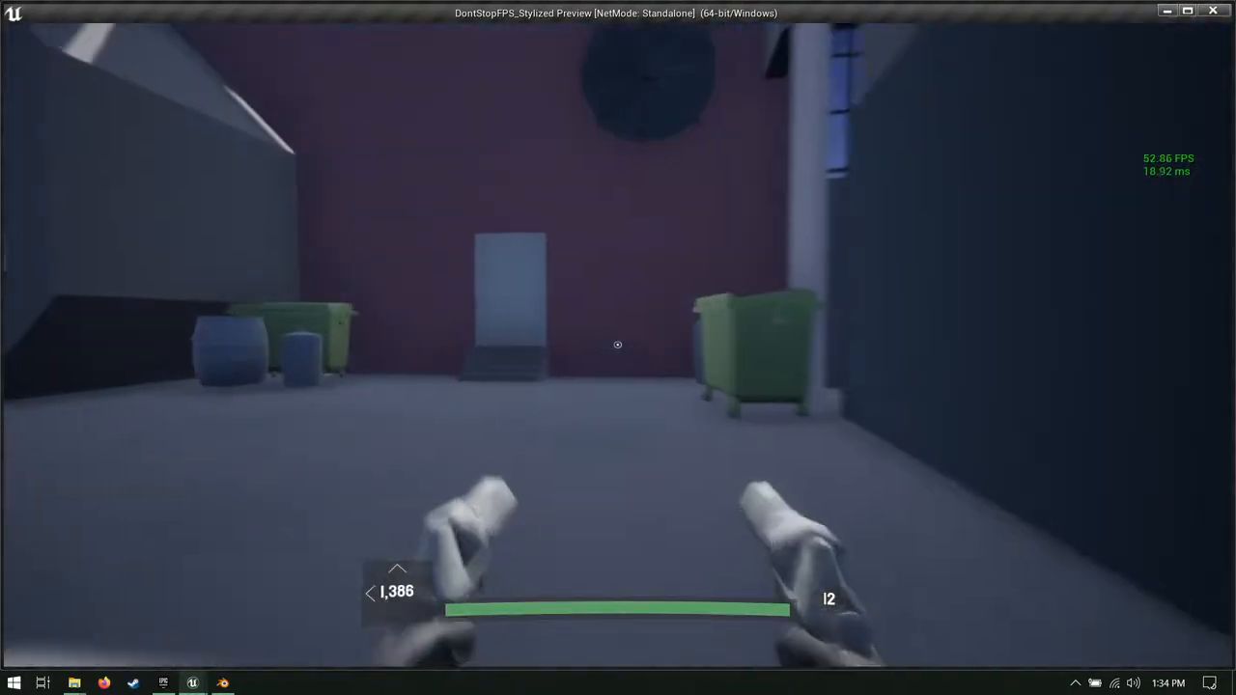
key(w)
key(a)
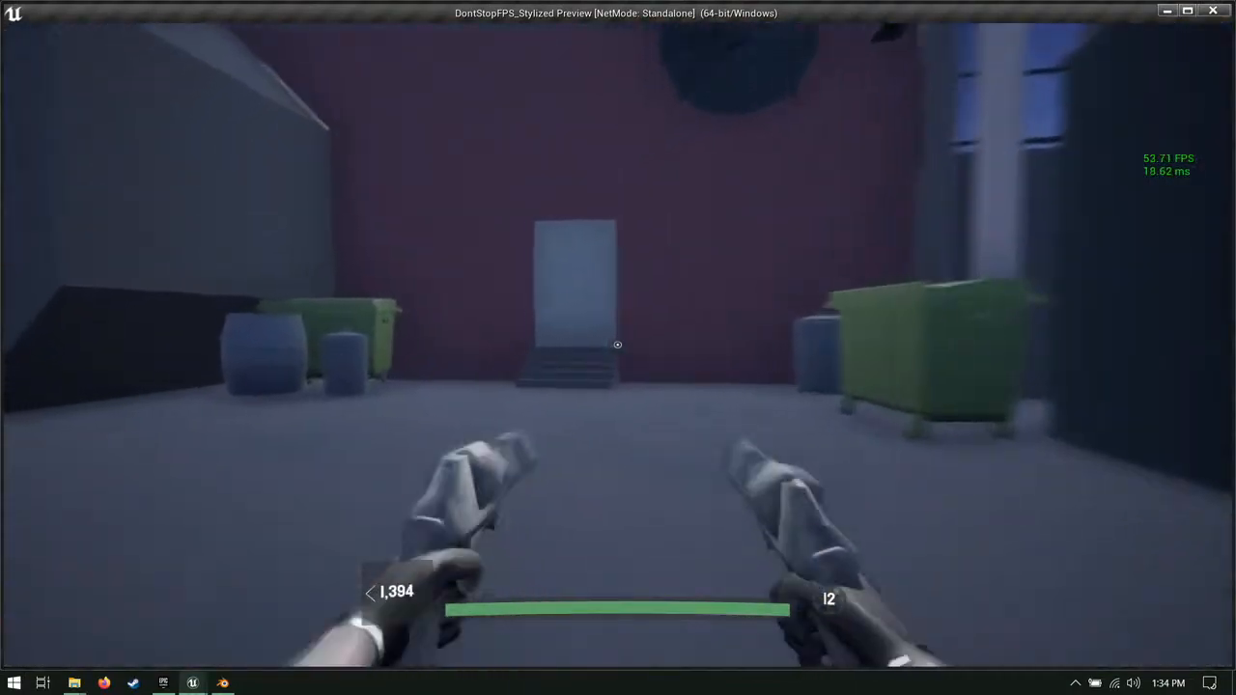
key(w)
key(a)
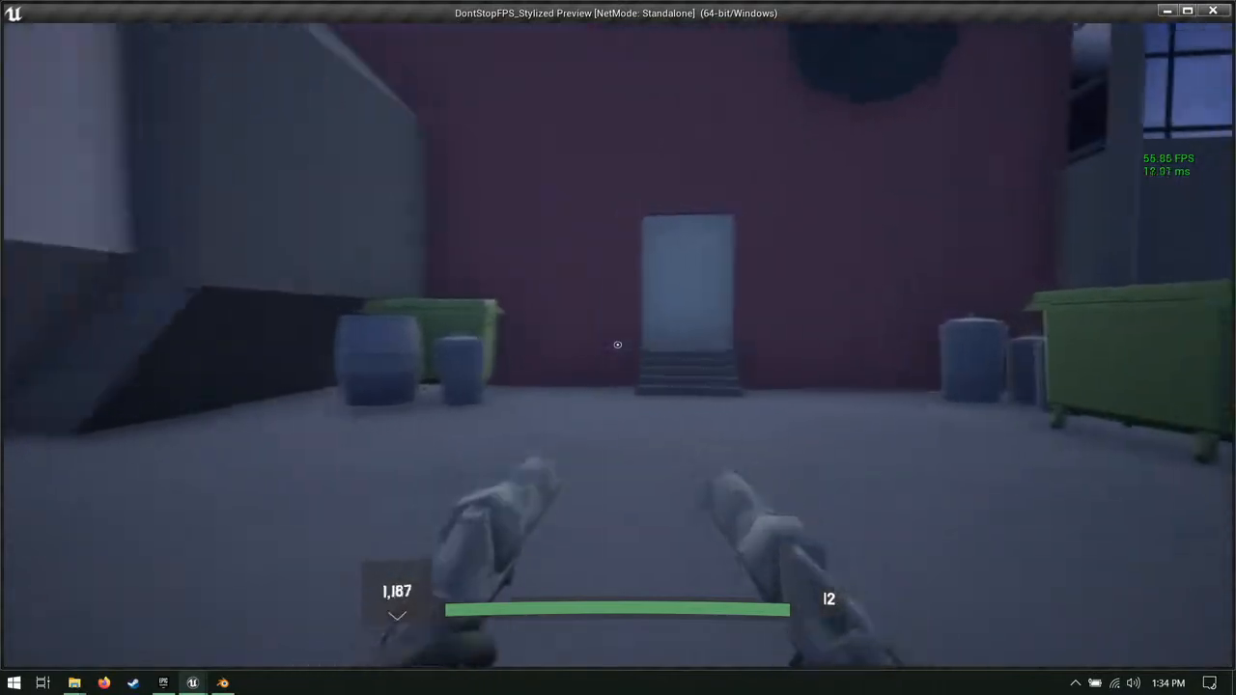
key(d)
key(w)
key(a)
key(s)
key(d)
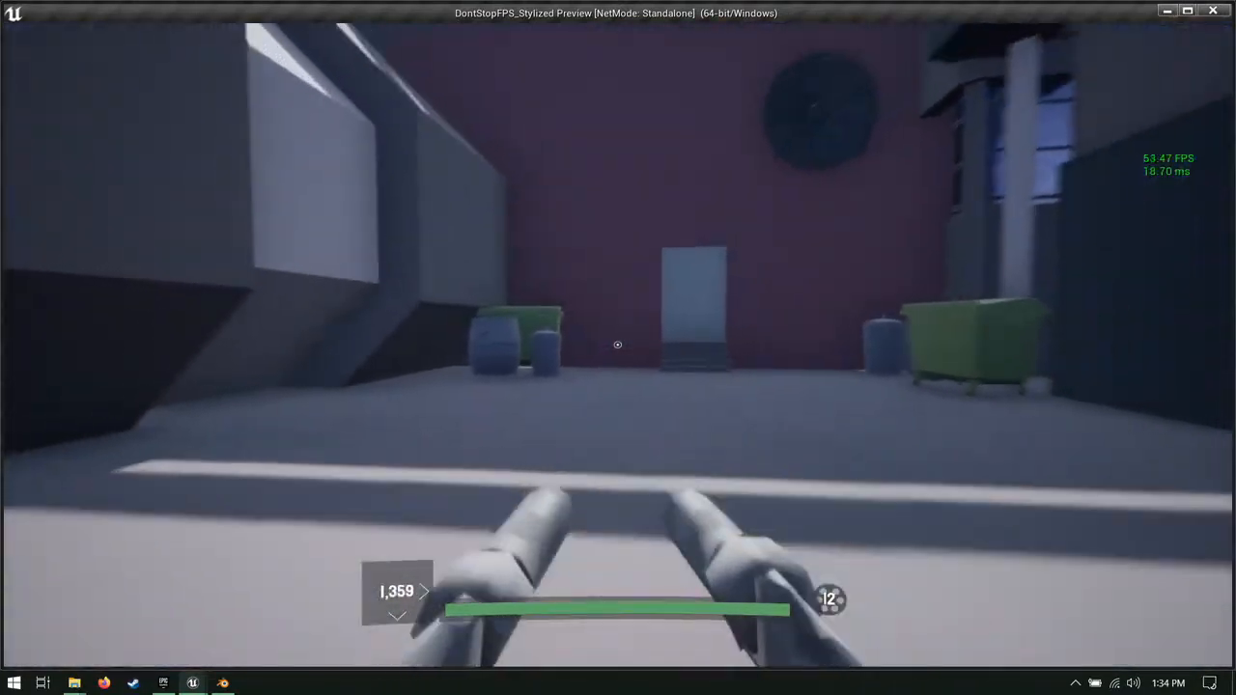
key(w)
key(a)
key(d)
Step: Break through the doors into the building and shoot the enemies in the first rooms and the corridor
click(618, 345)
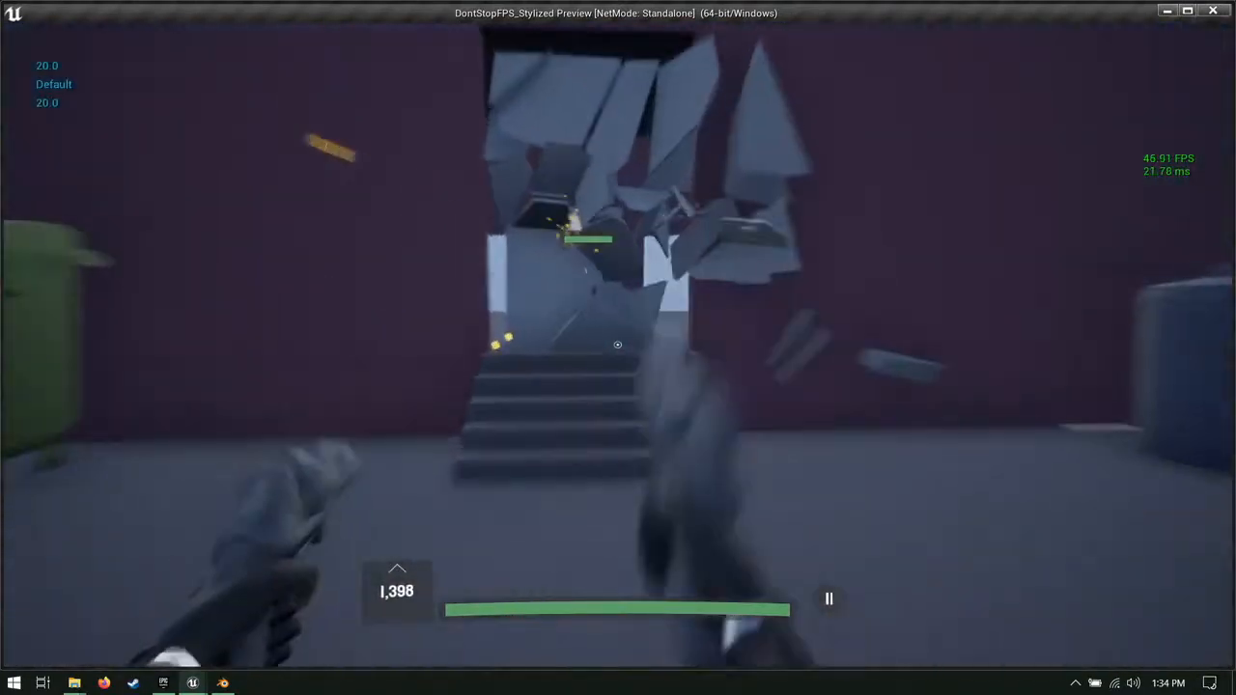
click(617, 345)
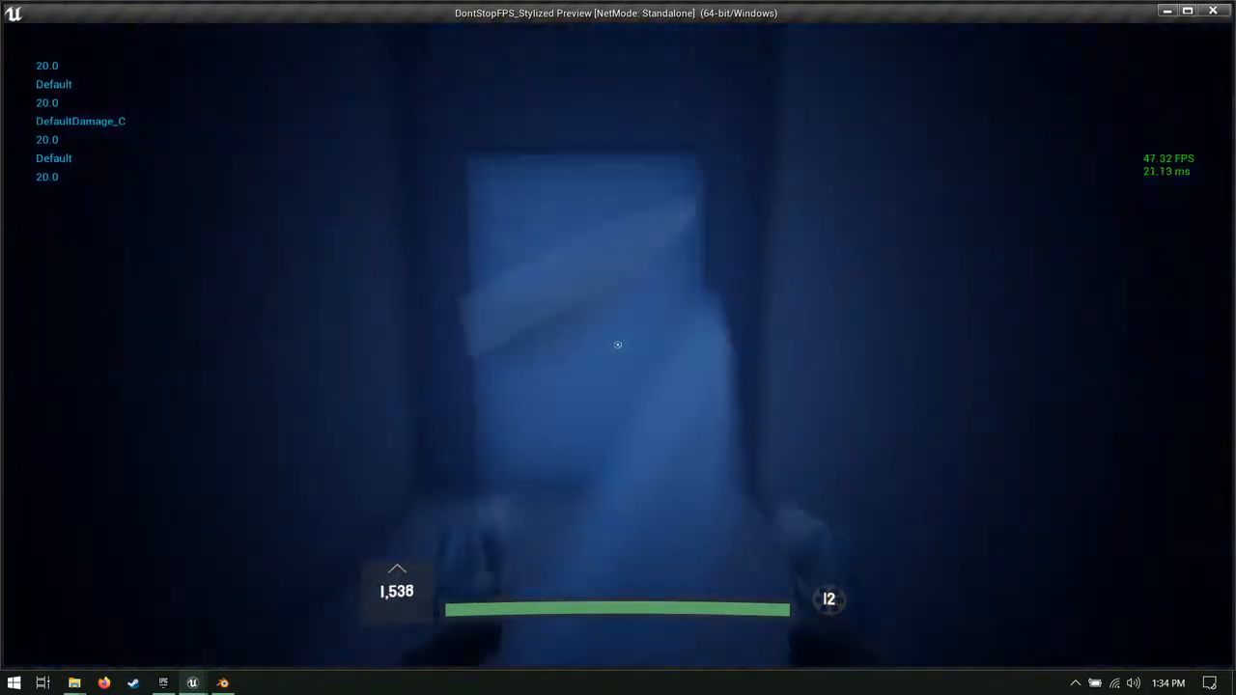
click(617, 345)
key(d)
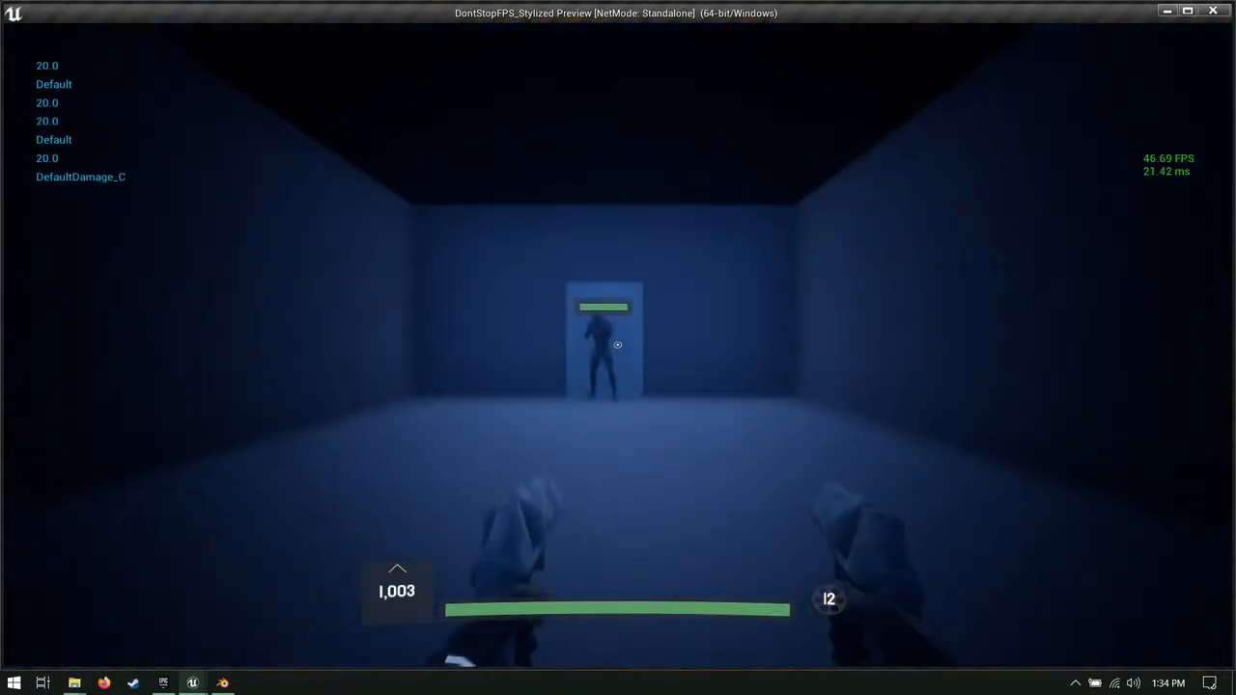
click(617, 344)
key(w)
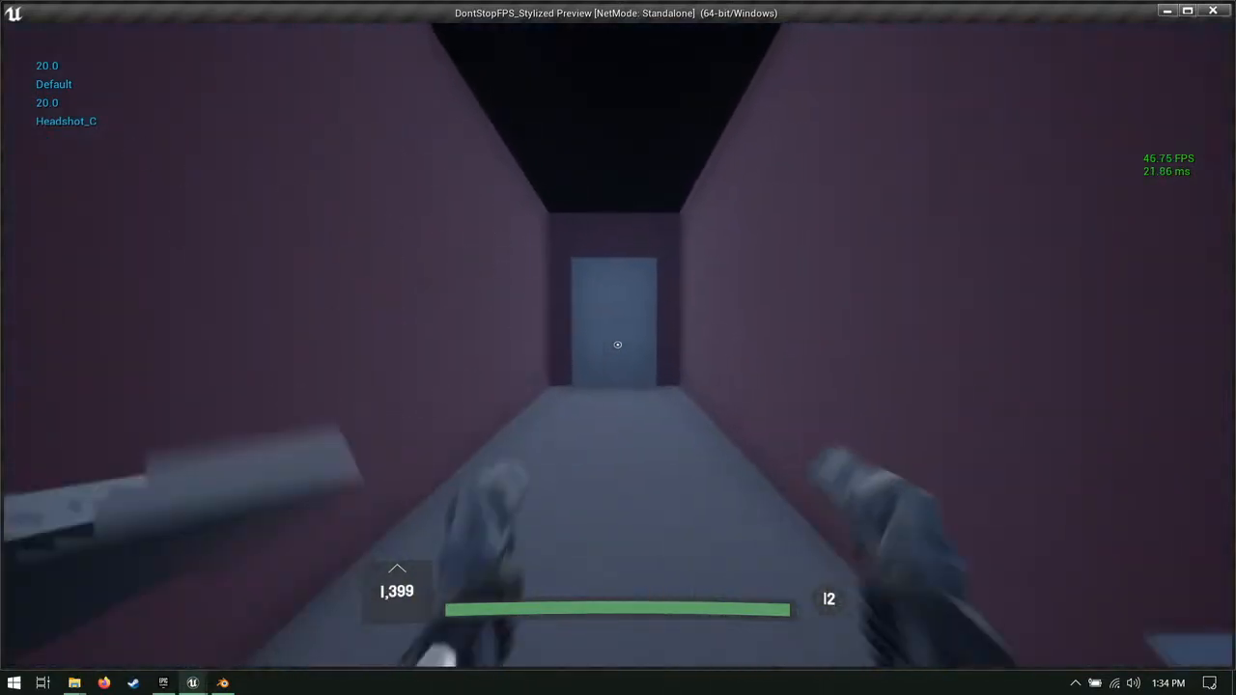
key(w)
click(617, 345)
click(616, 344)
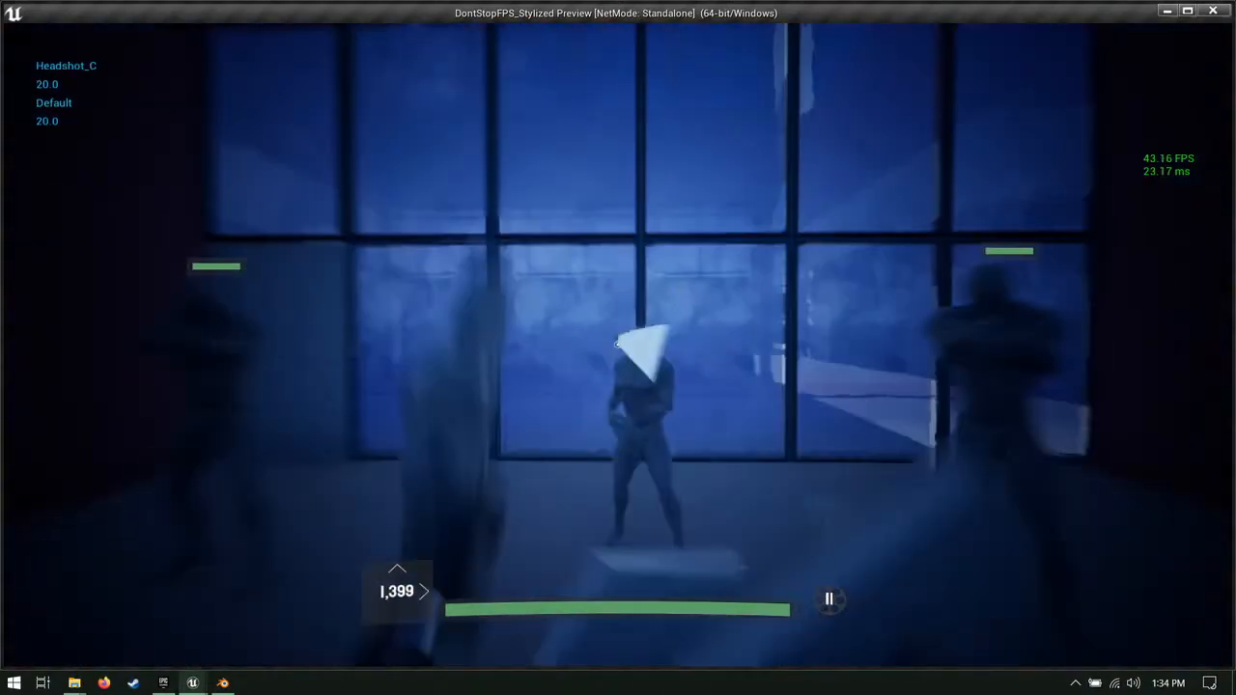
Step: Shoot the enemies in the windowed room and exit through the glass to finish the mission
key(w)
click(617, 345)
click(617, 345)
click(617, 345)
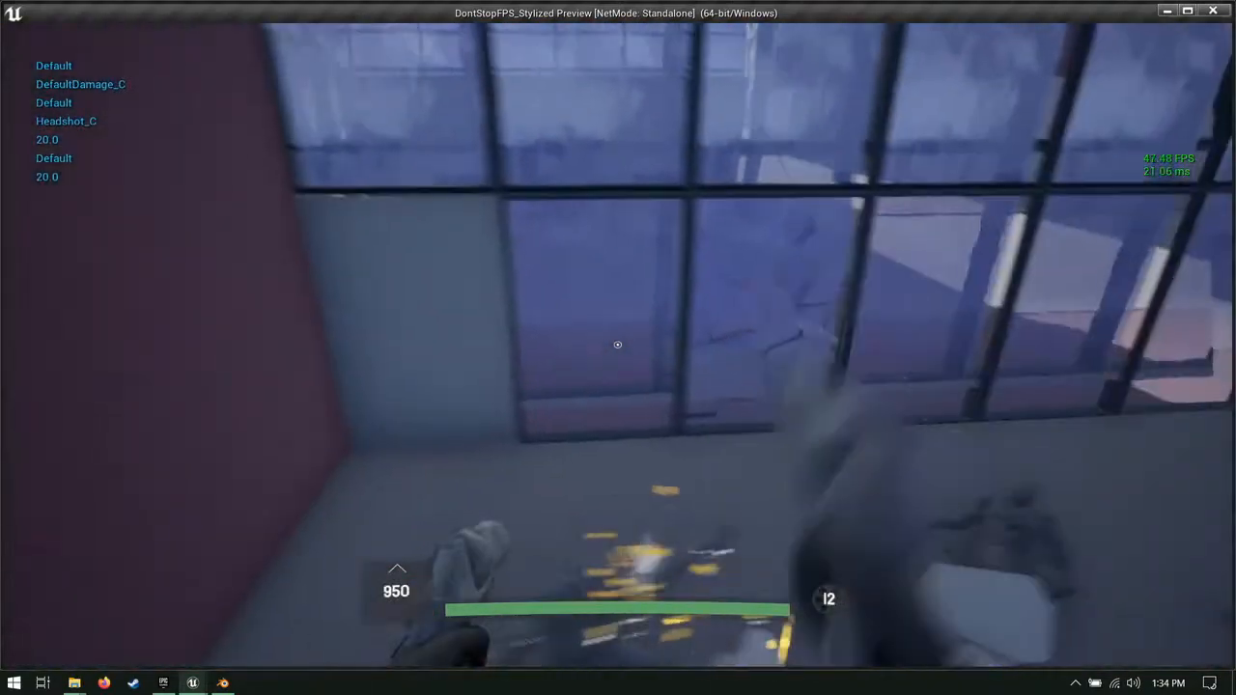
key(a)
click(616, 345)
key(s)
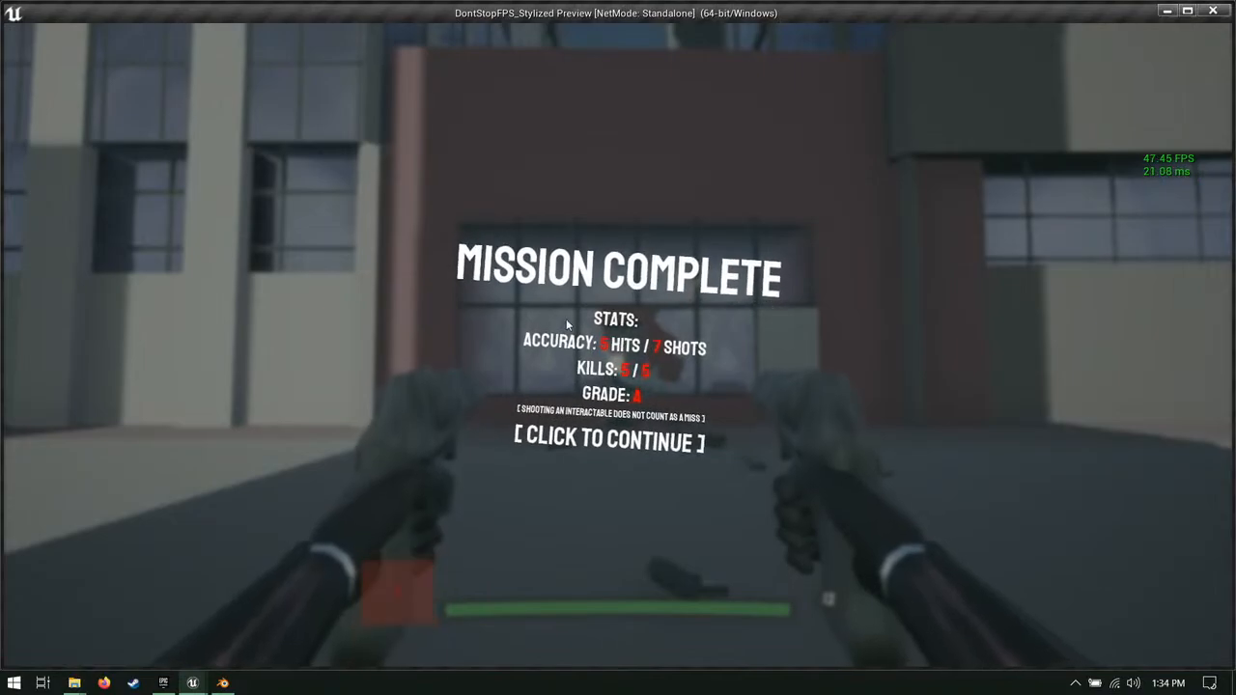
Step: Continue past the mission results and test restarting the level after the player stops moving
click(800, 334)
click(332, 147)
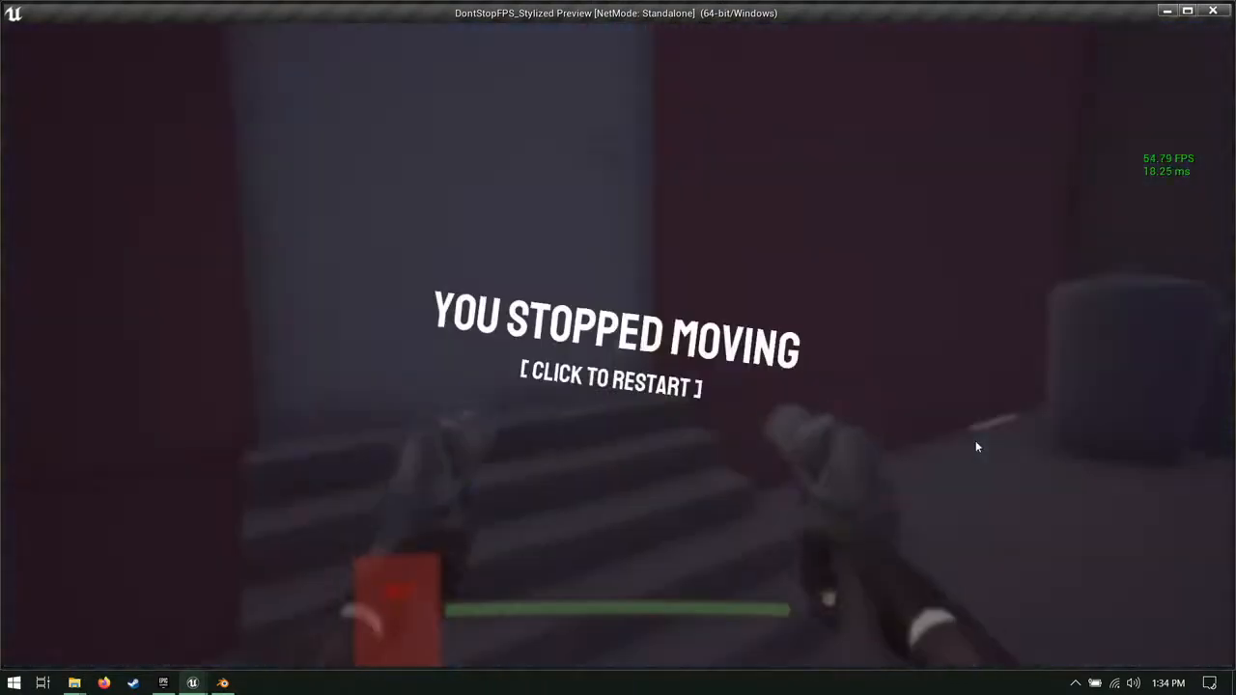
click(969, 438)
key(a)
key(w)
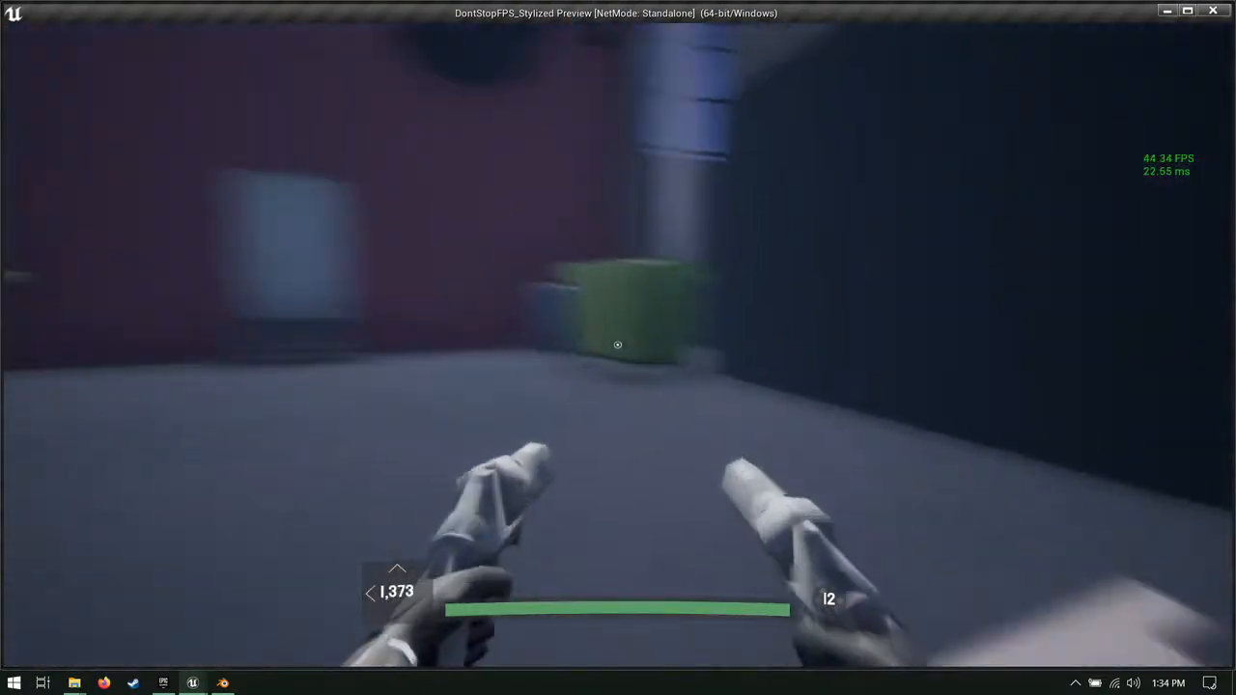
key(w)
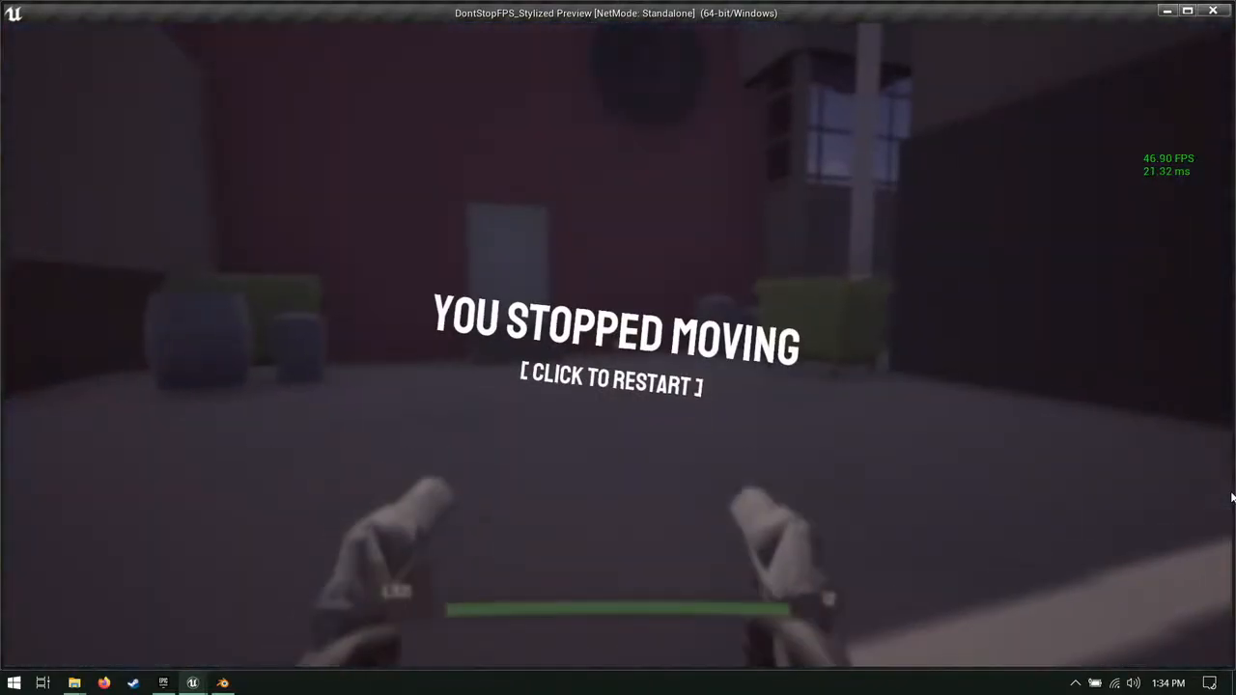
click(876, 359)
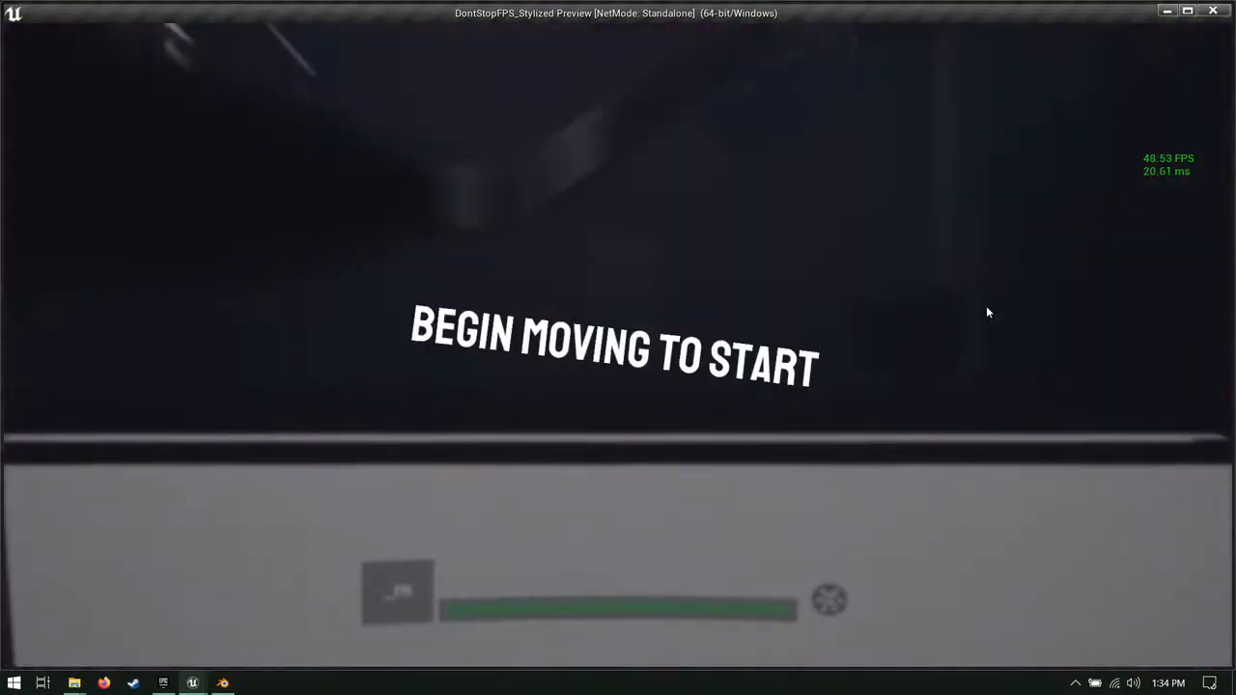
Step: Replay the Pilot level, shooting the enemies room by room and exiting through the windows, and end the preview
key(w)
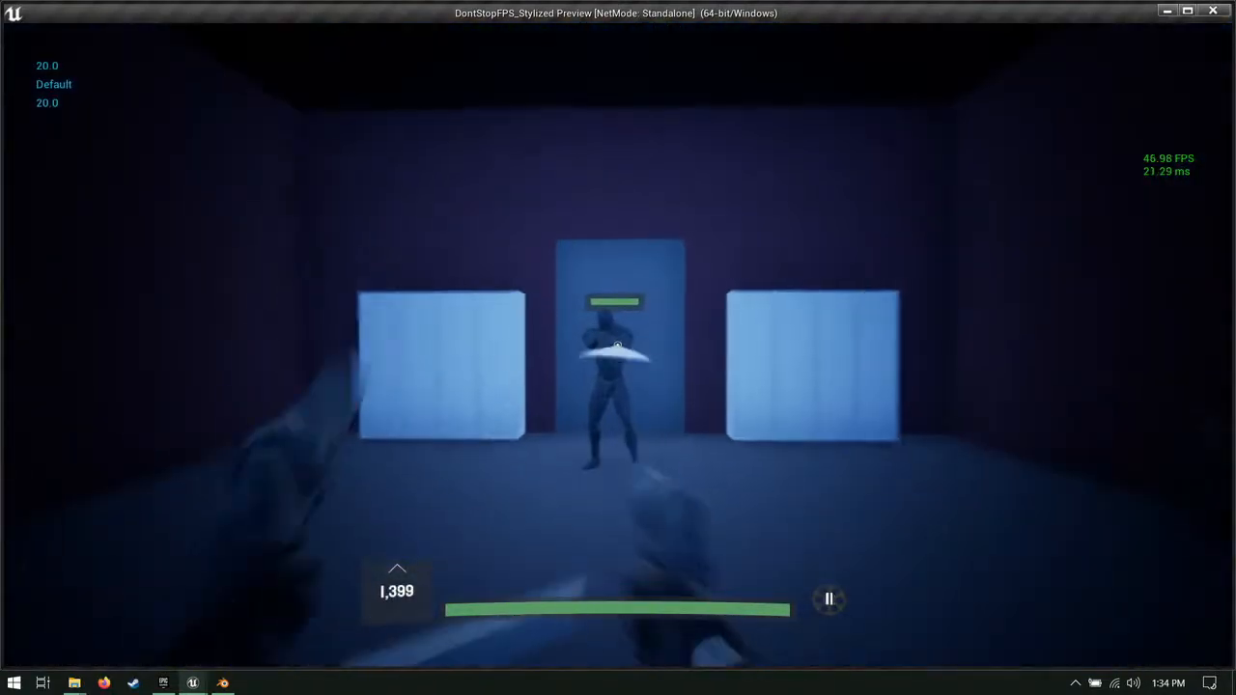
click(617, 344)
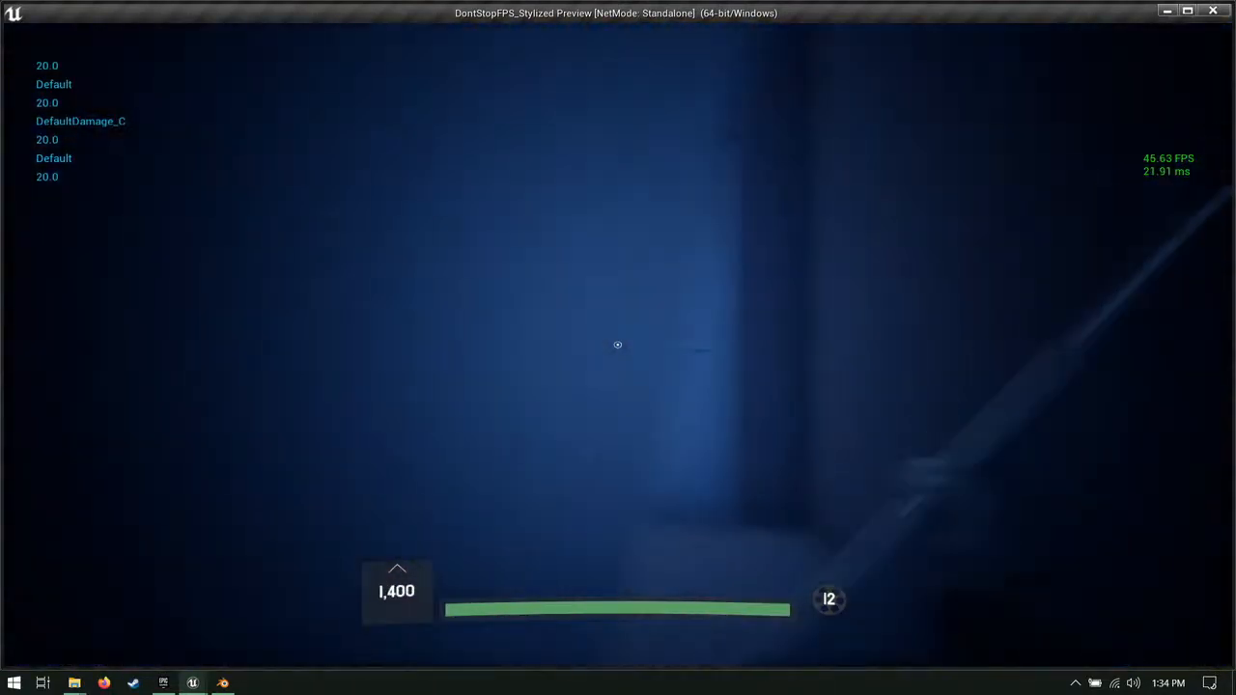
click(618, 344)
click(618, 345)
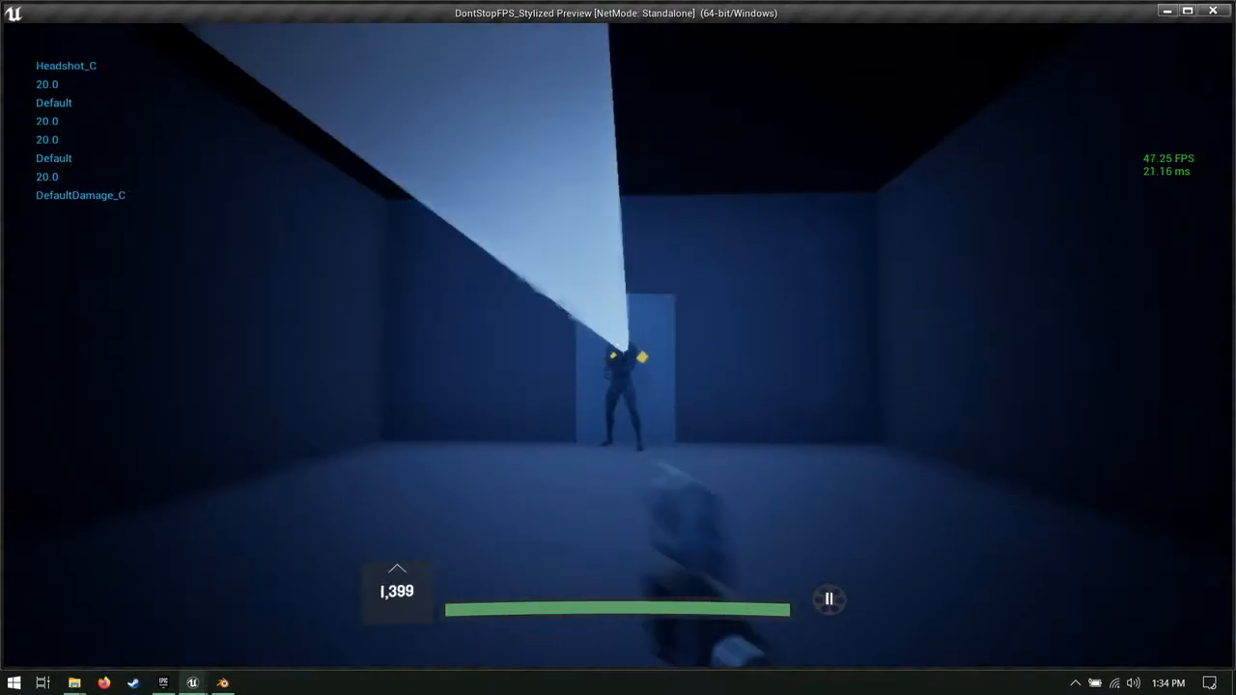
click(617, 345)
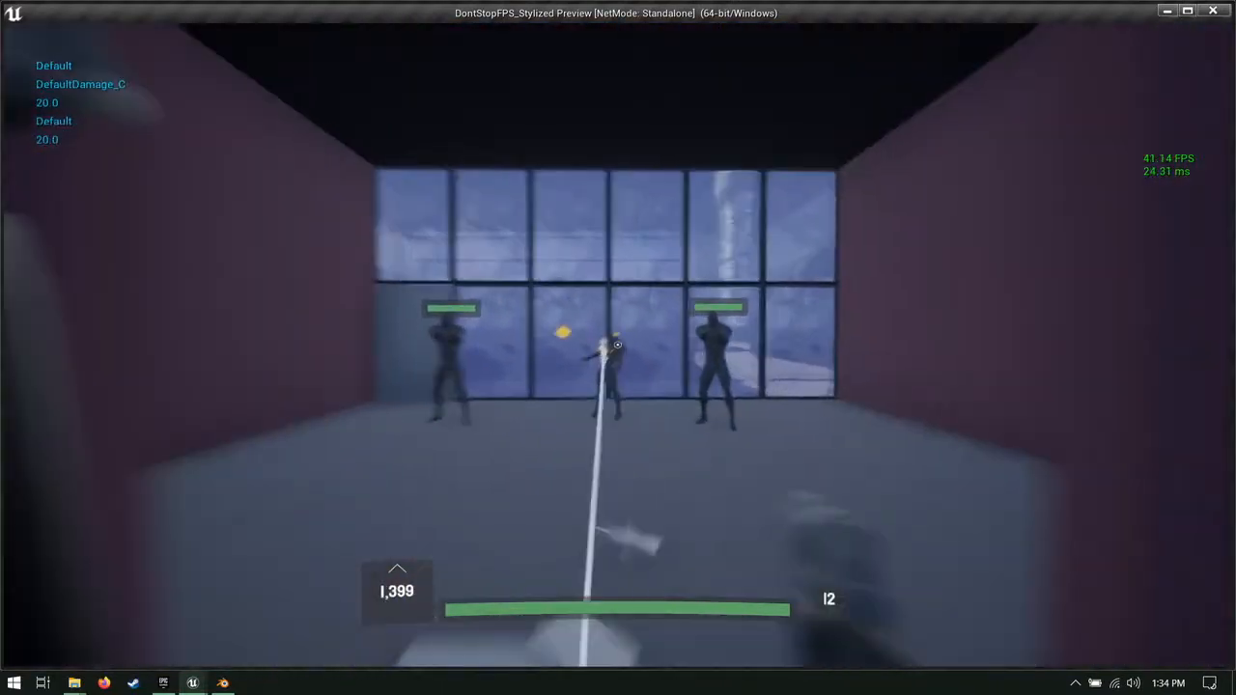
click(618, 344)
key(r)
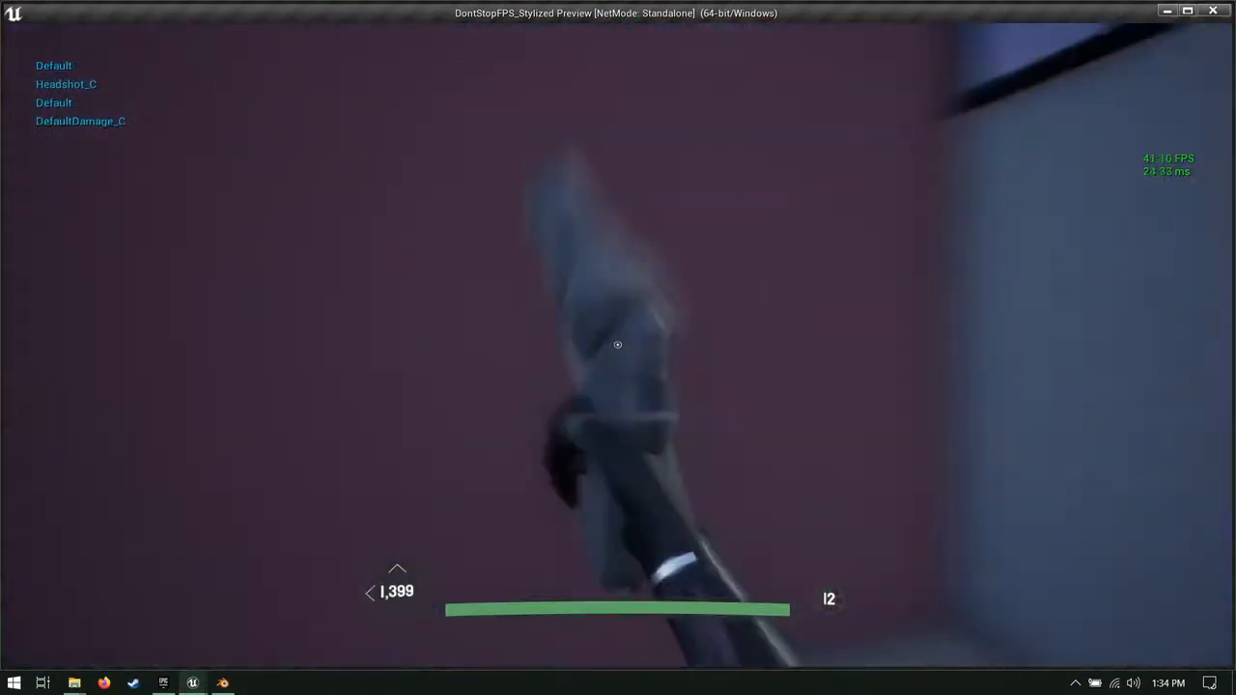
key(d)
key(d)
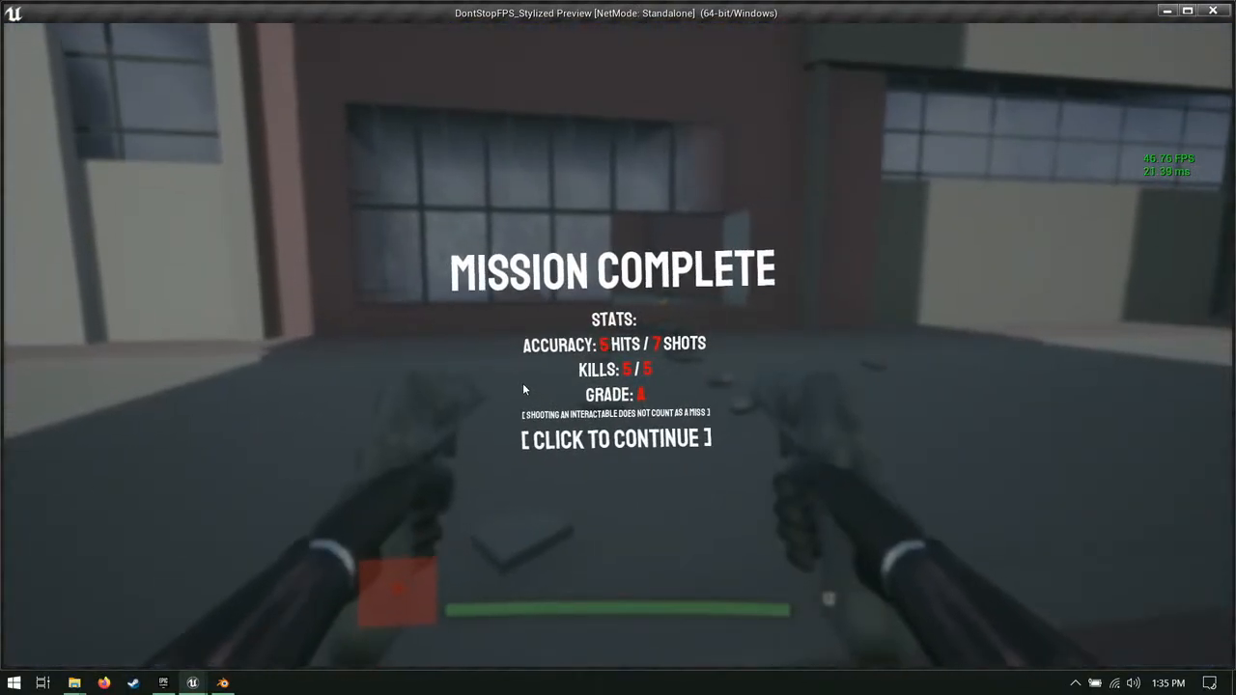
key(Escape)
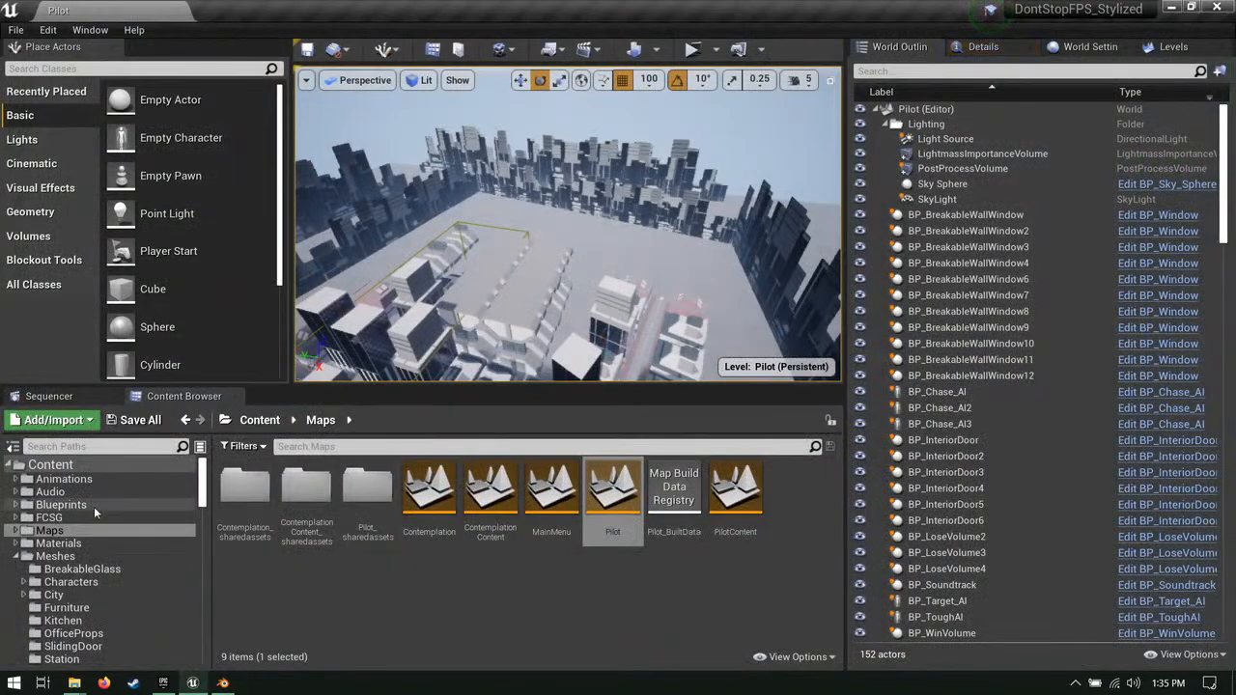
Step: Open the Contemplation map, look over its rows of buildings, and show the contents of the Blueprints folder
click(13, 558)
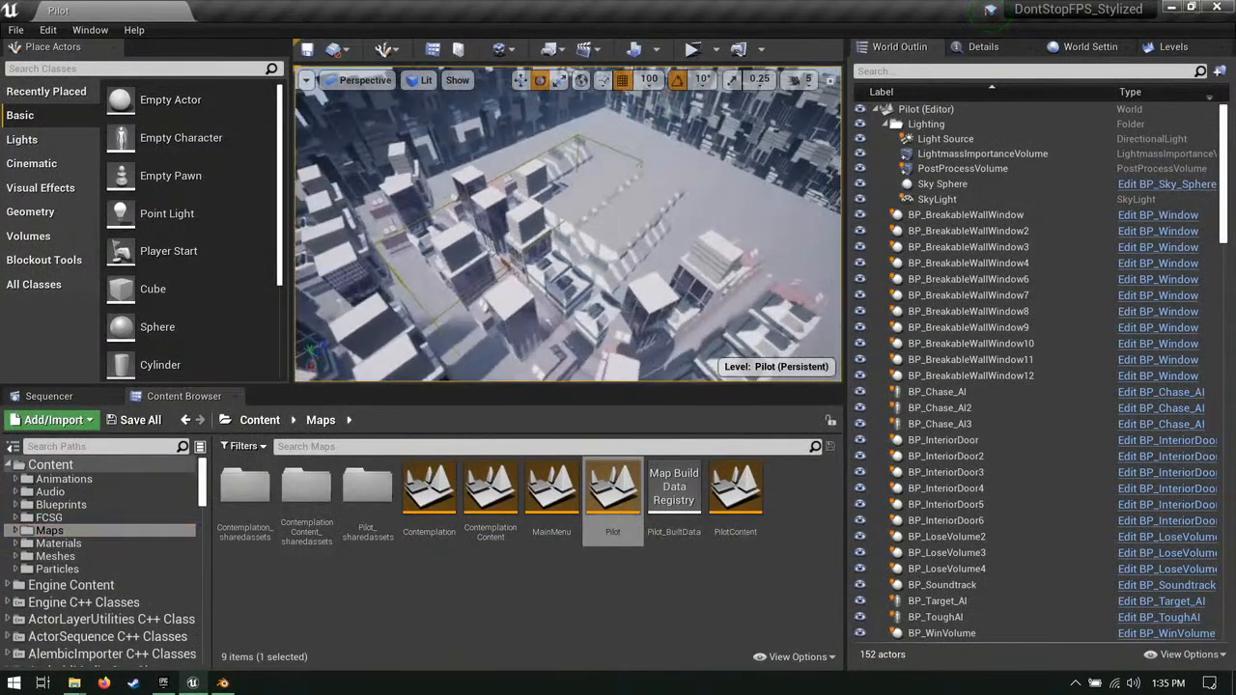
right_drag(567, 224, 402, 451)
double_click(429, 492)
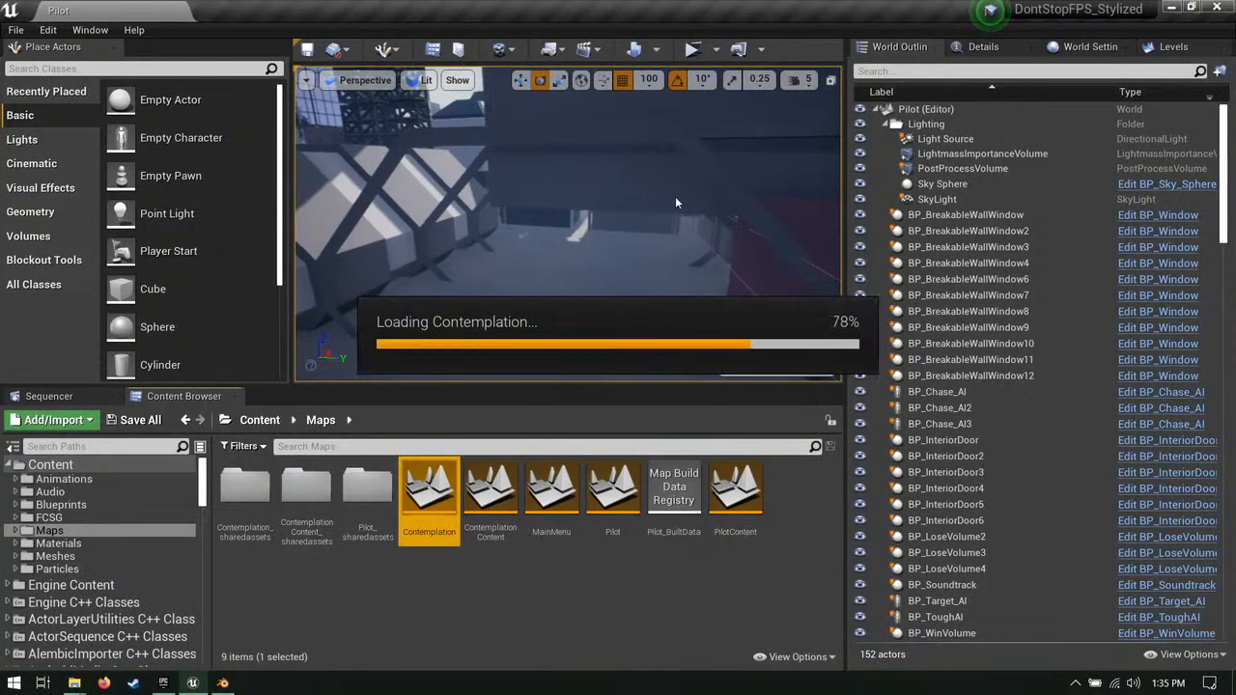
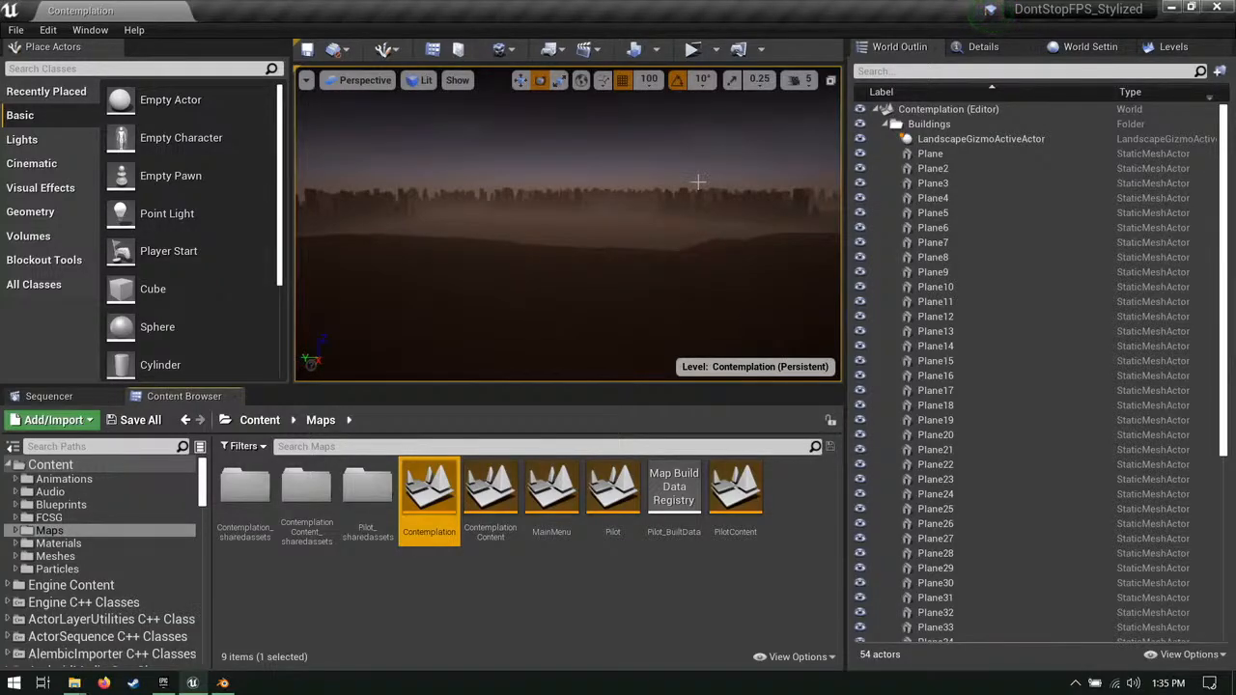
right_drag(568, 224, 782, 222)
right_drag(518, 241, 518, 240)
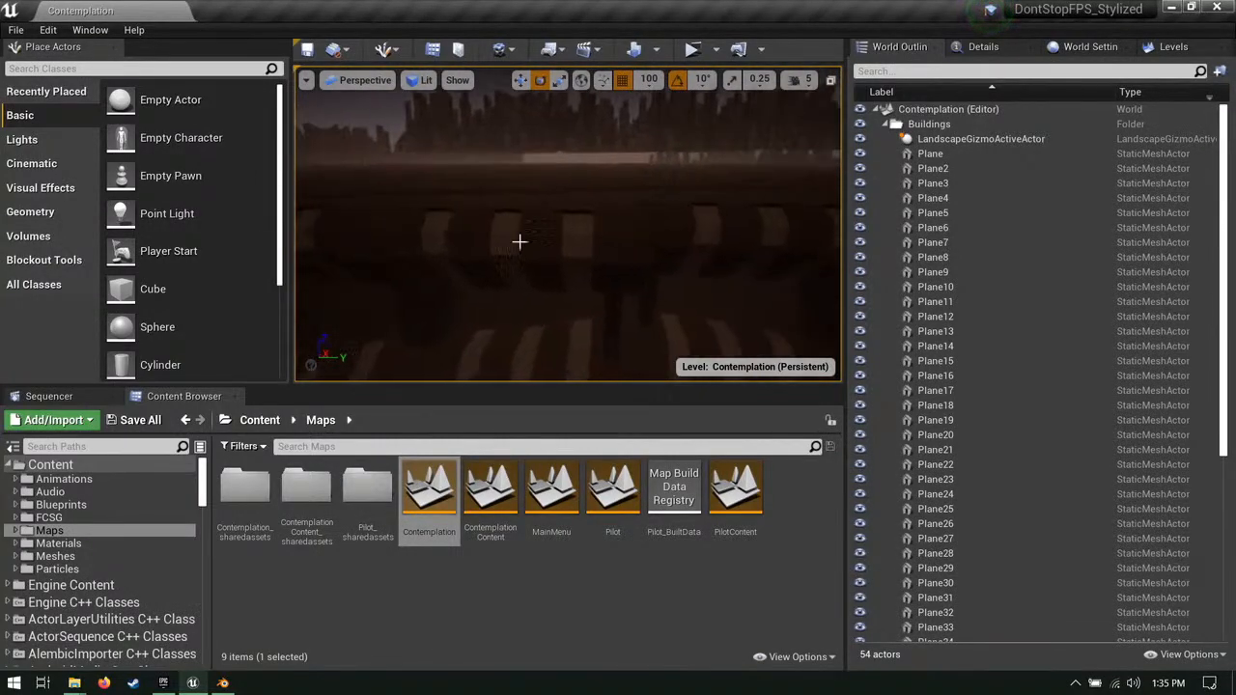
click(58, 505)
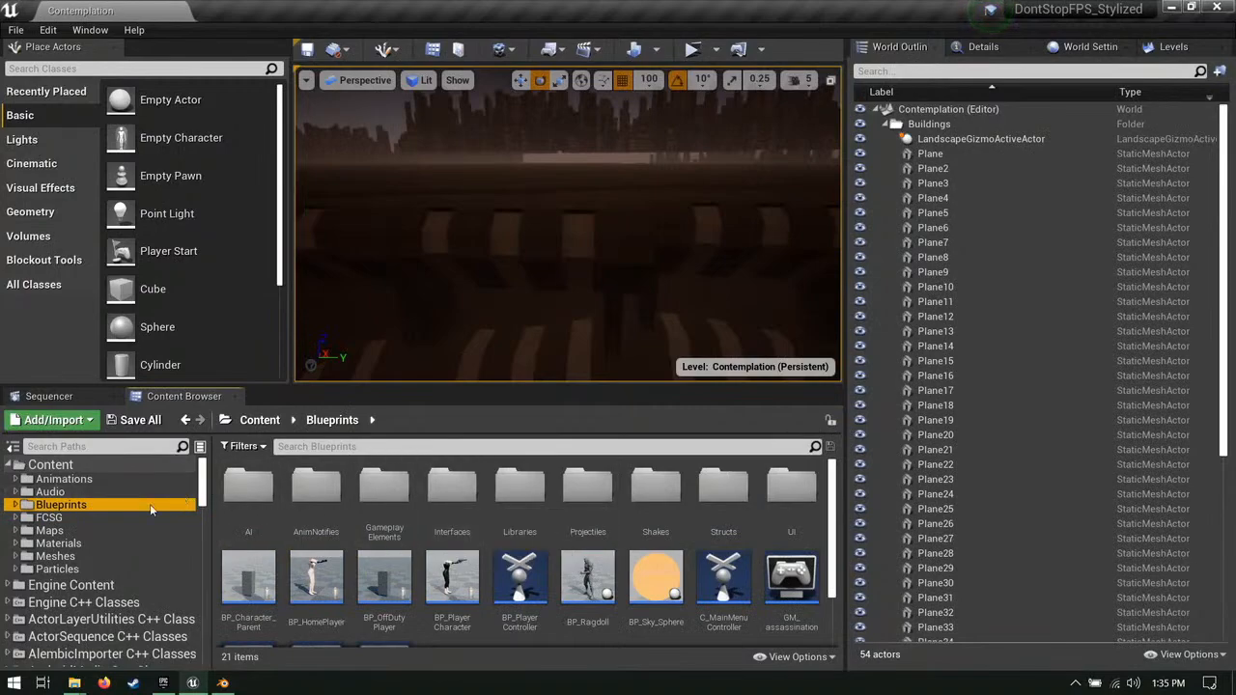
Step: Select the six adjoining buildings Building_05 to Building_10 and move them together along the Y and X axes
click(598, 232)
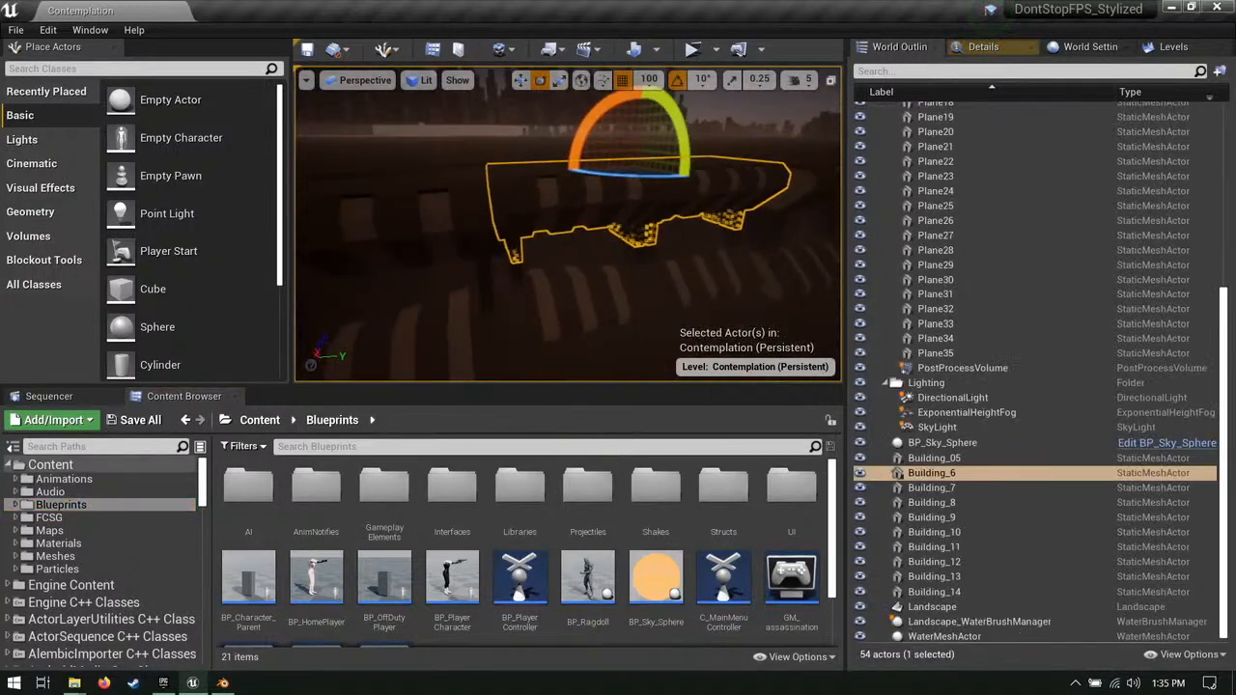
right_drag(531, 275, 651, 264)
click(651, 264)
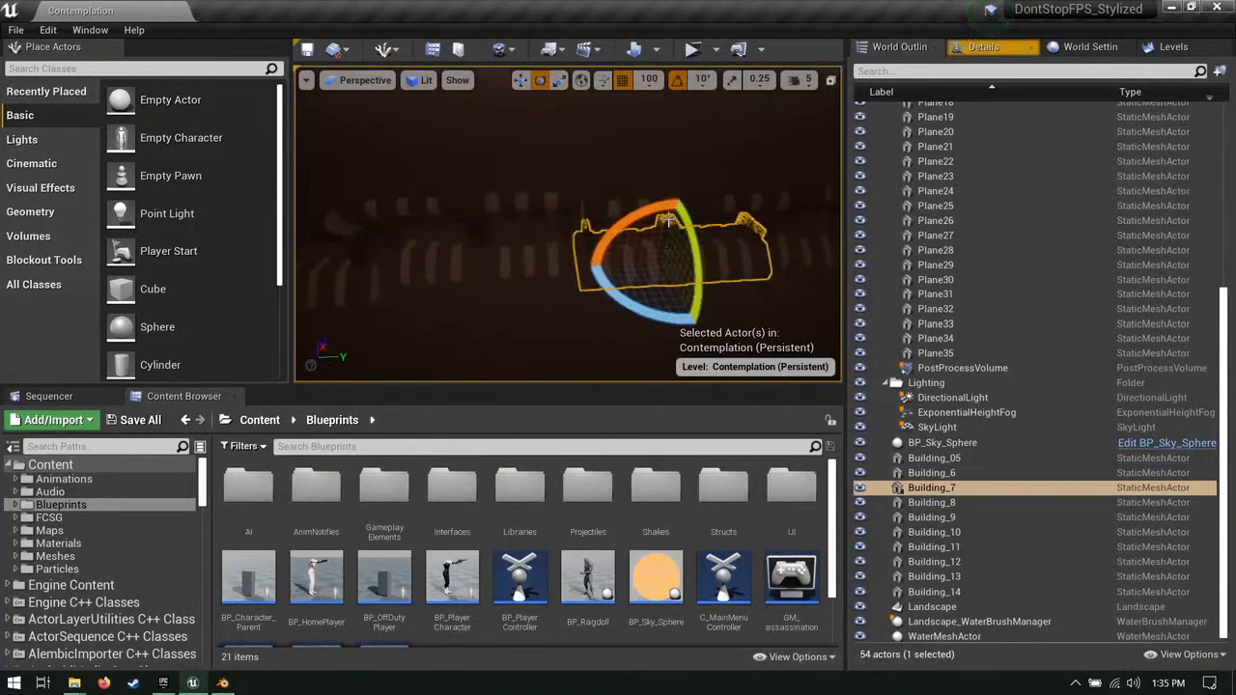
shift+click(662, 208)
right_drag(470, 273, 634, 223)
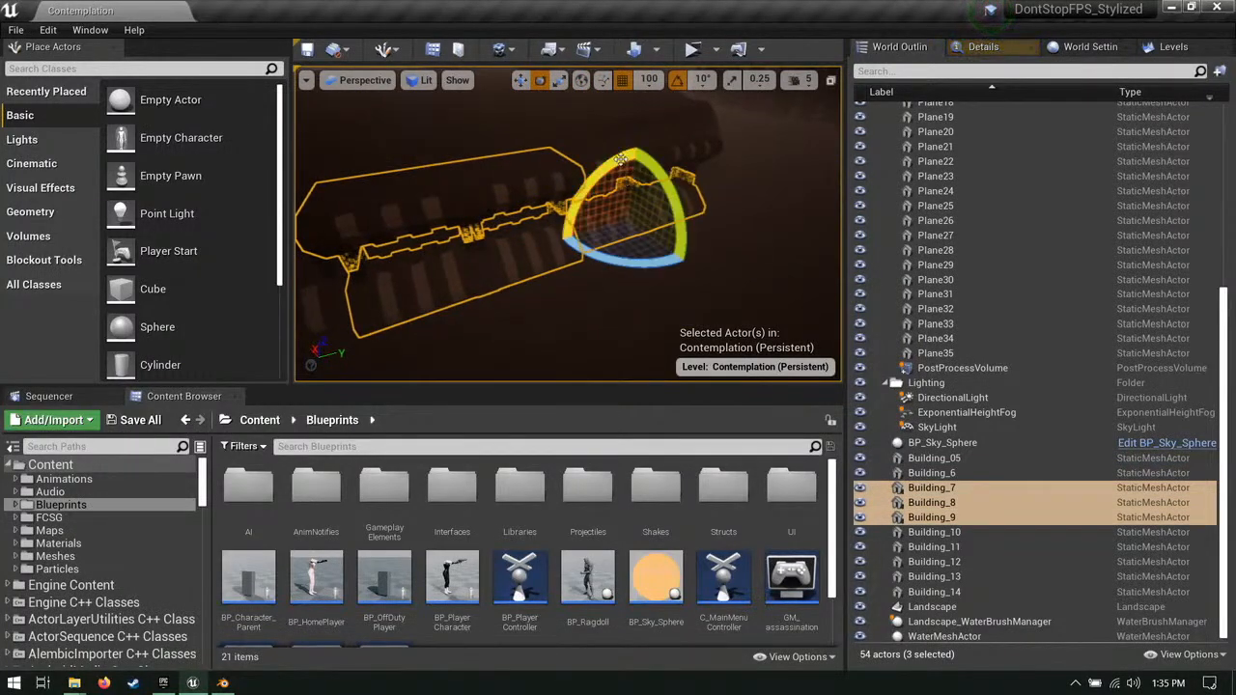
shift+click(637, 137)
right_drag(637, 137, 454, 144)
shift+click(595, 234)
shift+click(545, 173)
right_drag(545, 172, 599, 169)
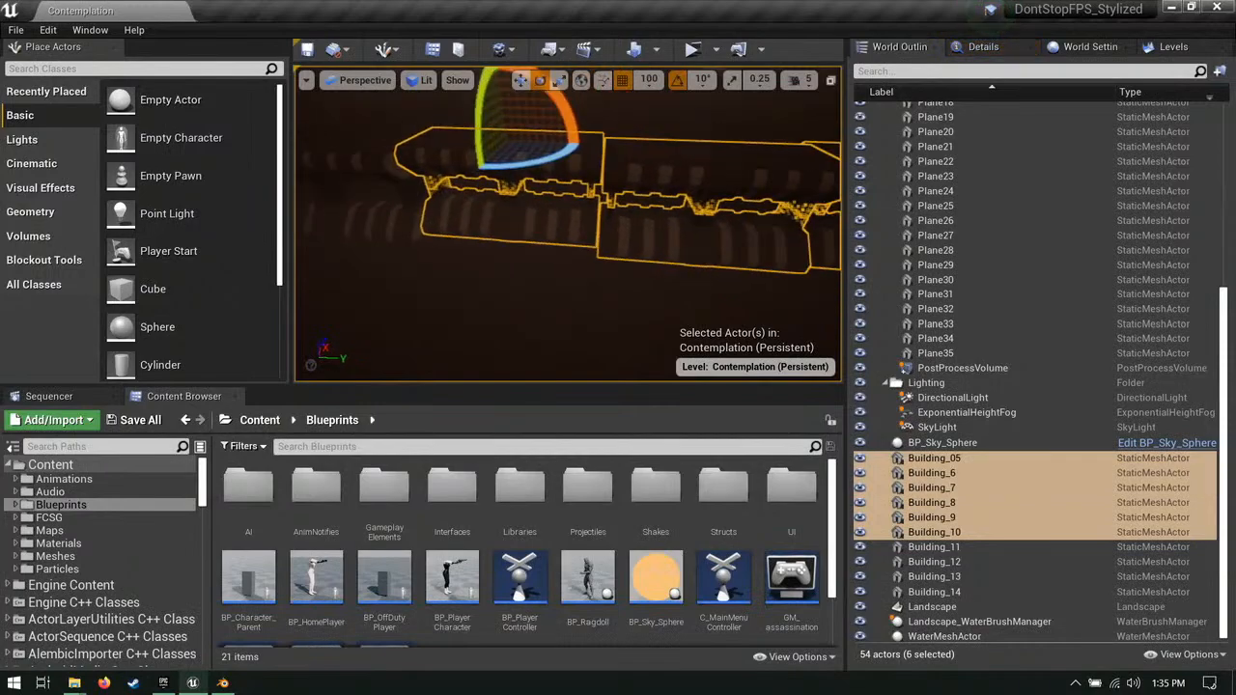
key(w)
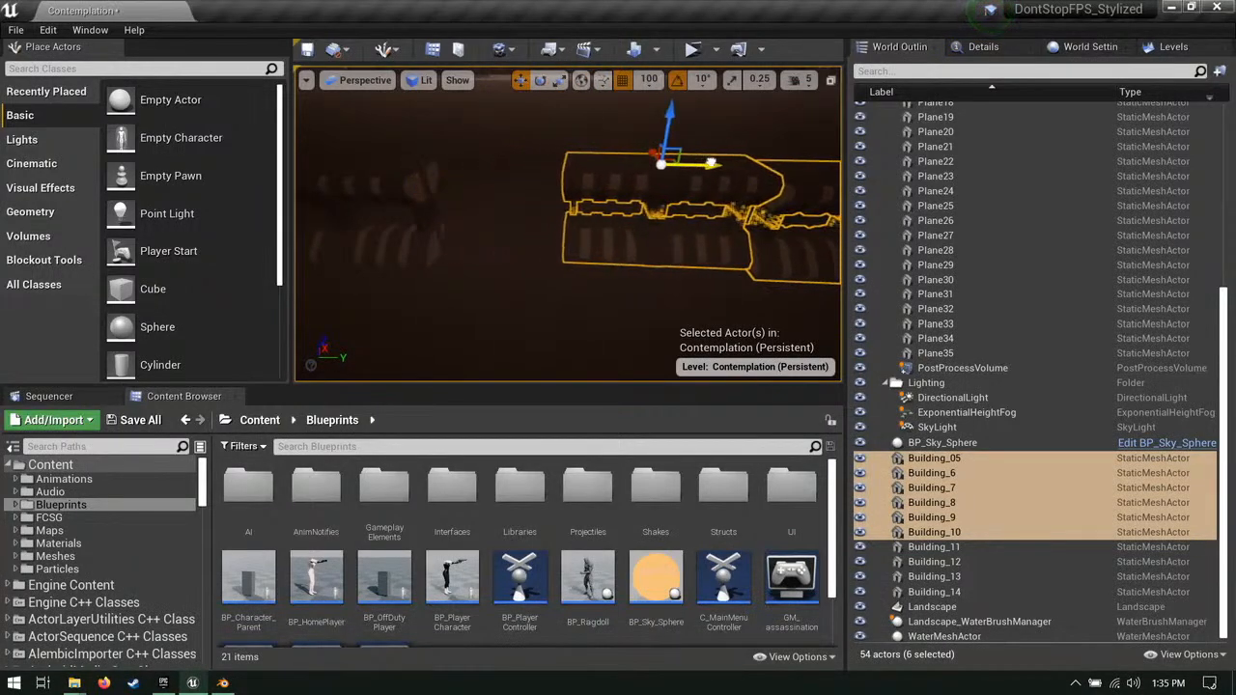
right_drag(710, 162, 792, 164)
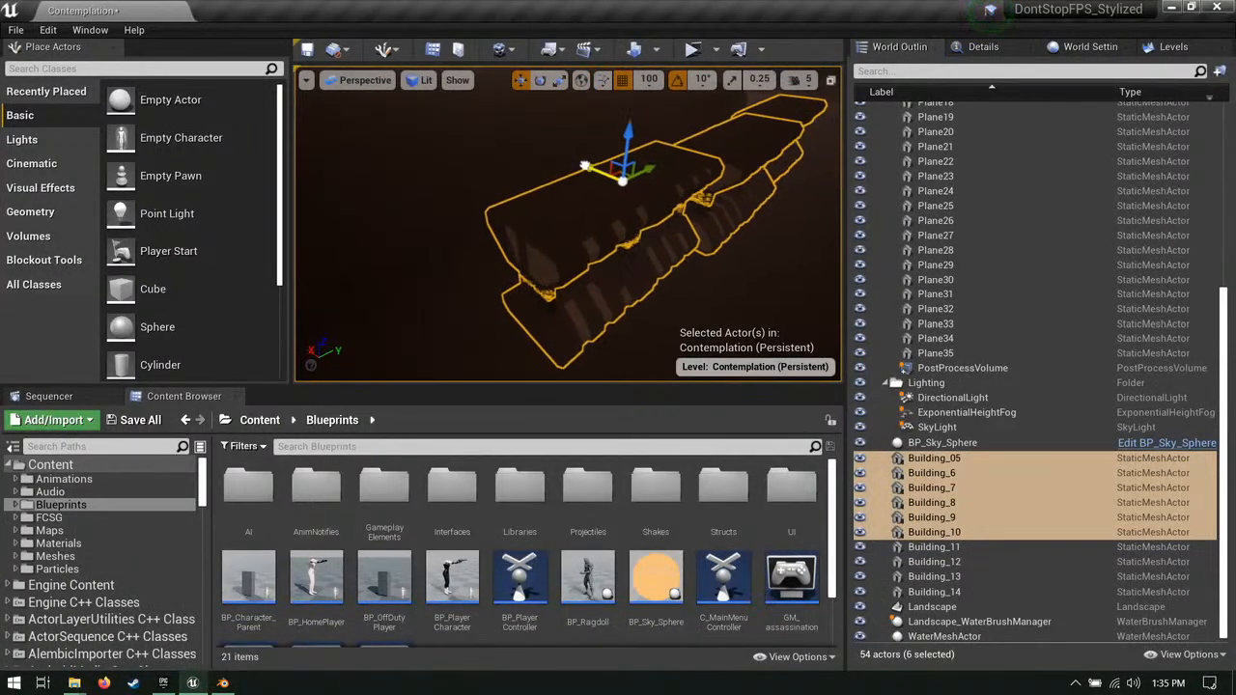
right_drag(585, 166, 522, 179)
Step: Duplicate Building_05 and Building_6, turn the copied pair crosswise to the row, and place another copy of it alongside
click(706, 208)
ctrl+click(709, 181)
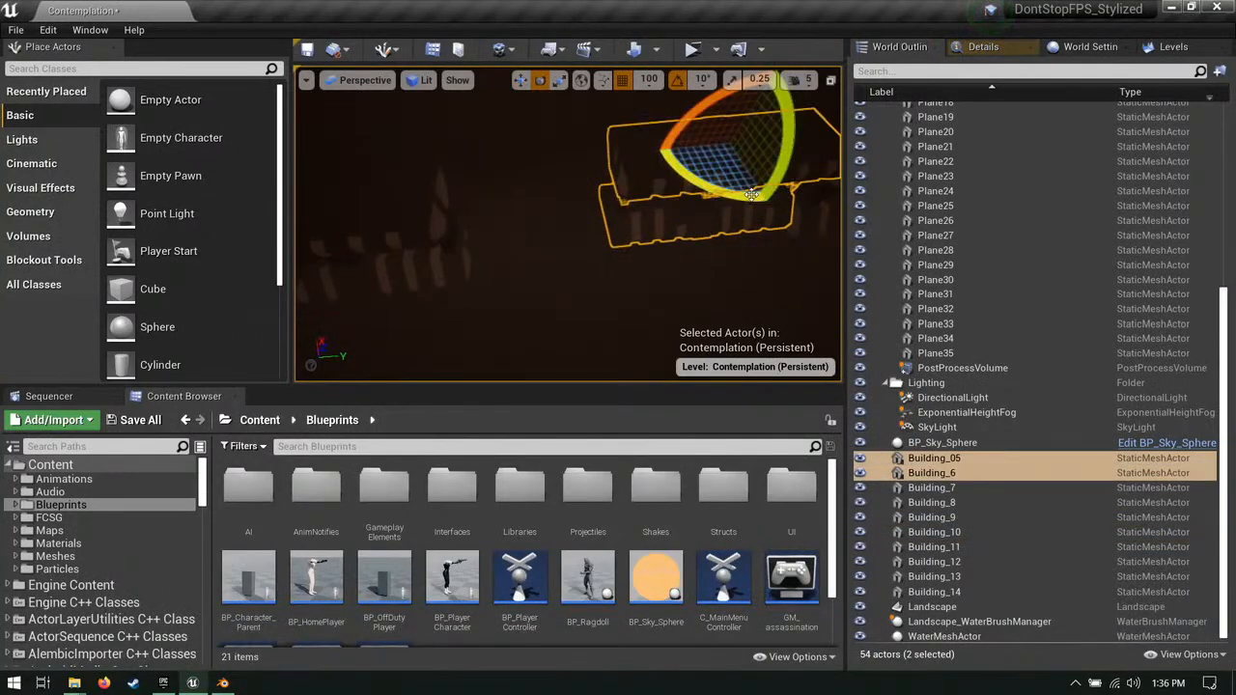
alt+drag(751, 194, 762, 196)
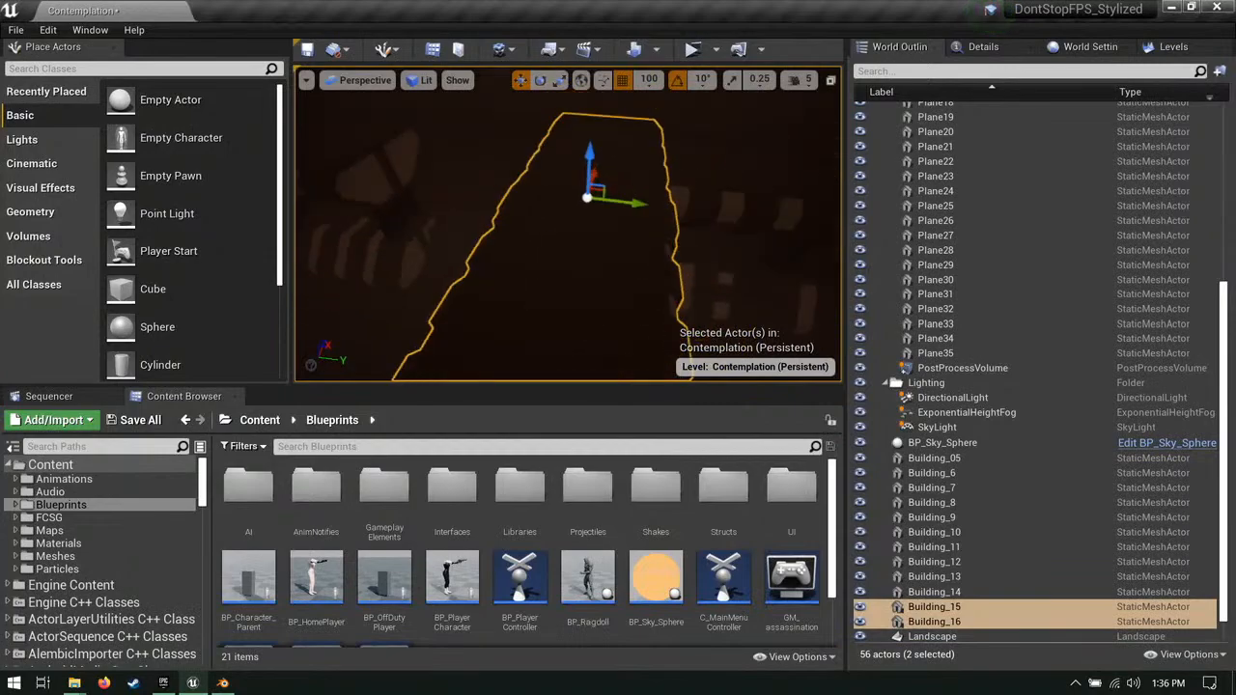
mouse_move(568, 224)
right_down()
mouse_move(502, 183)
mouse_move(444, 184)
mouse_move(444, 154)
mouse_move(570, 234)
right_up()
alt+drag(750, 208, 676, 234)
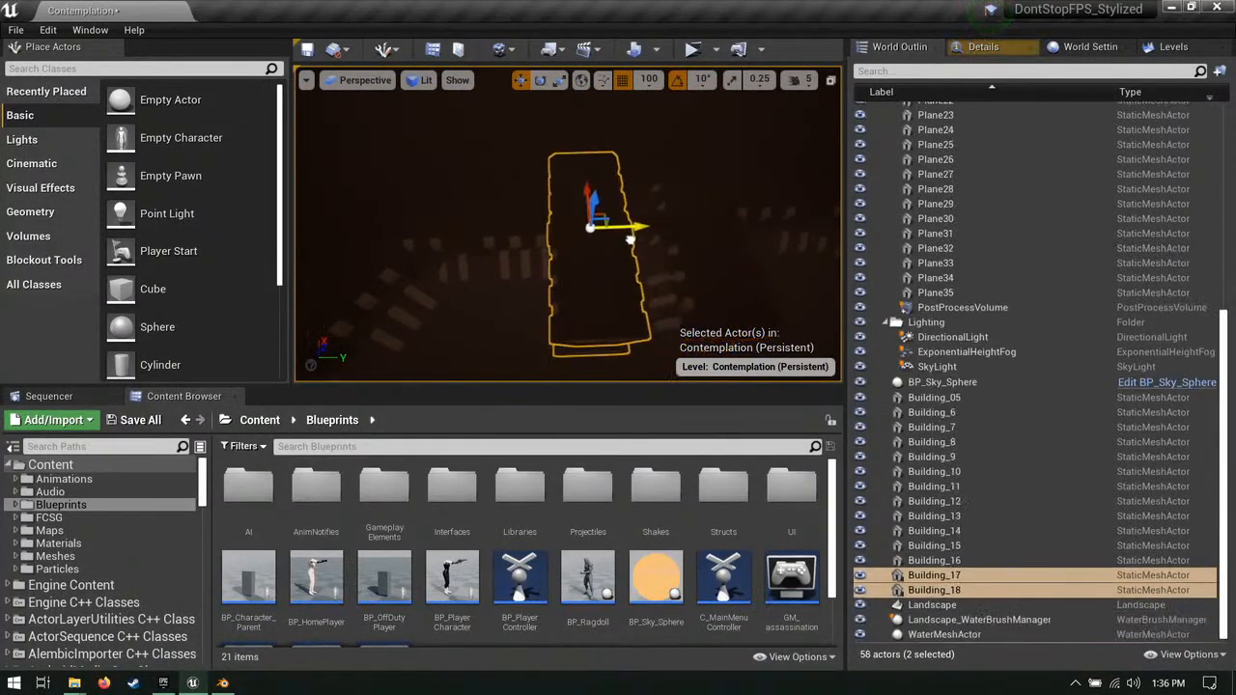
Step: Duplicate the stacked Building_11 and Building_12 pair into the open space beside their row
right_drag(567, 224, 637, 253)
click(568, 281)
shift+click(645, 248)
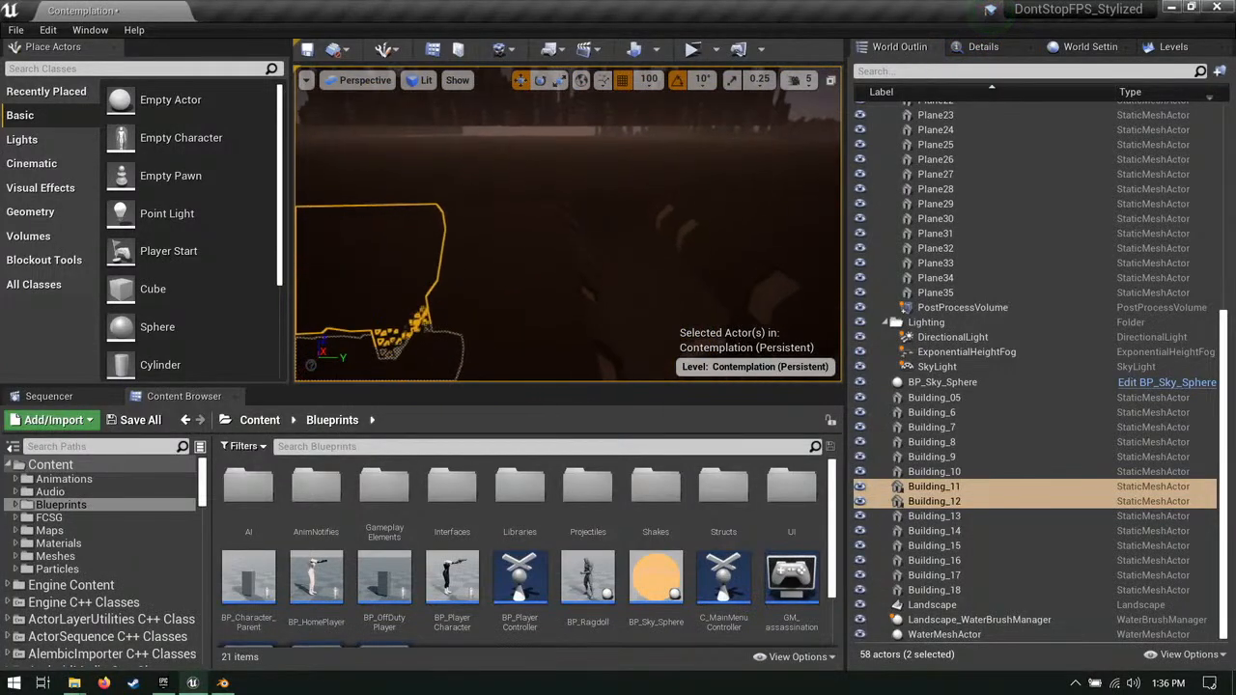
right_drag(637, 253, 620, 299)
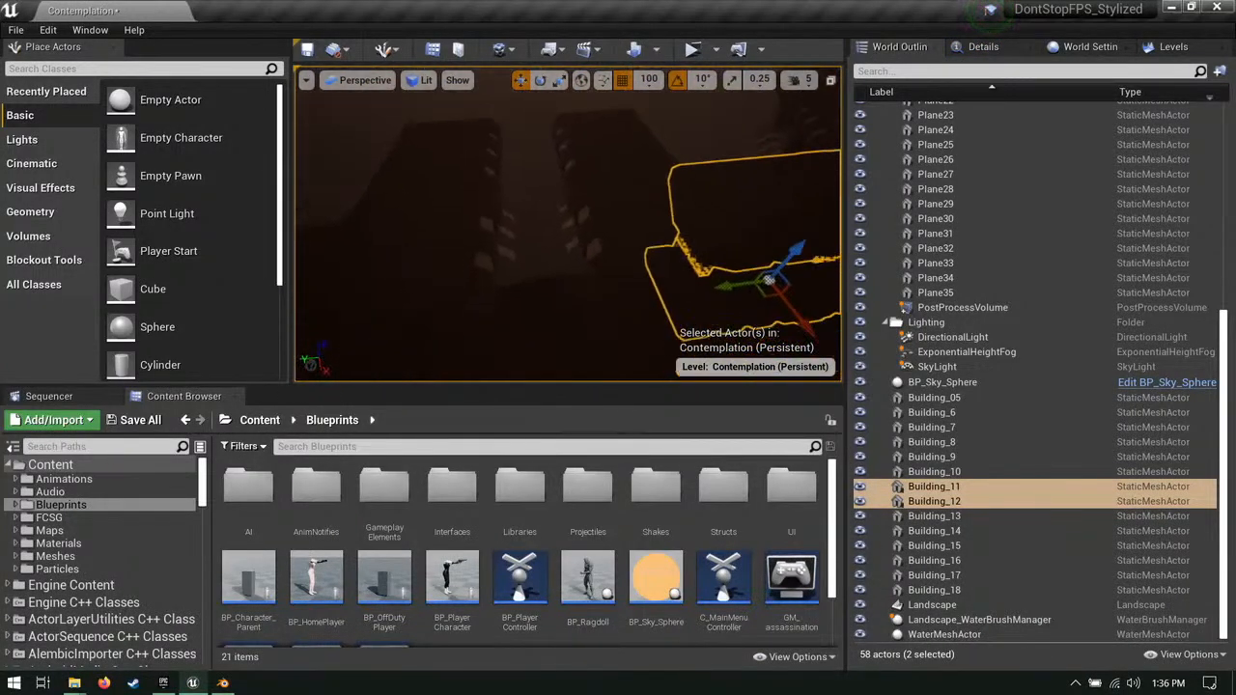
click(718, 149)
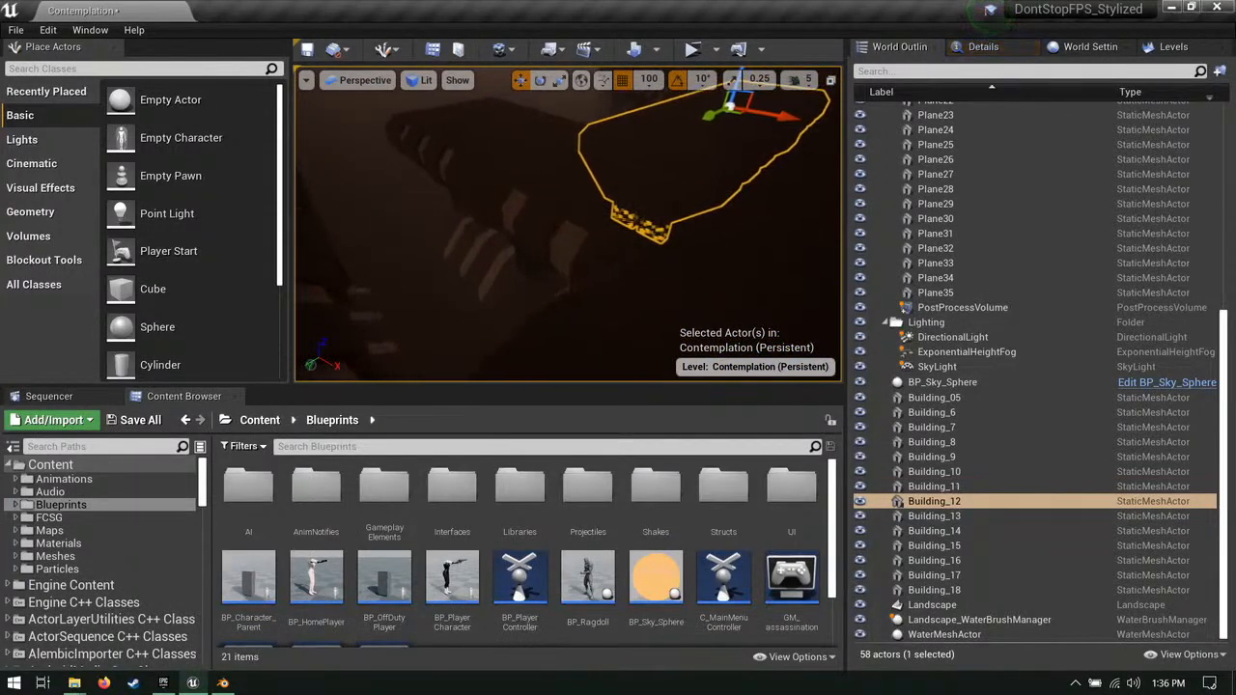
shift+click(550, 299)
right_drag(550, 300, 580, 290)
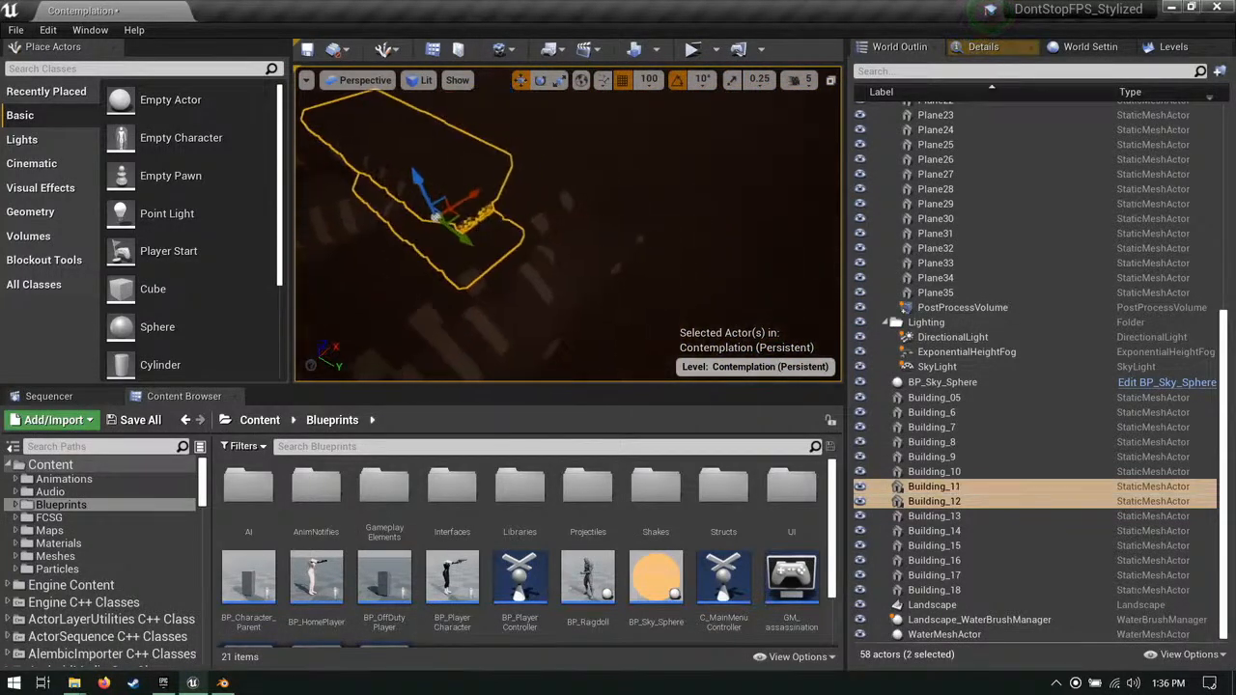
alt+drag(472, 213, 646, 229)
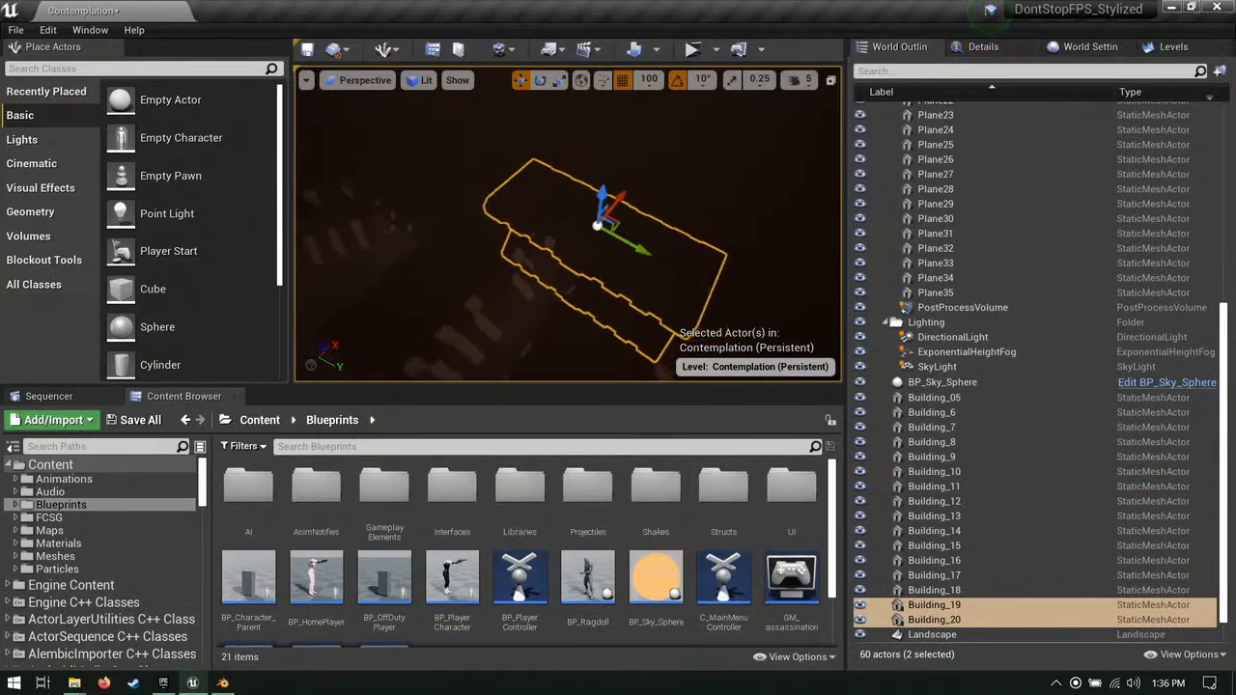
right_drag(646, 228, 672, 244)
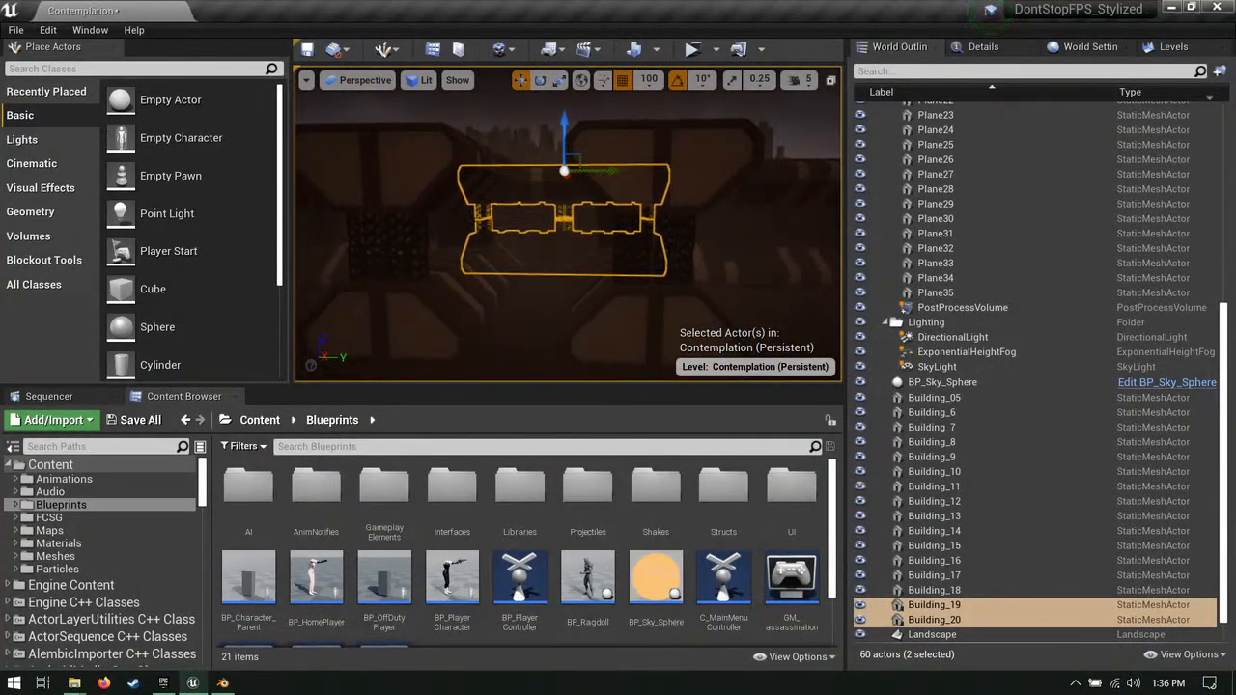
Step: Shift the newly duplicated building pair along the Y and X axes to align it between the neighbouring buildings
right_drag(579, 207, 596, 208)
drag(579, 174, 536, 176)
right_drag(546, 198, 484, 172)
drag(417, 159, 421, 164)
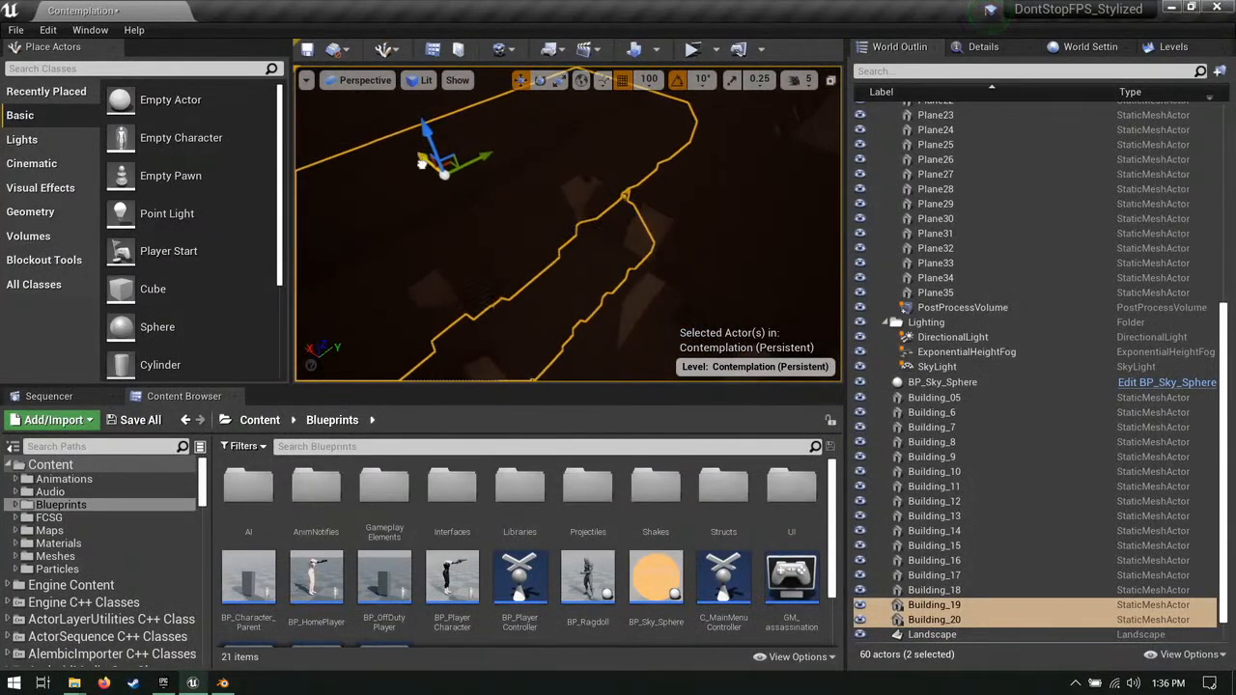
key(f)
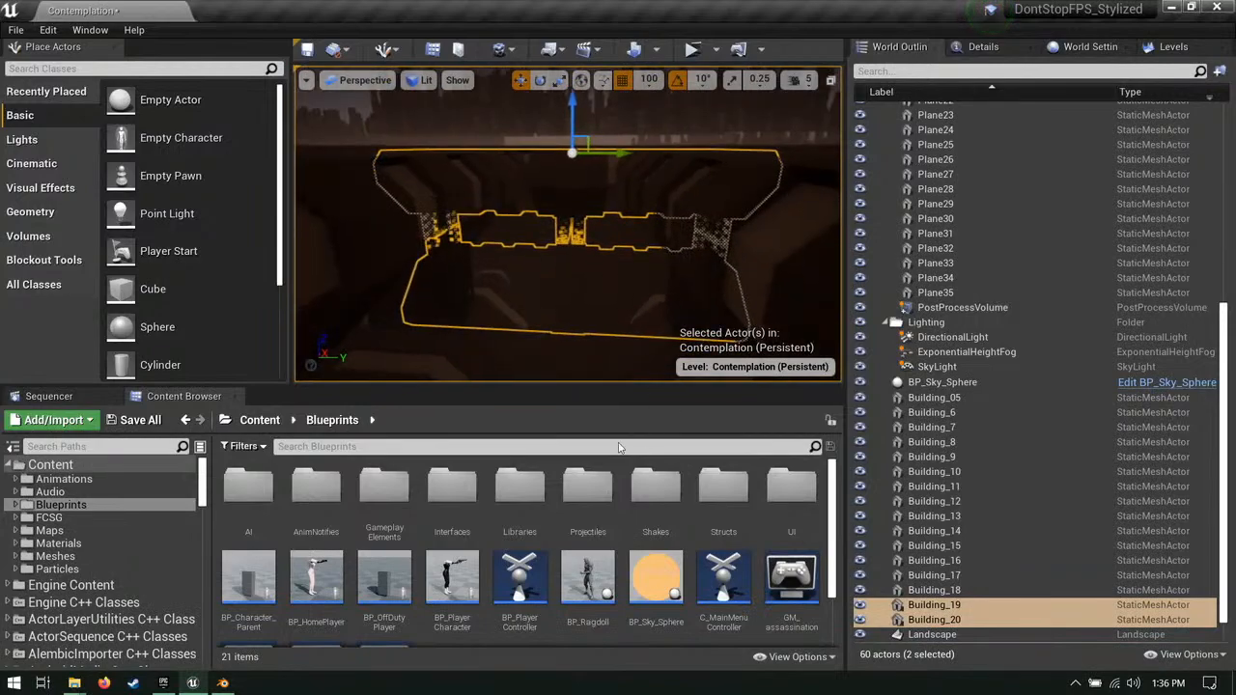
Step: Find BP_Platform_Chain in the GameplayElements folder and inspect its construction script and component preview
double_click(384, 488)
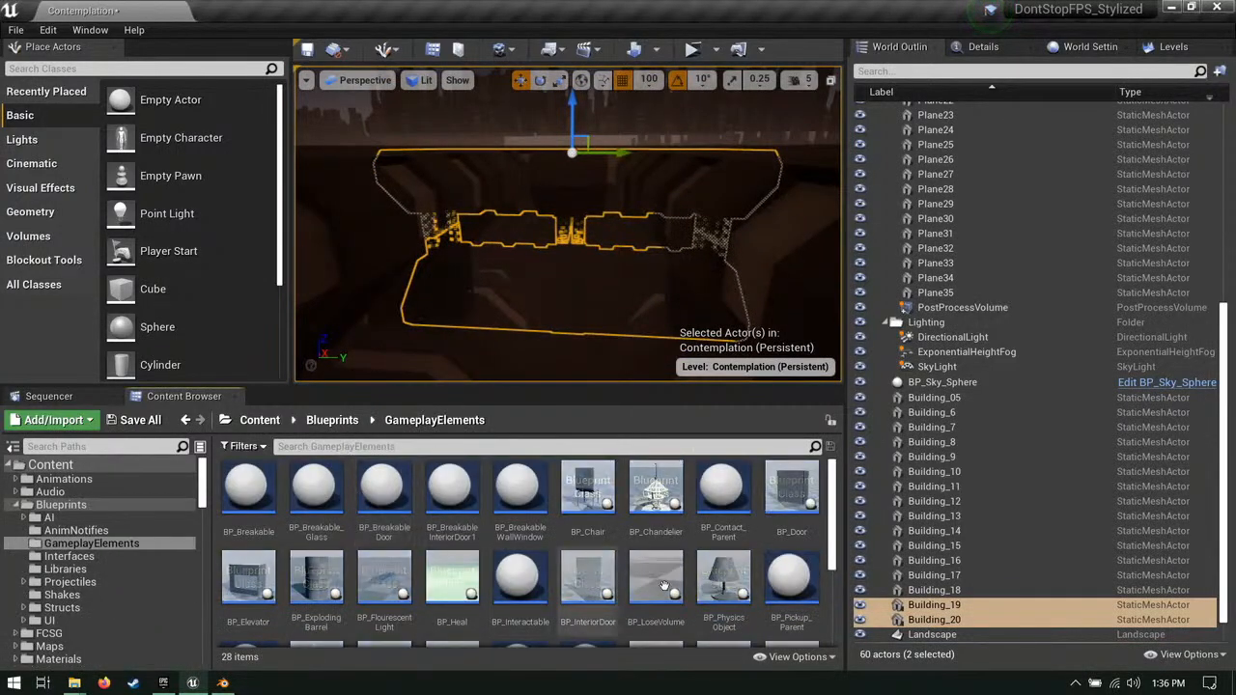
scroll(409, 565, down, 2)
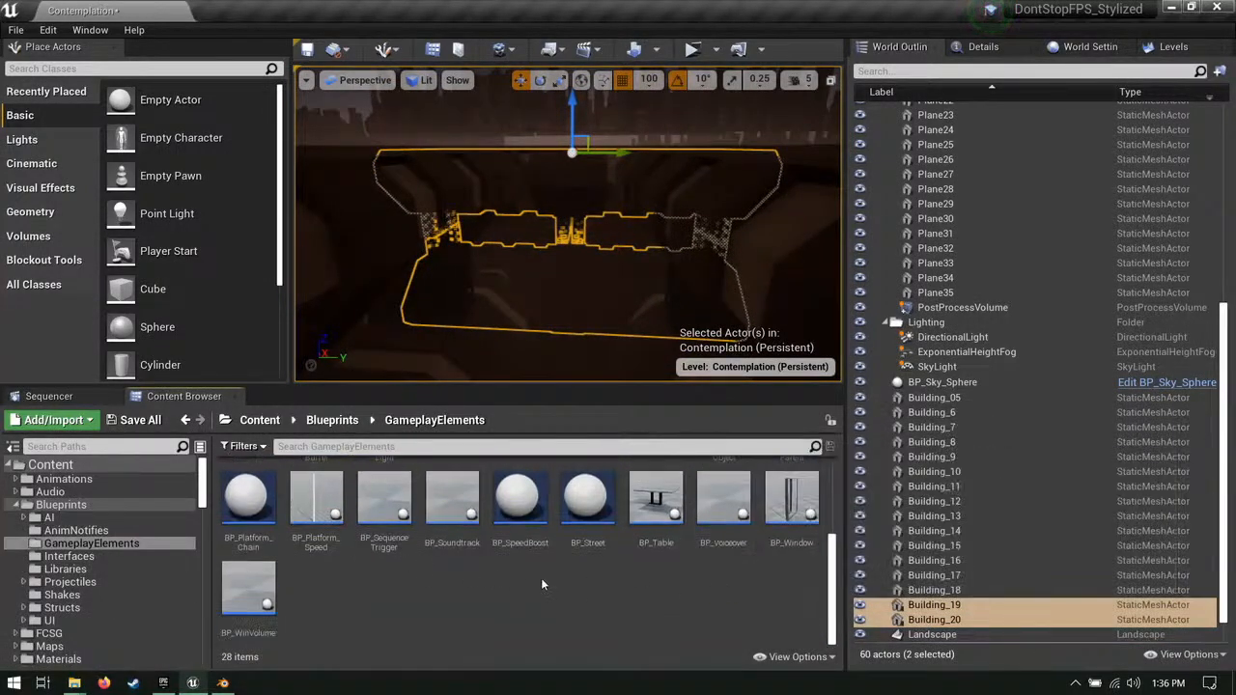
double_click(258, 499)
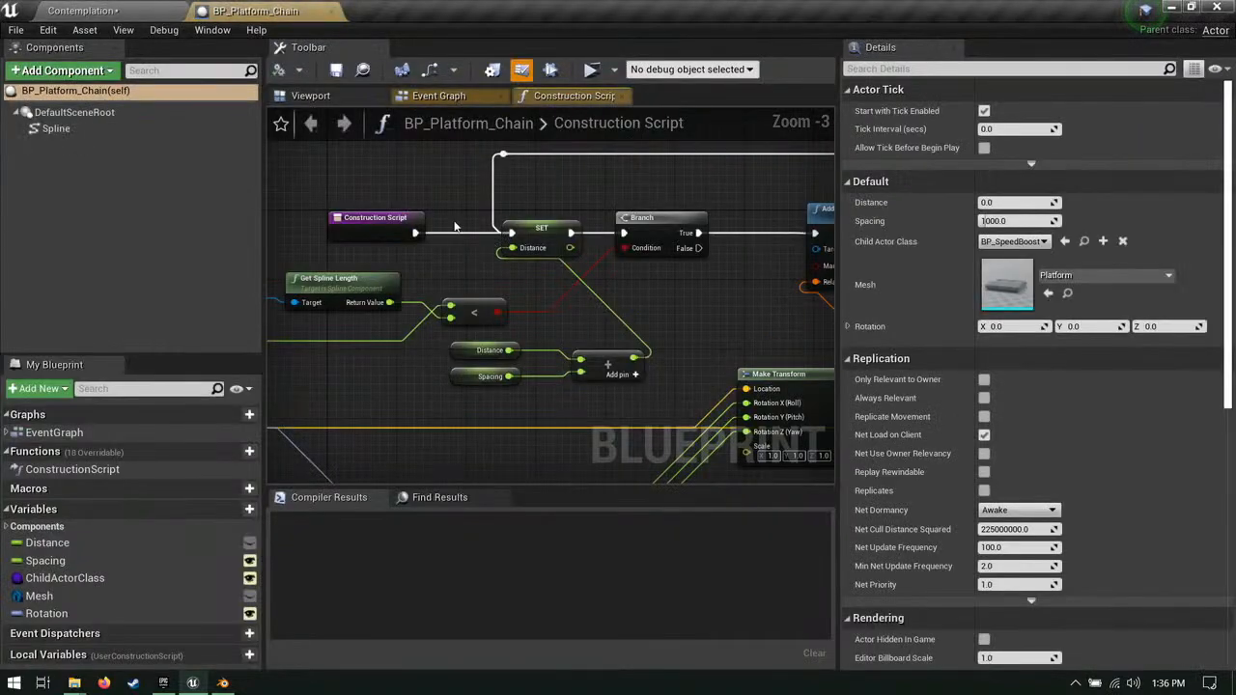
click(312, 95)
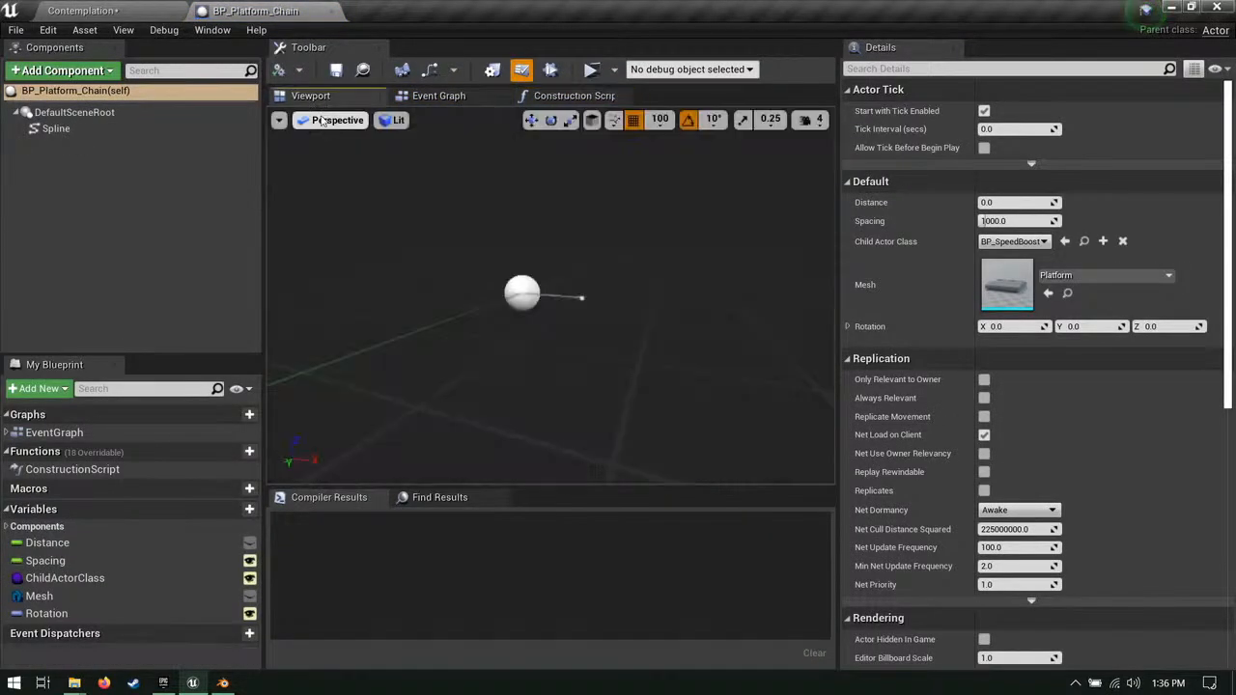
middle_click(263, 14)
Step: Place BP_Platform_Chain in the Contemplation level between the buildings, rotate it about the vertical axis and raise it
drag(252, 496, 566, 280)
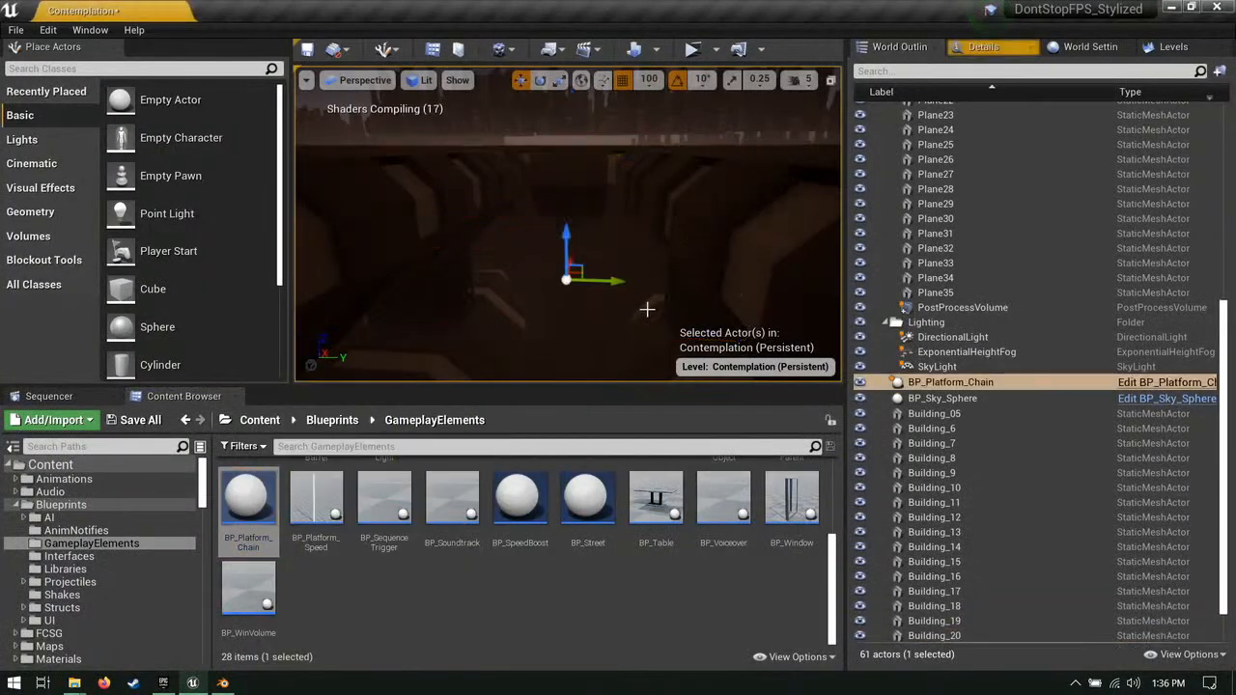
right_drag(647, 308, 589, 362)
key(e)
drag(569, 326, 593, 323)
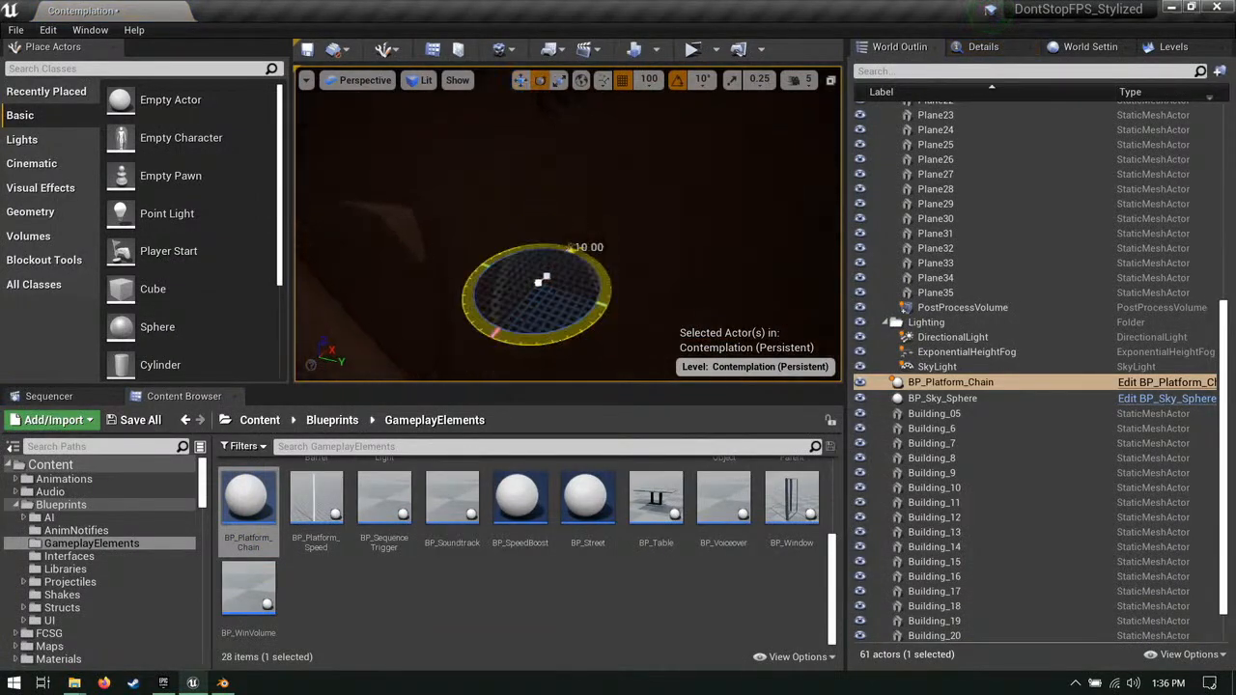
right_drag(688, 289, 570, 289)
key(w)
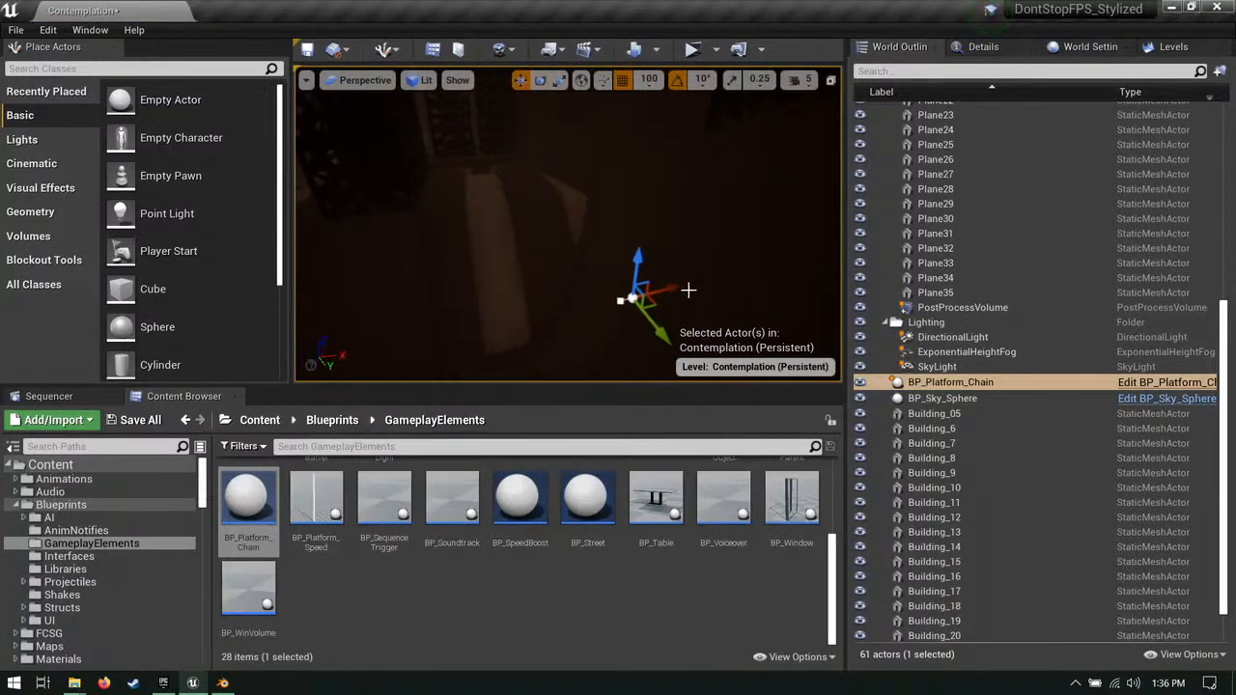
drag(637, 258, 659, 82)
Step: Extend the chain's end spline point along the gap to form a long straight run of speed-boost platforms
right_drag(678, 273, 744, 149)
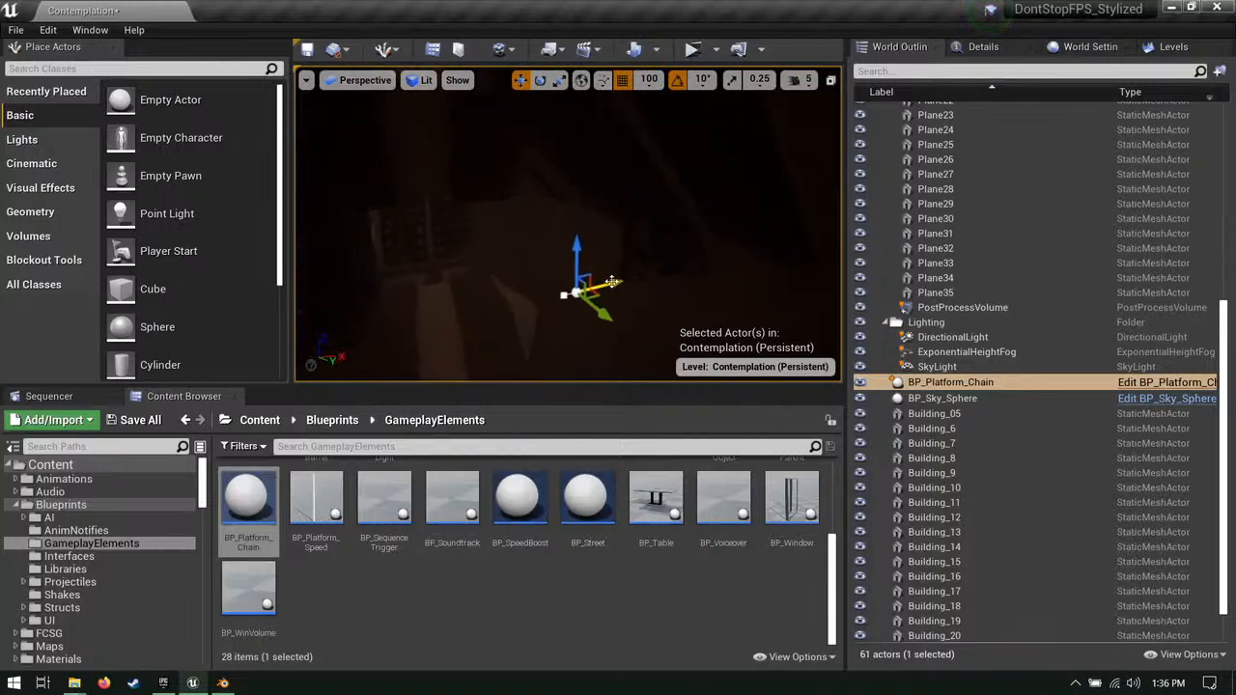
right_drag(799, 181, 725, 265)
drag(728, 171, 403, 323)
mouse_move(403, 322)
right_down()
mouse_move(348, 322)
mouse_move(319, 232)
mouse_move(338, 260)
mouse_move(405, 289)
mouse_move(463, 294)
mouse_move(396, 299)
right_up()
mouse_move(717, 209)
right_down()
mouse_move(676, 251)
mouse_move(637, 237)
mouse_move(717, 209)
right_up()
drag(629, 221, 546, 294)
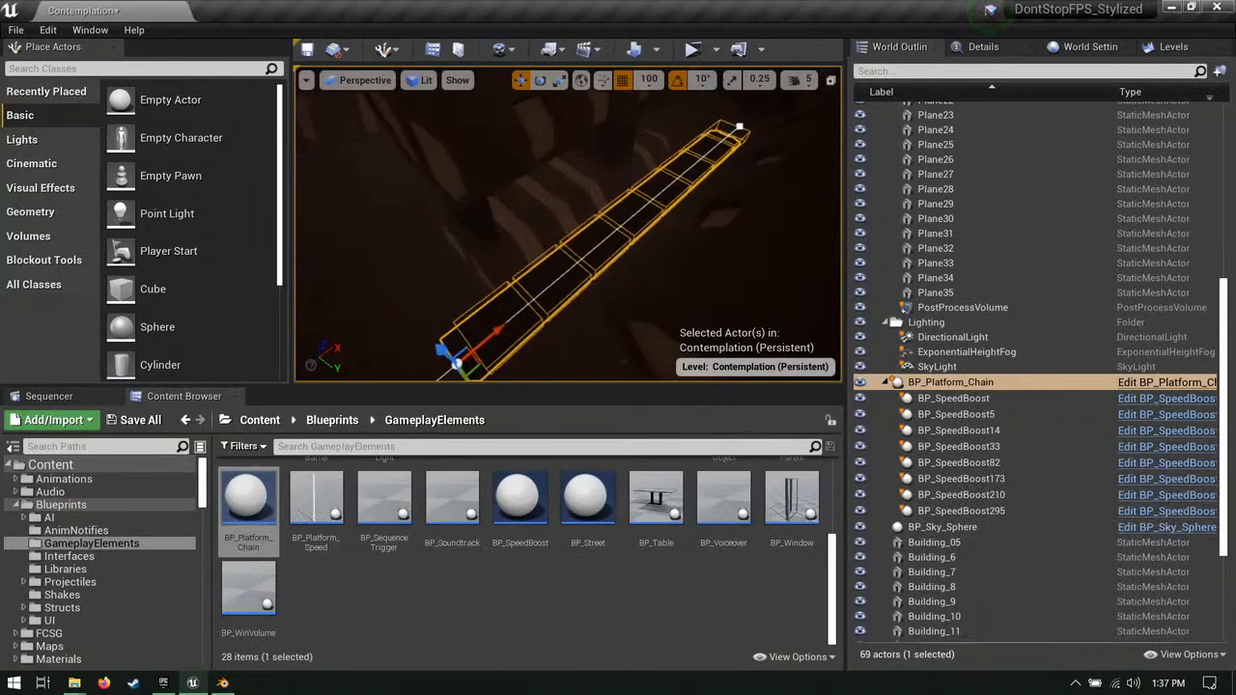
right_drag(546, 295, 734, 236)
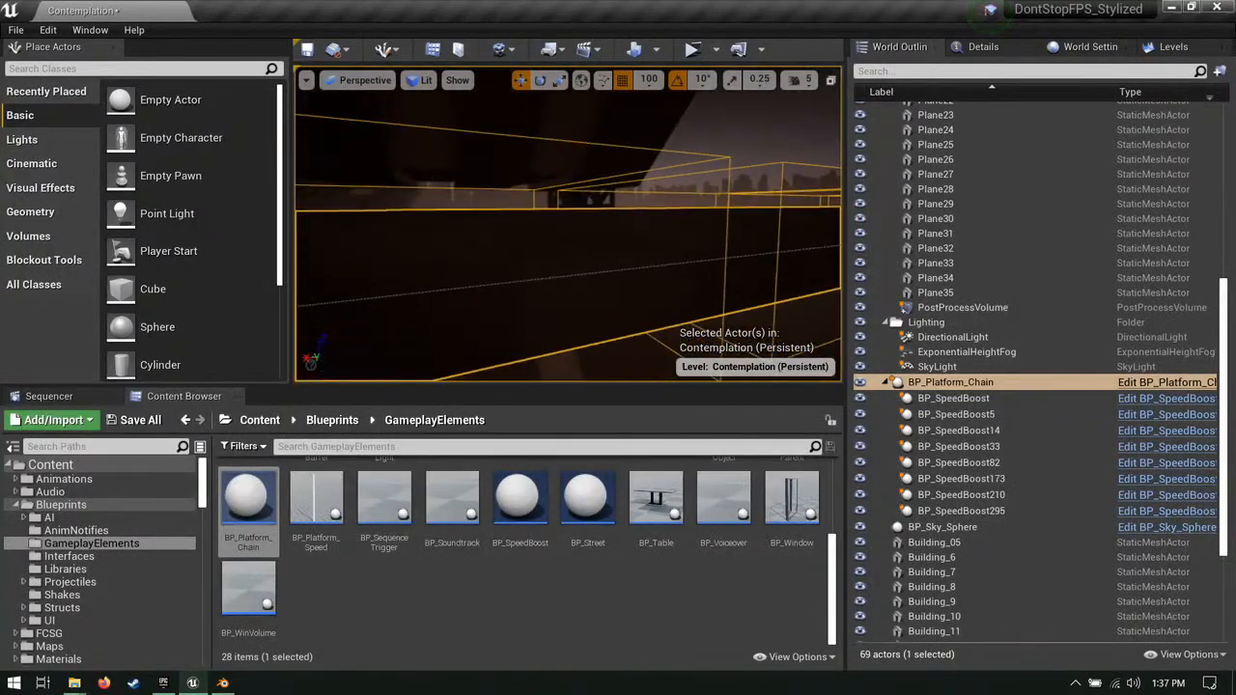
Step: Duplicate the chain's end spline point to add another stretch of platforms and rotate the joining point -20° about Z to bend the chain
right_drag(549, 268, 415, 251)
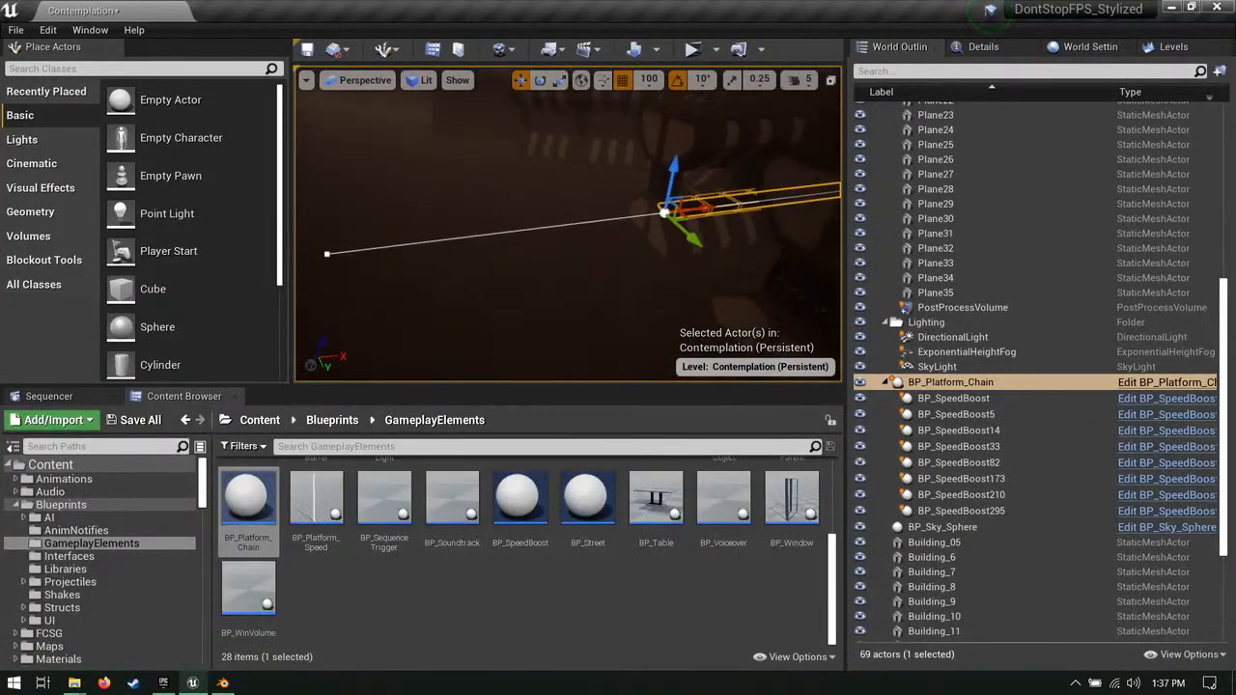
right_drag(557, 213, 710, 200)
alt+drag(703, 201, 528, 245)
mouse_move(528, 245)
right_down()
mouse_move(541, 245)
mouse_move(511, 249)
mouse_move(528, 245)
right_up()
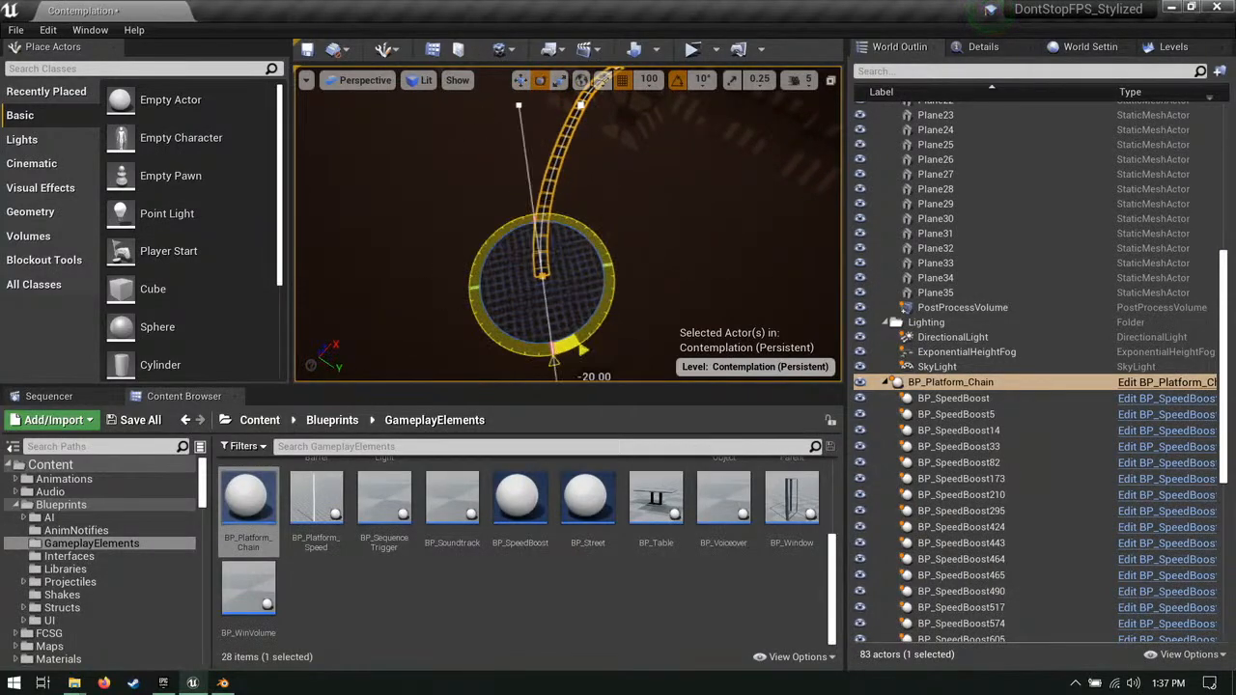
drag(583, 349, 582, 349)
right_drag(582, 350, 681, 333)
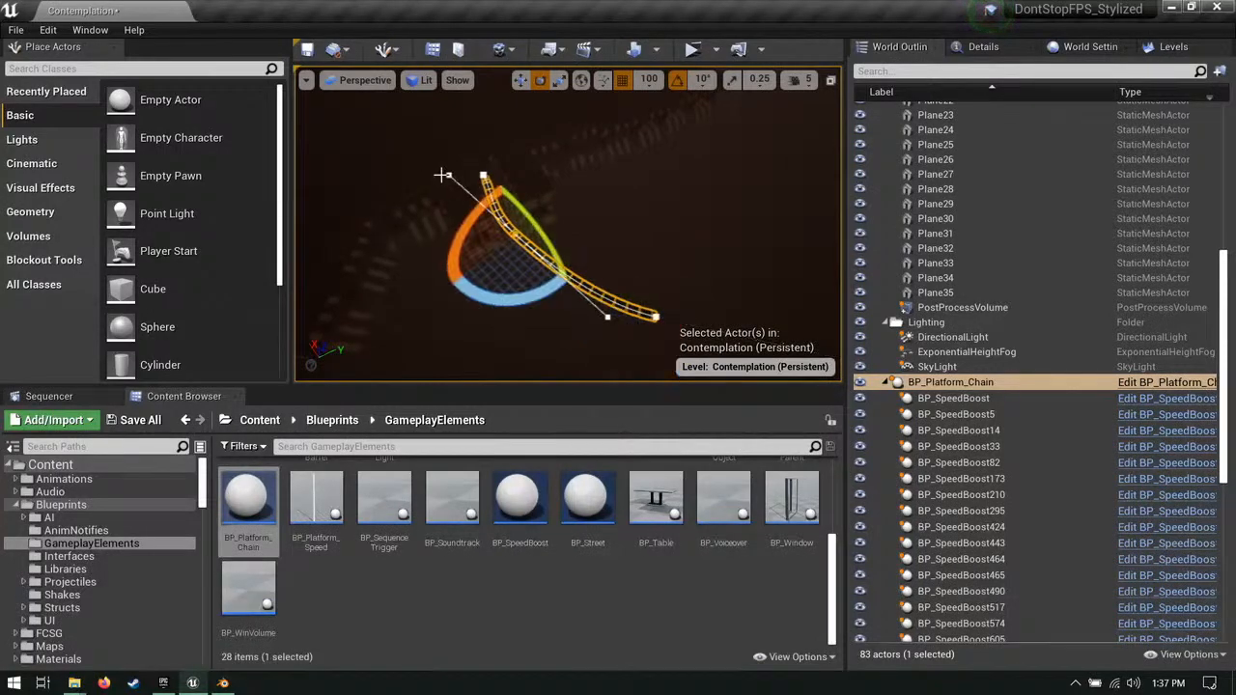
Step: Pull in the tangent handle at the chain's bend to reshape the curve and save the Contemplation map
drag(442, 175, 548, 249)
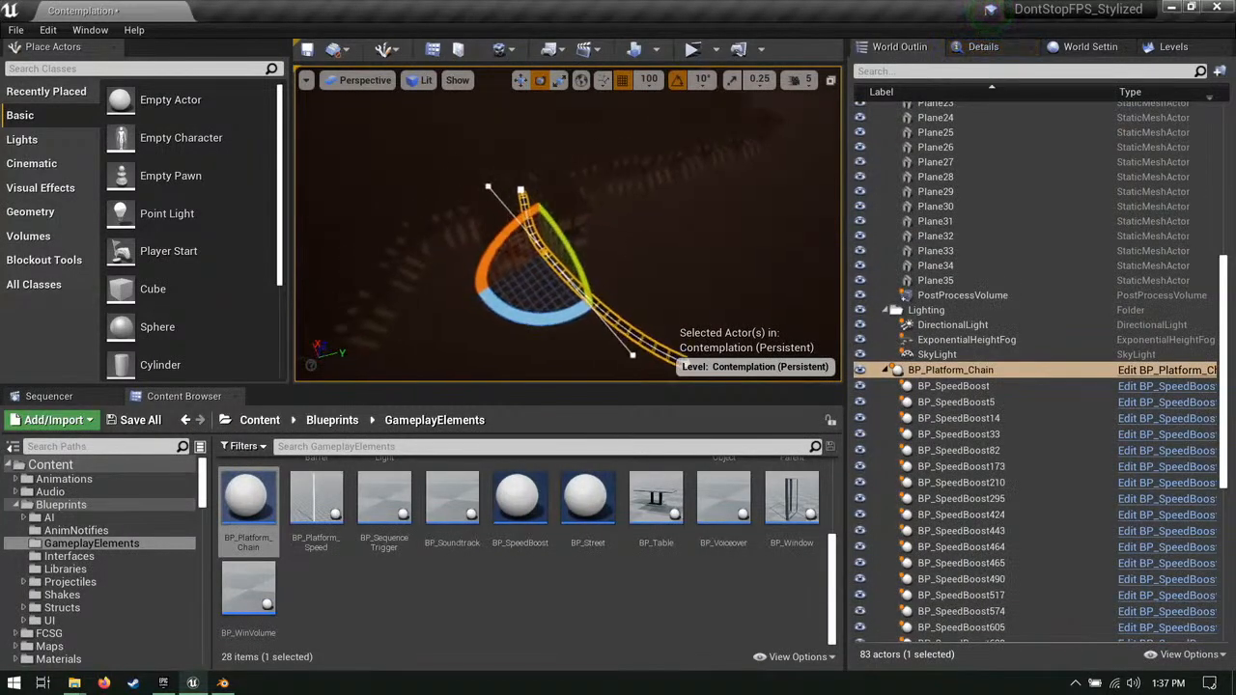
click(498, 200)
right_drag(498, 199, 569, 194)
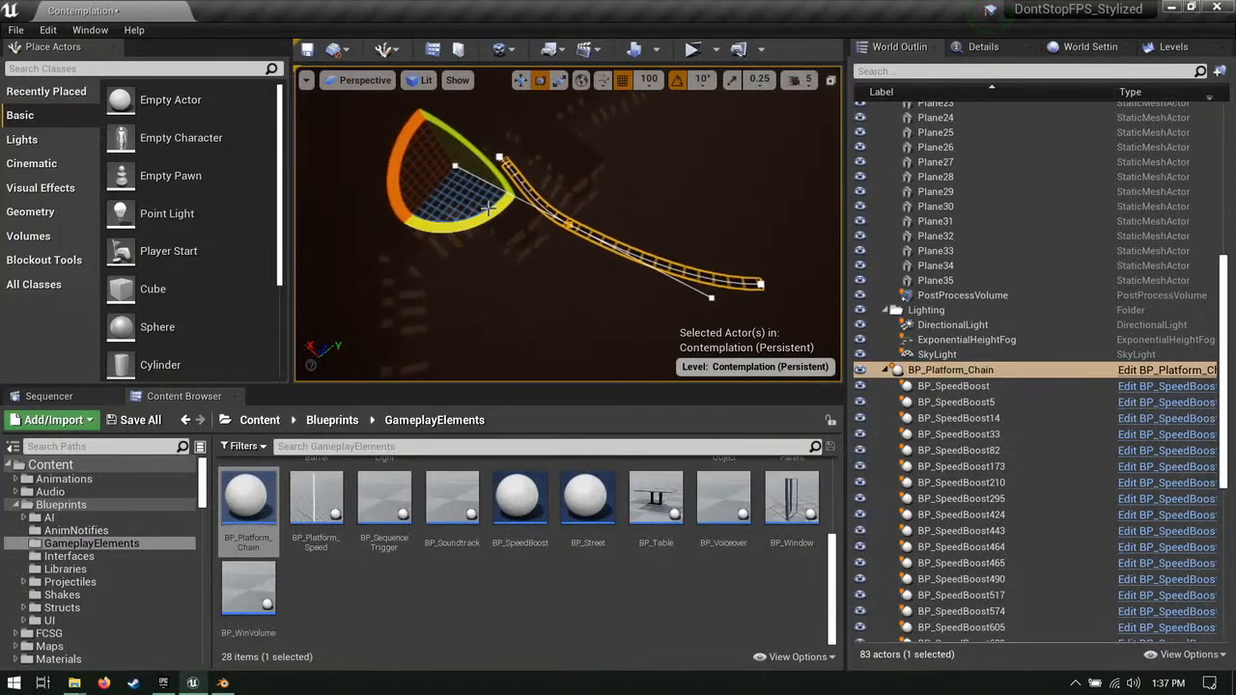
key(w)
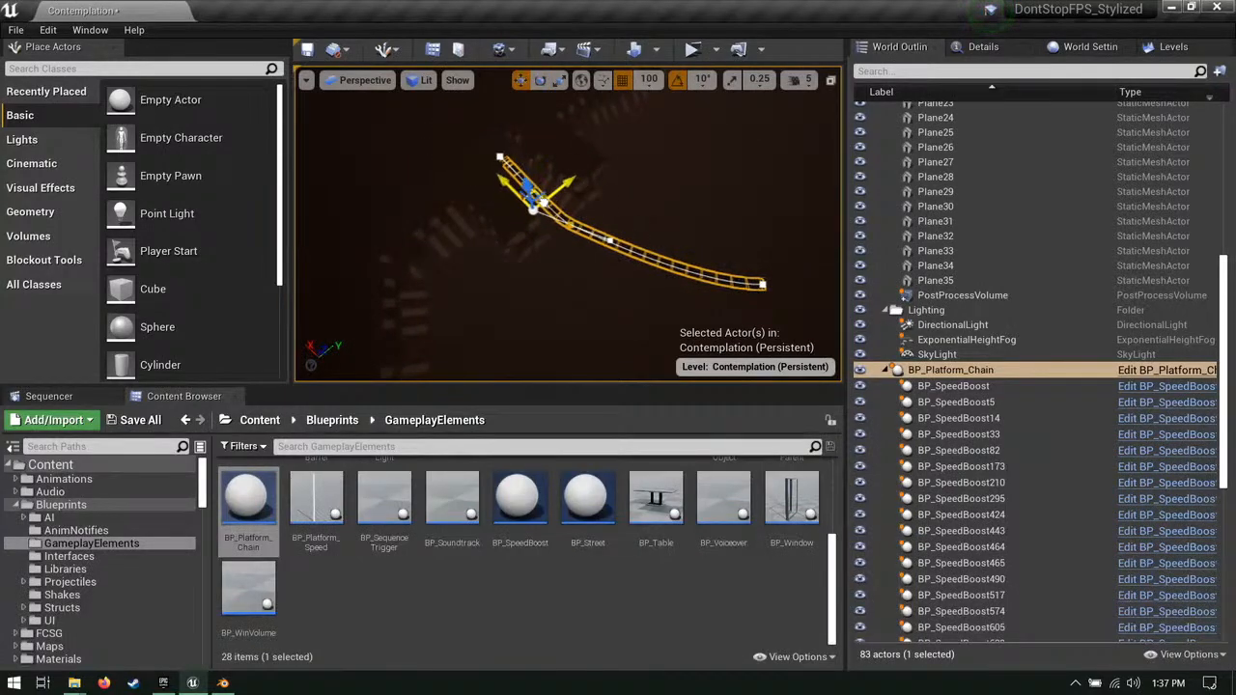
right_drag(569, 193, 420, 260)
right_drag(522, 198, 598, 233)
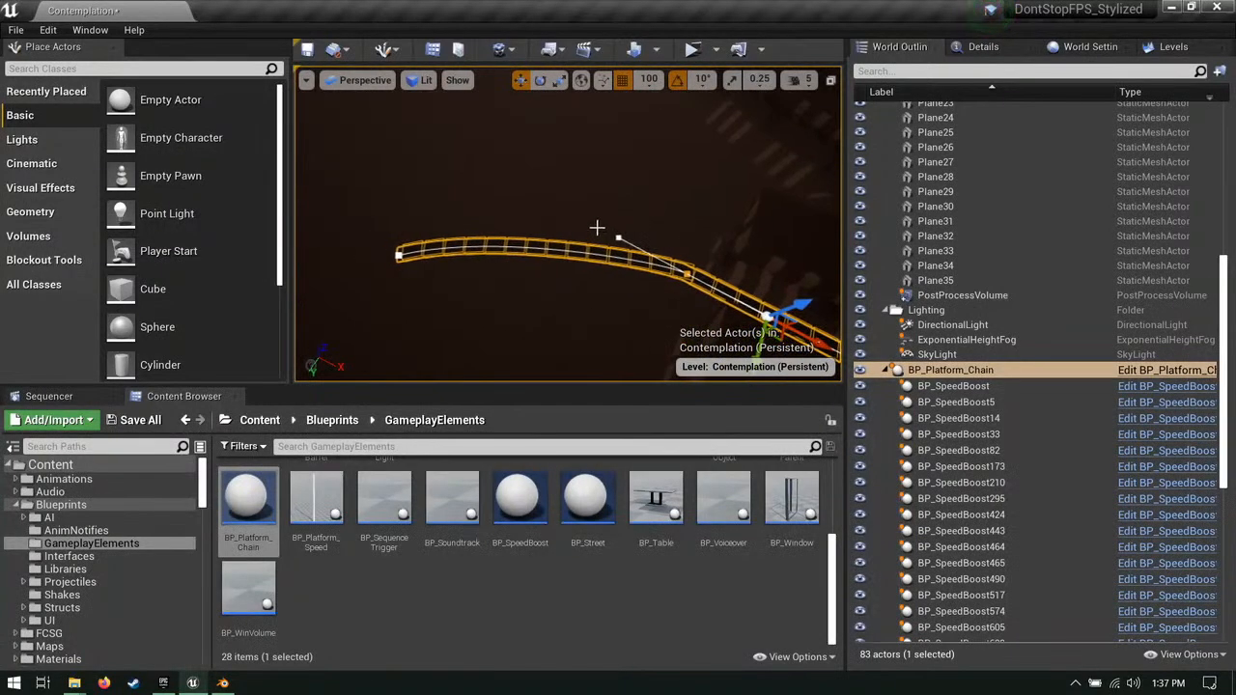
click(140, 420)
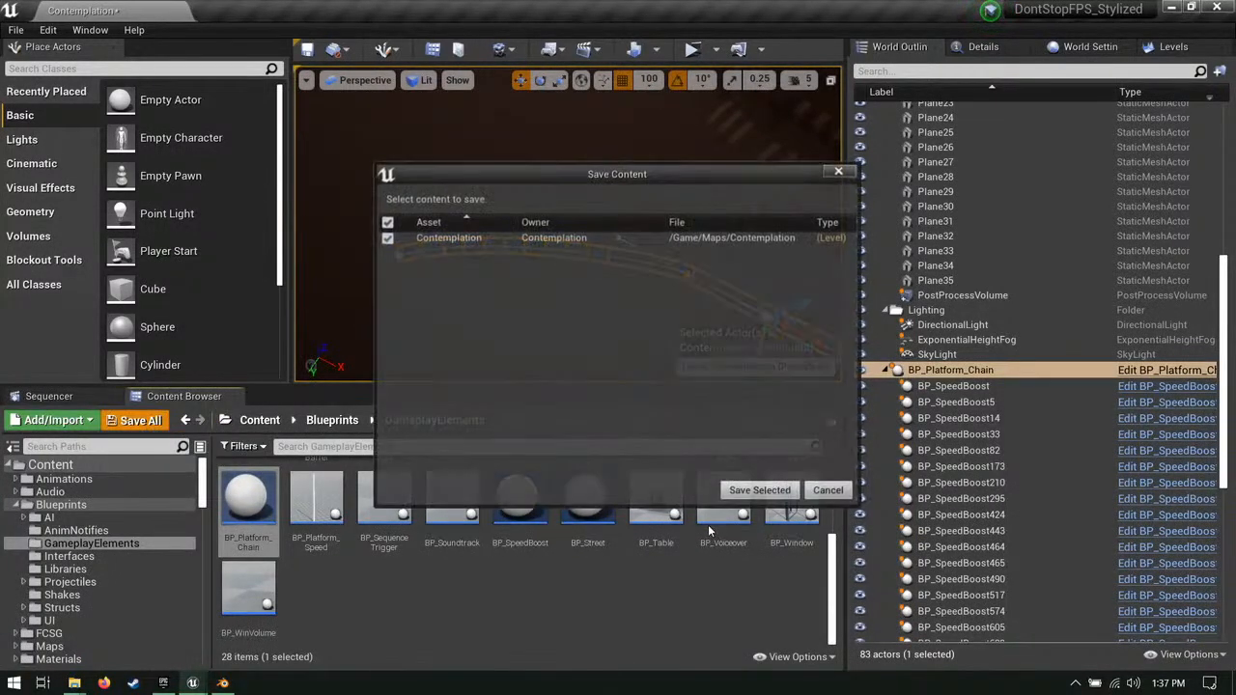
click(759, 490)
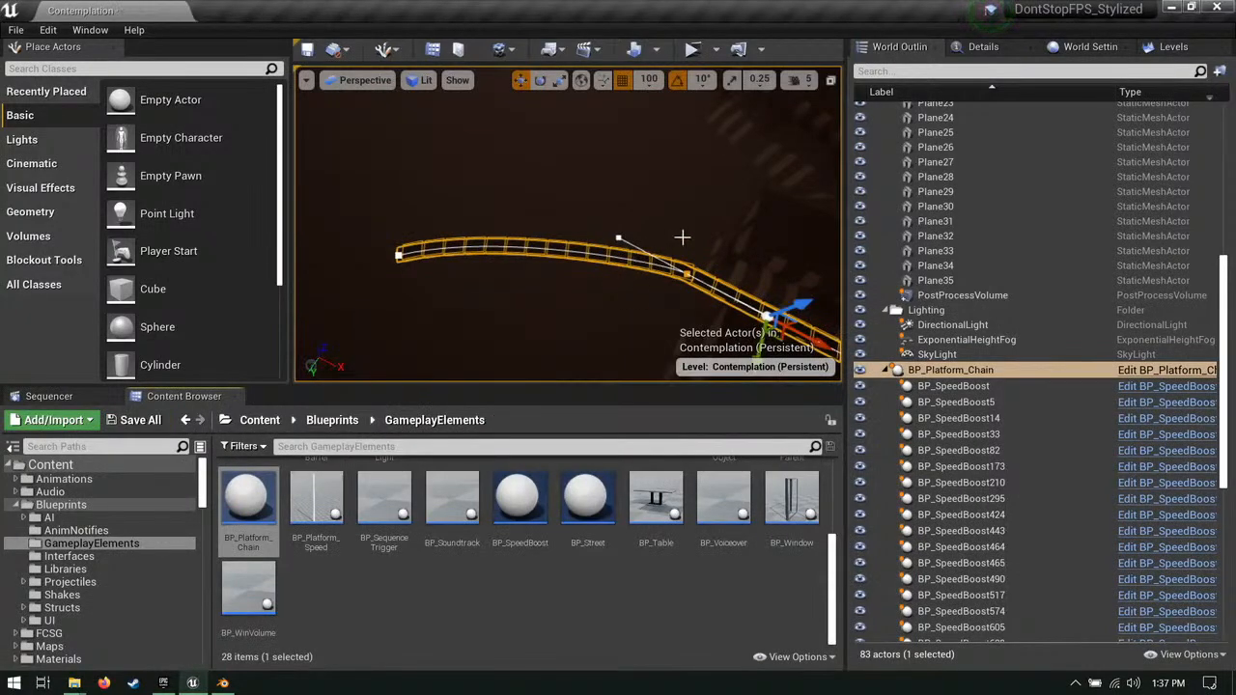
Step: Deselect the platform chain and browse the project content to the City folder under Meshes
right_drag(684, 237, 628, 299)
key(w)
click(761, 283)
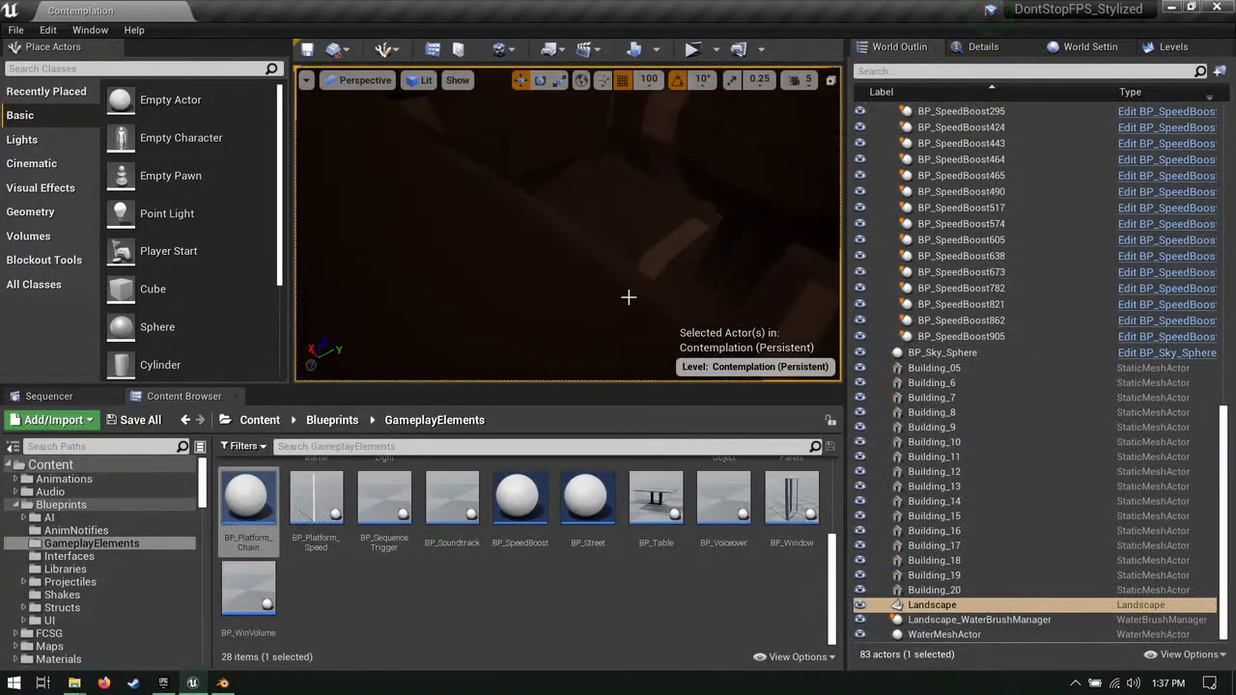
click(15, 505)
click(72, 532)
click(65, 544)
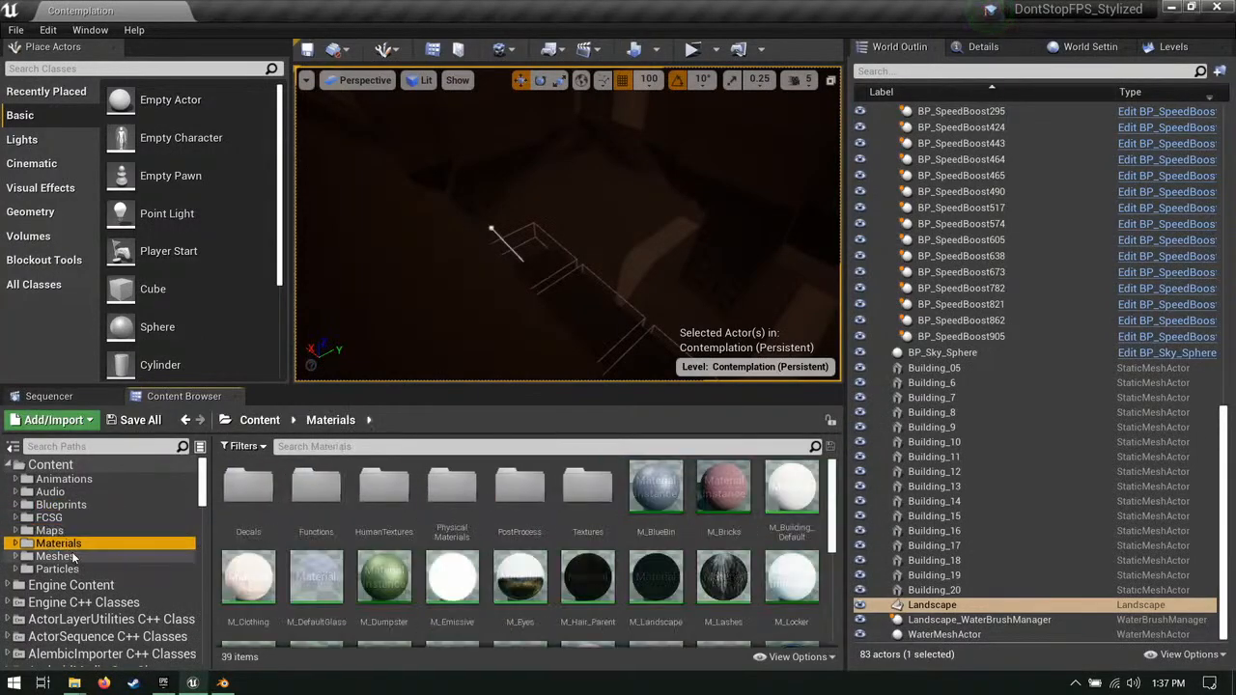
click(59, 556)
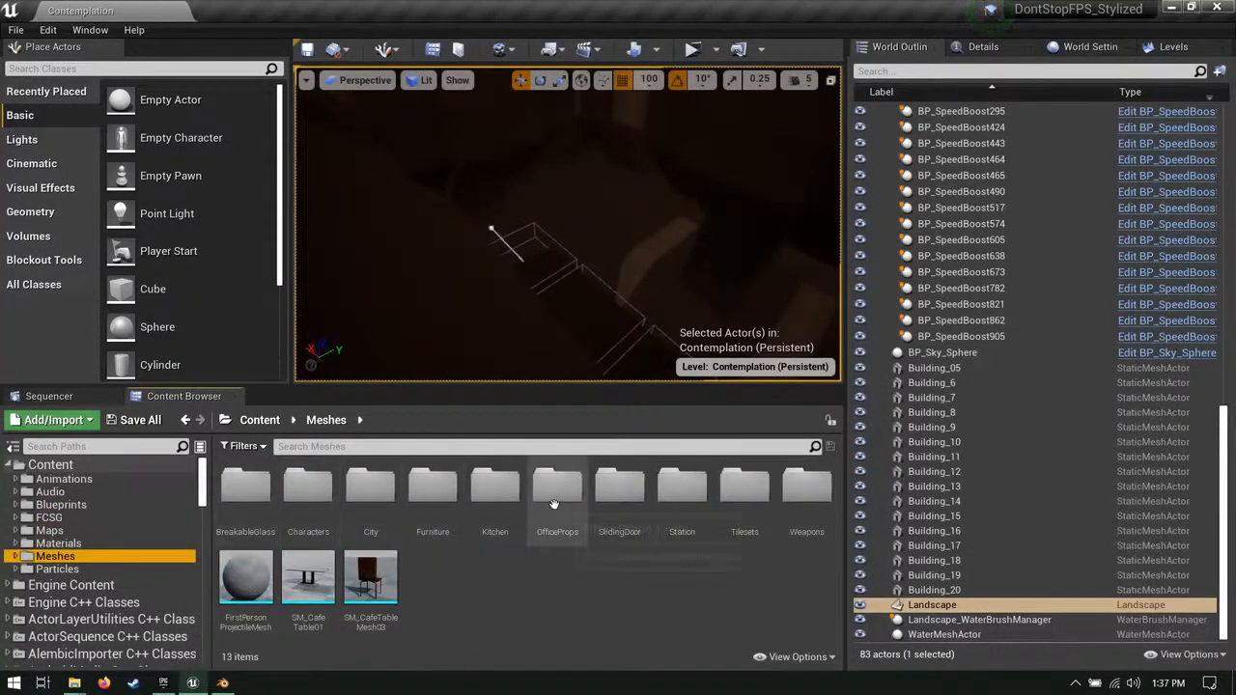
click(375, 491)
double_click(375, 490)
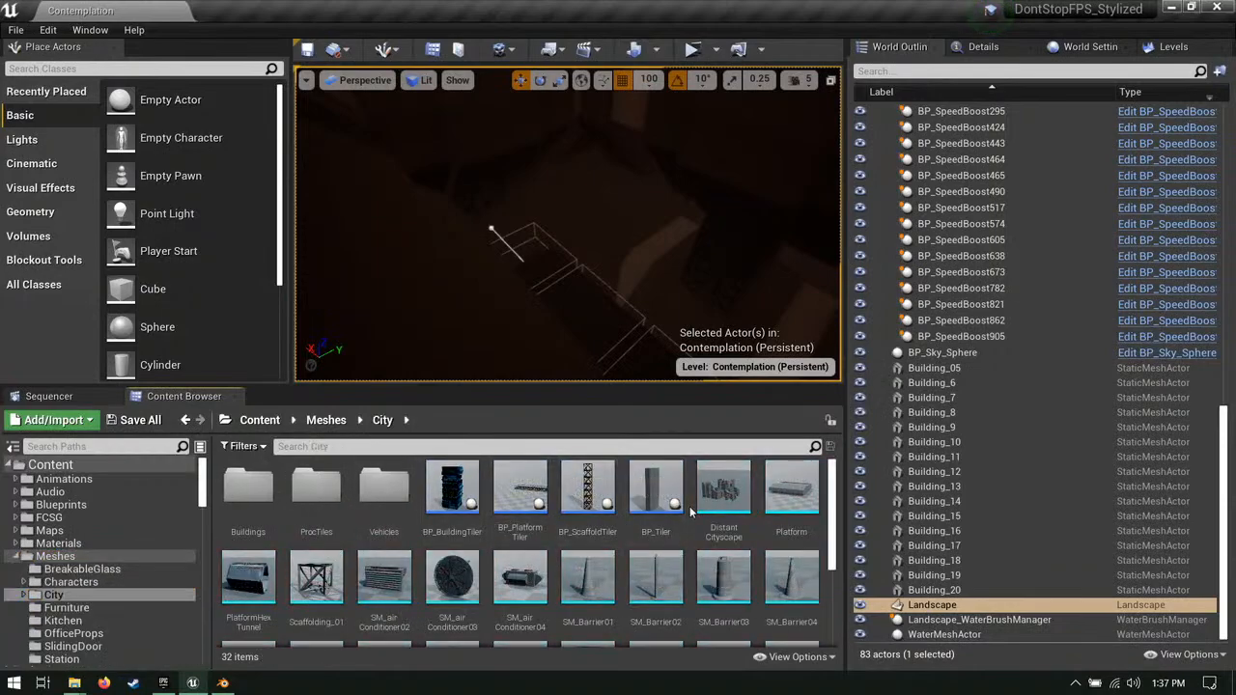
scroll(246, 542, down, 2)
Step: Place the PlatformHexTunnel mesh at the start of the platform chain and rotate it about the vertical axis to face along the chain
drag(247, 542, 565, 280)
right_drag(565, 280, 497, 169)
key(e)
drag(602, 359, 502, 362)
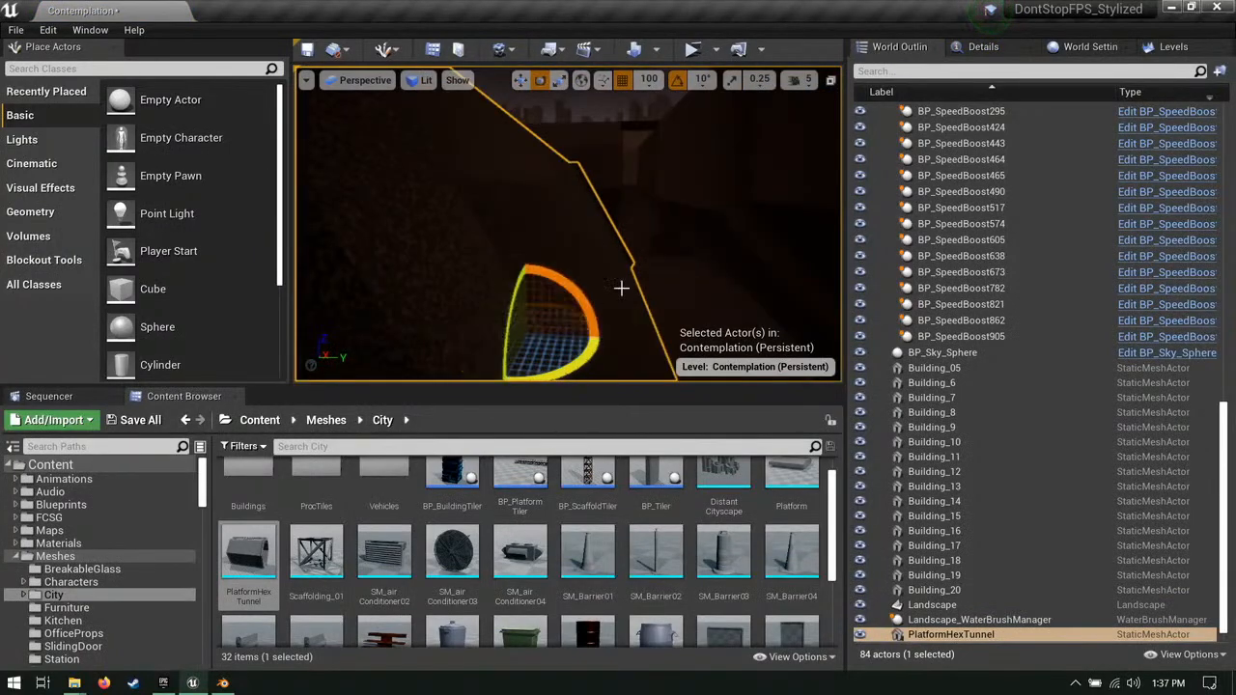
right_drag(620, 288, 744, 171)
Step: Switch the viewport to unlit shading and reposition PlatformHexTunnel so it encloses the start of the platform chain at a suitable height
key(w)
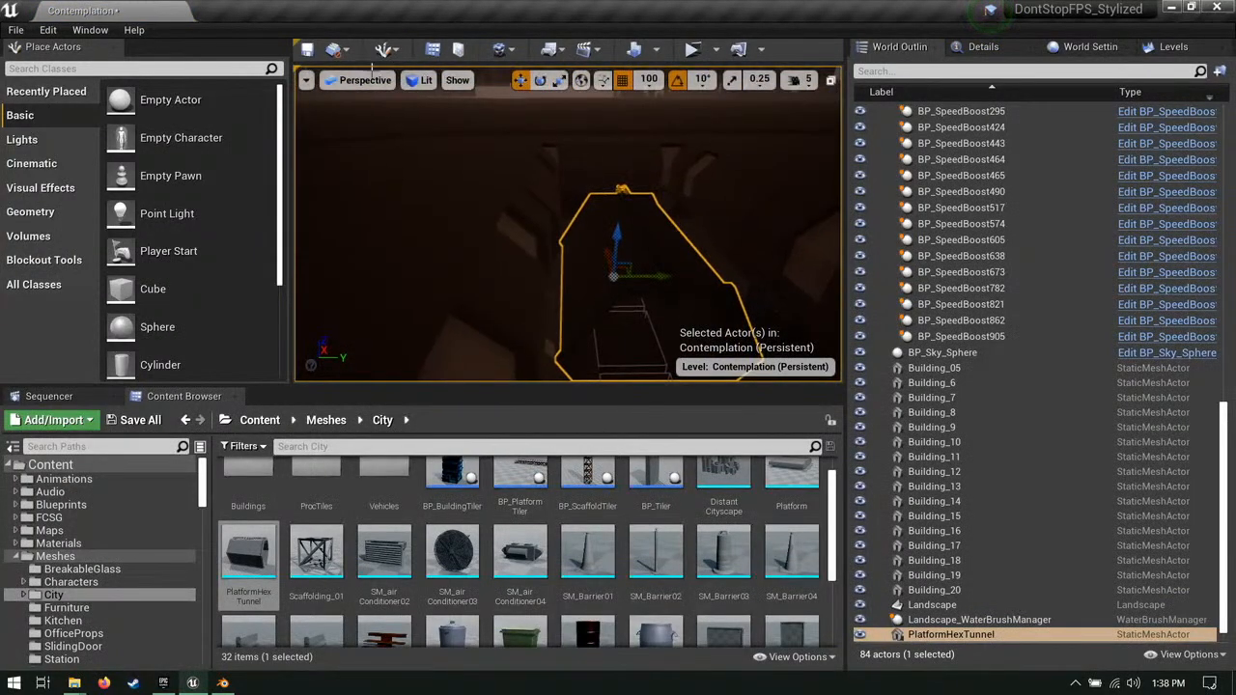
click(421, 81)
click(522, 131)
alt+drag(568, 231, 559, 193)
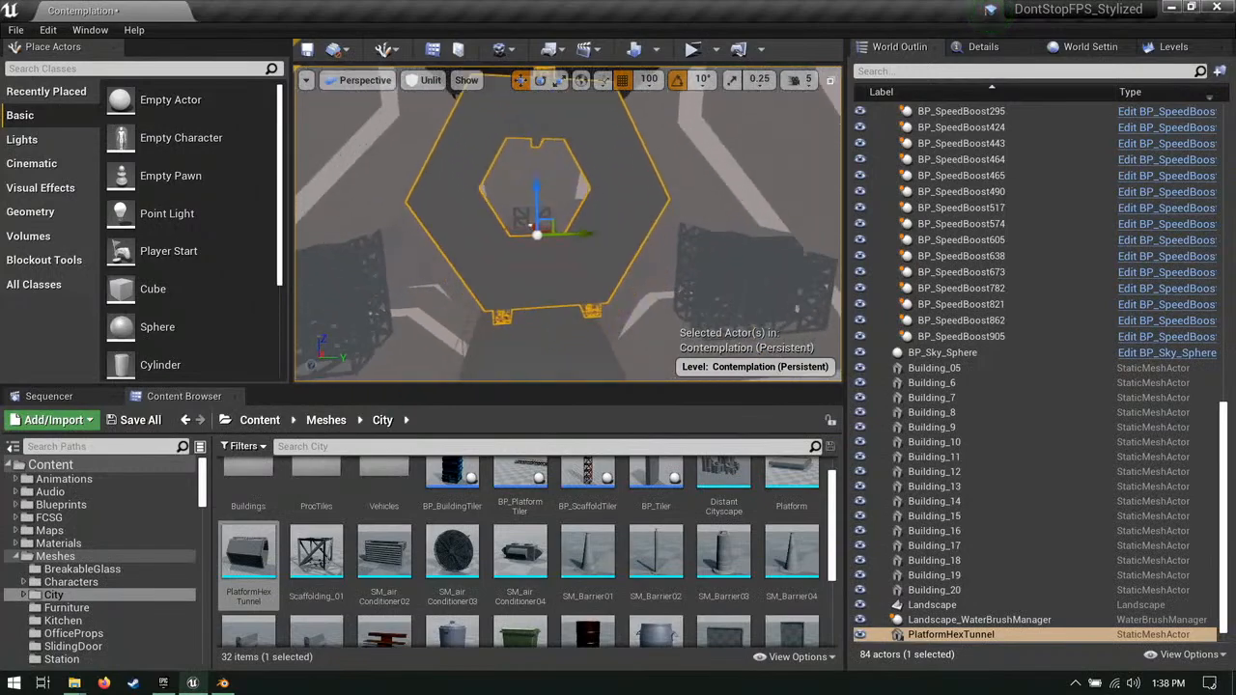
key(w)
right_drag(568, 232, 671, 217)
key(e)
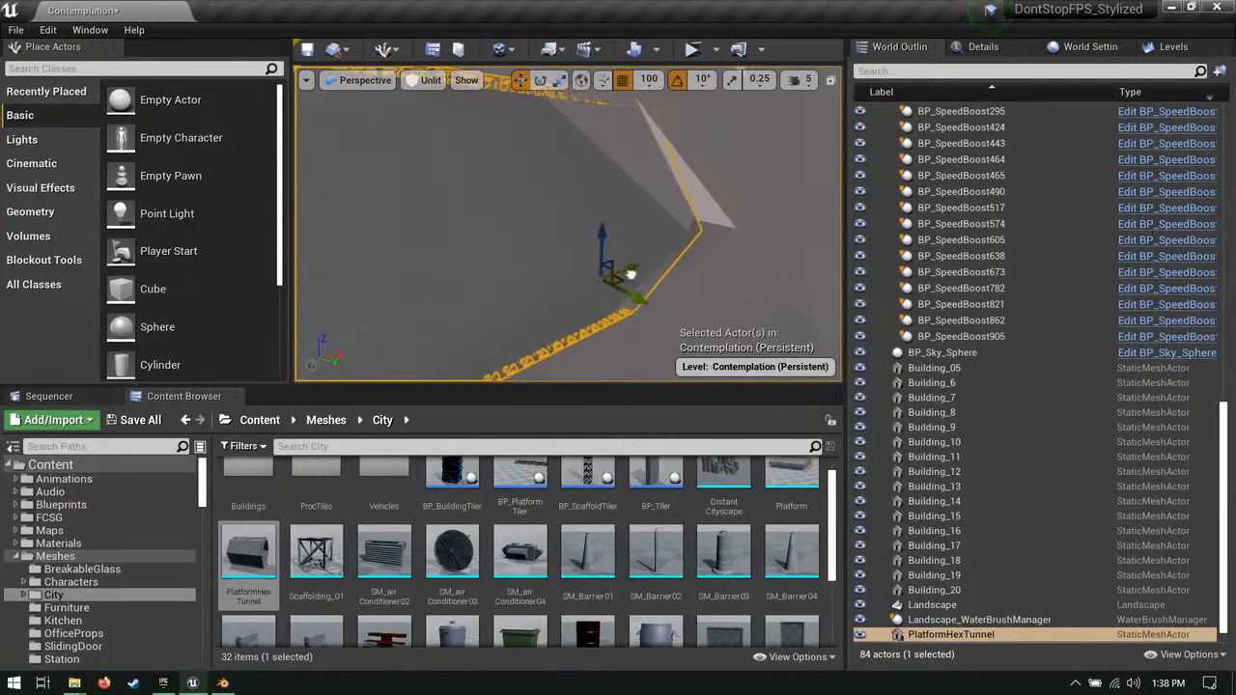
right_drag(630, 274, 659, 262)
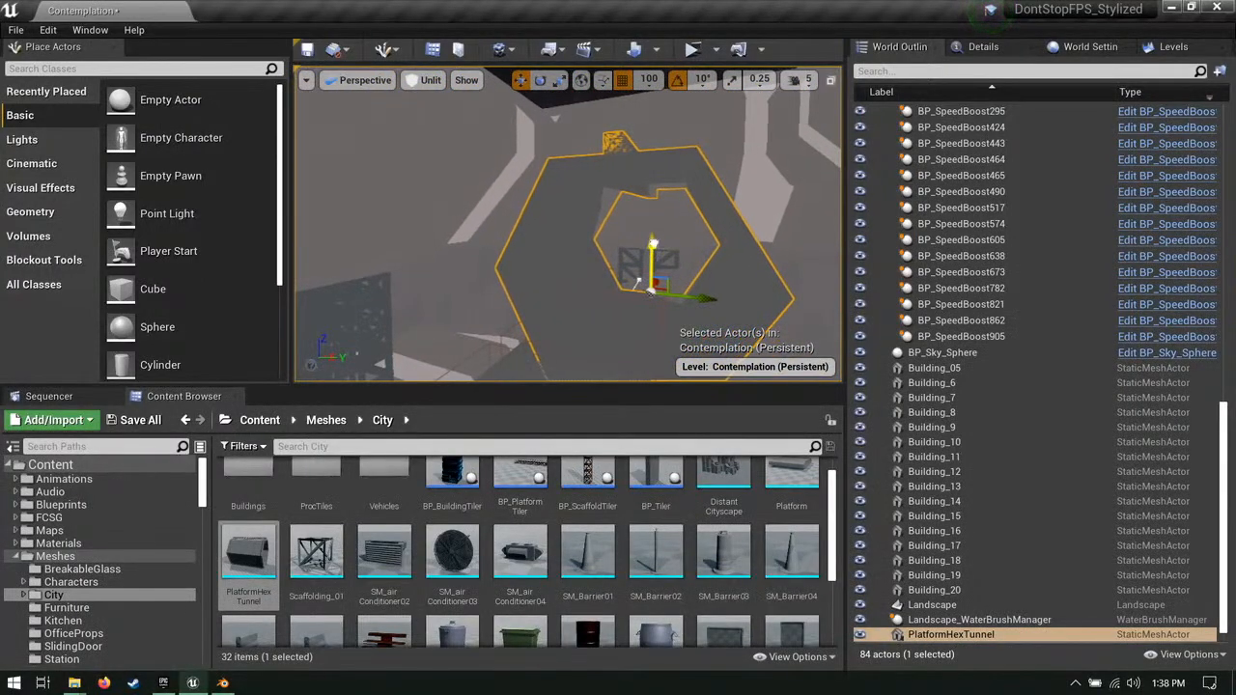
drag(653, 244, 656, 215)
right_drag(657, 216, 699, 241)
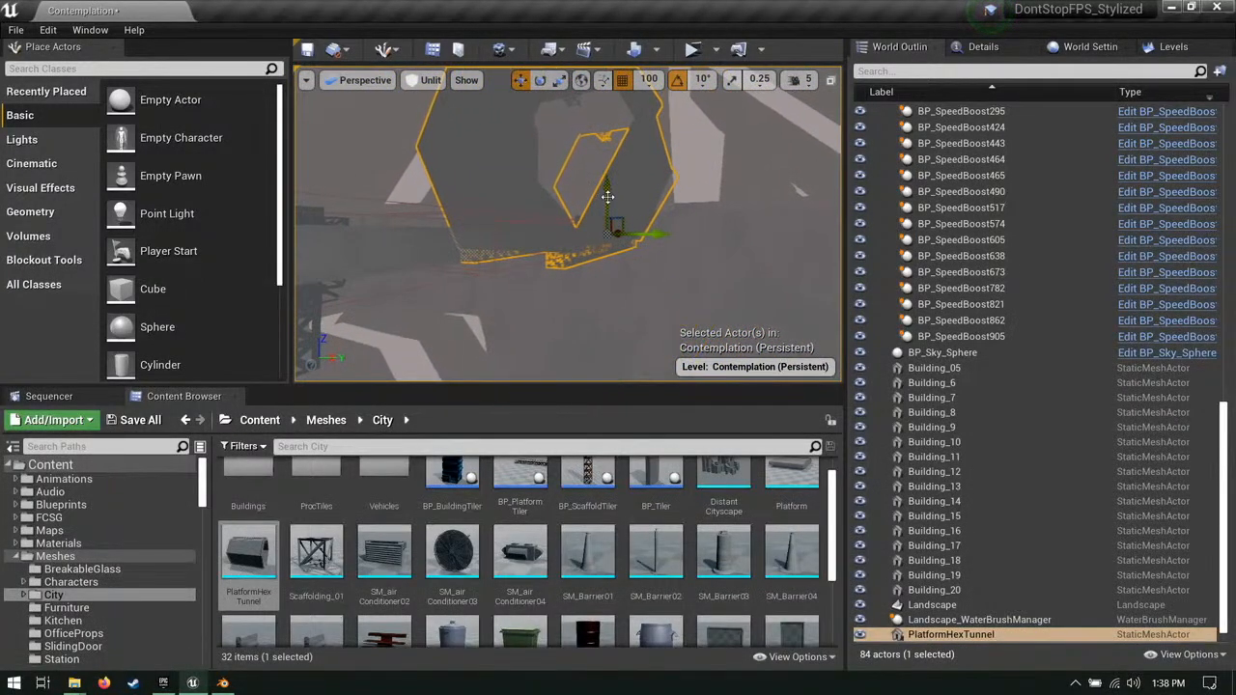
right_drag(606, 207, 591, 198)
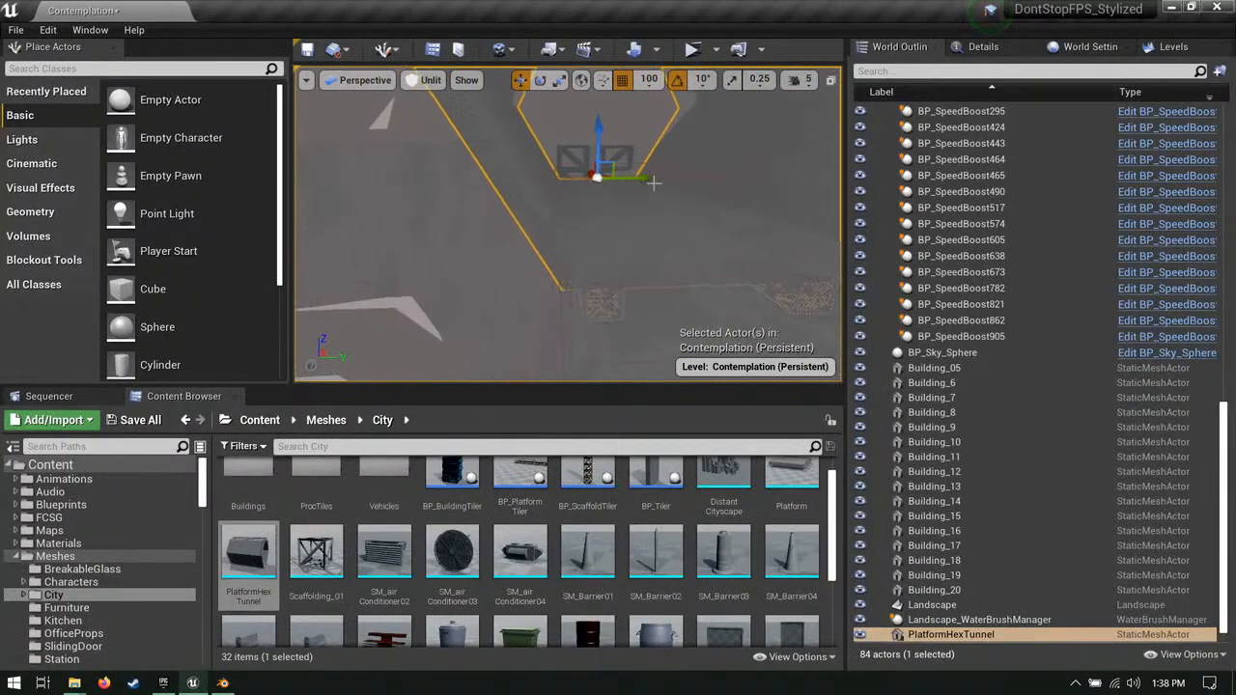
key(f)
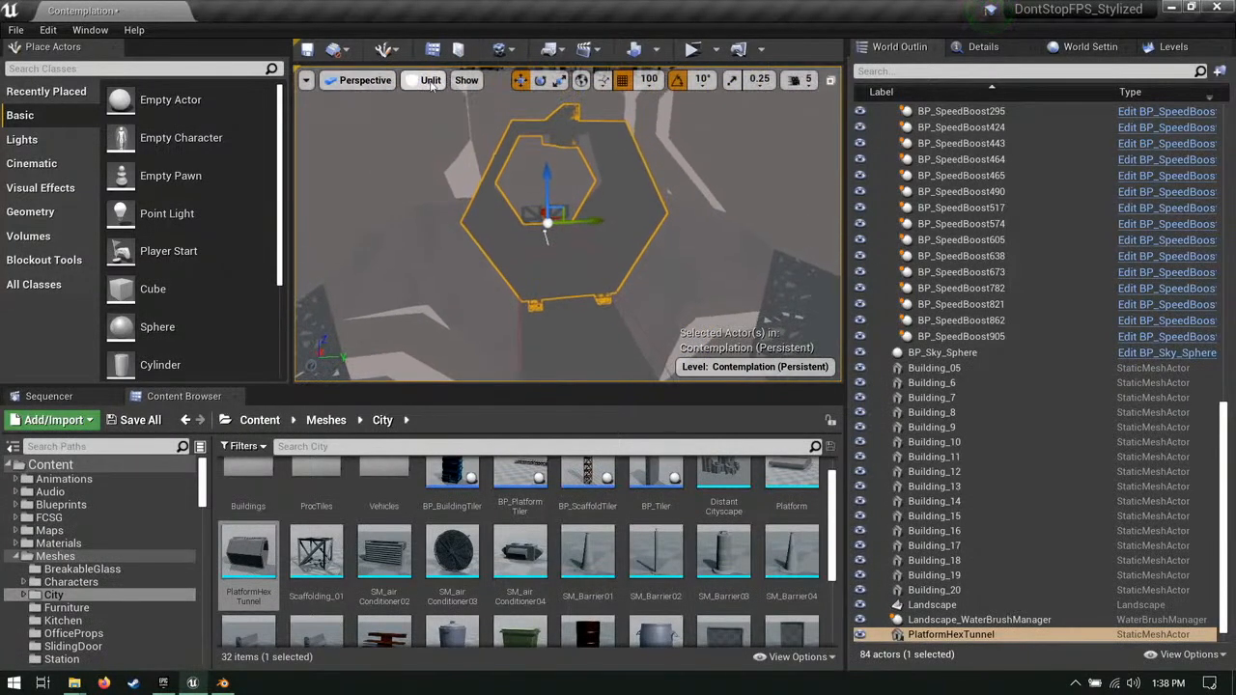
Step: Return the viewport to lit shading and save the Contemplation map
click(431, 81)
click(446, 114)
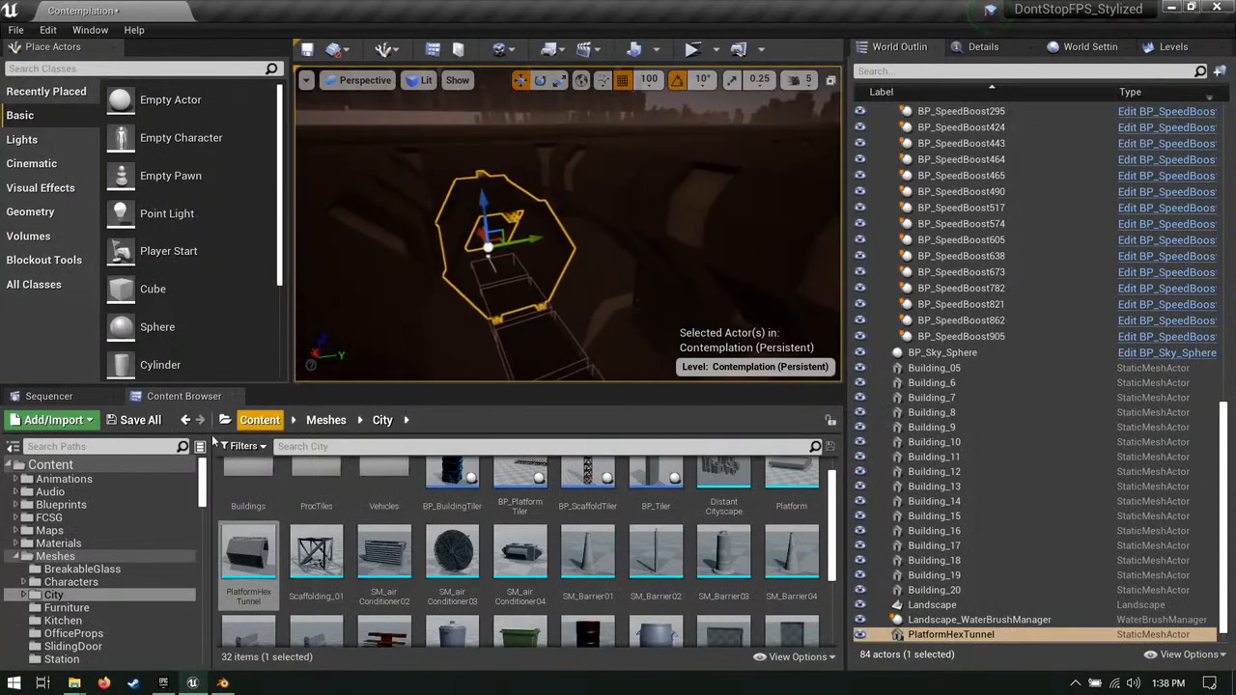
click(140, 420)
click(755, 489)
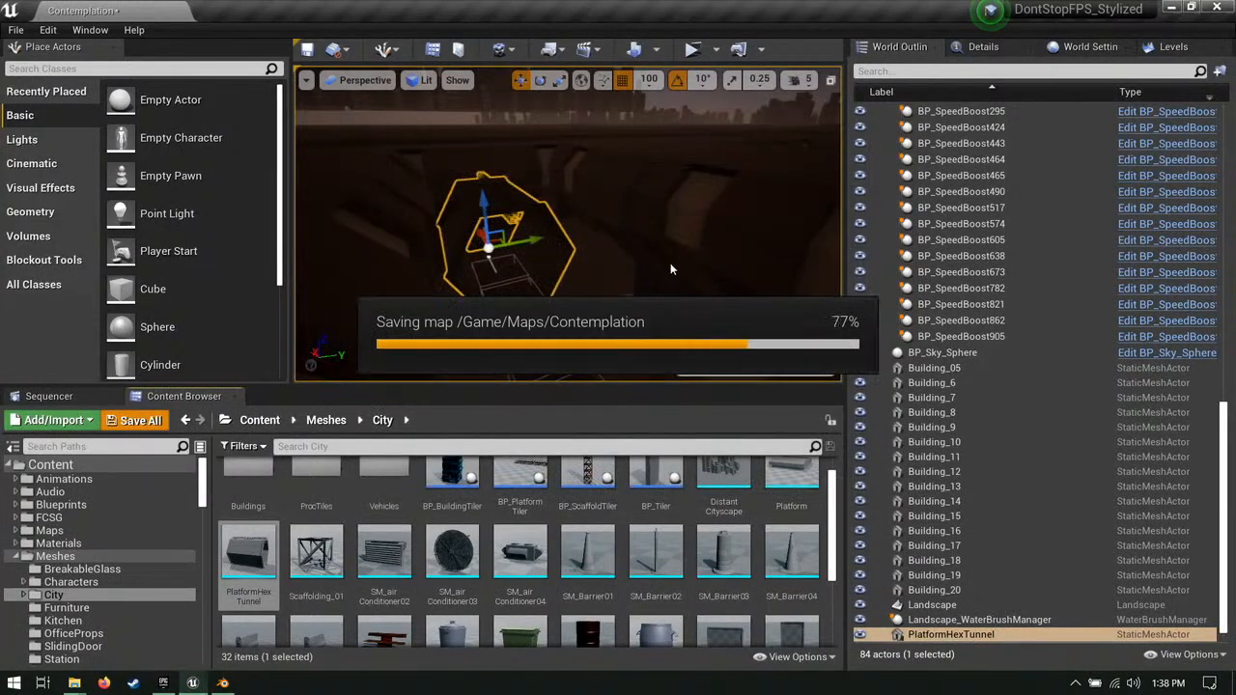
Step: Playtest the level by running through the hex tunnel and along the curved speed-boost platform chain, leaving the preview at the end
mouse_move(630, 268)
right_down()
mouse_move(715, 253)
mouse_move(830, 272)
mouse_move(675, 253)
mouse_move(628, 270)
mouse_move(641, 279)
mouse_move(631, 256)
right_up()
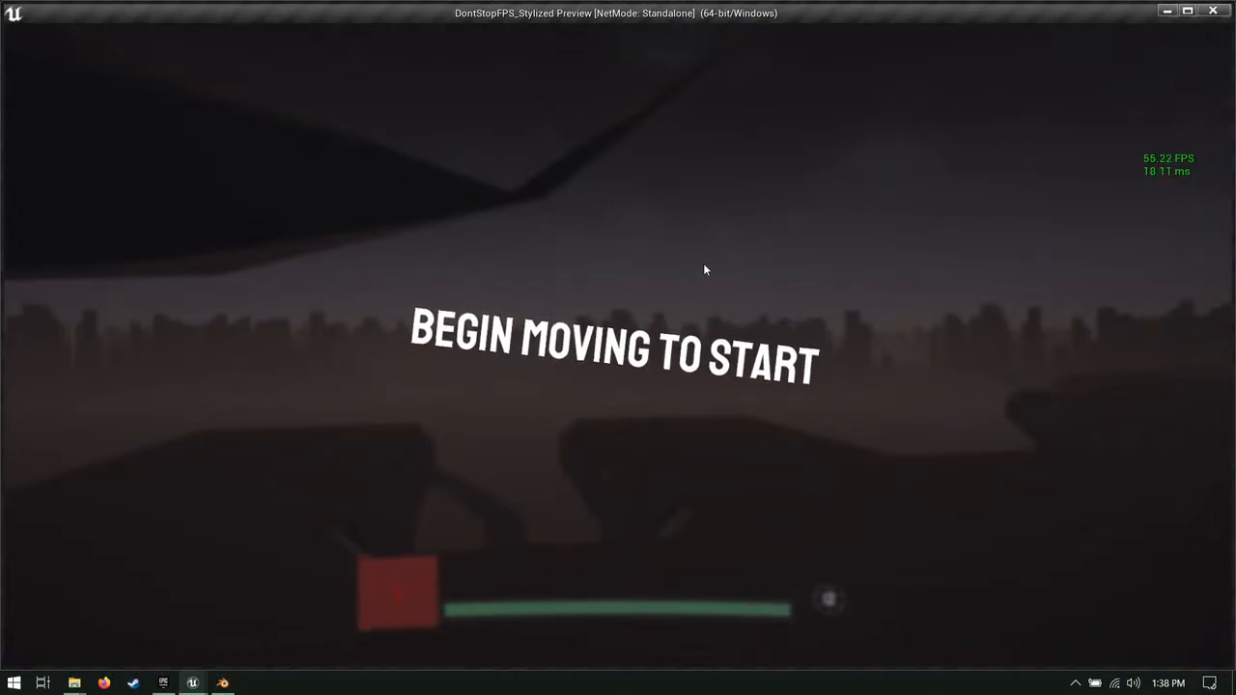
key(w)
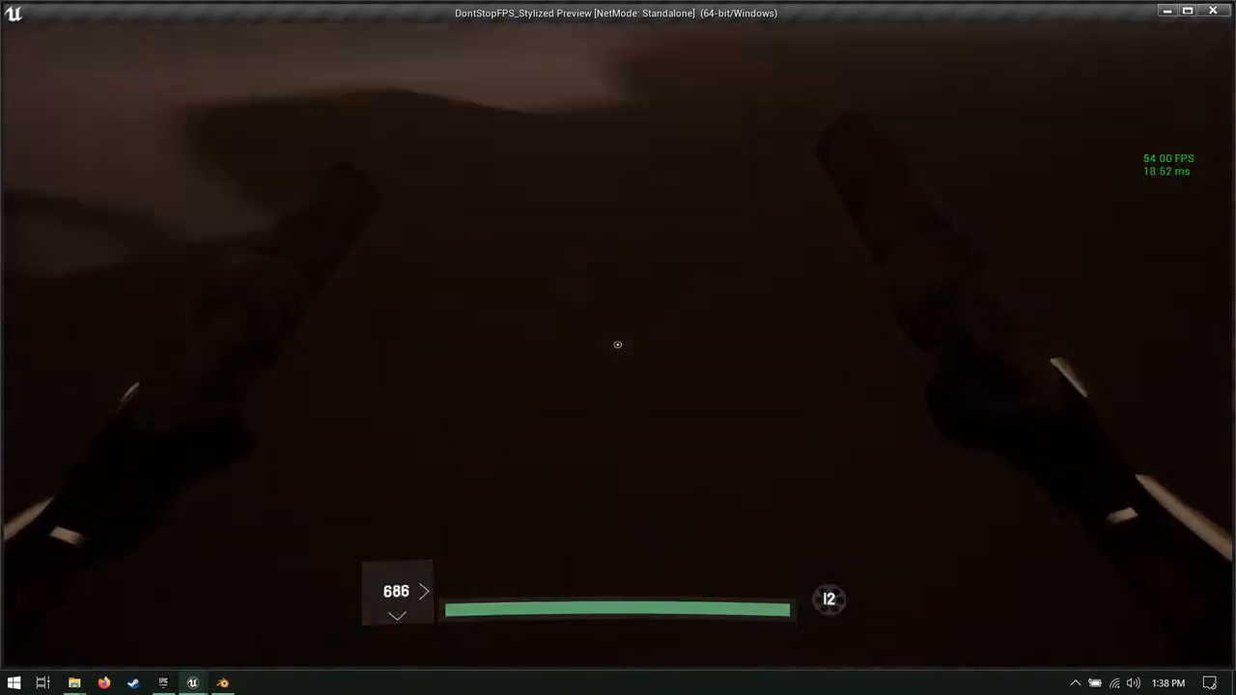
key(w)
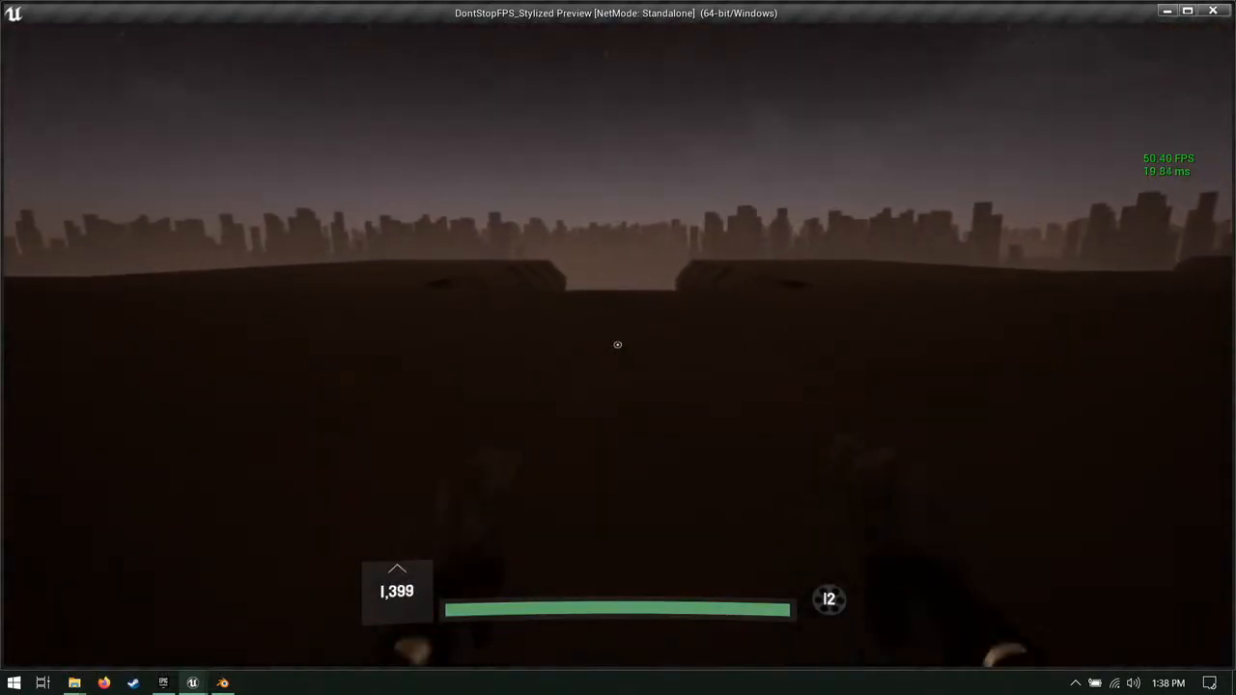
key(w)
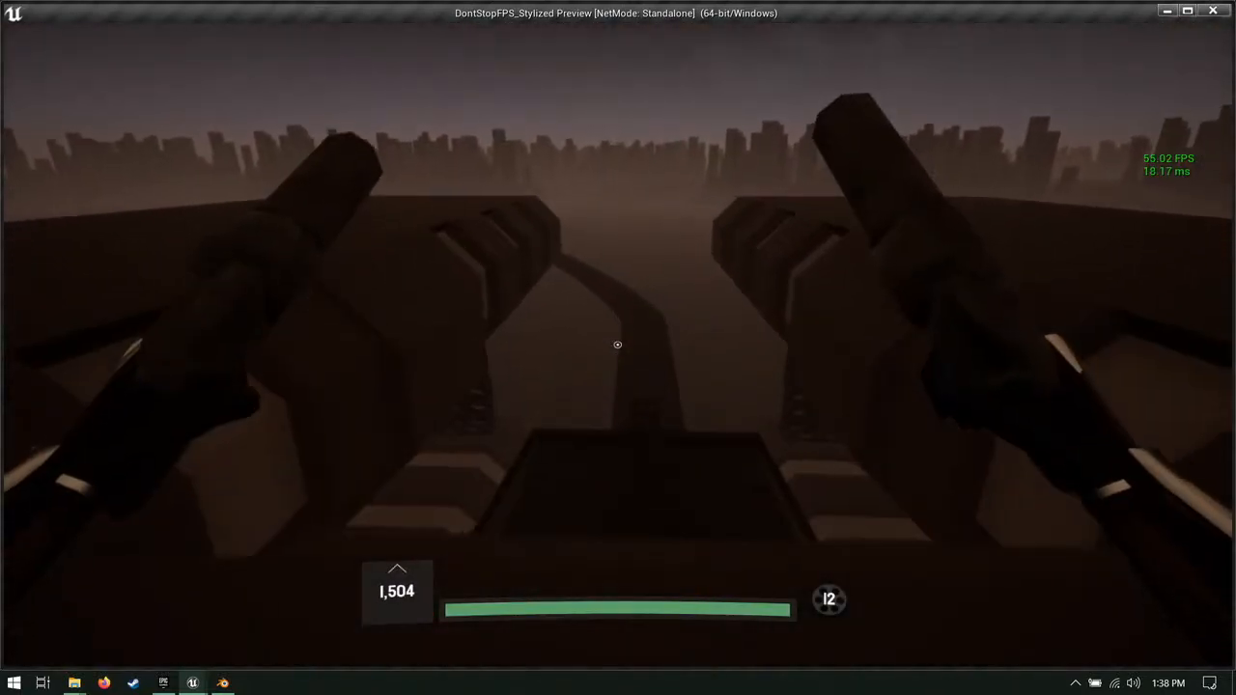
key(w)
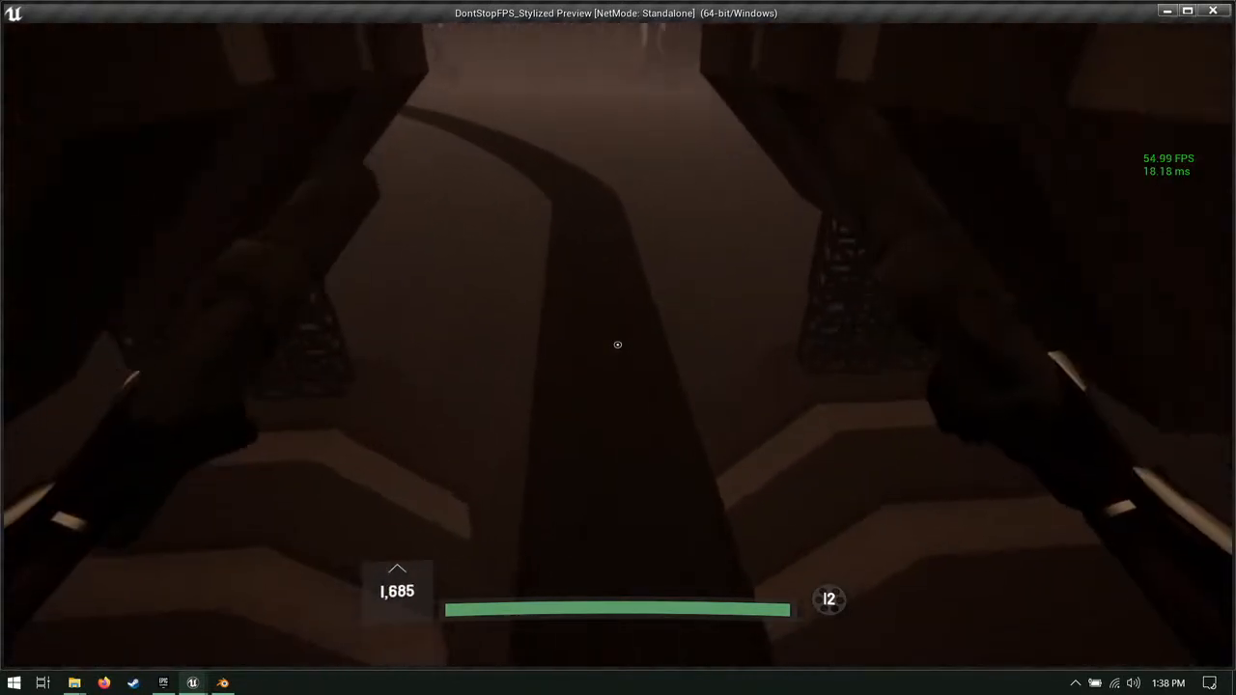
key(w)
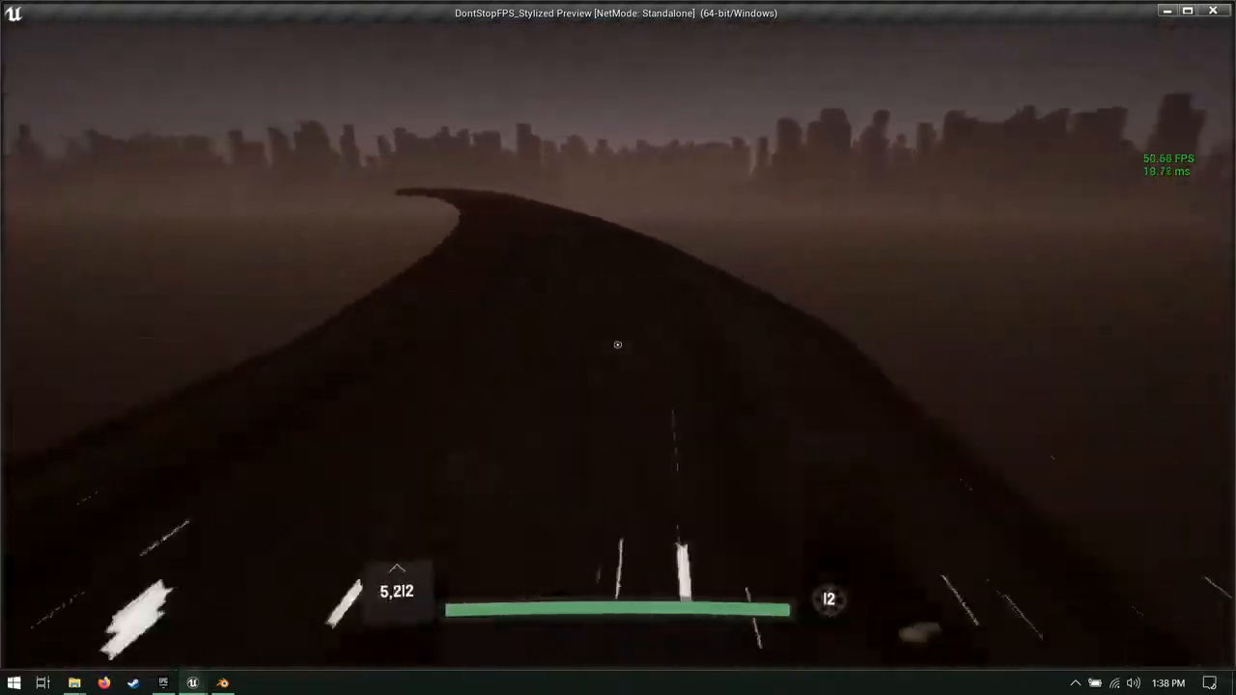
key(w)
key(a)
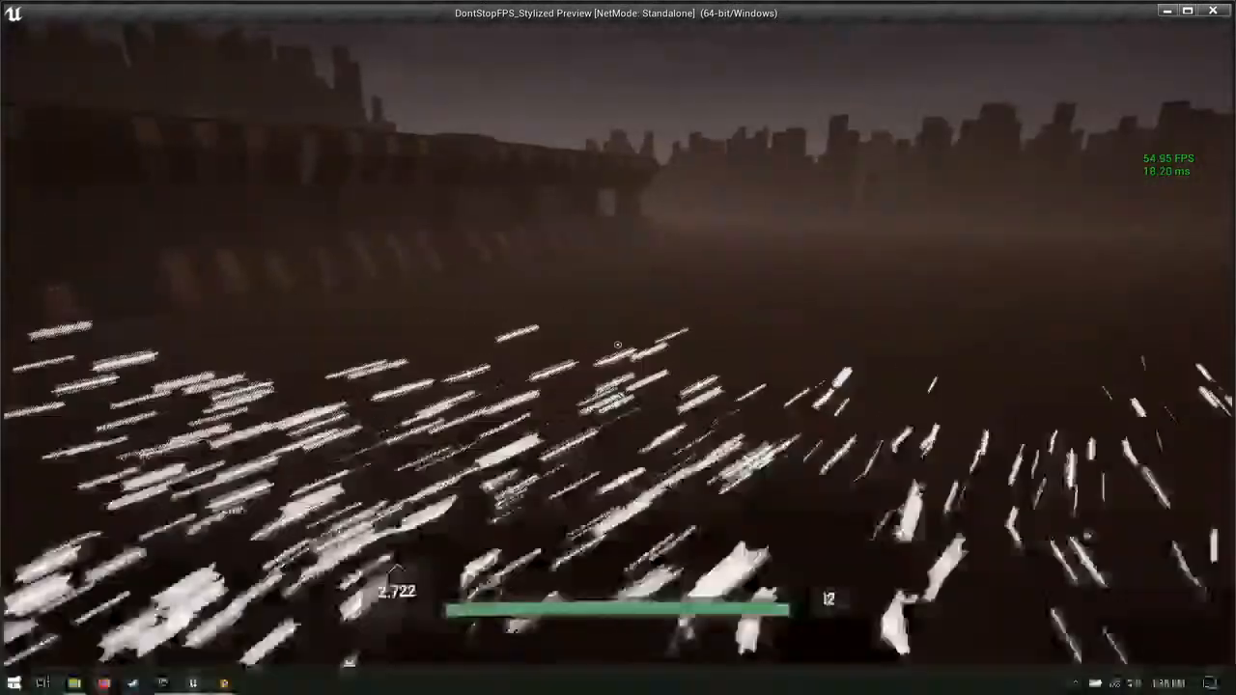
key(a)
key(w)
key(a)
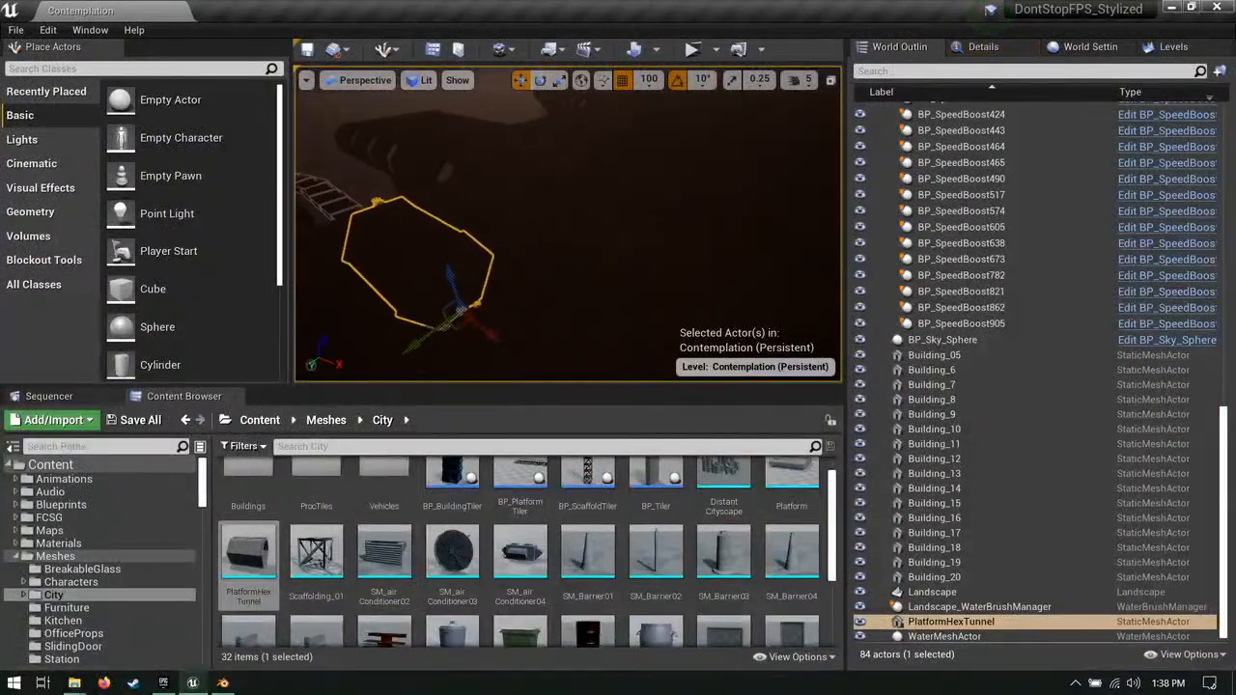
right_drag(568, 224, 710, 27)
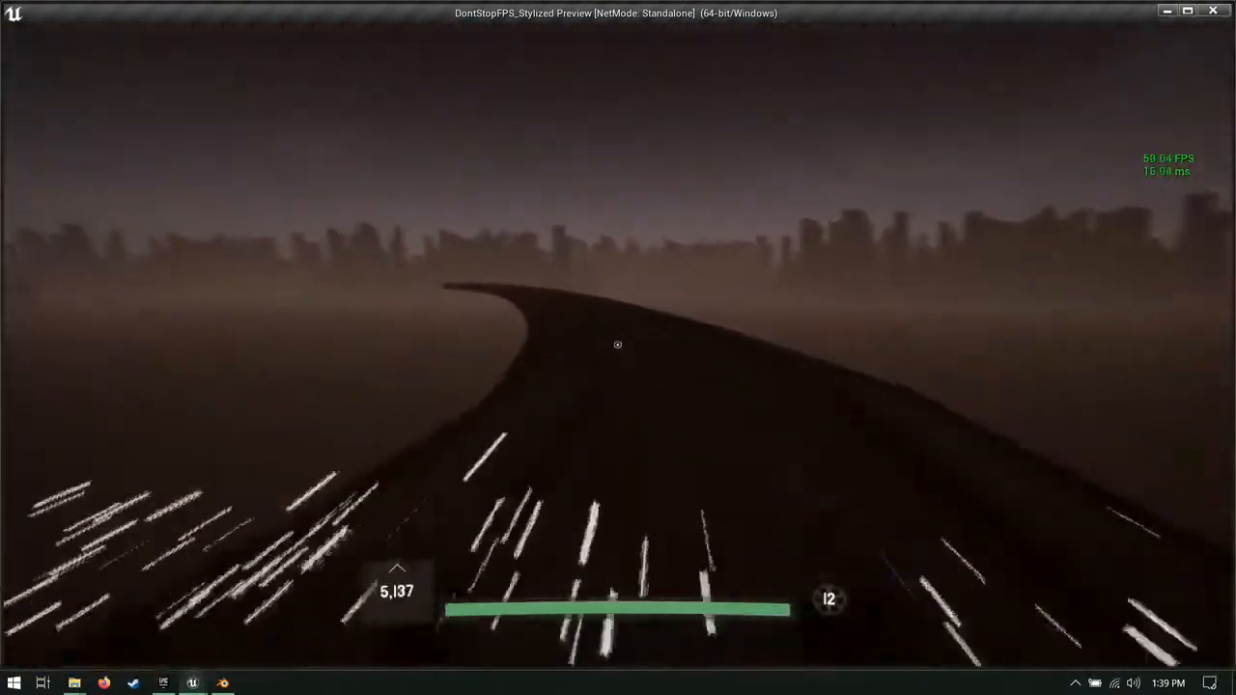
key(Escape)
Step: Select the distant skyline Plane34 and rotate it about the vertical axis
right_drag(728, 199, 652, 231)
click(636, 253)
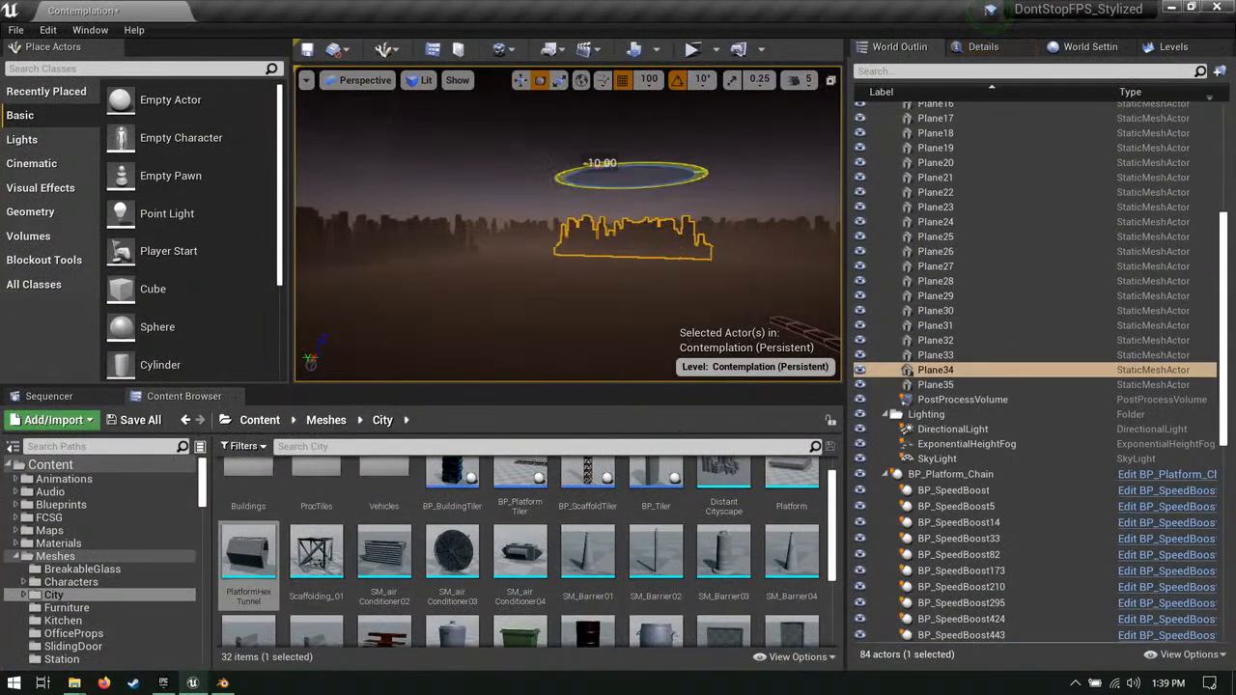
drag(652, 178, 666, 183)
right_drag(656, 196, 671, 260)
key(w)
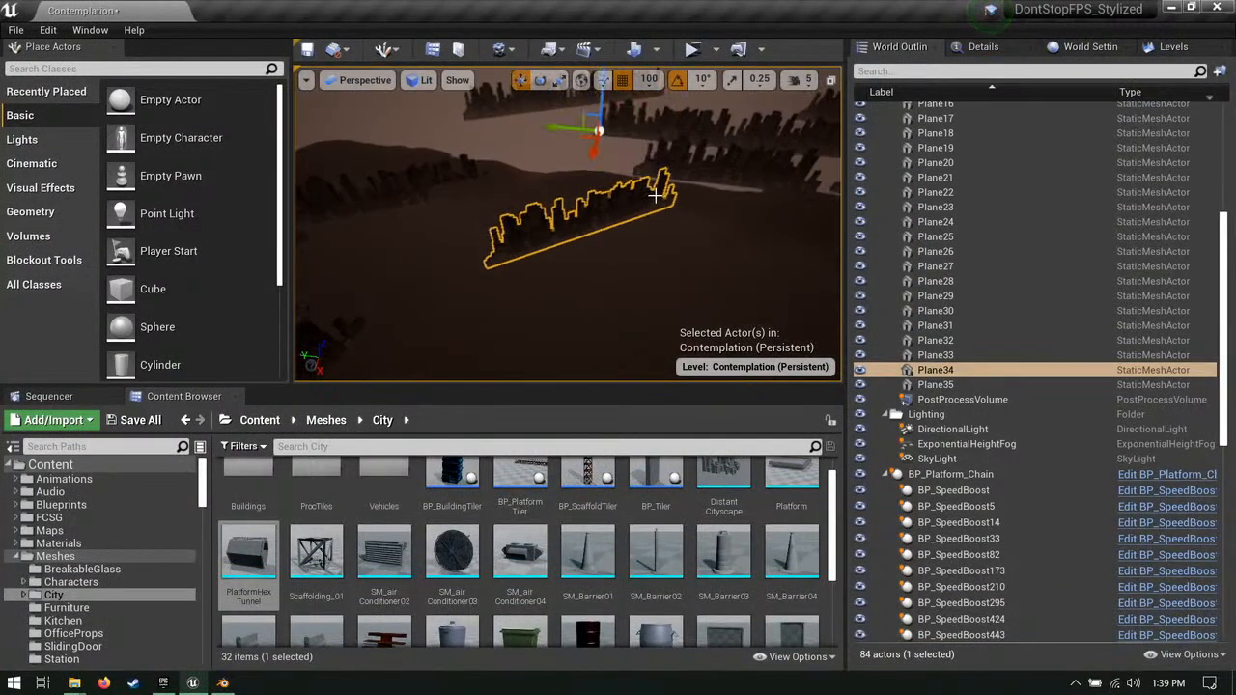
Step: Rotate the neighbouring distant skyline Plane33 and adjust its height
right_drag(585, 144, 478, 124)
right_drag(565, 118, 558, 116)
click(449, 192)
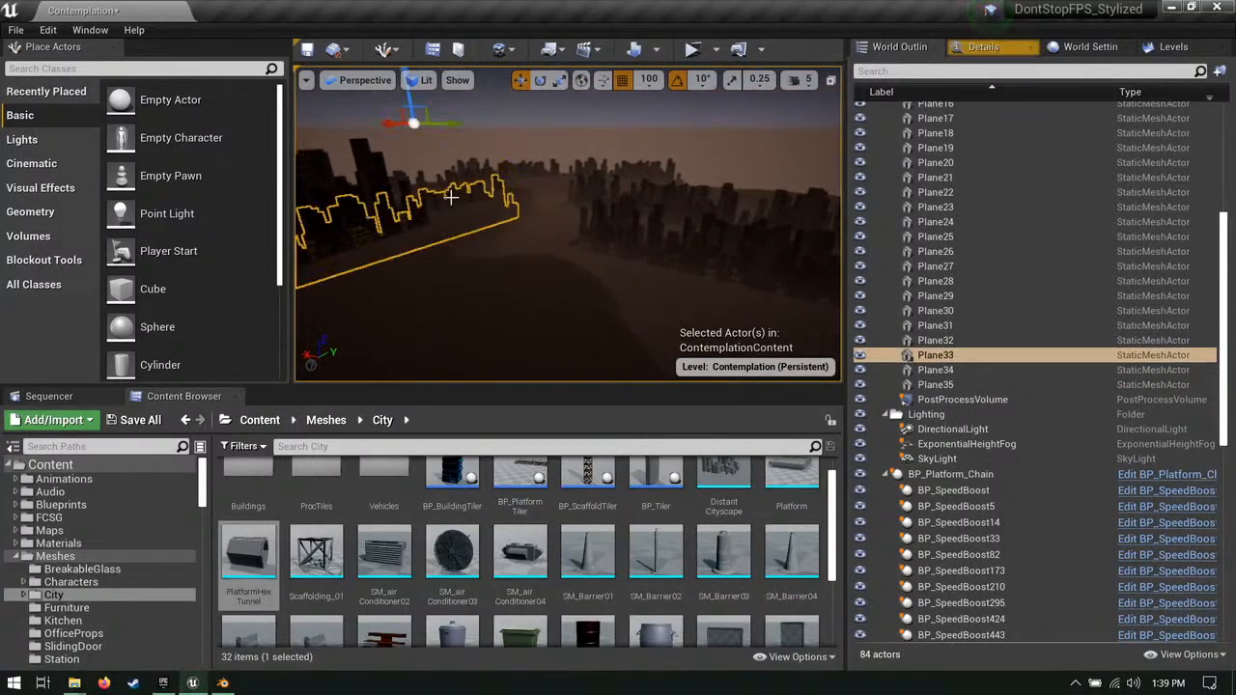
right_drag(450, 193, 406, 202)
key(e)
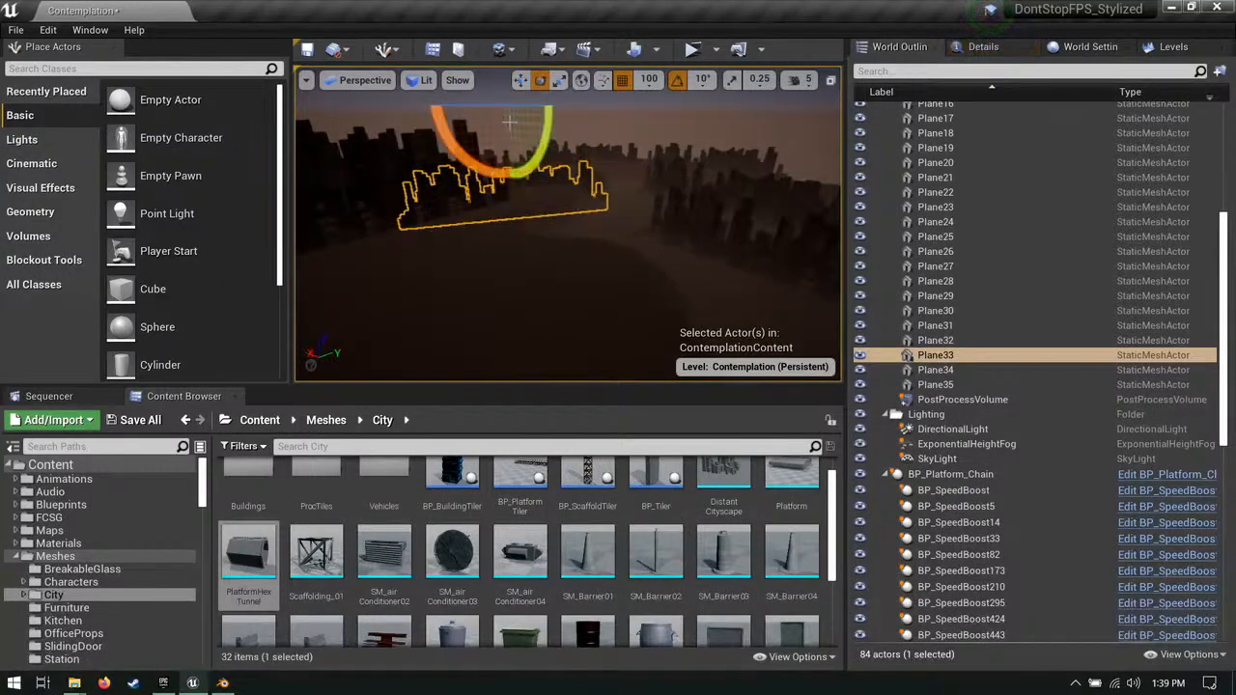
key(w)
key(f)
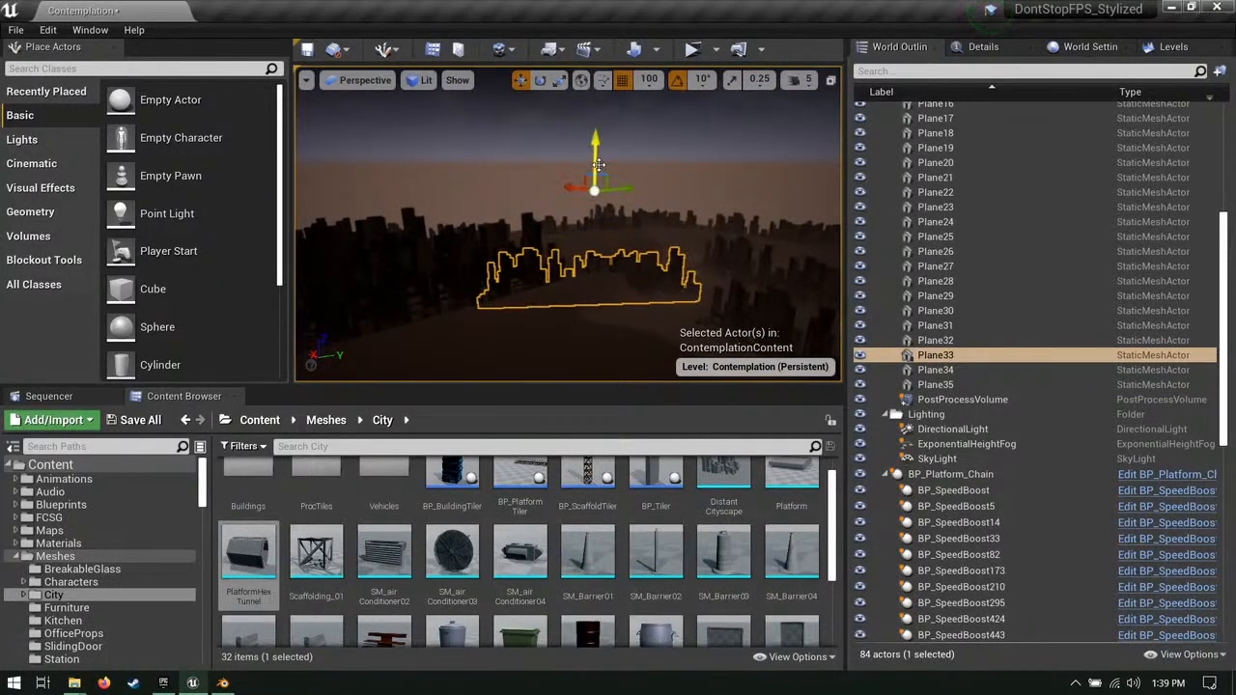
Step: Select the distant skyline Plane15 and save the modified Contemplation and ContemplationContent maps
right_drag(648, 180, 551, 206)
click(551, 206)
key(f)
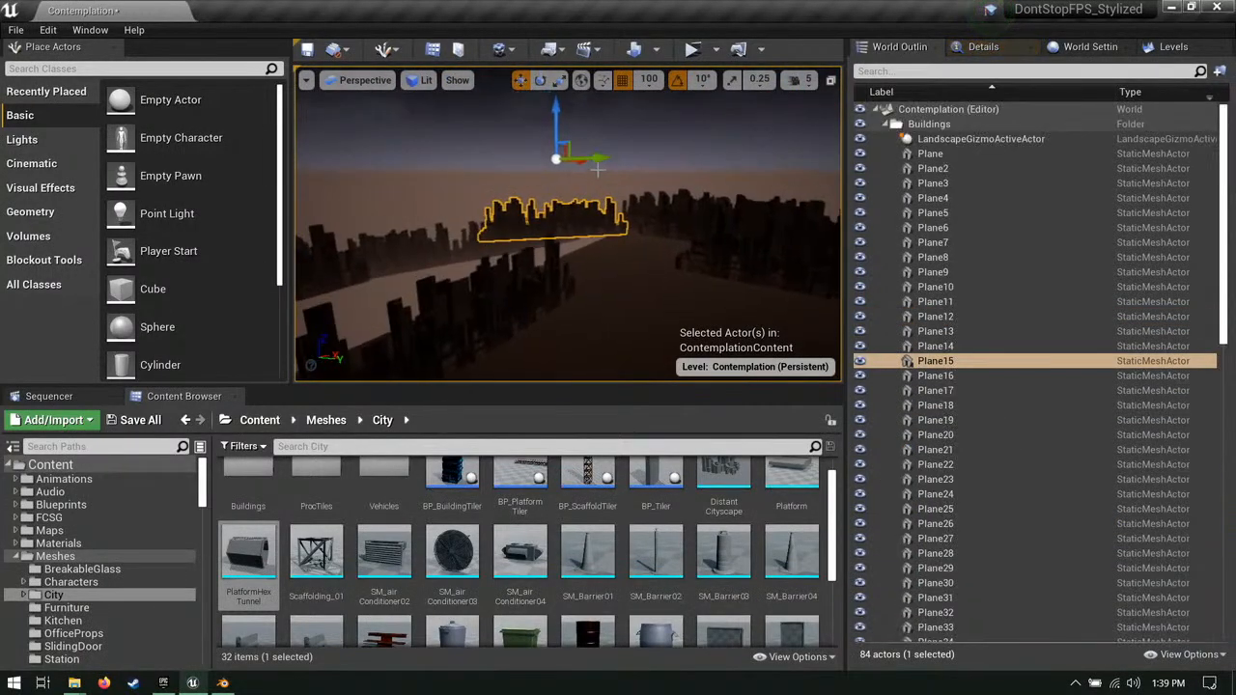
right_drag(684, 125, 709, 159)
click(158, 426)
click(759, 489)
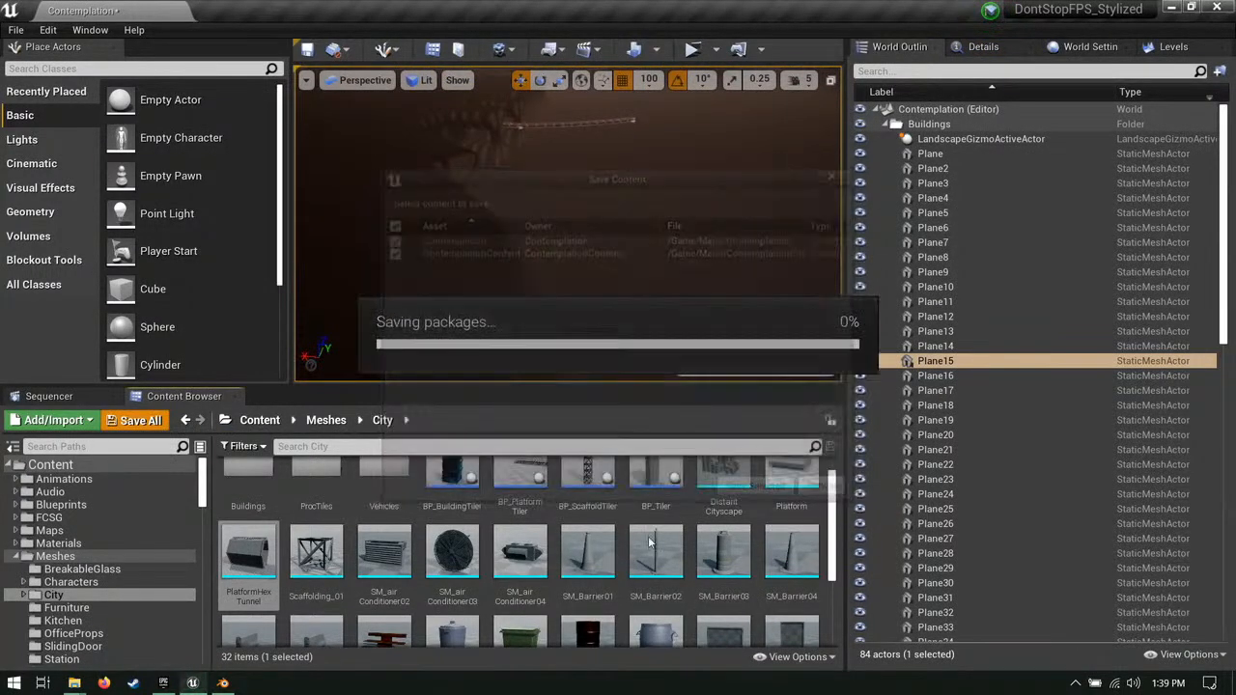
Step: Browse to the Blueprints folder under FCSG and place an FCSG_CityStreetGenerator on the open terrain
click(50, 530)
click(48, 517)
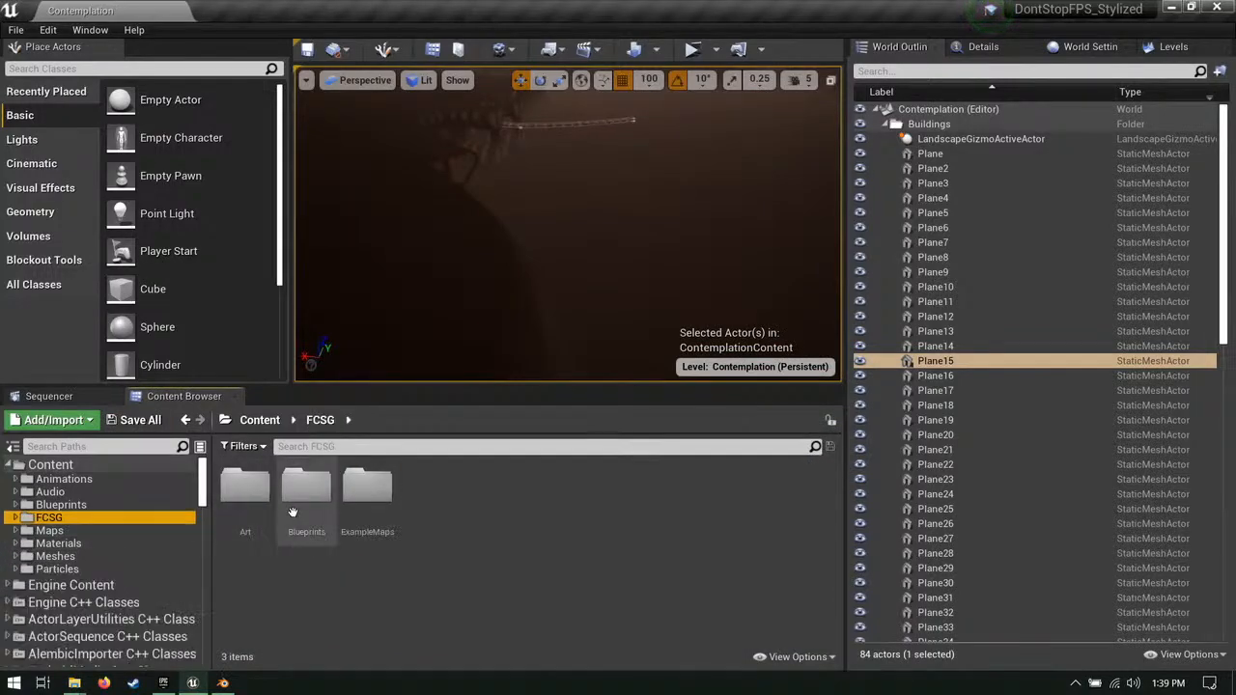
double_click(292, 511)
right_drag(586, 322, 586, 322)
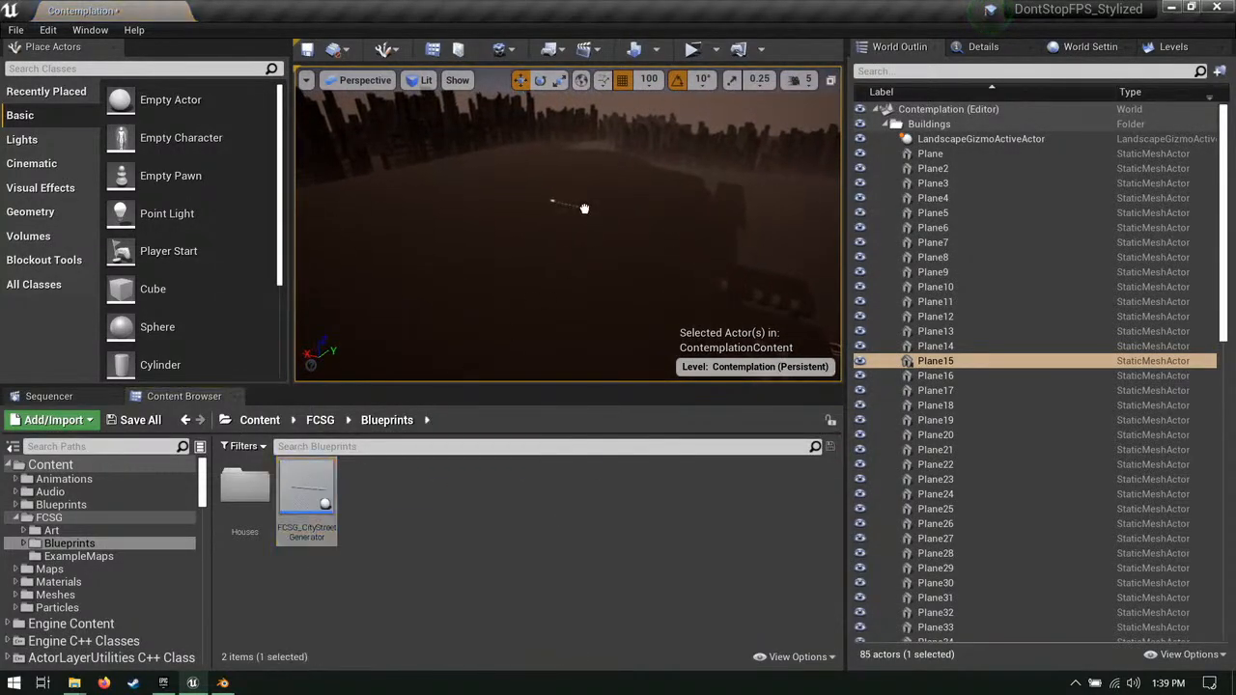
drag(584, 209, 555, 206)
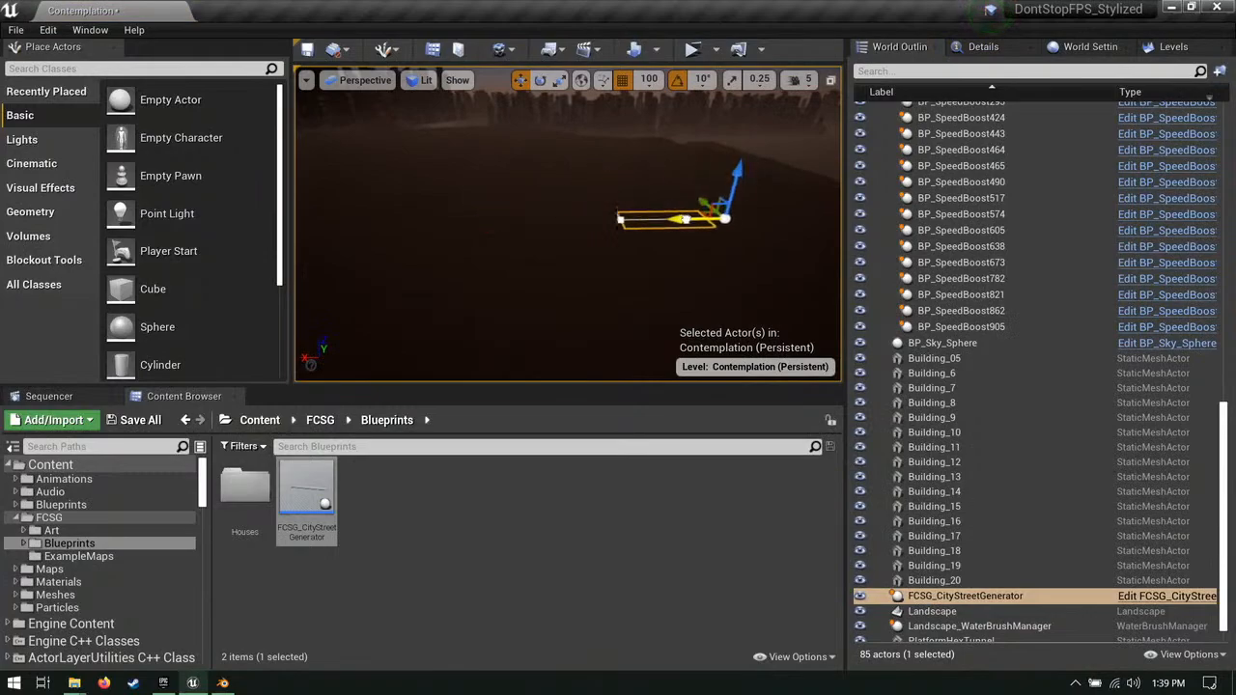
Step: Lengthen the street generator's road by its end point and update the road to spawn houses
right_drag(557, 247, 559, 251)
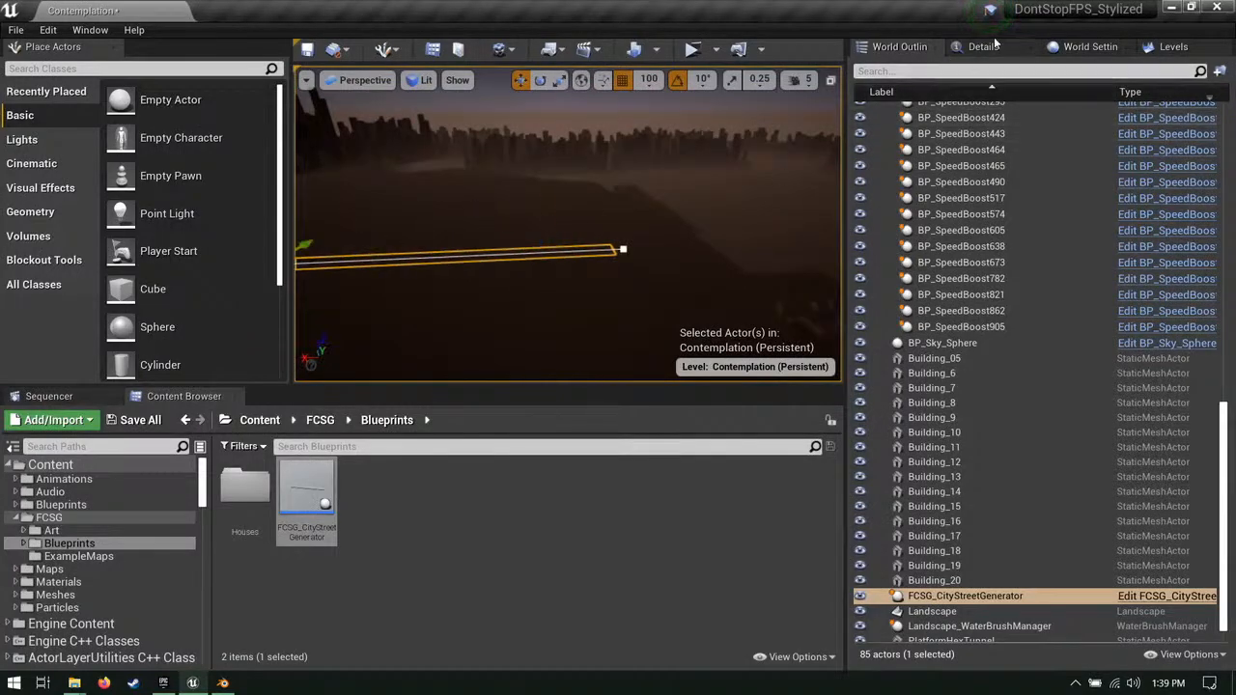
click(1010, 44)
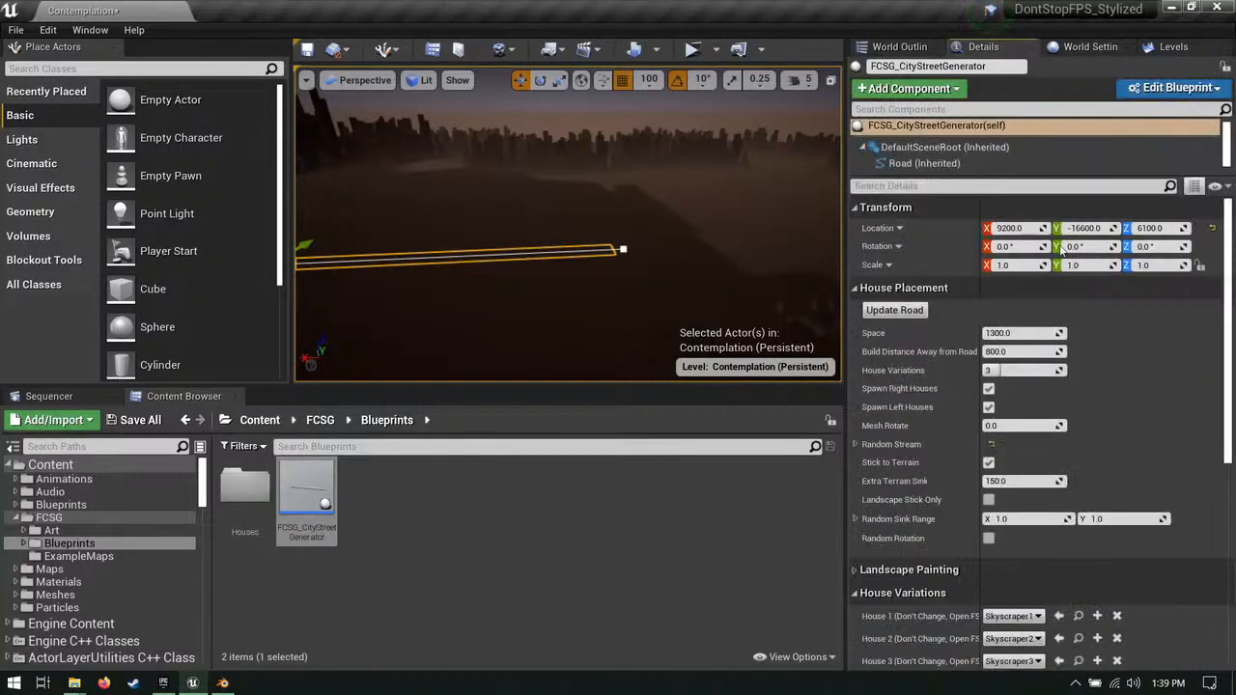
click(903, 315)
Step: Set the street generator's Space to 2400 and Build Distance Away from Road to -2600, and update the road
right_drag(618, 260, 618, 260)
right_drag(719, 247, 640, 221)
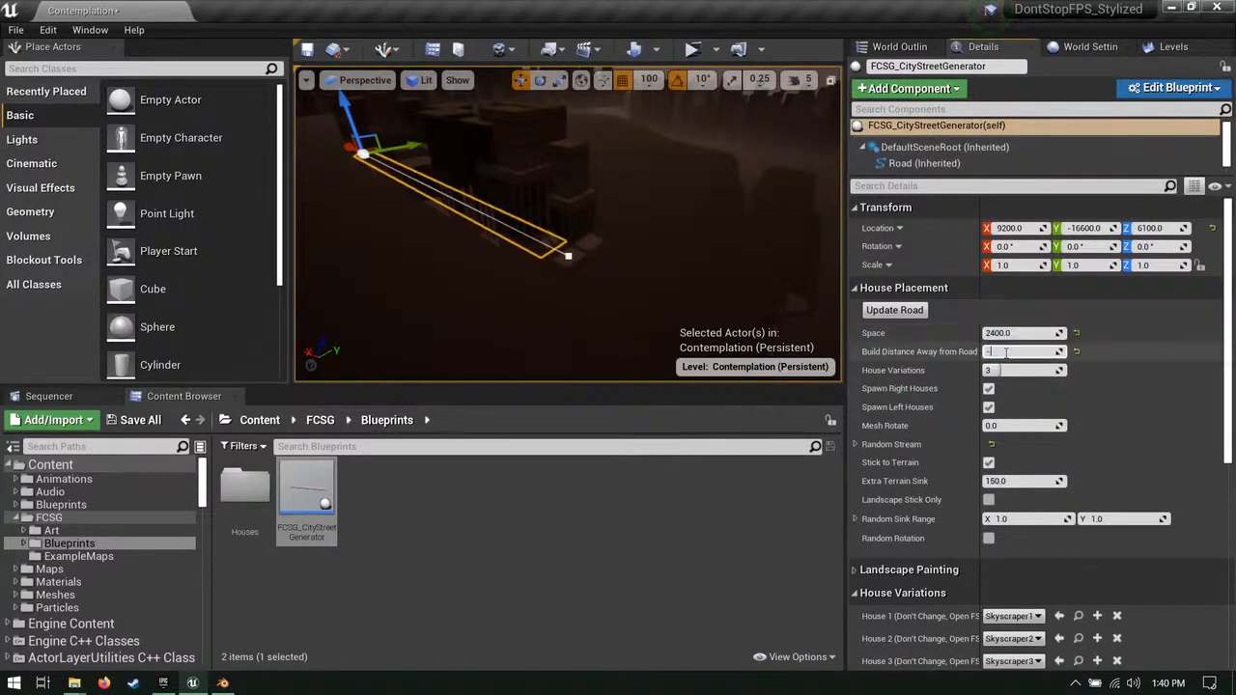
click(895, 309)
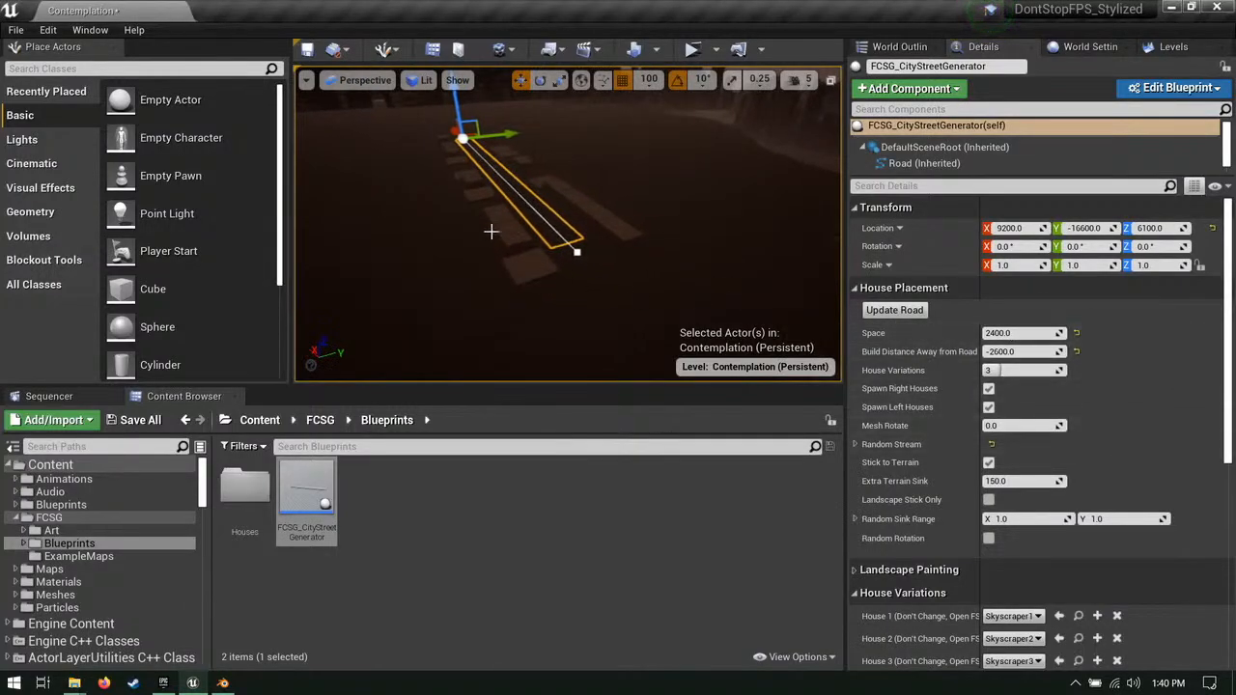
Step: Raise the FCSG_CityStreetGenerator to a Z location of 6600 and update the road
right_drag(490, 232, 481, 131)
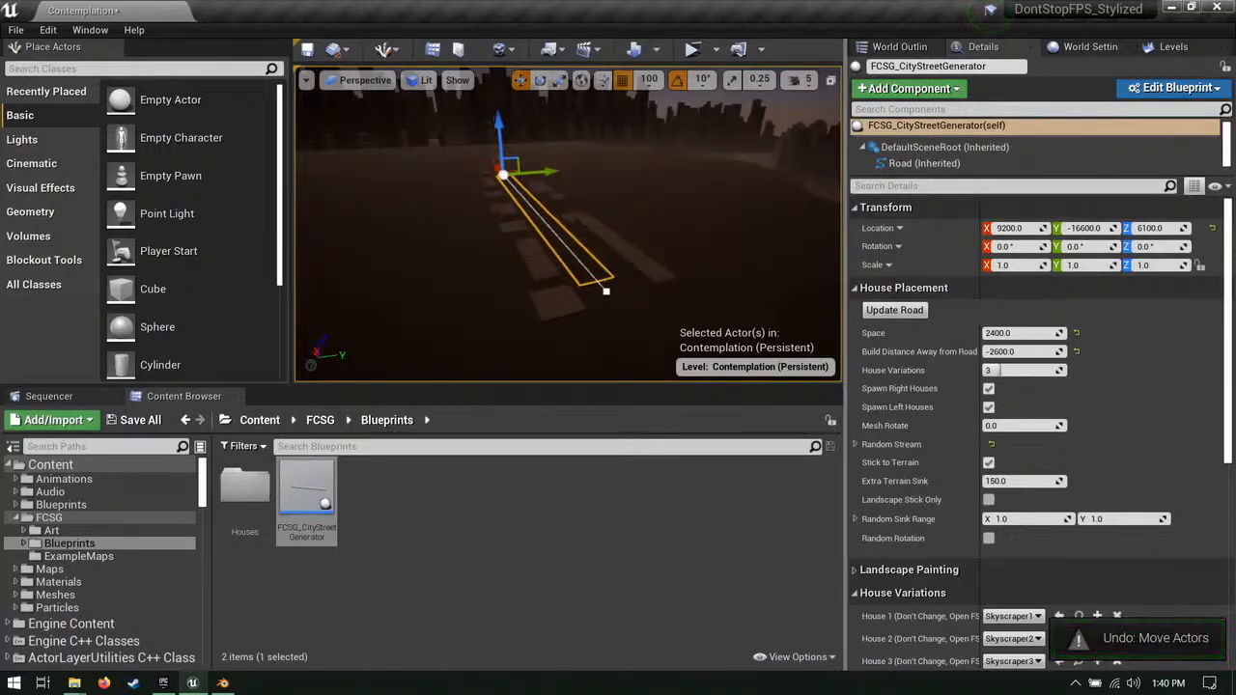
click(610, 287)
right_drag(623, 278, 586, 179)
click(585, 148)
drag(578, 214, 578, 191)
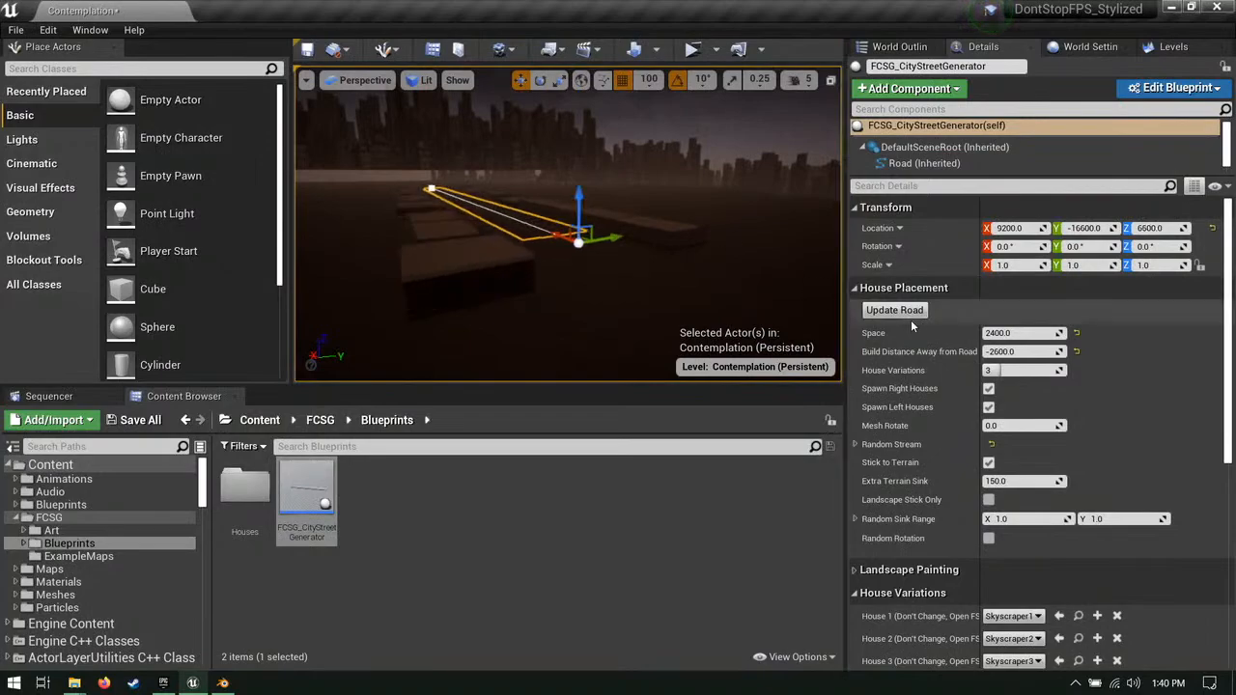
click(903, 313)
right_drag(792, 290, 635, 278)
right_drag(579, 242, 638, 244)
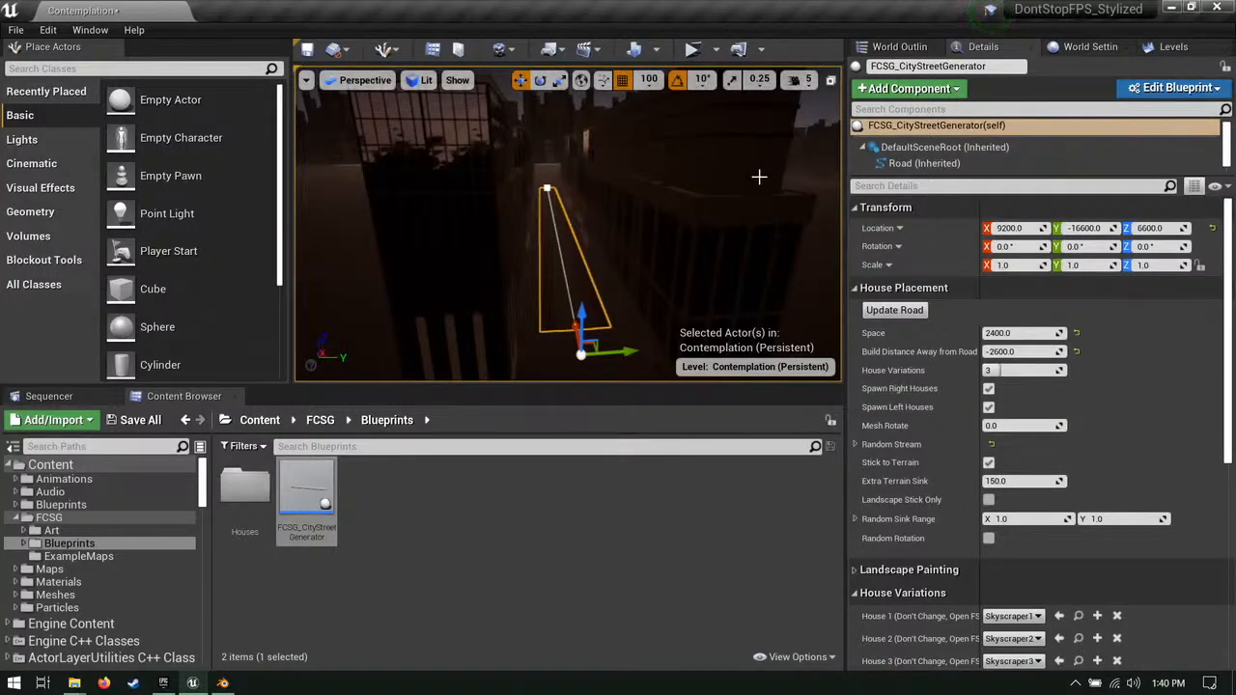
Step: Inspect the generated street from several angles, set the generator's Space to 3200 and update the road
mouse_move(707, 219)
right_down()
mouse_move(709, 190)
mouse_move(618, 189)
mouse_move(705, 280)
mouse_move(618, 206)
mouse_move(569, 126)
mouse_move(579, 242)
mouse_move(550, 212)
mouse_move(570, 246)
mouse_move(541, 251)
mouse_move(711, 206)
right_up()
key(s)
key(d)
key(w)
key(s)
key(w)
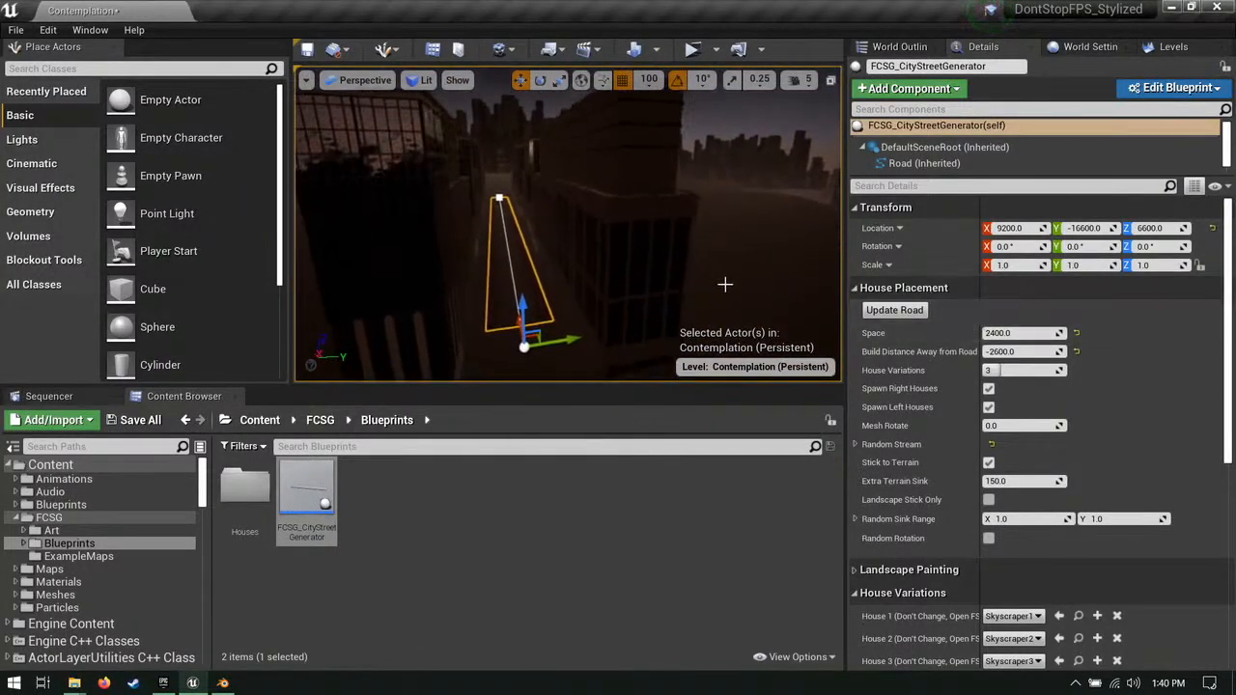
right_drag(725, 284, 712, 277)
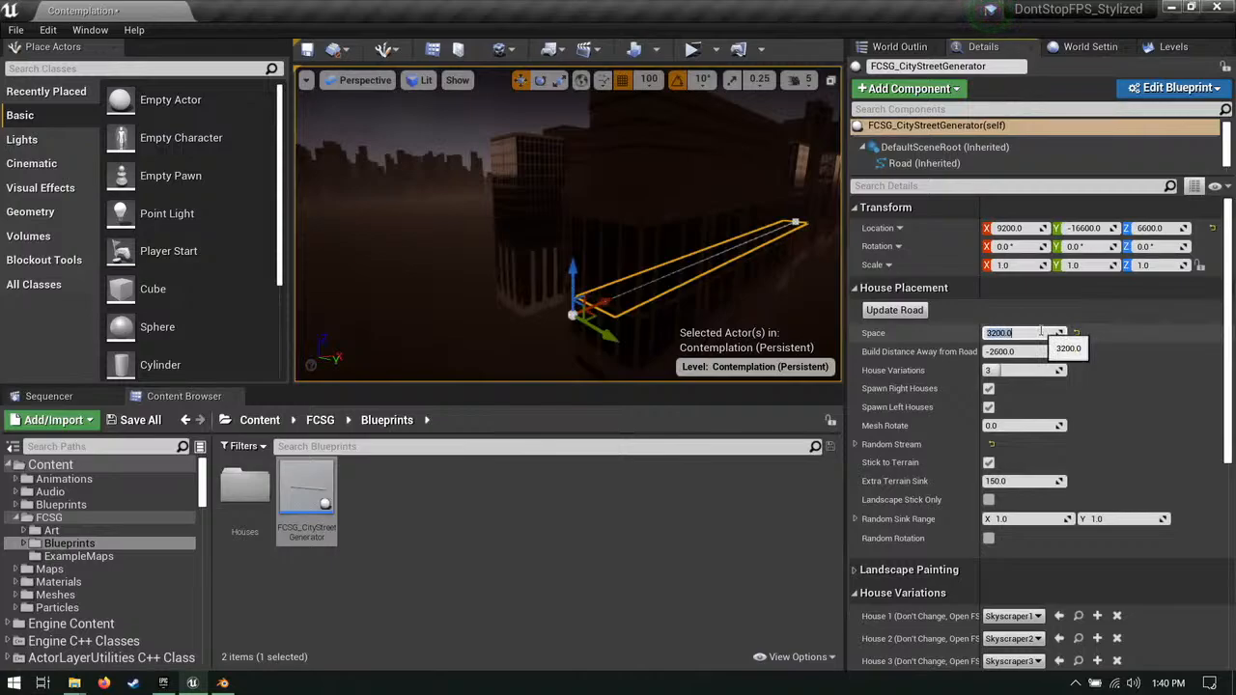
click(895, 315)
right_drag(772, 289, 820, 290)
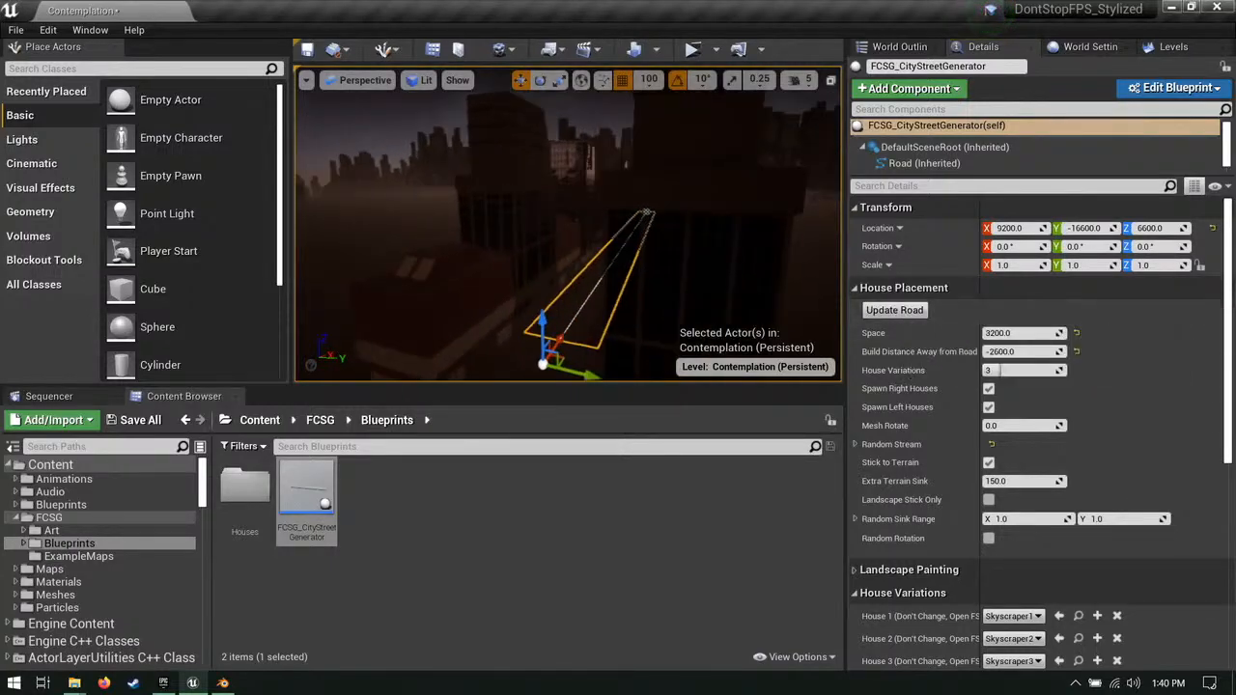
Step: Enable Random Rotation for the street generator's houses and update the road
right_drag(711, 278, 708, 278)
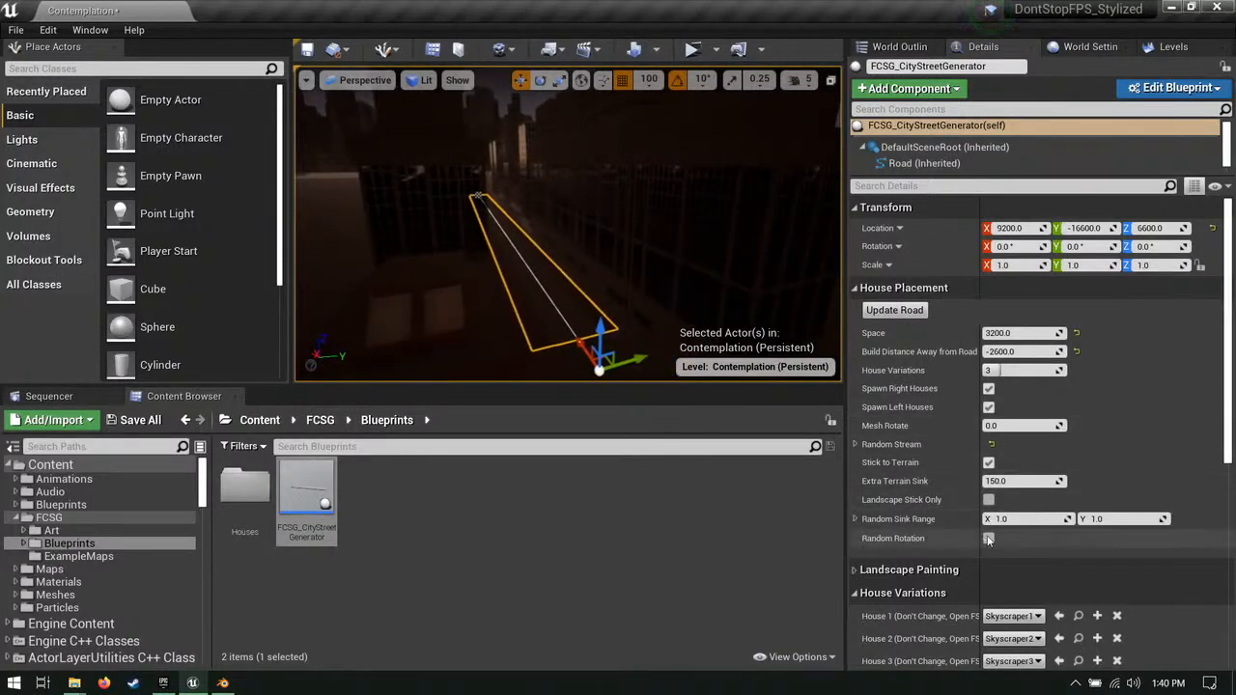
click(911, 310)
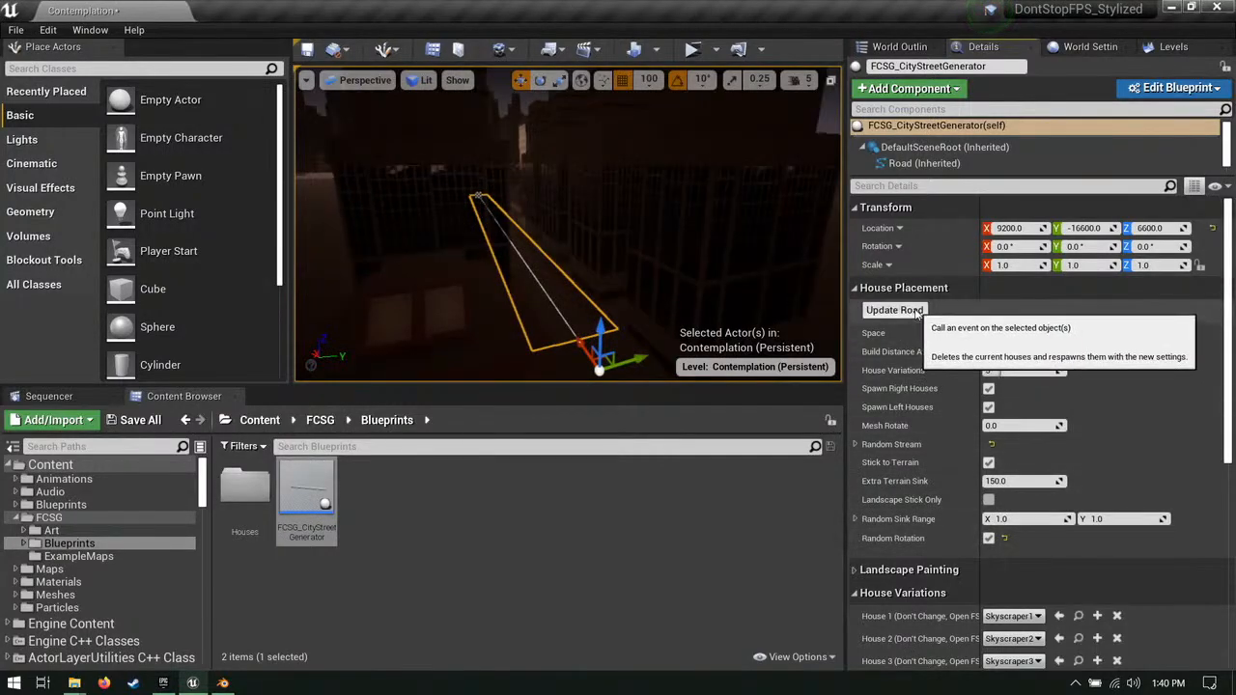
right_drag(715, 280, 753, 276)
Step: Move the street generator to X 3700, Y -26300 in line with the platform chain and update the road
right_drag(585, 251, 503, 314)
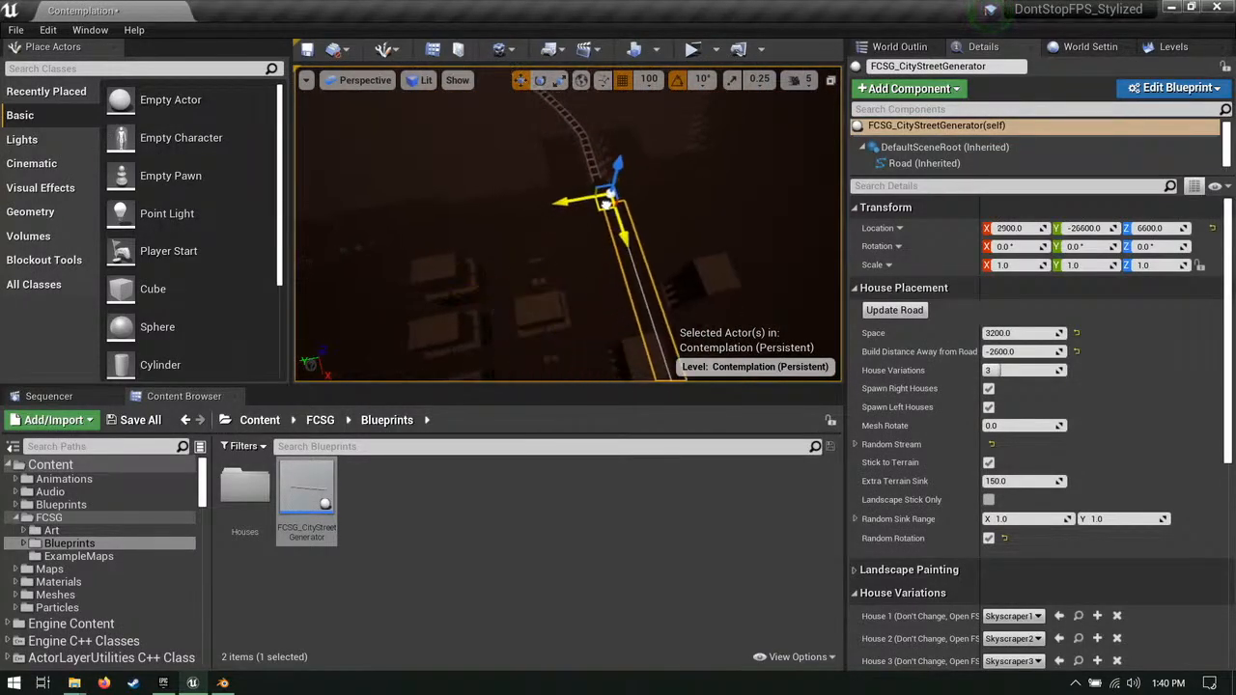
click(877, 310)
right_drag(599, 276, 573, 295)
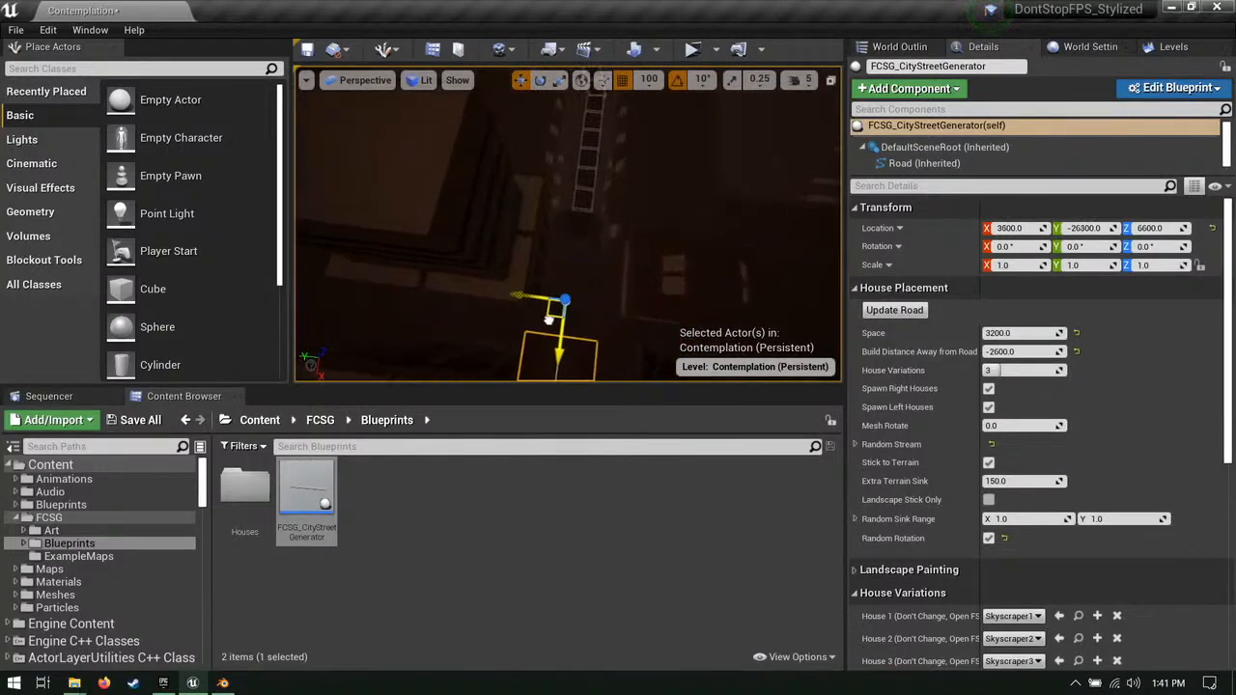
drag(549, 320, 548, 327)
right_drag(560, 326, 572, 338)
click(898, 311)
Step: Shift the street generator sideways to Y -31300 and update the road
right_drag(601, 290, 611, 300)
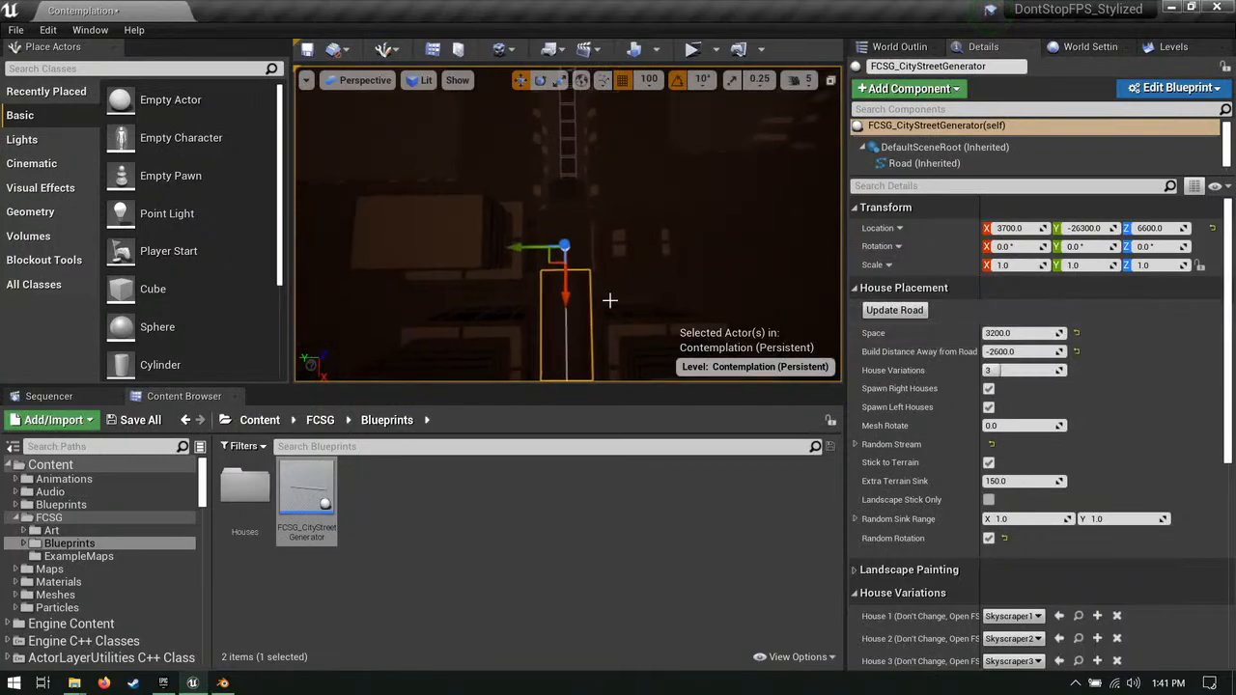
click(878, 310)
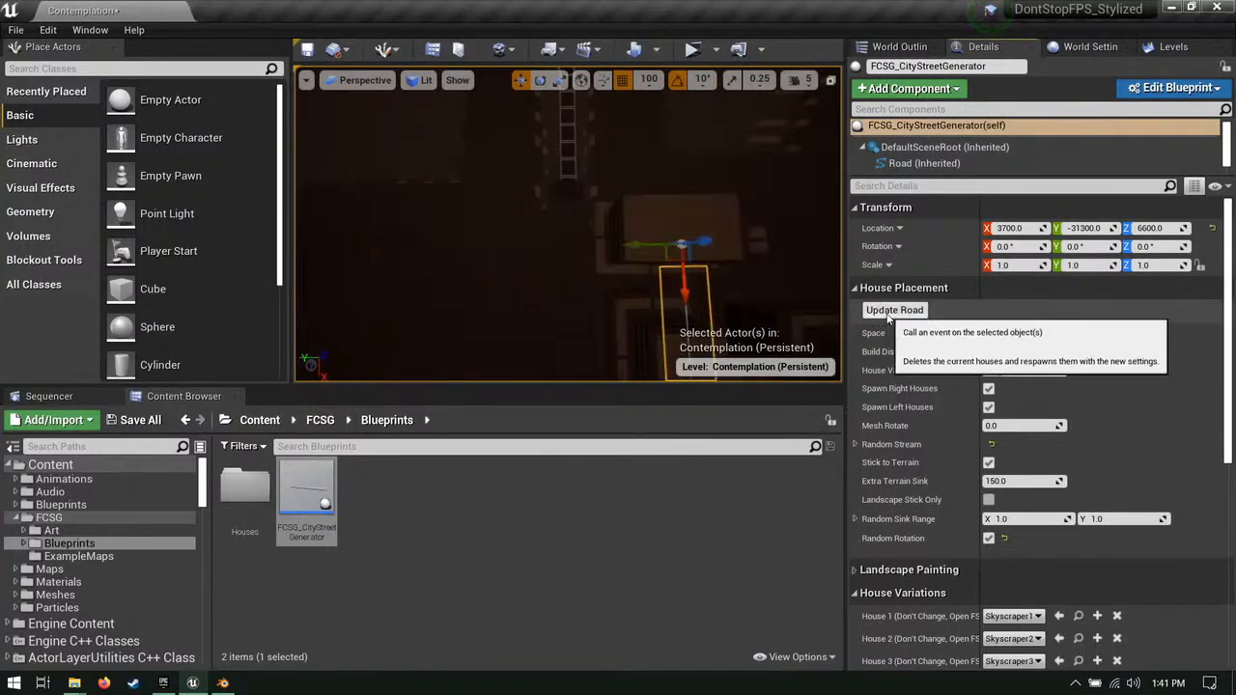
Step: Move the outer street generator to Y -31700 and the inner one to Y -21000, updating the roads
right_drag(605, 227, 610, 238)
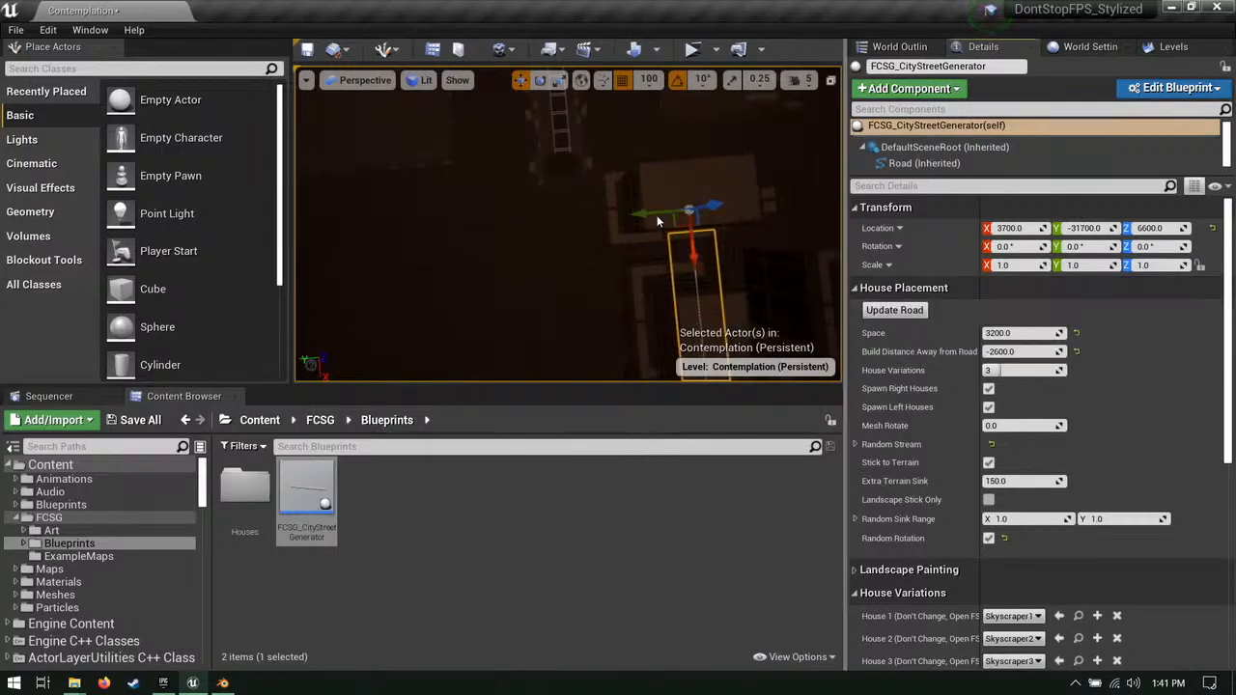
click(894, 311)
drag(367, 239, 403, 238)
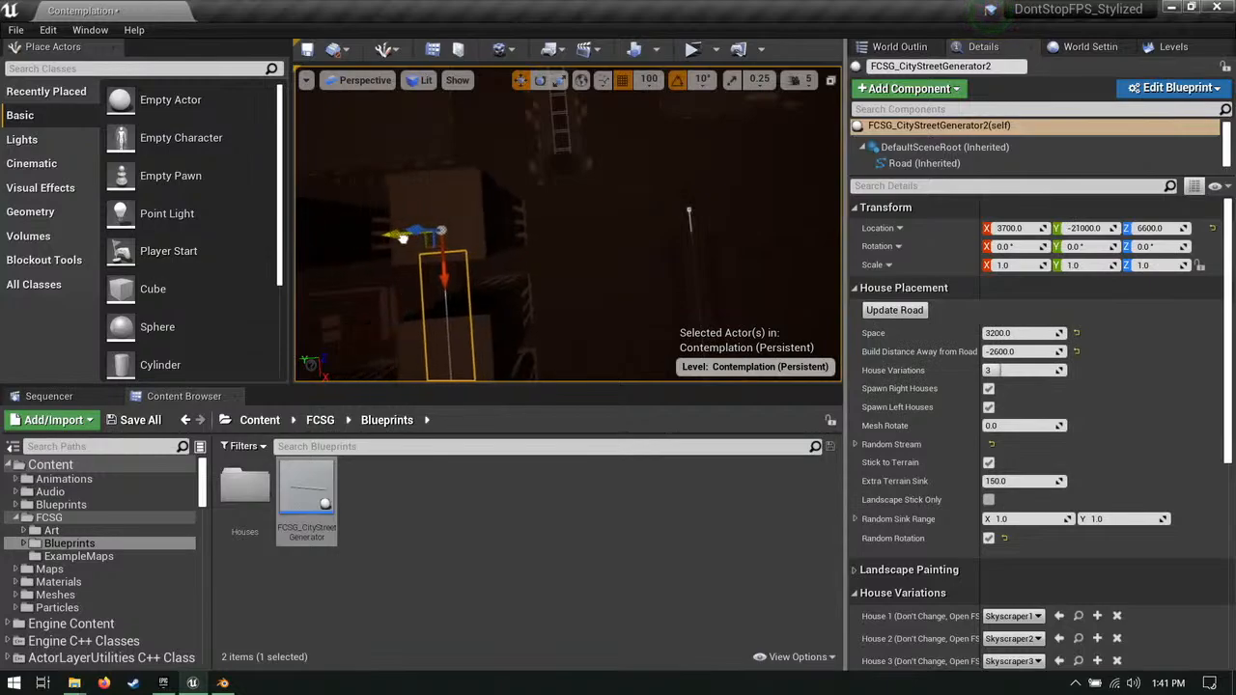
click(687, 280)
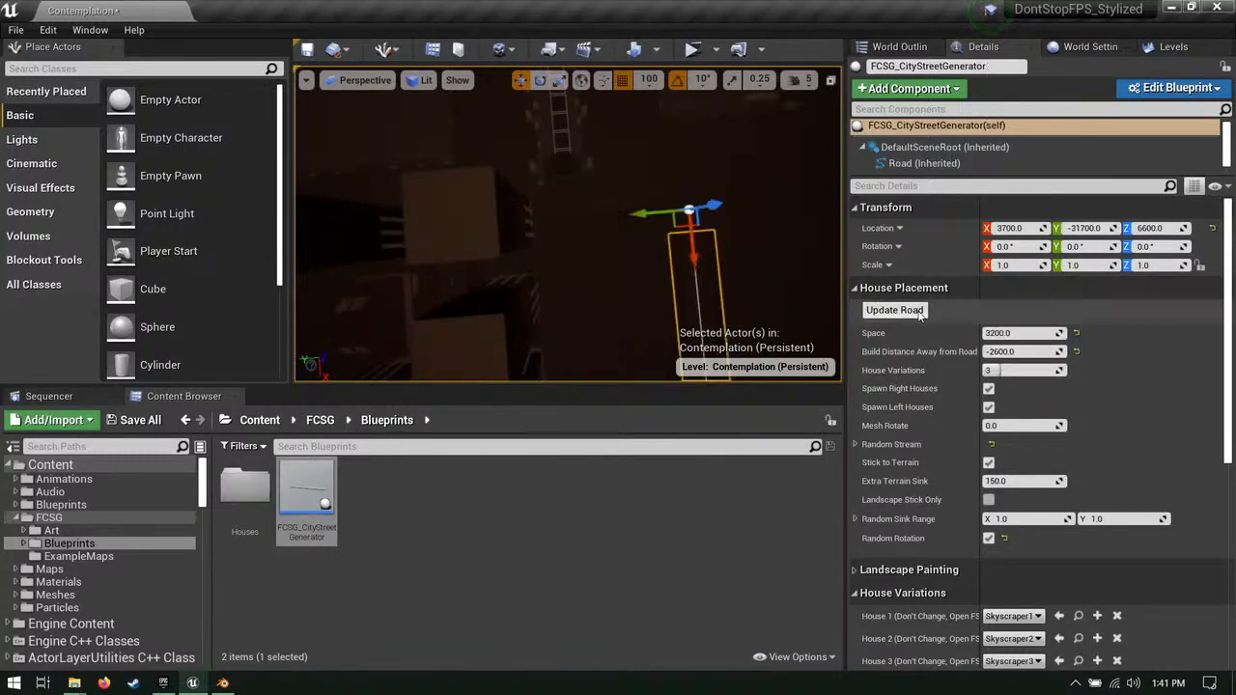
click(895, 310)
mouse_move(552, 271)
right_down()
mouse_move(552, 198)
mouse_move(540, 236)
mouse_move(560, 218)
mouse_move(551, 290)
right_up()
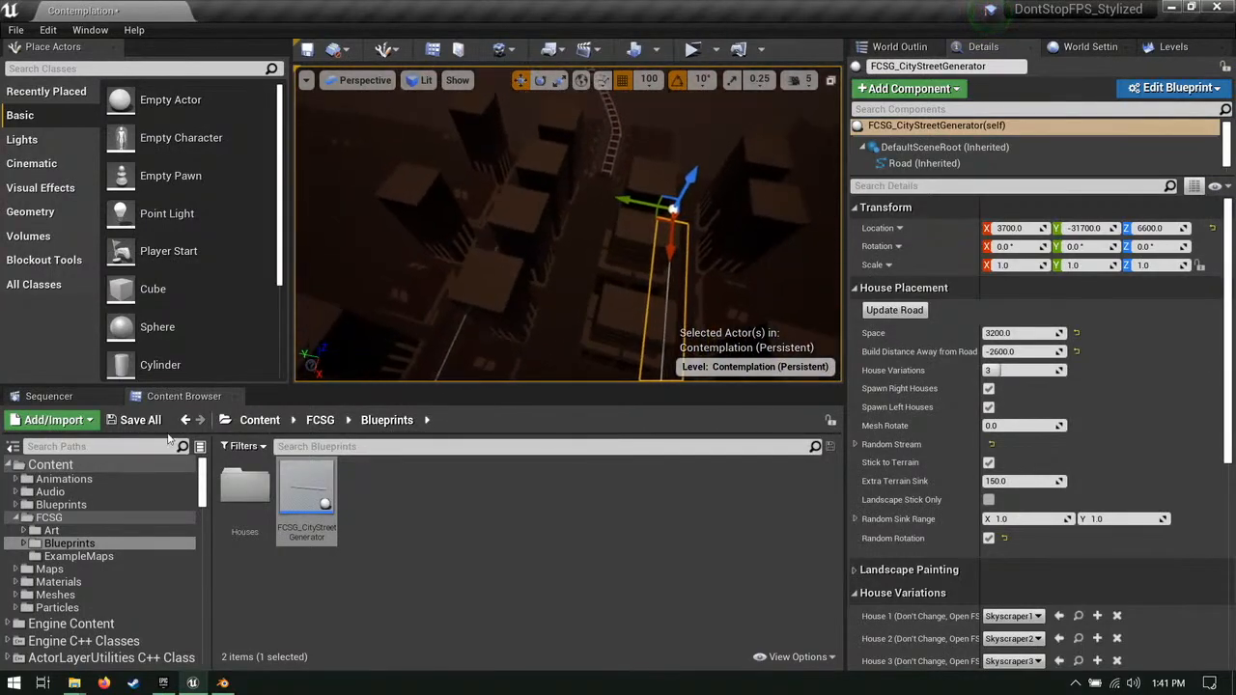
Step: Open the Buildings folder of the City meshes in the content browser
click(58, 581)
click(55, 595)
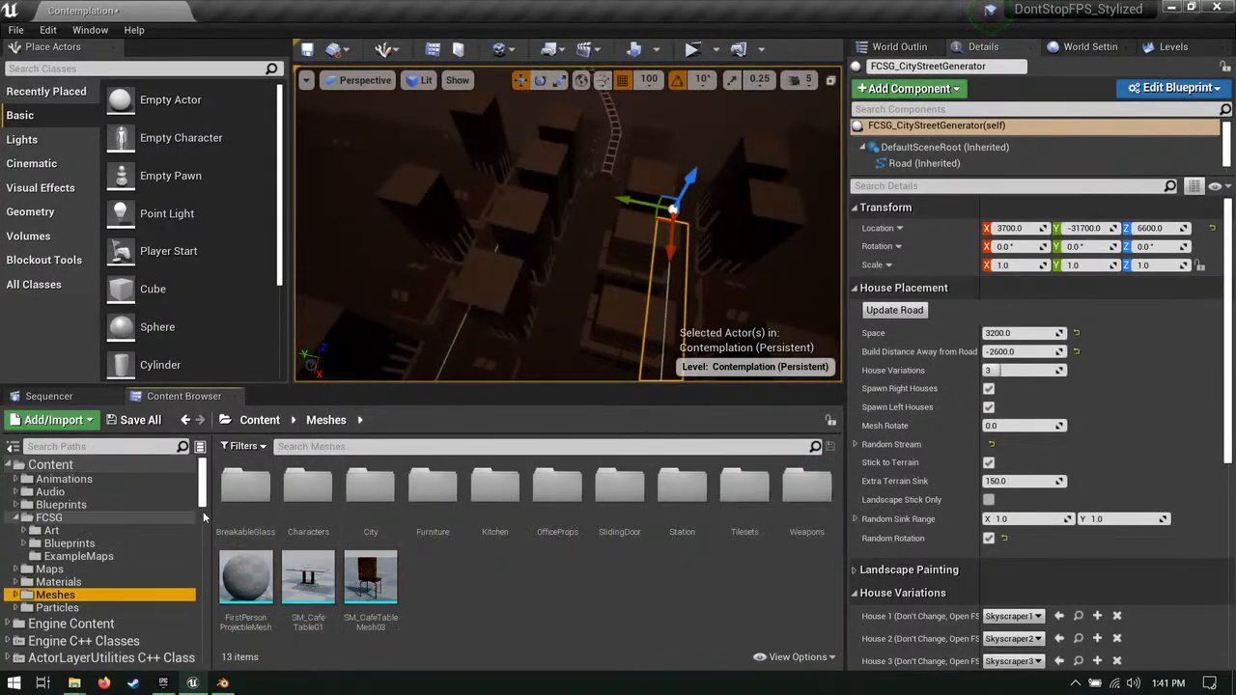
double_click(365, 520)
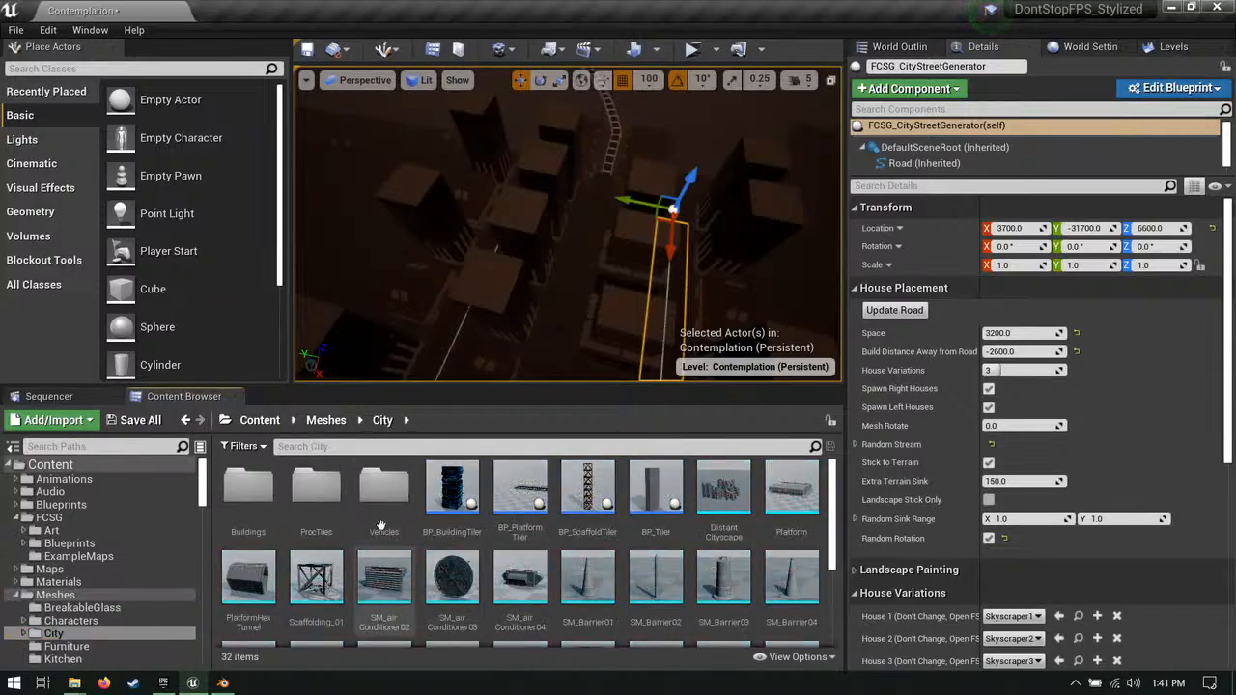
double_click(275, 497)
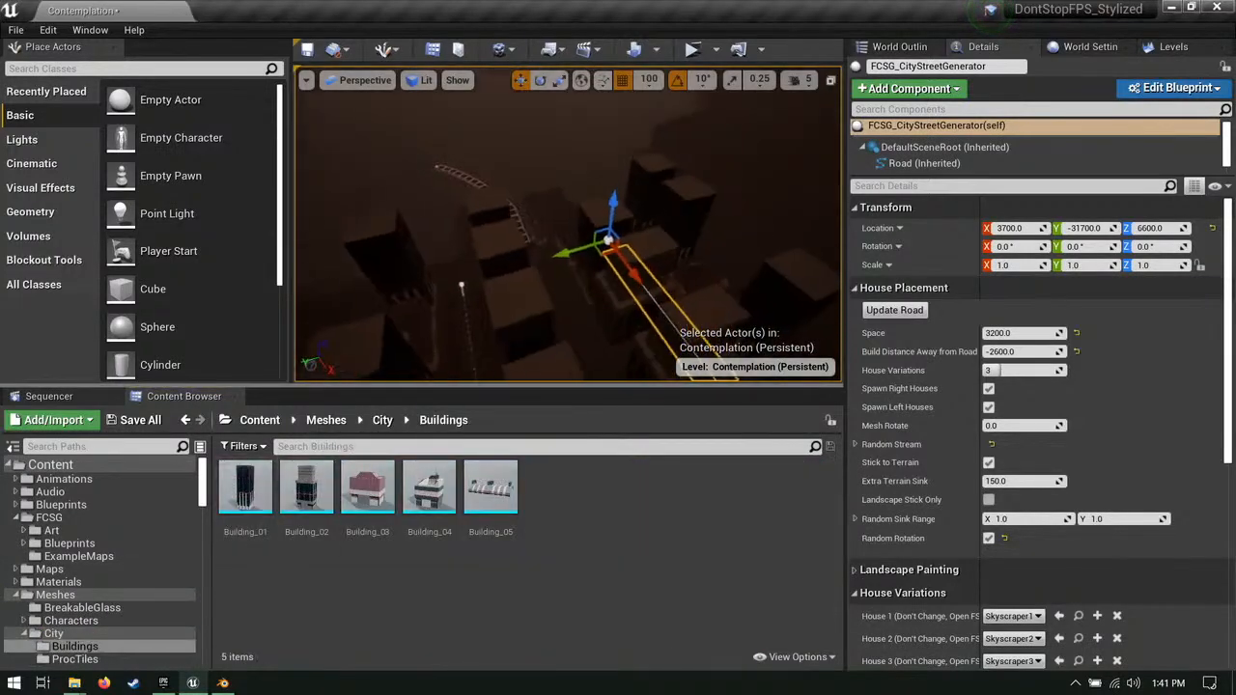
click(306, 488)
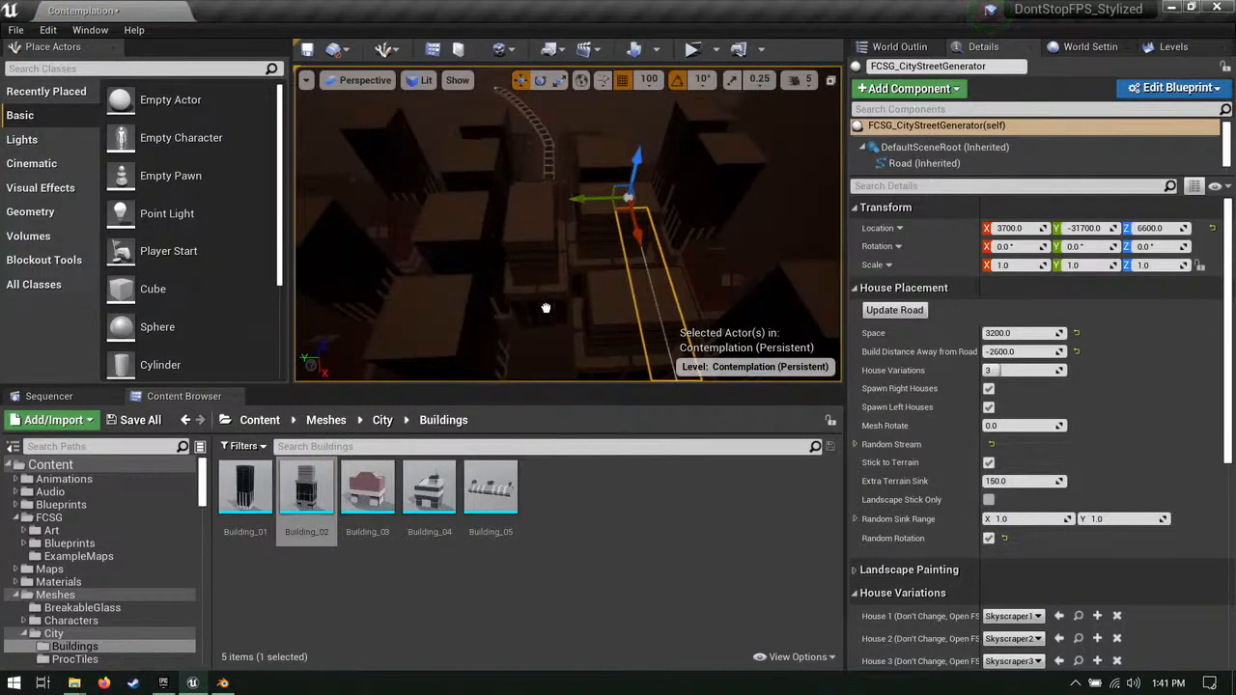
drag(546, 307, 546, 309)
key(w)
right_drag(547, 309, 628, 224)
key(e)
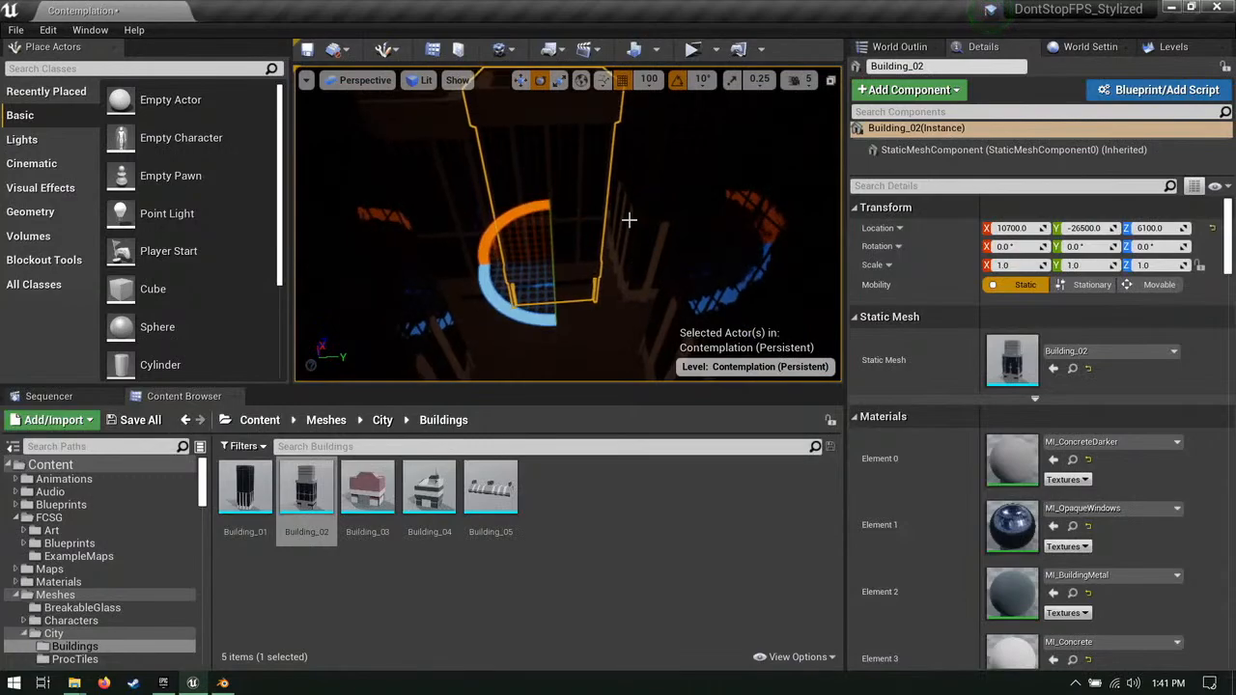
key(Delete)
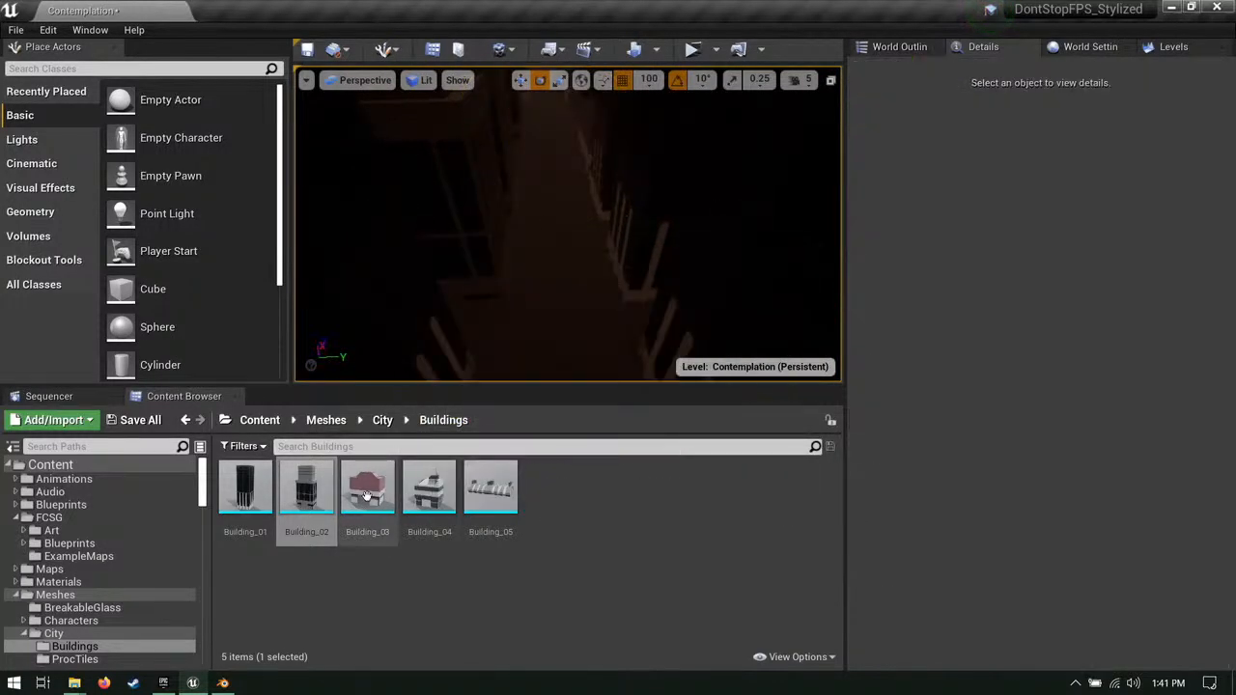
Step: Place Building_03 between the street's skyscraper rows at X 10500, Y -26700 and switch the viewport to Unlit
drag(367, 495, 570, 302)
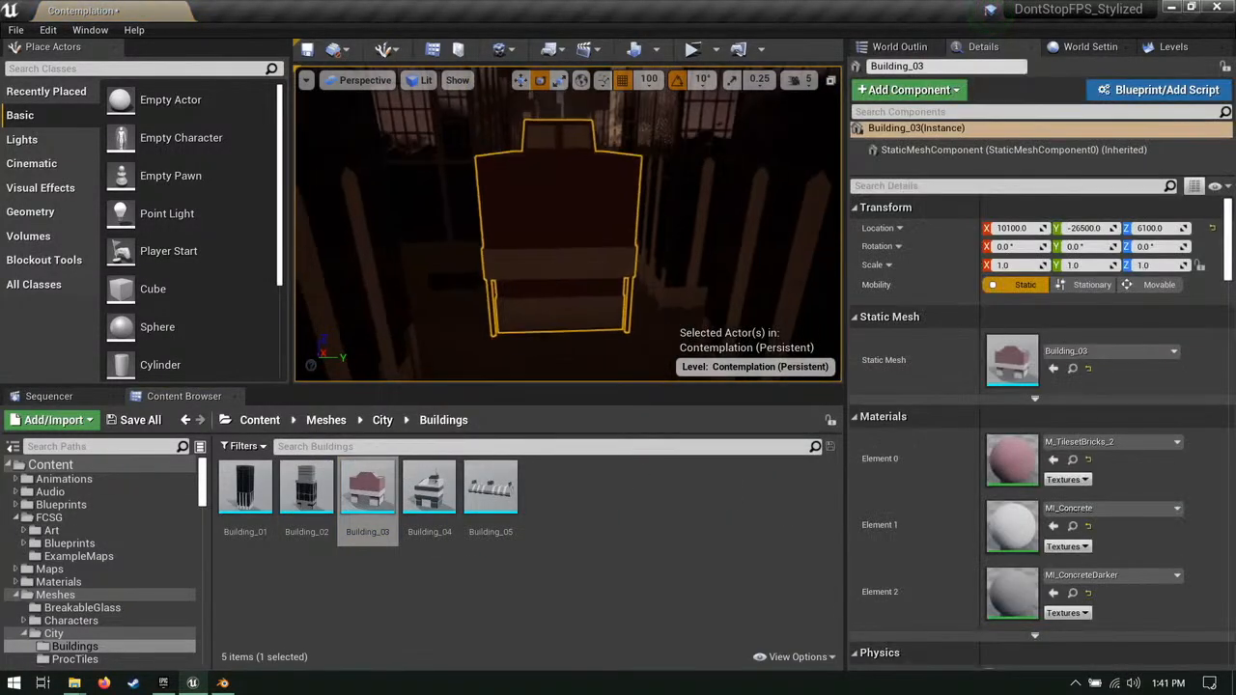
click(424, 81)
mouse_move(603, 204)
right_down()
mouse_move(569, 232)
mouse_move(603, 203)
right_up()
drag(620, 183, 623, 178)
right_drag(624, 178, 675, 140)
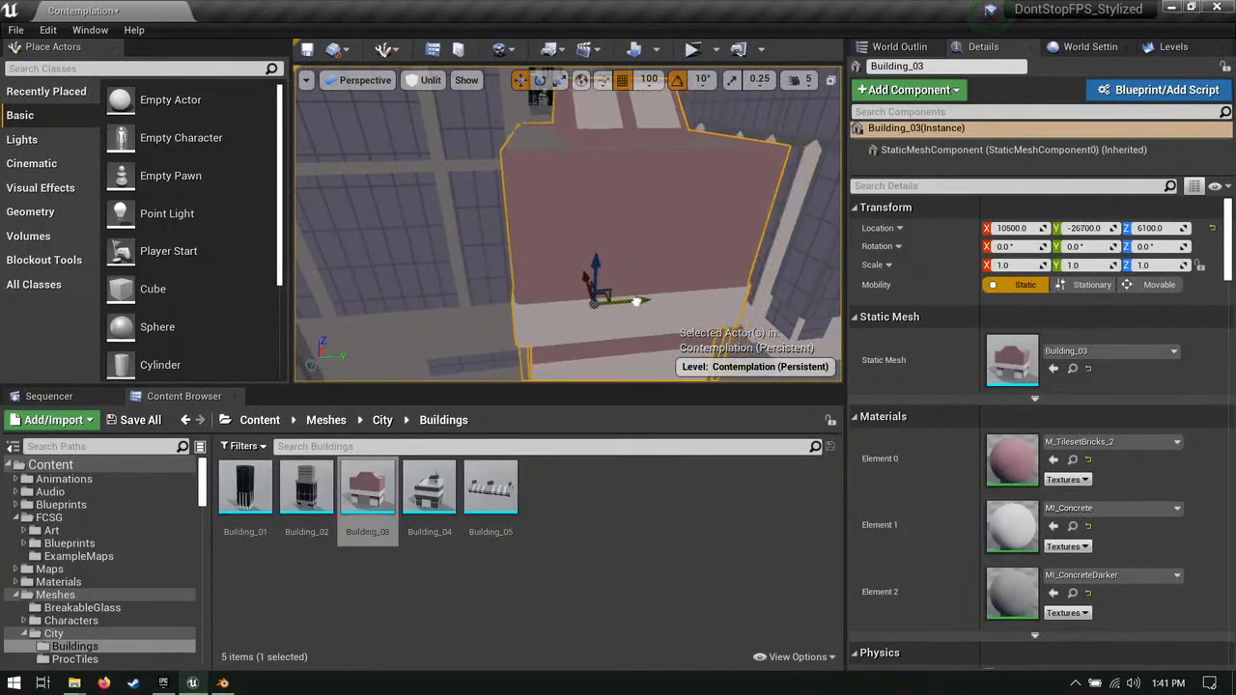
right_drag(617, 227, 815, 191)
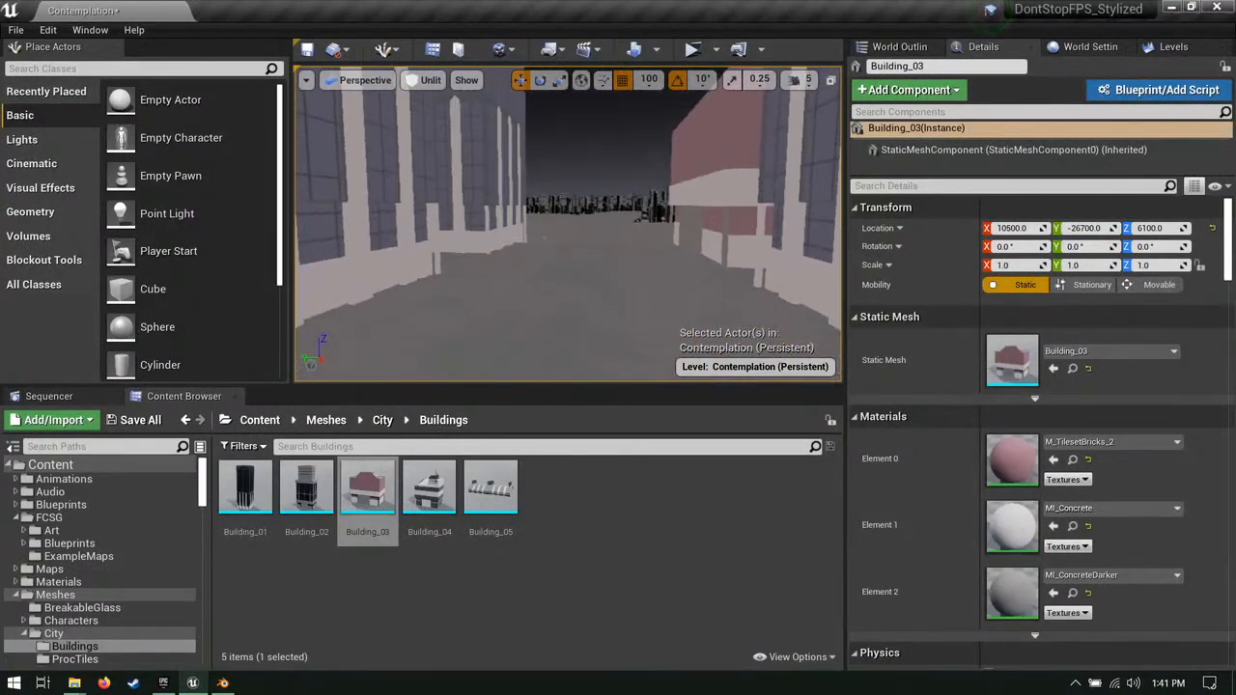
Step: Playtest from the city street, running between the buildings and out along the curved platform route, and end the session
click(693, 50)
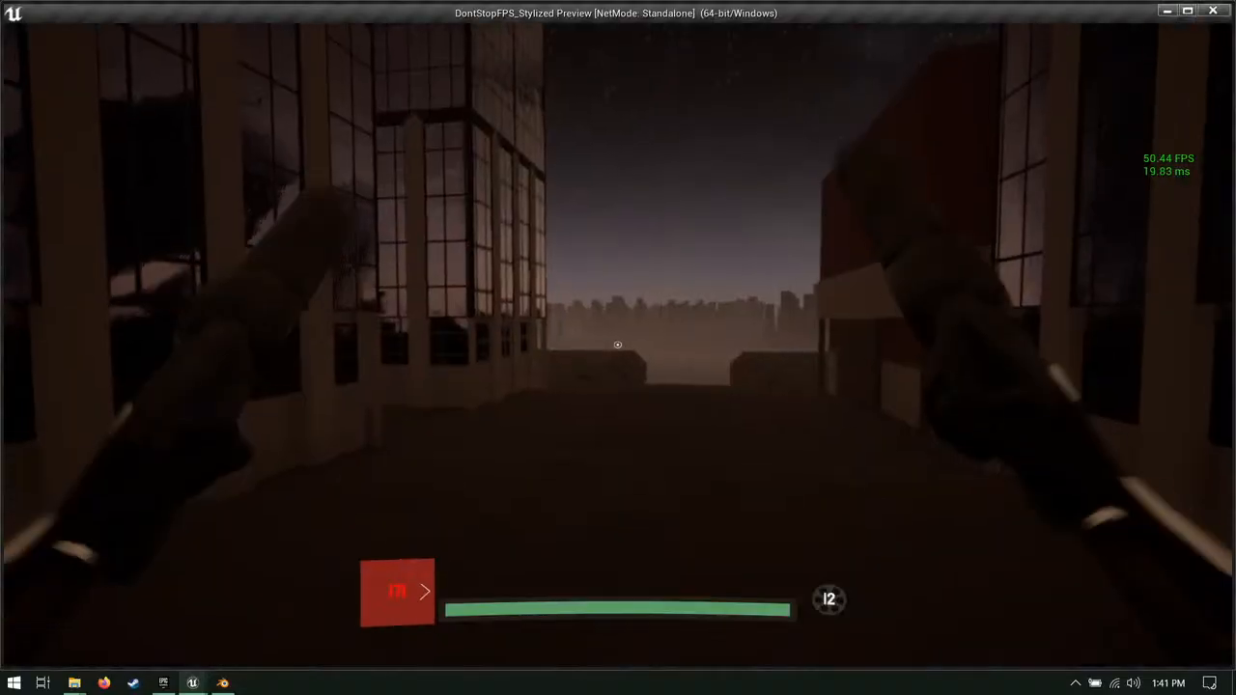
key(w)
key(w)
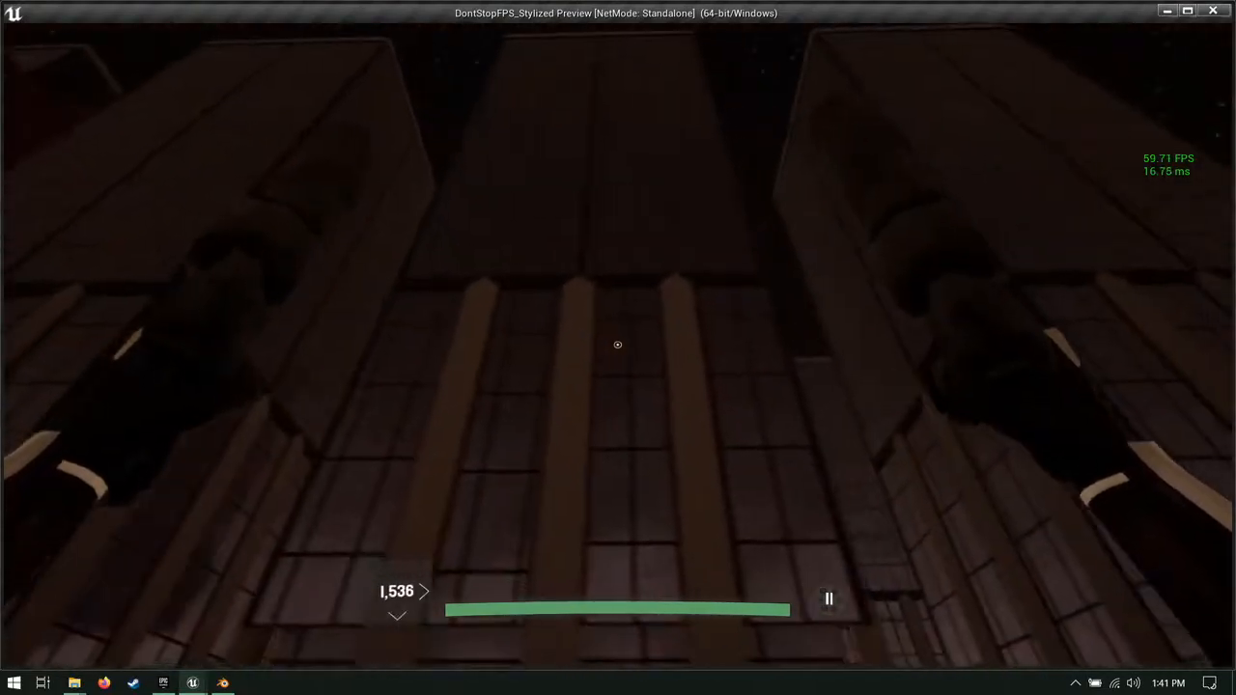
key(w)
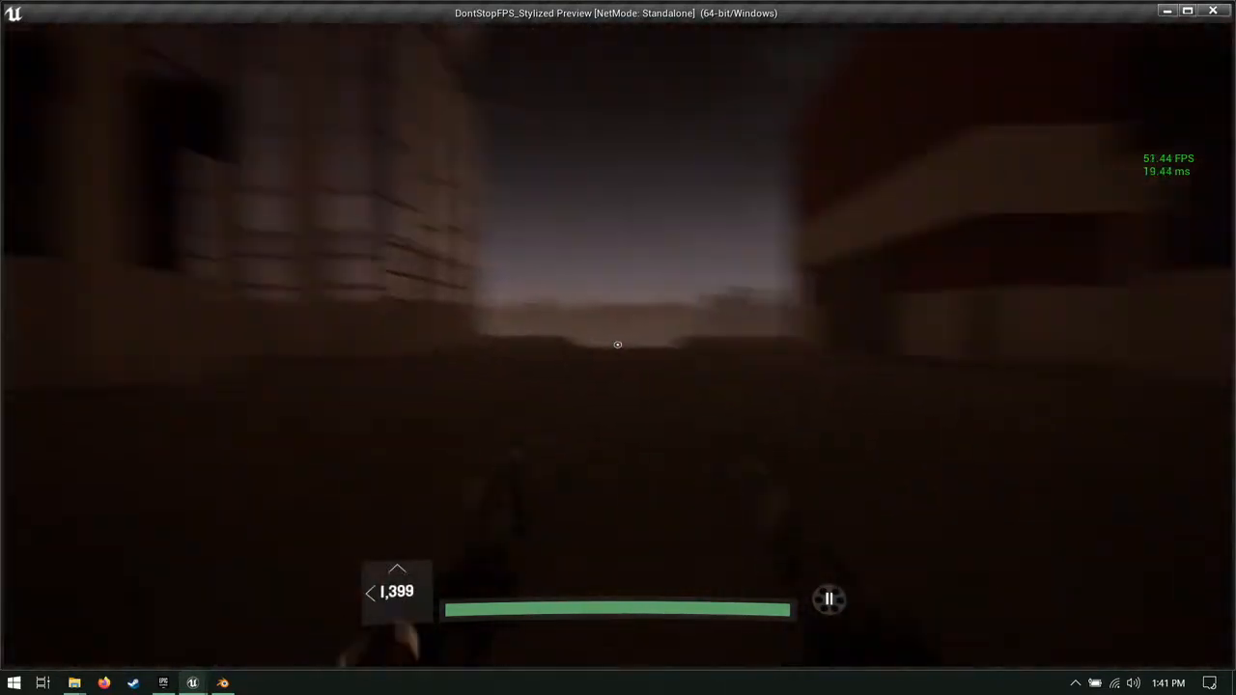
key(w)
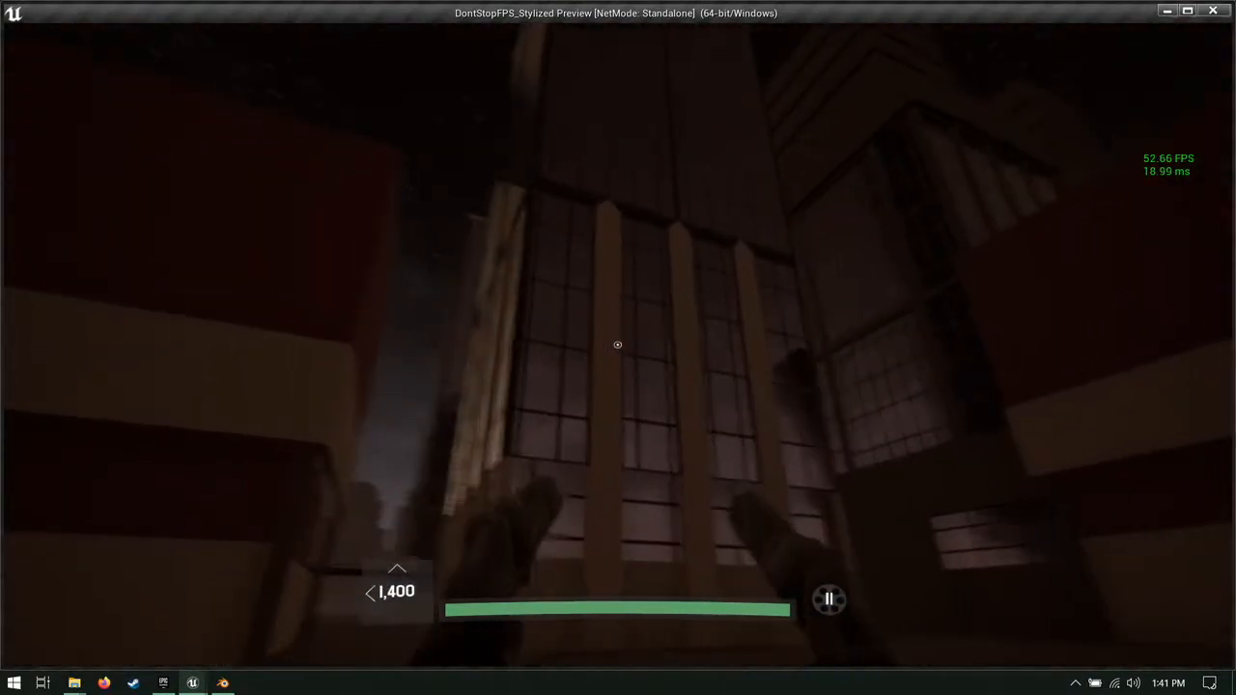
key(d)
key(w)
key(a)
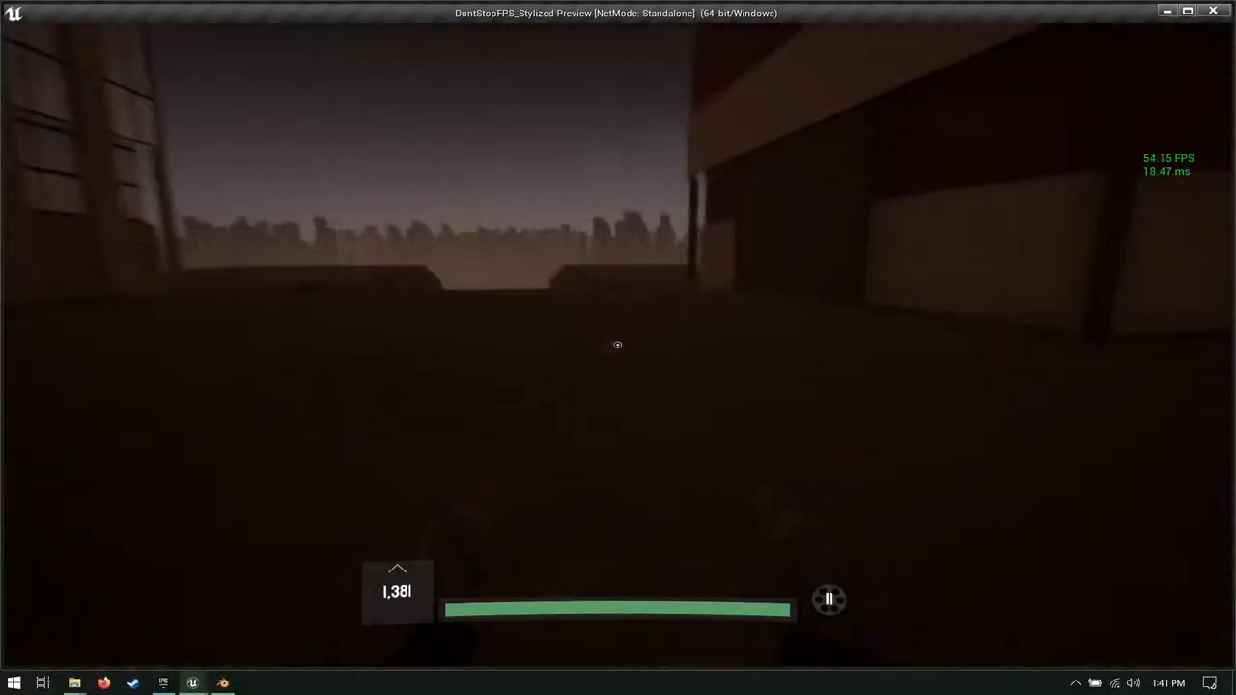
key(d)
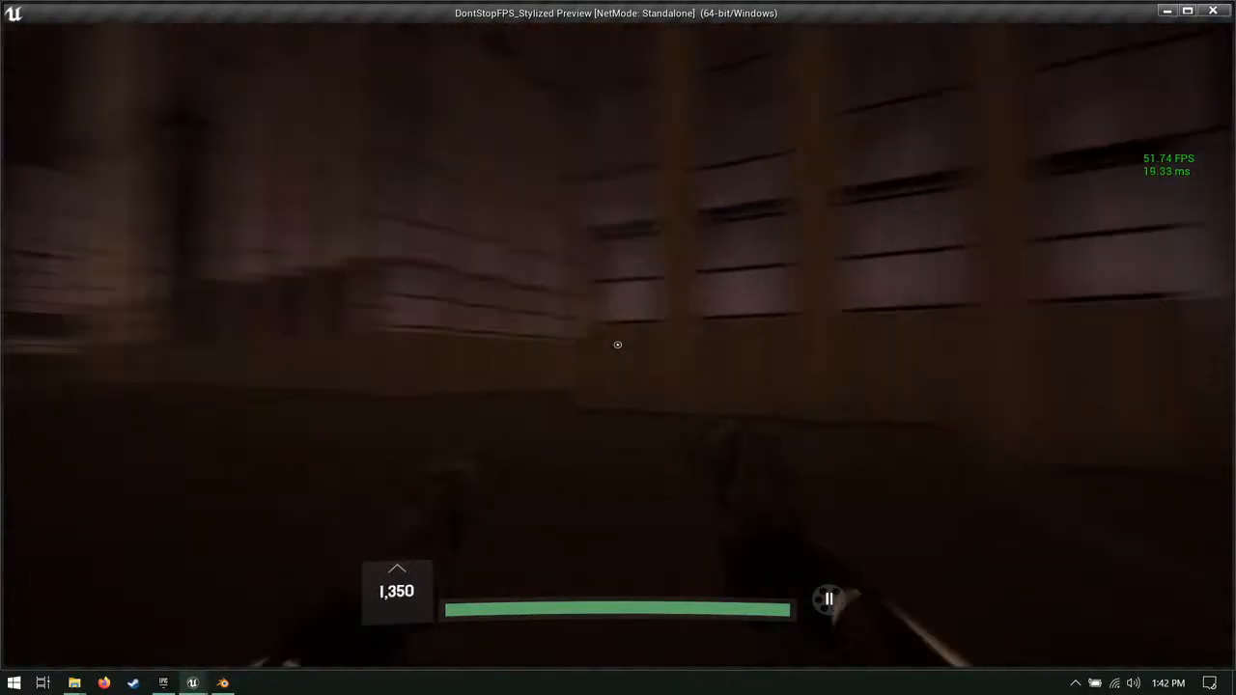
key(a)
key(s)
key(d)
key(w)
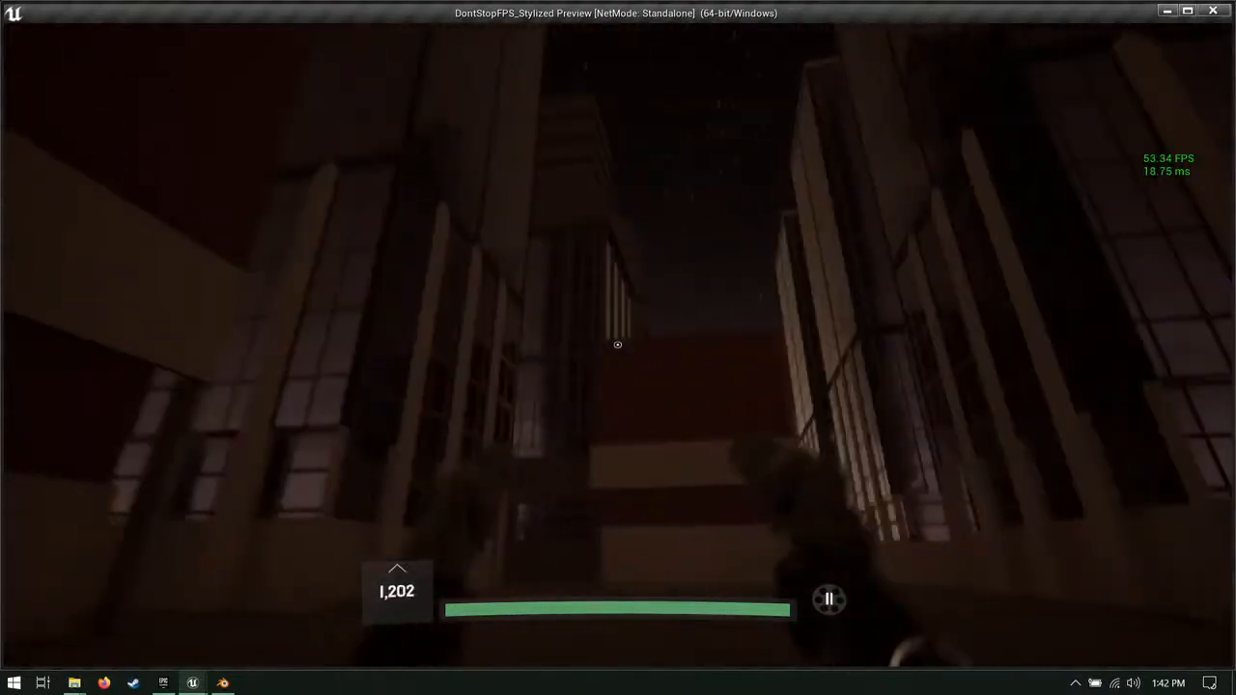
key(w)
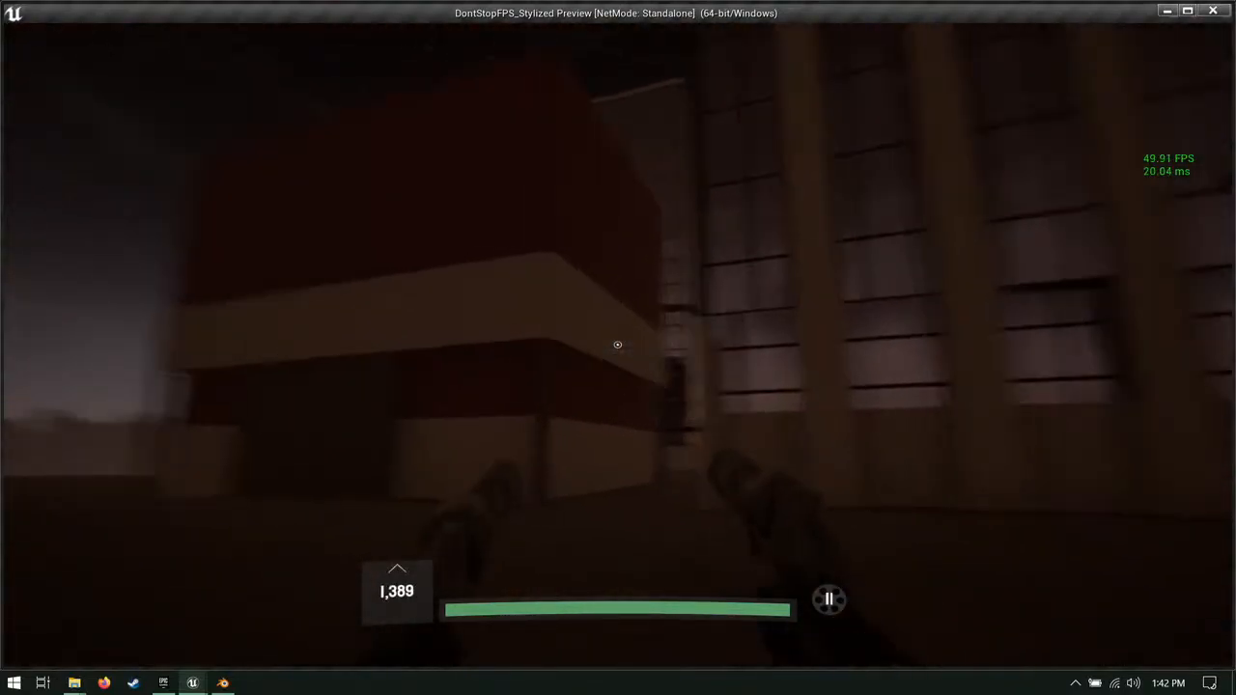
key(a)
key(w)
key(d)
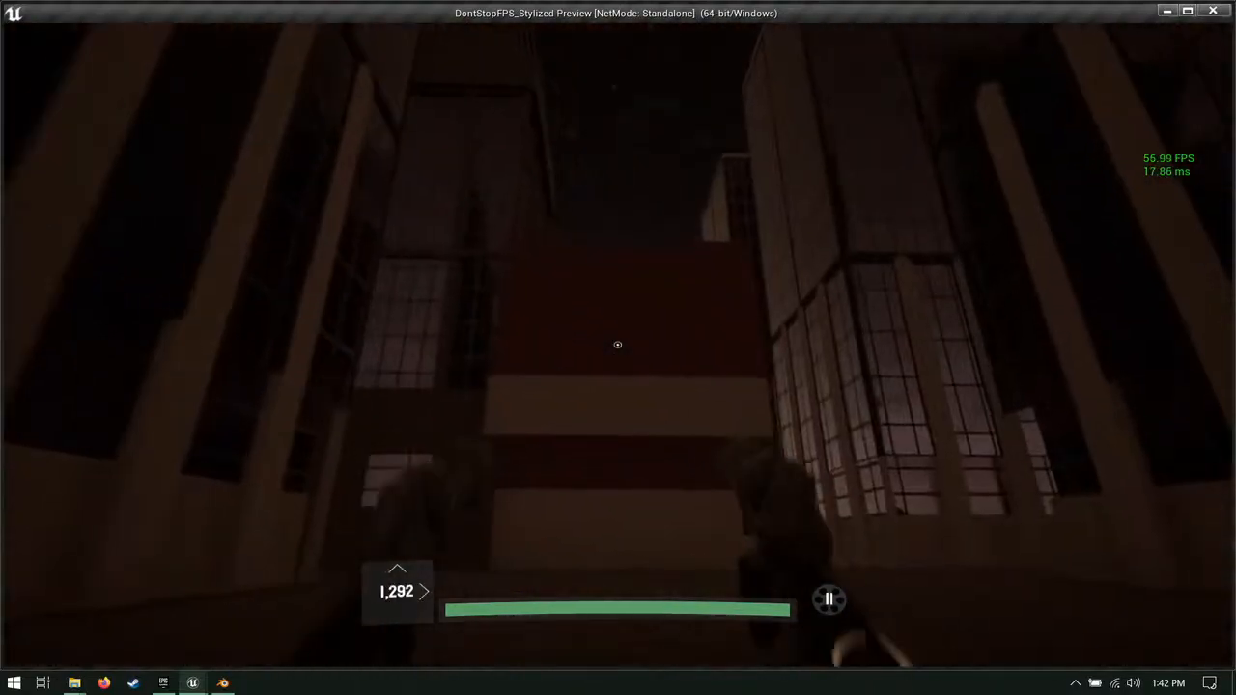
key(d)
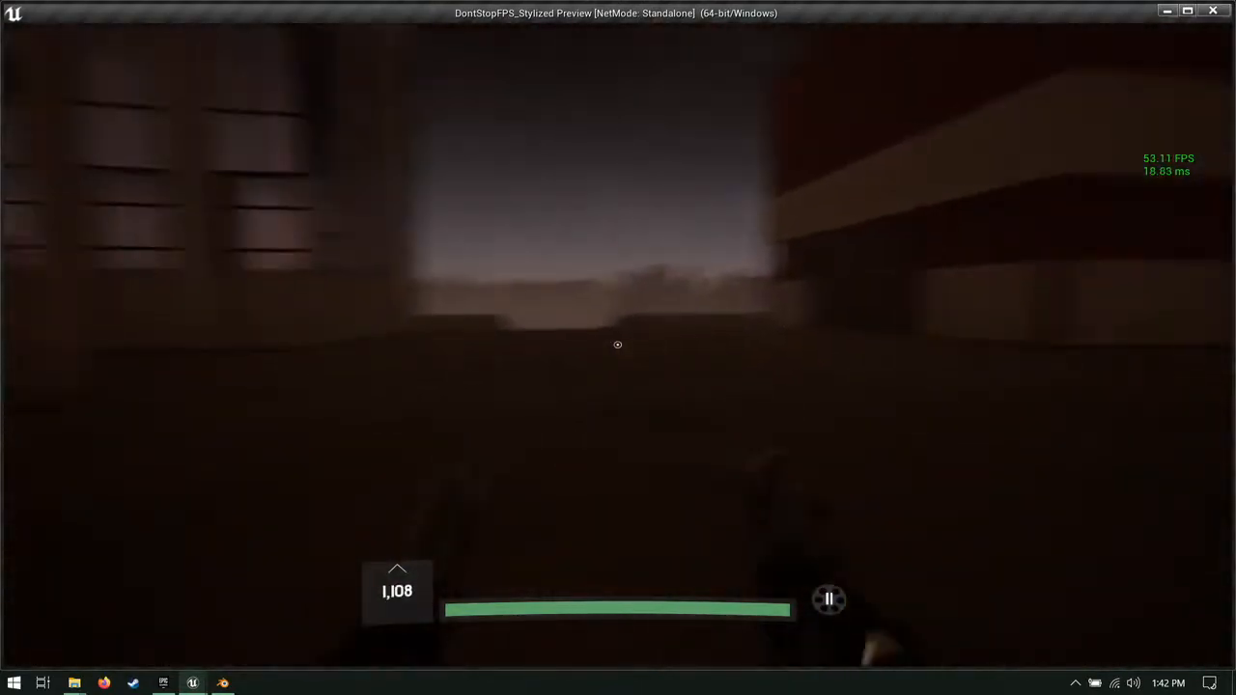
key(space)
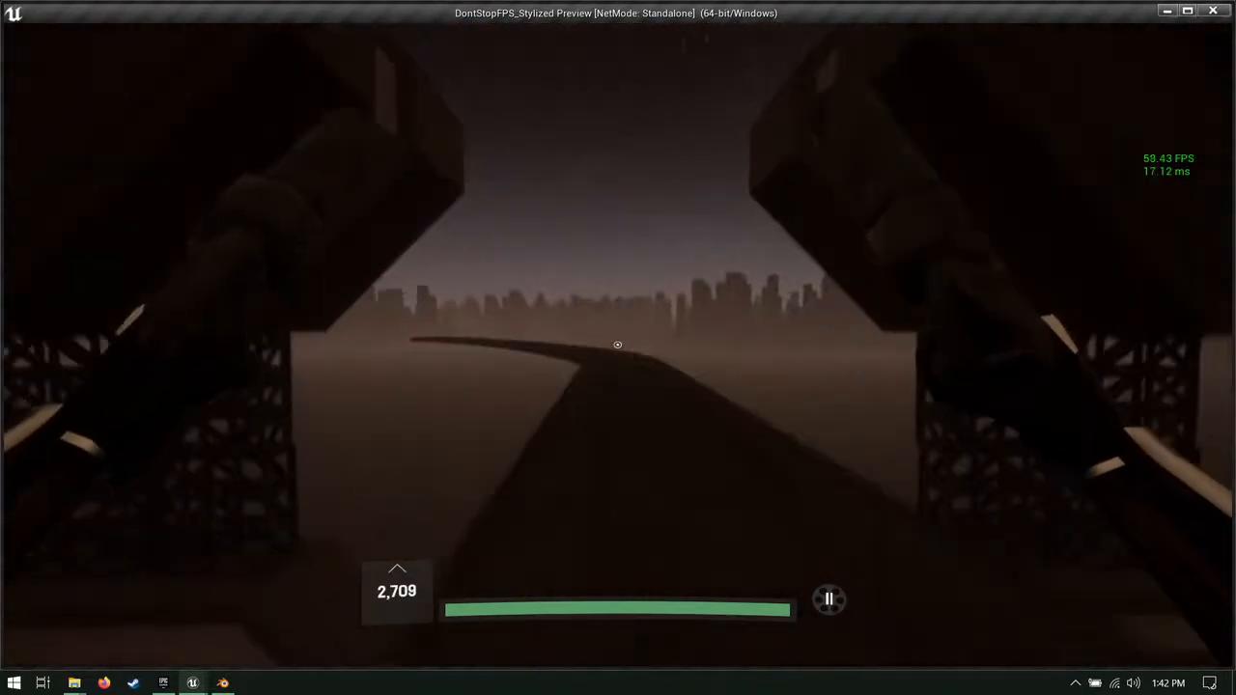
key(d)
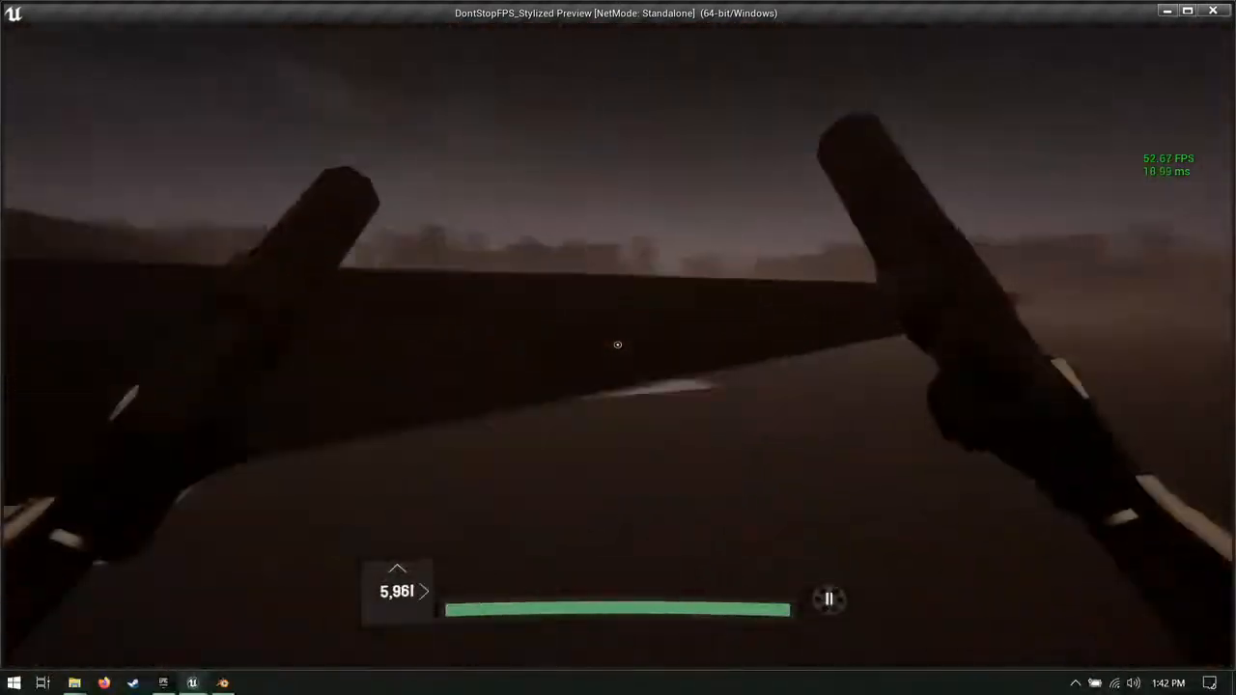
key(Escape)
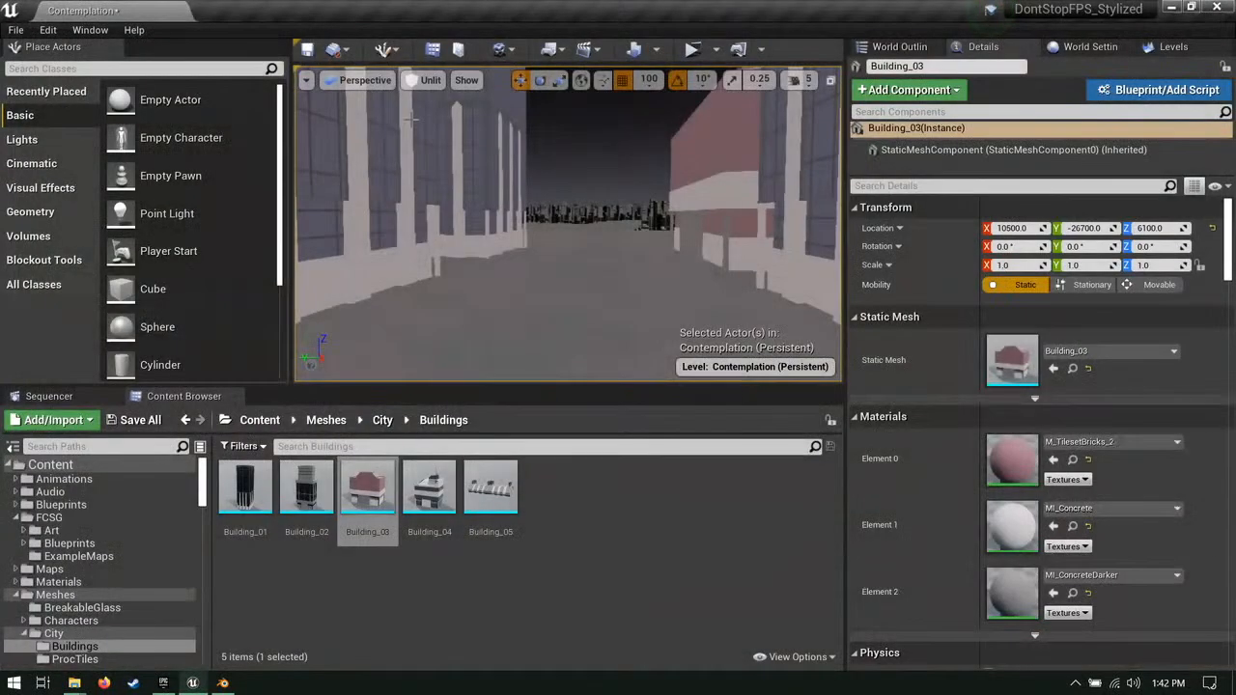
Step: Rotate the placed Building_03 to 90° about Z and move it to X 9600, Y -26300
mouse_move(564, 174)
right_down()
mouse_move(608, 184)
mouse_move(608, 232)
mouse_move(564, 174)
right_up()
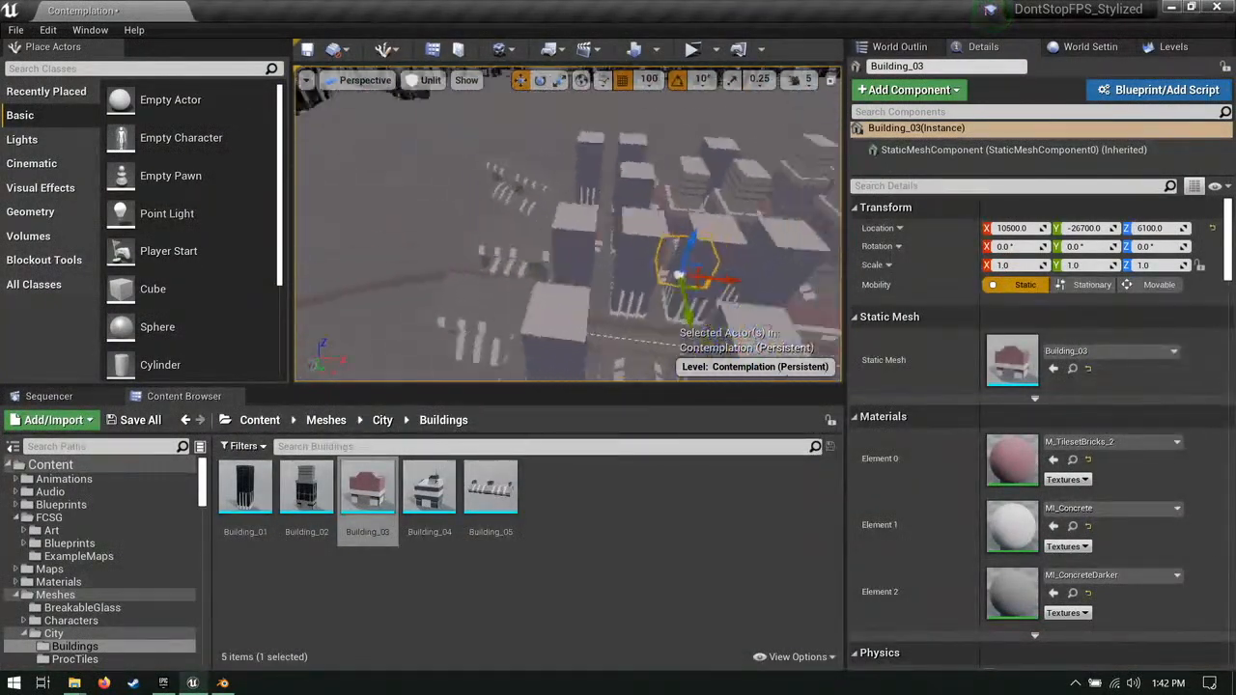
right_drag(568, 232, 724, 198)
key(w)
right_drag(567, 232, 594, 353)
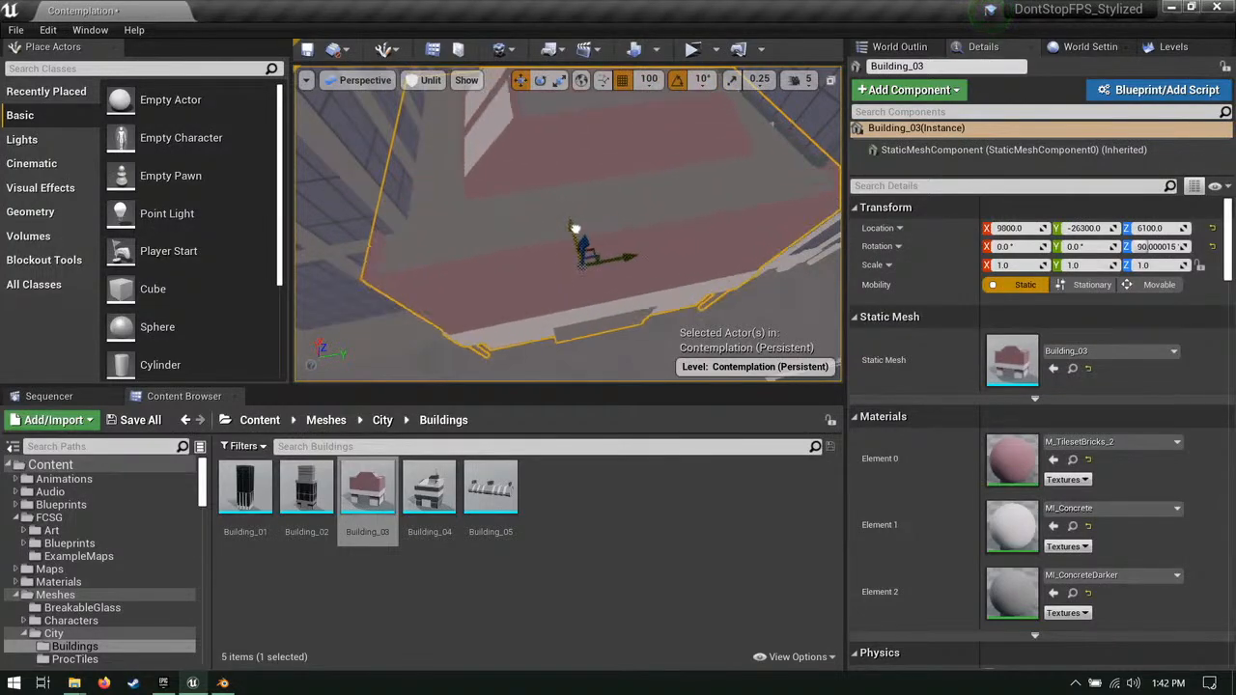
key(s)
right_drag(568, 232, 724, 280)
right_drag(470, 230, 439, 215)
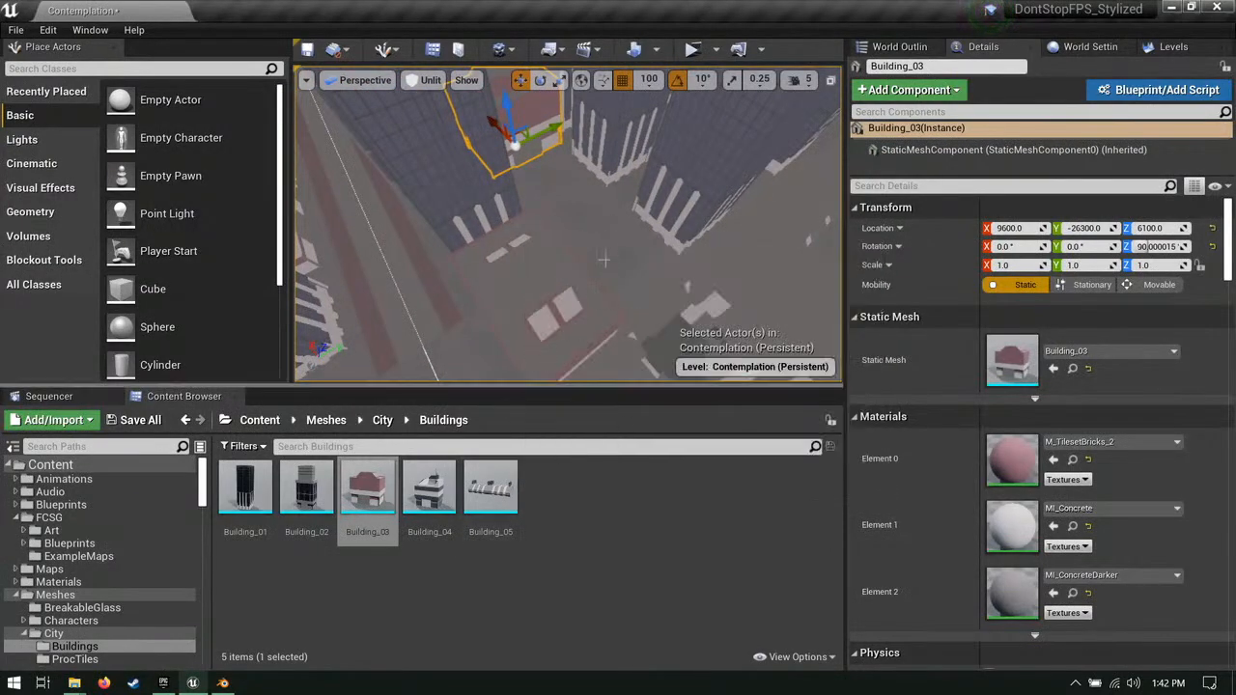
Step: Place Building_05 in the street at X 6300, Y -26100 and flip it upside down with an X rotation of -180°
key(d)
right_drag(603, 260, 560, 255)
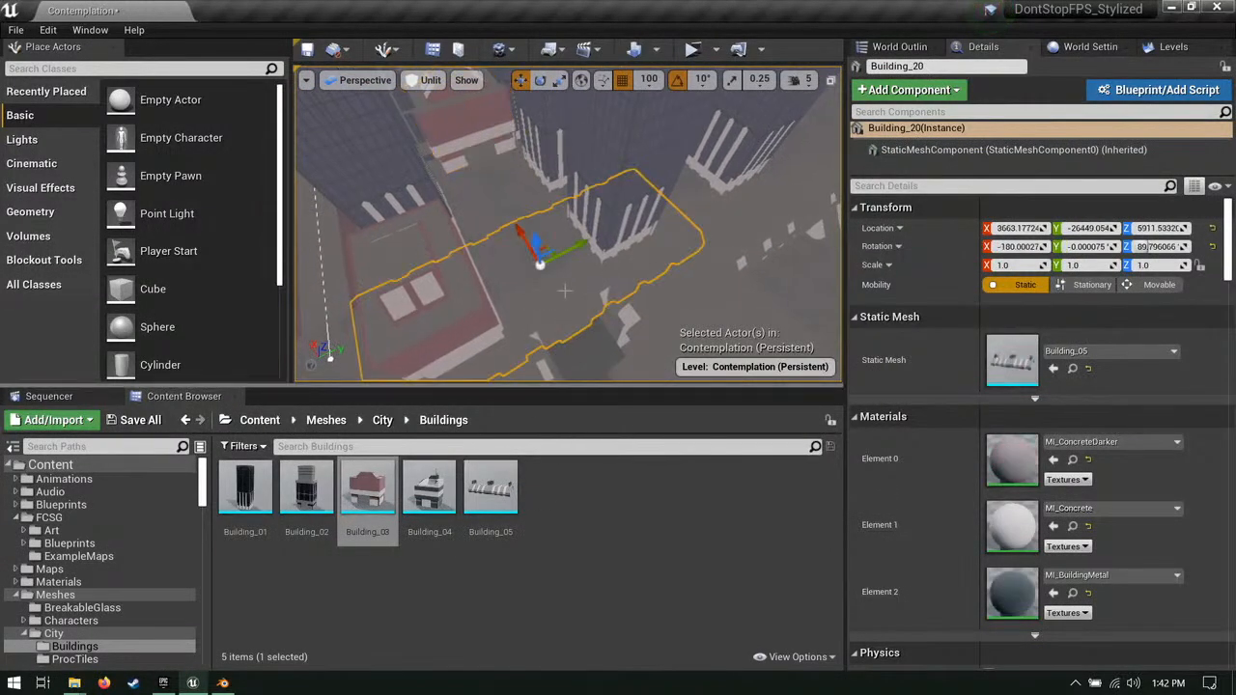
drag(491, 487, 535, 220)
key(e)
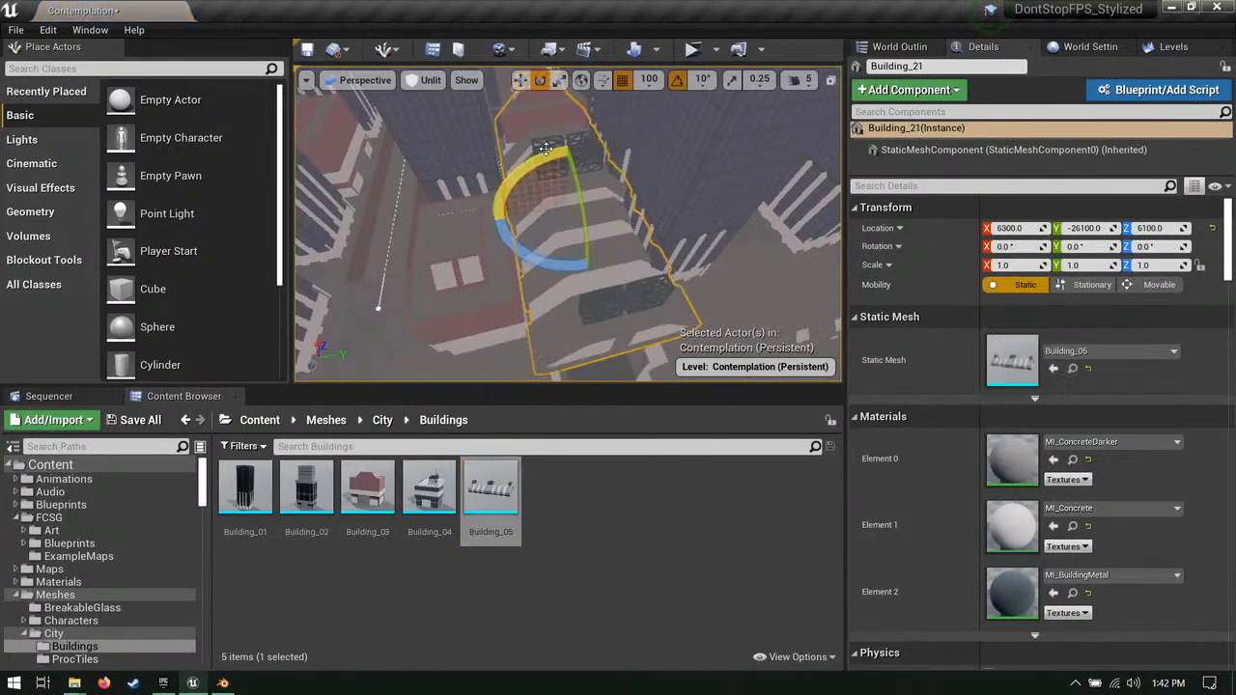
mouse_move(564, 217)
right_down()
mouse_move(569, 145)
mouse_move(545, 224)
right_up()
Step: Raise the flipped Building_05 to Z 8200 and move it along the street to X 7300
key(w)
drag(584, 172, 589, 207)
right_drag(589, 209, 590, 210)
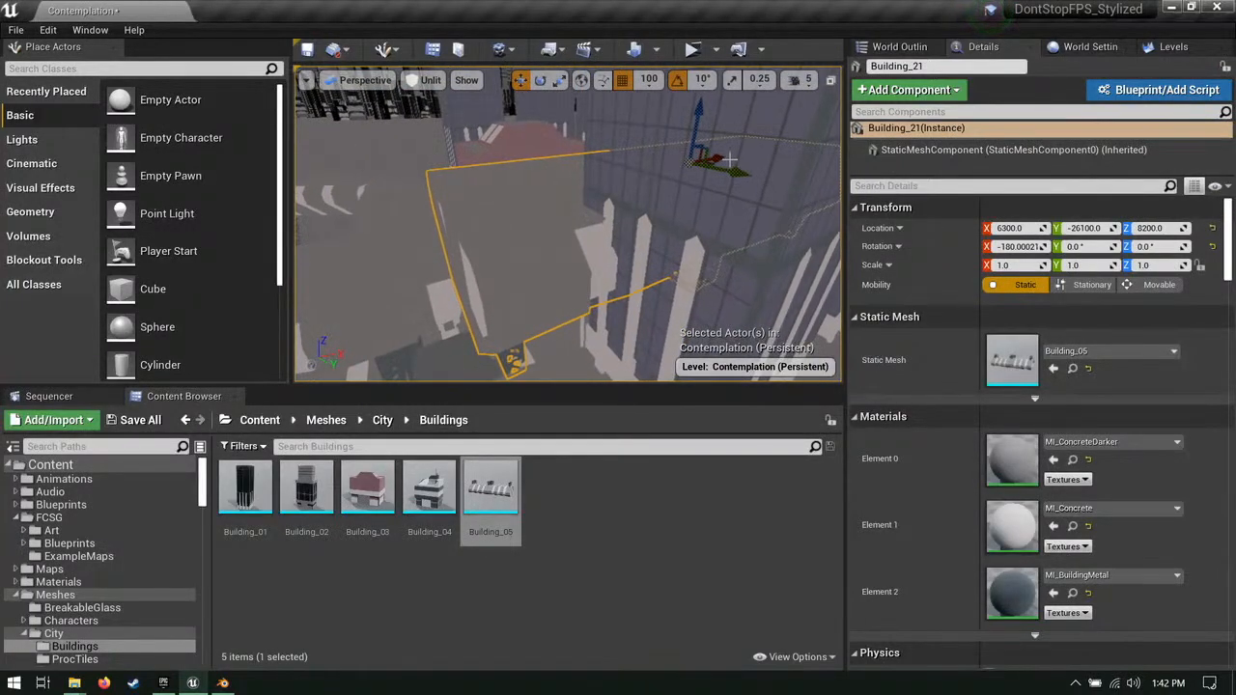
drag(744, 152, 747, 153)
right_drag(699, 162, 787, 163)
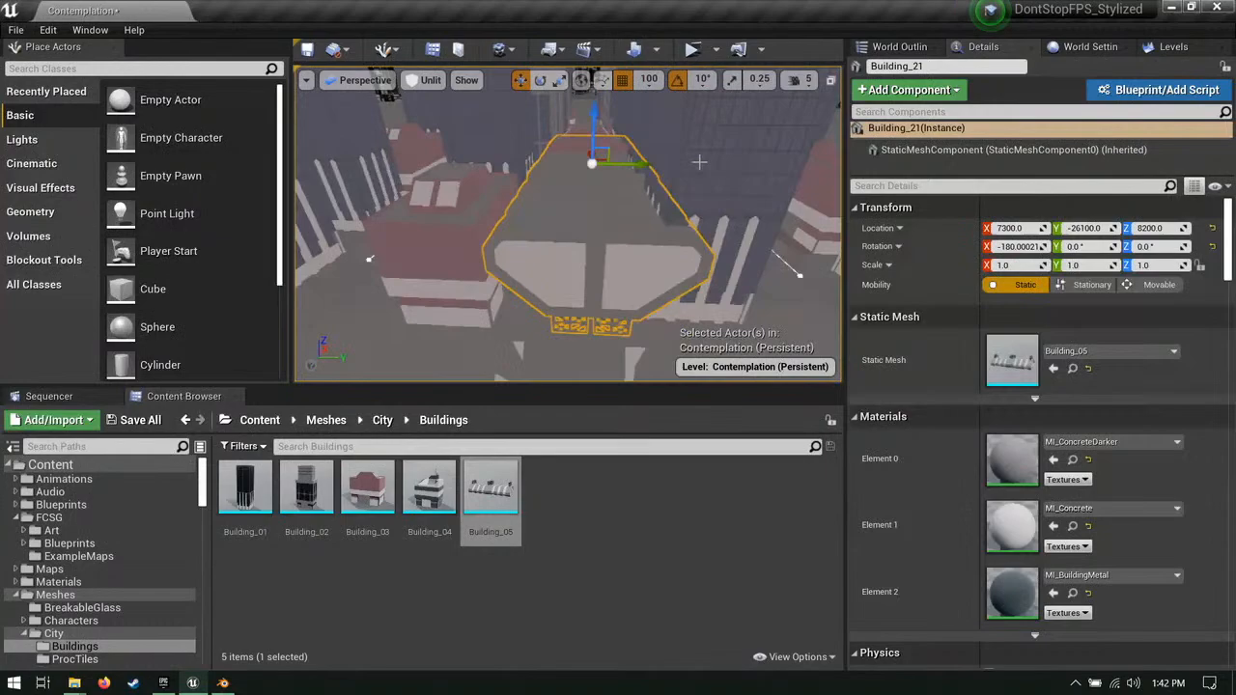
Step: Shift the brick building beside the flipped one to Y -29400 and the tower on its other side to X -400, Y -2300
click(376, 292)
key(f)
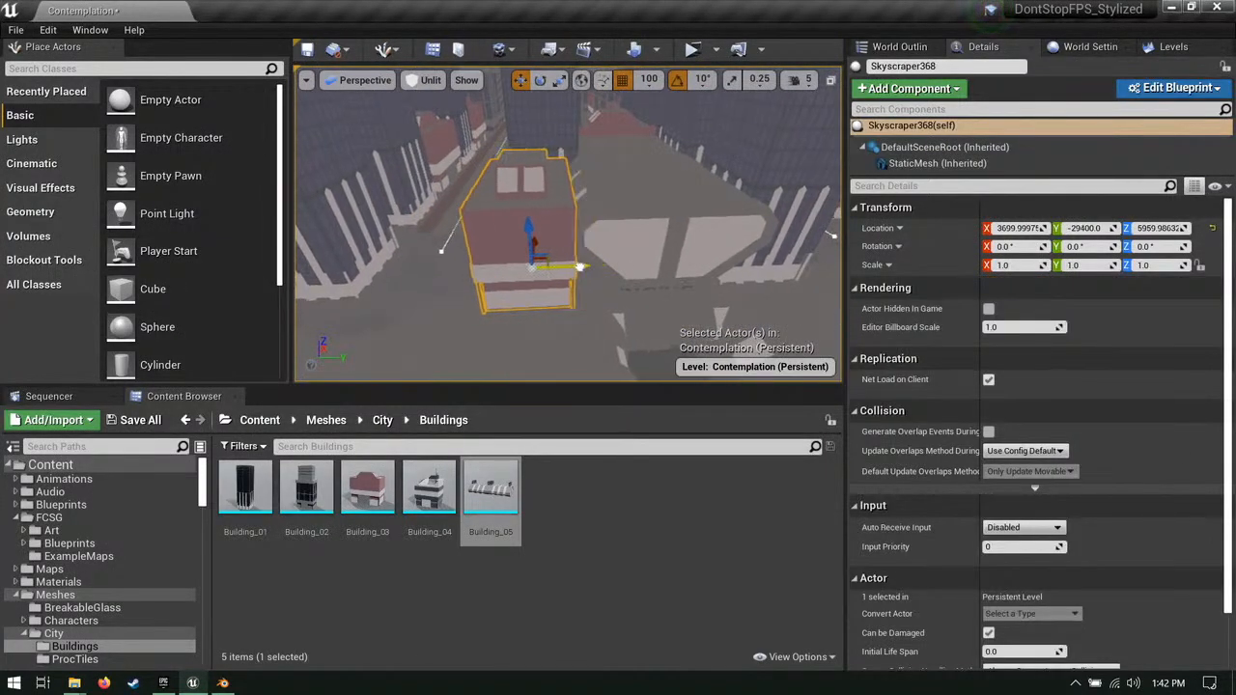
right_drag(586, 267, 666, 266)
click(560, 246)
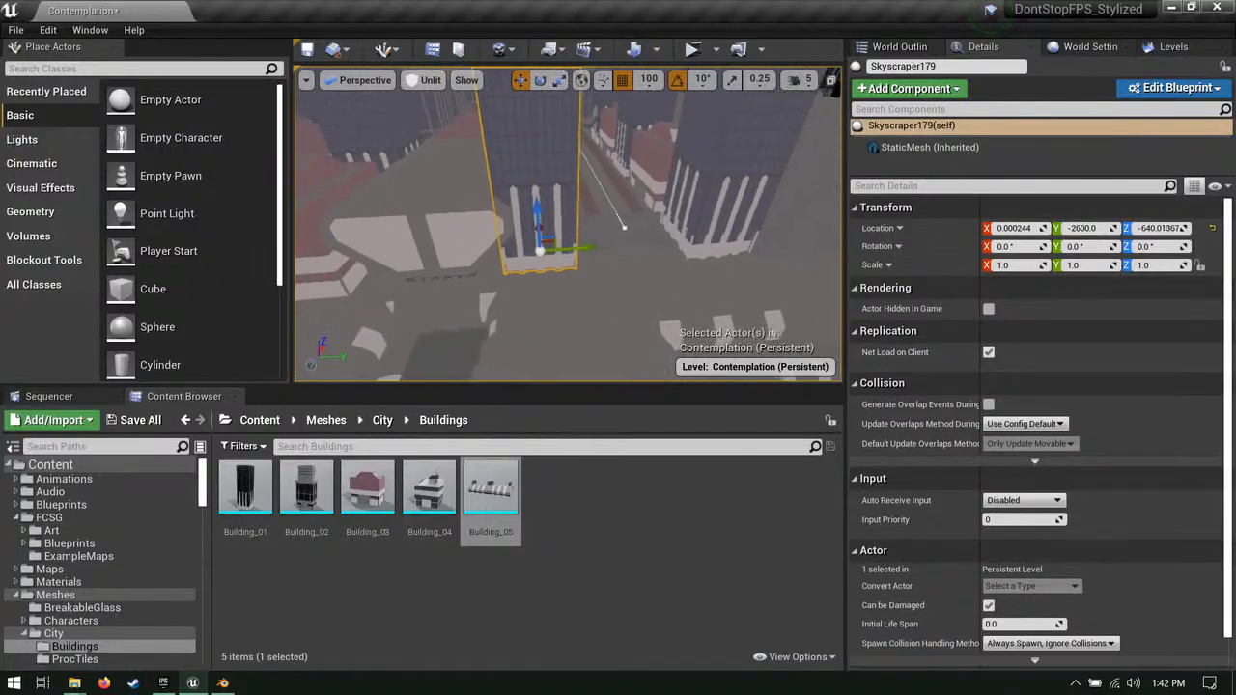
right_drag(569, 247, 521, 247)
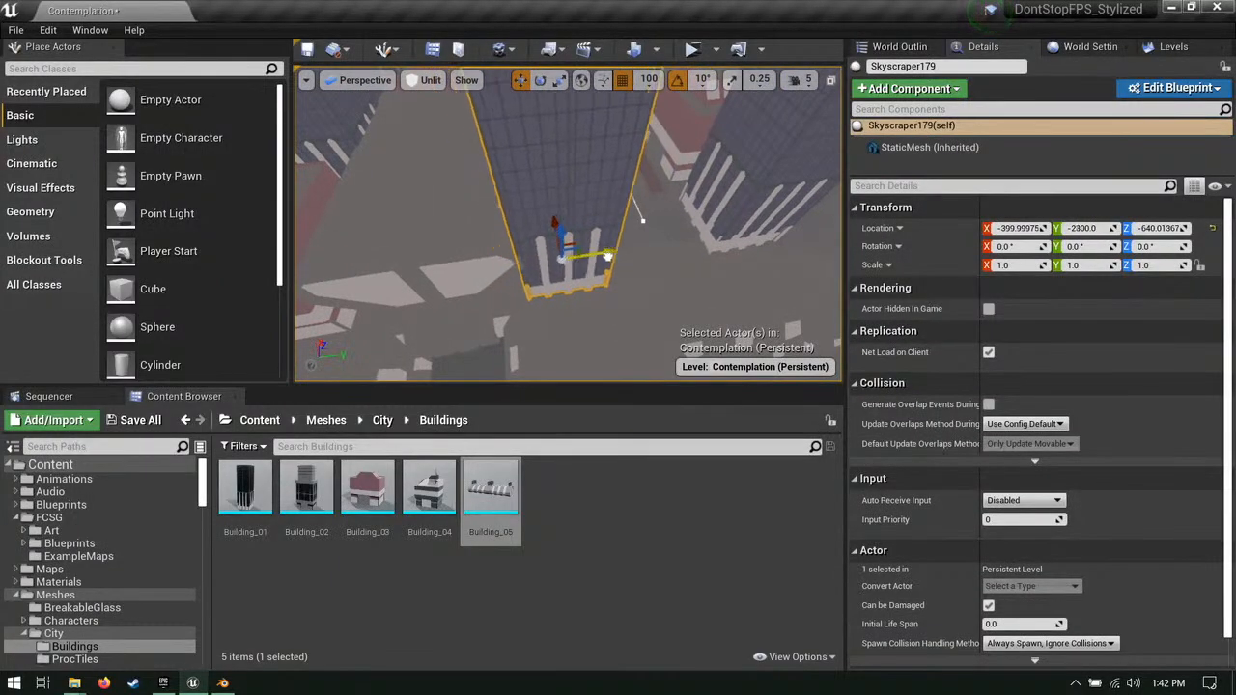
Step: Move the tower by the side street to Y 2600 and set the Building_03 at the street's end to Z 8300
right_drag(607, 256, 554, 259)
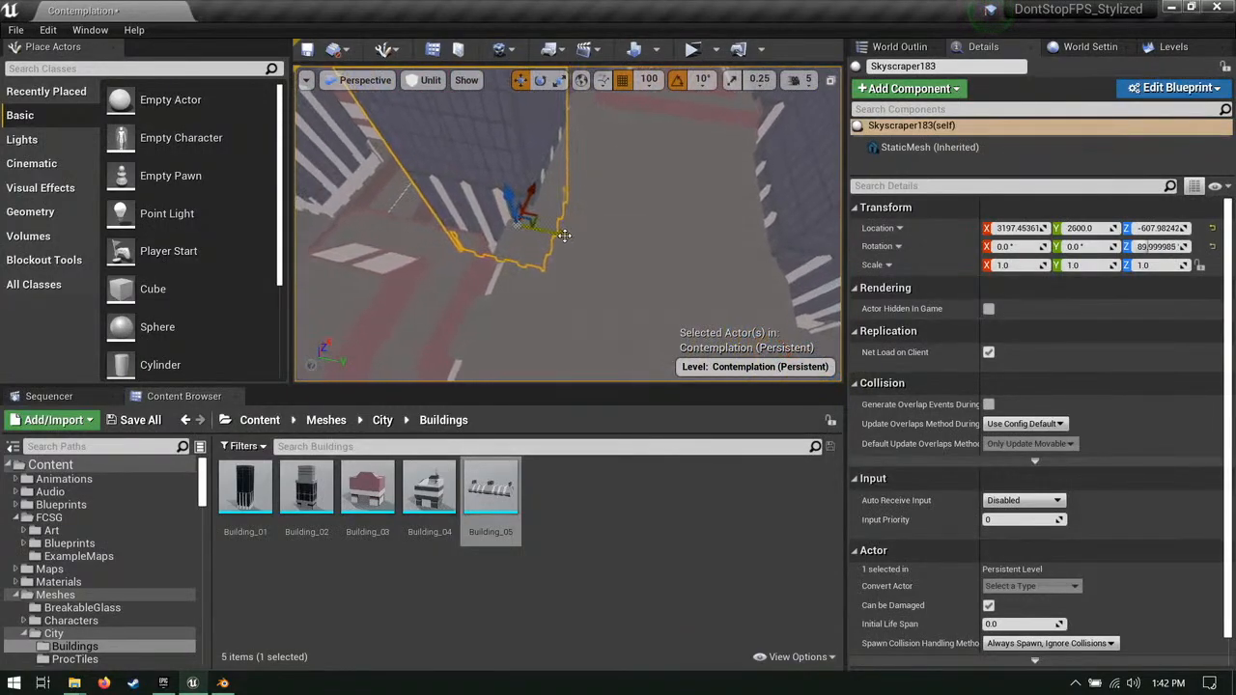
click(598, 257)
right_drag(624, 223, 591, 314)
click(604, 249)
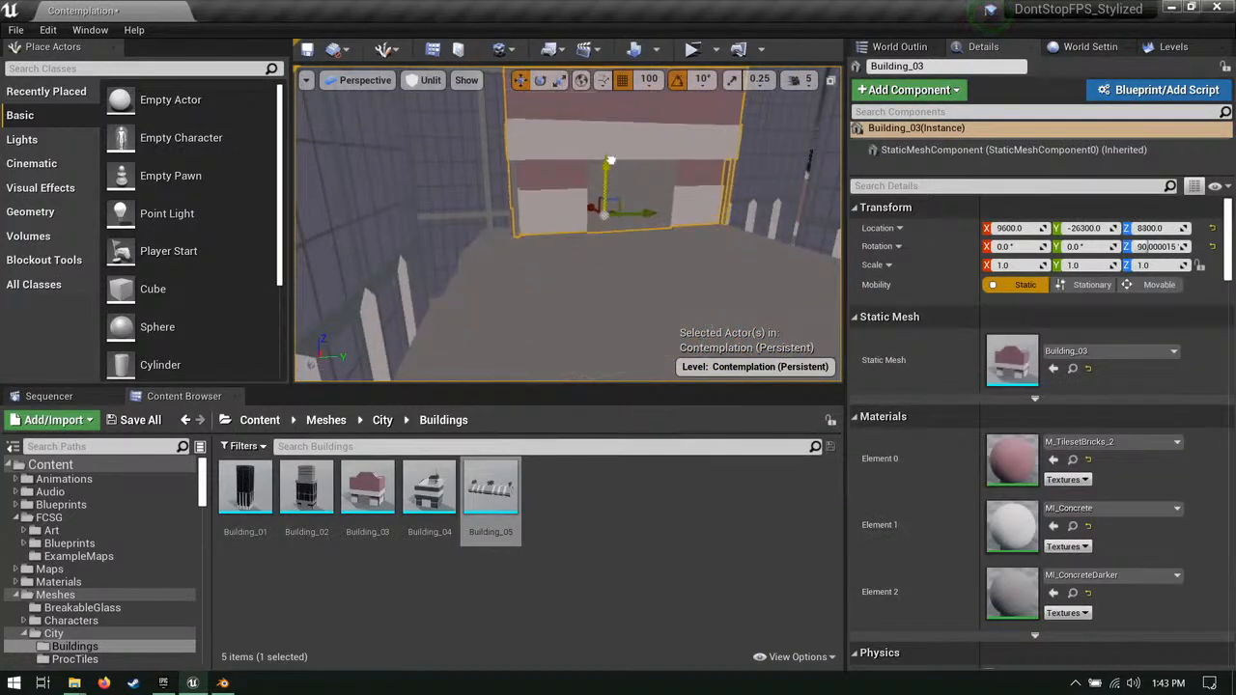
Step: Move the street tower Skyscraper181 to Y -2400
right_drag(611, 160, 582, 280)
click(599, 286)
click(607, 290)
Step: Playtest the city area by running forward between the buildings, and end the session
right_drag(676, 270, 693, 44)
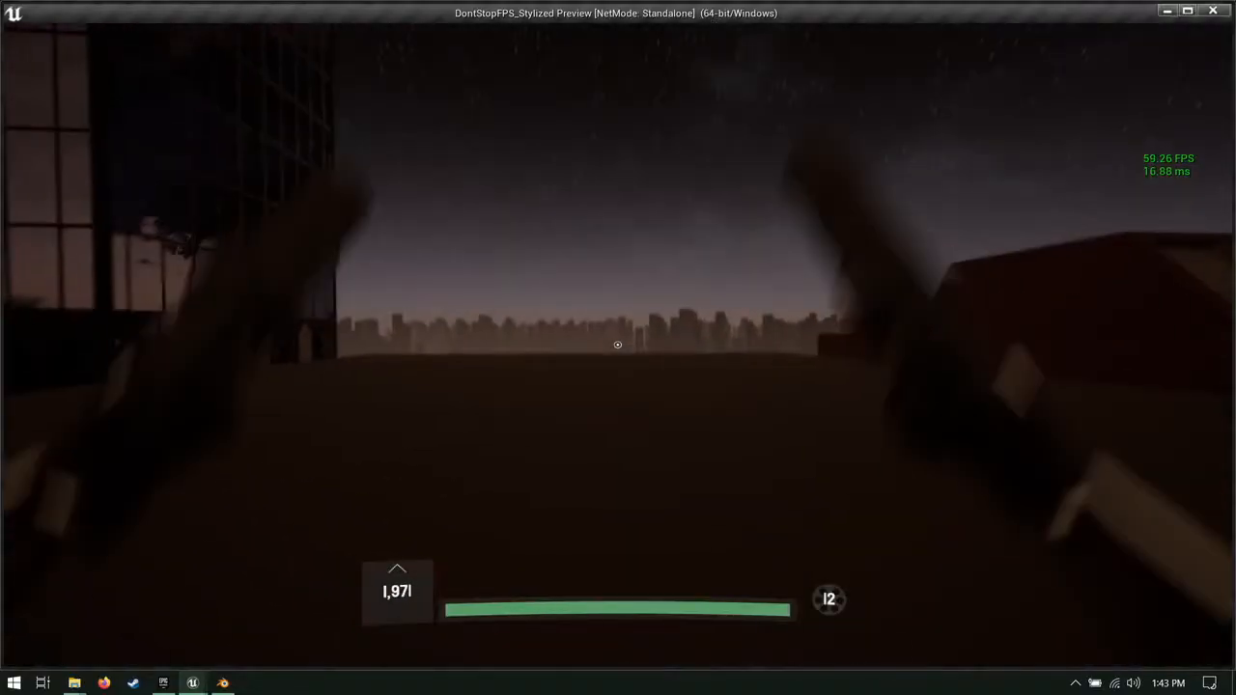
key(w)
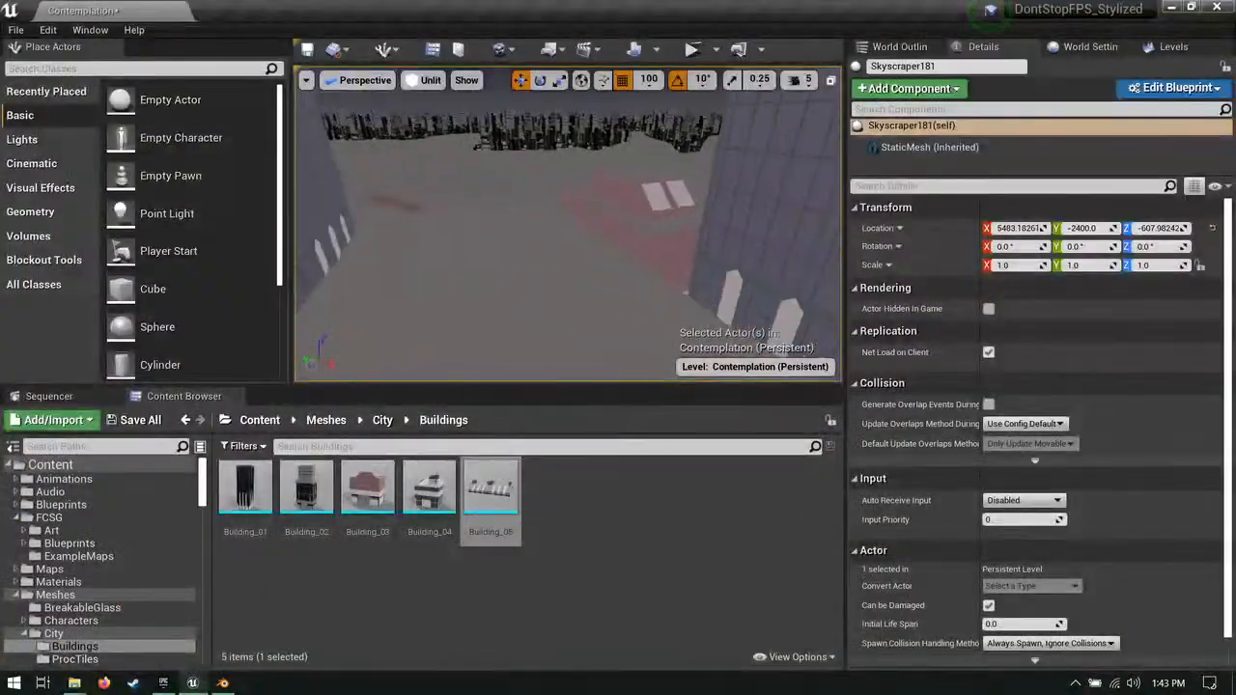
mouse_move(637, 258)
right_down()
mouse_move(695, 300)
mouse_move(638, 257)
right_up()
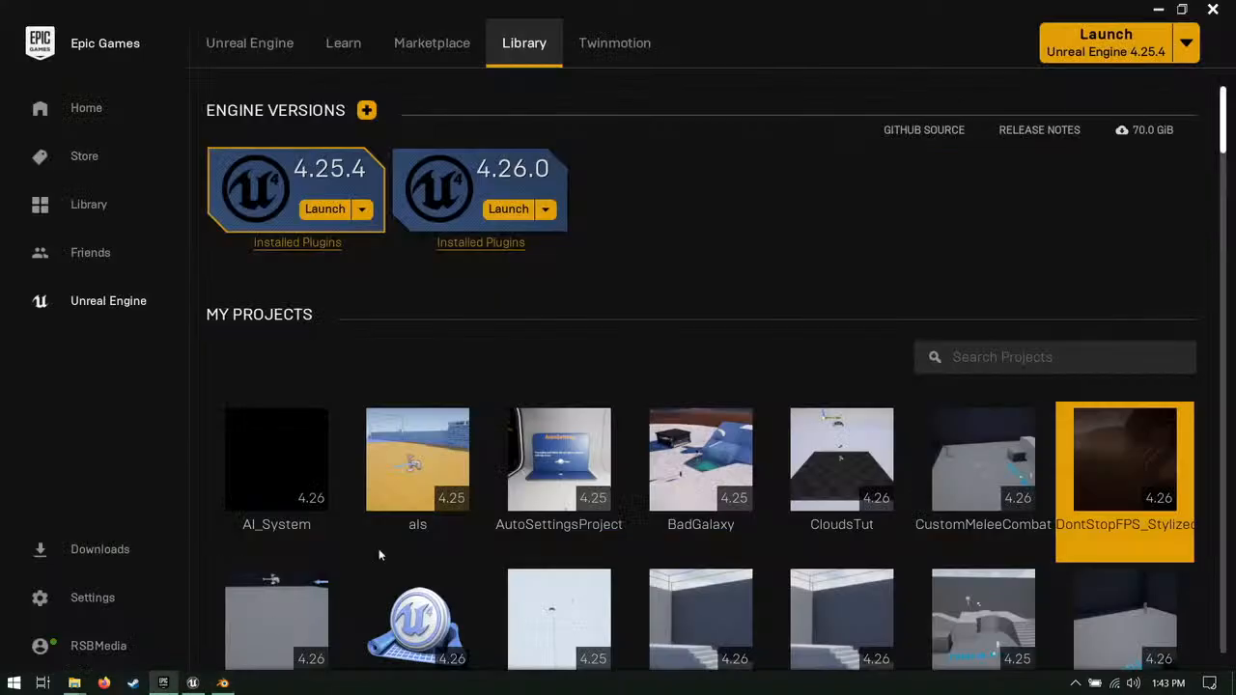
Step: Browse the asset packs in the Epic Games Launcher library vault and put the launcher away
scroll(860, 407, down, 5)
scroll(830, 473, down, 6)
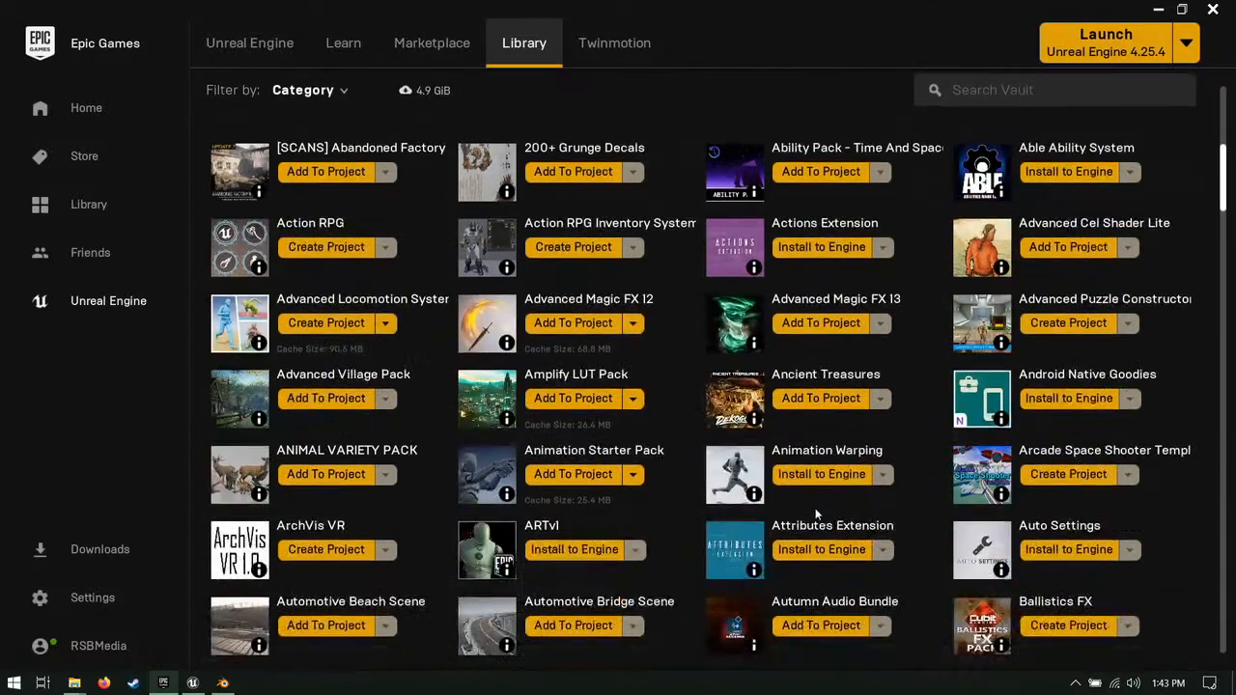
scroll(682, 292, up, 2)
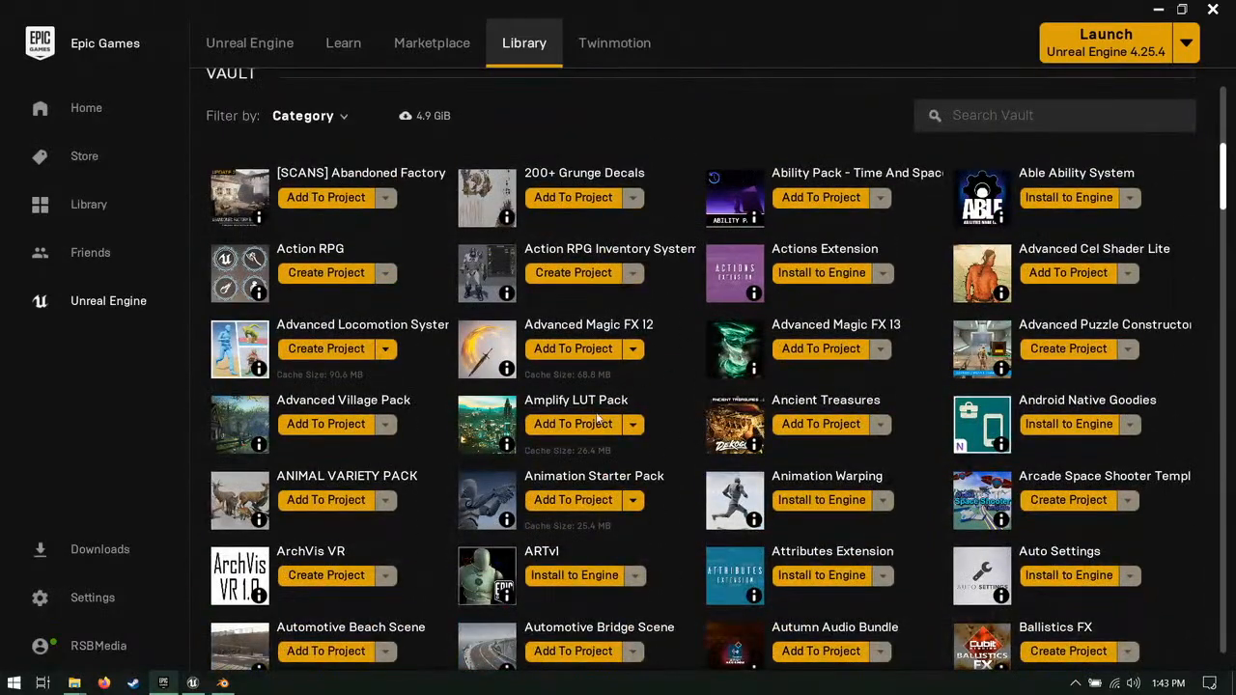
scroll(848, 492, down, 3)
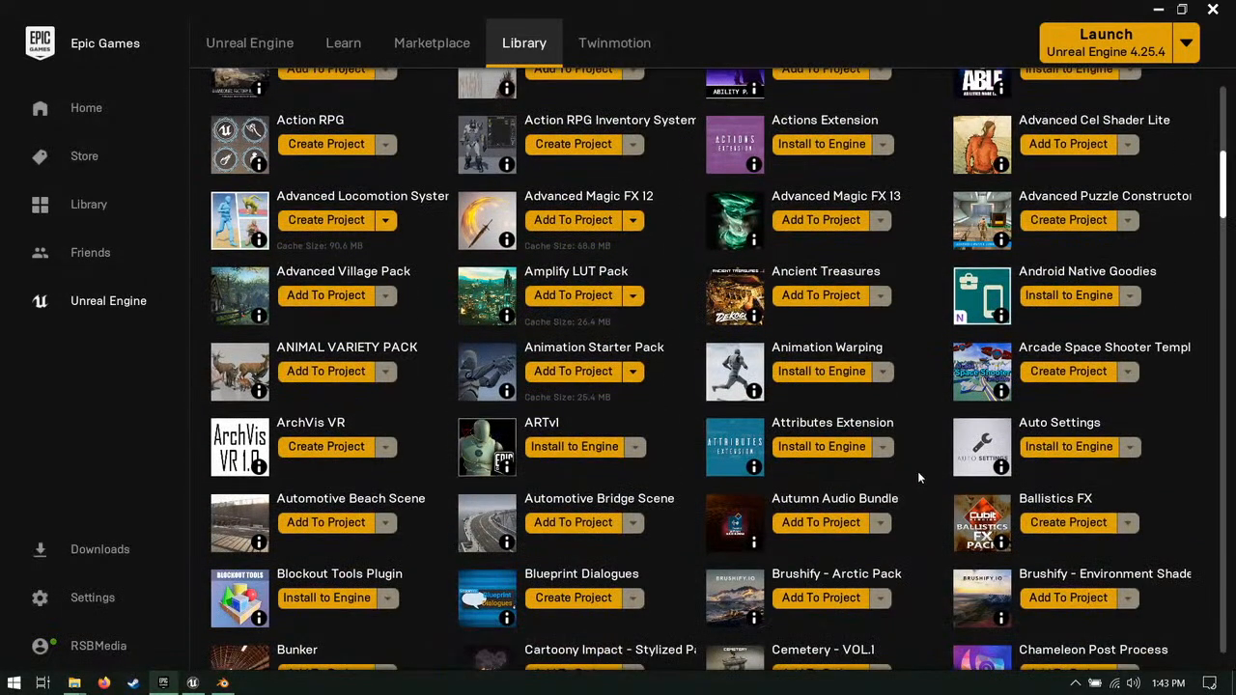
scroll(917, 473, down, 2)
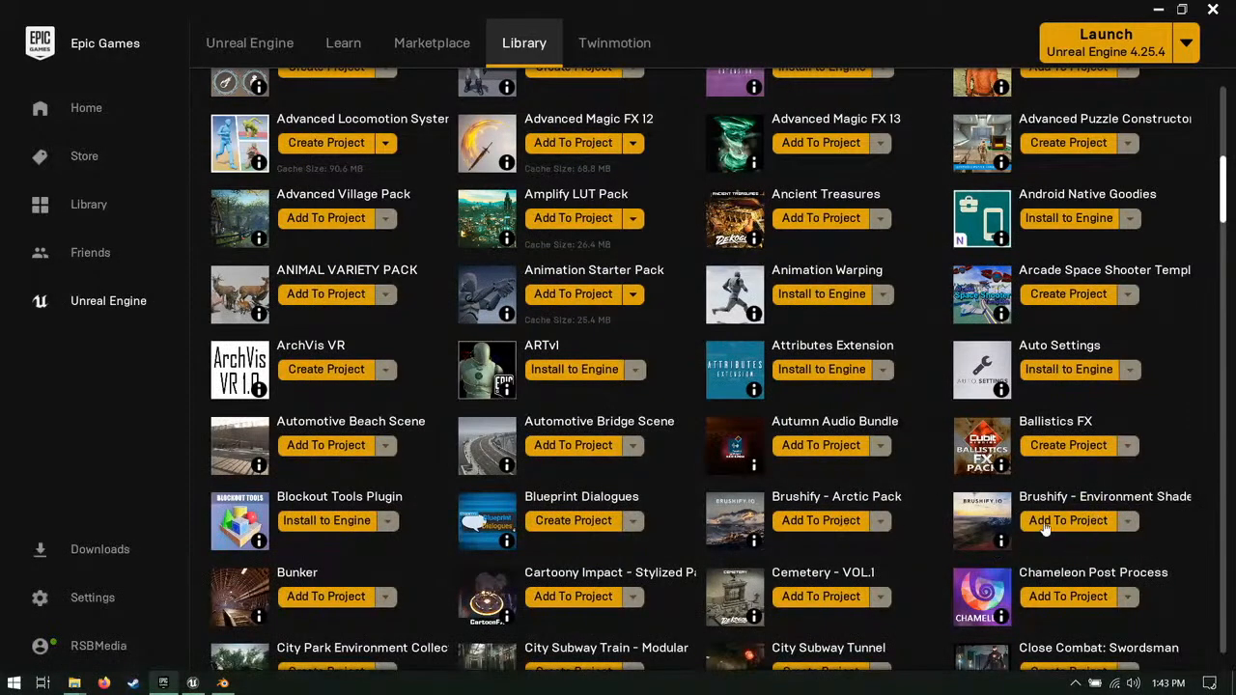
scroll(932, 527, up, 14)
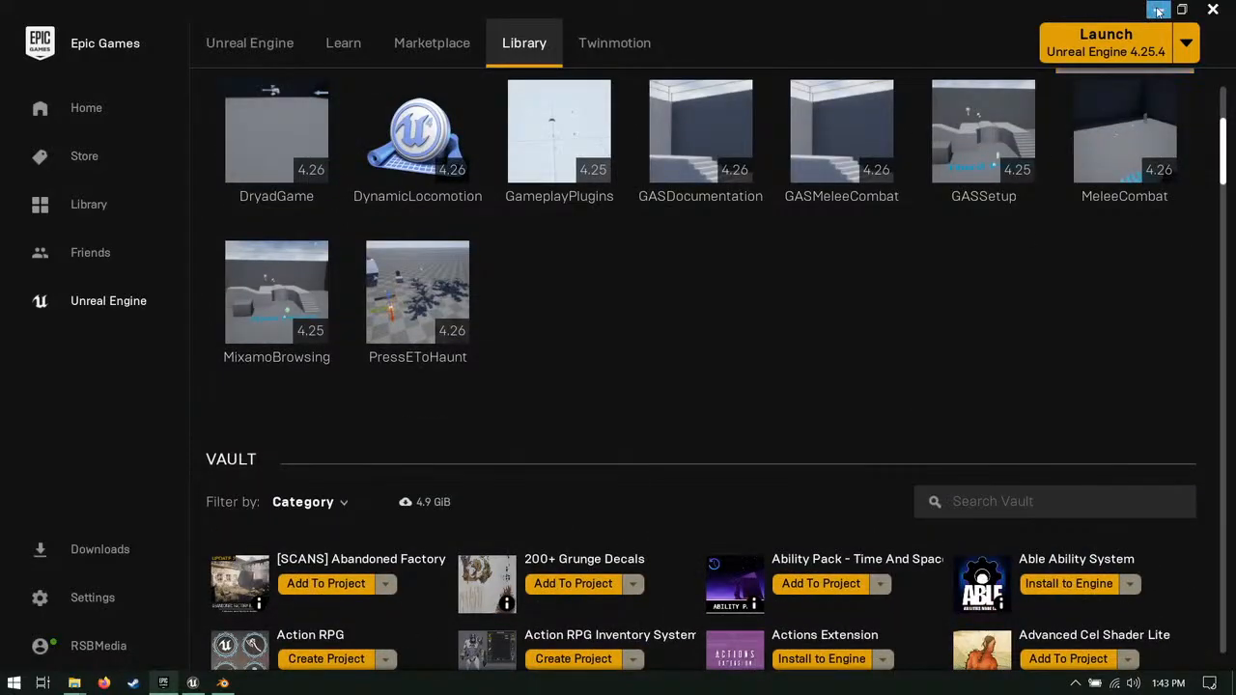
click(1157, 10)
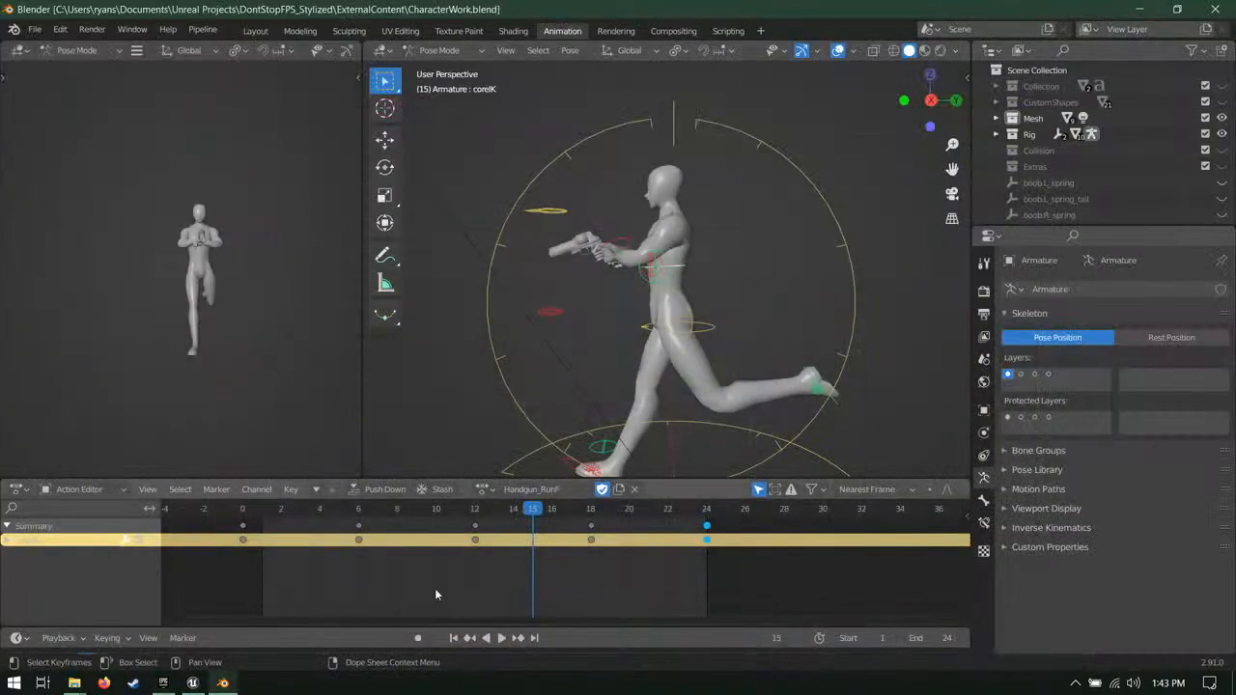
Step: Switch back to the Unreal Editor and save all modified content, including the Contemplation map
click(193, 684)
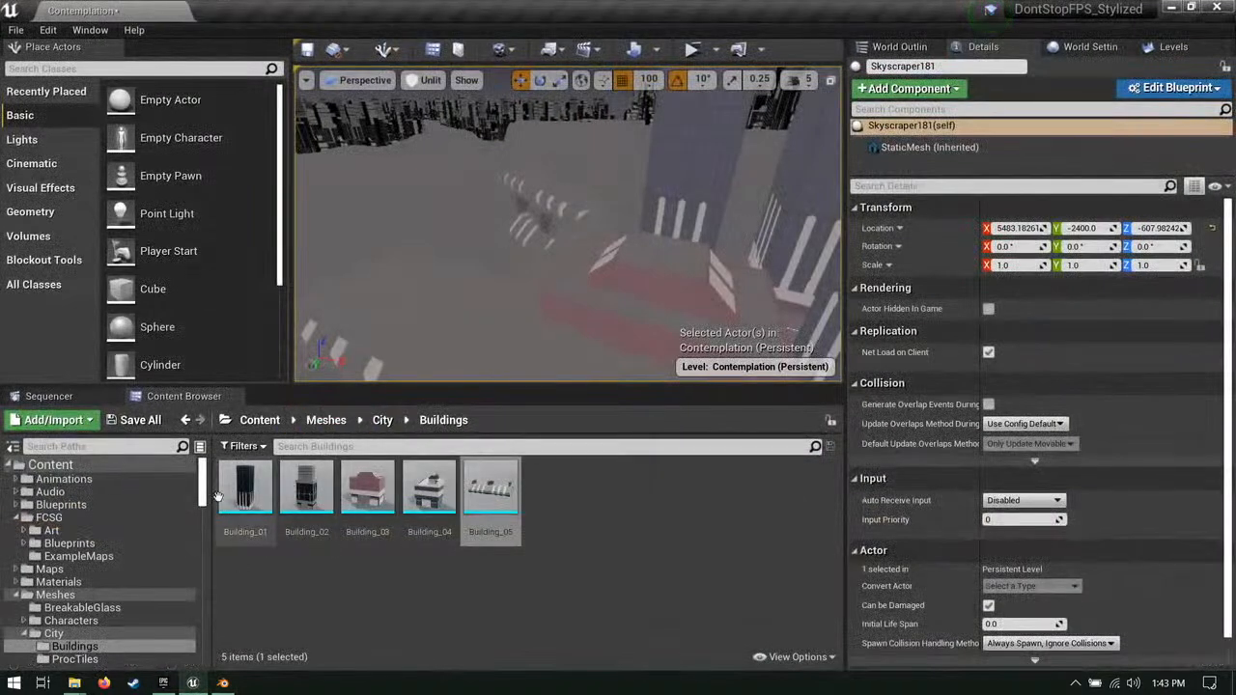
click(142, 419)
click(757, 490)
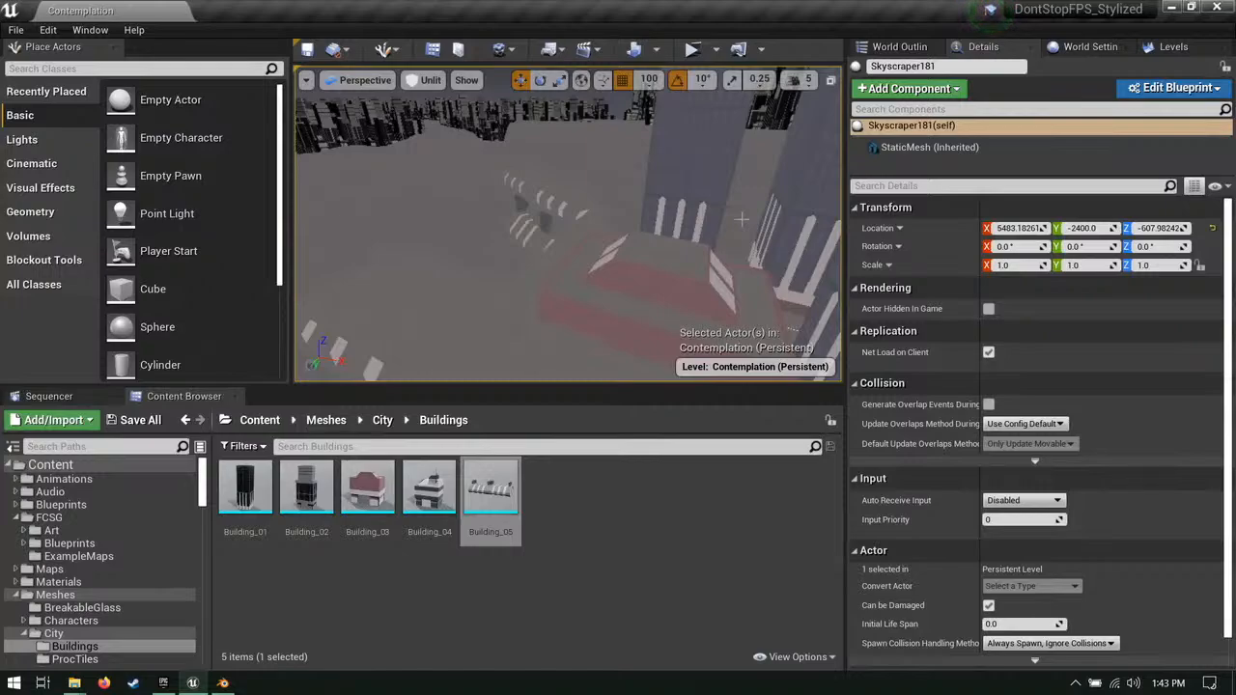
Step: Look over the street entrance and open the Blueprints/GameplayElements folder to examine its assets
right_drag(648, 262, 772, 263)
right_drag(599, 265, 612, 273)
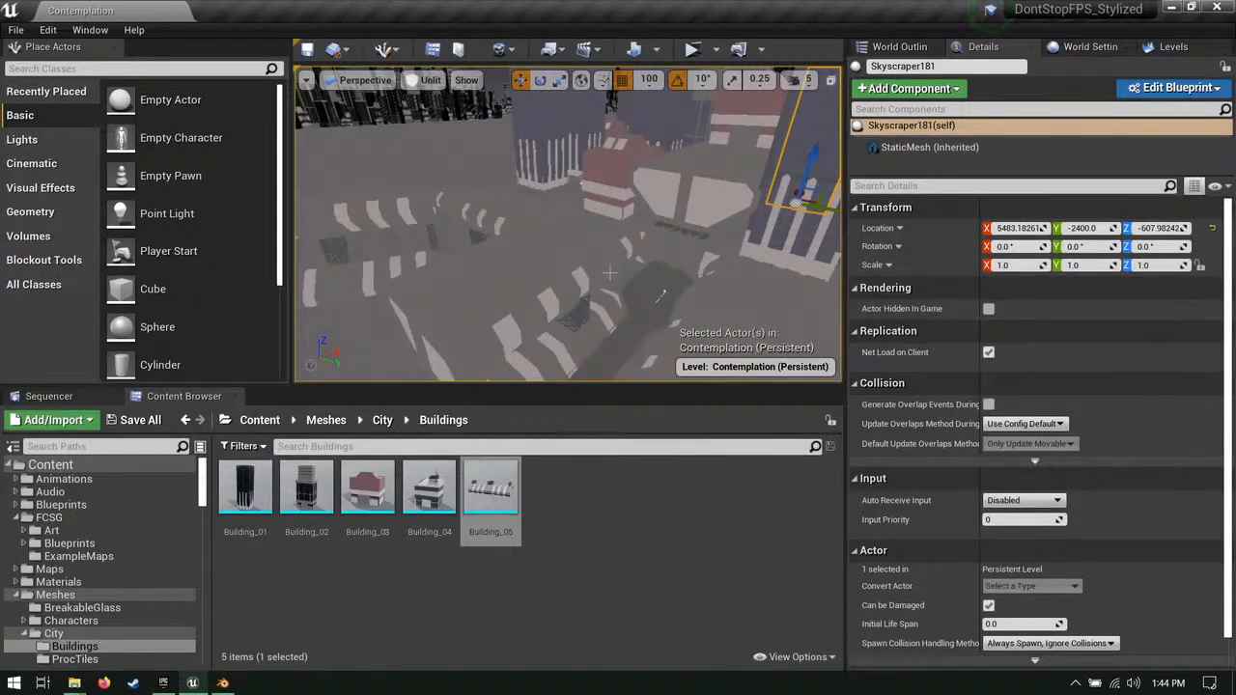
right_drag(611, 274, 714, 280)
right_drag(488, 285, 366, 243)
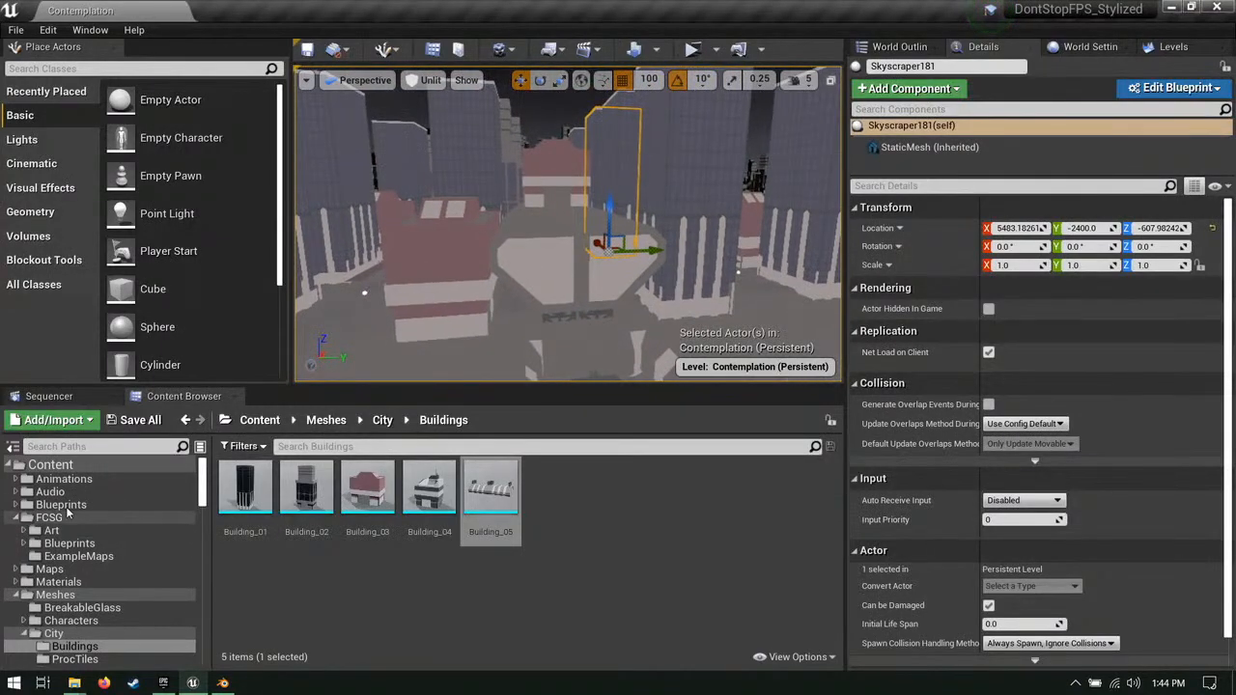
click(61, 504)
click(391, 490)
double_click(401, 491)
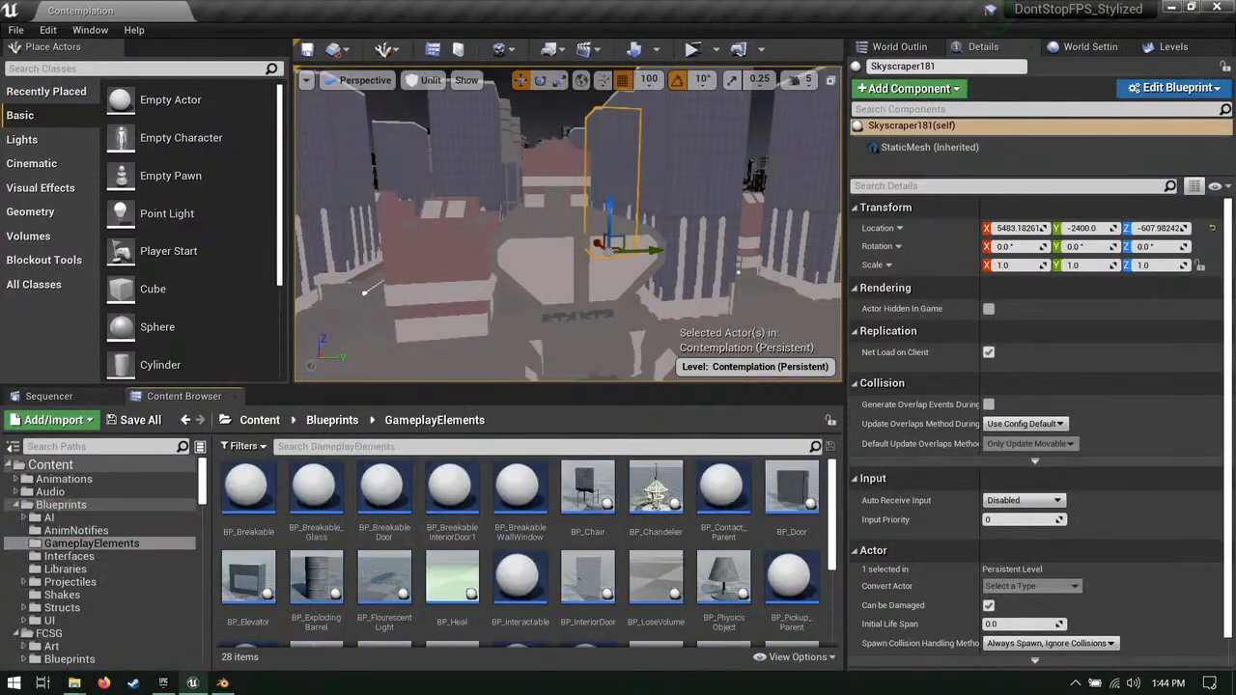
Step: Duplicate the brick building beside the flipped one and stack the copy on top at Y -29500, about Z 8460
right_drag(514, 314, 506, 310)
click(482, 289)
alt+drag(517, 288, 519, 136)
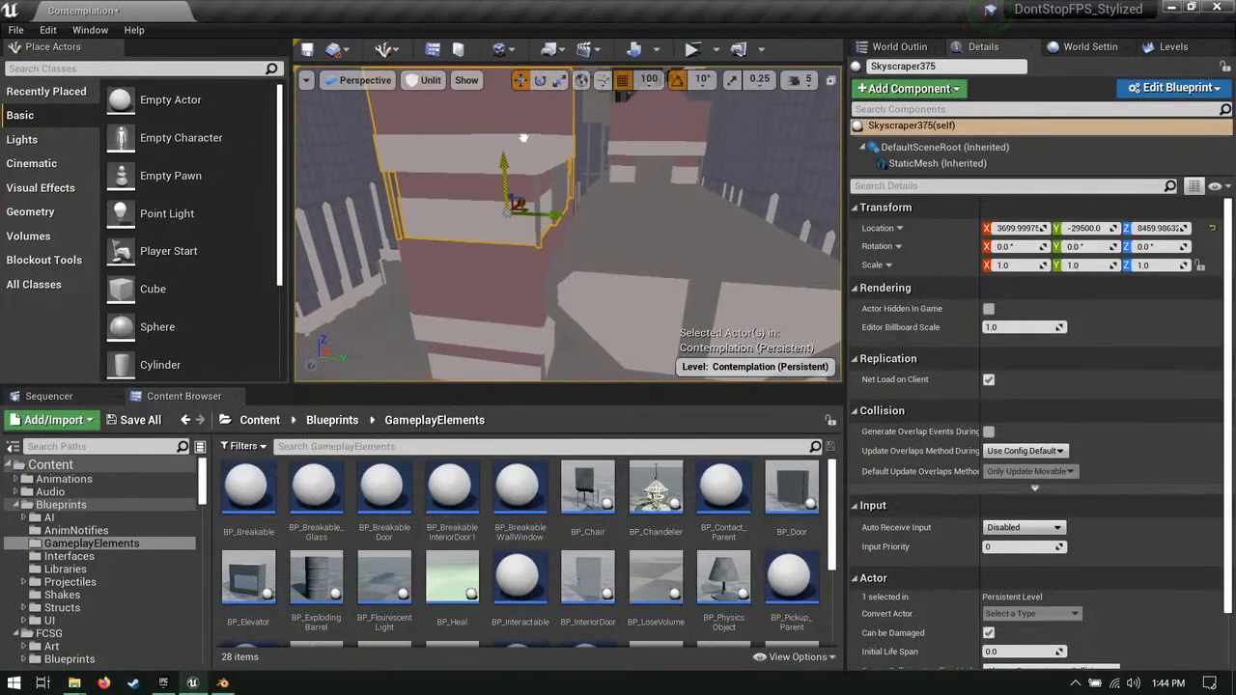
right_drag(523, 137, 520, 137)
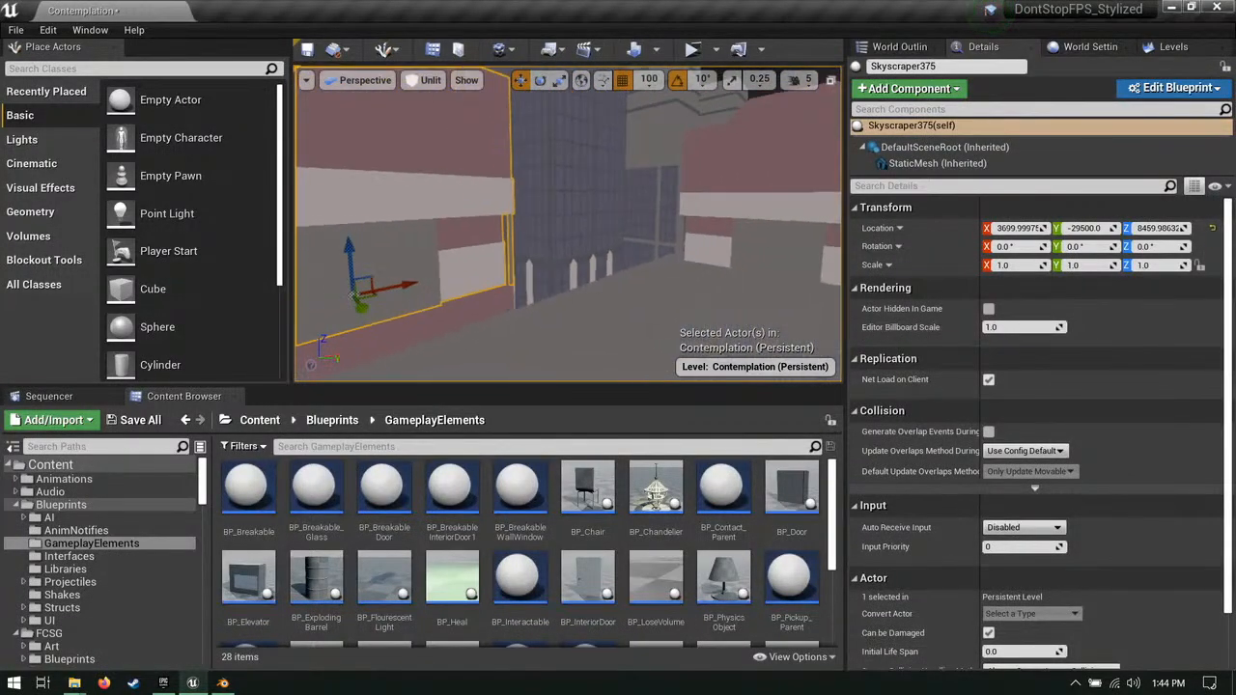
Step: Replace the stacked copy's static mesh with Building_04 from the City/Buildings folder
right_drag(756, 278, 753, 279)
click(960, 163)
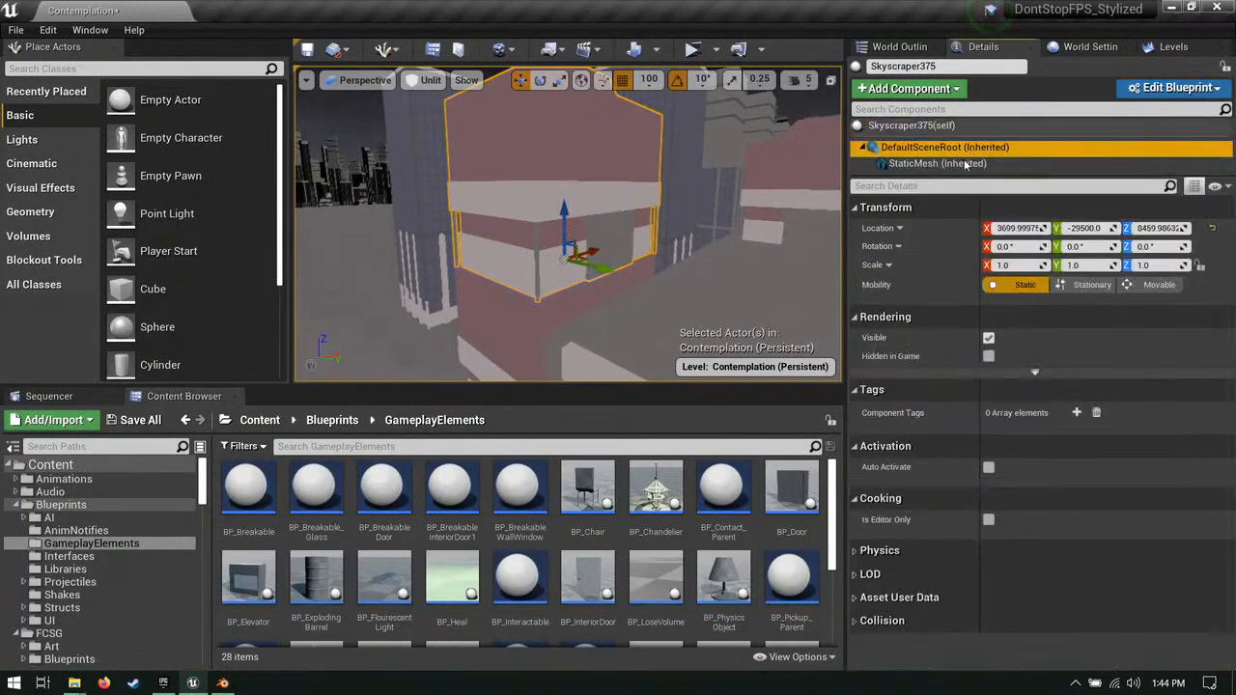
scroll(80, 622, down, 4)
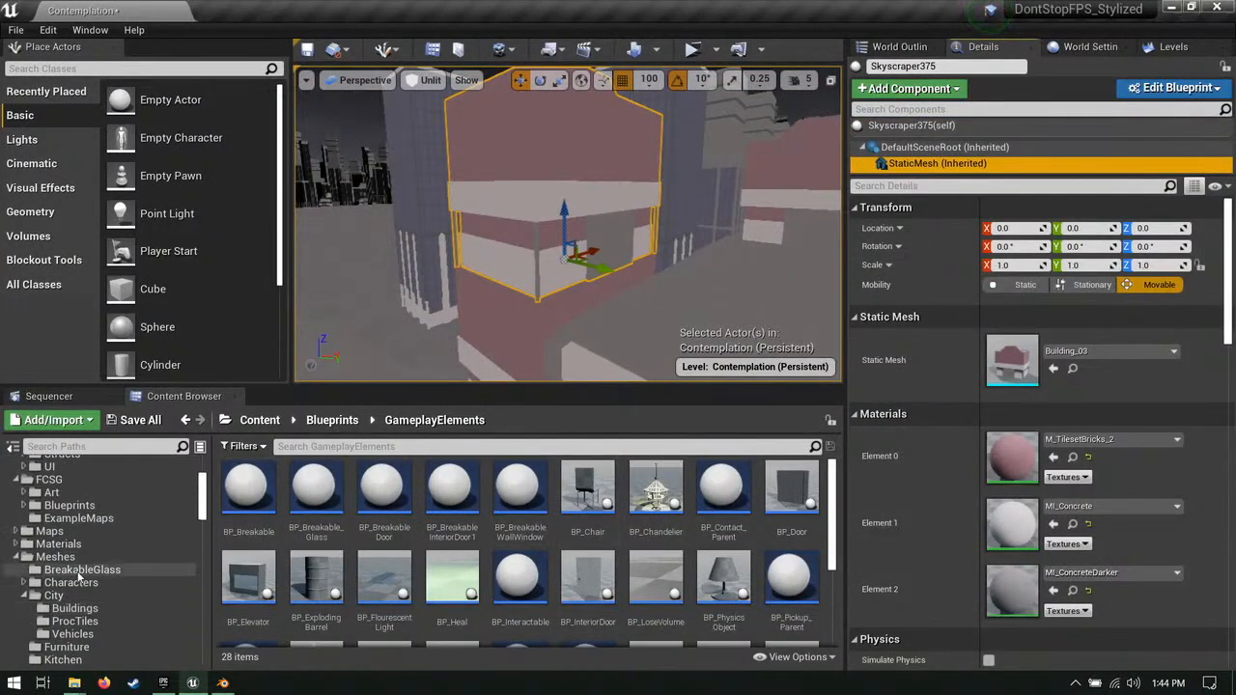
click(78, 520)
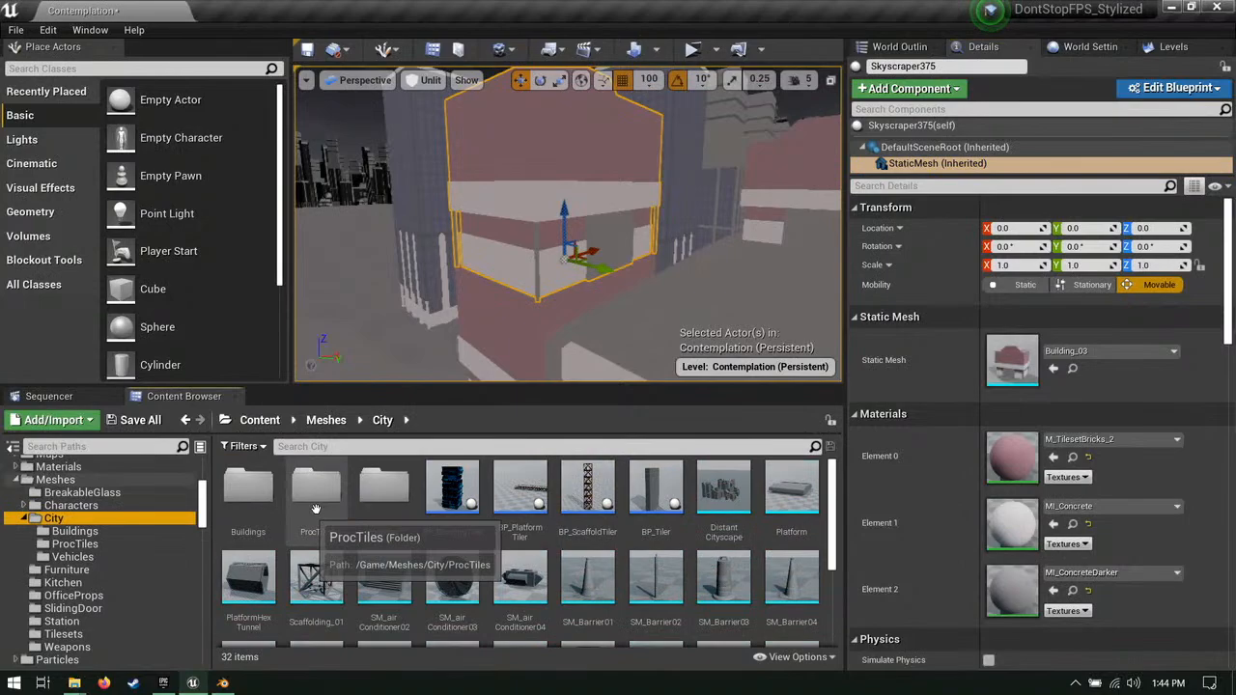
double_click(248, 488)
click(453, 498)
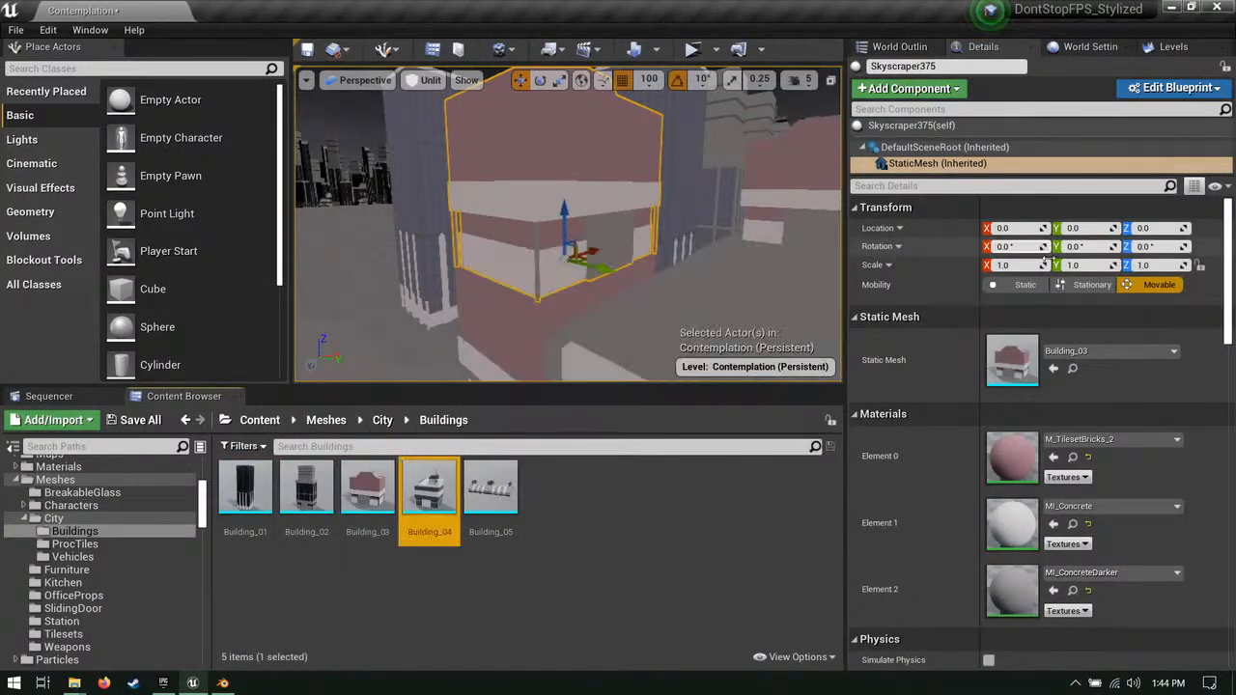
click(1053, 368)
Step: Switch the viewport from unlit to Lit shading
right_drag(689, 328, 801, 353)
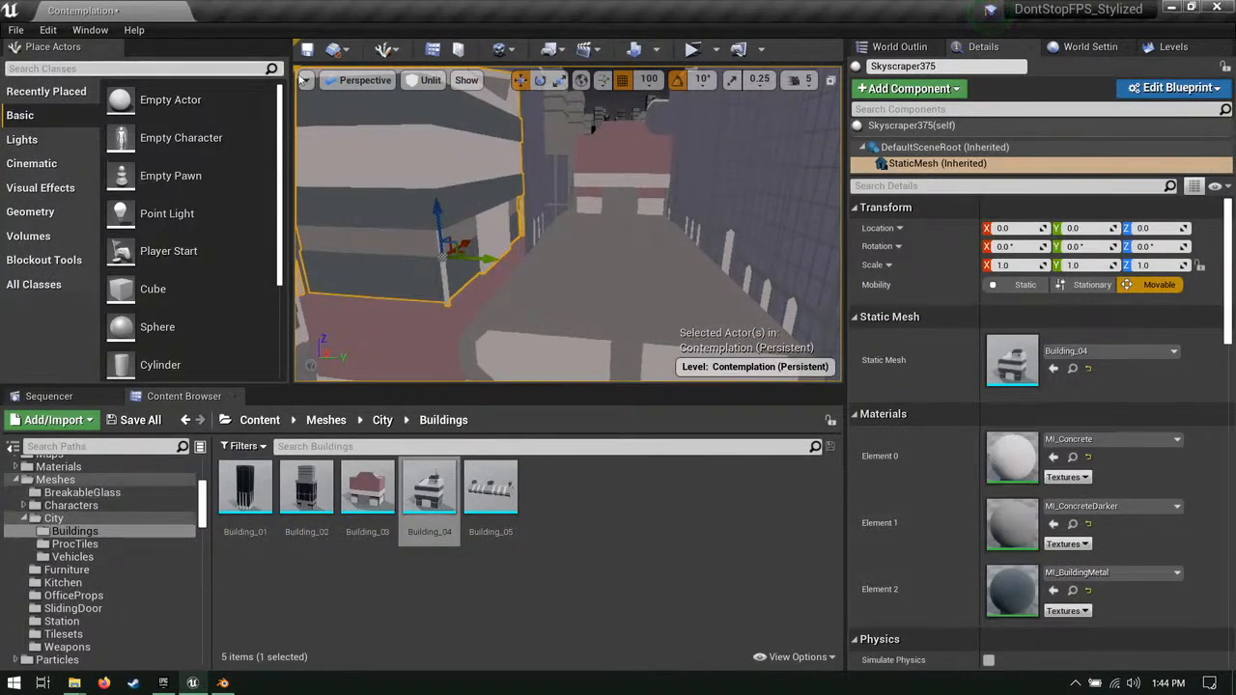
click(430, 83)
click(434, 112)
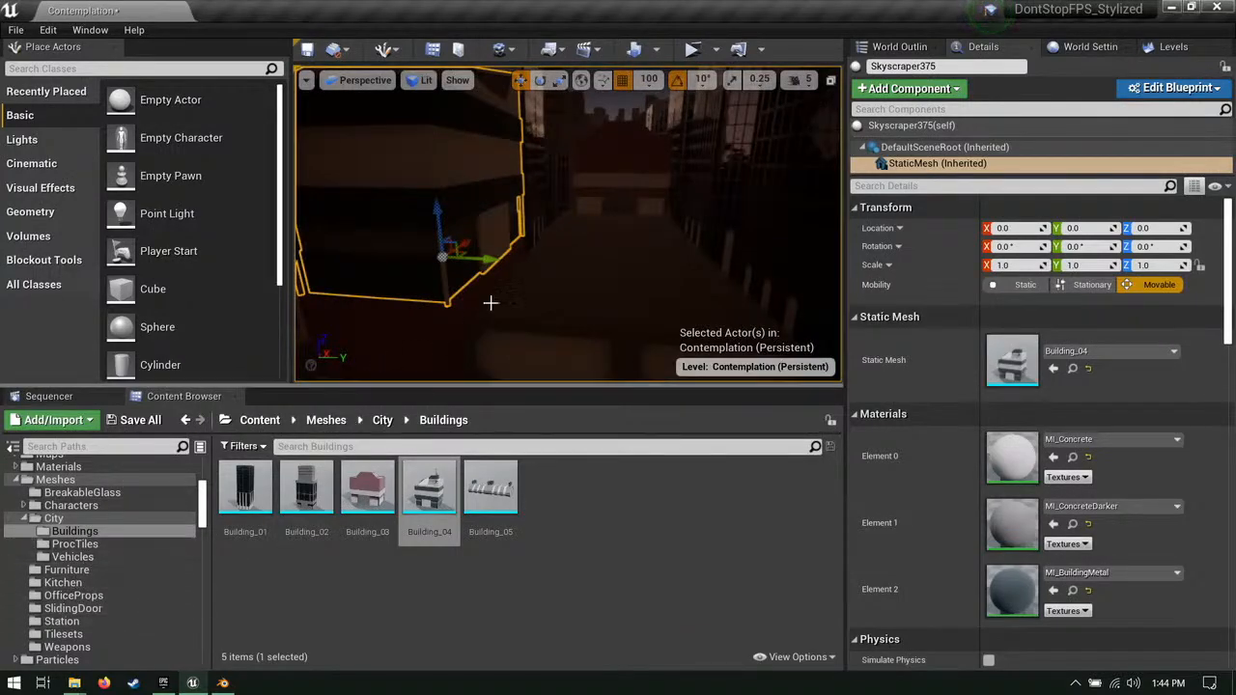
Step: Select the curved speed-boost platform chain and examine how it runs out from the city
right_drag(491, 303, 541, 314)
right_drag(348, 312, 459, 266)
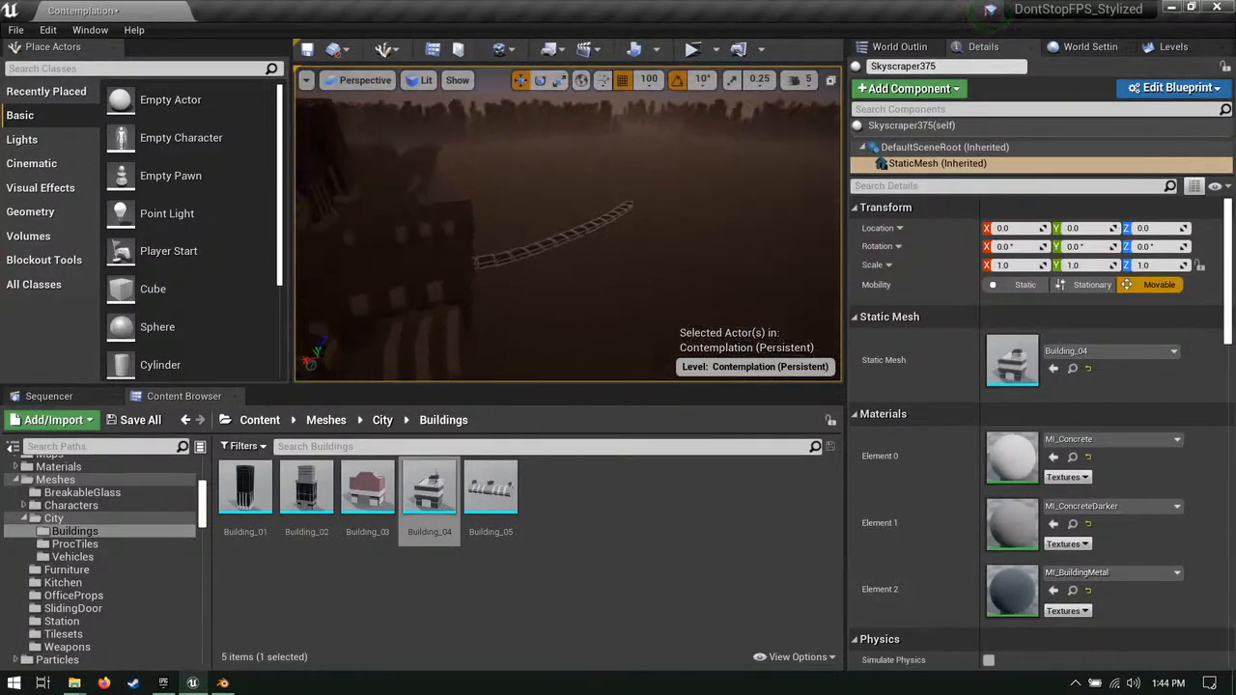
click(557, 237)
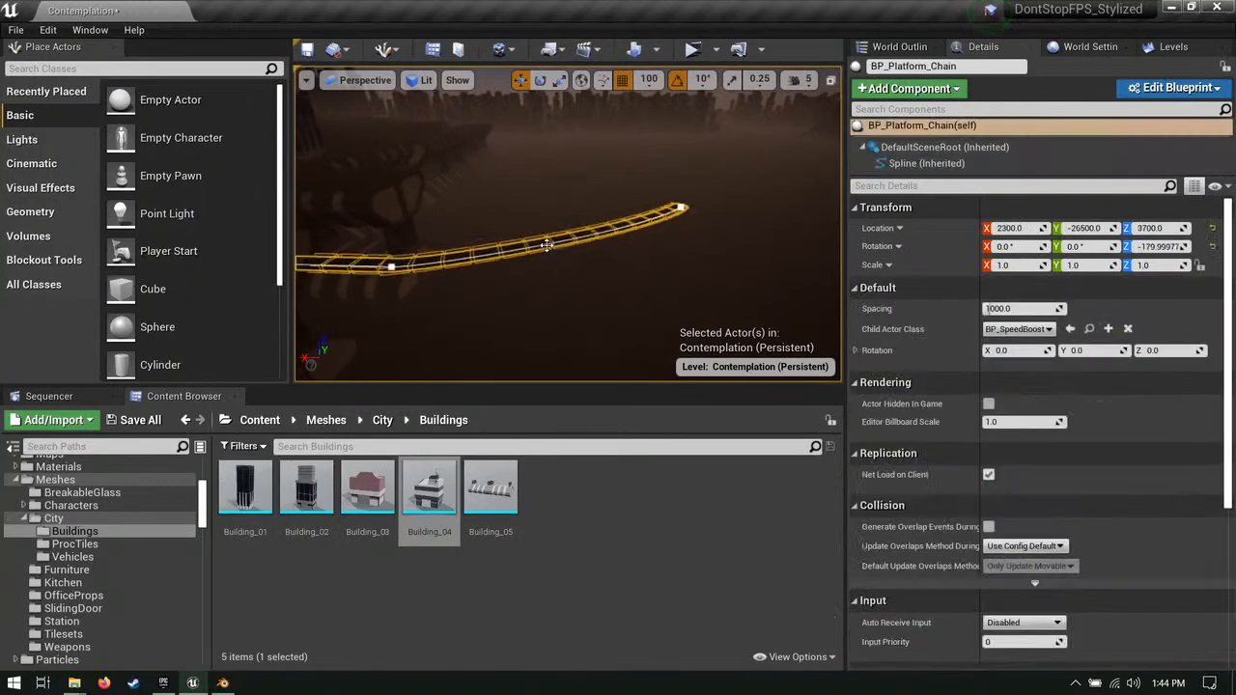
alt+drag(550, 241, 425, 242)
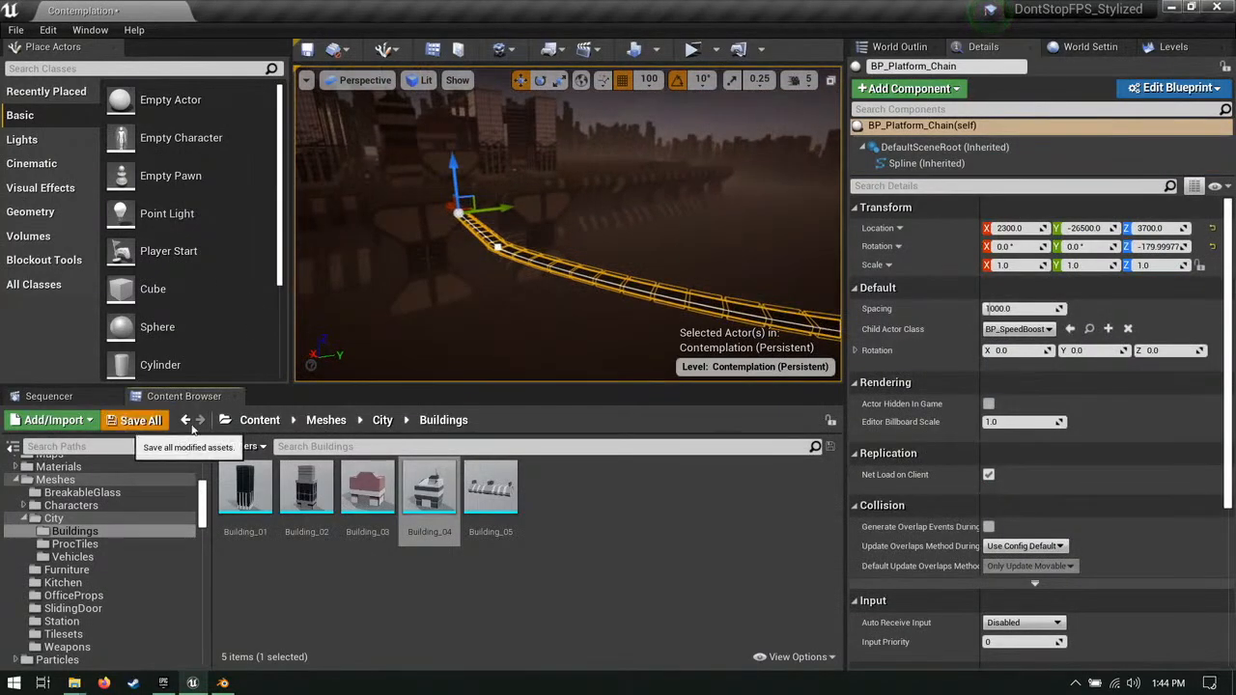
Step: Save all modified content, including the Contemplation map, and view the whole platform chain
click(140, 420)
click(762, 489)
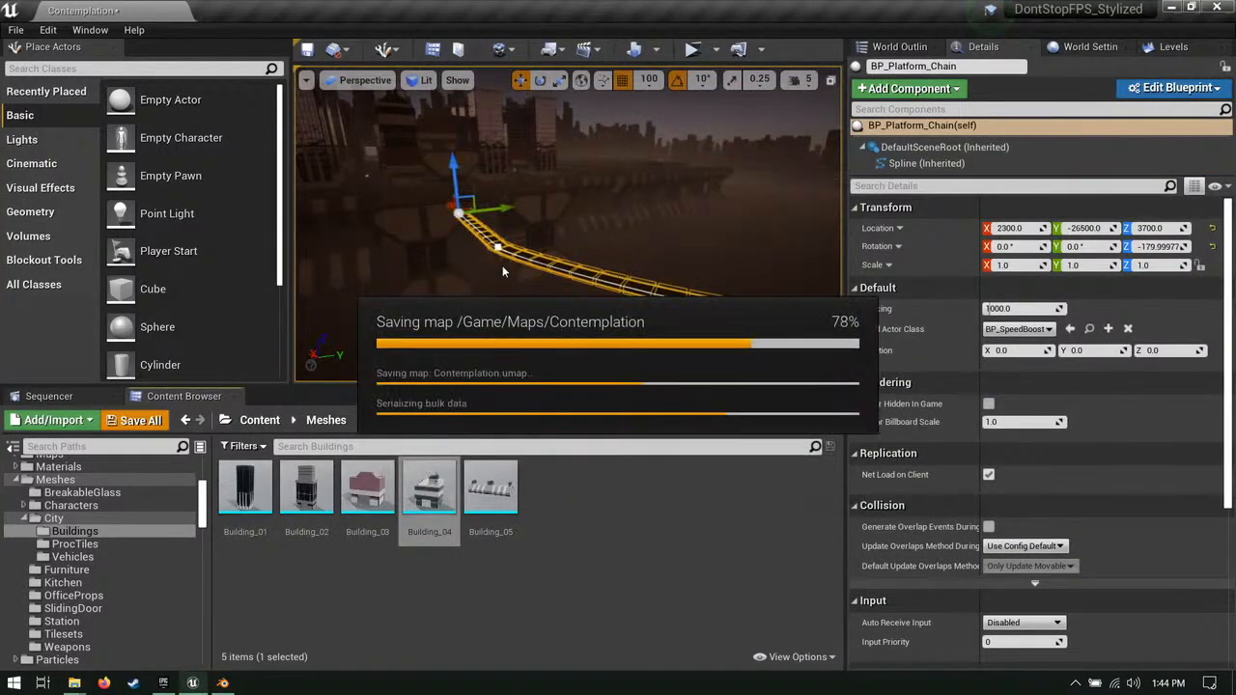
right_drag(519, 281, 435, 227)
alt+drag(570, 279, 471, 292)
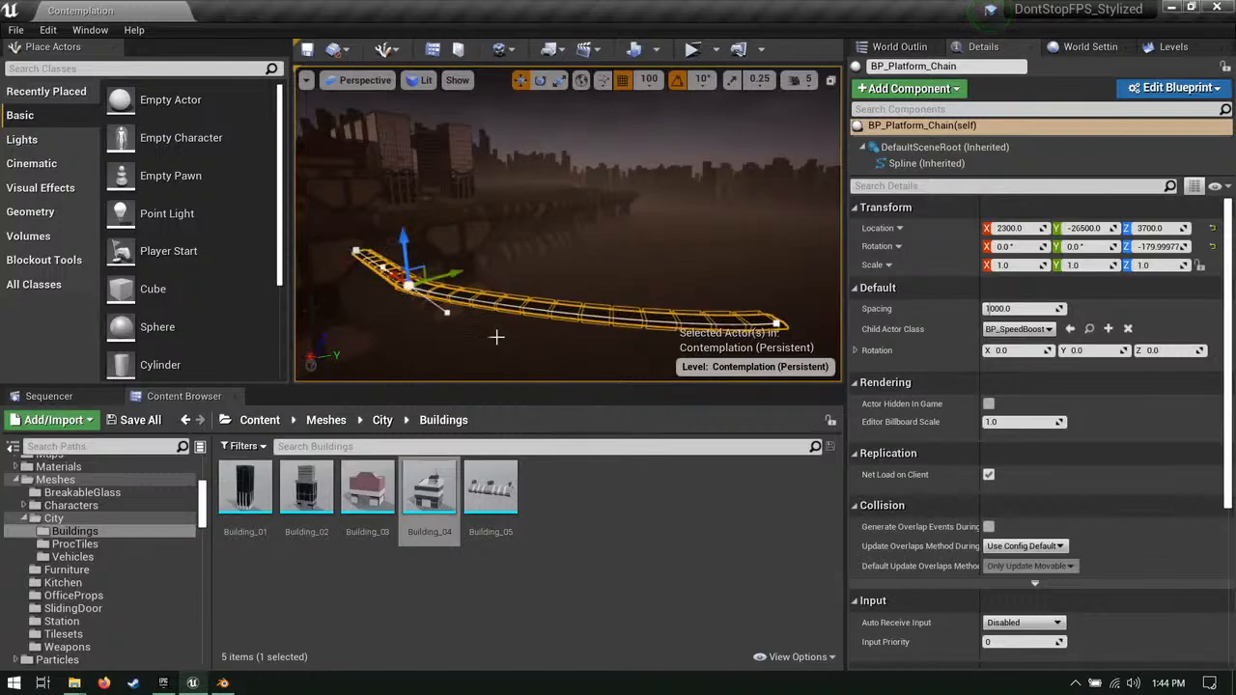
Step: Collapse the expanded Meshes and FCSG folder trees and open the Maps content folder
click(85, 480)
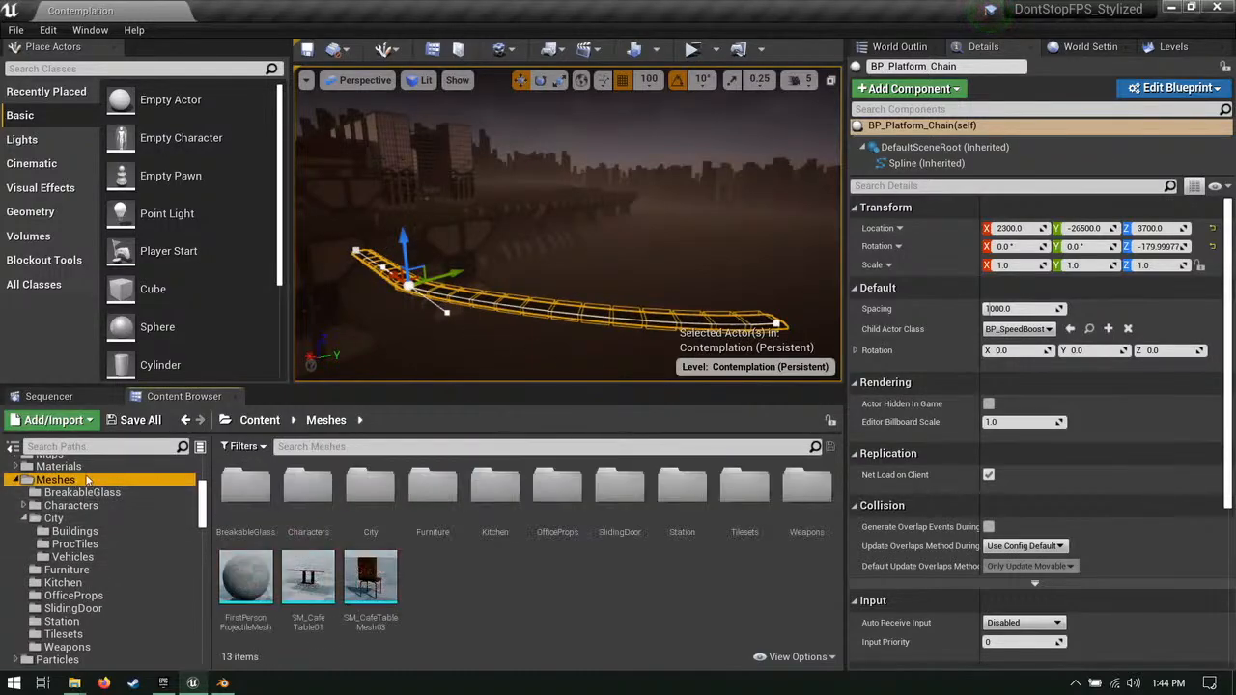
click(24, 520)
click(15, 480)
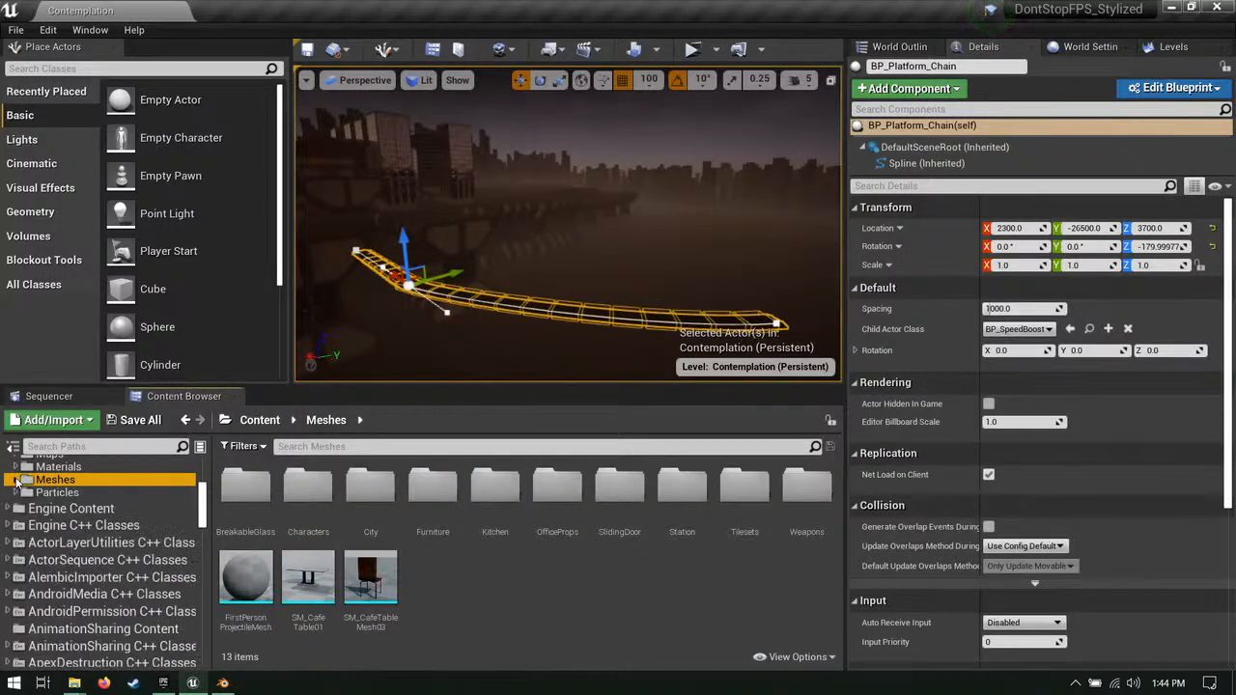
scroll(48, 488, up, 5)
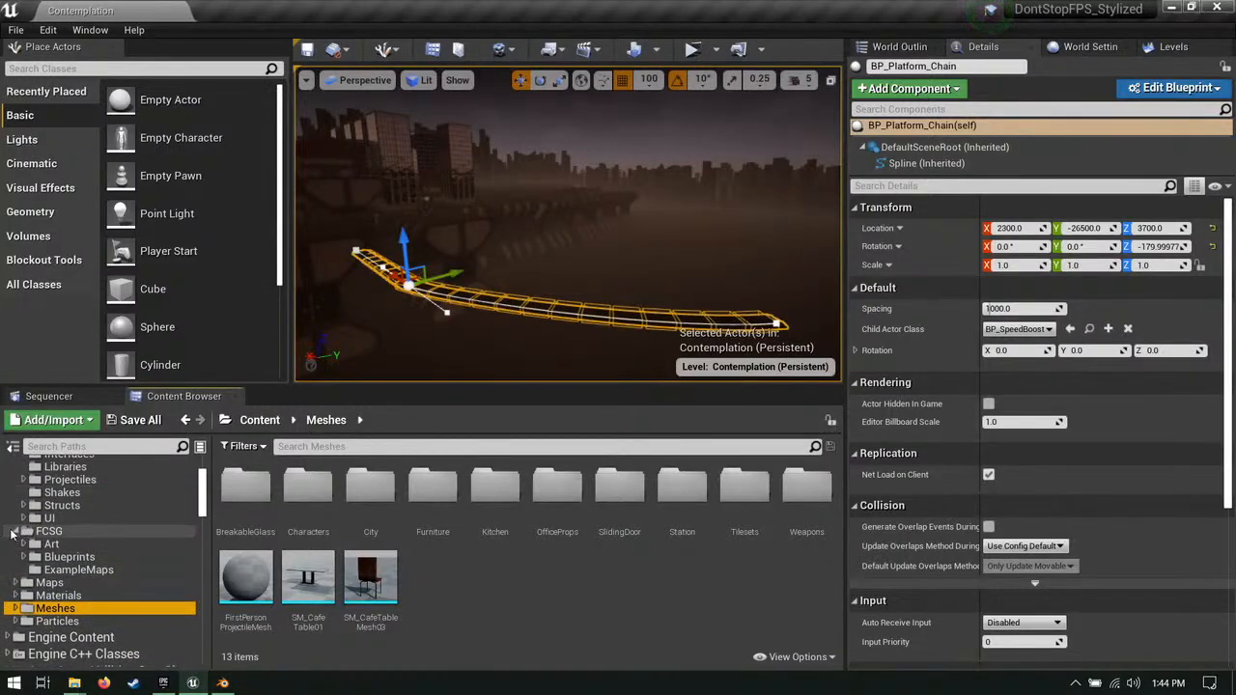
click(16, 531)
scroll(106, 505, up, 4)
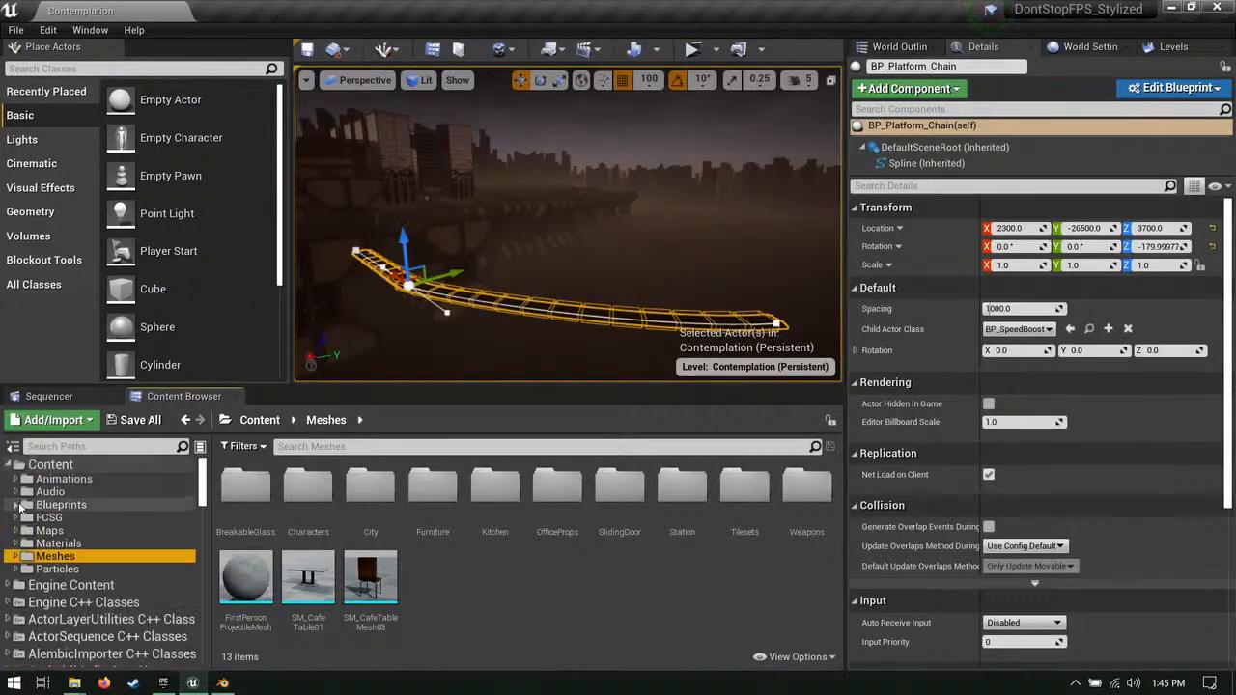
click(53, 519)
click(49, 530)
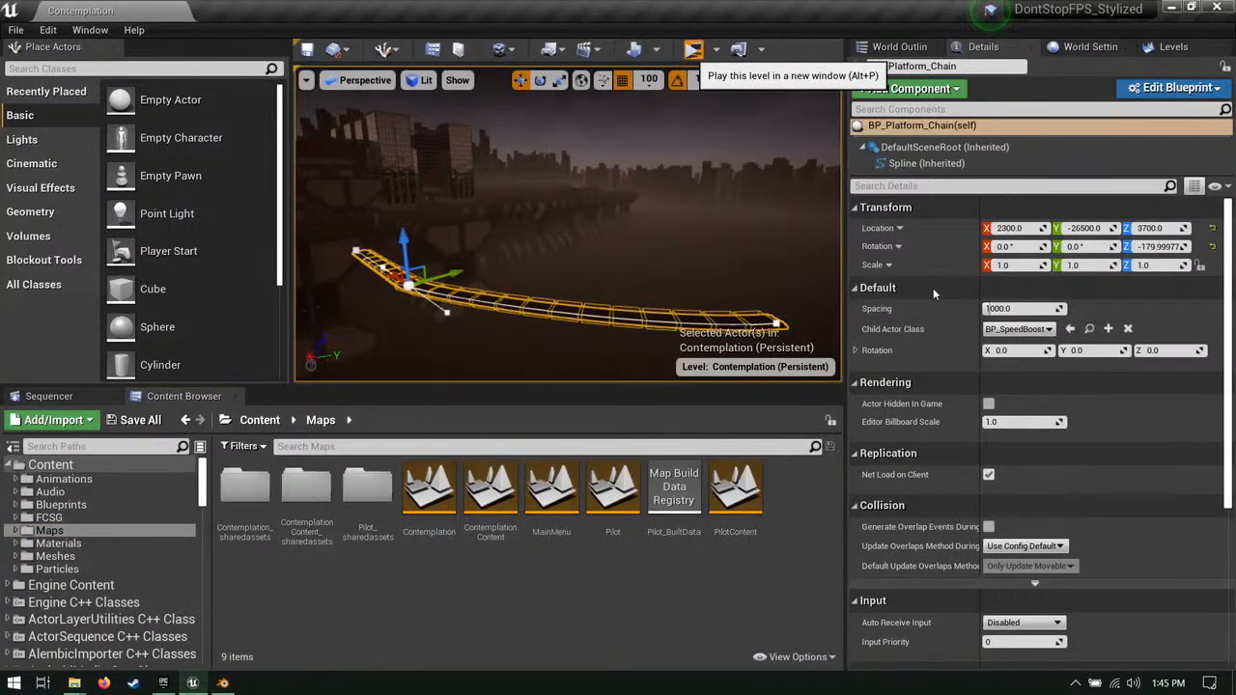
Step: Playtest the Contemplation level in a new window, restart the run once, and end the session
click(693, 49)
click(767, 313)
key(w)
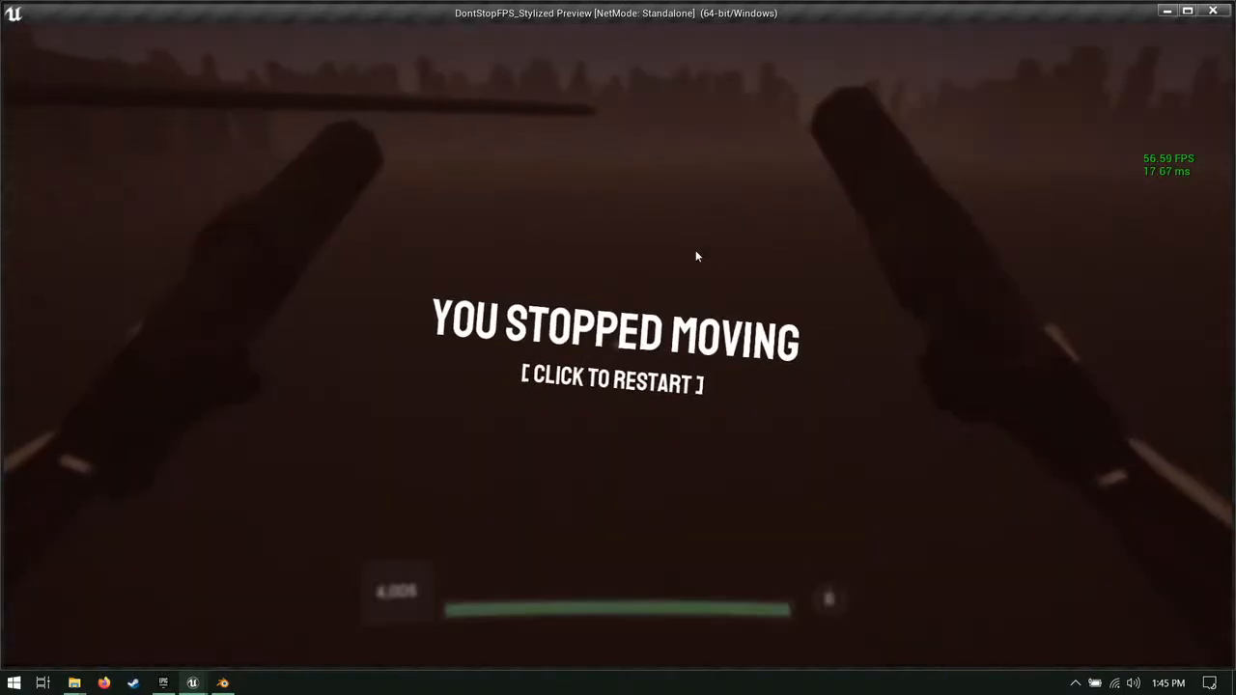
click(554, 162)
key(Escape)
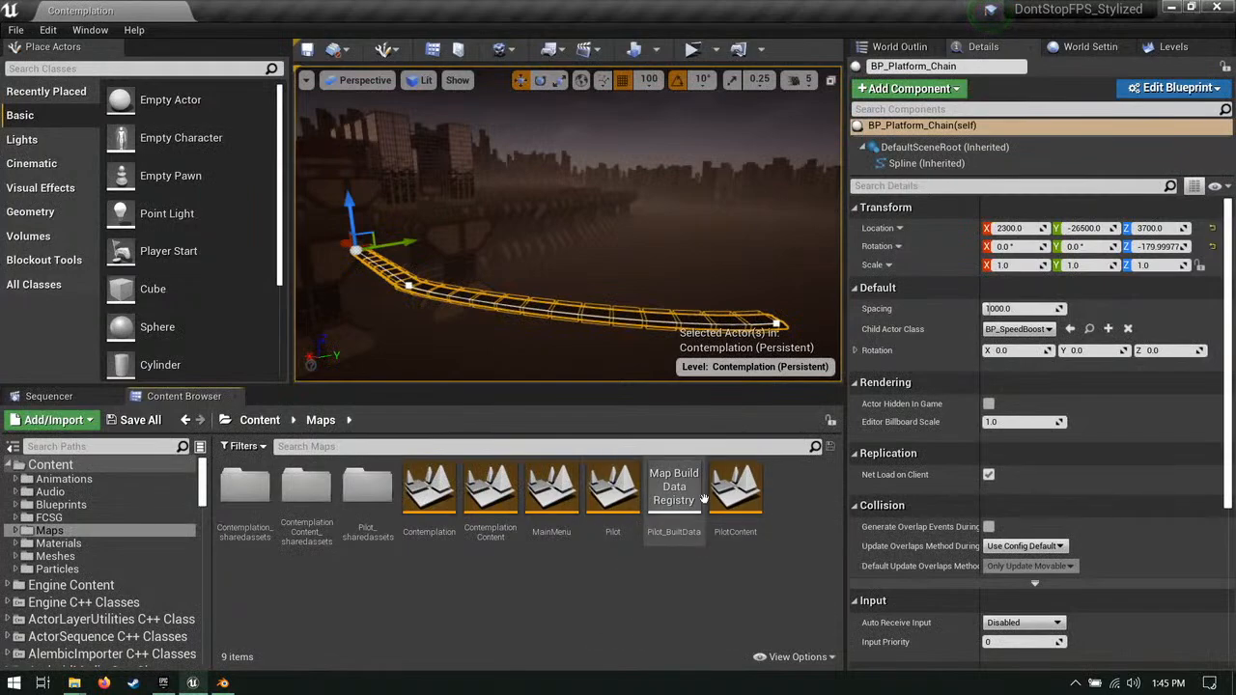
Step: Load the MainMenu map, play it to check the map selection list, and quit the preview
double_click(552, 490)
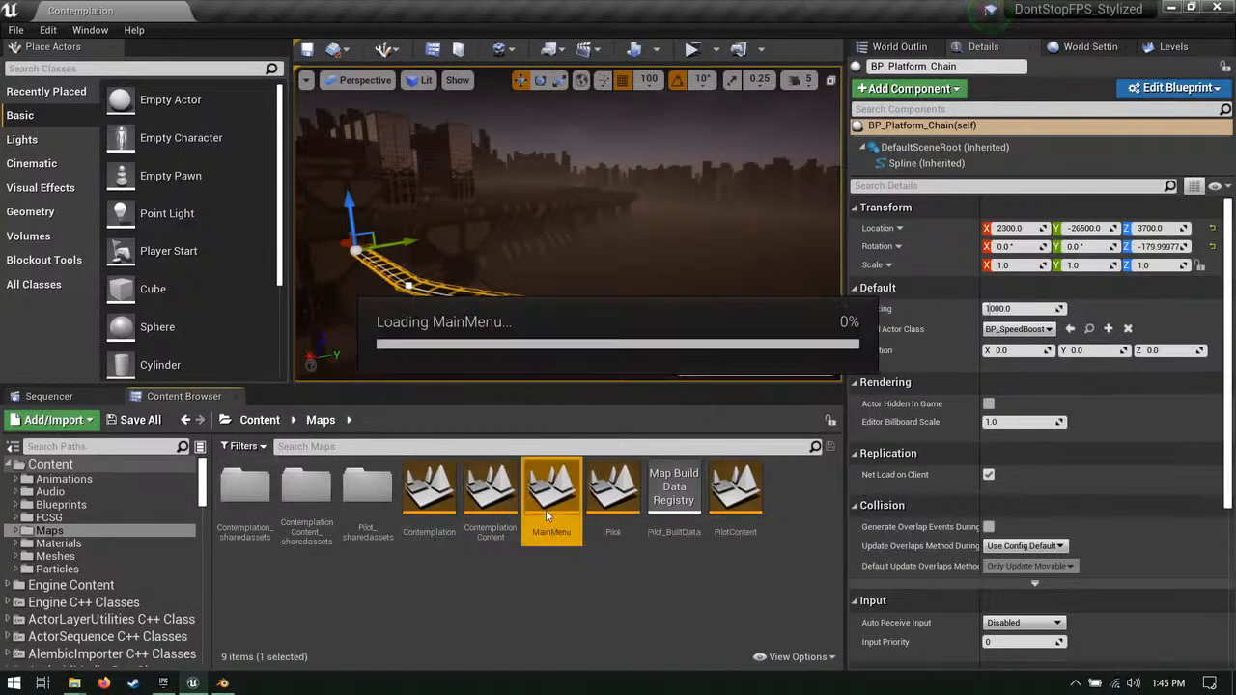
click(691, 48)
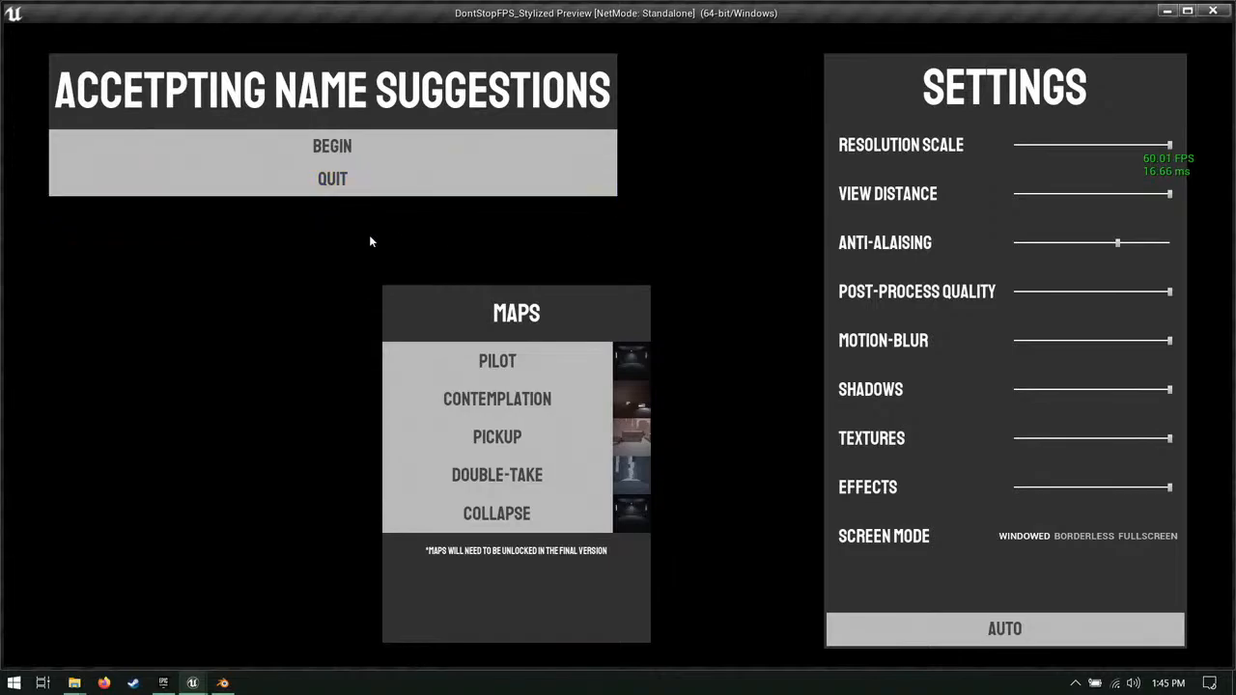
click(391, 193)
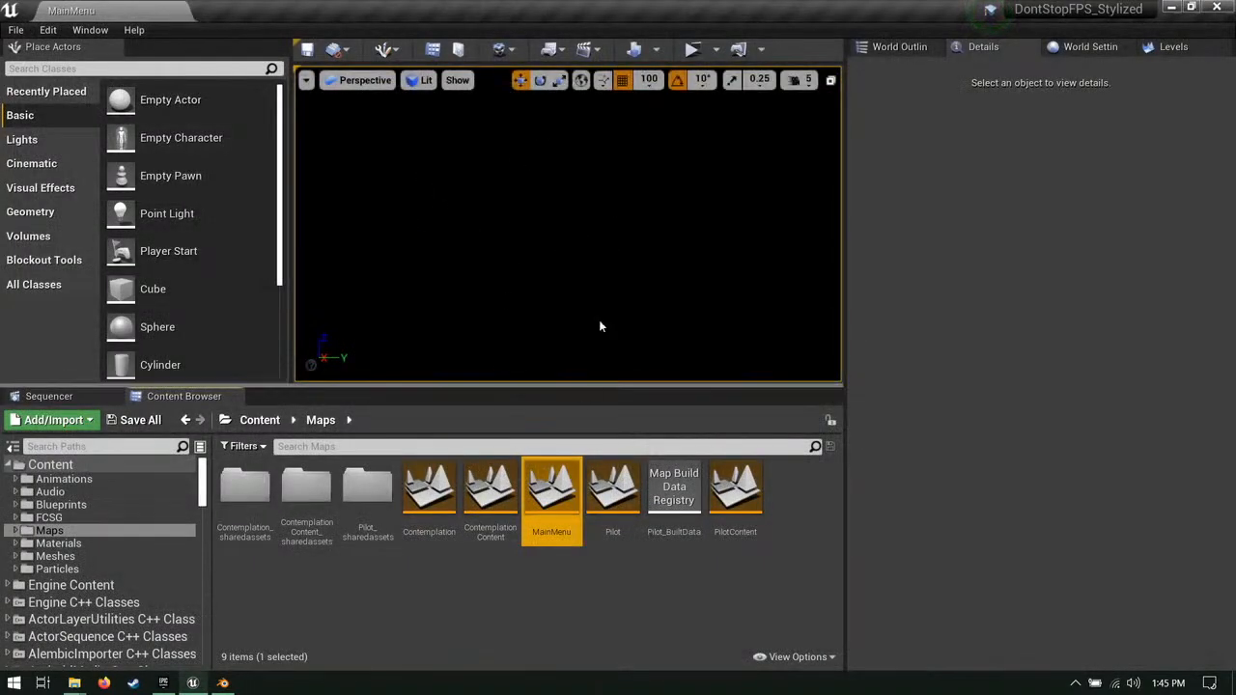
Step: Create a new level named Pickup in the Maps folder, save it and open it
right_click(538, 586)
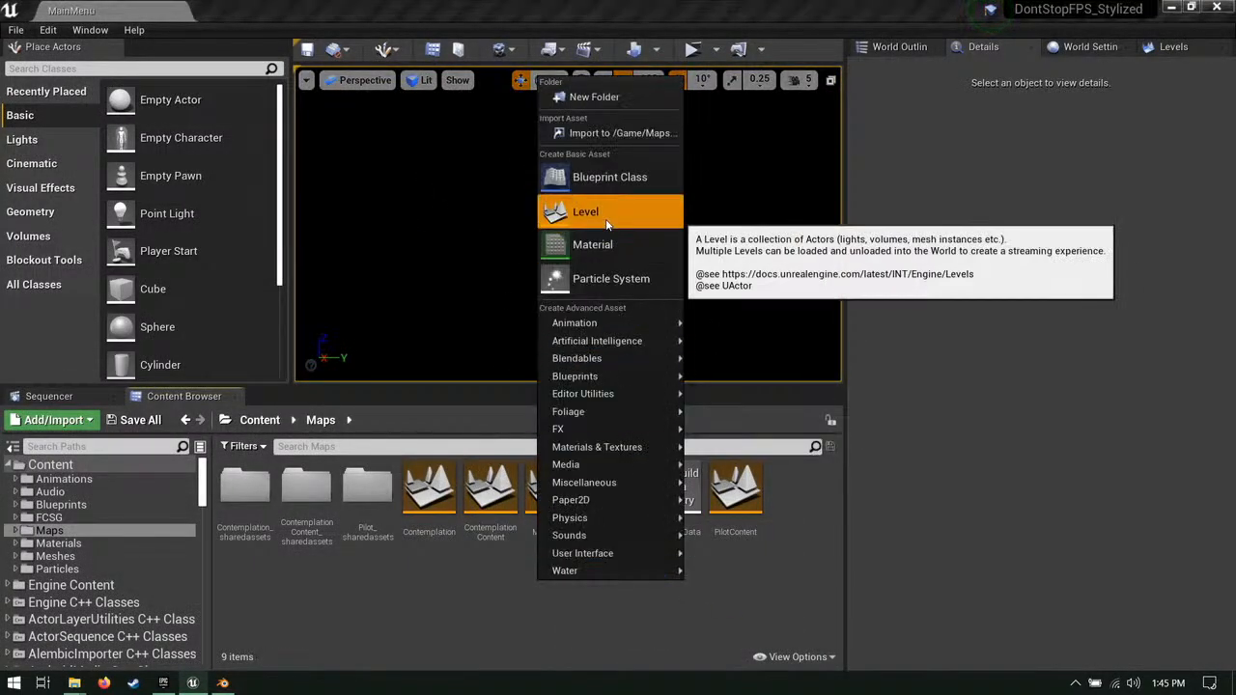
click(584, 205)
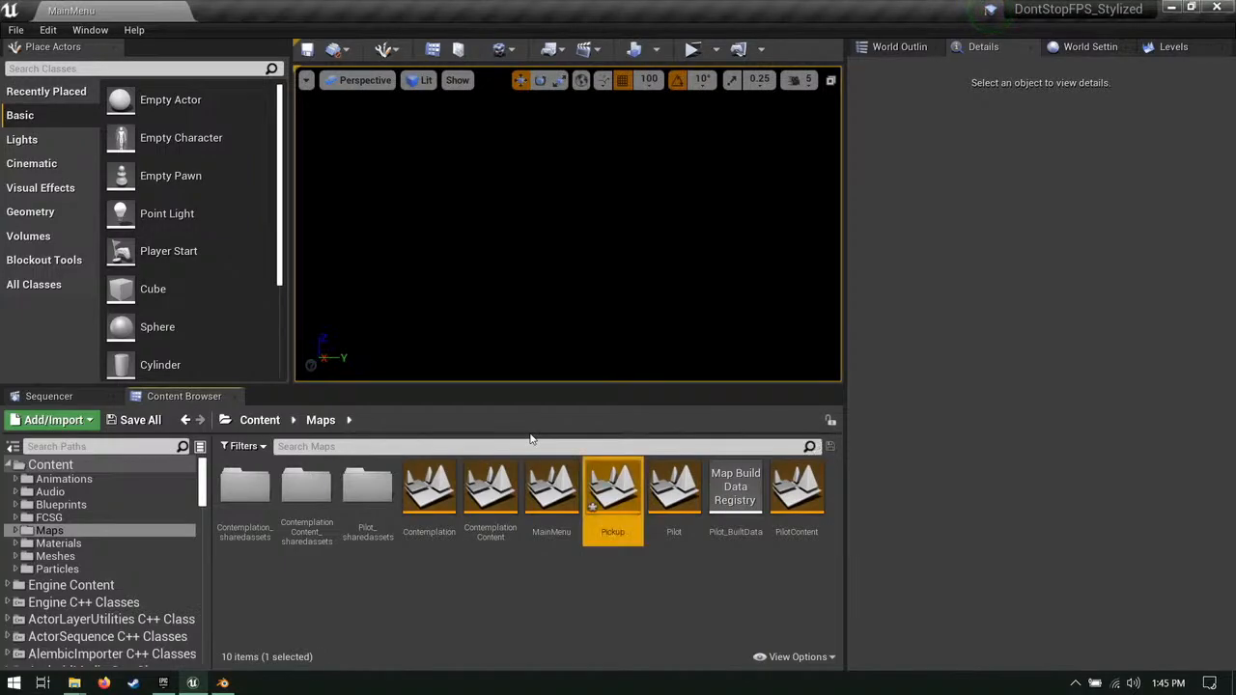
click(140, 420)
click(759, 488)
double_click(621, 480)
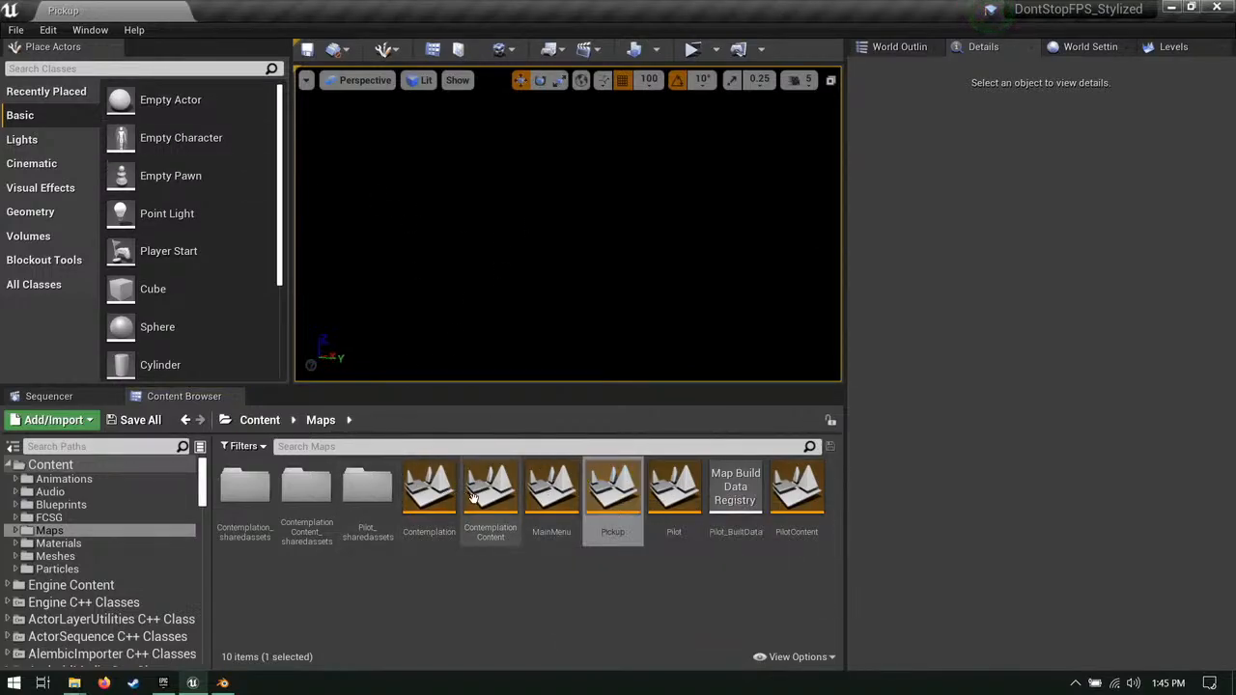
Step: Place a BP_Sky_Sphere at the world origin of the empty Pickup level
click(230, 69)
text(sky)
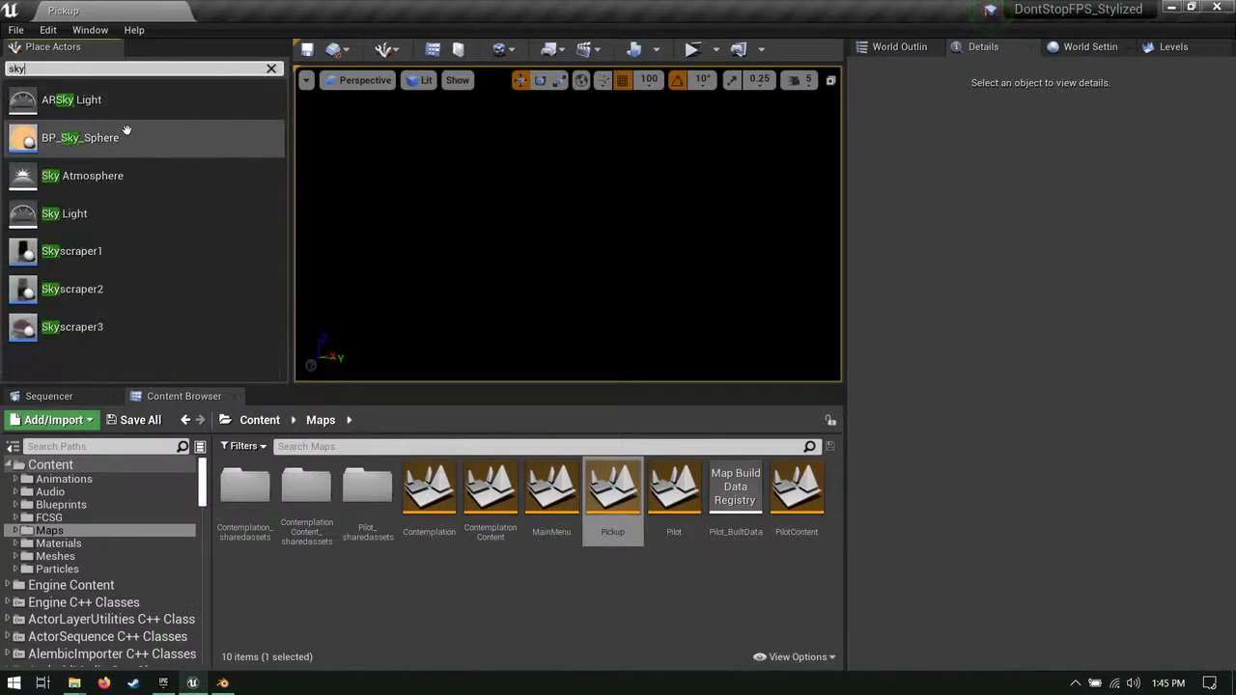
drag(126, 133, 600, 248)
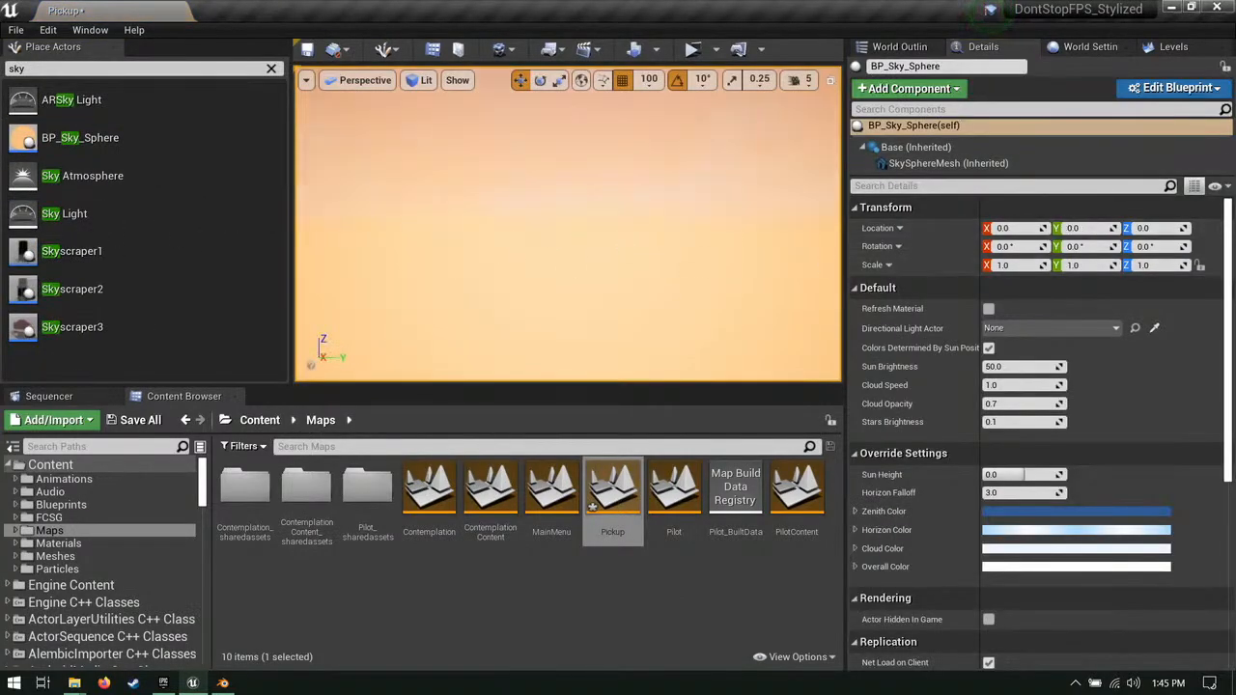
right_drag(565, 257, 657, 263)
key(f)
right_drag(586, 242, 598, 252)
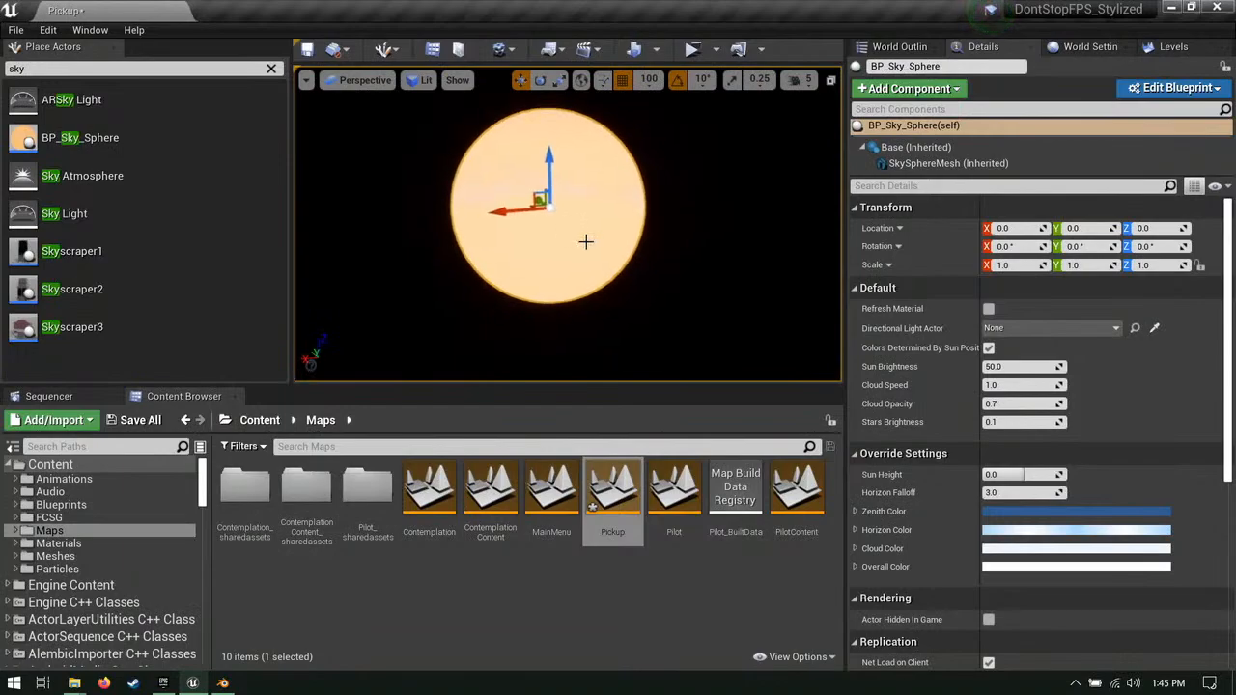
Step: Place a Directional Light at the world origin and raise it to a Z location of 400
click(271, 69)
text(dir)
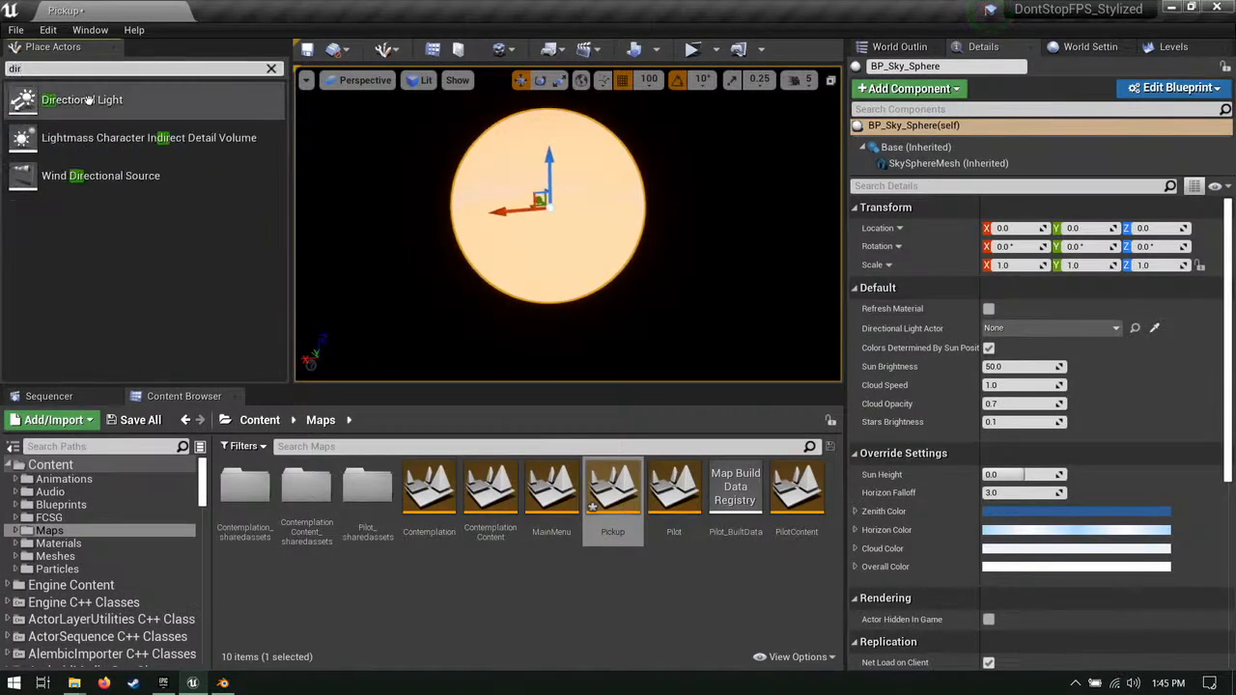
drag(82, 99, 411, 154)
key(f)
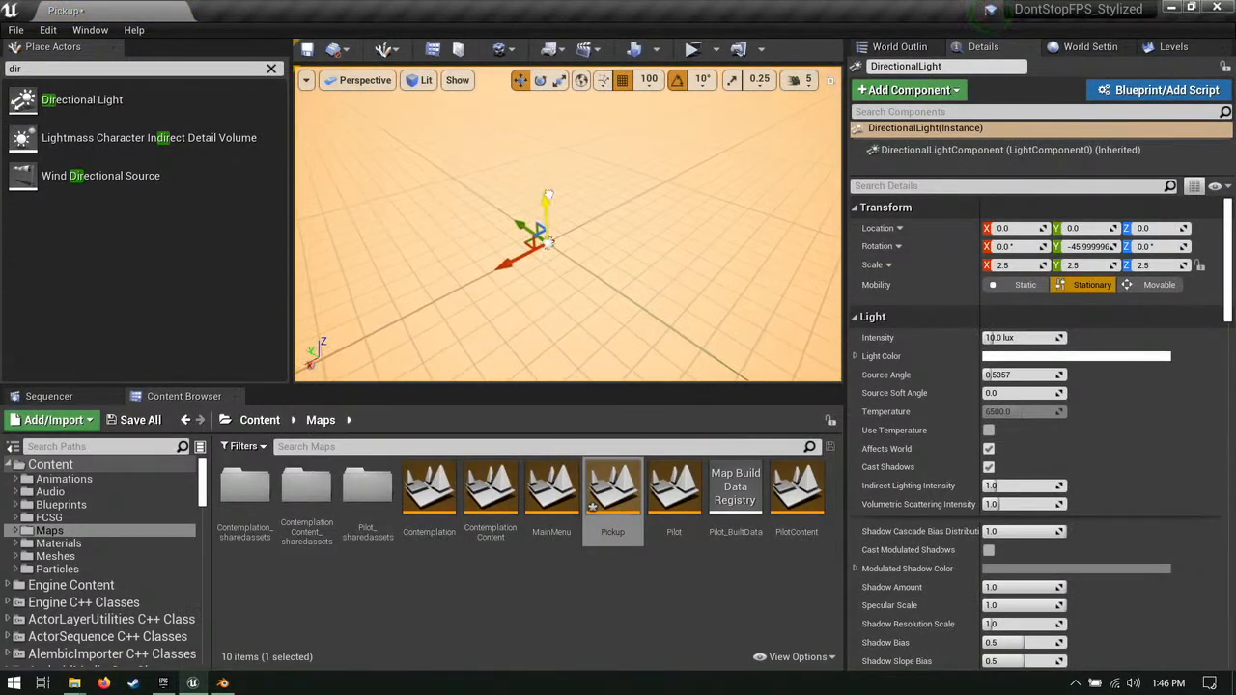
drag(548, 194, 537, 107)
Step: Assign DirectionalLight as the sky sphere's Directional Light Actor
click(772, 241)
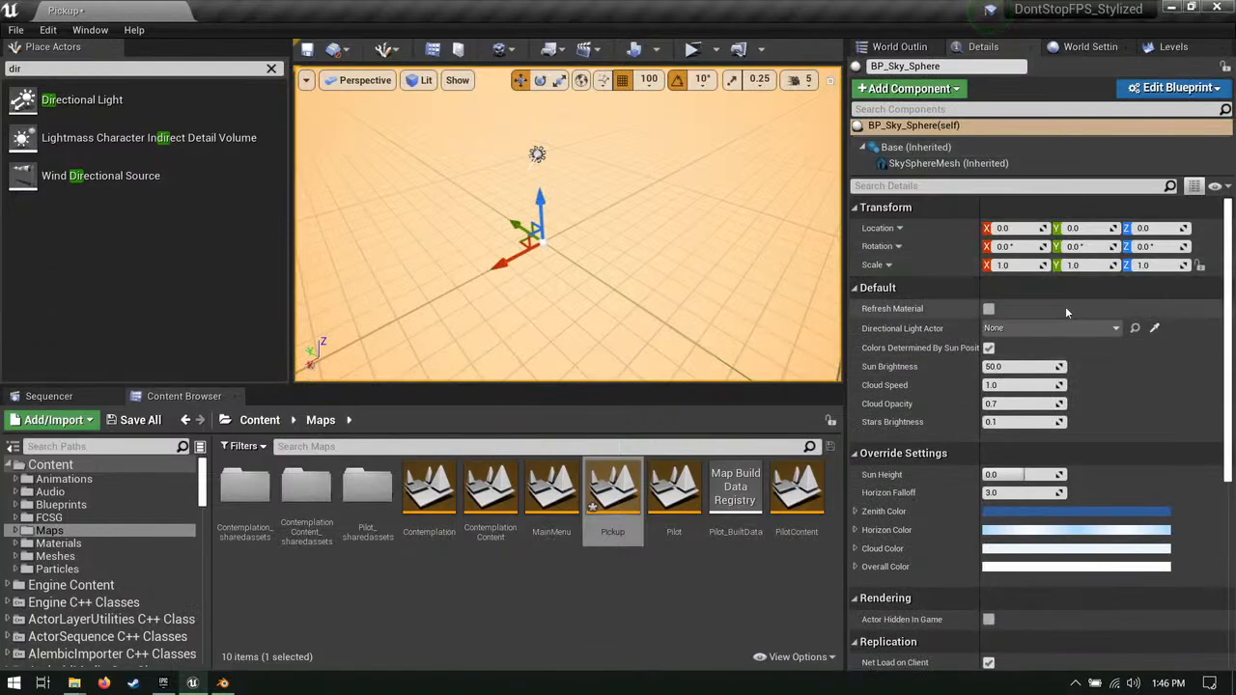
click(1033, 327)
click(774, 485)
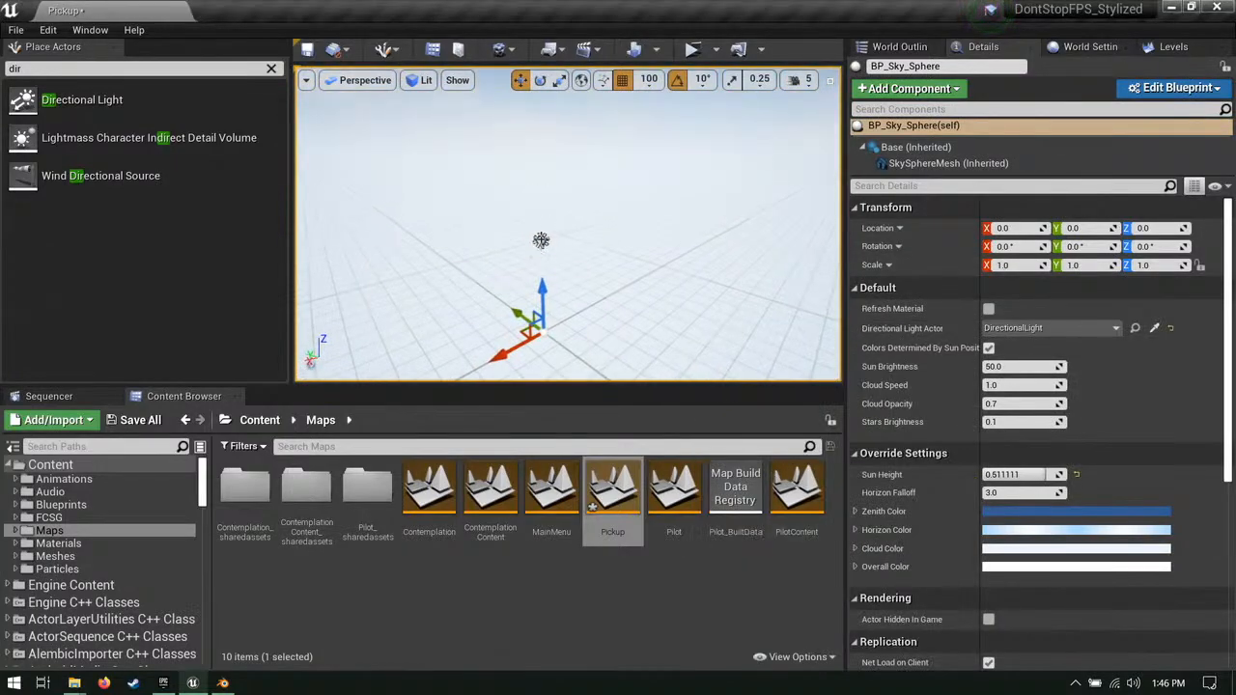
Step: Rotate the directional light to about -16° on Y and -97° on Z, and refresh the sky sphere's material
click(541, 241)
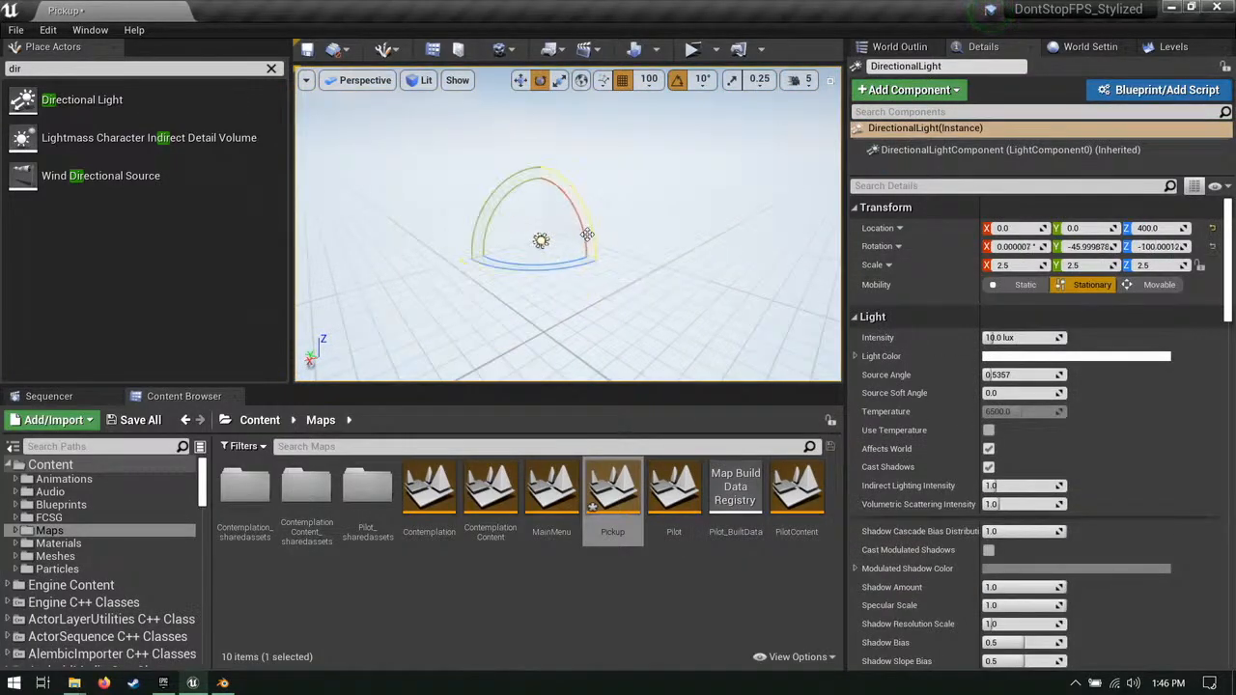
click(770, 234)
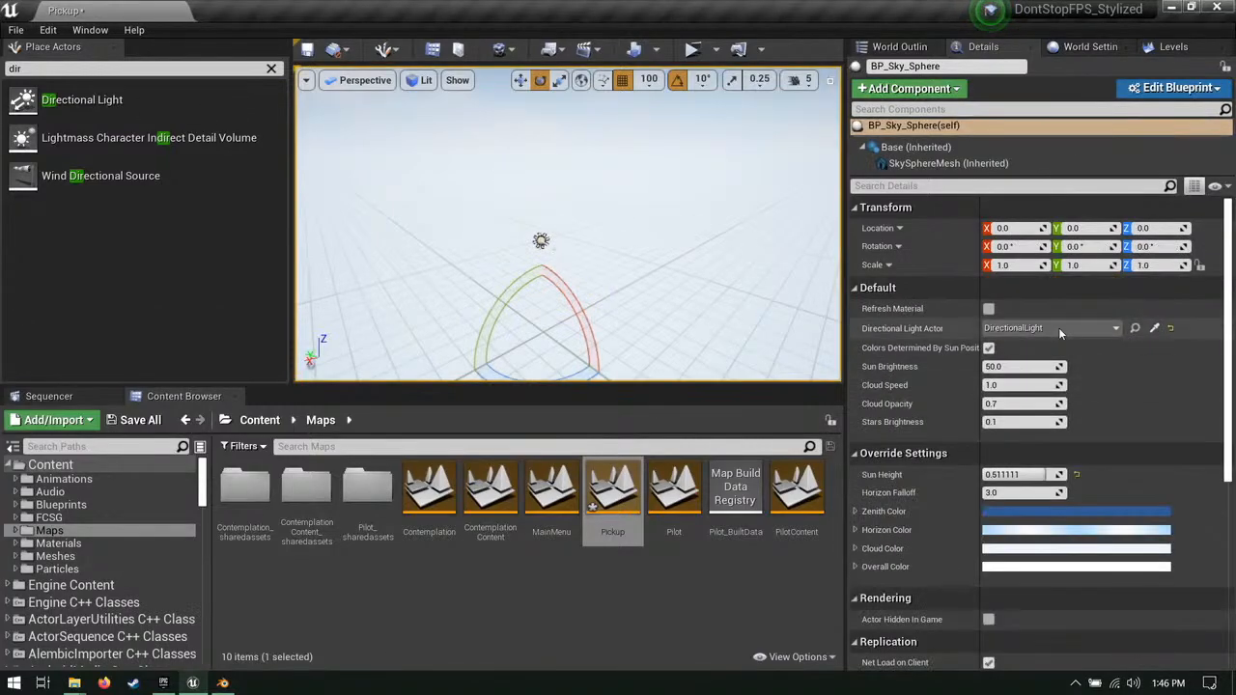
click(987, 308)
right_drag(676, 222, 659, 147)
Step: Place a Sky Light above the directional light at location 0, 0, 600
click(271, 68)
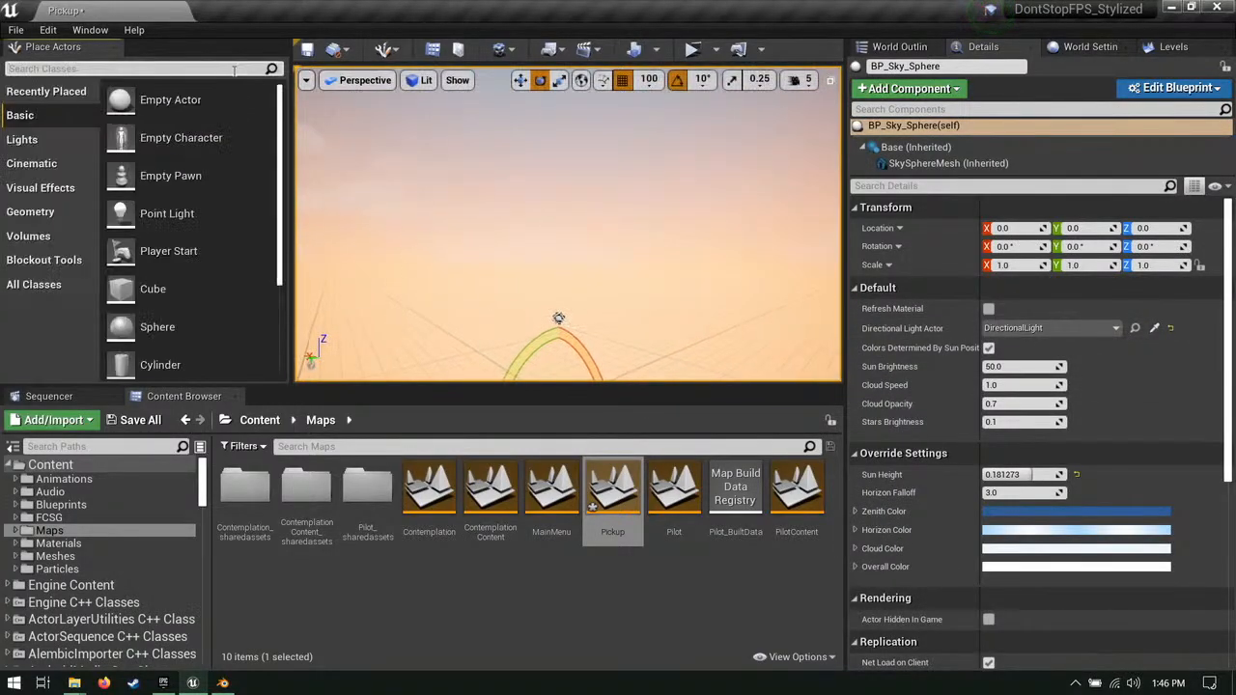
text(sky)
right_drag(512, 190, 539, 290)
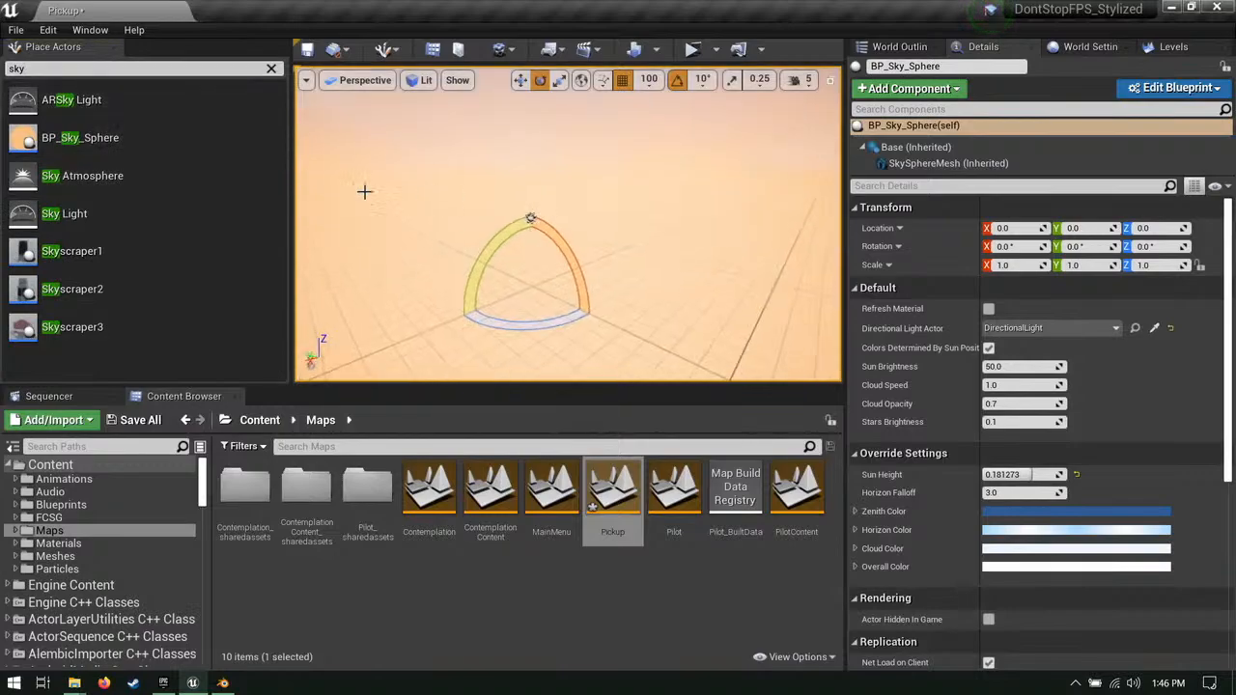
drag(64, 213, 536, 275)
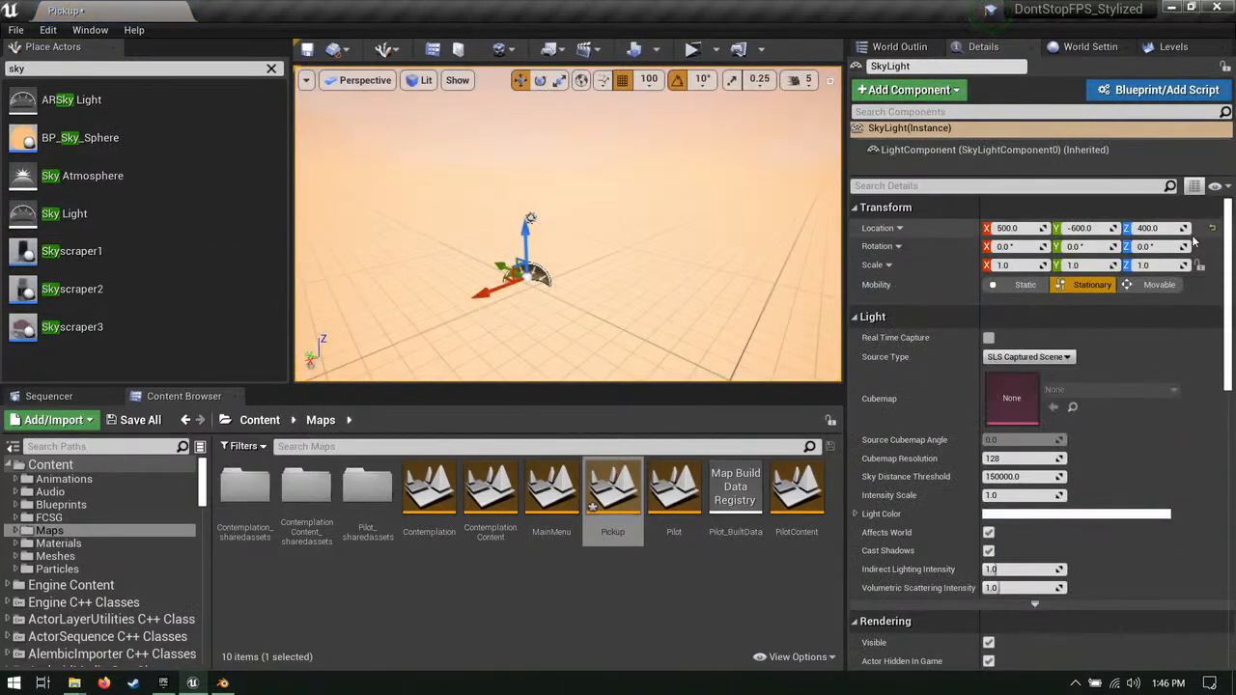
drag(535, 197, 529, 118)
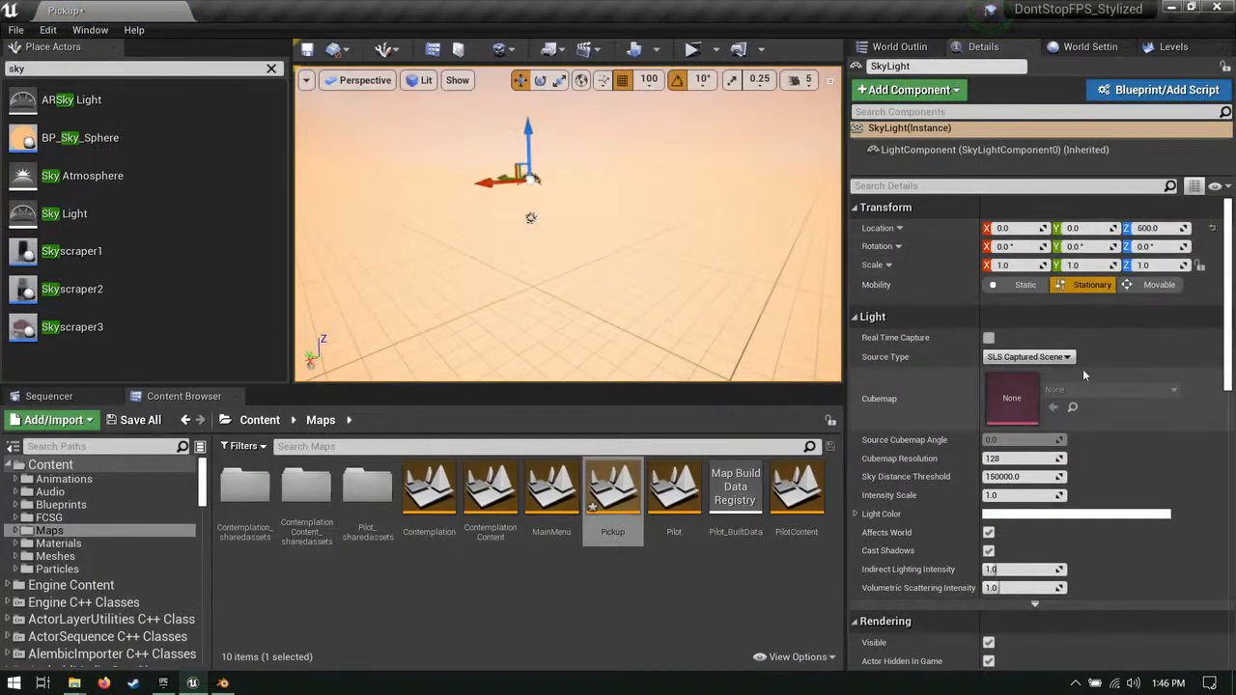
right_drag(734, 314, 802, 314)
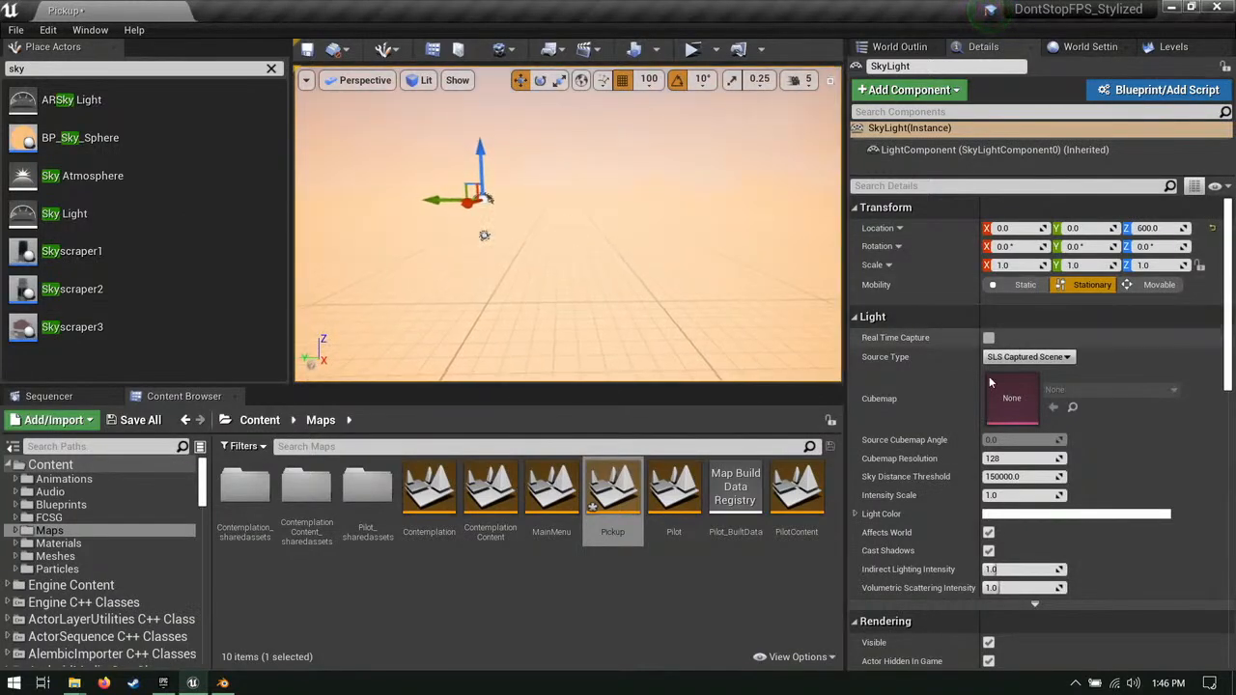
Step: Set the mobility of the sky light and directional light to Movable, and save the Pickup level
scroll(989, 377, down, 5)
scroll(989, 378, up, 5)
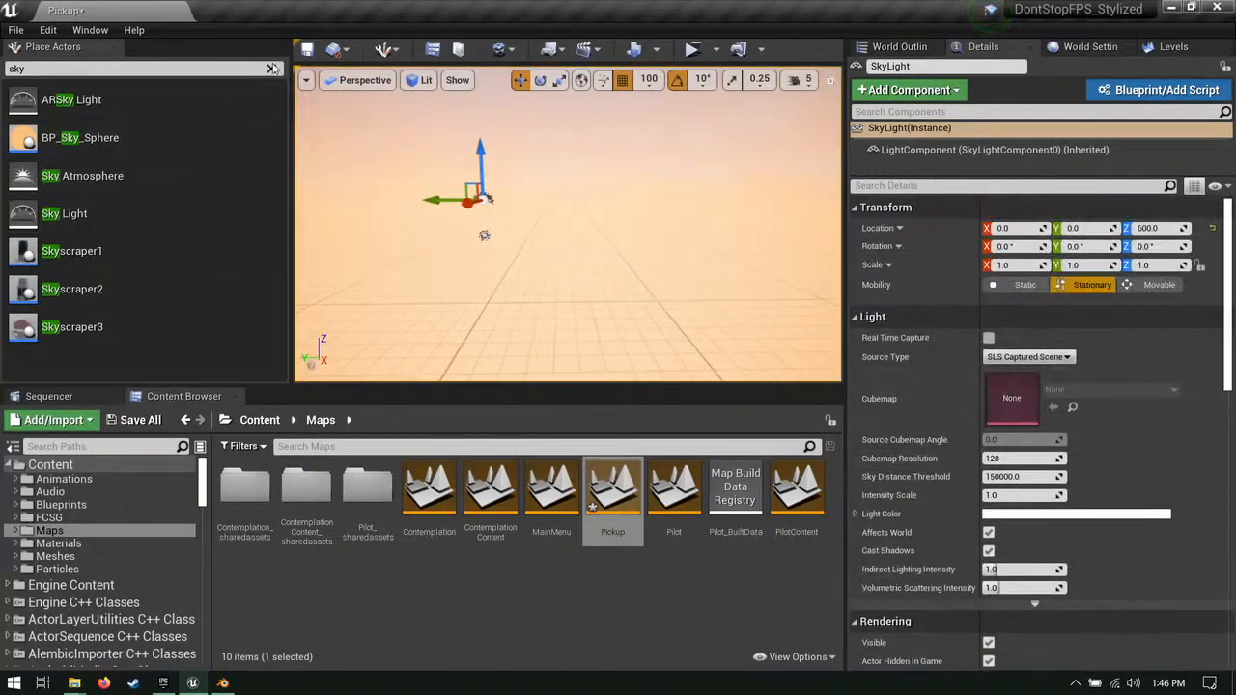
click(1158, 285)
click(485, 236)
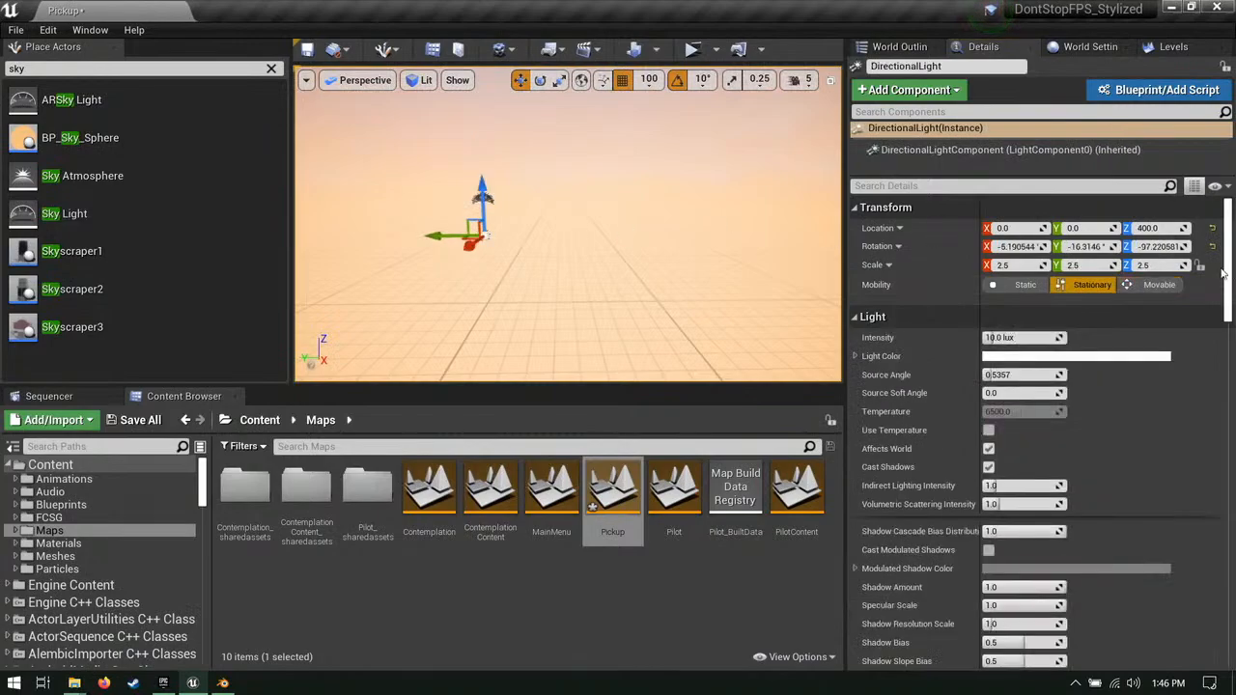
click(141, 420)
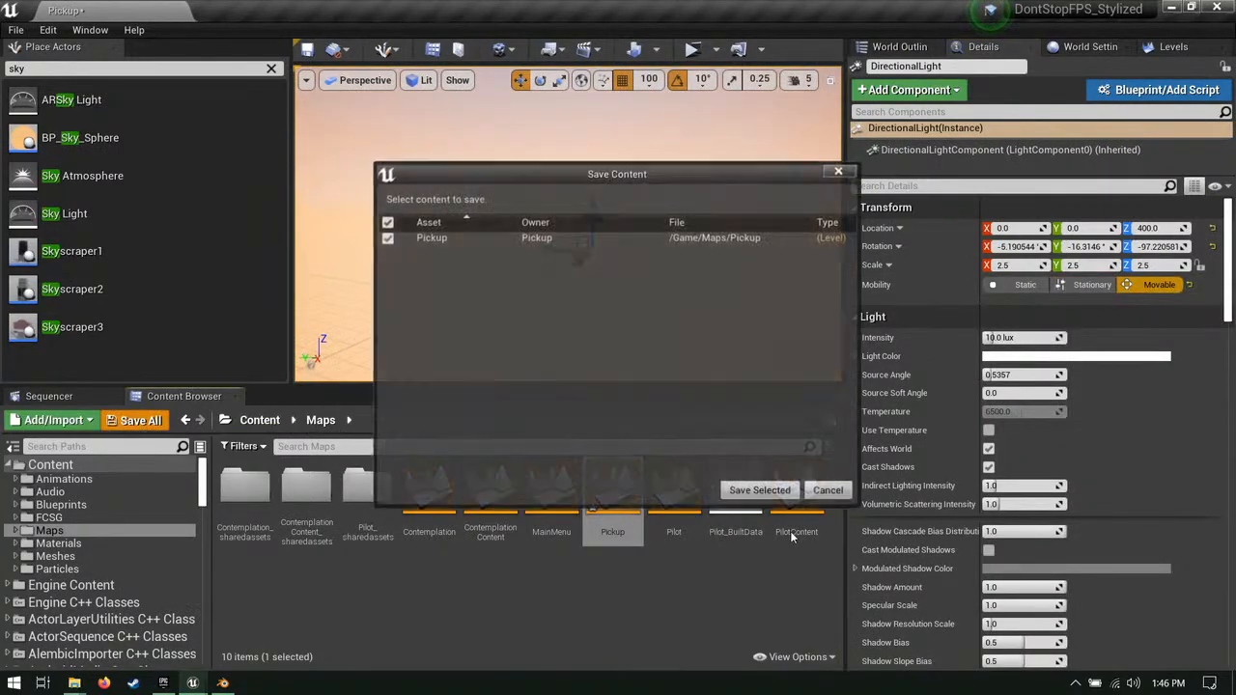
click(744, 488)
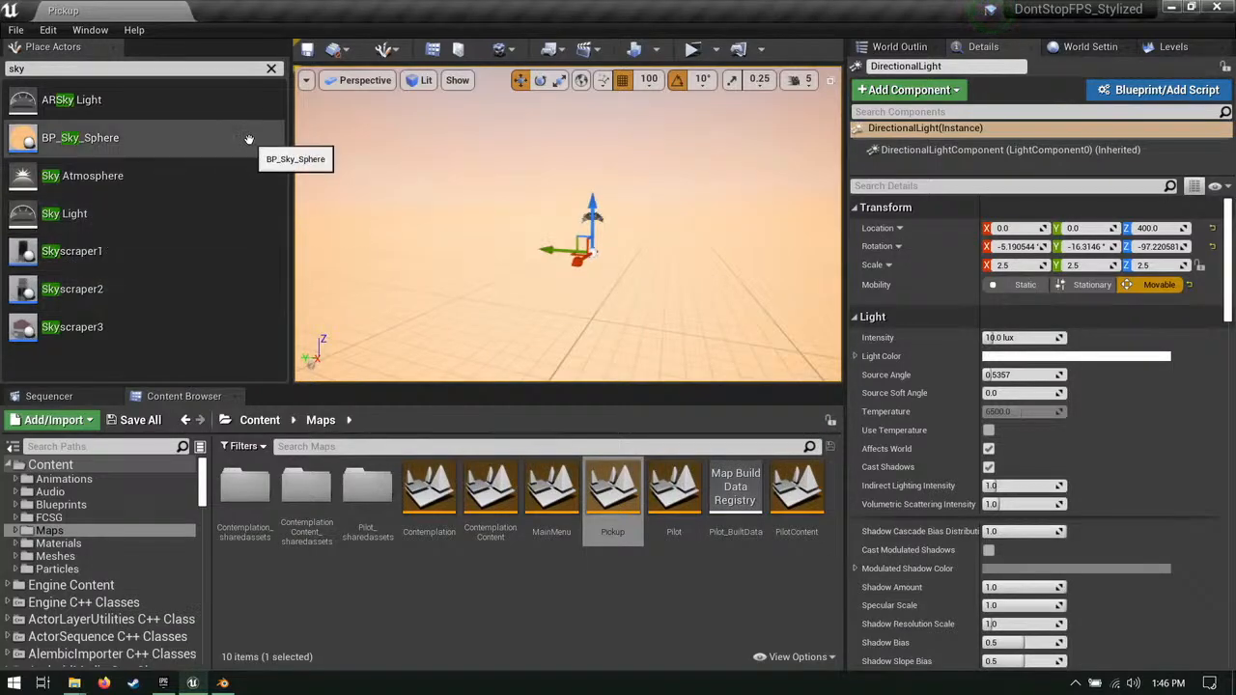
Step: Place a Blockout_Box in the level and reset its location to the world origin
click(271, 69)
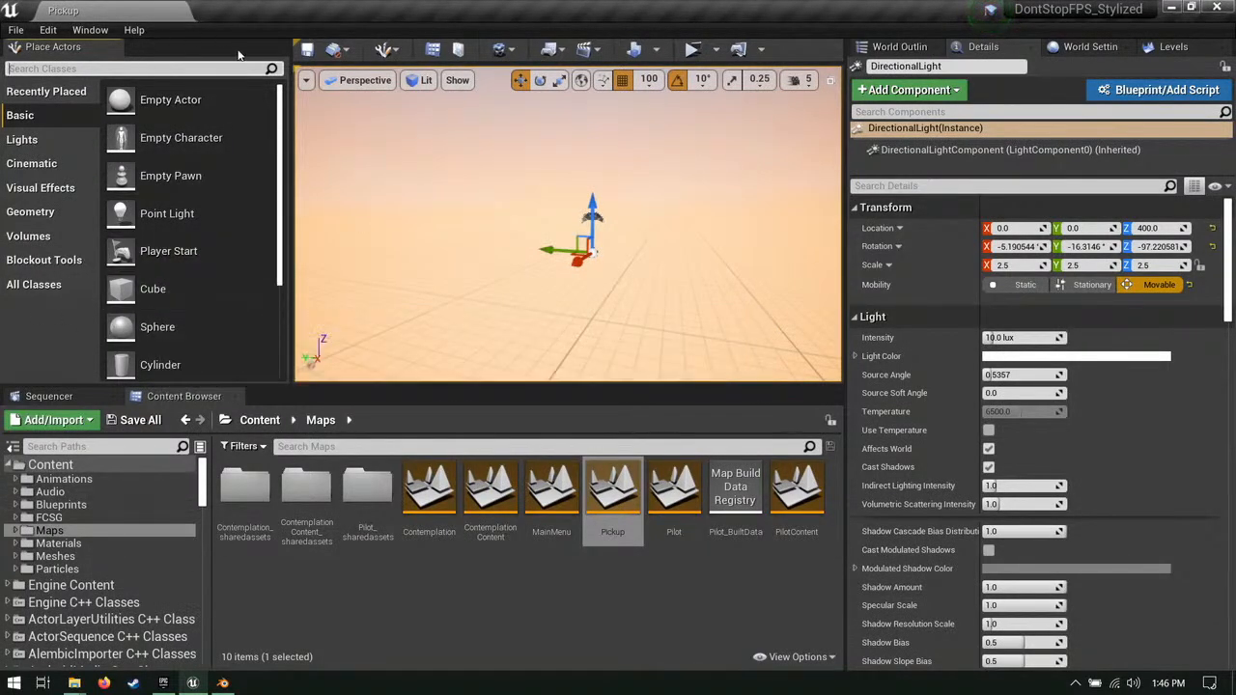
text(blo)
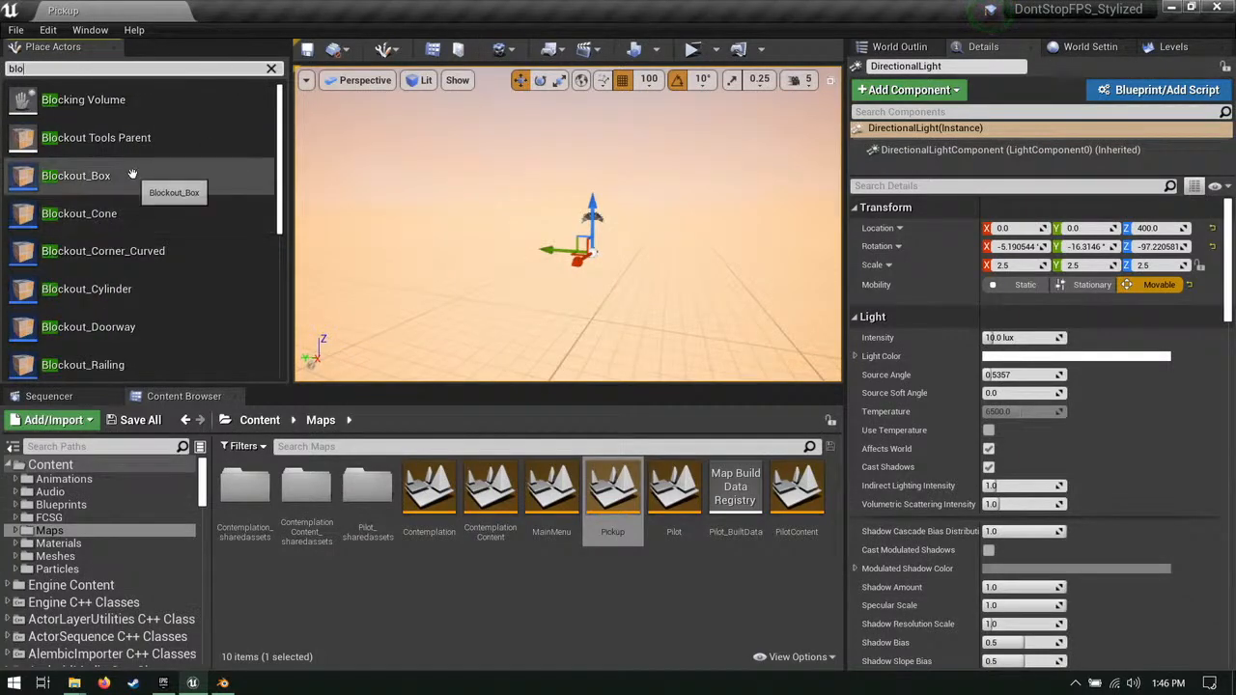
drag(198, 175, 591, 291)
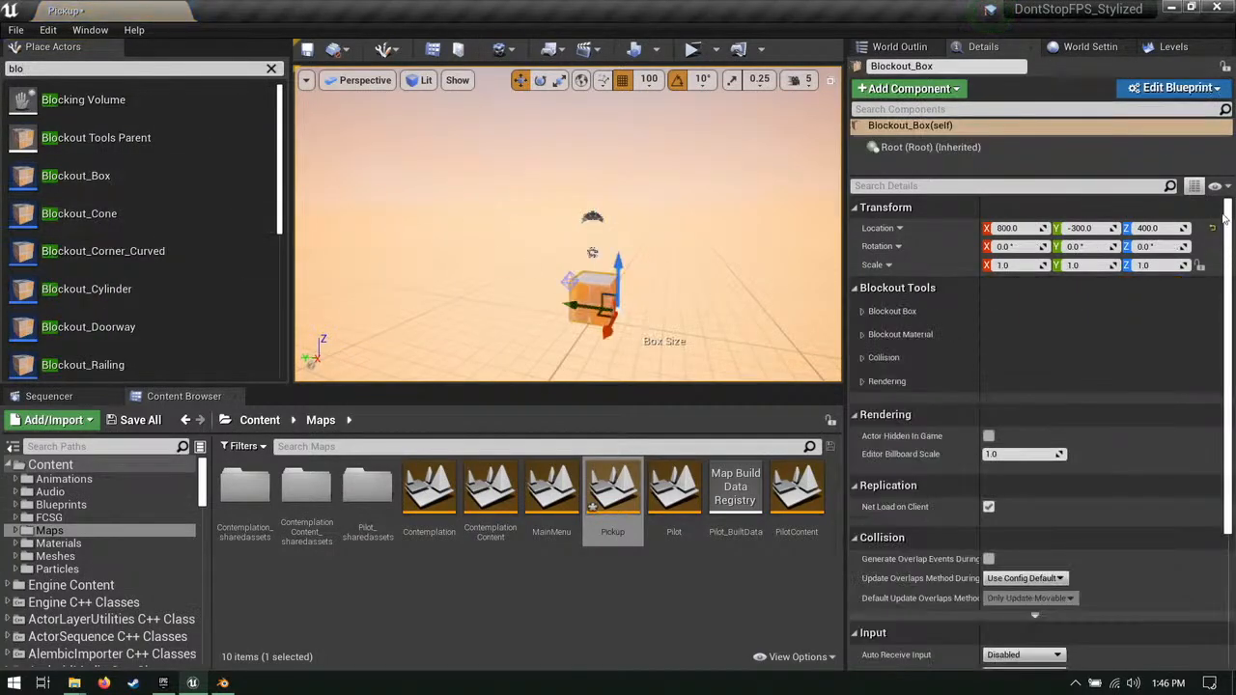
right_drag(676, 242, 690, 299)
Step: Stretch the blockout box at the world origin into a wide, thin floor platform
key(w)
right_drag(603, 262, 552, 290)
drag(660, 219, 280, 309)
right_drag(540, 261, 457, 279)
mouse_move(496, 217)
mouse_down()
mouse_move(523, 210)
mouse_move(495, 215)
mouse_up()
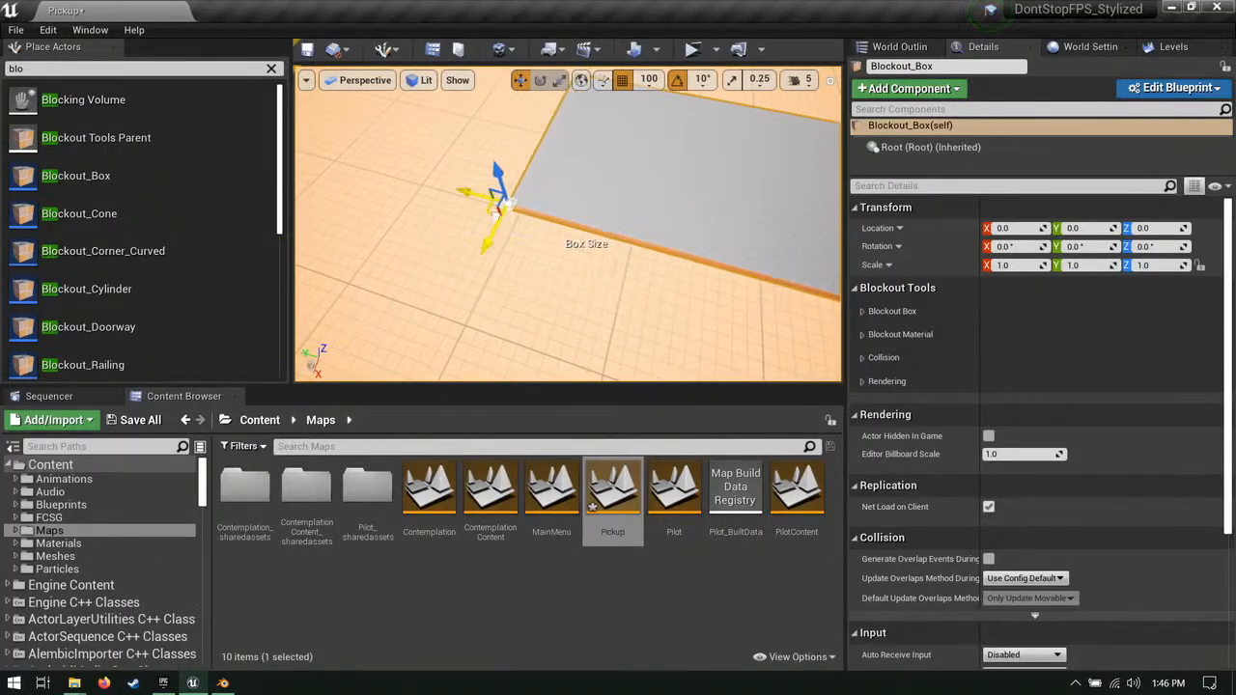
right_drag(551, 144, 446, 122)
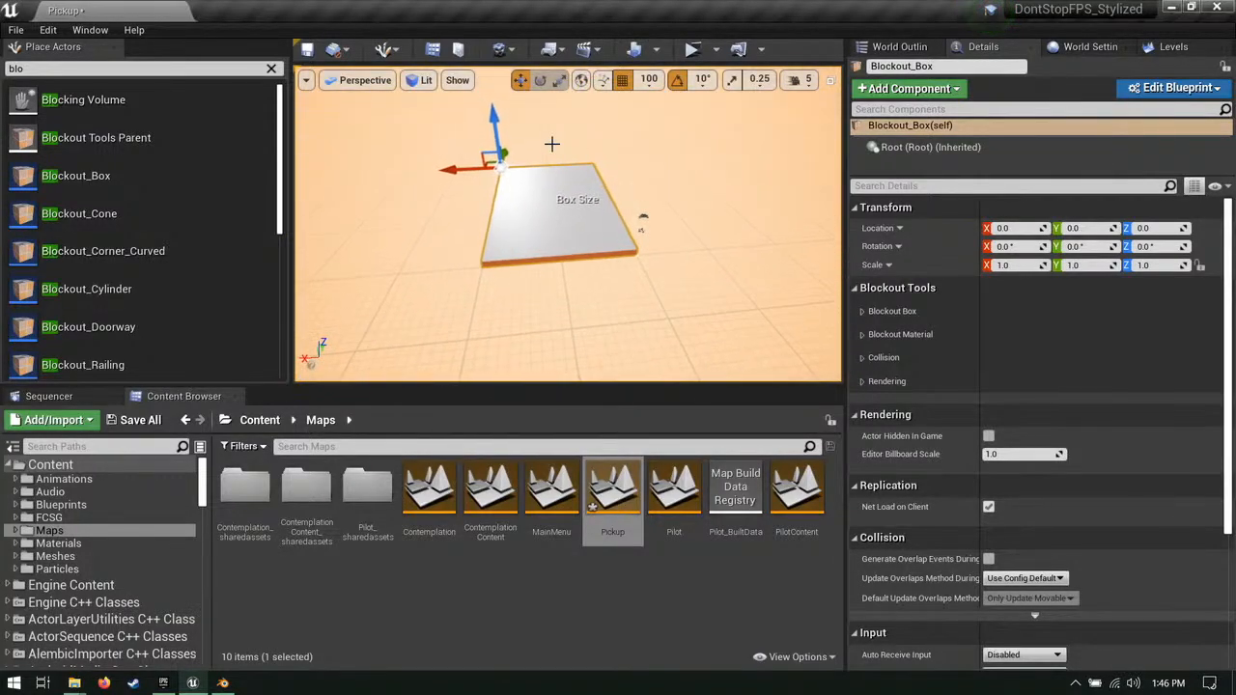
drag(447, 170, 338, 170)
right_drag(488, 215, 718, 278)
click(717, 278)
click(570, 206)
right_drag(569, 206, 501, 206)
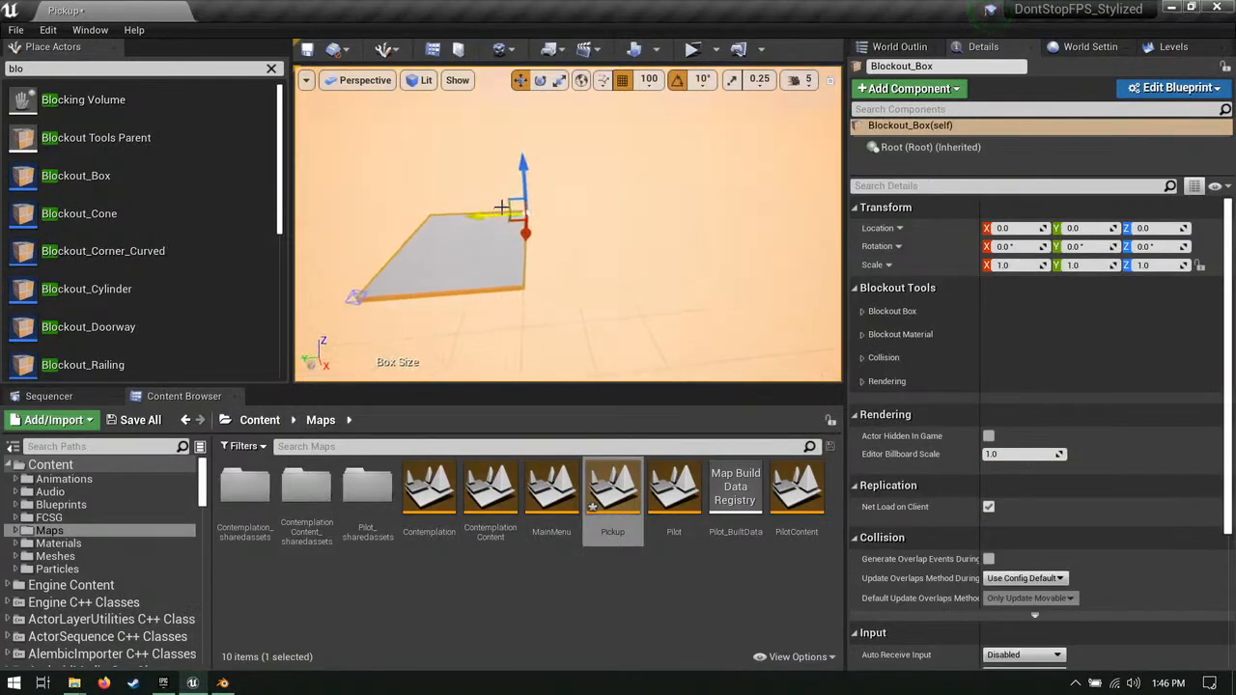
Step: Duplicate the floor platform and place the copy at location 0, -7600, 3400
alt+drag(508, 201, 714, 87)
right_drag(587, 204, 652, 189)
click(658, 184)
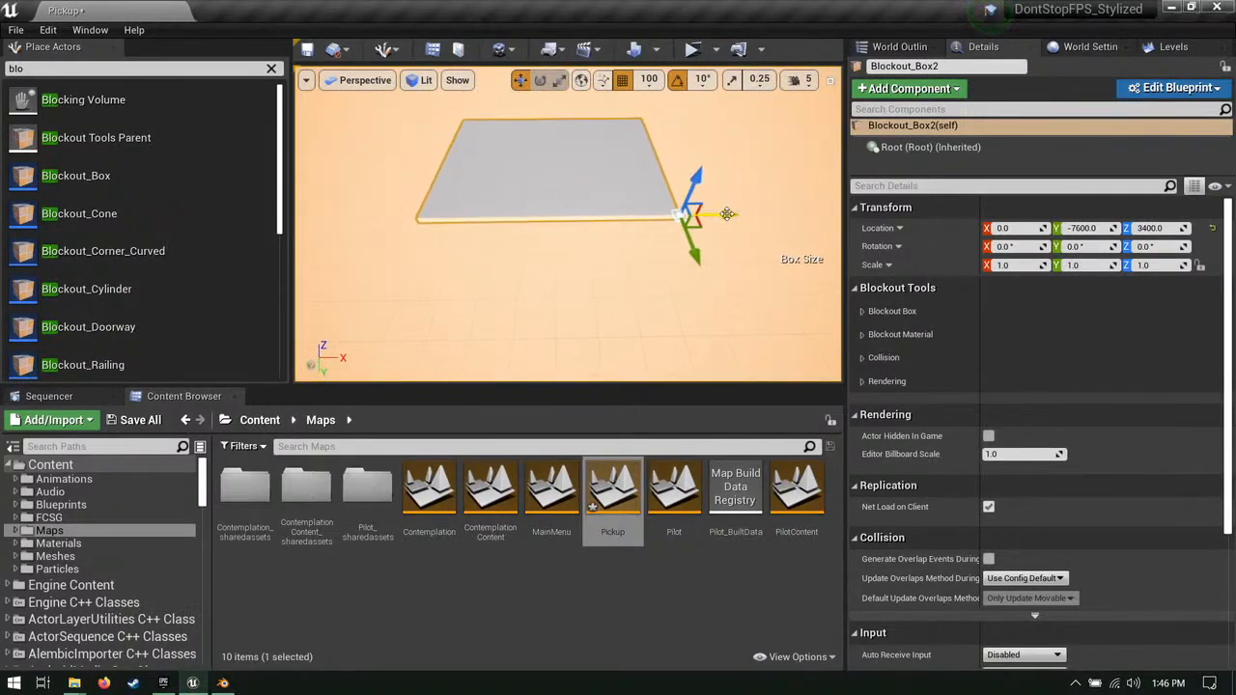
Step: Shorten the duplicated platform along X with its Box Size handle to make a narrower slab
drag(727, 213, 549, 223)
right_drag(549, 223, 604, 232)
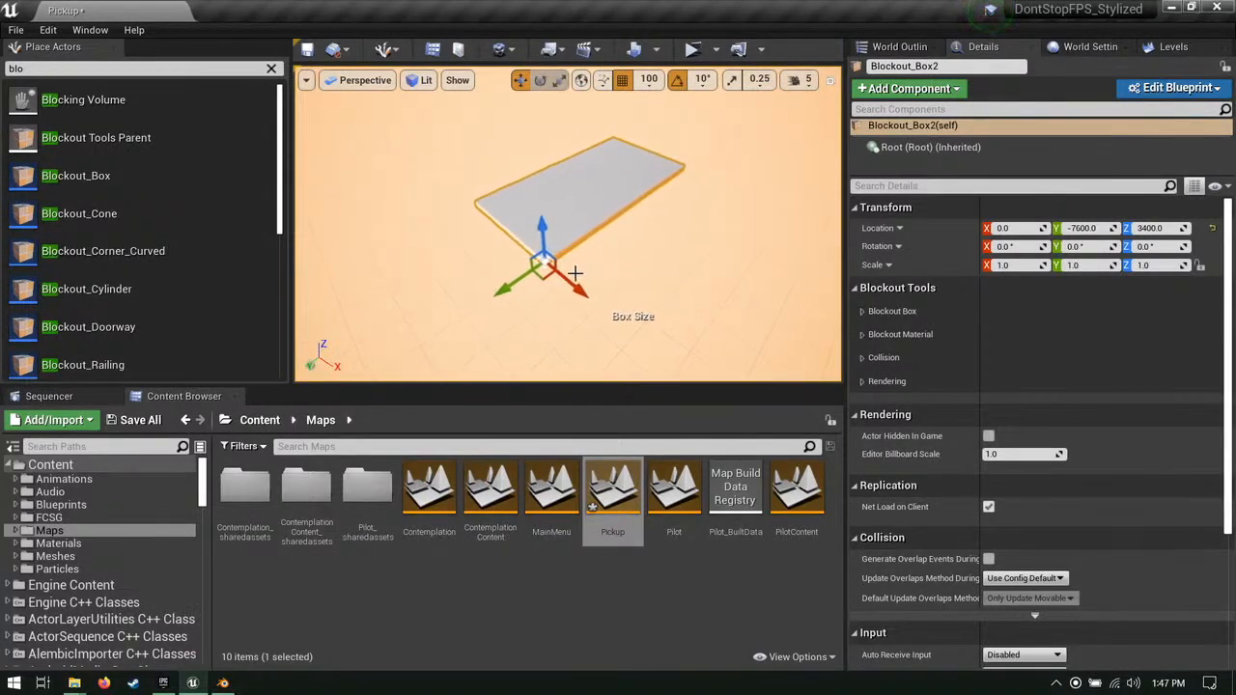
right_drag(573, 273, 556, 218)
right_drag(499, 192, 599, 114)
drag(599, 113, 645, 138)
right_drag(644, 139, 601, 237)
click(541, 207)
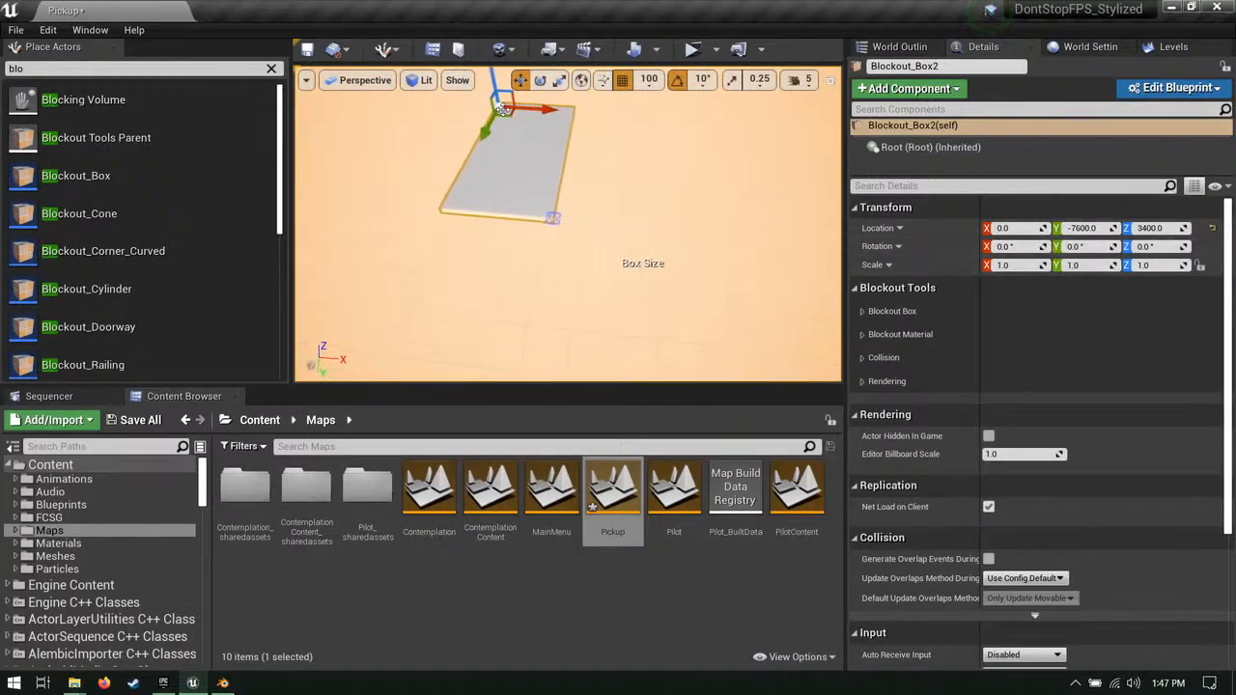
Step: Move the duplicated platform to location 1000, -5300, 3400 and adjust its length and width
drag(546, 110, 678, 113)
alt+drag(678, 155, 530, 294)
drag(449, 310, 522, 330)
alt+drag(523, 330, 463, 280)
drag(436, 218, 522, 215)
alt+drag(779, 248, 731, 267)
right_drag(630, 233, 639, 242)
right_drag(582, 147, 618, 179)
scroll(197, 187, down, 2)
mouse_move(513, 193)
right_down()
mouse_move(513, 174)
mouse_move(513, 193)
right_up()
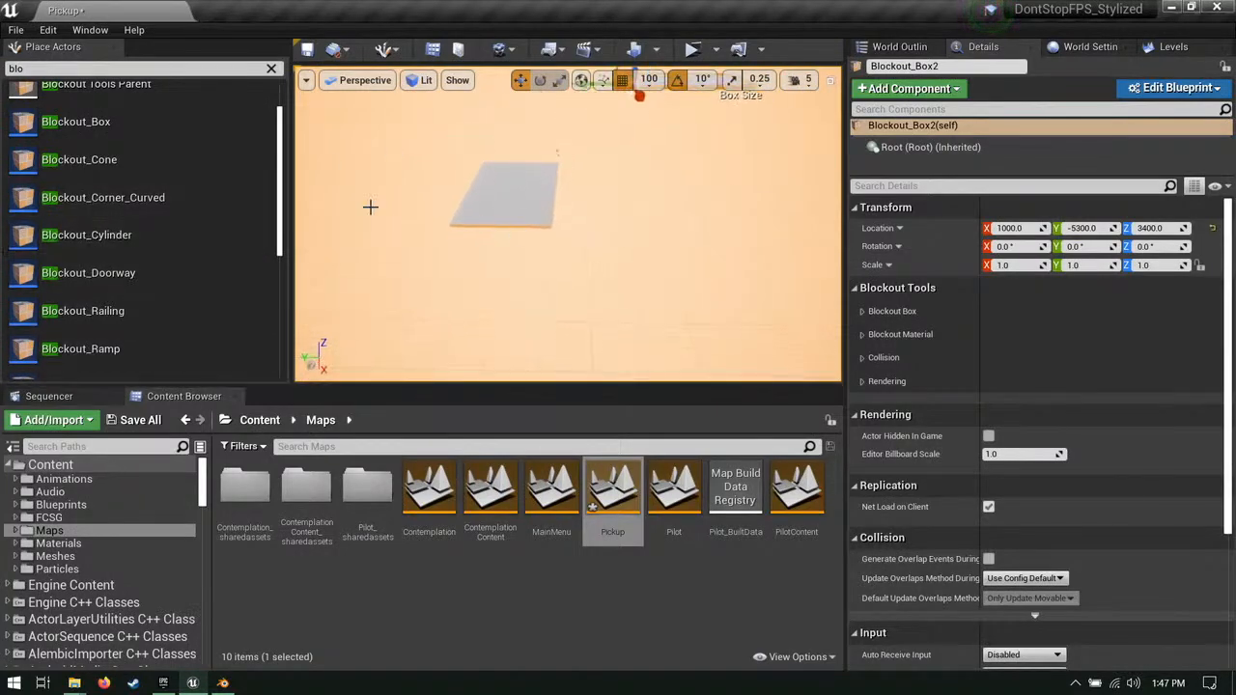
Step: Place another Blockout_Box at location 3000, 500, 100 and stretch it upward into a tall tower
drag(141, 136, 625, 278)
right_drag(557, 237, 592, 206)
drag(673, 181, 657, 345)
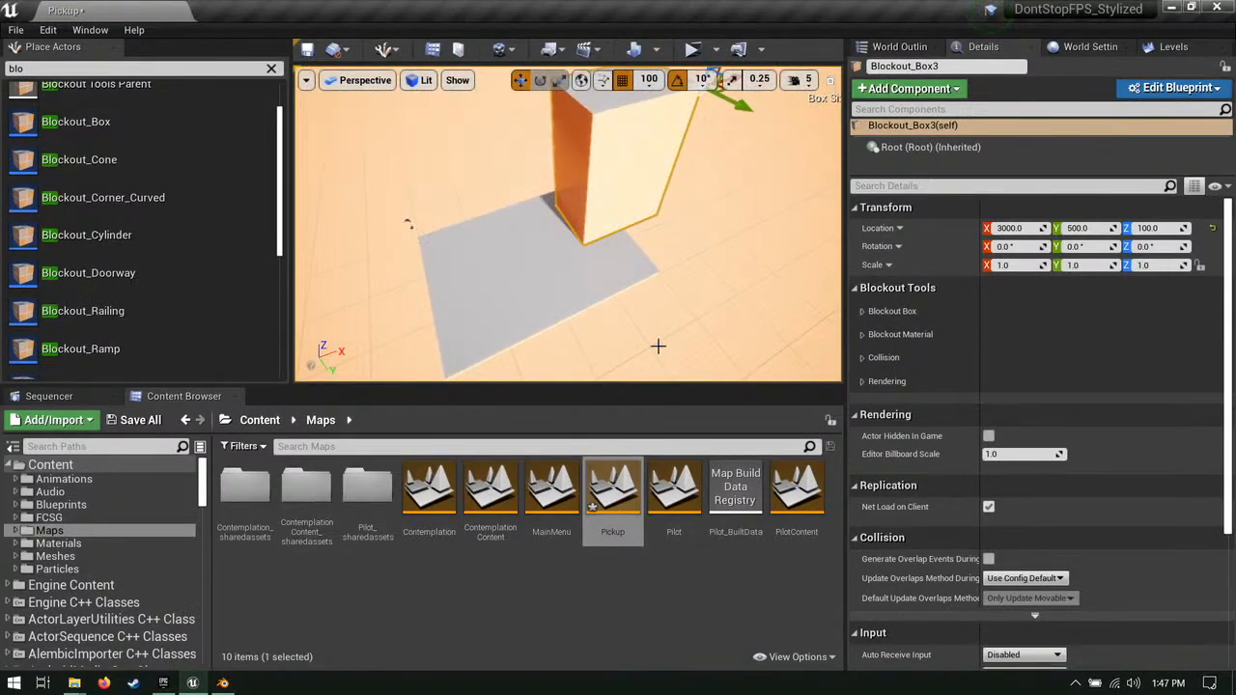
right_drag(459, 284, 637, 214)
drag(738, 188, 745, 154)
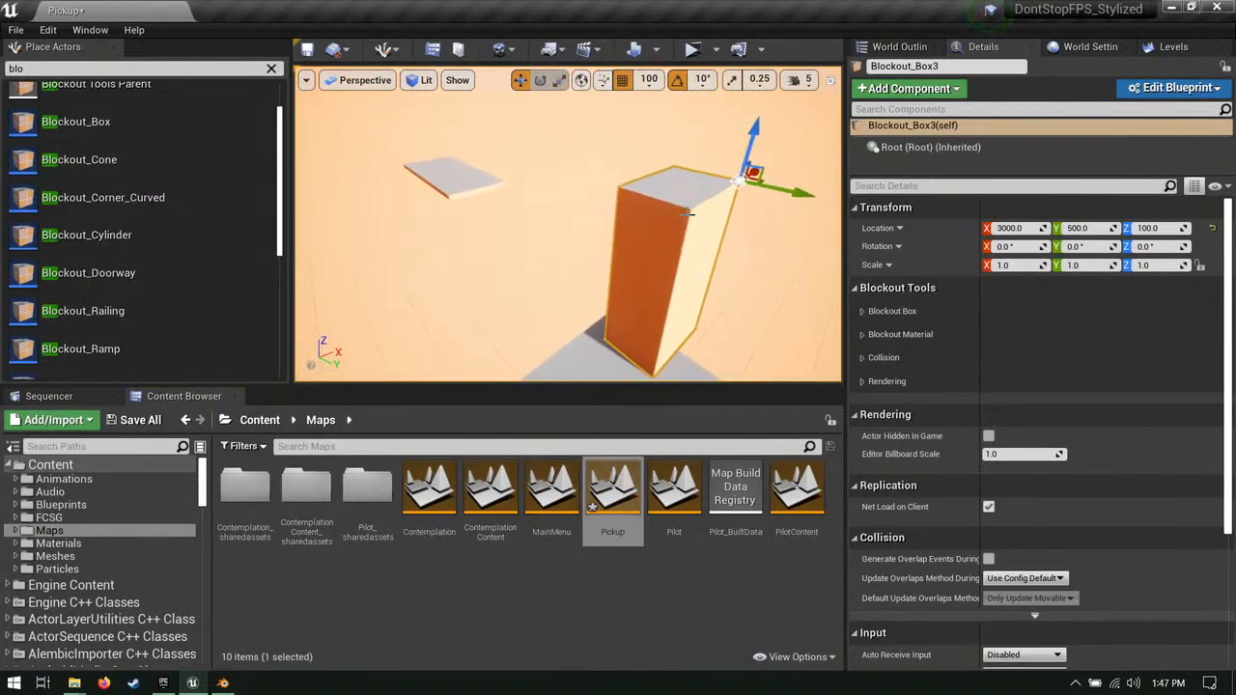
drag(796, 189, 836, 204)
right_drag(637, 269, 675, 263)
drag(518, 171, 522, 44)
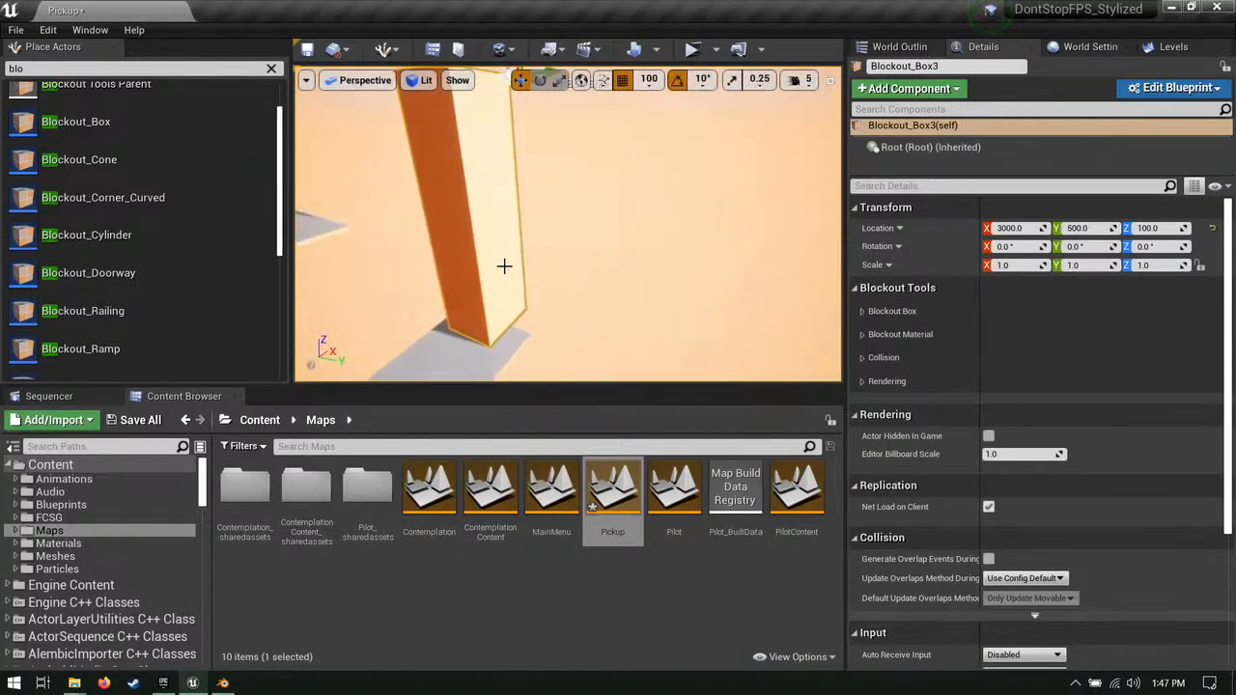
Step: Move the tower off the floor platform along Y to -3300
right_drag(502, 264, 632, 260)
click(548, 342)
click(632, 256)
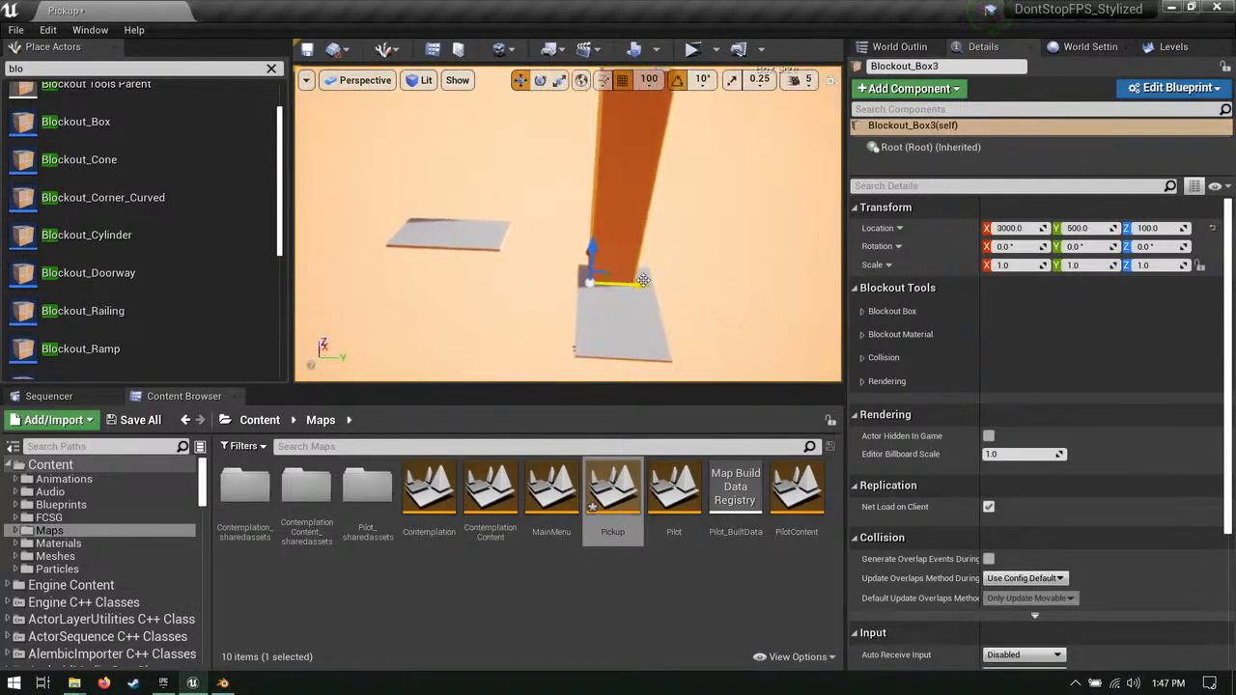
drag(643, 280, 544, 266)
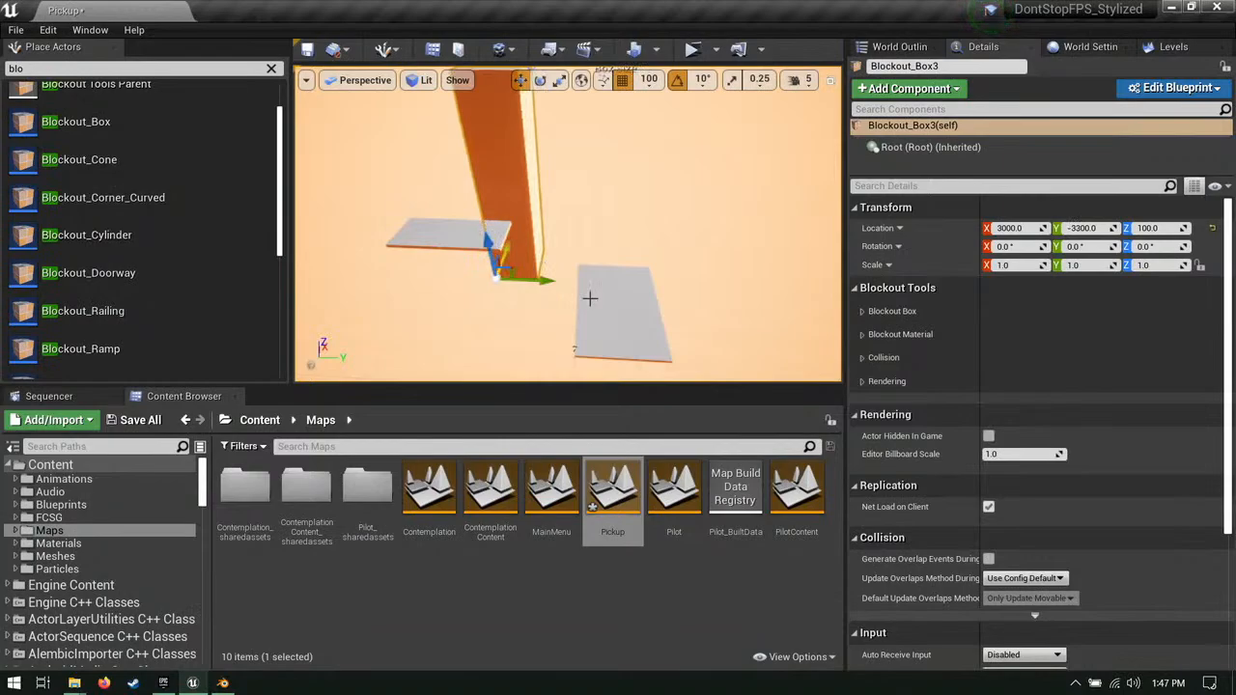
Step: Create a landscape with the MI_Landscape material that fills the world at 2017 × 2017 resolution
click(384, 48)
click(415, 97)
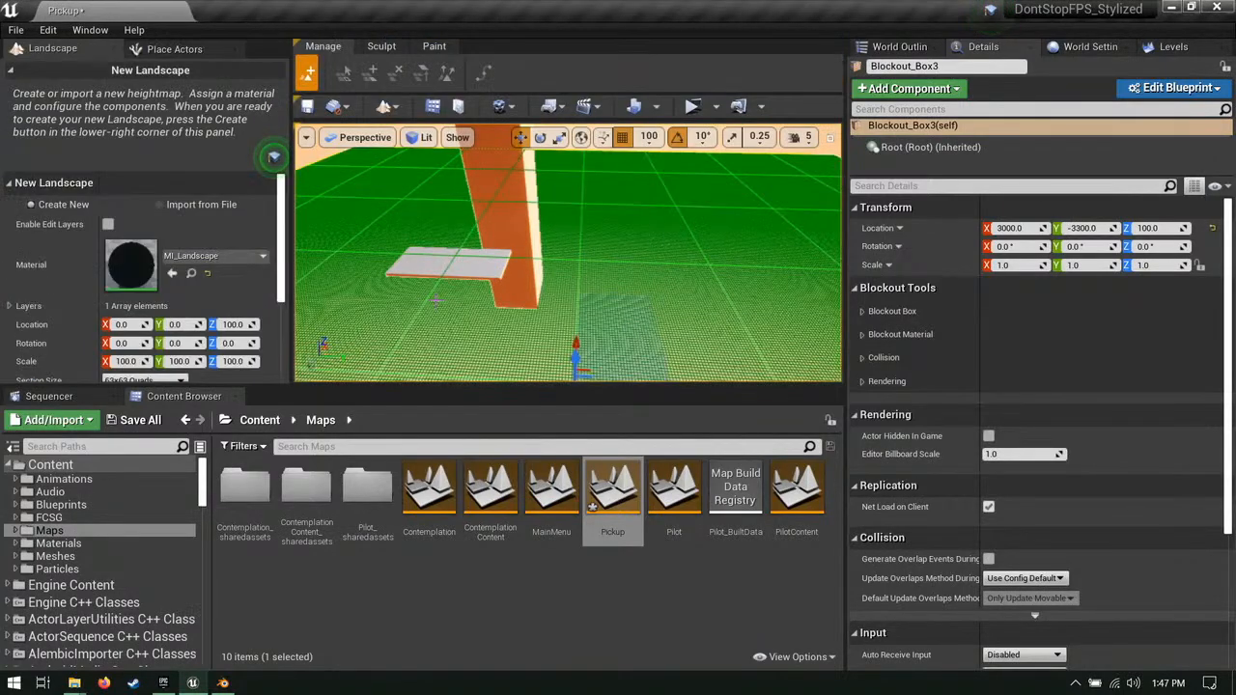
scroll(41, 328, down, 3)
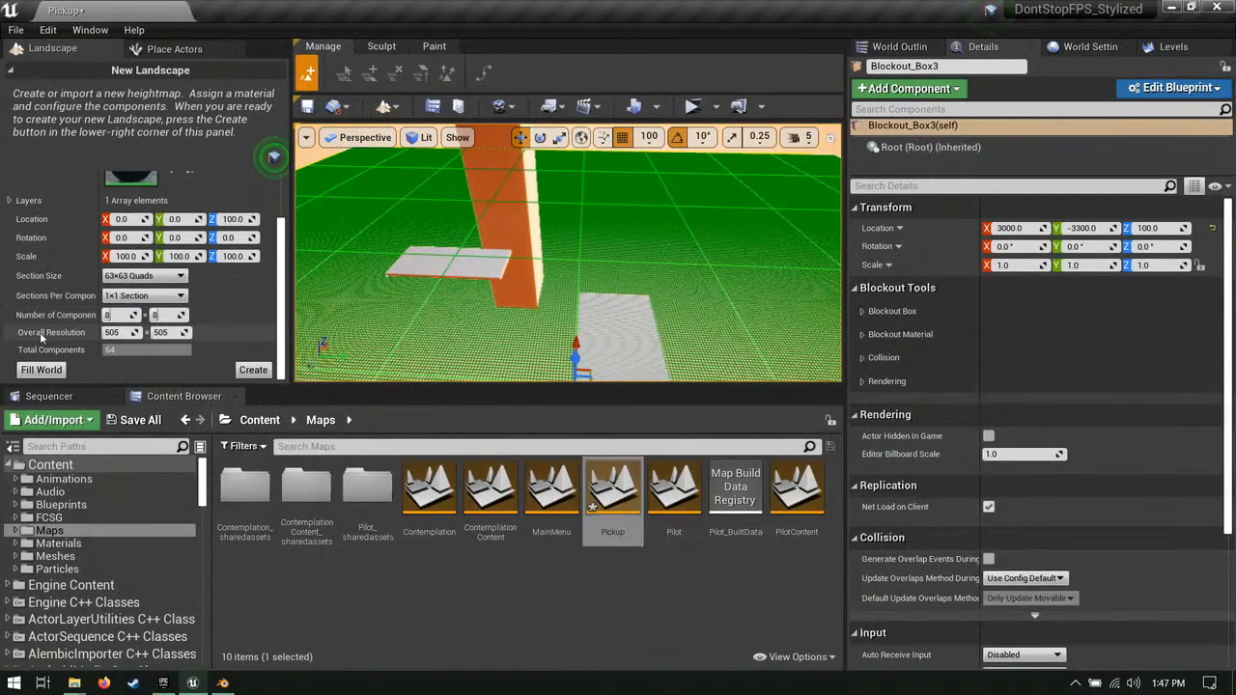
click(41, 369)
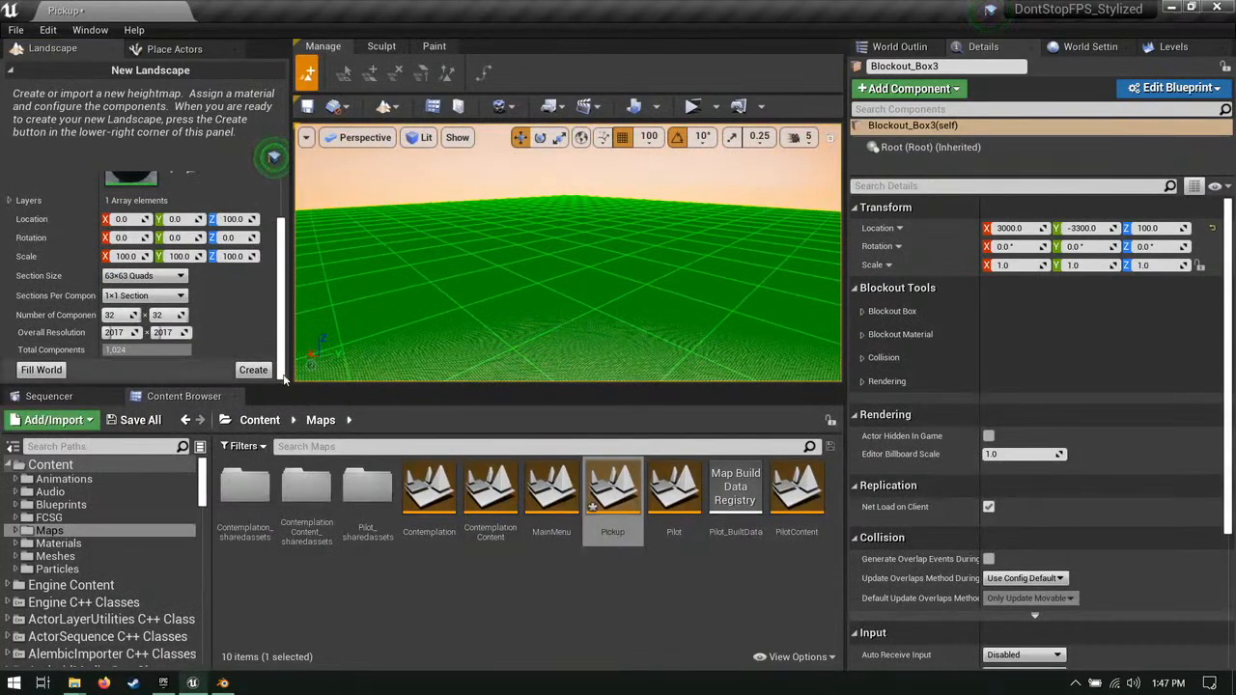
click(253, 370)
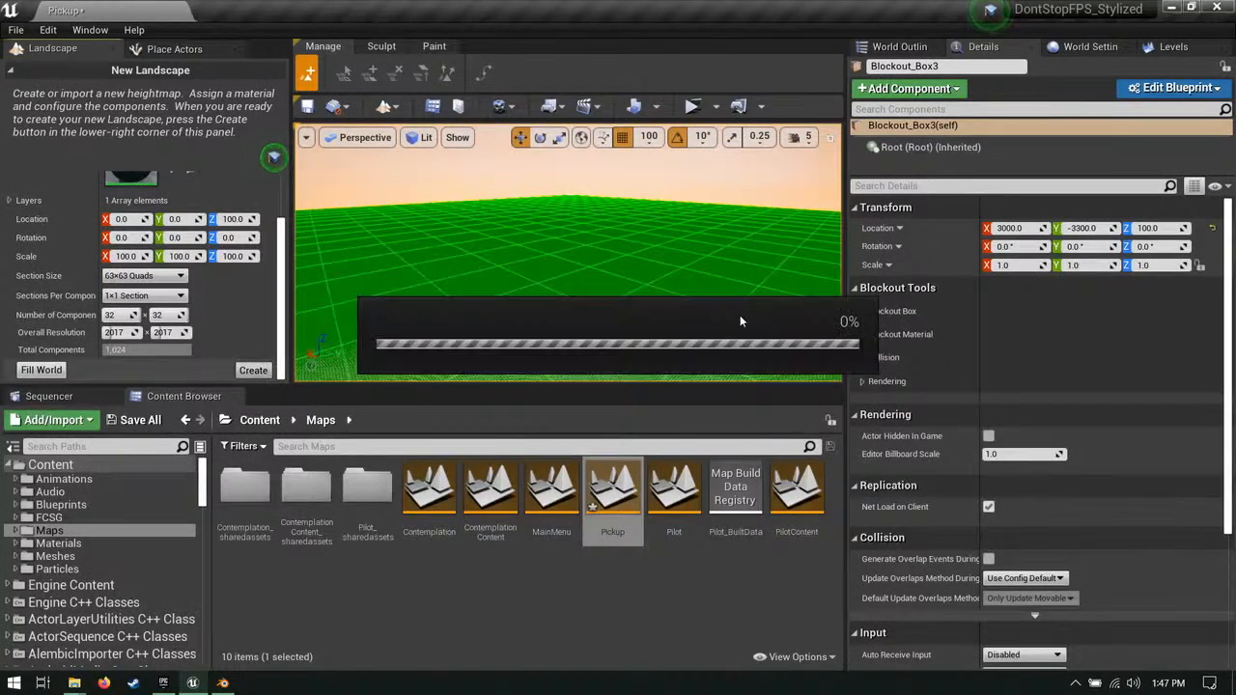
Step: Create the Concrete_LayerInfo object for the landscape's Concrete paint layer in the Pickup_sharedassets folder
right_drag(502, 275, 536, 275)
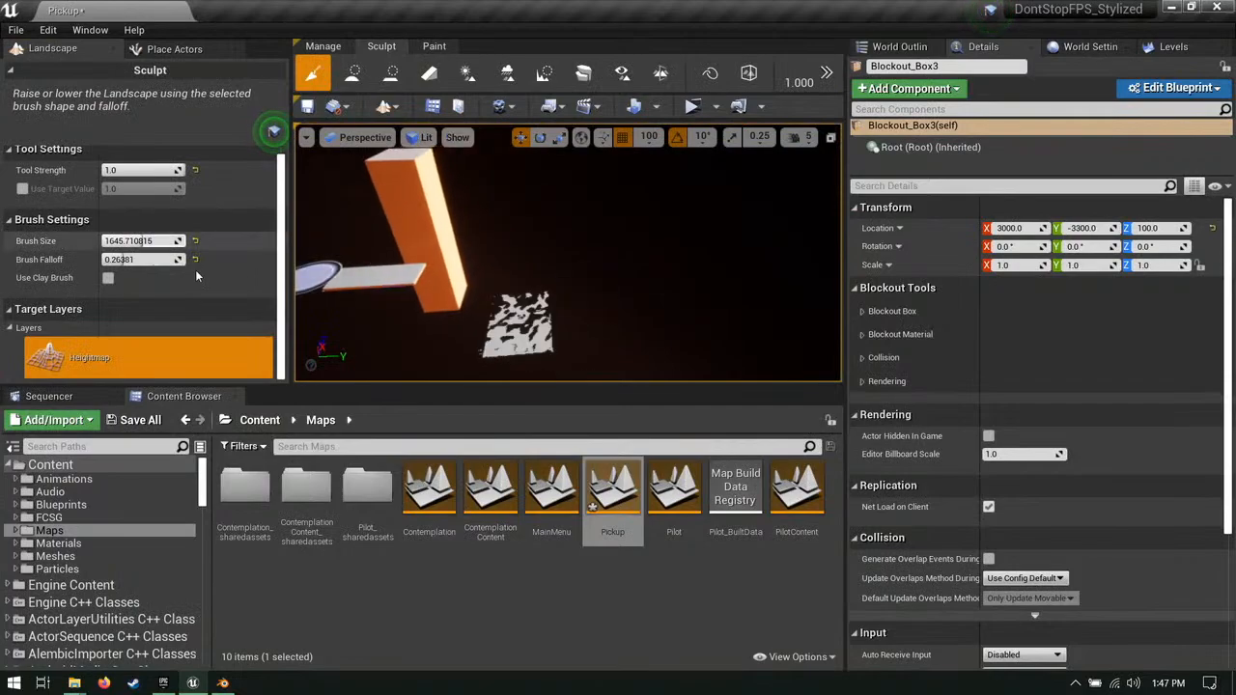
click(436, 46)
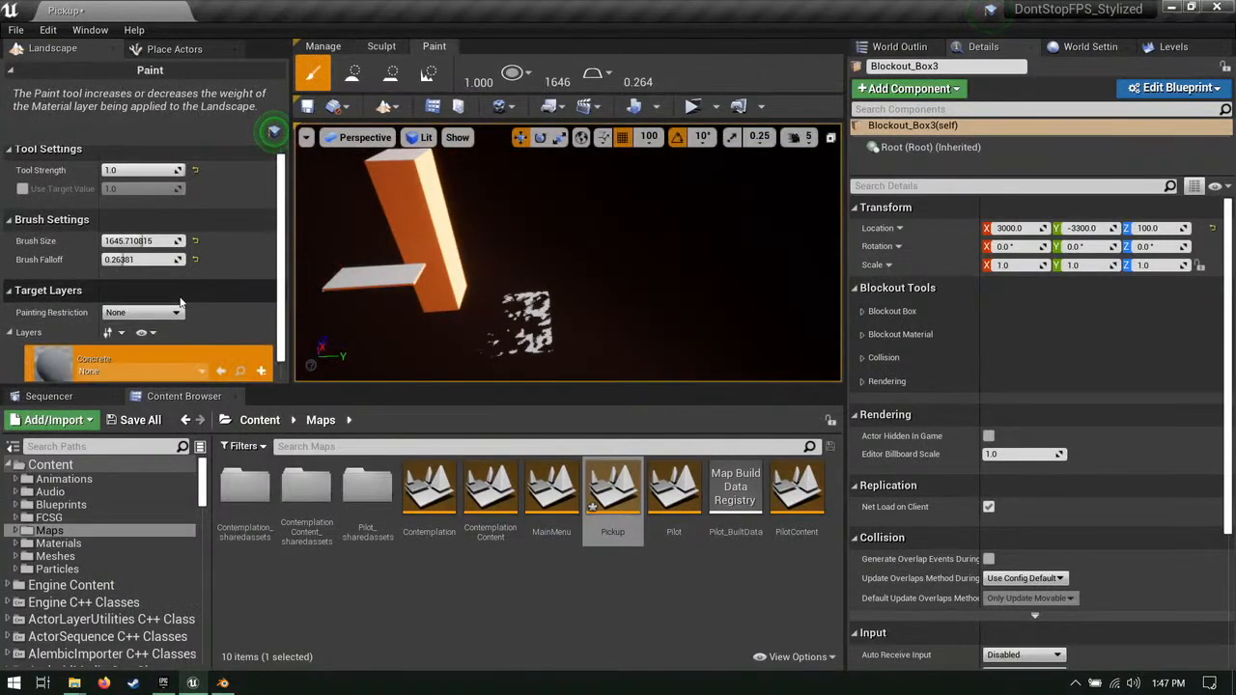
click(262, 363)
click(329, 379)
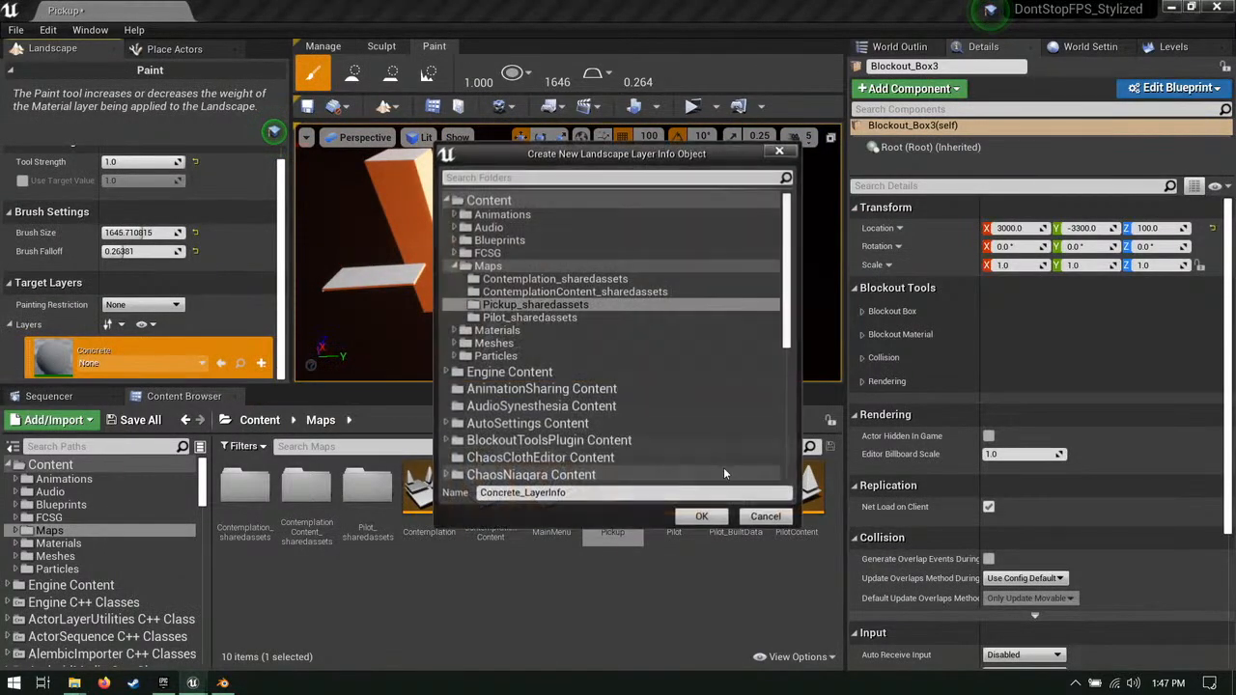
click(702, 517)
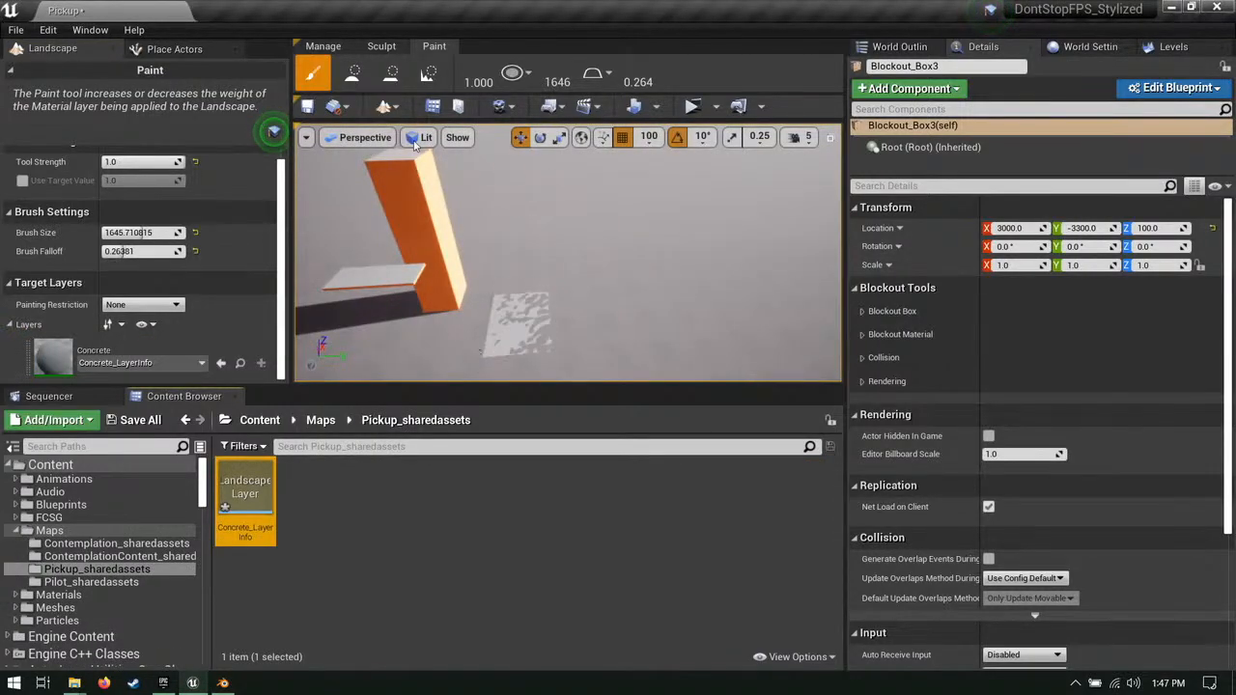
mouse_move(415, 212)
right_down()
mouse_move(407, 260)
mouse_move(405, 222)
right_up()
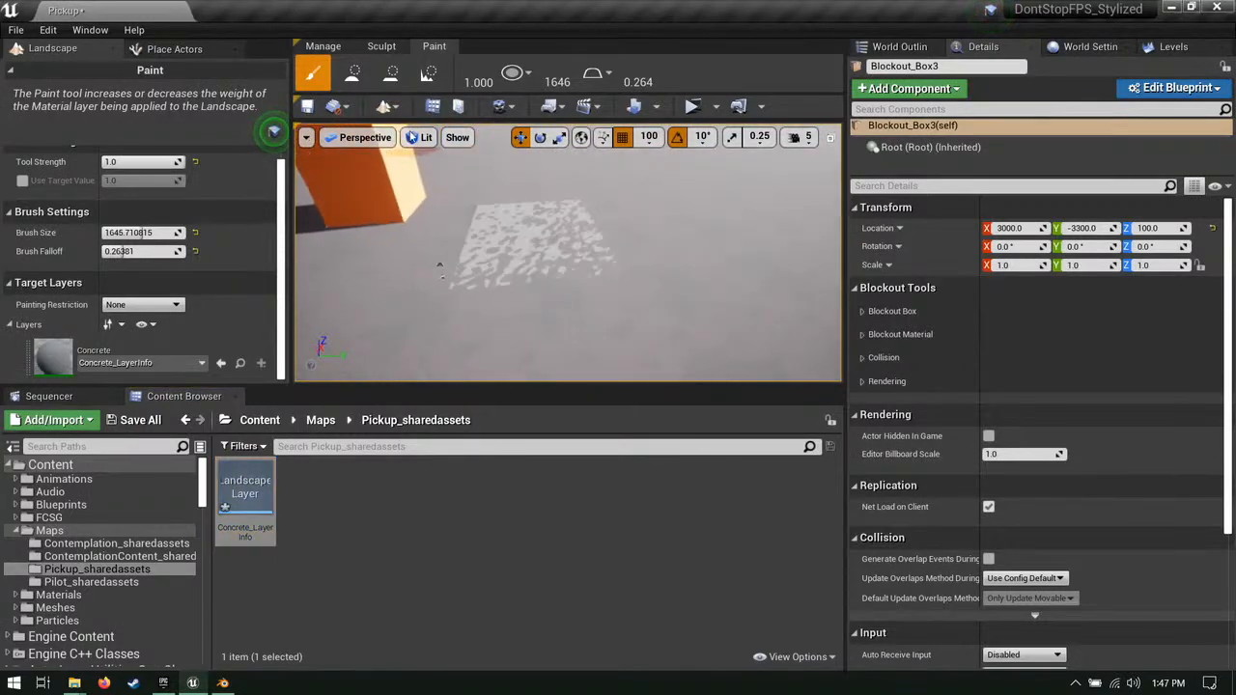
Step: Leave landscape editing and raise the floor platform above the landscape to a Z location of 2600
click(382, 110)
click(409, 143)
mouse_move(595, 271)
right_down()
mouse_move(595, 232)
mouse_move(595, 290)
right_up()
click(596, 271)
right_drag(509, 225, 509, 225)
key(e)
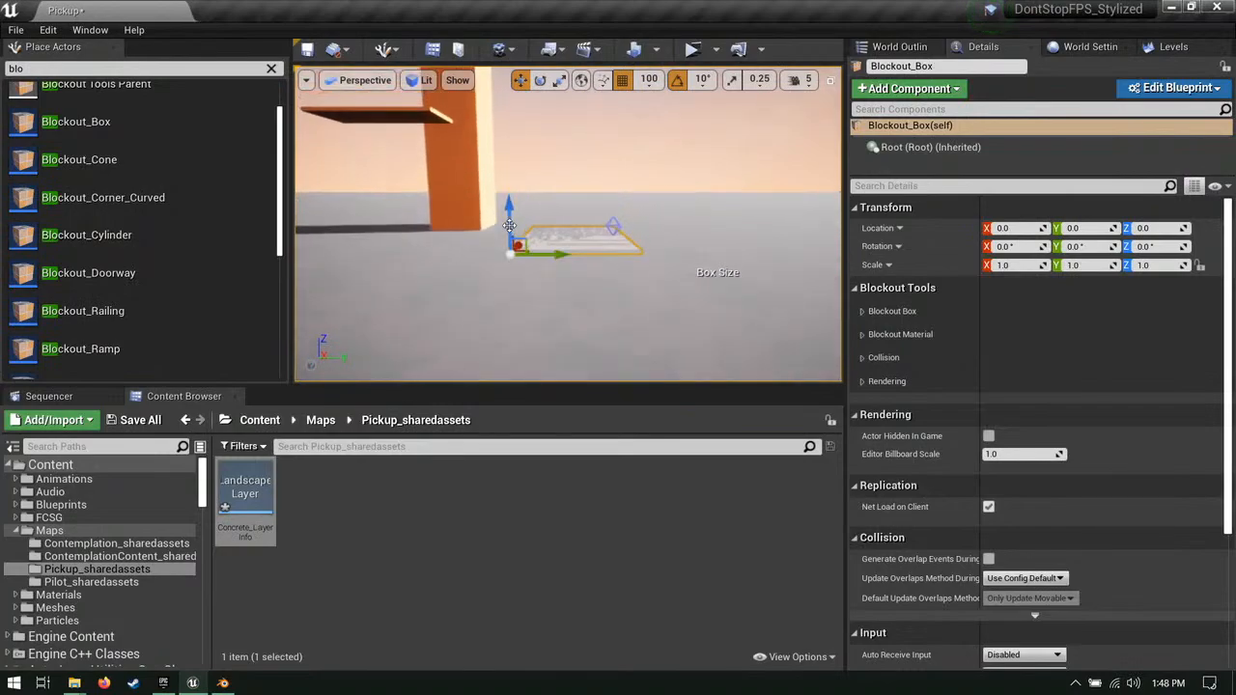
drag(518, 133, 516, 116)
key(e)
right_drag(516, 116, 516, 116)
drag(491, 243, 490, 190)
key(e)
right_drag(491, 189, 480, 209)
Step: Shift the raised floor platform horizontally near the tower
key(d)
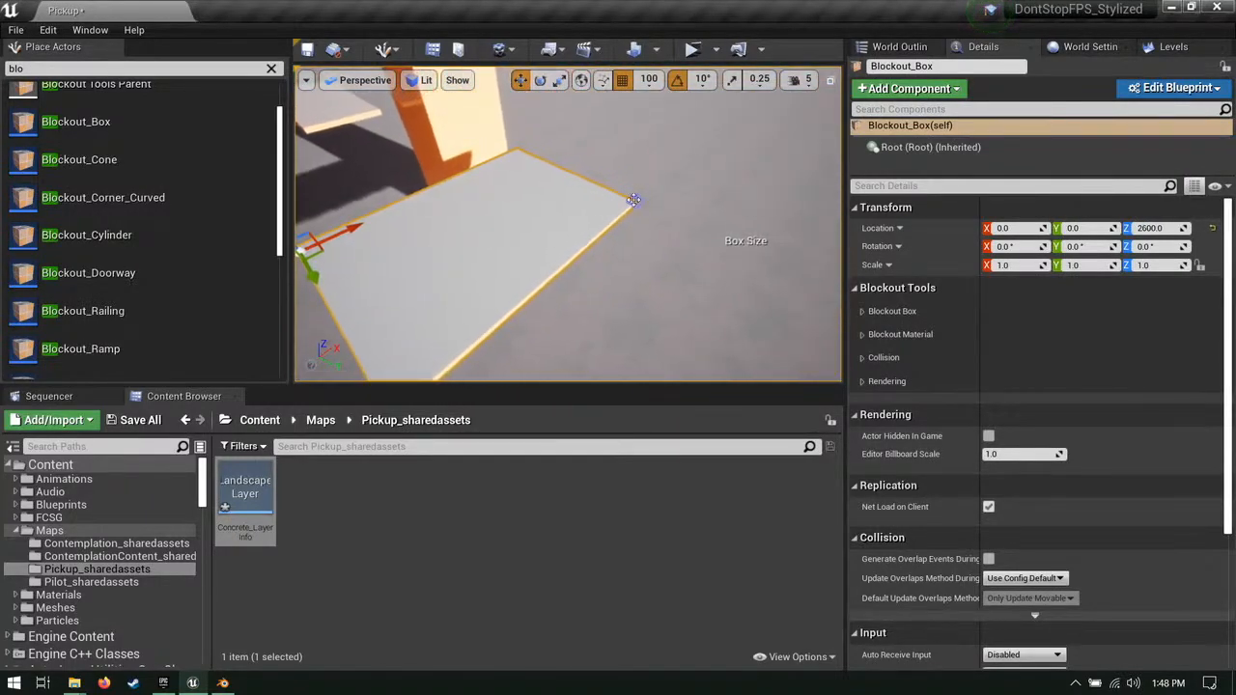
right_drag(623, 219, 622, 219)
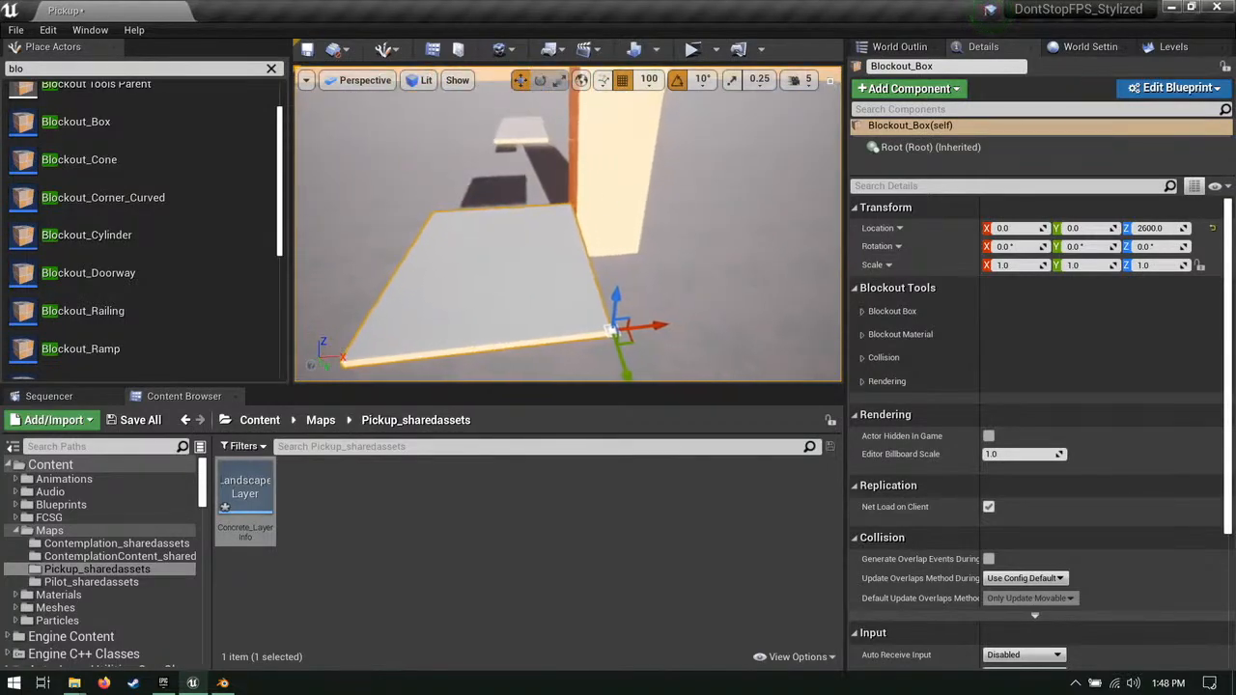
right_drag(686, 277, 647, 280)
click(655, 231)
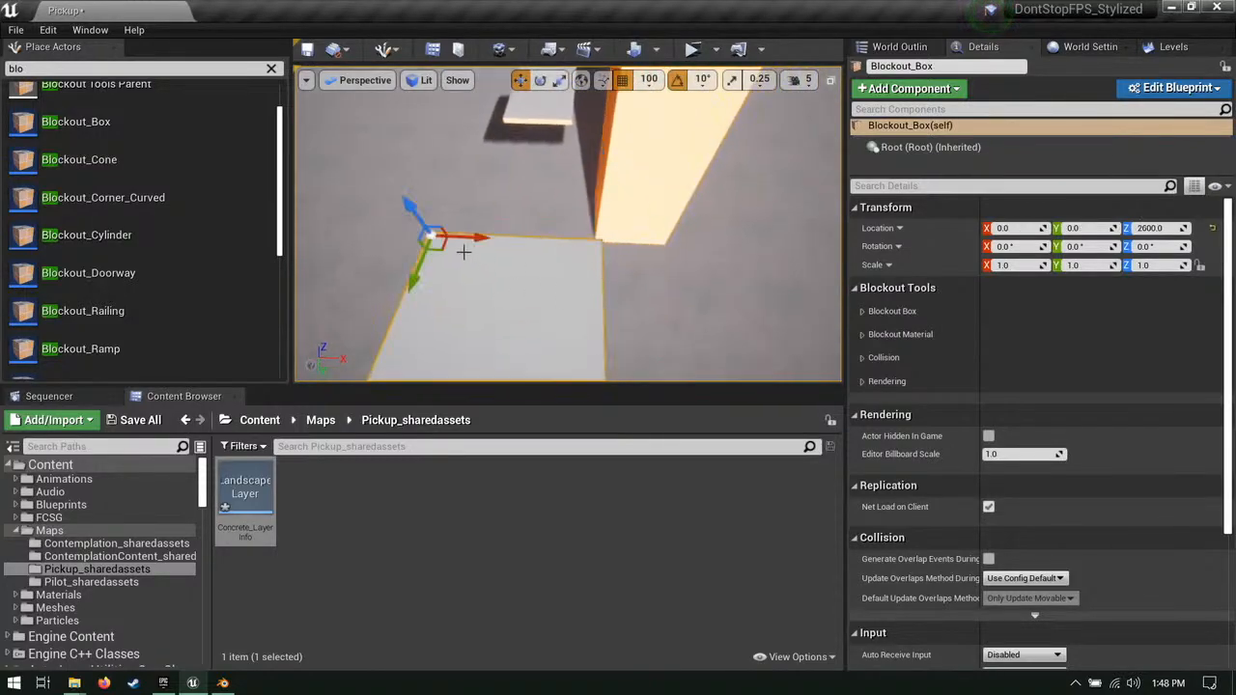
drag(440, 250, 464, 218)
Step: Extend the second platform's box size upward to turn the thin slab into a thick block
click(528, 115)
right_drag(571, 194, 570, 205)
click(570, 205)
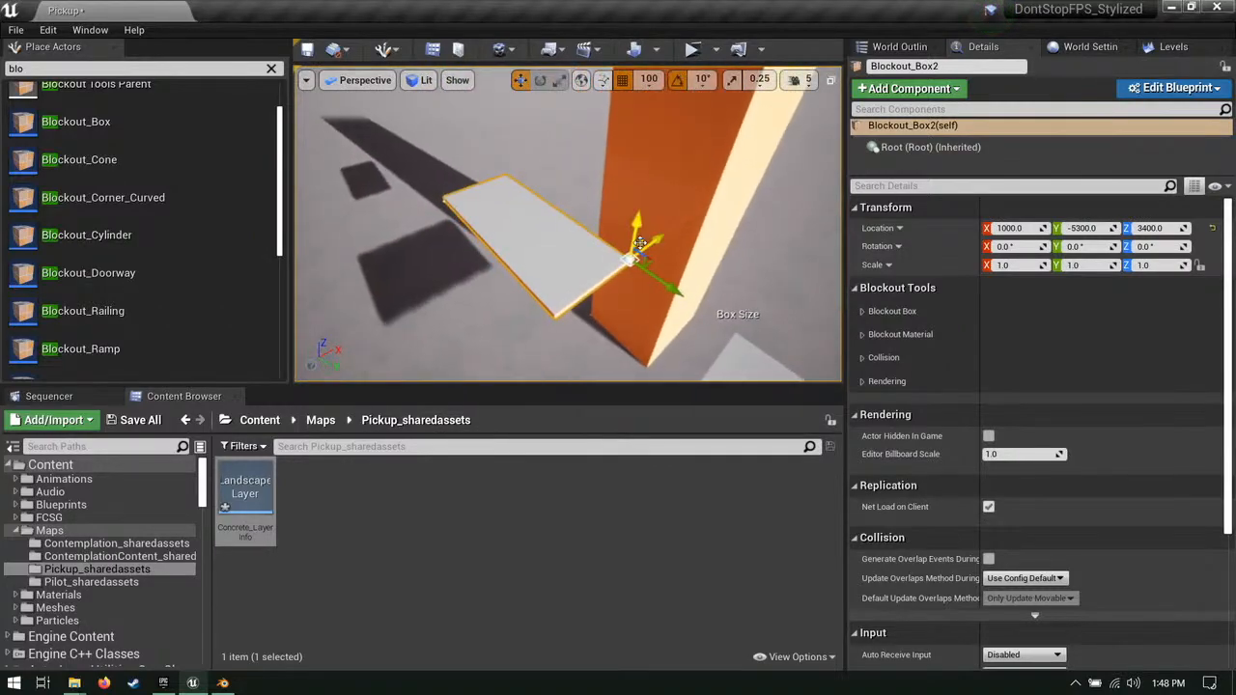
drag(642, 224, 654, 147)
click(629, 206)
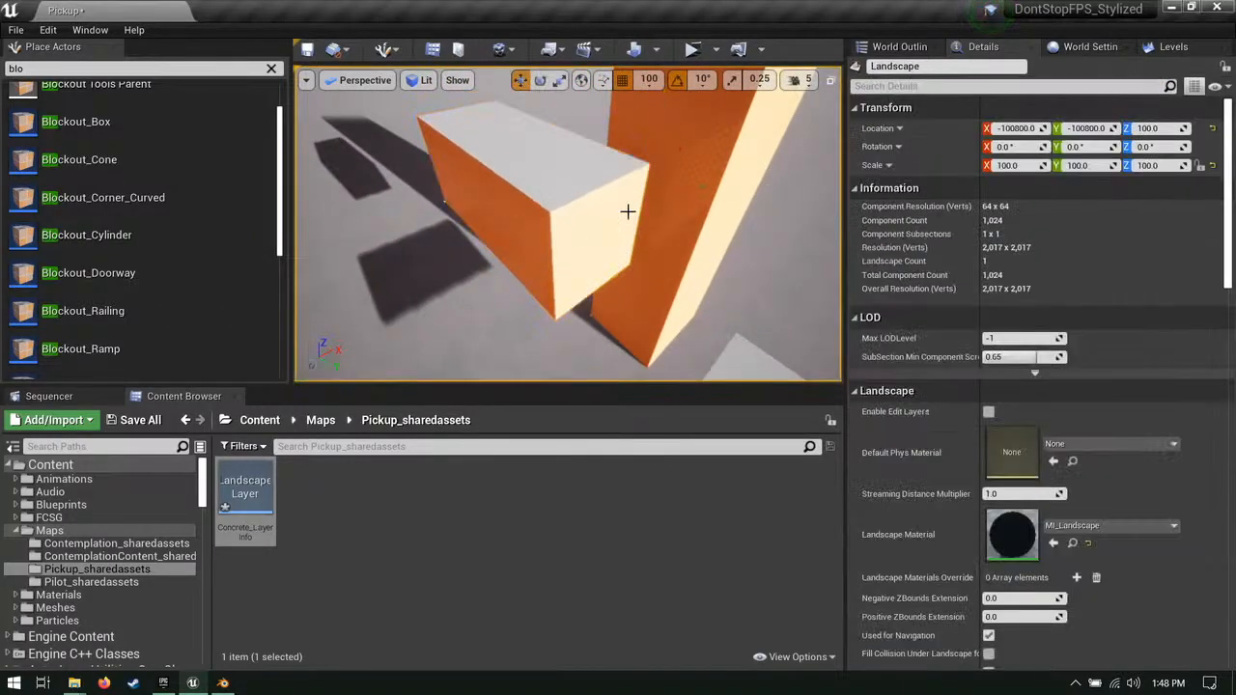
Step: Set the thick block's Z location to 0 to lower it onto the landscape
click(541, 183)
click(1163, 228)
text(0)
key(Return)
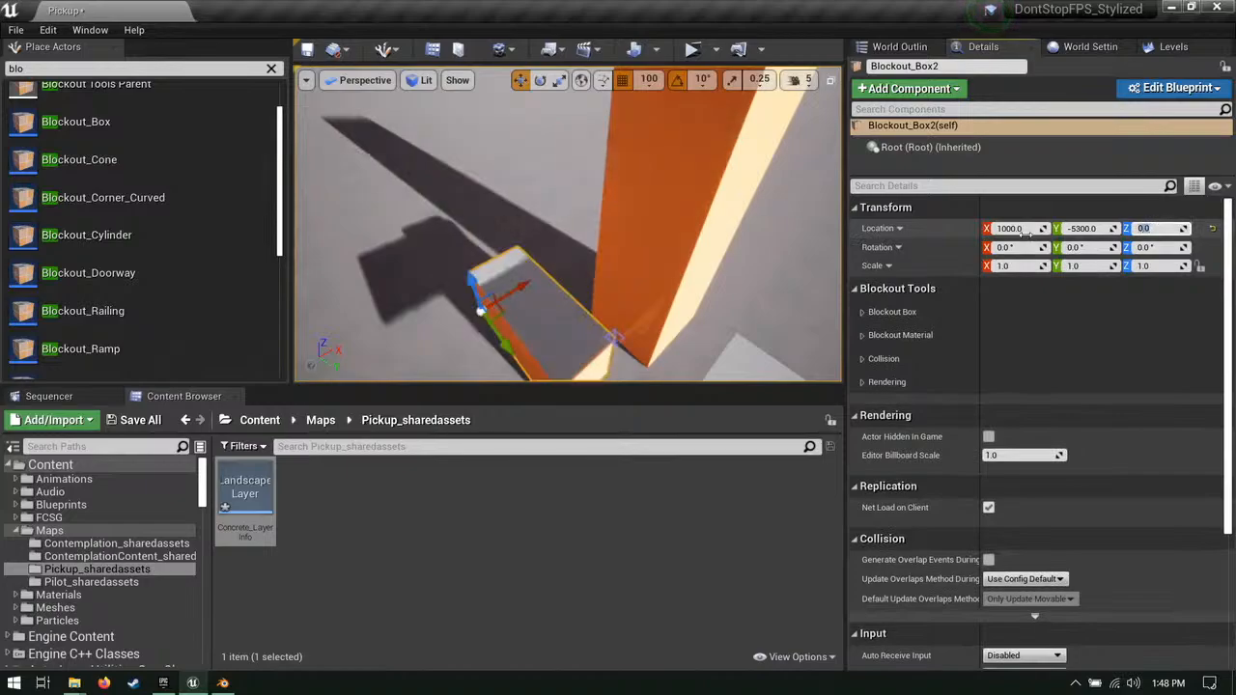
Step: Stretch the lowered block's top upward beside the tower and adjust its horizontal size
right_drag(633, 318, 633, 319)
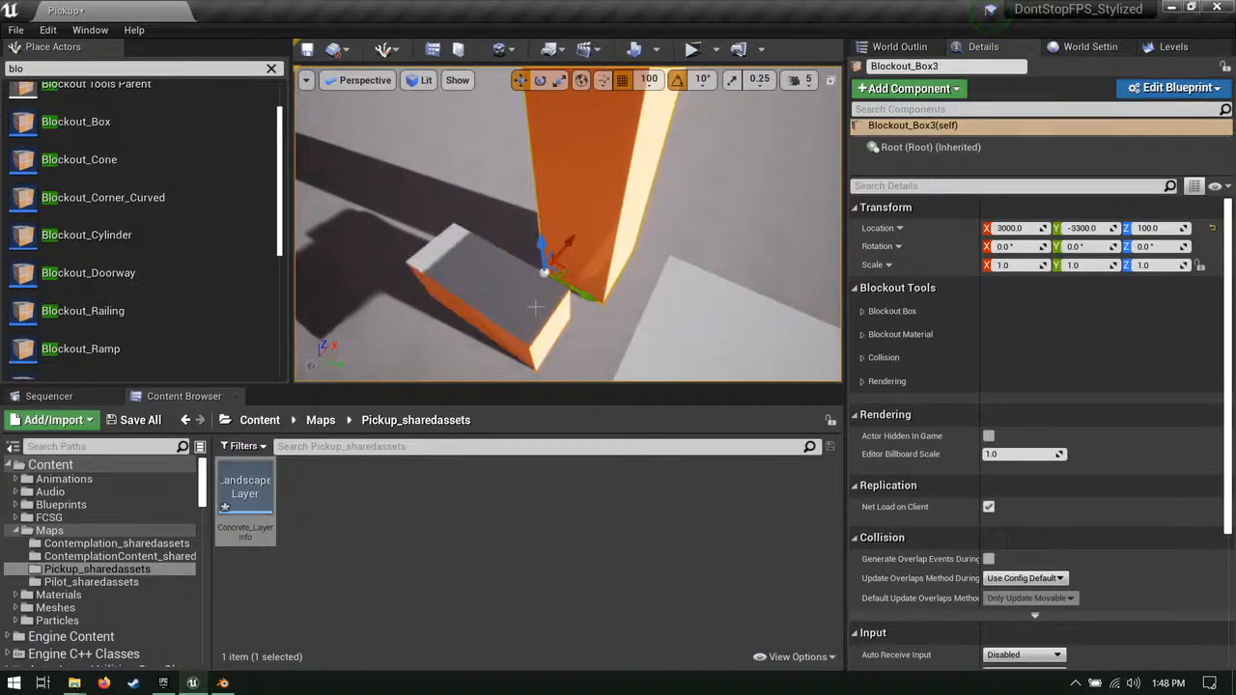
drag(570, 263, 573, 116)
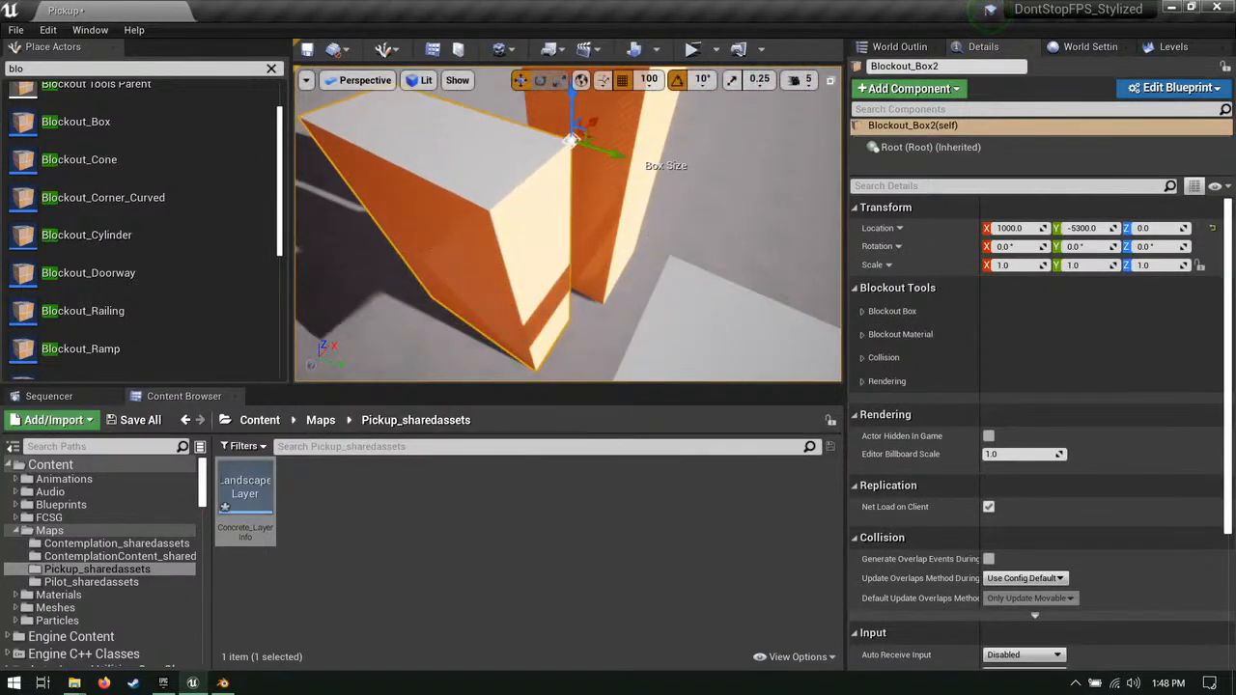
right_drag(684, 267, 684, 267)
drag(637, 246, 662, 242)
right_drag(662, 242, 662, 243)
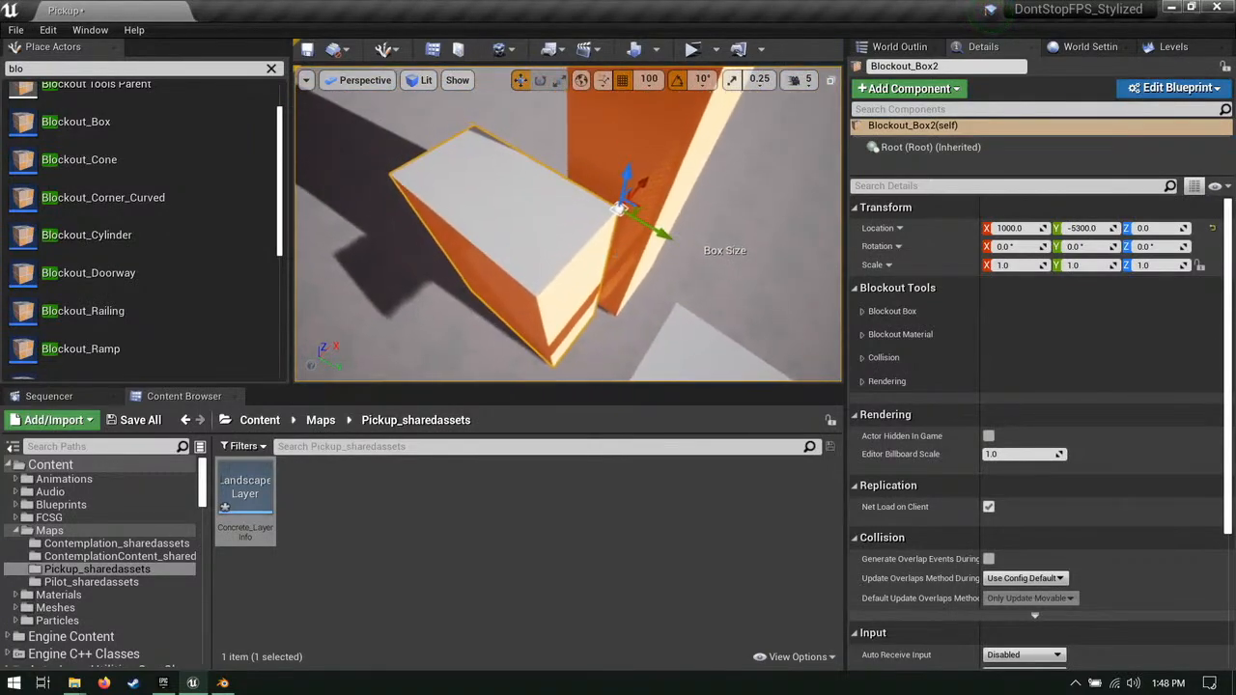
Step: Move the tall block along Y to -4400, closer to the floor platform
click(410, 315)
right_drag(410, 316, 410, 315)
drag(487, 336, 526, 328)
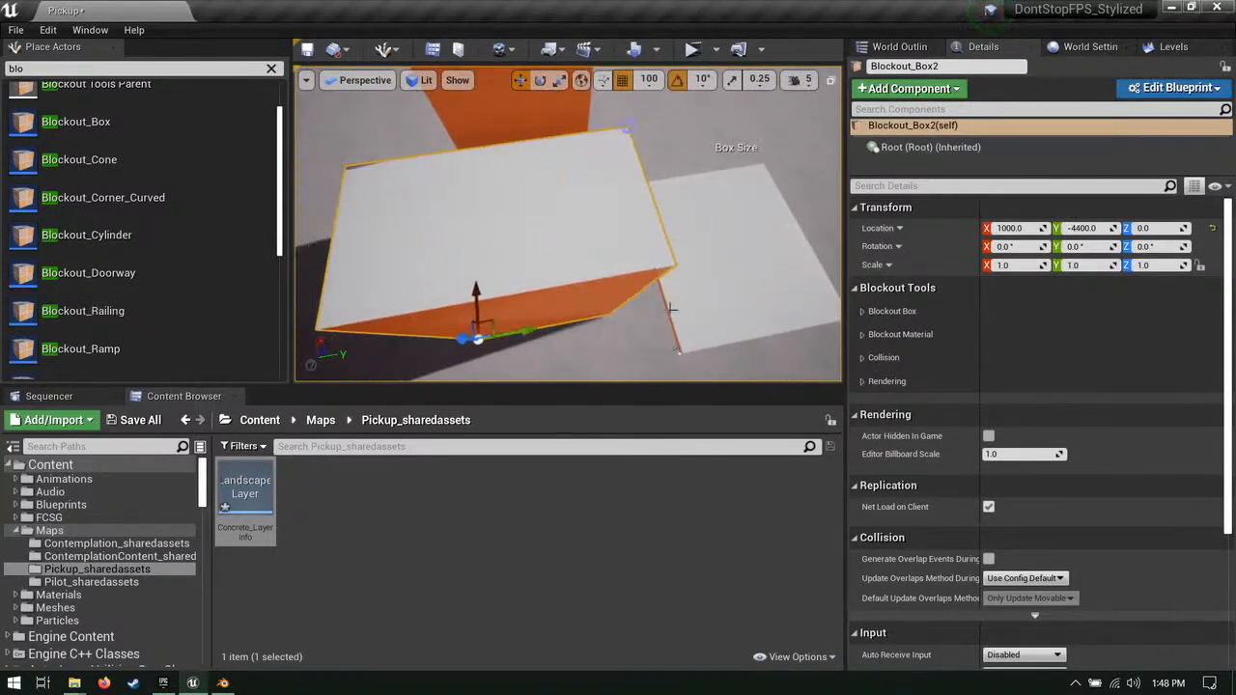
Step: Move the floor platform beside the tall block to location 500, -700, 2600
click(691, 298)
right_drag(691, 299, 691, 298)
drag(571, 356, 564, 326)
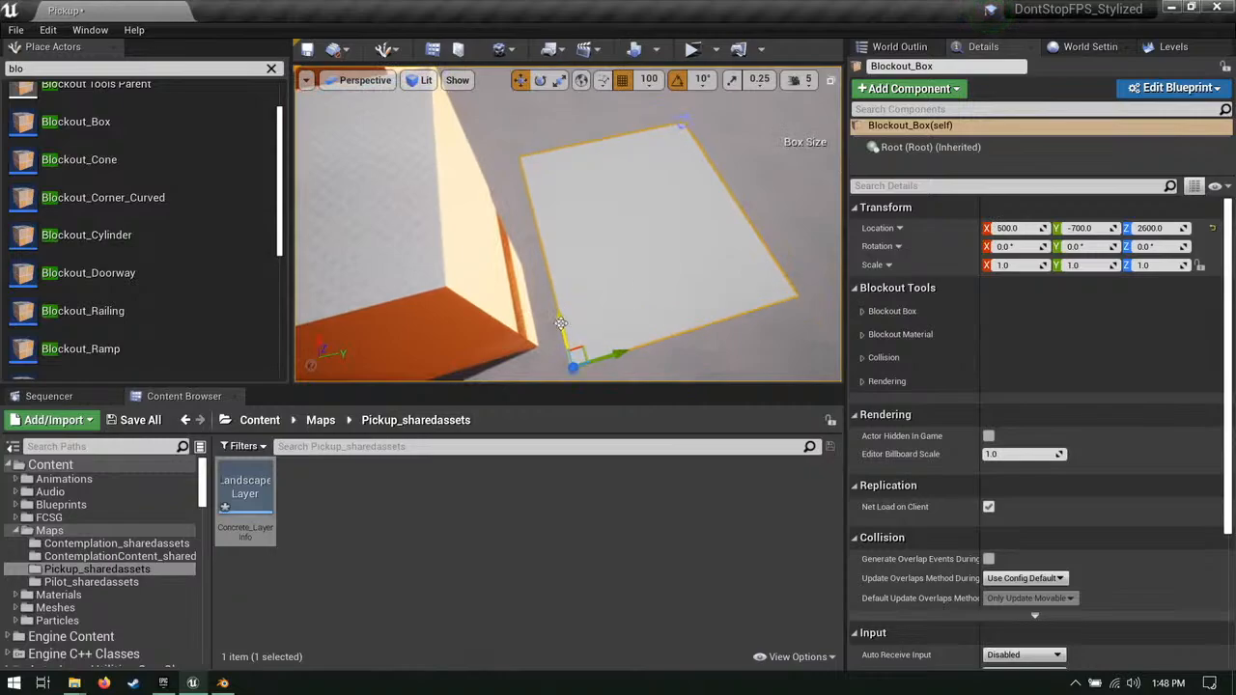
Step: Resize the floor platform beside the tall block along Y with its box size handle
right_drag(560, 263, 576, 222)
click(696, 256)
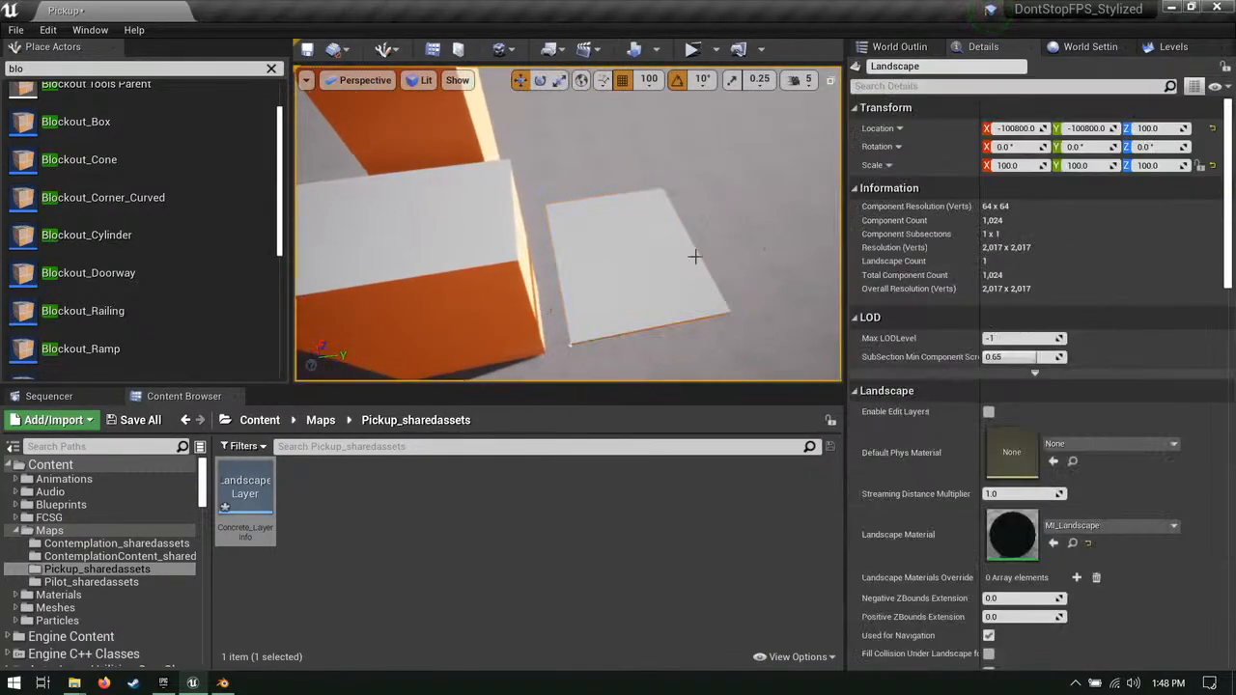
click(651, 271)
right_drag(668, 192, 668, 192)
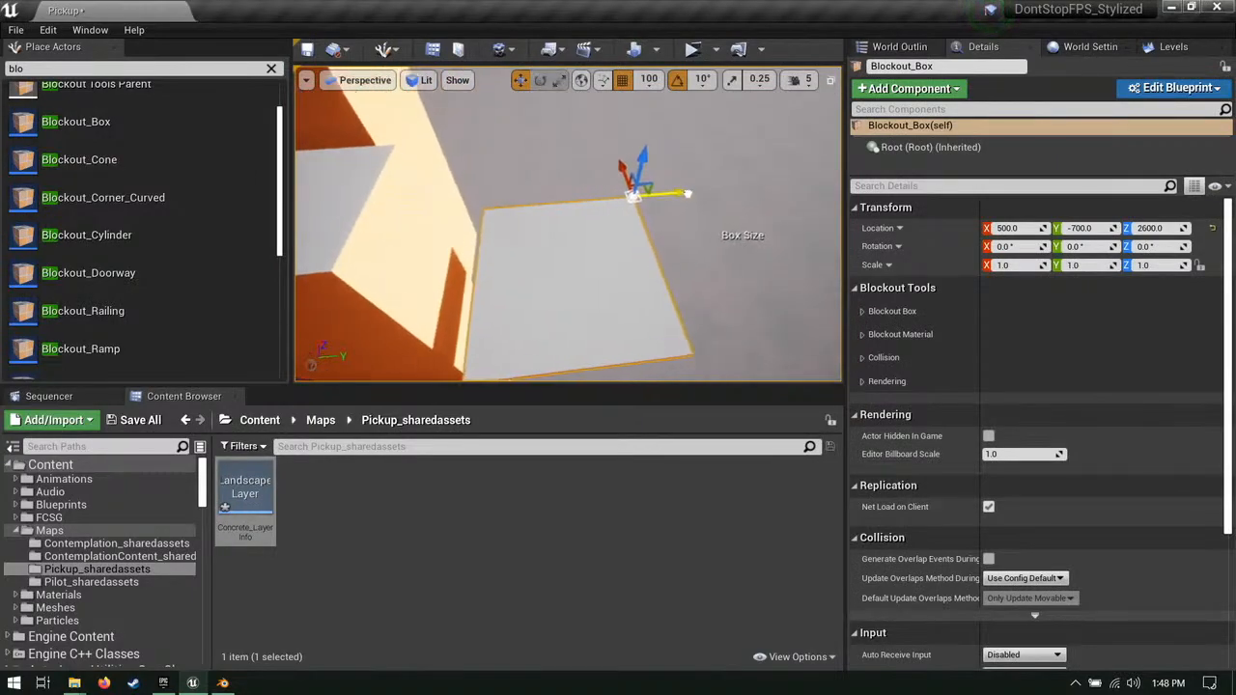
right_drag(595, 296, 556, 221)
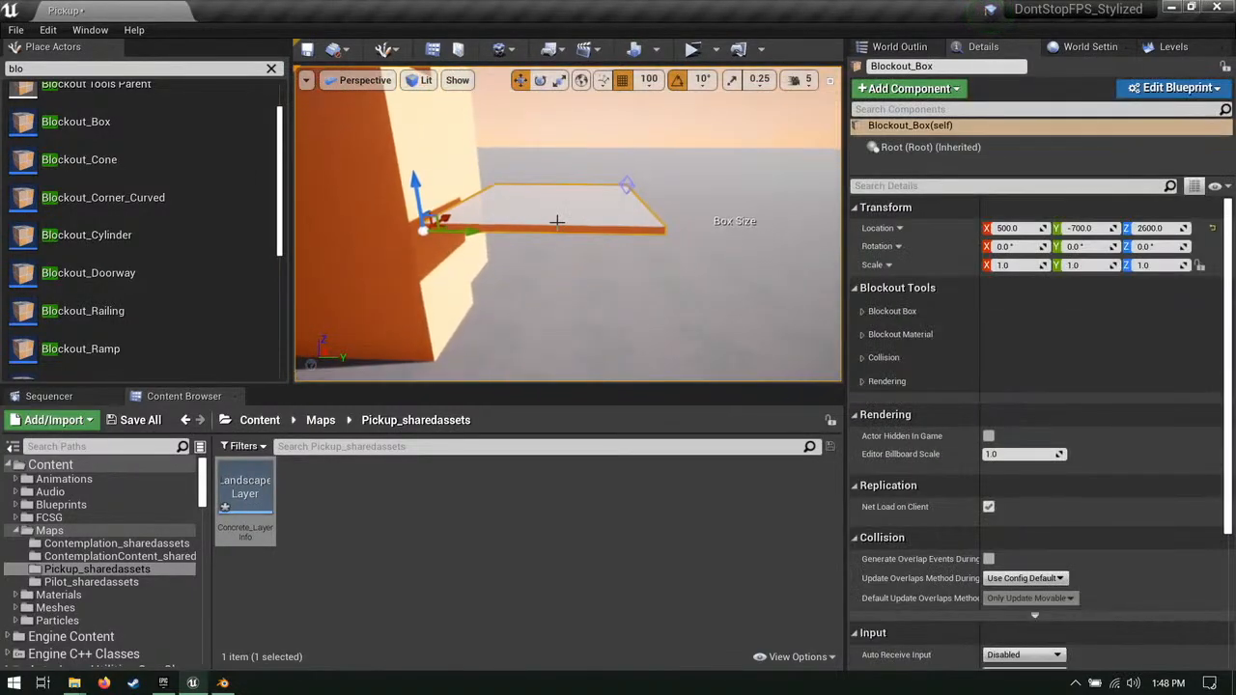
click(533, 237)
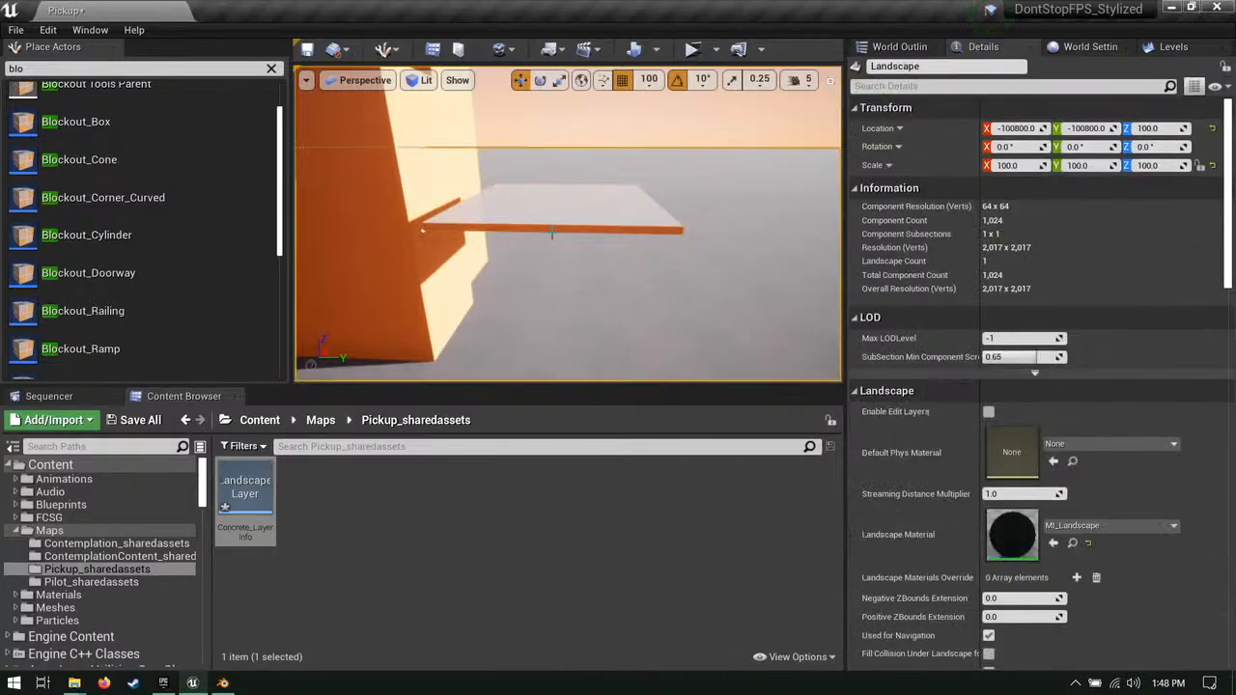
click(543, 227)
Step: Duplicate the tall tower several times and spread the copies around the central block, placing one near -1400, -3700, 100
right_drag(543, 227, 618, 318)
click(618, 319)
key(e)
right_drag(585, 231, 585, 273)
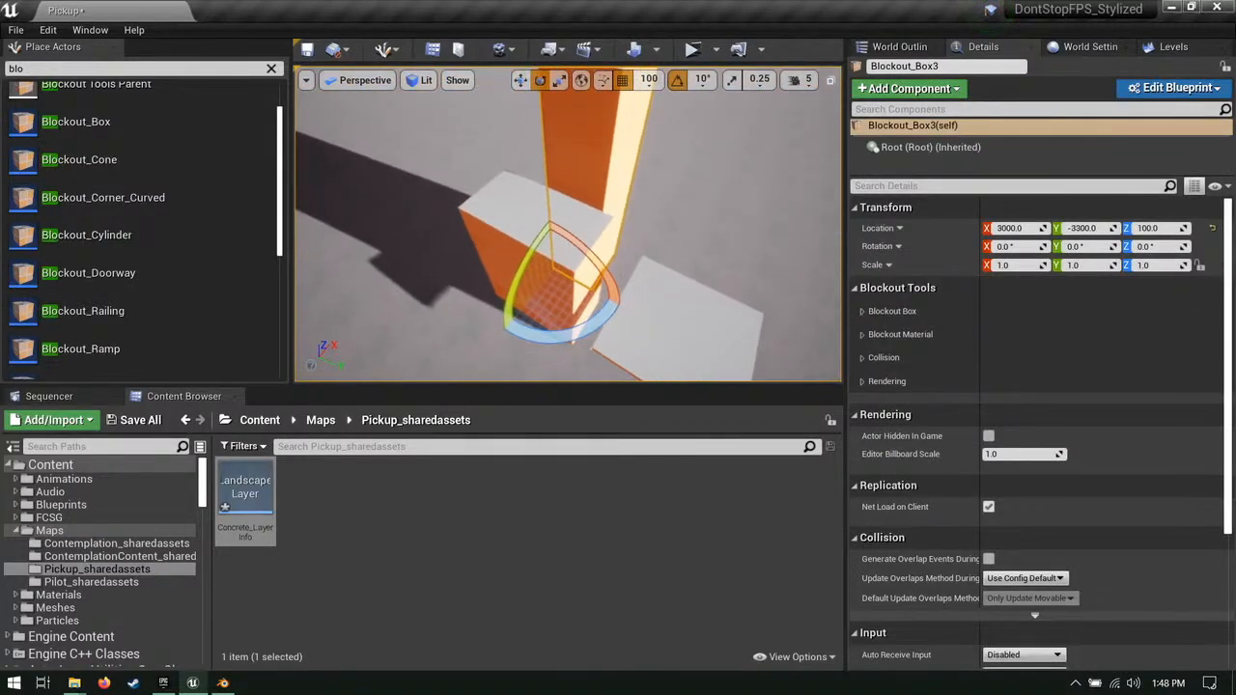
key(w)
alt+drag(574, 268, 494, 233)
right_drag(493, 233, 357, 247)
alt+drag(634, 237, 476, 292)
right_drag(485, 303, 515, 277)
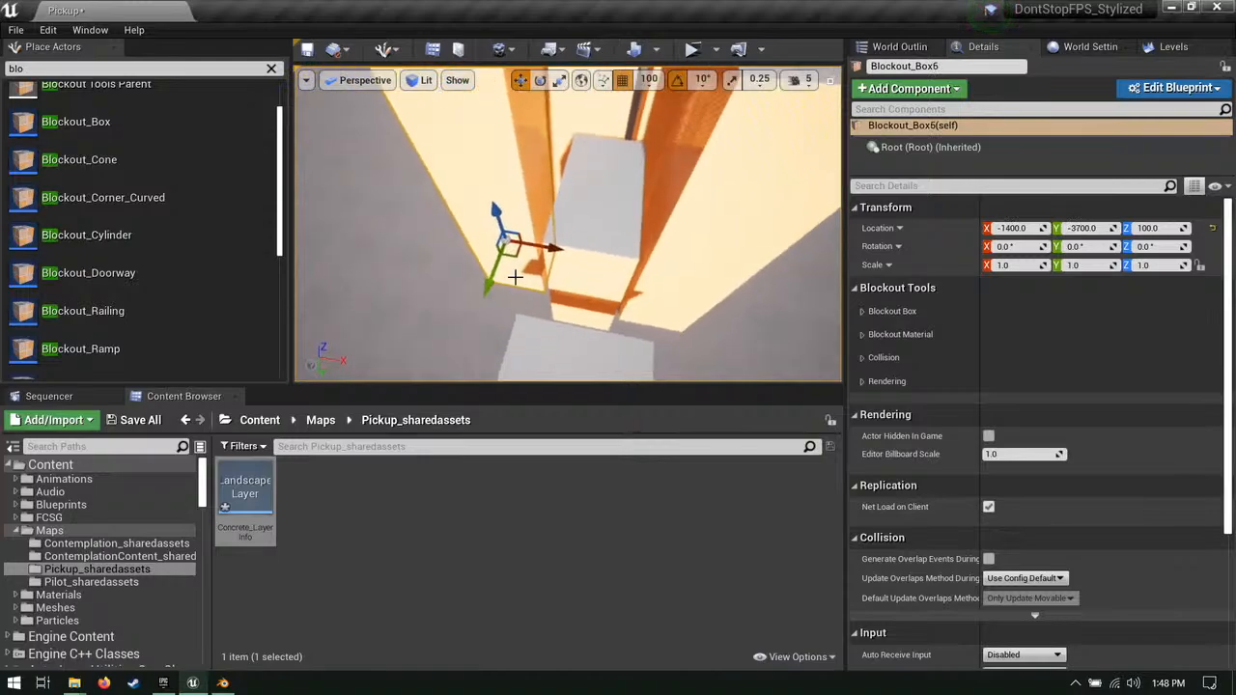
alt+drag(520, 260, 485, 303)
right_drag(485, 303, 403, 308)
Step: Move the tower copy behind the central block to 3200, -5700, 100 and briefly preview the level
click(605, 255)
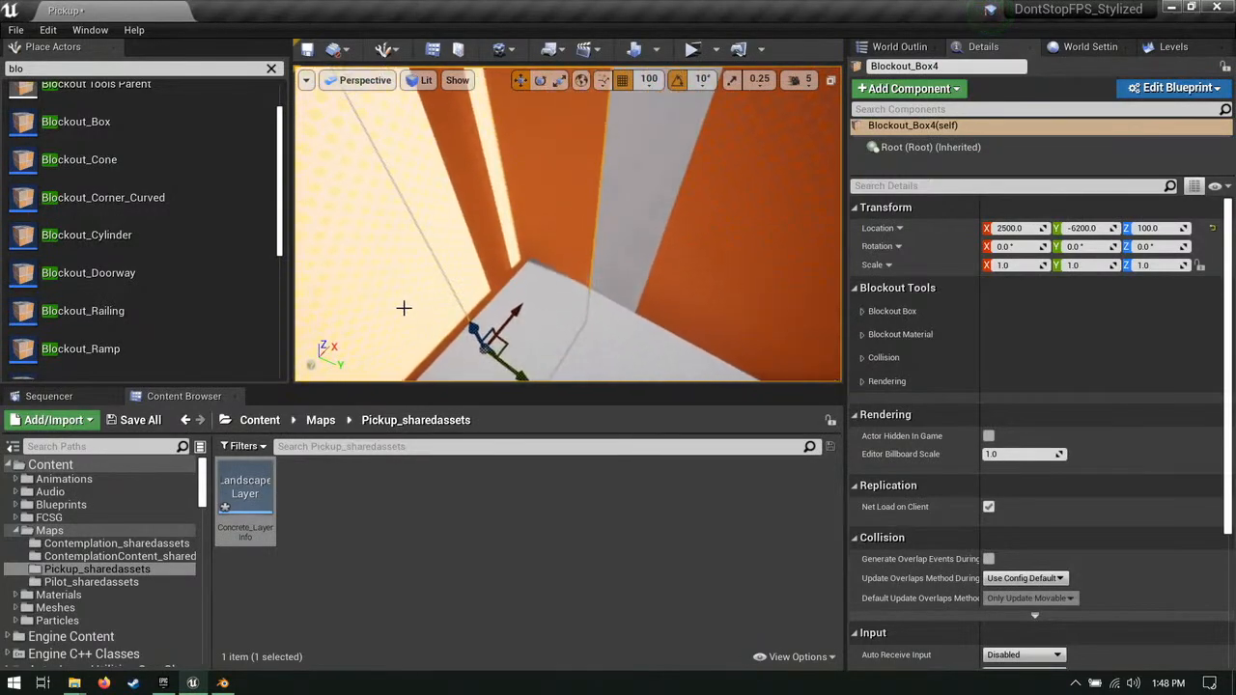
mouse_move(506, 338)
mouse_down()
mouse_move(541, 324)
mouse_move(524, 344)
mouse_up()
right_drag(525, 345, 719, 114)
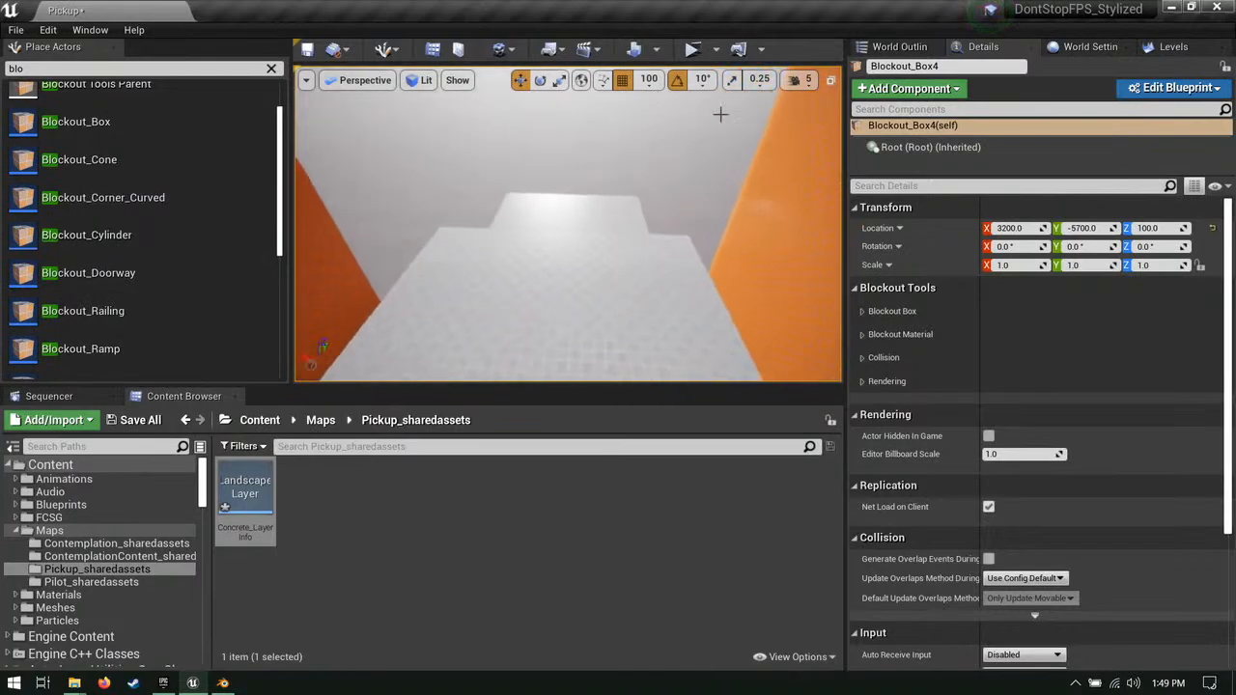
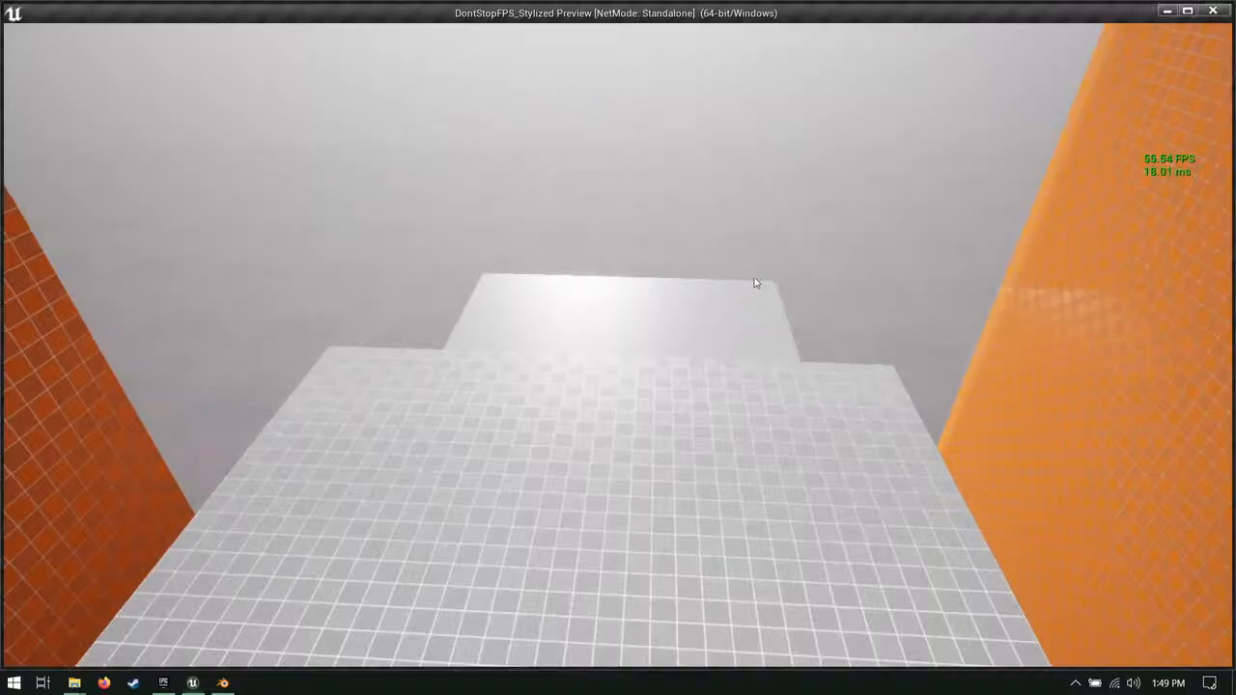
key(Escape)
Step: Set the level's GameMode Override to GM_assassination in the world settings
click(1173, 46)
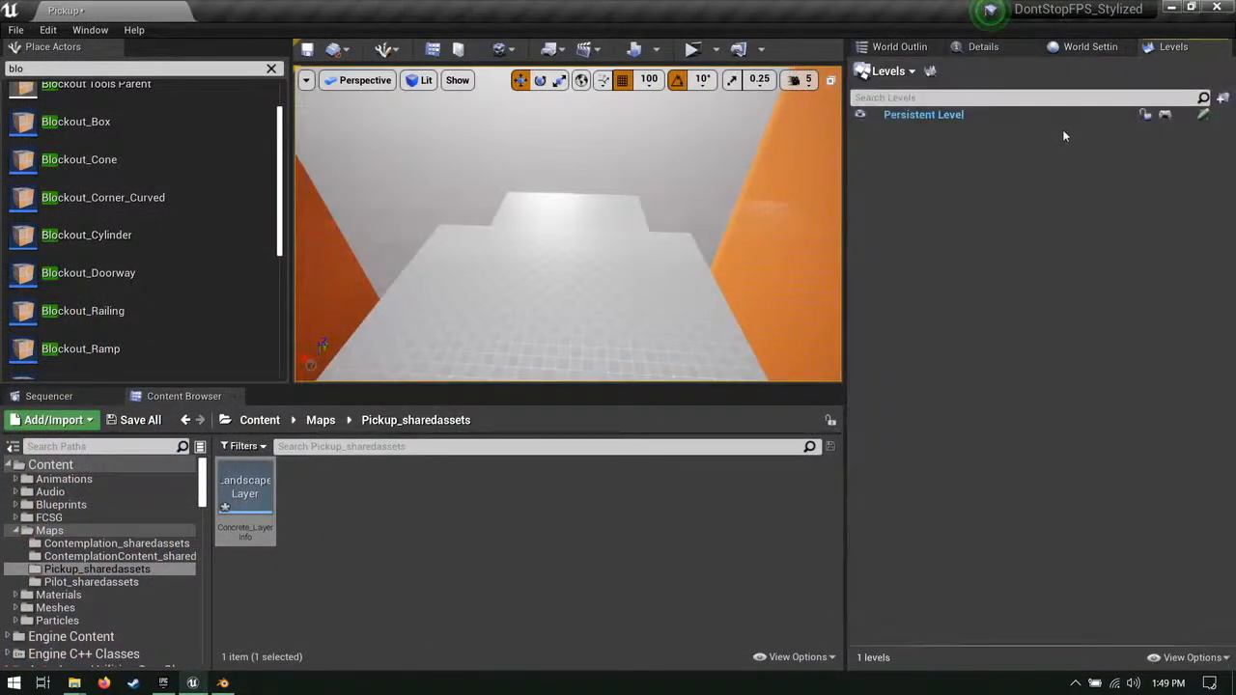
click(1089, 46)
click(1029, 165)
click(1092, 221)
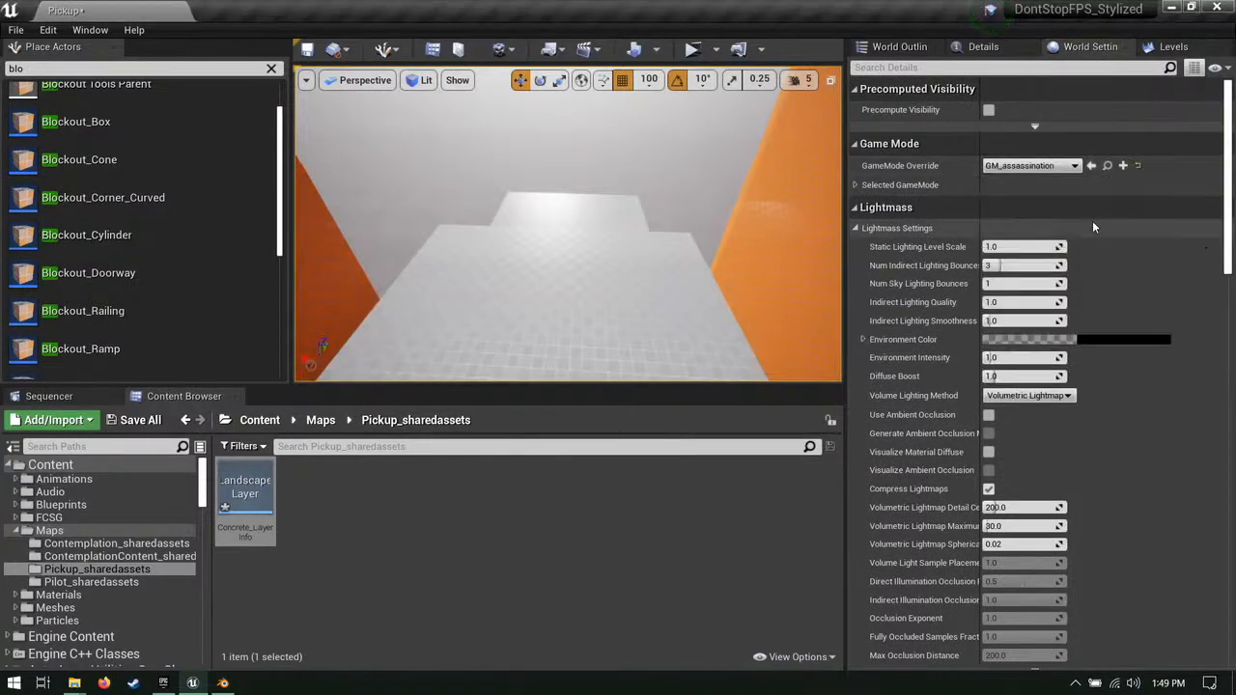
Step: In the level blueprint, connect a Begin Run node to Event BeginPlay, then save and close the blueprint
click(583, 49)
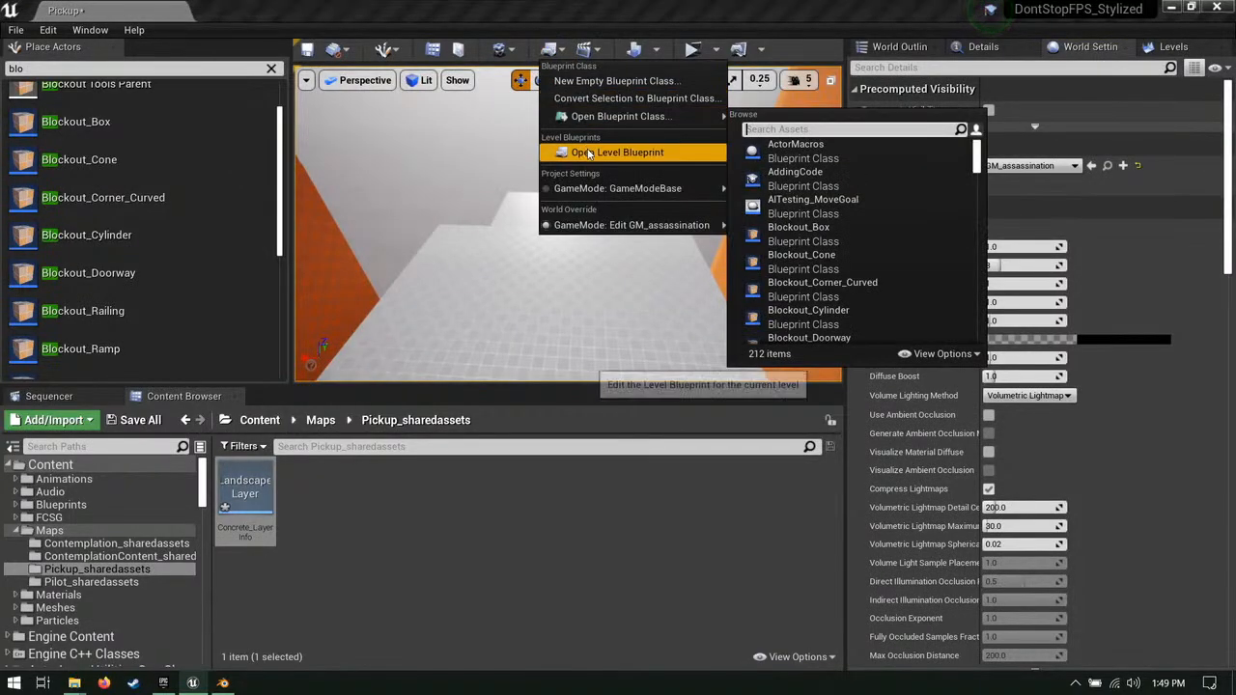
click(623, 149)
drag(476, 267, 539, 272)
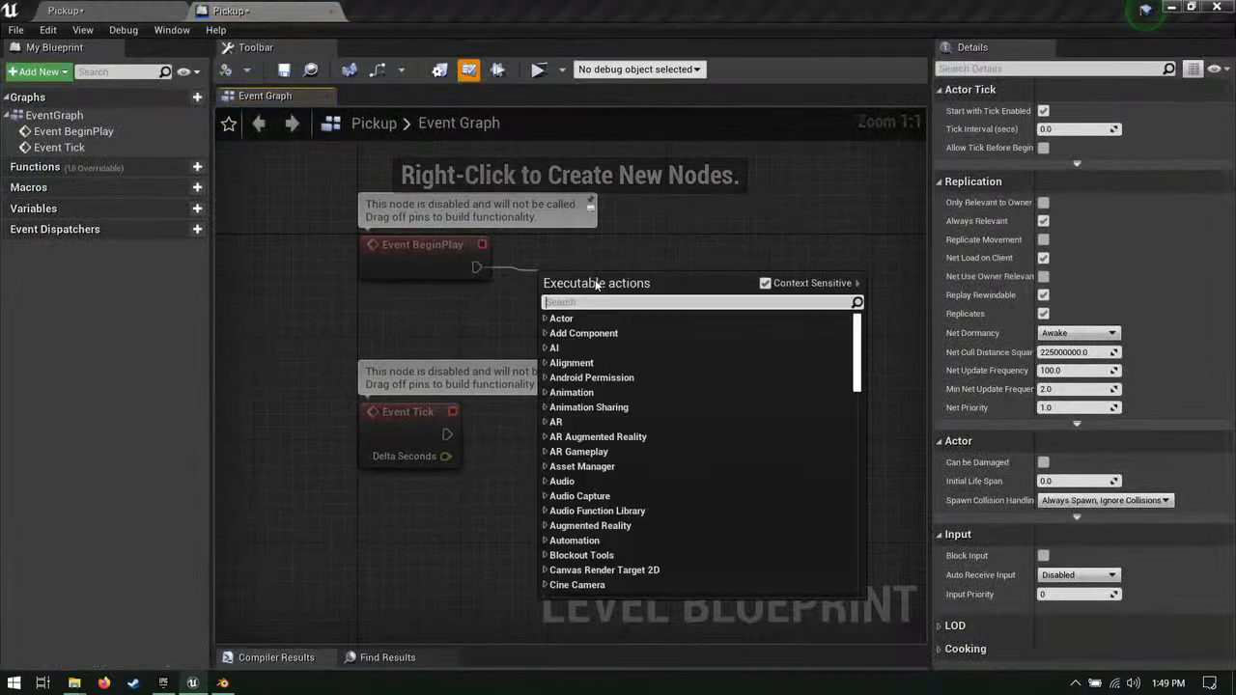
text(begin run)
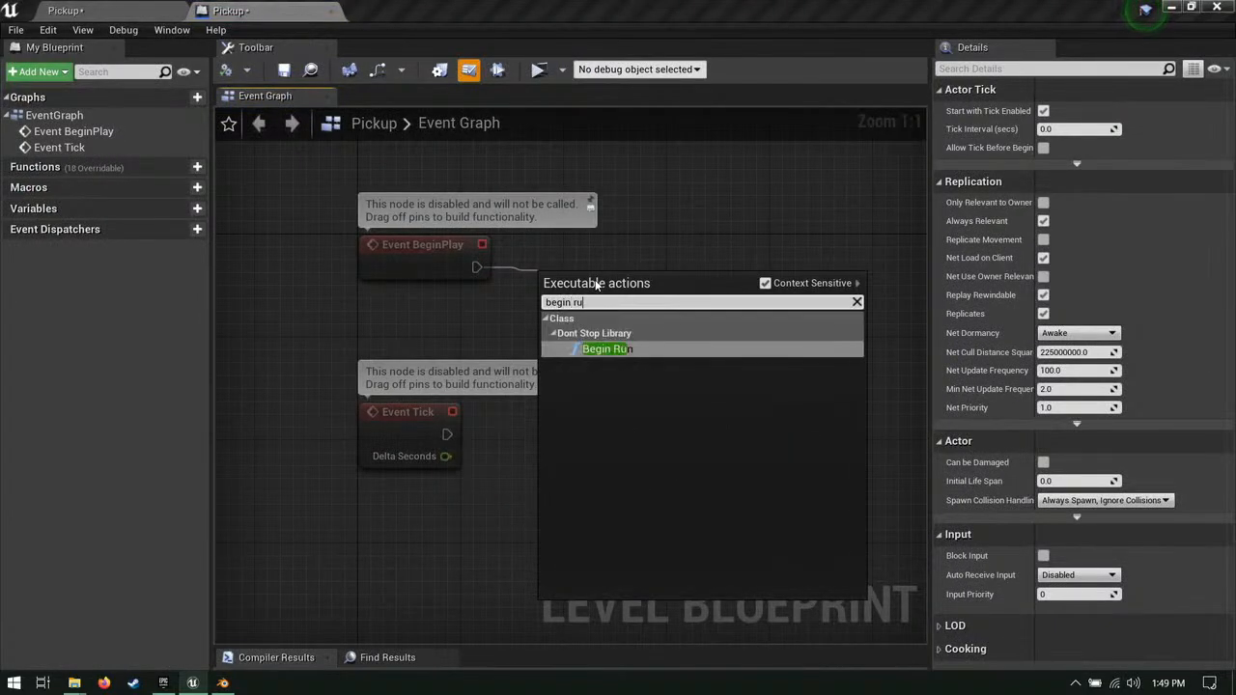
key(Return)
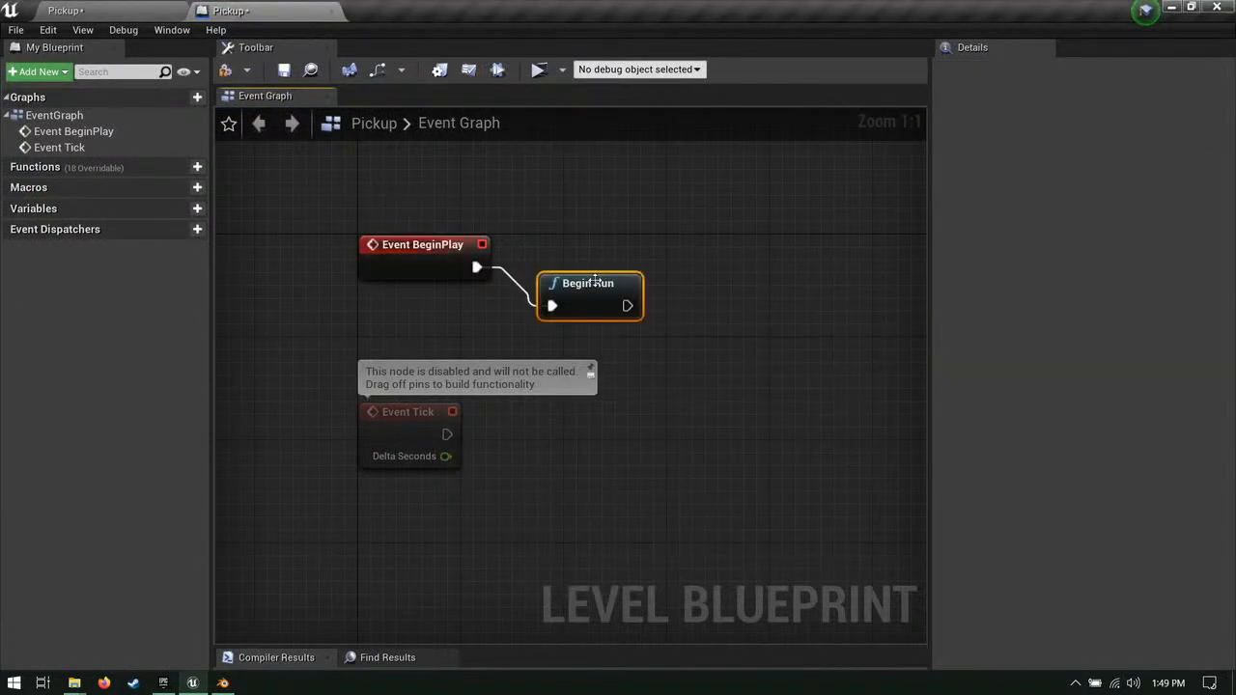
click(283, 70)
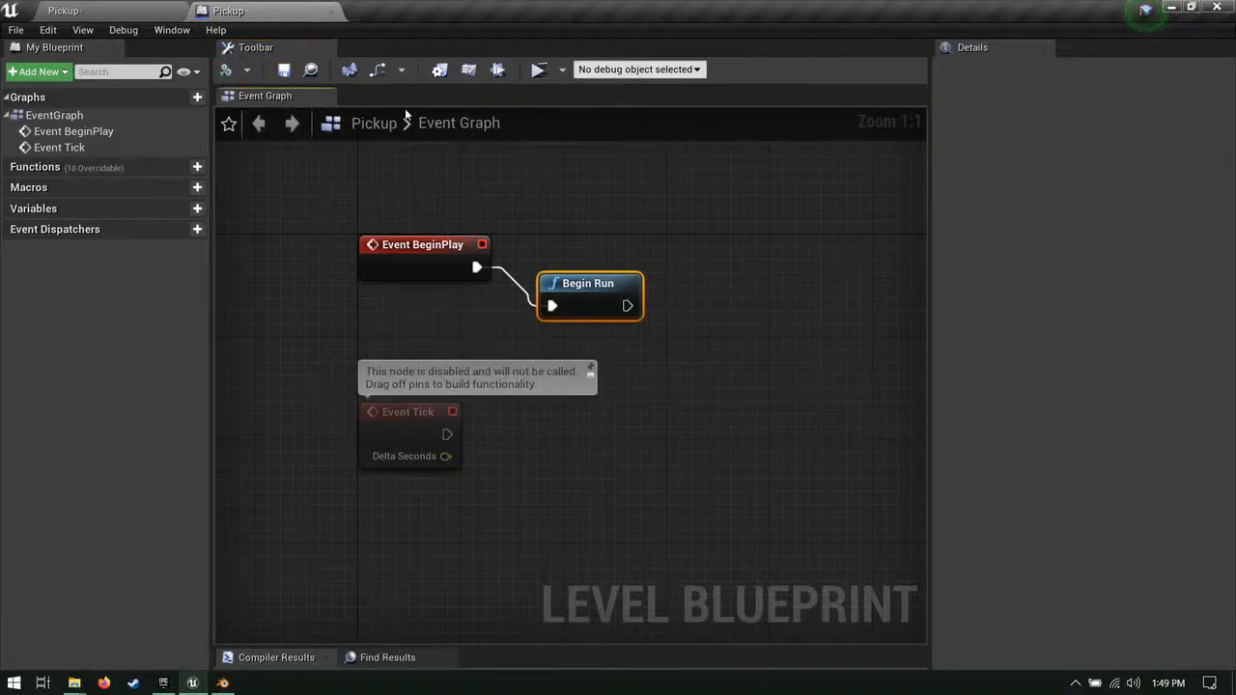
middle_click(266, 8)
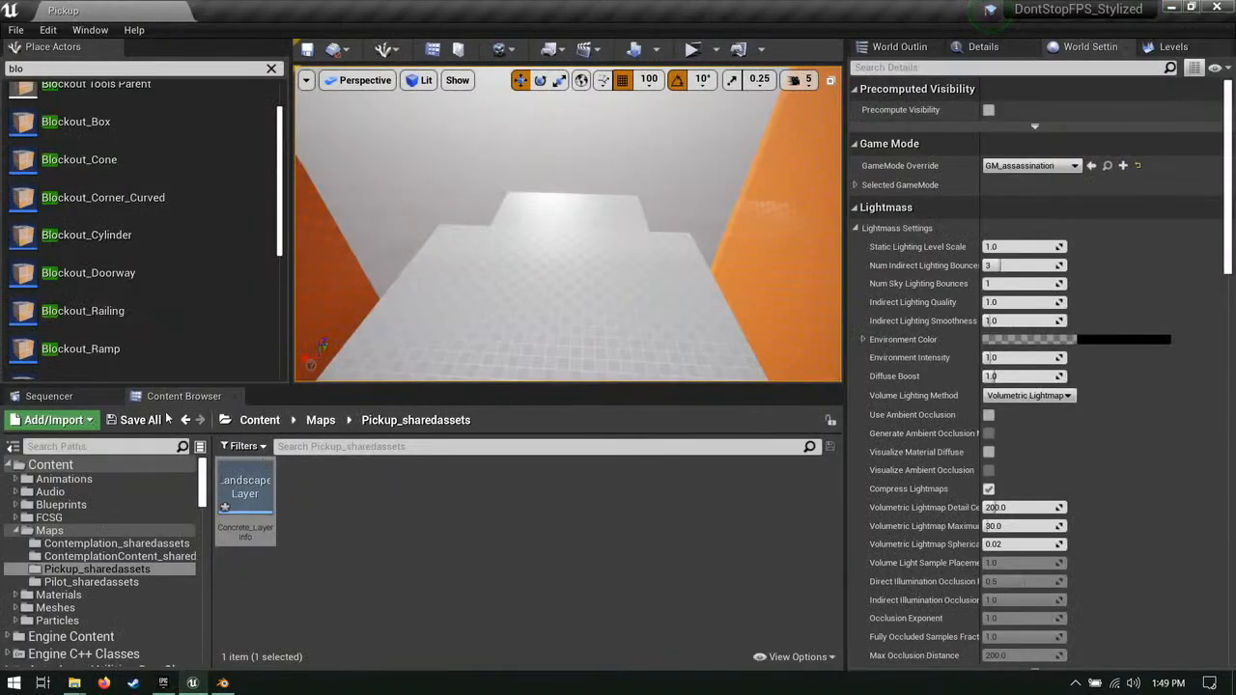
Step: Play-test the level starting on the blockout platforms, jump around, and stop the preview
click(753, 495)
right_drag(533, 227, 564, 290)
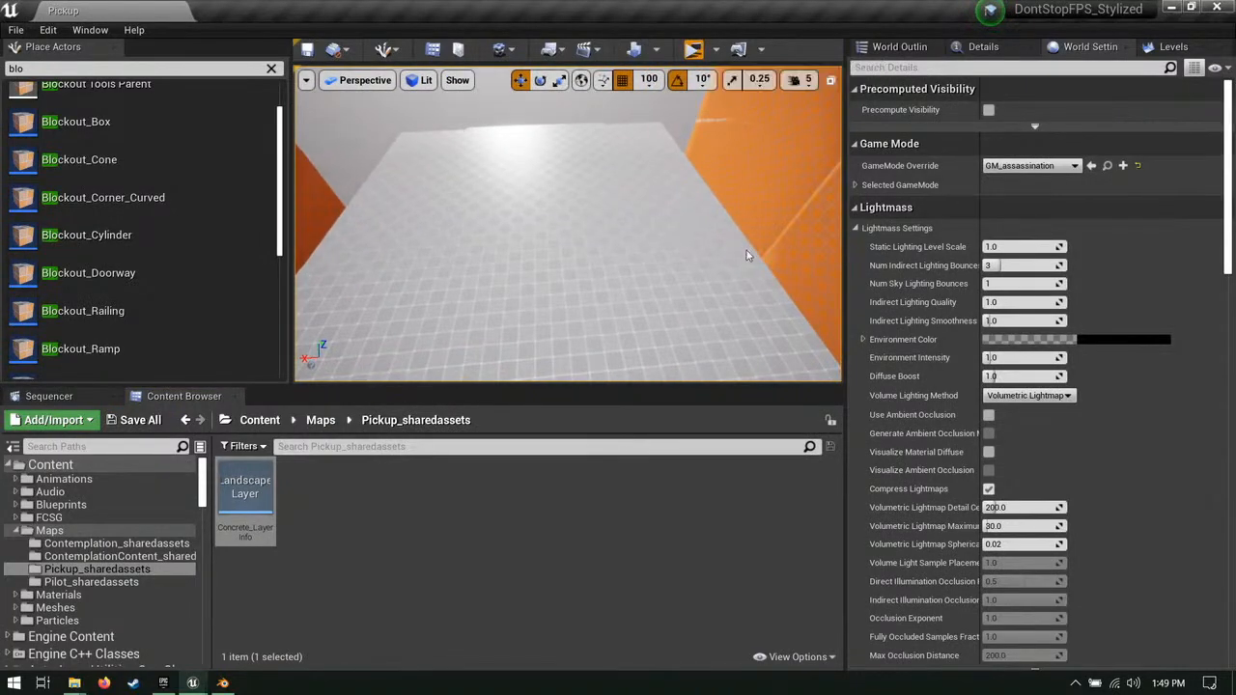
key(space)
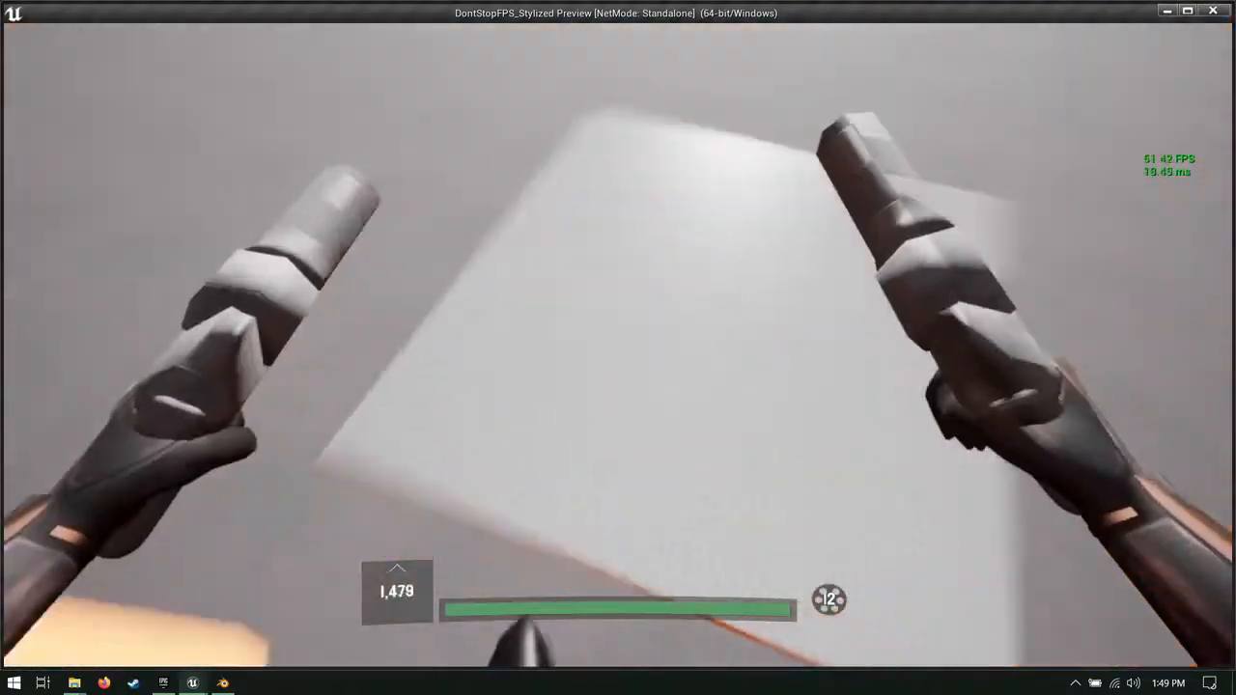
key(Escape)
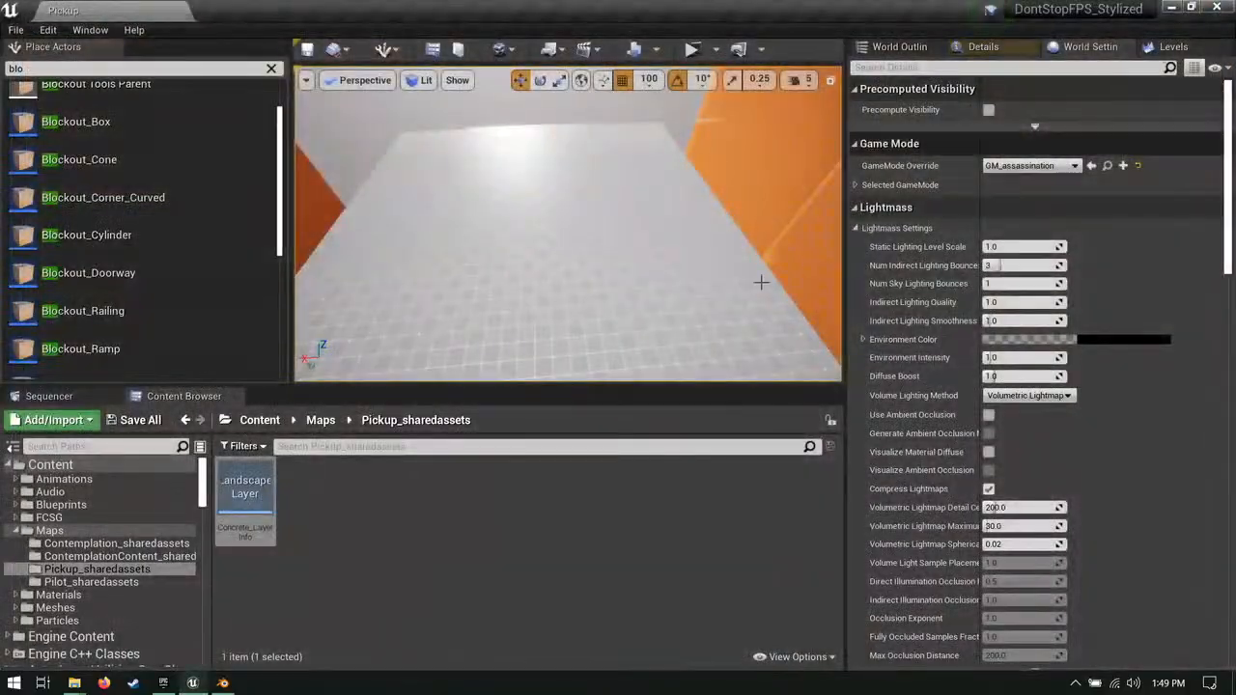
Step: Place a new Blockout_Box at the outer edge of the floor platform and align it with that edge
mouse_move(569, 258)
right_down()
mouse_move(521, 266)
mouse_move(568, 259)
right_up()
drag(76, 122, 541, 193)
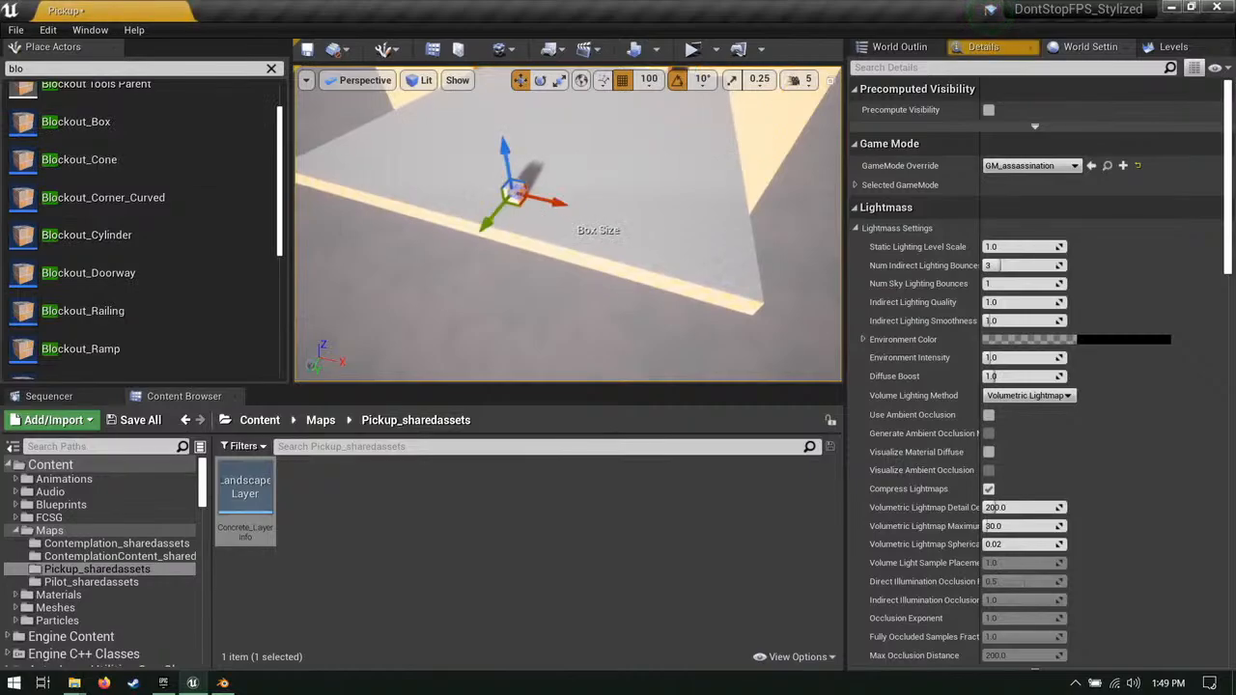
right_drag(539, 223, 540, 223)
drag(494, 285, 499, 263)
right_drag(498, 262, 520, 238)
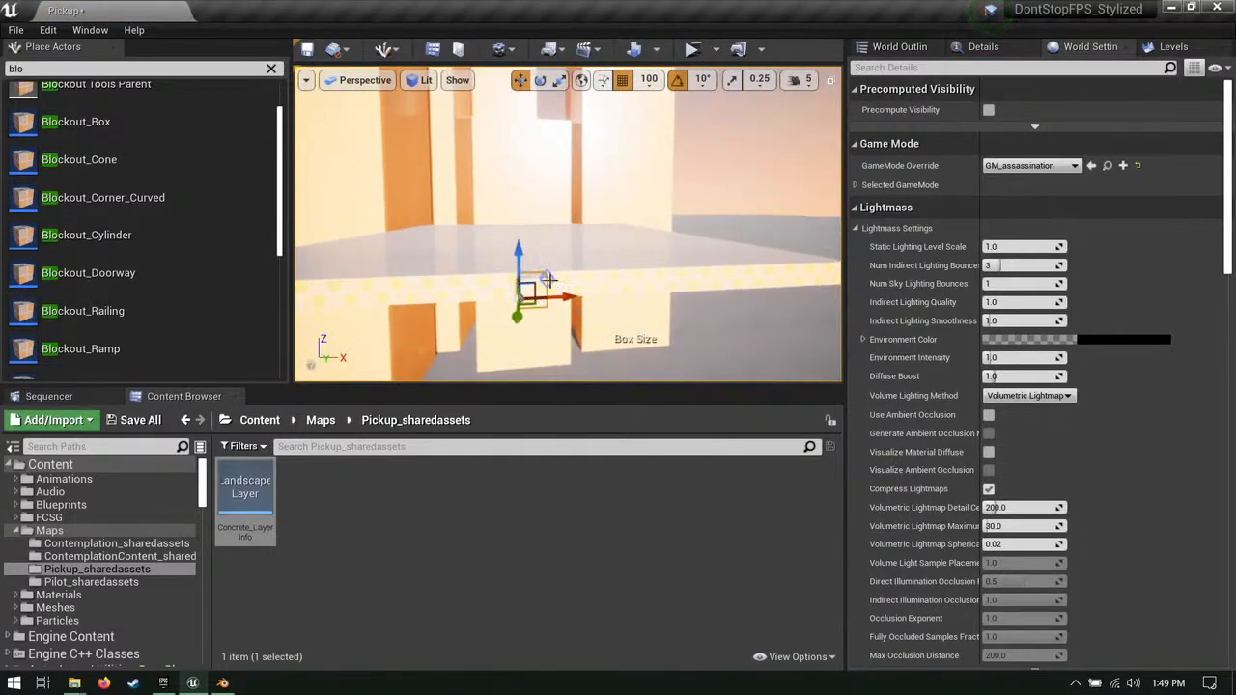
right_drag(613, 299, 627, 296)
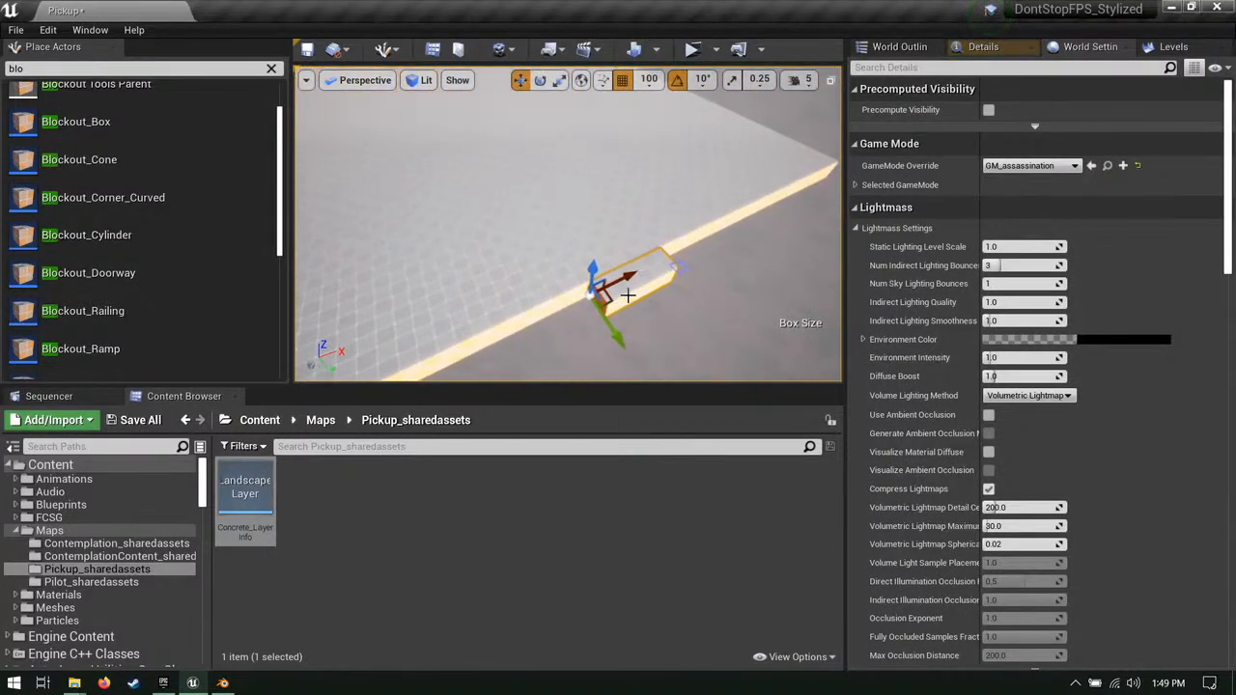
Step: Move the new box to the platform's corner, raise it, and stretch it along X into a low wall on the edge
drag(614, 285, 564, 315)
right_drag(563, 315, 697, 295)
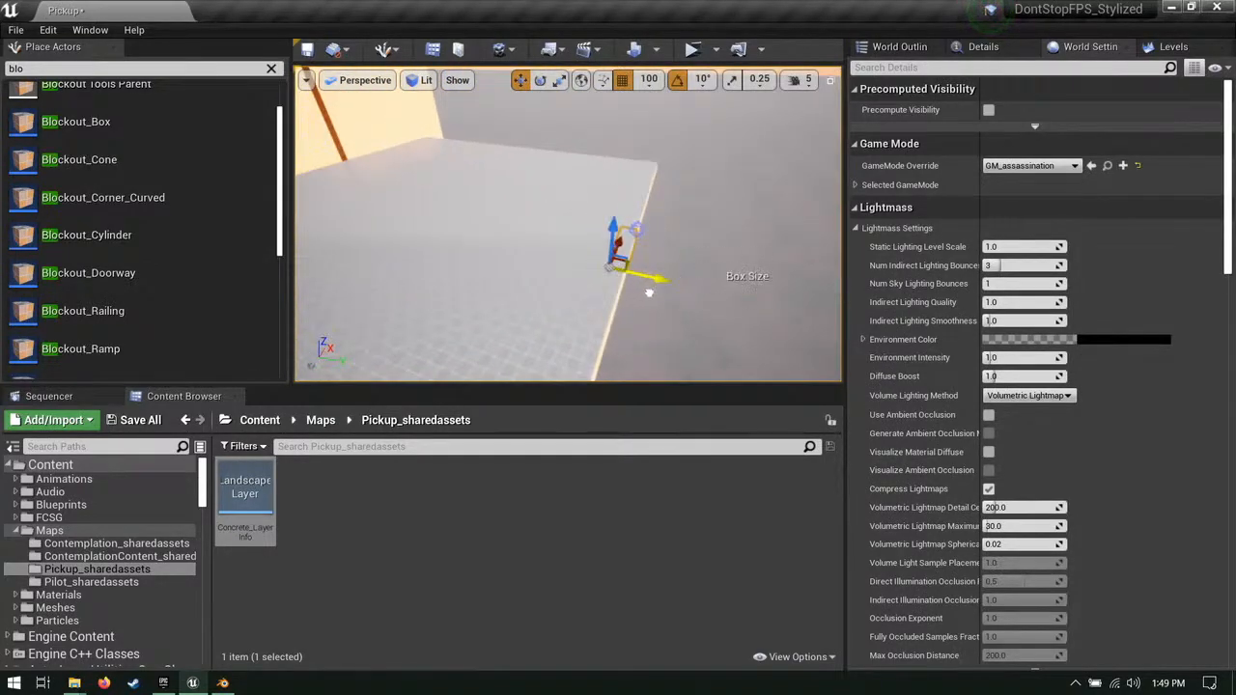
right_drag(655, 293, 579, 280)
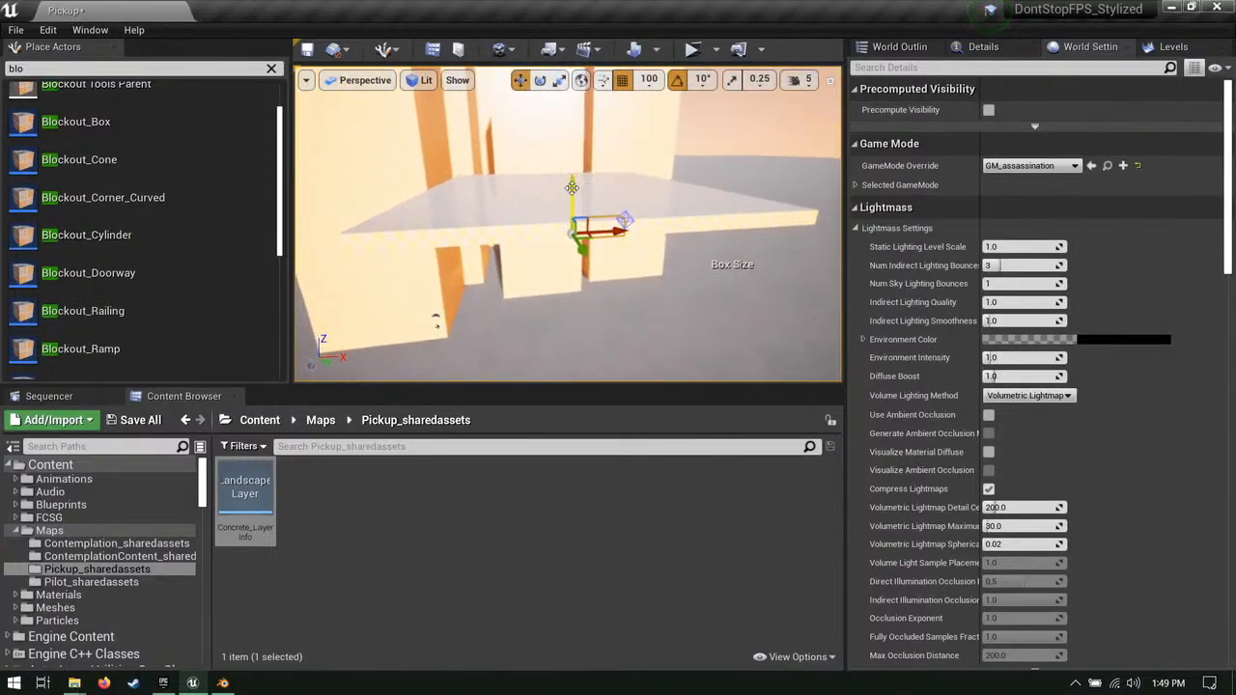
right_drag(568, 171, 683, 226)
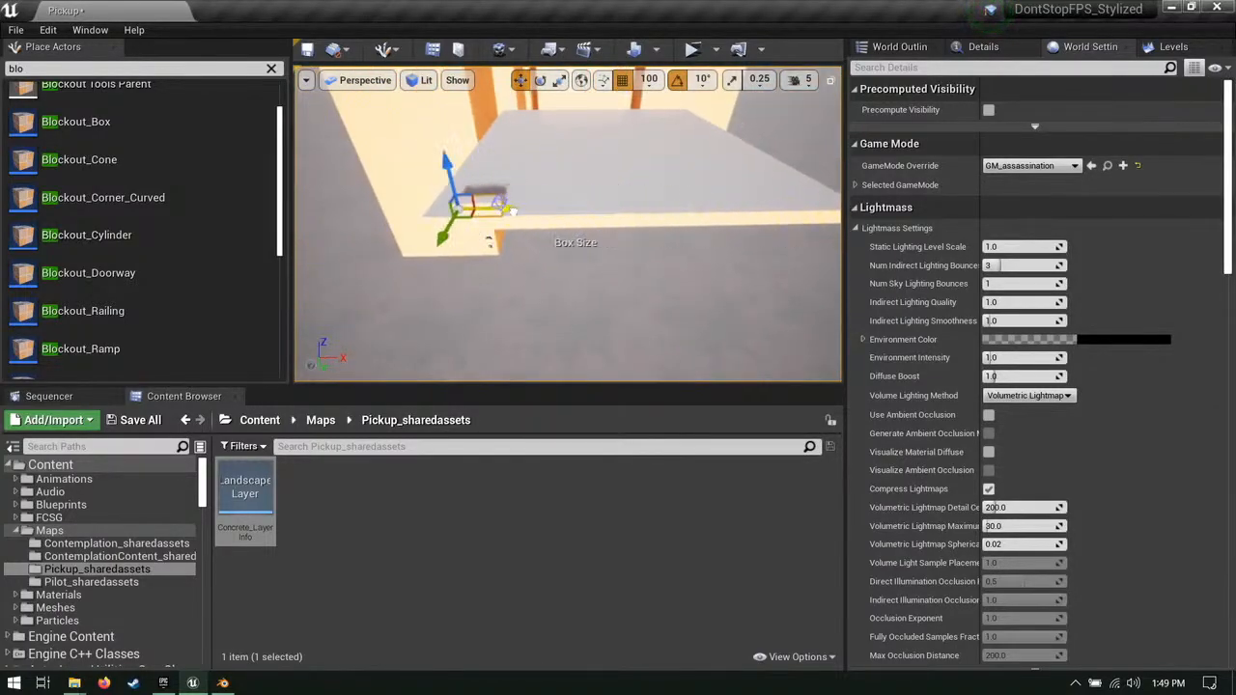
drag(526, 199, 664, 123)
right_drag(664, 122, 676, 76)
right_drag(607, 203, 583, 243)
right_drag(505, 193, 505, 232)
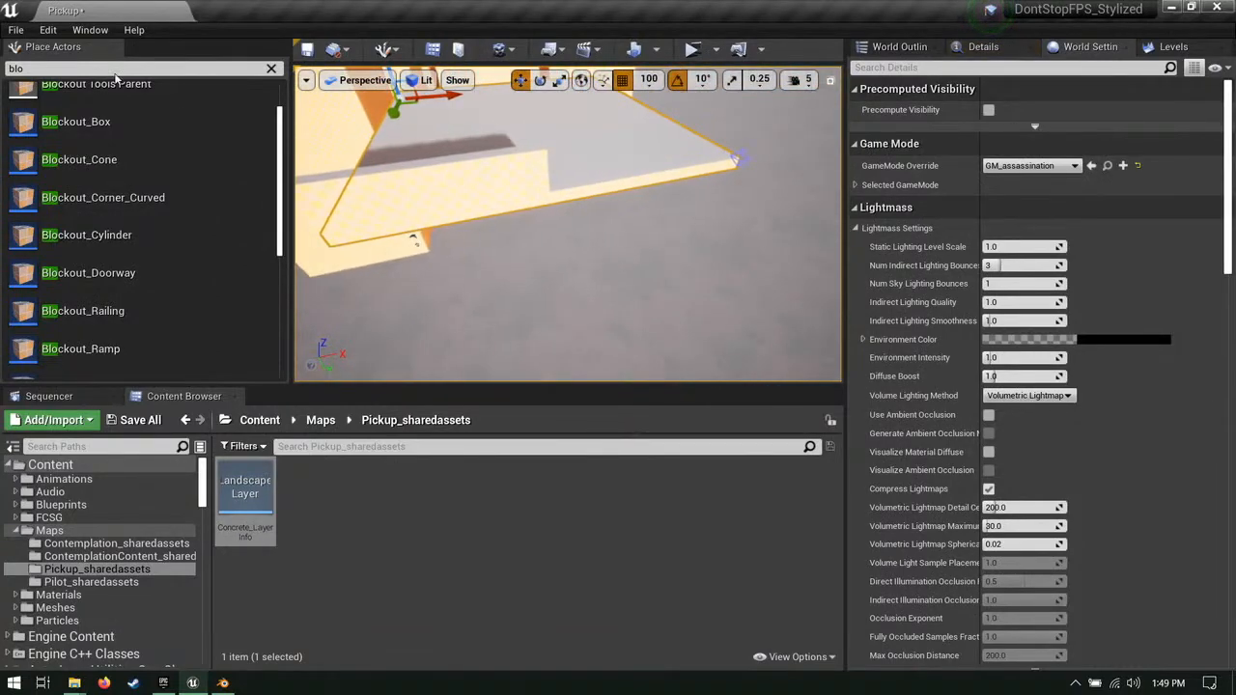
Step: Add a Post Process Volume to the level and reset its location to 0, 0, 0
click(272, 68)
text(pos)
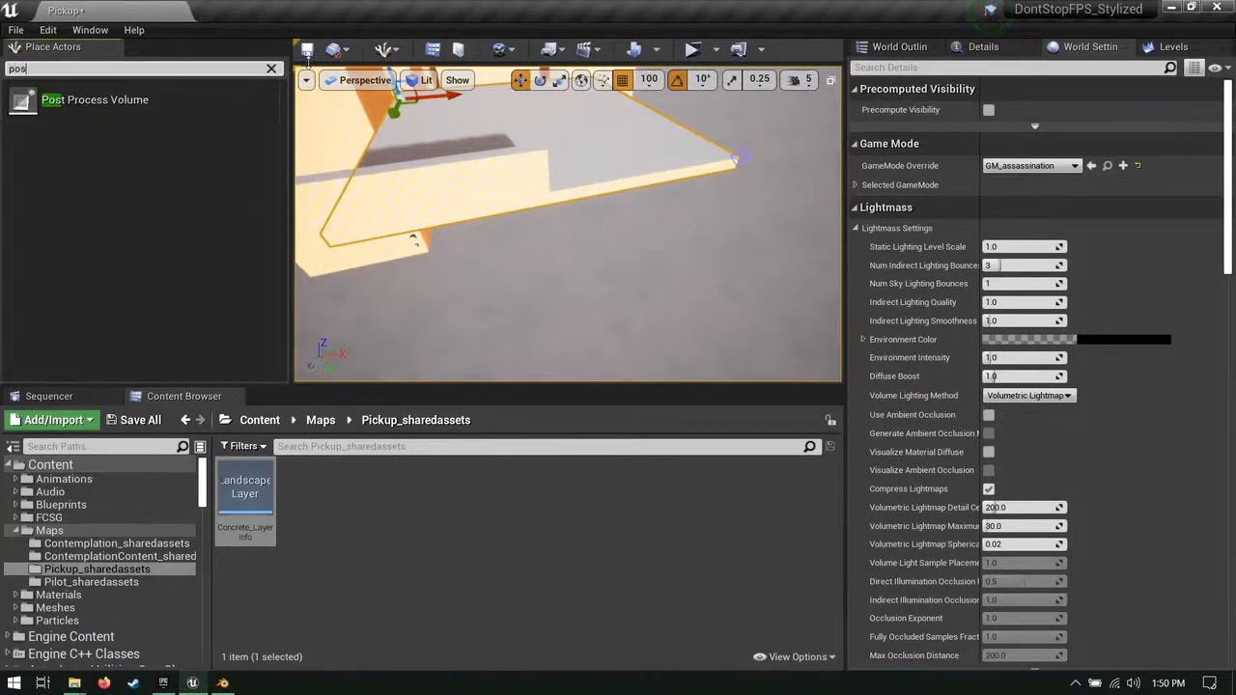
drag(250, 94, 574, 110)
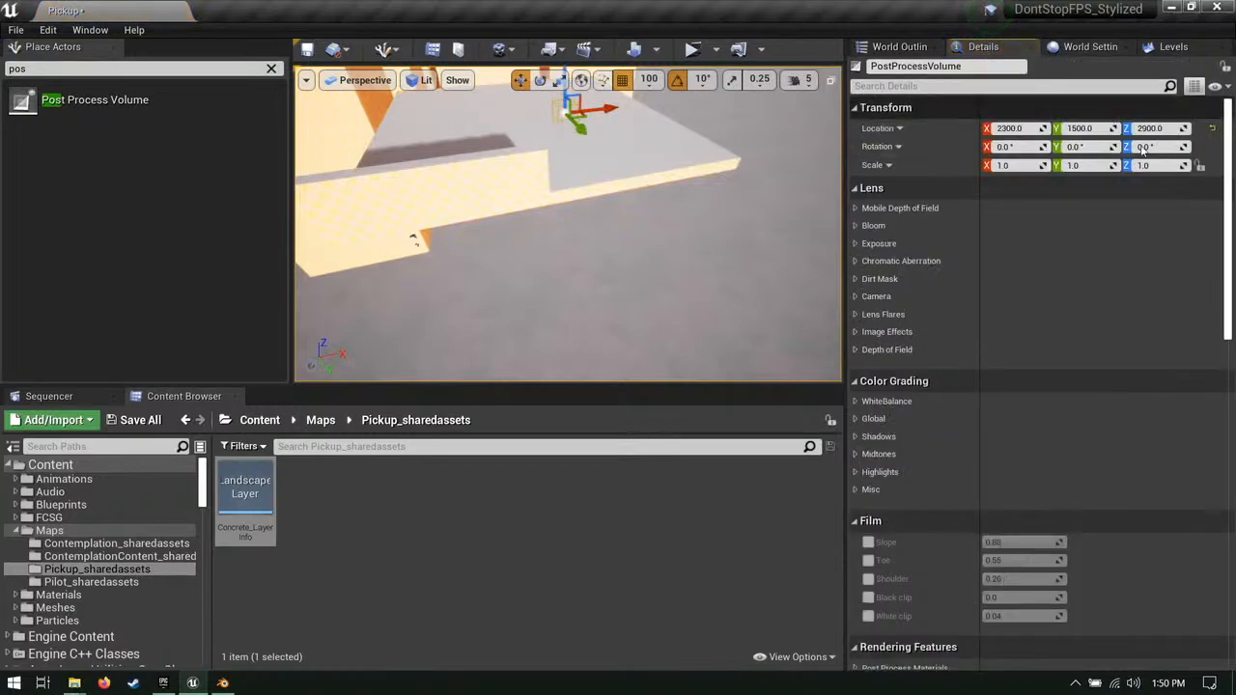
Step: Override the volume's exposure with Min Brightness 1, Max Brightness 1 and Exposure Compensation 0
click(878, 243)
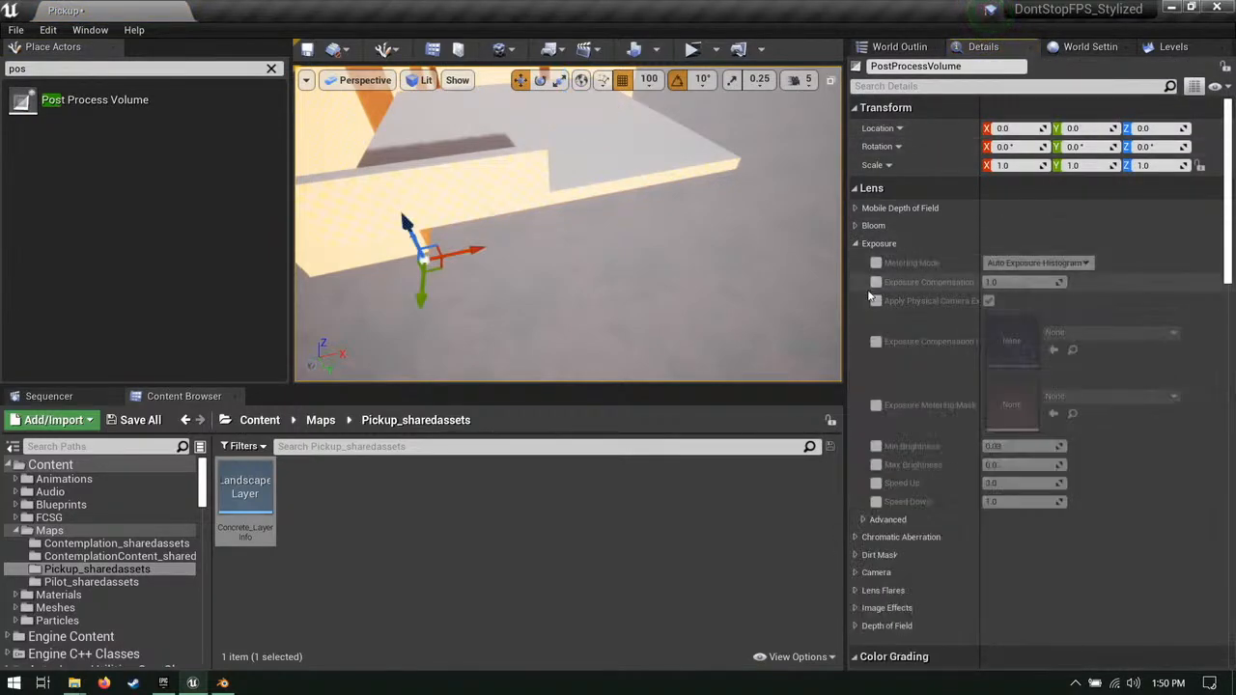
click(875, 446)
click(875, 464)
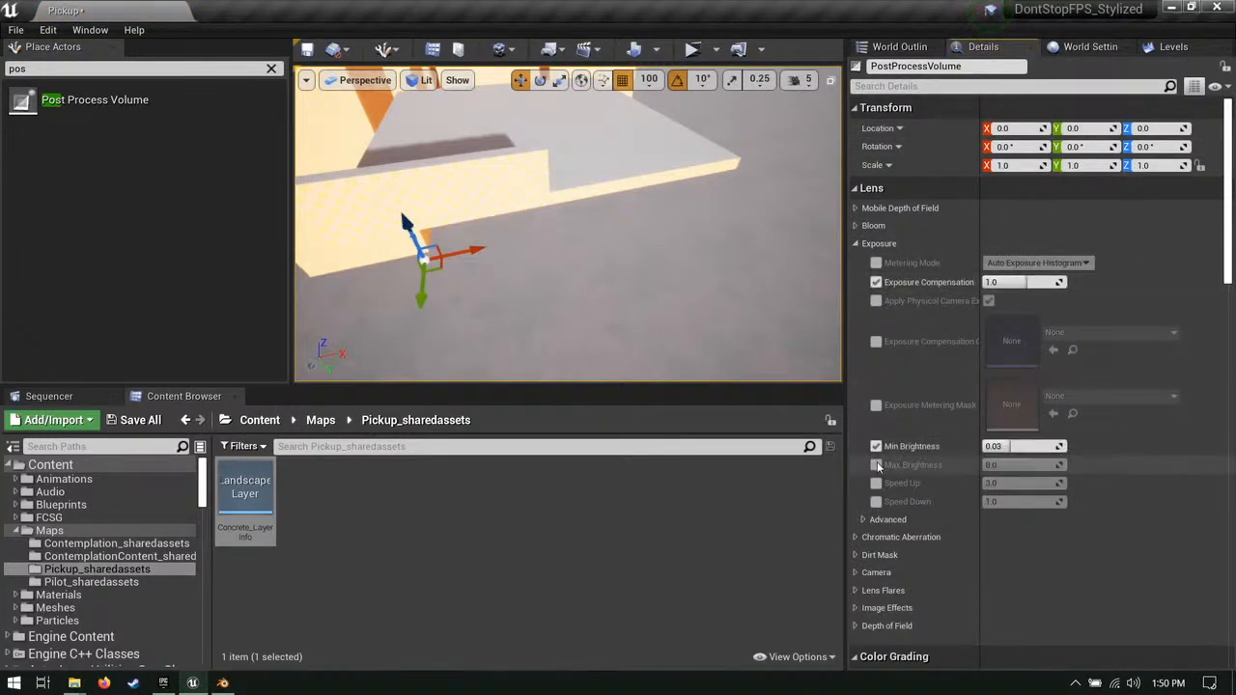
click(876, 282)
text(1)
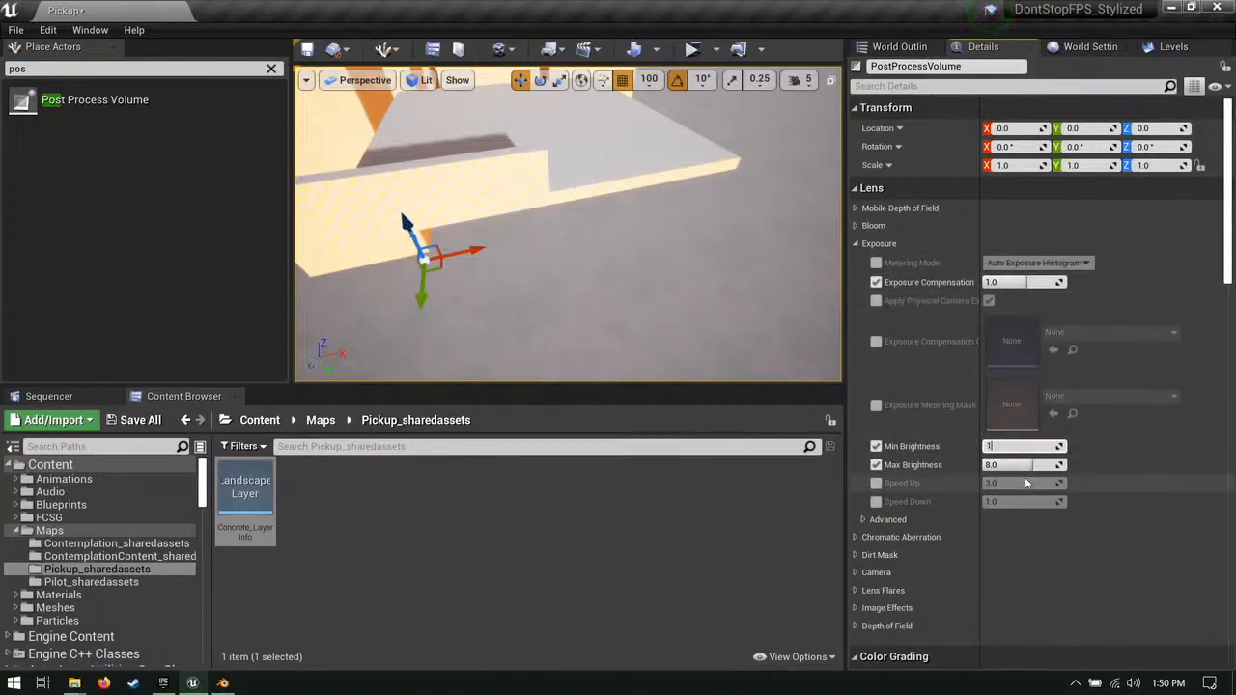
click(1023, 465)
text(1)
key(Return)
click(1035, 285)
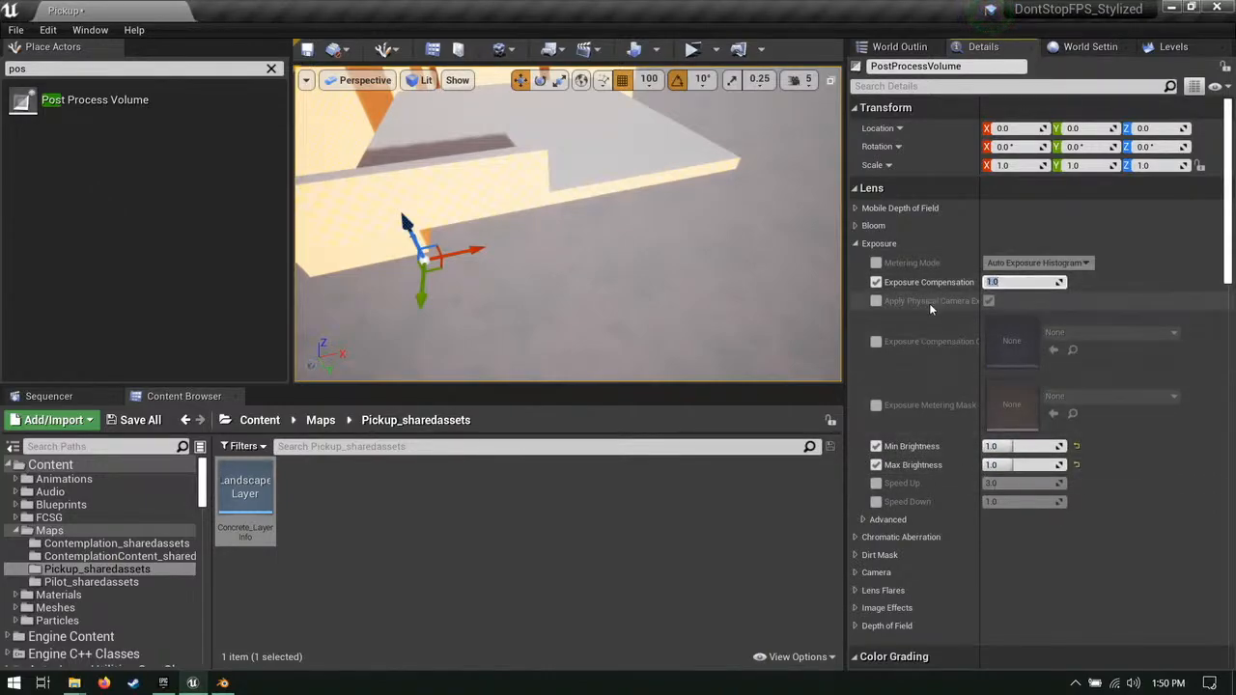
text(0)
key(Return)
Step: Enable Infinite Extent (Unbound) for the Post Process Volume
click(1001, 93)
text(unb)
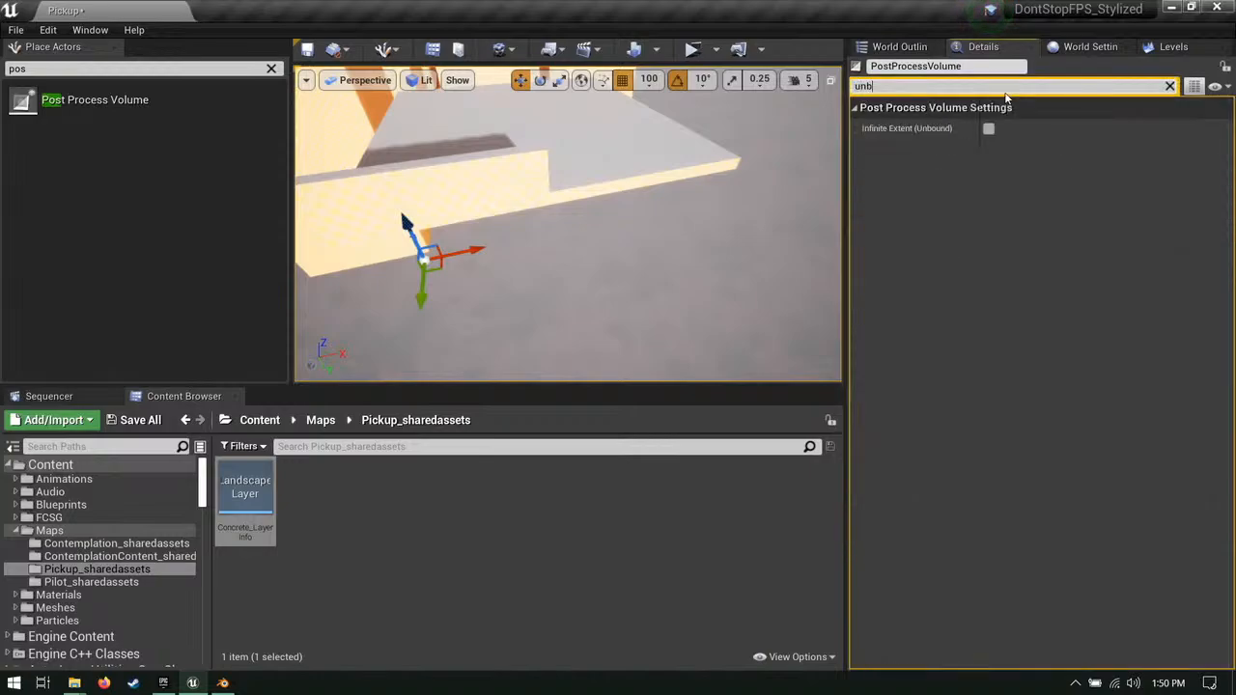
click(988, 129)
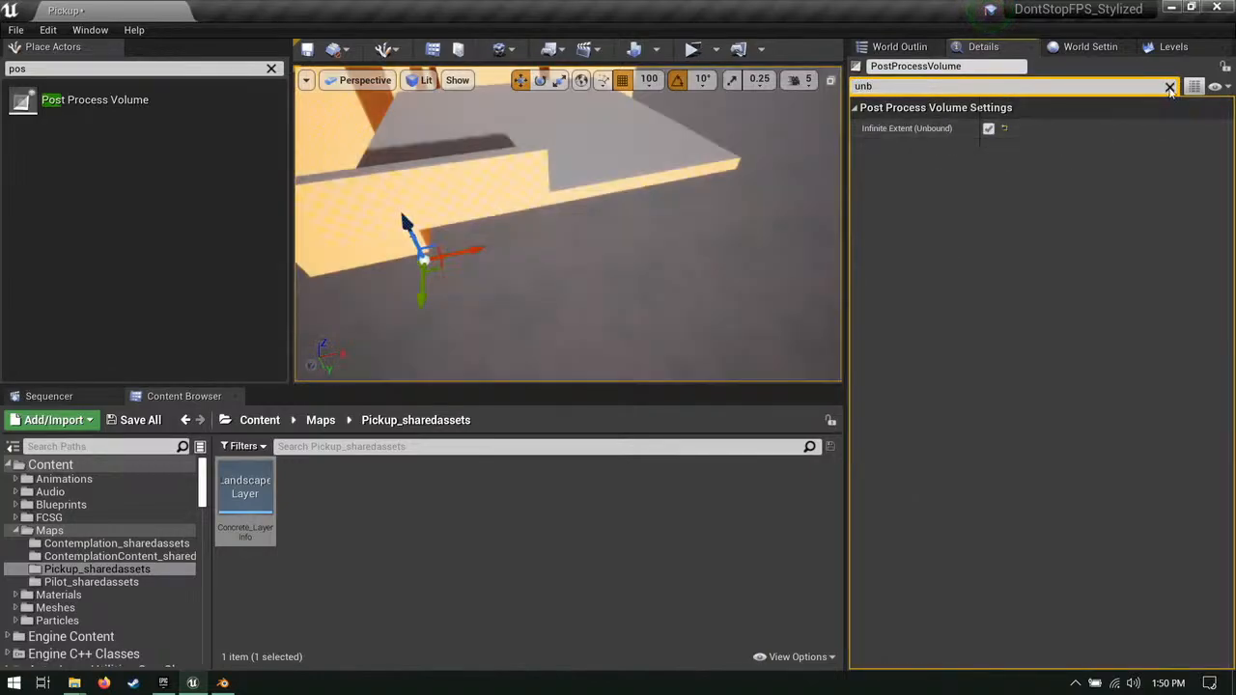
Step: Clear the details filter, select the low wall on the platform's edge, and raise its height with the Box Size handle
click(1169, 86)
click(544, 261)
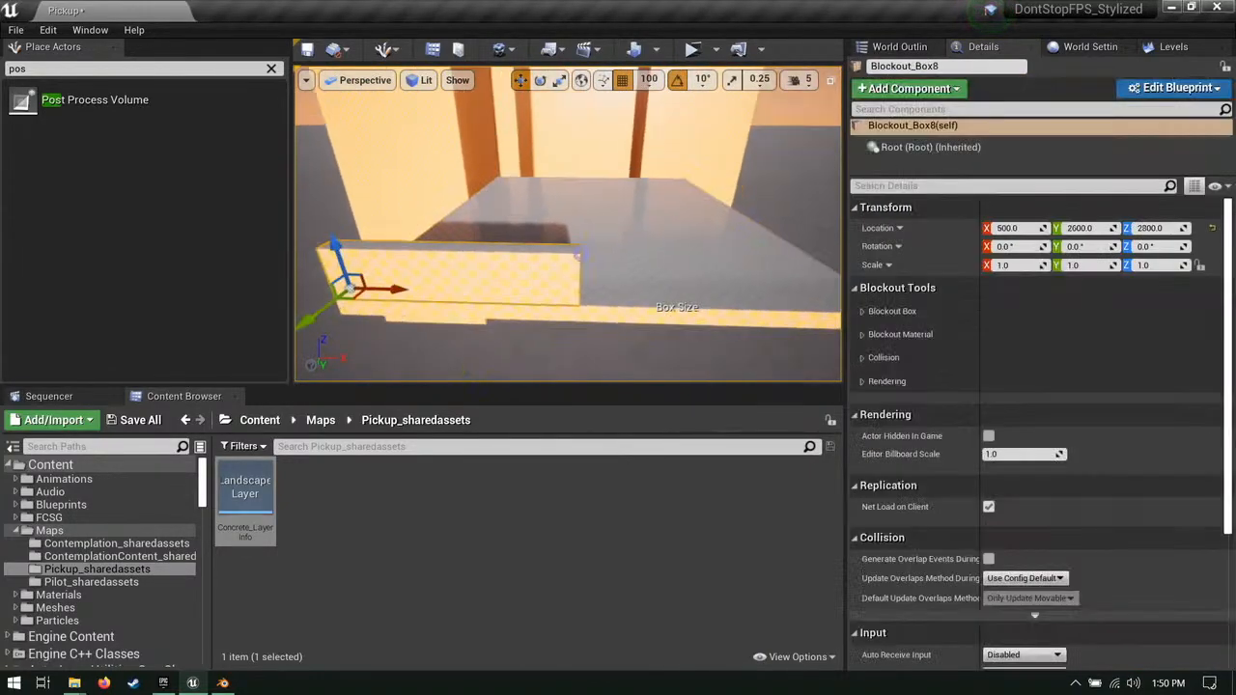
right_drag(523, 268, 576, 193)
drag(530, 216, 530, 171)
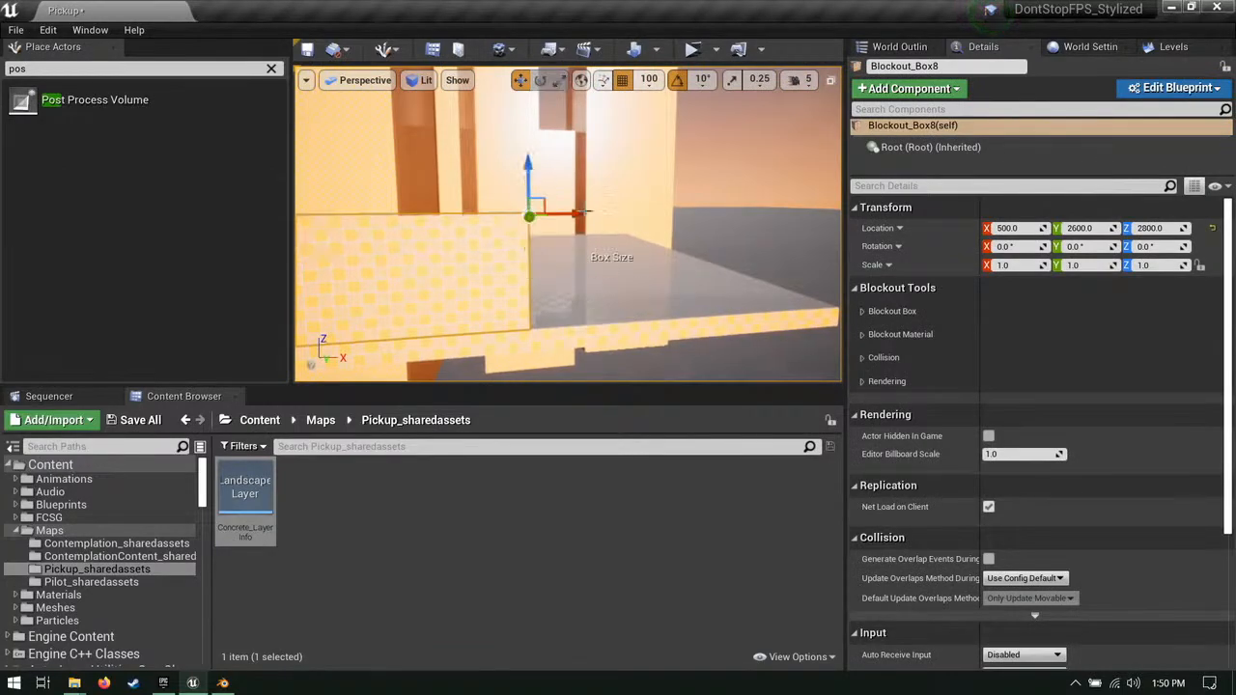
right_drag(530, 171, 524, 215)
Step: Duplicate the wall along X on the same platform edge, leaving a doorway gap between the two pieces
click(444, 259)
right_drag(444, 259, 444, 274)
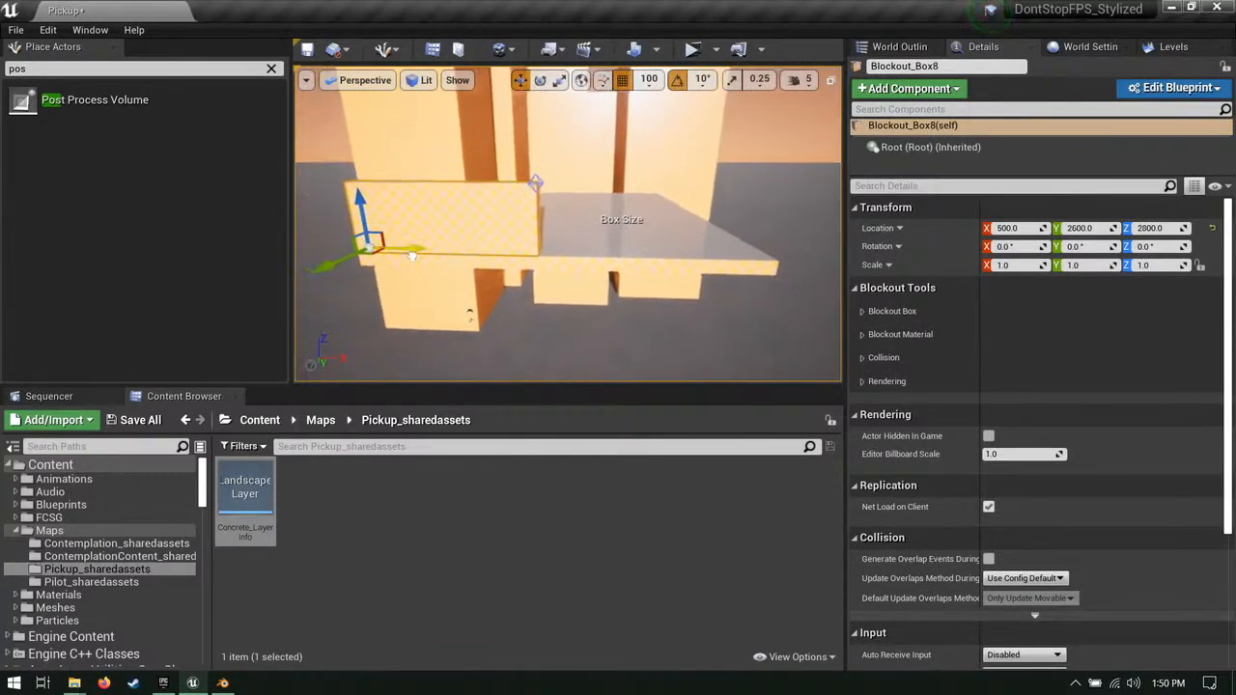
alt+drag(413, 254, 612, 254)
key(w)
right_drag(633, 264, 787, 255)
key(a)
Step: Select the main platform and stretch its Box Size along Y so the floor extends beyond the walls
click(483, 263)
mouse_move(483, 264)
right_down()
mouse_move(521, 263)
mouse_move(425, 263)
mouse_move(483, 263)
right_up()
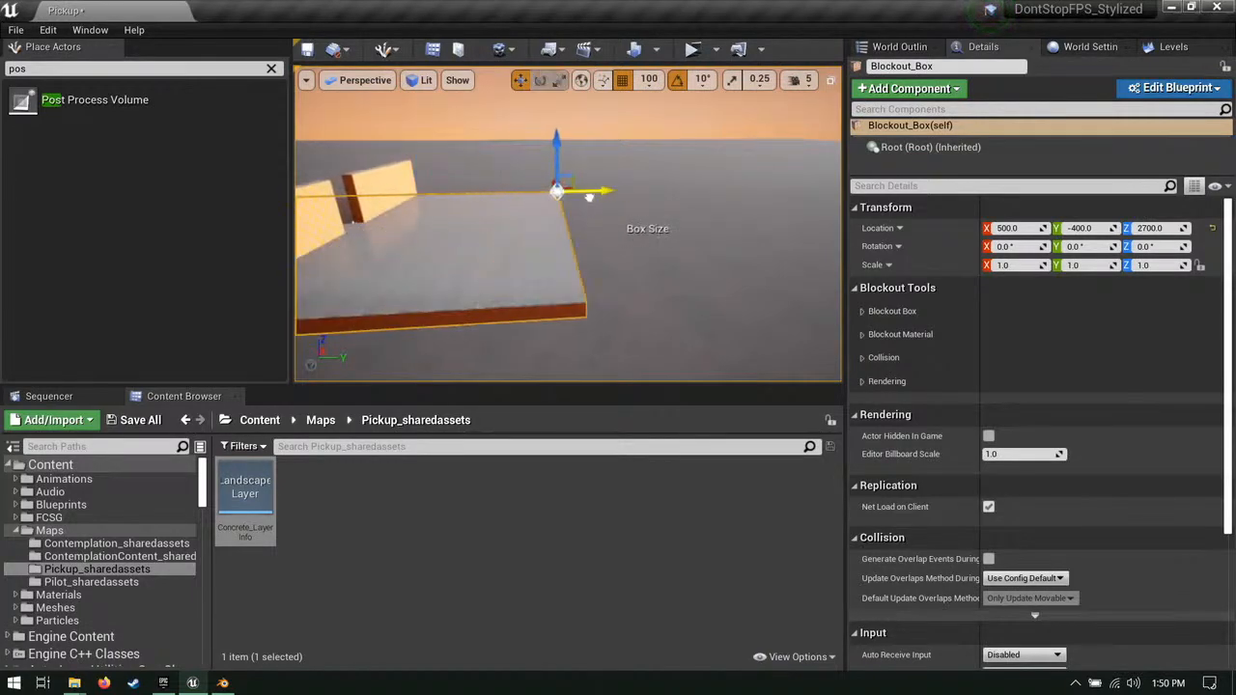
right_drag(534, 194, 638, 284)
click(637, 284)
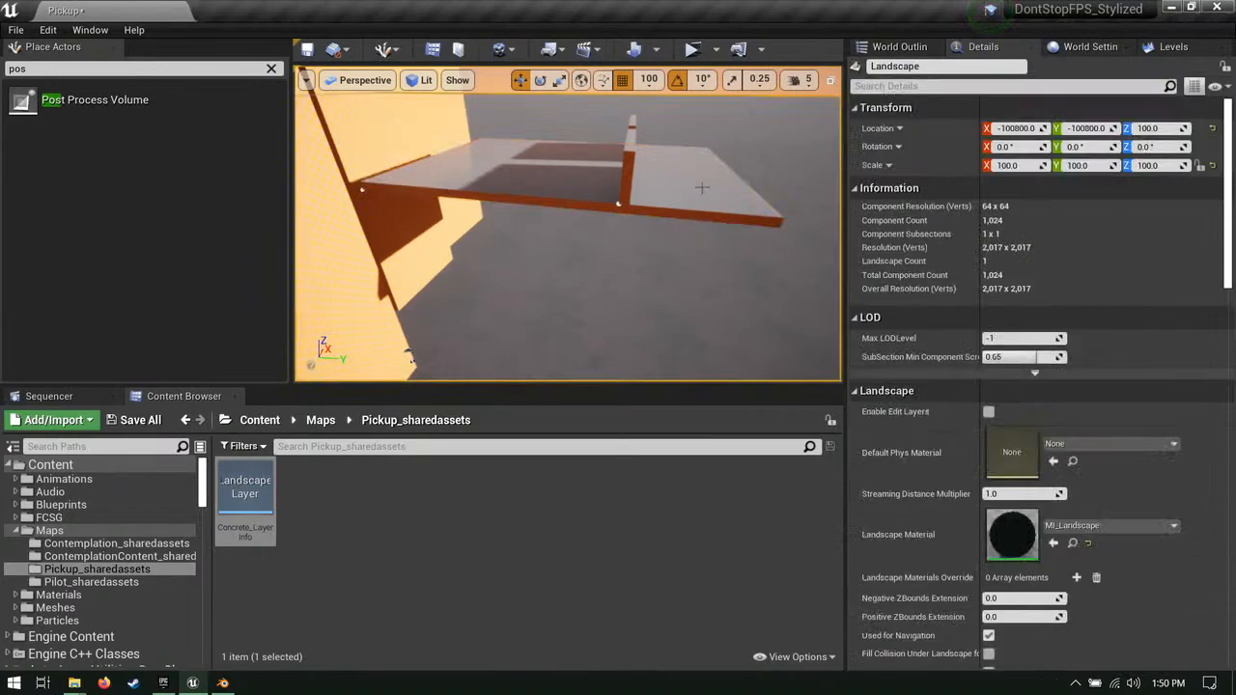
Step: Create a duplicate slab over the floor behind the walls and raise it onto them as a roof
click(703, 187)
right_drag(703, 188, 709, 145)
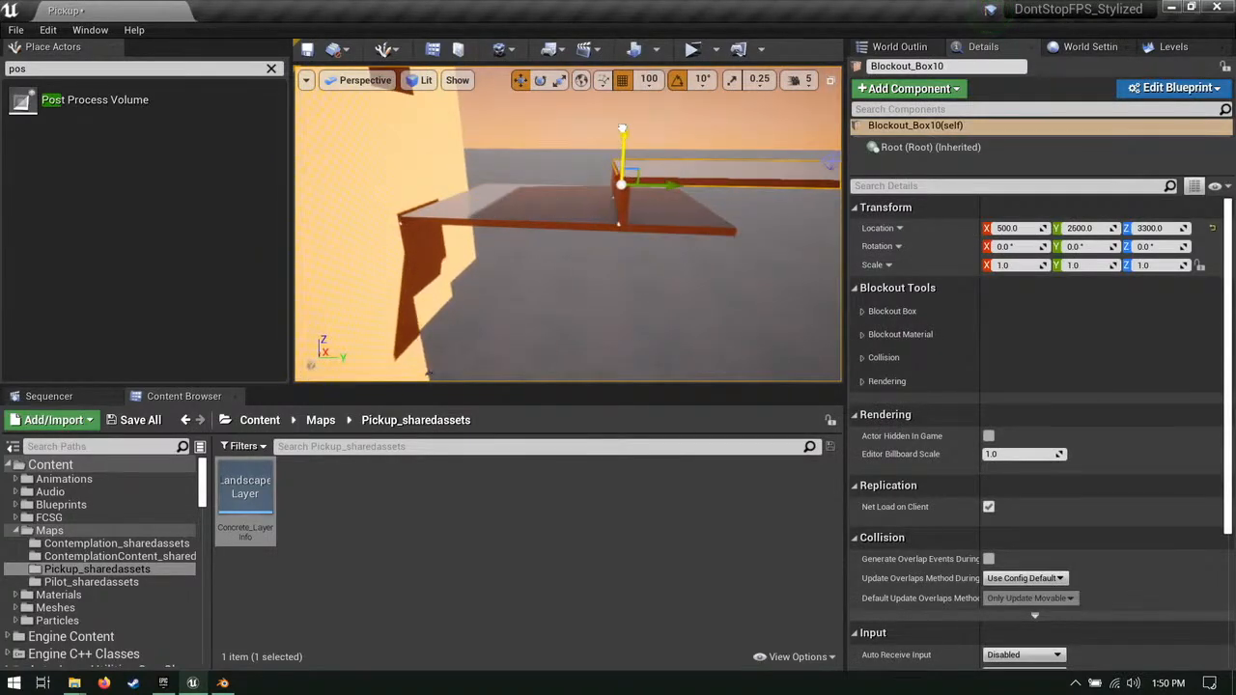
right_drag(621, 129, 633, 211)
right_drag(702, 184, 605, 207)
Step: Duplicate the wall and rotate copies 90° about Z to close the room's sides, placing one at 2100, 2600, 2800
click(448, 215)
right_drag(450, 222, 450, 222)
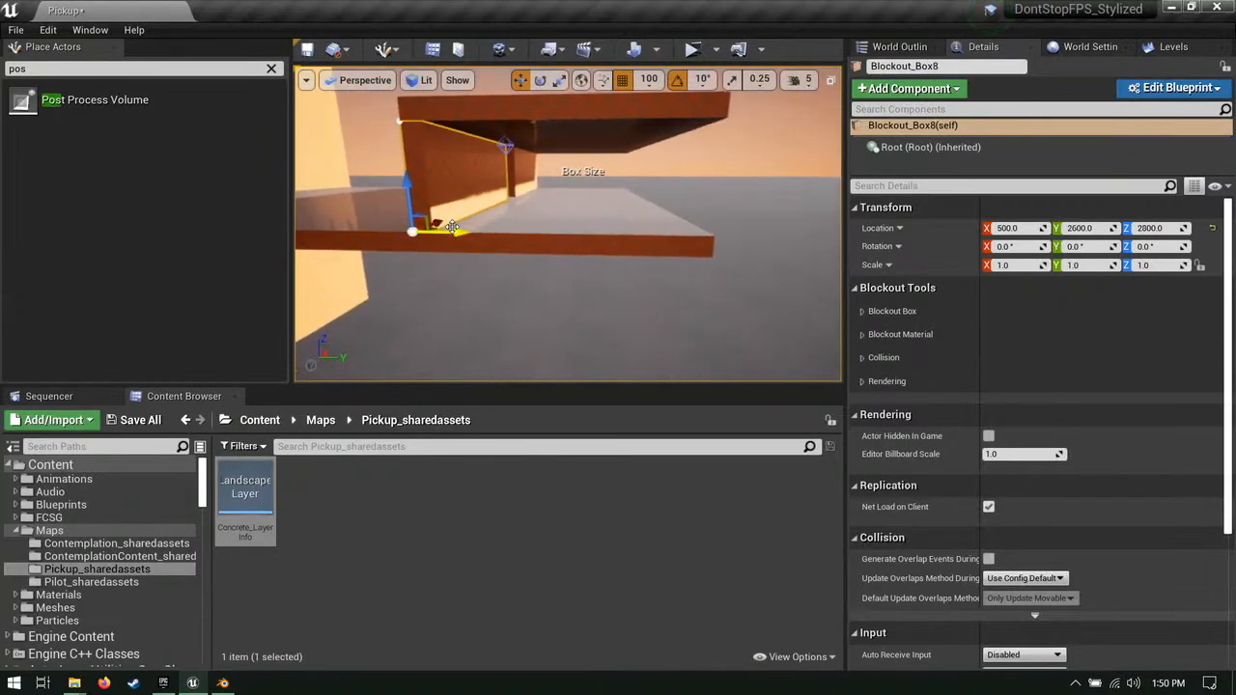
right_drag(739, 242, 740, 243)
drag(450, 304, 746, 355)
right_drag(746, 355, 746, 355)
mouse_move(740, 243)
right_down()
mouse_move(732, 262)
mouse_move(739, 242)
right_up()
click(732, 262)
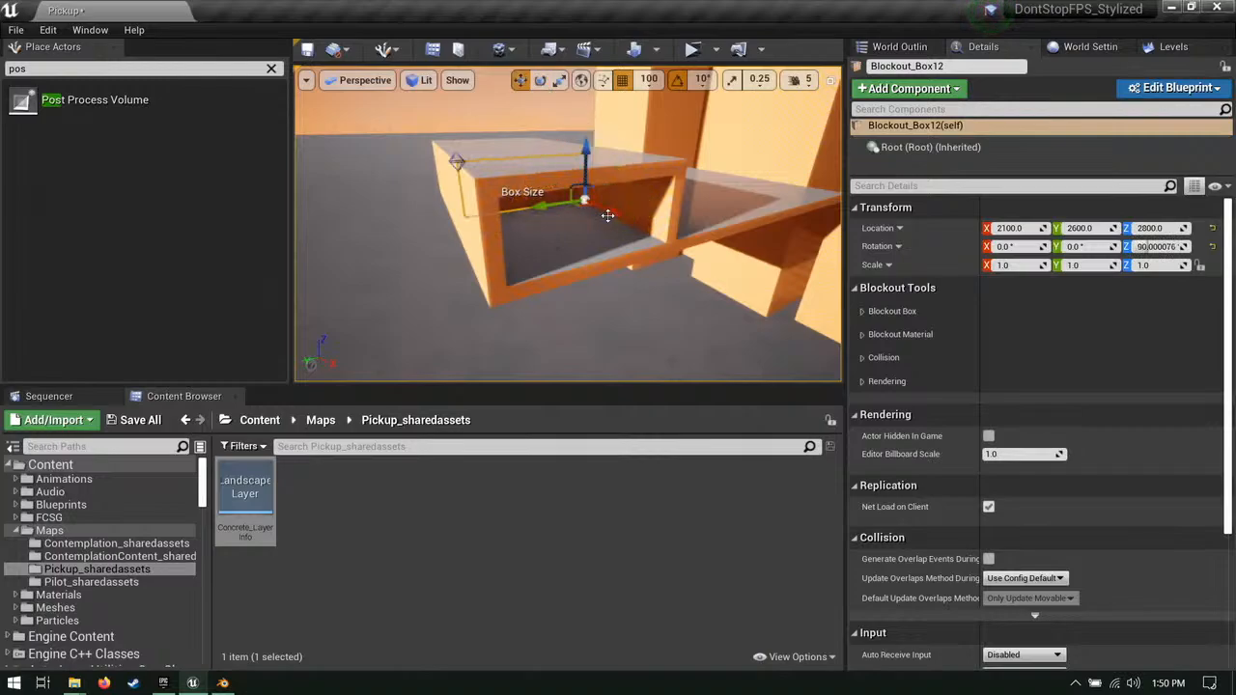
right_drag(731, 274, 731, 274)
click(583, 233)
right_drag(601, 260, 601, 261)
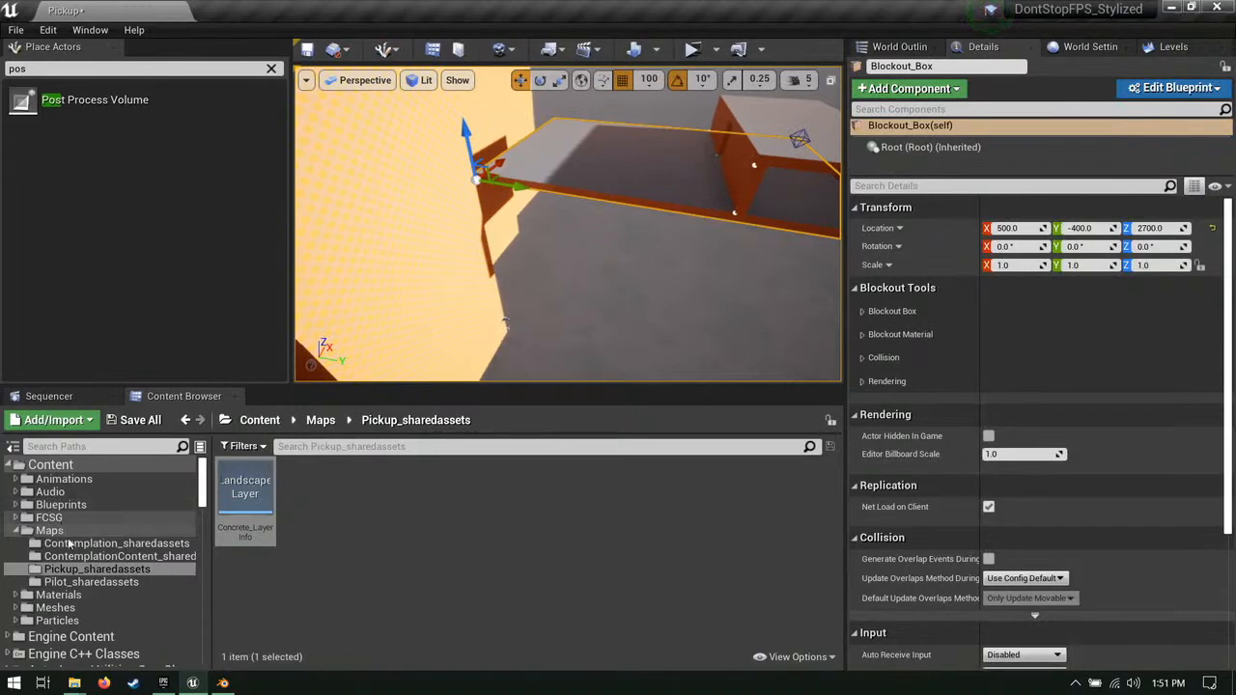
Step: Open the Meshes/City folder and place a PlatformHexTunnel mesh in the level beside the platform
click(89, 605)
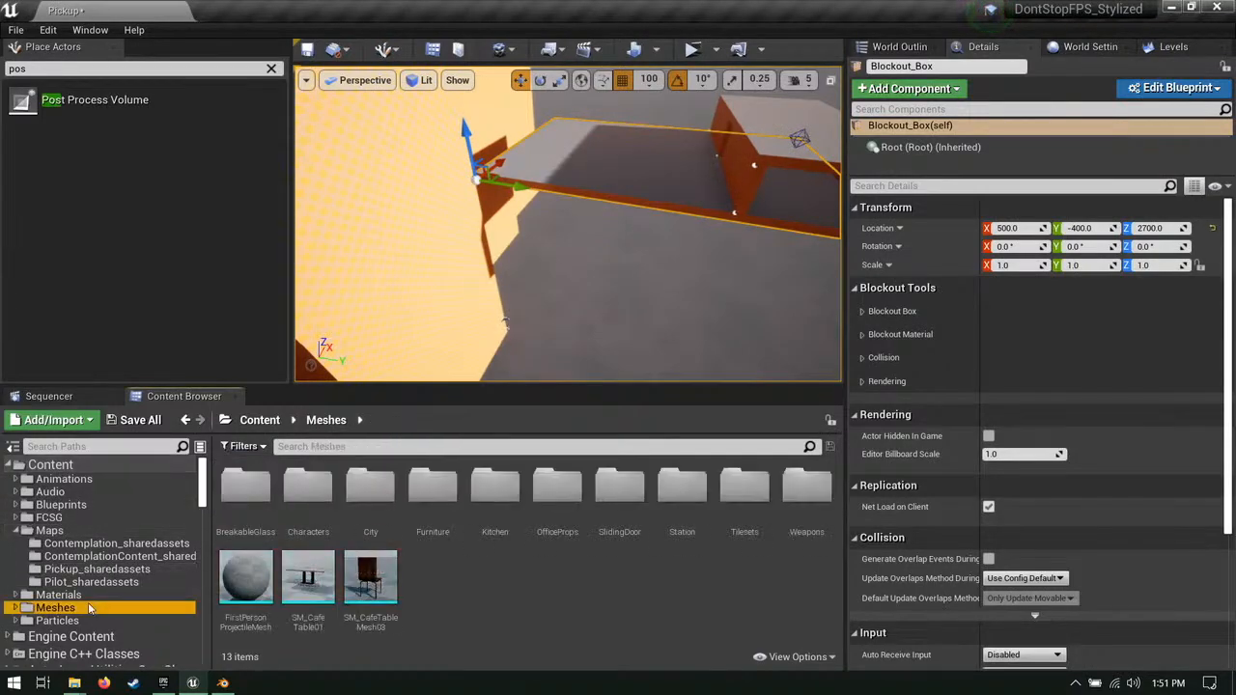
double_click(371, 485)
right_drag(512, 252, 512, 253)
click(511, 253)
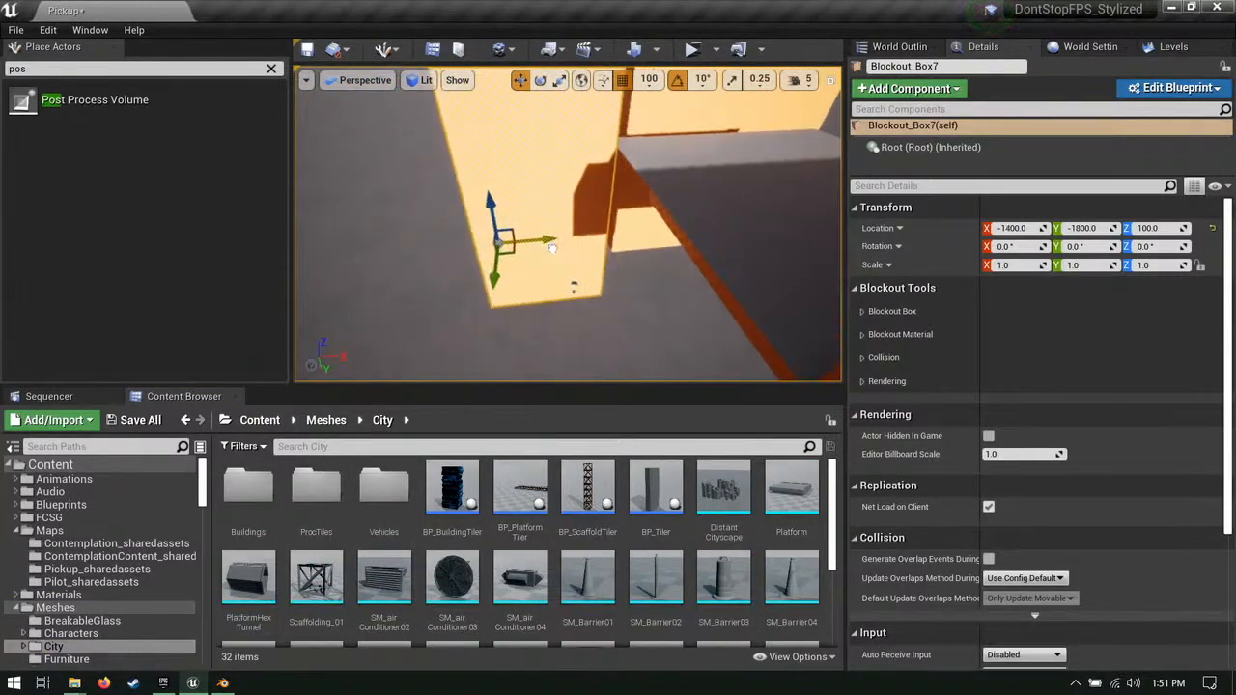
drag(256, 572, 588, 202)
Step: Rotate the hex tunnel 90° about Z and position it at -600, -100, 2800
right_drag(603, 188, 609, 182)
key(w)
right_drag(593, 249, 593, 249)
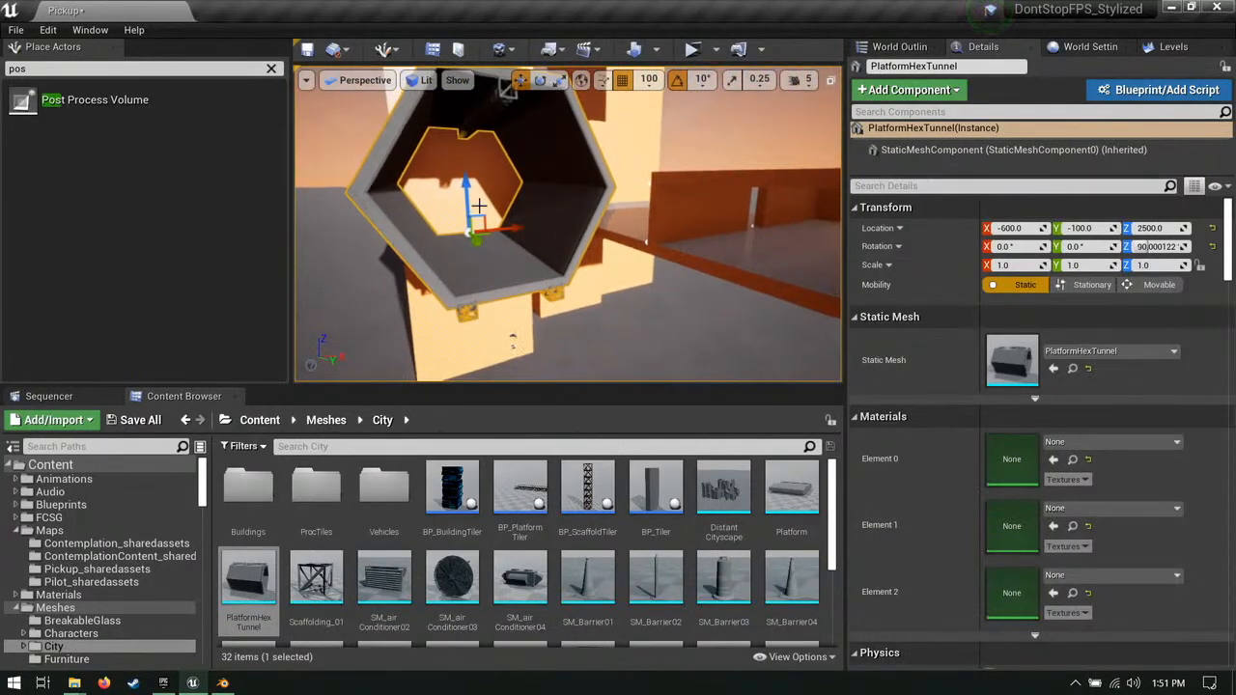
drag(467, 193, 468, 165)
right_drag(468, 165, 468, 165)
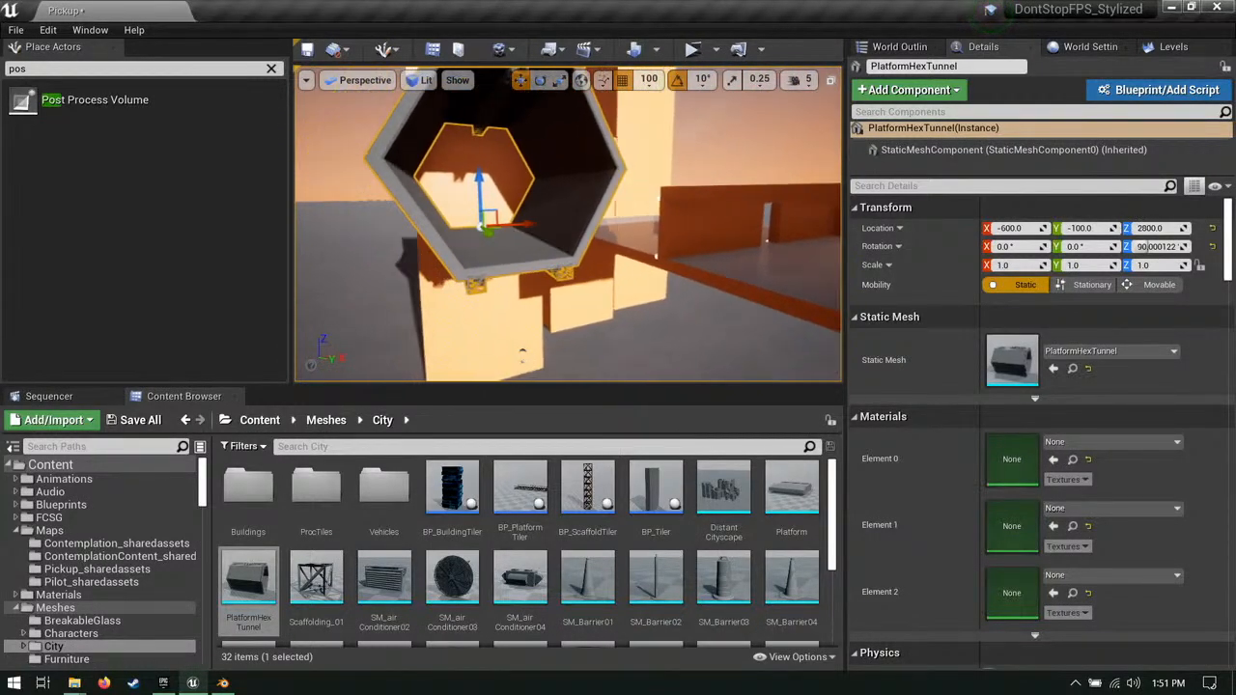
Step: Playtest the level by running across the platform towards the hex tunnel, and end the session
right_drag(521, 352, 522, 352)
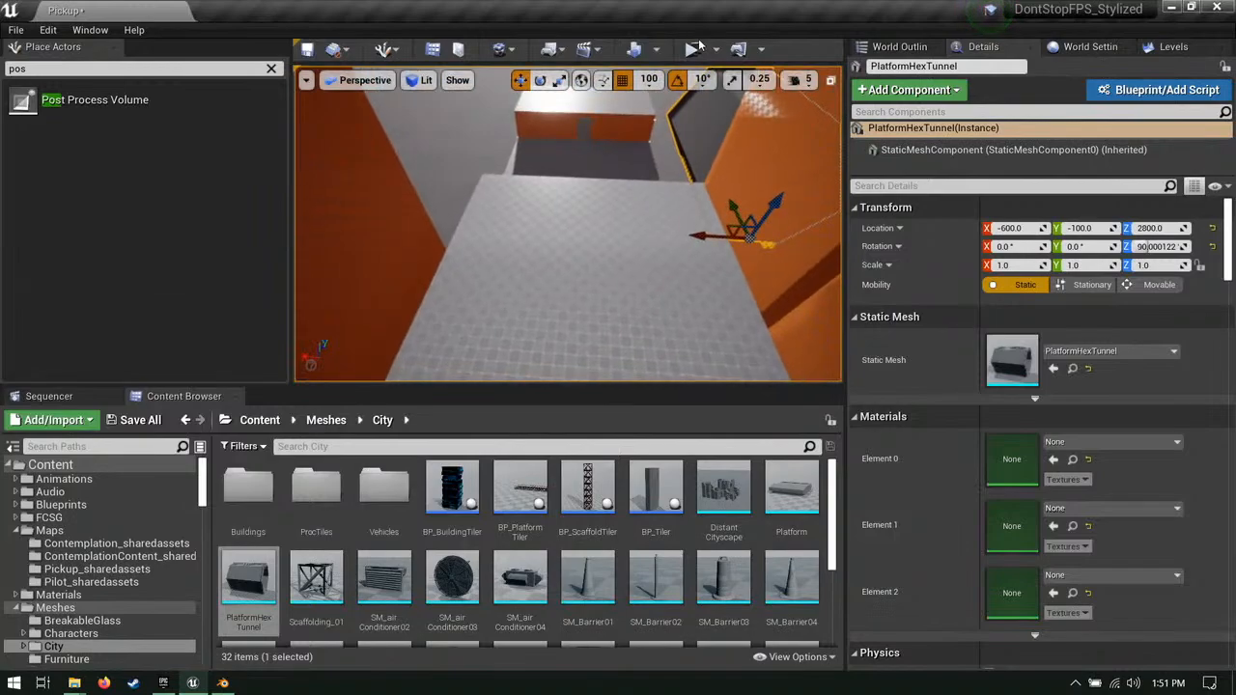
click(693, 49)
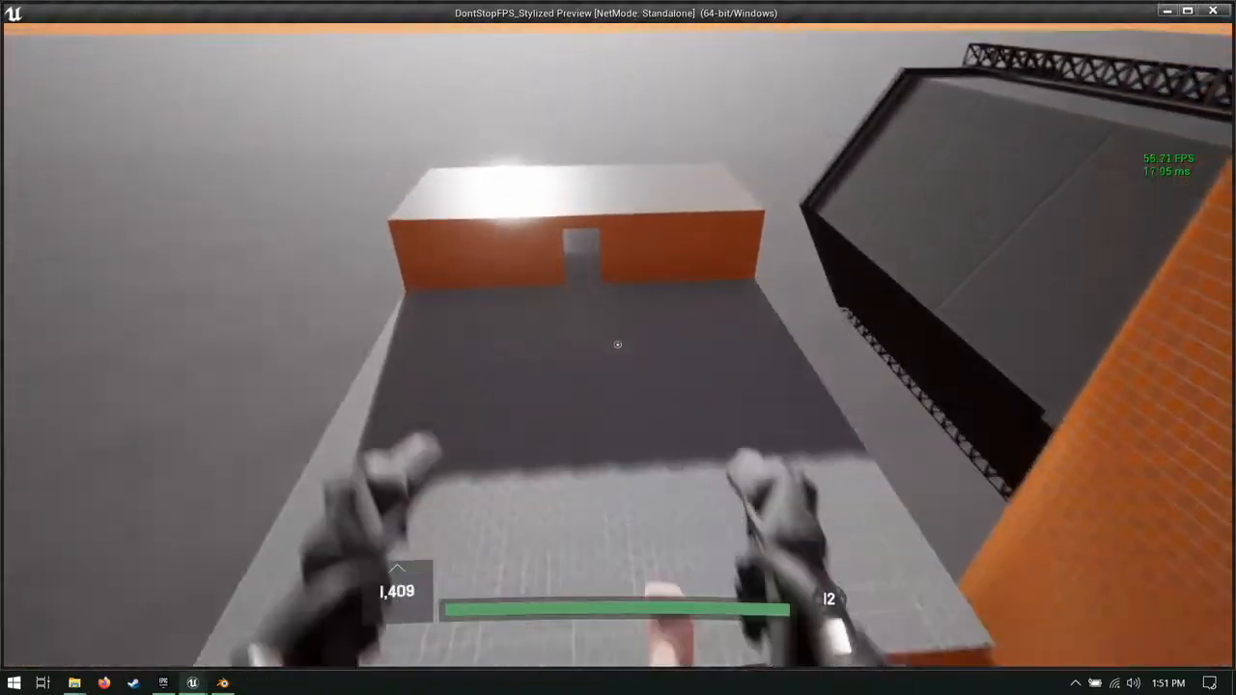
key(w)
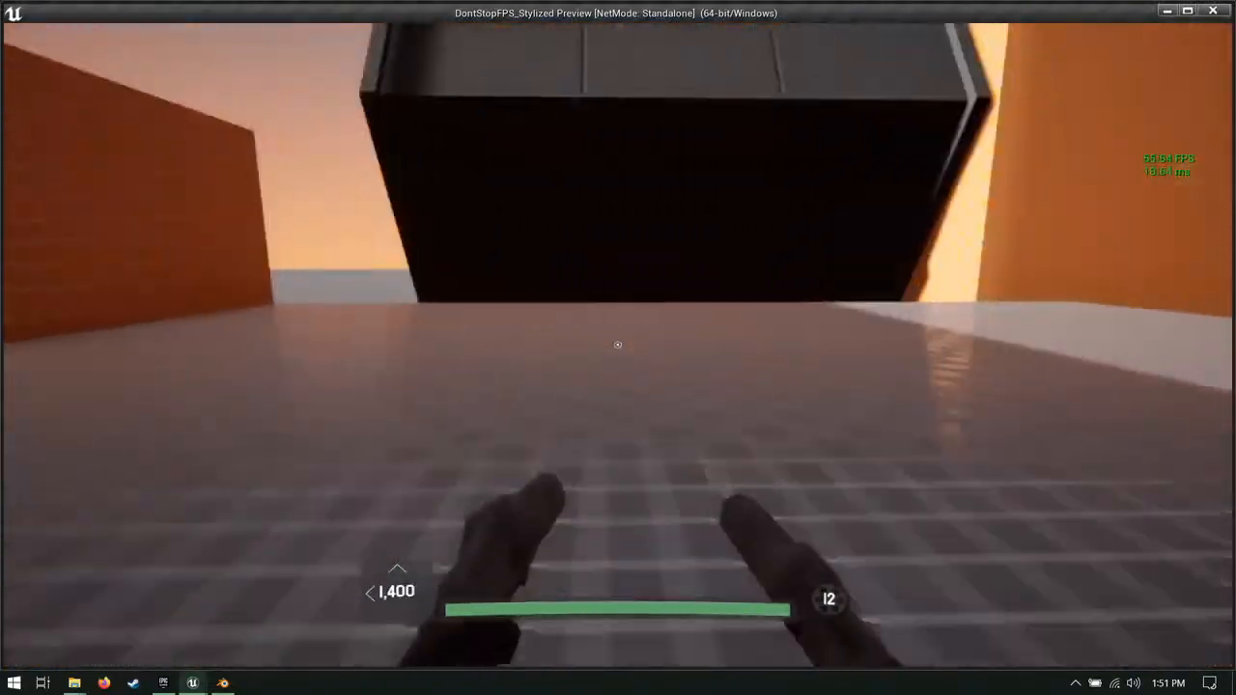
key(w)
key(Escape)
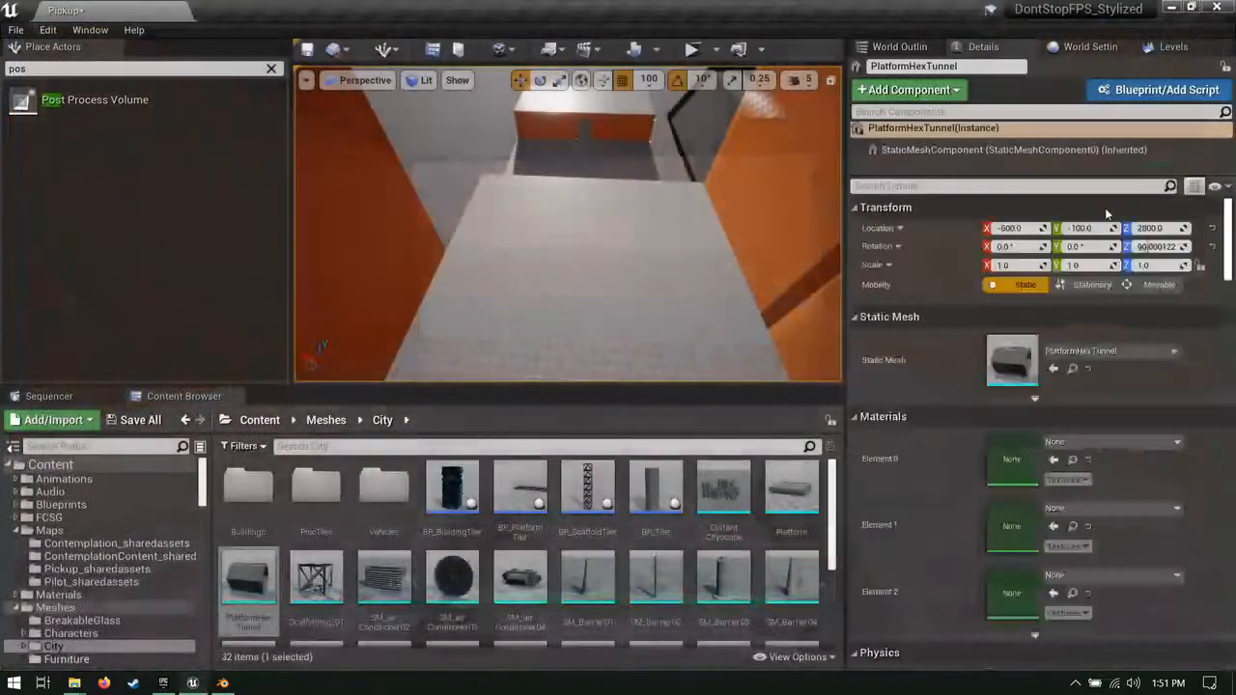
Step: Collapse the Maps and Meshes folders and open the Blueprints/GameplayElements folder
key(f)
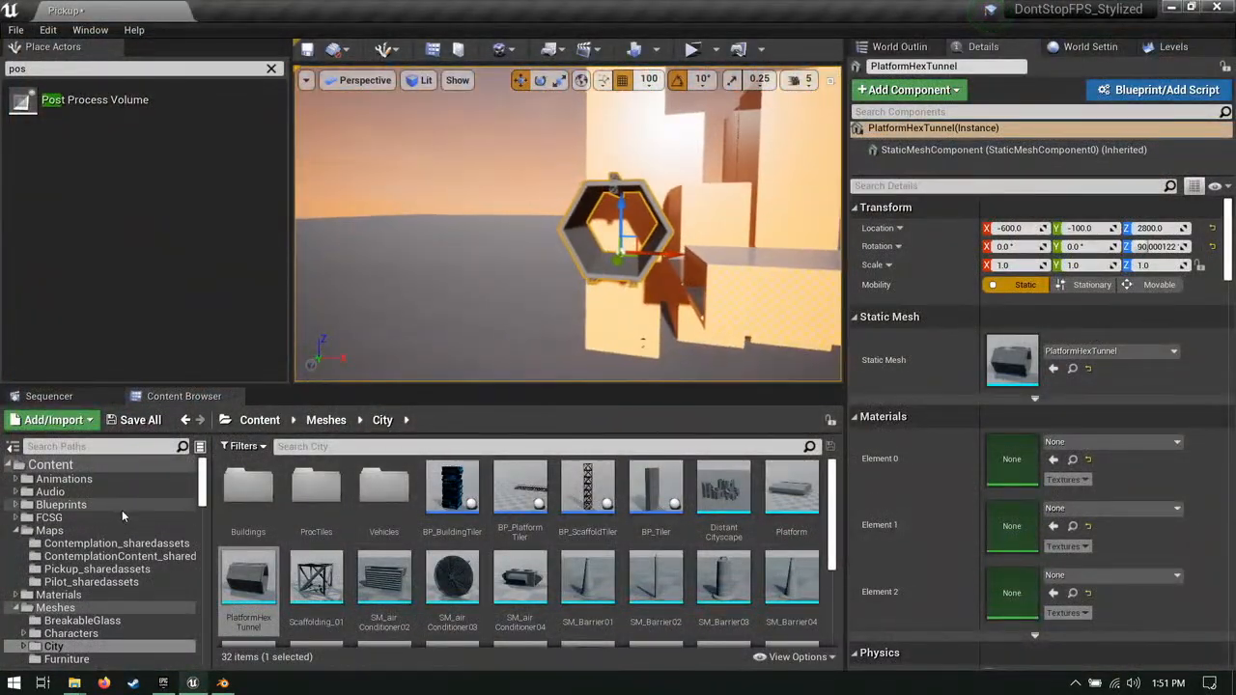
click(16, 531)
click(55, 557)
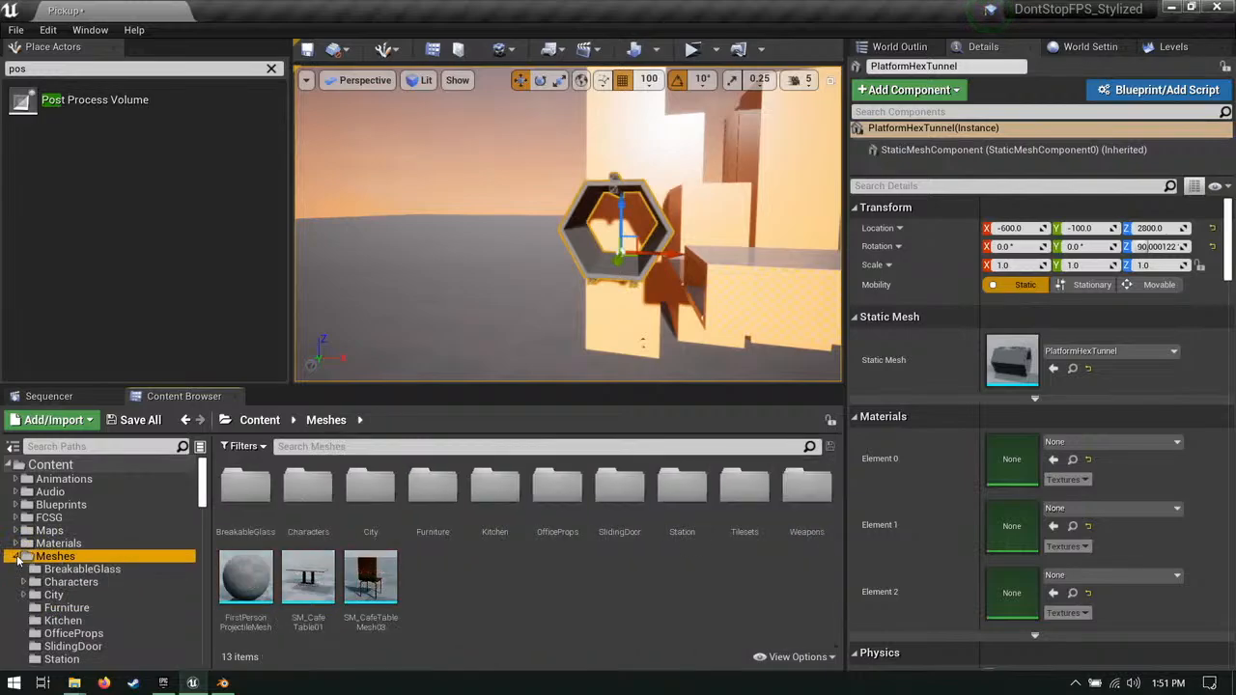
click(17, 556)
click(60, 504)
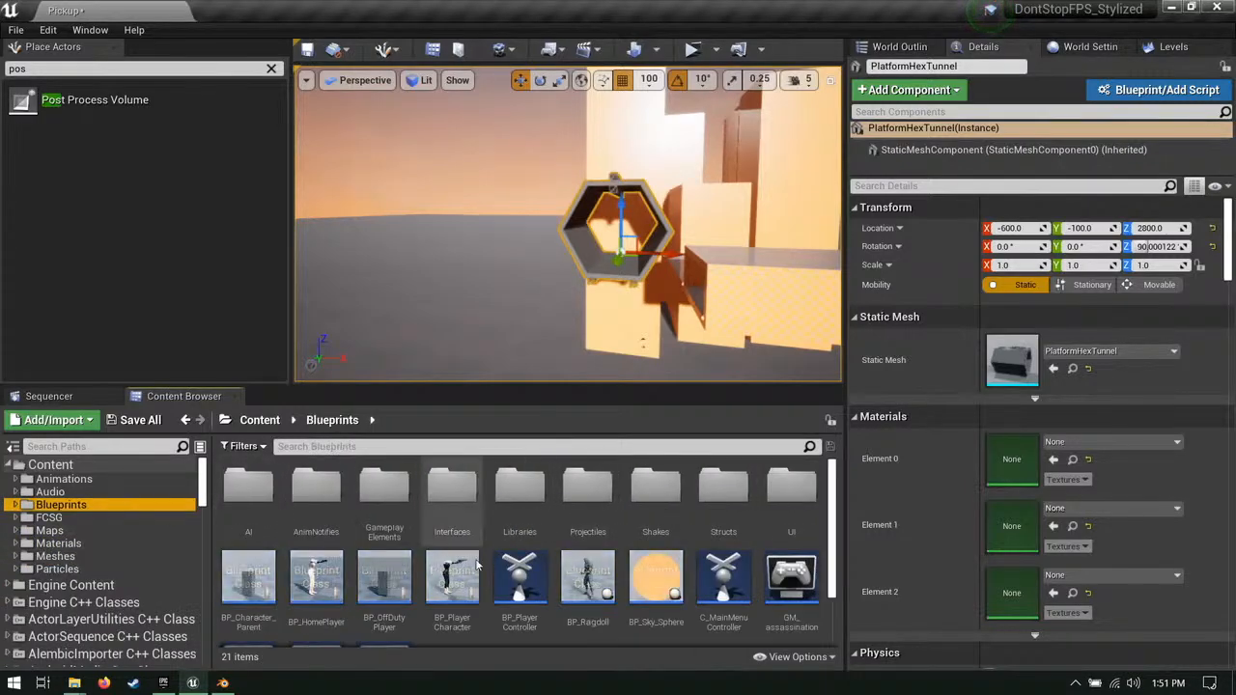
double_click(406, 497)
scroll(419, 510, down, 1)
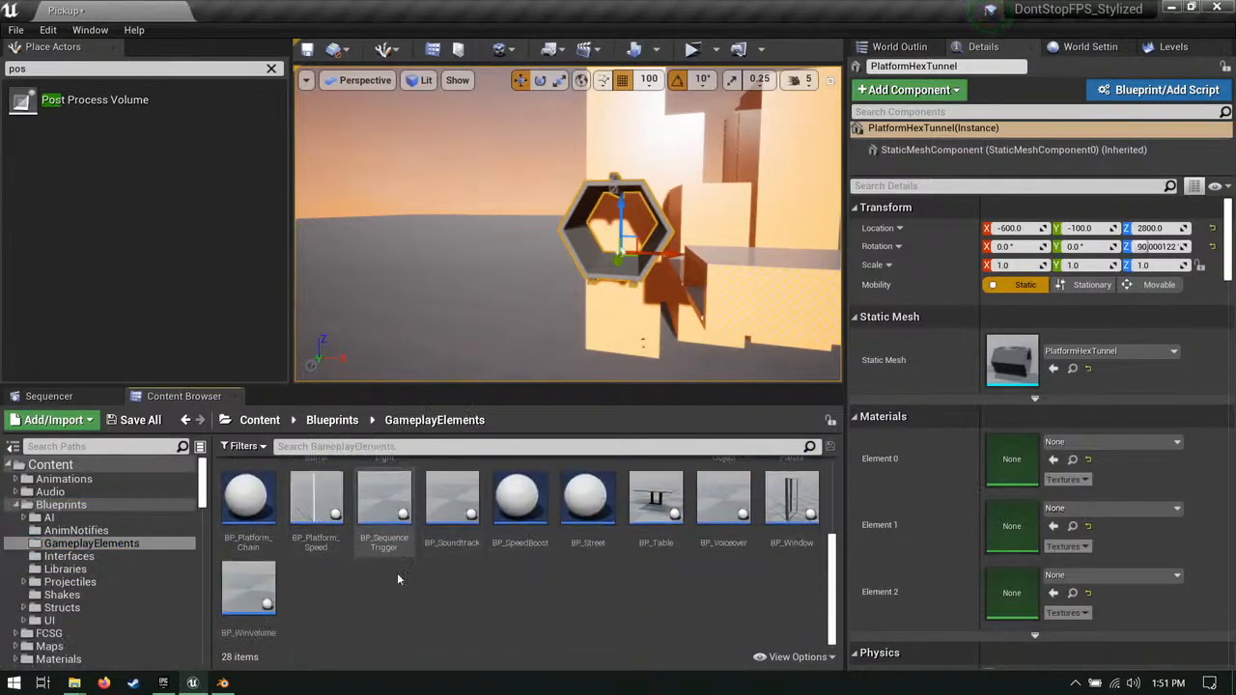
Step: Place a BP_Platform_Chain inside the hex tunnel at -600, 0, 2800, rotated 90° about Z
key(w)
right_drag(568, 231, 566, 248)
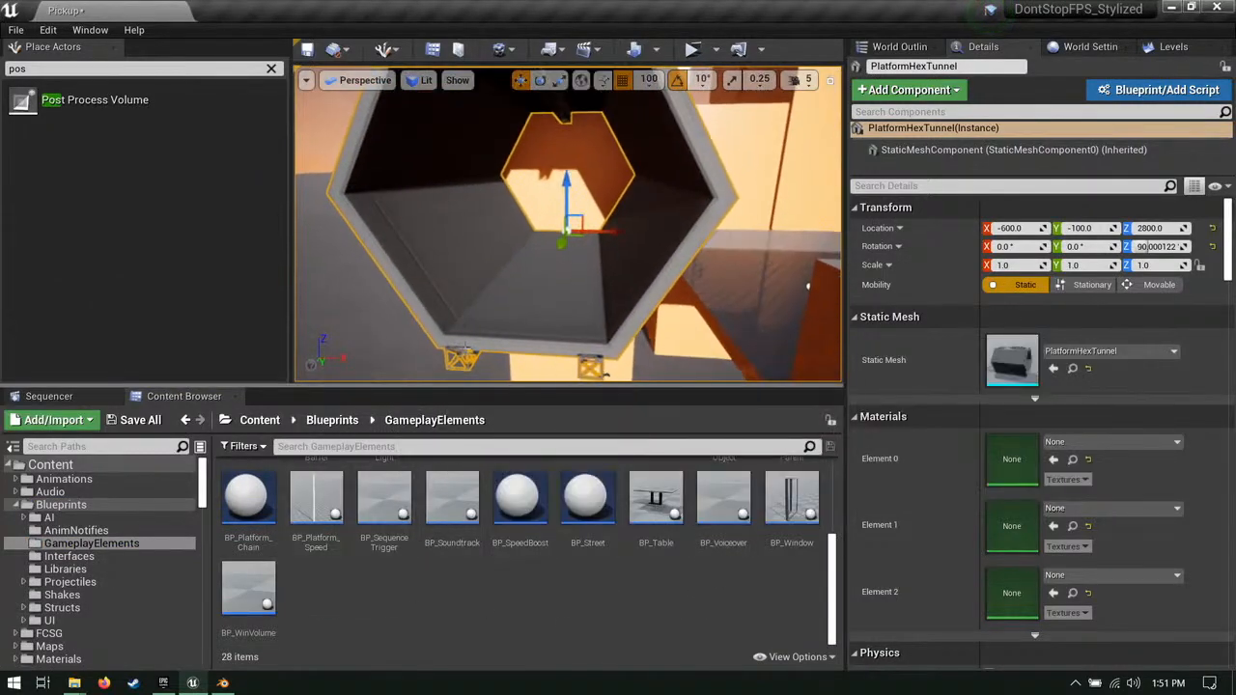
drag(248, 497, 568, 233)
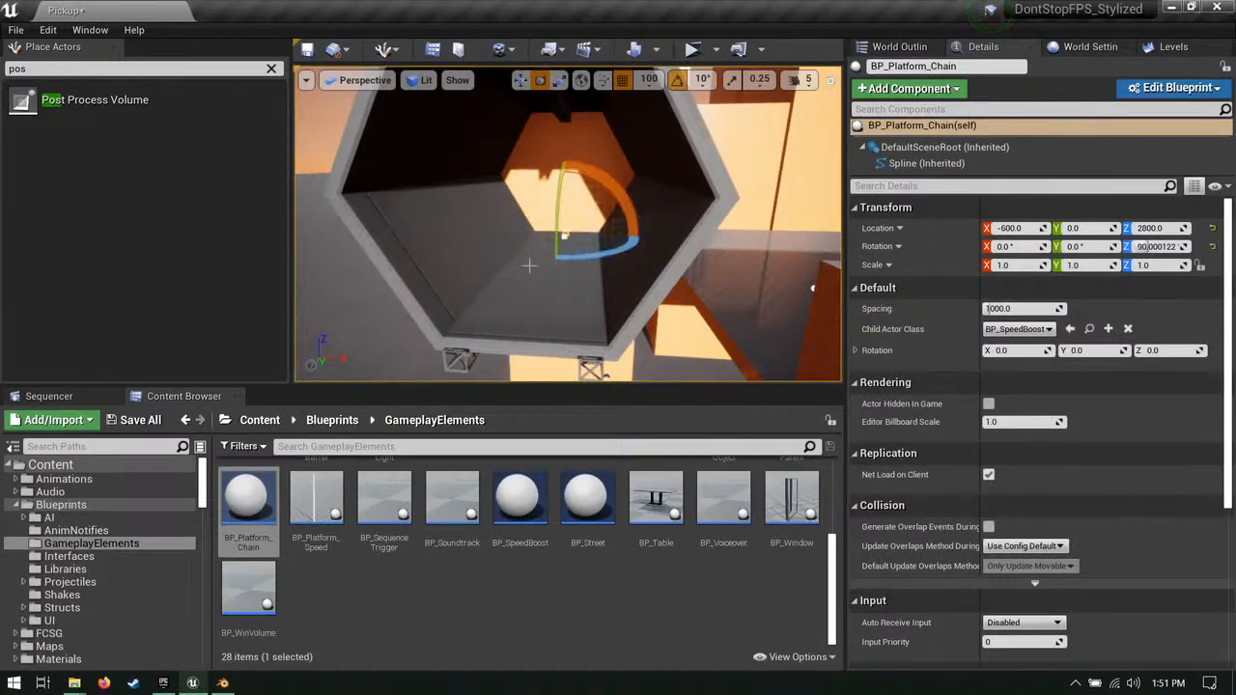
Step: Pull the platform chain's end spline point straight out of the tunnel along Y to lengthen the track
right_drag(529, 266, 748, 256)
key(w)
click(398, 241)
drag(439, 244, 810, 251)
right_drag(811, 251, 835, 246)
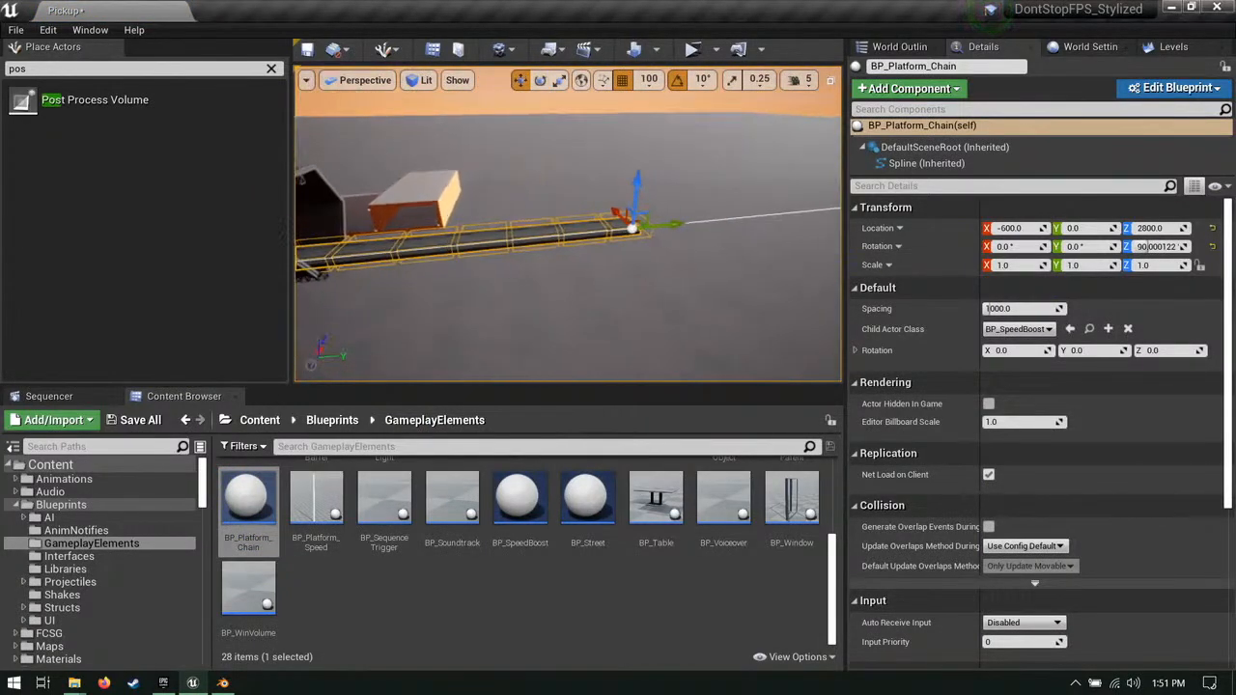
mouse_move(551, 208)
right_down()
mouse_move(613, 218)
mouse_move(550, 209)
right_up()
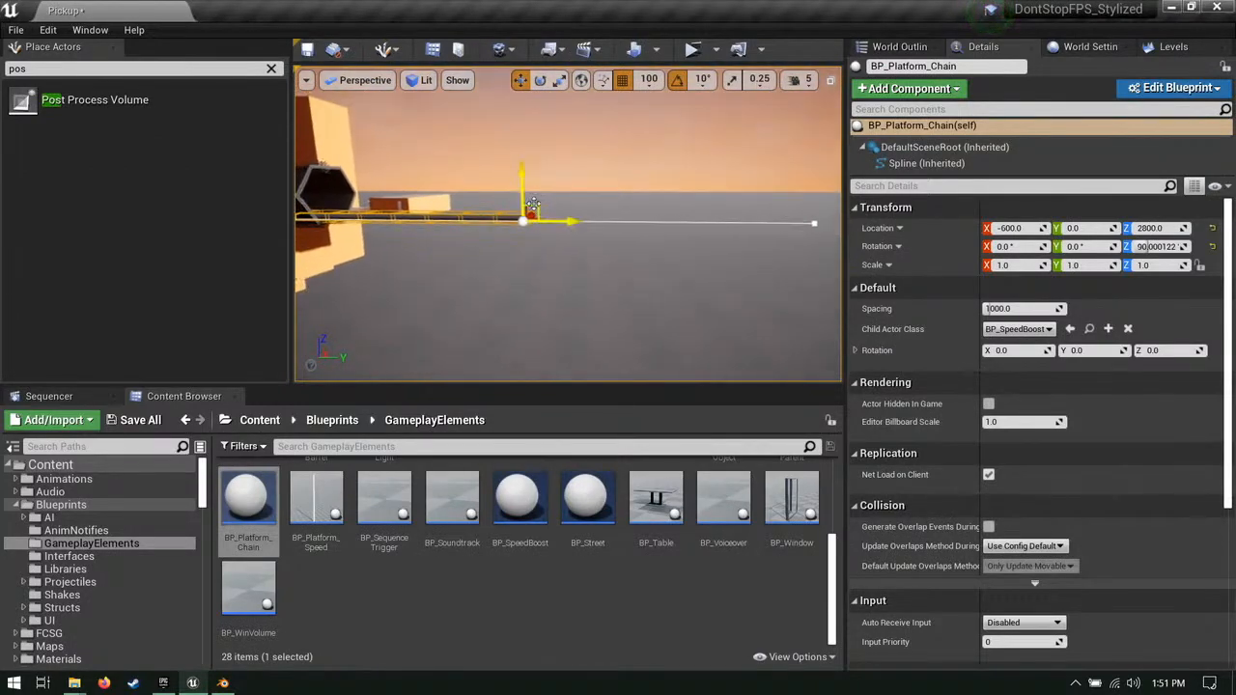
Step: Add a spline point that curves the chain upward, followed by another that continues it level along Y
drag(531, 208, 755, 106)
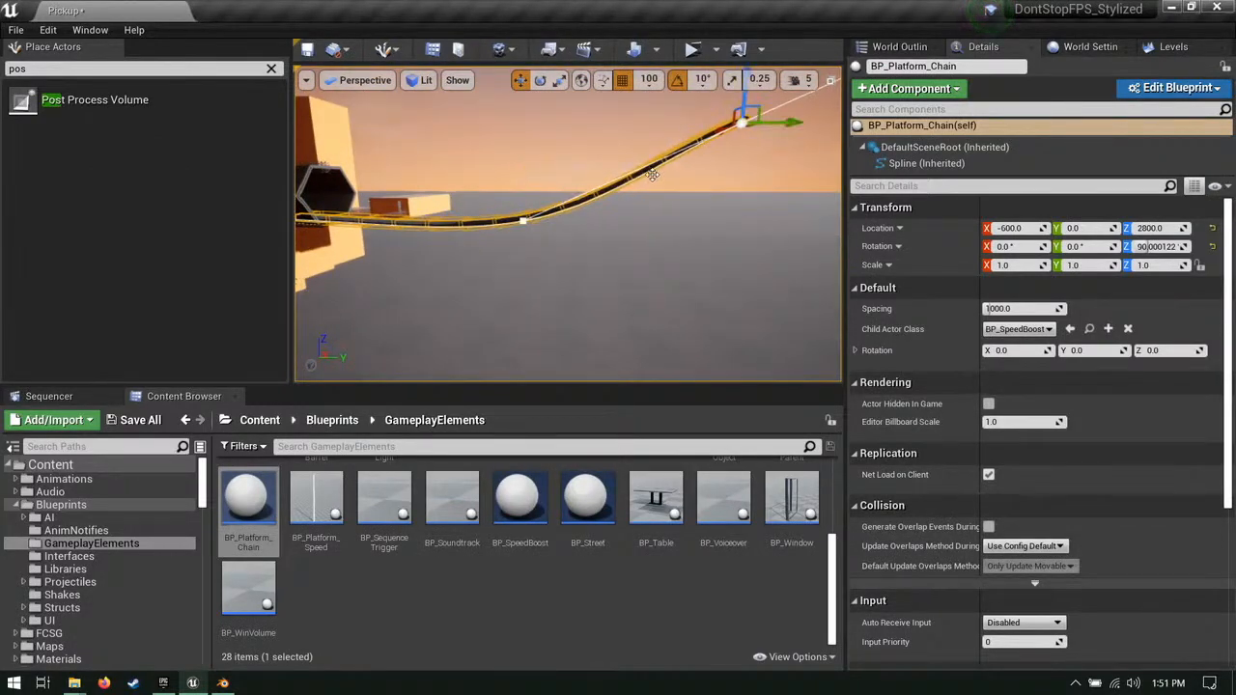
right_drag(652, 175, 719, 178)
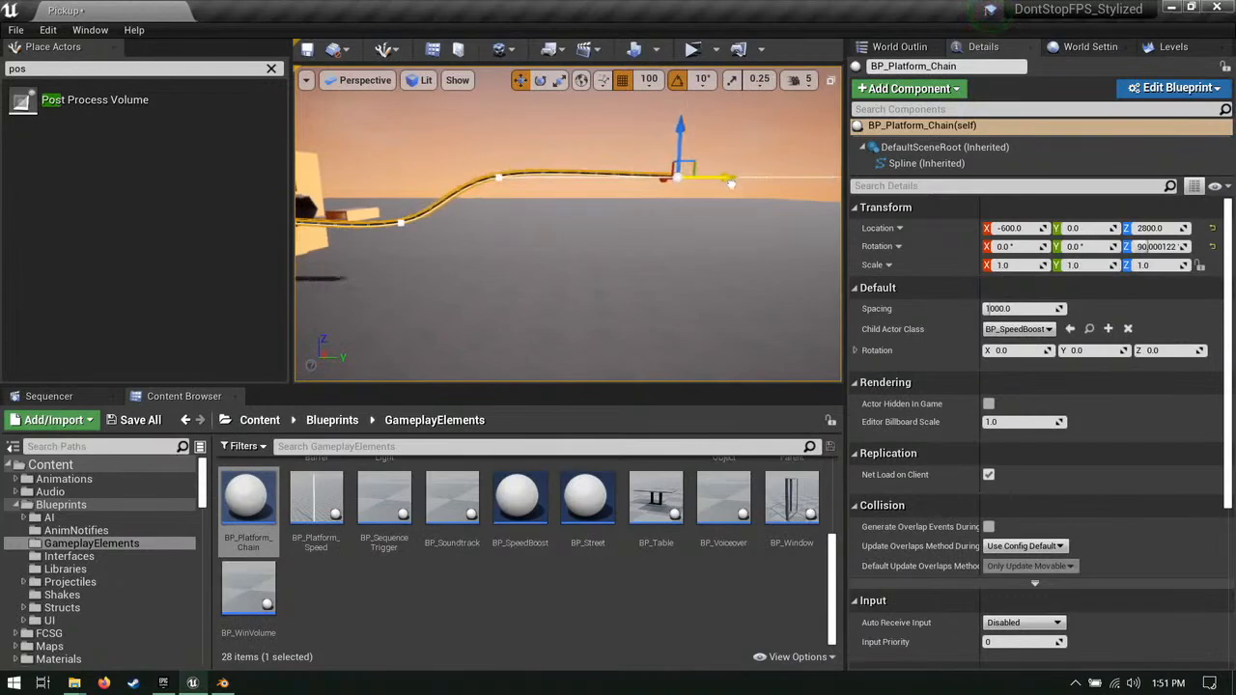
right_drag(540, 182, 603, 182)
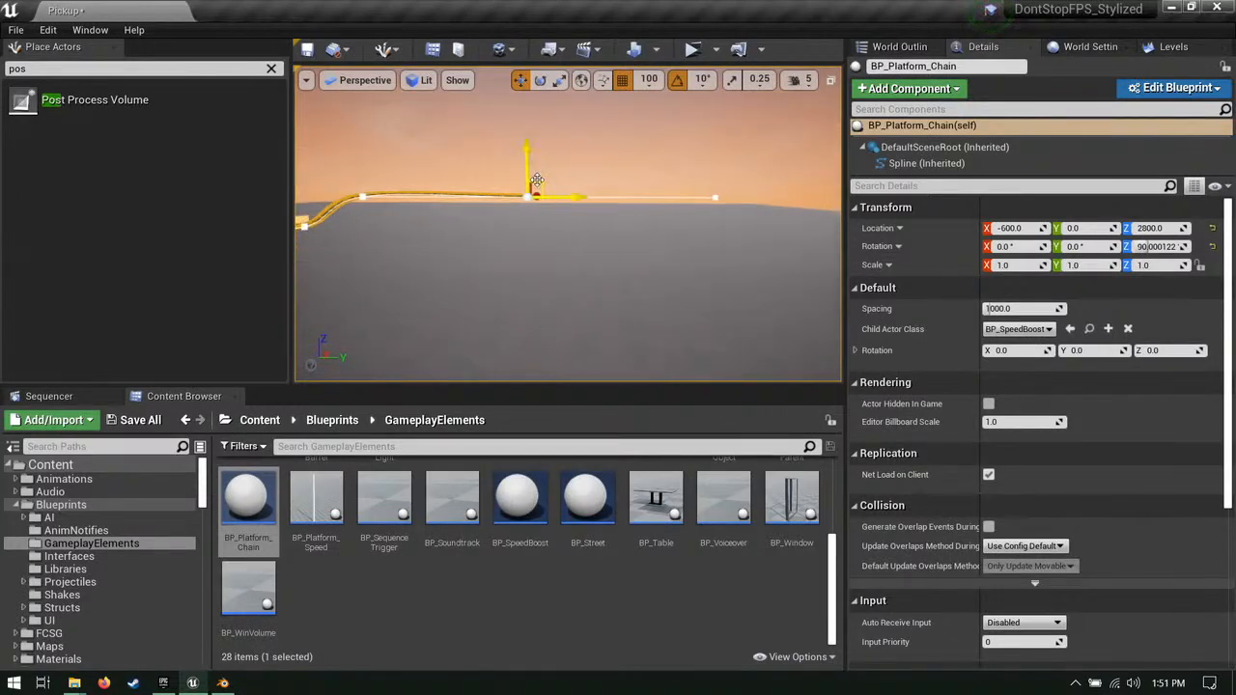
Step: Extend the chain with a further spline point placed lower so the track slopes downward
drag(651, 238, 674, 232)
right_drag(705, 251, 658, 249)
right_drag(377, 251, 444, 251)
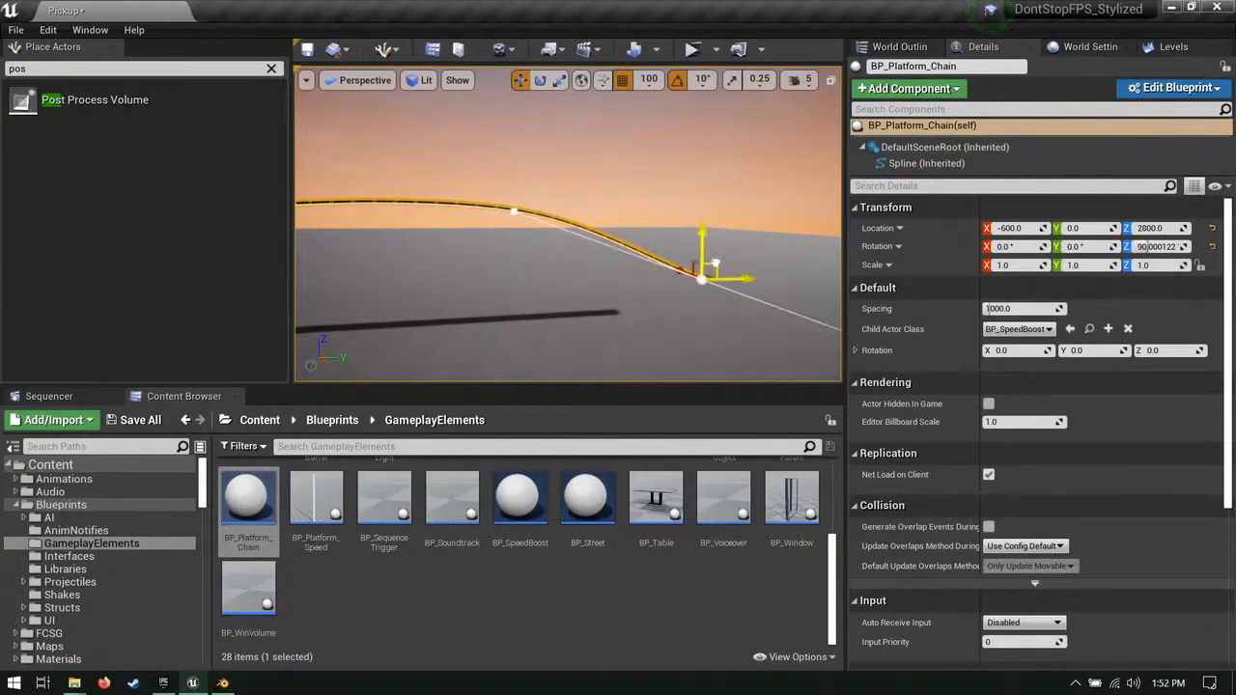
right_drag(714, 262, 773, 262)
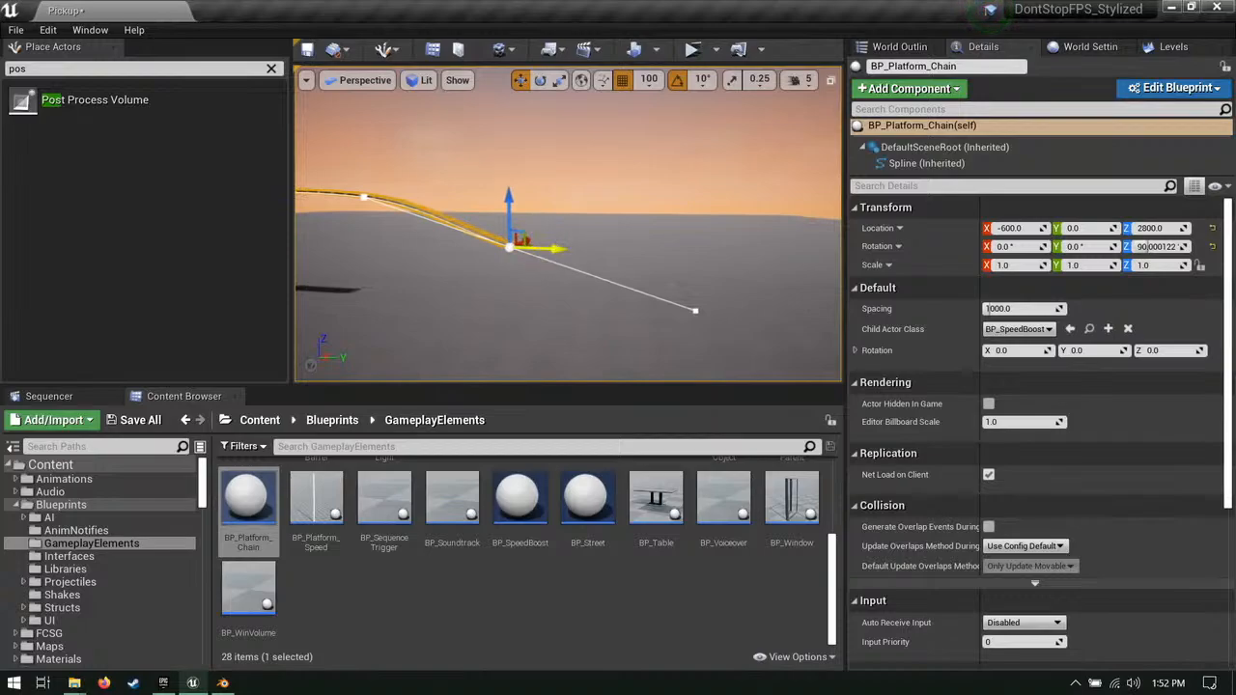
Step: Duplicate the chain's lowest end point along Y to continue the track beyond the downward slope
alt+drag(558, 249, 669, 250)
mouse_move(693, 254)
right_down()
mouse_move(661, 261)
mouse_move(676, 265)
right_up()
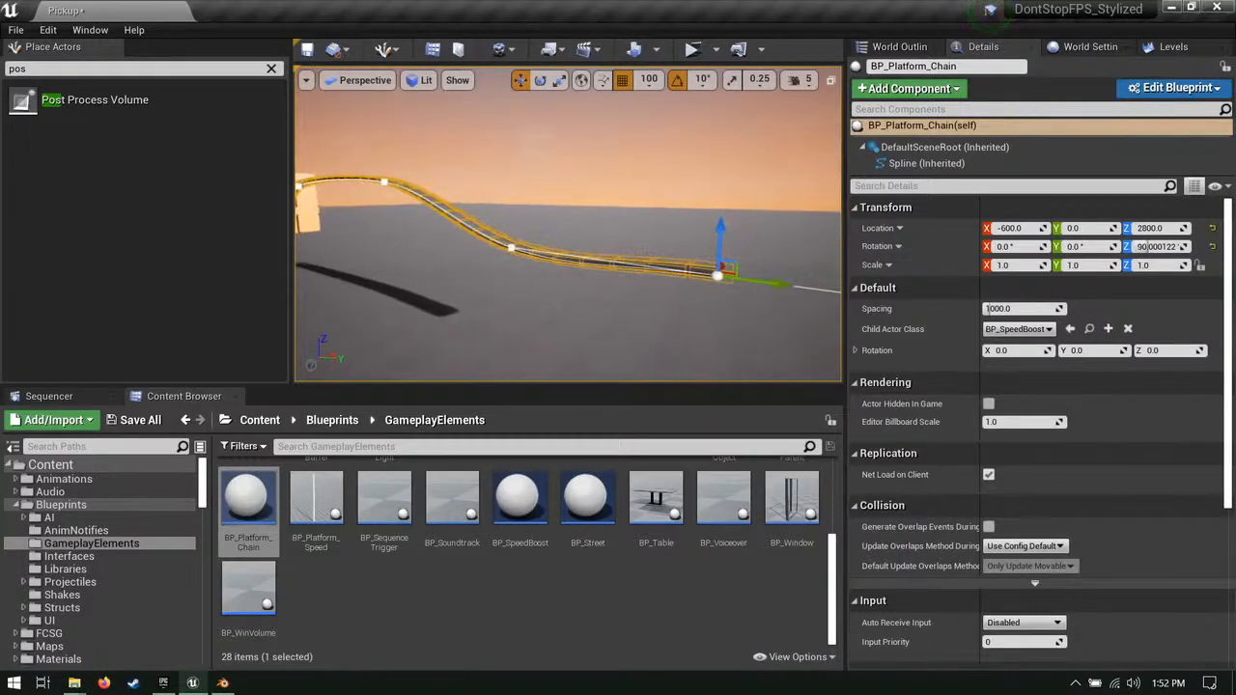
right_drag(762, 334, 721, 272)
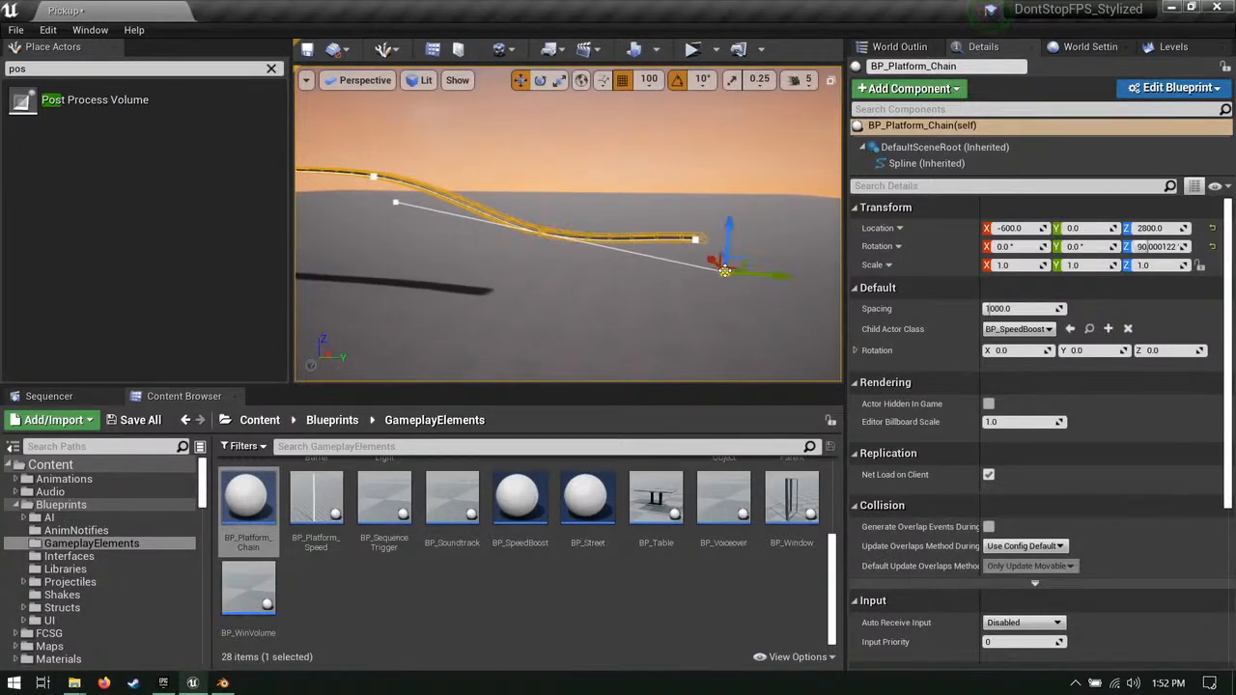
Step: Shorten and level the tangent of the spline point at the bottom of the slope to flatten the track there
drag(737, 261, 630, 226)
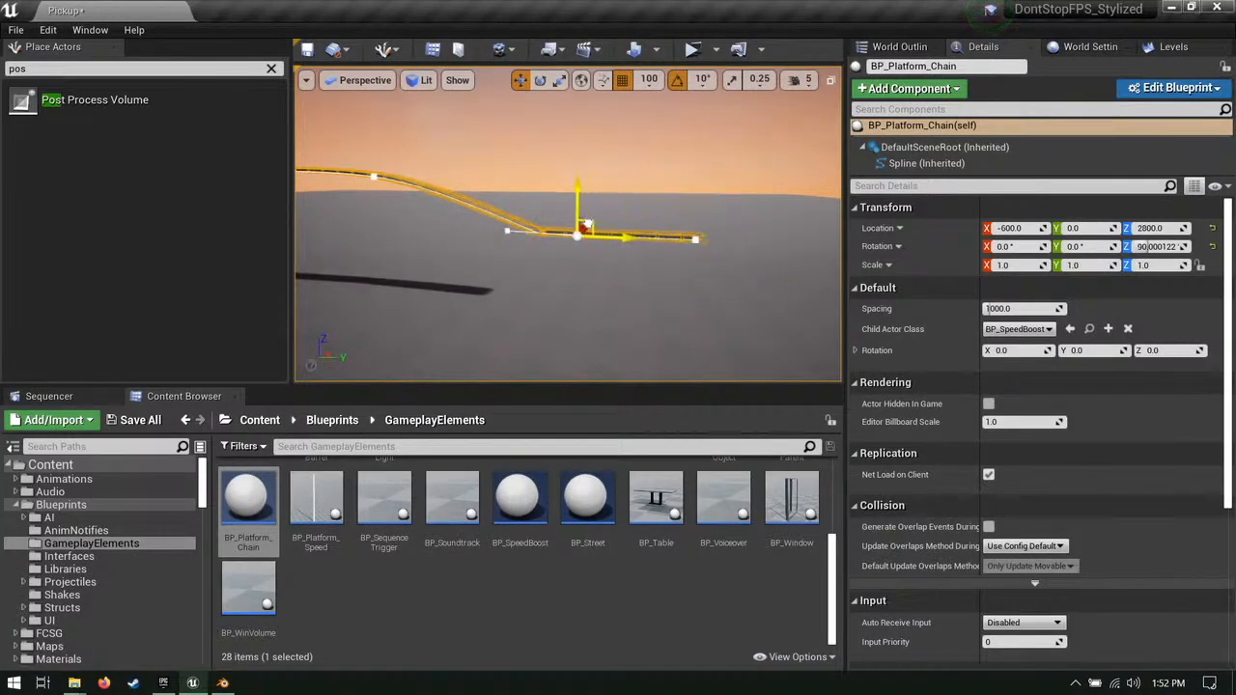
right_drag(575, 223, 600, 224)
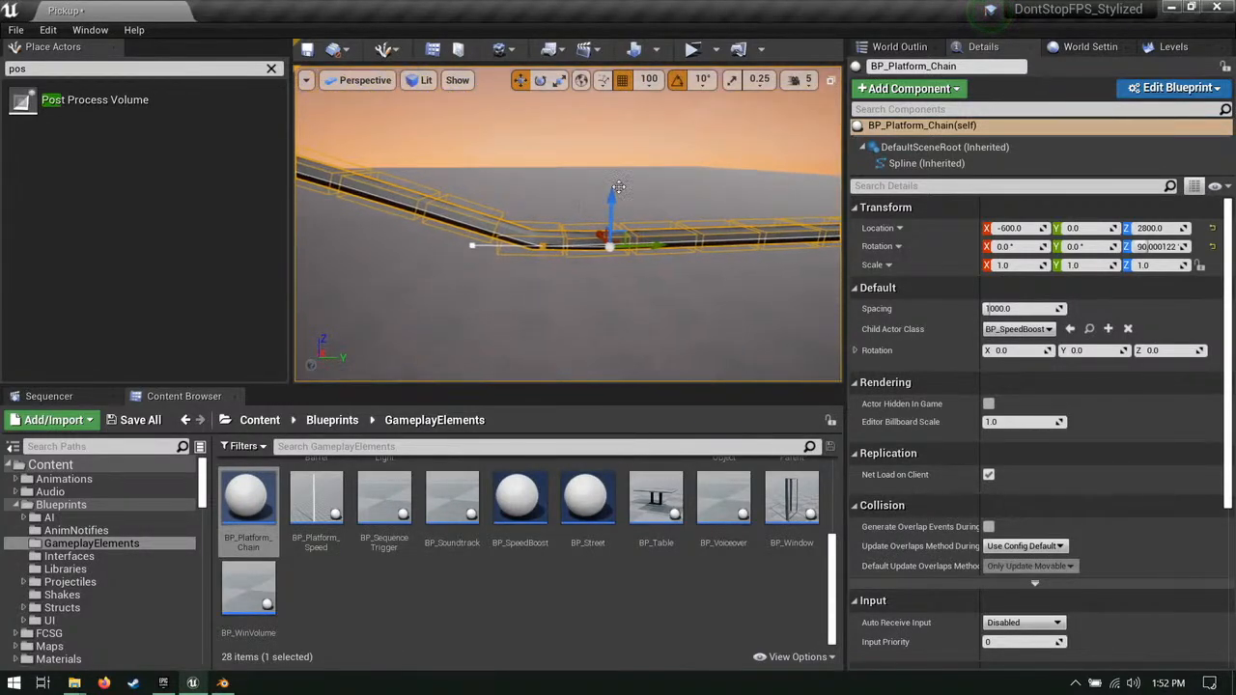
mouse_move(610, 201)
mouse_down()
mouse_move(611, 191)
mouse_move(609, 202)
mouse_up()
Step: Extend the platform chain from its end point with duplicated spline points so the track turns sideways after the flat stretch
right_drag(609, 201, 563, 243)
click(575, 209)
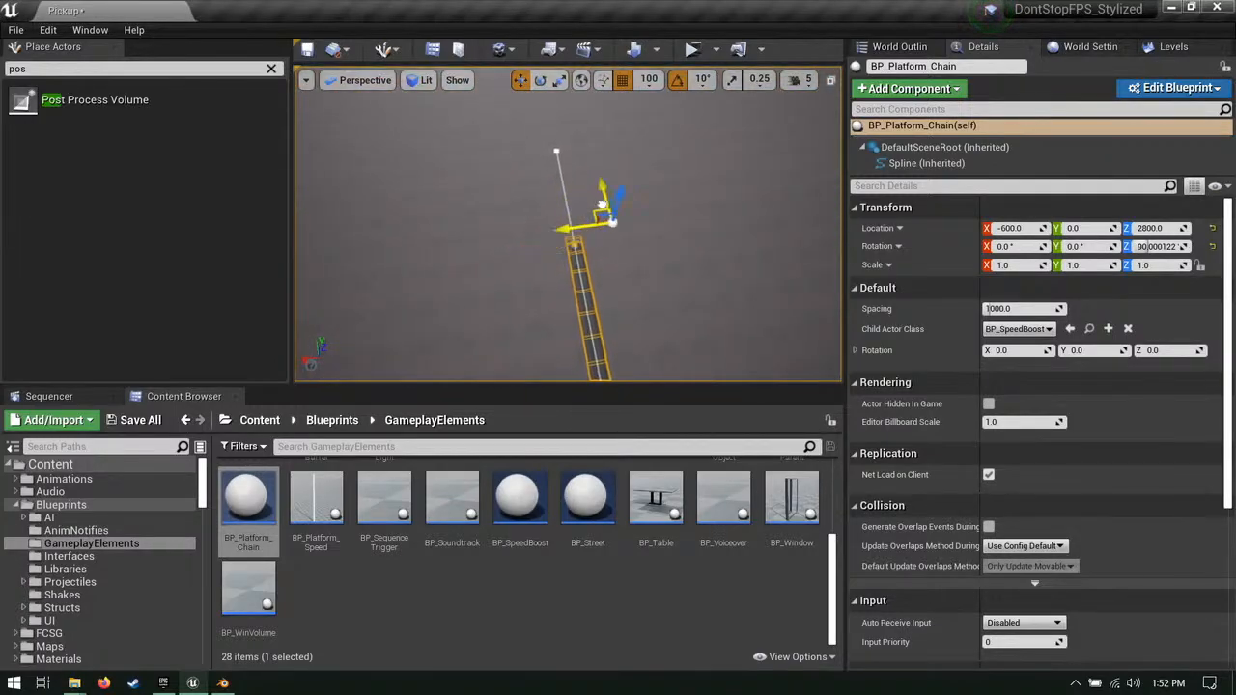
alt+drag(603, 205, 773, 133)
right_drag(772, 133, 830, 126)
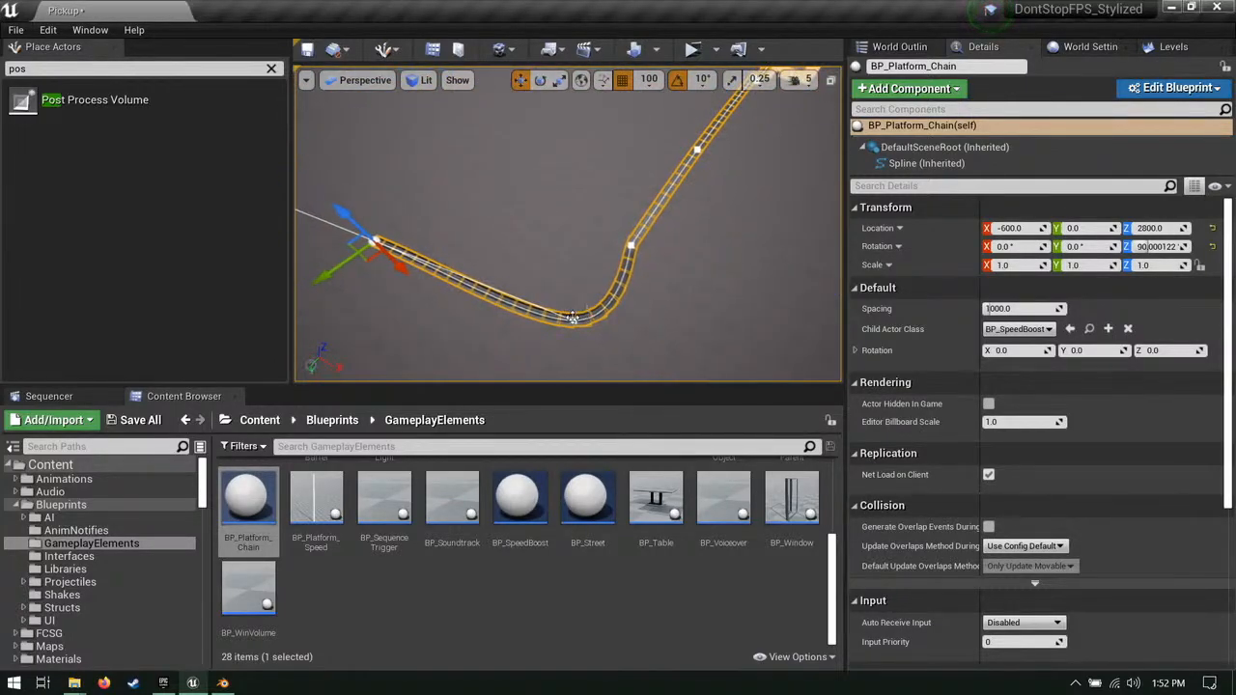
Step: Shorten the tangent of the bend's spline point and align the end point's tangent with the last stretch to straighten it
click(573, 318)
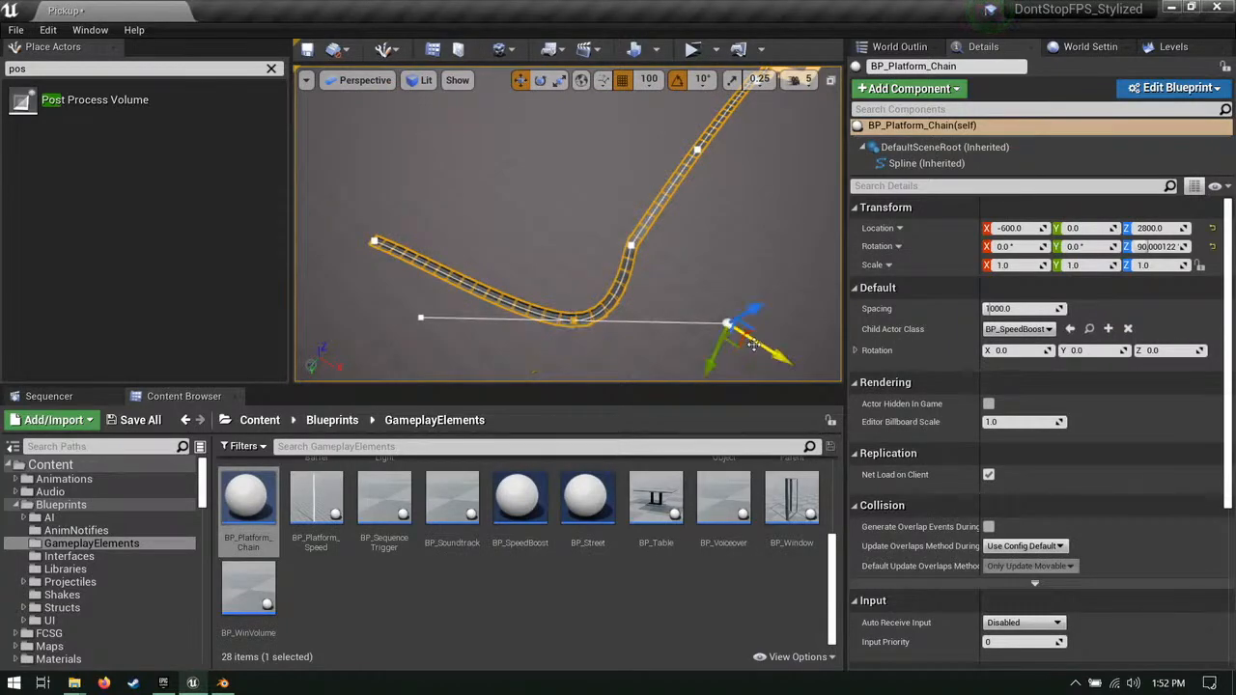
drag(753, 345, 627, 347)
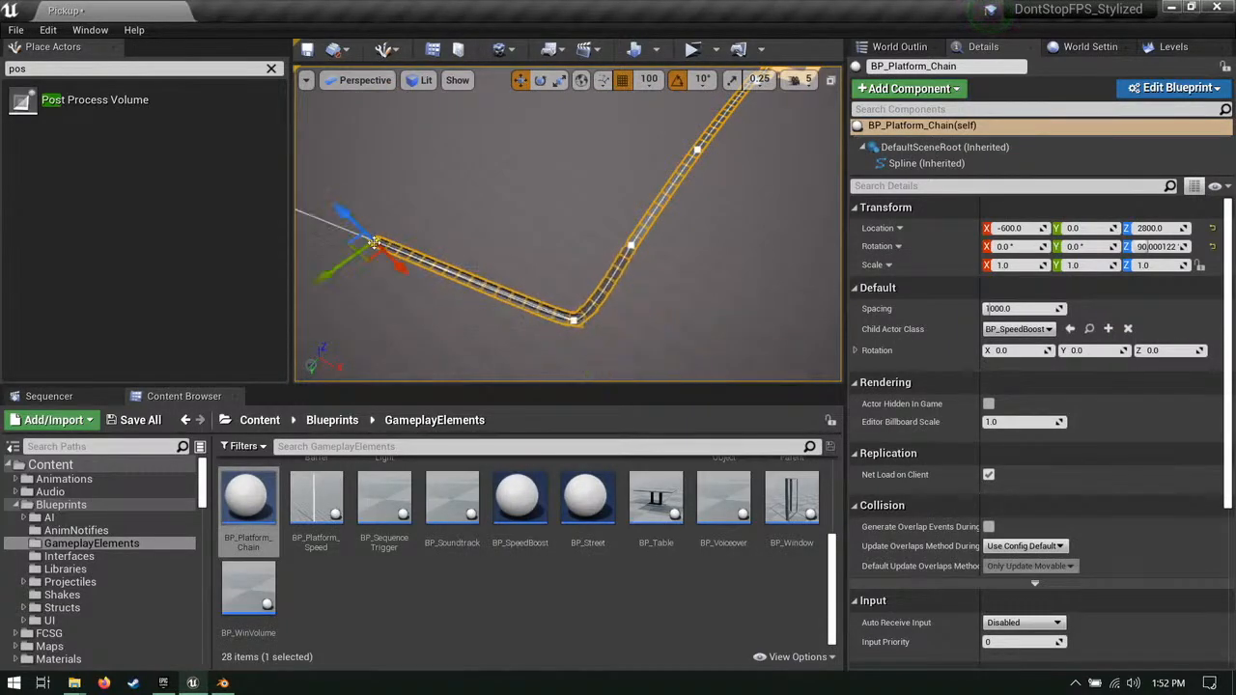
right_drag(379, 249, 319, 217)
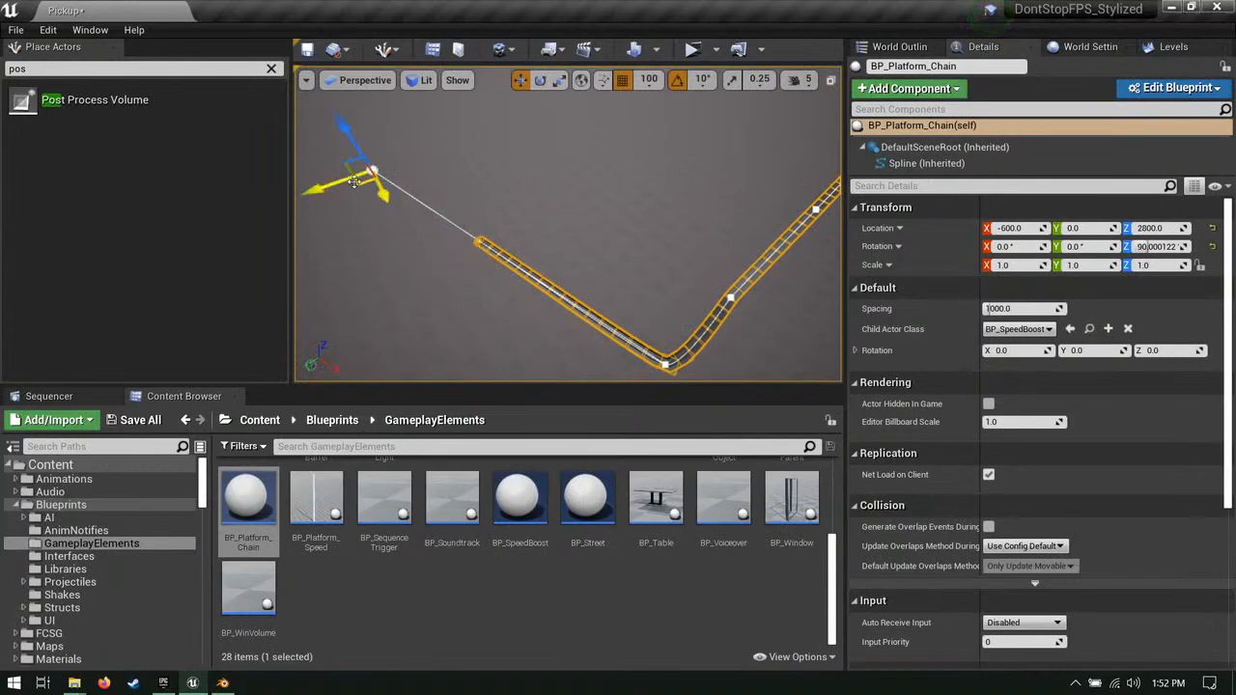
drag(355, 182, 412, 264)
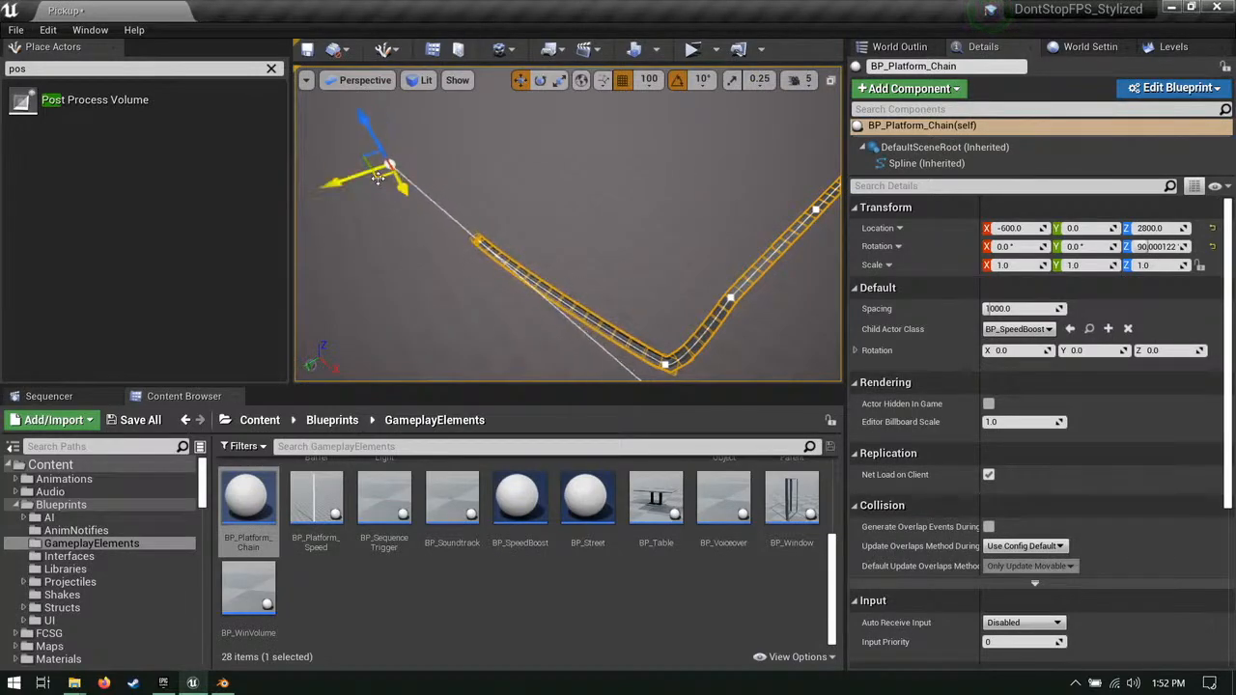
drag(378, 179, 426, 244)
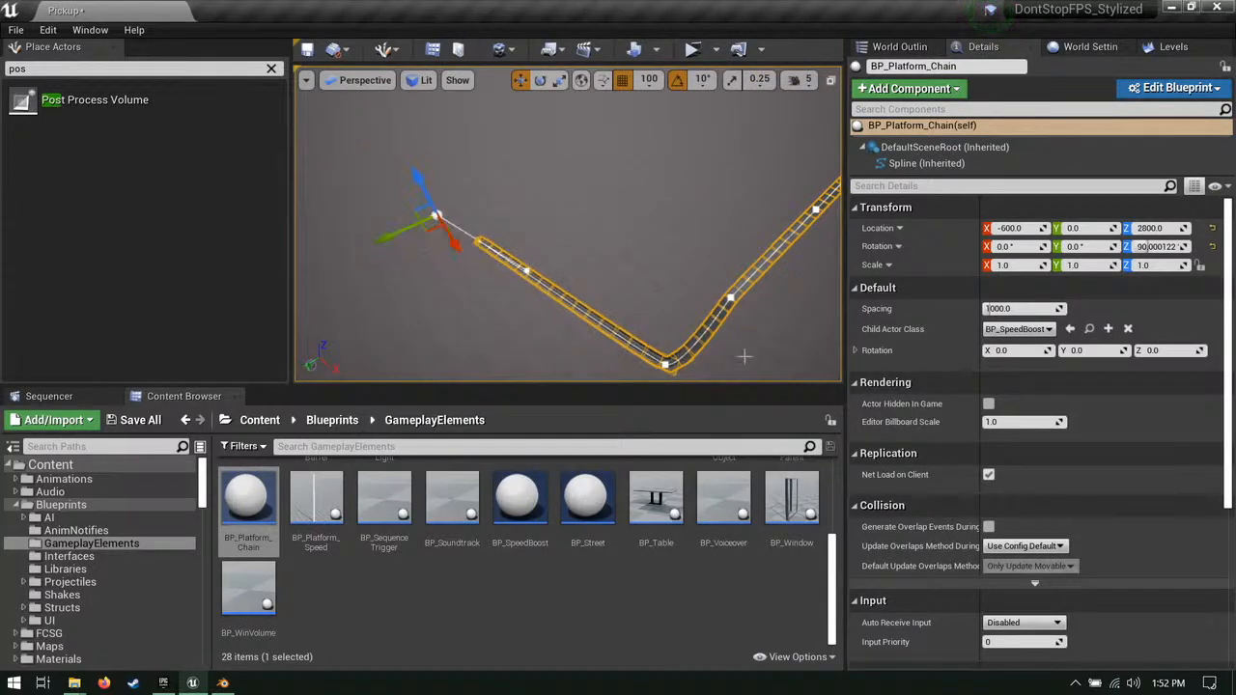
Step: Lengthen and angle the tangent of the bend's spline point diagonally to round the turn between the two stretches
right_drag(667, 362, 598, 228)
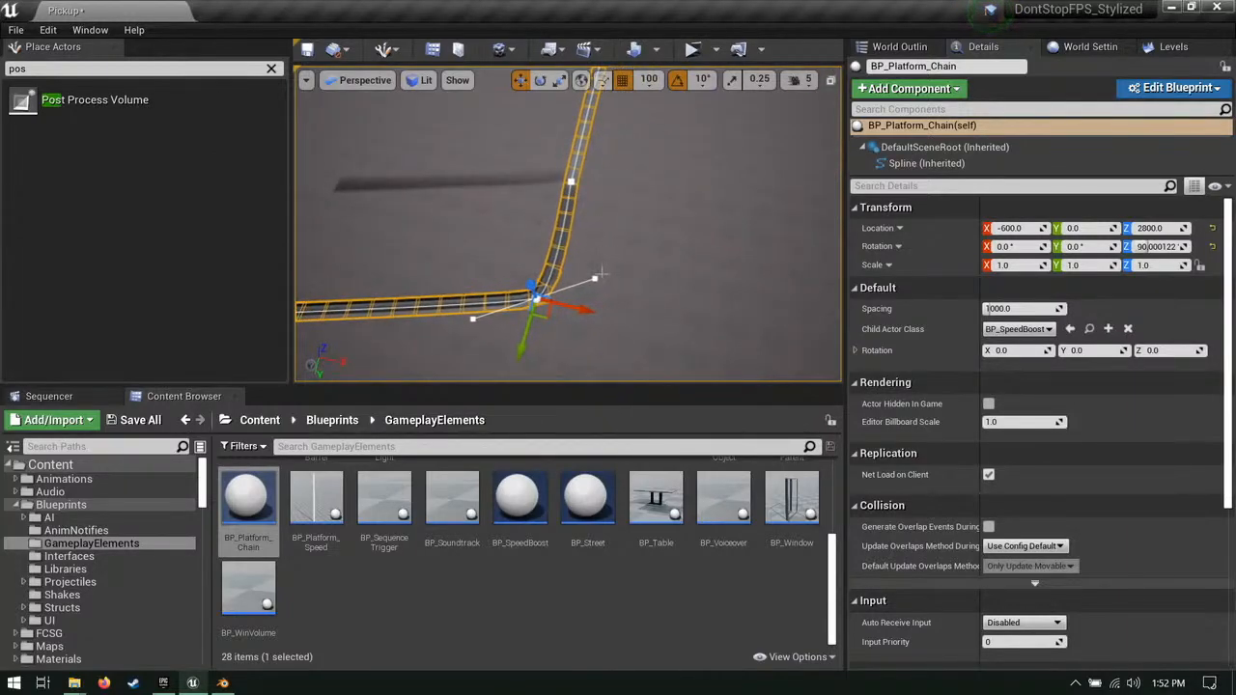
drag(596, 279, 635, 242)
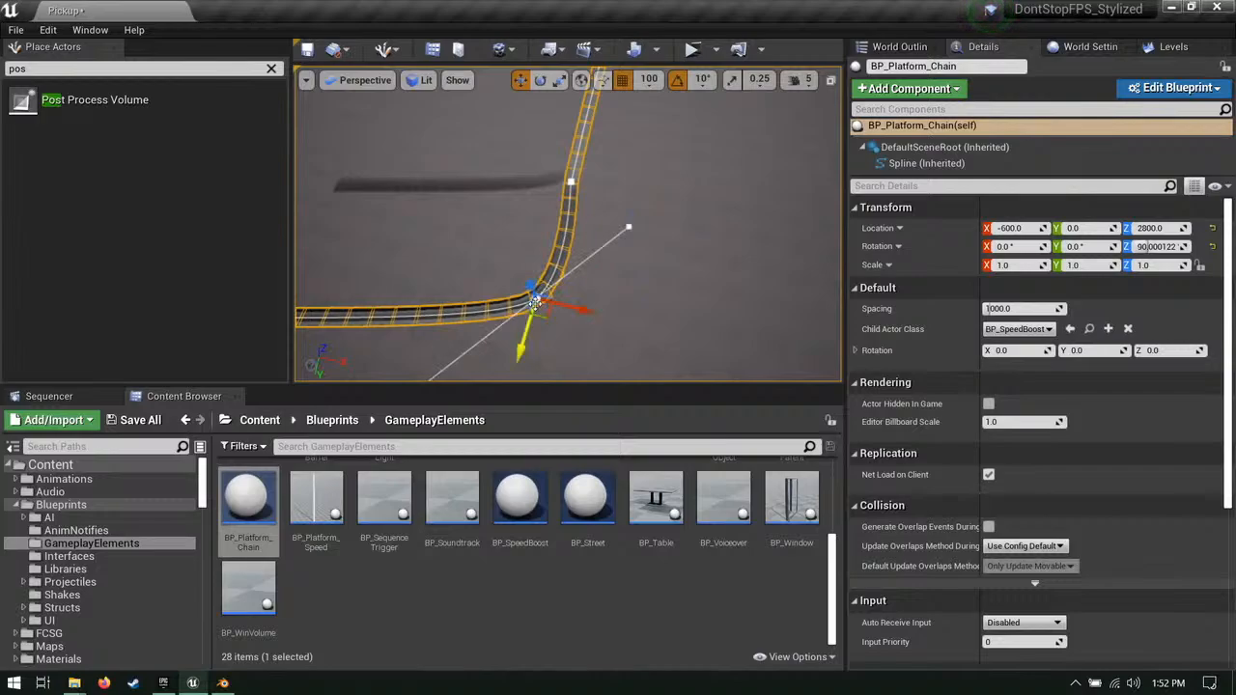
drag(534, 304, 515, 286)
right_drag(515, 285, 755, 95)
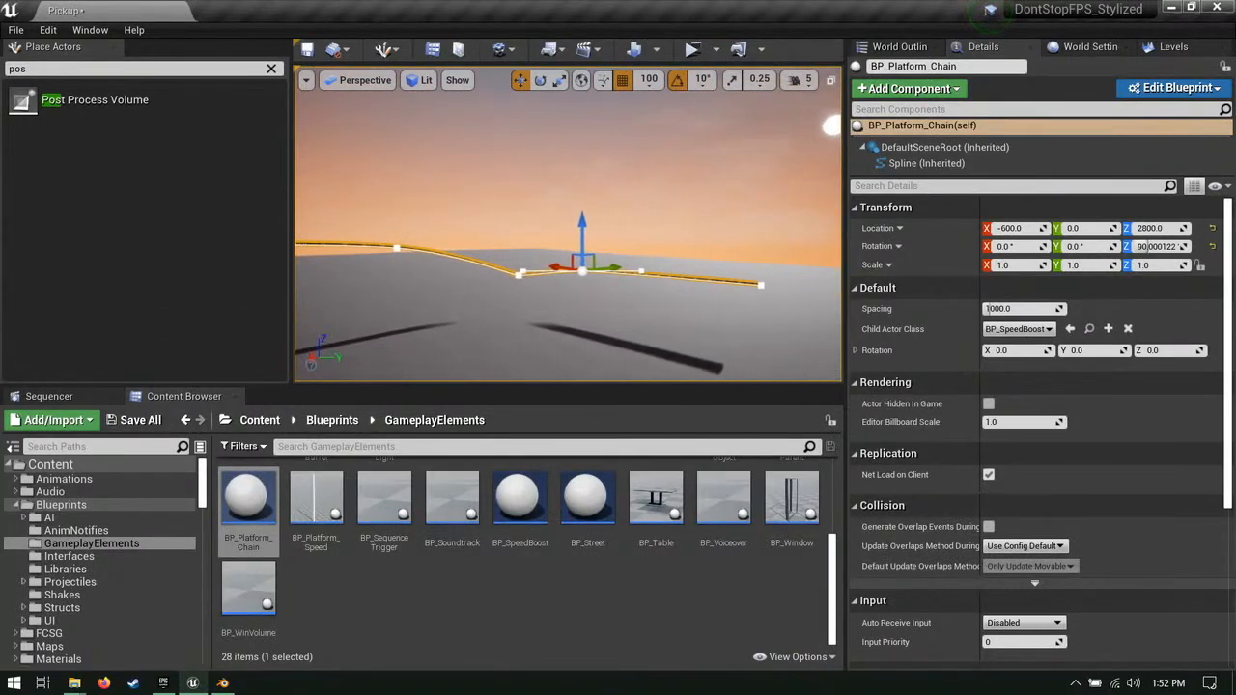
Step: Shorten the tangent of the spline point where the raised stretch begins to descend
right_drag(613, 266, 724, 244)
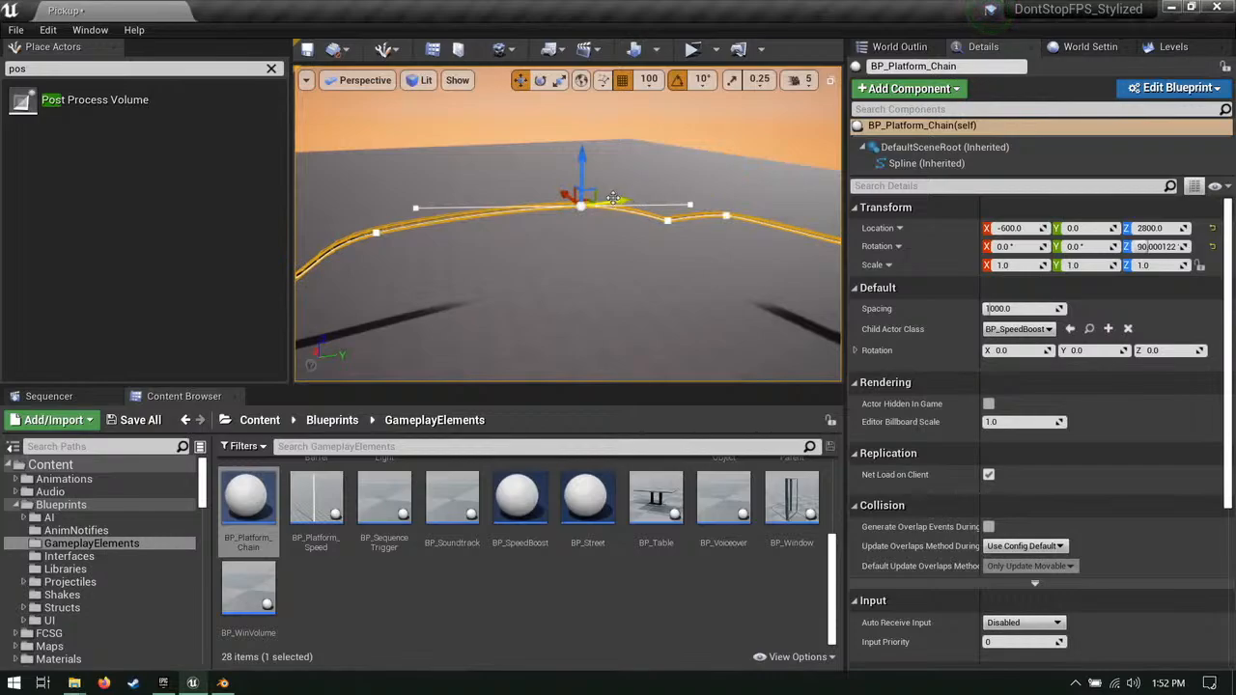
drag(613, 198, 483, 218)
right_drag(483, 218, 398, 179)
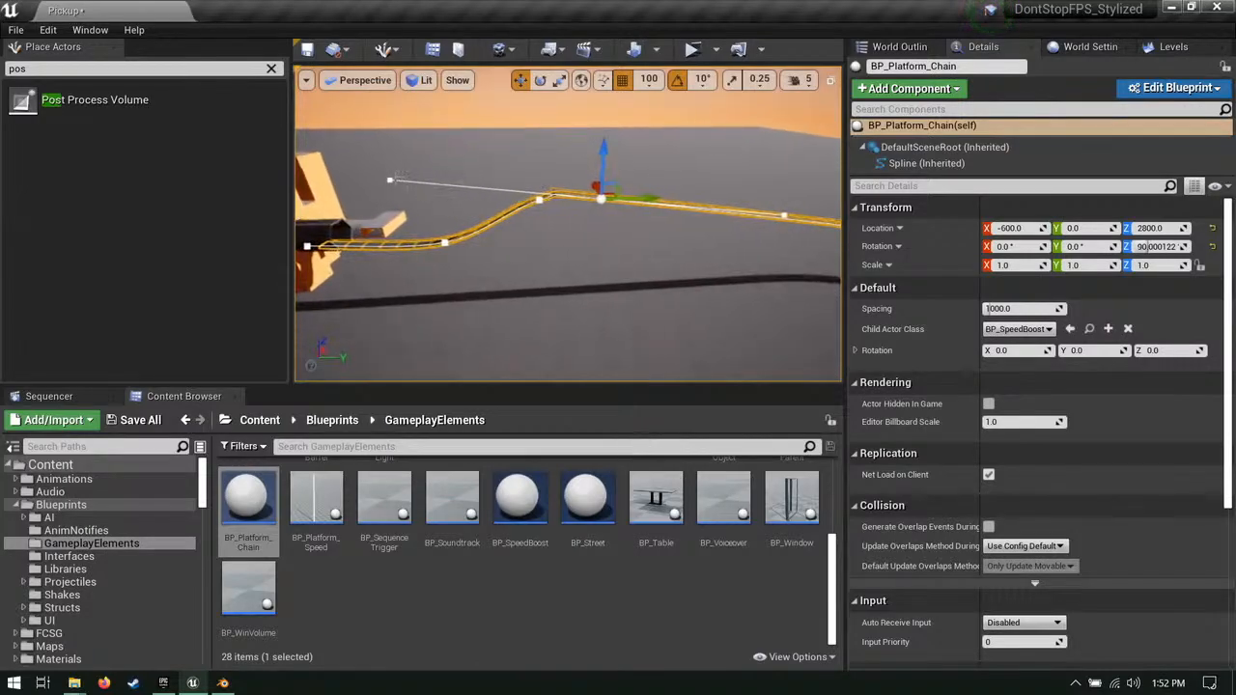
drag(401, 169, 503, 205)
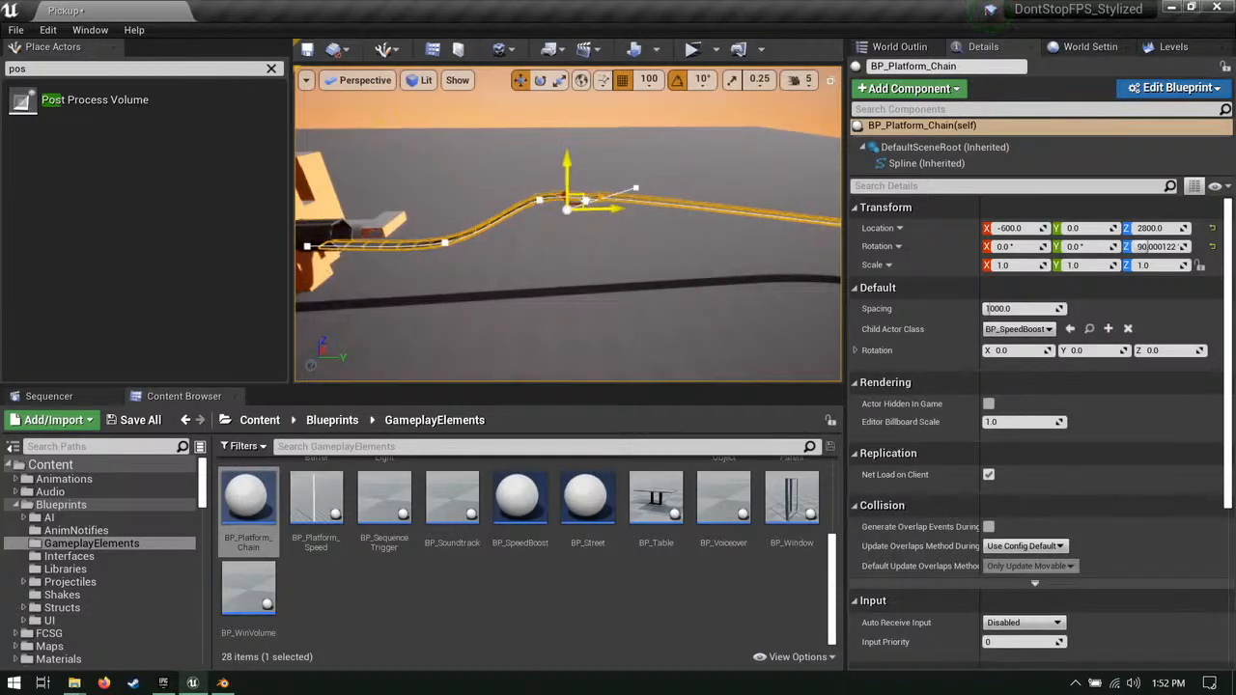
drag(586, 190, 569, 175)
right_drag(569, 174, 618, 172)
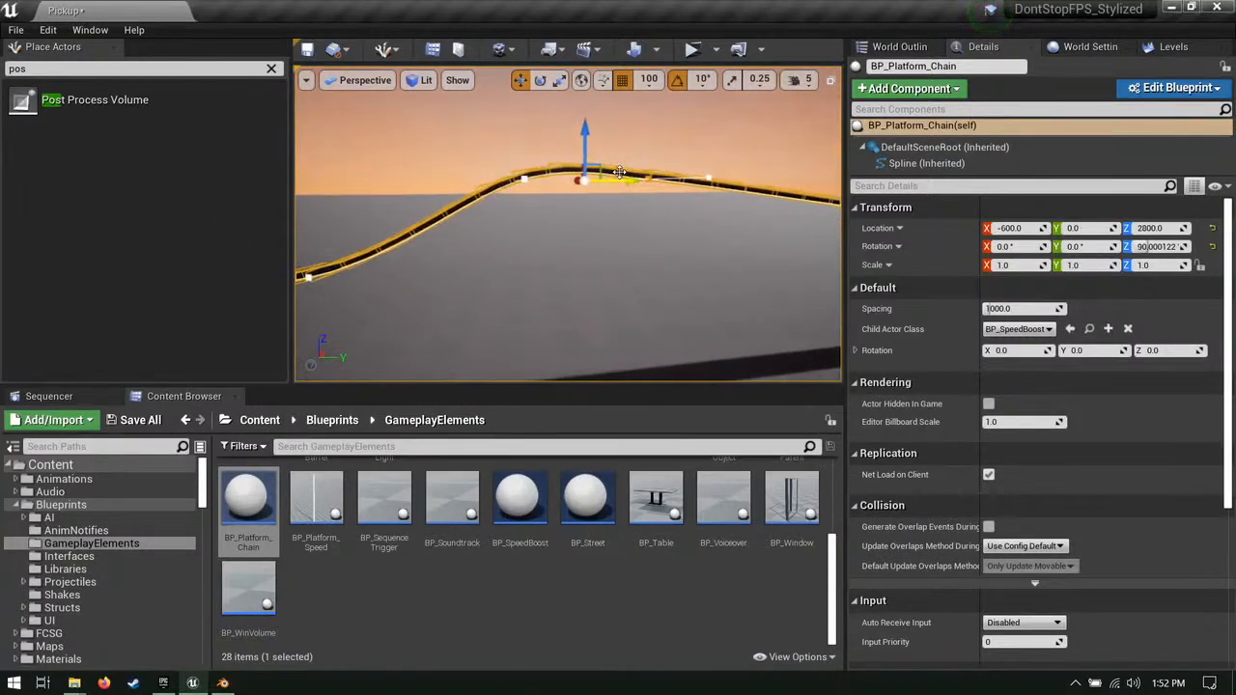
right_drag(576, 126, 577, 125)
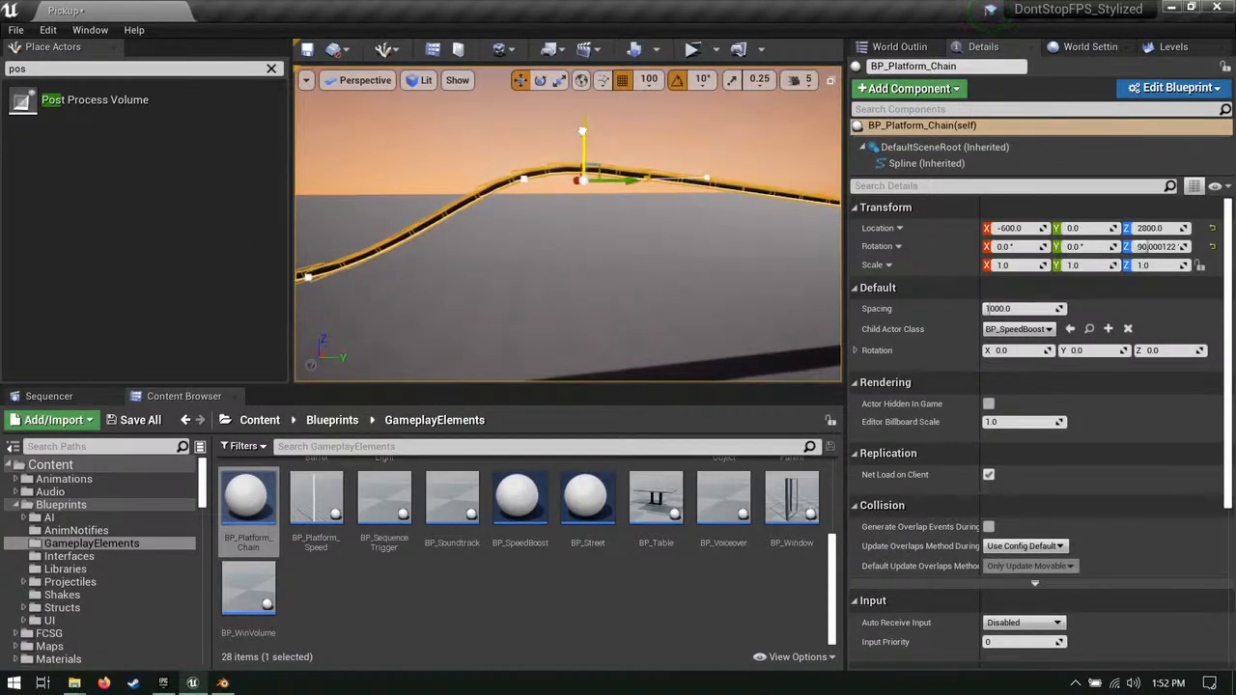
Step: Shorten and level the tangents of the spline points at the top of the climb so the raised stretch runs flat
click(522, 178)
scroll(522, 178, down, 3)
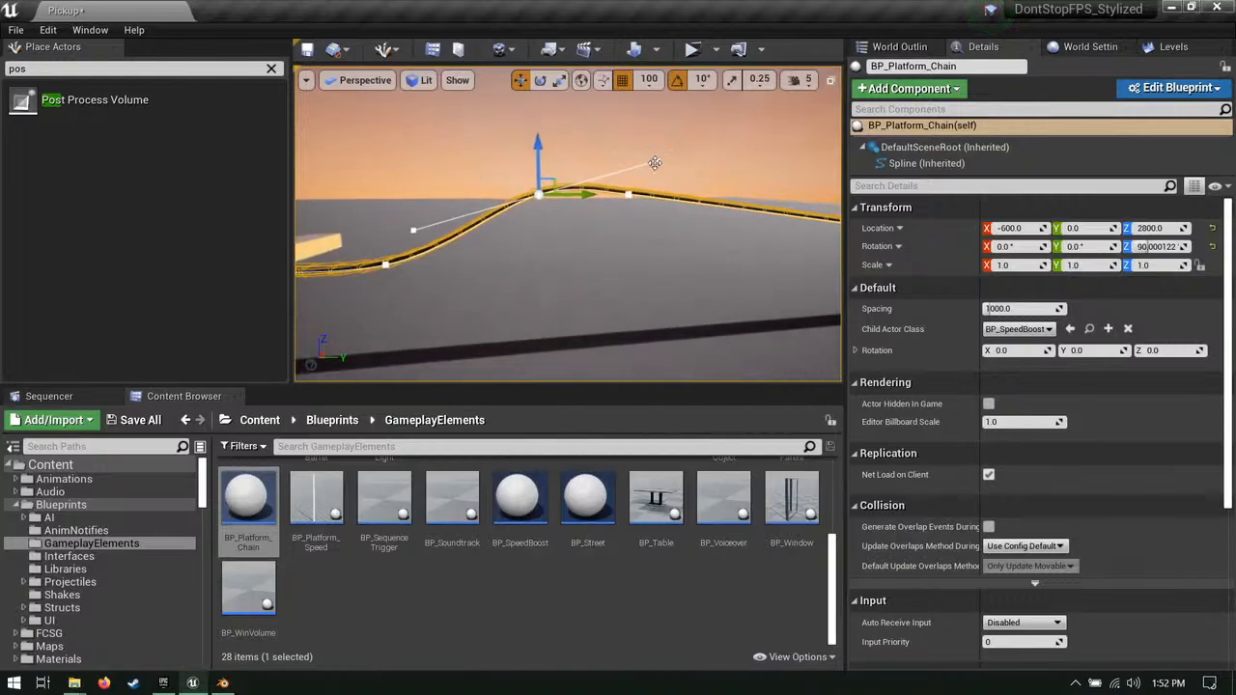
click(658, 162)
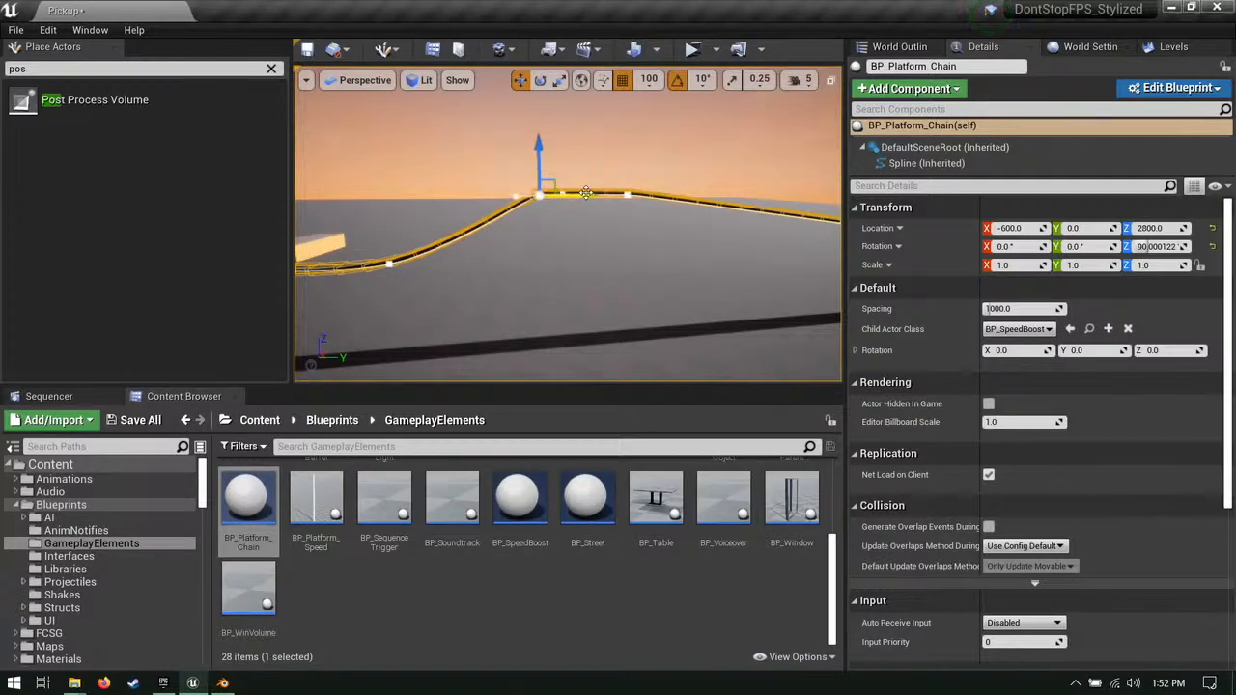
click(586, 193)
click(538, 190)
click(552, 193)
right_drag(640, 200, 593, 201)
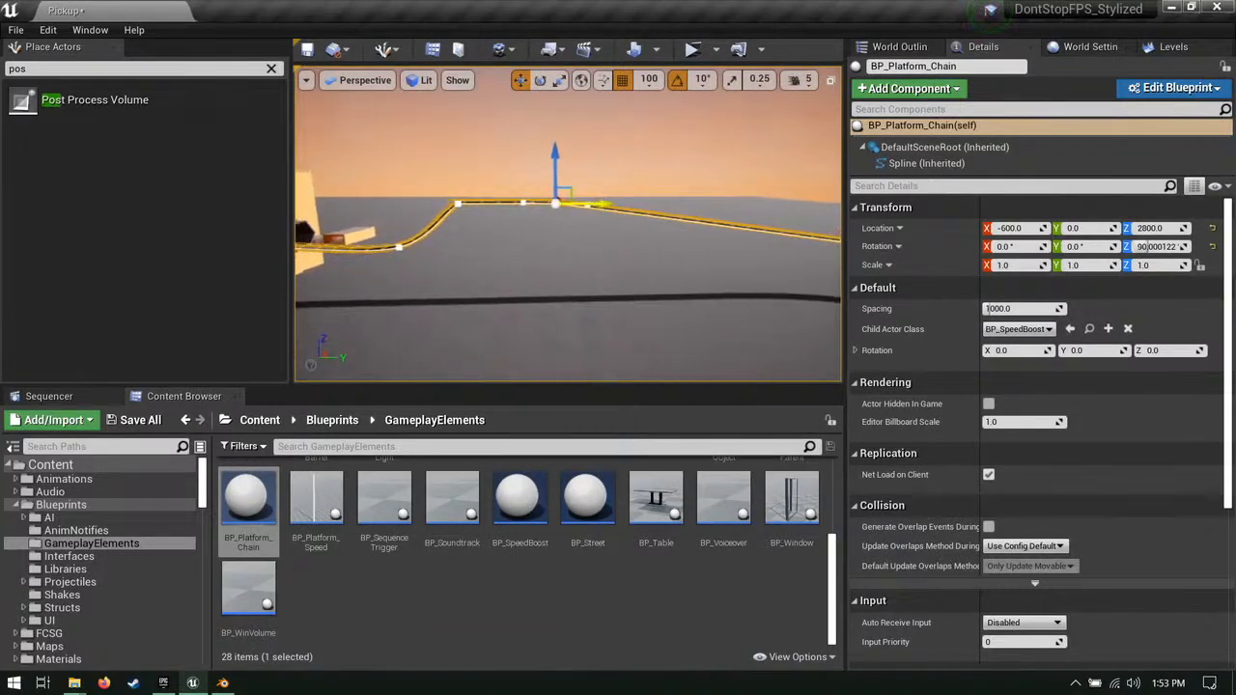
right_drag(662, 207, 743, 210)
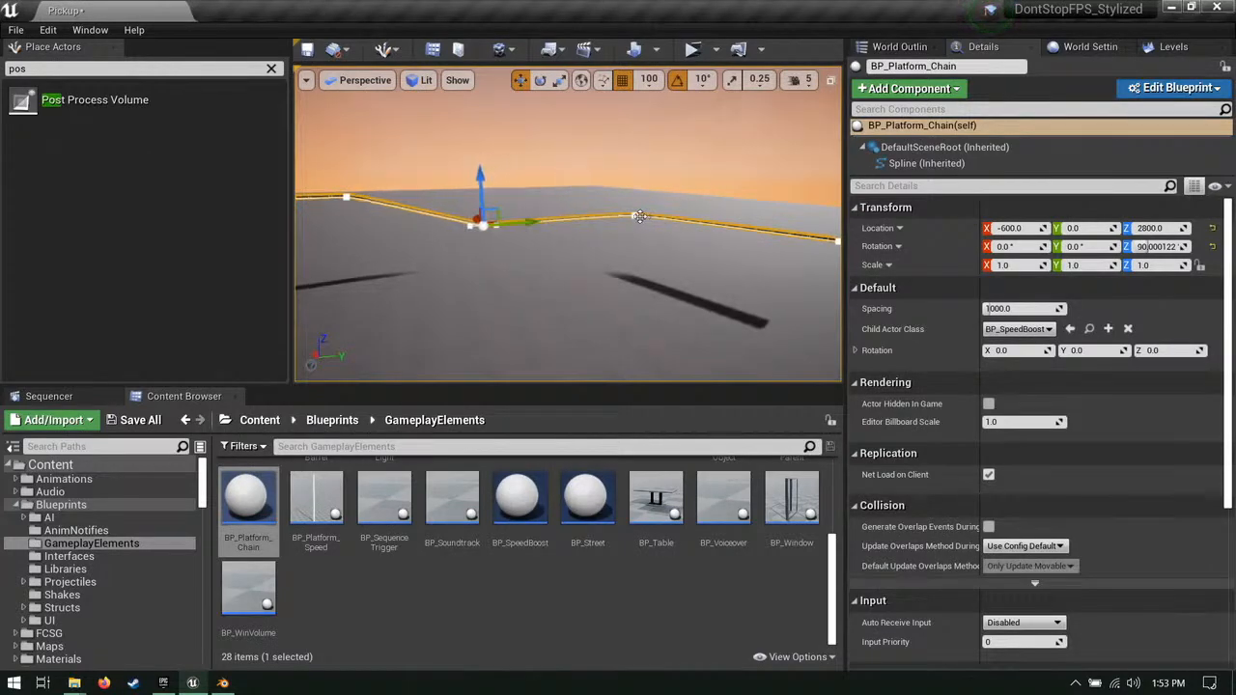
right_drag(663, 209, 623, 214)
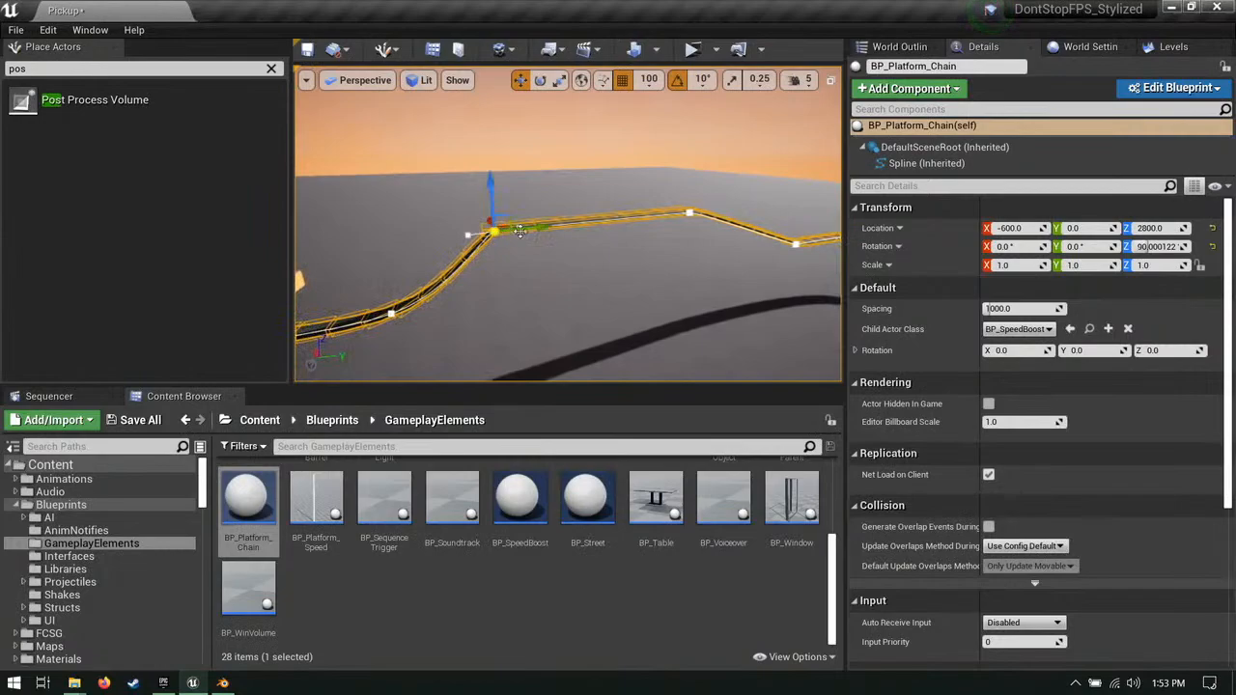
right_drag(543, 242, 386, 195)
Step: Place a blockout box at Y 30800, Z 2700 beside the chain's lower flat stretch and size it into a wide platform
click(470, 219)
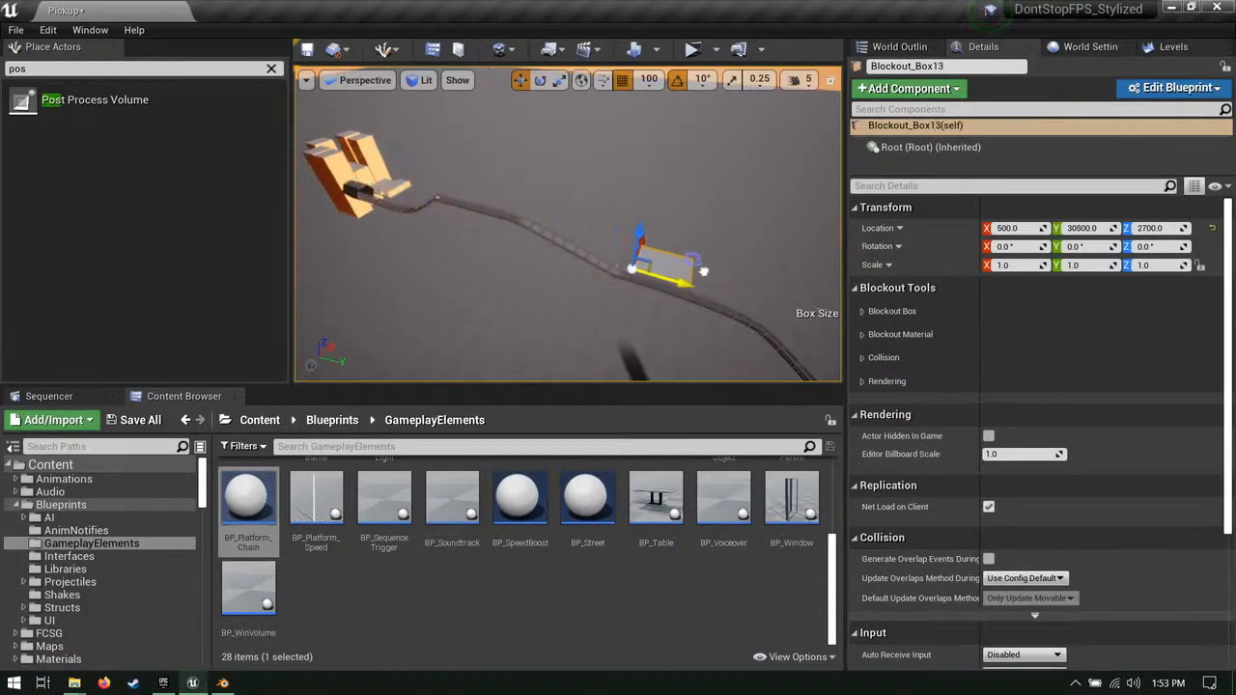
drag(704, 274, 676, 258)
mouse_move(675, 259)
right_down()
mouse_move(569, 193)
mouse_move(565, 212)
mouse_move(656, 263)
right_up()
drag(632, 194, 532, 195)
click(696, 315)
Step: Add a second blockout box at X -300, Z 2800 and size it into a thin wall along the platform's end edge
right_drag(696, 314, 641, 227)
right_drag(731, 244, 748, 222)
right_drag(349, 171, 556, 193)
click(506, 189)
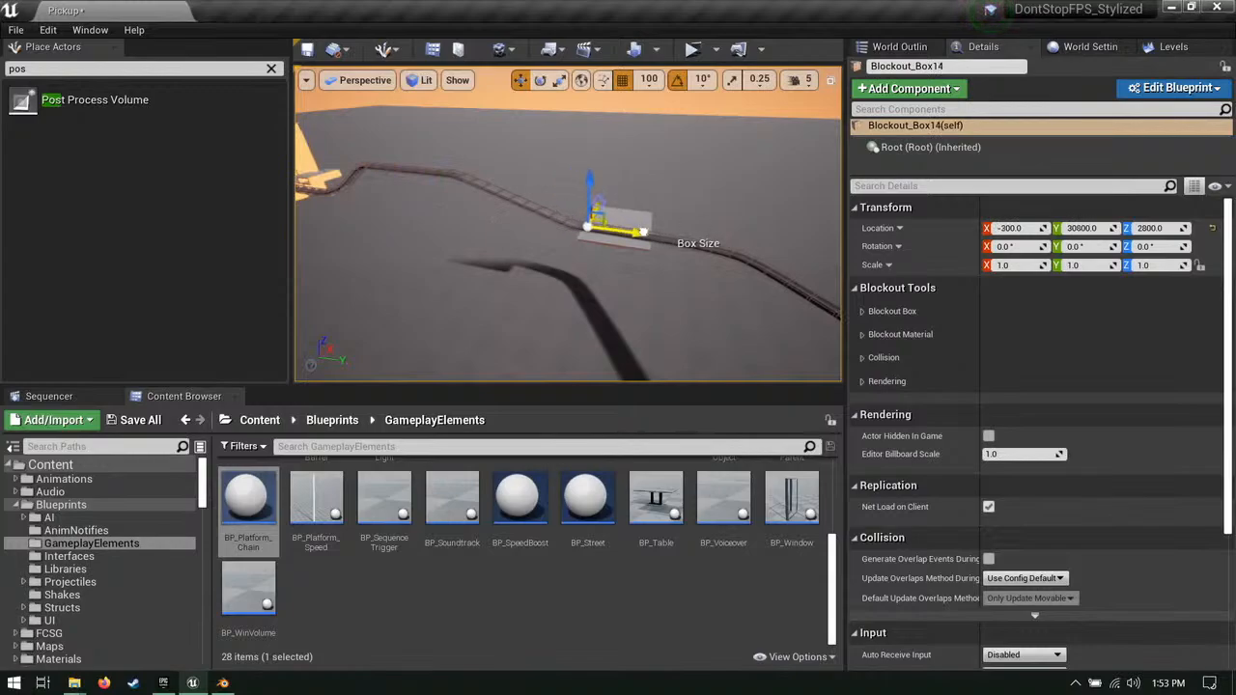
right_drag(618, 232, 386, 256)
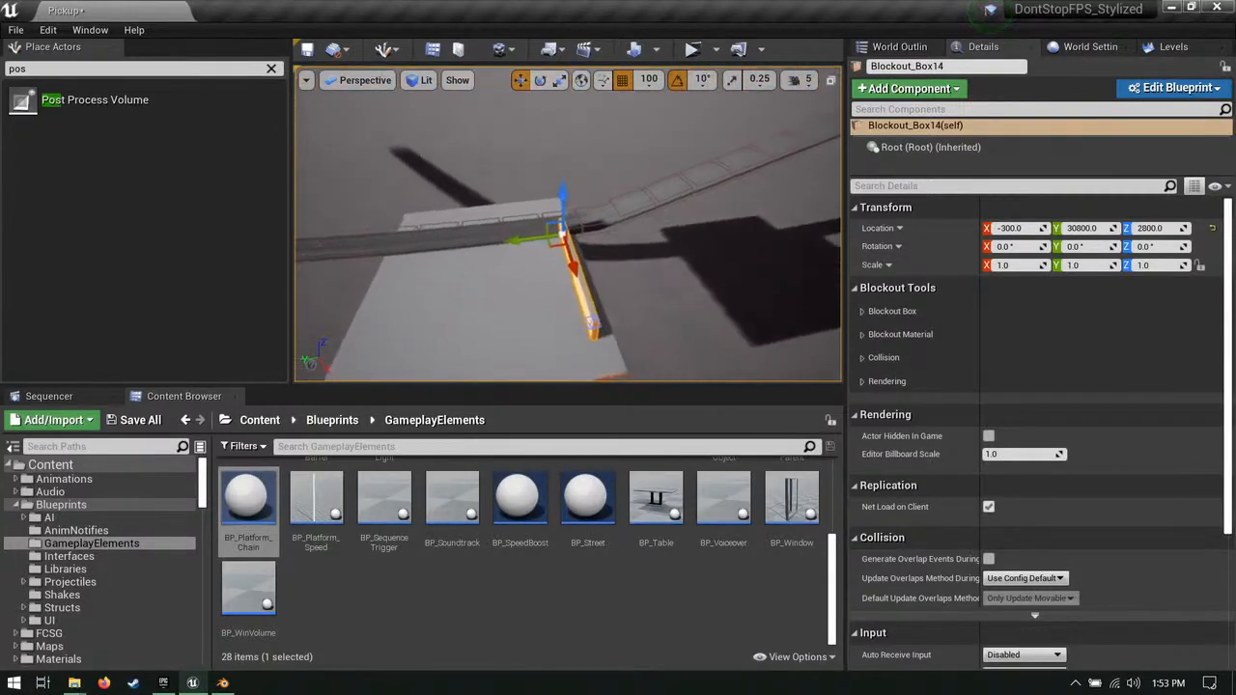
right_drag(568, 212, 626, 270)
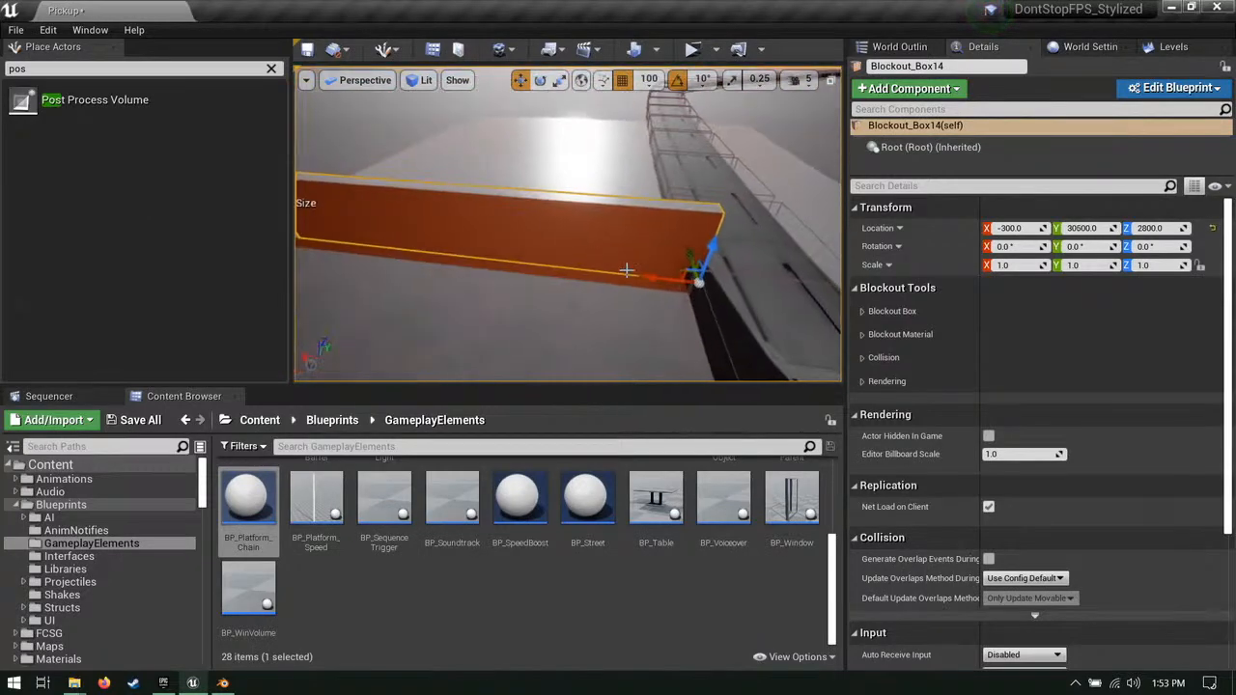
Step: Align the end wall with the platform's corner at X -200, Y 30500
drag(645, 276, 624, 277)
right_drag(623, 278, 541, 261)
right_drag(552, 180, 558, 208)
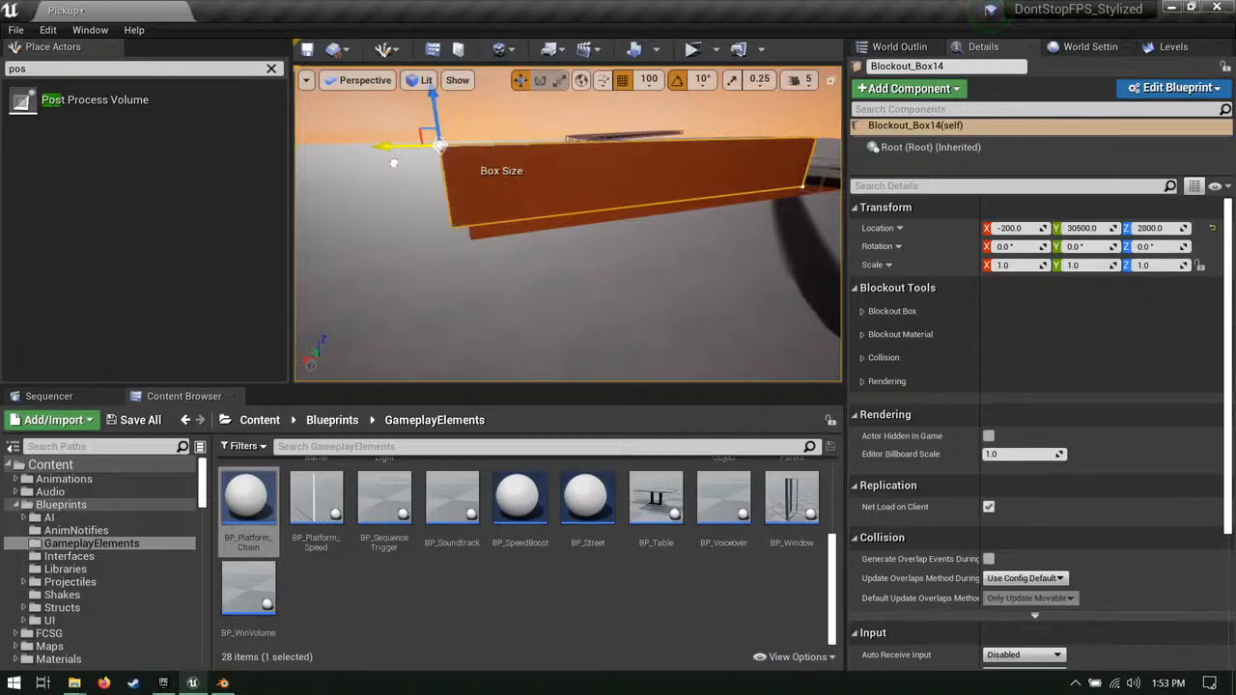
Step: Duplicate the end wall, rotate the copy 90° about Z and move it along the platform's side
right_drag(414, 149, 599, 174)
right_drag(709, 239, 650, 133)
key(e)
key(w)
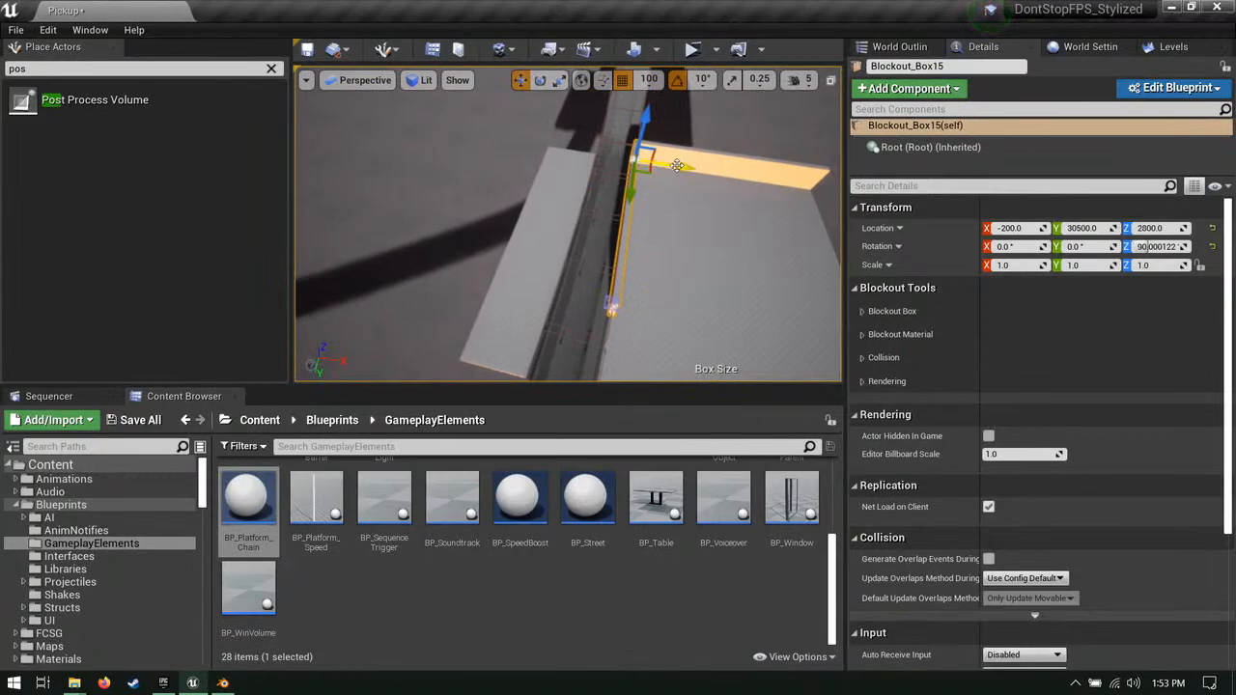
right_drag(585, 165, 714, 146)
Step: Add another wall copy rotated 90° about Z on the platform's opposite side at X 3200, Y 30600
click(652, 162)
key(e)
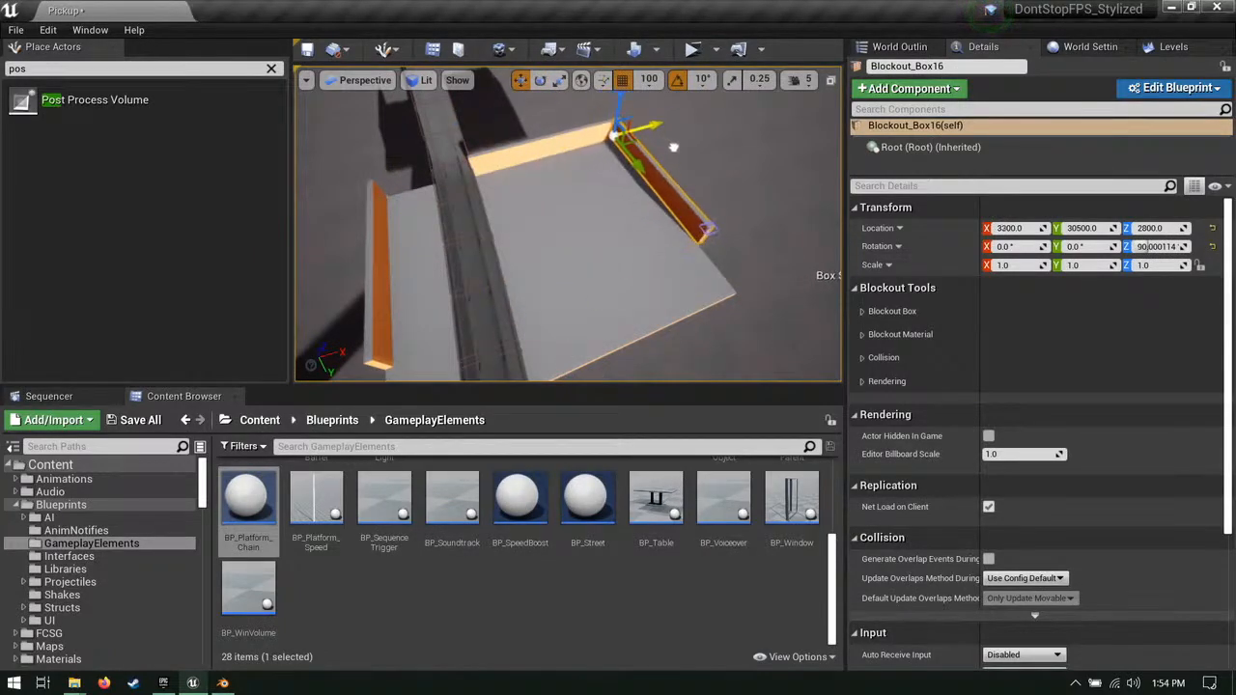
right_drag(673, 147, 653, 203)
drag(551, 228, 514, 227)
right_drag(514, 228, 541, 298)
drag(466, 325, 485, 317)
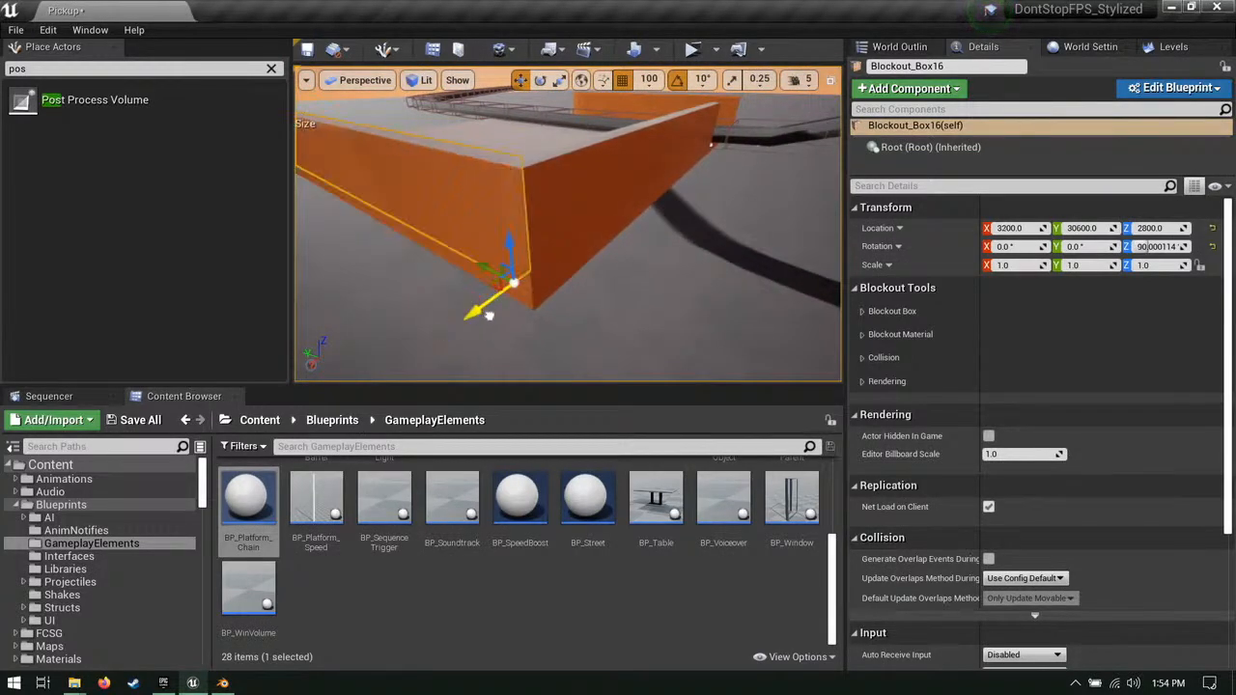
Step: Fit the side wall beyond the track to the platform's outer edge at X -2000, Y 30500
right_drag(513, 273, 637, 269)
right_drag(690, 225, 627, 201)
click(550, 154)
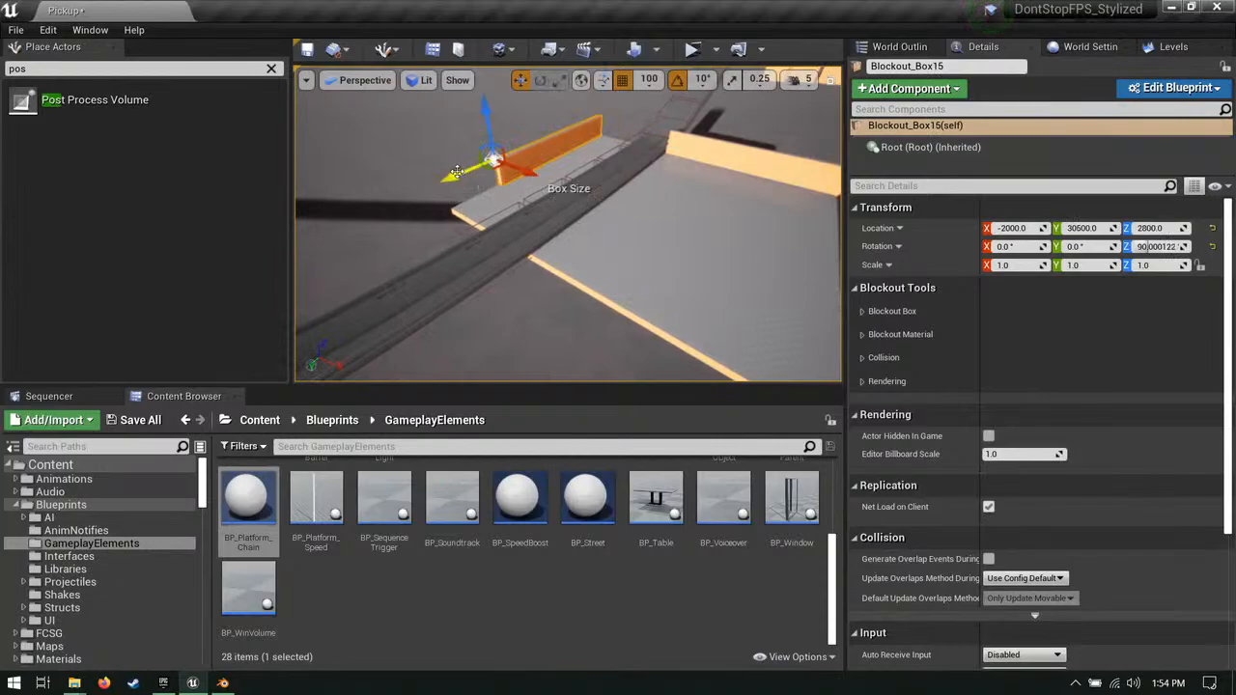
right_drag(504, 212, 618, 232)
Step: Adjust the BP_Platform_Chain spline points where the track curves near the platform
click(527, 218)
drag(642, 136, 595, 132)
right_drag(637, 174, 599, 287)
drag(553, 301, 529, 293)
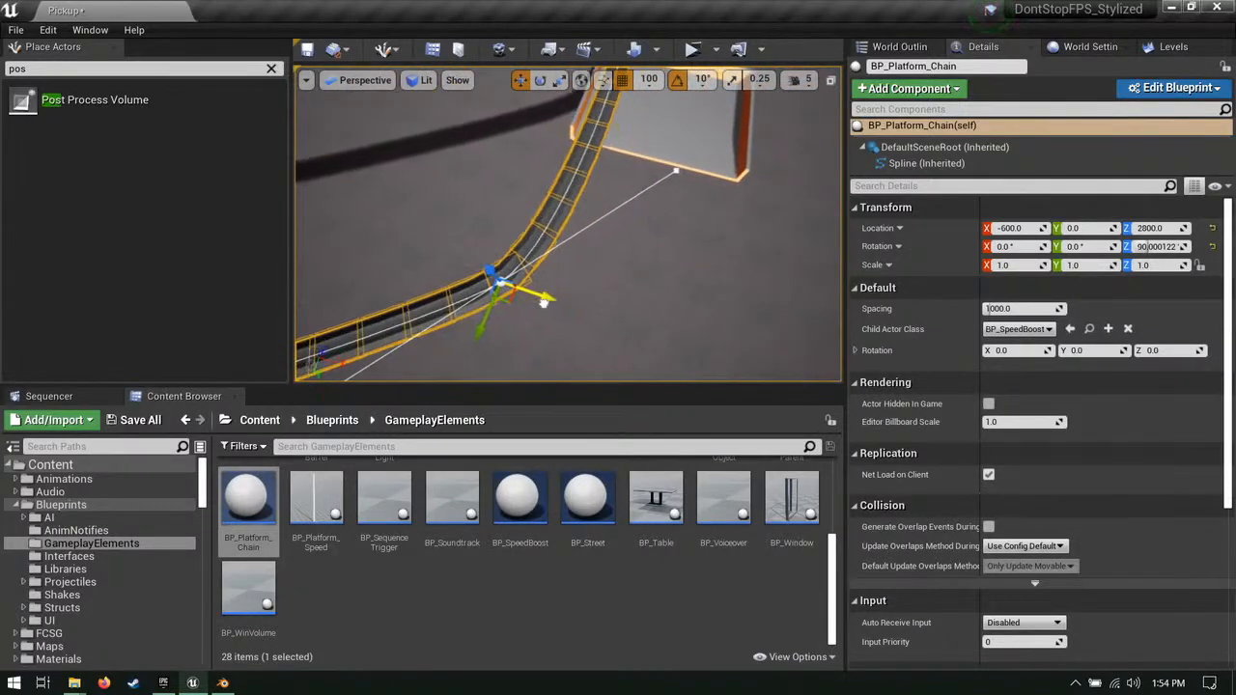
Step: Duplicate the end wall to X -2000, Y 34800 at the platform's other end and adjust the copy's length
right_drag(540, 294, 623, 175)
click(623, 175)
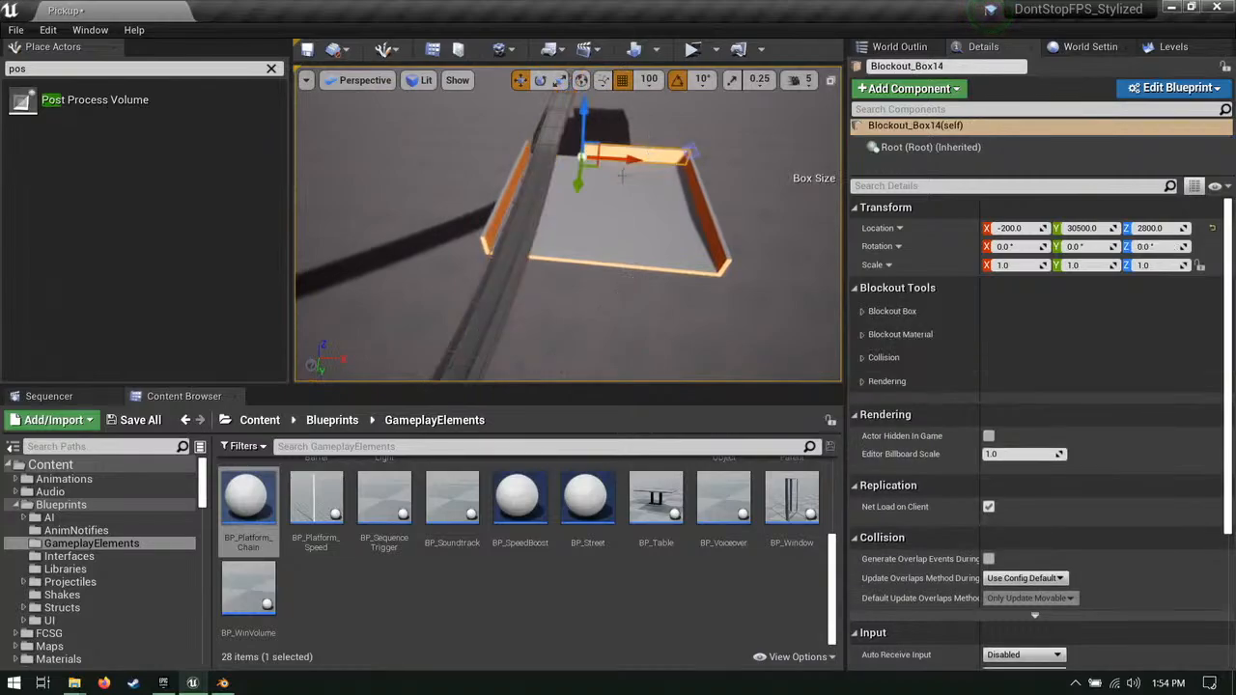
alt+drag(580, 169, 565, 301)
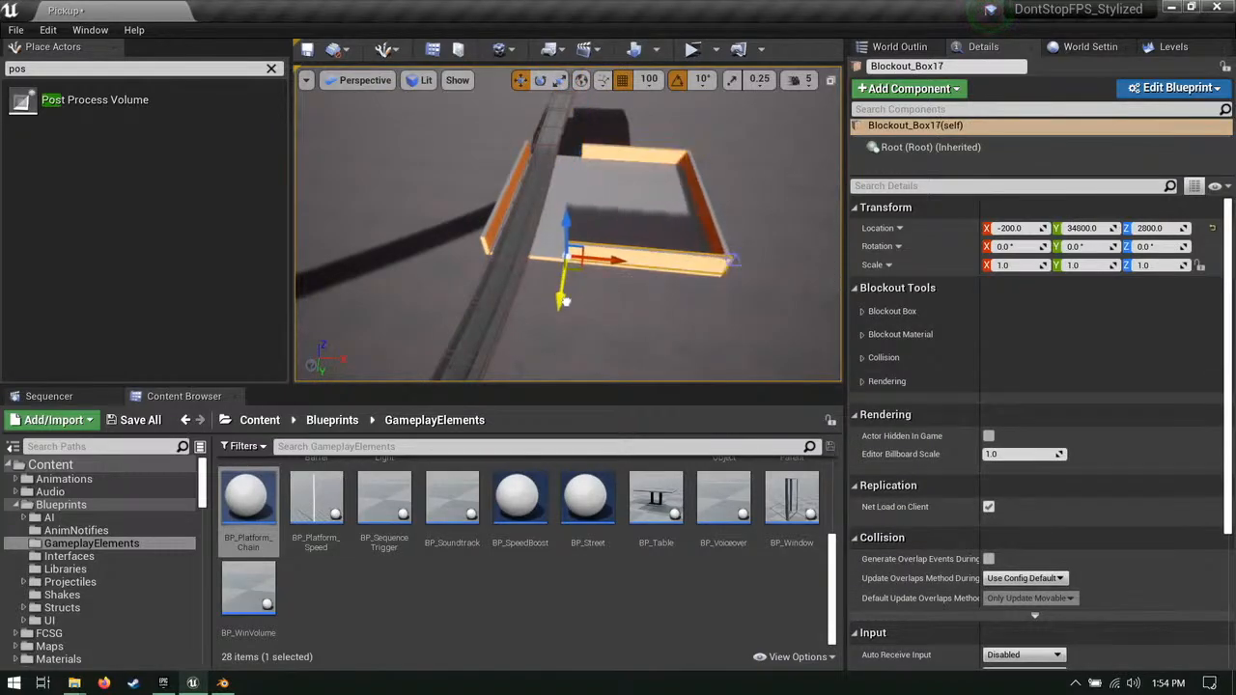
drag(591, 260, 538, 265)
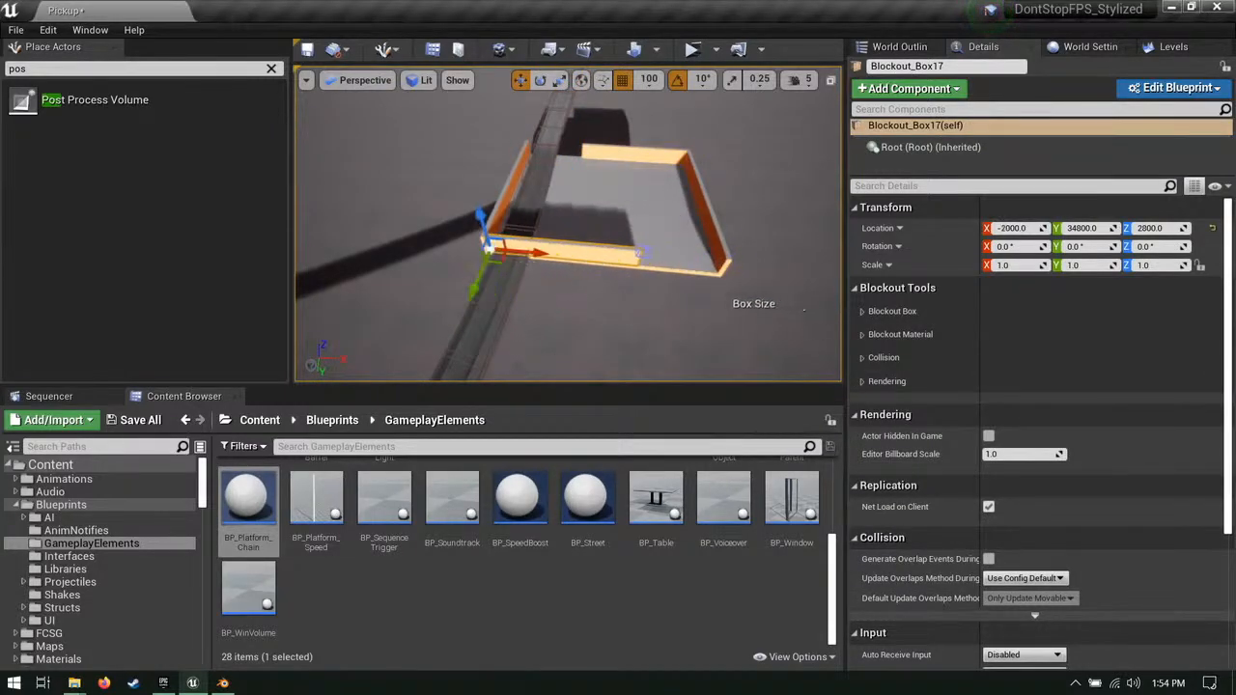
right_drag(538, 262, 581, 239)
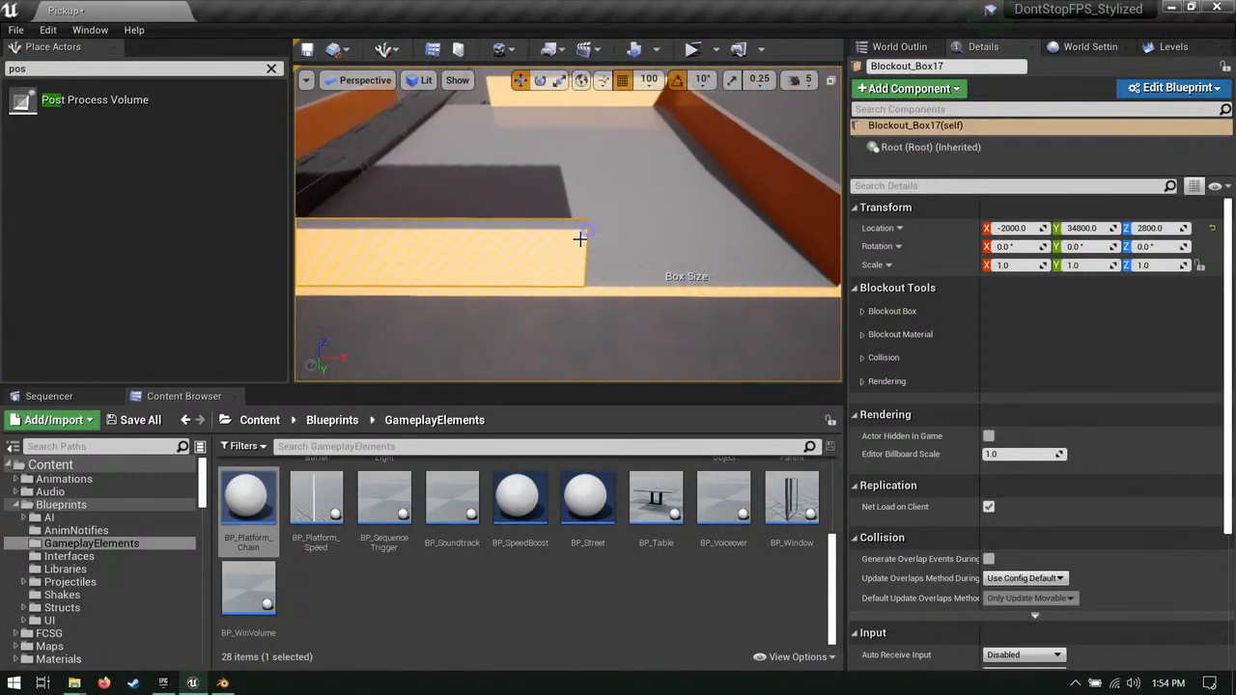
drag(632, 228, 454, 228)
right_drag(453, 228, 473, 224)
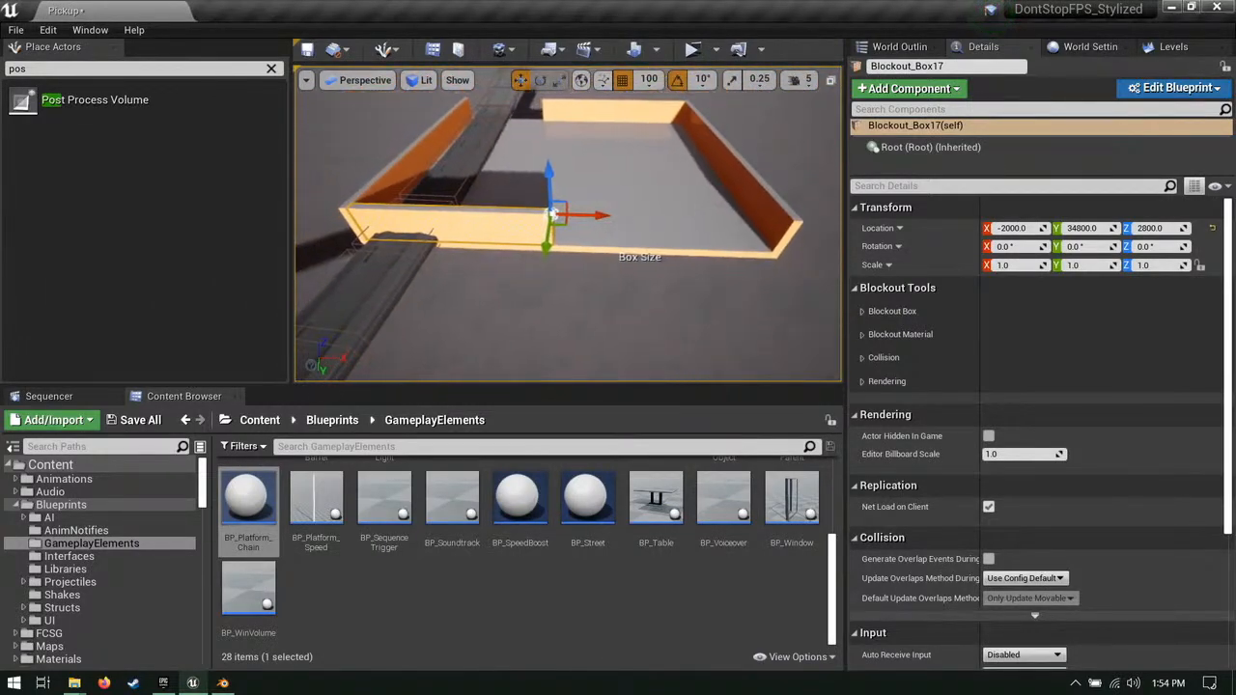
Step: Duplicate that wall to X 500 and leave a doorway gap between the two segments
click(473, 224)
alt+drag(435, 233, 619, 249)
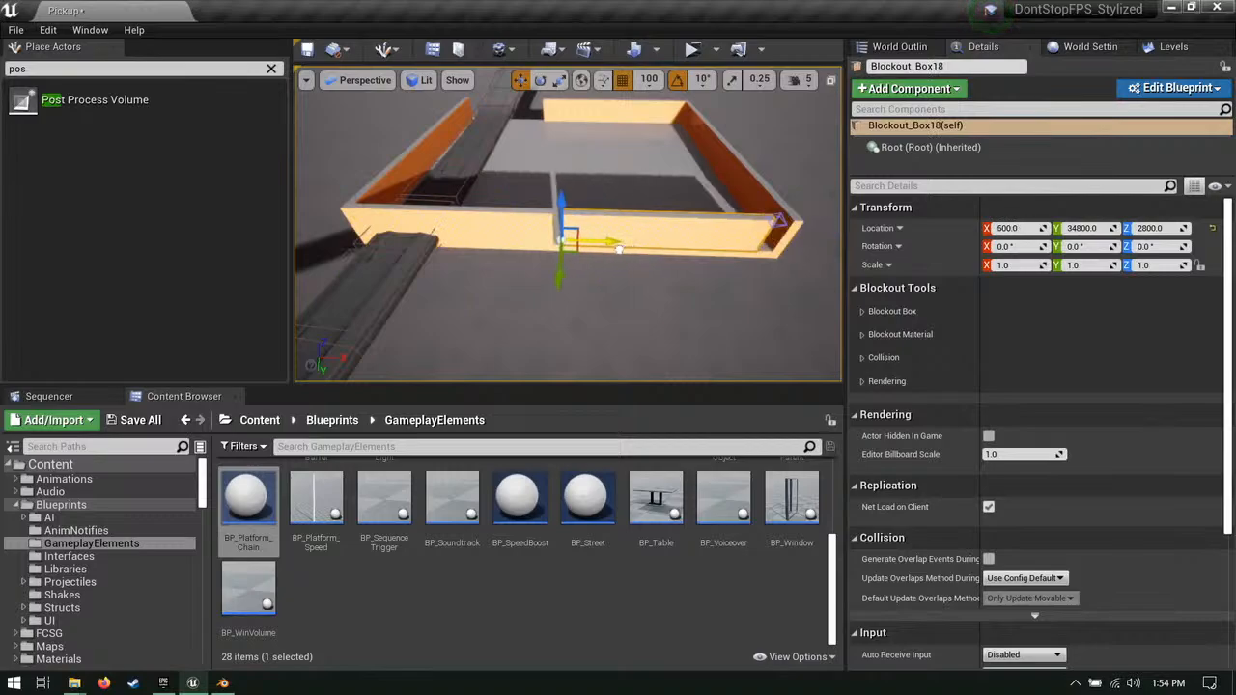
right_drag(633, 253, 645, 245)
click(491, 295)
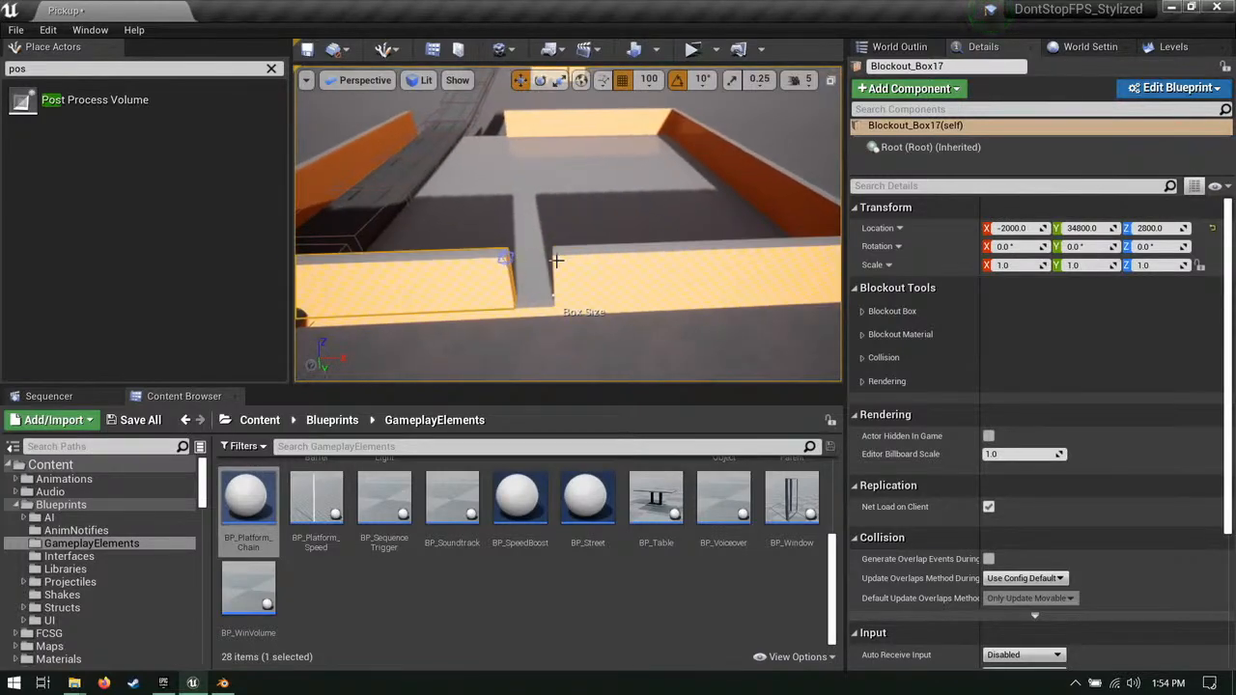
key(f)
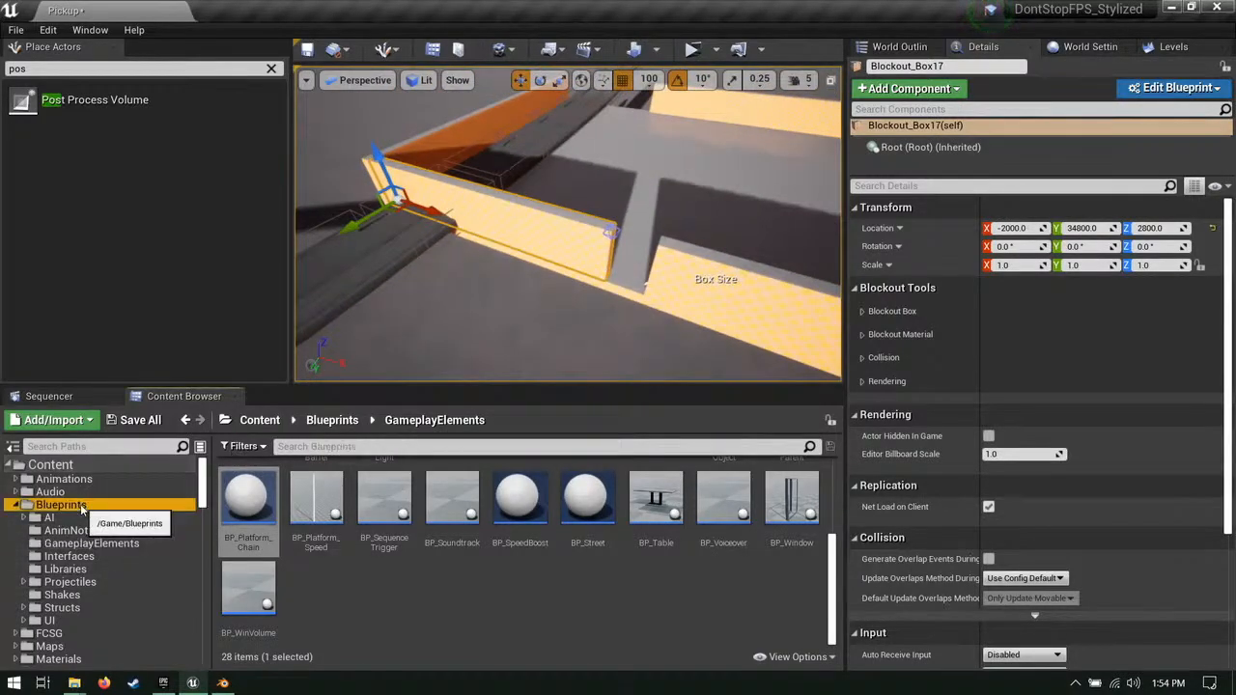
Step: Place a BP_Door from the GameplayElements folder in the doorway gap at X 500, Y 34800, Z 2800
click(92, 505)
click(106, 543)
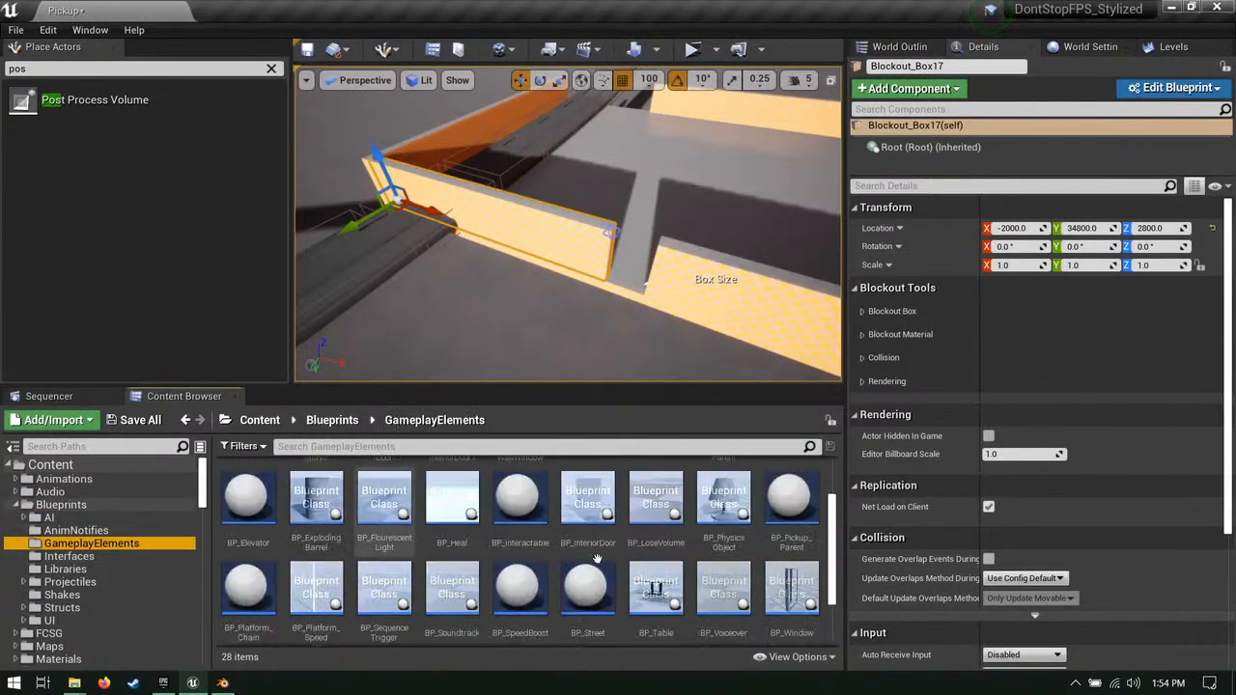
drag(791, 493, 641, 289)
key(f)
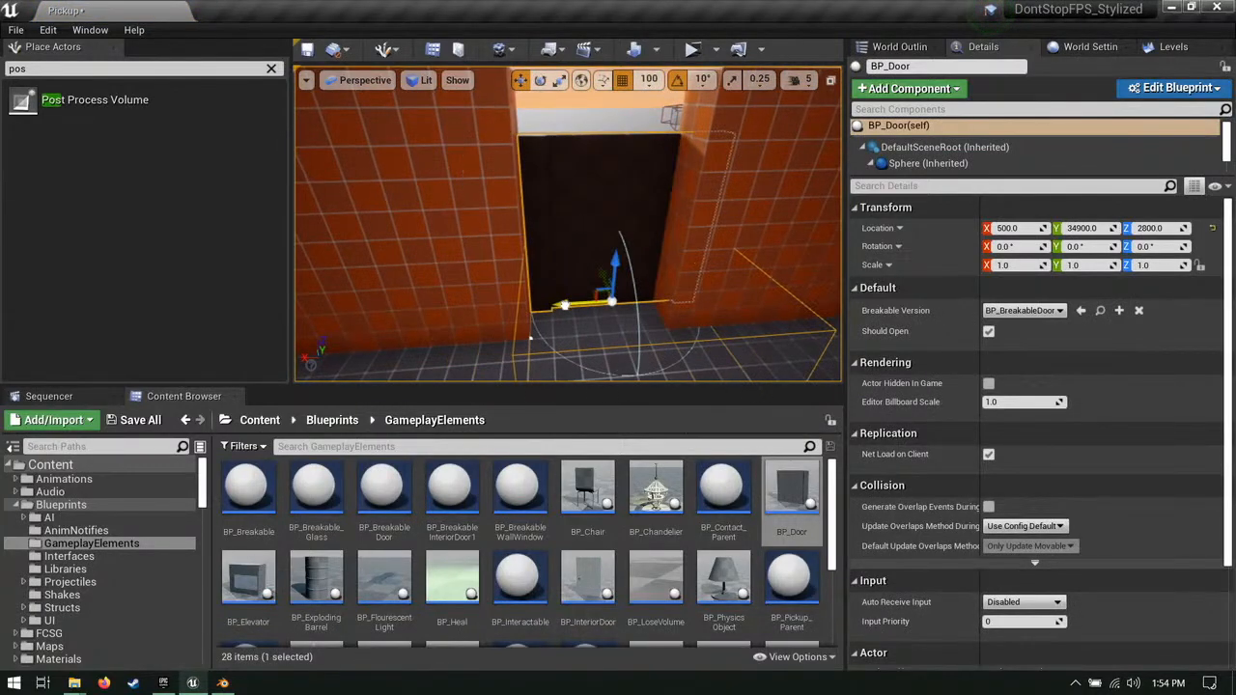
right_drag(680, 151, 638, 168)
click(607, 216)
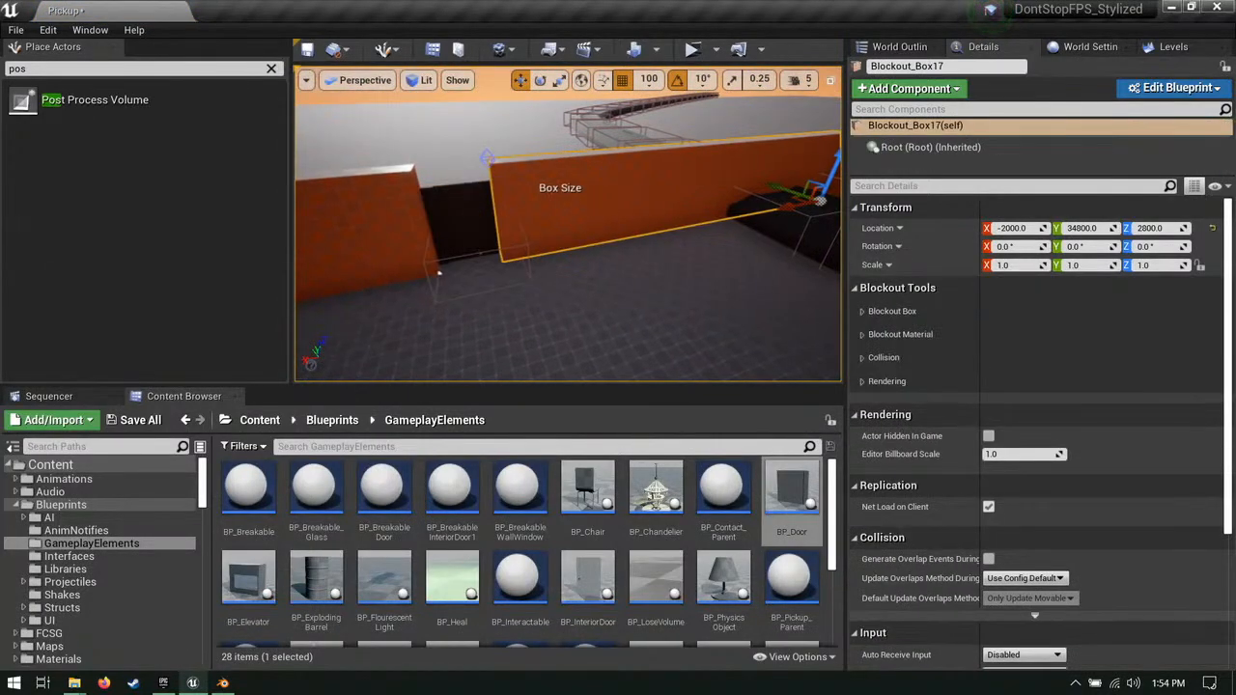
right_drag(467, 160, 416, 178)
click(541, 220)
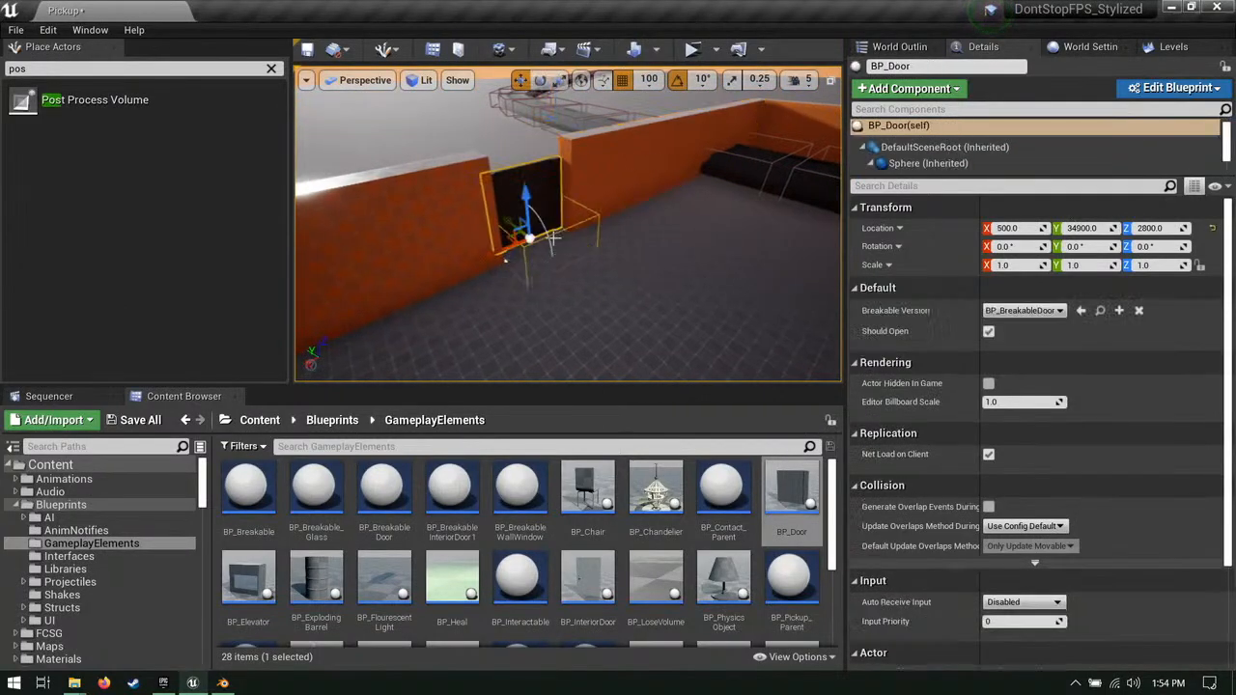
right_drag(517, 226, 571, 231)
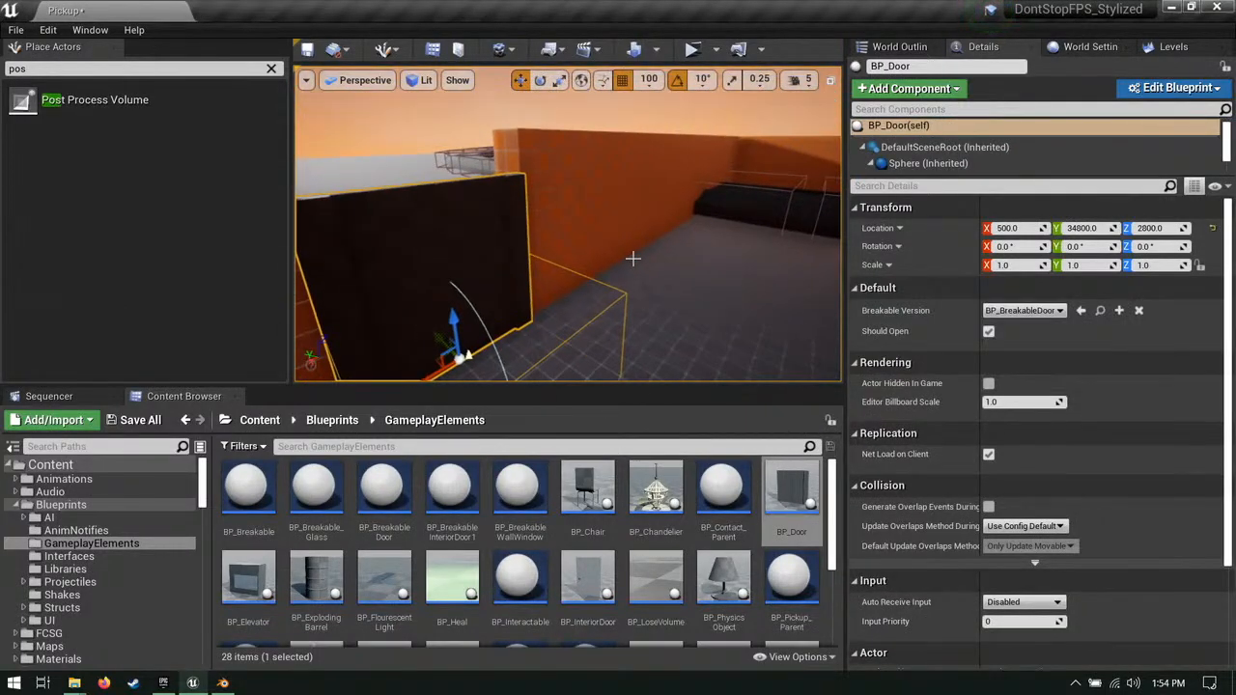
Step: Duplicate the platform floor box and raise the copy to Z 3400 above the room
click(425, 358)
right_drag(425, 358, 431, 319)
click(431, 302)
key(f)
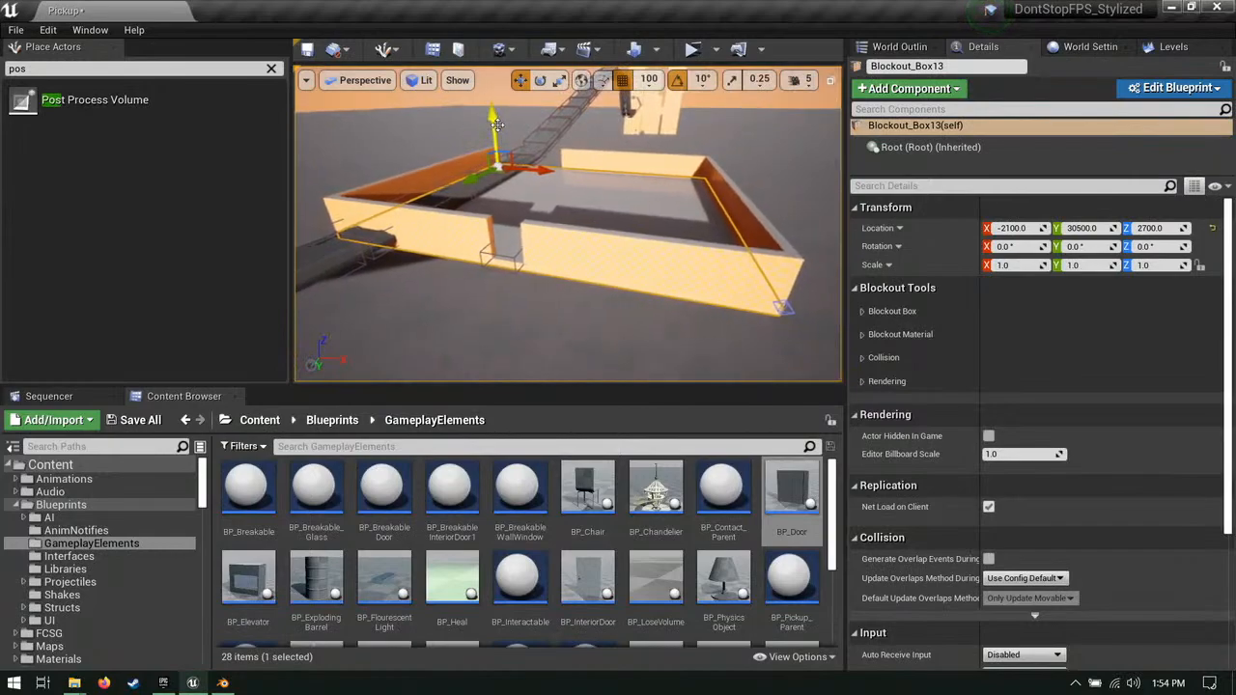
right_drag(567, 232, 425, 267)
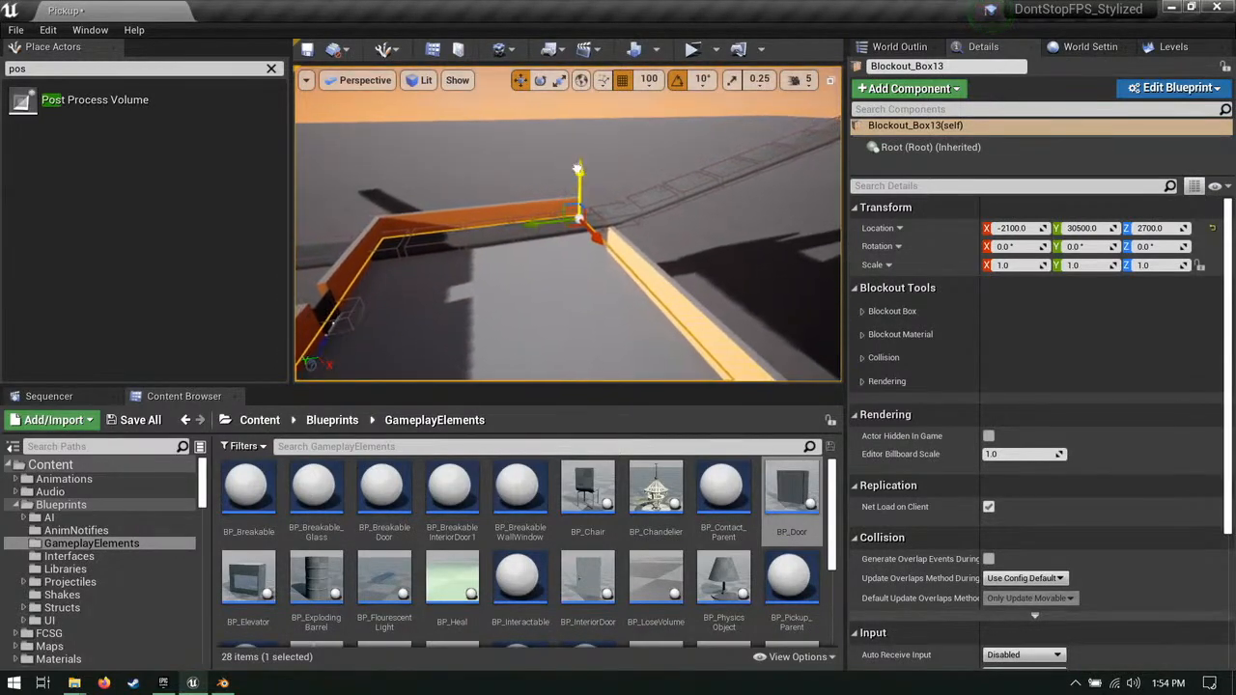
alt+drag(576, 169, 583, 132)
right_drag(511, 133, 528, 122)
Step: Rotate the raised floor copy to -30° about X to make a sloped slab
key(e)
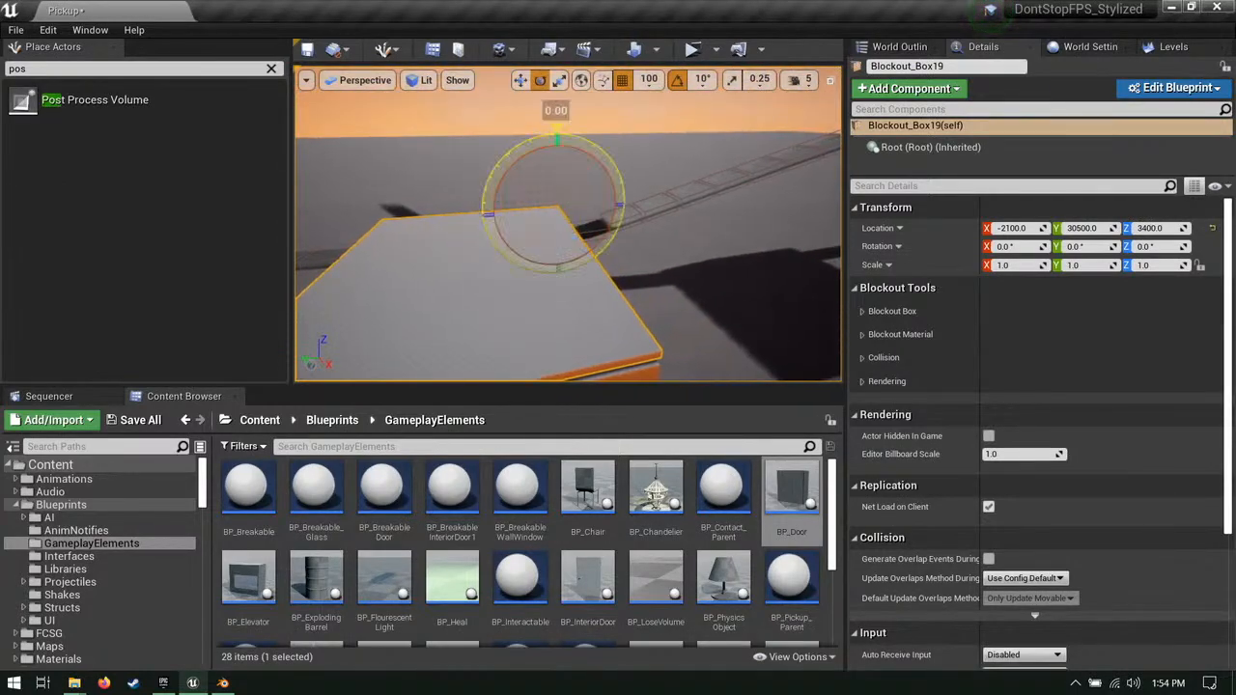
drag(527, 149, 572, 158)
right_drag(469, 239, 461, 287)
key(w)
right_drag(434, 235, 511, 234)
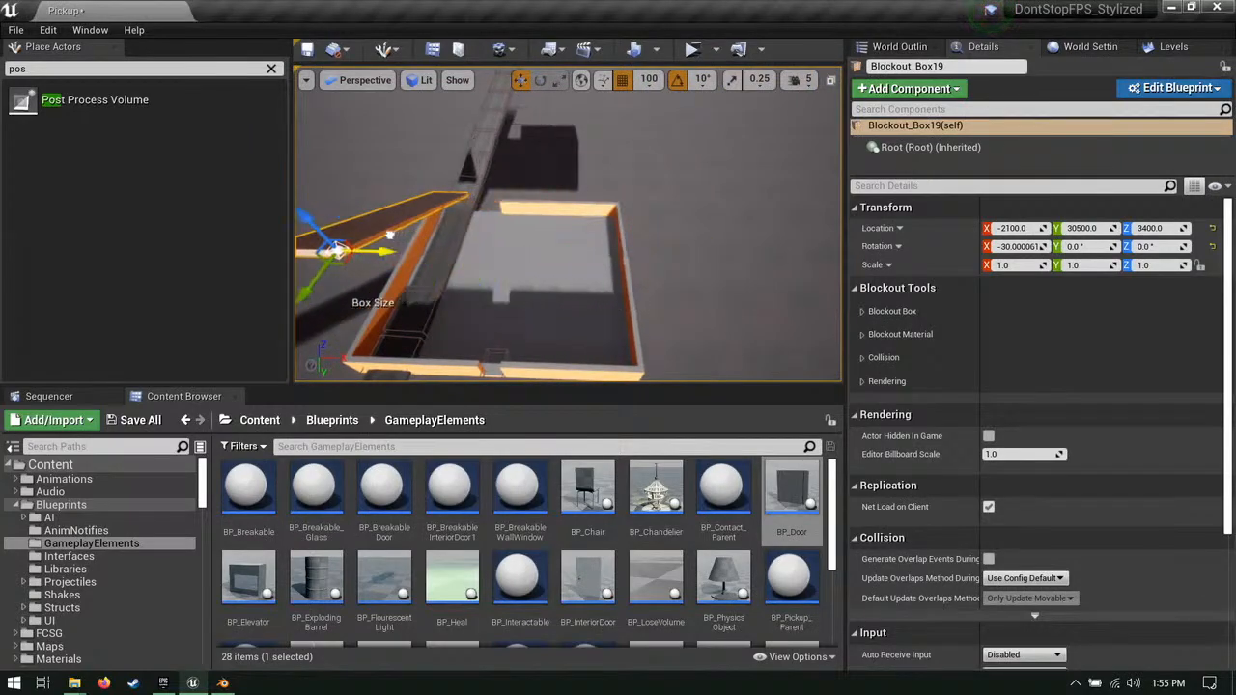
Step: Resize the sloped slab into a narrow roof strip running from the side wall over the track
right_drag(389, 235, 353, 230)
click(439, 180)
right_drag(439, 181, 379, 145)
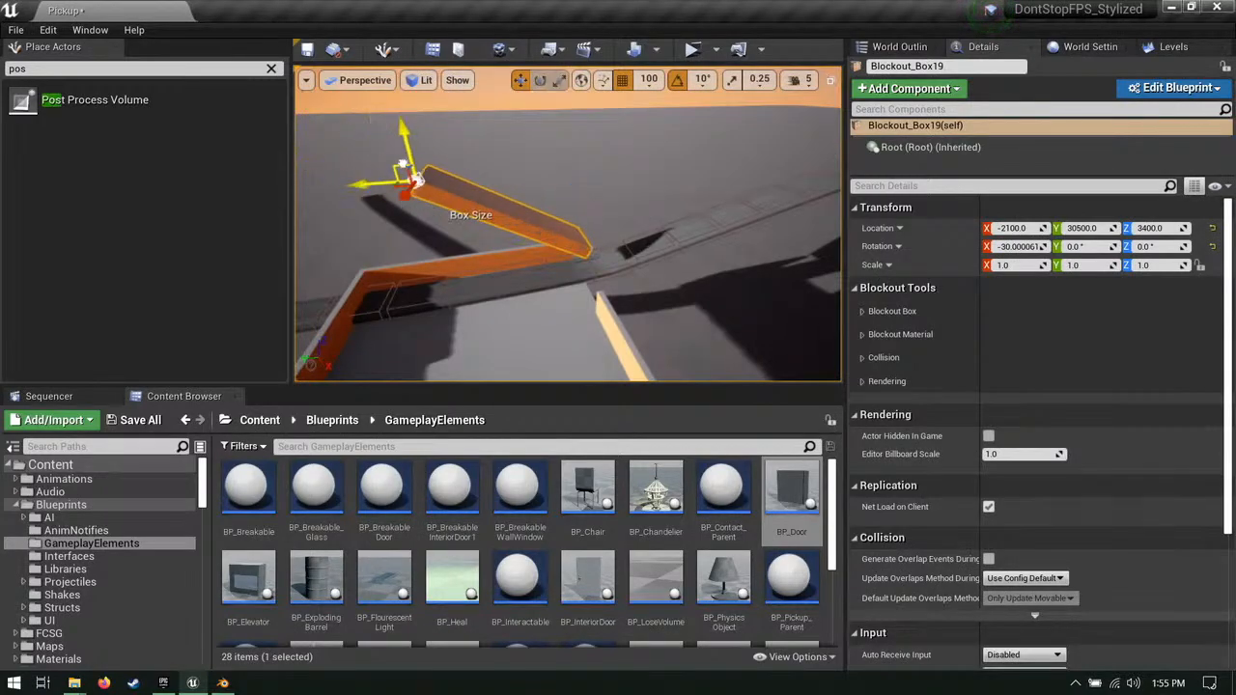
right_drag(428, 183, 526, 155)
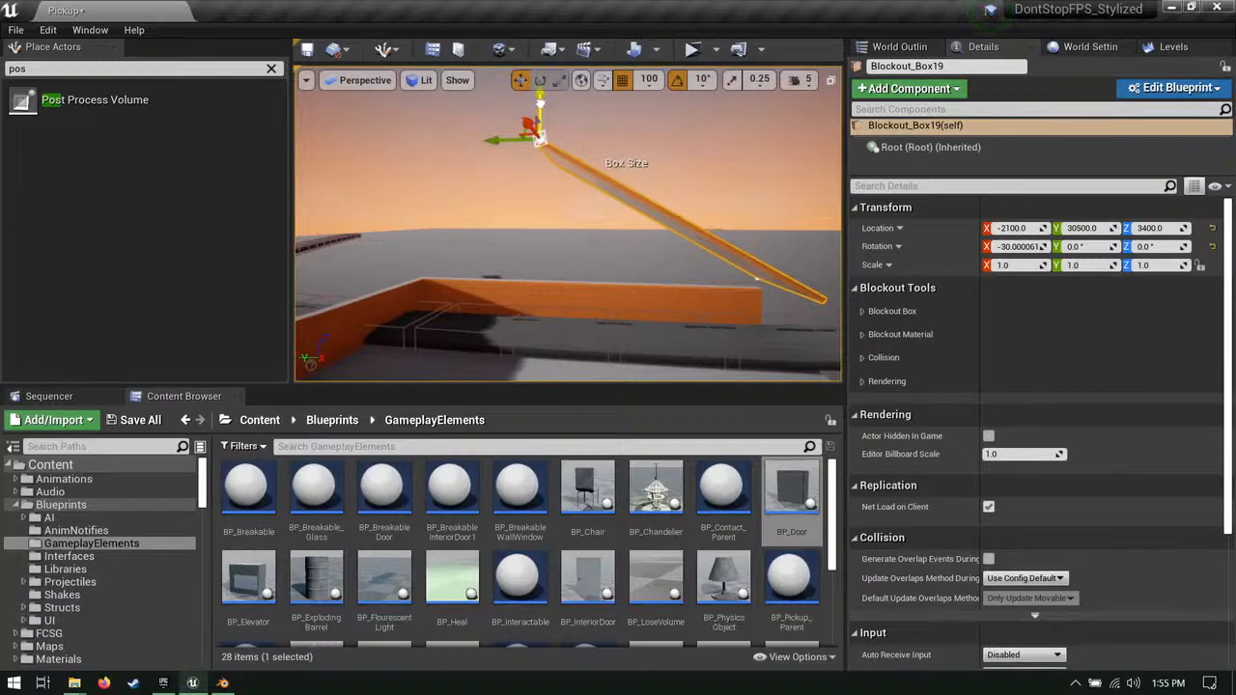
right_drag(540, 106, 622, 108)
click(567, 232)
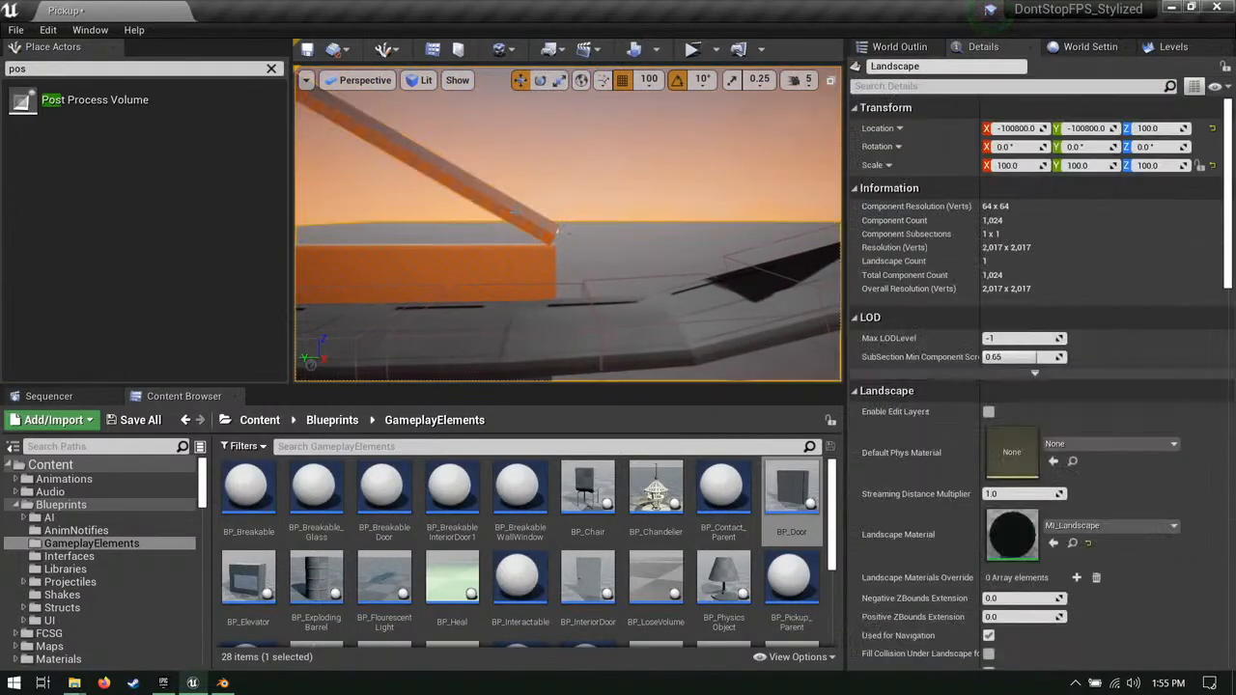
click(555, 232)
right_drag(579, 205, 576, 232)
click(616, 230)
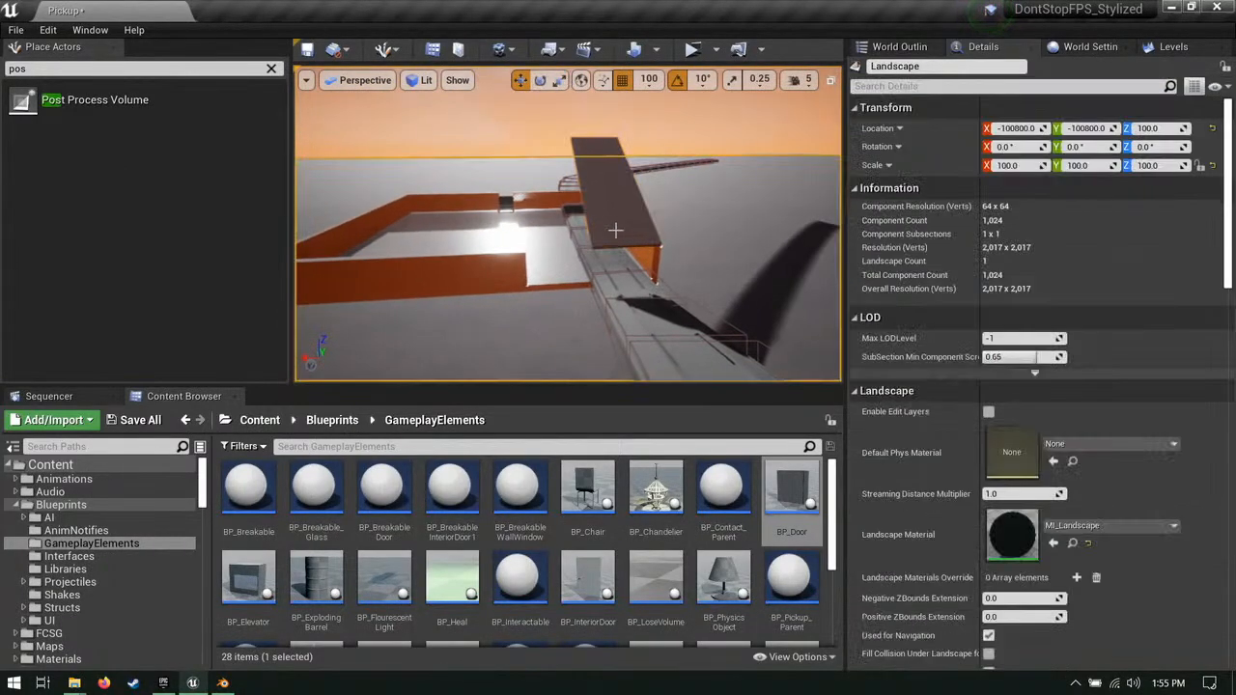
Step: Move the end wall opposite the door to X -1100 beside the track
click(485, 278)
drag(486, 287, 548, 285)
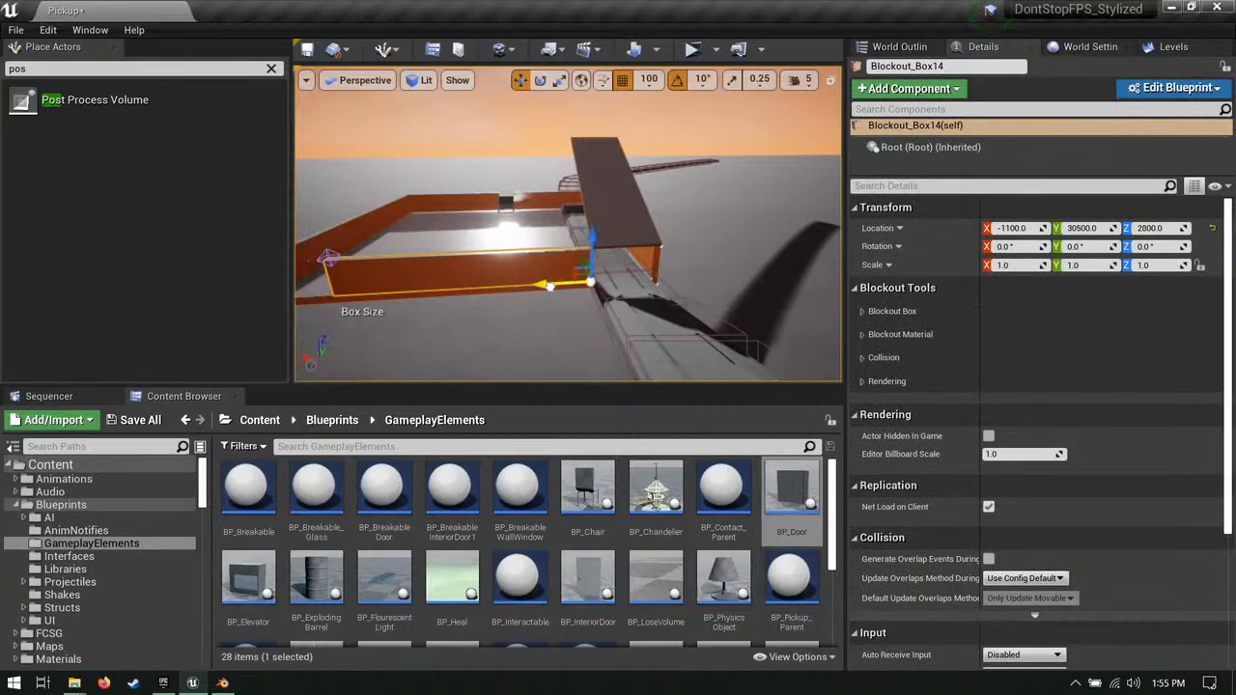
right_drag(550, 277, 553, 318)
Step: Select the floor, all walls and the sloped roof and shift them sideways so the track runs through the room
click(519, 221)
right_drag(520, 221, 490, 287)
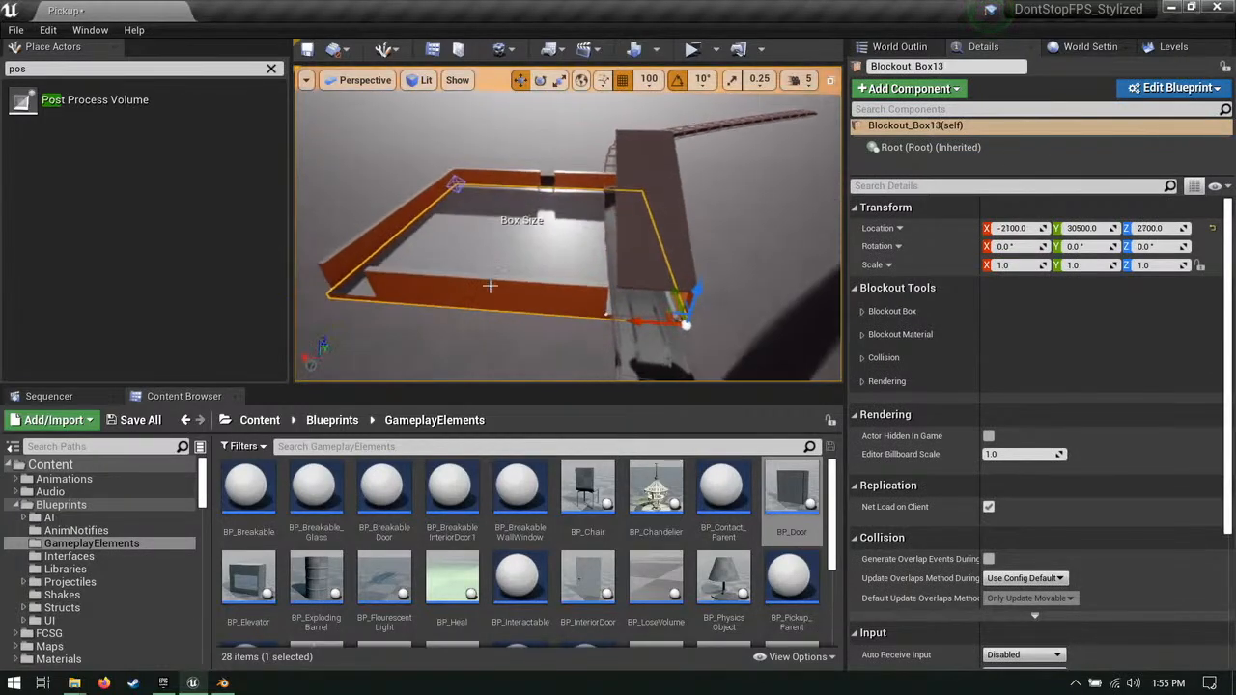
shift+click(491, 286)
shift+click(600, 179)
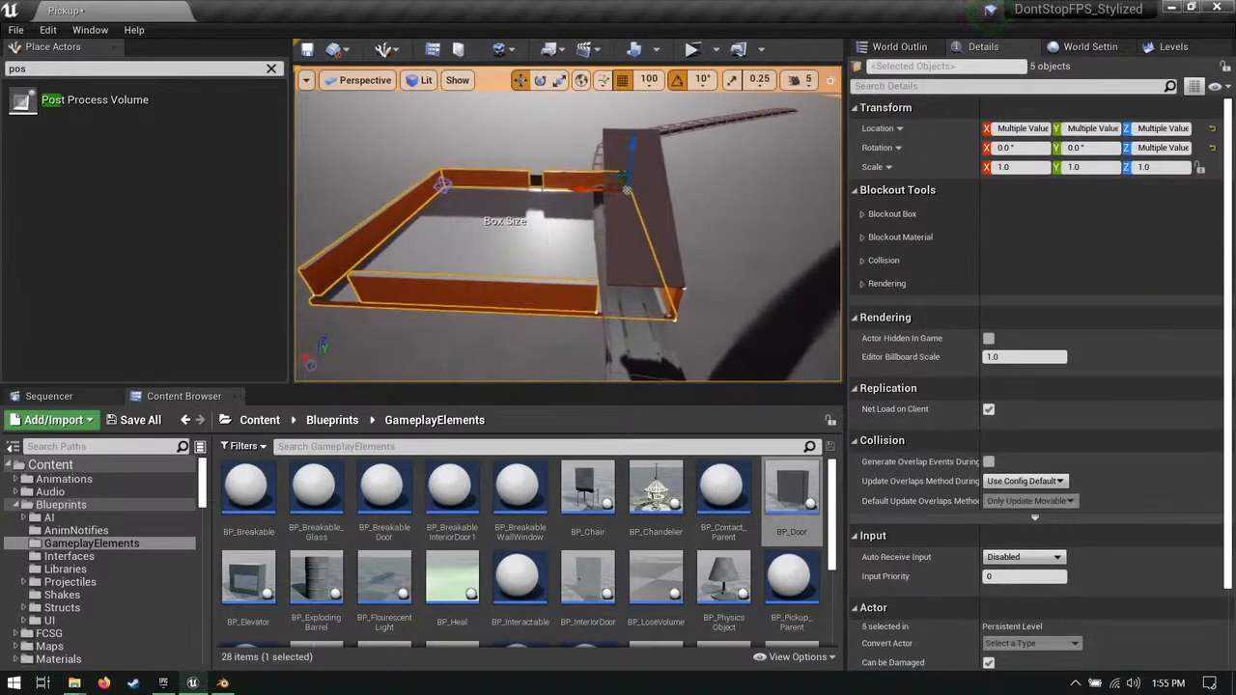
right_drag(600, 179, 606, 270)
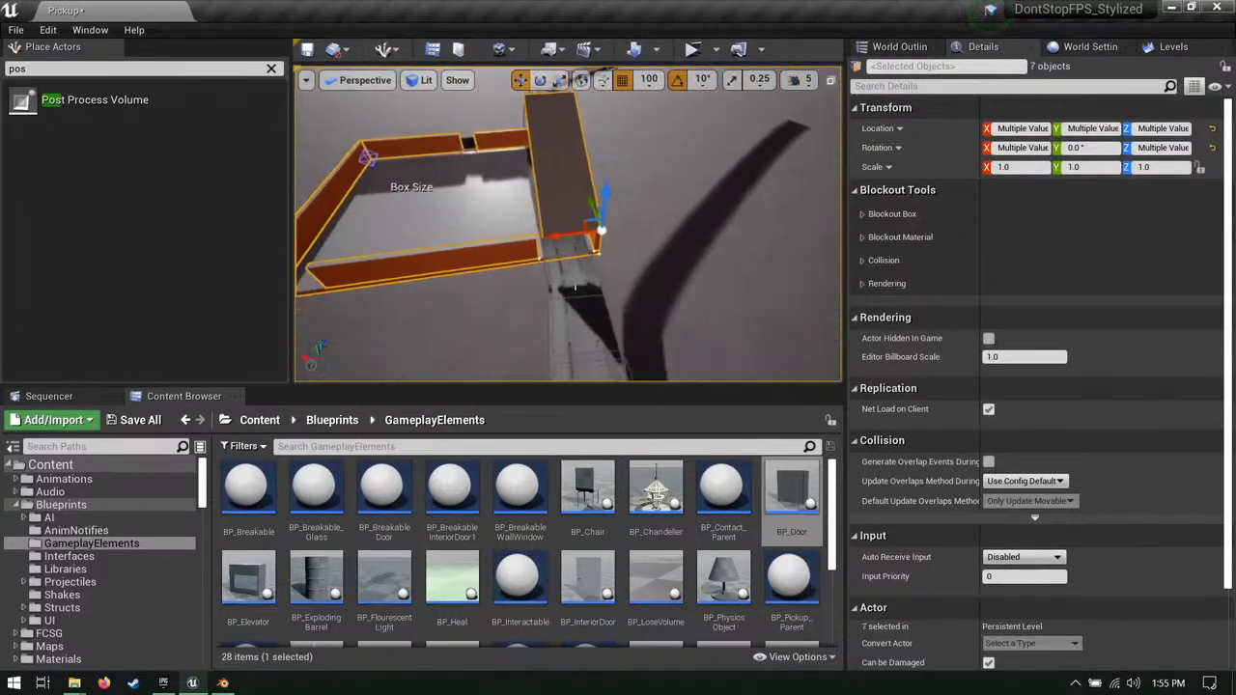
drag(568, 247, 670, 235)
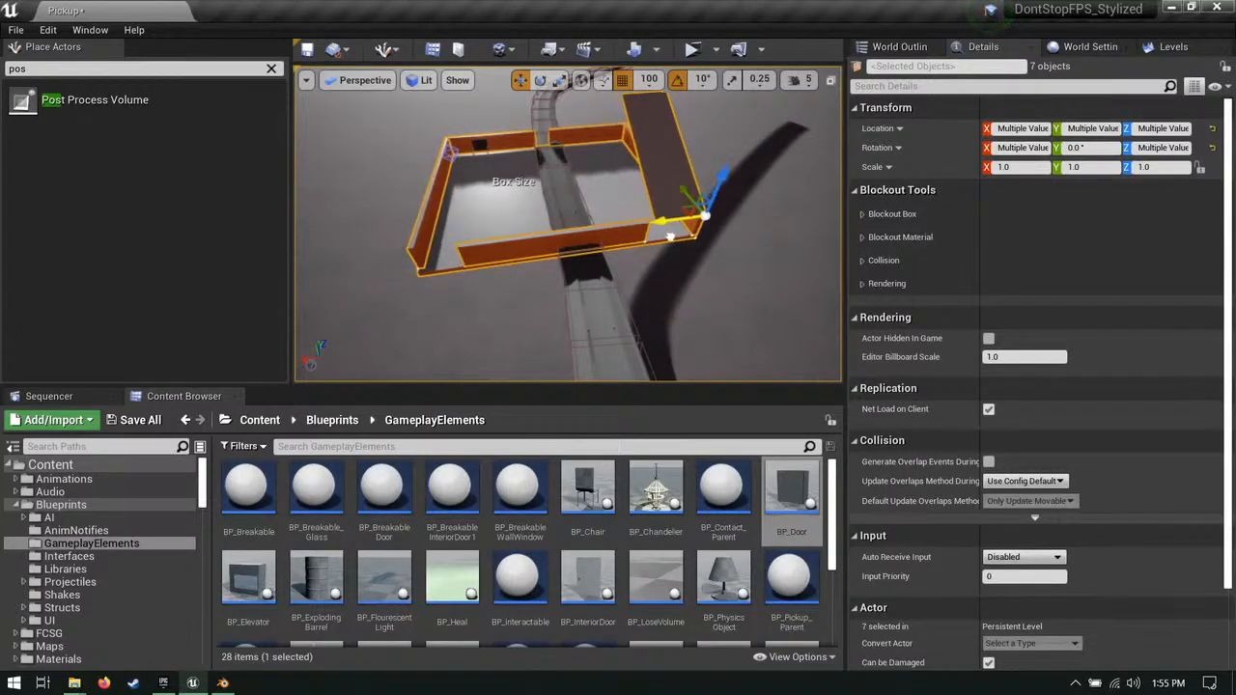
Step: Move the wall segment across the doorway to X 1300 and shorten it to fit between the door and the corner
right_drag(668, 234, 532, 163)
click(530, 159)
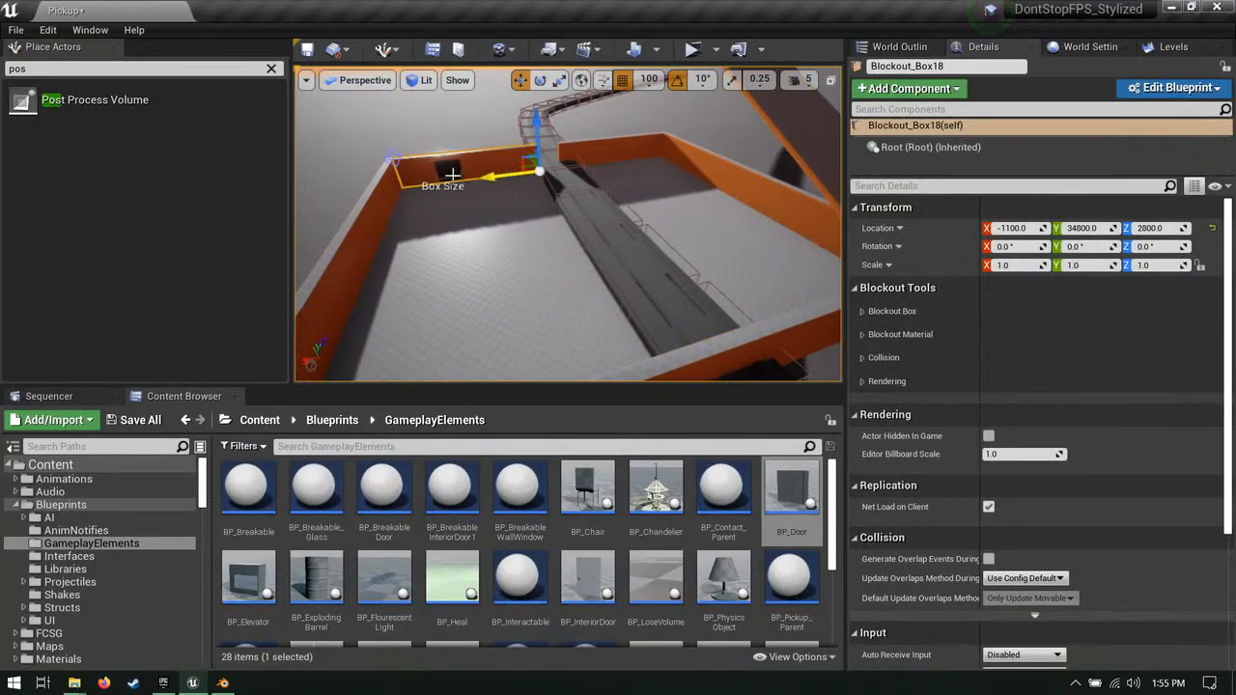
drag(510, 176, 372, 191)
right_drag(372, 190, 319, 184)
drag(522, 166, 567, 175)
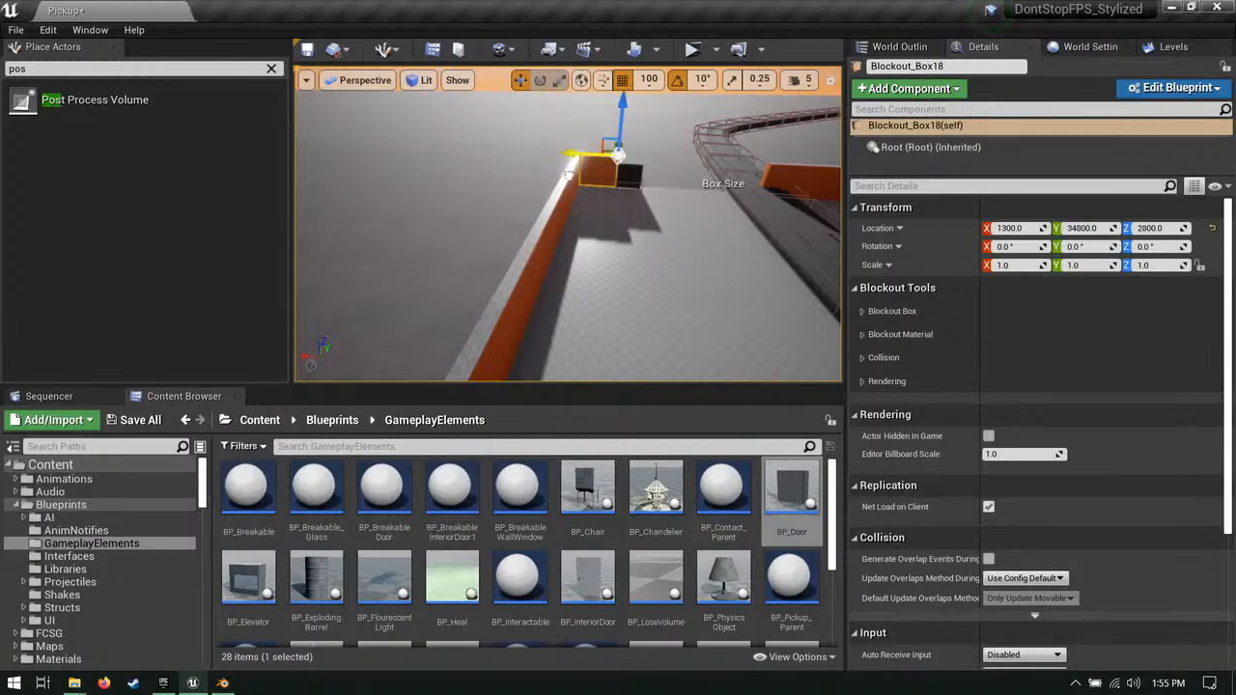
Step: Extend the end wall on the track's side of the door across the track toward the door
click(804, 187)
right_drag(804, 188, 832, 187)
click(656, 150)
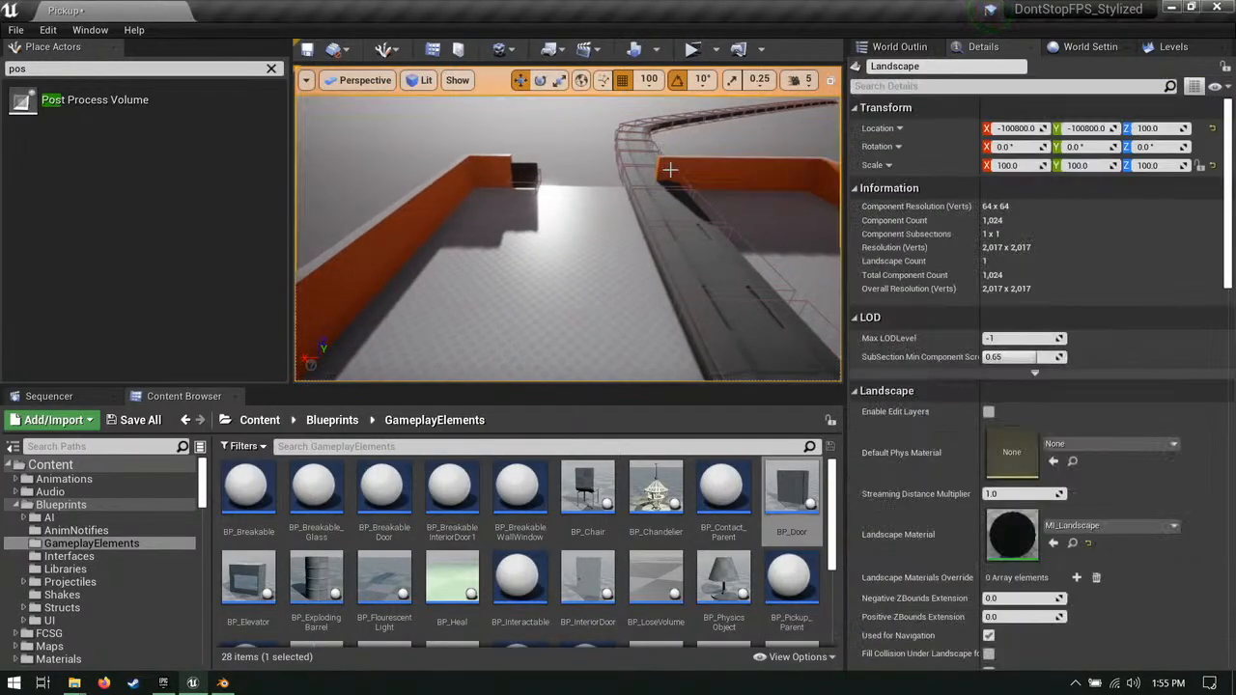
click(668, 164)
drag(637, 154, 564, 154)
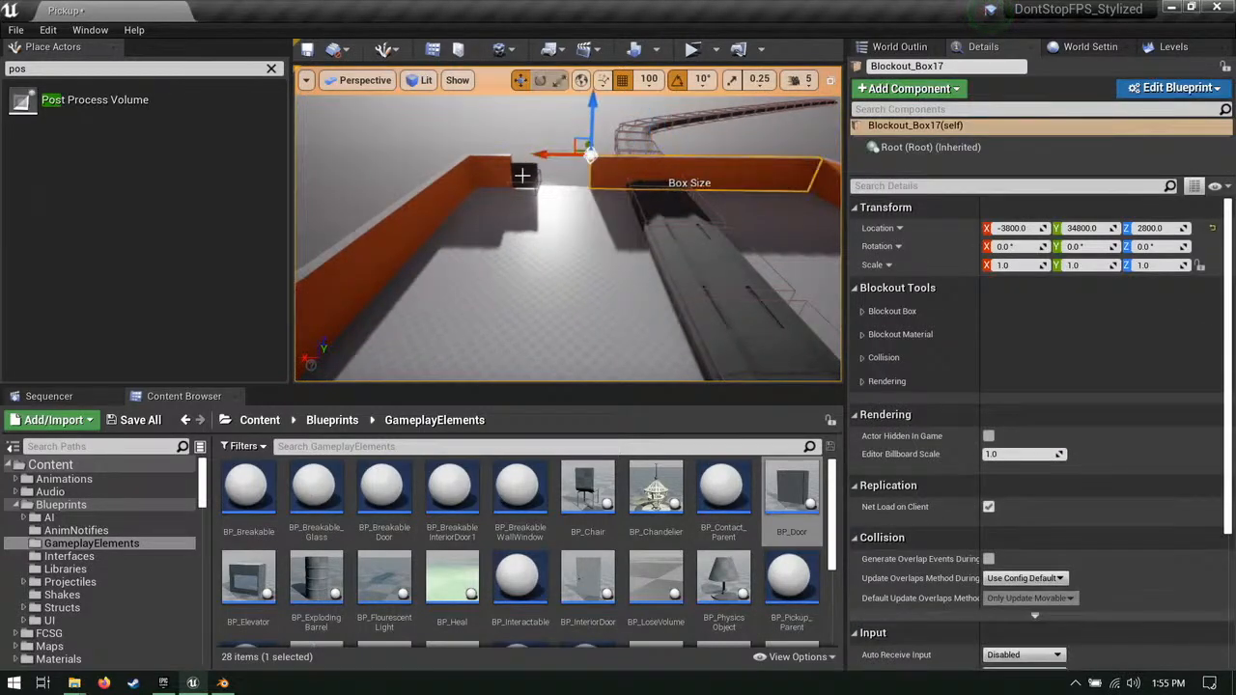
Step: Slide the door against the extended wall and stretch the wall segment on its other side to meet it
click(521, 175)
click(492, 164)
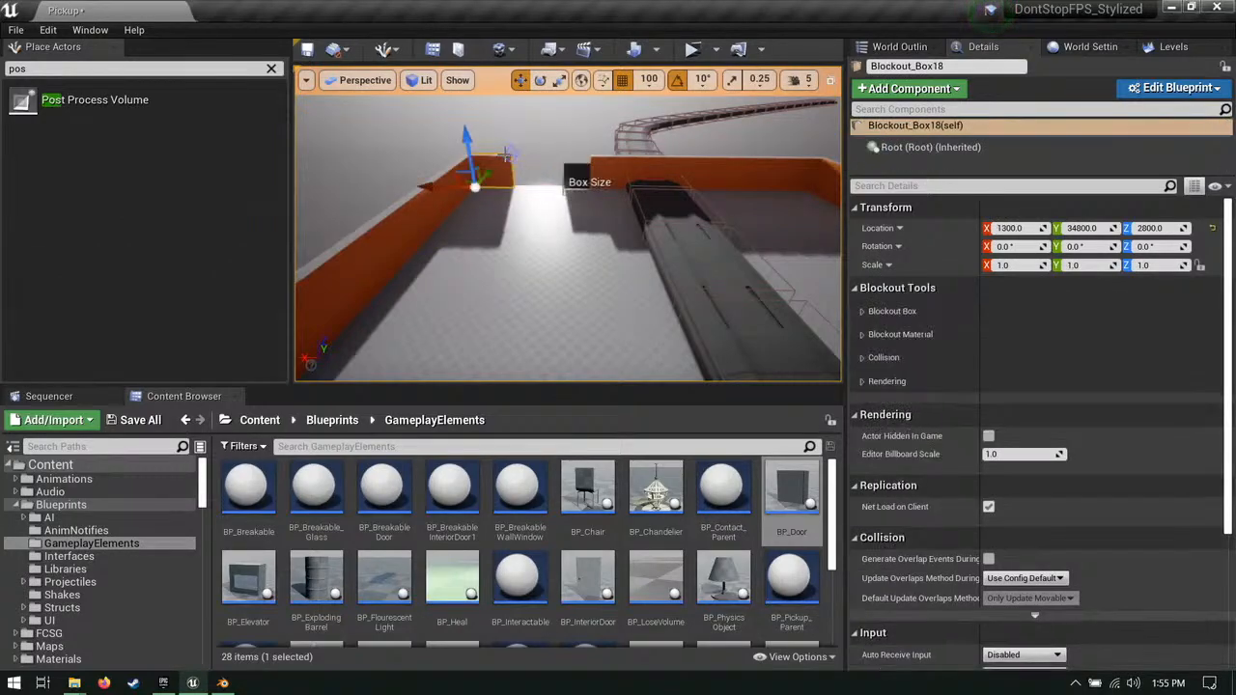
drag(473, 154, 522, 166)
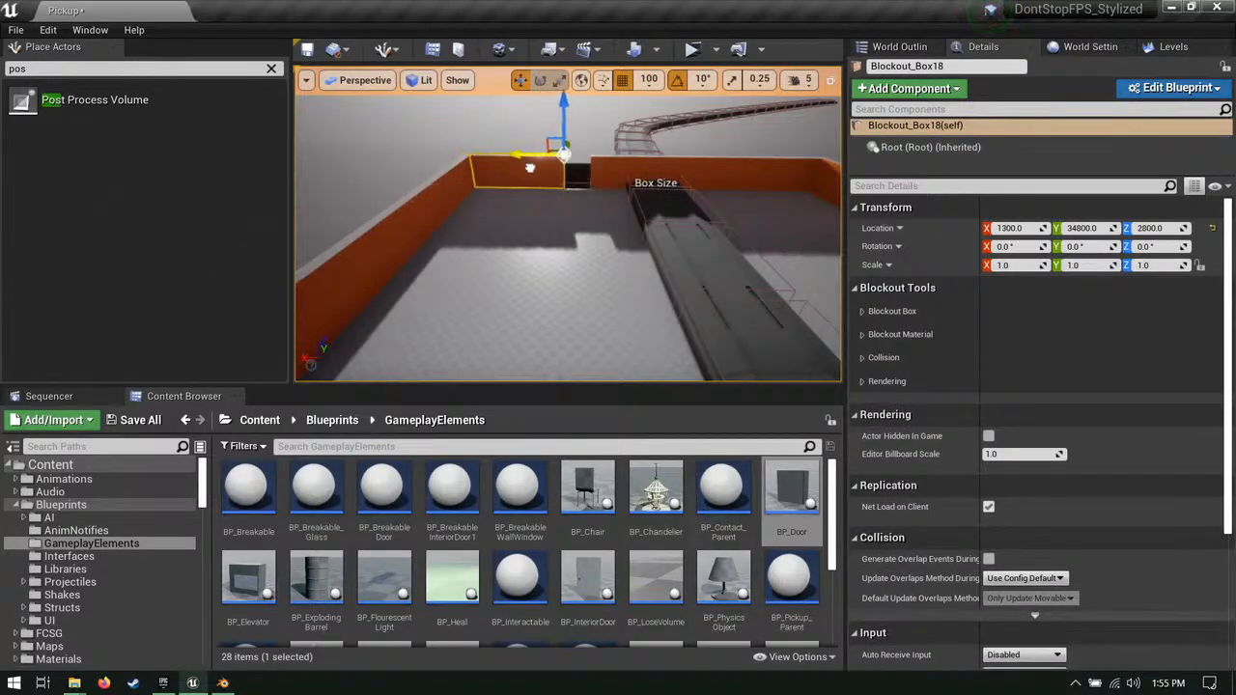
Step: Duplicate the end wall opposite the door to X -1100 across the track and stretch it to the room's corner
mouse_move(605, 225)
right_down()
mouse_move(676, 271)
mouse_move(605, 225)
right_up()
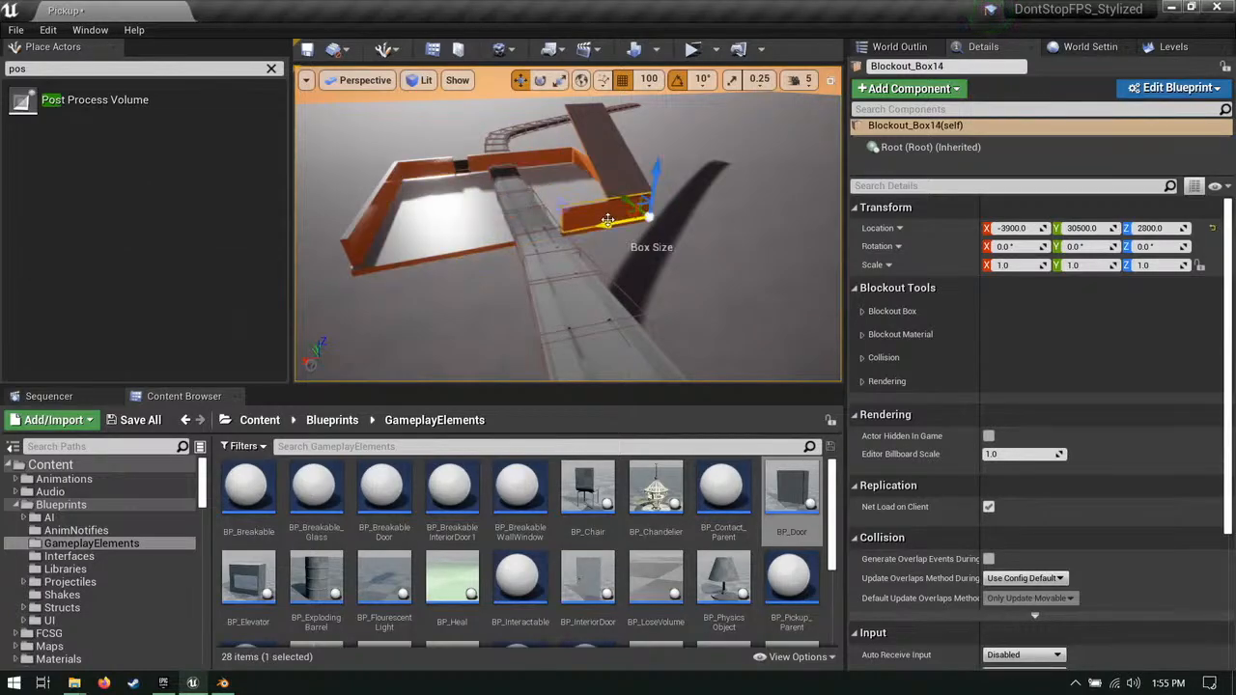
alt+drag(456, 248, 541, 237)
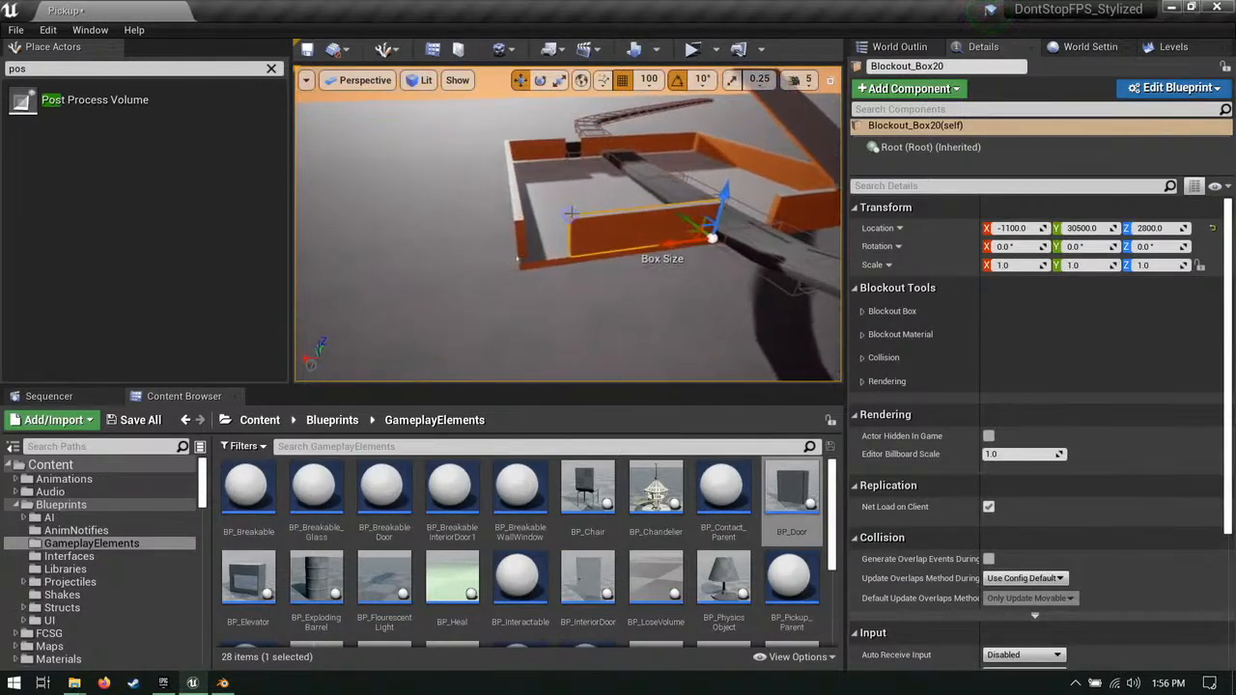
right_drag(472, 227, 521, 208)
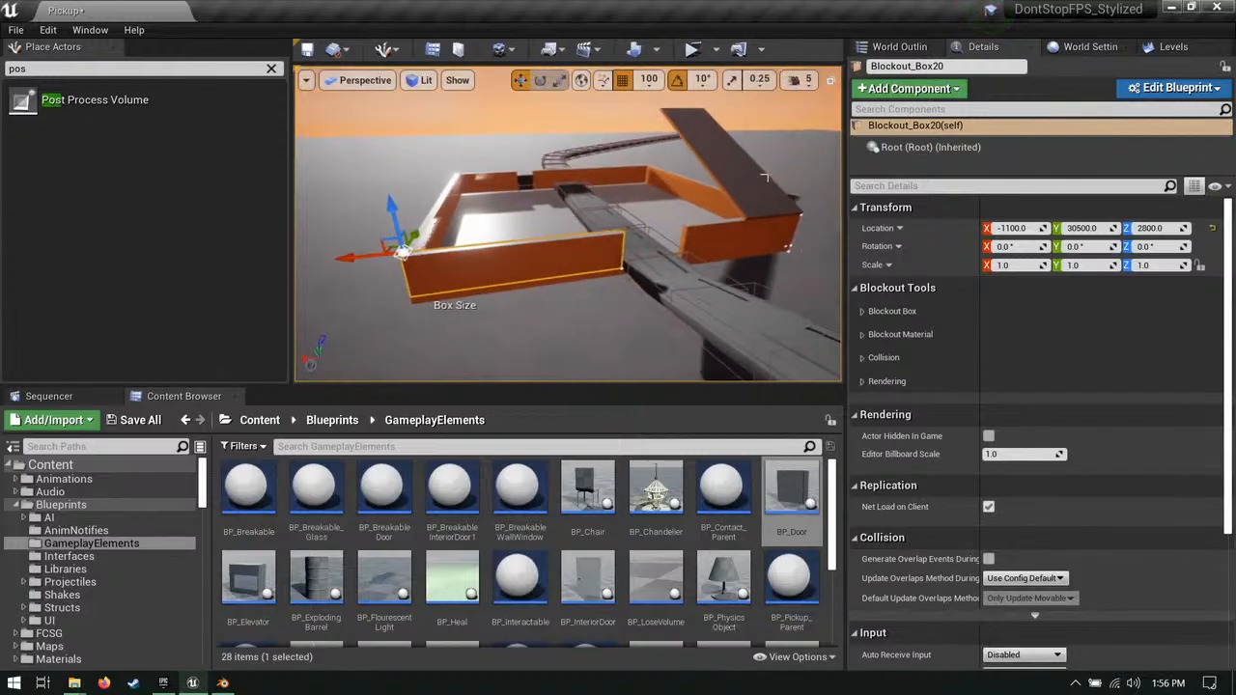
Step: Duplicate the sloped roof strip to the room's other side at X 1400
click(757, 177)
click(728, 180)
right_drag(728, 180, 663, 231)
key(s)
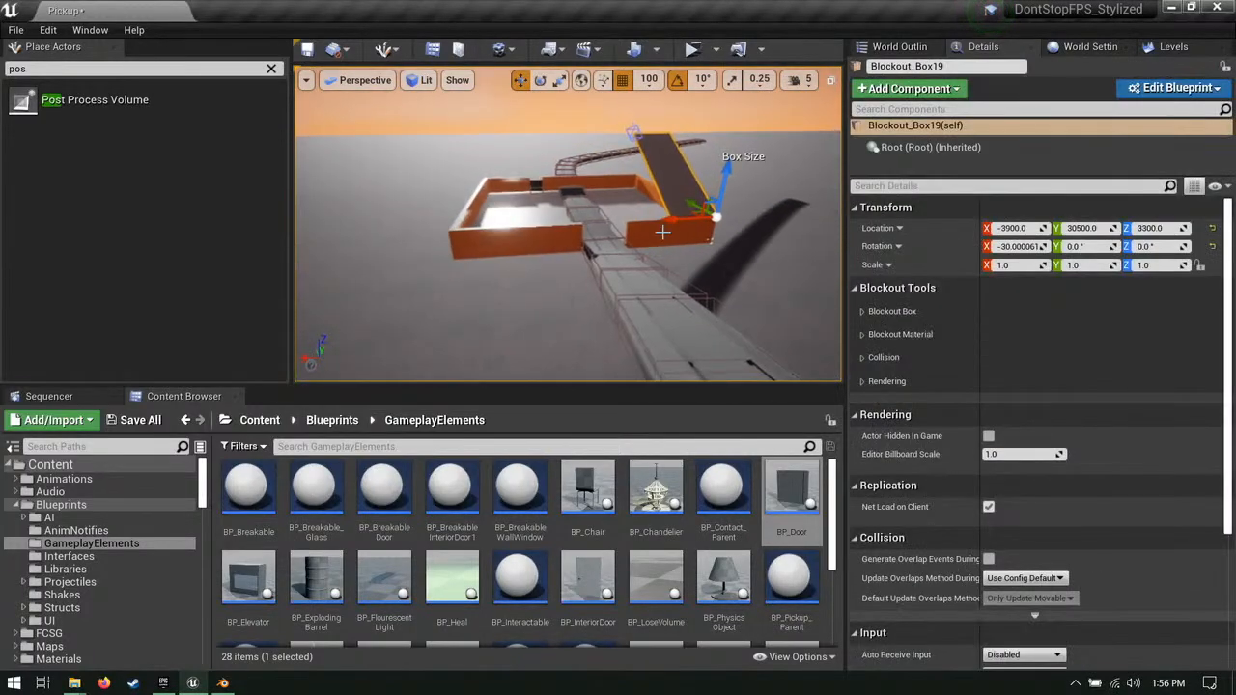
alt+drag(672, 220, 497, 259)
right_drag(512, 205, 502, 164)
key(w)
key(a)
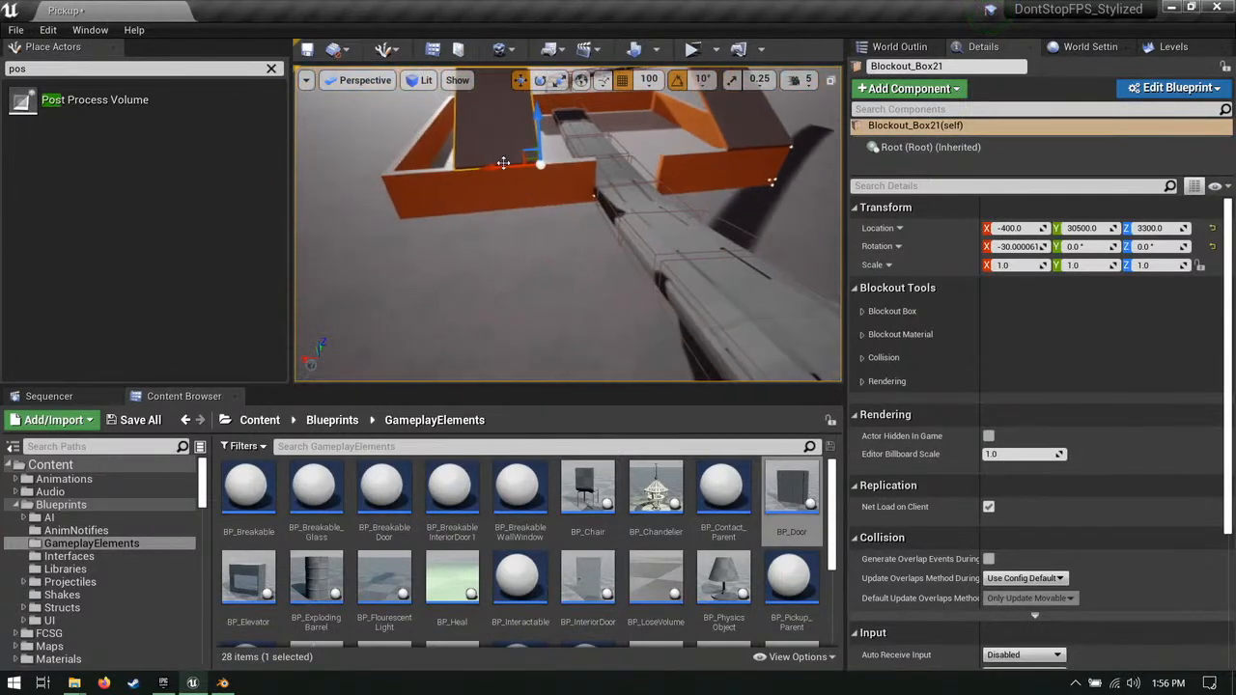
drag(492, 166, 321, 178)
key(w)
right_drag(367, 183, 391, 140)
Step: Look through the gameplay element blueprints and inspect BP_Breakable_Glass in the full blueprint editor
scroll(463, 580, down, 4)
scroll(583, 592, up, 4)
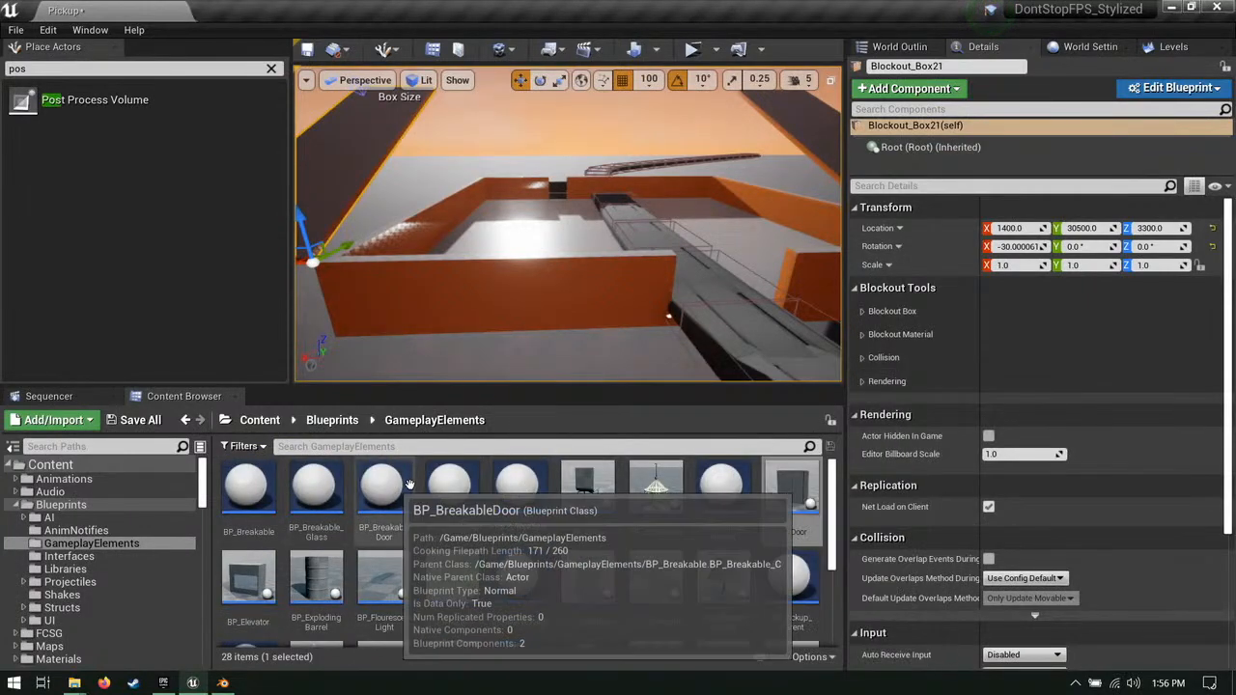
scroll(612, 551, down, 1)
scroll(612, 550, down, 3)
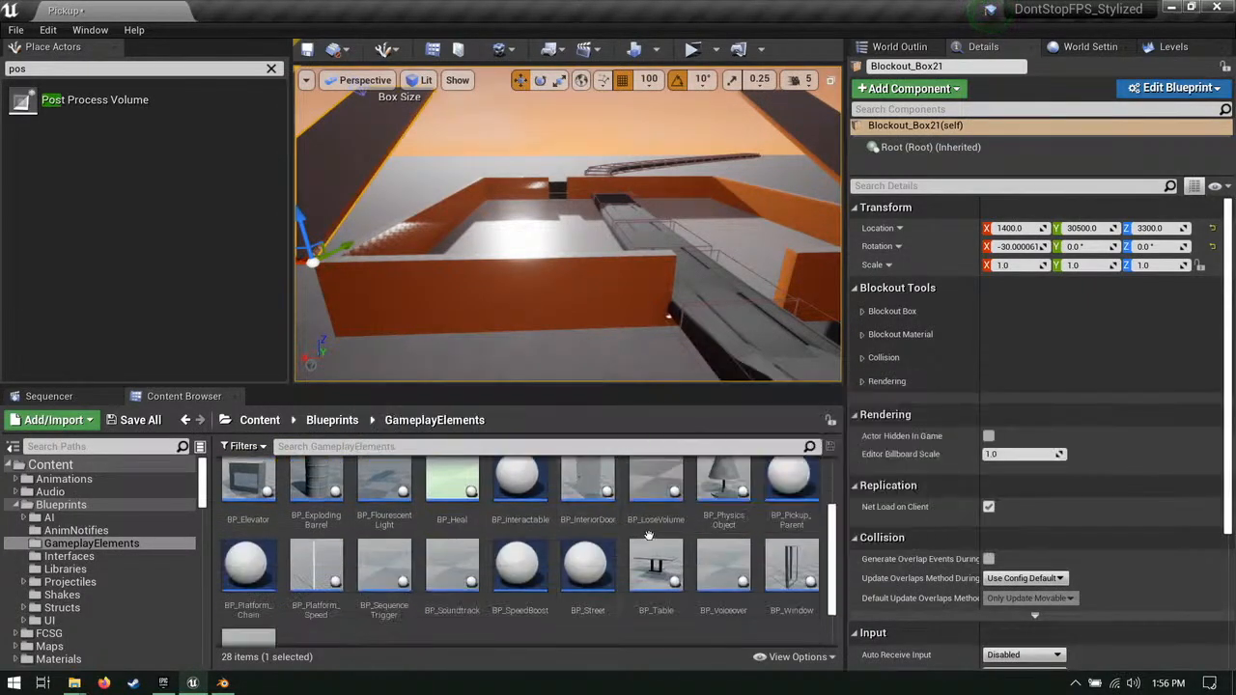
scroll(756, 585, up, 4)
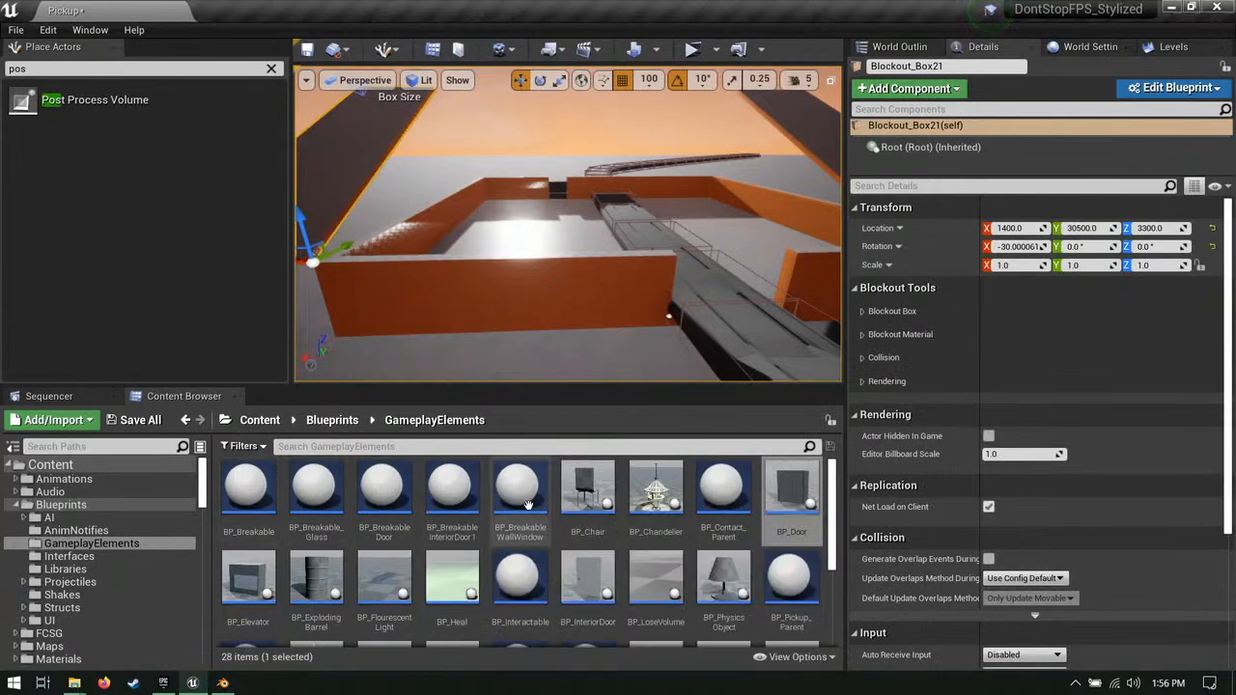
double_click(318, 495)
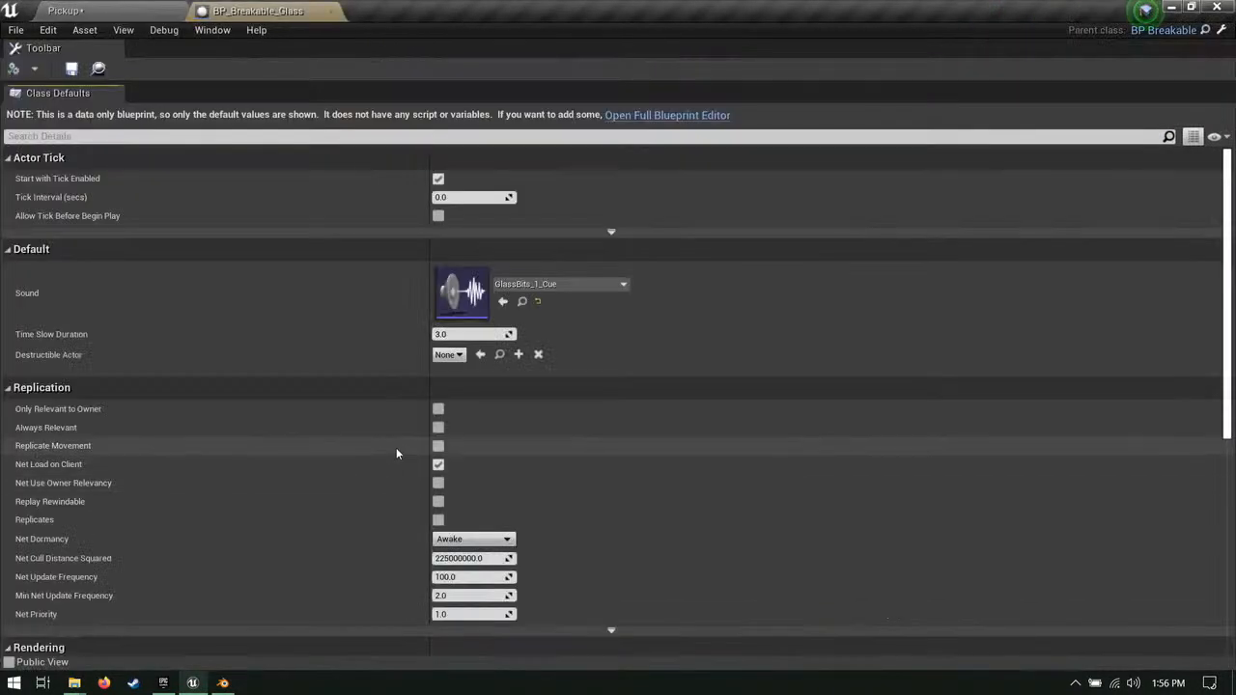
click(639, 115)
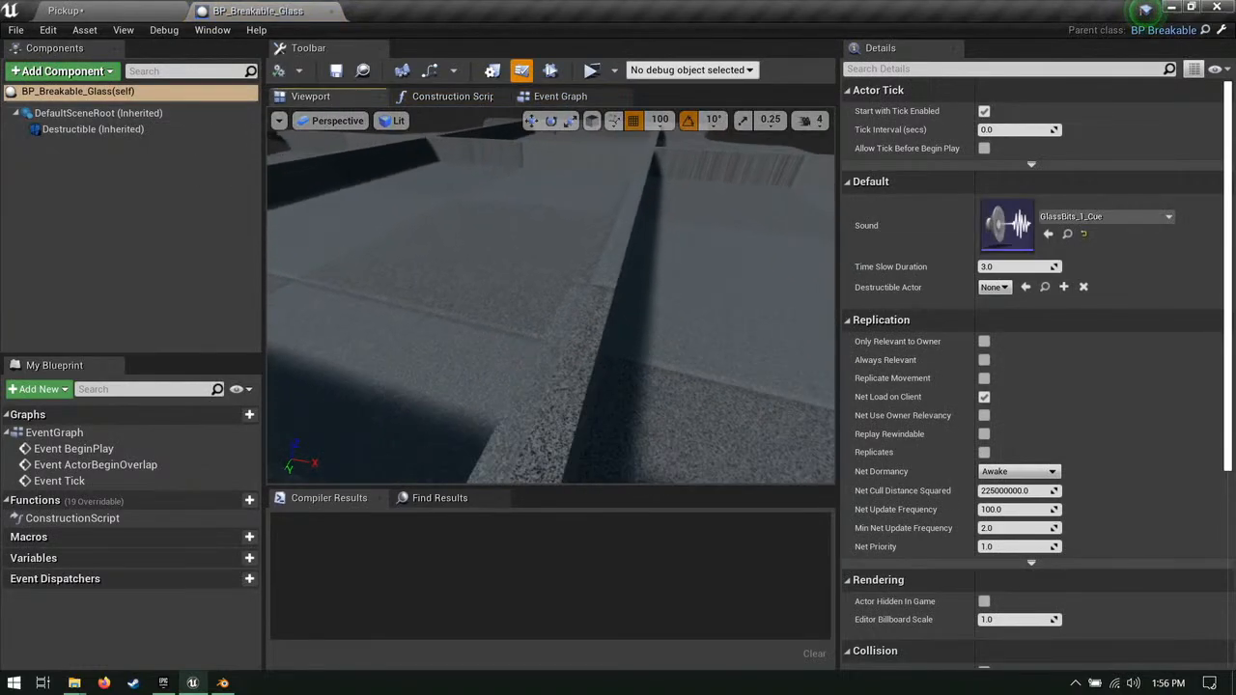
click(308, 9)
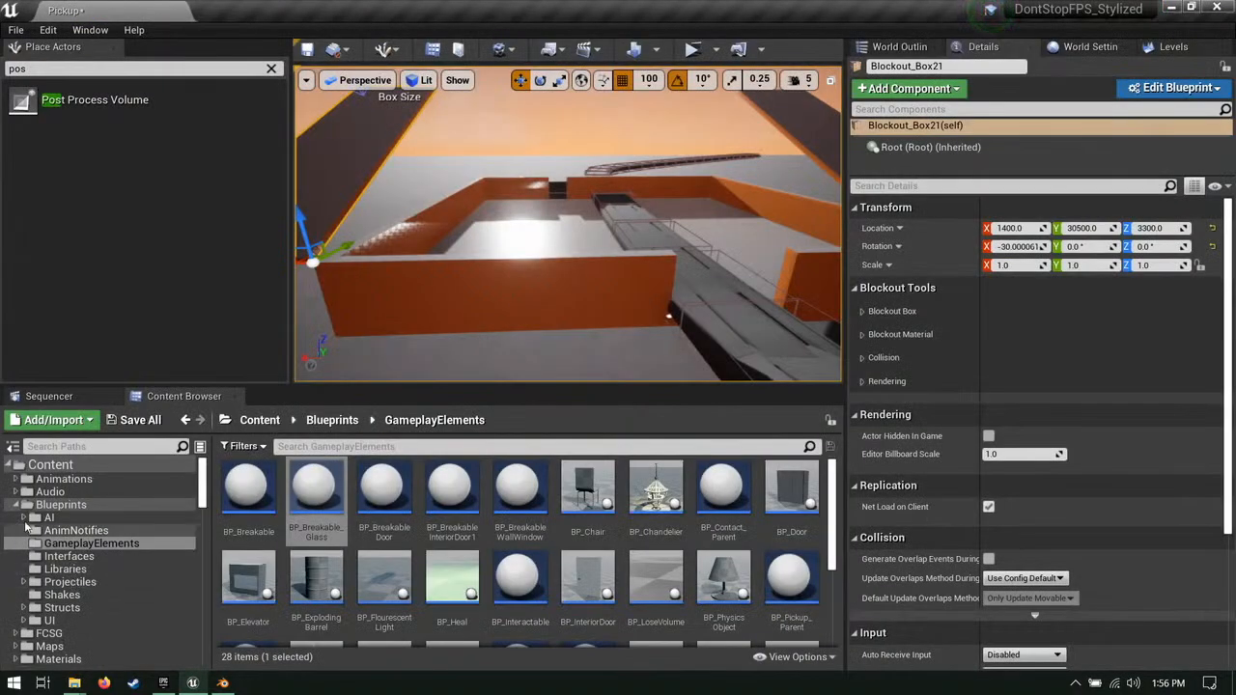
Step: Browse the mesh folders for usable roof pieces, checking Characters, City, Buildings, ProcTiles and Vehicles
click(48, 646)
scroll(87, 581, down, 2)
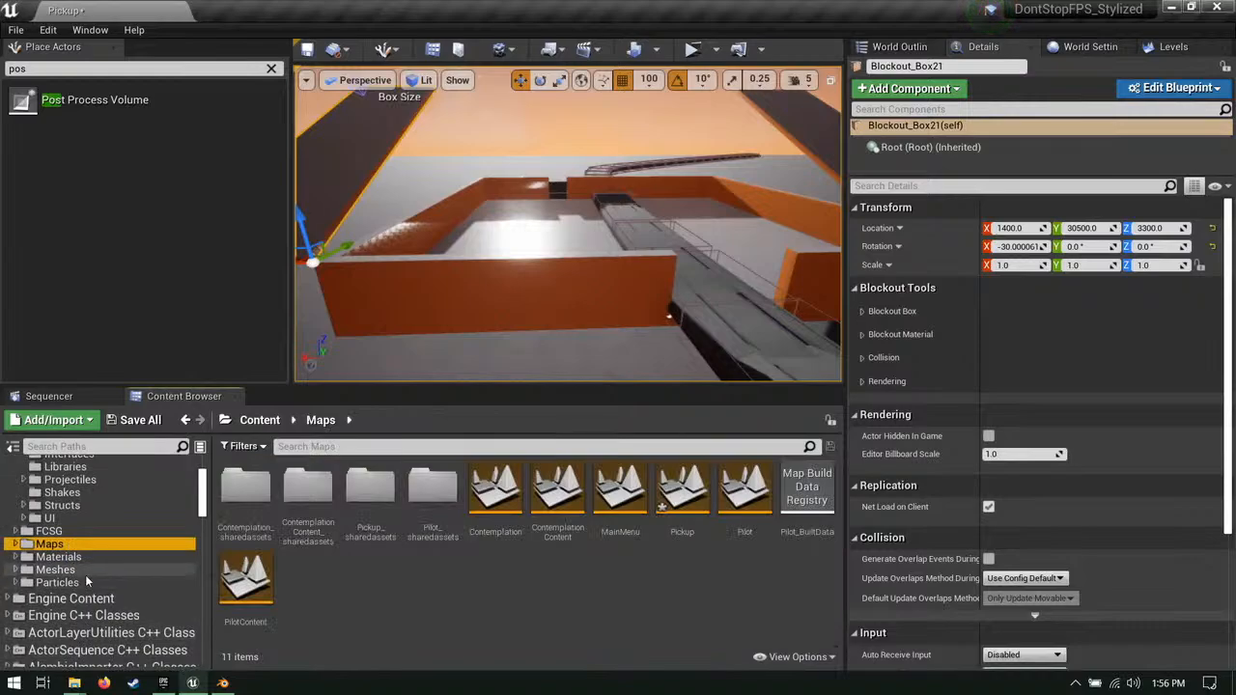
click(55, 569)
double_click(307, 490)
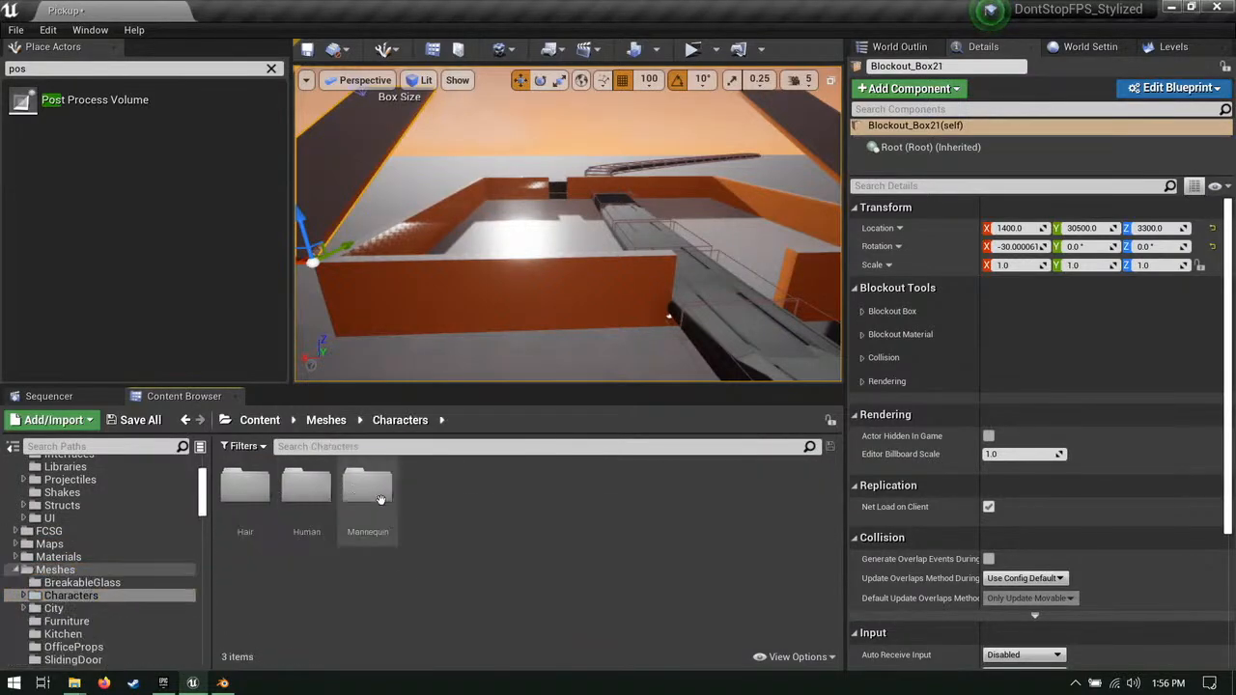
click(331, 426)
double_click(373, 486)
scroll(662, 543, down, 1)
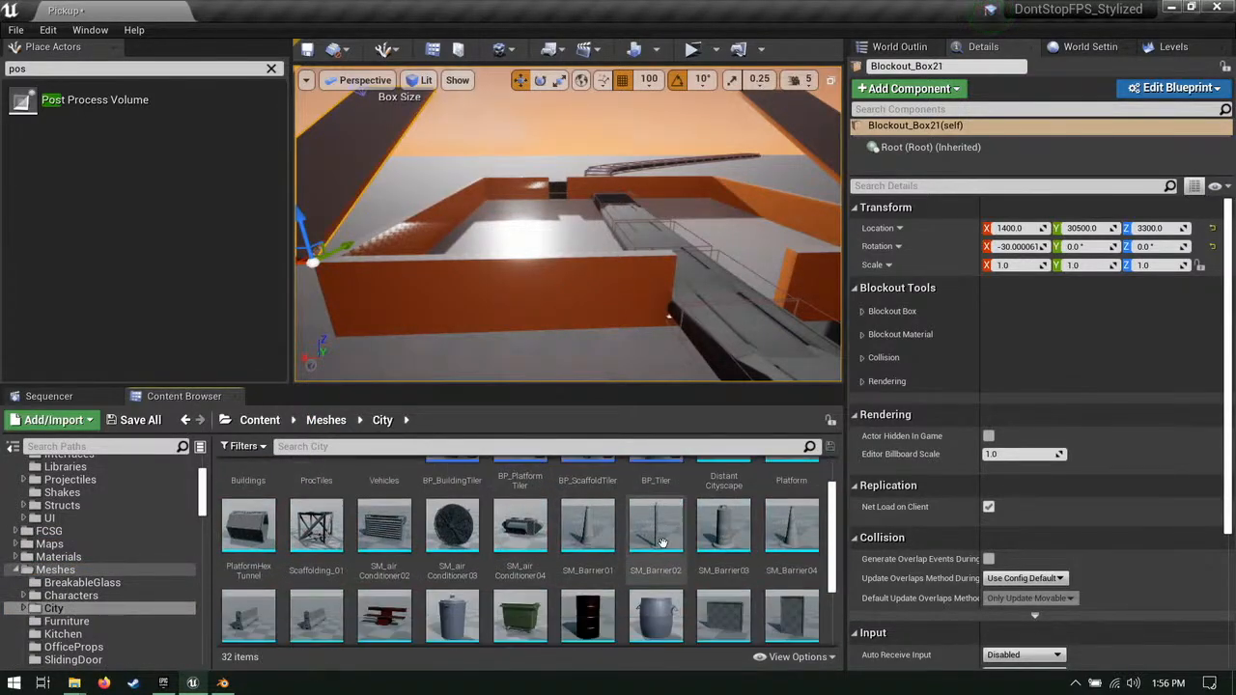
scroll(662, 542, up, 2)
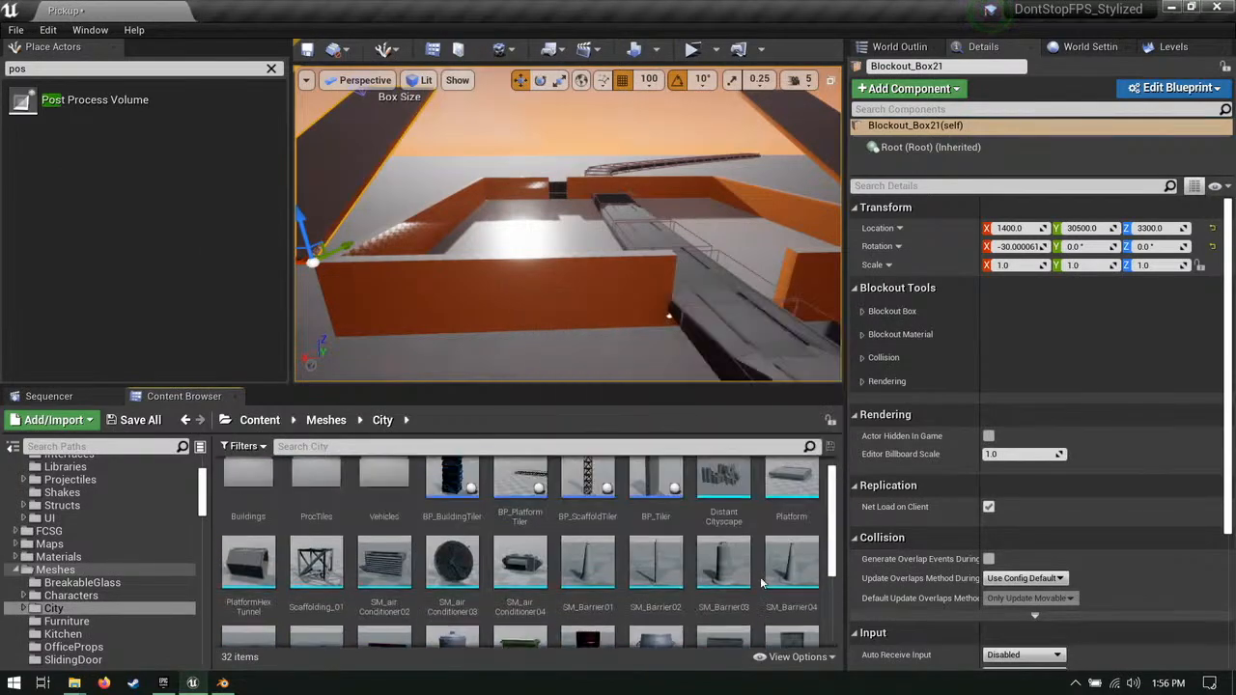
scroll(579, 560, down, 1)
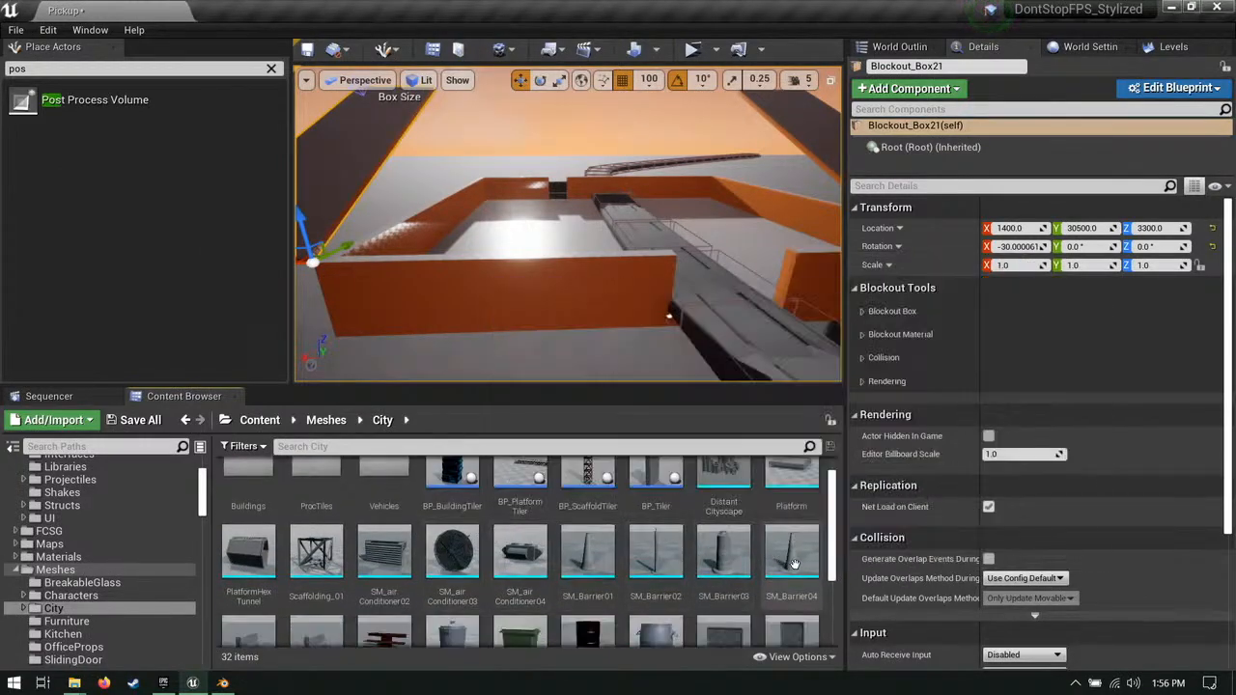
scroll(791, 564, down, 3)
scroll(483, 541, up, 4)
double_click(245, 482)
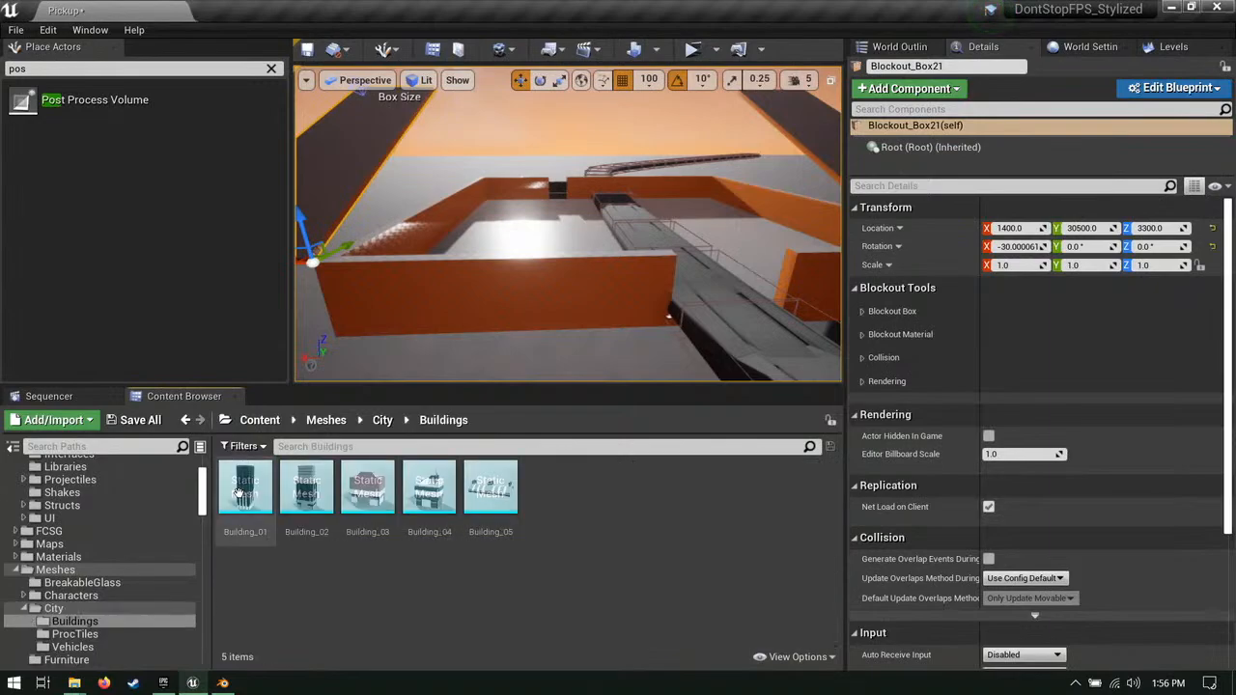
click(383, 420)
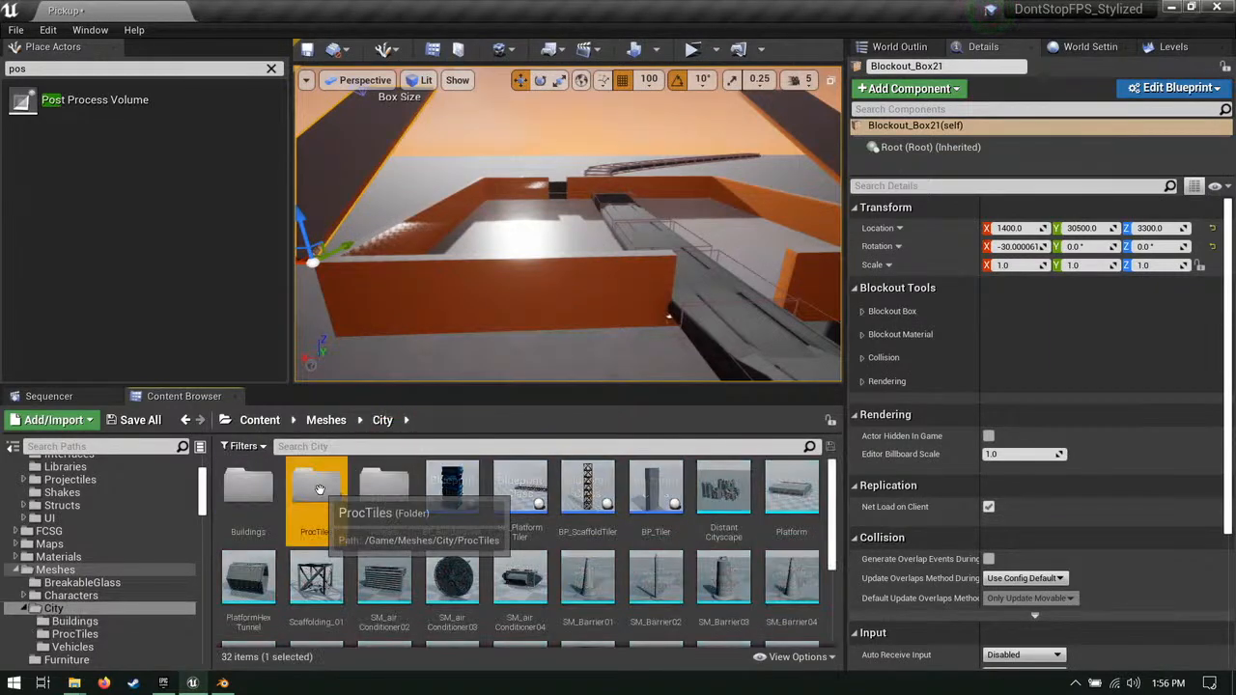
double_click(309, 497)
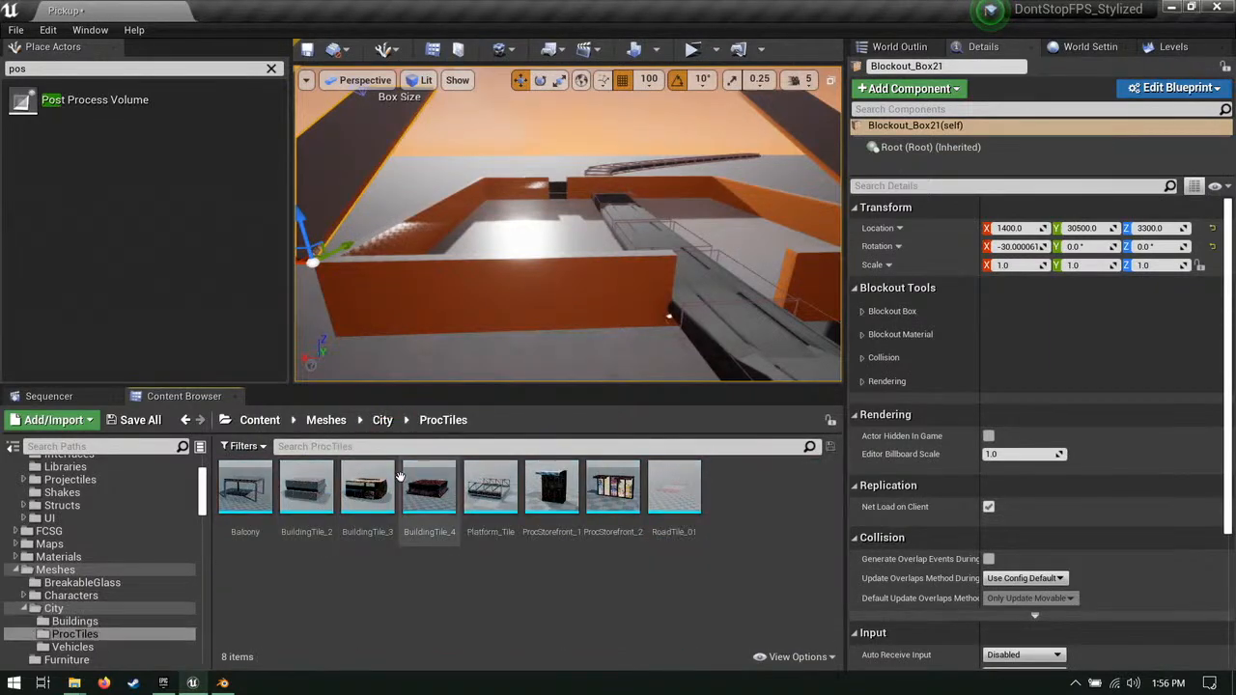
click(383, 420)
double_click(367, 483)
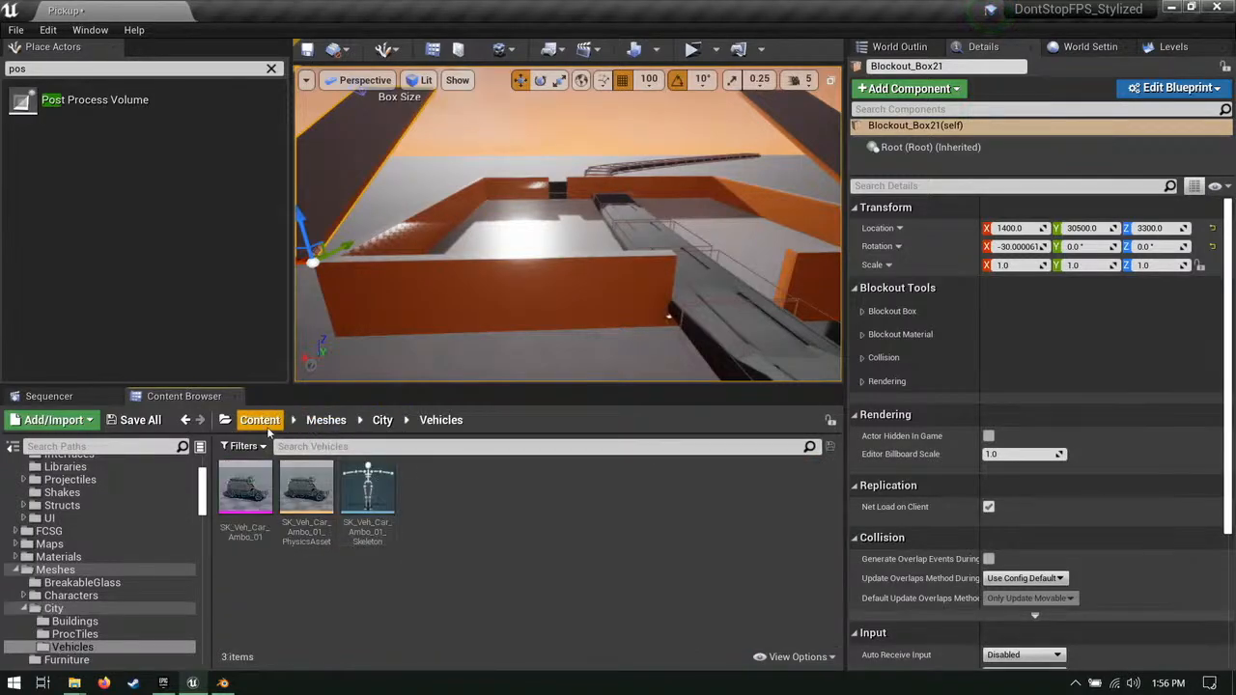
Step: Place the UnbrGlass mesh from Meshes/BreakableGlass between the two roof strips at X -1300, Y 32200, Z 4000
click(260, 420)
scroll(53, 516, down, 2)
click(55, 594)
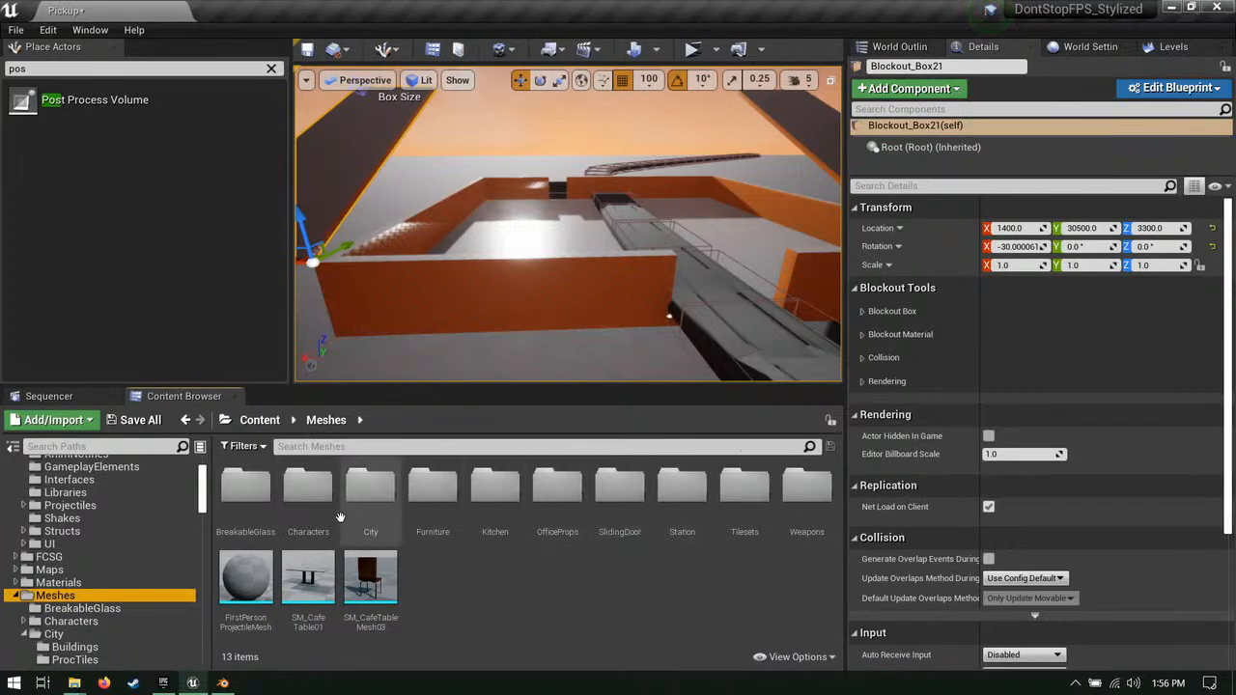
click(247, 494)
double_click(245, 495)
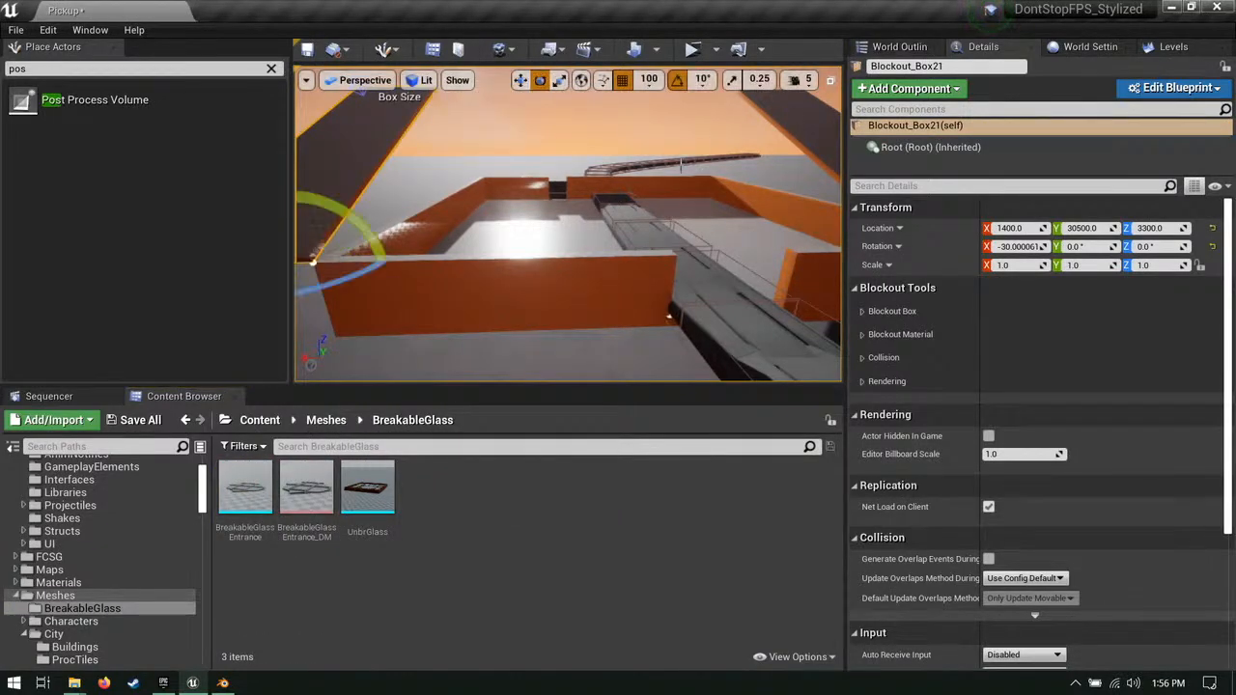
right_drag(680, 166, 739, 207)
drag(359, 492, 482, 130)
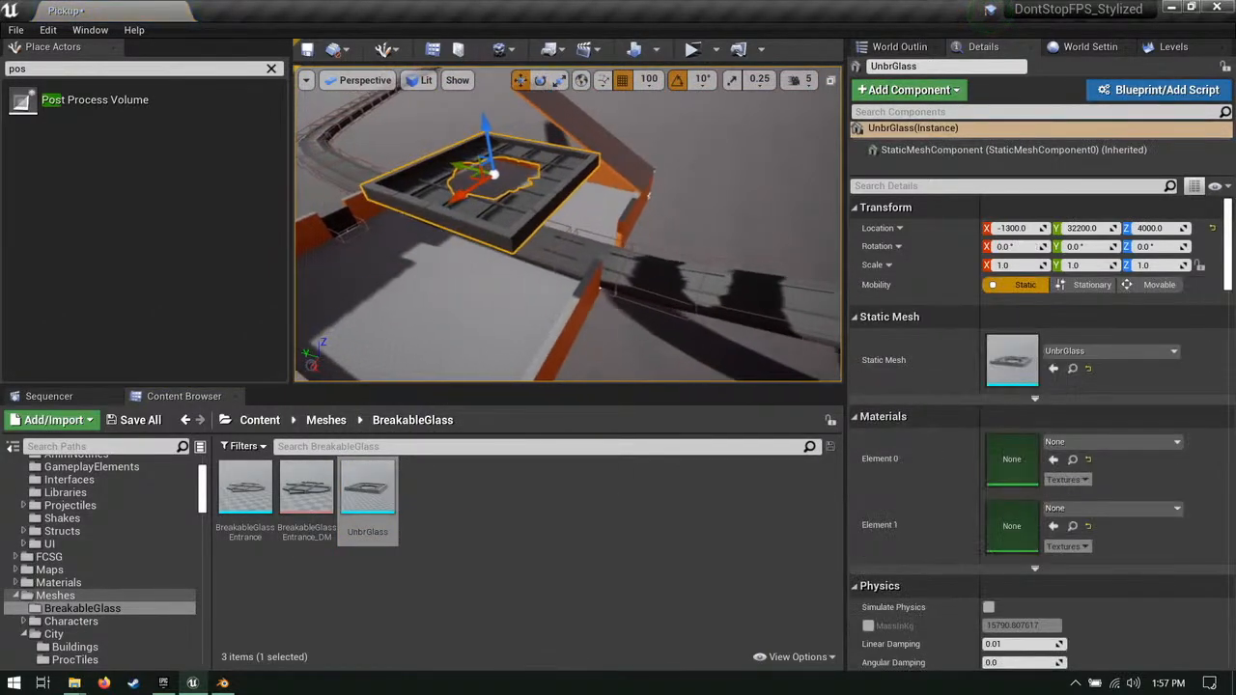
Step: Rotate the UnbrGlass frame to -30° about X to match the roof's slope
right_drag(482, 130, 405, 116)
key(e)
drag(697, 126, 733, 170)
mouse_move(662, 168)
right_down()
mouse_move(792, 163)
mouse_move(662, 168)
right_up()
key(w)
right_drag(676, 253, 676, 243)
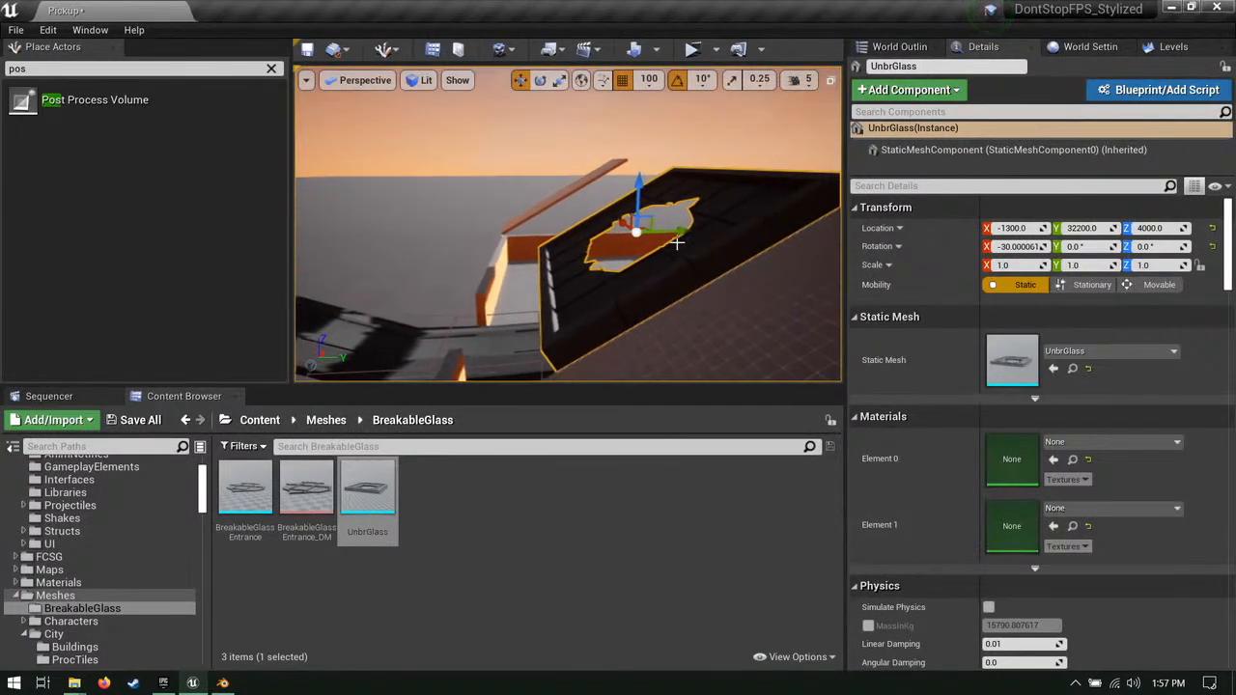
Step: Move the UnbrGlass frame to X -1500, Y 31700 in the gap between the sloped roof strips
drag(616, 198, 618, 113)
right_drag(524, 200, 519, 169)
drag(521, 169, 561, 173)
right_drag(561, 173, 502, 188)
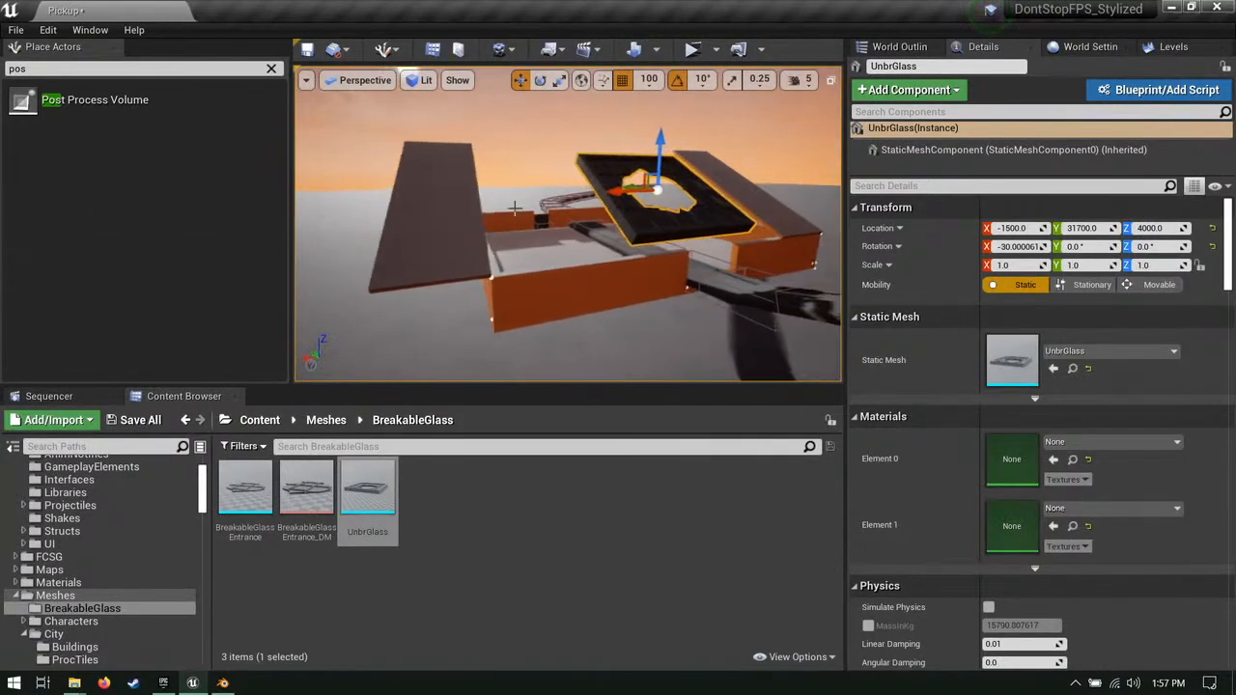
Step: Widen both sloped roof strips inward until they meet the sides of the glass frame
click(425, 174)
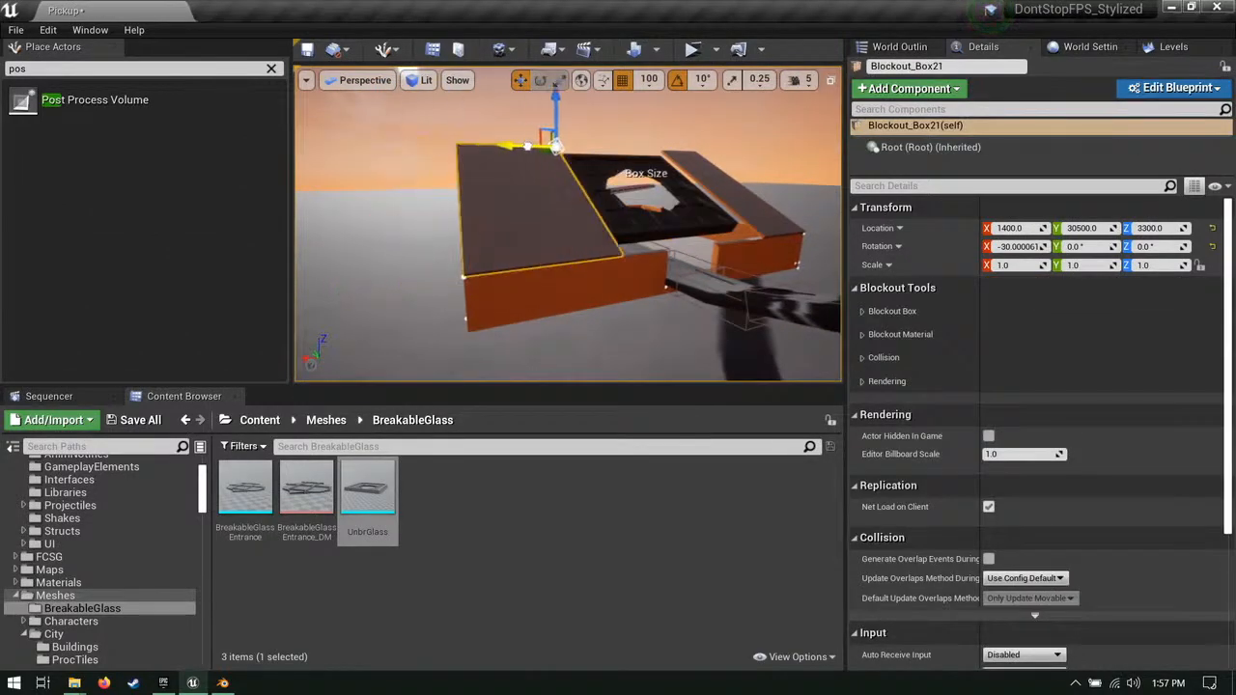
right_drag(527, 146, 518, 145)
click(775, 184)
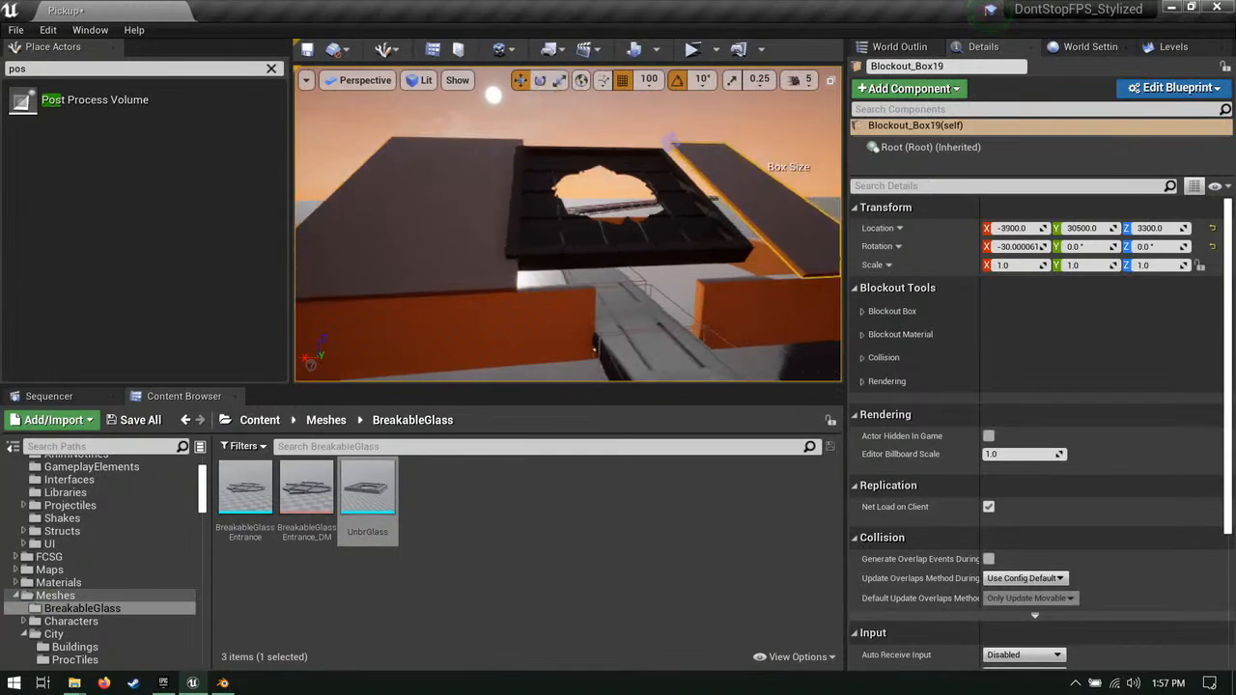
right_drag(772, 182, 760, 176)
drag(611, 143, 585, 145)
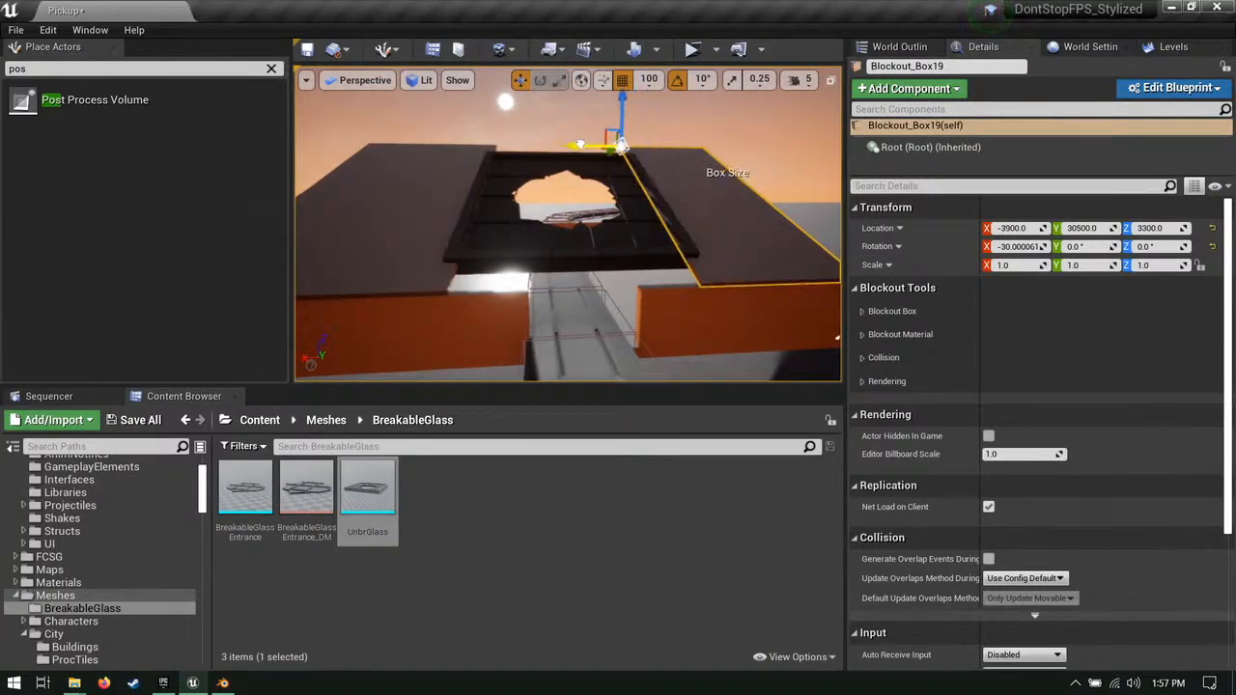
Step: Duplicate the roof strip at X -3900 to X -2500 so the copy lies over the glass frame
right_drag(582, 159, 612, 197)
right_click(673, 235)
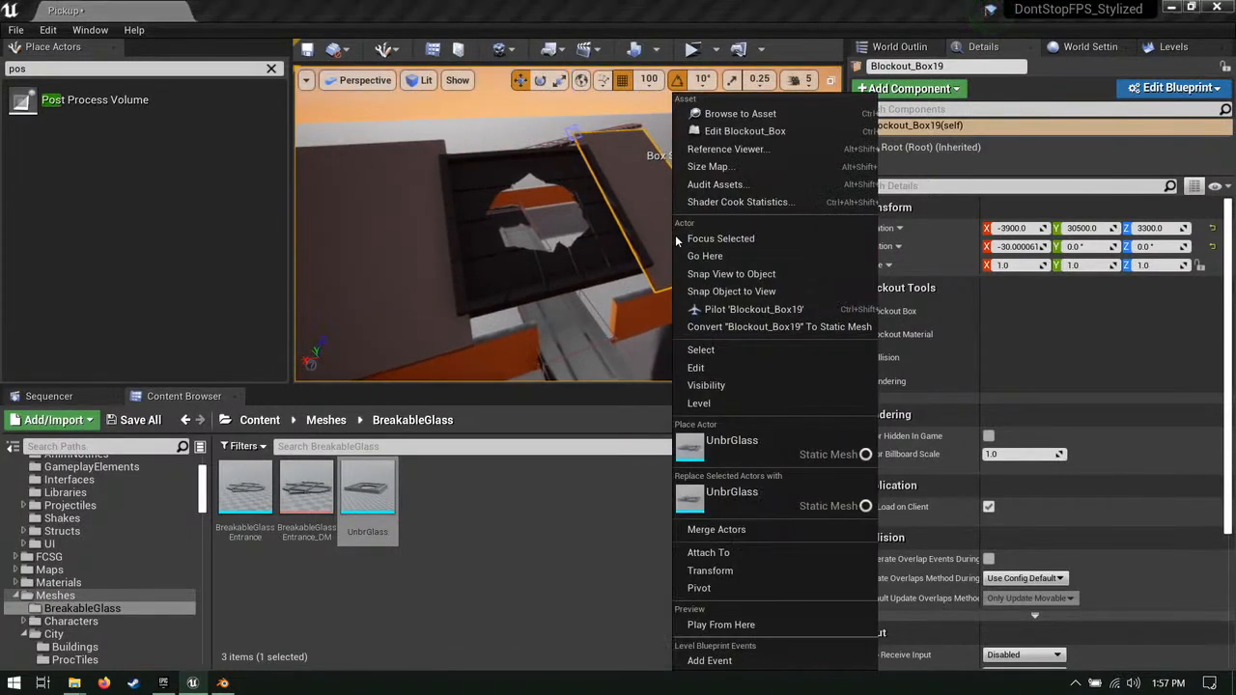
click(691, 241)
right_drag(623, 272, 650, 317)
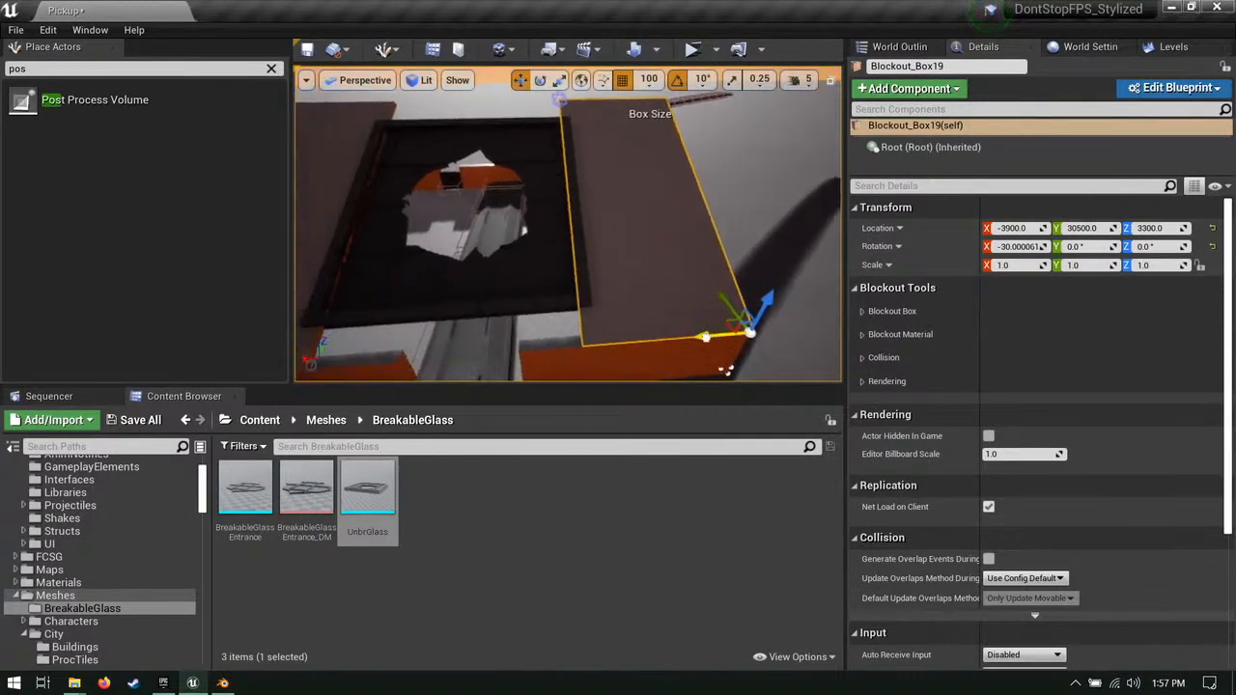
alt+drag(706, 337, 536, 351)
right_drag(529, 355, 697, 353)
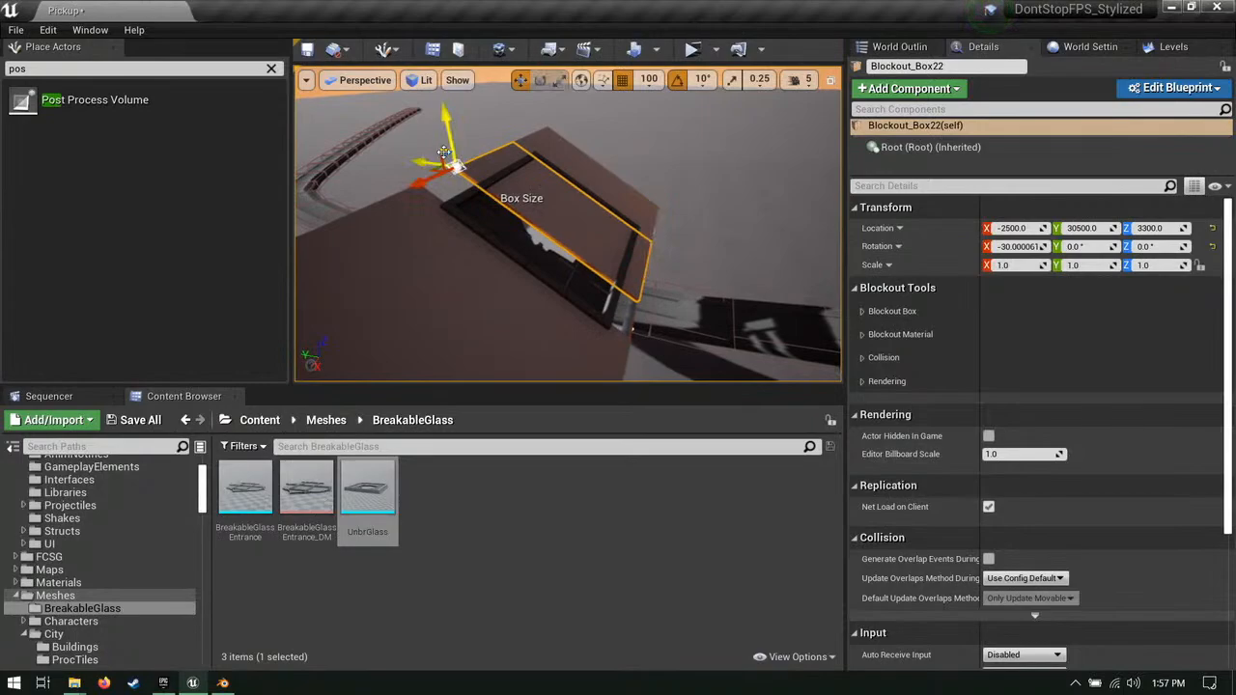
Step: Shorten the roof strip copy to the area below the glass frame and widen it across the gap, using a grid snap of 50
drag(589, 232, 609, 288)
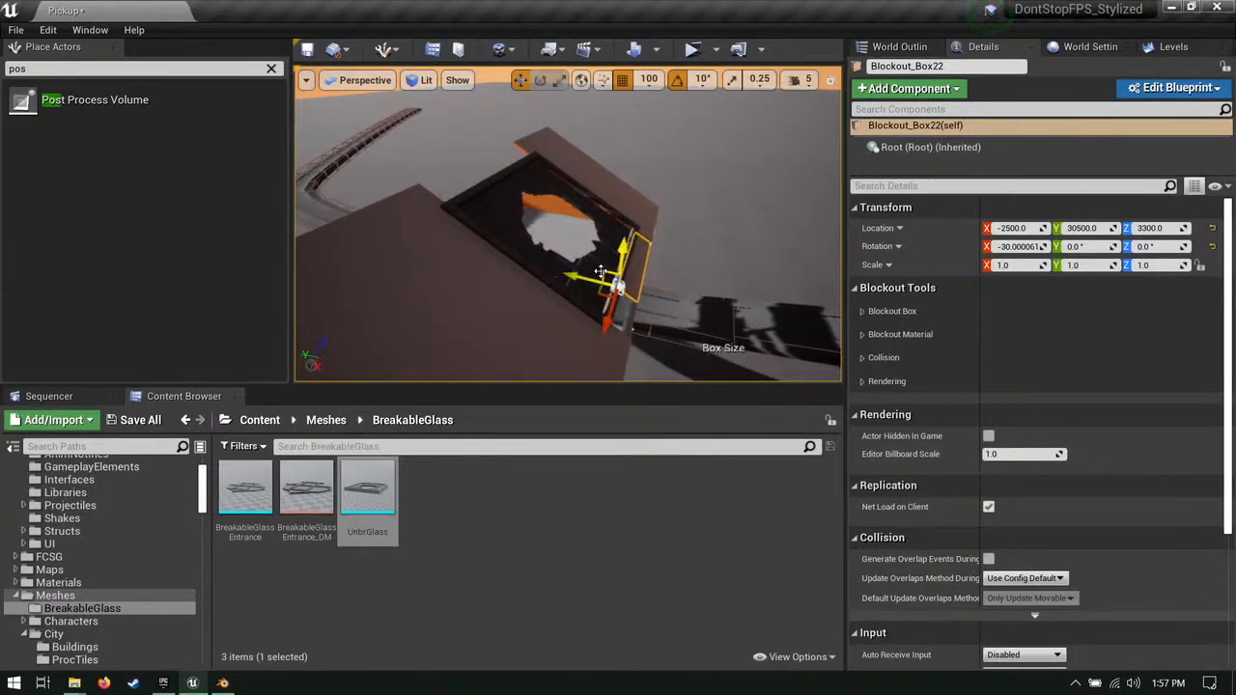
right_drag(600, 271, 545, 216)
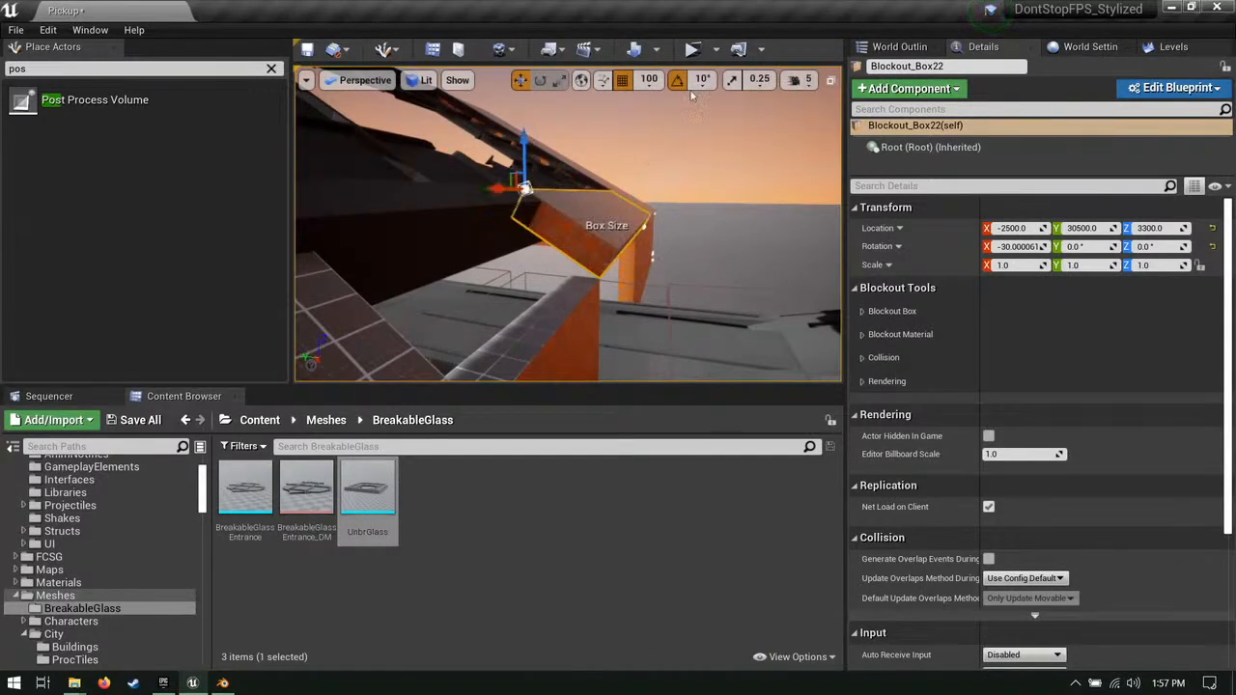
click(650, 80)
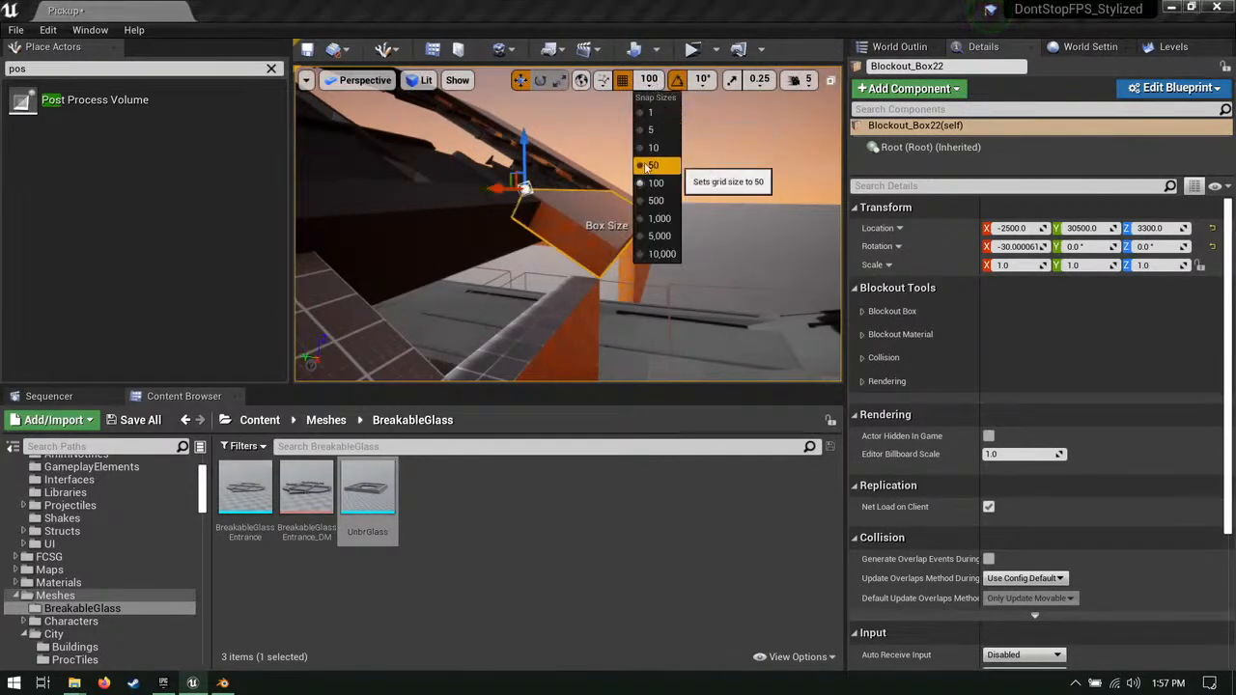
click(647, 168)
right_drag(547, 193, 574, 189)
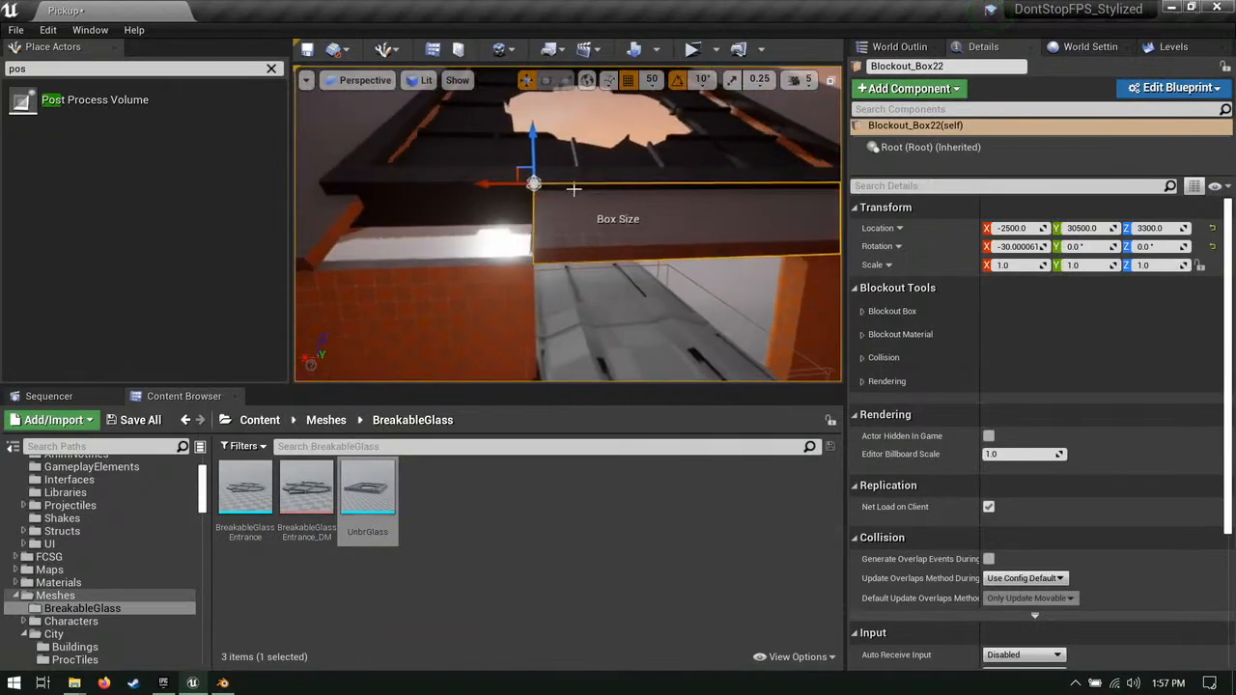
drag(502, 185, 321, 193)
Step: Duplicate the short roof strip to X -2500, Y 32650, Z 4500 to fill the roof above the glass frame
right_drag(321, 193, 705, 261)
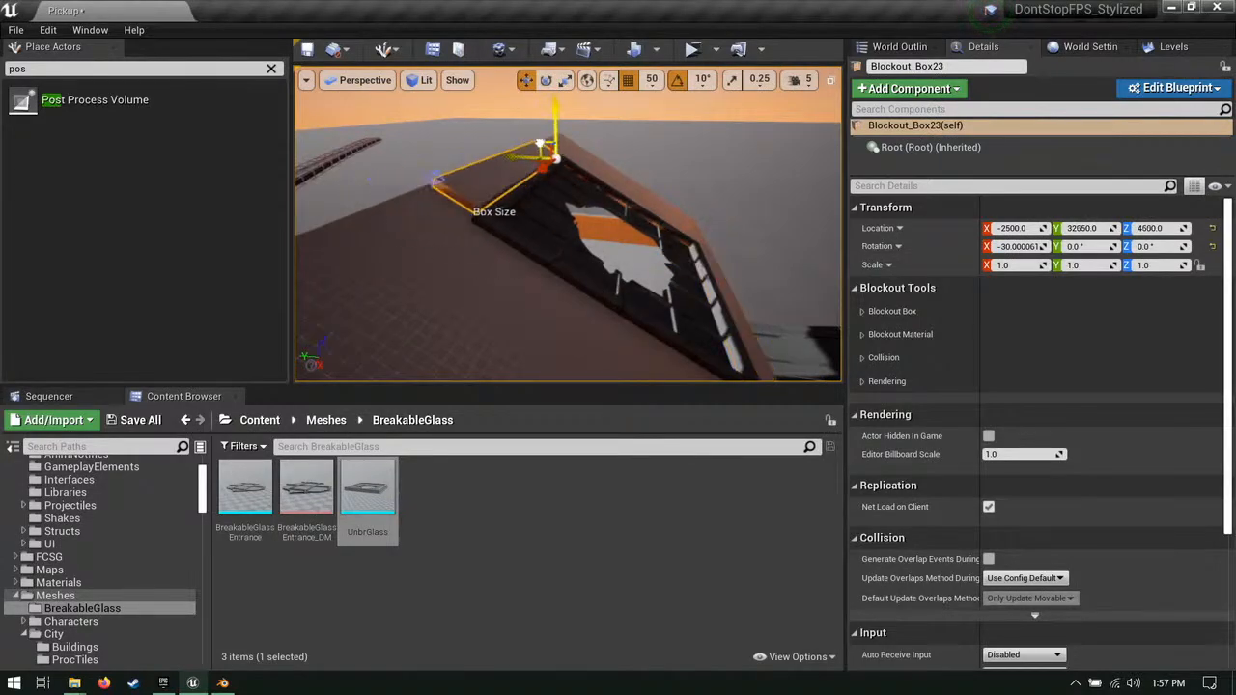
right_drag(570, 150, 733, 144)
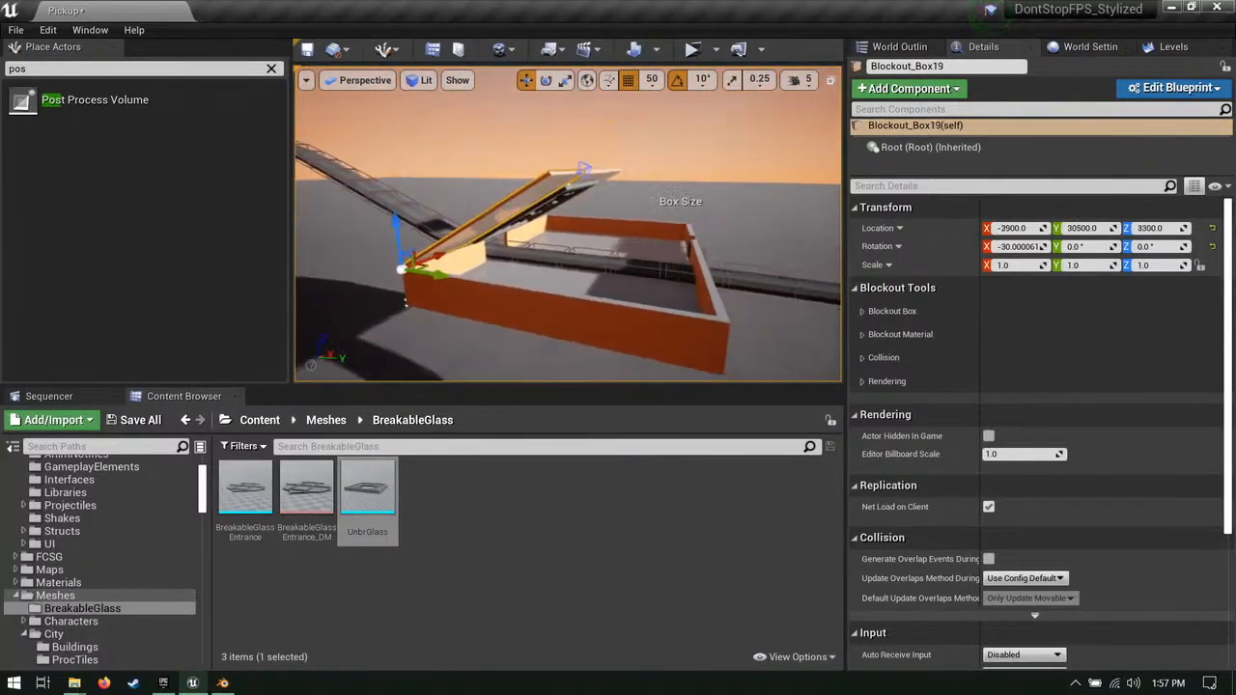
Step: Play-test the run from the start platform along the speed-boost track and into the room with the open skylight
right_drag(570, 224, 666, 251)
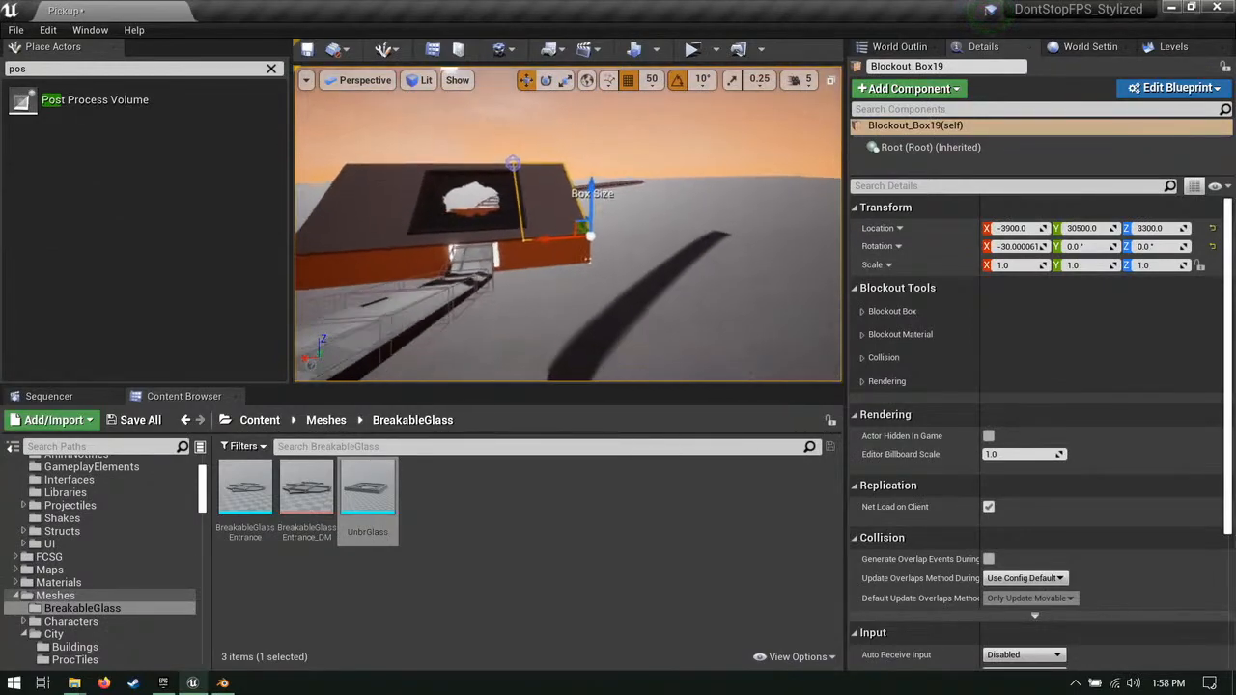
right_drag(570, 224, 820, 261)
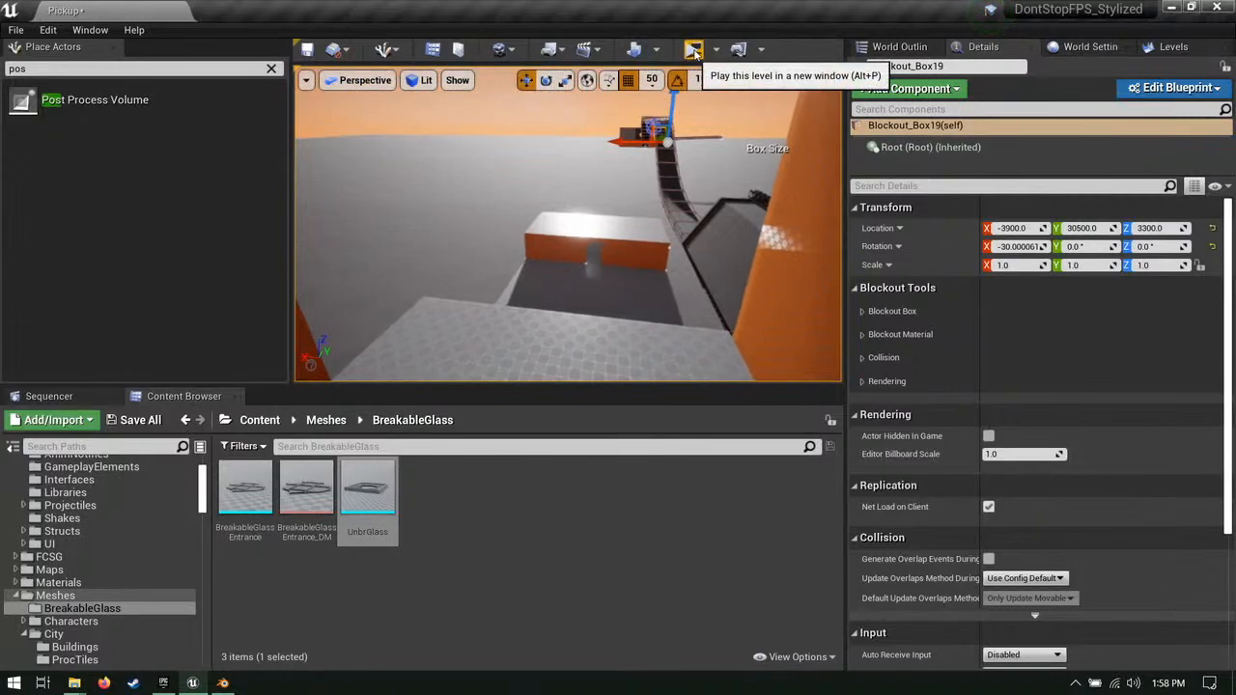
key(w)
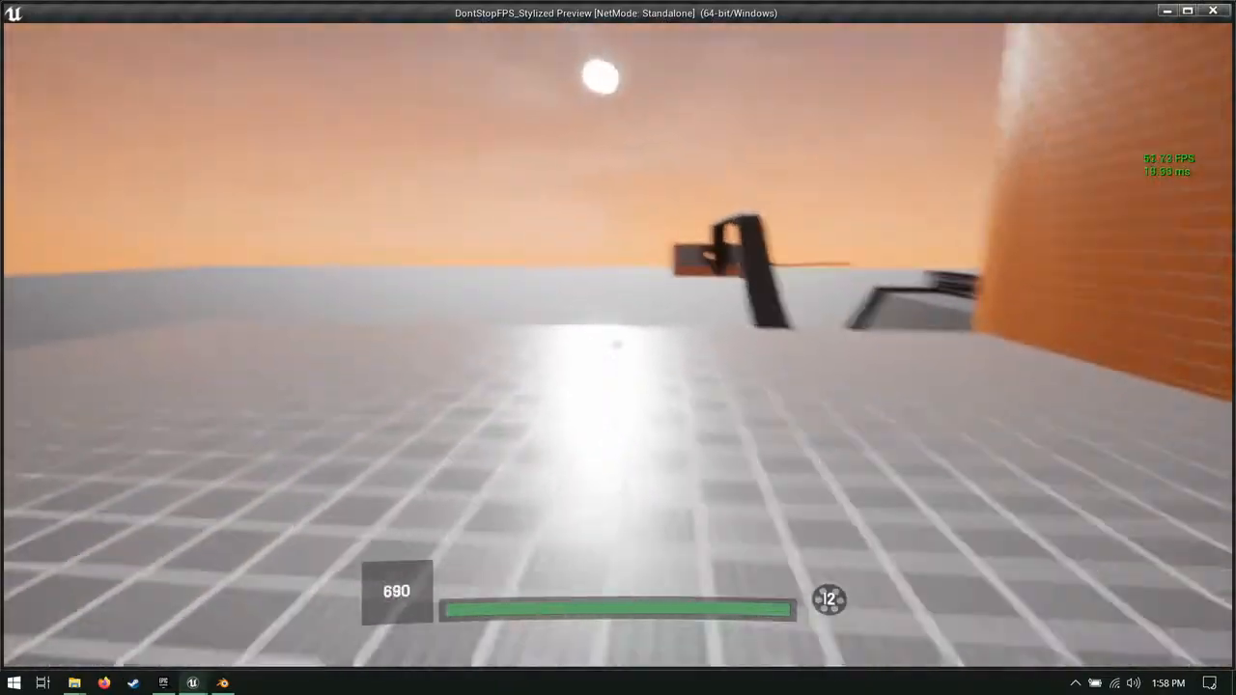
key(space)
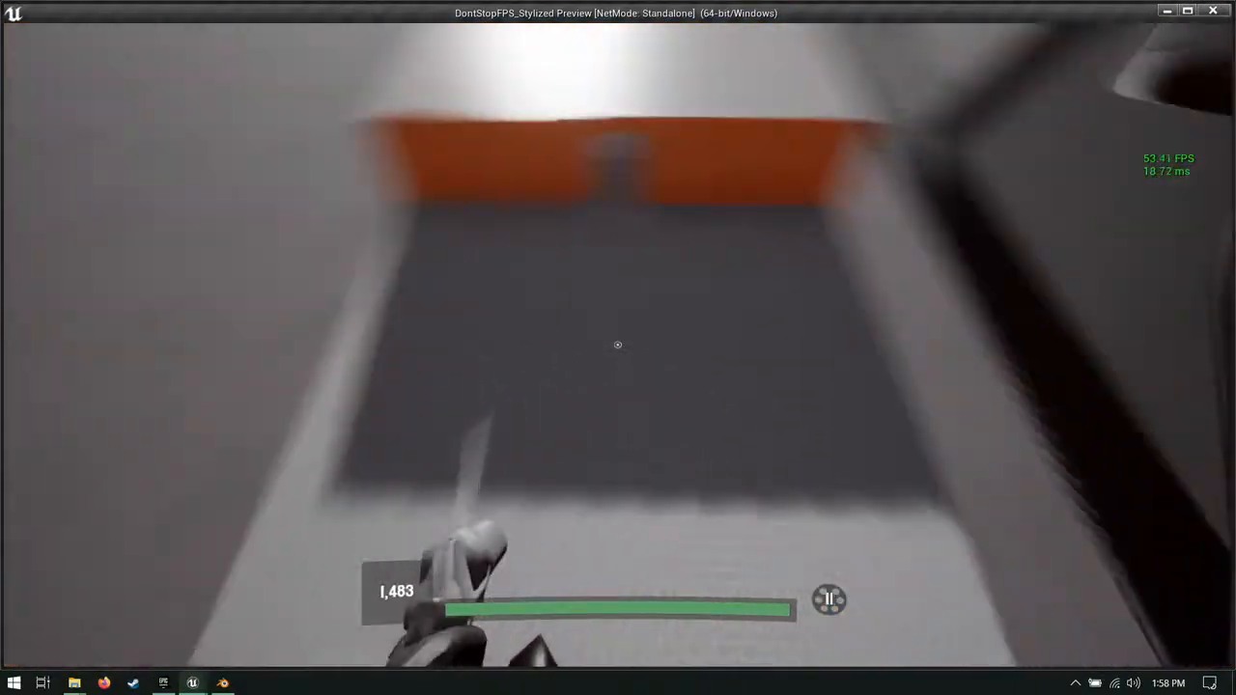
click(618, 345)
click(618, 344)
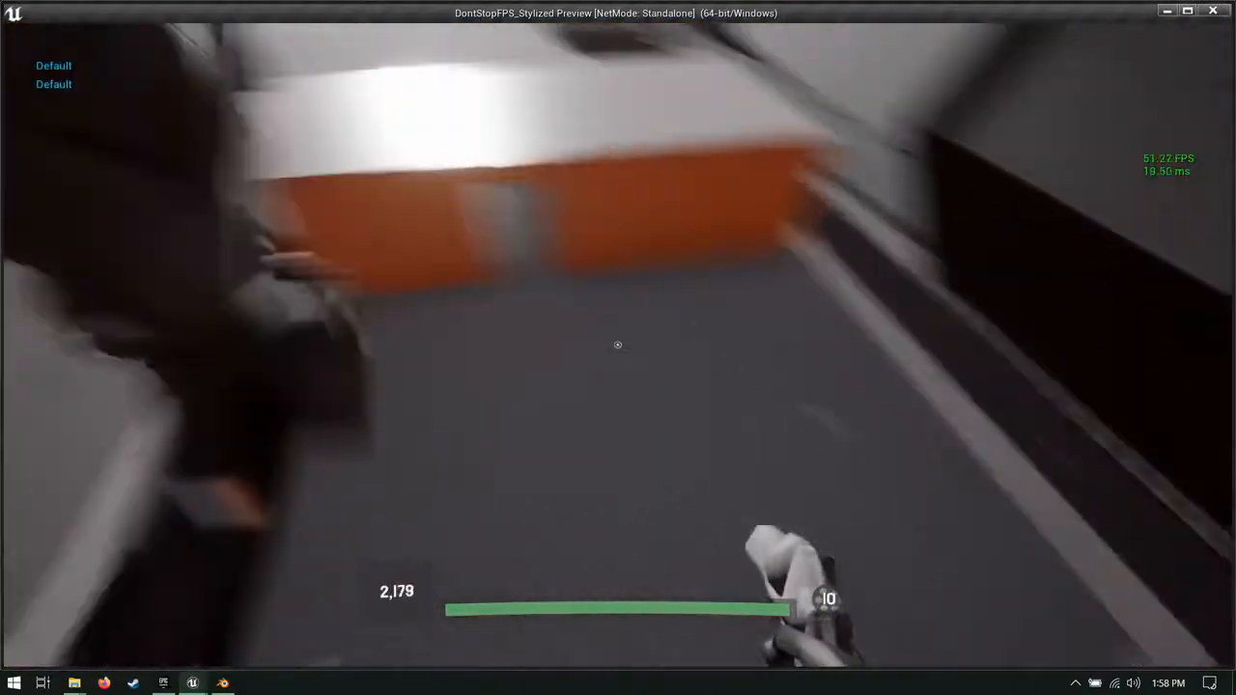
click(618, 344)
key(w)
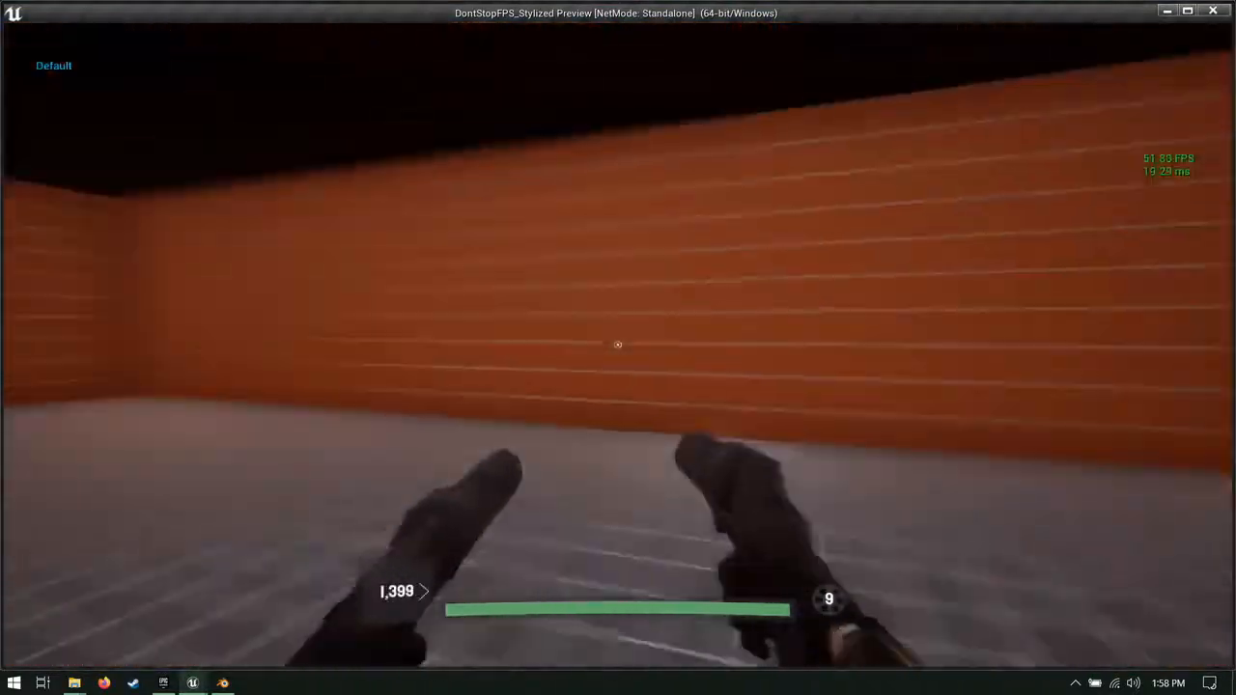
key(space)
key(w)
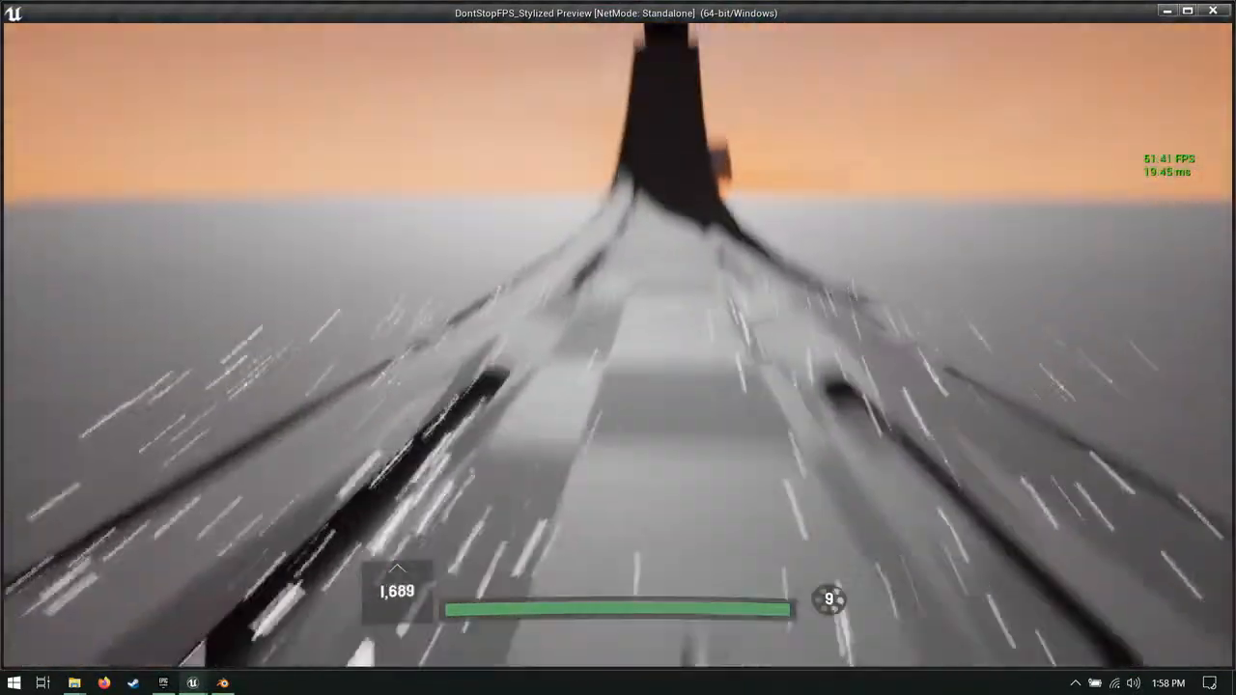
key(w)
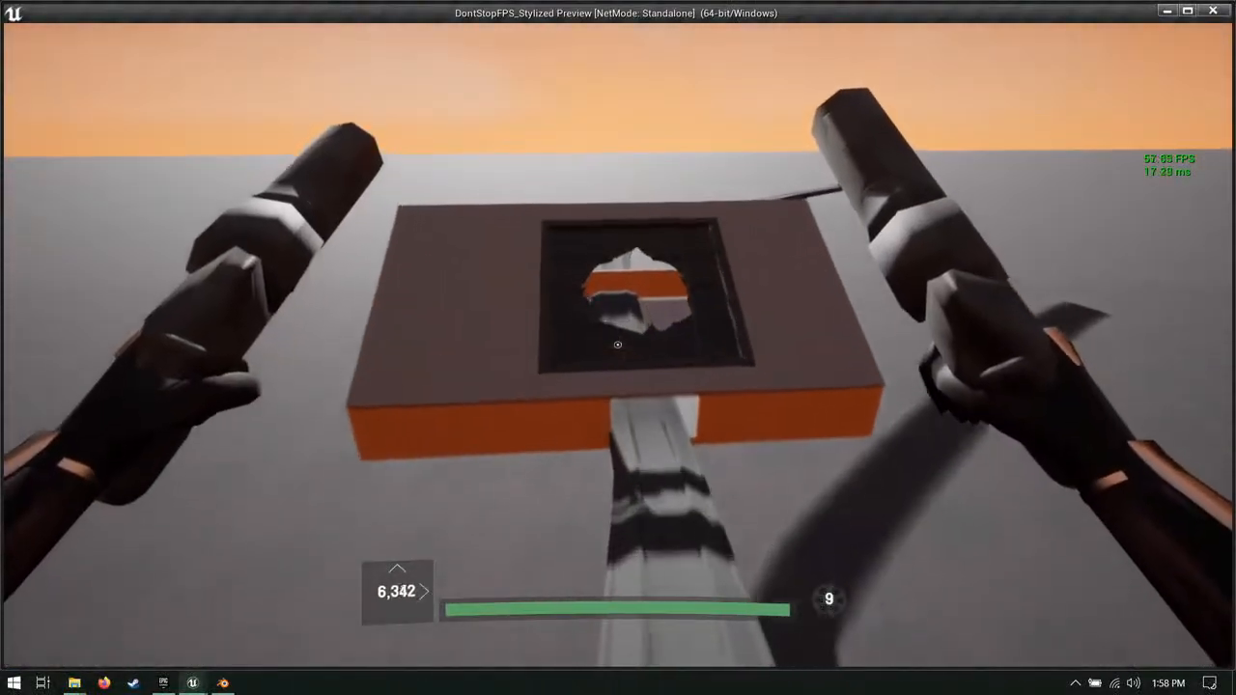
key(a)
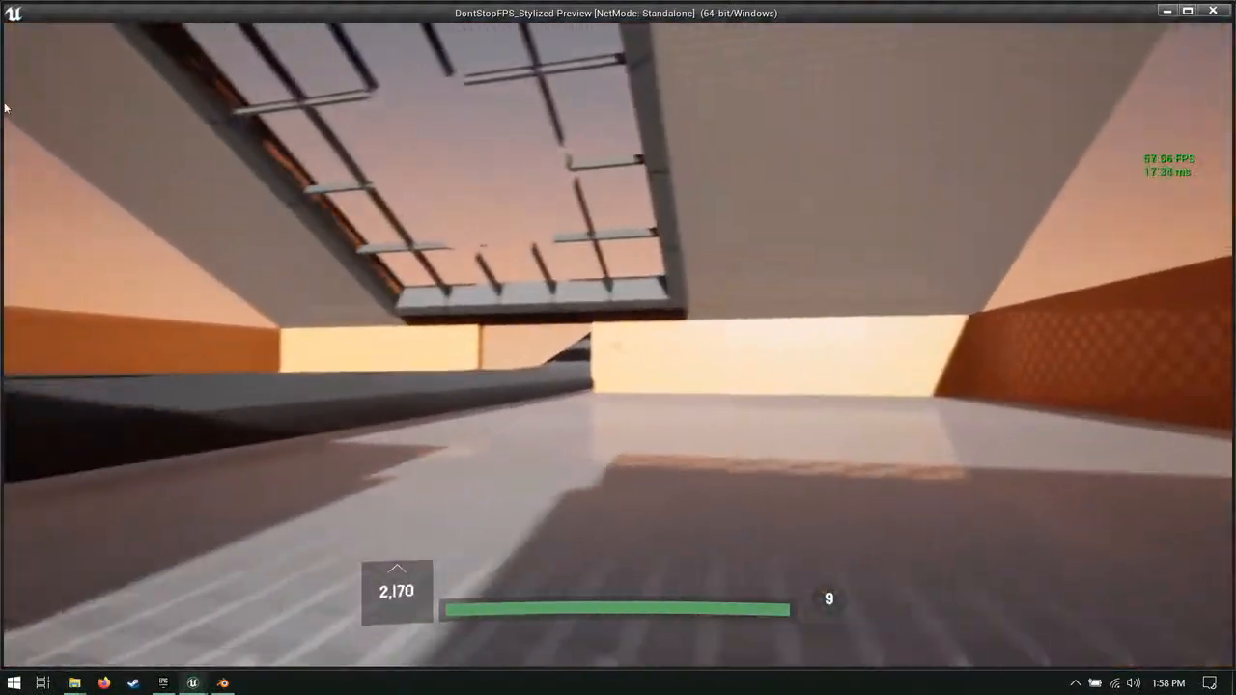
key(Escape)
Step: Place a BP_Breakable_Glass from Blueprints/GameplayElements on the roof beside the UnbrGlass frame
key(w)
right_drag(541, 289, 531, 323)
click(531, 323)
scroll(123, 493, up, 3)
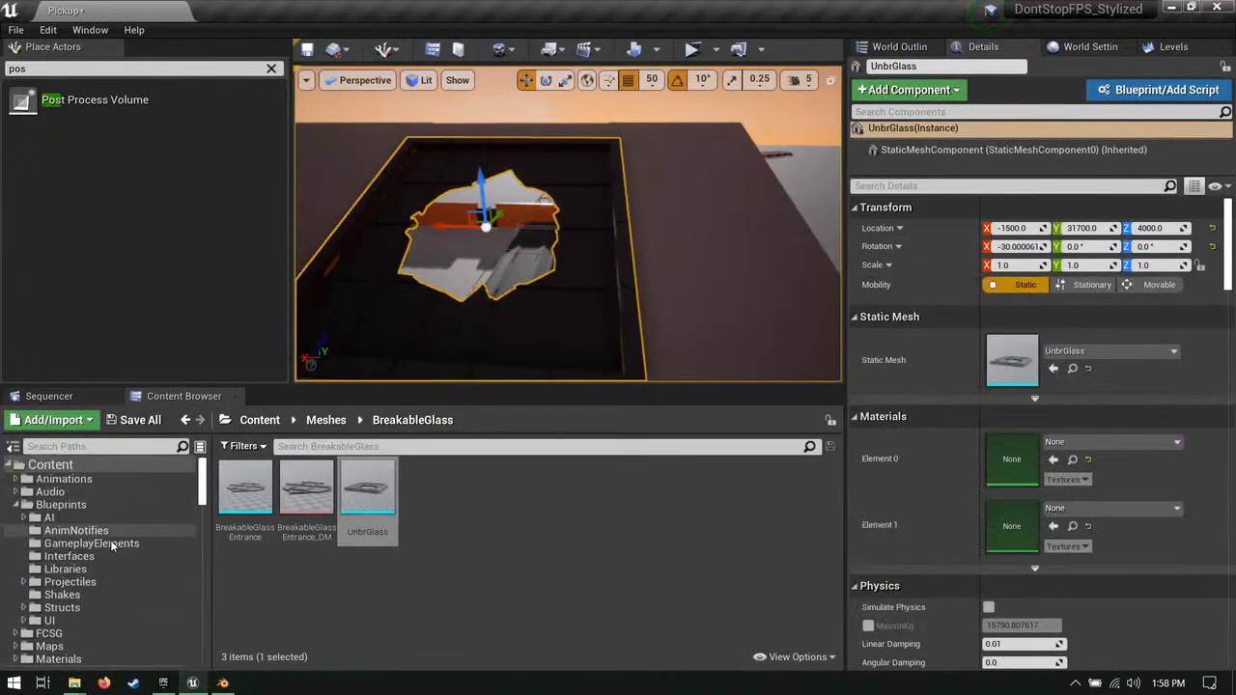
click(92, 544)
click(316, 487)
drag(315, 488, 685, 240)
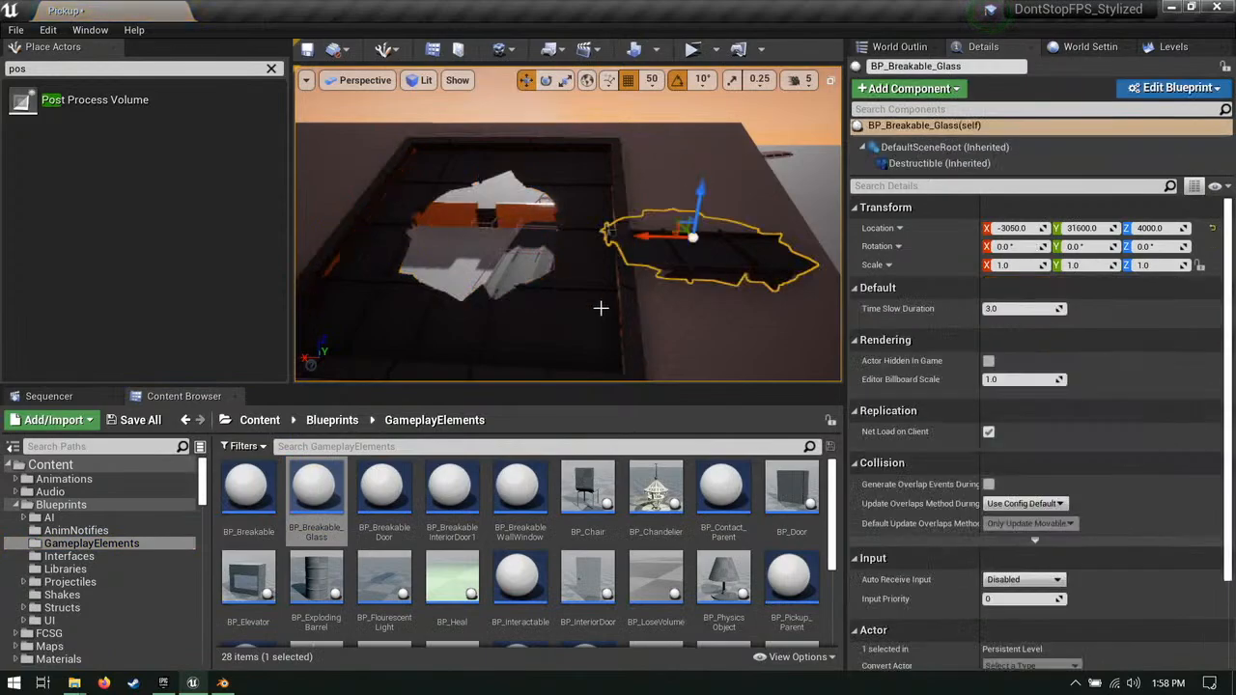
Step: Copy the UnbrGlass frame's location to the BP_Breakable_Glass so it sits at X -1500, Y 31700, Z 4000
key(ctrl+z)
right_click(934, 234)
click(969, 238)
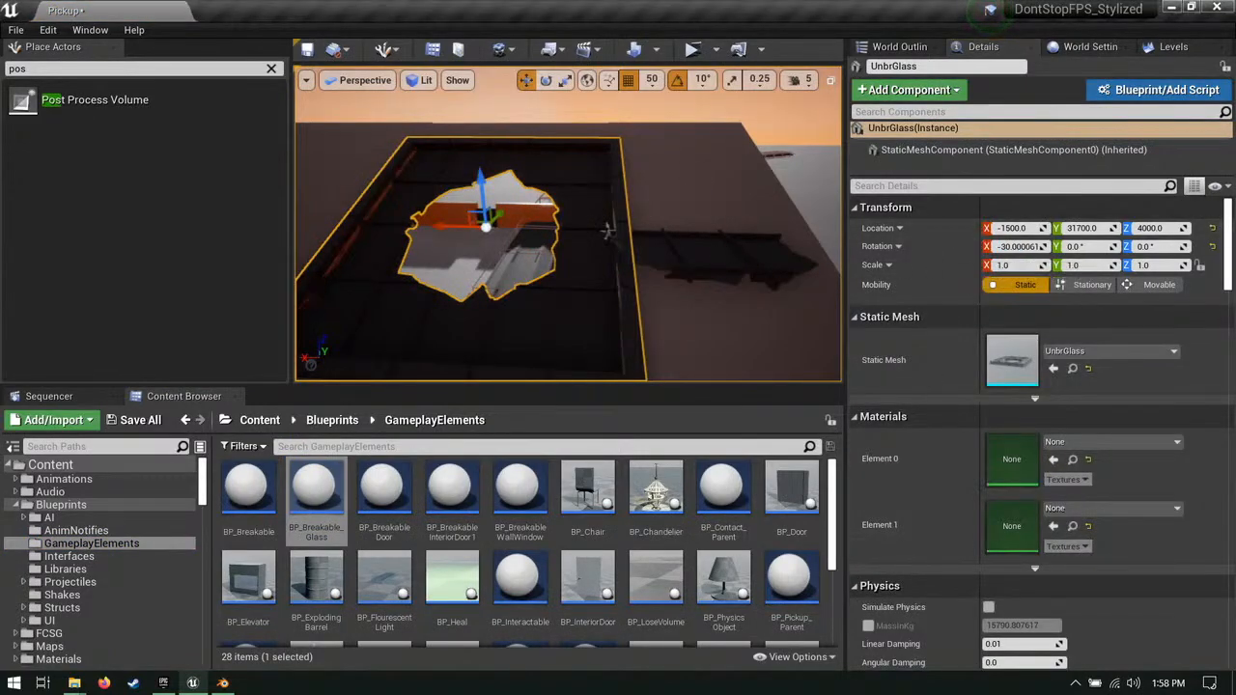
click(758, 255)
right_click(952, 229)
click(986, 255)
Step: Copy the UnbrGlass frame's rotation to the BP_Breakable_Glass so its tilt matches the frame at -30° about X
click(611, 327)
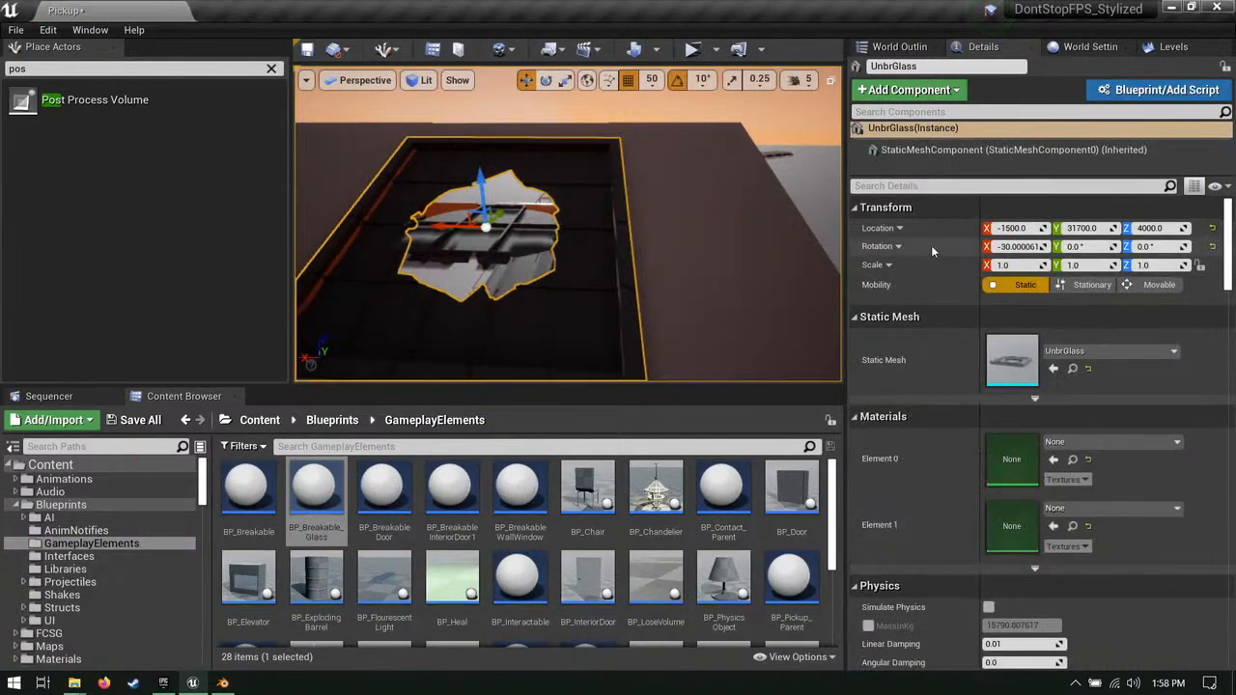
right_click(931, 246)
click(977, 257)
click(526, 236)
right_click(956, 242)
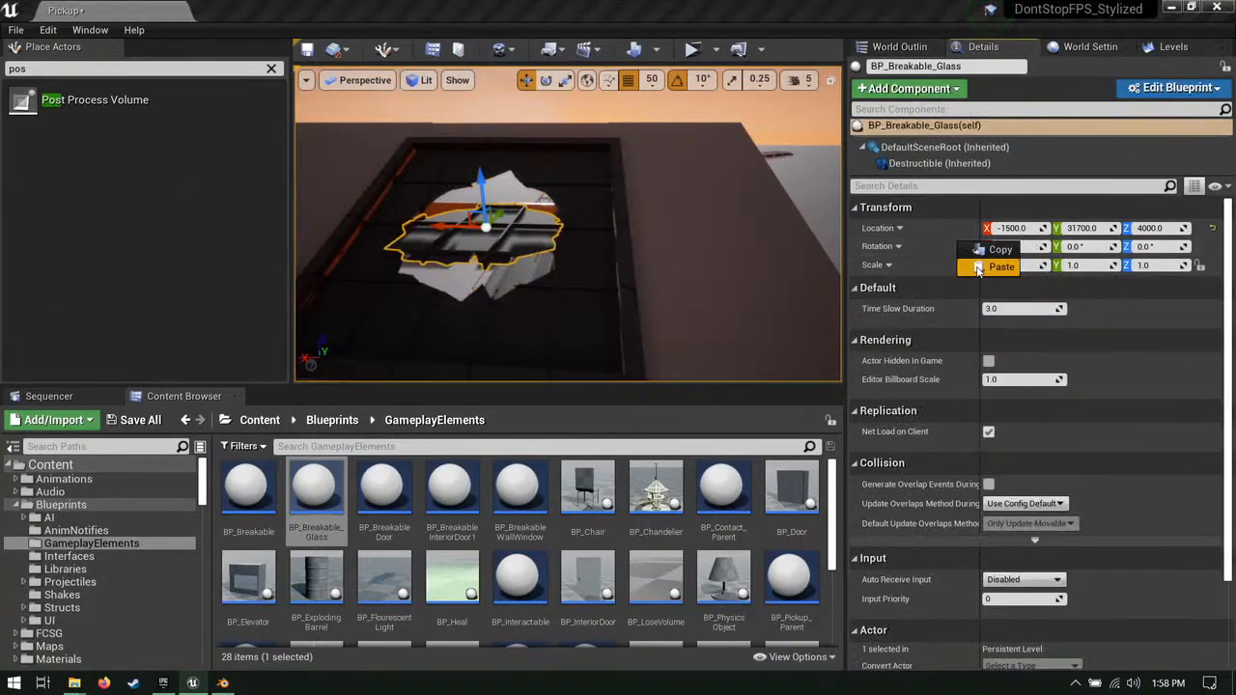
click(995, 268)
Step: Play-test dropping through the breakable glass skylight from just above the roof
mouse_move(557, 271)
right_down()
mouse_move(618, 236)
mouse_move(642, 260)
mouse_move(628, 290)
mouse_move(598, 300)
mouse_move(579, 280)
right_up()
click(622, 224)
key(w)
key(s)
click(696, 51)
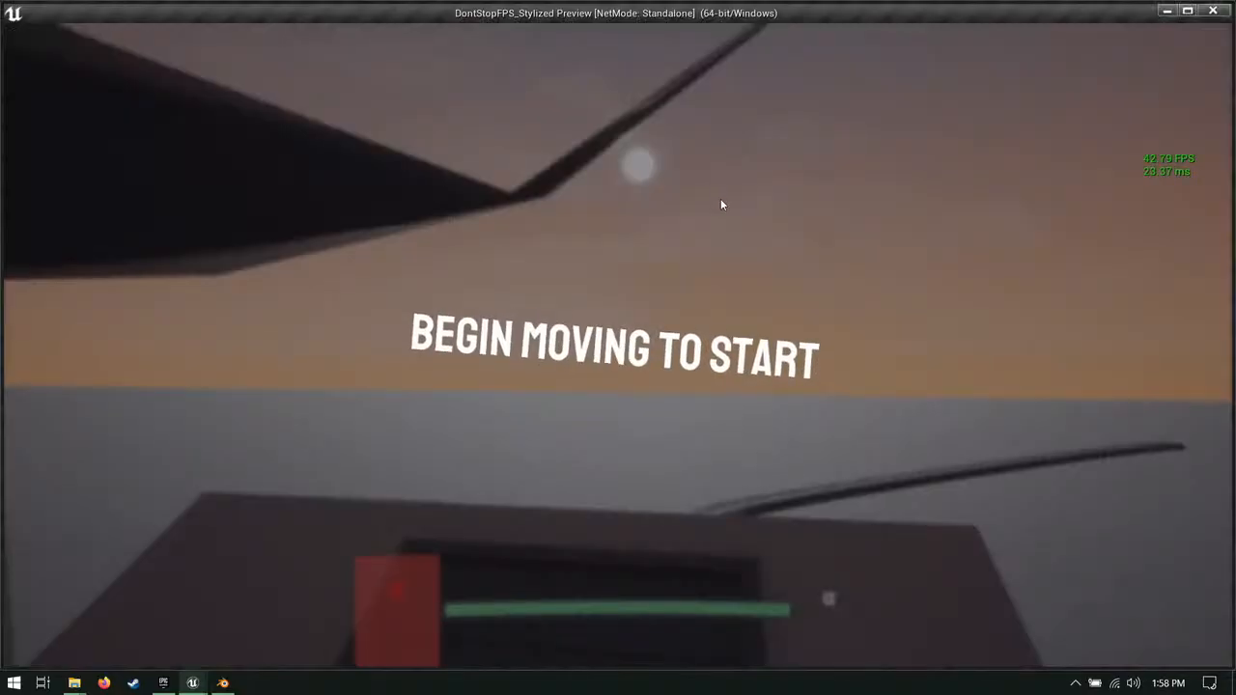
key(w)
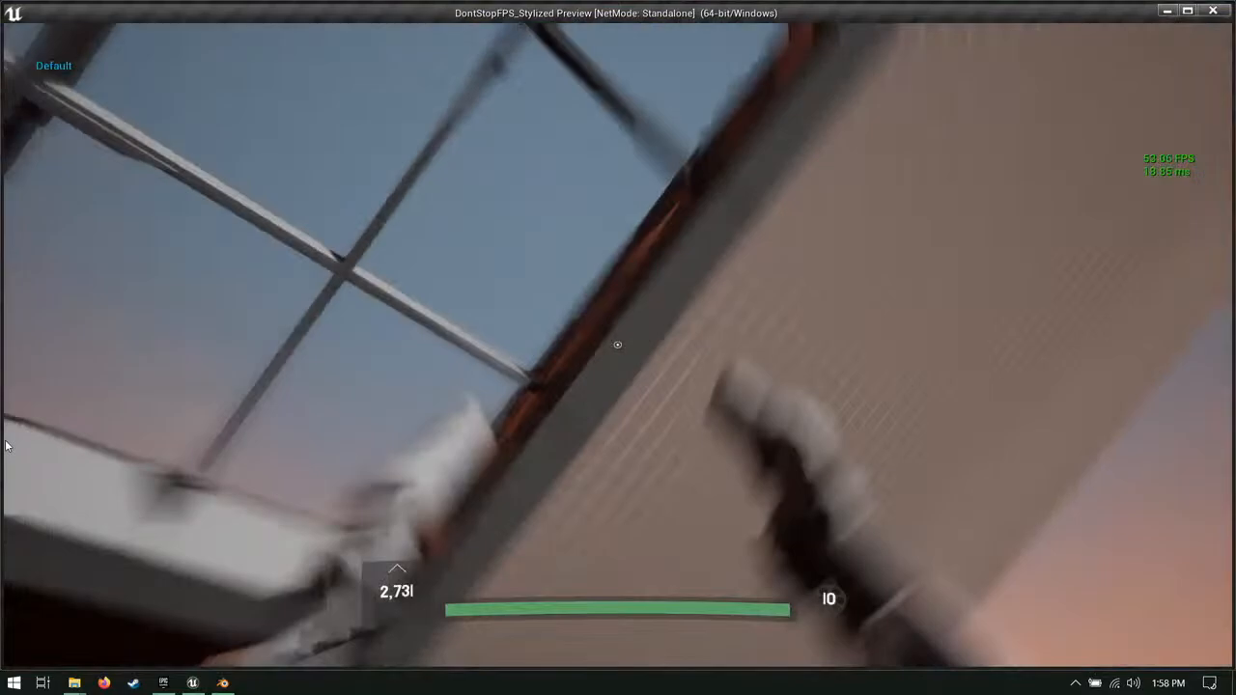
key(Escape)
Step: Play-test the approach along the speed-boost track to the room with the glass skylight
key(w)
right_drag(637, 193, 550, 159)
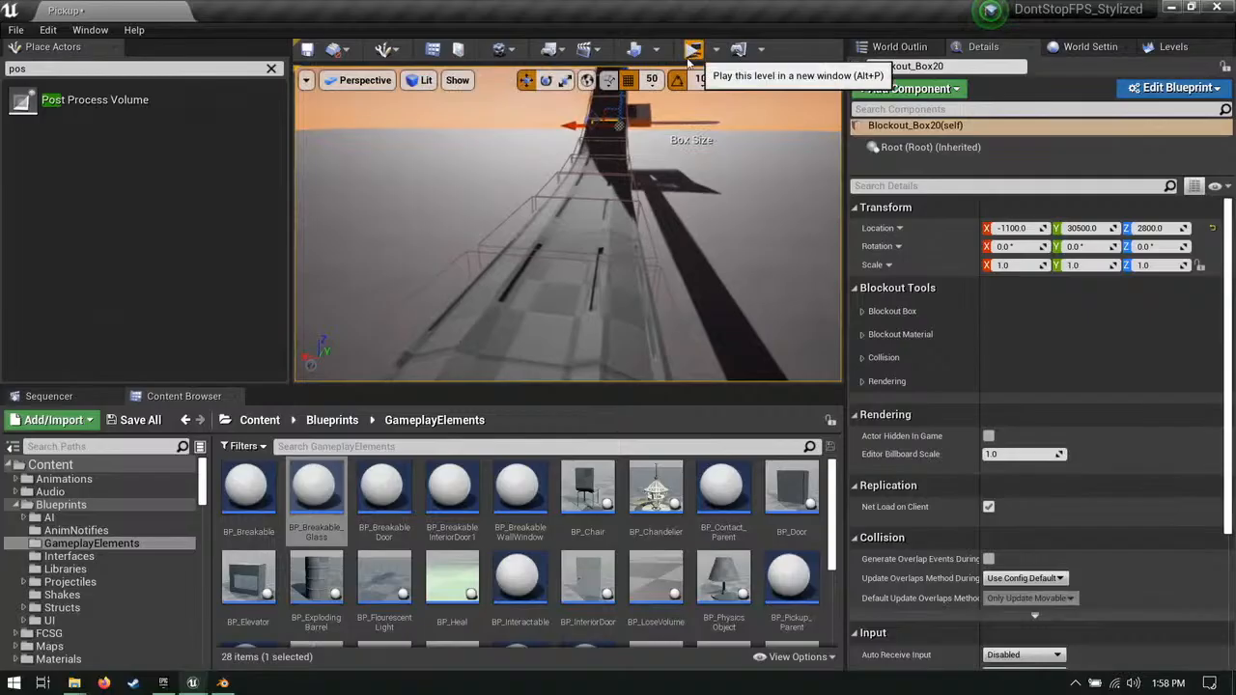
click(690, 56)
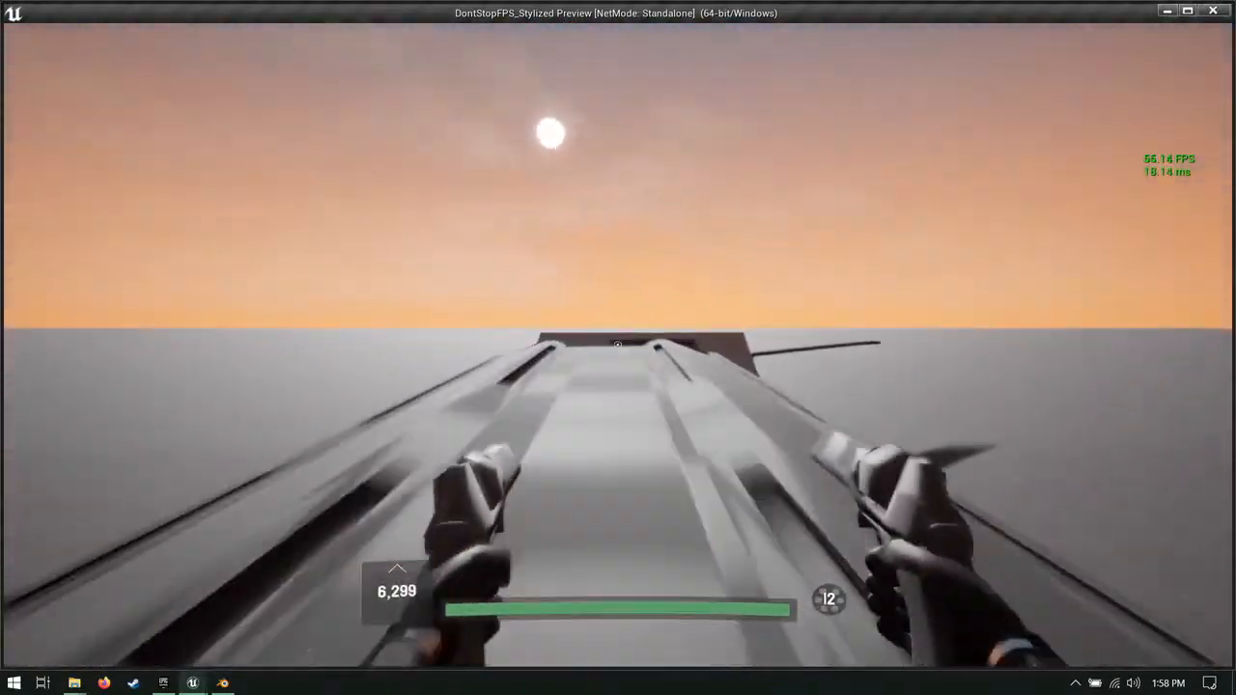
key(a)
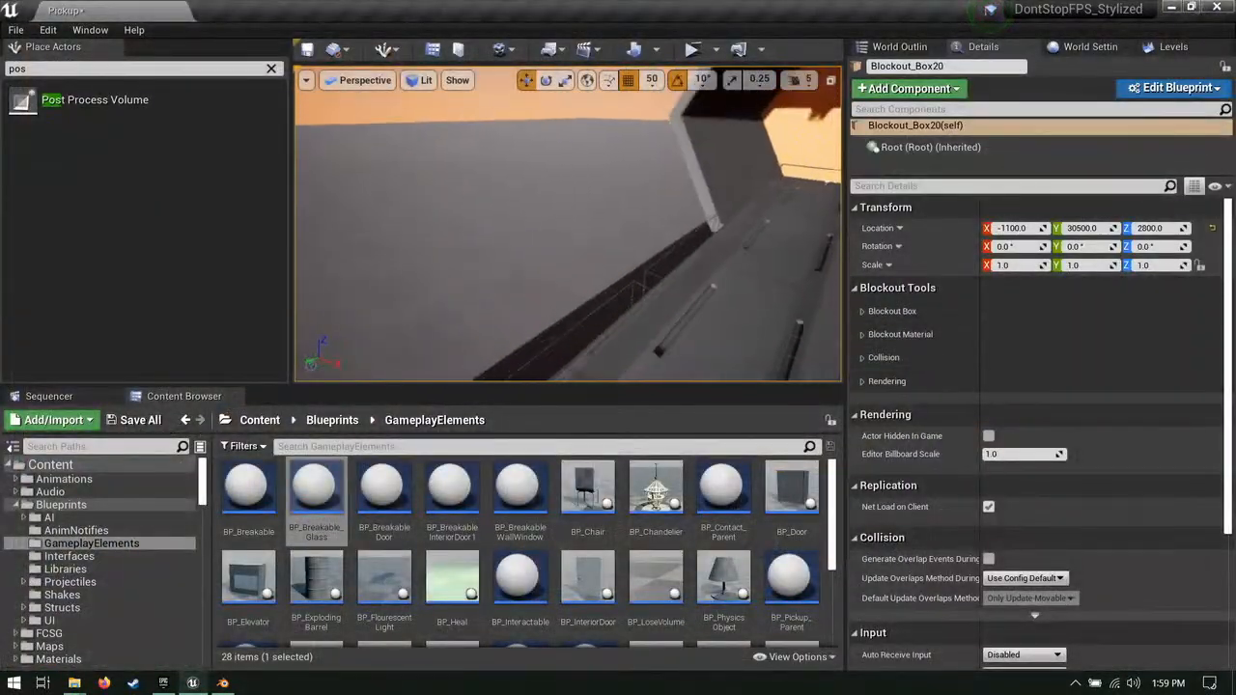
Step: Shift the BP_Platform_Chain's spline points around the room sideways to realign the speed-boost track passing through it
right_drag(568, 224, 637, 270)
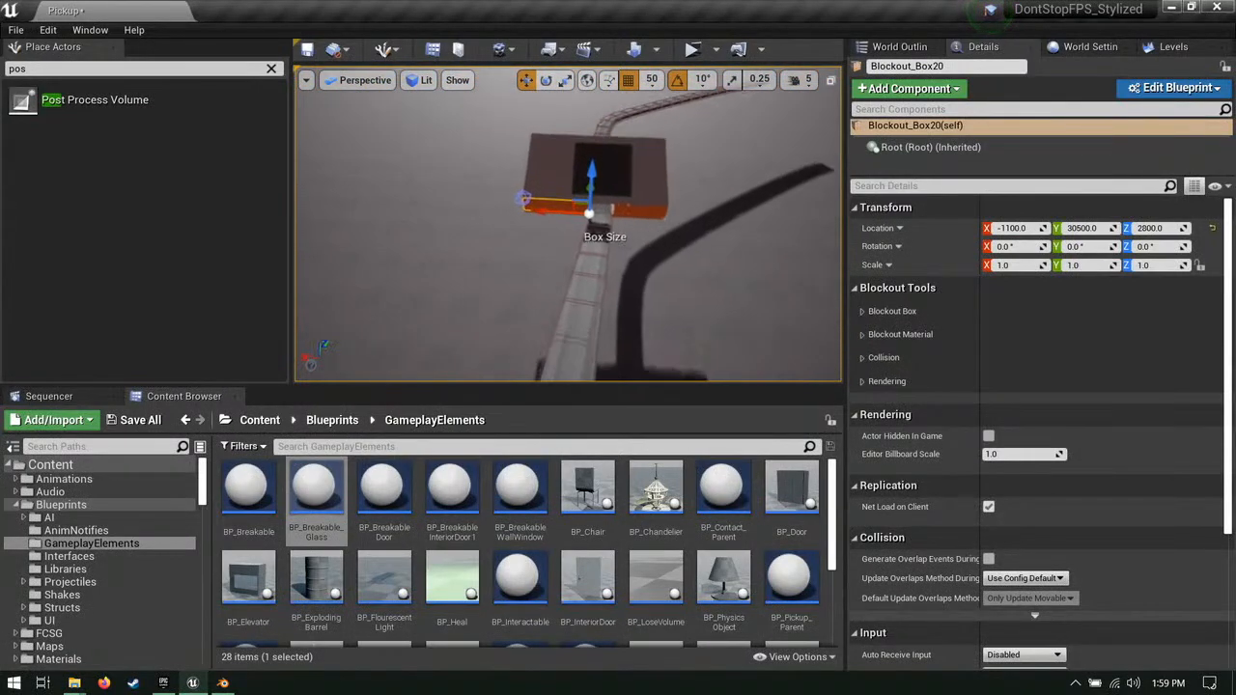
click(622, 217)
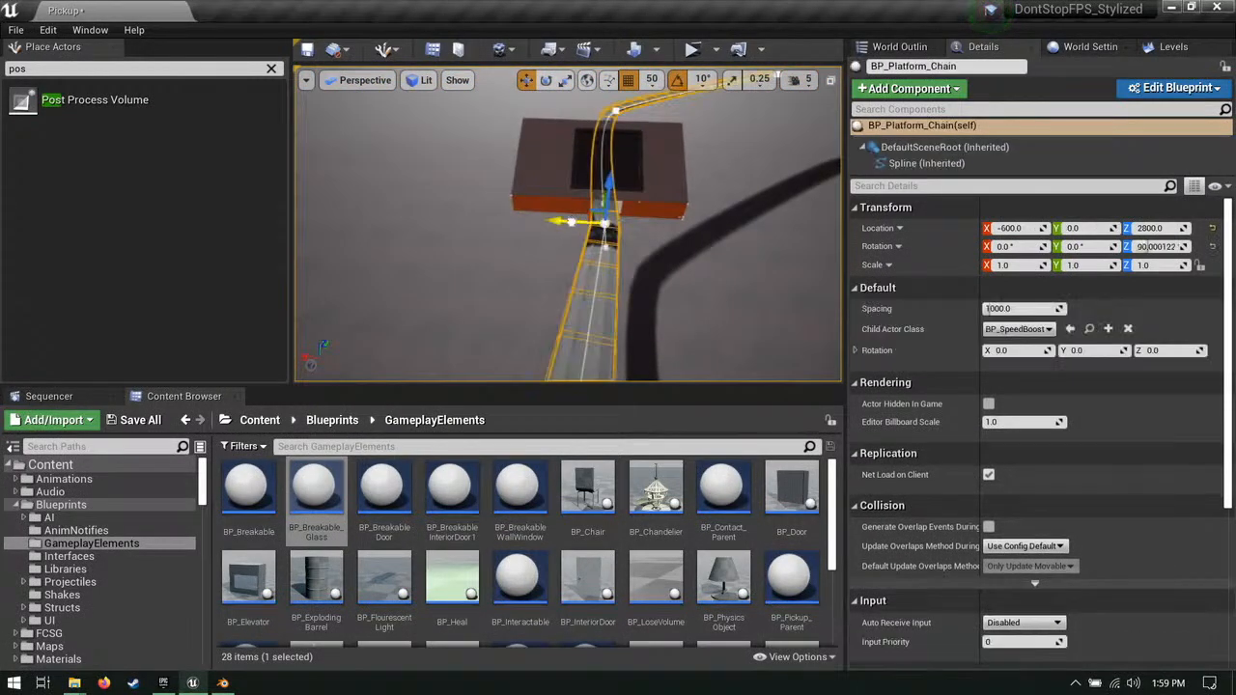
right_drag(556, 221, 581, 219)
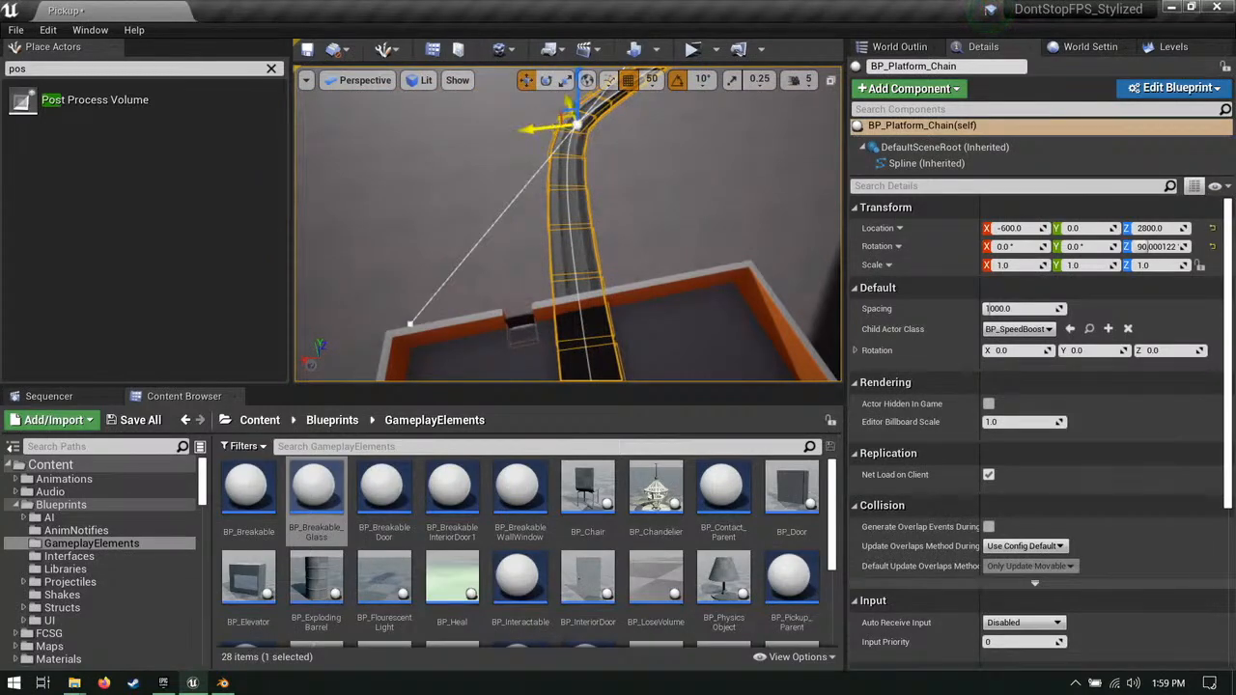
drag(621, 183, 674, 191)
right_drag(673, 190, 669, 120)
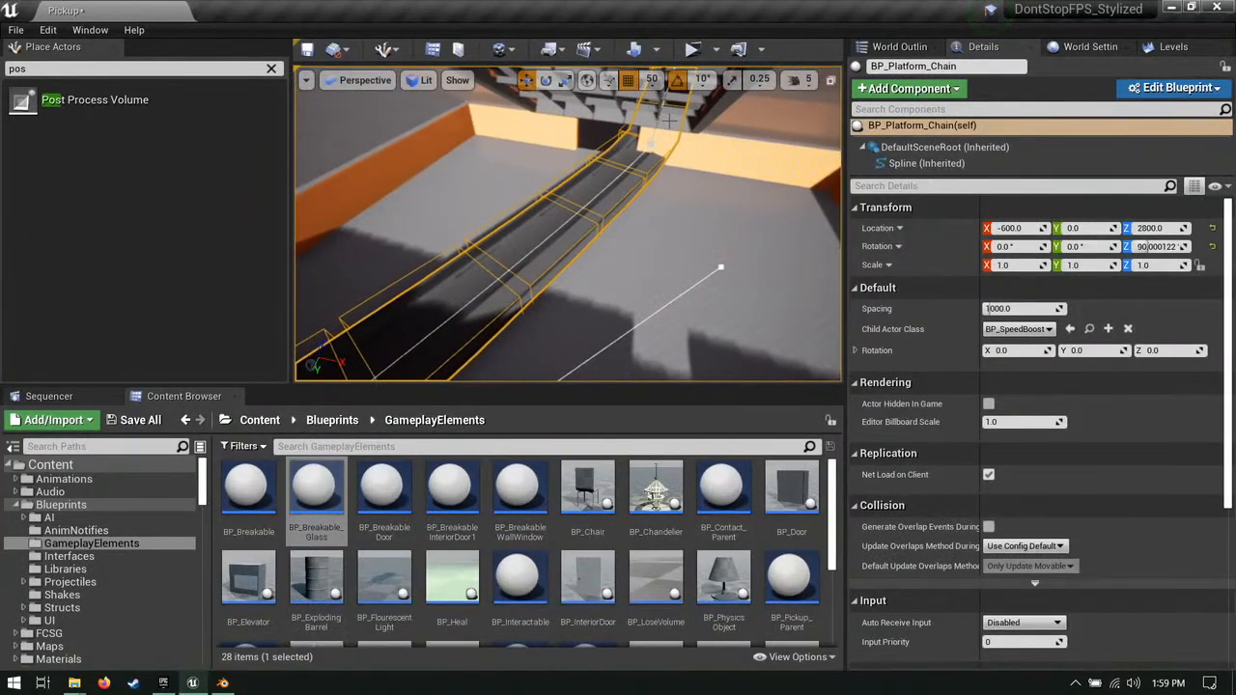
drag(693, 149, 682, 146)
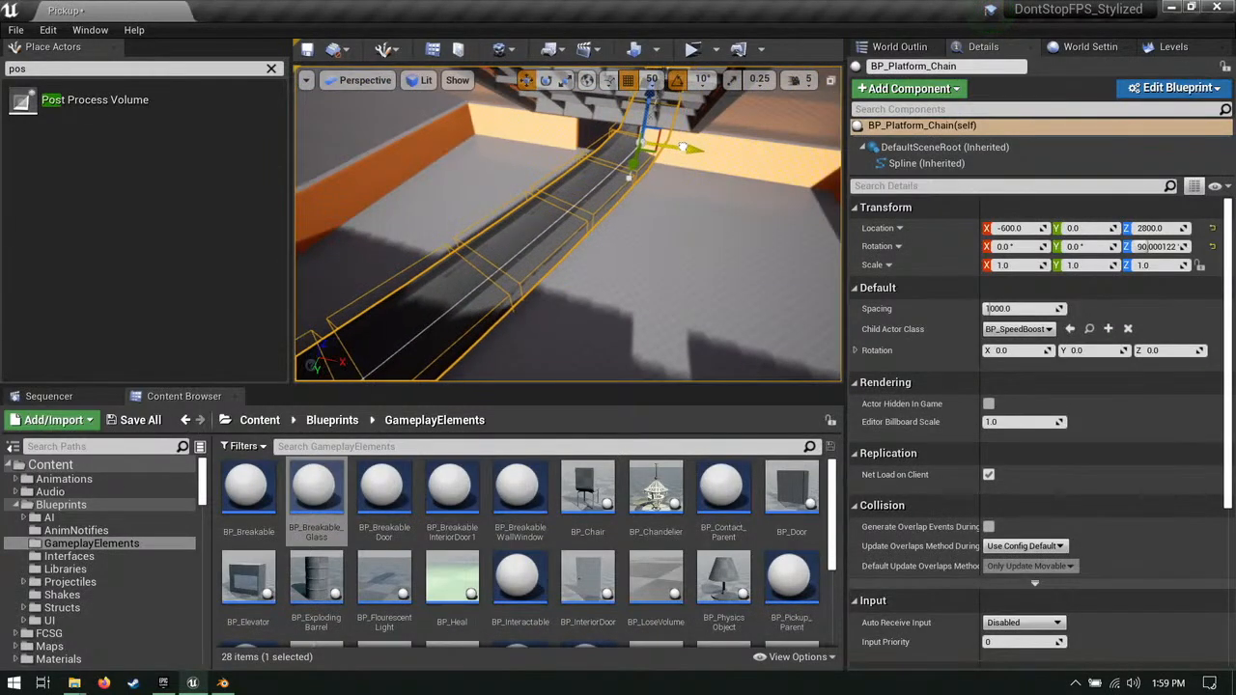
Step: Move the front wall section beside the track to X 1300, at the room's outer side wall
click(729, 165)
right_drag(729, 165, 821, 203)
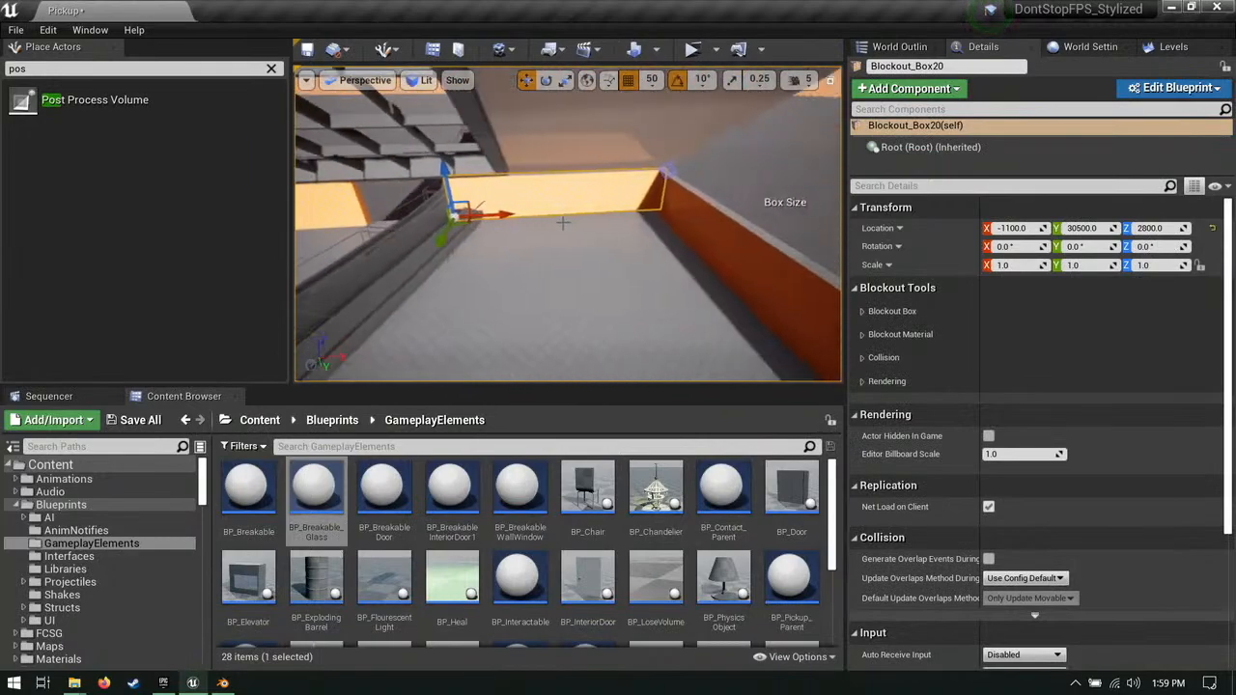
drag(498, 215, 517, 215)
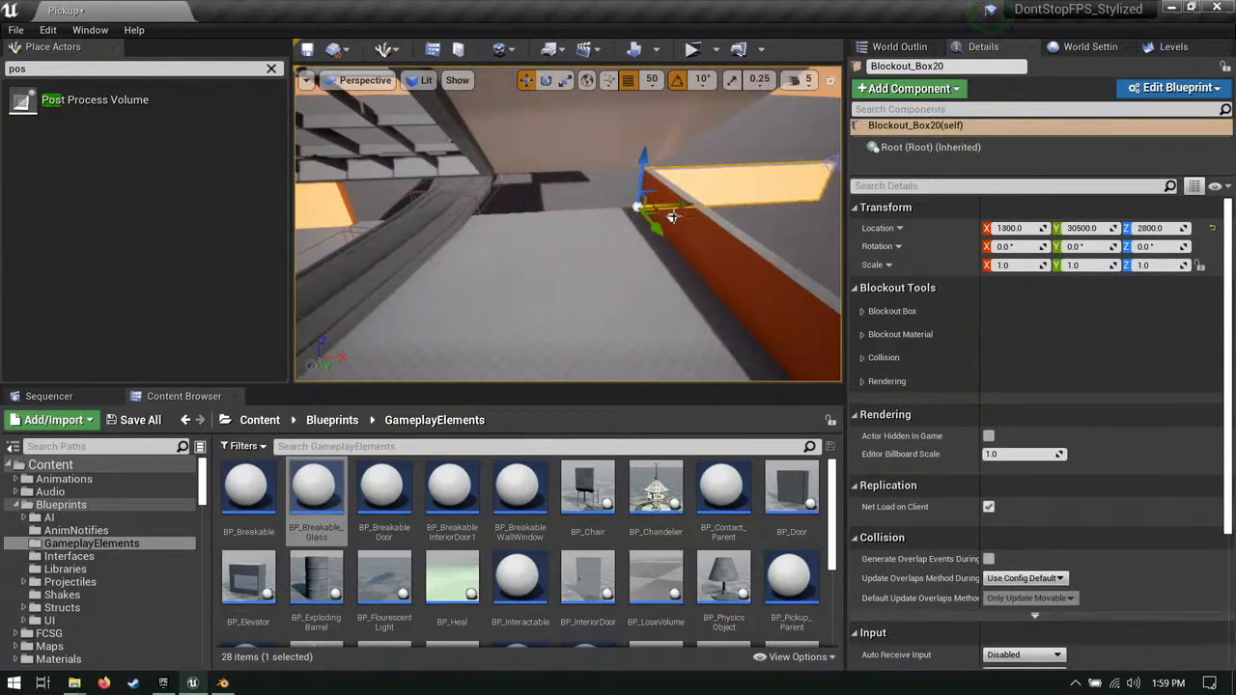
right_drag(822, 164, 818, 174)
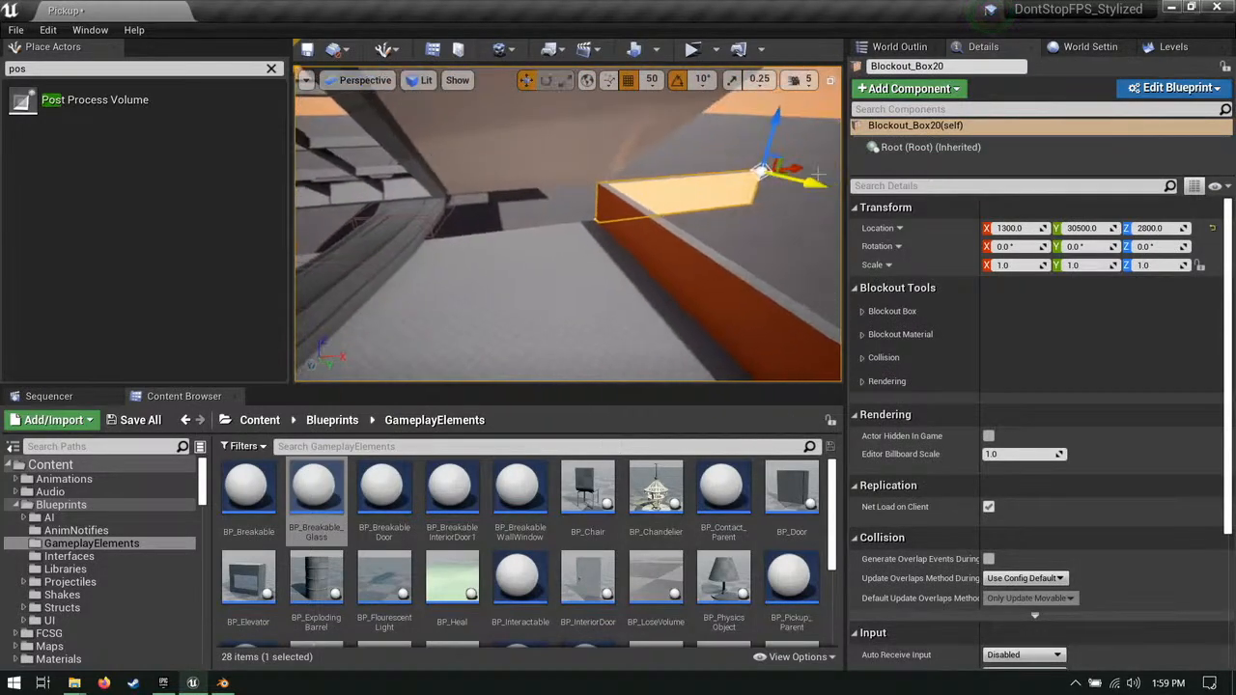
Step: Inspect the front walls and adjust a BP_Platform_Chain spline point beside the room to refine the speed-boost track's alignment
right_drag(519, 221, 386, 222)
click(519, 221)
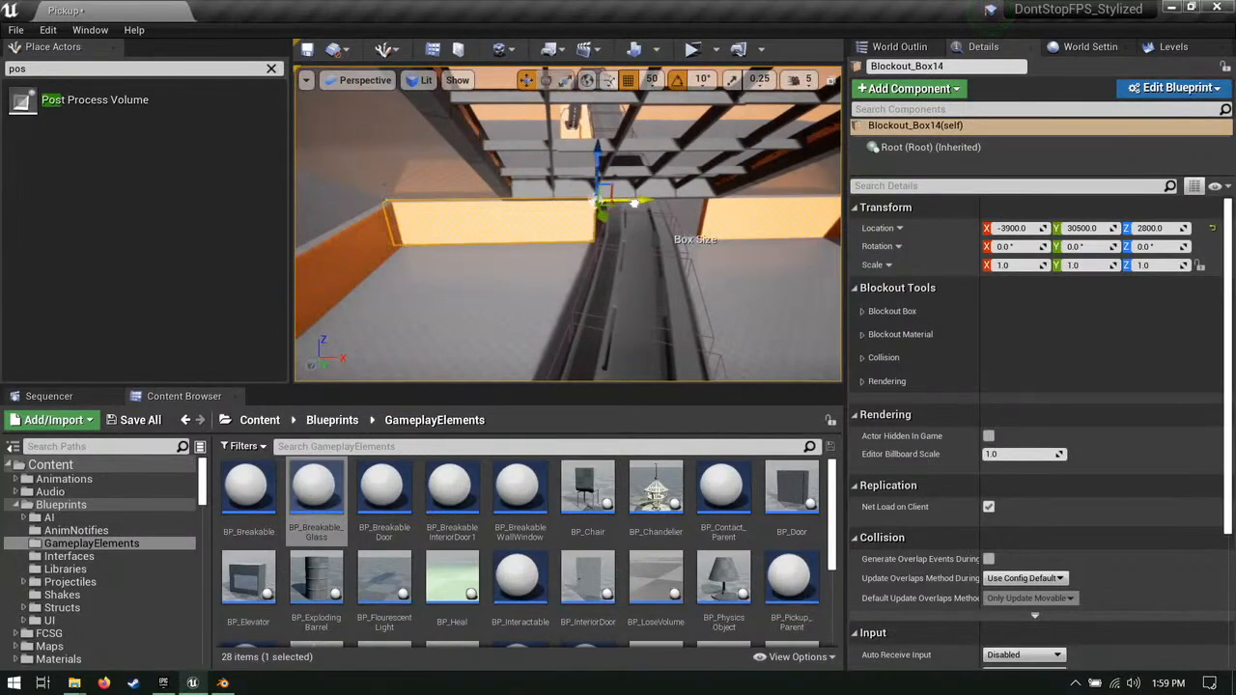
right_drag(609, 198, 719, 200)
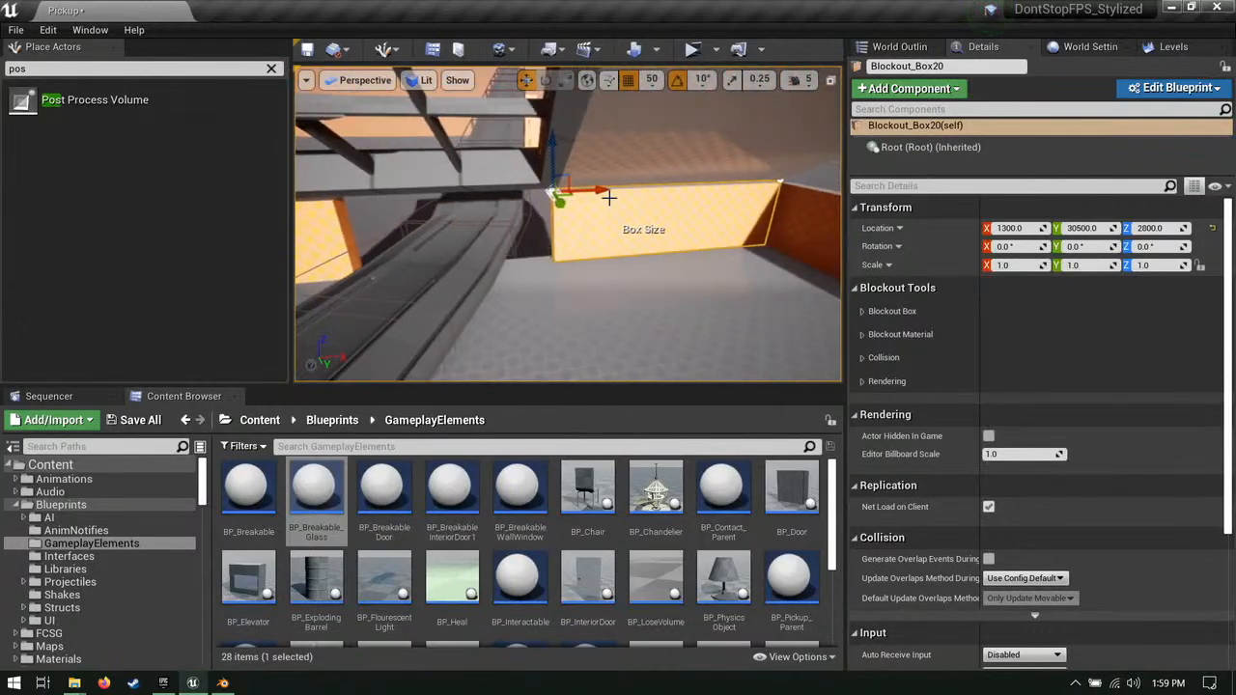
click(439, 242)
right_drag(438, 241, 554, 252)
drag(586, 241, 603, 205)
right_drag(604, 205, 539, 197)
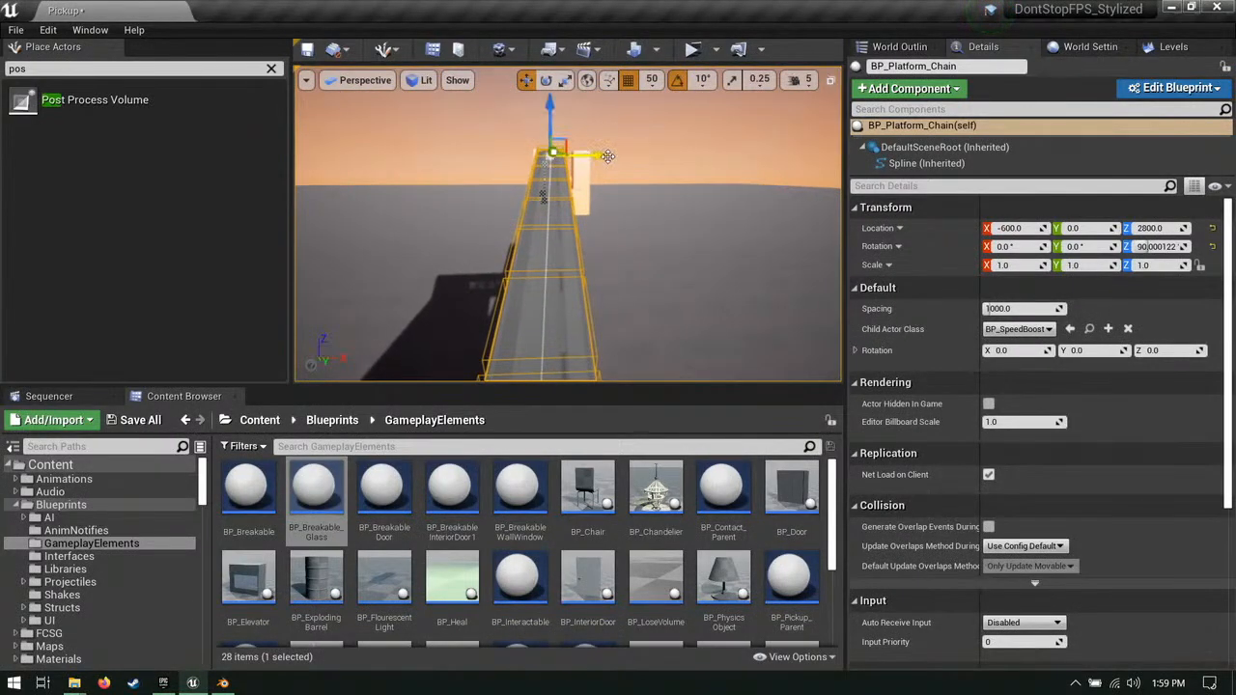
Step: Select the six blockout boxes outside the hexagonal tunnel's end and shift them together along X toward the track
right_drag(544, 198, 582, 197)
click(582, 196)
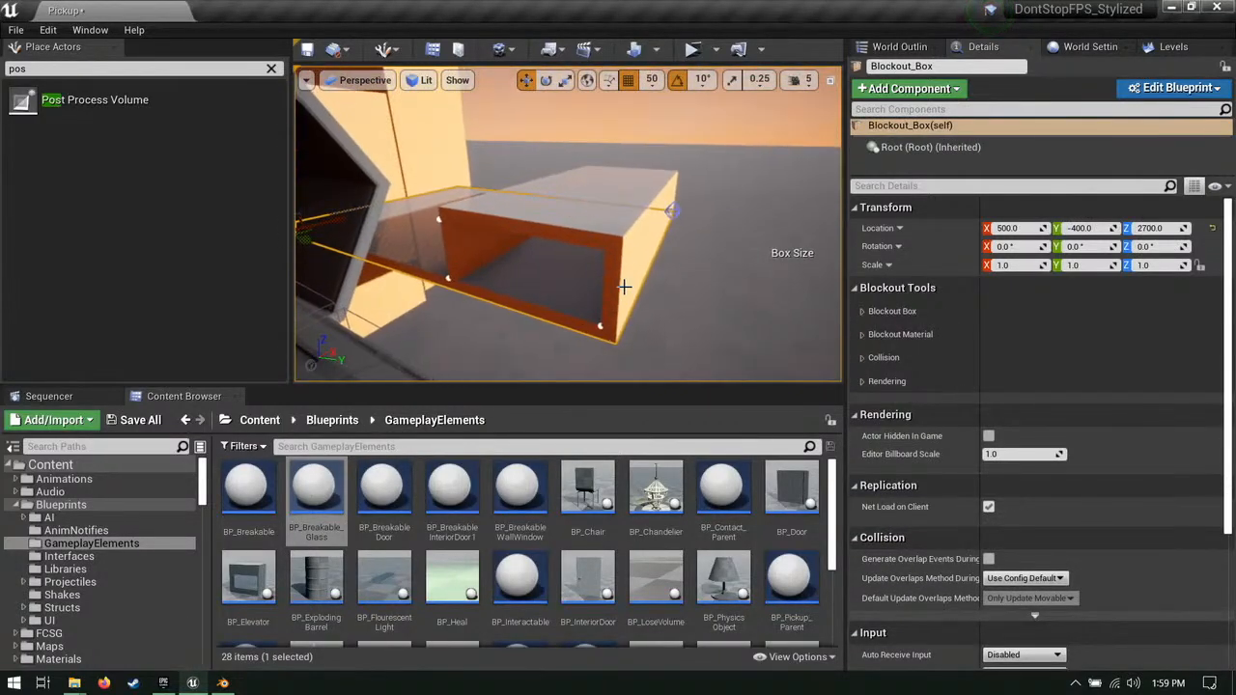
shift+click(627, 287)
right_drag(538, 256, 544, 236)
ctrl+click(537, 256)
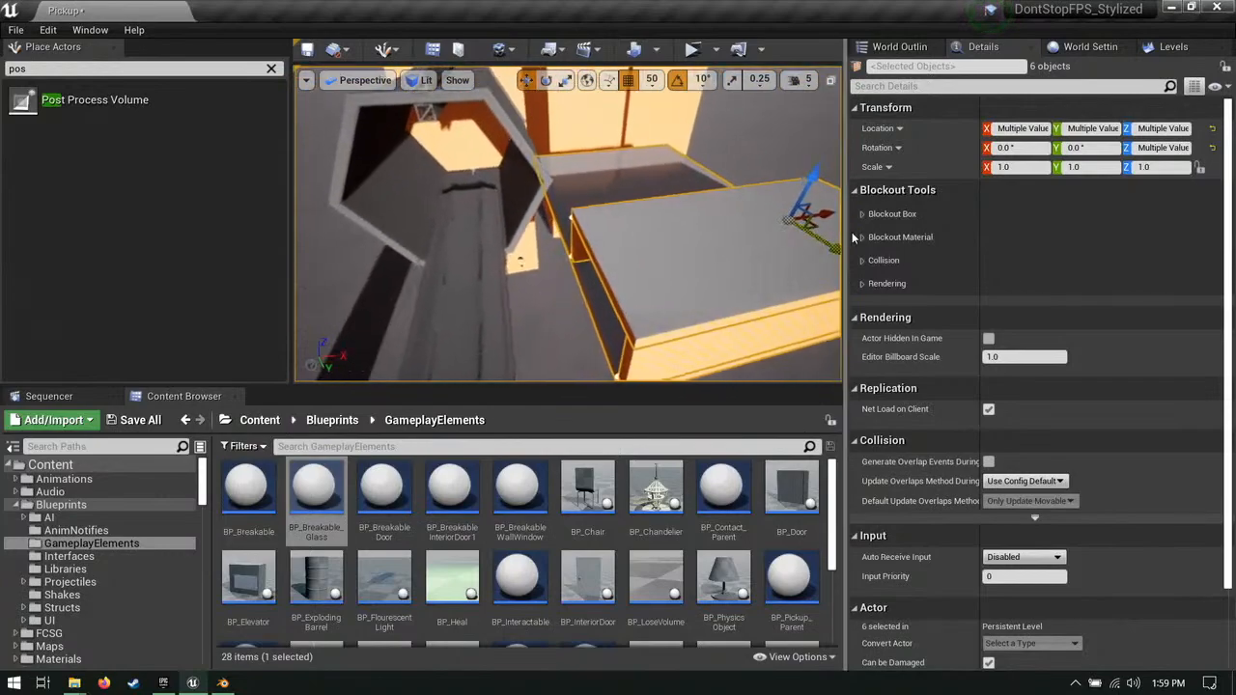
shift+drag(824, 210, 748, 221)
Step: Move the low landing block Blockout_Box2, between the tall towers, along Y to -4150
right_drag(637, 192, 637, 192)
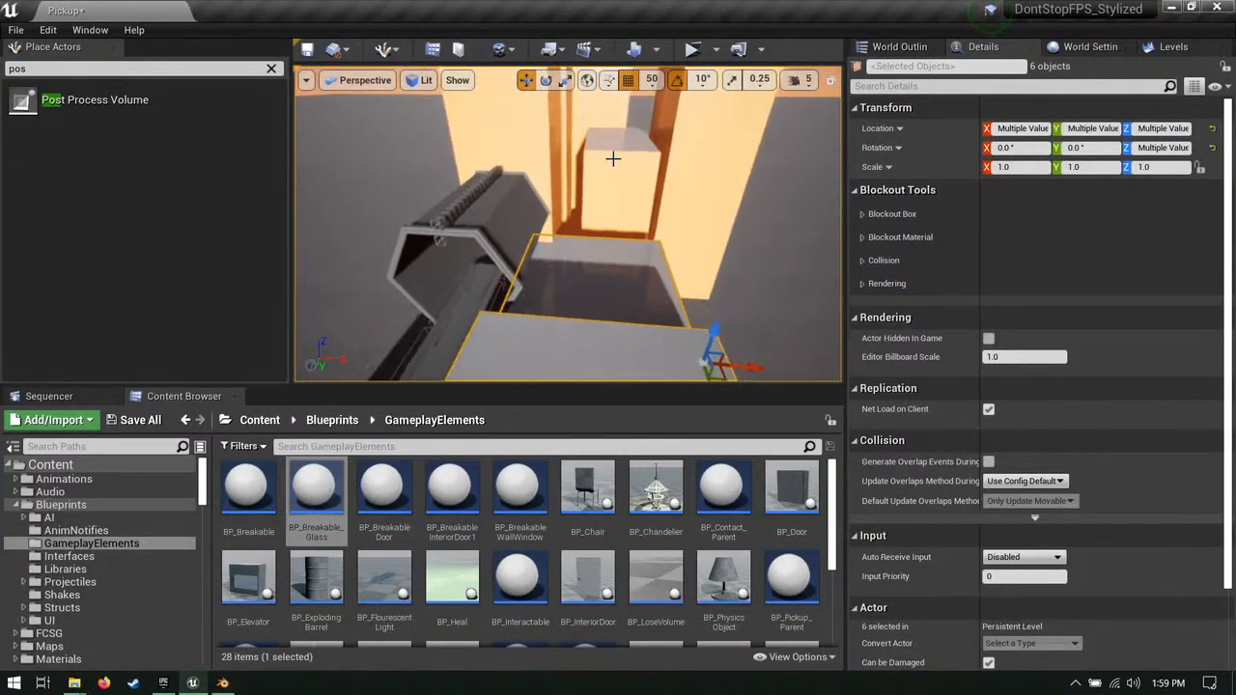
click(637, 192)
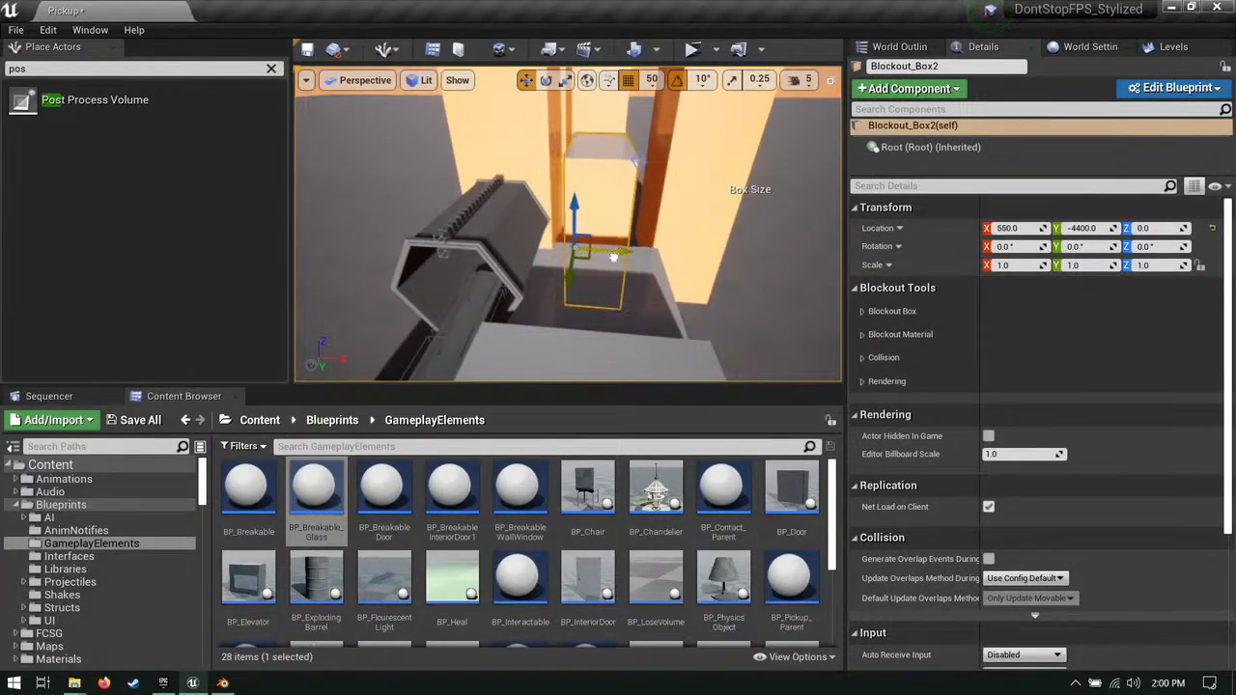
right_drag(563, 287, 563, 286)
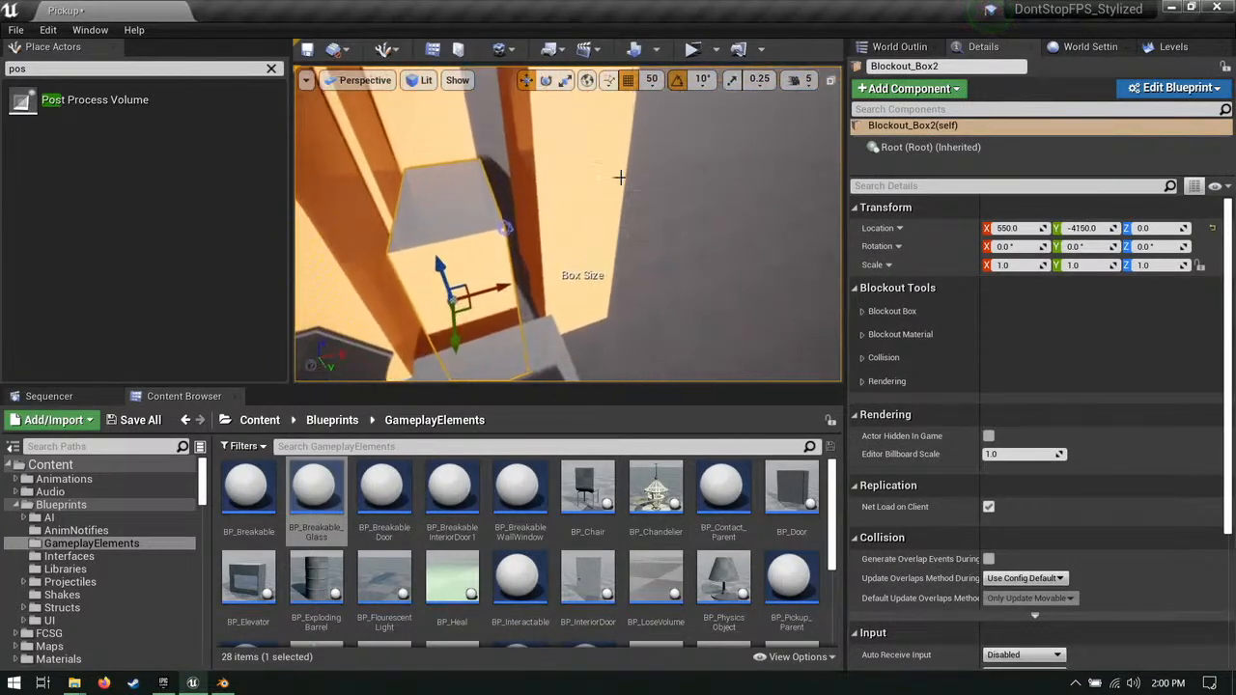
Step: Select the tall tower Blockout_Box4 behind the outer tower and shift it along Y
click(621, 177)
right_drag(621, 176, 610, 172)
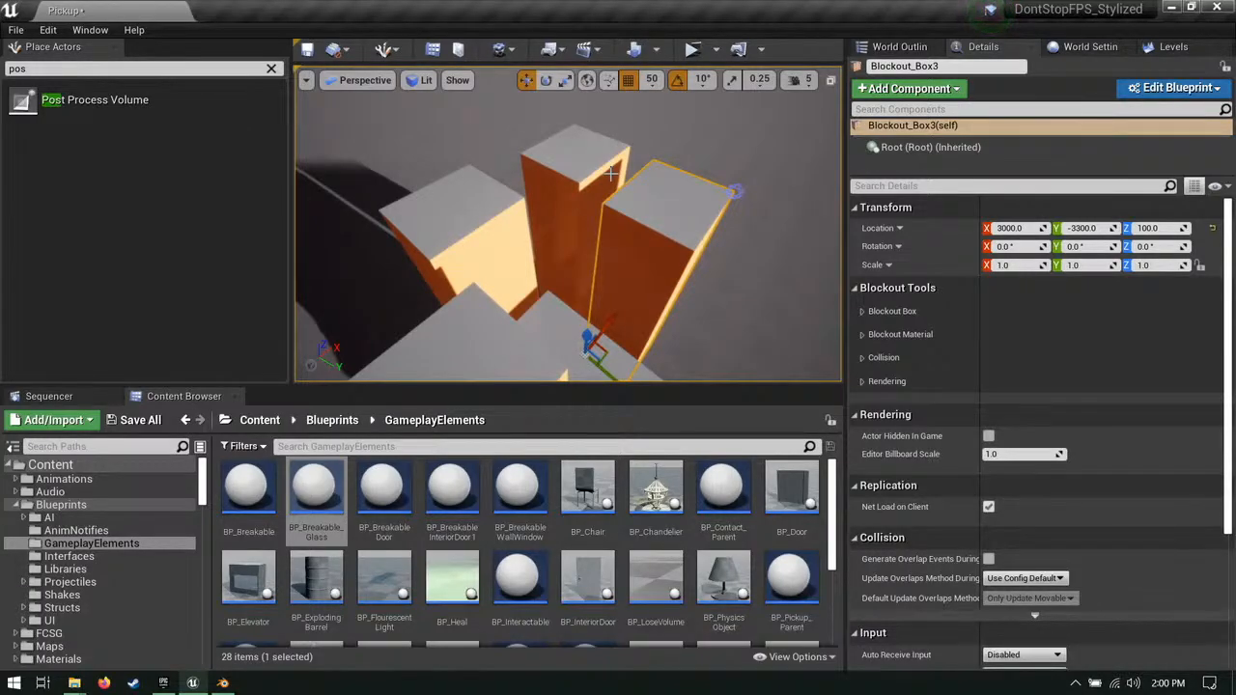
key(w)
right_drag(630, 234, 629, 248)
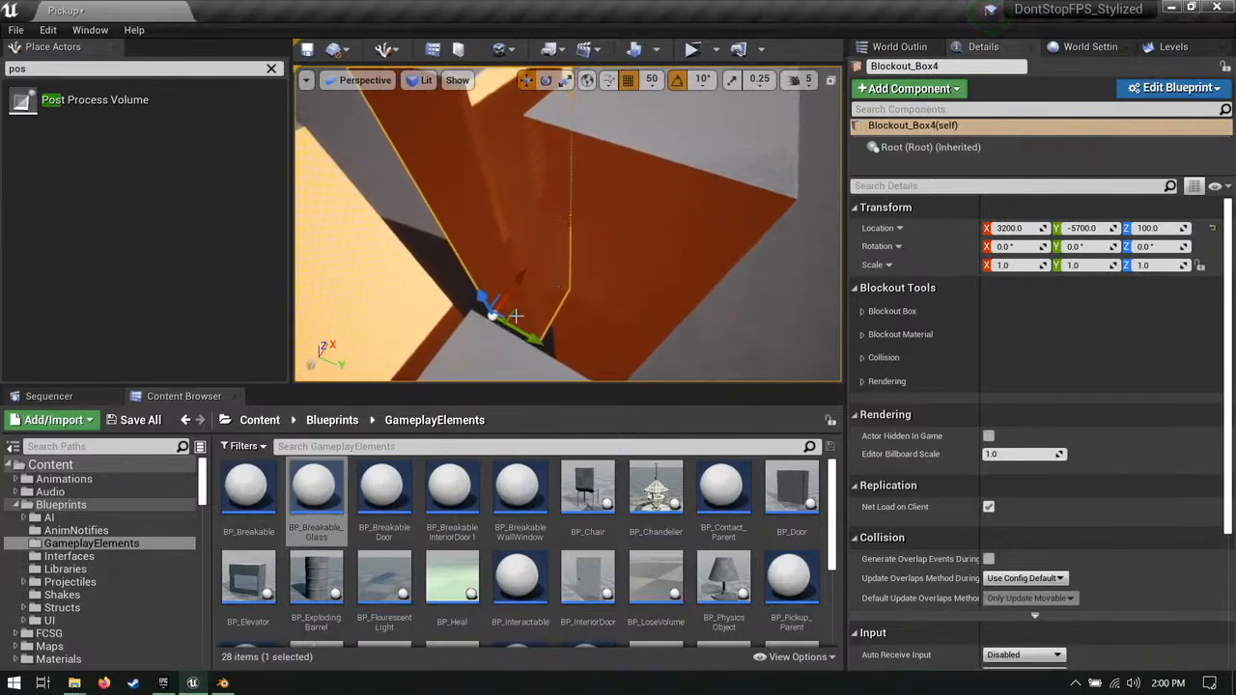
mouse_move(513, 317)
mouse_down()
mouse_move(501, 342)
mouse_move(518, 338)
mouse_up()
Step: Move the outer tower Blockout_Box3 to X 2600, Y -2750 and save the Pickup level
click(702, 264)
right_drag(701, 264, 593, 299)
key(s)
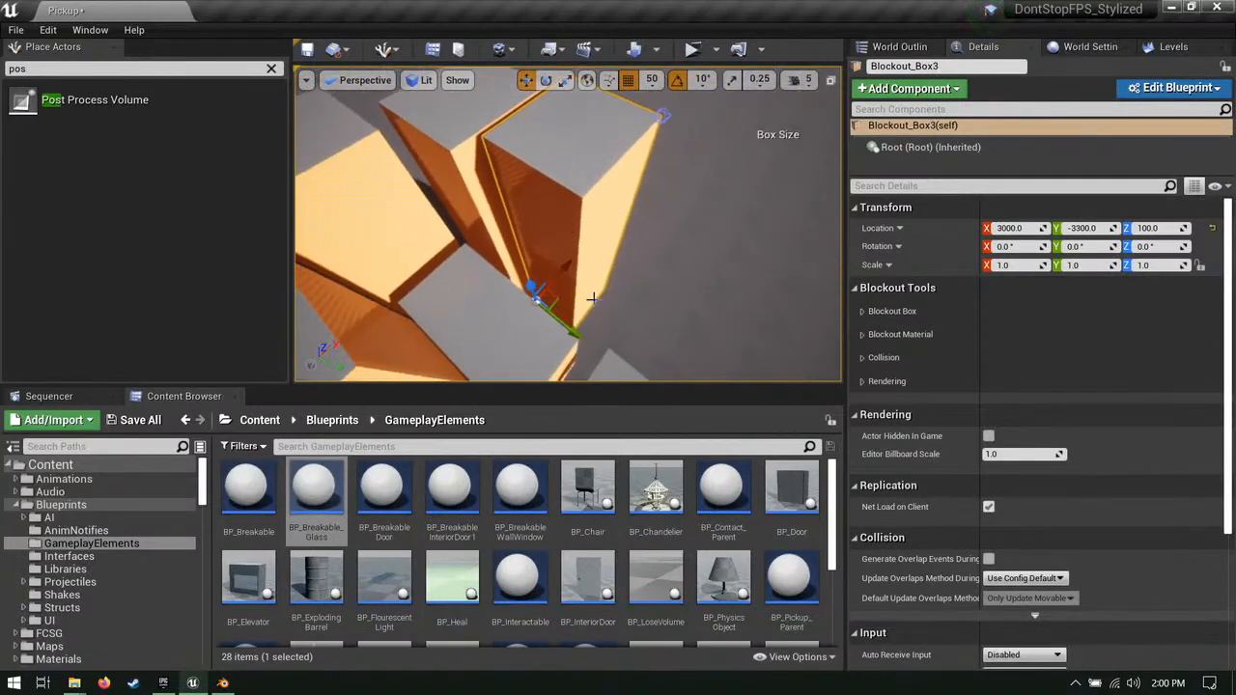
drag(560, 298, 710, 254)
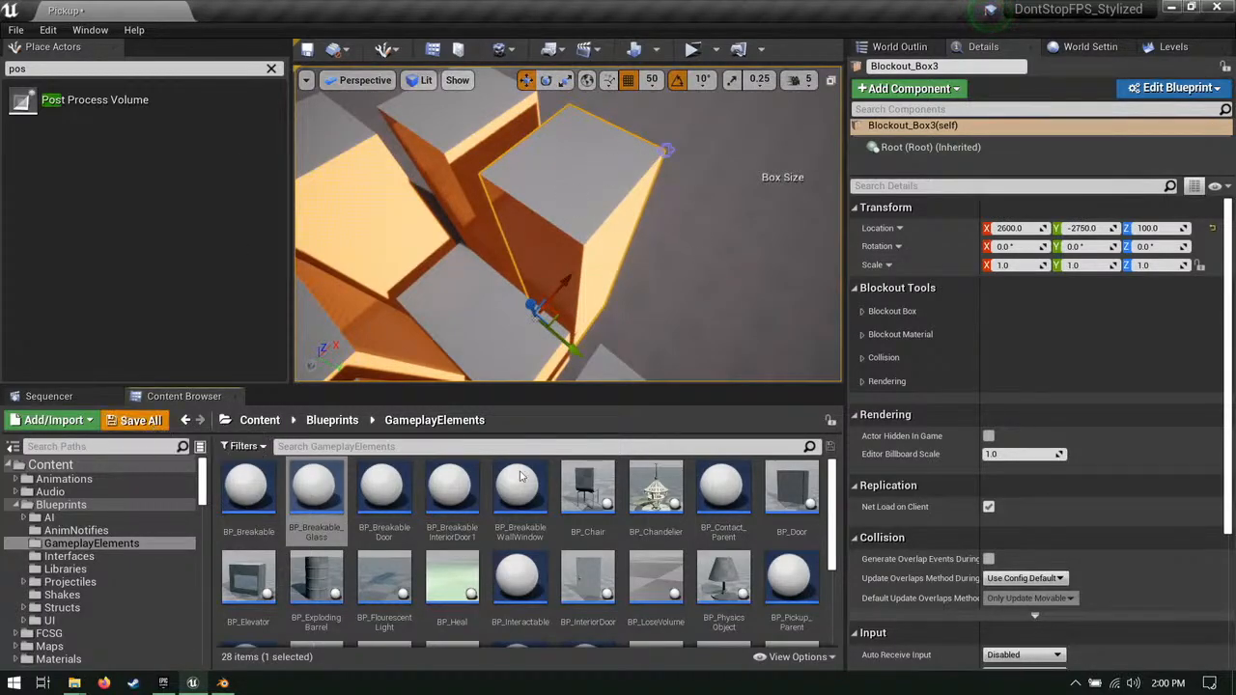
key(ctrl+shift+s)
click(758, 488)
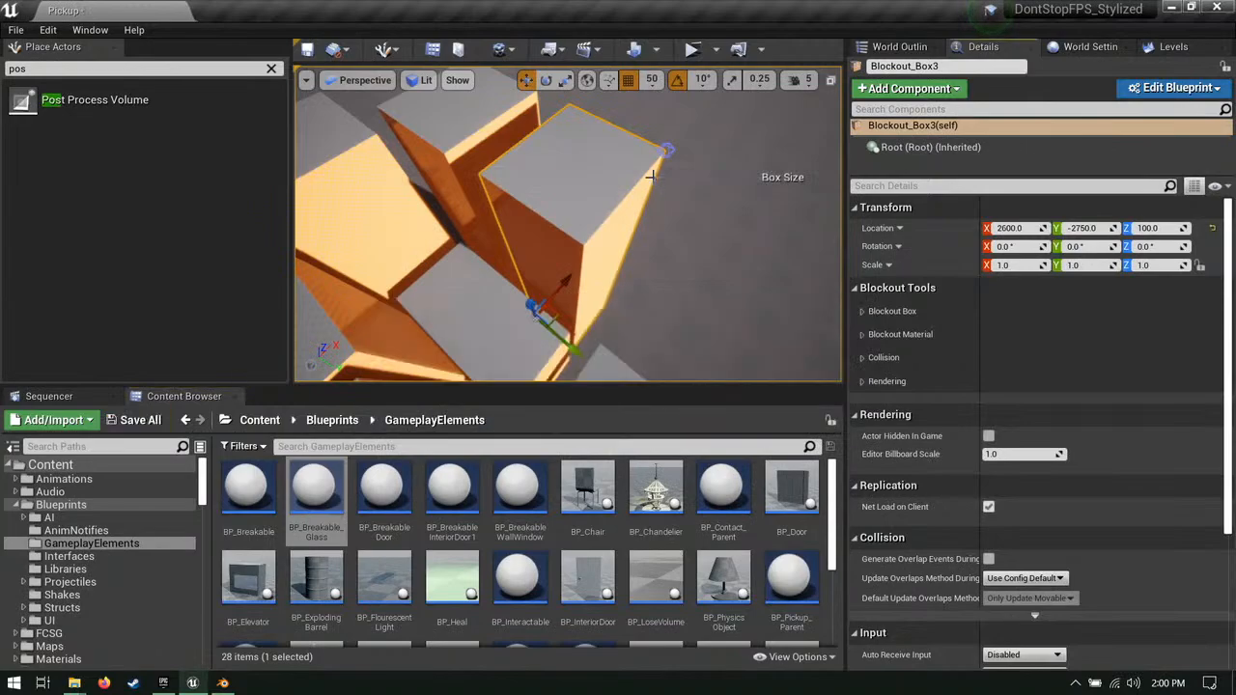
Step: Move the landing block Blockout_Box2 along Y to -4000 and save the Pickup level
right_drag(653, 216, 655, 223)
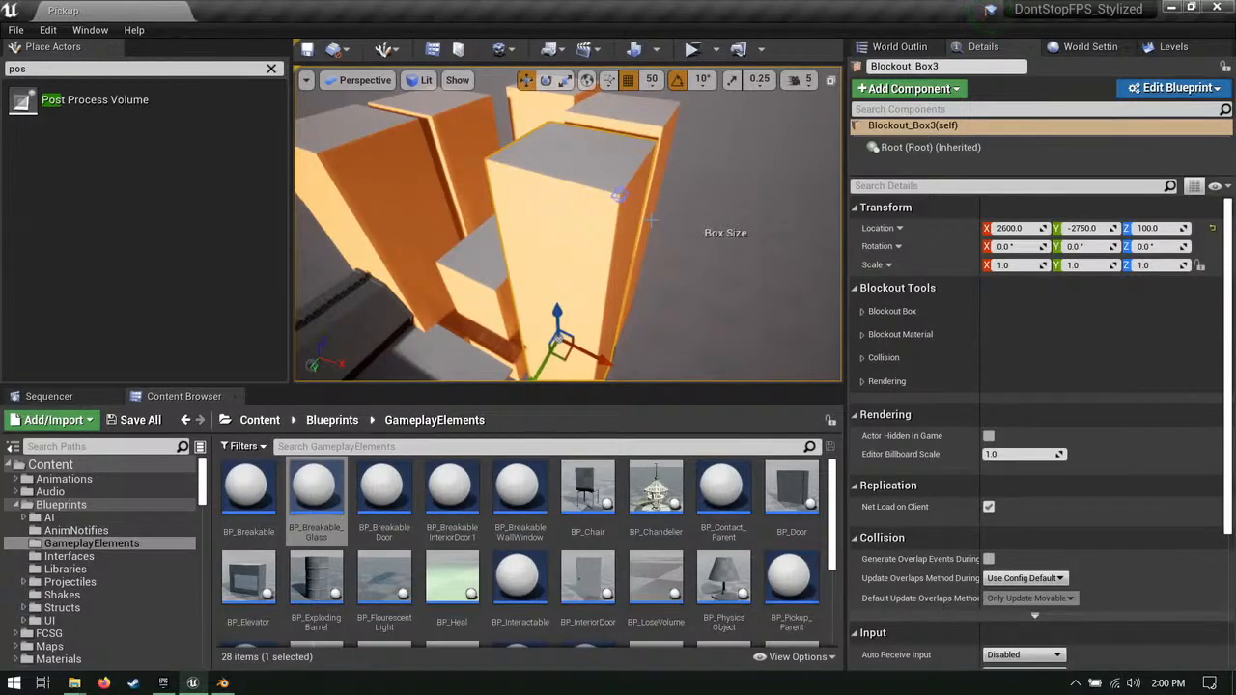
right_drag(652, 220, 569, 193)
key(w)
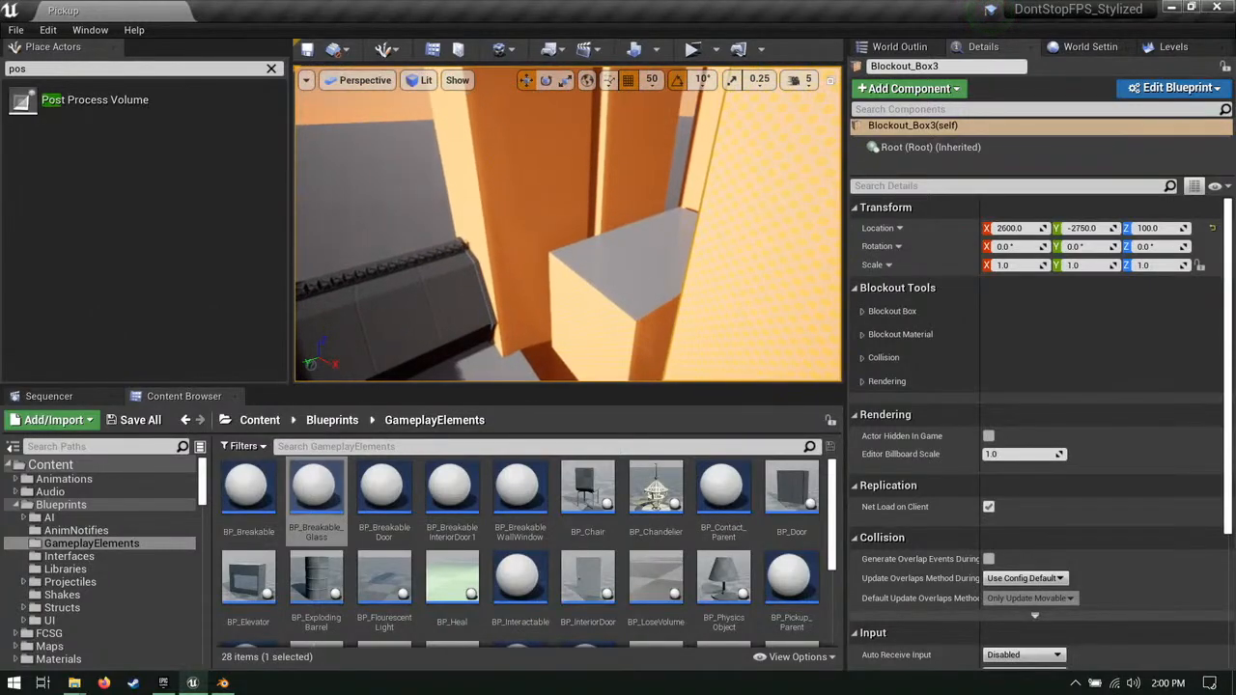
right_drag(656, 297, 587, 290)
key(s)
drag(579, 285, 554, 297)
right_drag(579, 286, 654, 256)
key(w)
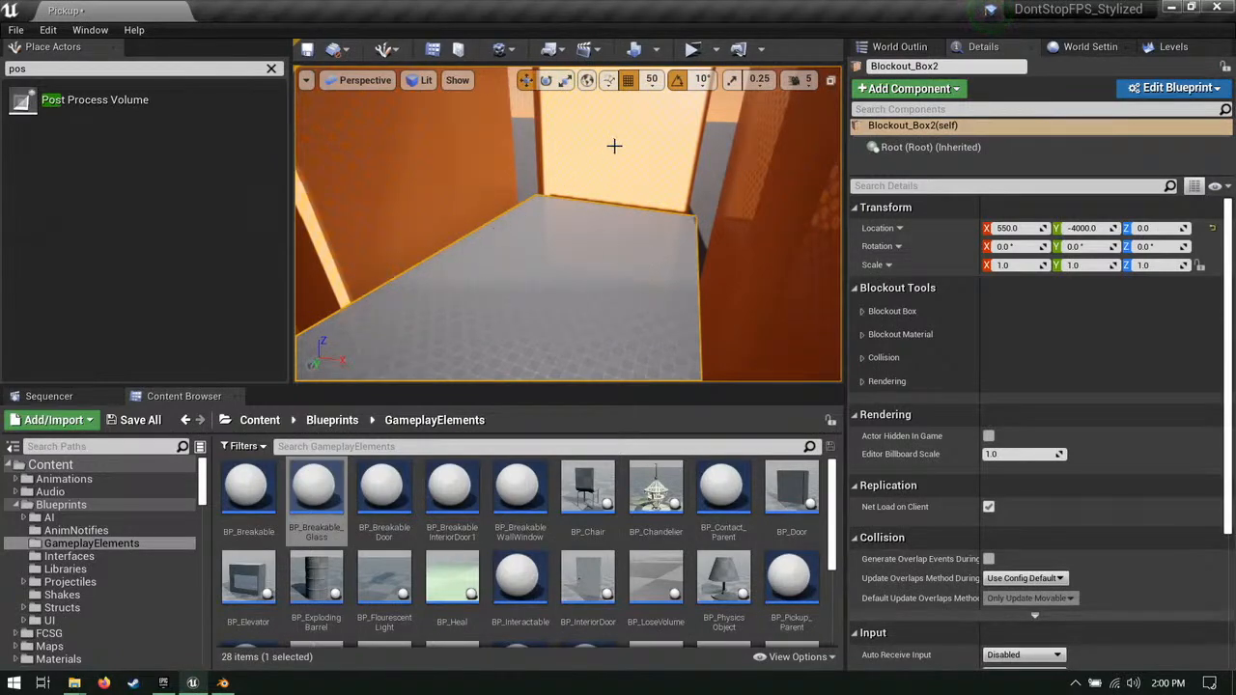
click(135, 420)
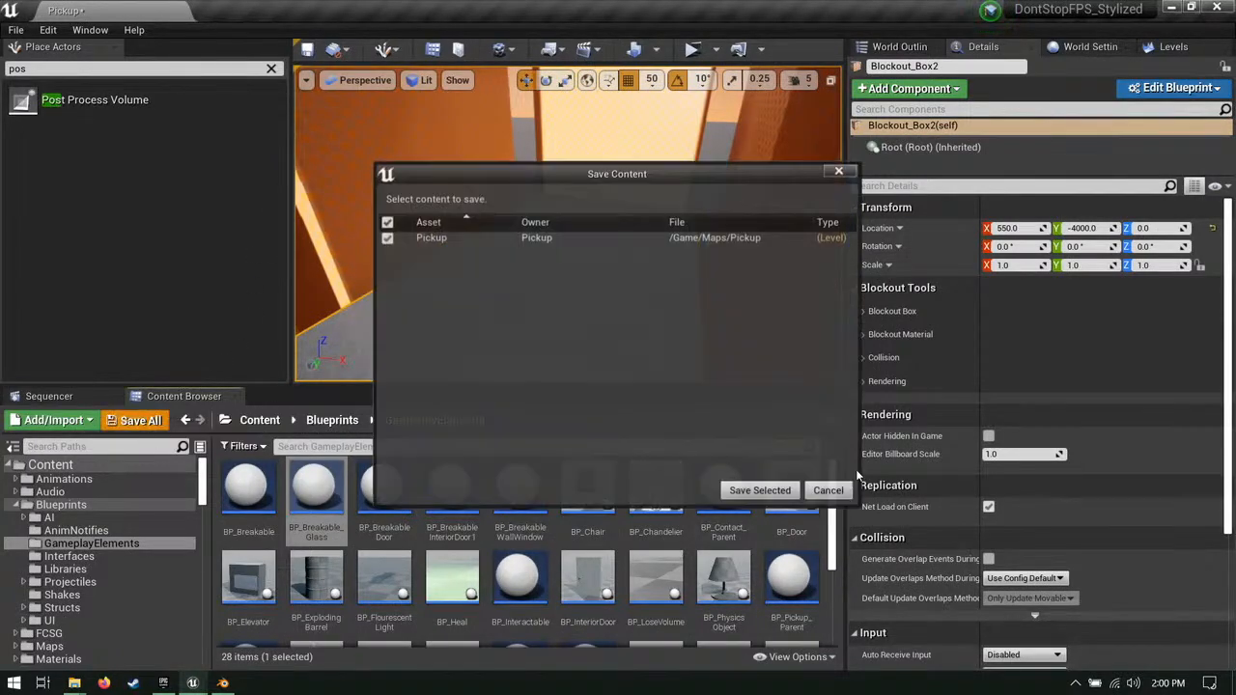
click(759, 488)
Step: Play-test the route from the landing block past the orange walls onto the speed-boost track and over its steep climb
right_drag(715, 213, 382, 208)
key(w)
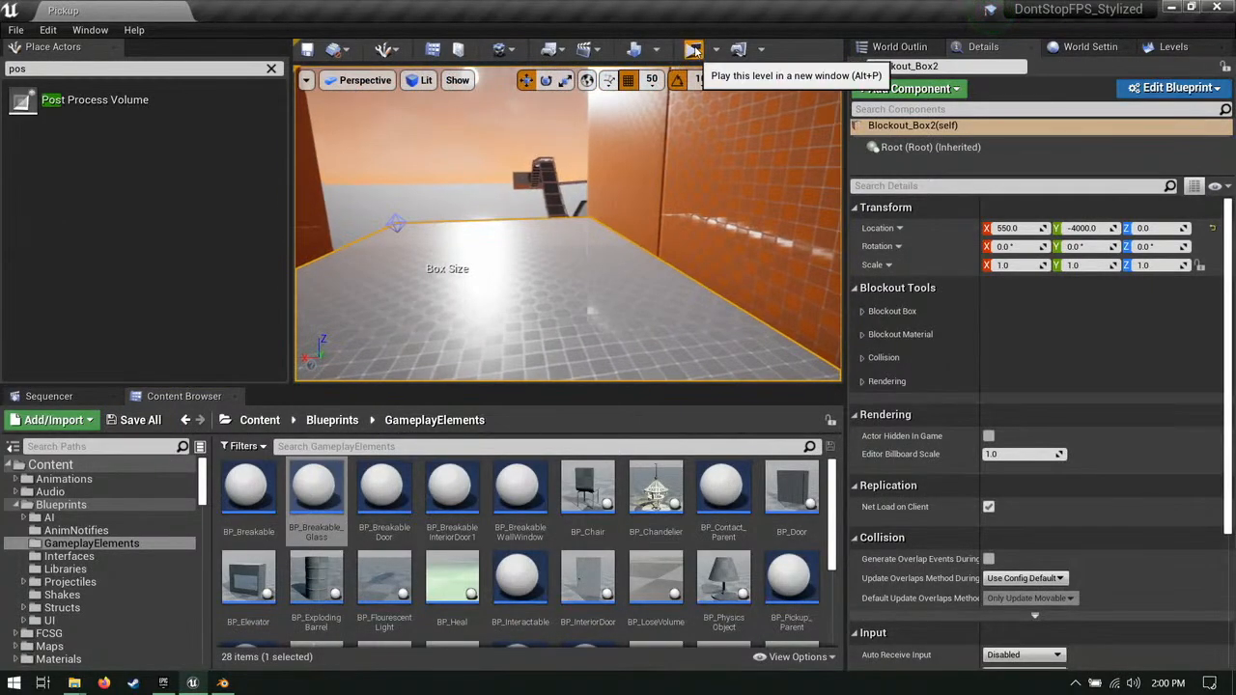
click(693, 49)
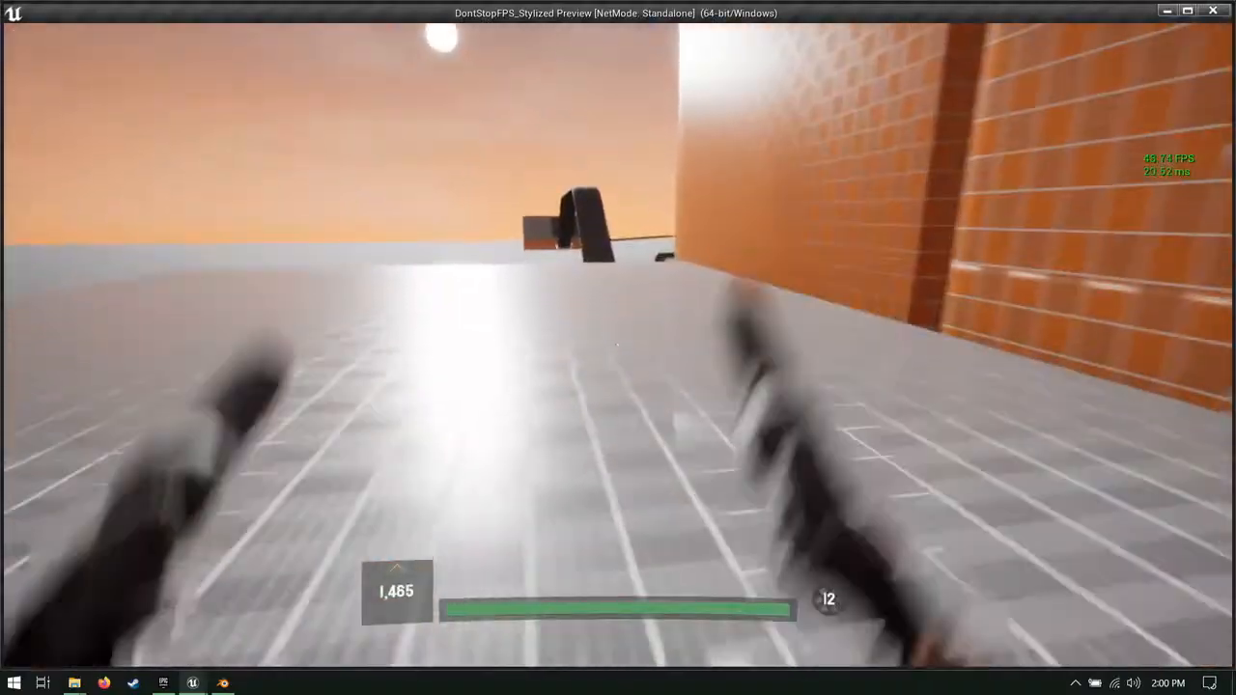
key(w)
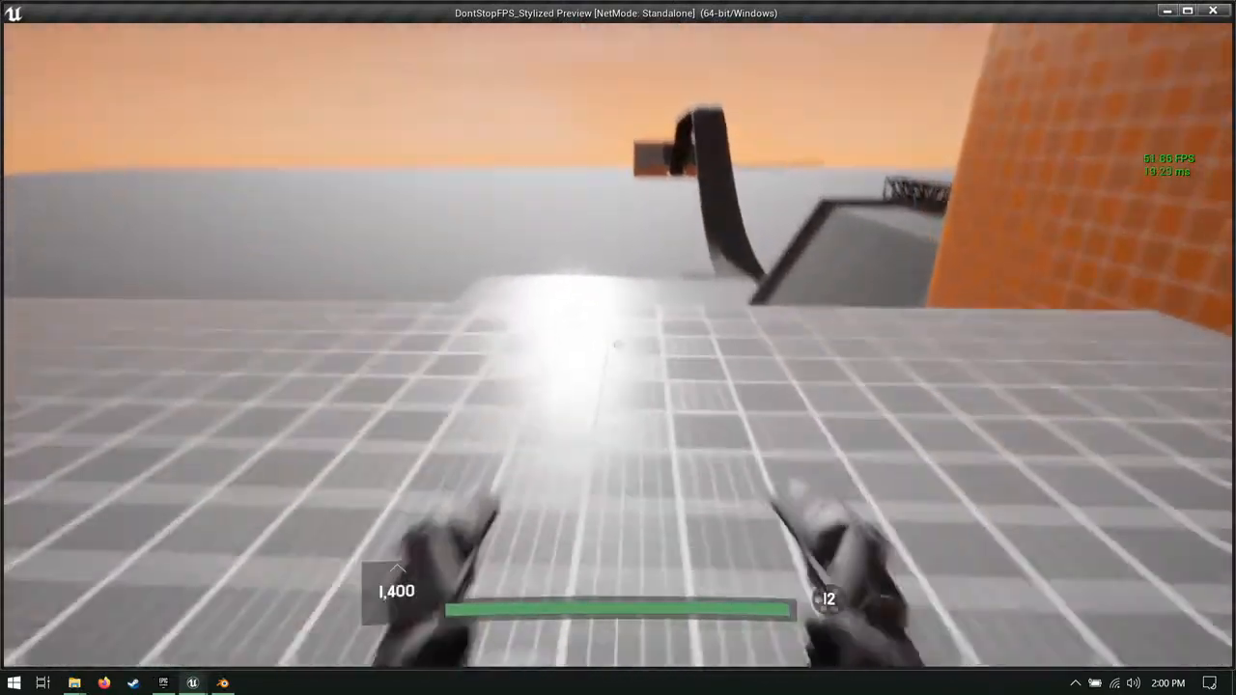
key(w)
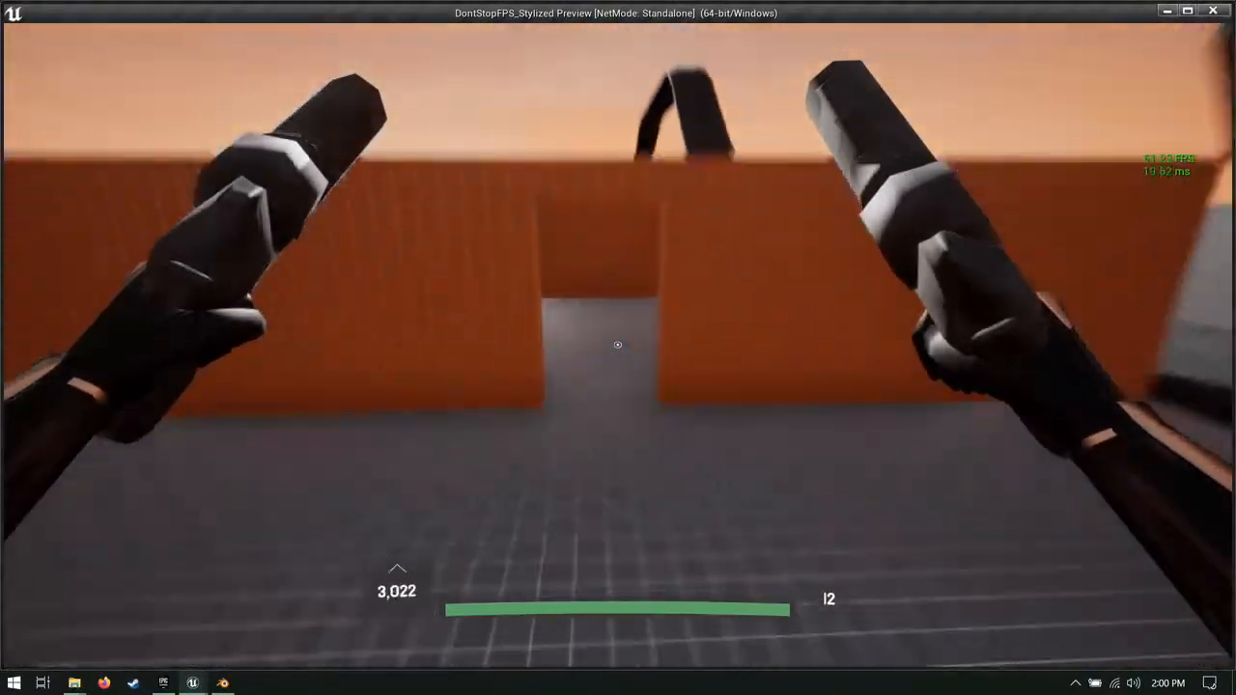
key(w)
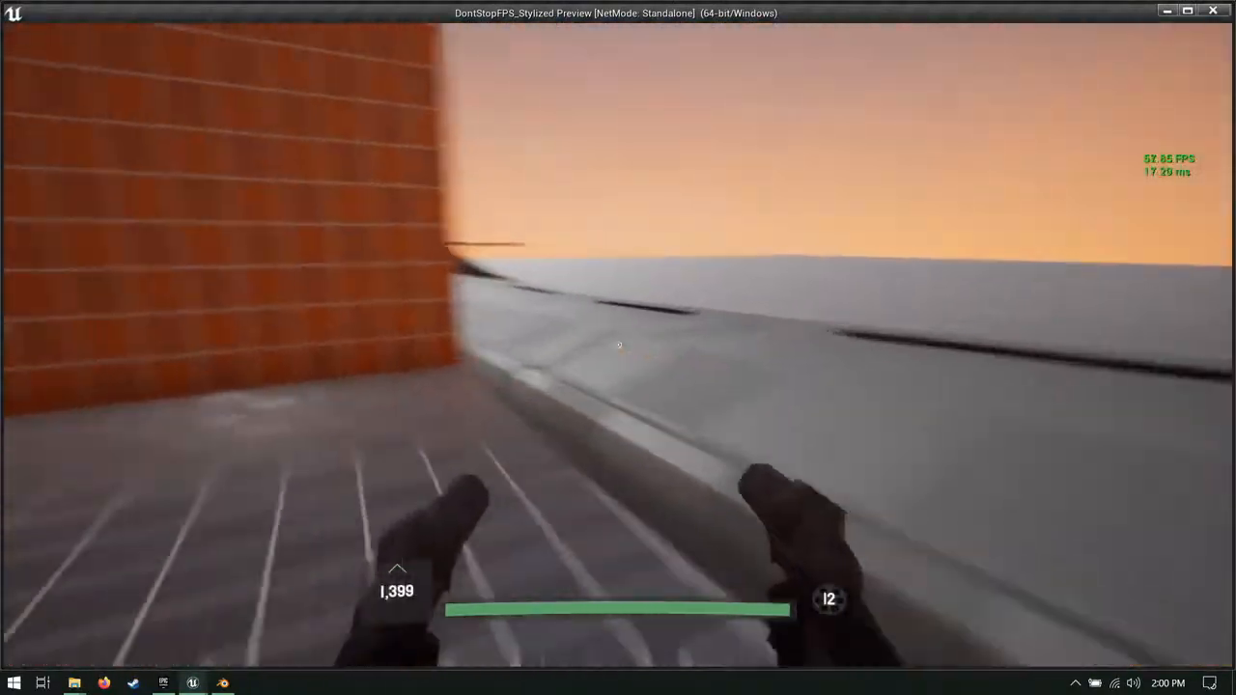
key(w)
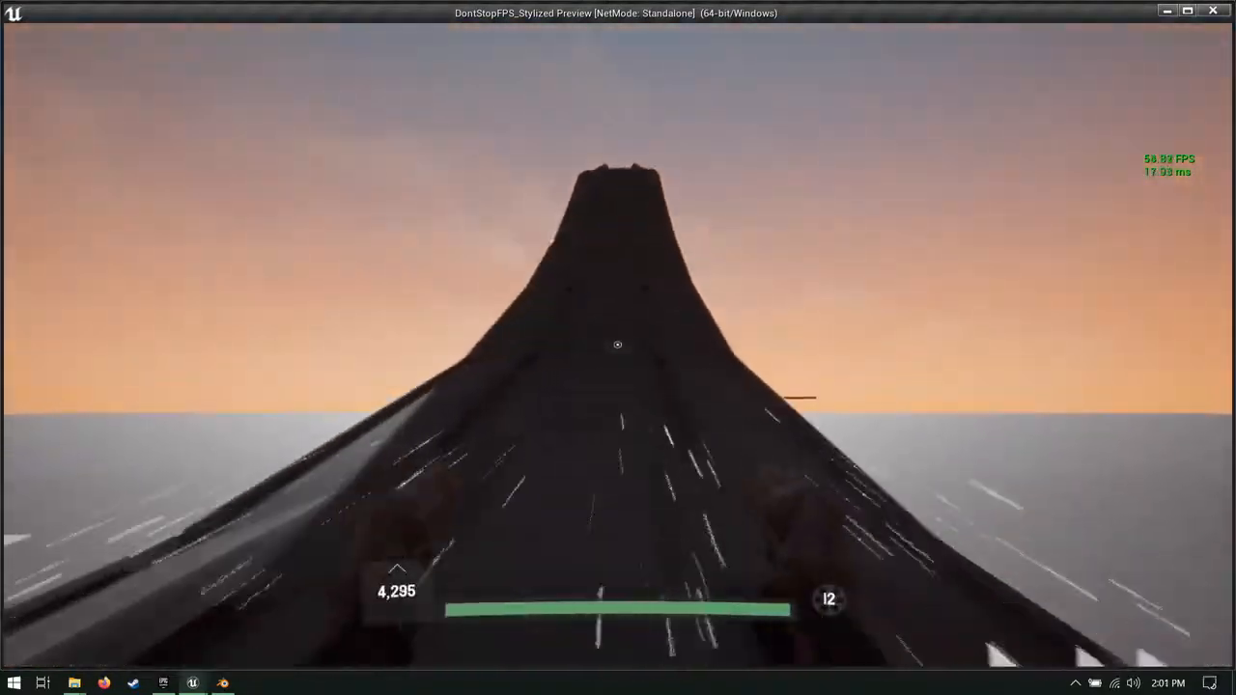
key(w)
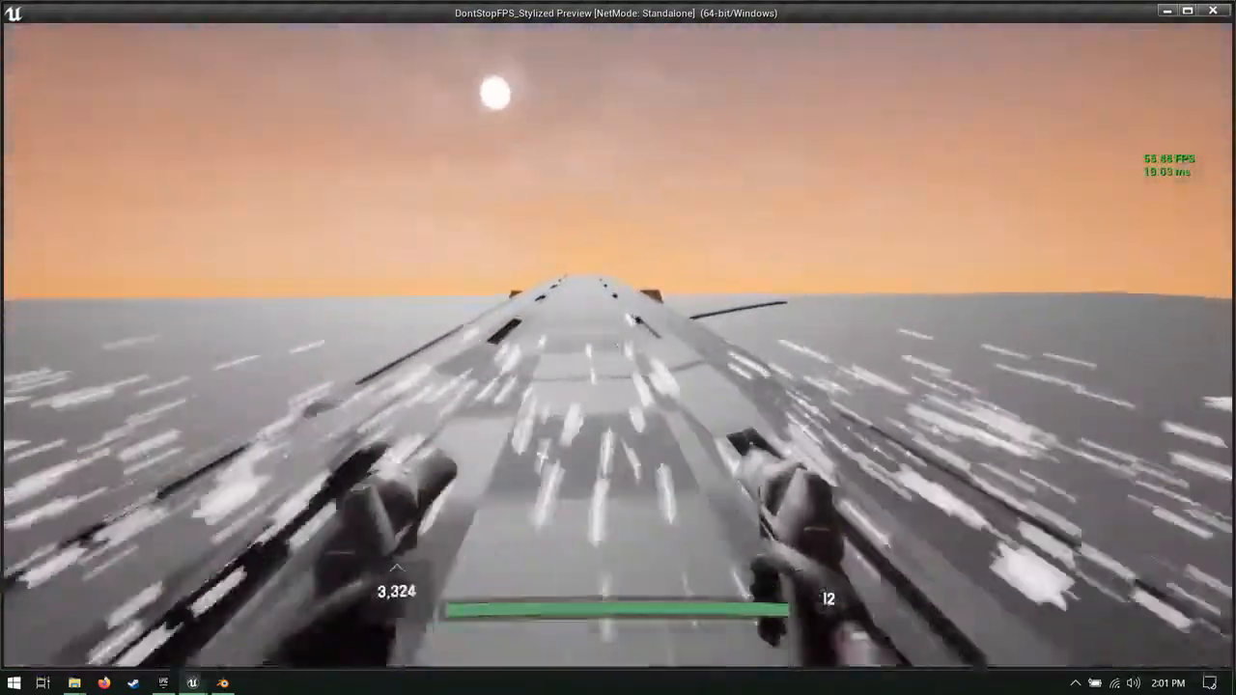
Step: Play-test jumping off the track through the breakable glass skylight and moving around inside the room, and end the play session
key(space)
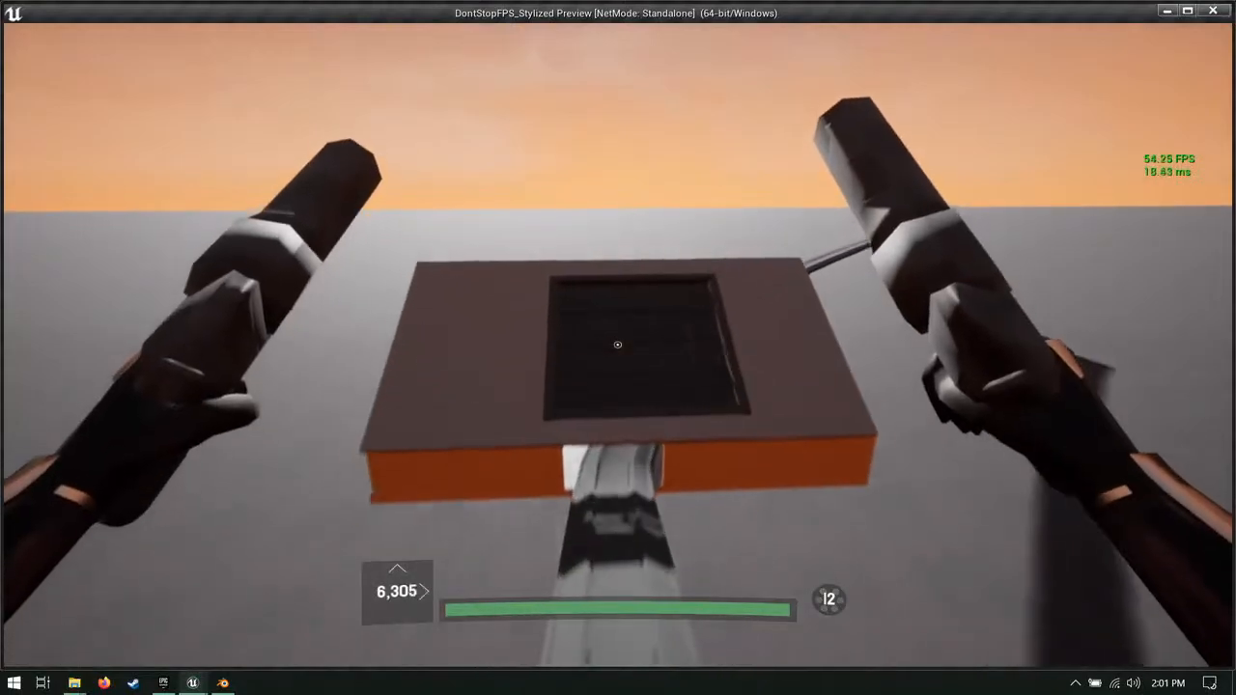
key(w)
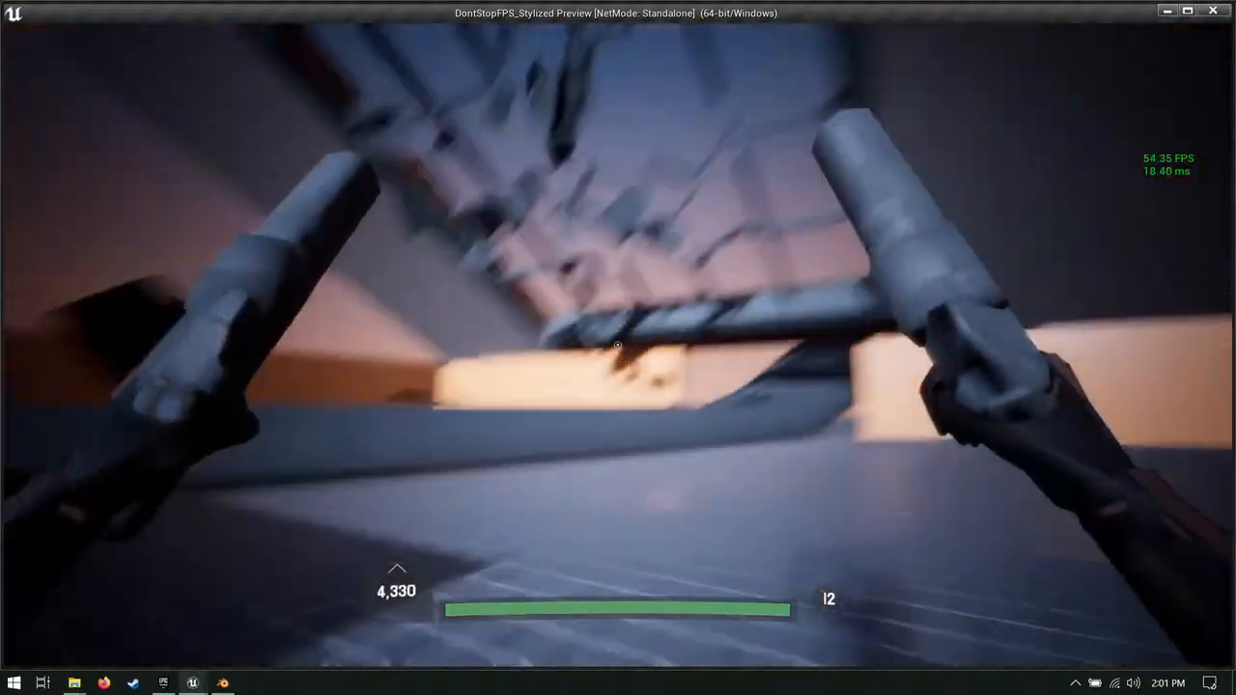
key(w)
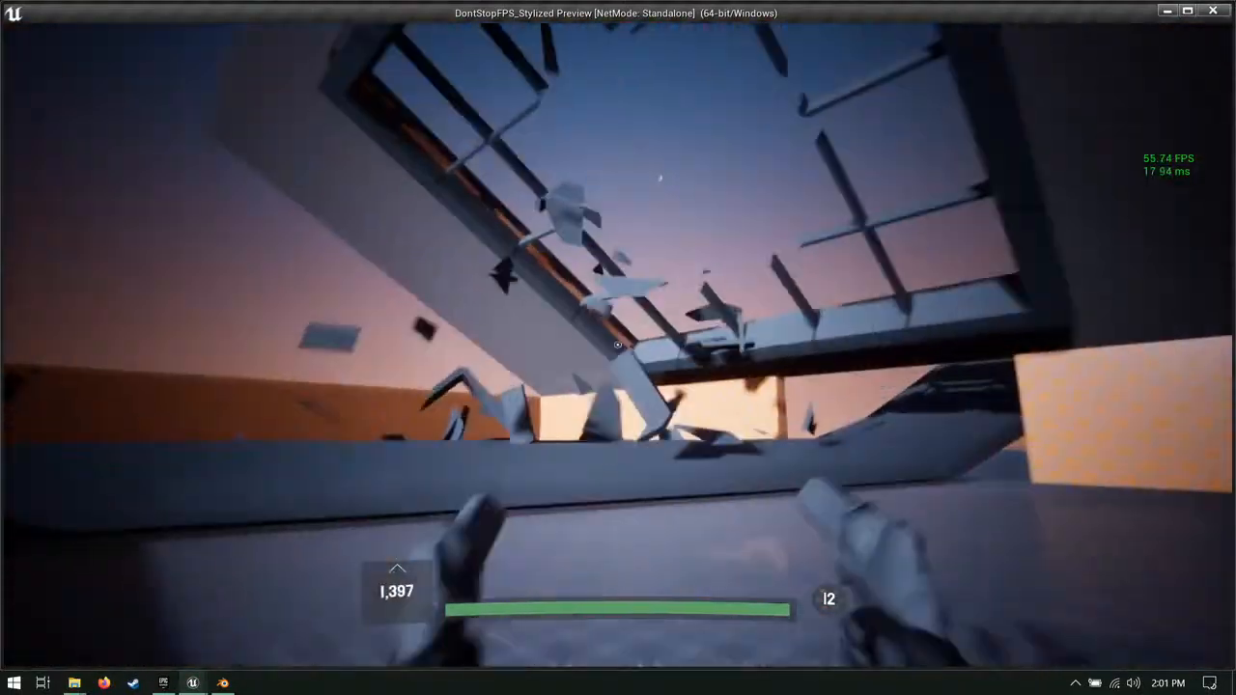
key(d)
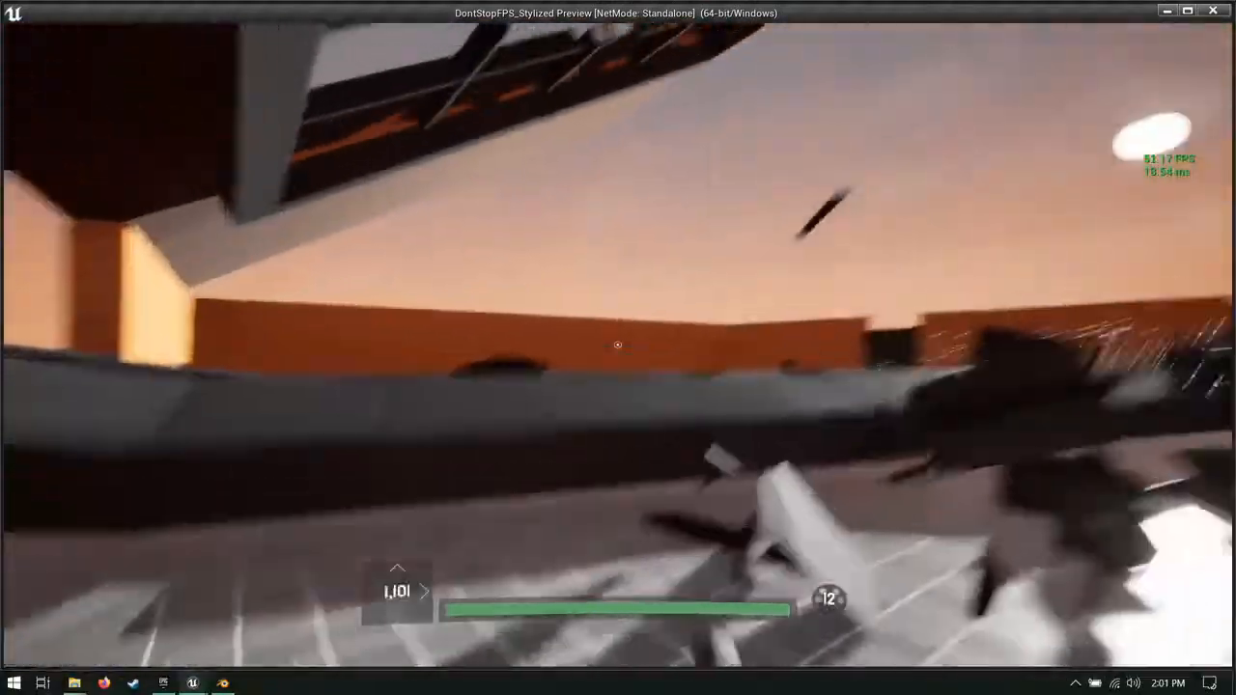
key(w)
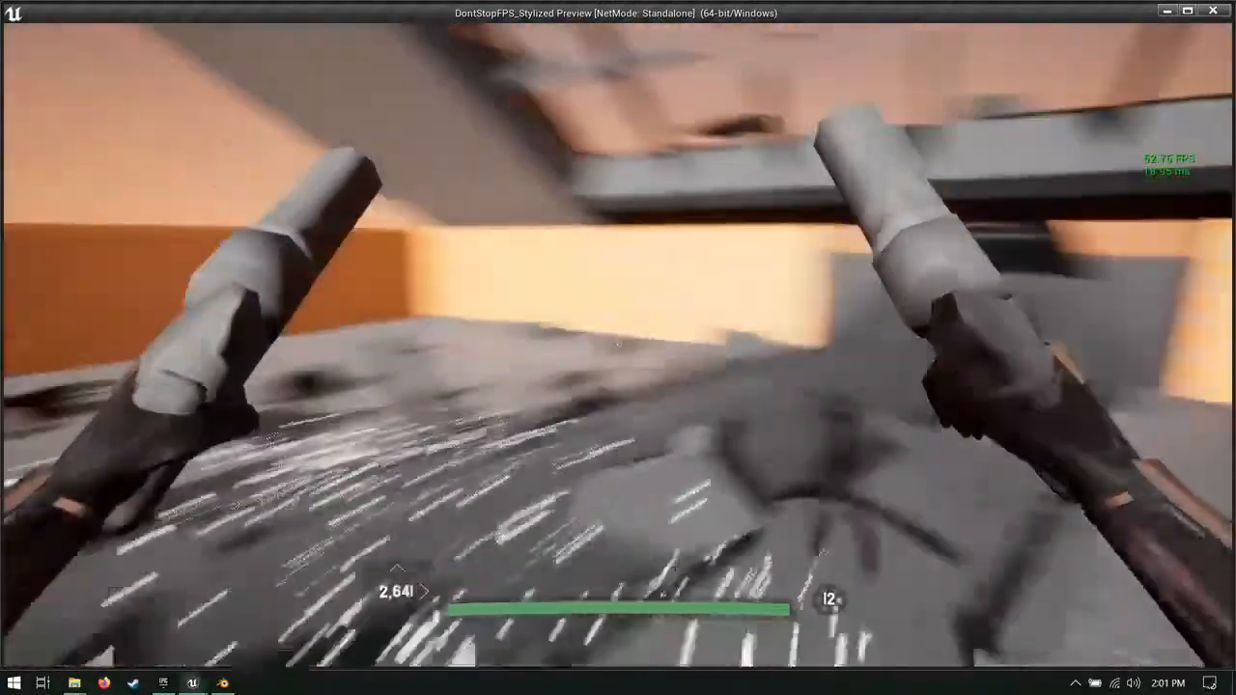
key(a)
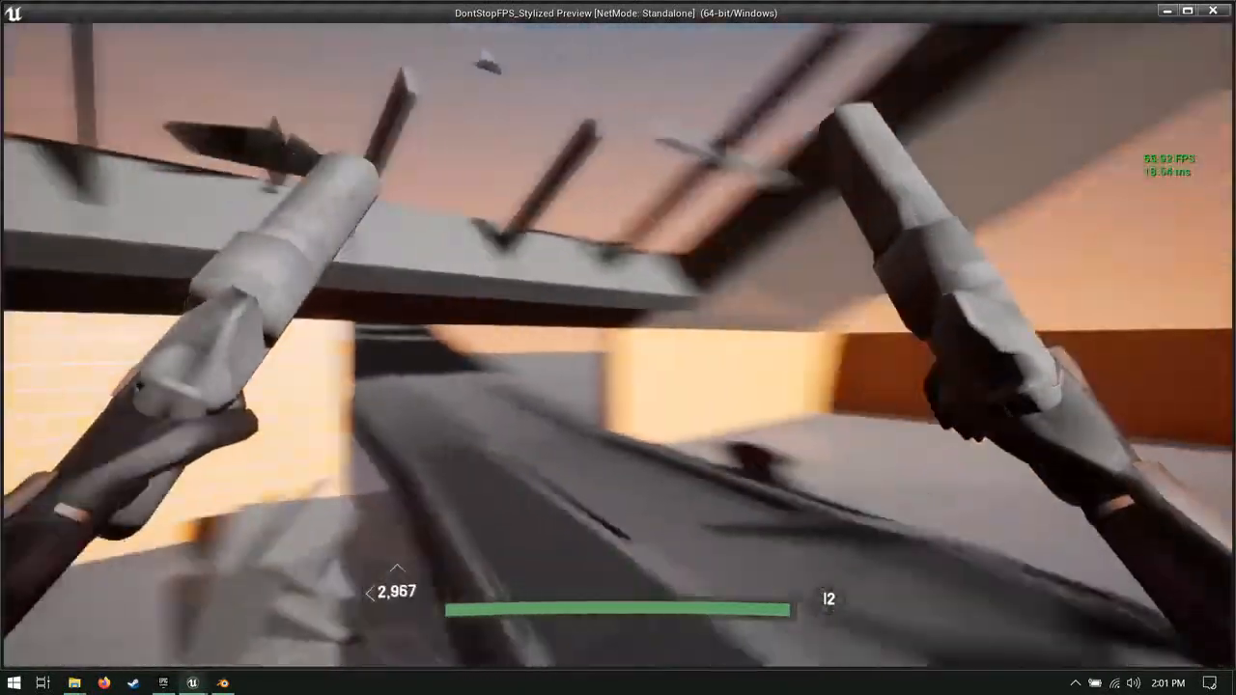
key(w)
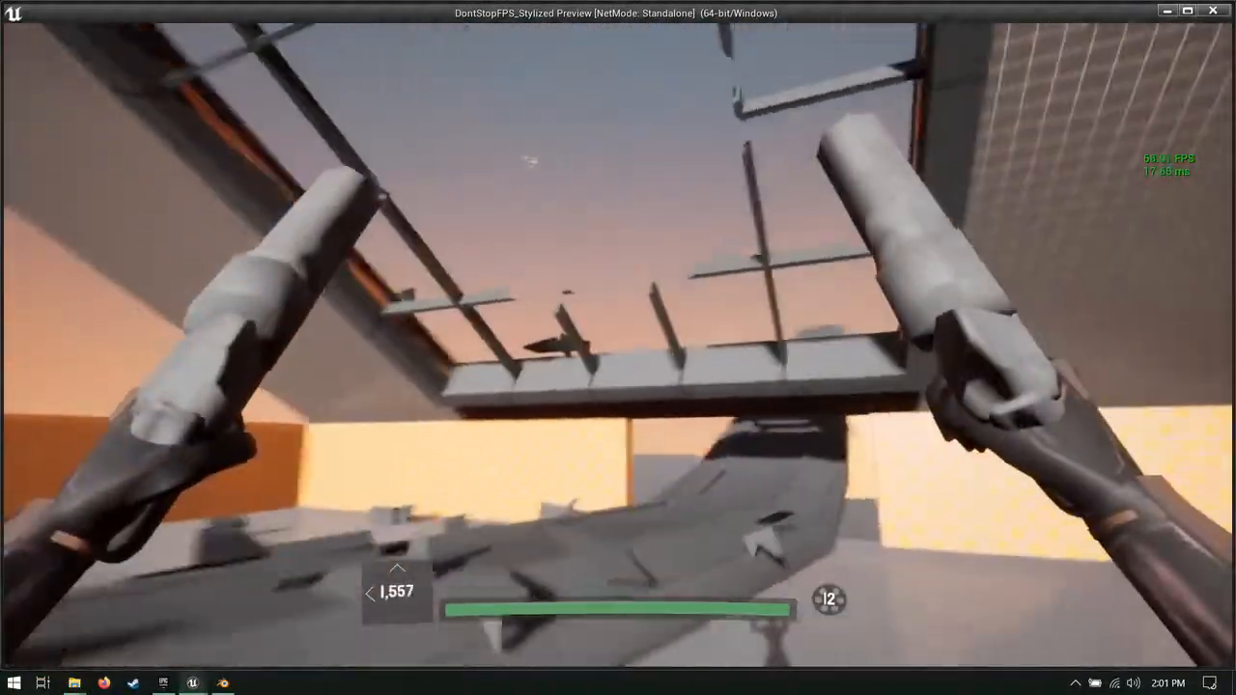
key(Escape)
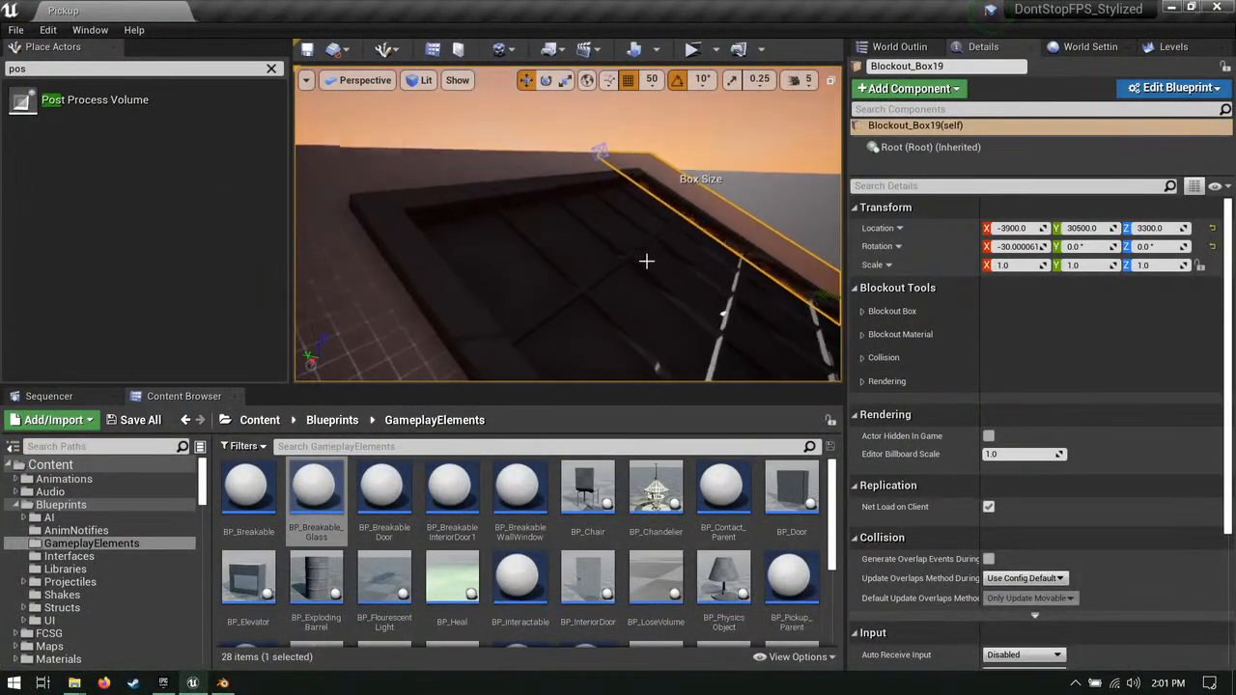
Step: Adjust the edge of roof panel Blockout_Box19 along the skylight and move Blockout_Box23 to about X -2529 to close the seam between them
mouse_move(527, 167)
right_down()
mouse_move(531, 217)
mouse_move(516, 217)
mouse_move(526, 167)
right_up()
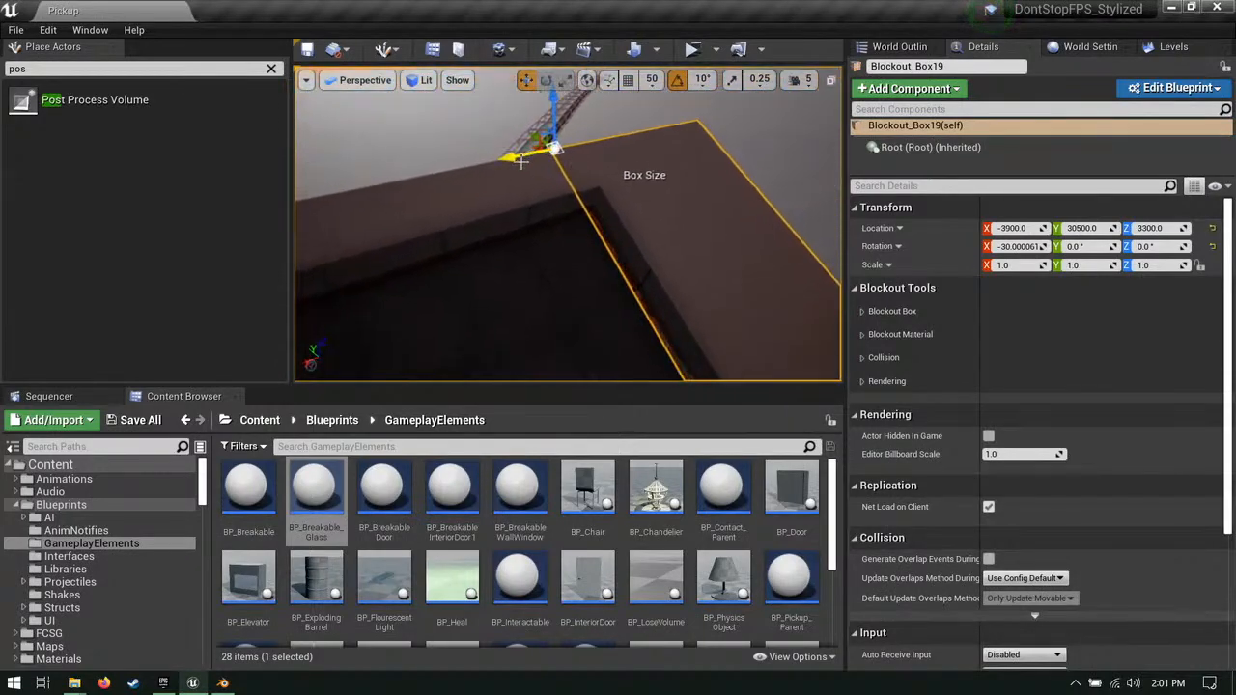
drag(514, 157, 536, 154)
right_drag(516, 185, 464, 179)
click(505, 182)
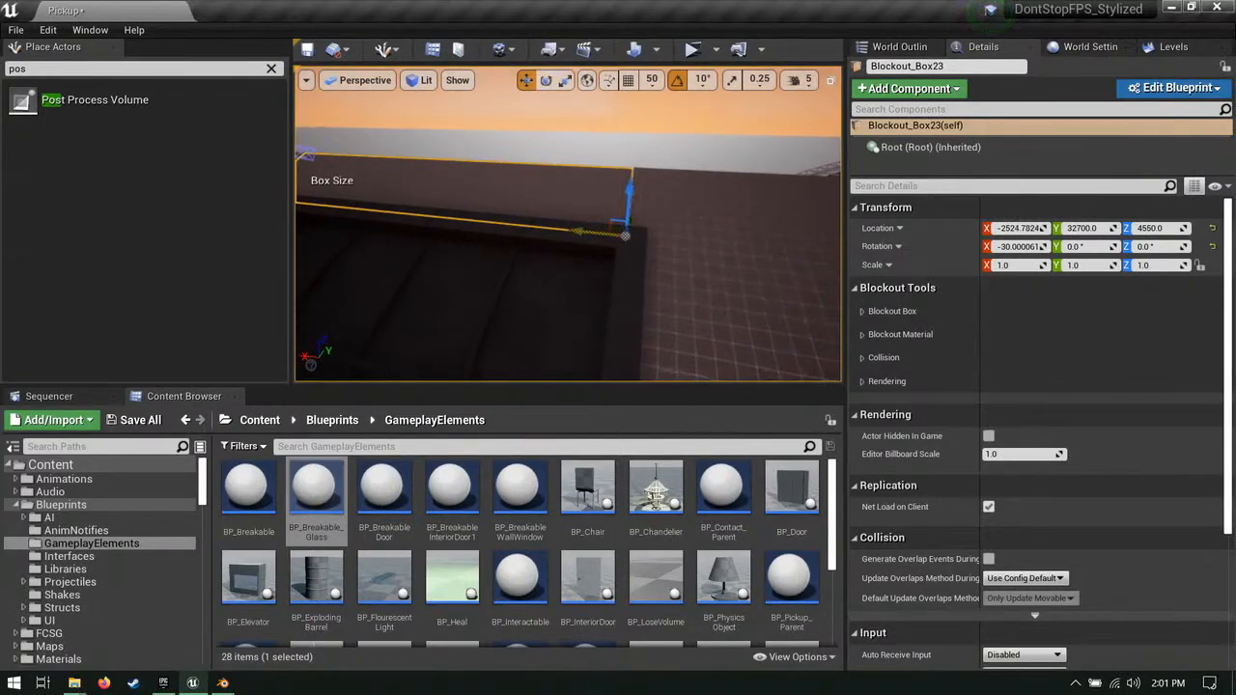
drag(581, 231, 587, 232)
right_drag(572, 147, 565, 179)
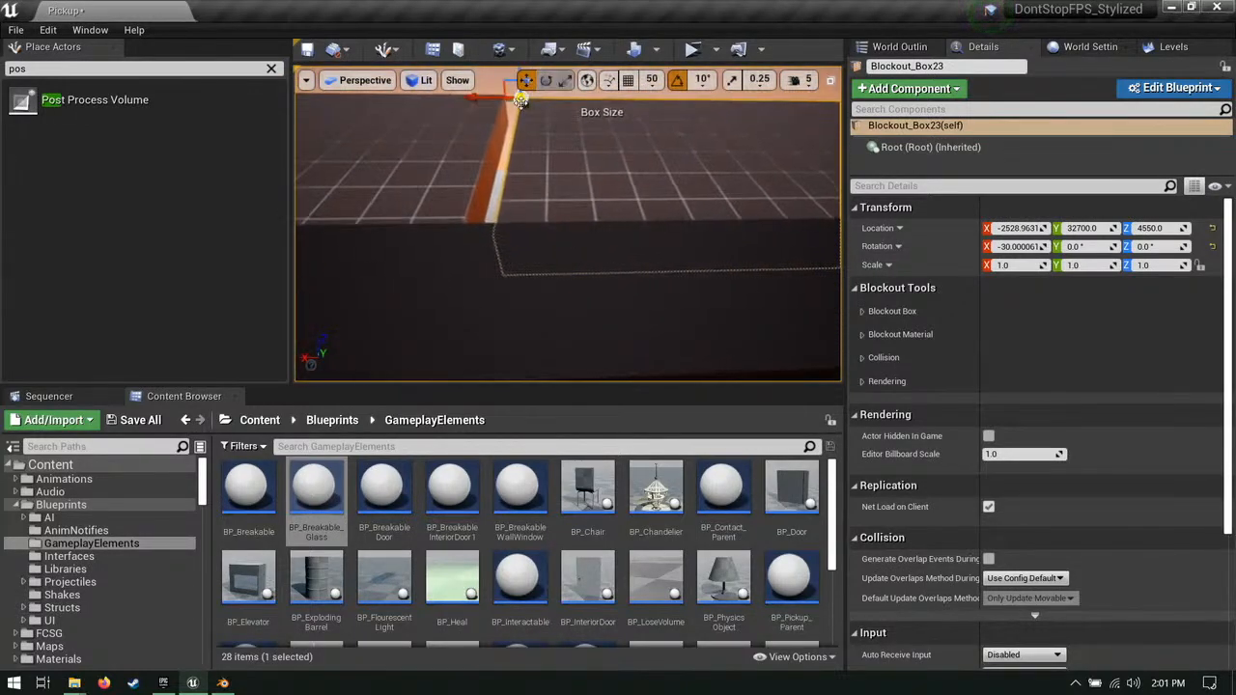
Step: Close the seam where roof panel Blockout_Box23 meets Blockout_Box21 and save the Pickup level
right_drag(520, 100, 479, 184)
click(466, 276)
click(587, 174)
right_drag(587, 174, 580, 174)
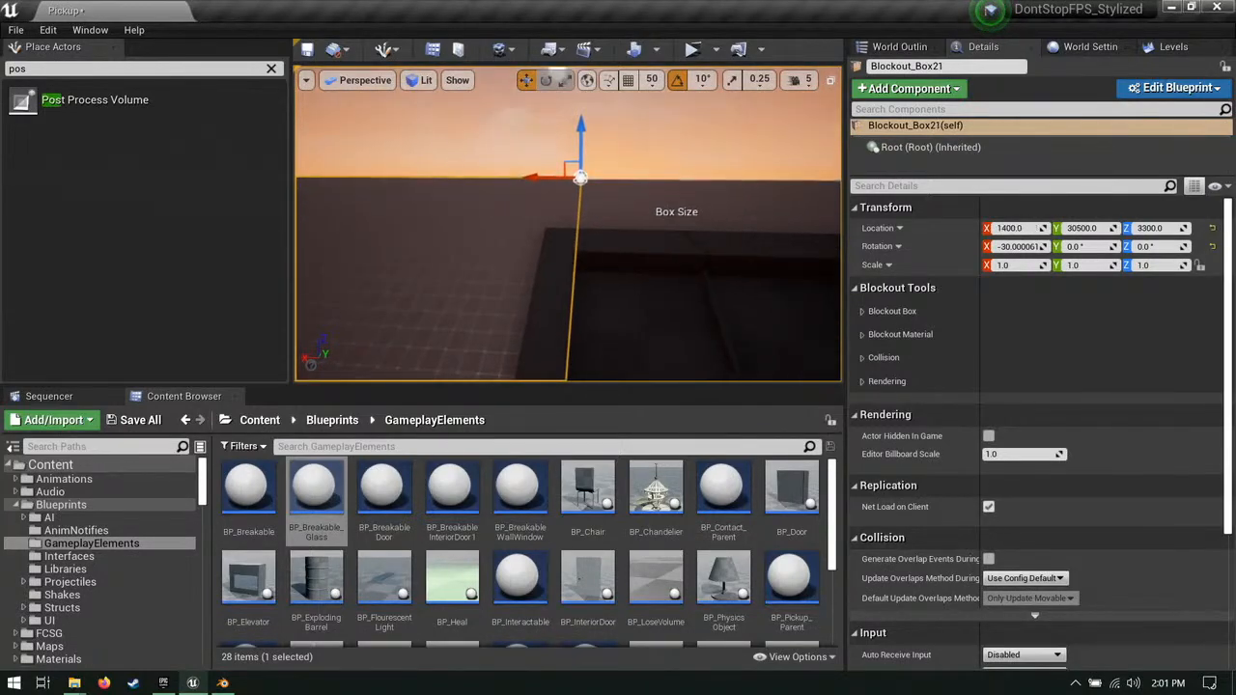
click(602, 197)
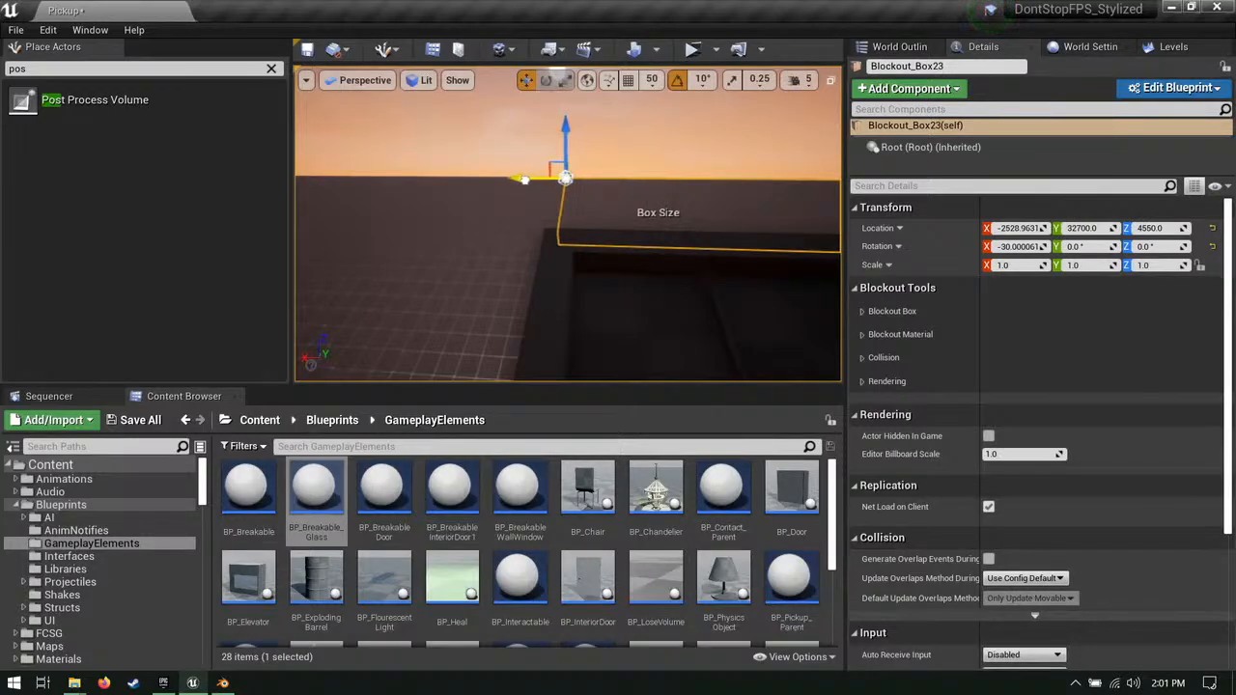
mouse_move(654, 261)
right_down()
mouse_move(650, 292)
mouse_move(673, 285)
mouse_move(675, 261)
right_up()
click(654, 263)
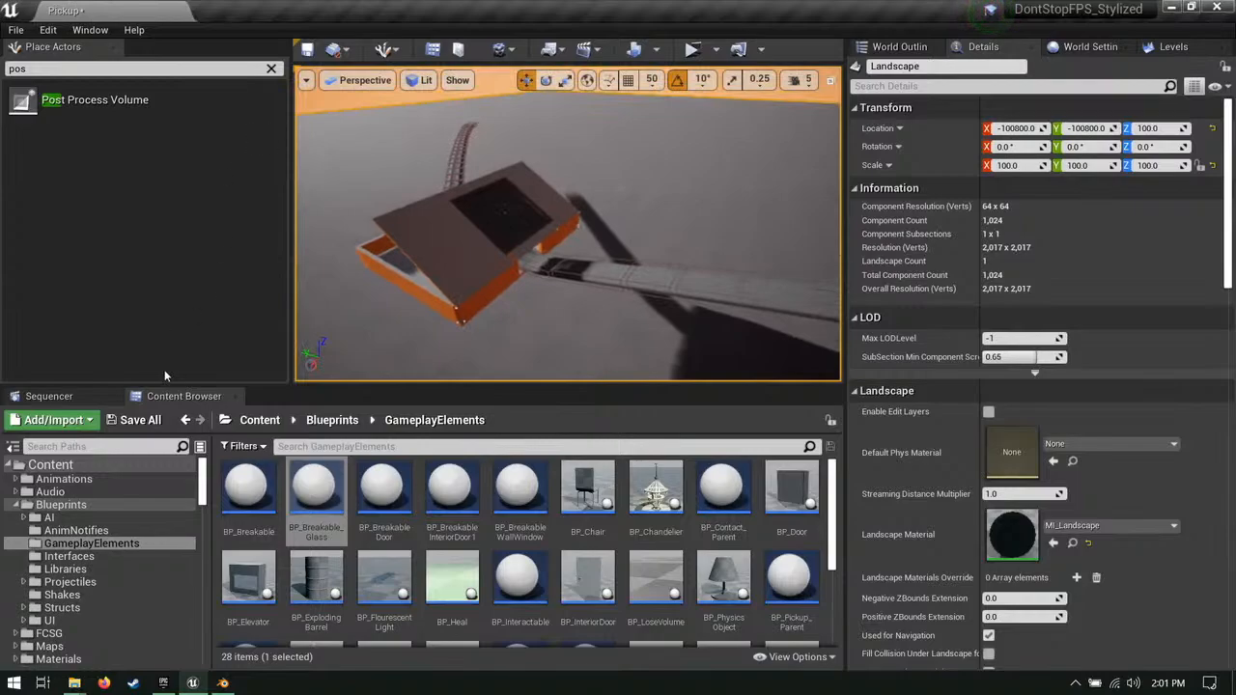
click(135, 420)
click(762, 486)
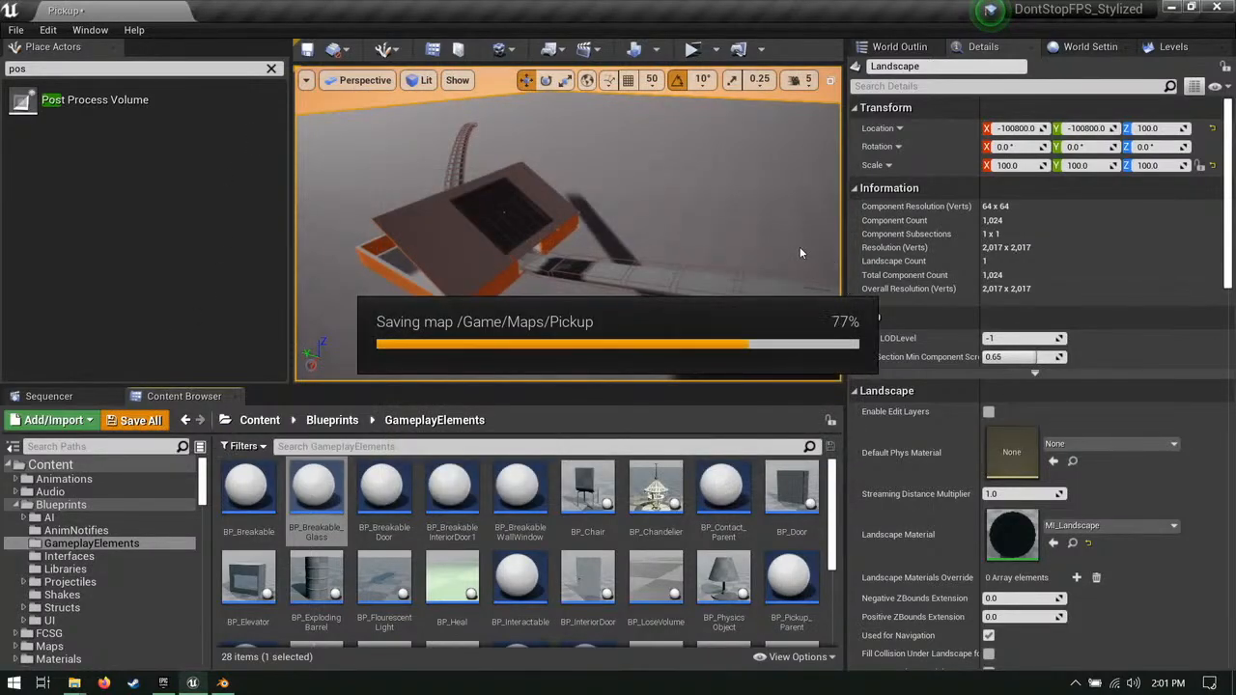
Step: Try duplicating roof panel Blockout_Box21 along Y to 34900 for an opposite roof slope
right_drag(647, 257, 610, 288)
click(675, 229)
click(701, 241)
right_drag(701, 241, 715, 235)
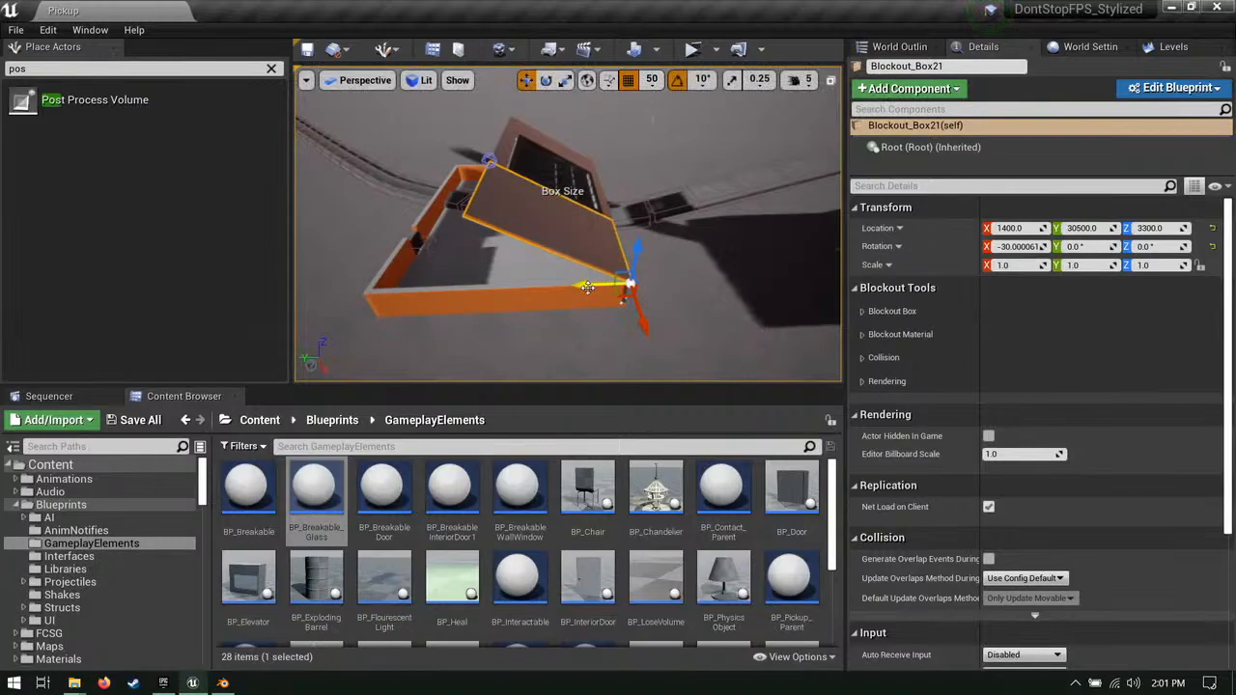
alt+drag(588, 288, 325, 292)
right_drag(325, 293, 432, 164)
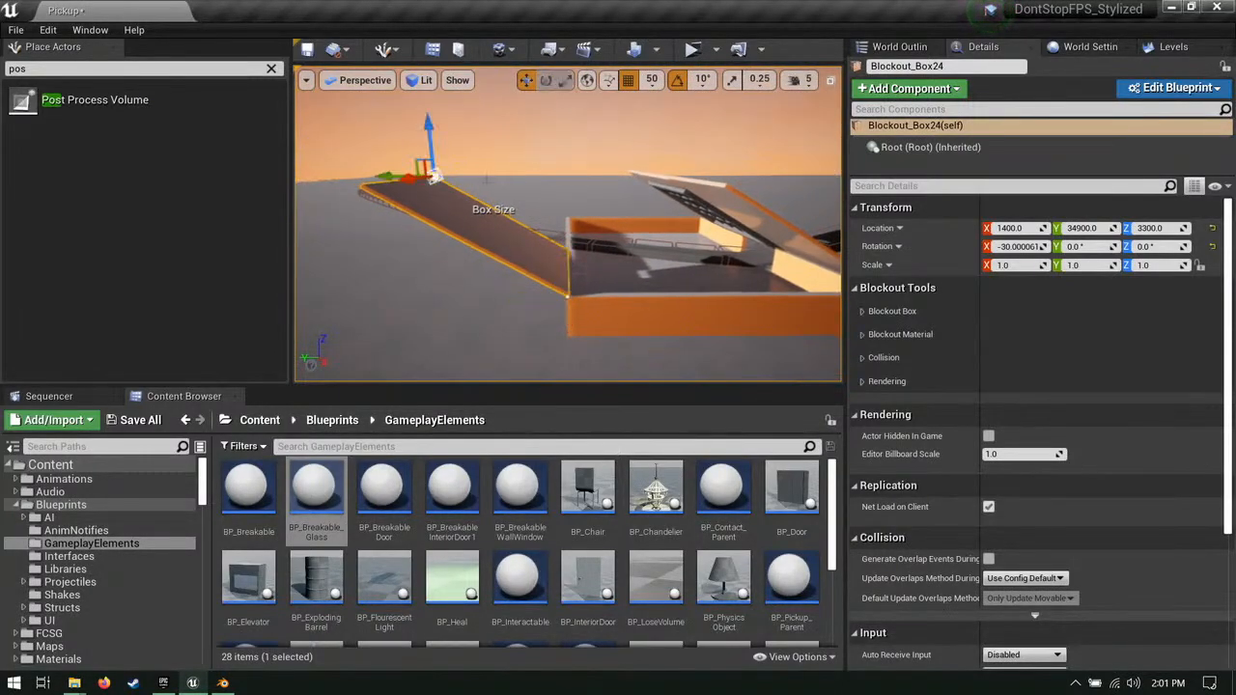
Step: Try moving and rotating the duplicated panel into an opposing roof slope over the back wall, and delete it
drag(390, 177, 577, 182)
right_drag(567, 304, 521, 284)
click(494, 218)
key(e)
click(521, 280)
click(481, 182)
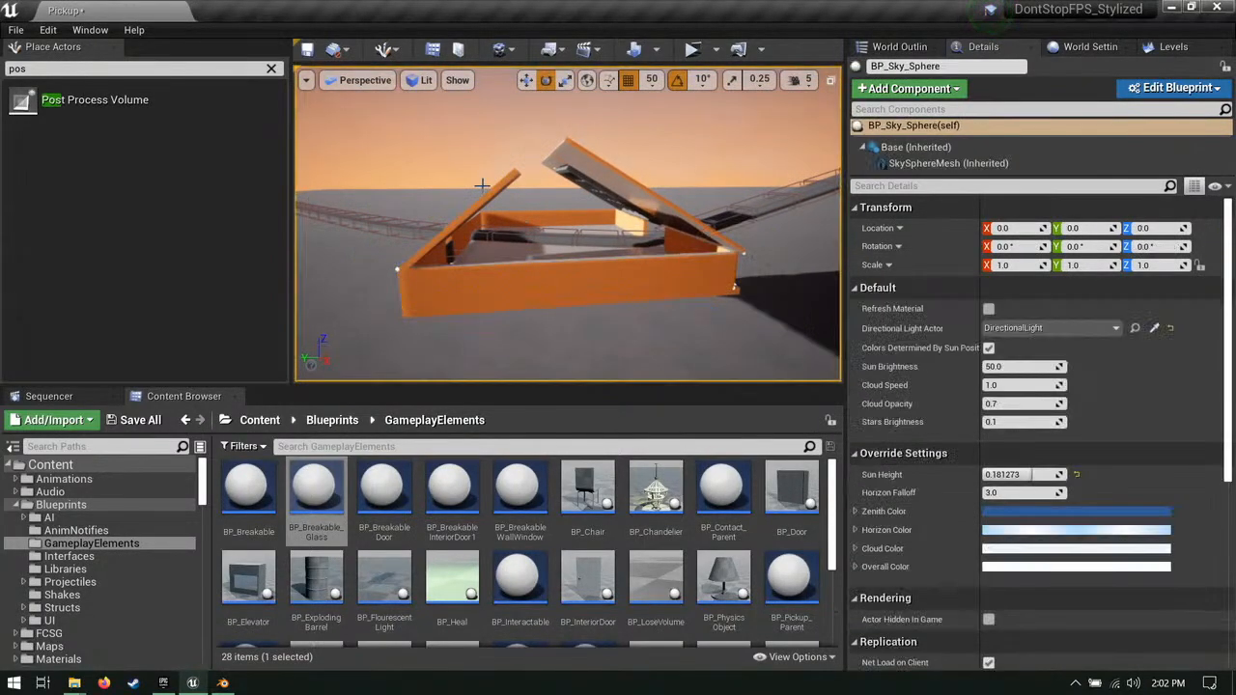
click(487, 189)
key(Delete)
Step: Duplicate the room floor Blockout_Box13 as a flat roof at X -3900, Y 32950, Z 4700 and trim it toward the back wall
click(543, 235)
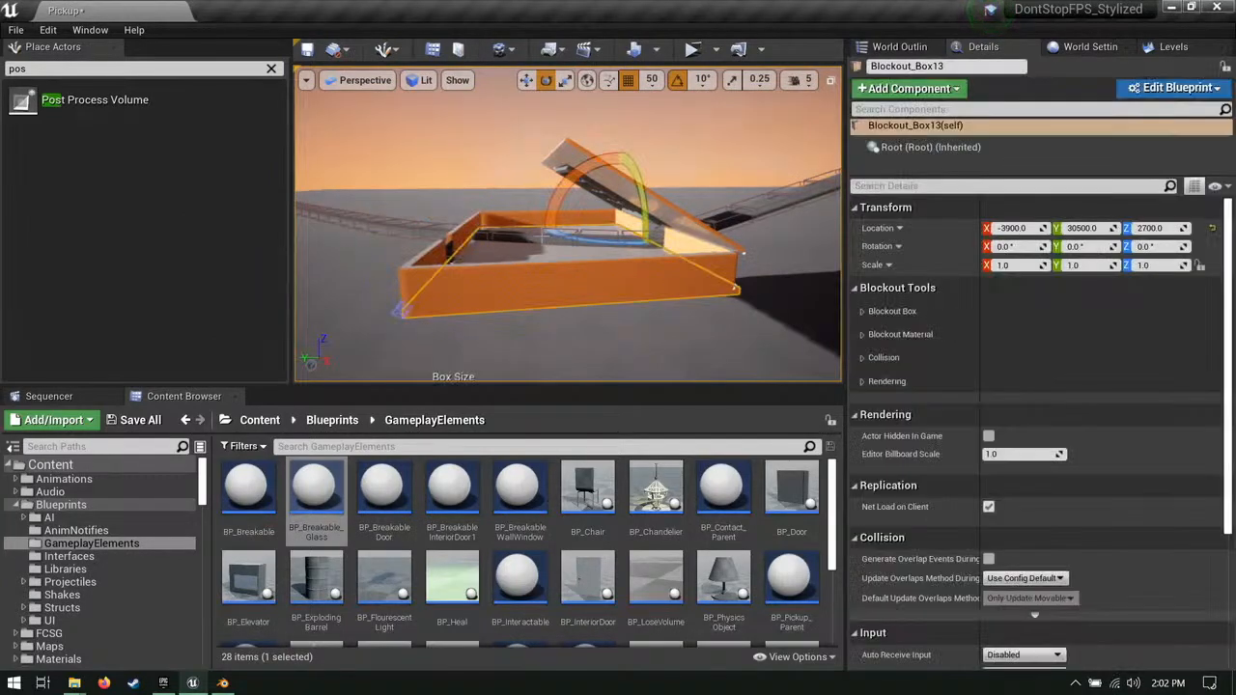
alt+drag(601, 214, 522, 149)
right_drag(521, 148, 577, 124)
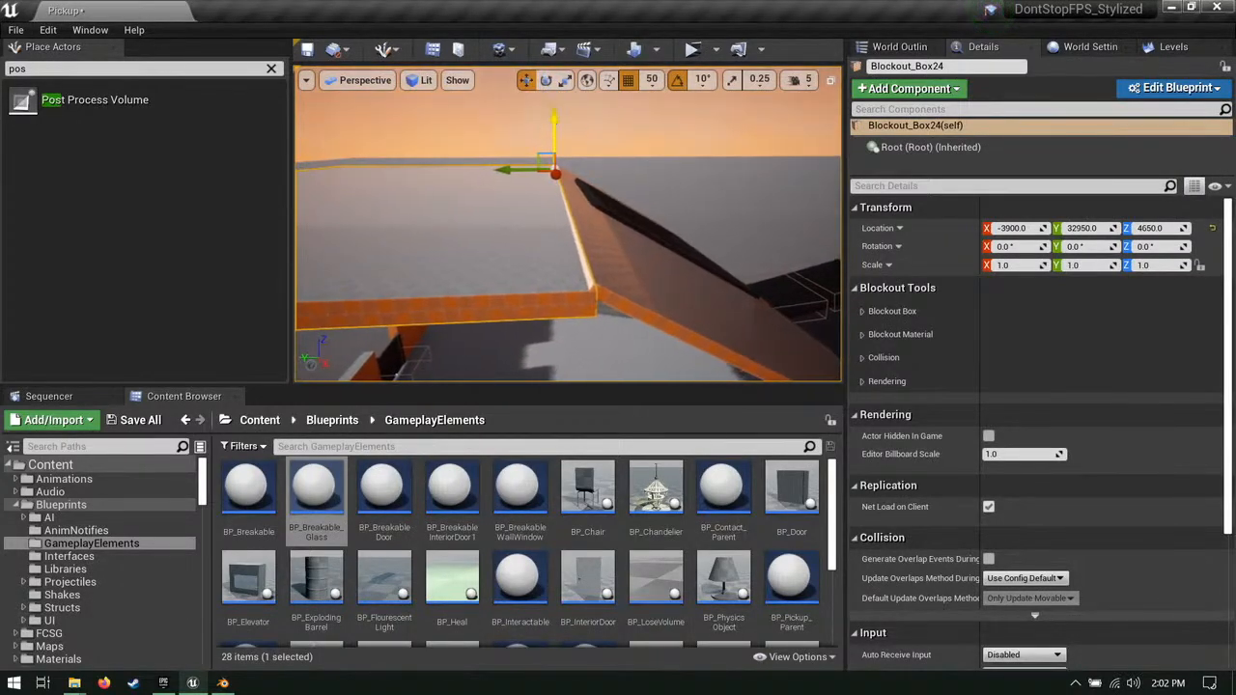
drag(553, 126, 554, 110)
right_drag(554, 110, 454, 254)
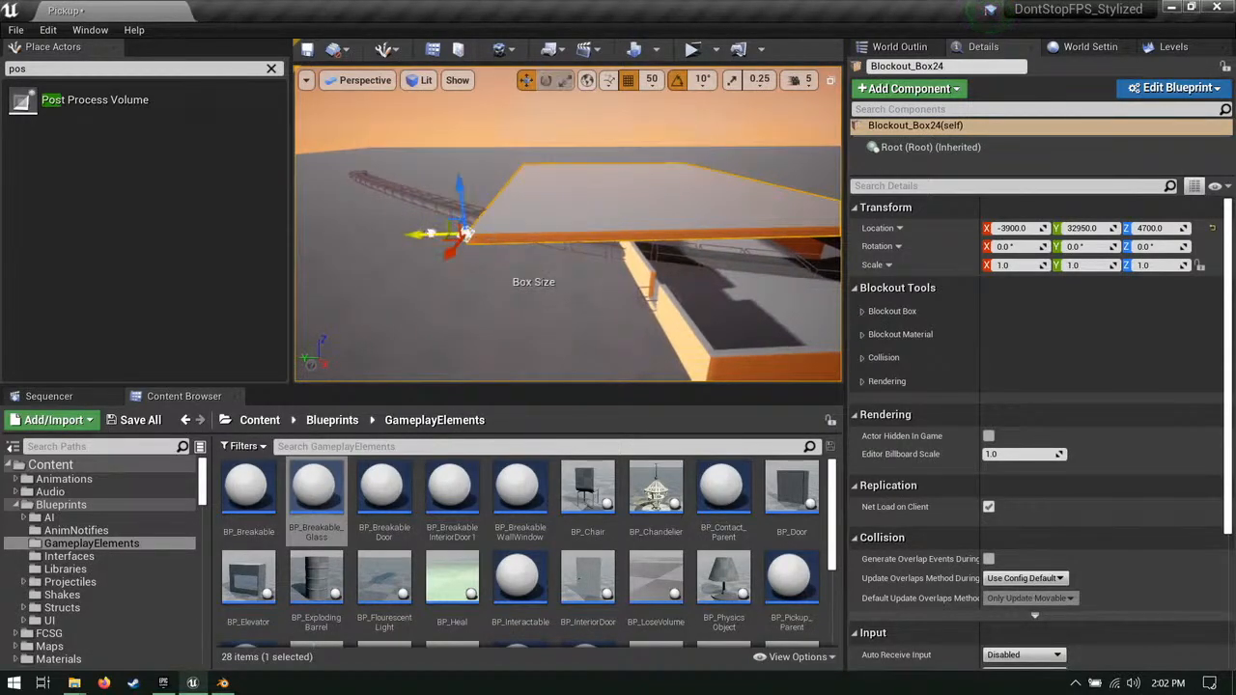
right_drag(685, 267, 449, 163)
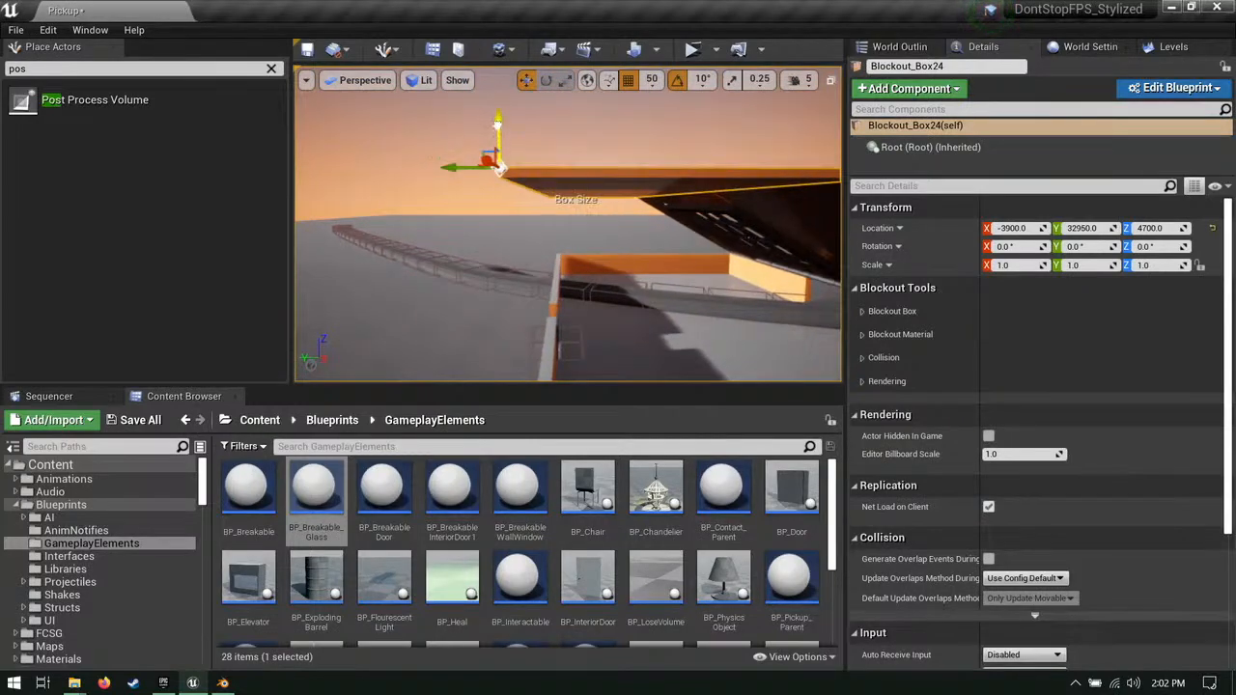
right_drag(497, 125, 454, 208)
click(454, 208)
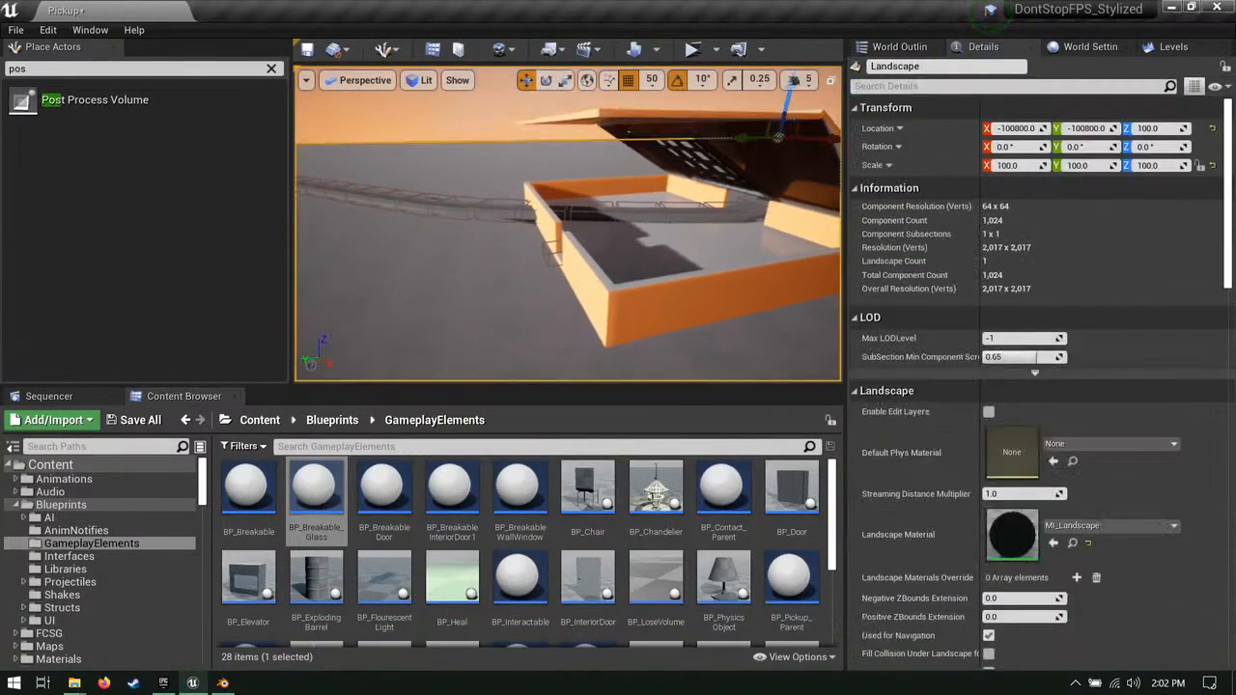
Step: Raise the height of back wall segment Blockout_Box18 beside the doorway up to the flat roof
click(585, 283)
right_drag(585, 283, 585, 283)
ctrl+click(502, 236)
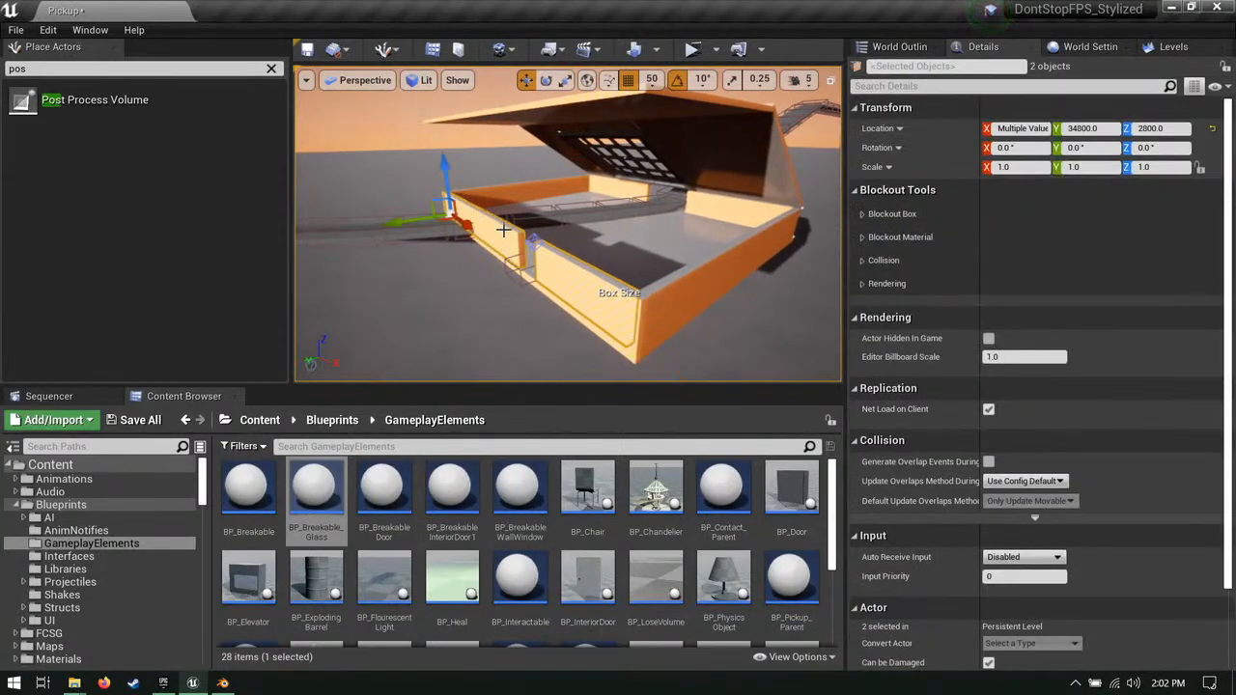
right_drag(503, 229, 503, 229)
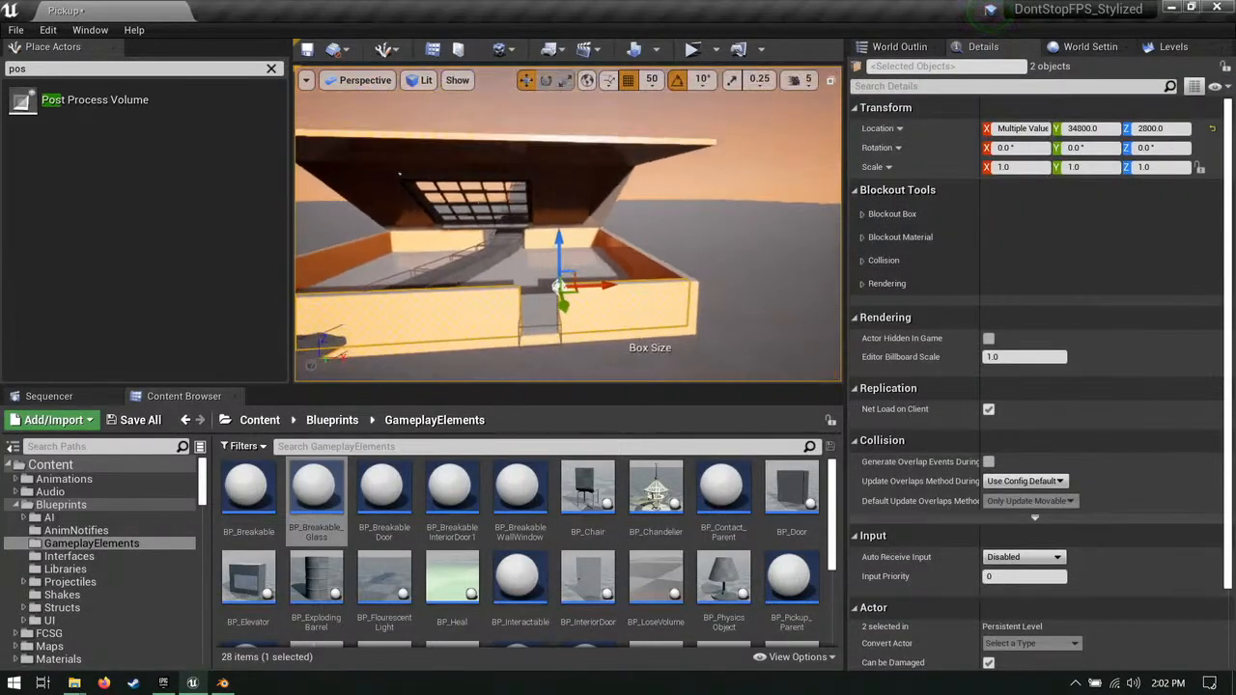
right_drag(588, 244, 587, 244)
right_drag(624, 110, 624, 110)
right_drag(493, 117, 493, 117)
right_drag(601, 171, 600, 171)
Step: Set the position snap size to 100 and raise back wall segment Blockout_Box17 to the flat roof
click(601, 171)
click(653, 81)
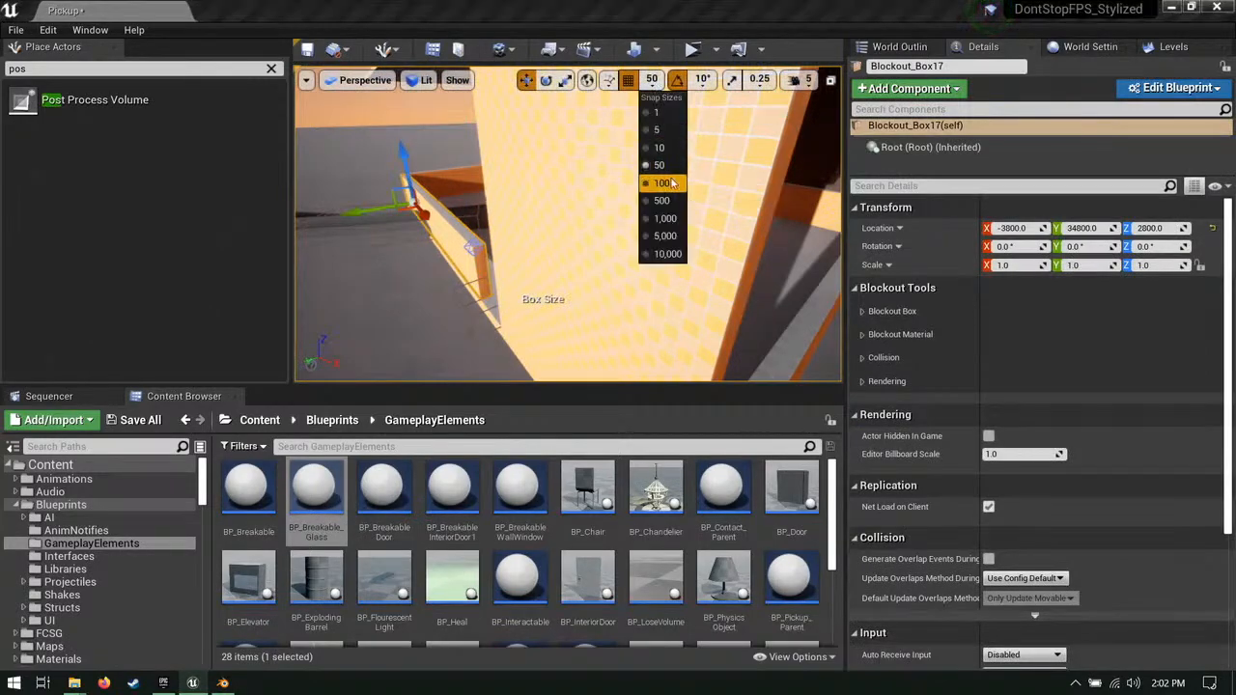
click(661, 182)
right_drag(545, 298, 545, 297)
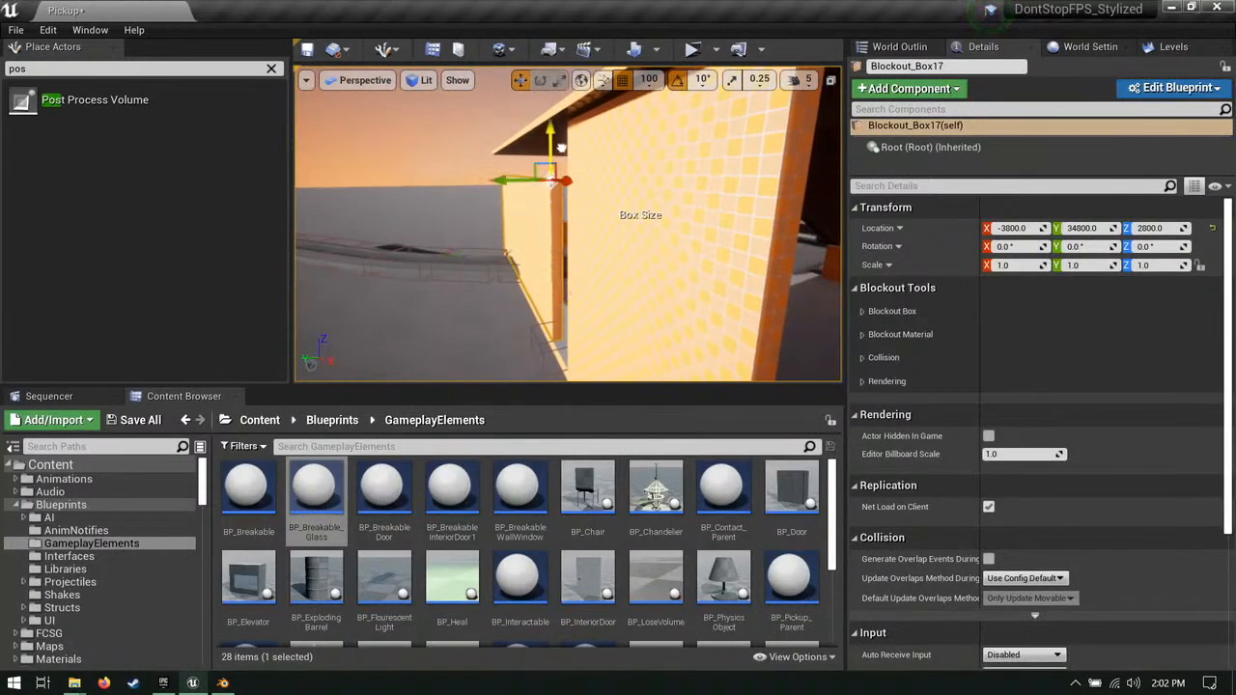
right_drag(556, 203, 556, 203)
Step: Raise the height of the side wall opposite Blockout_Box15 to meet the roof
click(569, 292)
right_drag(569, 292, 521, 261)
drag(439, 252, 449, 127)
right_drag(449, 127, 448, 126)
Step: Raise side wall Blockout_Box15 up to the flat roof to match the other walls
click(570, 314)
click(555, 282)
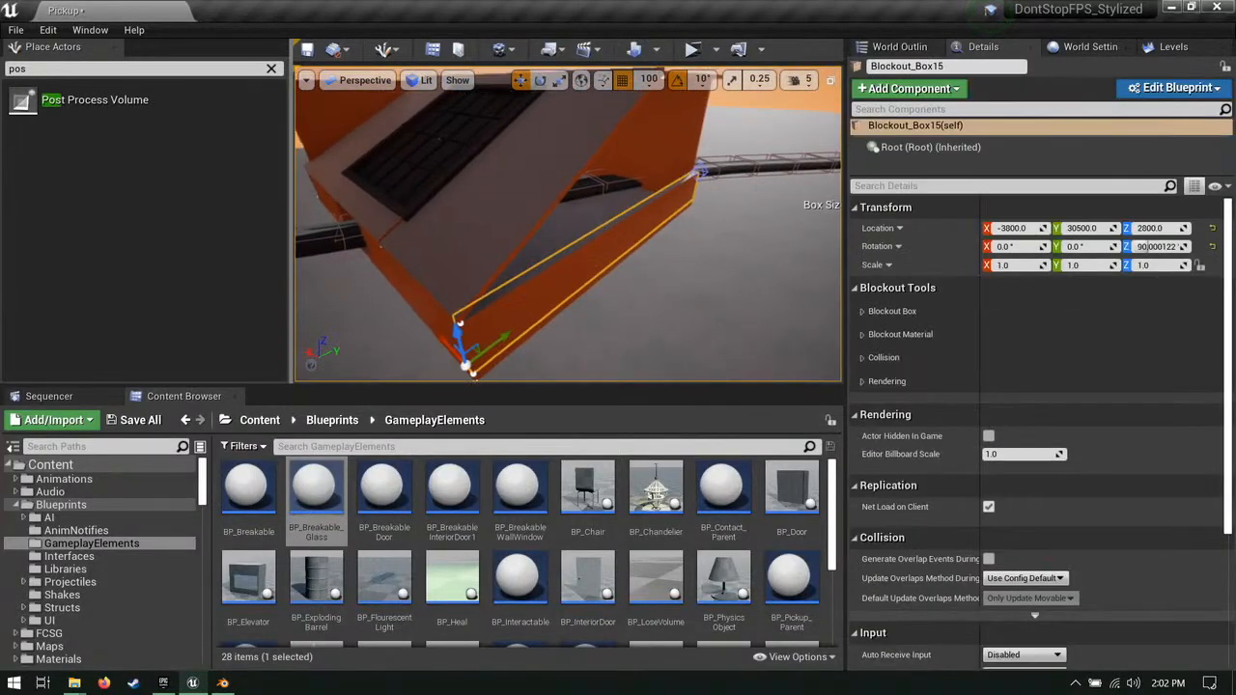
right_drag(555, 282, 555, 282)
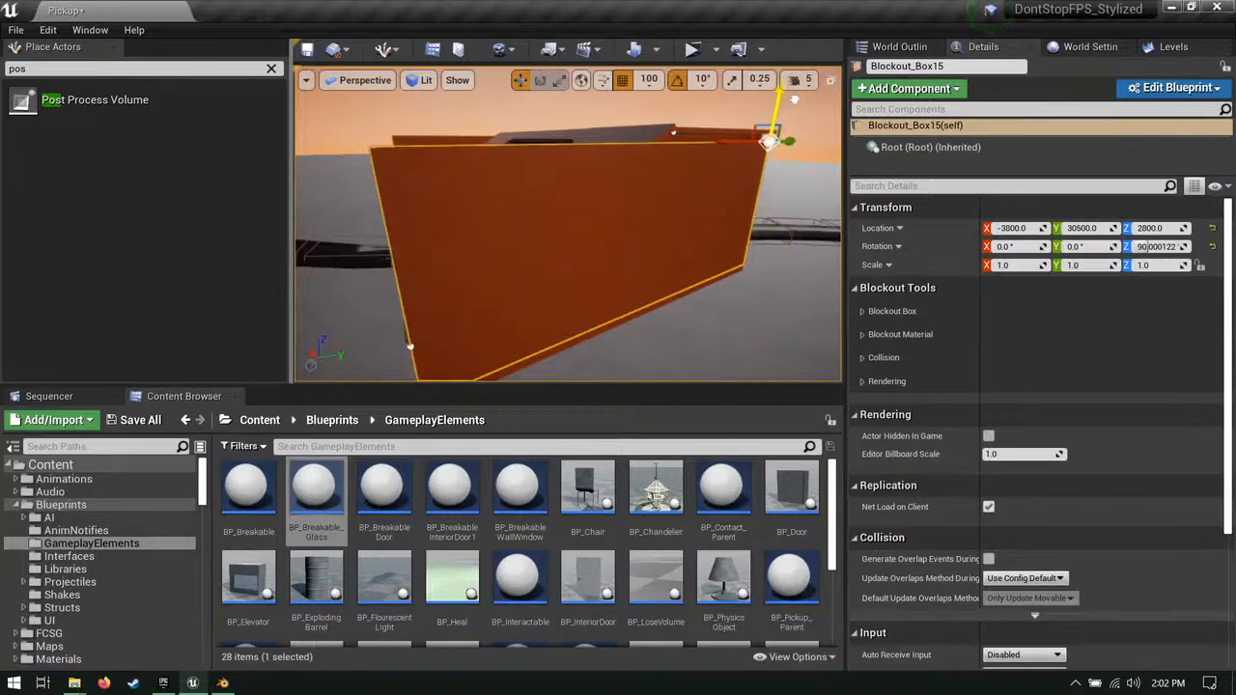
right_drag(797, 92, 798, 93)
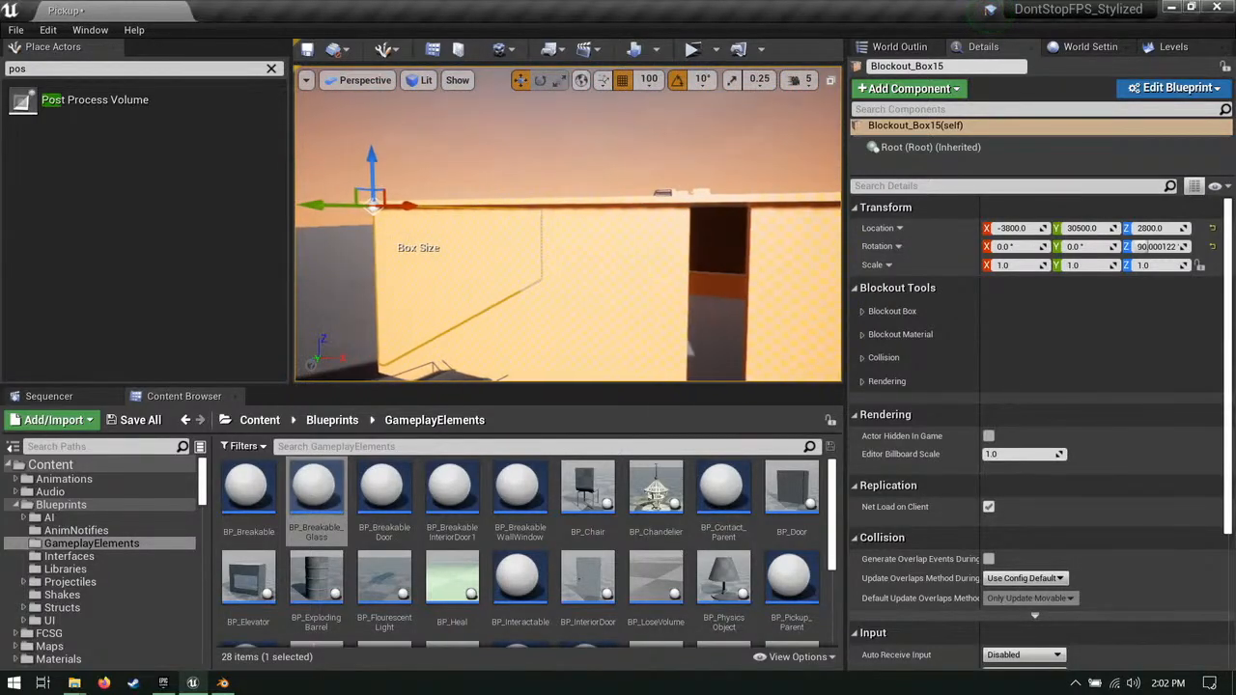
click(798, 93)
click(687, 348)
right_drag(687, 348, 687, 348)
right_drag(690, 208, 684, 272)
click(698, 273)
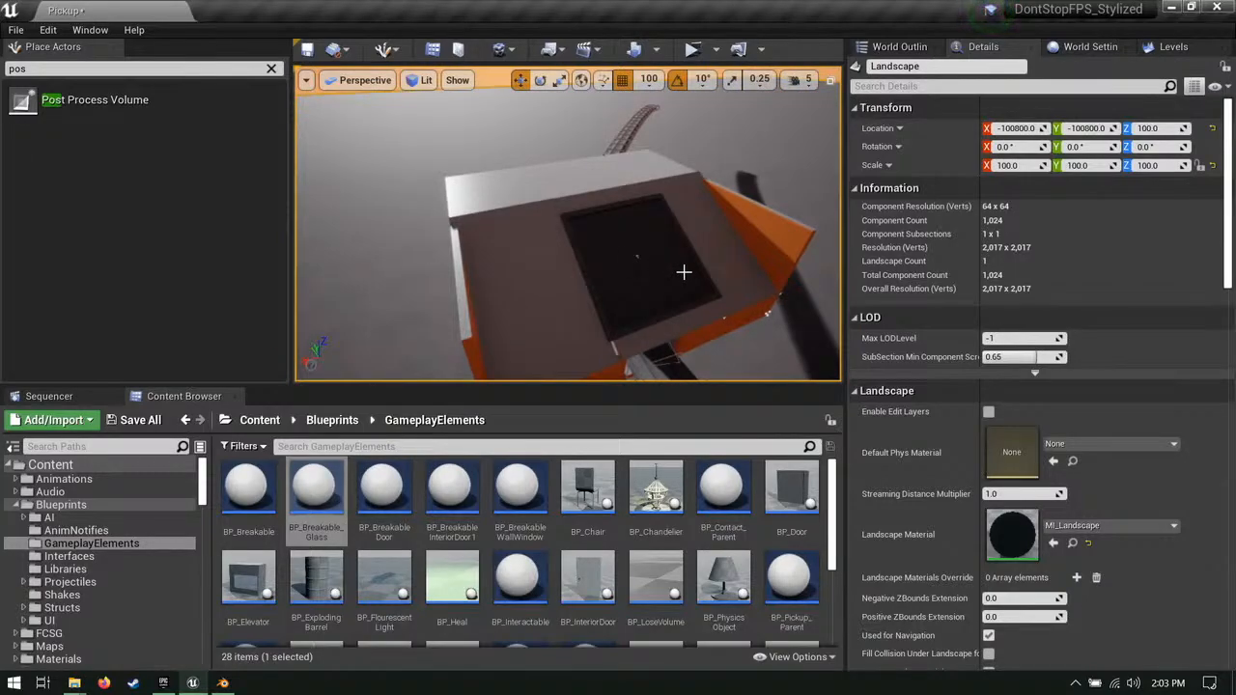
Step: Check the front track opening under the roof, select the front wall segment Blockout_Box14, and save the Pickup level
right_drag(650, 262, 644, 270)
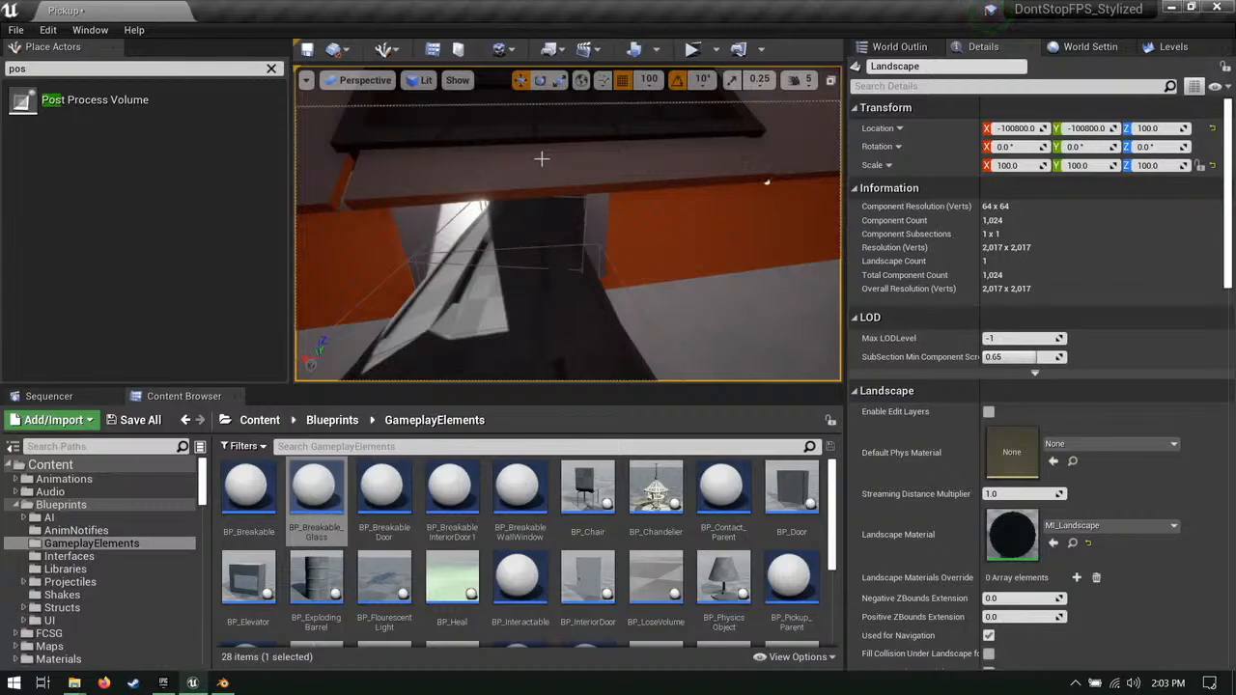
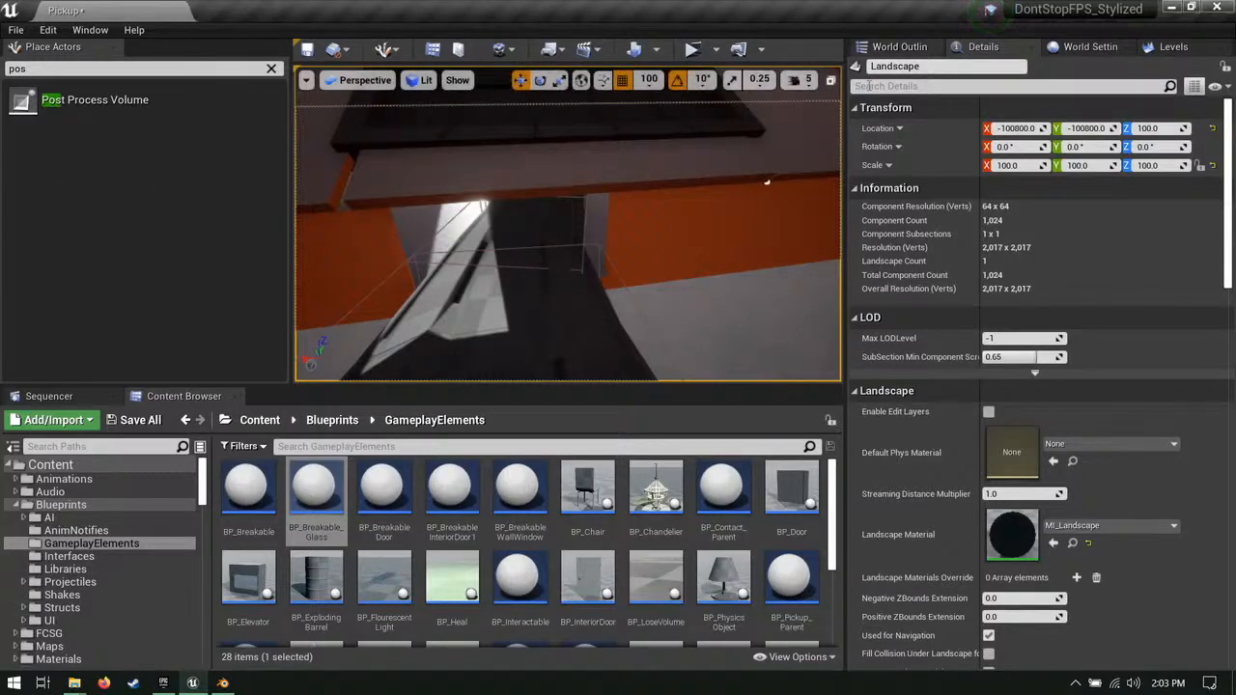
right_drag(541, 158, 521, 228)
click(632, 206)
key(s)
click(599, 228)
key(a)
right_drag(453, 269, 599, 335)
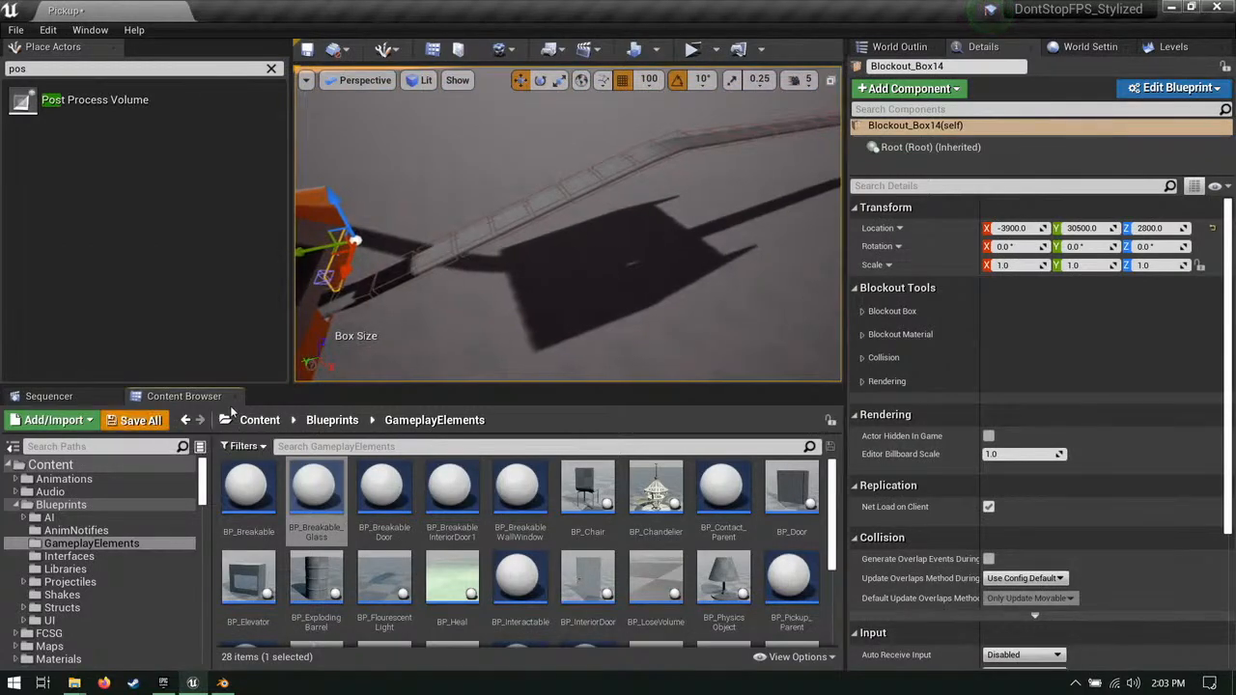
key(ctrl+shift+s)
click(758, 488)
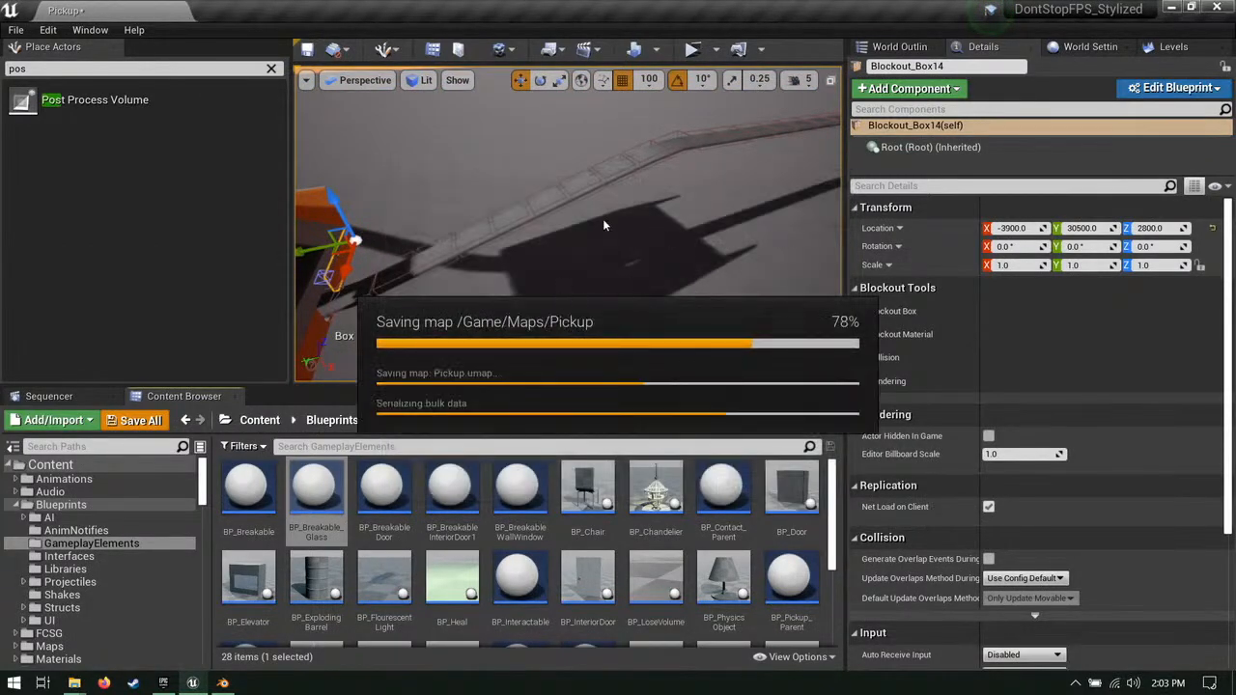
Step: Duplicate the back wall segment beside the doorway and place the copy at X 900, Y 34800, Z 2800
key(w)
right_drag(603, 225, 560, 174)
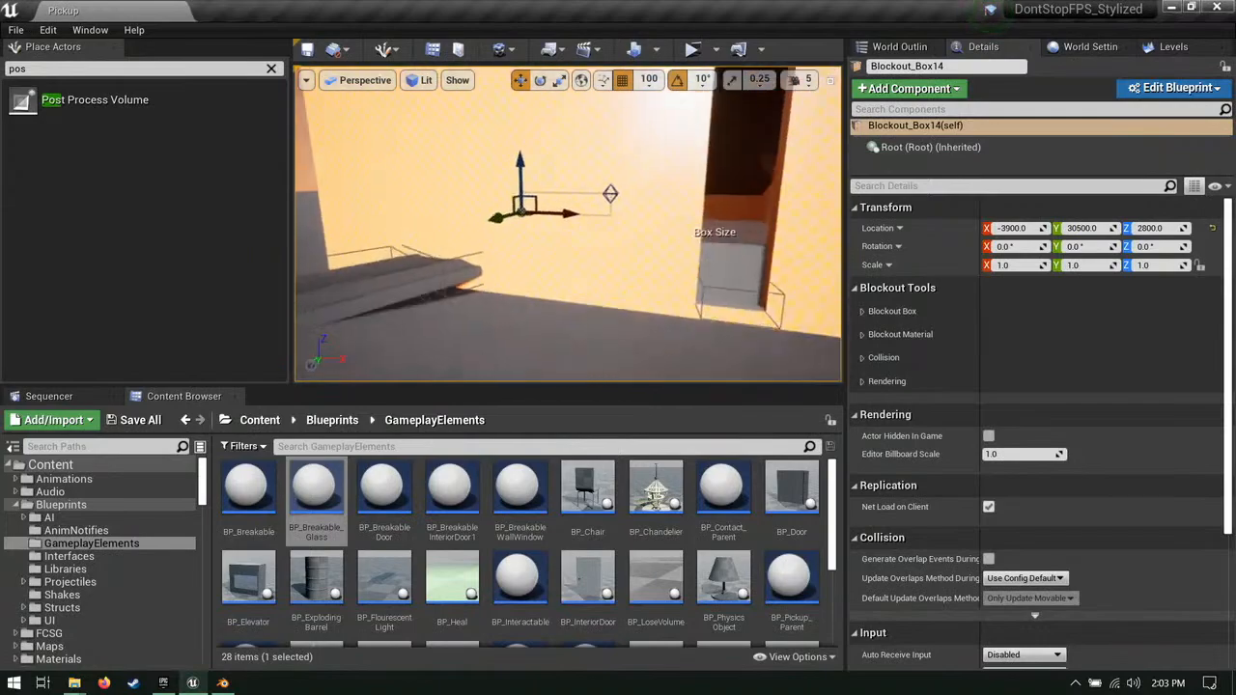
right_drag(567, 249, 623, 241)
mouse_move(720, 185)
right_down()
mouse_move(719, 172)
mouse_move(716, 194)
right_up()
click(720, 184)
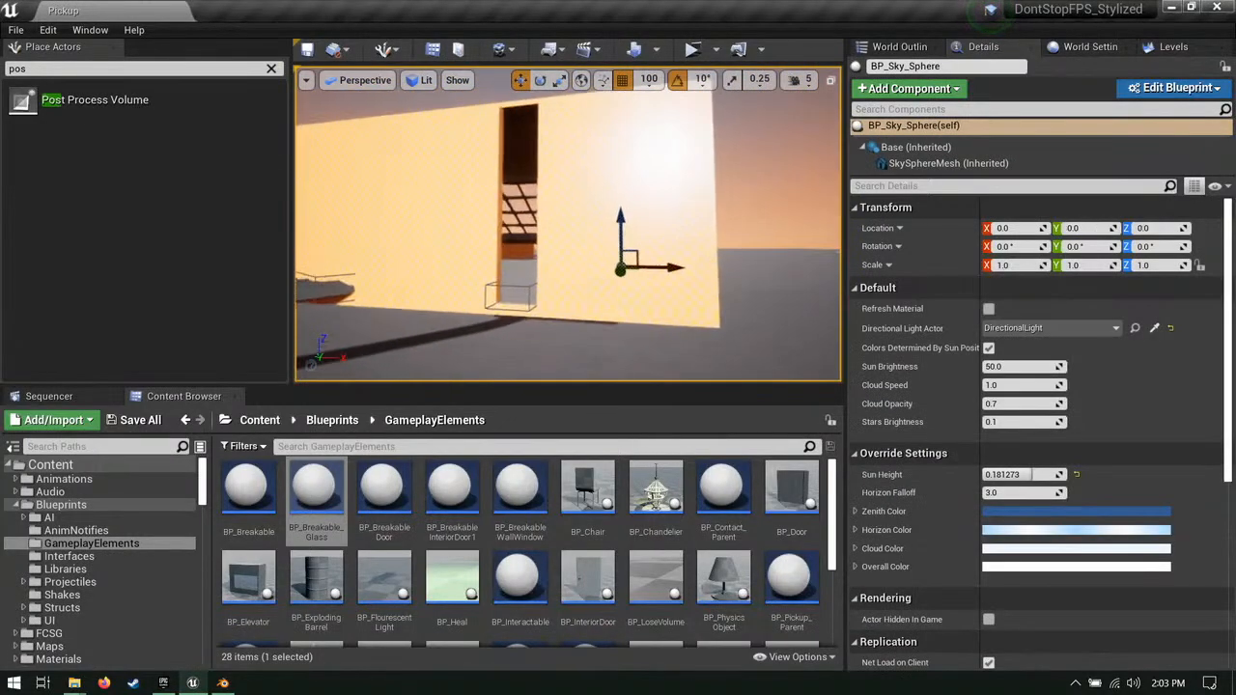
click(680, 269)
right_drag(680, 269, 719, 328)
key(s)
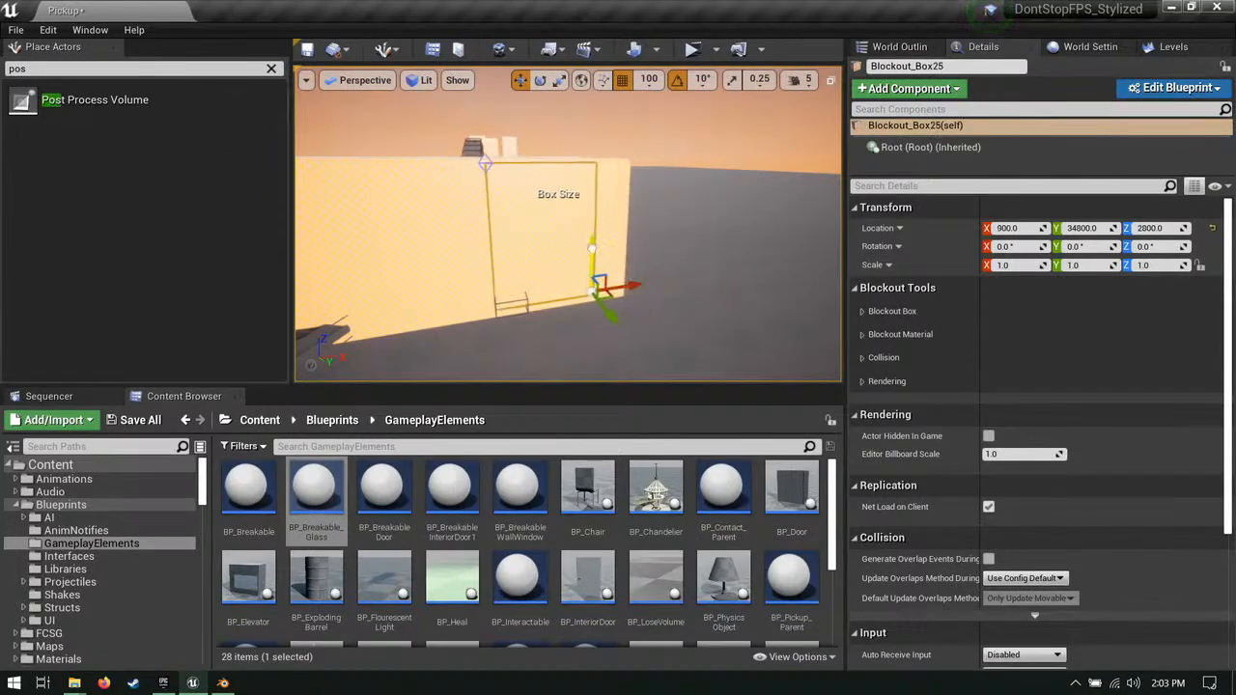
Step: Move the wall copy Blockout_Box25 to X -100, Z 3200 and fit its width to the gap above the doorway
drag(638, 256, 566, 238)
right_drag(566, 238, 538, 184)
key(s)
click(530, 177)
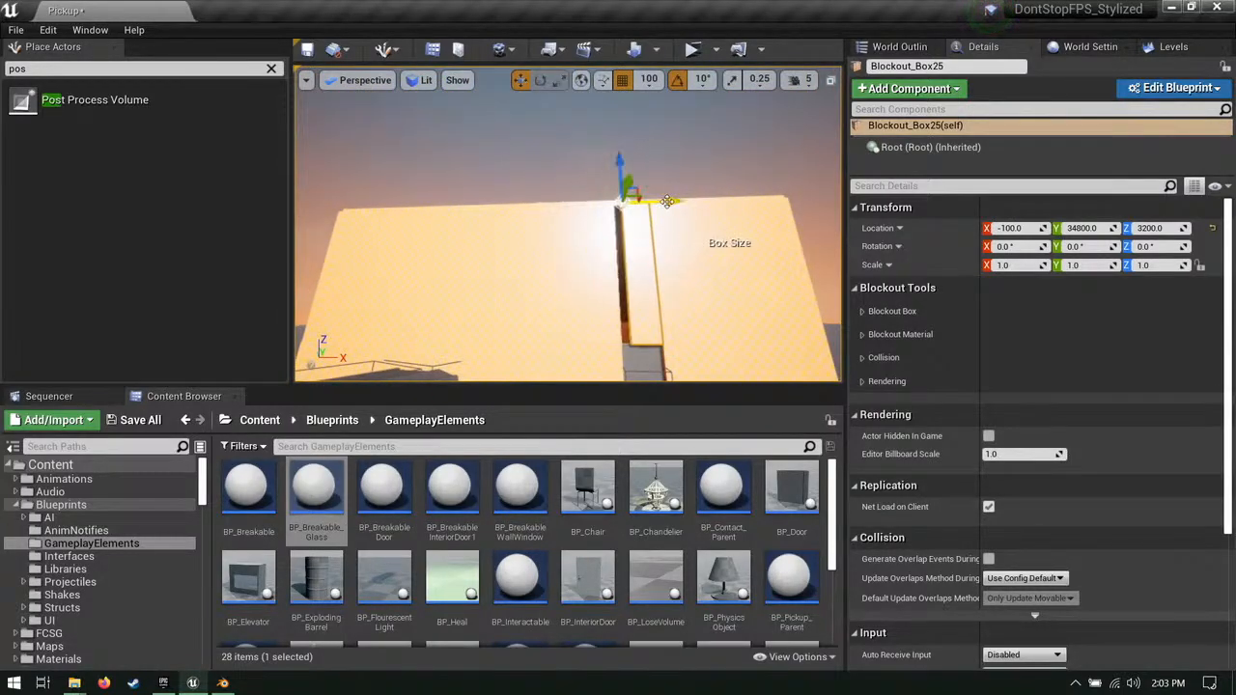
right_drag(662, 204, 753, 290)
Step: Focus on Blockout_Box18 and examine the list of blockout boxes under the Pickup world in the World Outliner
click(711, 306)
key(f)
click(898, 46)
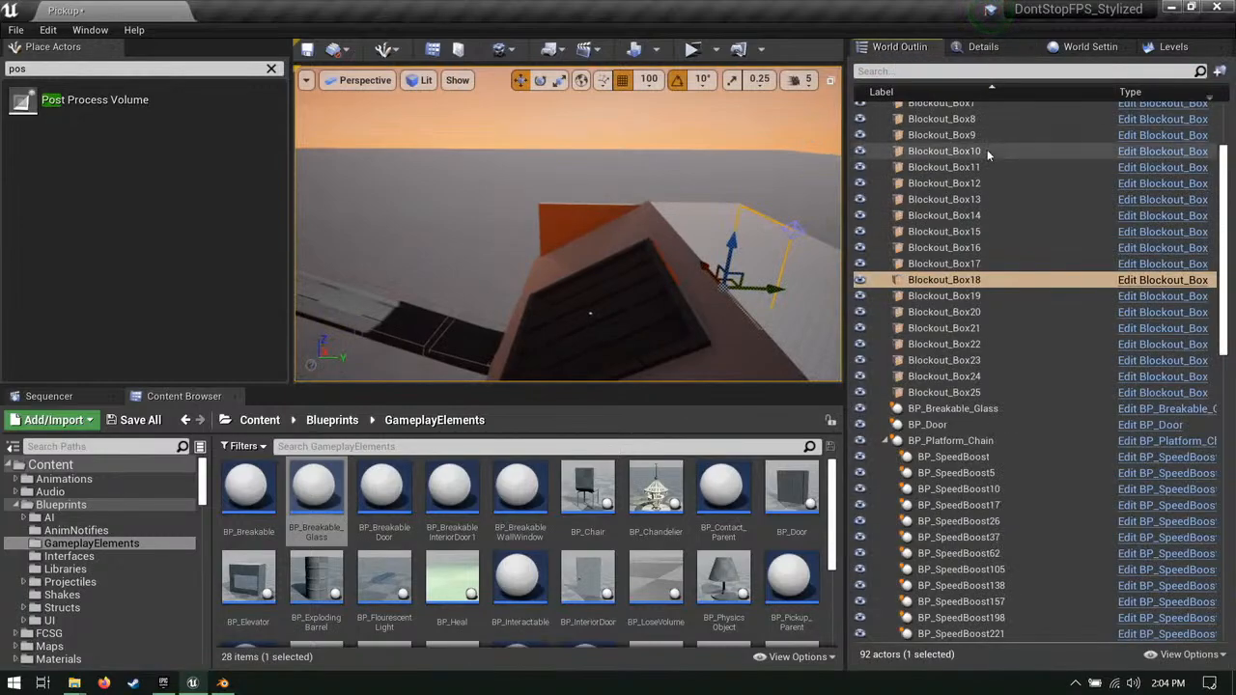
click(983, 46)
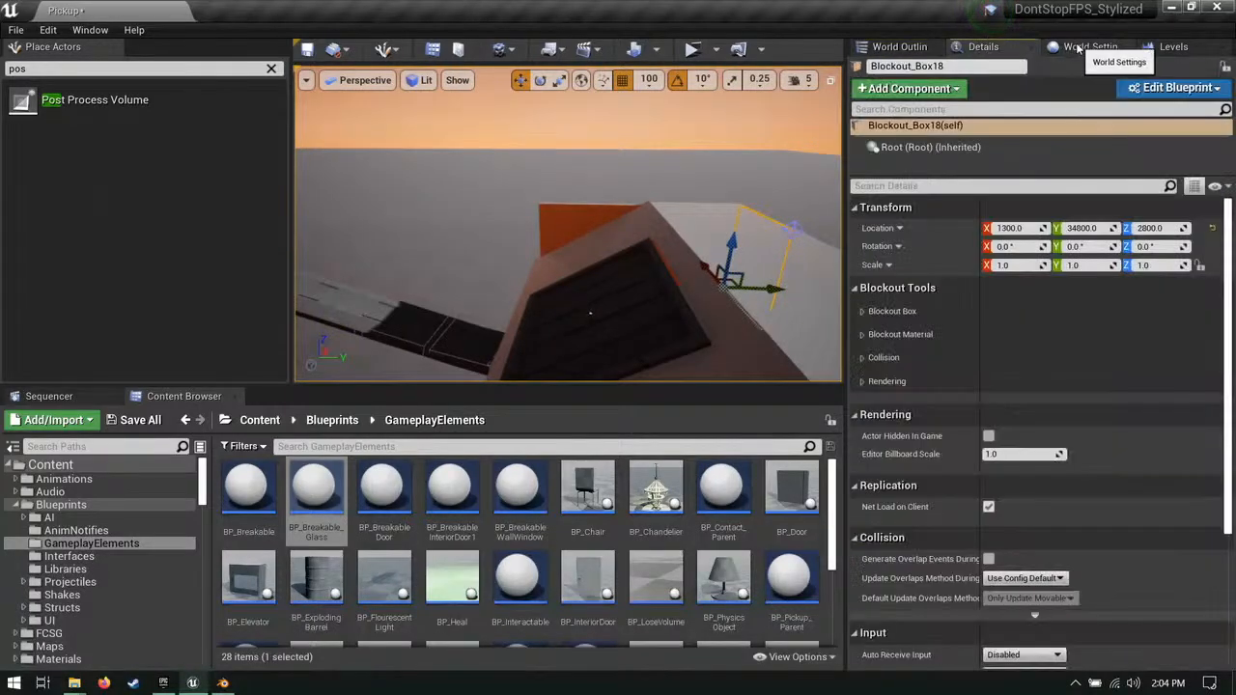
click(929, 47)
scroll(1007, 201, up, 5)
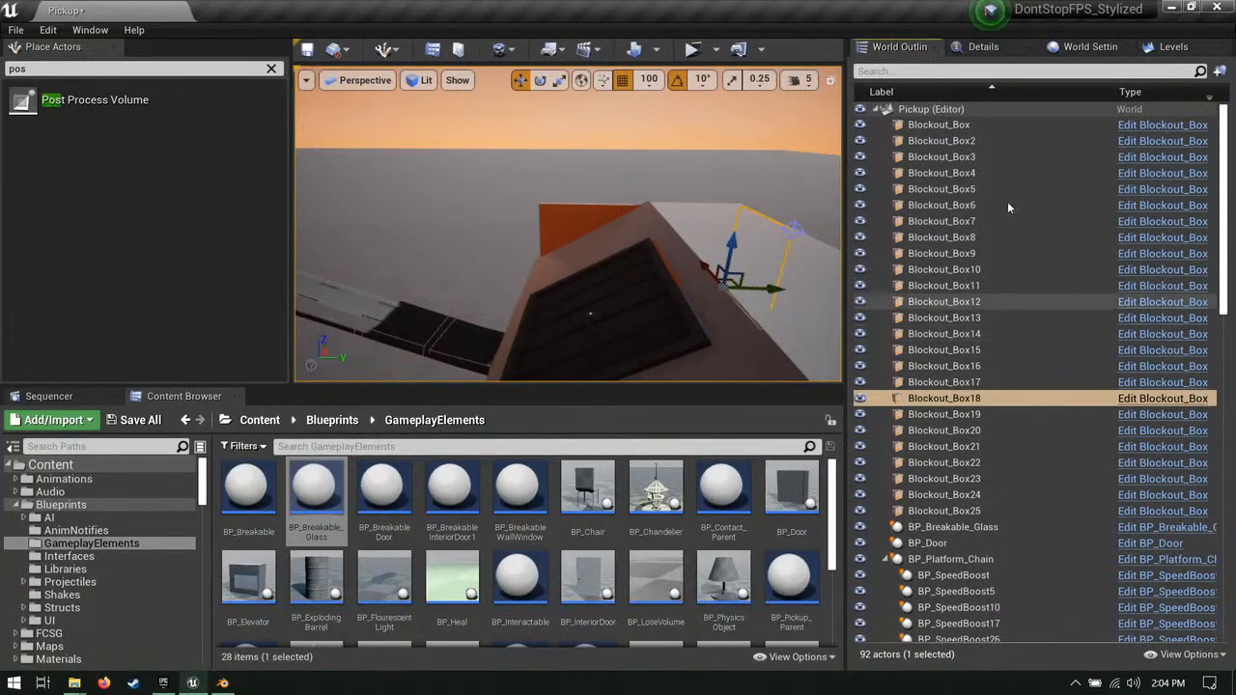
click(874, 111)
click(873, 111)
click(874, 110)
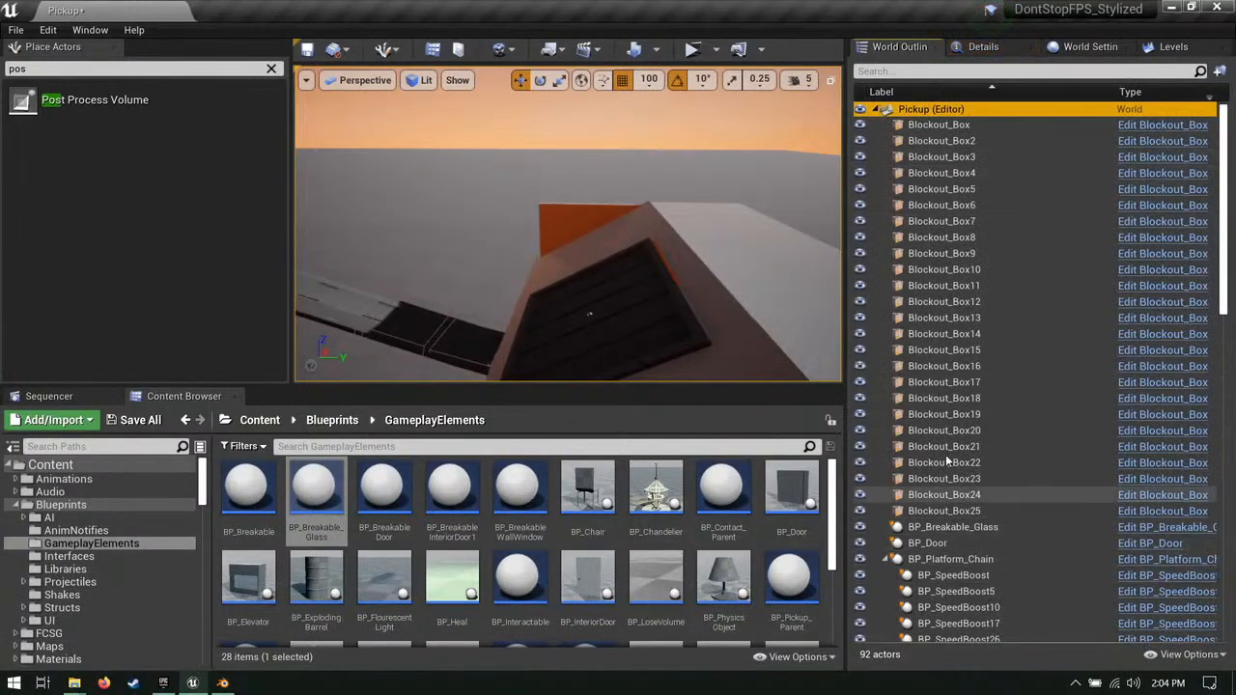
Step: Group Blockout_Box through Blockout_Box25 into a new outliner folder named blockout, and collapse the folder and BP_Platform_Chain
click(945, 512)
shift+click(942, 125)
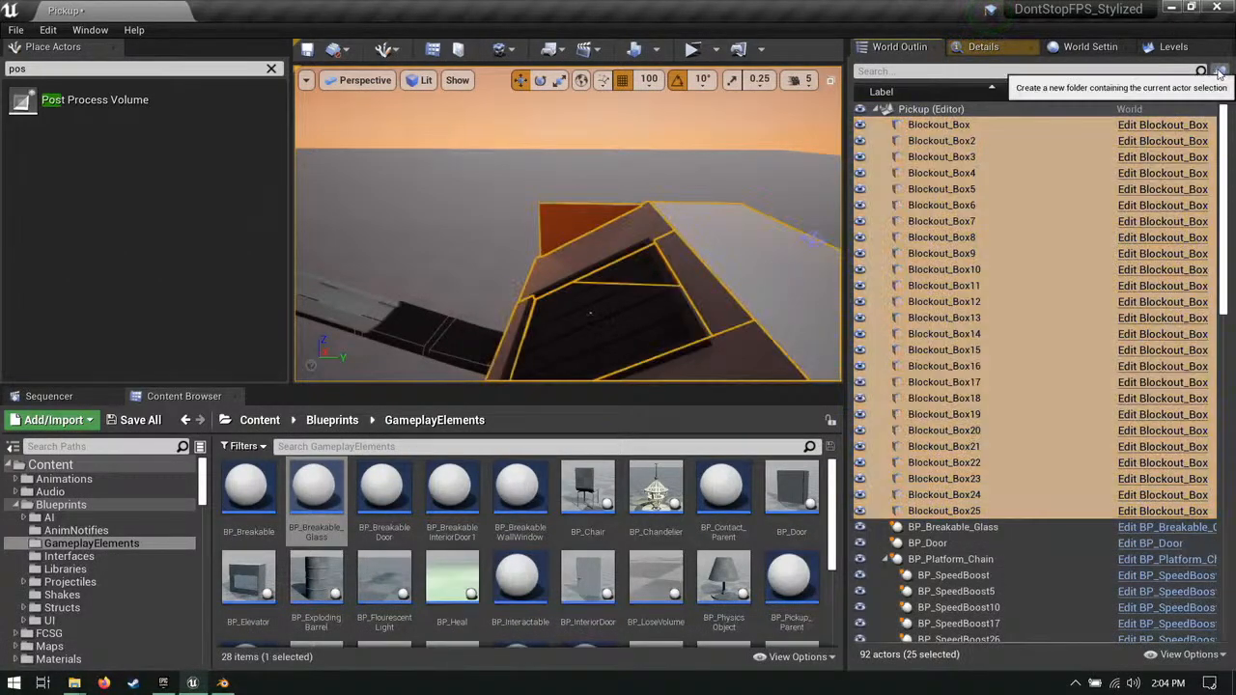
click(1219, 71)
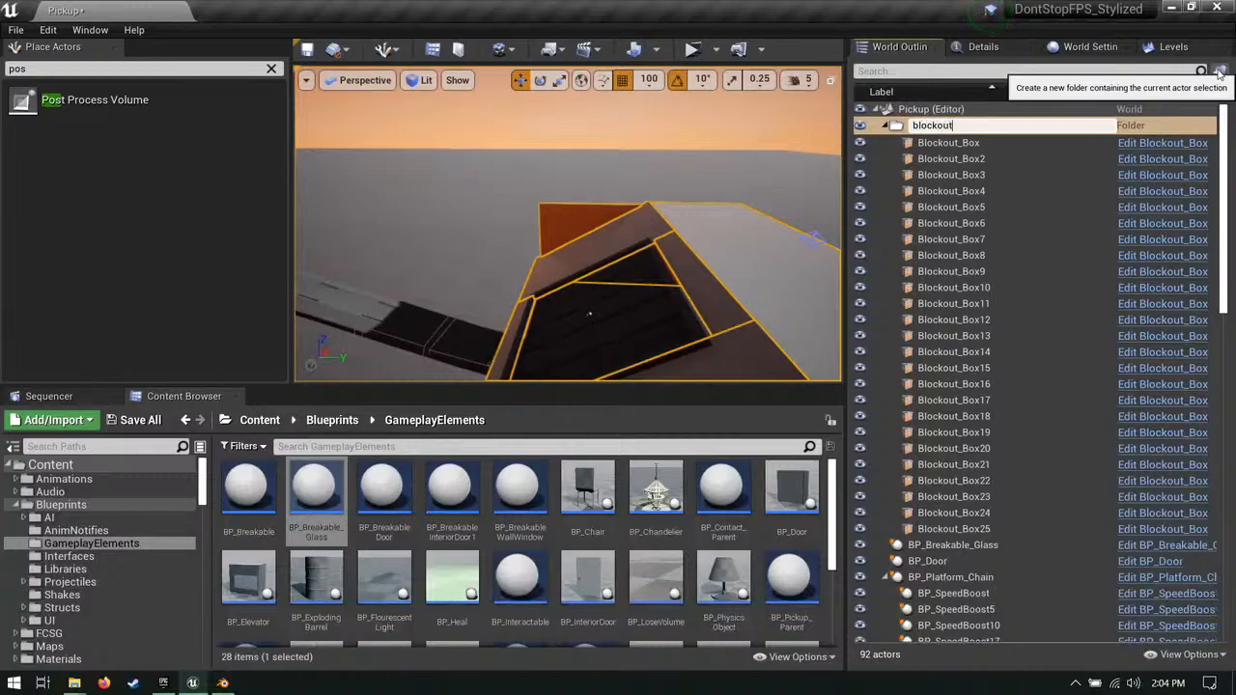
key(Return)
click(889, 124)
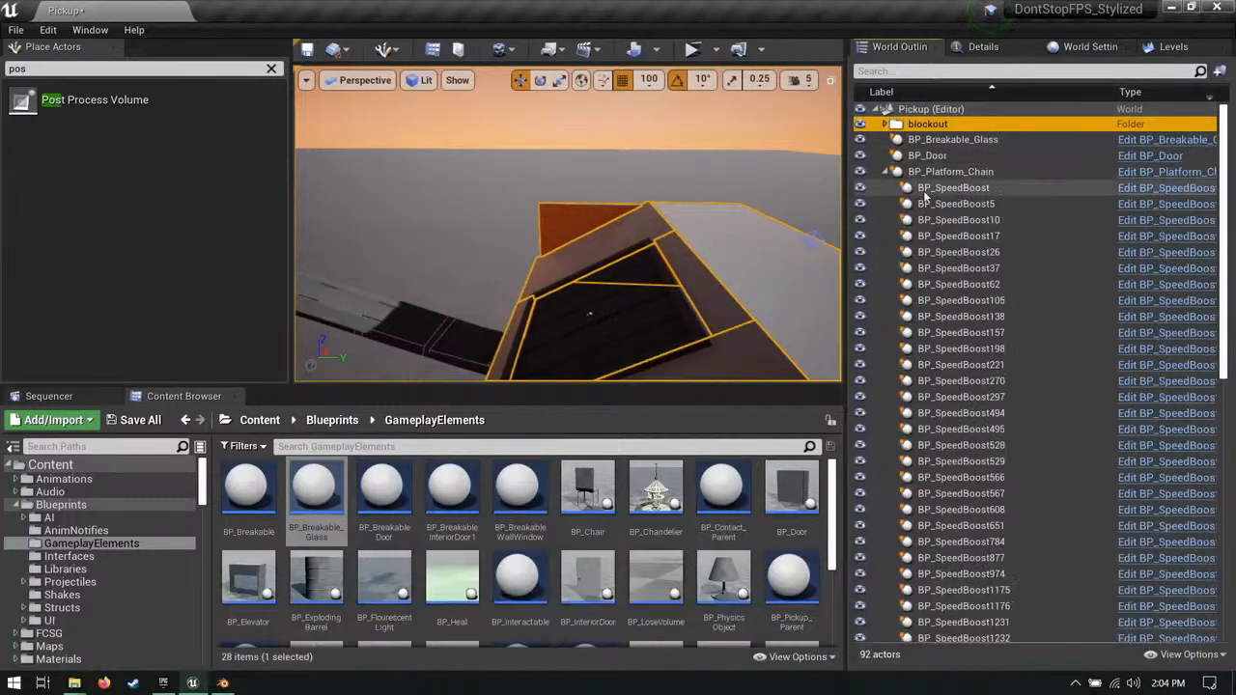
click(884, 172)
Step: Select the DirectionalLight and rotate it to change the sunlight's angle over the skylight room
double_click(948, 204)
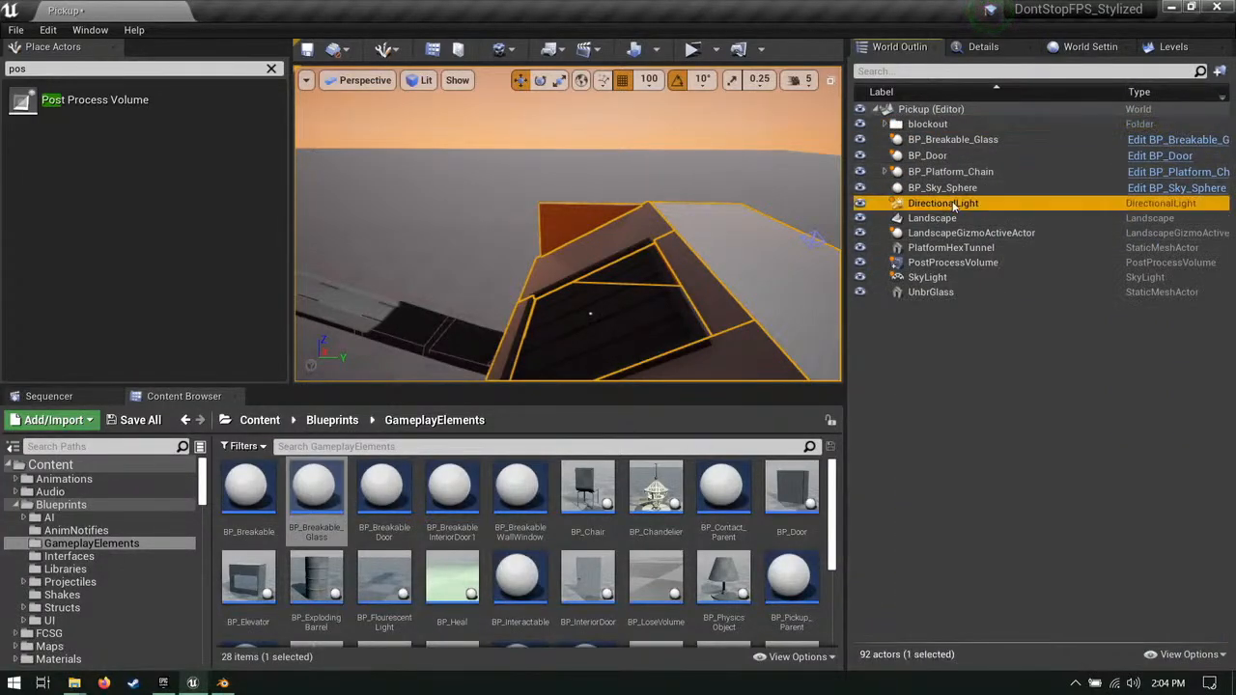
key(e)
drag(407, 193, 555, 195)
mouse_move(555, 195)
right_down()
mouse_move(608, 227)
mouse_move(628, 217)
mouse_move(555, 195)
right_up()
key(w)
drag(526, 218, 561, 234)
key(w)
right_drag(561, 234, 647, 318)
Step: Open the UnbrGlass skylight mesh for editing and assign MI_BuildingMetal to its Surface material slot
click(580, 232)
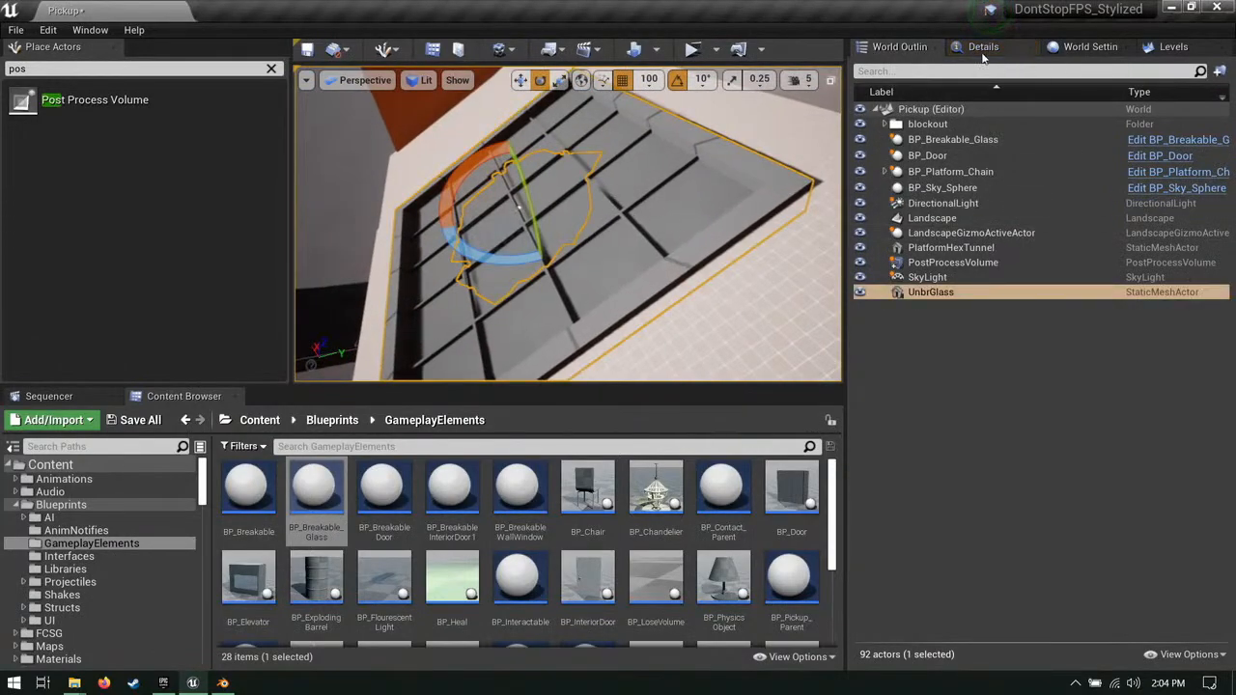
click(1004, 46)
key(ctrl+e)
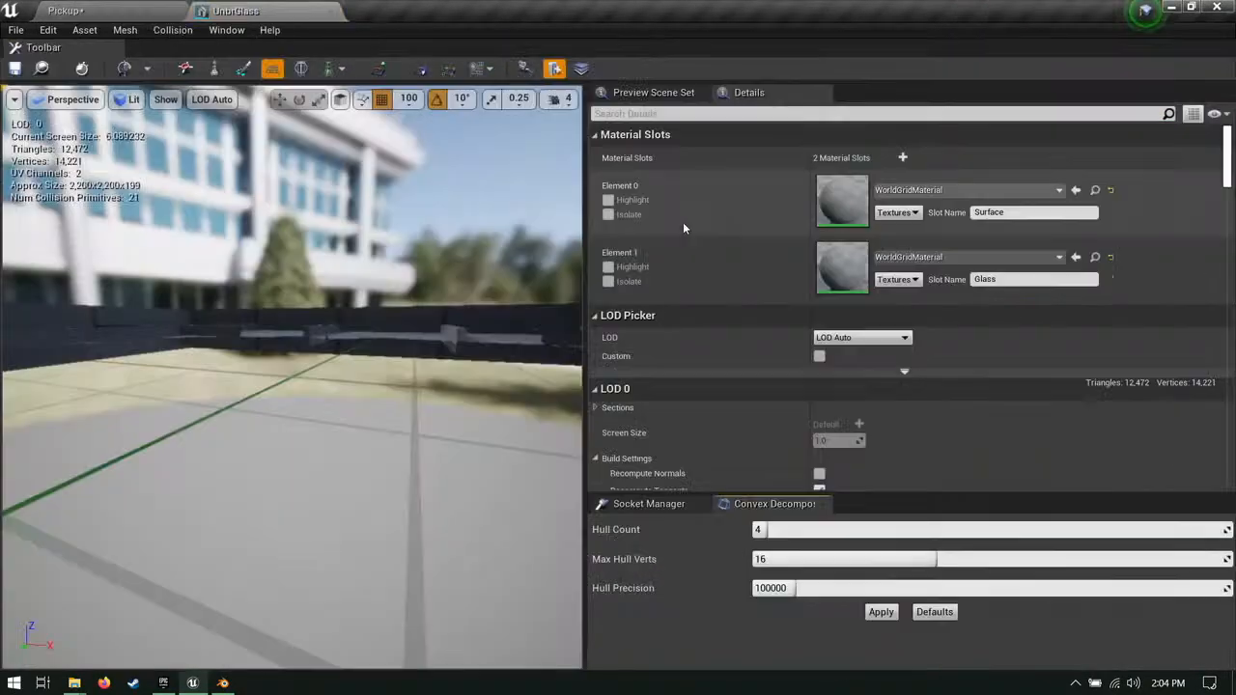
right_drag(511, 232, 511, 347)
right_drag(479, 276, 425, 328)
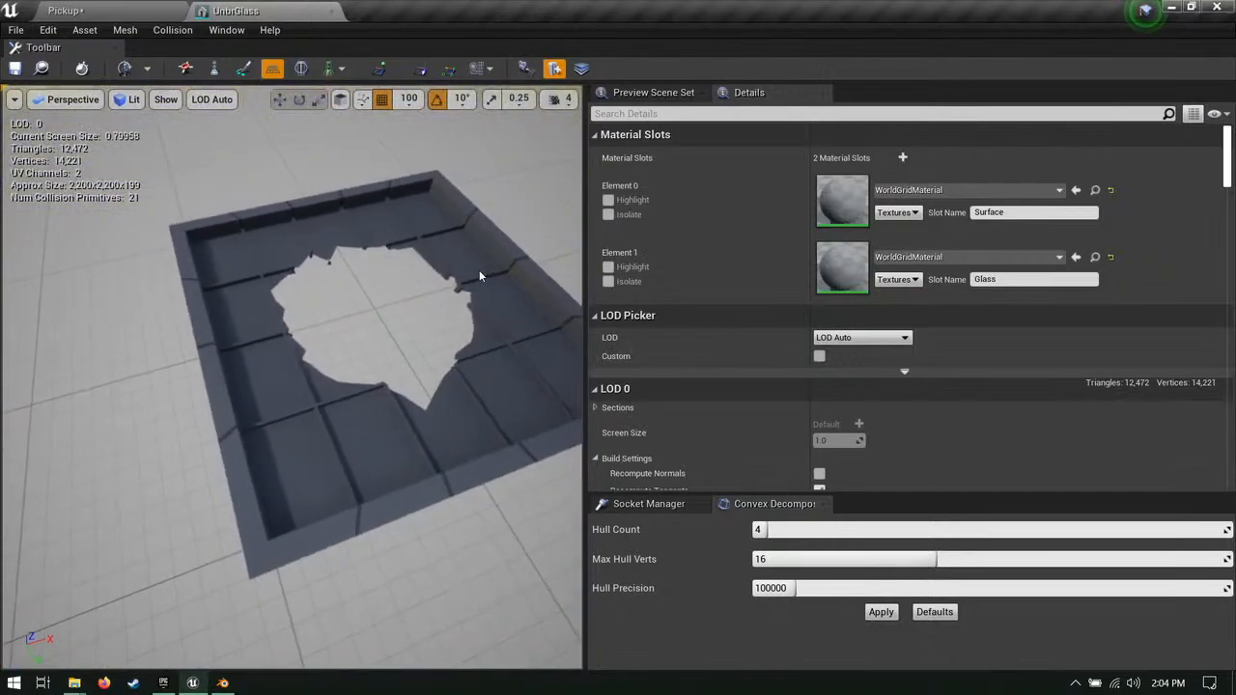
right_drag(376, 287, 376, 337)
click(924, 192)
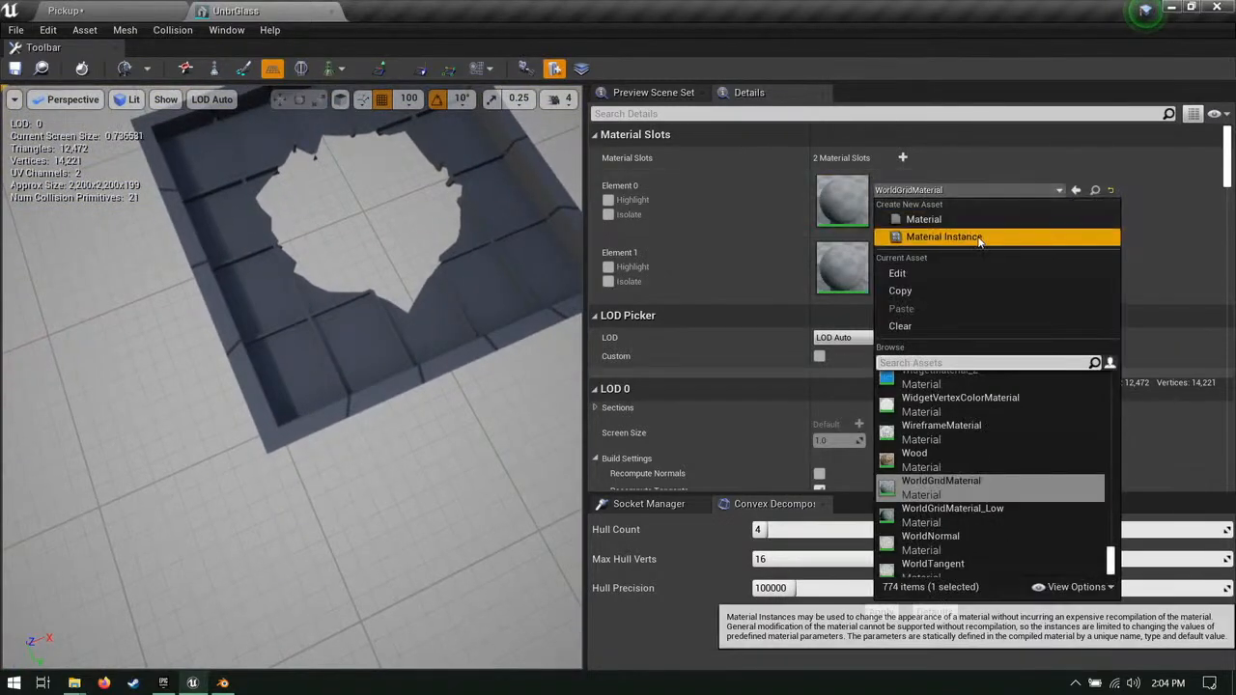
text(meta)
click(942, 390)
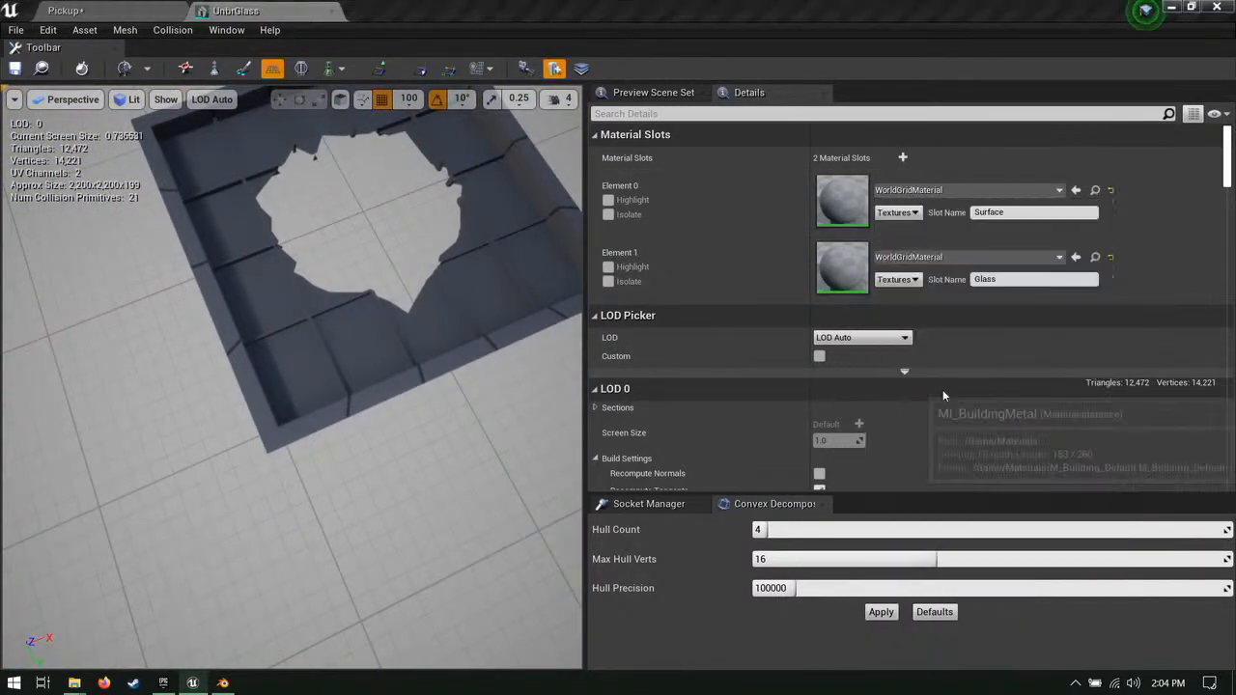
Step: Assign MI_SimpleGlass to the Glass material slot of the UnbrGlass mesh and inspect the panes in the preview
click(947, 257)
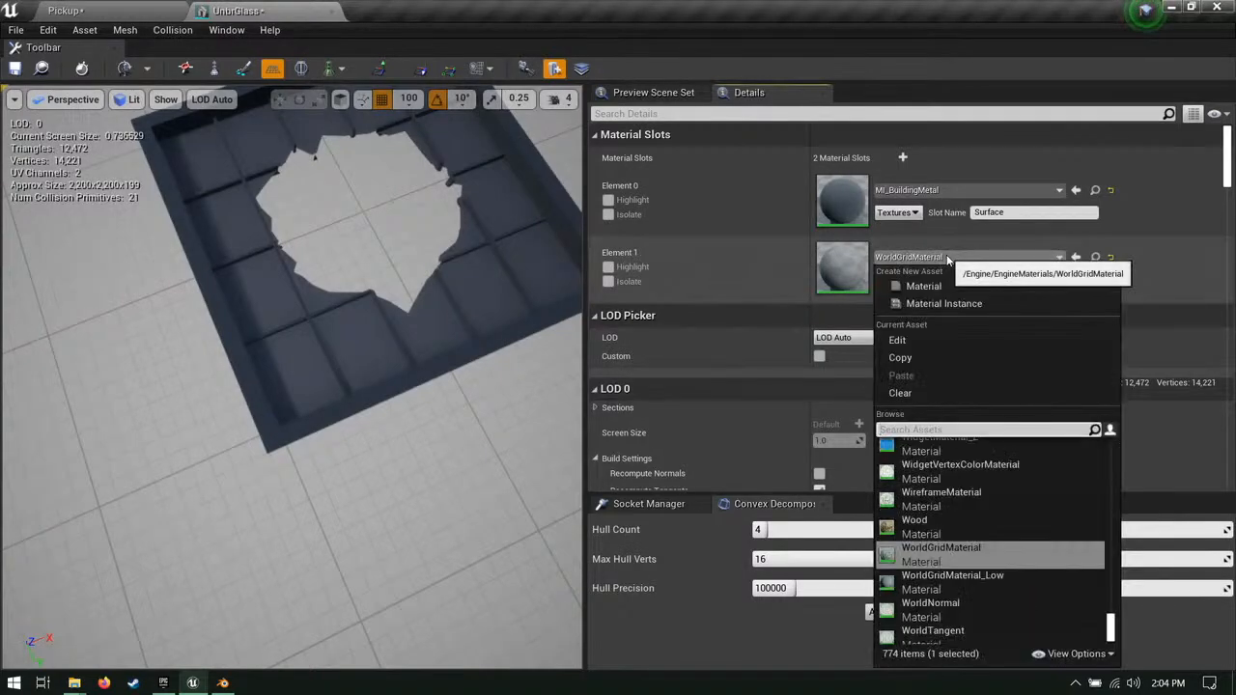
text(glass)
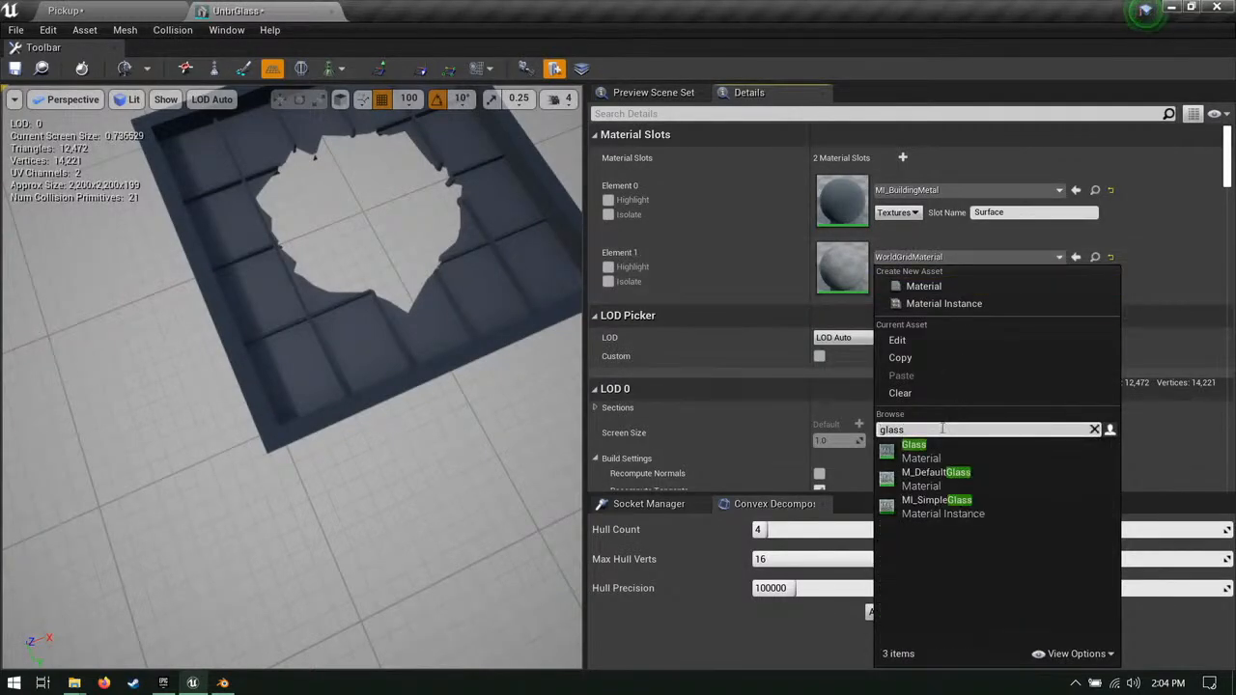
click(933, 447)
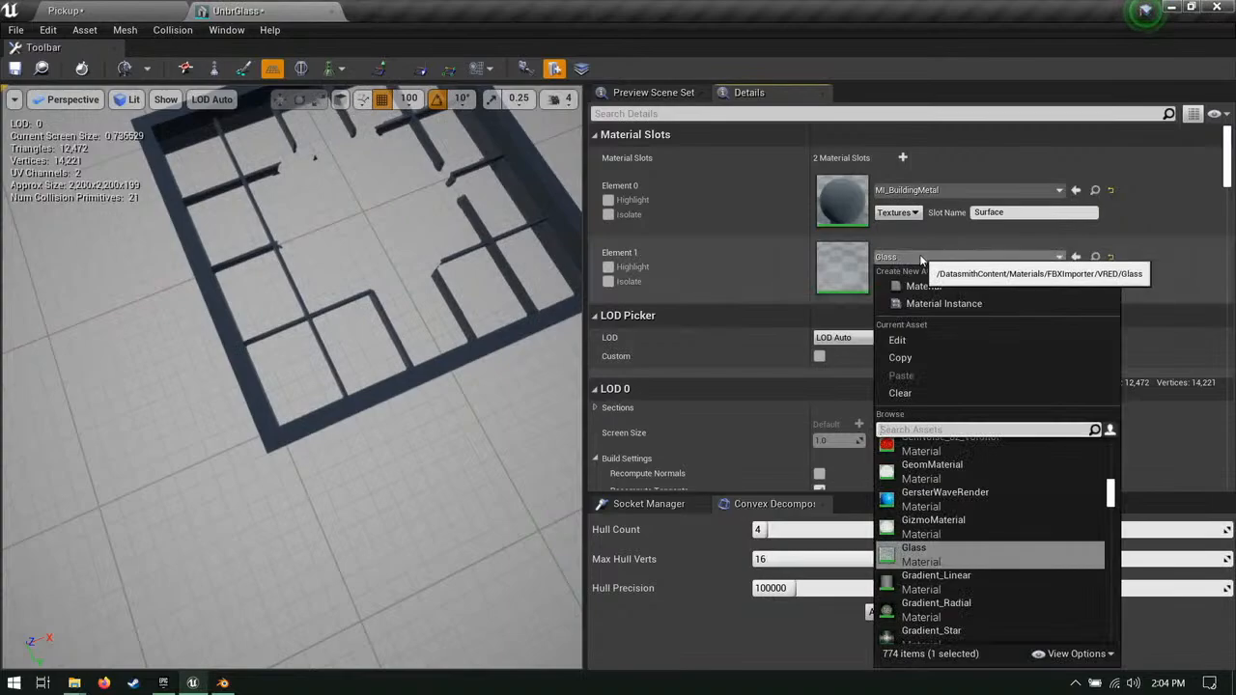
text(glass)
click(969, 504)
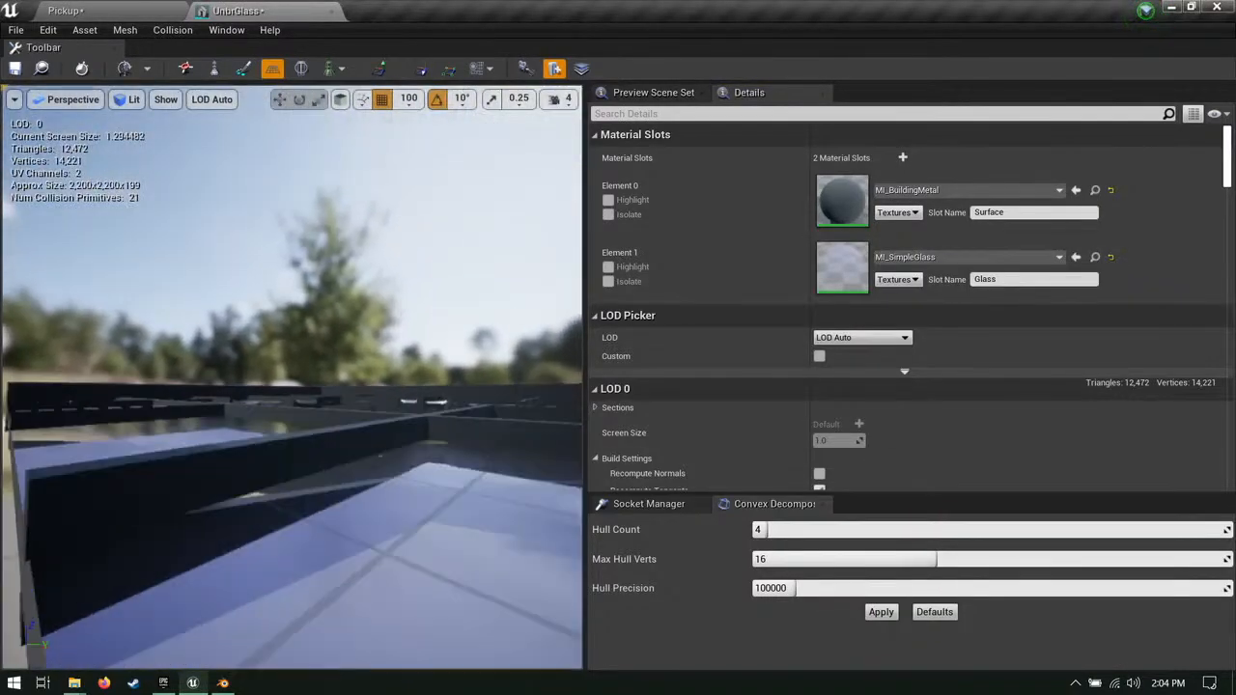
right_drag(292, 376, 318, 357)
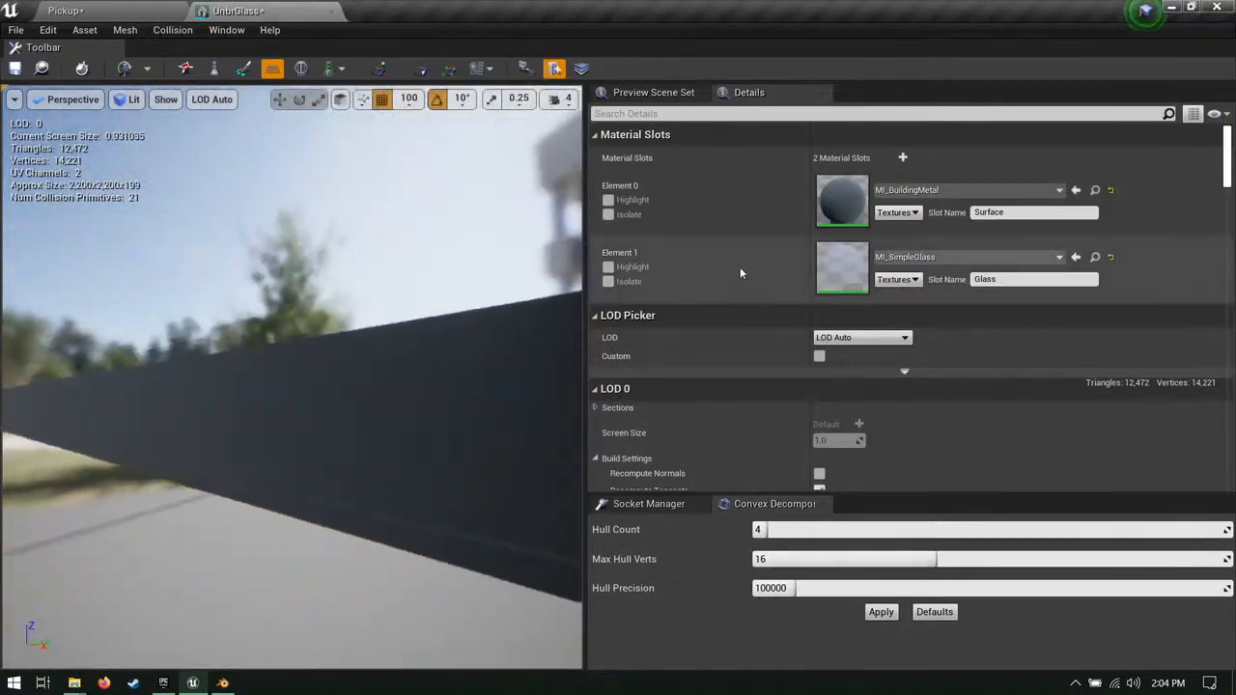
Step: Enable the Two Sided override on the MI_SimpleGlass material instance, then save and close it
double_click(850, 293)
scroll(376, 382, down, 5)
scroll(94, 392, down, 3)
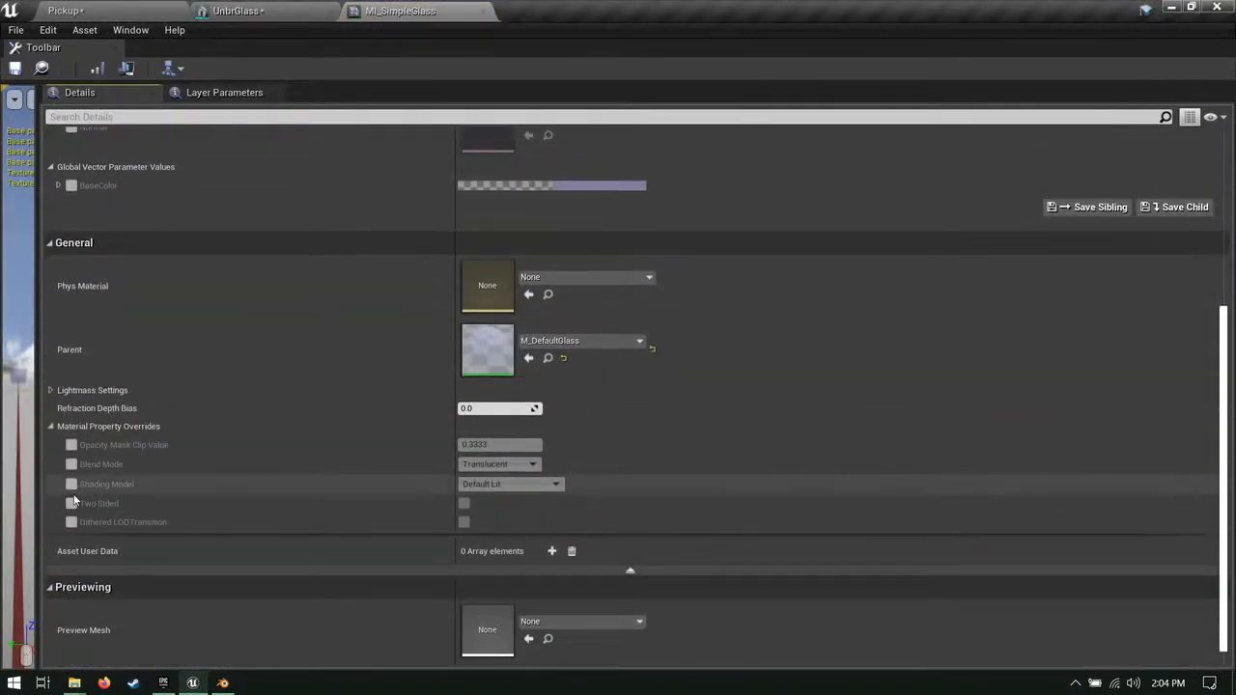
click(70, 503)
click(464, 504)
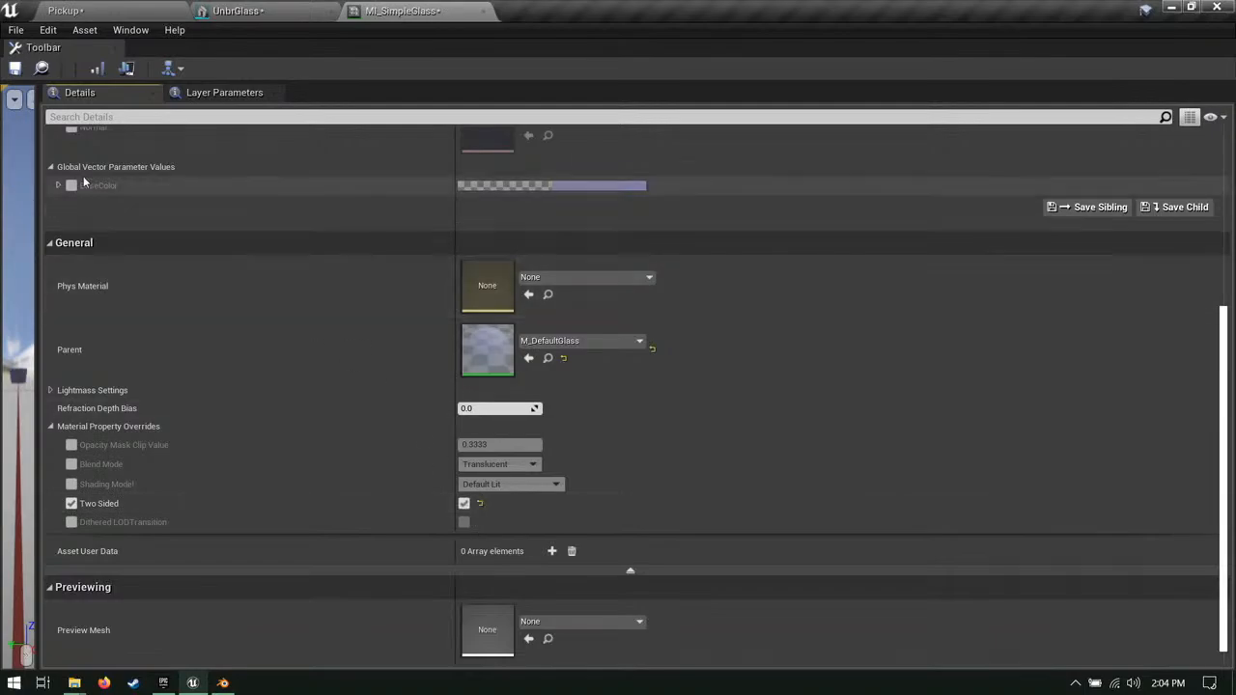
click(15, 68)
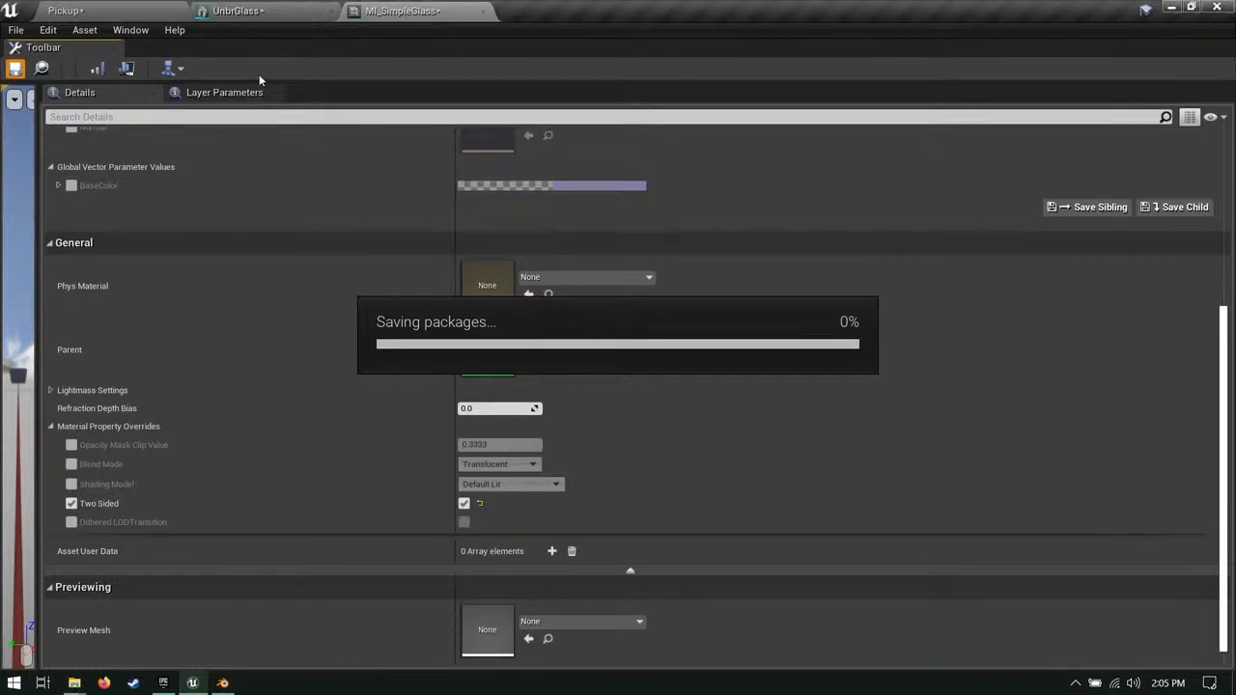
middle_click(419, 5)
Step: Save and close the UnbrGlass mesh, and save all changed assets including the Pickup map
click(14, 67)
middle_click(303, 5)
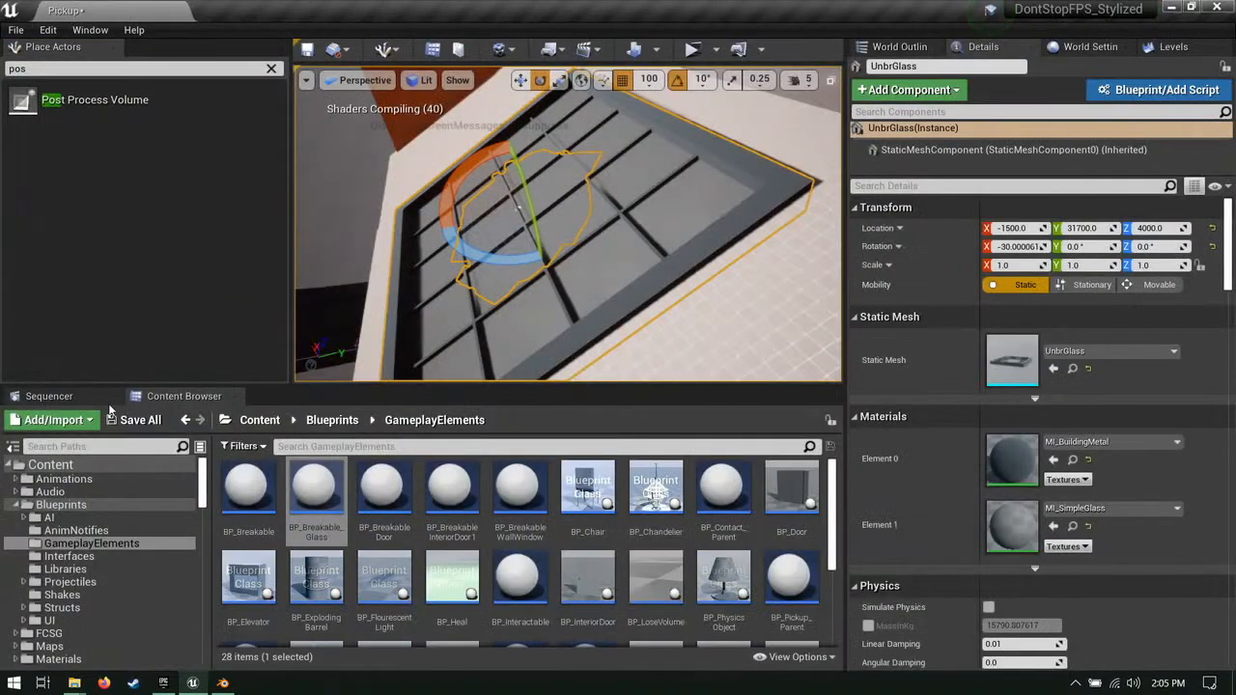
click(140, 420)
click(760, 496)
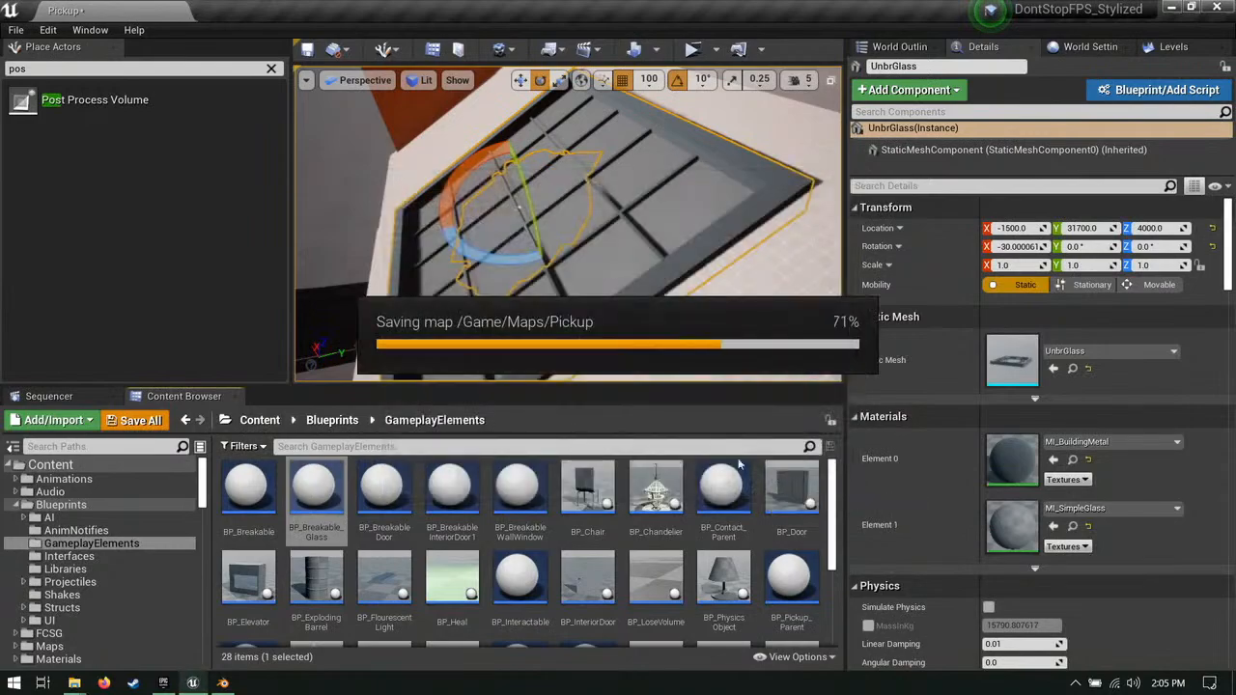
Step: Open the destructible mesh used by BP_Breakable_Glass's Destructible component and find its Skeletal Mesh materials
right_drag(601, 224, 521, 228)
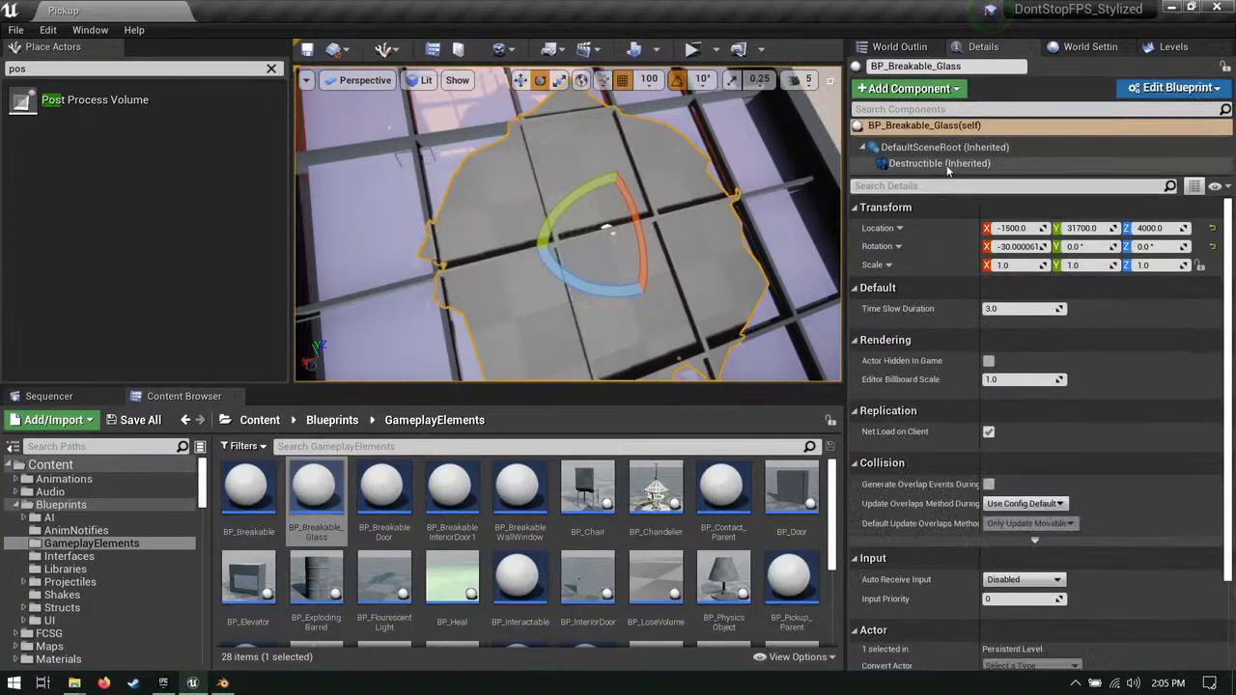
click(942, 163)
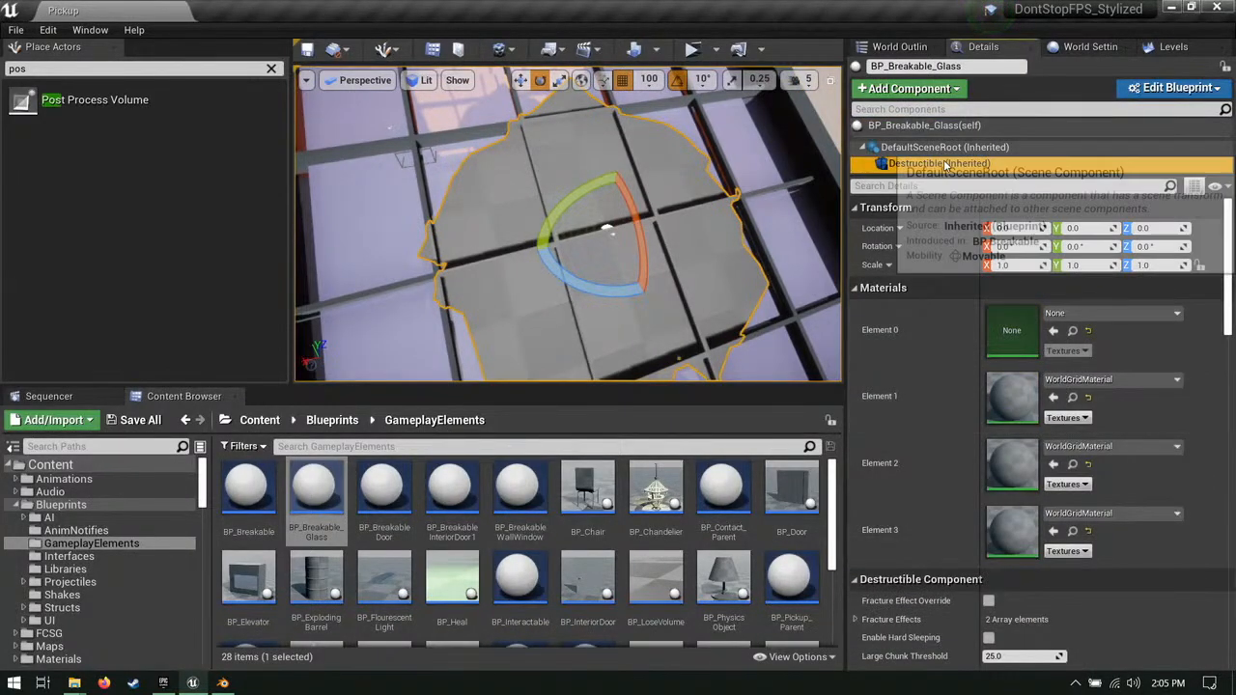
scroll(998, 447, down, 5)
double_click(1020, 447)
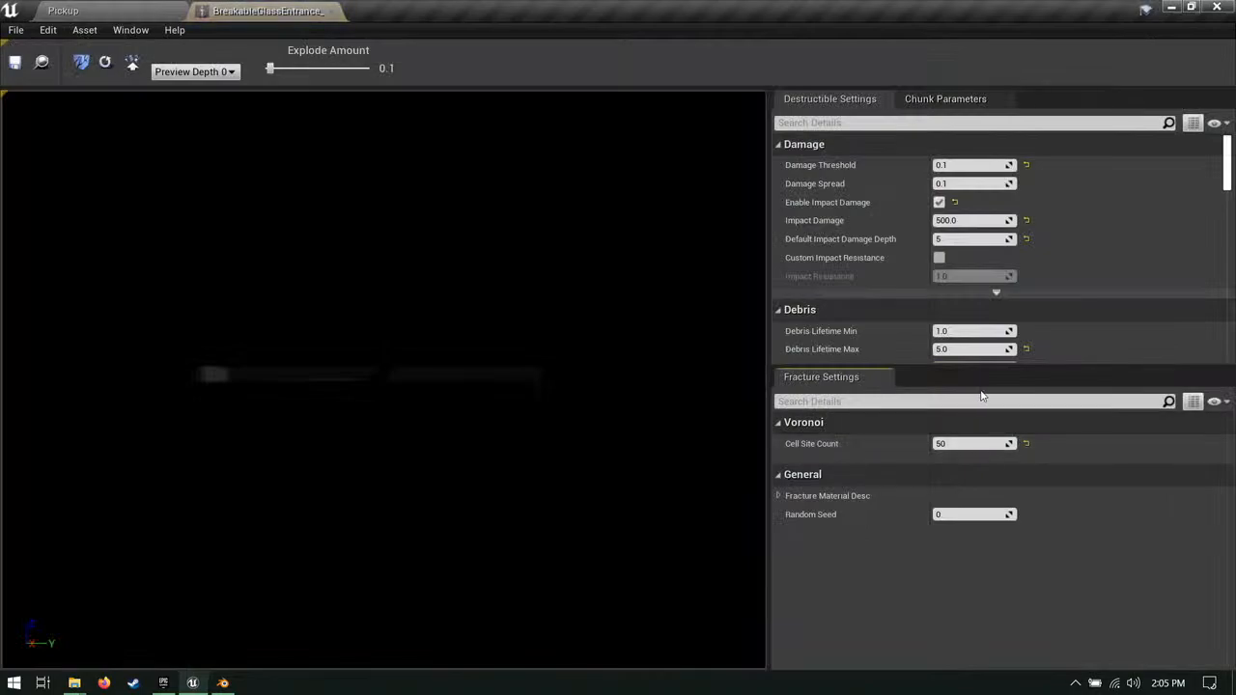
right_drag(443, 347, 386, 446)
drag(442, 454, 456, 345)
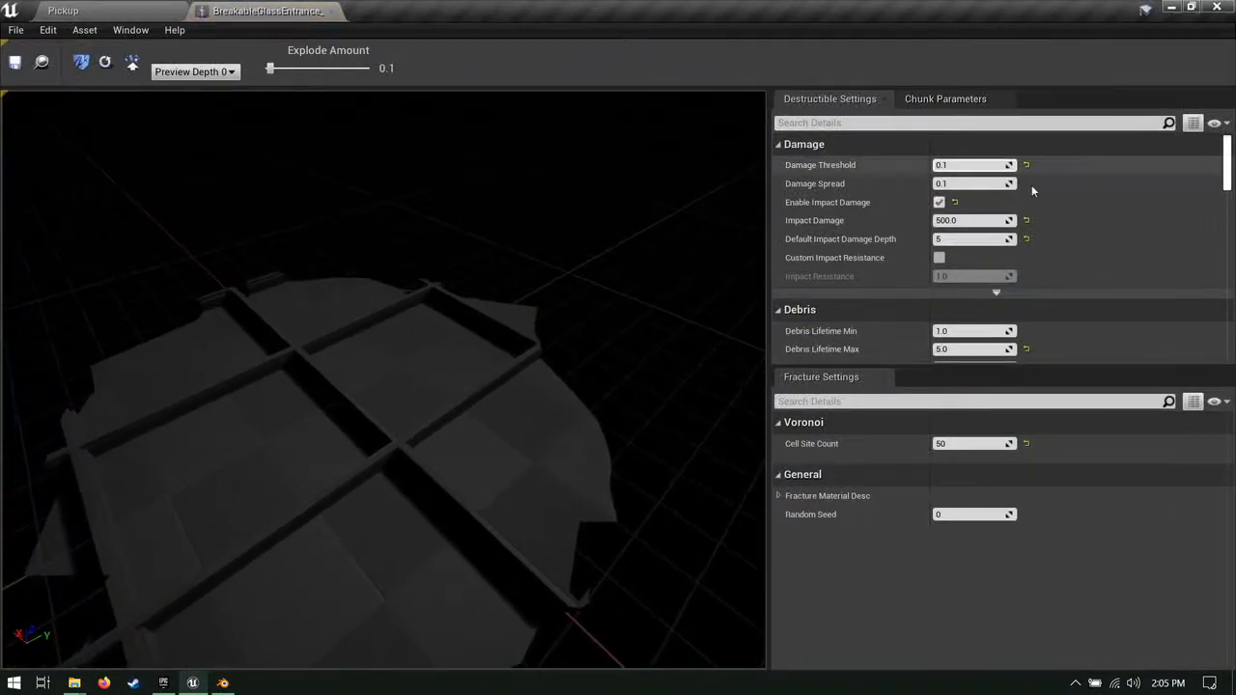
scroll(913, 285, down, 8)
scroll(912, 271, down, 4)
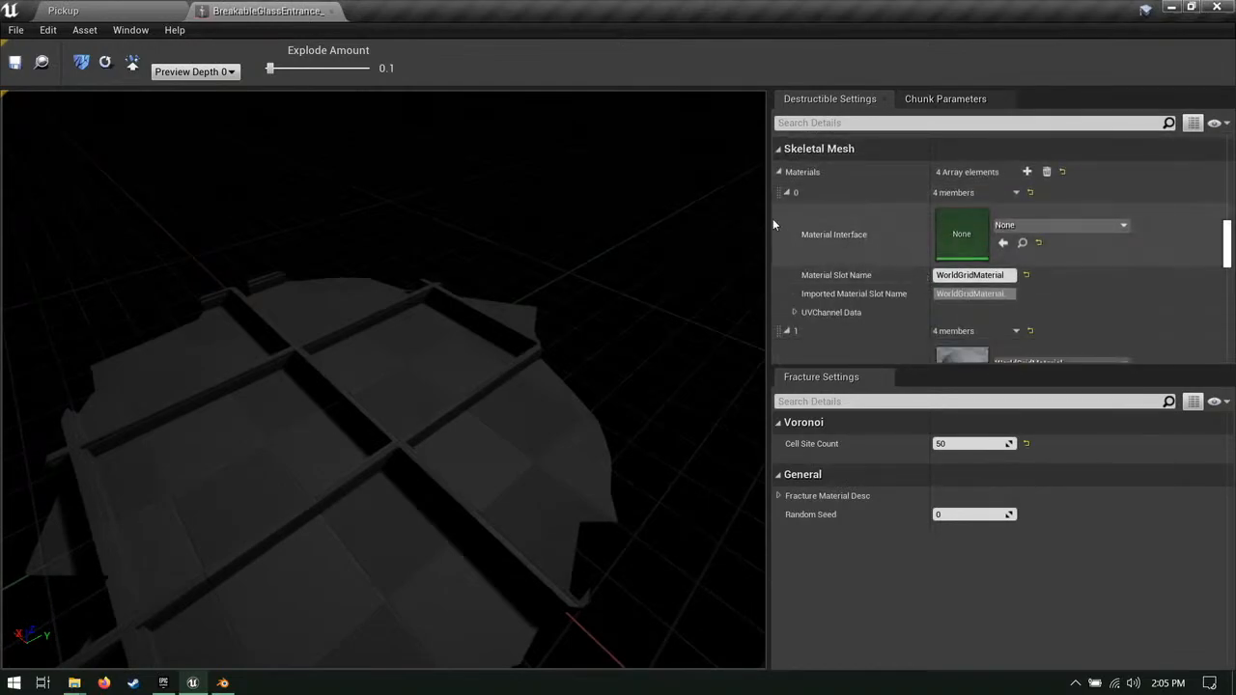
scroll(961, 242, down, 1)
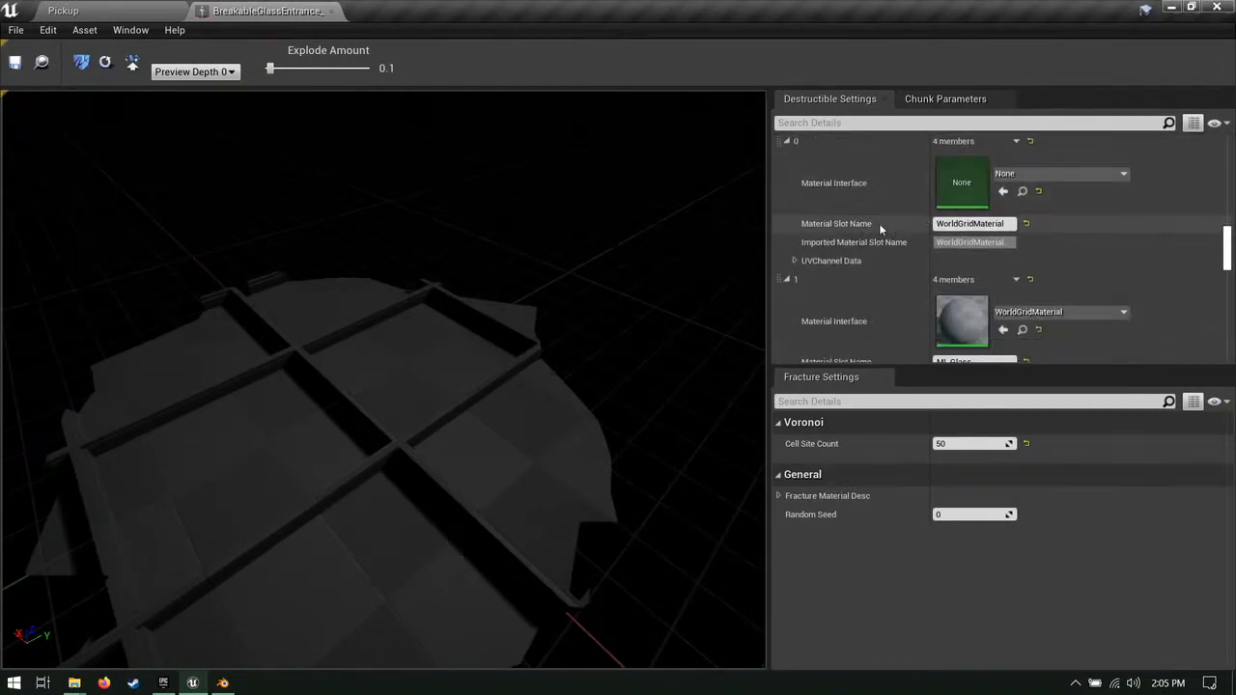
Step: Try MI_BuildingMetal as material element 0 of the breakable glass destructible mesh
click(1039, 174)
text(met)
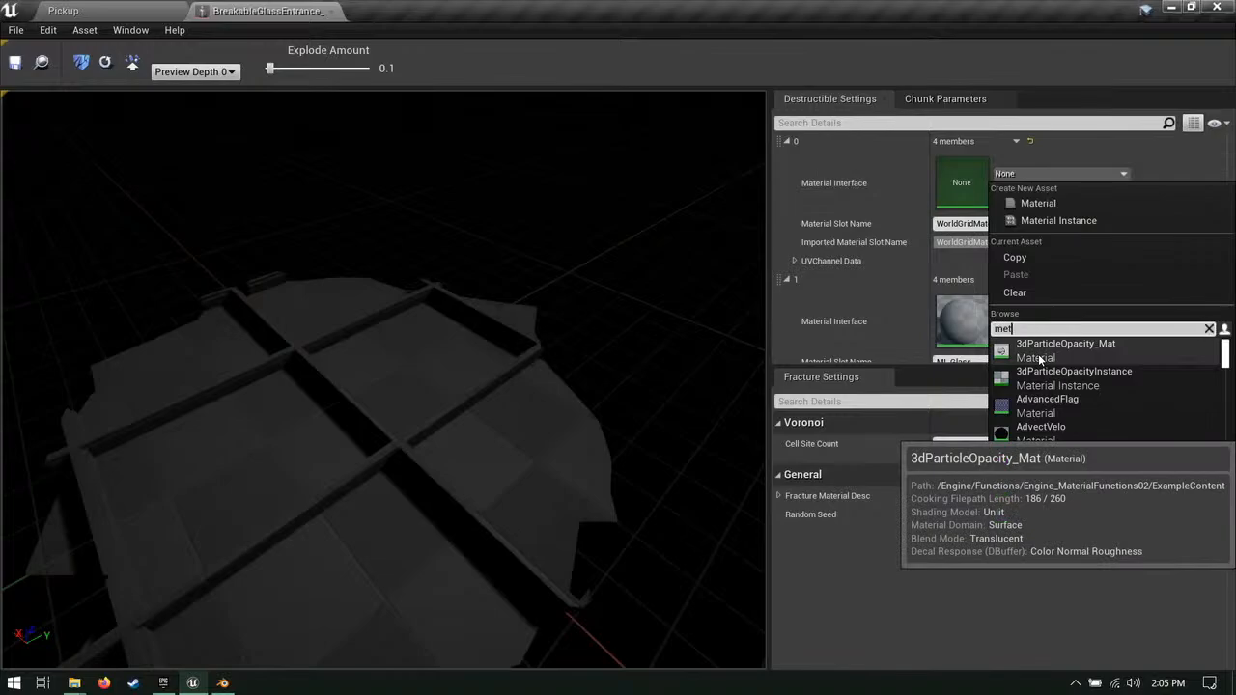
text(al)
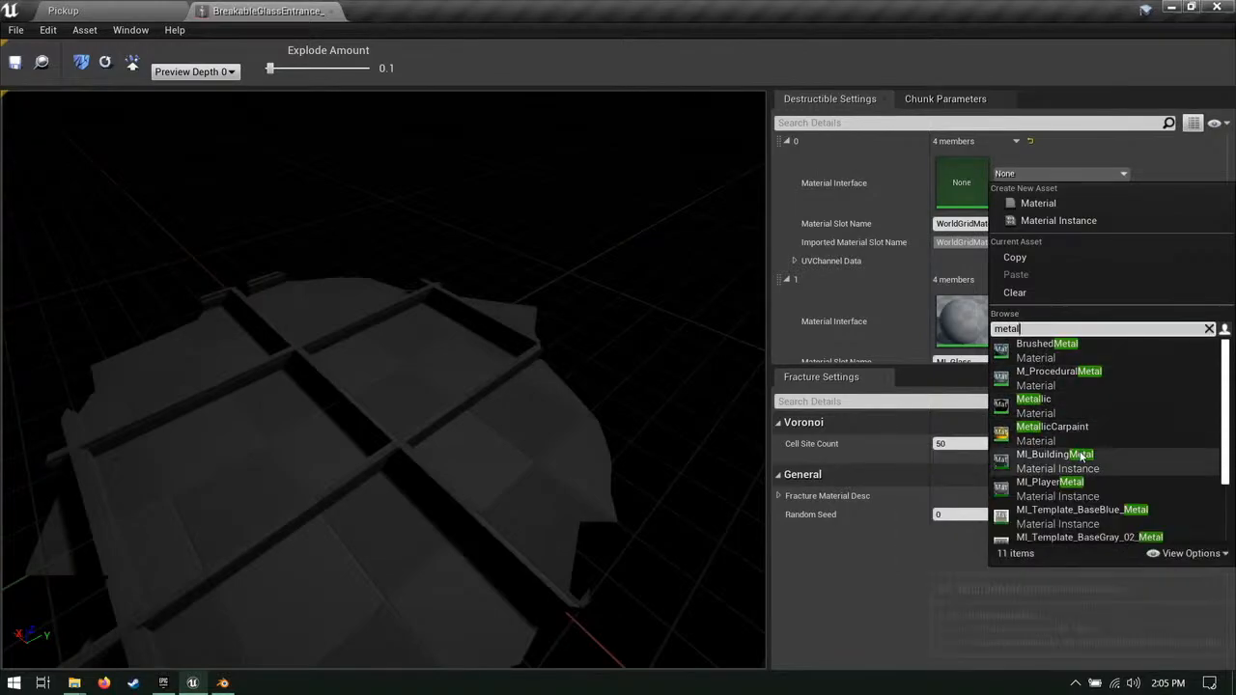
click(1067, 452)
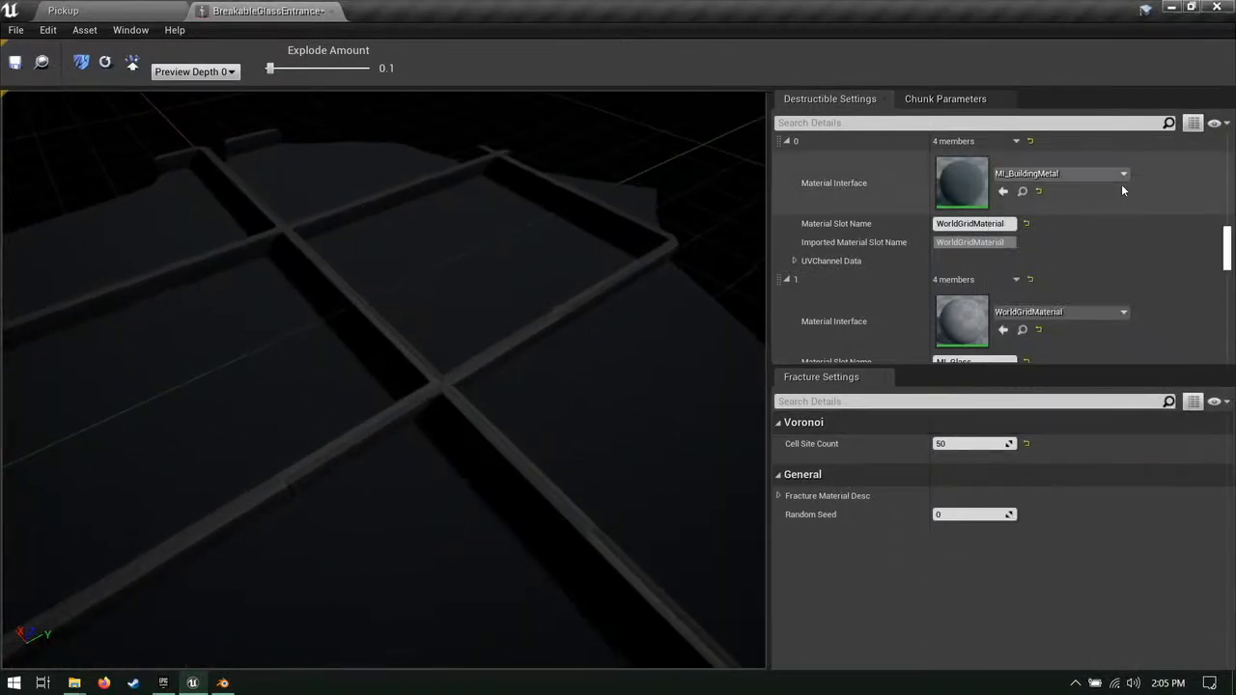
Step: Assign MI_SimpleGlass to element 0 and MI_BuildingMetal to element 1 of the destructible mesh, then save and close it
click(1100, 174)
text(glass)
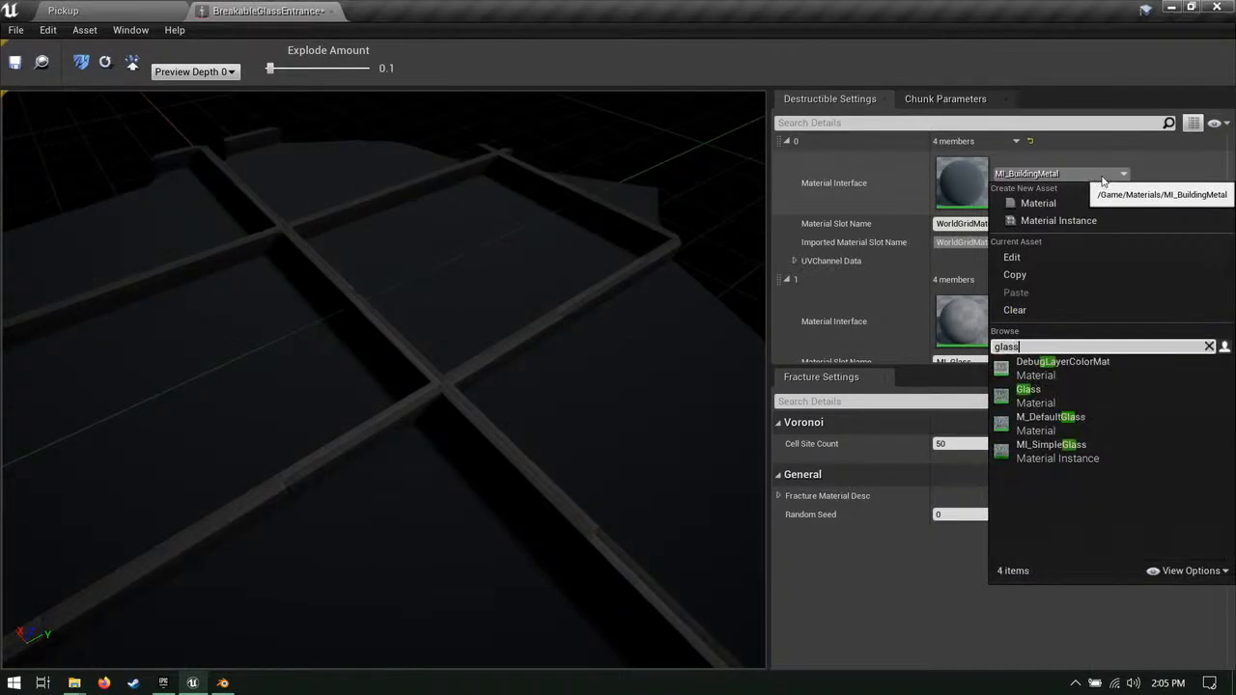
click(1067, 415)
click(1055, 312)
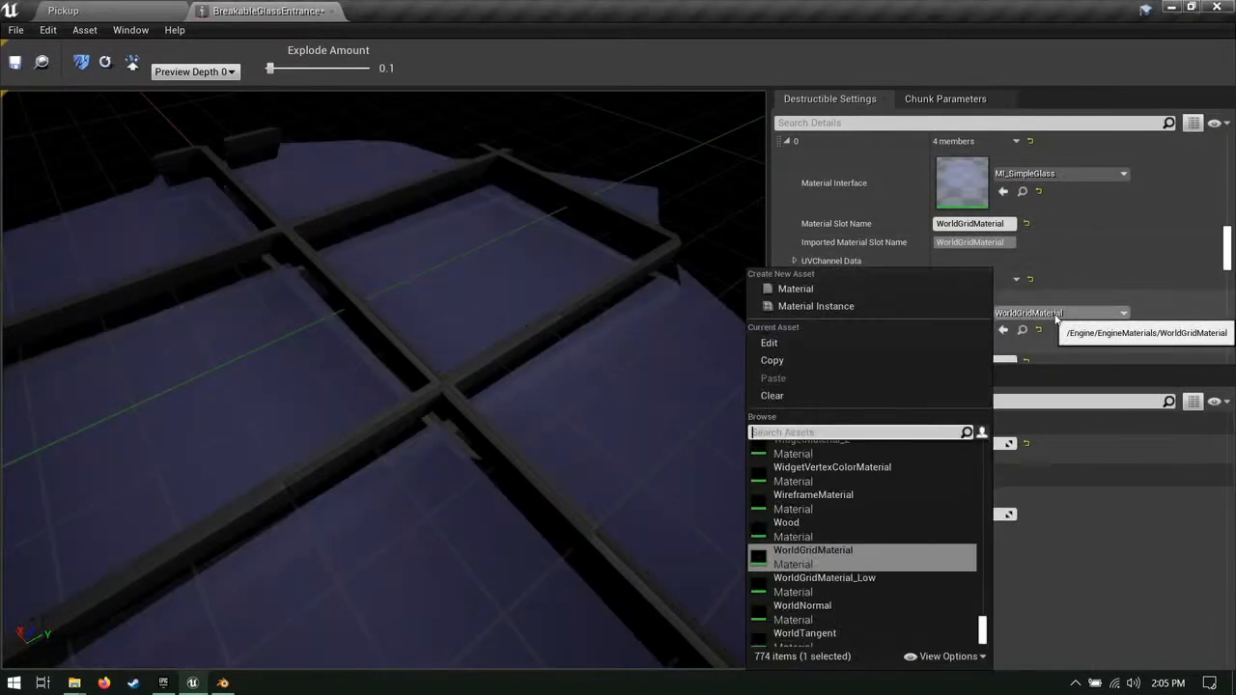
click(927, 466)
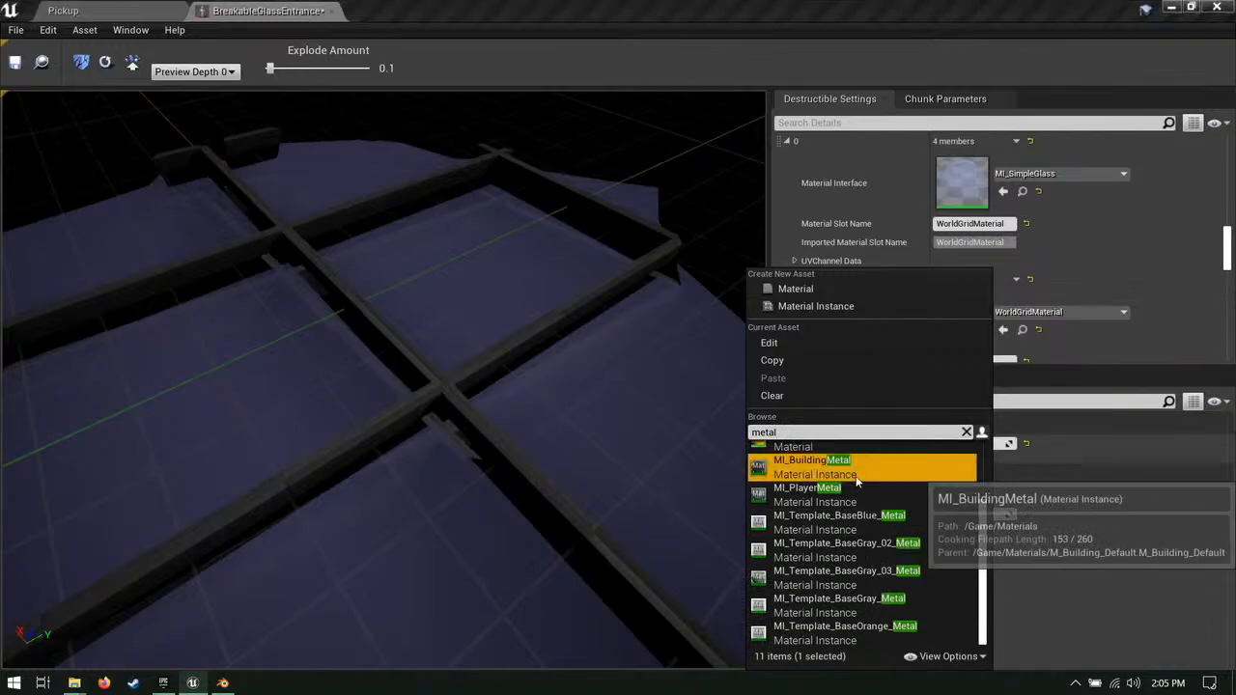
mouse_move(220, 152)
mouse_down()
mouse_move(309, 102)
mouse_move(220, 152)
mouse_up()
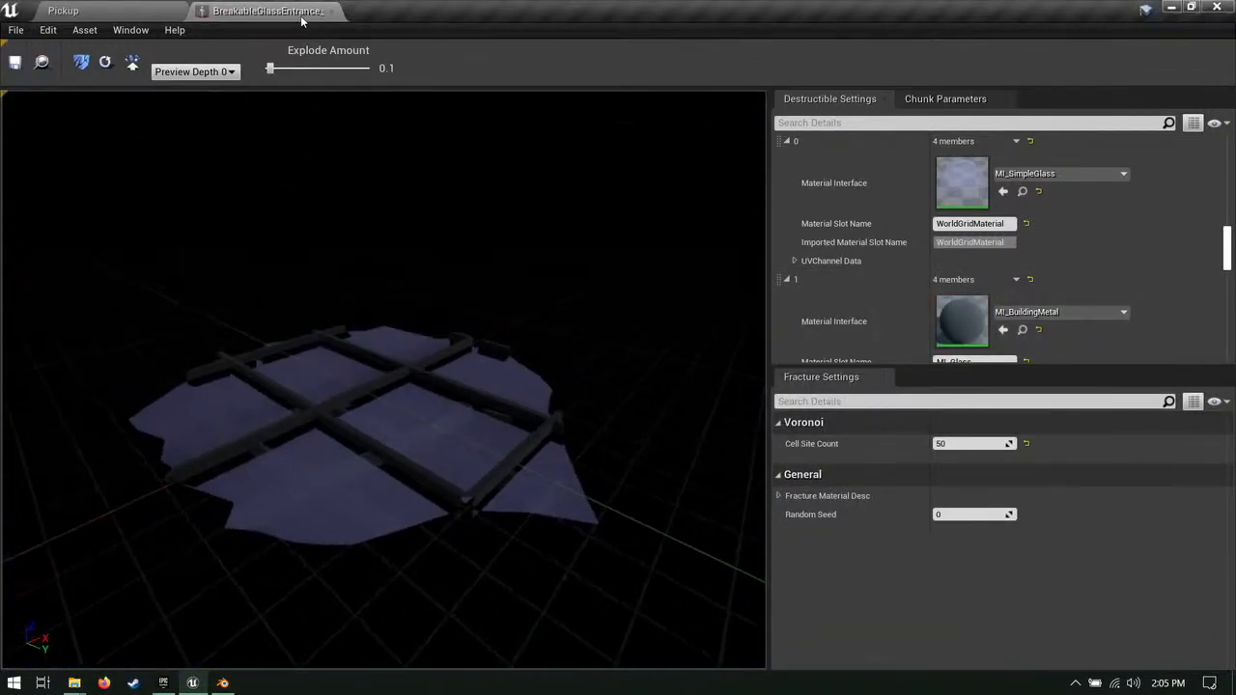
click(331, 10)
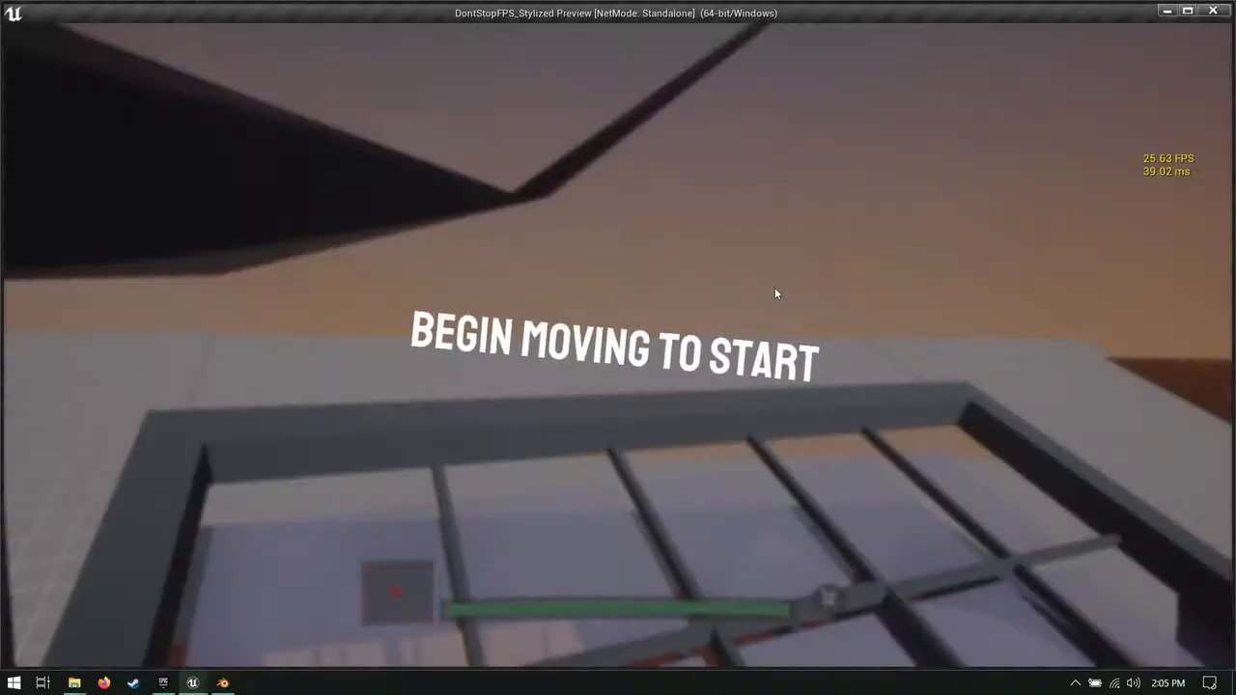
Step: Playtest the entrance by smashing through the breakable skylight and dropping into the room below
click(774, 287)
key(w)
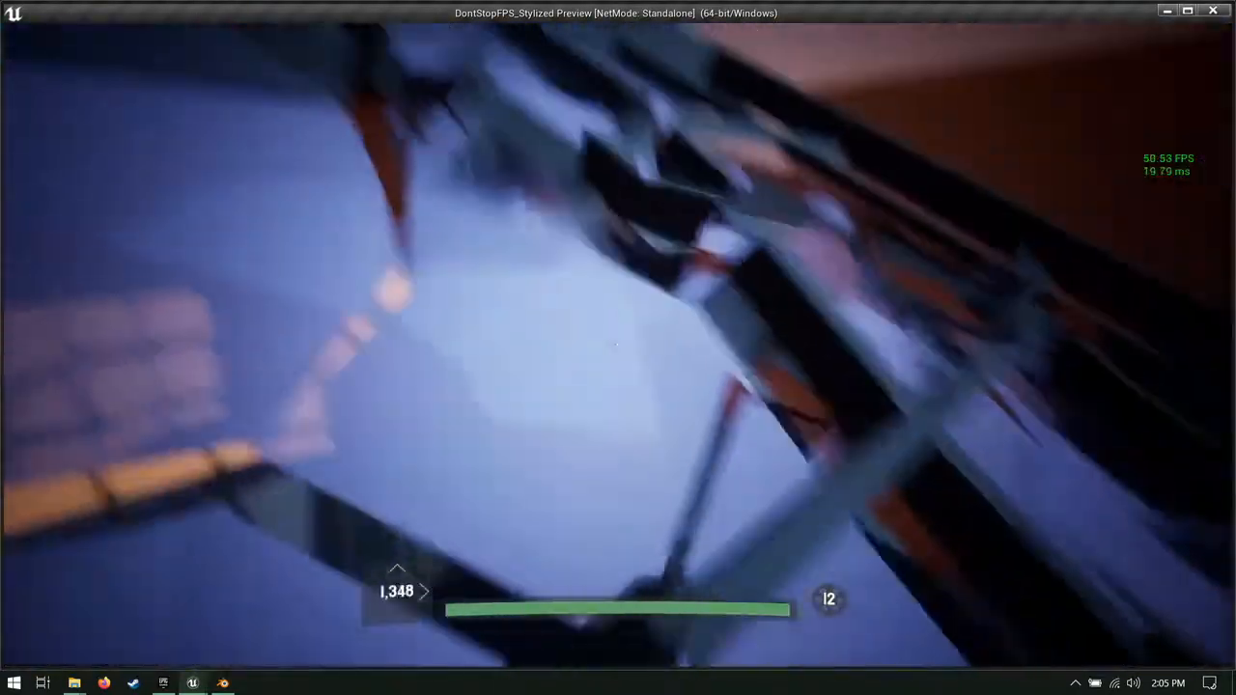
key(d)
key(s)
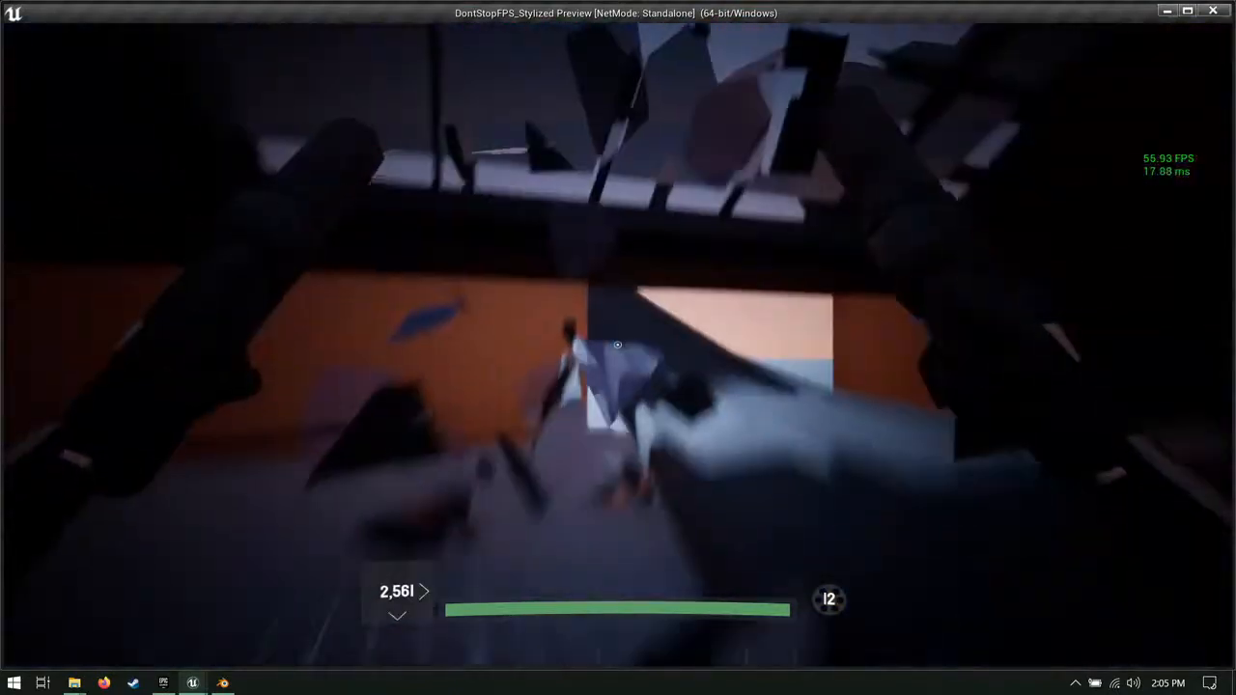
key(s)
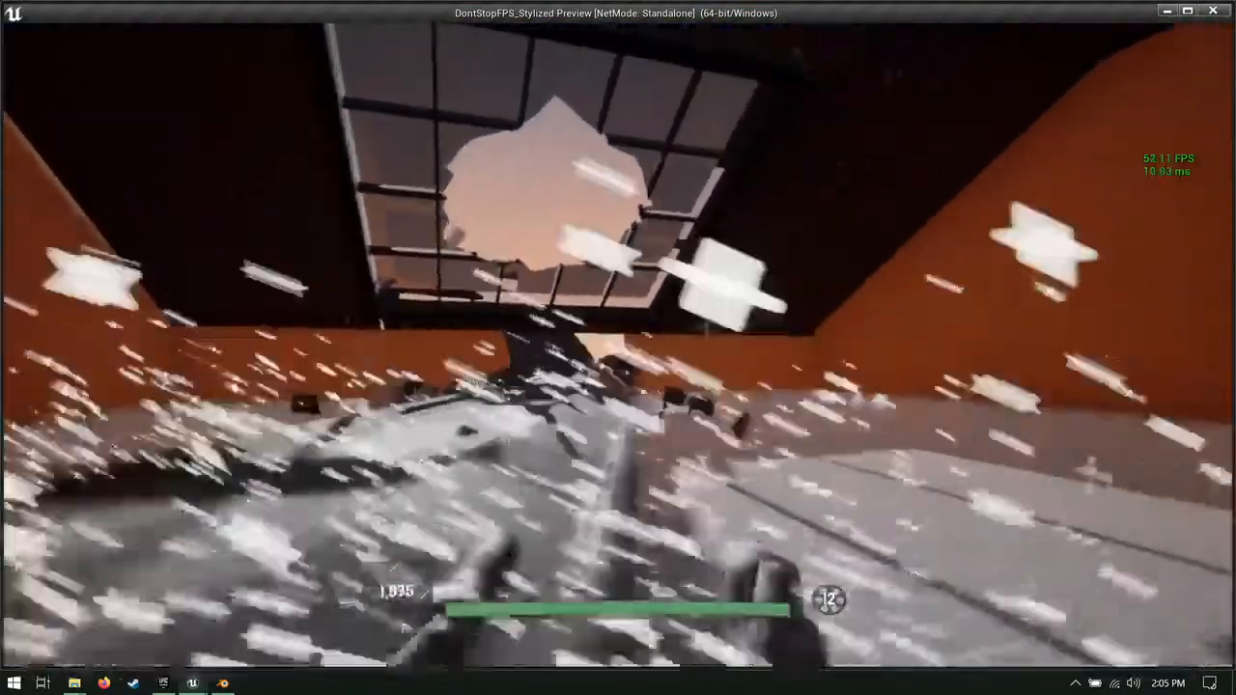
key(w)
Step: Move around inside the room and examine the broken skylight's metal bars and glass from below, then stop the playtest
key(d)
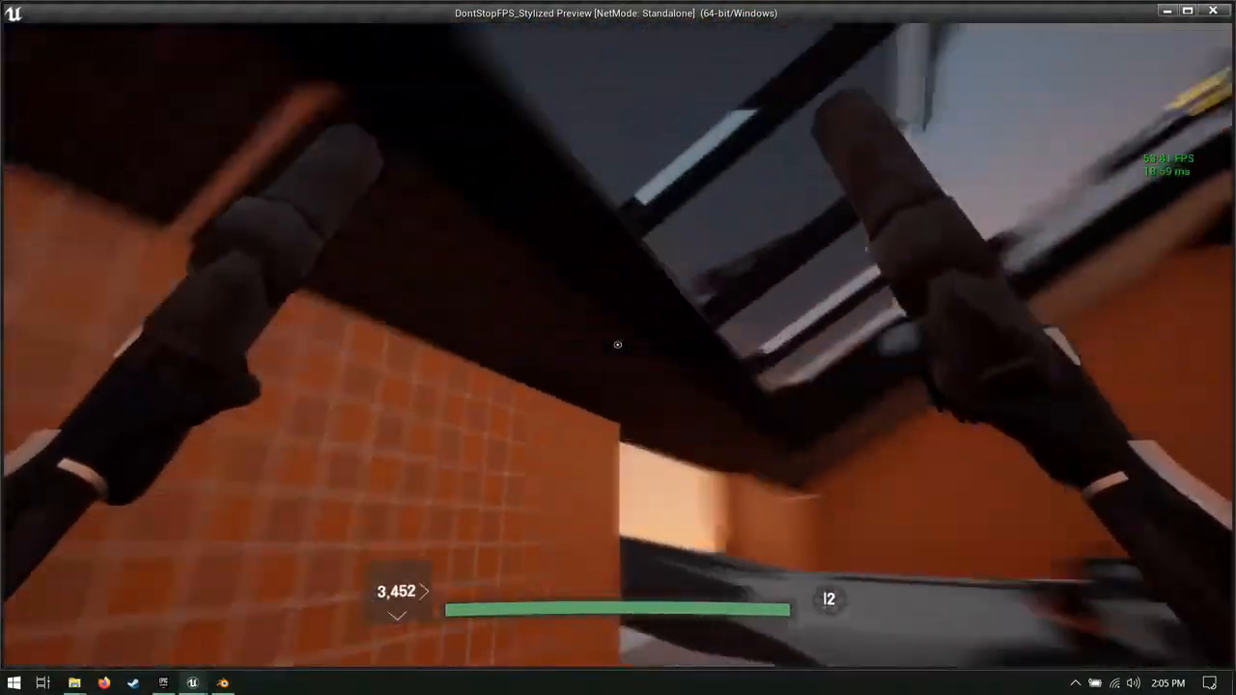
key(w)
key(d)
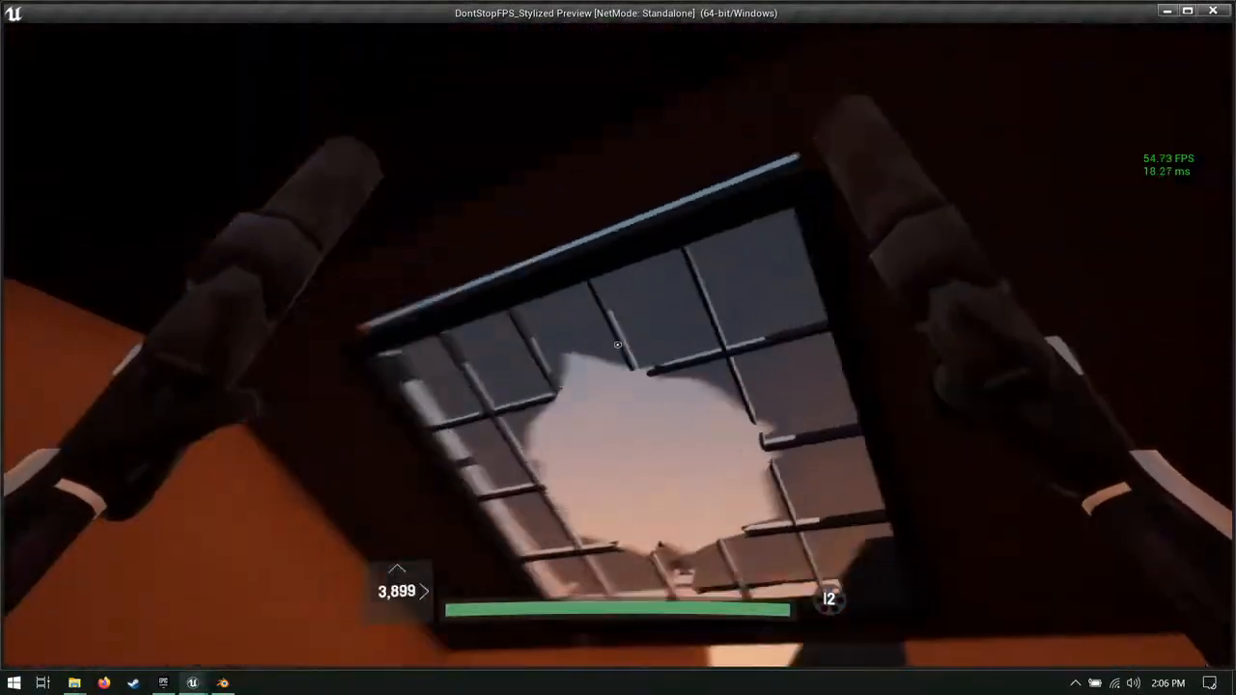
key(a)
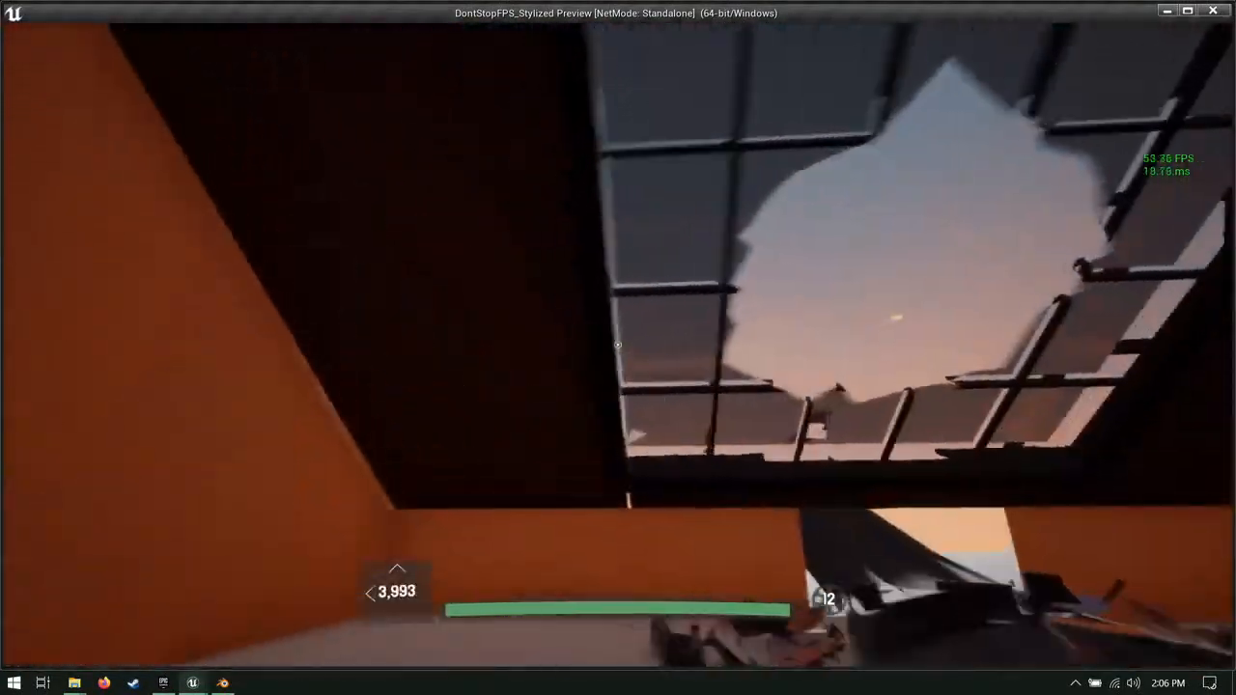
key(w)
key(space)
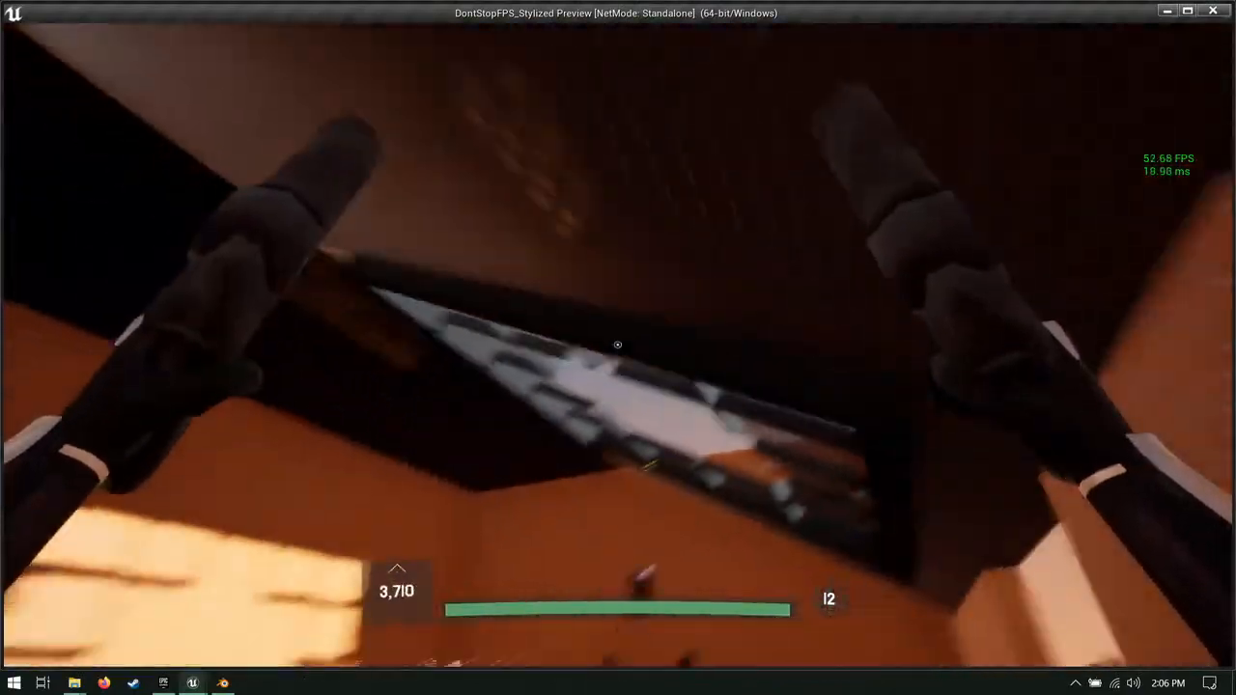
key(w)
key(space)
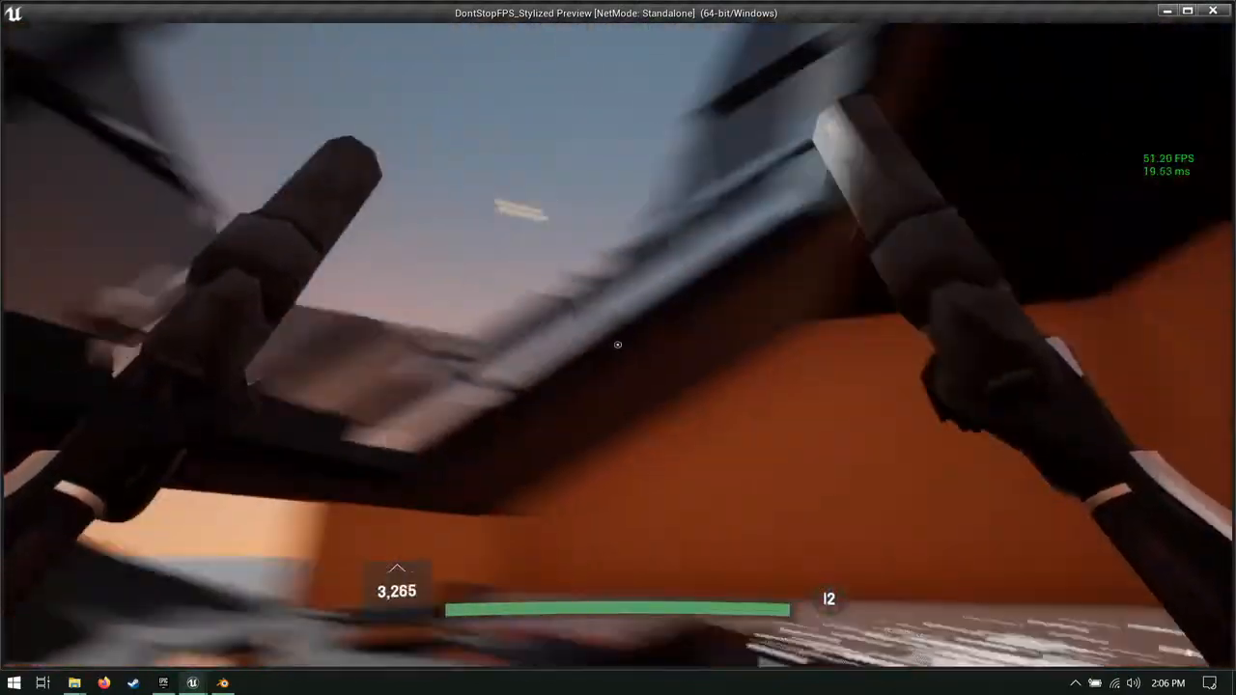
key(a)
key(s)
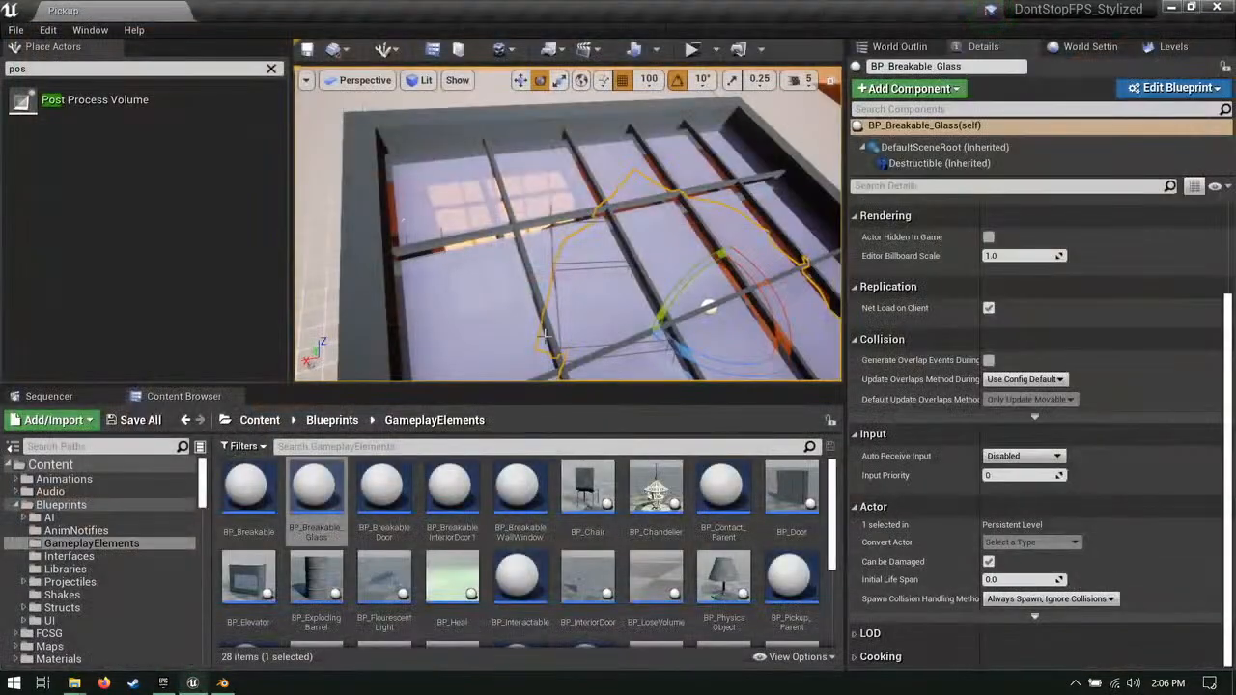
Step: Select the DirectionalLight and move it within the room beneath the skylight
click(893, 47)
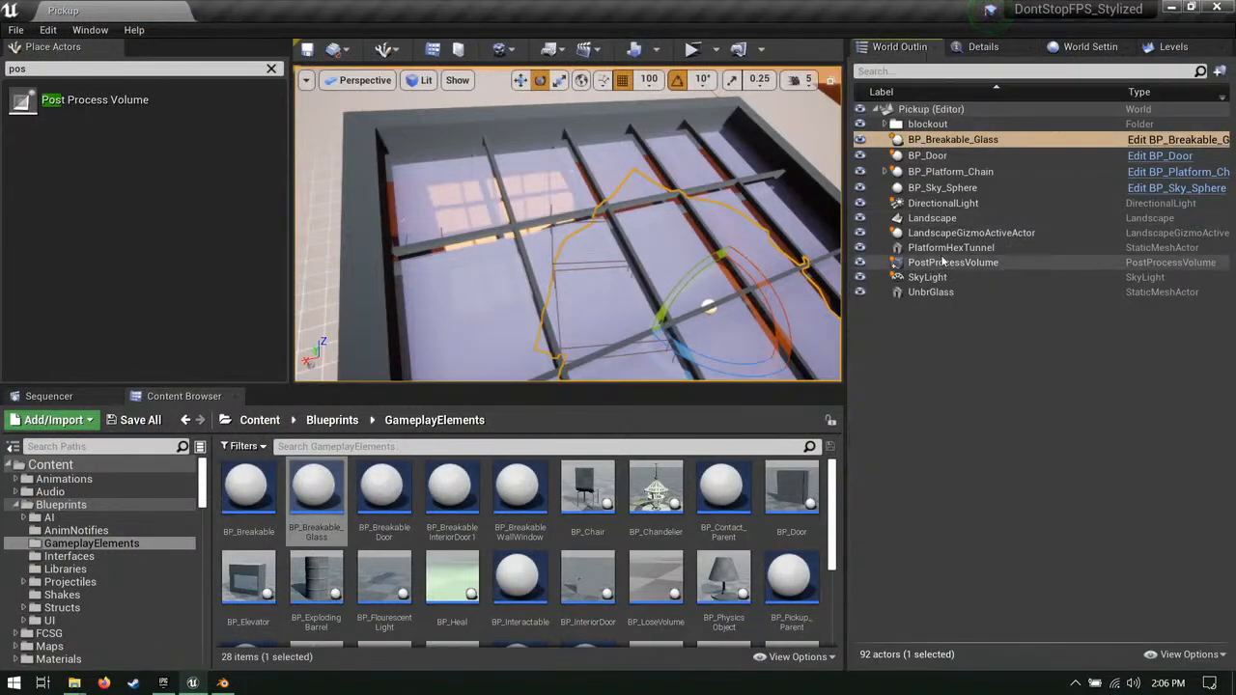
double_click(942, 203)
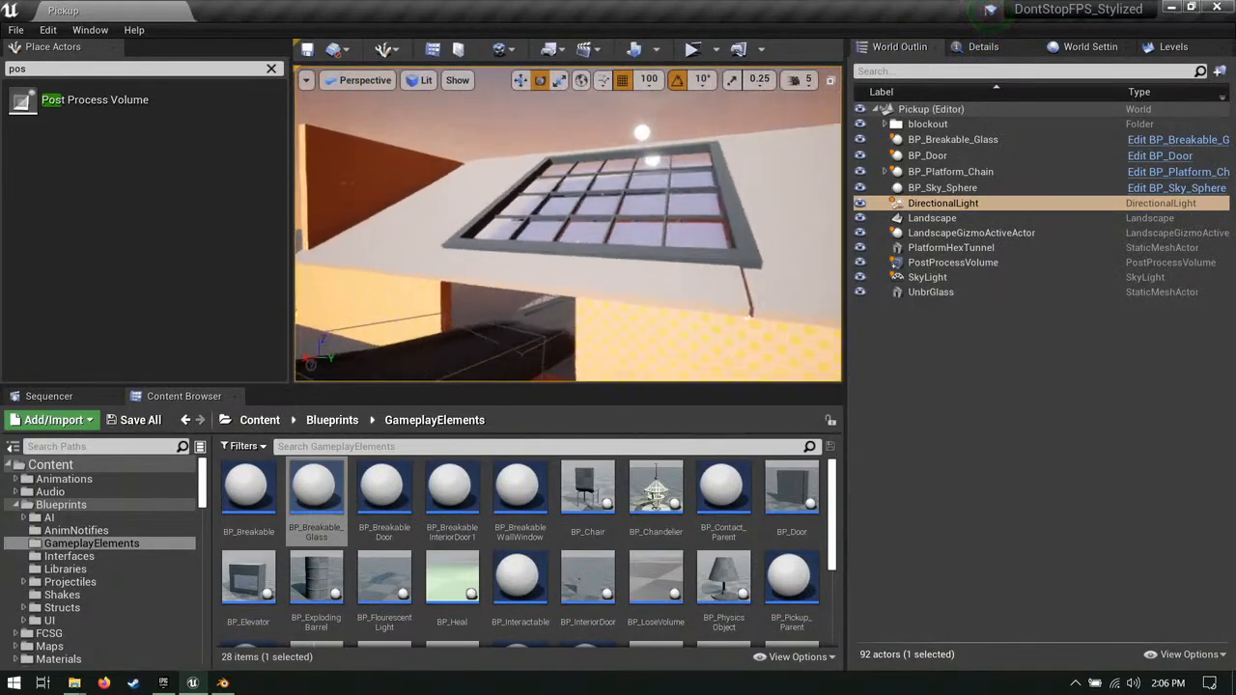
right_drag(478, 295, 319, 222)
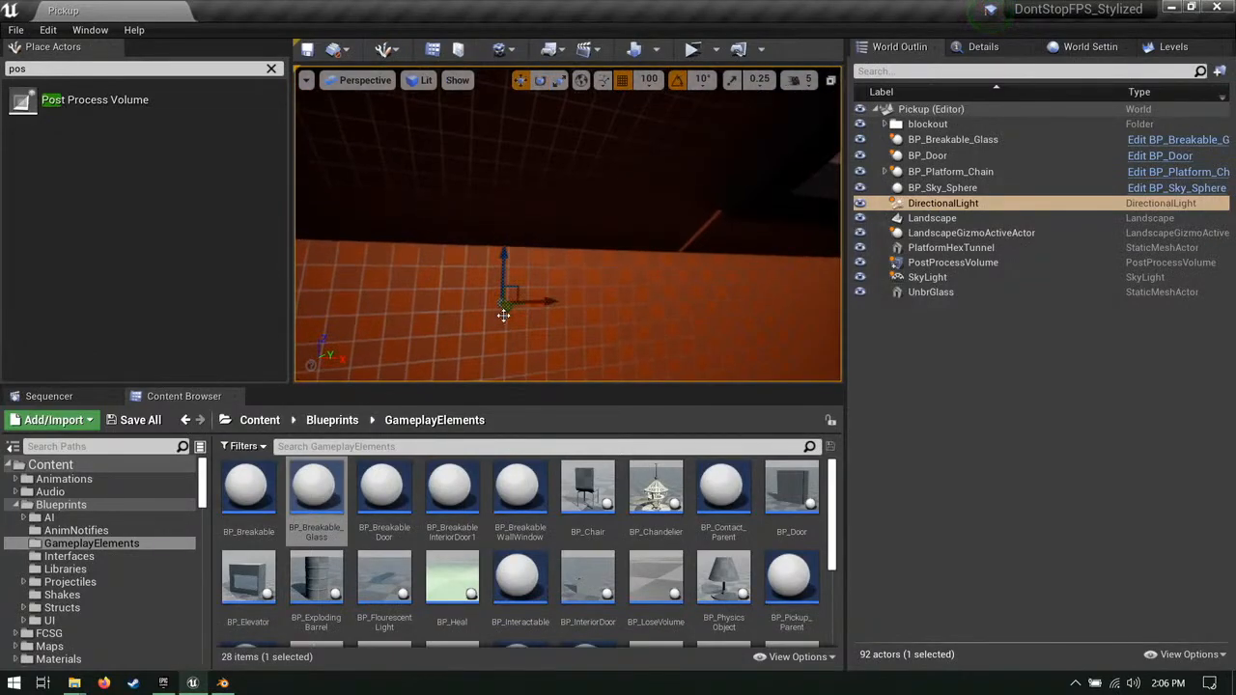
right_drag(600, 298, 459, 267)
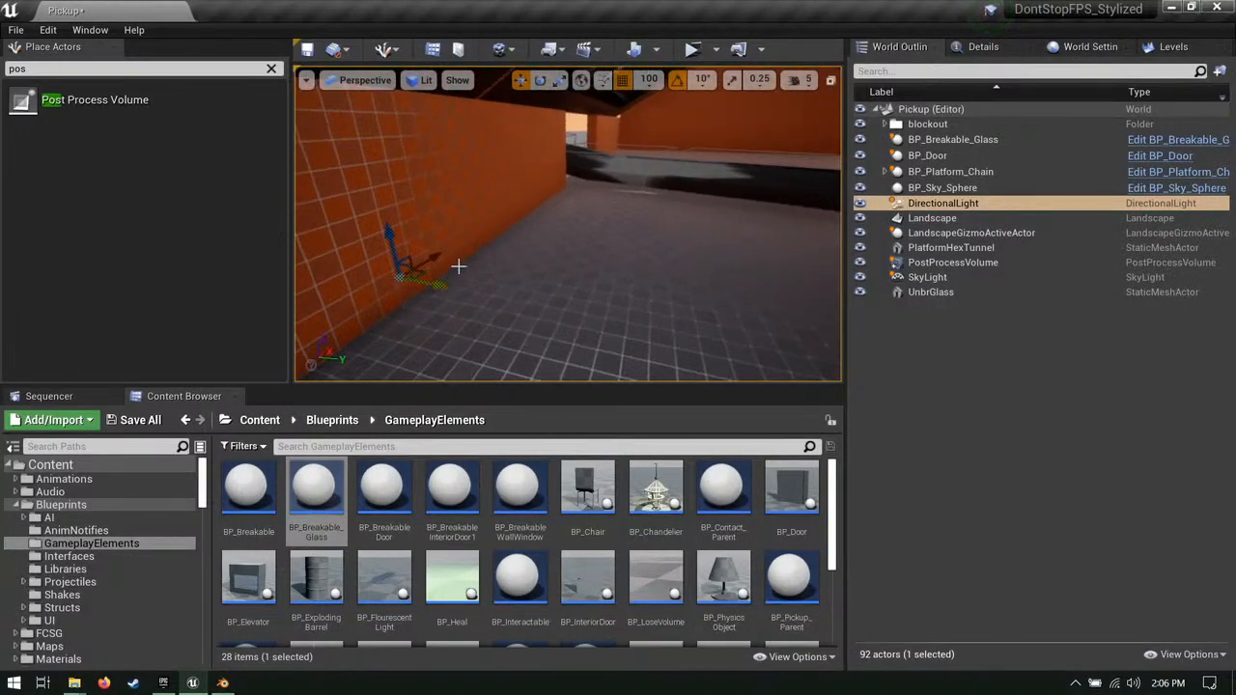
mouse_move(551, 273)
right_down()
mouse_move(509, 256)
mouse_move(511, 280)
mouse_move(522, 266)
mouse_move(555, 263)
mouse_move(563, 275)
right_up()
Step: Turn off rotation snapping and rotate the DirectionalLight to adjust how sunlight falls through the skylight
key(e)
mouse_move(564, 253)
mouse_down()
mouse_move(510, 253)
mouse_move(581, 247)
mouse_up()
click(678, 80)
key(w)
right_drag(581, 247, 603, 314)
key(s)
drag(800, 146, 787, 139)
key(s)
Step: Save the Pickup map and playtest the adjusted lighting
right_drag(618, 247, 585, 253)
key(s)
key(ctrl+shift+s)
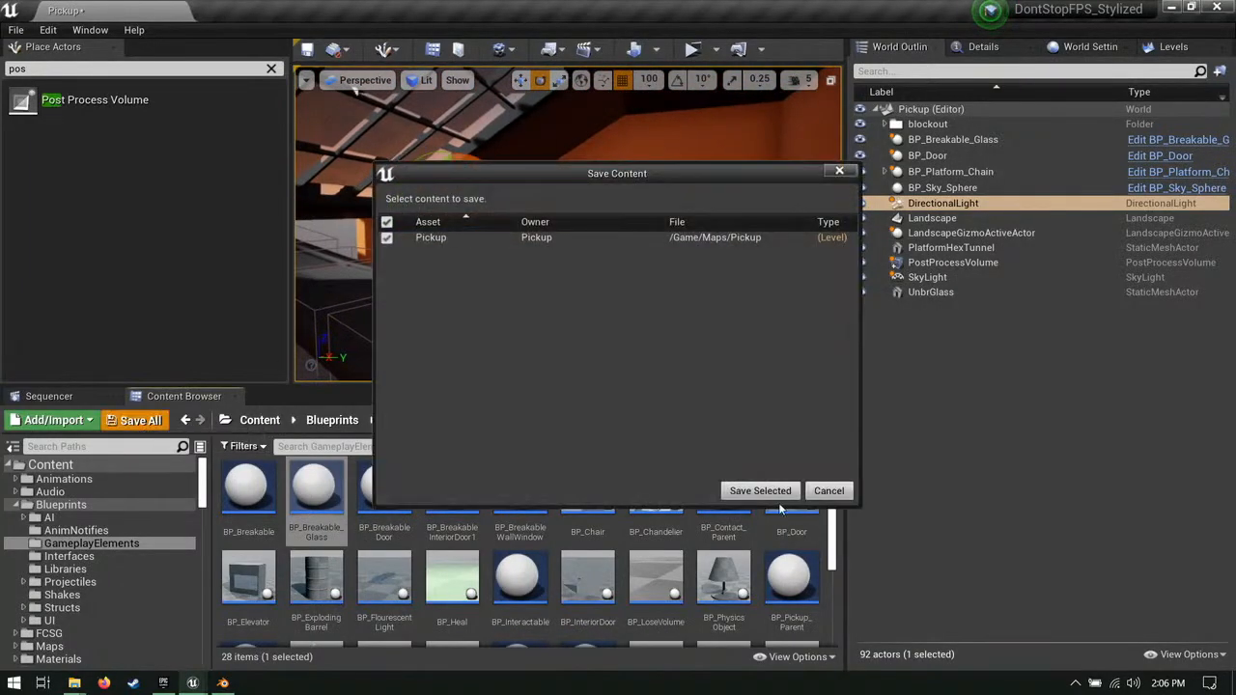
click(761, 490)
right_drag(635, 224, 681, 231)
click(693, 49)
key(s)
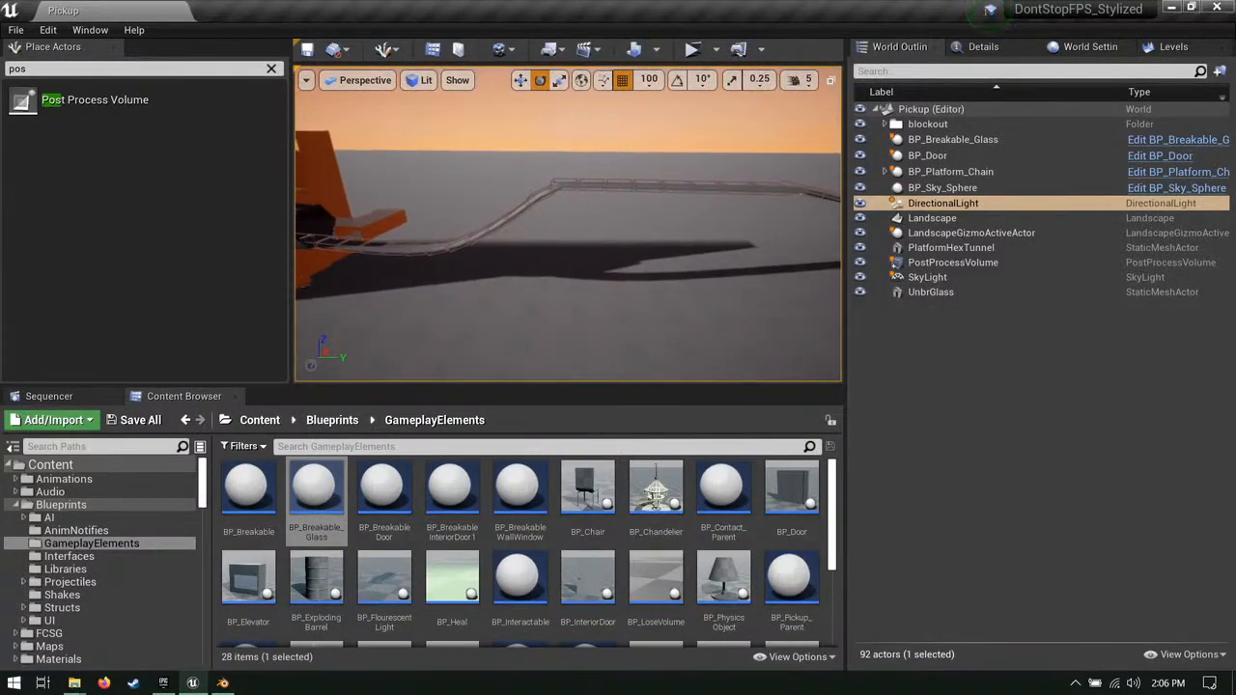
Step: Move BP_Platform_Chain's spline point at the top of the first climb outward along Y, away from the building
click(629, 185)
key(w)
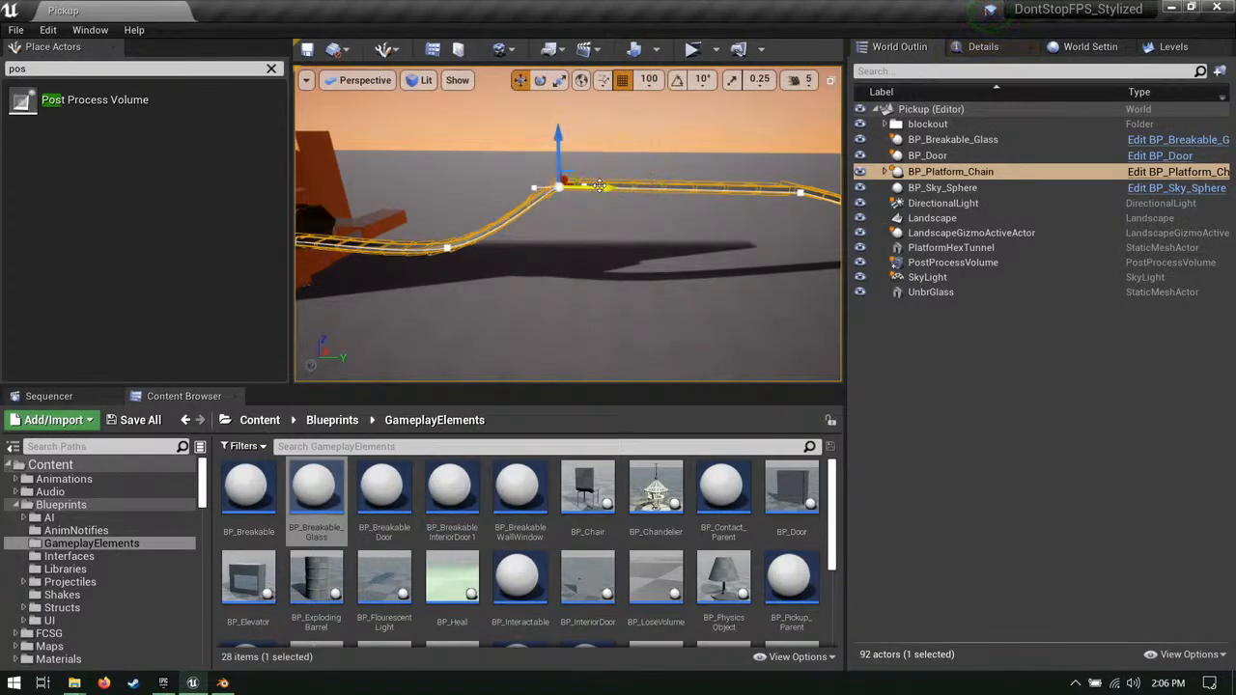
drag(598, 185, 672, 187)
Step: Shorten and flatten the tangent of BP_Platform_Chain's low spline point before the climb, and save the Pickup map
mouse_move(619, 217)
right_down()
mouse_move(591, 216)
mouse_move(618, 216)
mouse_move(616, 203)
right_up()
key(w)
click(619, 217)
key(q)
key(e)
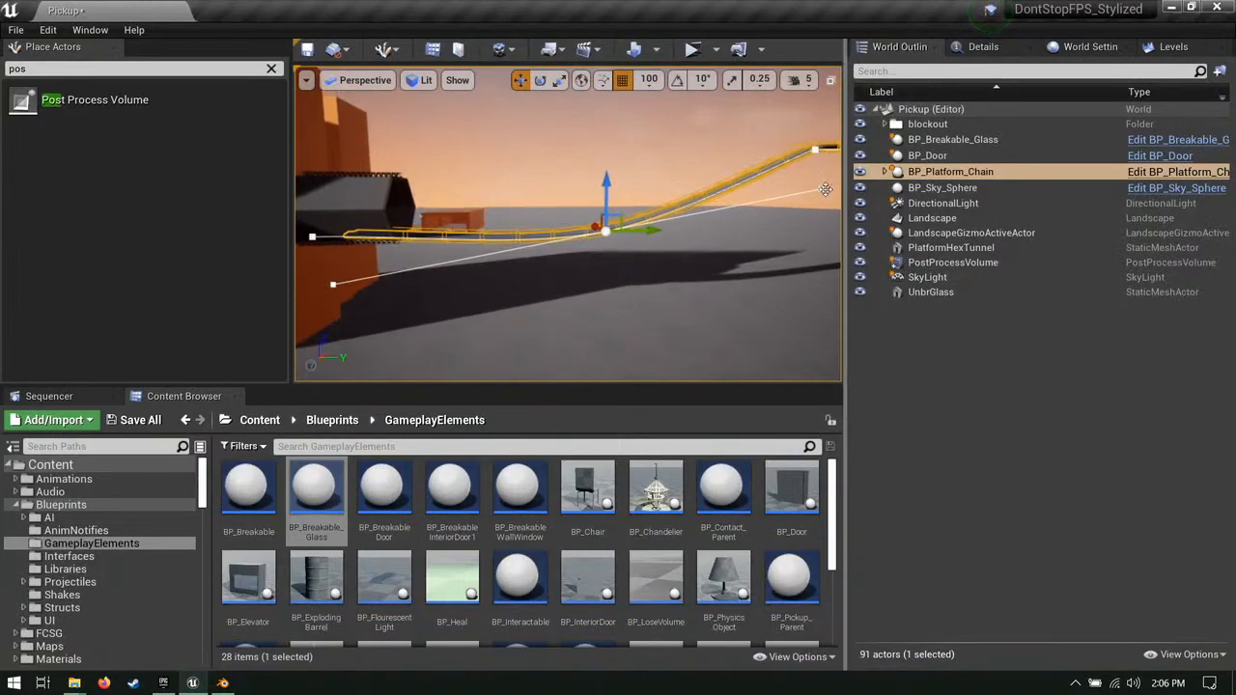
drag(832, 173, 716, 213)
click(153, 425)
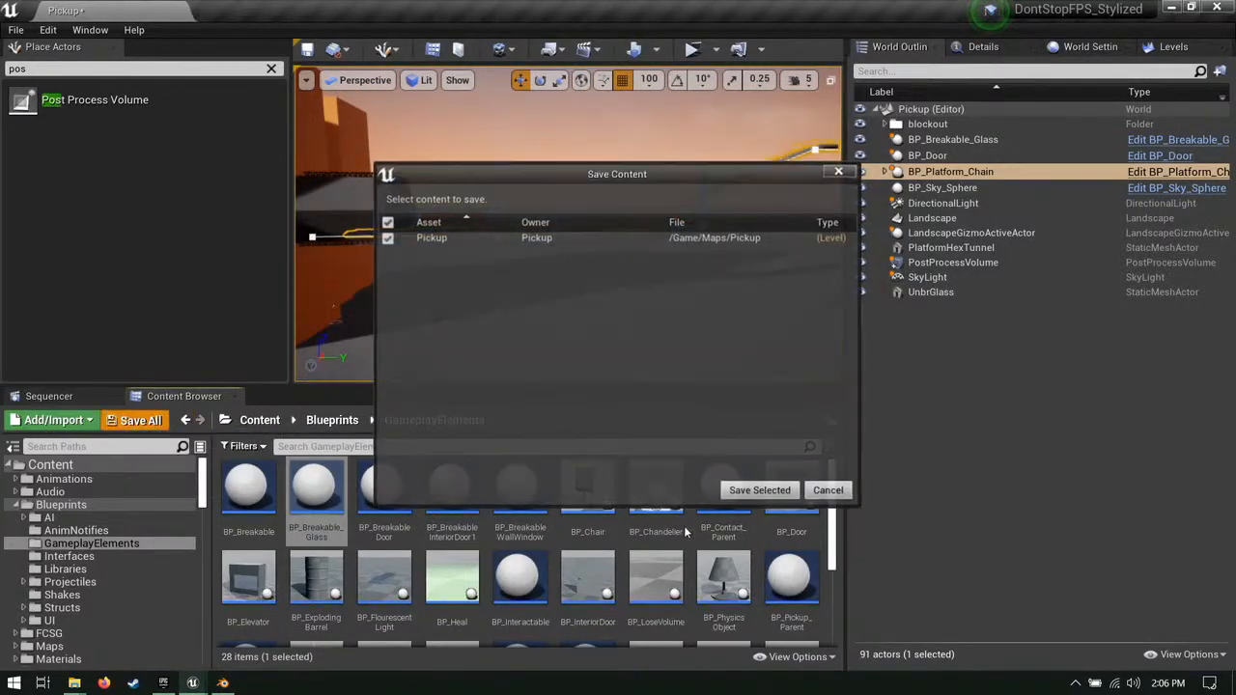
click(753, 488)
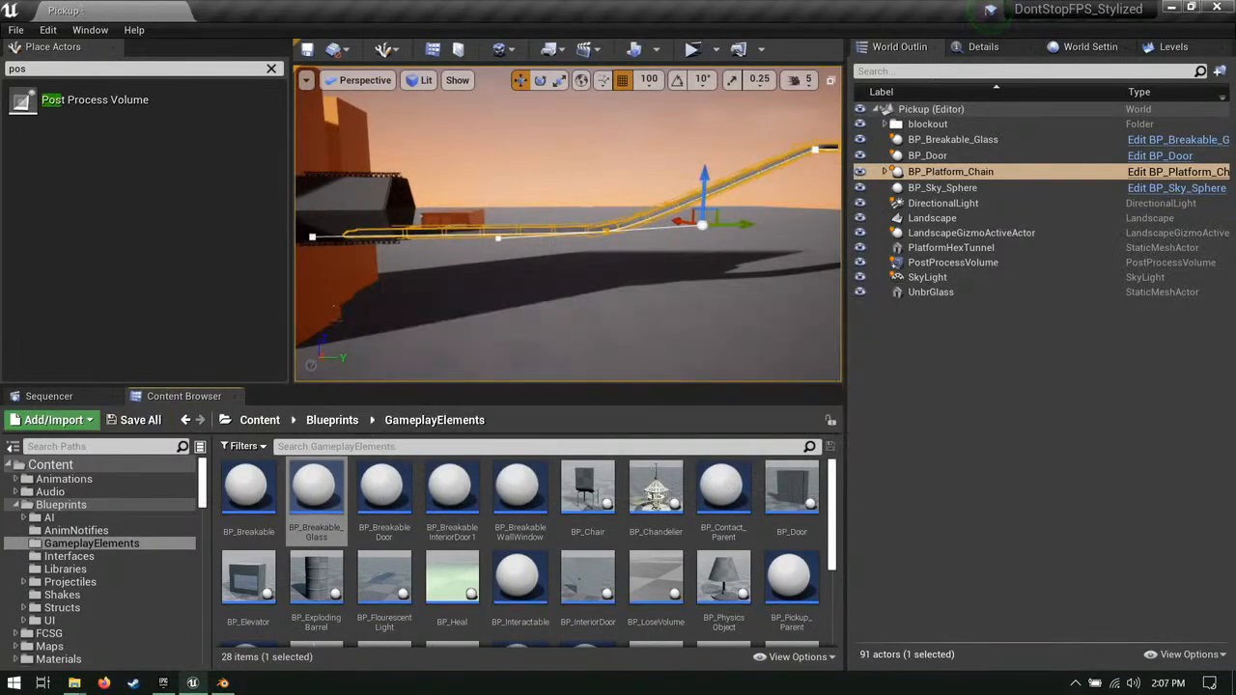
Step: Playtest the level again, running around the building and dropping through the skylight
key(w)
right_drag(526, 205, 357, 182)
click(693, 50)
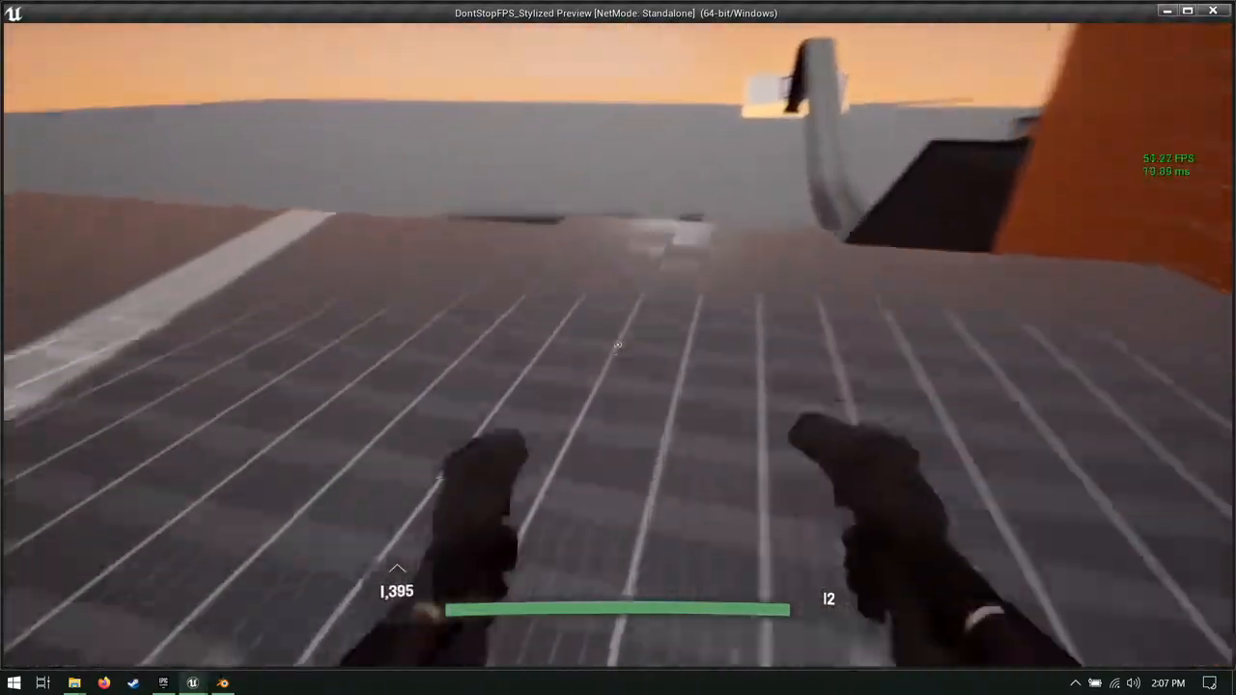
key(a)
key(w)
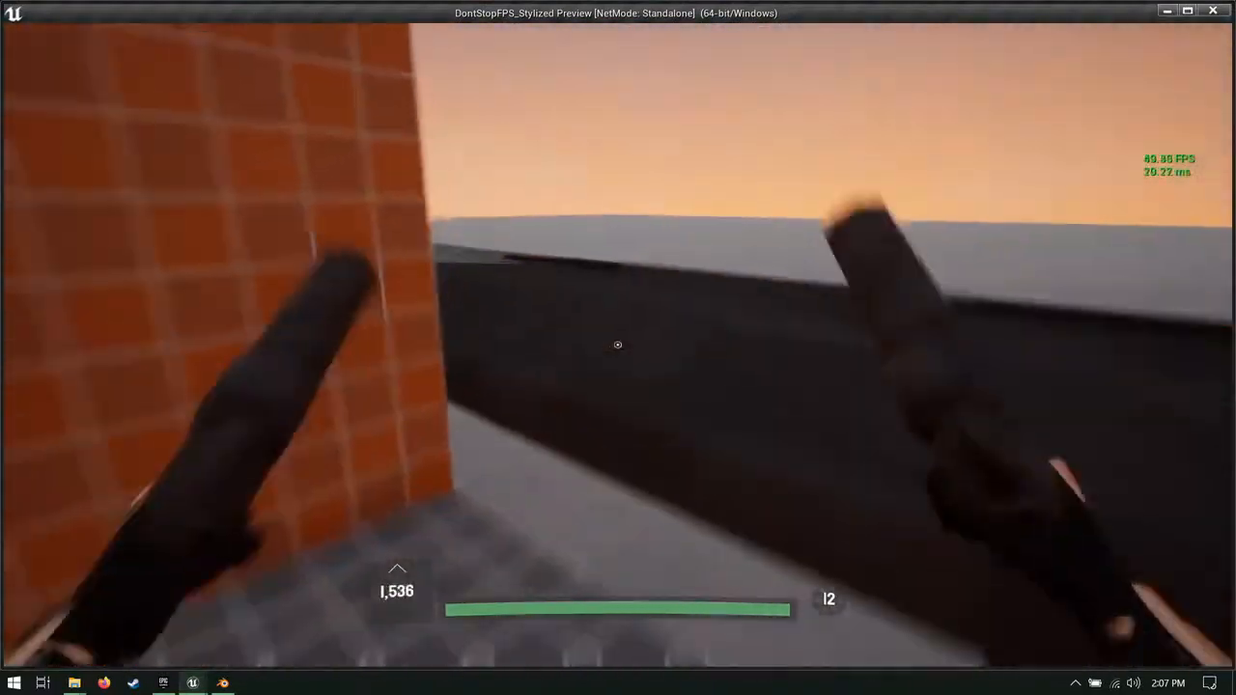
key(a)
key(w)
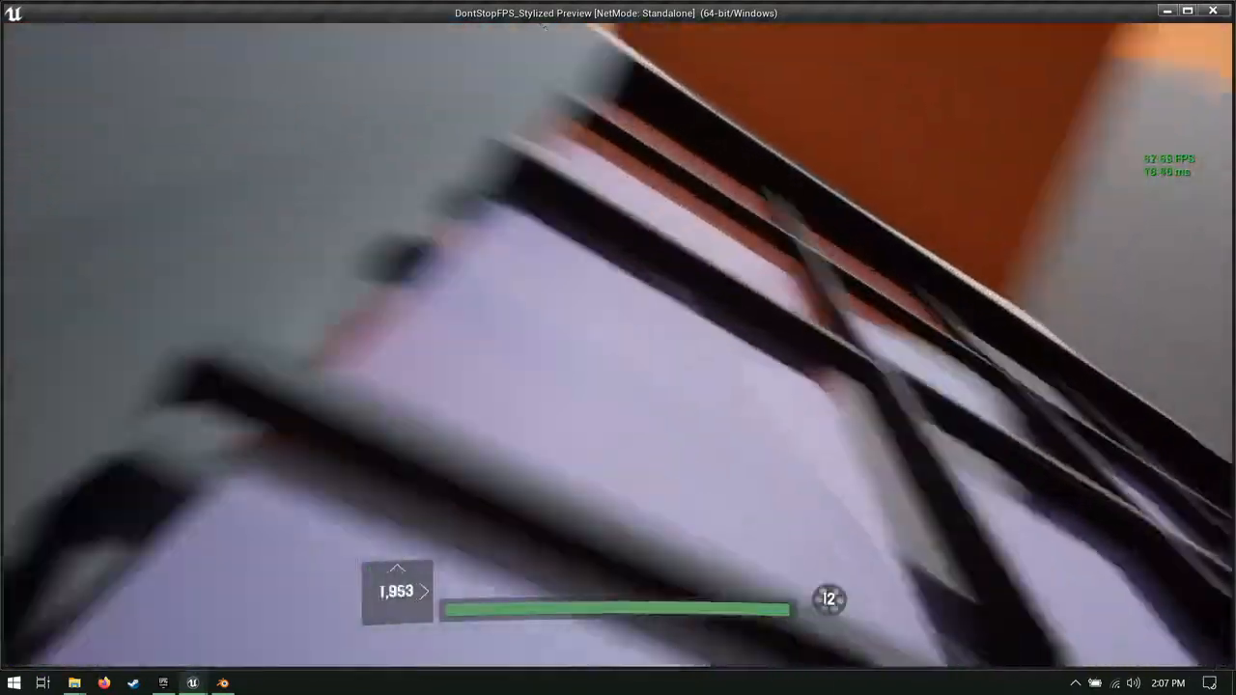
key(d)
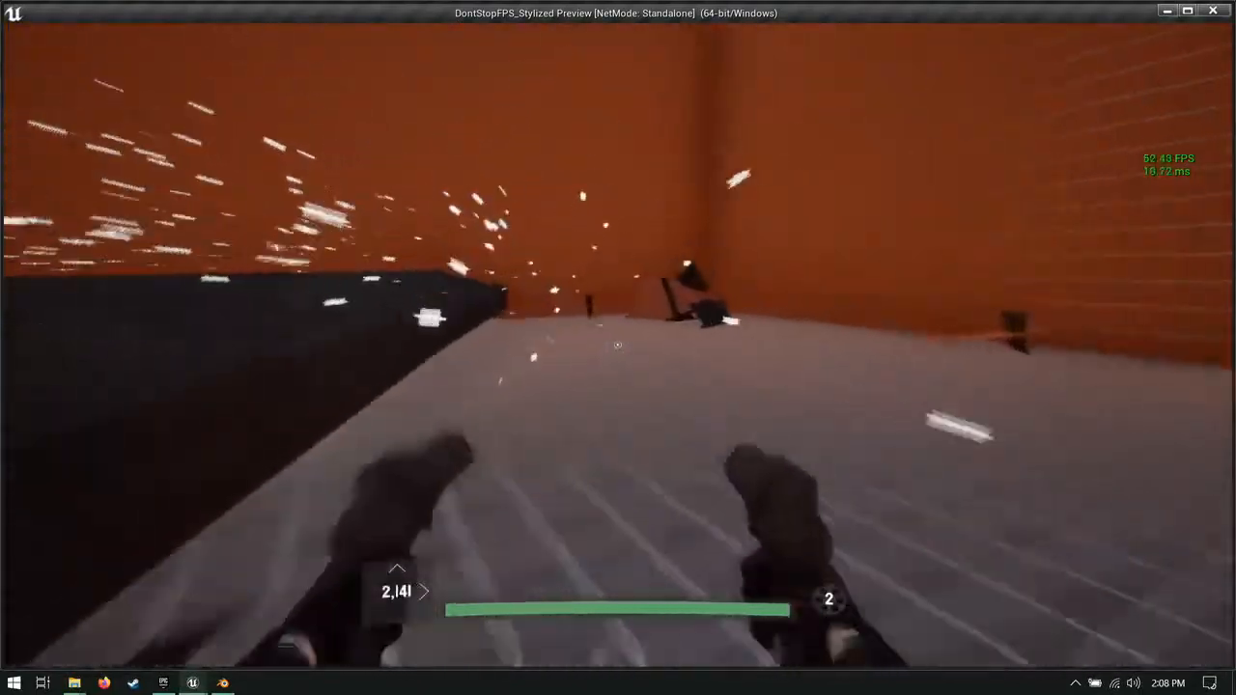
Step: Run around the skylit room, test the platform chain out of the building and up its slope, and end the playtest
key(d)
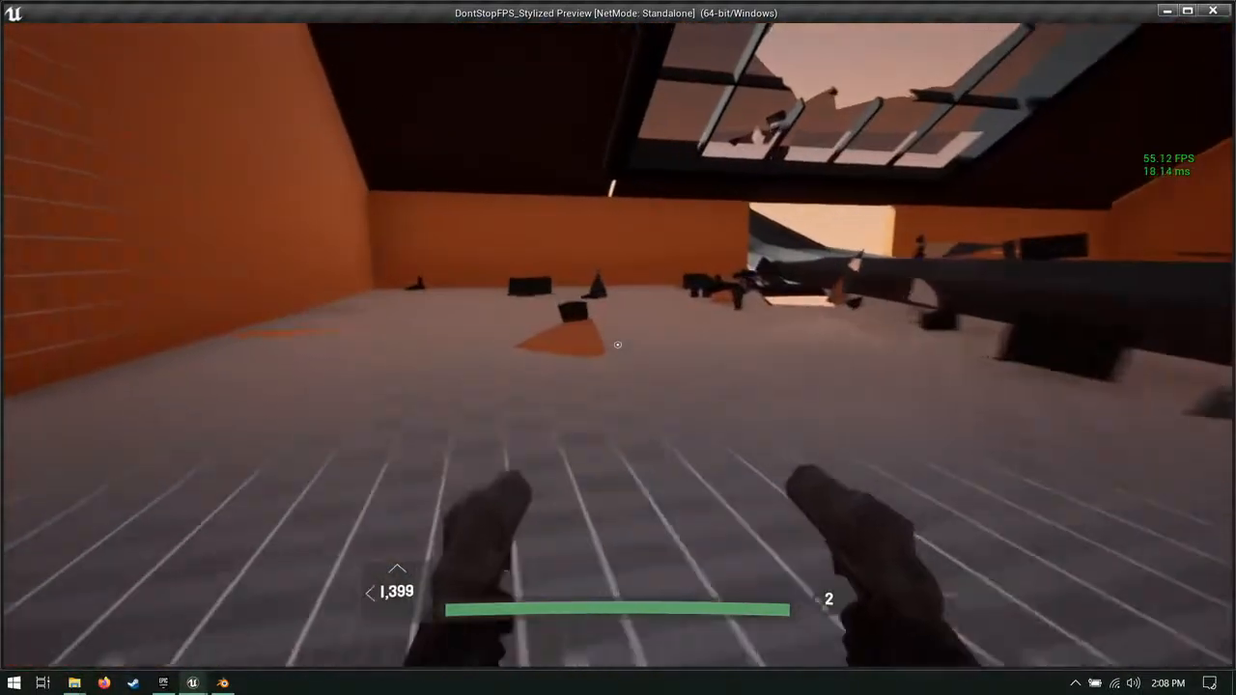
key(a)
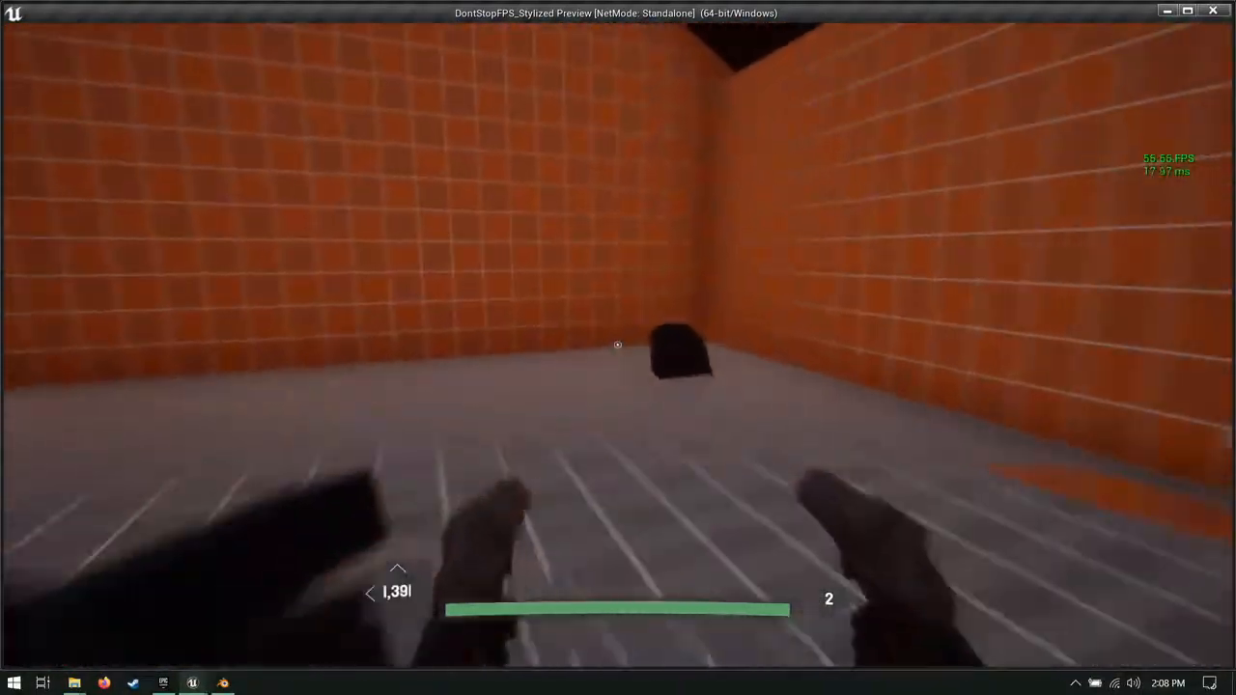
key(d)
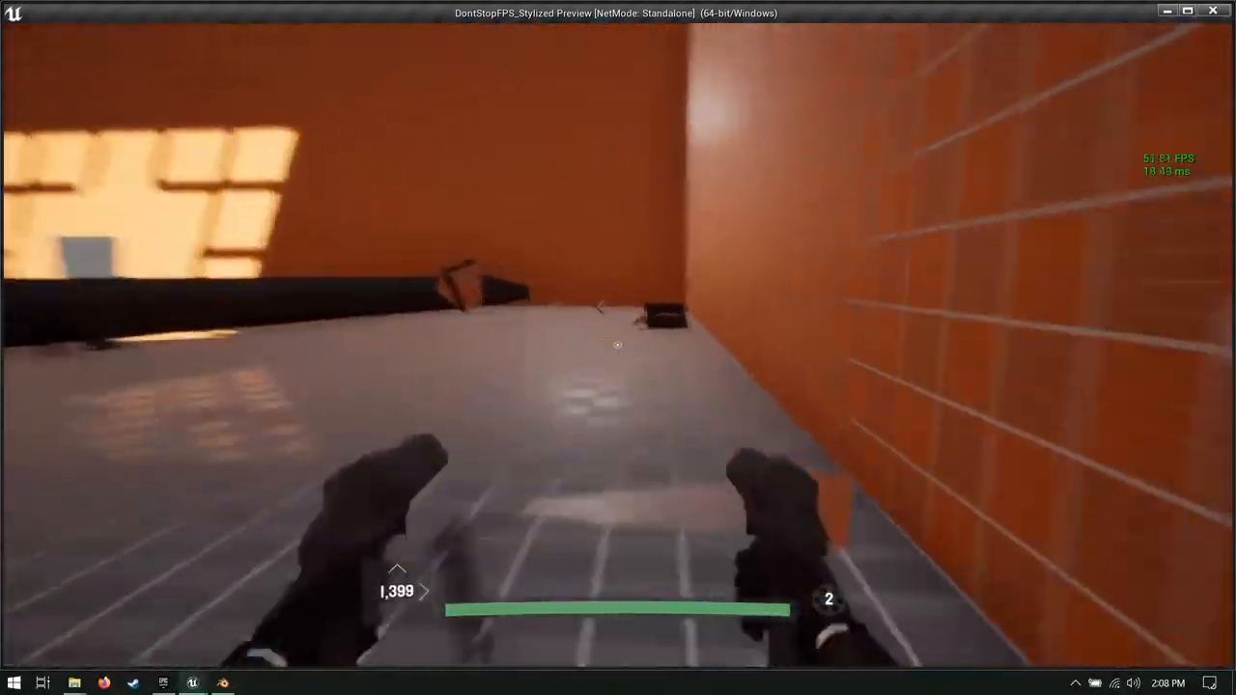
key(a)
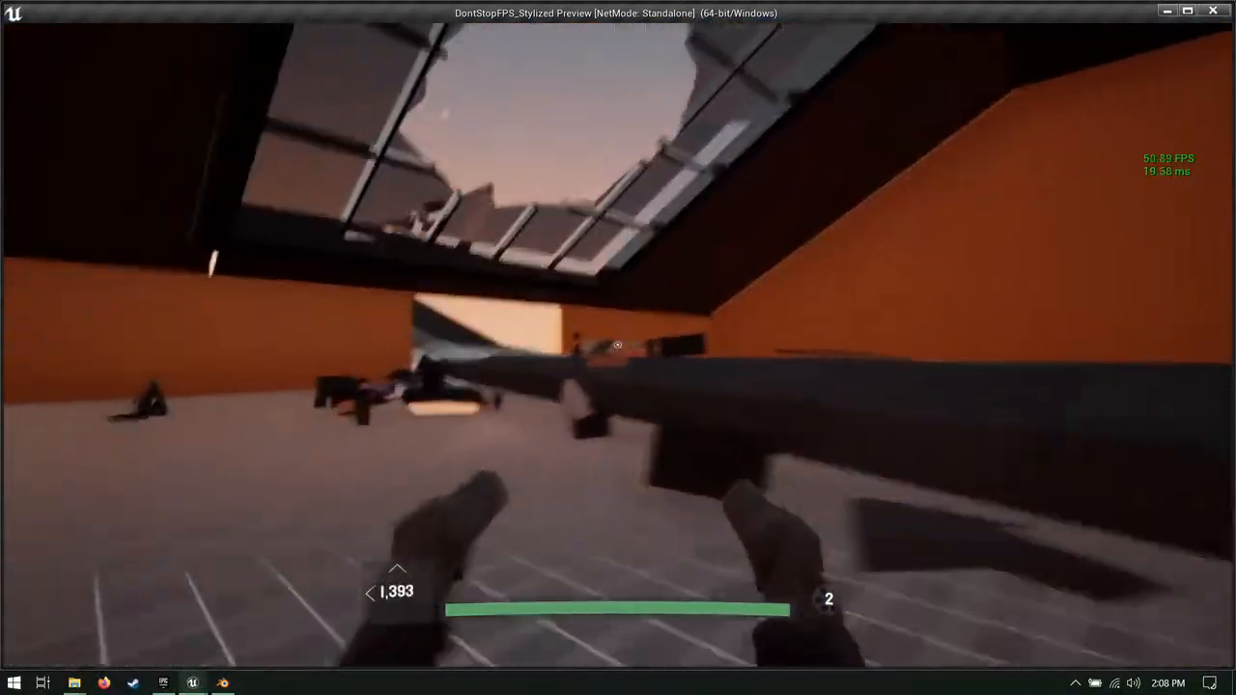
key(d)
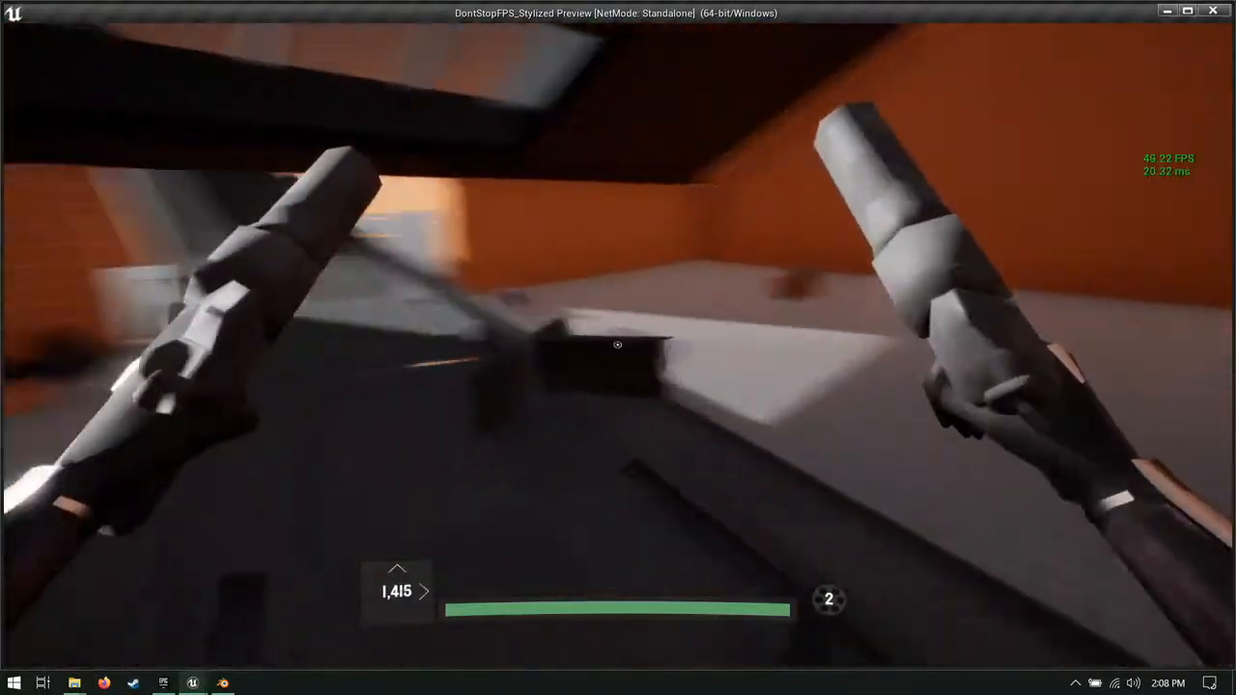
key(w)
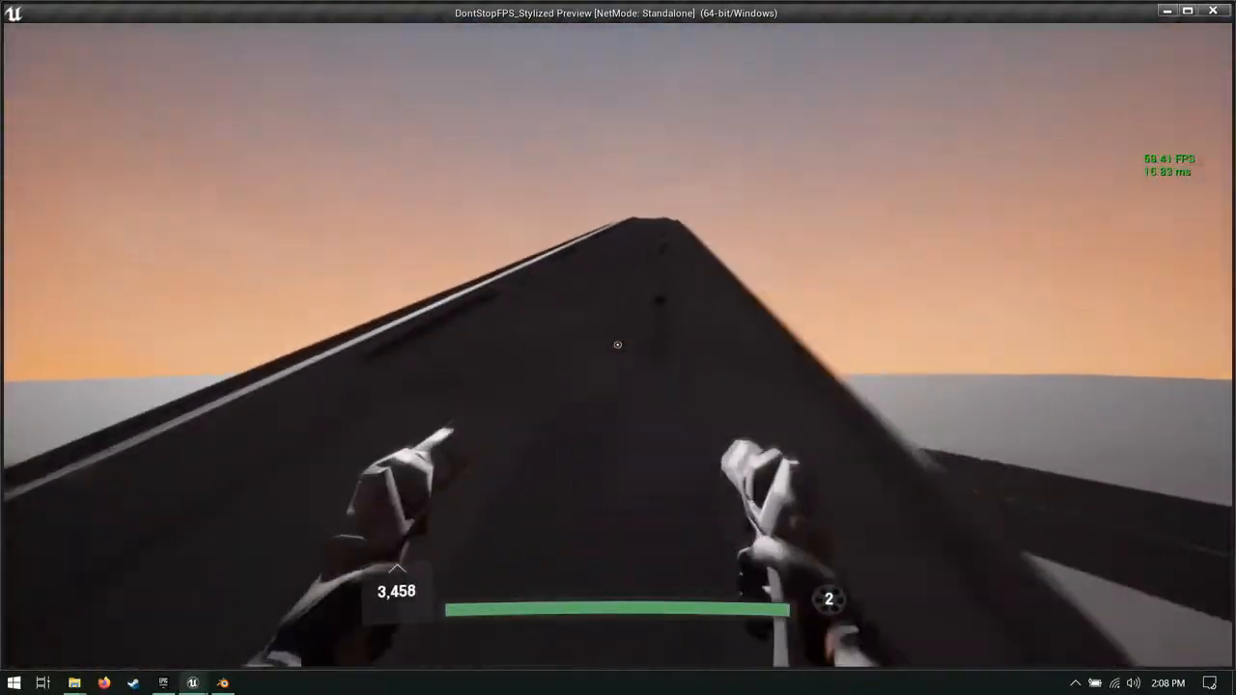
key(Escape)
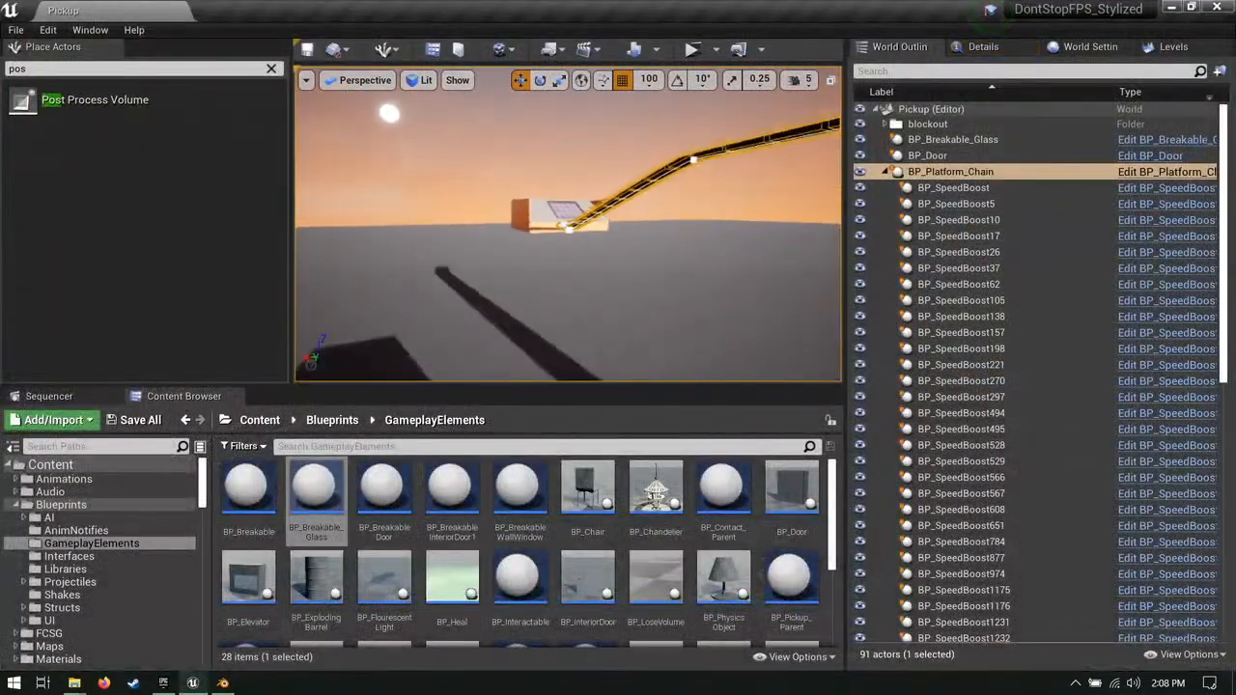
Step: Select the UnbrGlass frame together with BP_Breakable_Glass and shift both along the sloped roof
key(w)
right_drag(567, 224, 575, 260)
double_click(579, 160)
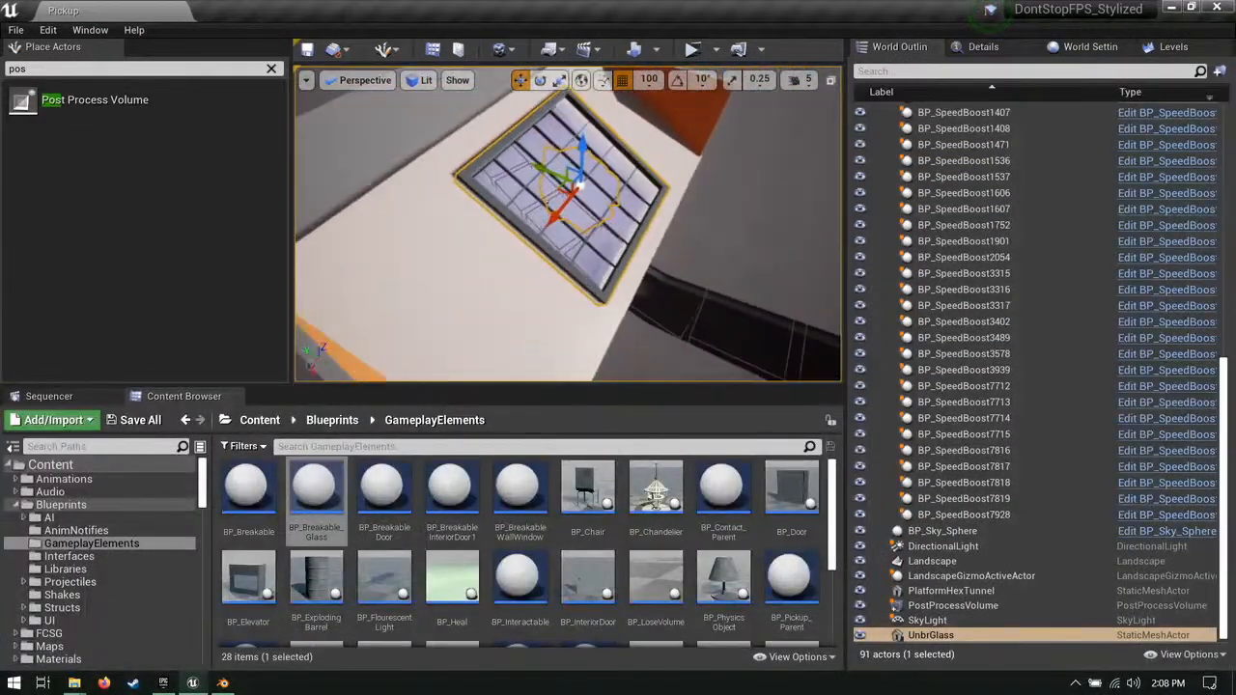
shift+click(618, 187)
right_drag(618, 187, 614, 130)
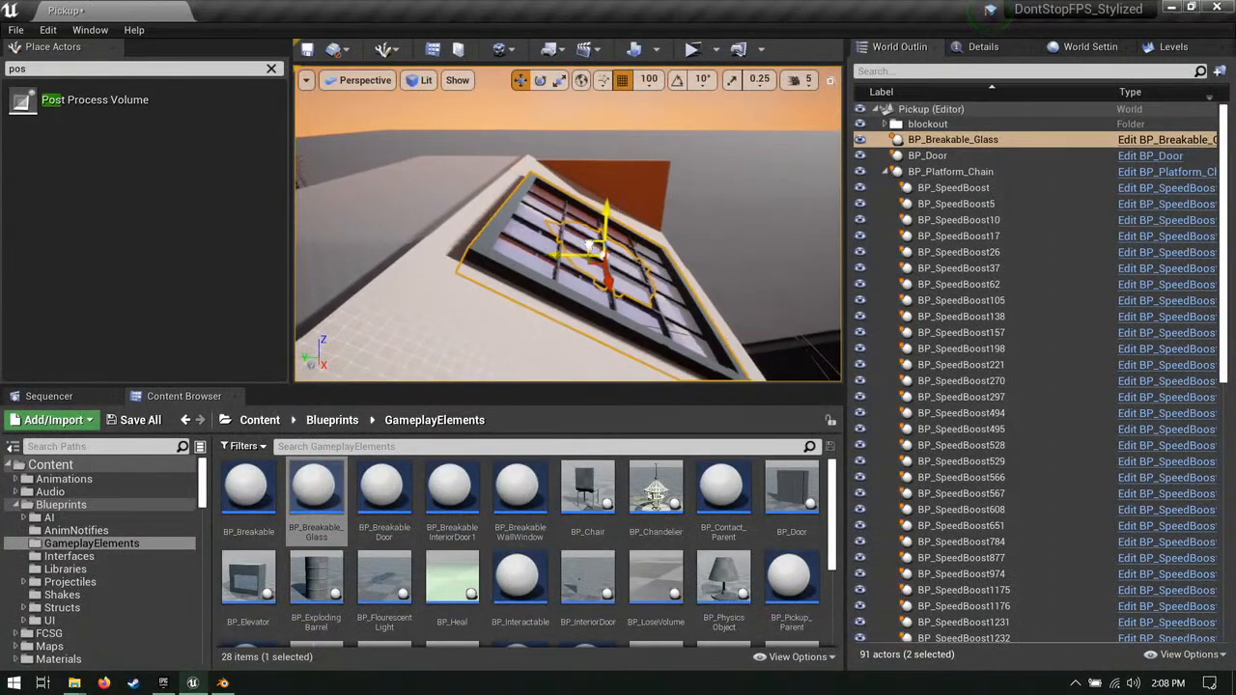
key(d)
right_drag(596, 273, 595, 301)
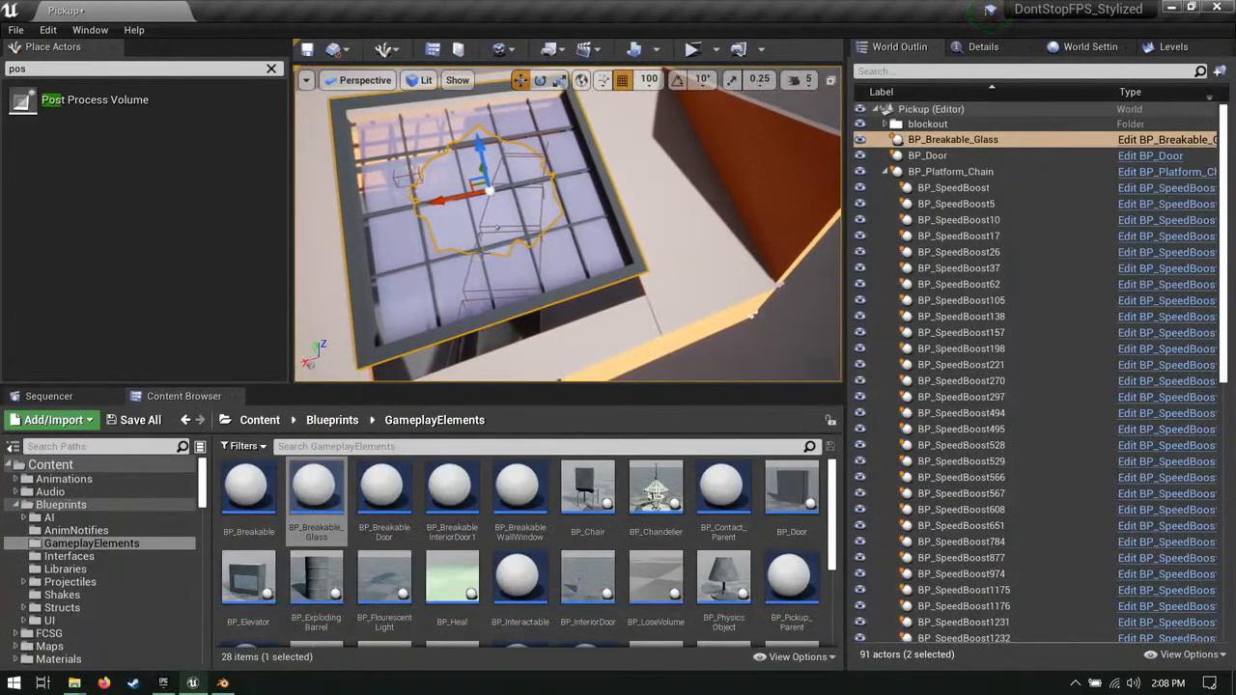
Step: Resize Blockout_Box23, the roof strip above the skylight, to fit against the upper edge of the shifted frame
click(587, 212)
key(a)
right_drag(668, 213, 722, 214)
click(631, 115)
key(w)
right_drag(632, 115, 632, 115)
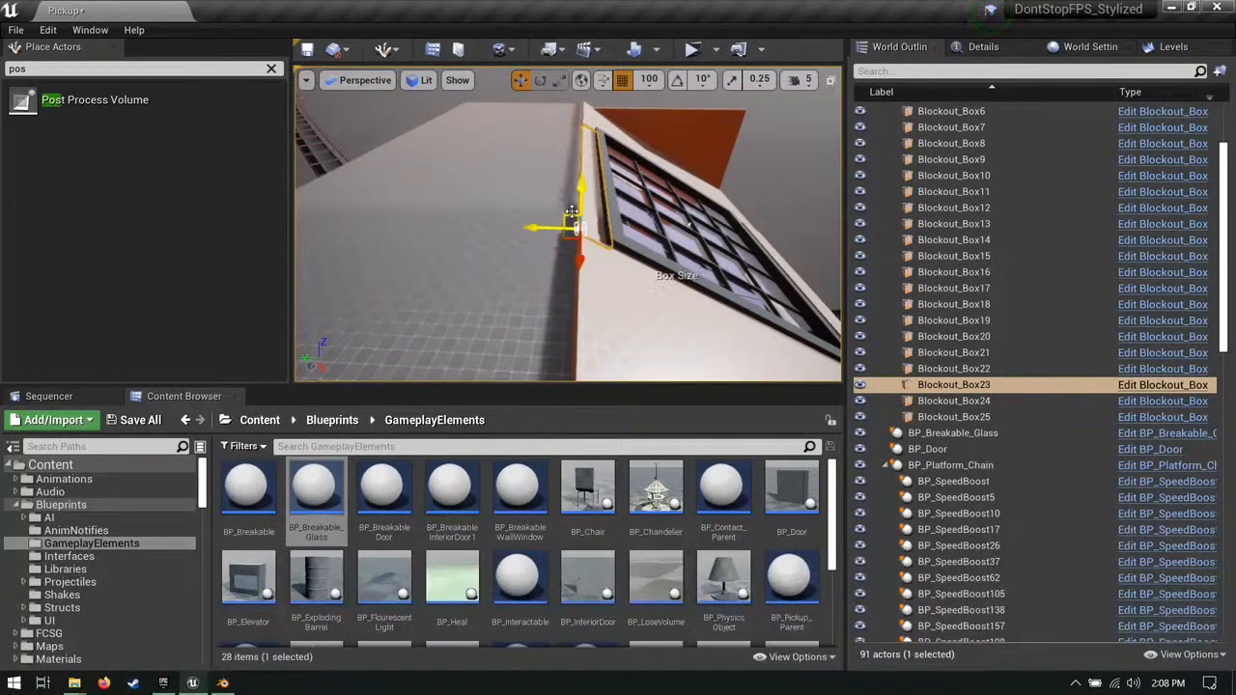
key(d)
Step: Extend Blockout_Box22, the roof strip below the skylight, to close the gap at the frame's lower edge
right_drag(591, 224, 592, 231)
click(579, 220)
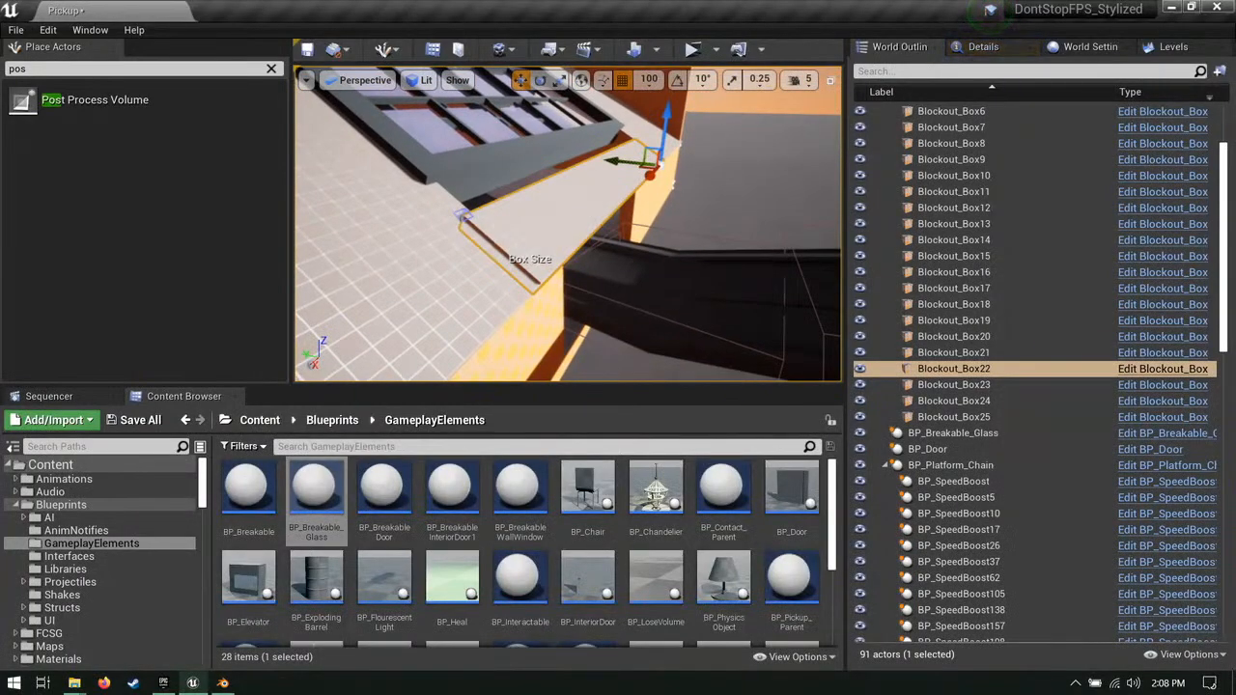
click(463, 216)
right_drag(463, 215, 508, 215)
key(a)
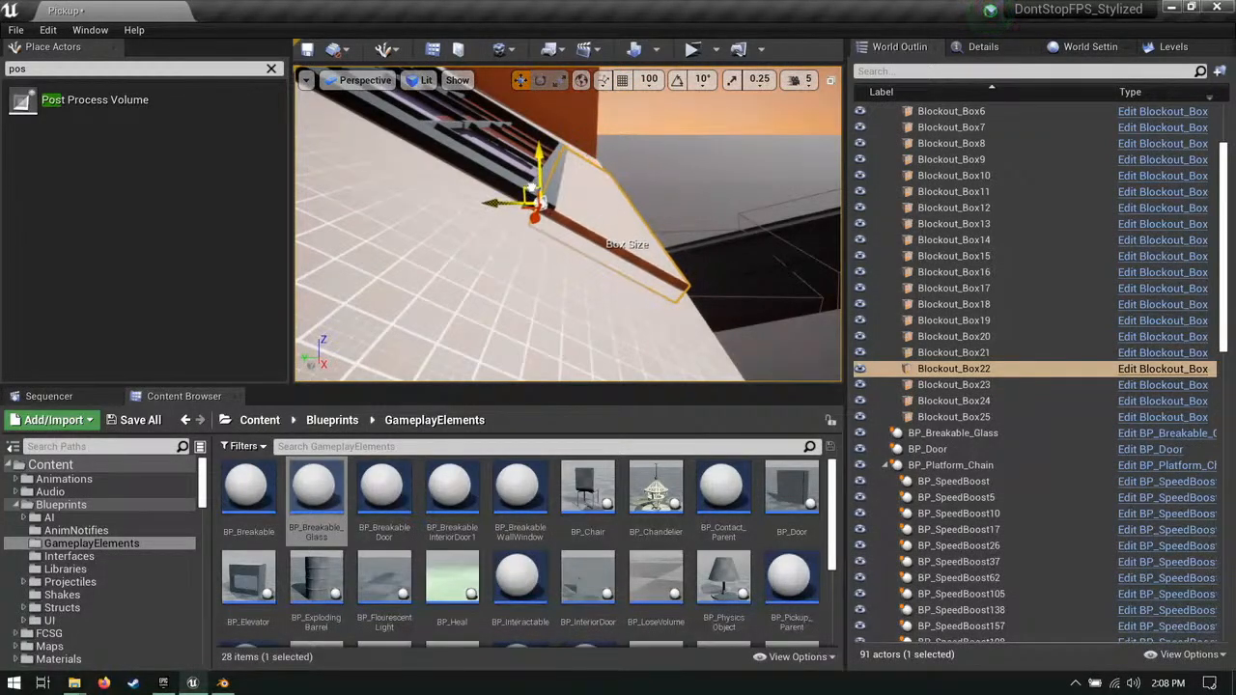
right_drag(531, 189, 577, 228)
click(578, 190)
click(573, 223)
Step: Select the front walls Blockout_Box14 and Blockout_Box20 on both sides of the exit and raise them against the sloped roof
click(625, 270)
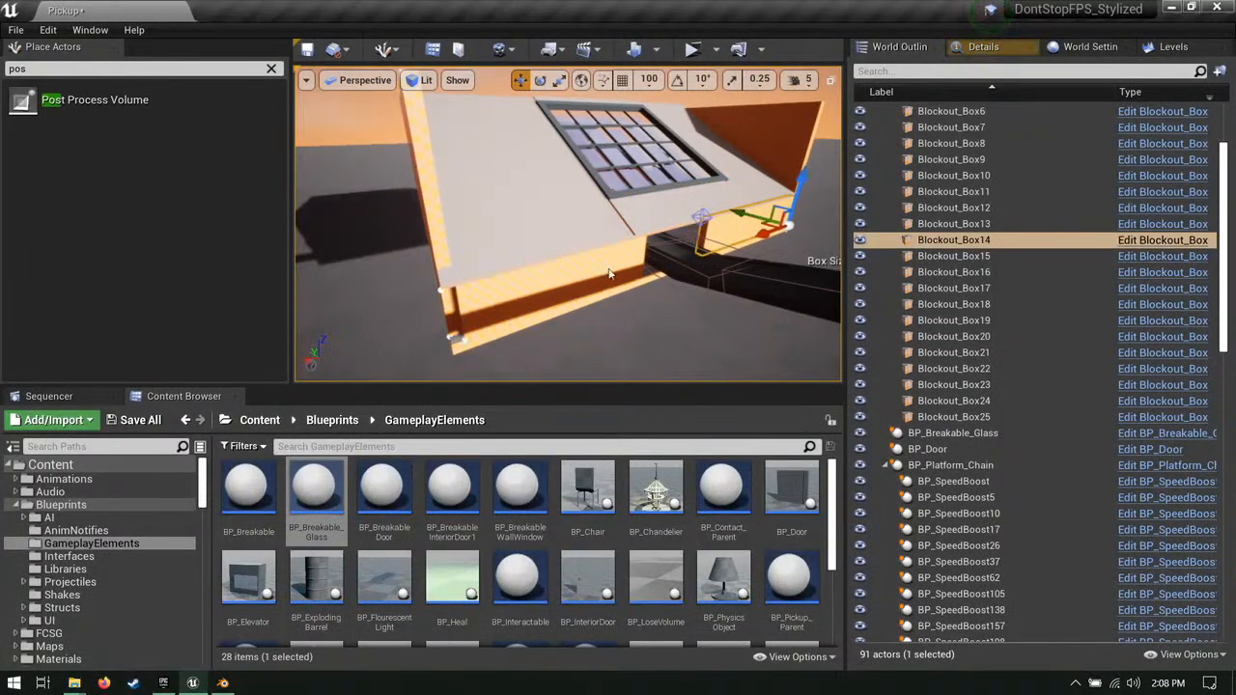
ctrl+click(609, 273)
click(628, 83)
right_drag(731, 203, 739, 206)
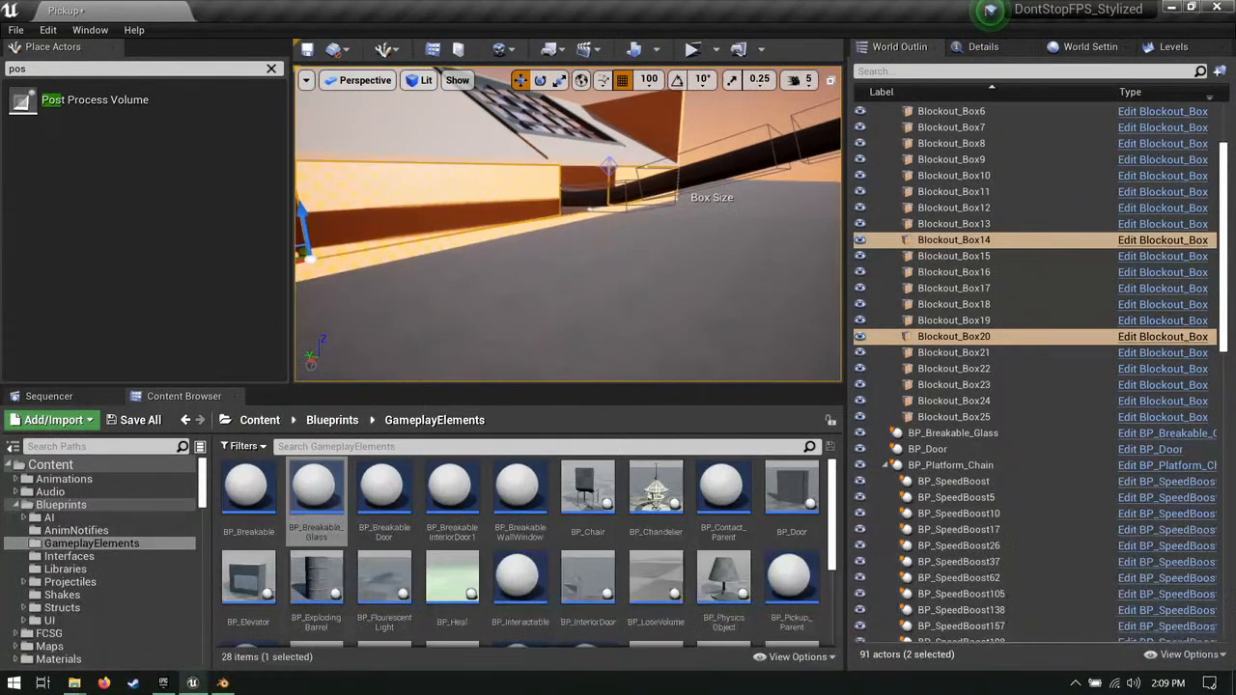
click(522, 196)
right_drag(522, 196, 618, 115)
Step: Reposition BP_Platform_Chain's low spline points farther from the building exit to lengthen the level stretch before the climb, undoing misplaced moves
click(648, 229)
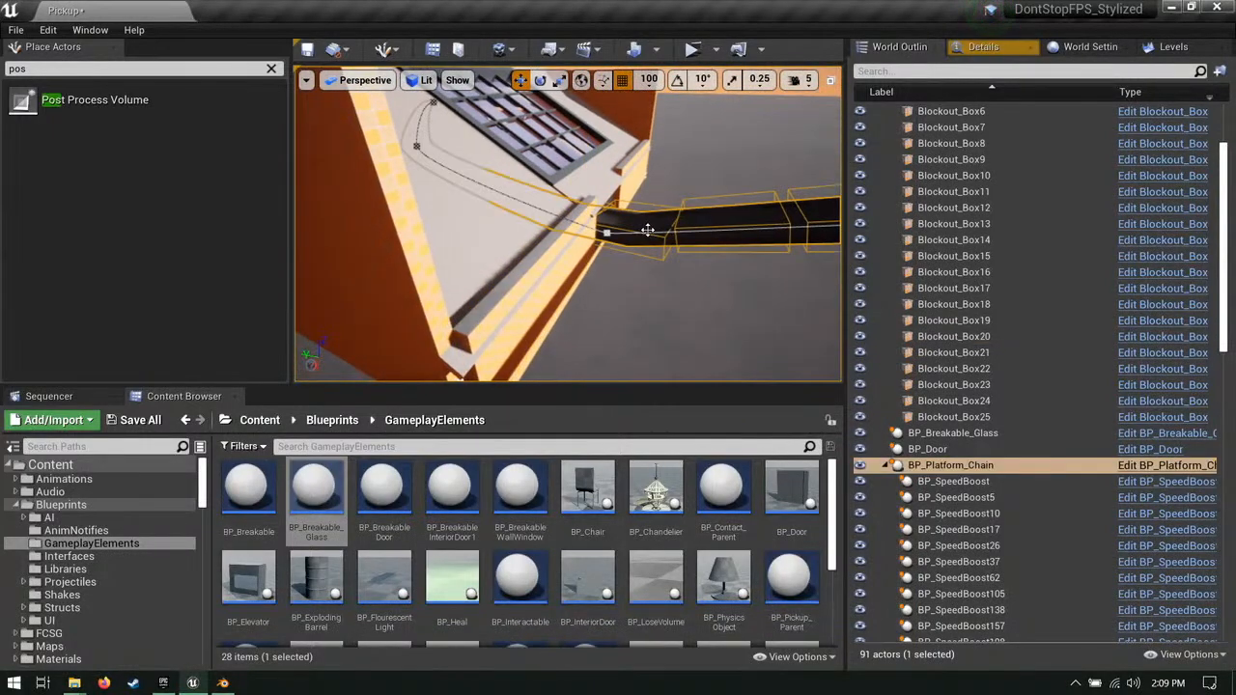
right_drag(614, 235, 492, 209)
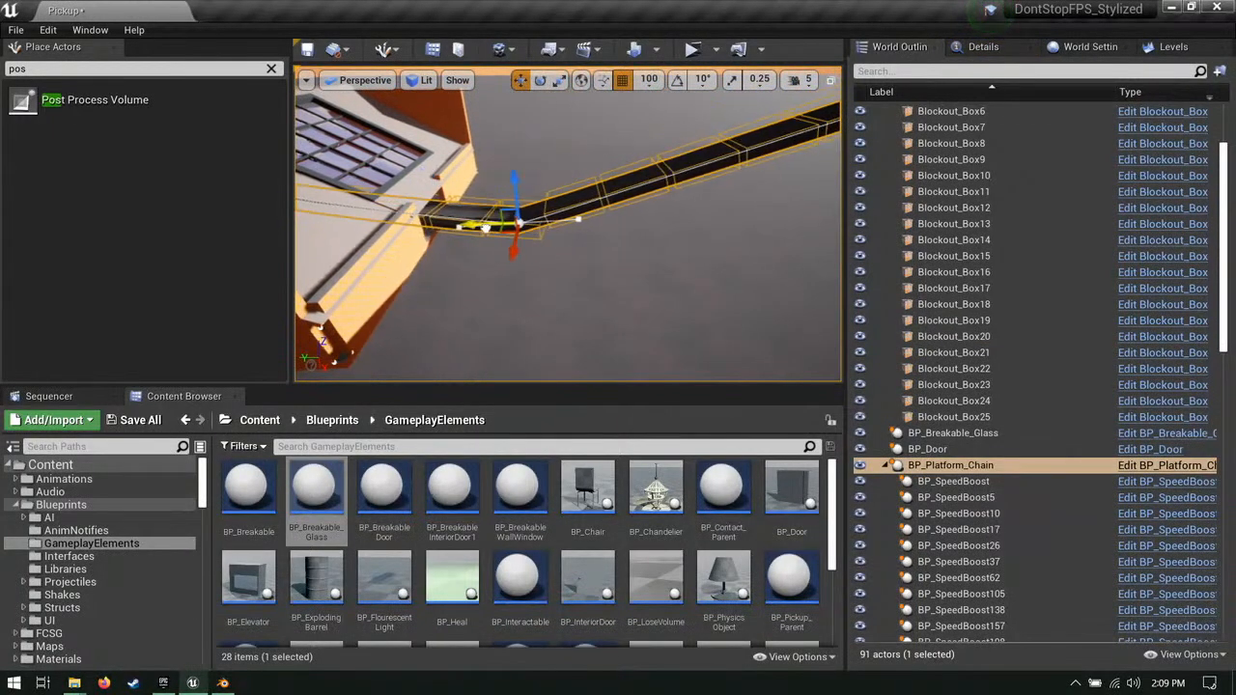
right_drag(638, 227, 579, 232)
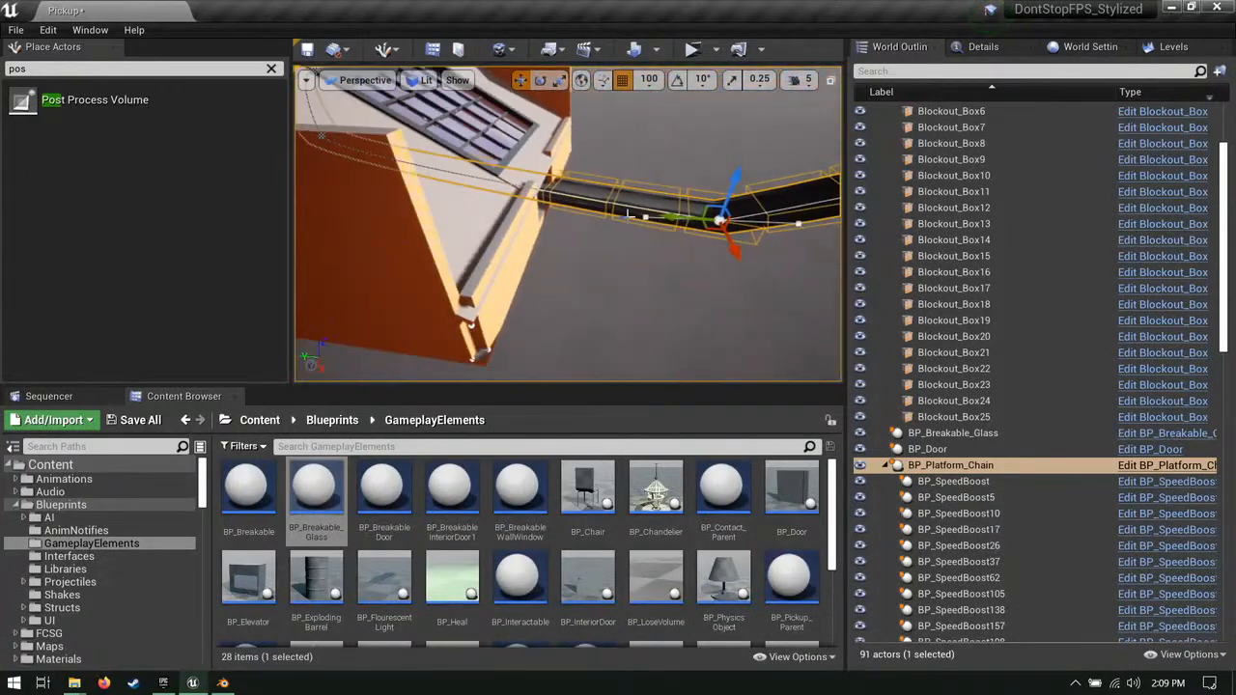
key(ctrl+z)
key(ctrl+z)
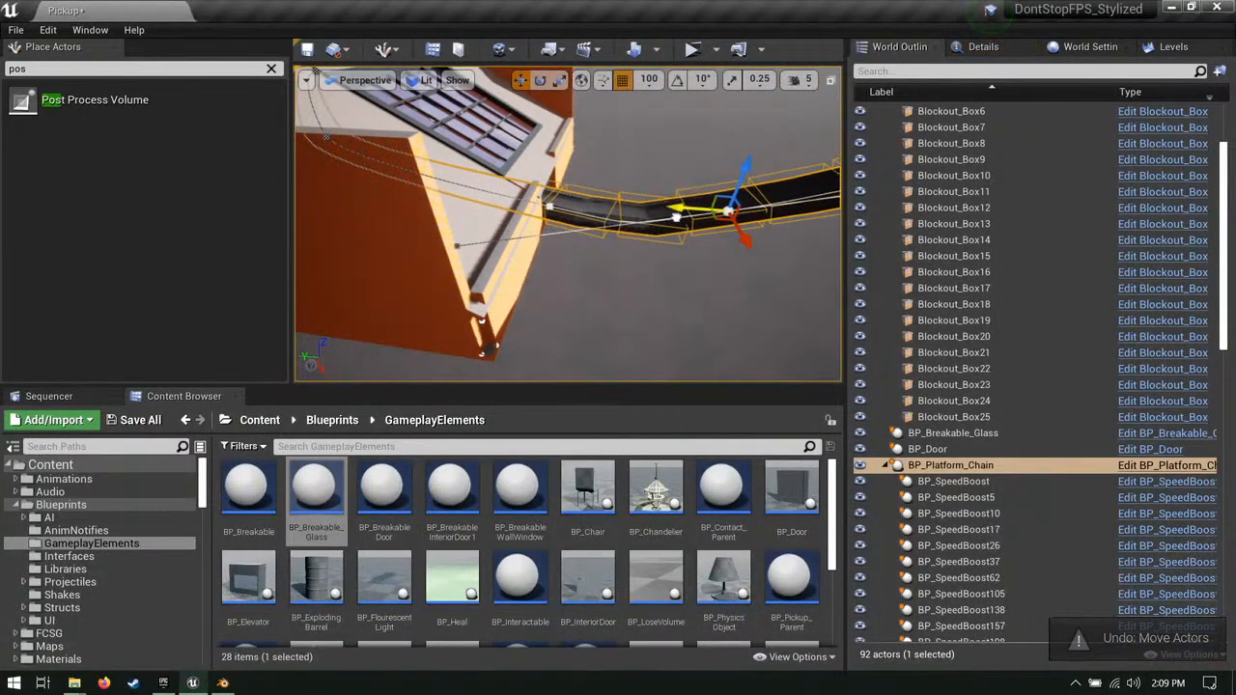
right_drag(676, 218, 749, 194)
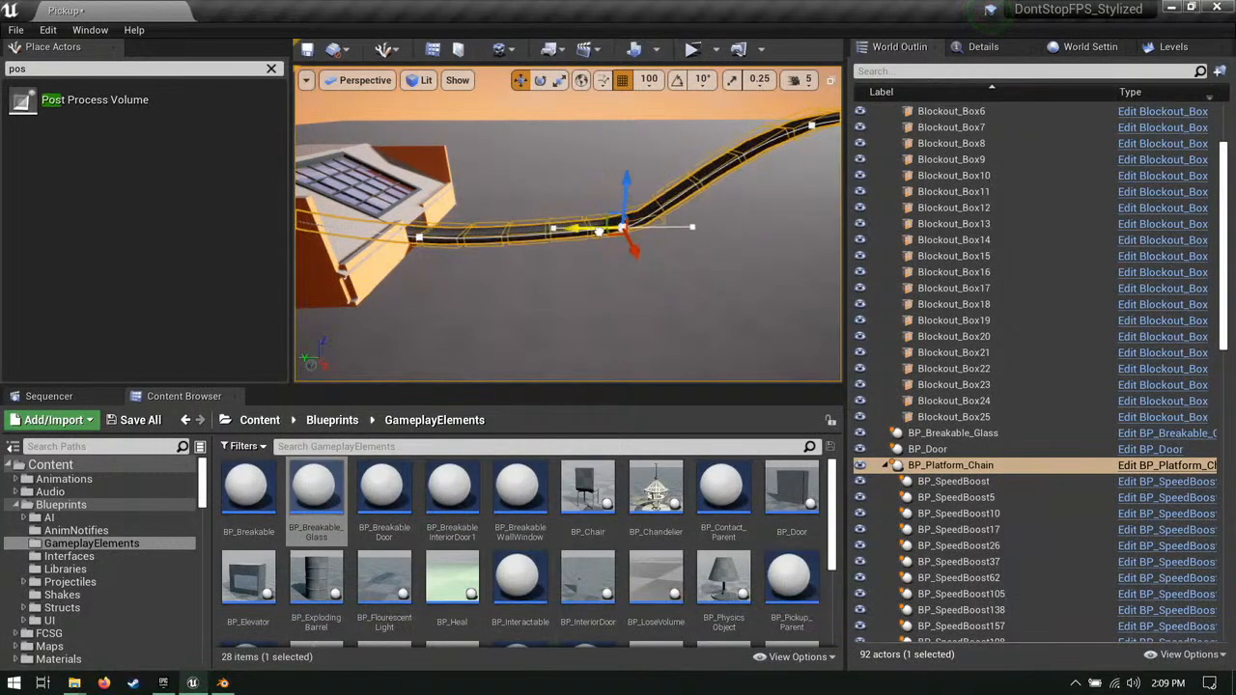
right_drag(598, 232, 504, 166)
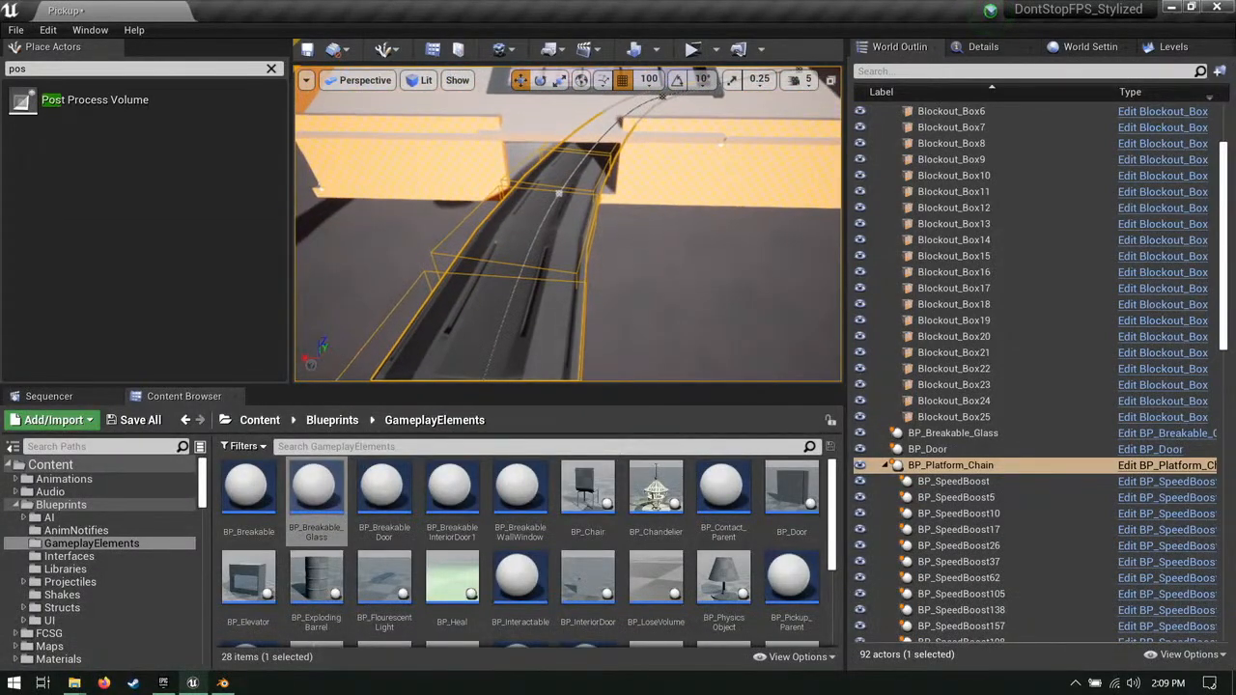
Step: Rotate the platform chain's spline point at the building exit to straighten the track outside the opening
alt+drag(503, 167, 544, 219)
key(e)
mouse_move(639, 147)
right_down()
mouse_move(639, 106)
mouse_move(639, 164)
mouse_move(639, 147)
right_up()
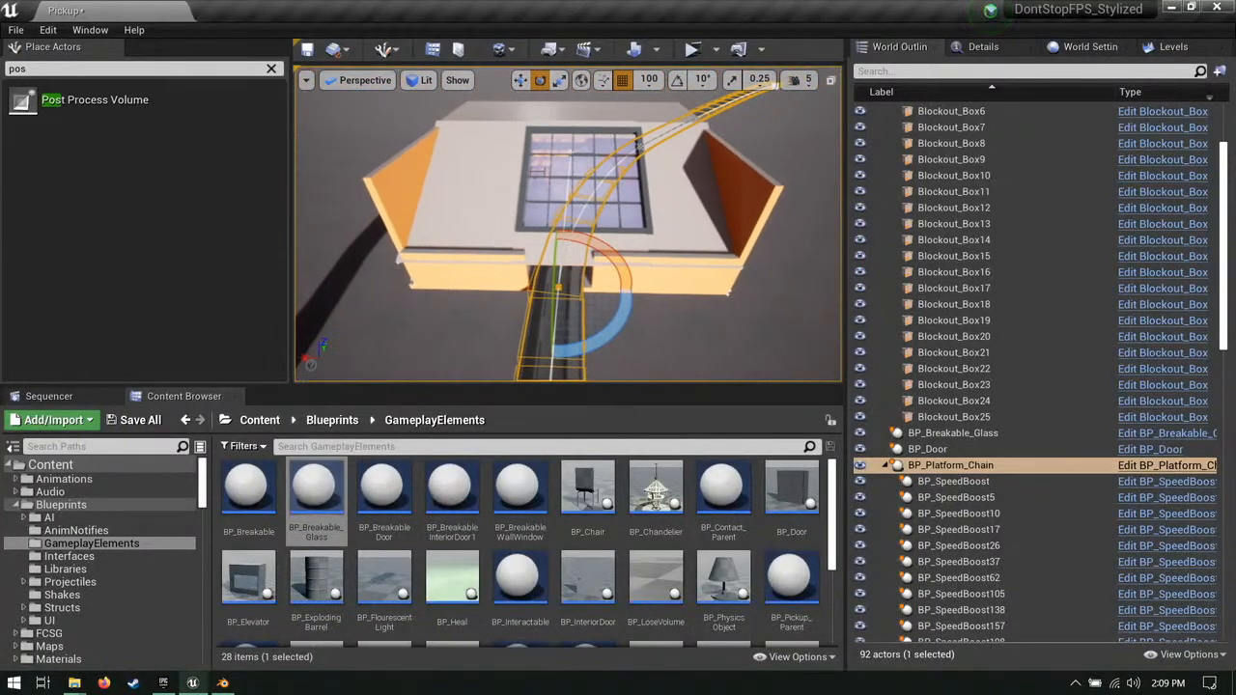
Step: Select BP_Breakable_Glass together with its frame and shift both sideways across the roof to line up with the platform chain's exit
right_drag(584, 222, 587, 205)
click(584, 222)
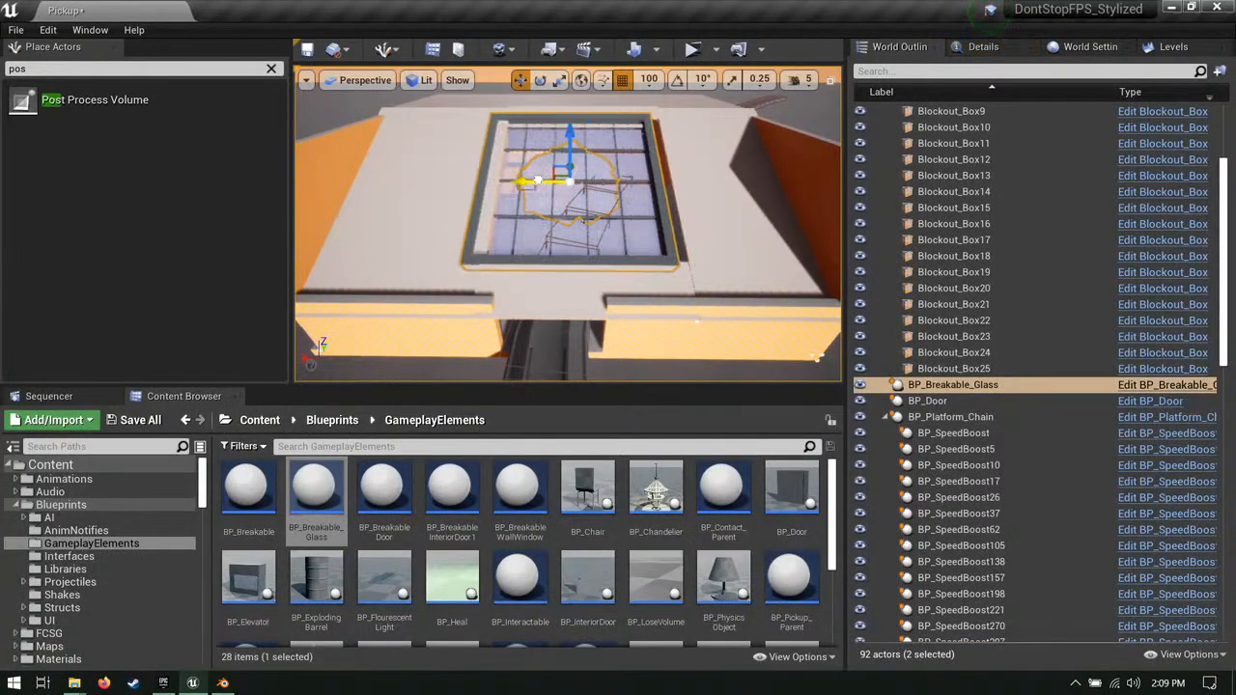
right_drag(568, 222, 534, 261)
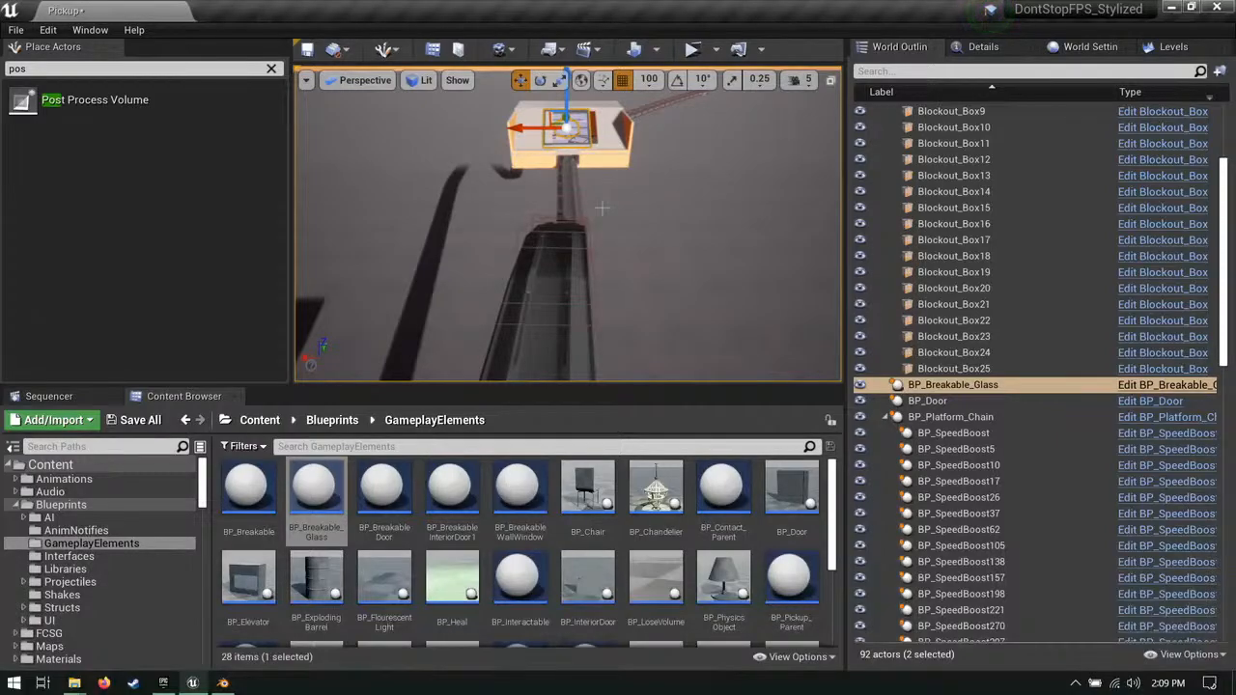
Step: Select BP_Platform_Chain and reshape its raised crest by adjusting the two high spline points and their tangent
right_drag(533, 141, 618, 159)
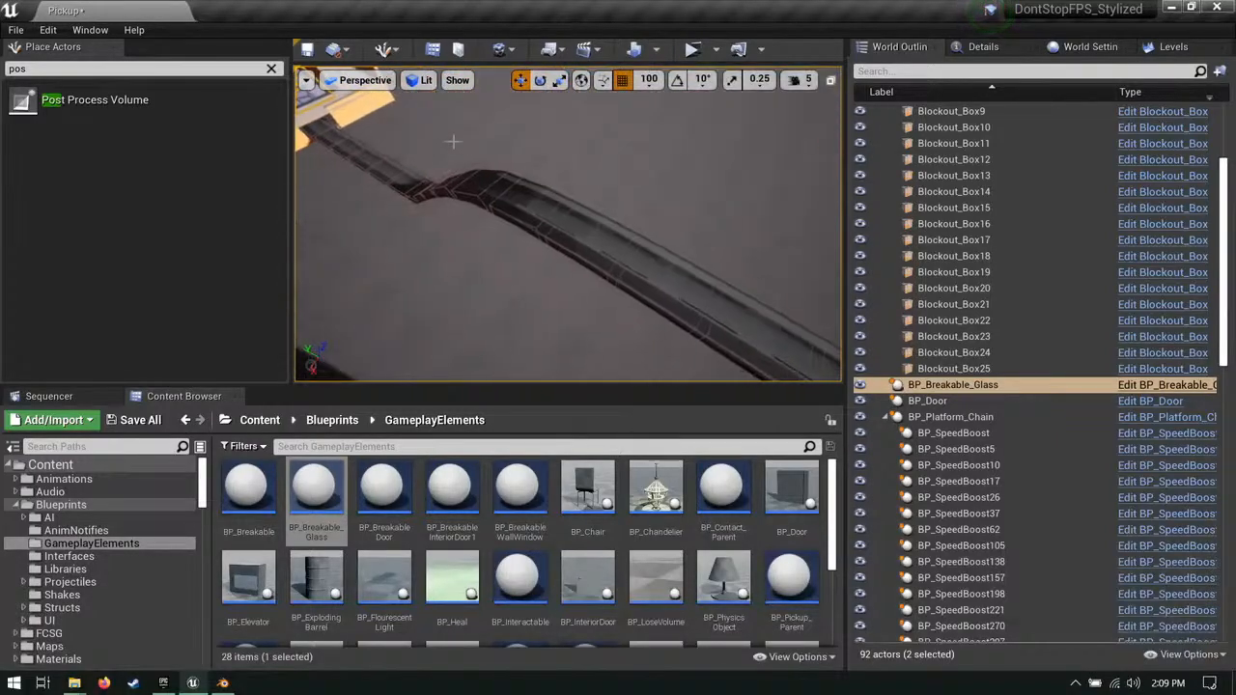
click(547, 218)
right_drag(546, 218, 637, 199)
click(576, 229)
click(566, 210)
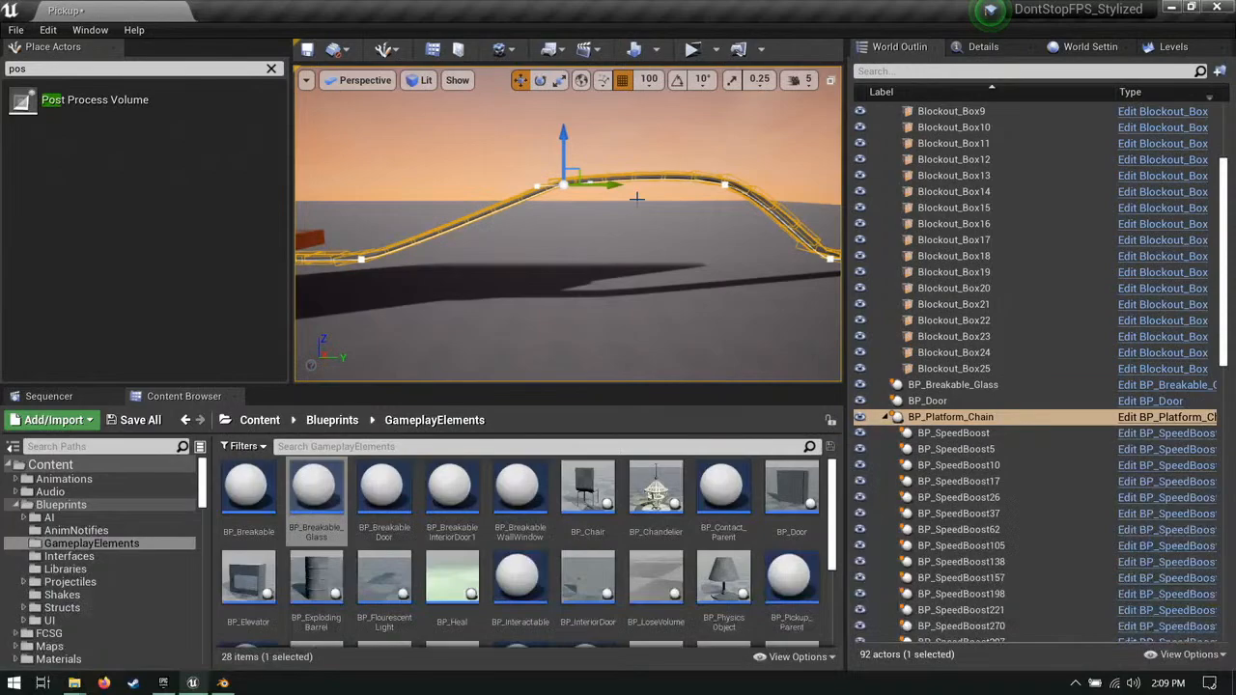
click(723, 186)
right_drag(724, 185, 772, 180)
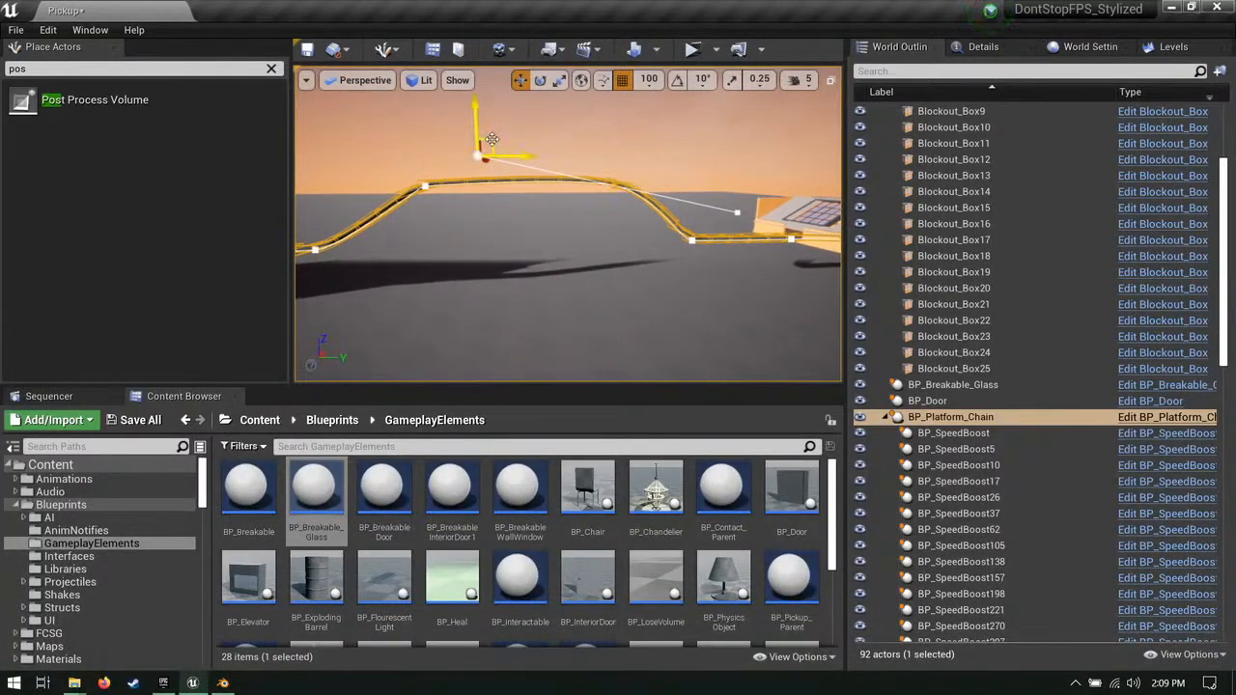
Step: Select roof strips Blockout_Box22 and Blockout_Box23 and shift them sideways in line with the moved skylight
right_drag(590, 170, 666, 231)
click(665, 225)
click(585, 300)
click(585, 301)
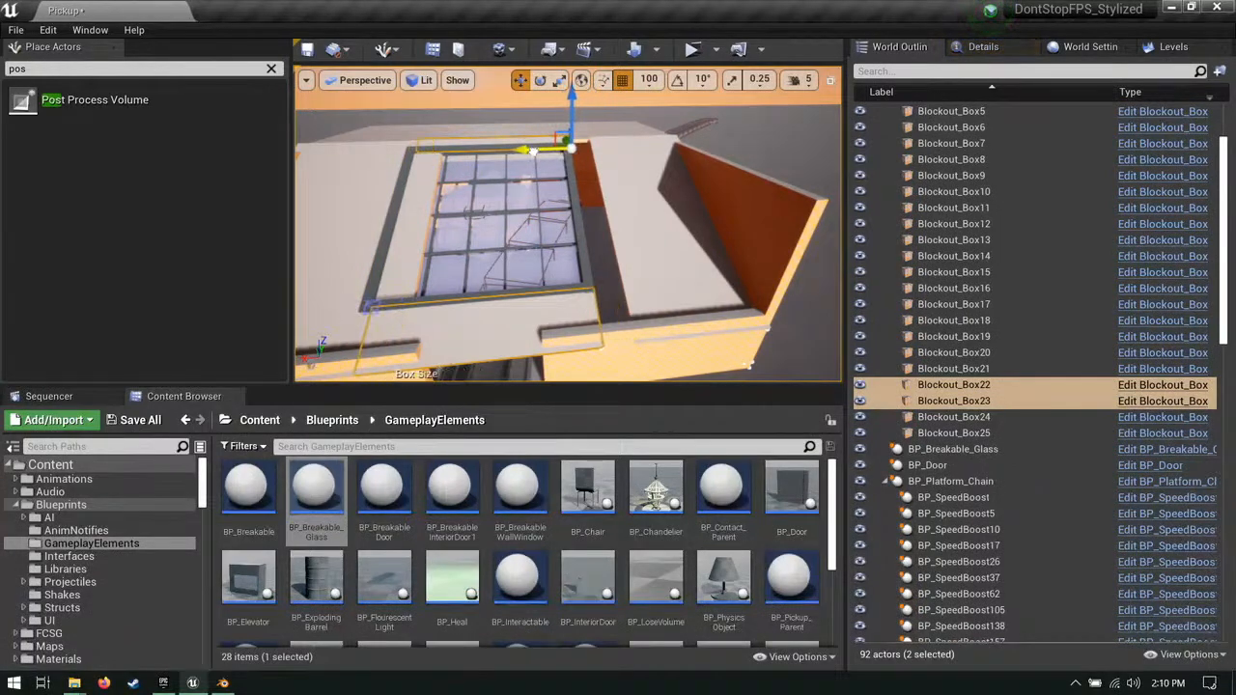
Step: Extend the side roof panel Blockout_Box19 to the skylight frame and align Blockout_Box22's edge with the neighbouring roof panel
click(625, 194)
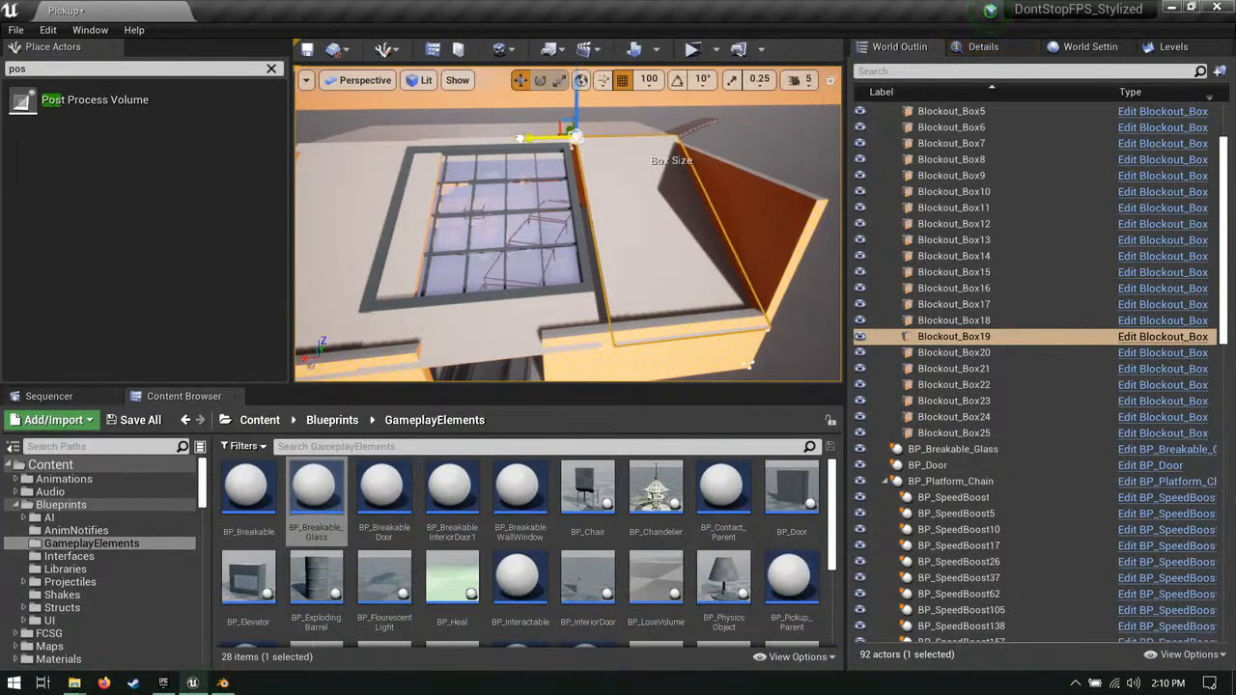
right_drag(615, 281, 590, 290)
click(615, 281)
click(735, 299)
right_drag(736, 299, 697, 298)
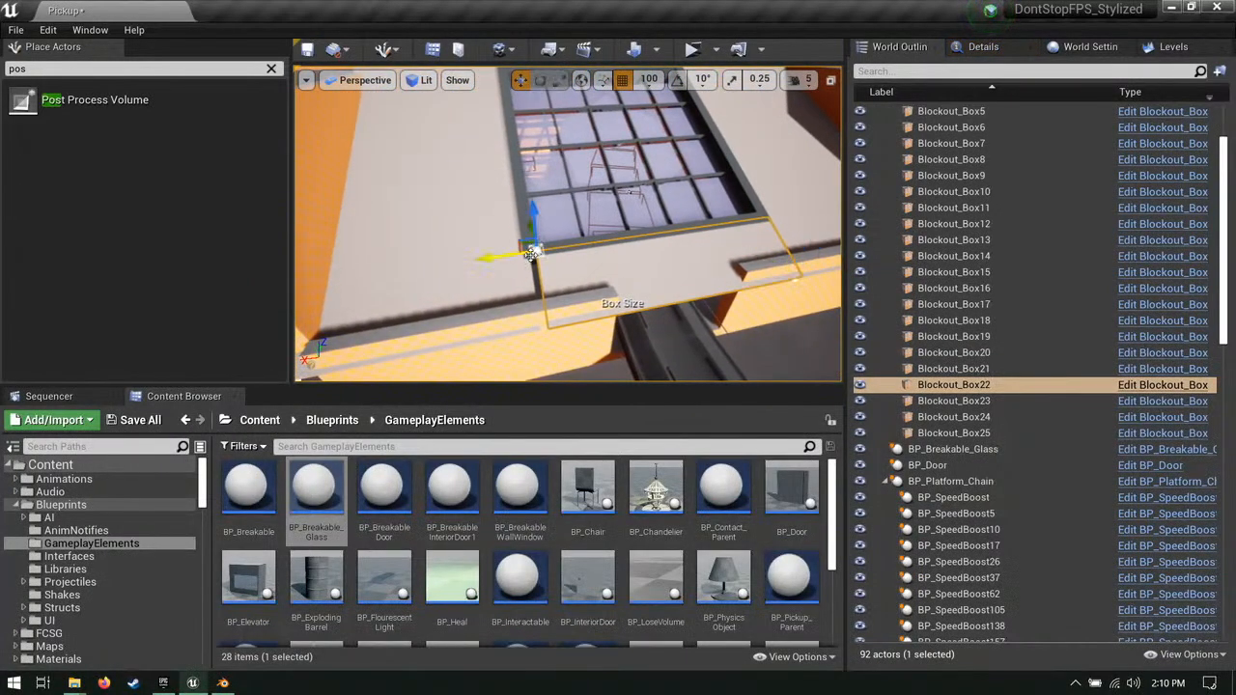
right_drag(495, 258, 542, 238)
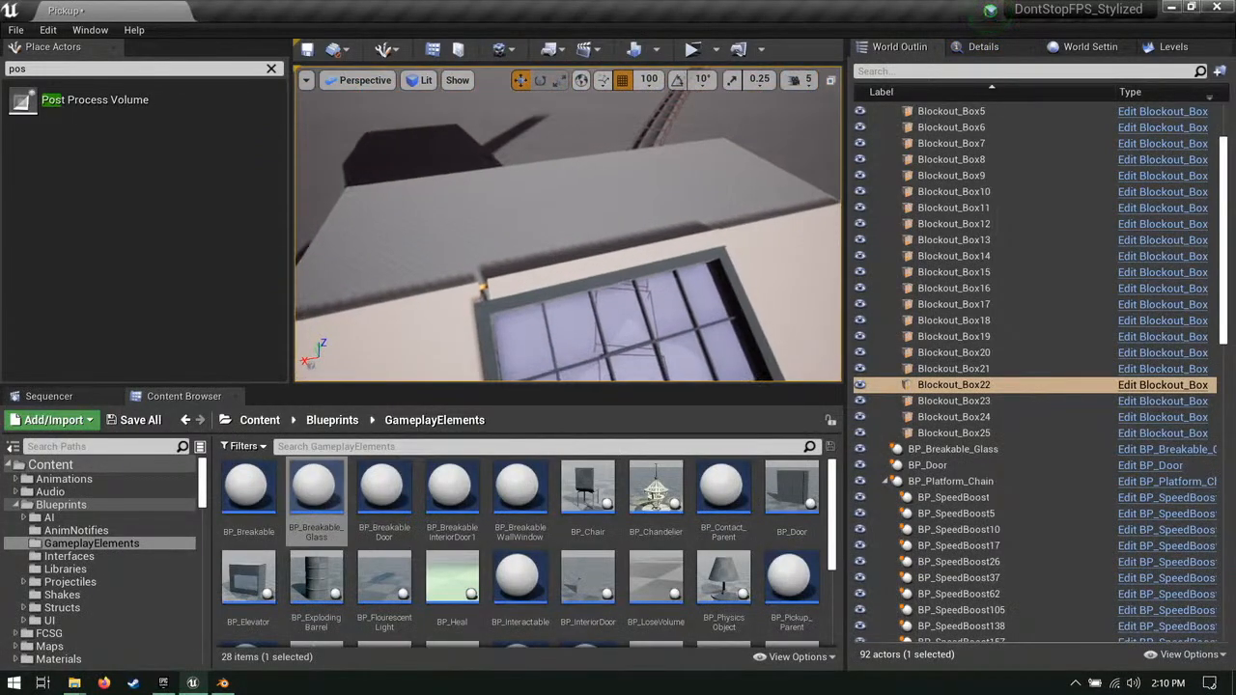
click(522, 283)
right_drag(441, 286, 439, 225)
Step: Select roof boxes 19, 21, 22 and 23 with the skylight frame and BP_Breakable_Glass, and raise them together to cover the front walls
click(618, 288)
right_drag(617, 288, 617, 333)
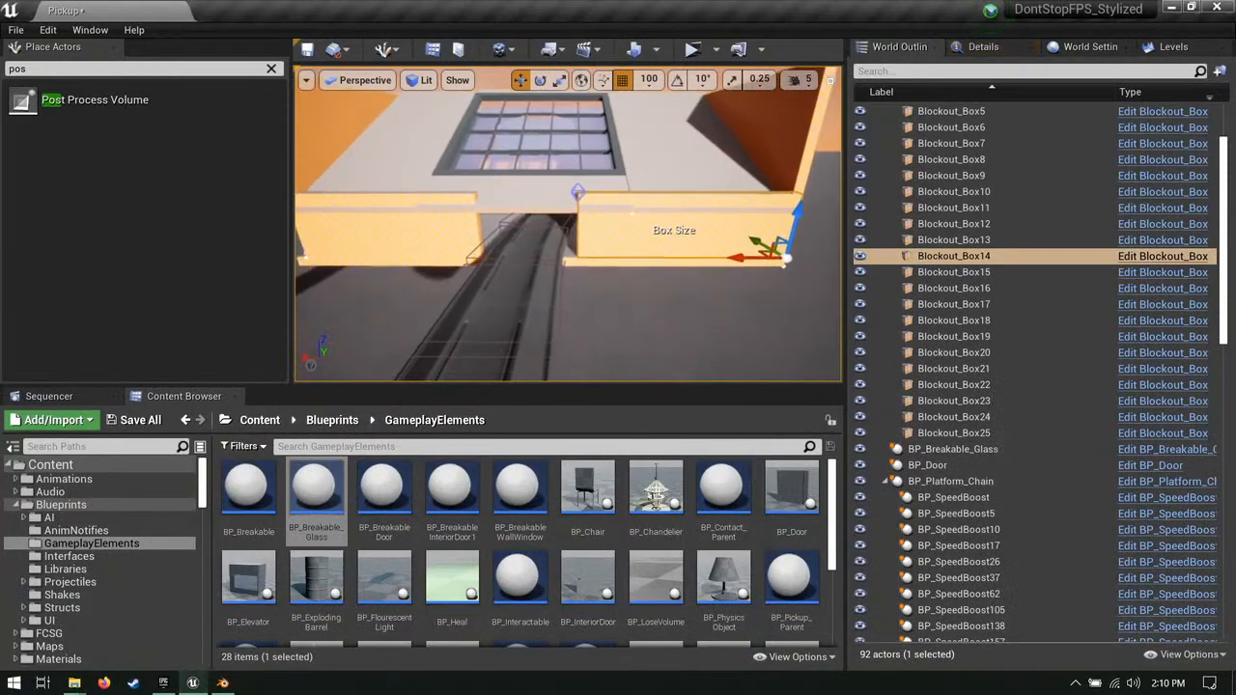
click(666, 178)
shift+click(477, 194)
shift+click(411, 180)
right_drag(411, 180, 396, 125)
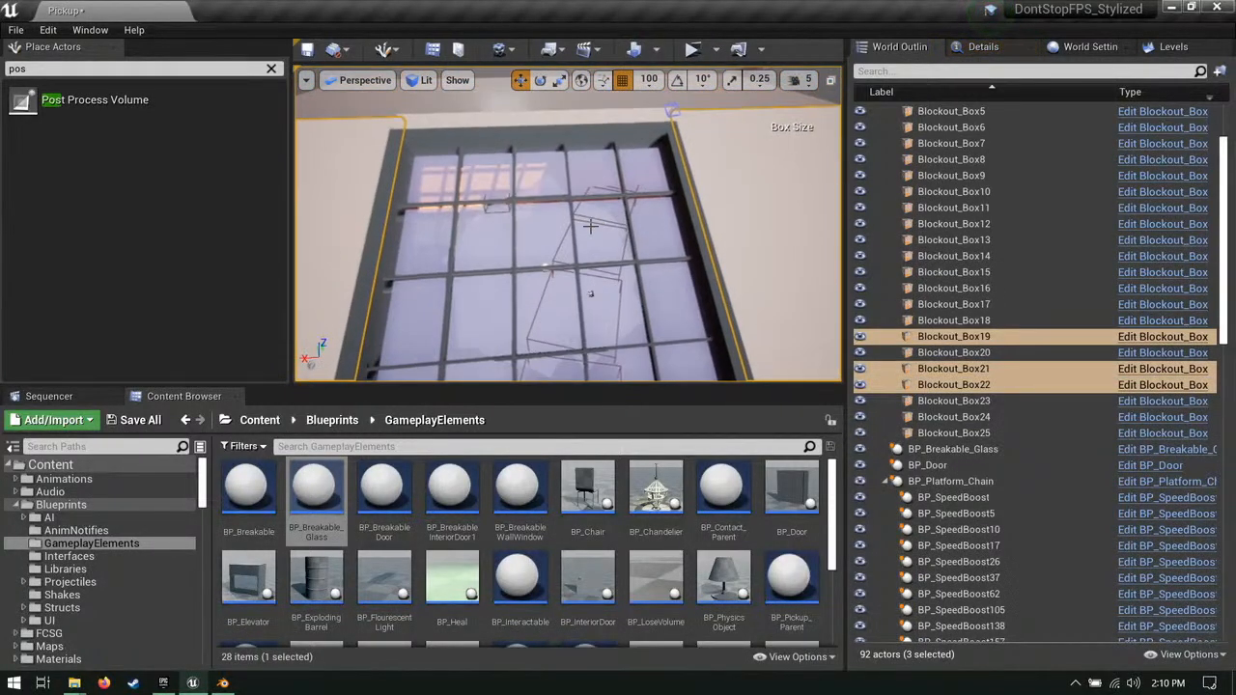
shift+click(584, 239)
shift+click(628, 167)
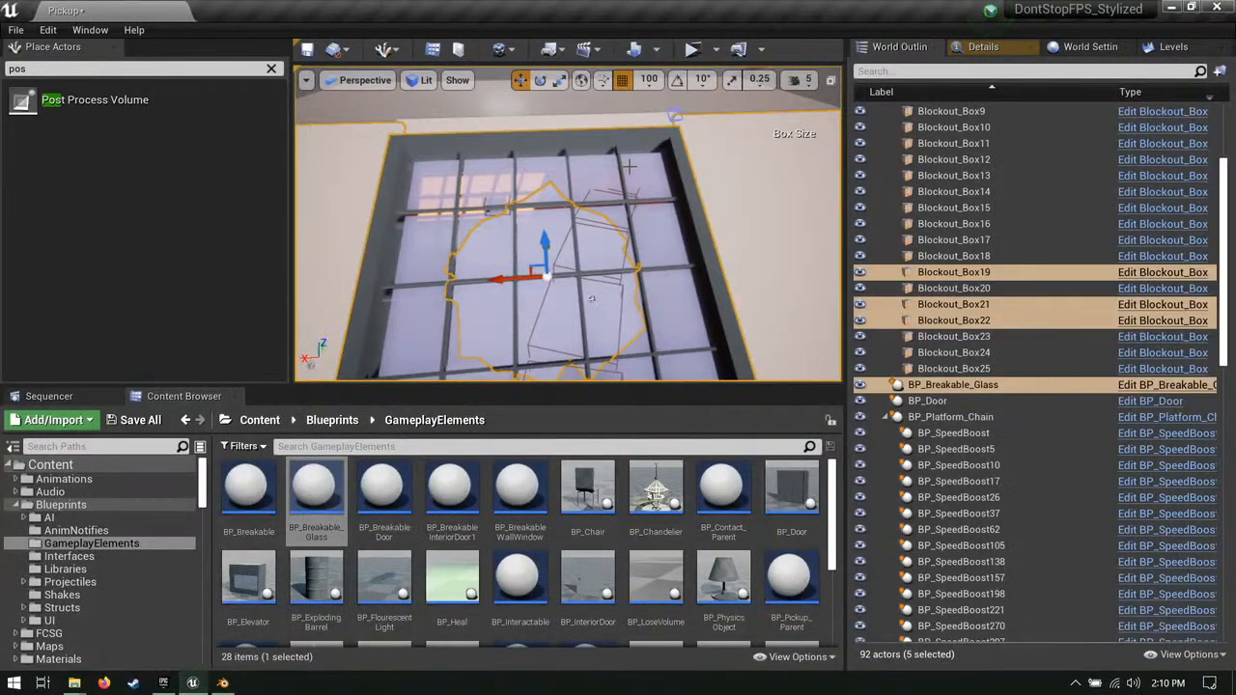
shift+click(614, 118)
mouse_move(614, 118)
right_down()
mouse_move(592, 149)
mouse_move(614, 136)
right_up()
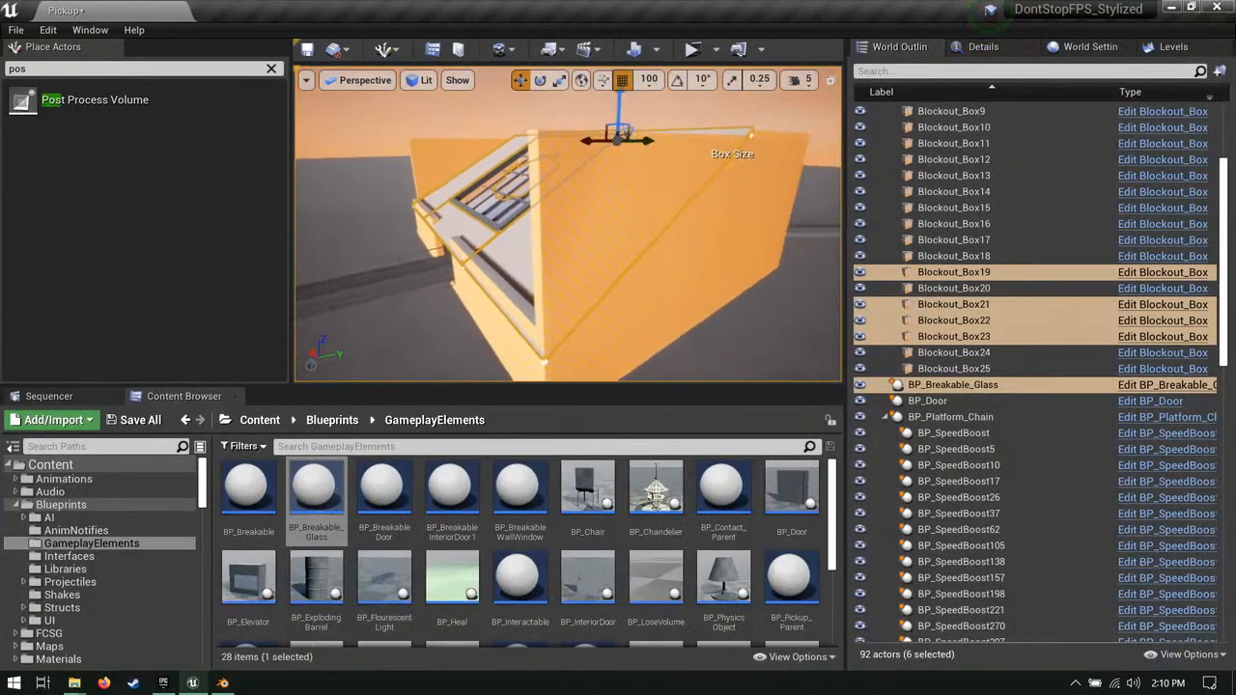
right_drag(512, 135, 714, 215)
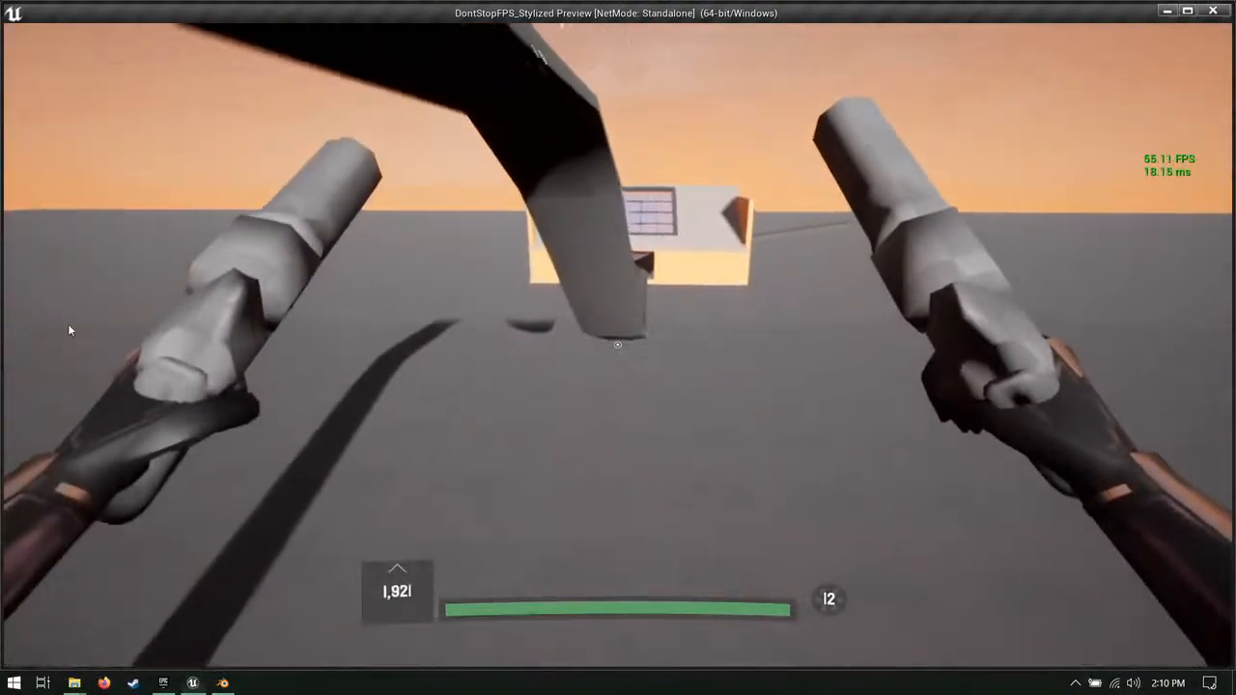
Step: Restart the playtest from the platform chain, speed along it, jump through the skylight glass into the room, and end the playtest
key(Escape)
right_drag(566, 224, 566, 270)
right_drag(804, 118, 803, 118)
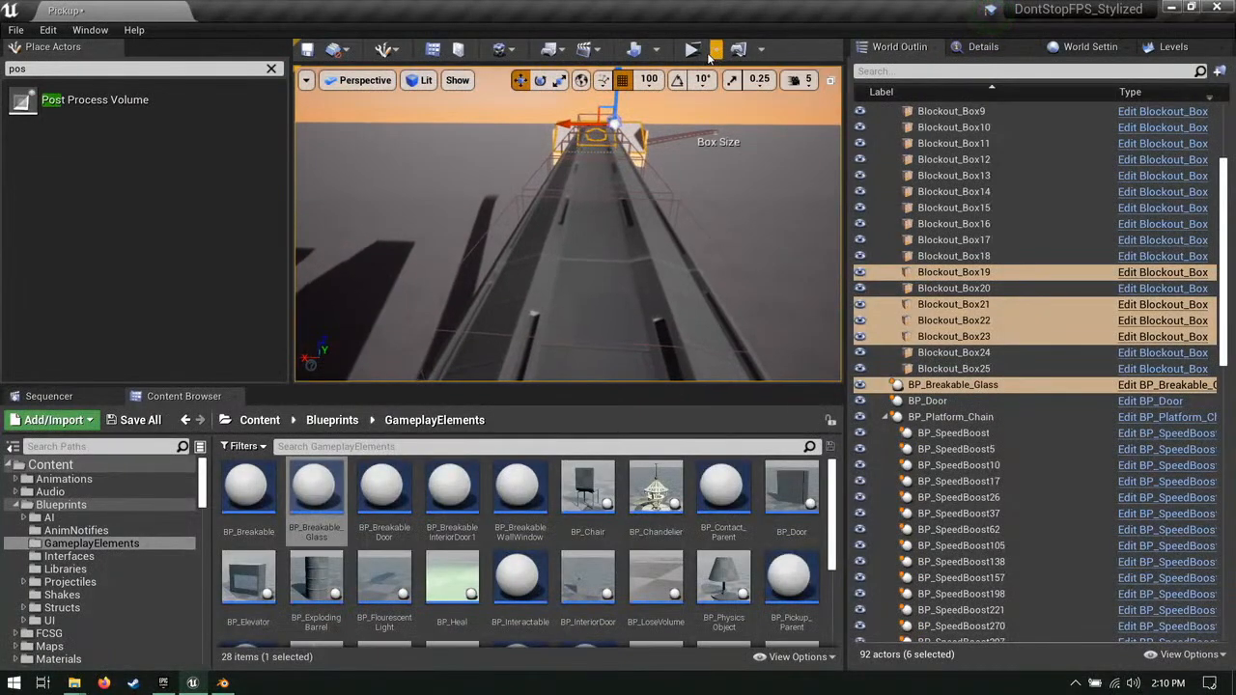
click(702, 56)
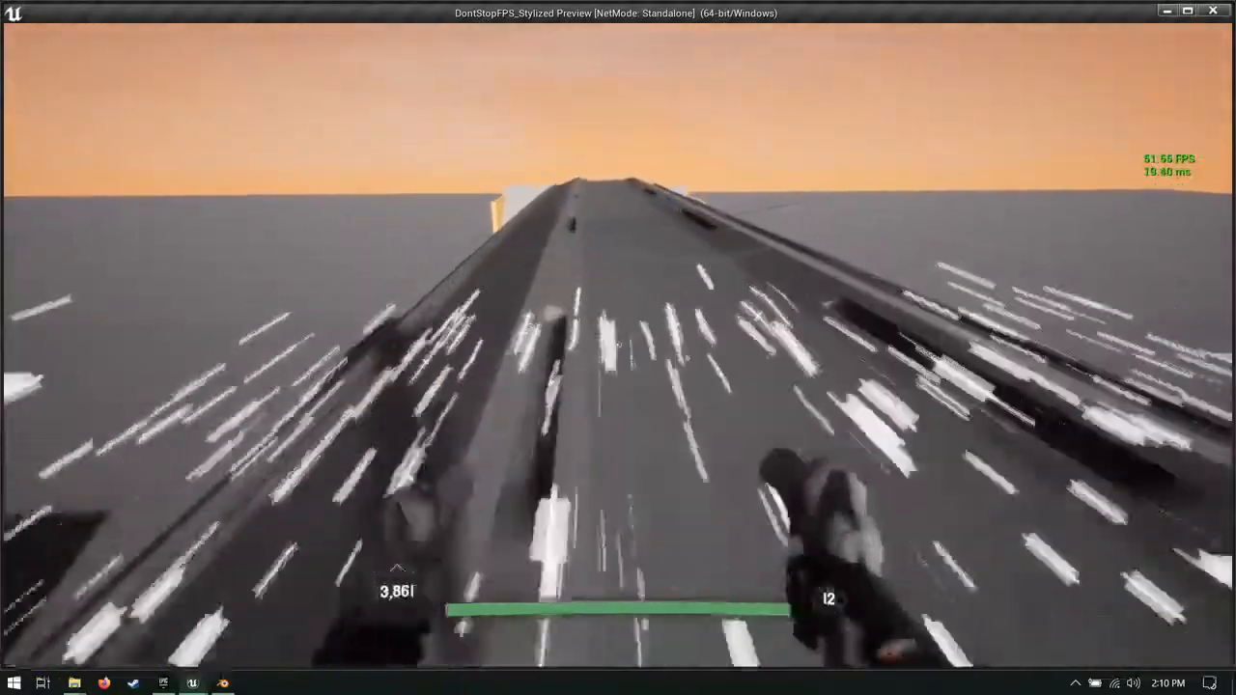
key(space)
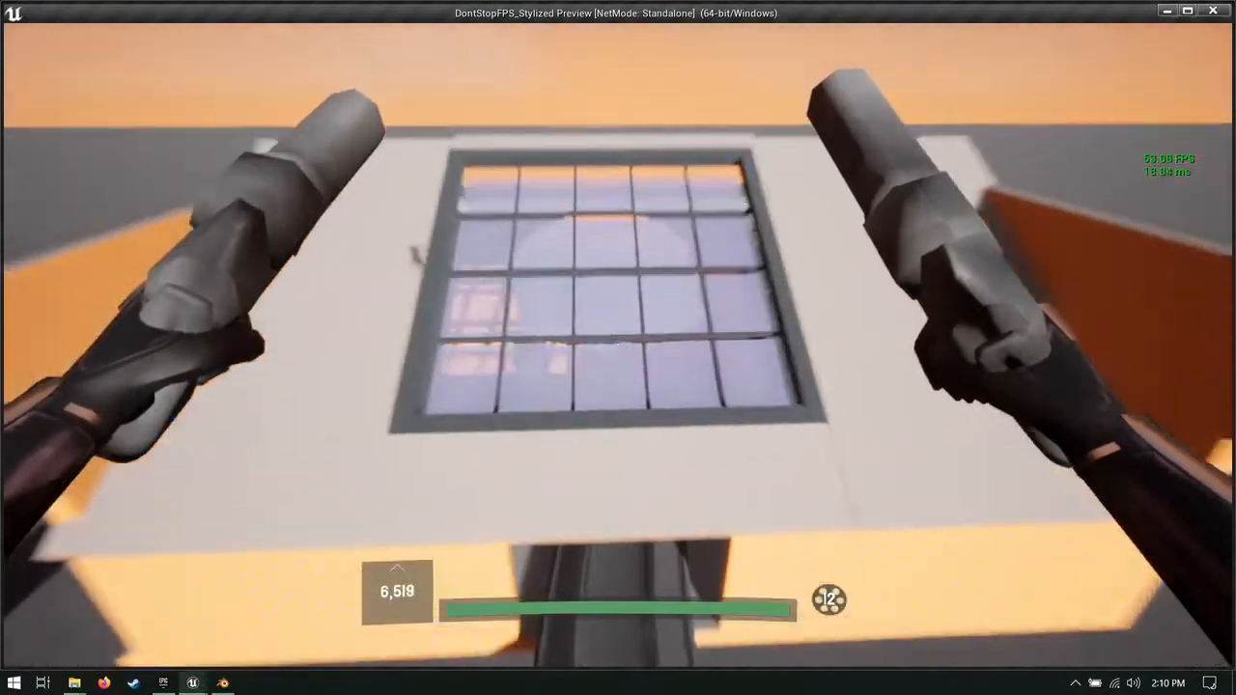
key(d)
key(a)
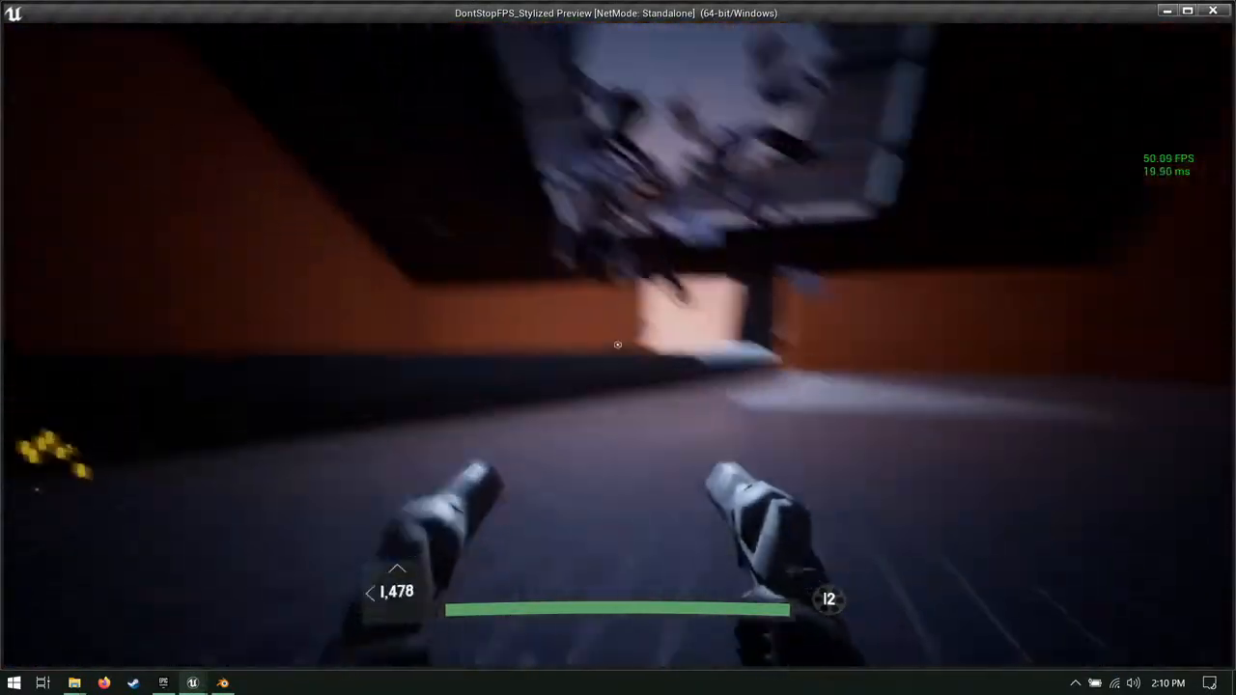
key(Escape)
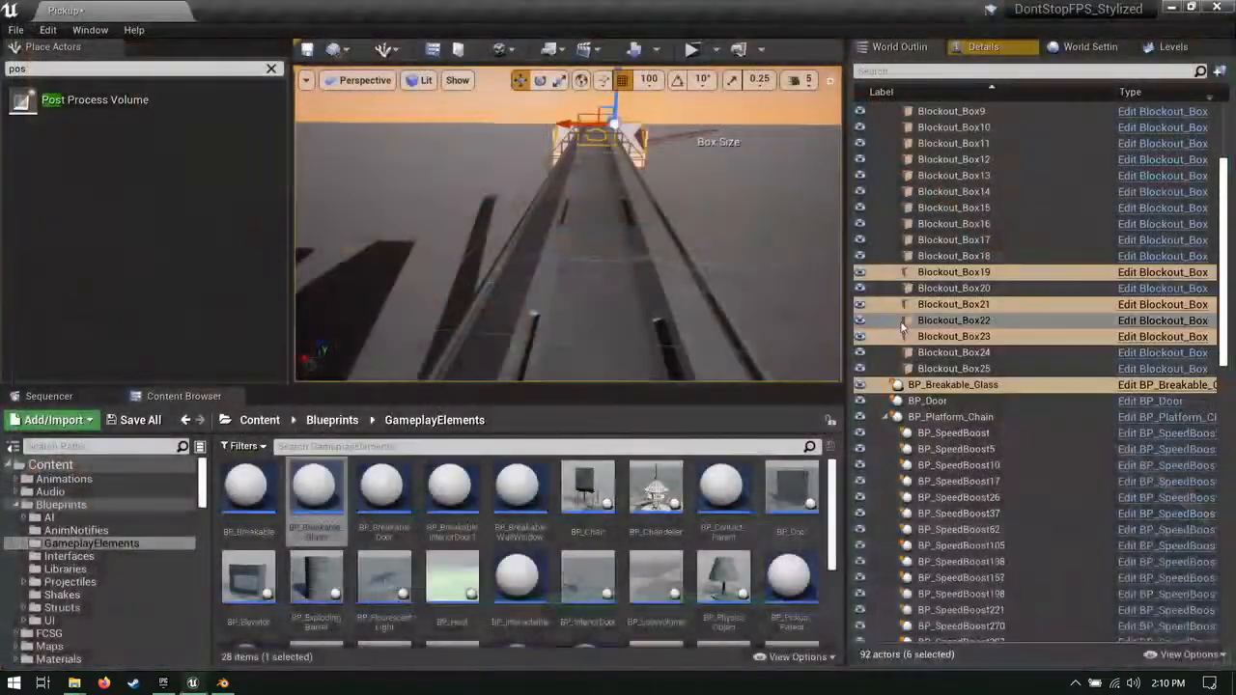
Step: Clear the actor class search and save the Pickup map
right_drag(547, 255, 820, 255)
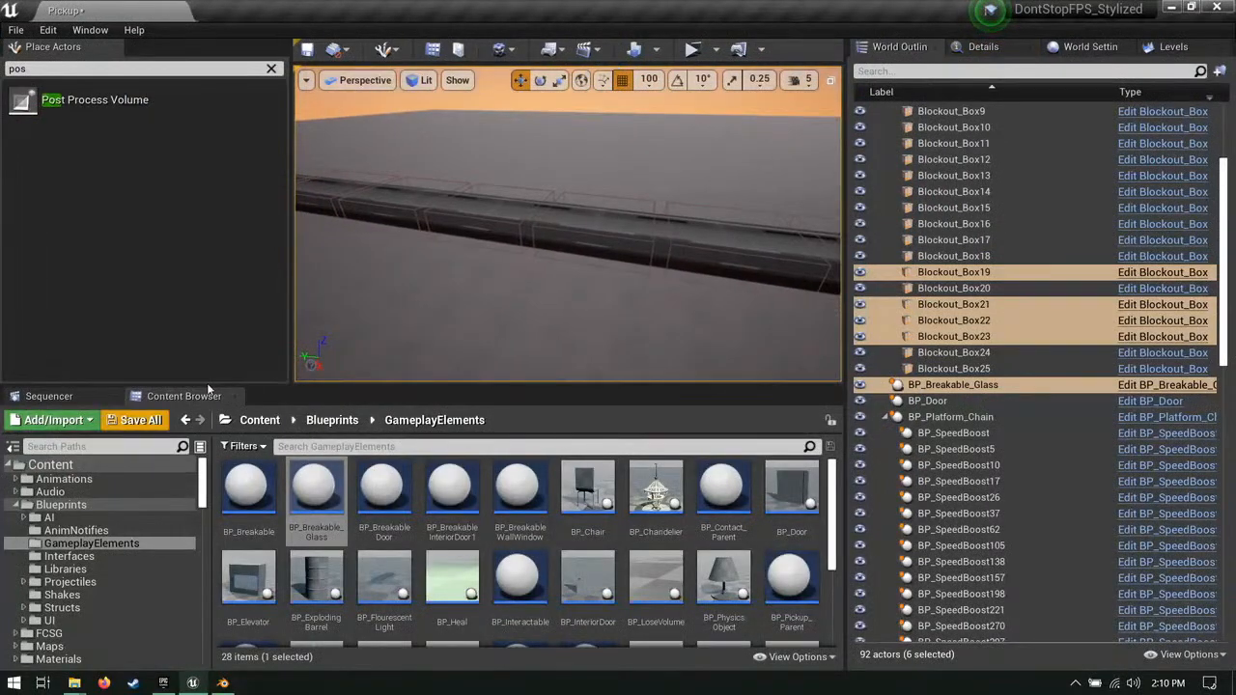
click(271, 71)
key(ctrl+shift+s)
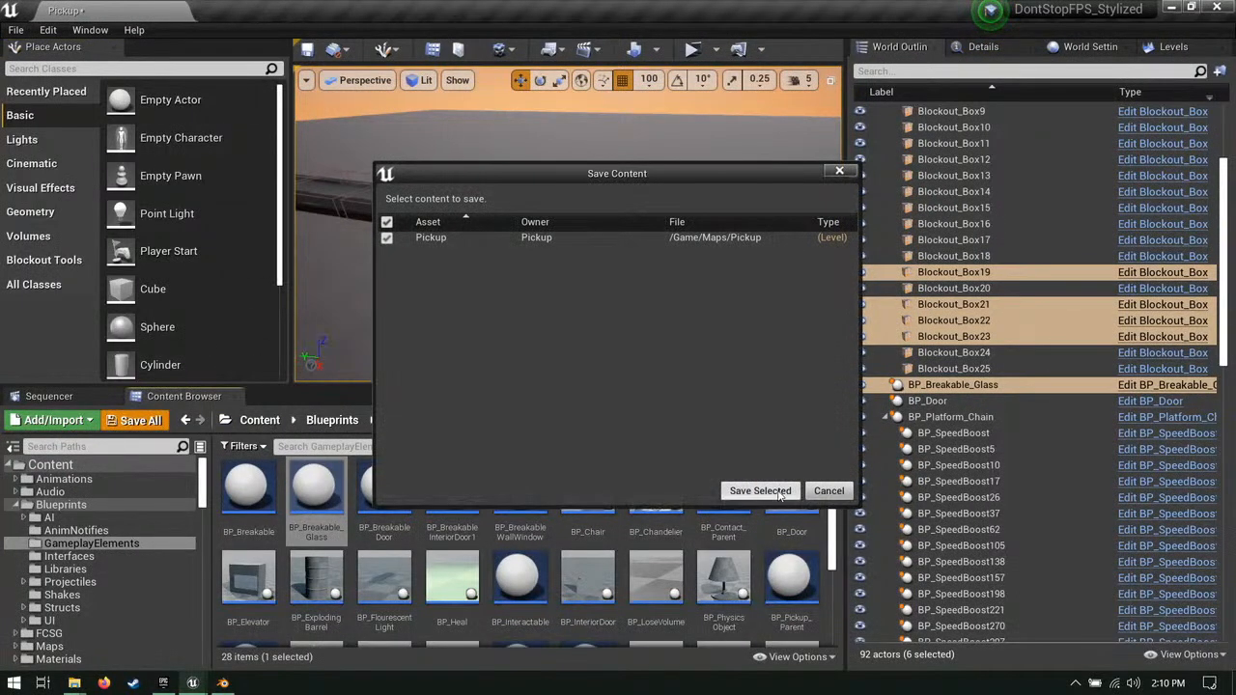
click(756, 488)
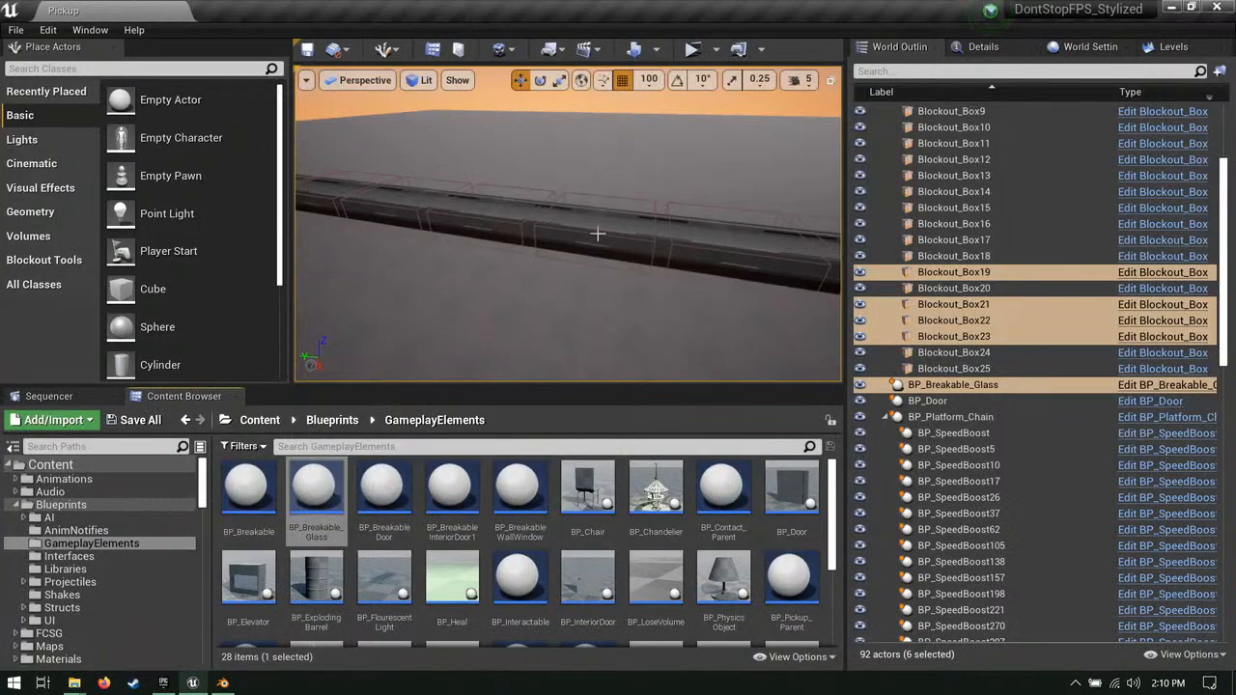
Step: Find the Nav Mesh Bounds Volume with the actor search "nav" and place it on the floor between the orange walls
right_drag(597, 233, 631, 264)
click(81, 504)
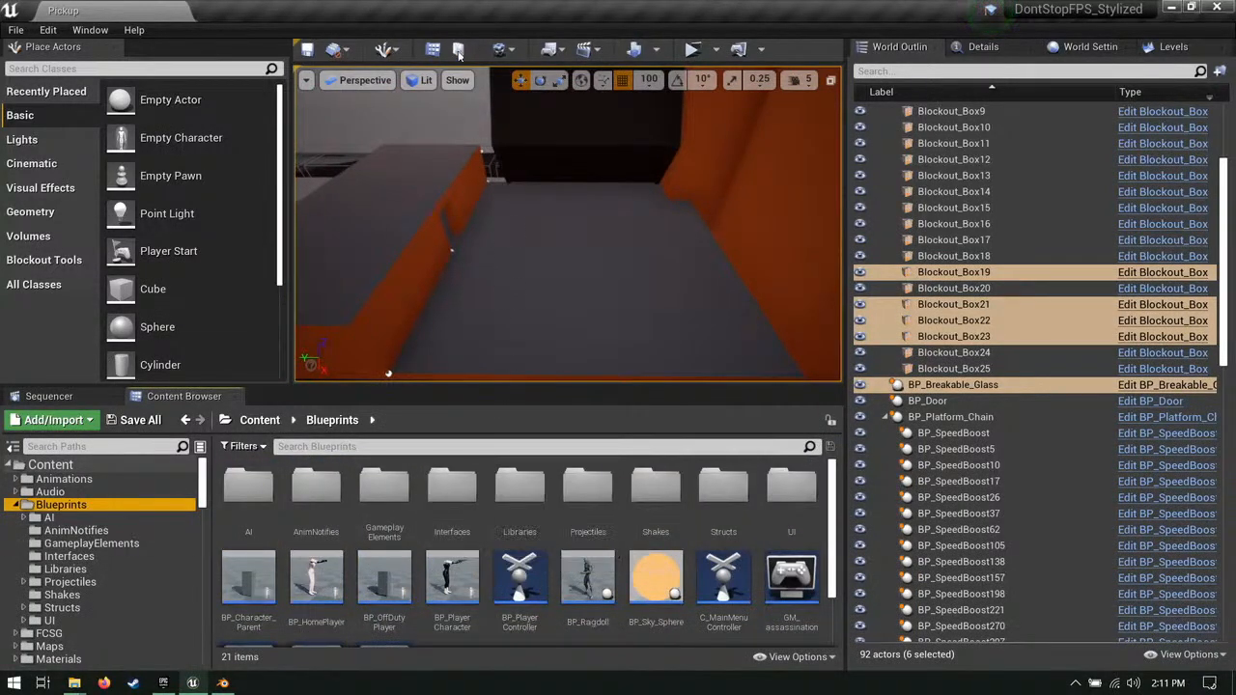
click(172, 69)
text(nav)
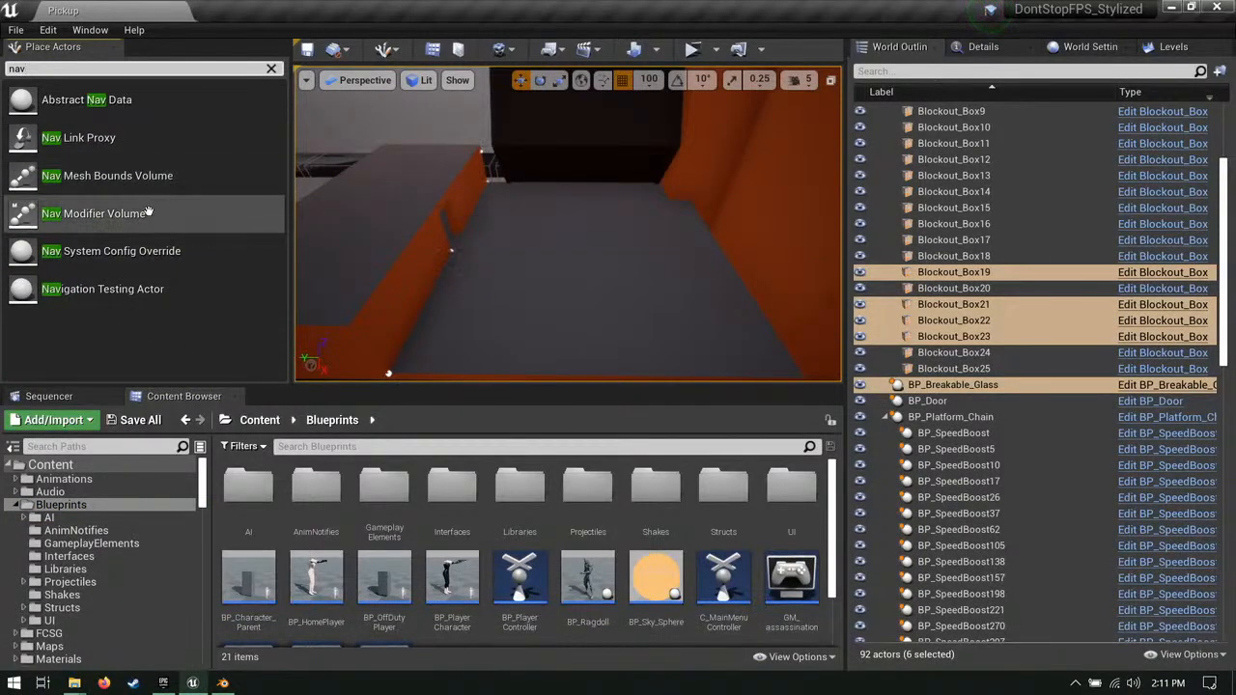
drag(135, 175, 445, 214)
drag(544, 246, 542, 238)
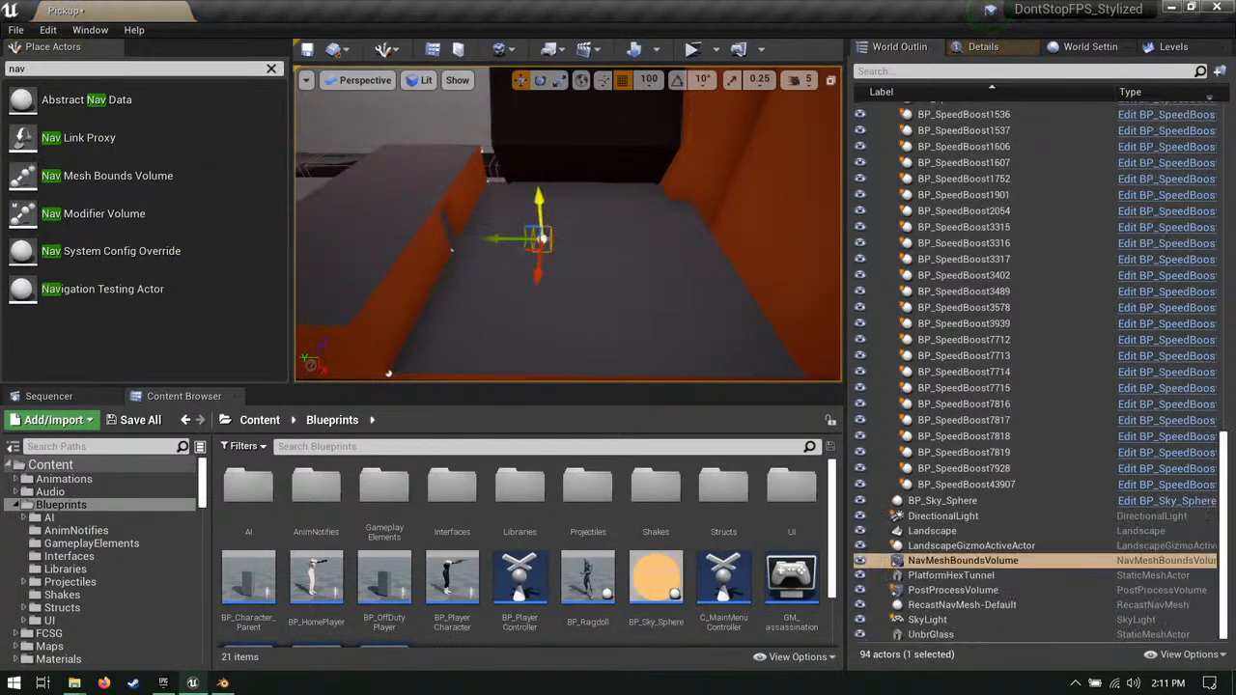
Step: Size the NavMeshBoundsVolume brush to about 3321 in X and 4530 in Y, and show the navigation mesh overlay
click(985, 48)
scroll(1004, 480, down, 3)
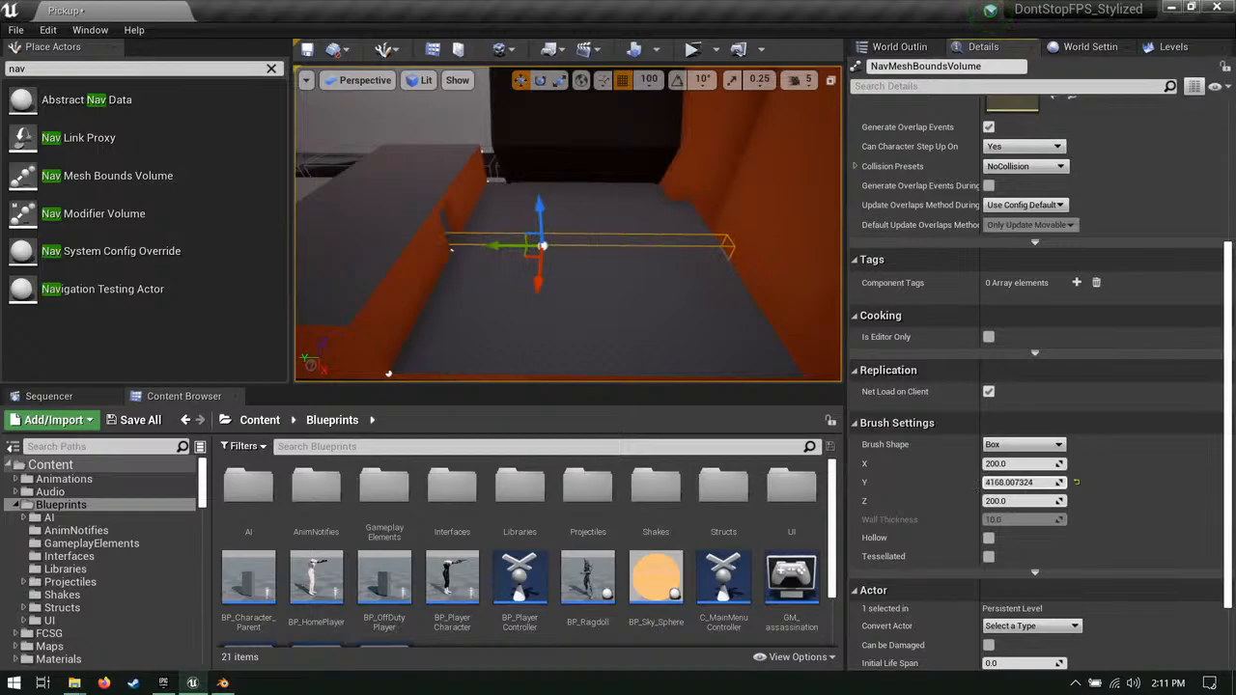
drag(1019, 463, 1110, 463)
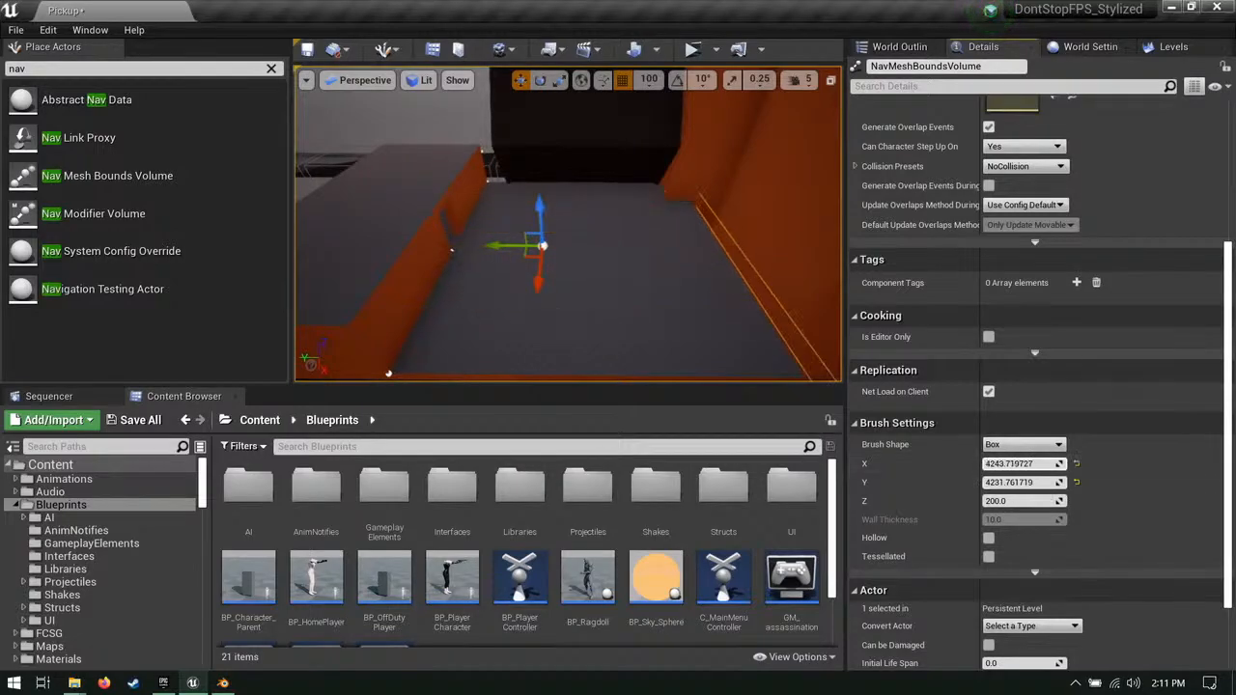
right_drag(755, 316, 811, 344)
key(p)
mouse_move(693, 302)
right_down()
mouse_move(618, 241)
mouse_move(594, 252)
mouse_move(685, 280)
mouse_move(656, 289)
mouse_move(705, 295)
right_up()
drag(1019, 463, 1029, 463)
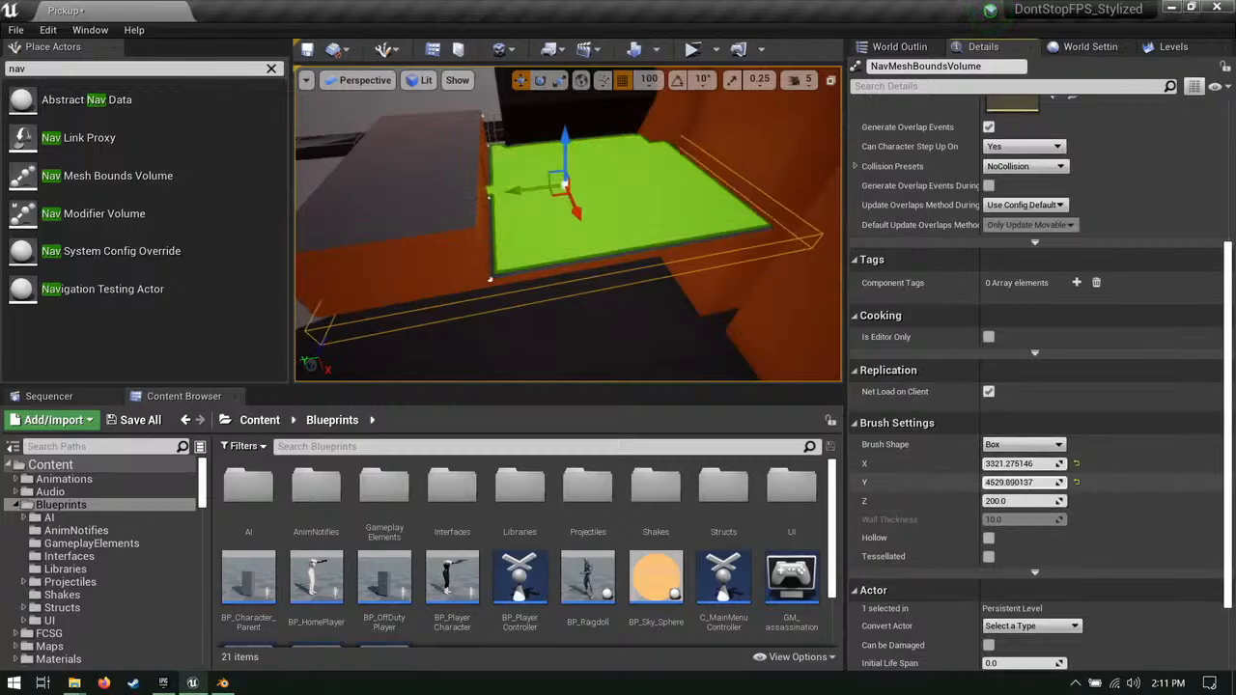
Step: Duplicate the nav mesh volume into the skylight building, size it to about X 5384 and Y 4828, and save the Pickup map
right_drag(499, 190, 268, 230)
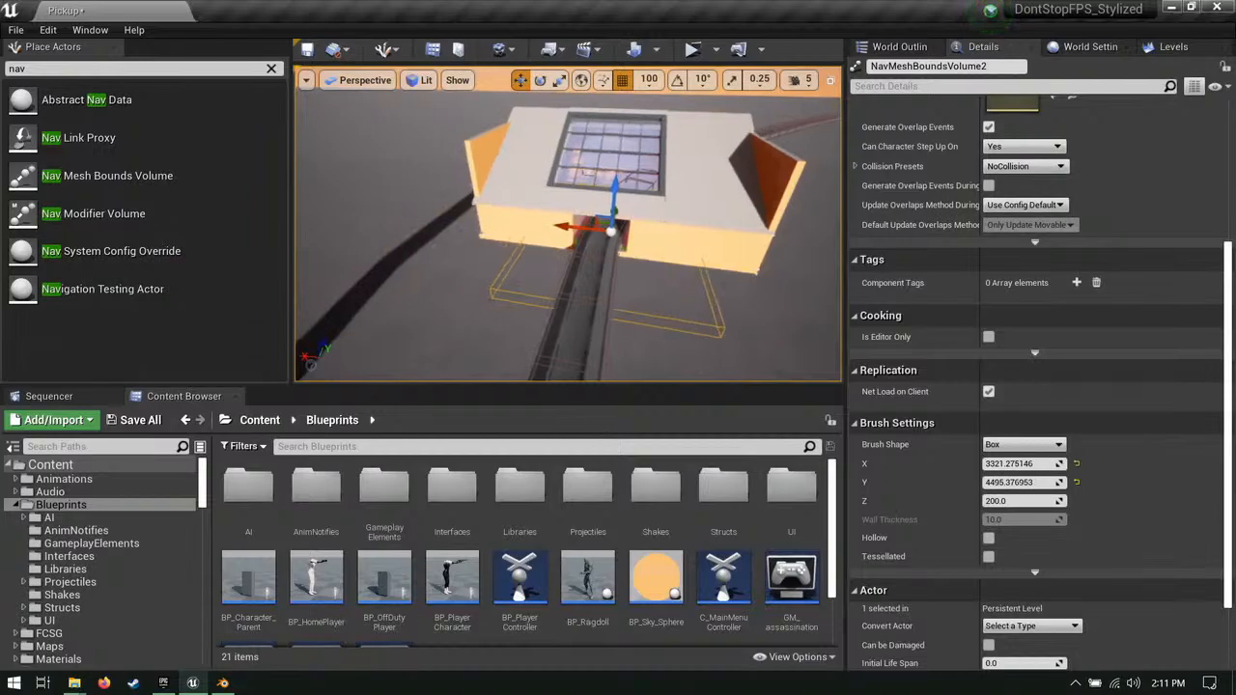
right_drag(493, 260, 330, 253)
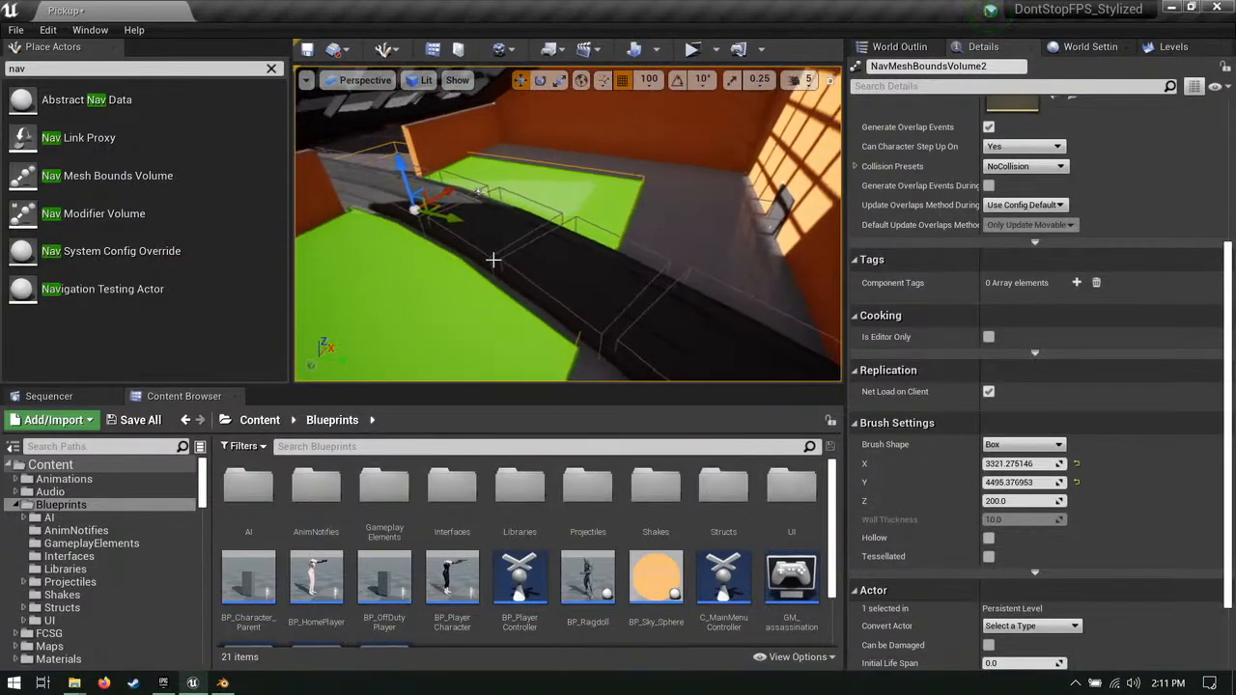
drag(589, 253, 598, 256)
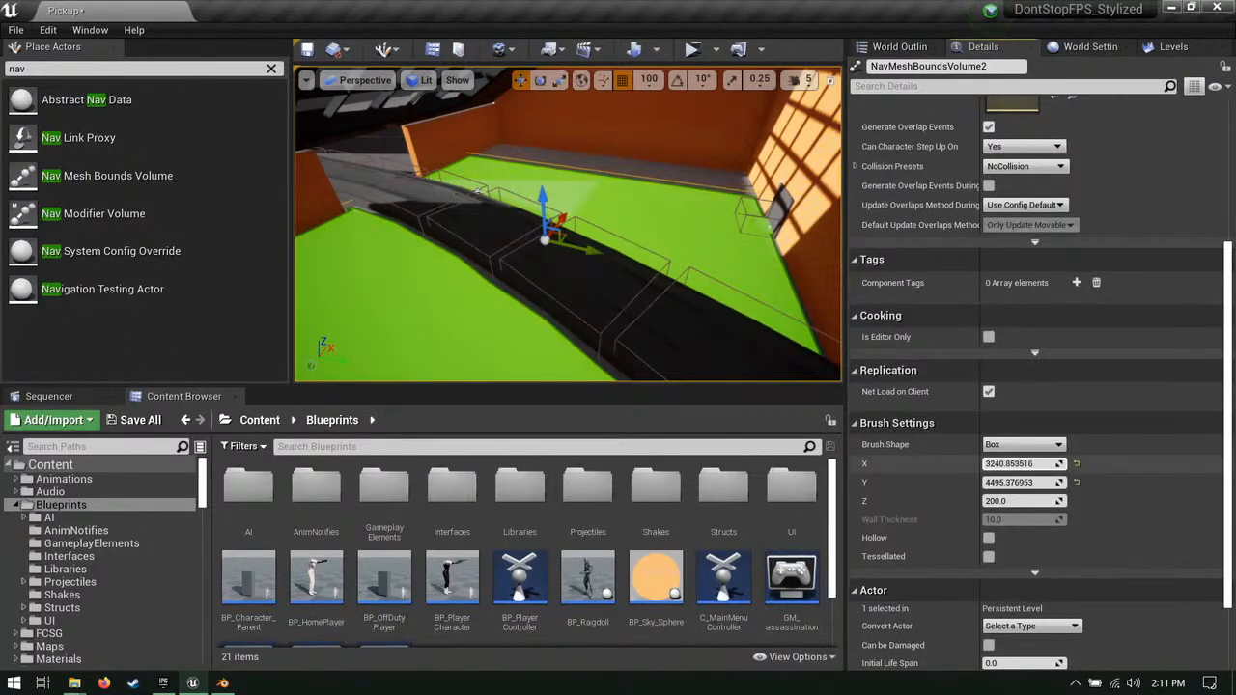
mouse_move(1013, 482)
mouse_down()
mouse_move(1048, 482)
mouse_move(1014, 480)
mouse_move(1007, 463)
mouse_move(1023, 463)
mouse_up()
mouse_move(679, 273)
right_down()
mouse_move(492, 217)
mouse_move(555, 215)
mouse_move(511, 227)
mouse_move(468, 299)
mouse_move(429, 328)
right_up()
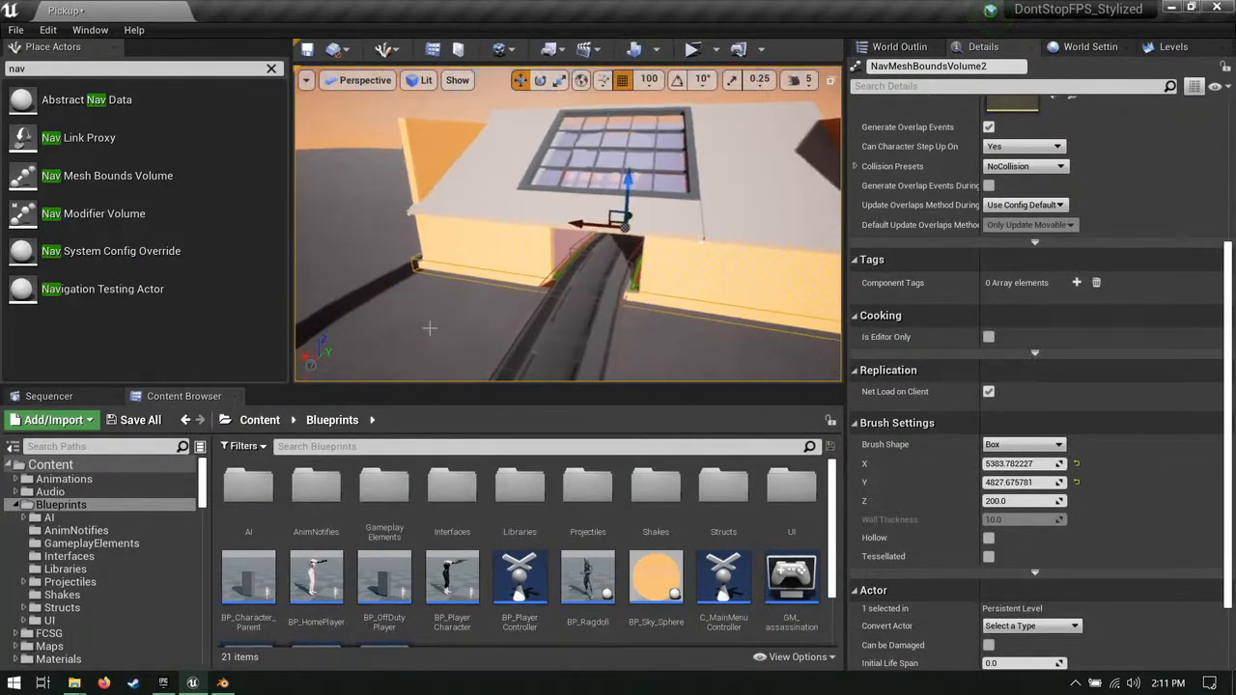
click(140, 420)
click(761, 490)
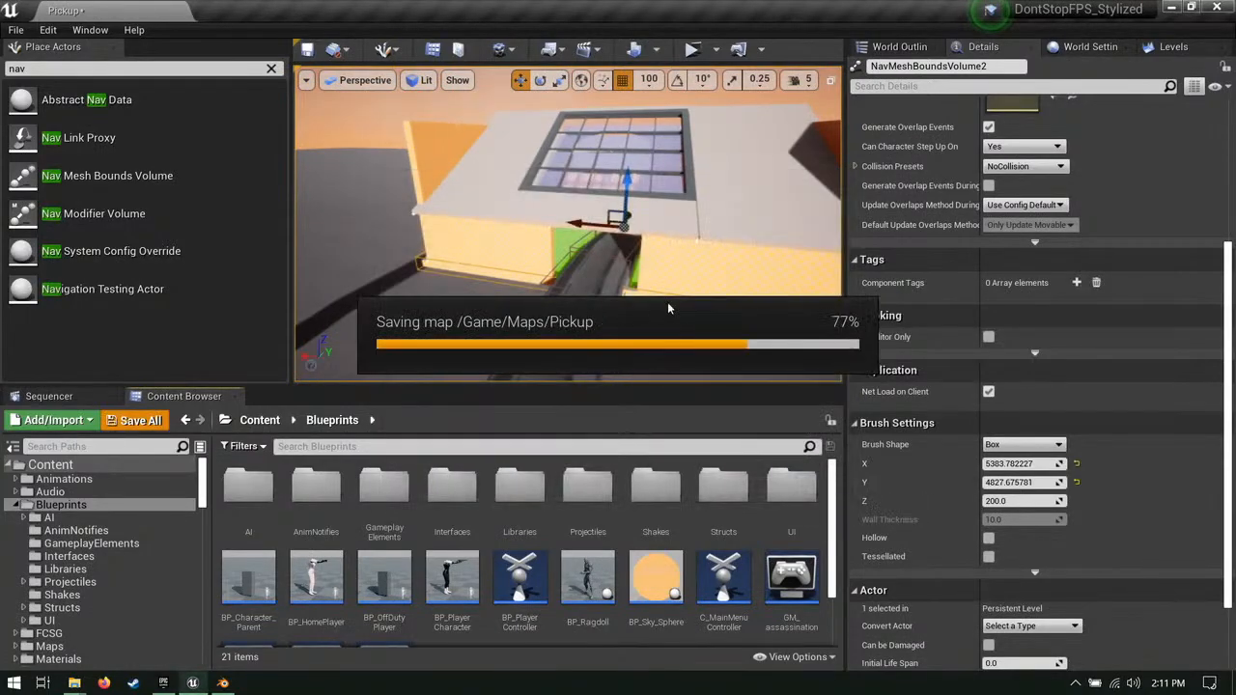
Step: Place three BP_Chase_AI enemies from the Blueprints AI folder on the open floor before the orange building's doorway
right_drag(609, 275, 444, 329)
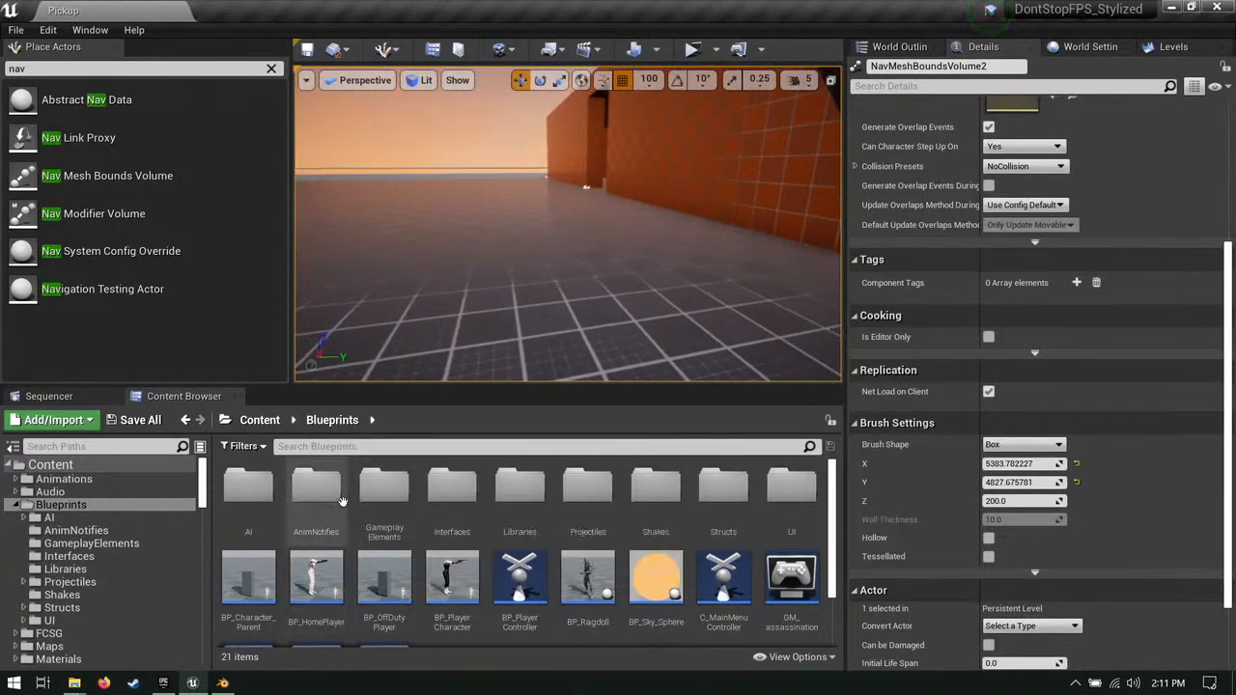
double_click(267, 504)
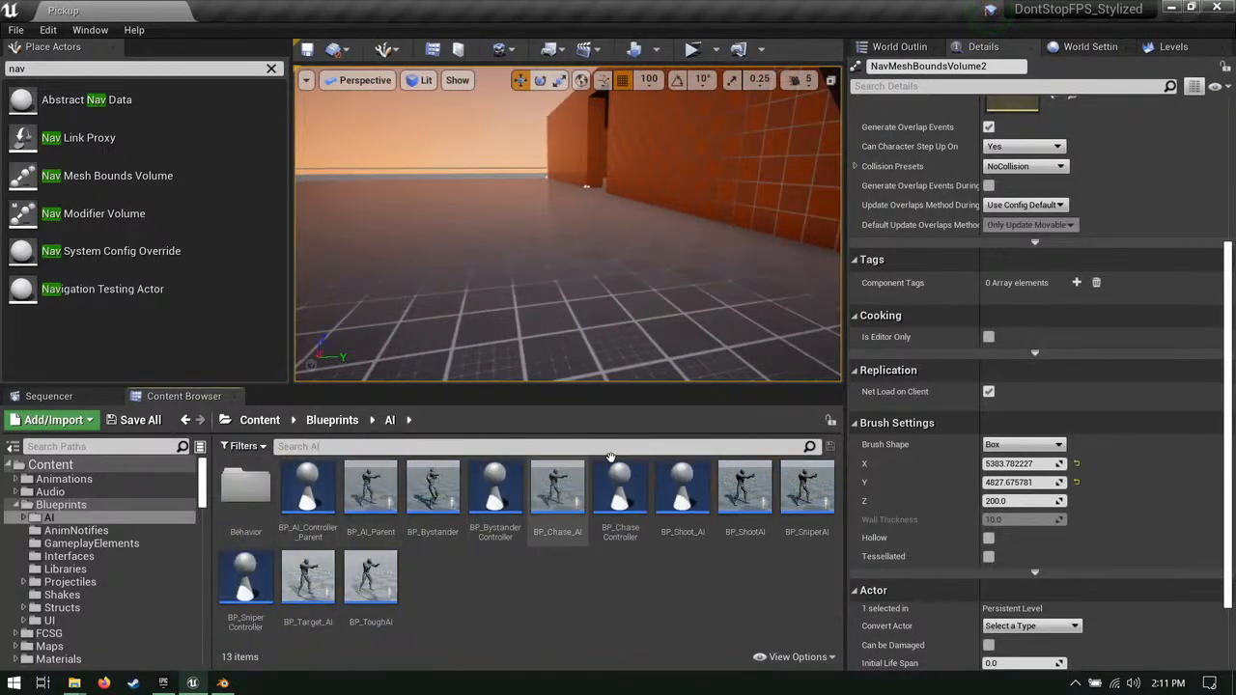
right_drag(608, 232, 650, 459)
drag(471, 267, 521, 279)
right_drag(521, 279, 509, 237)
key(w)
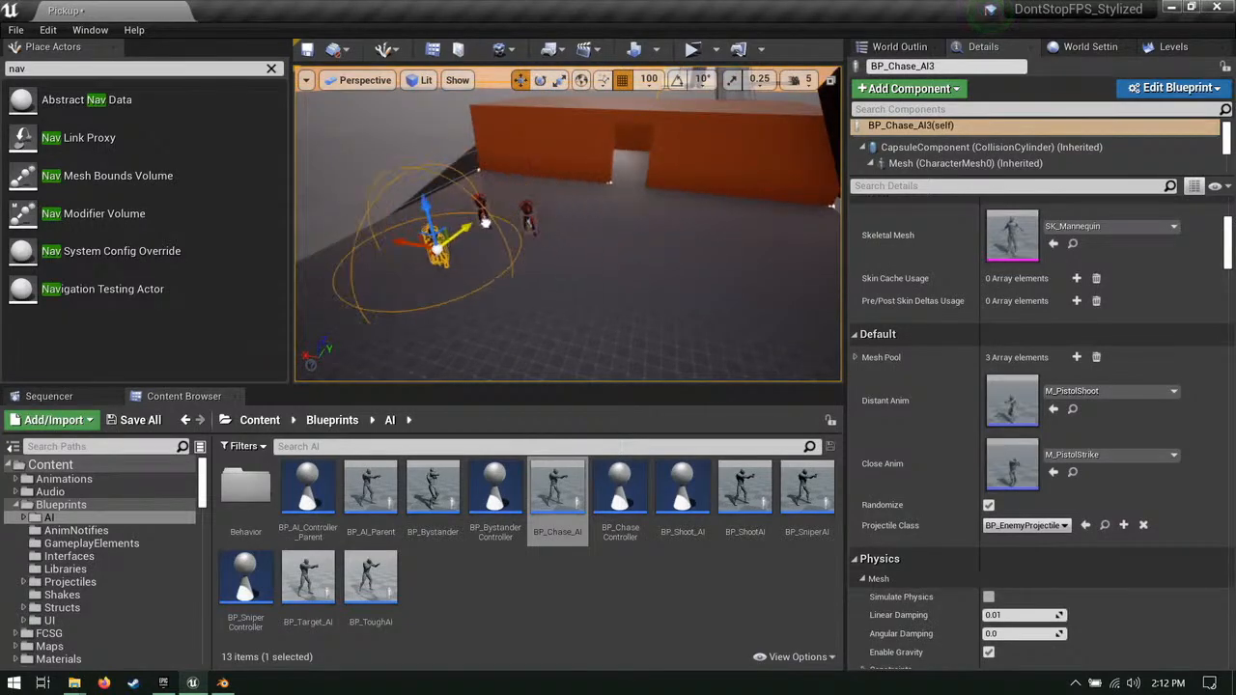
Step: Duplicate the three BP_Chase_AI enemies across the floor, and duplicate them again beyond the doorway near the orange wall
ctrl+click(527, 213)
ctrl+click(483, 208)
right_drag(483, 207, 409, 245)
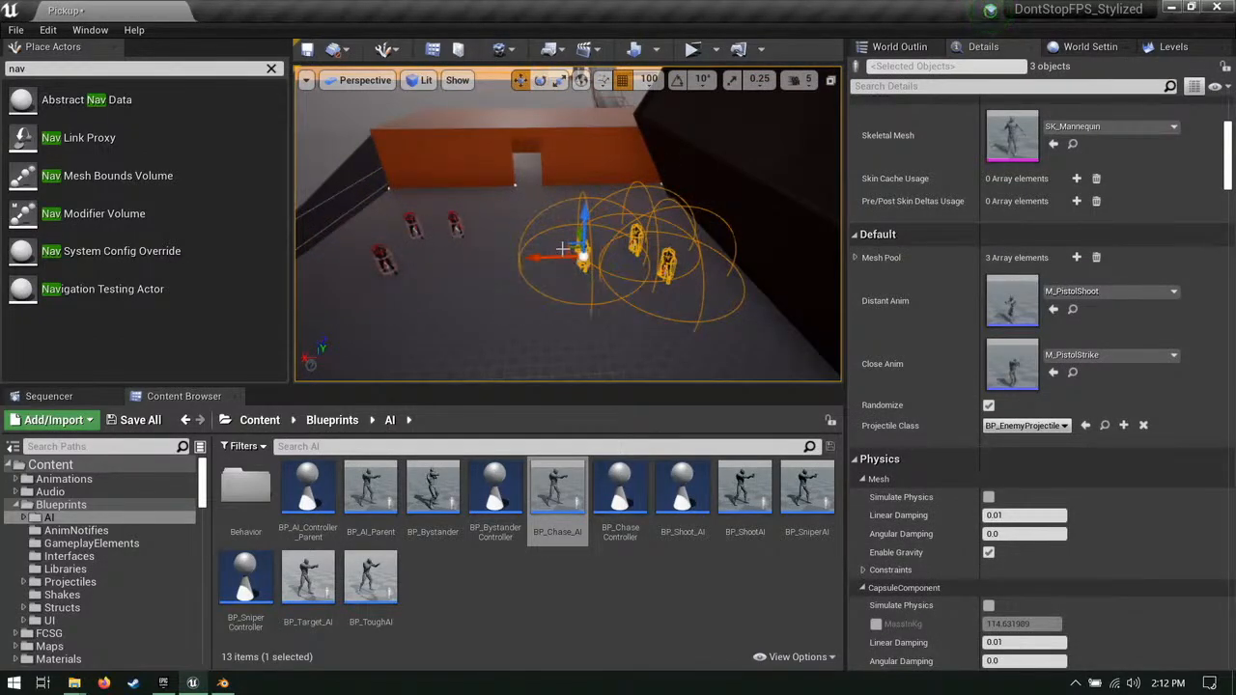
right_drag(563, 249, 471, 266)
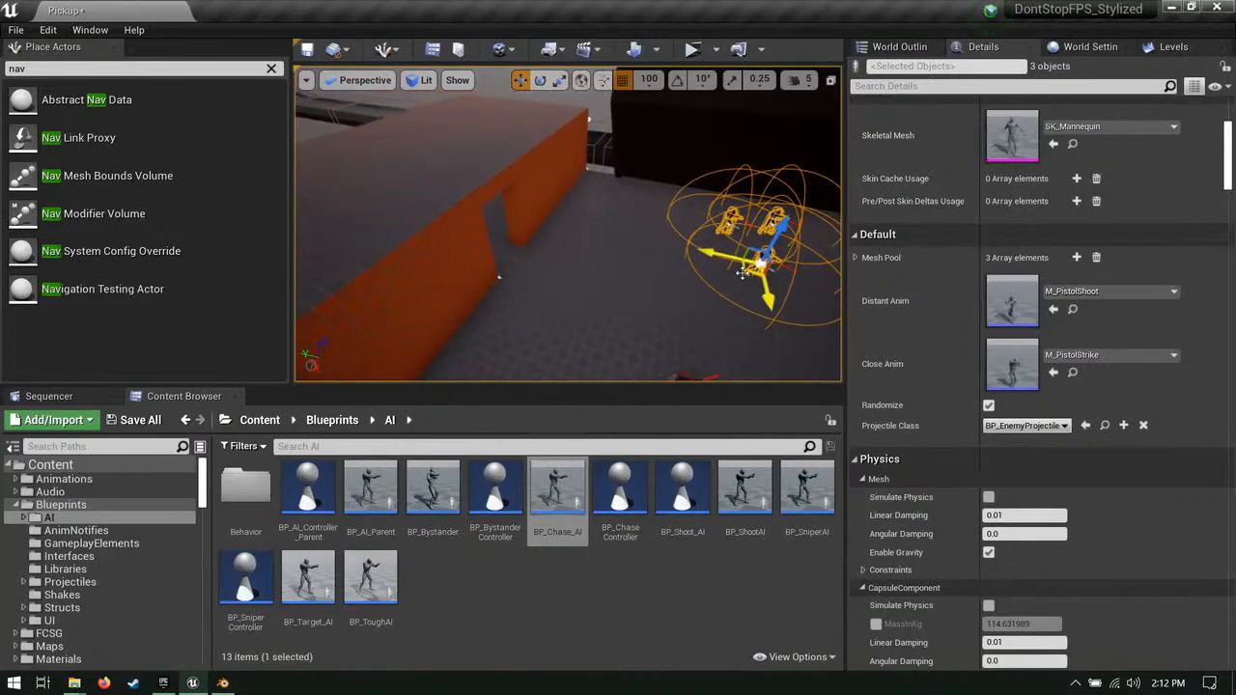
drag(741, 273, 376, 263)
right_drag(376, 263, 678, 311)
Step: Rotate the last group of chase enemies together, then turn and reposition BP_Chase_AI9 individually beside the orange wall
key(e)
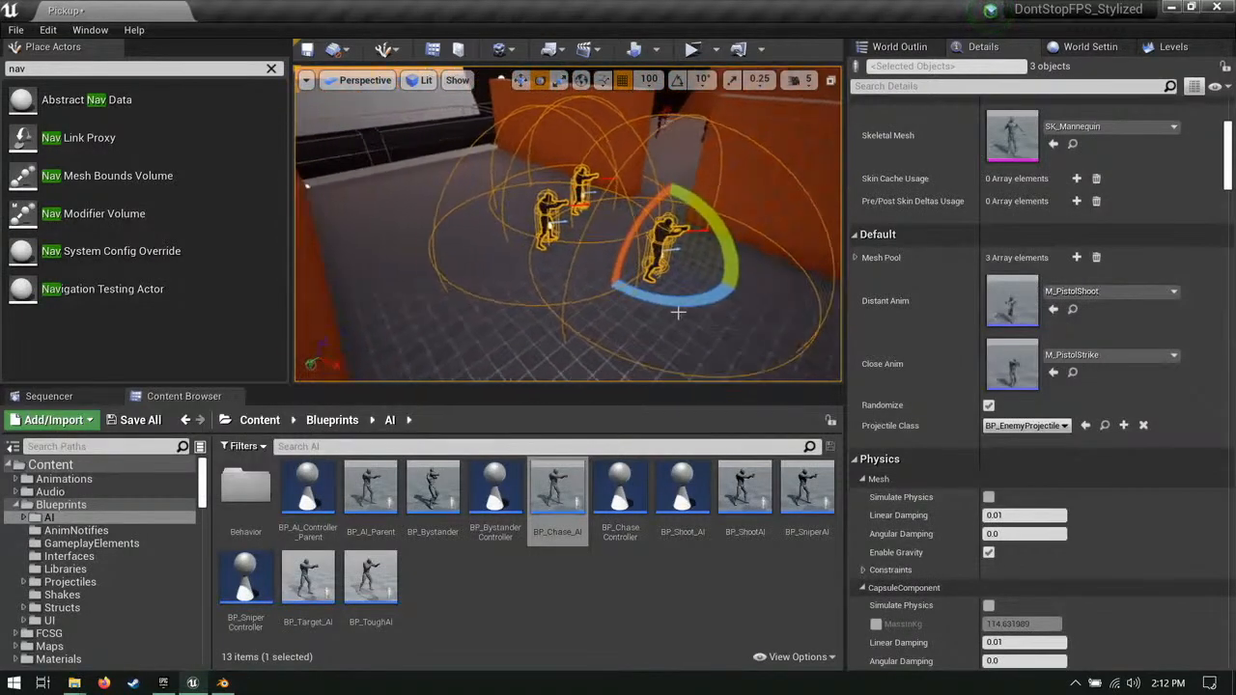
drag(595, 288, 571, 303)
click(571, 282)
right_drag(572, 282, 620, 286)
click(432, 288)
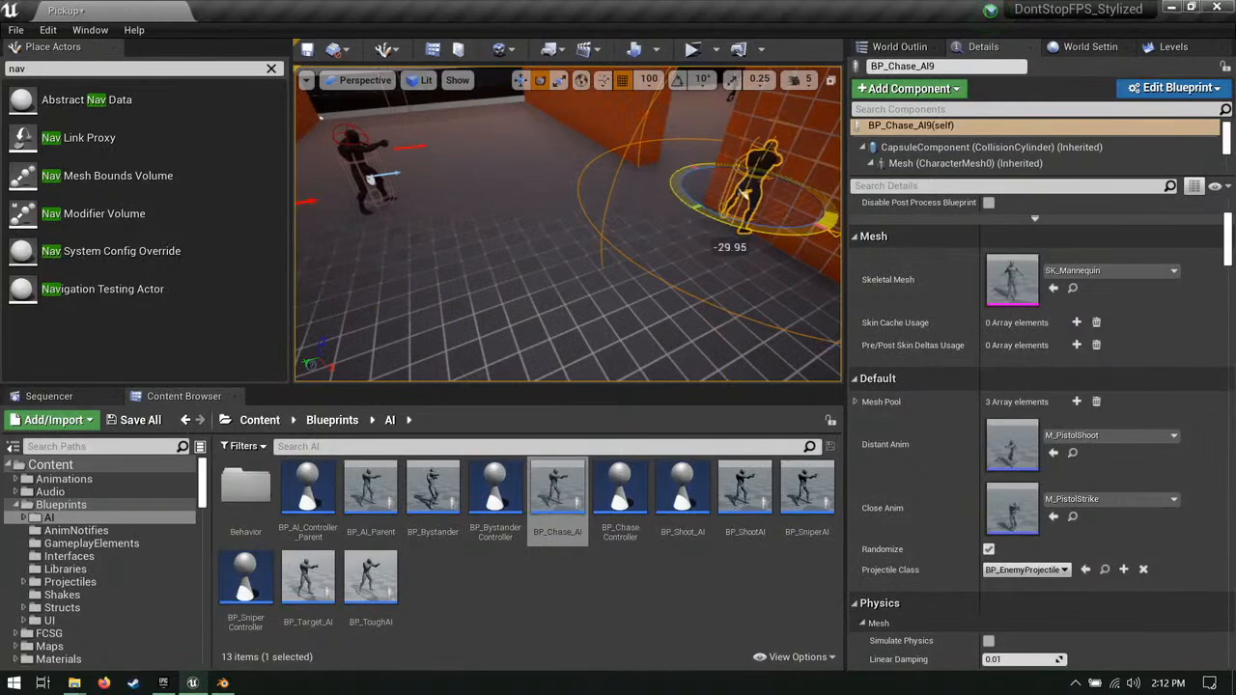
right_drag(698, 206, 769, 160)
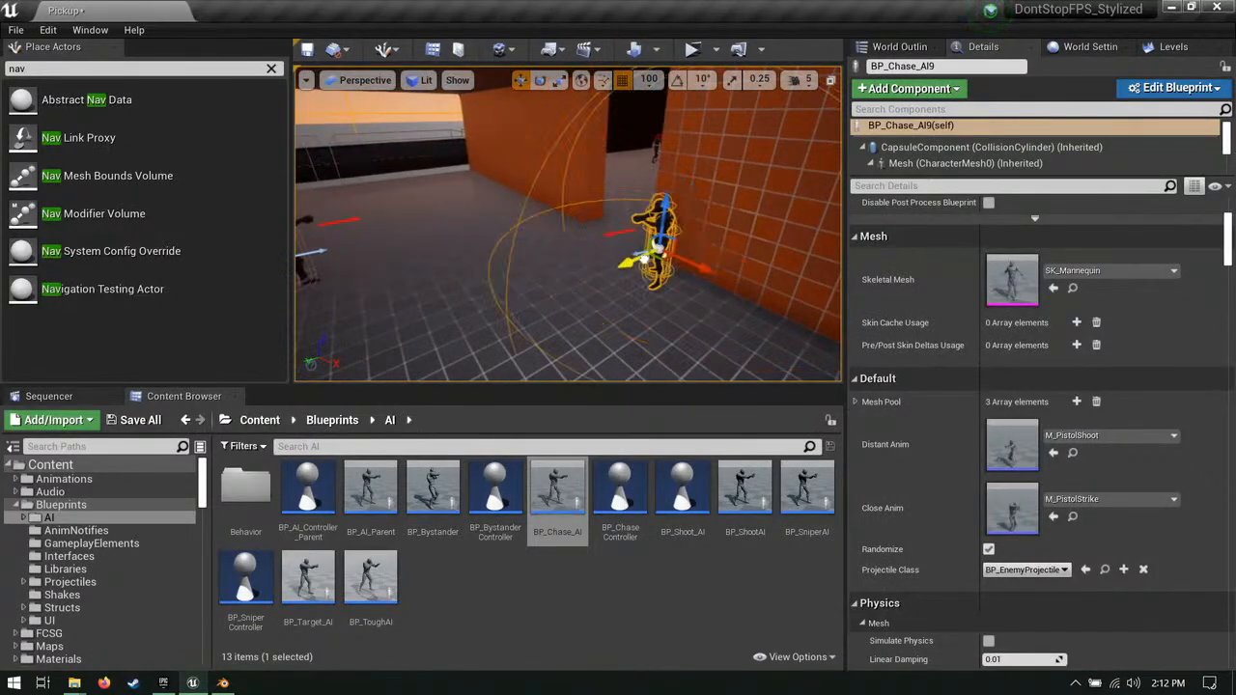
right_drag(502, 280, 408, 256)
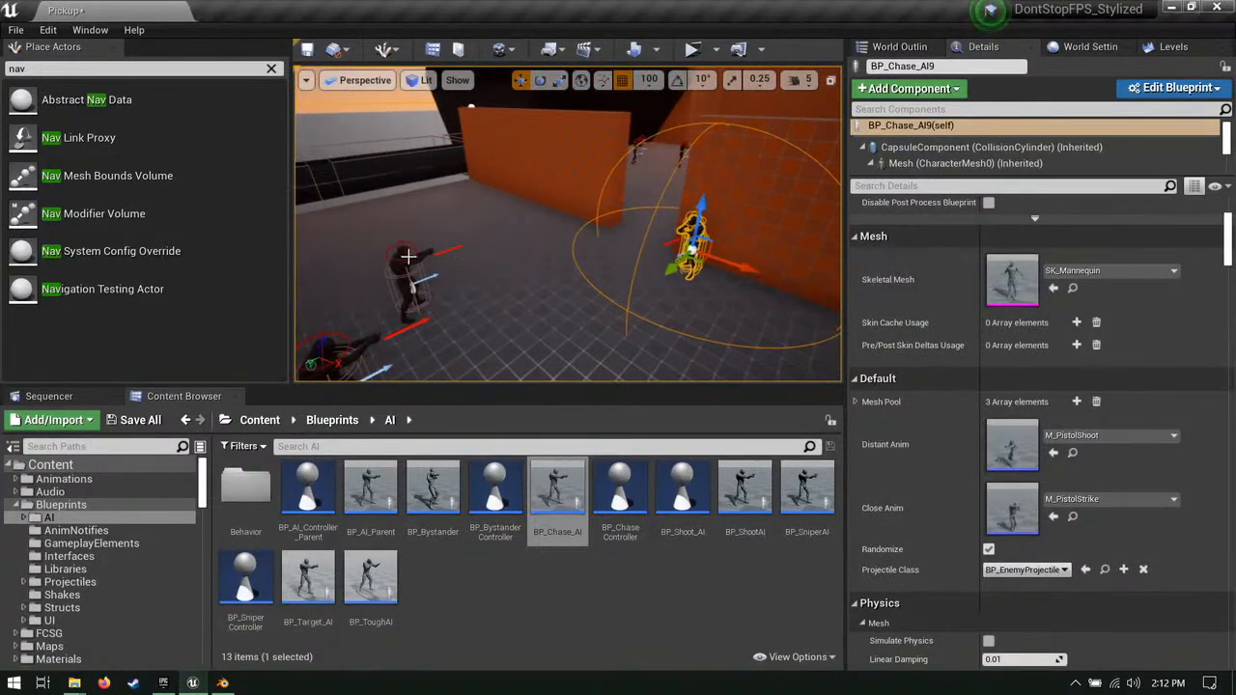
click(735, 294)
click(751, 272)
click(702, 249)
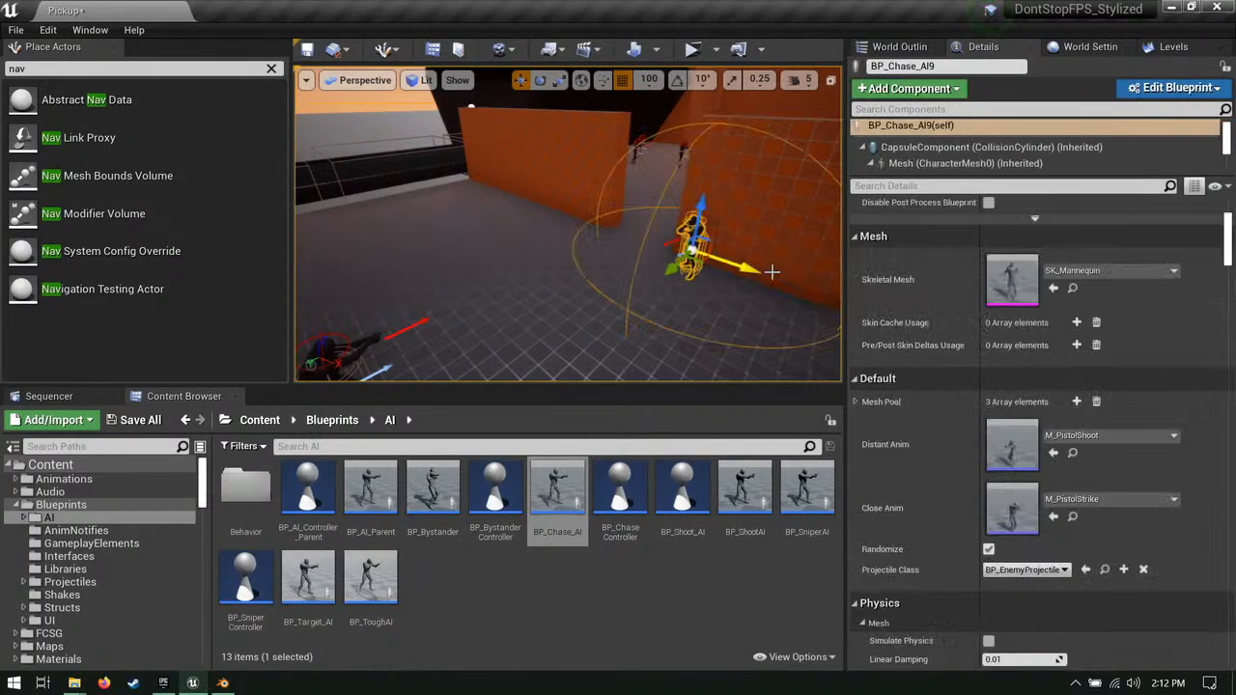
Step: Place a BP_ToughAI enemy on the skylight room's floor in front of the sunlit wall with the door
right_drag(598, 234, 628, 272)
drag(344, 591, 584, 300)
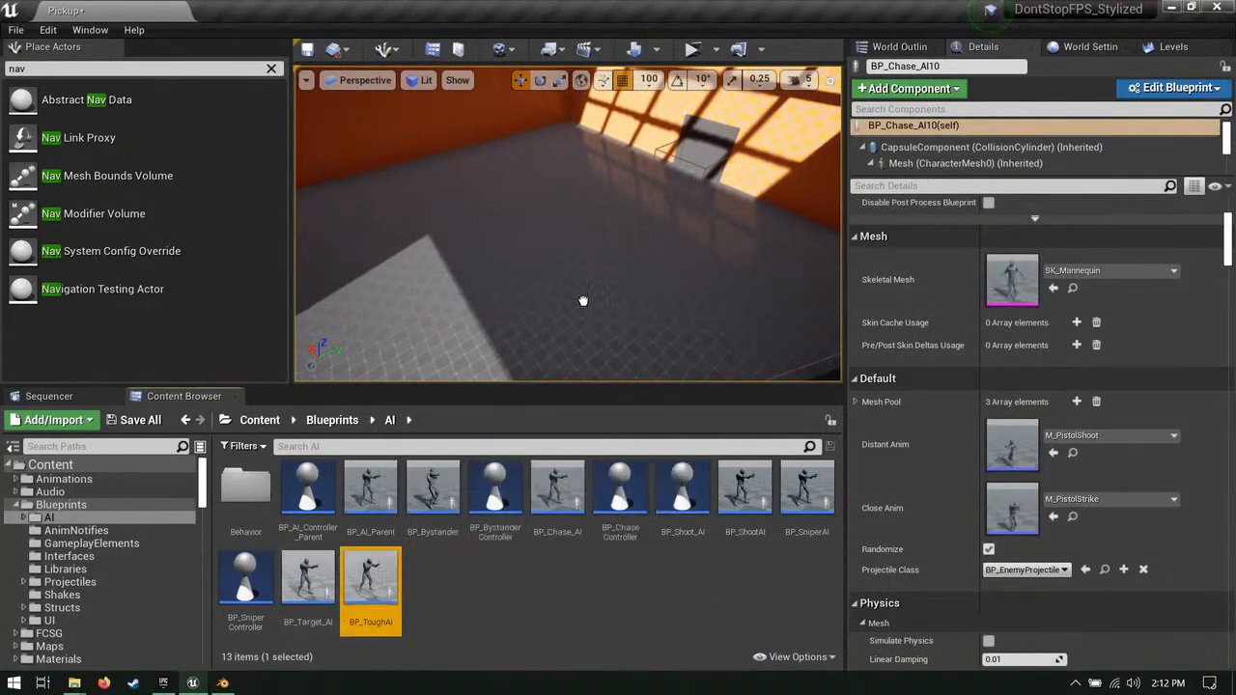
drag(620, 207, 619, 206)
key(w)
right_drag(620, 207, 577, 265)
Step: Rotate the BP_ToughAI enemy in the skylight room and save the Pickup map
key(e)
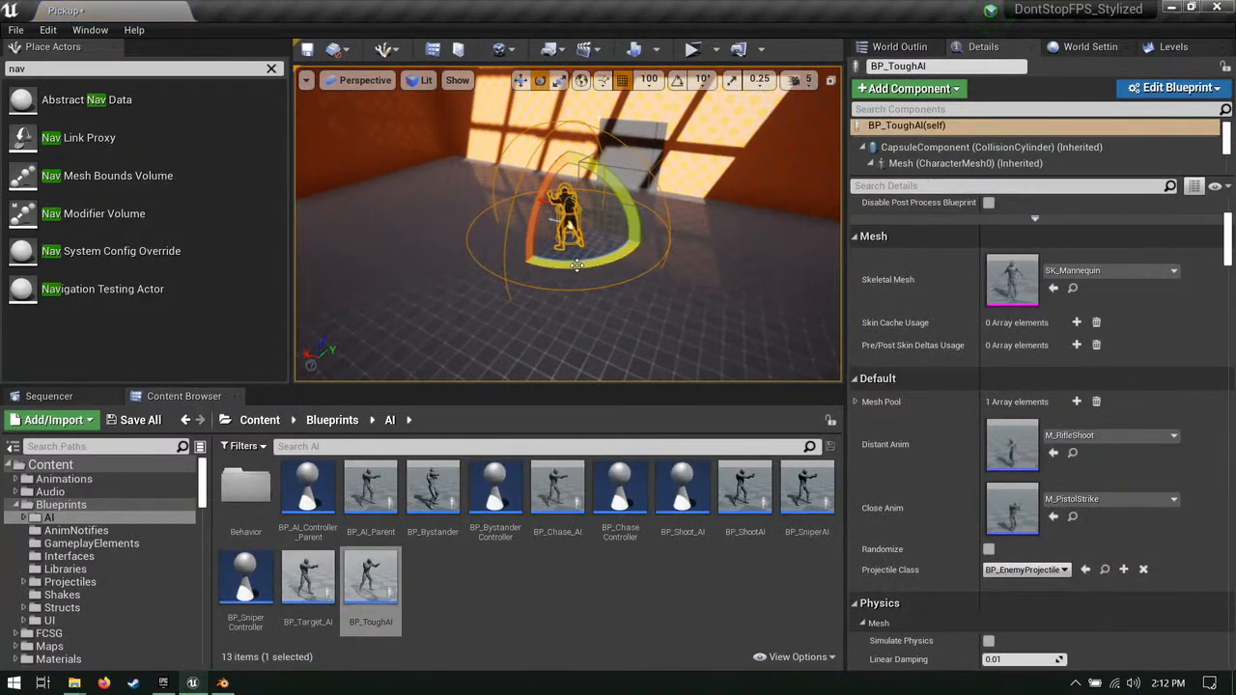
drag(552, 299, 553, 299)
right_drag(552, 299, 511, 261)
key(w)
key(s)
right_drag(512, 363, 511, 333)
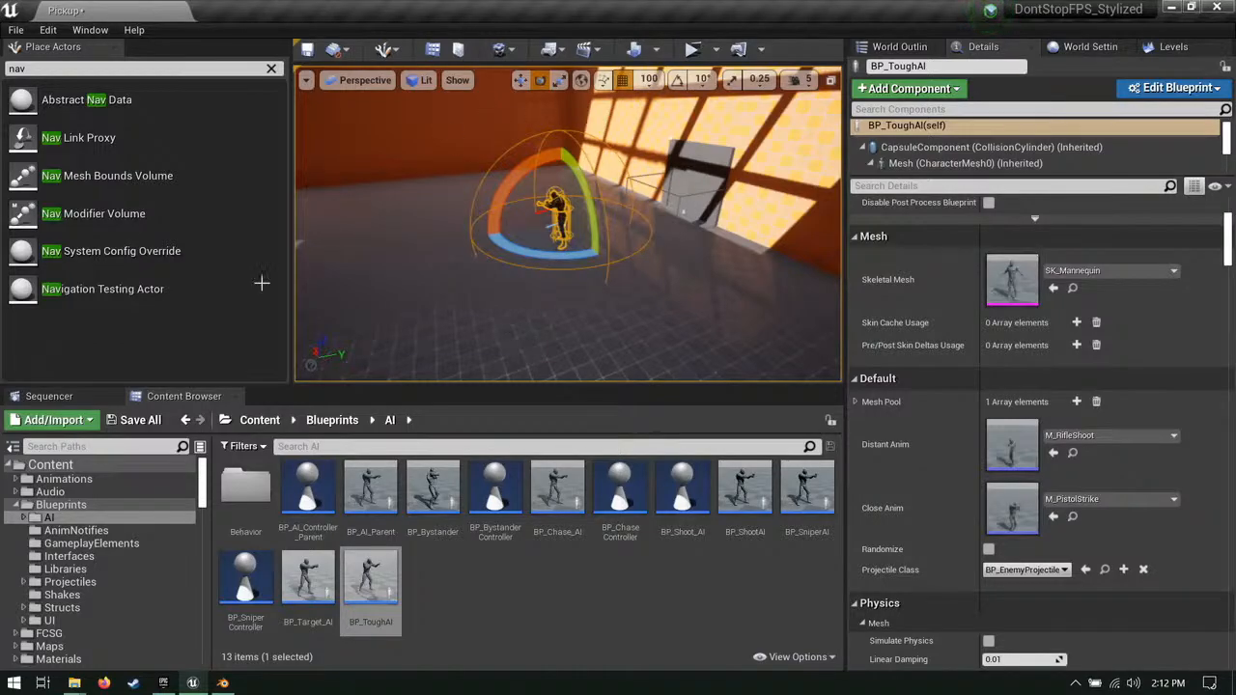
click(114, 419)
click(753, 490)
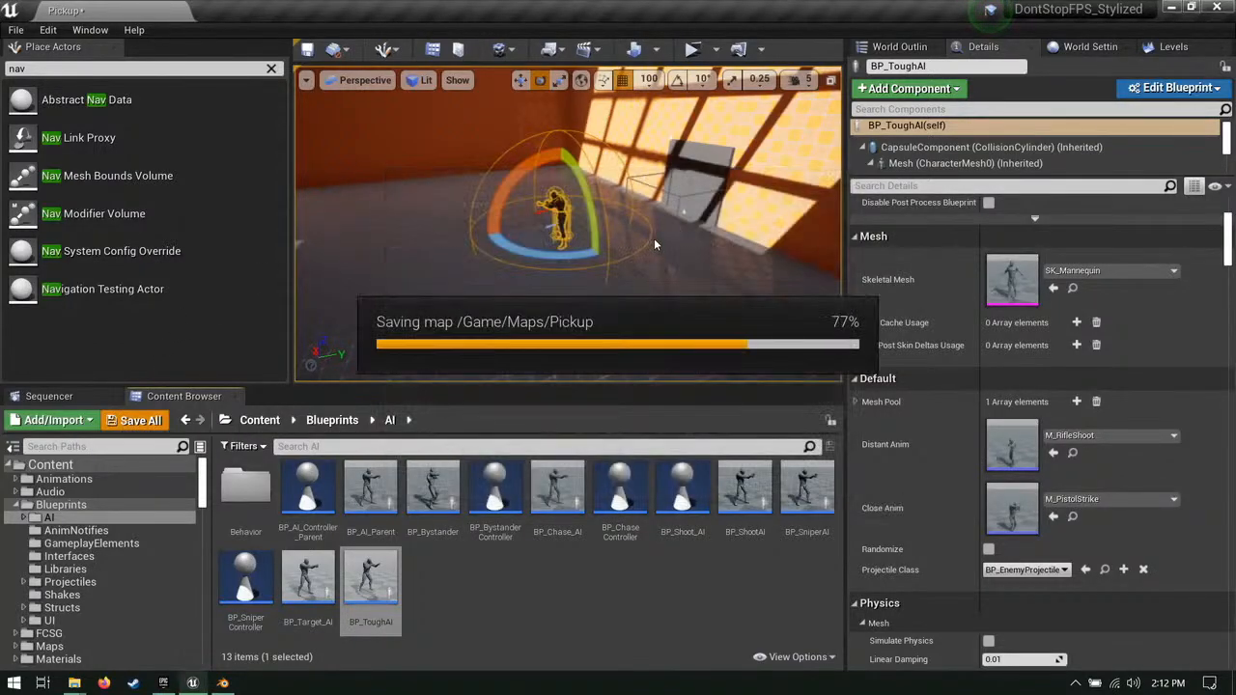
Step: Select the UnbrGlass skylight frame and examine its fit in the roof above the platform chain from several angles
right_drag(715, 246, 570, 328)
right_drag(806, 300, 808, 306)
right_drag(543, 262, 586, 251)
click(586, 251)
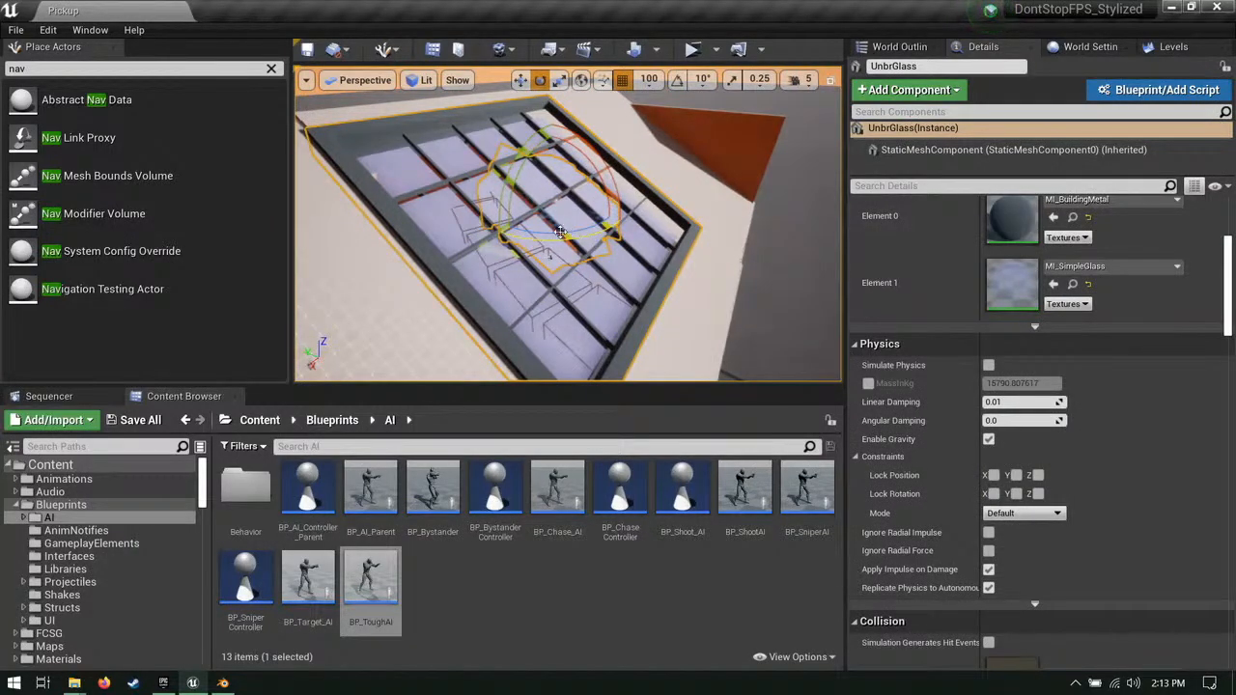
right_drag(560, 231, 583, 166)
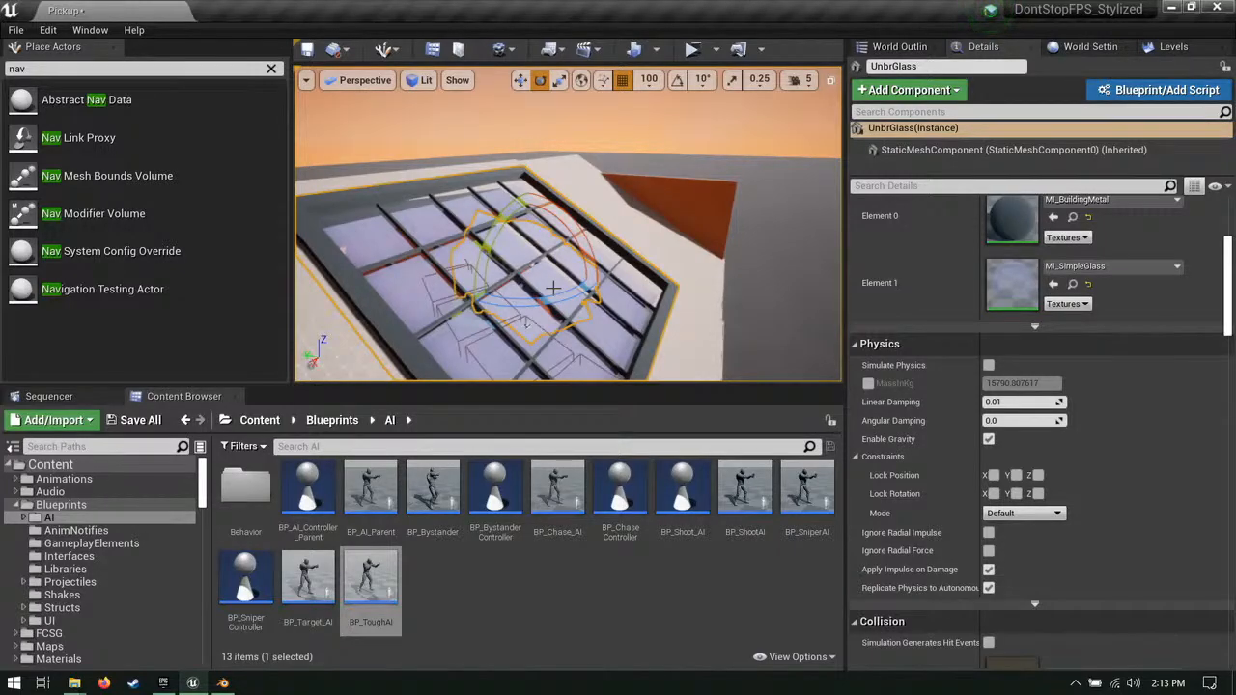
right_drag(310, 113, 309, 406)
key(f)
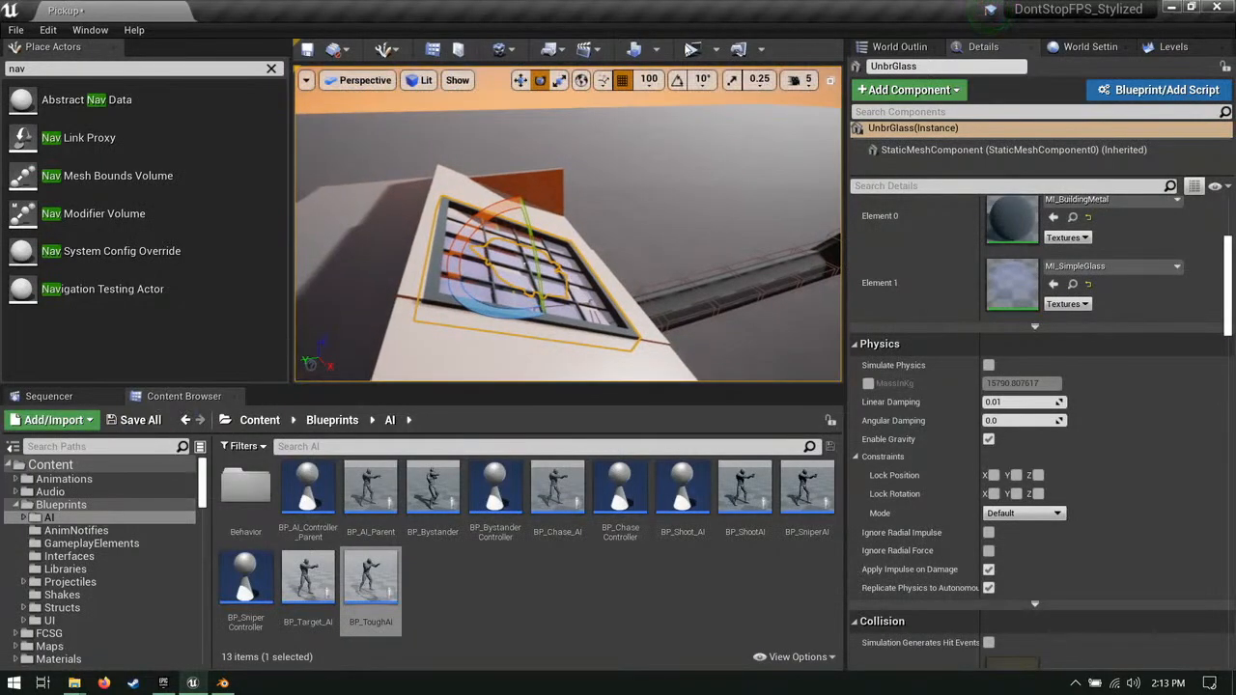
Step: Save the Pickup map and open the Pilot map from the Maps folder
scroll(64, 649, down, 2)
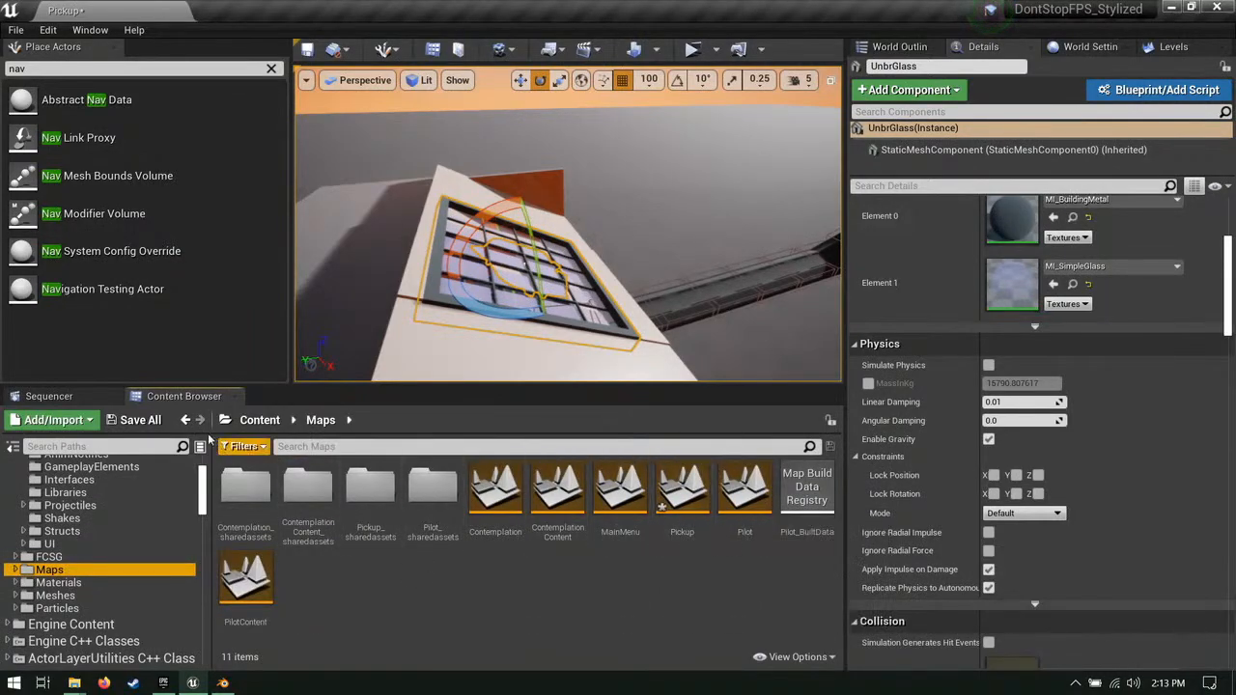
key(ctrl+shift+s)
click(753, 488)
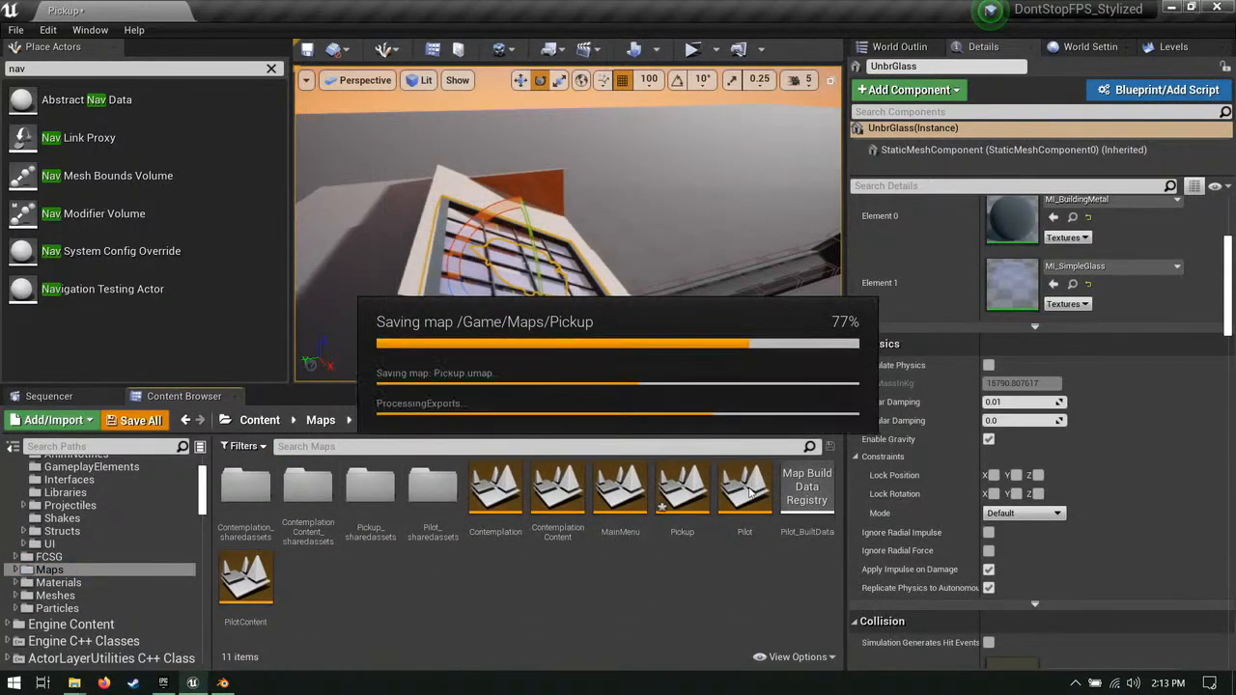
click(748, 487)
double_click(748, 488)
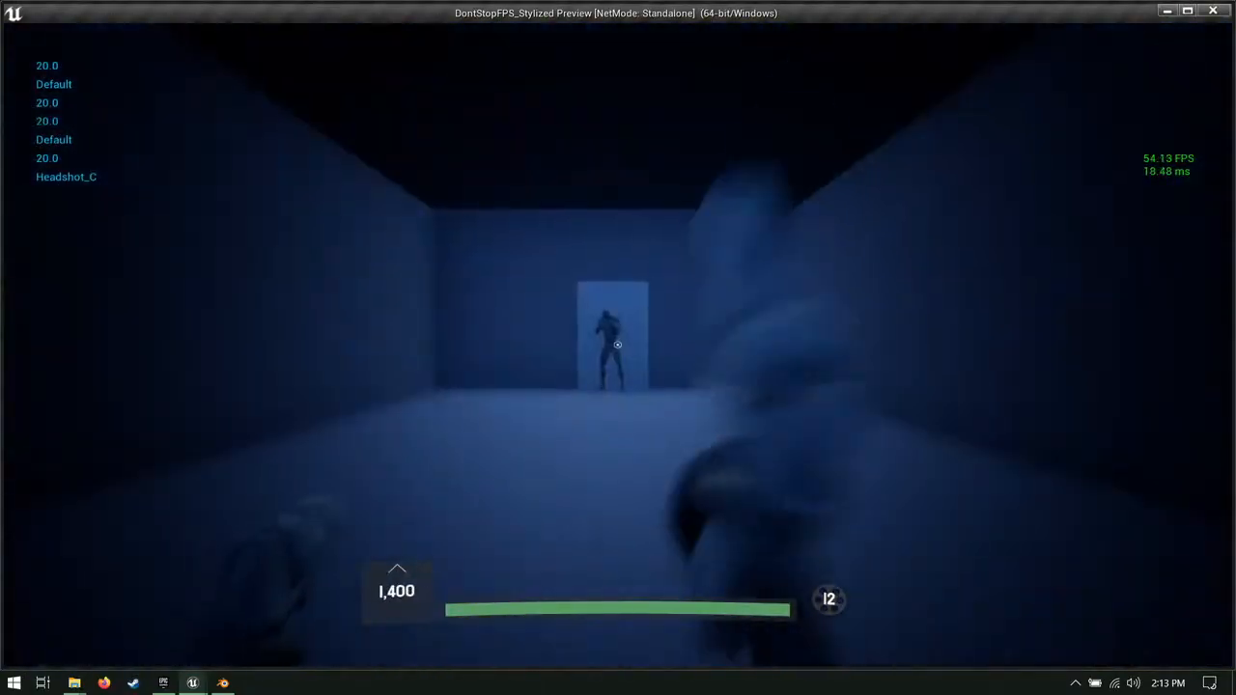
Step: Playtest the Pilot level by shooting through the corridor doors, enemies and windows to complete the mission, and continue past the results
click(618, 344)
click(618, 345)
click(617, 345)
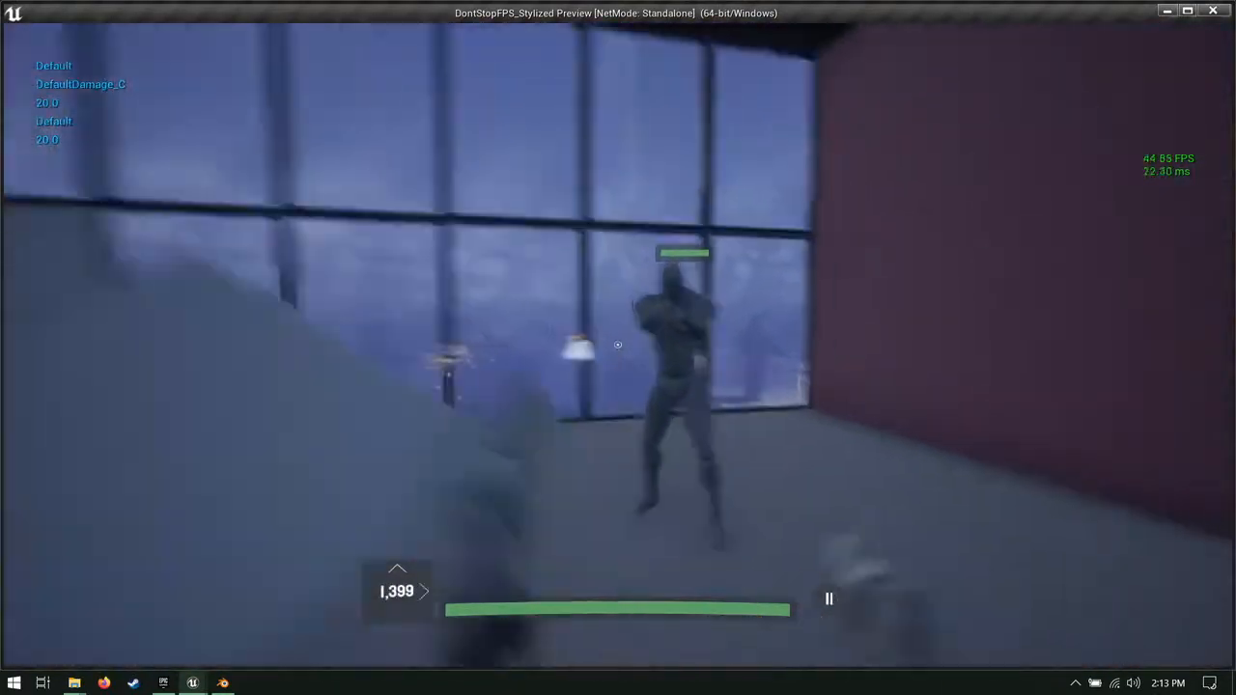
click(617, 344)
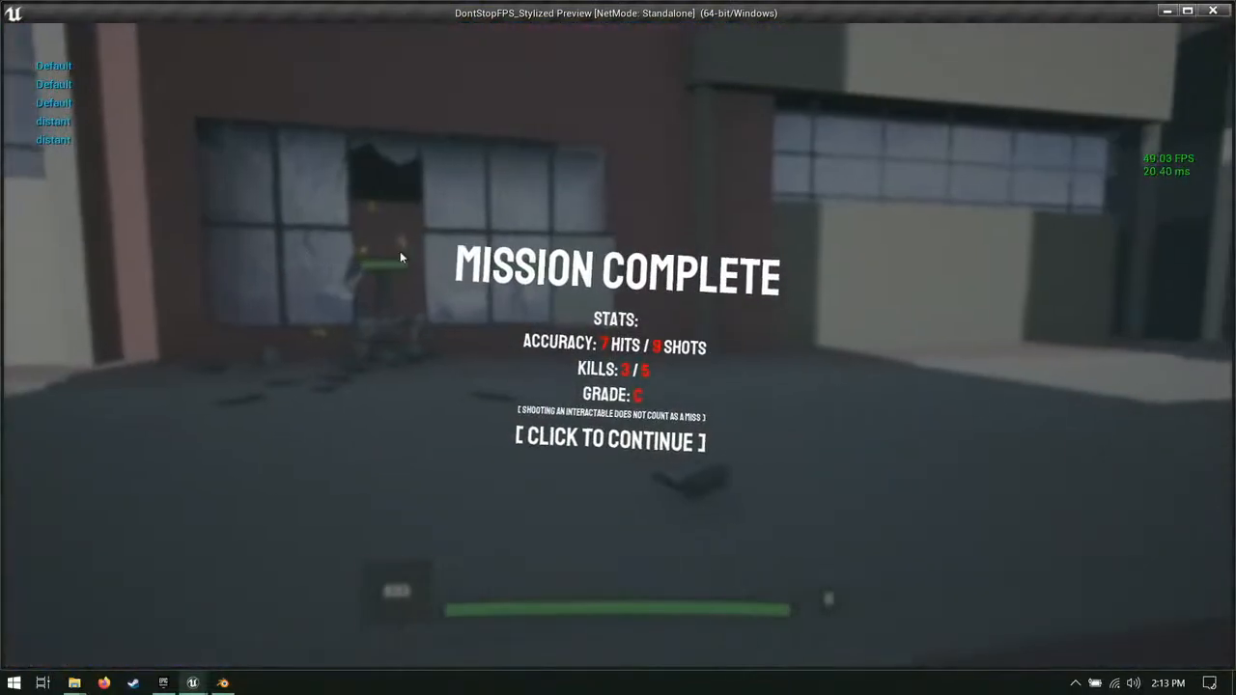
click(400, 251)
click(412, 160)
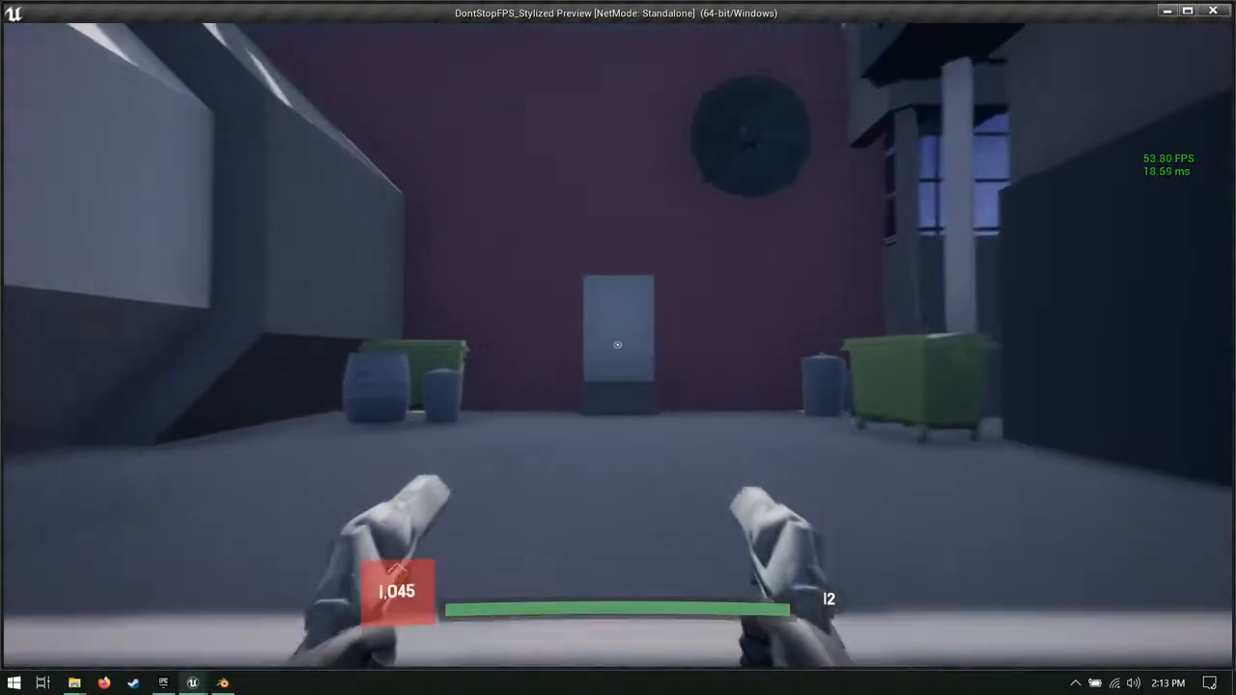
Step: Replay the Pilot level from its starting alley, shooting the doors and enemies up to the windowed room, and restart the run
click(618, 345)
click(618, 345)
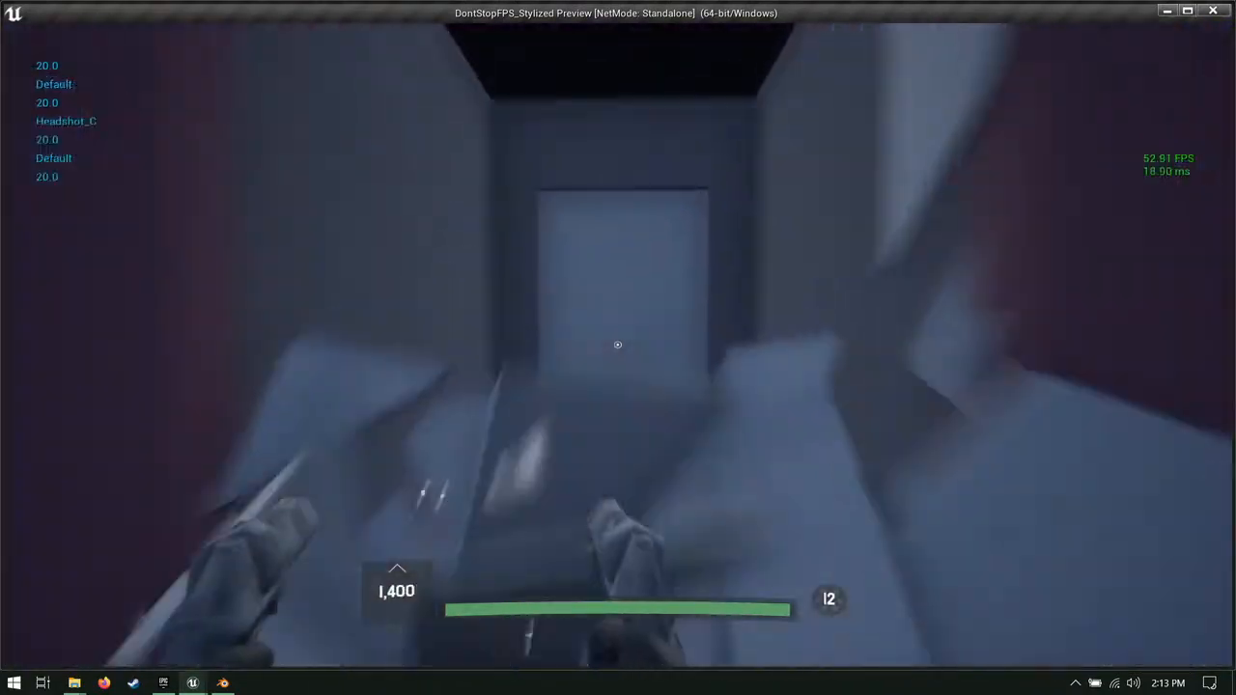
click(618, 345)
click(618, 345)
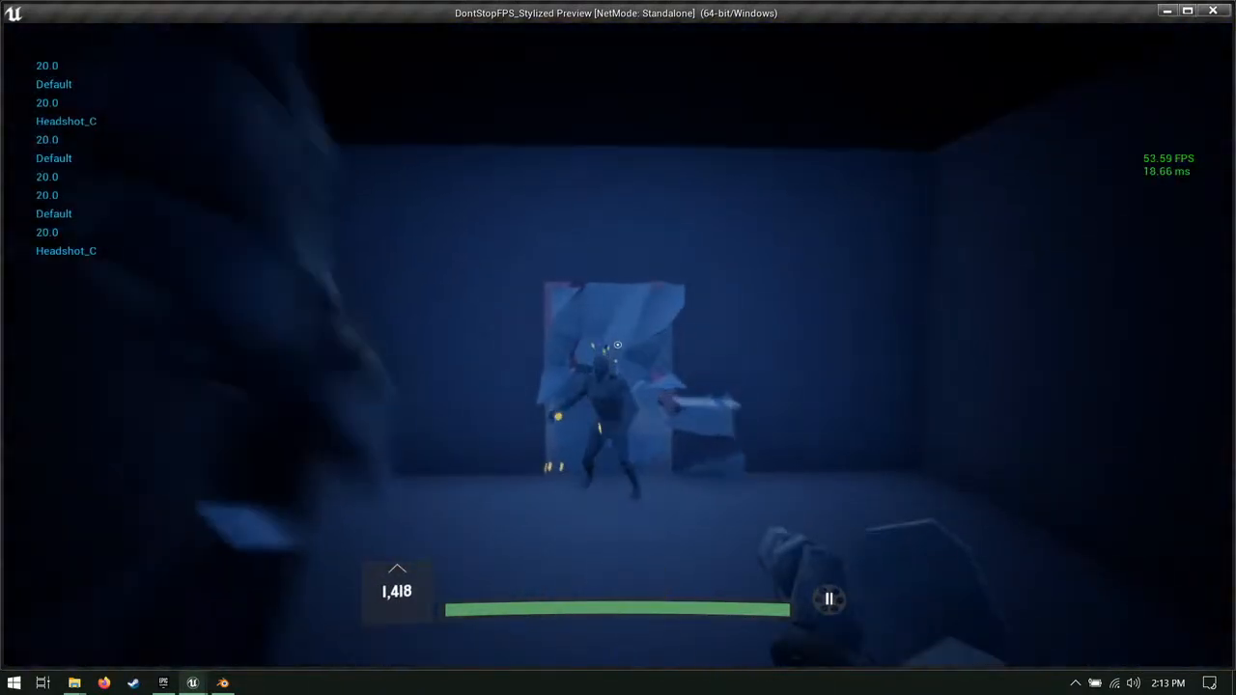
click(618, 345)
click(618, 345)
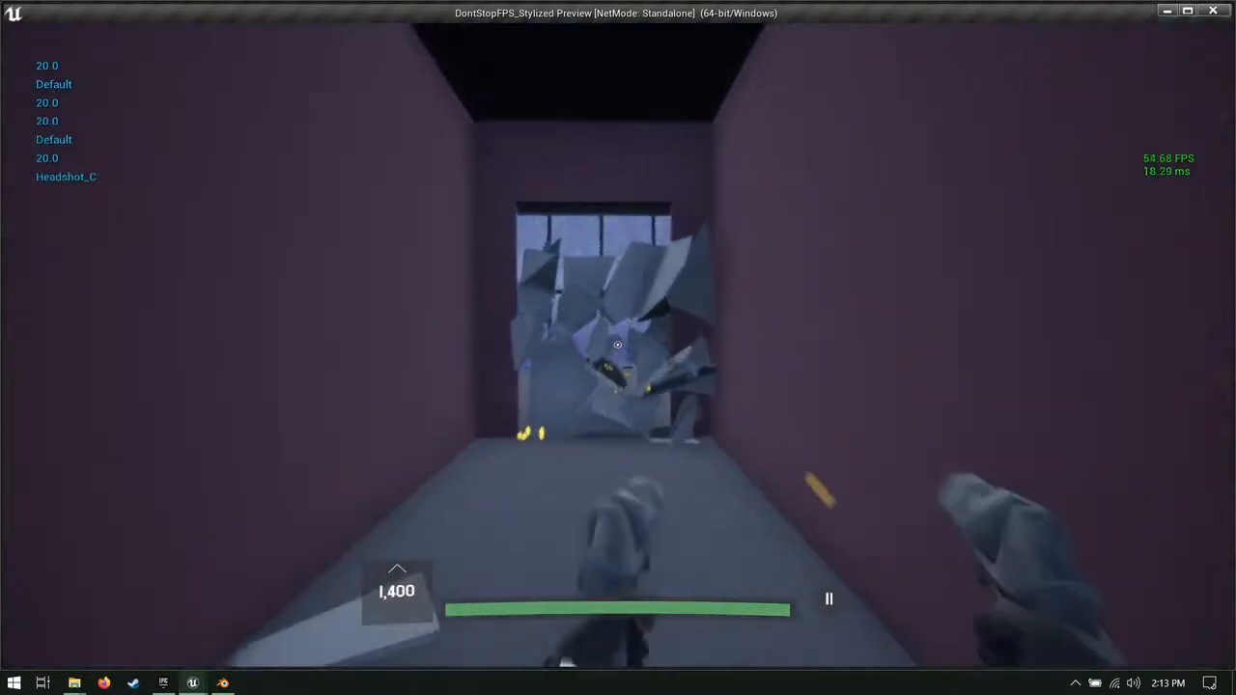
click(618, 345)
key(a)
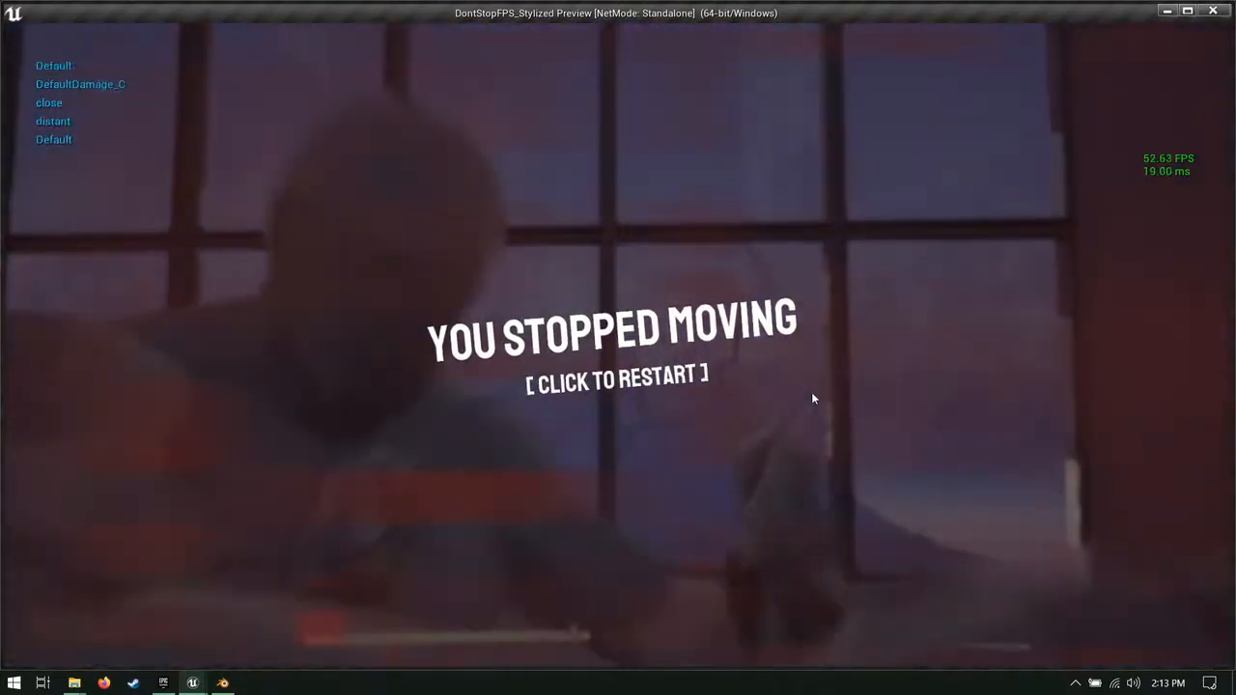
click(812, 397)
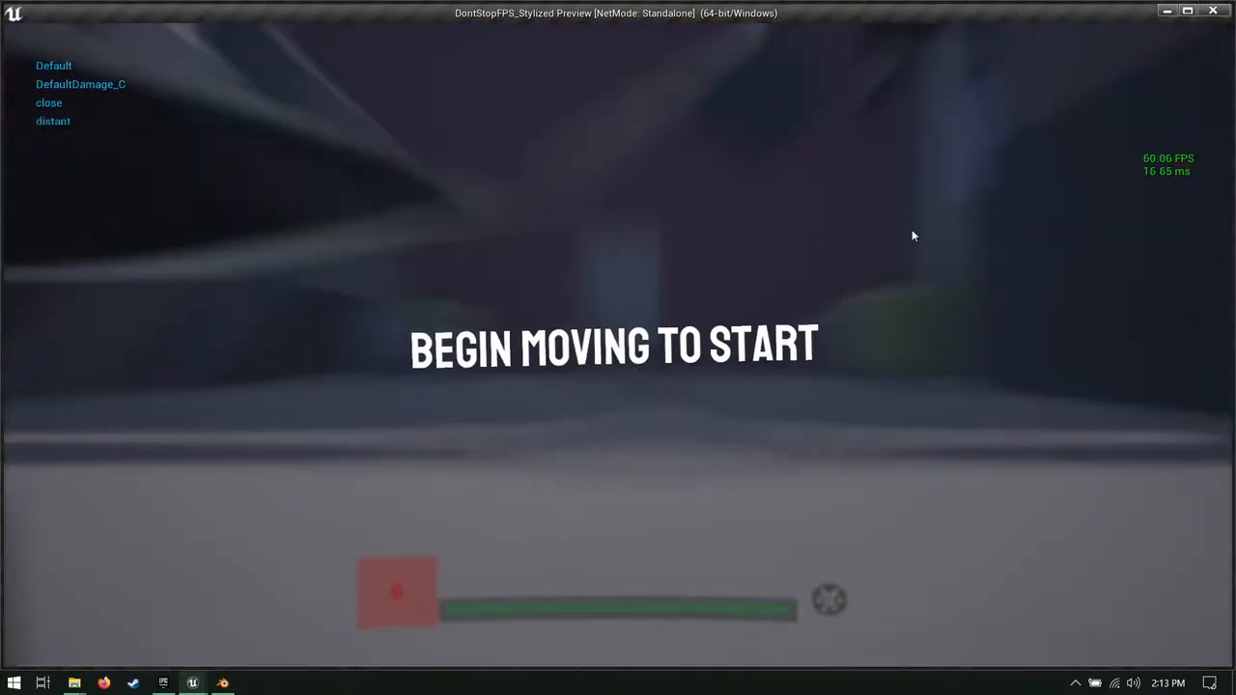
Step: Make another playtest run through the Pilot level's doors and enemies to the windowed hallway, and end the preview
key(Escape)
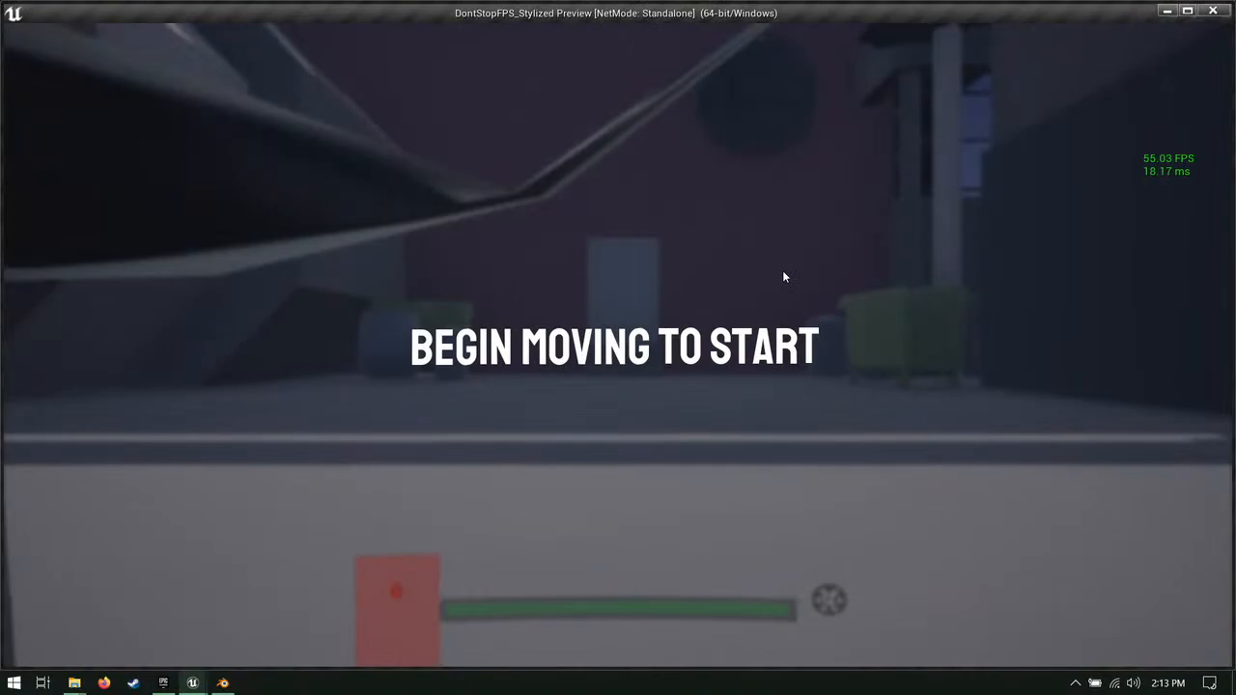
key(w)
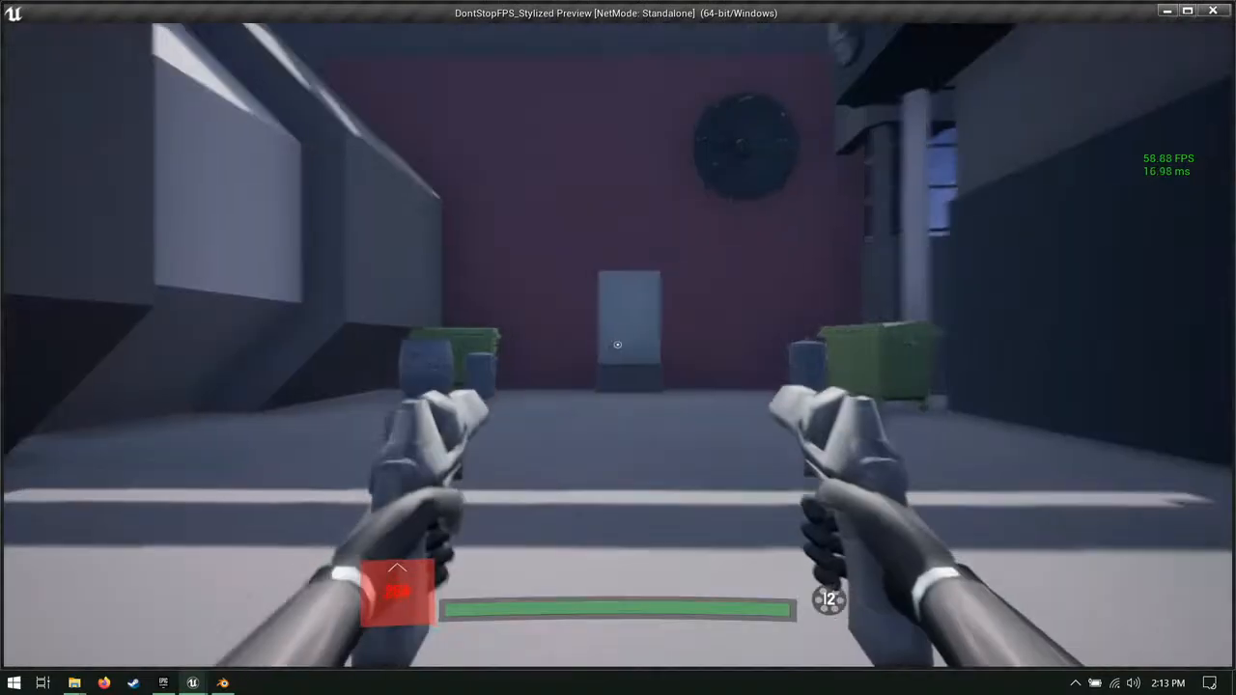
click(618, 345)
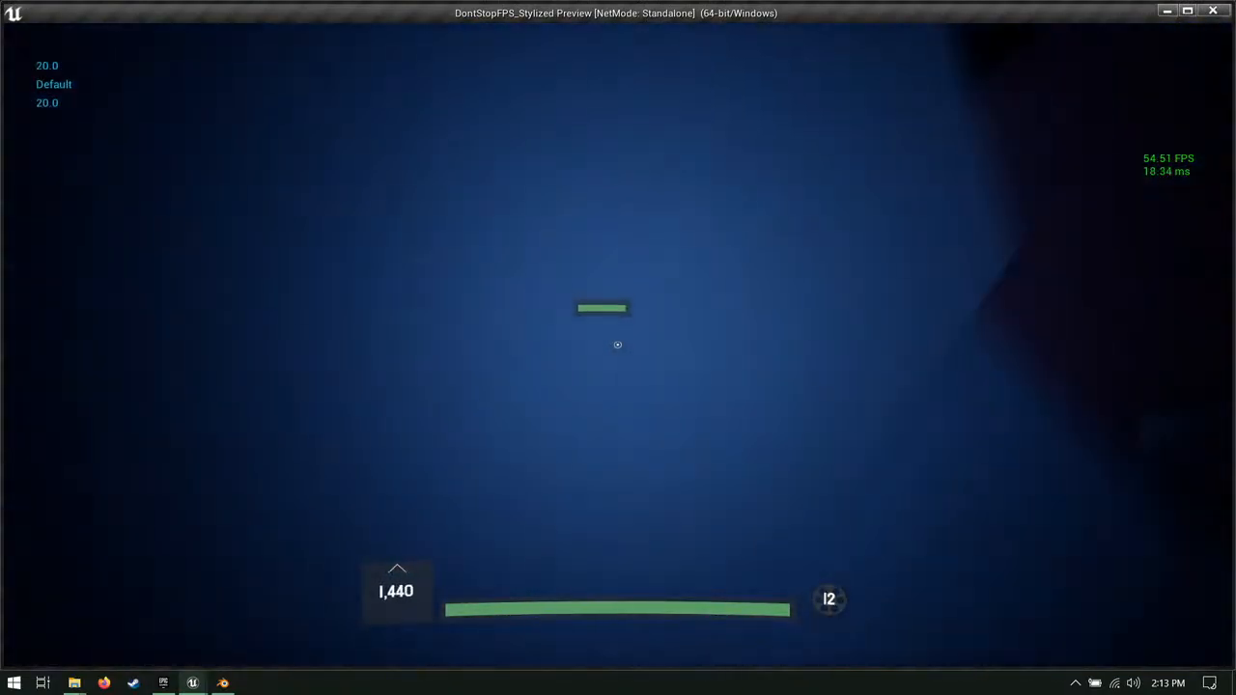
click(618, 345)
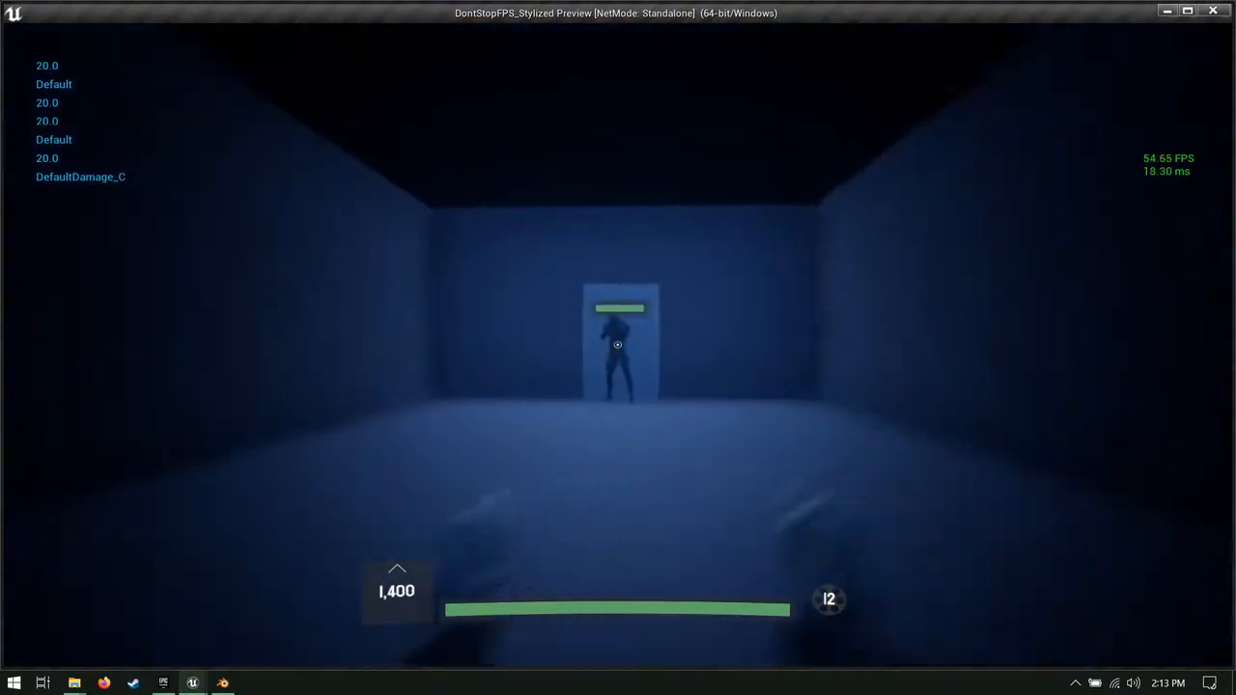
click(617, 343)
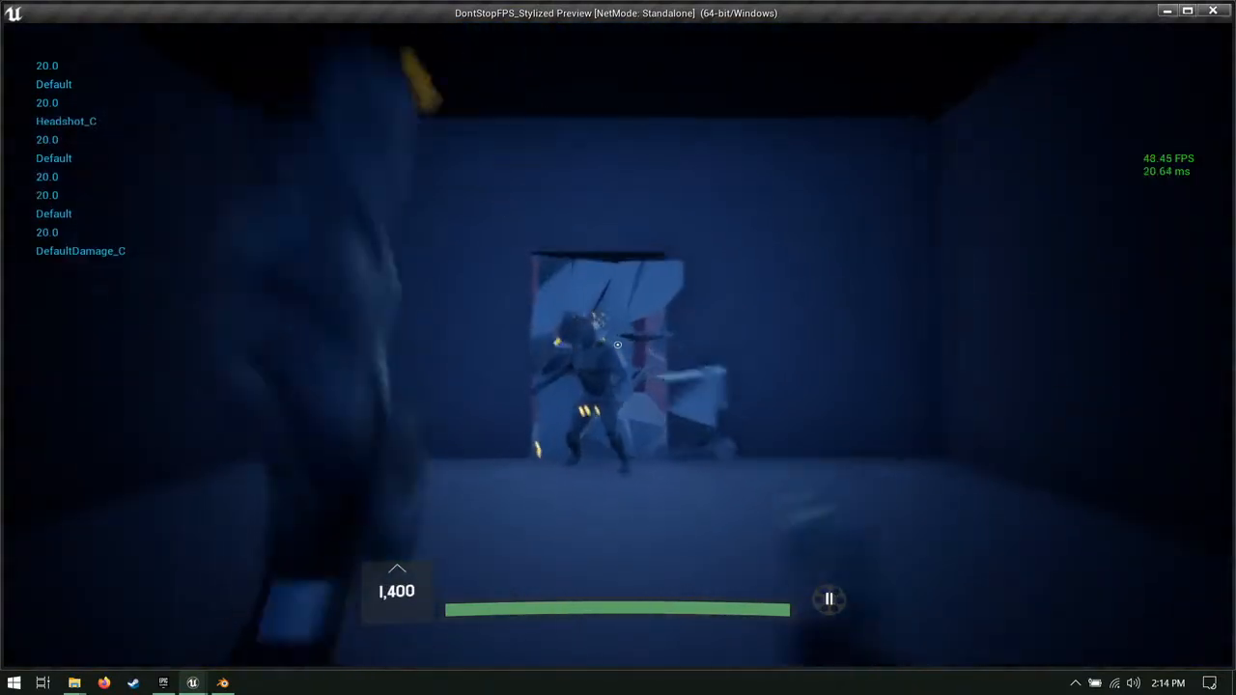
click(617, 343)
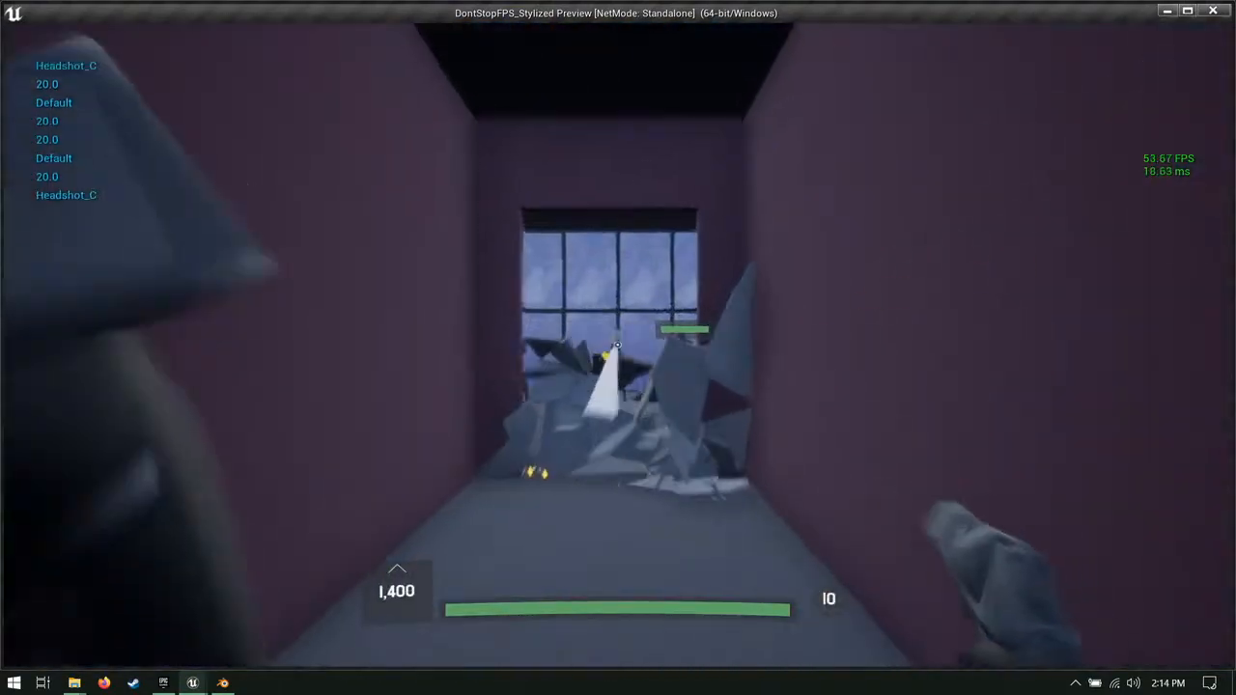
click(617, 344)
click(617, 344)
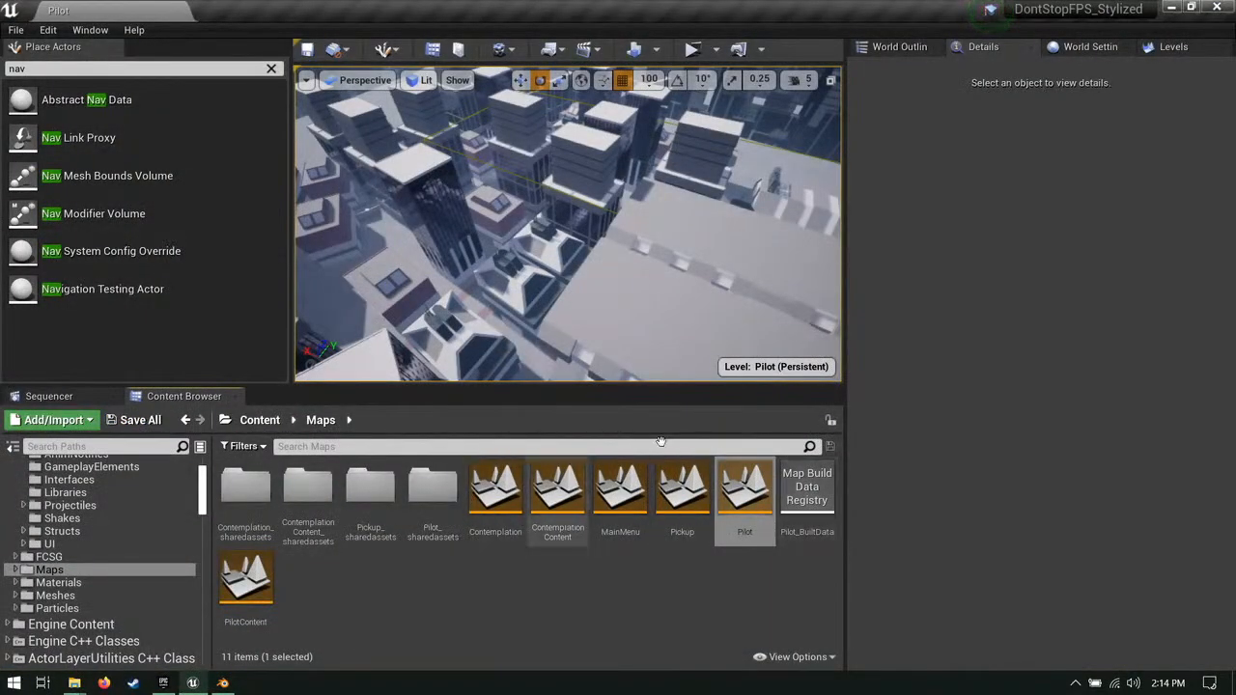
Step: Reopen the Pickup map from the Maps folder, select the BP_ToughAI enemy in the skylight room, and review its properties
double_click(689, 490)
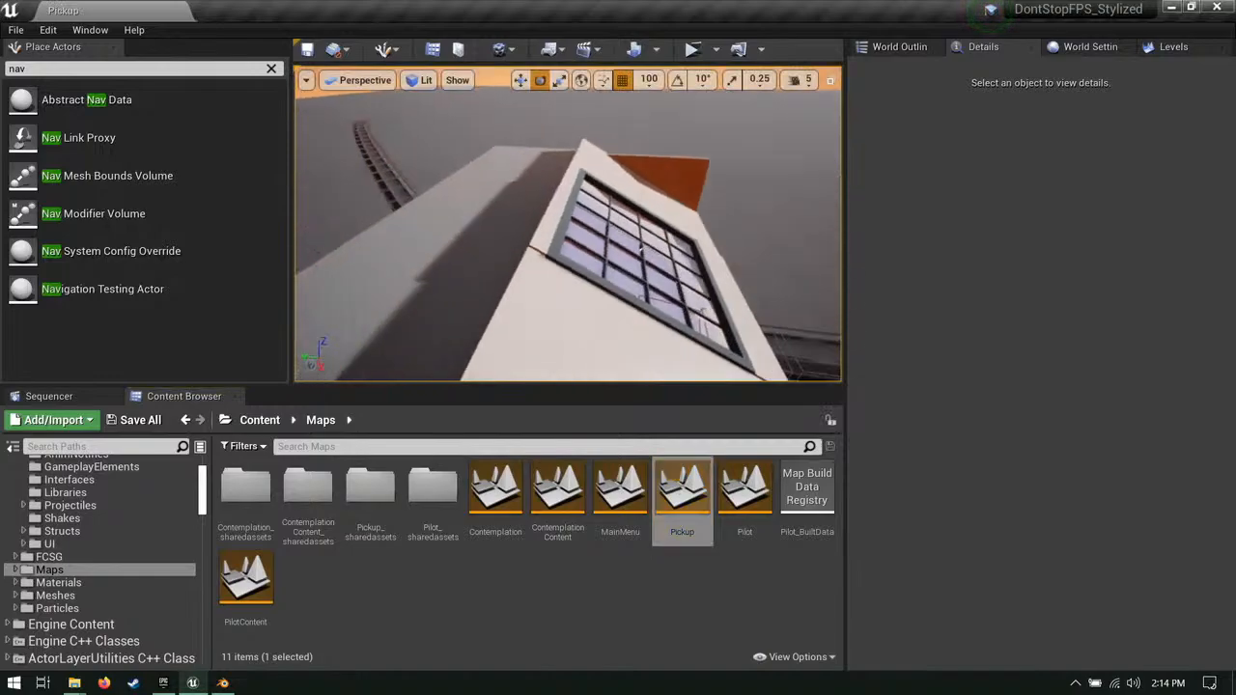
key(s)
right_drag(639, 249, 646, 224)
key(s)
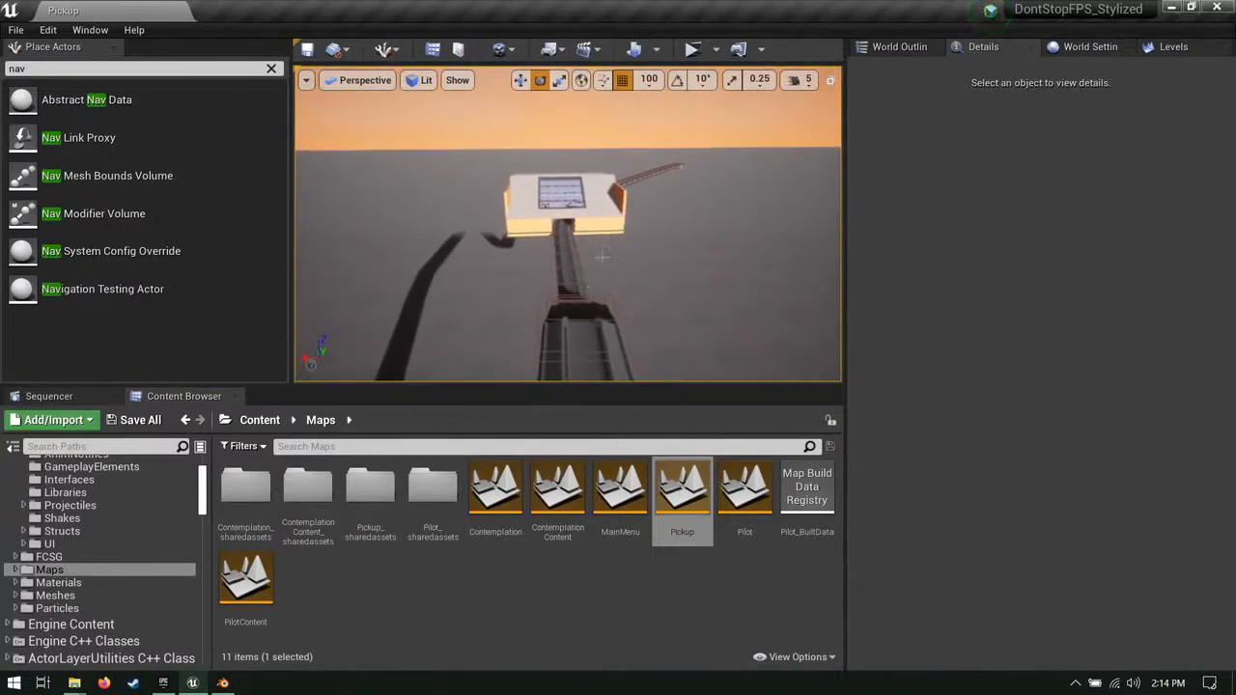
right_drag(581, 272, 425, 290)
key(w)
key(w)
key(w)
key(s)
right_drag(577, 214, 553, 186)
click(577, 215)
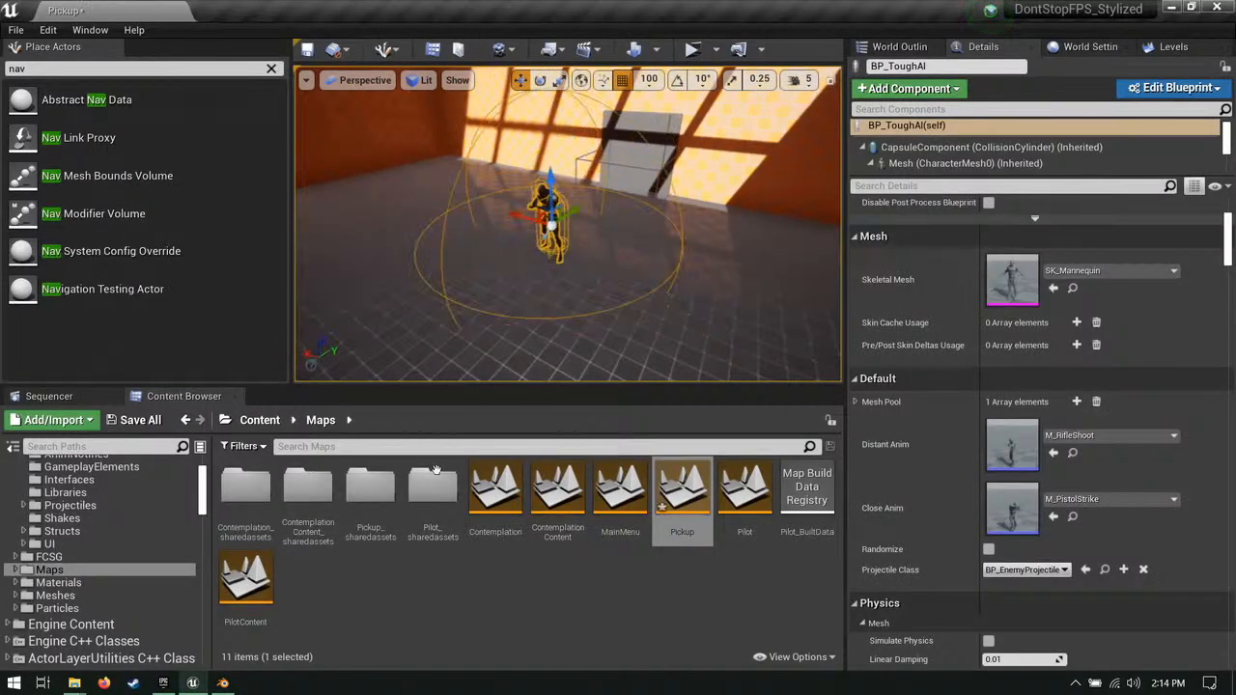
scroll(1180, 390, up, 5)
scroll(1109, 563, down, 2)
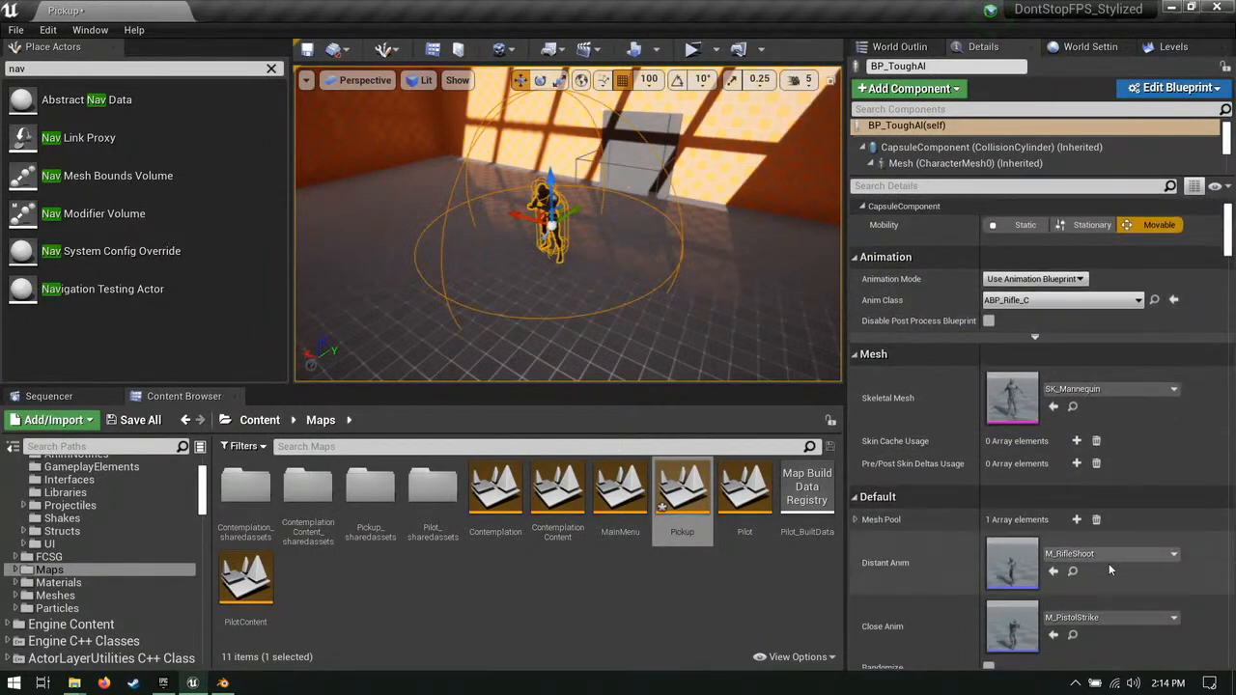
scroll(1128, 517, up, 2)
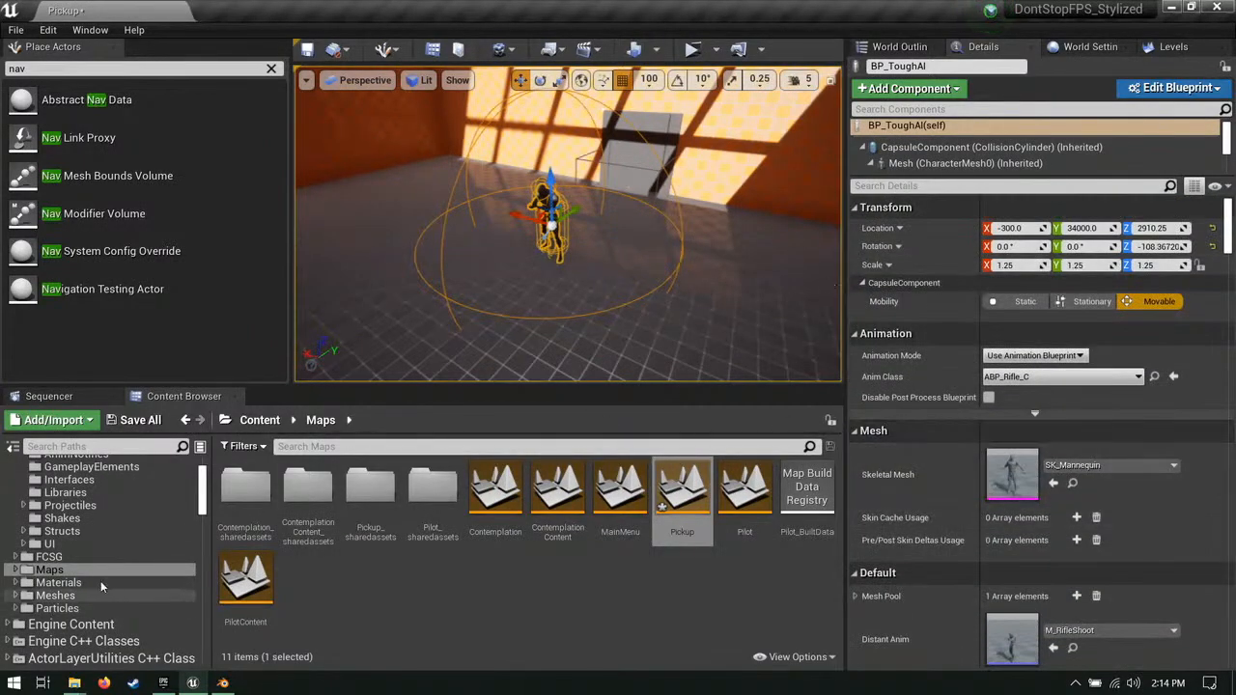
Step: Place a BP_Chase_AI enemy from the AI blueprints on the skylight room's floor at X 600, Y 33600, rotated about -174°
scroll(85, 537, up, 3)
click(48, 517)
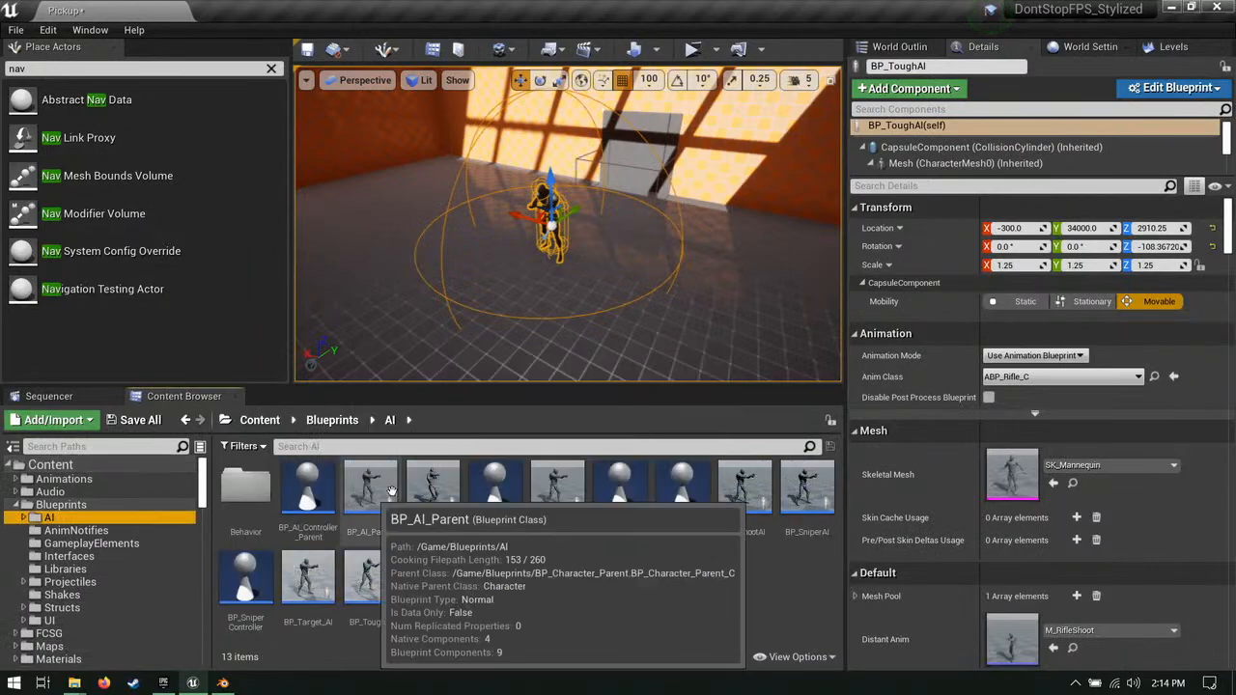
drag(574, 483, 326, 232)
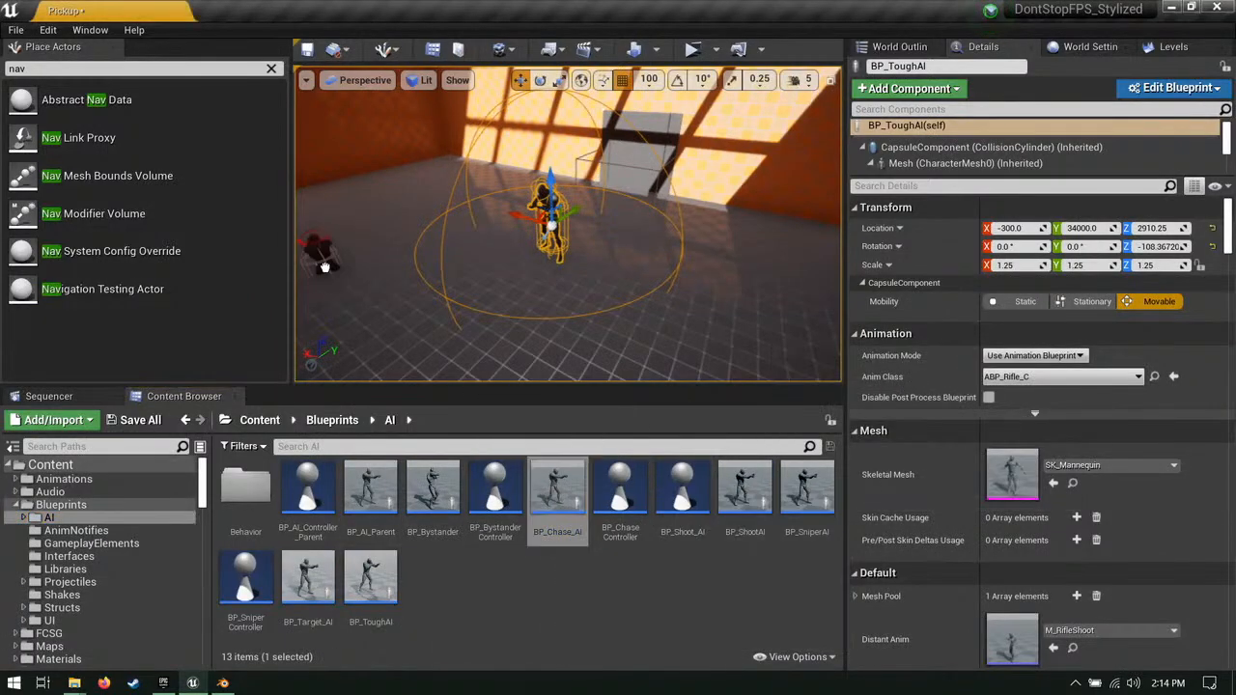
right_drag(327, 231, 253, 232)
right_drag(544, 204, 464, 204)
key(e)
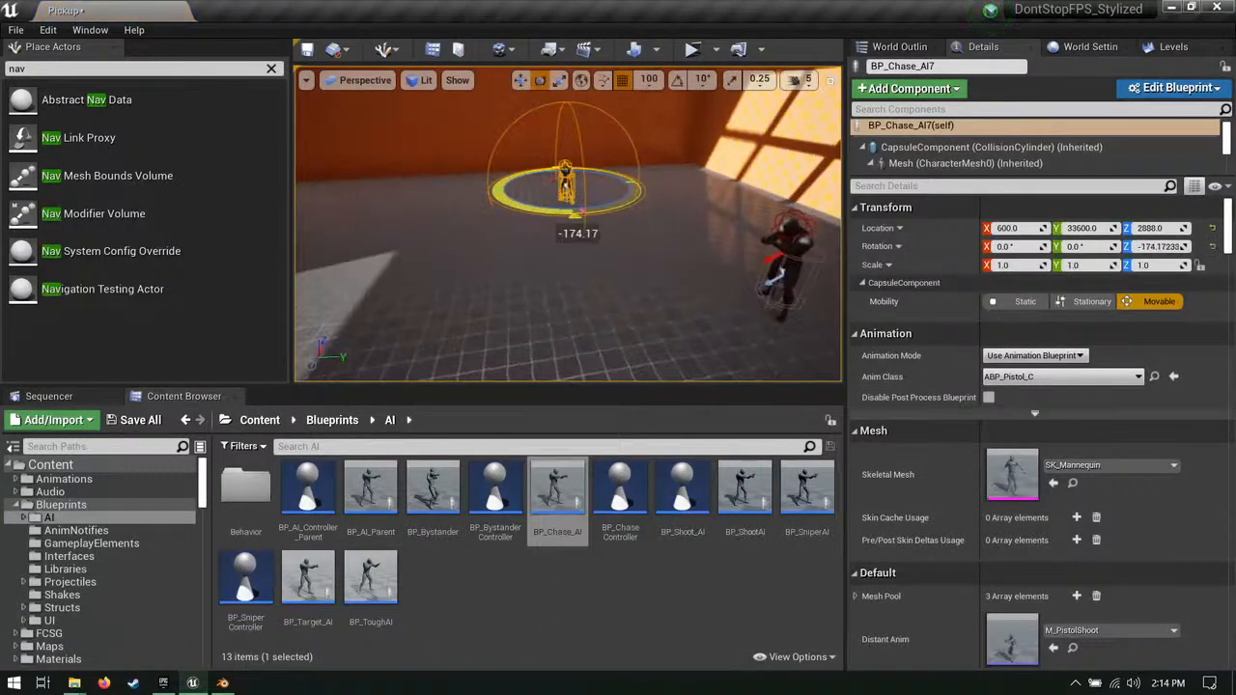
Step: Duplicate the BP_Chase_AI enemy into a cluster of three near the skylight room's side wall and shift the whole cluster together
right_drag(365, 216, 492, 275)
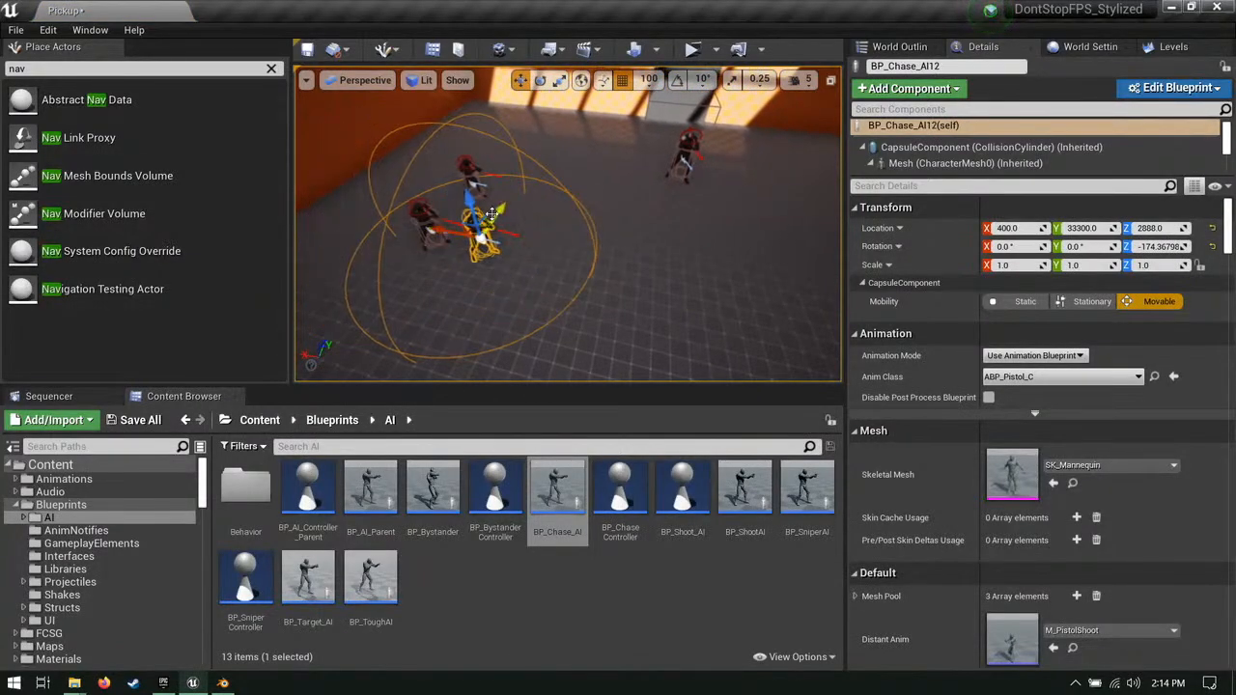
scroll(484, 254, down, 1)
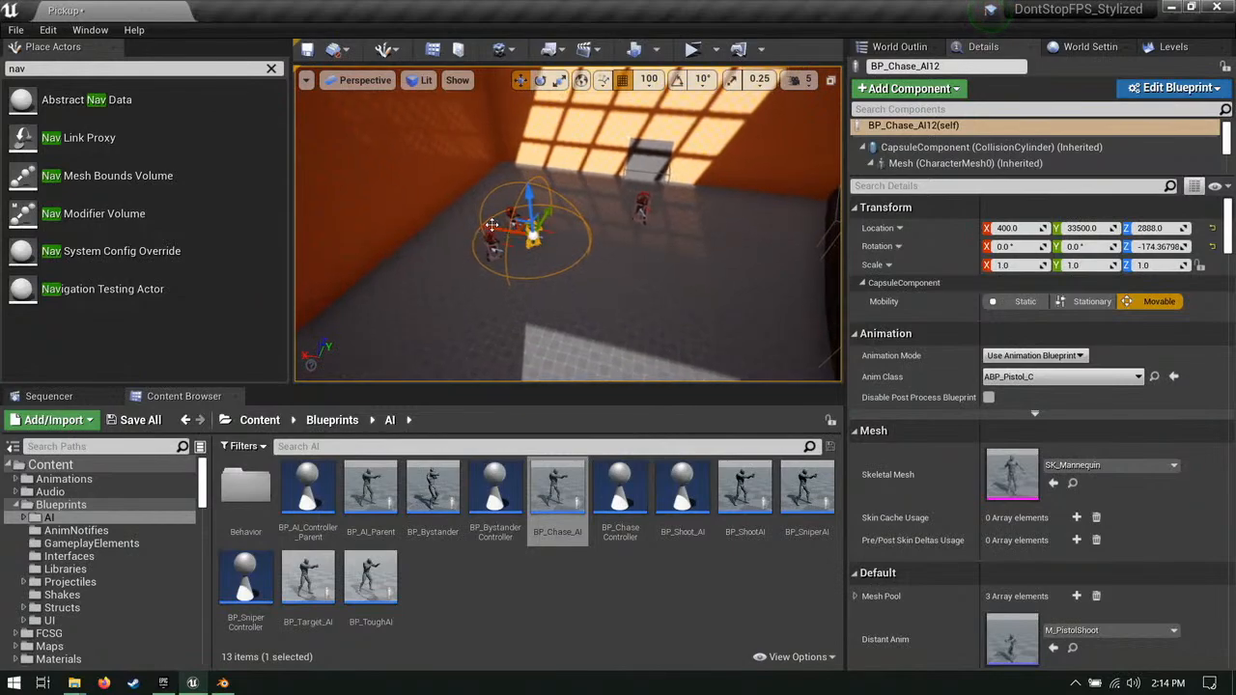
right_drag(537, 256, 563, 283)
scroll(563, 284, up, 2)
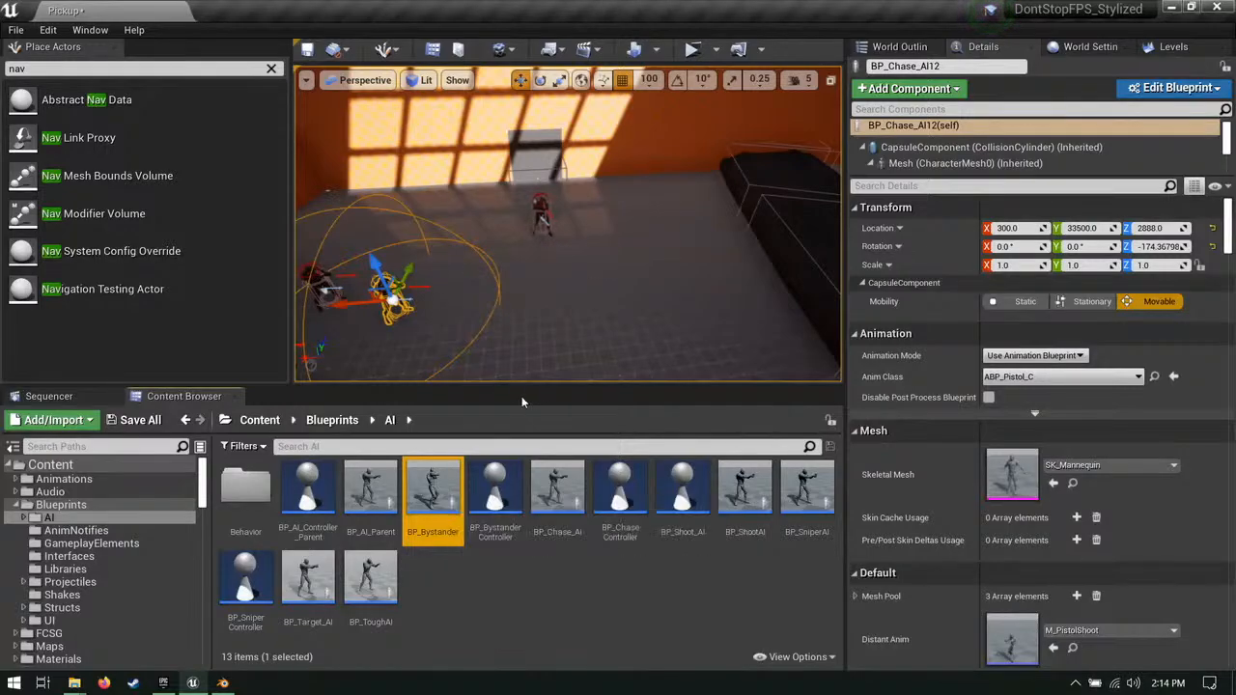
right_drag(646, 301, 628, 301)
right_drag(555, 256, 550, 247)
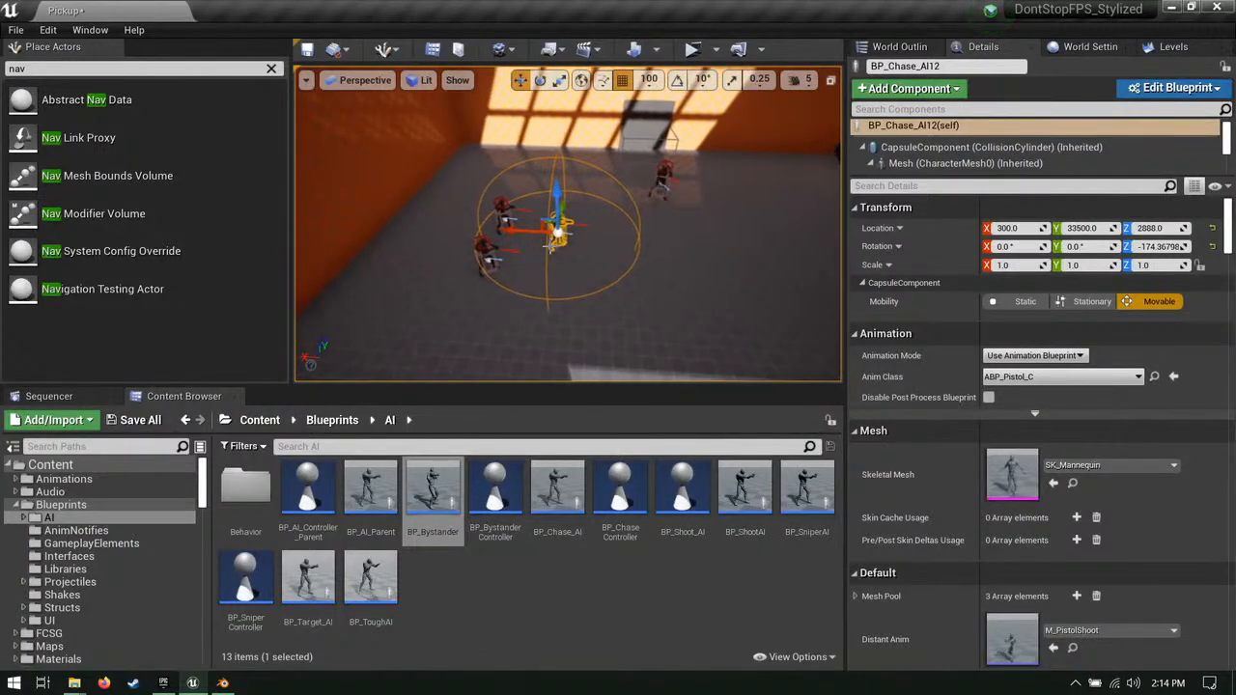
ctrl+click(487, 257)
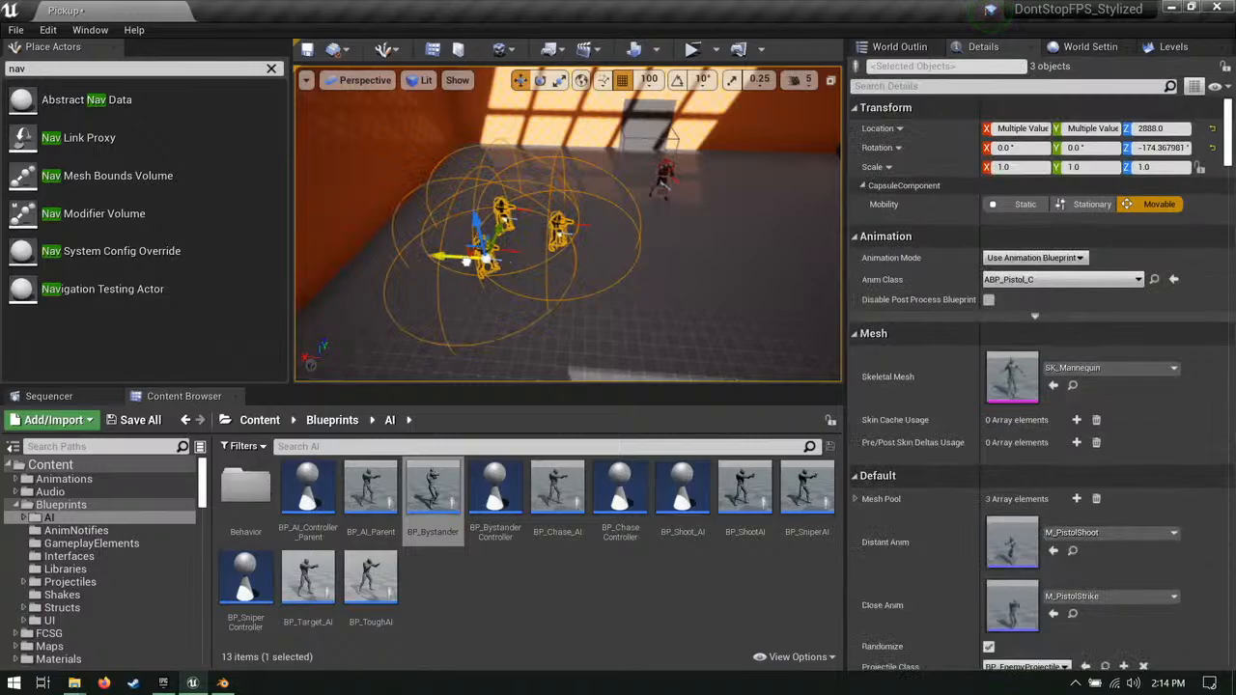
drag(442, 256, 466, 256)
Step: Place a cluster of three BP_ExplodingBarrel actors from GameplayElements among the enemies in the open walled arena
right_drag(541, 261, 387, 226)
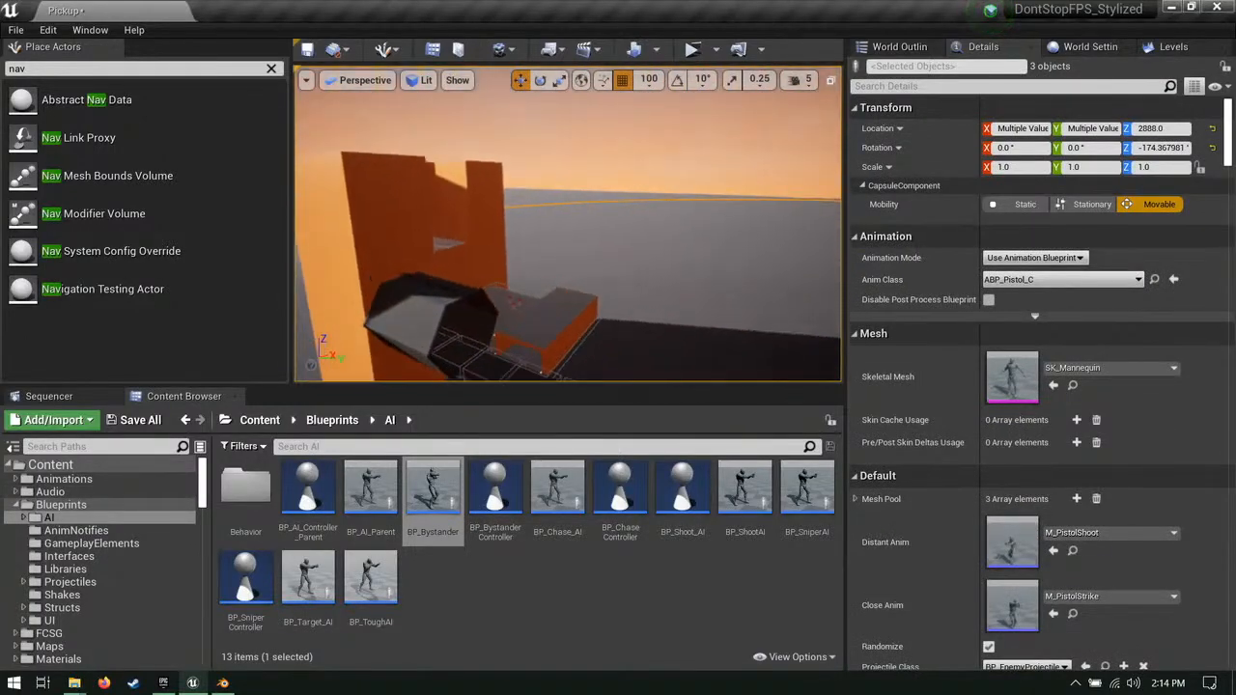
right_drag(656, 265, 553, 280)
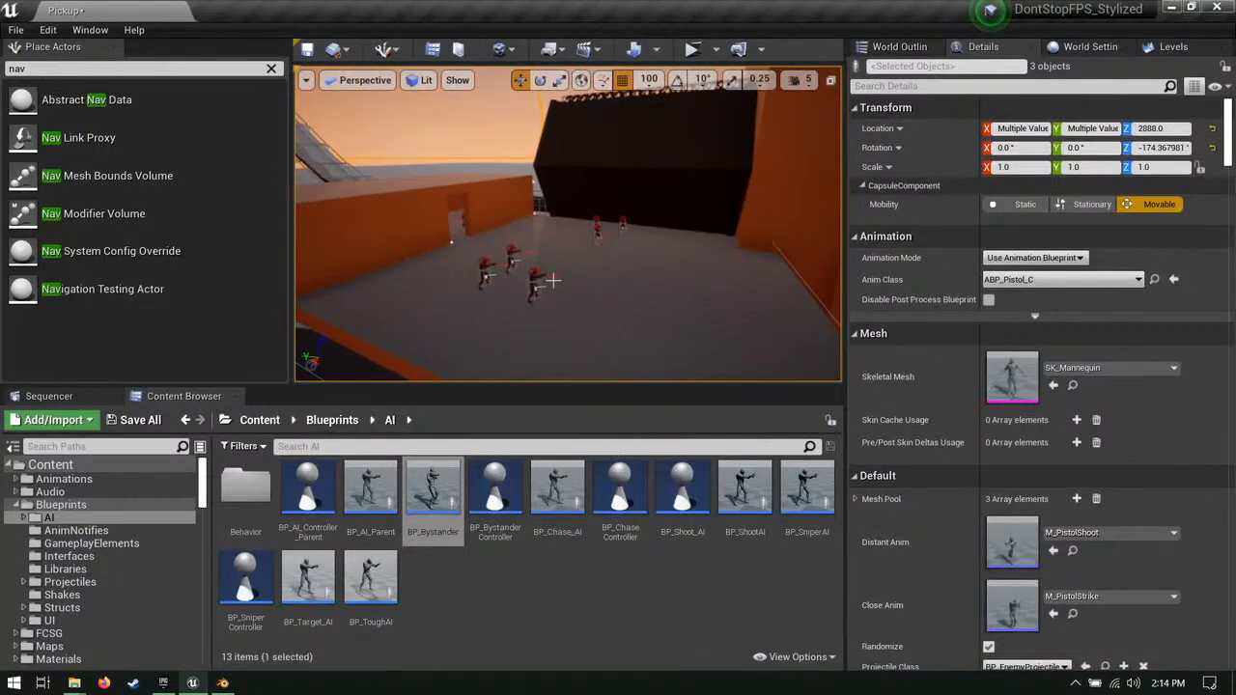
click(111, 503)
double_click(386, 492)
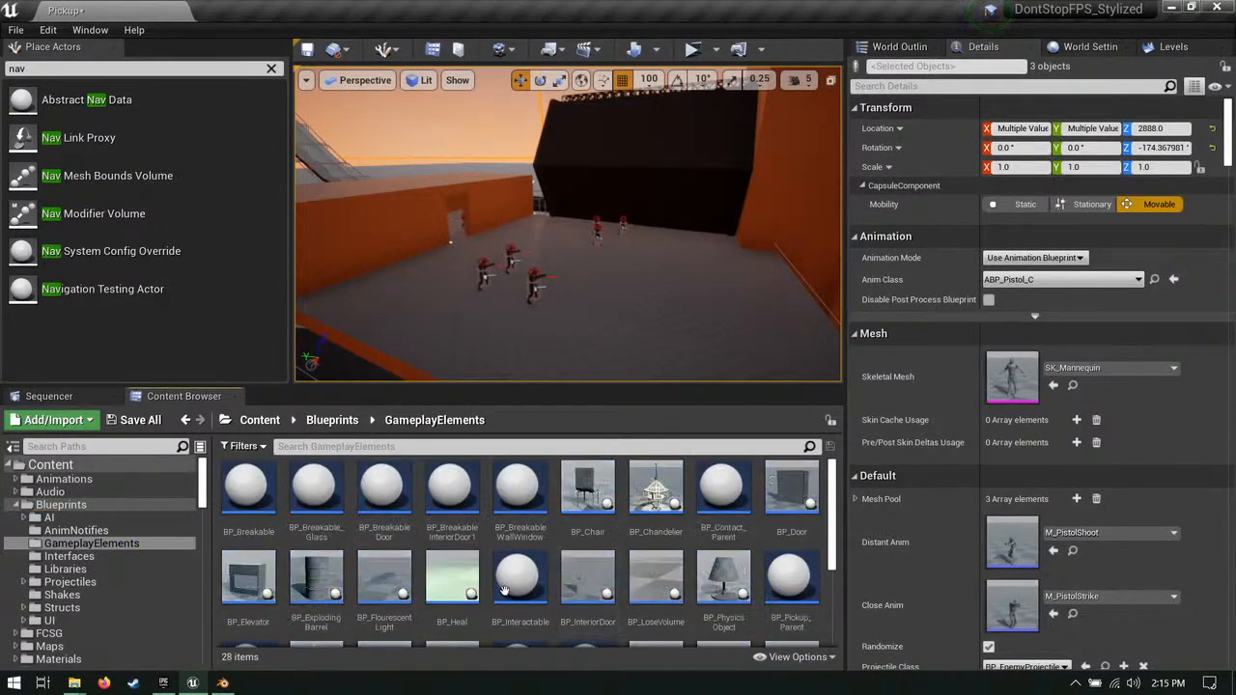
key(f)
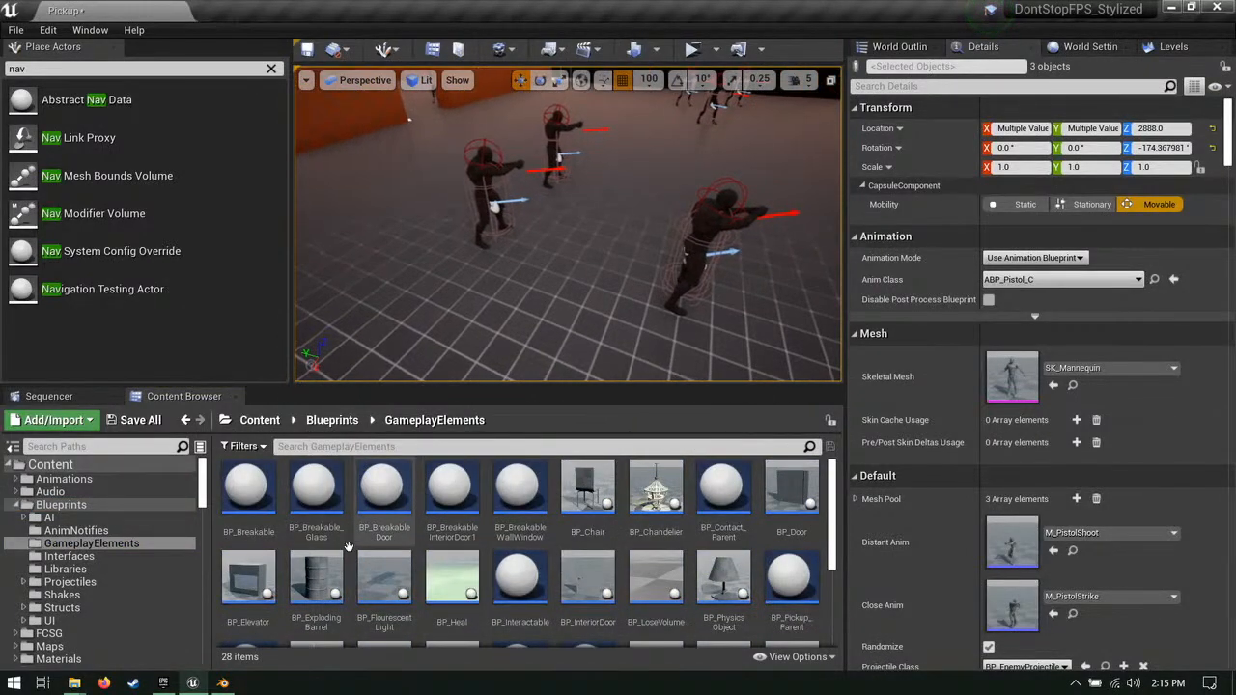
drag(315, 579, 644, 207)
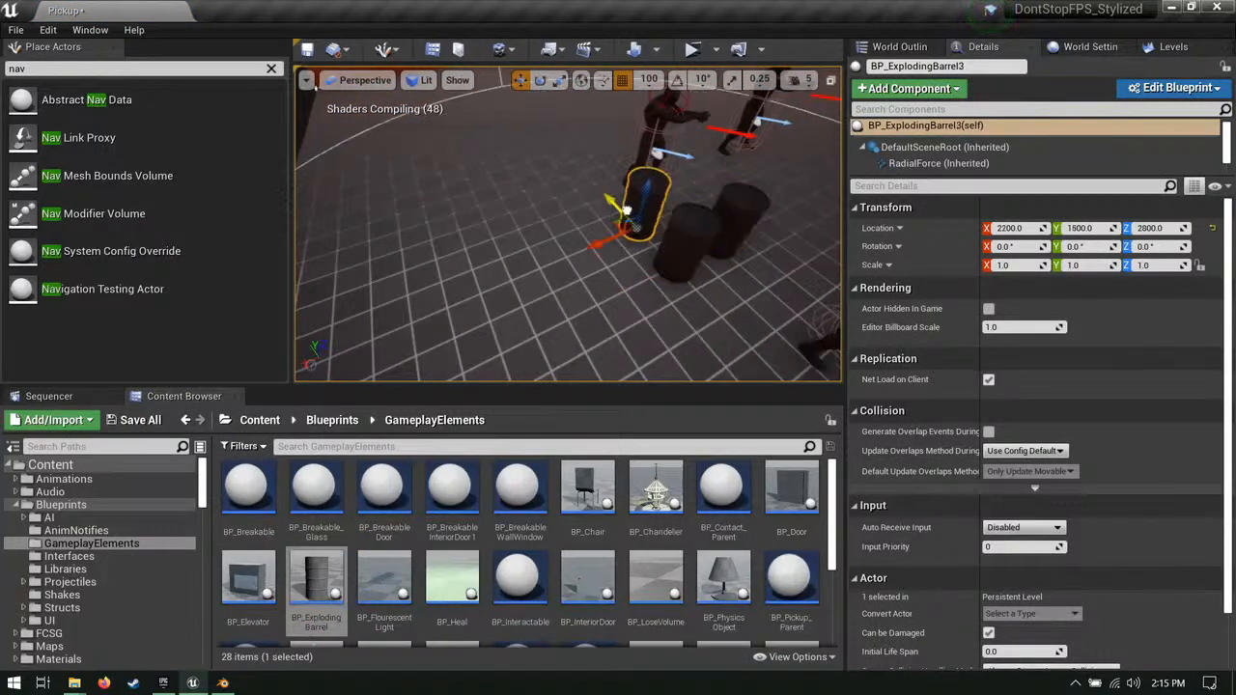
Step: Select the three exploding barrels, copy them beside the arena's other enemy group, and rotate the copies about 68°
right_drag(707, 181, 637, 180)
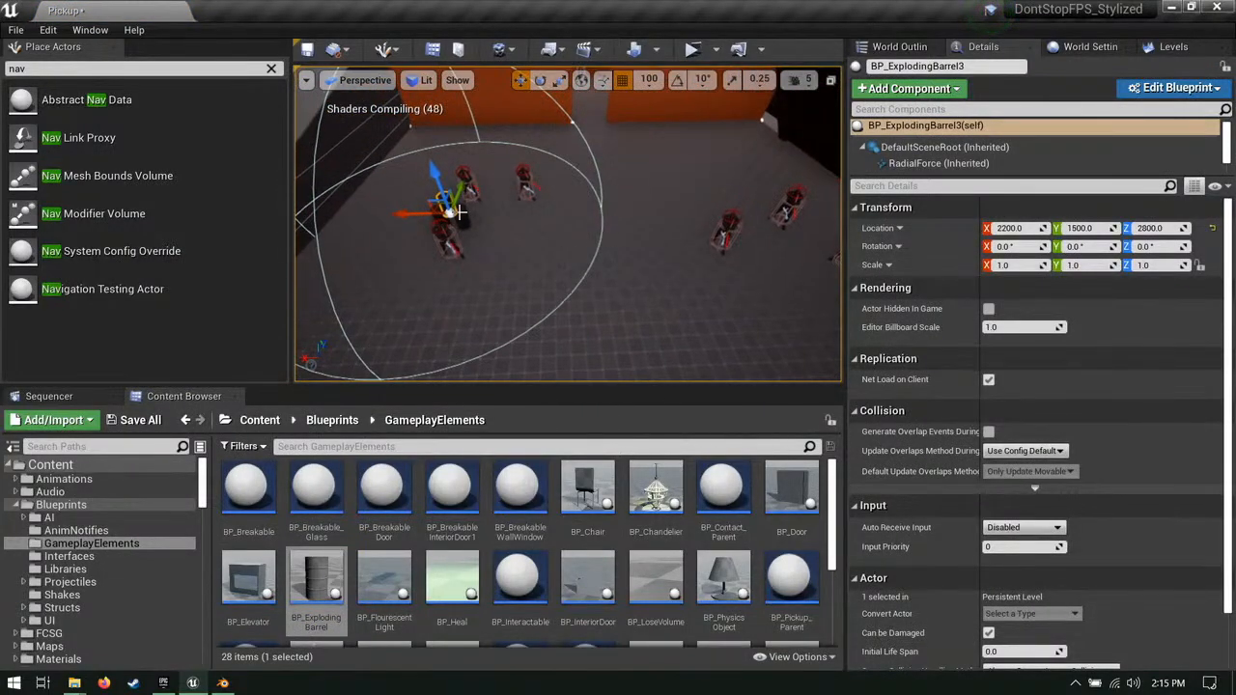
ctrl+click(451, 209)
right_drag(451, 209, 468, 251)
ctrl+click(375, 259)
mouse_move(365, 267)
right_down()
mouse_move(372, 246)
mouse_move(365, 267)
right_up()
alt+drag(358, 252, 666, 174)
key(w)
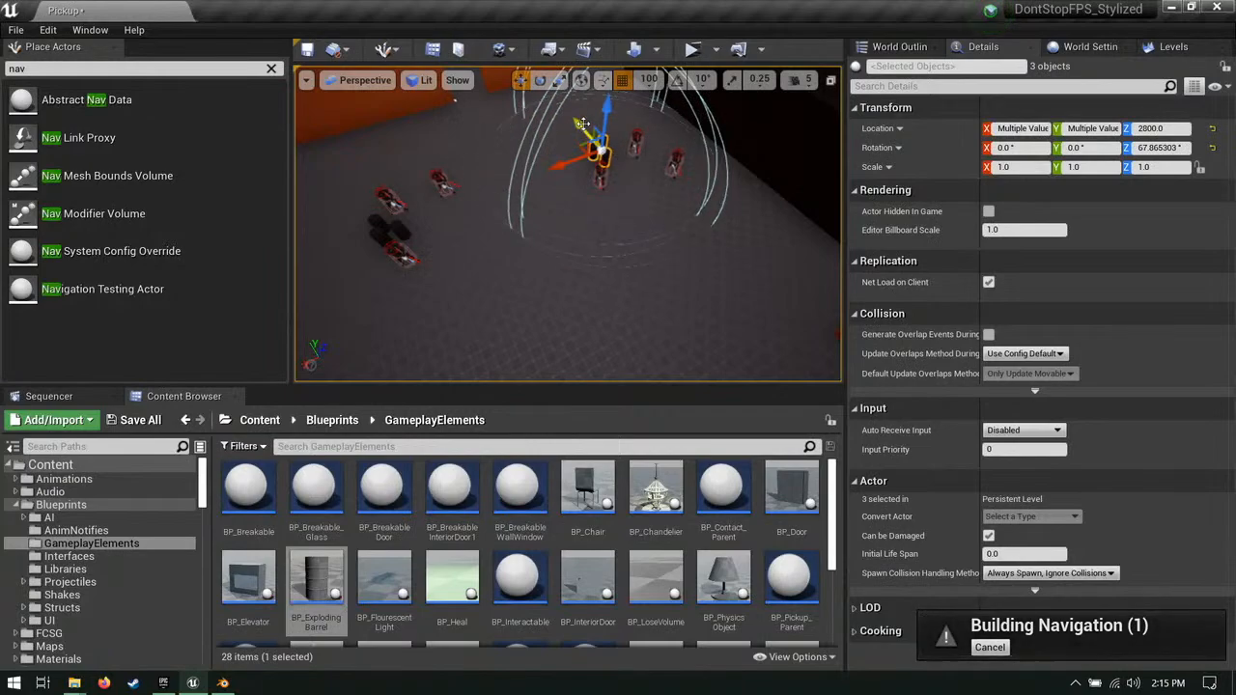
Step: Check the copied exploding barrels in the arena and save the Pickup level
mouse_move(620, 223)
right_down()
mouse_move(579, 188)
mouse_move(613, 217)
right_up()
scroll(685, 579, down, 3)
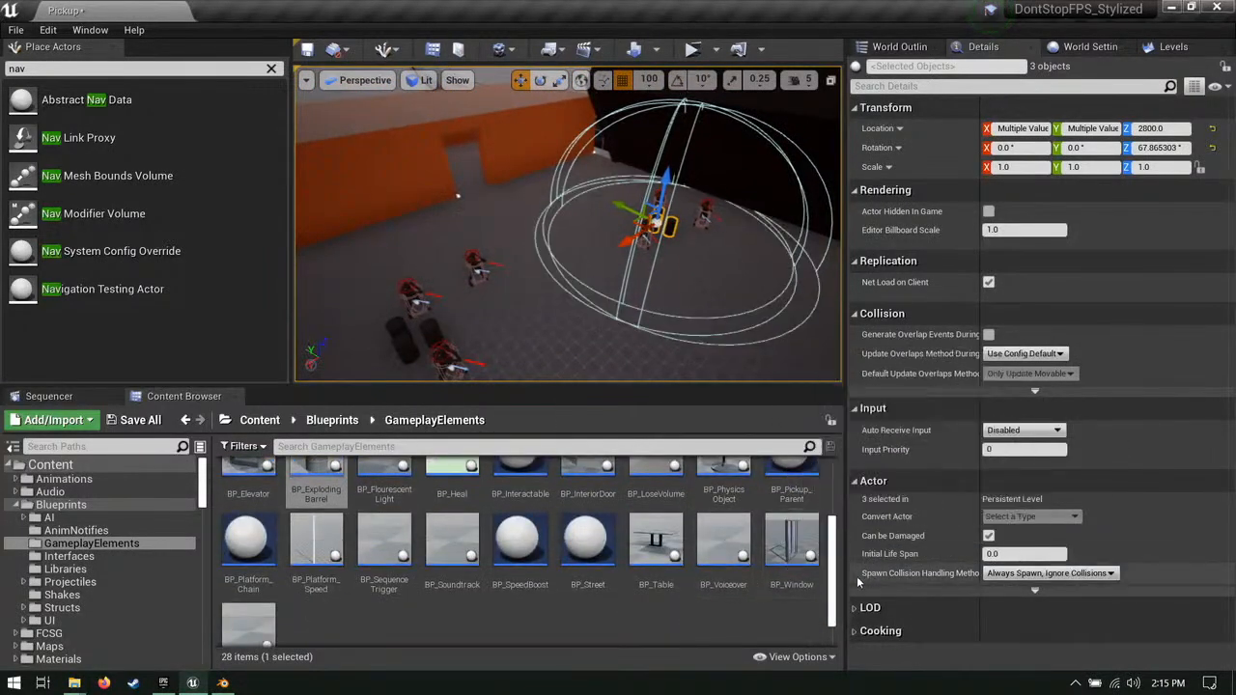
key(ctrl+shift+s)
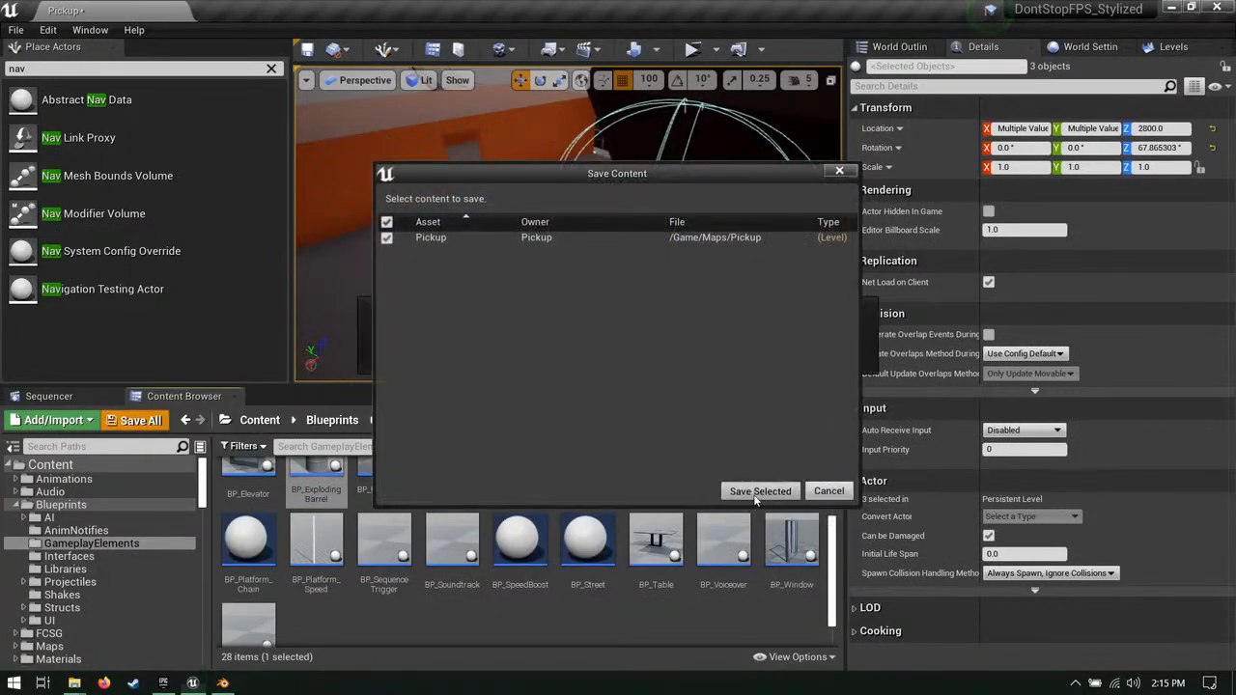
click(756, 491)
Step: Place a BP_FlourescentLight on the ceiling of the dark enemy room and move it to X 600, Y 3200, Z 3300
right_drag(370, 293, 542, 253)
key(w)
drag(388, 490, 547, 117)
key(s)
right_drag(495, 189, 556, 188)
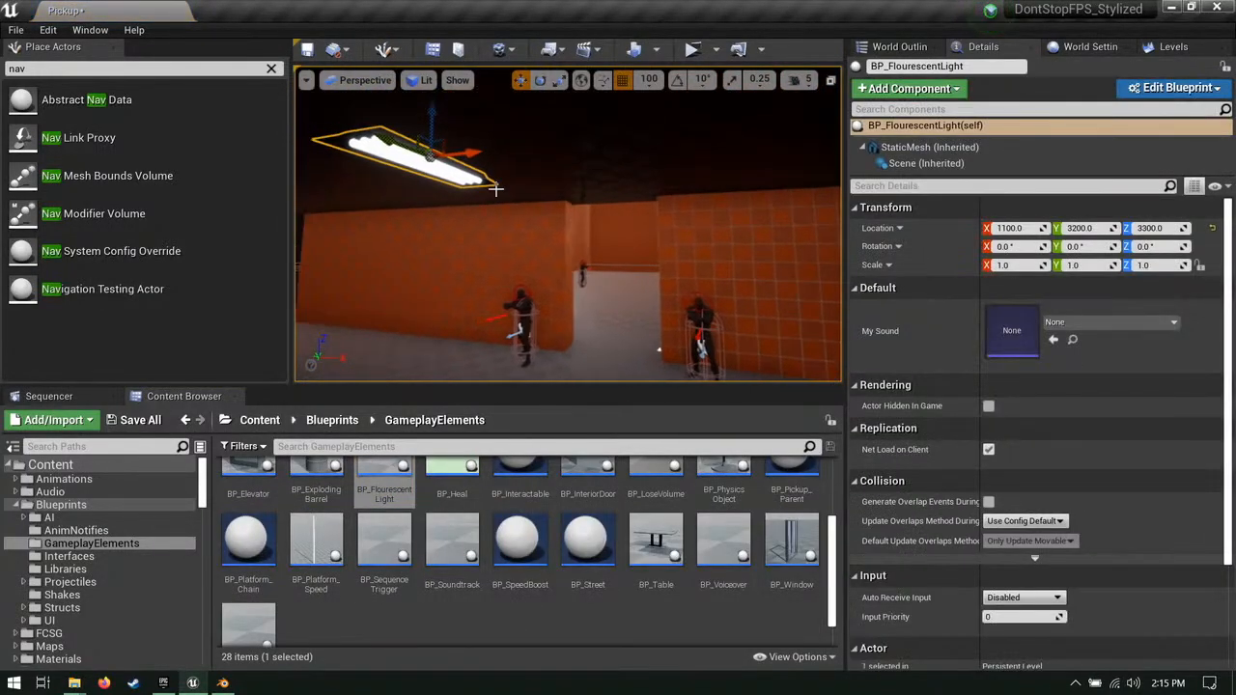
drag(413, 159, 360, 154)
right_drag(360, 154, 530, 156)
key(s)
key(a)
key(d)
key(a)
key(w)
key(d)
key(s)
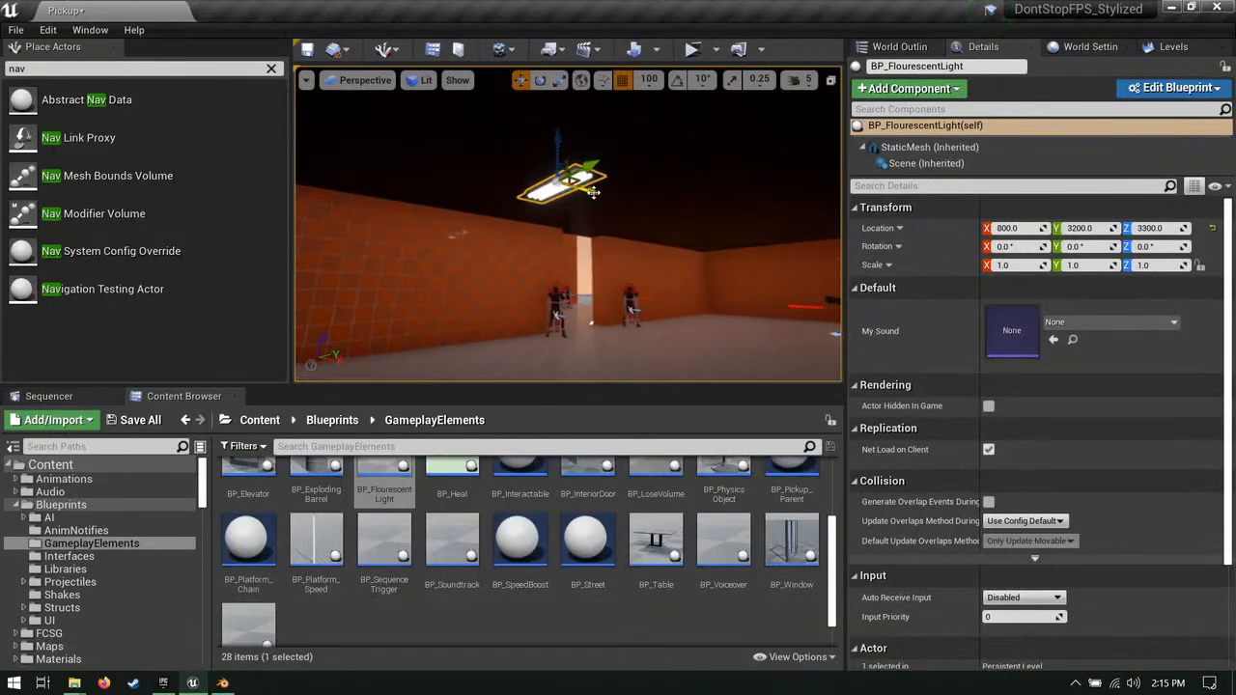
key(d)
right_drag(563, 251, 463, 244)
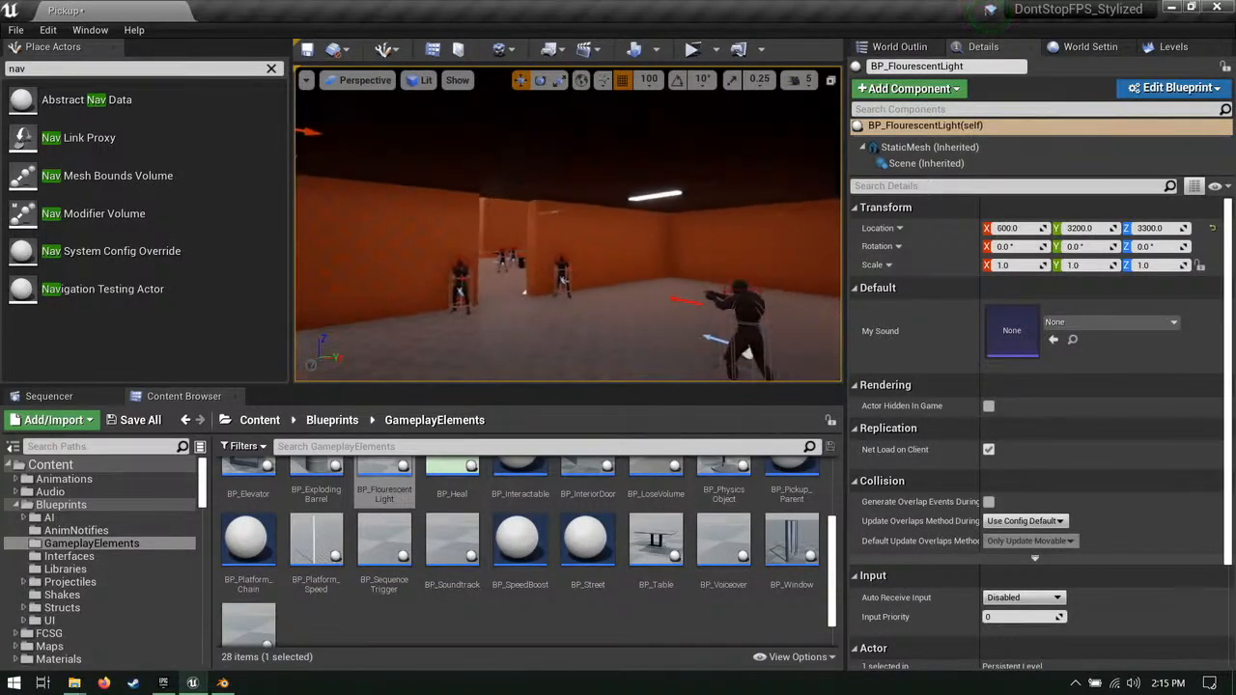
Step: Inspect the lit enemy room, its sunlit doorway wall and the overall level layout from outside
click(656, 131)
mouse_move(657, 131)
right_down()
mouse_move(579, 137)
mouse_move(666, 145)
right_up()
key(s)
right_drag(694, 340, 666, 343)
key(w)
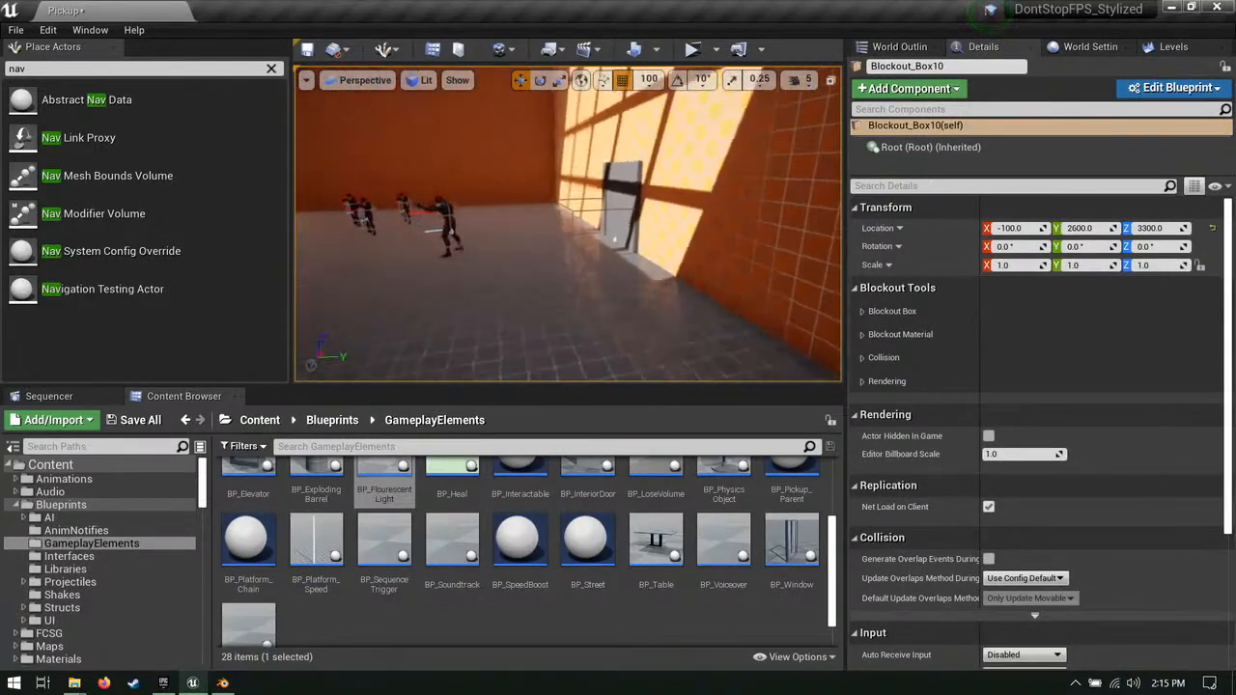
right_drag(595, 233, 676, 232)
key(w)
key(s)
right_drag(595, 233, 642, 280)
key(s)
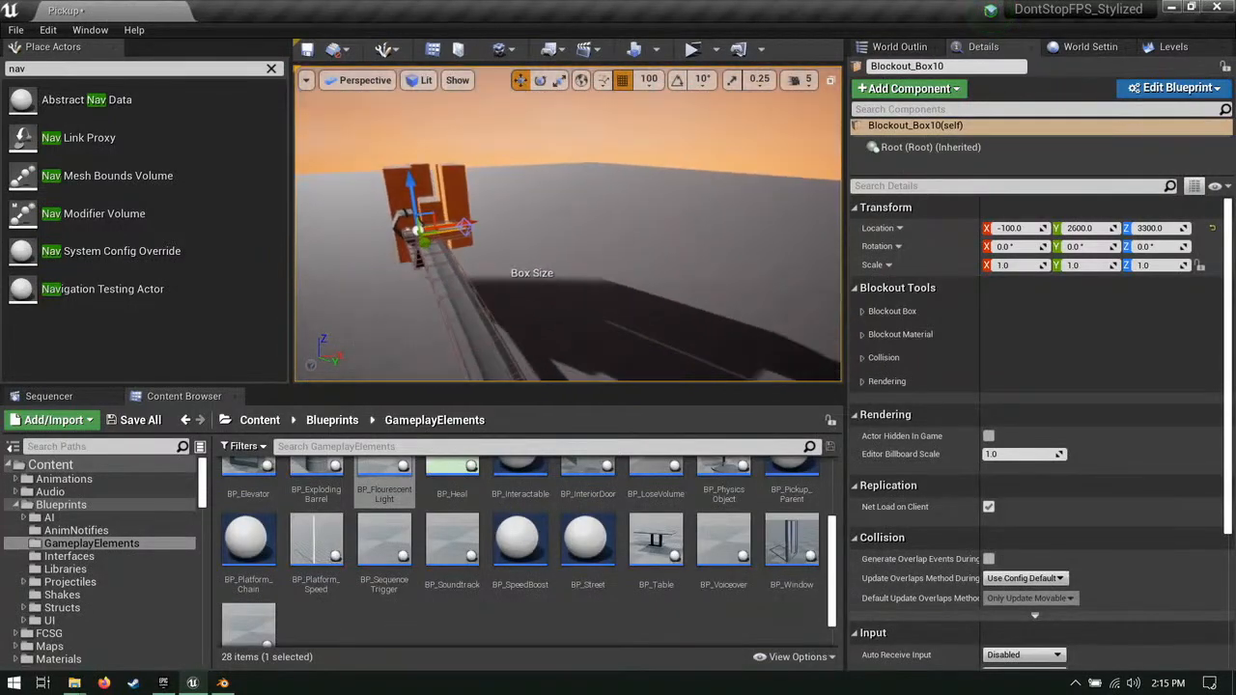
Step: Save the changes to the Pickup level
click(135, 420)
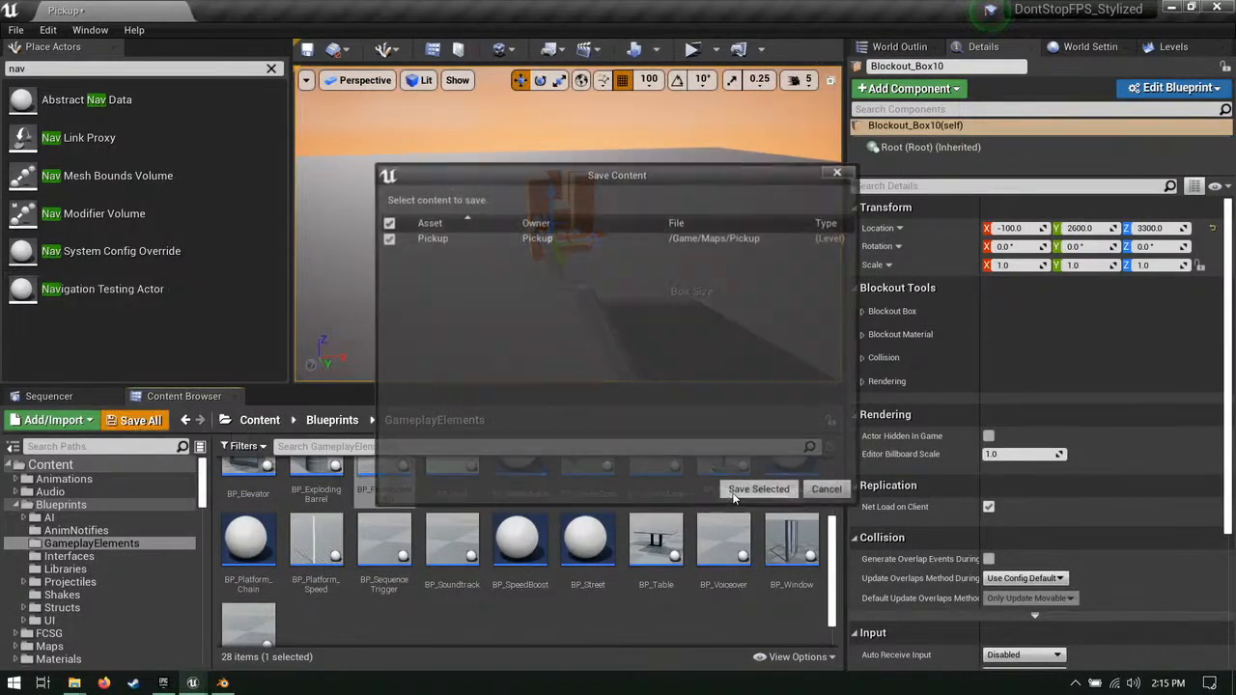
click(757, 489)
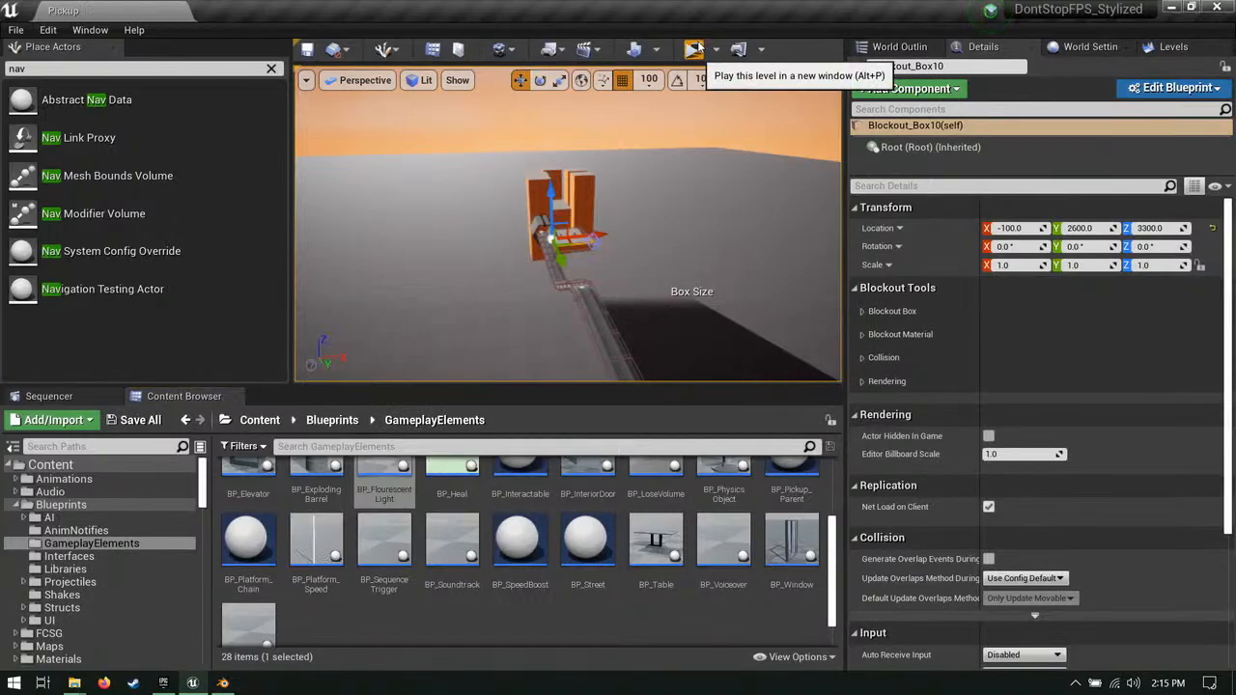
key(Escape)
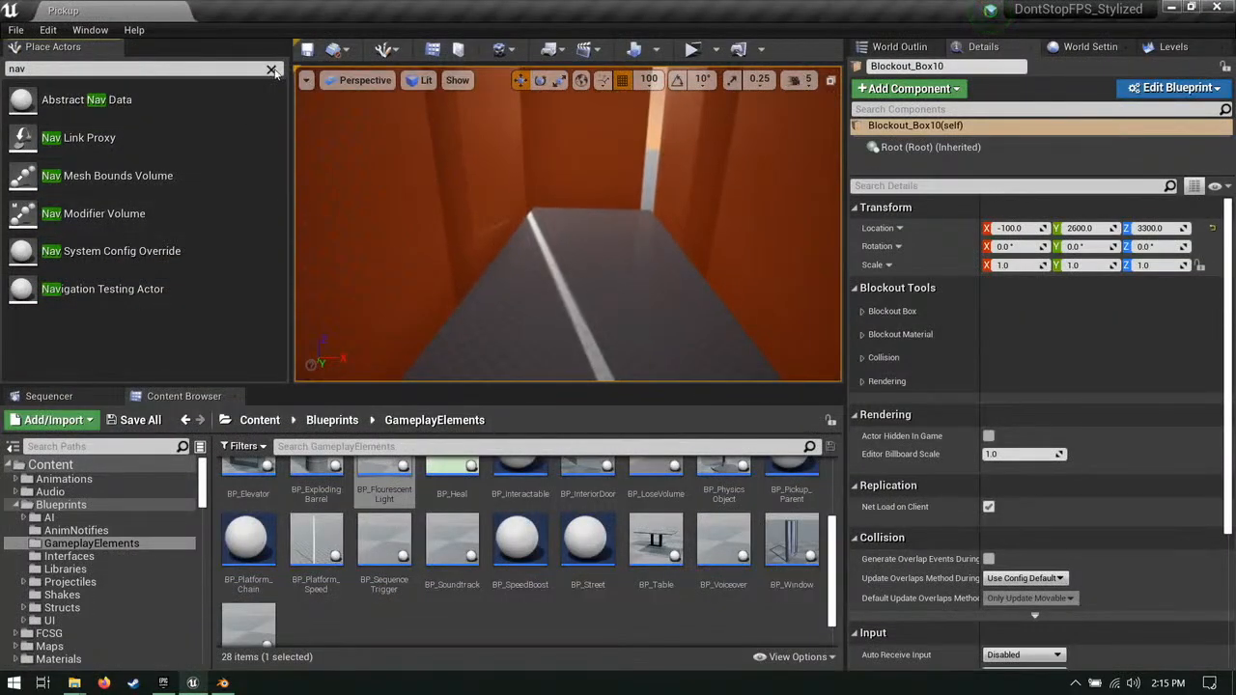
Step: Add a Player Start on the high walled platform, rotated about 90.5°, and move it to X 1400, Y -1800, Z 4692
click(272, 68)
text(play)
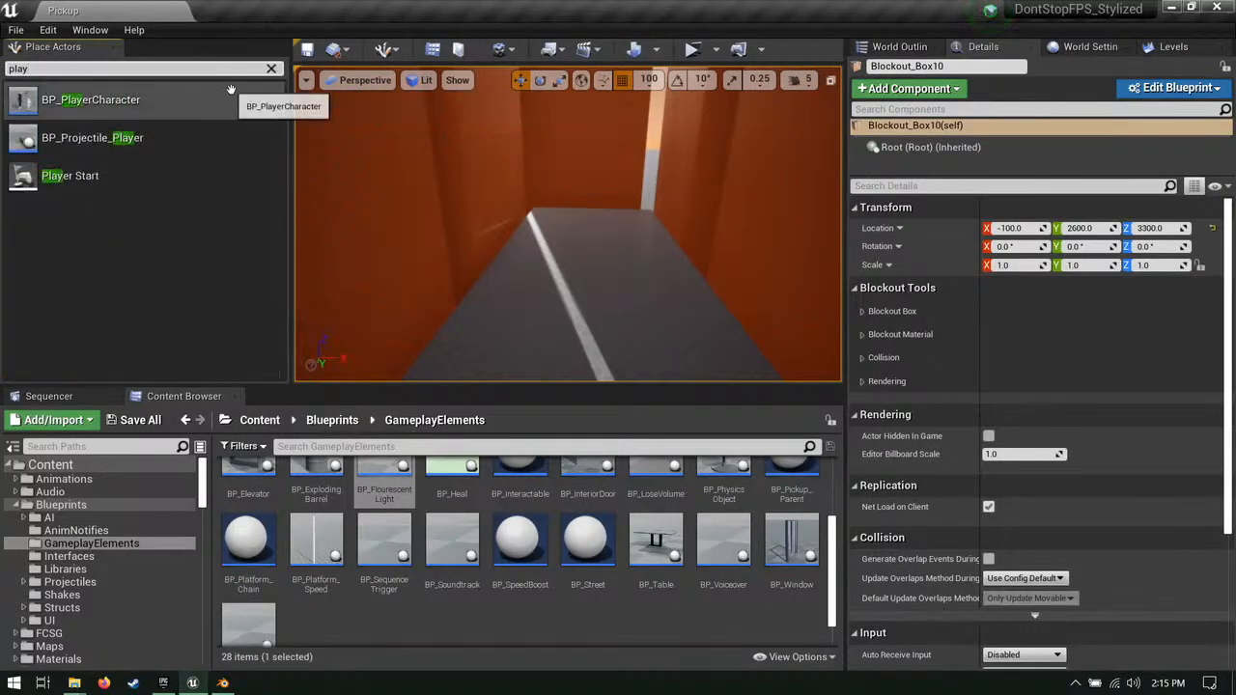
drag(70, 174, 588, 224)
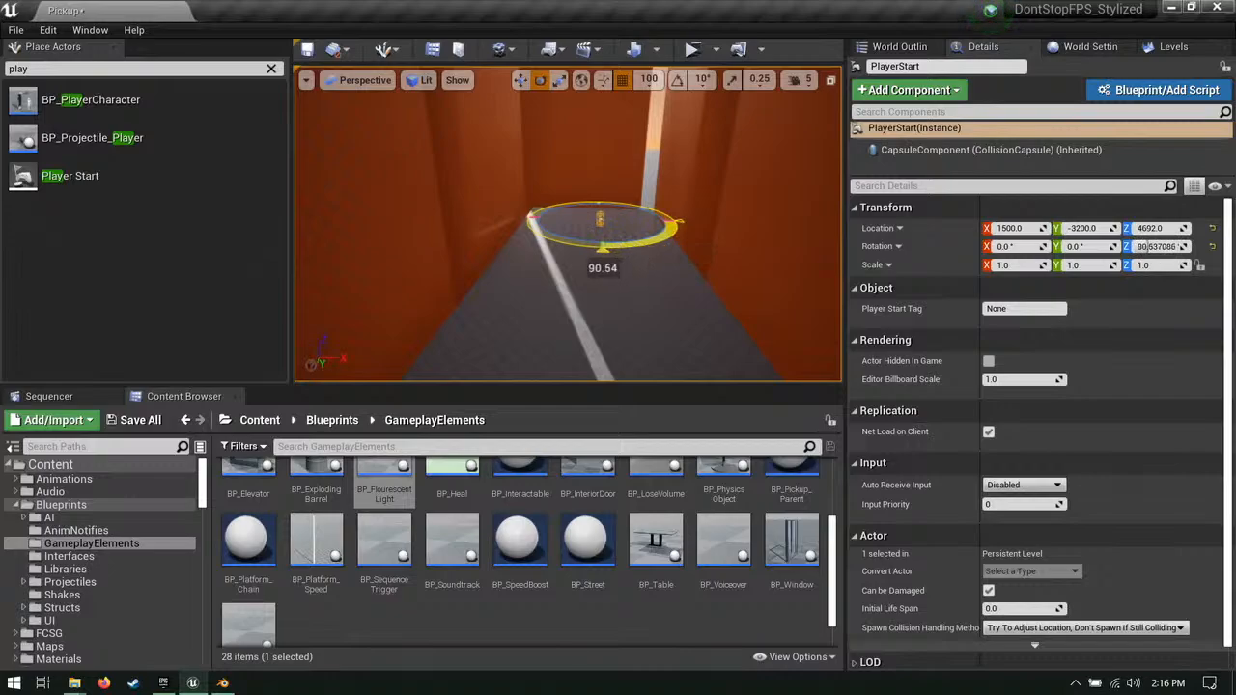
right_drag(541, 286, 575, 307)
key(w)
shift+drag(598, 324, 466, 212)
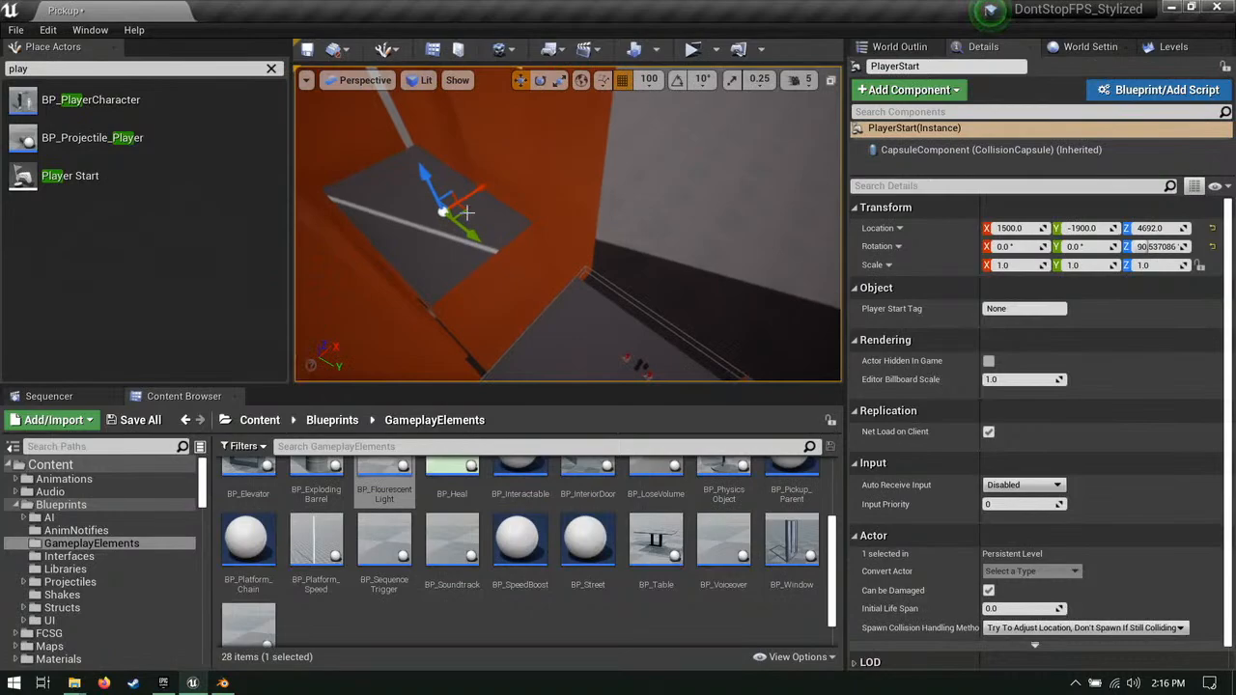
Step: Place a Blockout_Box along the Player Start platform's side wall at X 2100, Y -2000, Z 4600, shaped as a long, low strip
click(271, 68)
text(ba)
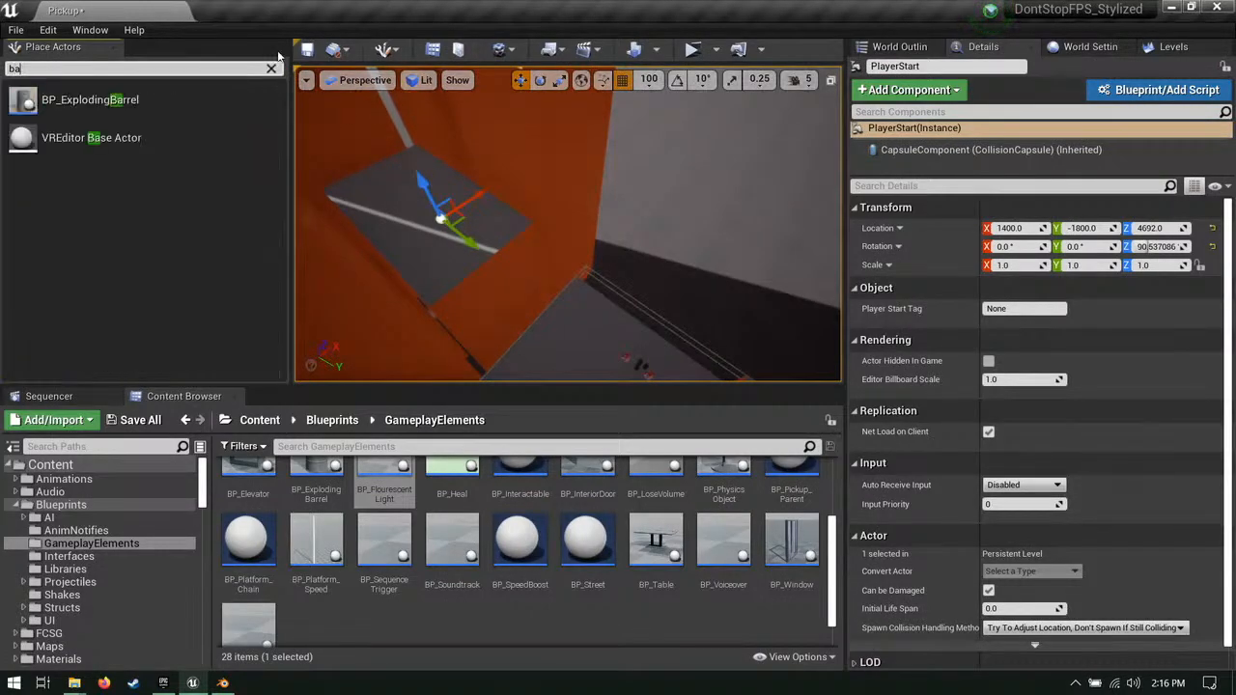
key(BackSpace)
text(lo)
mouse_move(320, 154)
right_down()
mouse_move(299, 193)
mouse_move(319, 154)
right_up()
key(s)
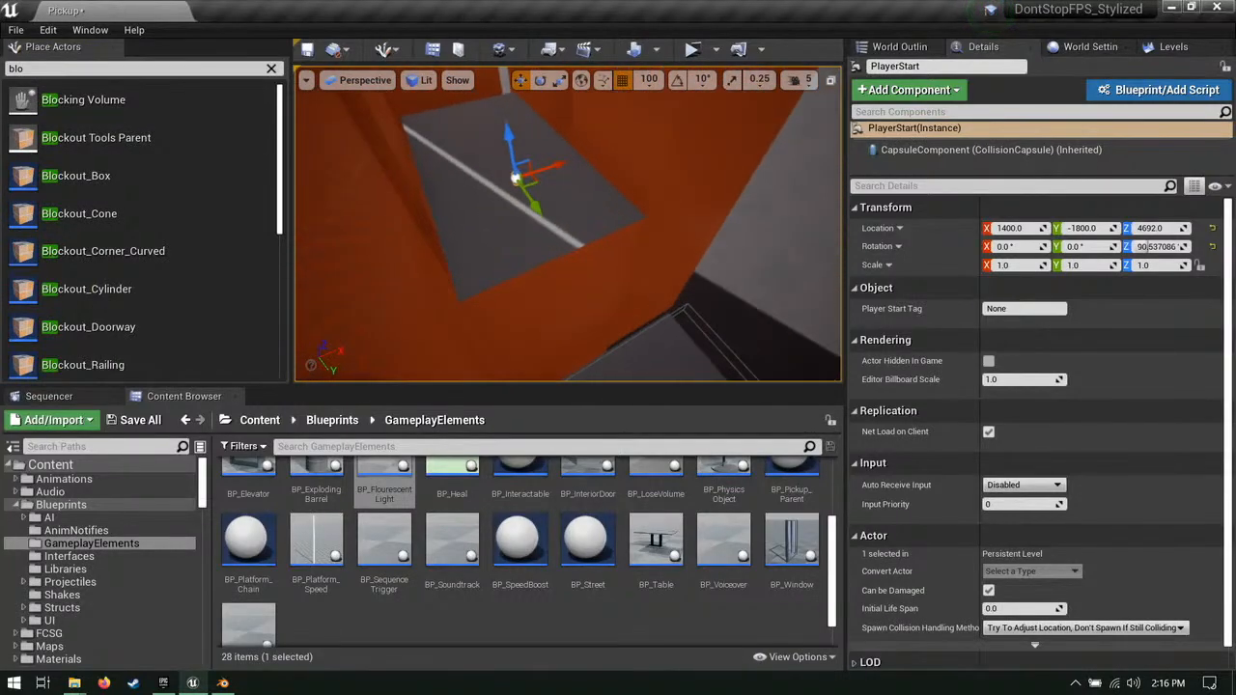
right_drag(508, 223, 508, 223)
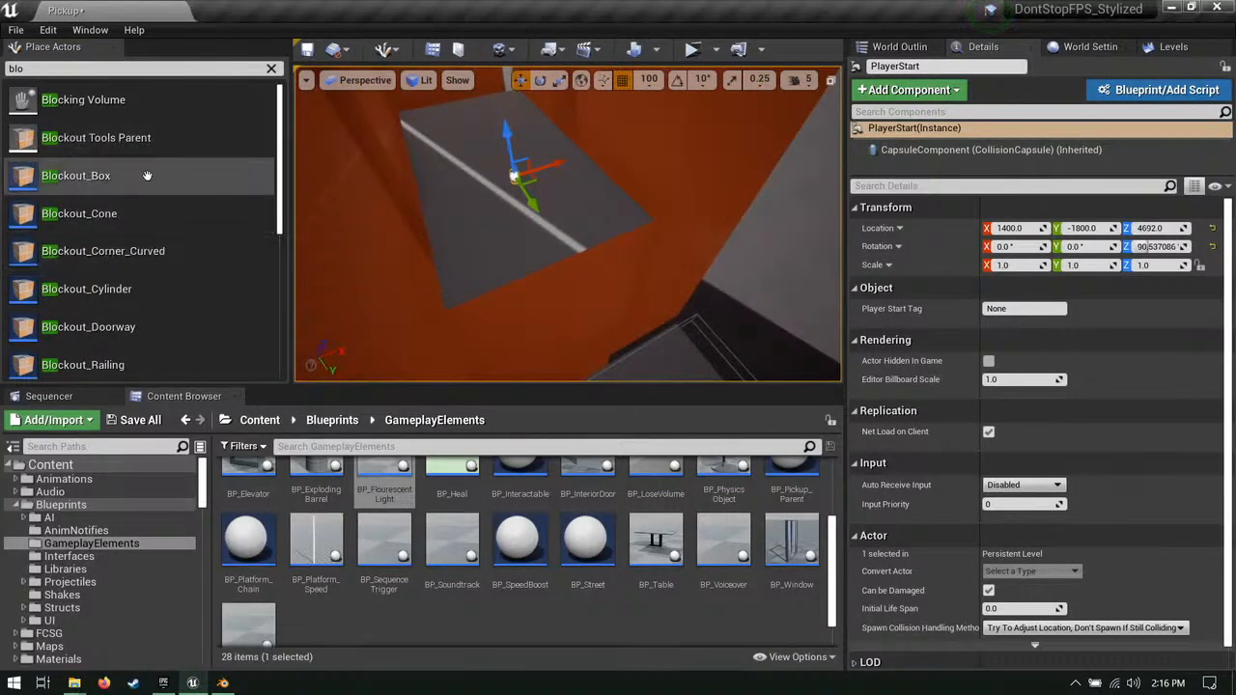
drag(77, 176, 623, 200)
key(a)
right_drag(623, 199, 622, 199)
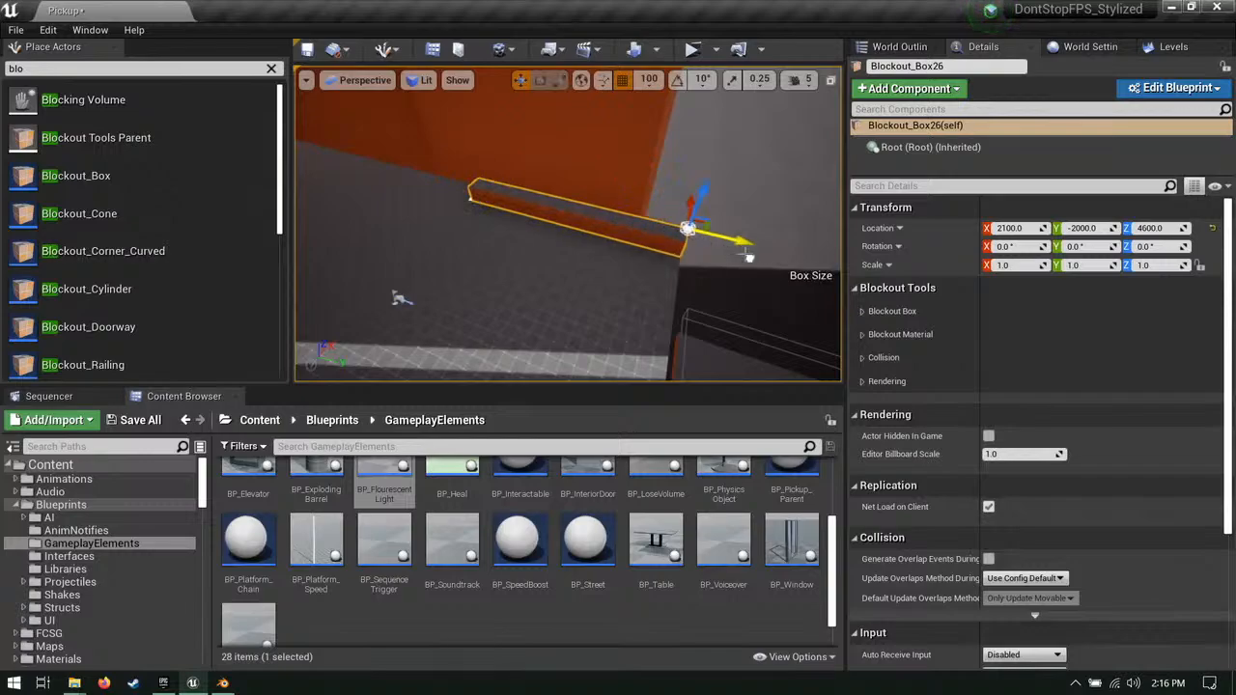
Step: Increase the new blockout box's height to form a taller barrier along the platform's side
drag(730, 146, 747, 119)
right_drag(562, 290, 563, 290)
key(d)
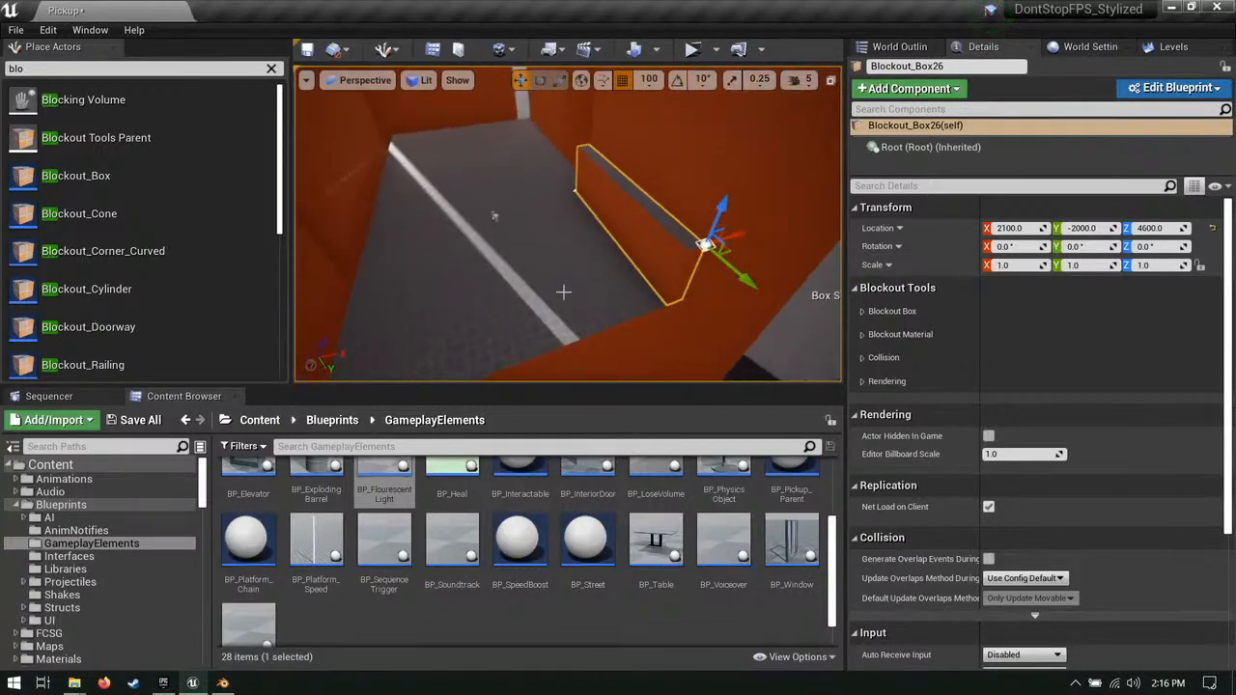
click(563, 289)
click(659, 261)
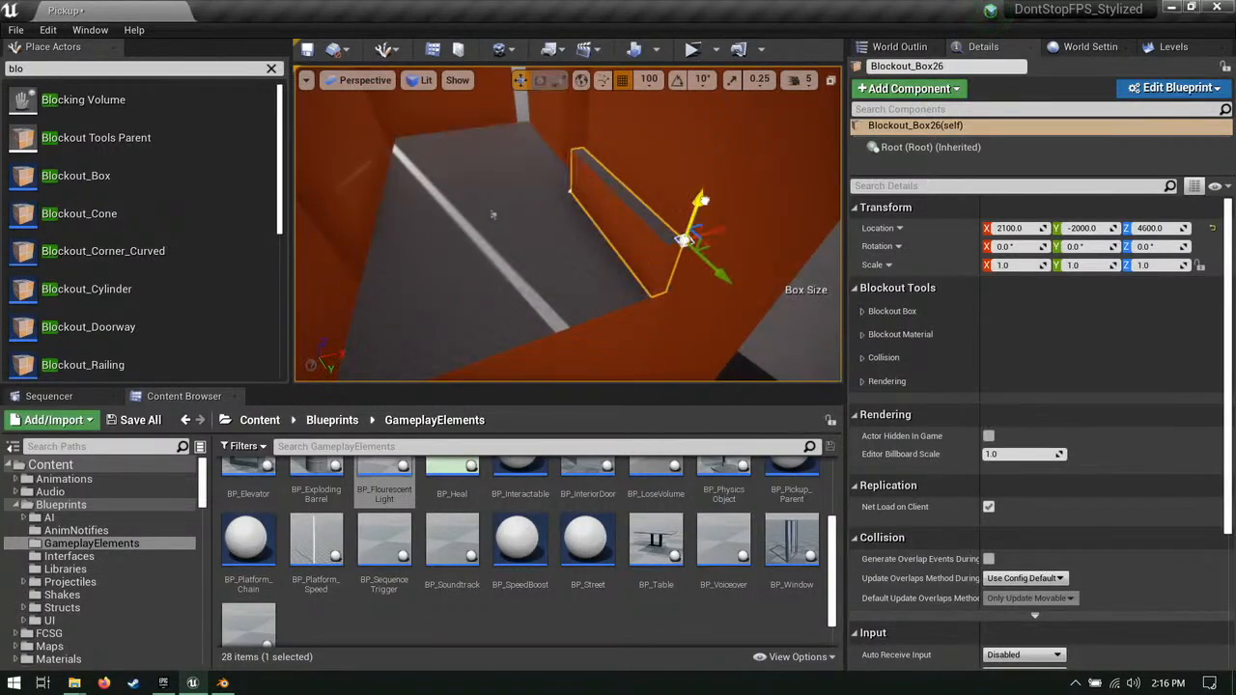
Step: Duplicate the blockout side wall and place the copy at X 900, Y -2000 on the opposite side of the room
click(633, 207)
right_drag(676, 157, 675, 157)
key(d)
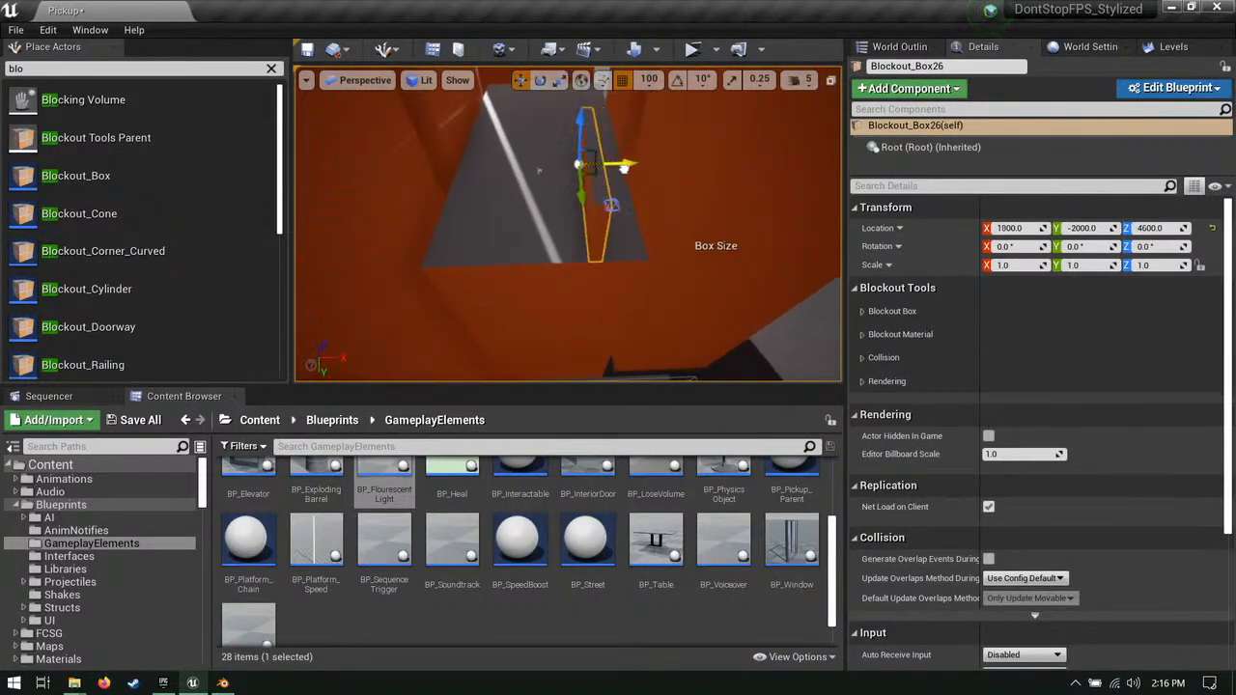
alt+drag(638, 157, 688, 160)
key(ctrl+z)
click(678, 81)
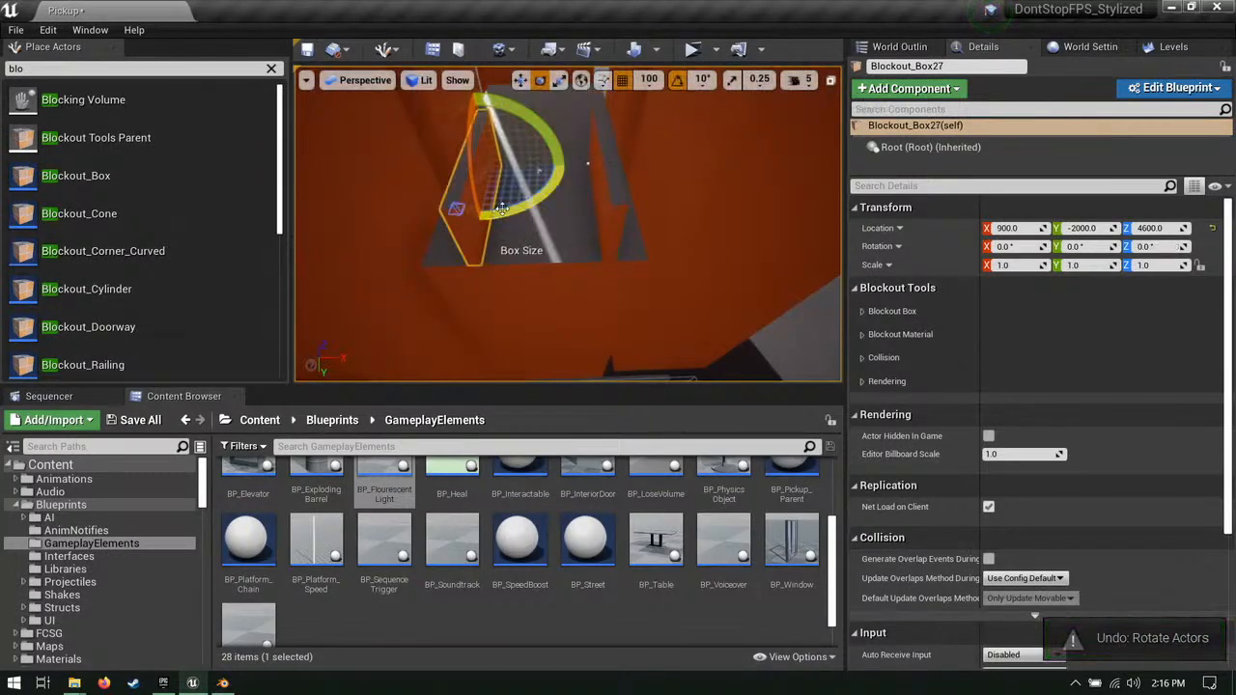
Step: Duplicate the side wall rotated by -90° at X 900, Y -2000 and fit it as the room's end wall
alt+drag(501, 208, 539, 171)
mouse_move(591, 272)
right_down()
mouse_move(588, 258)
mouse_move(592, 272)
right_up()
key(w)
key(w)
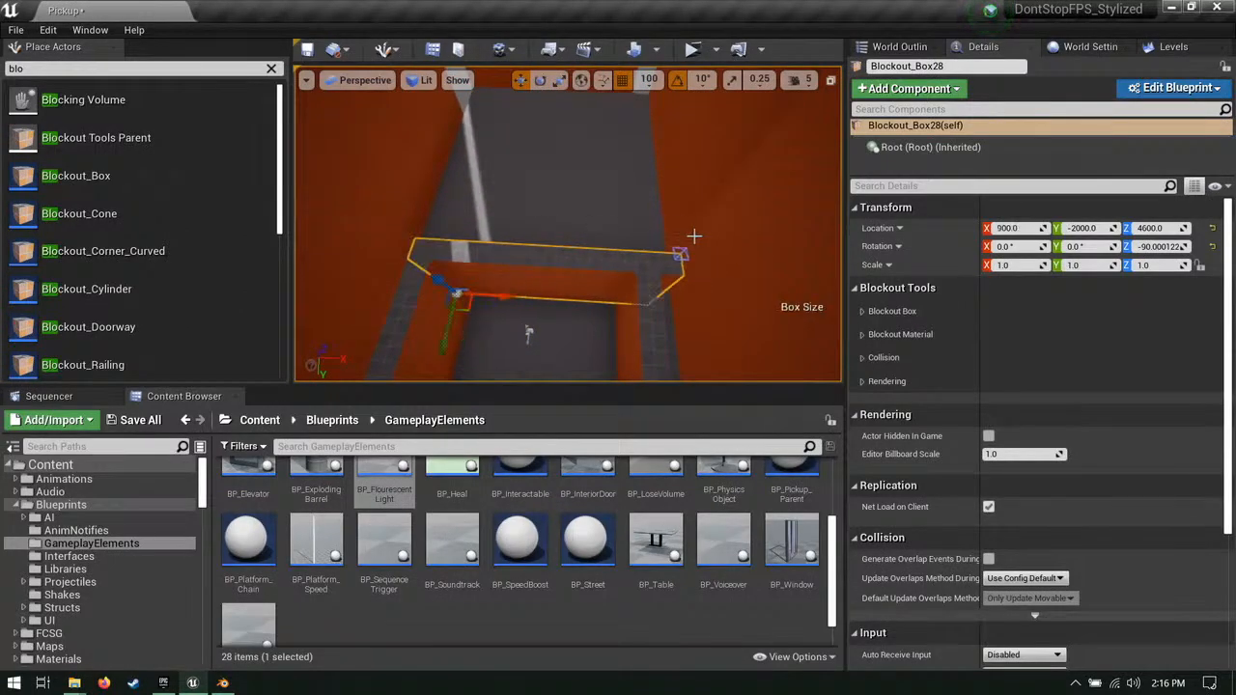
drag(710, 257, 686, 259)
right_drag(686, 259, 772, 289)
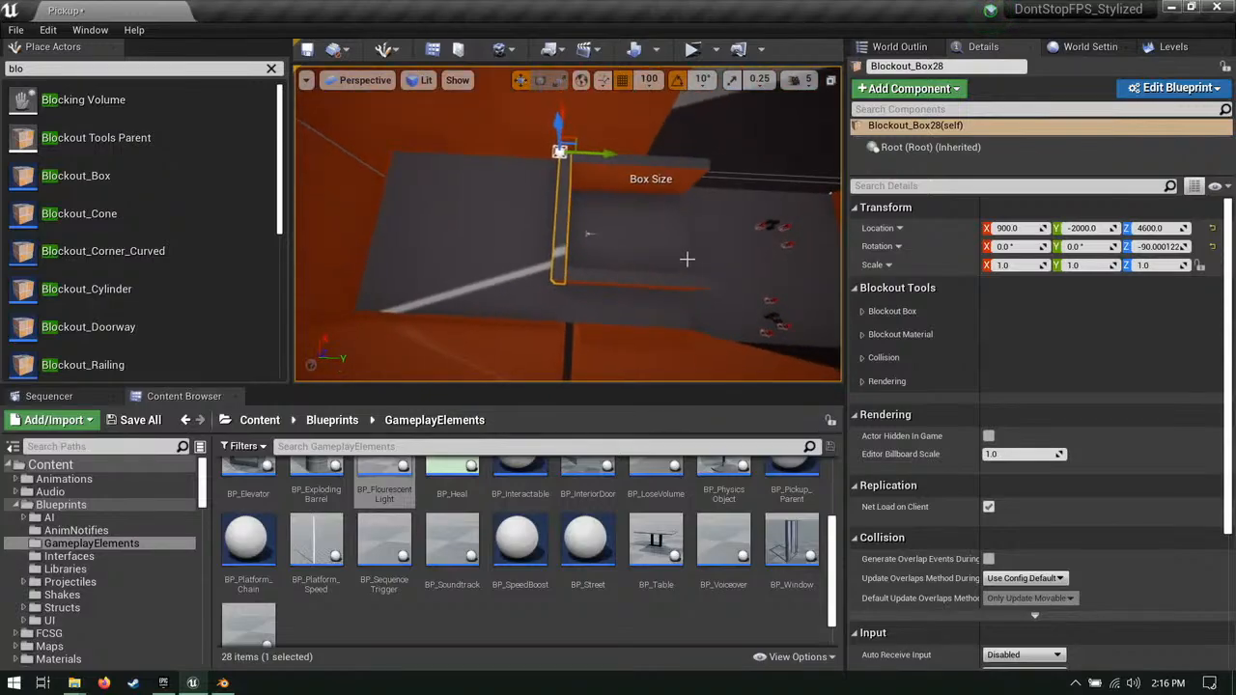
Step: Duplicate the end wall to X 1000, Y -800 and shorten the copy to leave a doorway opening
click(686, 260)
click(561, 242)
right_drag(546, 256, 579, 256)
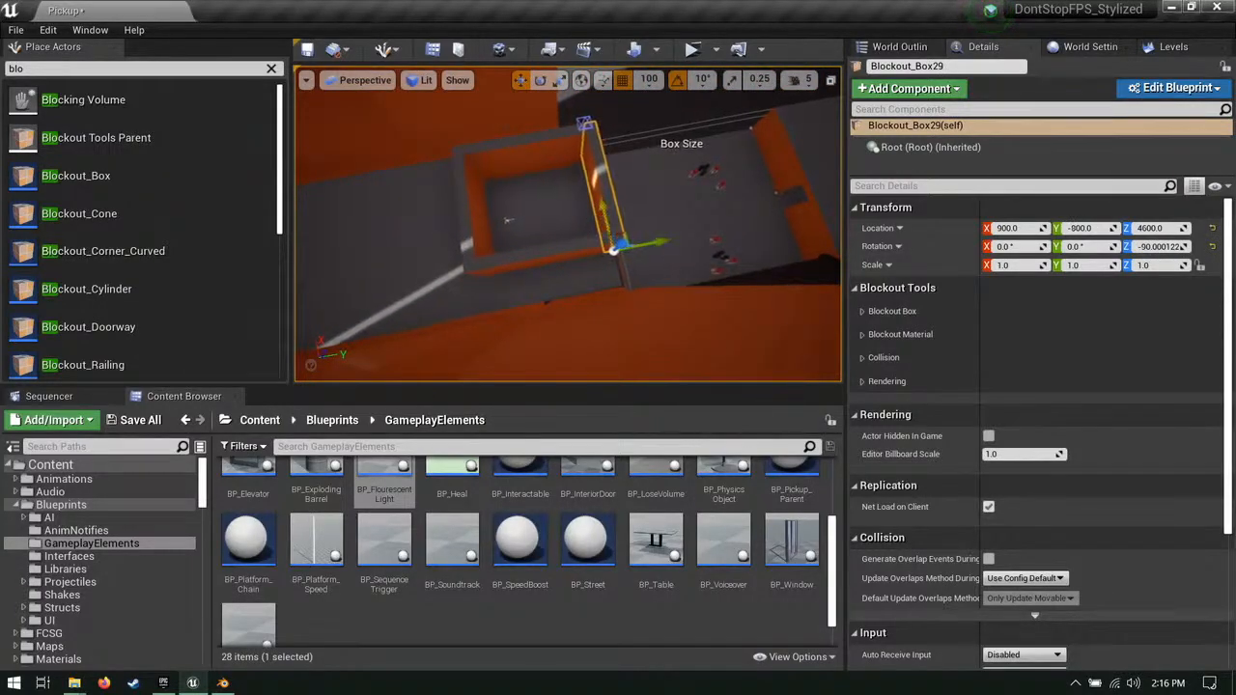
right_drag(547, 256, 576, 283)
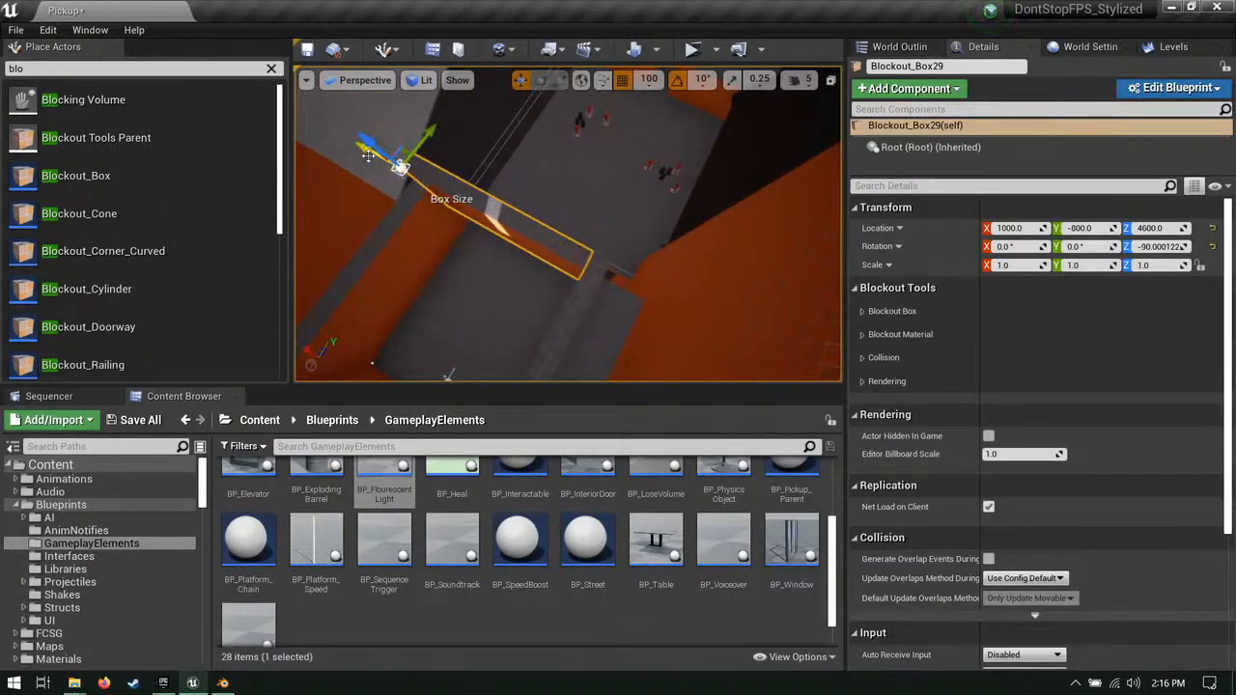
right_drag(547, 248, 629, 251)
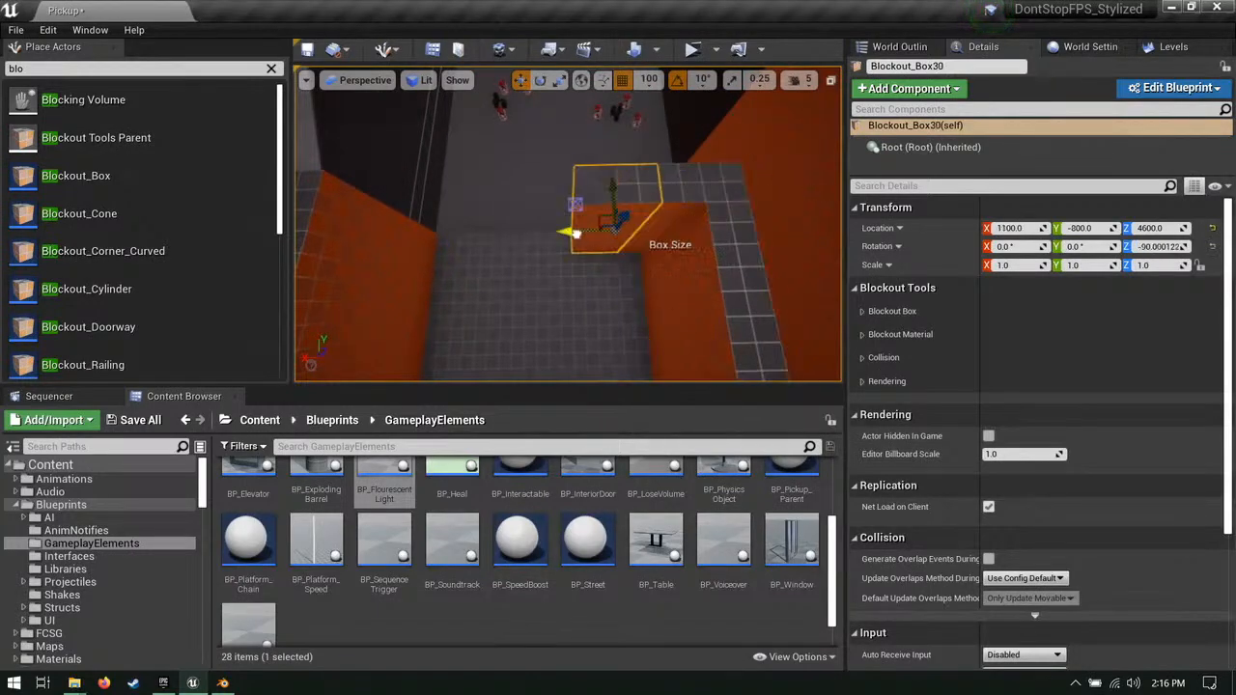
Step: Place a copy of the short wall across the doorway opening at X 1900, Y -900, rotated to about -270°
drag(482, 296, 534, 249)
key(w)
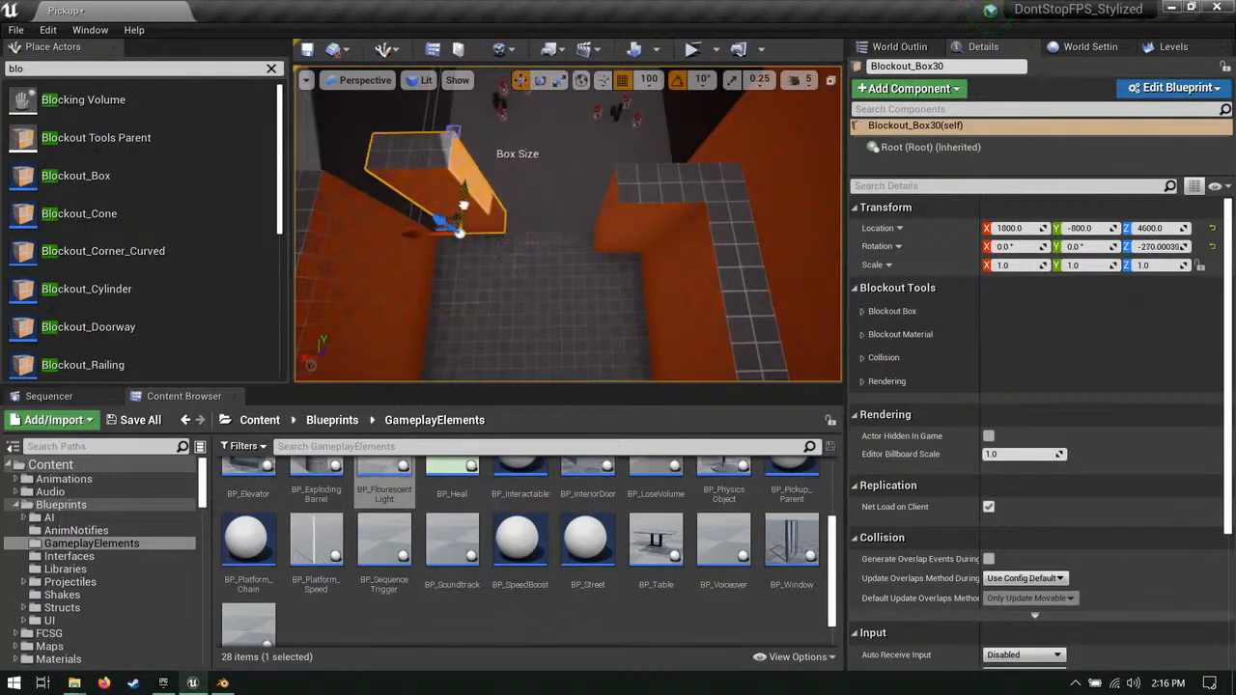
drag(463, 204, 464, 235)
right_drag(463, 235, 528, 253)
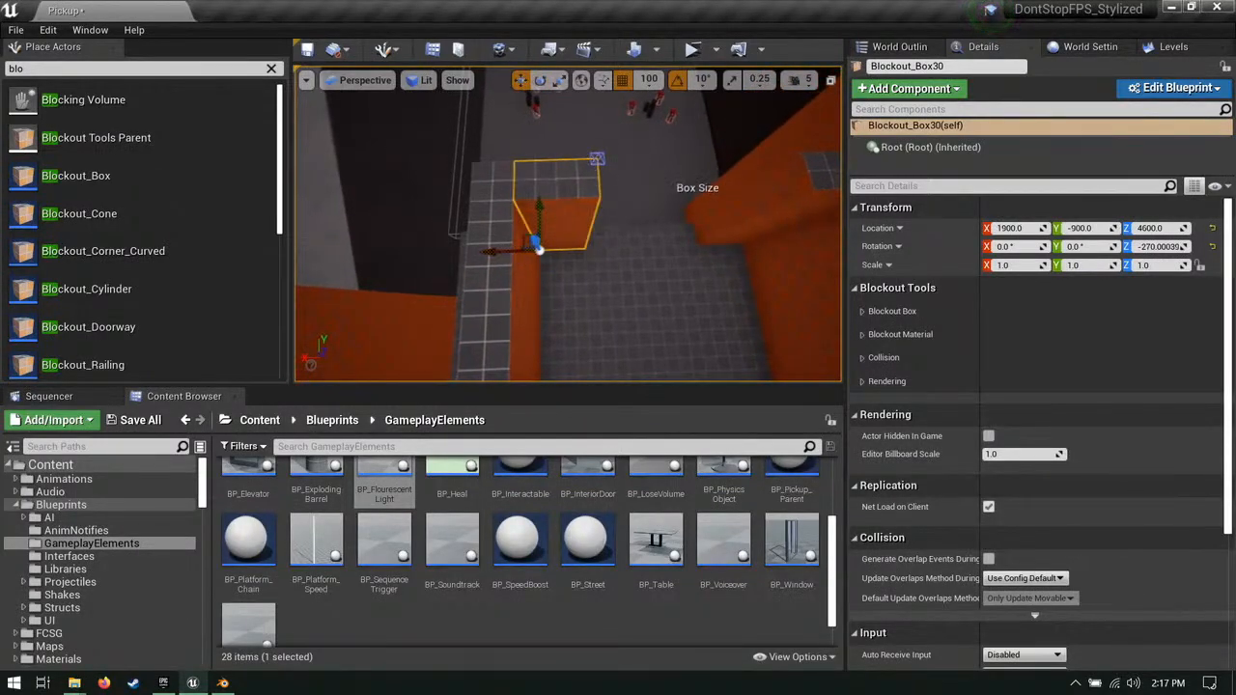
Step: Place a BP_Door in the opening between the two short walls at X 1500, Y -900, Z 4600
right_drag(482, 195, 551, 325)
scroll(570, 571, up, 3)
scroll(601, 541, down, 4)
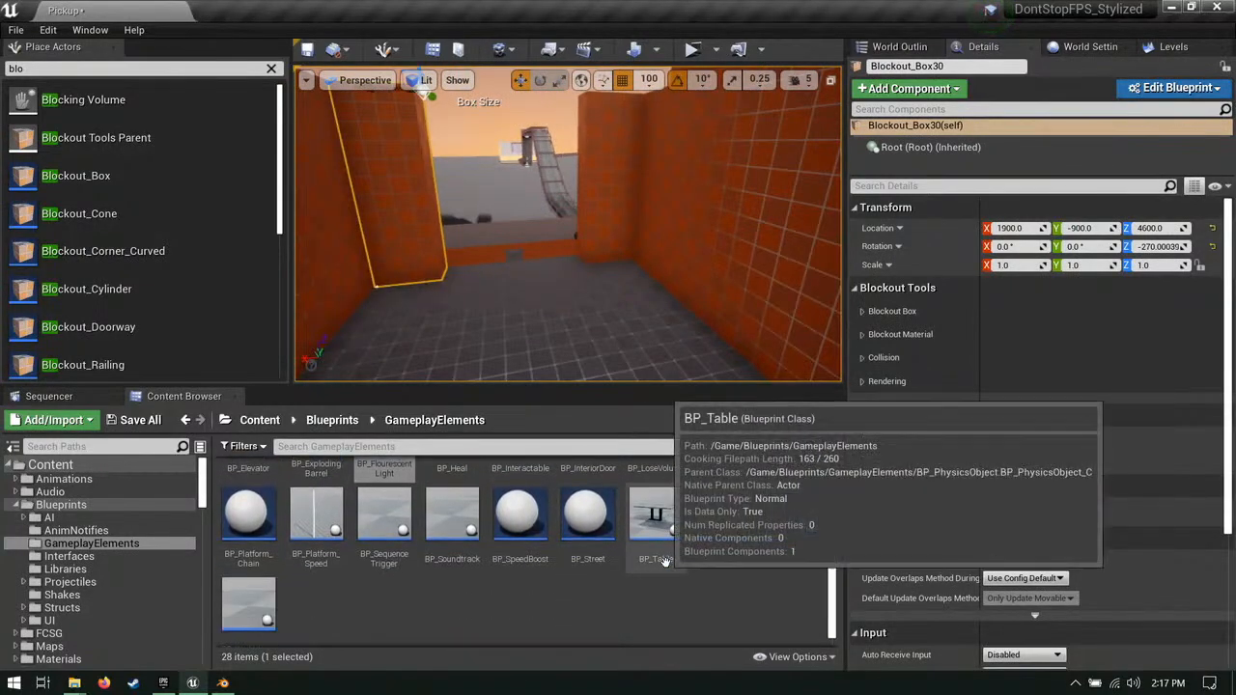
scroll(602, 583, up, 3)
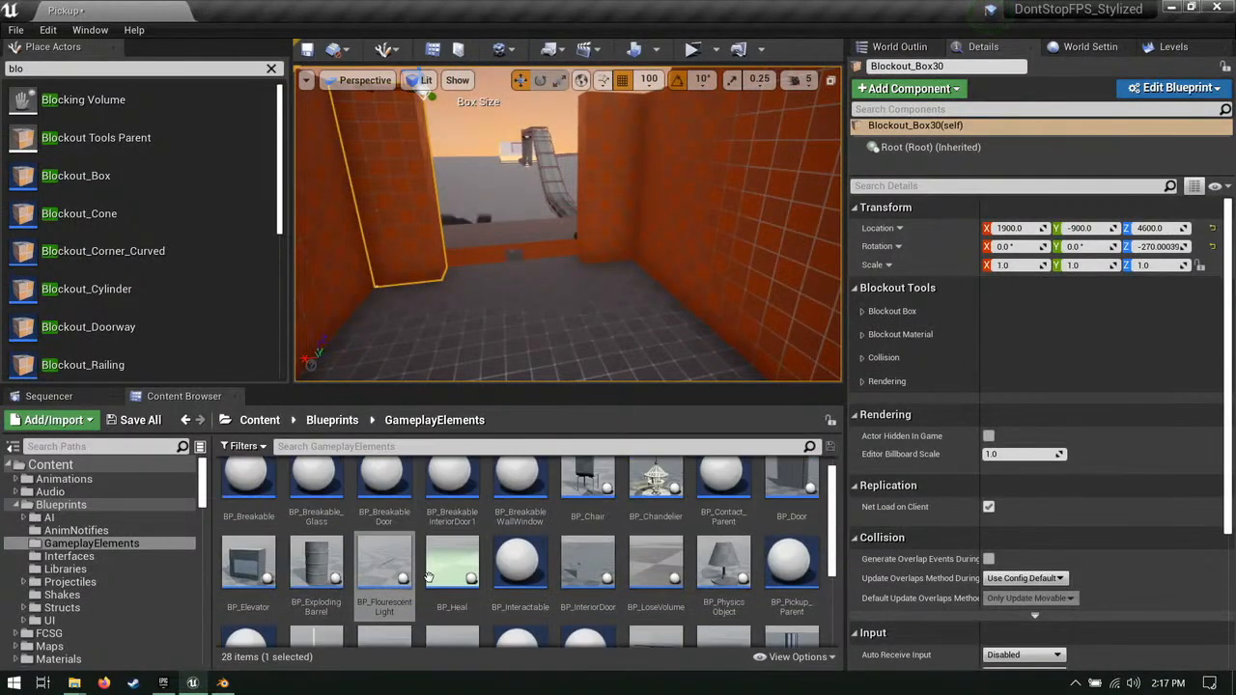
click(517, 265)
right_drag(518, 266, 516, 325)
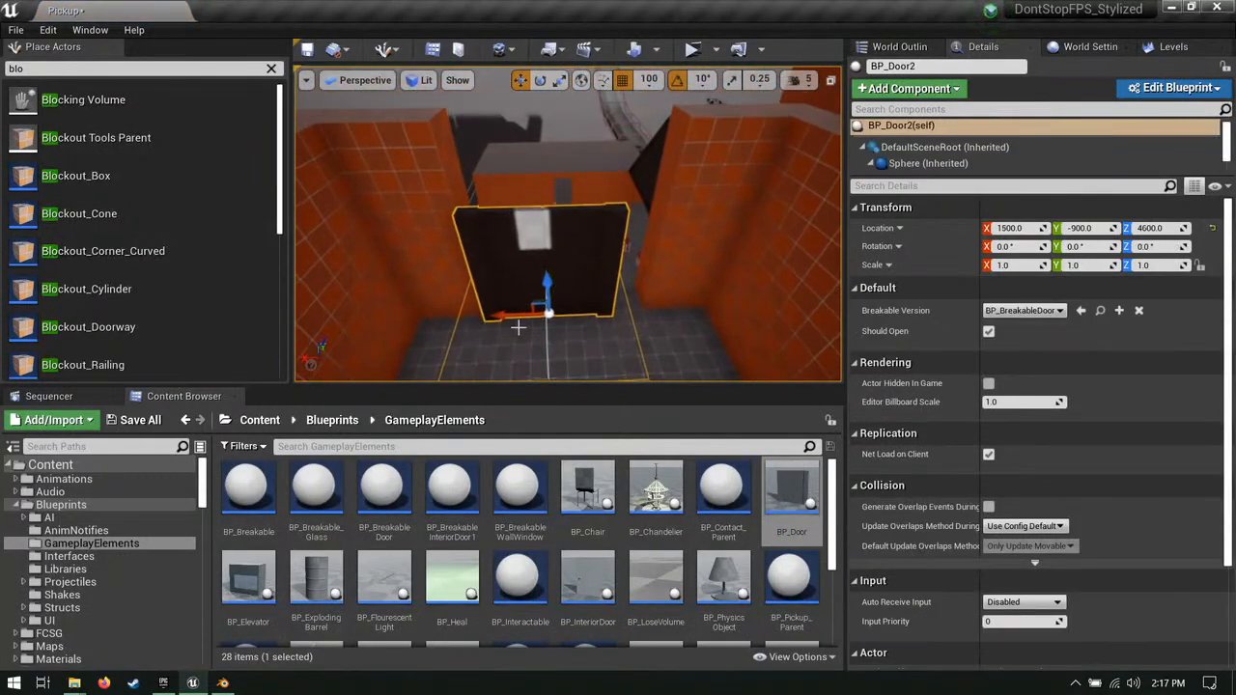
drag(516, 325, 533, 325)
right_drag(532, 325, 534, 353)
Step: Select the side wall and the short wall adjoining it and move both to X 1800
click(460, 241)
right_drag(460, 241, 463, 319)
shift+click(502, 264)
right_drag(515, 238, 515, 242)
key(s)
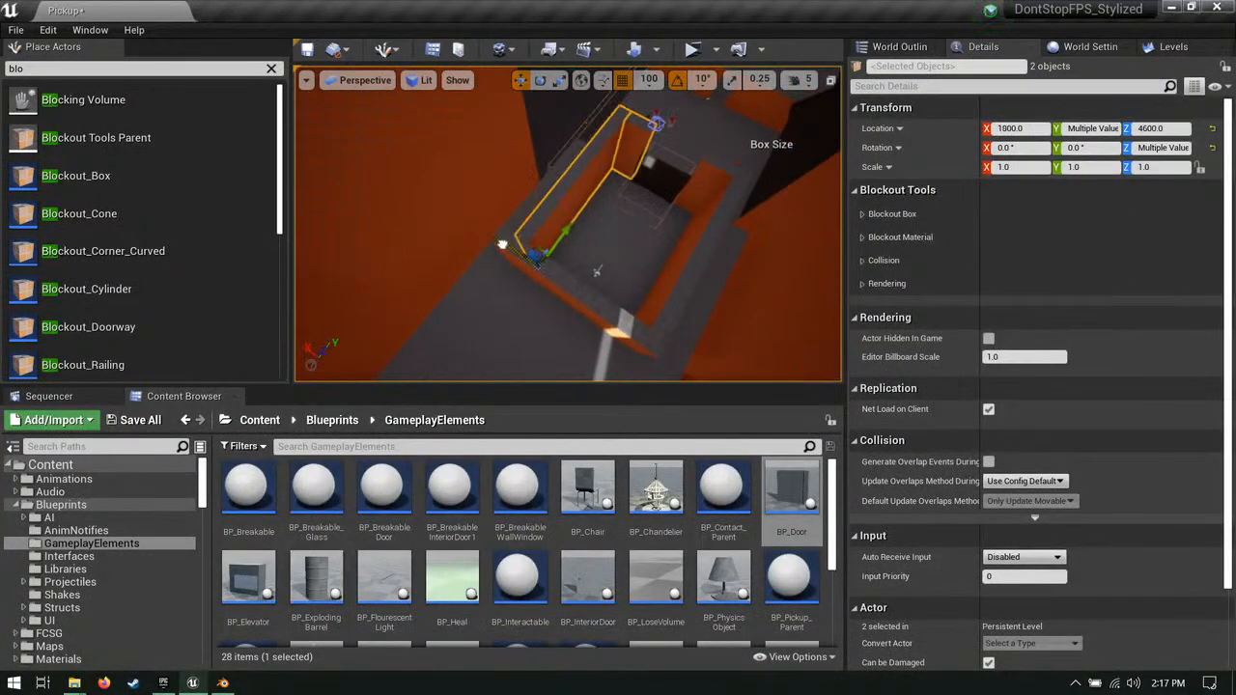
right_drag(596, 271, 609, 179)
Step: Duplicate the other short wall beside the door and place the copy above the doorway at X 1200, Z 5000
click(604, 228)
key(w)
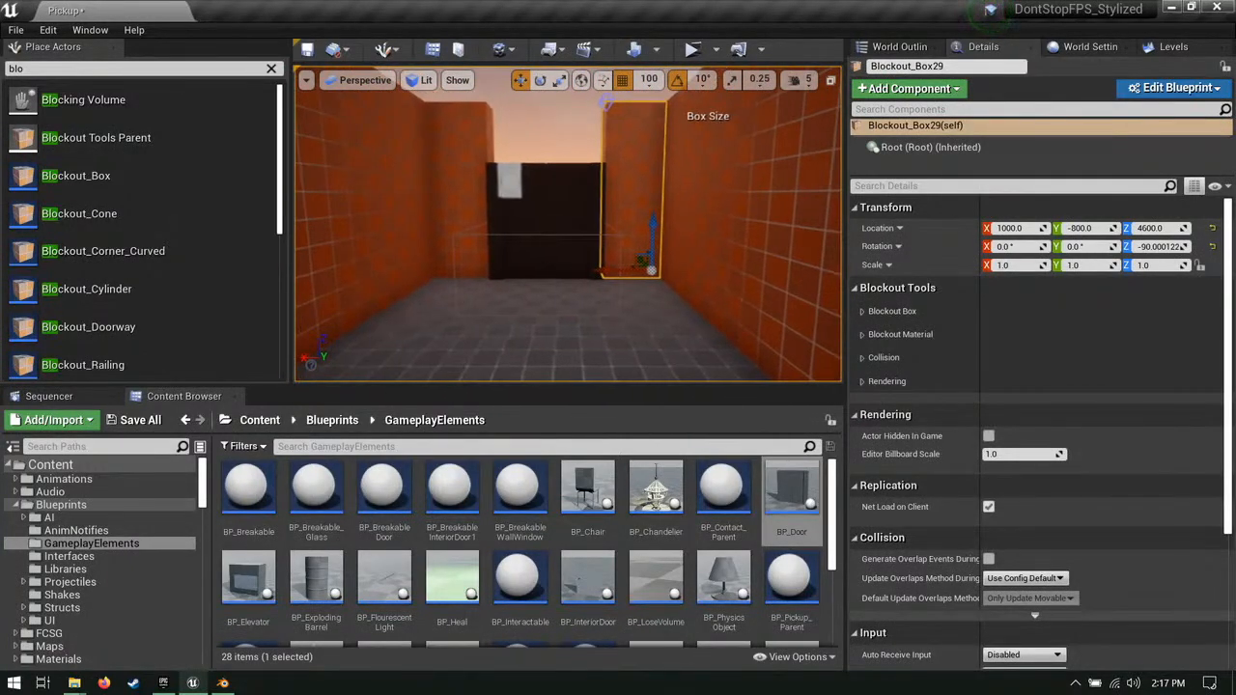
right_drag(618, 268, 633, 290)
key(e)
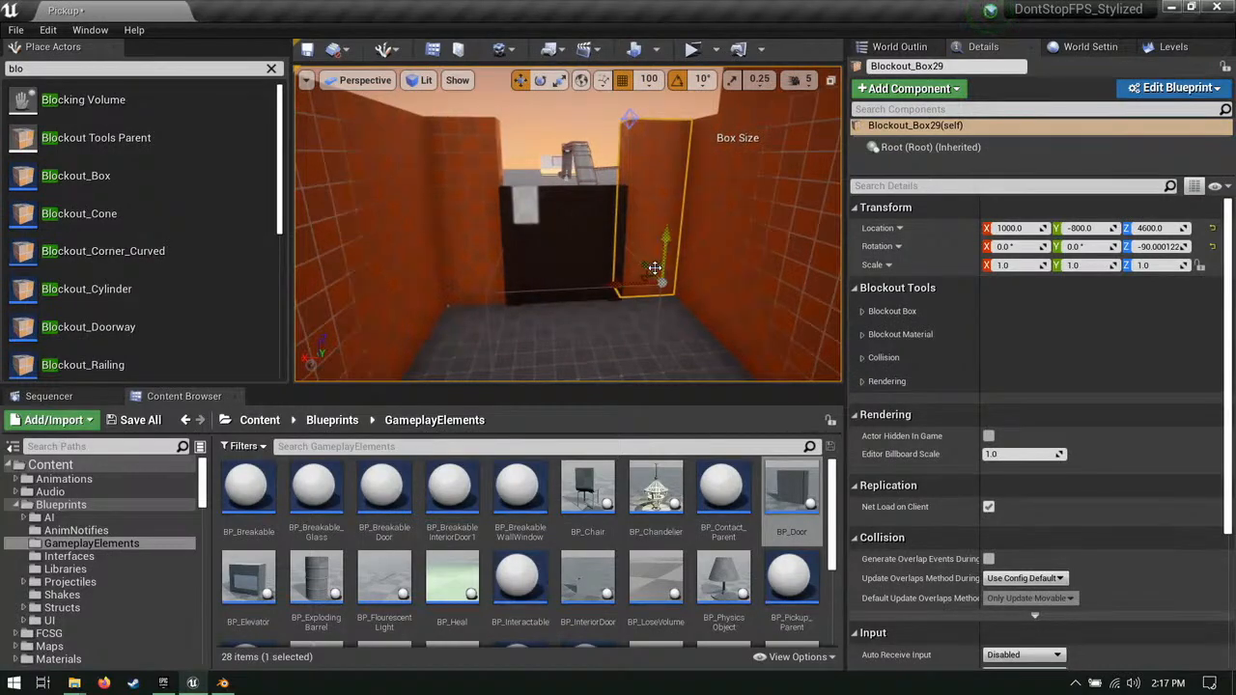
key(ctrl+z)
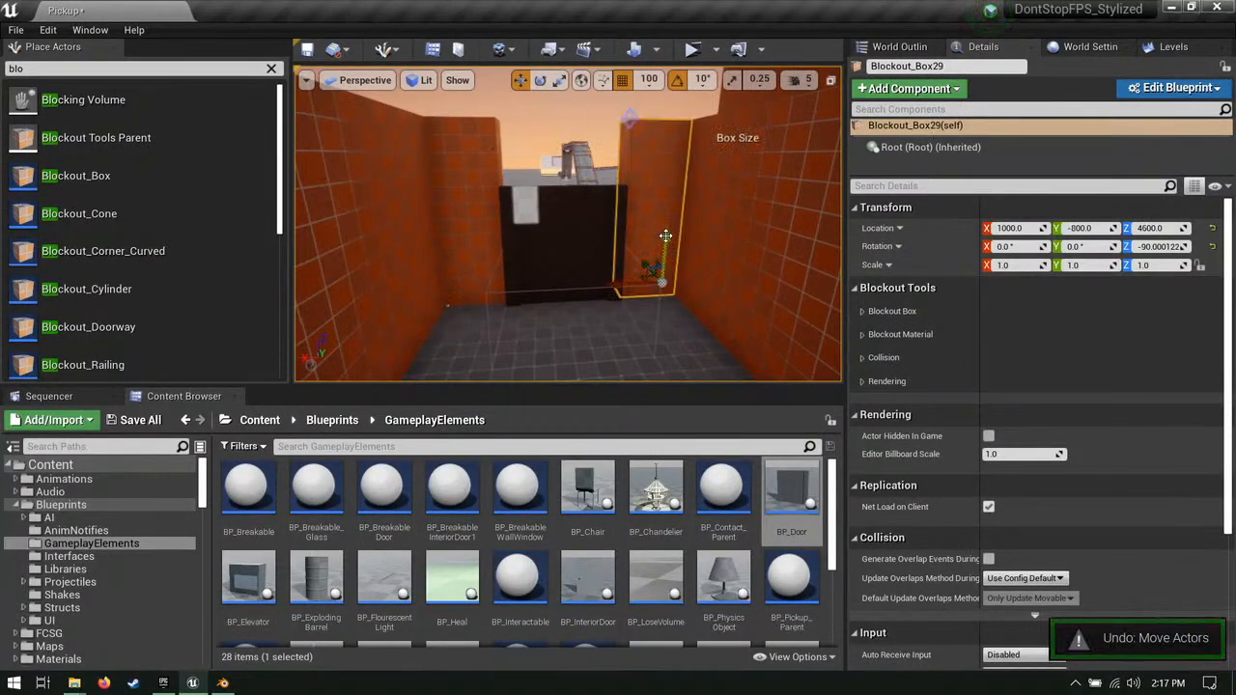
right_drag(654, 141, 680, 187)
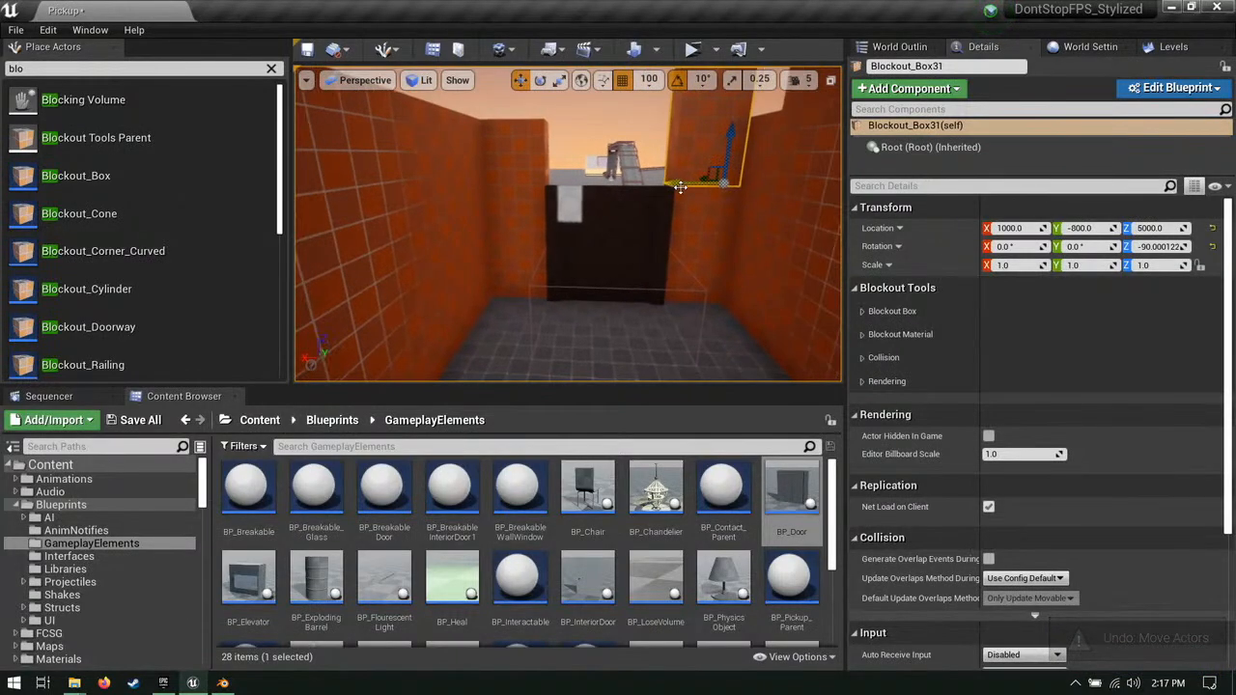
drag(640, 189, 606, 190)
right_drag(607, 190, 612, 145)
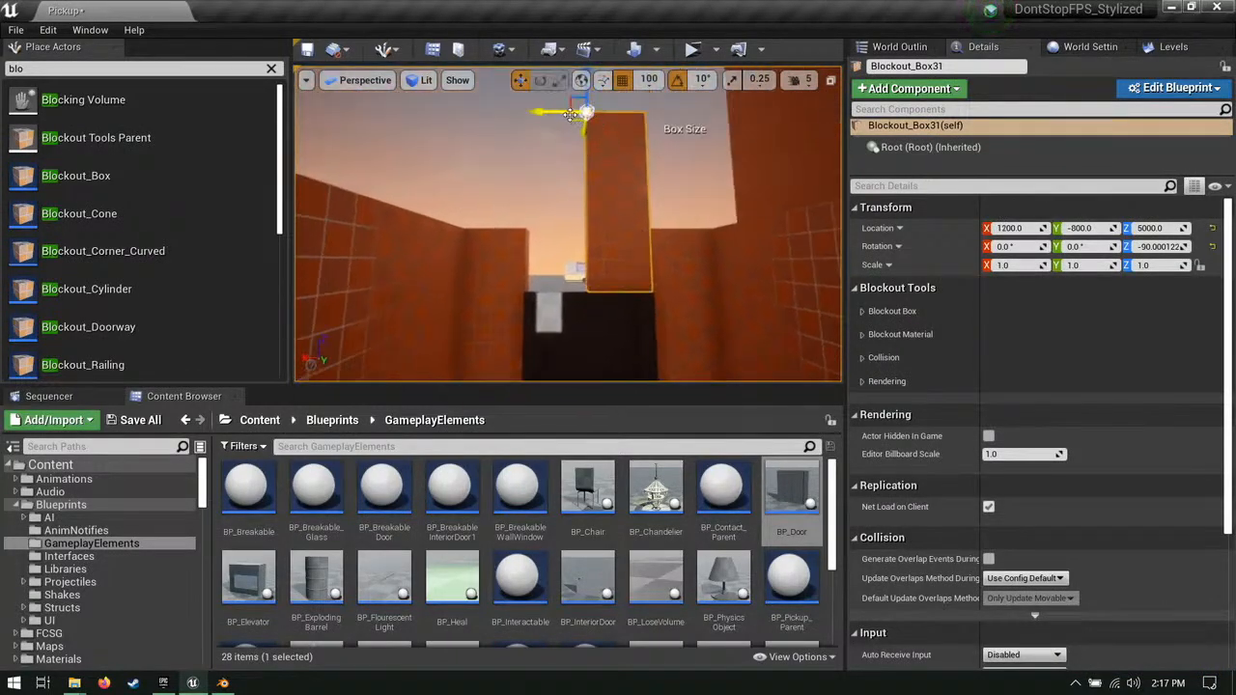
Step: Add a new Blockout_Box on top of the walls at X 1800, Y -2100, Z 5200 and stretch it into a ceiling
right_drag(526, 229, 433, 436)
click(425, 197)
drag(88, 173, 409, 182)
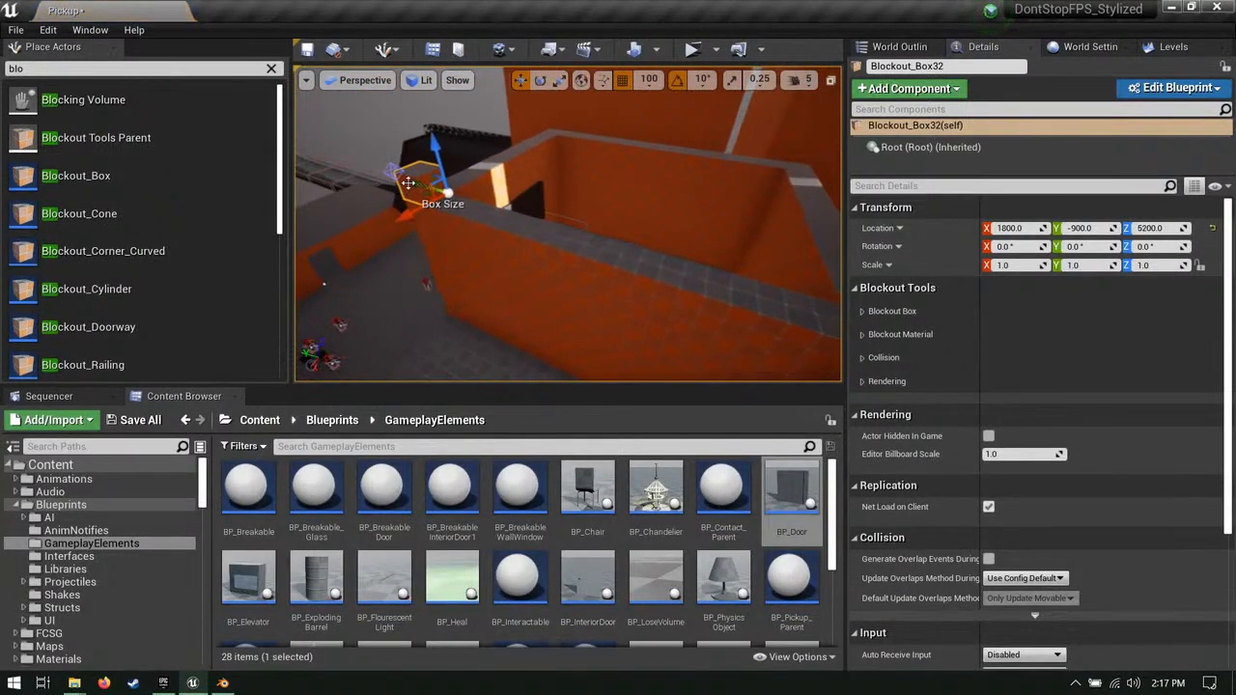
key(f)
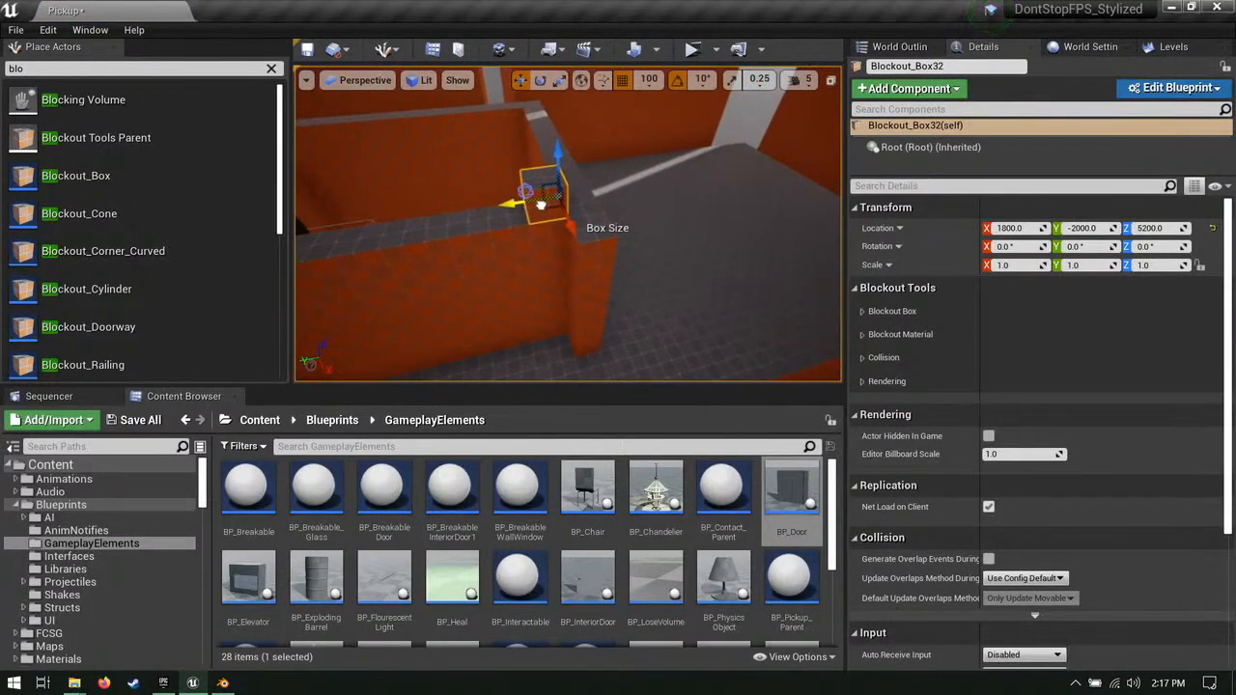
right_drag(563, 184, 425, 140)
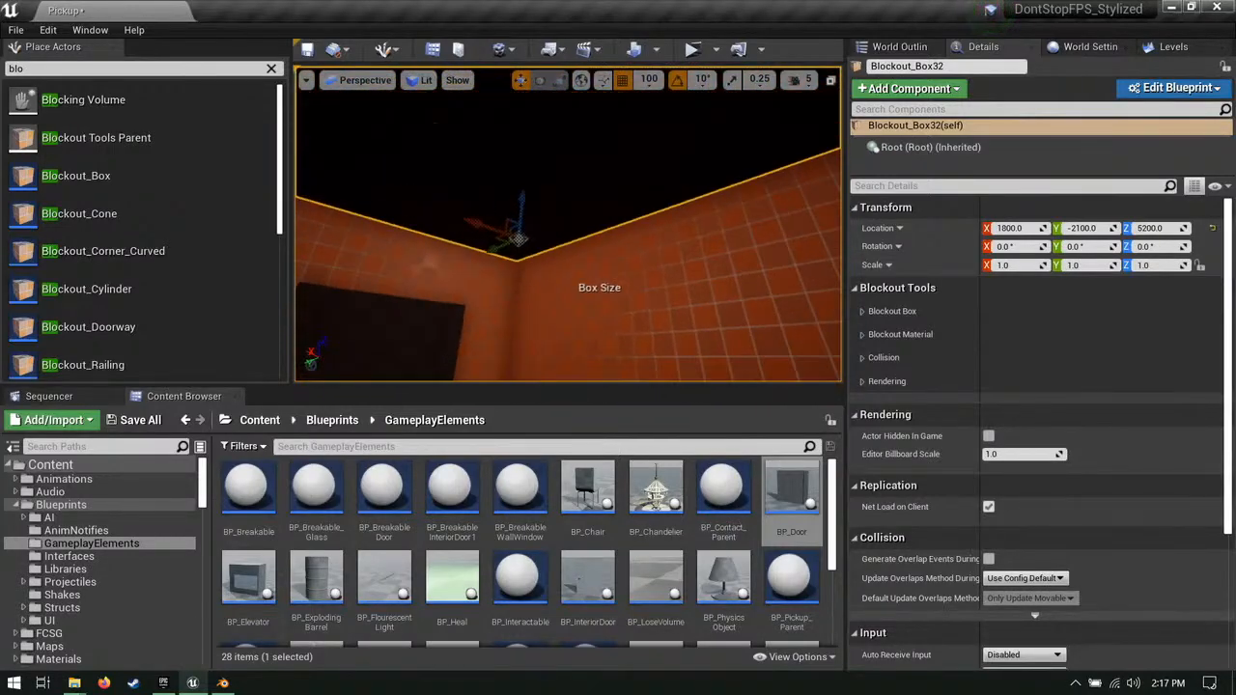
right_drag(615, 316, 548, 343)
right_drag(683, 119, 683, 179)
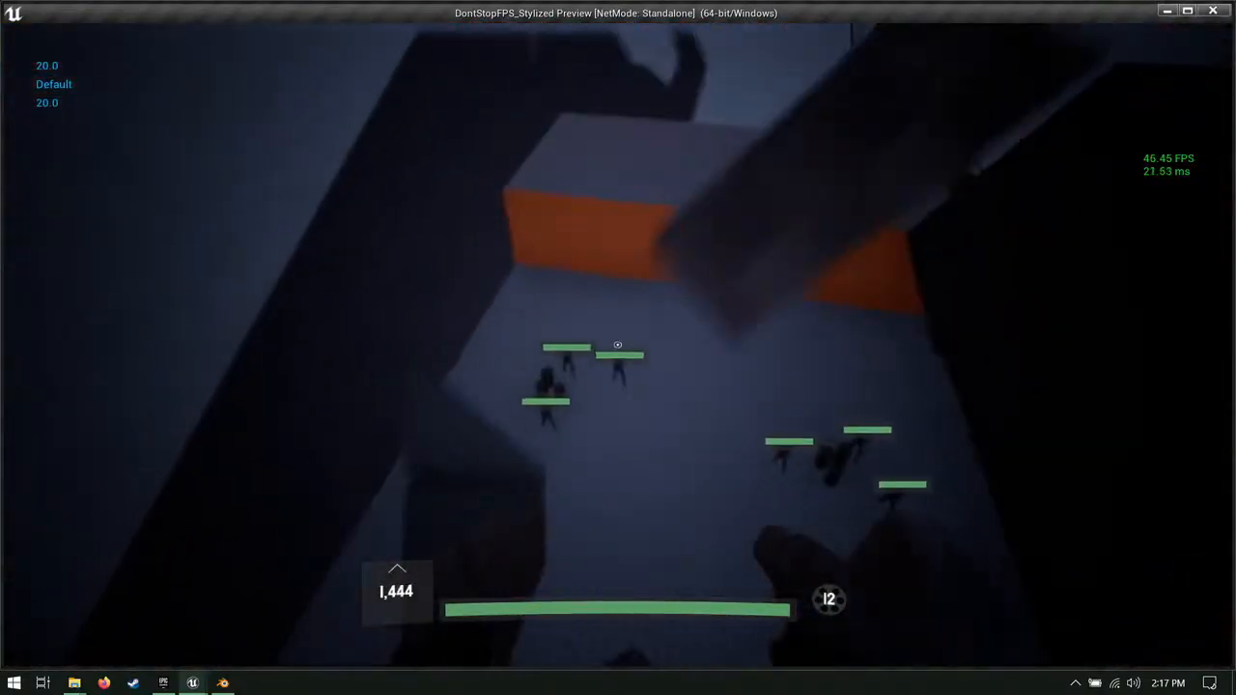
Step: Playtest the level by fighting the enemies in the orange blockout rooms and around the doorway
key(a)
key(d)
click(618, 345)
click(617, 345)
key(a)
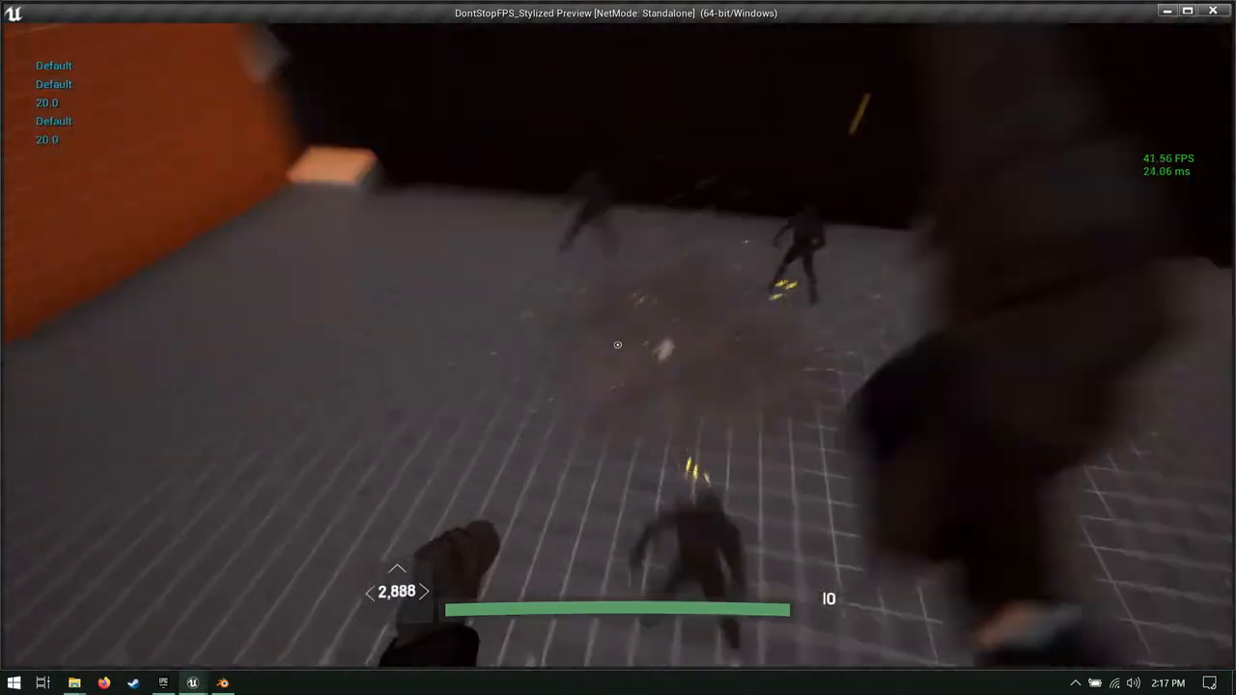
key(r)
key(w)
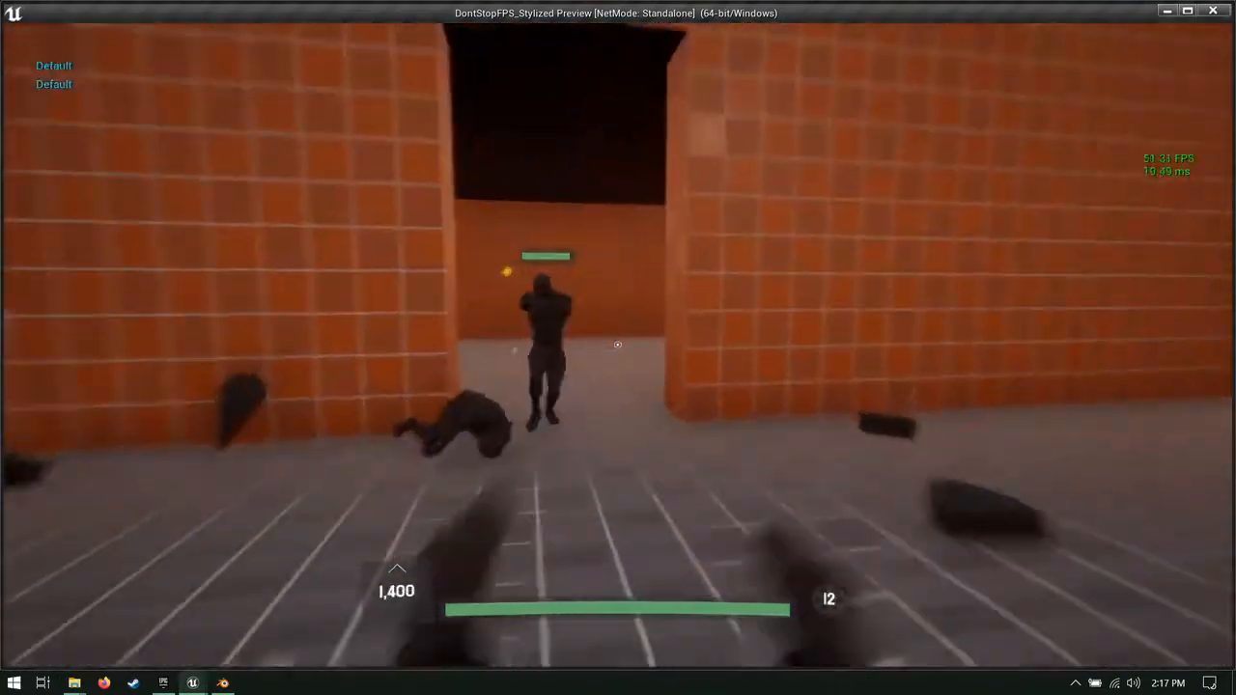
key(d)
click(618, 344)
key(d)
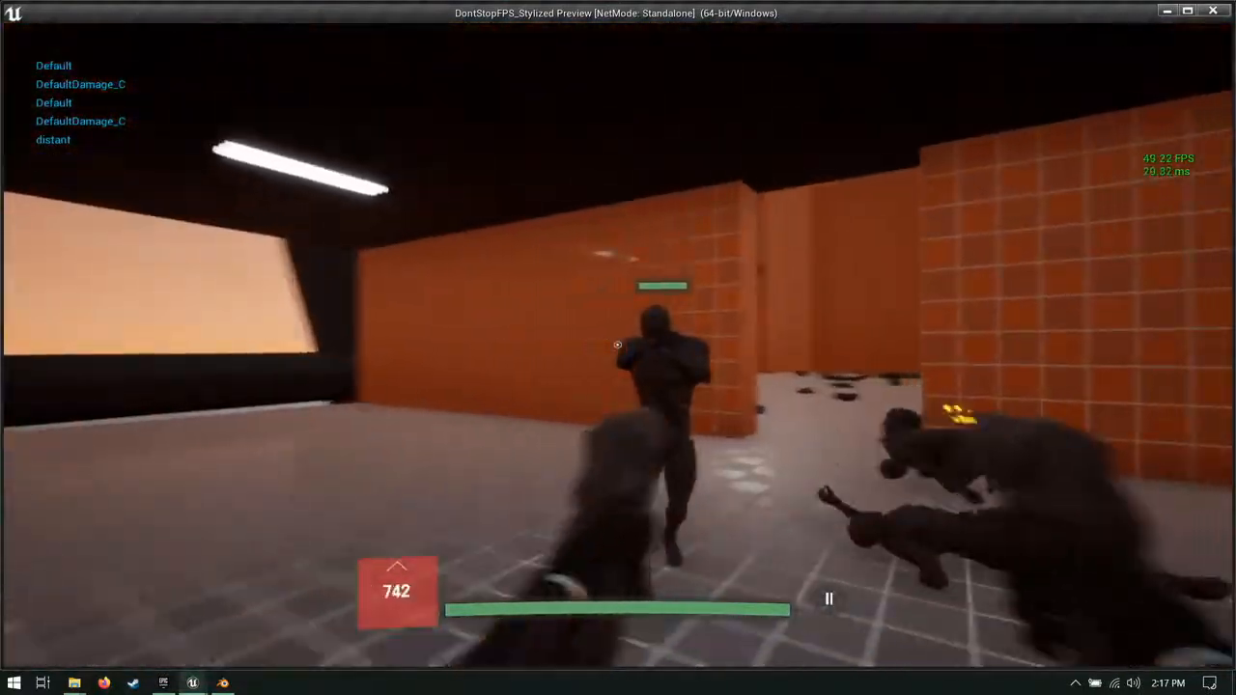
click(618, 345)
key(d)
key(r)
key(d)
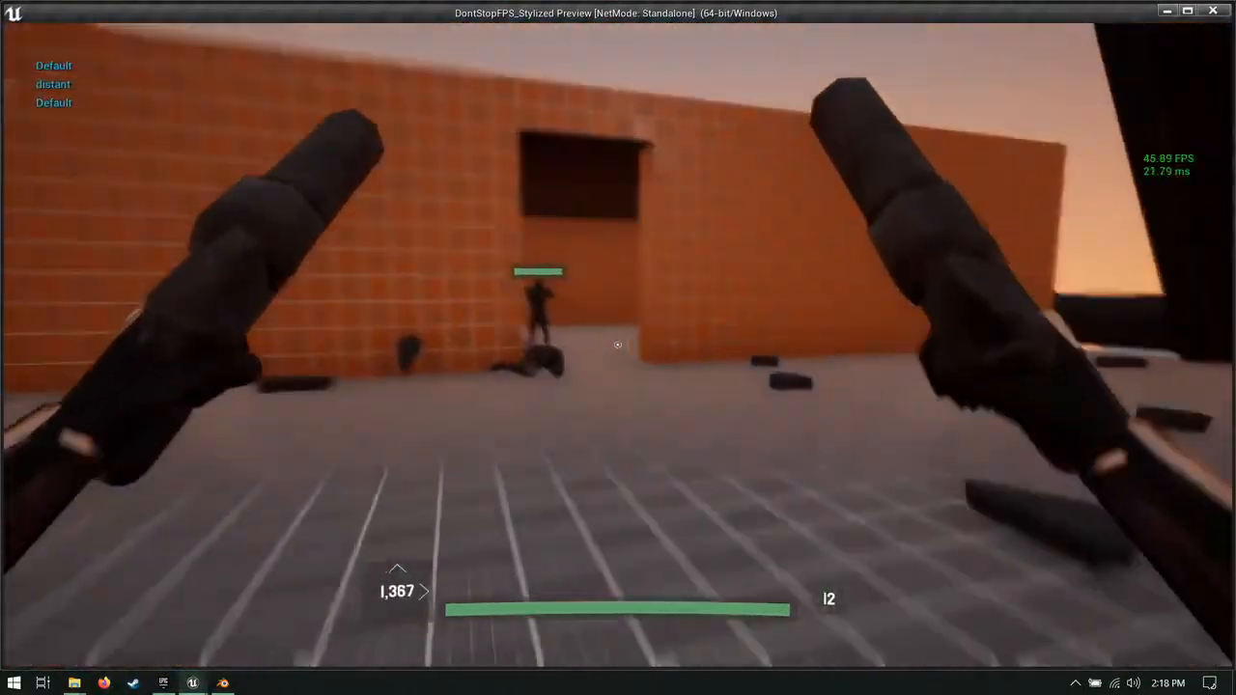
click(617, 344)
key(d)
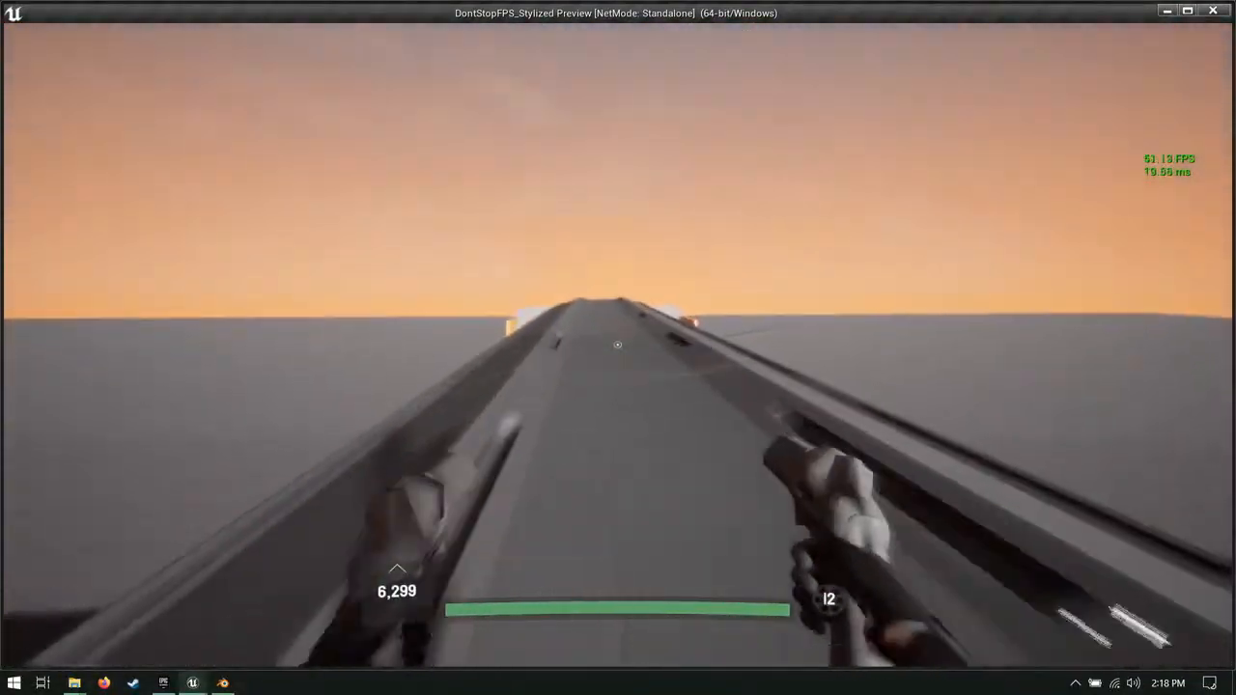
Step: Playtest the run along the track and through the glass window, fight the enemies inside, and end the play session
key(space)
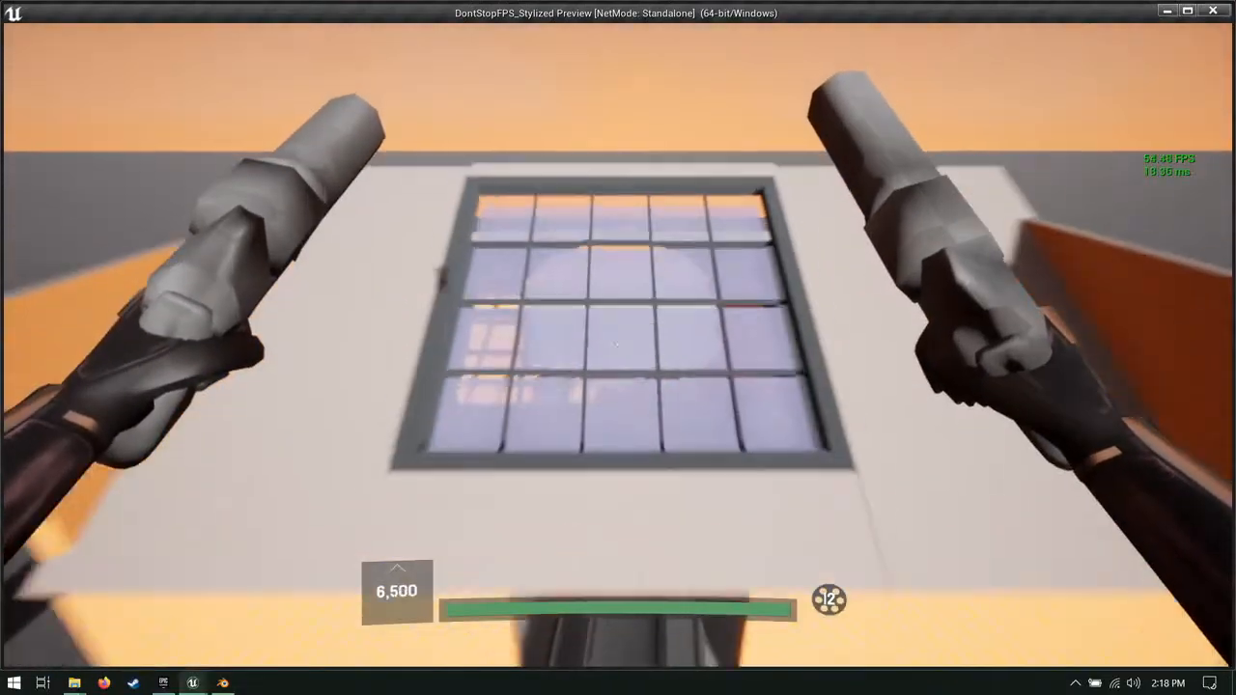
key(a)
click(618, 346)
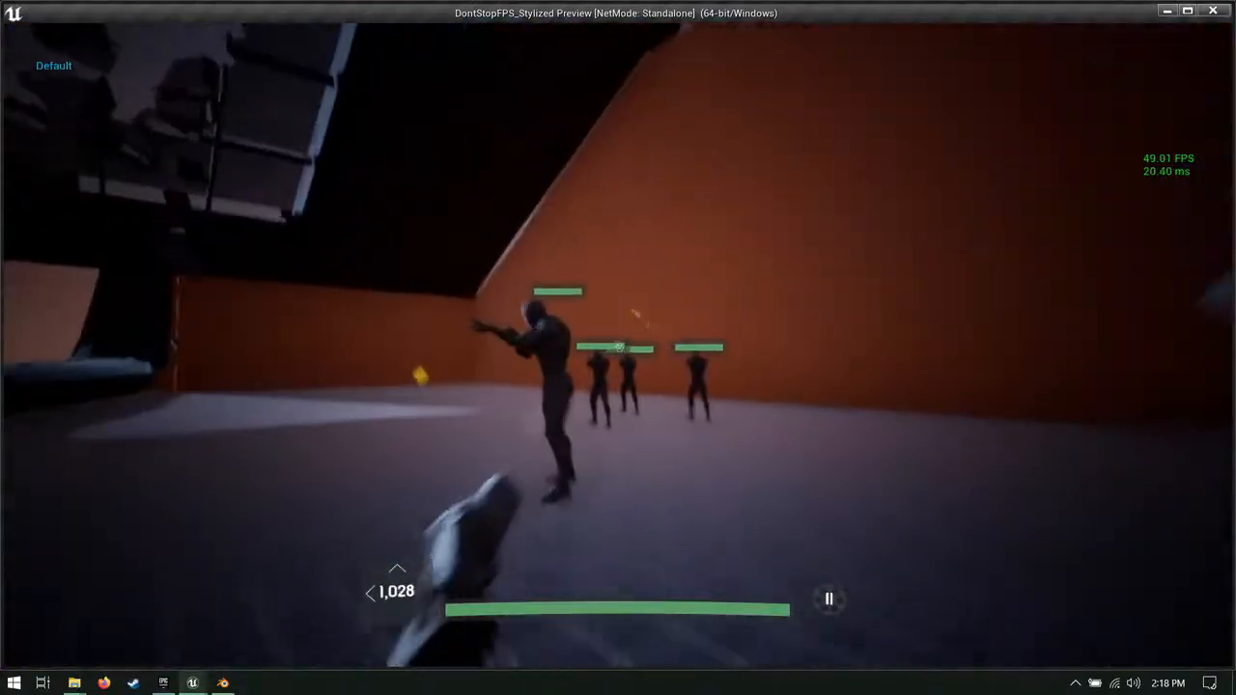
click(618, 346)
click(618, 346)
click(617, 345)
click(618, 346)
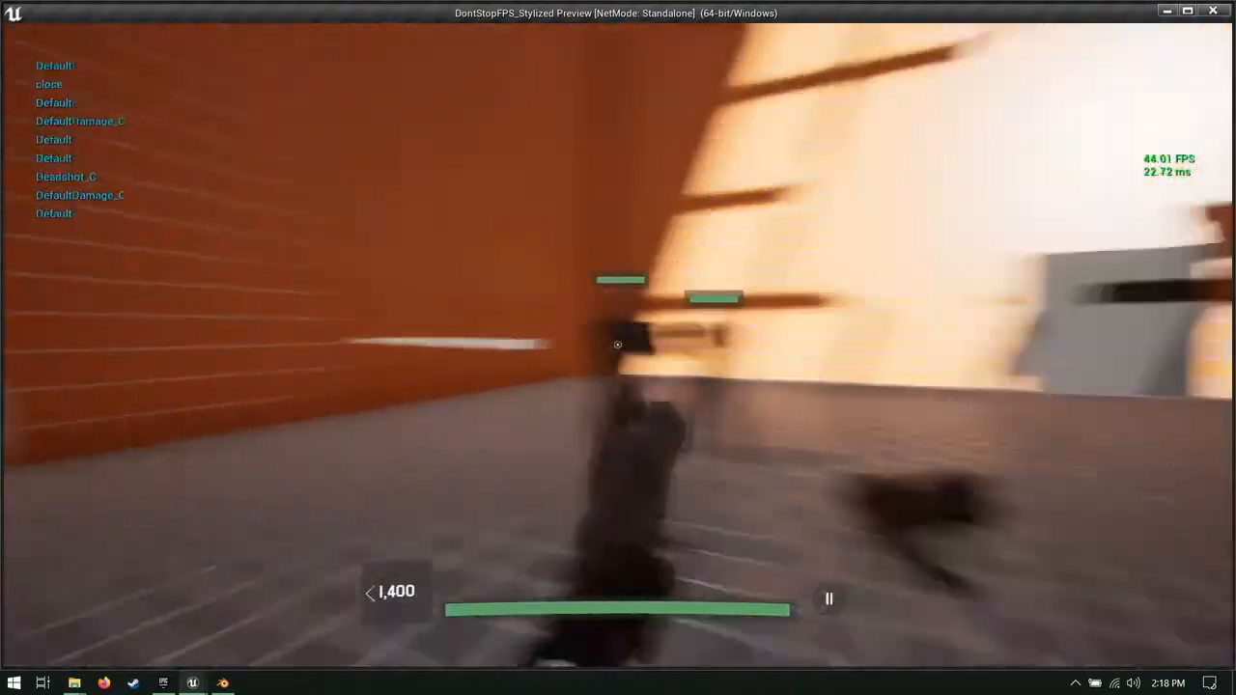
click(618, 345)
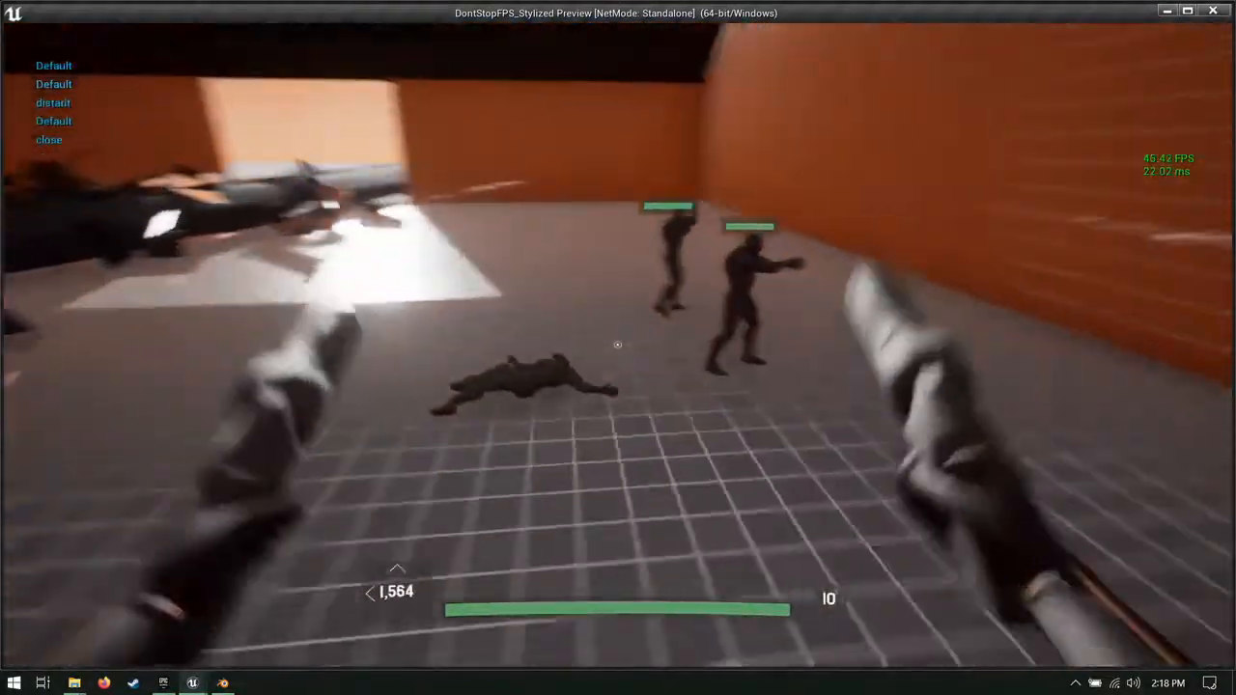
click(618, 345)
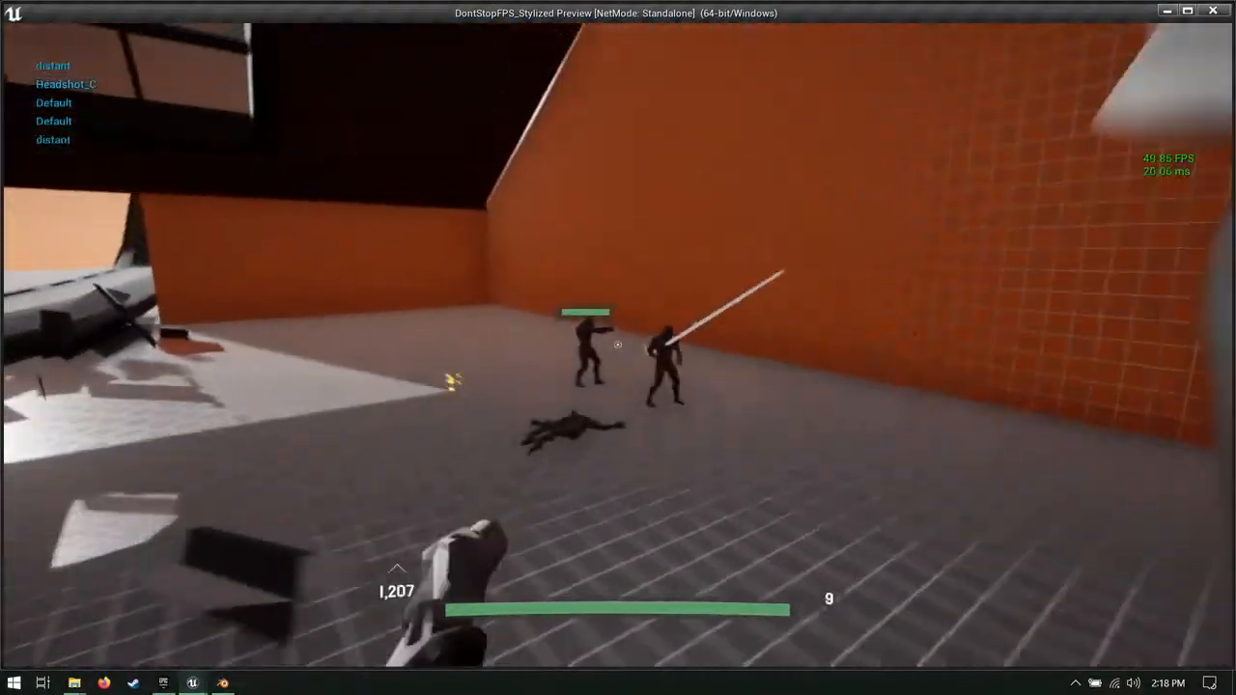
click(618, 345)
click(618, 345)
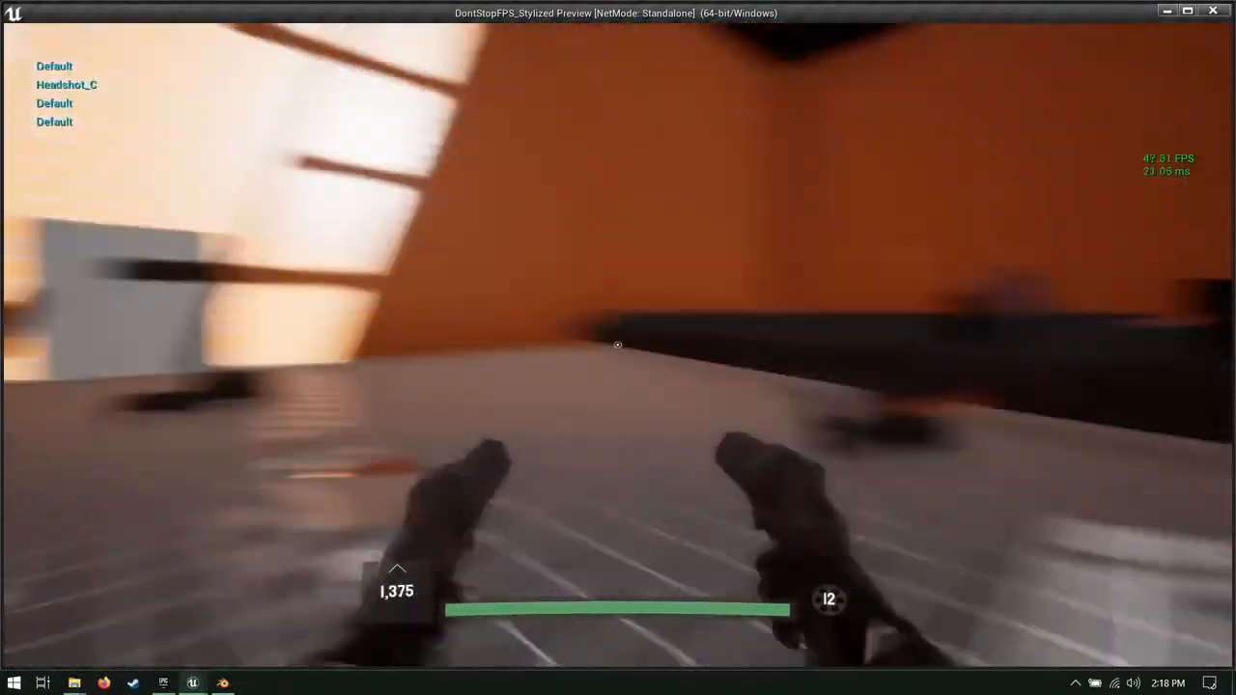
click(618, 345)
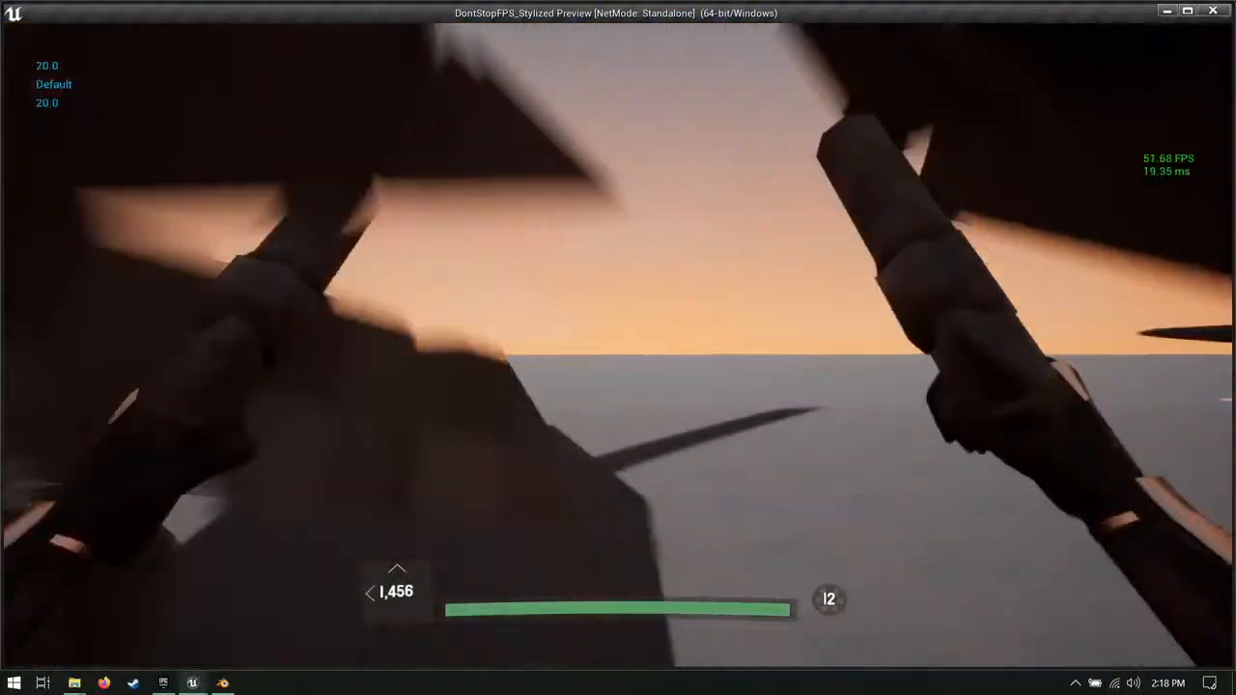
click(618, 345)
click(617, 344)
key(Escape)
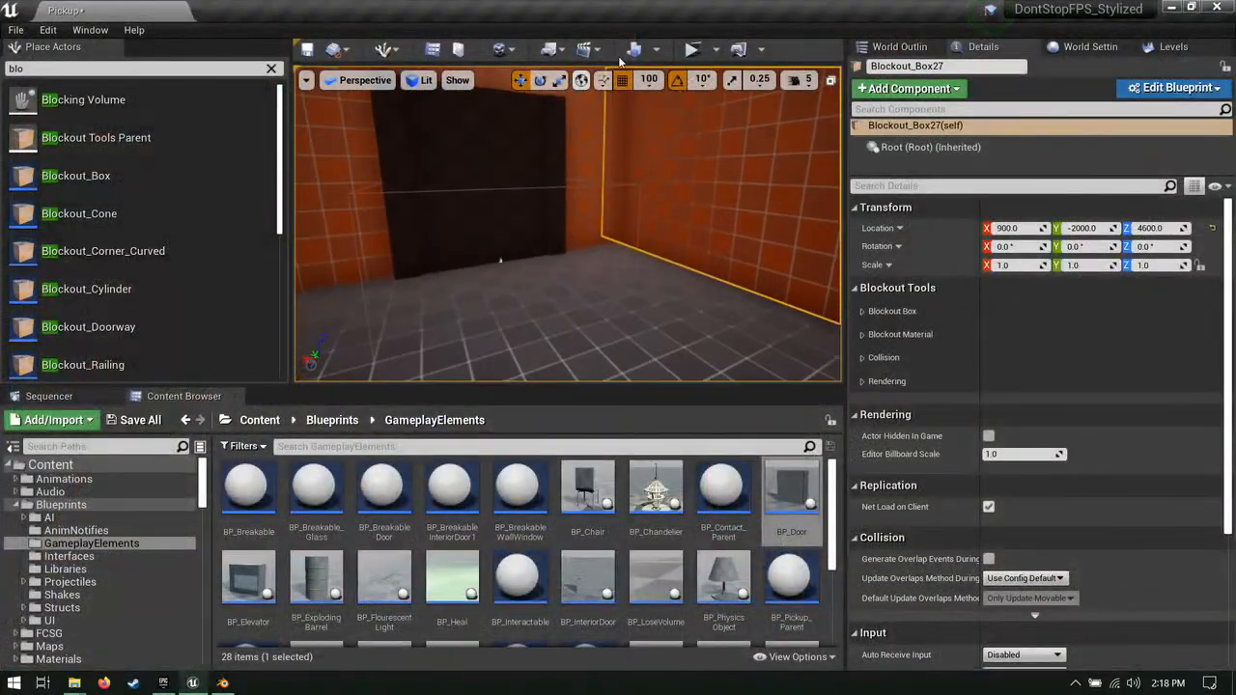
Step: Playtest the level from the walled starting room and shoot the closed door until it breaks apart
click(546, 126)
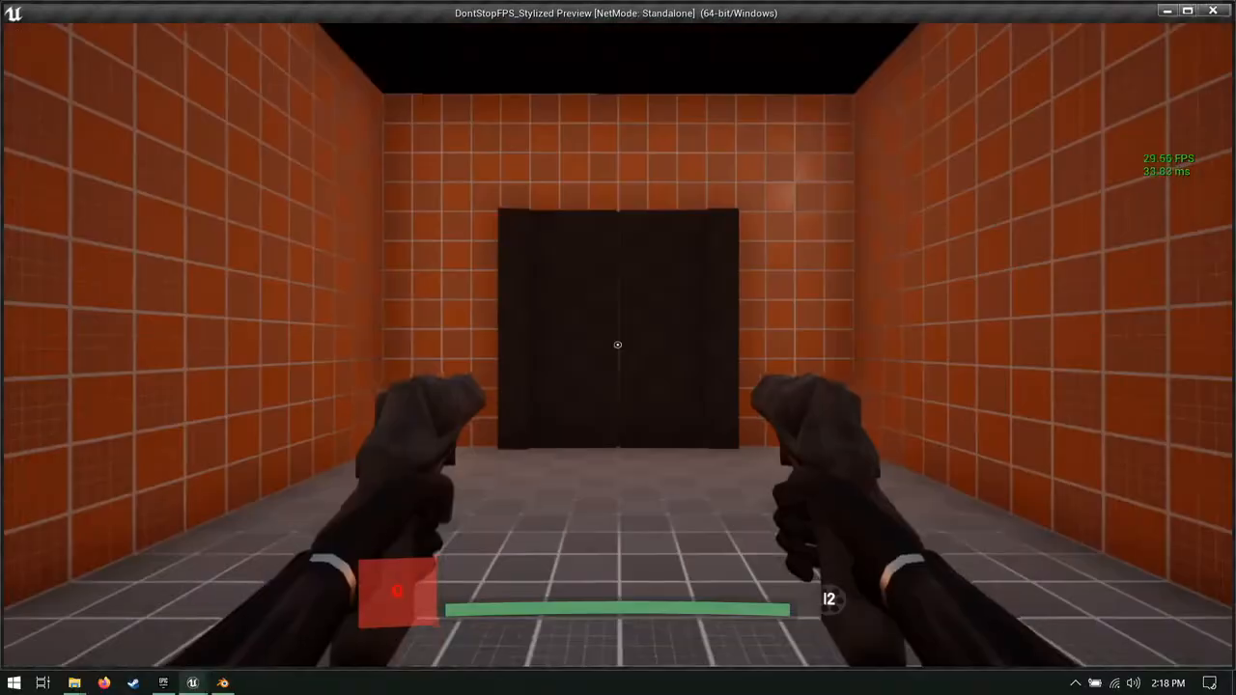
click(618, 345)
click(617, 345)
key(w)
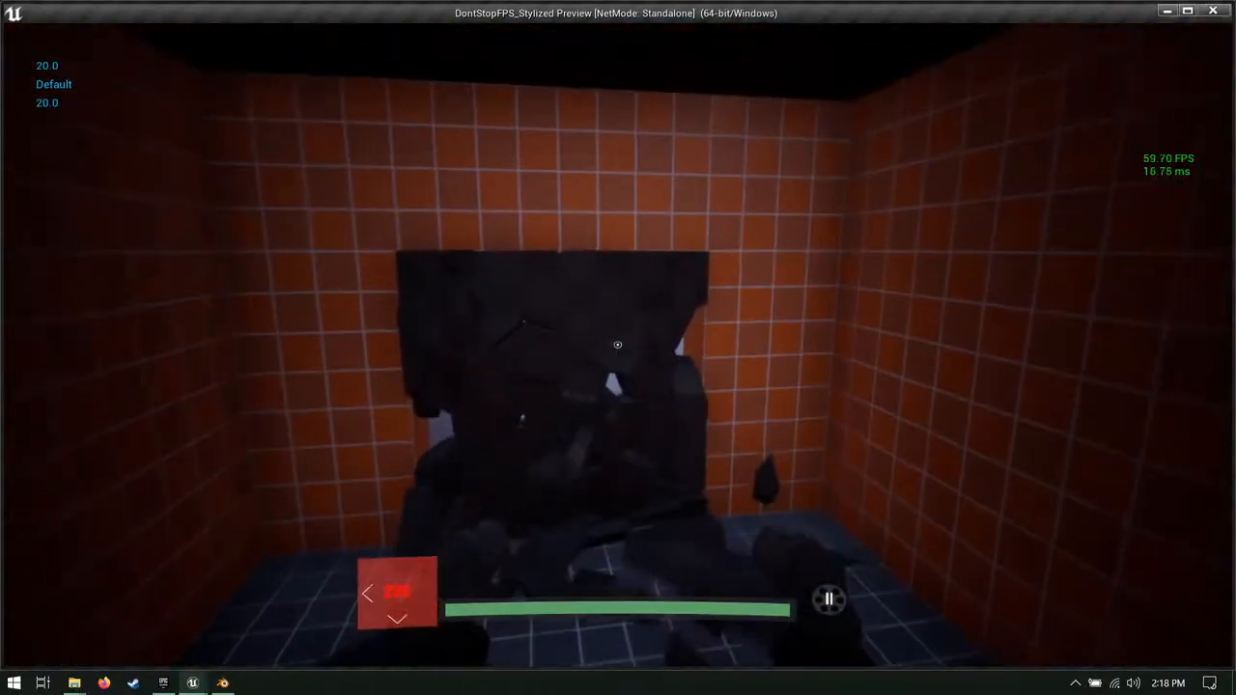
click(618, 345)
click(618, 345)
key(s)
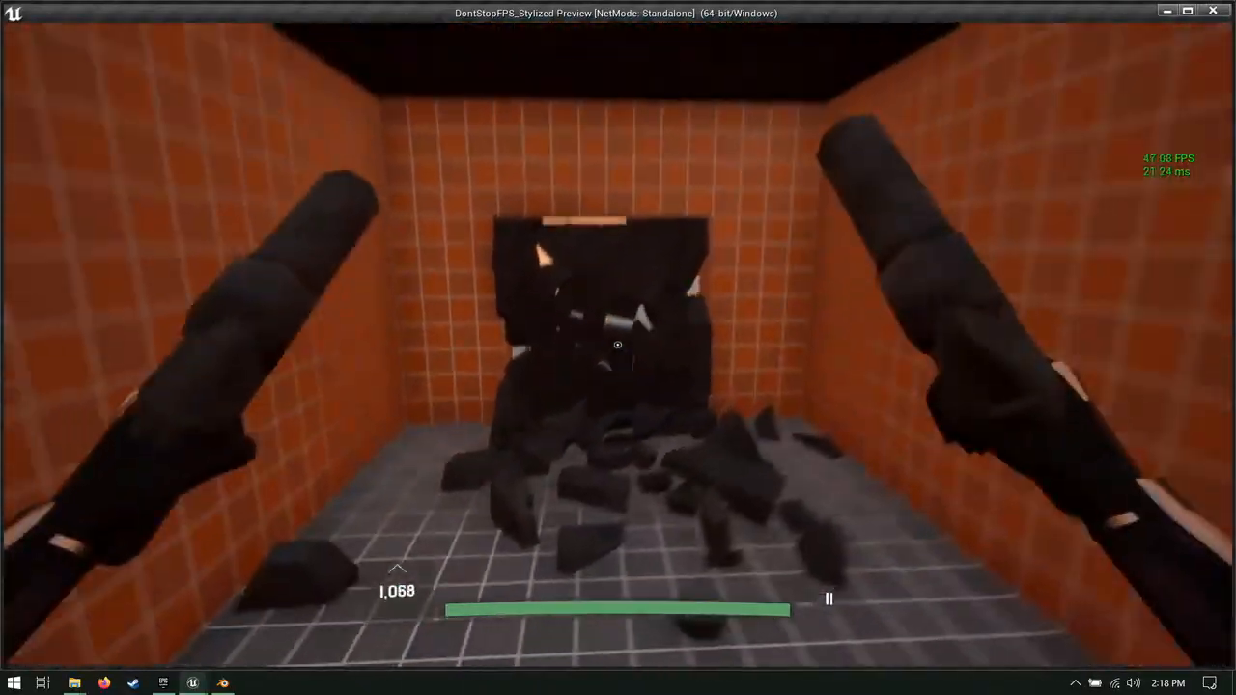
click(618, 345)
key(w)
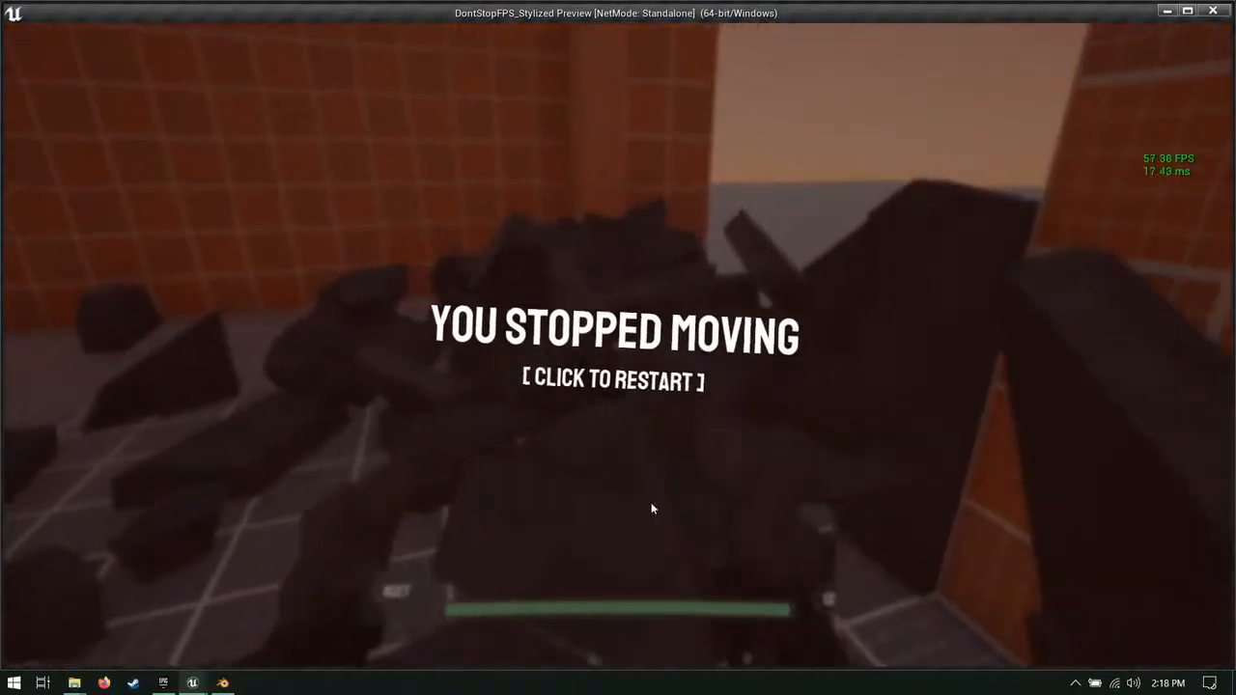
Step: Restart the run, break the starting room's door again, move around its debris, and end the play session
click(751, 383)
key(w)
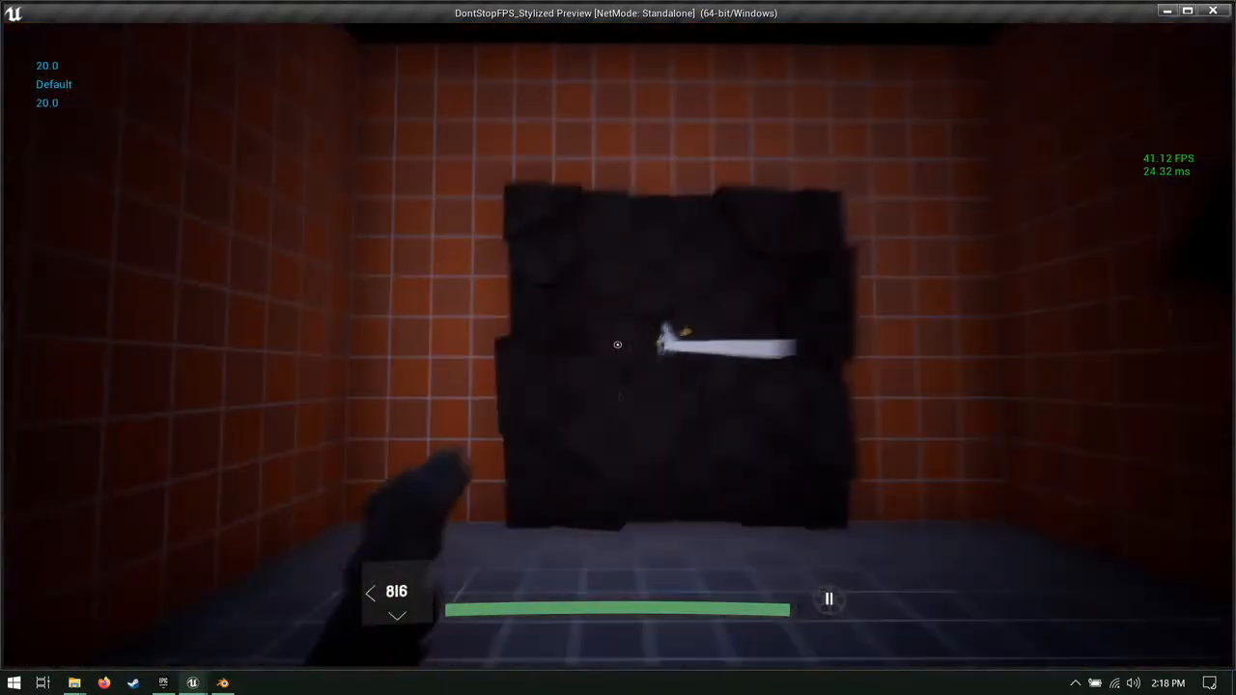
click(618, 344)
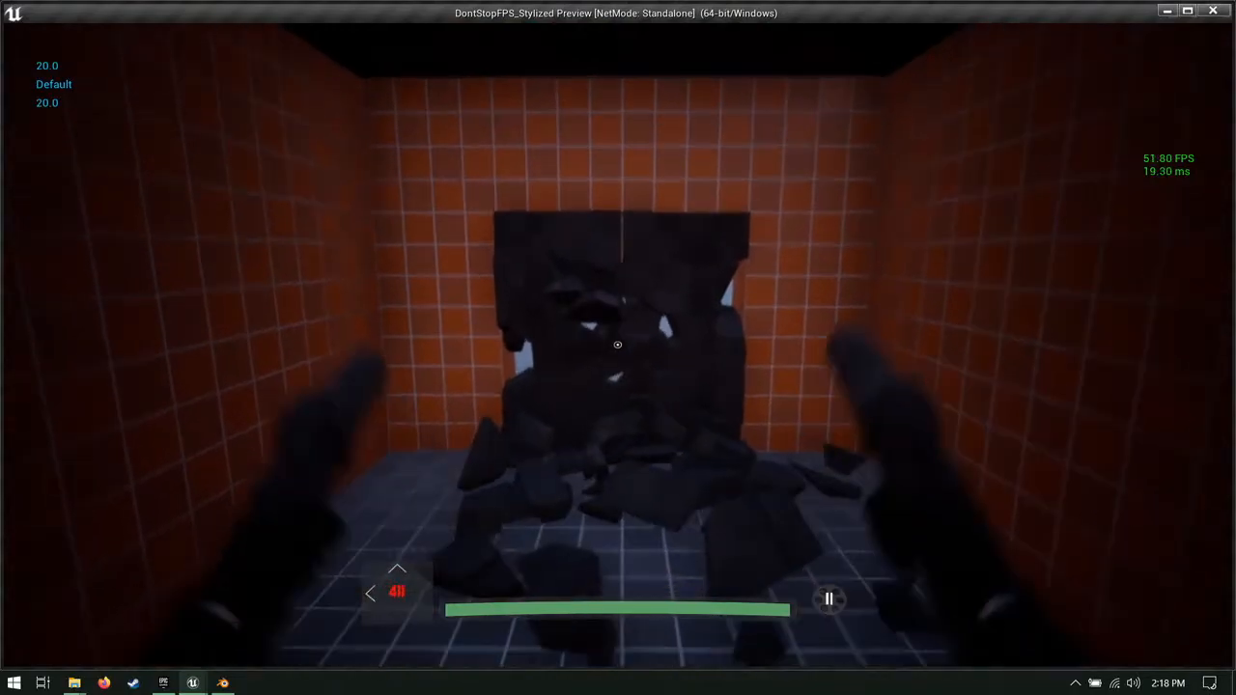
key(w)
key(d)
key(a)
key(s)
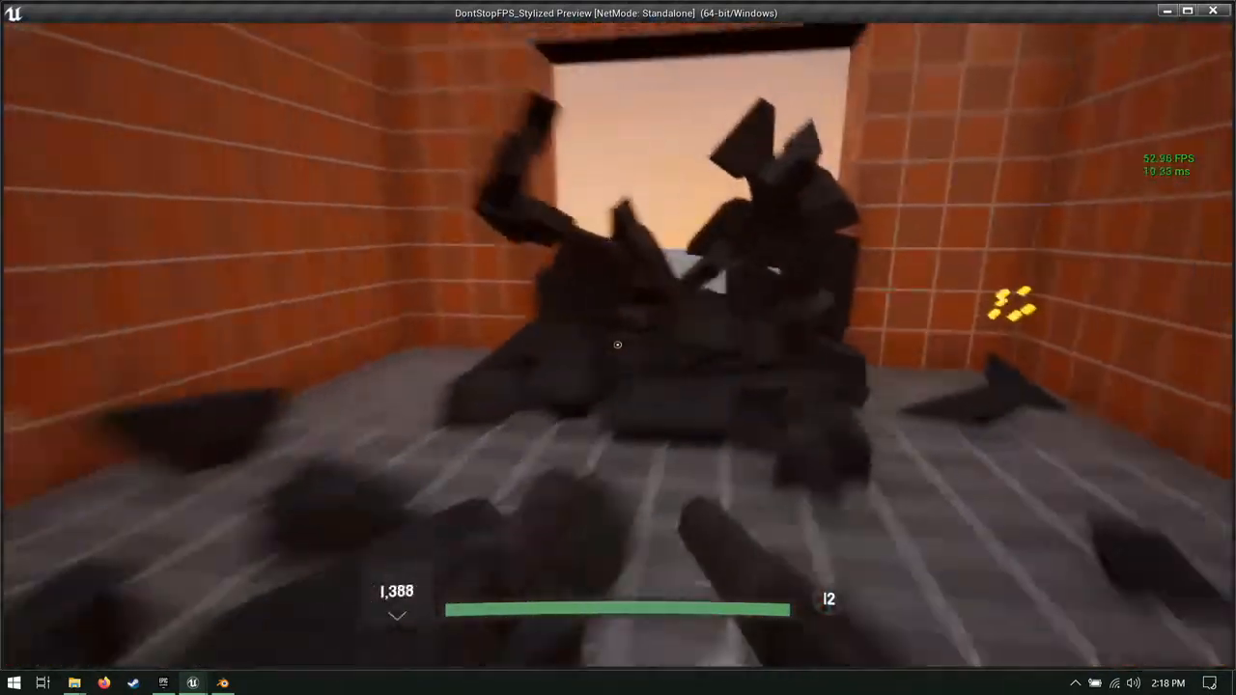
key(Escape)
Step: Open the BP_Door blueprint and delete the Print String node and its conversion node from the damage event
double_click(790, 497)
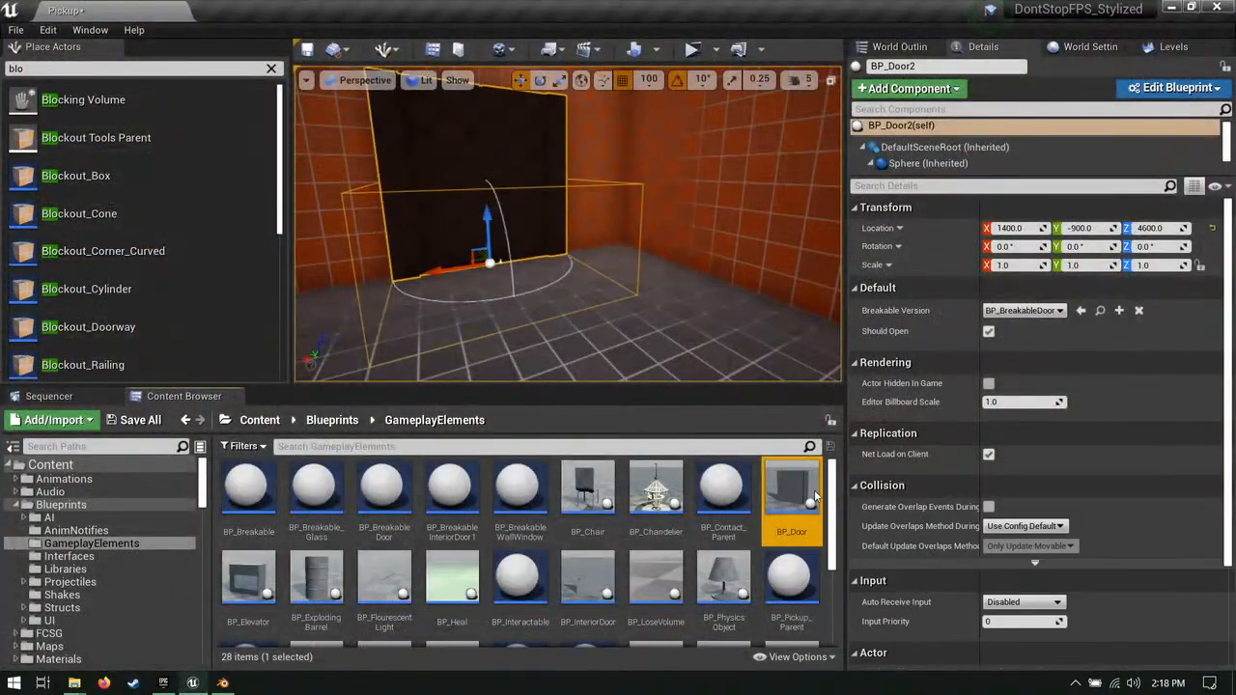
right_drag(412, 381, 731, 407)
drag(513, 206, 425, 340)
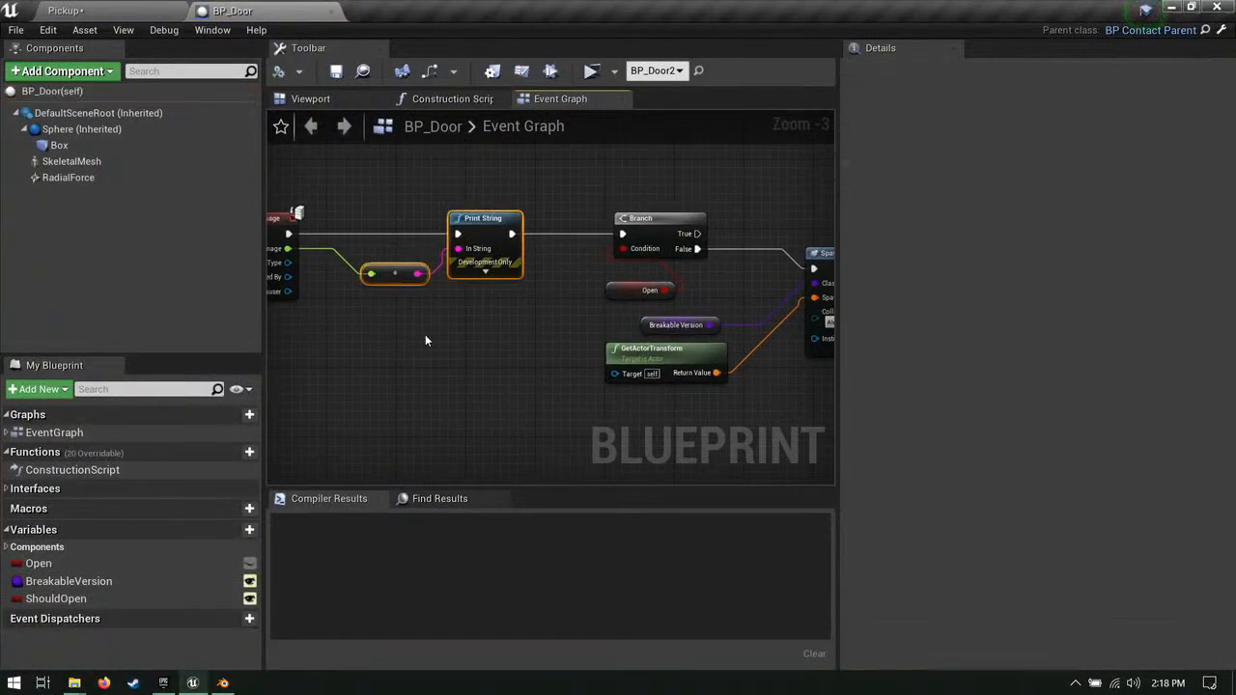
key(Delete)
Step: Review BP_Door's breaking logic, open its Breakable Version class BP_BreakableDoor, and locate that blueprint's parent class in the project content
right_drag(734, 338, 290, 354)
right_drag(789, 337, 519, 338)
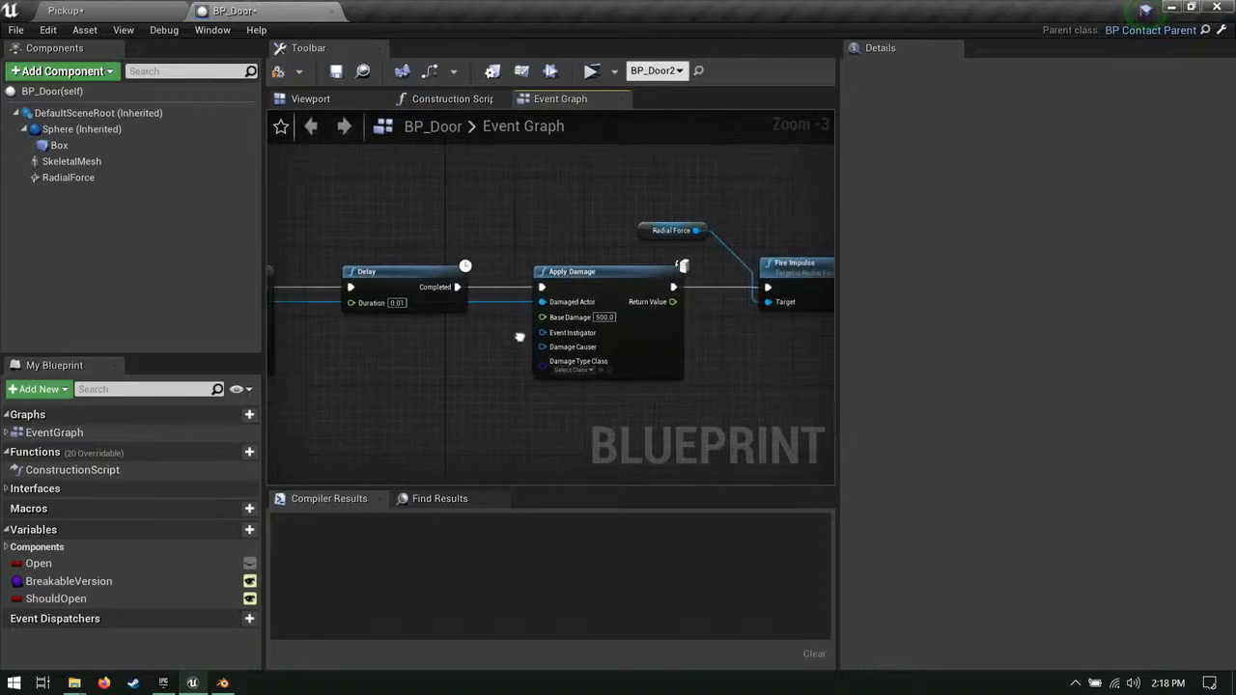
scroll(519, 339, down, 2)
scroll(522, 333, up, 2)
right_drag(652, 383, 824, 359)
right_drag(353, 303, 417, 309)
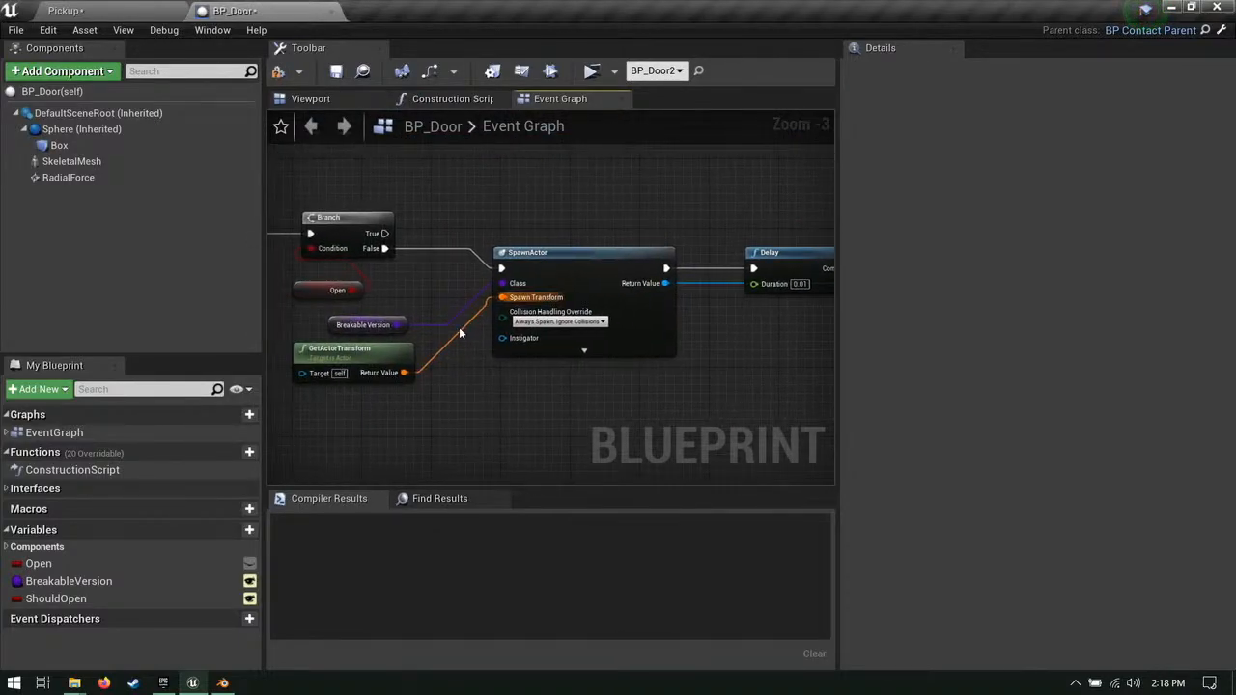
click(365, 324)
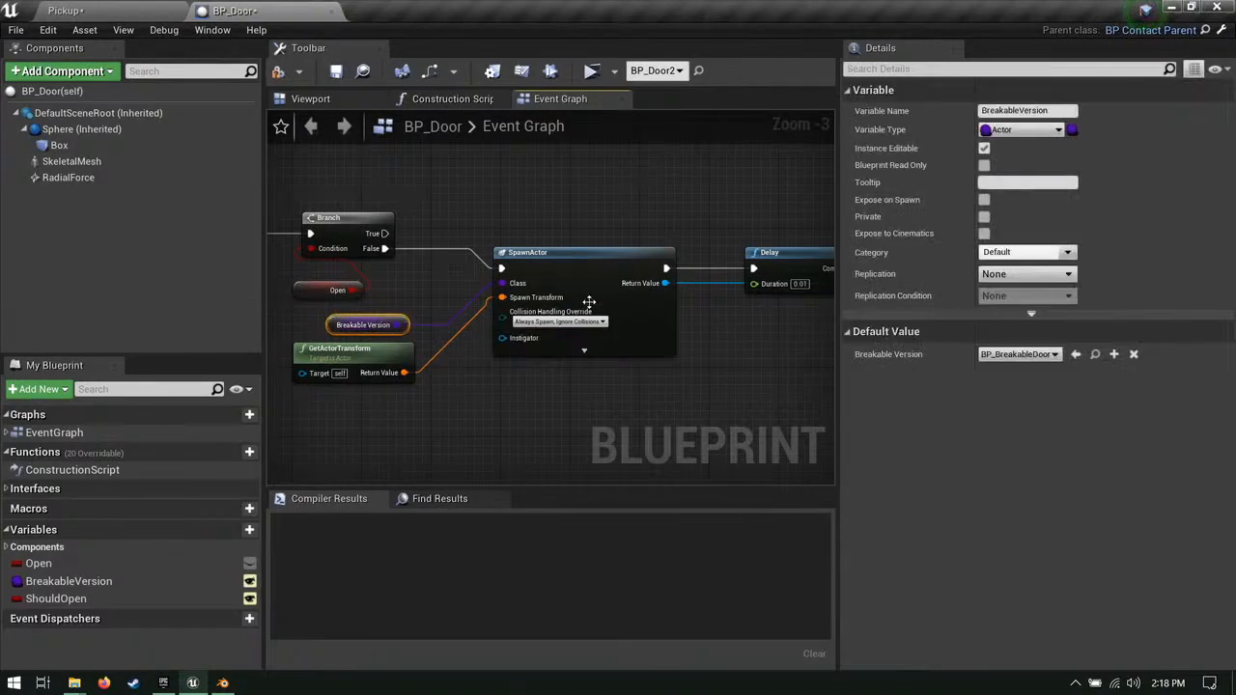
click(1092, 356)
double_click(385, 492)
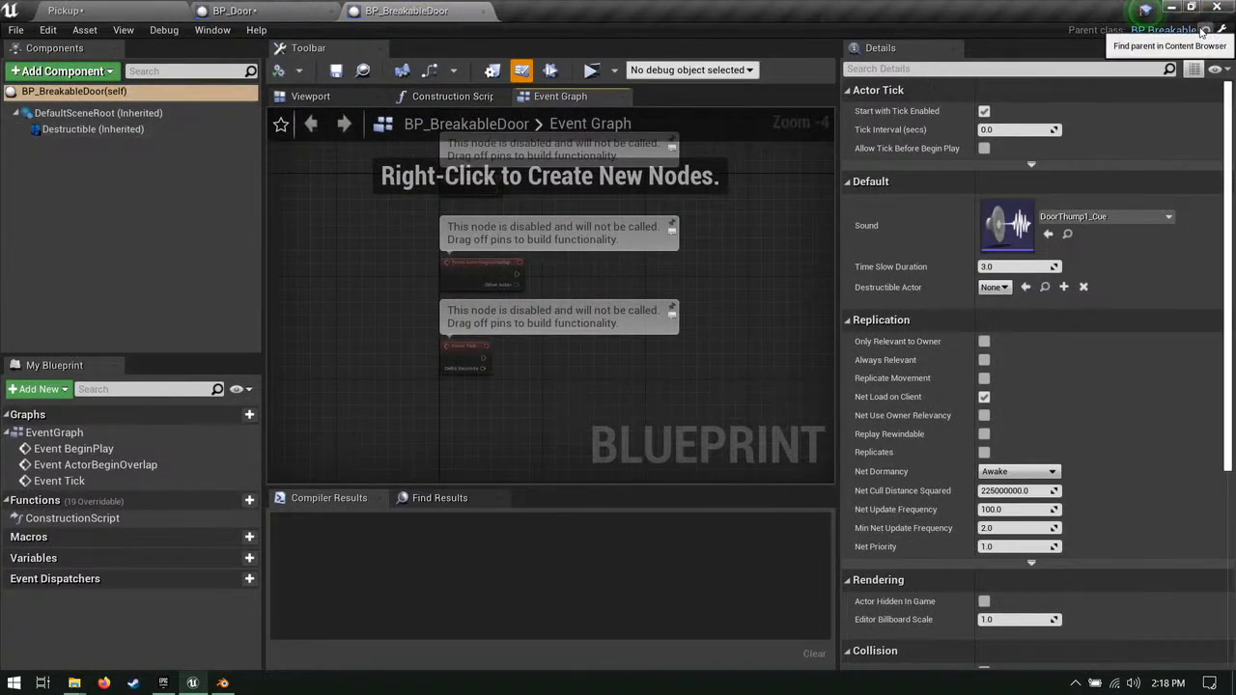
click(1170, 7)
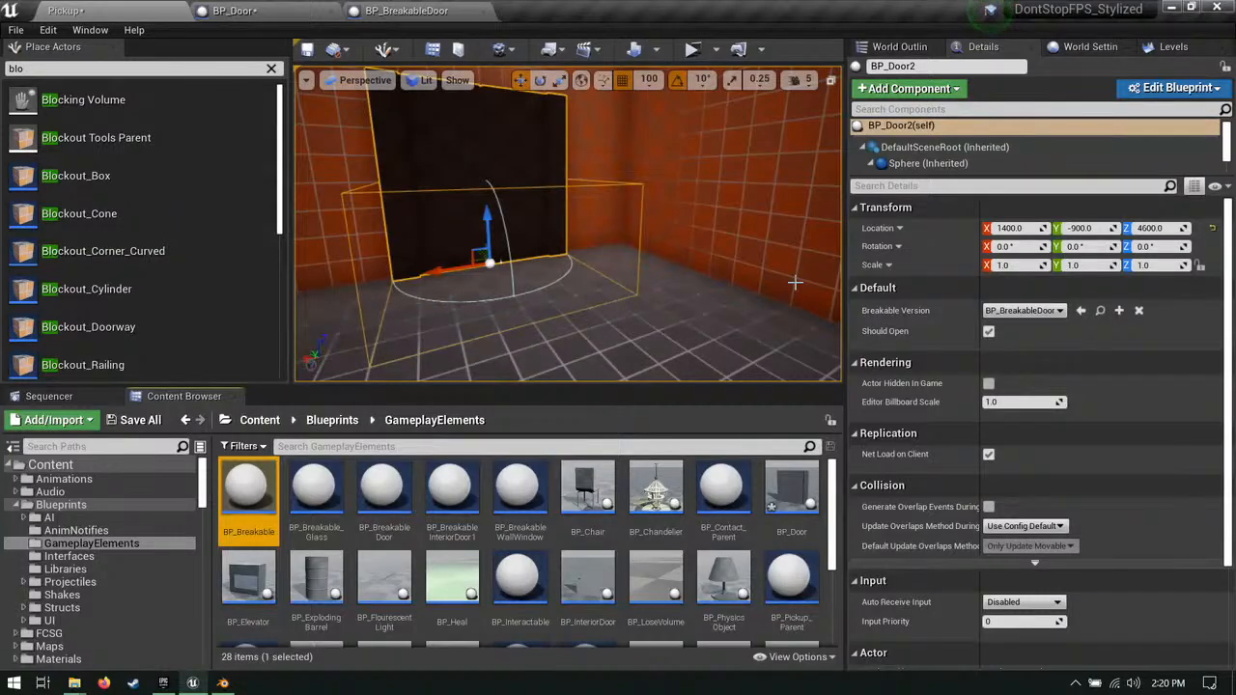
Step: Save the modified BP_Door blueprint and the Pickup level
click(135, 420)
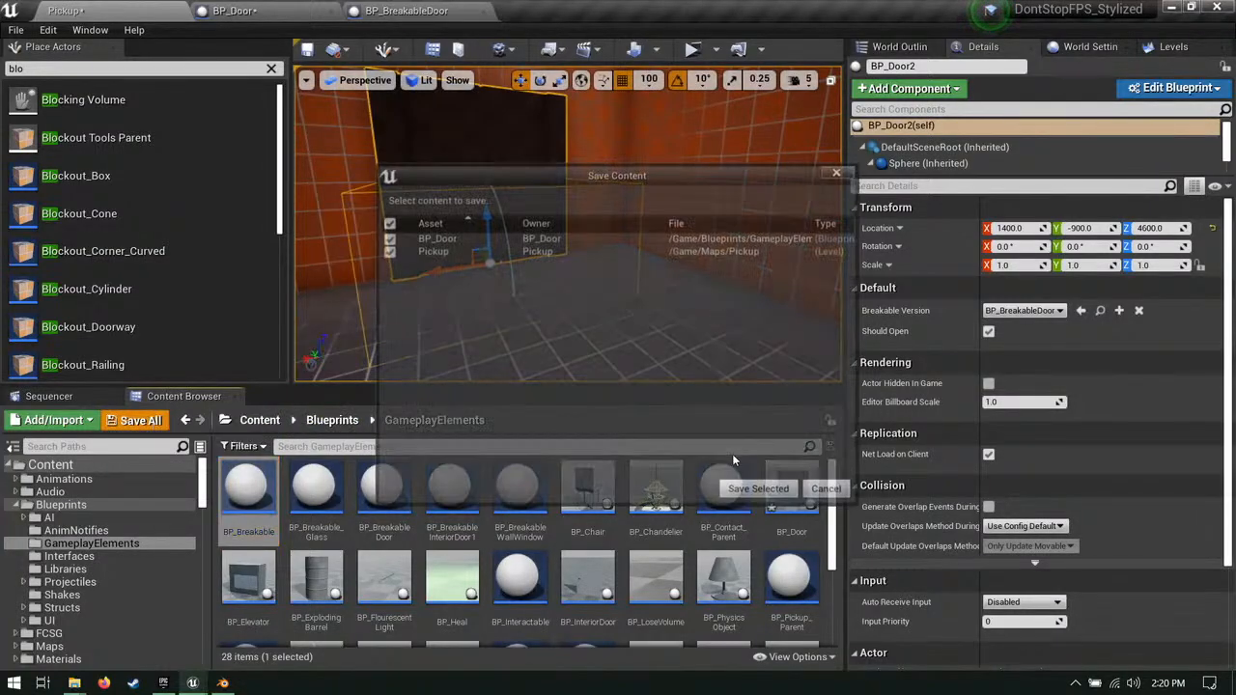
click(760, 490)
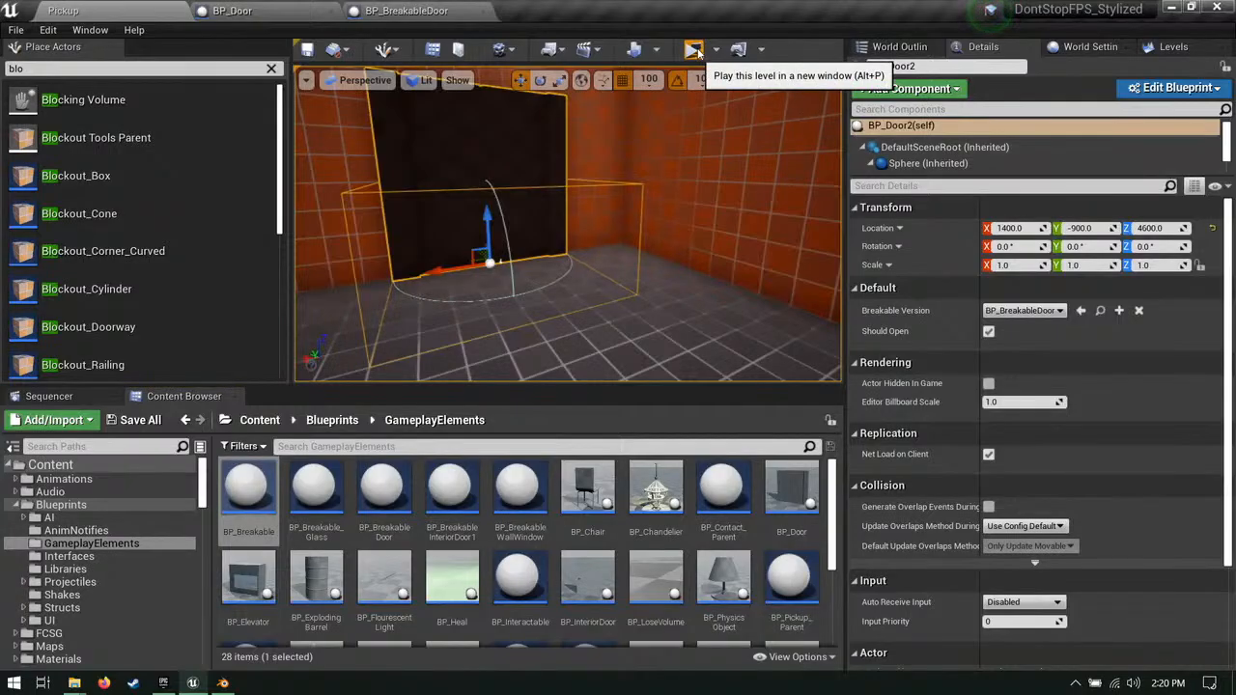
Step: Playtest breaking through the starting room's door, dropping to the ground below, and fighting the enemy groups outside the orange building
click(695, 50)
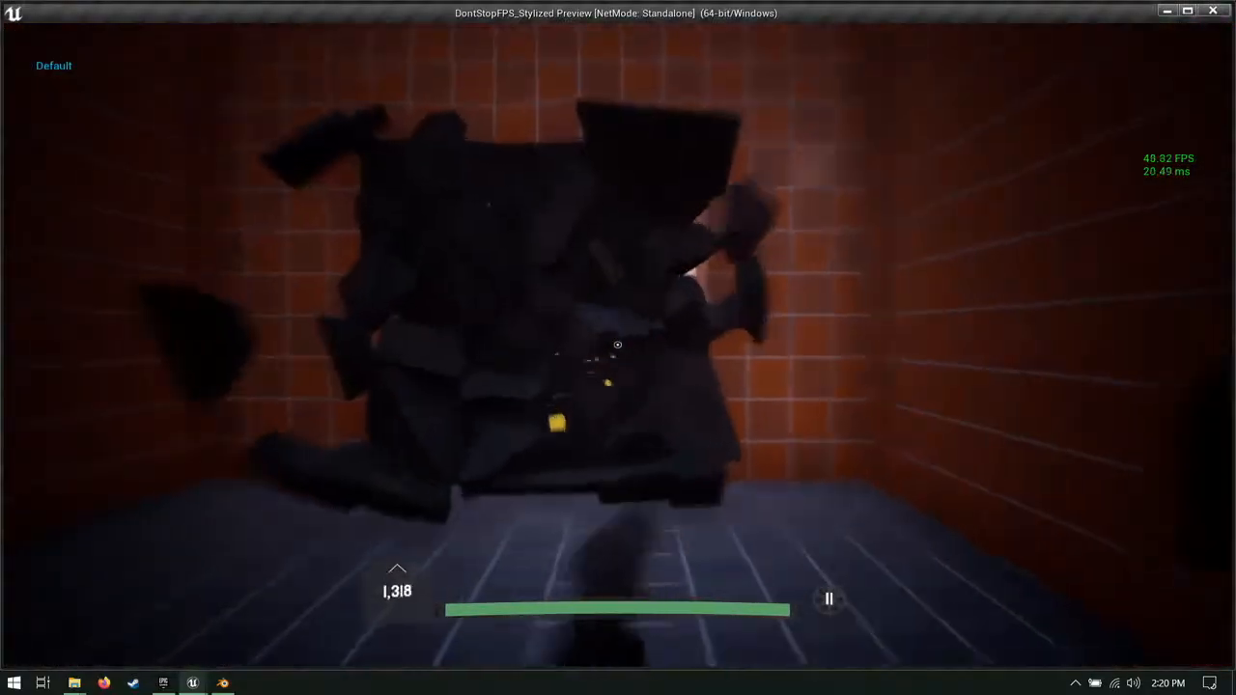
key(a)
key(d)
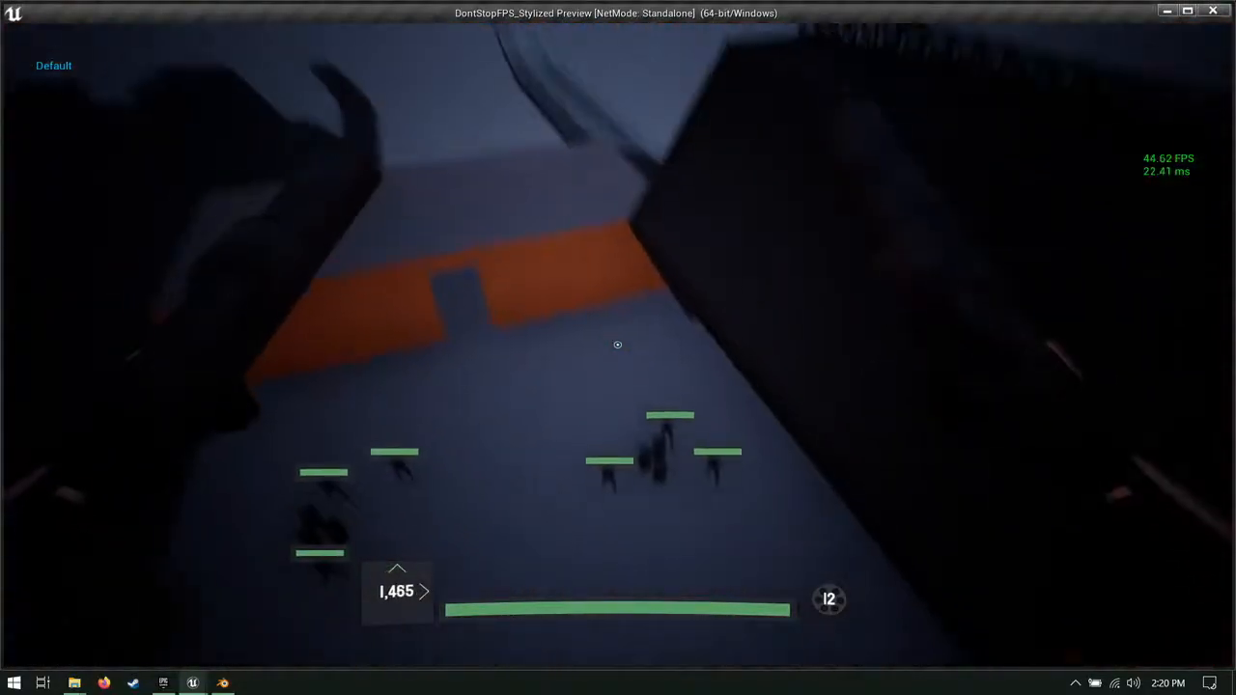
key(s)
key(w)
key(a)
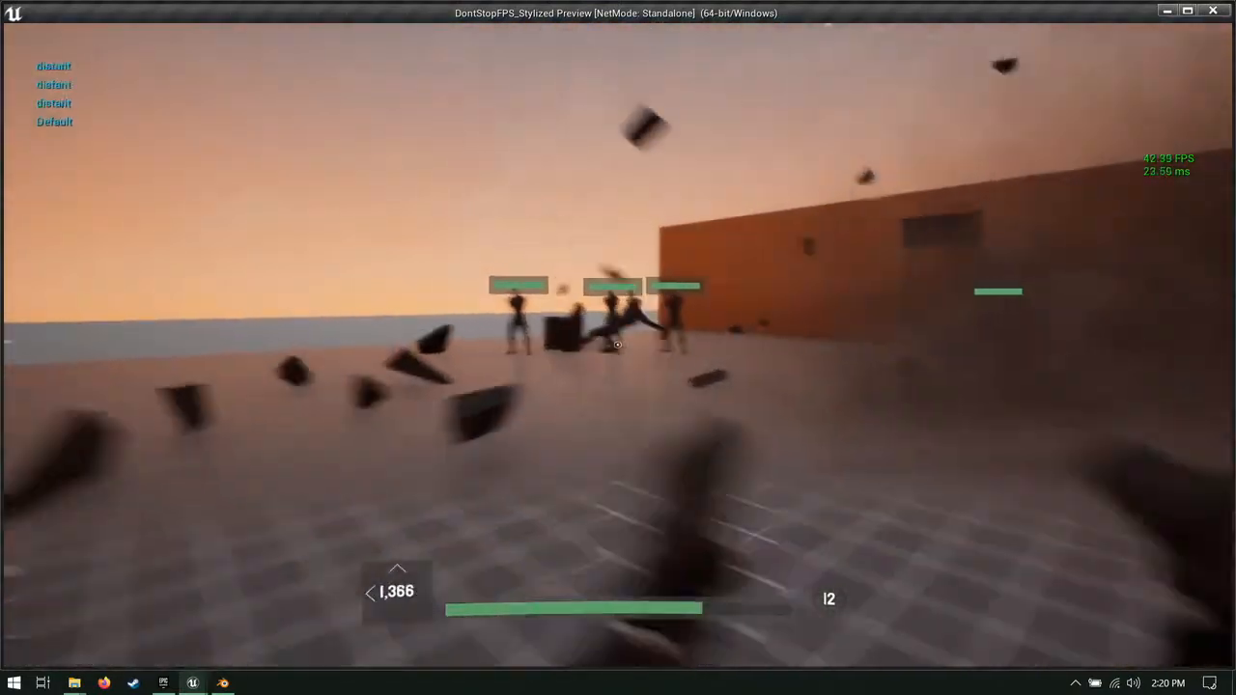
click(618, 345)
key(d)
key(a)
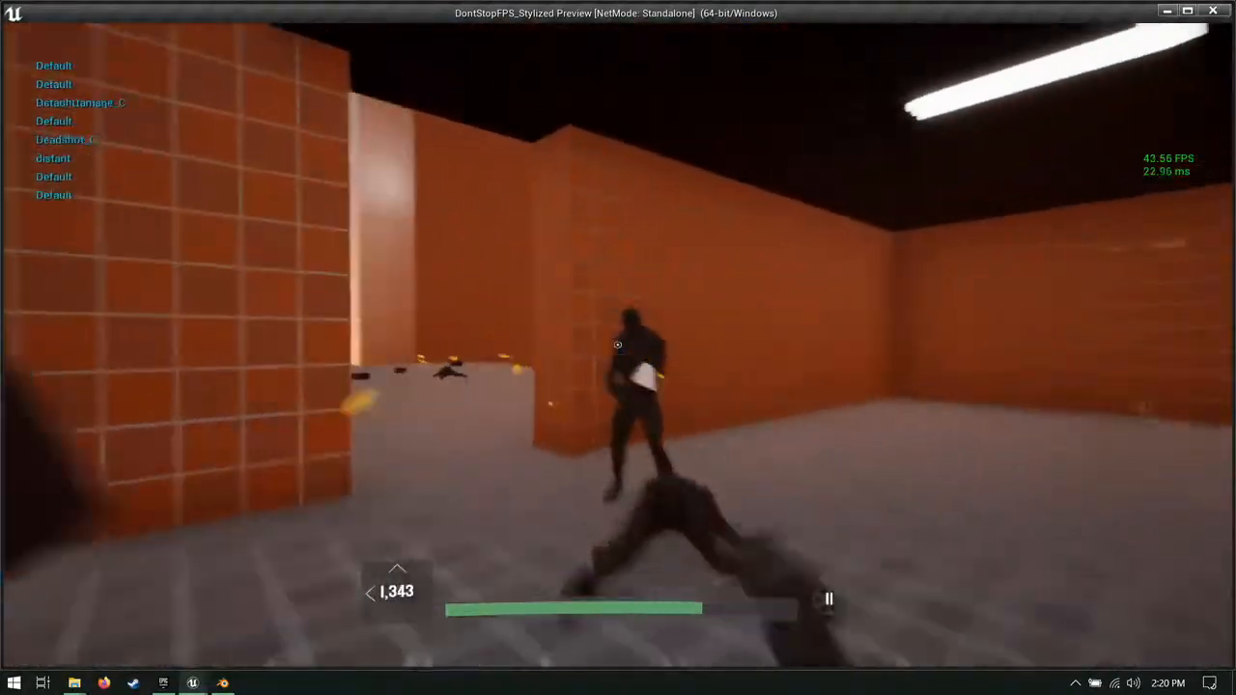
Step: Continue the playtest by fighting the enemies inside the orange building and around its doorway, then end the session
click(618, 344)
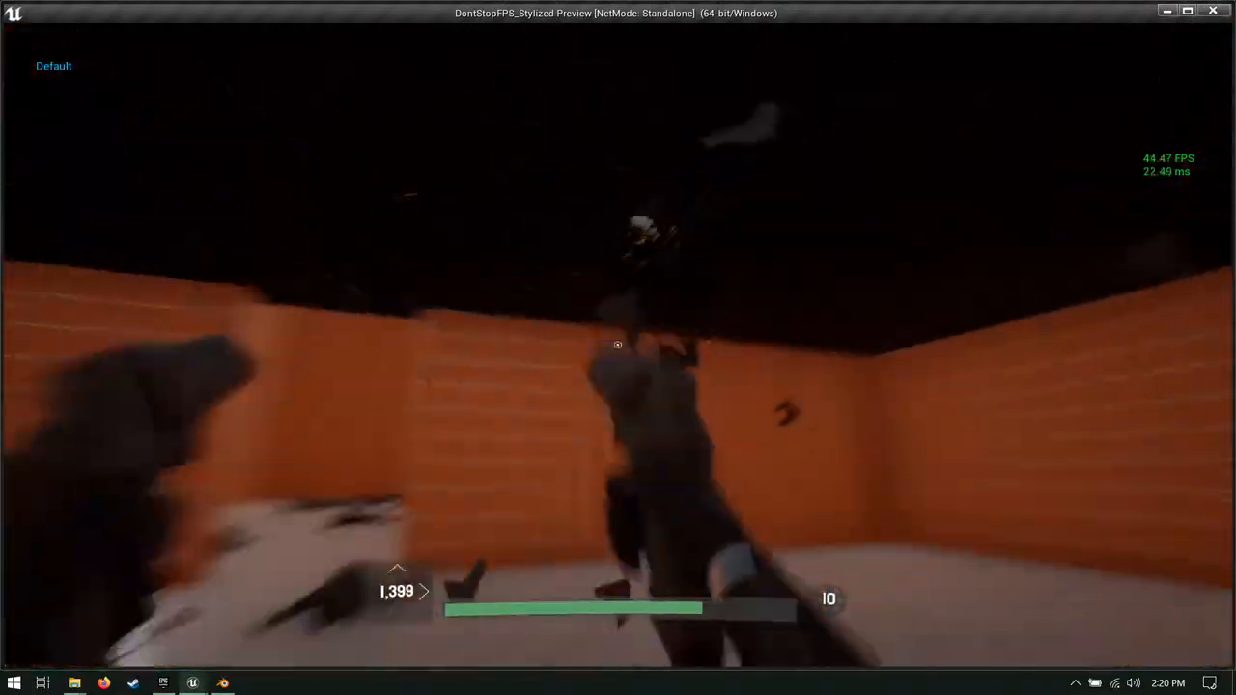
key(d)
key(a)
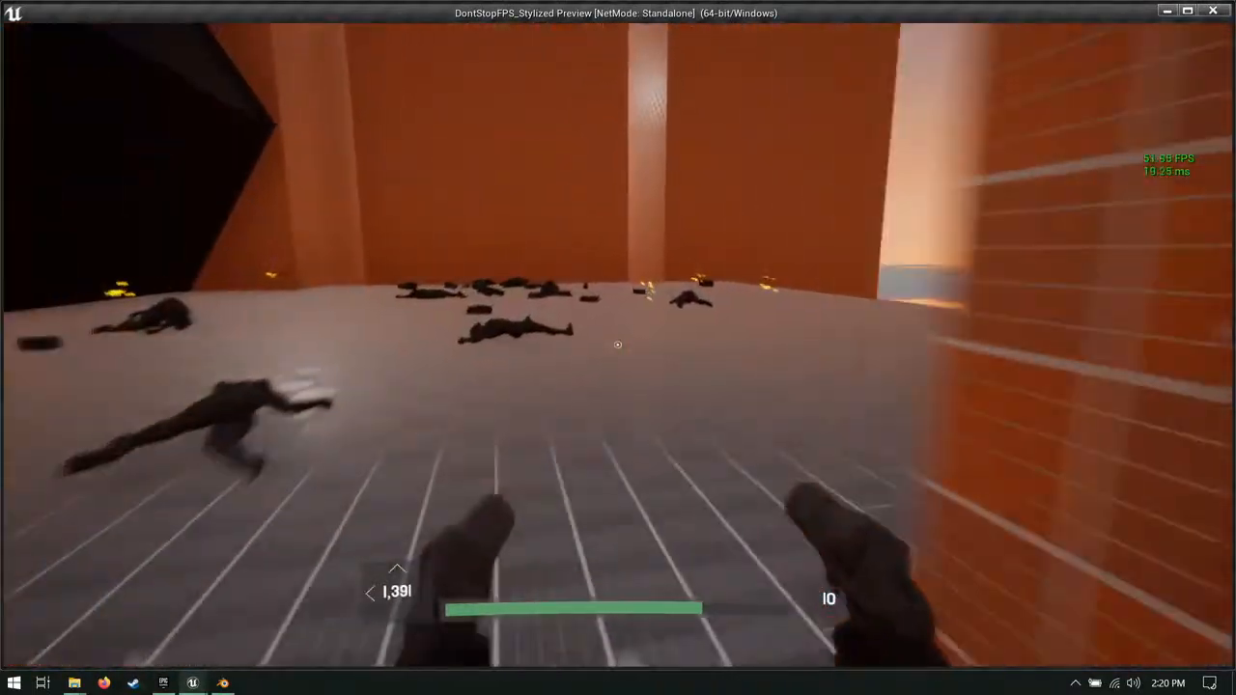
key(d)
key(a)
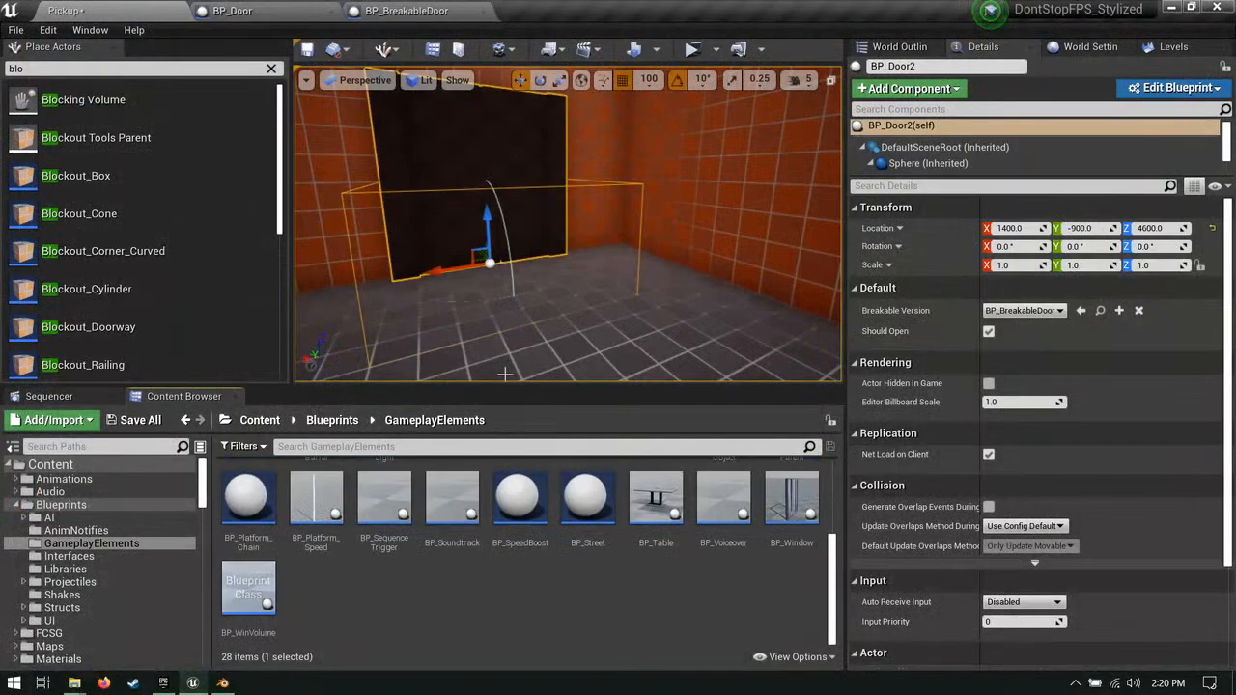
Step: Select the BP_Platform_Chain track and reposition the spline points around the foot of its slope near the orange building
right_drag(560, 241, 541, 372)
click(509, 227)
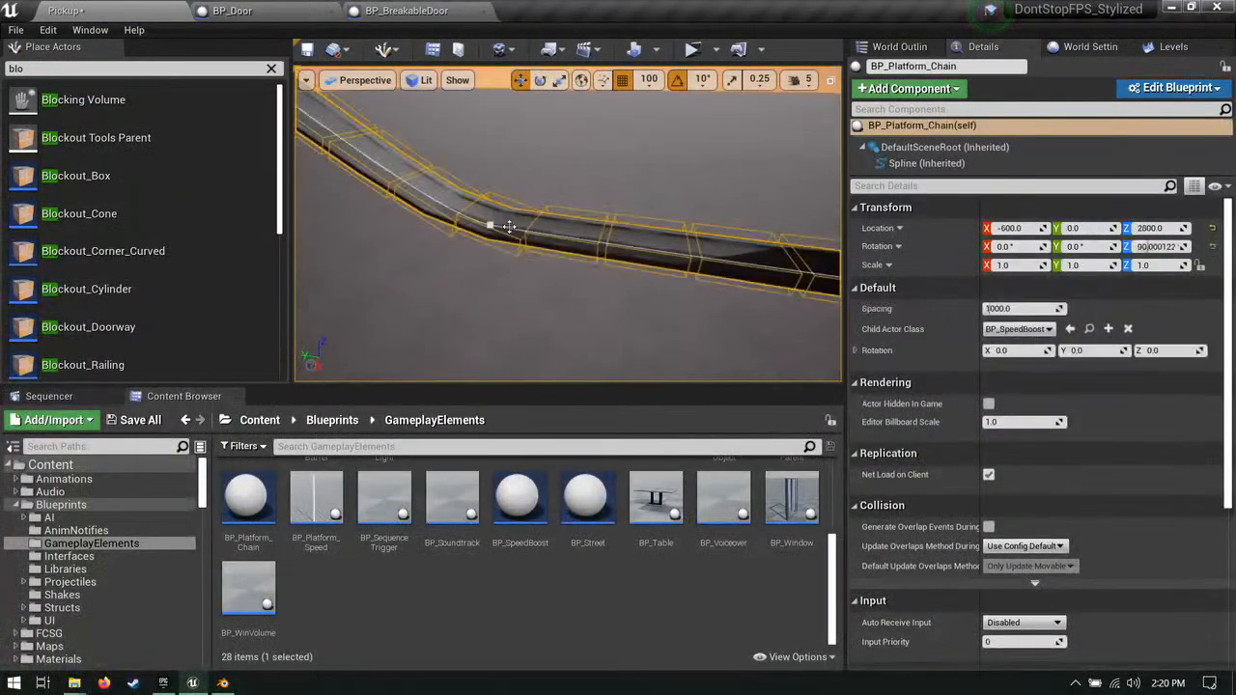
click(487, 226)
right_drag(487, 226, 590, 234)
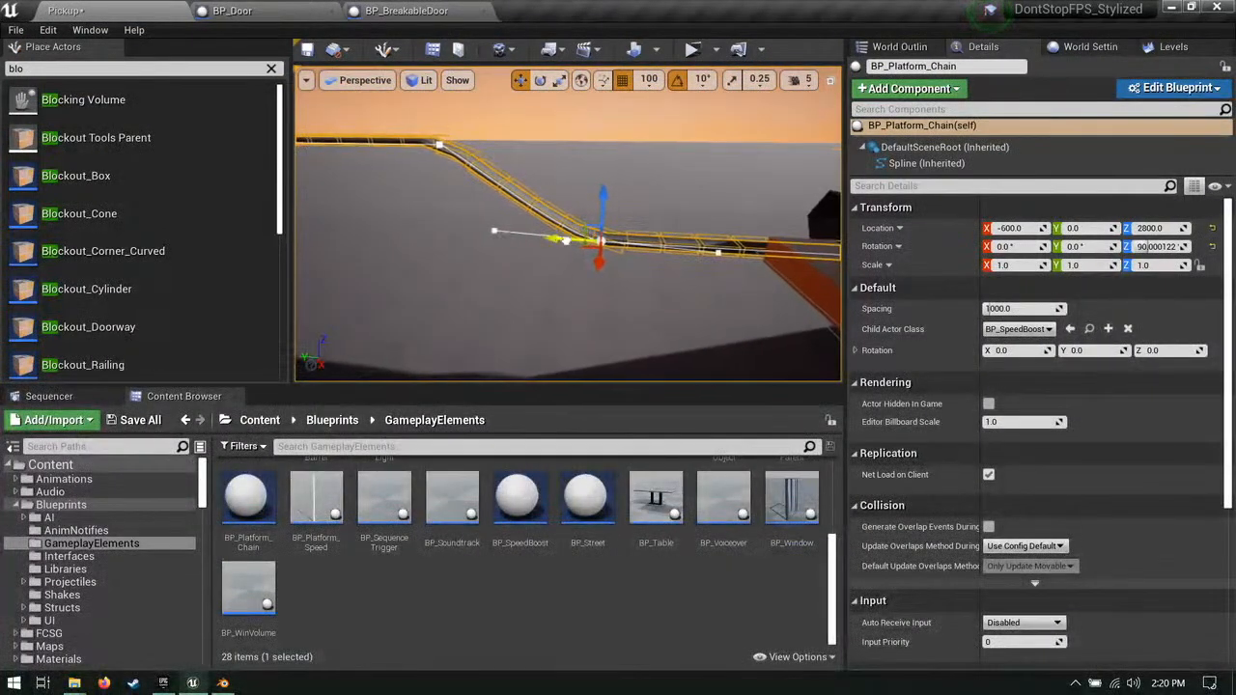
drag(557, 237, 613, 241)
right_drag(613, 240, 500, 259)
click(570, 251)
drag(537, 256, 487, 259)
right_drag(487, 259, 666, 243)
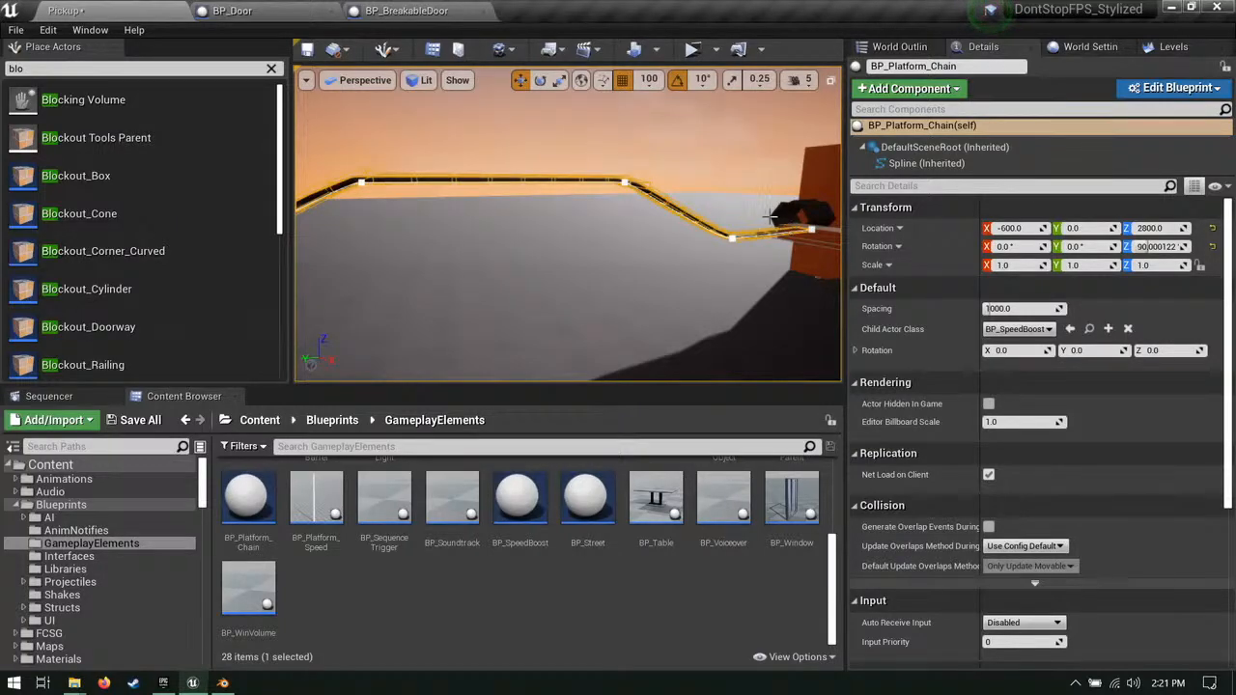
Step: Playtest the level with the adjusted track, breaking the door and shooting the enemies on the ground below
right_drag(431, 161, 676, 228)
key(w)
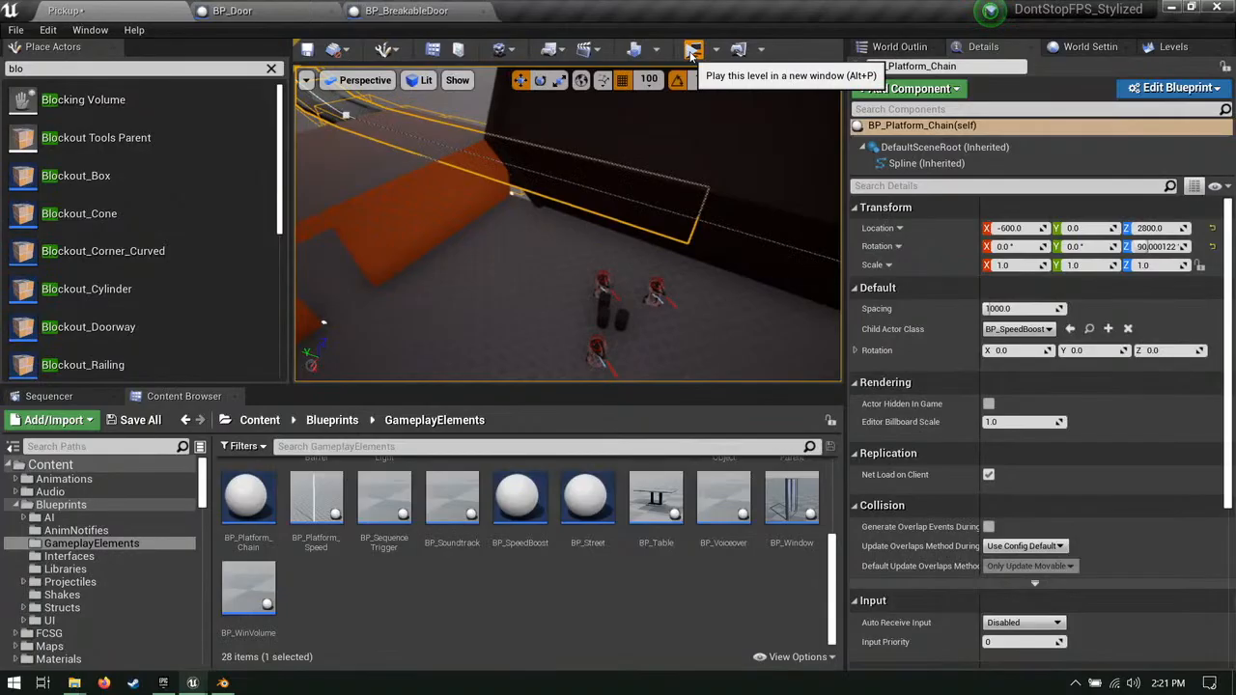
click(691, 55)
key(w)
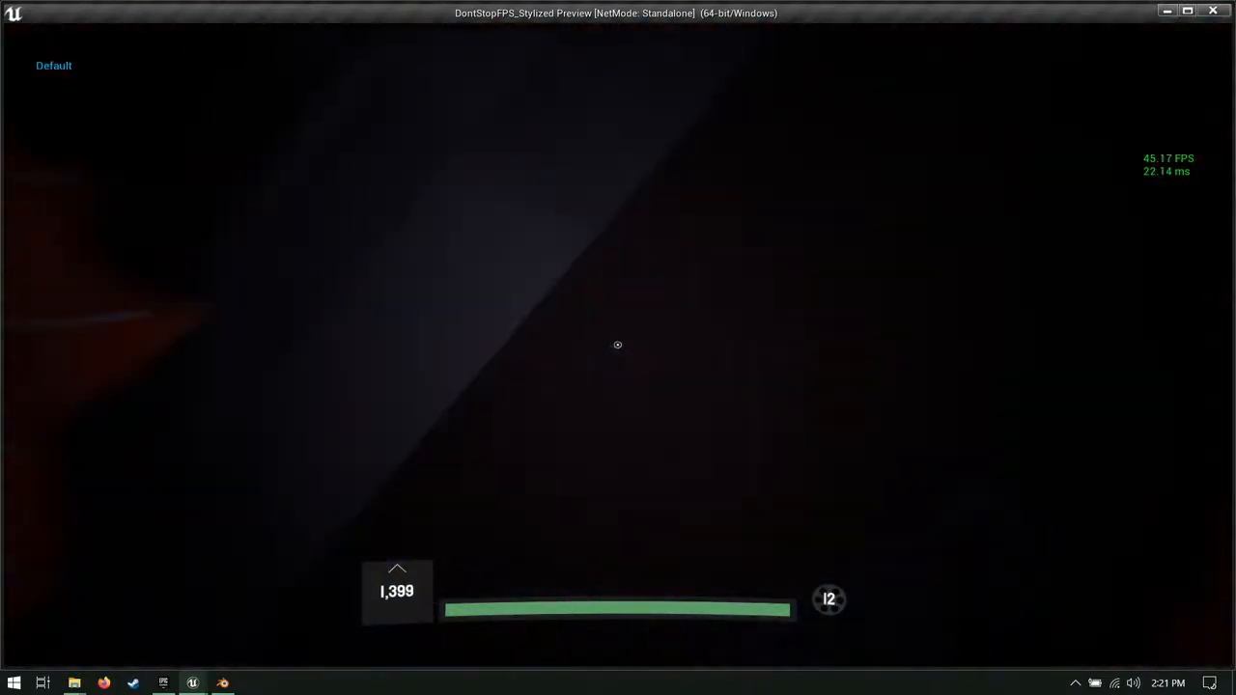
click(618, 345)
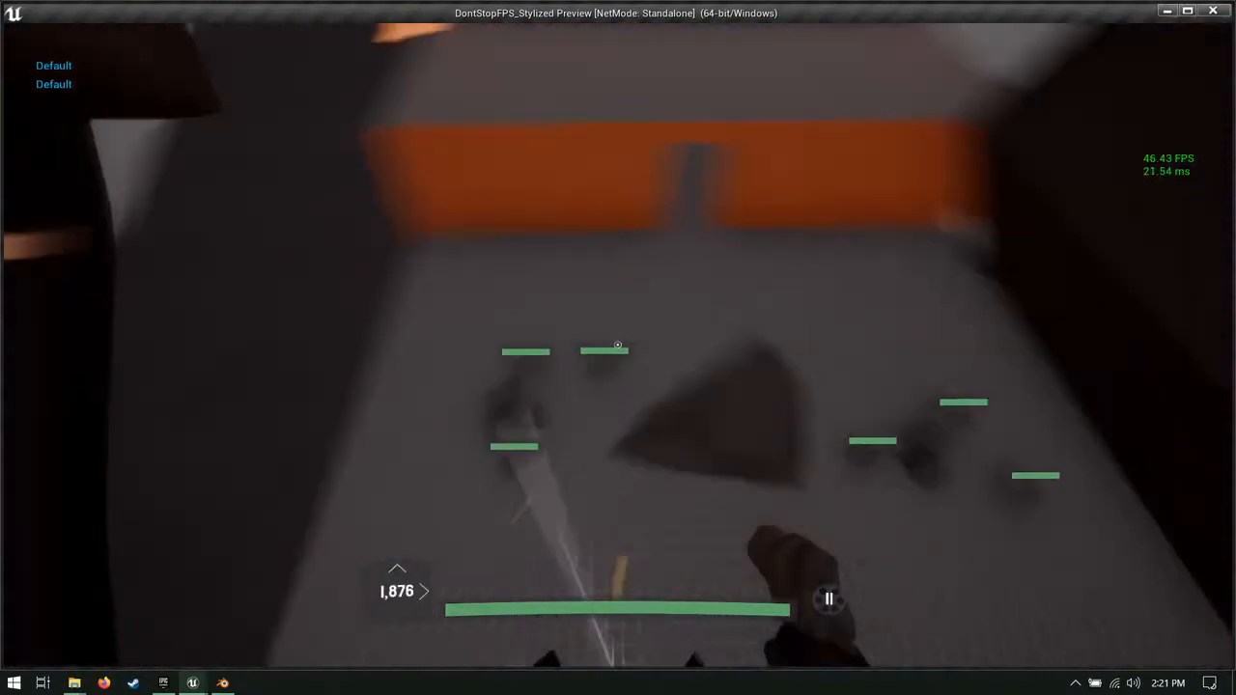
click(618, 345)
click(618, 345)
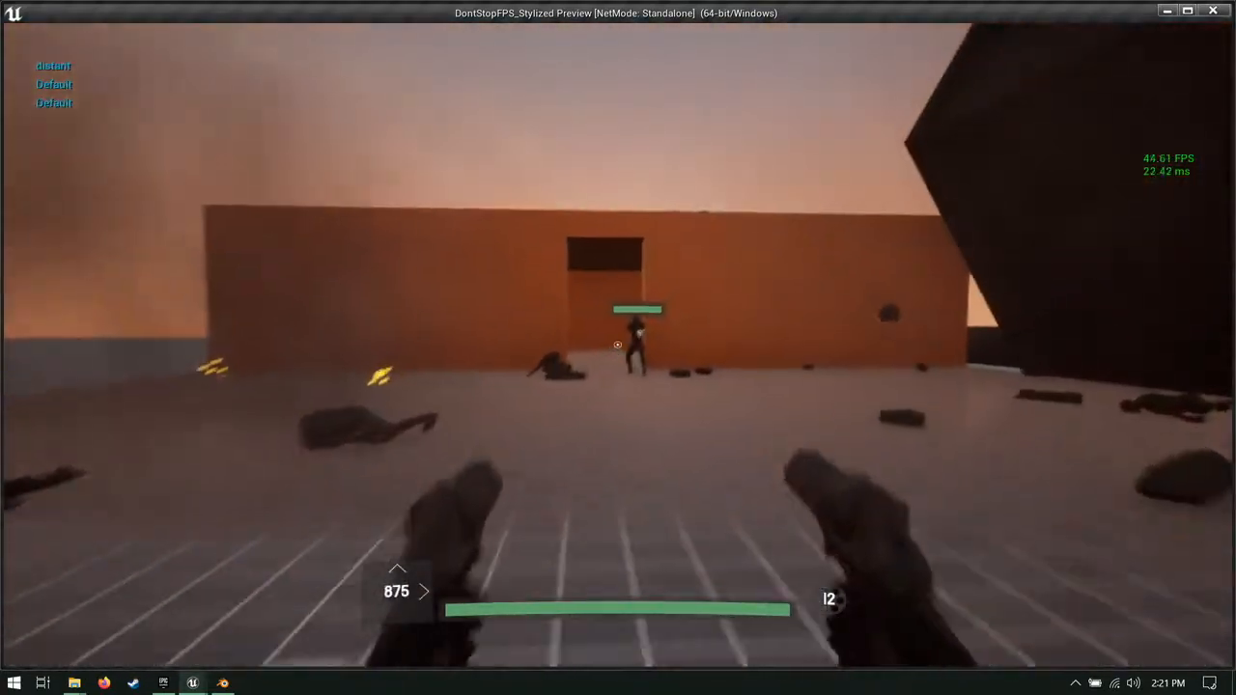
click(618, 344)
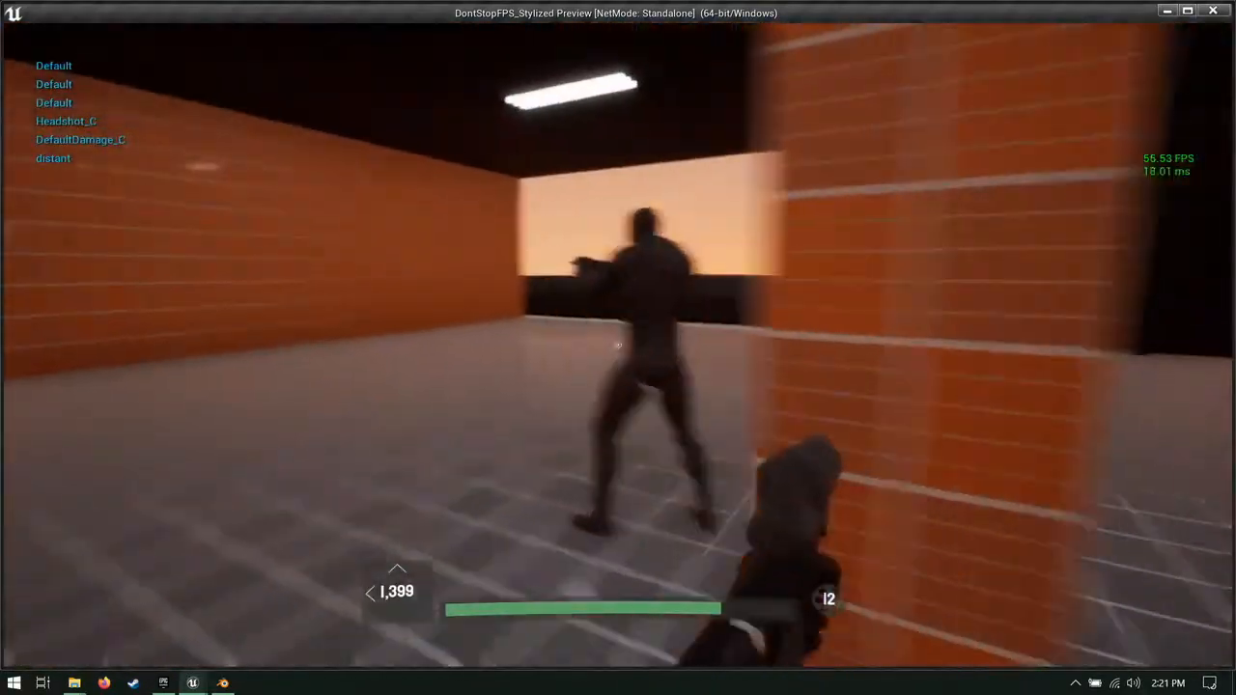
Step: Clear the enemies inside the orange building and run out through its opening along the speed-boost track
click(618, 345)
click(618, 345)
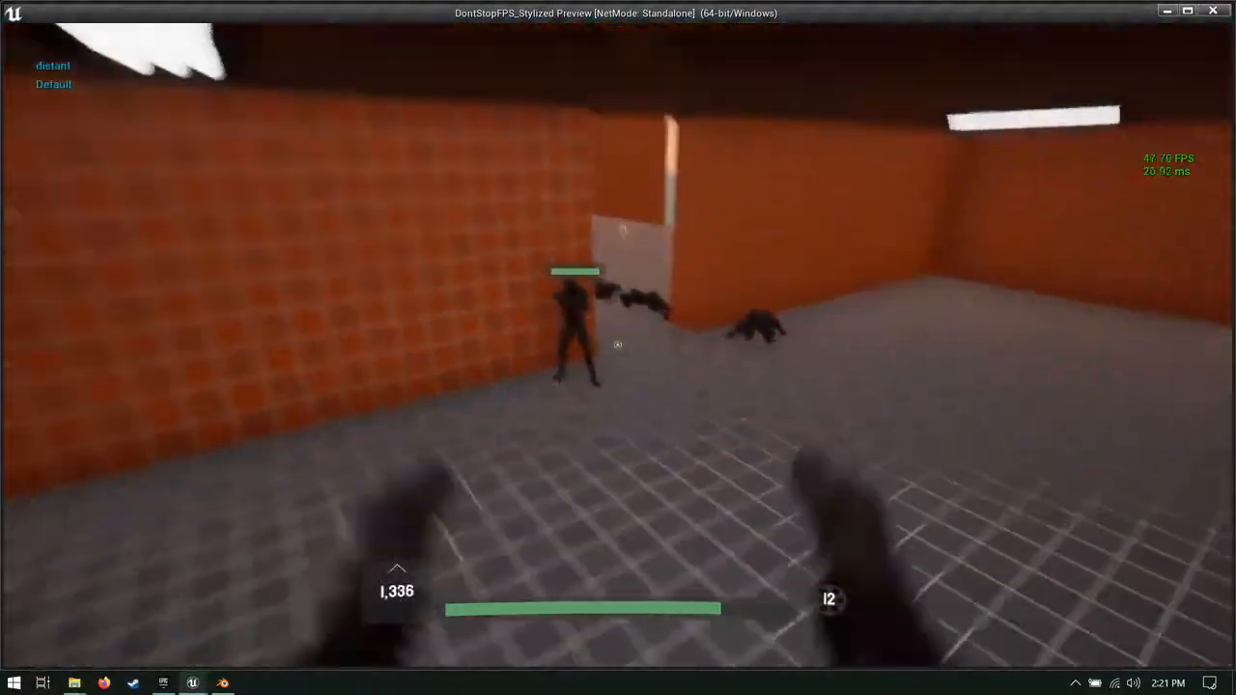
click(618, 344)
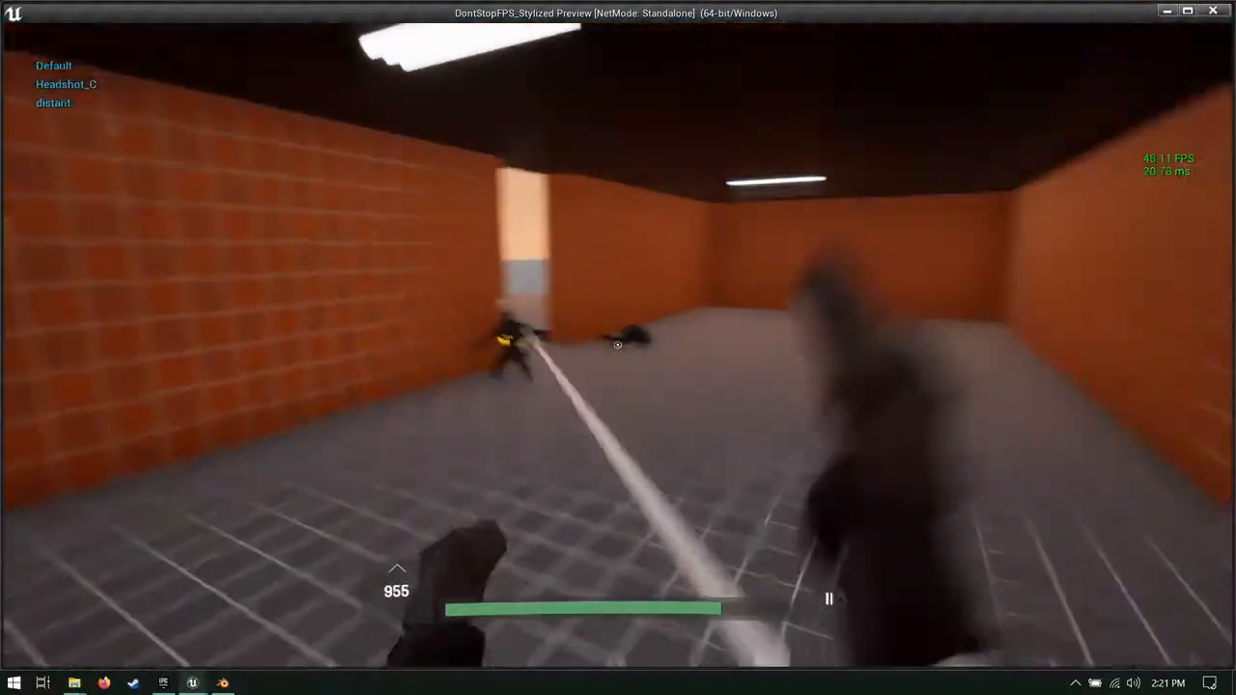
click(618, 345)
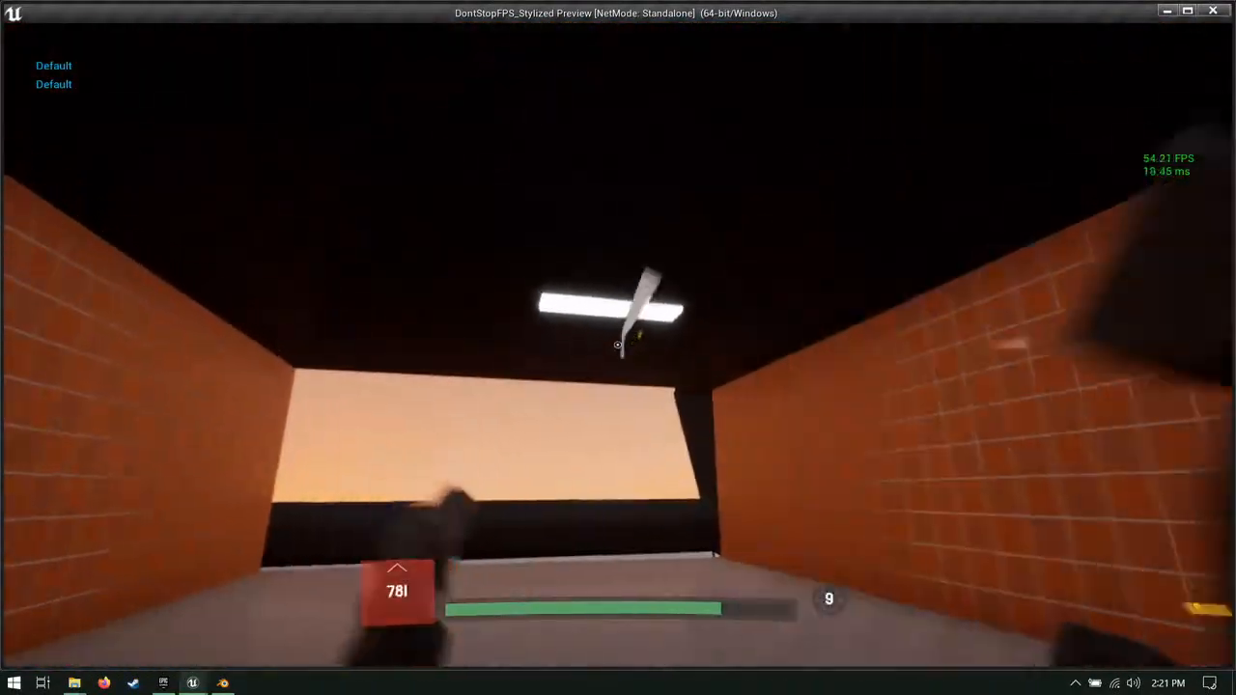
key(w)
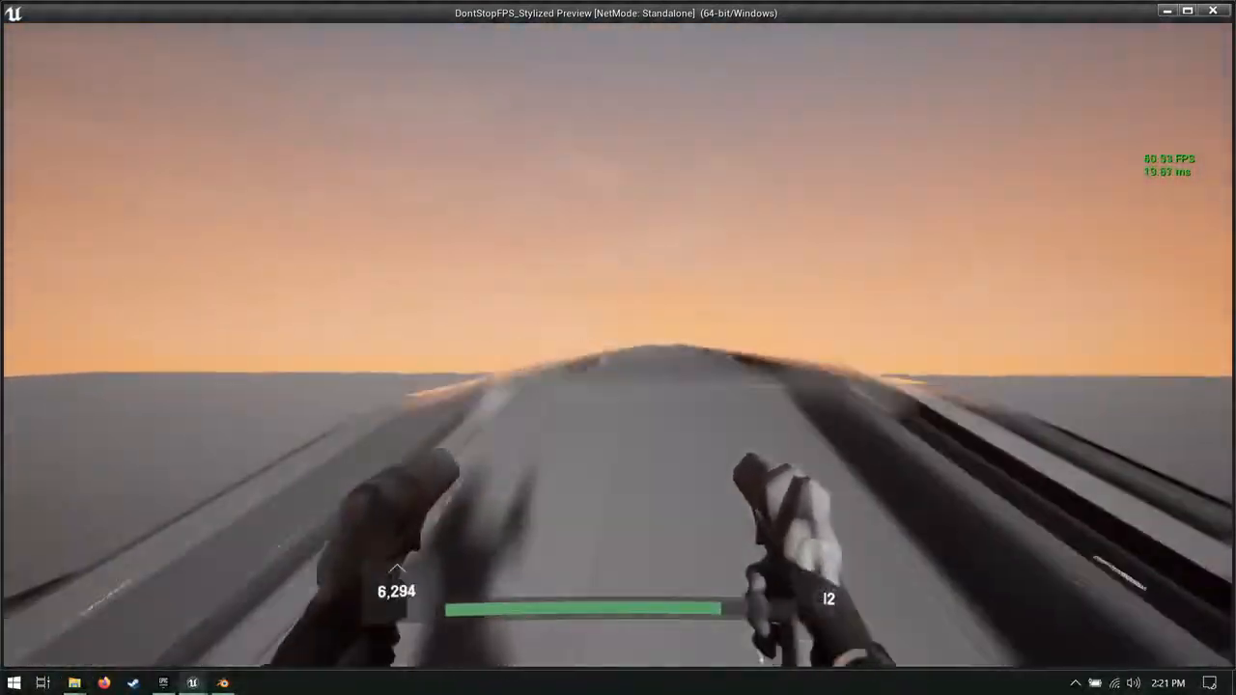
Step: Leap off the speed-boost track into the orange building and shoot the group of enemies inside
key(space)
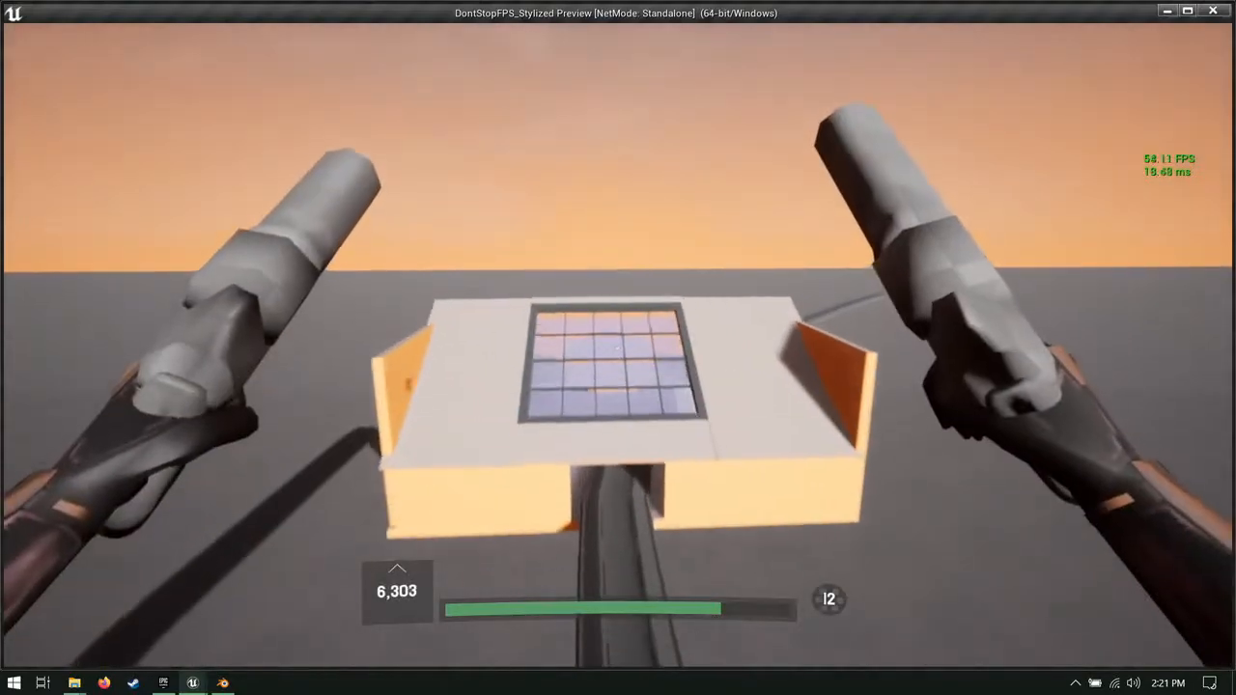
key(a)
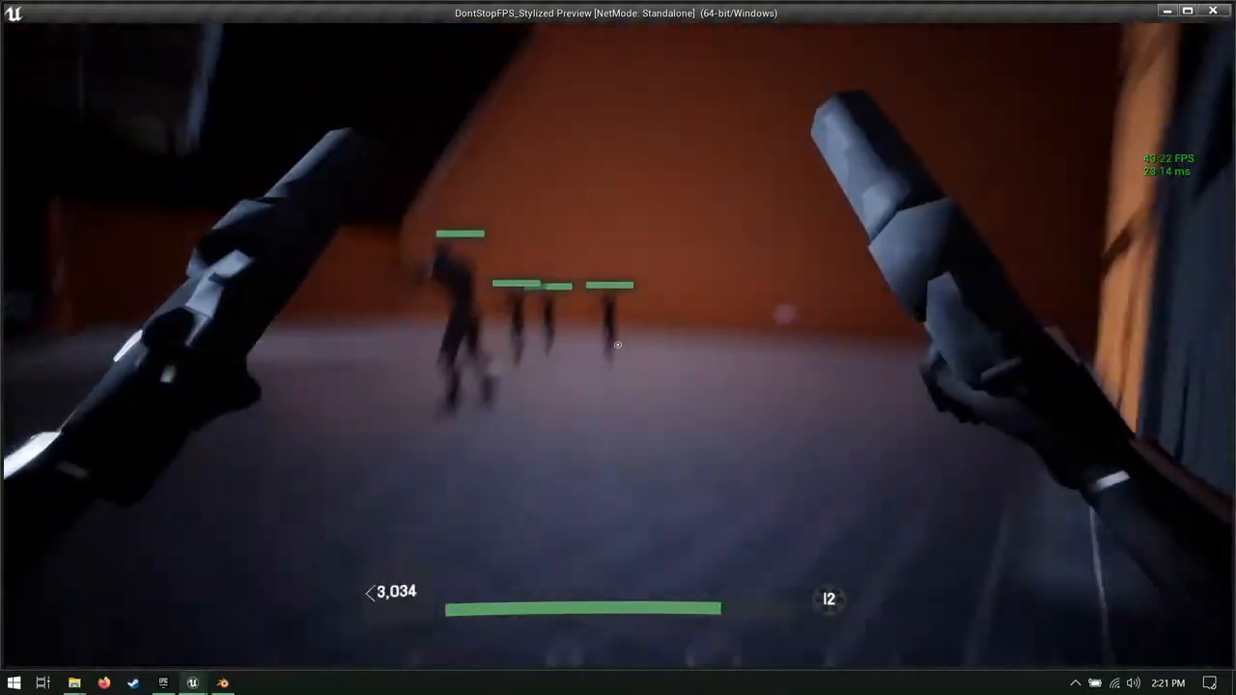
key(w)
click(618, 345)
key(a)
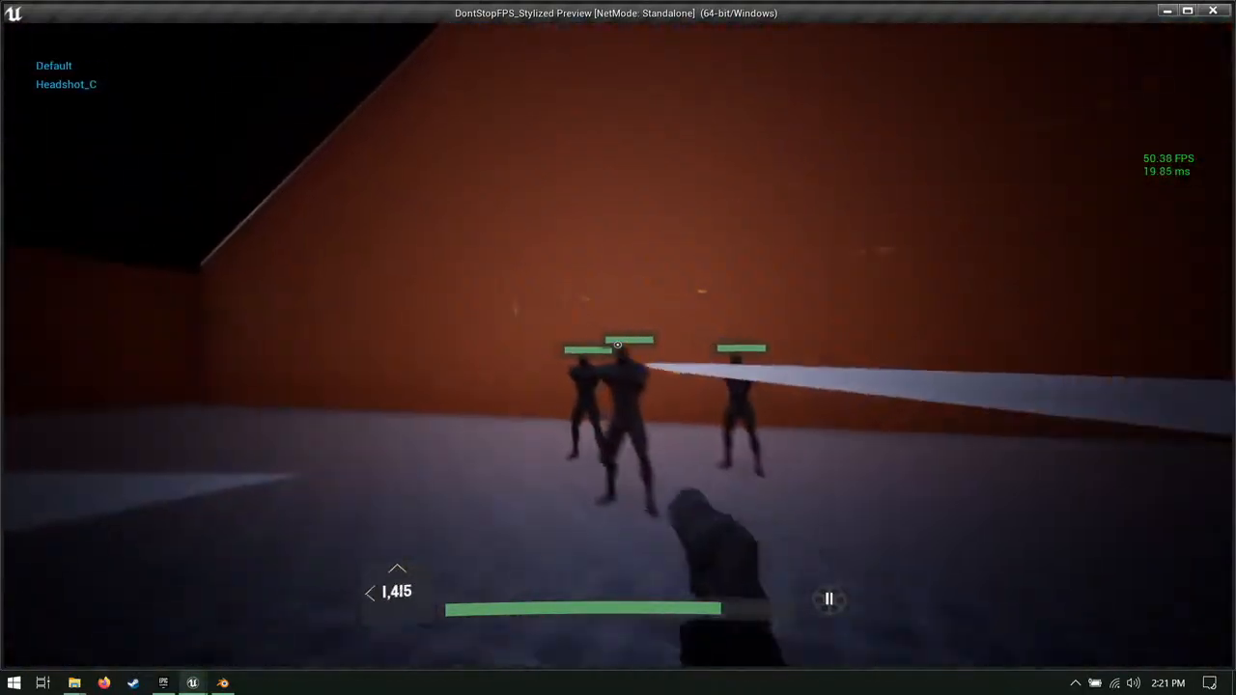
click(617, 344)
click(618, 345)
key(w)
key(r)
key(d)
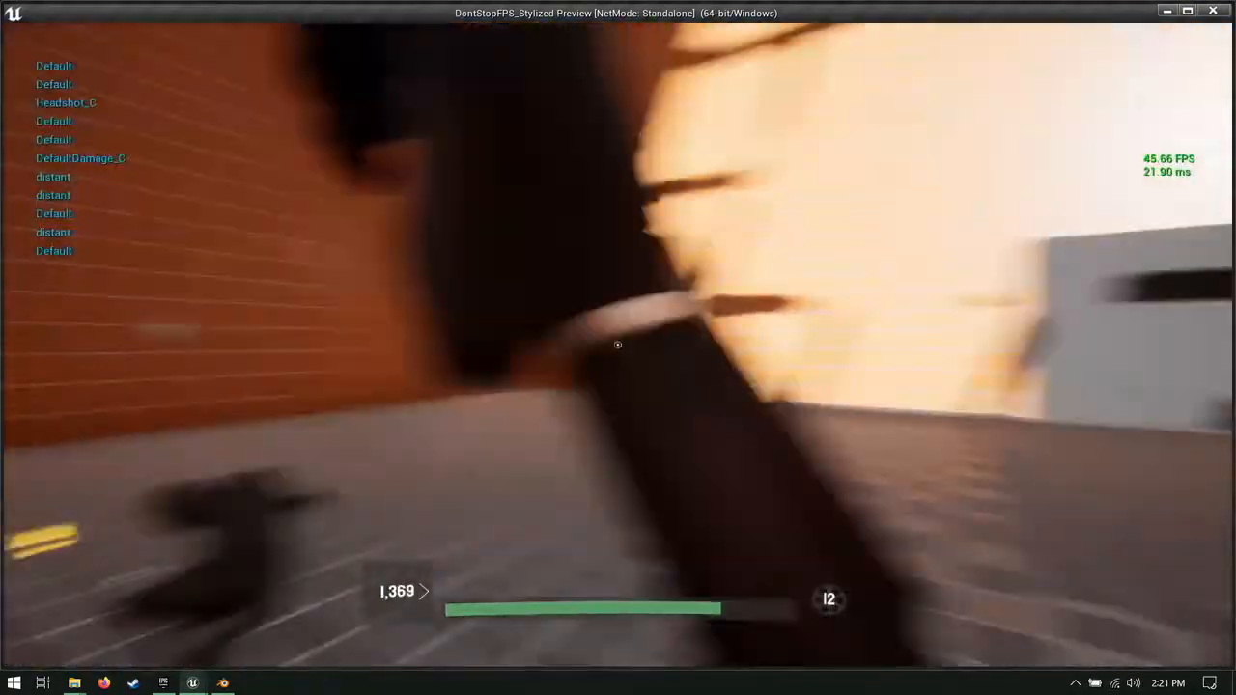
Step: Shoot the remaining enemies in the orange building, run outside and end the playtest
key(a)
key(w)
click(618, 345)
click(618, 345)
click(618, 345)
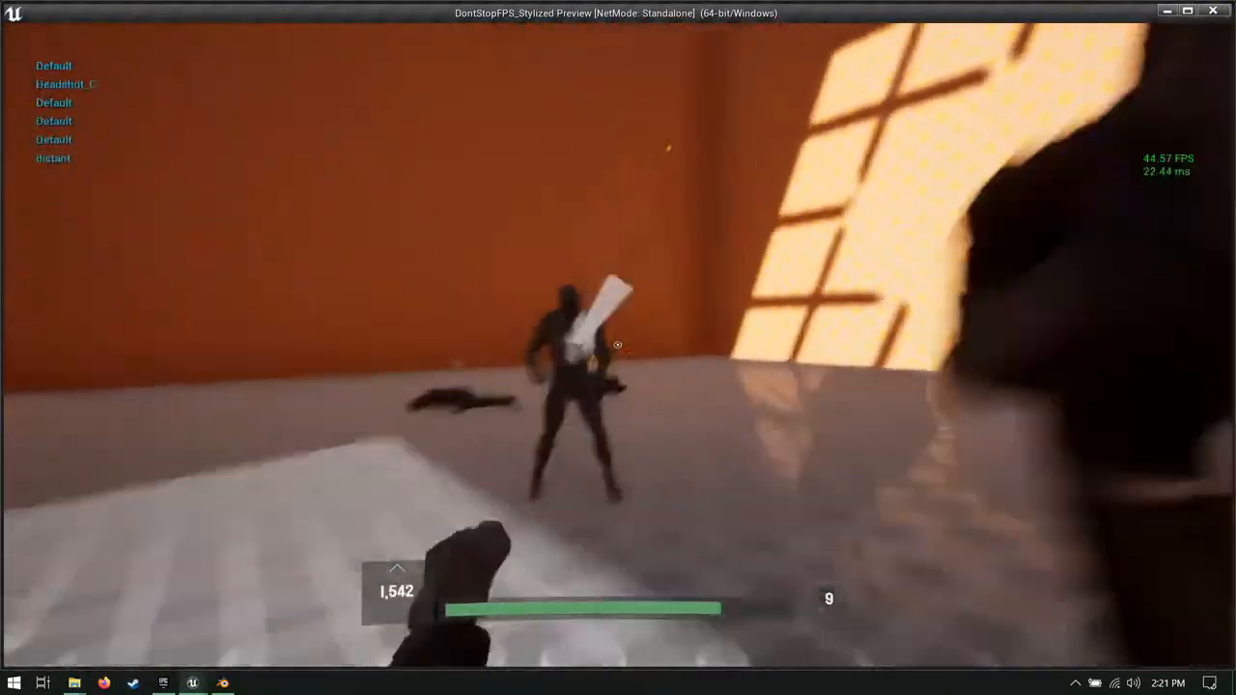
key(r)
click(618, 345)
key(d)
key(a)
key(r)
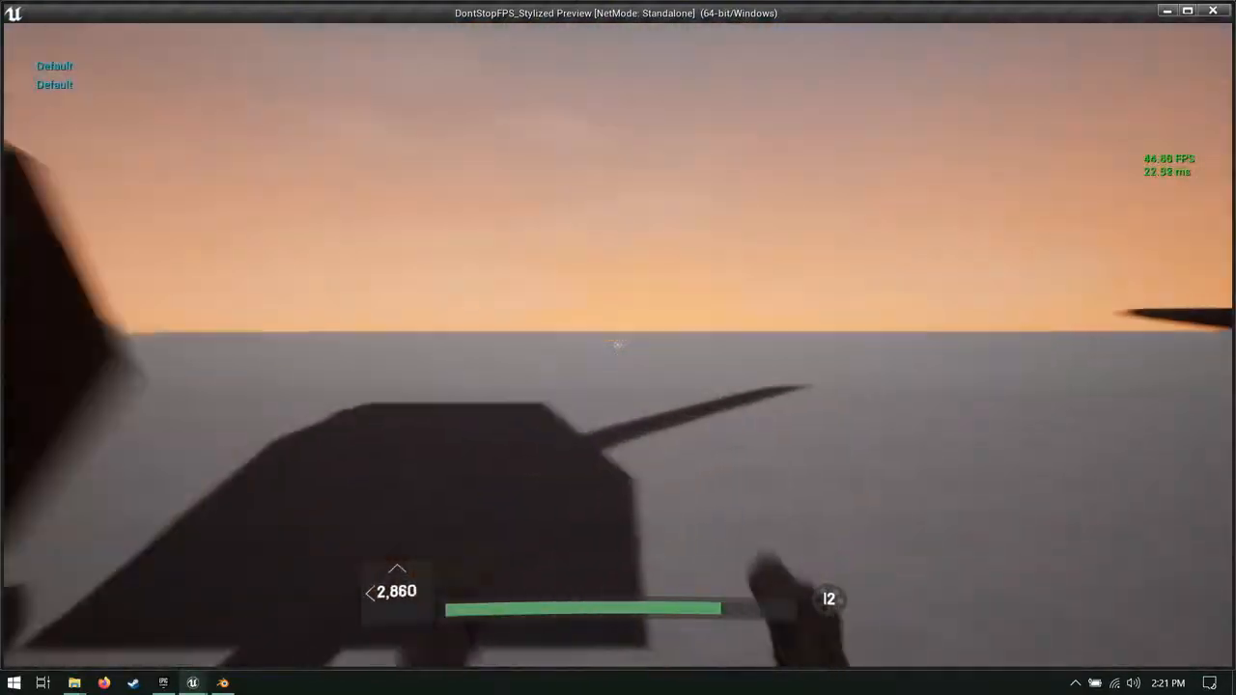
key(Escape)
Step: Lower the small blockout box at the orange building's rear doorway to Z 2700 and stretch it outward into a long walkway
key(s)
right_drag(568, 224, 618, 224)
key(w)
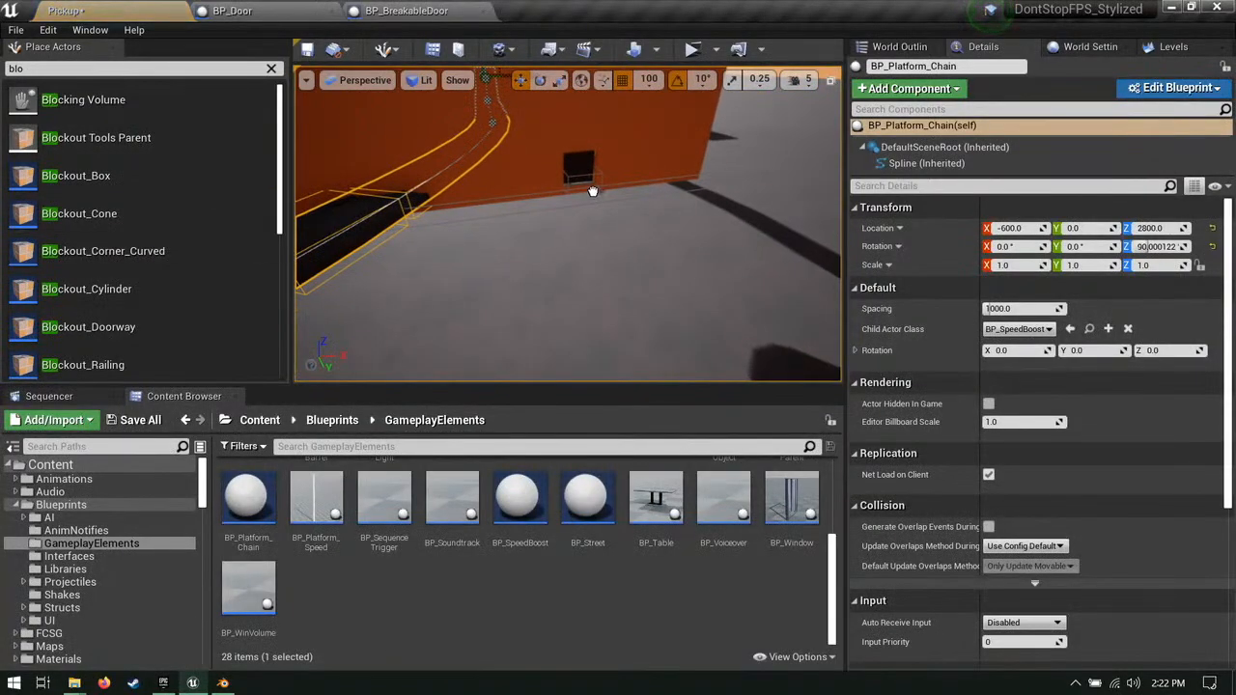
click(583, 184)
key(w)
right_drag(583, 184, 603, 145)
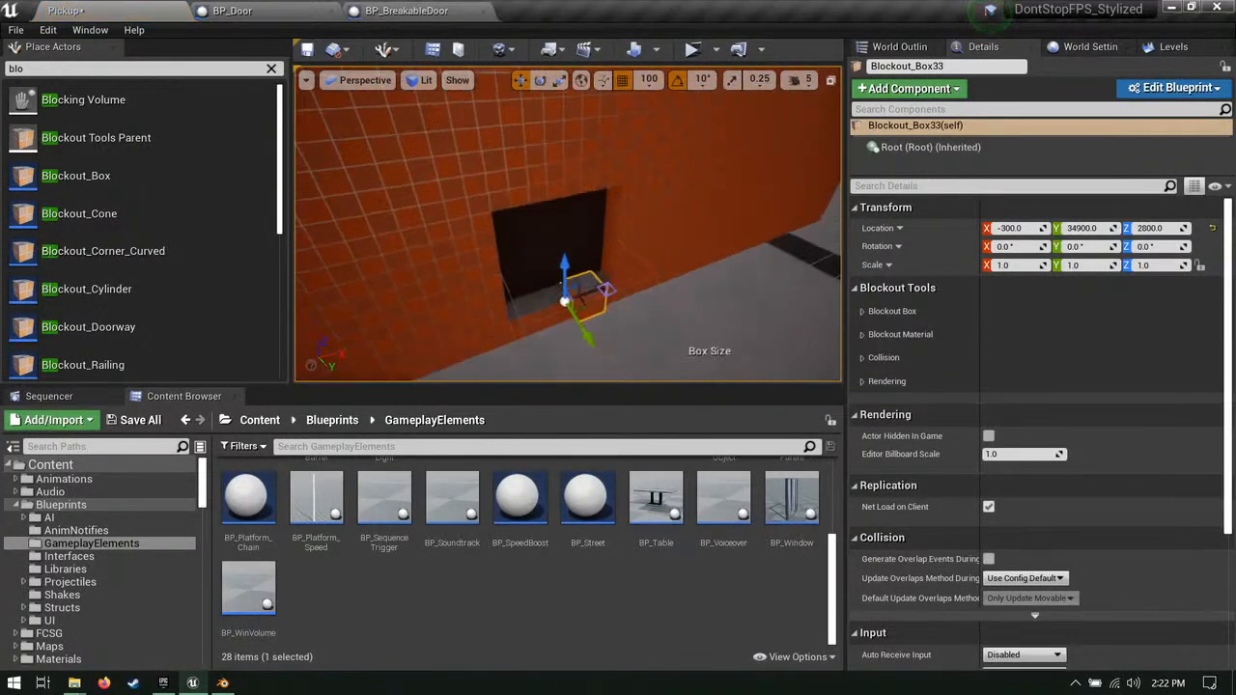
right_drag(577, 307, 521, 241)
key(a)
key(d)
key(a)
drag(522, 201, 748, 203)
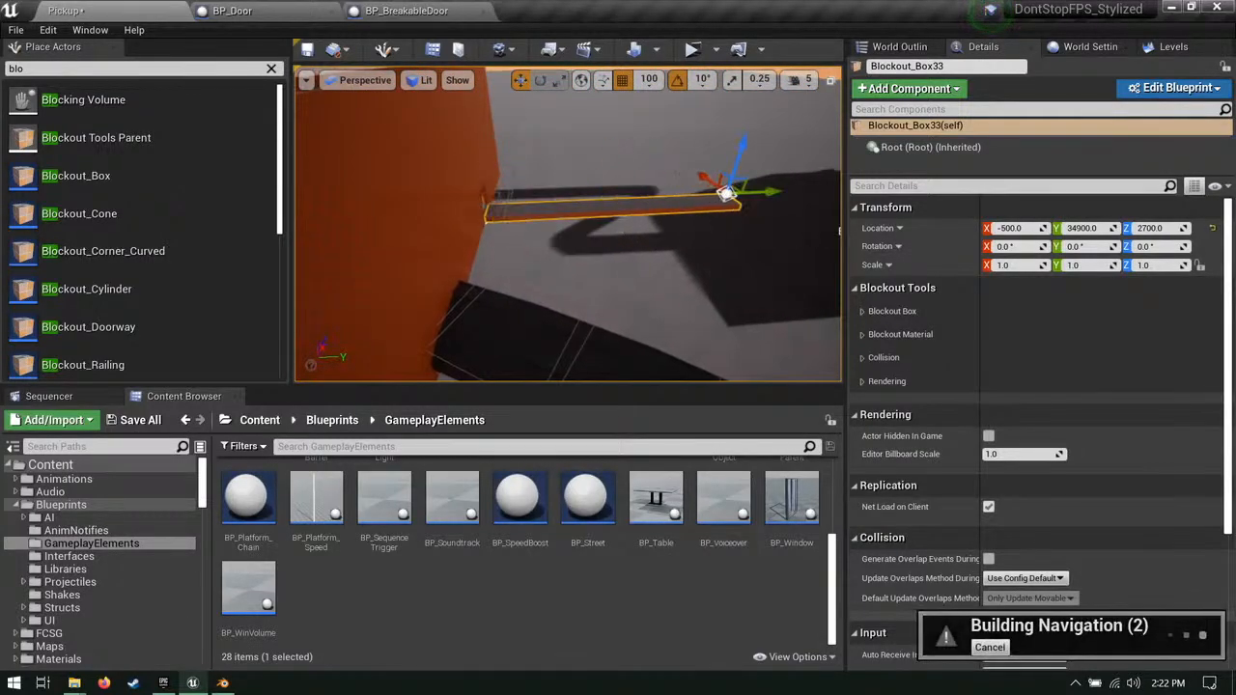
Step: Adjust the walkway box's length at its outer end, away from the building
right_drag(749, 203, 736, 229)
drag(669, 242, 625, 242)
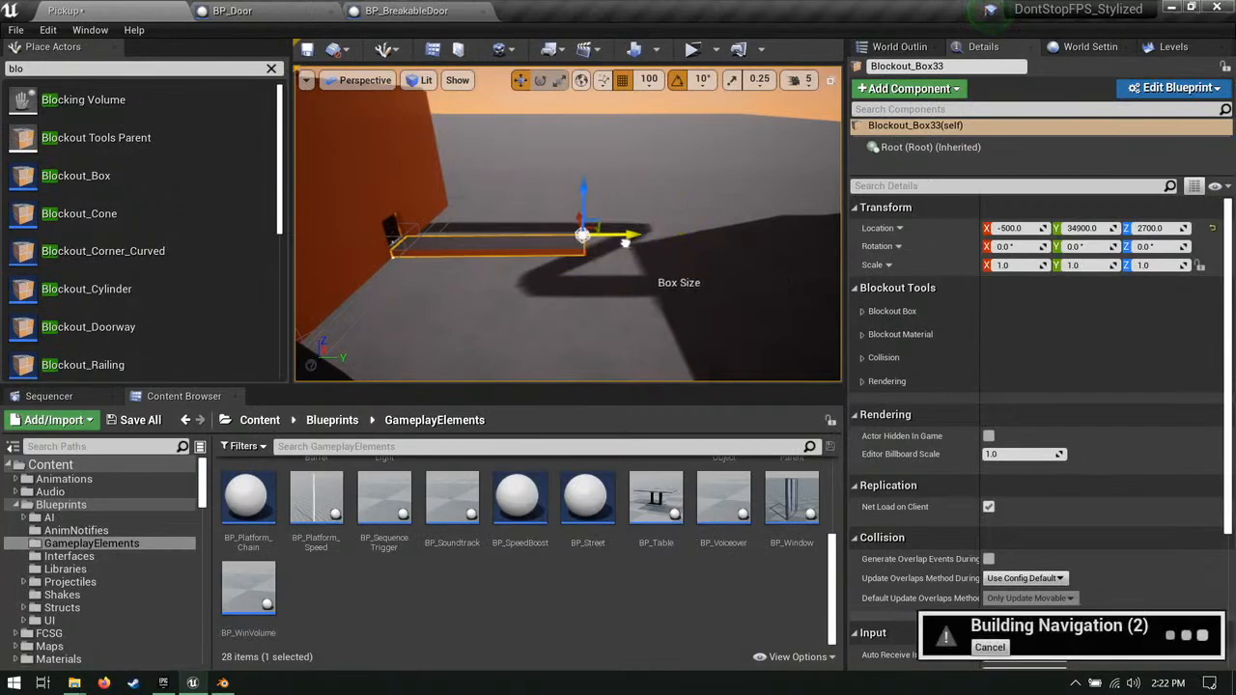
key(w)
right_drag(625, 257, 576, 290)
key(w)
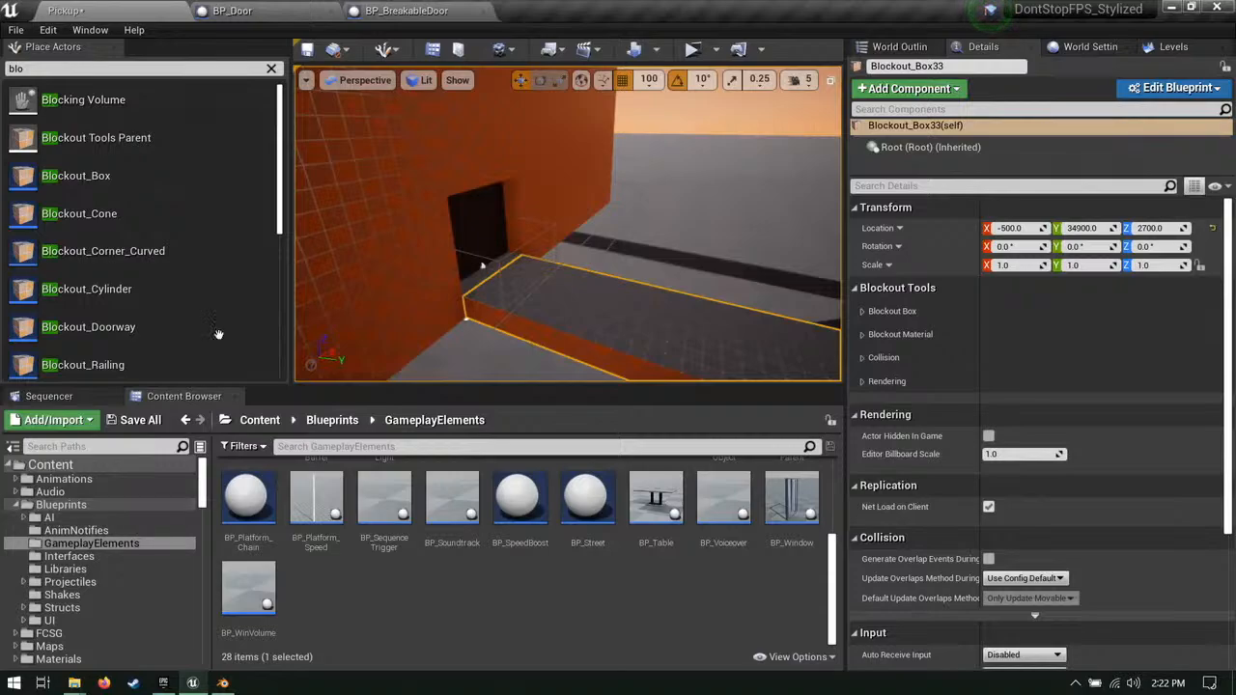
key(f)
right_drag(701, 266, 657, 290)
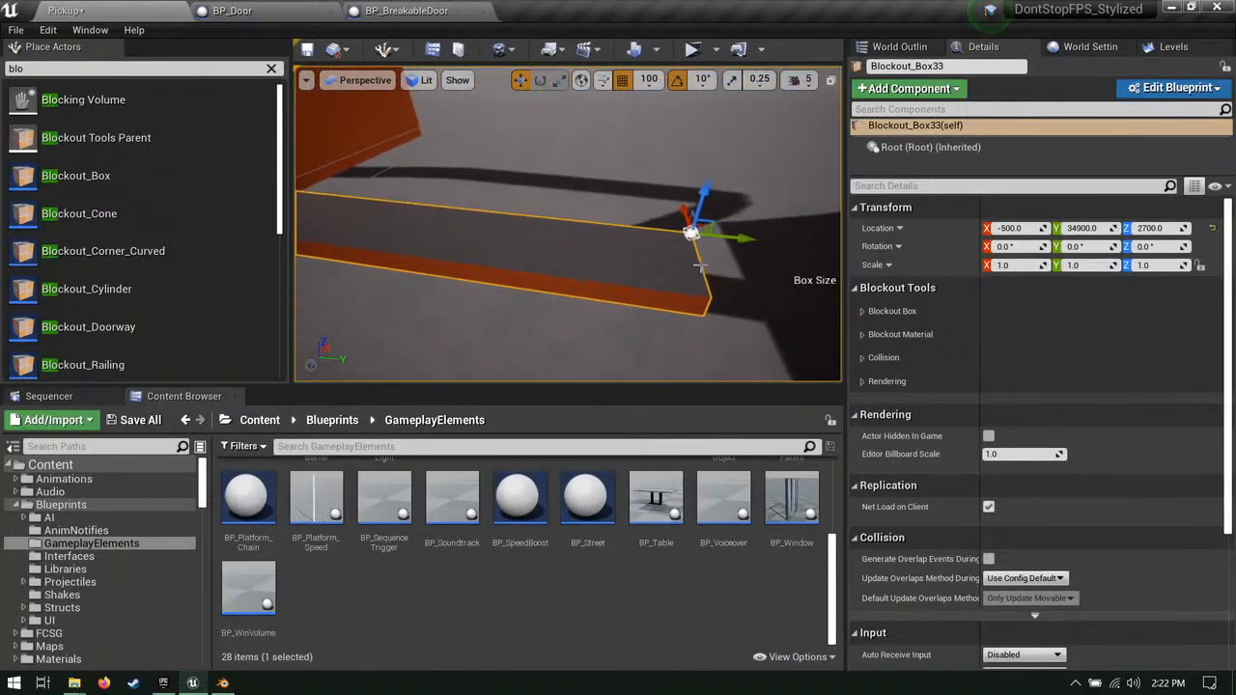
drag(734, 237, 713, 236)
right_drag(712, 237, 453, 242)
click(640, 188)
key(ctrl+z)
Step: Widen the walkway box slightly beyond both sides of the doorway, bringing its near edge to X -600
right_drag(639, 188, 743, 191)
right_drag(637, 285, 552, 256)
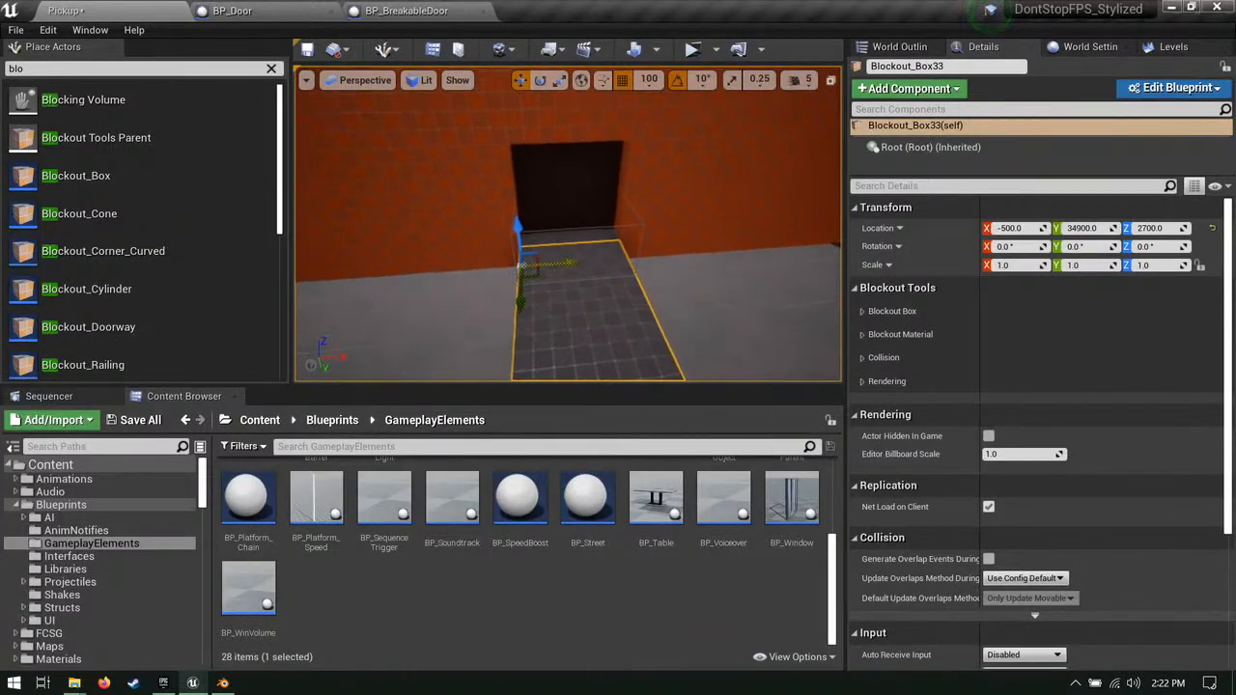
drag(570, 262, 552, 266)
mouse_move(552, 267)
right_down()
mouse_move(627, 280)
mouse_move(641, 225)
mouse_move(652, 358)
mouse_move(538, 294)
mouse_move(547, 289)
right_up()
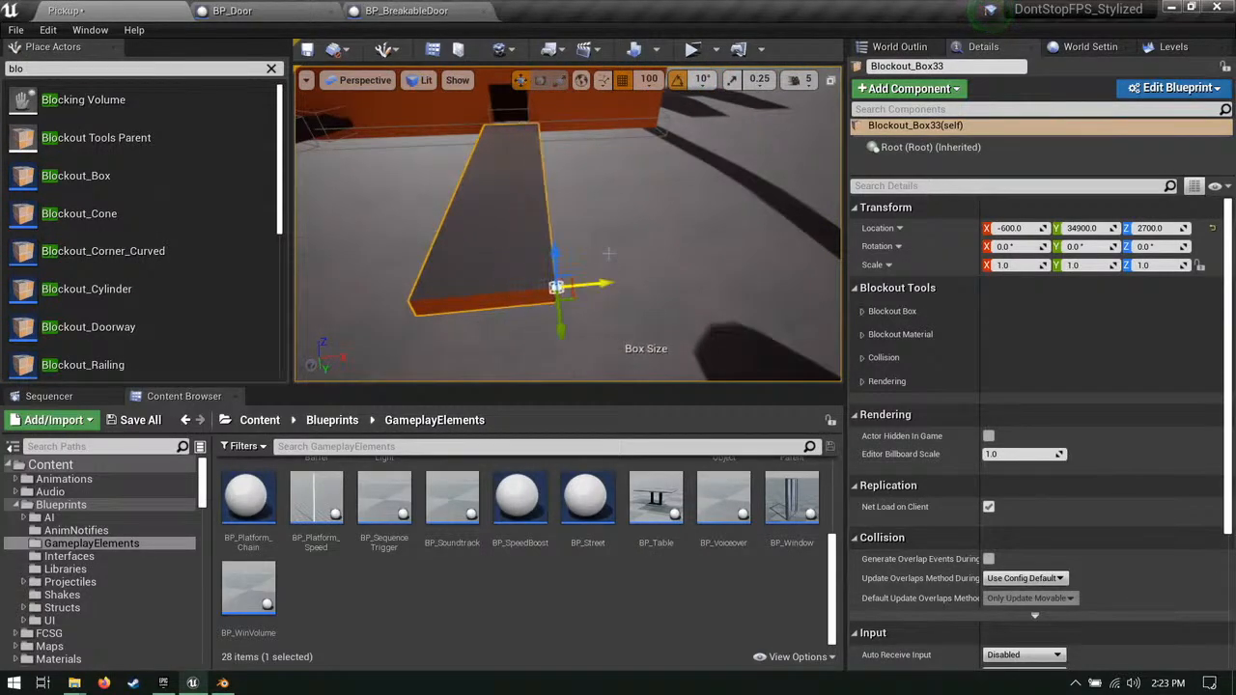
Step: Try two BP_BreakableWallWindow panels side by side on the walkway's edge next to the doorway, and delete them both
mouse_move(608, 252)
right_down()
mouse_move(628, 251)
mouse_move(609, 243)
right_up()
scroll(145, 307, down, 2)
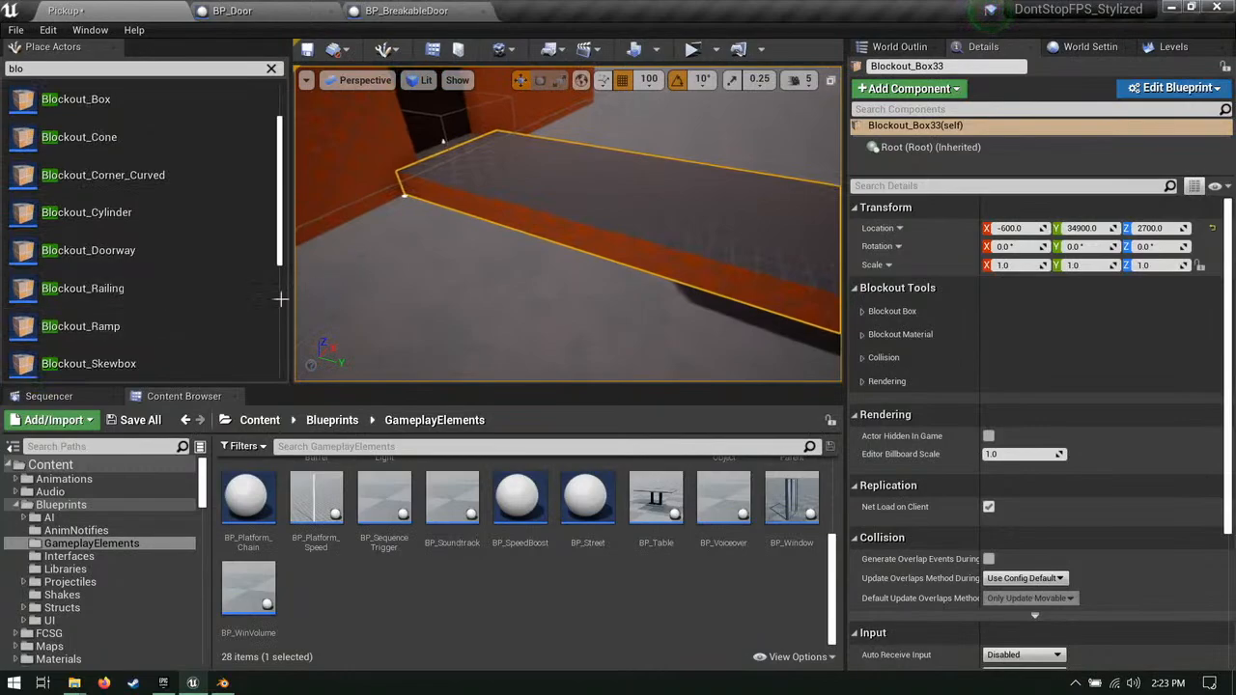
scroll(166, 300, down, 5)
right_drag(386, 290, 353, 231)
scroll(207, 317, down, 5)
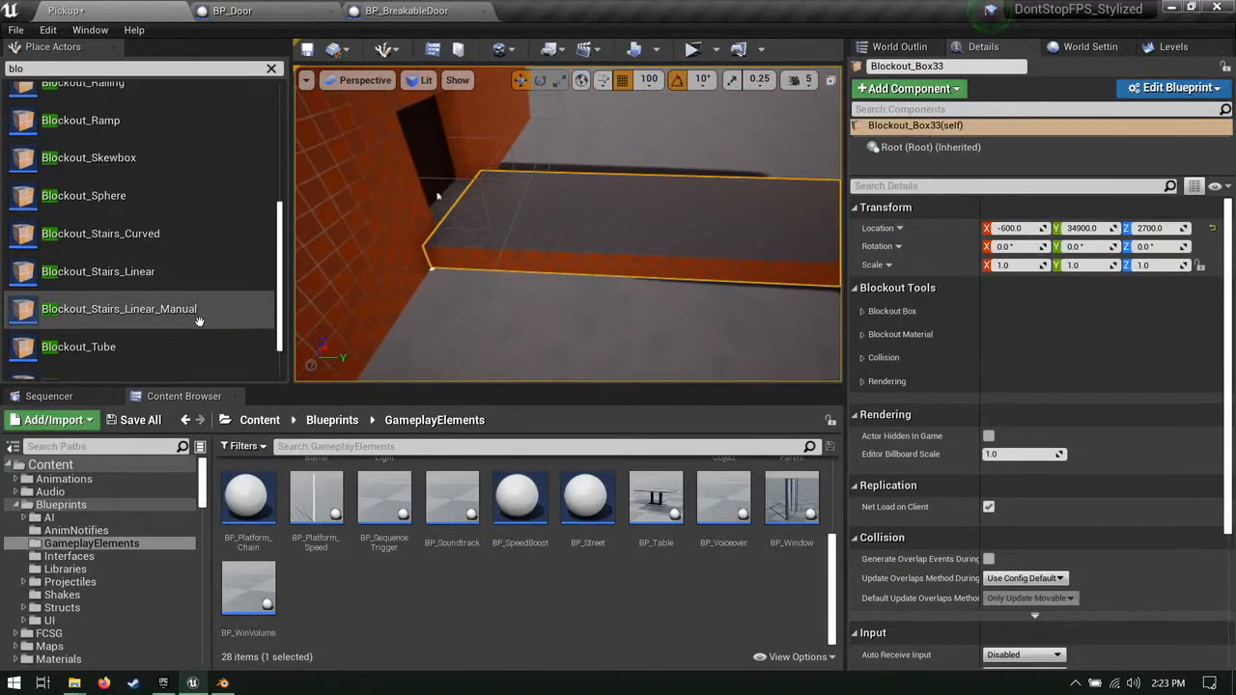
scroll(193, 328, down, 2)
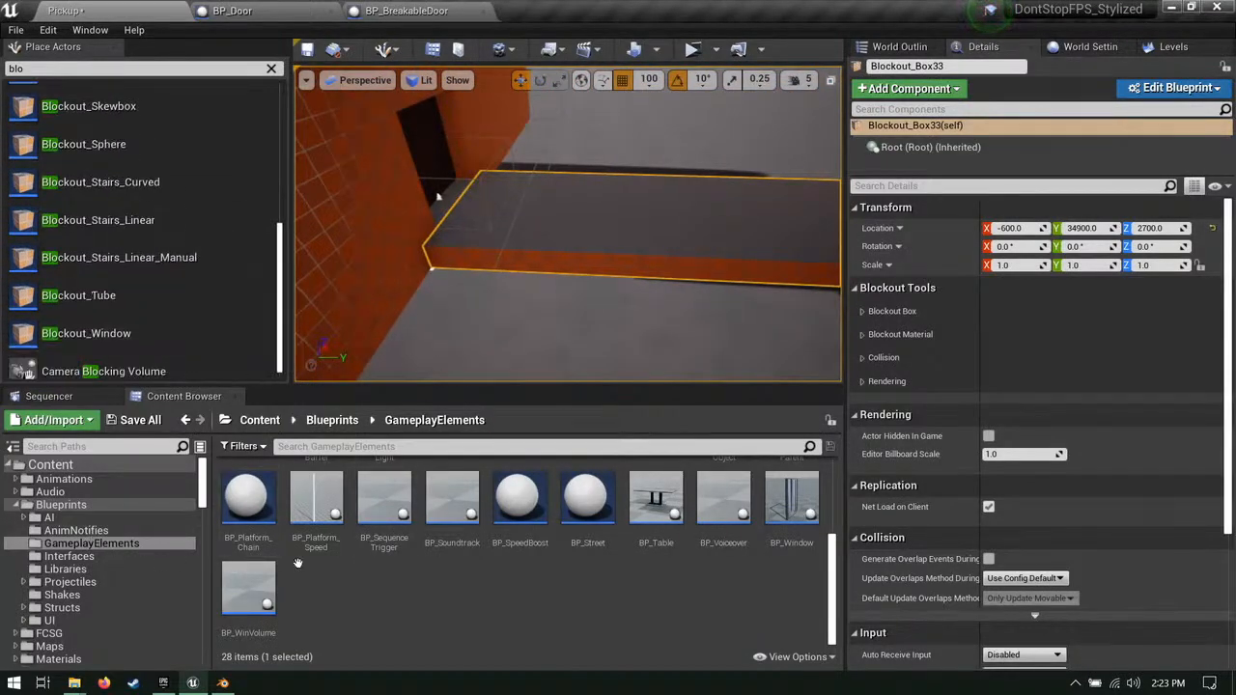
scroll(375, 559, up, 3)
drag(519, 494, 324, 232)
key(f)
right_drag(568, 220, 512, 309)
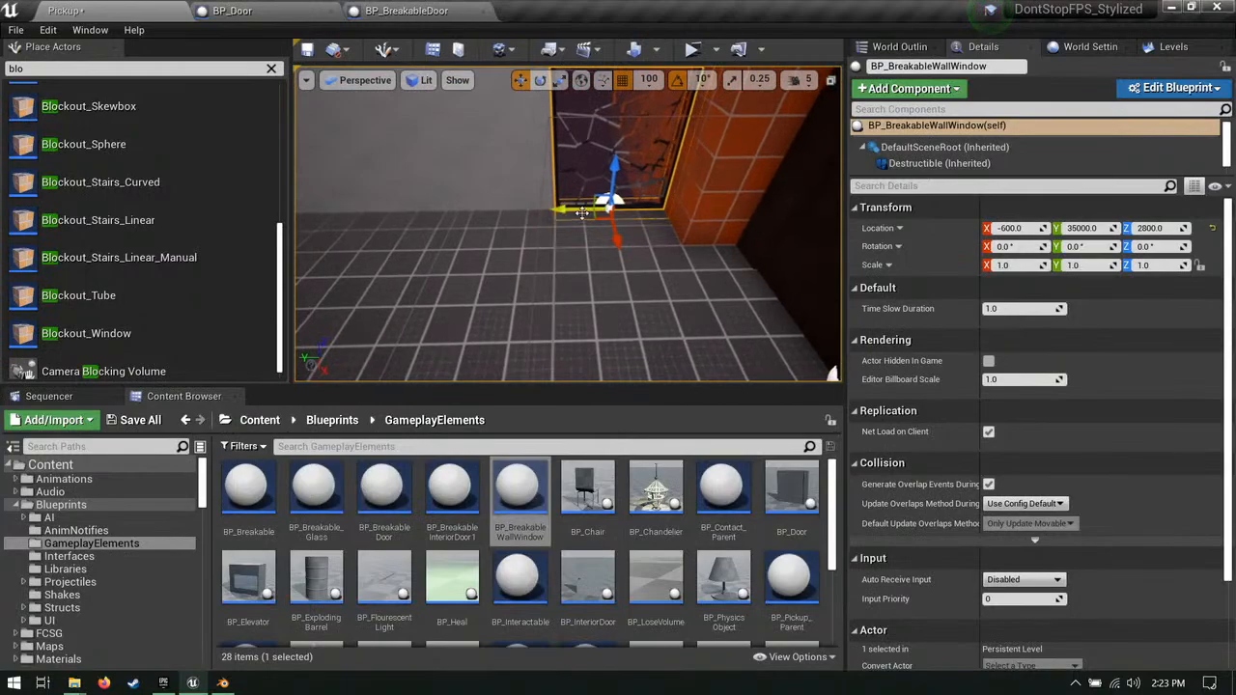
alt+drag(581, 212, 483, 214)
right_drag(510, 218, 483, 214)
ctrl+click(663, 148)
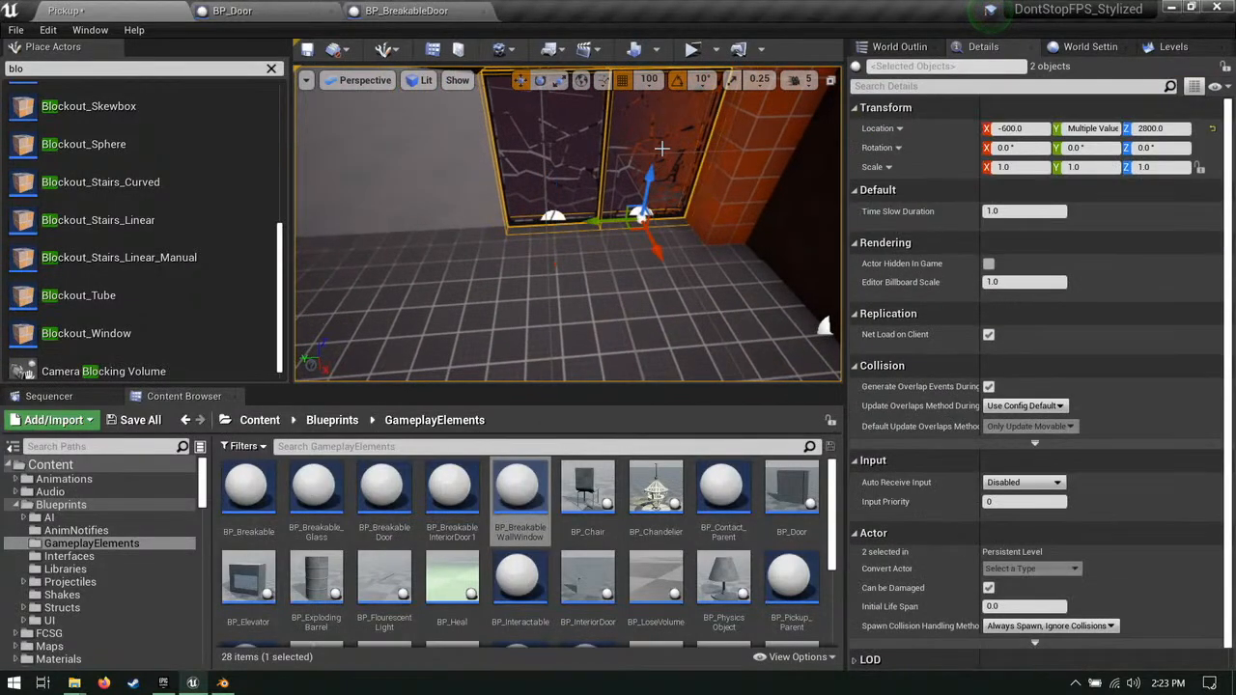
key(Delete)
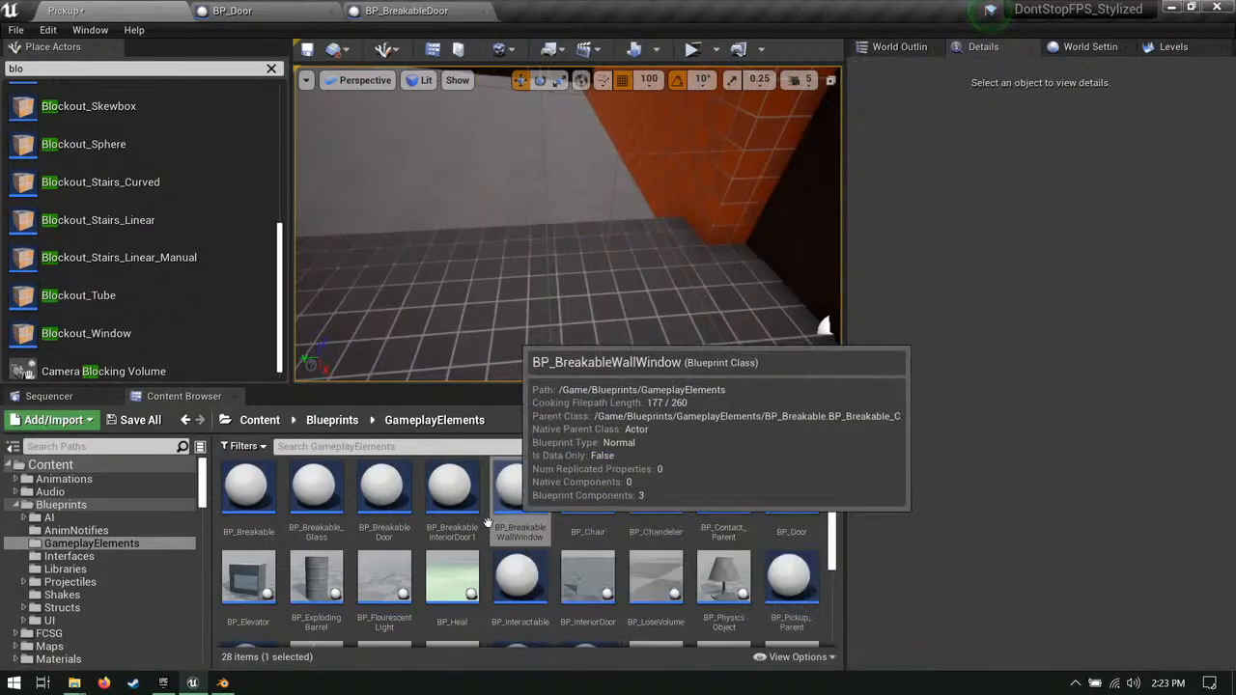
Step: Place a BP_Window on the walkway's edge at X -600 beside the doorway and duplicate it alongside
scroll(613, 565, down, 1)
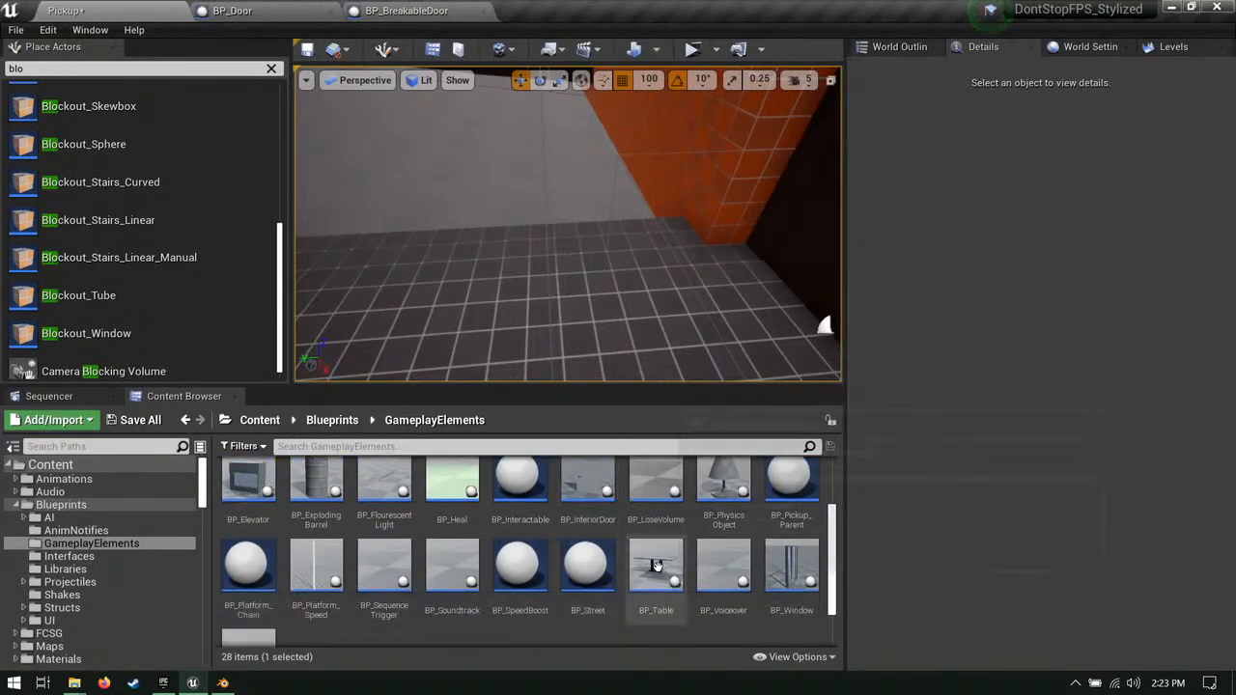
scroll(676, 565, down, 1)
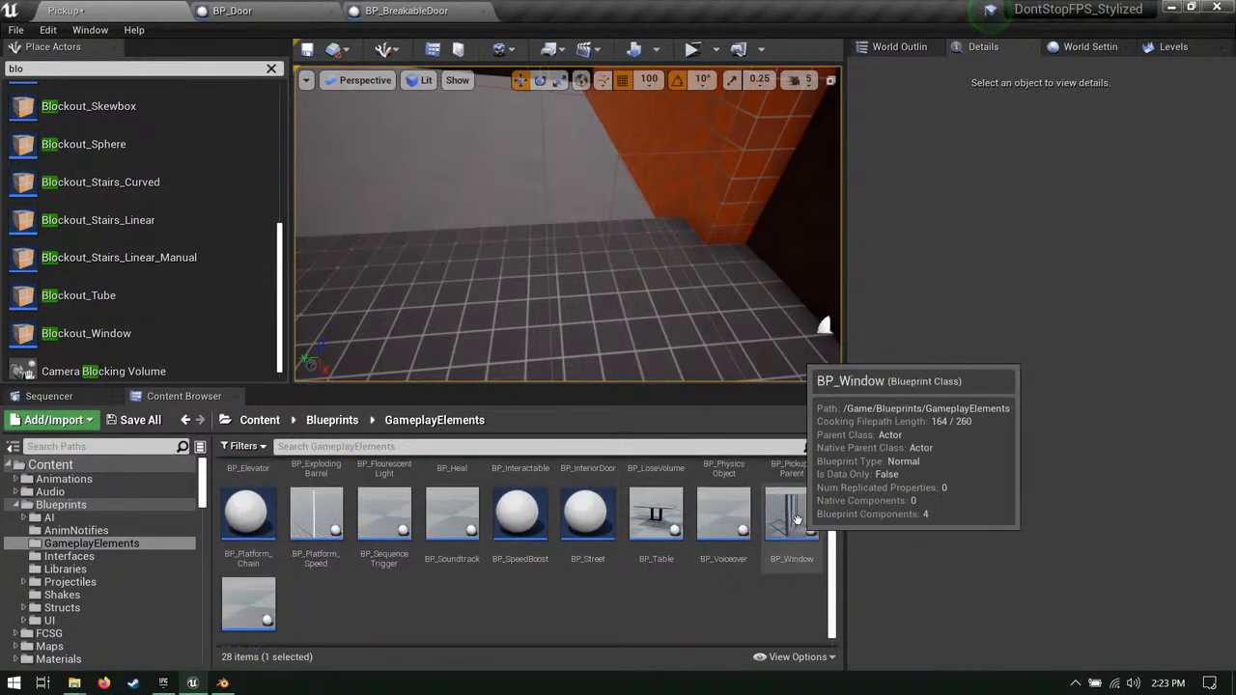
drag(791, 512, 644, 225)
mouse_move(644, 225)
right_down()
mouse_move(623, 207)
mouse_move(642, 198)
mouse_move(622, 205)
mouse_move(632, 240)
right_up()
alt+drag(576, 246, 537, 246)
shift+click(657, 228)
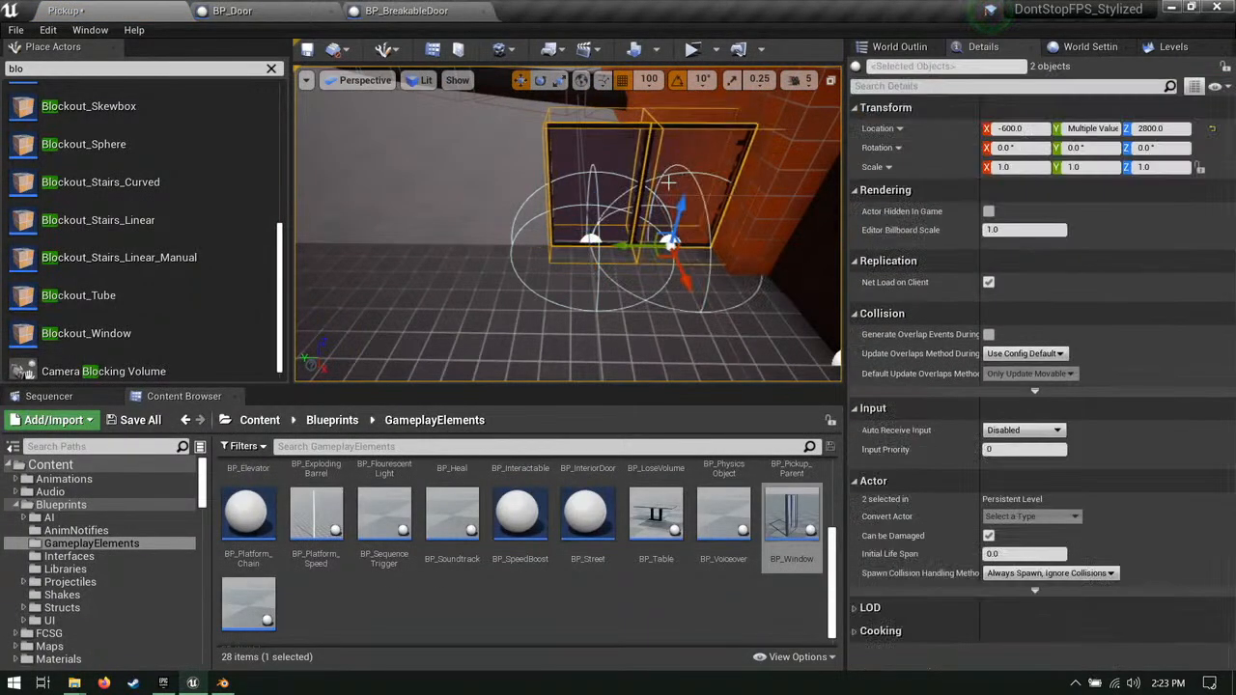
Step: Duplicate the windows in groups along the walkway's edge until they line its length, and select all twelve
mouse_move(657, 229)
right_down()
mouse_move(637, 214)
mouse_move(657, 228)
right_up()
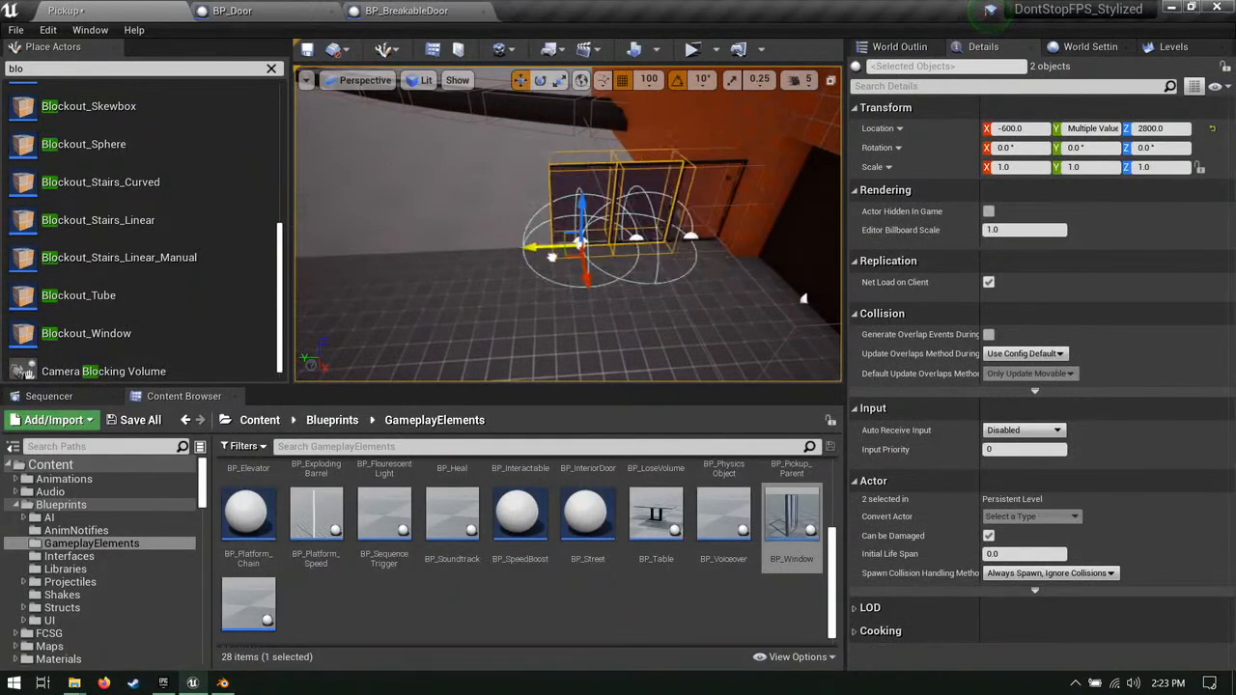
right_drag(739, 225, 657, 241)
shift+click(695, 212)
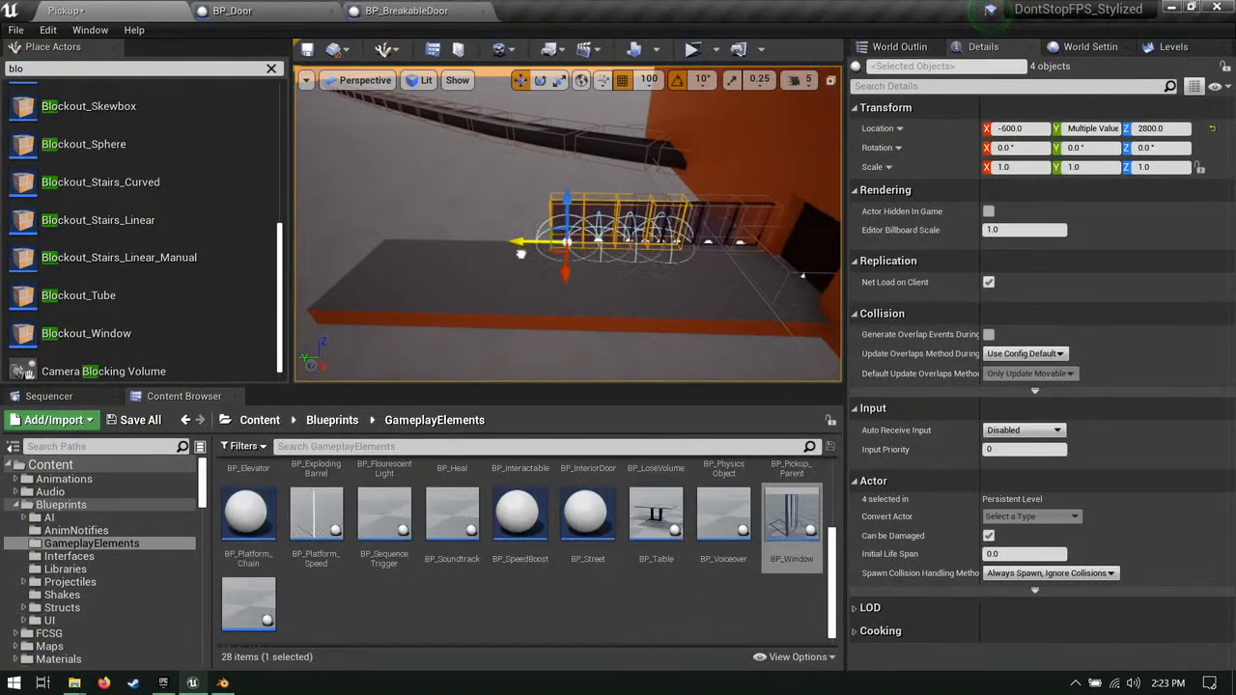
alt+drag(520, 254, 474, 253)
mouse_move(570, 245)
right_down()
mouse_move(529, 245)
mouse_move(570, 244)
right_up()
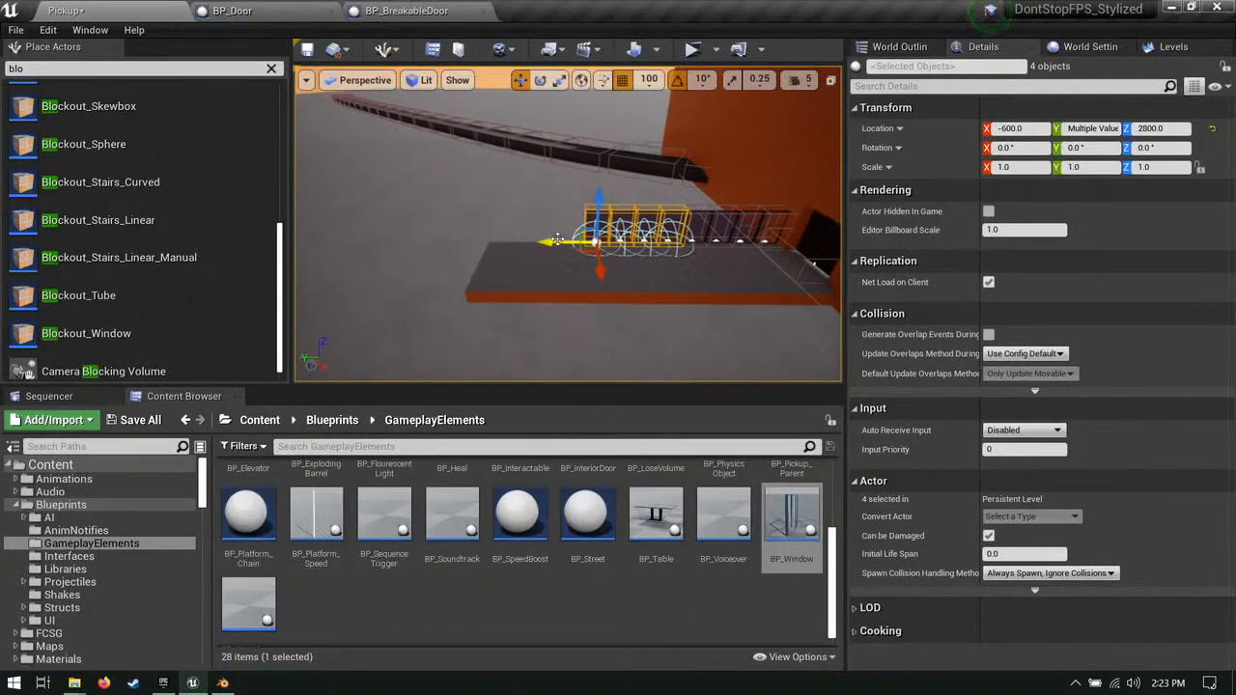
right_drag(465, 255, 536, 250)
right_drag(413, 209, 471, 210)
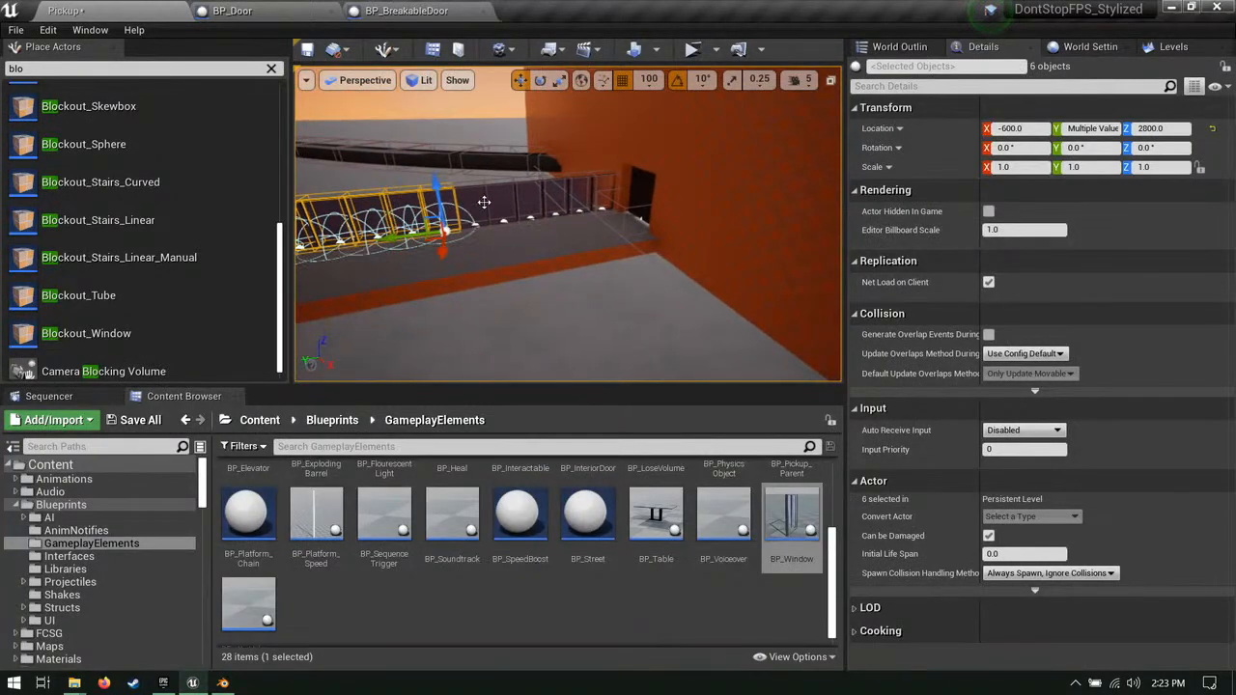
ctrl+click(603, 189)
mouse_move(603, 189)
right_down()
mouse_move(564, 187)
mouse_move(607, 191)
right_up()
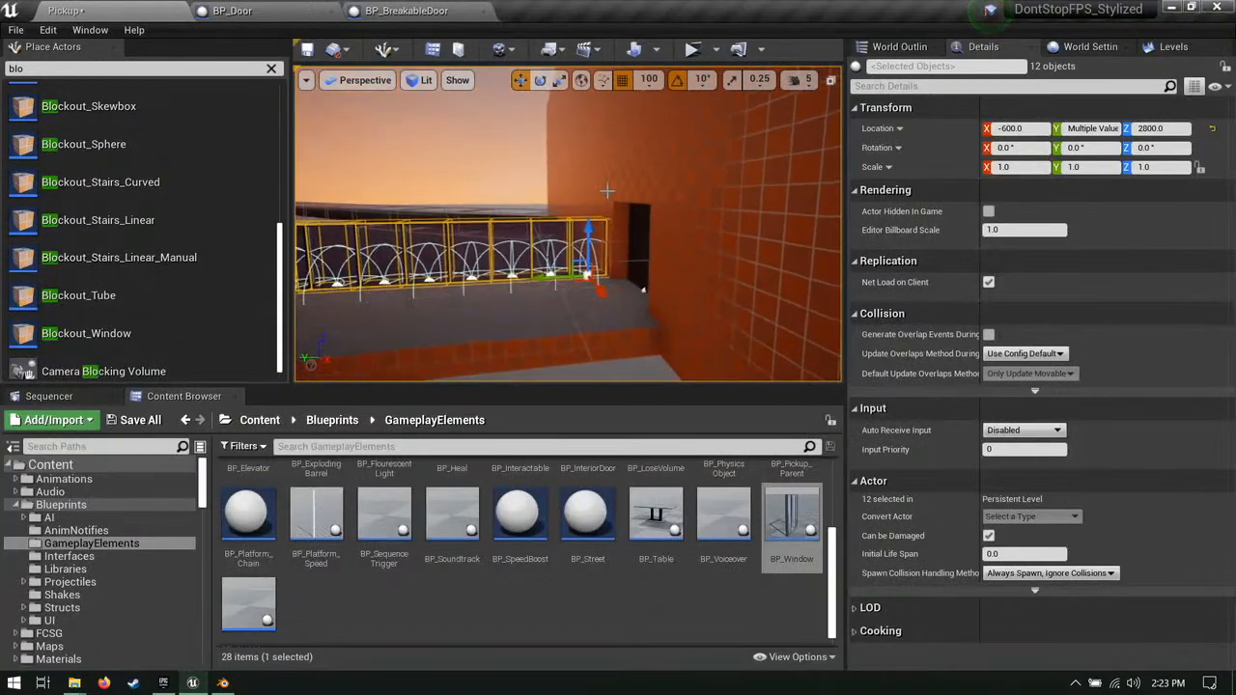
Step: Try to stack a duplicate row of the twelve windows above the first
alt+drag(588, 231, 590, 172)
right_drag(589, 173, 563, 209)
key(ctrl+z)
Step: Scale the twelve windows vertically to about 1.33 to bring them up toward the doorway's height
key(w)
key(r)
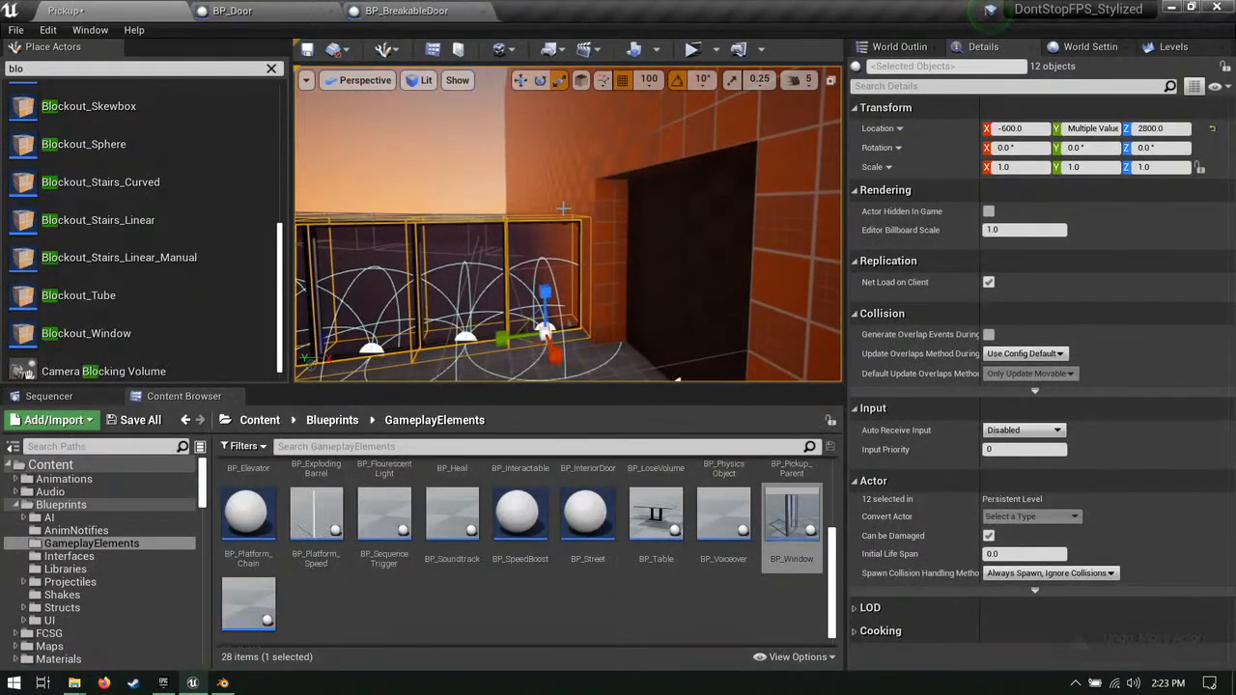
click(731, 79)
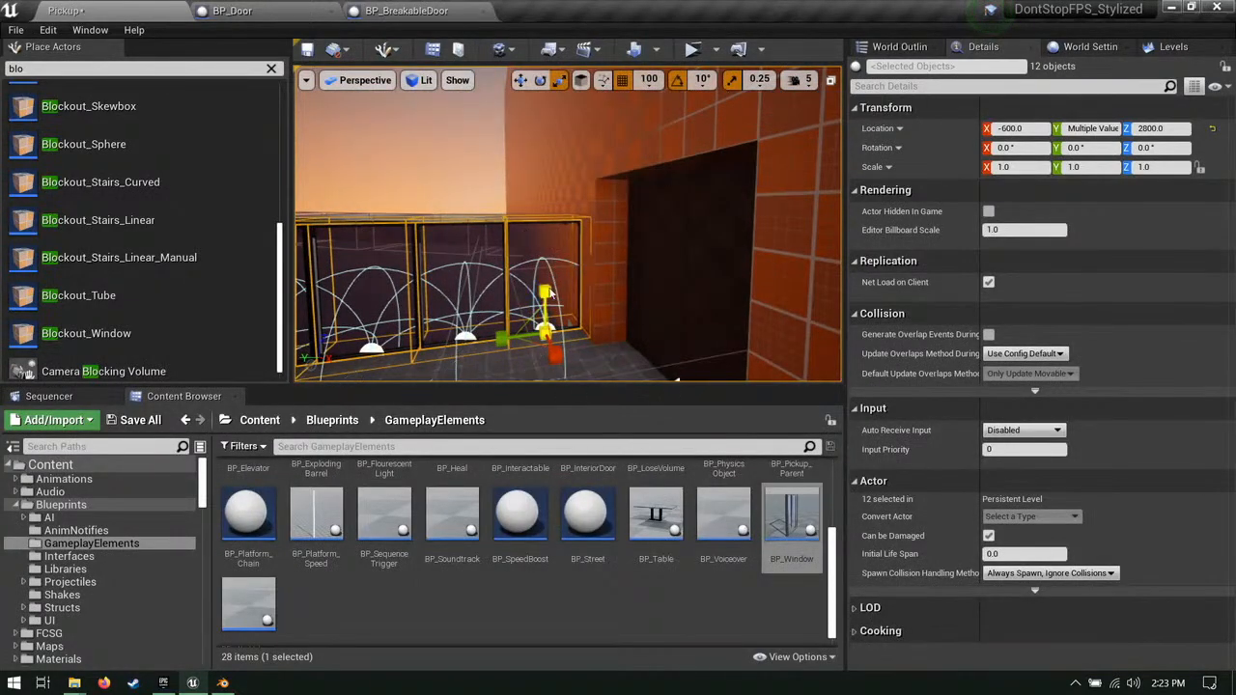
drag(547, 293, 547, 278)
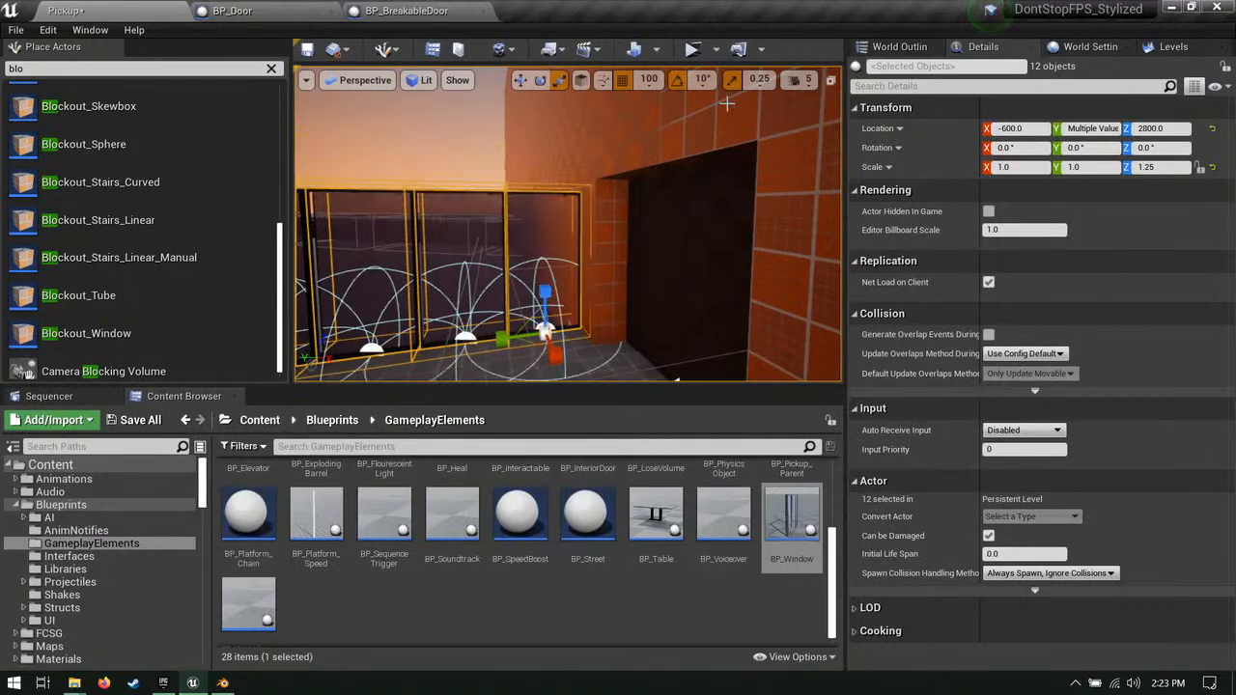
right_drag(498, 259, 499, 259)
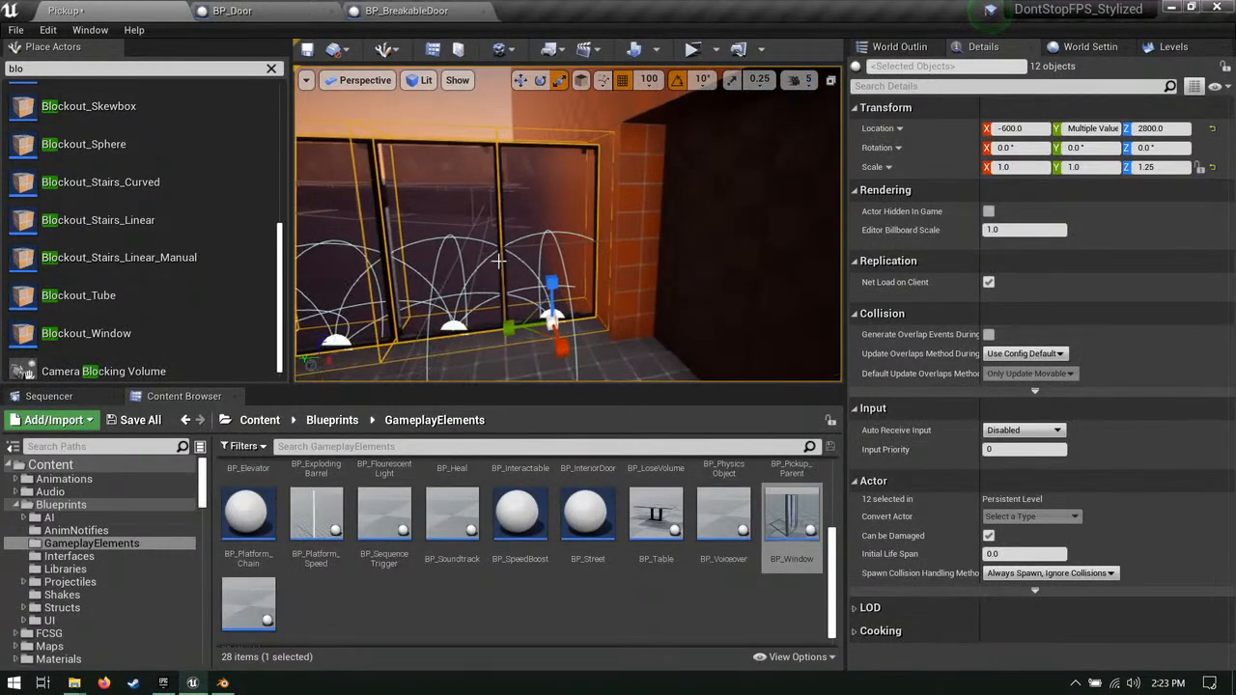
key(w)
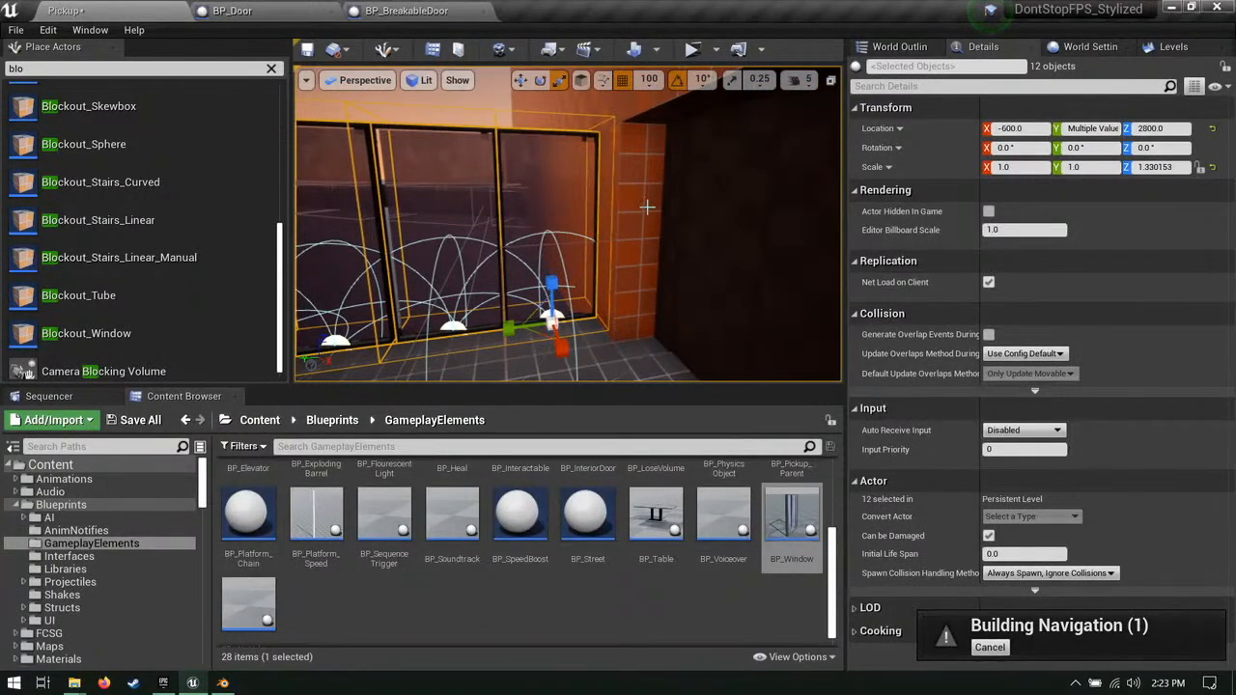
Step: Duplicate the row of windows onto the walkway's opposite edge and select the walkway box
key(f)
right_drag(770, 143, 770, 144)
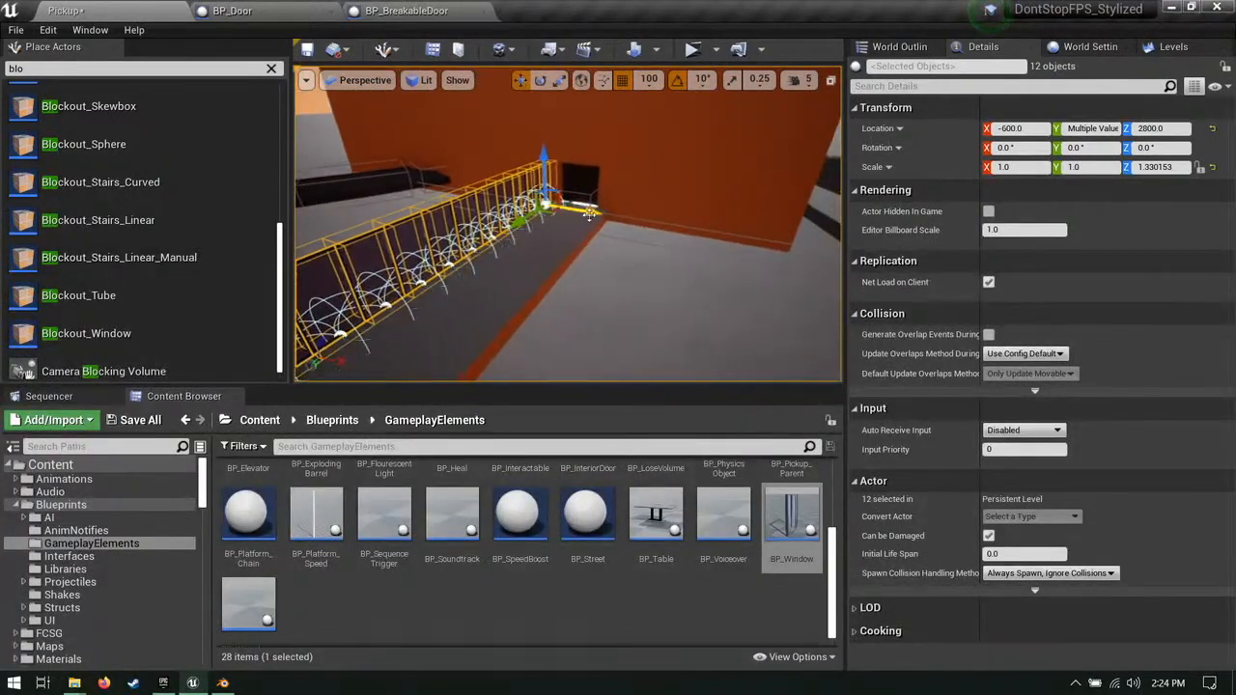
right_drag(586, 258, 549, 259)
click(532, 257)
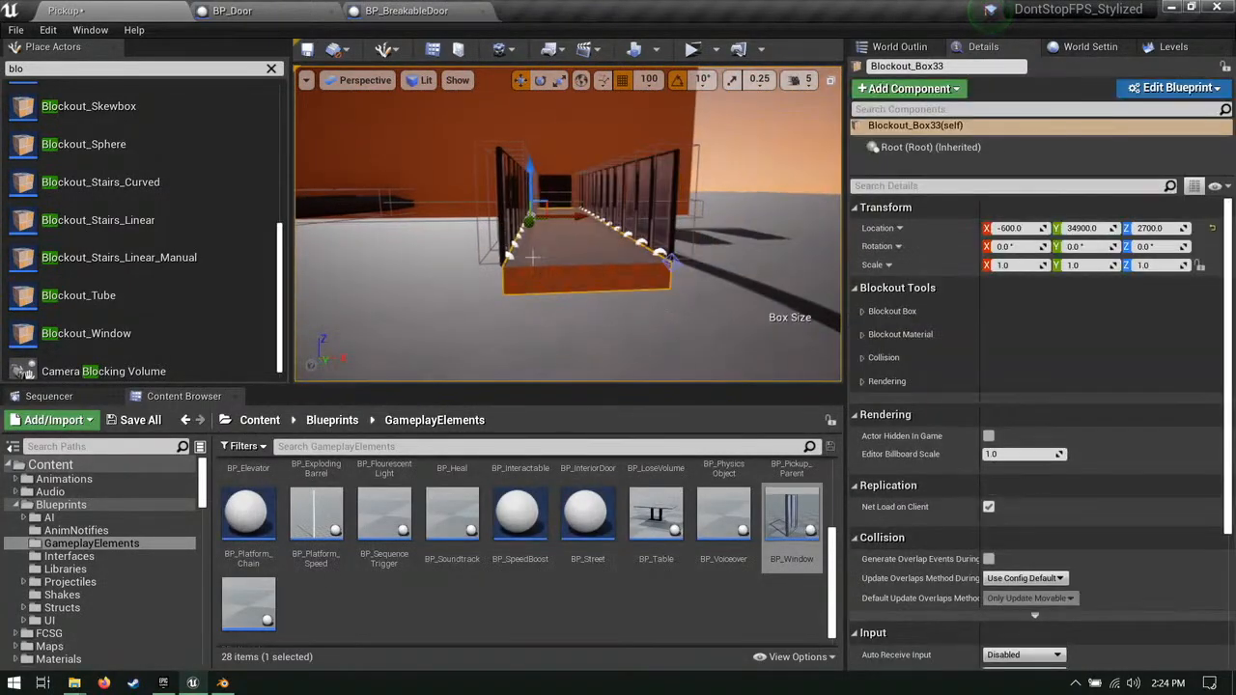
Step: Duplicate the walkway box upward as a roof over both window rows and settle it at Z 3200
alt+drag(530, 171, 530, 125)
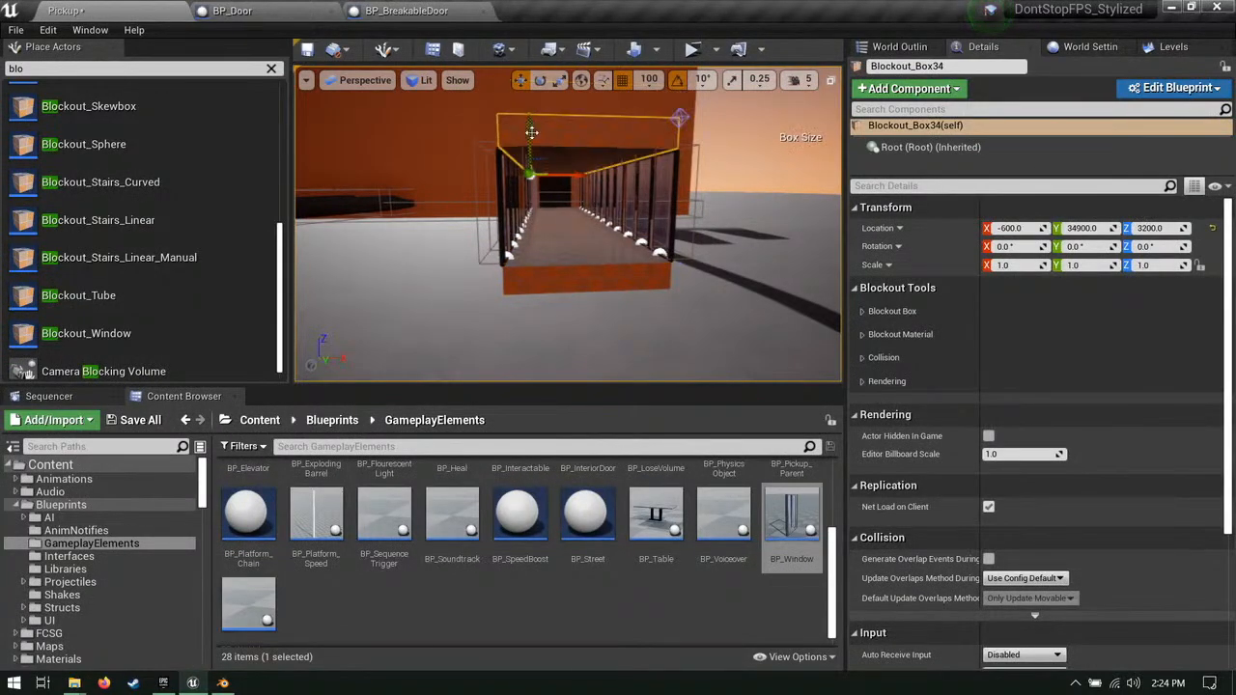
right_drag(592, 192, 592, 193)
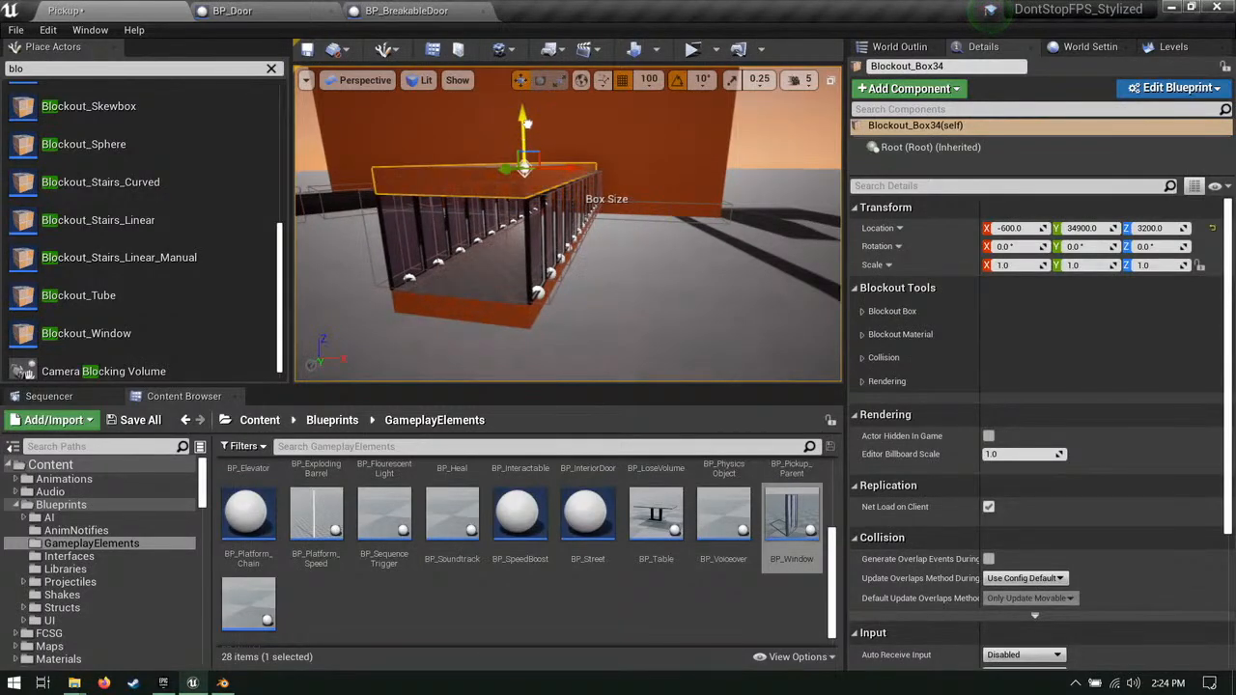
click(623, 81)
right_drag(572, 176, 573, 175)
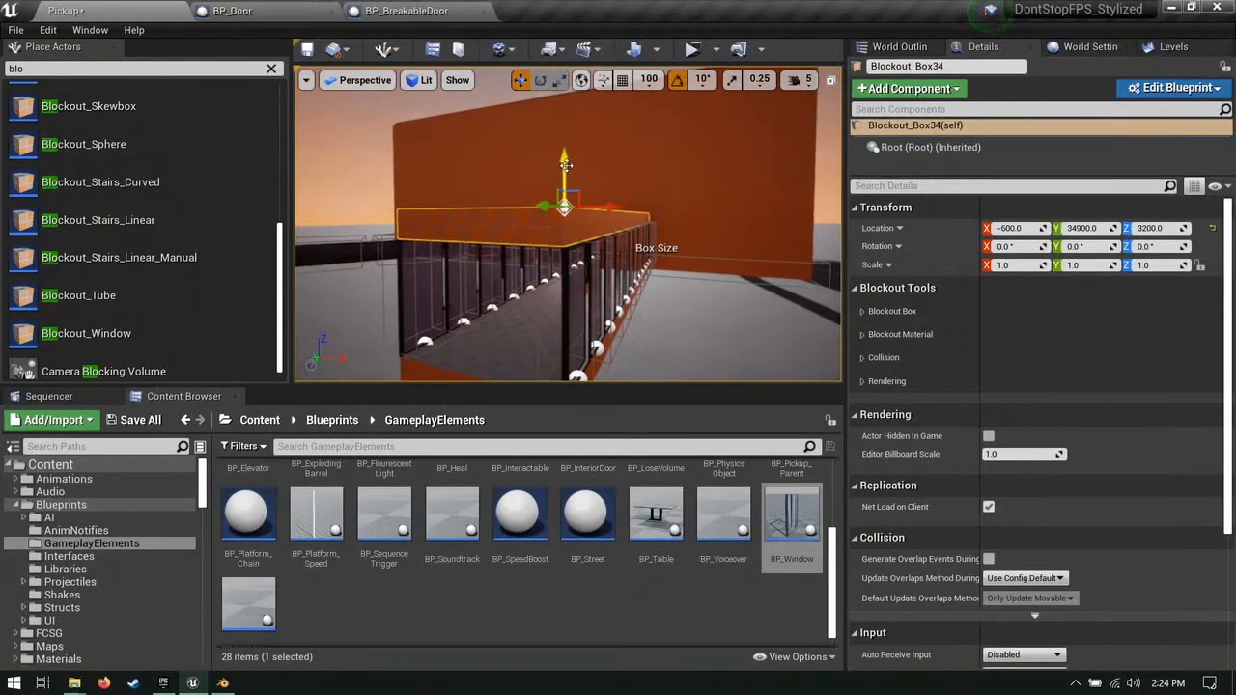
drag(565, 165, 566, 179)
right_drag(577, 229, 576, 229)
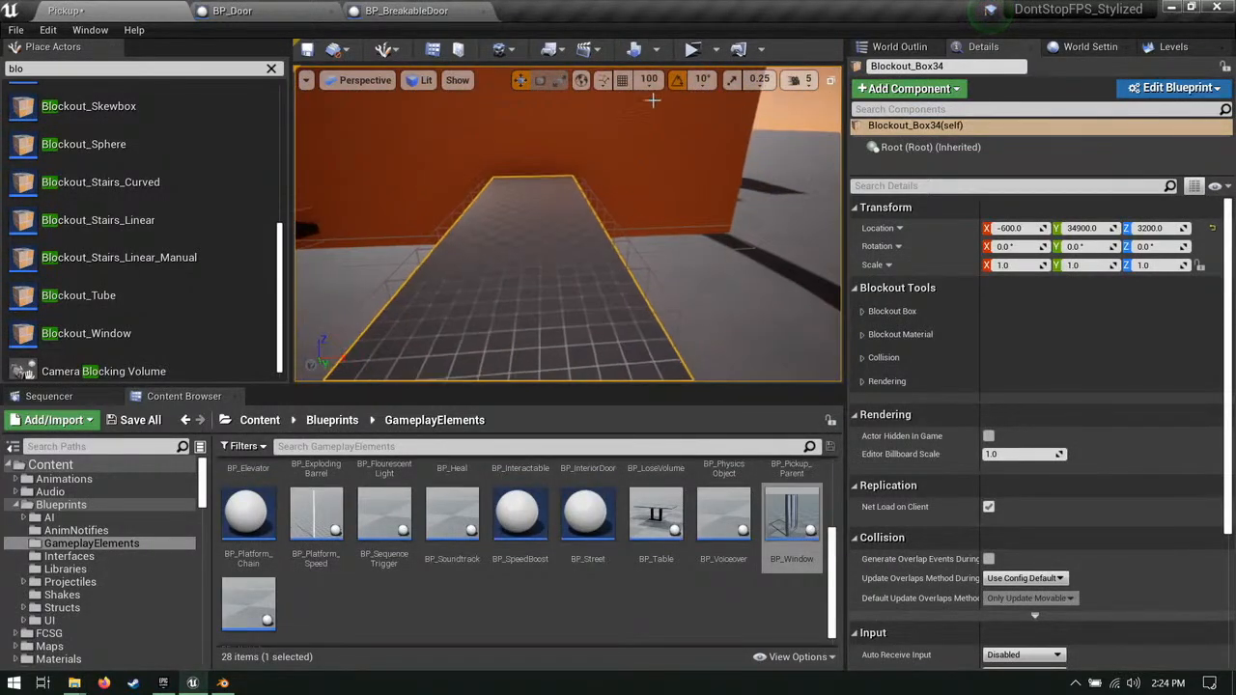
click(651, 99)
click(543, 234)
right_drag(573, 159, 573, 159)
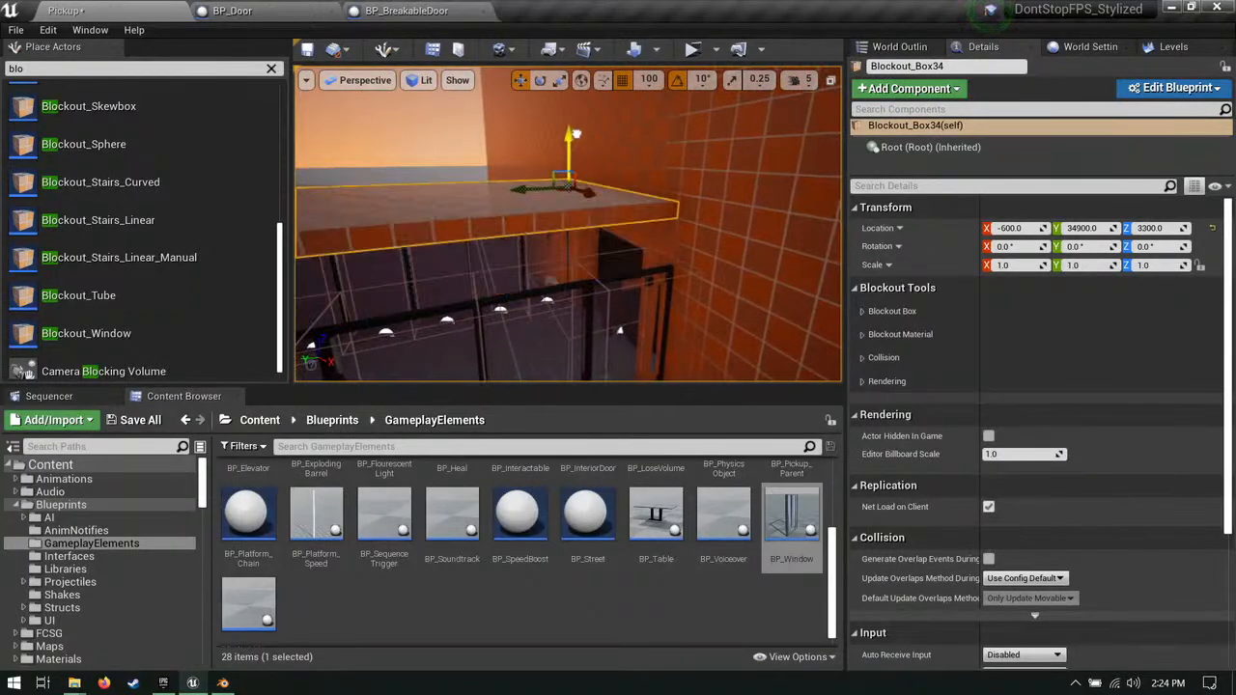
right_drag(635, 253, 593, 246)
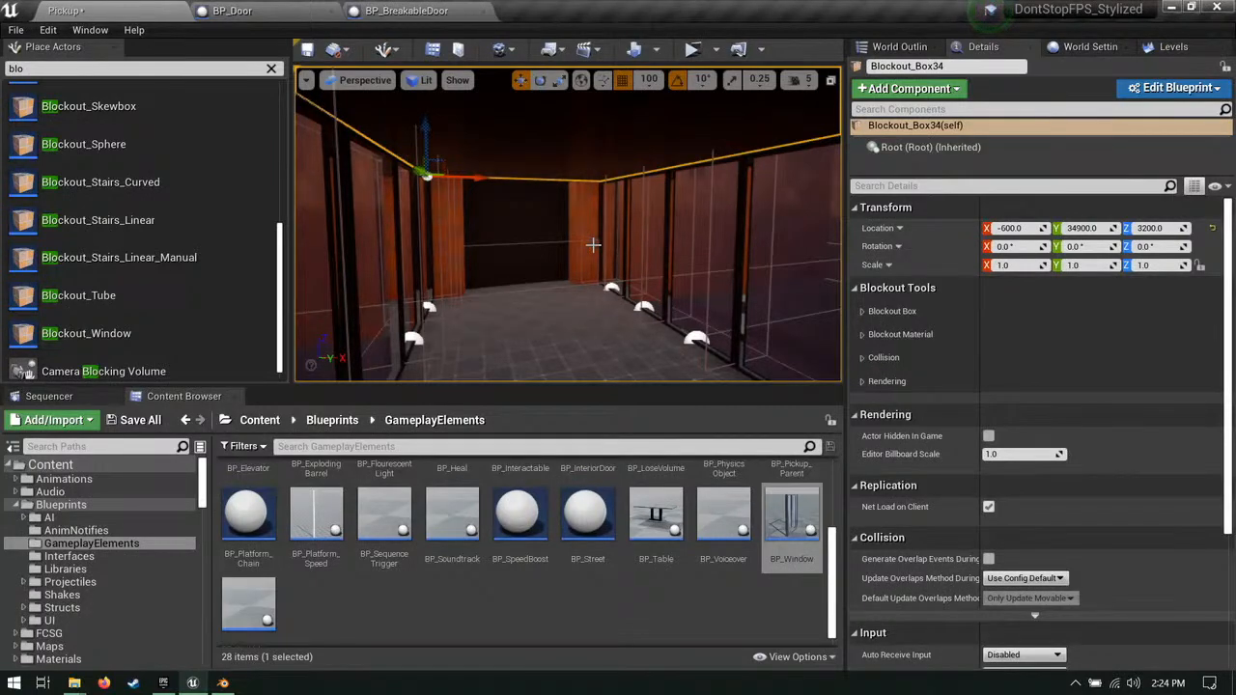
Step: Save the changes to the Pickup level
click(138, 421)
click(762, 492)
key(f)
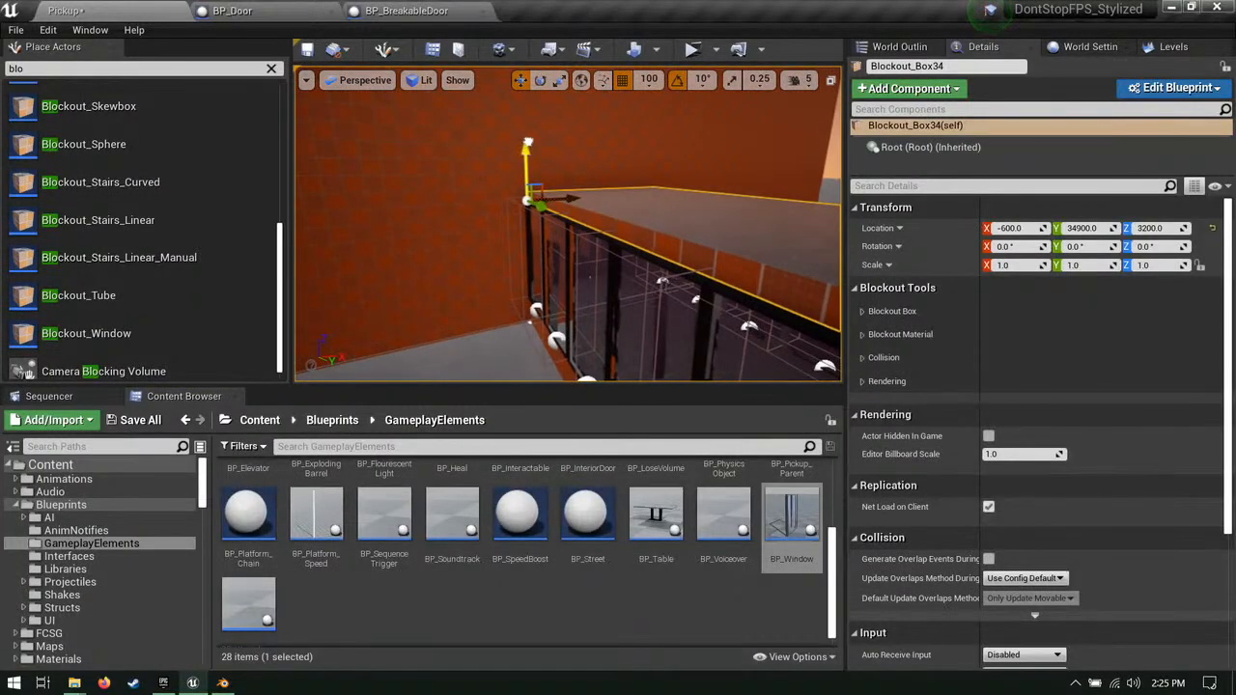
Step: Try to raise the walkway's roof box slightly above the windows
drag(528, 142, 530, 125)
mouse_move(530, 126)
right_down()
mouse_move(714, 131)
mouse_move(386, 128)
mouse_move(579, 136)
mouse_move(540, 130)
mouse_move(570, 135)
mouse_move(550, 135)
right_up()
key(w)
key(s)
Step: Start a playtest in a separate window and fight the enemies in the room with the breakable door
click(716, 50)
click(815, 250)
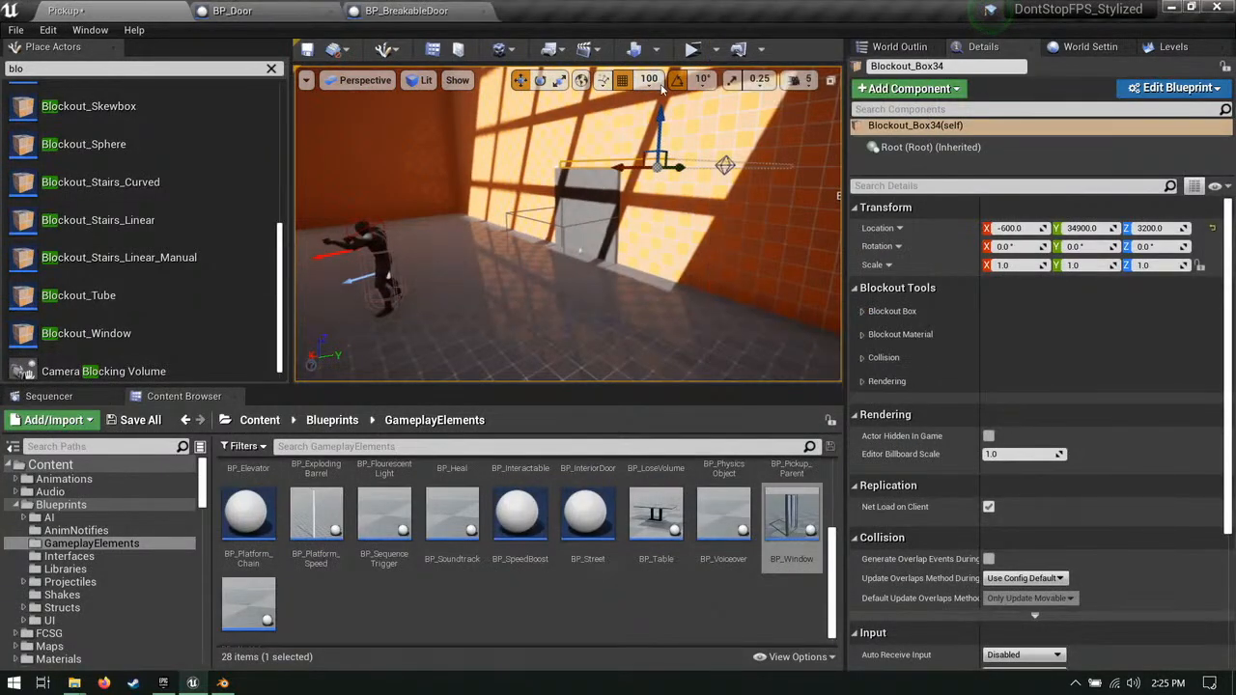
key(w)
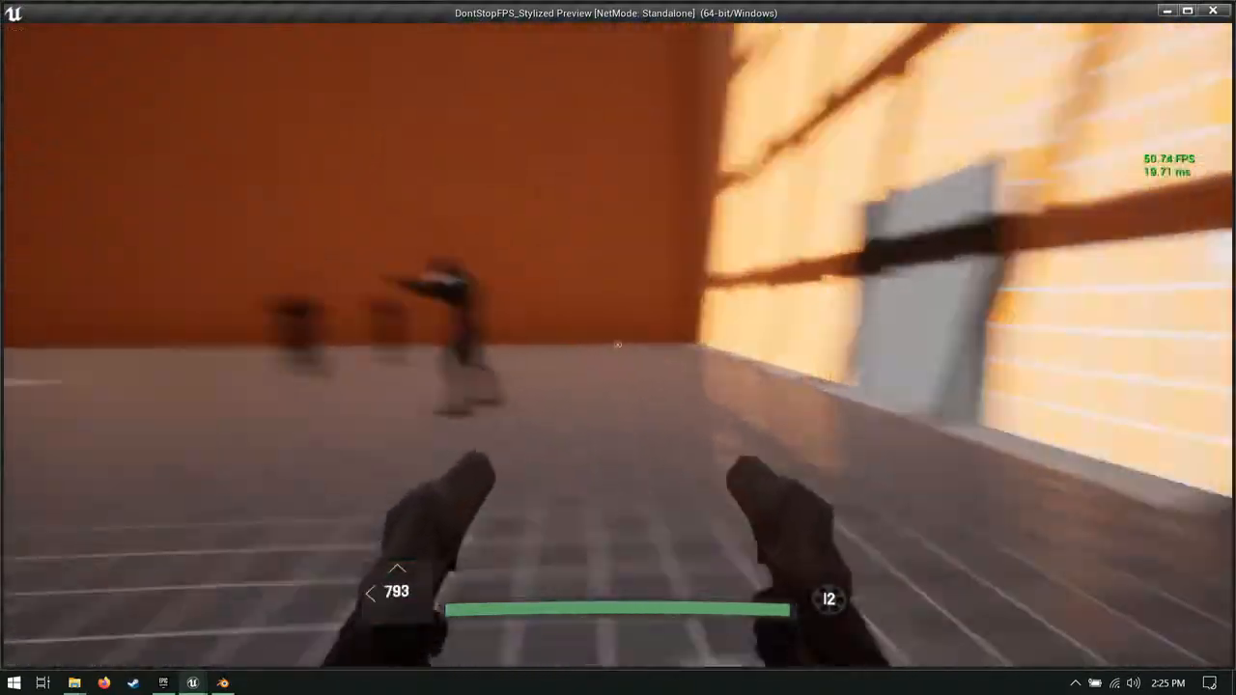
key(w)
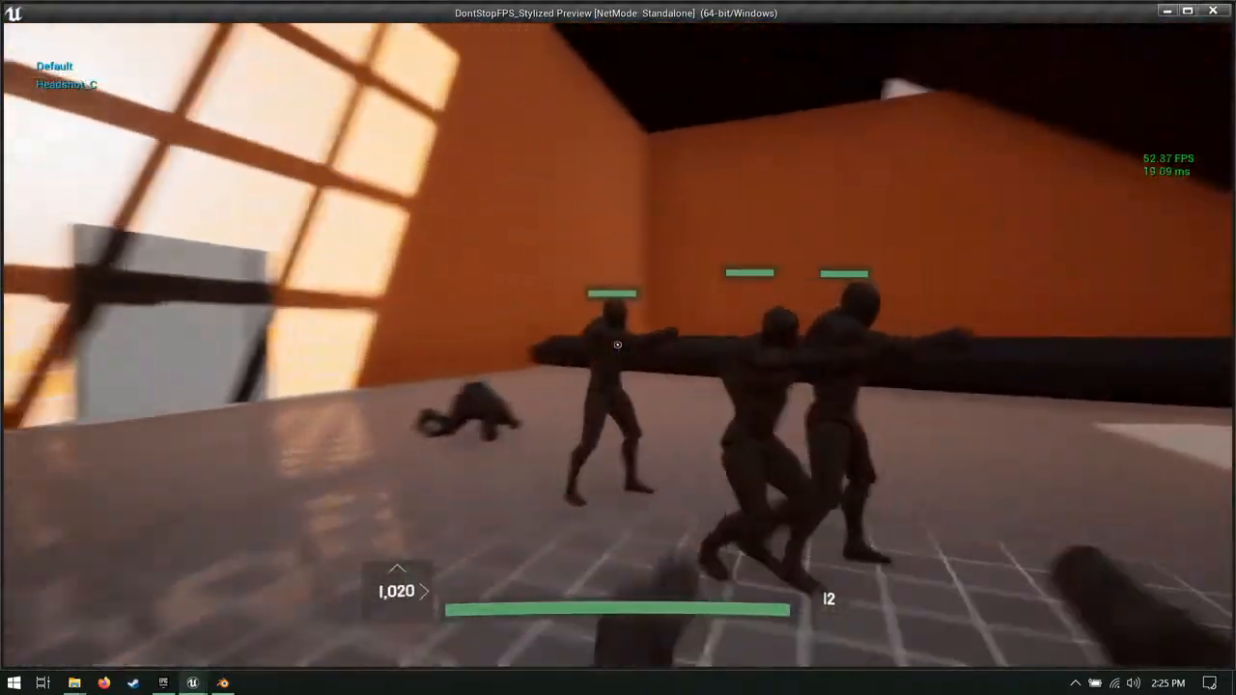
key(d)
key(w)
key(a)
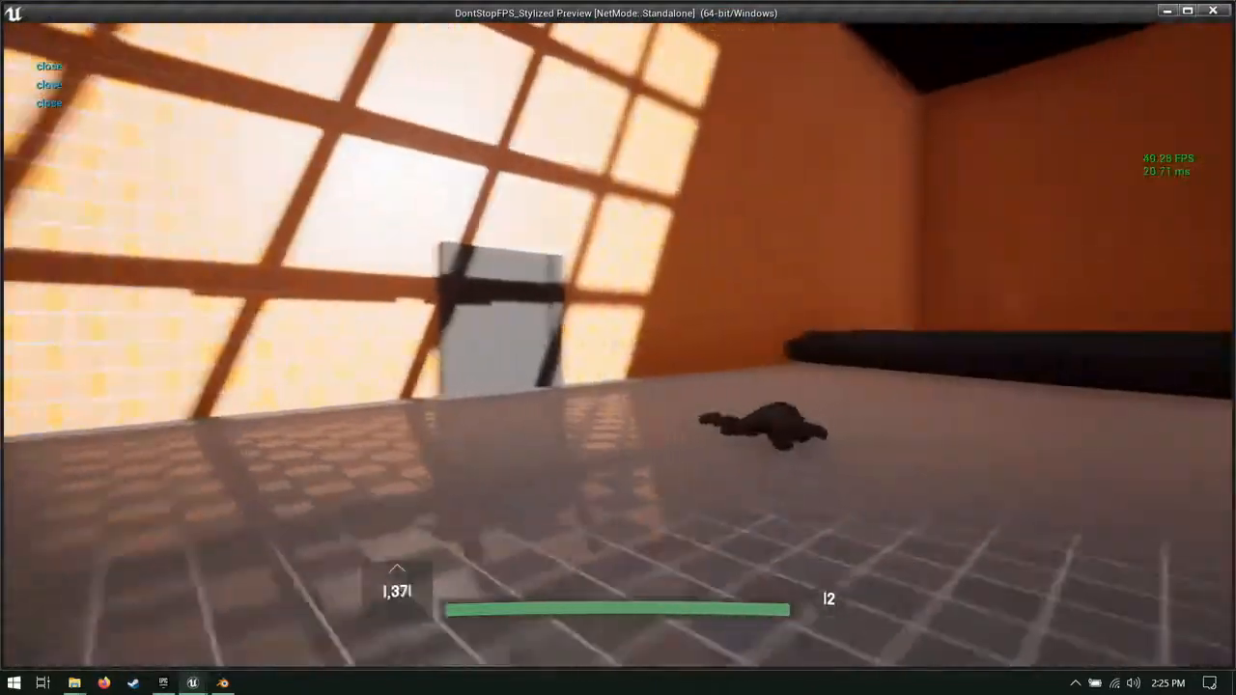
Step: Break through the grey door and shoot at the walkway windows from inside the roofed passage
click(618, 344)
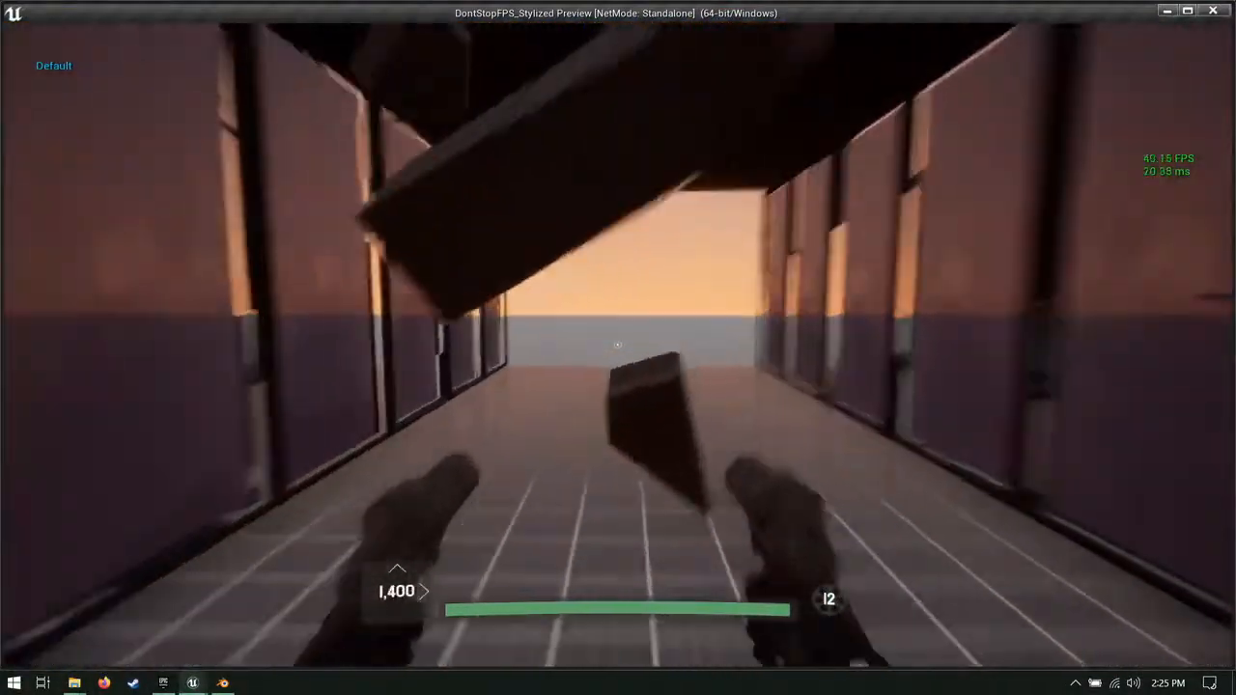
key(a)
click(618, 345)
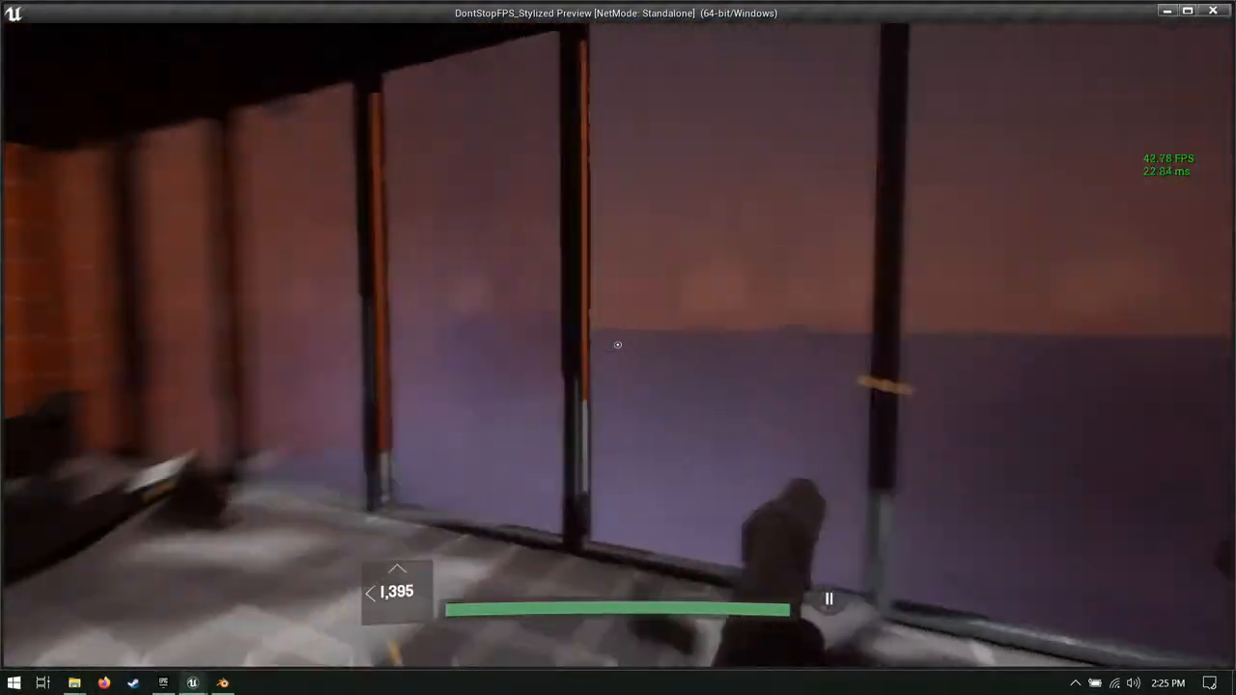
click(618, 345)
key(d)
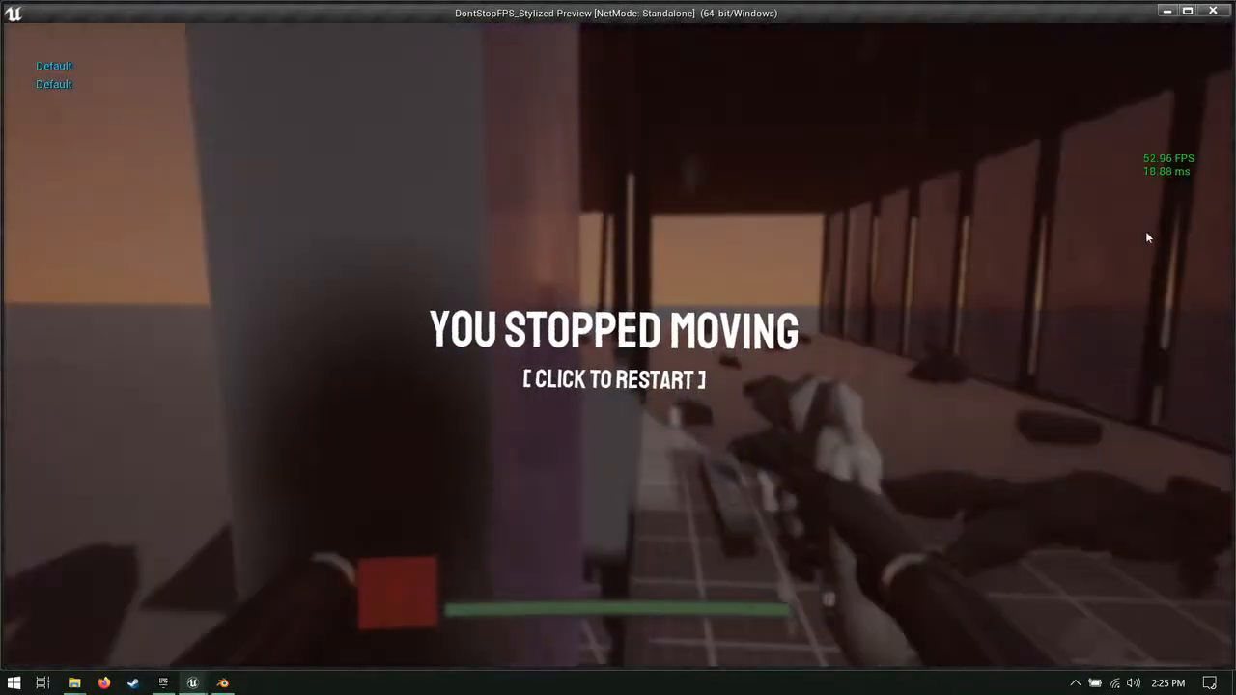
Step: Restart the playtest and attack the enemy groups around the barrels from above and on the ground
click(837, 257)
key(w)
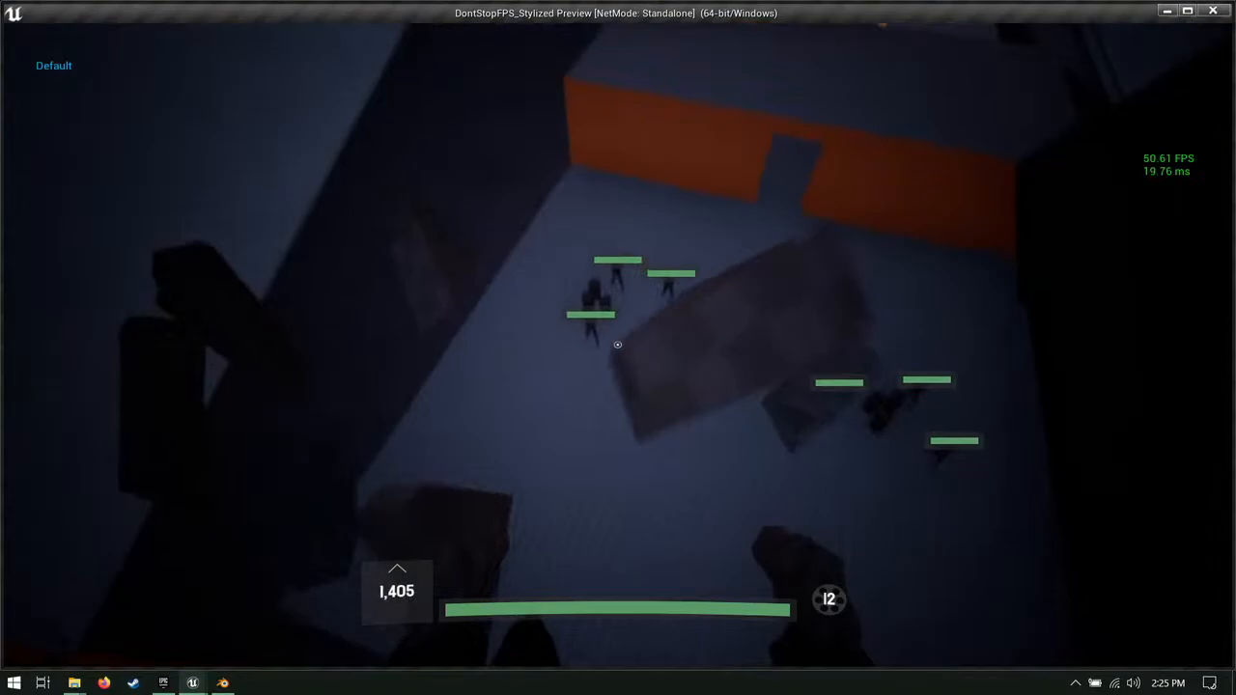
click(618, 345)
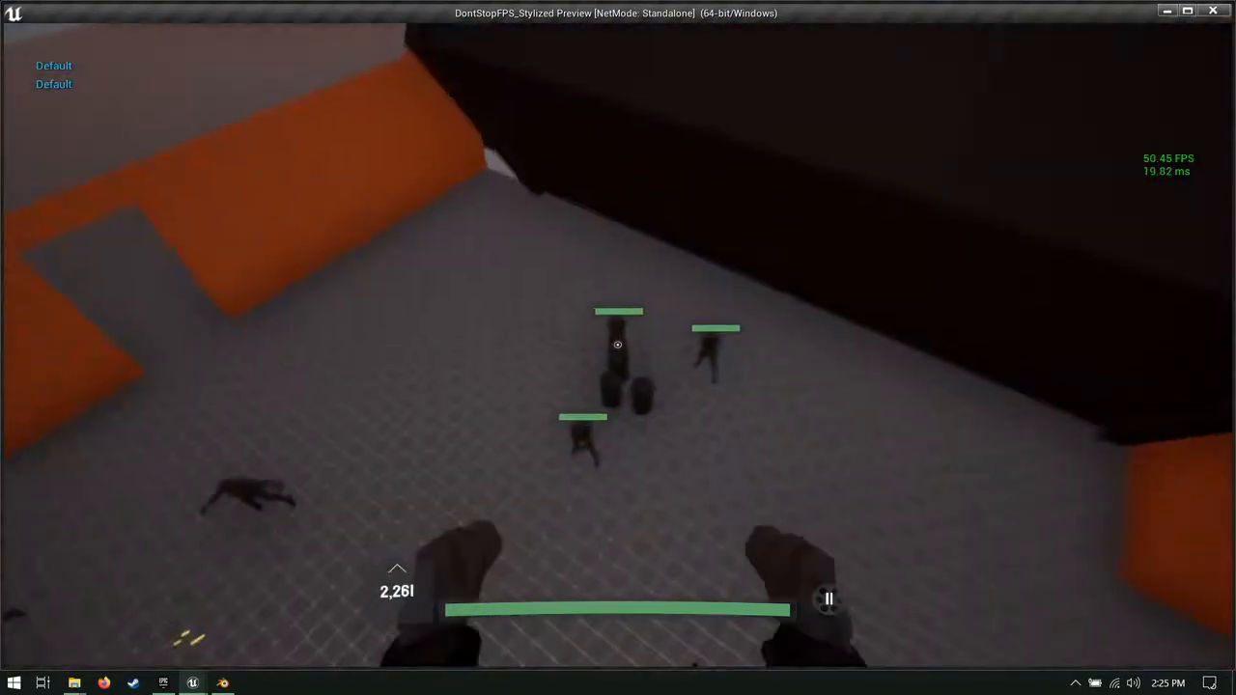
key(a)
click(618, 344)
key(s)
key(d)
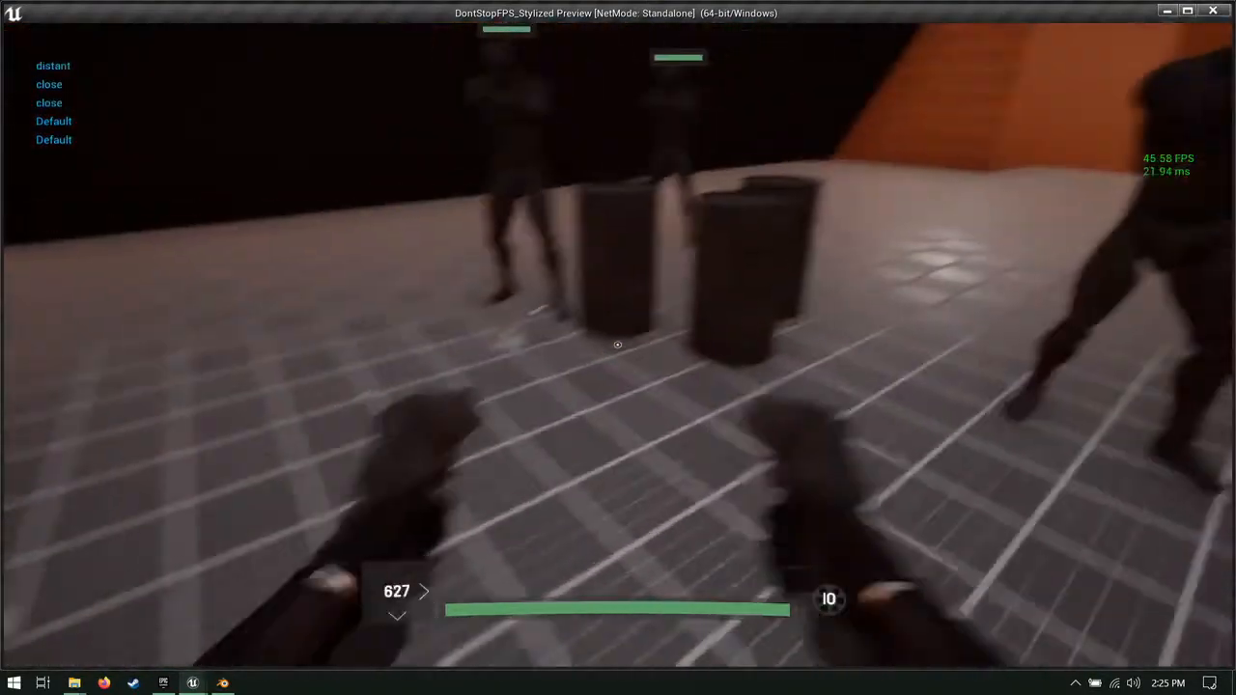
click(617, 345)
key(w)
key(a)
click(618, 345)
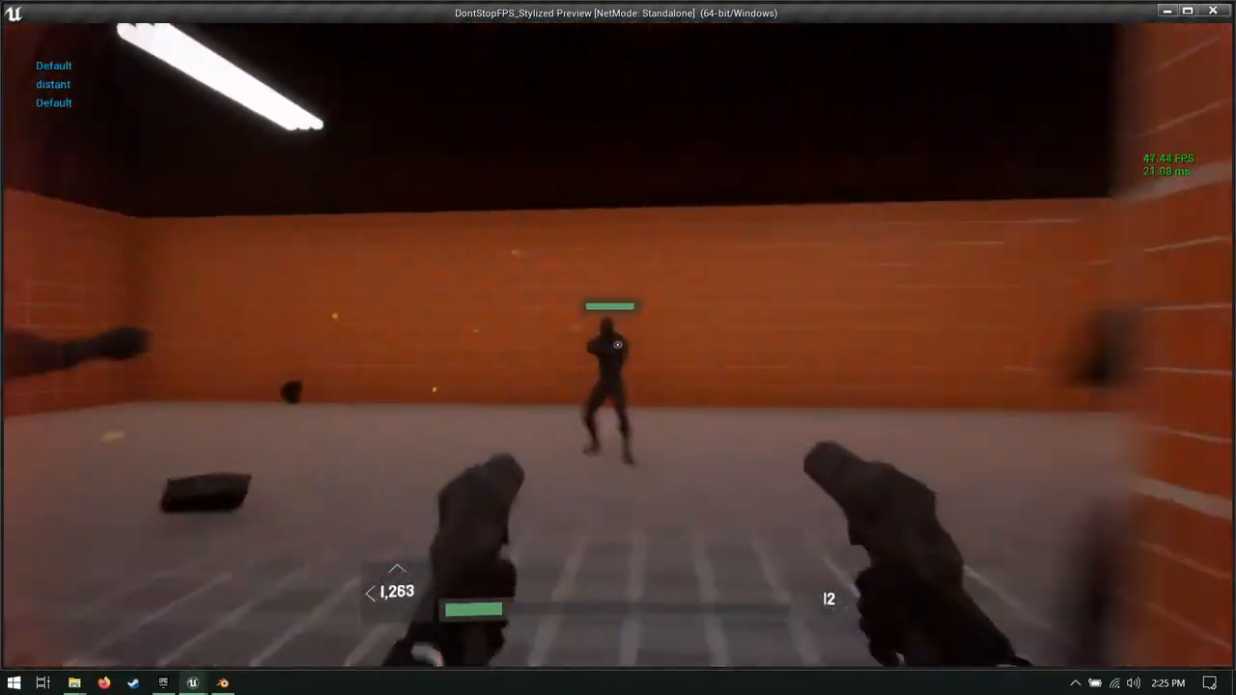
Step: Enter the lit orange room and shoot the enemies inside it
click(618, 345)
key(w)
click(618, 345)
click(617, 345)
key(w)
click(618, 344)
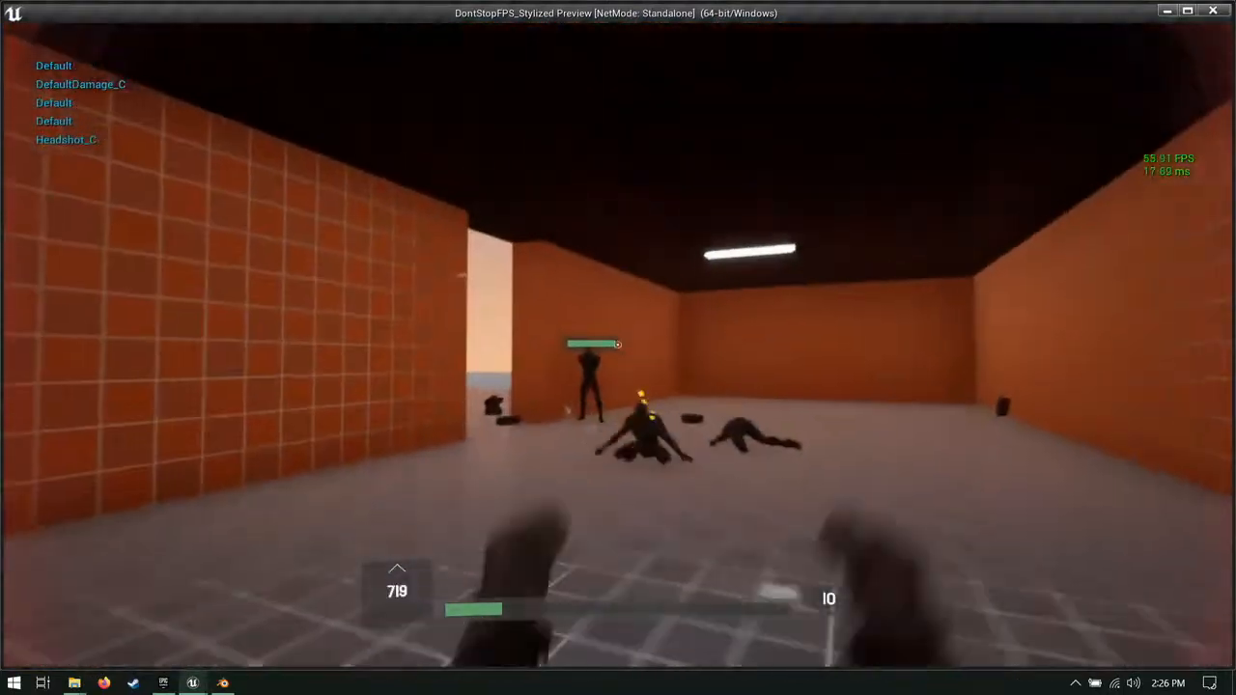
click(618, 345)
key(d)
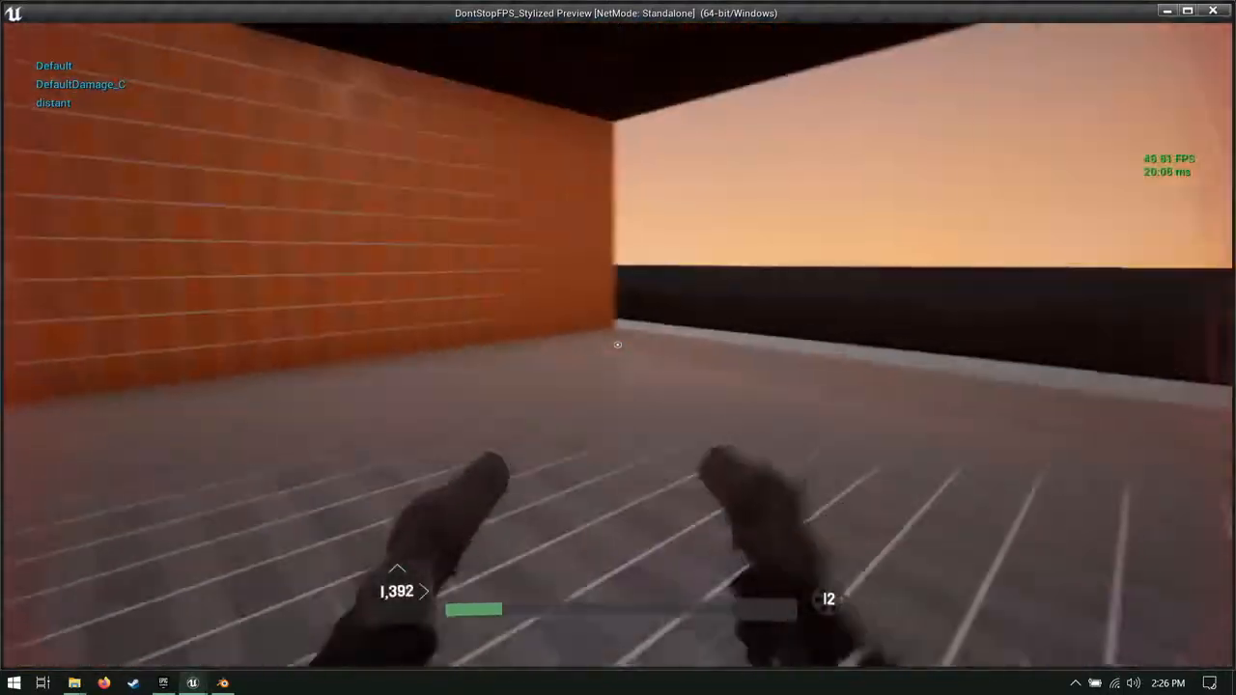
Step: Leave the room and ride the speed-boost track toward the orange building
key(space)
key(shift)
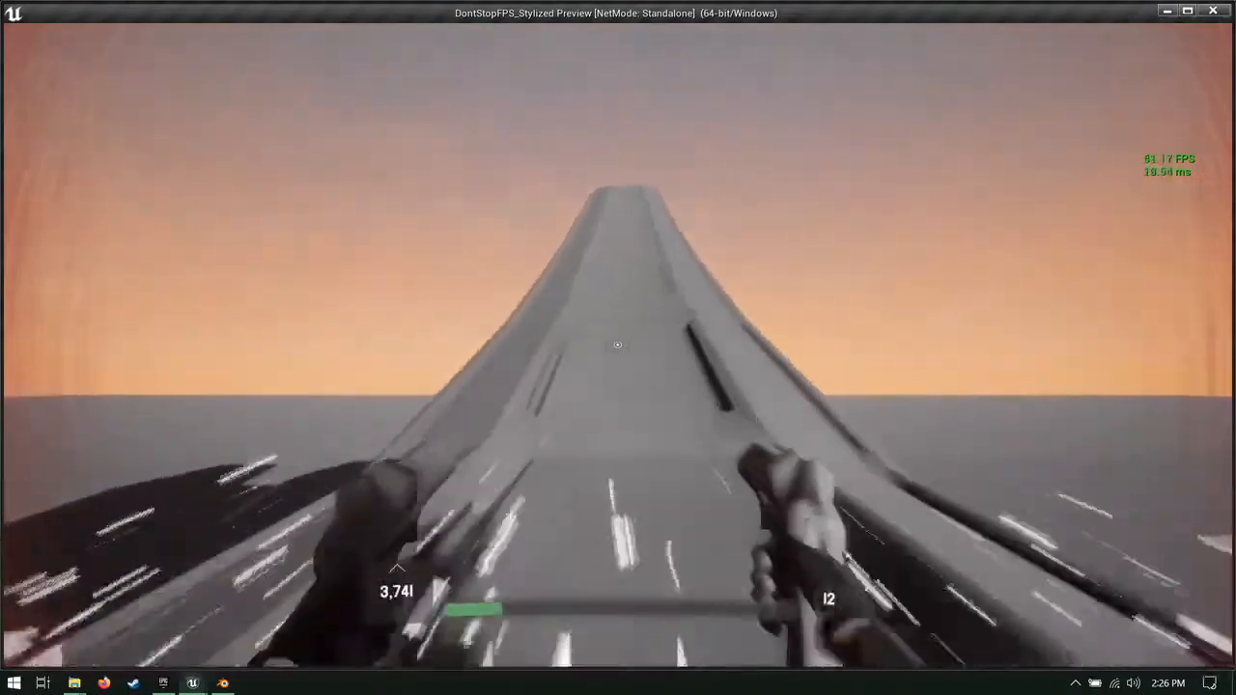
key(w)
key(w)
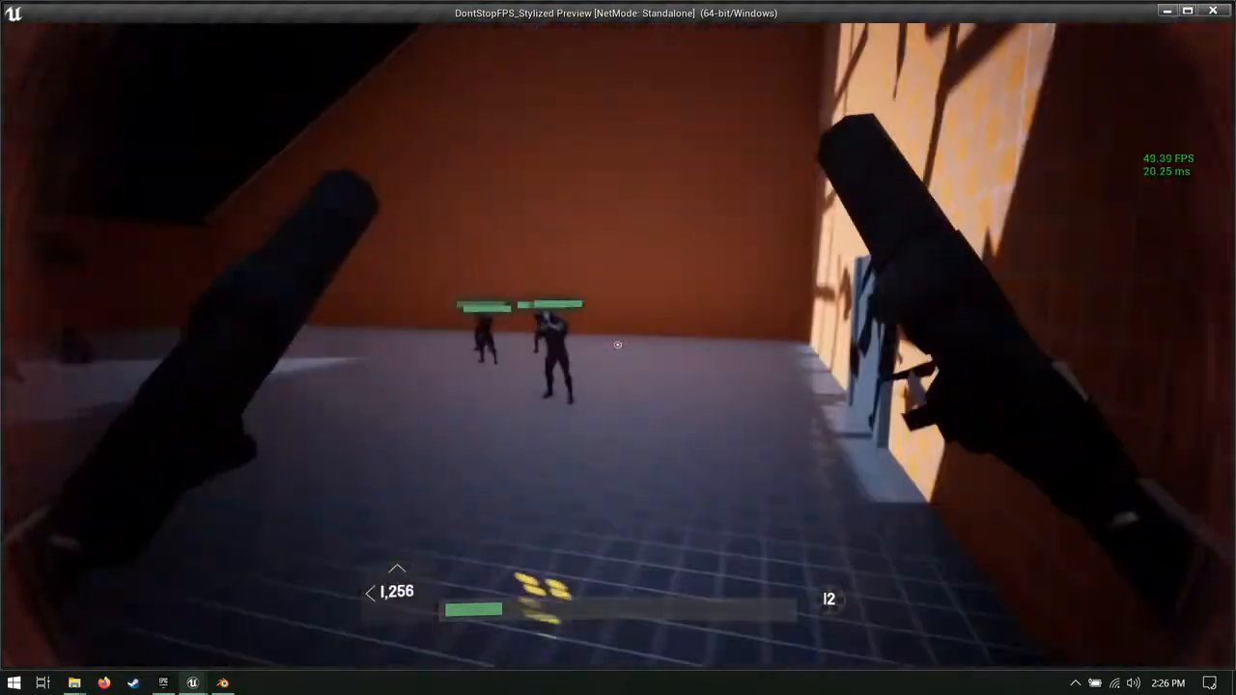
Step: Shoot the enemies in the large orange building beside the sunlit wall
click(618, 345)
click(618, 344)
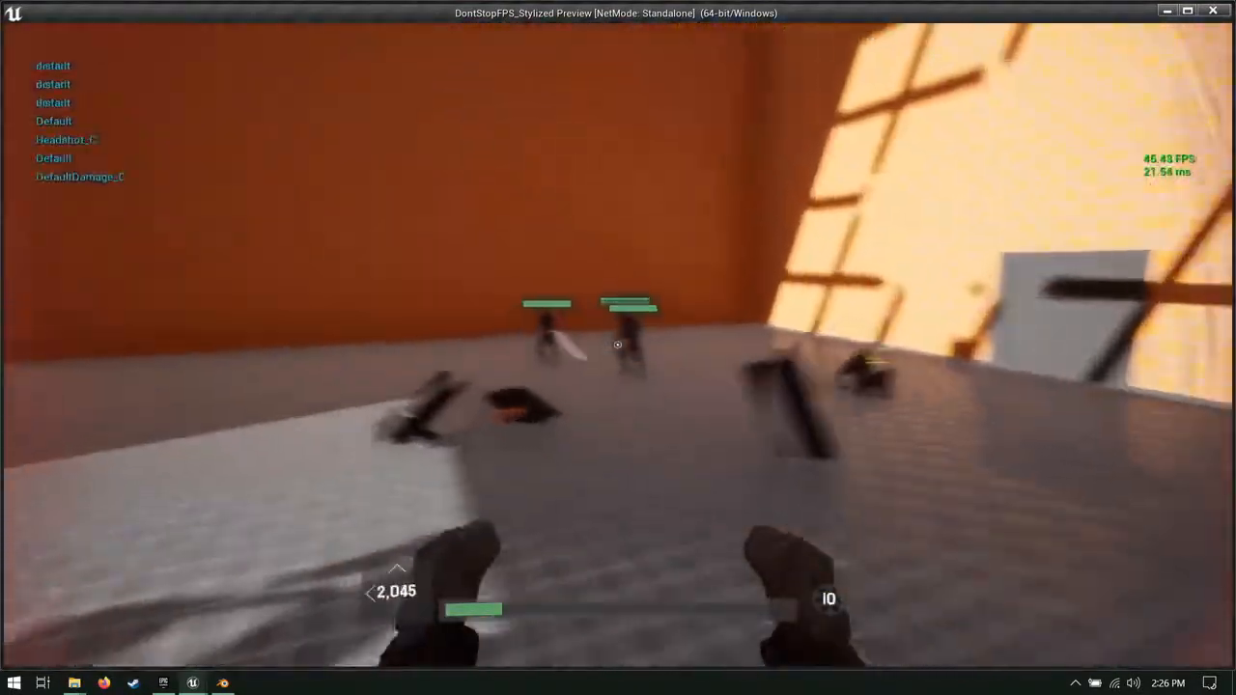
click(618, 344)
click(617, 344)
click(618, 344)
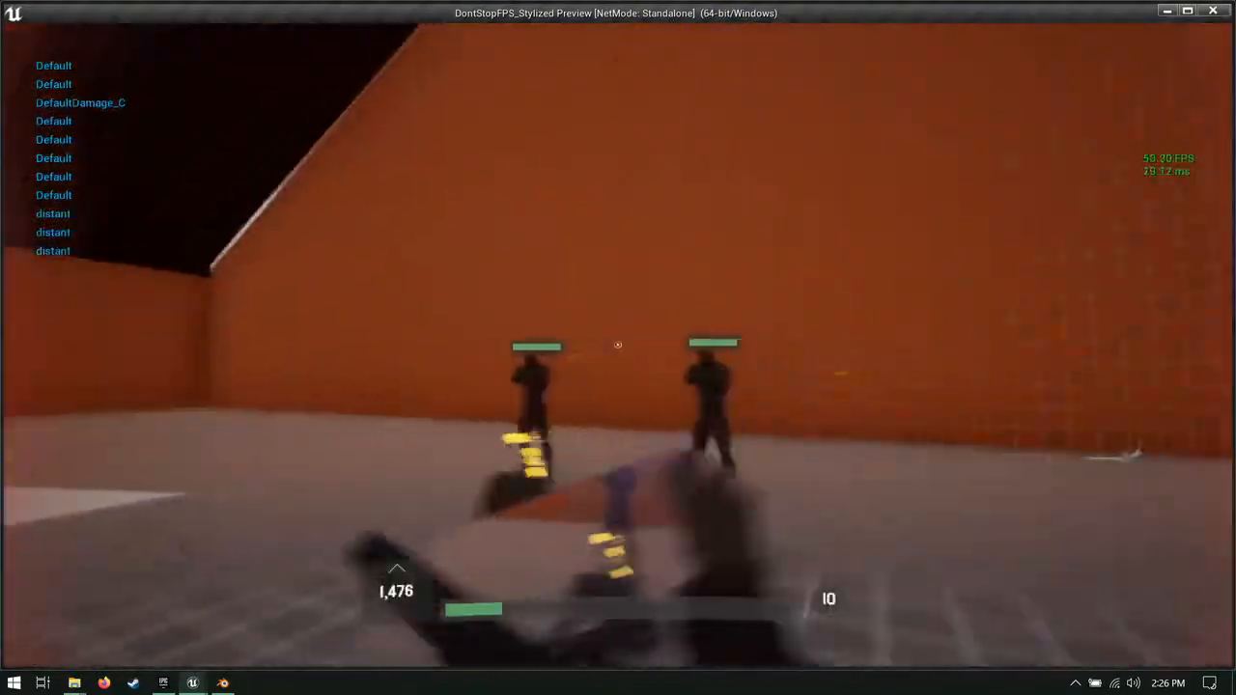
click(618, 344)
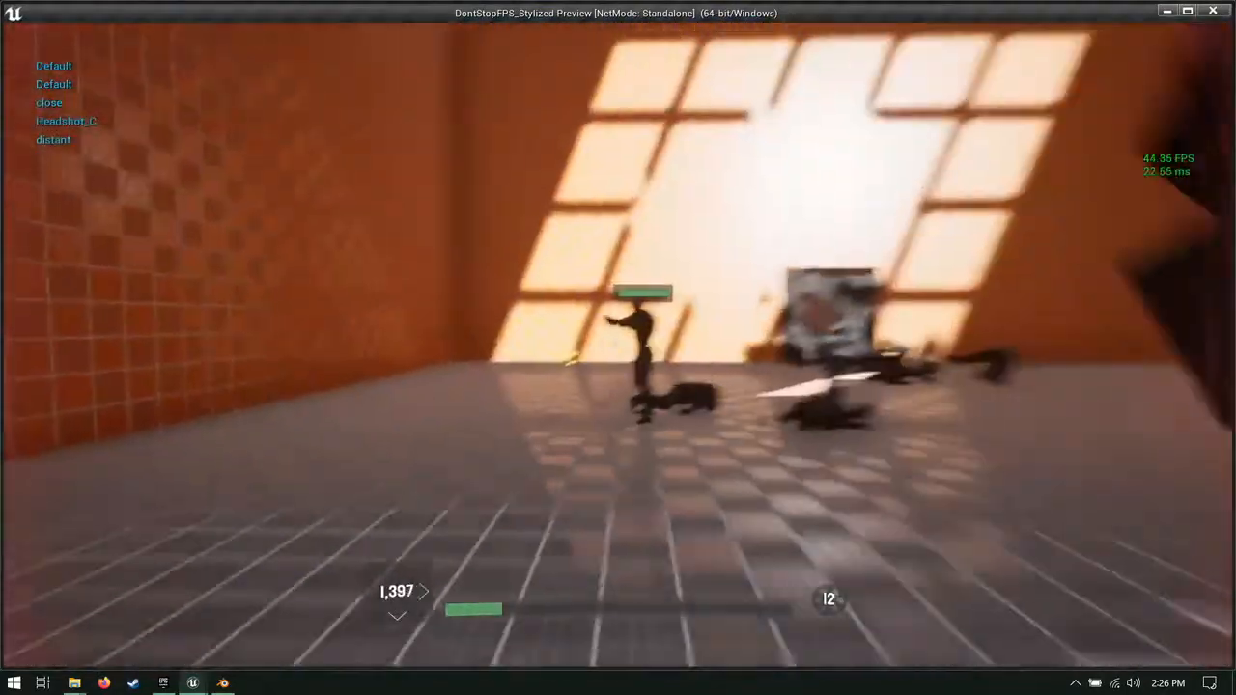
click(618, 345)
Step: Break through the door into the walkway, test shooting its windows while moving around, and end the playtest
click(617, 345)
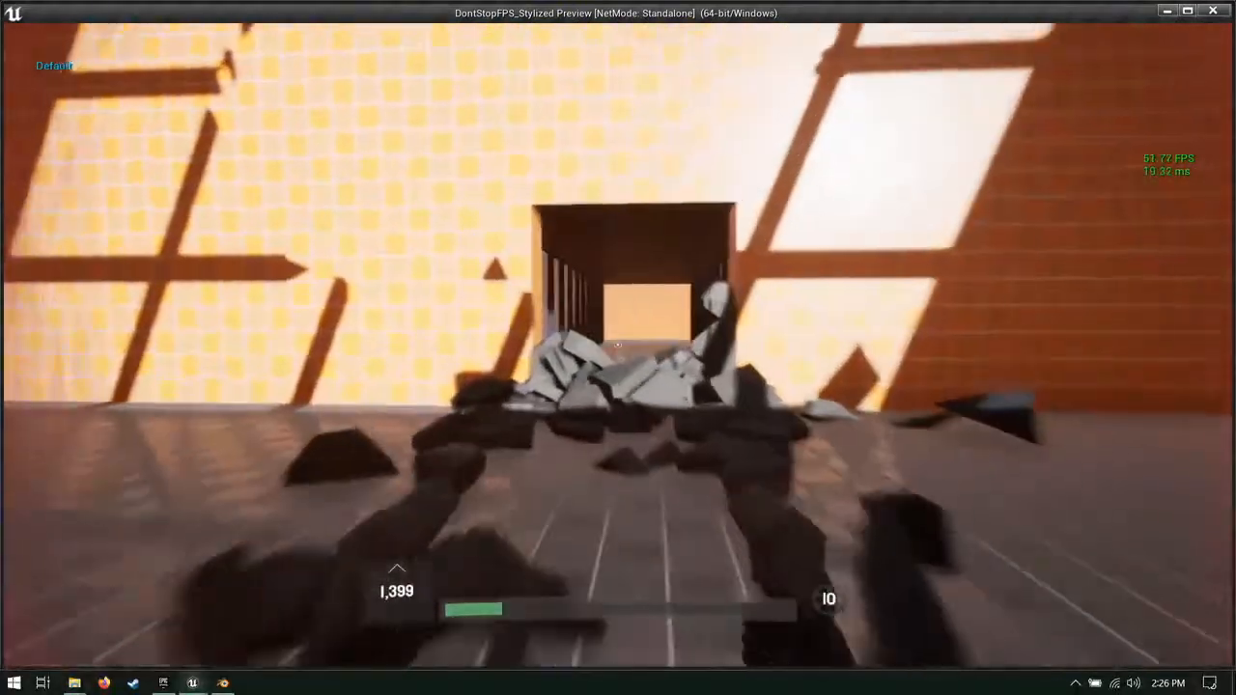
click(618, 343)
click(618, 345)
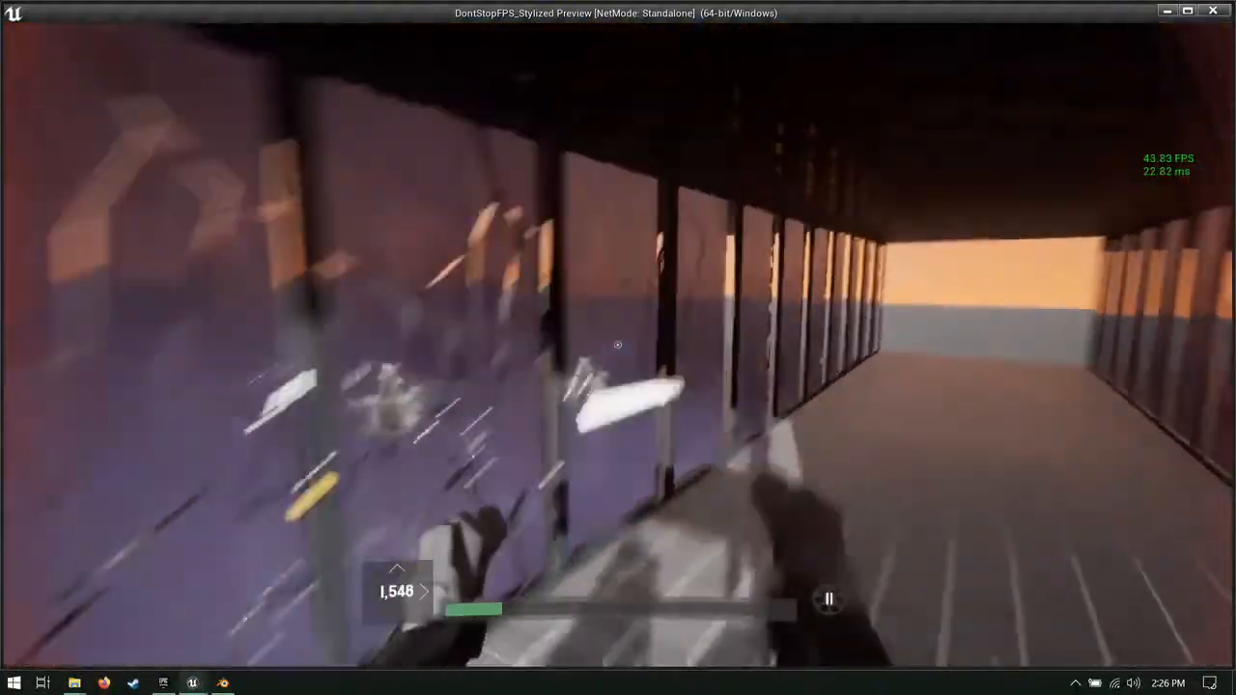
click(618, 345)
key(w)
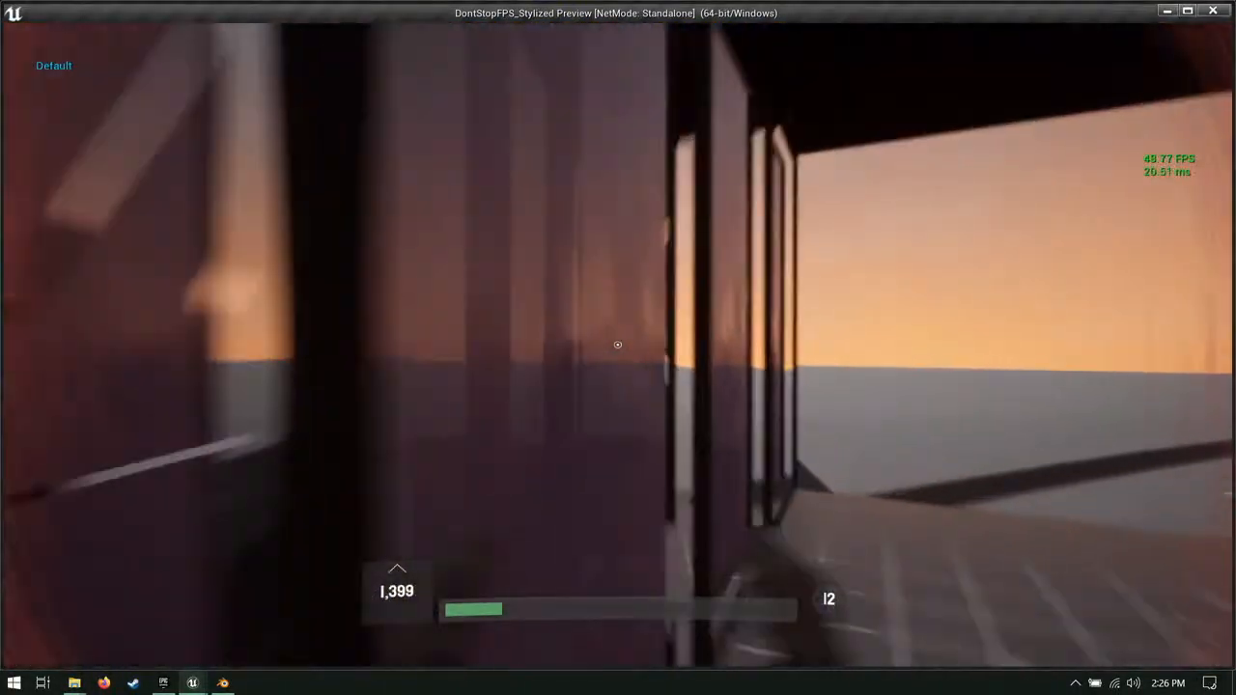
key(d)
key(s)
key(a)
key(w)
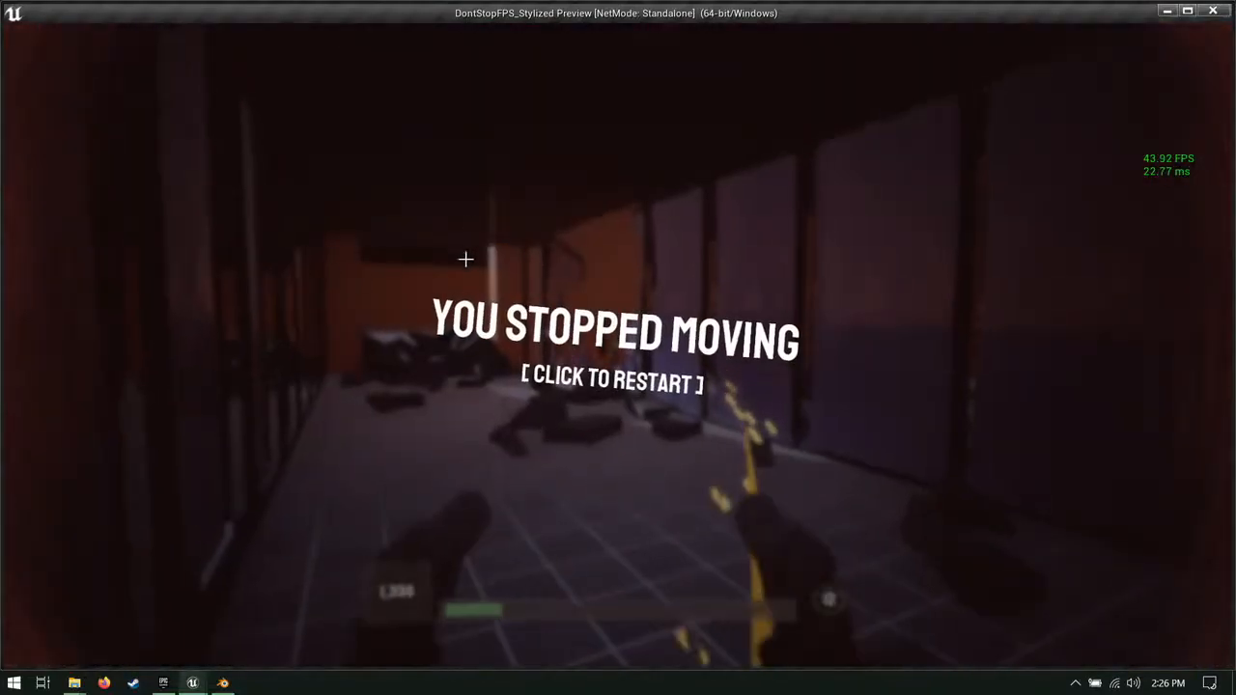
key(Escape)
Step: Return to the Pickup level and save it
click(395, 9)
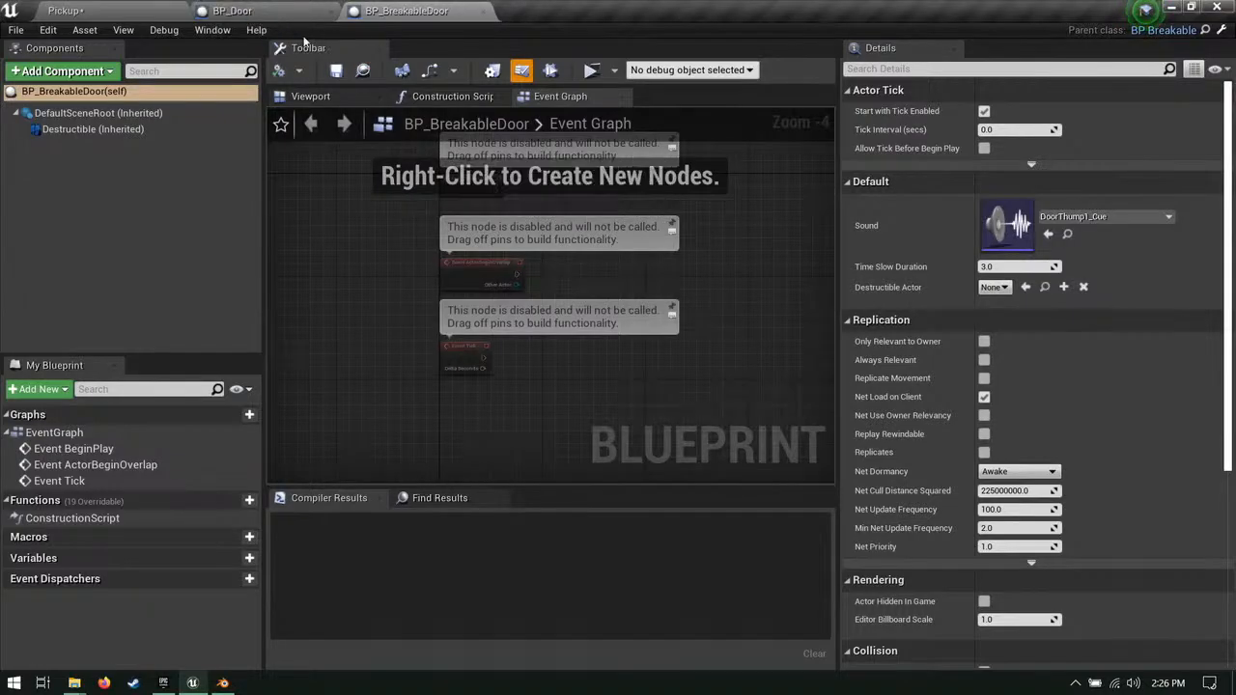
click(228, 9)
click(185, 10)
click(135, 420)
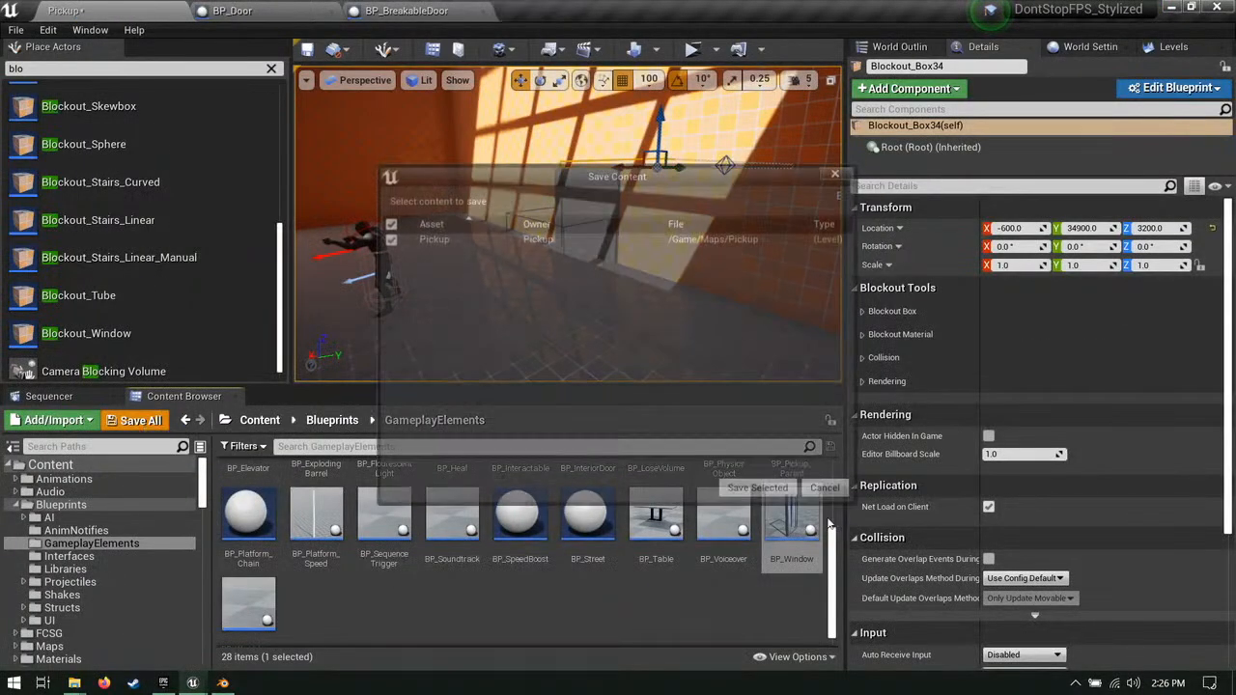
click(759, 490)
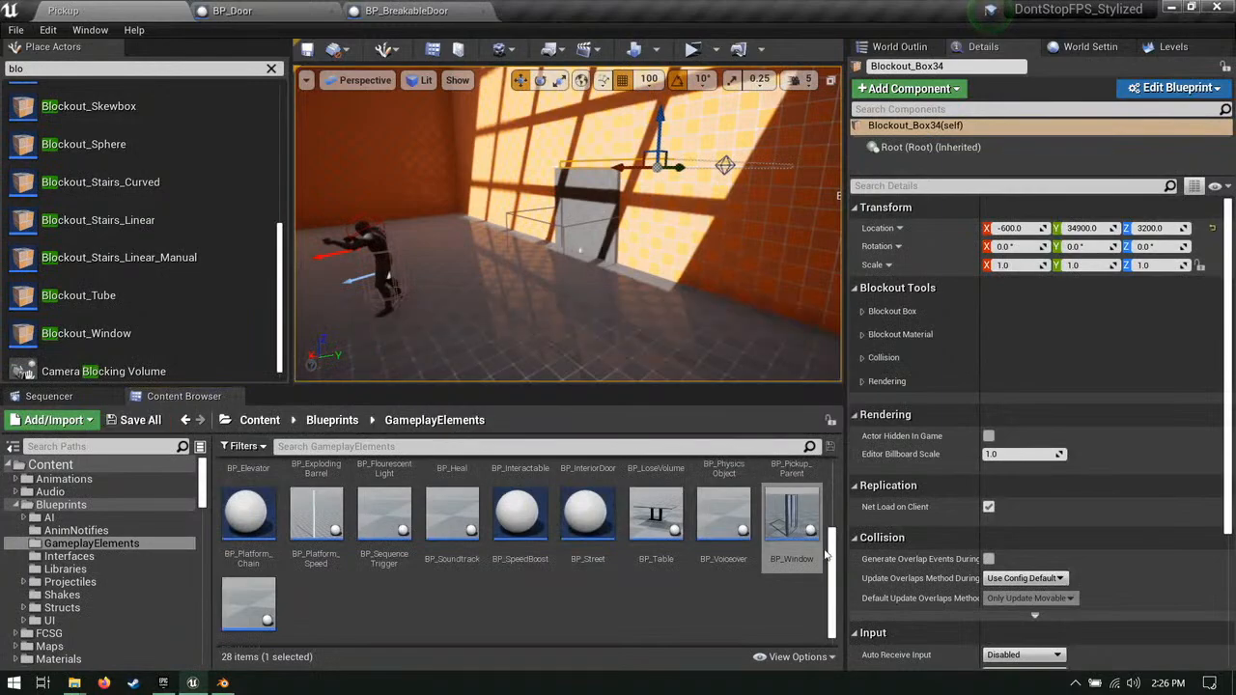
Step: Open the BP_Window blueprint and widen its Box collision extent in Y to about 127.2
double_click(791, 521)
click(310, 96)
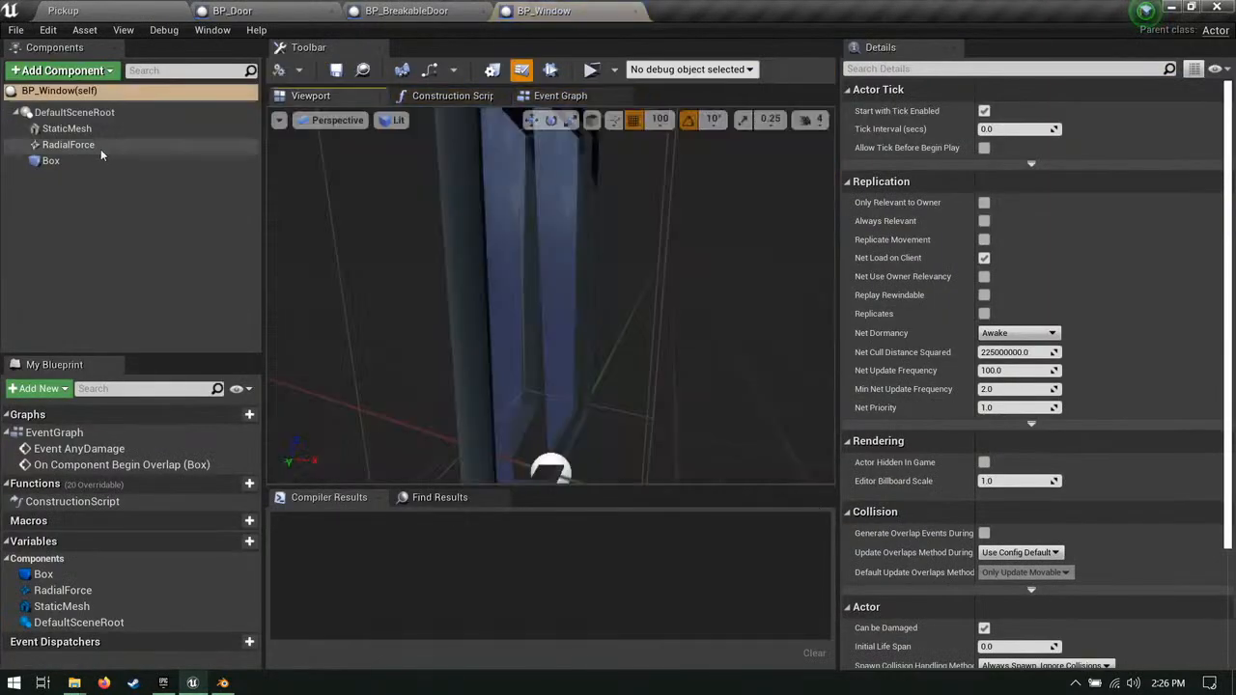
double_click(51, 161)
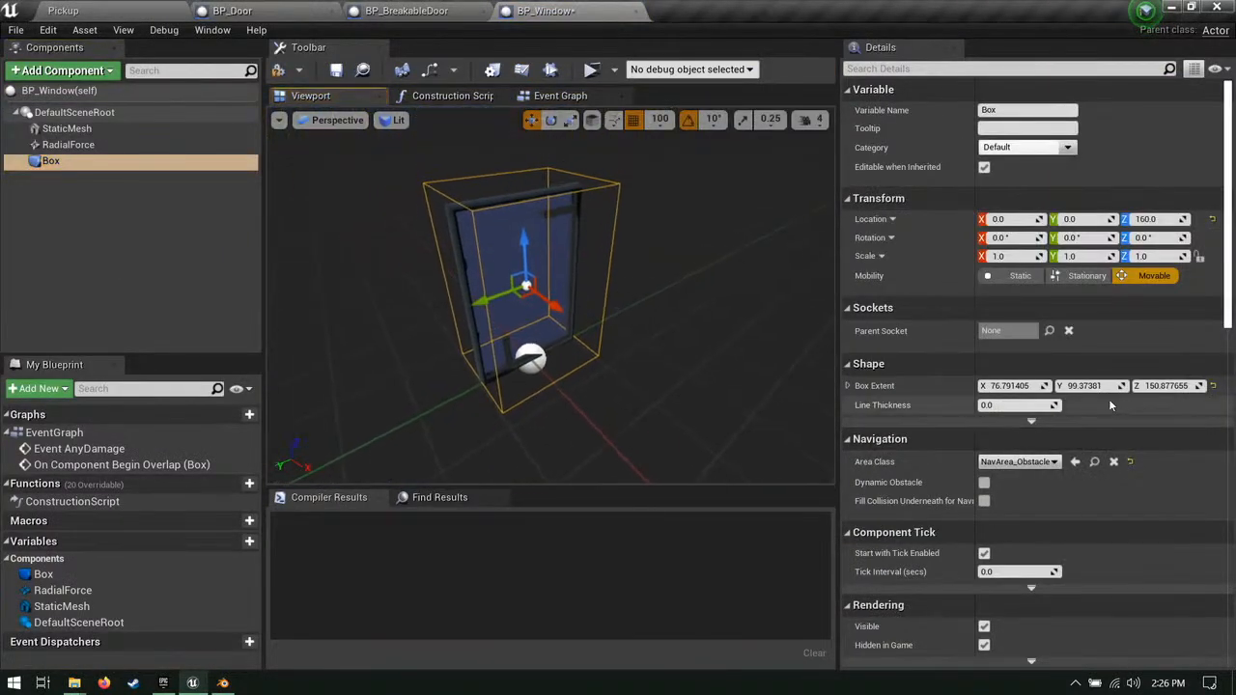
drag(1091, 385, 1134, 385)
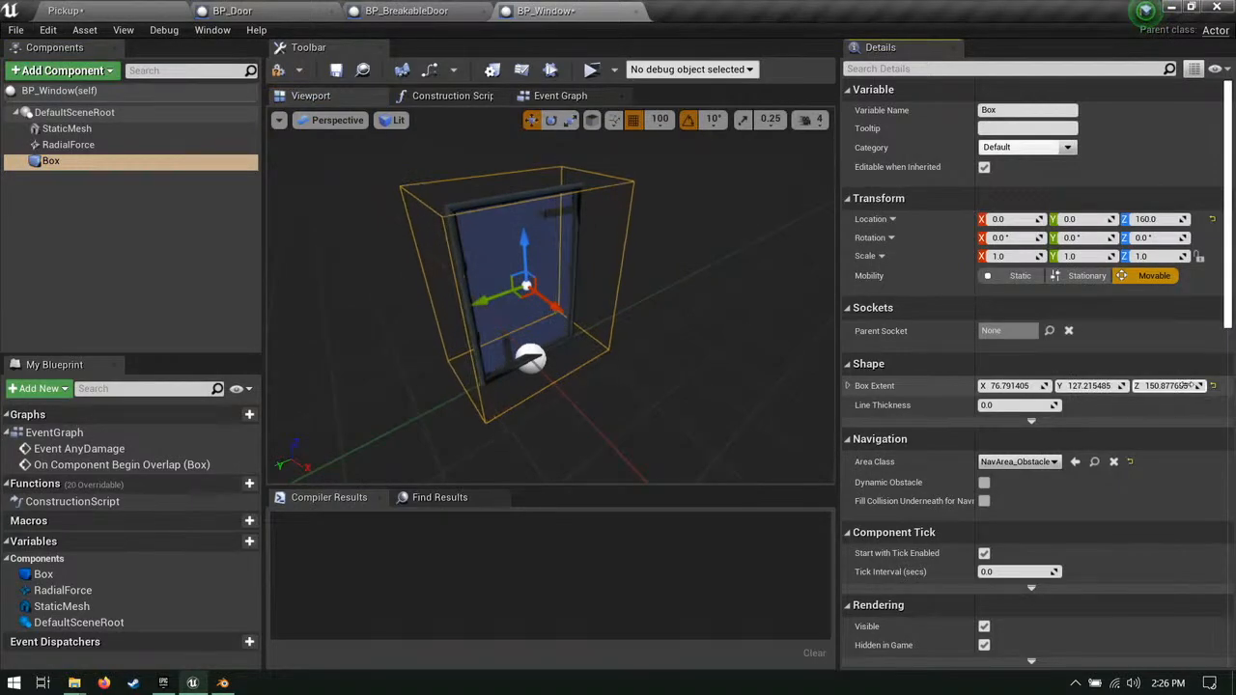
Step: Raise the Box collision's Z extent to about 171.6, compile and save BP_Window, and save the Pickup level
click(280, 70)
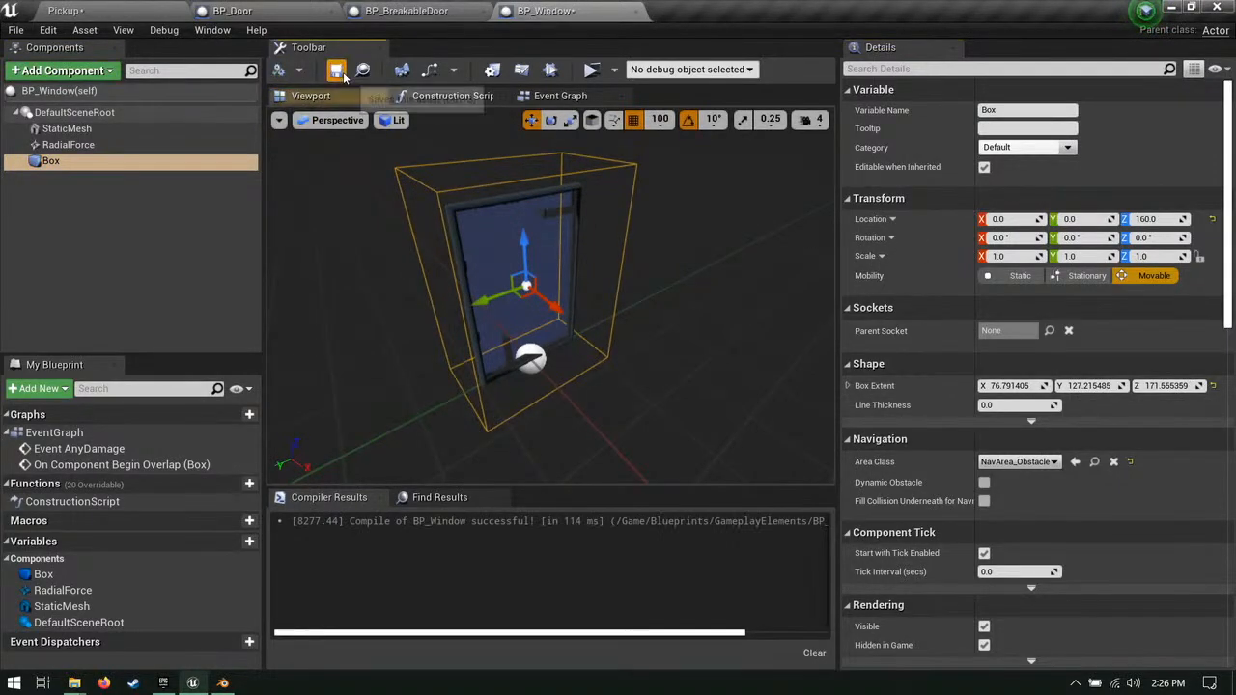
click(335, 69)
click(54, 10)
click(130, 418)
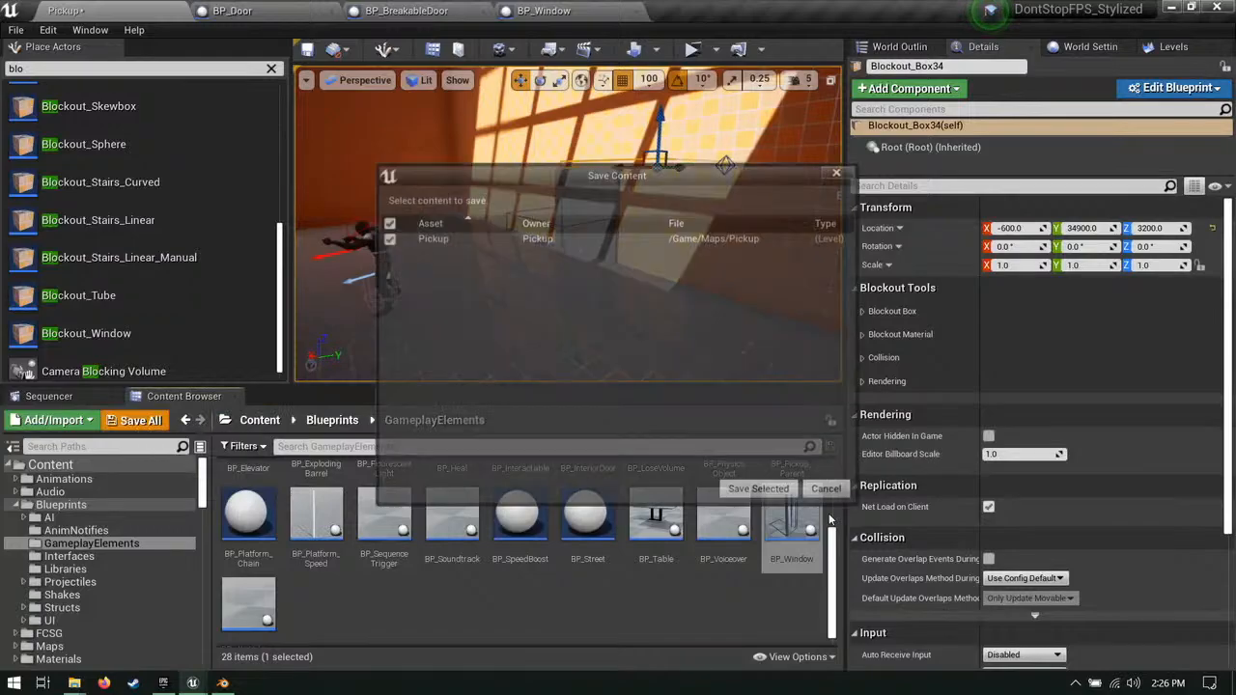
click(760, 490)
Step: Playtest the level and shoot the enemies in the large orange building
key(s)
right_drag(633, 248, 521, 253)
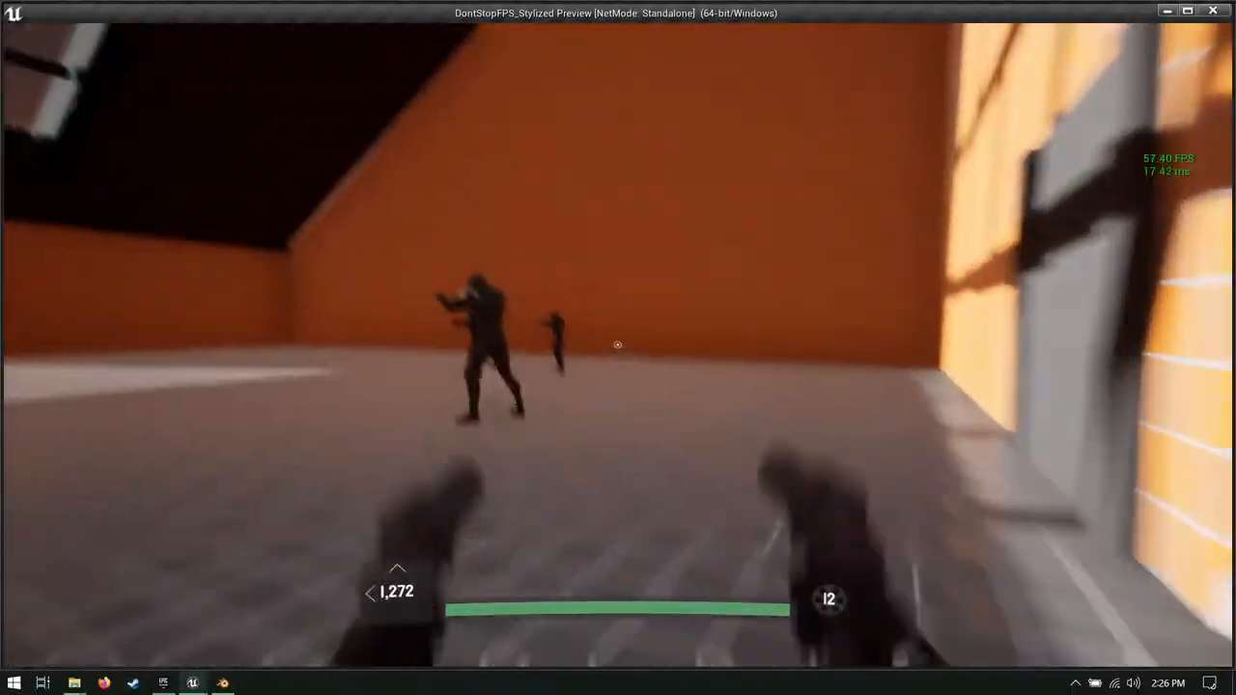
click(617, 344)
click(618, 344)
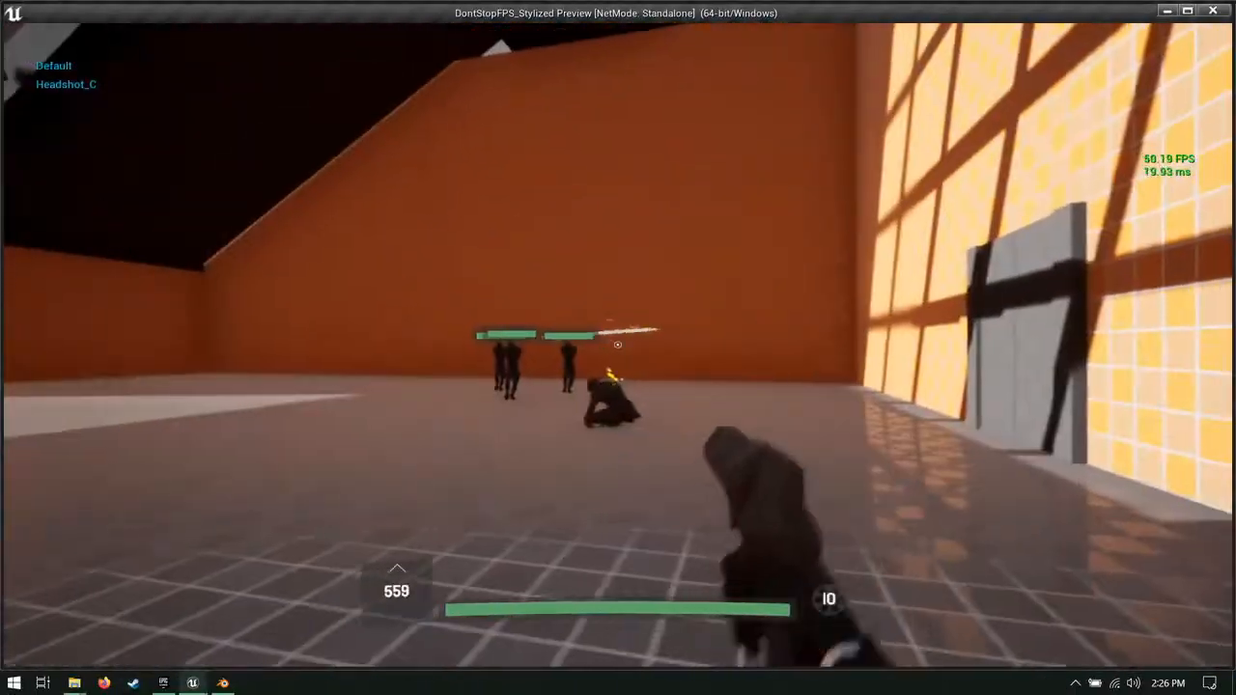
click(618, 345)
key(a)
click(618, 344)
click(617, 345)
key(s)
key(d)
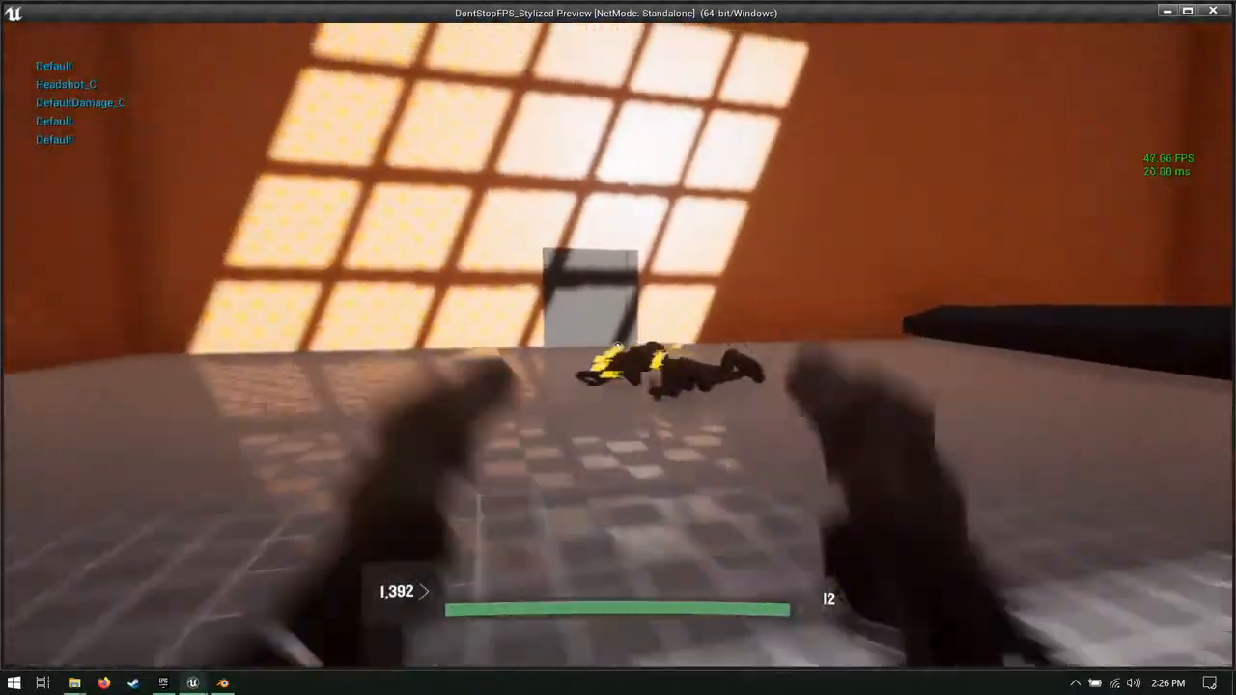
Step: Break through the door into the window-lined walkway, run along it to test the windows, and end the playtest
click(618, 344)
key(w)
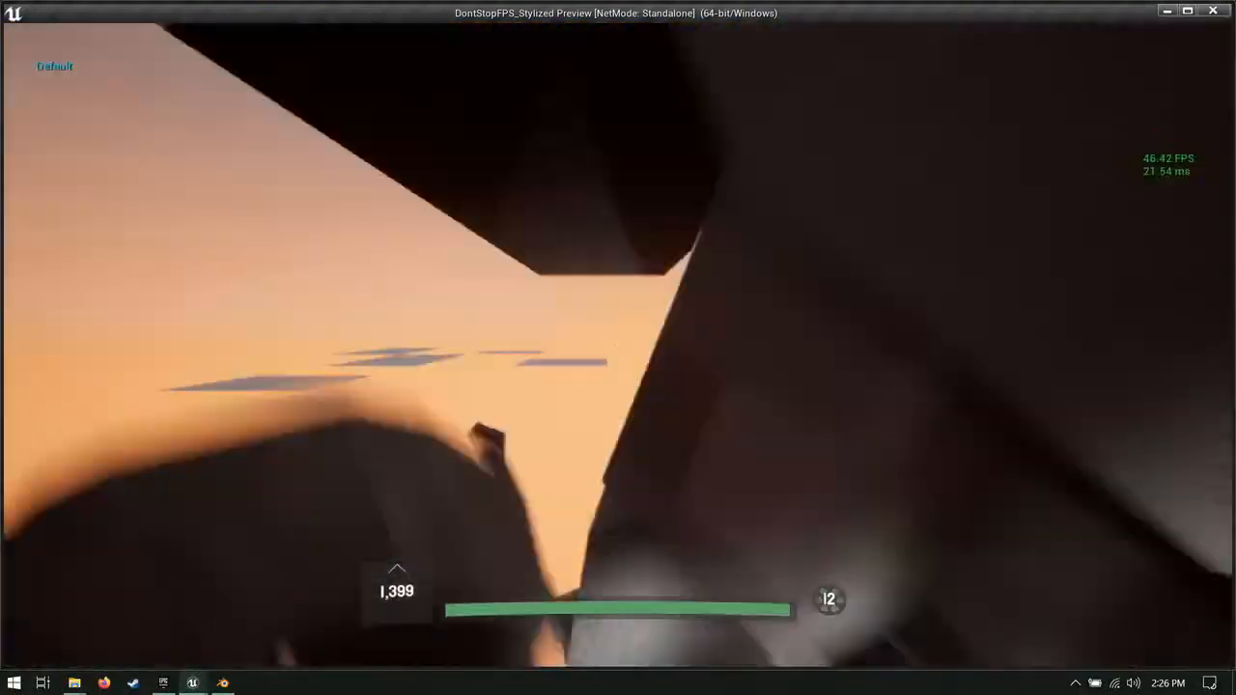
key(a)
key(d)
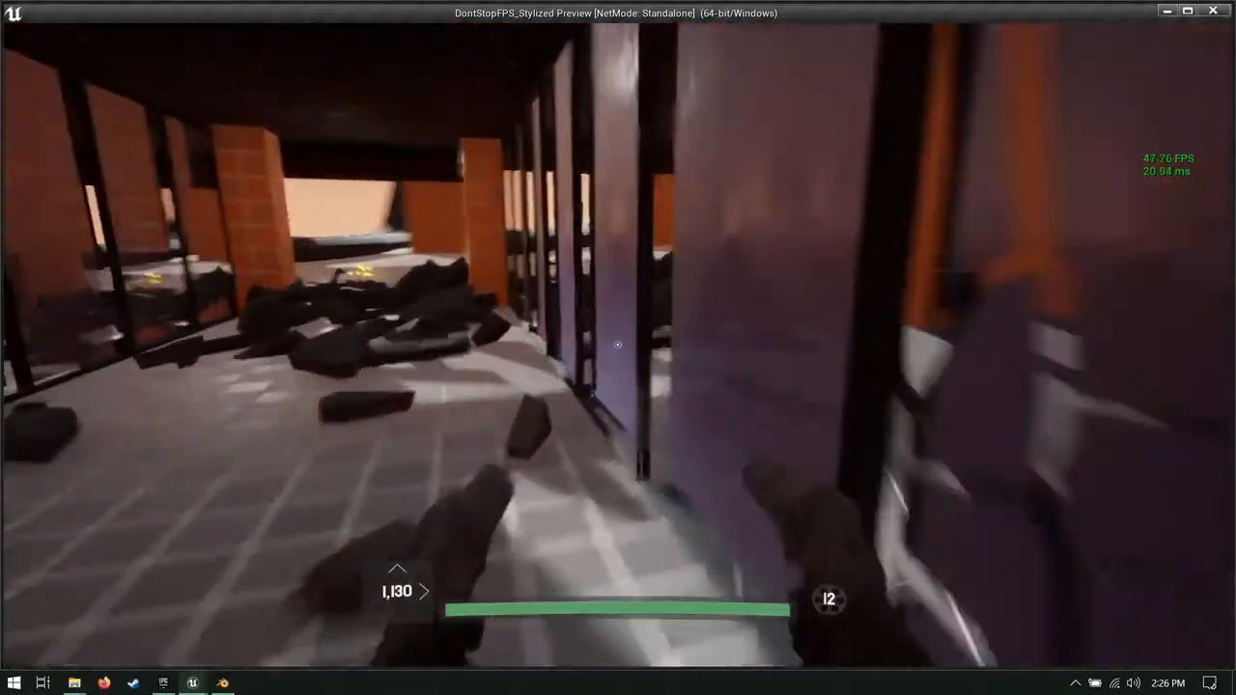
key(space)
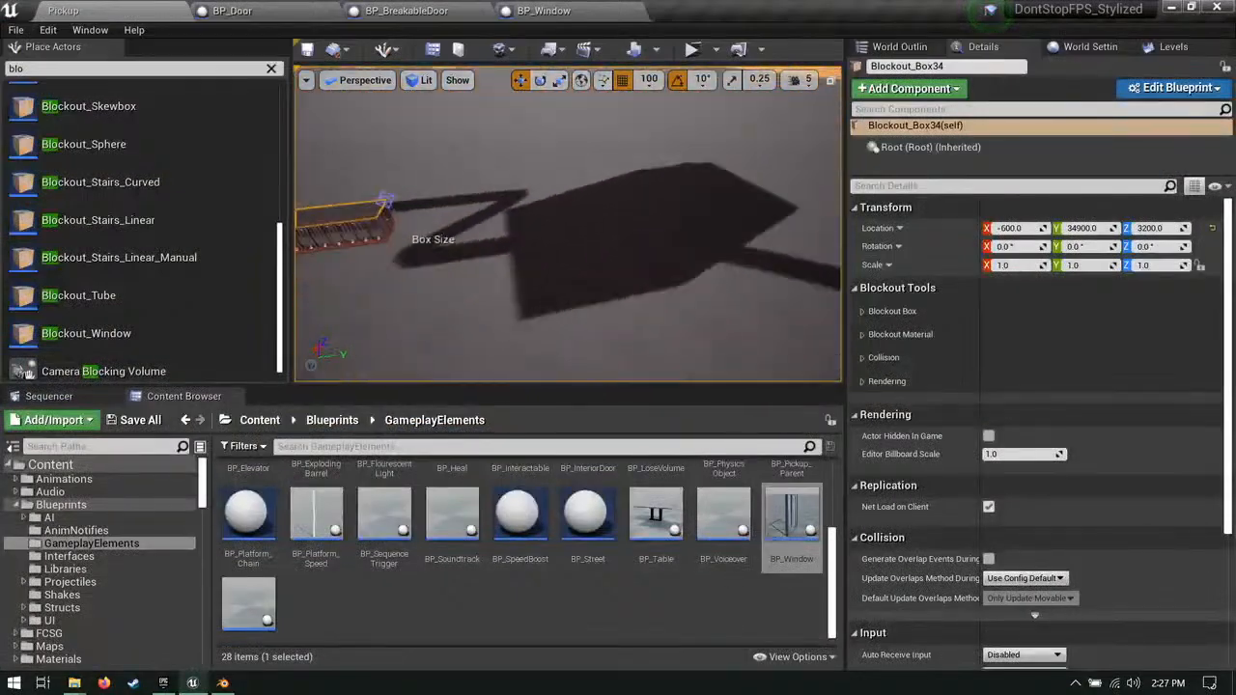
Step: Duplicate the walkway's entrance BP_Door to the open far end, at Y 37300
right_drag(568, 224, 544, 267)
click(544, 267)
right_drag(505, 303, 386, 241)
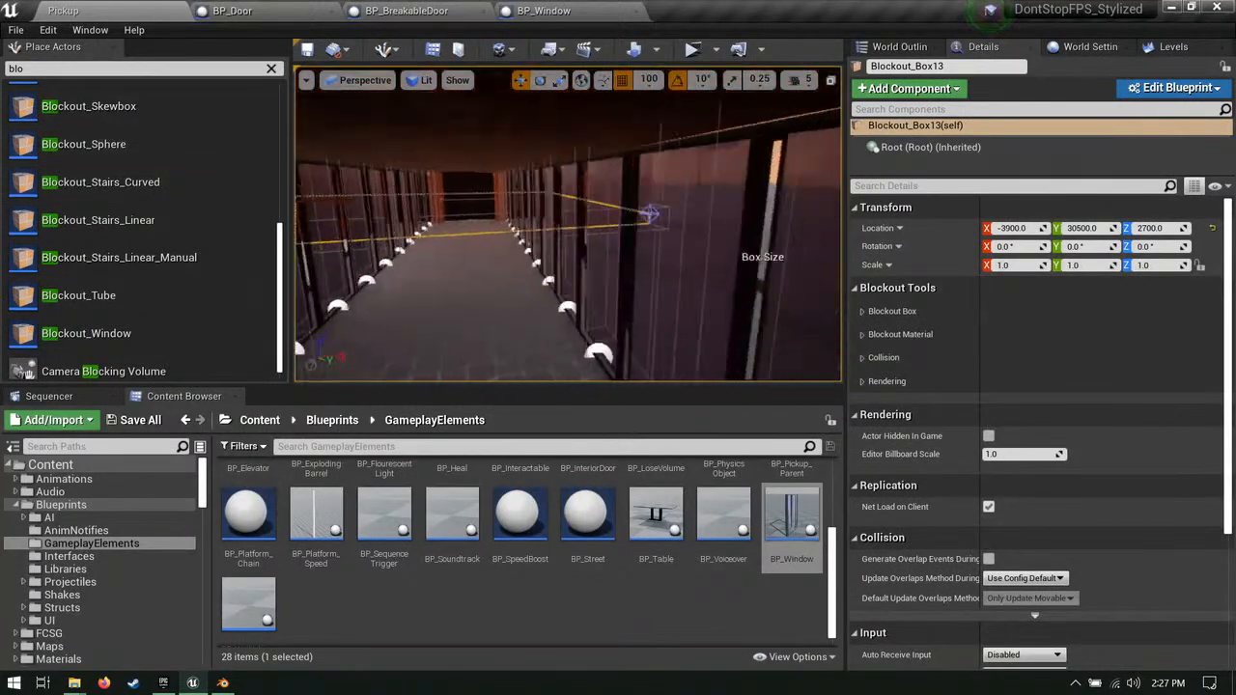
click(516, 189)
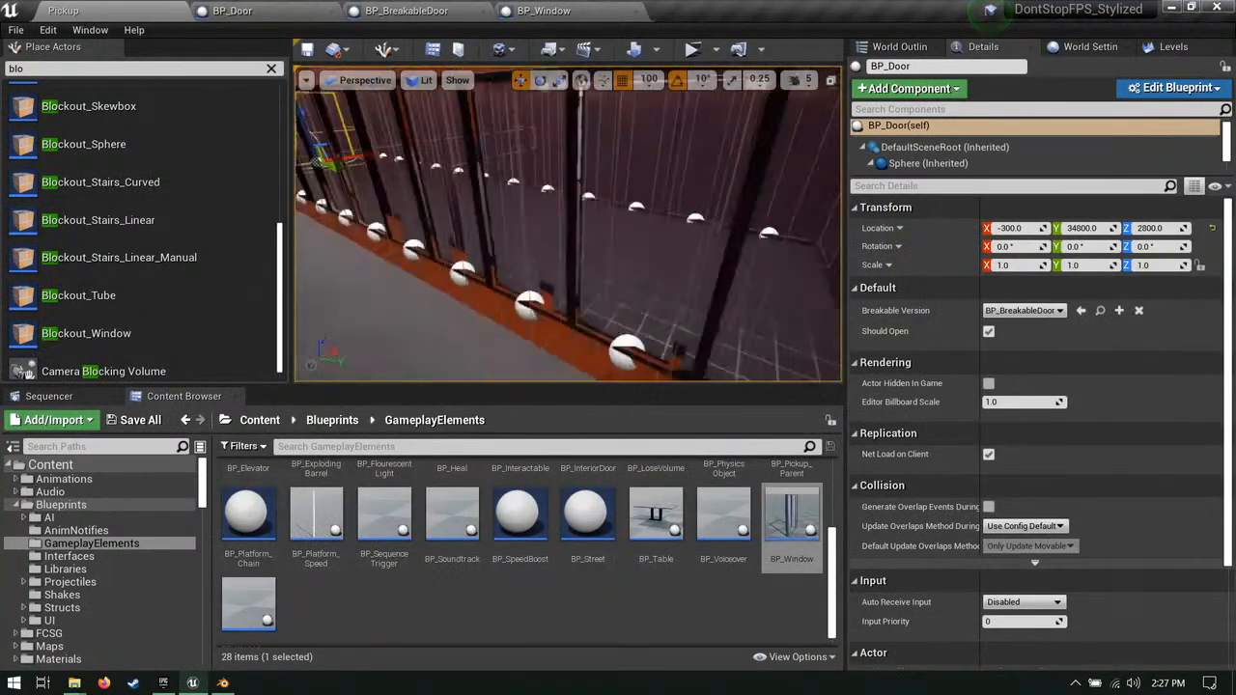
key(s)
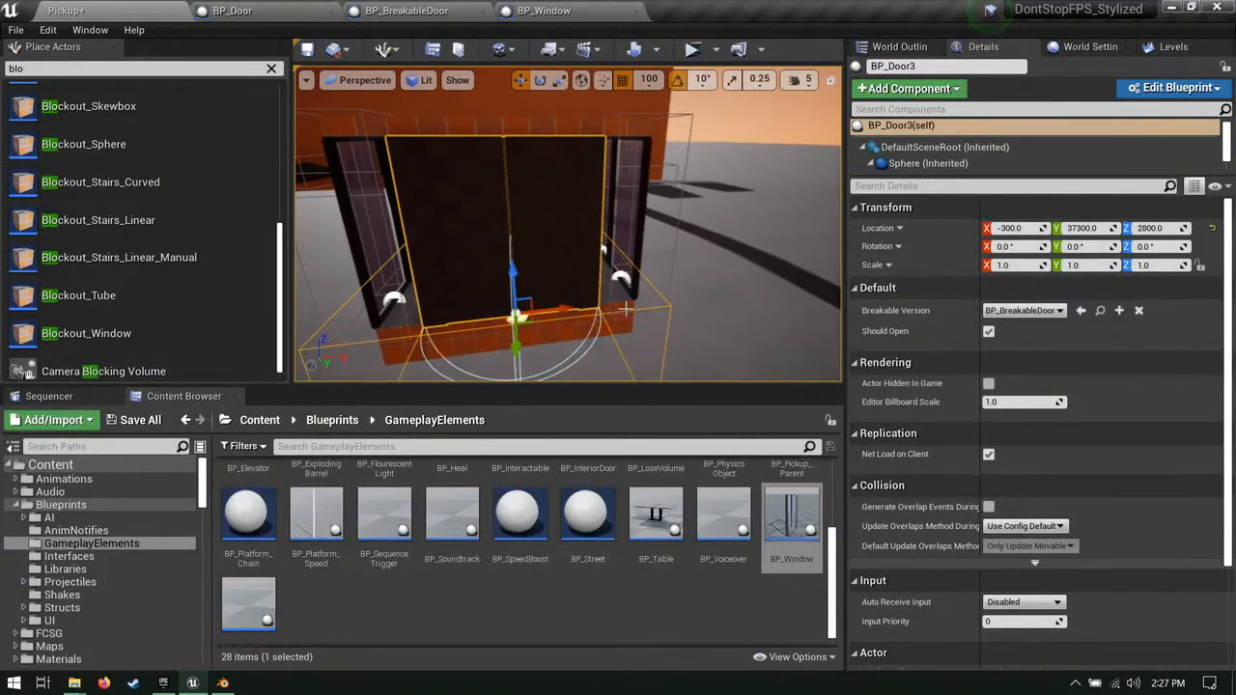
Step: Move the duplicated door outward from the walkway's end to Y 37400
click(589, 293)
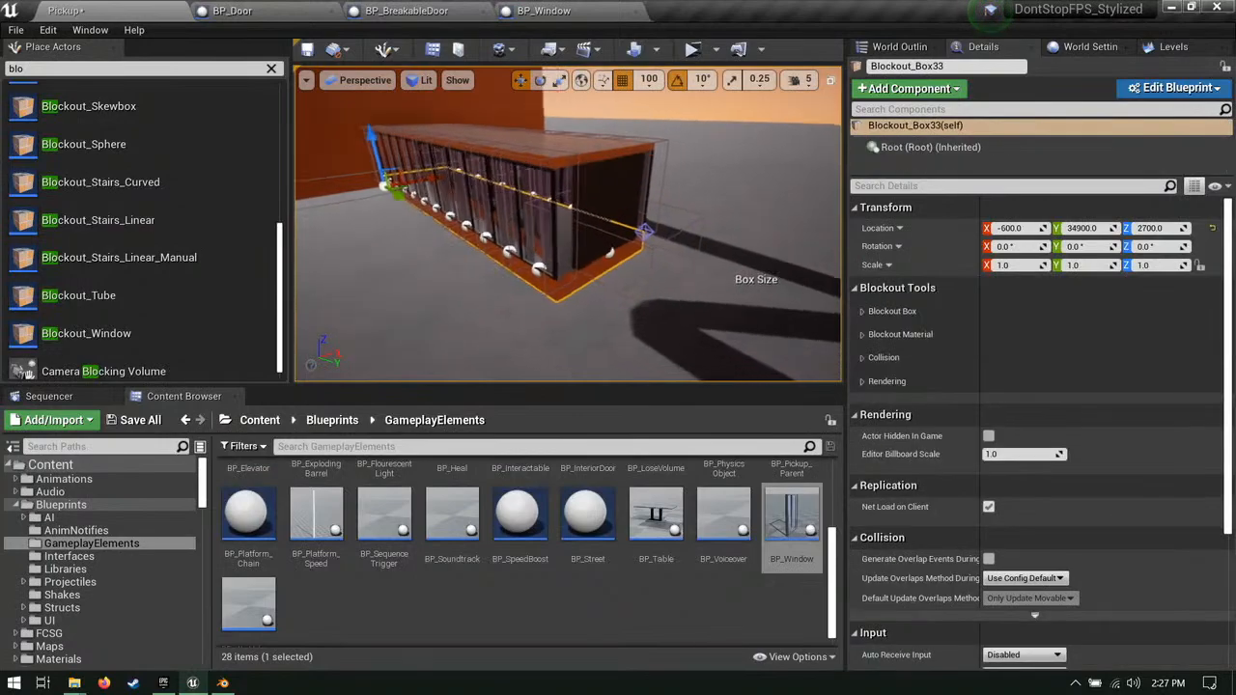
right_drag(675, 223, 609, 166)
key(d)
key(w)
key(a)
key(s)
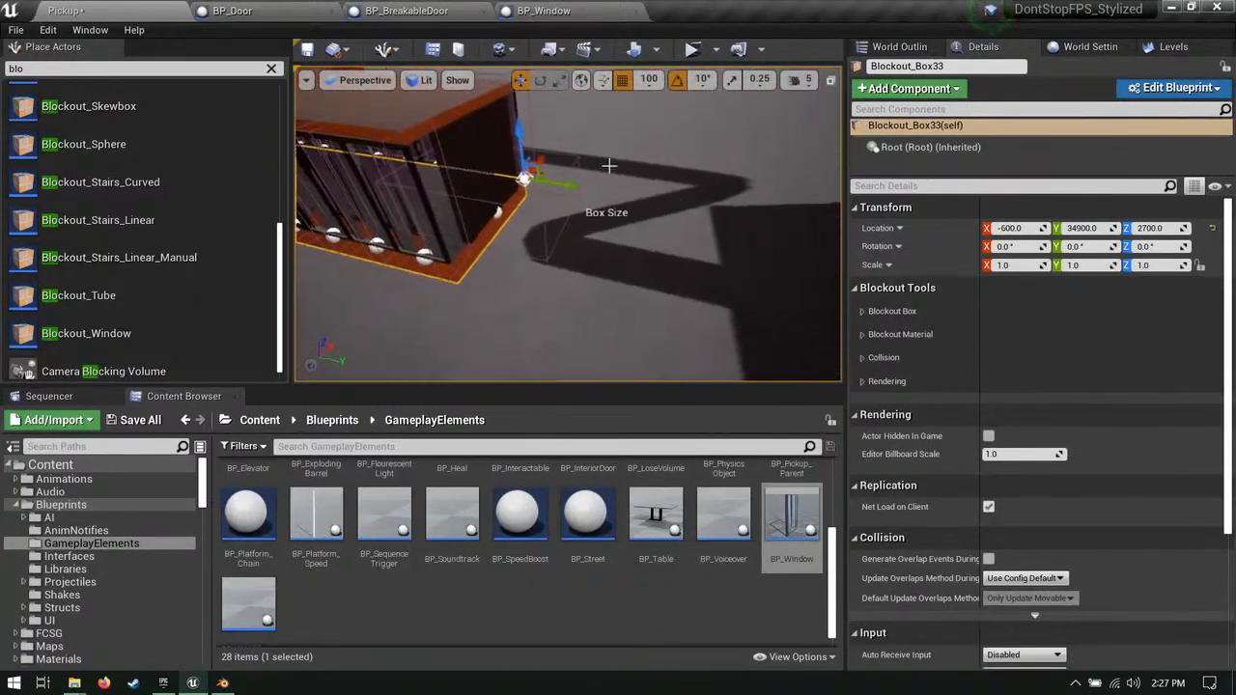
click(501, 179)
right_drag(501, 182, 425, 154)
key(s)
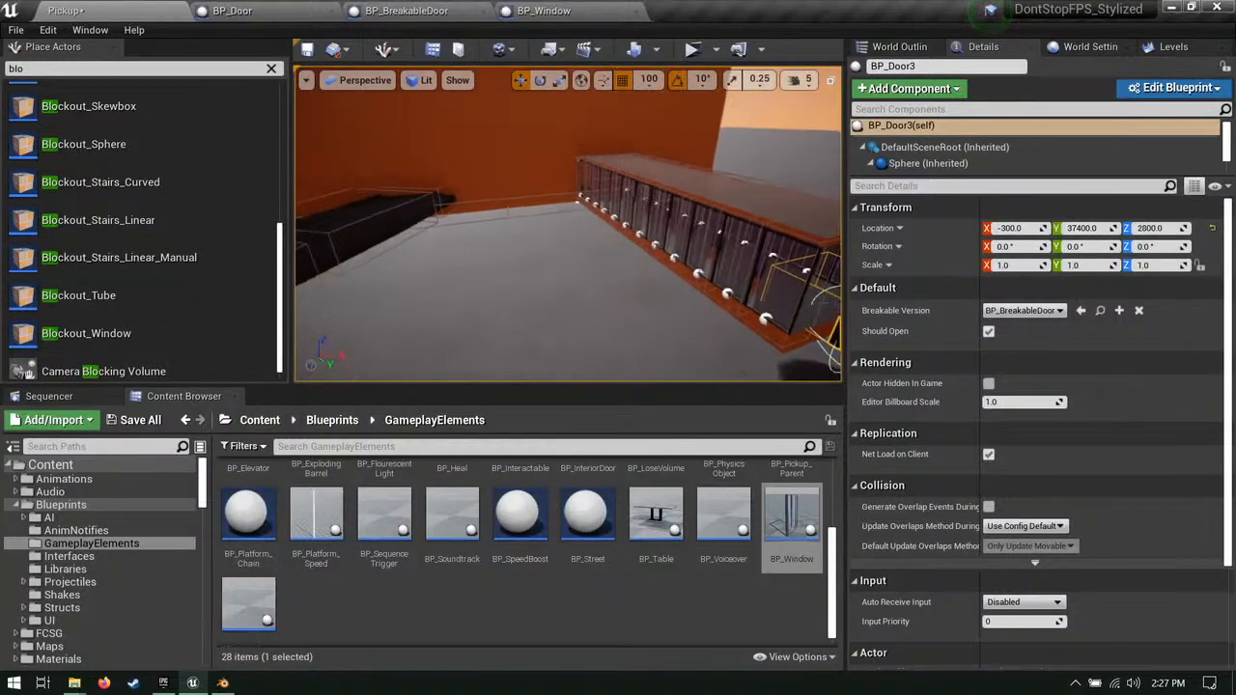
Step: Duplicate the orange building's floor box to the far end of the walkway at X -1100, Y 37400, Z 2700
click(458, 184)
key(s)
right_drag(482, 219, 384, 160)
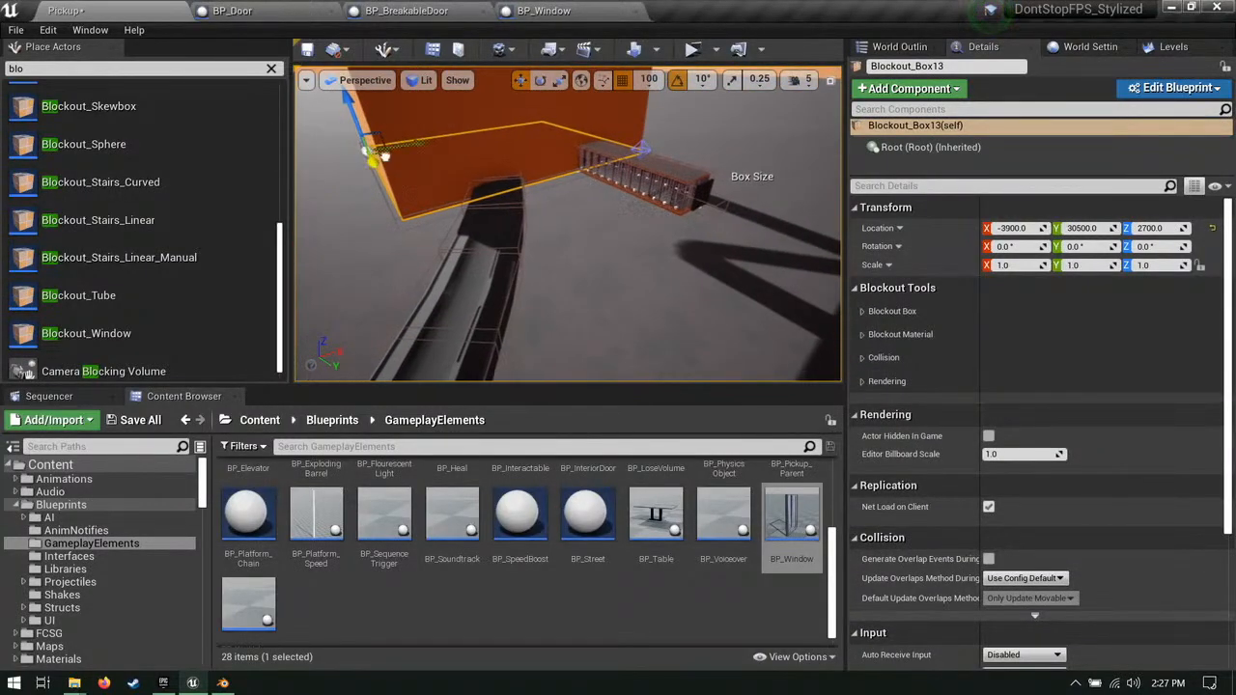
alt+drag(384, 155, 736, 251)
right_drag(736, 251, 811, 119)
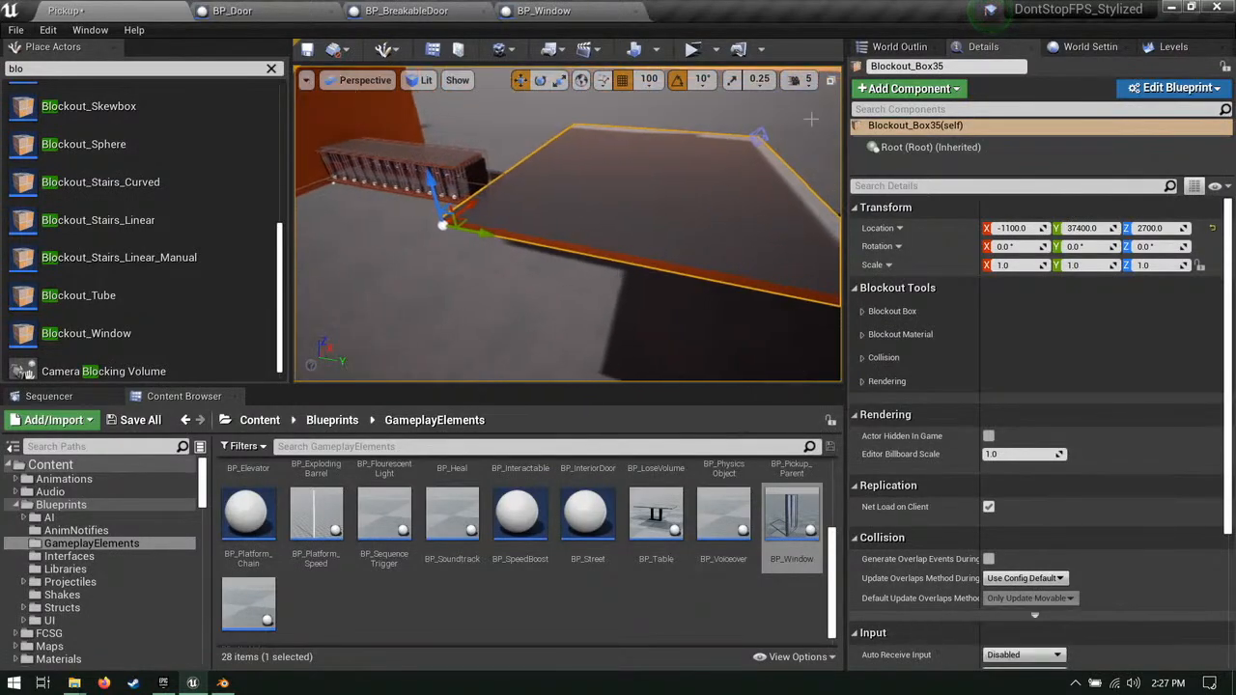
Step: Resize the duplicated floor along X and Y into a smaller platform beyond the walkway
drag(751, 128, 752, 172)
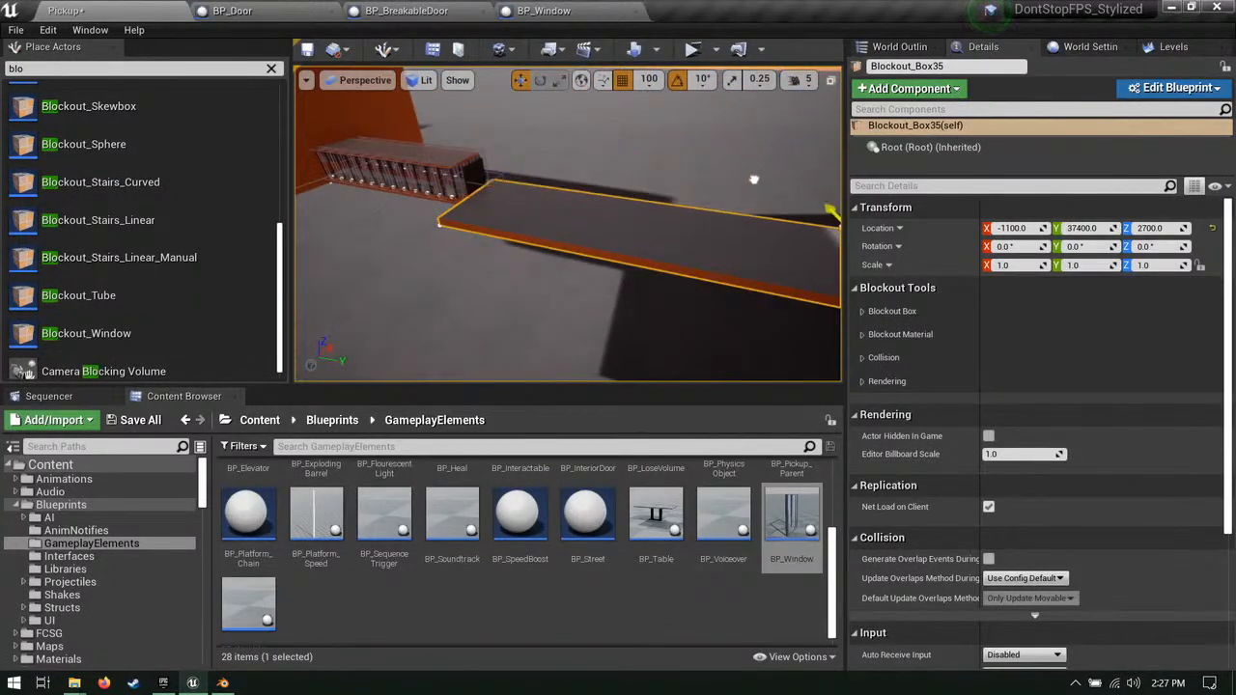
right_drag(754, 170, 825, 178)
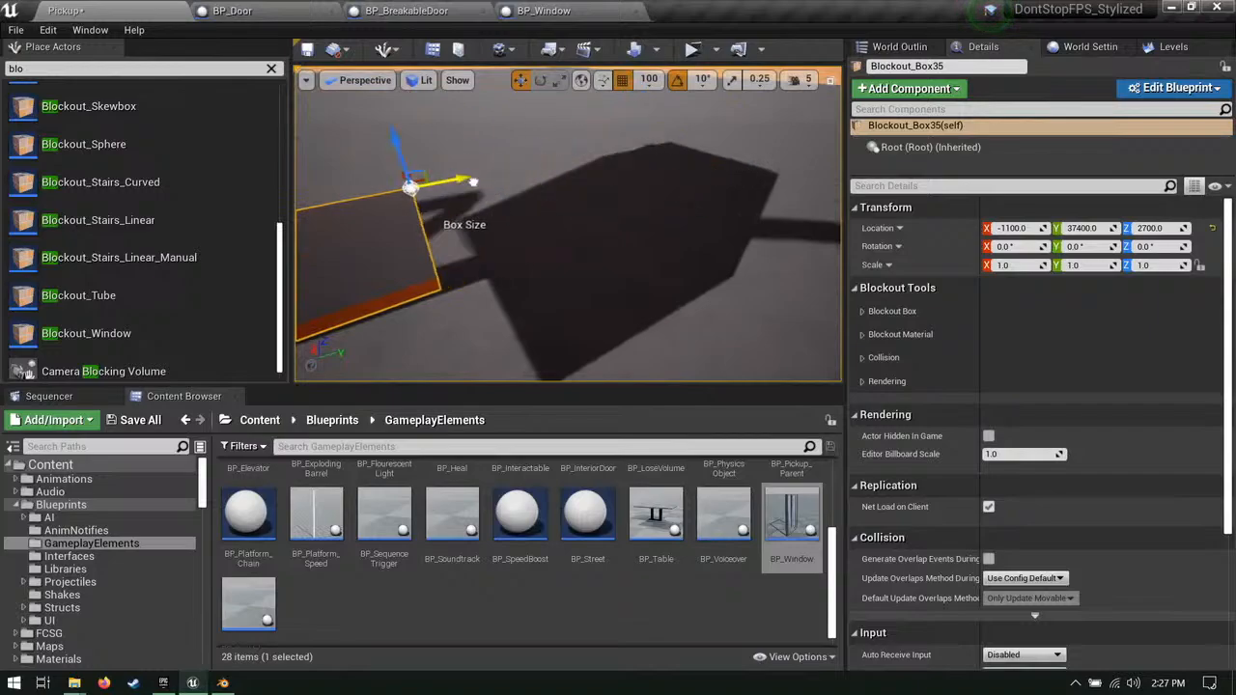
right_drag(473, 181, 384, 175)
drag(596, 188, 732, 188)
mouse_move(732, 188)
right_down()
mouse_move(676, 193)
mouse_move(726, 187)
right_up()
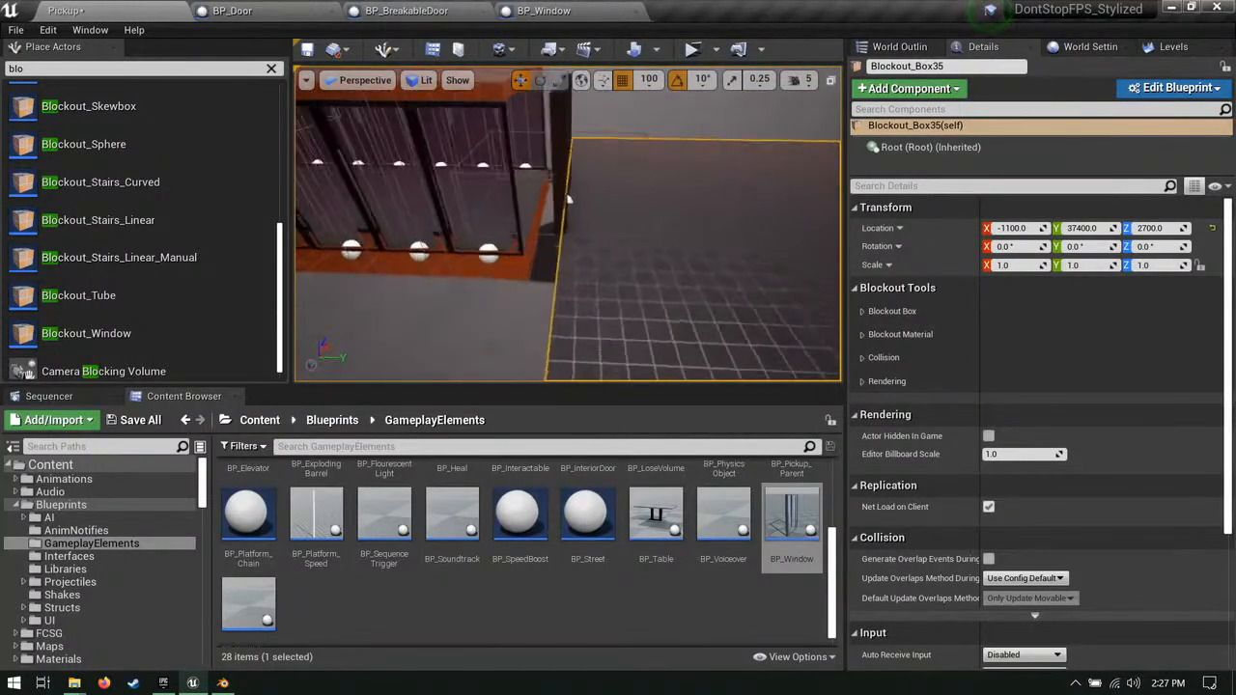
Step: Move the platform back along Y toward the end of the walkway
right_drag(578, 273, 648, 322)
click(650, 320)
click(681, 287)
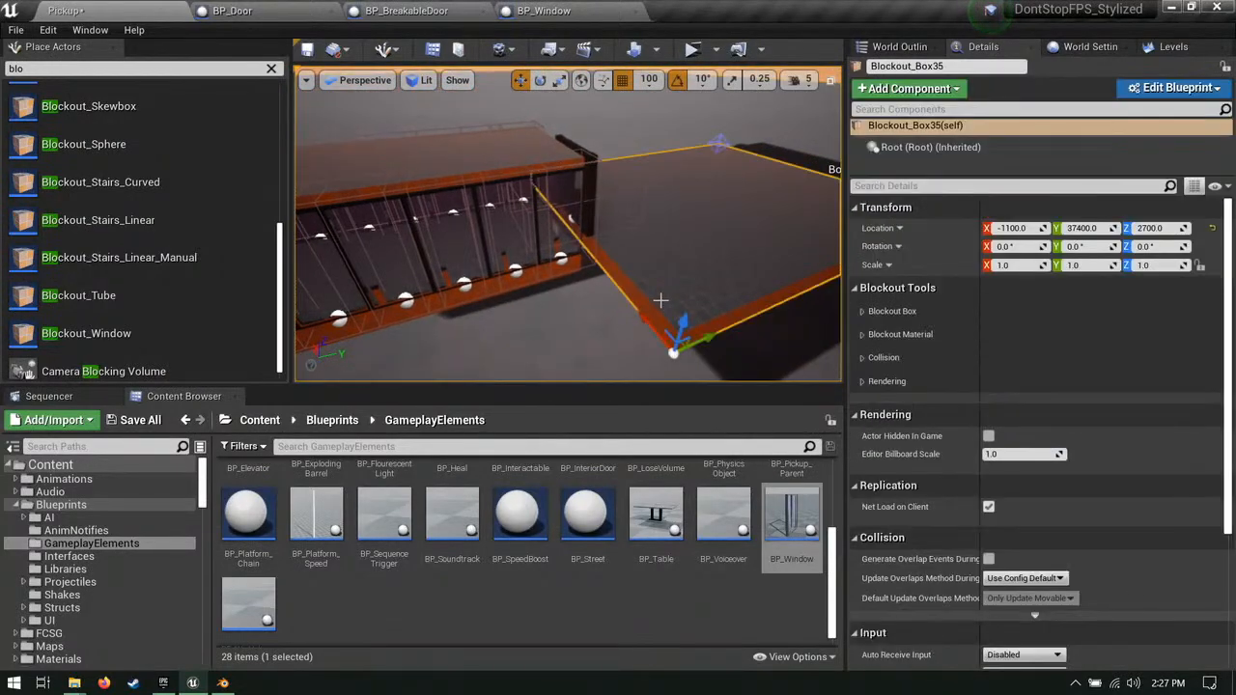
drag(712, 333, 682, 343)
Step: Place a new Blockout_Box on the platform's corner beside the door at X -1100, Y 37300, Z 2800
right_drag(469, 218, 582, 238)
click(469, 218)
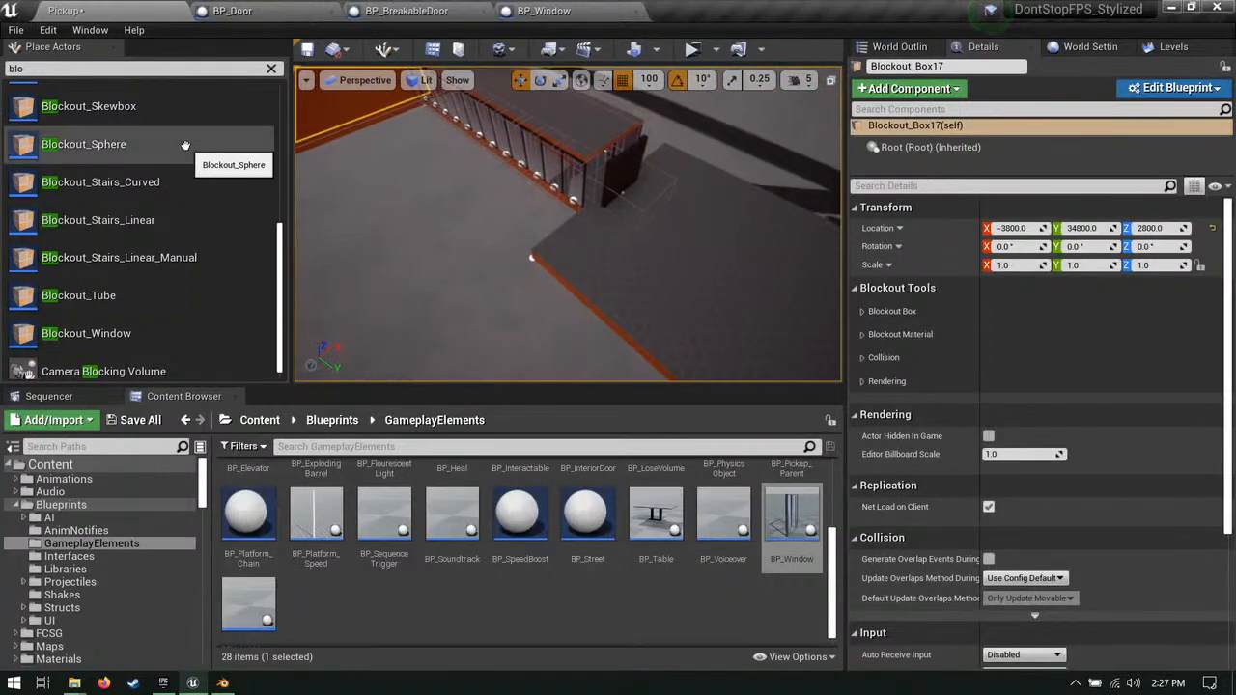
scroll(189, 199, up, 5)
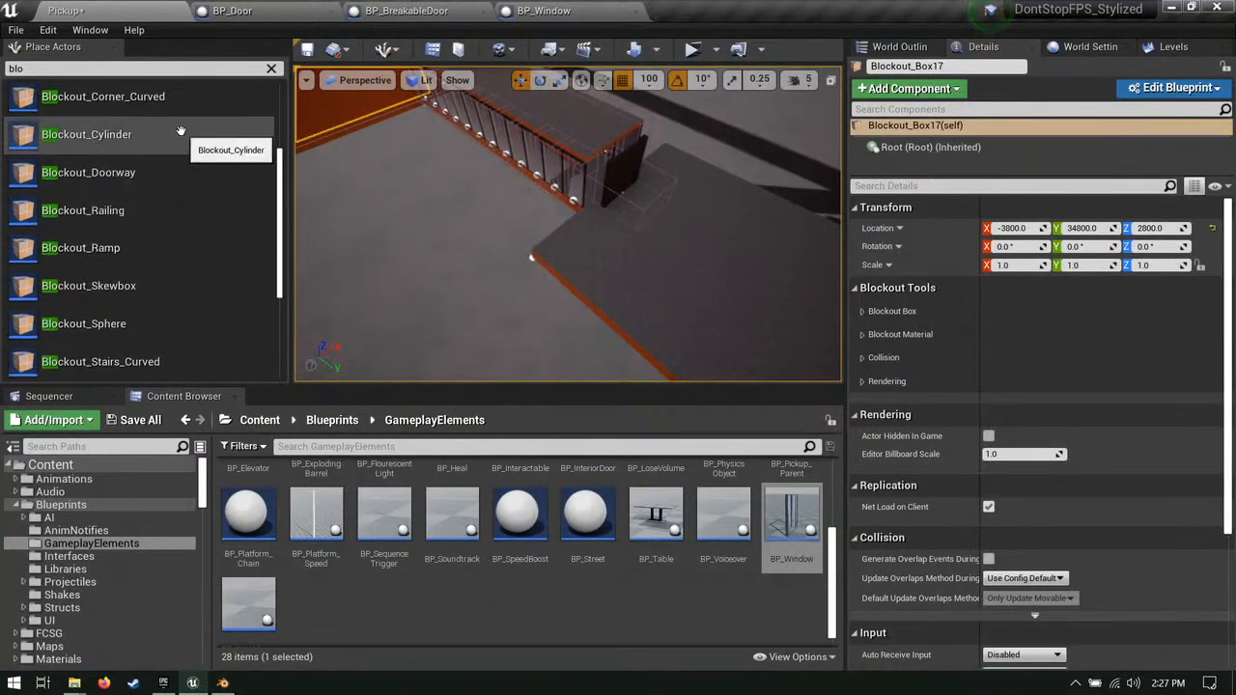
scroll(179, 135, up, 1)
scroll(183, 144, up, 1)
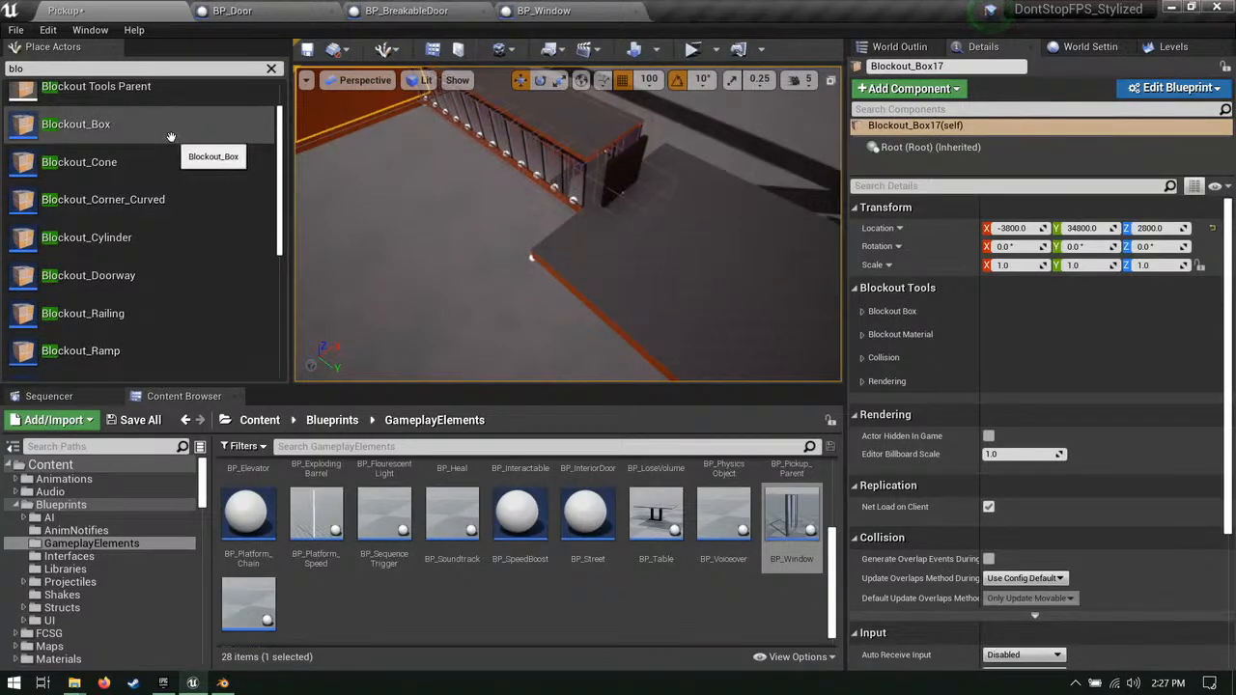
drag(171, 136, 534, 251)
right_drag(534, 251, 472, 229)
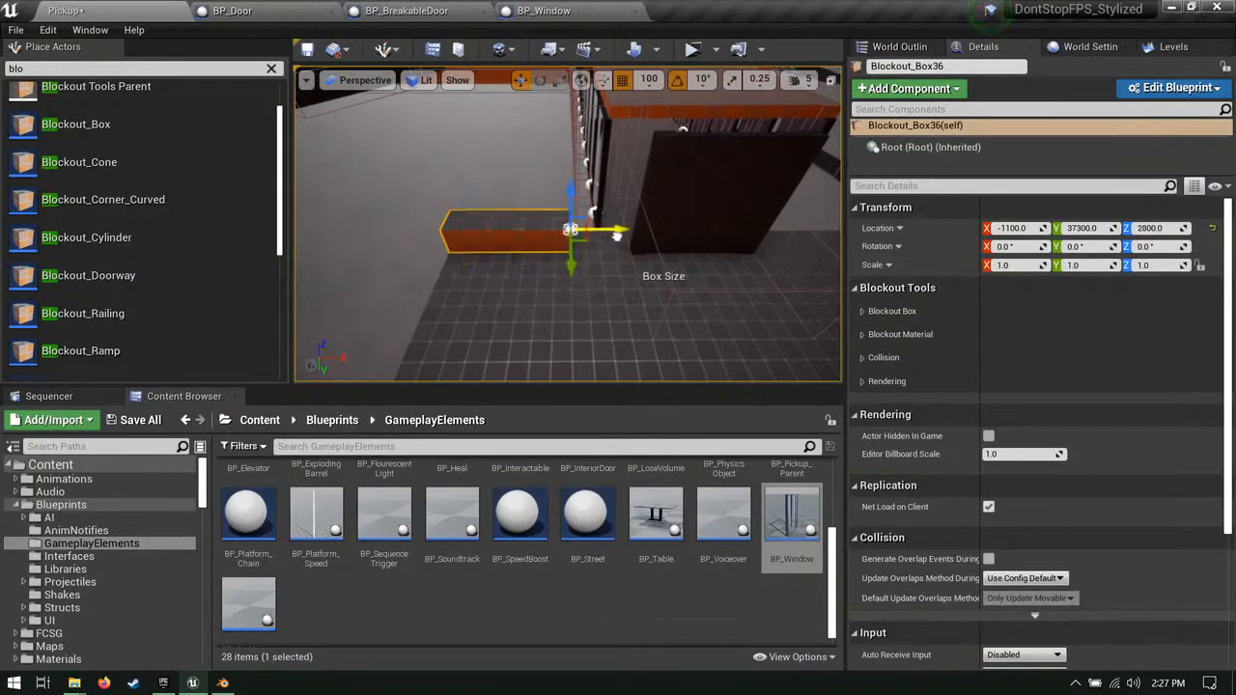
Step: Widen and raise the new box into a wall panel that reaches the side of the door
right_drag(665, 245, 772, 228)
drag(618, 224, 624, 114)
right_drag(617, 289, 502, 212)
click(609, 271)
click(504, 231)
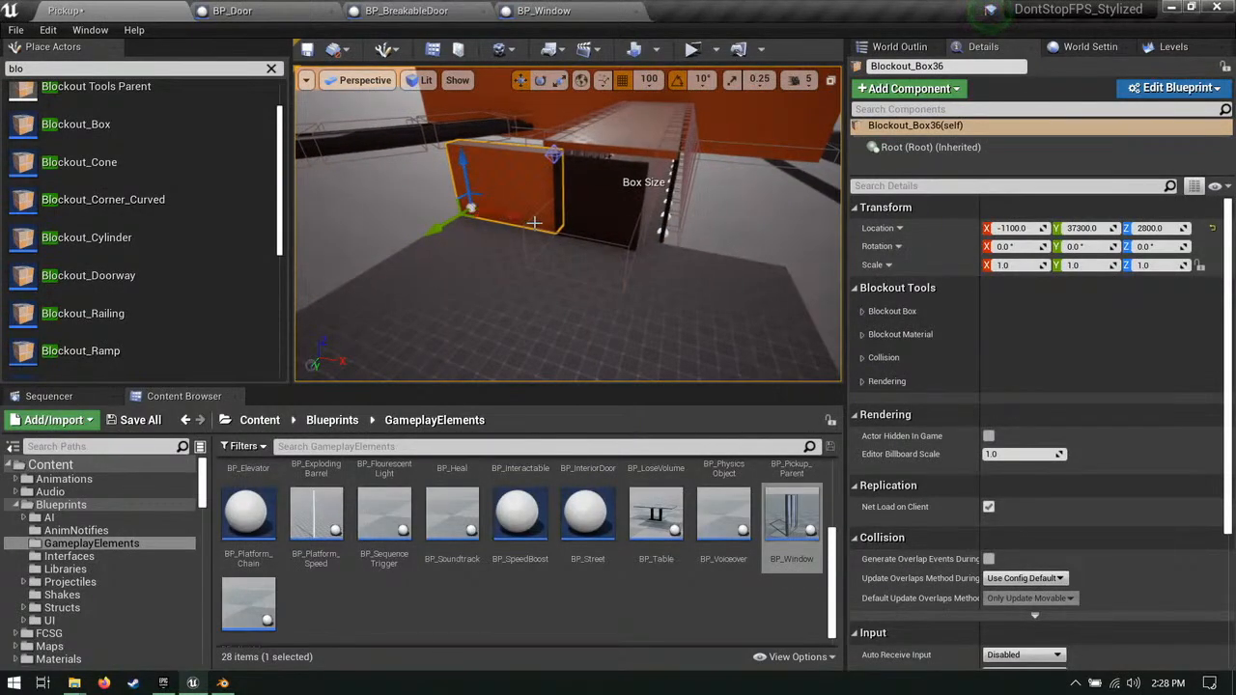
Step: Duplicate the wall panel to the door's other side at X -100 and raise the copy above the door's height
alt+drag(512, 216, 715, 257)
right_drag(587, 208, 526, 193)
click(585, 191)
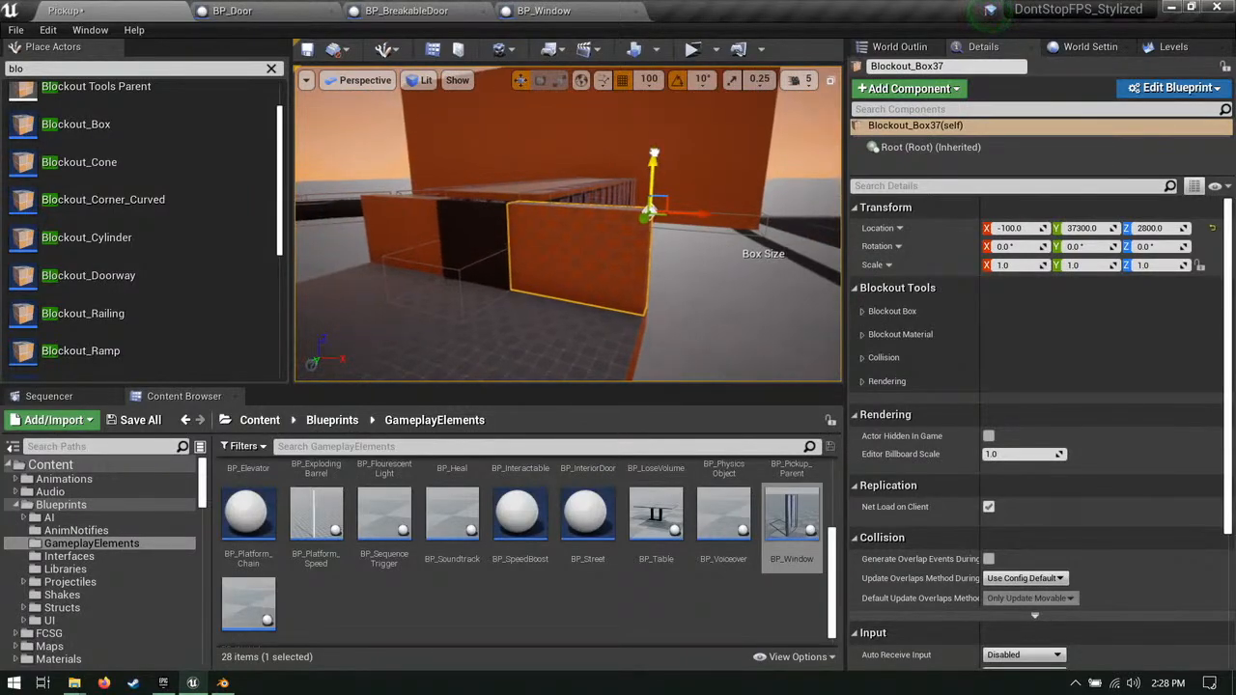
drag(653, 155, 667, 132)
right_drag(667, 133, 604, 154)
Step: Raise the first wall panel to match the height of its copy
click(512, 232)
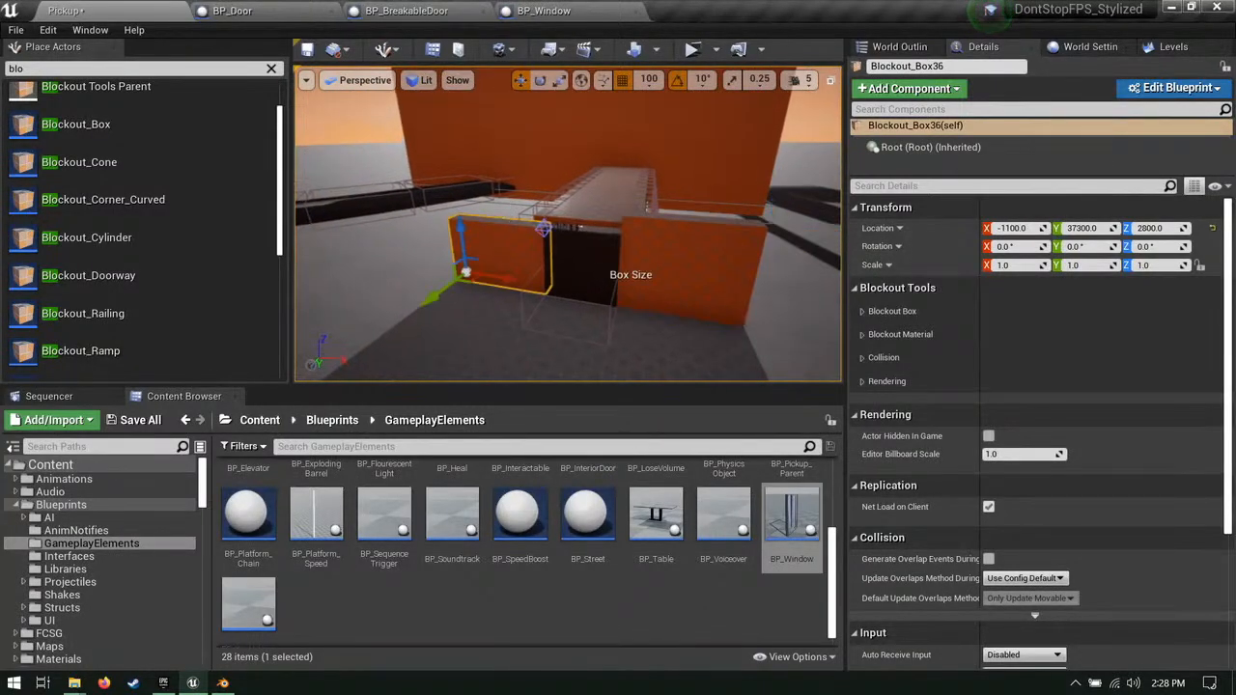
click(544, 229)
right_drag(660, 243, 711, 235)
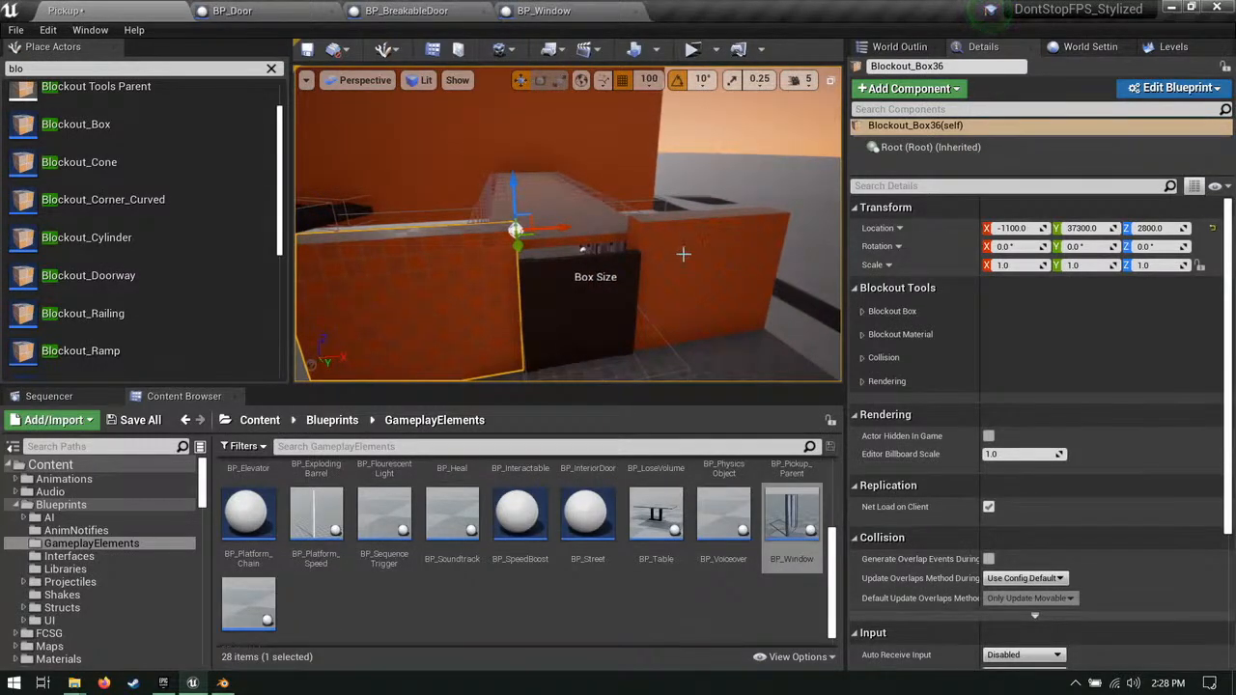
Step: Set the position snap size to 50 and shift the new door along Y into line with the wall panels
click(647, 80)
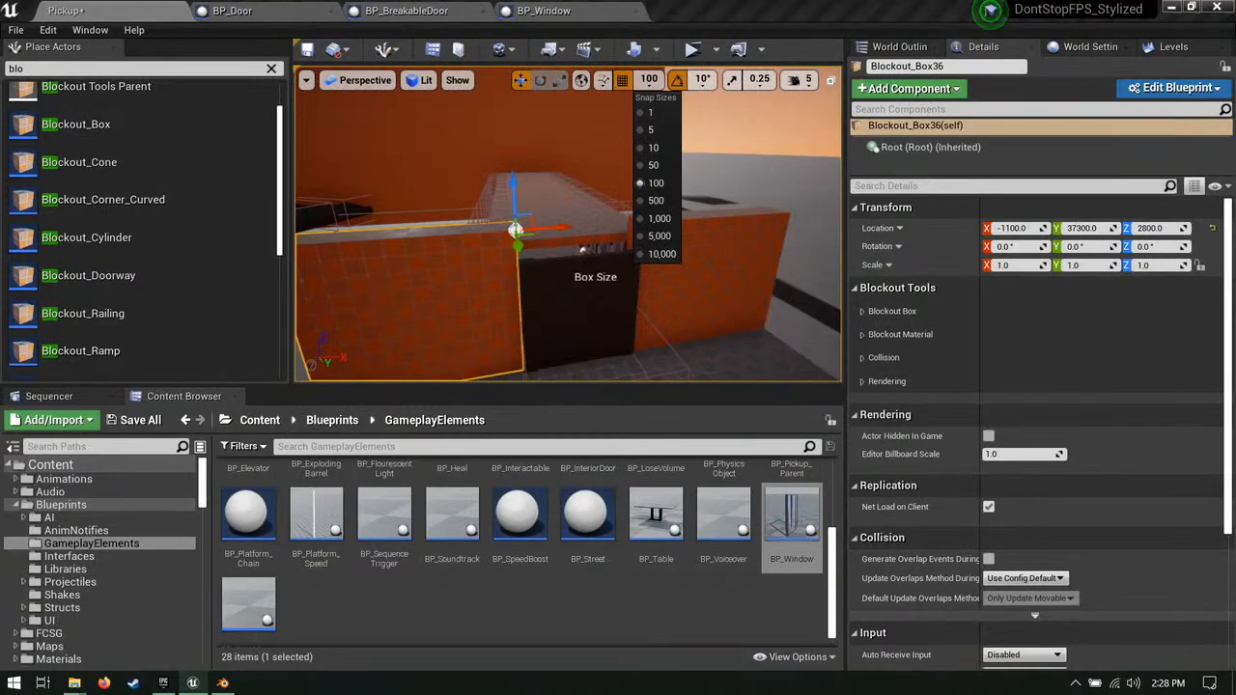
click(656, 166)
click(587, 326)
key(f)
alt+drag(666, 280, 679, 276)
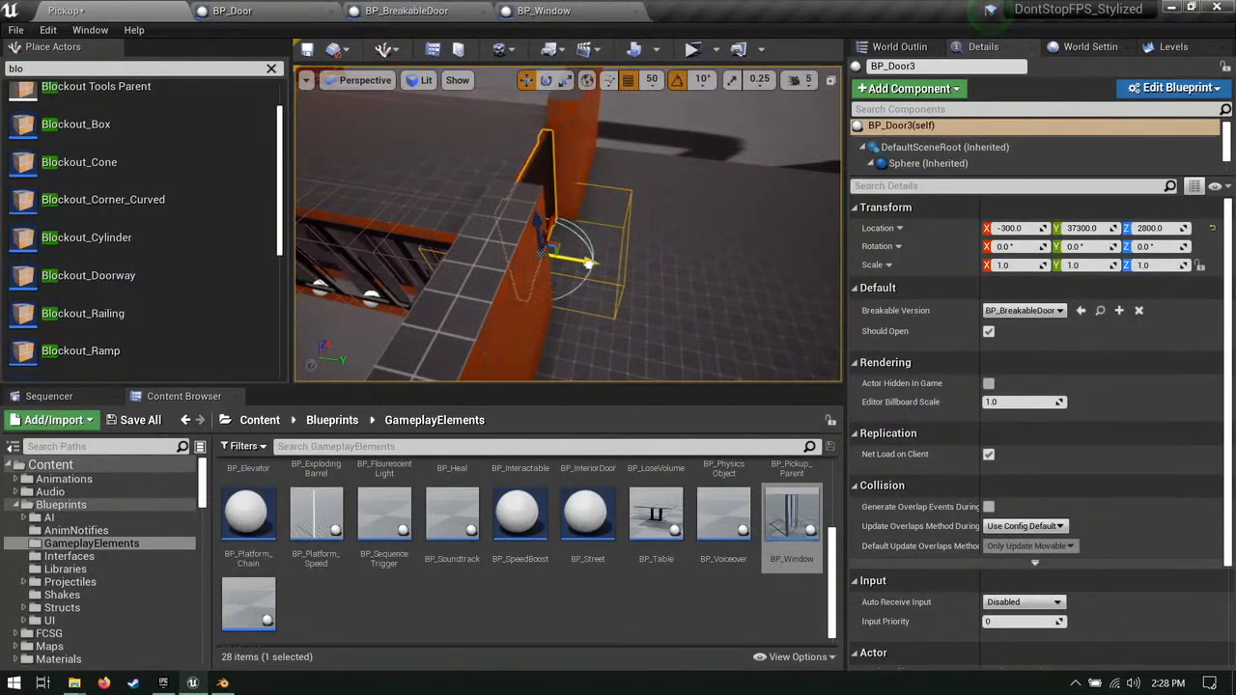
right_drag(601, 243, 675, 243)
Step: Reduce the Y thickness of the wall panel at X -100
click(662, 238)
click(673, 168)
right_drag(703, 183, 724, 198)
drag(726, 200, 715, 199)
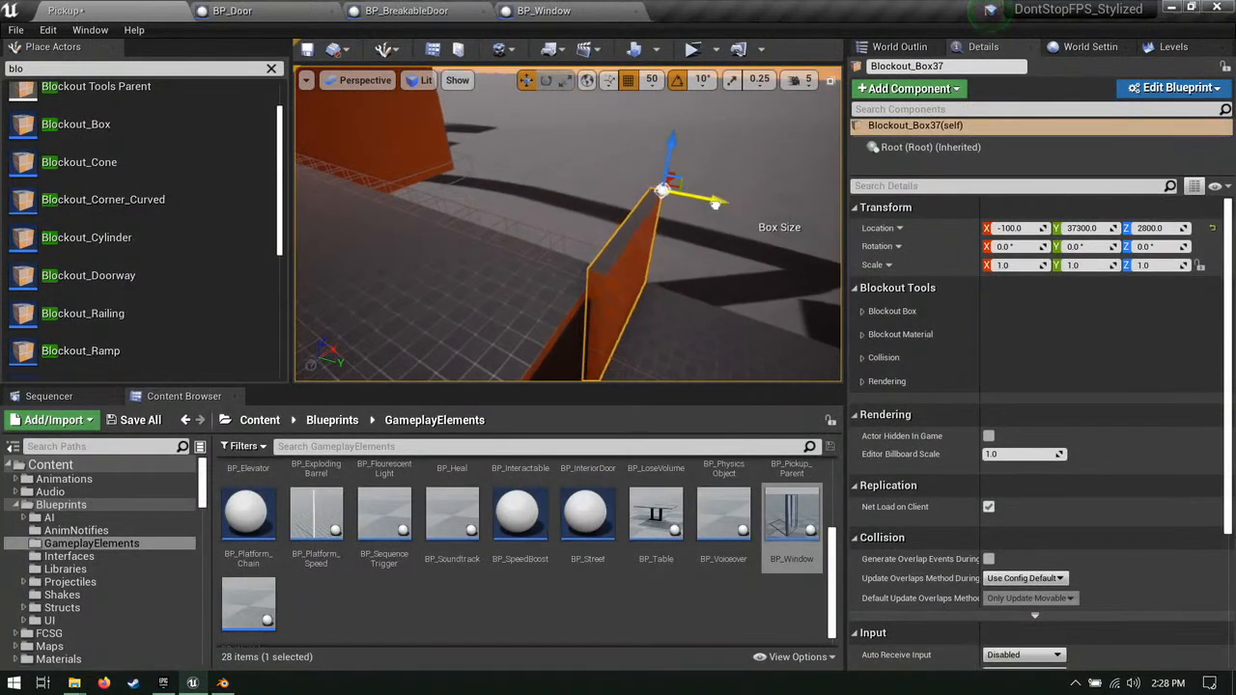
right_drag(714, 199, 618, 207)
Step: Extend the wall panel at X -100 along Y into a thick block beside the door
click(543, 275)
mouse_move(562, 268)
right_down()
mouse_move(505, 296)
mouse_move(569, 269)
right_up()
click(660, 251)
click(608, 164)
right_drag(609, 164, 614, 162)
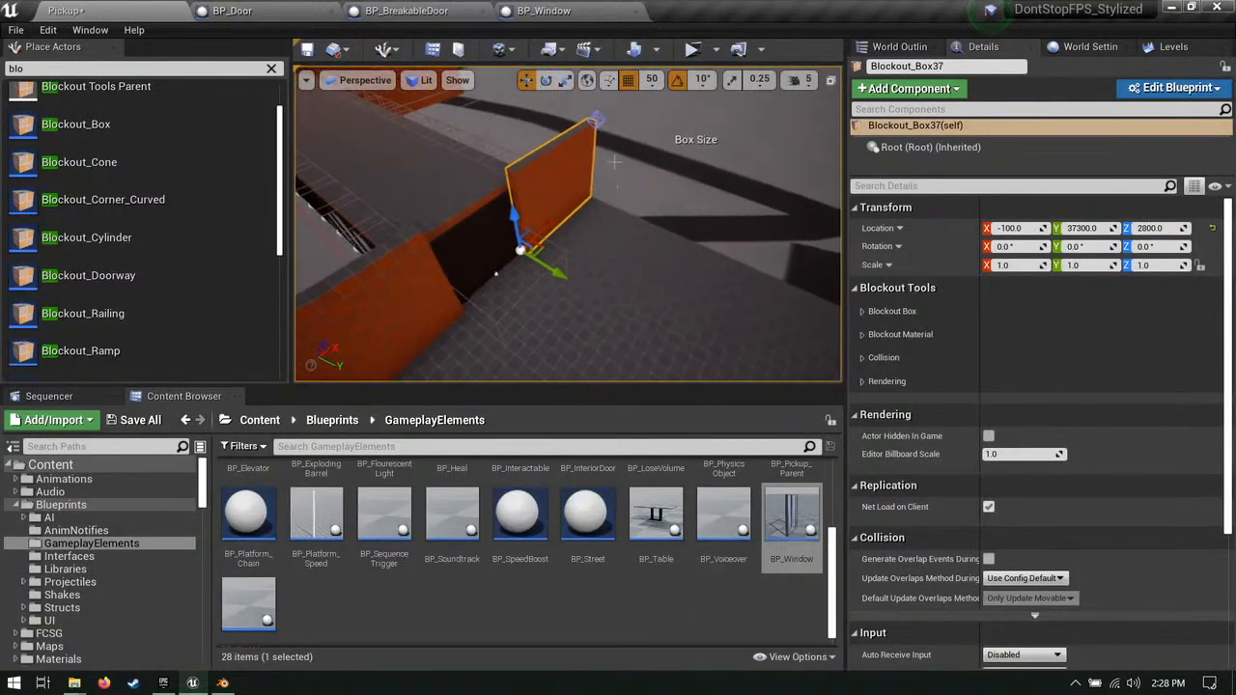
drag(744, 177, 778, 186)
right_drag(695, 207, 714, 214)
Step: Duplicate the thick block along the platform's edge to Y 38300
click(551, 265)
click(485, 209)
right_drag(555, 166, 560, 164)
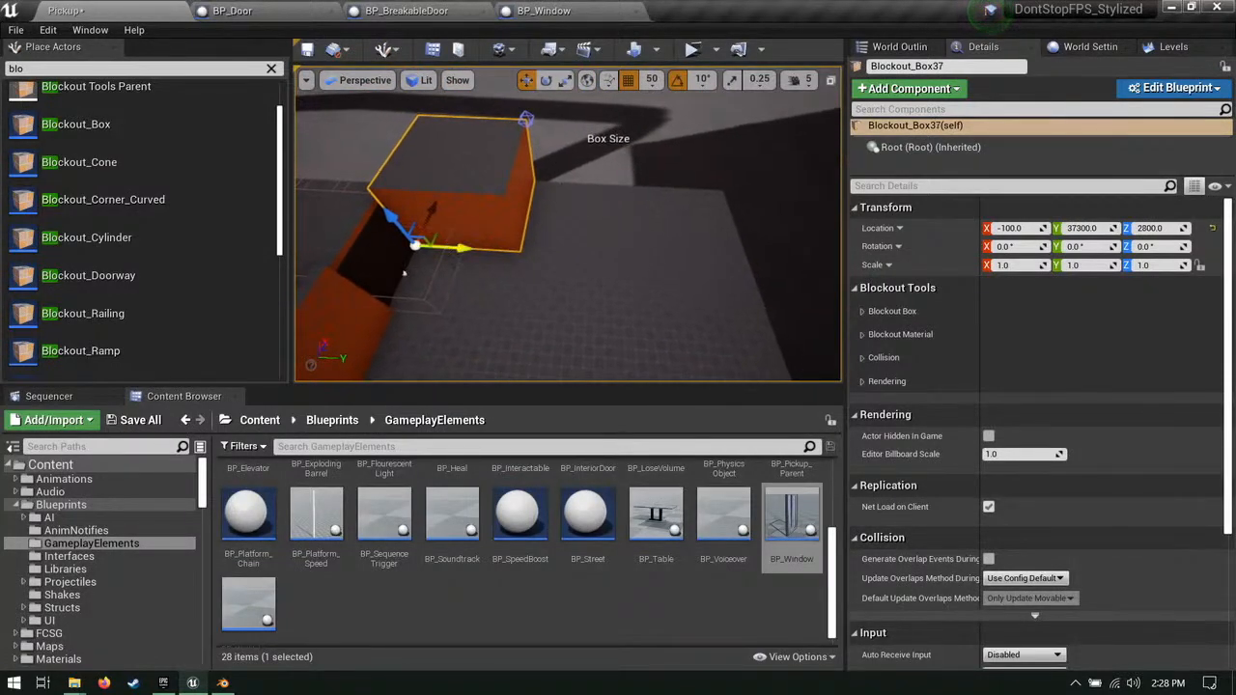
alt+drag(623, 258, 641, 259)
right_drag(568, 185, 571, 188)
right_drag(620, 256, 579, 266)
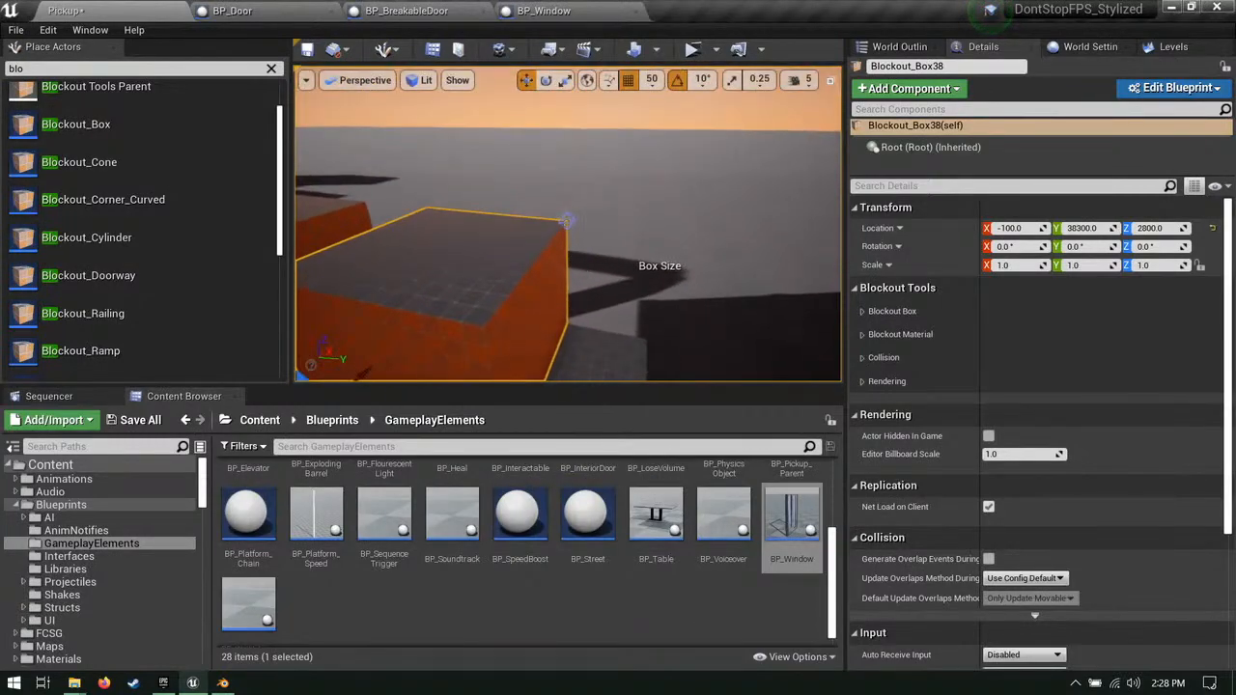
Step: Lengthen the duplicated block along Y and shift it to Y 38400, leaving a gap between the two blocks
click(566, 217)
right_drag(570, 219, 573, 212)
drag(599, 197, 676, 220)
right_drag(654, 306, 610, 309)
click(609, 309)
click(610, 309)
click(675, 231)
right_drag(675, 231, 671, 232)
drag(558, 243, 583, 248)
right_drag(583, 248, 587, 250)
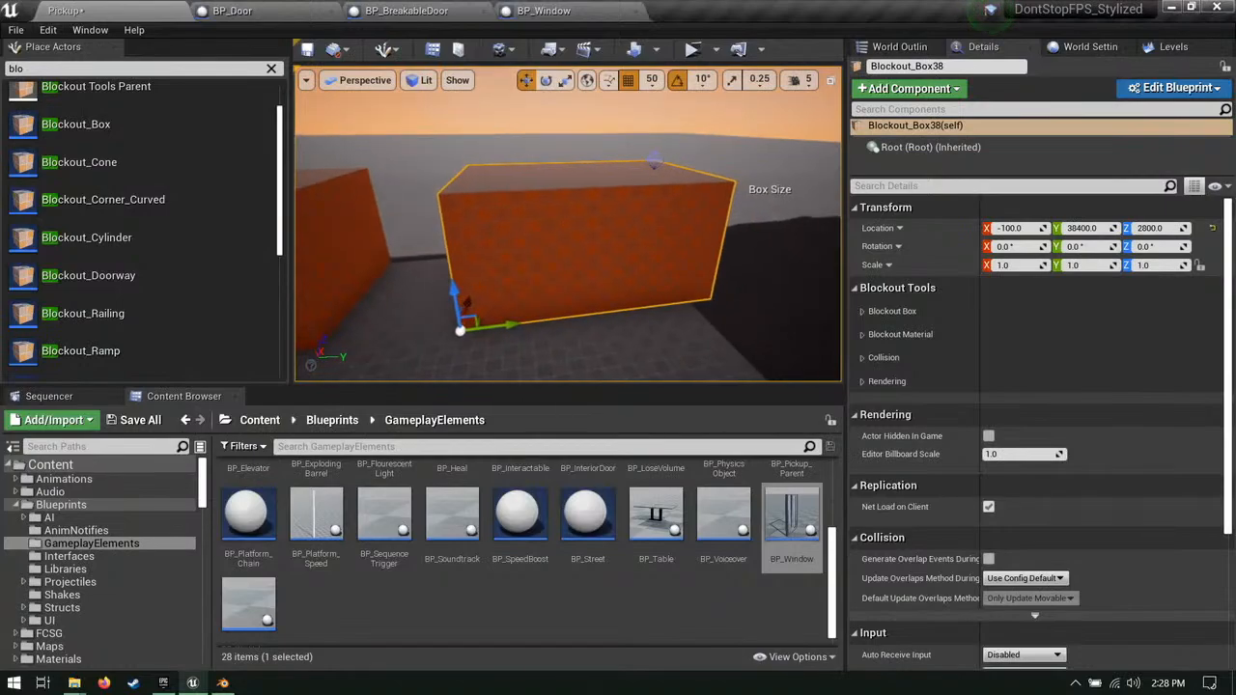
Step: Fine-tune the box size of the second thick block at Y 38400 along the platform's edge
click(654, 163)
right_drag(655, 179, 658, 186)
drag(665, 162, 642, 163)
right_drag(587, 191, 547, 224)
Step: Duplicate the side wall at X -1100 across the platform to Y 39250
click(438, 232)
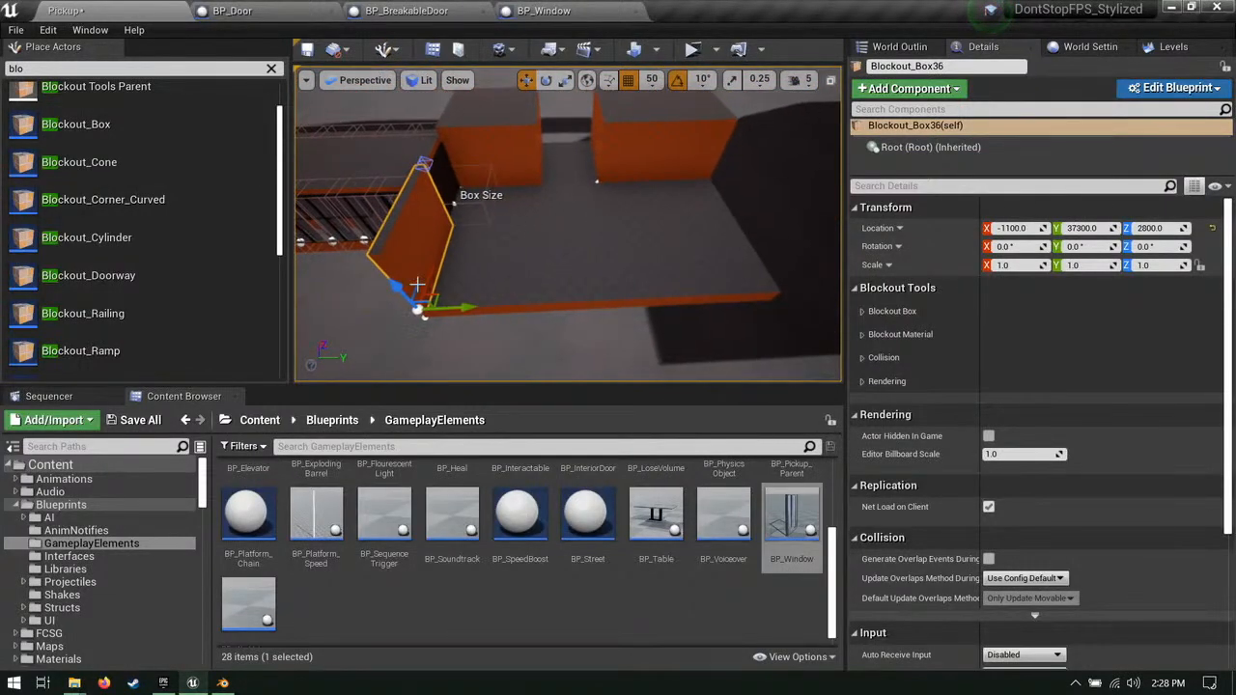
alt+drag(466, 307, 807, 295)
right_drag(630, 341, 571, 299)
drag(572, 299, 582, 305)
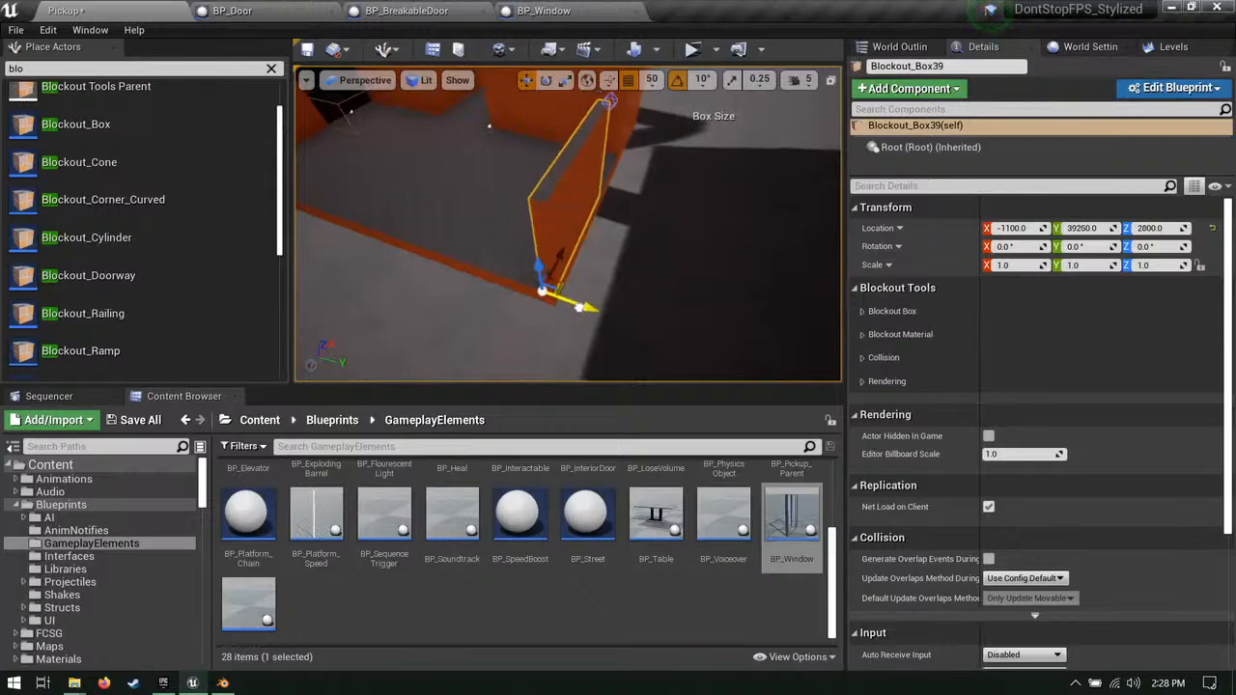
right_drag(582, 305, 591, 219)
Step: Extend the duplicated side wall at Y 39250 so its end meets the thick block
click(609, 221)
drag(590, 218, 640, 212)
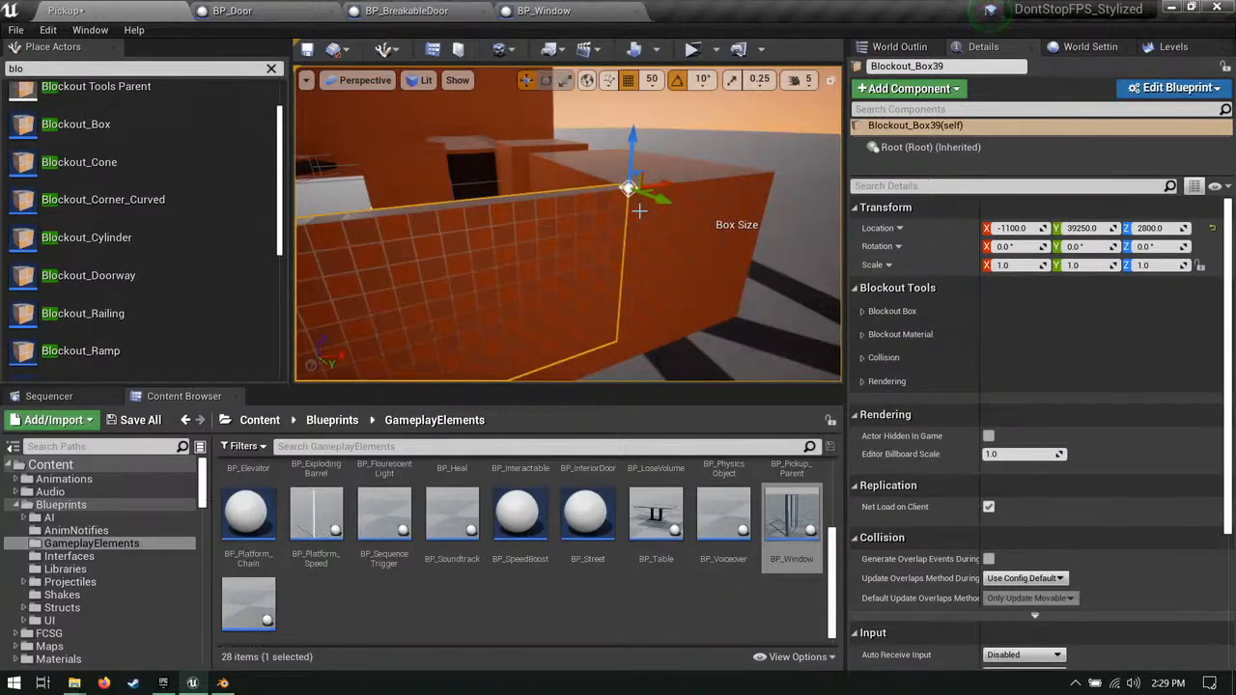
right_drag(530, 172, 642, 208)
Step: Duplicate the side wall at Y 39250 in place and rotate the copy -90° about Z along the platform's open edge
click(607, 171)
click(640, 207)
key(e)
drag(582, 294, 530, 201)
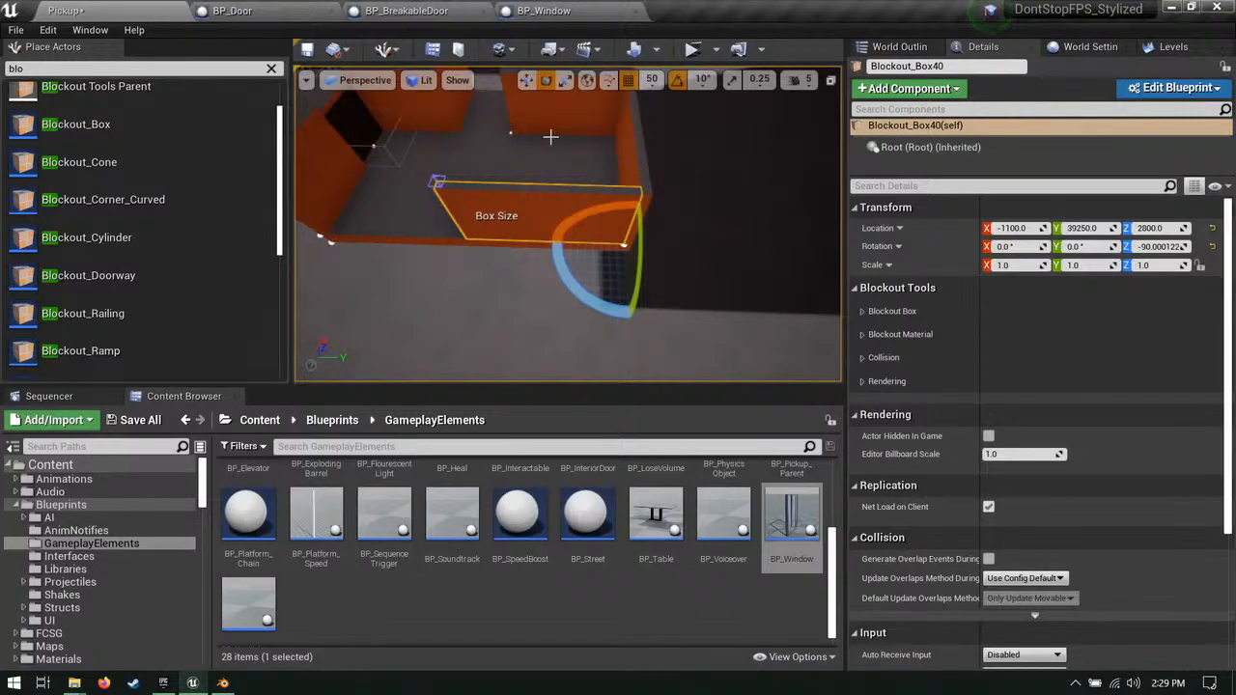
right_drag(551, 136, 506, 121)
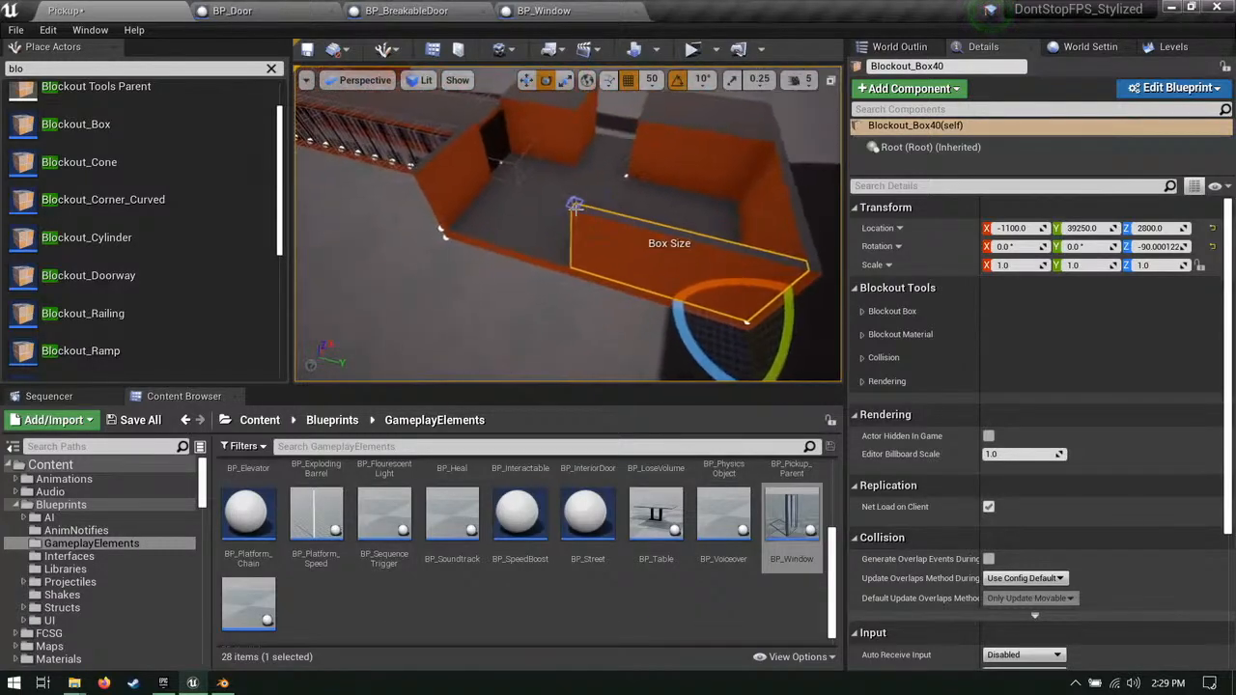
Step: Lengthen the rotated wall along the platform's open edge until it reaches the opposite side wall
click(578, 204)
right_drag(629, 254, 764, 228)
key(w)
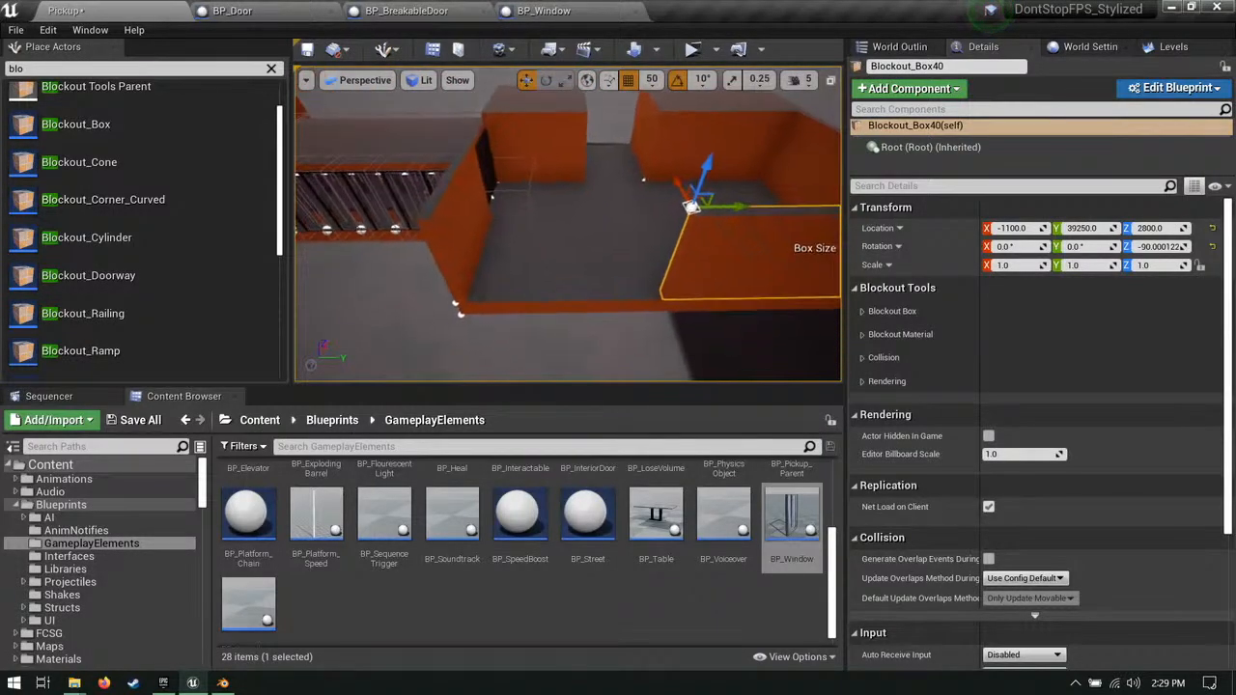
drag(740, 207, 497, 212)
right_drag(485, 213, 377, 224)
key(w)
right_drag(522, 219, 649, 167)
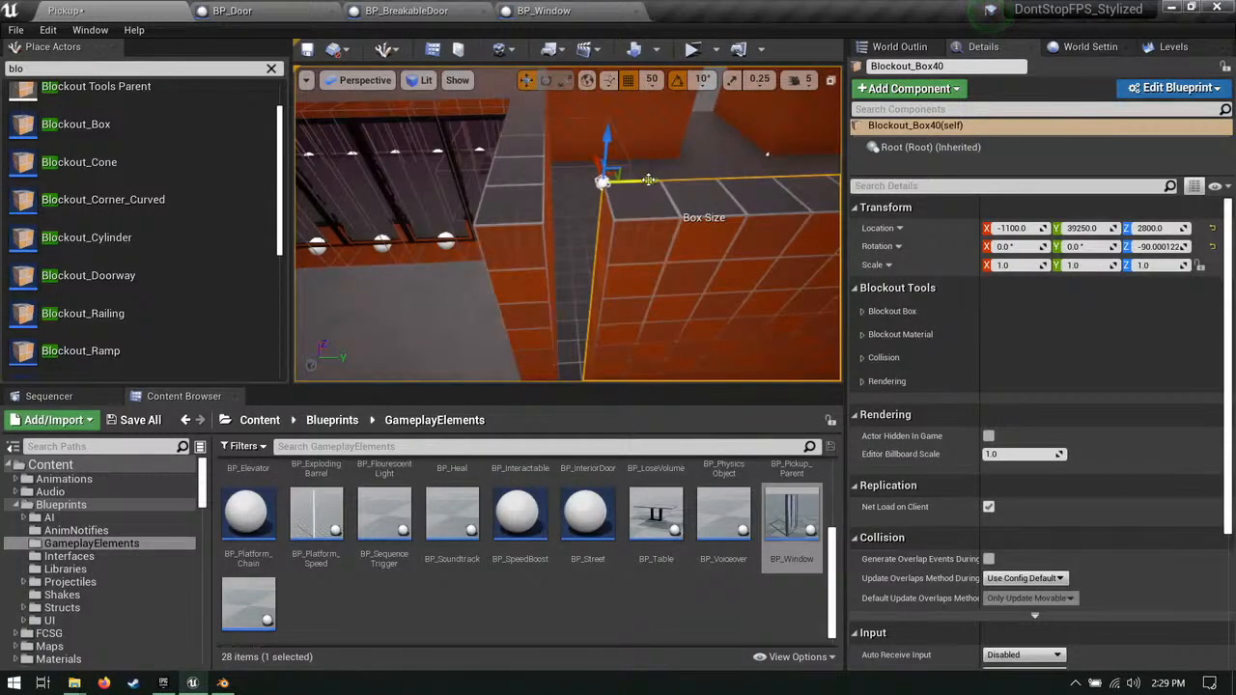
drag(649, 179, 611, 186)
right_drag(687, 256, 758, 221)
Step: Duplicate the platform floor upward to Z 3300 as a roof over the walls
click(758, 221)
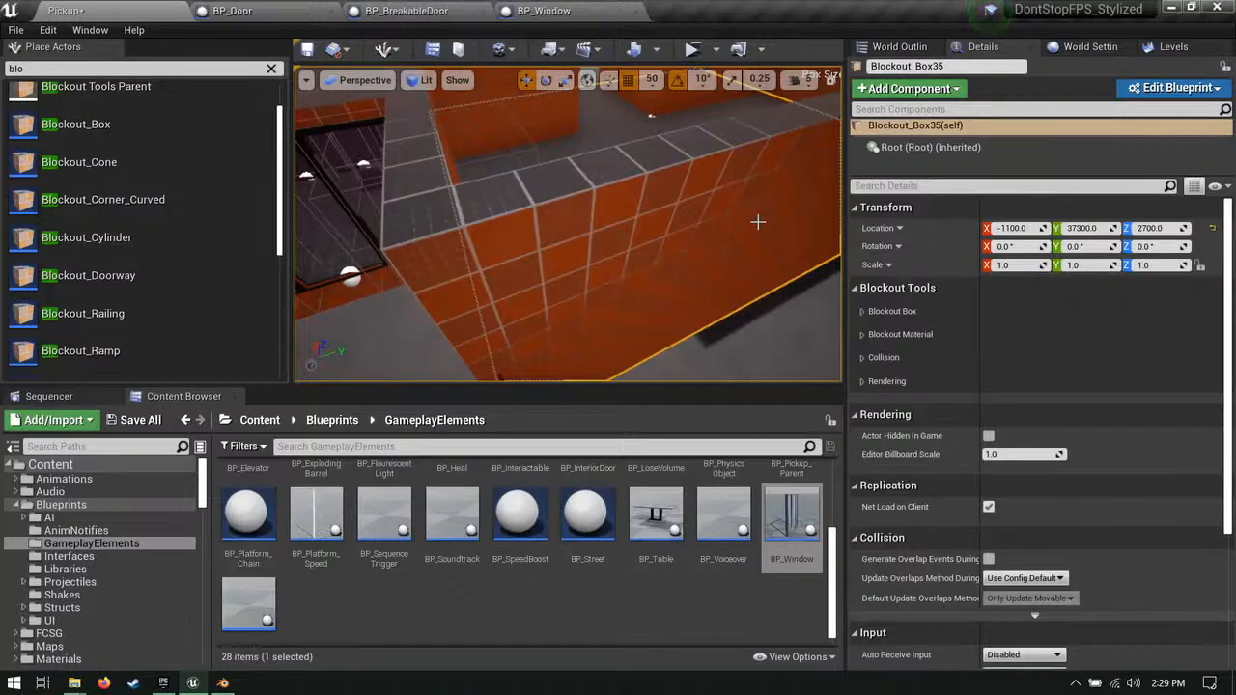
key(s)
right_drag(649, 254, 623, 187)
alt+drag(381, 322, 367, 246)
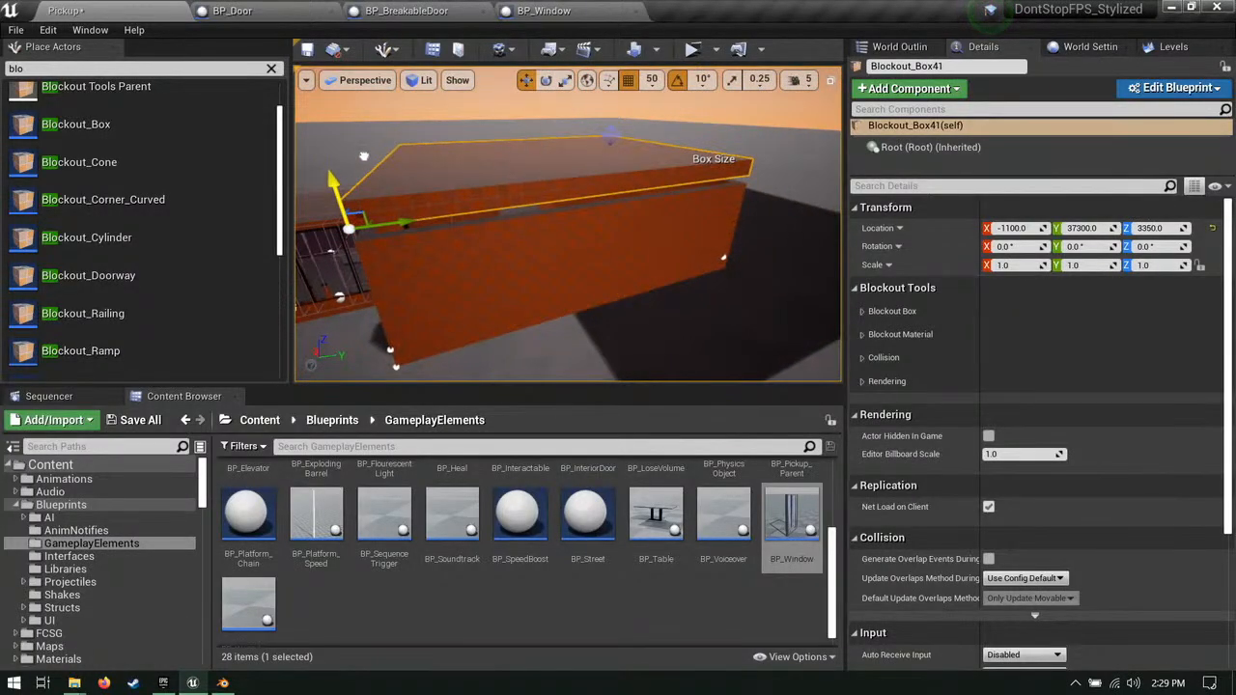
key(f)
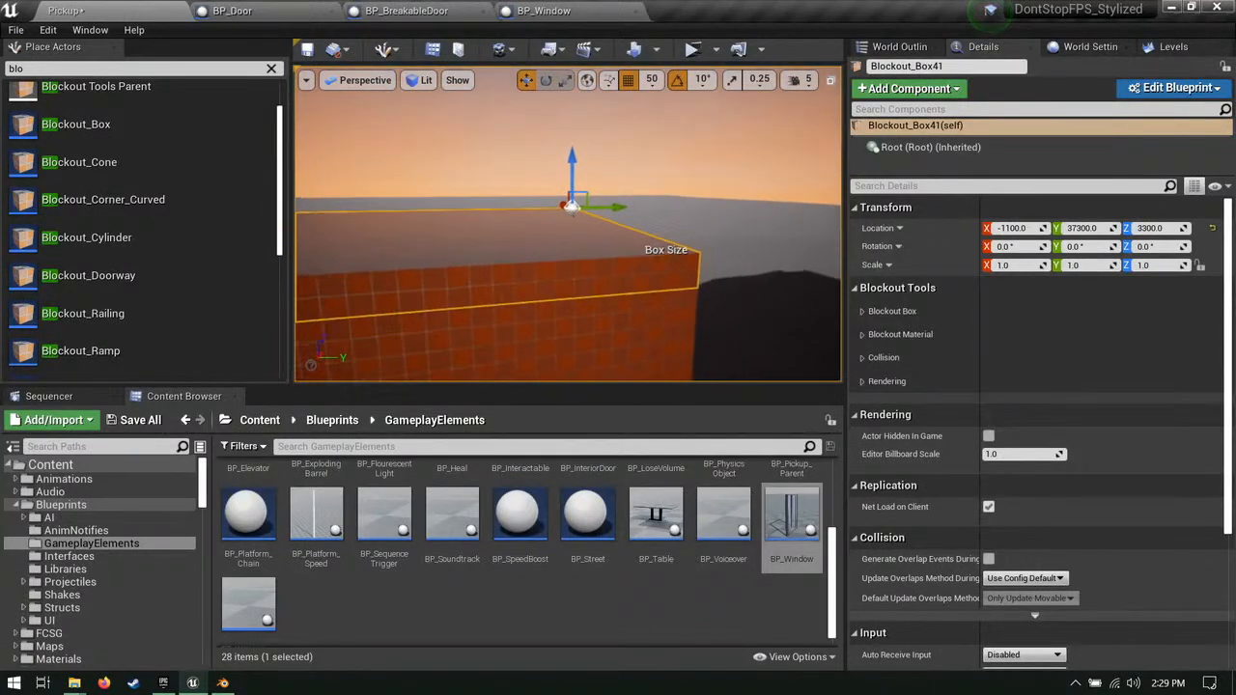
Step: Duplicate the thick block beside the door to X 450, Y 37800, next to the gap in the wall
right_drag(560, 171, 415, 208)
click(572, 201)
right_drag(618, 229, 569, 246)
alt+drag(638, 211, 678, 288)
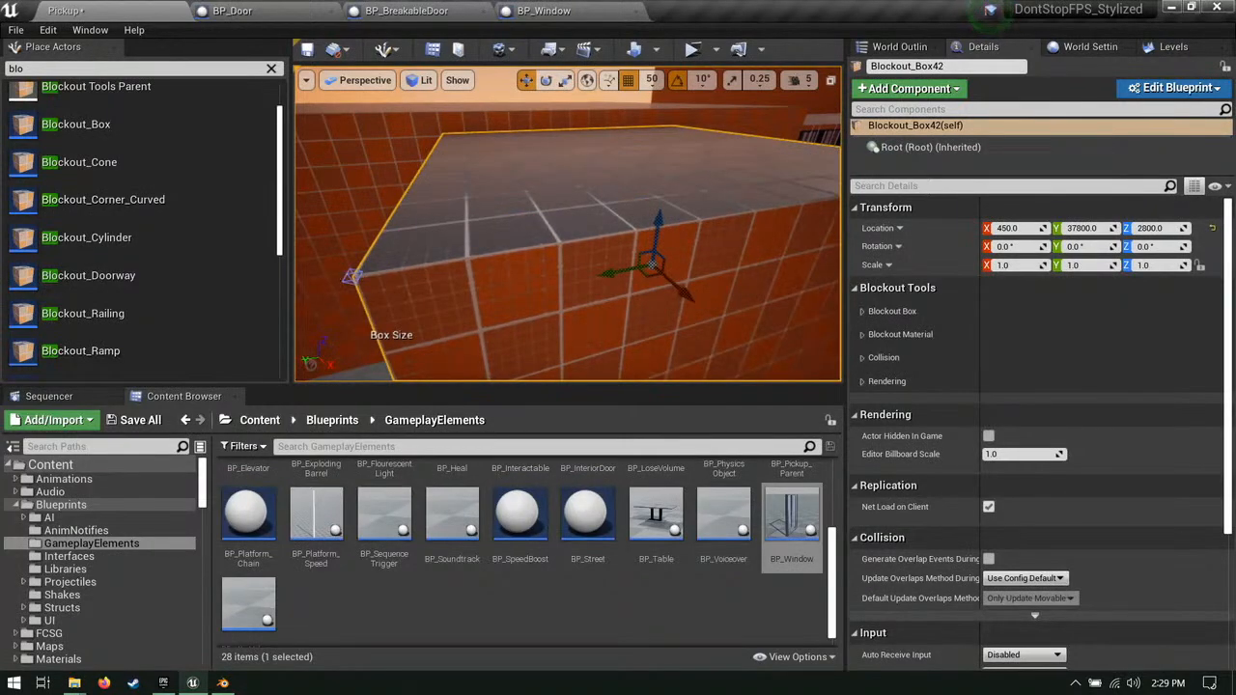
key(f)
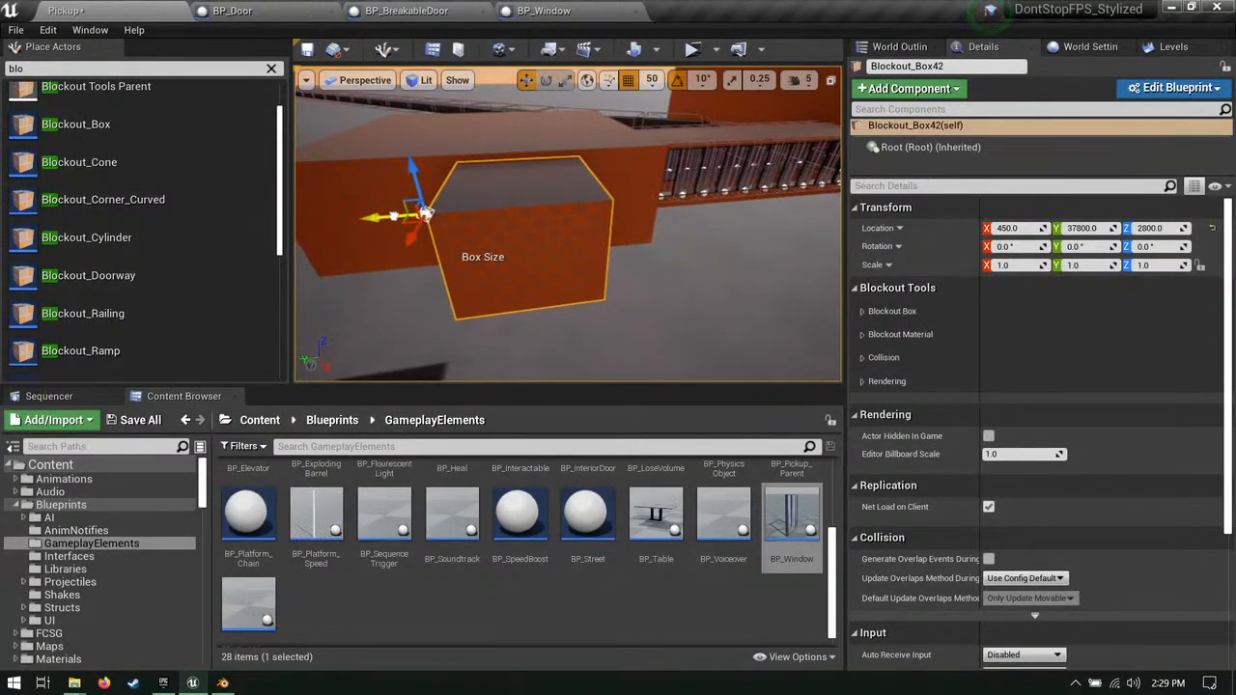
Step: Shrink the duplicated block along Y and X into a narrow pillar
drag(393, 217, 546, 217)
right_drag(545, 217, 714, 241)
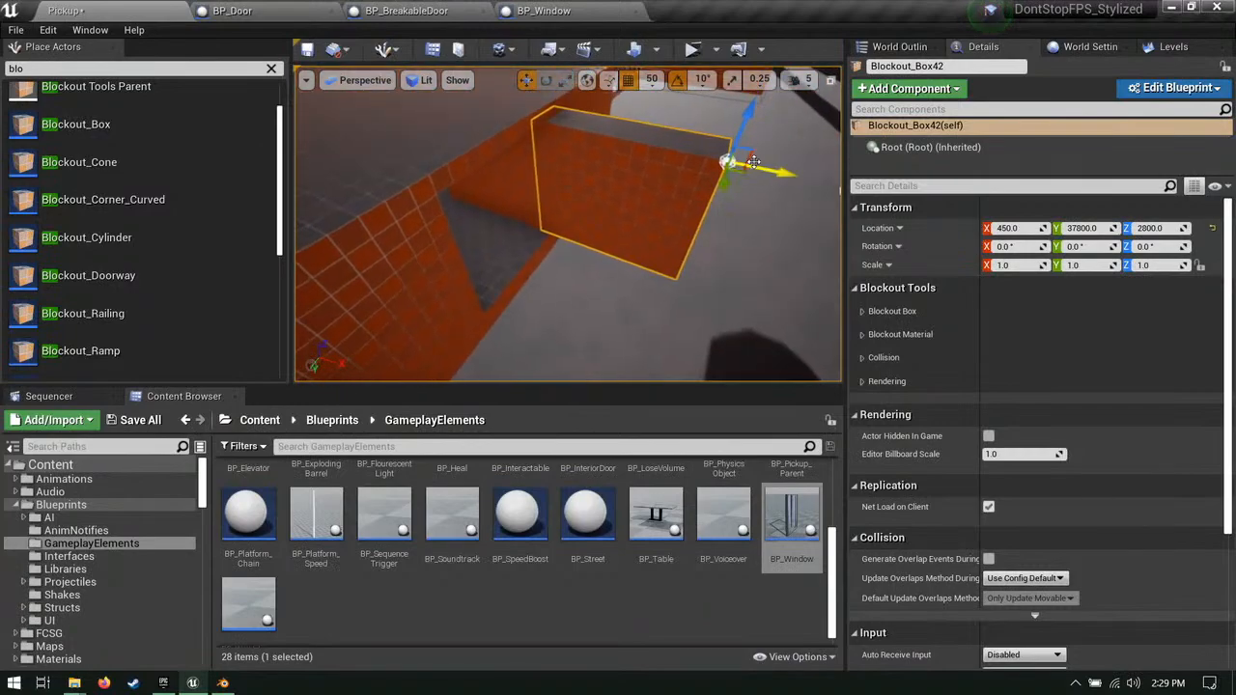
right_drag(753, 162, 724, 166)
drag(799, 177, 650, 155)
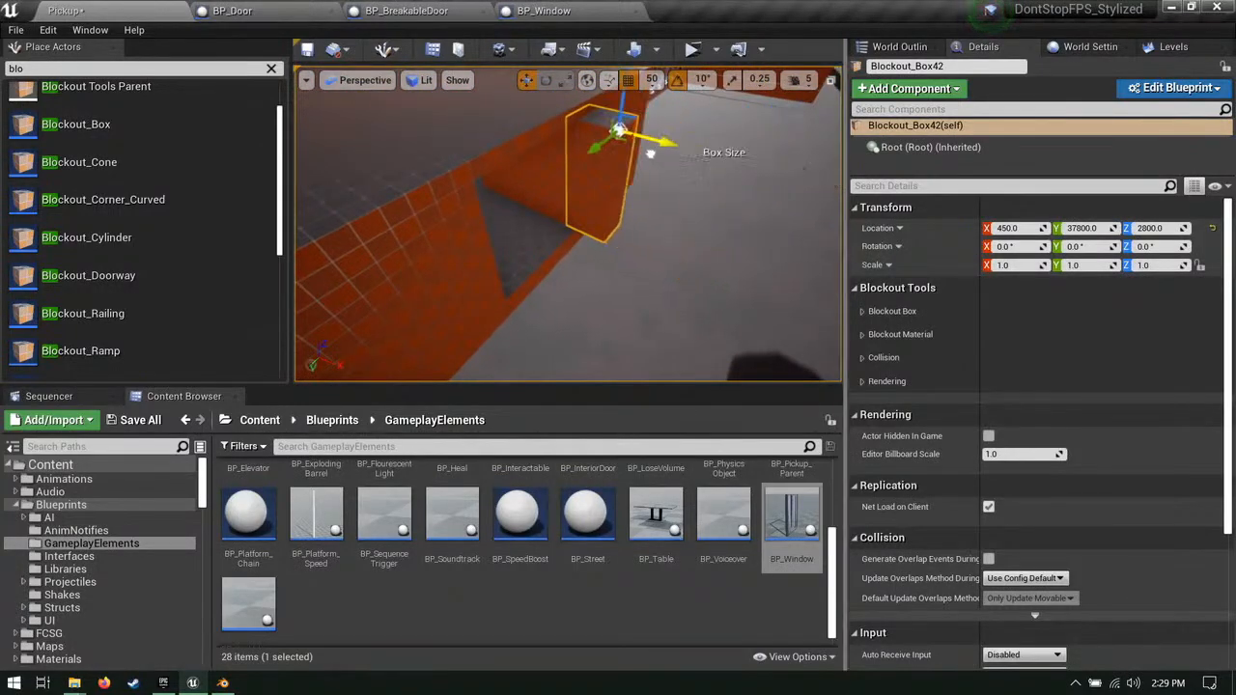
right_drag(611, 142, 632, 111)
Step: Move the pillar to Y 37950 in the wall gap and thin it further along X
click(524, 235)
click(508, 229)
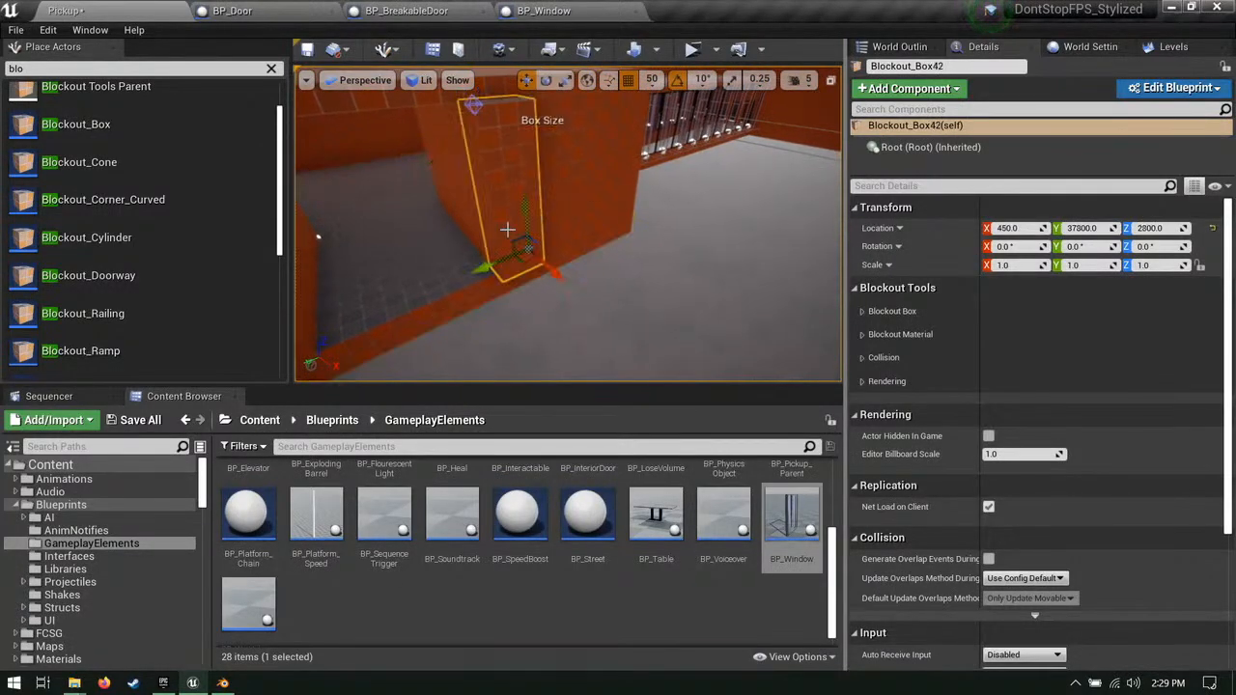
drag(487, 267, 435, 284)
right_drag(435, 284, 541, 314)
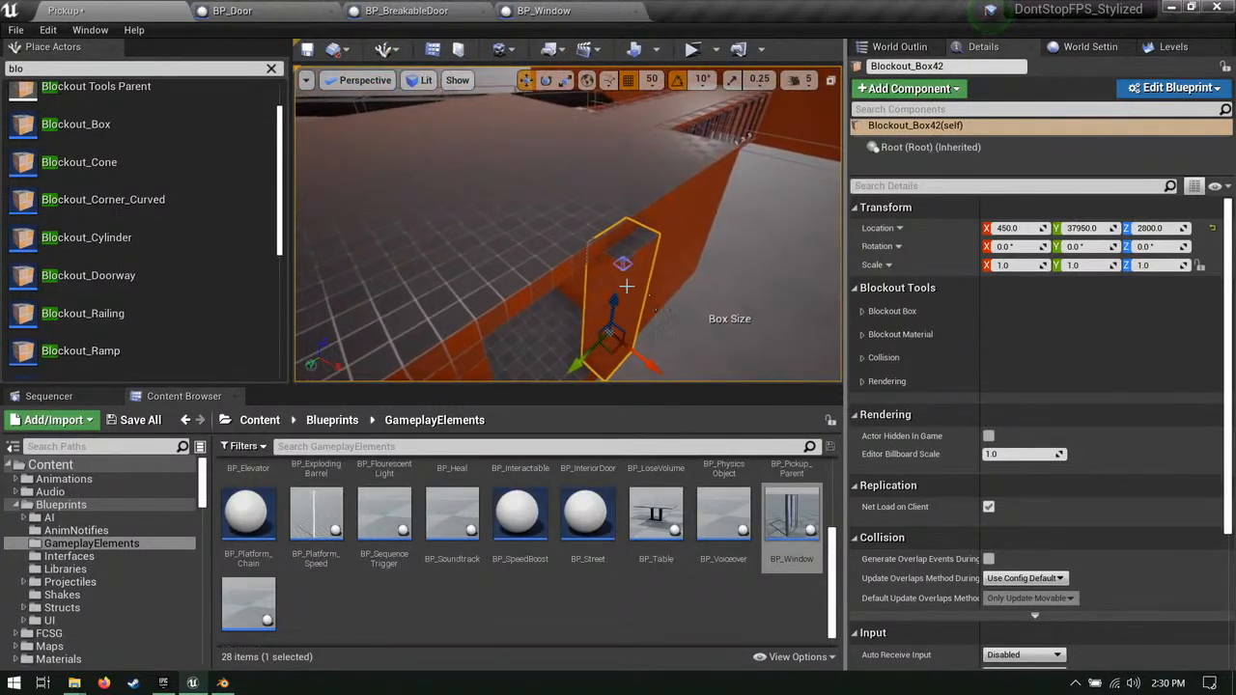
click(627, 270)
drag(660, 286, 643, 276)
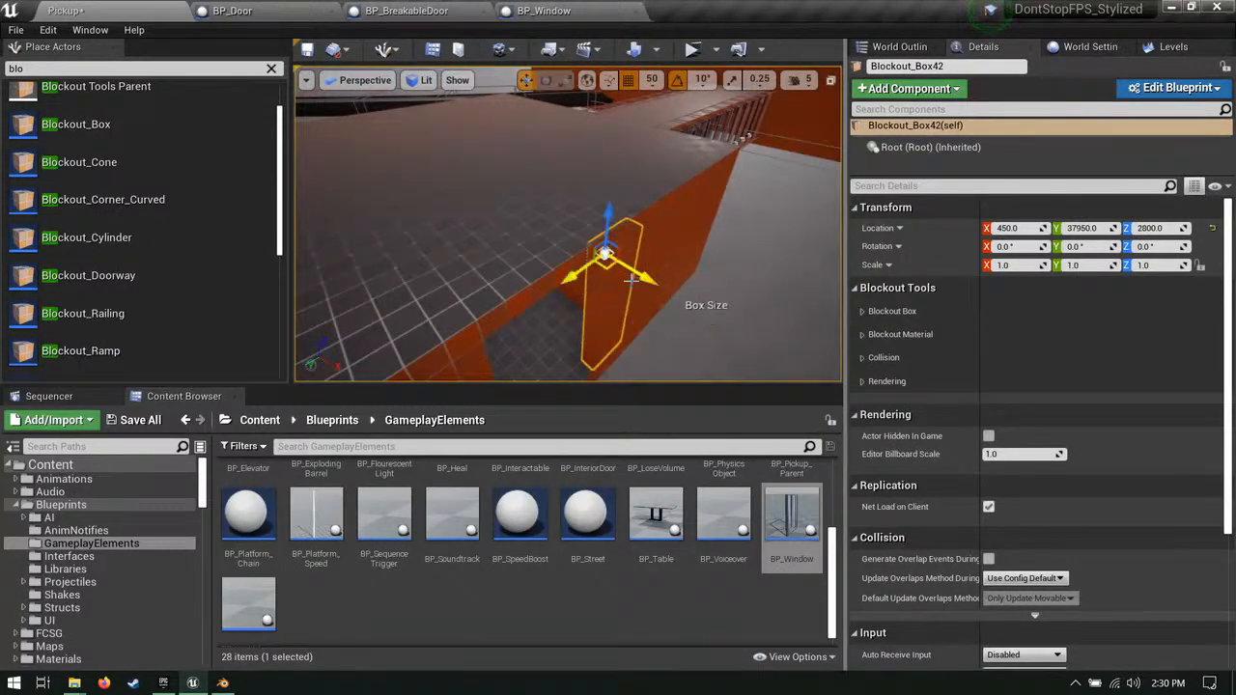
right_drag(643, 276, 526, 263)
Step: Duplicate the pillar to Y 38400 on the opposite side of the gap and narrow the copy along Y
click(600, 249)
click(553, 247)
alt+drag(632, 295, 587, 293)
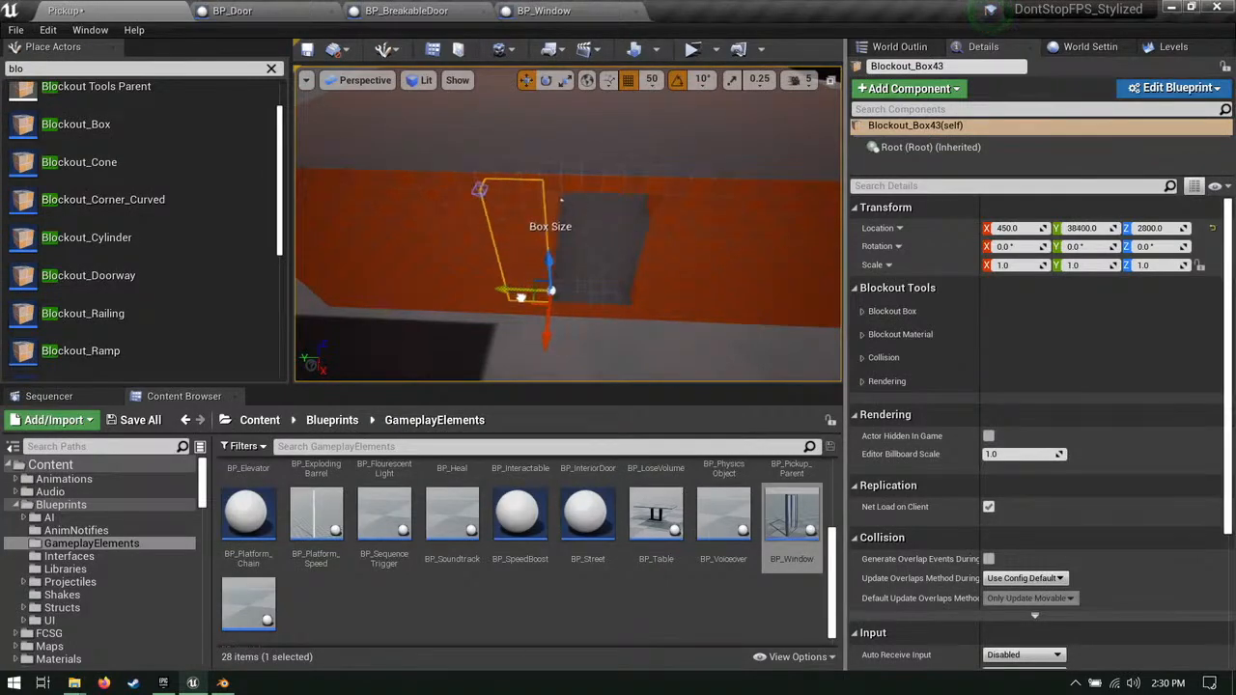
click(478, 190)
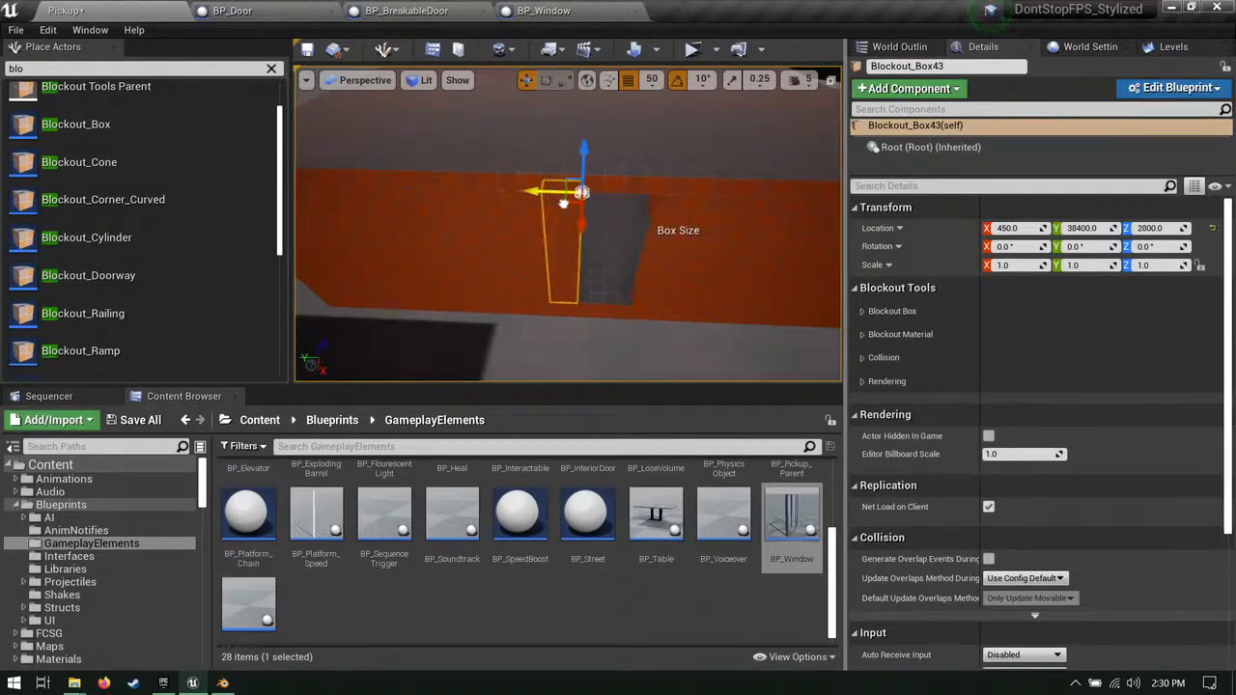
right_drag(628, 247, 662, 227)
Step: Narrow the pillar at Y 37950 along Y to widen the doorway opening
click(622, 297)
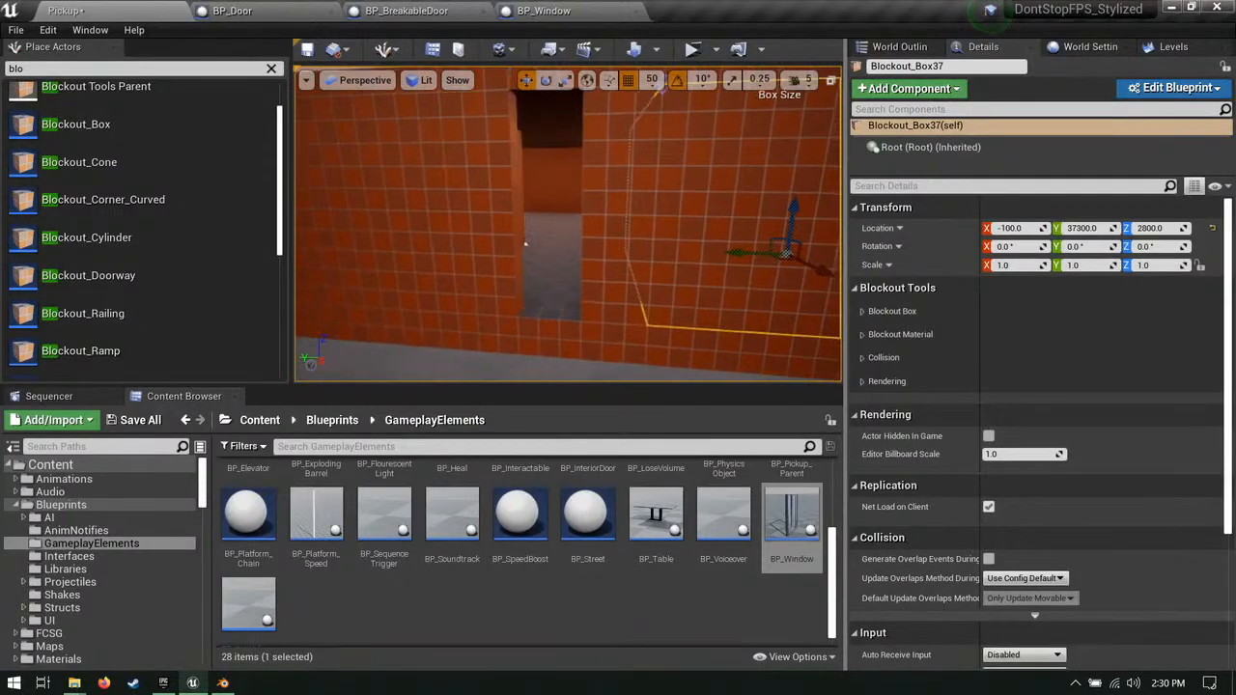
right_drag(618, 297, 642, 275)
click(579, 283)
click(529, 137)
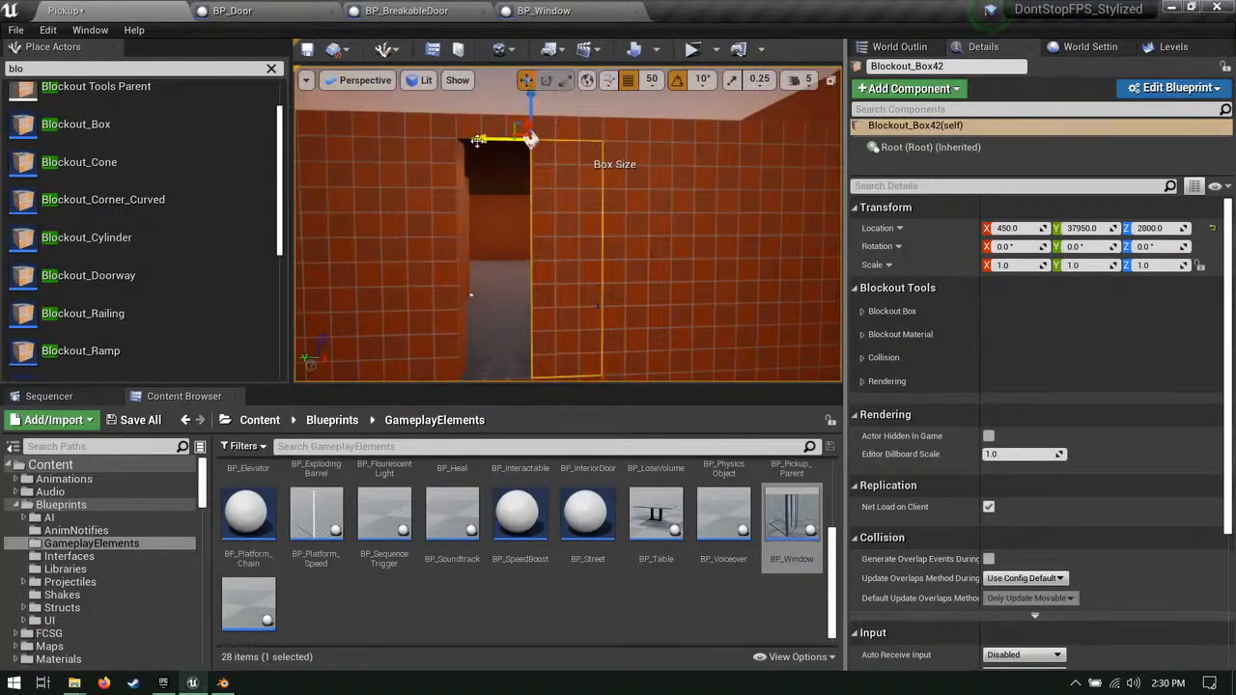
drag(478, 141, 505, 141)
right_drag(569, 208, 606, 267)
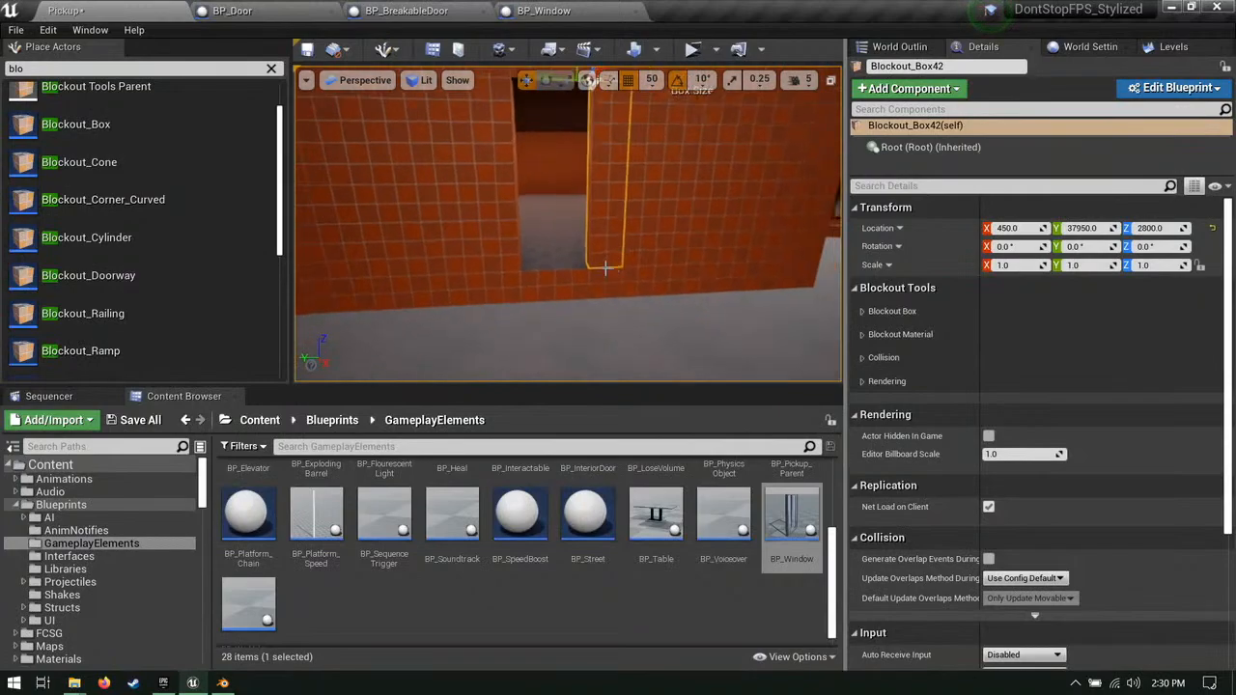
Step: Duplicate the pillar at Y 37950 up above the doorway to Y 38050, Z 3050
click(606, 267)
click(612, 253)
right_drag(628, 215, 627, 169)
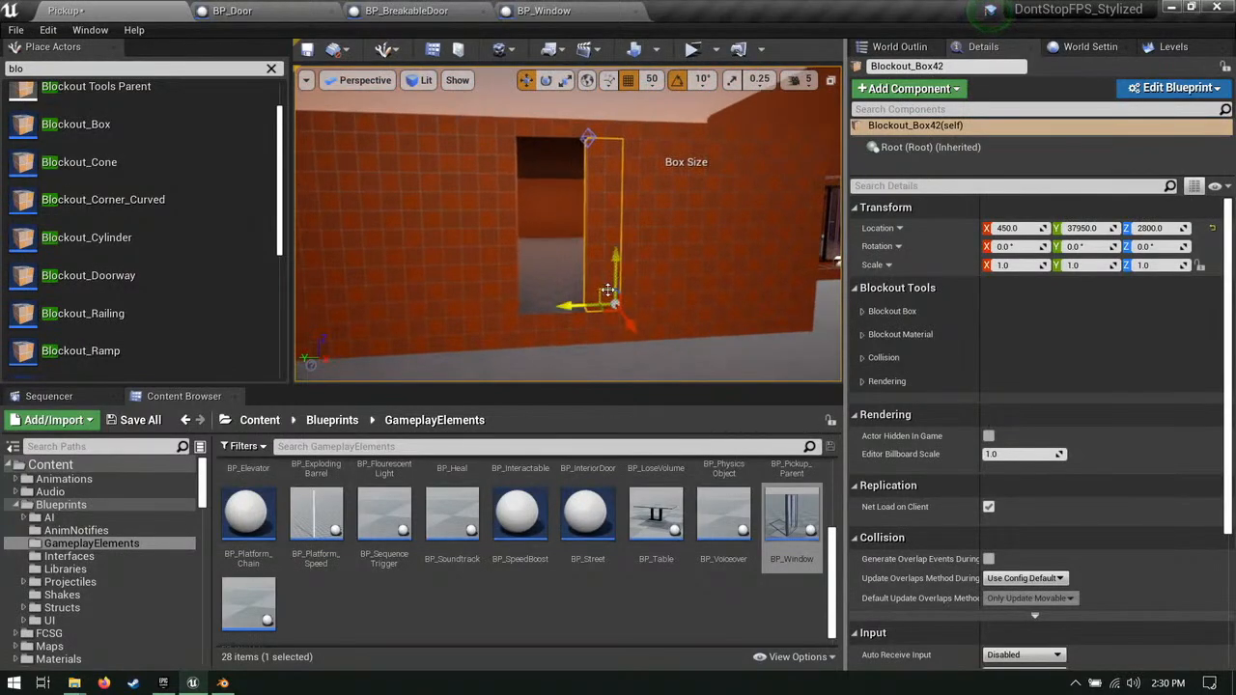
alt+drag(607, 290, 576, 195)
right_drag(575, 195, 576, 150)
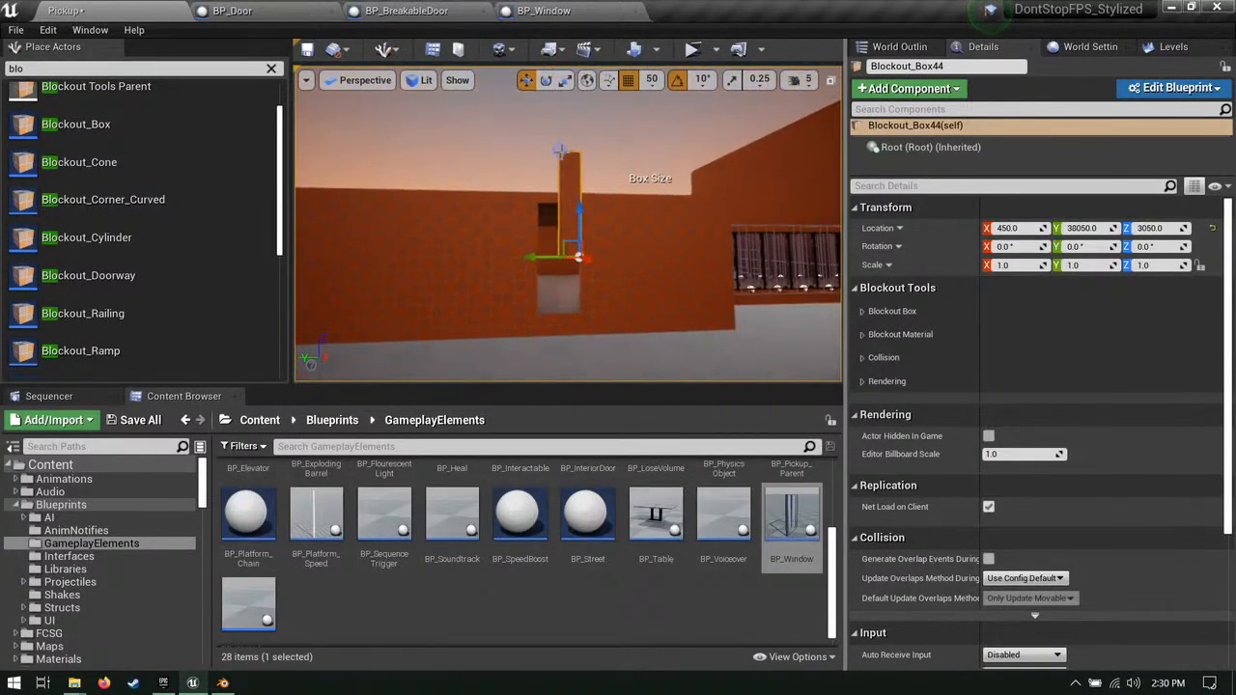
Step: Reduce the raised copy's height to the roof level and widen it along Y across the doorway as a lintel
click(560, 150)
drag(564, 109, 568, 165)
right_drag(568, 165, 530, 255)
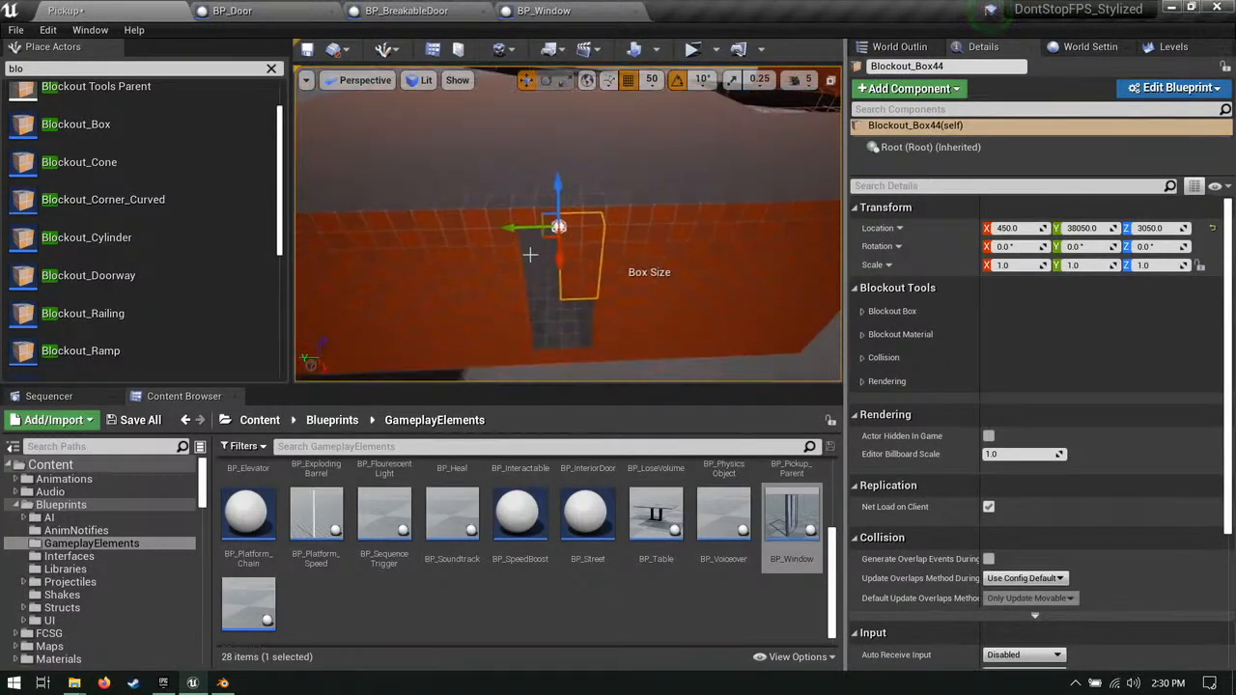
drag(511, 227, 487, 235)
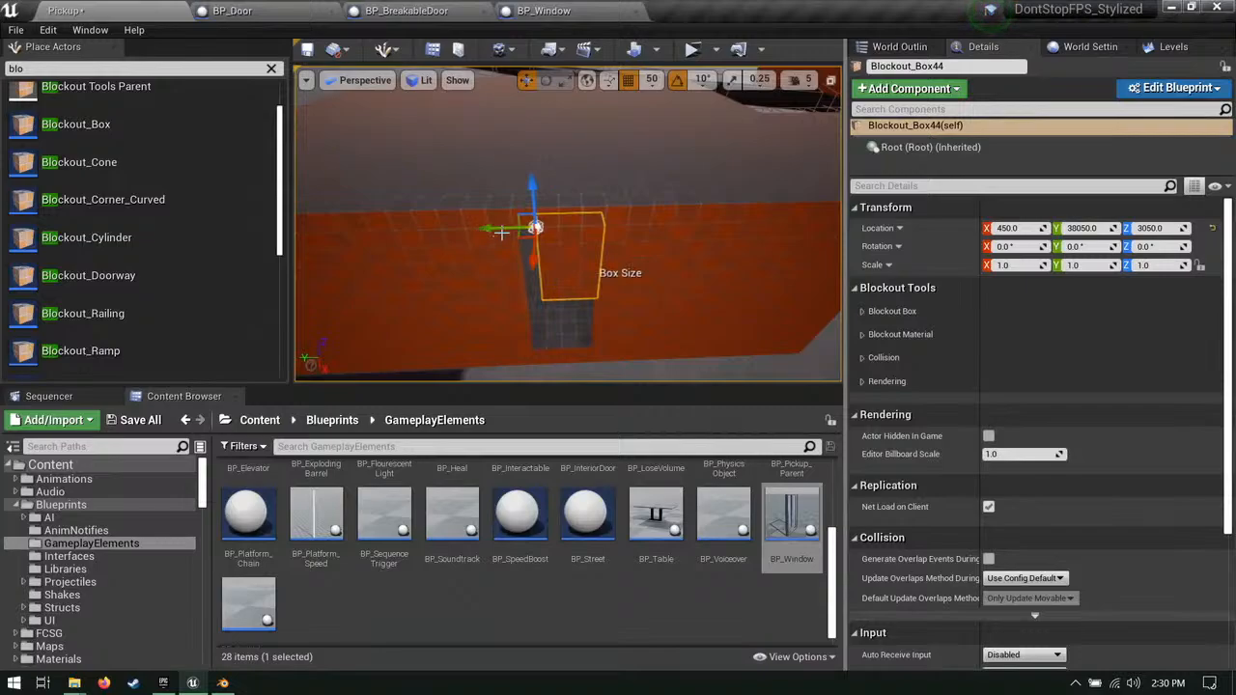
Step: Switch to the Epic Games Launcher and search the library's vault for "block"
click(164, 682)
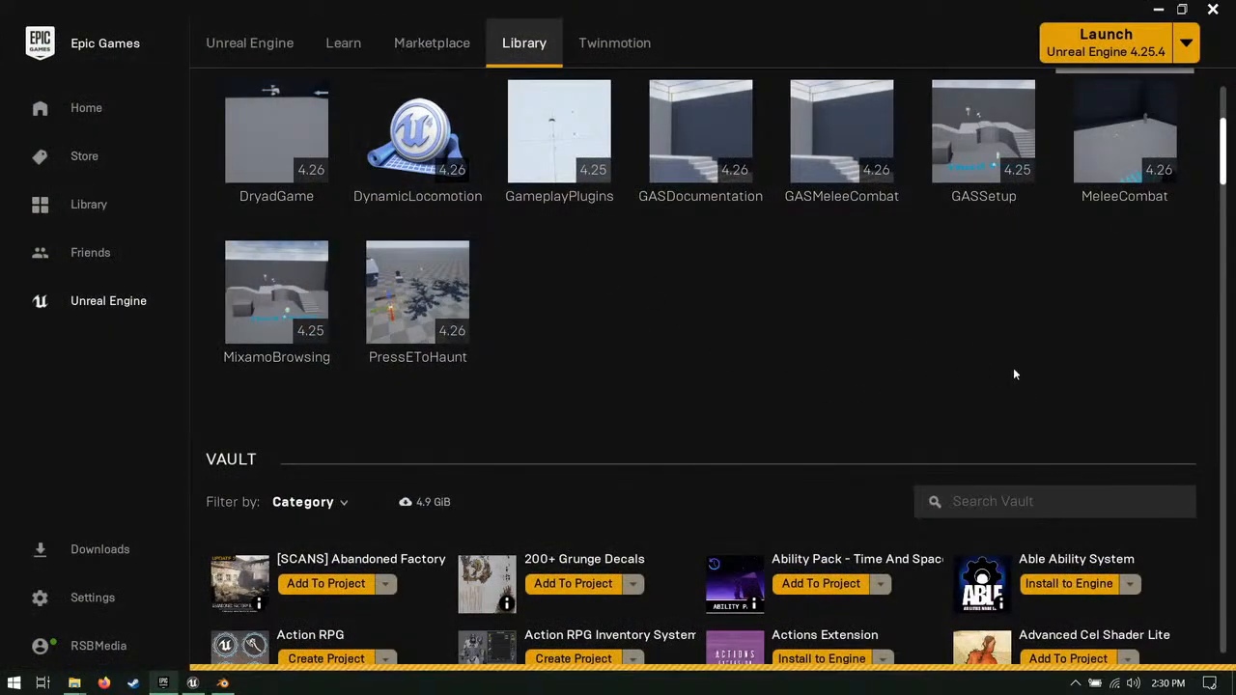
click(524, 42)
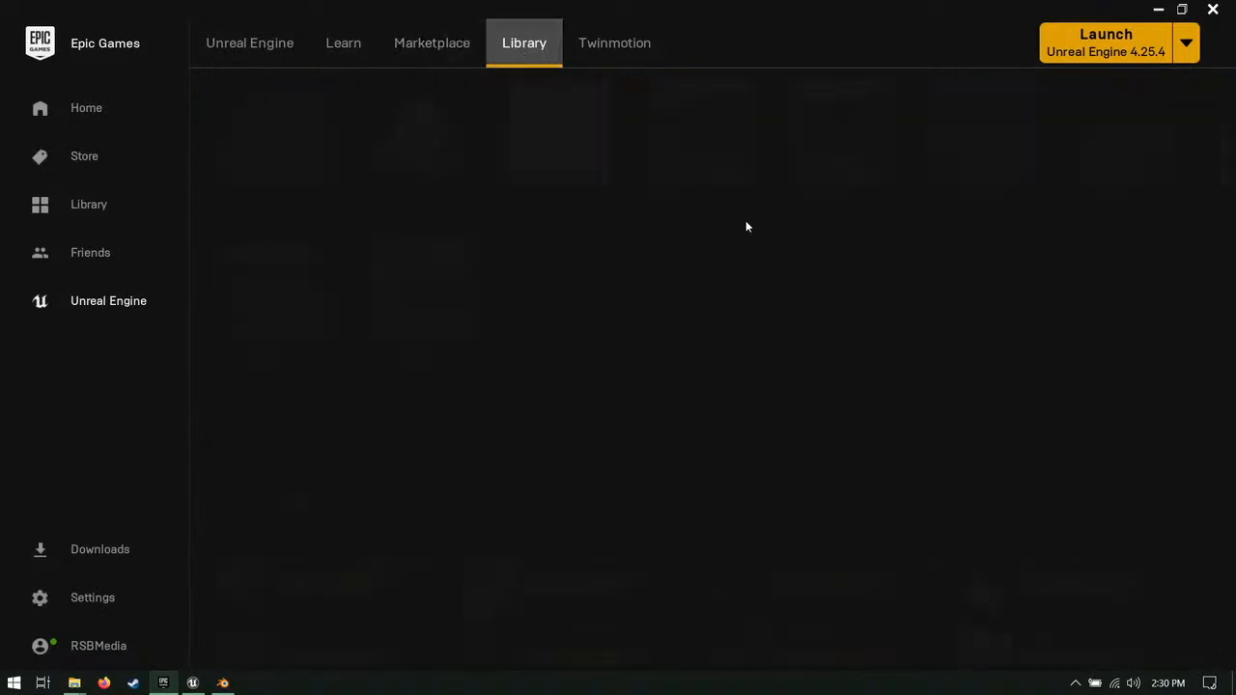
scroll(1035, 506, down, 1)
click(1006, 422)
text(vi)
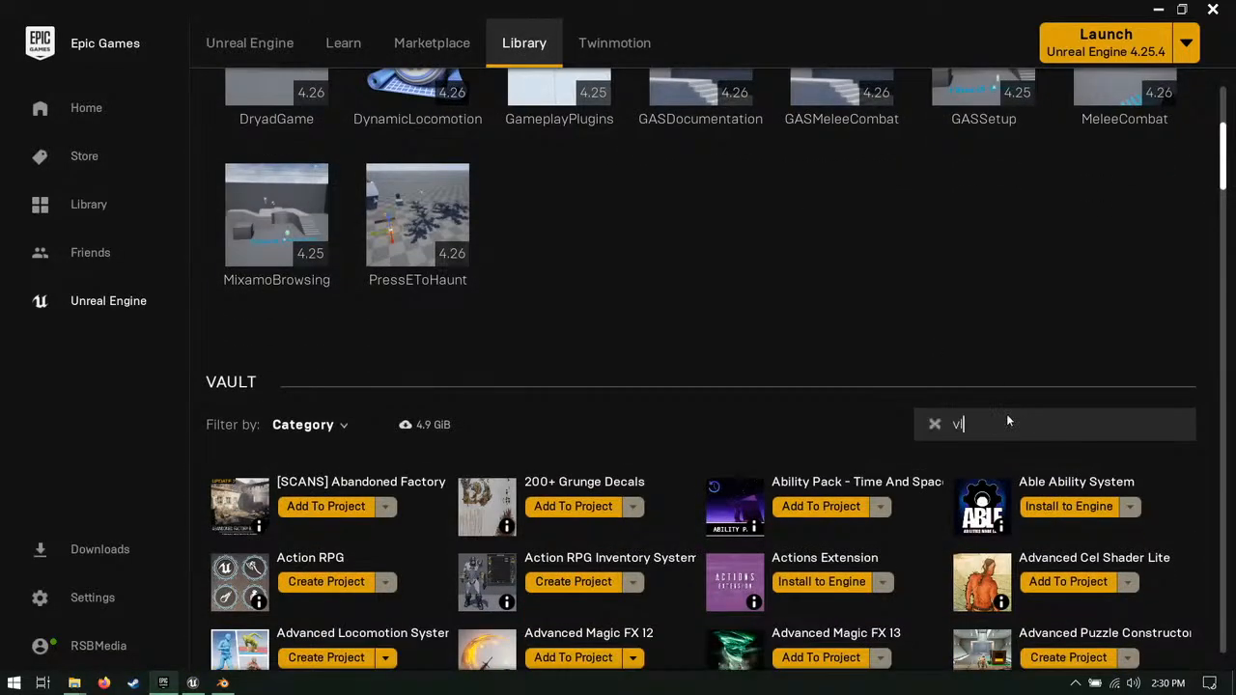
key(BackSpace)
key(BackSpace)
text(blan)
key(BackSpace)
key(BackSpace)
text(ock)
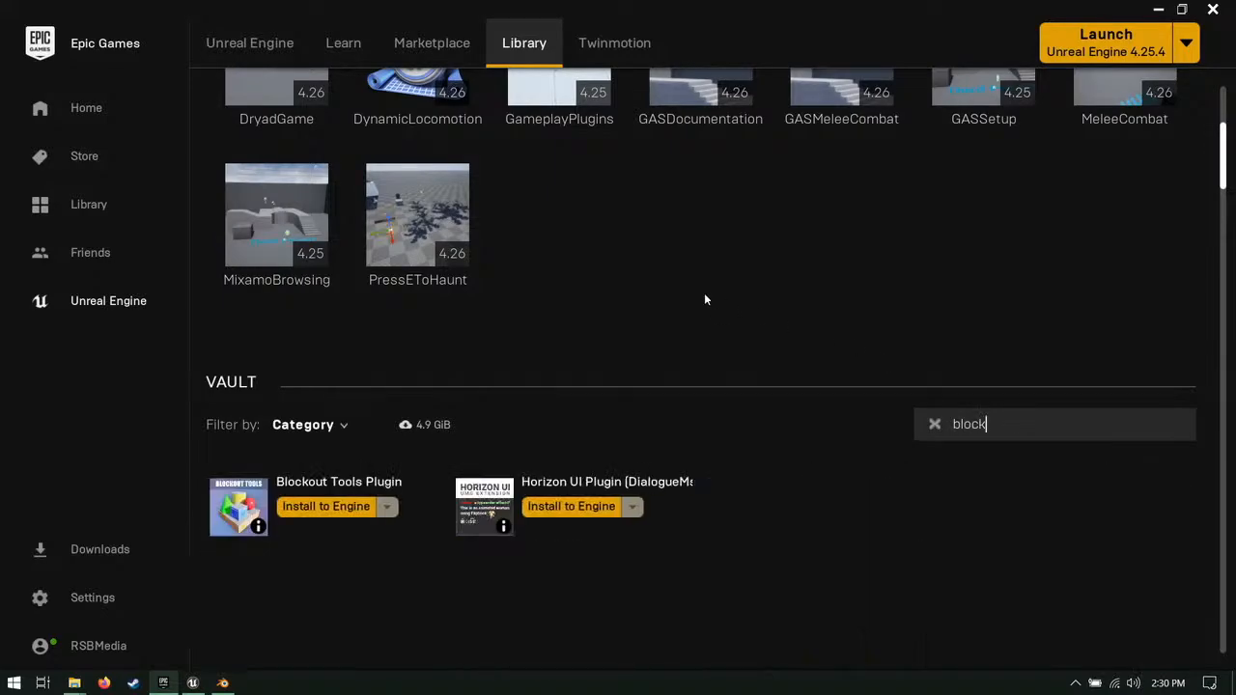
Step: Open the Blockout Tools Plugin's marketplace page and review its images, supported engine versions and description
click(369, 490)
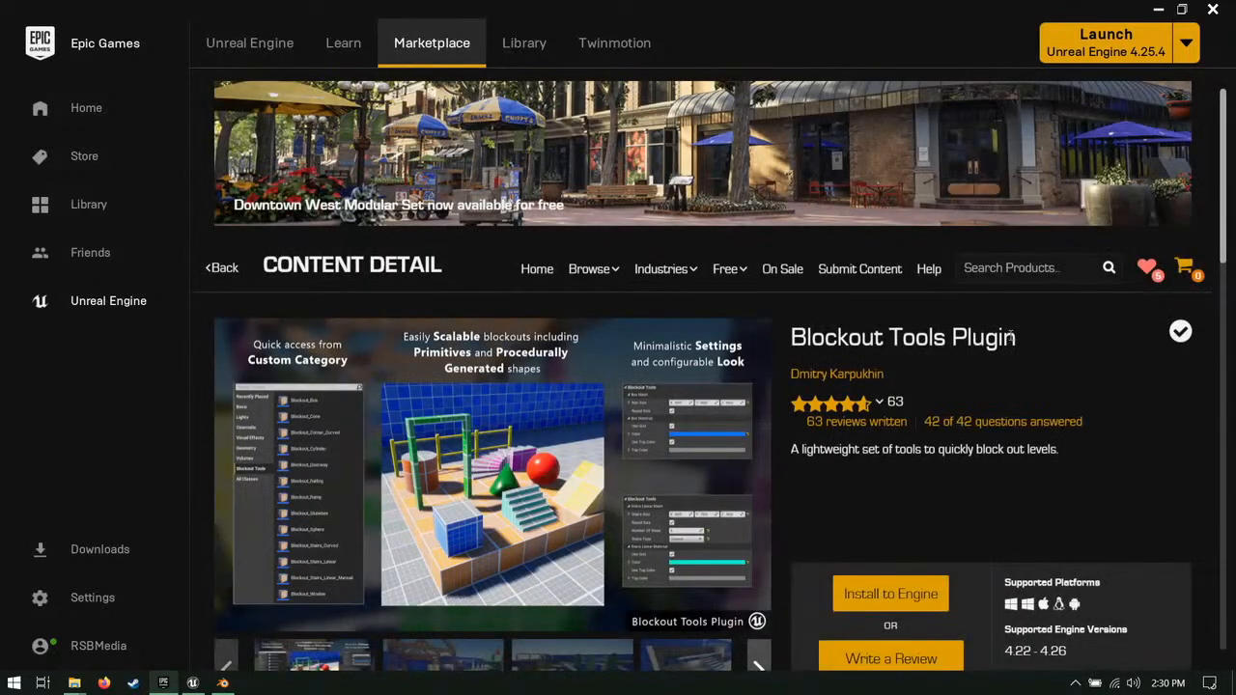
scroll(1008, 334, down, 2)
scroll(932, 282, down, 3)
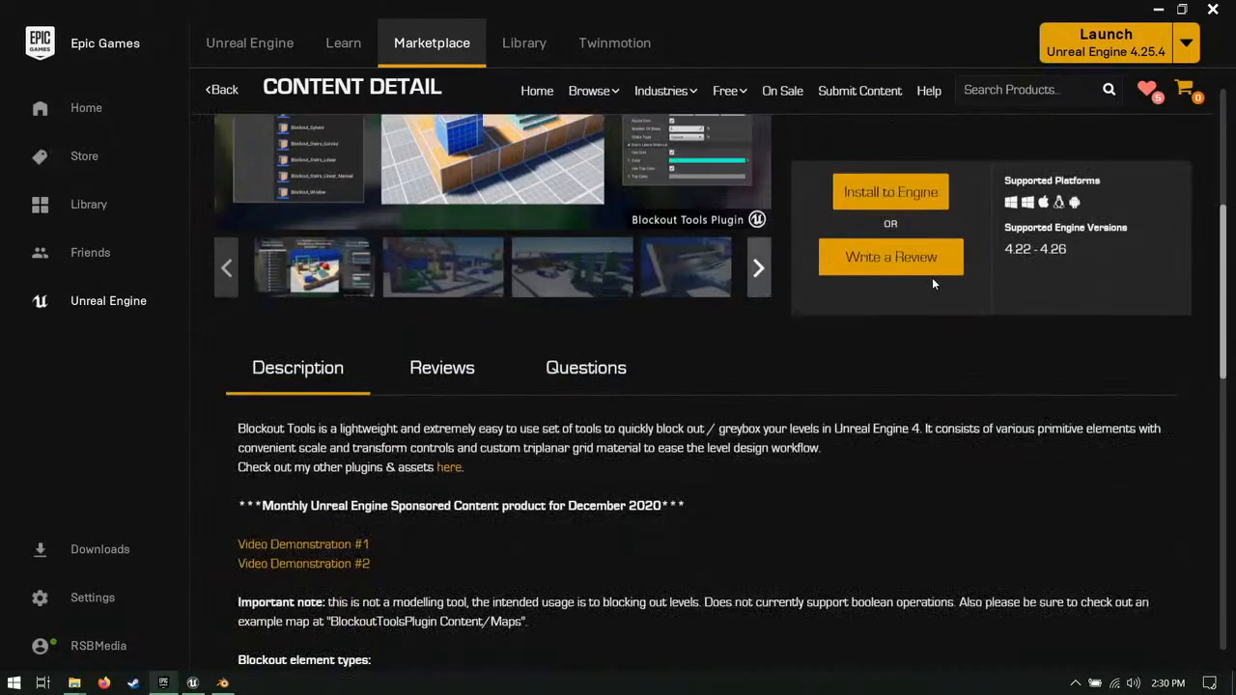
scroll(944, 366, up, 4)
scroll(973, 351, down, 1)
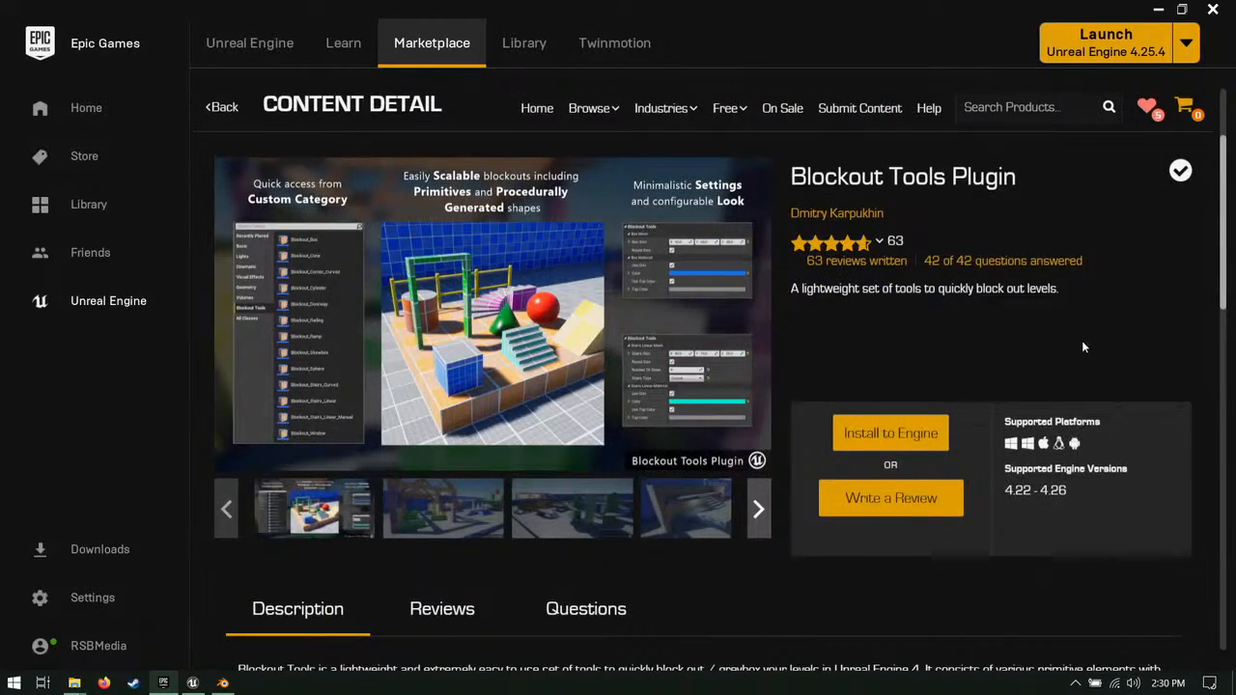
scroll(841, 345, down, 5)
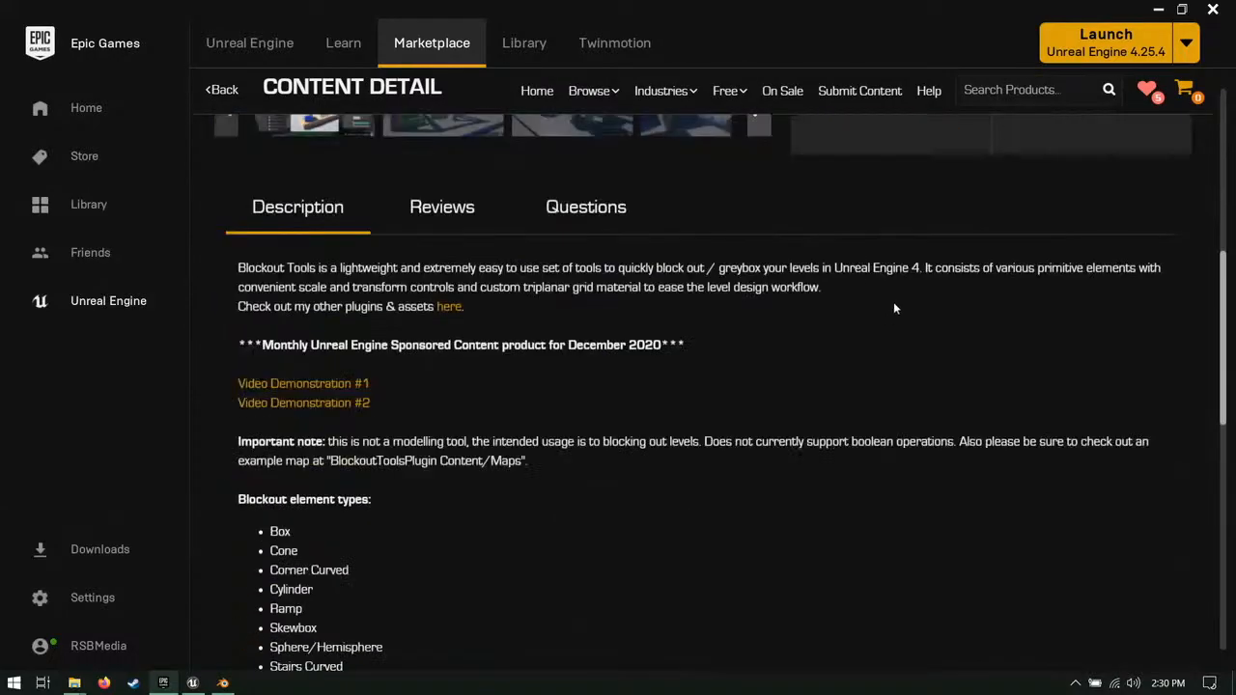
drag(266, 345, 542, 353)
click(702, 347)
scroll(685, 379, up, 5)
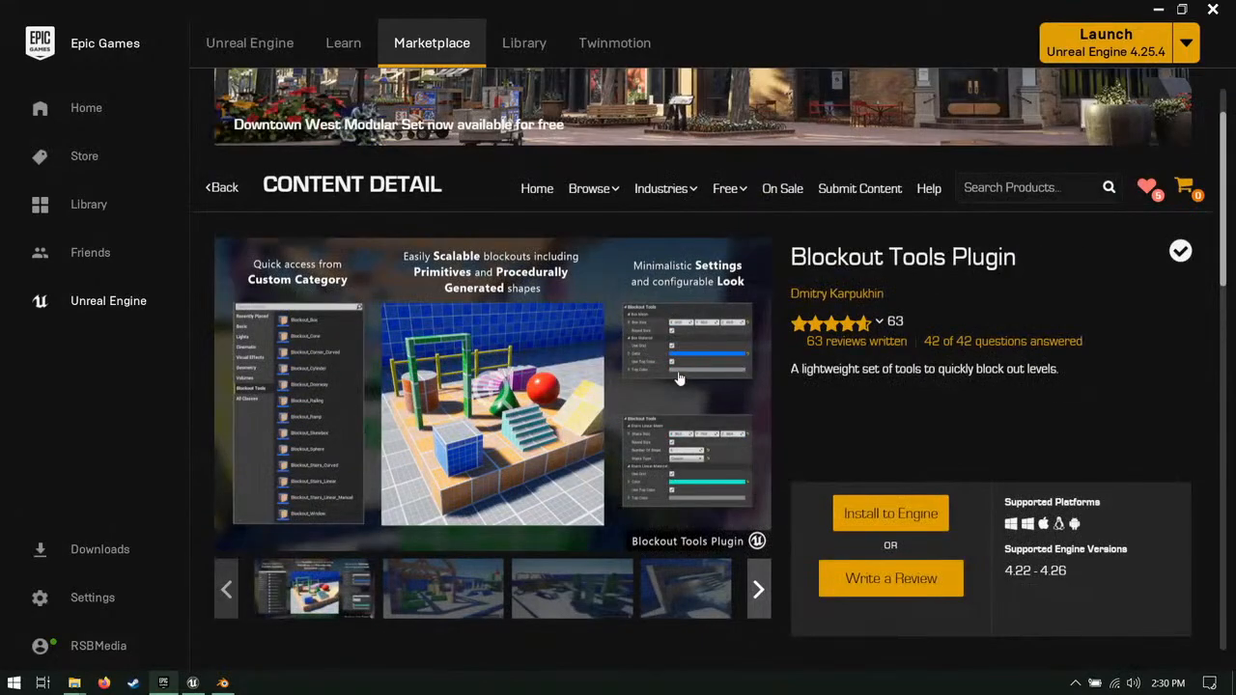
Step: Examine the plugin's usage note and its list of blockout element types in the description
scroll(679, 378, down, 5)
scroll(478, 498, down, 3)
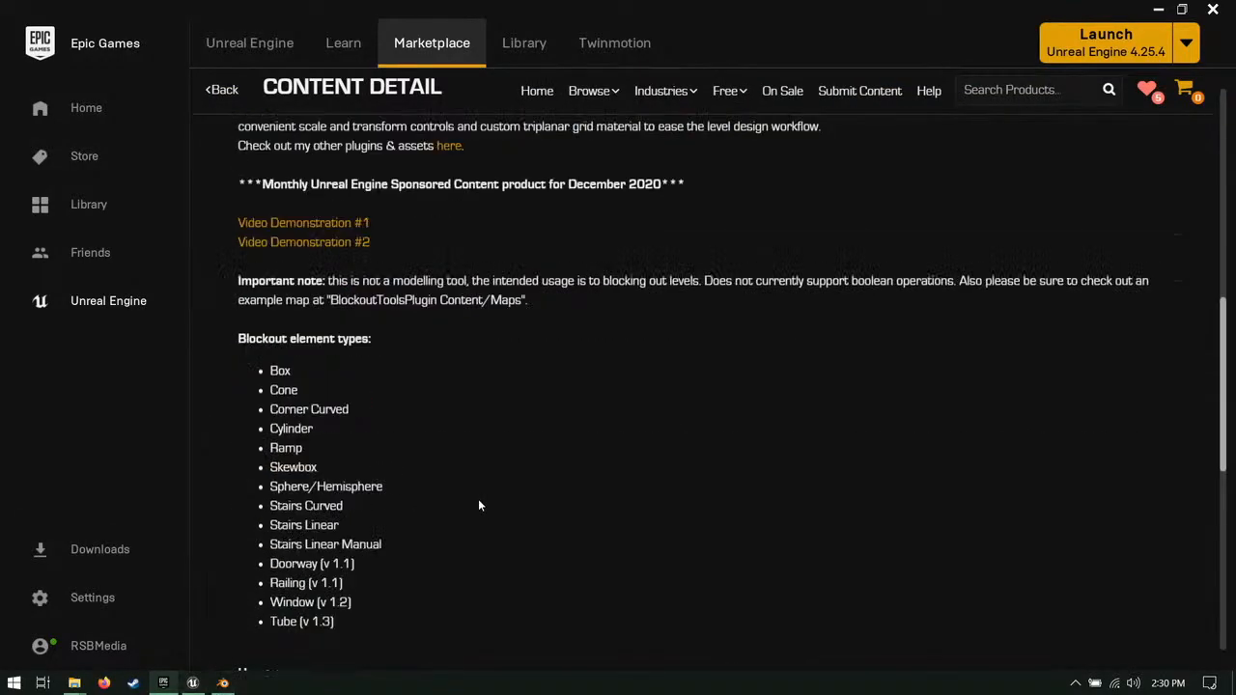
scroll(280, 569, up, 8)
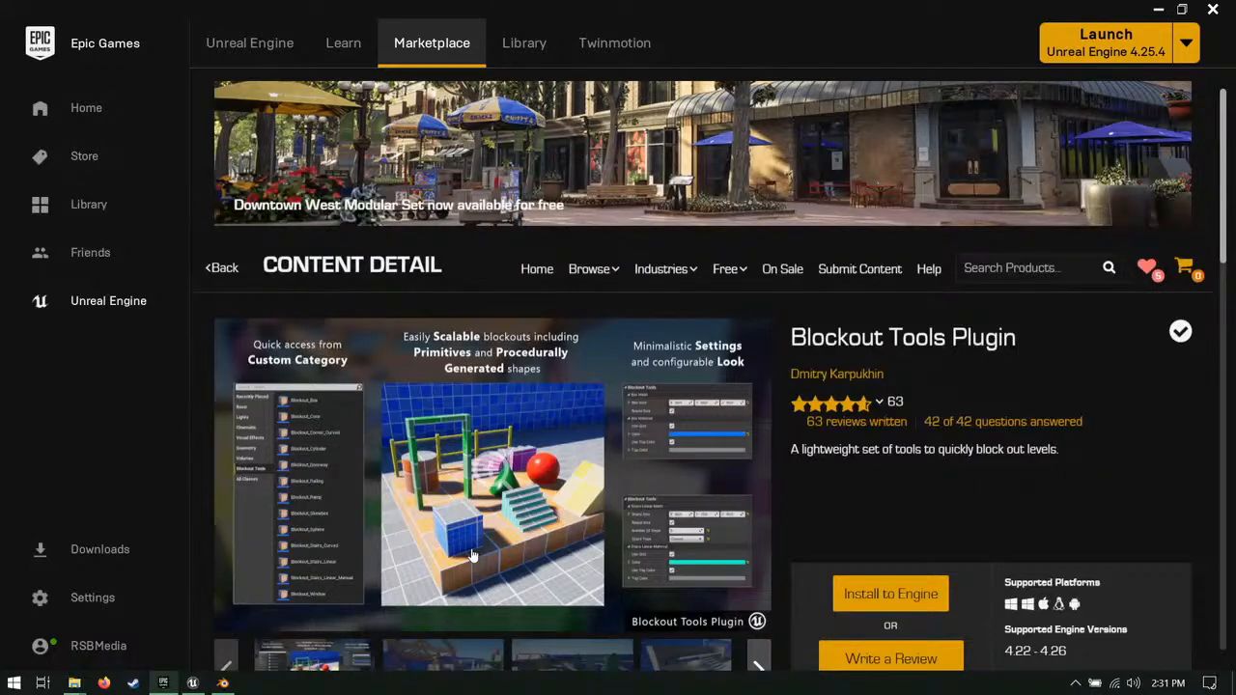
Step: Switch back to the Unreal Editor and save the Pickup level
click(193, 682)
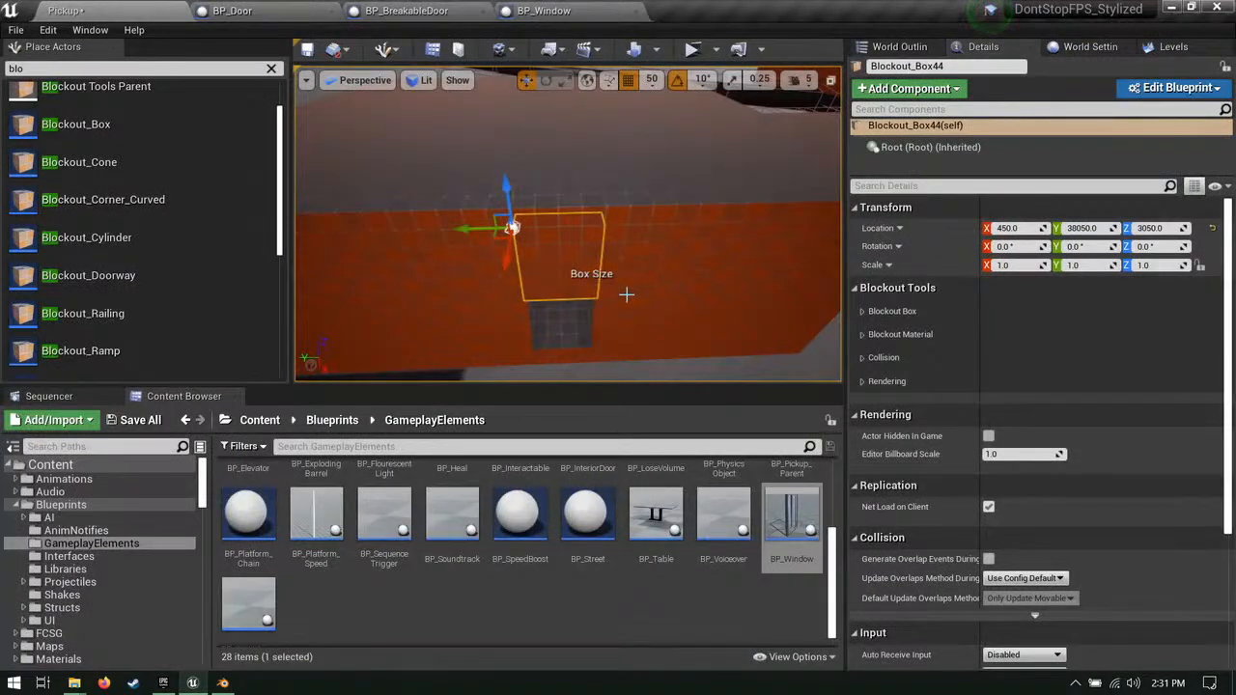
click(675, 307)
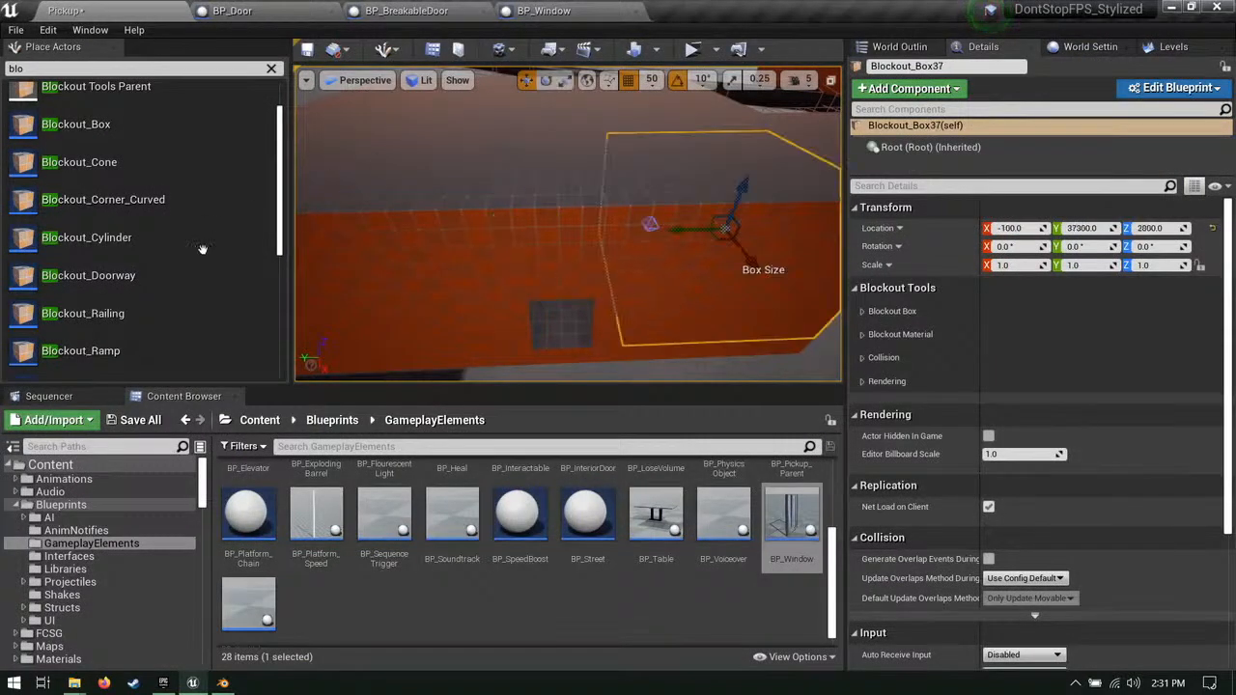
click(140, 420)
click(679, 489)
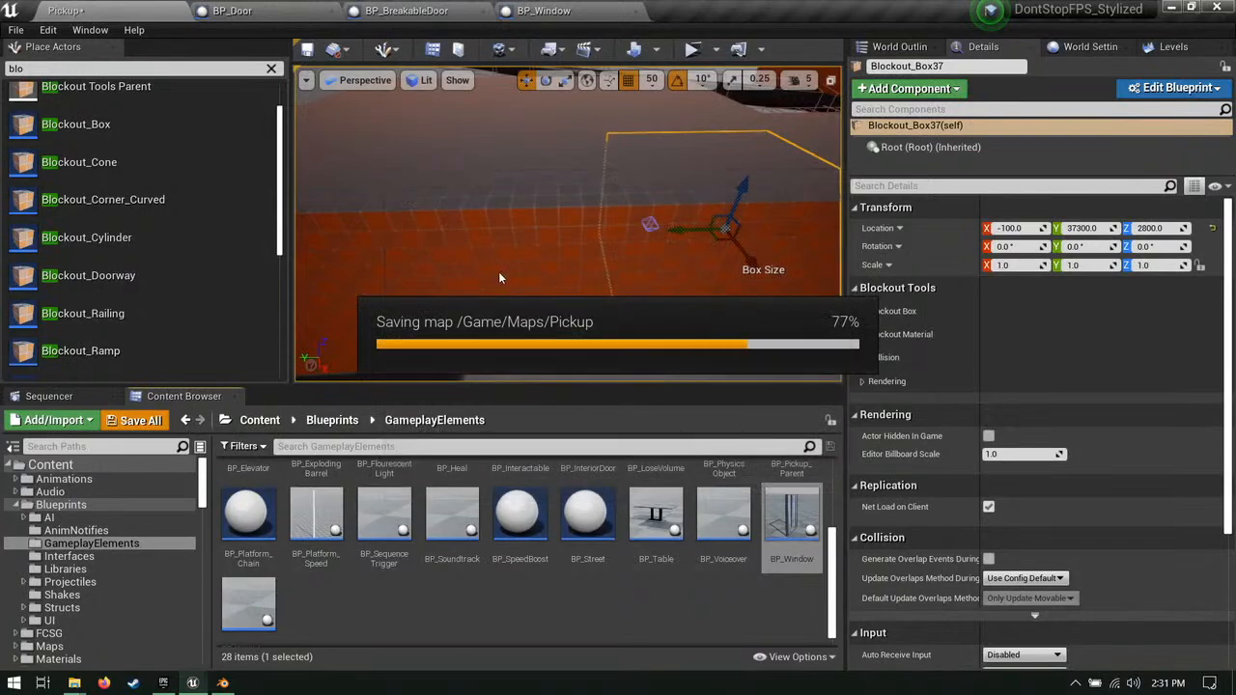
Step: Place a BP_Door in the doorway opening under the lintel and shift it into position
right_drag(604, 256, 708, 253)
scroll(536, 589, up, 3)
drag(794, 496, 534, 256)
drag(567, 311, 488, 324)
right_drag(566, 312, 618, 295)
key(w)
mouse_move(637, 226)
right_down()
mouse_move(673, 263)
mouse_move(637, 338)
mouse_move(560, 241)
mouse_move(647, 199)
mouse_move(606, 198)
mouse_move(614, 222)
right_up()
Step: Move the lintel box above the door to Y 38000, Z 3200
click(637, 226)
click(570, 215)
click(648, 199)
click(604, 198)
drag(598, 329, 573, 327)
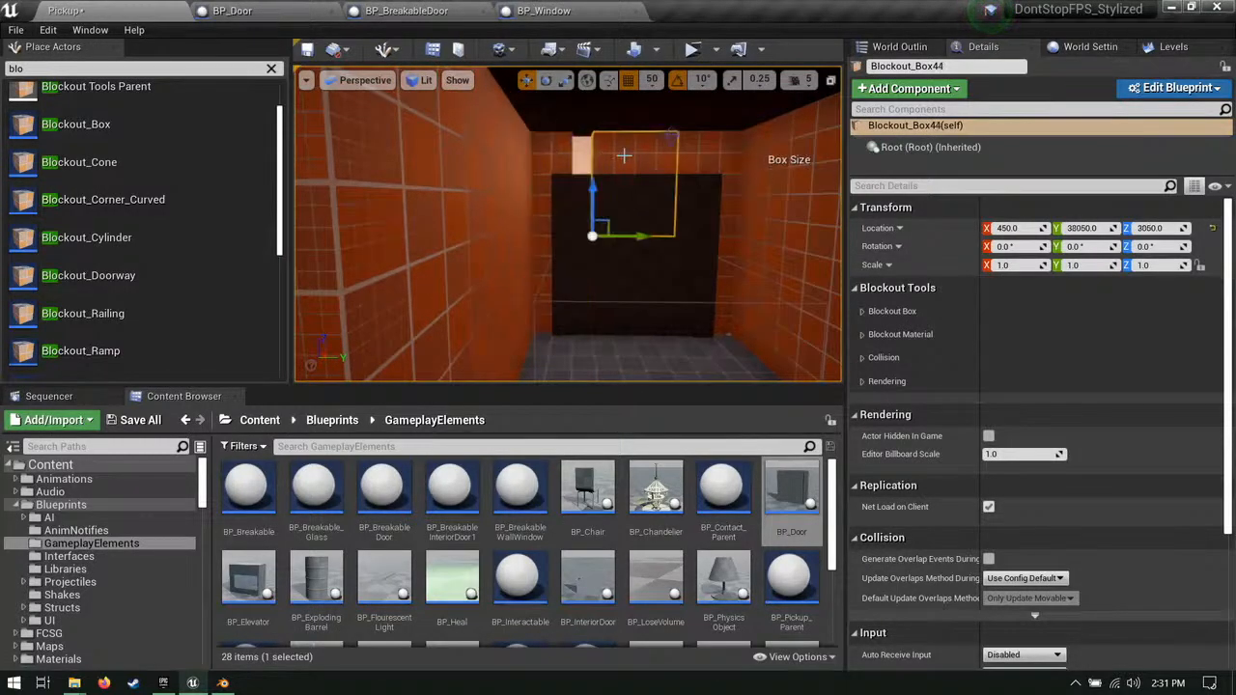
drag(575, 198, 575, 154)
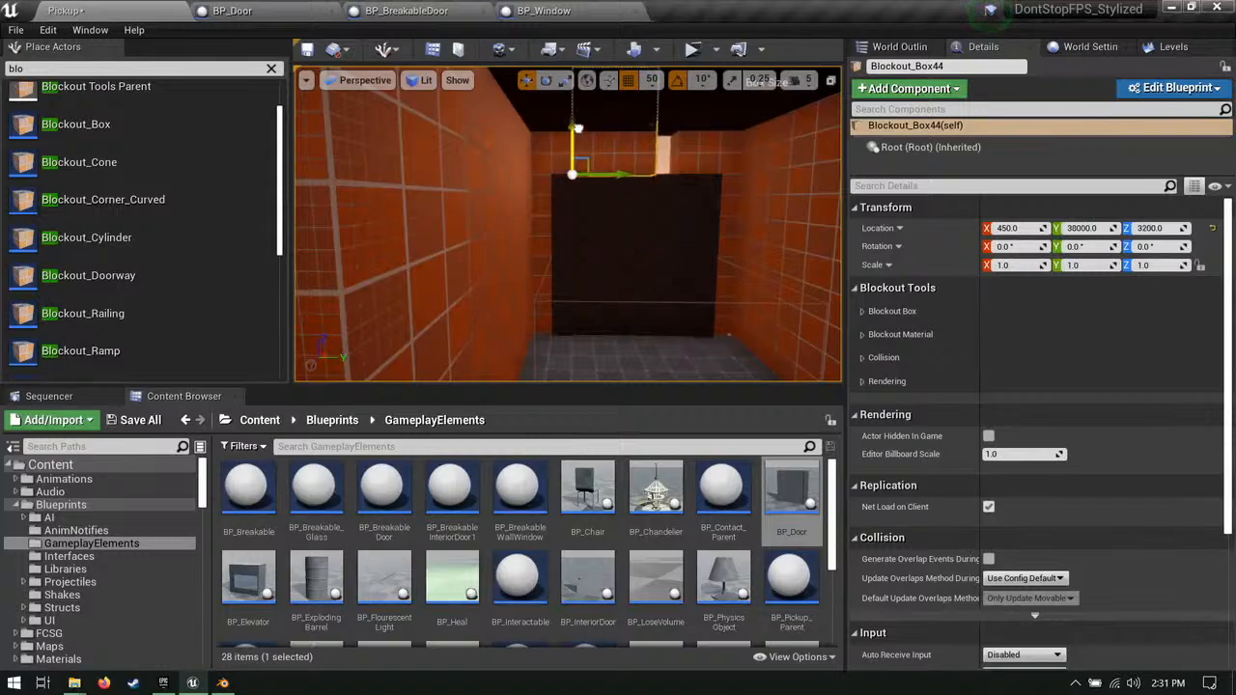
Step: Lower the lintel's top edge to the roof level
right_drag(574, 155, 627, 177)
drag(631, 152, 648, 207)
right_drag(615, 279, 616, 288)
Step: Narrow the doorway pillar at Y 38400 along Y on its door-facing side
click(527, 229)
right_drag(527, 230, 564, 238)
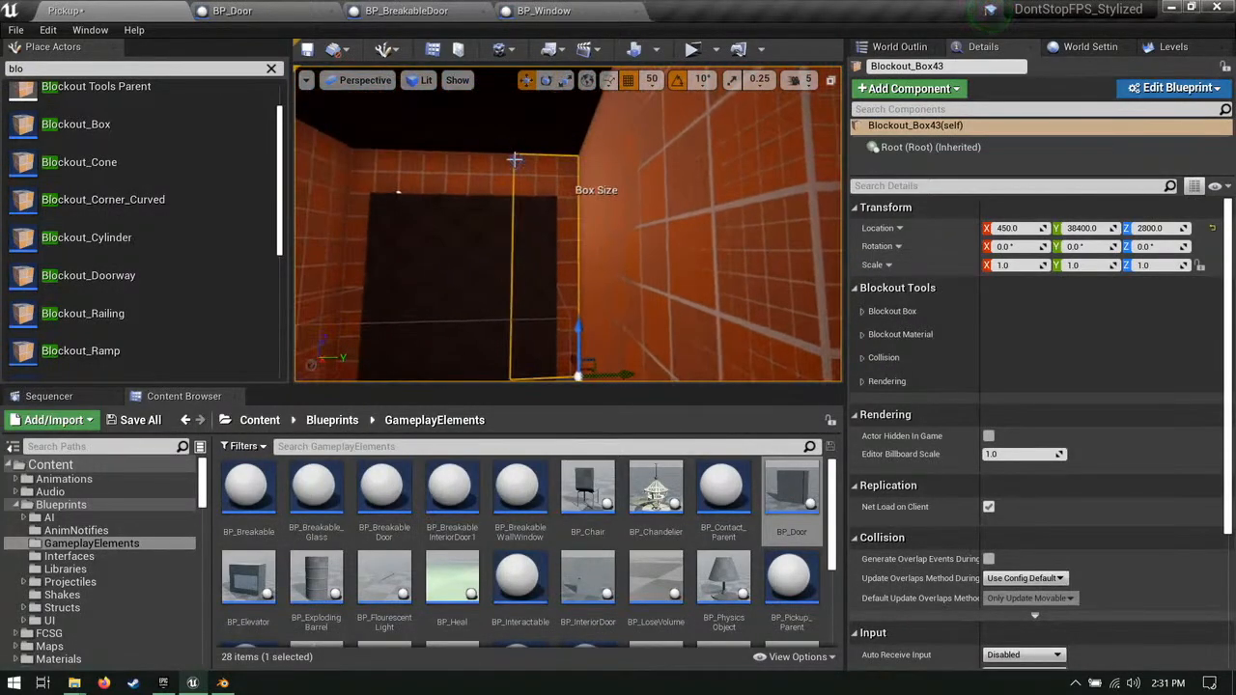
click(515, 159)
drag(577, 160, 595, 162)
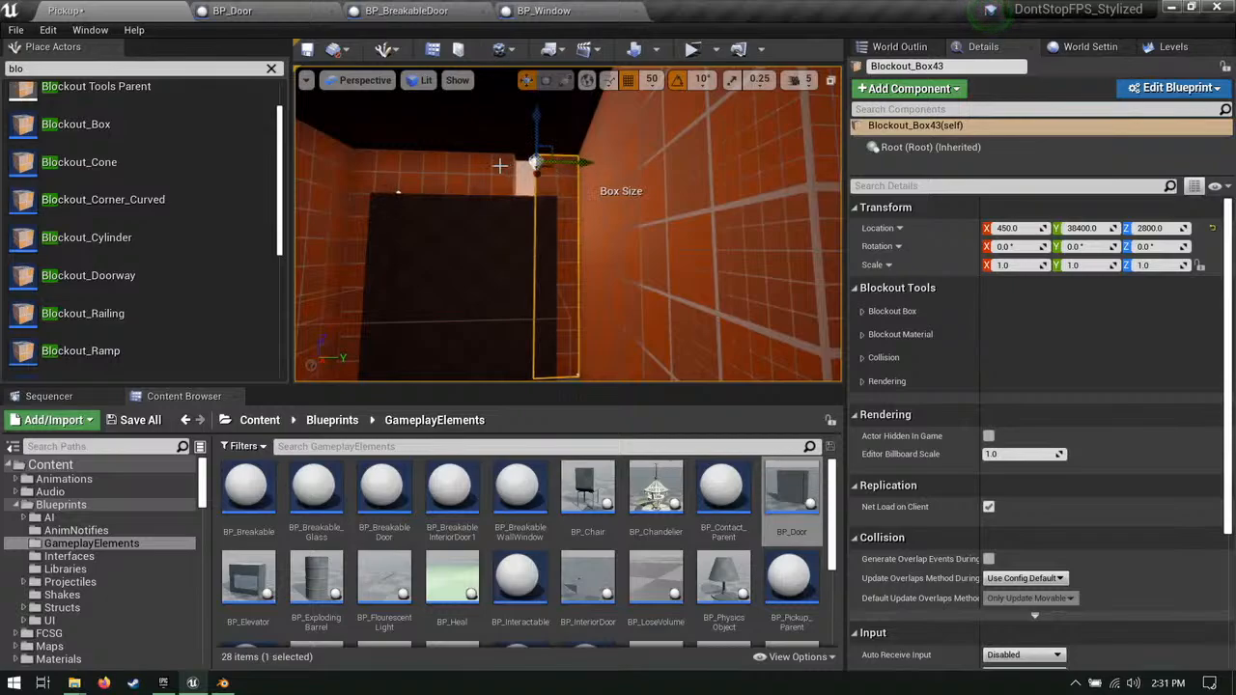
right_drag(619, 177, 574, 177)
Step: Extend the lintel along Y until it meets the narrowed pillar, and save the Pickup level
click(549, 142)
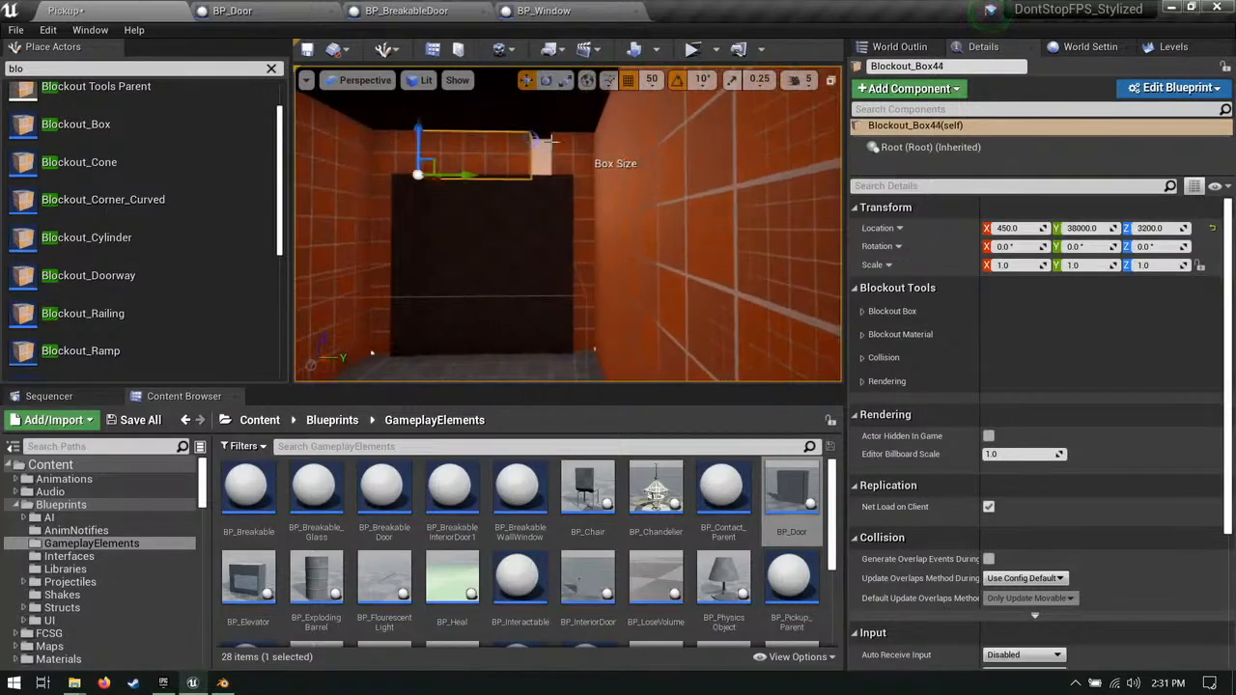
drag(531, 135, 599, 141)
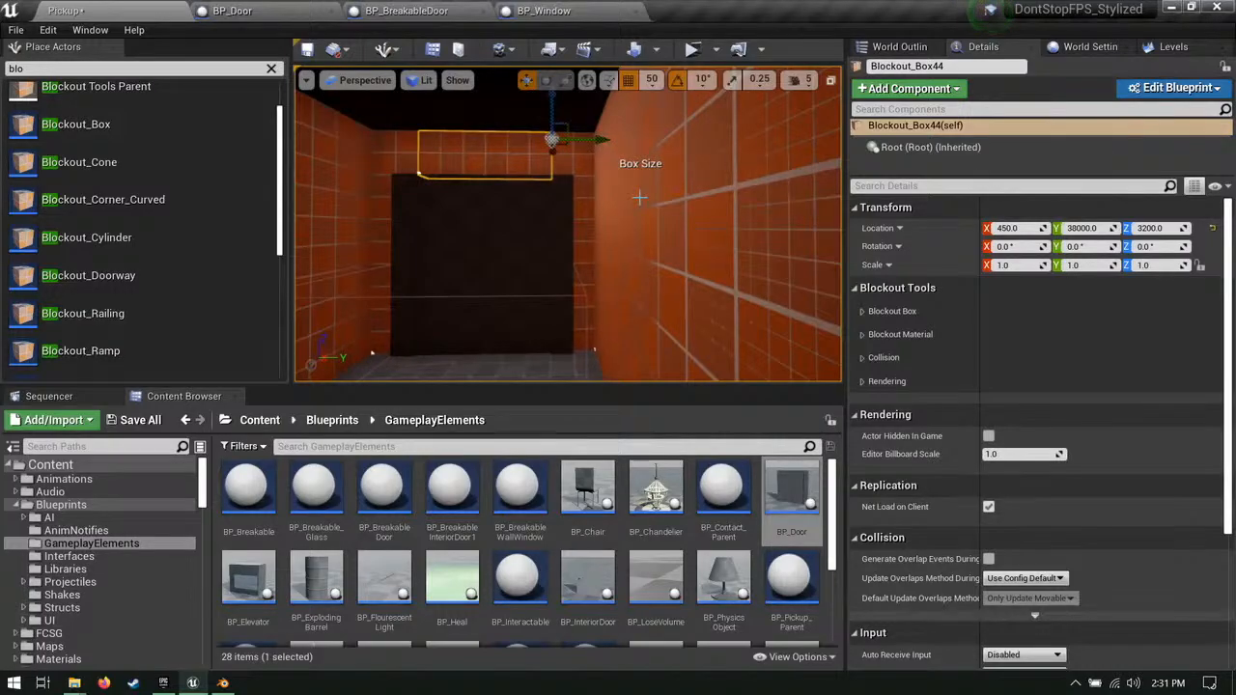
click(140, 420)
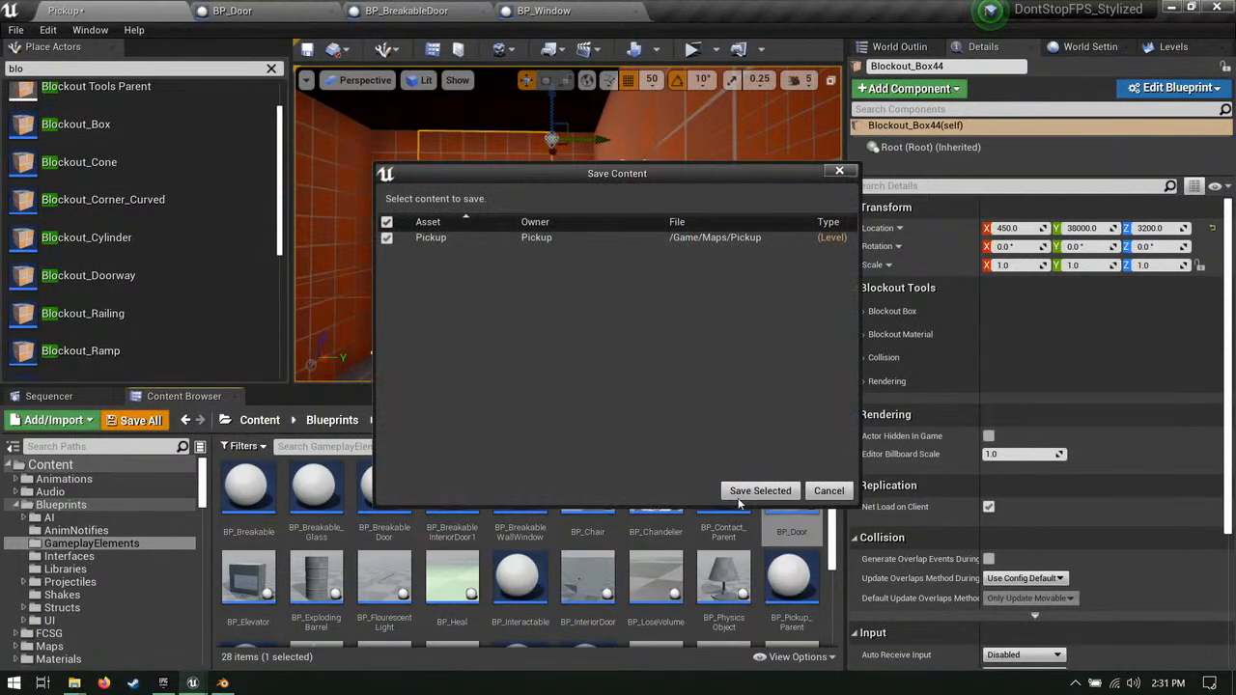
key(Return)
Step: Switch to the Epic Games Launcher, clear the library's vault search and view its category filter options
click(164, 682)
scroll(571, 473, down, 3)
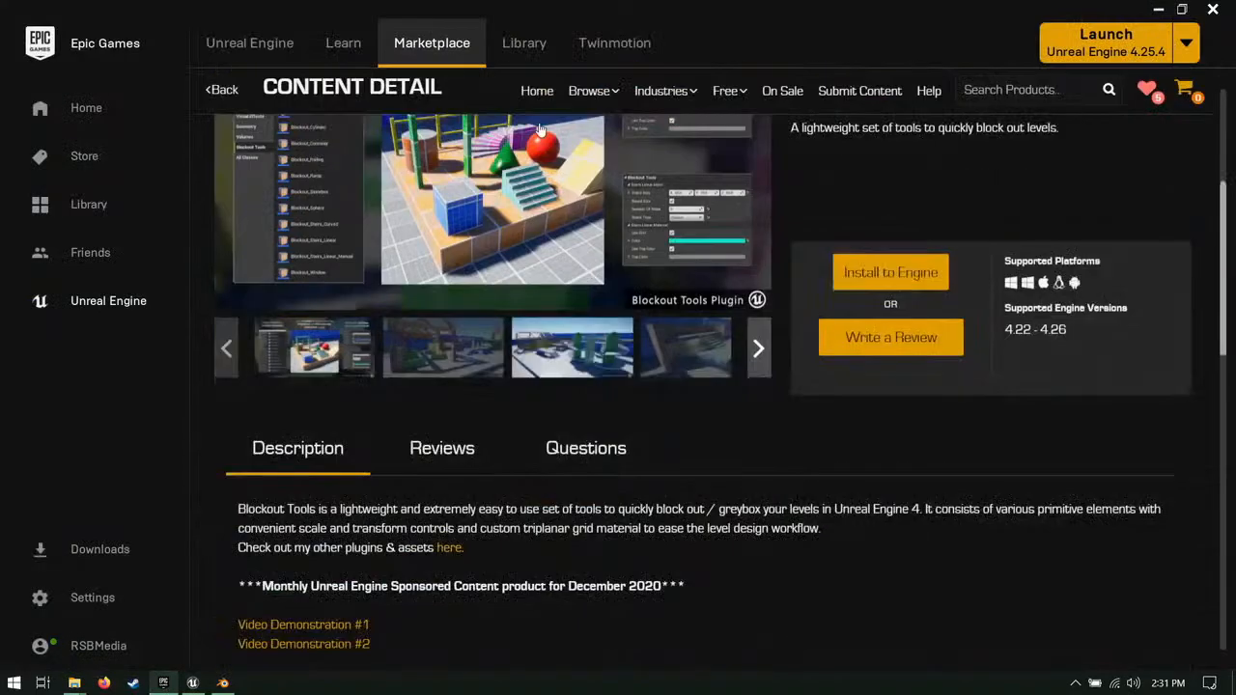
click(524, 44)
scroll(405, 397, down, 2)
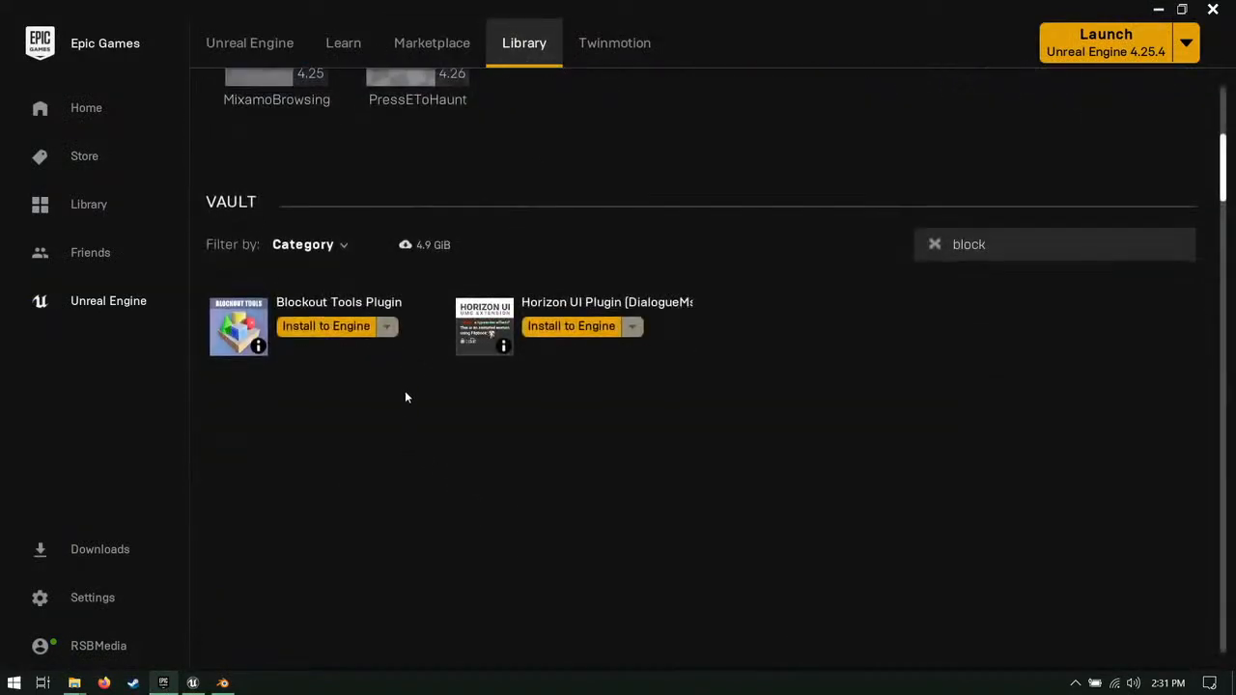
click(933, 245)
click(338, 245)
scroll(349, 396, down, 5)
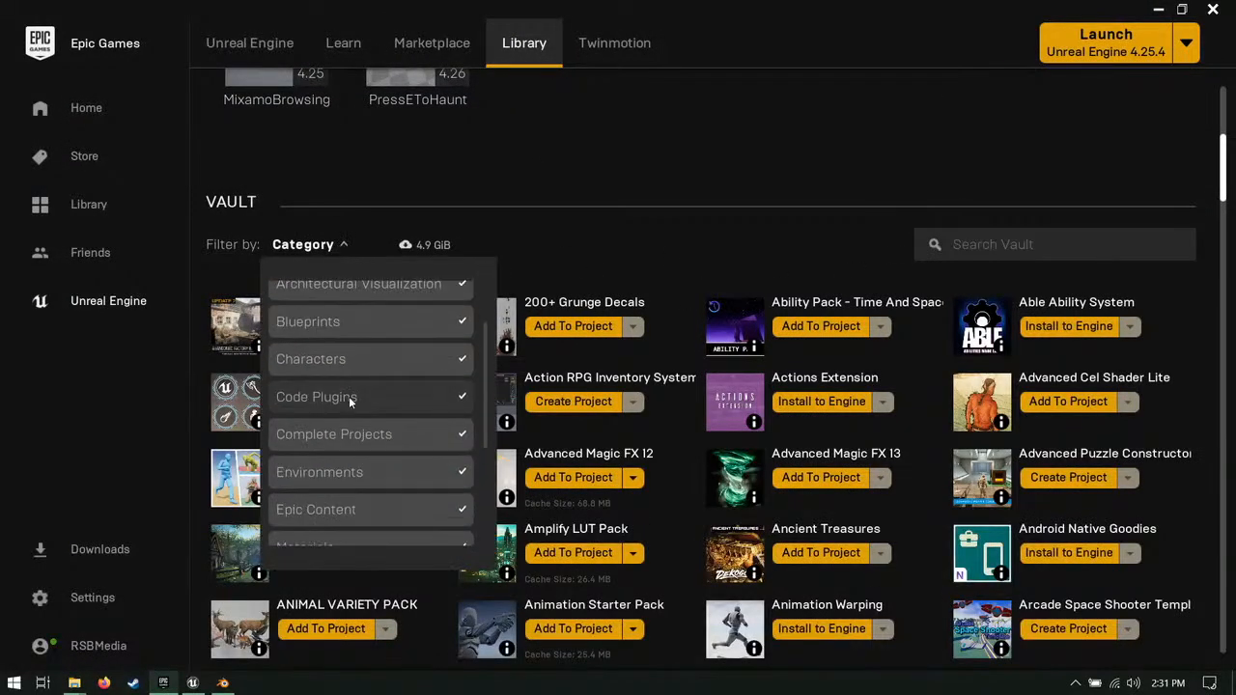
scroll(618, 85, down, 1)
click(562, 113)
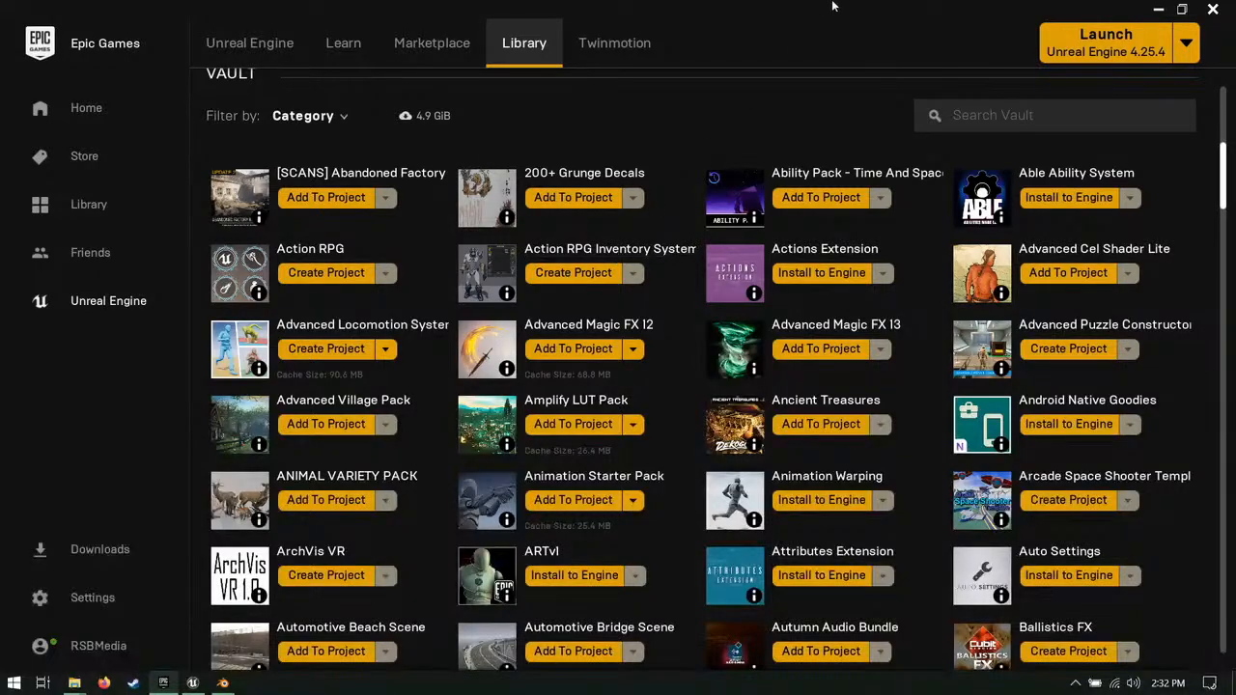
Step: Browse the owned assets and plugins in the vault
scroll(985, 370, down, 1)
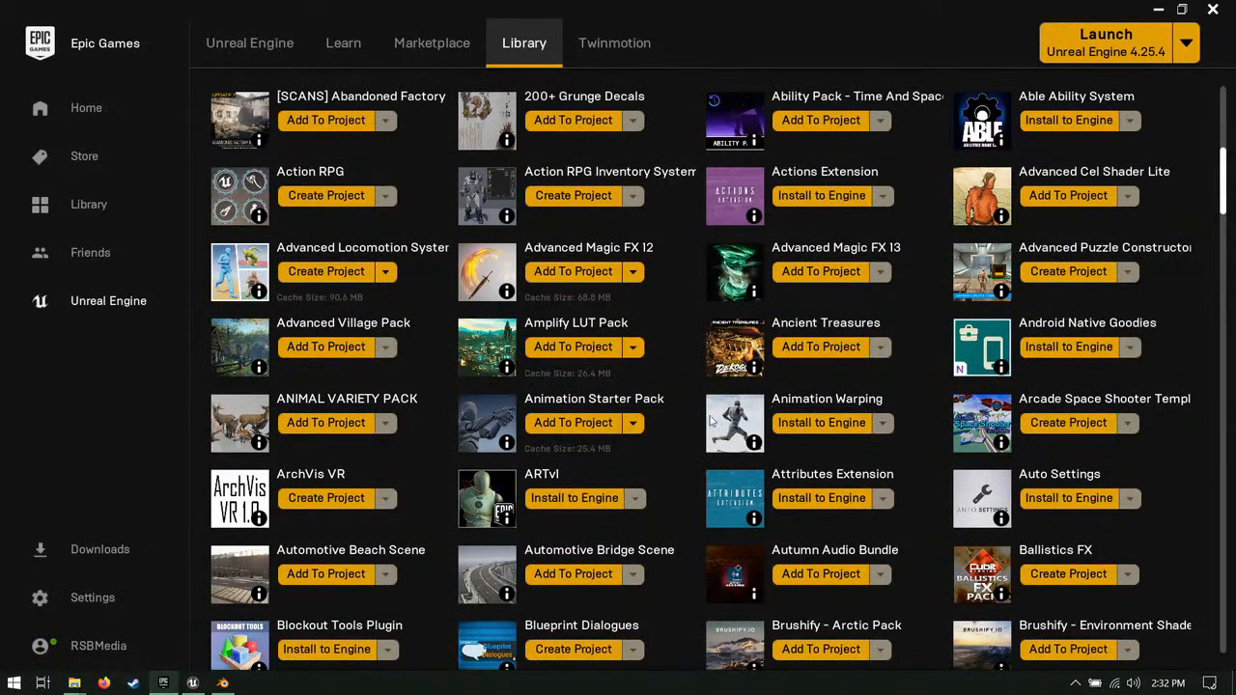
scroll(676, 419, down, 2)
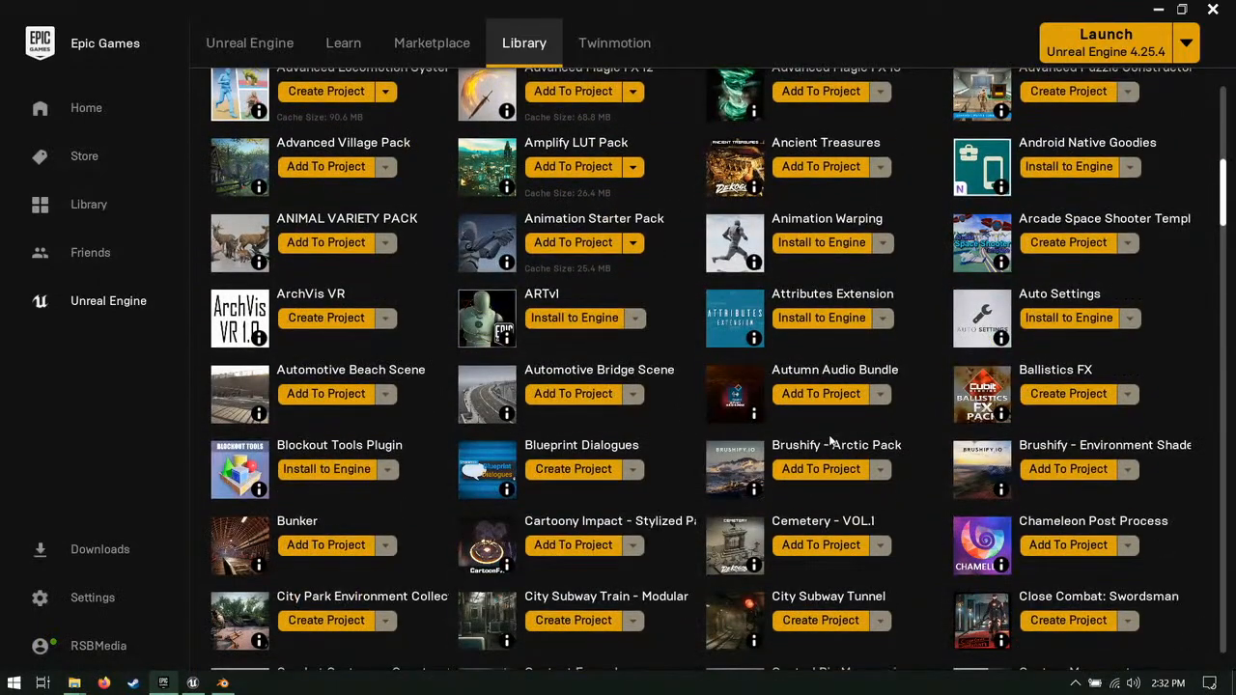
scroll(830, 440, down, 3)
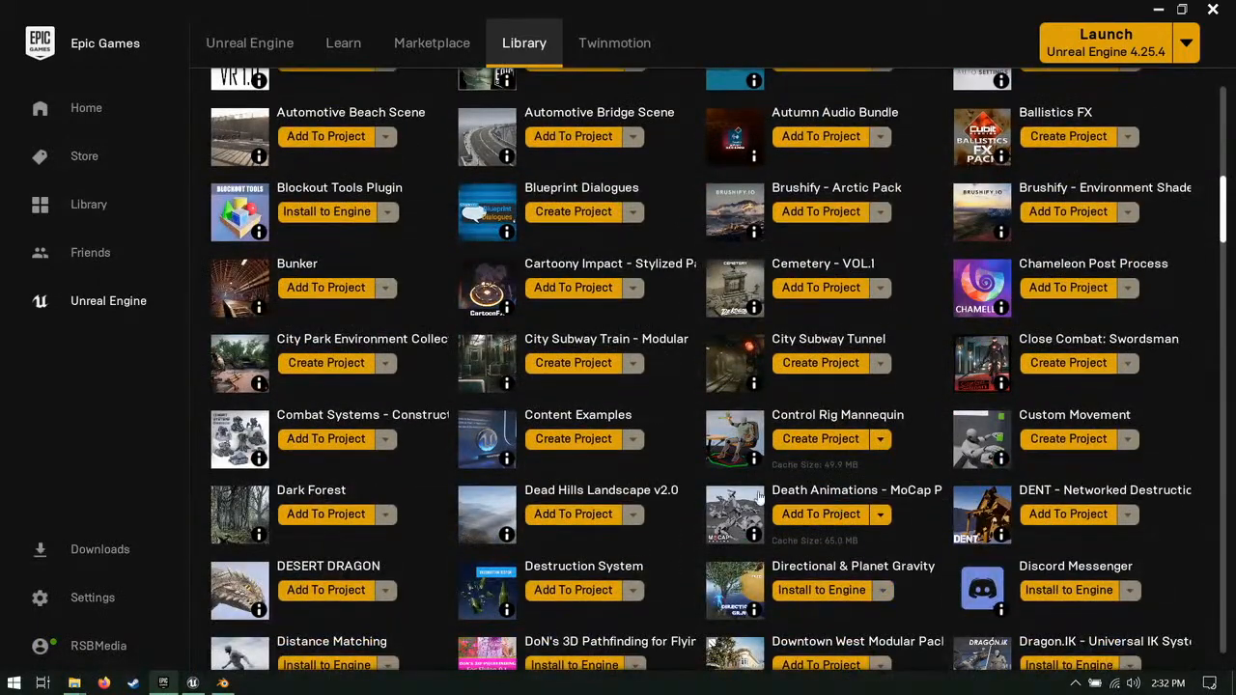
scroll(772, 512, down, 1)
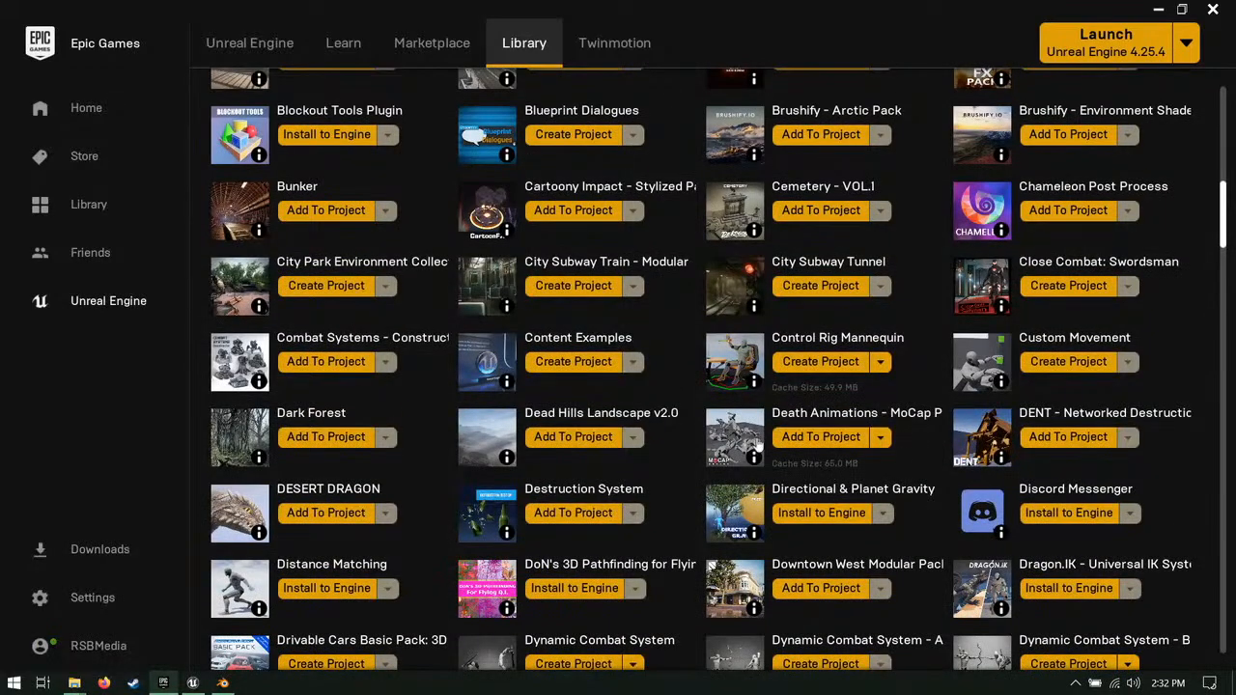
click(879, 437)
scroll(299, 545, down, 2)
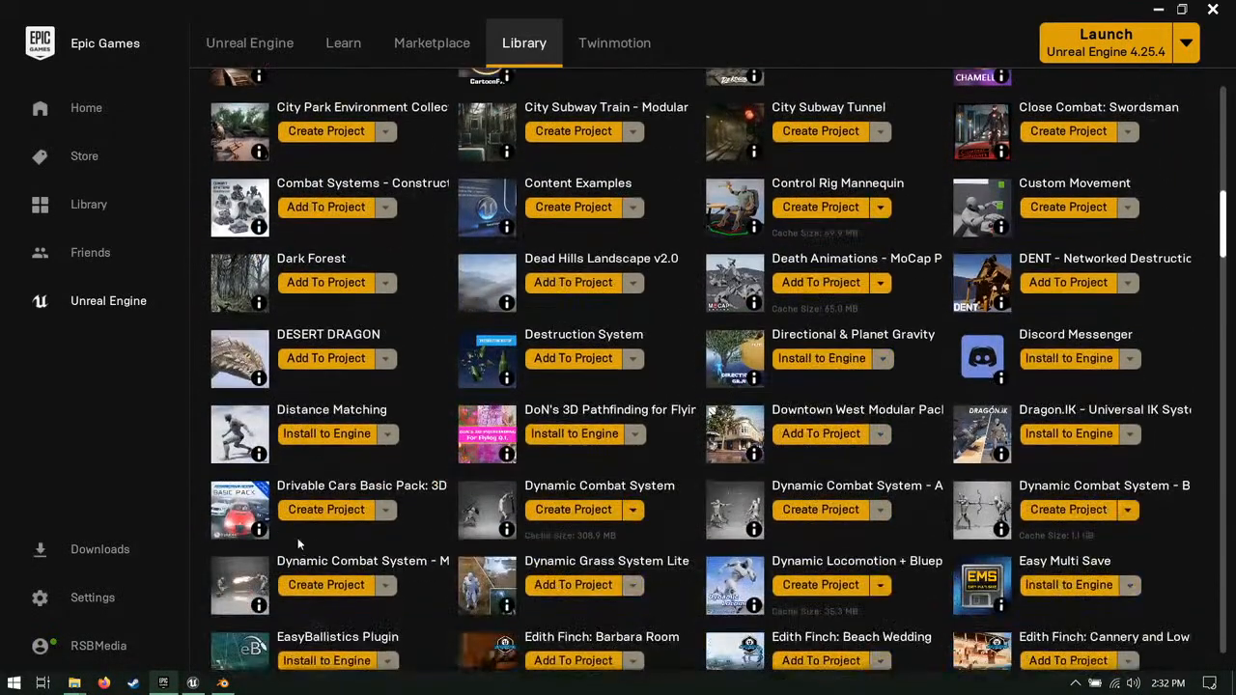
scroll(299, 545, up, 15)
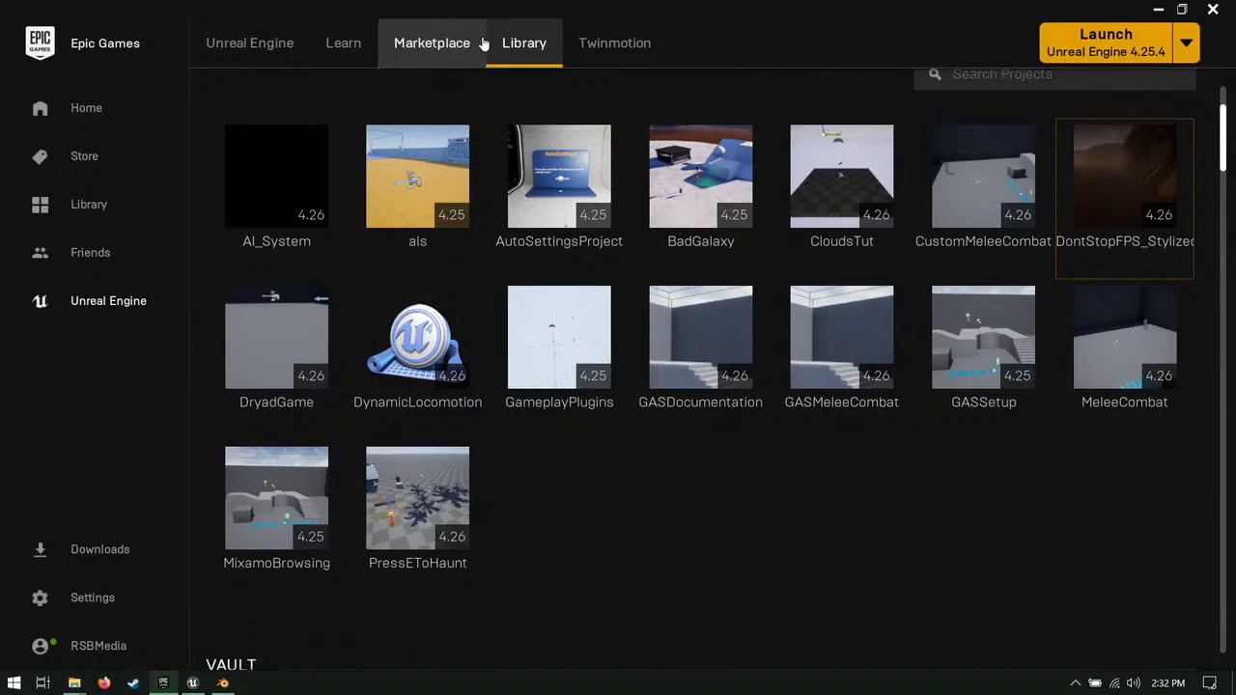
Step: Open the marketplace home page and review the Free For The Month products
click(482, 43)
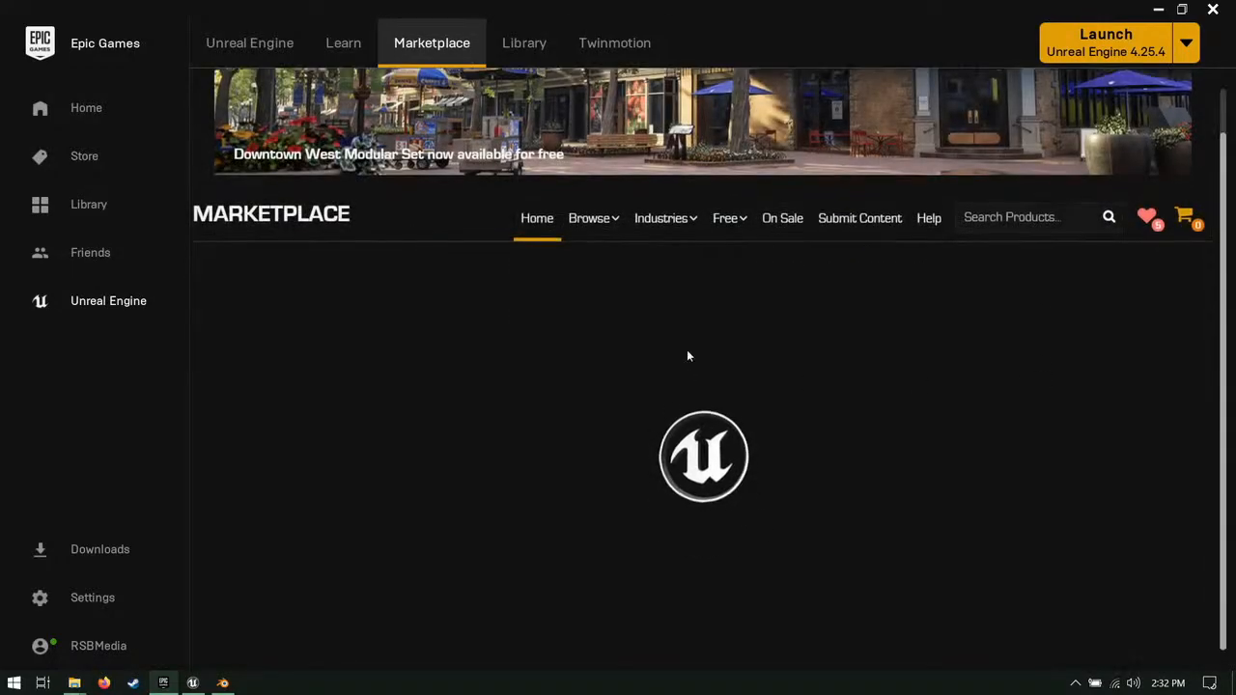
scroll(1103, 240, down, 12)
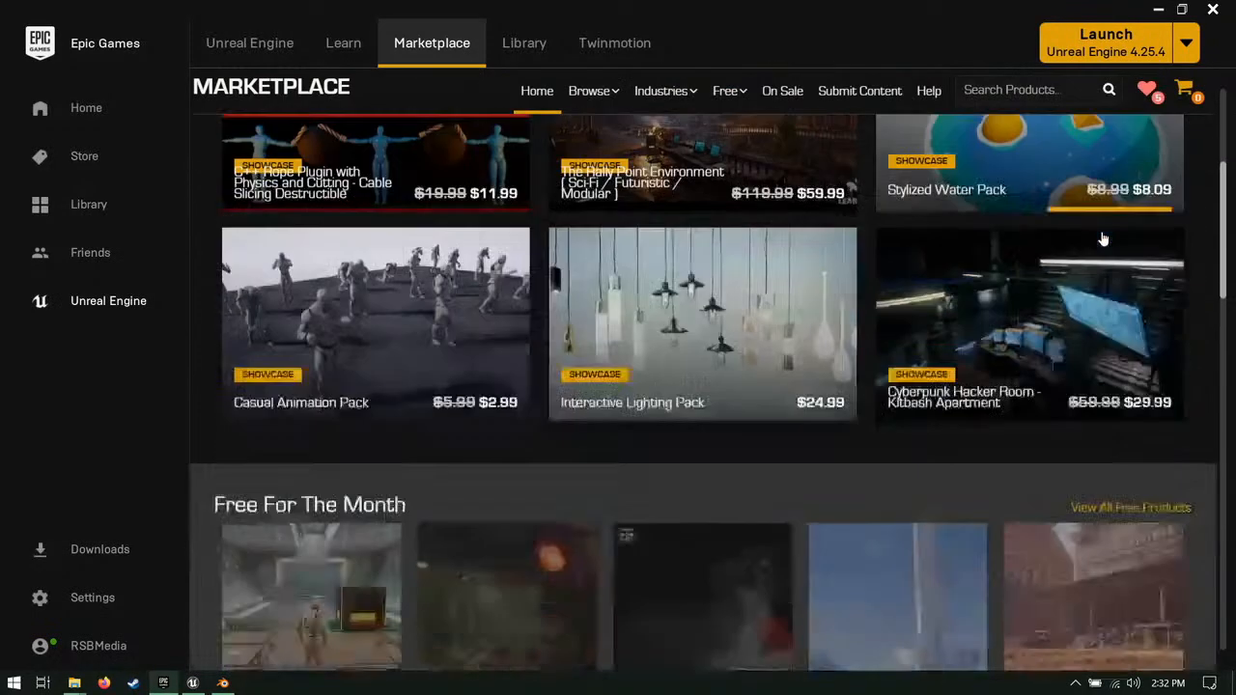
scroll(1096, 226, up, 12)
scroll(1096, 226, down, 2)
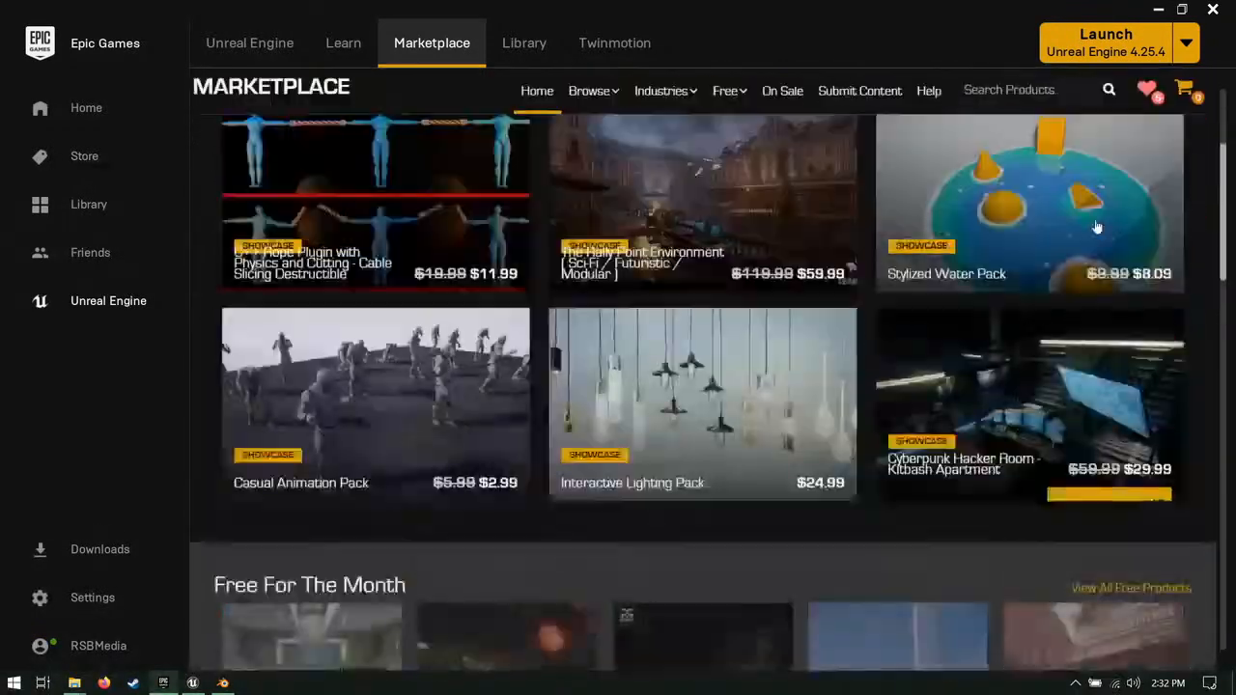
scroll(1096, 226, up, 1)
scroll(1095, 228, down, 4)
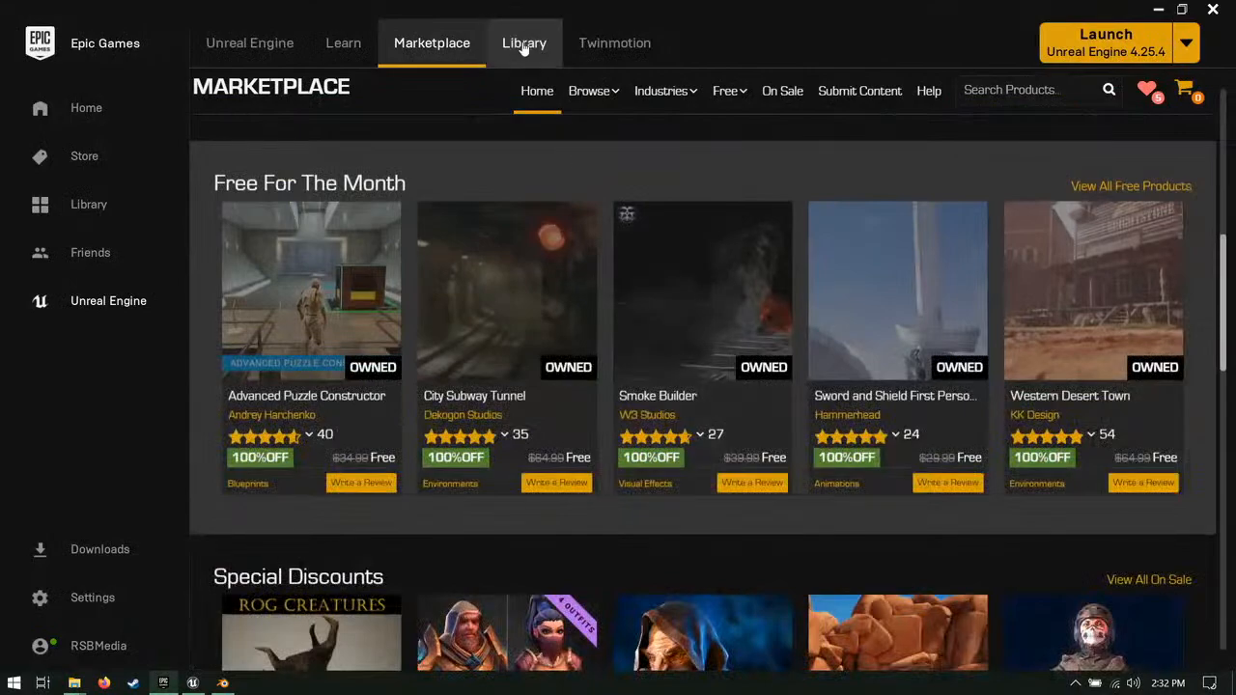
Step: Return from the launcher's library to the Unreal Editor and place a BP_Elevator at X 500, Y 38600, Z 3250
click(523, 47)
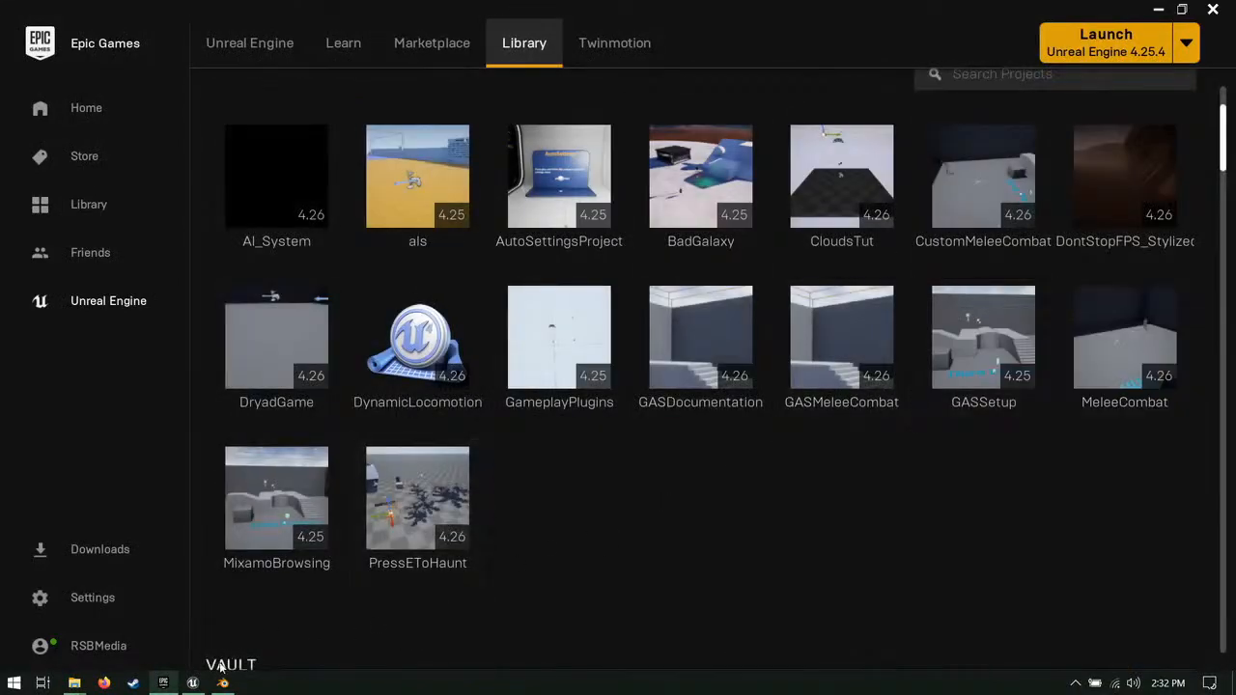
click(193, 683)
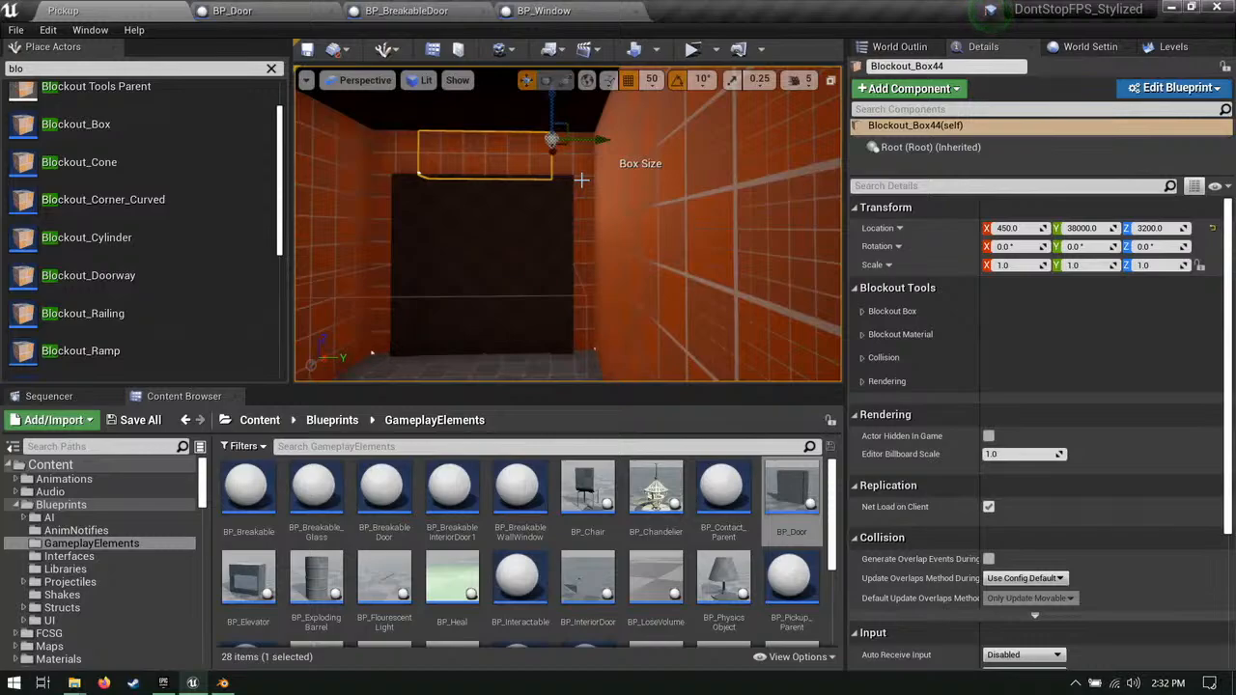
right_drag(581, 179, 493, 242)
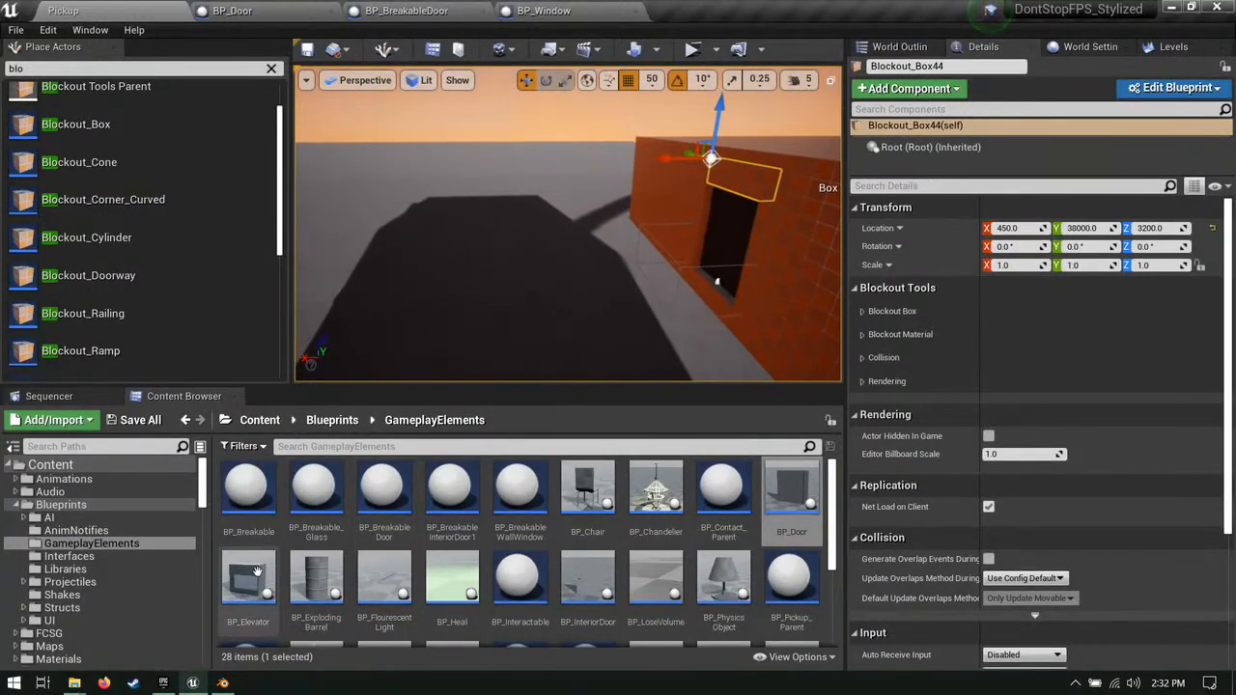
drag(315, 579, 691, 283)
right_drag(716, 281, 767, 275)
drag(248, 579, 386, 274)
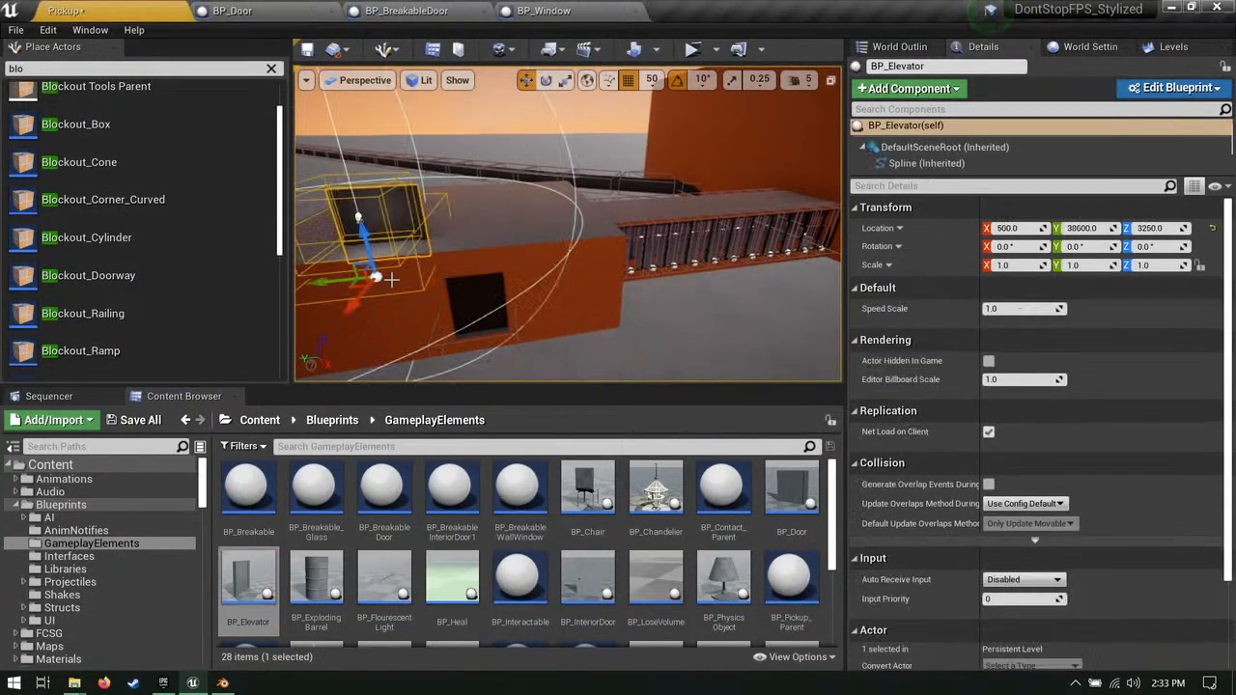
Step: Inspect the elevator, select its ElevatorInterior component and search the static mesh choices for "elev"
right_drag(391, 276, 654, 226)
key(e)
scroll(1007, 155, down, 3)
scroll(988, 154, down, 3)
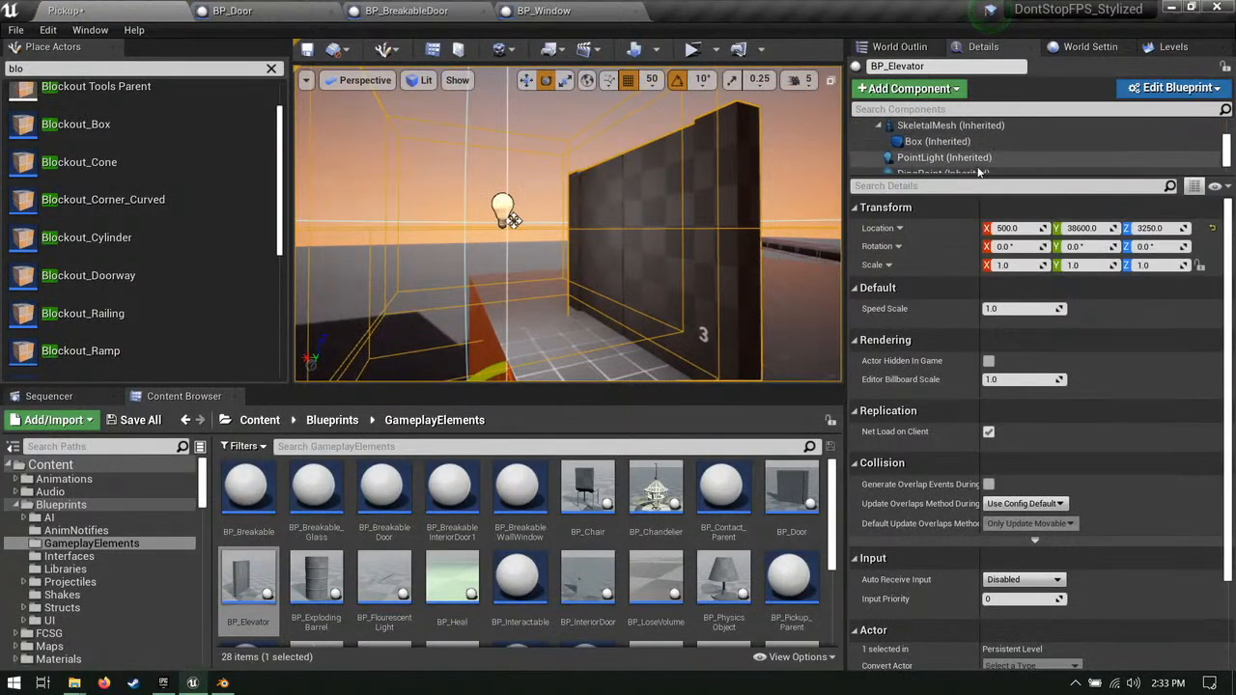
click(981, 166)
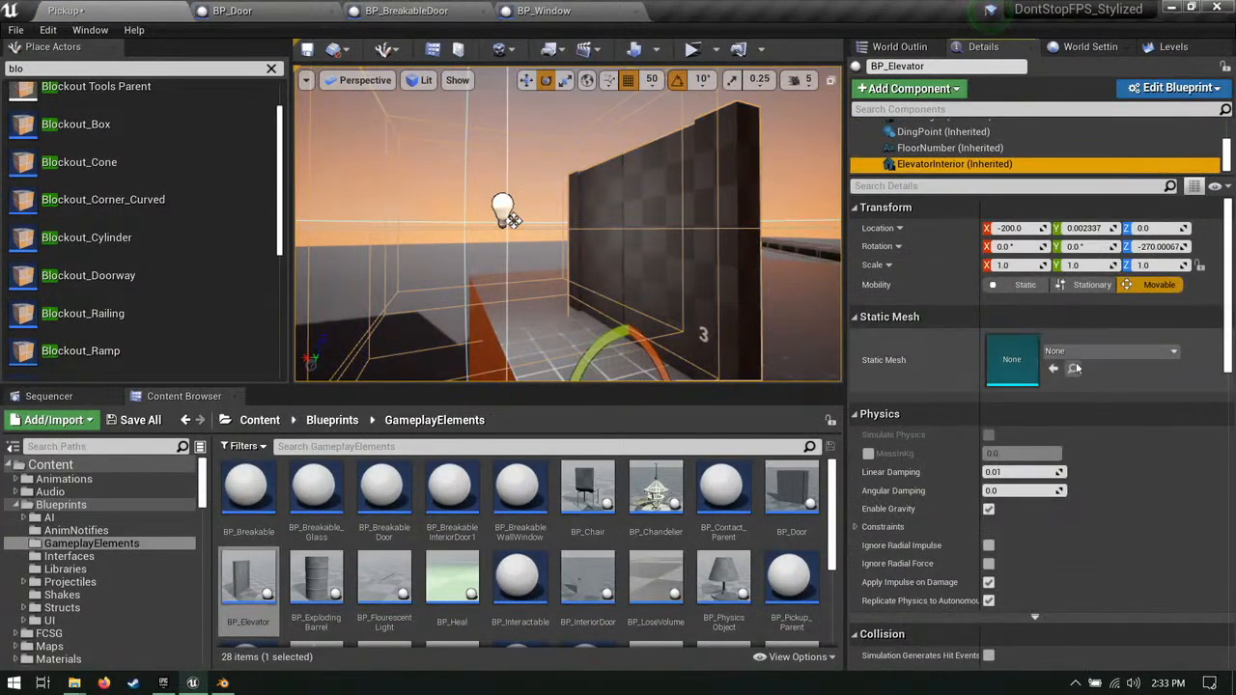
click(1124, 353)
text(elev)
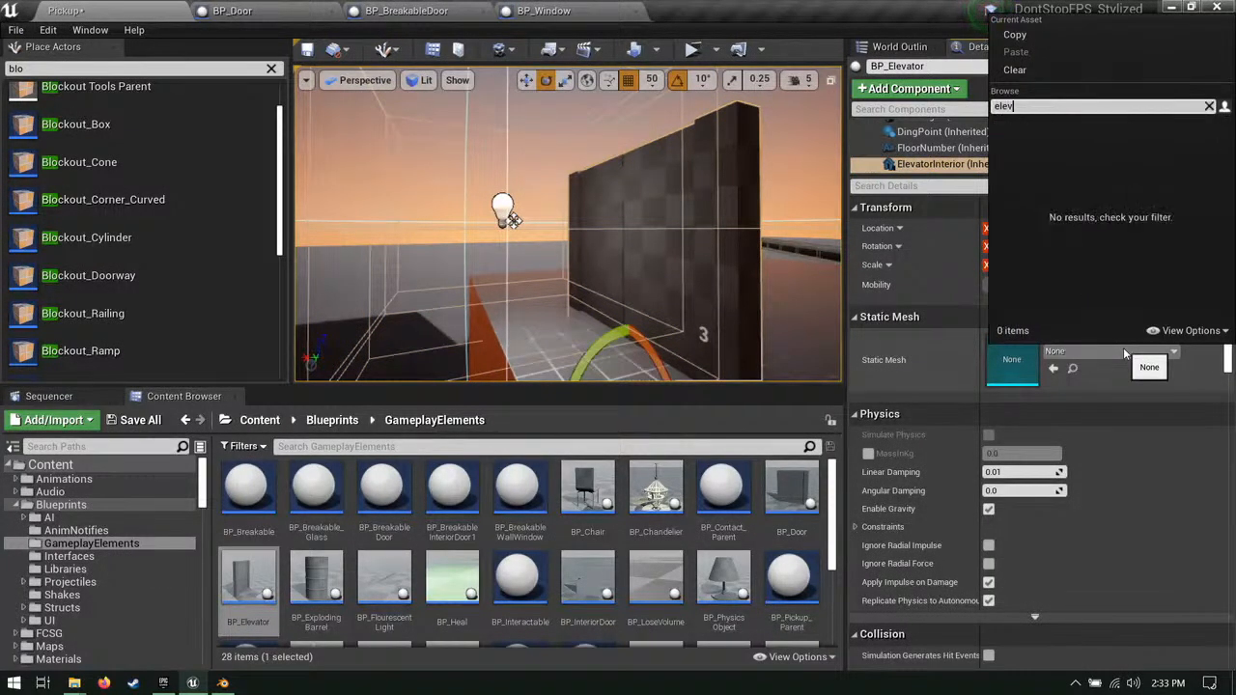
Step: Dismiss the static mesh choices for ElevatorInterior and save the Pickup level
key(s)
right_drag(724, 213, 732, 230)
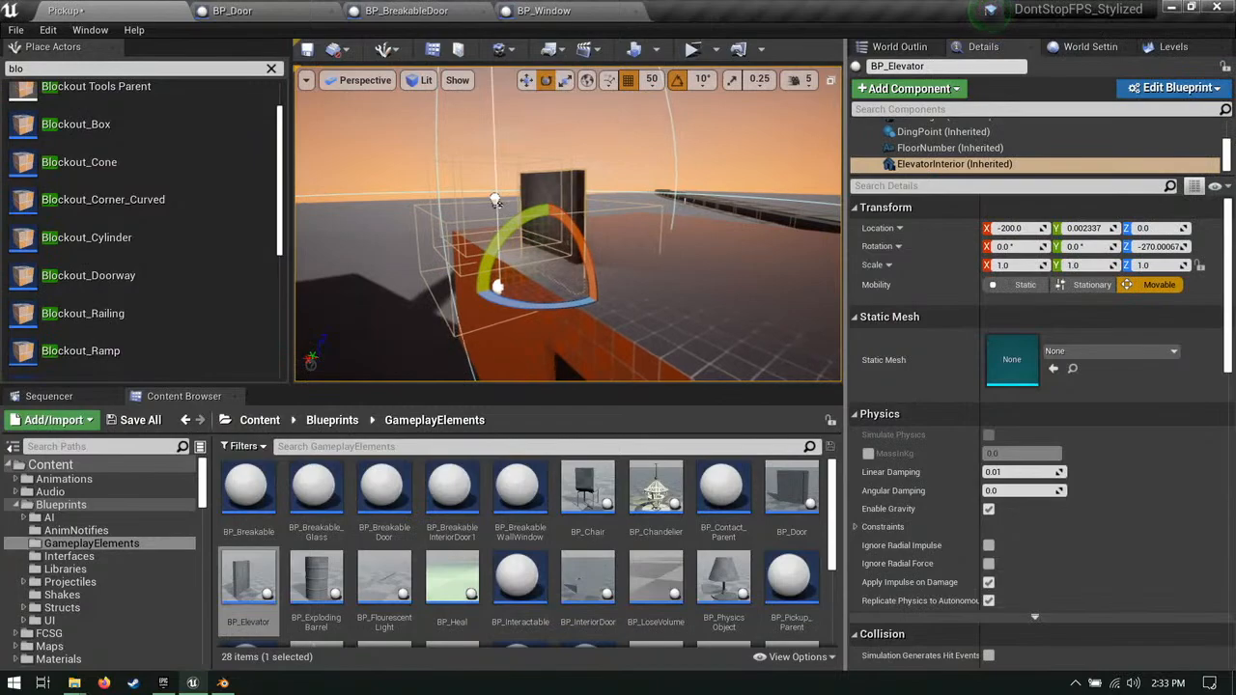
click(135, 420)
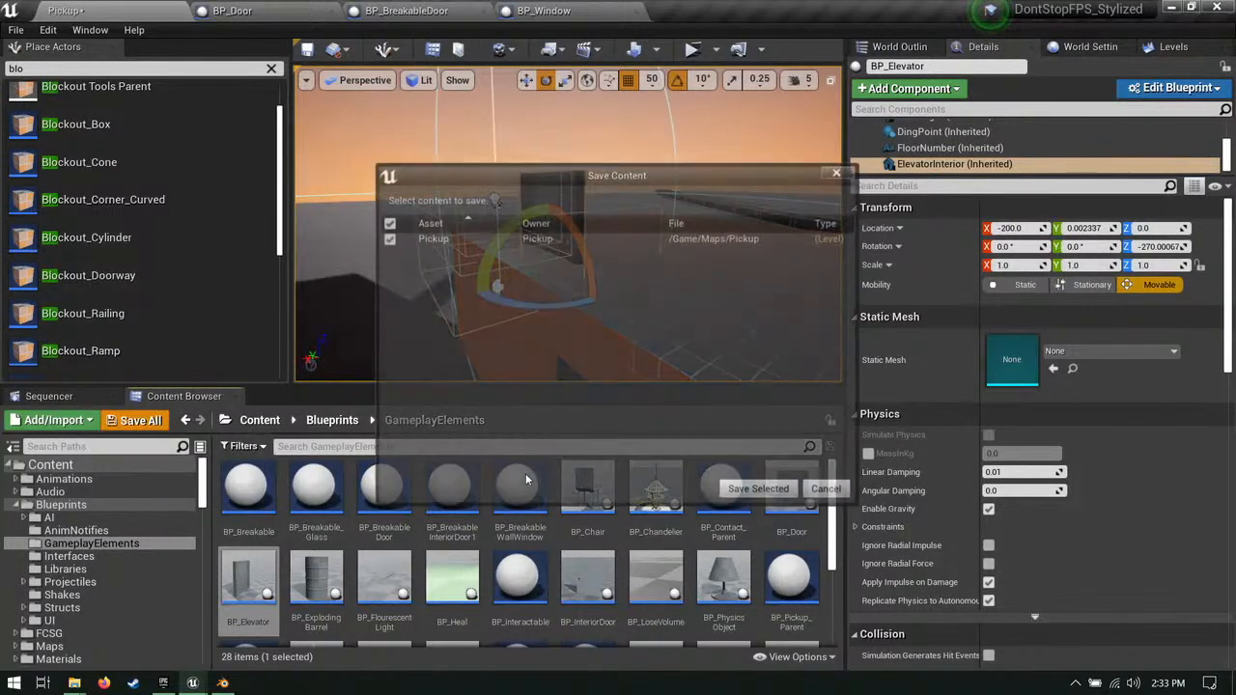
click(759, 491)
Step: Switch to File Explorer's Elements (D:) window and open Gamedev_Backup > KeepMovingFPS 4.26 > Content > Meshes
mouse_move(73, 683)
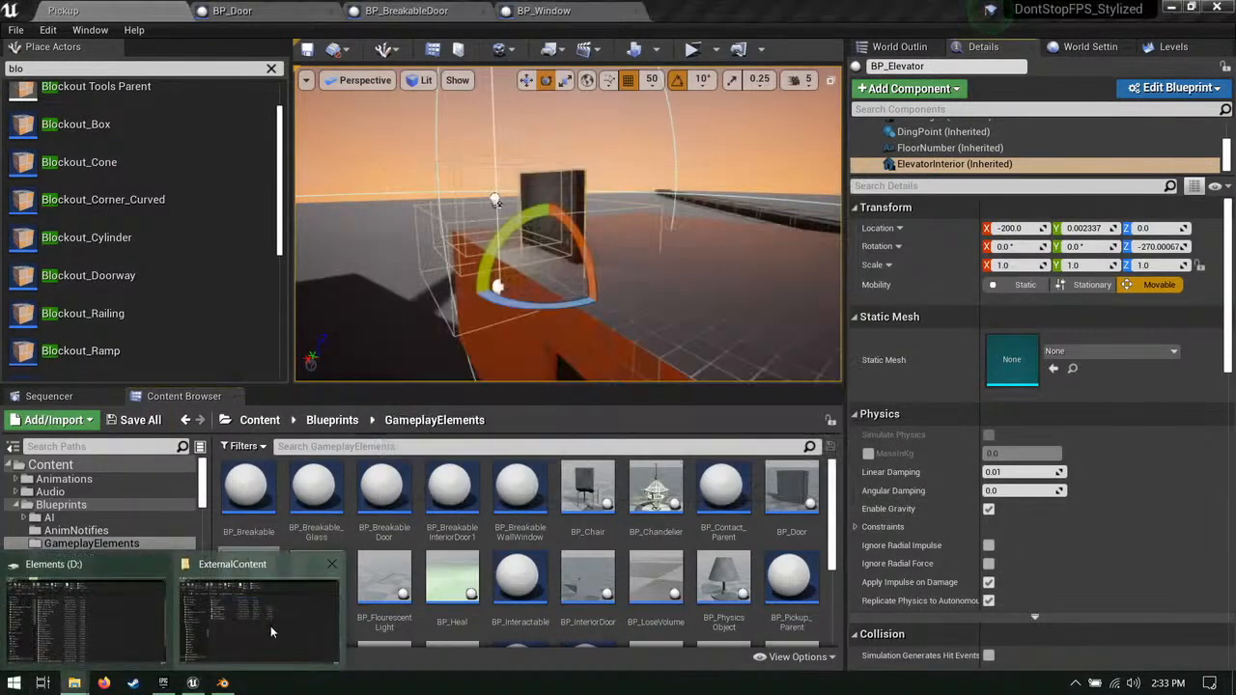
click(92, 611)
scroll(444, 453, down, 3)
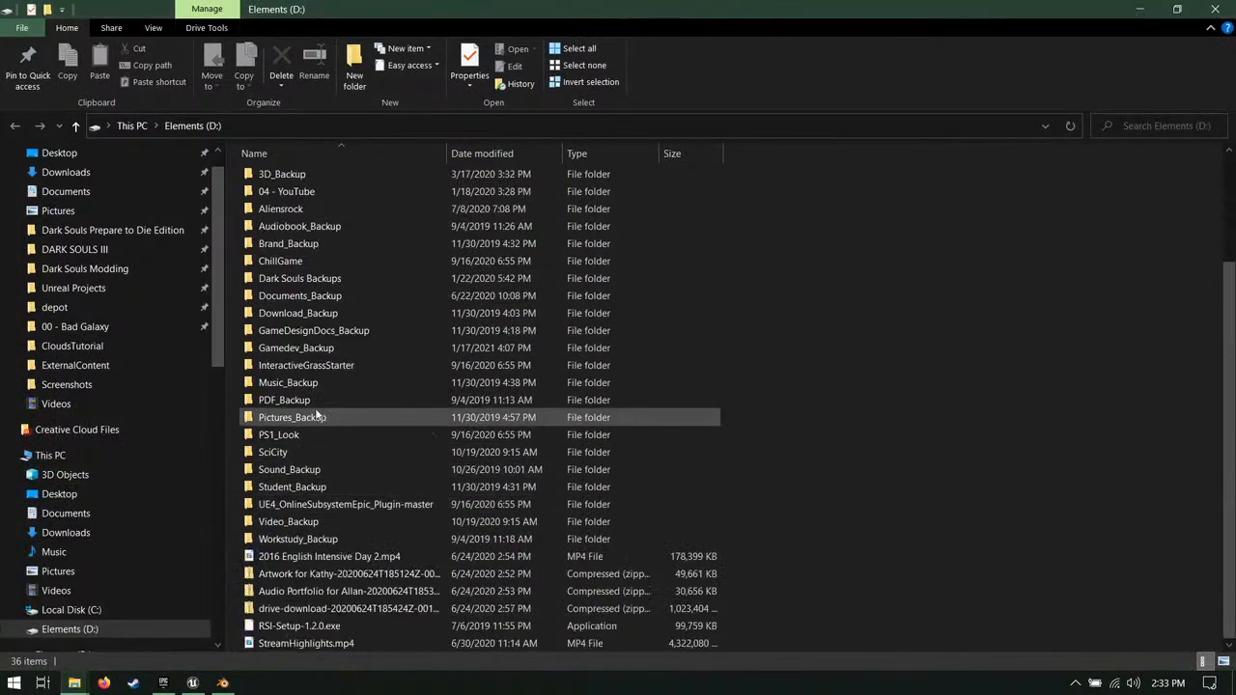
click(330, 367)
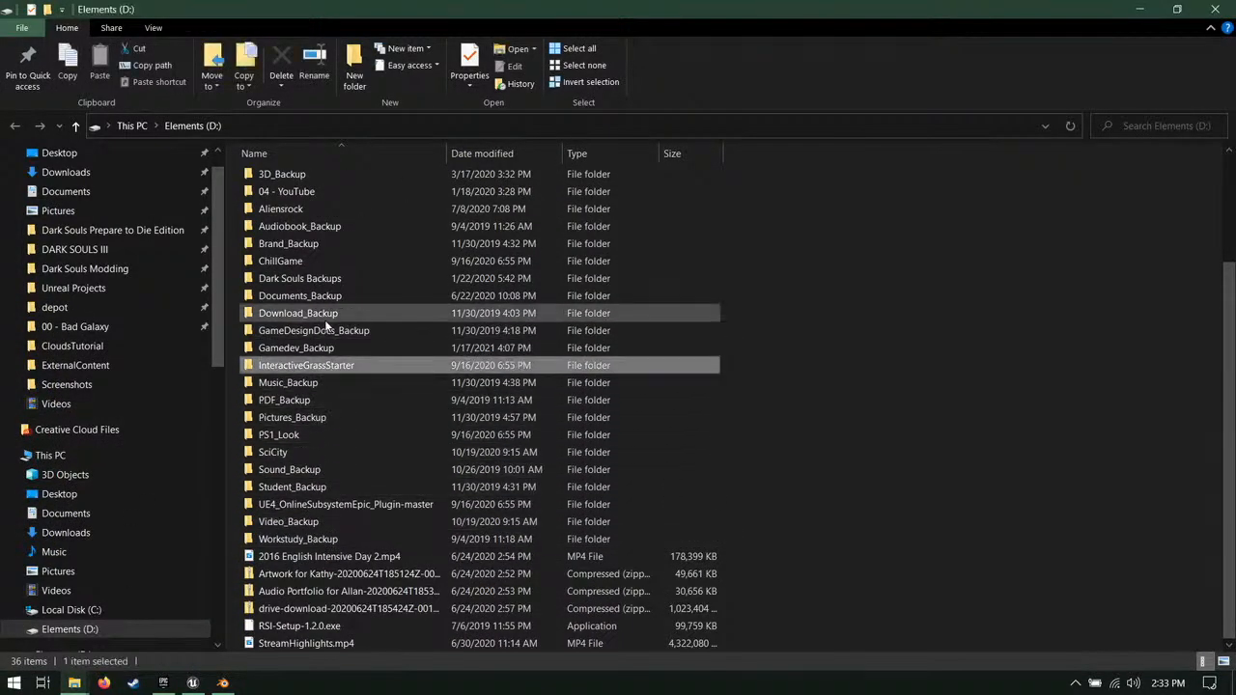
click(314, 347)
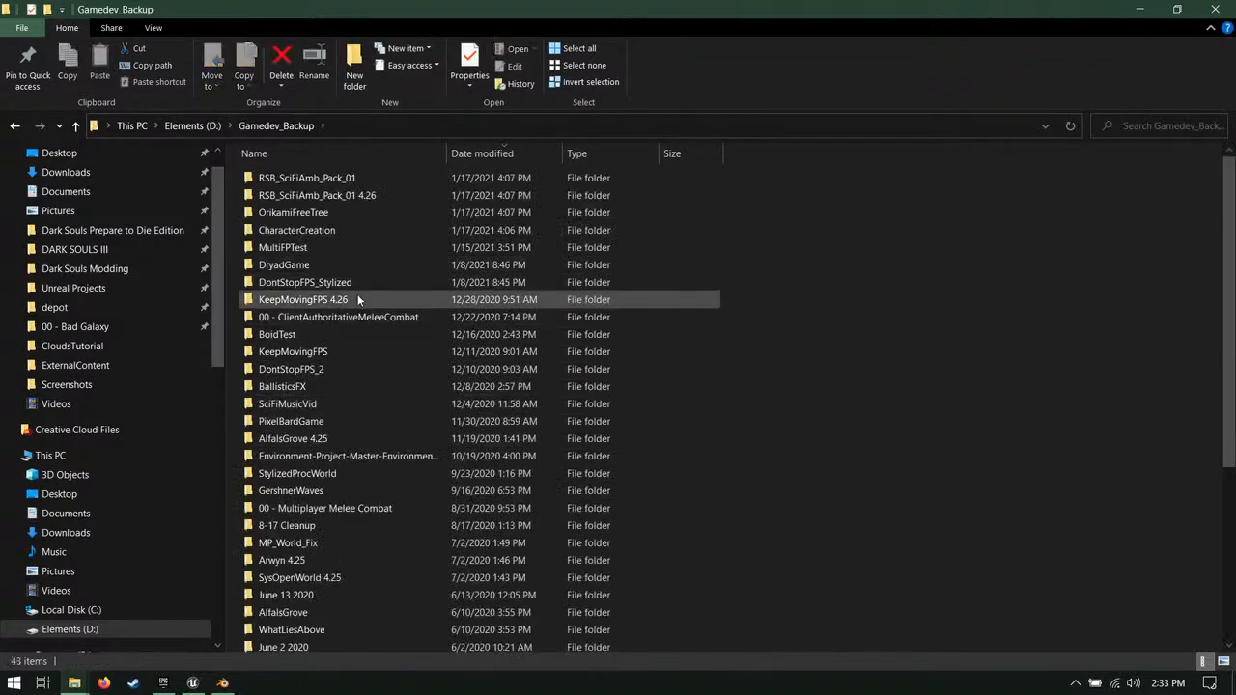
double_click(364, 299)
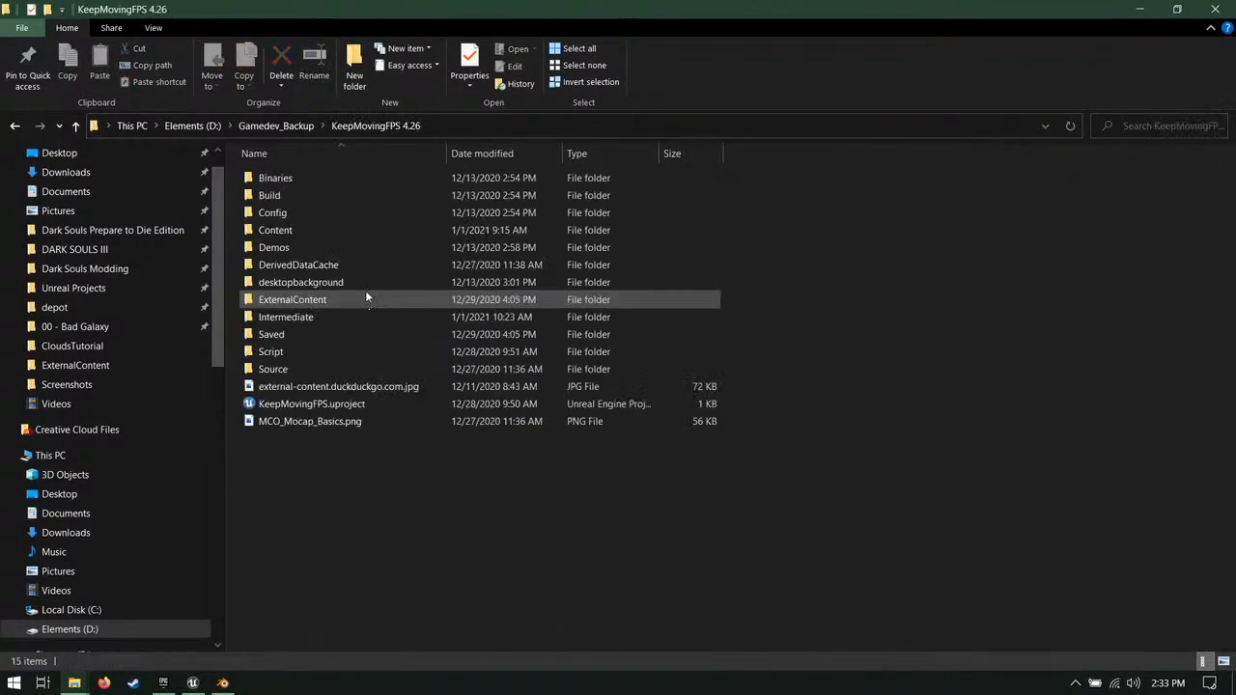
double_click(317, 232)
double_click(319, 316)
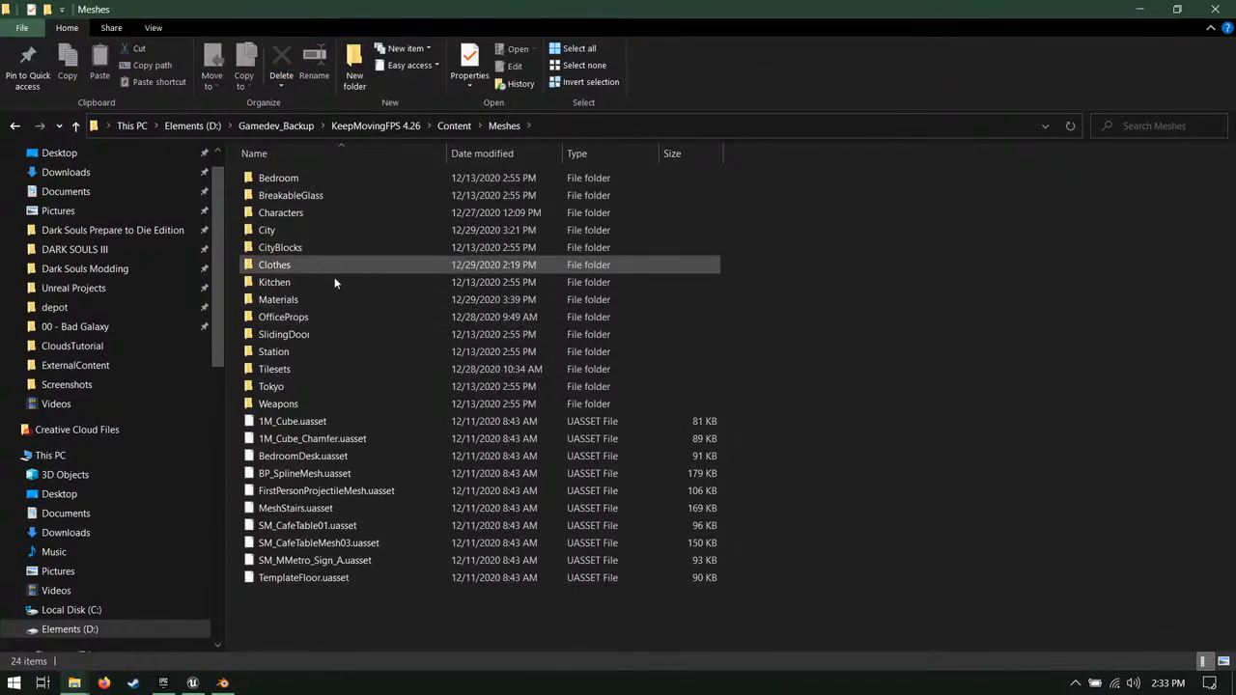
Step: Search the backup Meshes folder for "elevator" and copy the ElevatorInterior.uasset file
click(1149, 121)
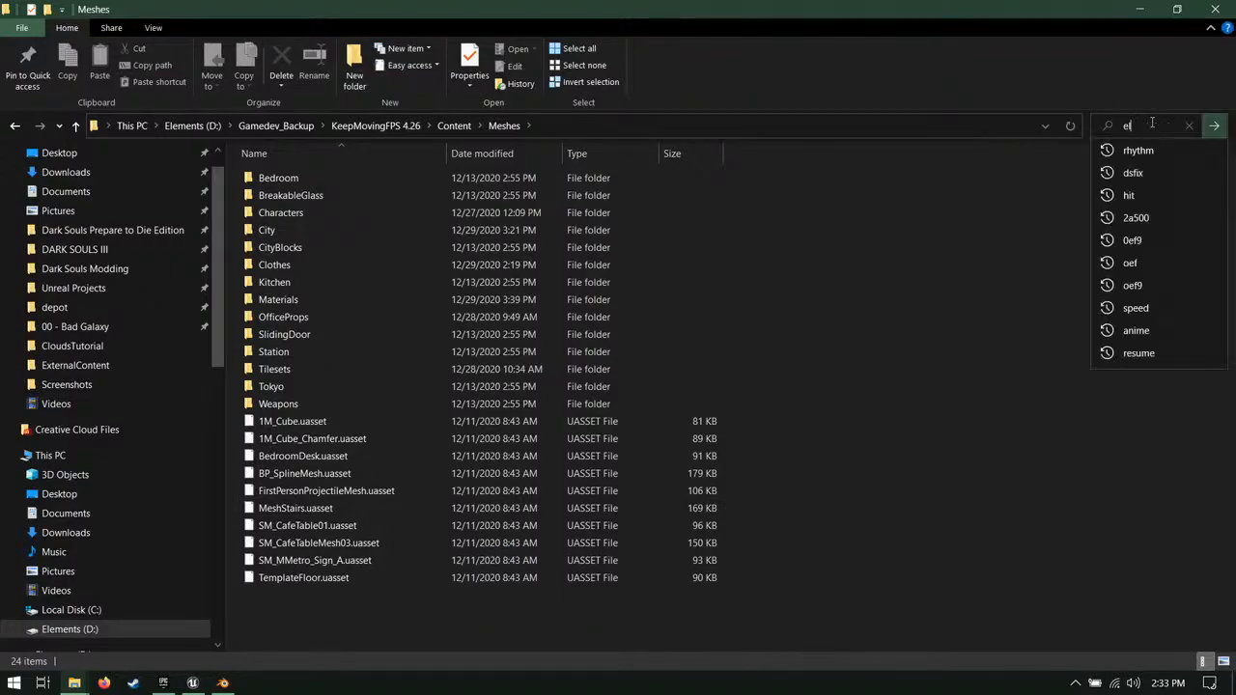
text(elevator)
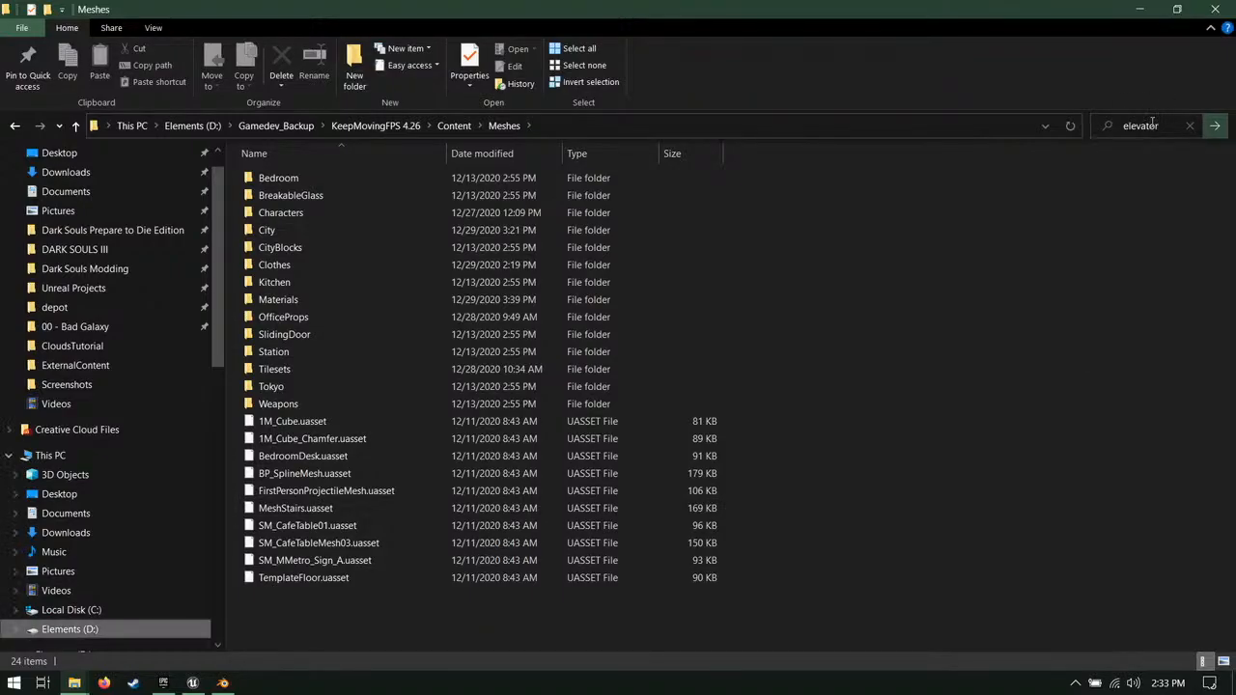
key(Return)
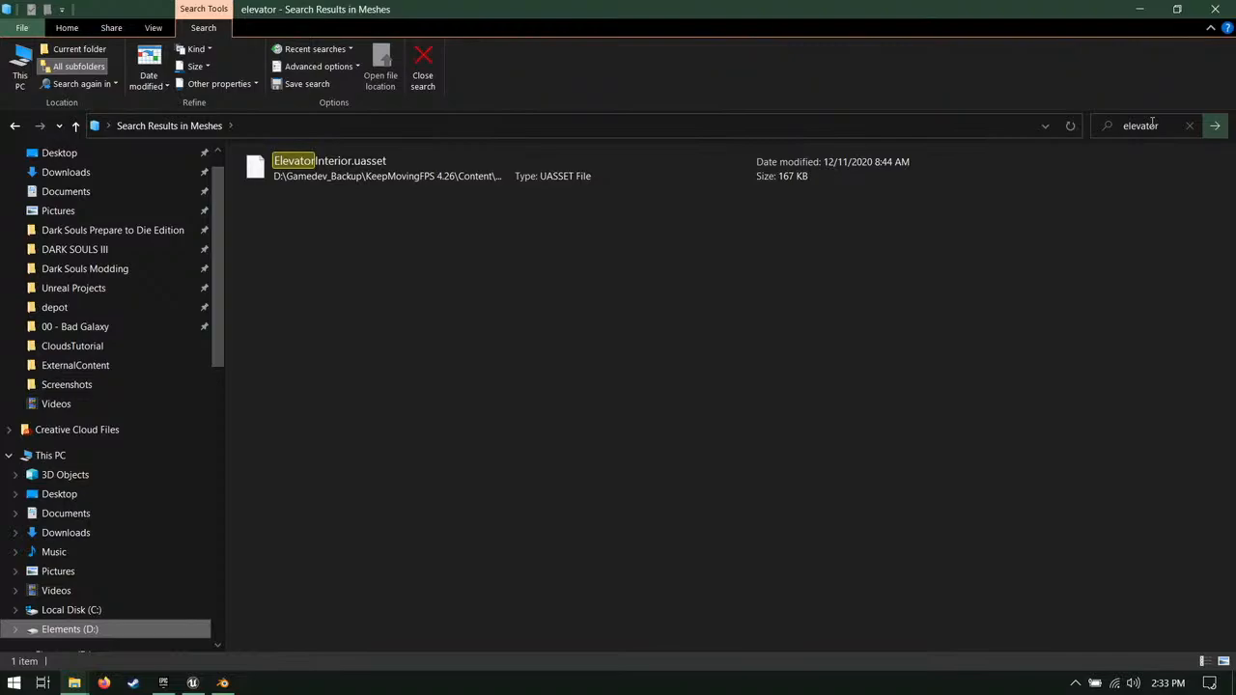
double_click(708, 165)
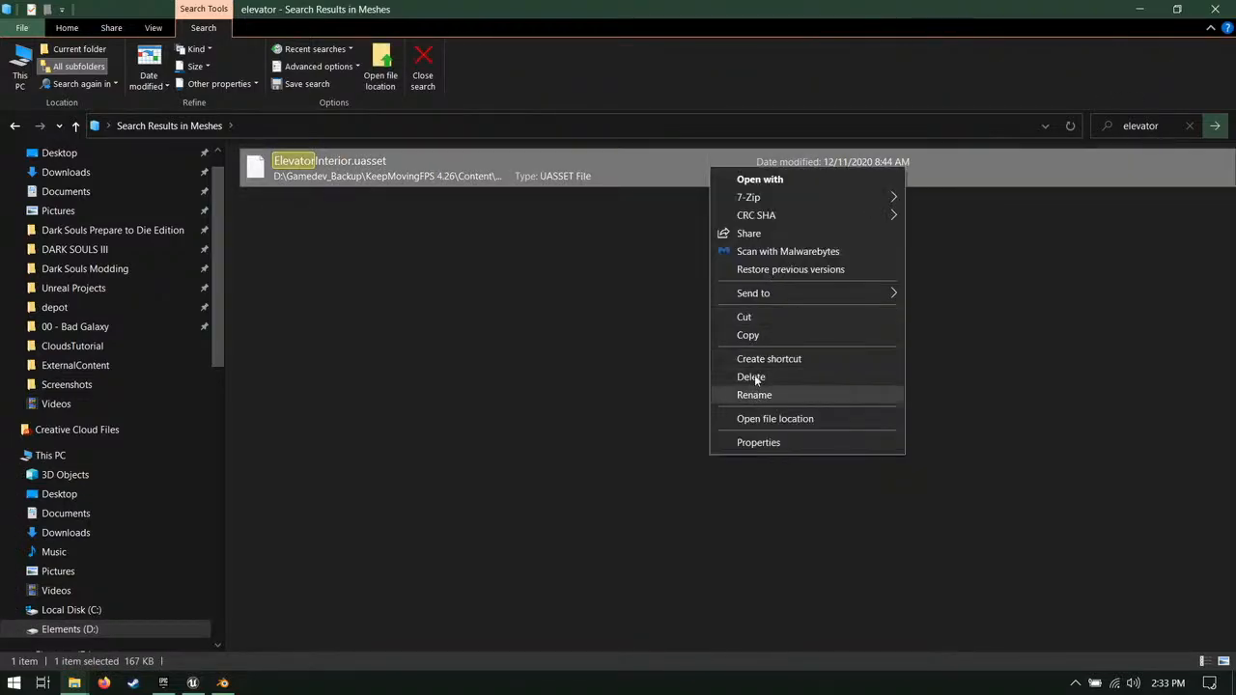
click(772, 337)
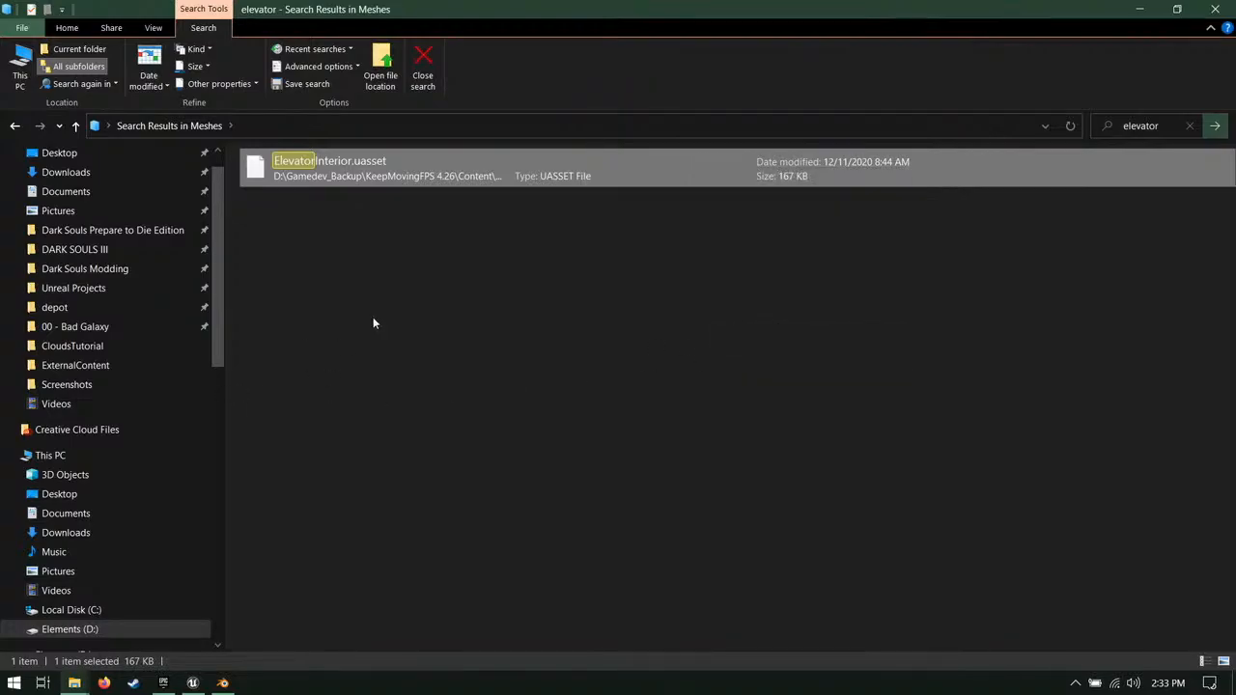
Step: Bring up the ExternalContent folder window, and switch to the Epic Games Launcher to browse its library and home page
click(73, 683)
click(255, 618)
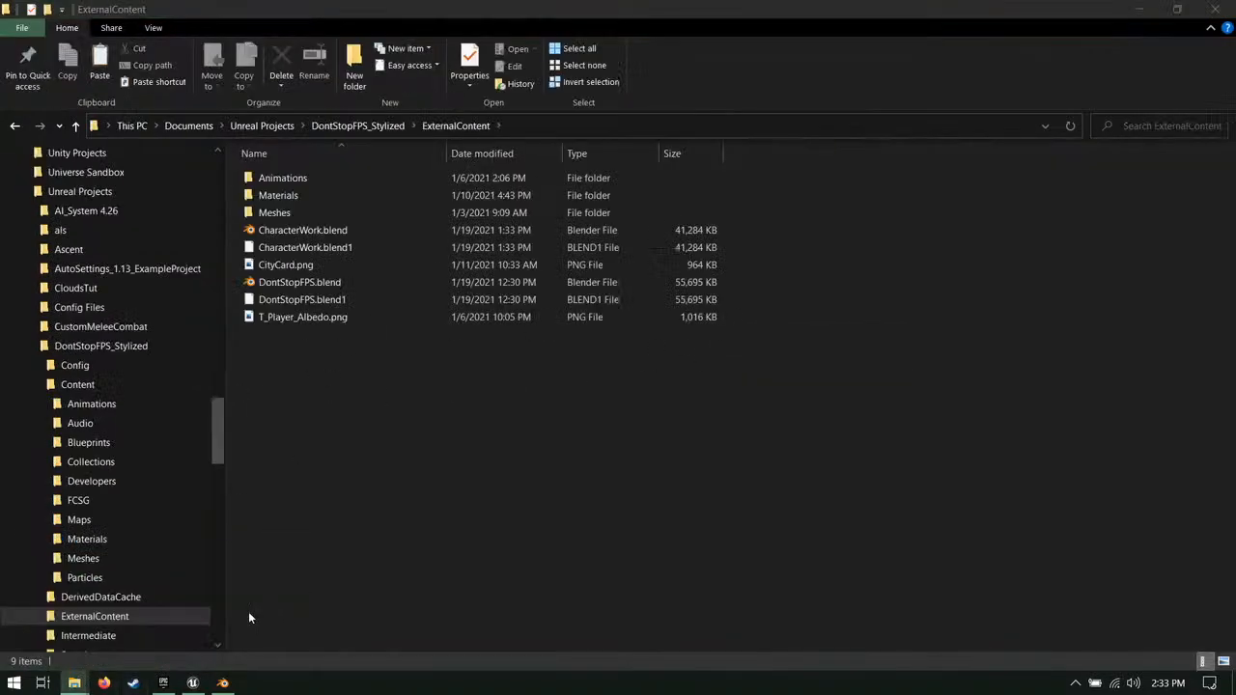
click(163, 682)
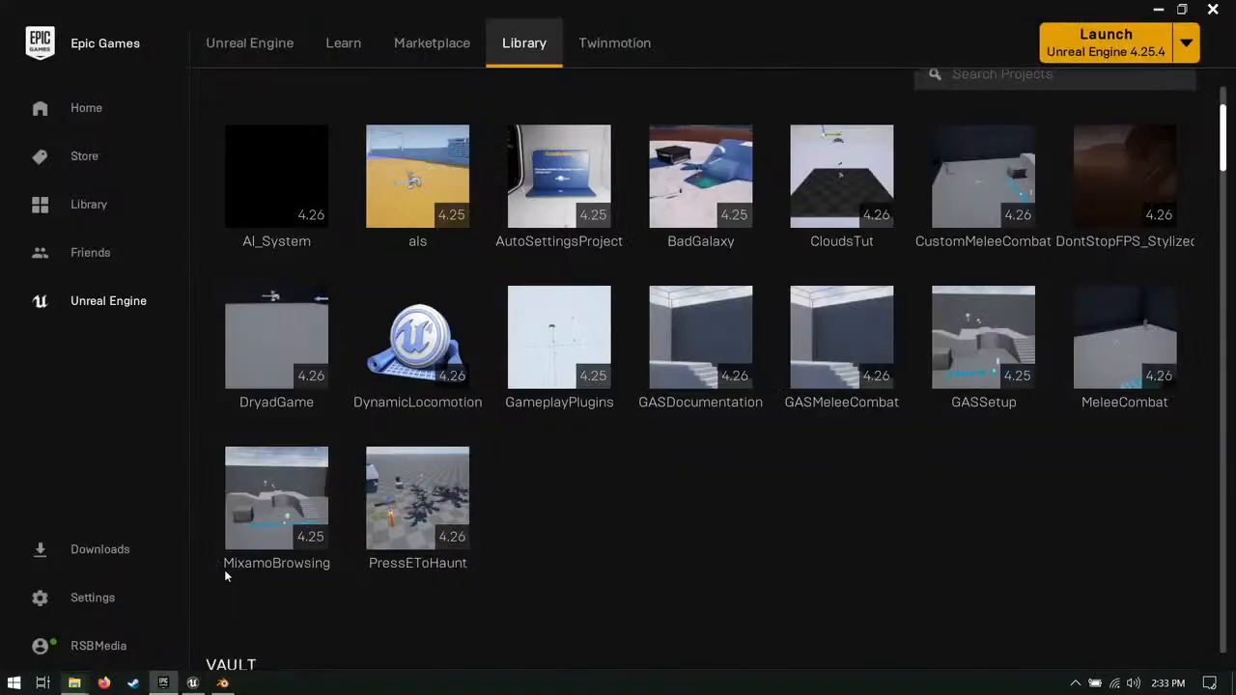
scroll(680, 334, down, 7)
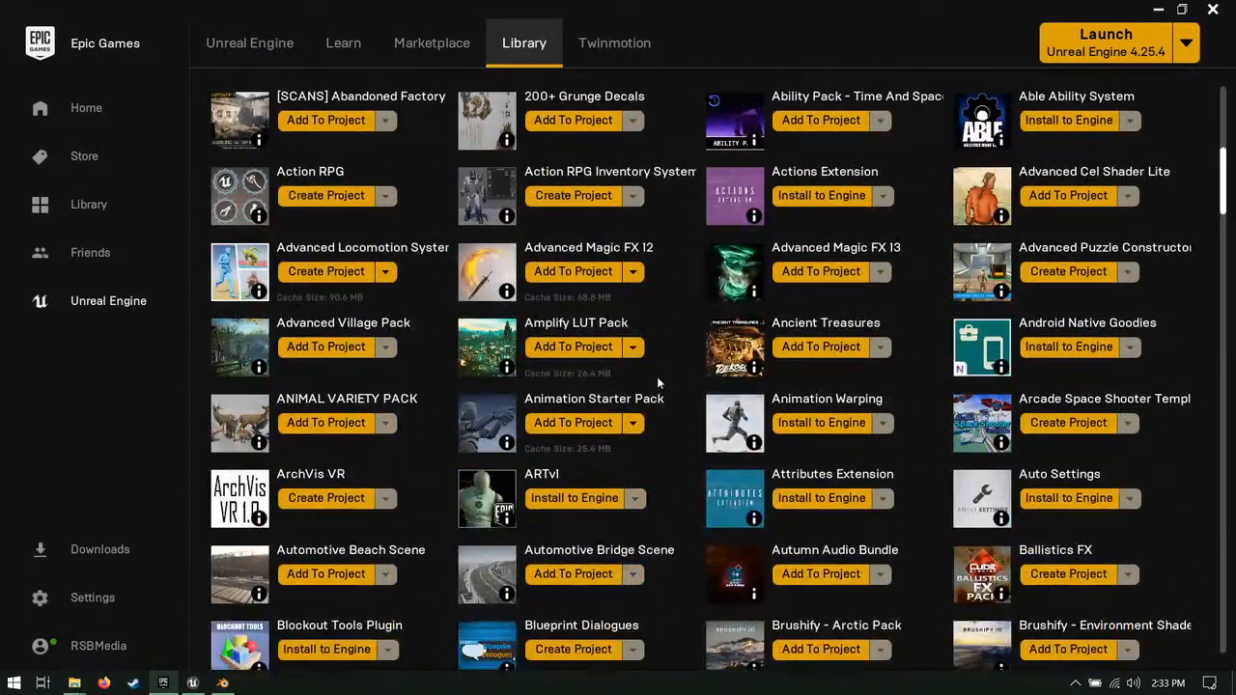
scroll(587, 383, up, 6)
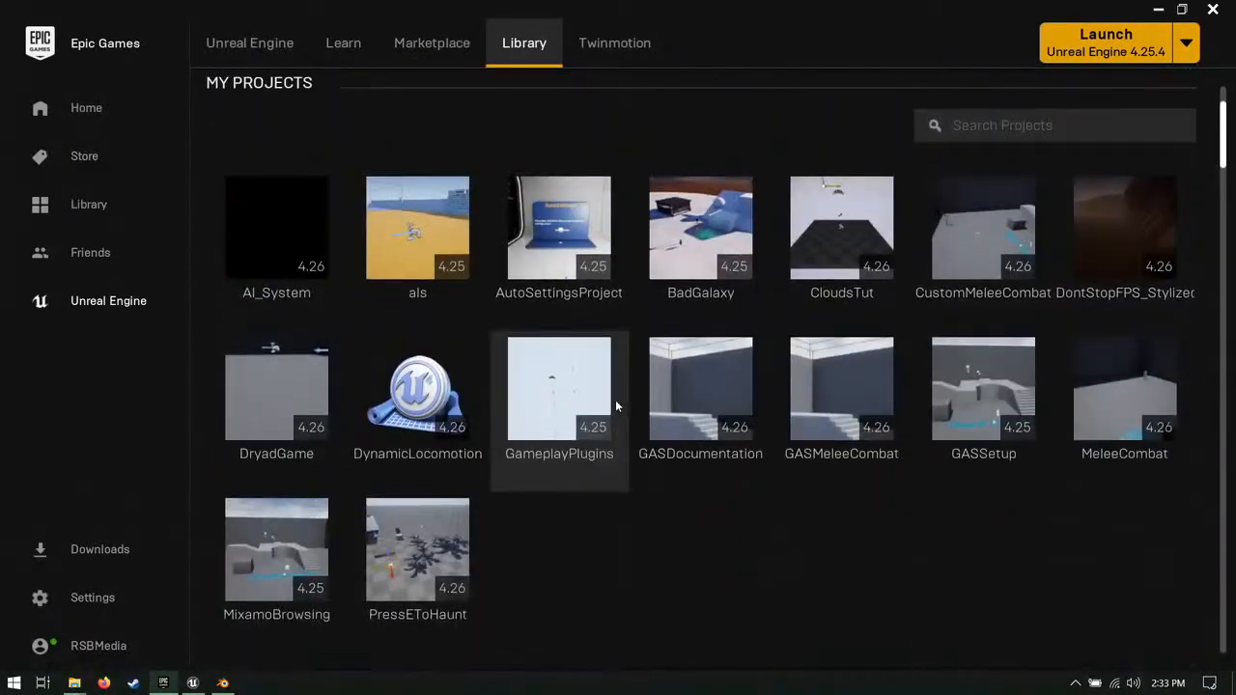
scroll(630, 412, down, 1)
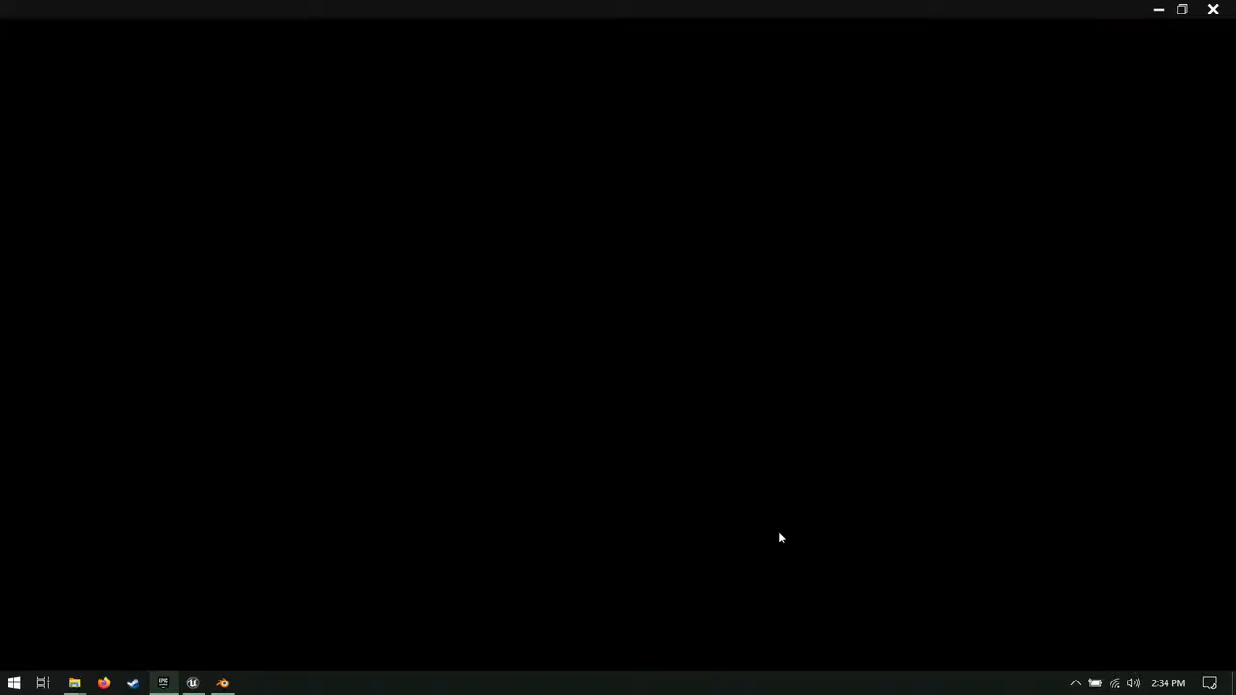
scroll(712, 425, down, 4)
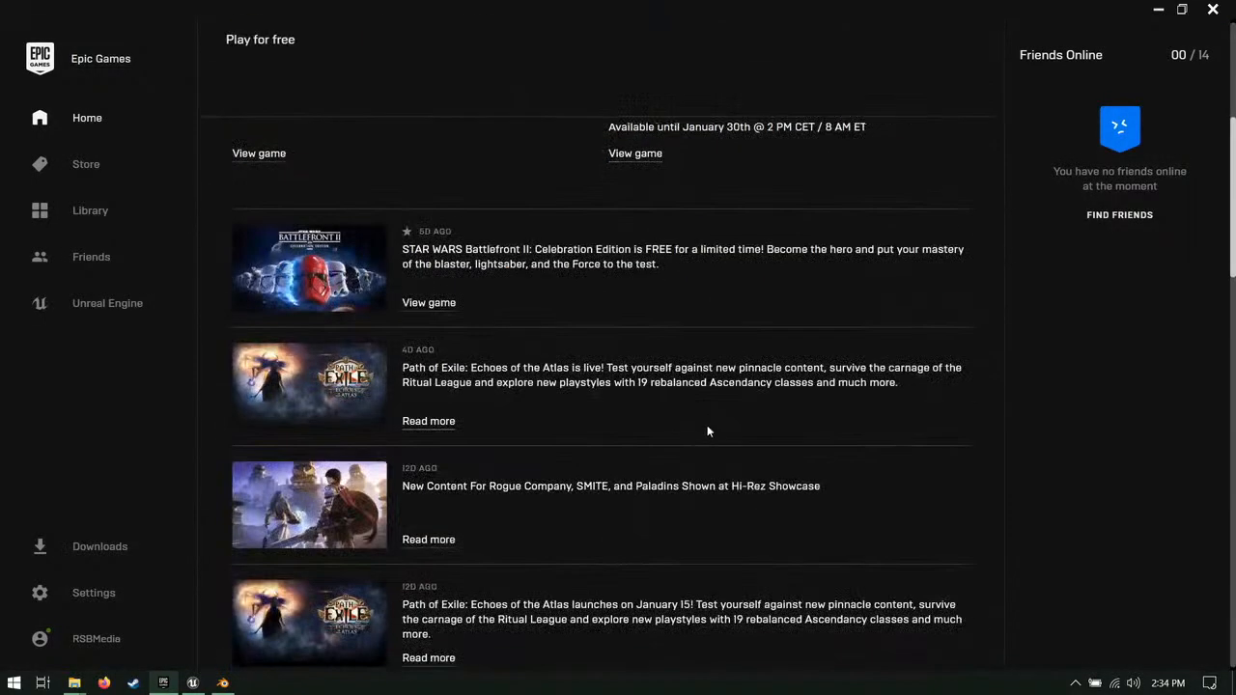
scroll(713, 425, up, 4)
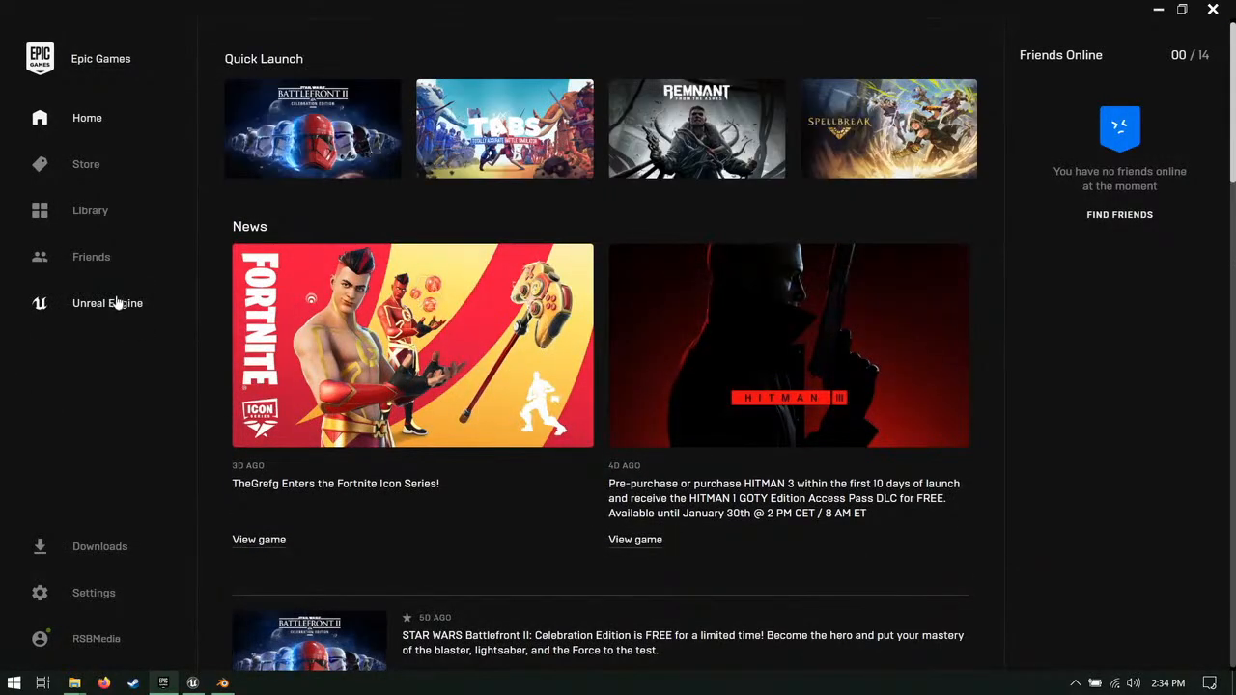
Step: Return to the launcher's Unreal Engine library and look through the engine versions, projects and vault assets
click(108, 303)
scroll(695, 422, down, 1)
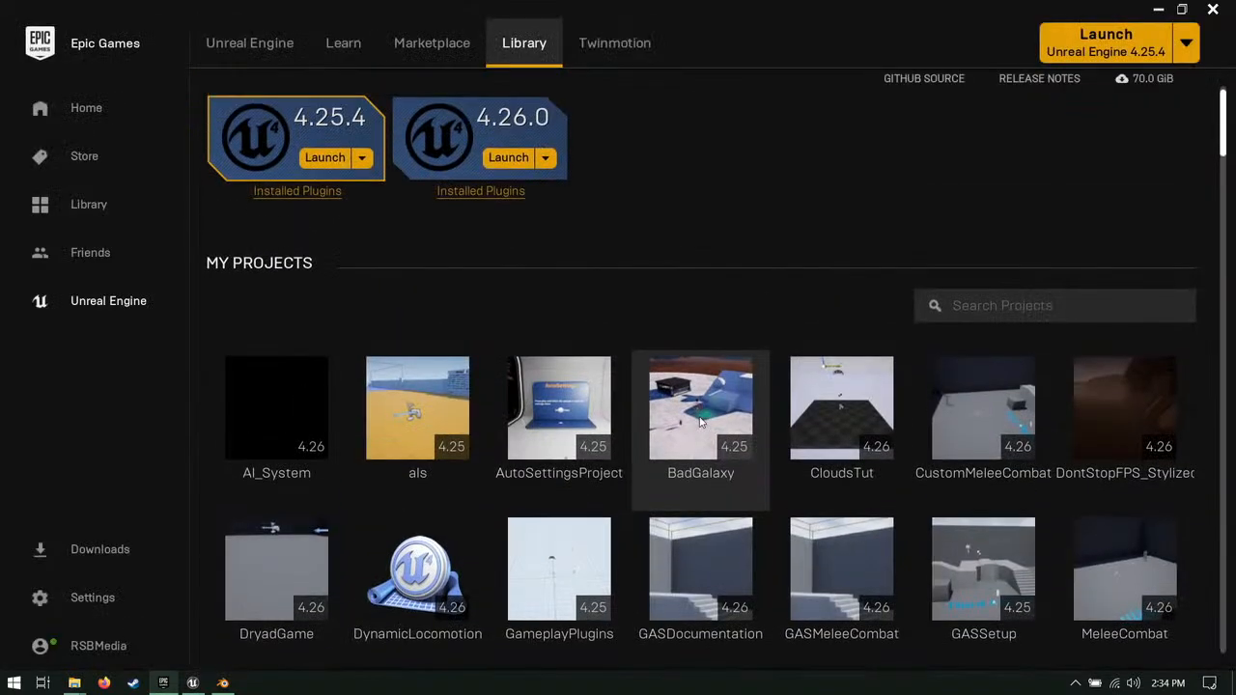
scroll(807, 286, up, 1)
scroll(807, 285, down, 1)
scroll(785, 281, up, 1)
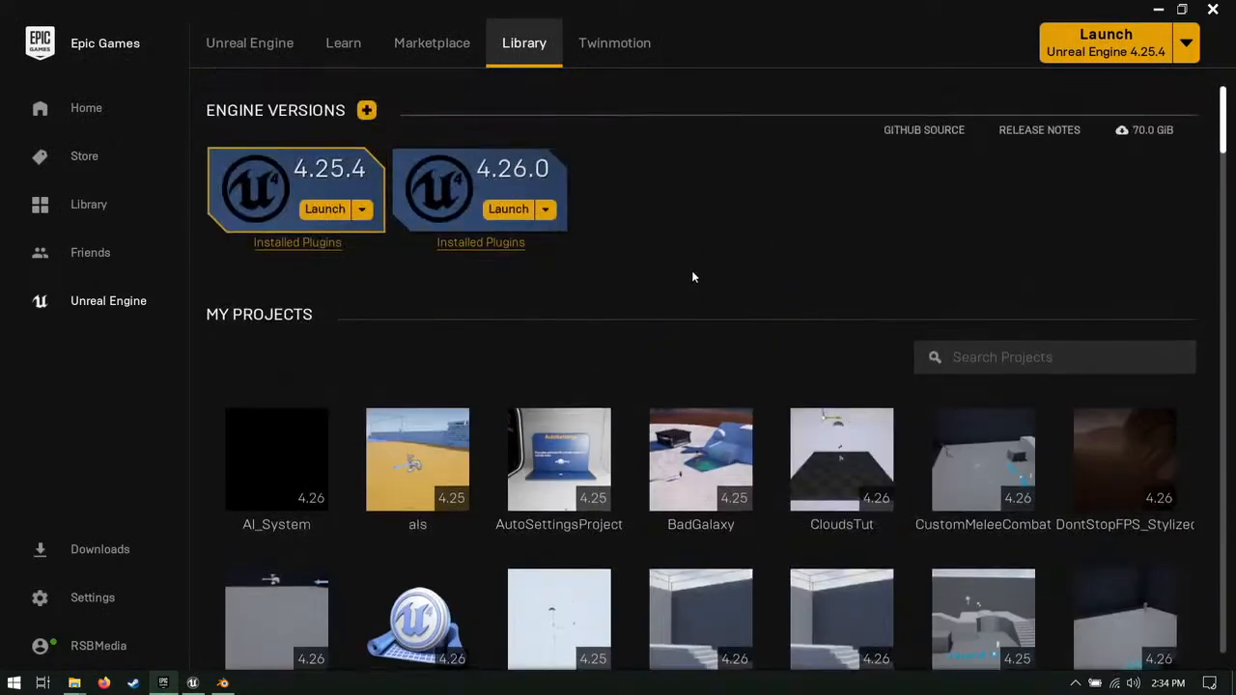
scroll(691, 277, down, 6)
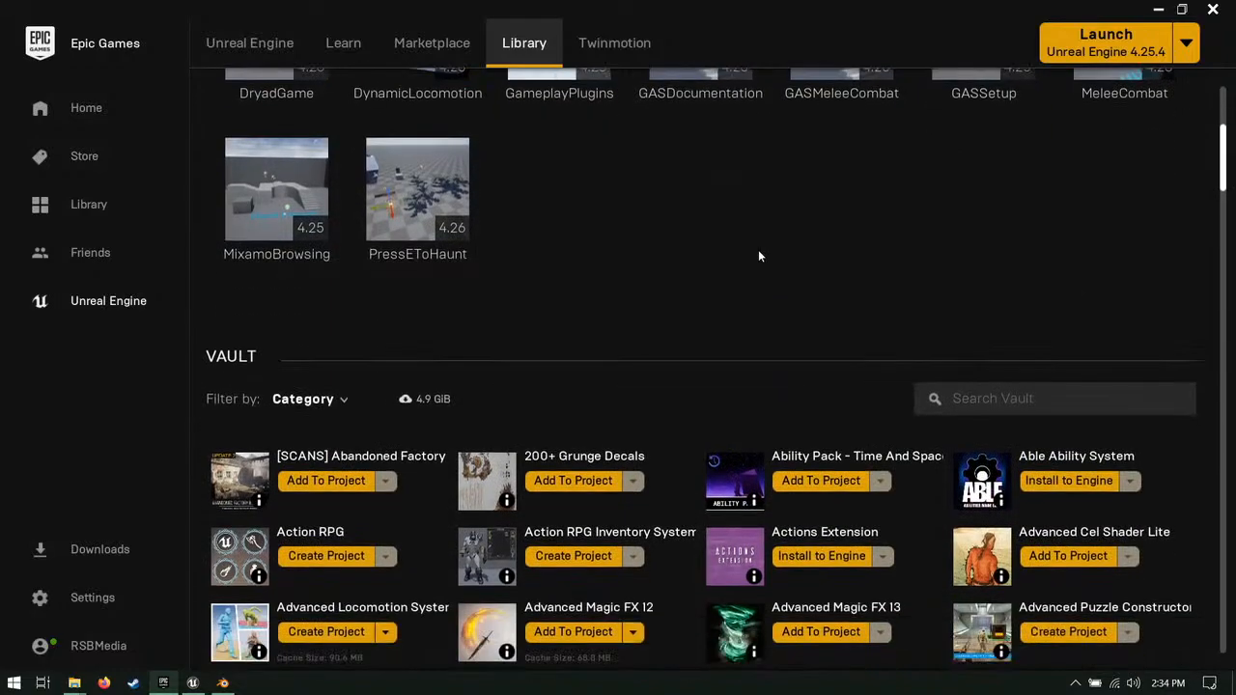
scroll(940, 270, down, 3)
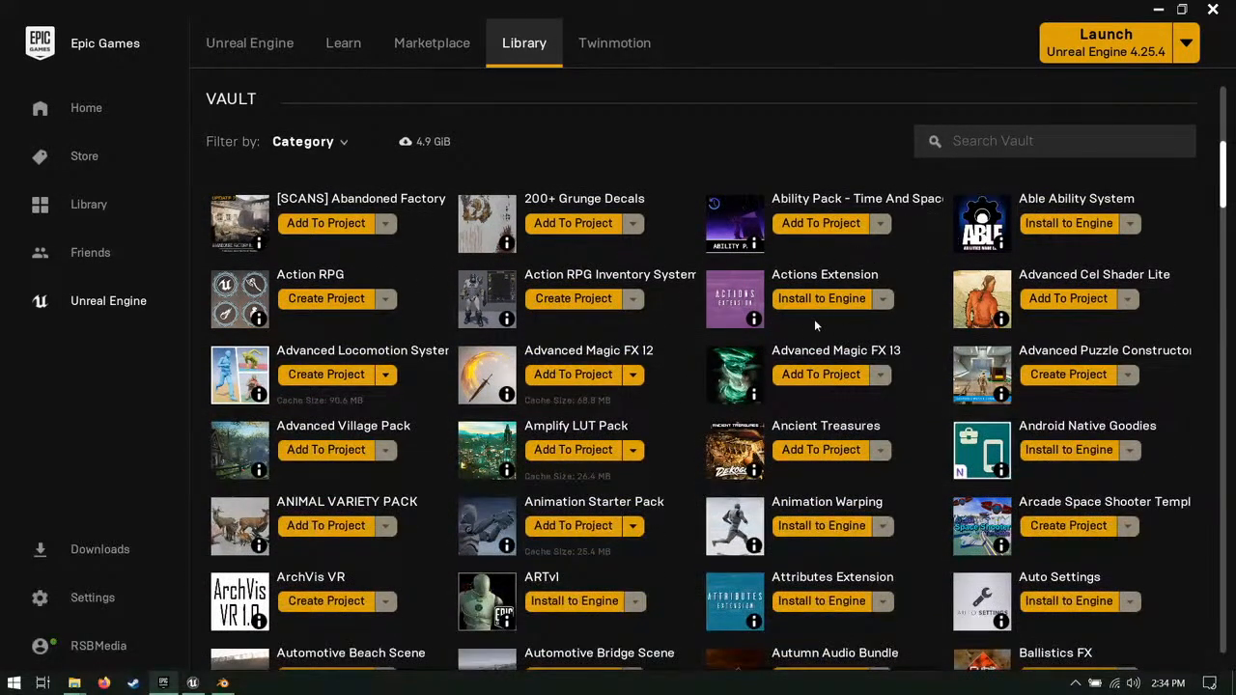
scroll(813, 296, down, 4)
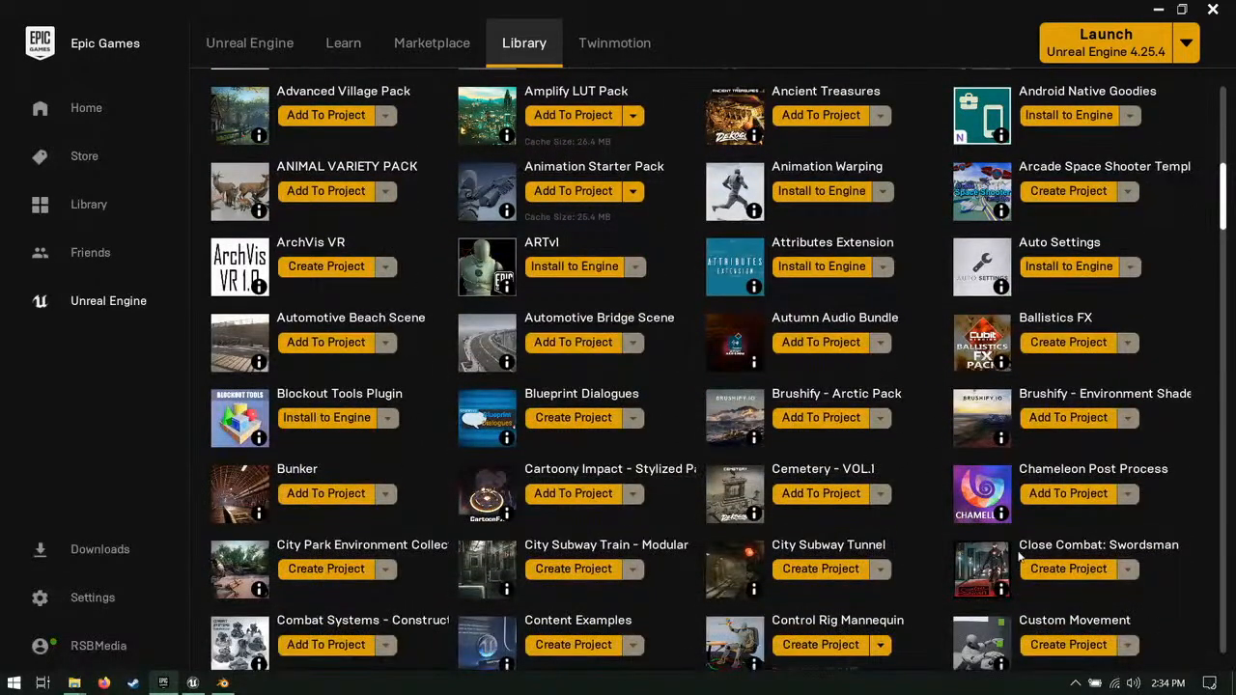
scroll(921, 427, up, 12)
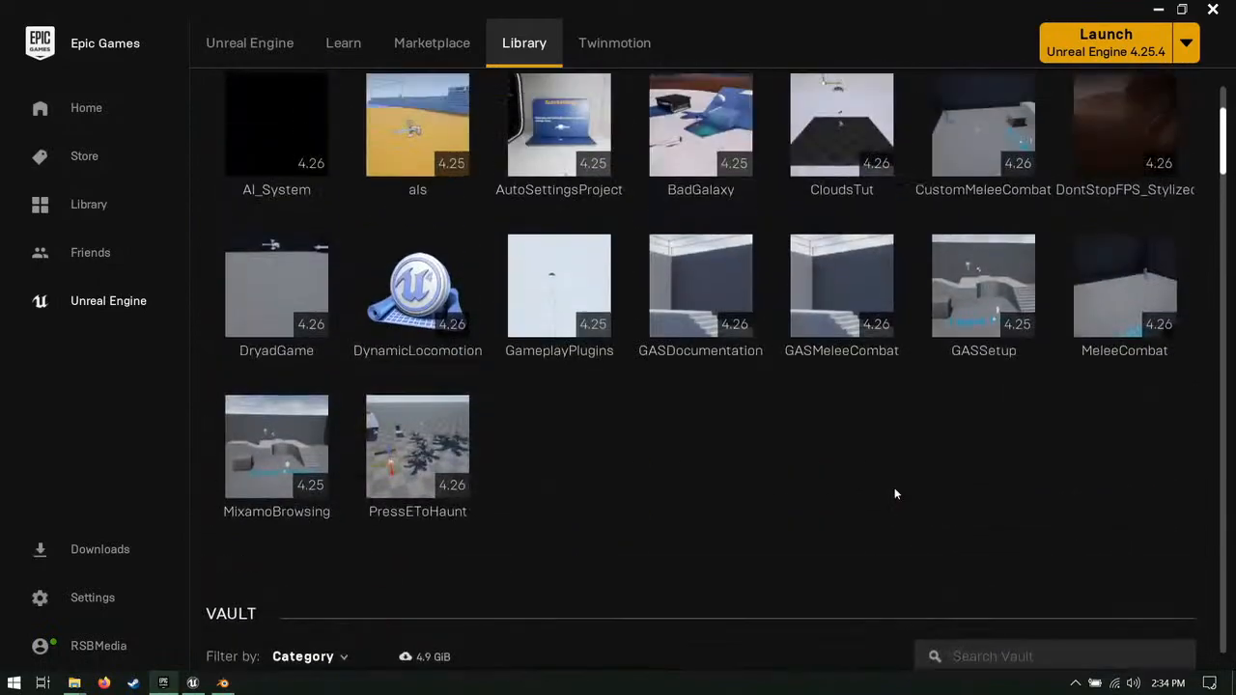
scroll(553, 242, up, 2)
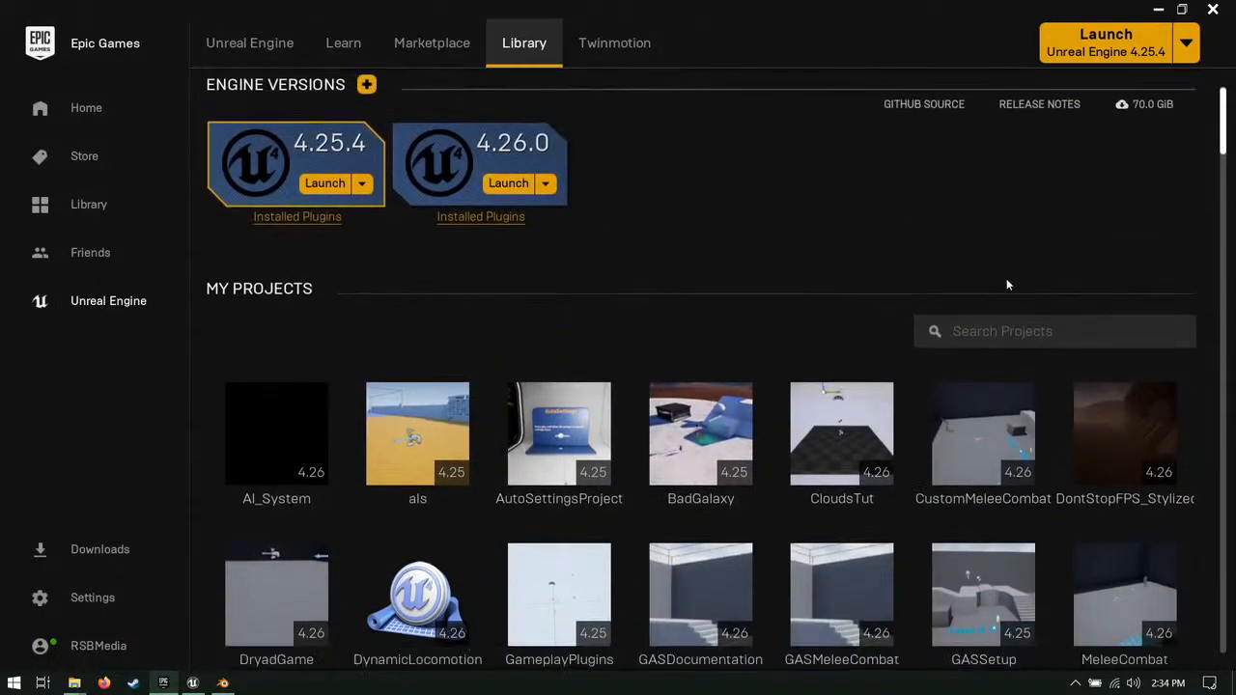
scroll(682, 137, up, 1)
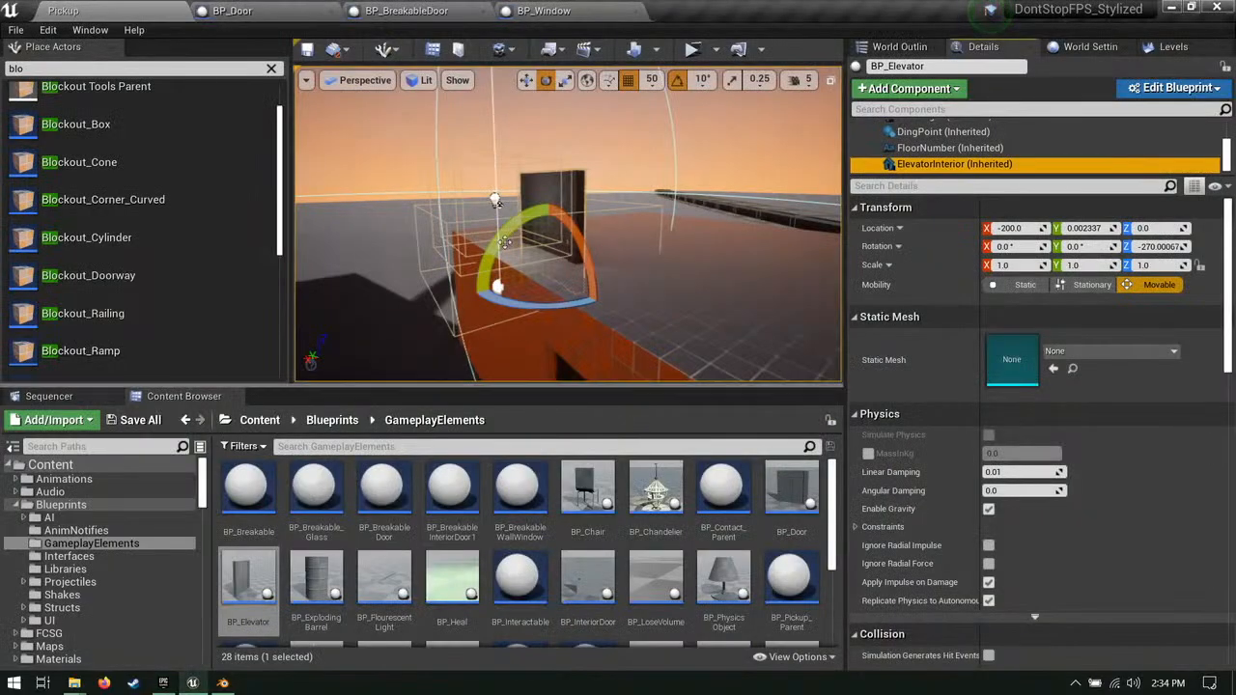
Step: Switch to File Explorer's ExternalContent window and open the DontStopFPS_Stylized project's Content > Meshes > OfficeProps folder
click(349, 612)
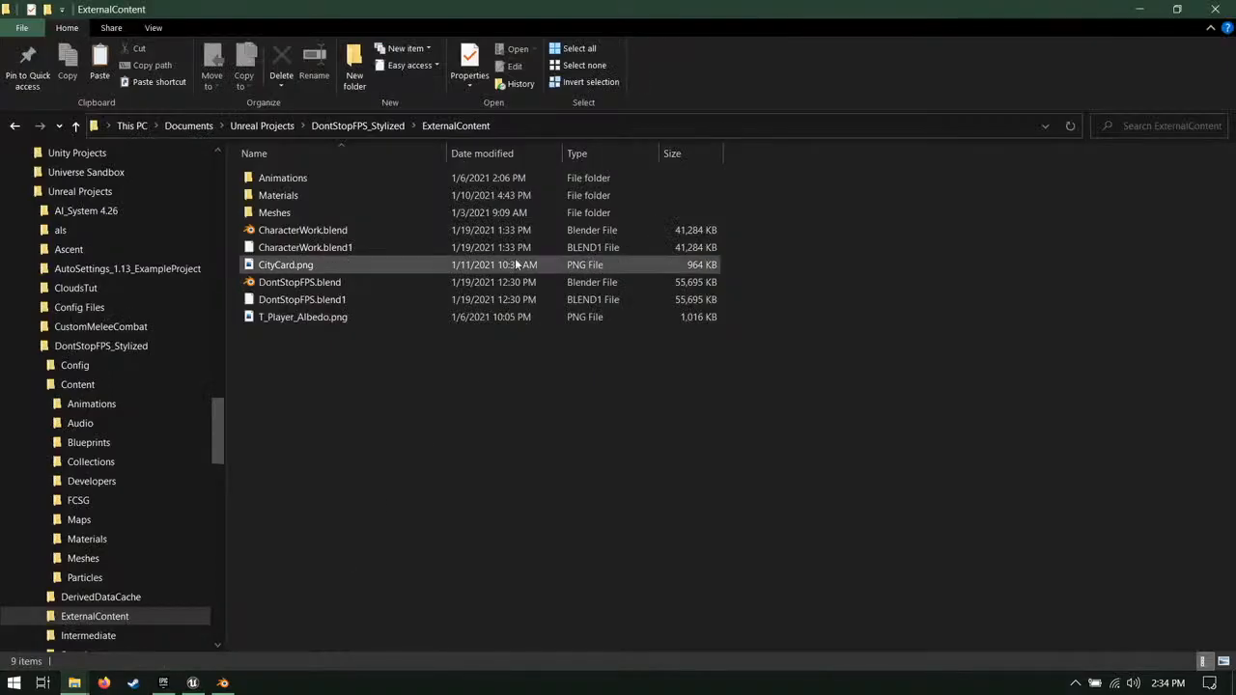
click(357, 125)
double_click(349, 197)
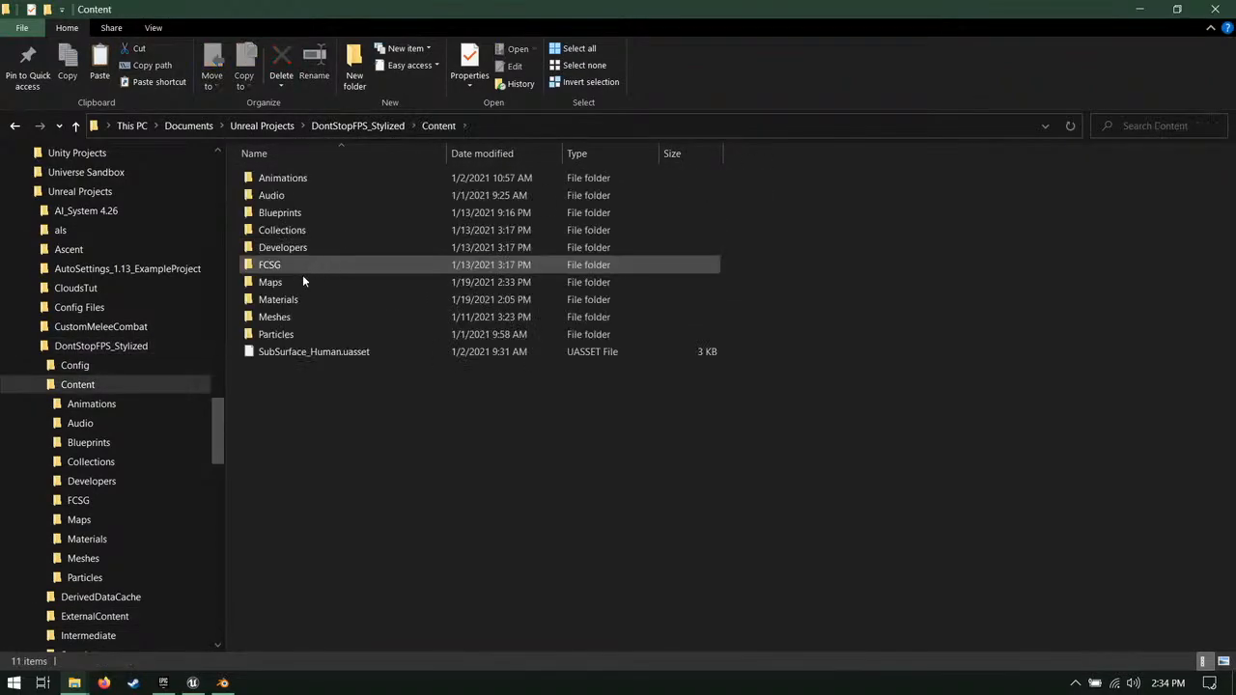
double_click(392, 315)
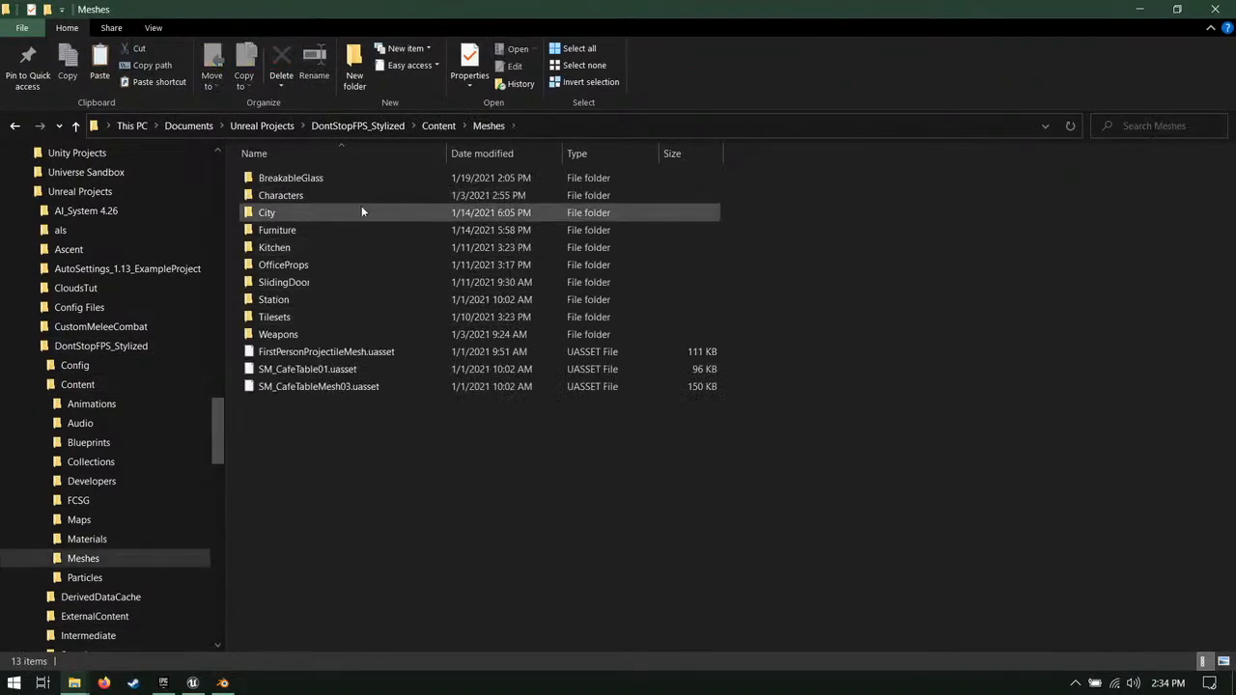
double_click(352, 266)
right_click(894, 335)
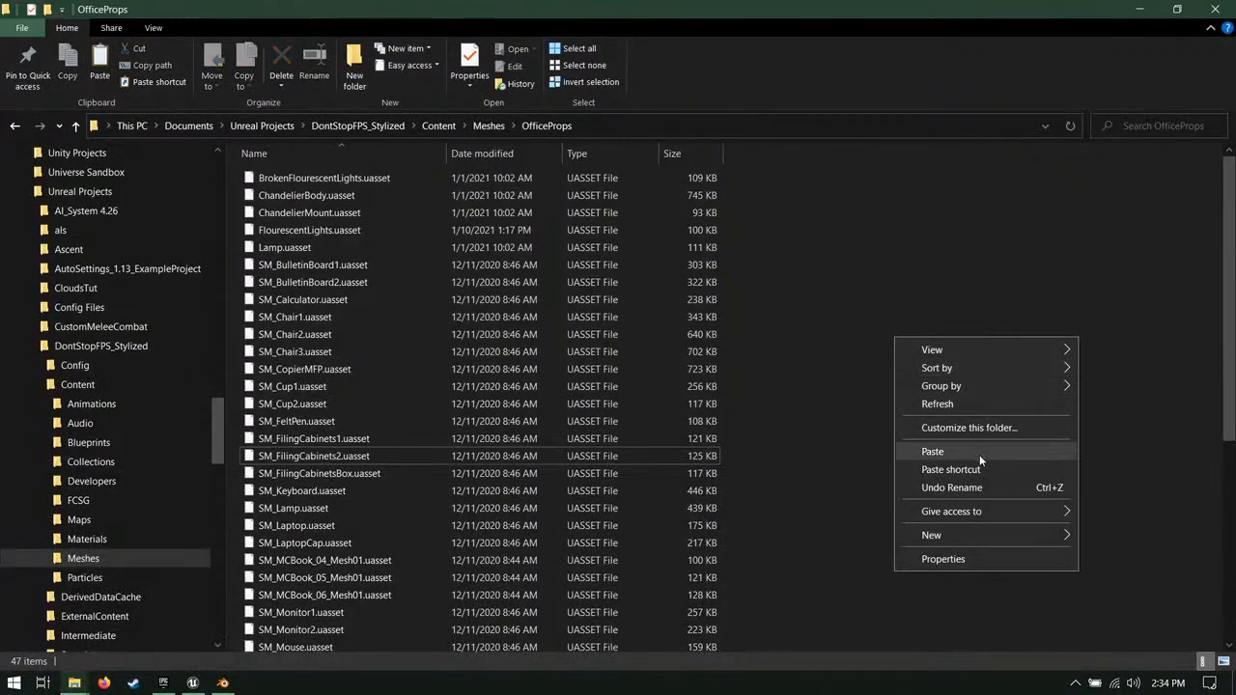
click(954, 469)
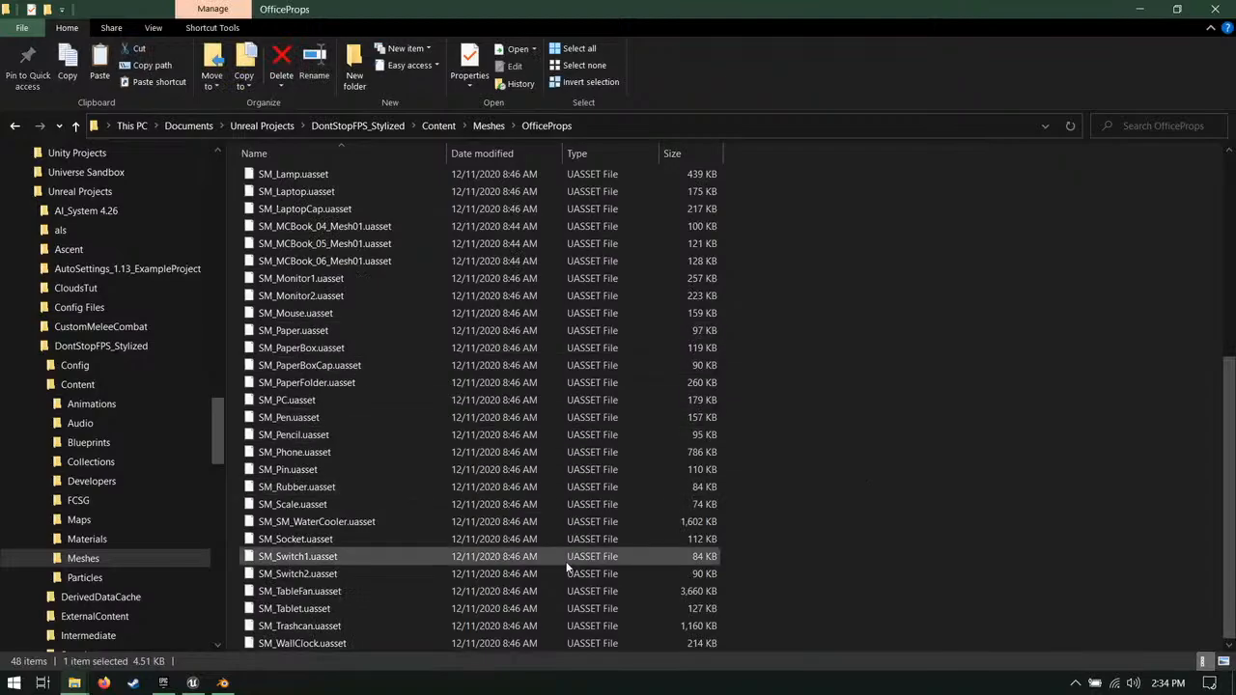
scroll(579, 512, up, 7)
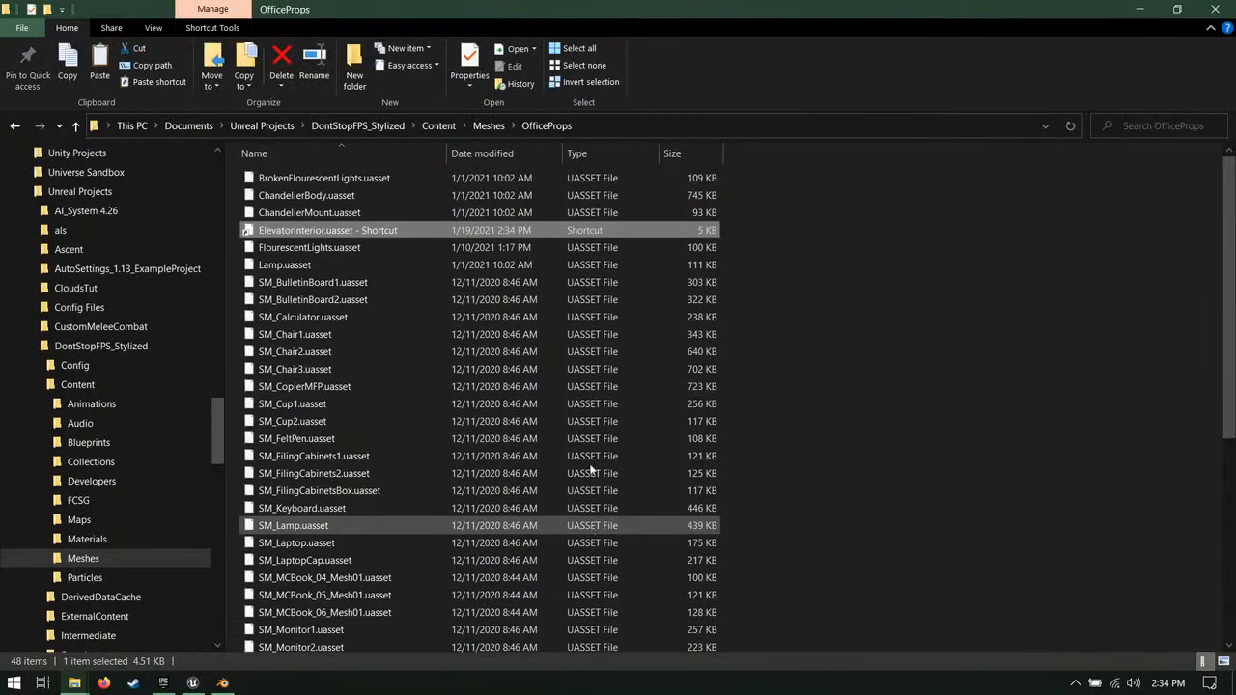
Step: Paste the copied ElevatorInterior.uasset file into the project's OfficeProps folder
right_click(939, 286)
click(981, 395)
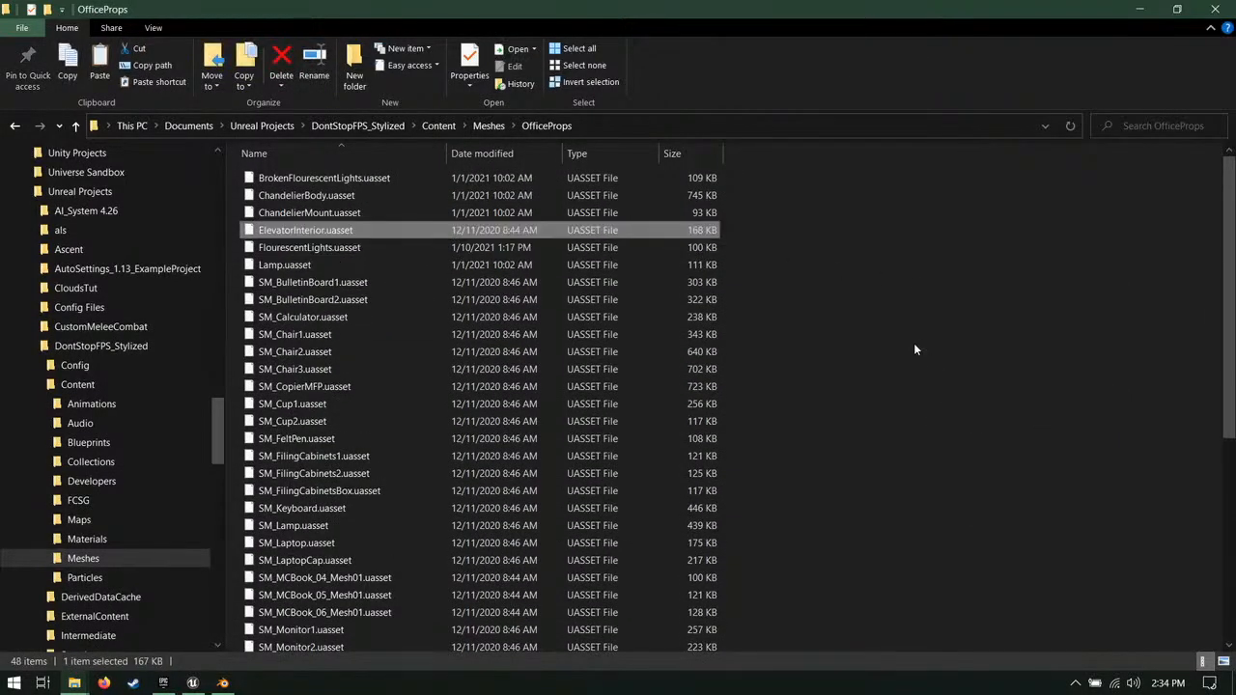
Step: Switch to Unreal Editor and open the ElevatorInterior mesh from the Meshes > OfficeProps folder
click(192, 682)
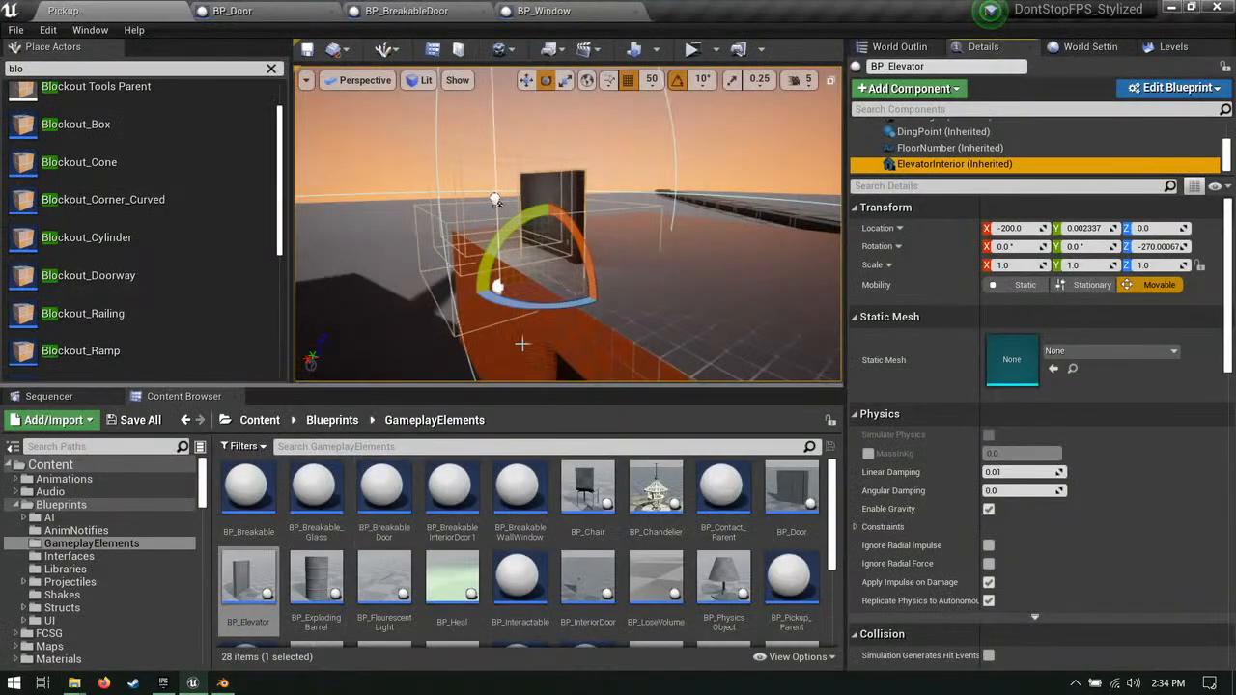
click(15, 505)
click(53, 556)
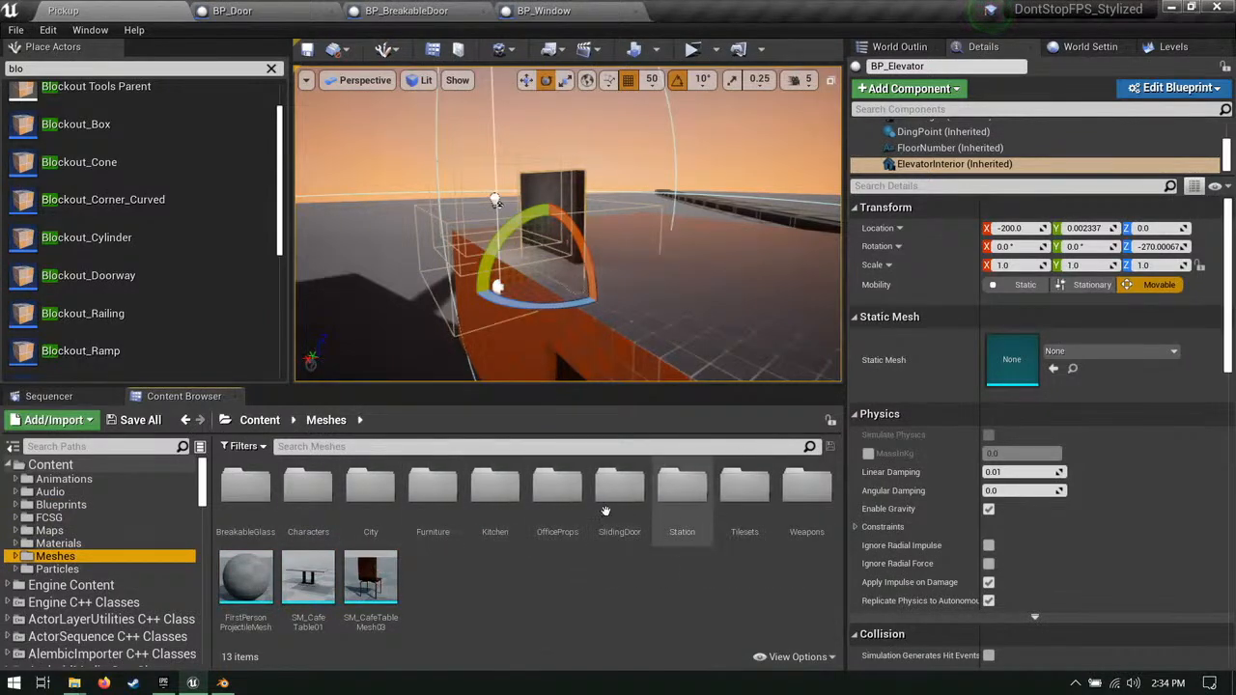
double_click(557, 488)
click(452, 493)
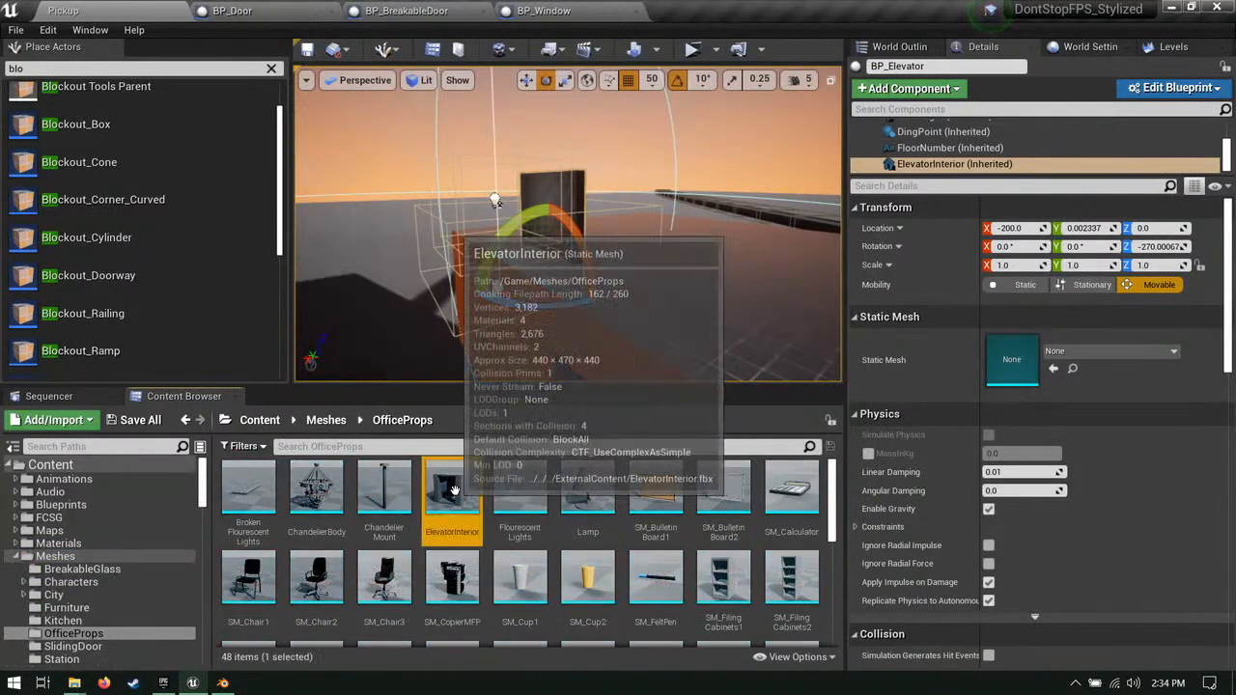
scroll(492, 309, down, 8)
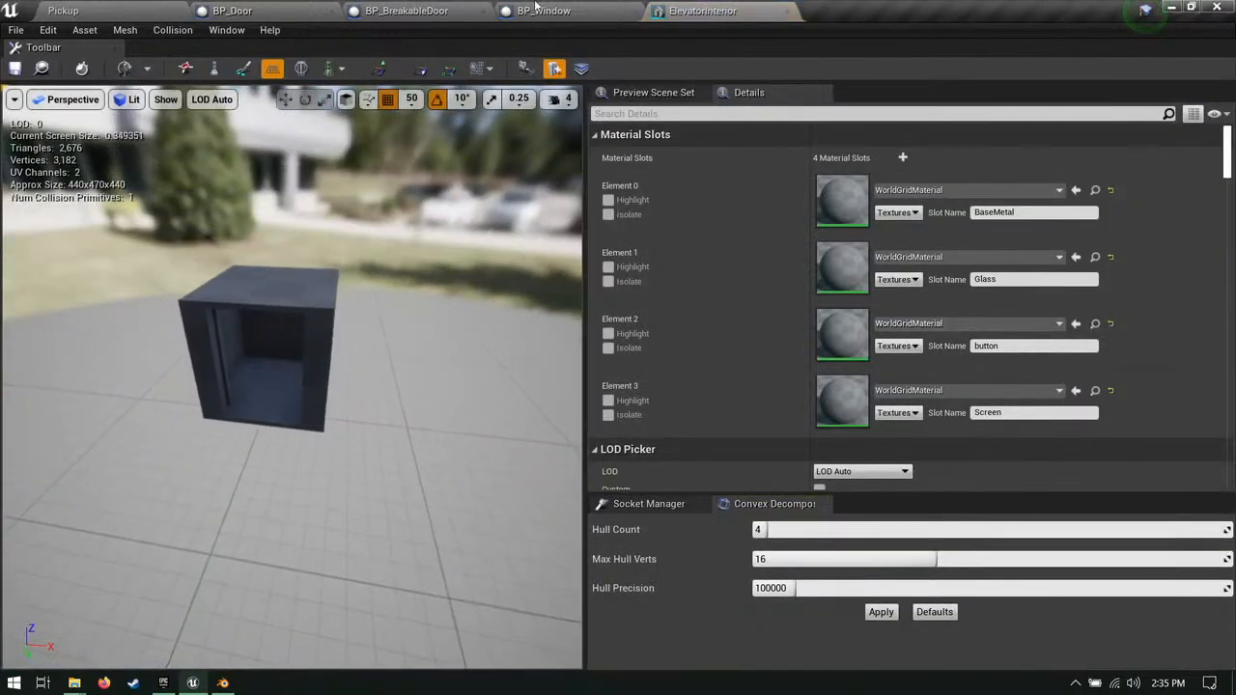
Step: Return to the Pickup level and assign the ElevatorInterior static mesh to BP_Elevator's ElevatorInterior component, then select the elevator actor
click(529, 11)
click(414, 9)
click(232, 11)
click(152, 11)
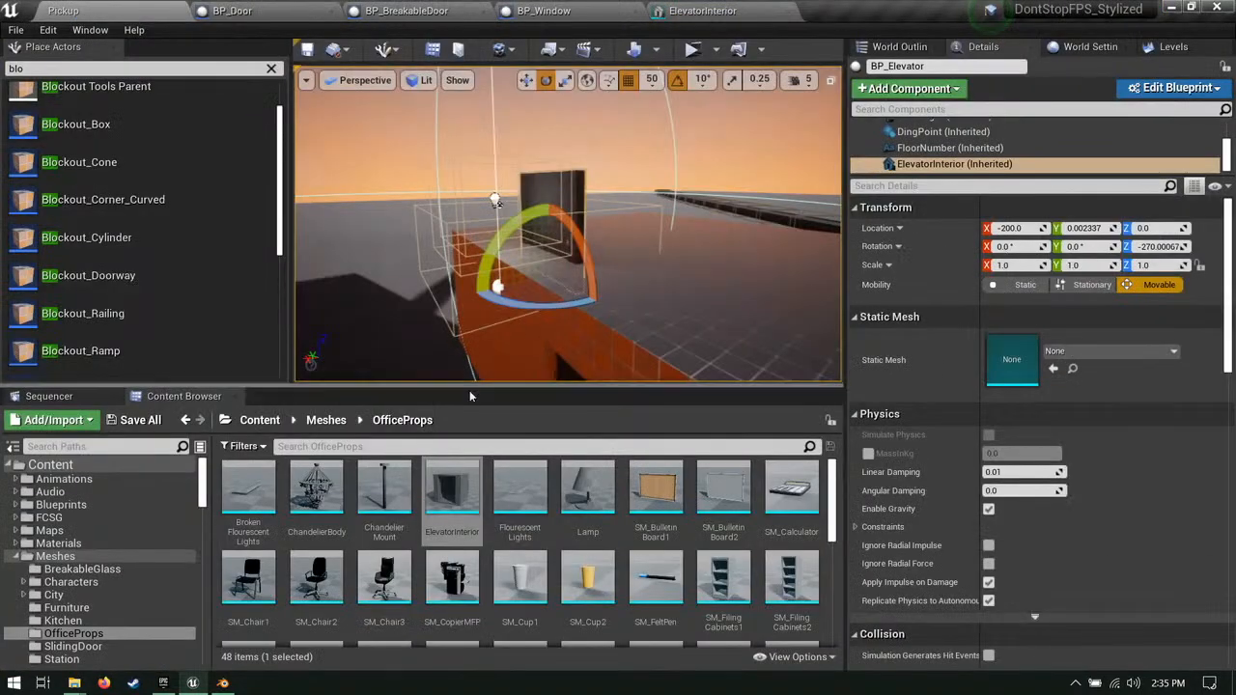
click(1092, 354)
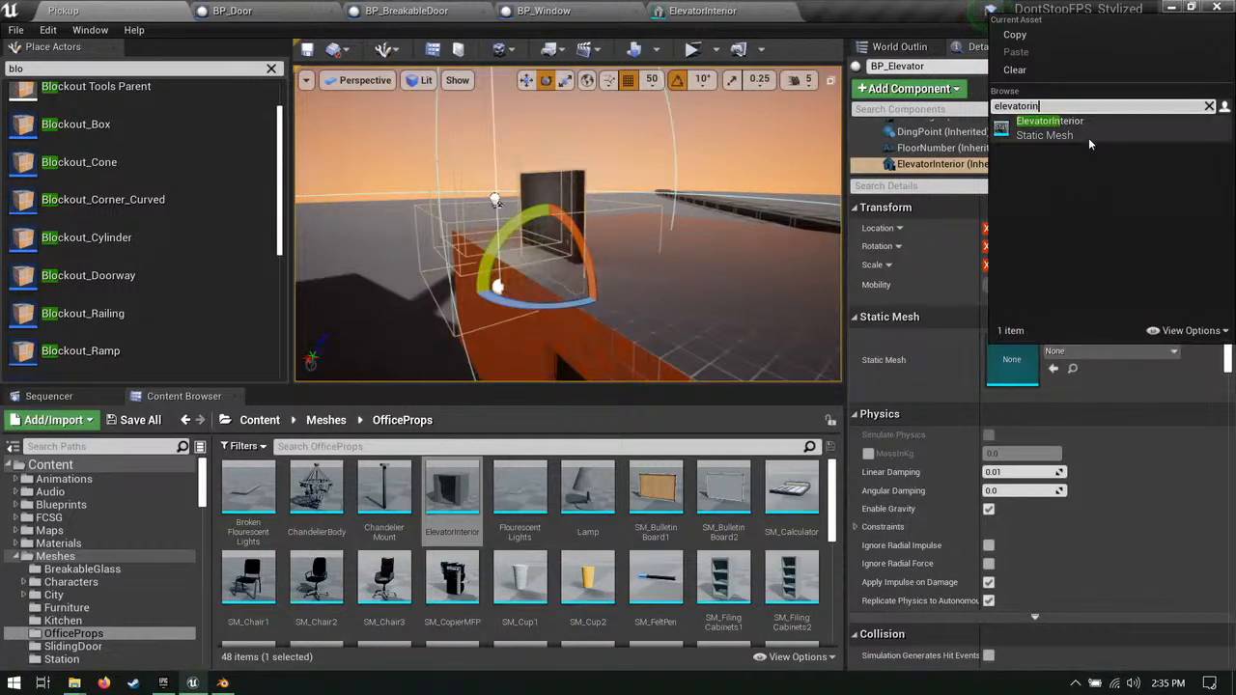
click(1088, 137)
click(463, 237)
right_drag(568, 224, 643, 257)
click(434, 235)
key(w)
Step: Check the ElevatorInterior mesh's material slots, general settings and collision settings, and close its editor
click(702, 11)
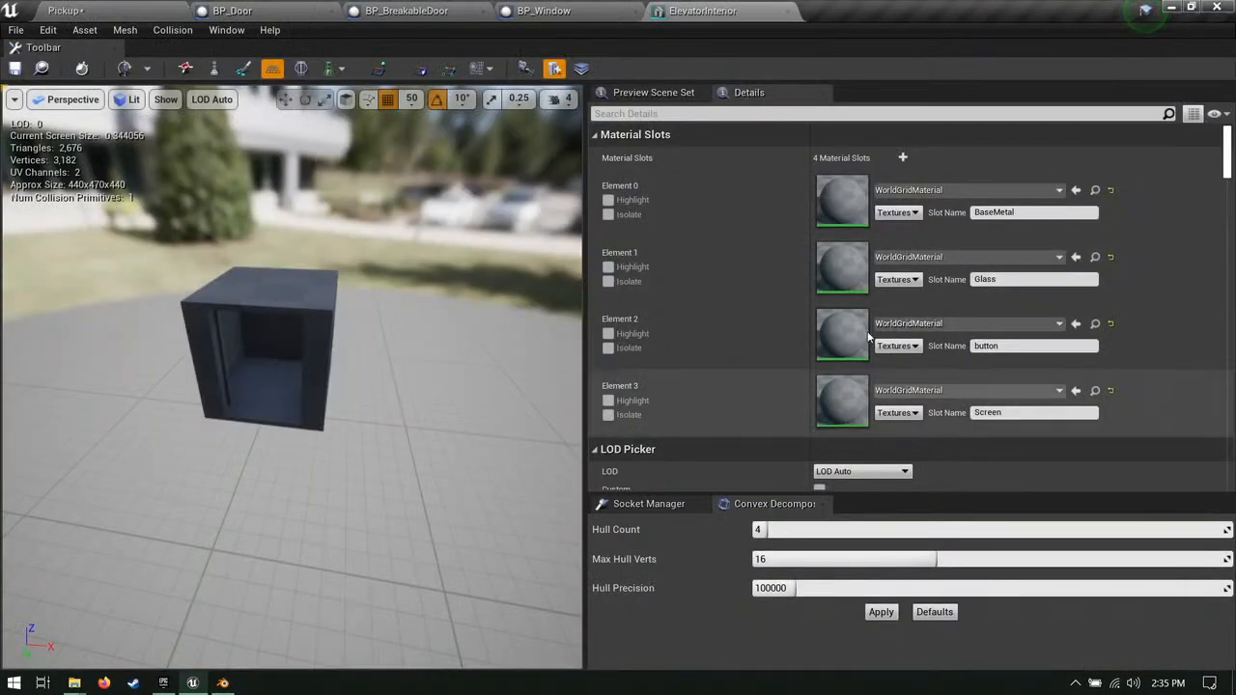
scroll(921, 332, down, 10)
scroll(919, 334, down, 10)
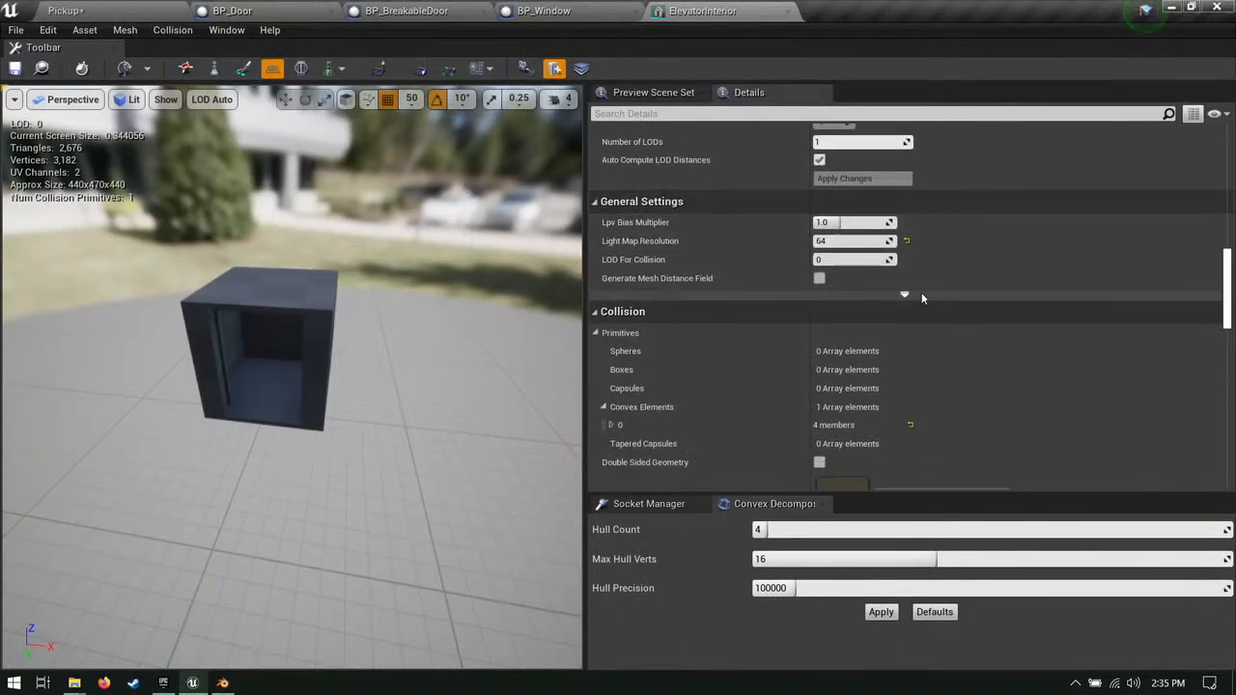
click(787, 11)
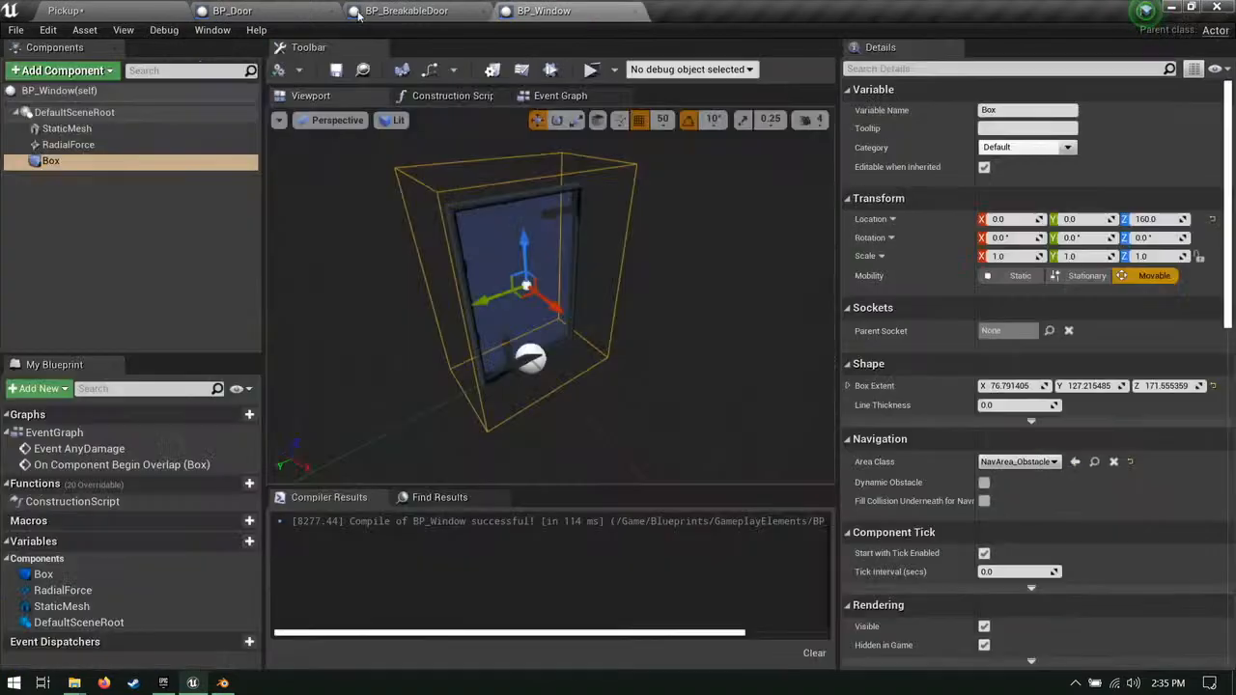
Step: In the Pickup level, move BP_Elevator toward the doorway to X 750 and Y 38150
click(66, 9)
right_drag(692, 315, 557, 262)
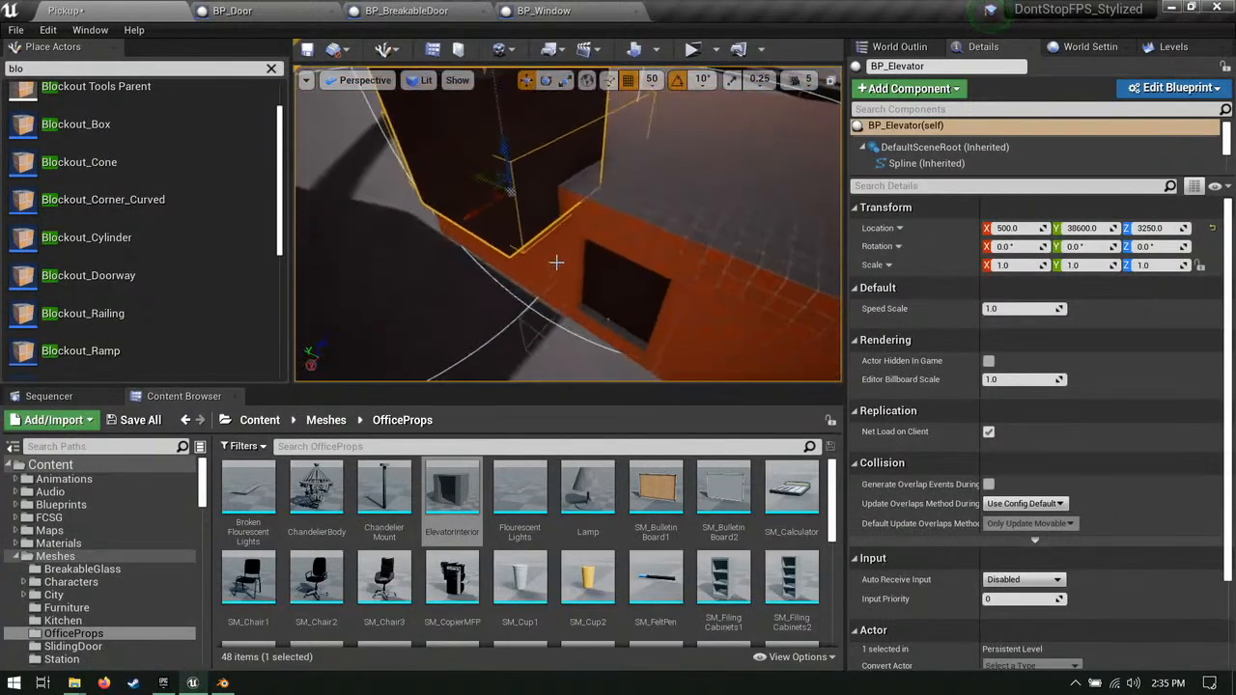
drag(485, 187, 584, 217)
right_drag(584, 217, 456, 144)
drag(344, 182, 386, 174)
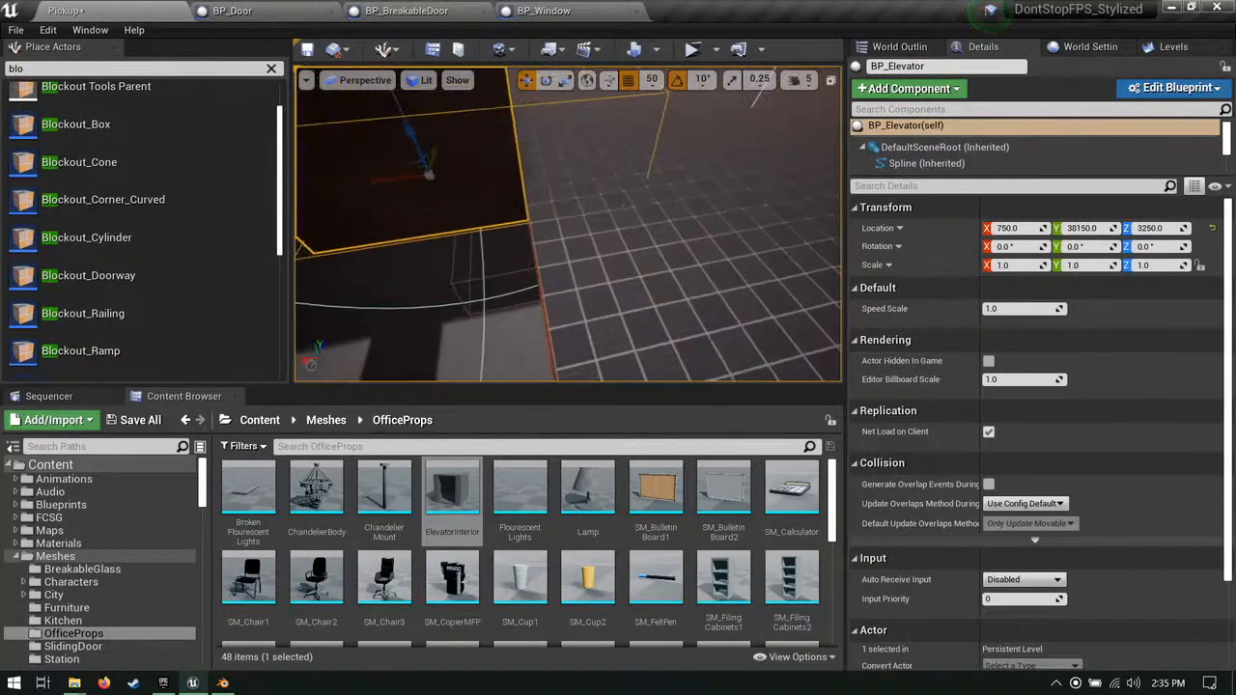
Step: Lower BP_Elevator to Z 2800 to line its floor up with the doorway's floor
right_drag(387, 173, 427, 141)
drag(428, 141, 432, 336)
right_drag(433, 336, 501, 324)
drag(487, 314, 507, 220)
right_drag(507, 220, 586, 269)
key(s)
key(w)
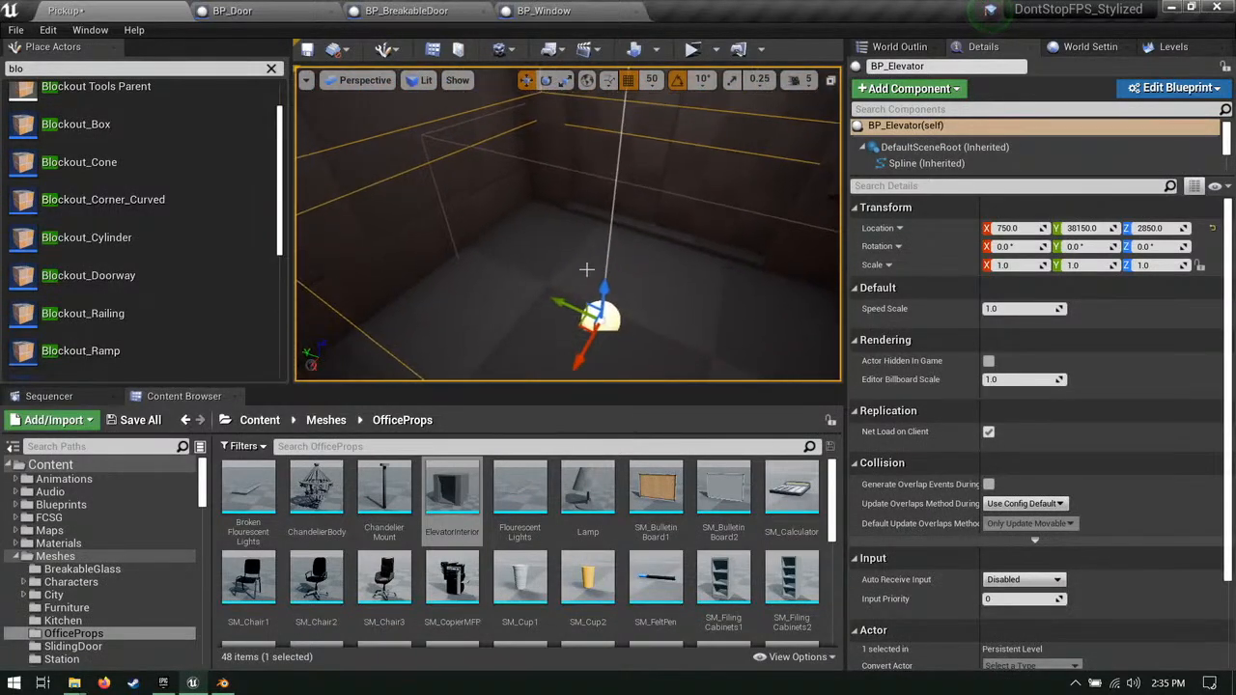
drag(600, 292, 598, 323)
right_drag(599, 322, 656, 331)
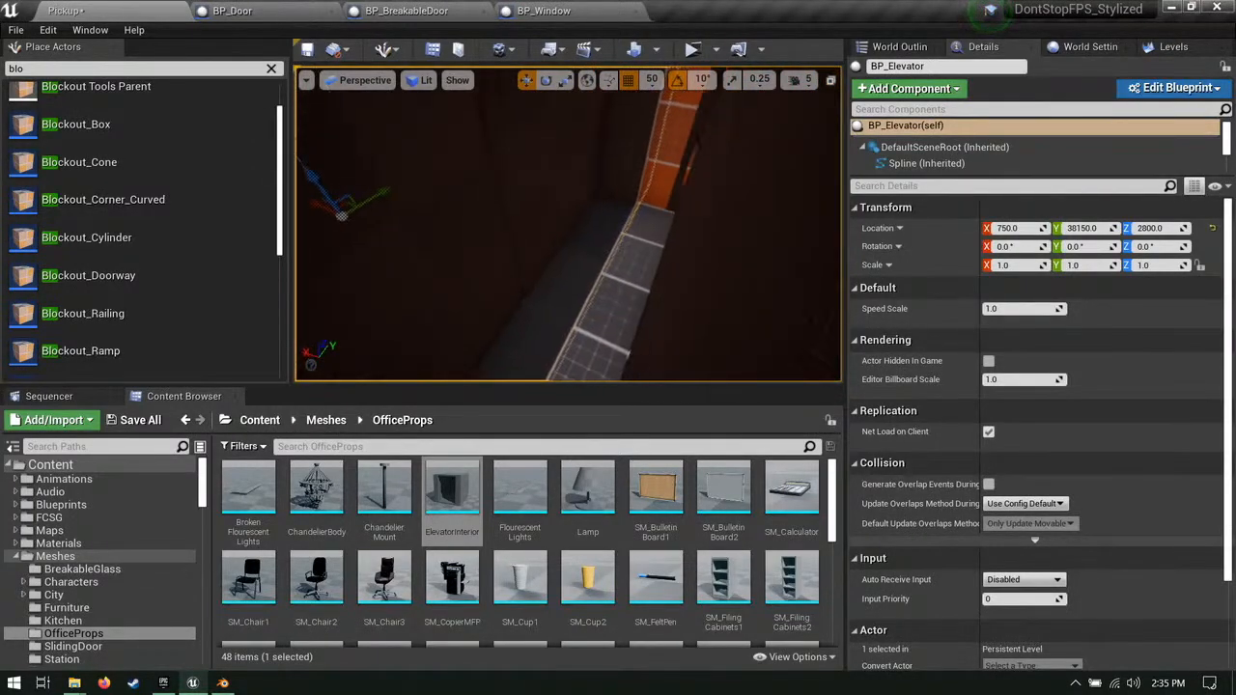
Step: Select the upper point of BP_Elevator's spline and raise it high above the building
right_drag(599, 290, 692, 322)
right_drag(539, 290, 536, 121)
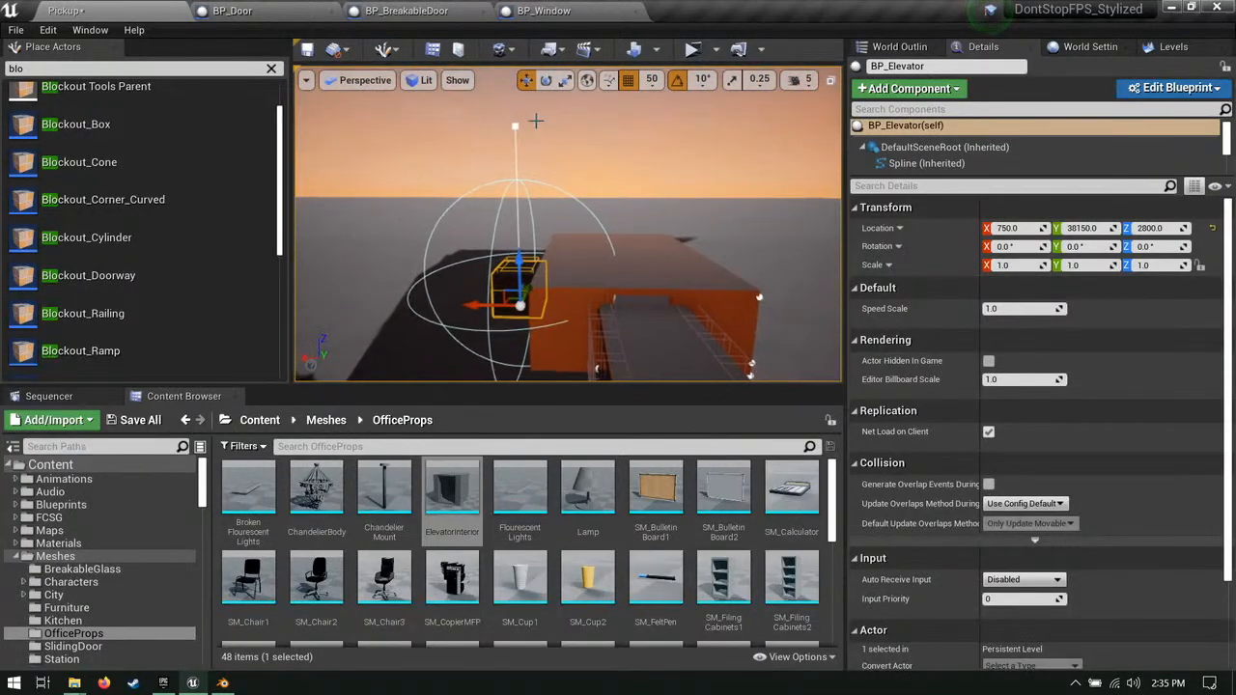
click(515, 128)
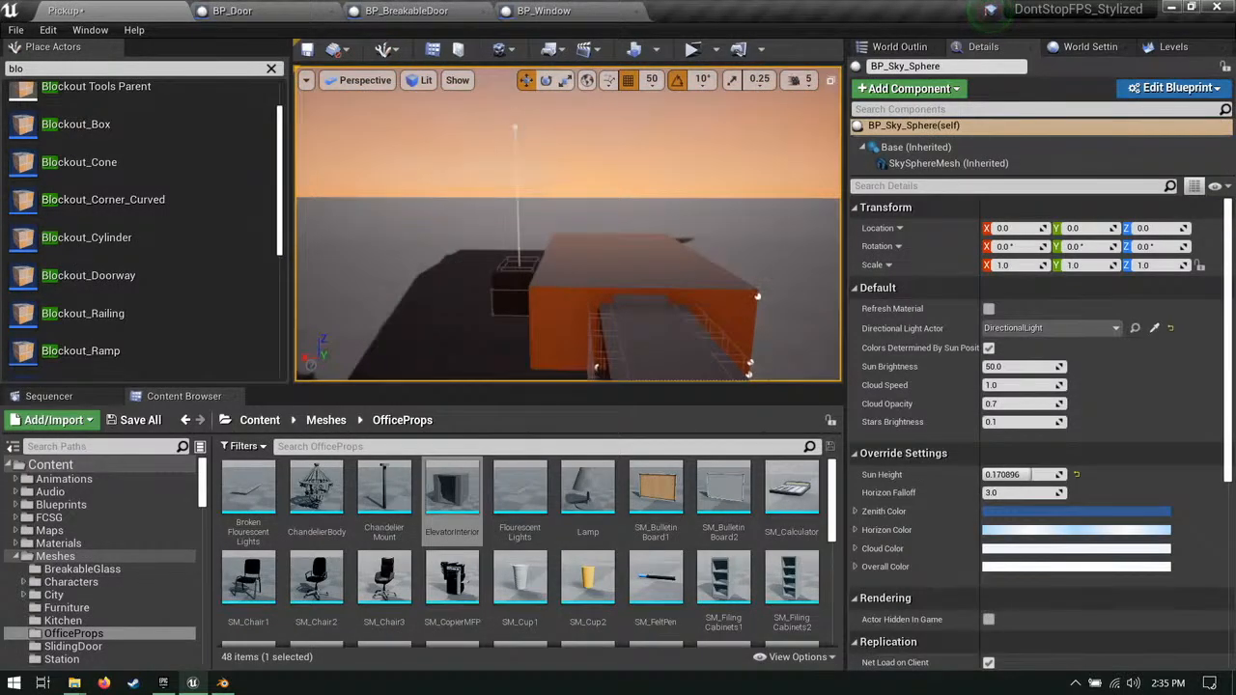
click(514, 132)
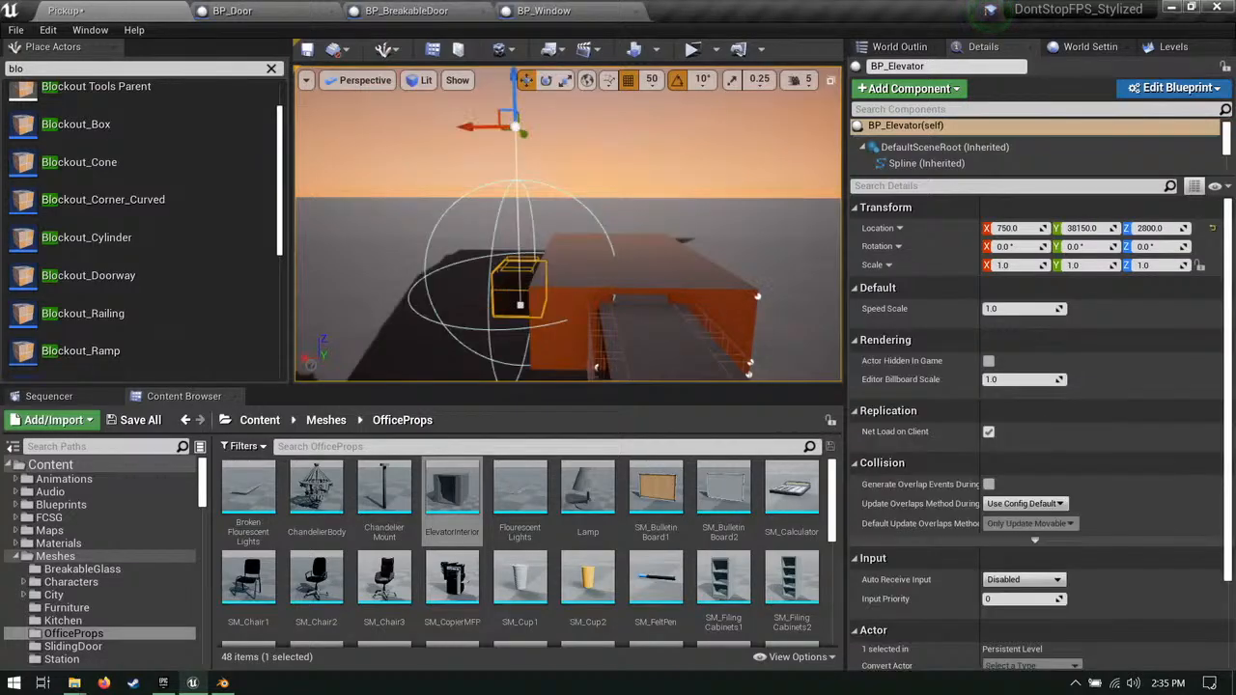
right_drag(514, 132, 579, 202)
drag(582, 207, 586, 85)
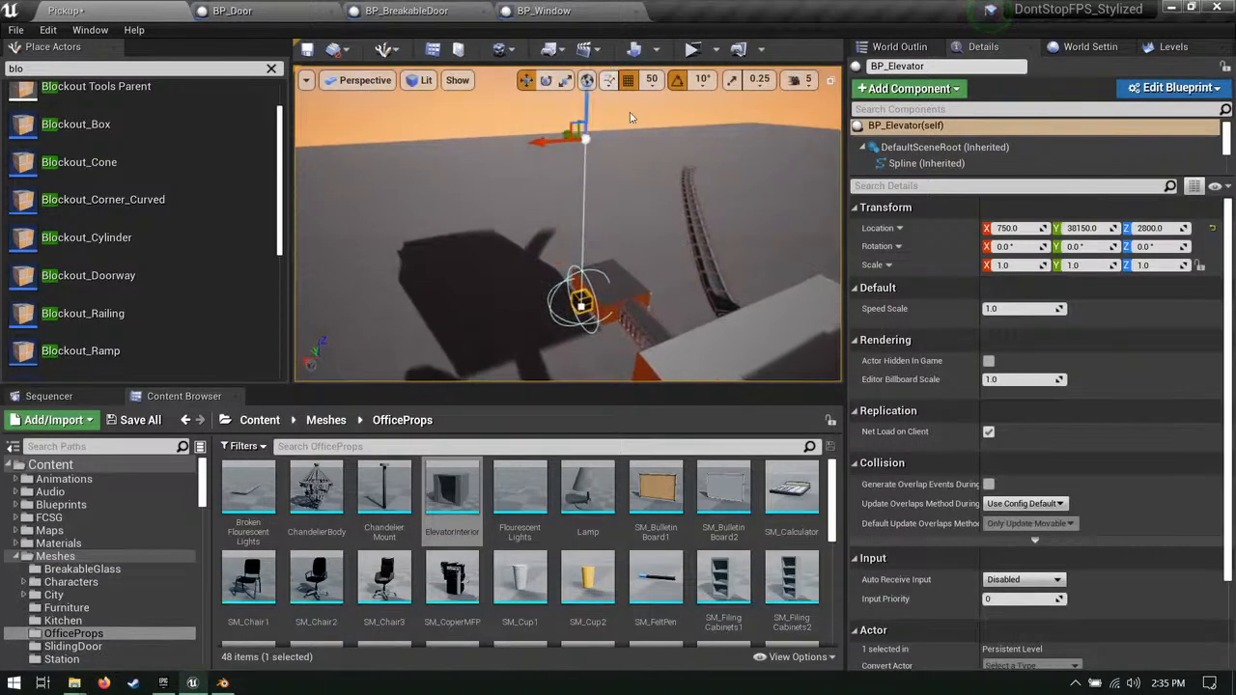
scroll(966, 145, down, 3)
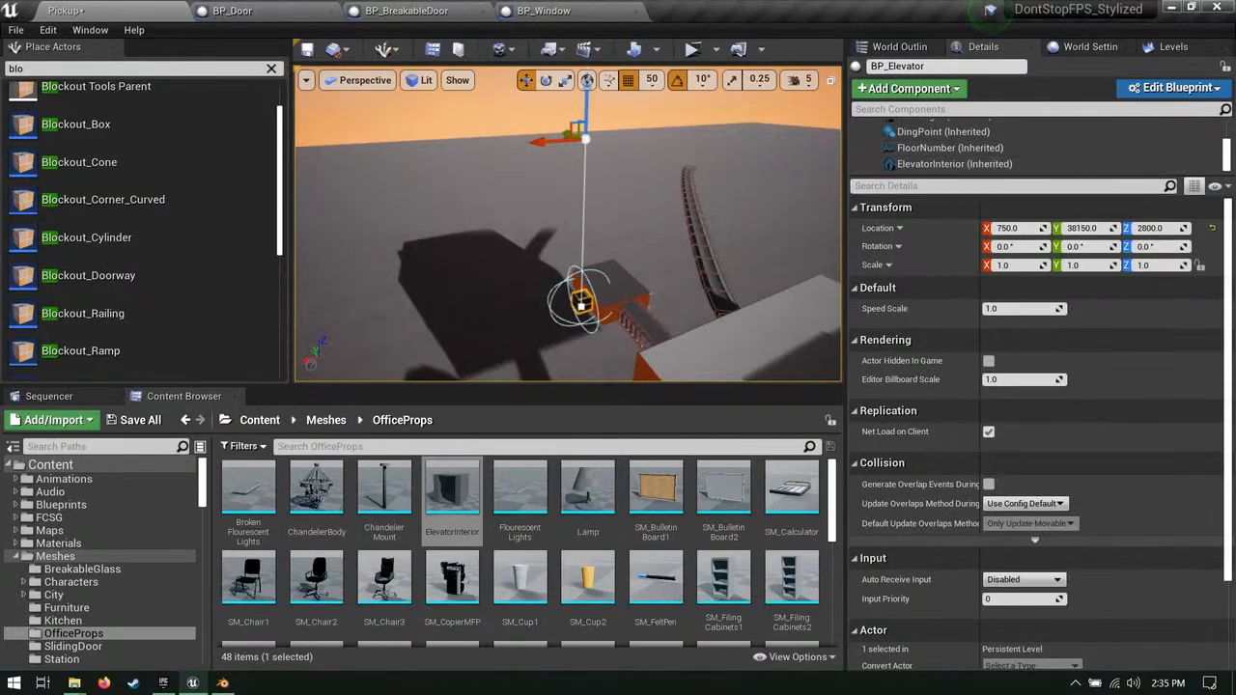
Step: Save the modified Pickup level
right_drag(568, 224, 672, 326)
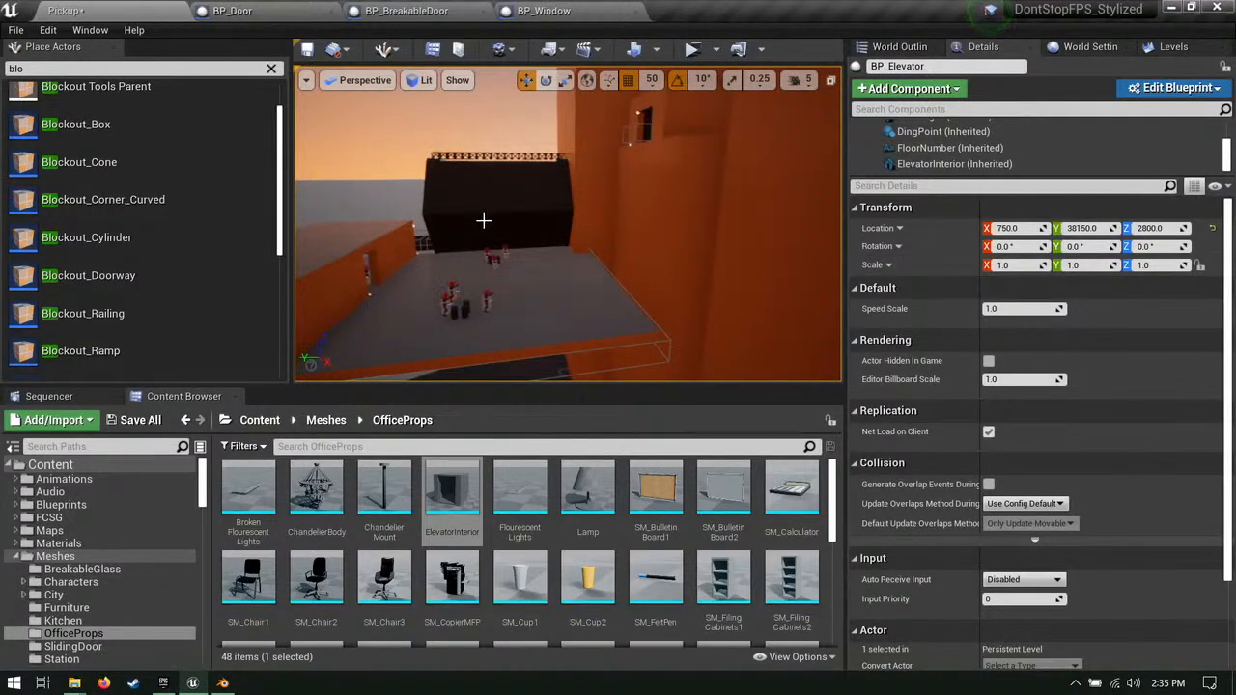
click(138, 421)
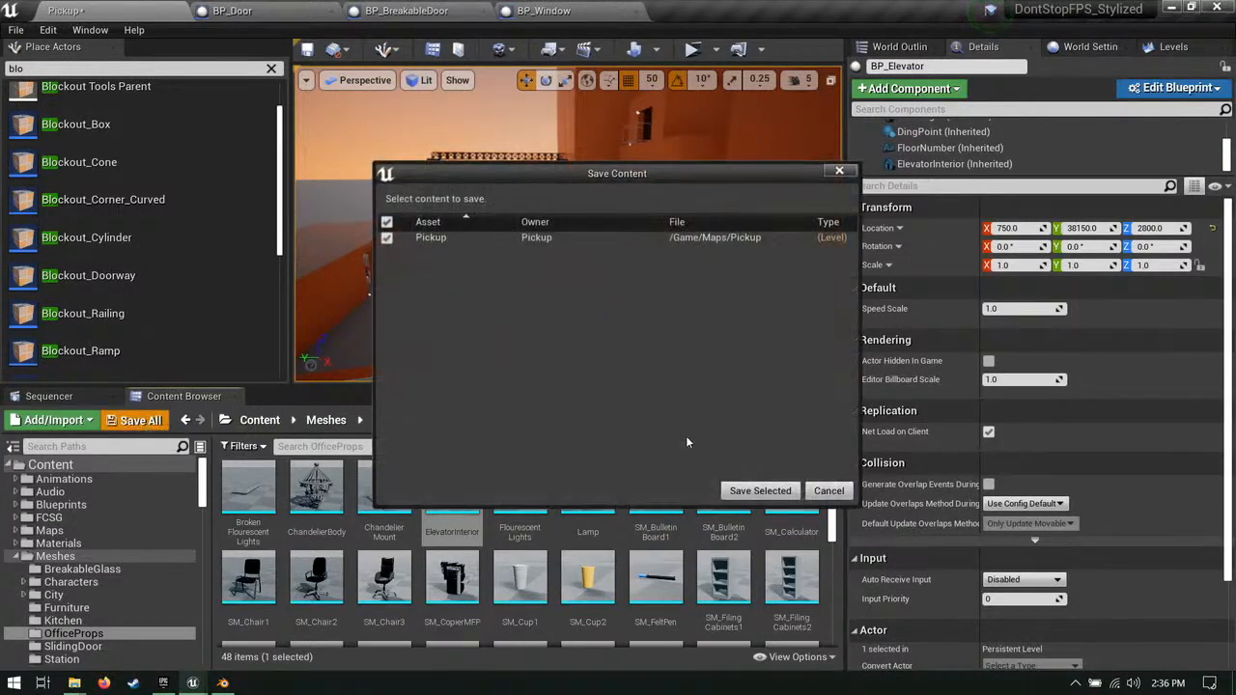
click(759, 489)
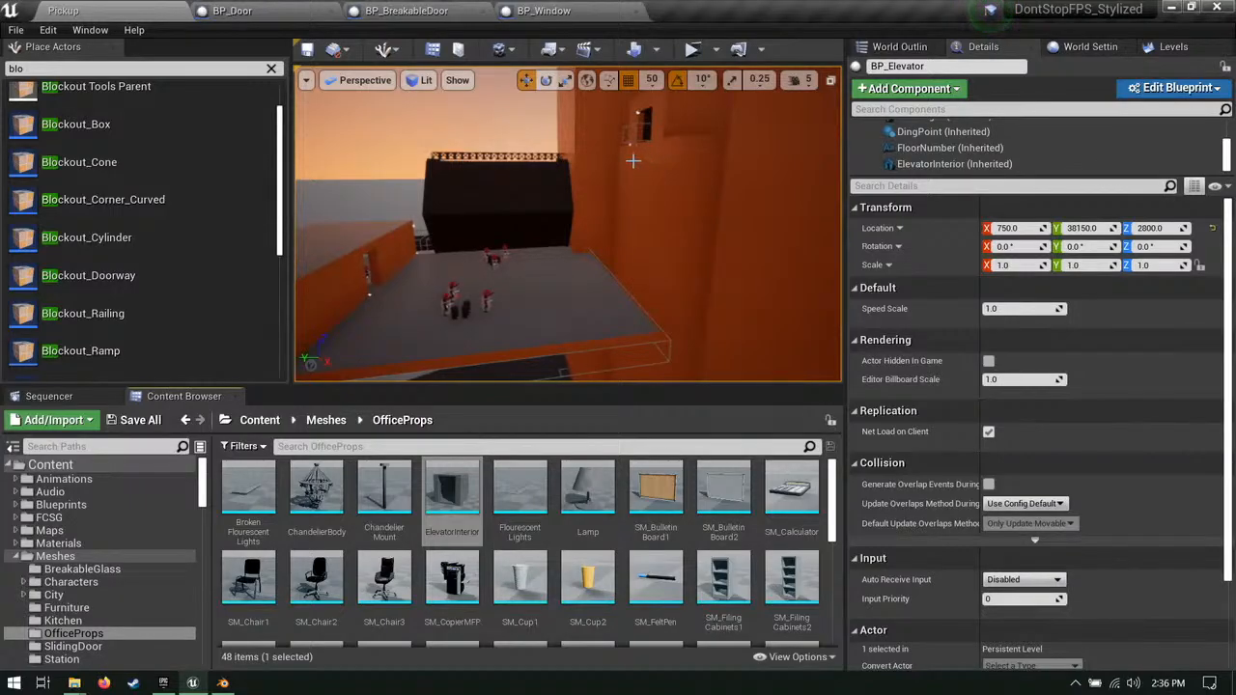
Step: Place a BP_Soundtrack from Blueprints > GameplayElements on the floor of the orange-walled room, at X 1400, Y -900, Z 4600
right_drag(621, 255, 601, 251)
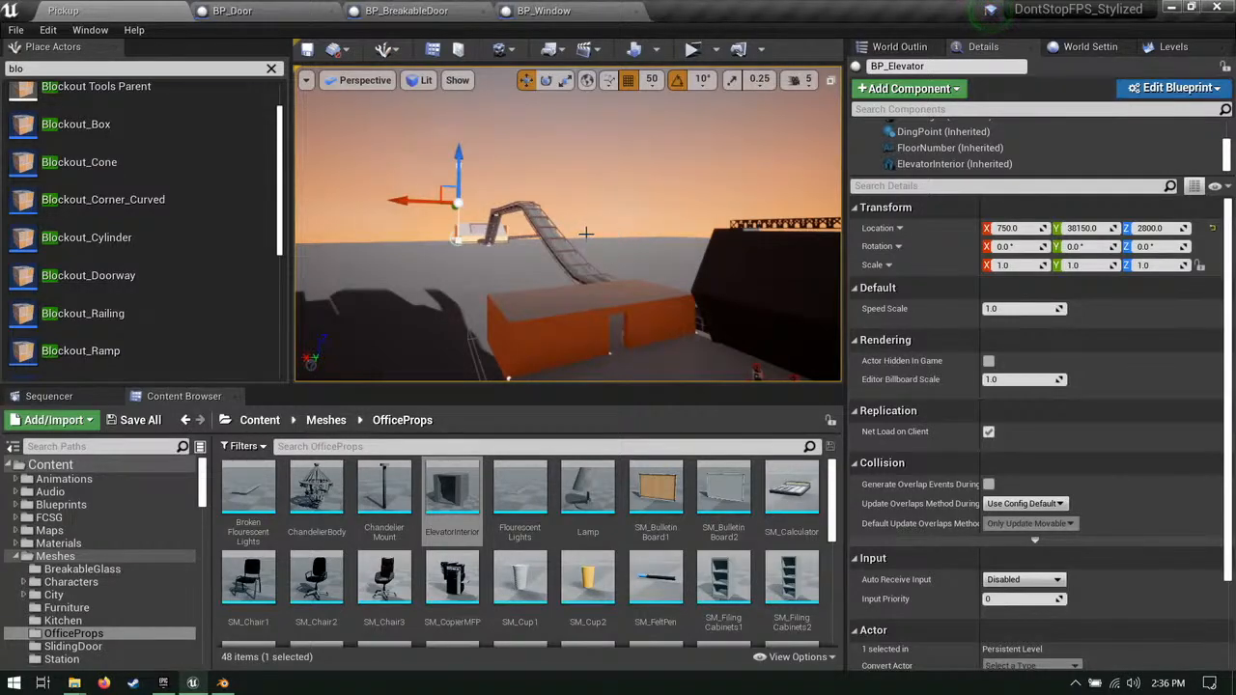
right_drag(567, 224, 734, 299)
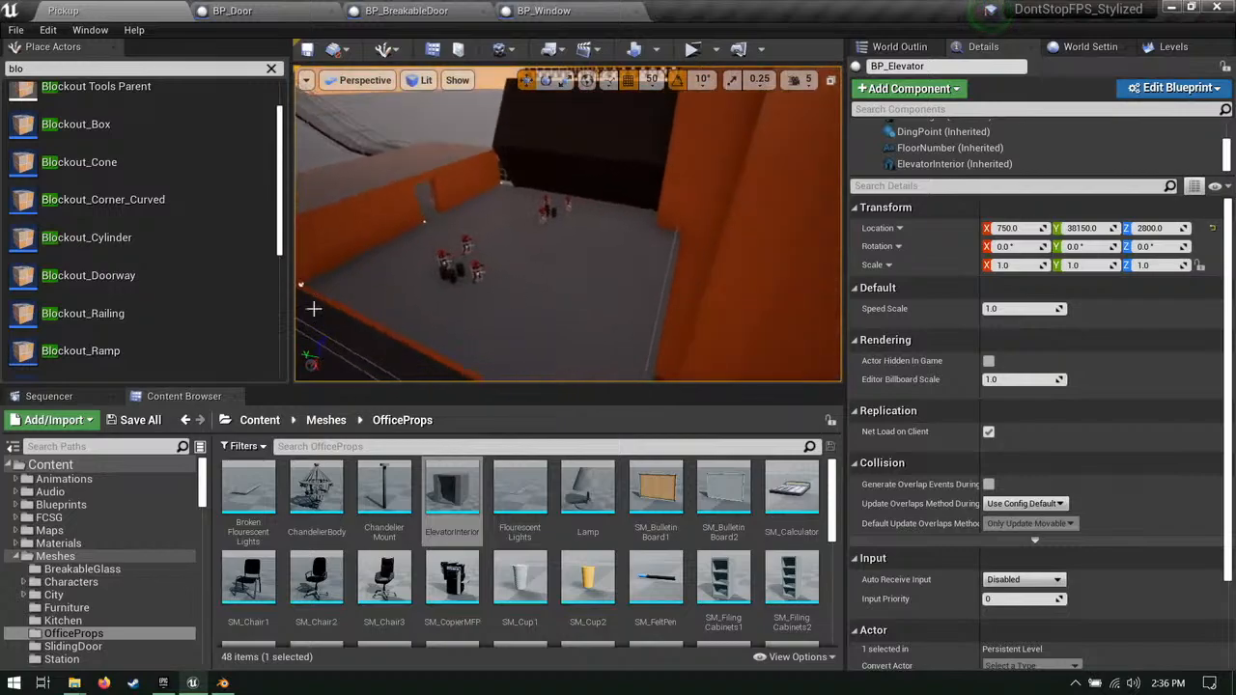
click(107, 517)
click(87, 504)
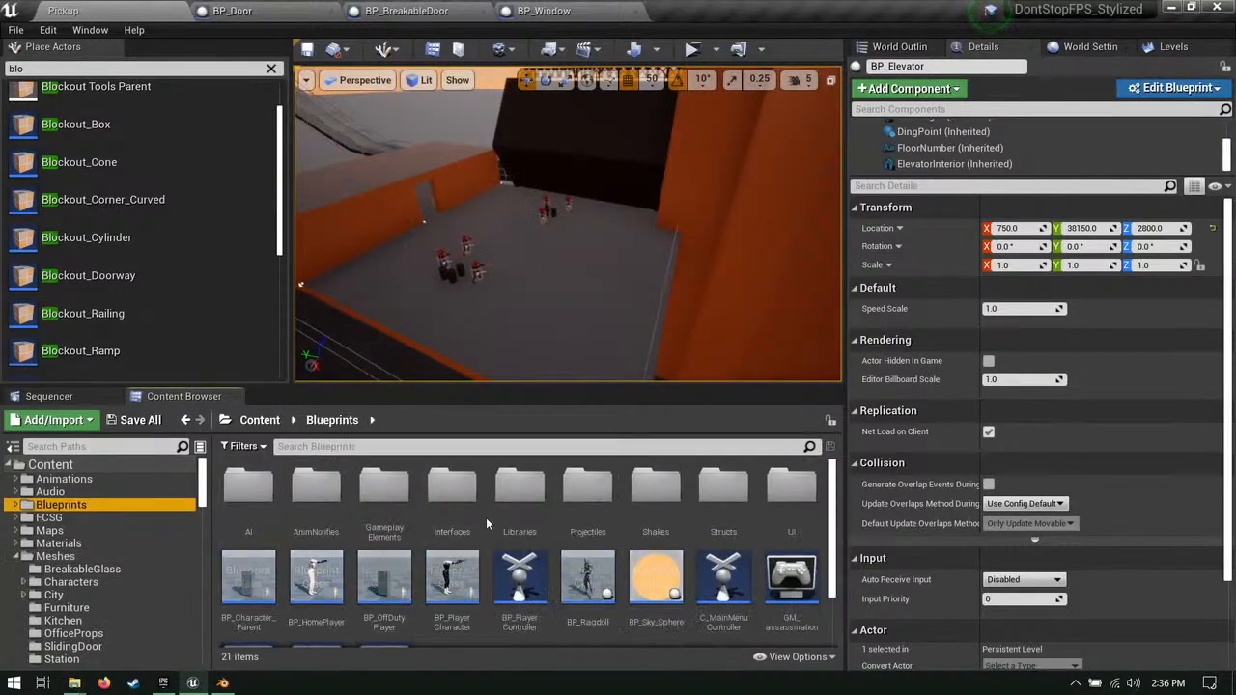
double_click(384, 488)
right_drag(533, 290, 453, 309)
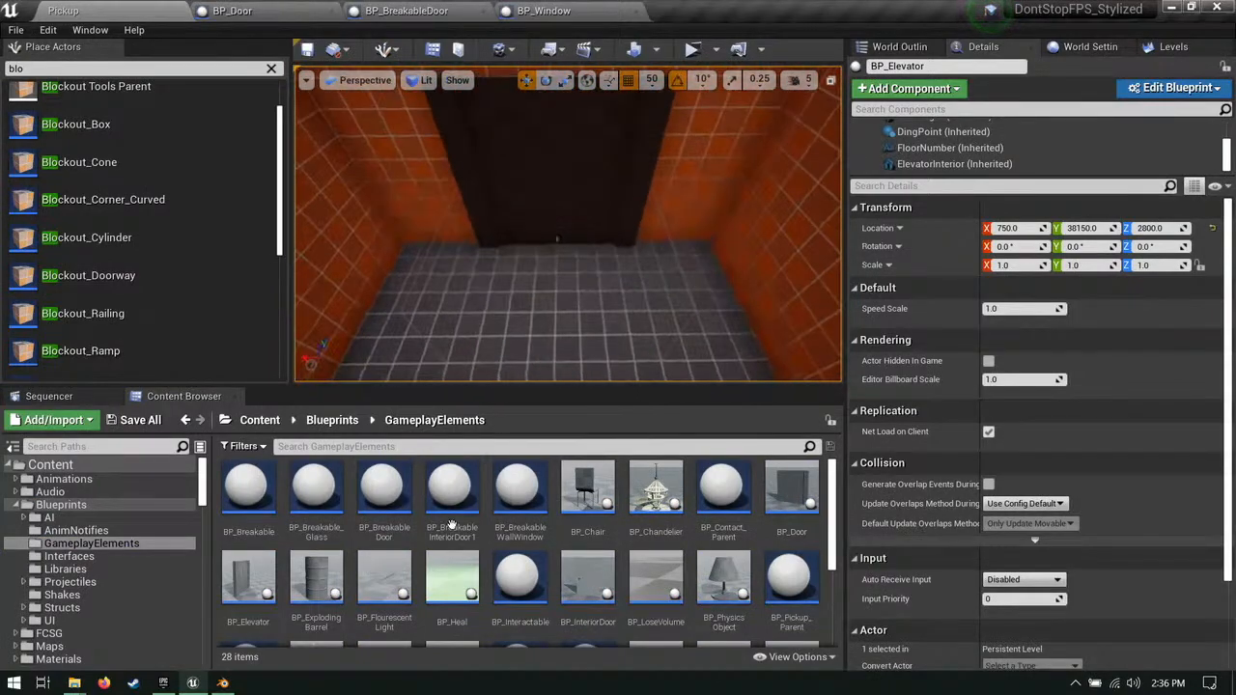
scroll(744, 567, down, 1)
scroll(454, 569, down, 2)
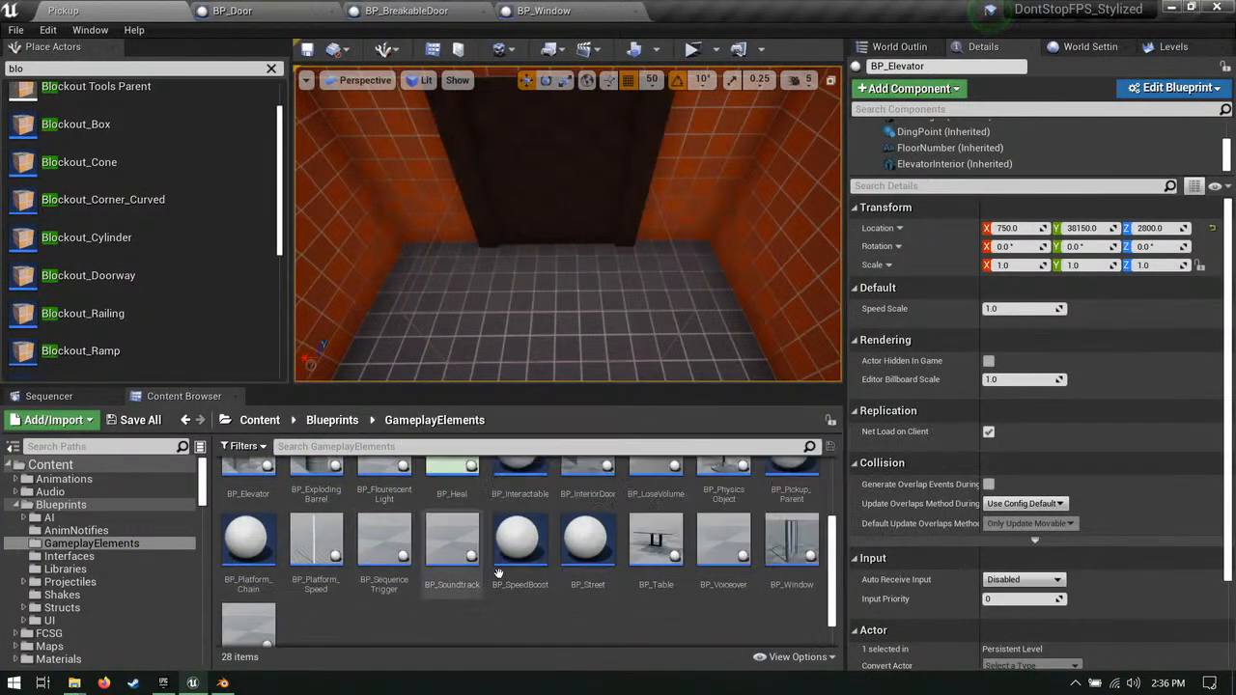
drag(451, 545, 555, 241)
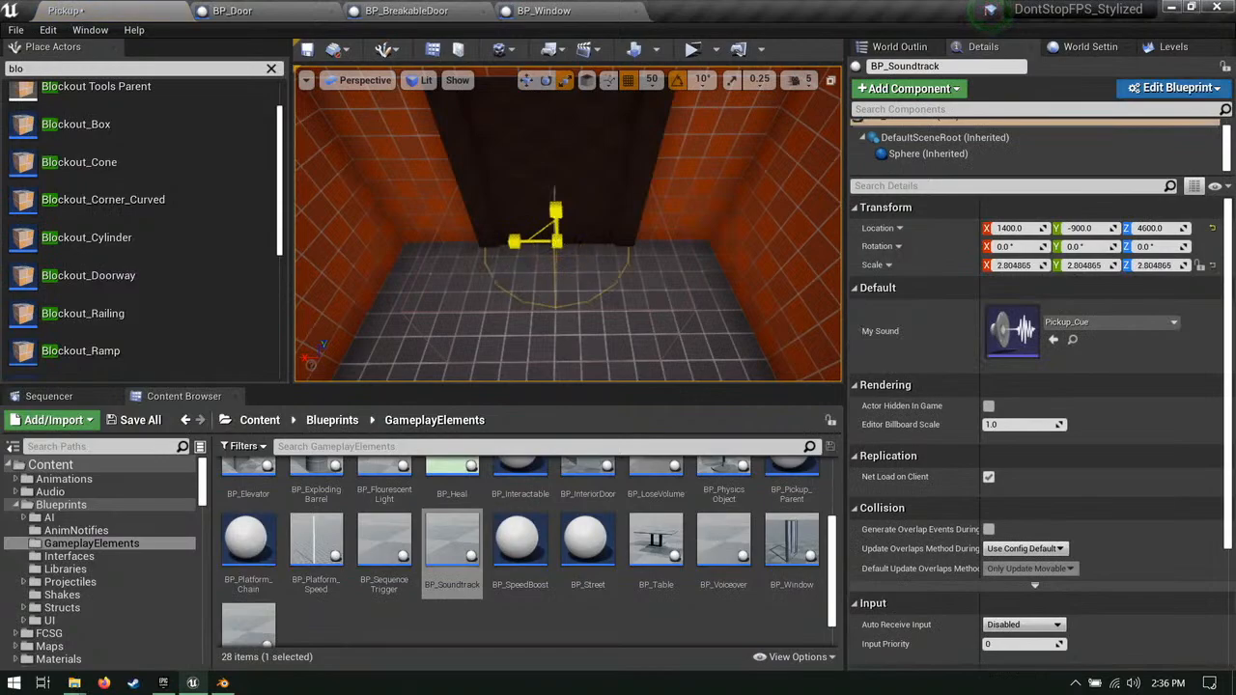
Step: Enlarge the placed BP_Soundtrack uniformly to a scale of about 3.72 and shift it to Y -850
right_drag(599, 279, 473, 299)
key(w)
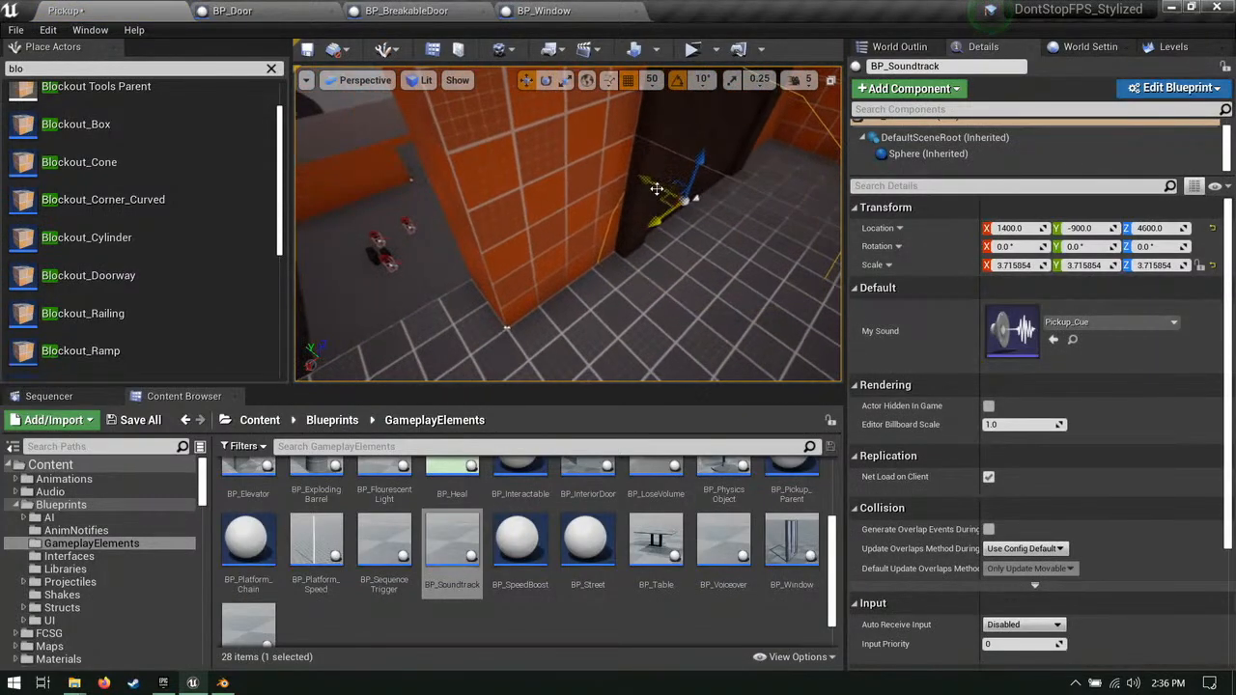
drag(656, 189, 636, 176)
right_drag(636, 177, 753, 97)
right_drag(568, 224, 531, 251)
right_drag(614, 355, 614, 355)
Step: Add a second BP_Soundtrack inside the elevator at X 750, Y 38150, Z 2800 and scale it uniformly to about 3.51
drag(452, 545, 609, 206)
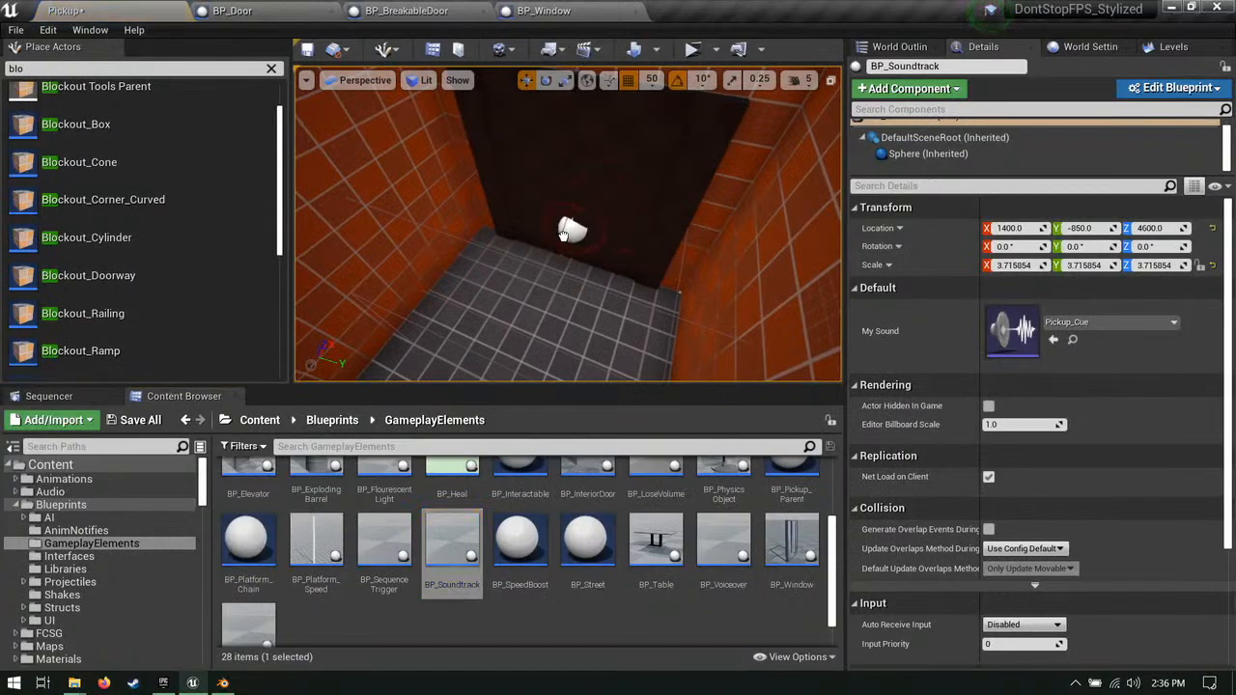
drag(563, 263, 541, 253)
right_drag(541, 253, 542, 253)
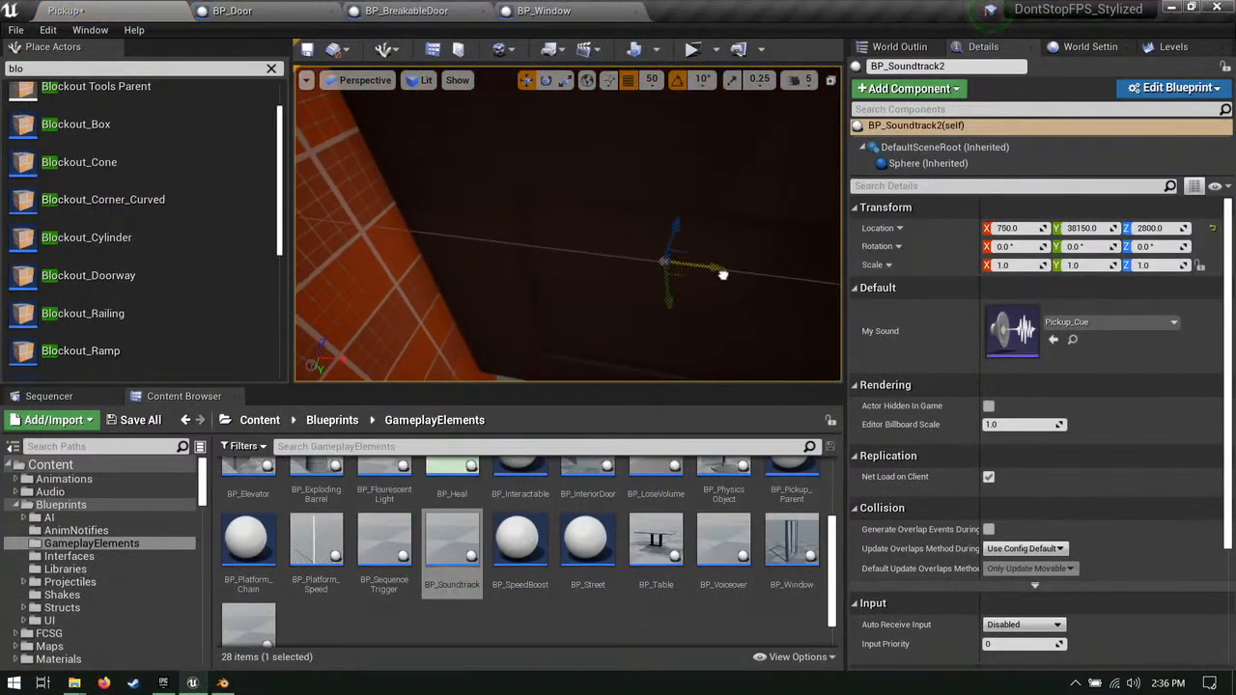
key(f)
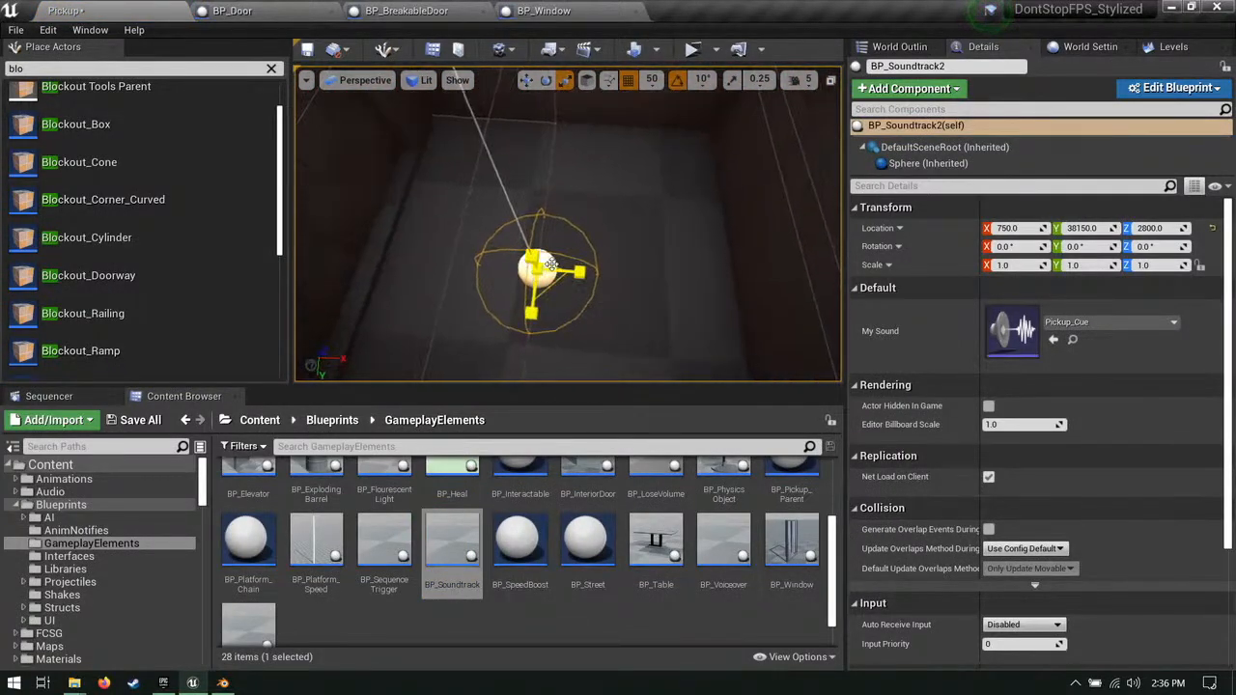
mouse_move(549, 264)
mouse_down()
mouse_move(580, 256)
mouse_move(569, 260)
mouse_up()
Step: Set the elevator soundtrack's My Sound to ElevatorMusic_Cue
click(1158, 323)
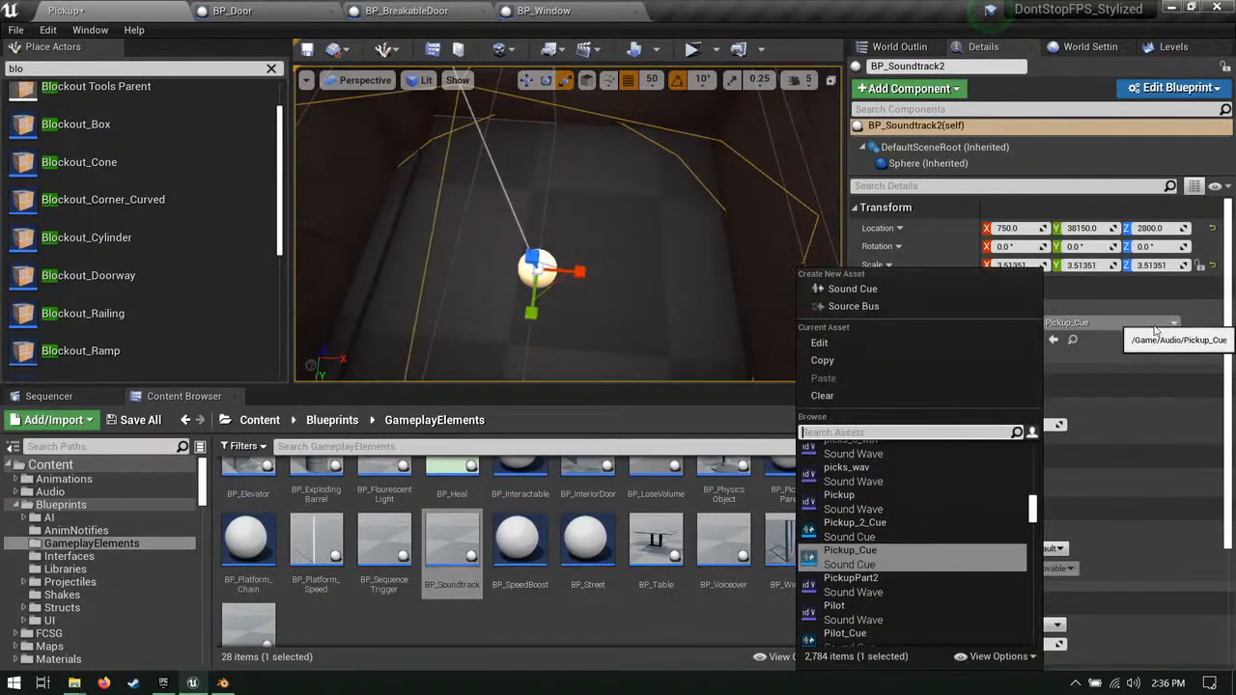
text(elev)
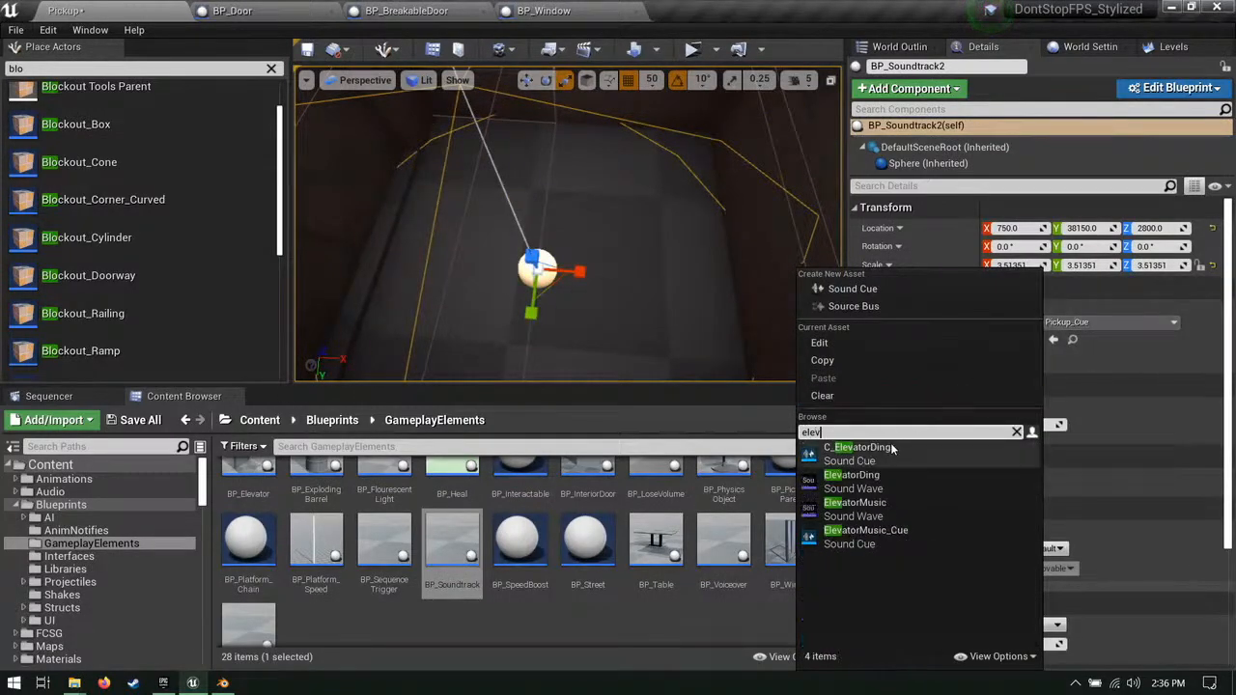
click(940, 530)
Step: Duplicate the elevator soundtrack straight up along the spline to Z 7650
key(s)
right_drag(675, 289, 664, 156)
key(w)
alt+drag(568, 315, 569, 90)
key(a)
right_drag(568, 90, 582, 139)
key(w)
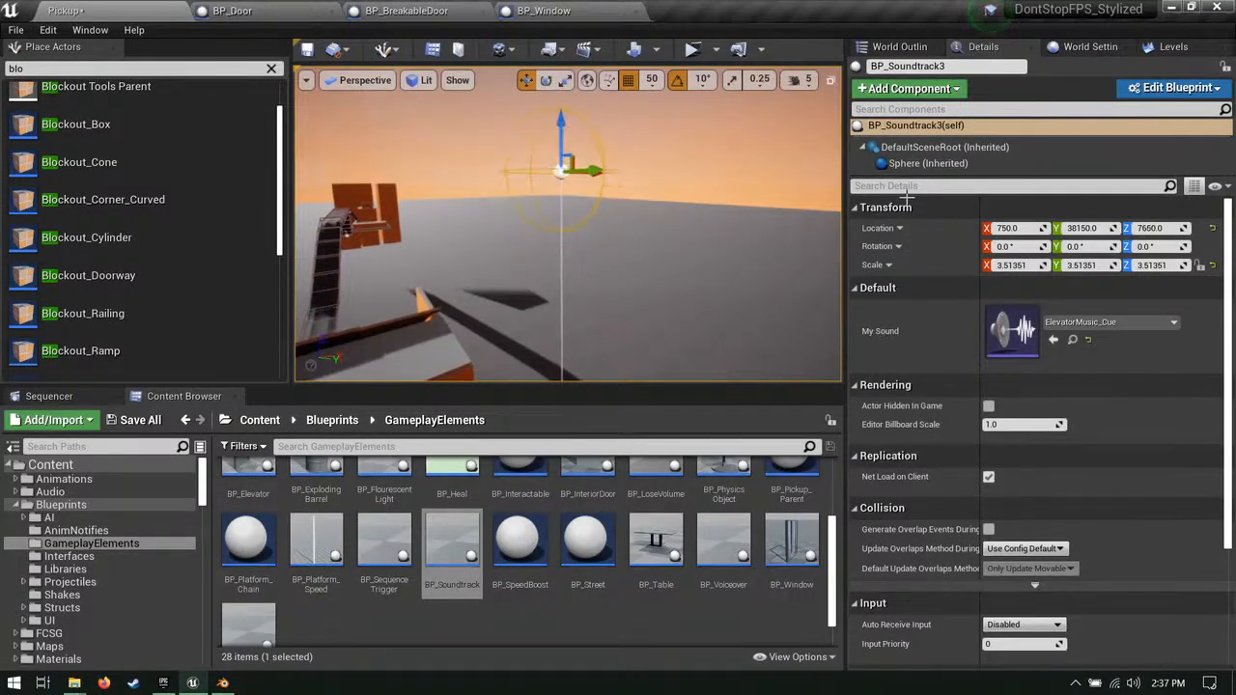
Step: Set the upper soundtrack's My Sound to Pickup_2_Cue and shift the trigger sideways to X 450
click(1129, 323)
text(pl)
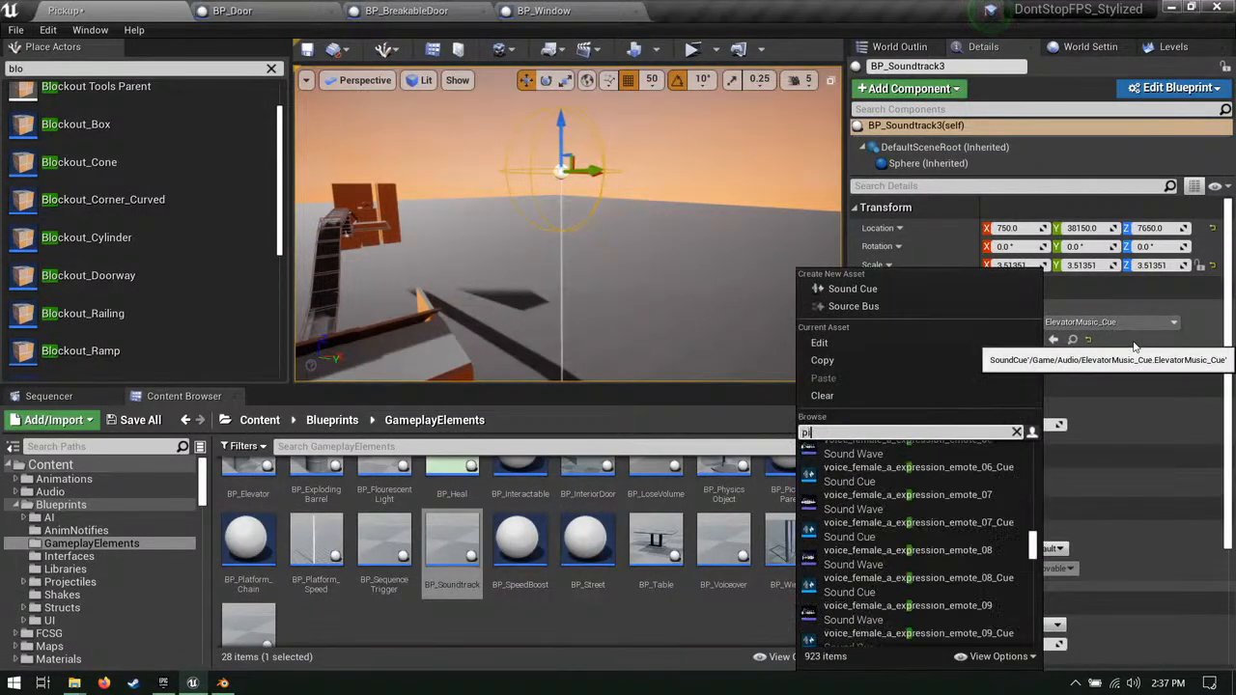
text(ickup)
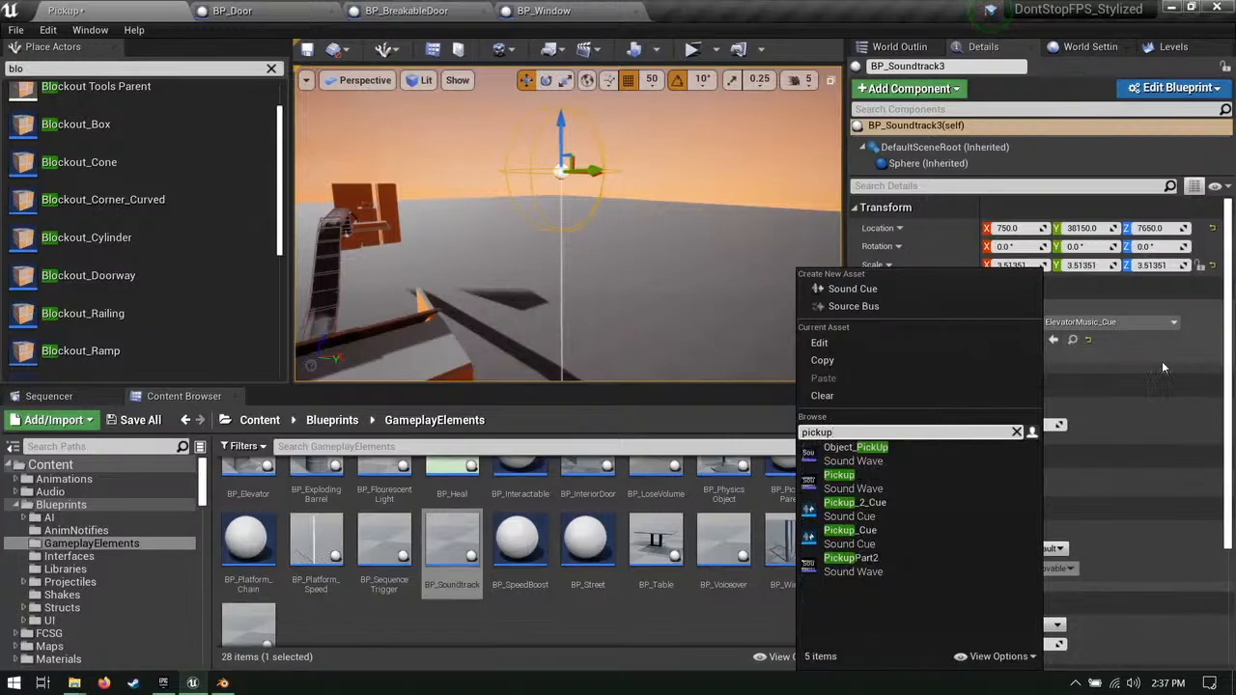
click(935, 502)
right_drag(593, 203, 541, 213)
key(d)
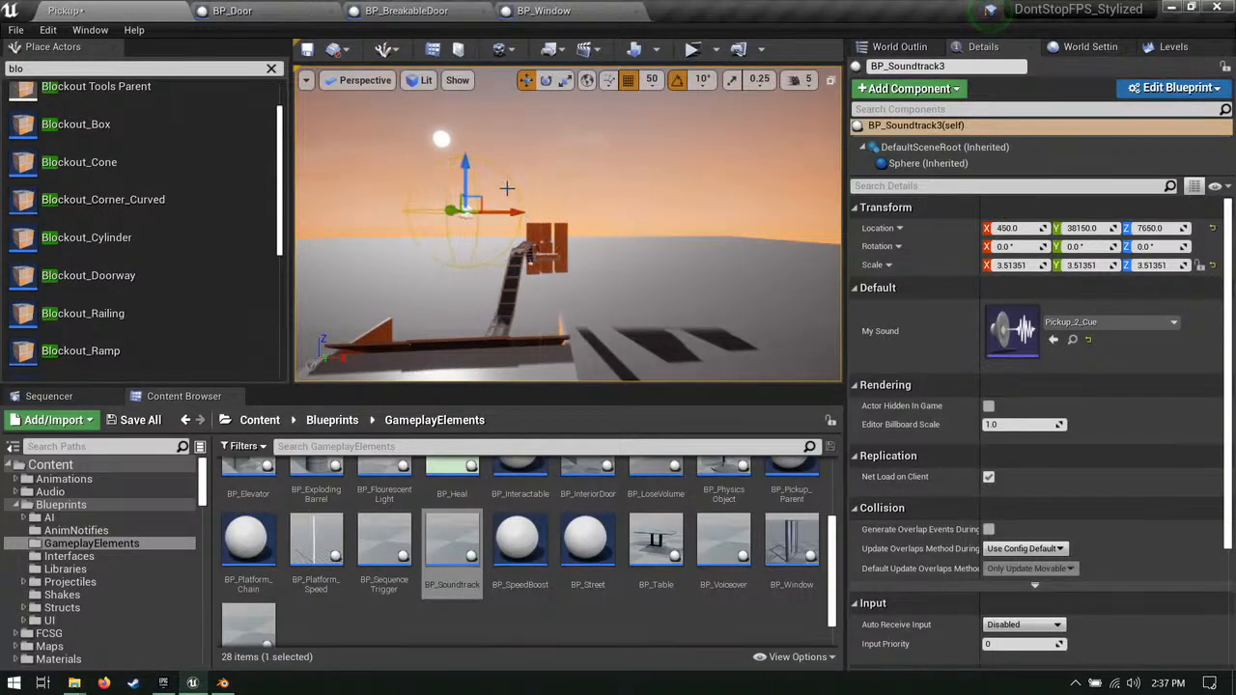
right_drag(555, 211, 555, 211)
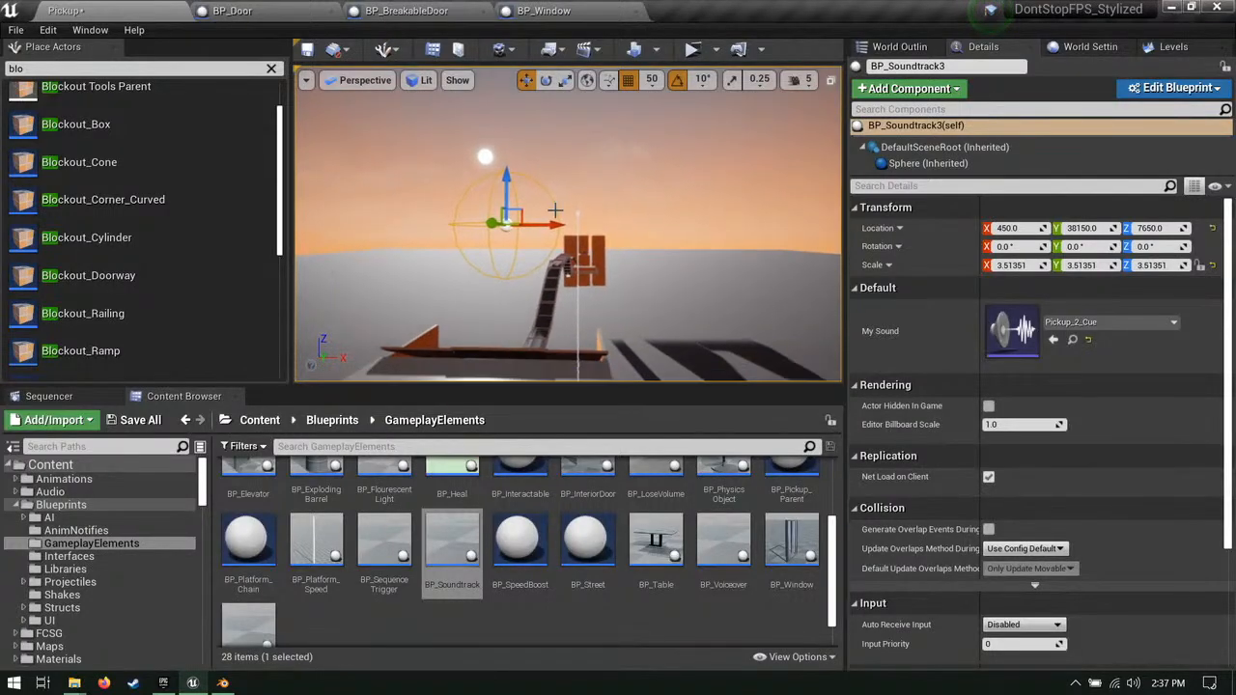
Step: Duplicate the elevator room's ceiling box straight up to Z 7650 and save all modified assets
right_drag(505, 176, 464, 217)
key(d)
click(505, 284)
alt+drag(584, 262, 596, 97)
mouse_move(597, 98)
right_down()
mouse_move(541, 77)
mouse_move(601, 155)
mouse_move(603, 182)
mouse_move(597, 97)
right_up()
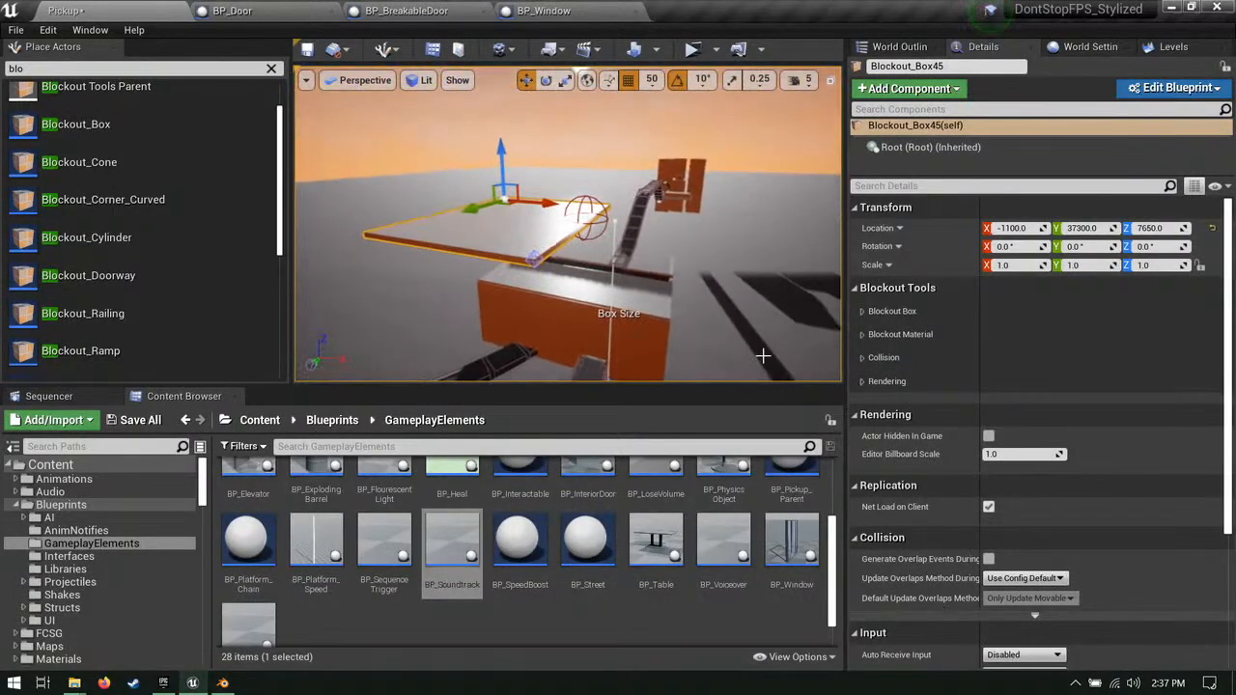
click(140, 421)
click(753, 487)
Step: Start a standalone playtest from the starting room and shoot the enemies in the first rooms
right_drag(627, 272, 697, 259)
right_drag(560, 280, 514, 273)
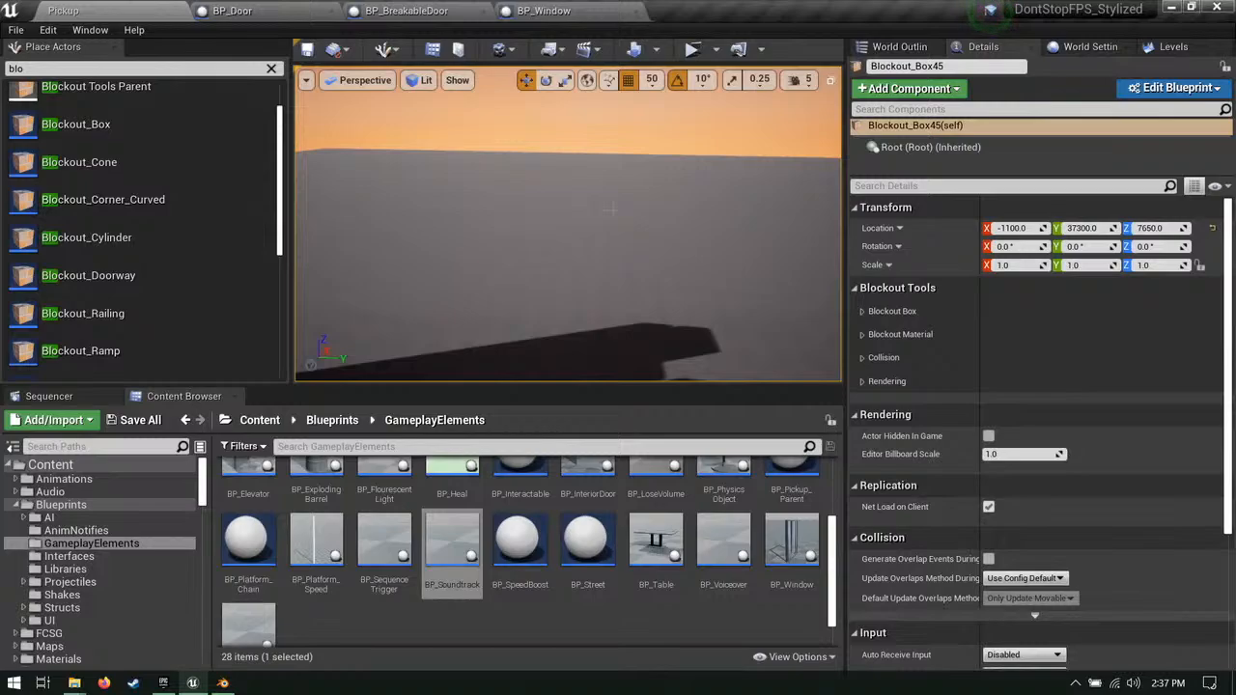
right_drag(302, 358, 238, 370)
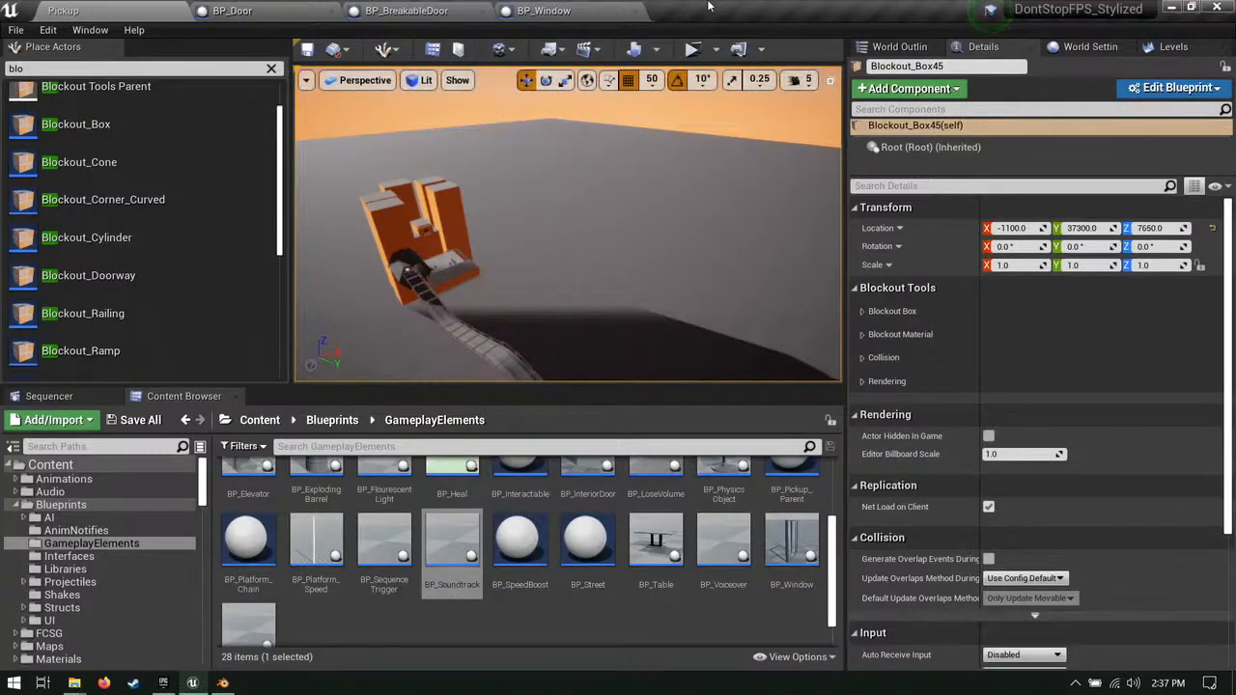
key(w)
right_drag(568, 224, 482, 253)
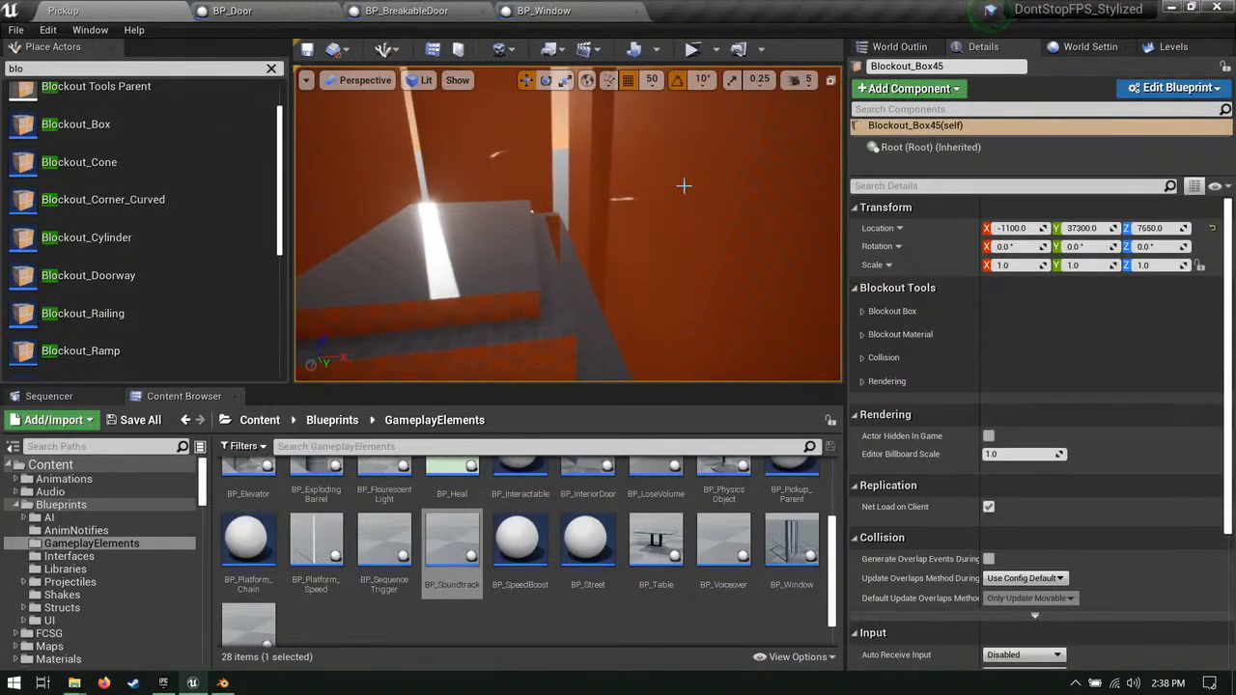
right_drag(665, 223, 633, 229)
right_drag(568, 224, 744, 207)
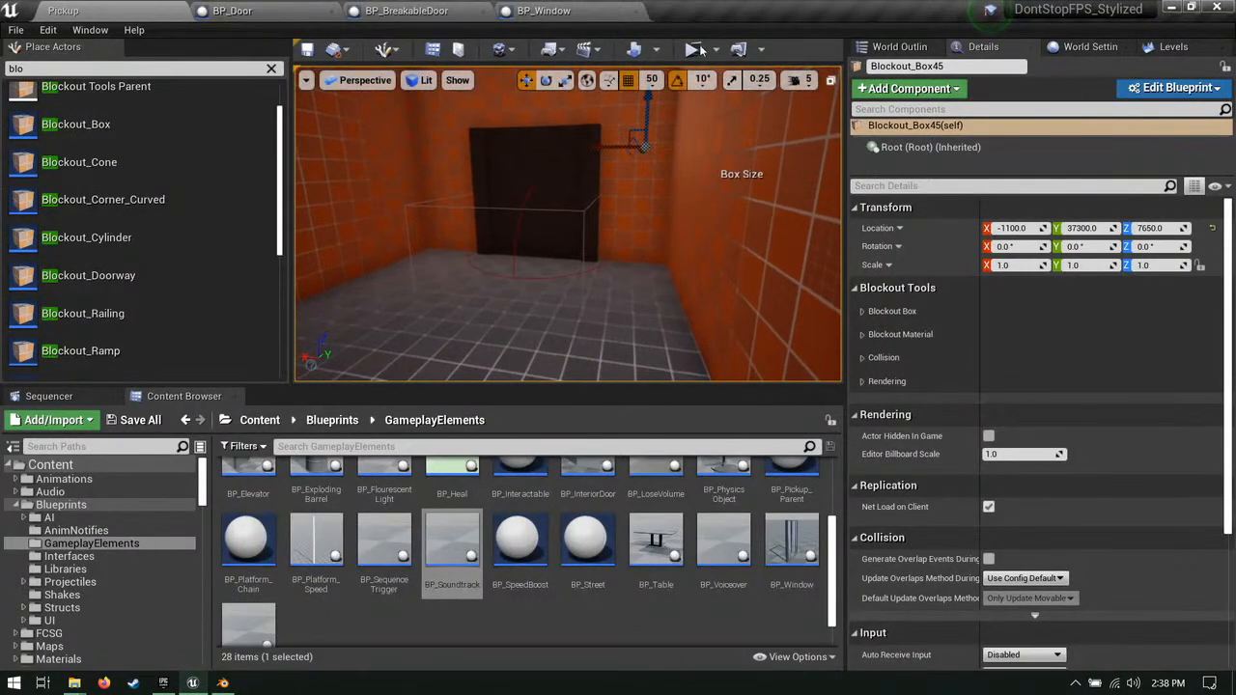
click(687, 50)
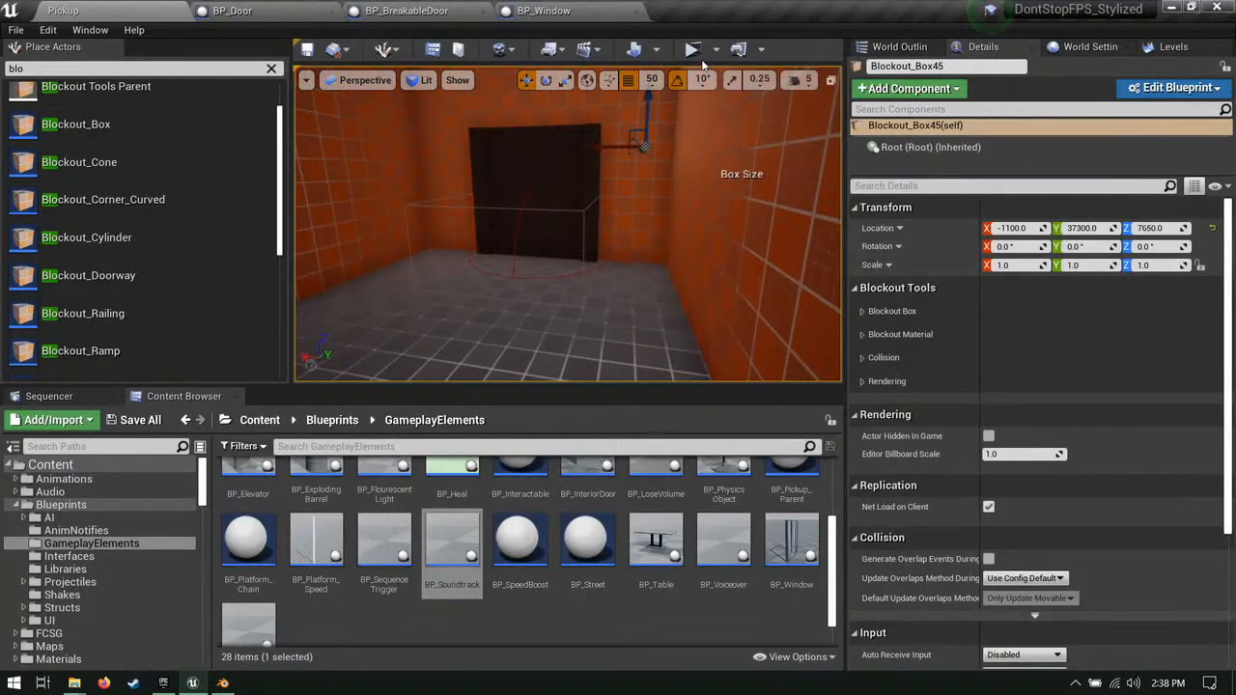
key(w)
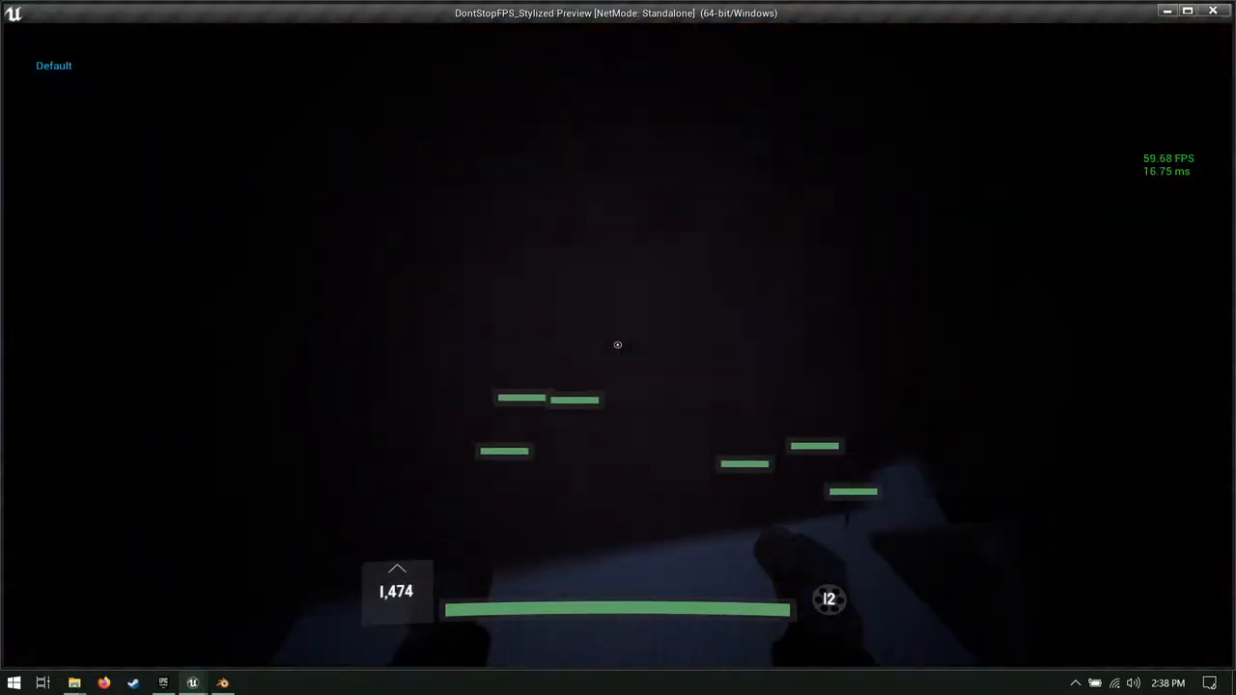
key(a)
click(618, 345)
key(d)
key(a)
click(618, 345)
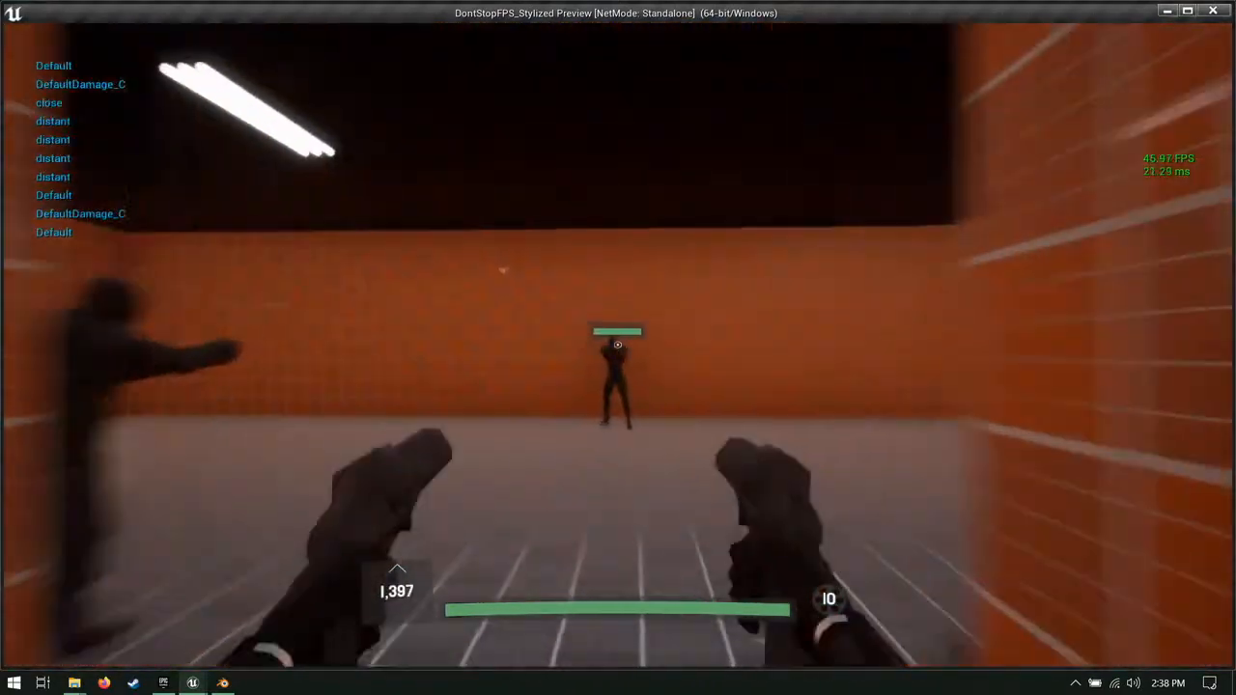
click(618, 344)
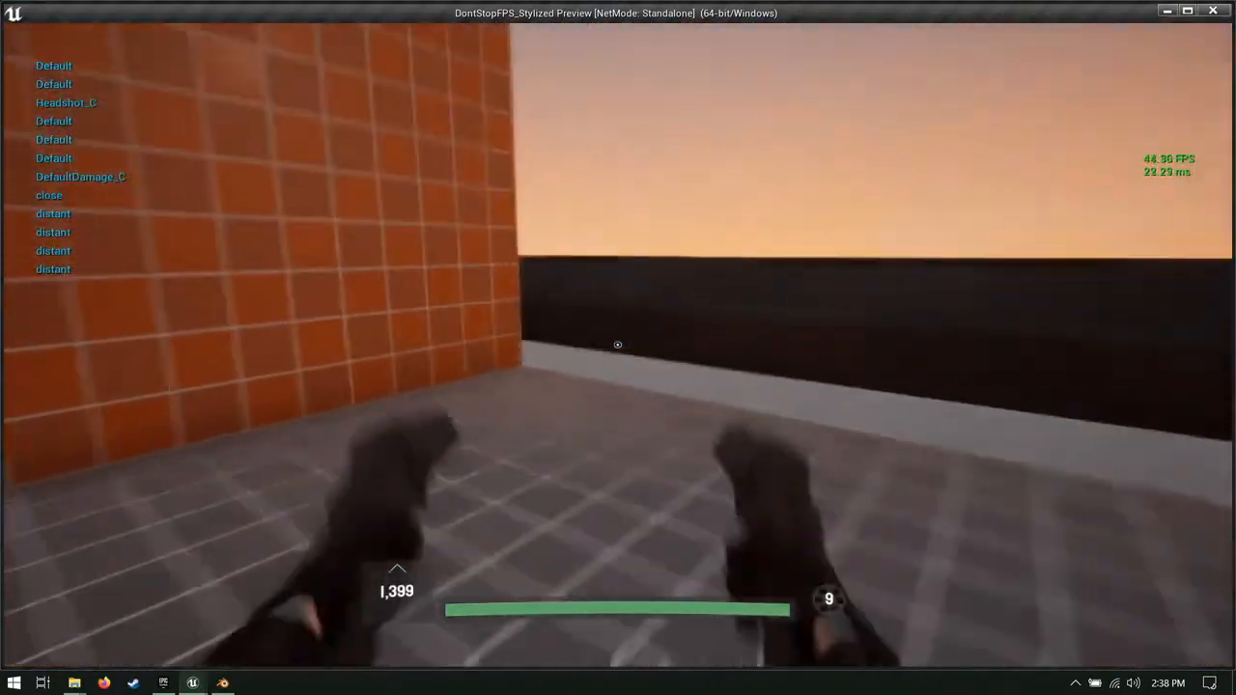
Step: Playtest the route down the long ramp, through the window and along the glass corridor into the elevator
key(space)
key(a)
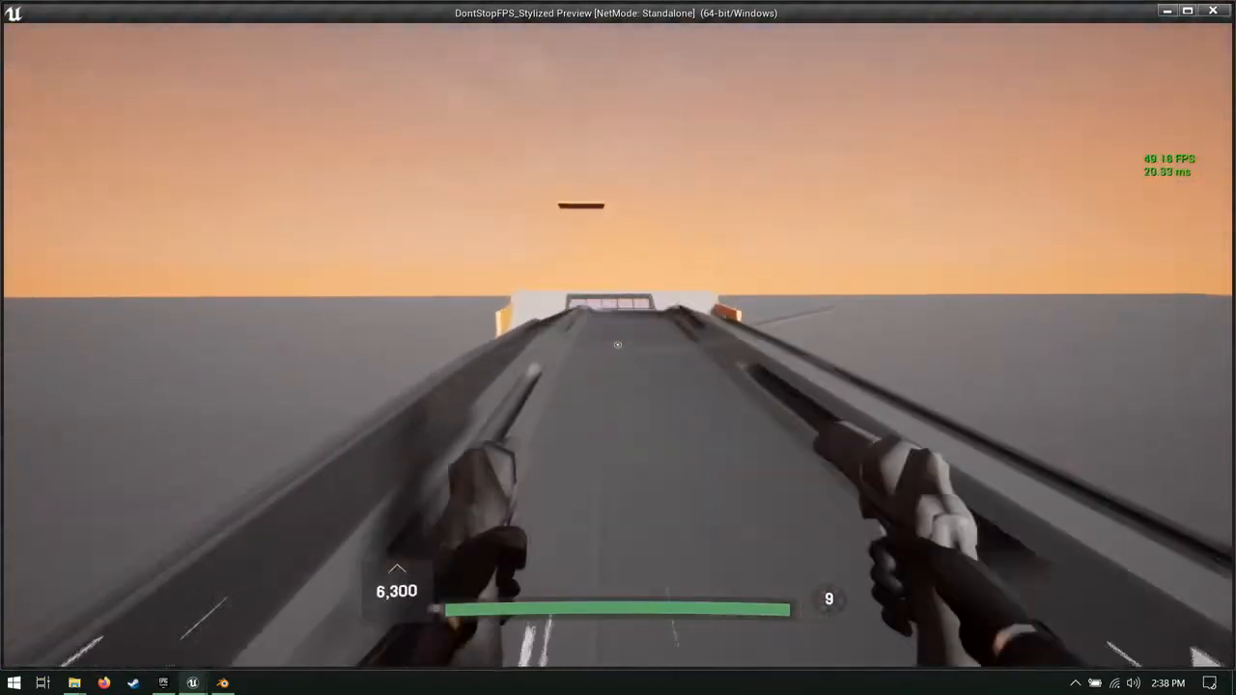
key(a)
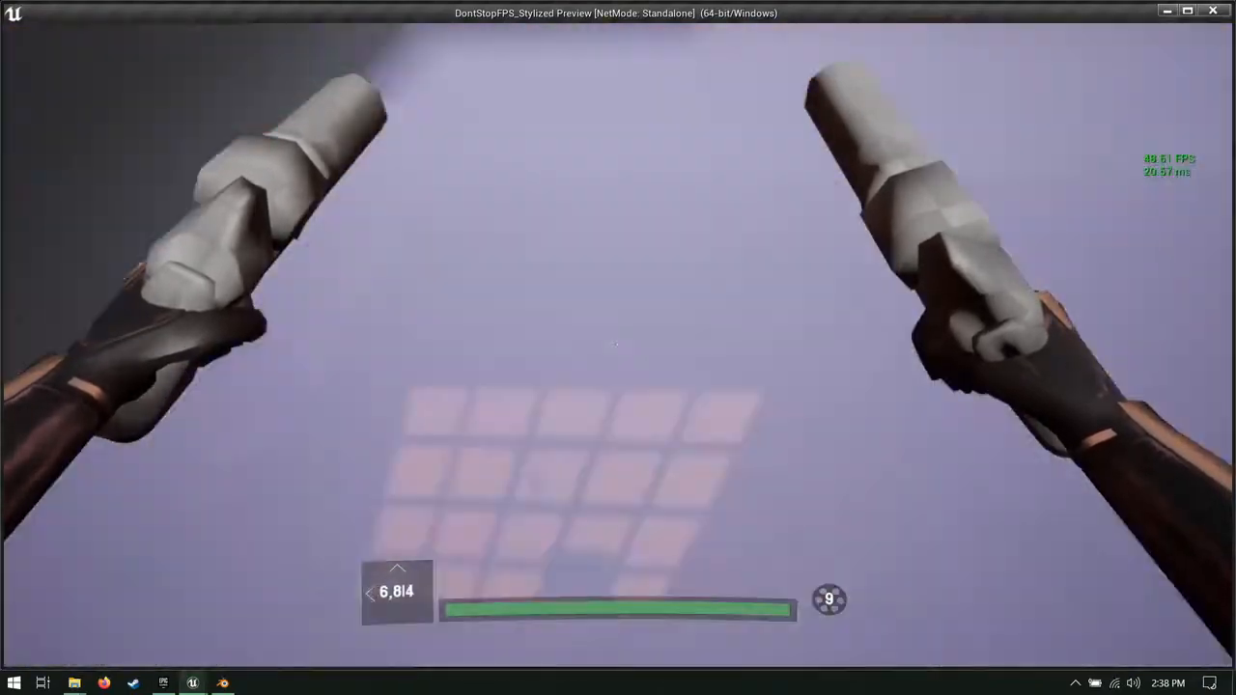
key(r)
key(d)
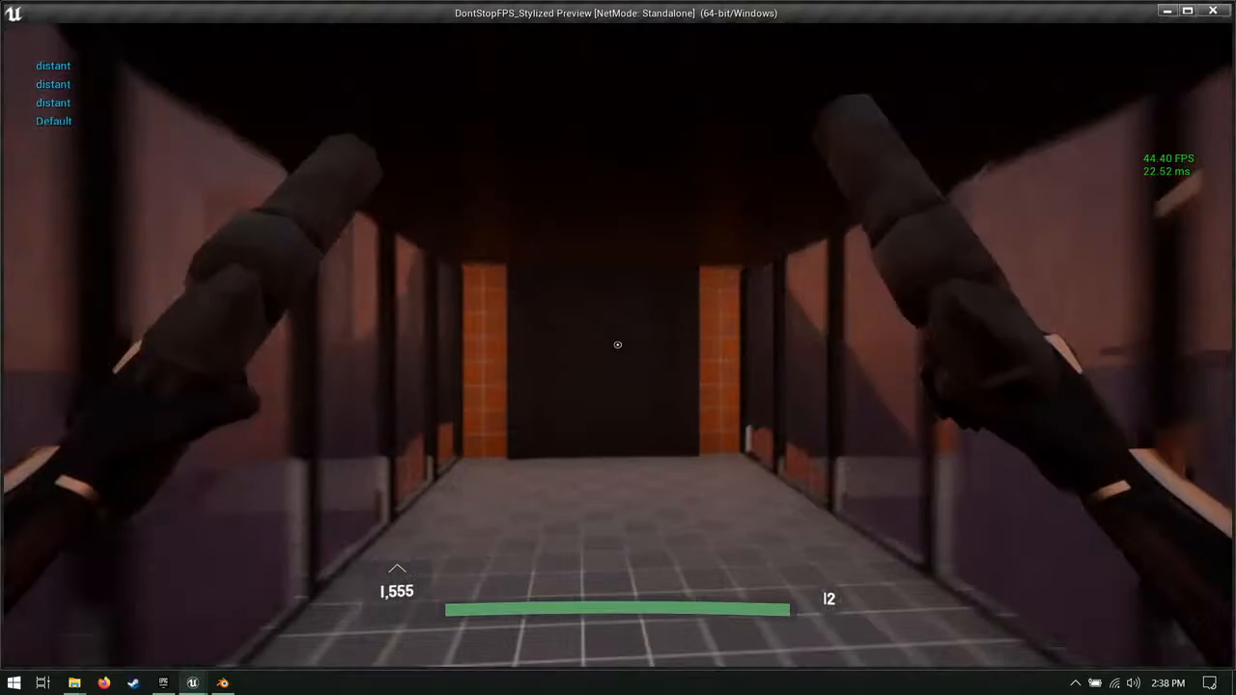
click(618, 345)
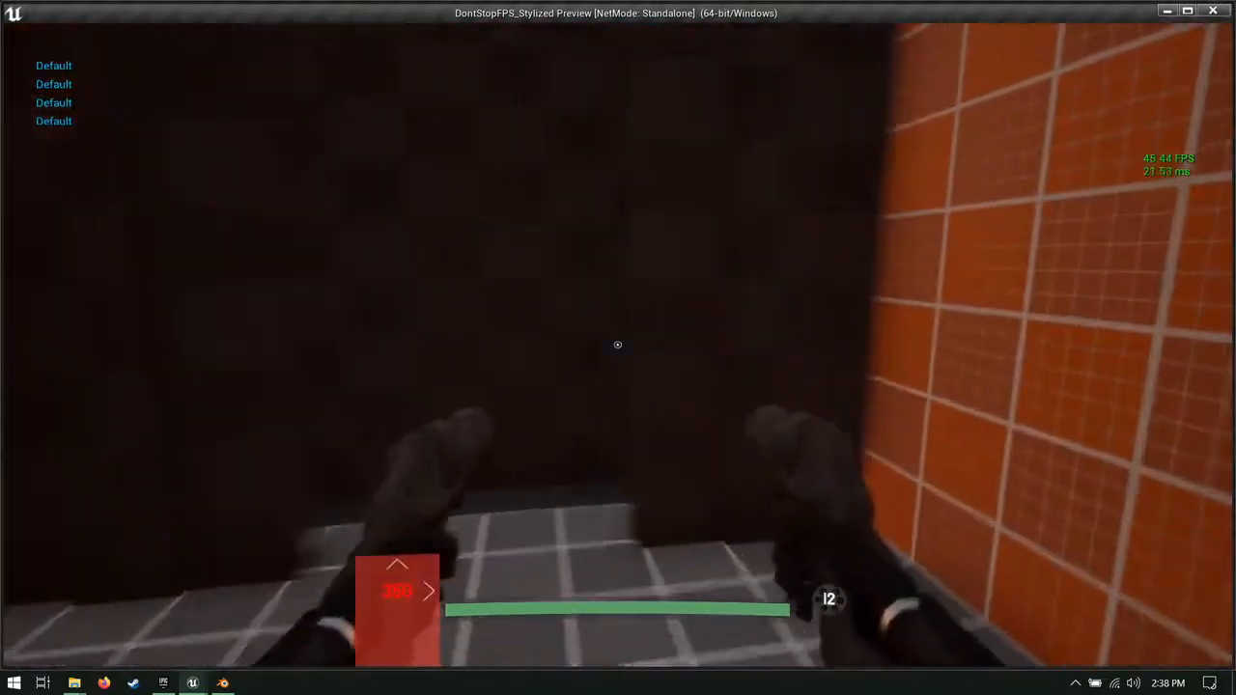
click(618, 345)
key(d)
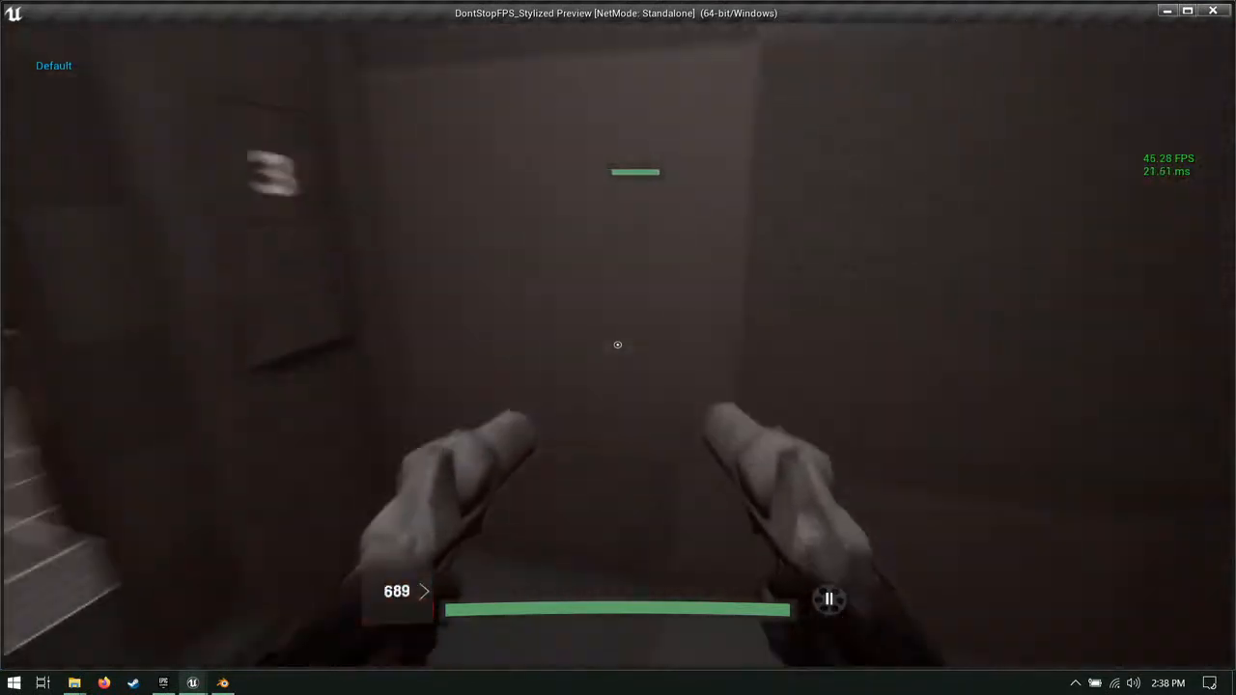
Step: Ride the elevator up past floor 15 in the playtest, walk out onto the rooftop and end the playtest
key(s)
key(a)
key(w)
key(d)
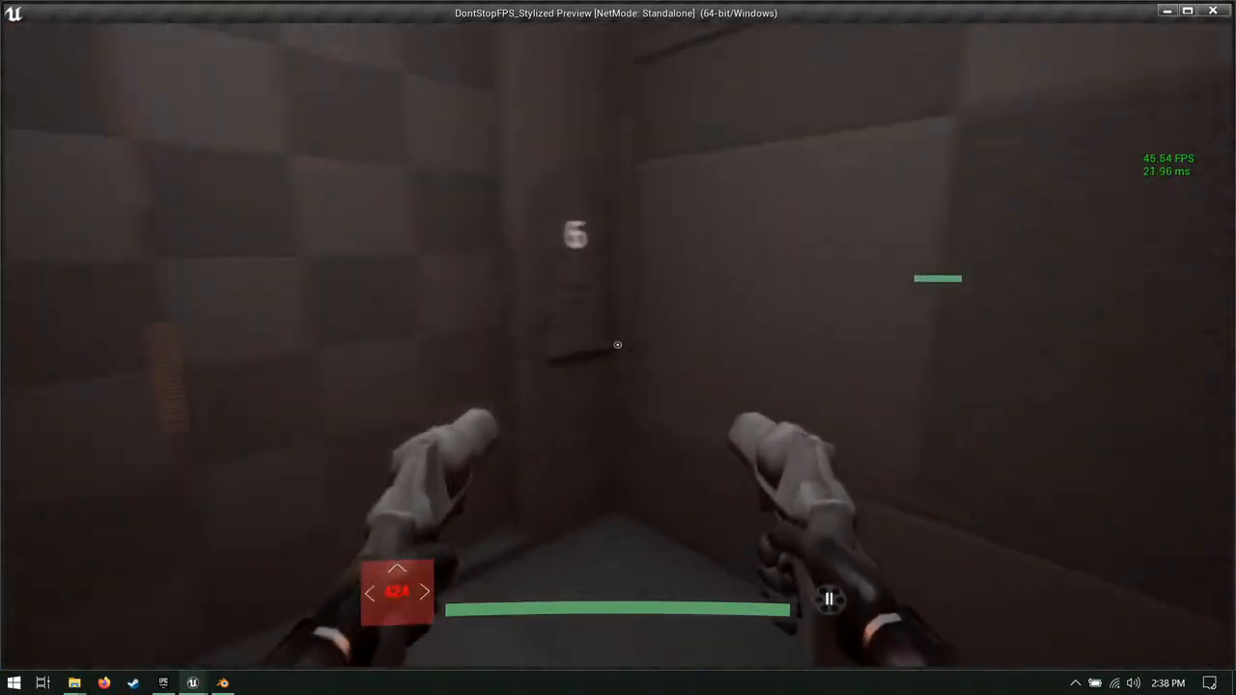
key(s)
key(a)
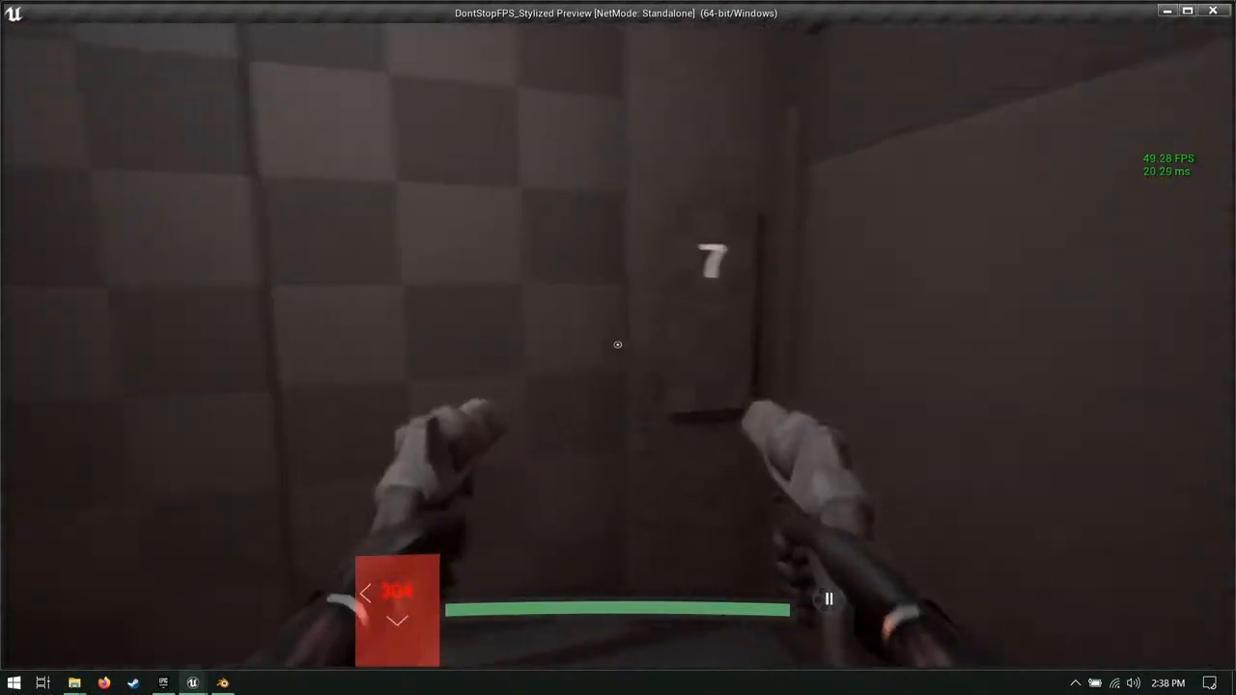
key(w)
key(d)
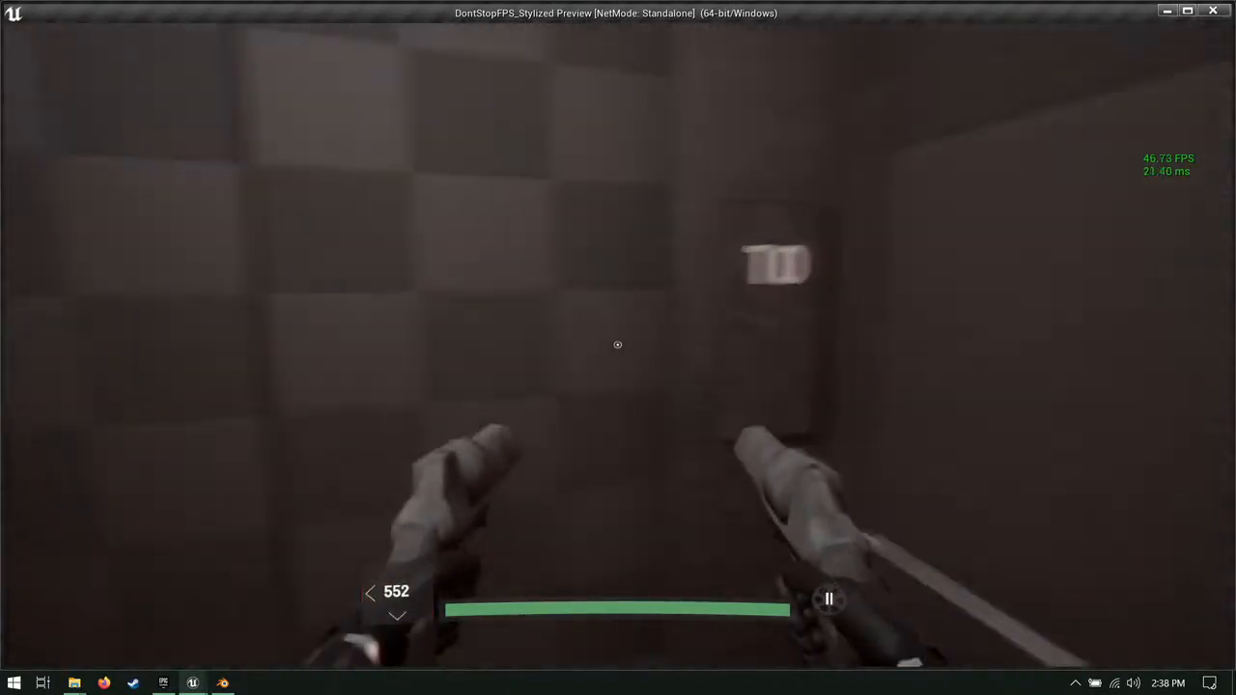
key(a)
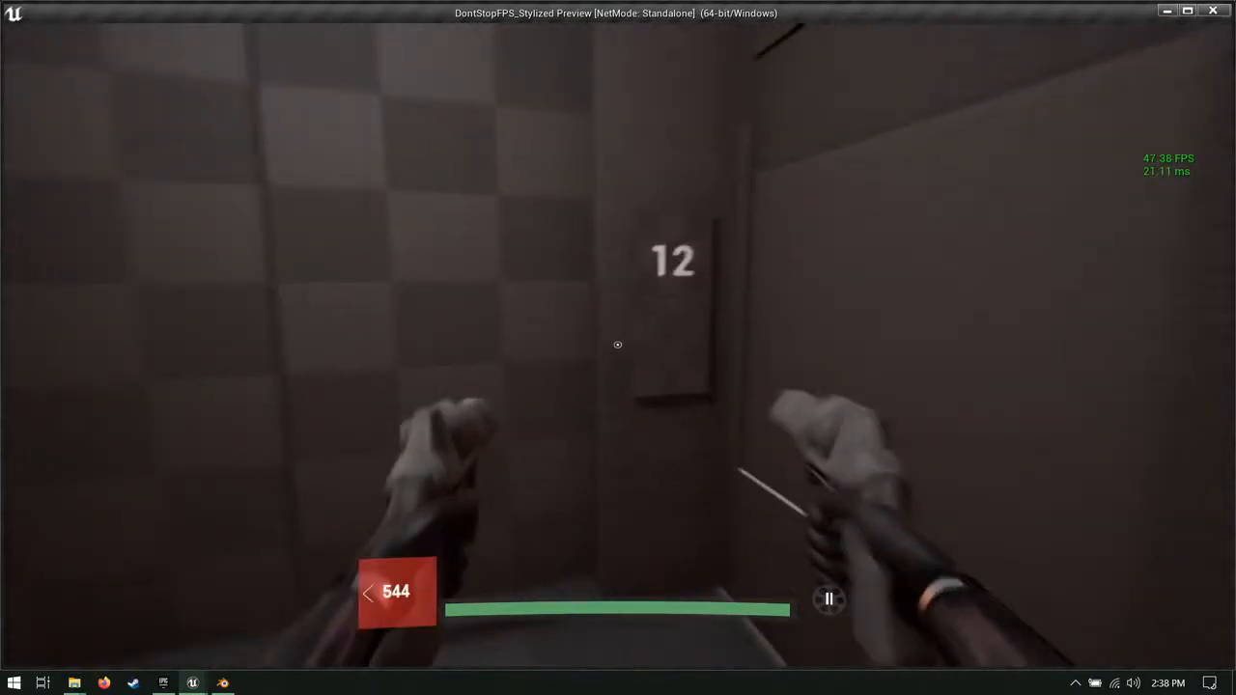
key(s)
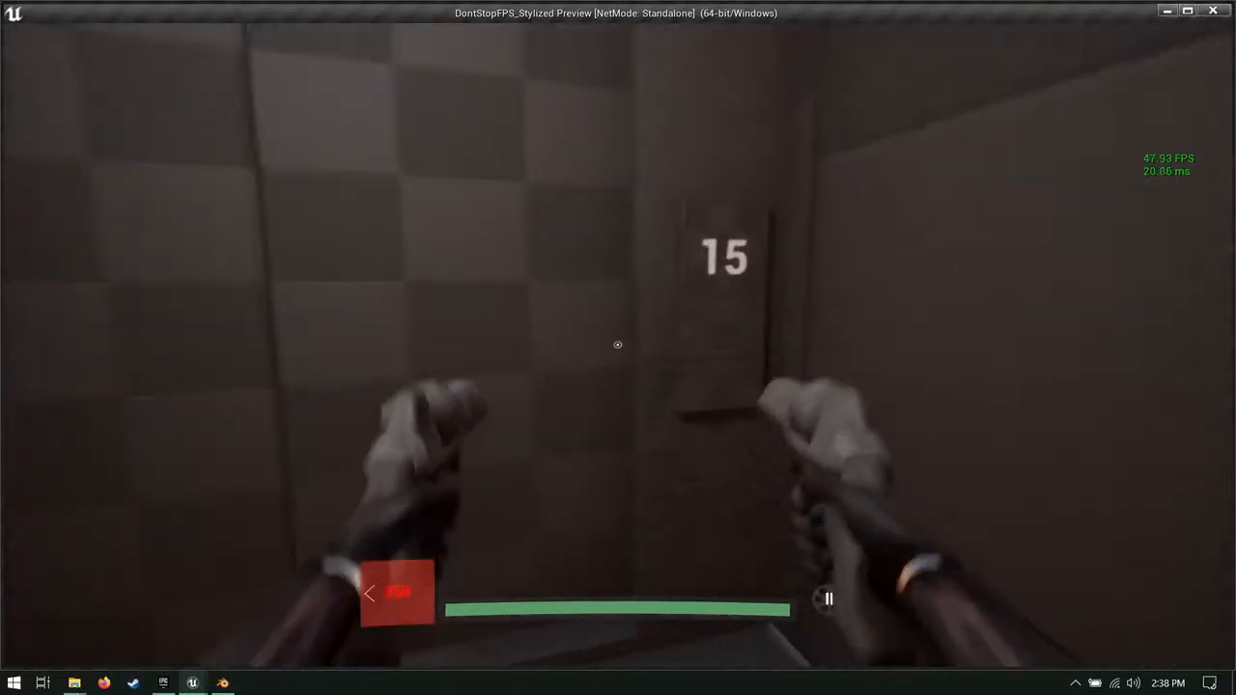
key(d)
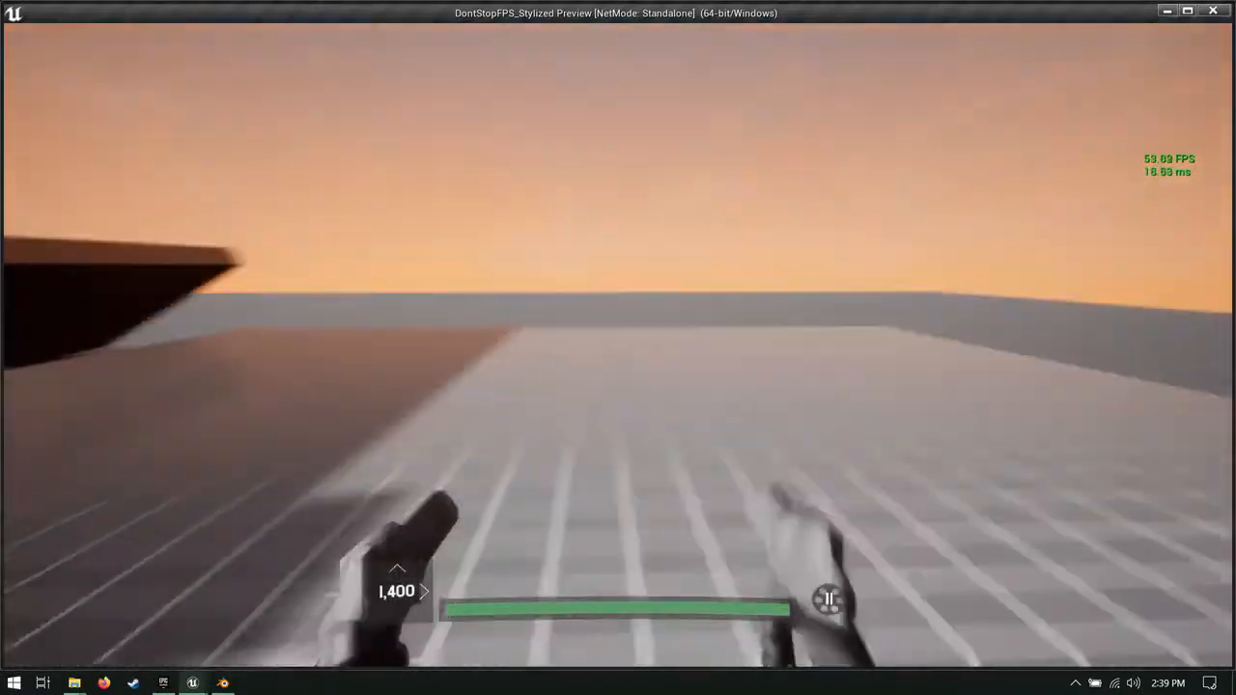
key(Escape)
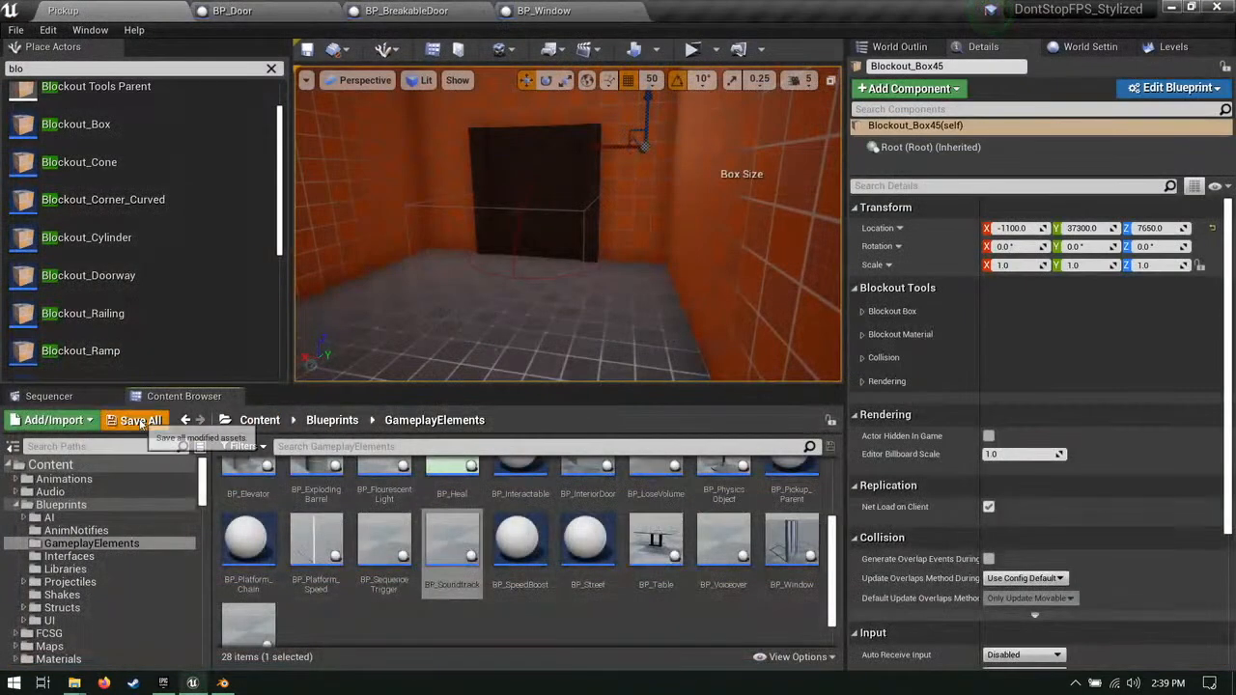
Step: Stretch the ceiling box above the elevator room upward so it forms a tall tower reaching the raised slab
right_drag(608, 328, 660, 284)
key(s)
key(w)
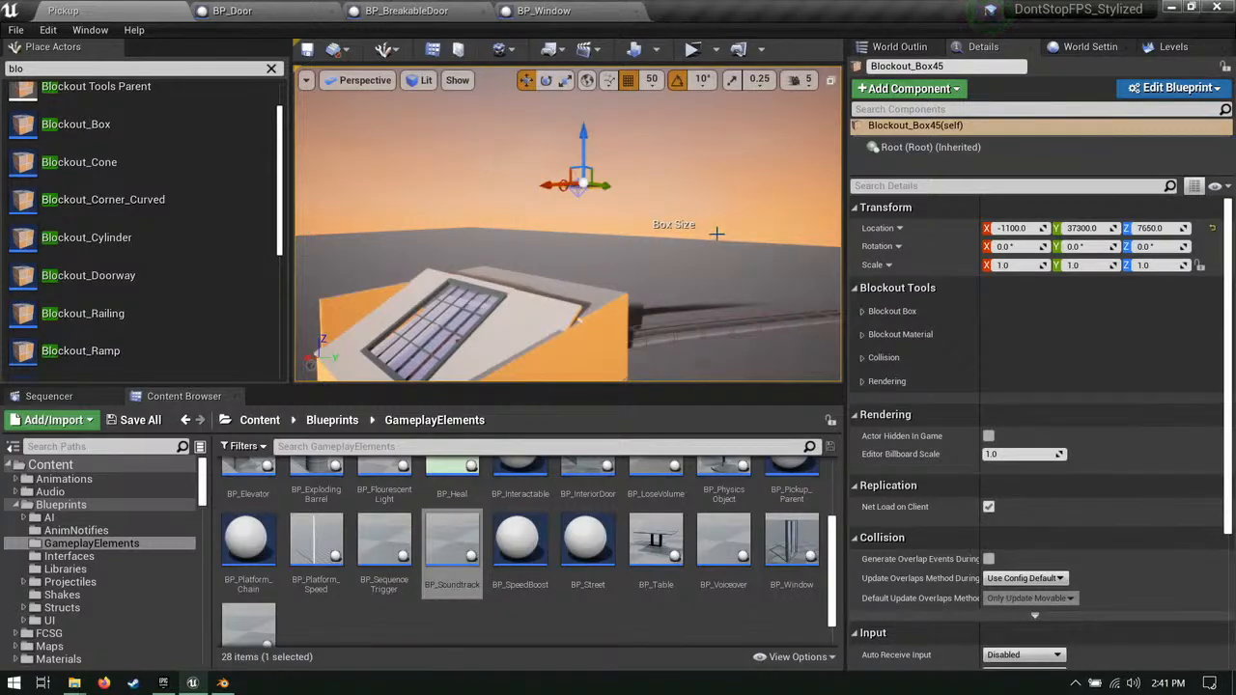
right_drag(716, 233, 706, 271)
click(637, 305)
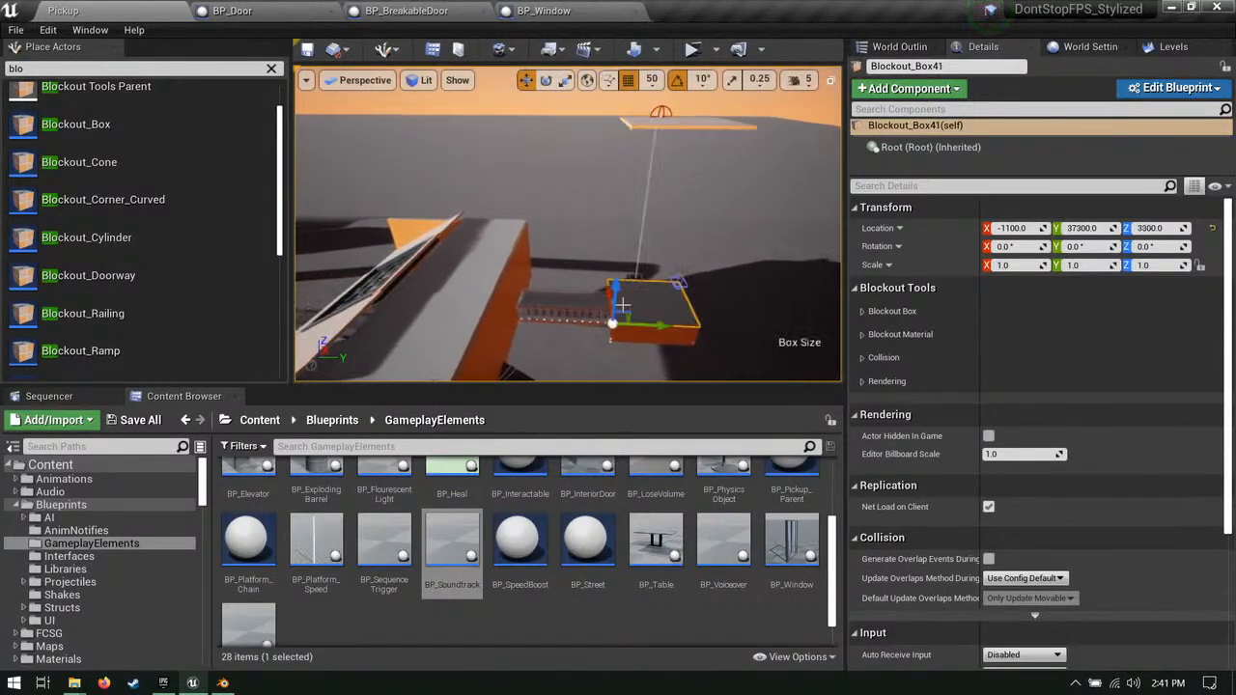
right_drag(637, 305, 605, 275)
drag(604, 276, 613, 207)
Step: Duplicate the four wall boxes of the lower elevator room straight up onto the tower roof at Z 7700
right_drag(628, 152, 521, 238)
click(511, 251)
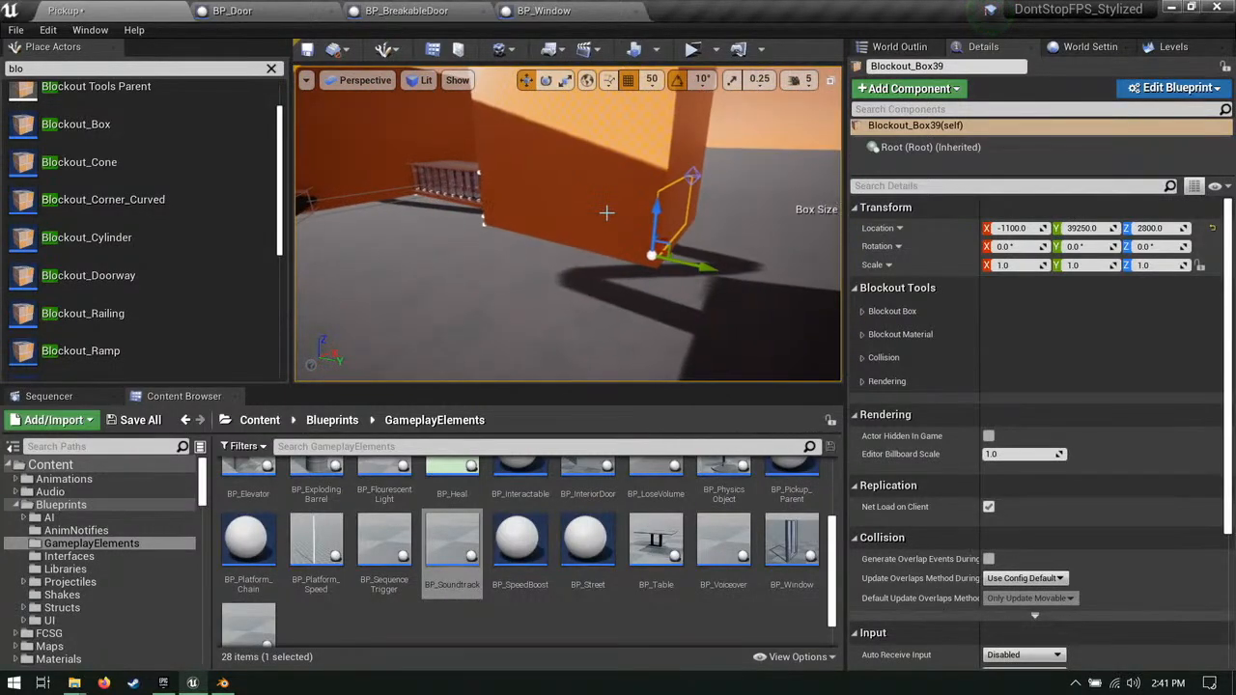
ctrl+click(607, 212)
right_drag(608, 212, 655, 272)
ctrl+click(664, 278)
ctrl+click(638, 267)
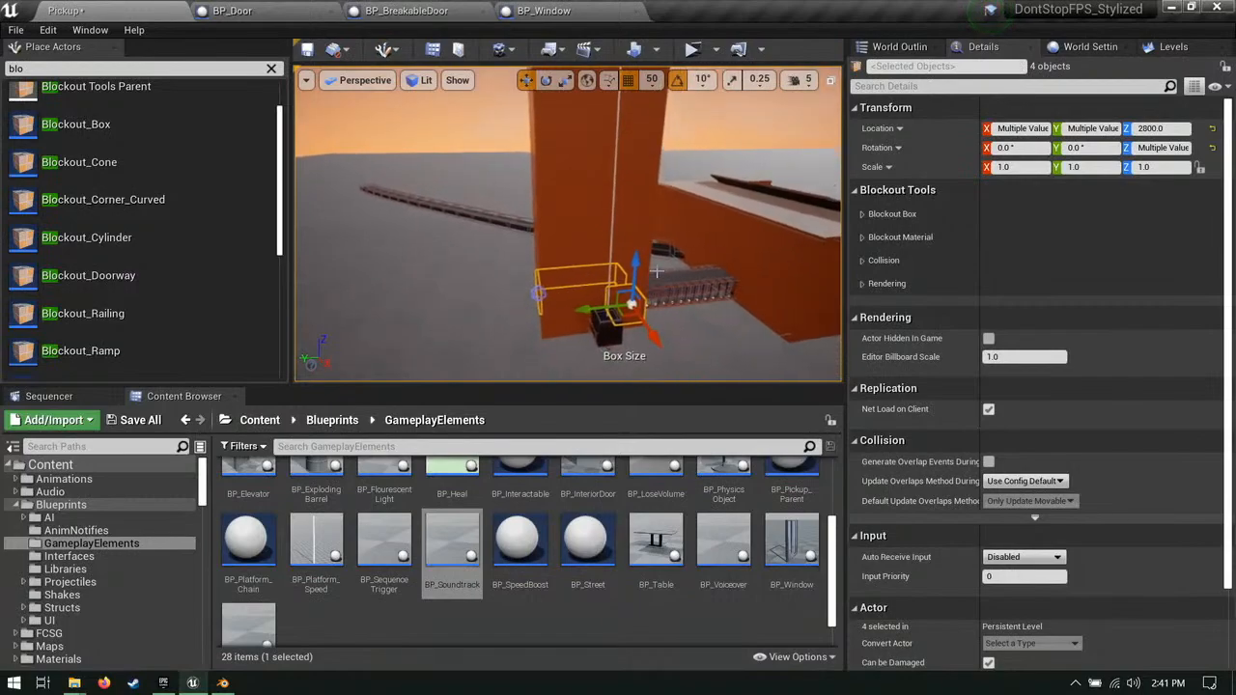
alt+drag(636, 271, 638, 95)
right_drag(637, 95, 657, 85)
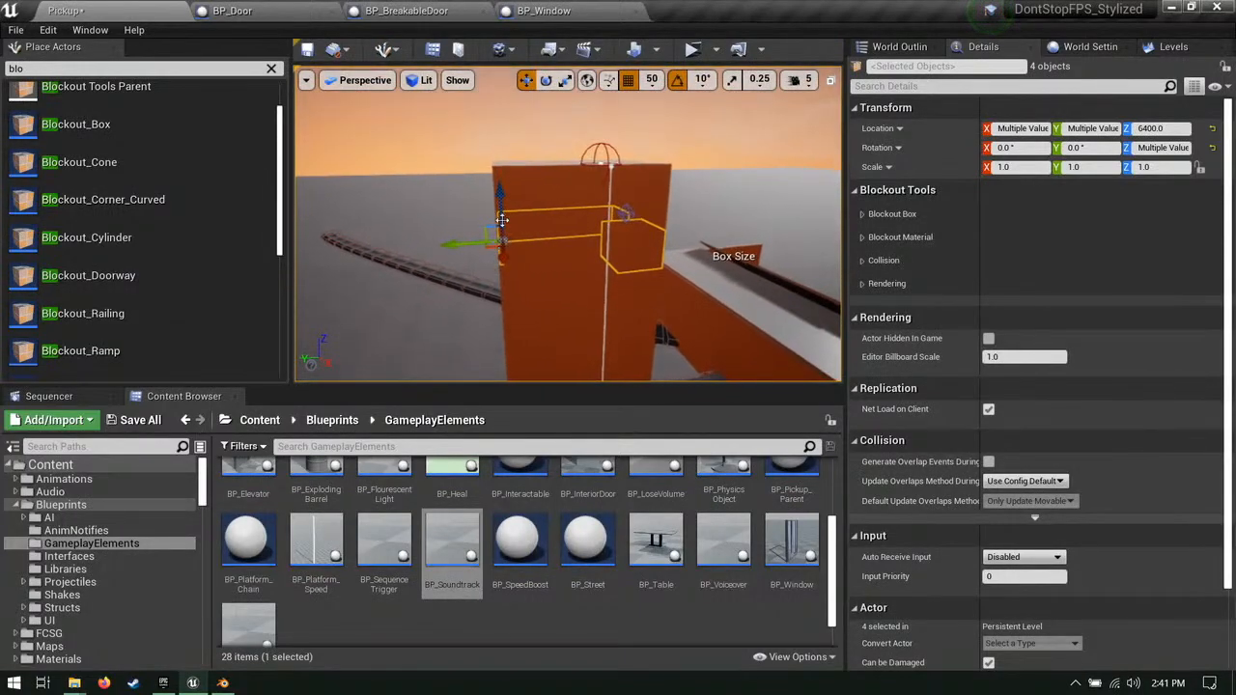
drag(497, 197, 519, 107)
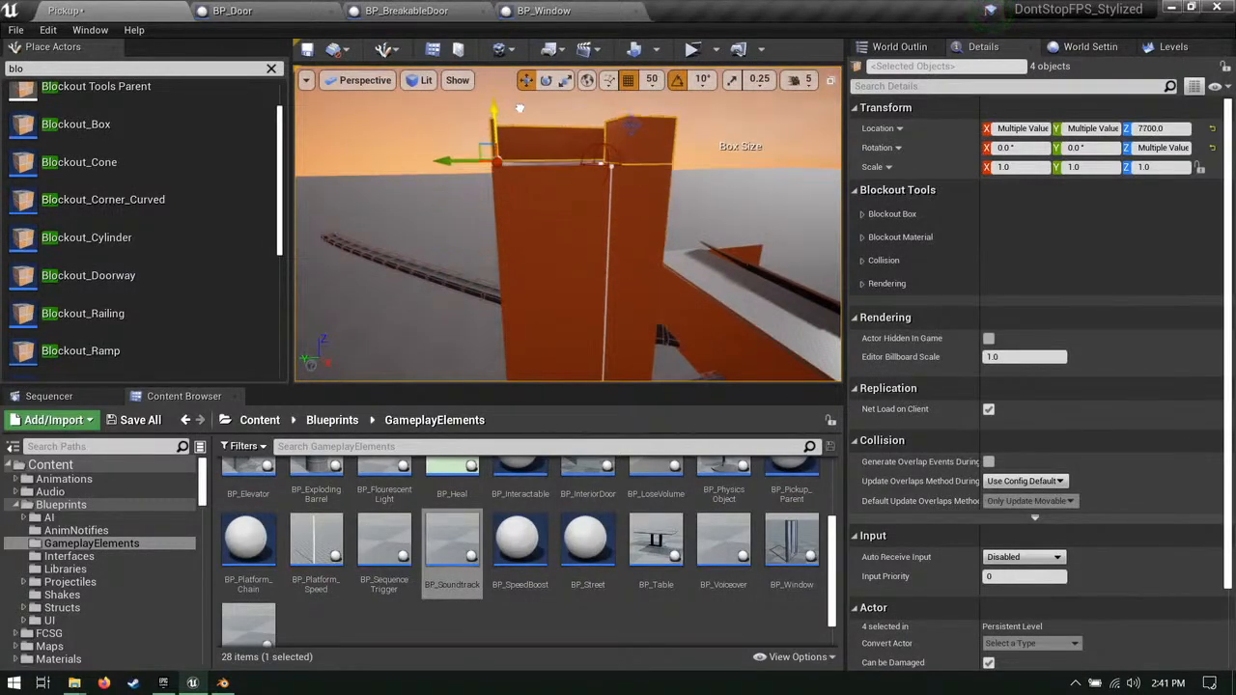
right_drag(518, 107, 540, 179)
Step: Reduce the thick duplicated box beside the rooftop soundtrack to a thin wall at X 450
click(731, 249)
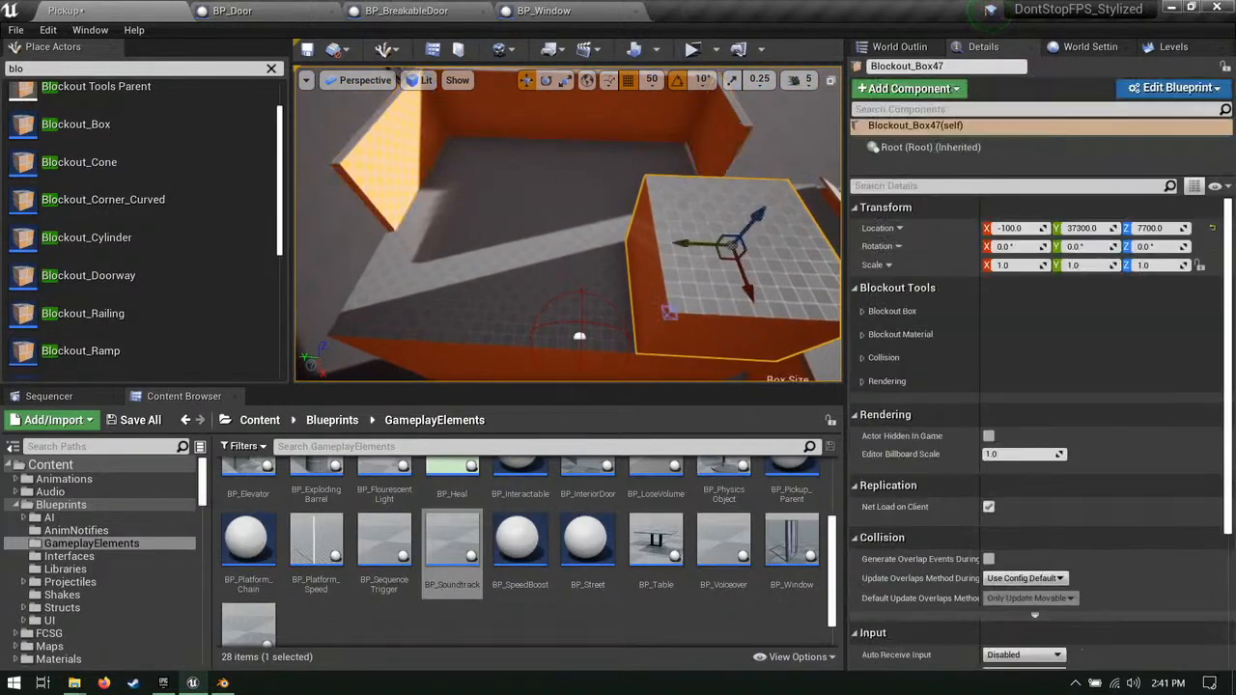
right_drag(731, 249, 732, 273)
click(688, 221)
right_drag(687, 220, 728, 225)
drag(699, 230, 718, 183)
Step: Duplicate the thin rooftop wall along the edge to Y 39300 and resize it back toward the elevator opening
right_drag(697, 198, 540, 198)
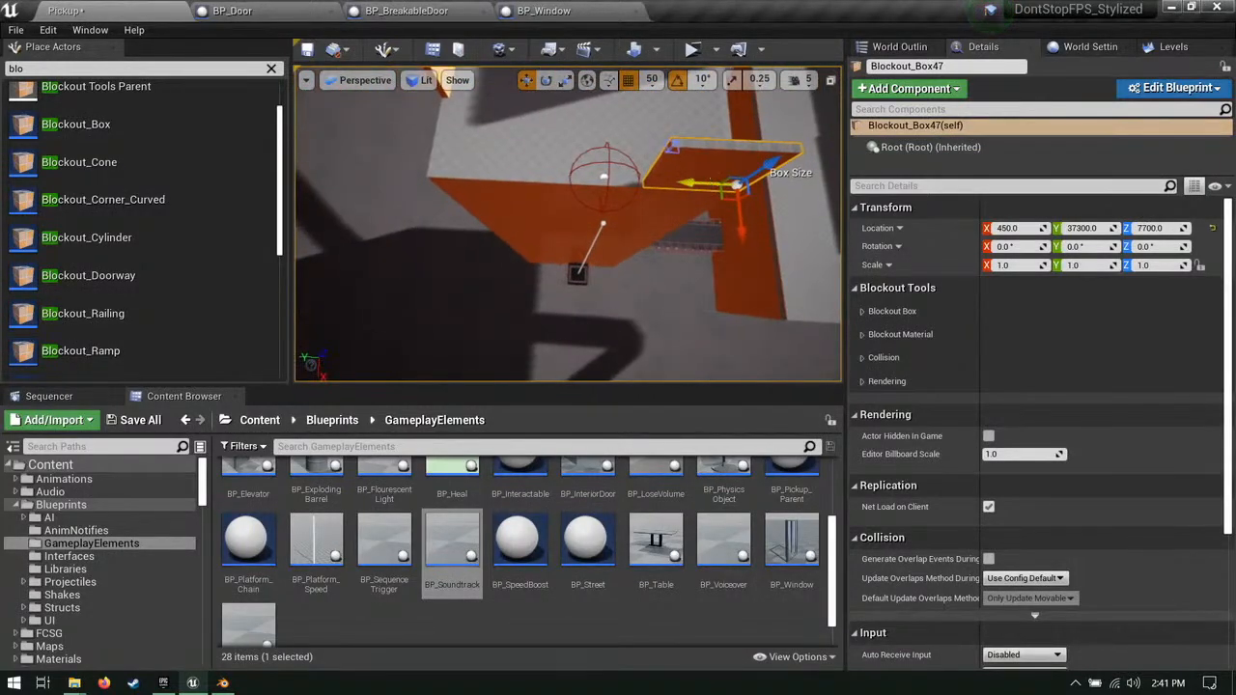
alt+drag(711, 181, 388, 177)
right_drag(388, 177, 365, 166)
click(405, 205)
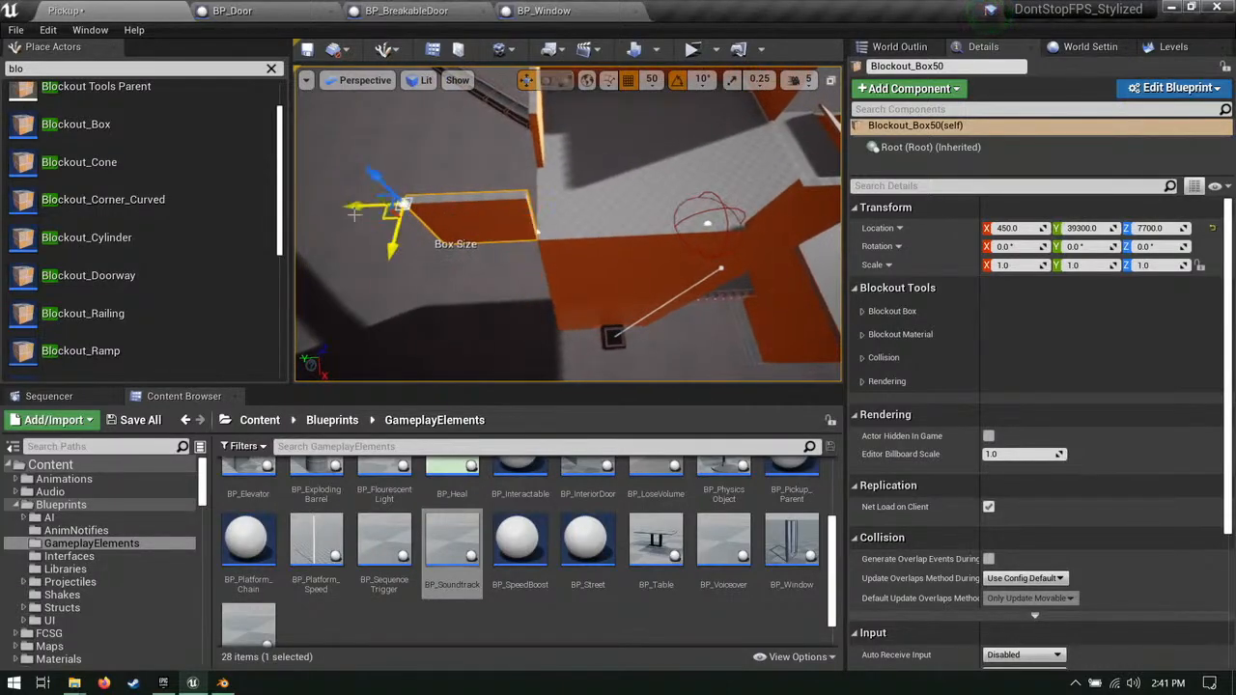
drag(354, 215, 622, 204)
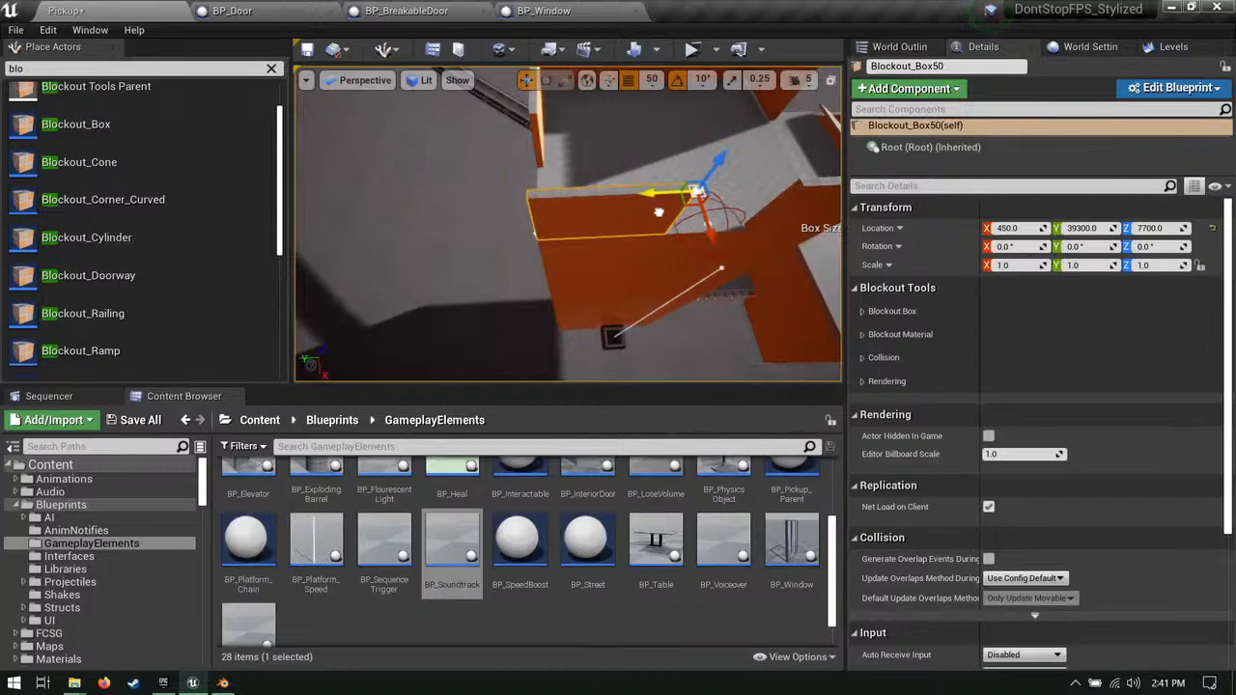
Step: Stretch the rooftop wall at Y 39250 along the X axis until it closes the gap at the roof corner
right_drag(658, 211, 811, 241)
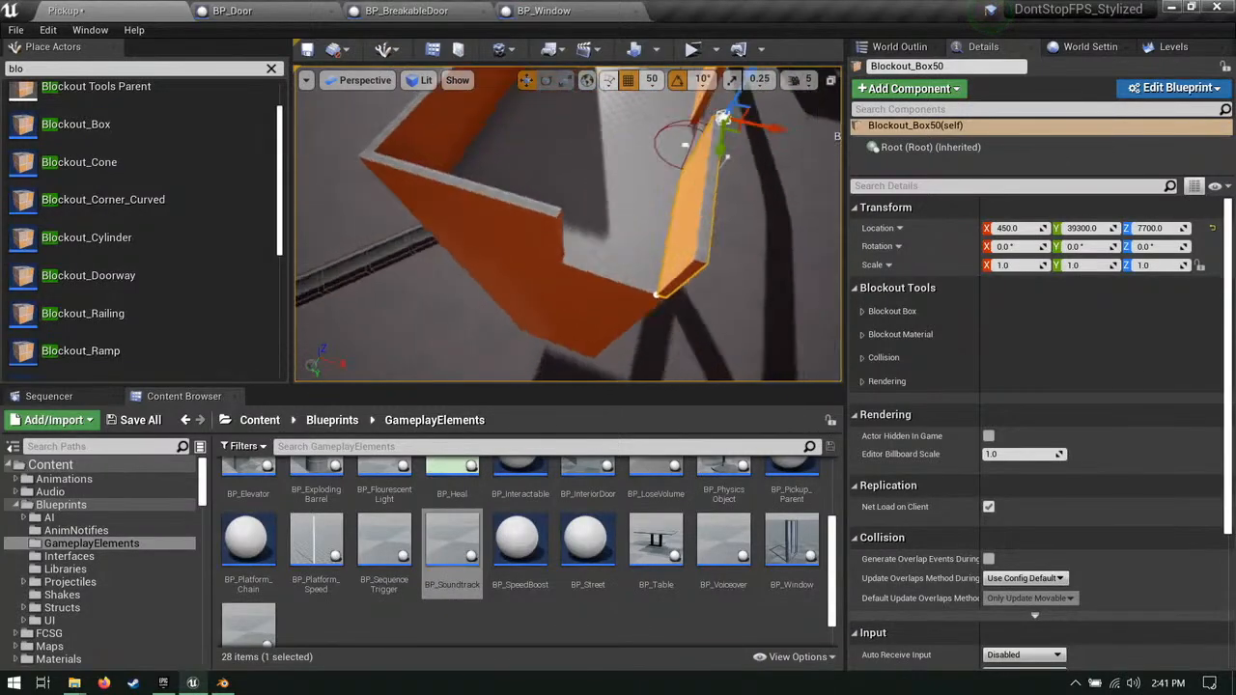
right_drag(684, 145, 642, 145)
click(529, 212)
click(590, 190)
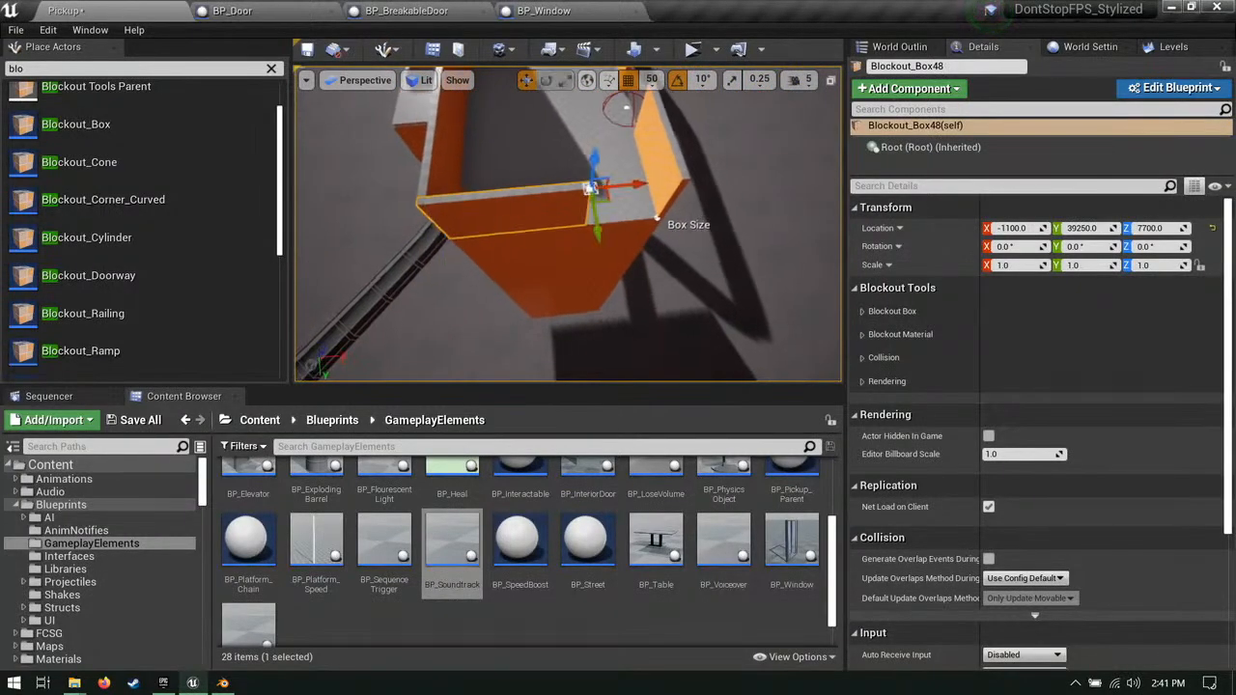
right_drag(591, 189, 617, 191)
drag(514, 195, 579, 192)
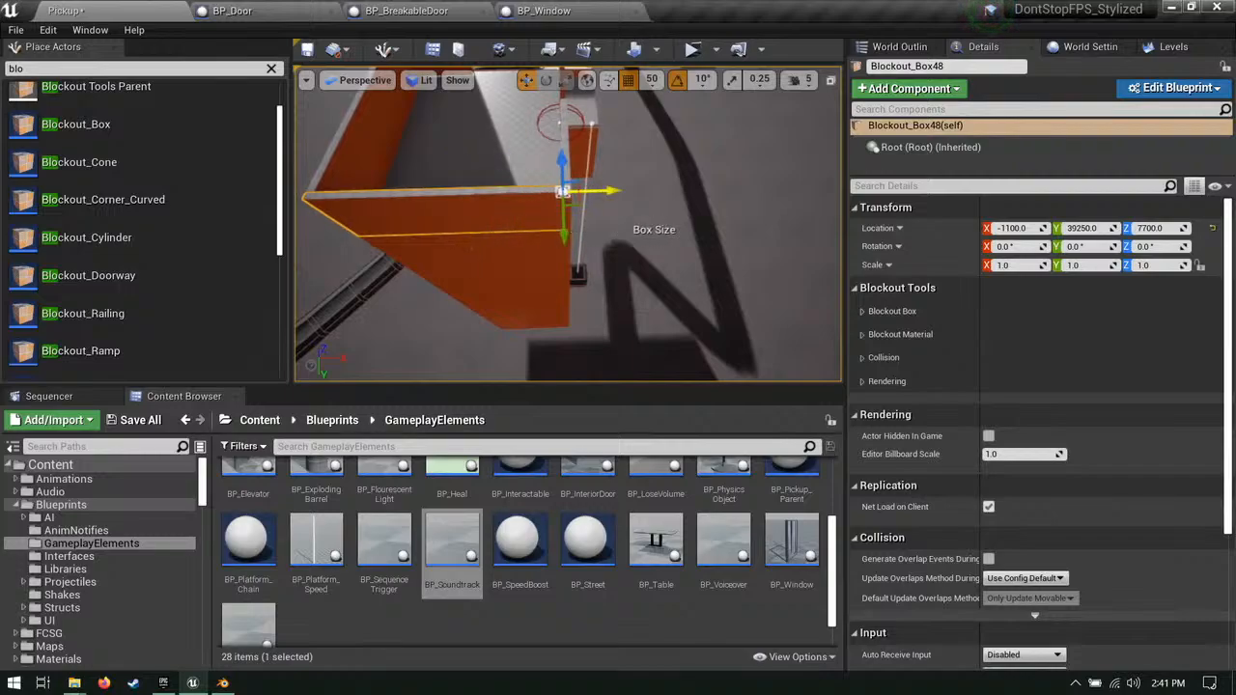
Step: Try shortening the rotated rooftop wall along the X -1100 edge, and delete that wall instead
right_drag(580, 192, 675, 198)
click(498, 174)
click(676, 199)
click(725, 152)
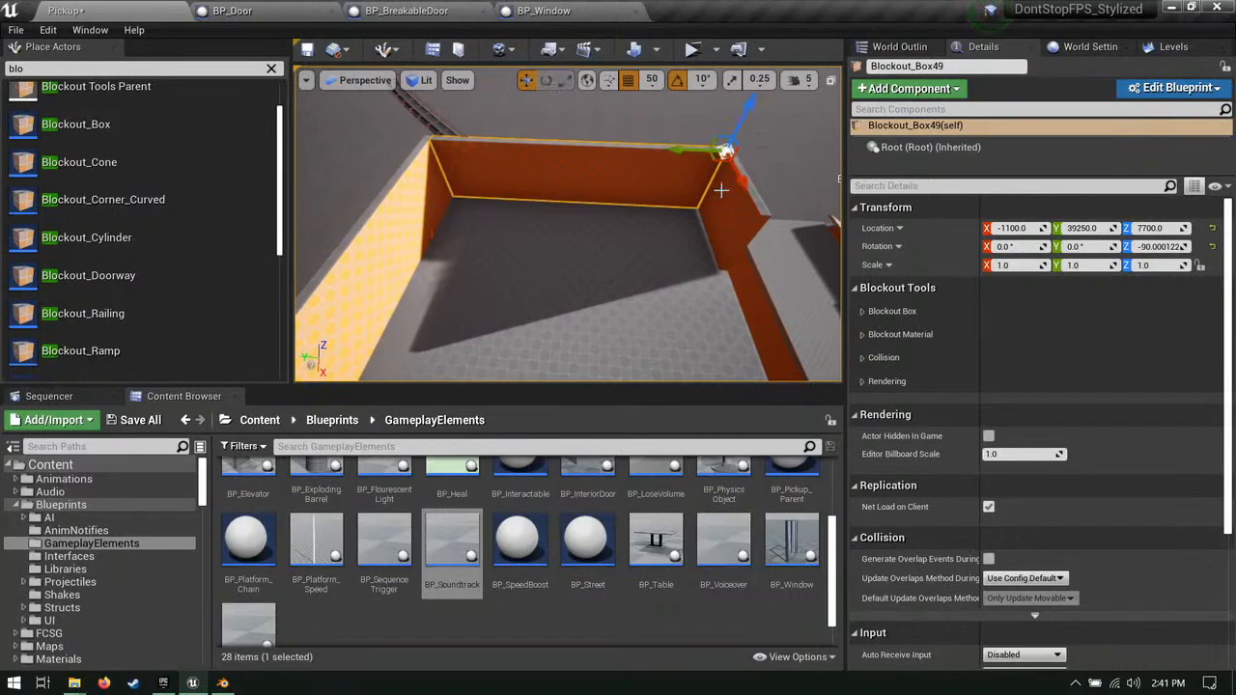
drag(692, 147, 548, 156)
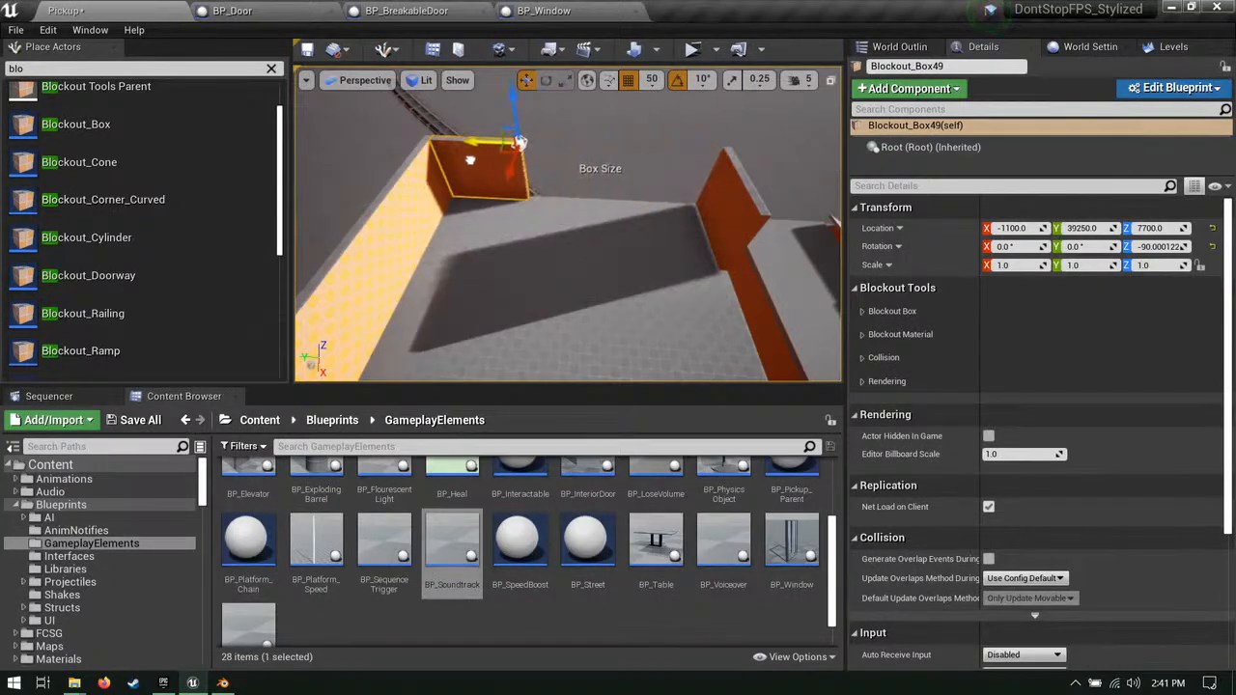
click(463, 279)
click(487, 195)
key(Delete)
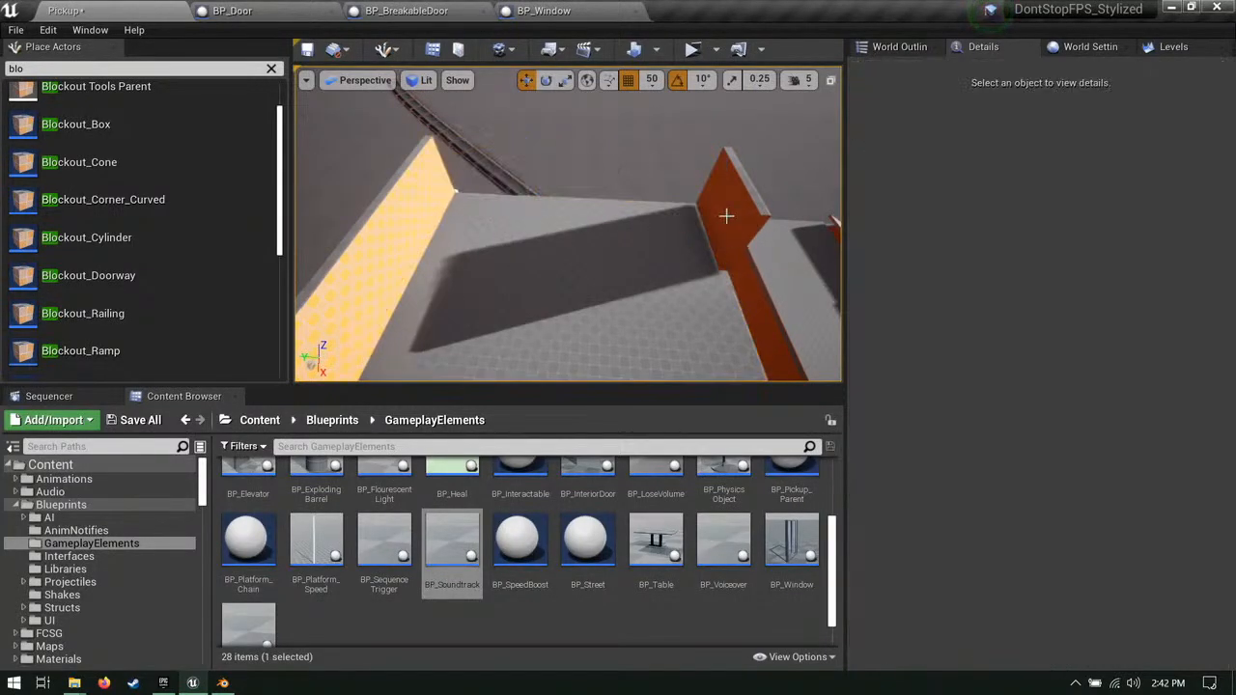
Step: Select the short rooftop wall at X -1100, Y 37300 for resizing
click(726, 215)
right_drag(726, 214, 835, 232)
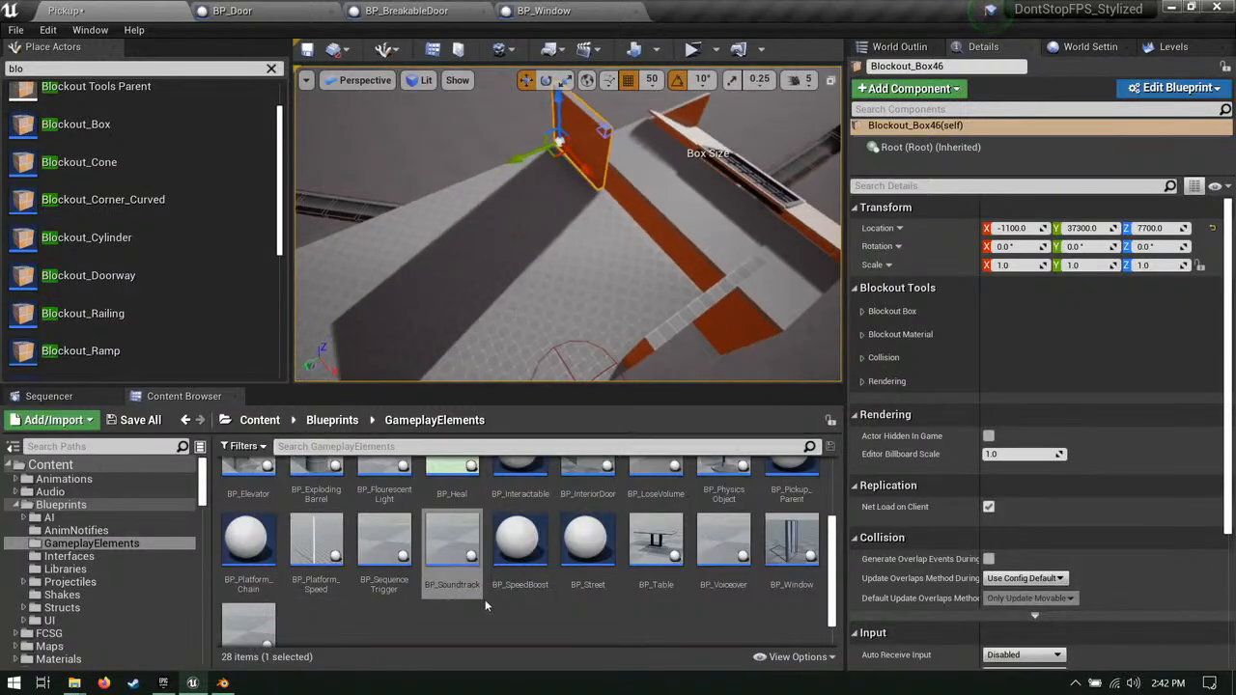
Step: Place a BP_Window at X -400, Y 37300, Z 7700 beside the wall and rotate it 90° around Z
scroll(328, 555, up, 1)
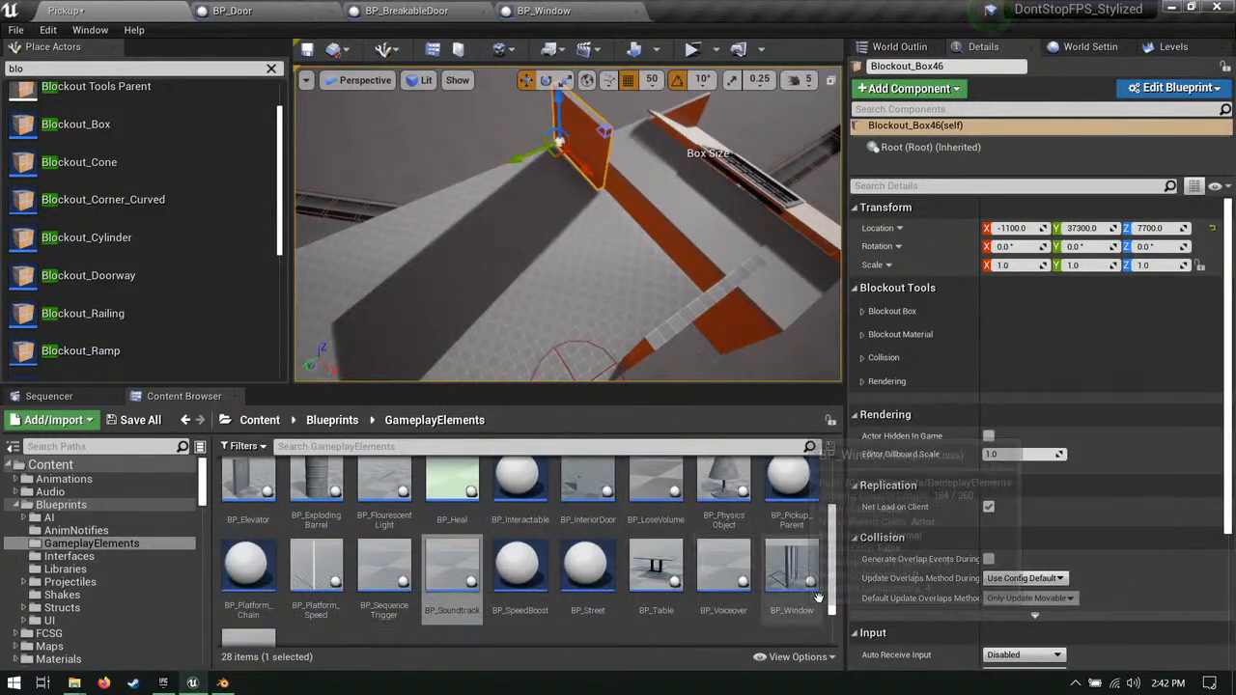
right_drag(627, 289, 734, 271)
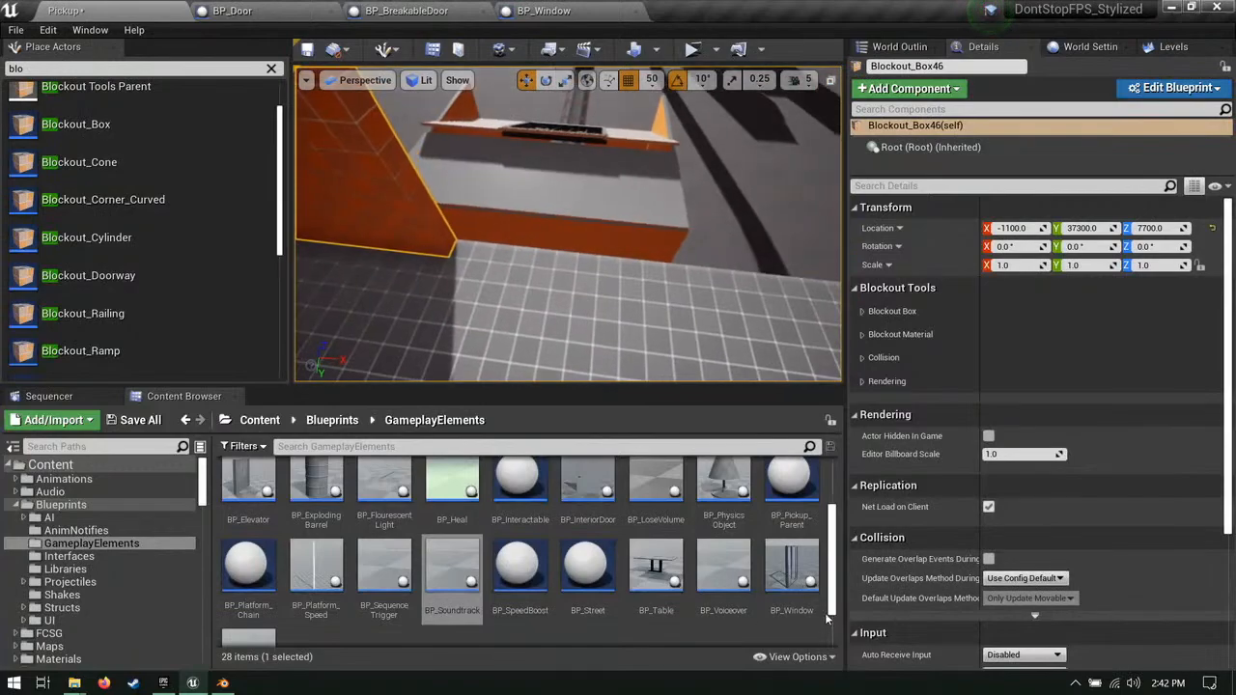
drag(792, 568, 494, 244)
drag(540, 289, 434, 287)
right_drag(598, 236, 645, 247)
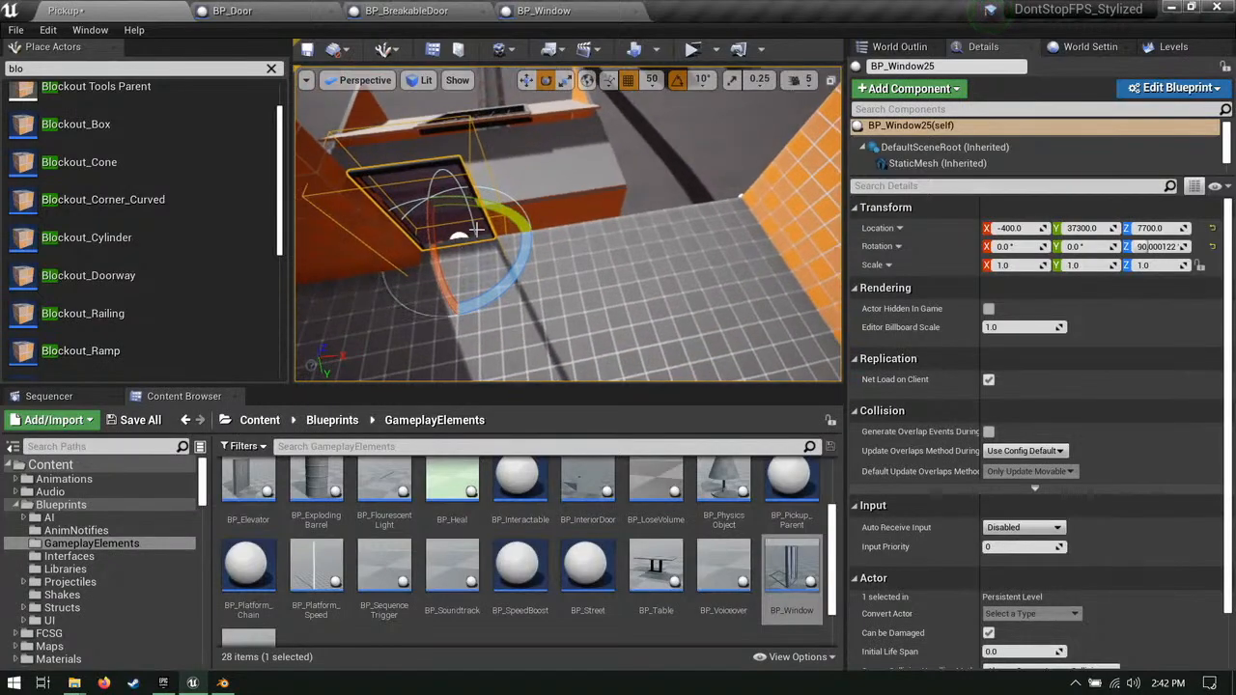
Step: Duplicate the window at X -200, and duplicate both windows along X to form a row of four
key(w)
alt+drag(500, 232, 573, 218)
right_drag(573, 218, 610, 222)
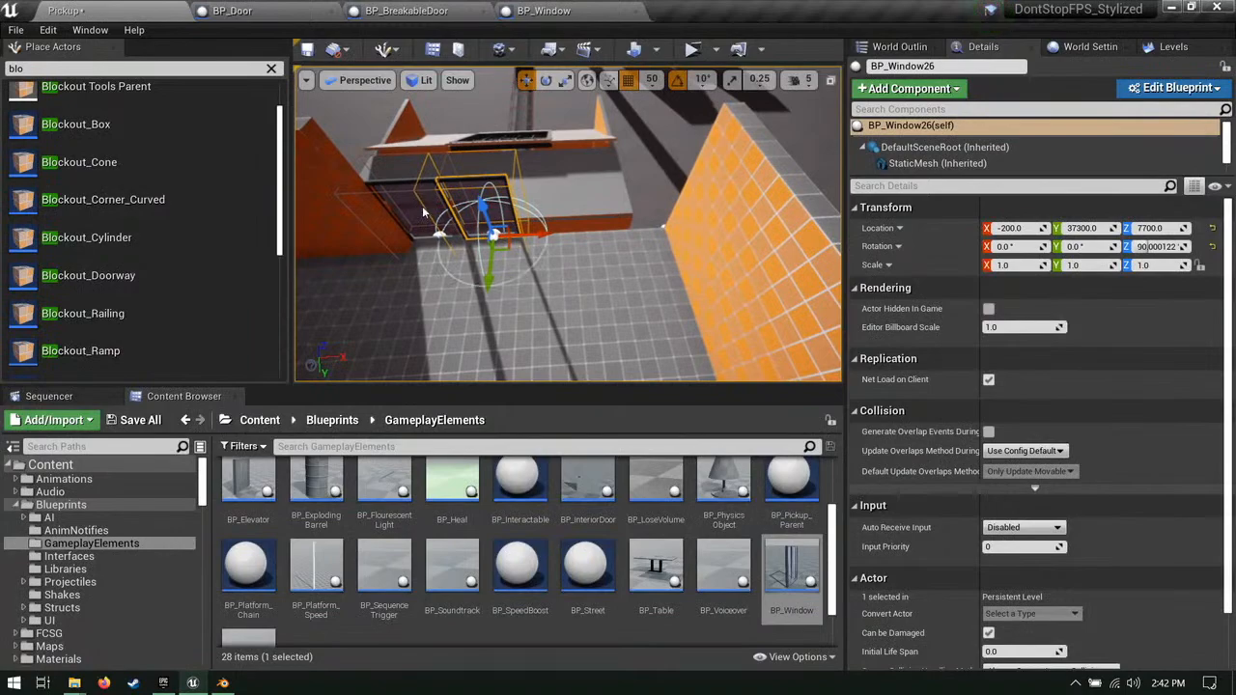
ctrl+click(423, 212)
alt+drag(489, 236, 654, 244)
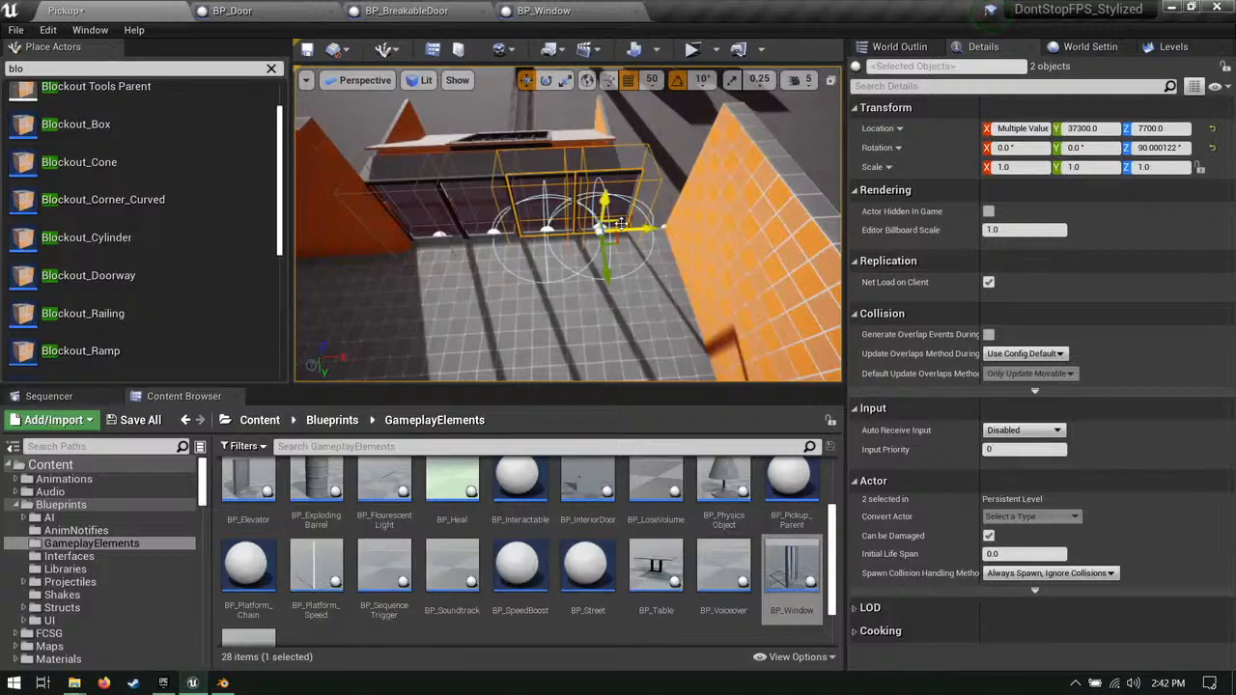
Step: Extend the row to five adjacent windows and fit it against the side wall
drag(639, 229, 686, 241)
click(471, 224)
shift+click(415, 206)
drag(478, 237, 518, 241)
right_drag(516, 224, 517, 224)
click(688, 167)
drag(710, 198, 632, 214)
Step: Resize the wall at X -1100, Y 37300 so its edge meets the first window of the row
click(526, 189)
right_drag(527, 188, 526, 188)
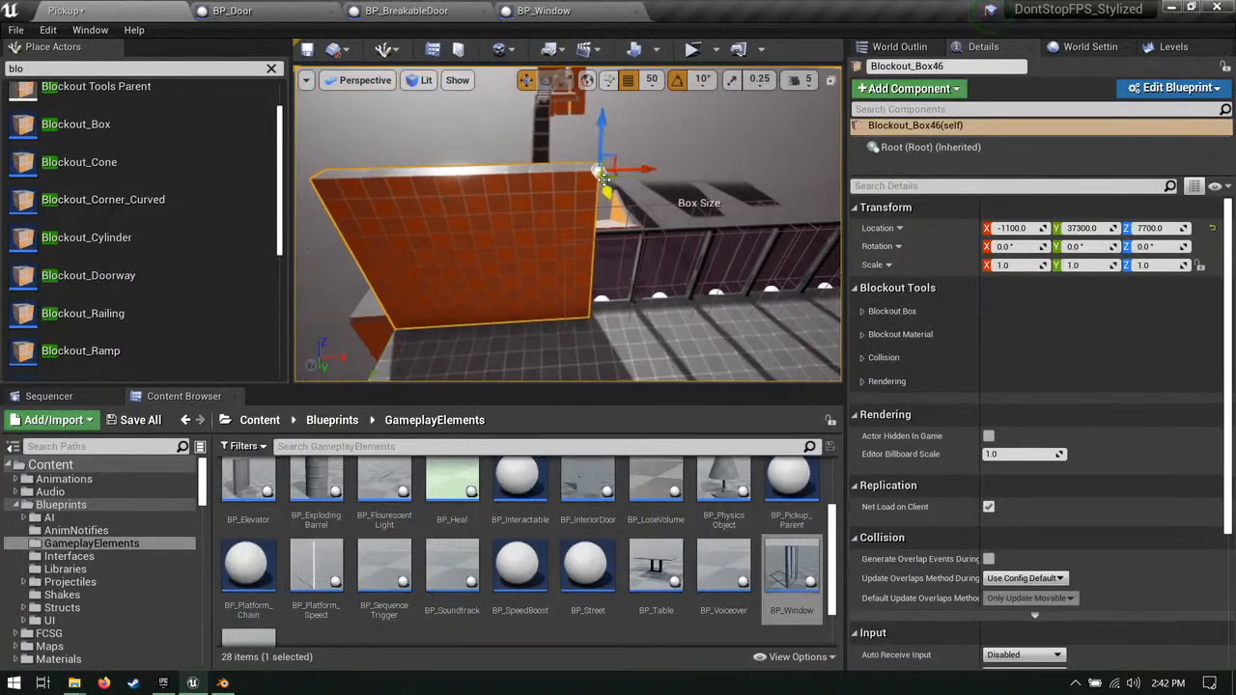
drag(642, 166, 603, 171)
right_drag(630, 205, 629, 205)
Step: Duplicate the wall beside the windows and place the copy above the row at X -550, Z 8000
click(460, 334)
click(418, 251)
right_drag(418, 251, 418, 251)
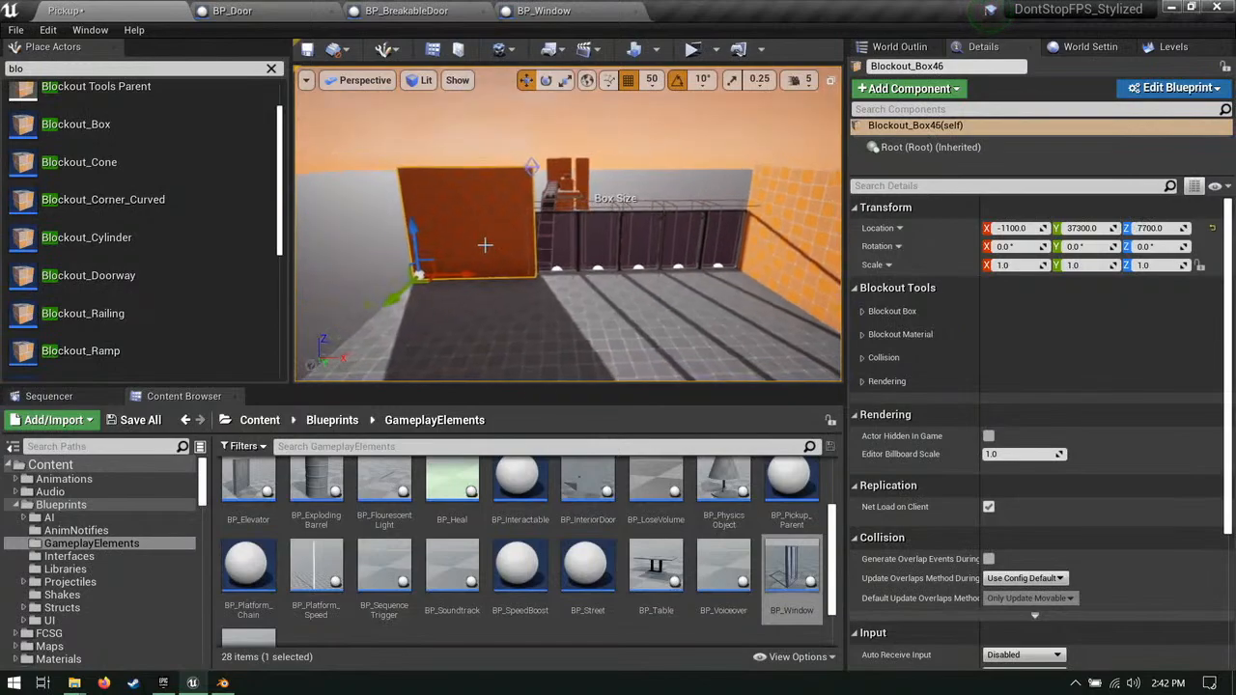
alt+drag(434, 262, 551, 199)
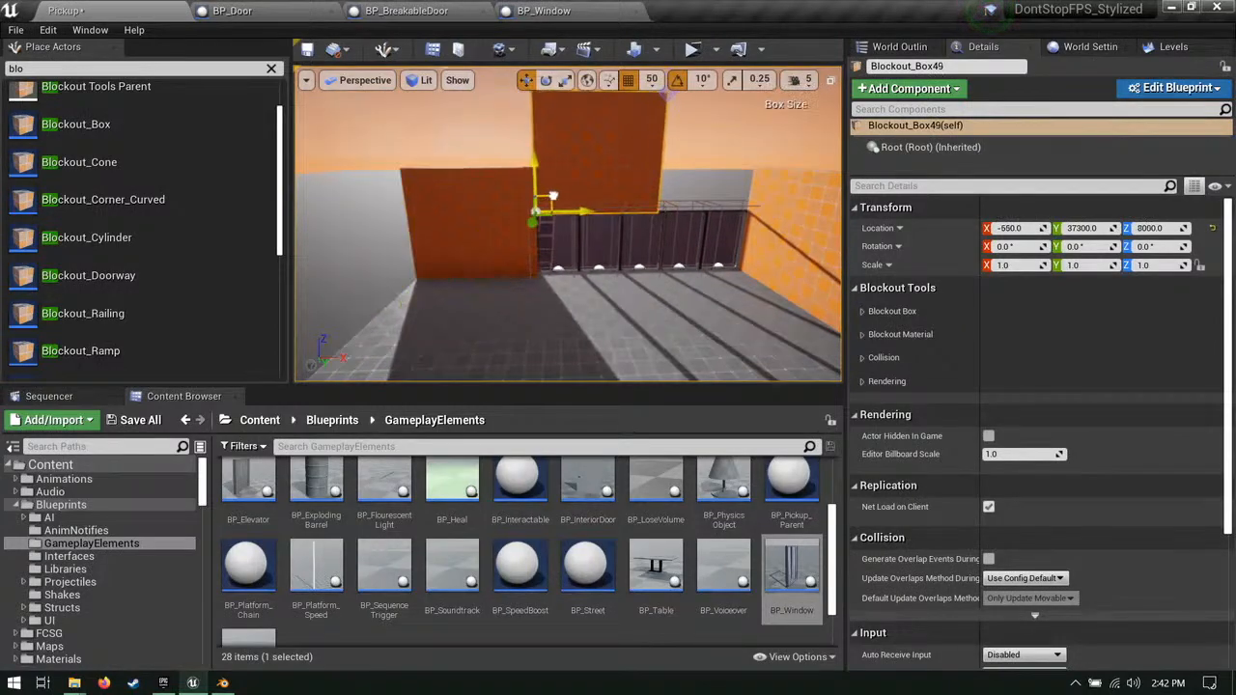
right_drag(552, 199, 551, 199)
Step: Resize the copied box above the windows to span the whole row and match the neighbouring wall's top
click(561, 123)
right_drag(610, 148, 609, 149)
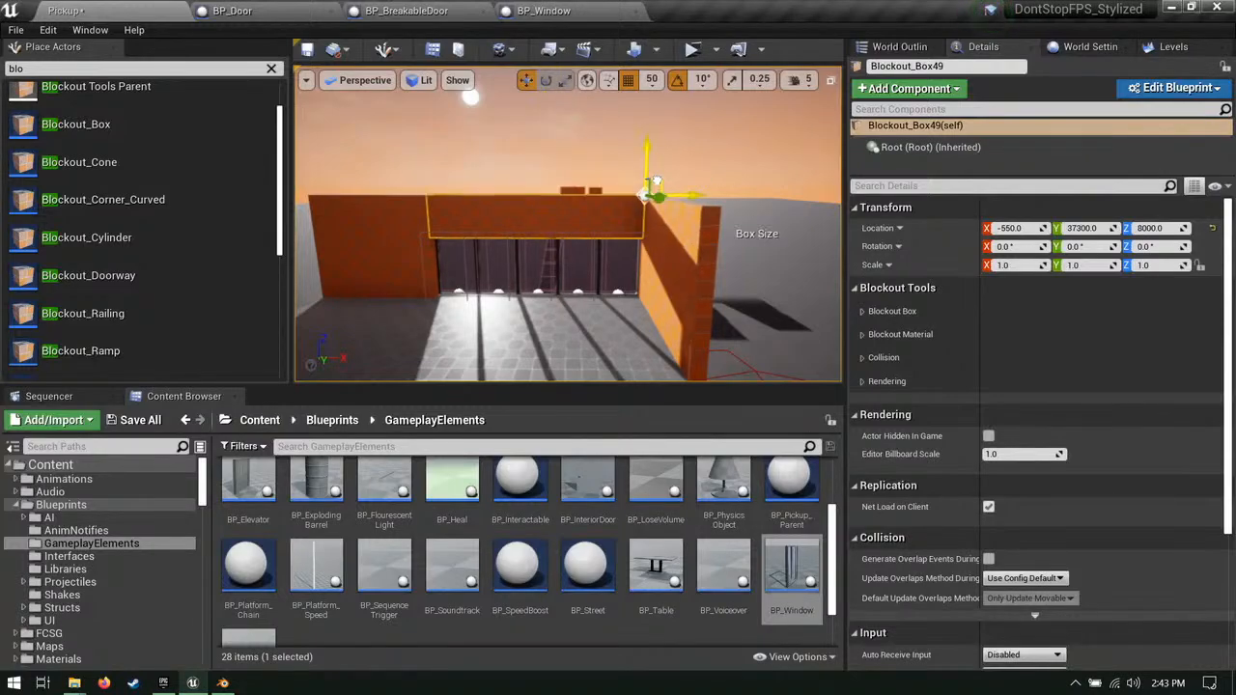
right_drag(655, 182, 673, 195)
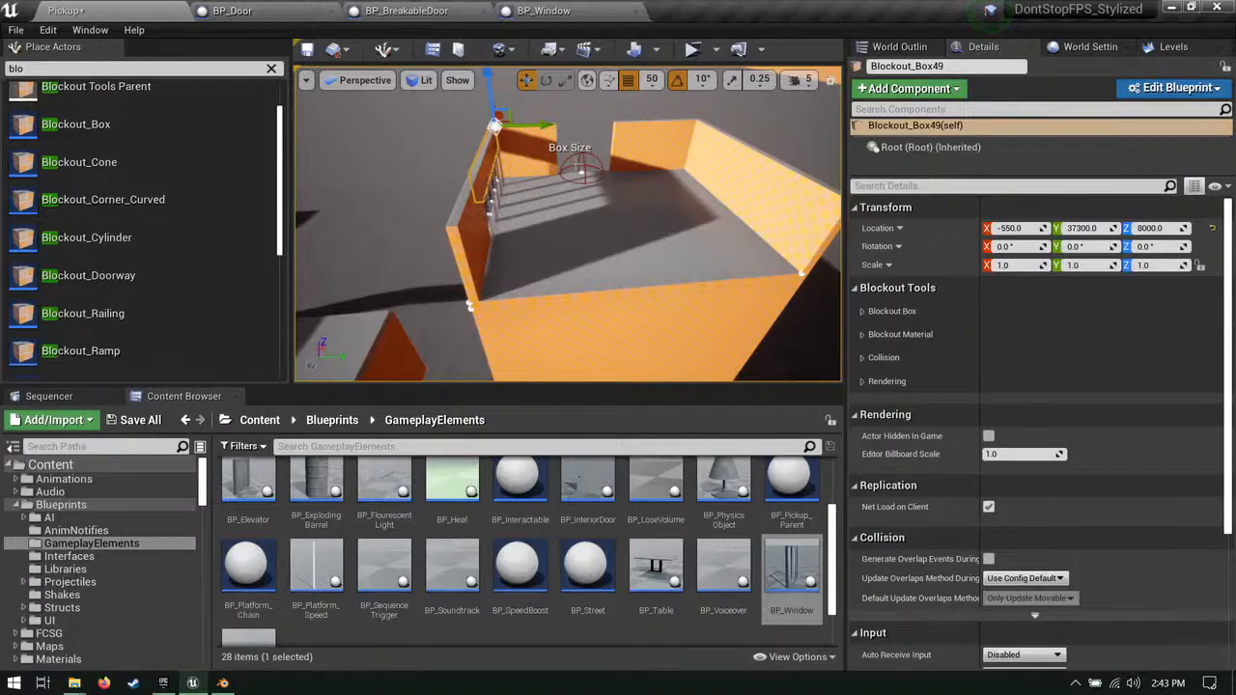
right_drag(577, 166, 541, 184)
click(506, 184)
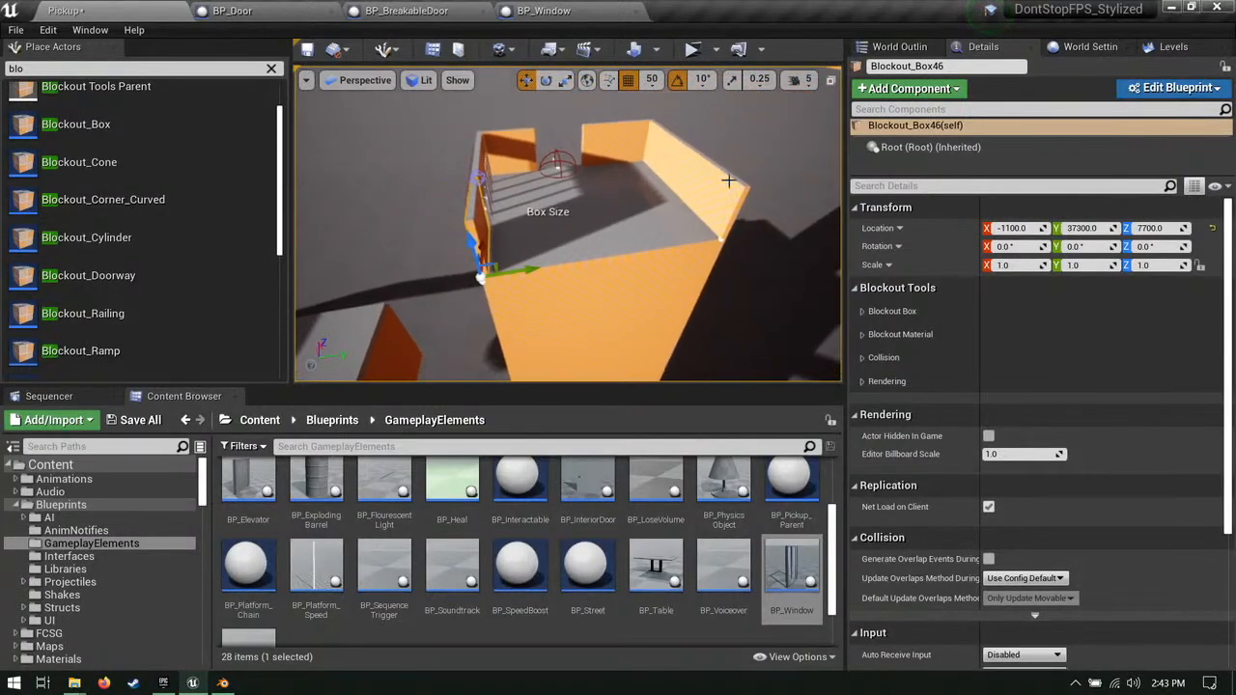
click(728, 181)
right_drag(728, 181, 678, 224)
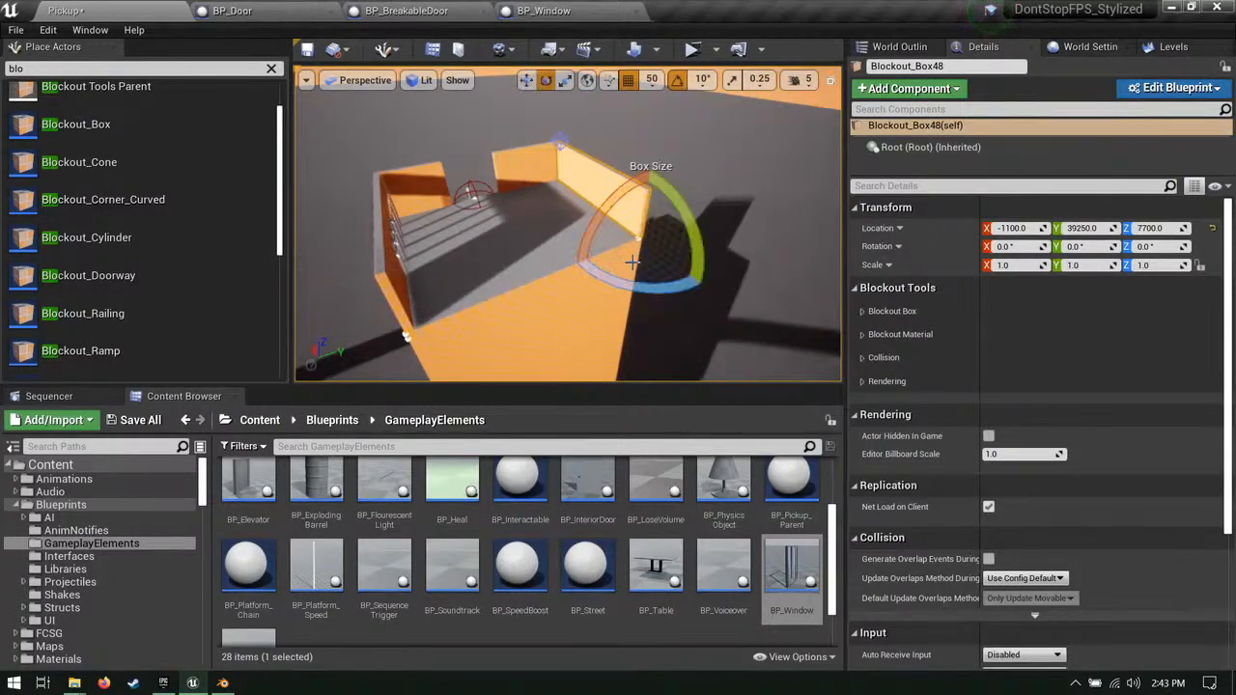
right_drag(678, 223, 614, 236)
Step: Select all five windows and place a copy of the row at the adjoining open side of the room
mouse_move(419, 355)
right_down()
mouse_move(433, 361)
mouse_move(394, 352)
mouse_move(440, 368)
right_up()
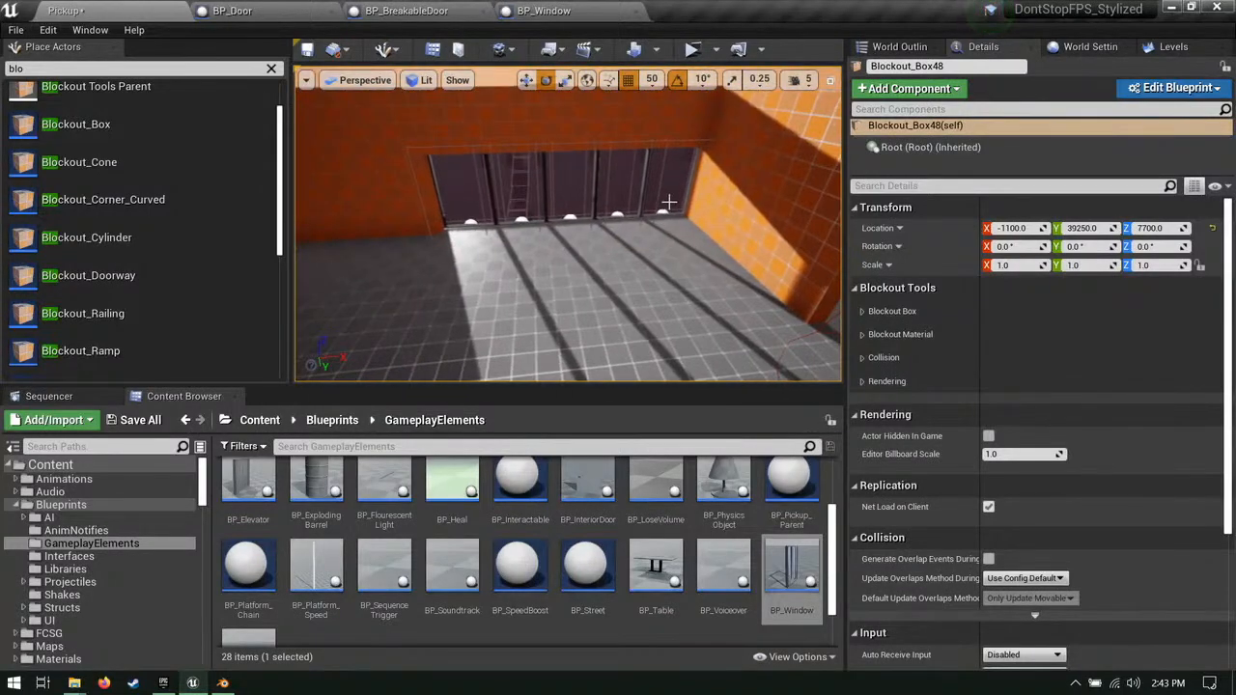
click(618, 190)
ctrl+click(548, 193)
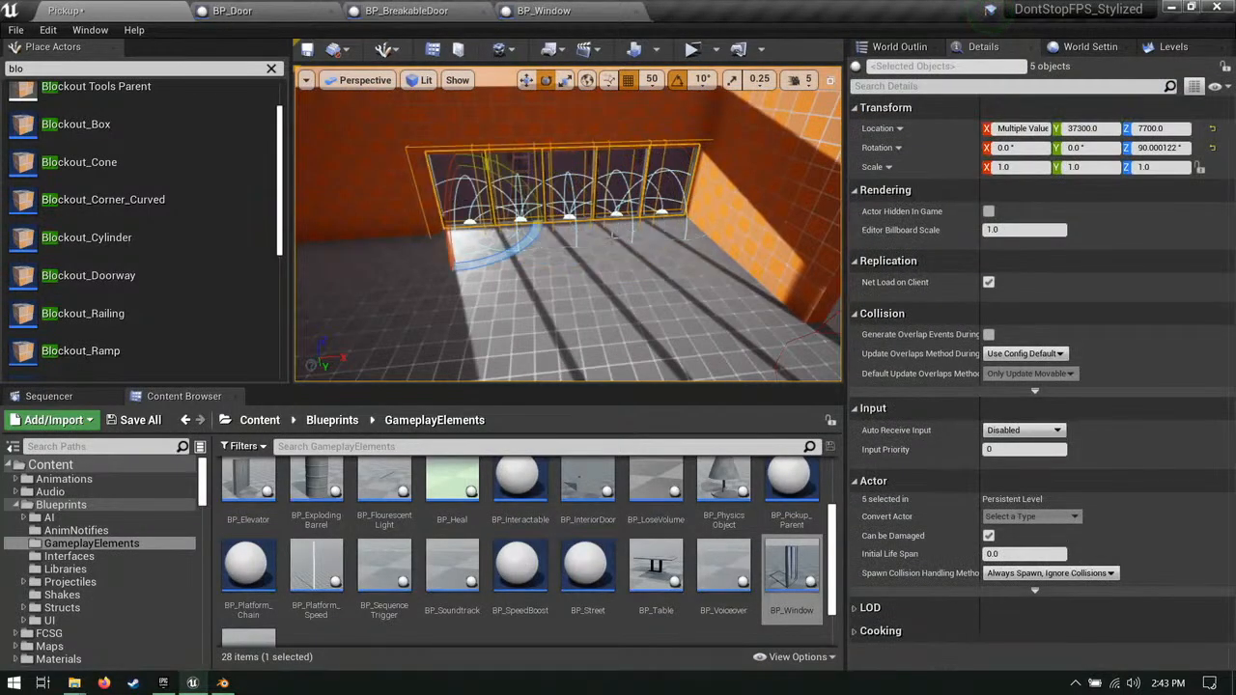
right_drag(615, 235, 763, 259)
key(w)
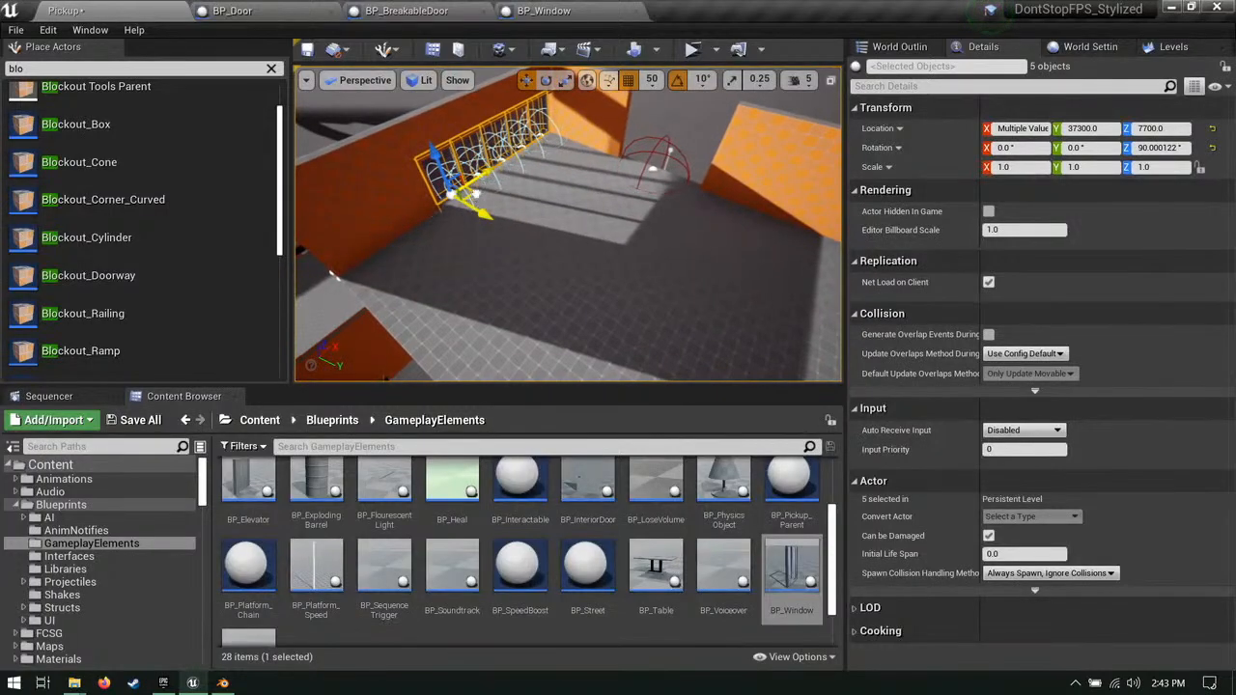
drag(475, 194, 421, 338)
right_drag(421, 338, 401, 362)
Step: Rotate the copied windows to about -180° around Z and duplicate them along the open side
key(e)
drag(555, 262, 483, 251)
right_drag(483, 251, 637, 232)
key(w)
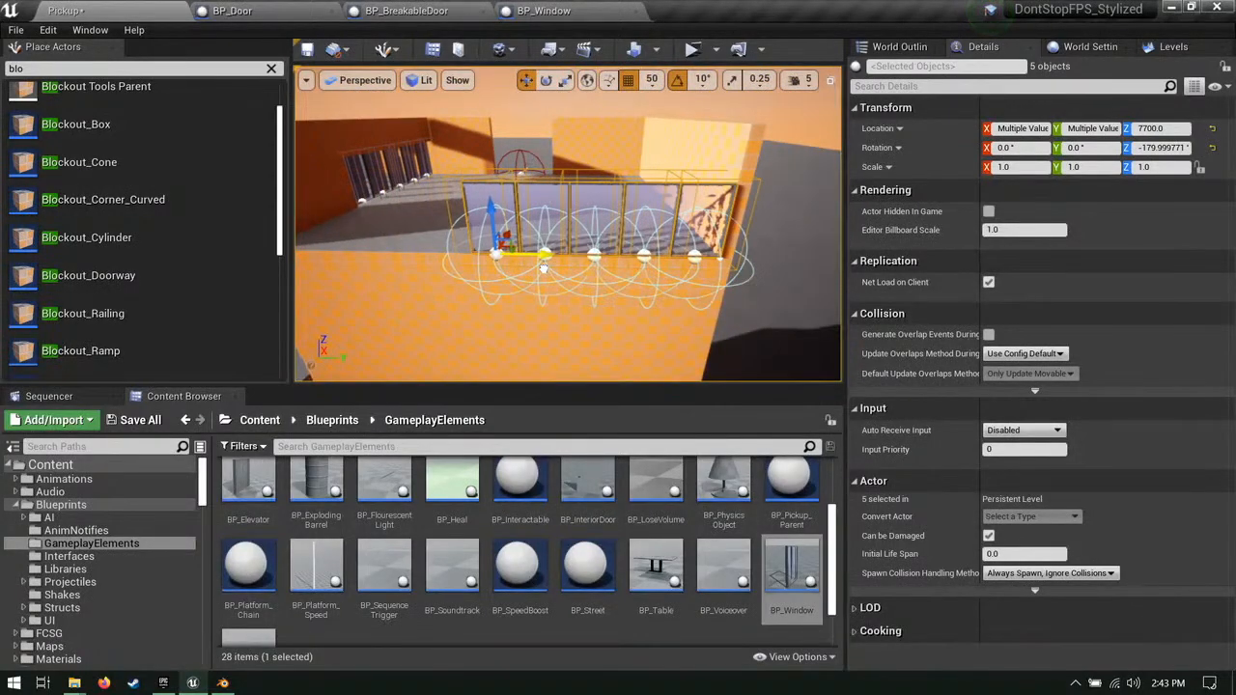
right_drag(544, 268, 513, 232)
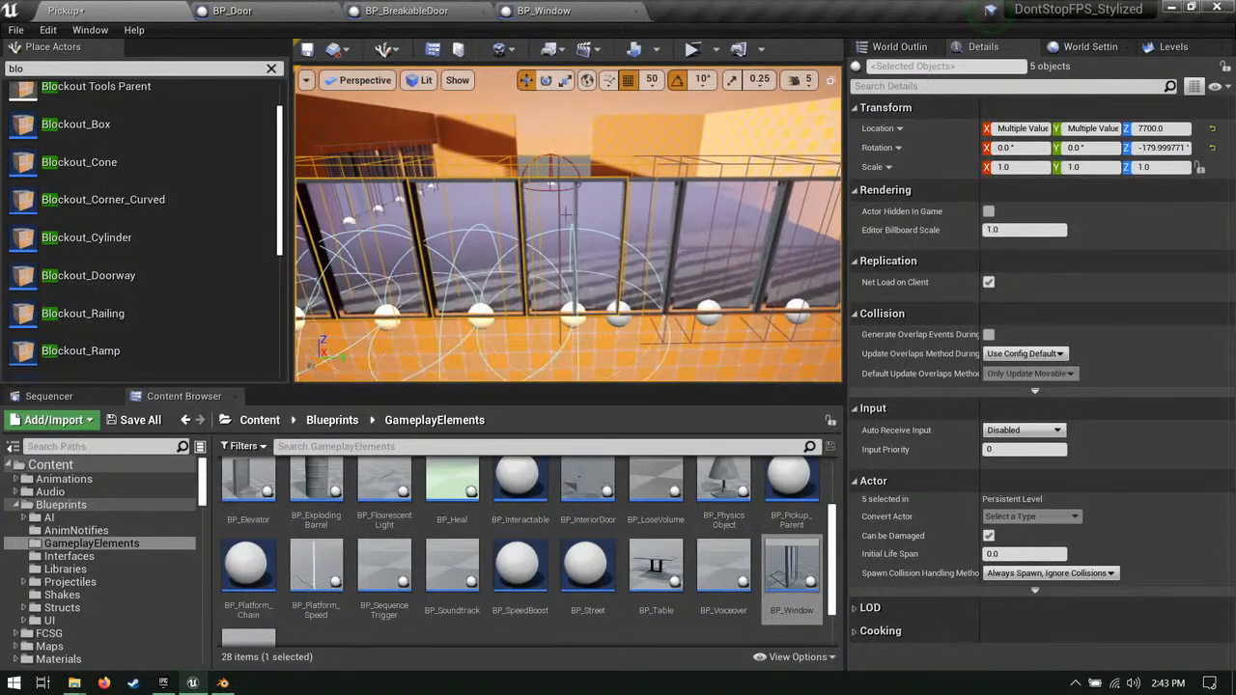
Step: Delete the overlapping window where the two copied sets meet
click(546, 216)
key(Delete)
click(628, 217)
right_drag(633, 216, 594, 230)
Step: Select five windows on the open side and shift them along Y to close up the row
click(717, 208)
right_drag(717, 208, 662, 236)
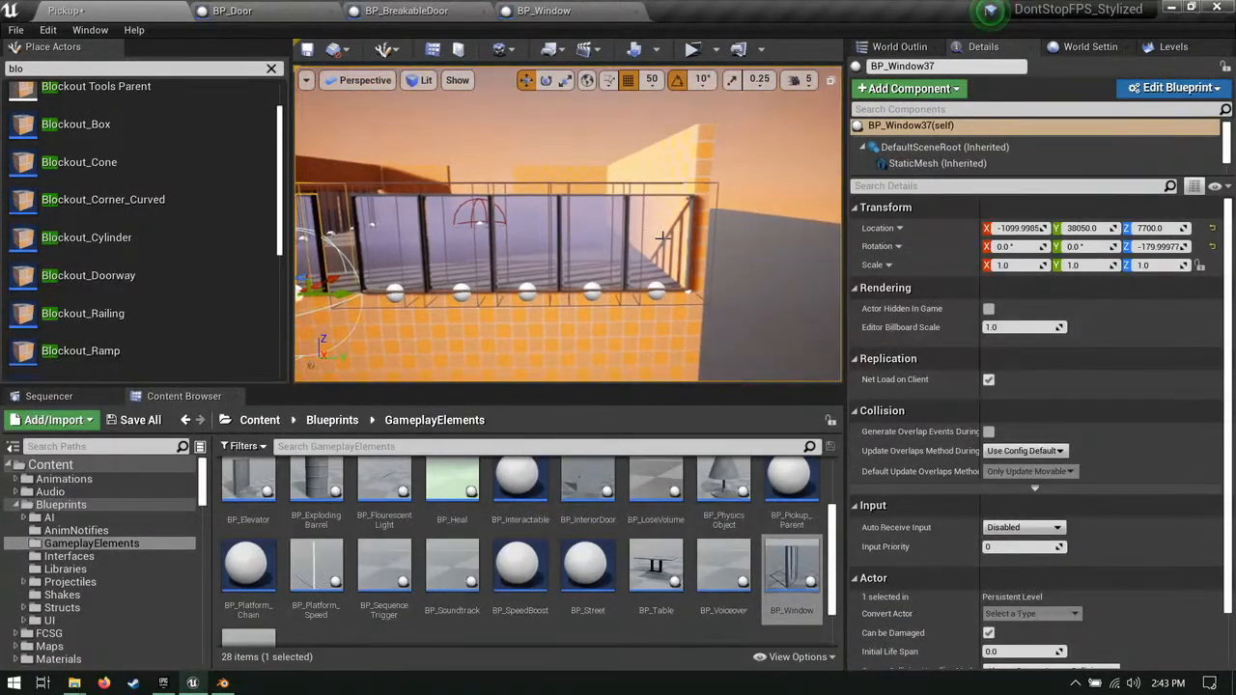
shift+click(601, 253)
shift+click(536, 253)
shift+click(394, 253)
right_drag(394, 253, 600, 269)
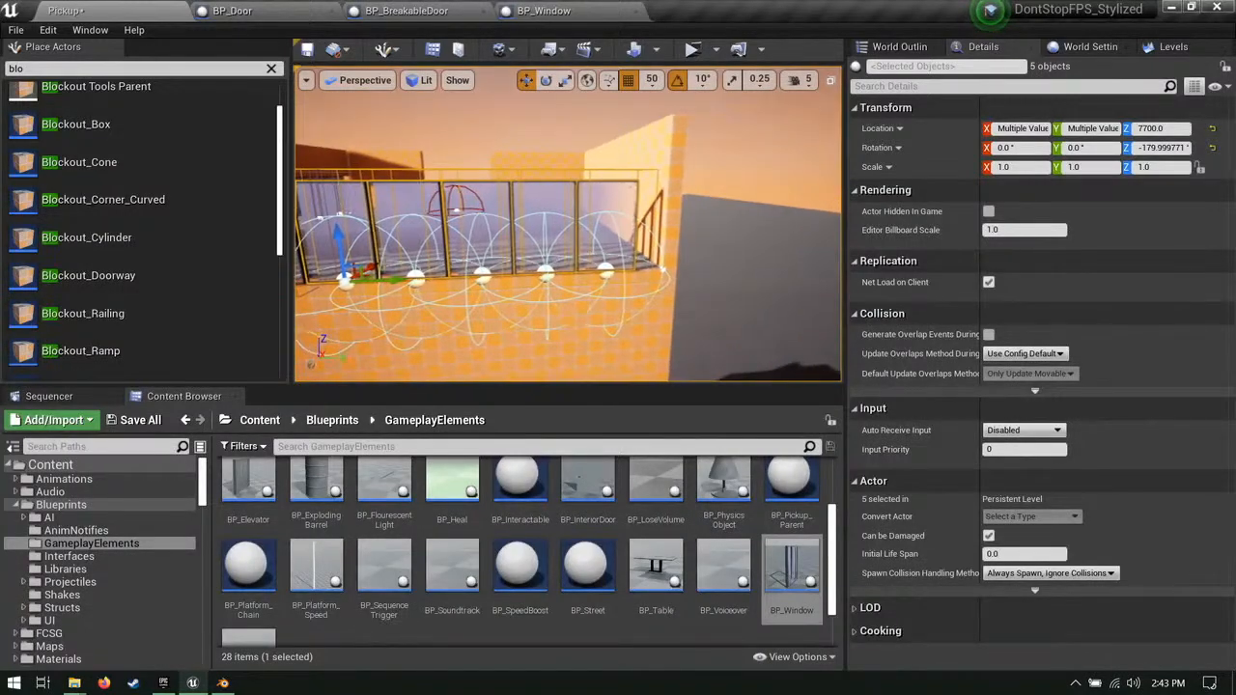
Step: Move the end wall to Y 39150 so it meets the last window
click(662, 213)
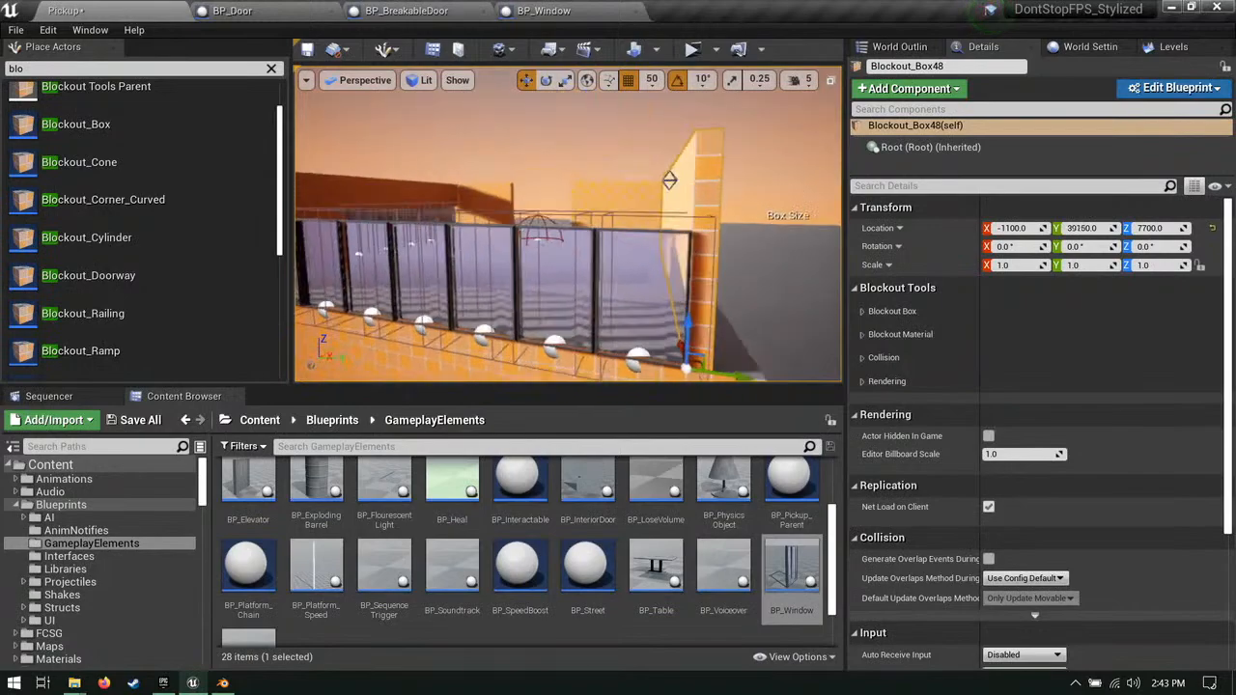
right_drag(663, 213, 656, 260)
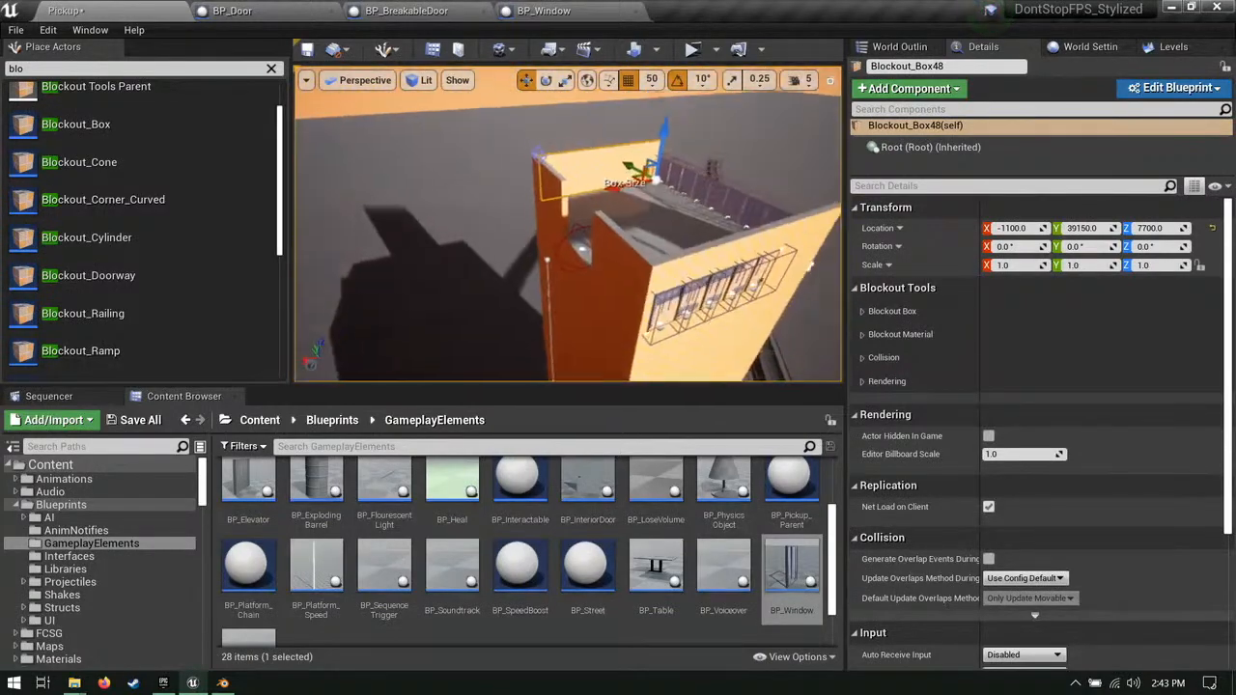
Step: Duplicate the tower's base slab and raise the copy to Z 8250 as a roof
right_drag(546, 259, 525, 225)
right_drag(556, 155, 552, 174)
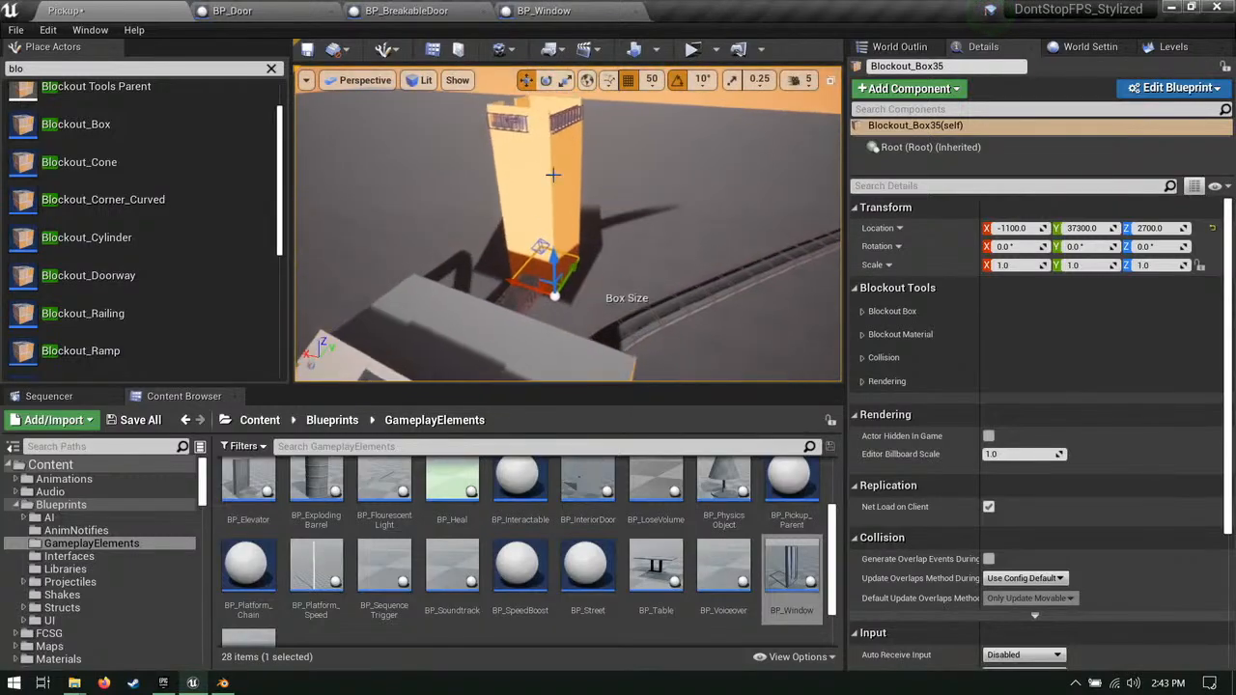
drag(548, 108, 548, 78)
mouse_move(554, 160)
right_down()
mouse_move(496, 166)
mouse_move(554, 160)
right_up()
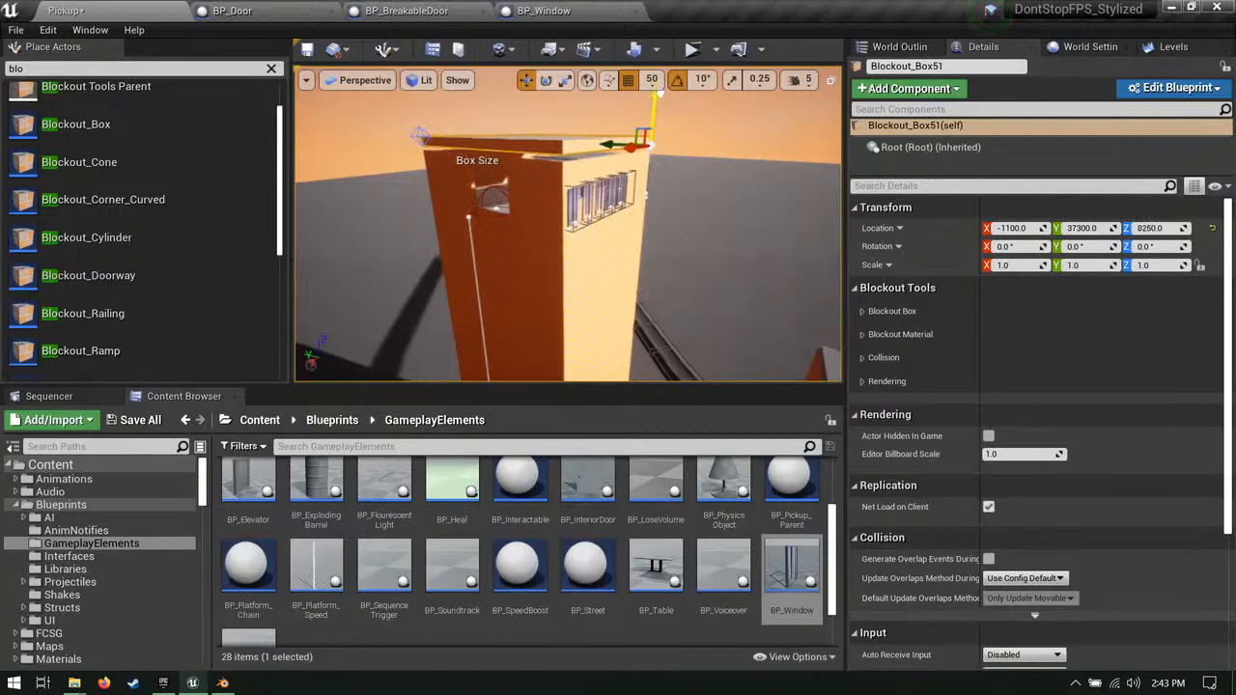
right_drag(567, 224, 514, 227)
Step: Select all nine windows on the long side and duplicate them upward as a second row
click(678, 257)
right_drag(677, 257, 638, 257)
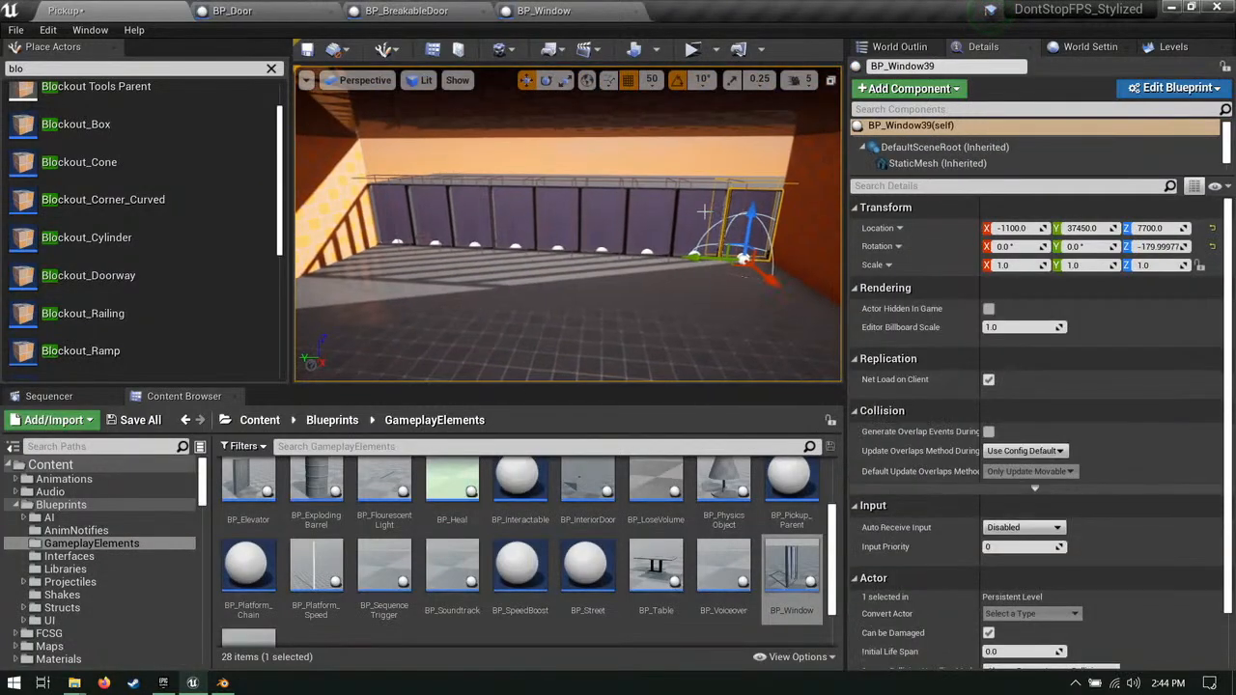
ctrl+click(702, 218)
ctrl+click(645, 222)
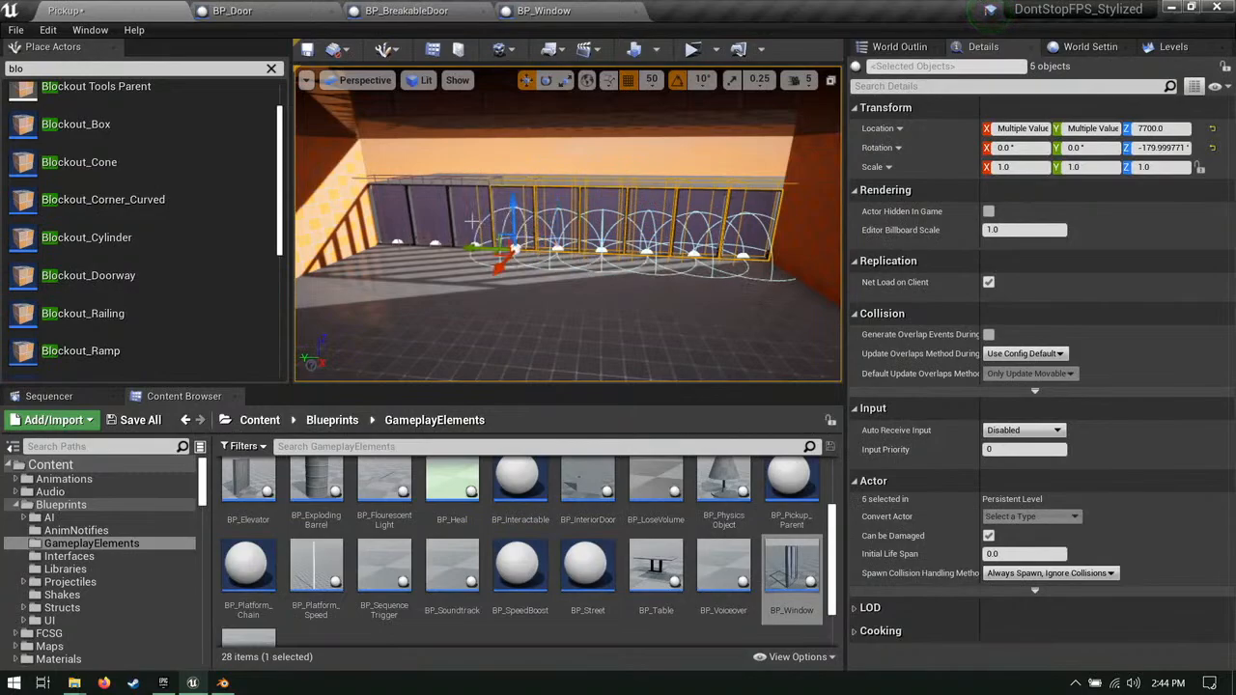
ctrl+click(389, 223)
right_drag(389, 223, 386, 224)
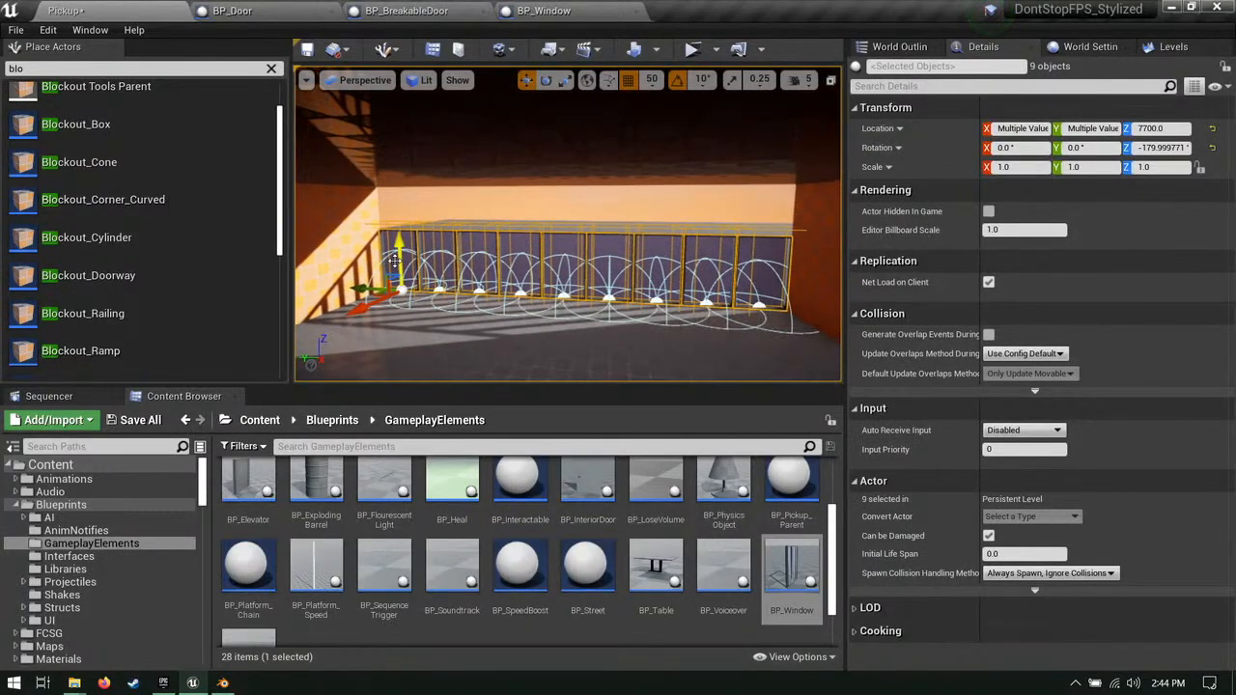
alt+drag(394, 261, 418, 193)
Step: Lower the roof box to Z 8200 so it rests on the upper window row
right_drag(420, 186, 579, 205)
right_drag(811, 302, 659, 205)
click(639, 145)
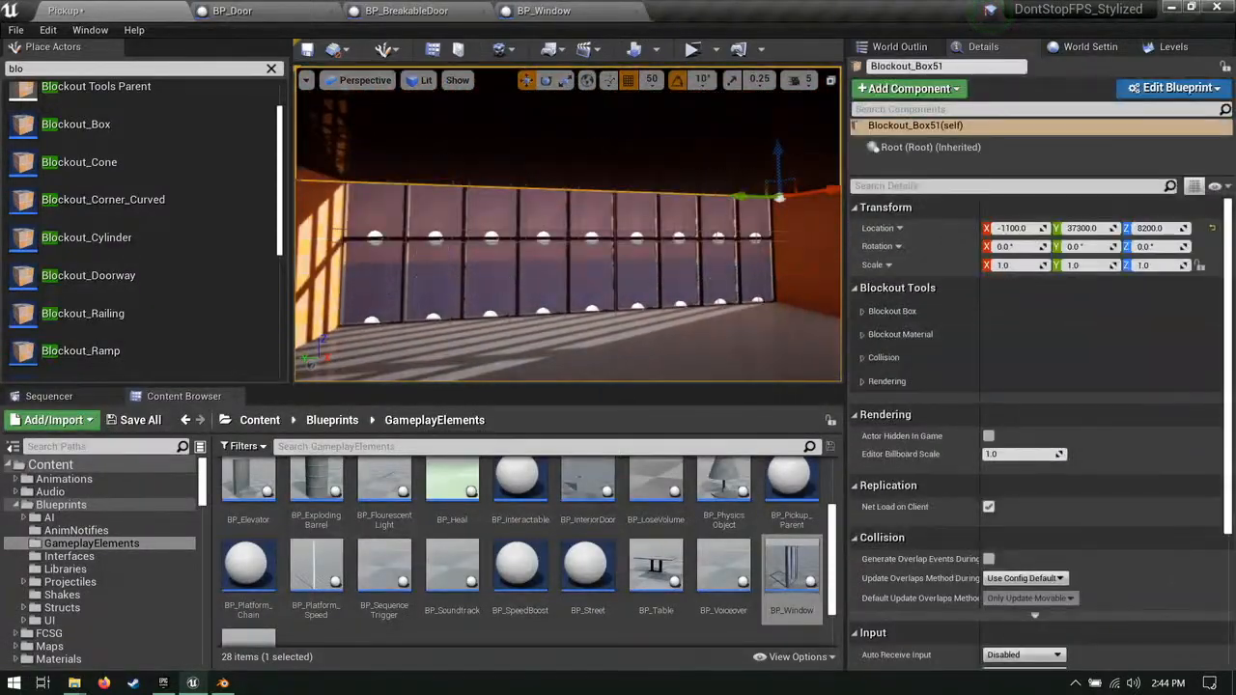
right_drag(639, 145, 715, 178)
Step: Extend the wall beside the five windows and the box above them up to the roof
click(550, 249)
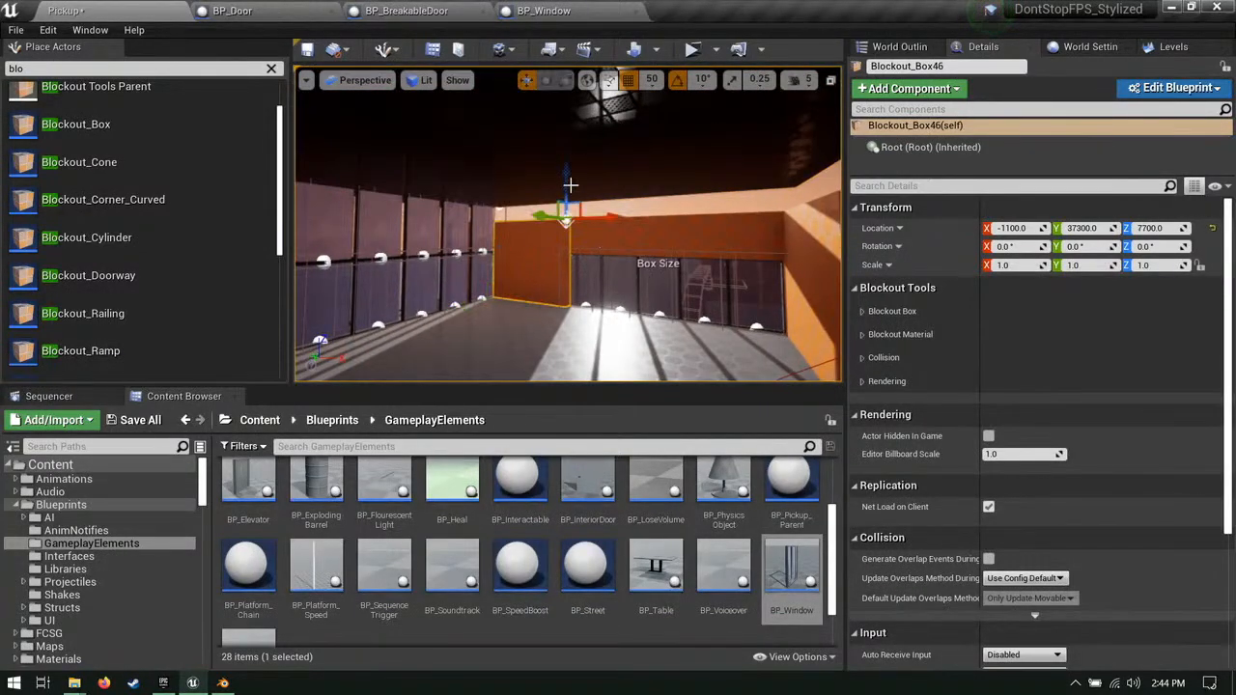
scroll(571, 185, up, 1)
click(625, 220)
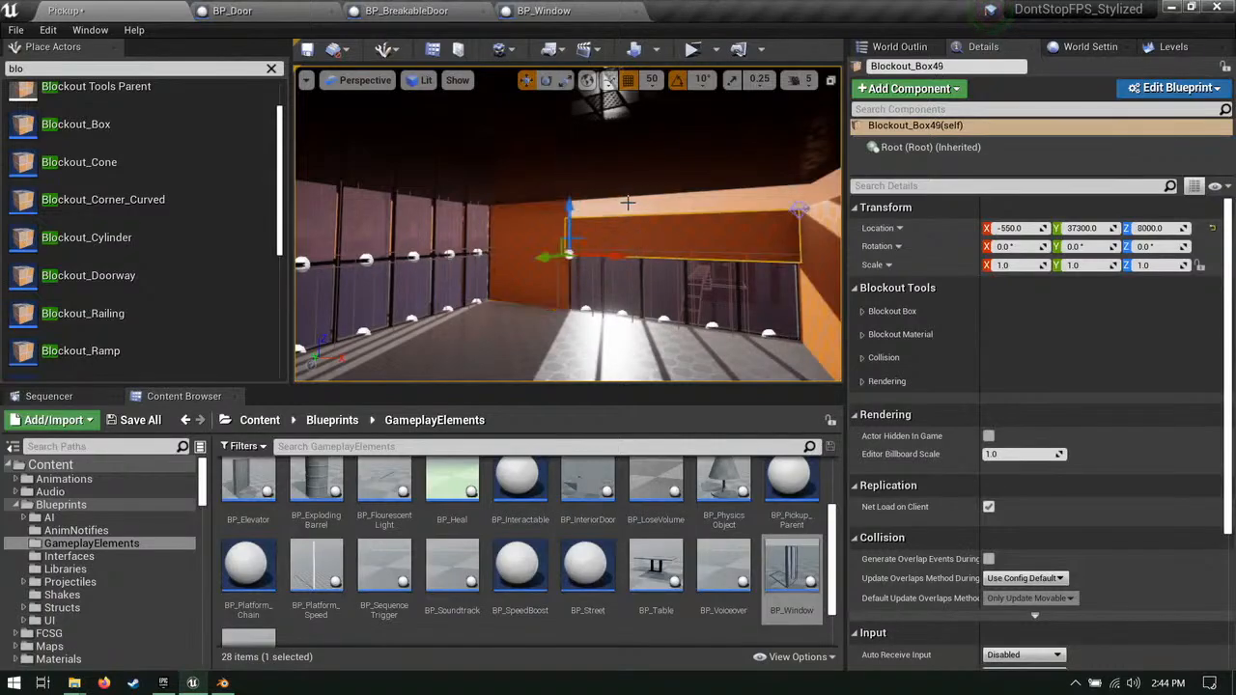
right_drag(626, 202, 610, 196)
click(565, 203)
scroll(565, 203, up, 2)
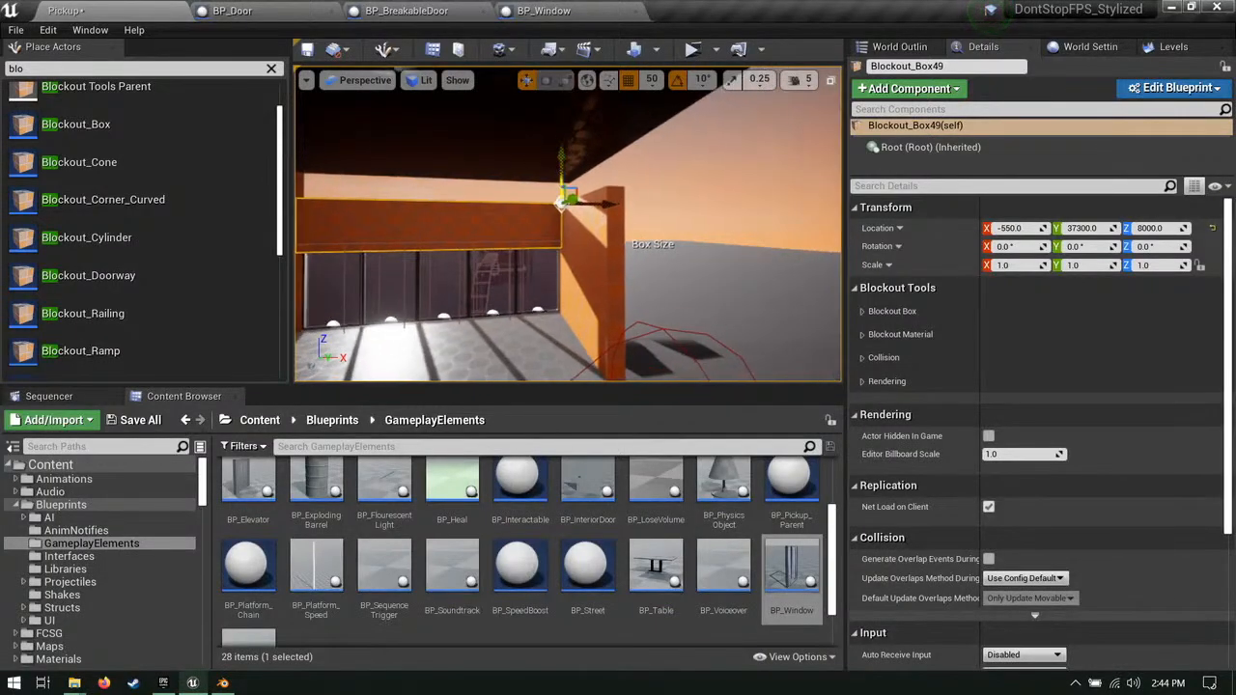
Step: Extend the two walls at X 450 and the end wall at Y 39150 up to the roof
click(600, 249)
right_drag(600, 249, 612, 252)
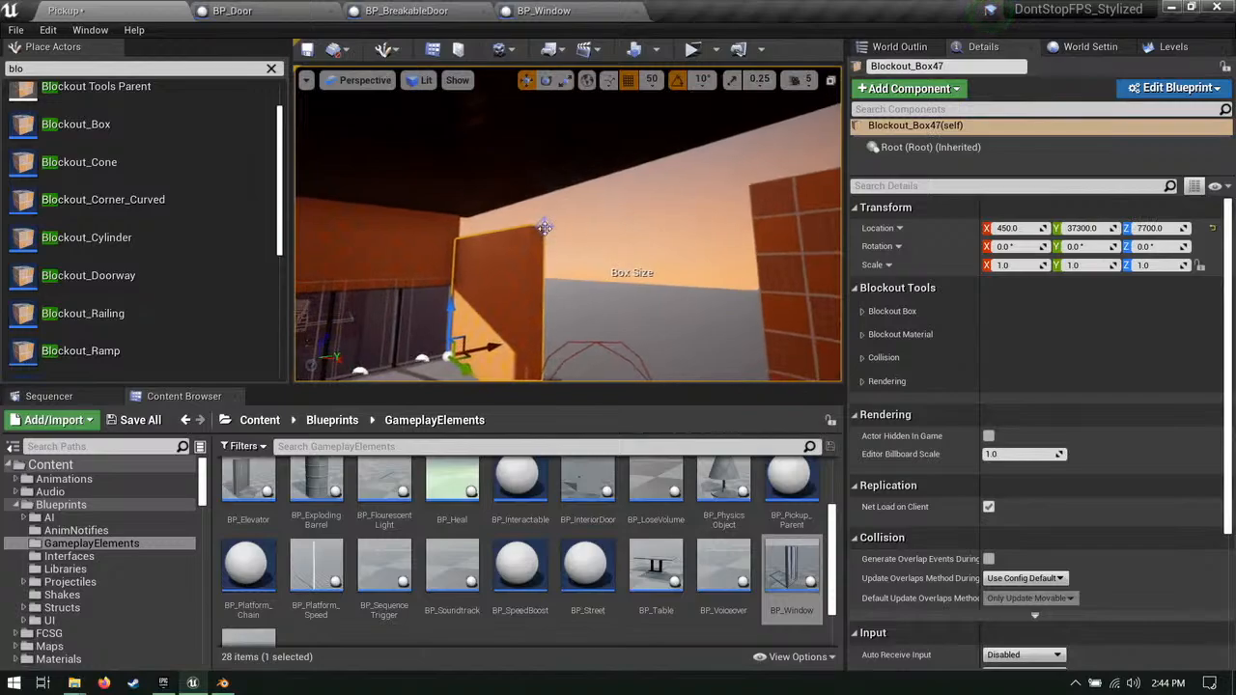
right_drag(508, 239, 608, 239)
click(566, 239)
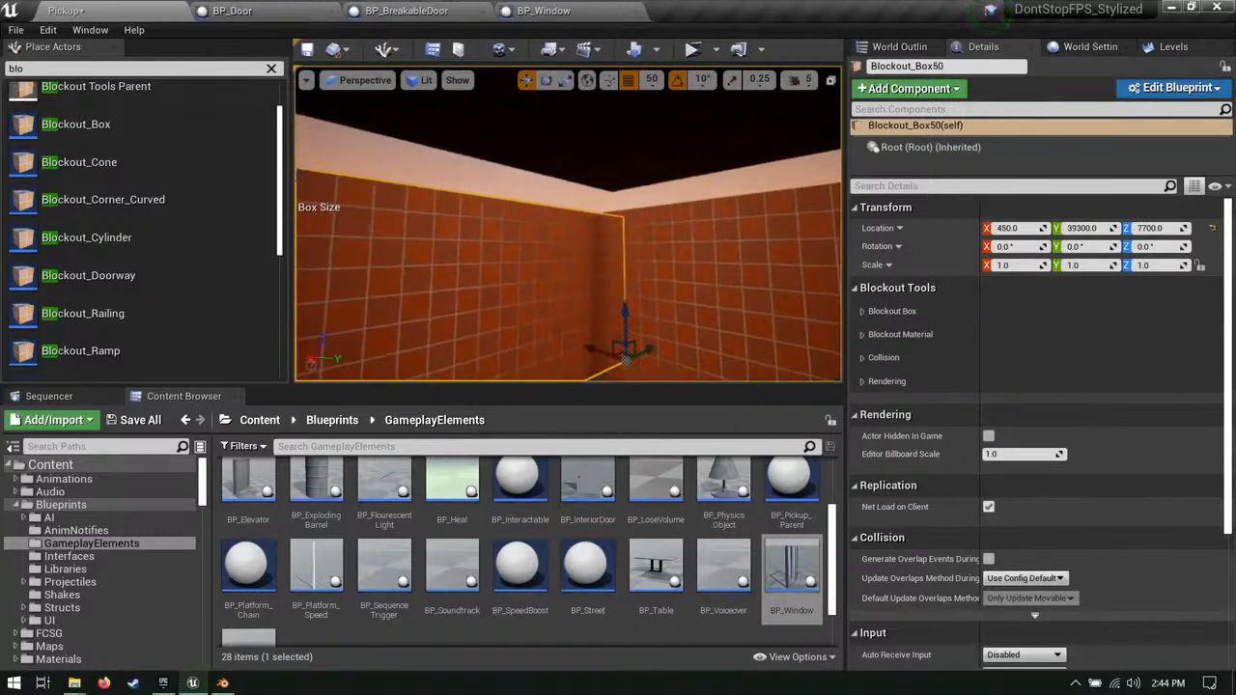
click(714, 273)
right_drag(714, 272, 428, 230)
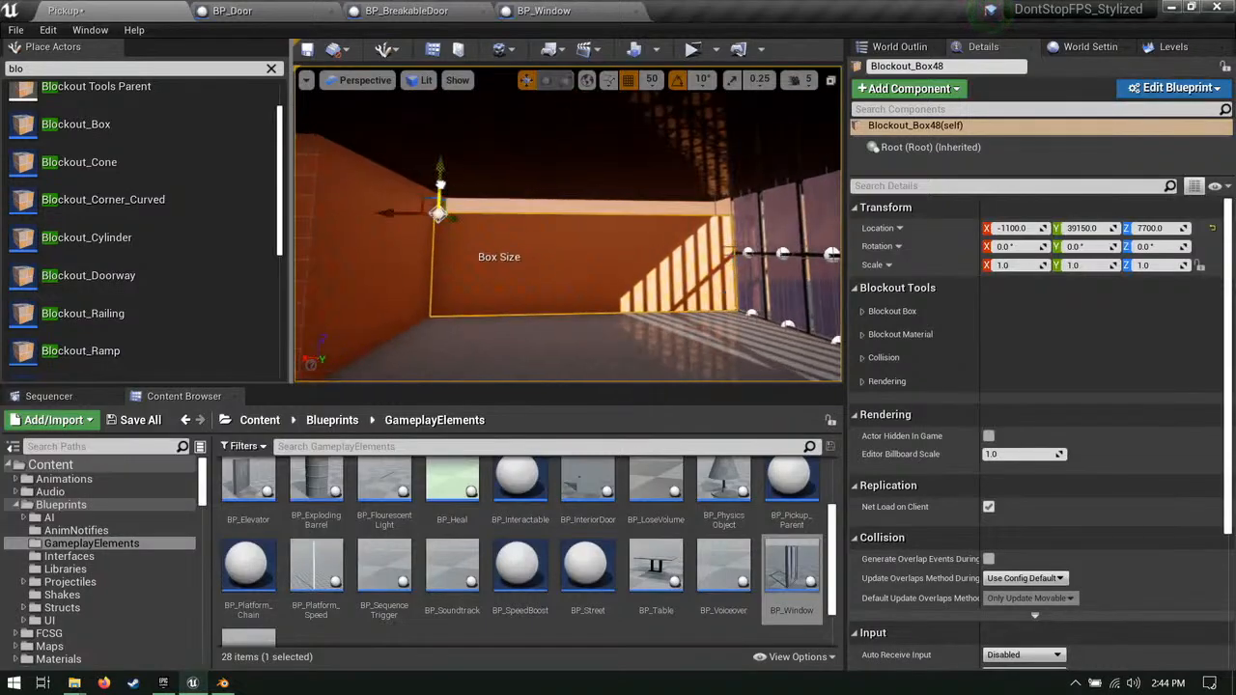
key(s)
right_drag(481, 196, 618, 222)
key(w)
key(w)
key(s)
right_drag(463, 222, 591, 231)
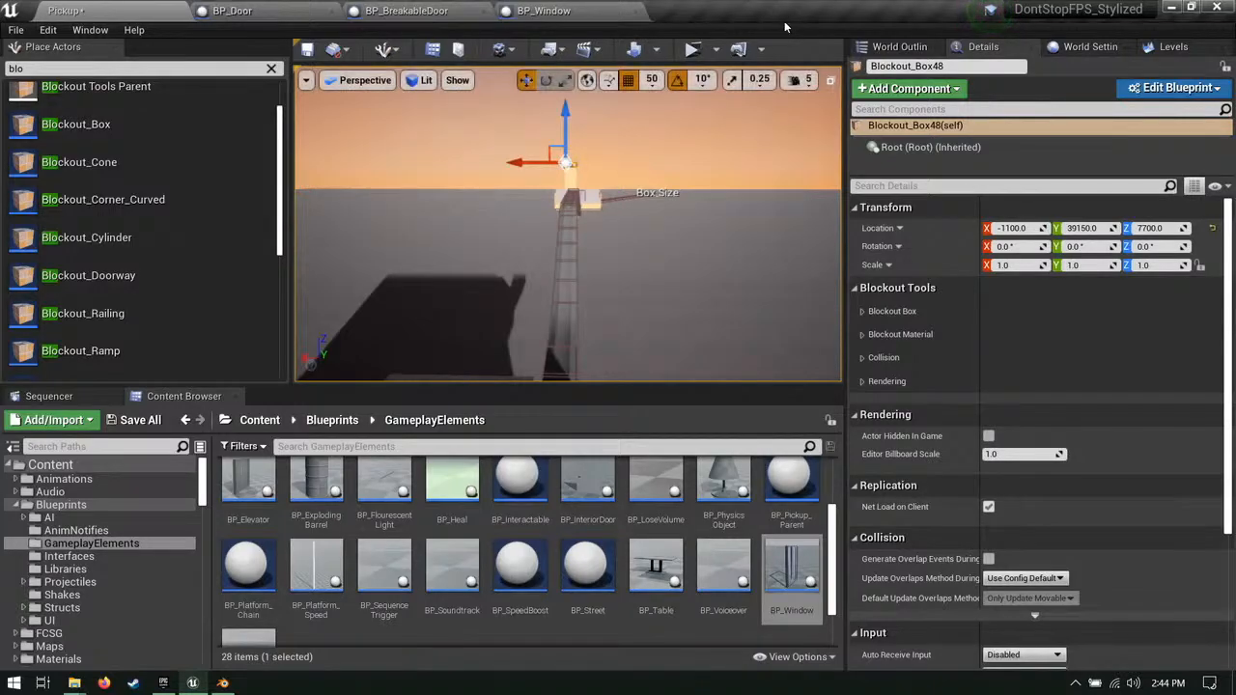
Step: Save the Pickup level and launch a play test of it in a separate preview window
click(140, 420)
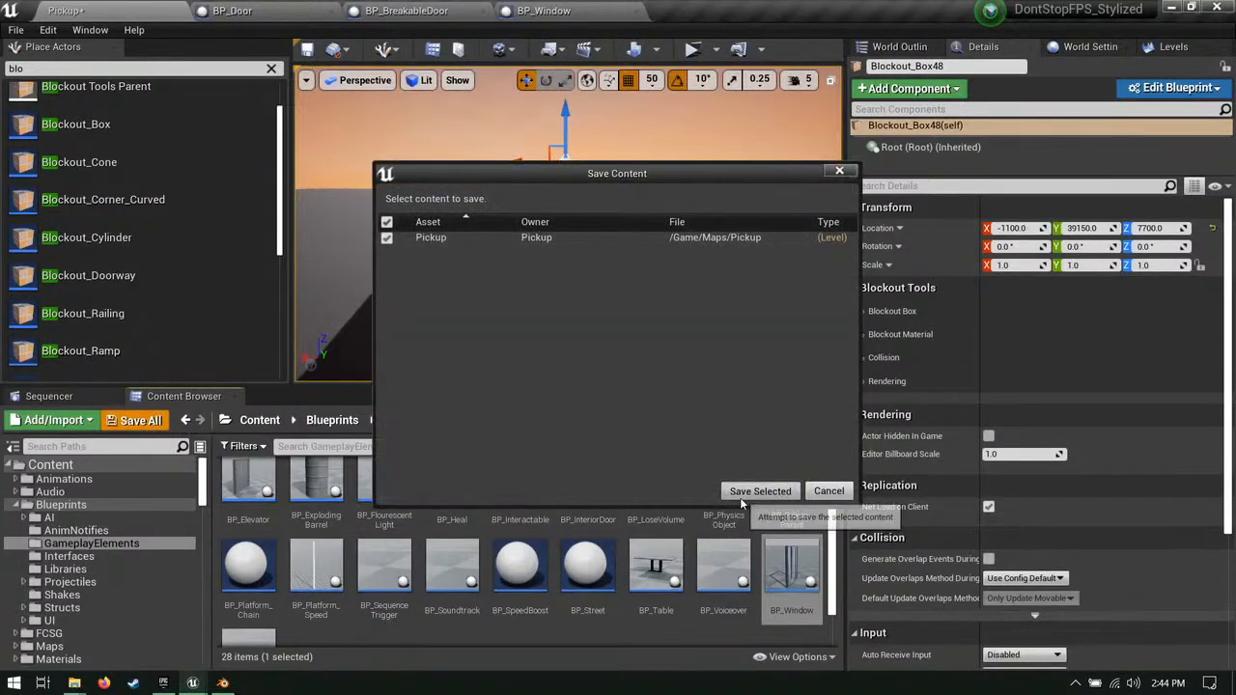
click(740, 493)
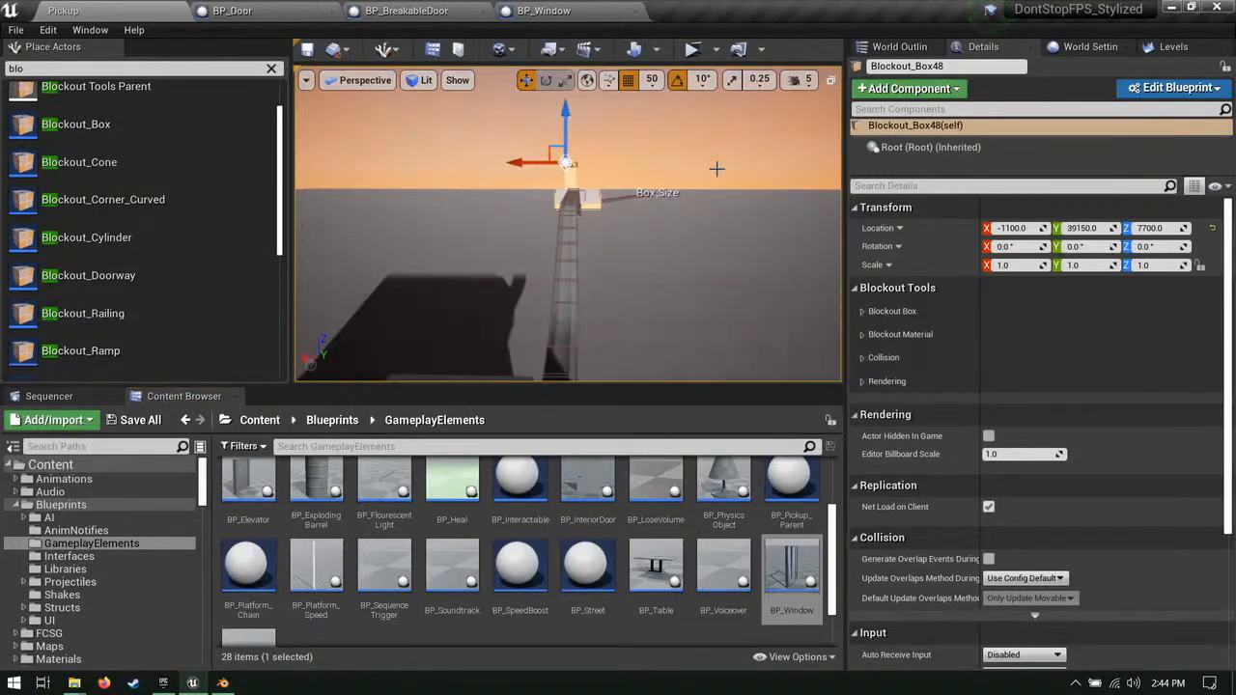
right_drag(722, 132, 604, 145)
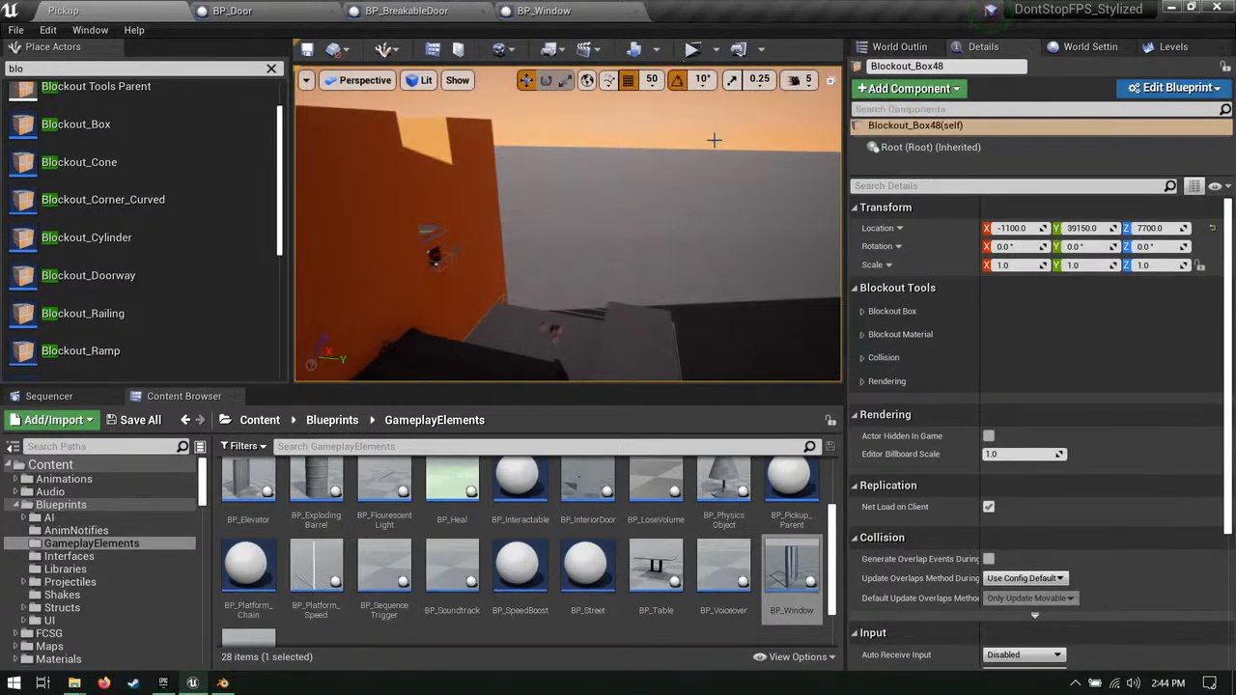
right_drag(714, 140, 617, 126)
click(694, 49)
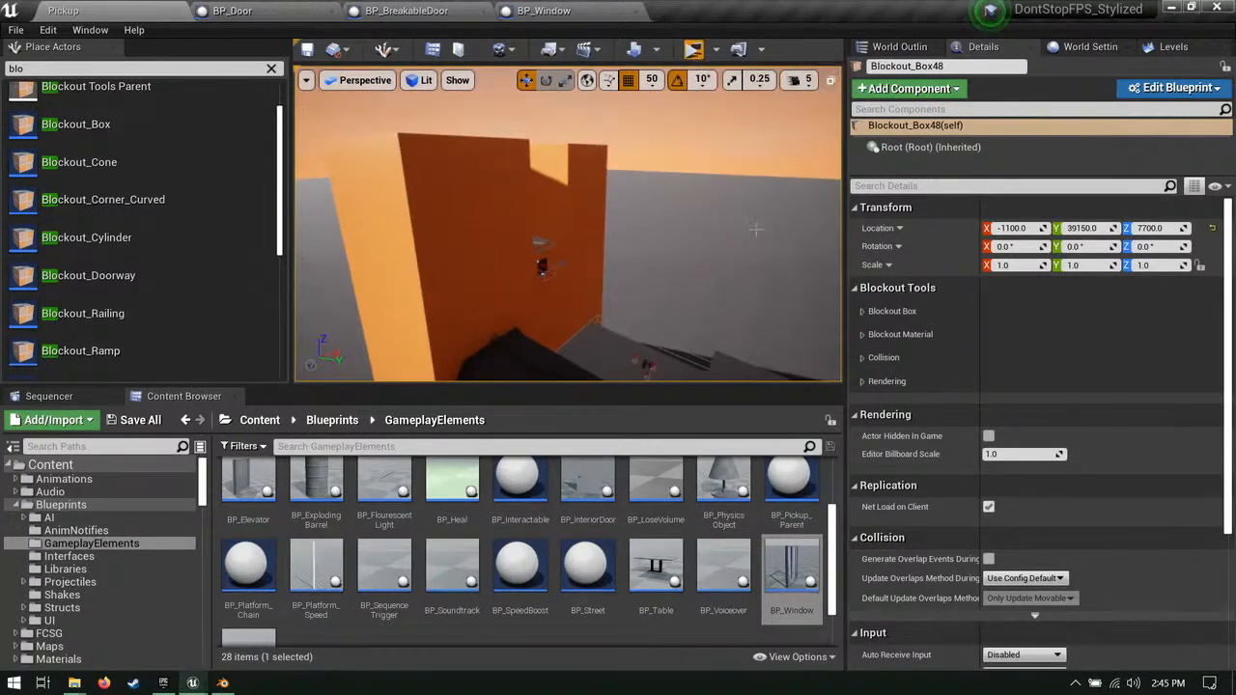
key(Escape)
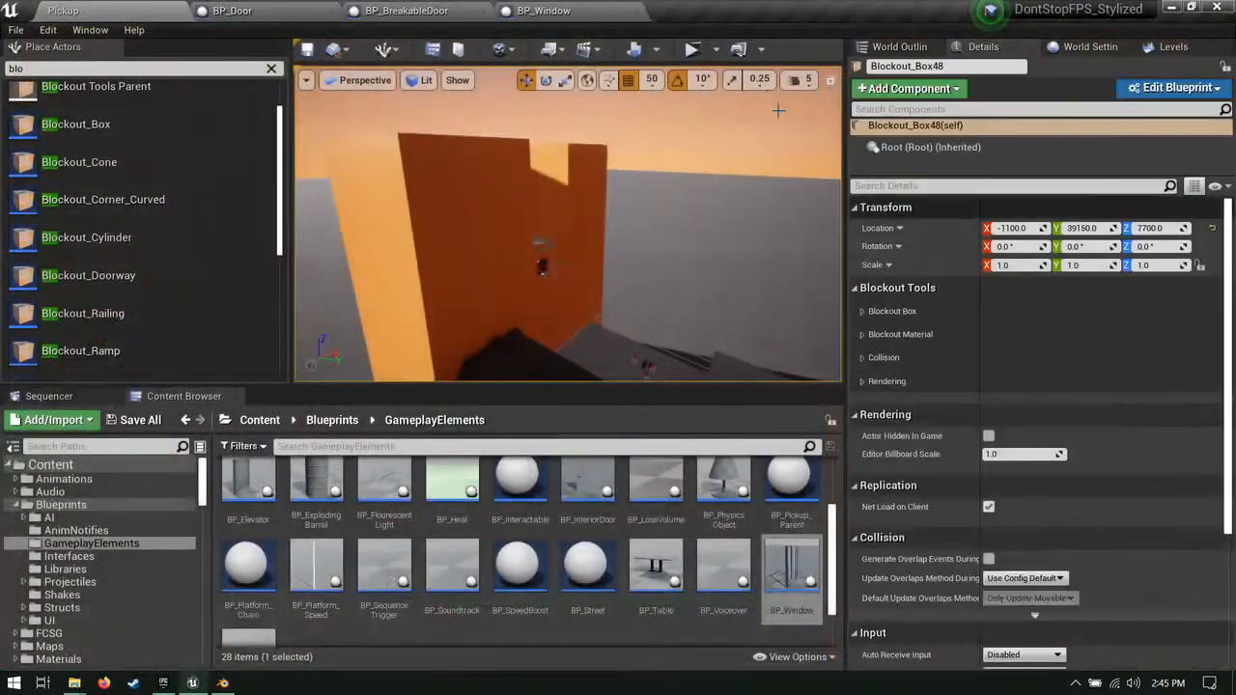
click(716, 48)
click(712, 96)
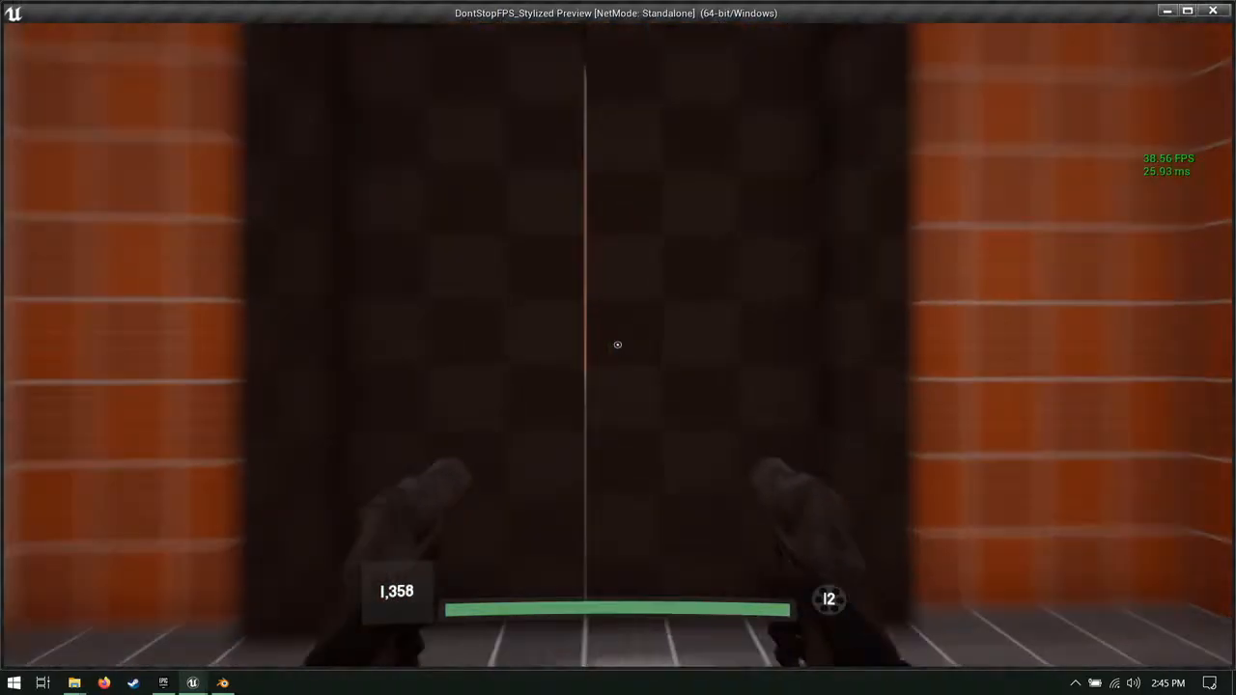
Step: Play through the opening brick areas of the level, shooting the enemies and reloading along the way
click(617, 345)
click(618, 344)
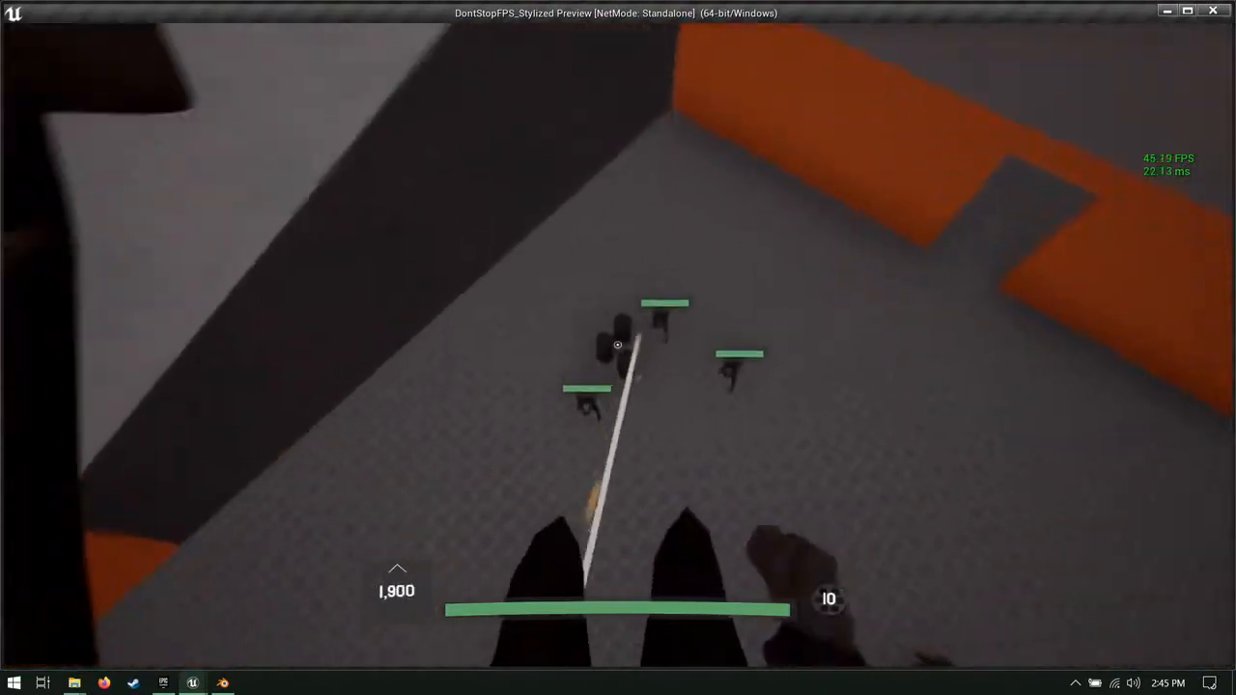
click(618, 344)
key(d)
key(a)
key(r)
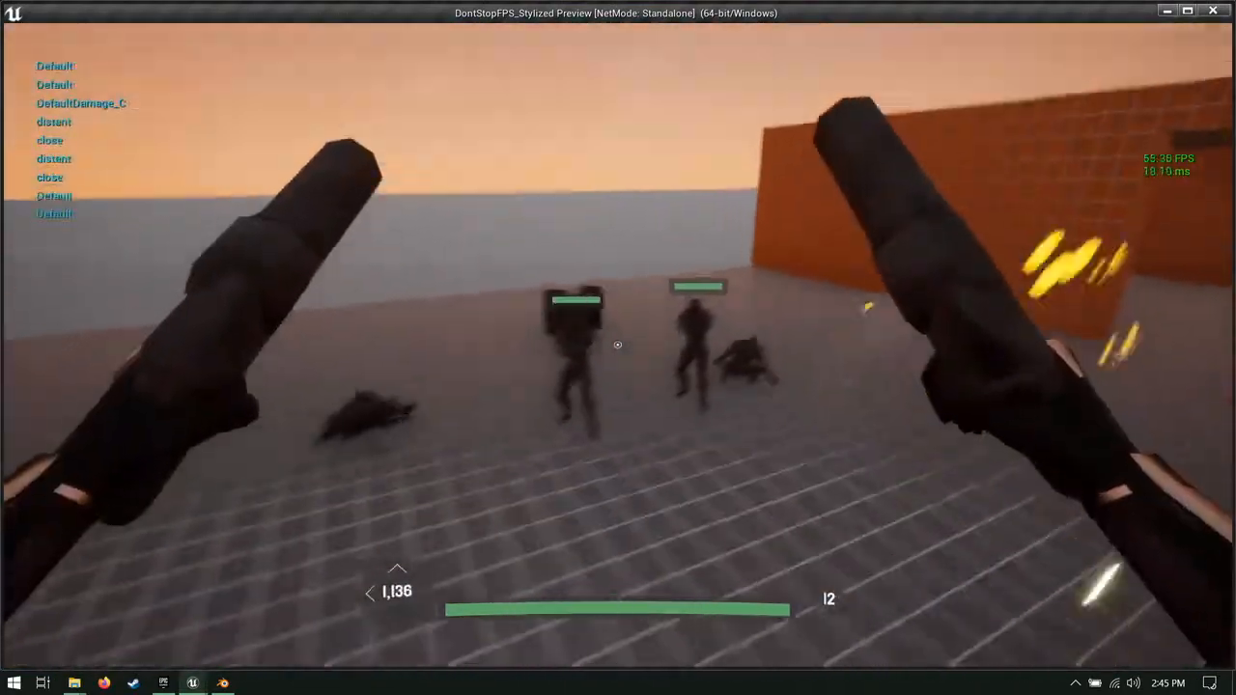
click(618, 345)
click(618, 344)
click(618, 344)
key(r)
key(d)
key(w)
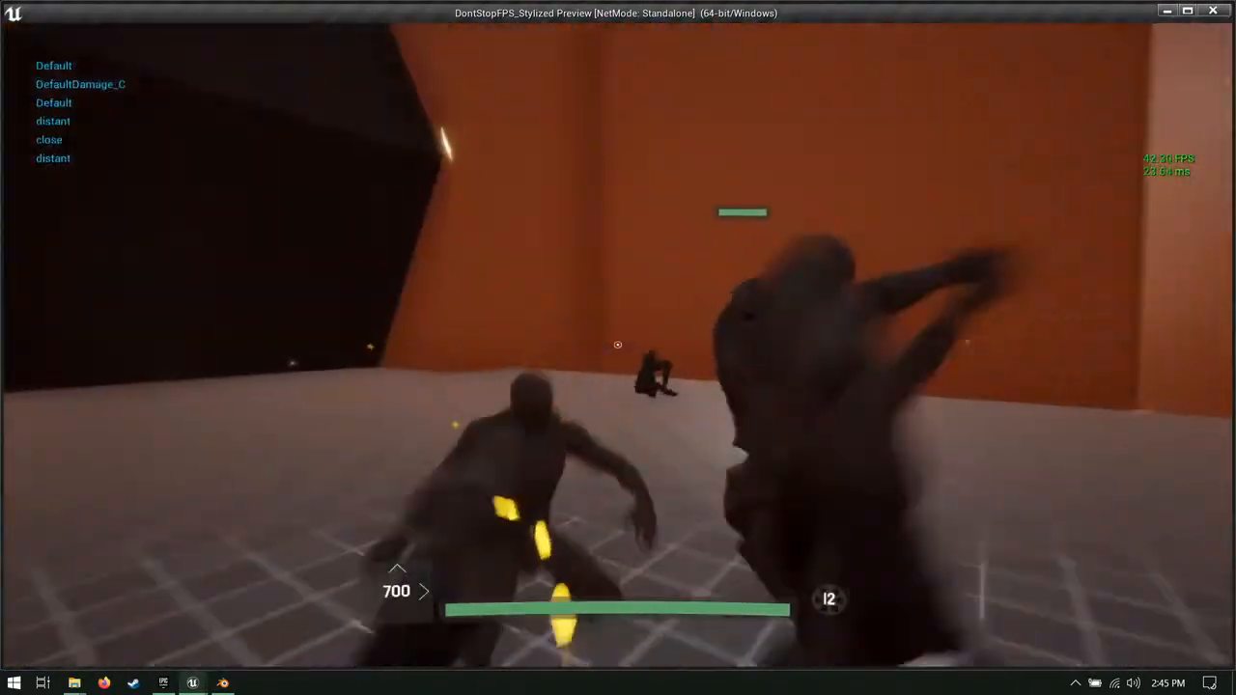
key(w)
key(a)
click(618, 344)
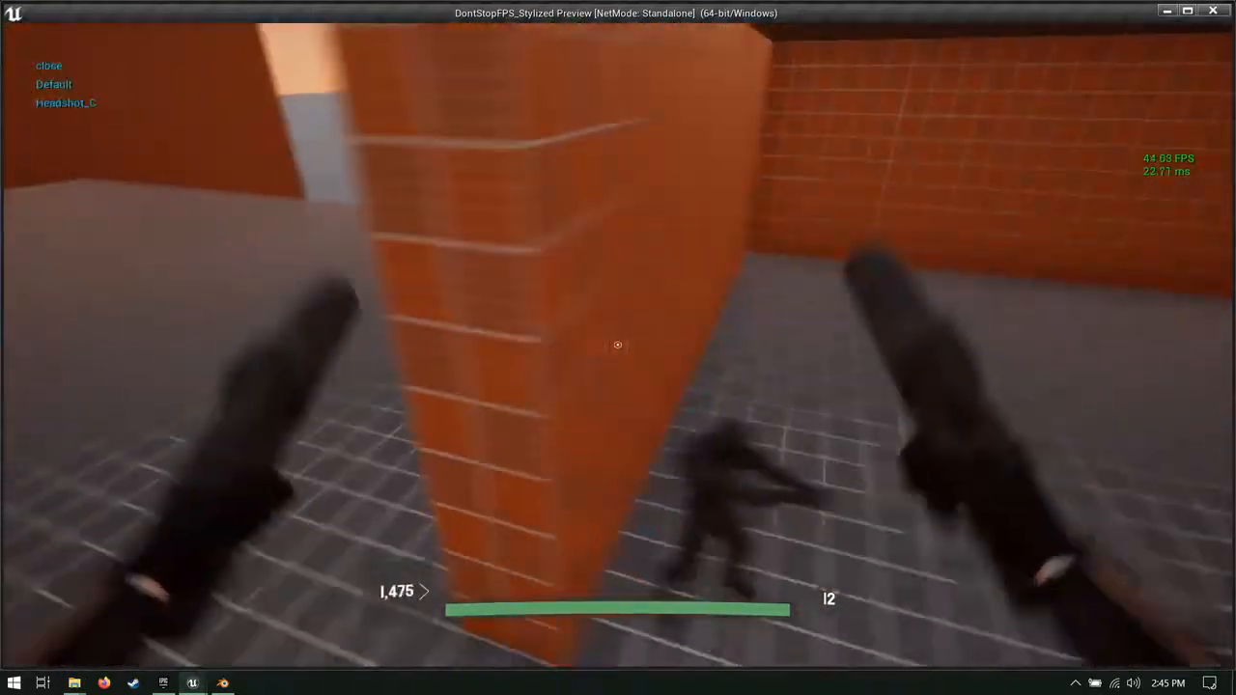
click(618, 345)
click(618, 345)
click(617, 345)
click(618, 344)
key(a)
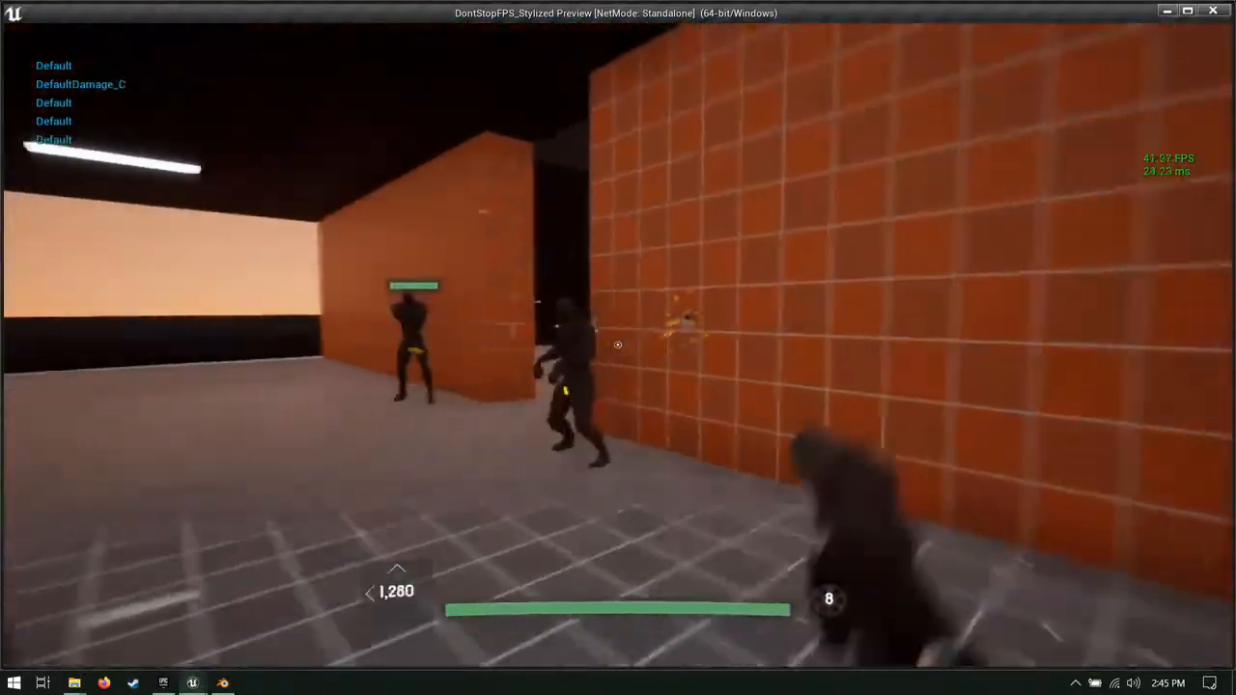
key(r)
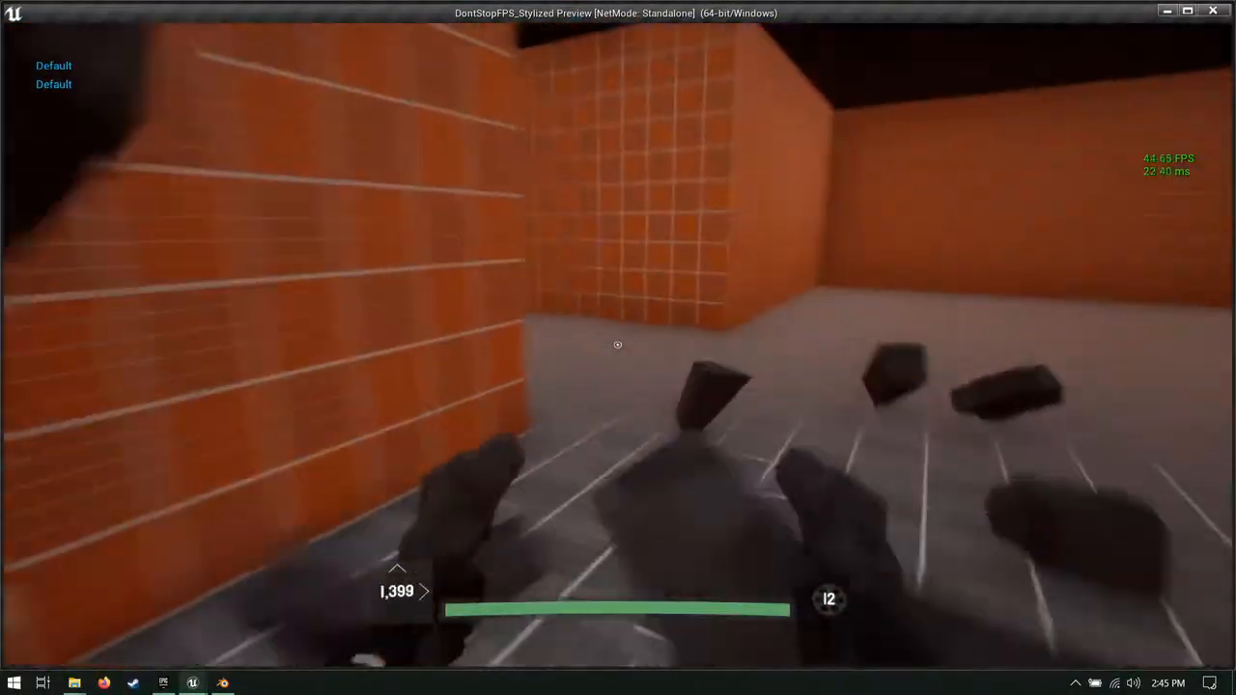
Step: Enter the elevator and ride it up to floor 20, where it opens onto the windowed tower room
click(617, 345)
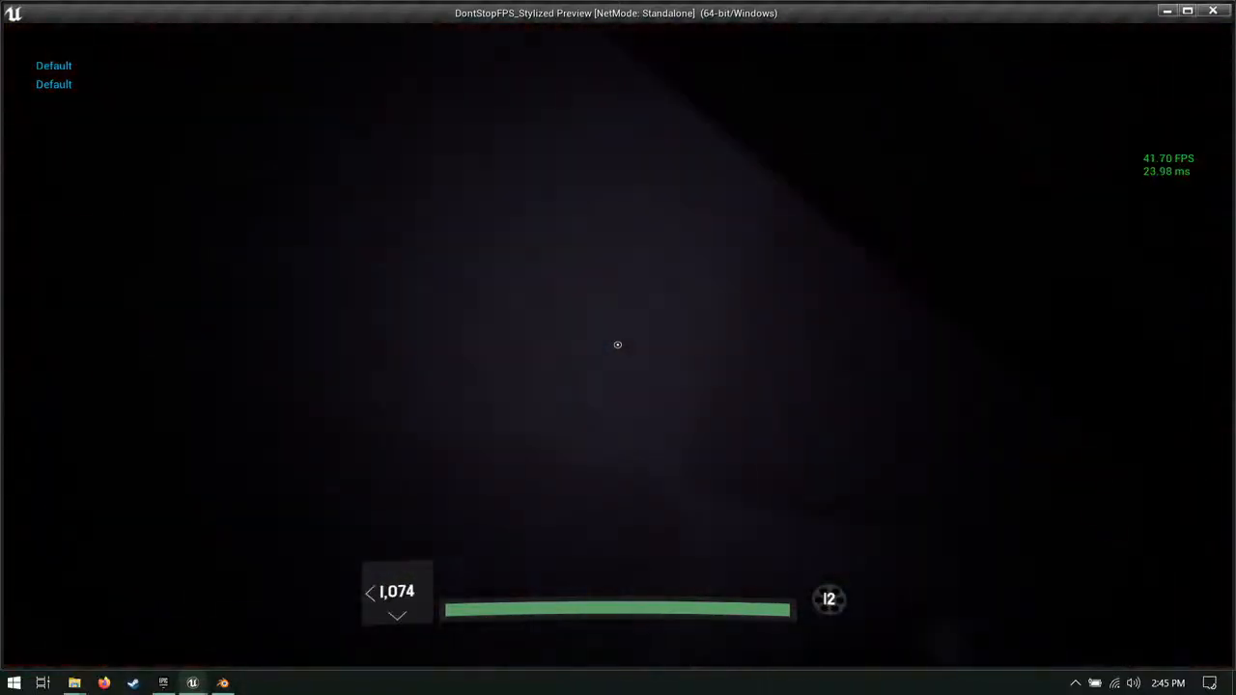
key(w)
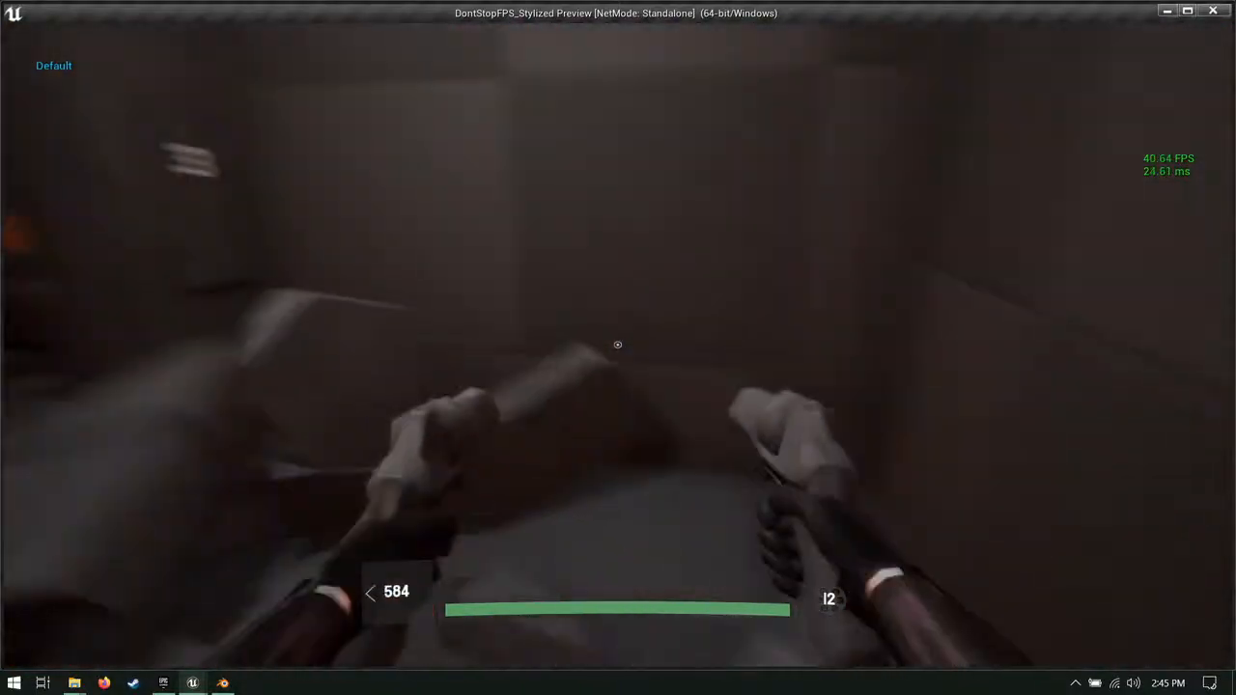
key(w)
key(d)
key(d)
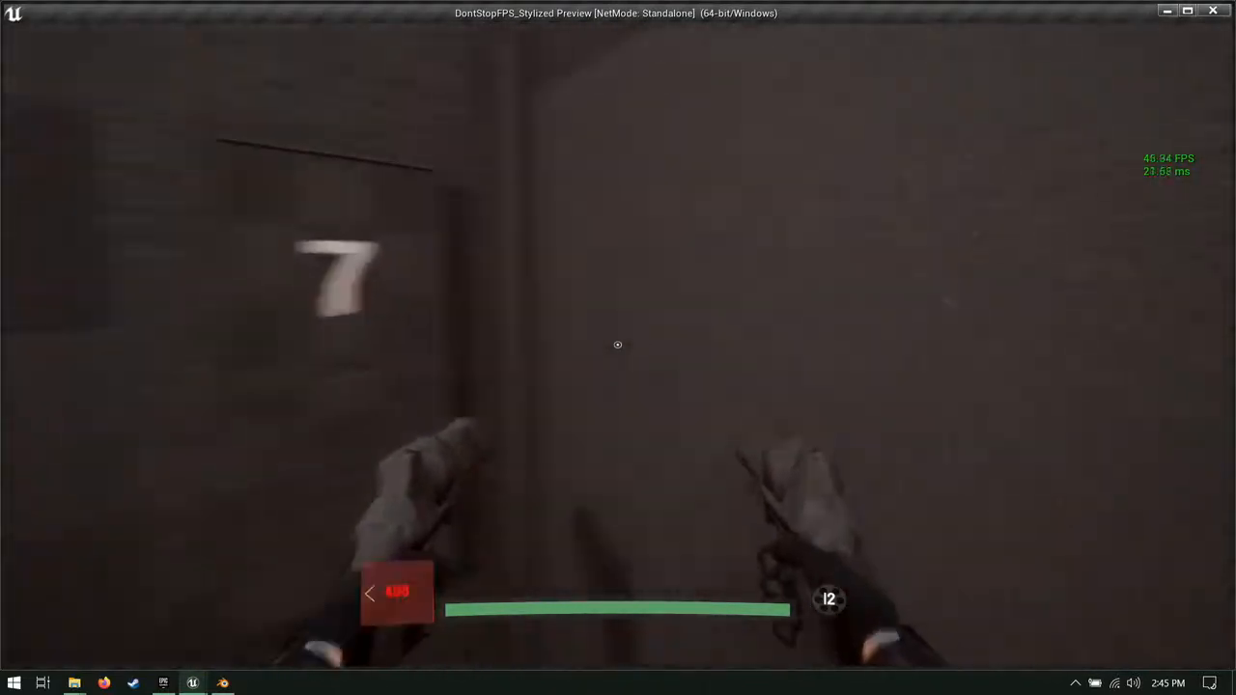
key(w)
key(d)
key(a)
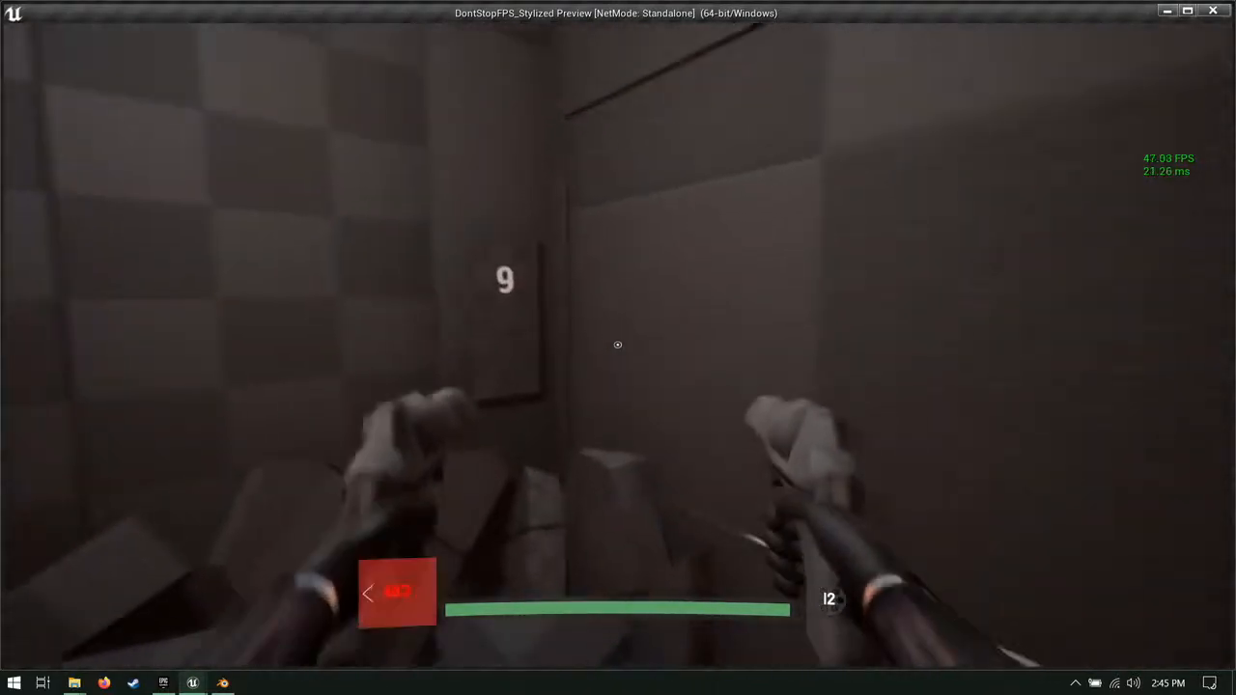
key(w)
key(d)
key(a)
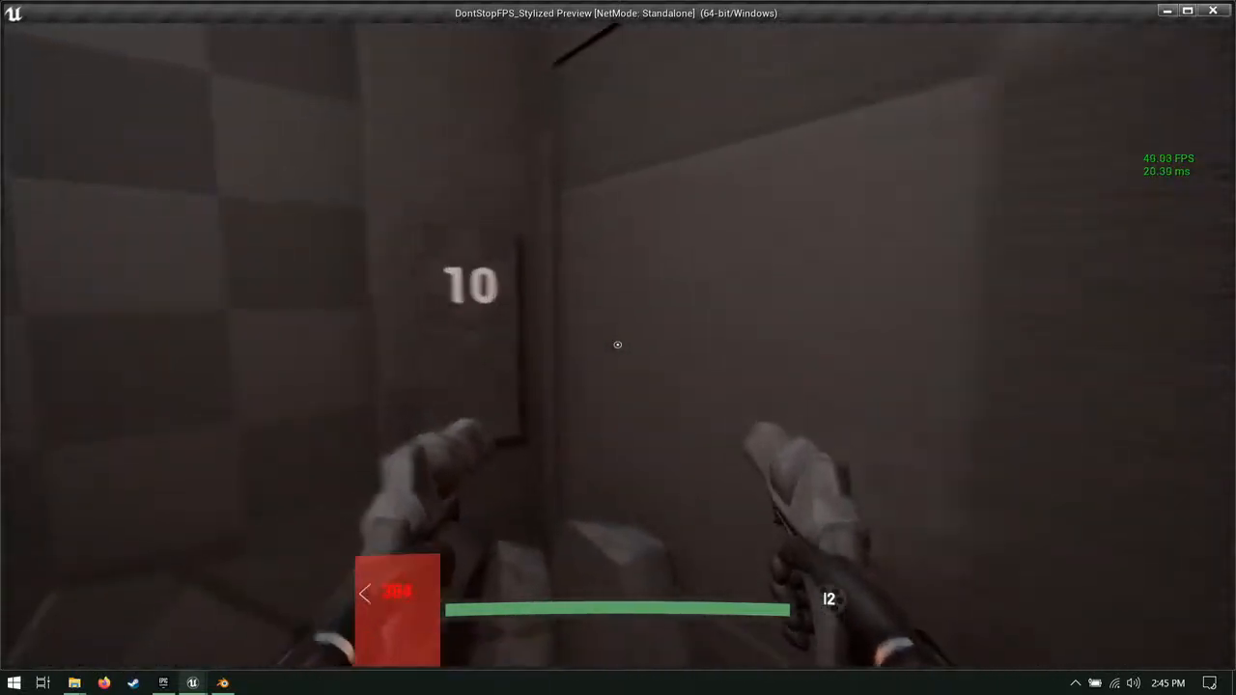
key(w)
key(a)
key(s)
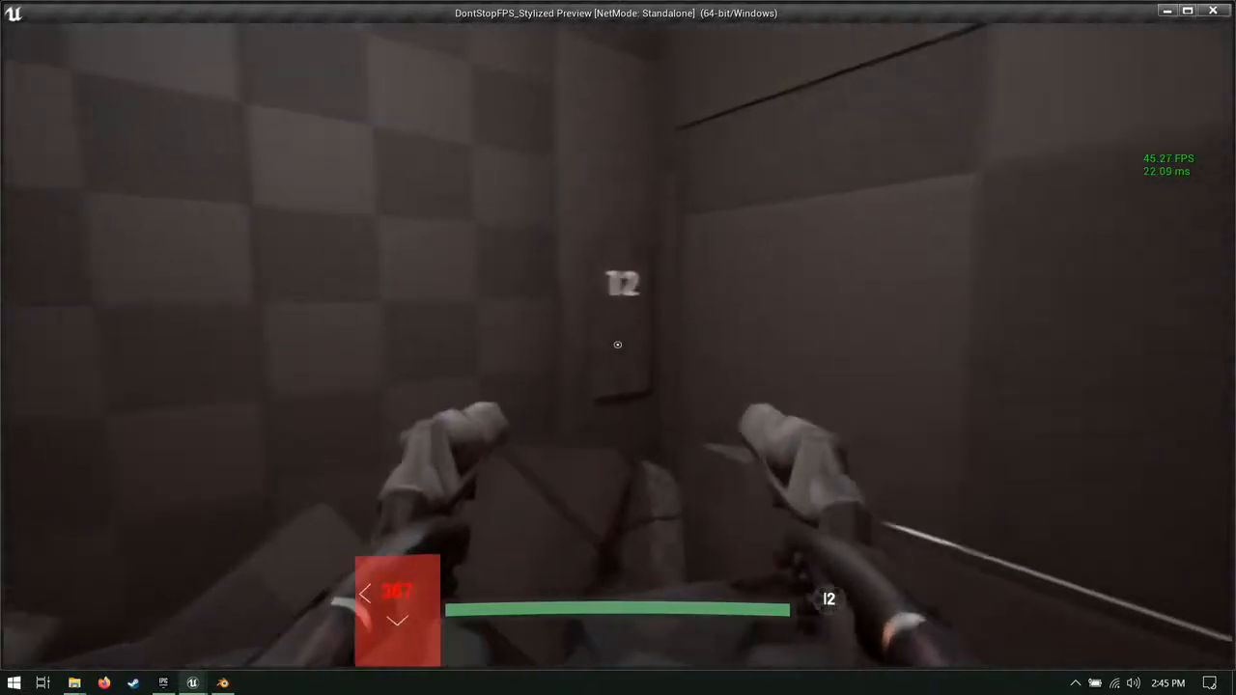
key(w)
key(d)
key(s)
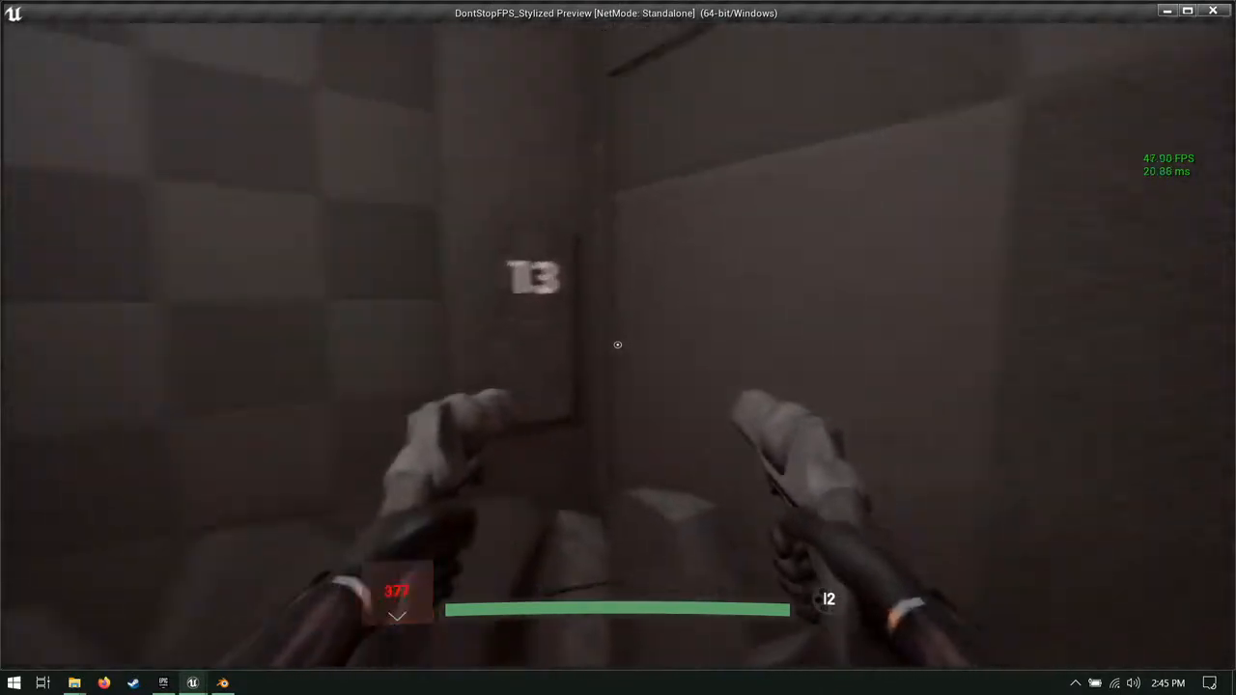
key(a)
key(w)
key(d)
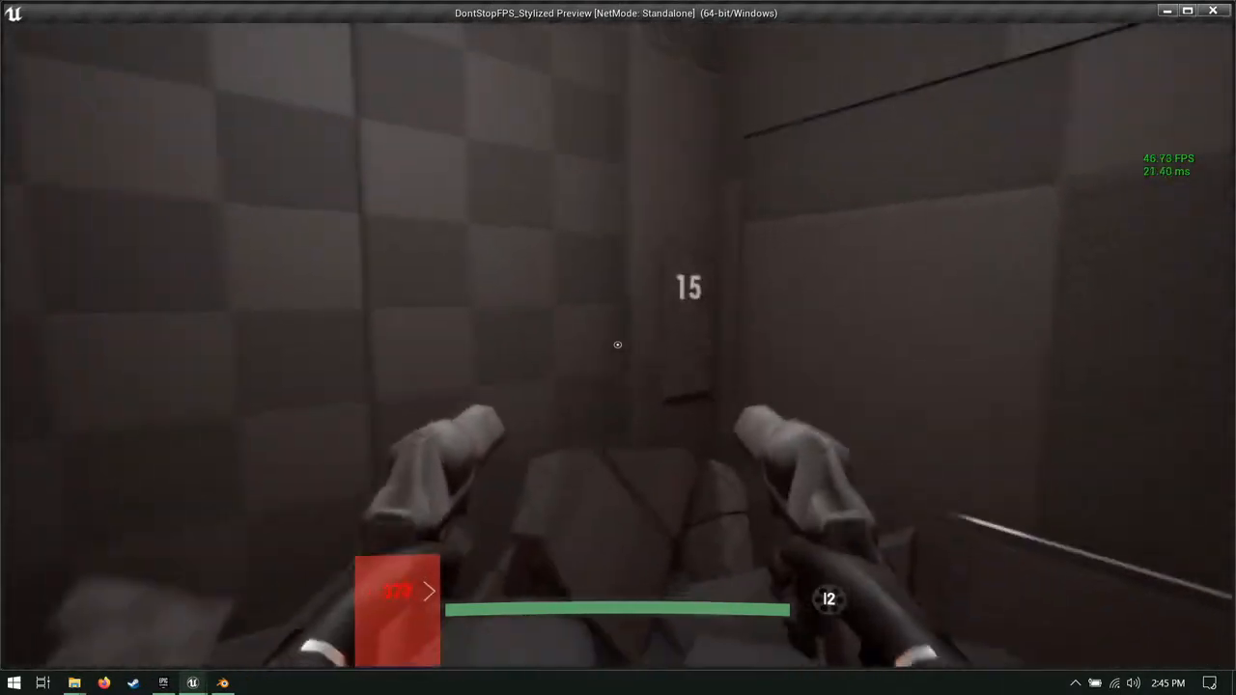
key(s)
key(a)
key(w)
key(d)
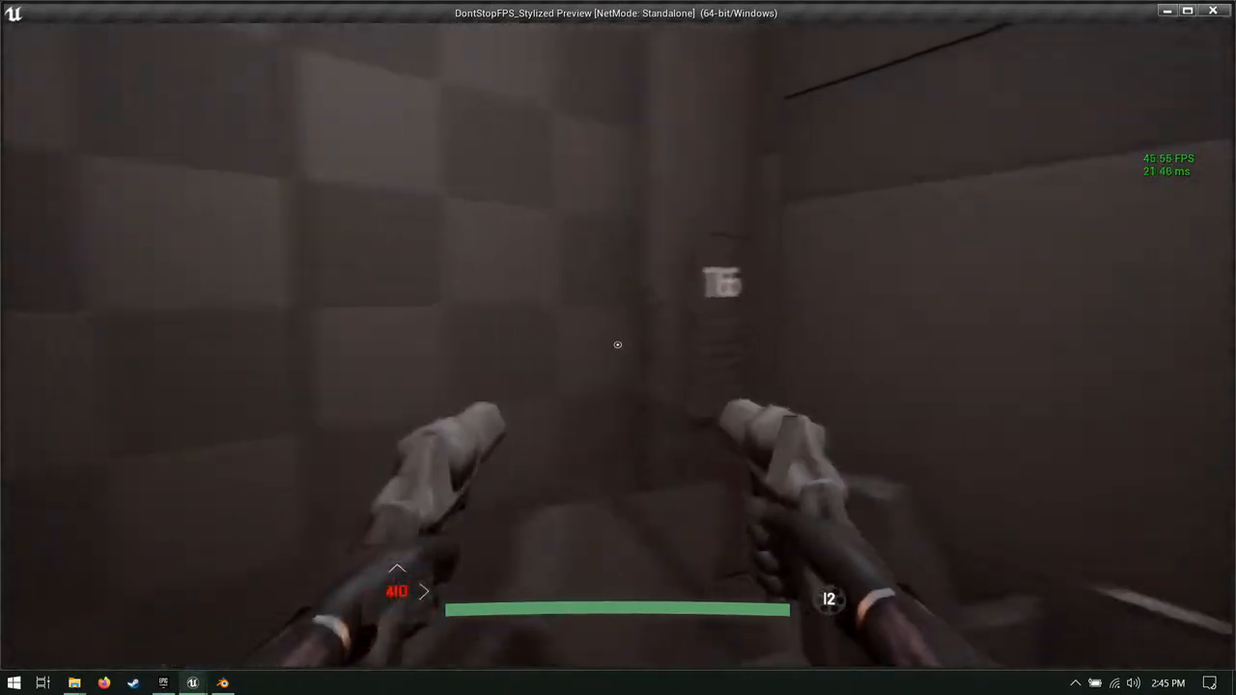
key(s)
key(a)
key(s)
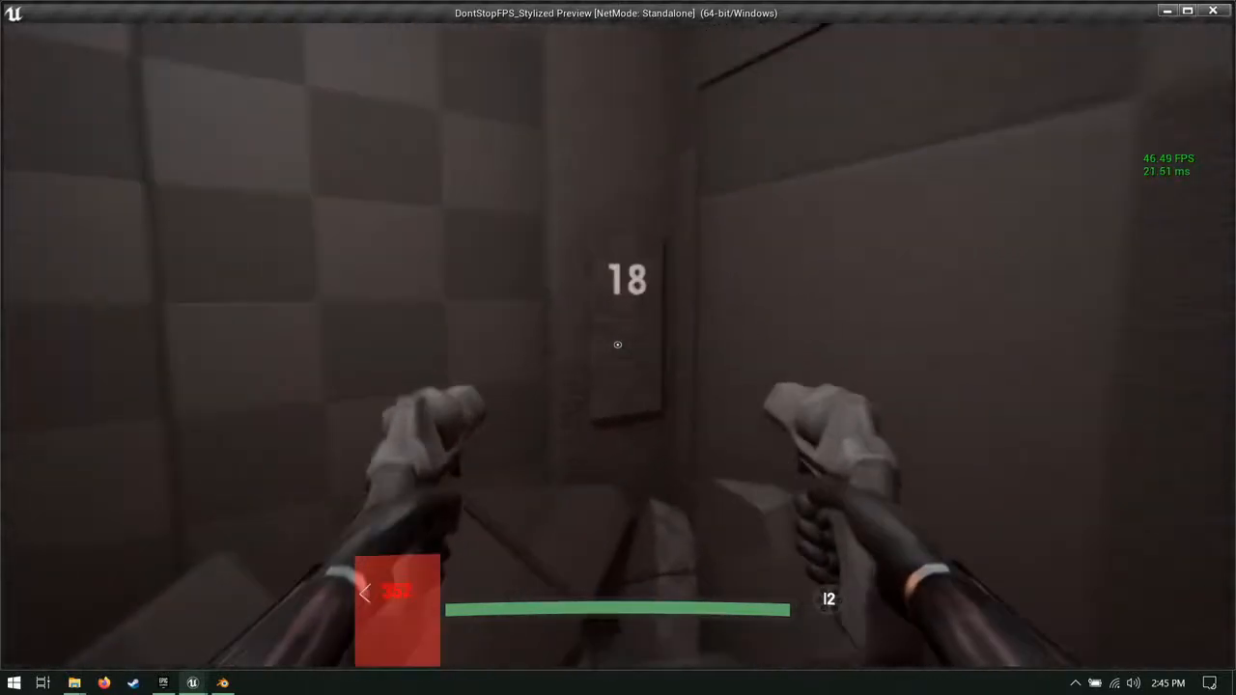
key(w)
key(d)
key(w)
key(d)
key(a)
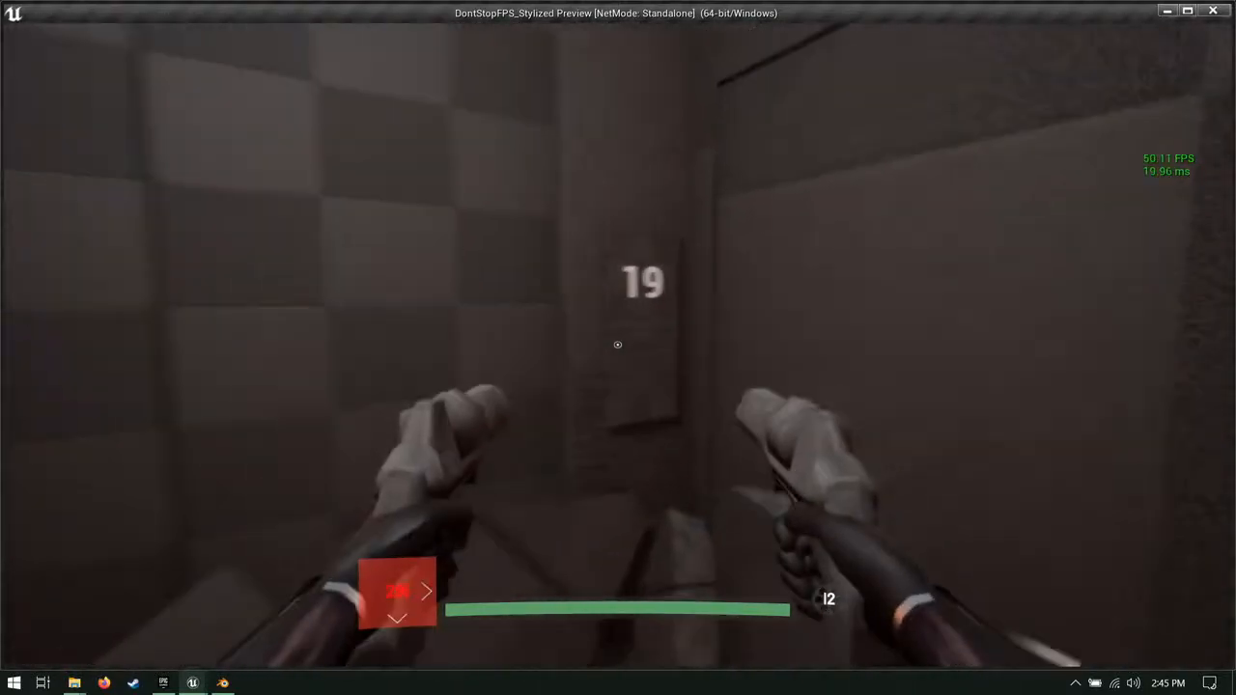
key(s)
key(w)
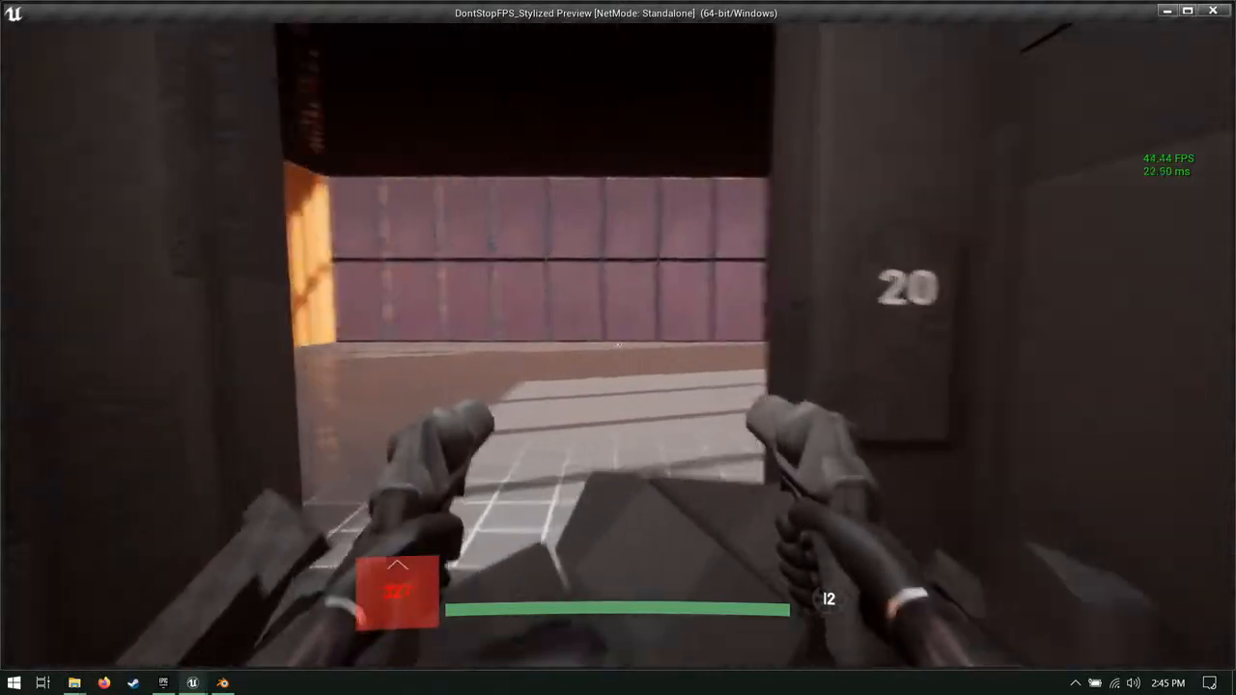
Step: Play through the tower room out past its breakable windows and end the play test
key(d)
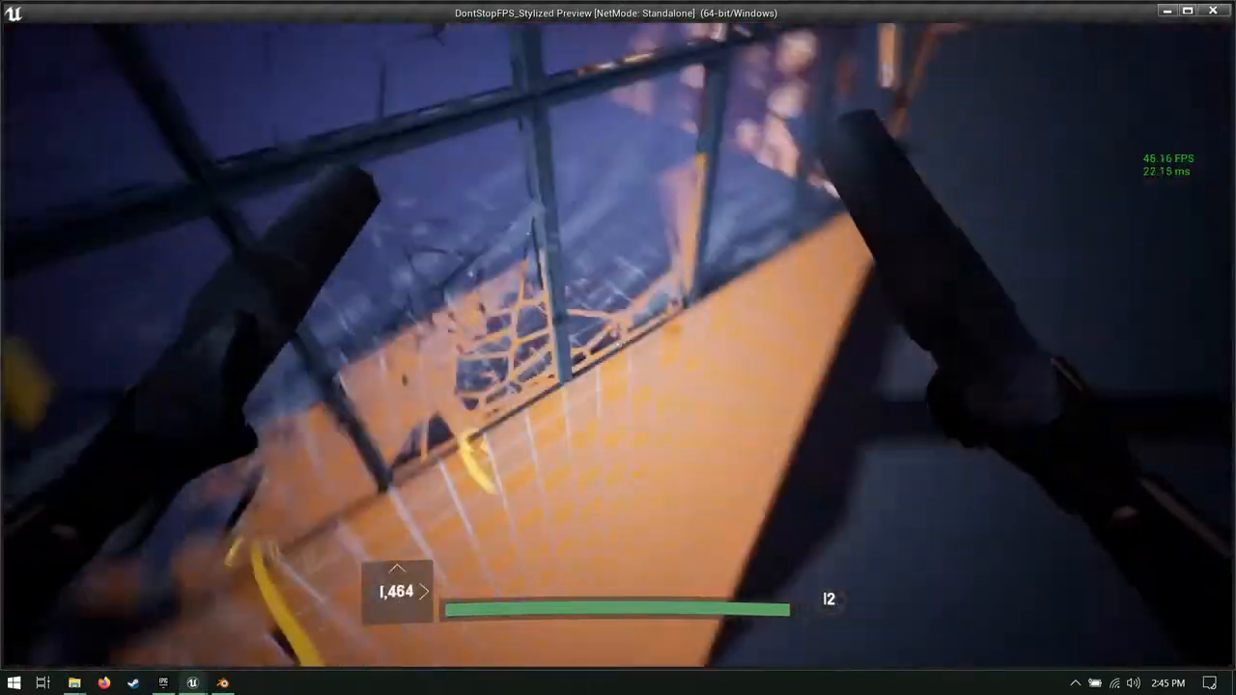
key(a)
key(Escape)
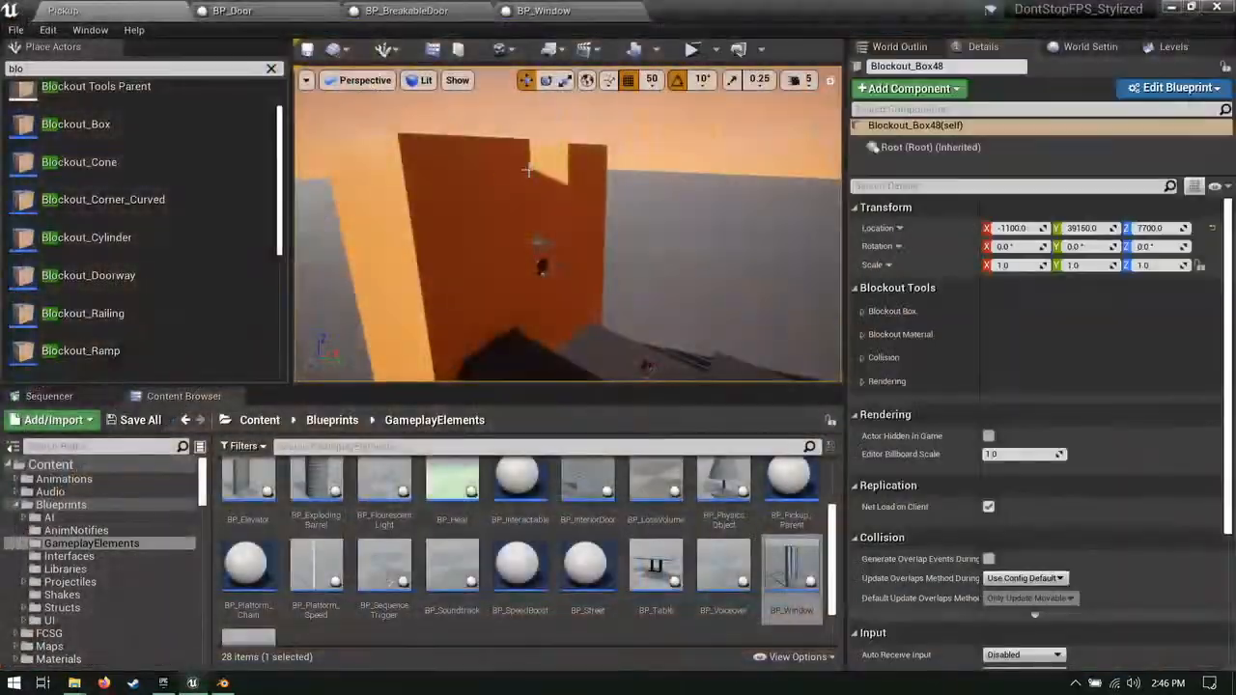
Step: Duplicate the tall blockout box of the distant starting building and move the copy beside the window tower at X -3550, Y 37400
right_drag(618, 290, 696, 289)
right_drag(567, 229, 618, 229)
key(s)
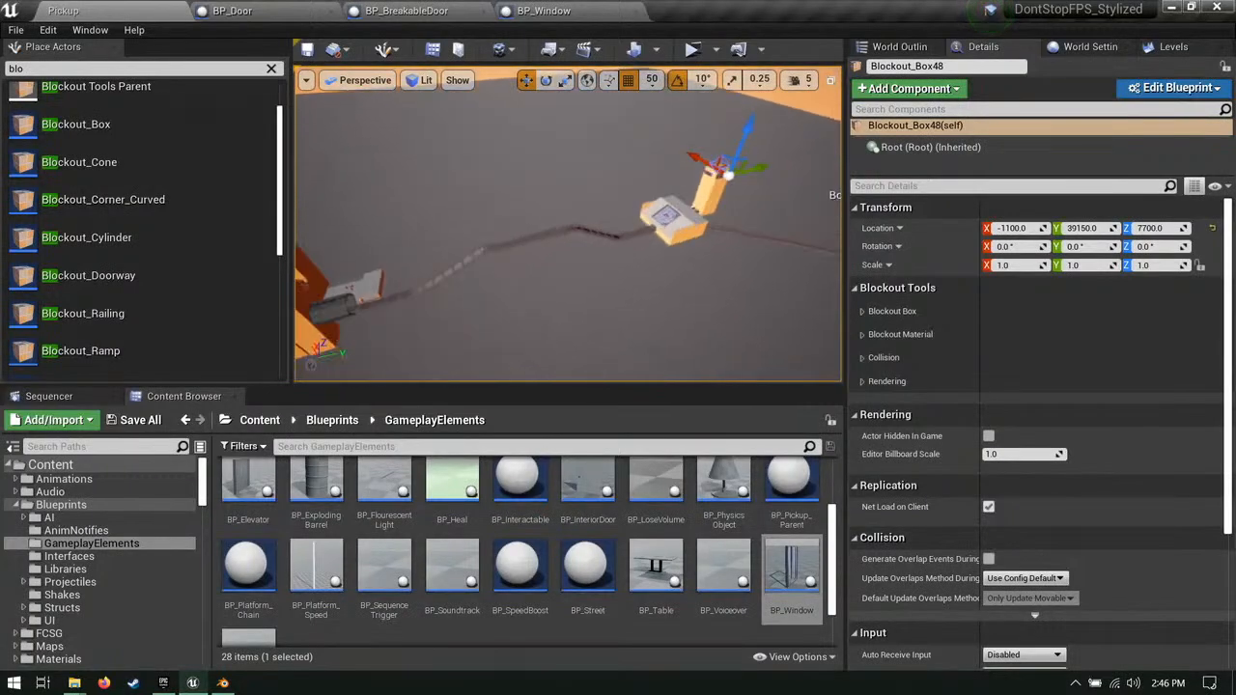
click(337, 200)
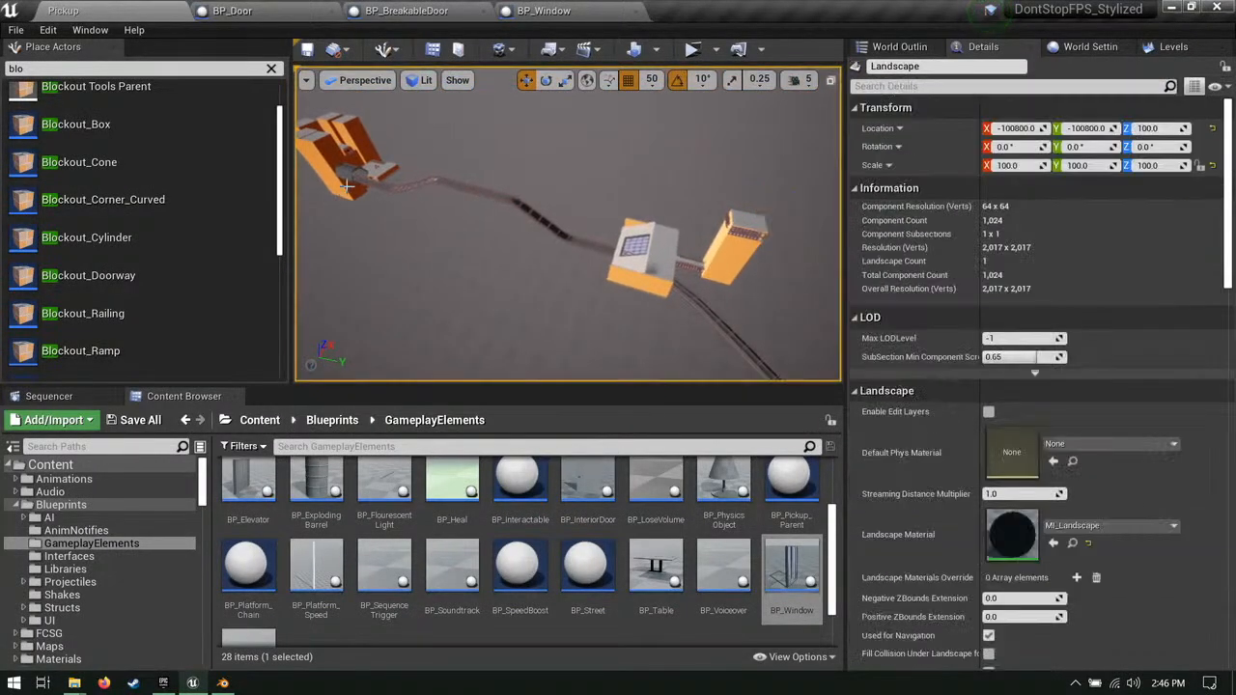
click(349, 183)
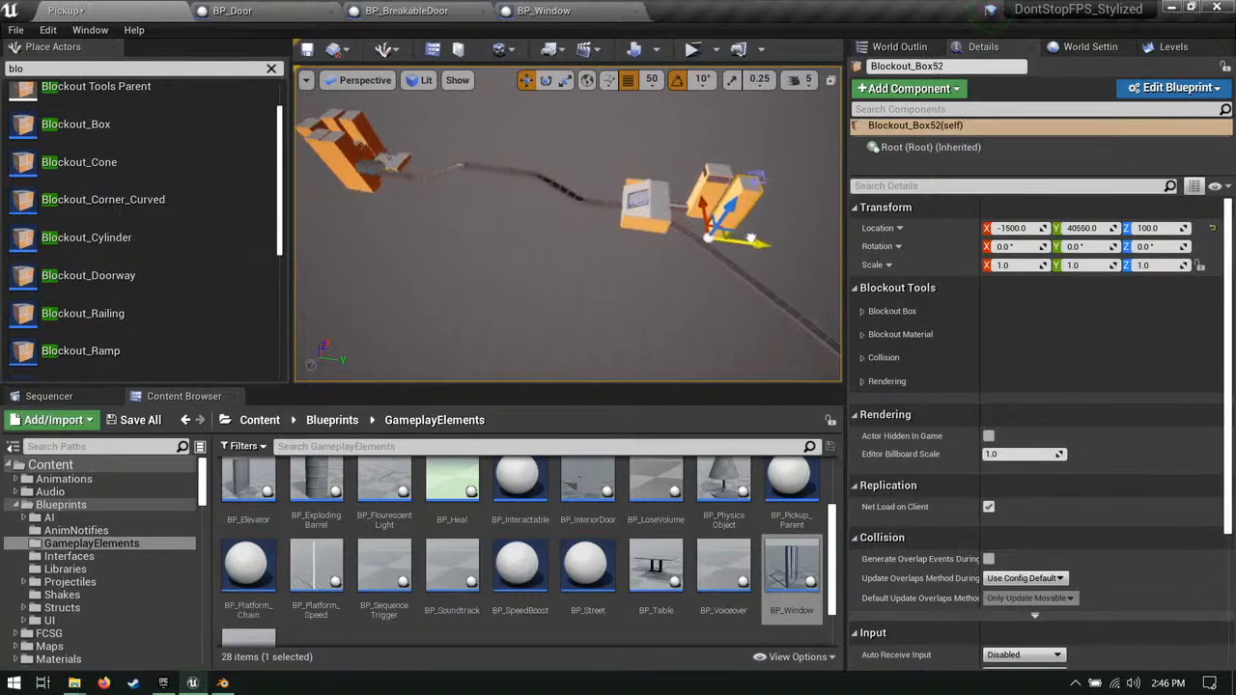
key(w)
right_drag(566, 224, 733, 224)
key(s)
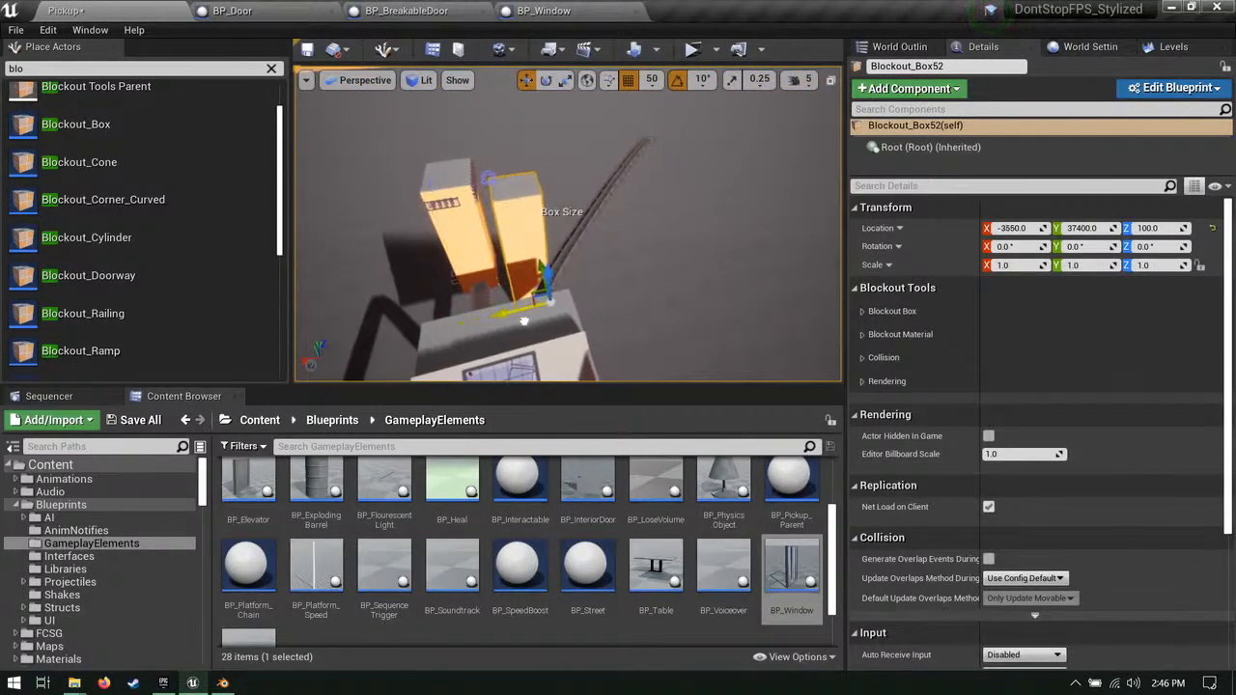
Step: Reposition the copied box between the window tower and the curved track at X -3400, Y 37150
key(w)
right_drag(525, 321, 566, 298)
key(s)
click(583, 272)
click(583, 272)
key(e)
click(555, 285)
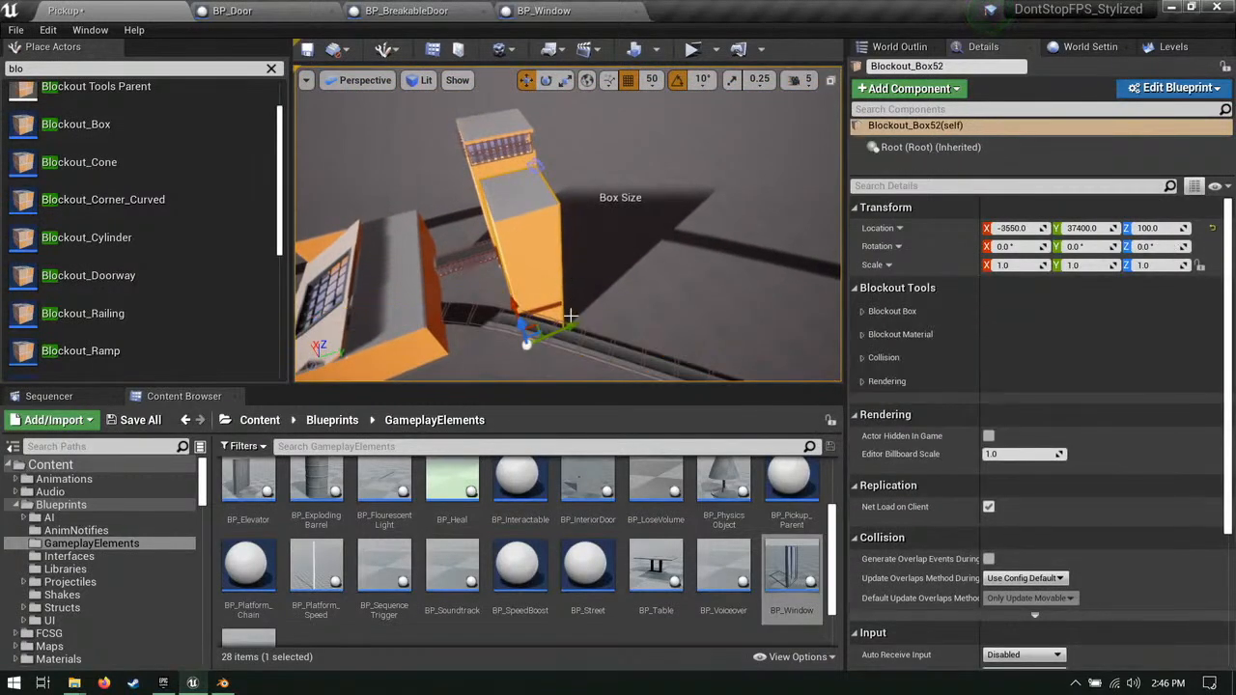
drag(576, 326, 599, 324)
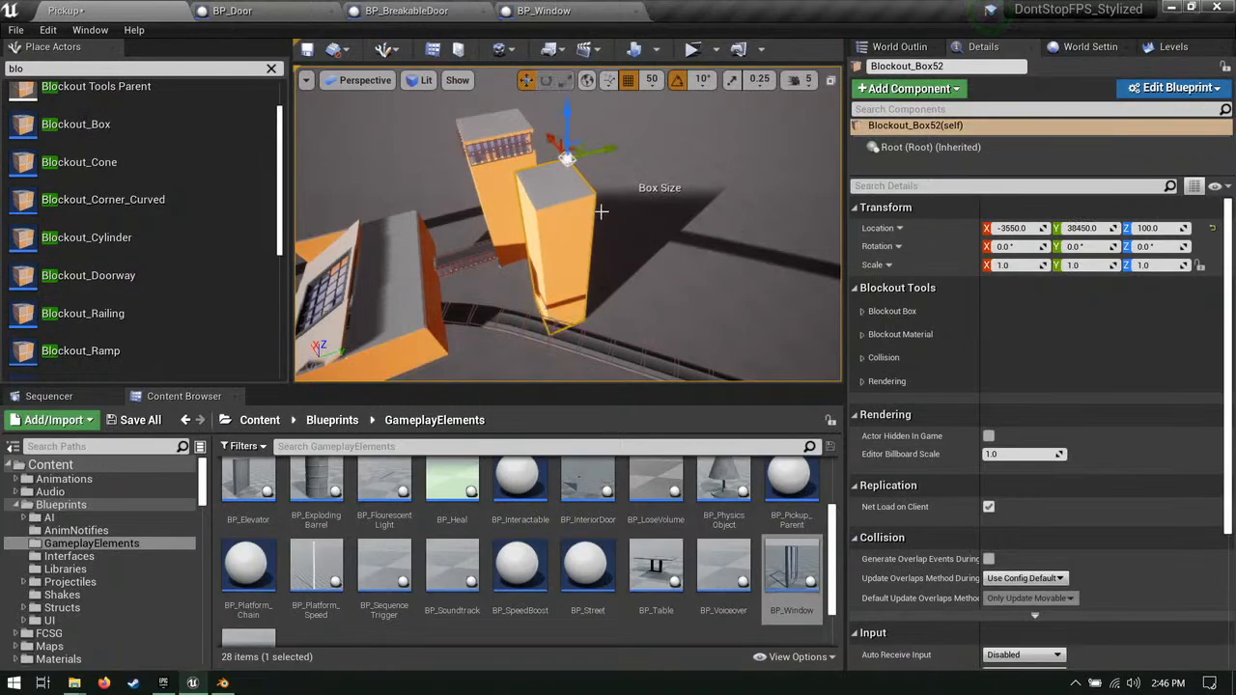
right_drag(602, 154, 676, 251)
key(a)
key(e)
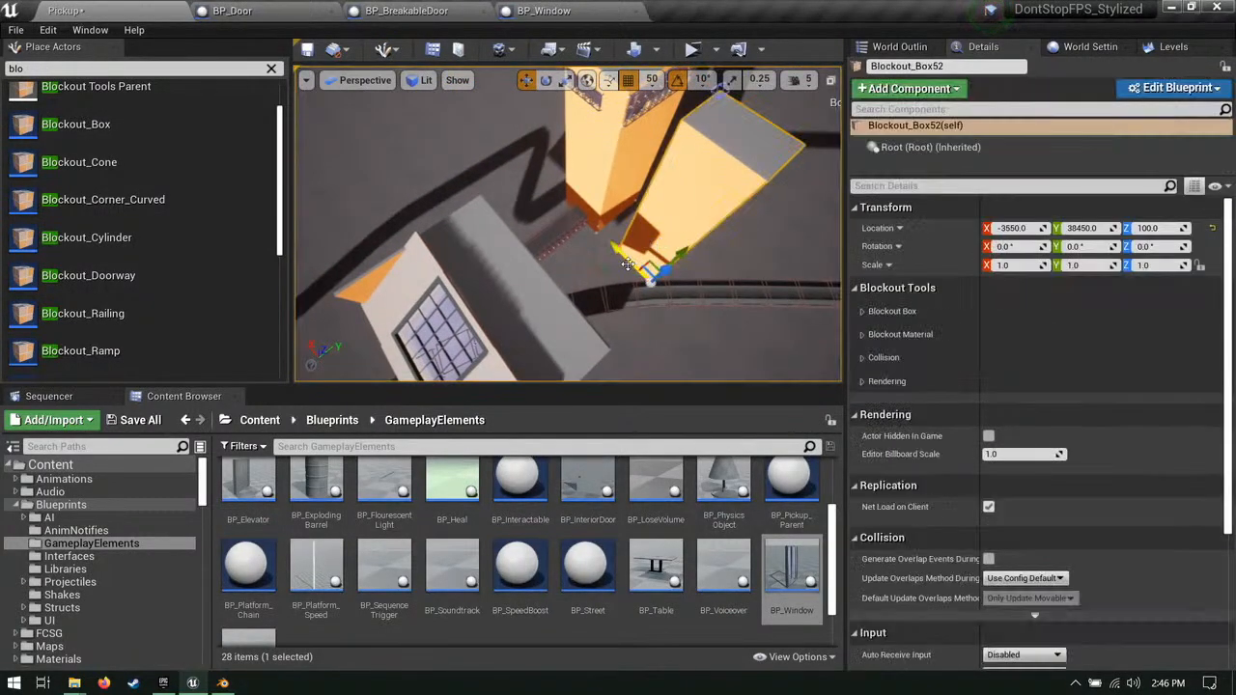
drag(628, 264, 660, 266)
right_drag(661, 267, 745, 224)
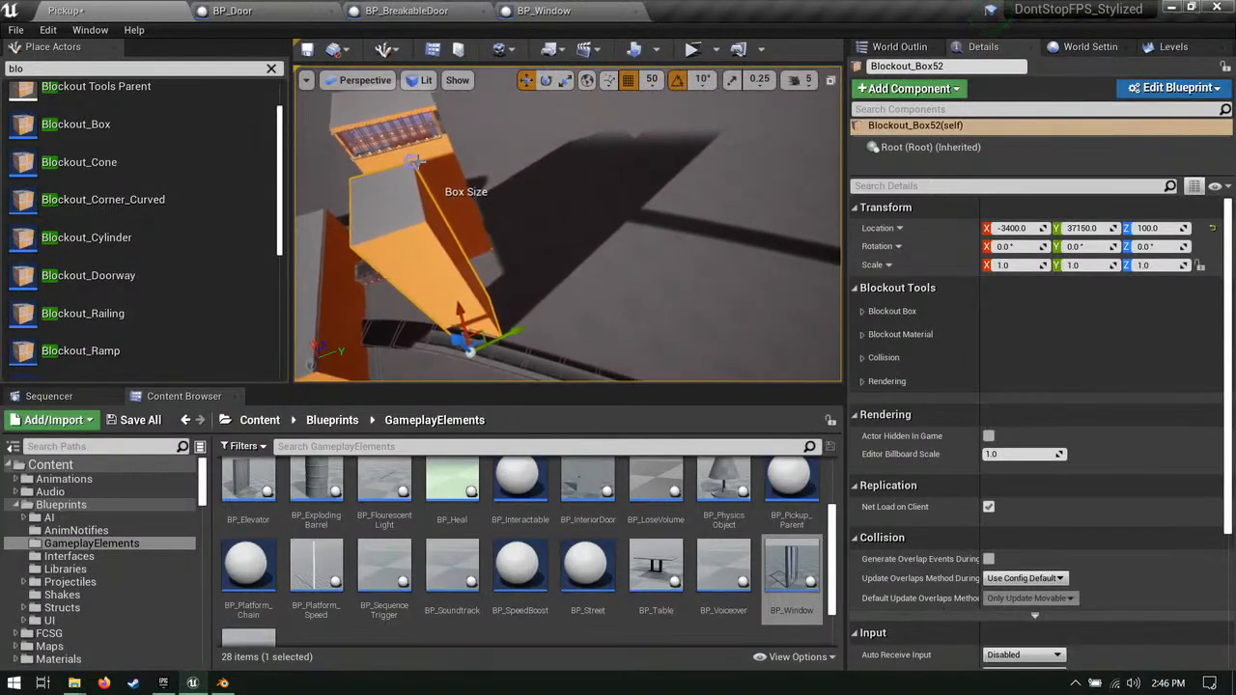
Step: Widen the copied box along Y with its Box Size handle
drag(461, 150, 492, 143)
right_drag(492, 143, 676, 164)
right_drag(521, 159, 520, 171)
Step: Shift the platform chain's spline point beside the copied tower box sideways, away from the box
click(597, 203)
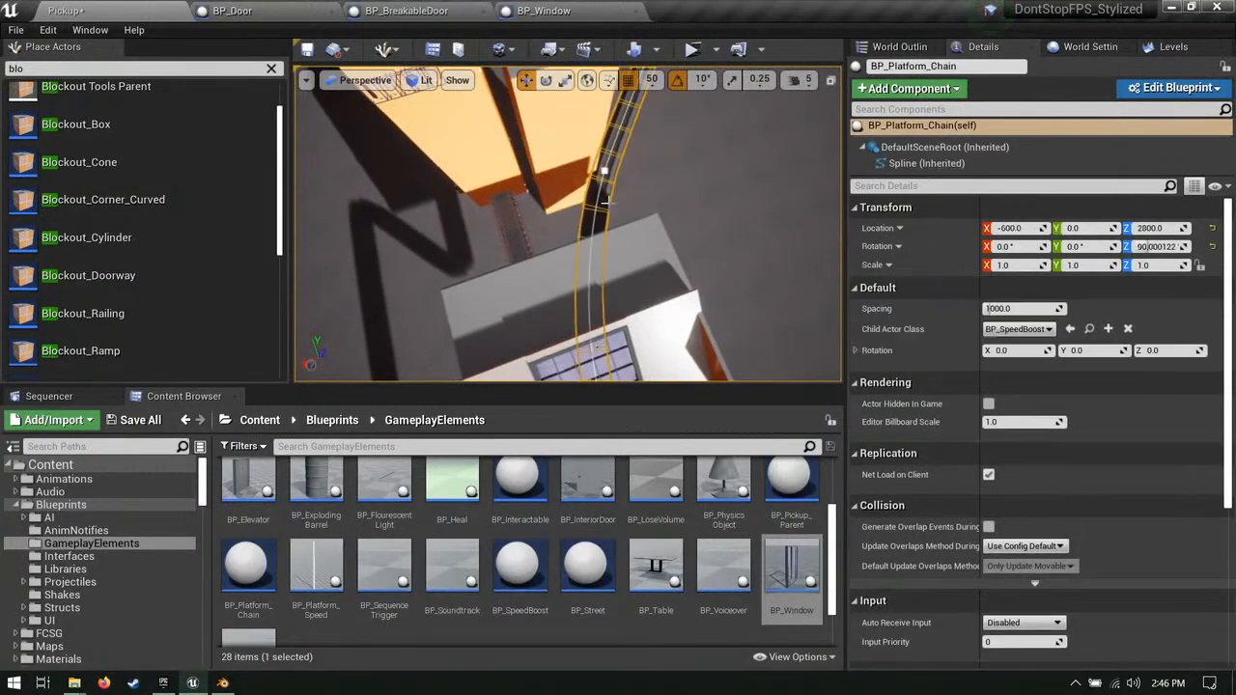
right_drag(597, 203, 500, 191)
right_drag(455, 155, 548, 138)
drag(567, 131, 590, 128)
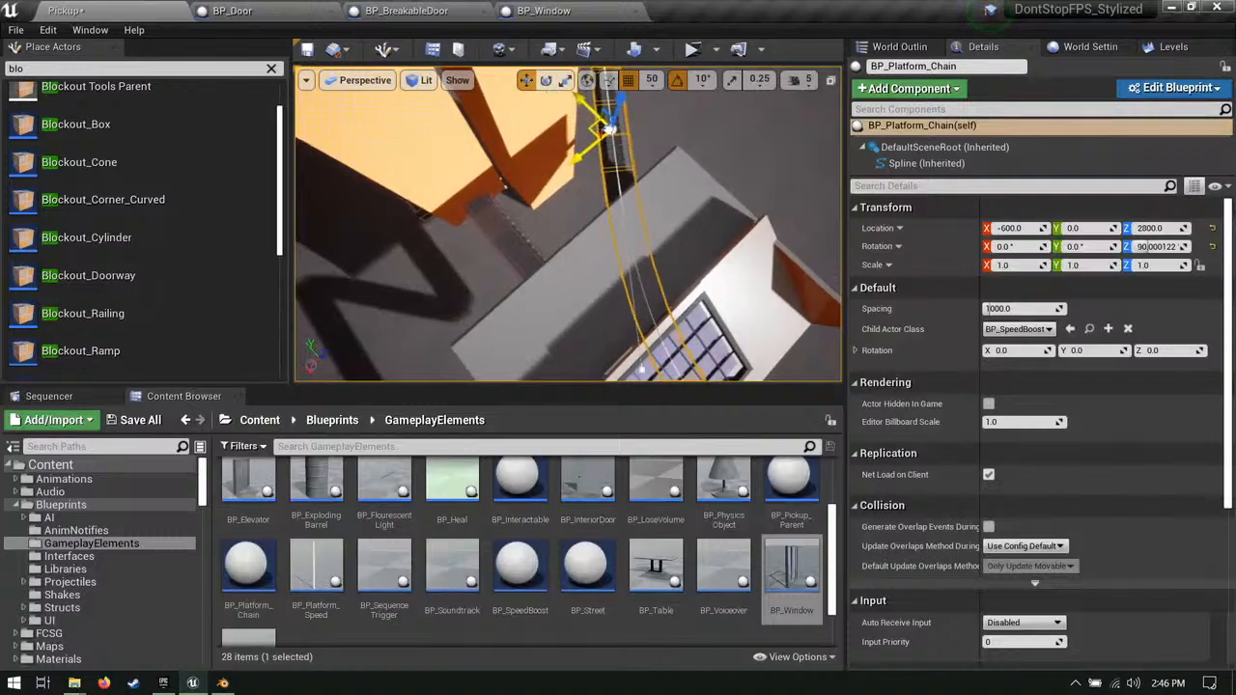
right_drag(572, 197, 596, 145)
right_drag(556, 278, 510, 278)
Step: Move the copied tower box along Y to 37250 and save the level
click(530, 285)
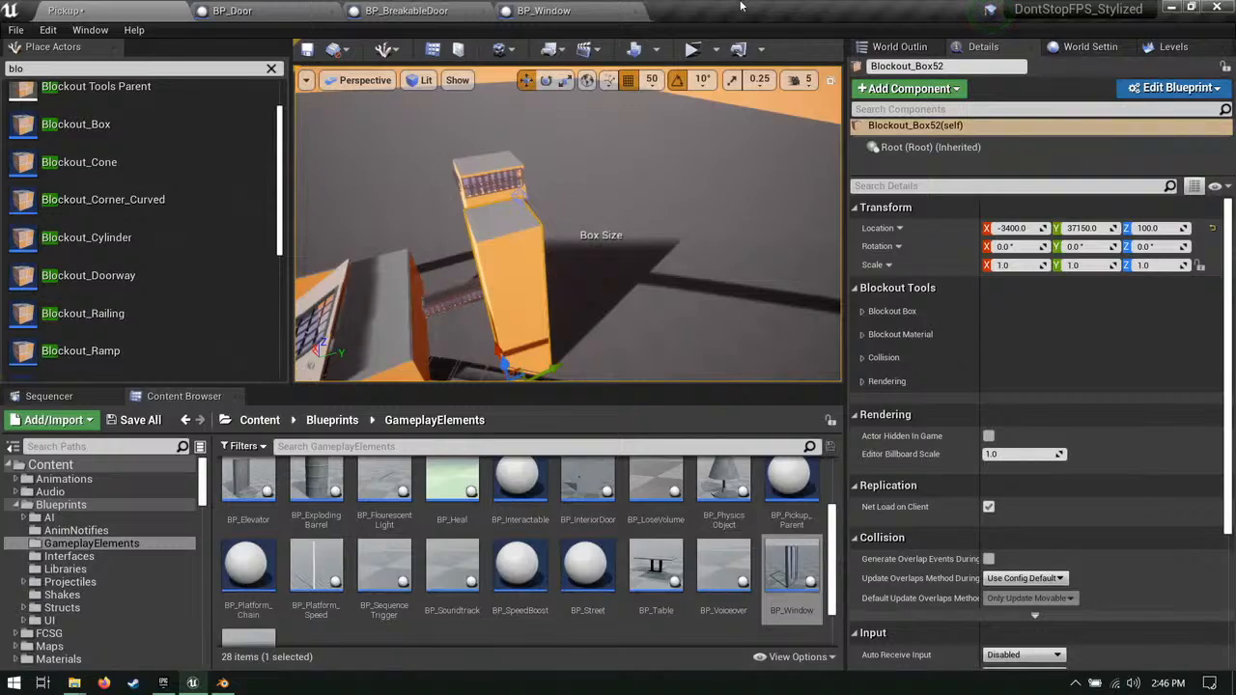
right_drag(530, 285, 533, 323)
drag(549, 360, 585, 360)
right_drag(585, 328, 553, 186)
key(w)
key(s)
key(d)
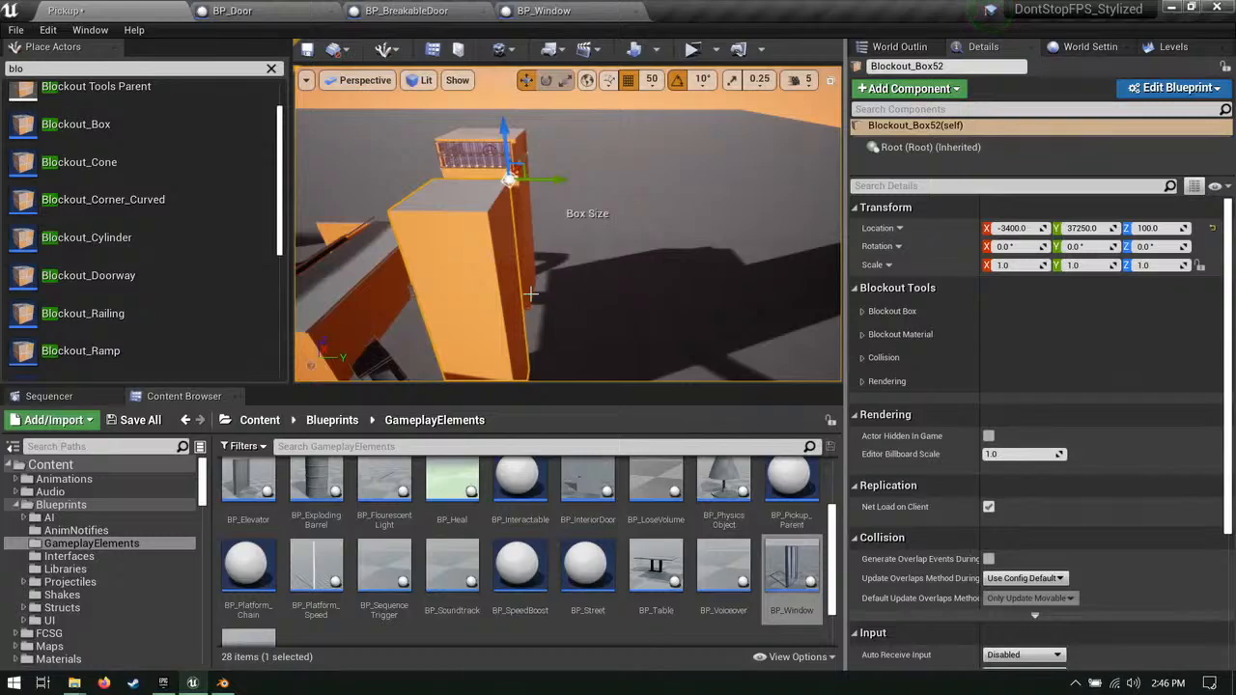
key(a)
right_drag(537, 295, 518, 271)
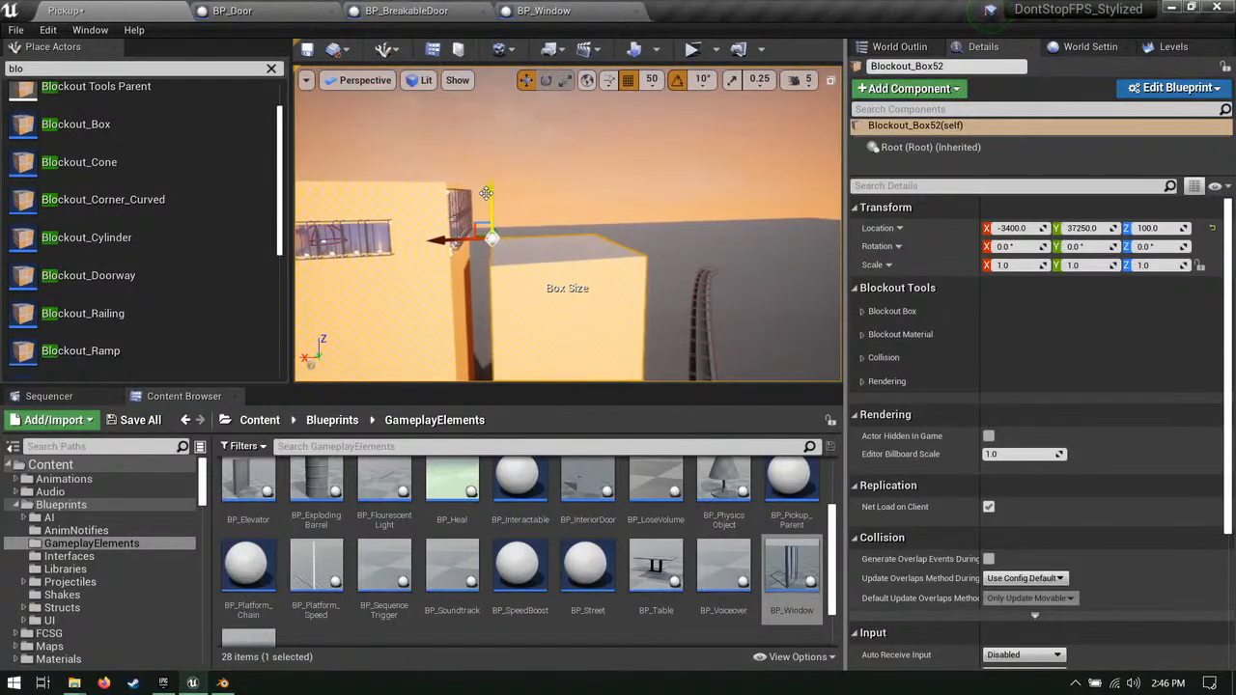
right_drag(550, 212, 454, 251)
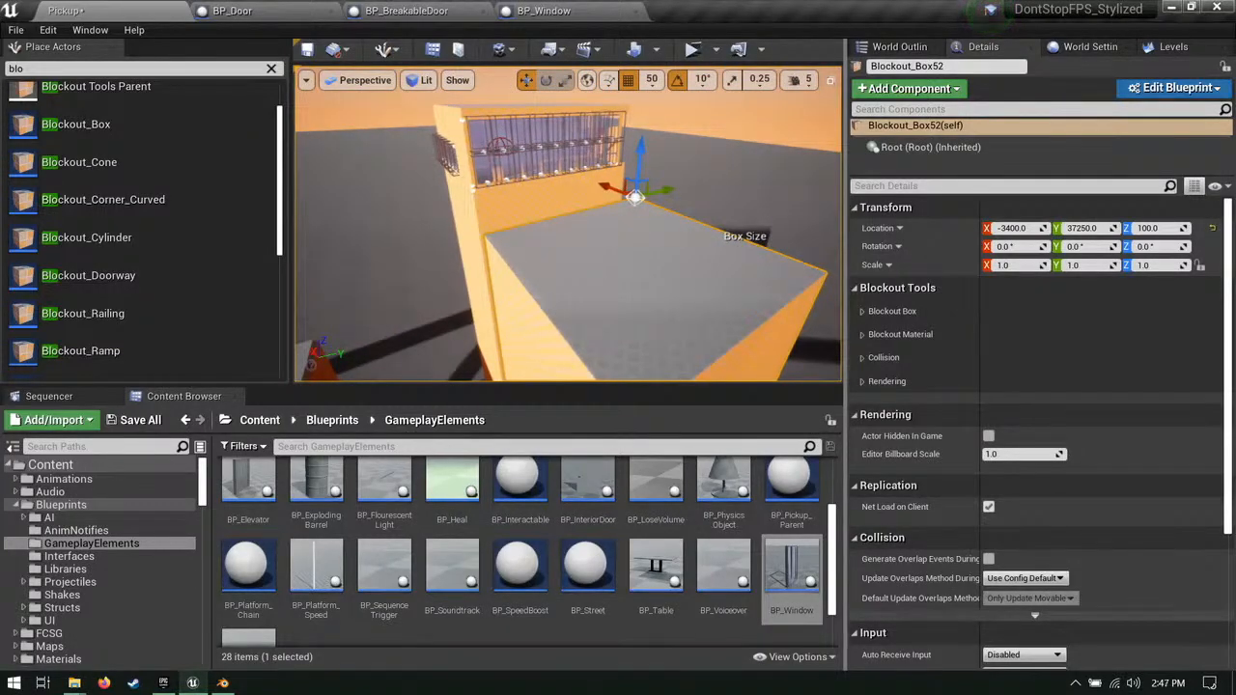
right_drag(453, 251, 560, 193)
right_drag(587, 245, 629, 351)
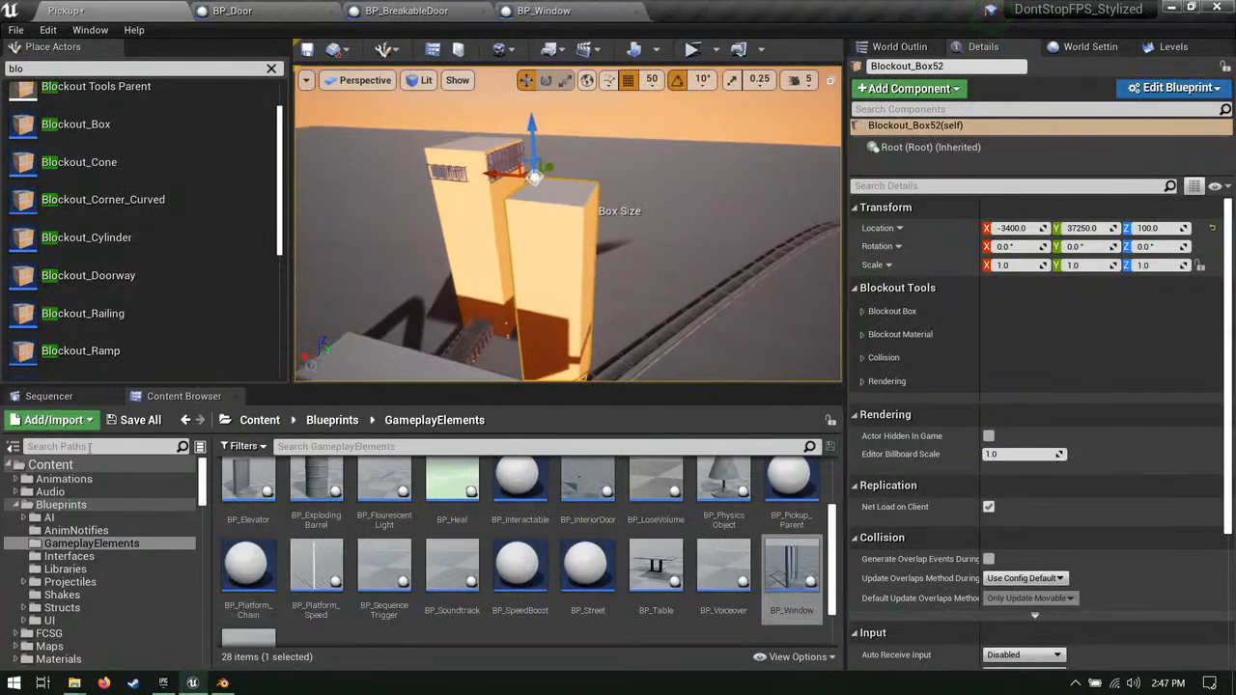
click(142, 419)
click(759, 490)
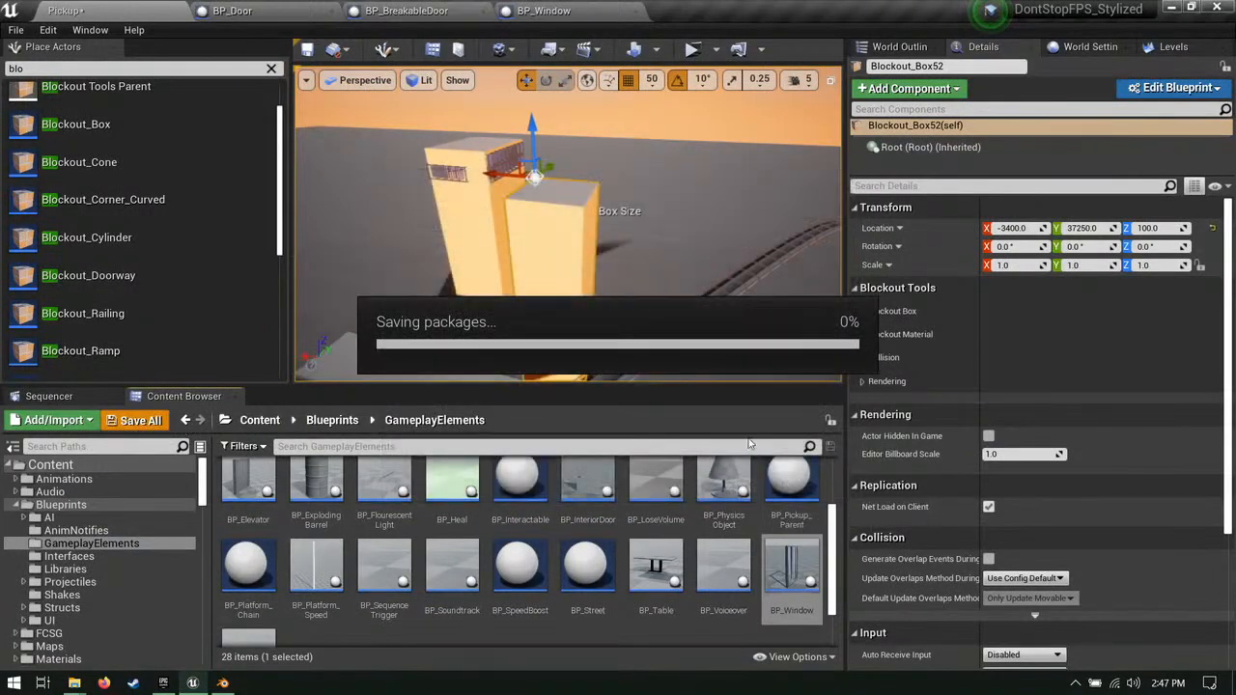
Step: Enable edit layers on the landscape and save the Pickup map
right_drag(454, 239, 522, 261)
click(271, 69)
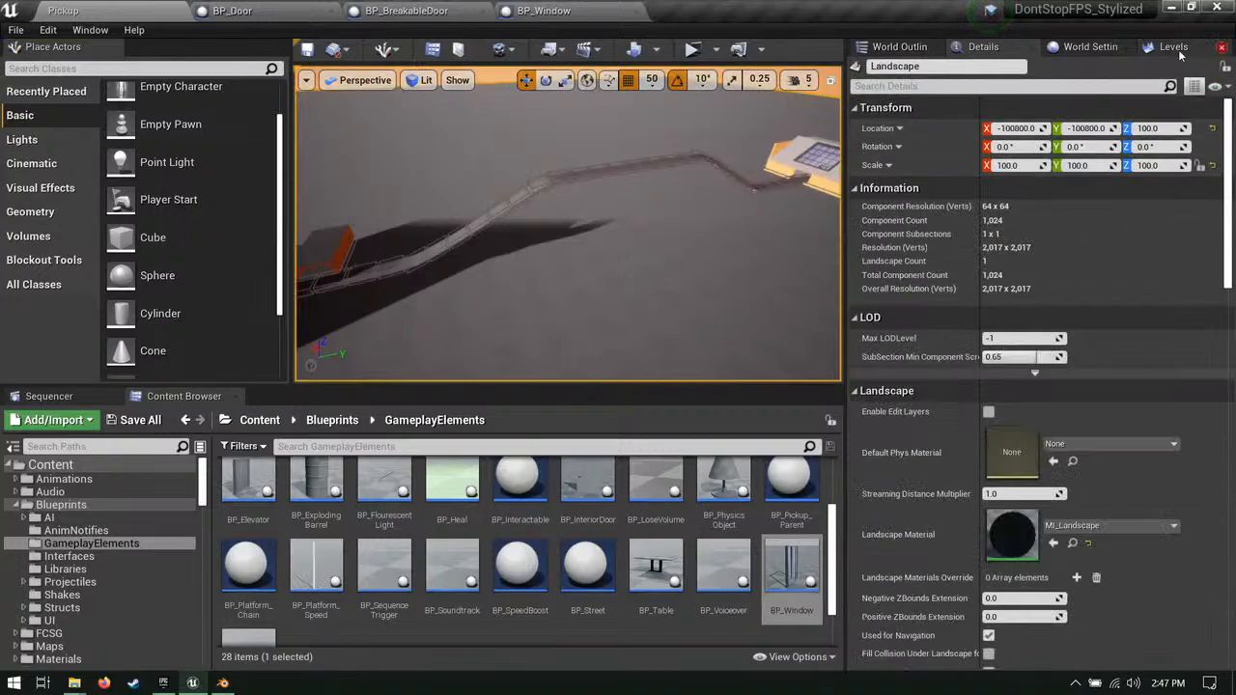
click(989, 412)
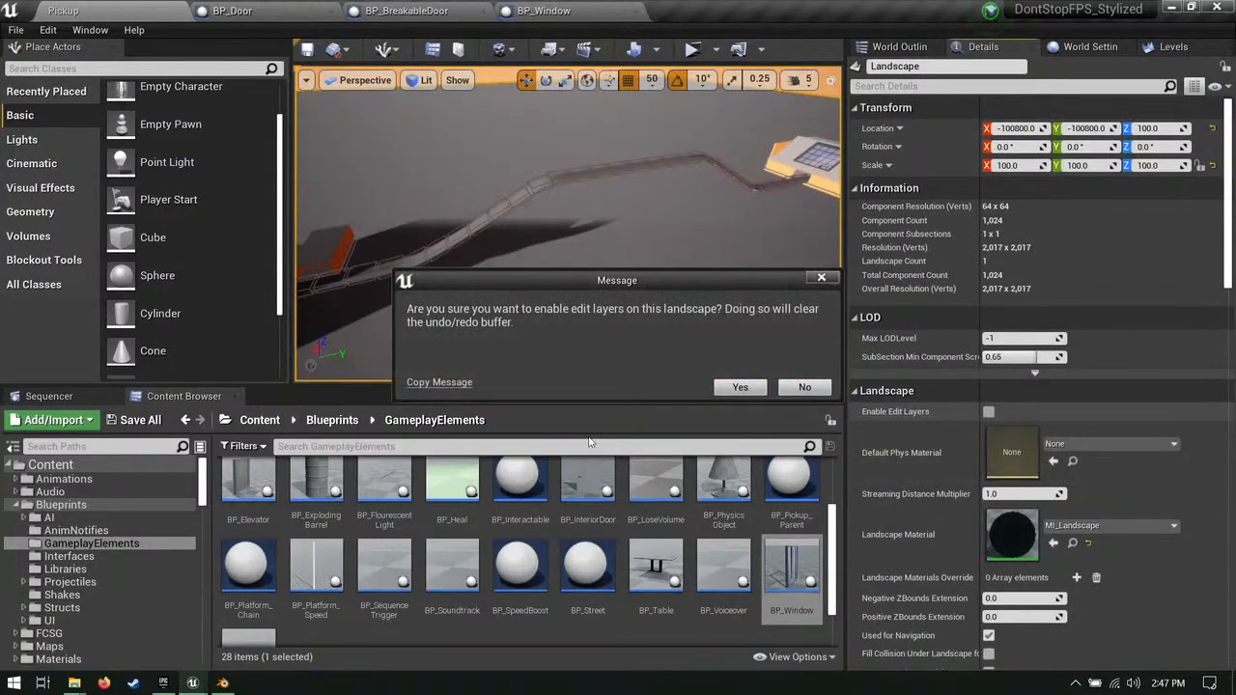
click(741, 388)
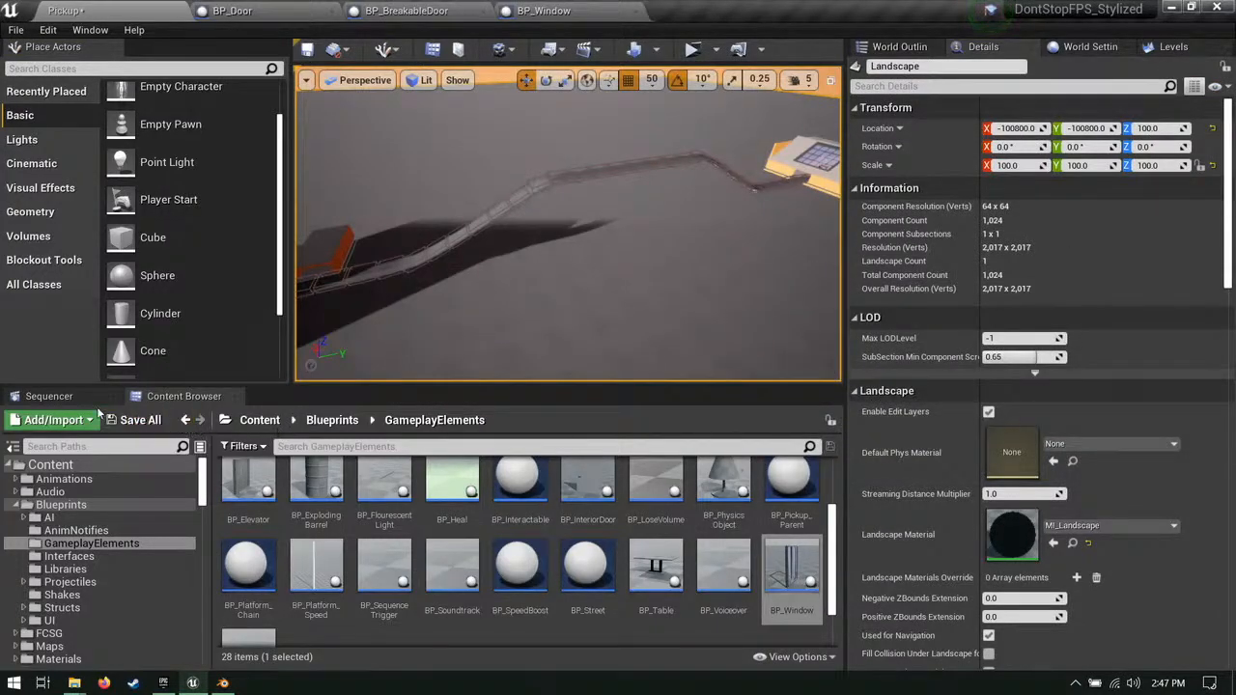
click(138, 420)
click(759, 491)
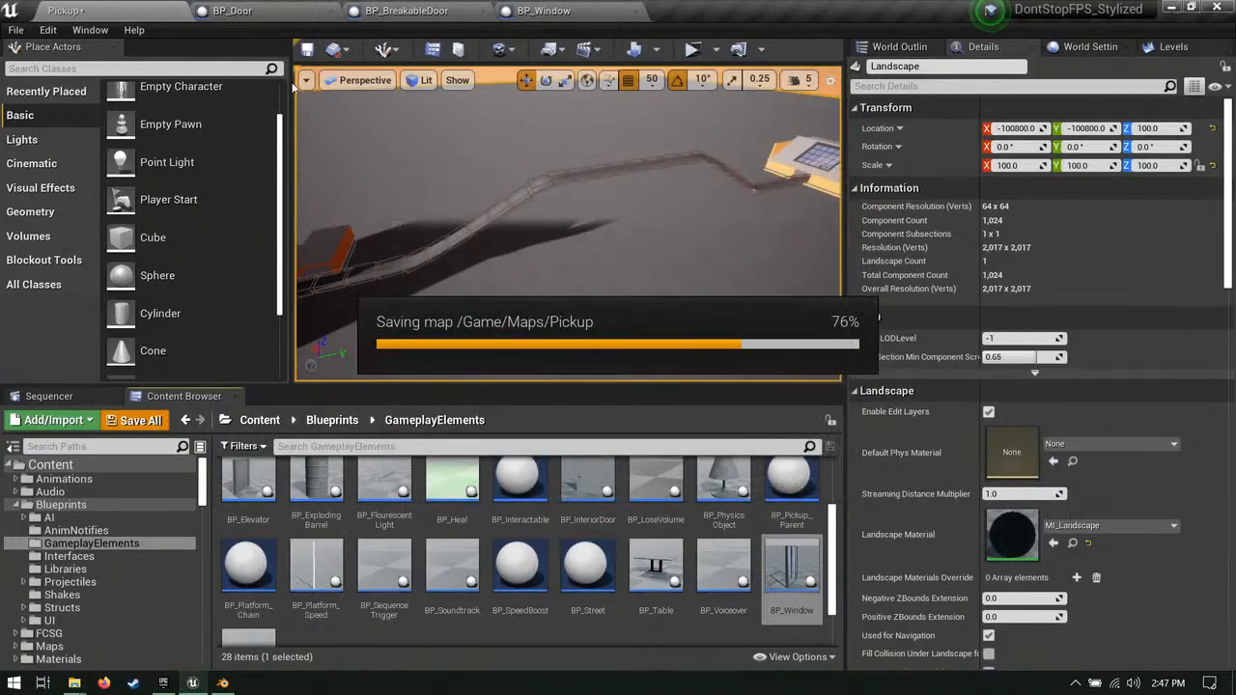
click(389, 54)
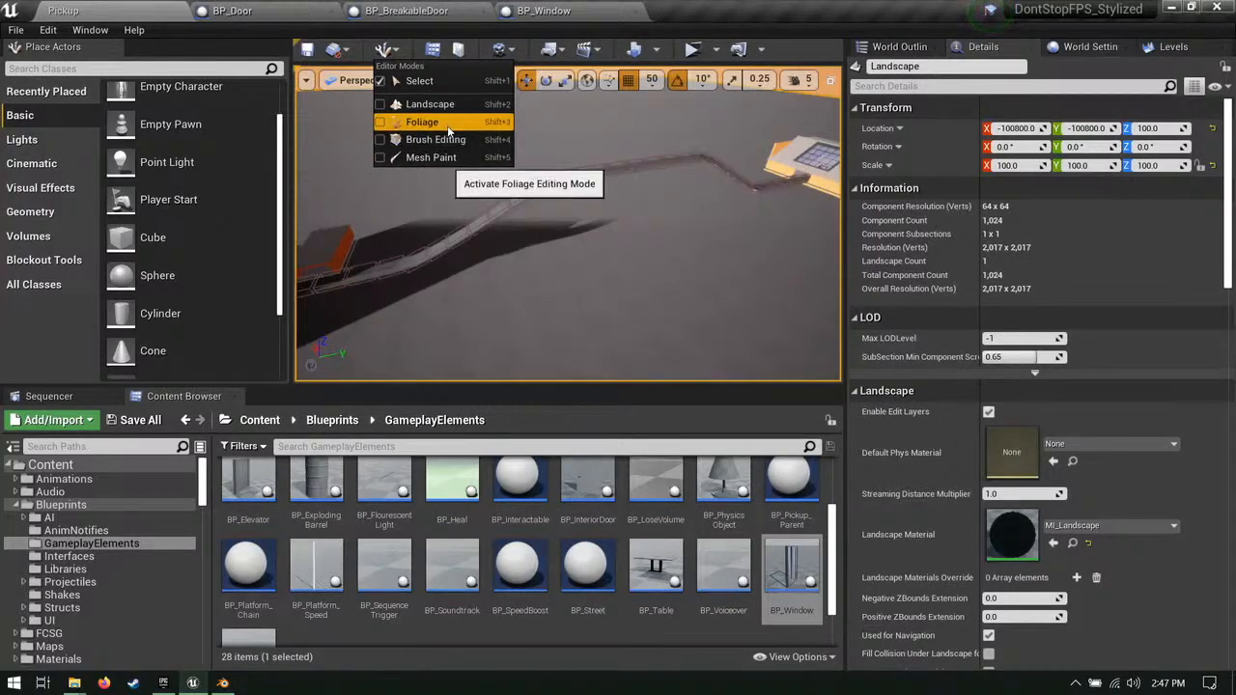
click(384, 51)
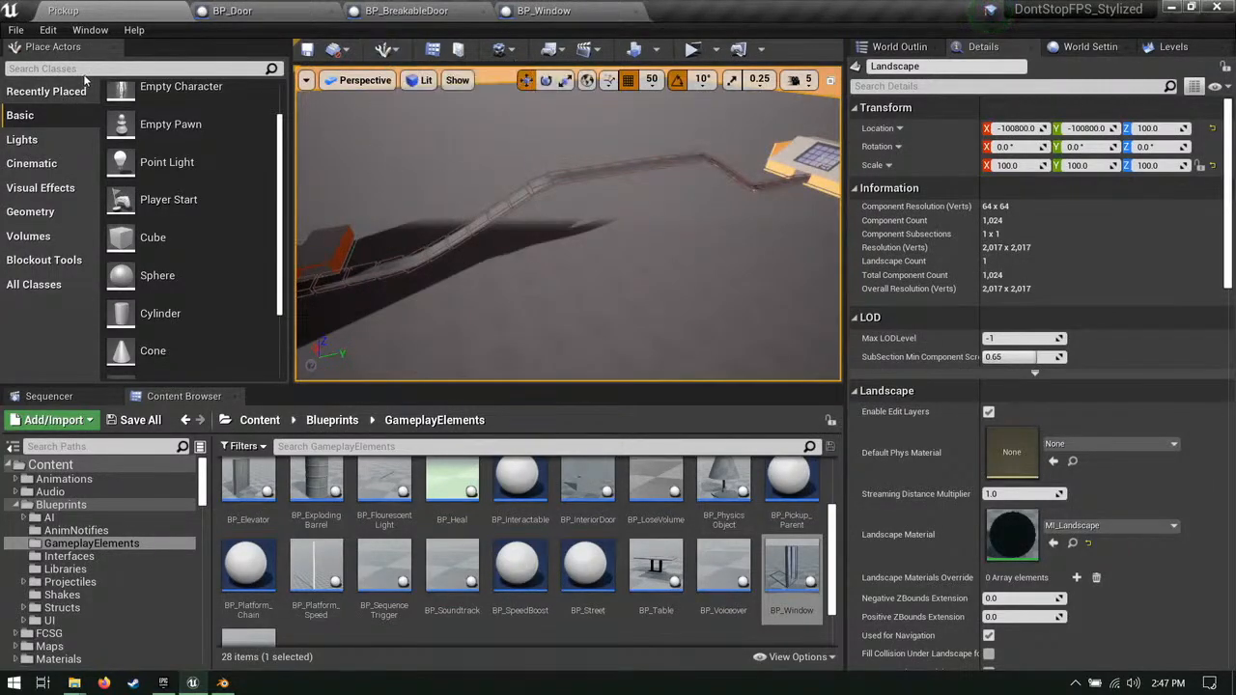
click(45, 35)
click(434, 116)
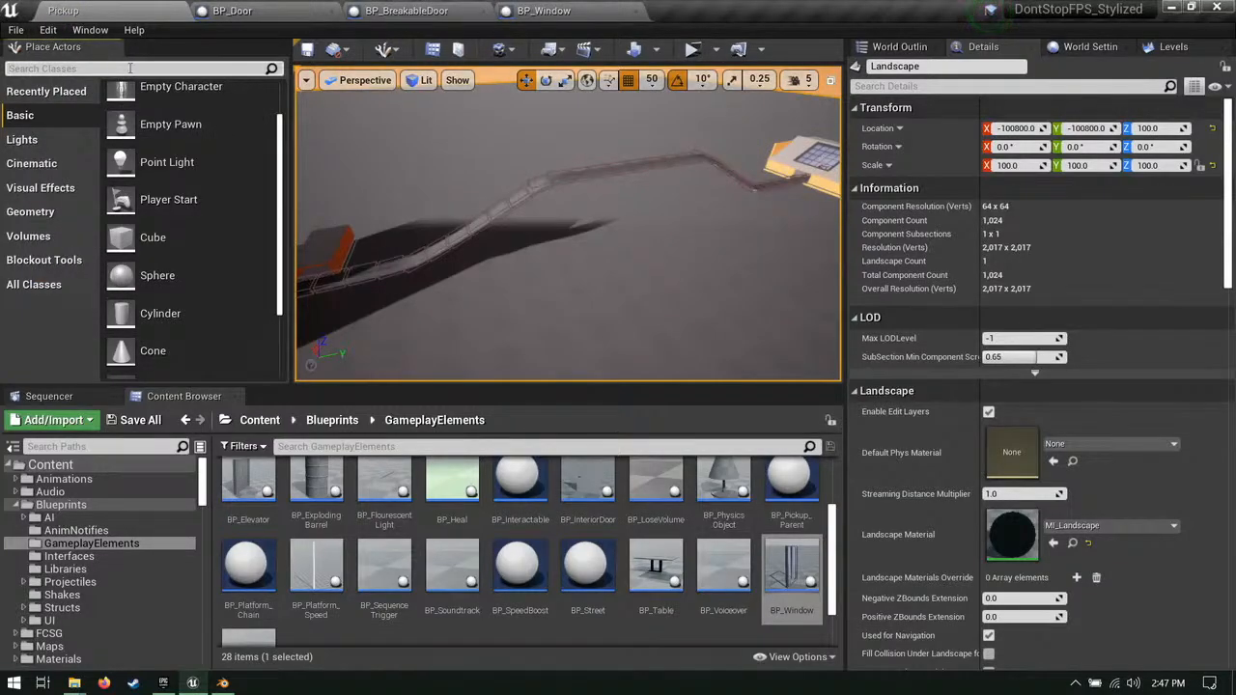
Step: Place a Water Body River on the landscape near the platform track and lower it to Z -800
text(water)
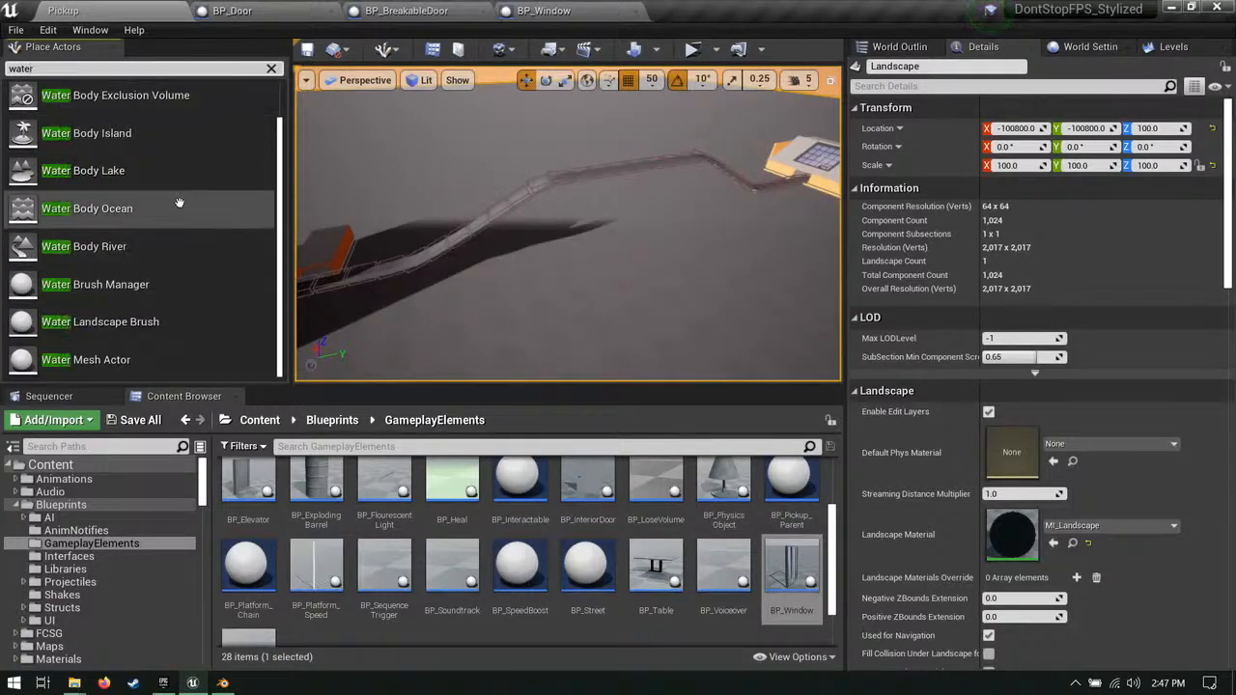
drag(159, 249, 618, 265)
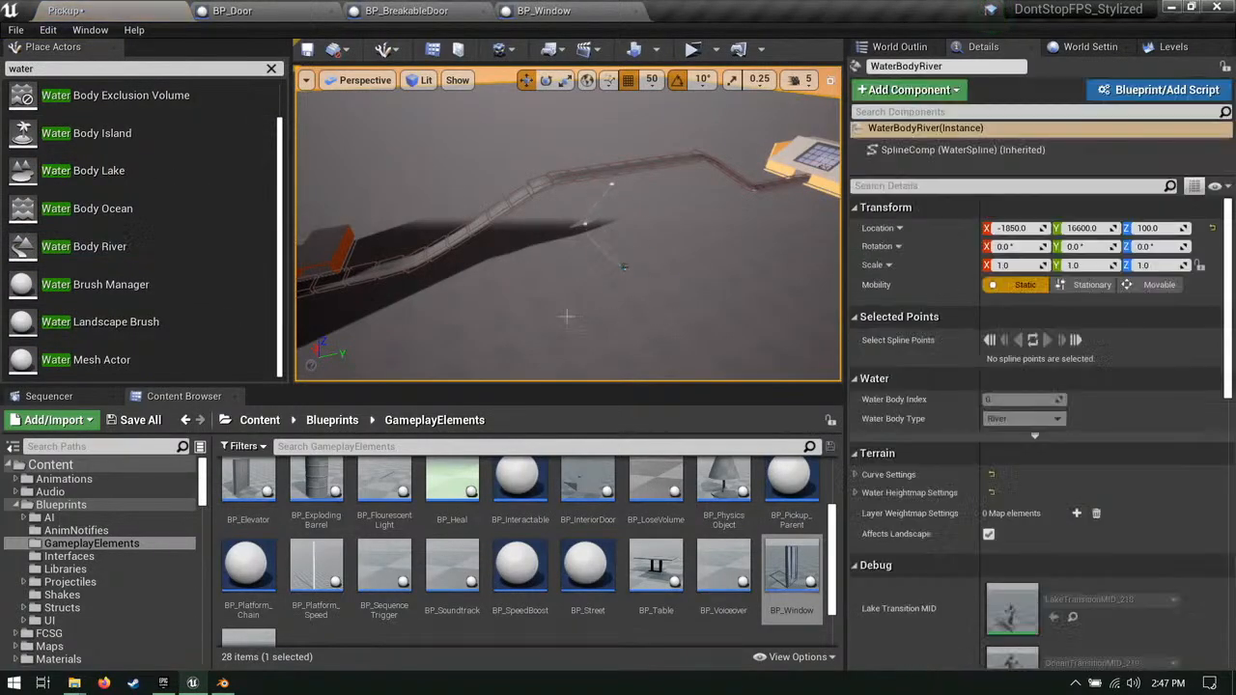
right_drag(511, 281, 580, 299)
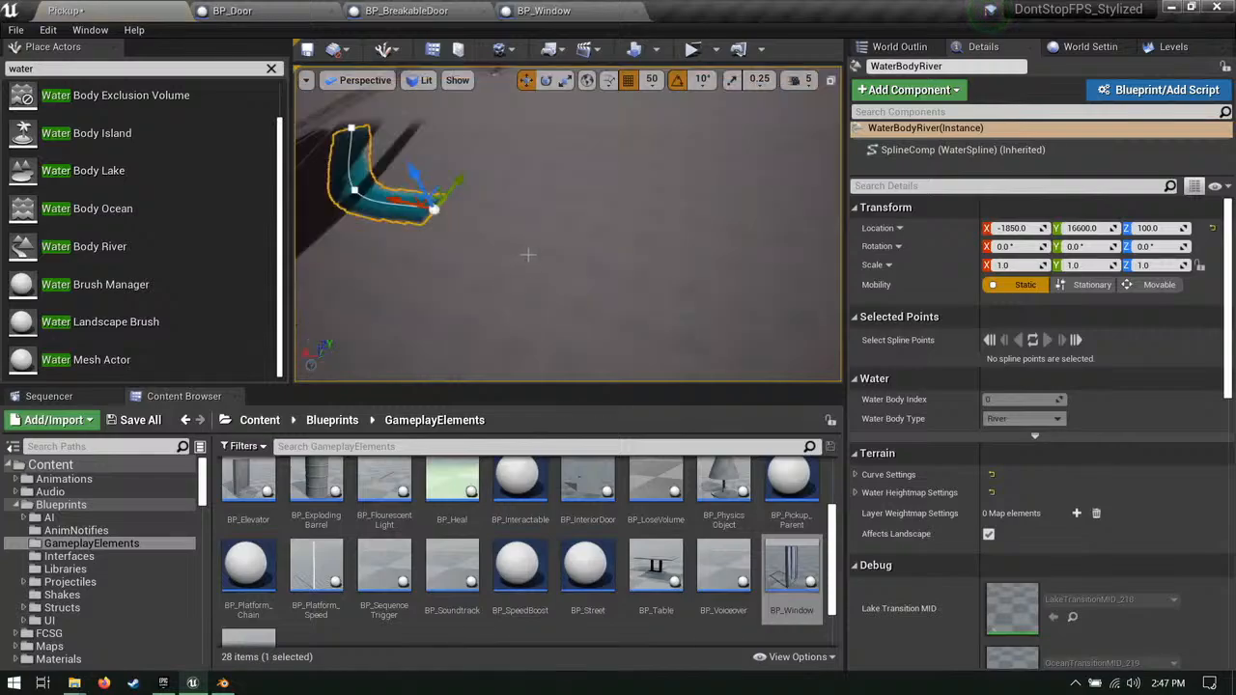
right_drag(527, 254, 463, 169)
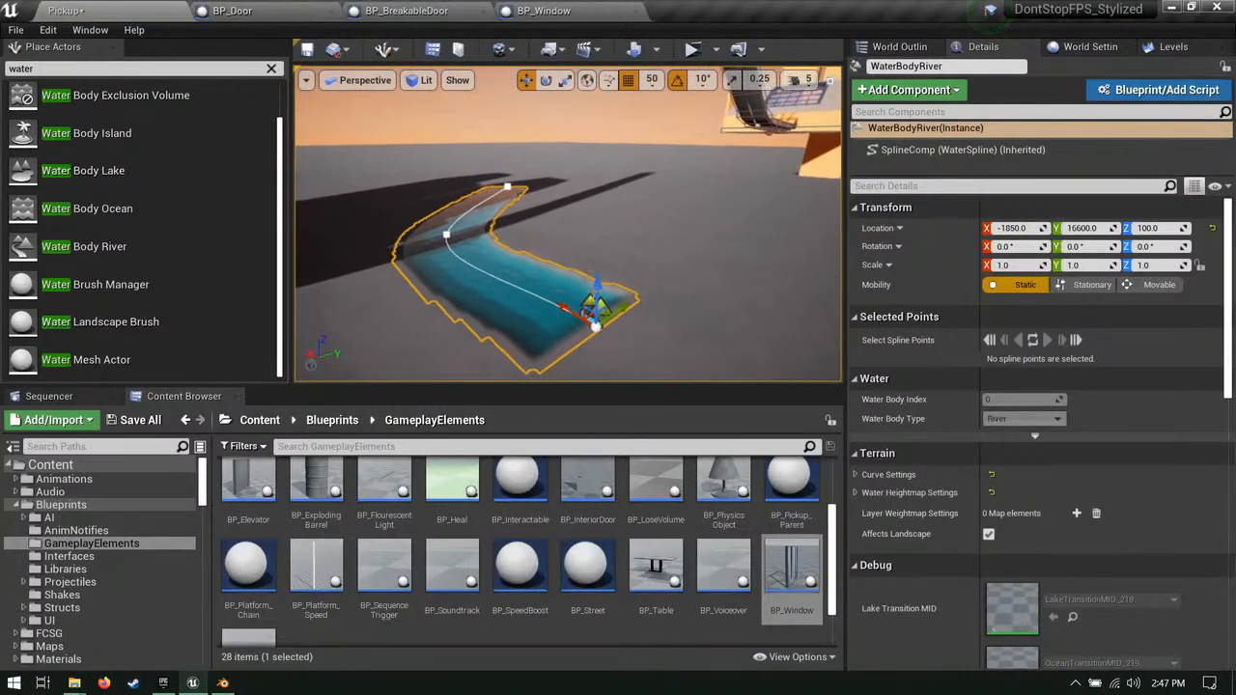
drag(596, 287, 596, 338)
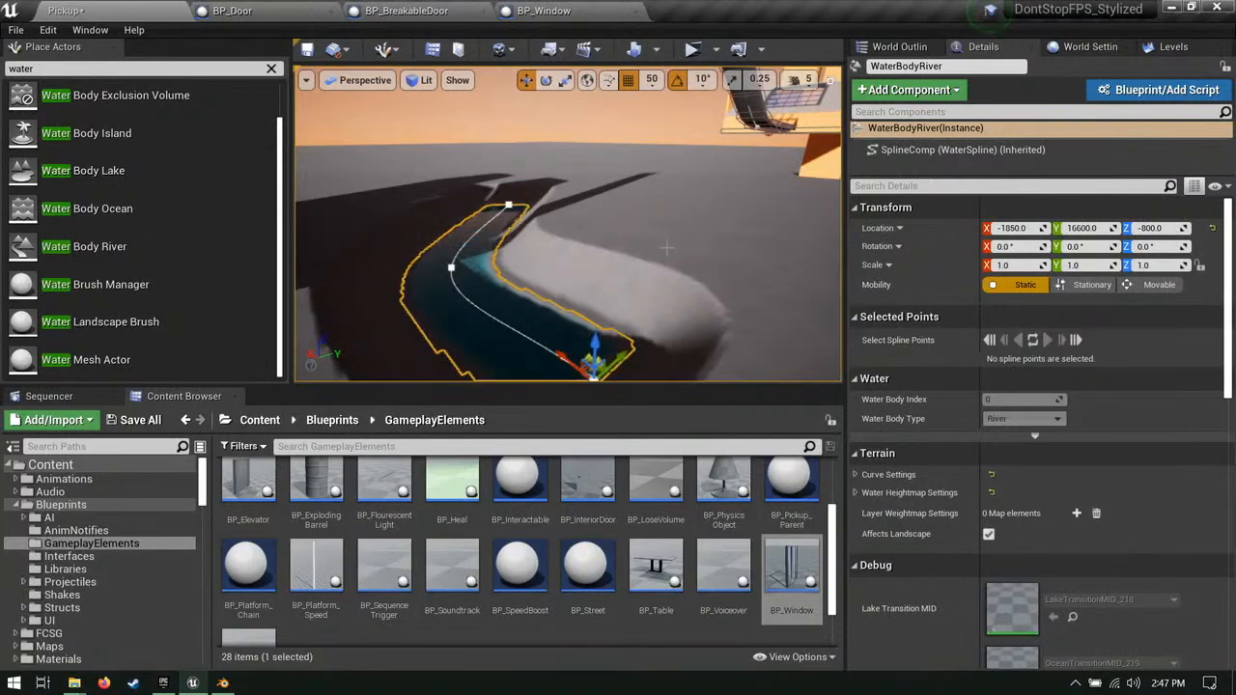
right_drag(516, 278, 515, 348)
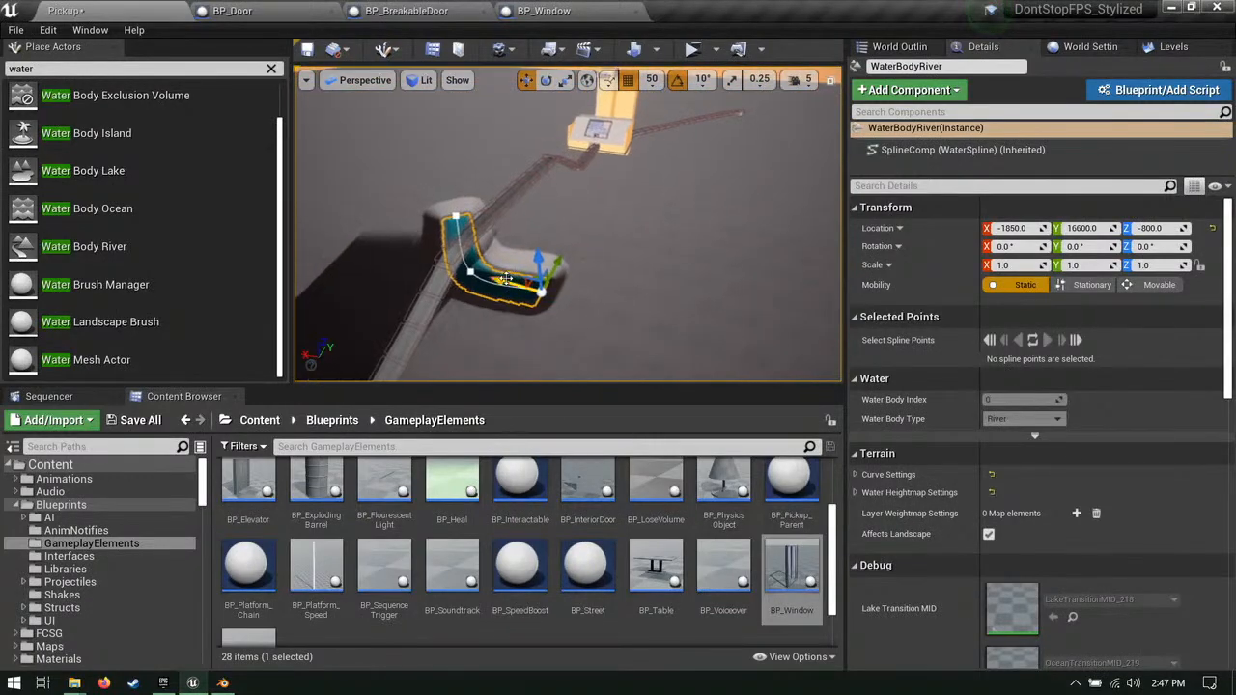
Step: Move the river to X -16950 and stretch its far spline points into a long channel passing beneath the platform track
drag(509, 280, 790, 369)
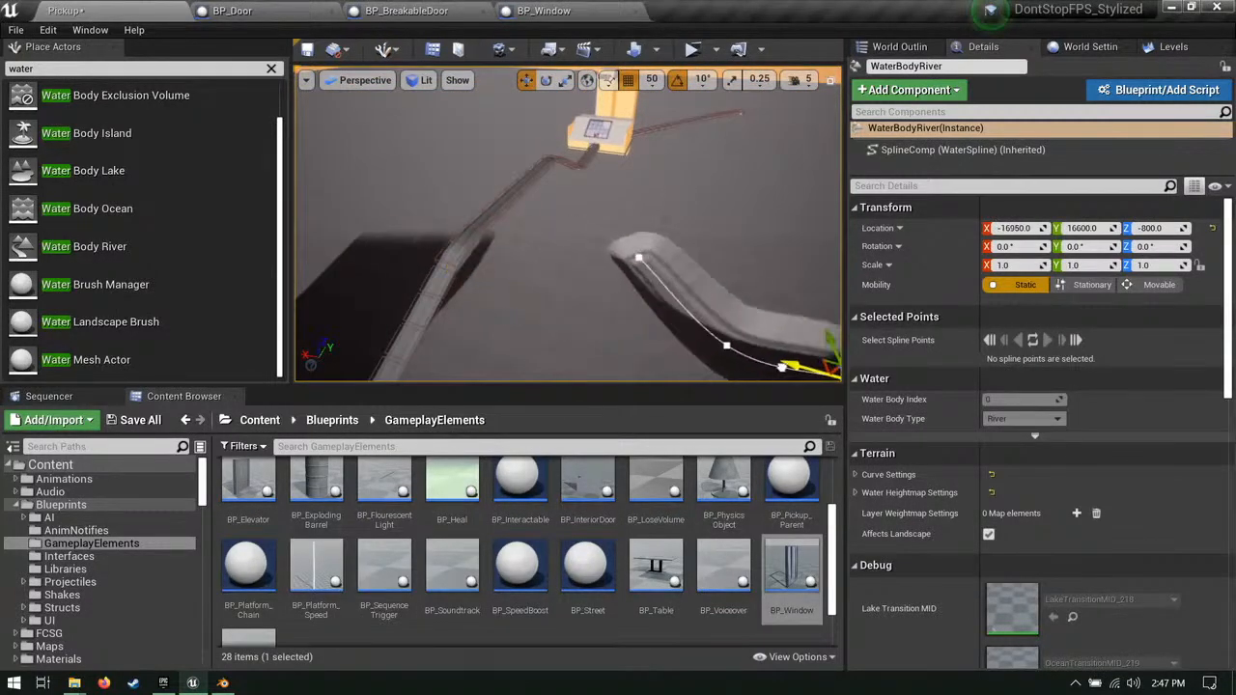
click(638, 256)
right_drag(638, 256, 634, 185)
drag(648, 186, 324, 355)
right_drag(595, 336, 642, 235)
drag(642, 212, 596, 295)
click(749, 175)
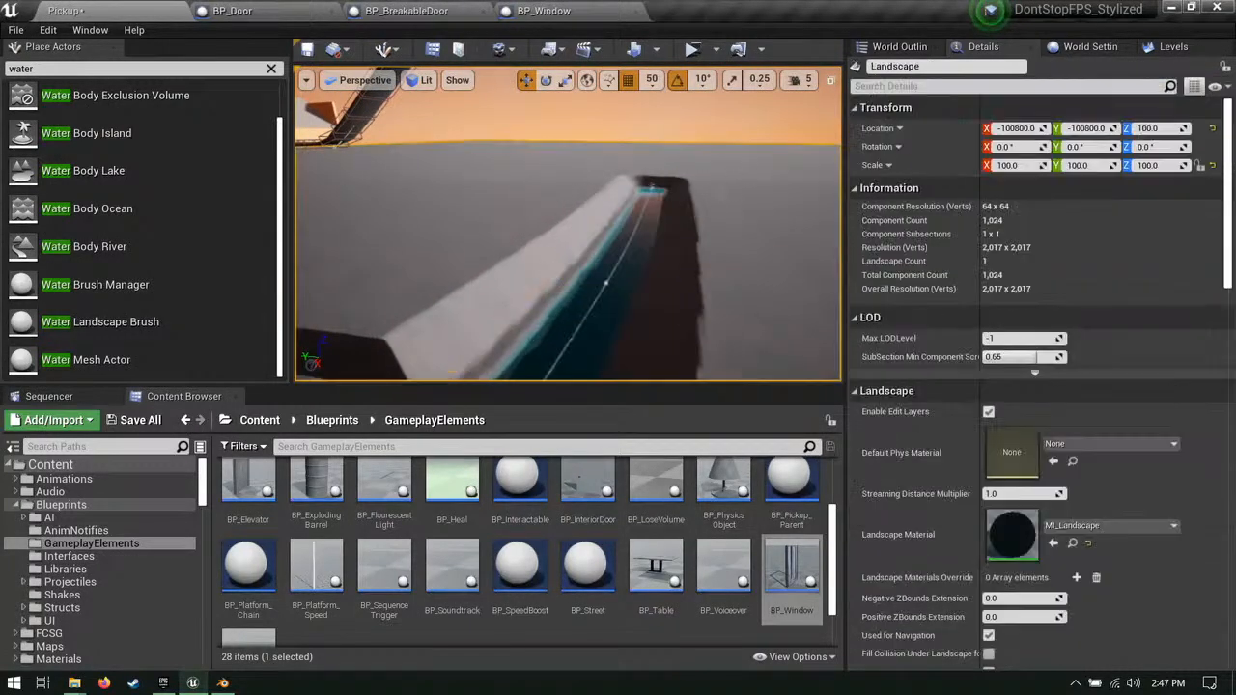
Step: Raise the whole river to Z -600
click(639, 237)
key(f)
mouse_move(595, 187)
mouse_down()
mouse_move(595, 175)
mouse_move(596, 186)
mouse_up()
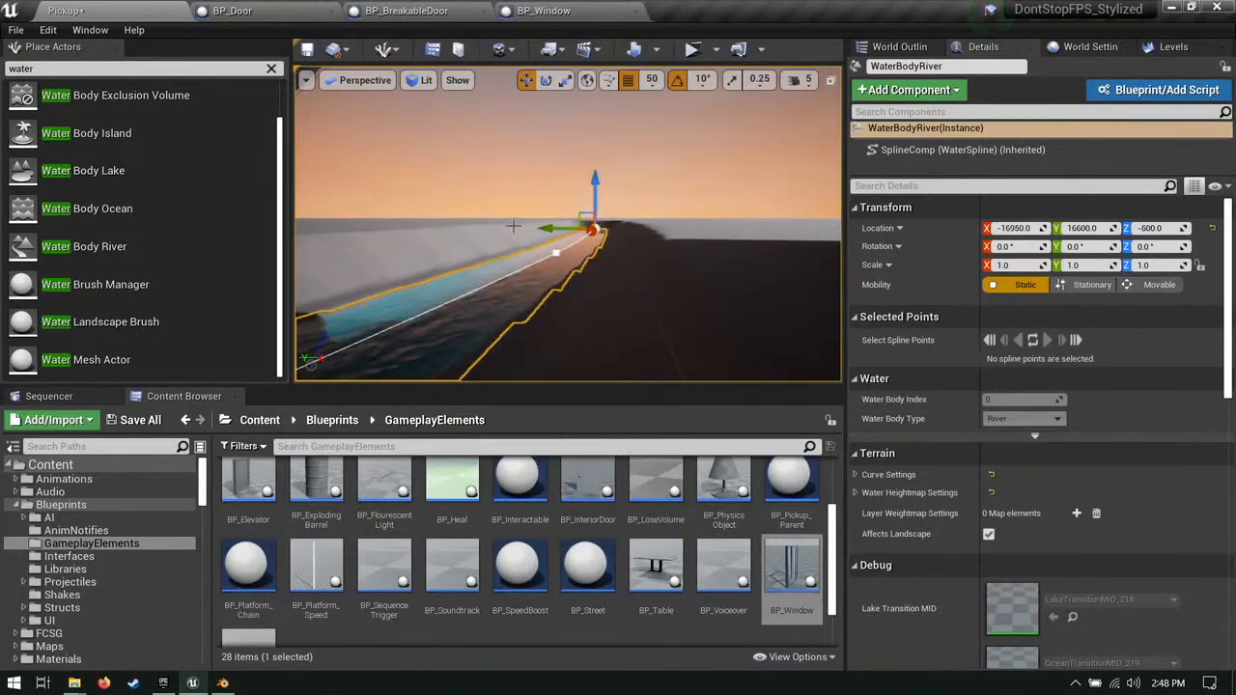
right_drag(596, 184, 592, 285)
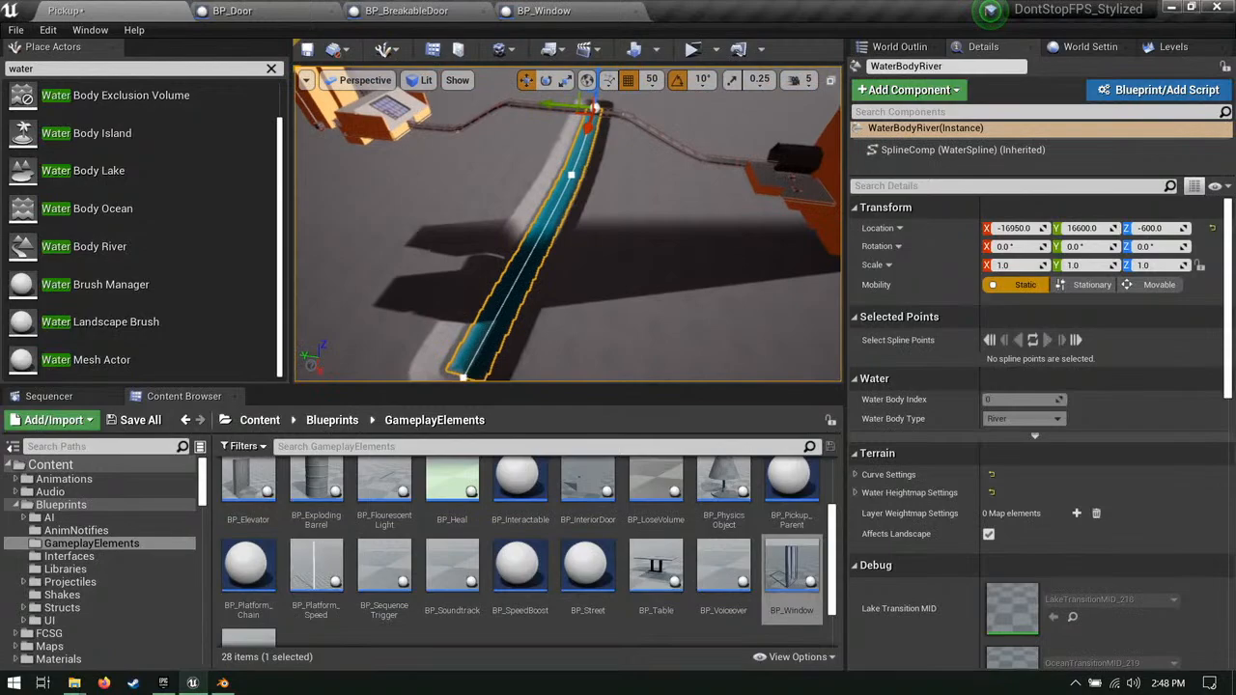
Step: Set the Falloff Width in the river's water heightmap settings to 2048, keeping the Alpha Blend mode
click(854, 492)
click(855, 474)
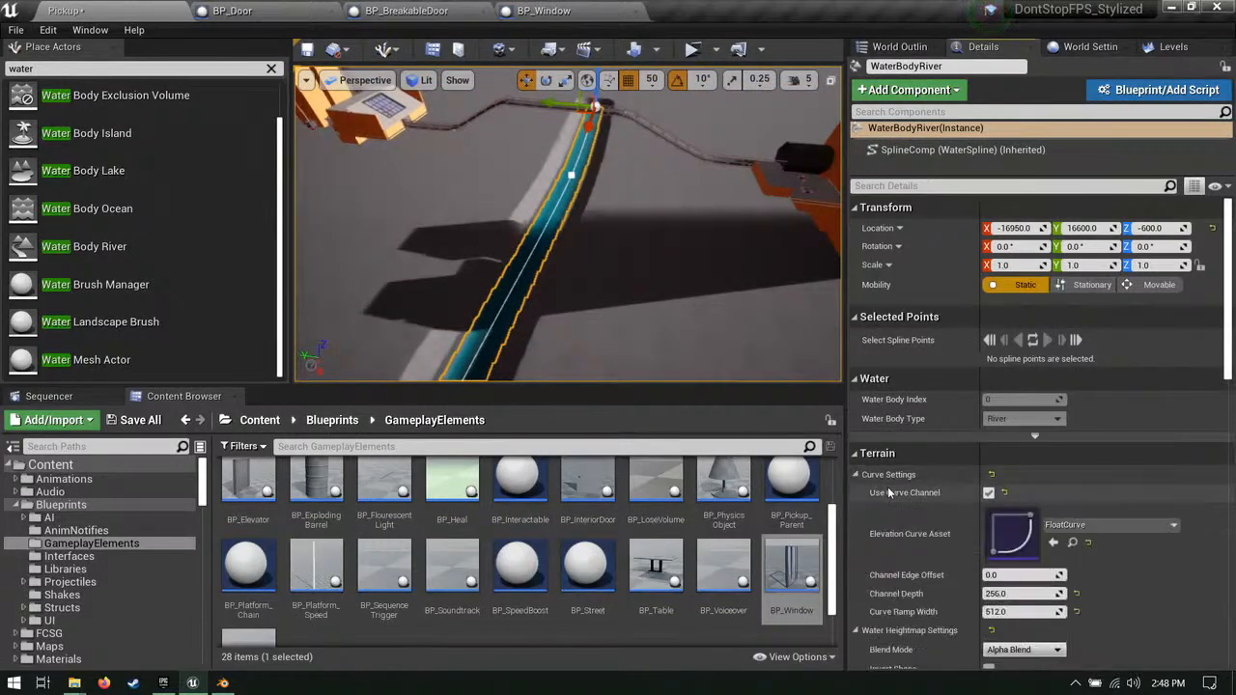
scroll(969, 570, down, 1)
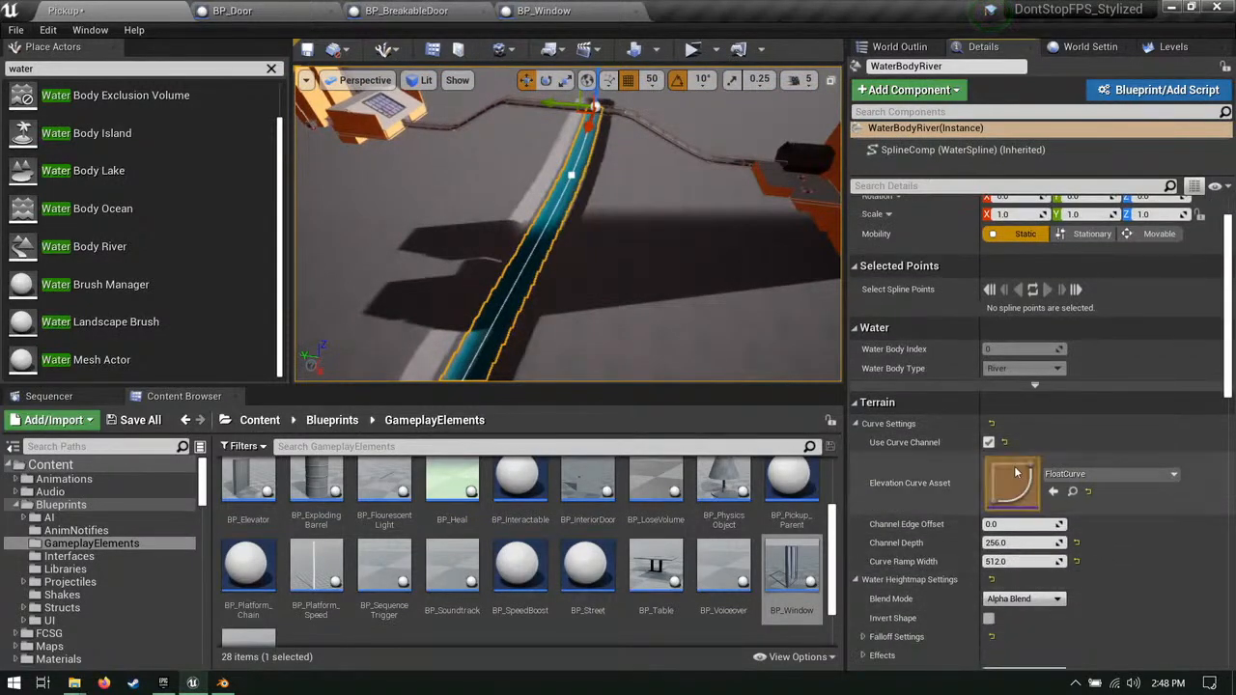
click(1023, 599)
click(1004, 613)
scroll(907, 565, down, 2)
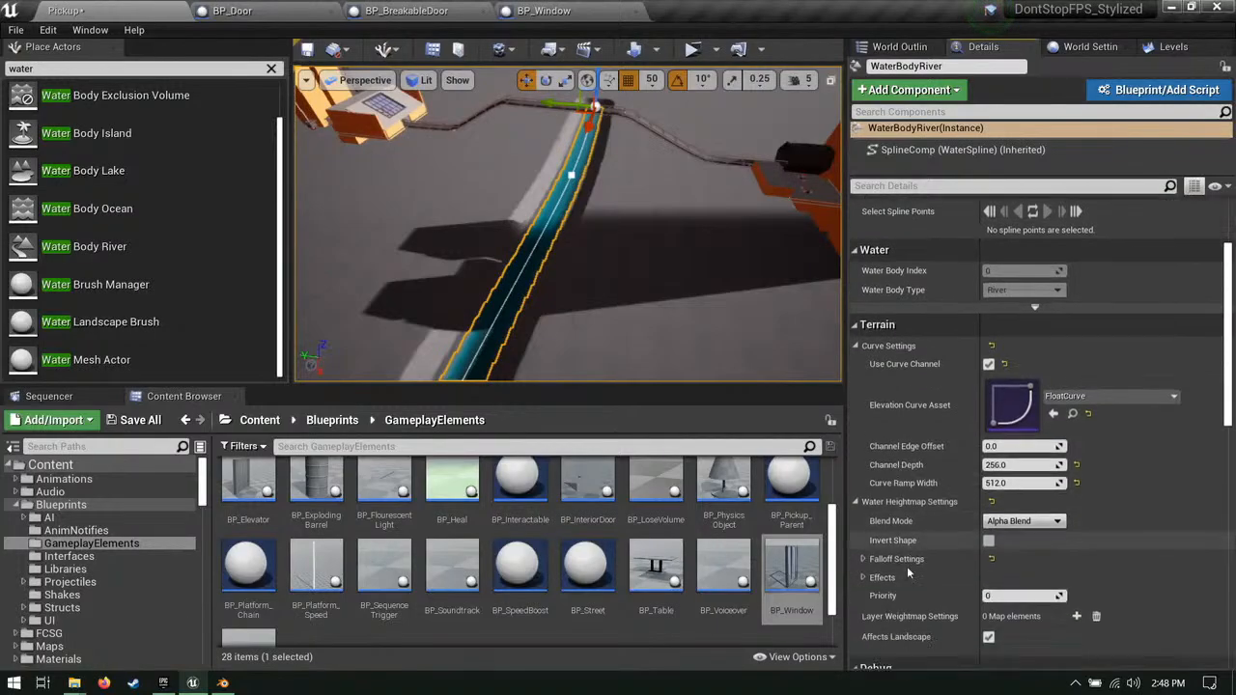
click(862, 534)
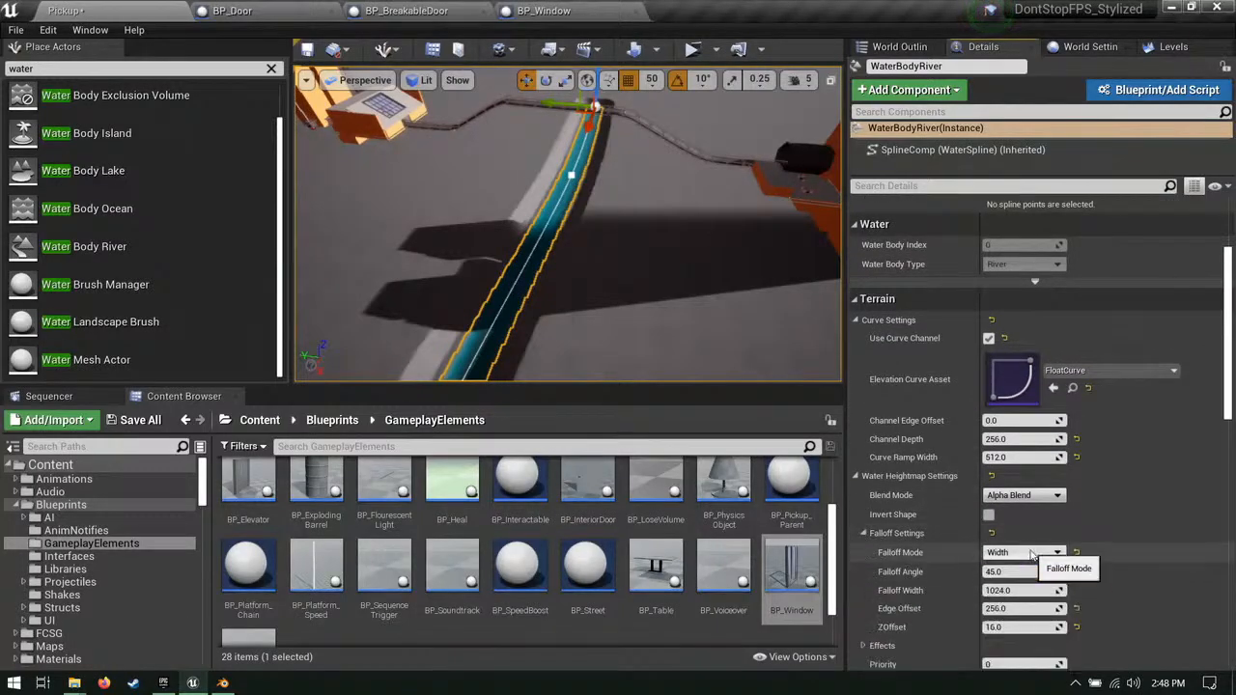
drag(1022, 591, 1060, 591)
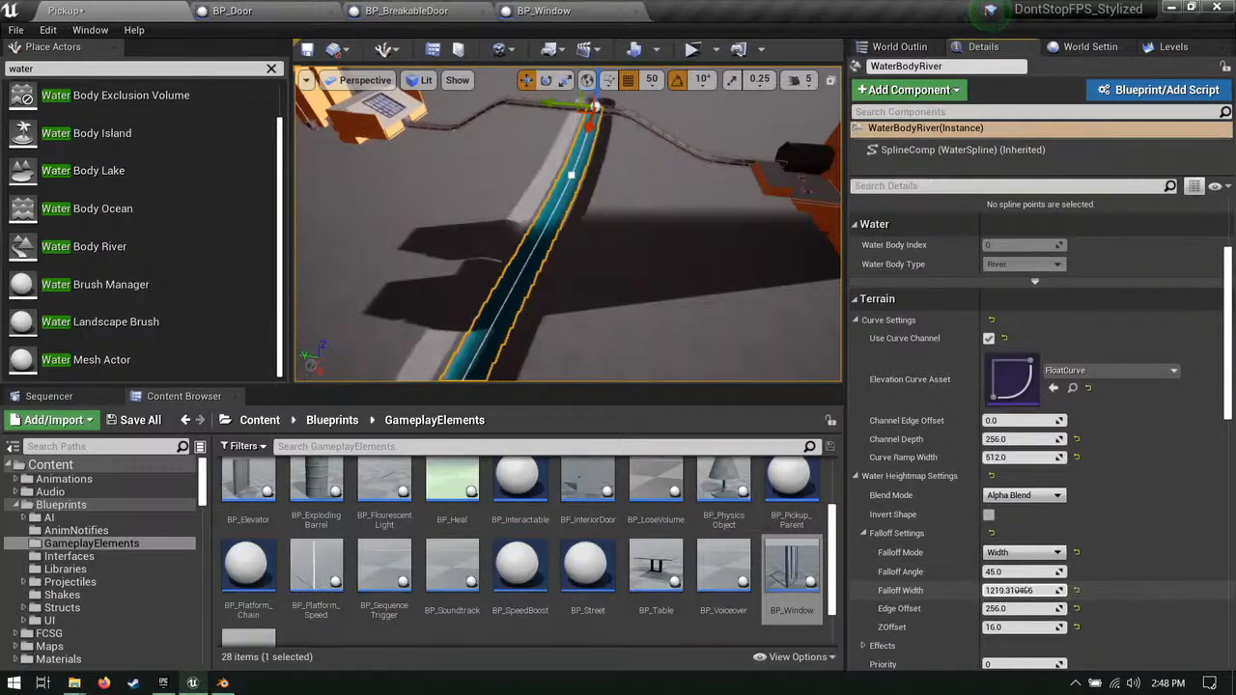
click(1038, 591)
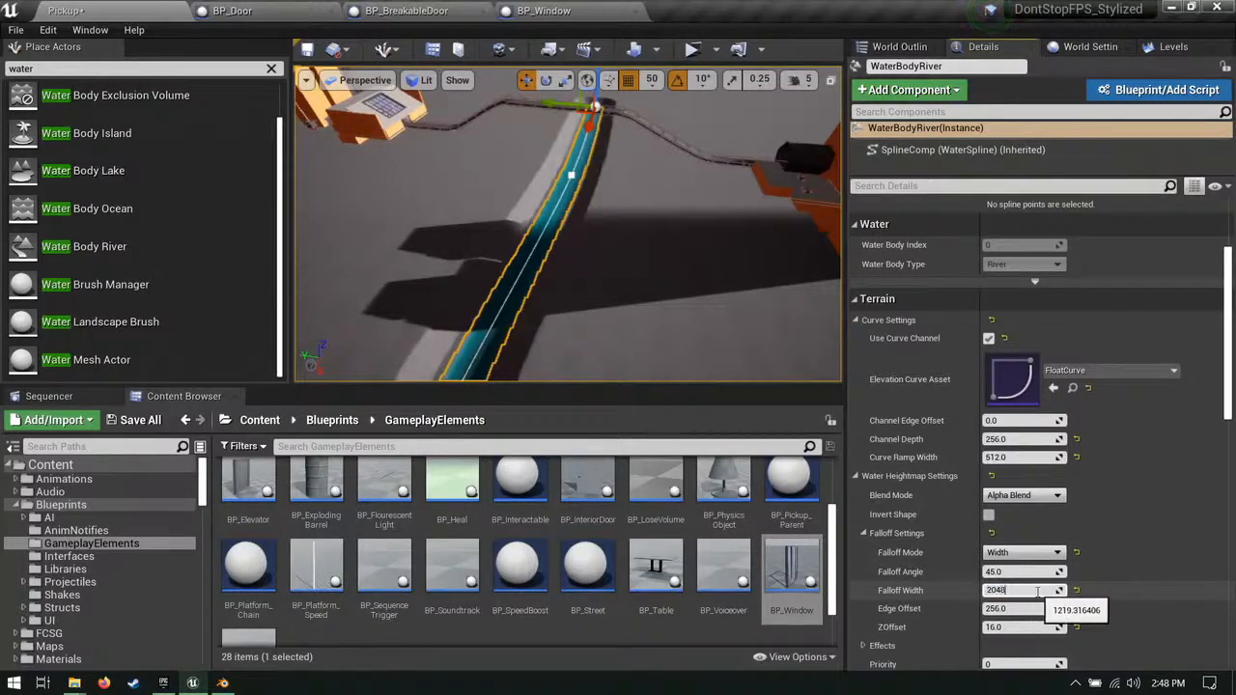
key(Return)
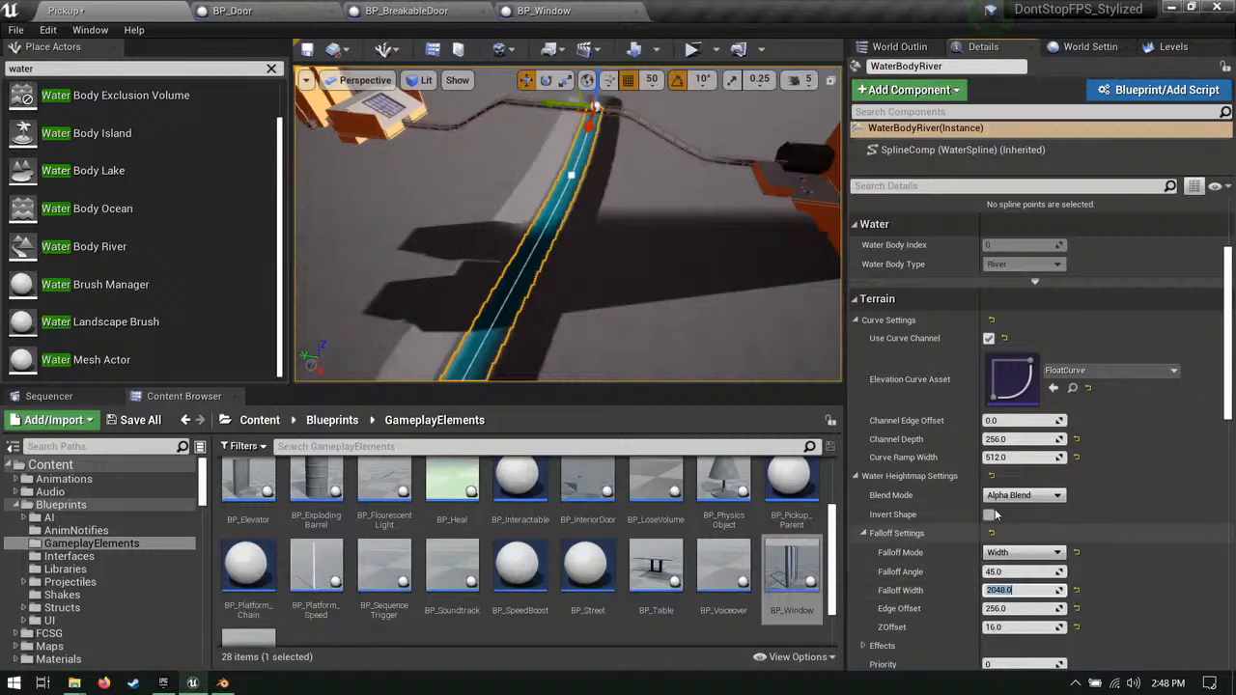
Step: Try a Curve Ramp Width of 1024 on the river, and set it back to 512
click(1034, 458)
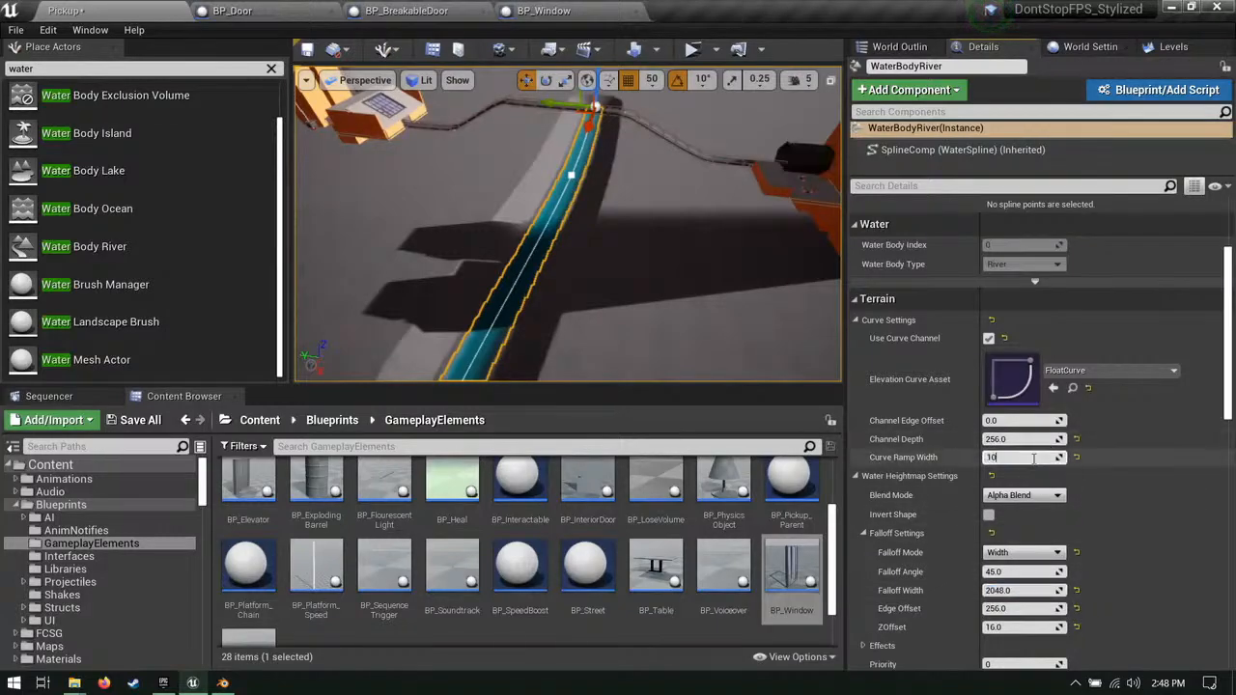
key(Return)
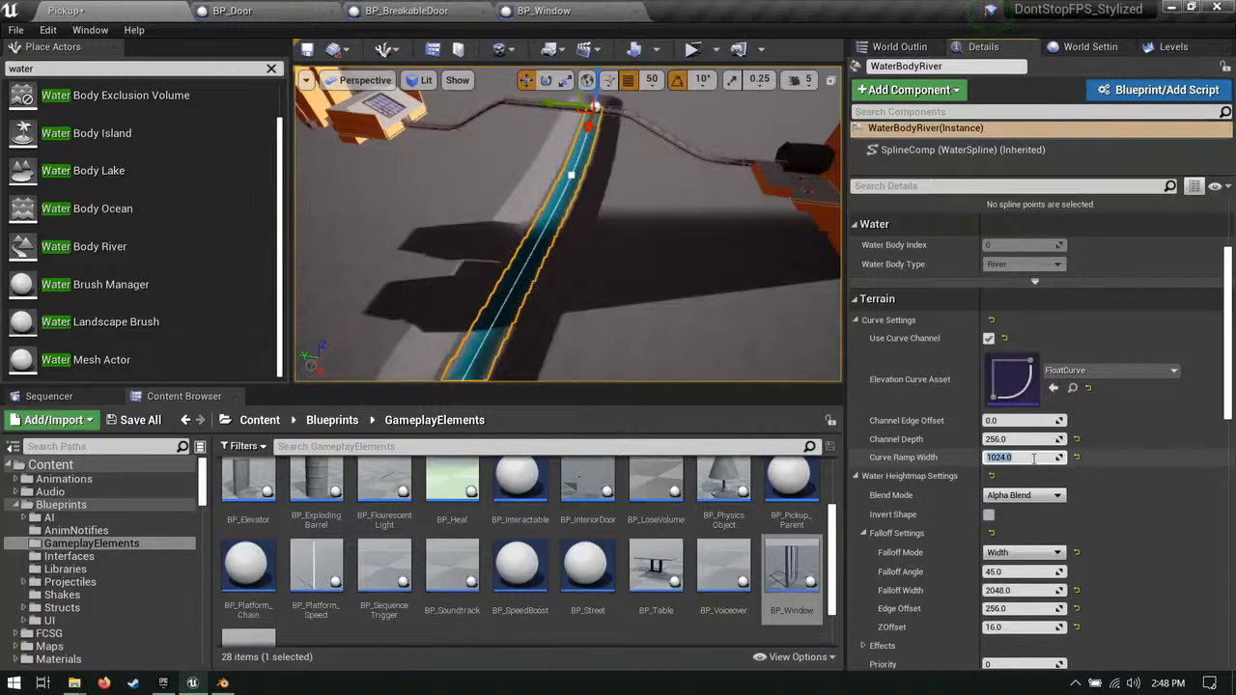
key(Return)
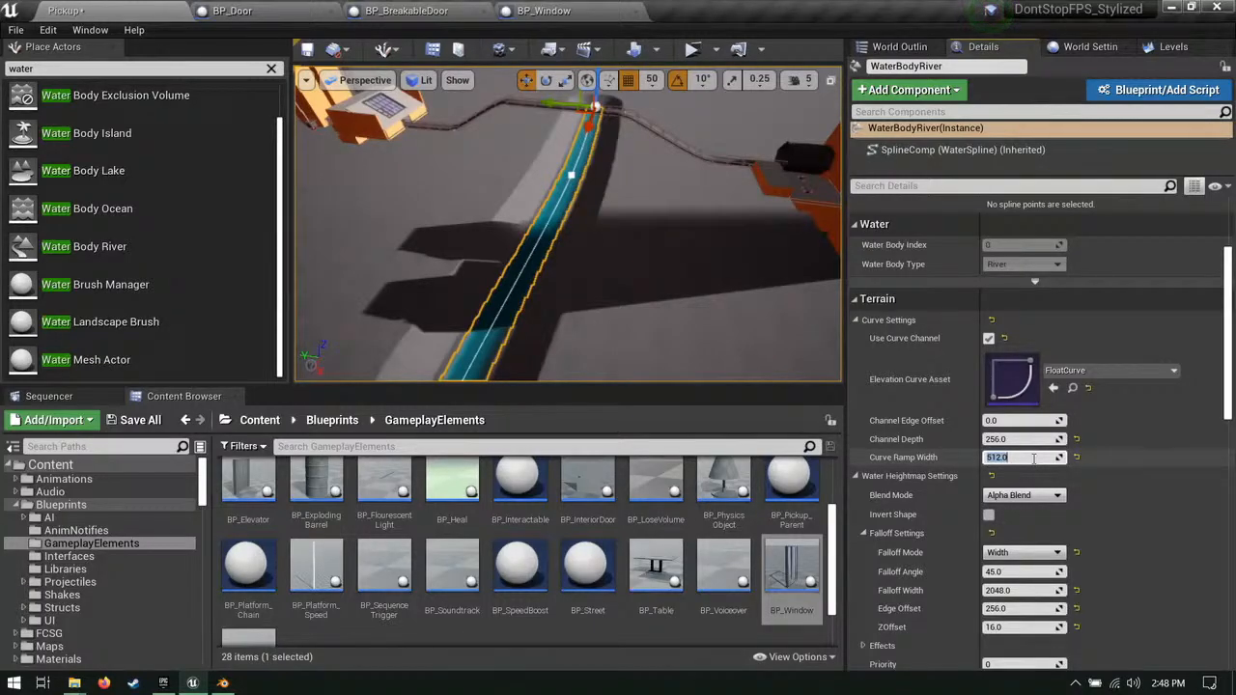
Step: Collapse the river's curve and water heightmap settings and raise the whole river to Z -150
right_drag(676, 222, 680, 160)
key(w)
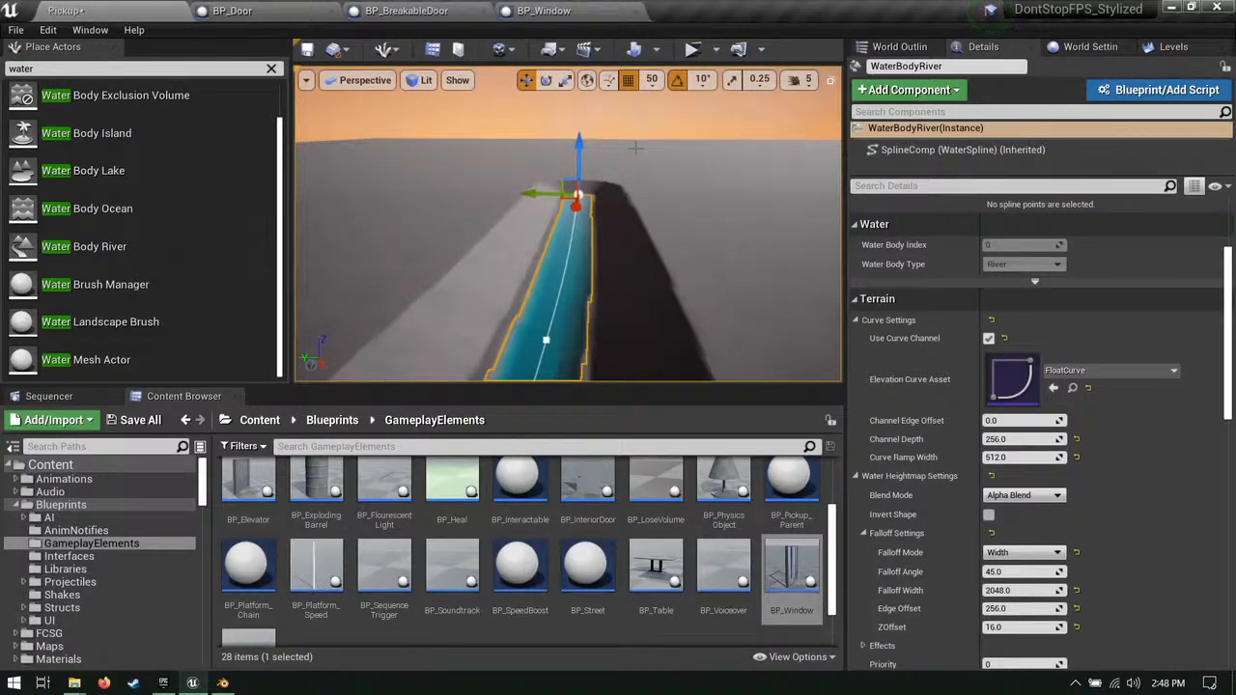
click(856, 321)
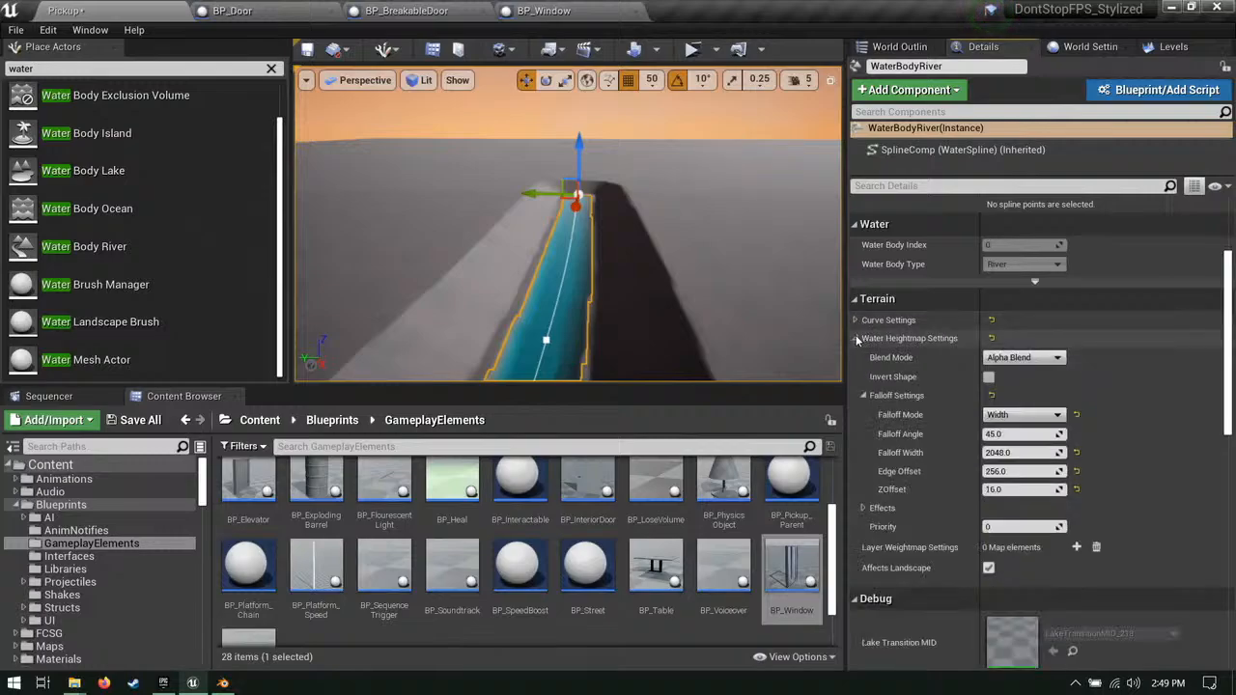
click(856, 339)
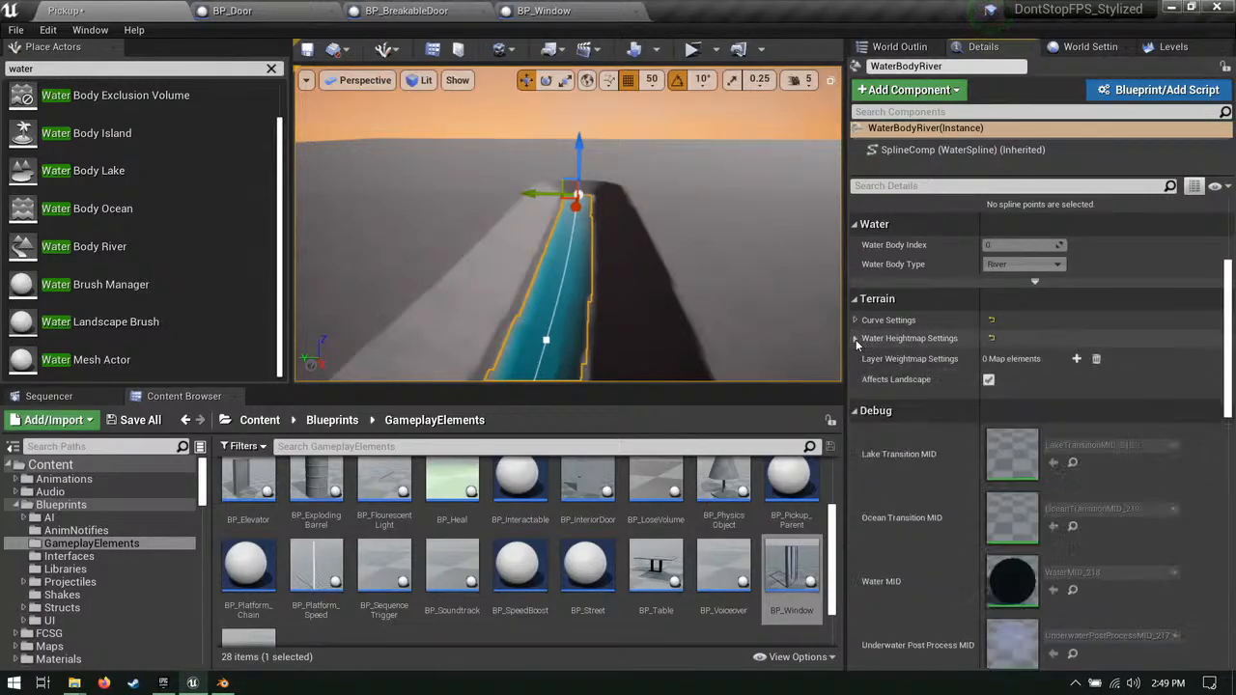
scroll(925, 385, up, 3)
right_drag(671, 315, 784, 272)
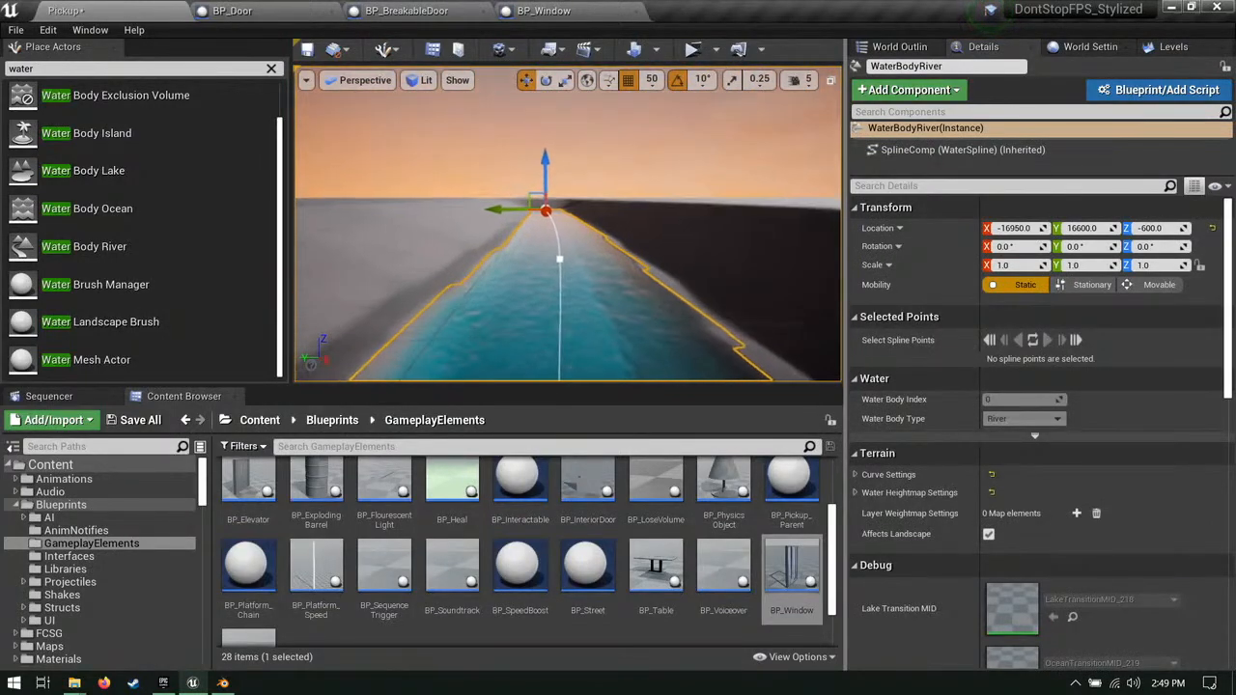
drag(546, 166, 547, 159)
right_drag(699, 288, 676, 326)
scroll(854, 430, down, 1)
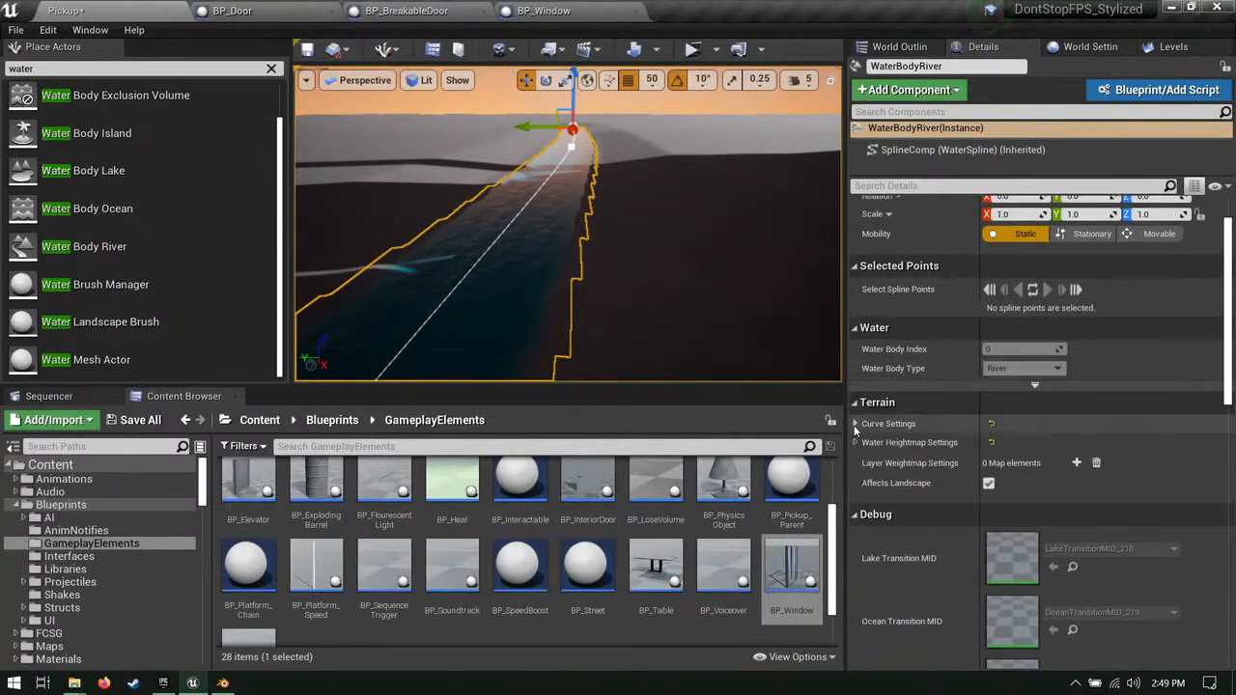
Step: Set the Channel Depth in the river's curve settings to 216
scroll(935, 449, down, 14)
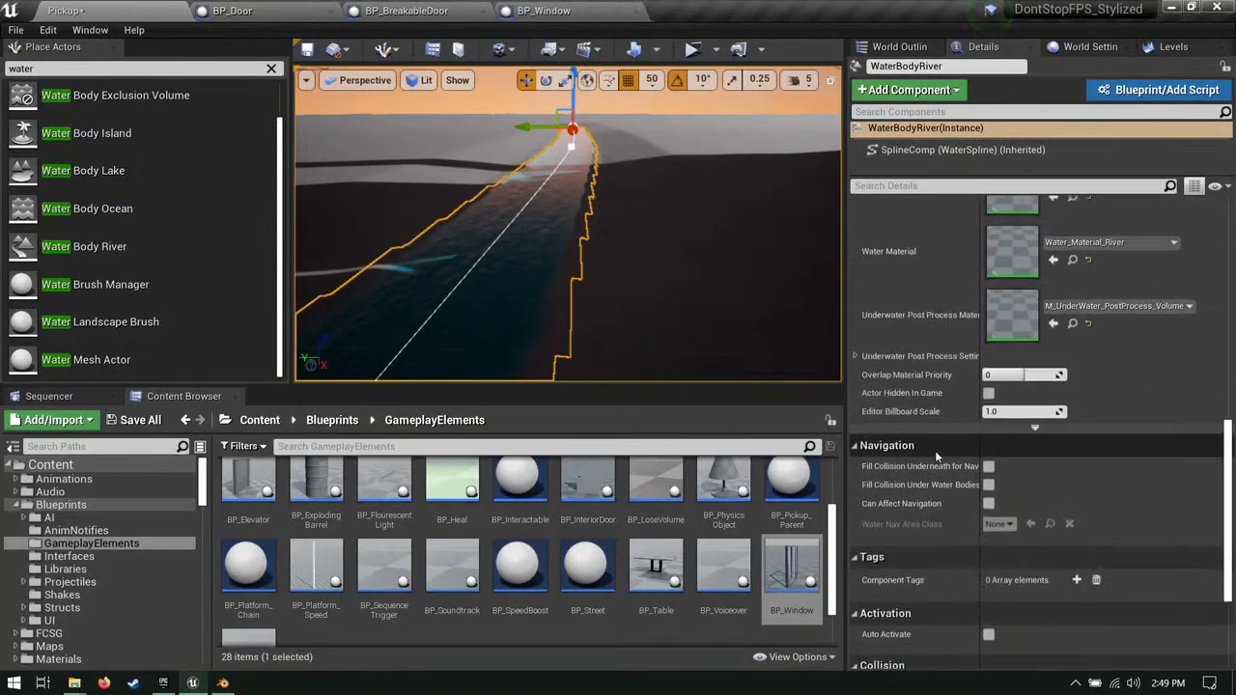
scroll(934, 450, up, 15)
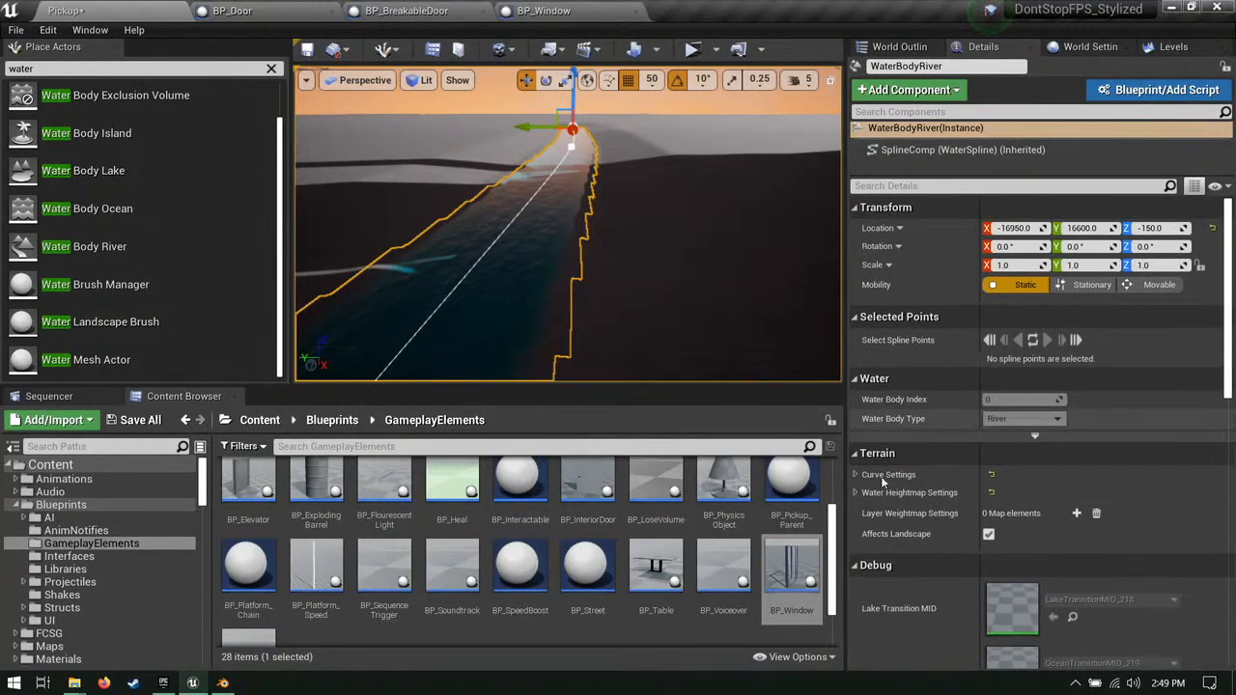
click(855, 474)
scroll(888, 498, down, 2)
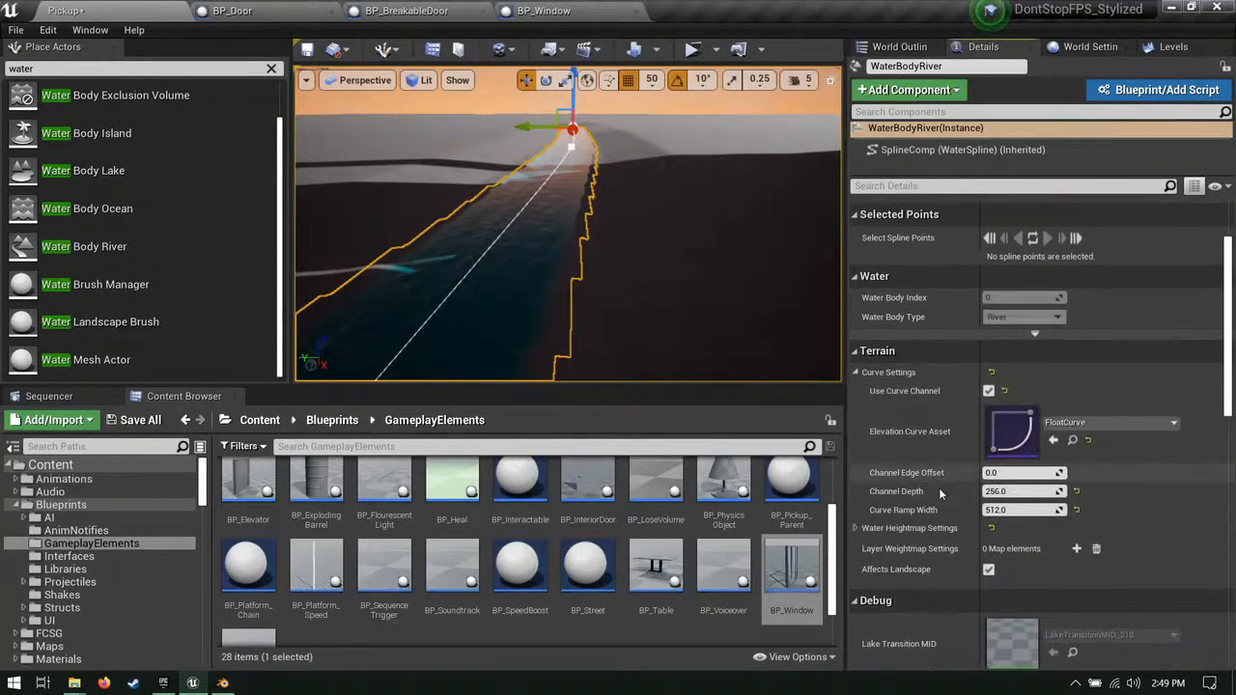
click(1026, 491)
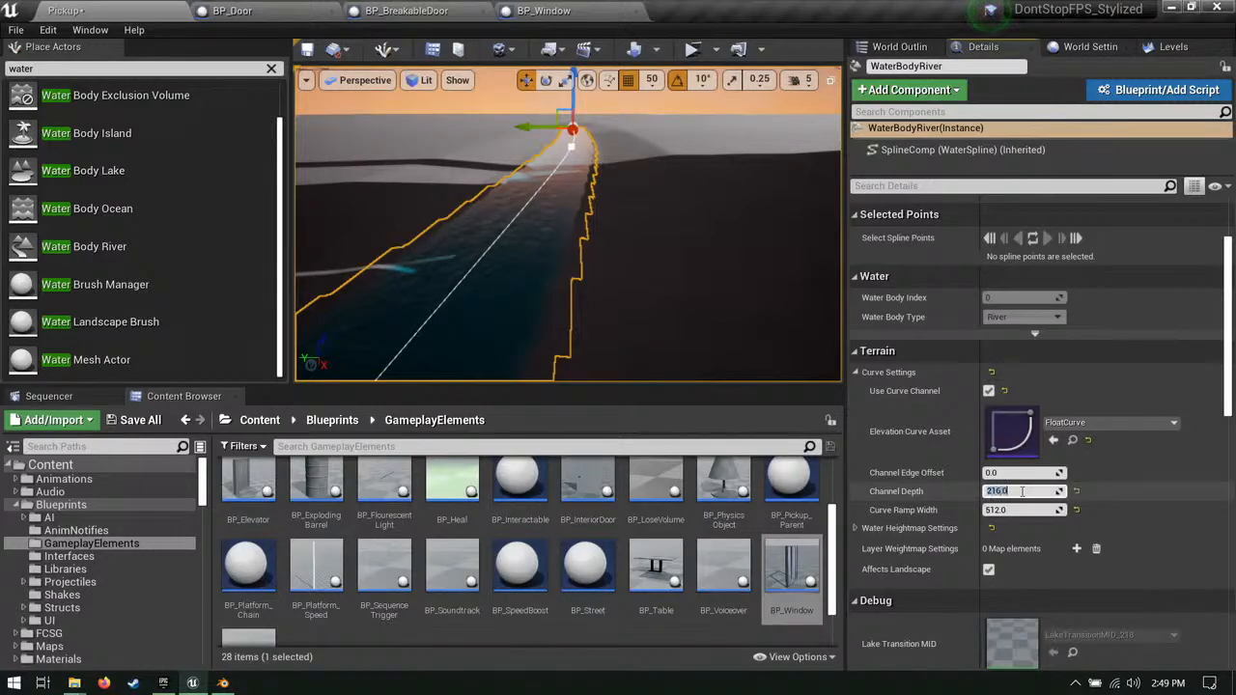
Step: Look through the river's water heightmap, falloff, effects, rendering and collision settings for other options shaping the channel
click(855, 526)
scroll(942, 519, down, 2)
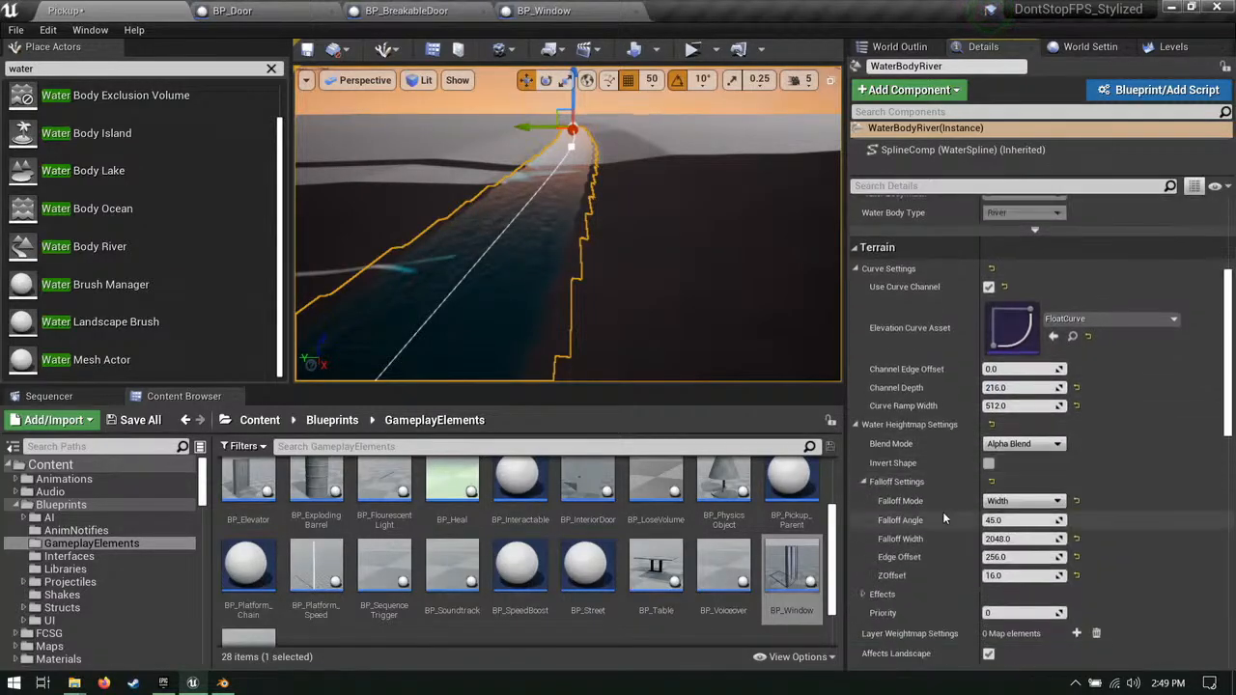
click(880, 593)
scroll(913, 569, down, 2)
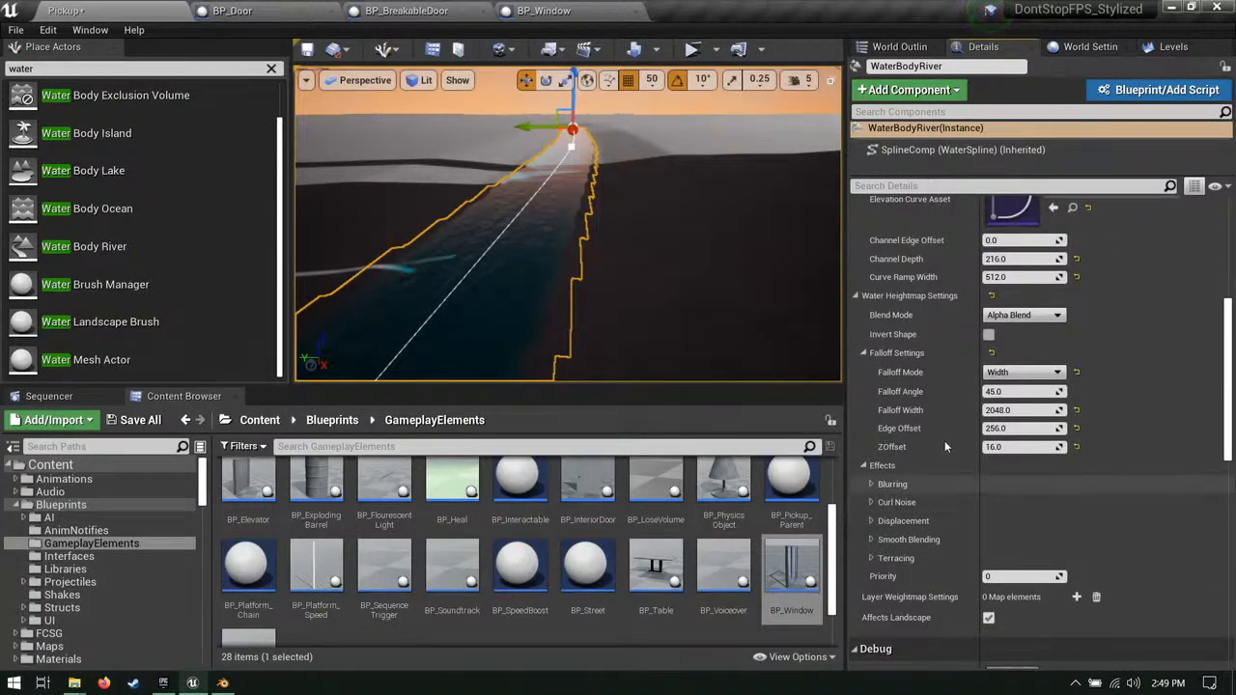
scroll(973, 466, down, 2)
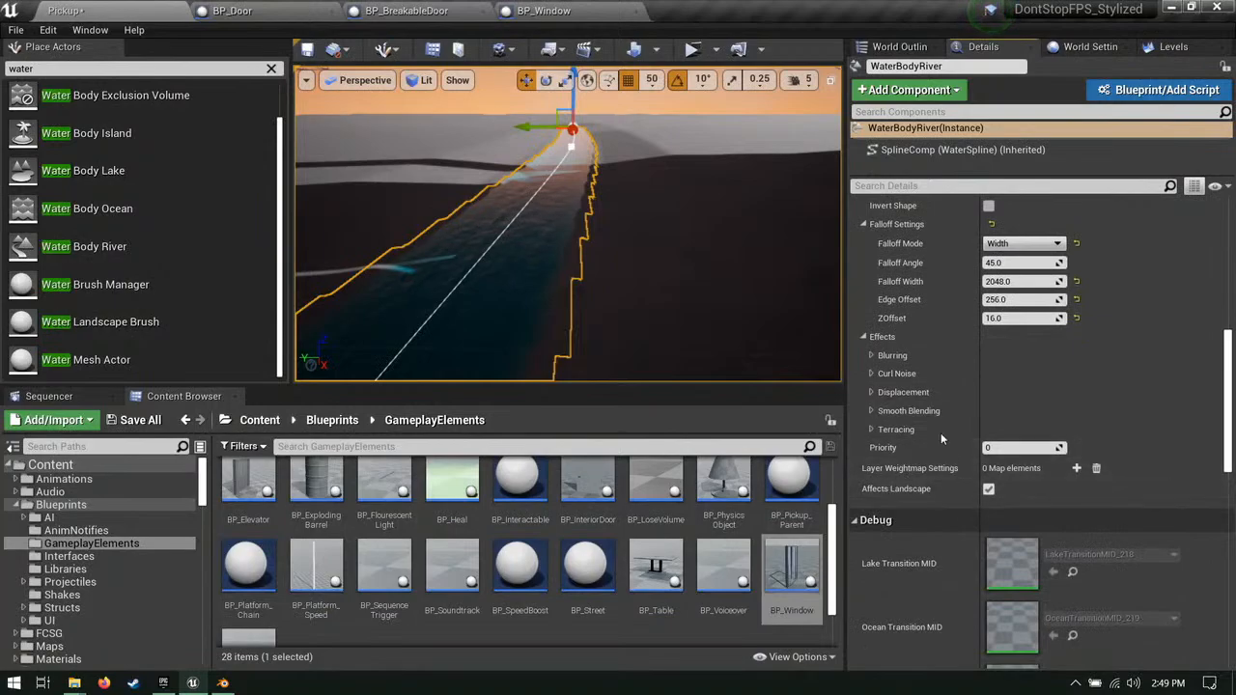
scroll(1000, 423, up, 4)
scroll(1012, 391, up, 3)
scroll(975, 444, down, 6)
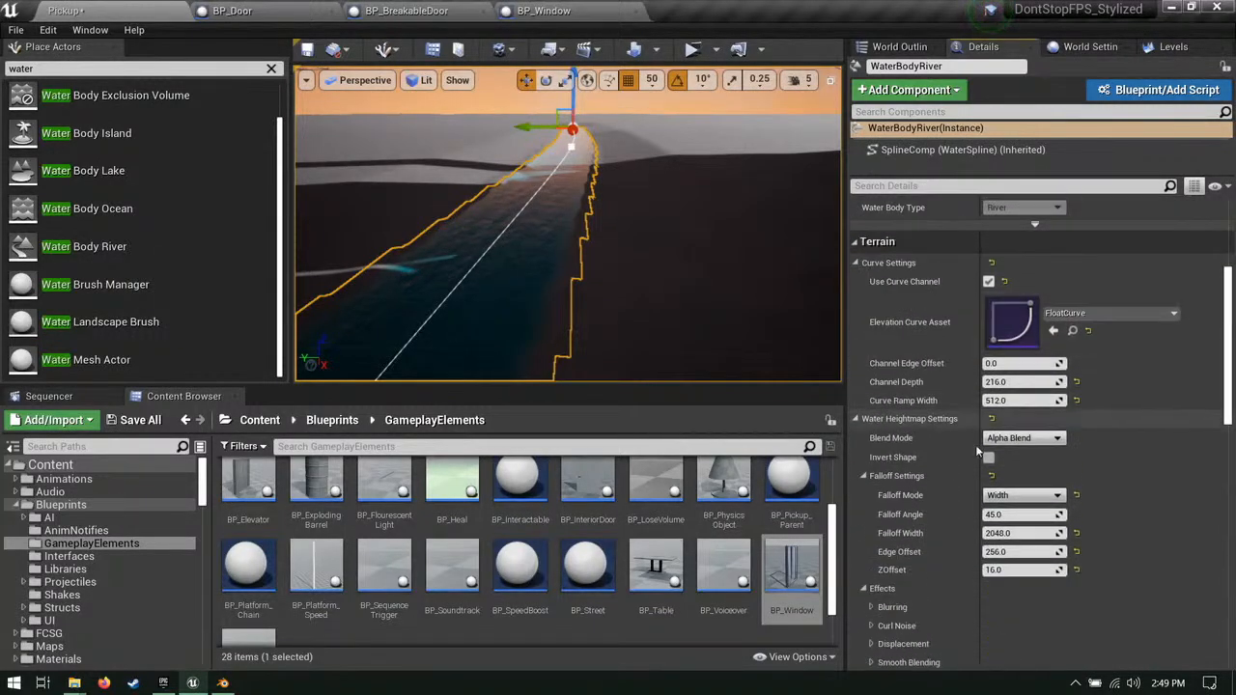
scroll(947, 573, down, 10)
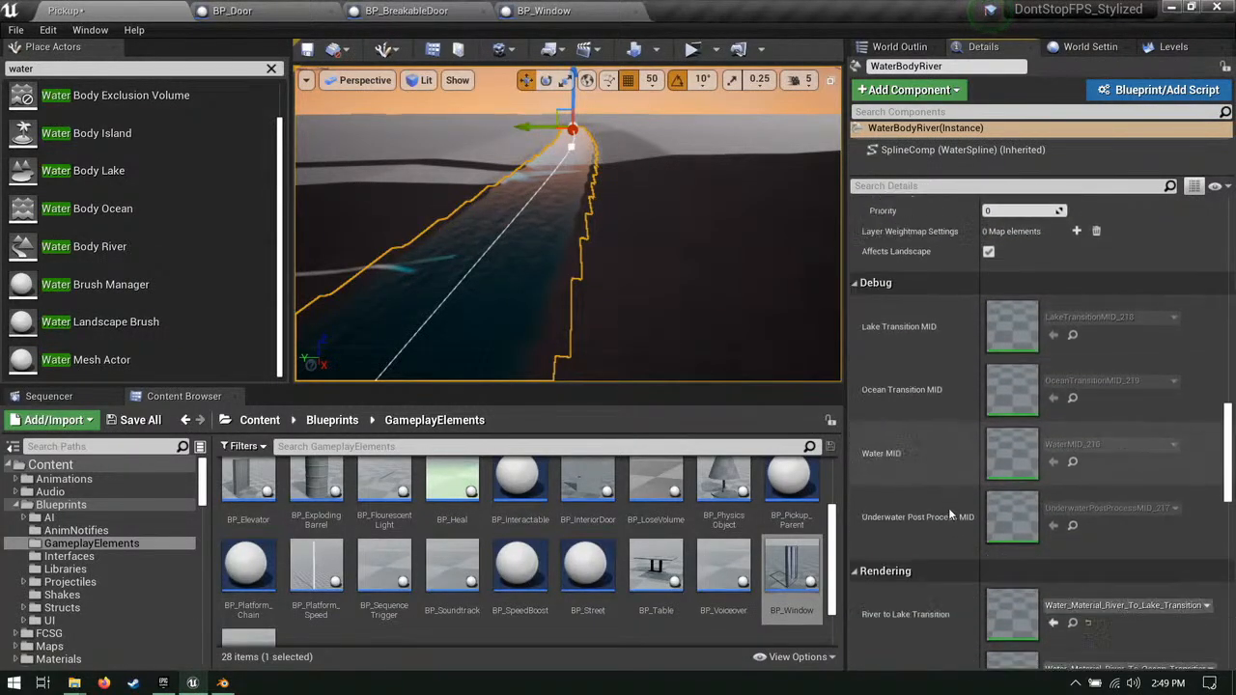
scroll(990, 499, down, 5)
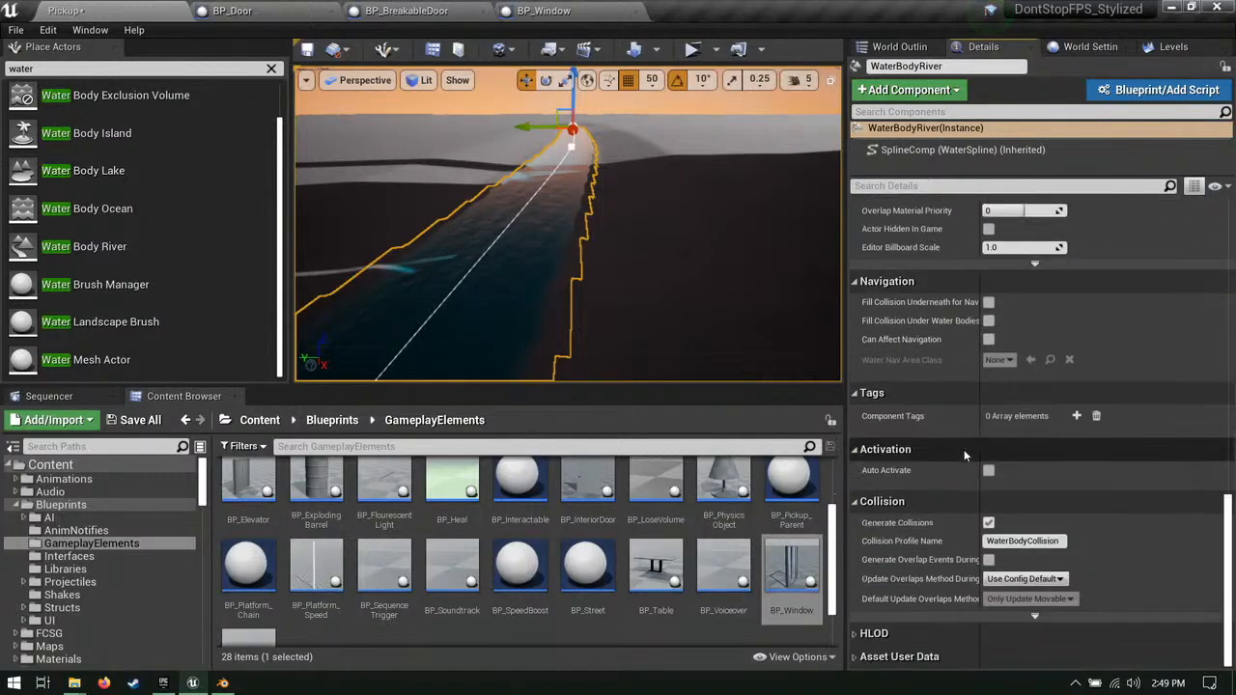
Step: Scale the river up along its Y axis to widen the channel beneath the platform track
click(520, 267)
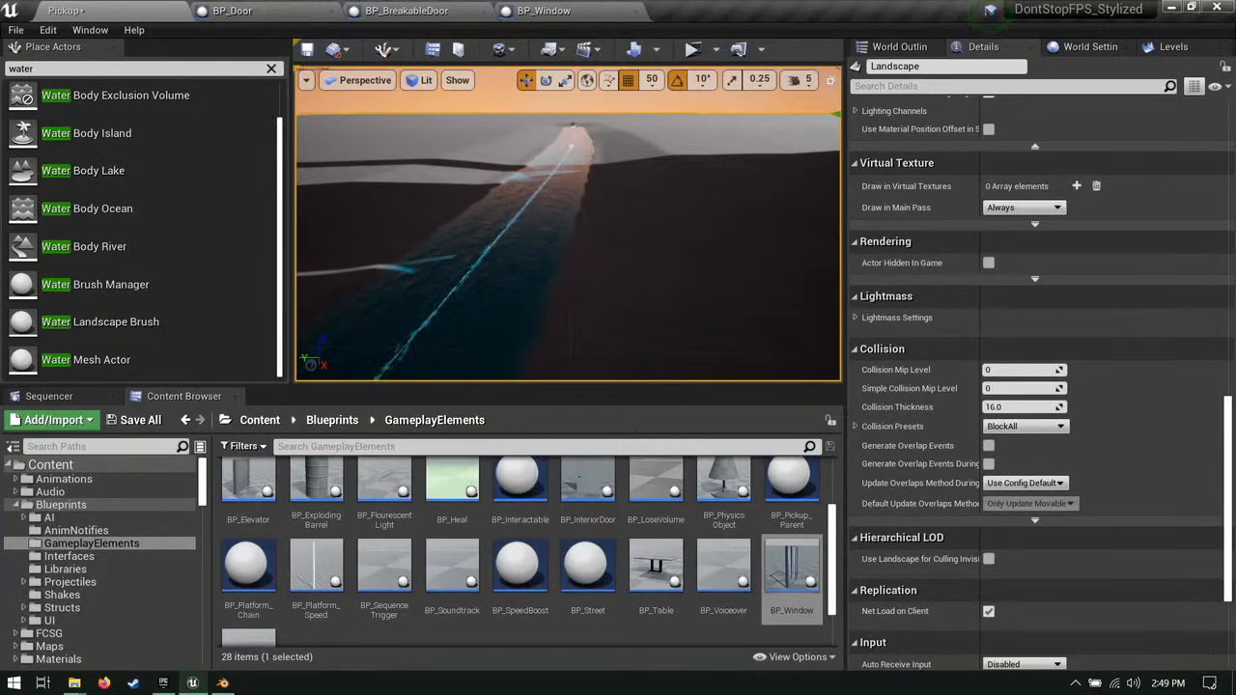
click(573, 125)
key(r)
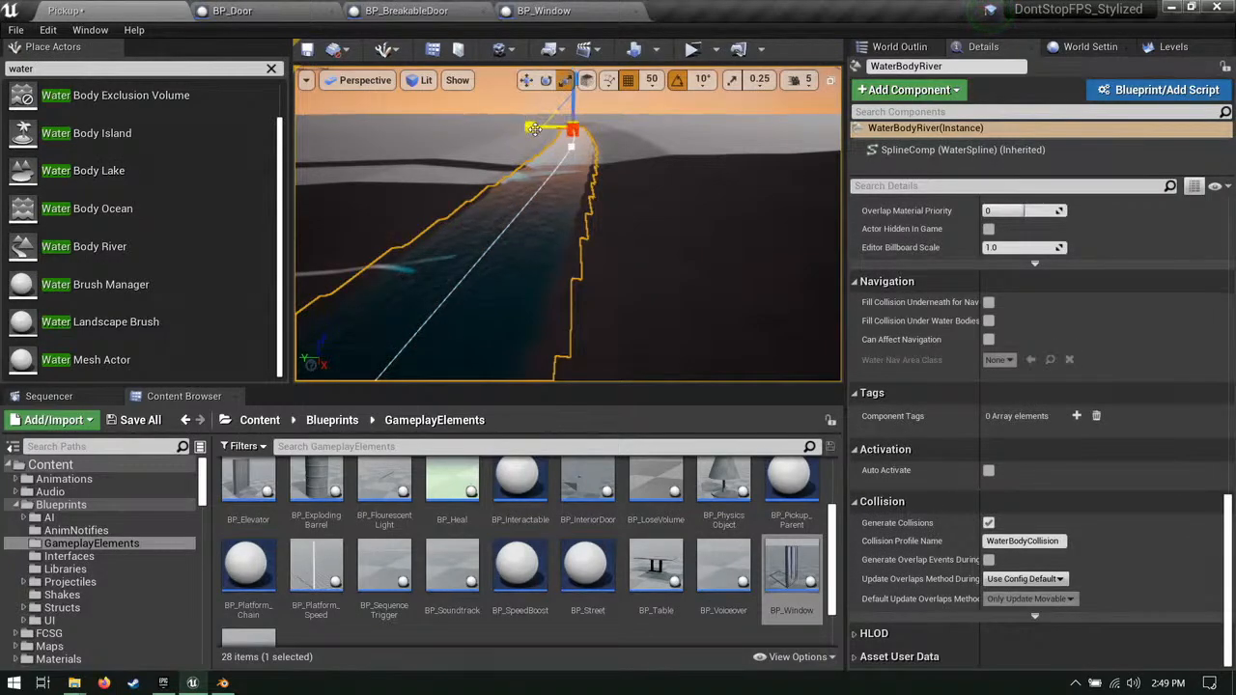
drag(534, 128, 566, 140)
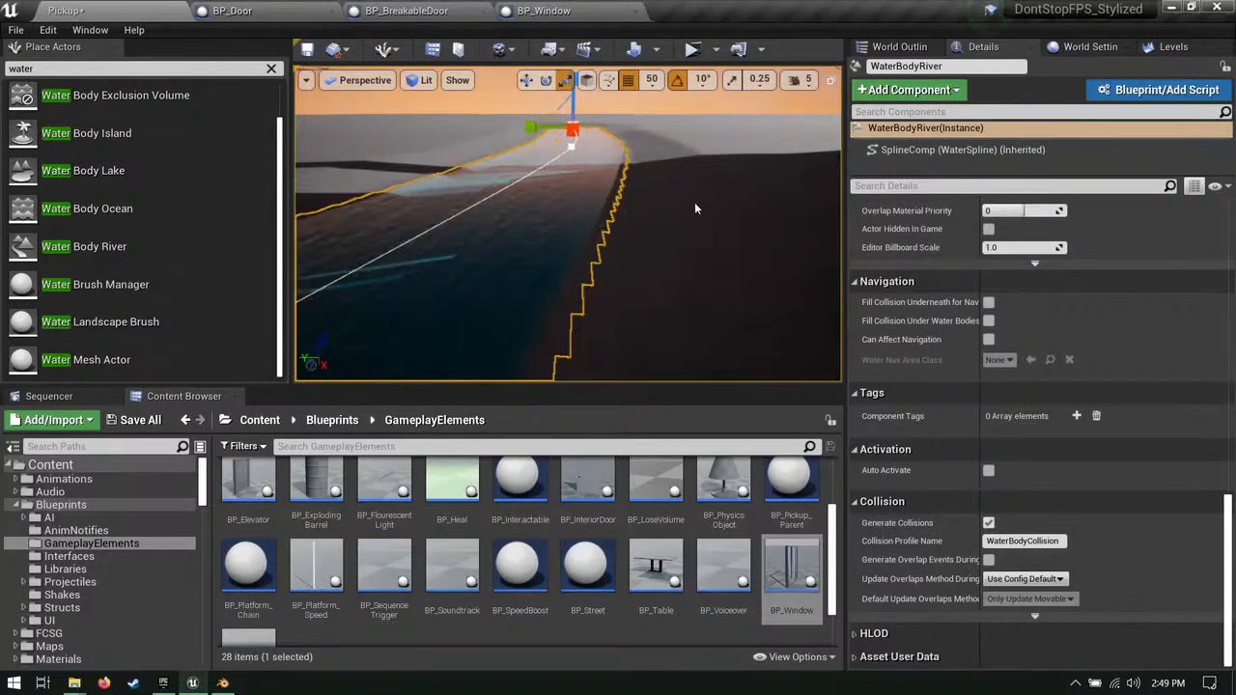
right_drag(696, 207, 688, 244)
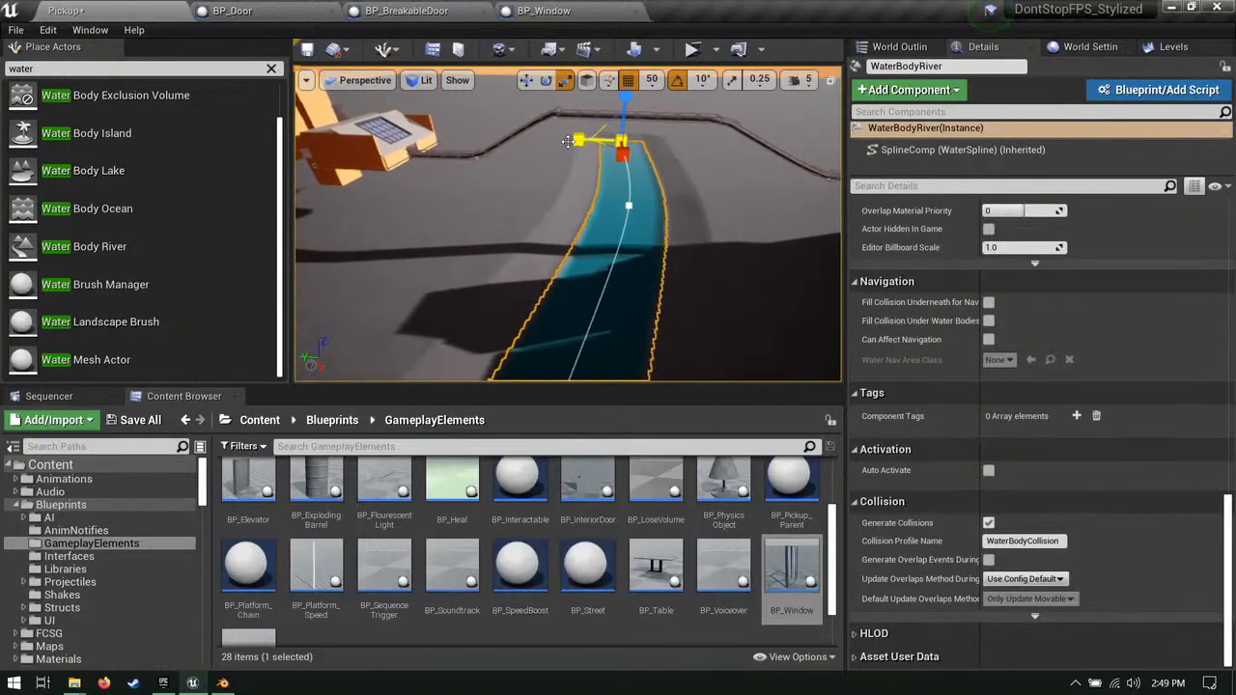
drag(574, 140, 523, 145)
right_drag(711, 242, 682, 286)
Step: Move the river's end spline point across the ground to straighten the channel's end section
click(478, 256)
key(w)
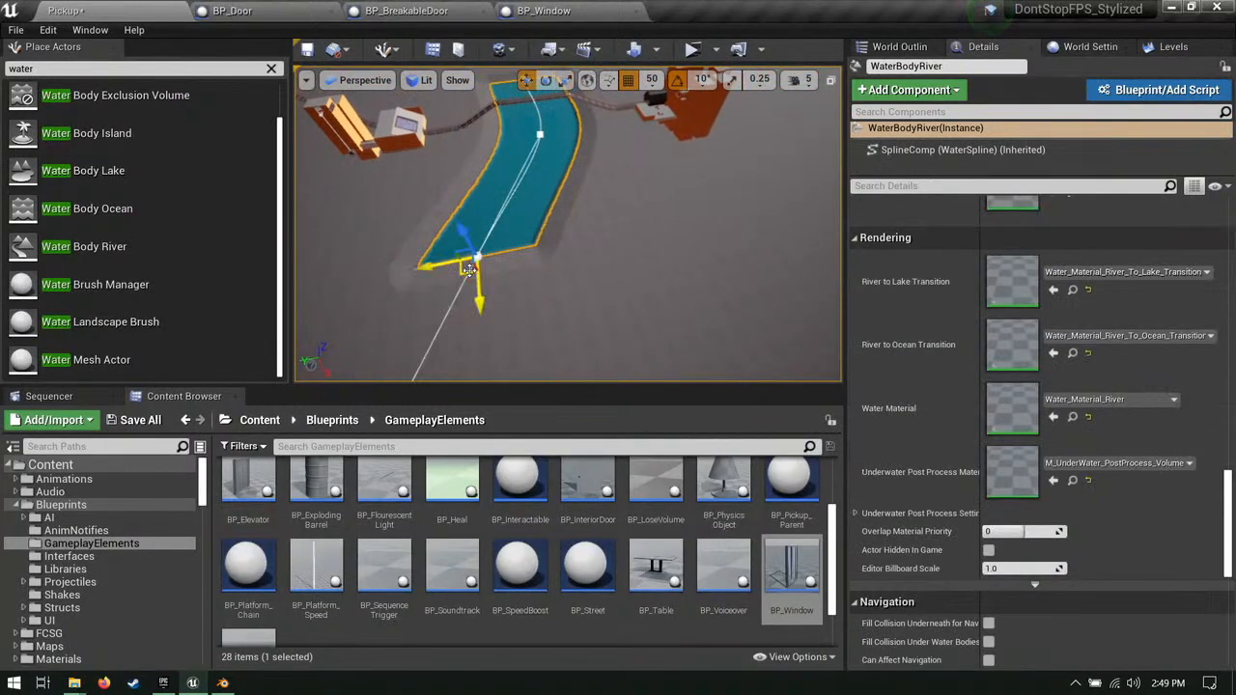
drag(467, 267, 558, 293)
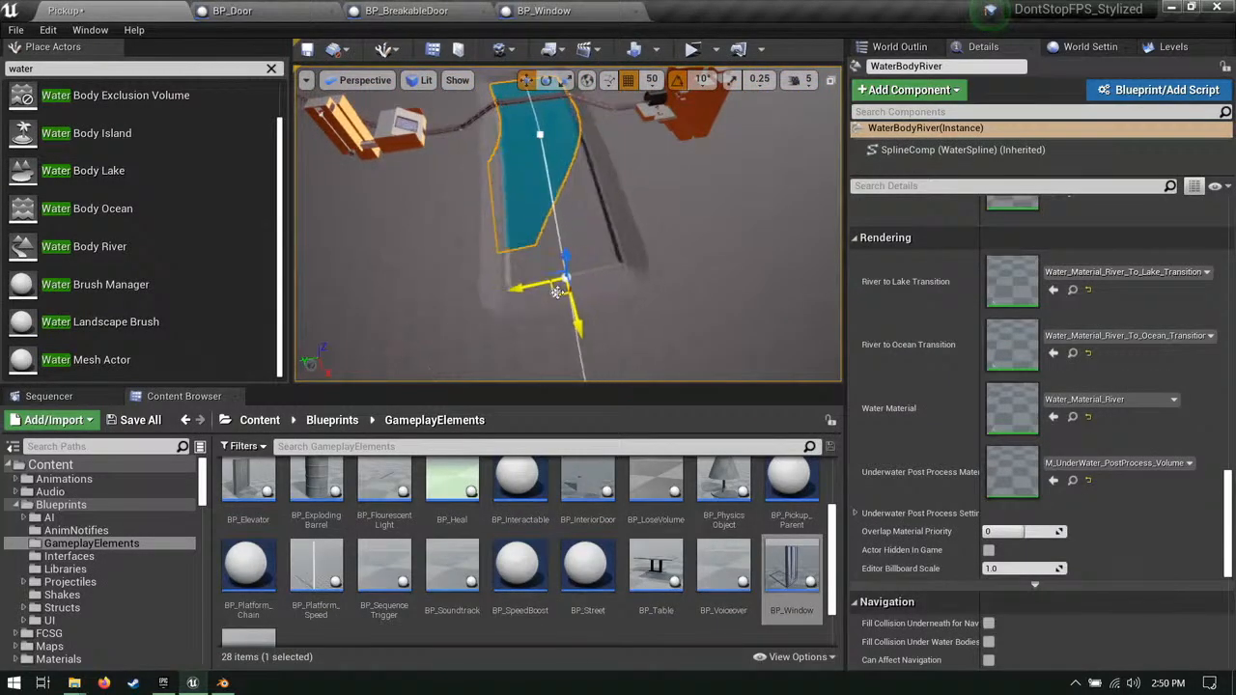
right_drag(561, 304, 676, 295)
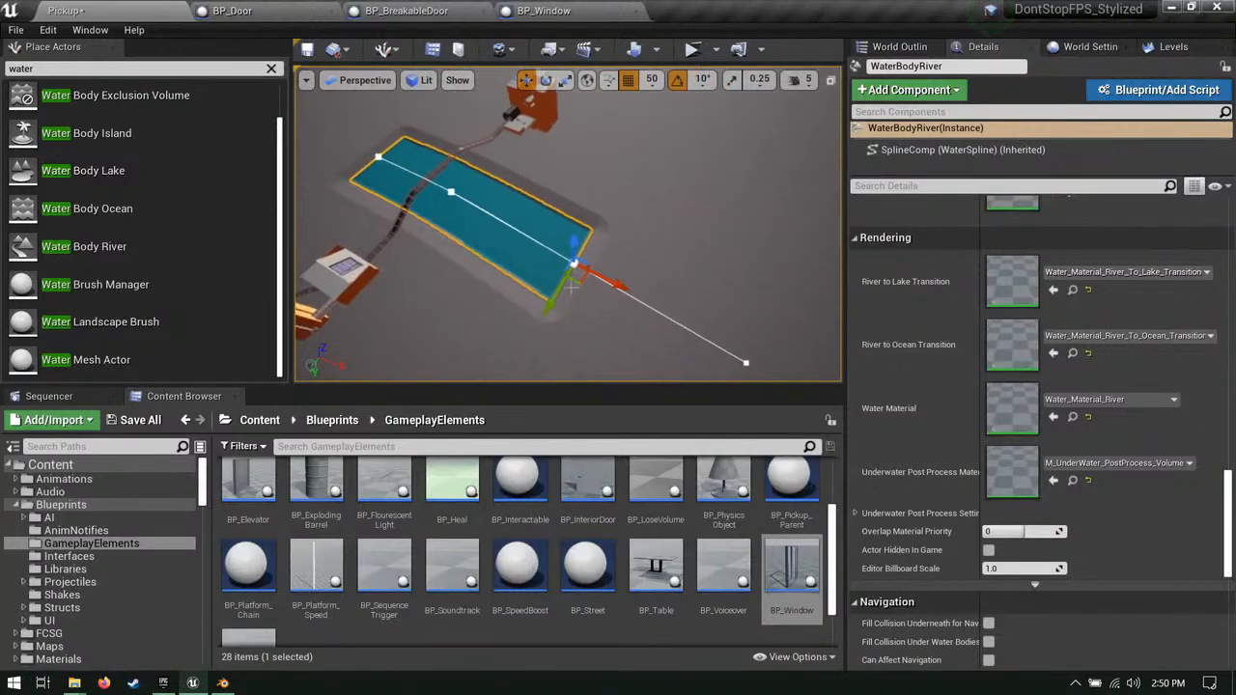
drag(576, 282, 555, 289)
right_drag(518, 293, 512, 290)
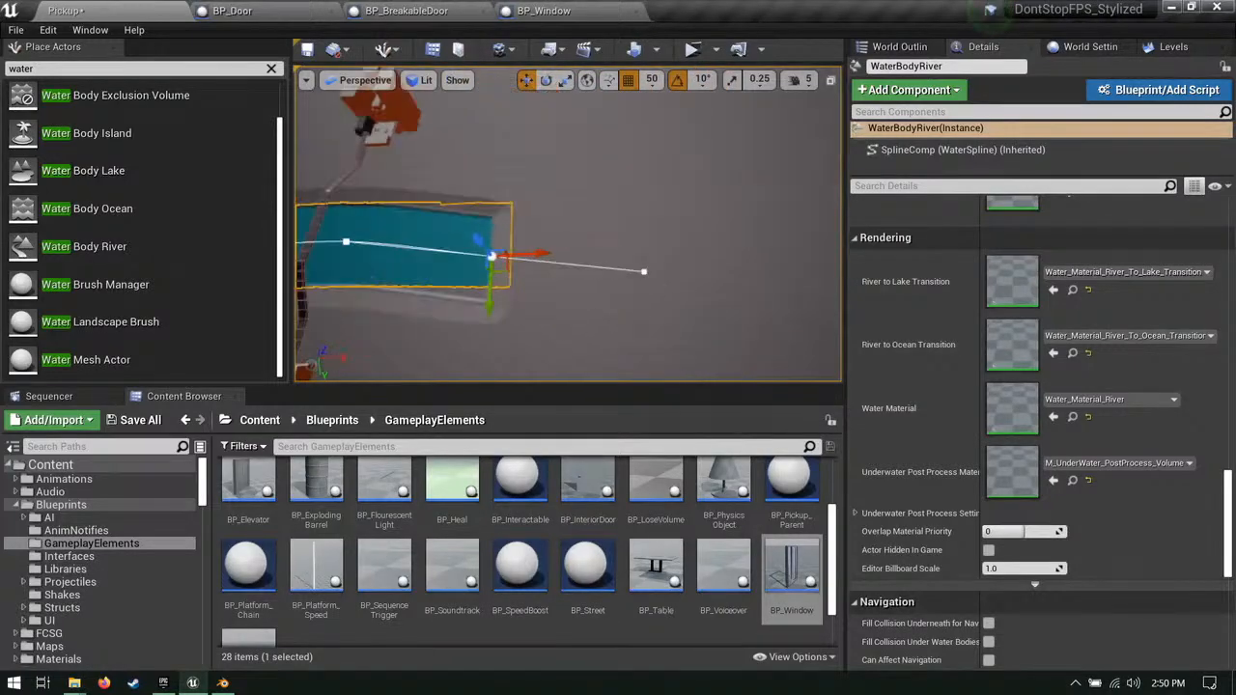
Step: Extend the river from that end with a new spline point and rotate the point to curve the channel
alt+drag(520, 279, 724, 213)
right_drag(628, 233, 681, 224)
key(e)
drag(633, 255, 643, 249)
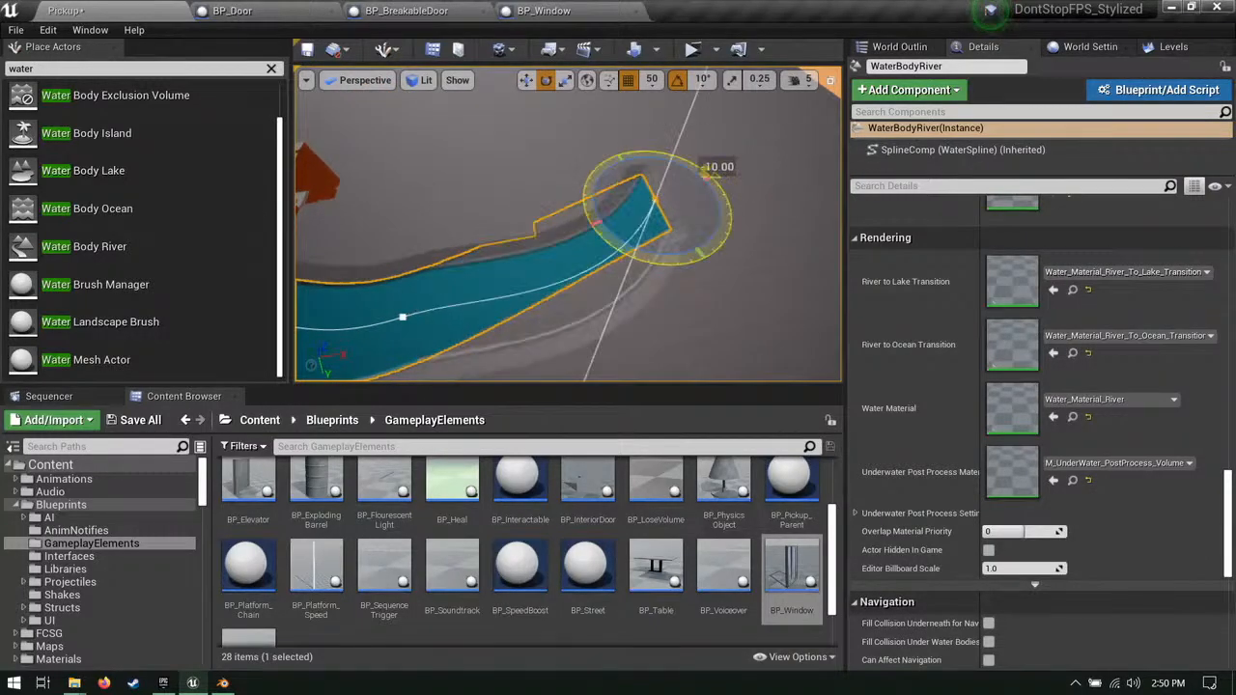
drag(579, 303, 580, 302)
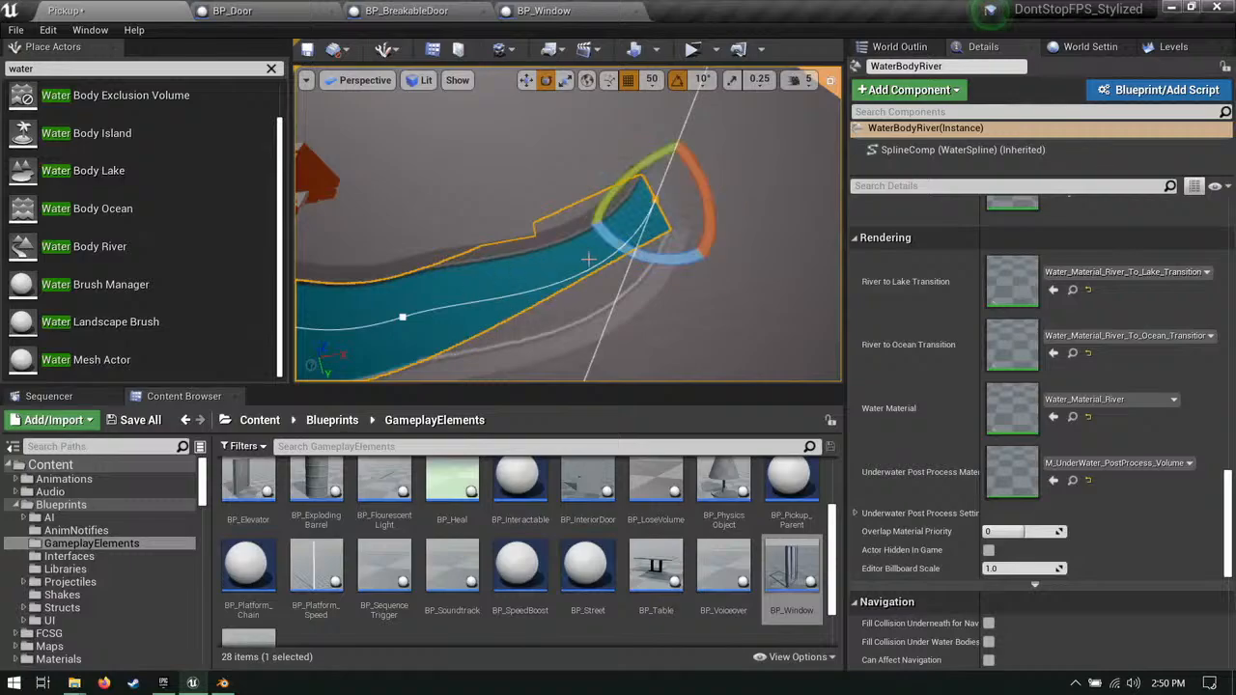
right_drag(588, 257, 778, 284)
Step: Adjust the tangent handle of the spline point before the new end to reshape the bend
click(525, 249)
click(748, 260)
key(w)
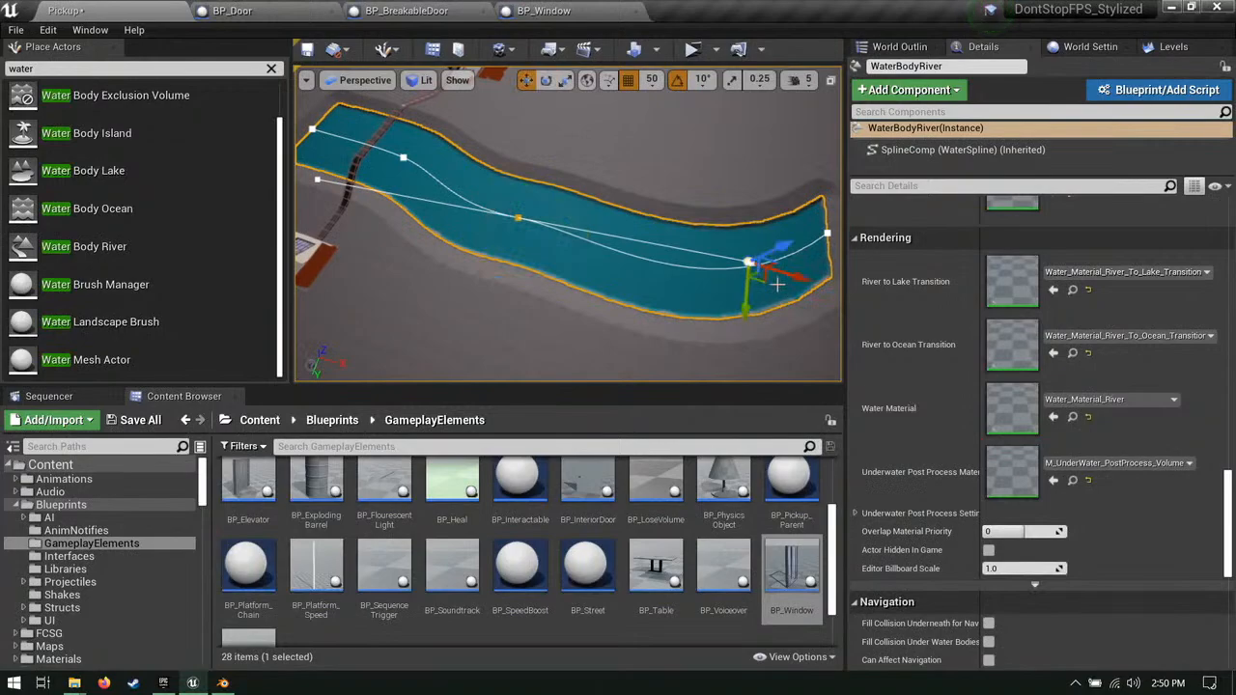
drag(772, 283, 761, 342)
Step: Extend the river's opposite end with a new spline point and shift the former end point outward along the channel
right_drag(659, 270, 610, 252)
click(565, 208)
alt+drag(573, 220, 315, 143)
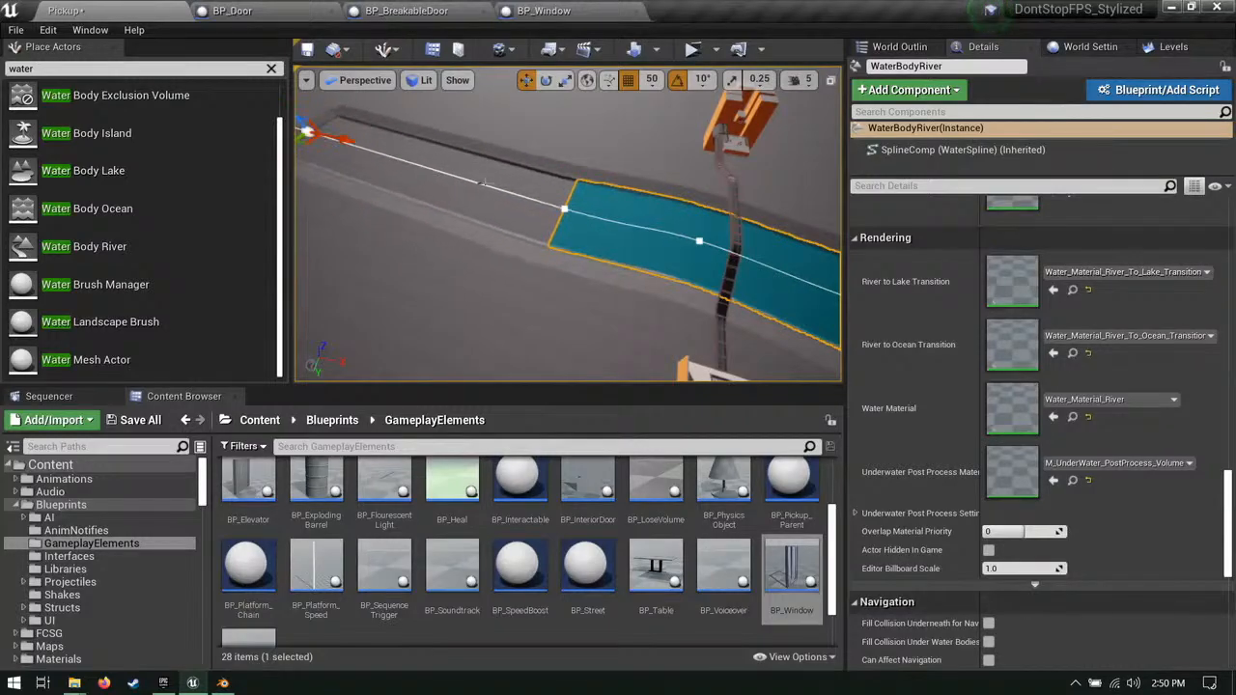
click(565, 209)
alt+drag(605, 220, 549, 197)
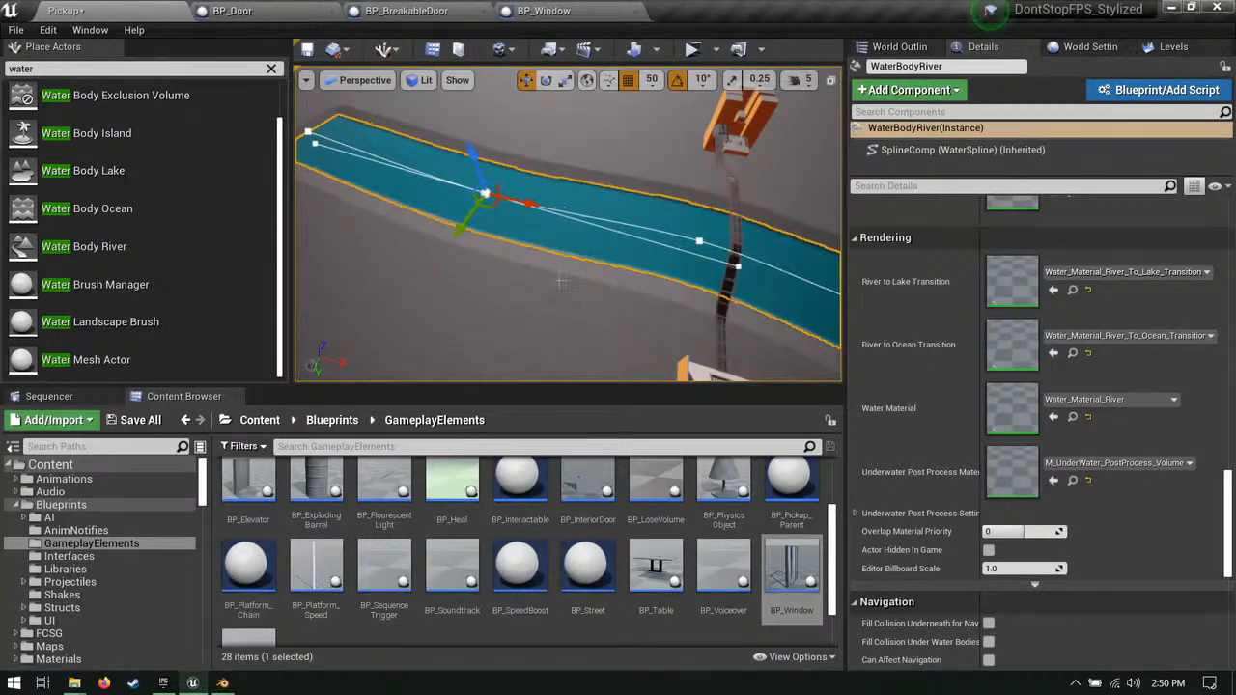
Step: Deselect the river, collapse the Blueprints folder, and save all changes including the Pickup map
right_drag(563, 283, 661, 259)
click(676, 199)
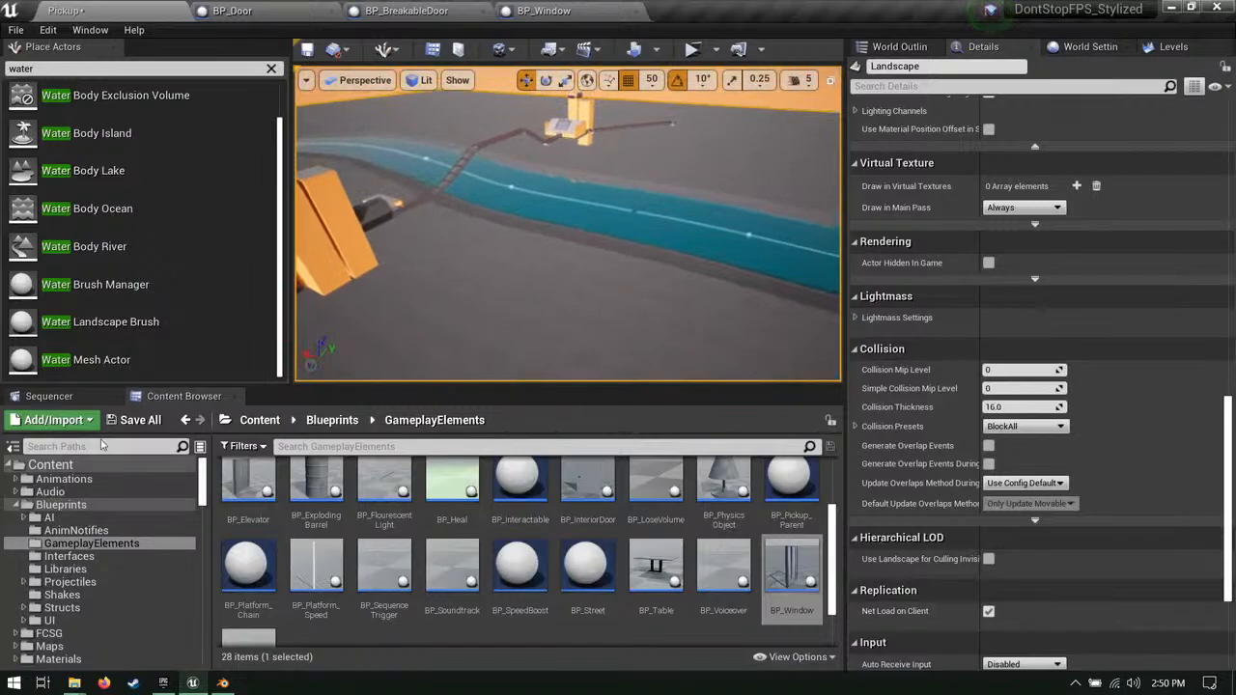
click(14, 505)
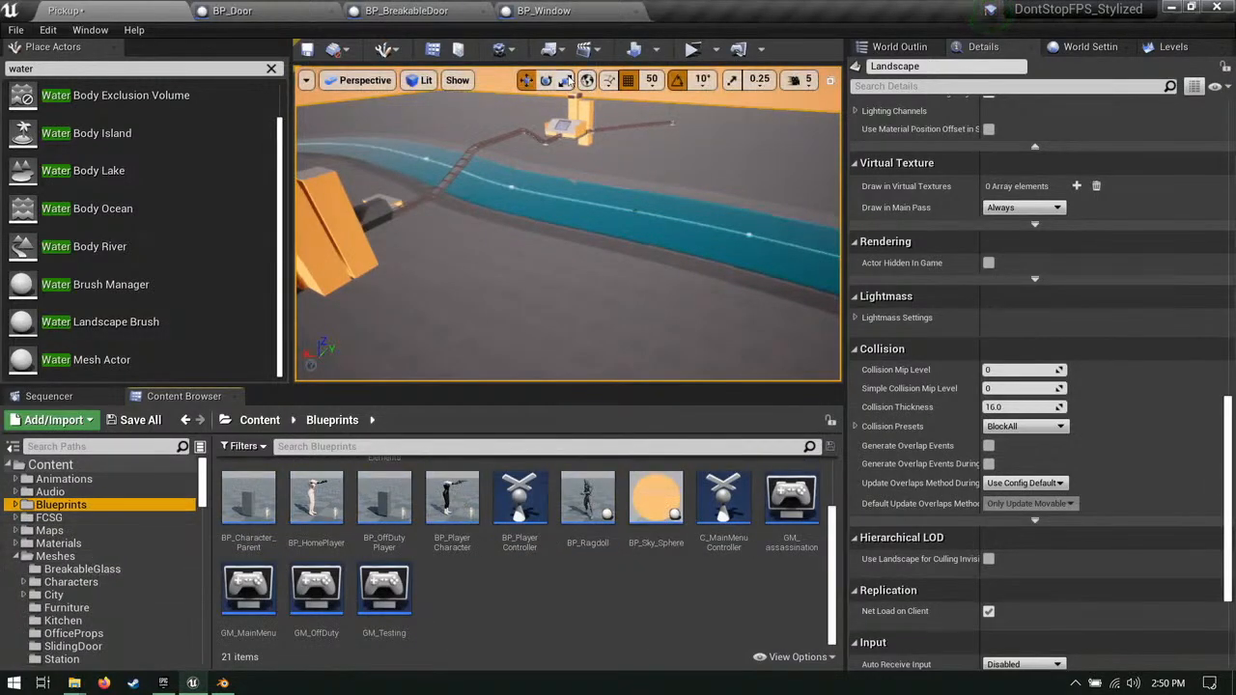
right_drag(578, 145, 608, 188)
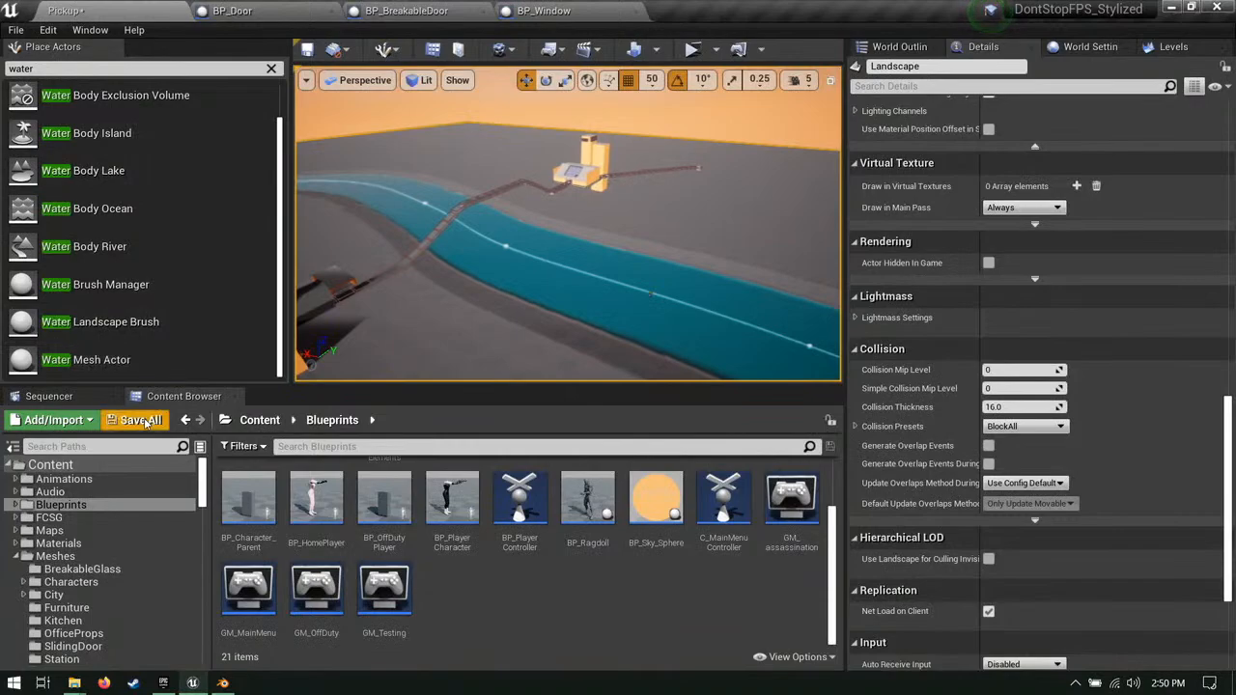
click(145, 422)
click(762, 492)
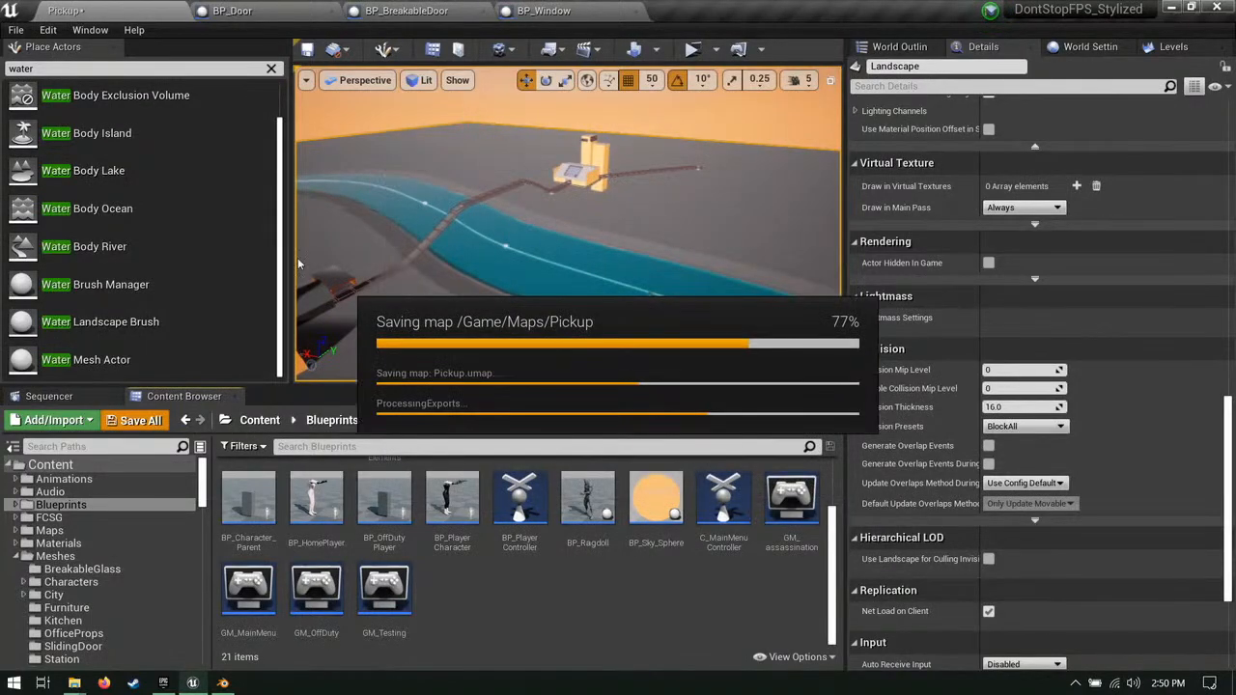
Step: Collapse the Meshes folder and show the contents of the Maps folder
click(55, 556)
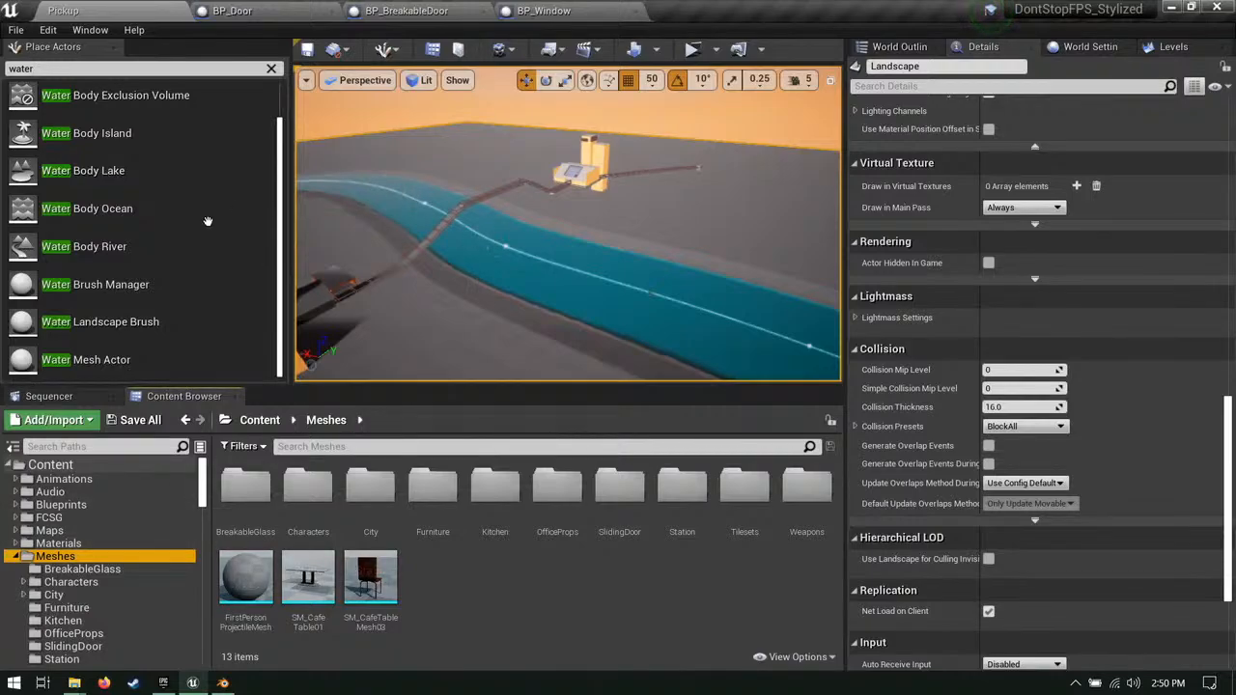
click(15, 556)
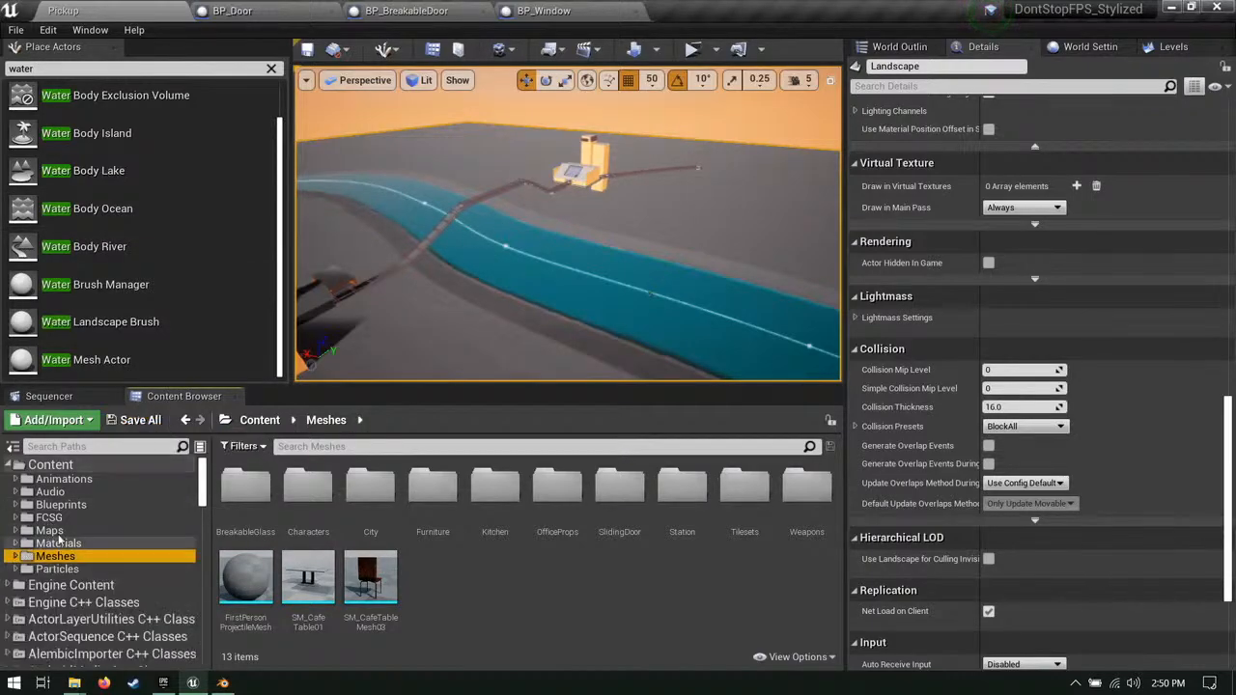
click(66, 532)
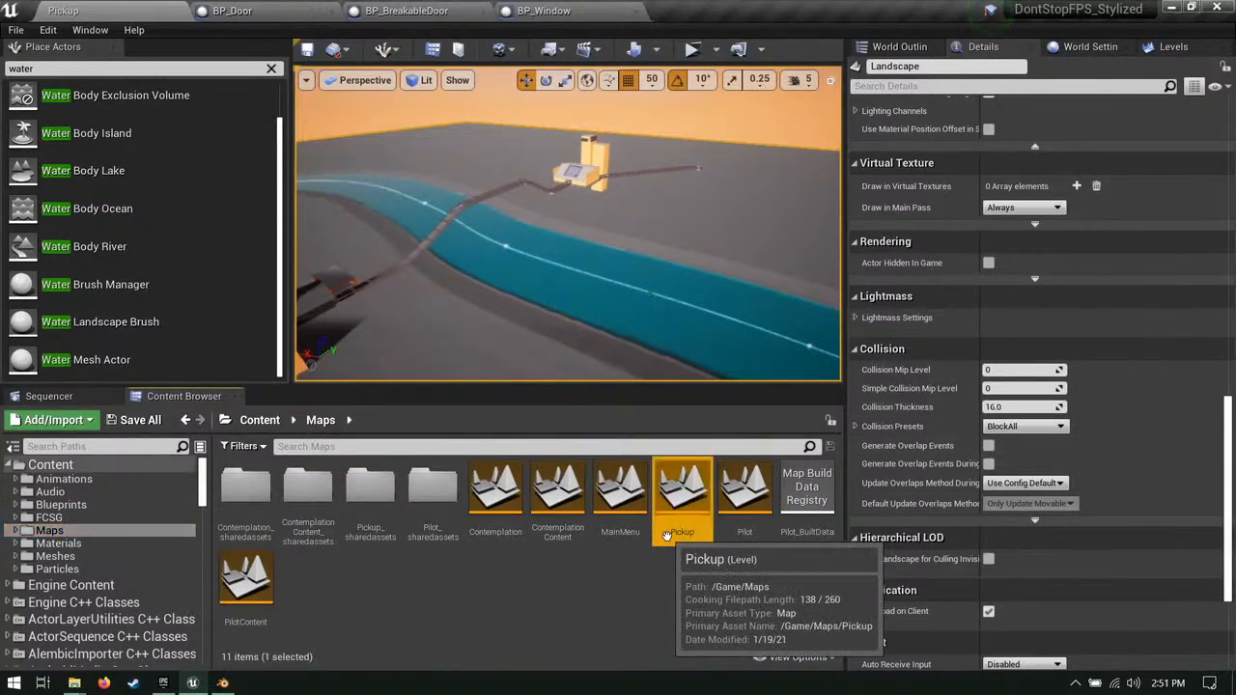
click(495, 495)
click(558, 492)
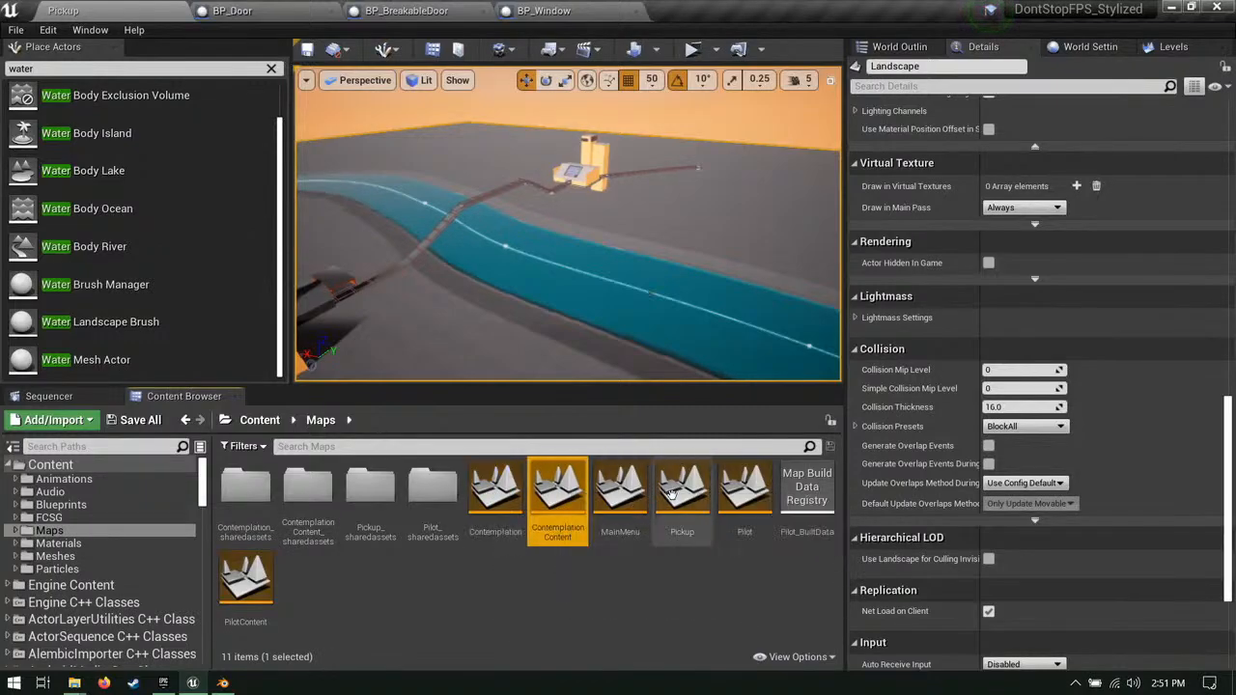
click(744, 493)
click(676, 597)
right_click(677, 591)
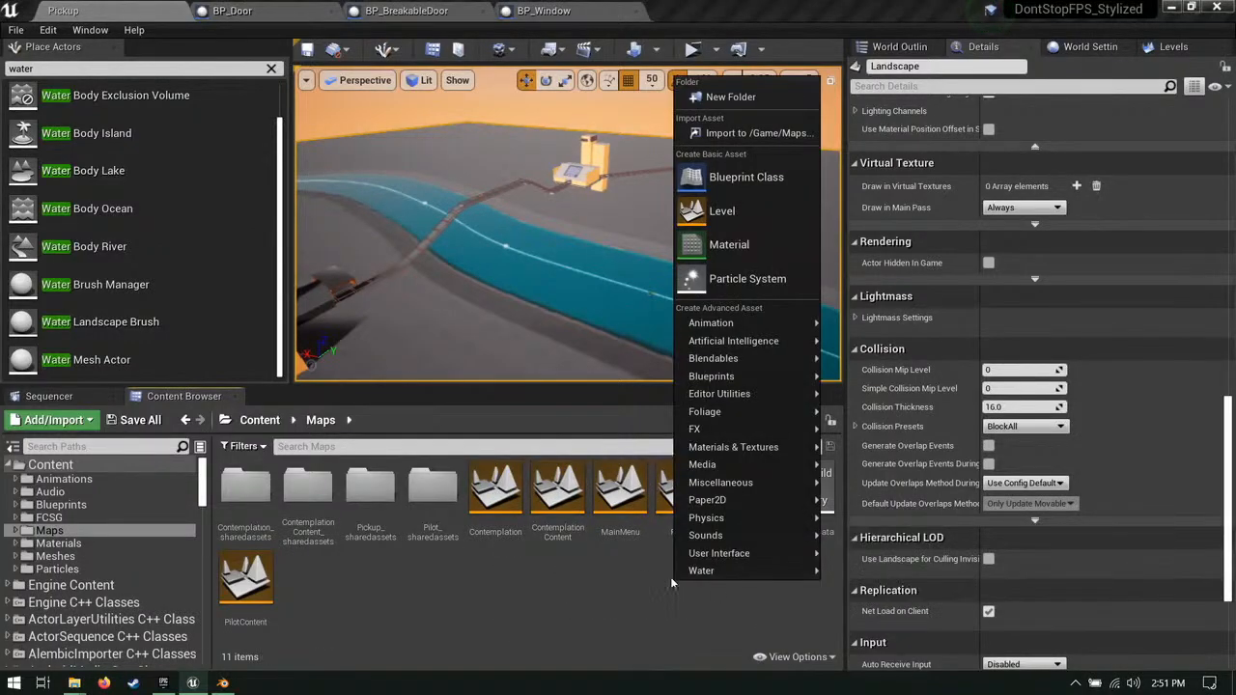
click(608, 584)
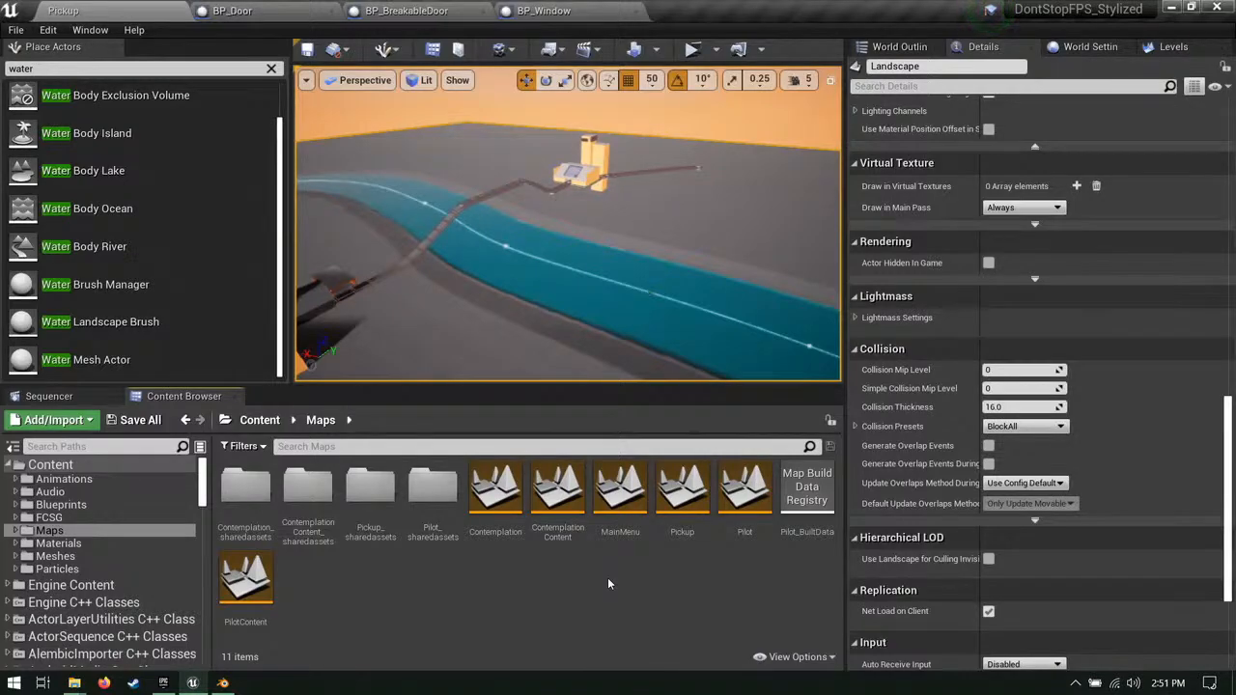
Step: Create and save a new level named Falling in the Maps folder, and open it for editing
right_click(608, 583)
click(666, 208)
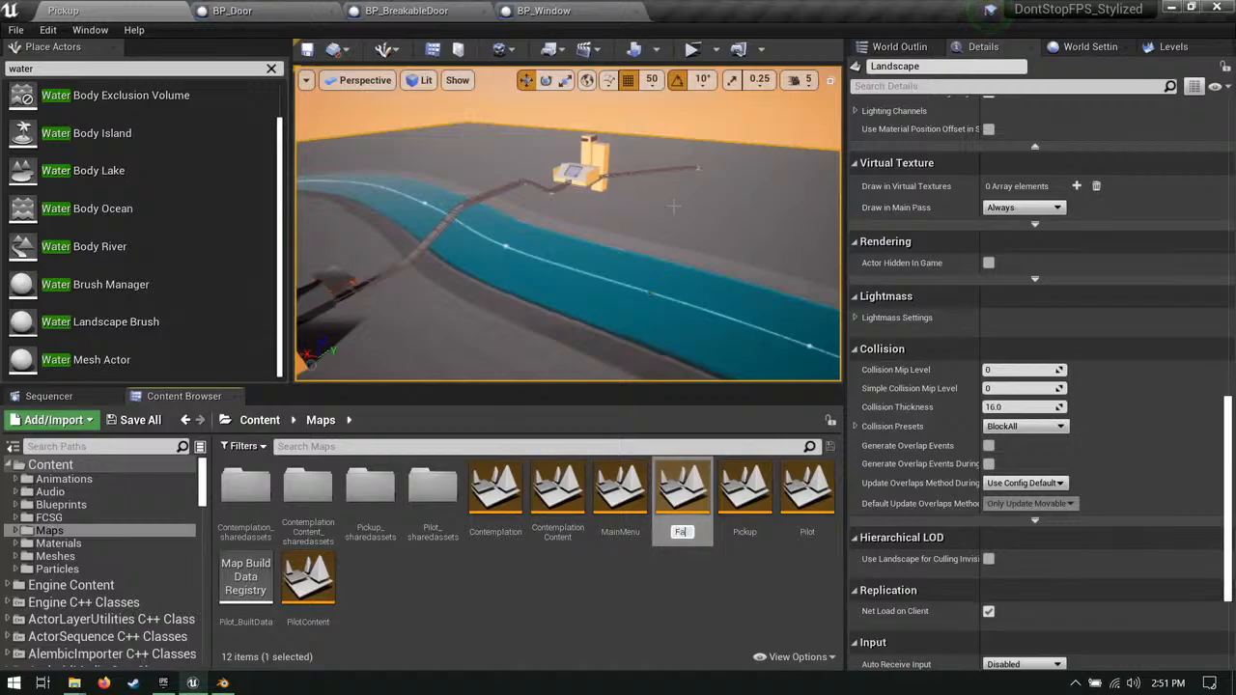
text(Falling)
key(Return)
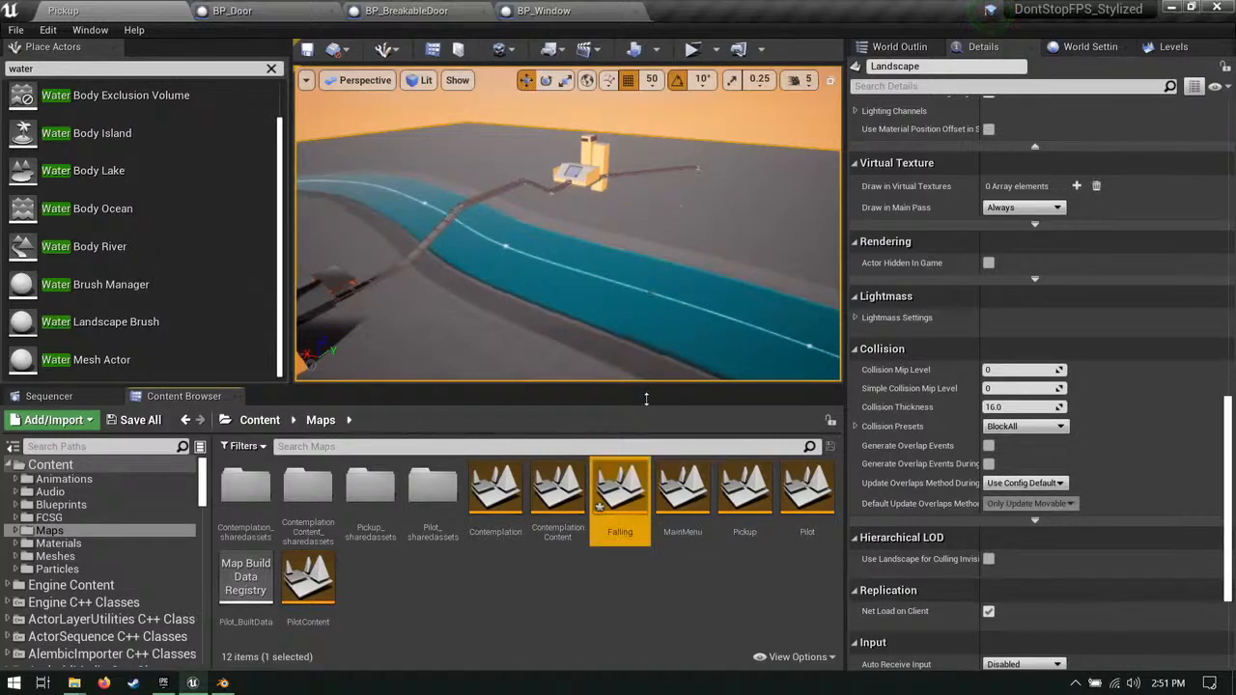
click(154, 417)
click(707, 486)
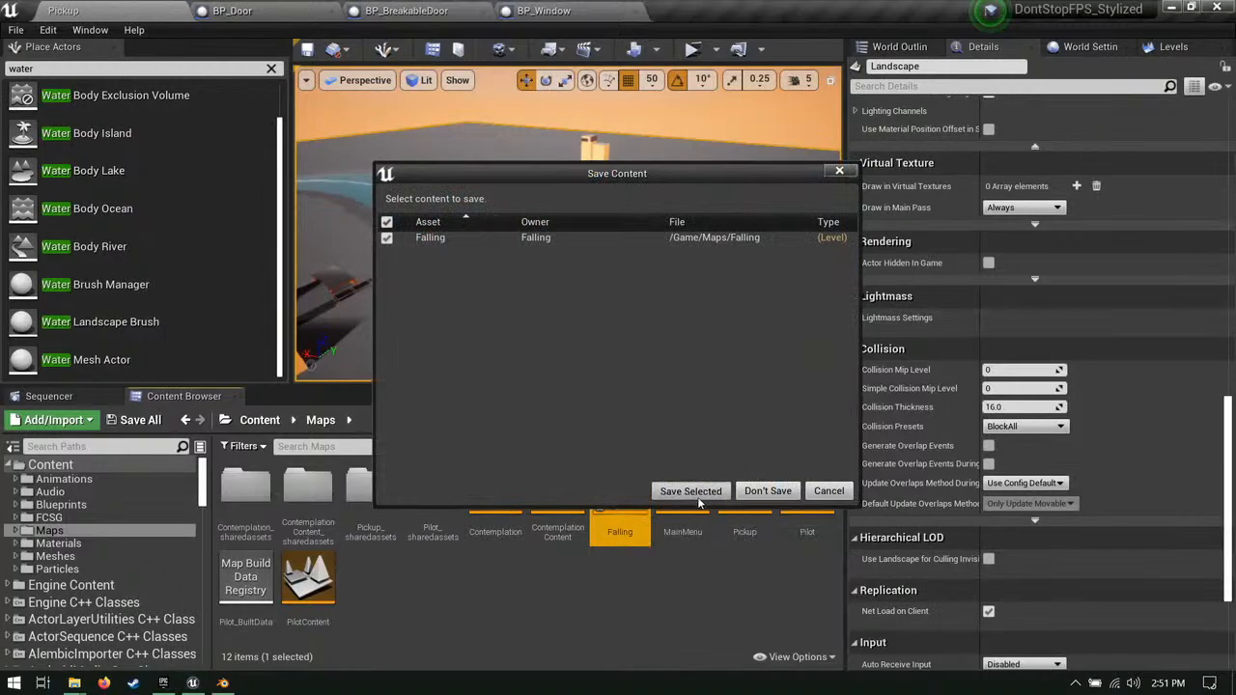
Step: Open the BP_PlayerCharacter blueprint from the Blueprints folder and inspect the character model in its 3D view
click(61, 504)
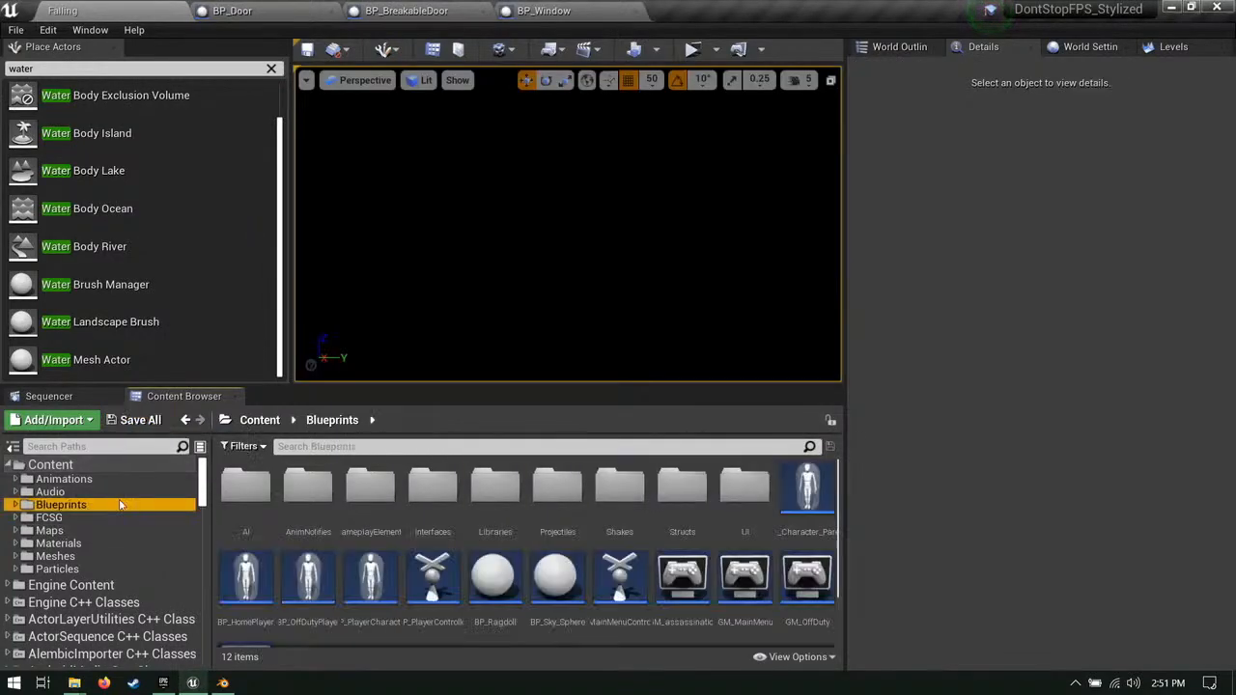
double_click(452, 502)
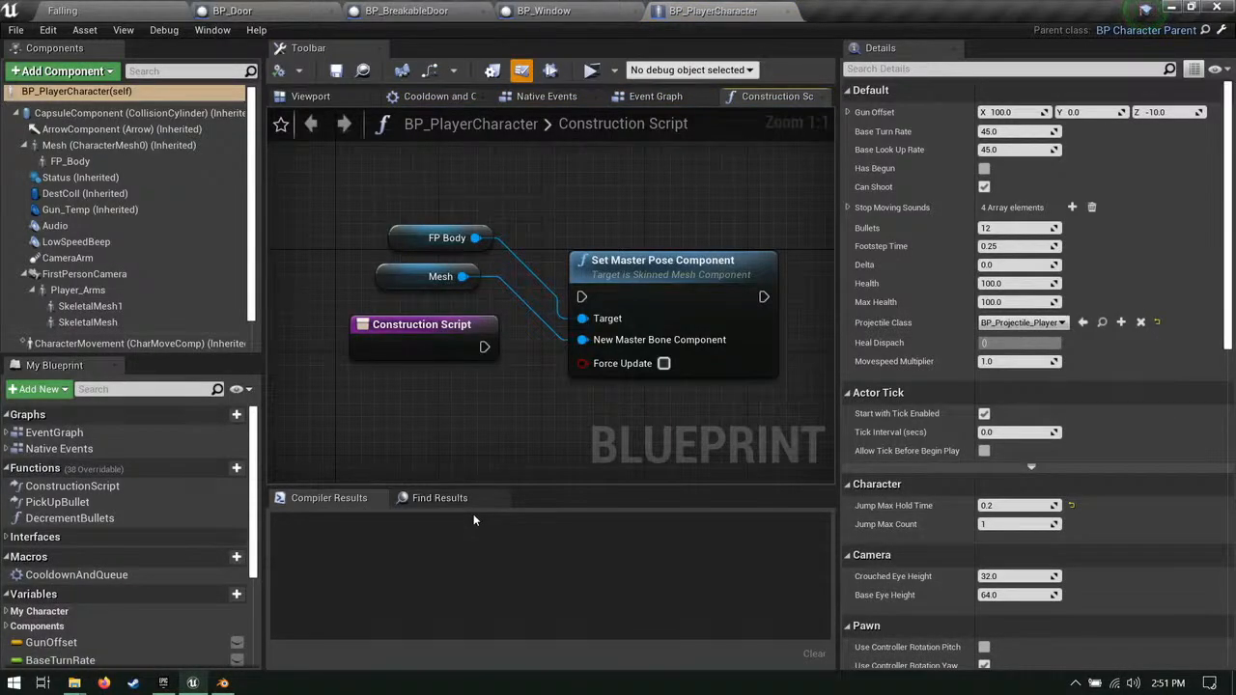
click(306, 103)
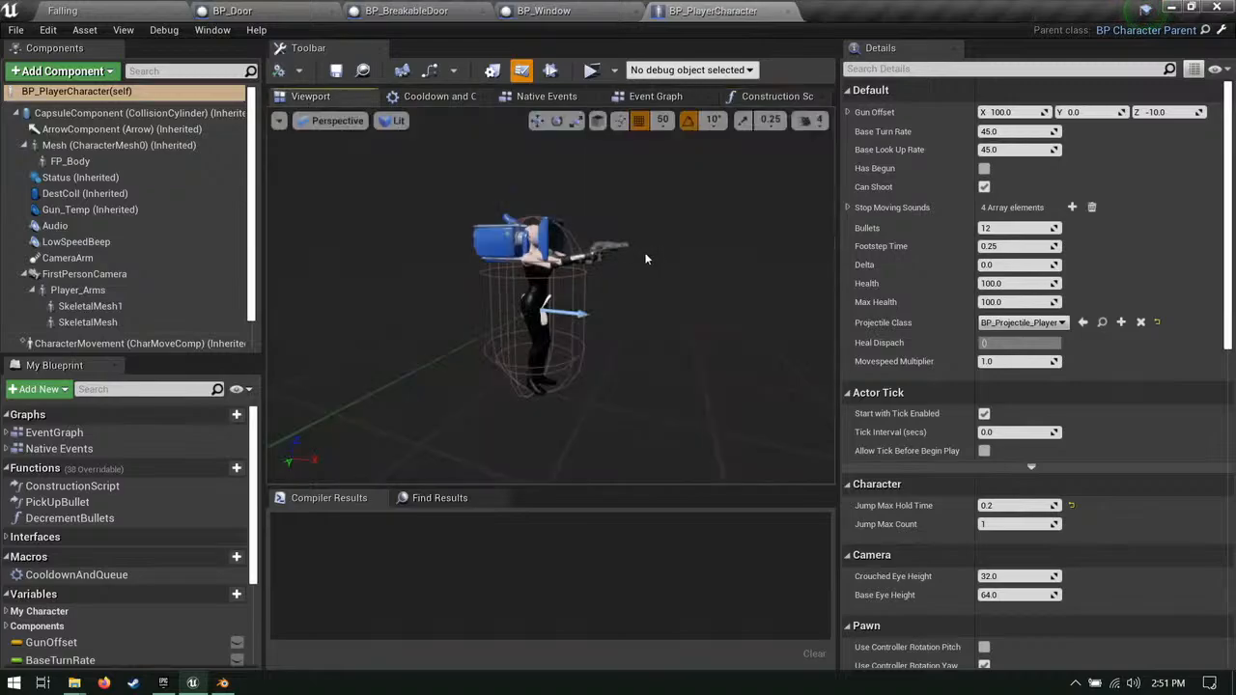
right_drag(622, 296, 618, 352)
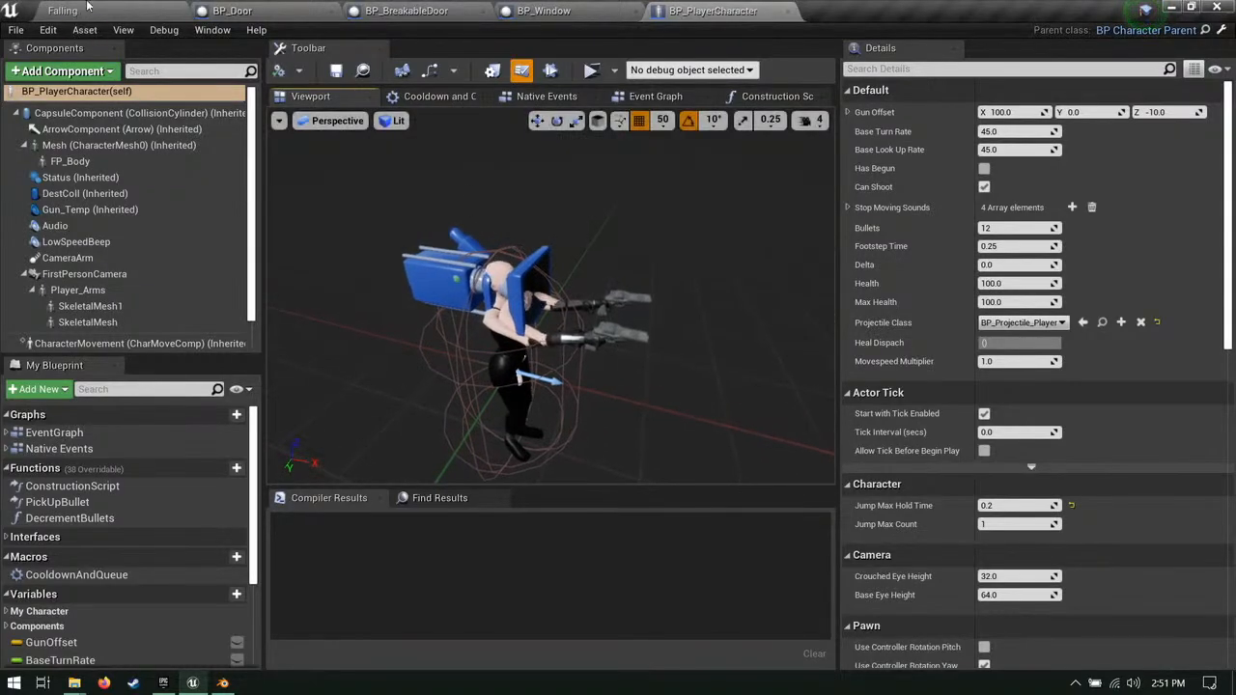
Step: Return to the Falling level and show the contents of the project's Materials folder
click(97, 12)
click(701, 12)
click(62, 10)
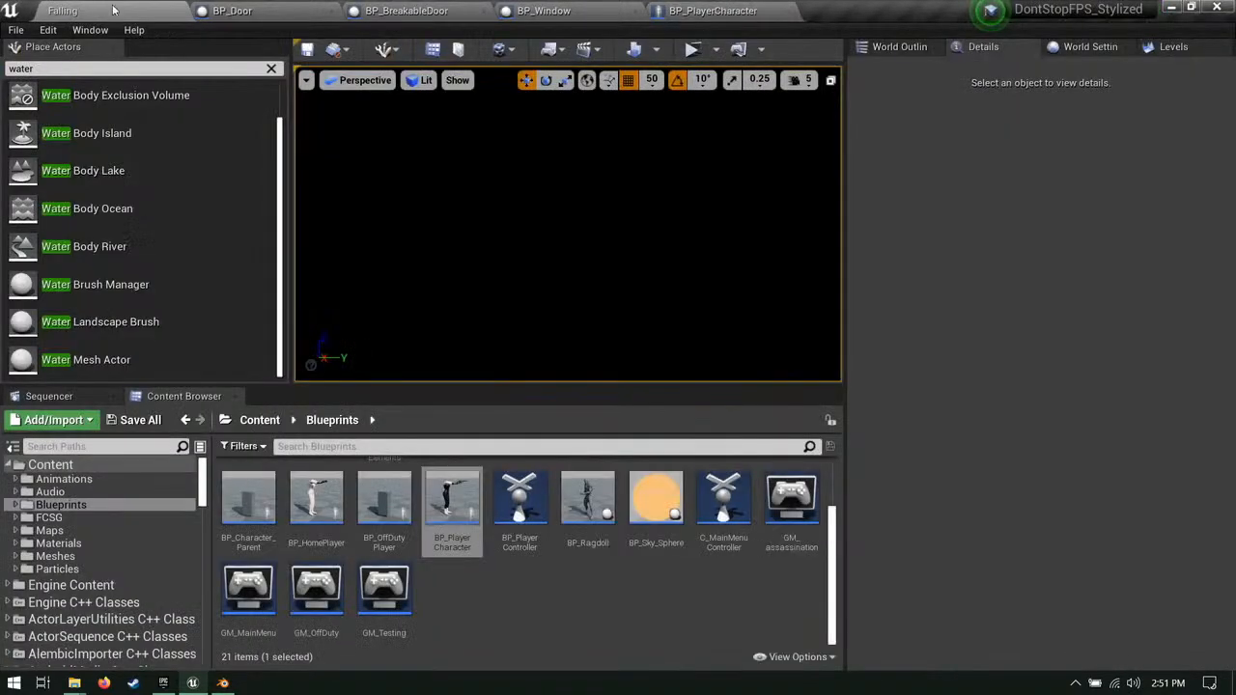
click(49, 530)
click(58, 542)
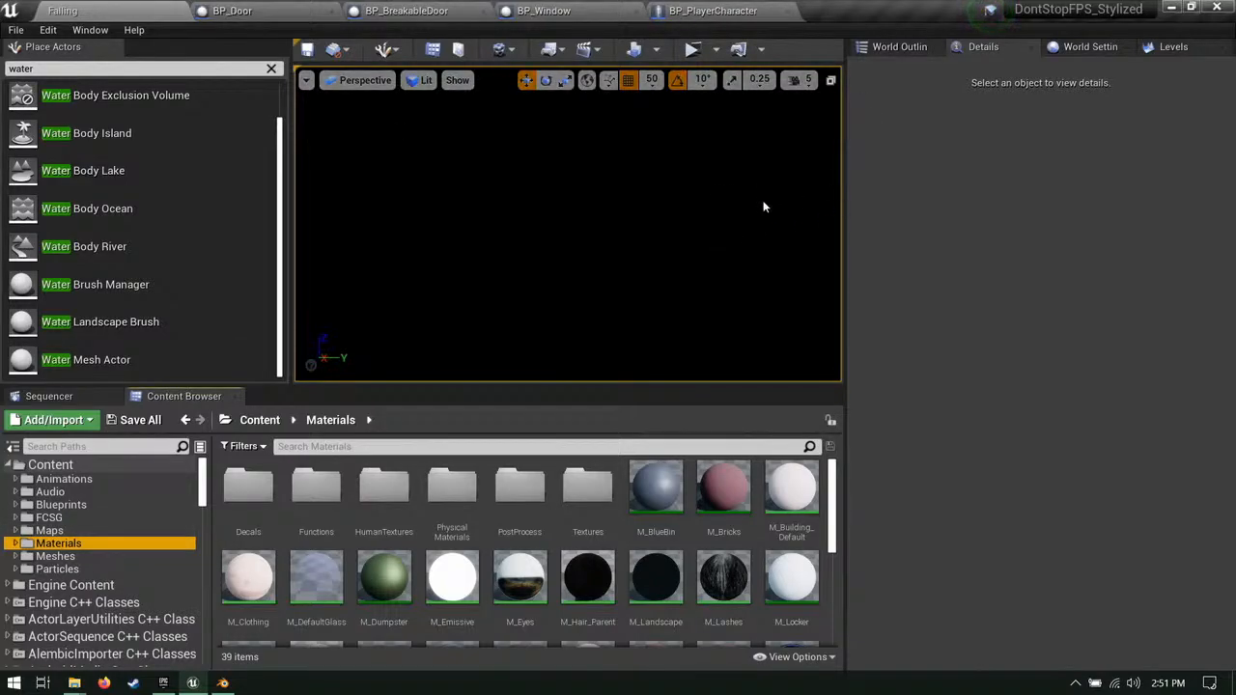
Step: Go back to BP_PlayerCharacter, select the inherited character Mesh component, and look through its details and assigned materials
click(446, 11)
click(715, 11)
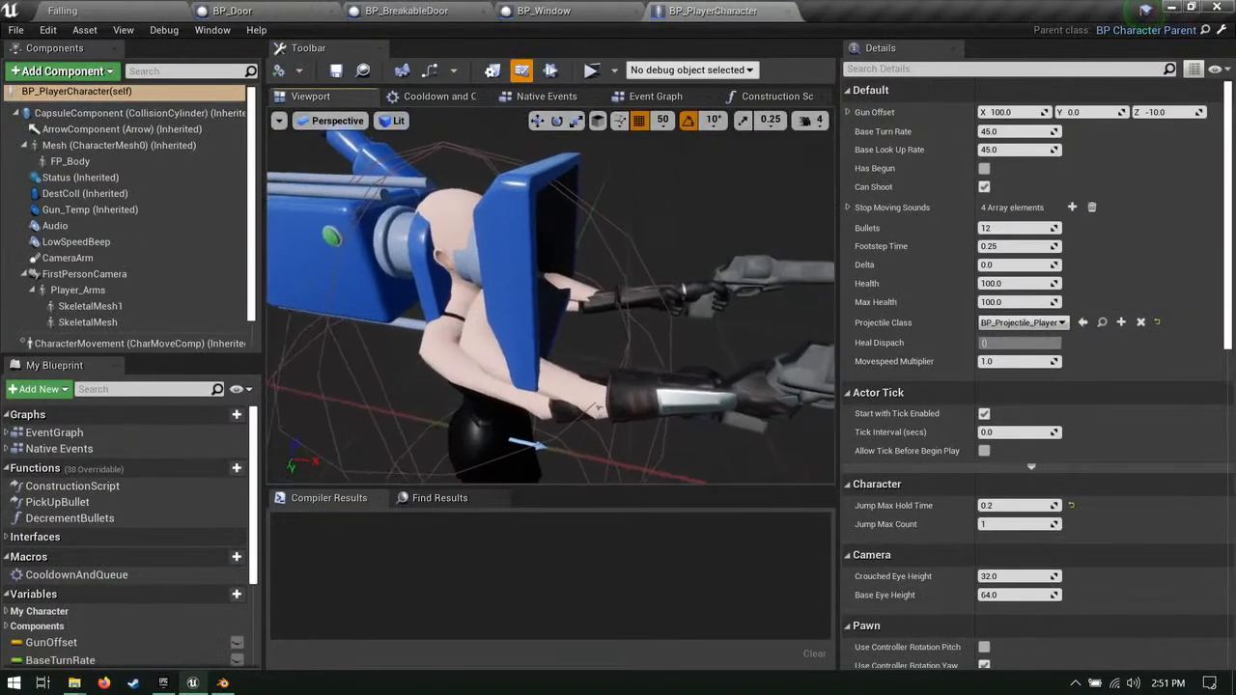
right_drag(465, 370, 491, 360)
click(465, 370)
key(f)
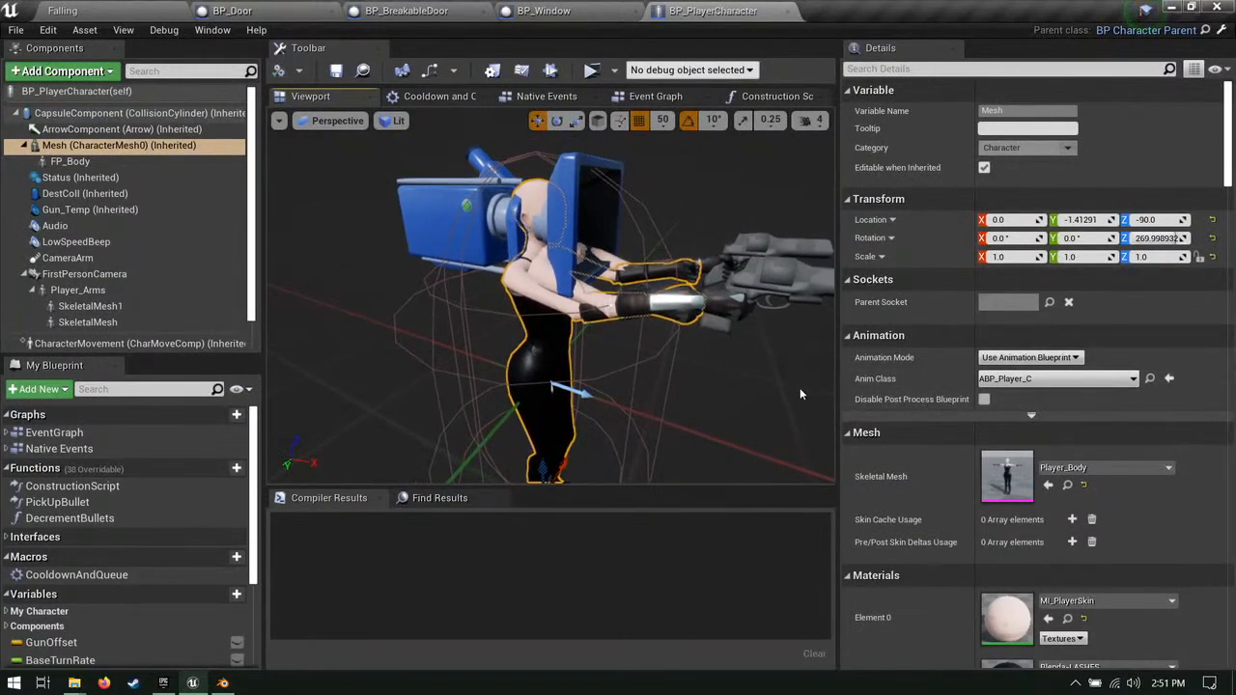
scroll(958, 408, down, 8)
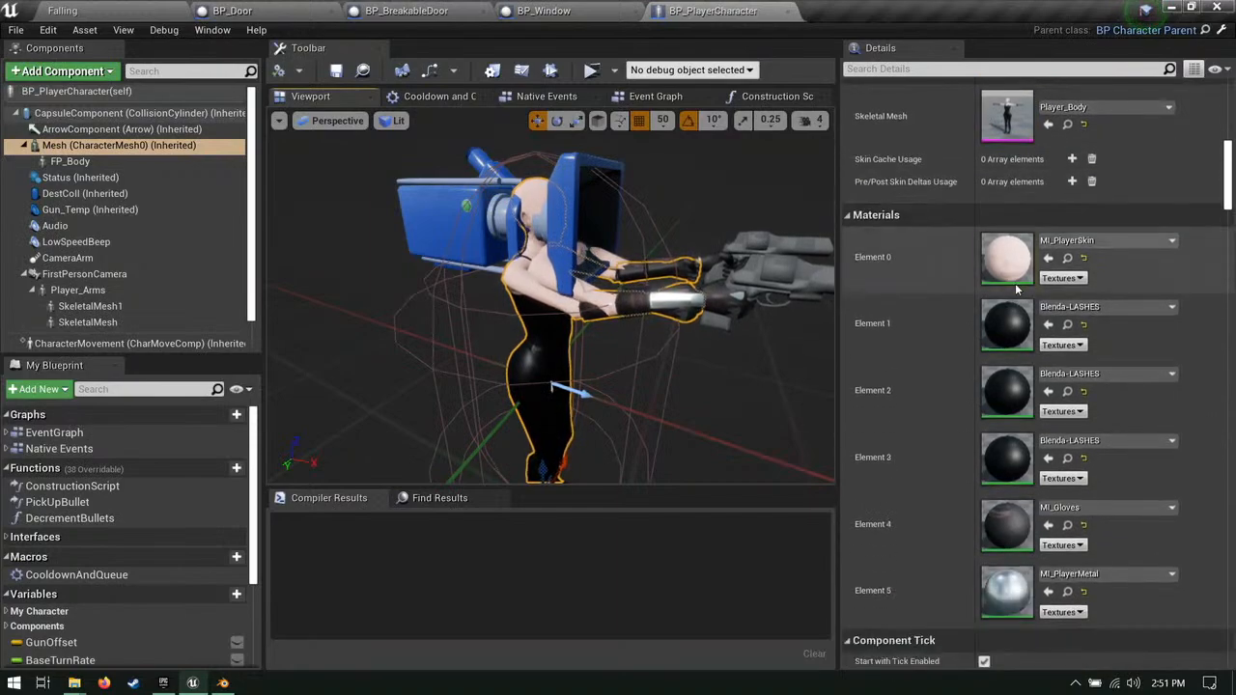
scroll(1016, 283, down, 3)
scroll(1015, 283, up, 10)
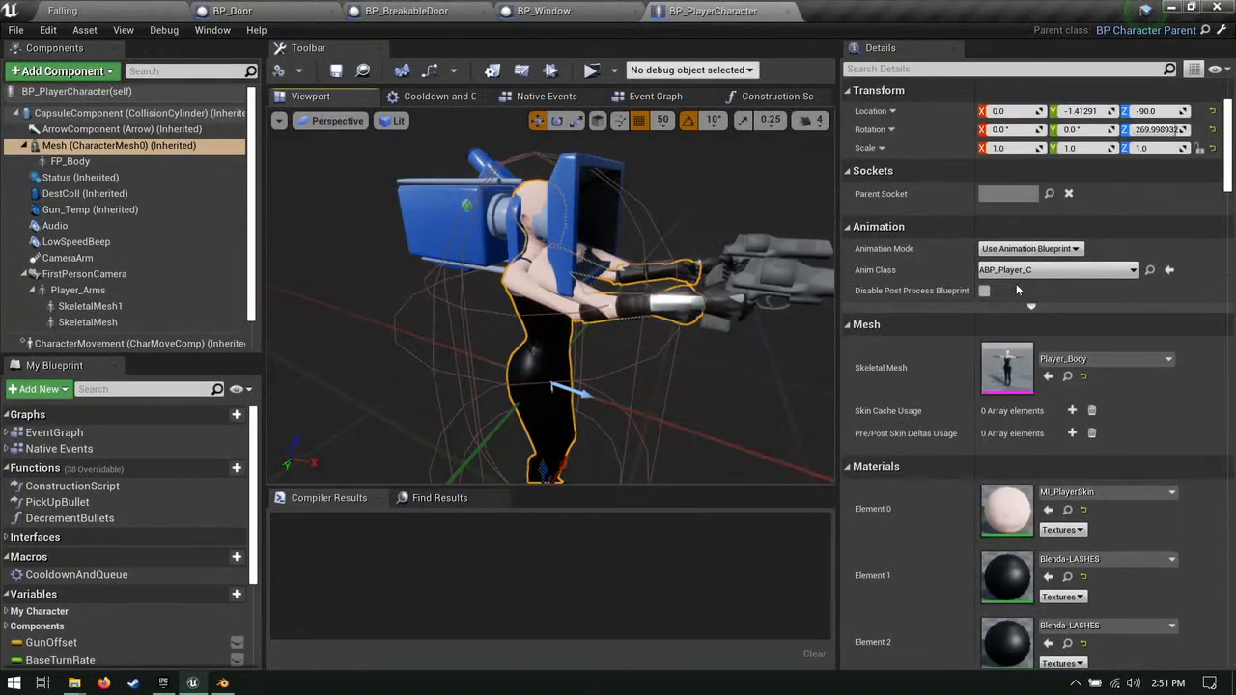
Step: Filter the Mesh component's properties by "shad" and check its Hidden Shadow setting
click(938, 69)
text(shad)
click(984, 324)
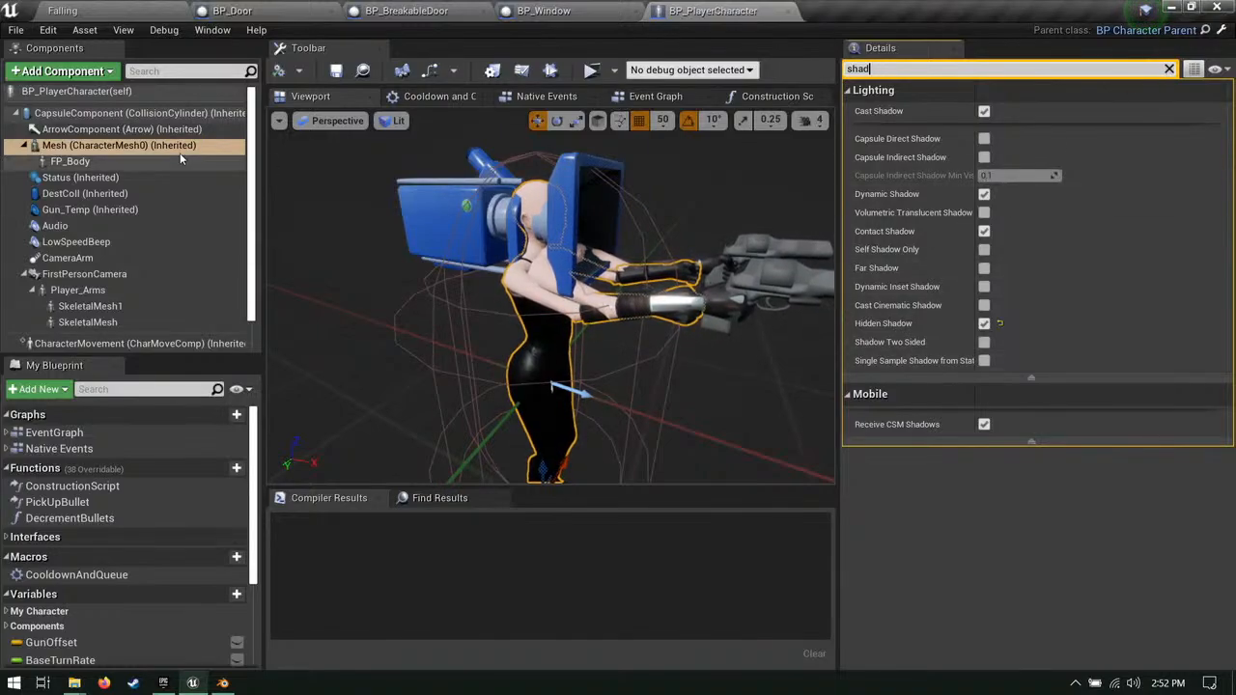
Step: Clear the property filter, select the FP_Body component, and examine the headless first-person body from several angles
click(1168, 69)
click(70, 161)
scroll(533, 452, up, 3)
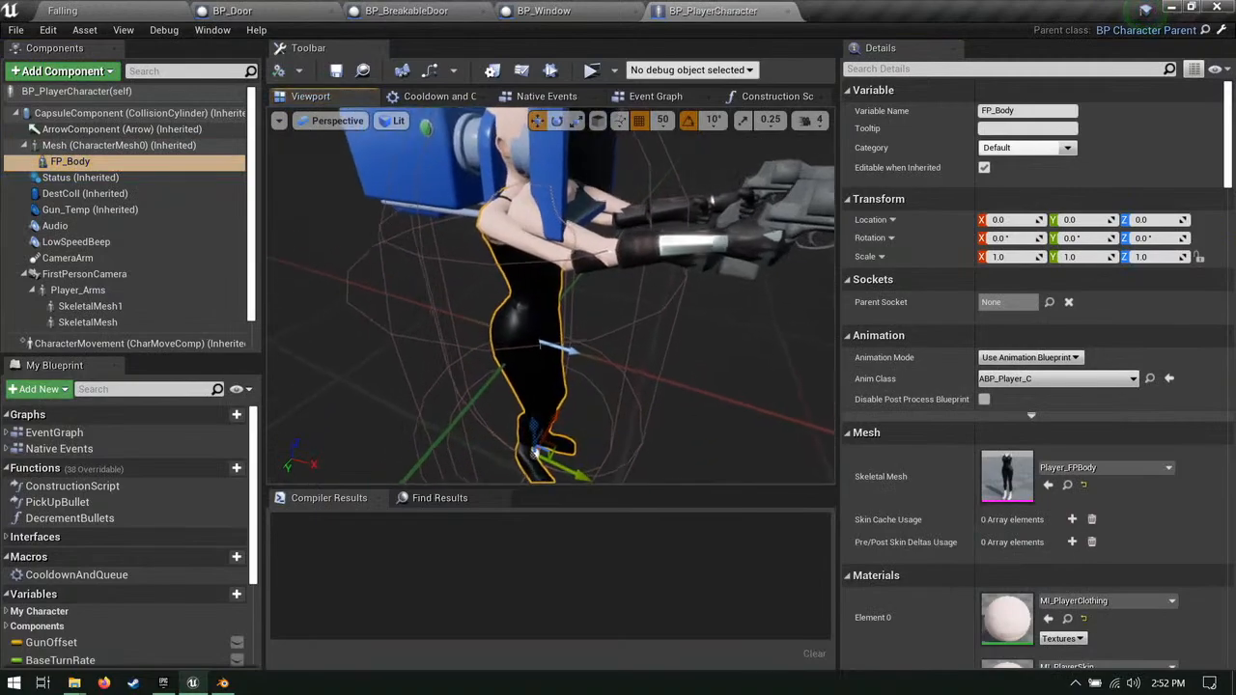
scroll(534, 452, up, 5)
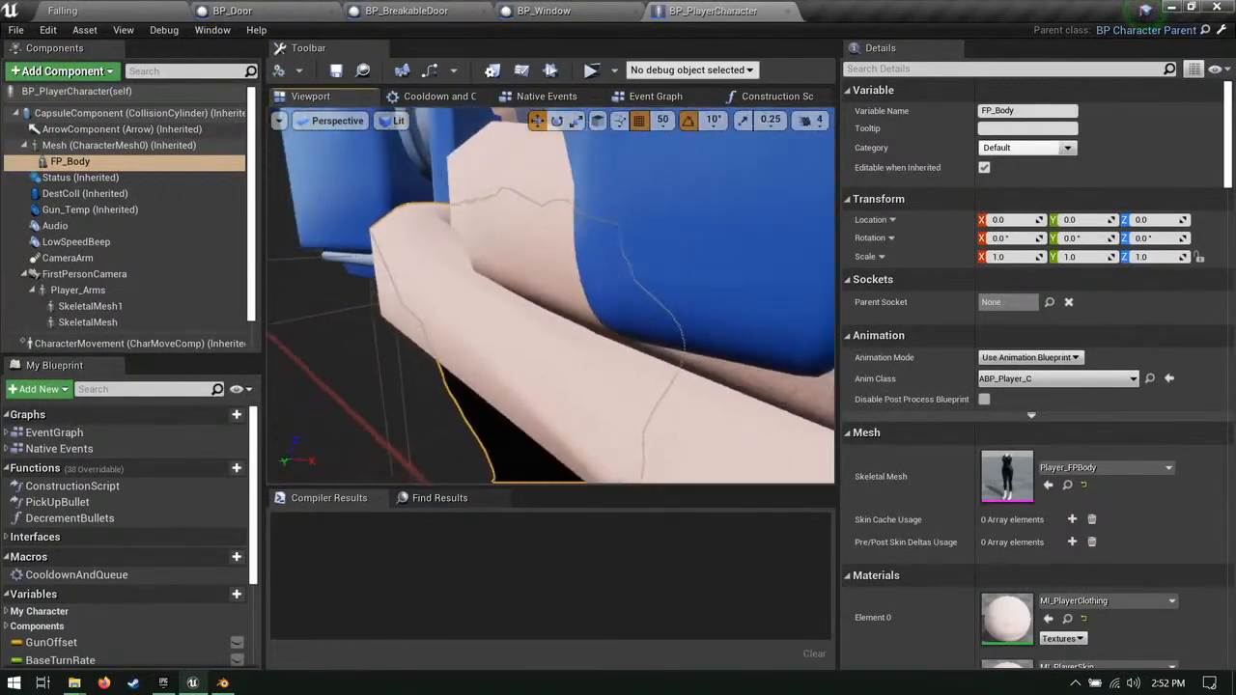
mouse_move(534, 452)
right_down()
mouse_move(550, 442)
mouse_move(516, 463)
mouse_move(534, 468)
mouse_move(507, 459)
mouse_move(512, 420)
mouse_move(569, 410)
mouse_move(531, 454)
mouse_move(502, 439)
mouse_move(521, 444)
mouse_move(497, 453)
mouse_move(512, 452)
right_up()
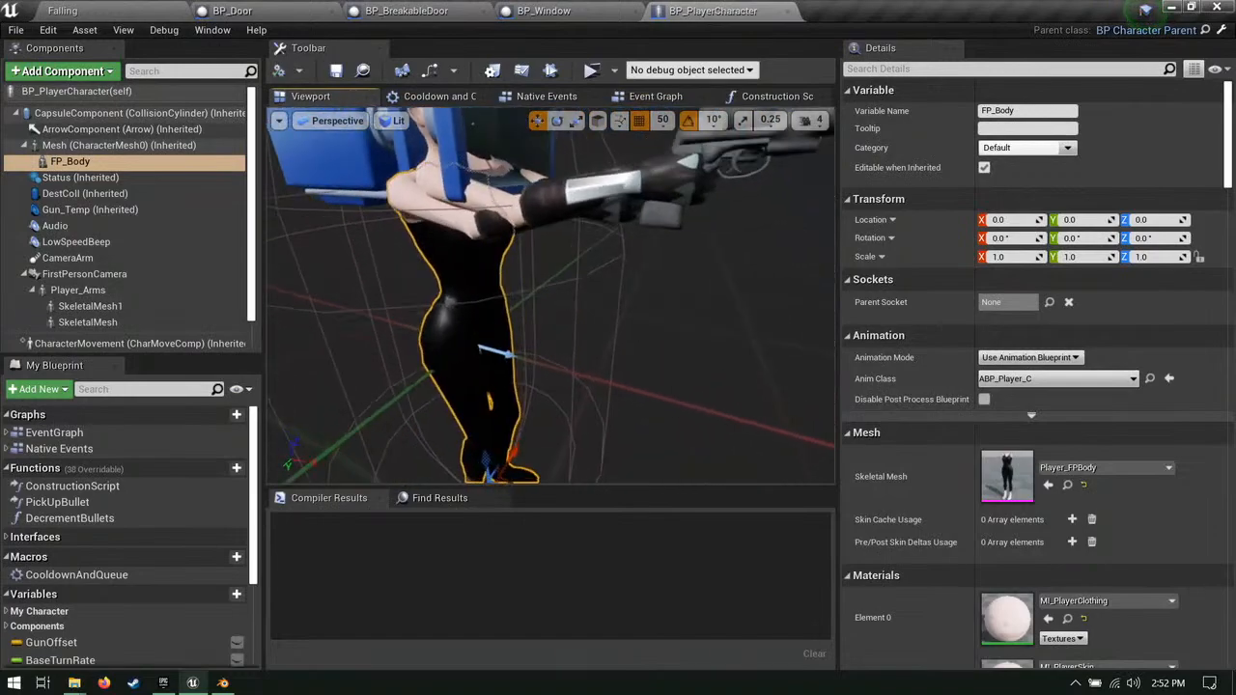
right_drag(574, 293, 575, 293)
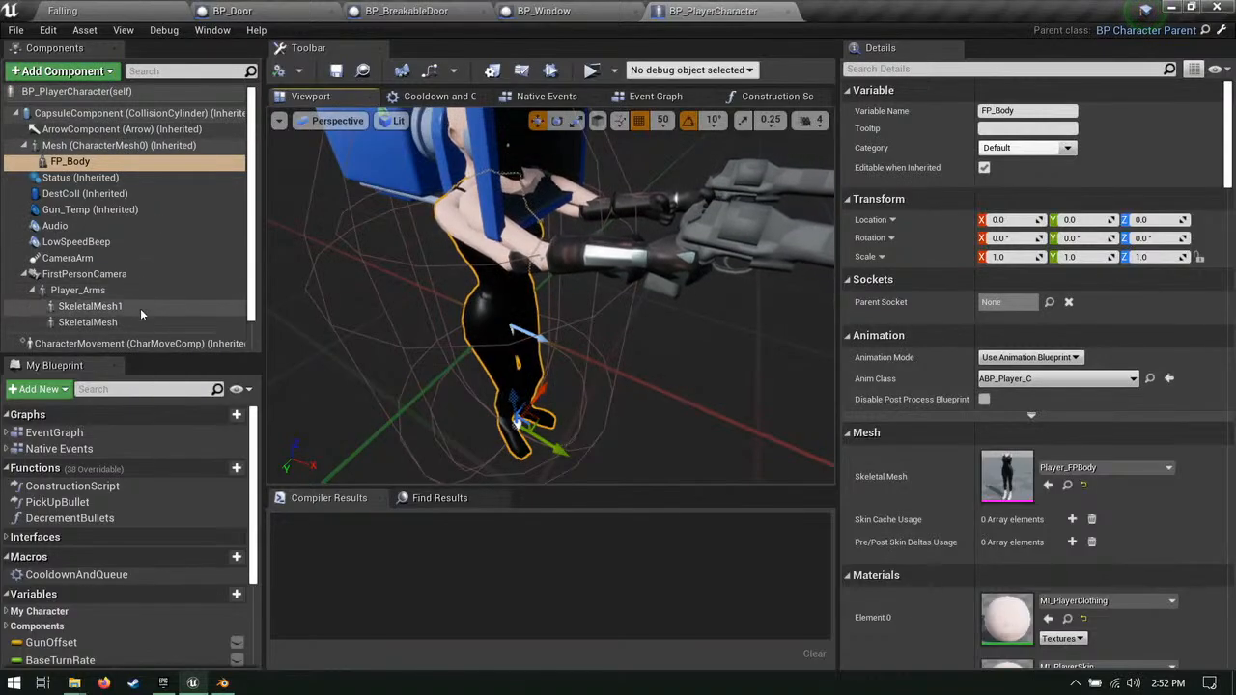
Step: Select the FirstPersonCamera and its Player_Arms child, and examine how the arms mesh sits on the character
click(106, 274)
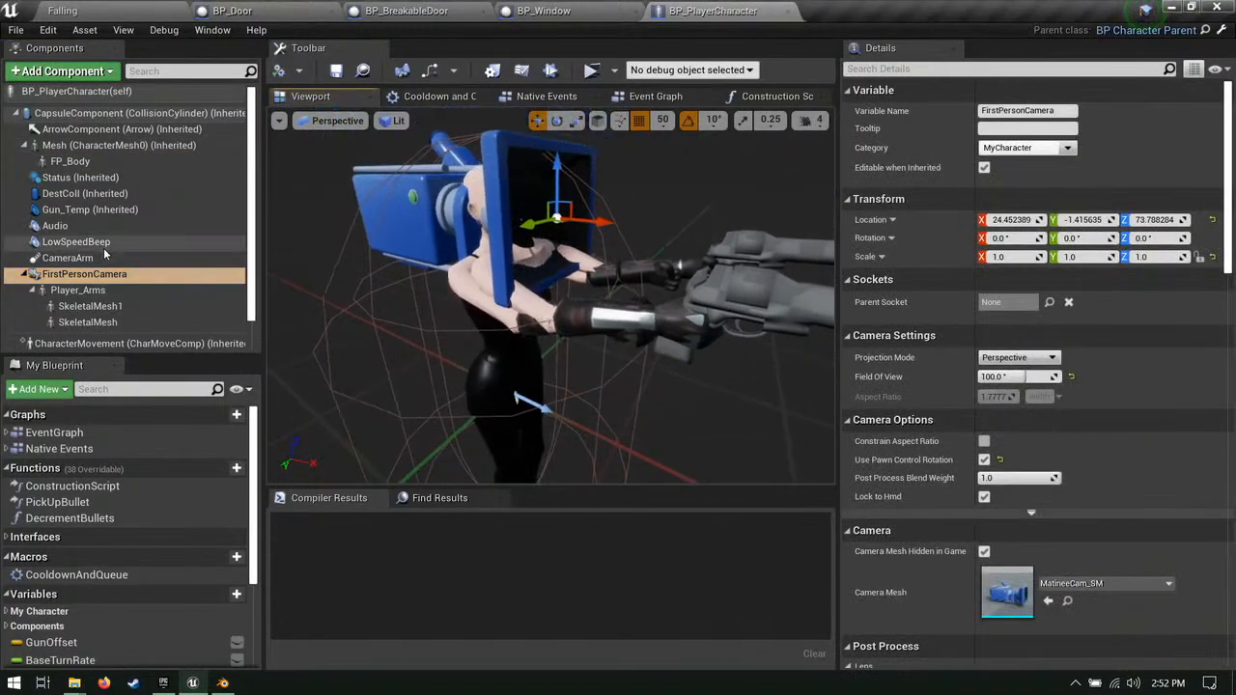
click(92, 289)
right_drag(454, 318, 421, 367)
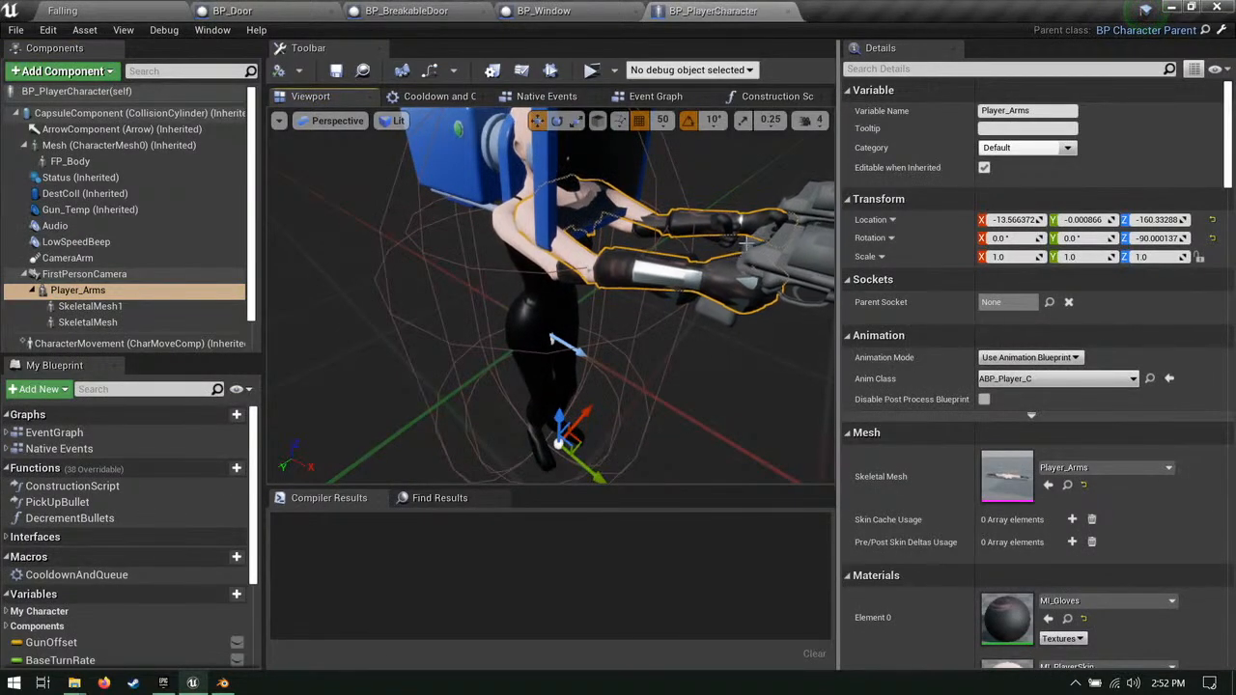
right_drag(543, 289, 580, 237)
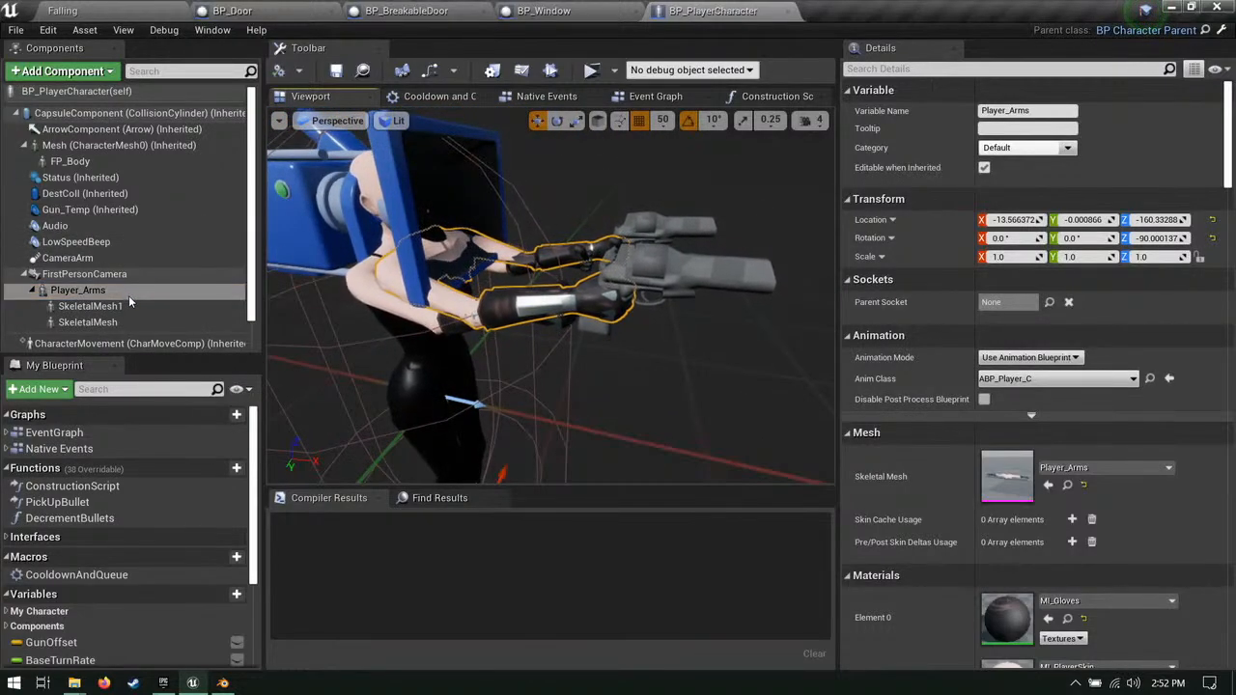
scroll(130, 302, down, 1)
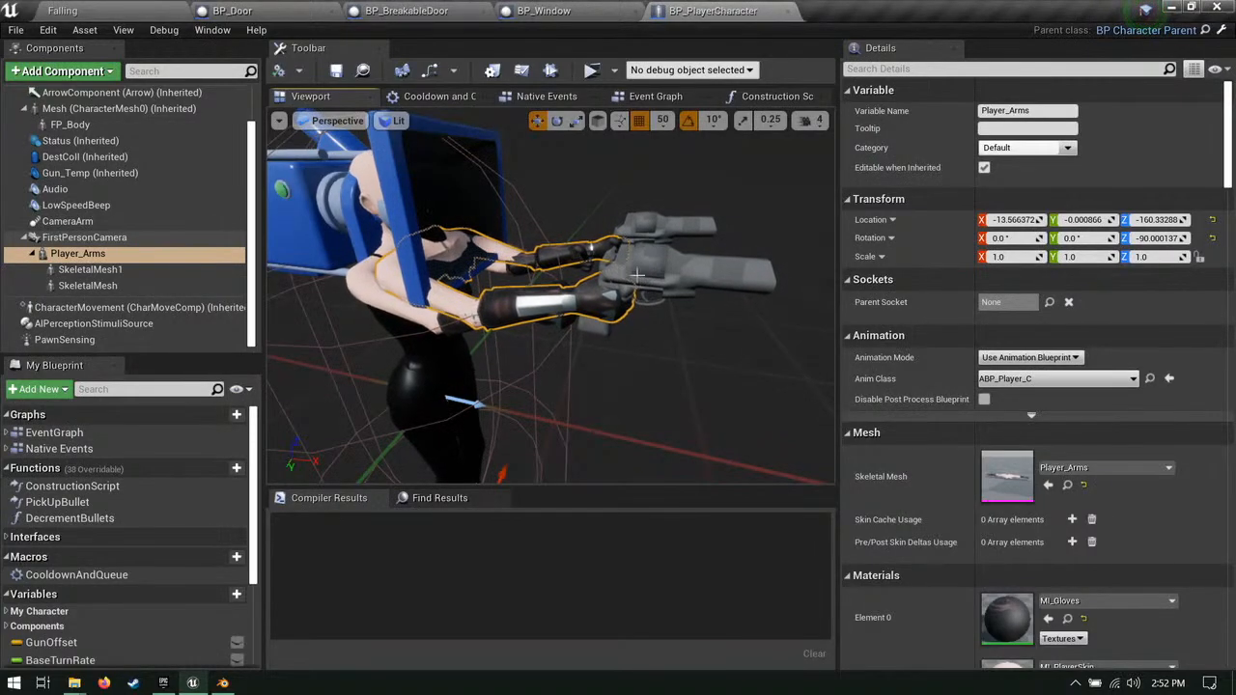
scroll(710, 337, down, 10)
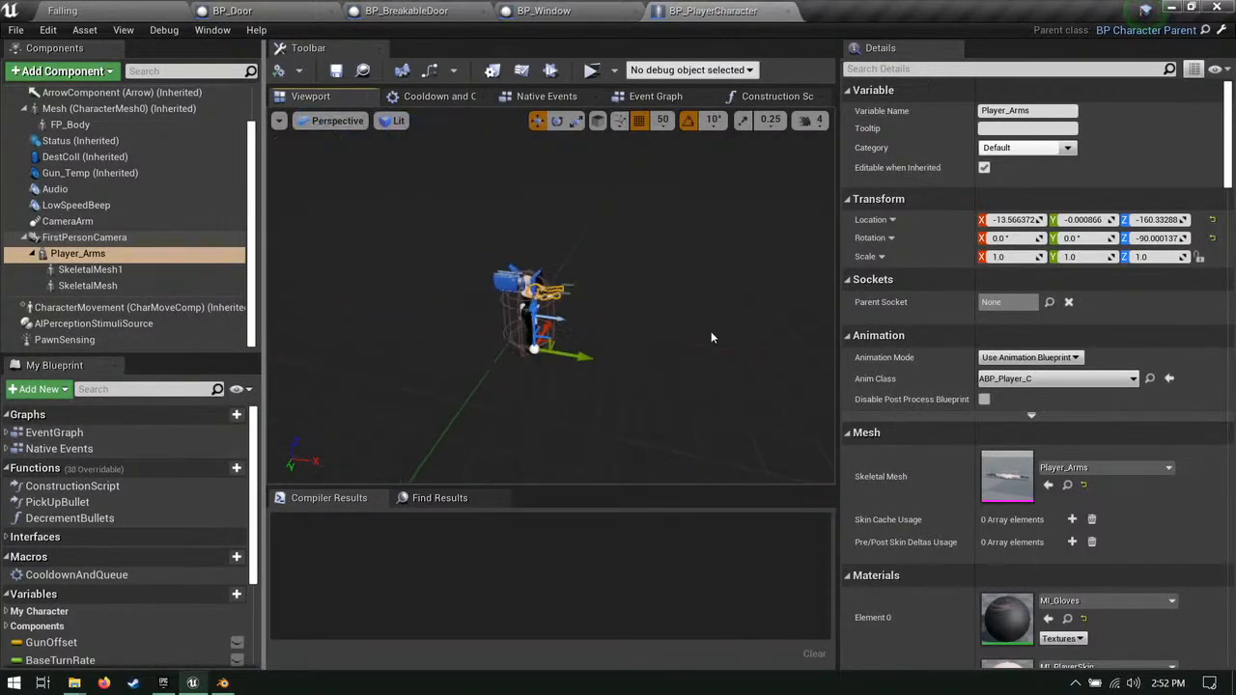
scroll(711, 337, up, 10)
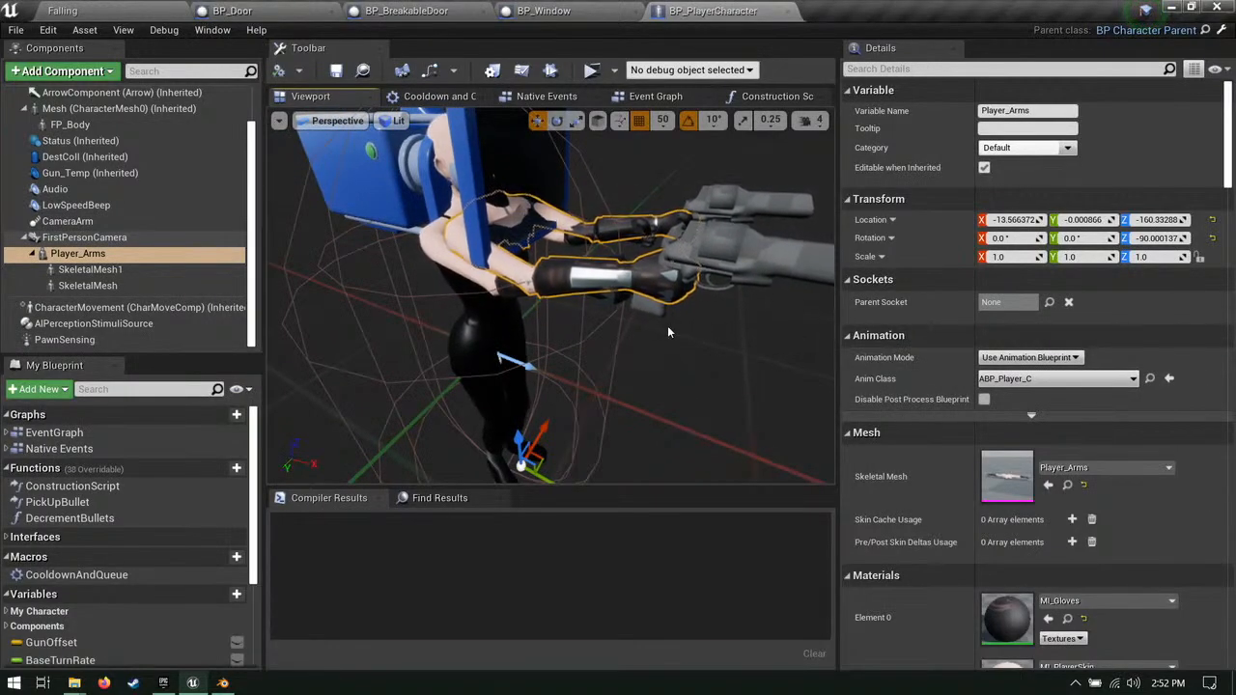
right_drag(627, 301, 645, 289)
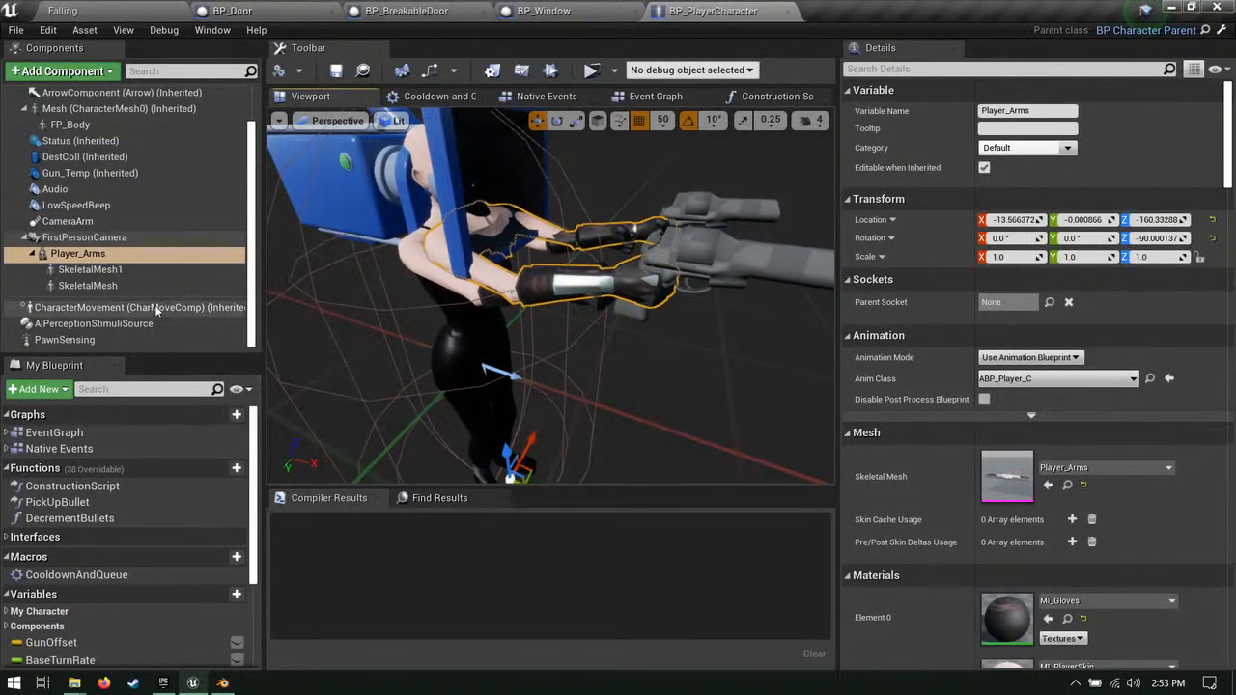
Step: Compare the SkeletalMesh1 pistol, the full-body Mesh, and the Player_Arms component by selecting each of them
click(121, 271)
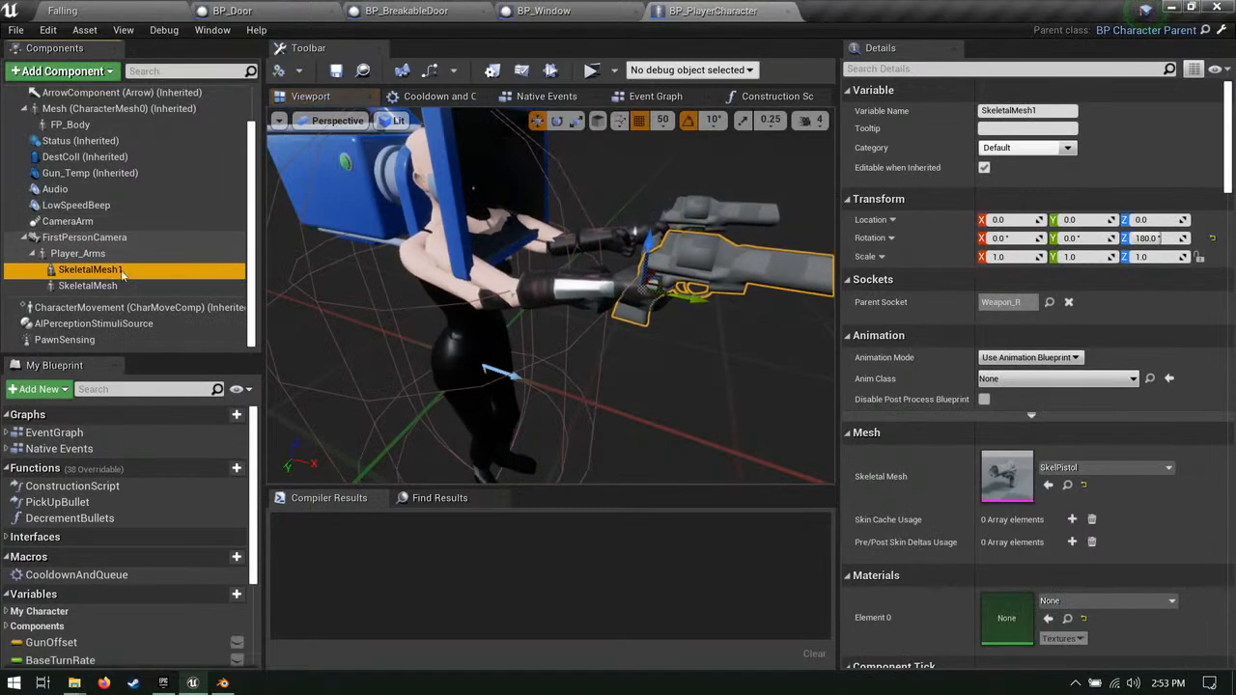
click(92, 254)
click(103, 8)
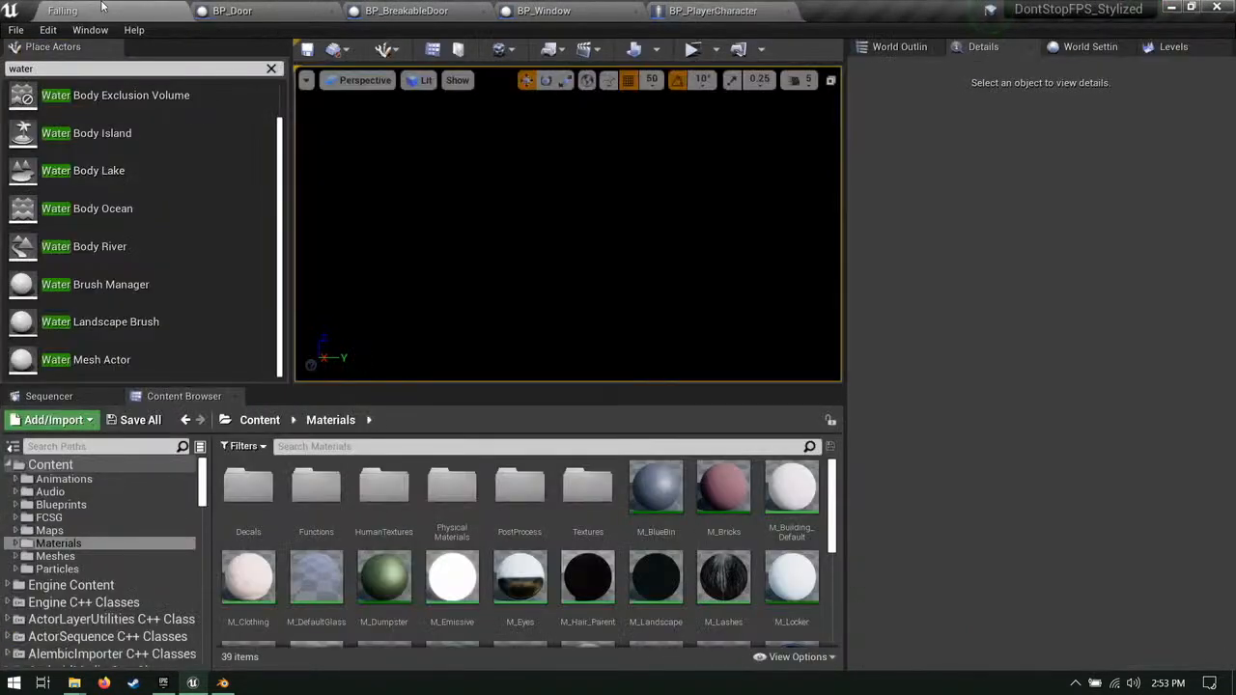
click(712, 11)
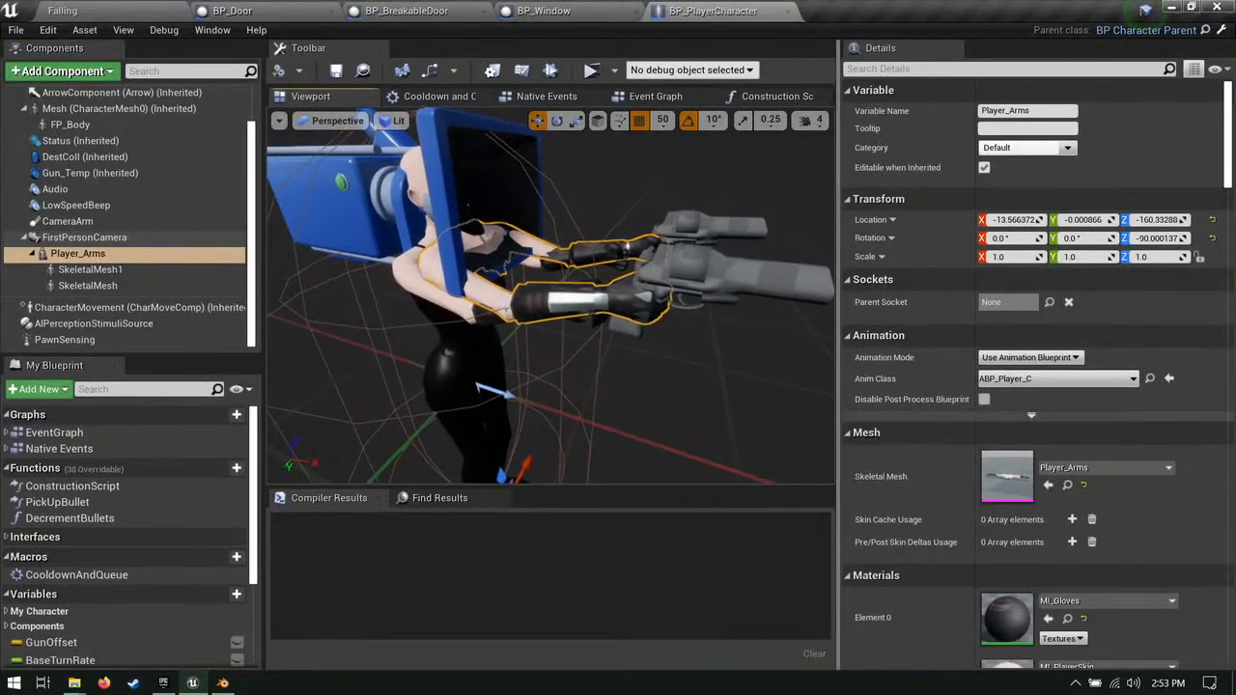
click(119, 108)
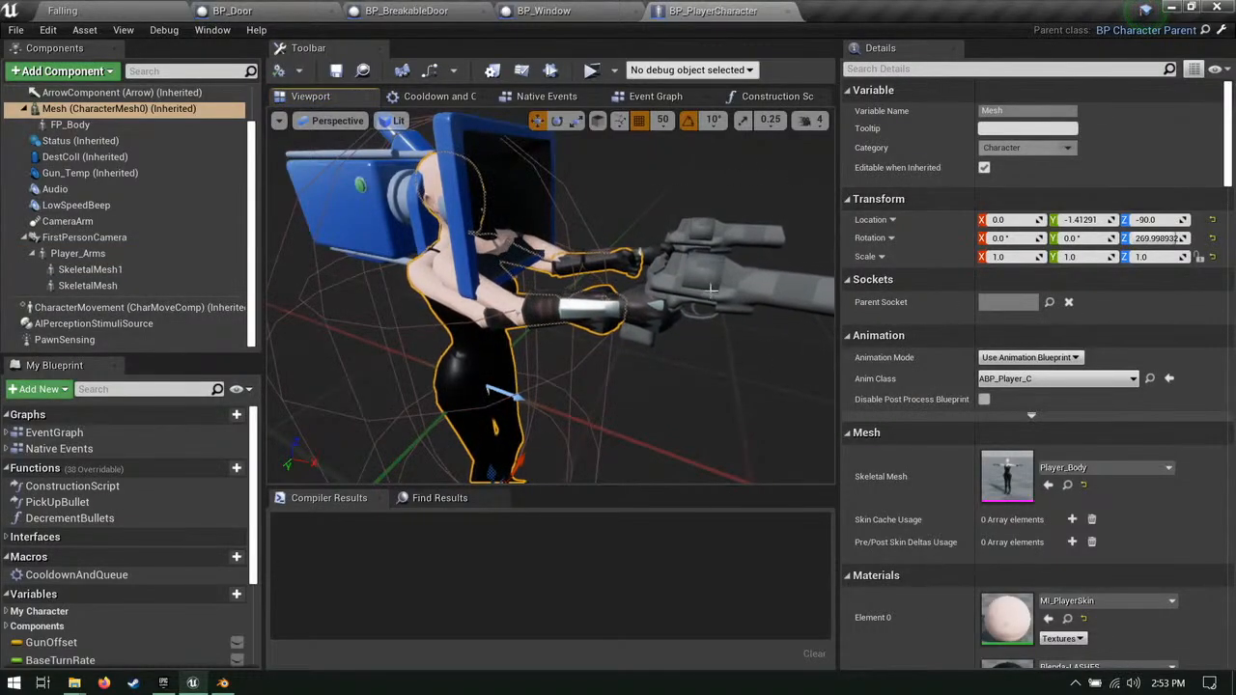
click(592, 306)
right_drag(497, 331, 468, 378)
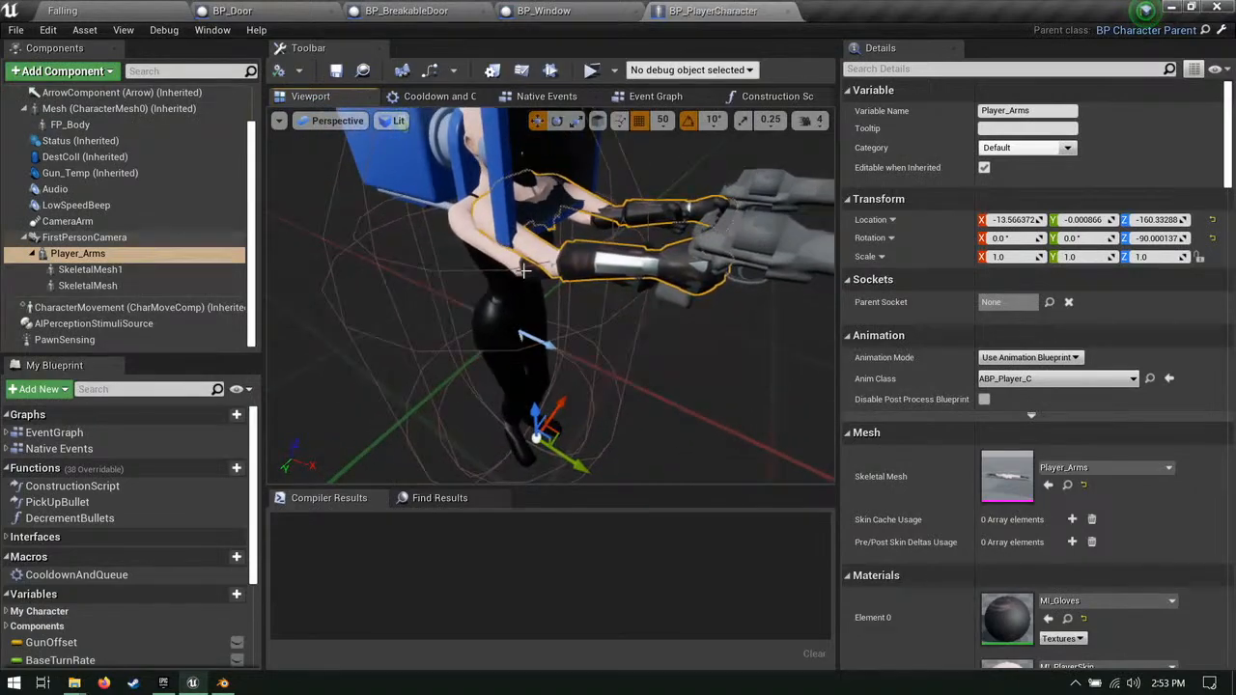
Step: Check the SkeletalMesh1 pistol and Player_Arms once more, and close BP_PlayerCharacter to return to the Falling level
click(132, 275)
click(77, 252)
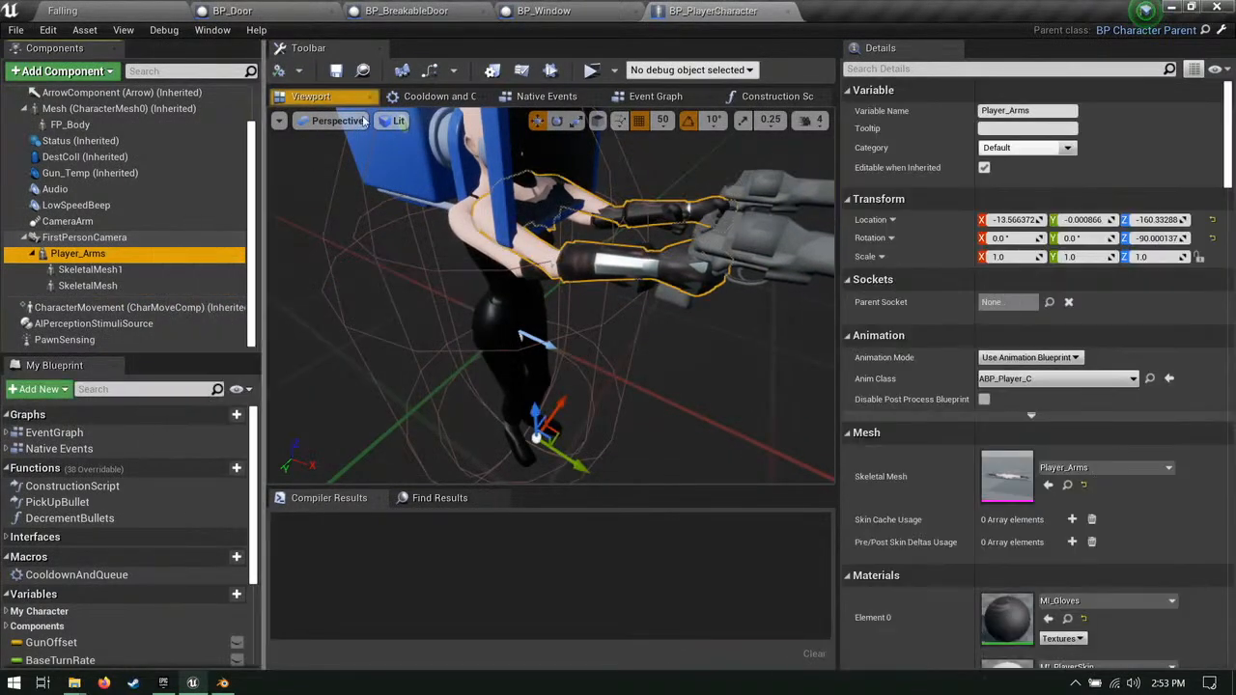
middle_click(725, 18)
click(176, 6)
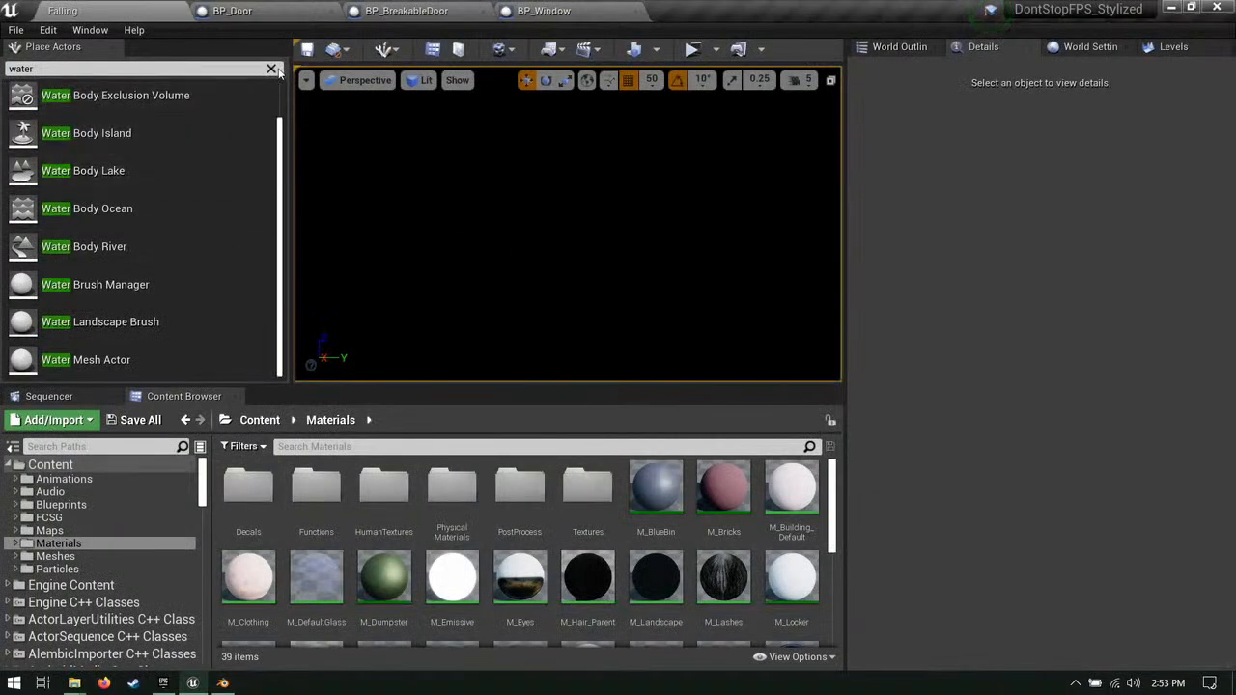
click(110, 506)
click(97, 543)
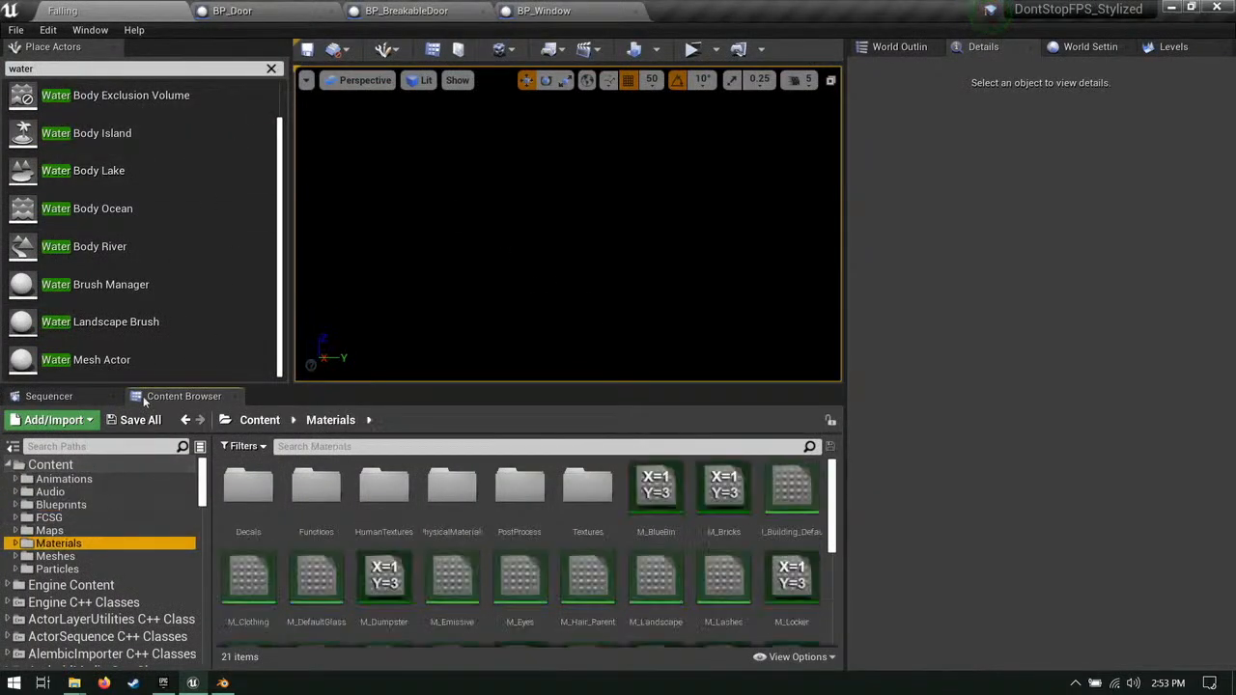
click(90, 30)
mouse_move(170, 58)
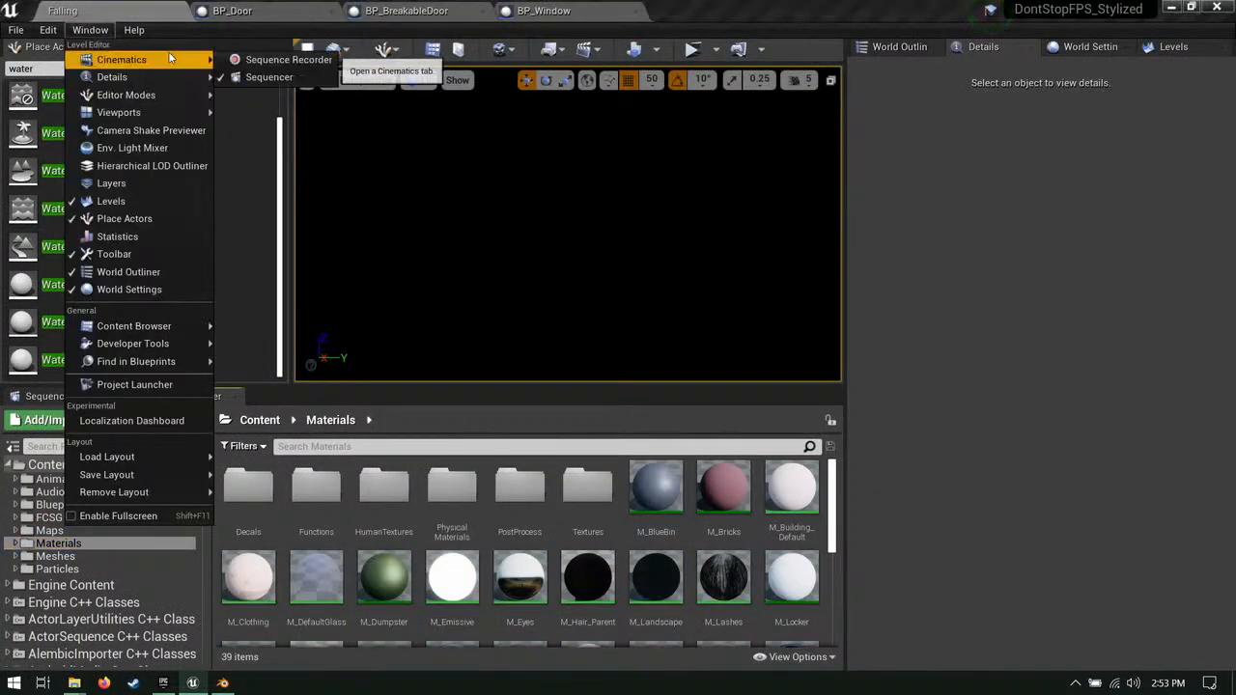
click(90, 30)
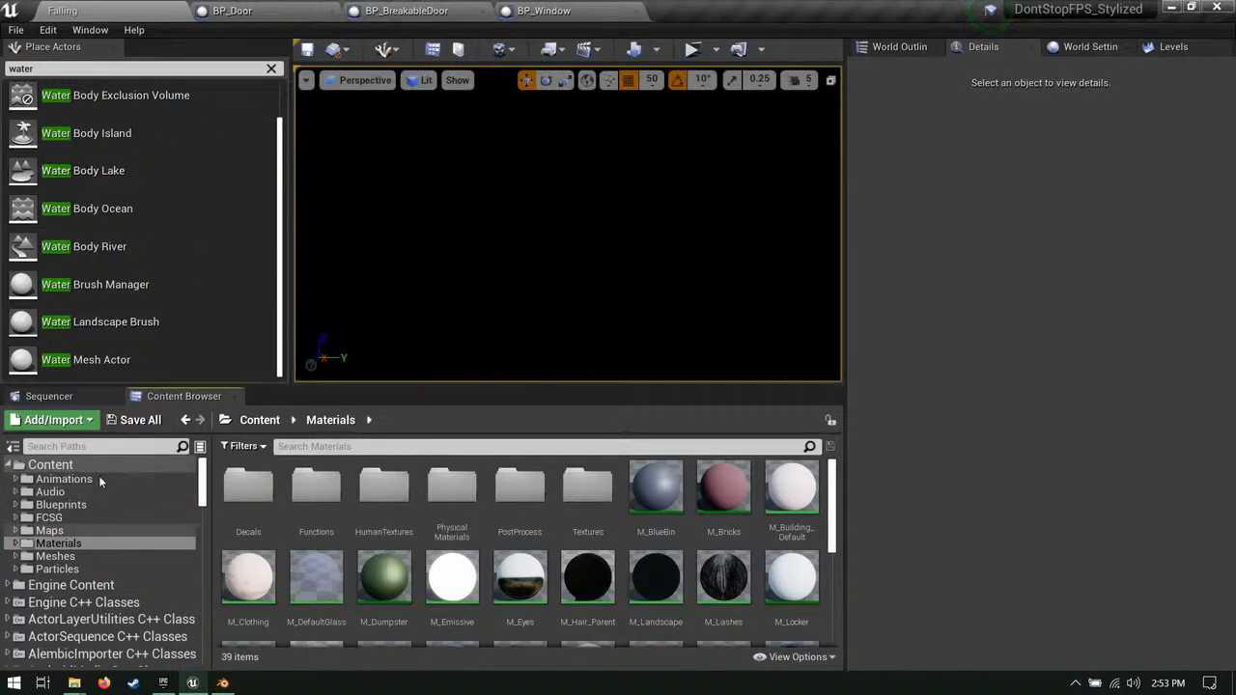
Step: Find the BP_Sky_Sphere actor by searching for "sk" and place it in the empty Falling level at location 0, 0, 0
key(BackSpace)
key(BackSpace)
key(BackSpace)
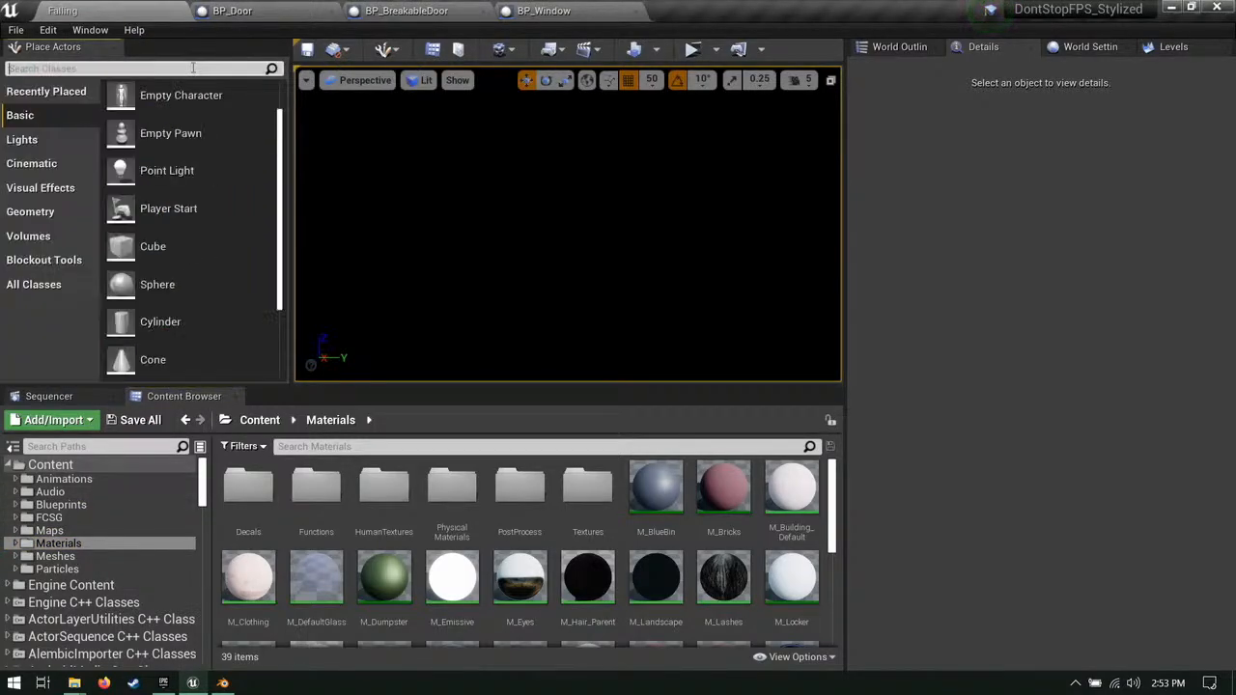
text(skyb)
key(BackSpace)
key(BackSpace)
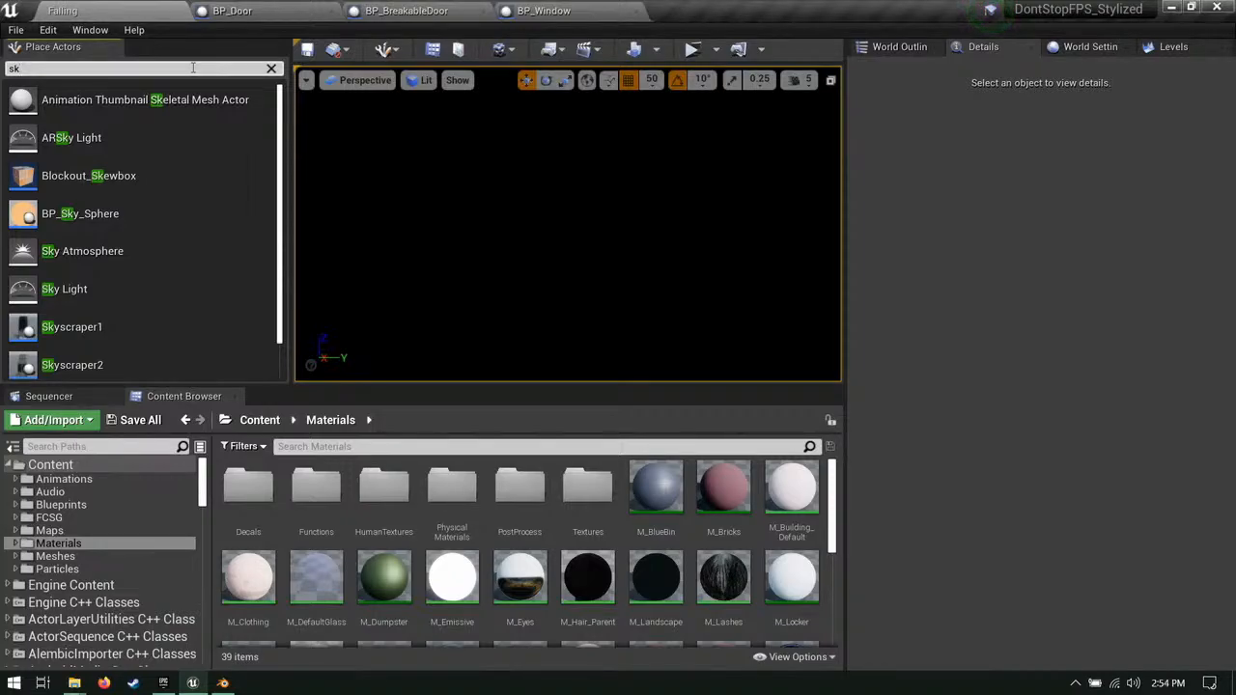
drag(145, 213, 549, 259)
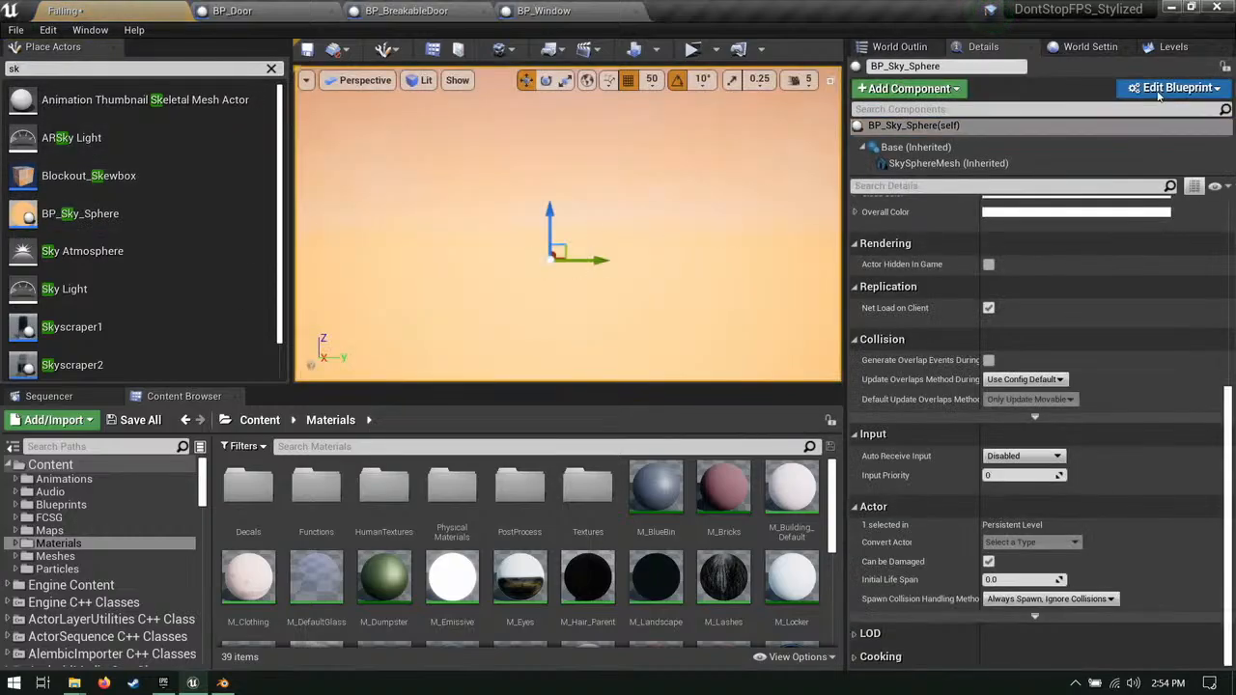
click(900, 50)
click(983, 46)
scroll(1118, 309, up, 10)
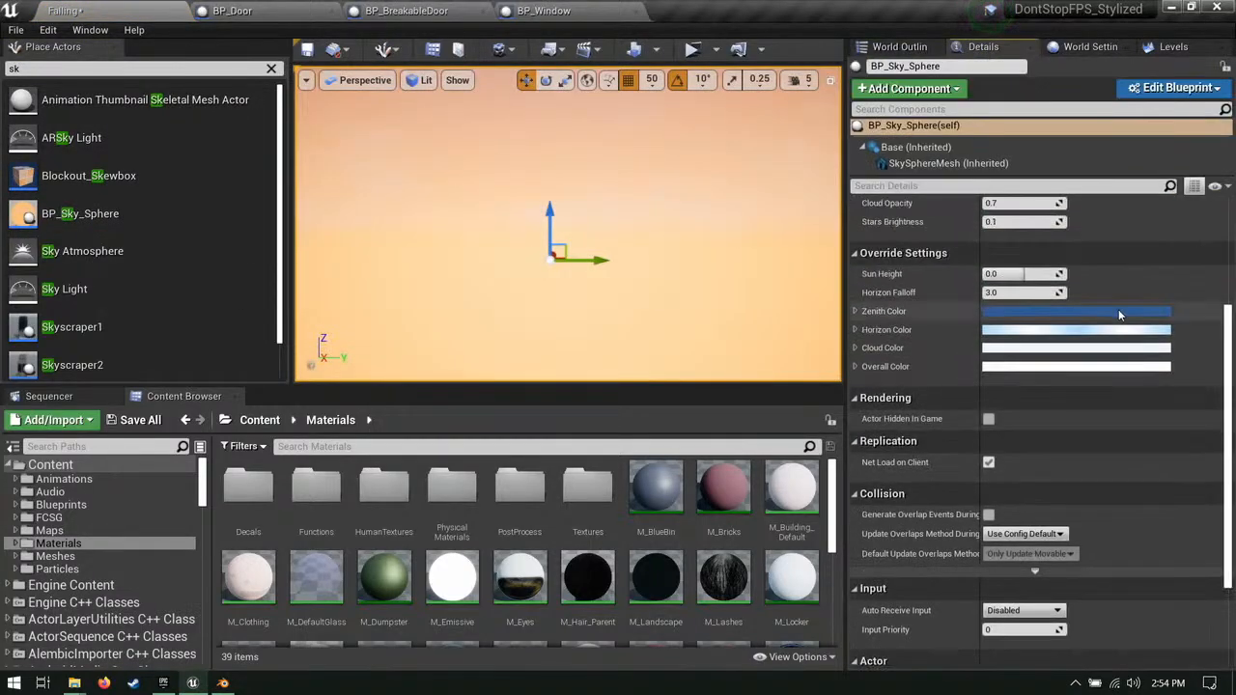
right_drag(374, 217, 309, 318)
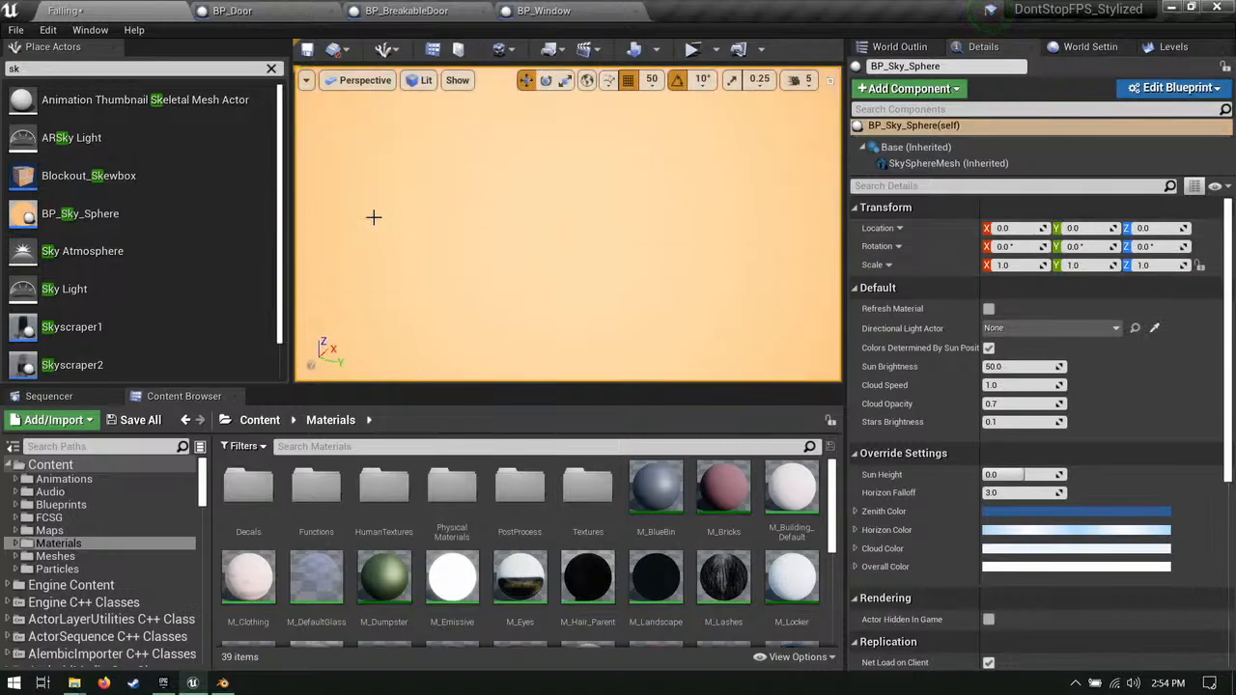
Step: Add a Directional Light at the level origin and raise it to a Z location of 250
click(270, 69)
click(23, 139)
drag(181, 99, 609, 184)
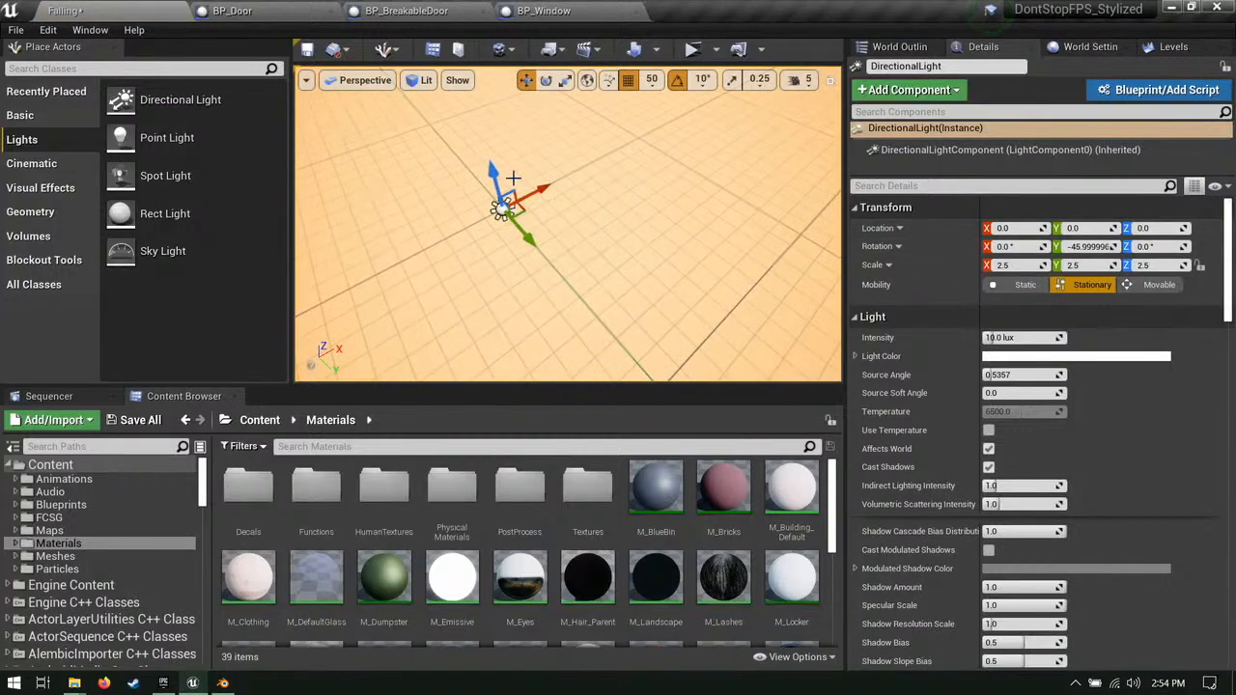
drag(498, 98, 511, 77)
right_drag(512, 82, 464, 39)
Step: Assign DirectionalLight as the sky sphere's Directional Light Actor
click(497, 85)
click(1033, 328)
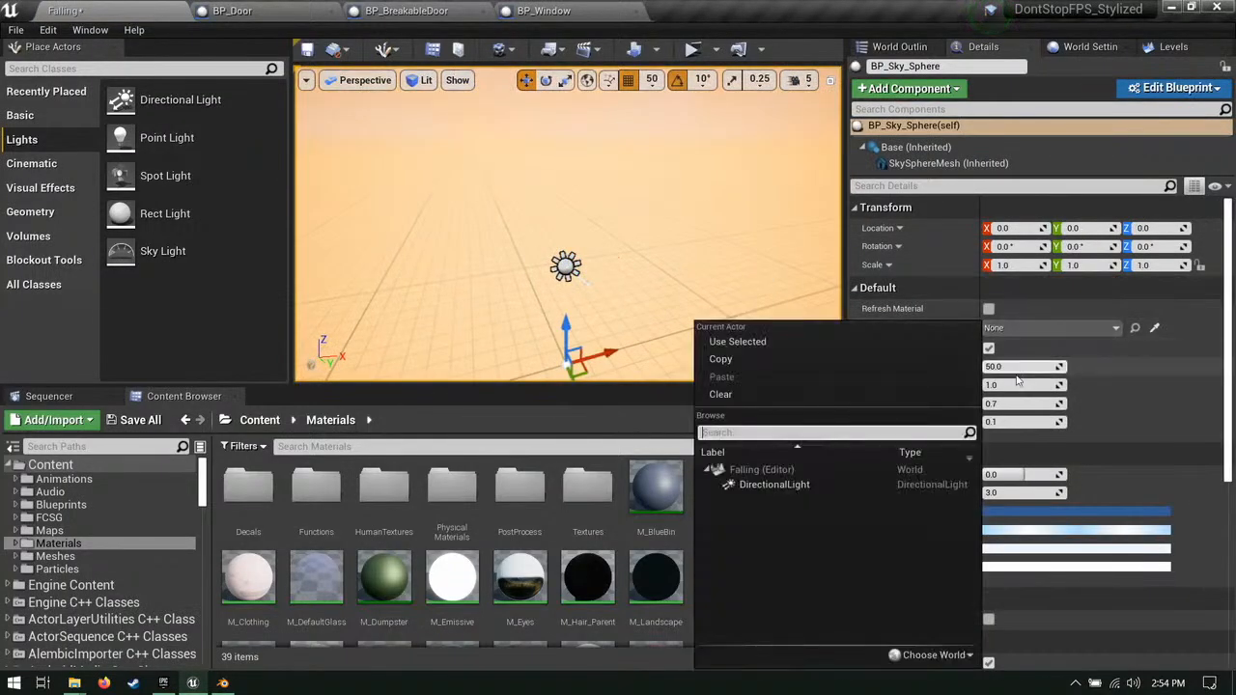
click(832, 484)
Step: Add a Sky Light, reset its location to the origin, and raise it to a Z location of 450 with camera speed 4
drag(145, 253, 558, 307)
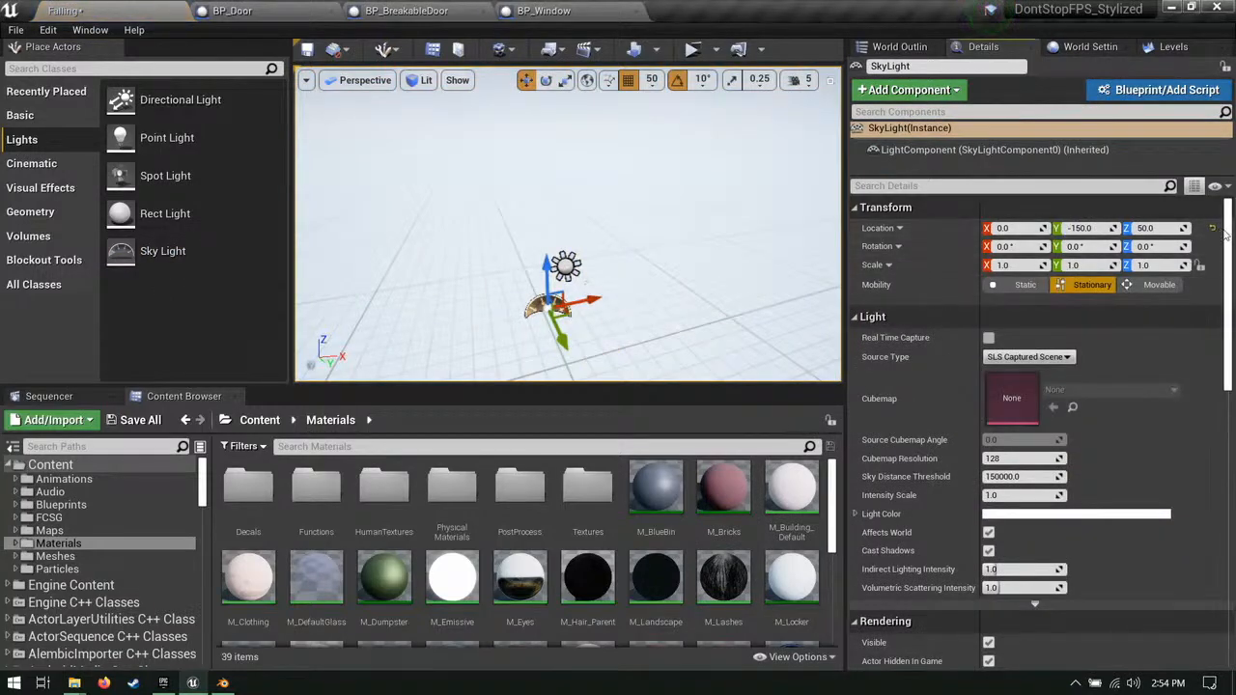
click(1214, 228)
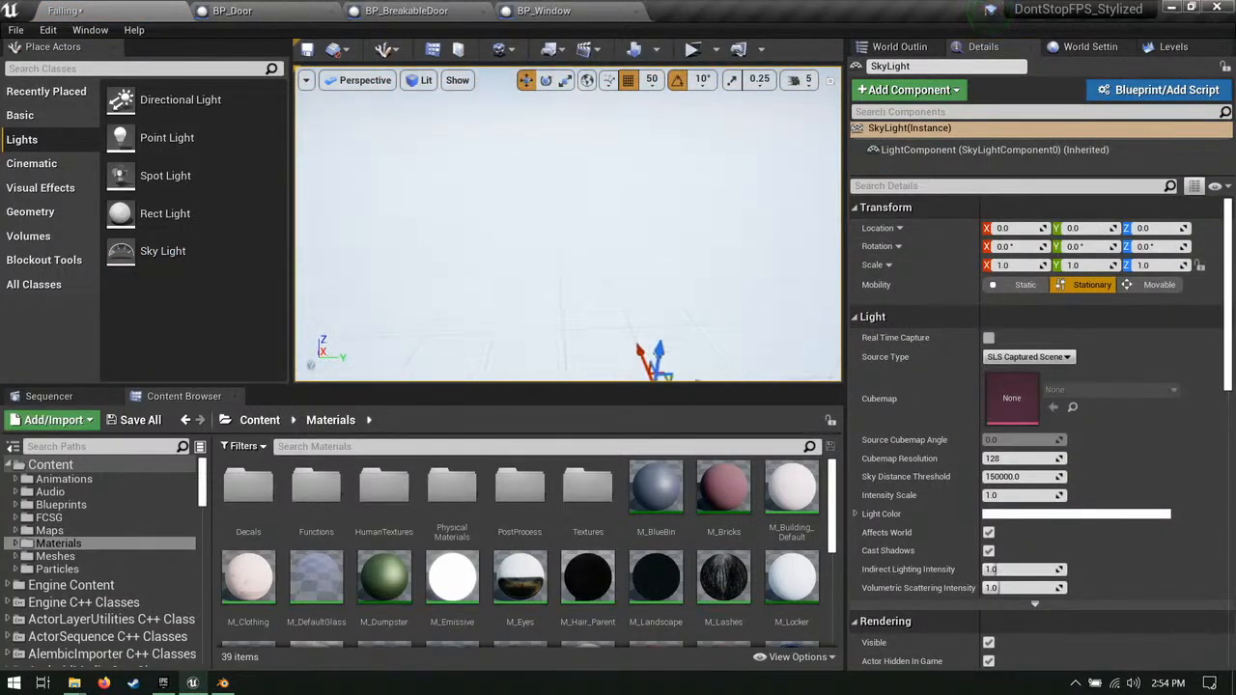
key(f)
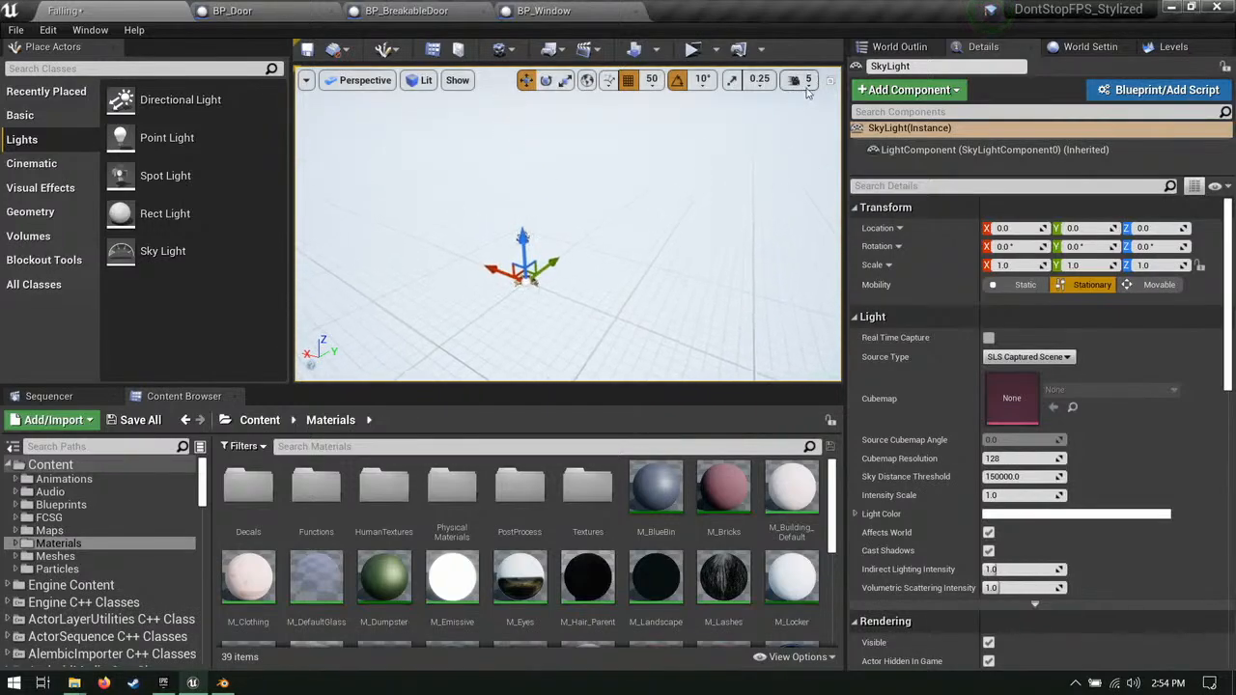
click(803, 82)
right_drag(587, 315, 565, 286)
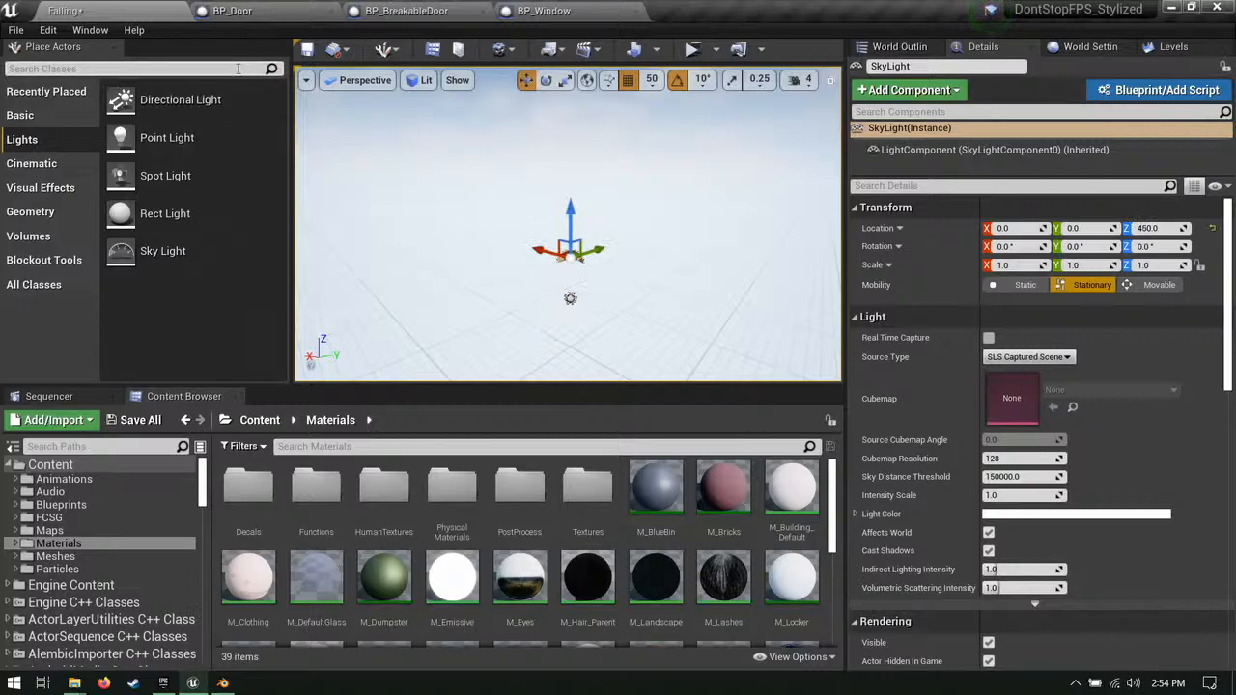
Step: Set the DirectionalLight's mobility to Movable and save the Falling level
click(569, 298)
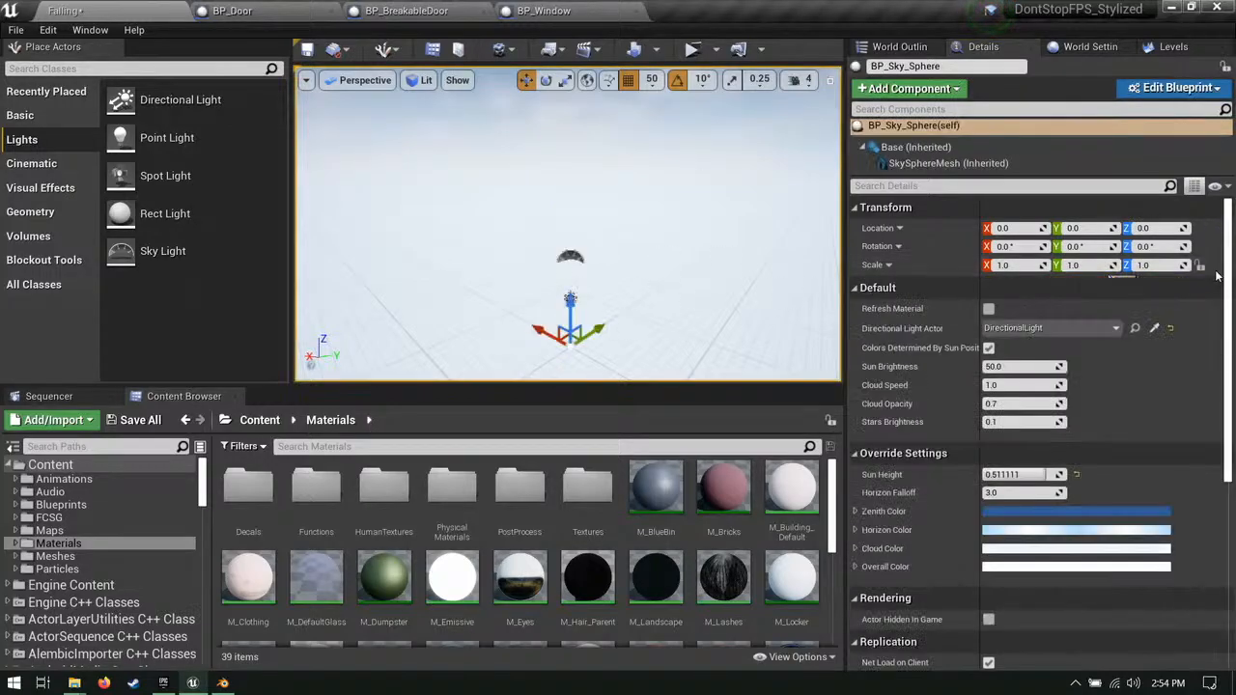
click(569, 256)
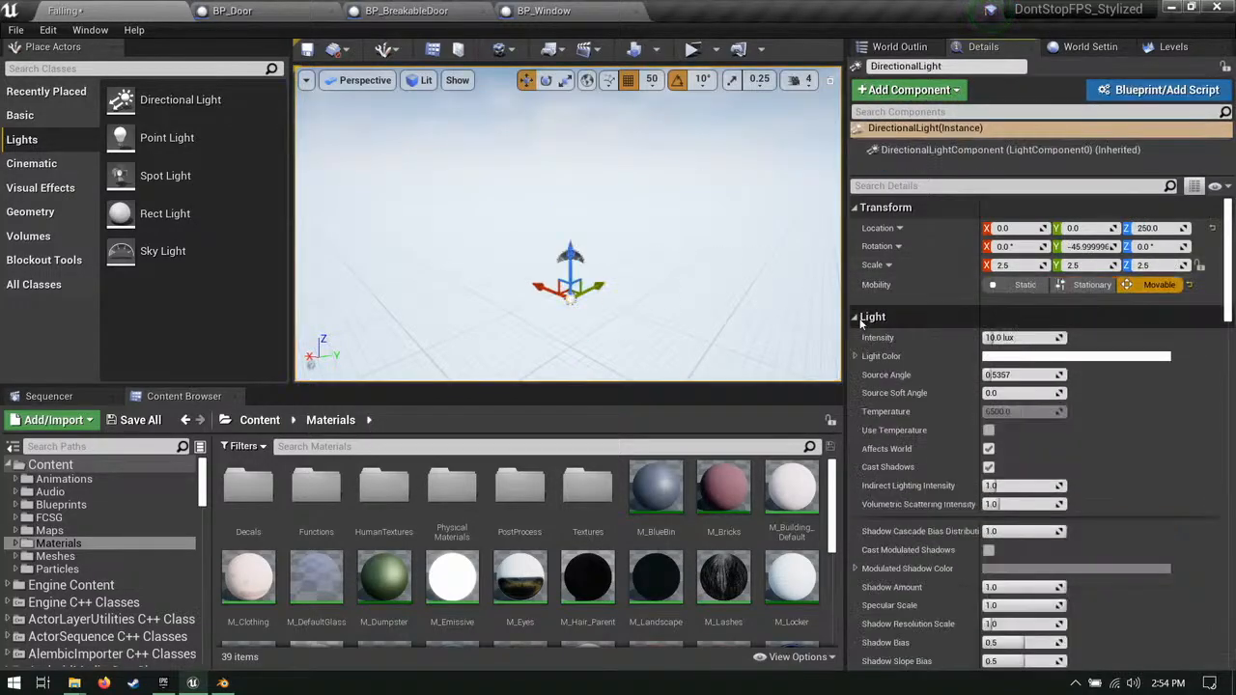
click(768, 490)
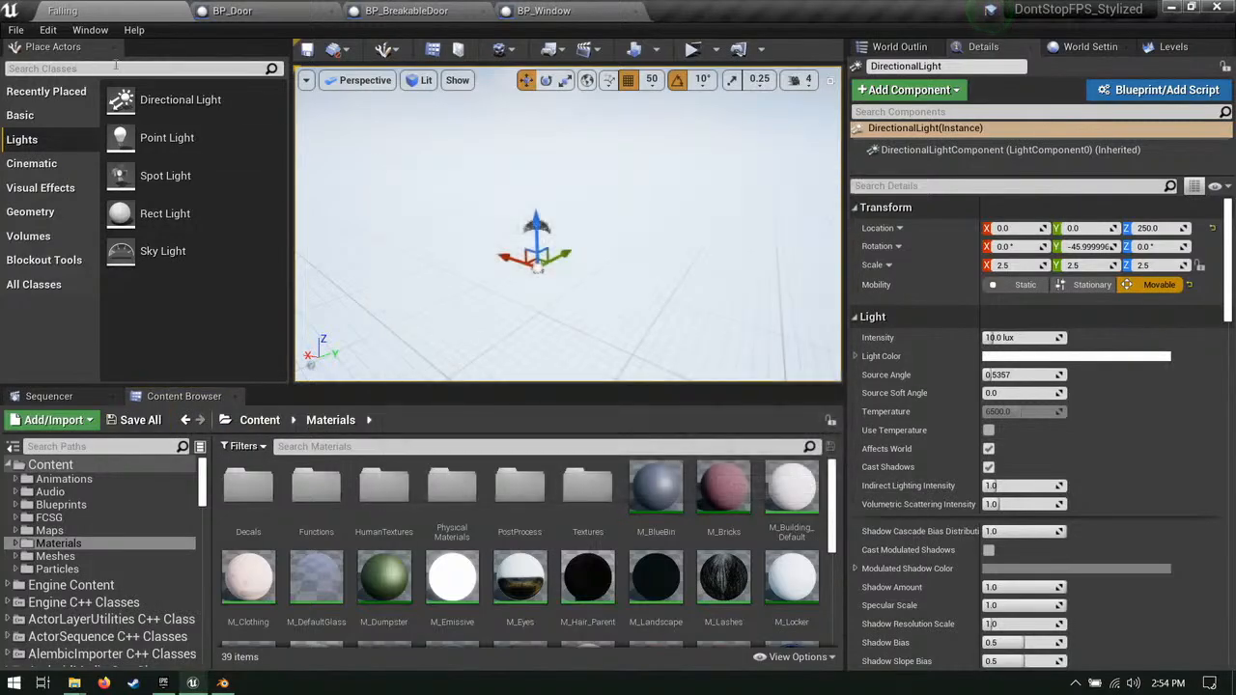
Step: Search for "pos", add a Post Process Volume to the level, and reset its location to the origin
click(220, 69)
text(pos)
drag(68, 100, 449, 149)
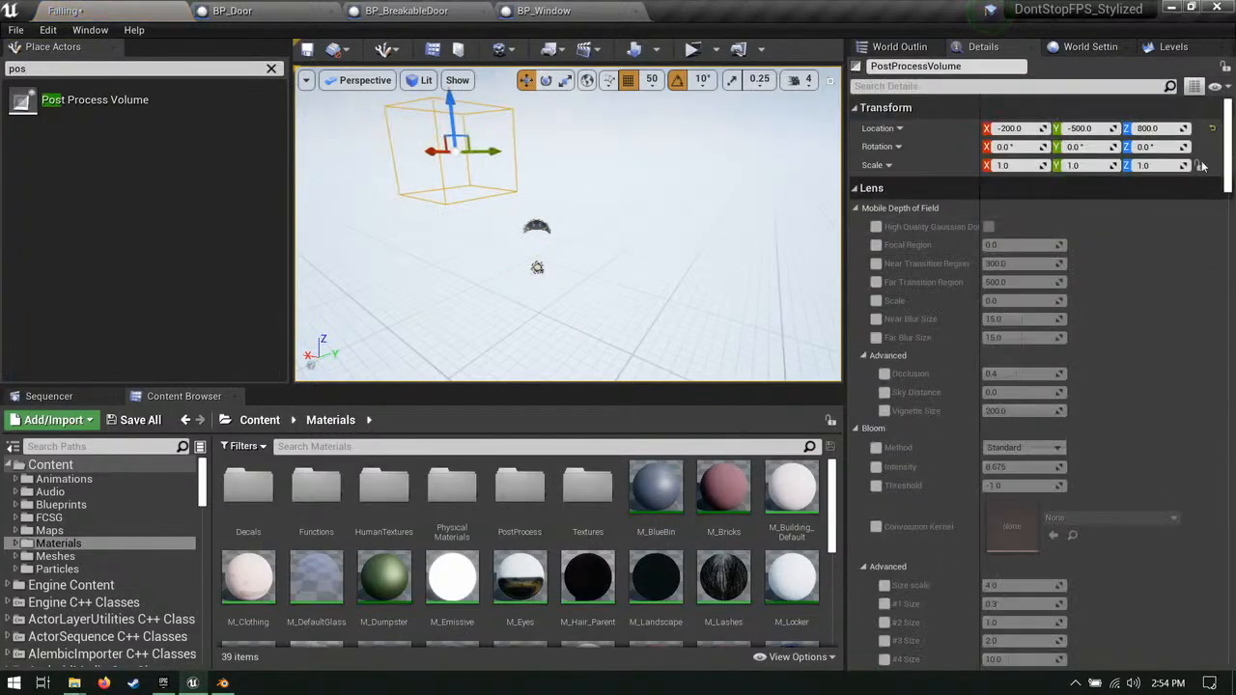
click(1214, 130)
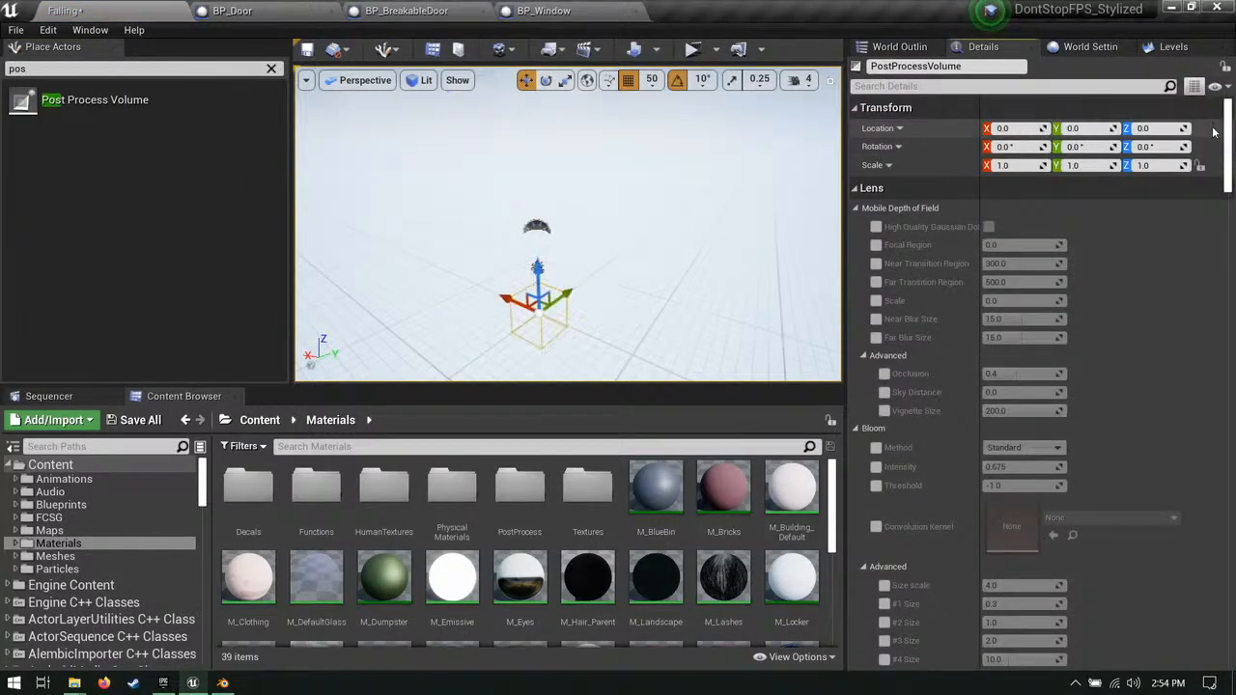
Step: Override the Post Process Volume's exposure with Exposure Compensation 0 and both Min Brightness and Max Brightness at 1.0
click(856, 208)
click(856, 226)
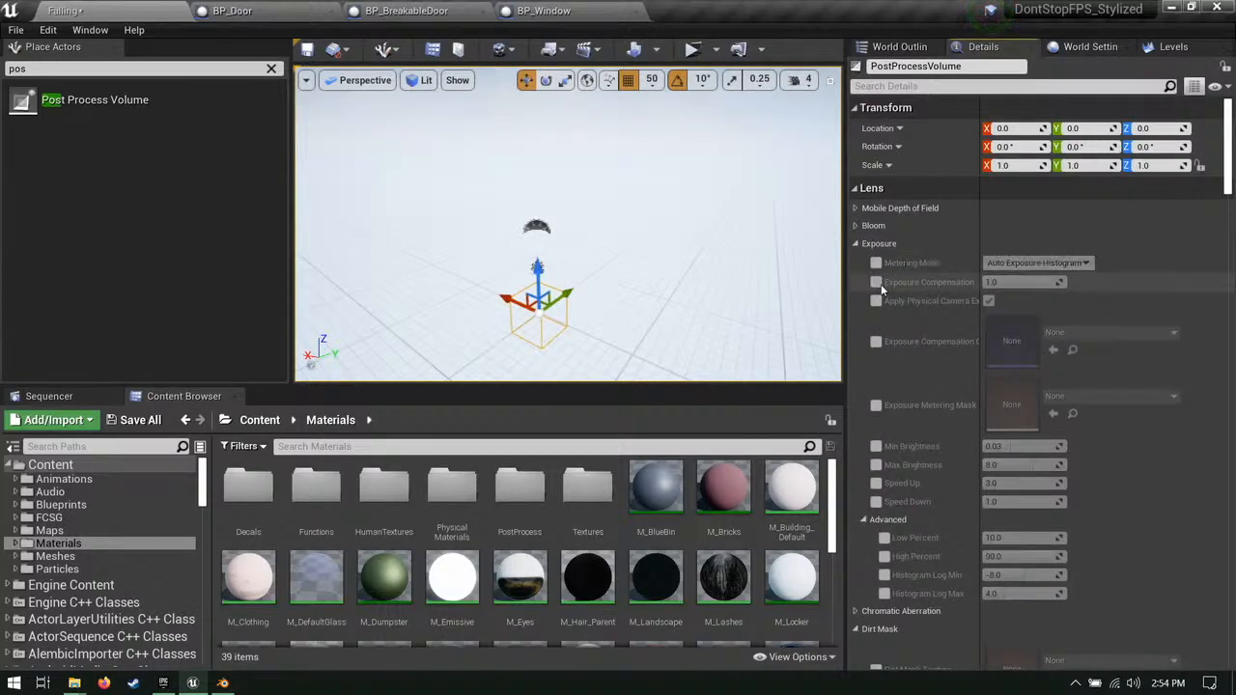
click(1035, 285)
text(0)
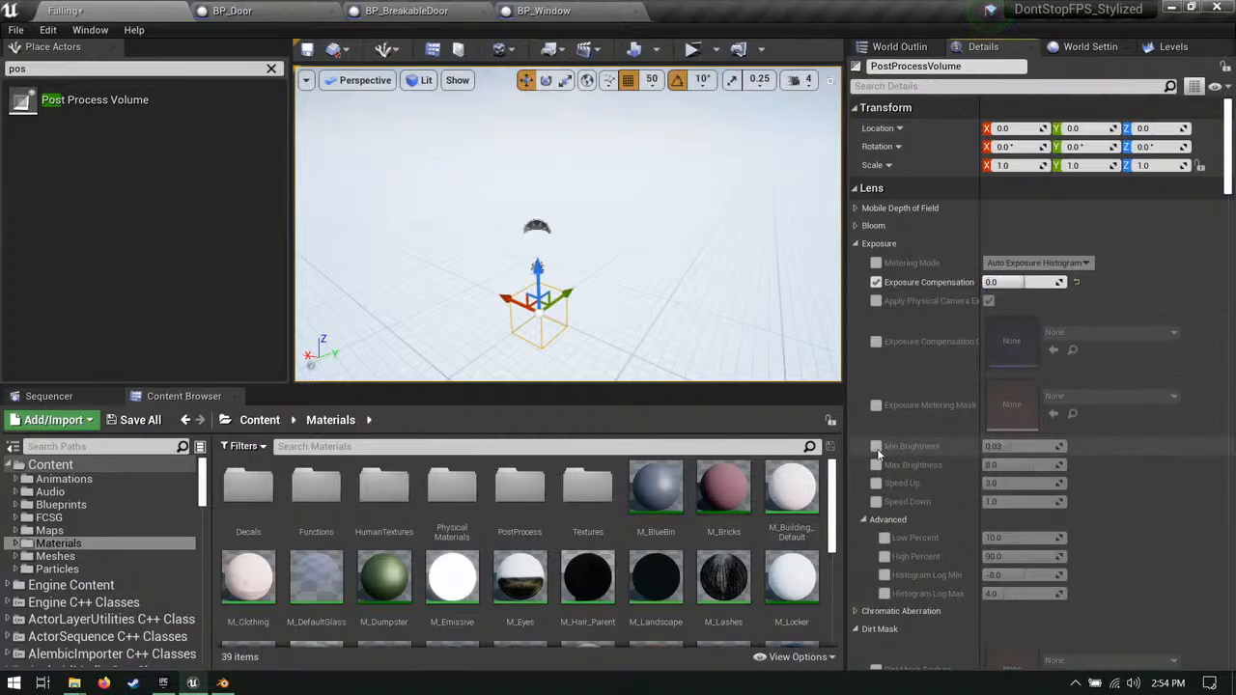
click(876, 447)
click(875, 465)
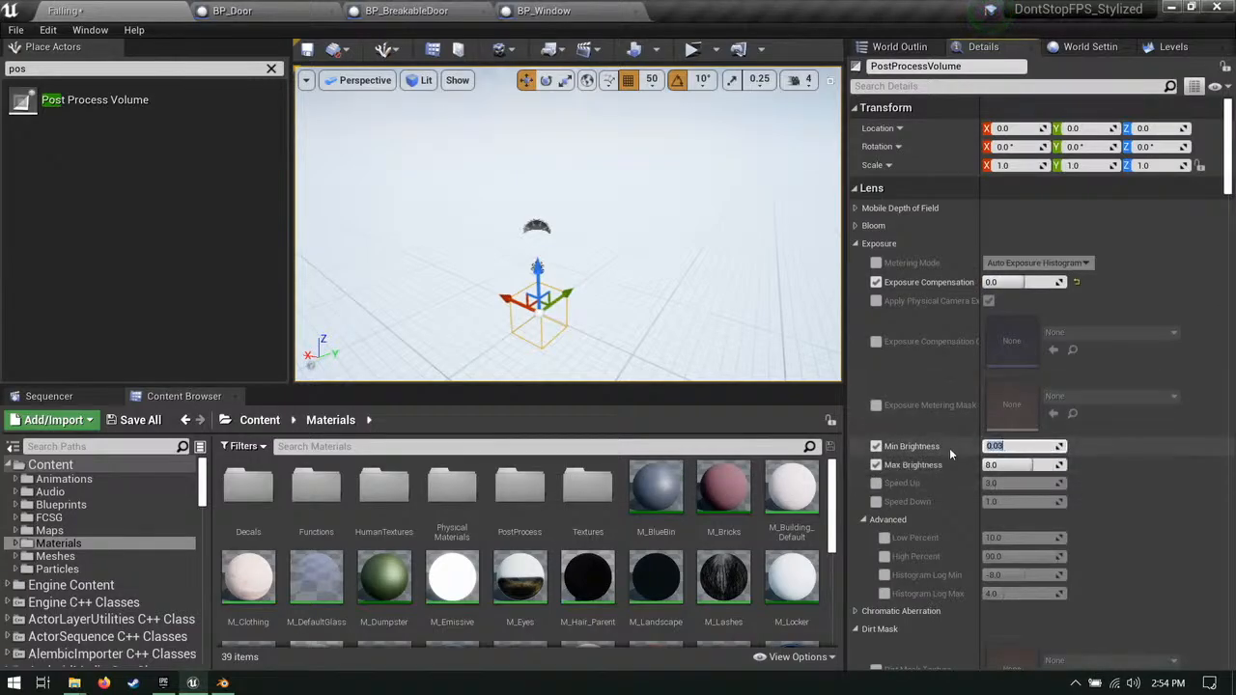
Step: Enable Infinite Extent (Unbound) on the Post Process Volume and save the level
click(1009, 87)
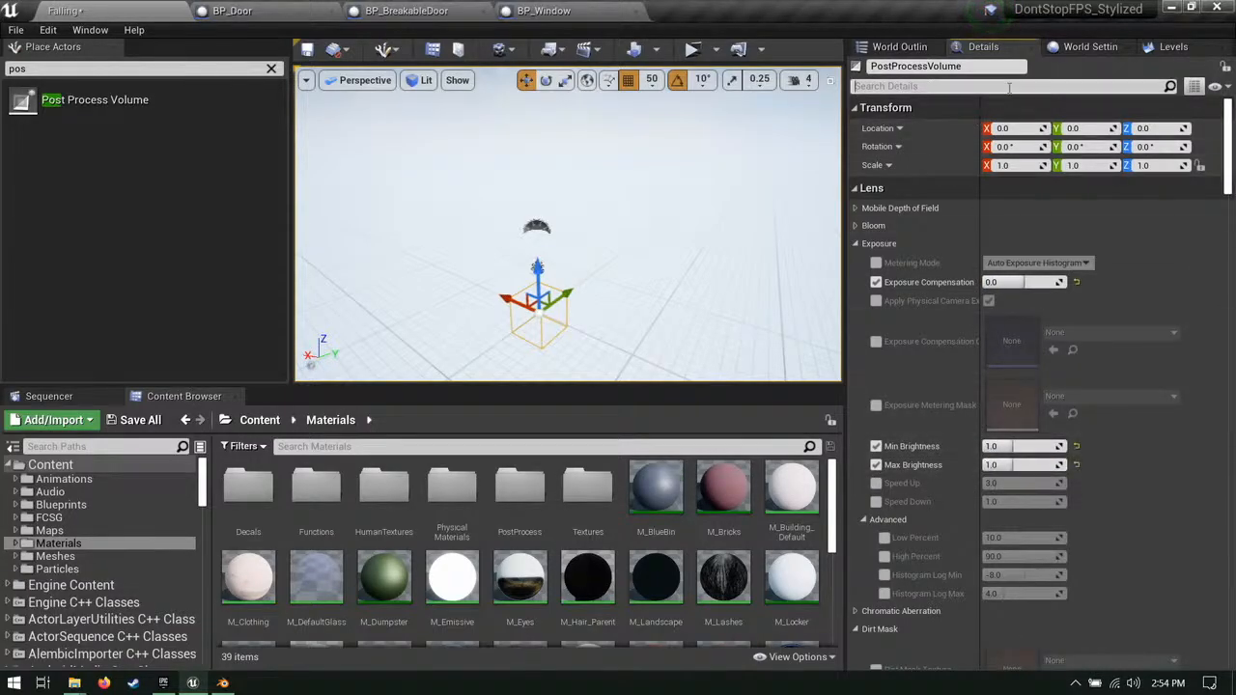
text(unb)
click(989, 128)
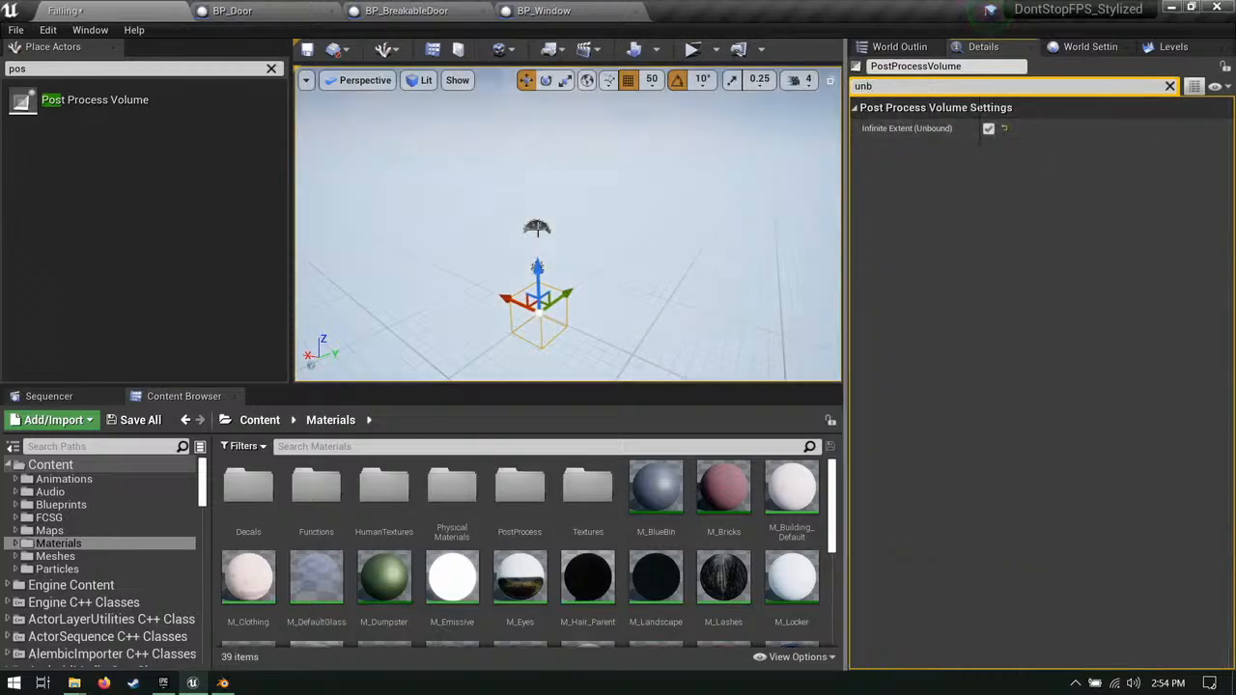
click(138, 419)
click(759, 489)
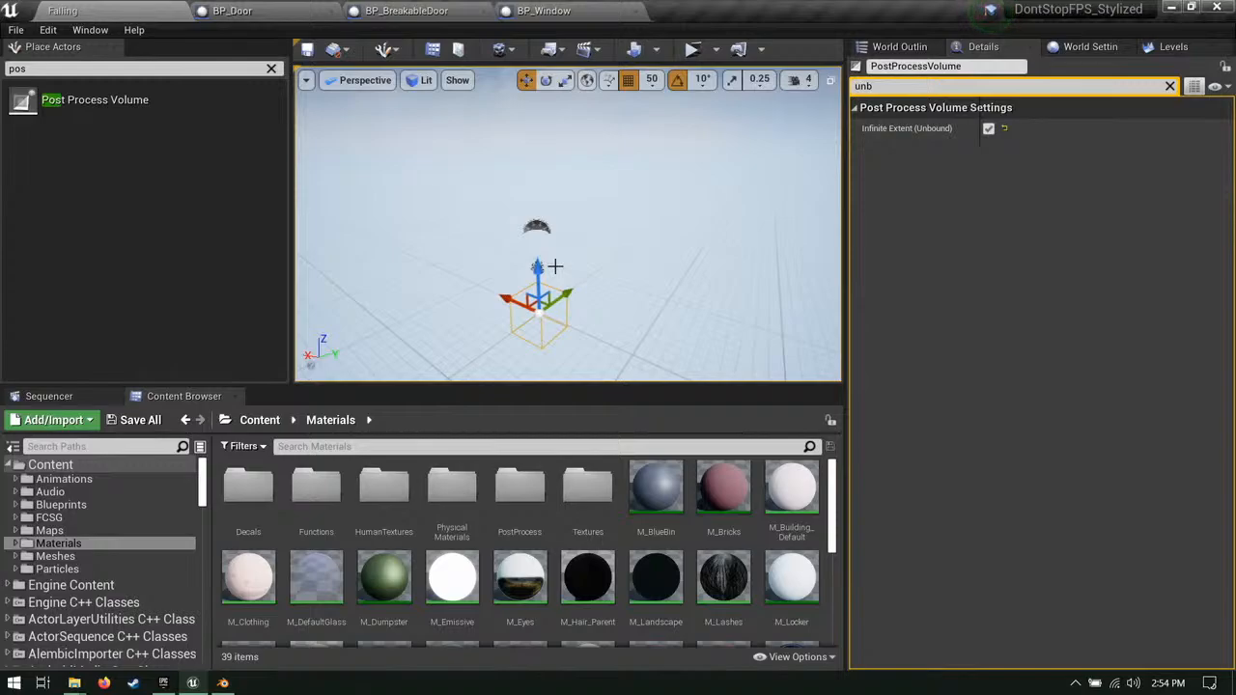
Step: Create a new landscape in Landscape mode with 32 × 32 components of 63×63 quads
click(386, 49)
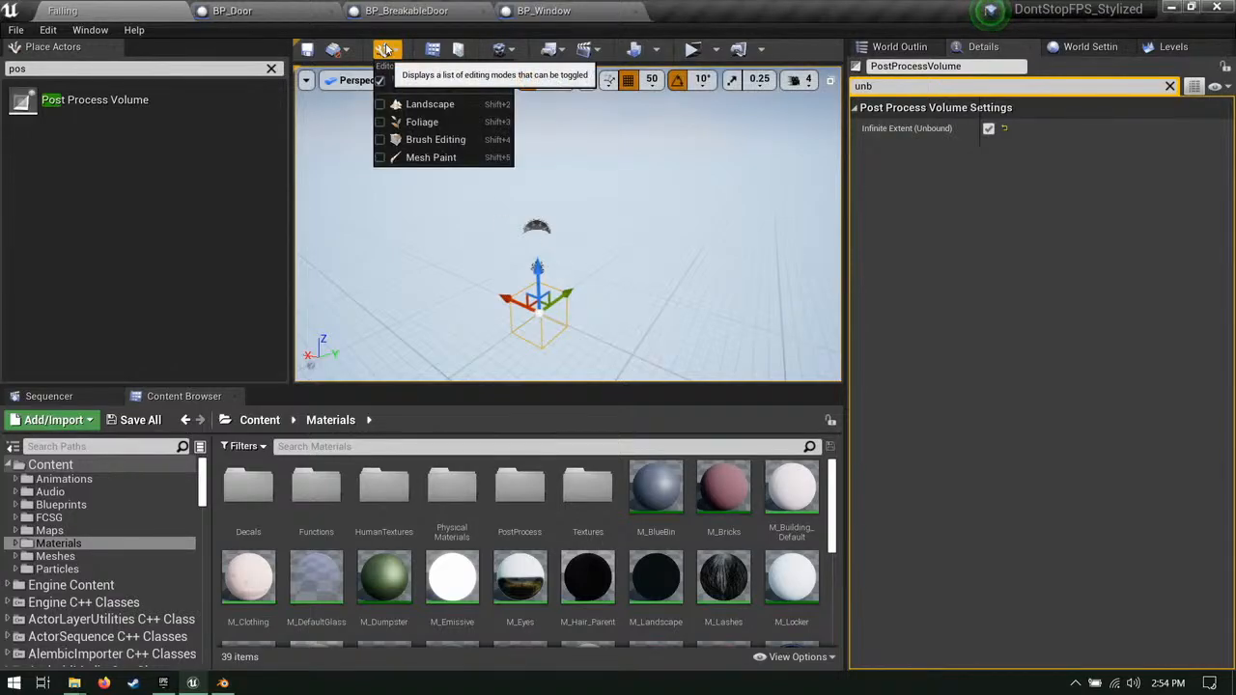
click(430, 103)
scroll(254, 296, down, 5)
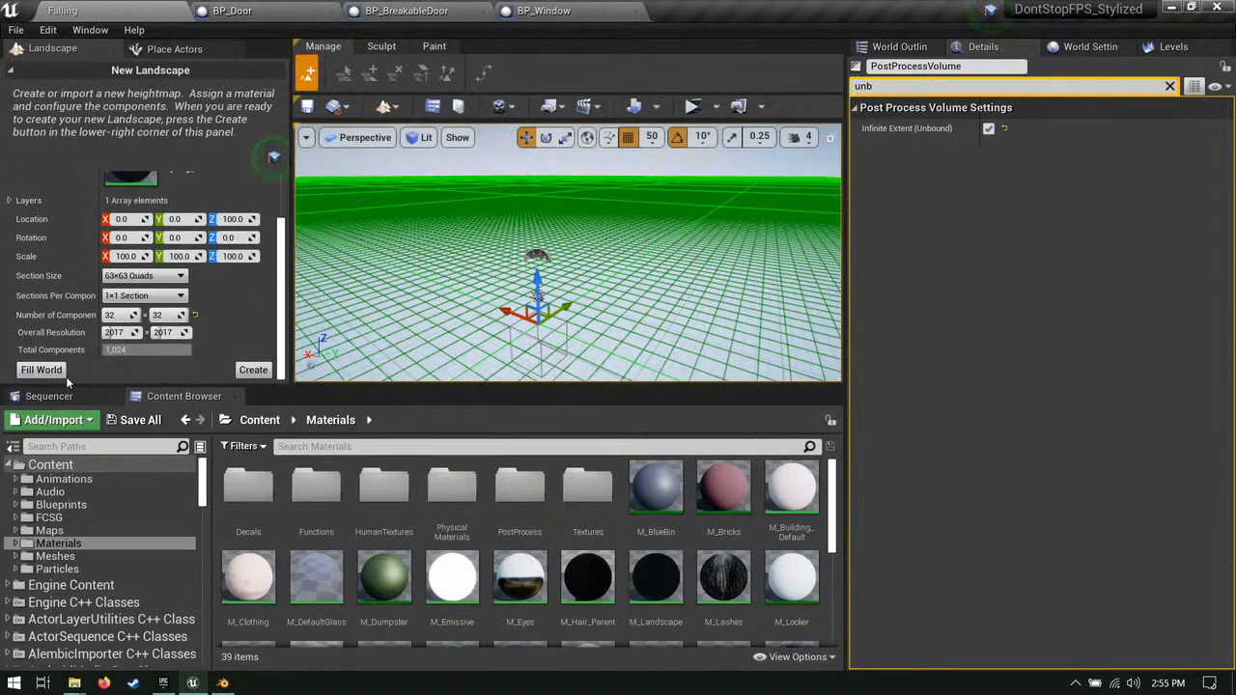
click(267, 372)
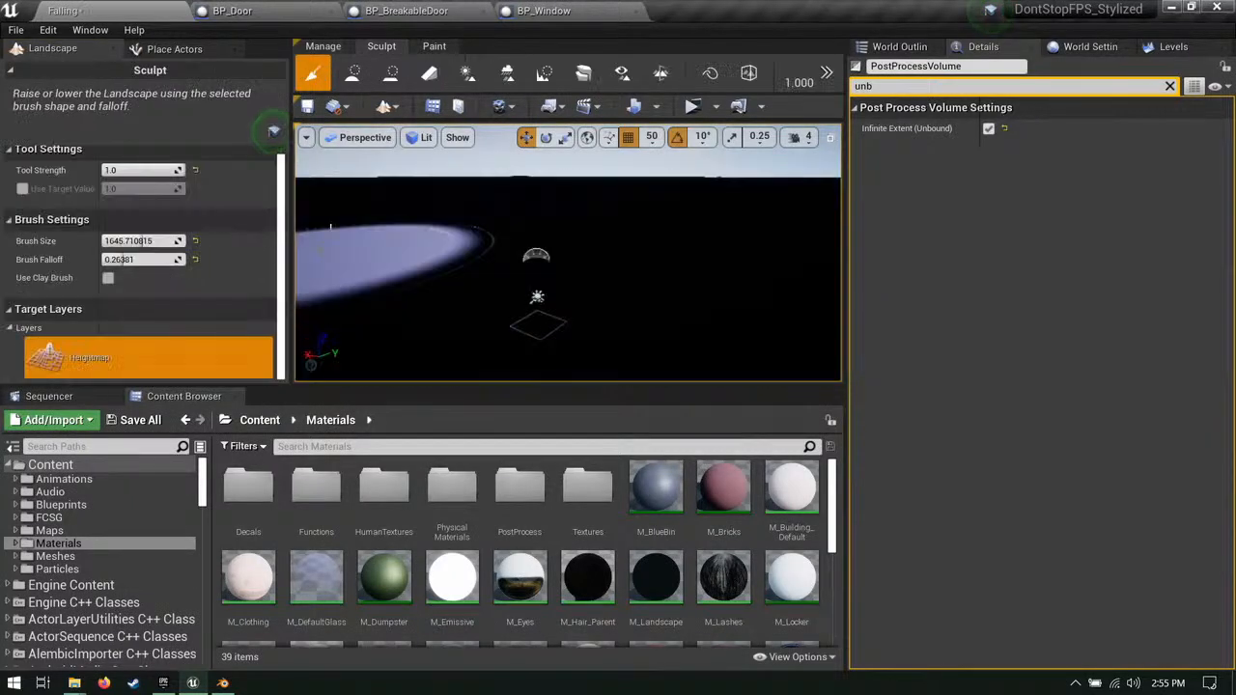
Step: Create a weight-blended layer info for the landscape's Concrete paint layer, stored in Falling_sharedassets as Concrete_LayerInfo
click(174, 50)
click(60, 52)
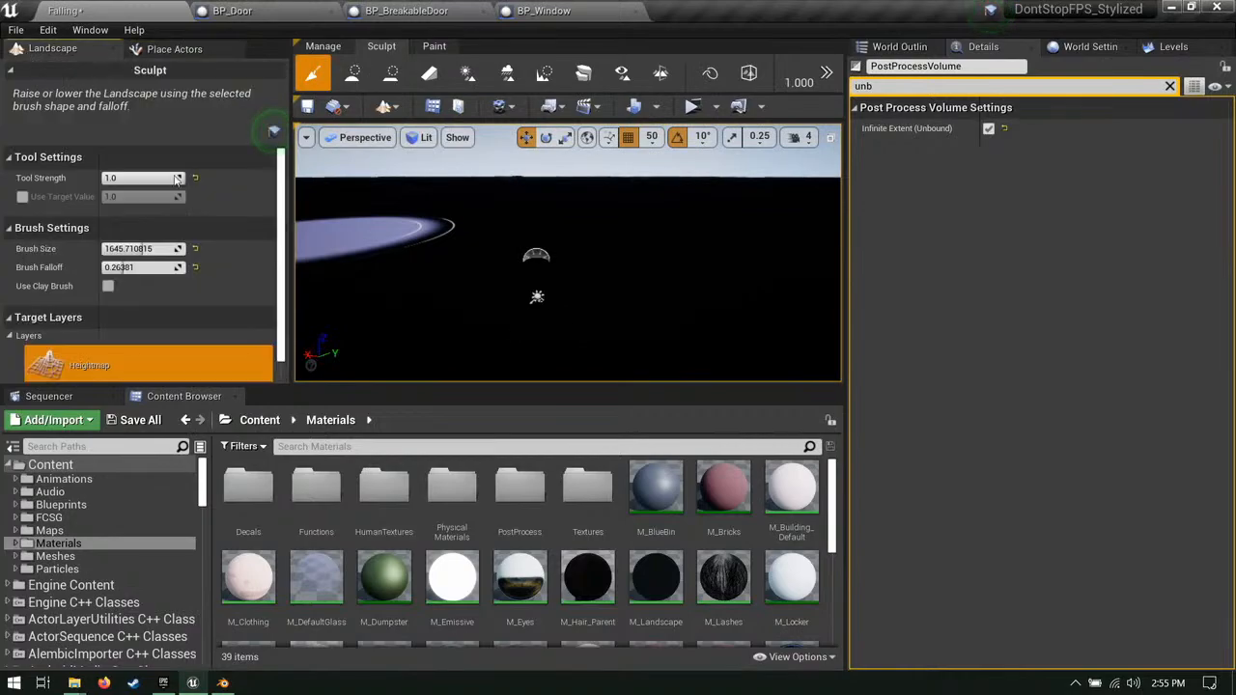
click(433, 46)
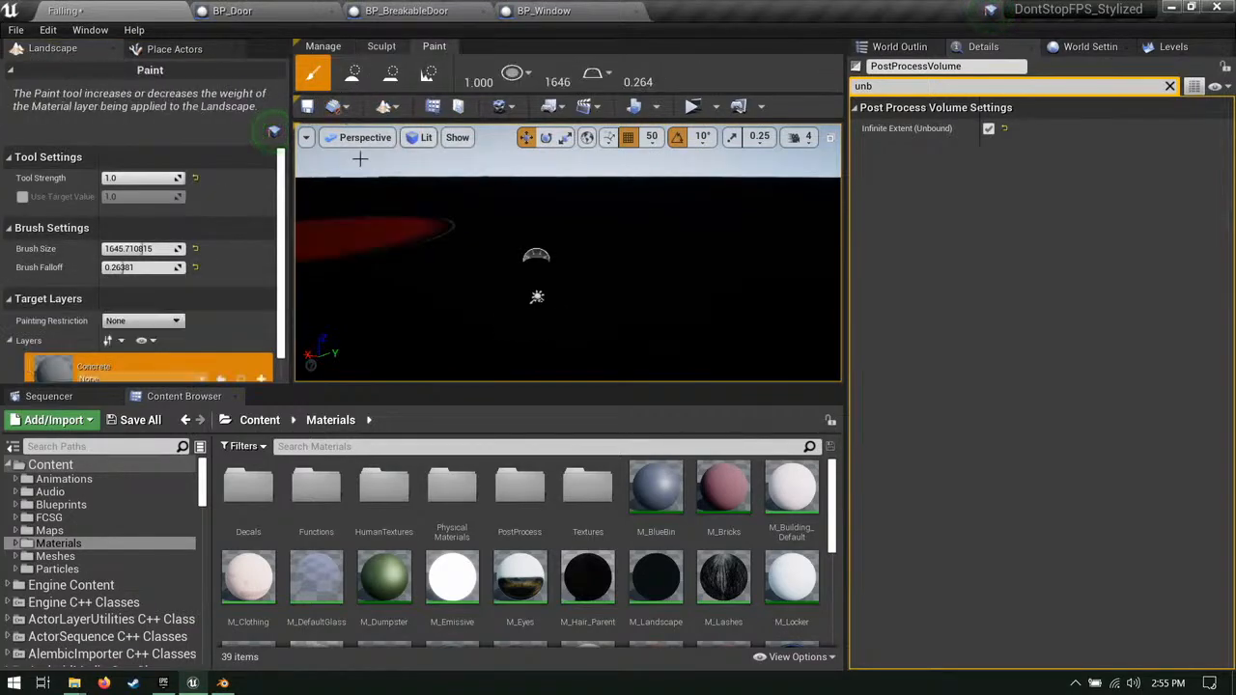
click(261, 364)
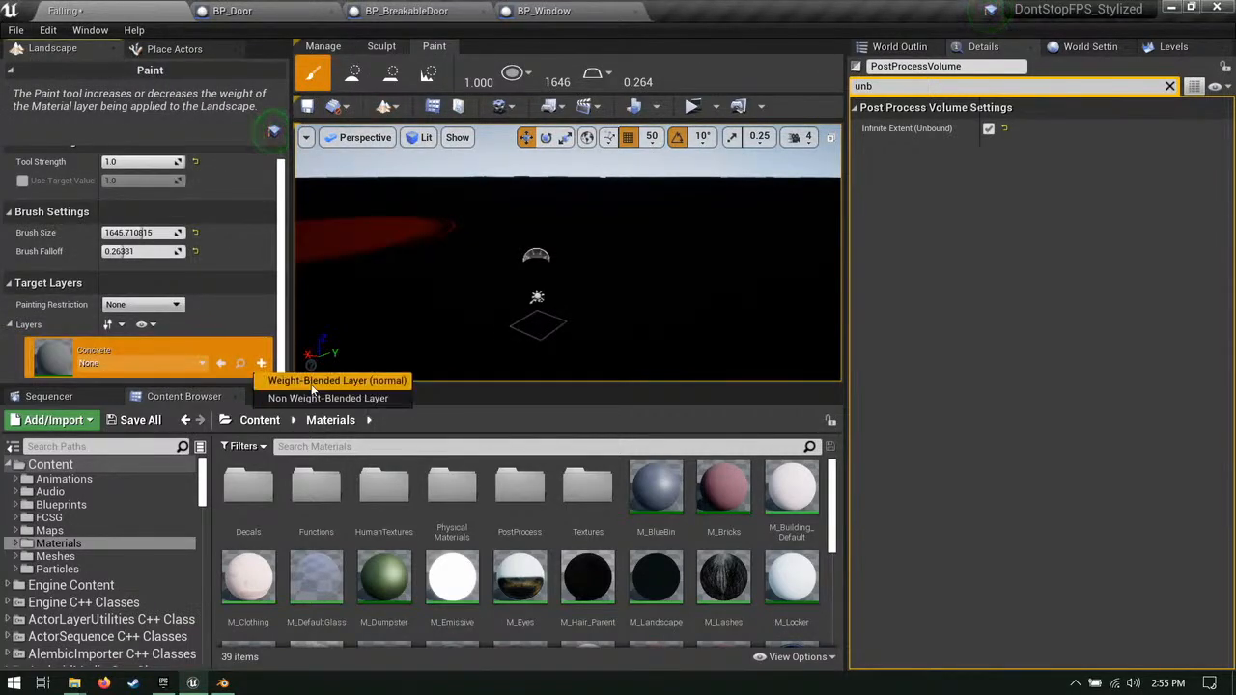
click(319, 377)
click(701, 519)
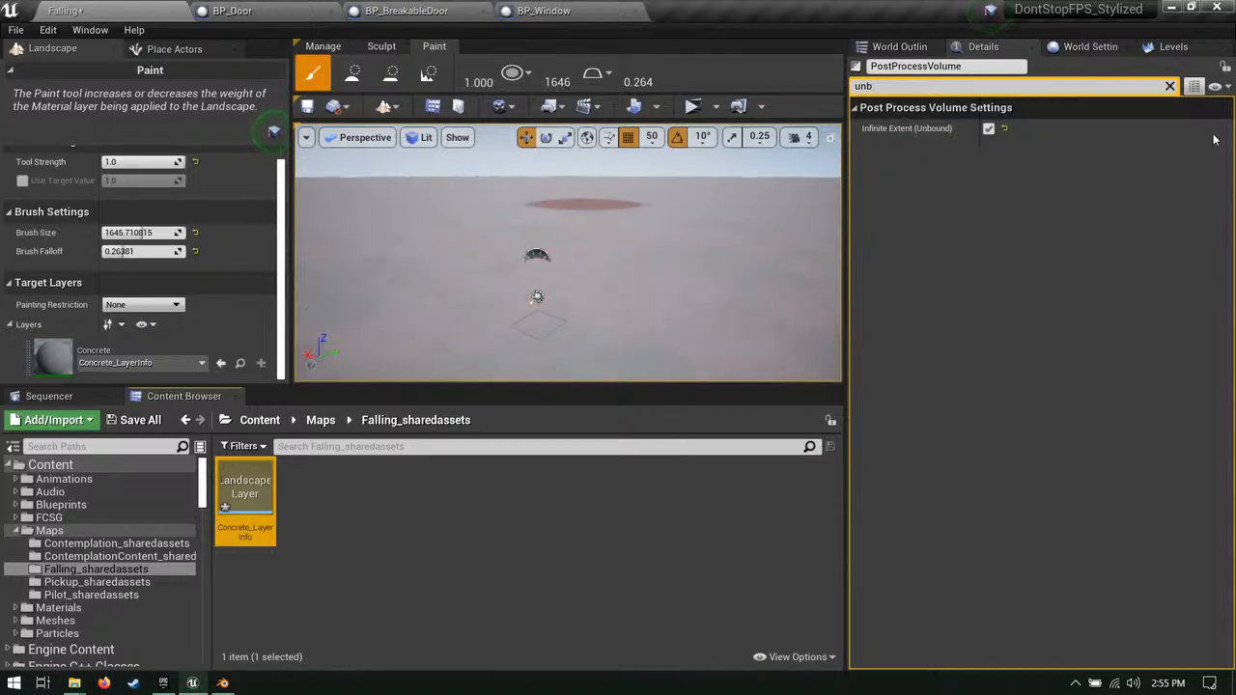
Step: Clear the Post Process Volume's property filter and save the Falling level with its new landscape assets
click(1169, 87)
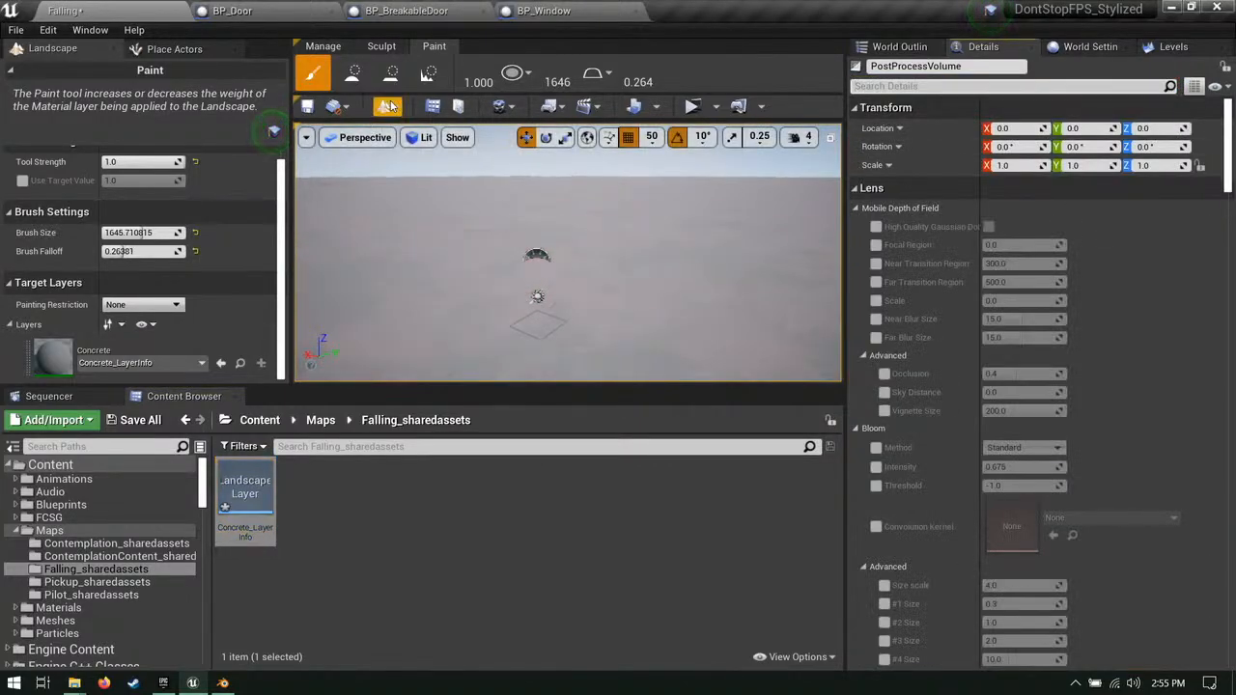
click(140, 420)
click(756, 485)
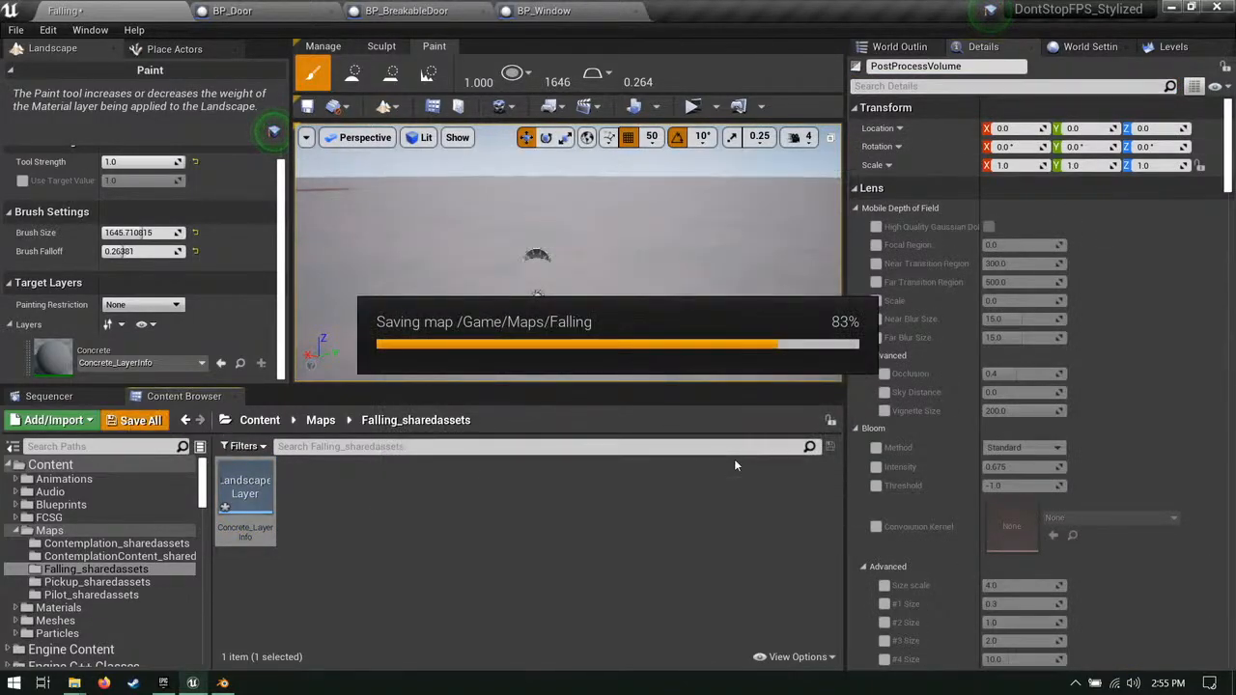
Step: Switch from Landscape to Select mode and run a brief play test of the Falling level
click(397, 108)
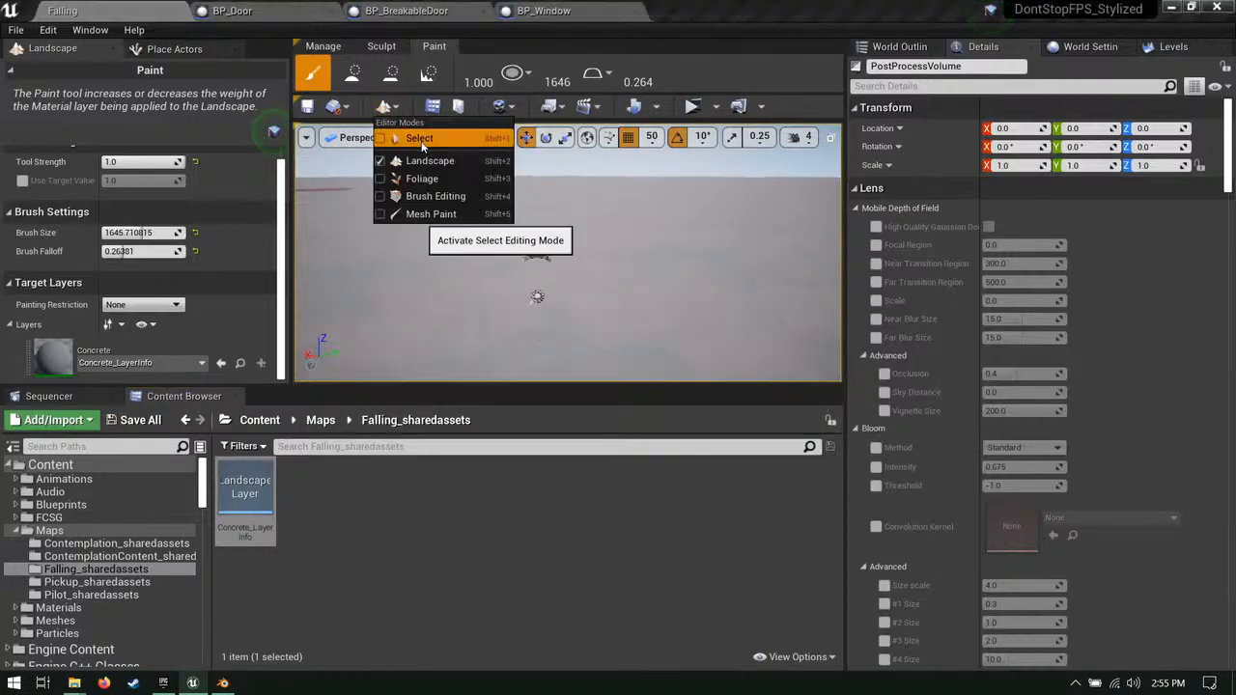
click(415, 141)
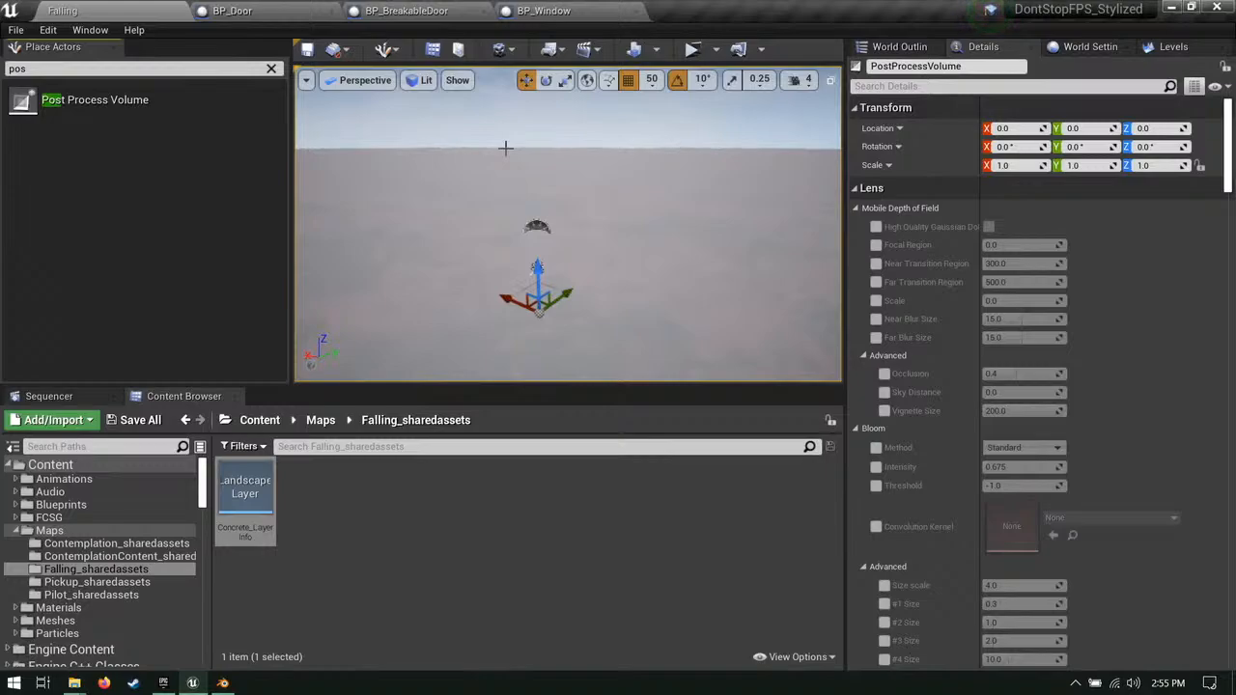
click(691, 51)
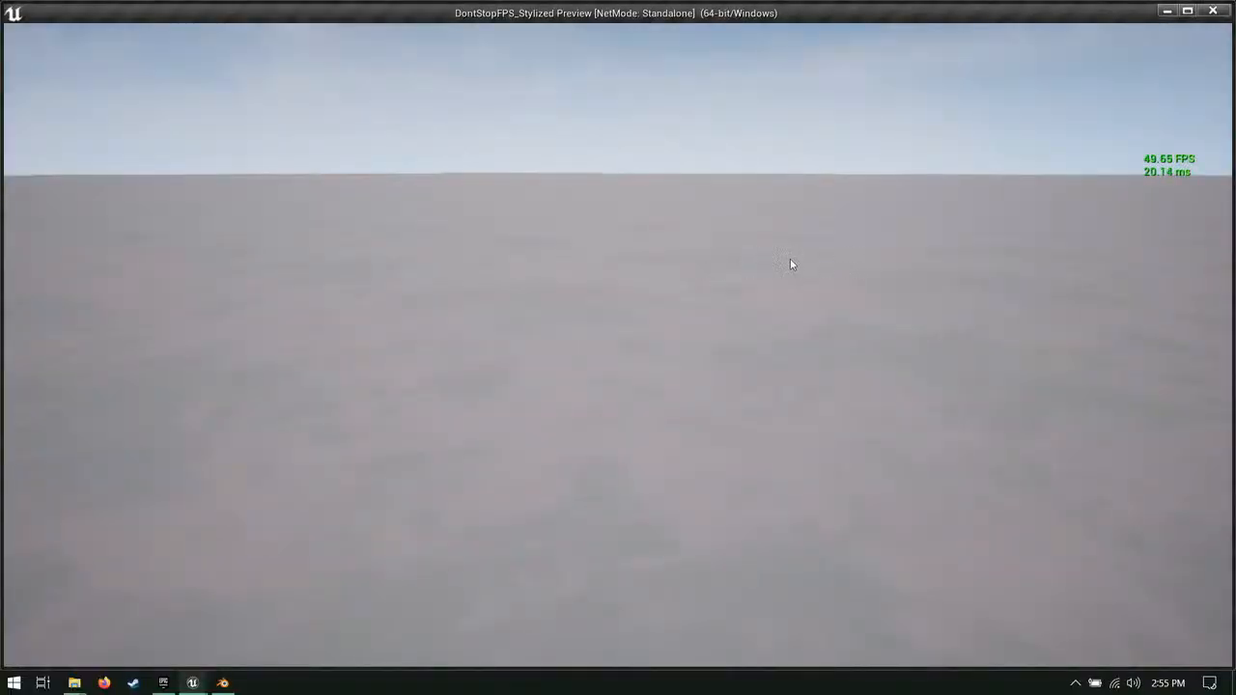
key(Escape)
Step: Open the Falling level's Level Blueprint
click(551, 49)
click(634, 75)
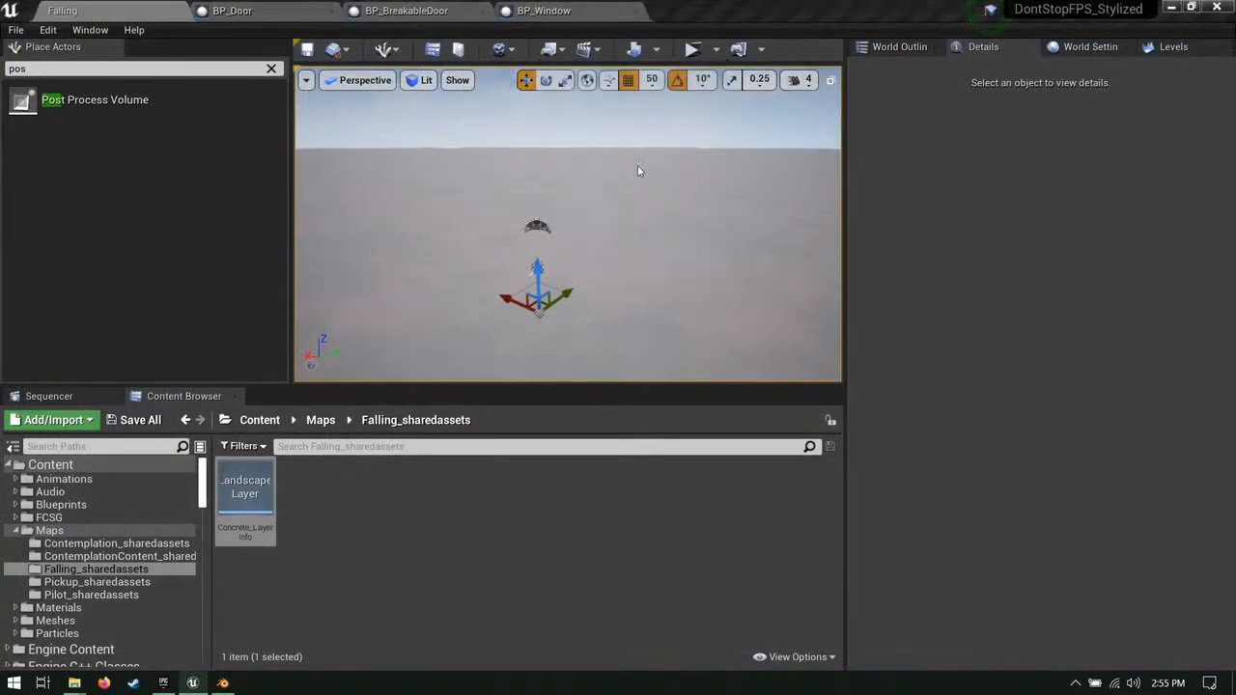
click(789, 455)
click(551, 48)
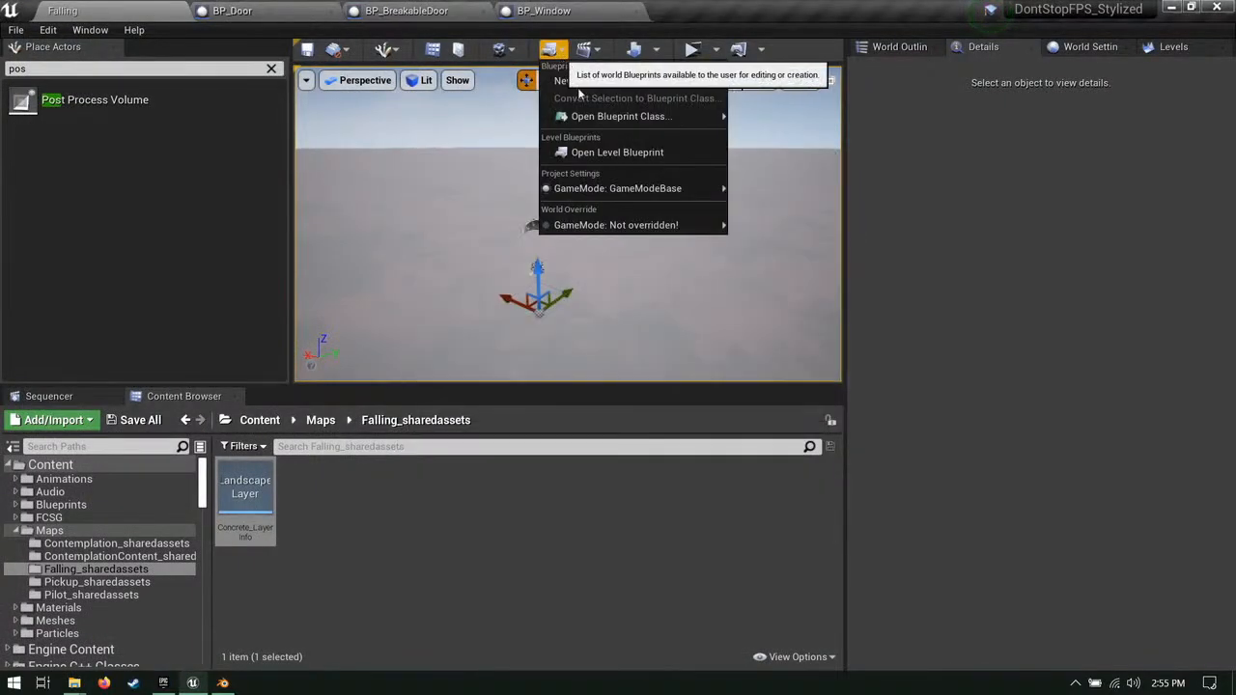
click(632, 152)
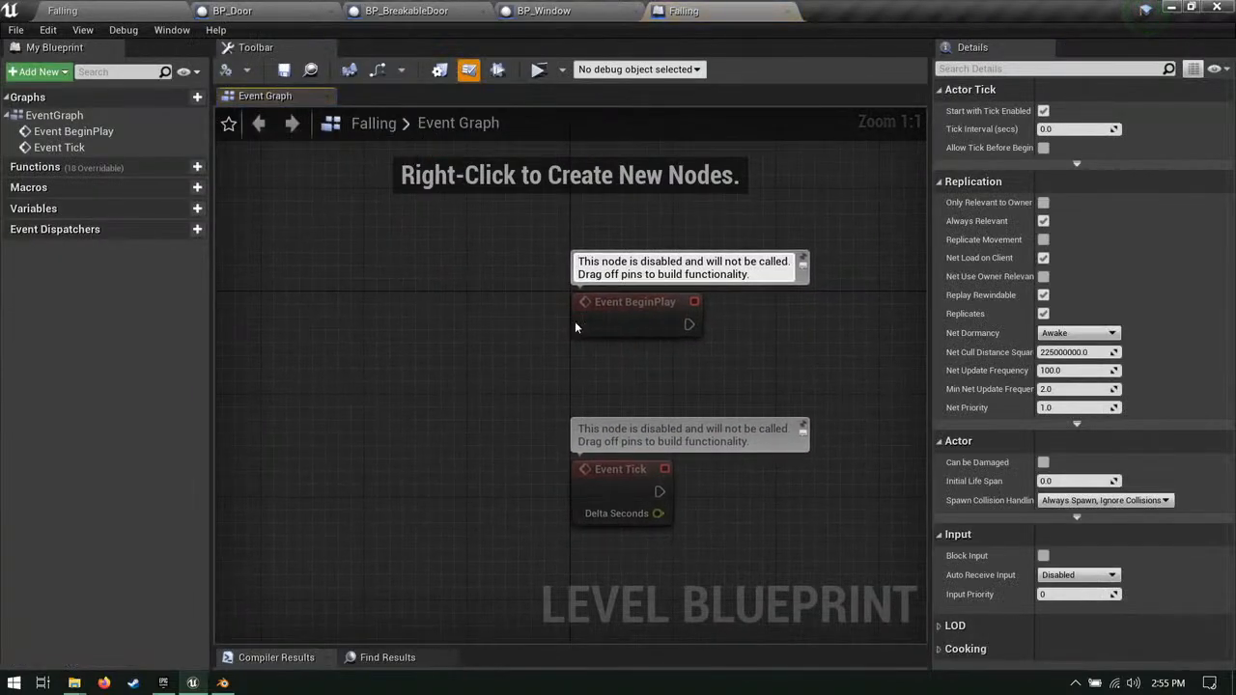
Step: Connect a Begin Run node to Event BeginPlay in the Level Blueprint, then save and close it
drag(685, 325, 784, 326)
text(run)
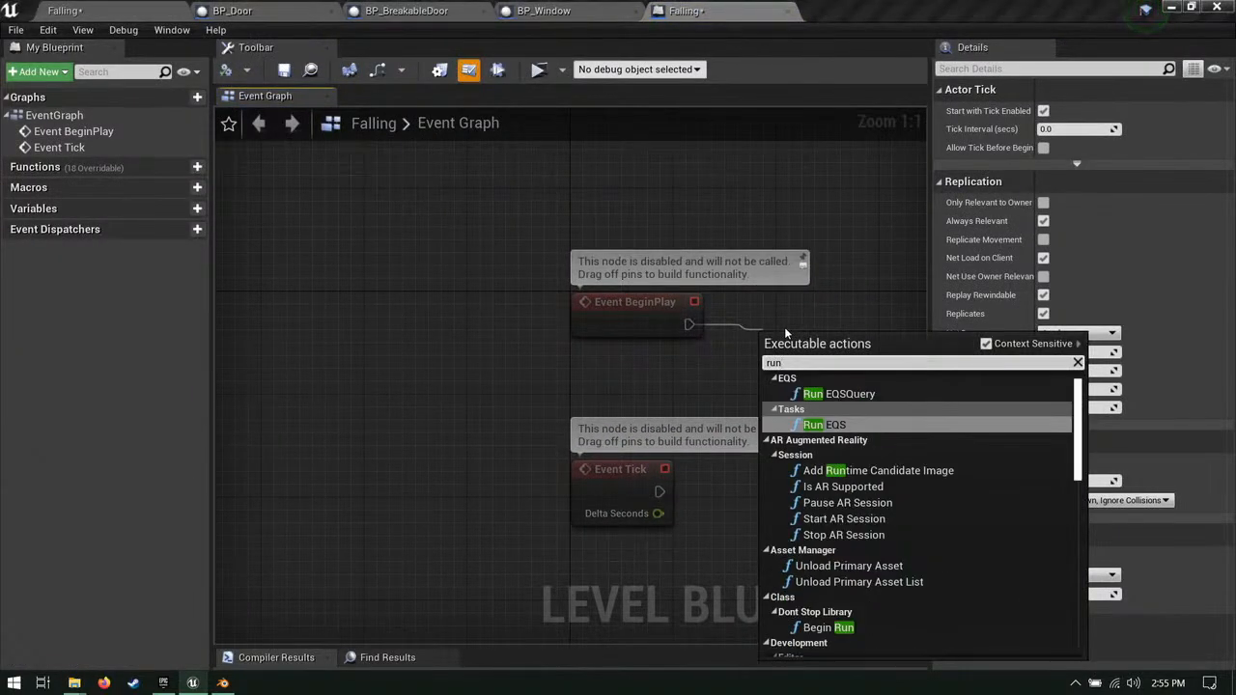
key(BackSpace)
key(BackSpace)
key(BackSpace)
text(beginru)
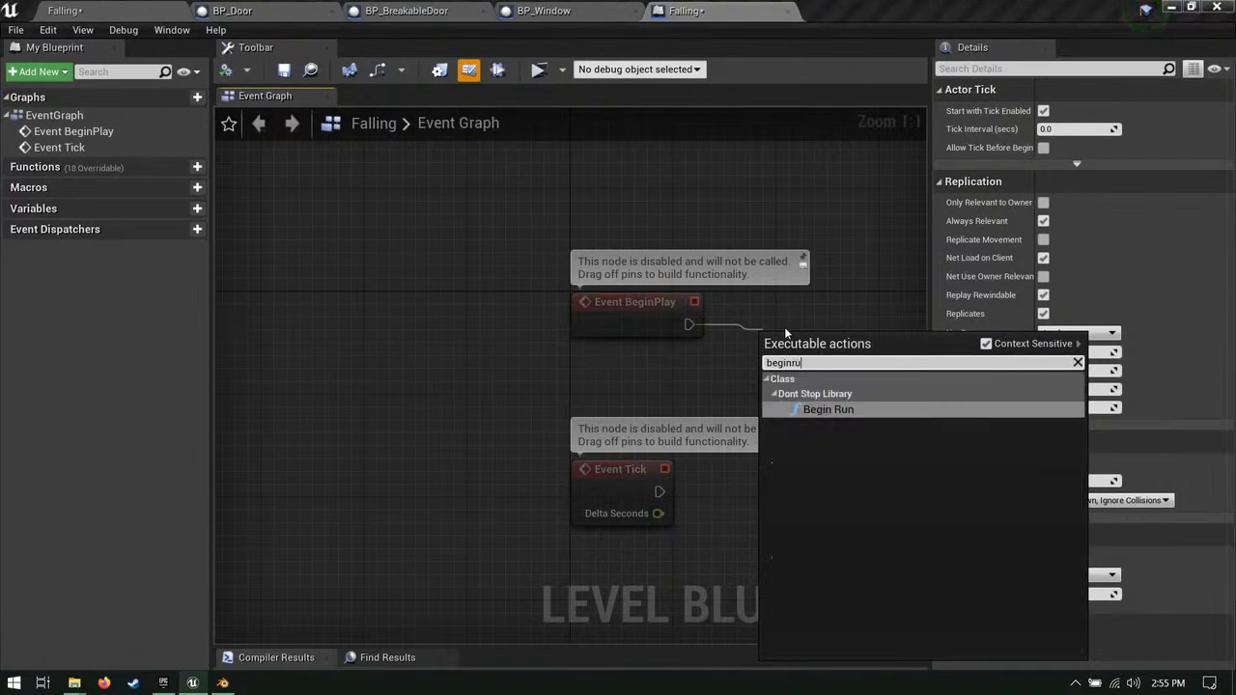
key(Return)
click(283, 70)
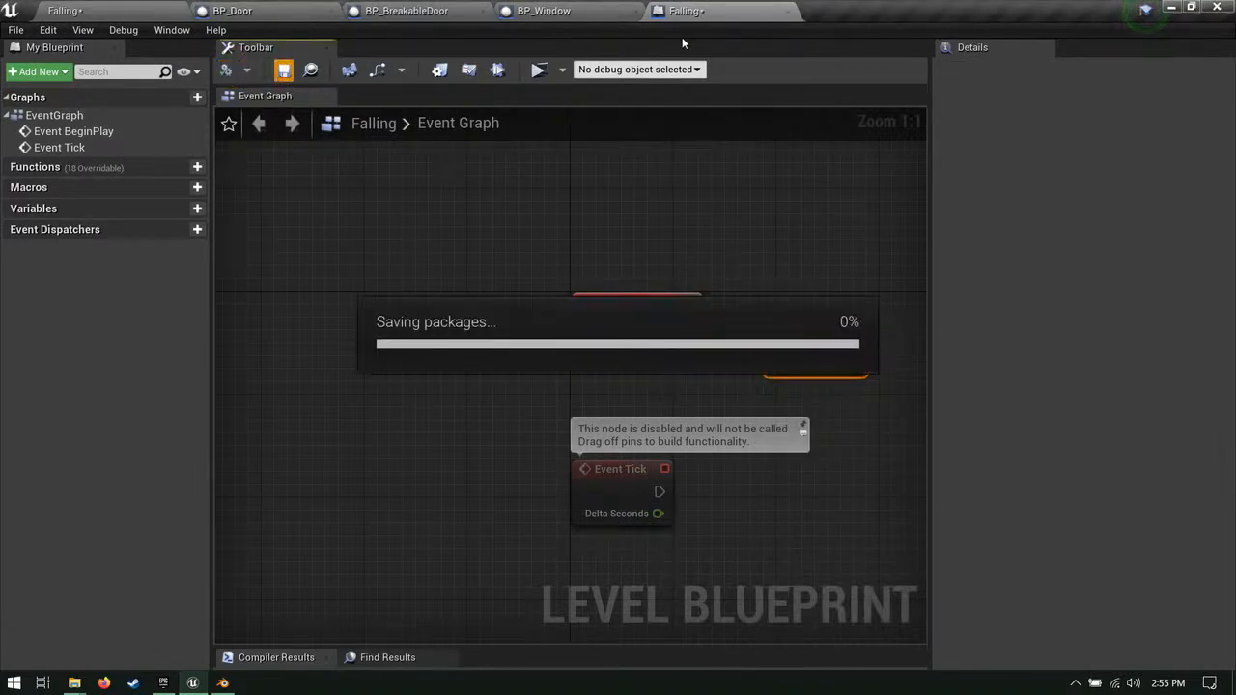
click(789, 10)
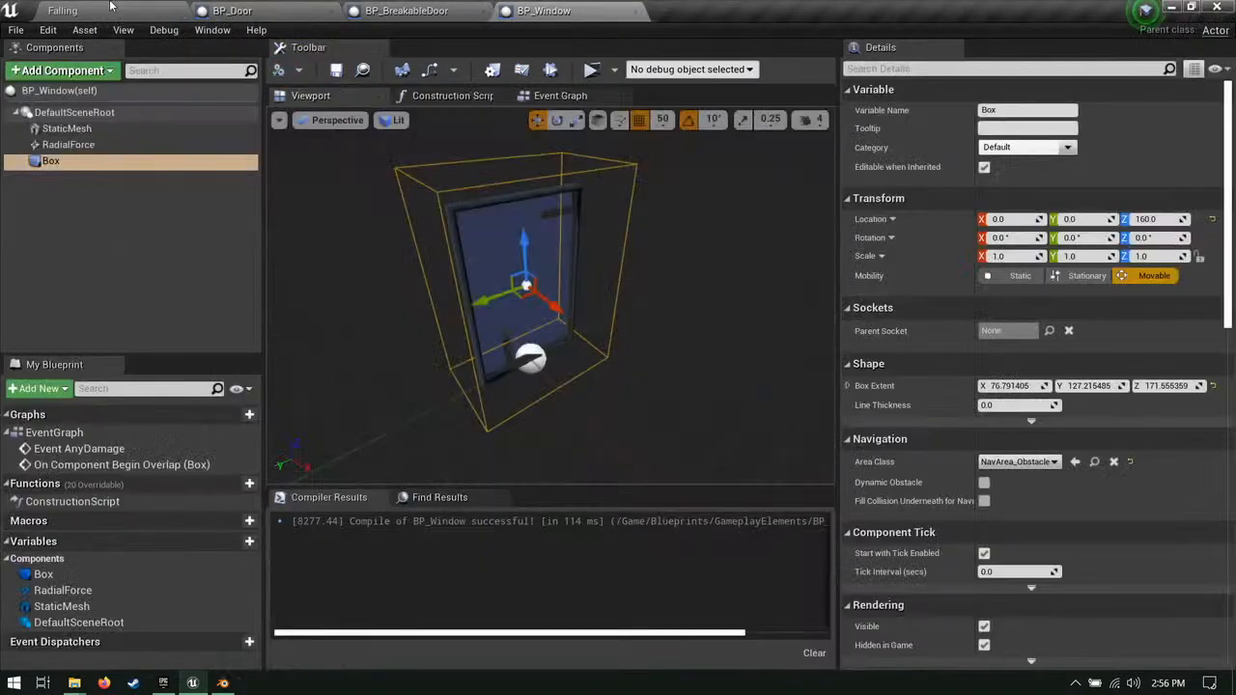
Step: Set the Falling level's GameMode Override to GM_assassination and save the level
click(111, 8)
click(1059, 48)
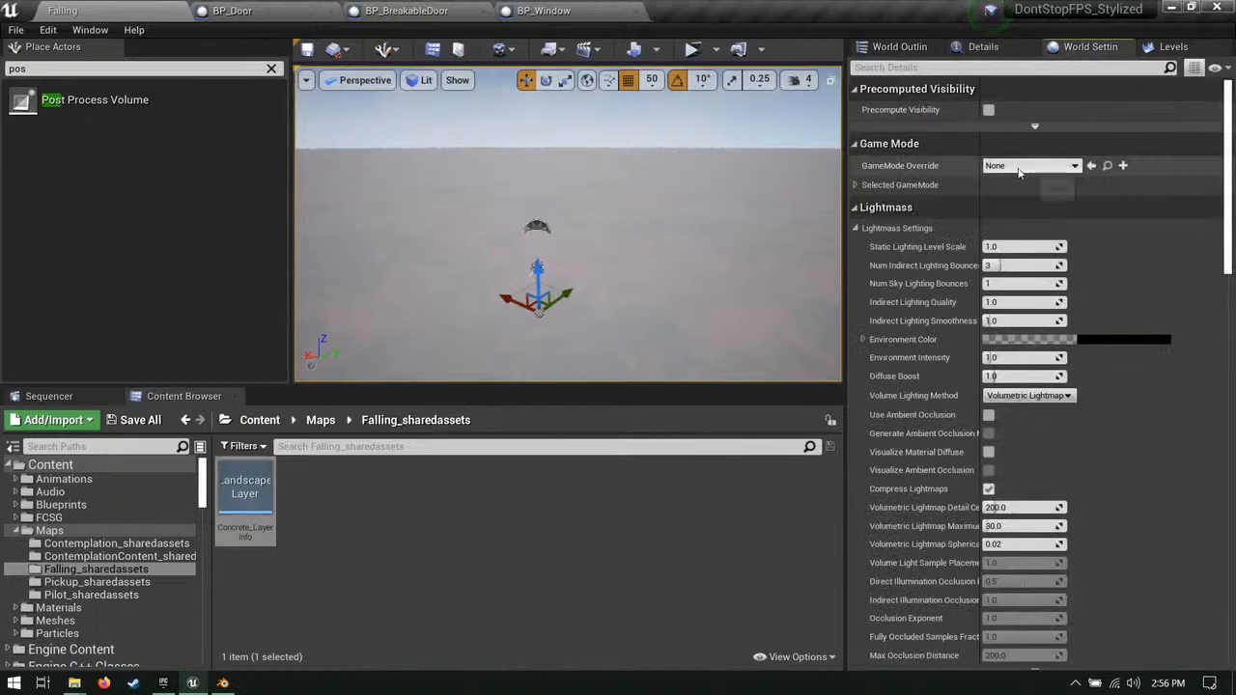
click(1031, 165)
text(assas)
click(1050, 218)
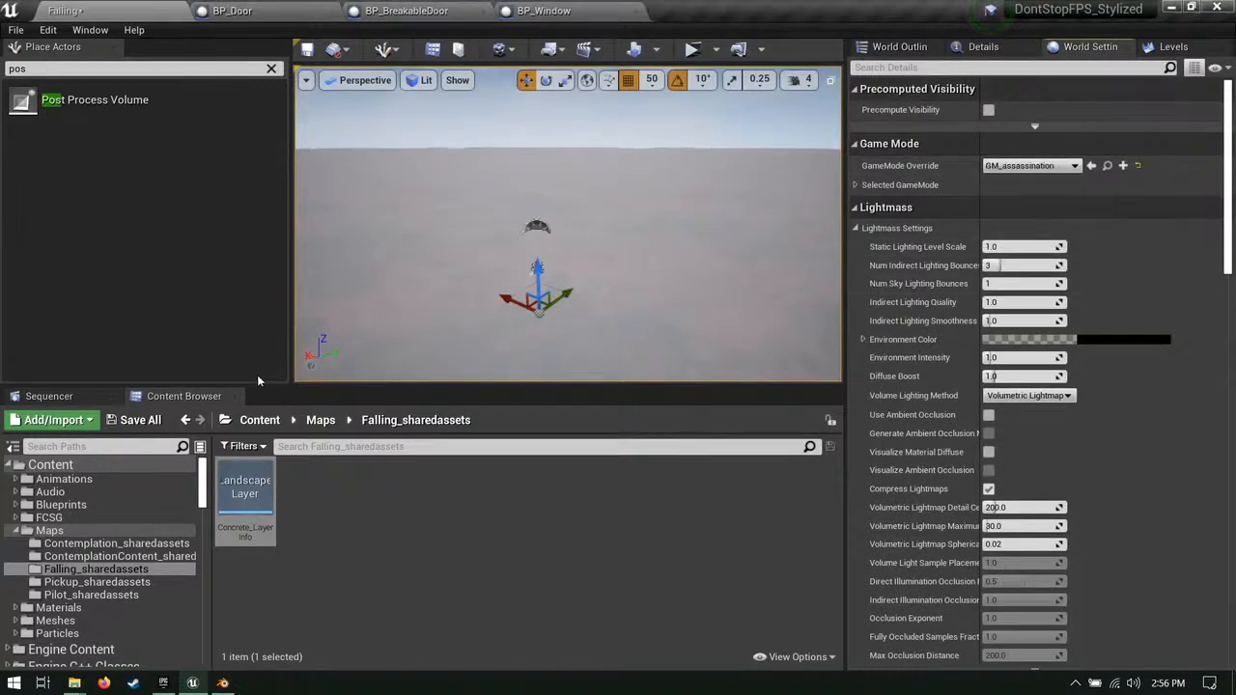
click(136, 421)
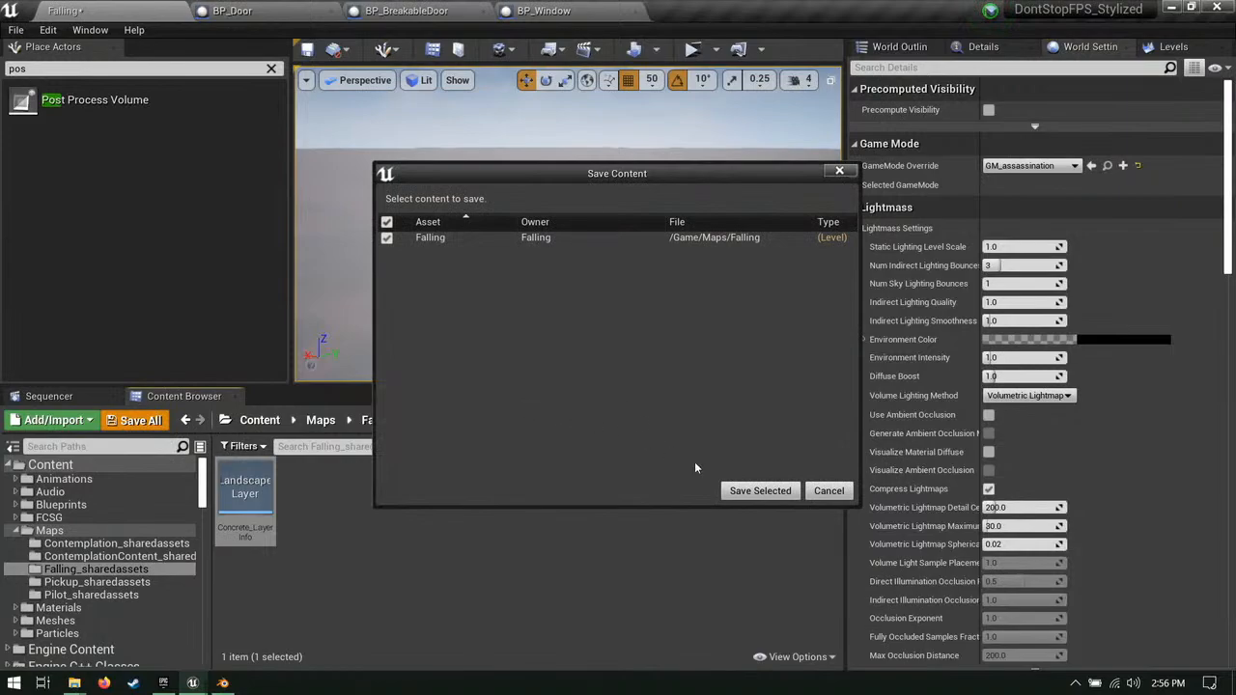
click(760, 490)
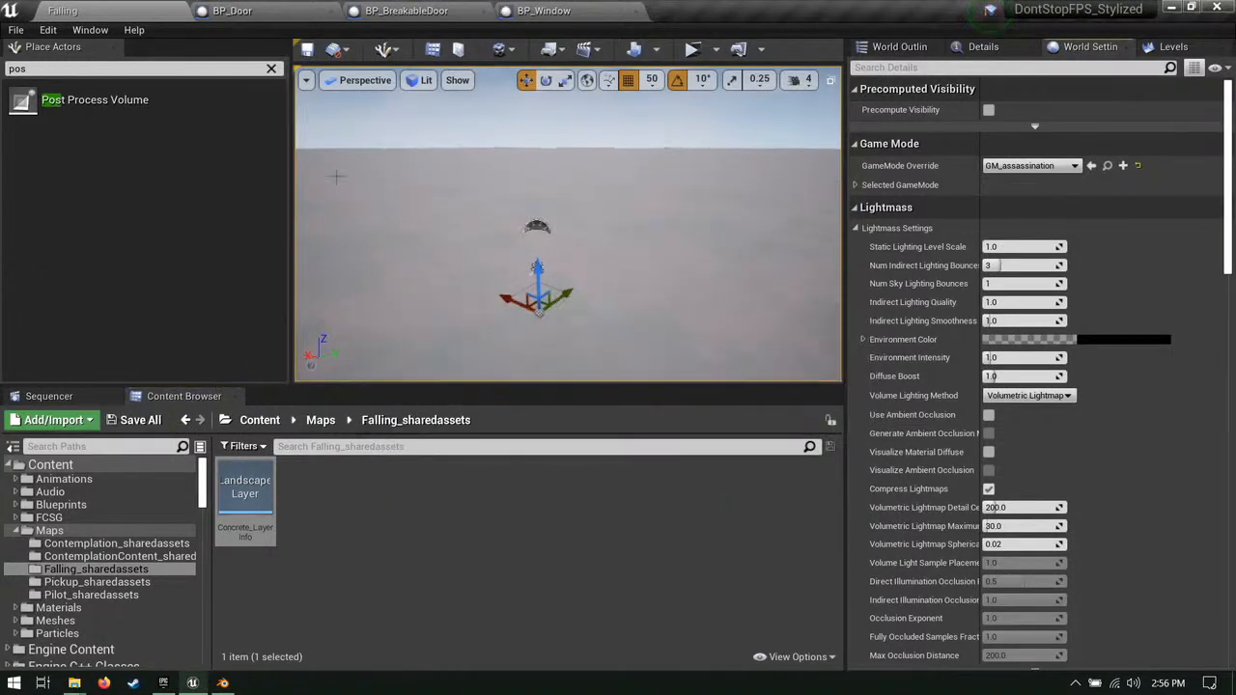
Step: Clear the actor search, browse to the Blueprints folder, and check the available GameMode Override options
click(272, 76)
click(271, 71)
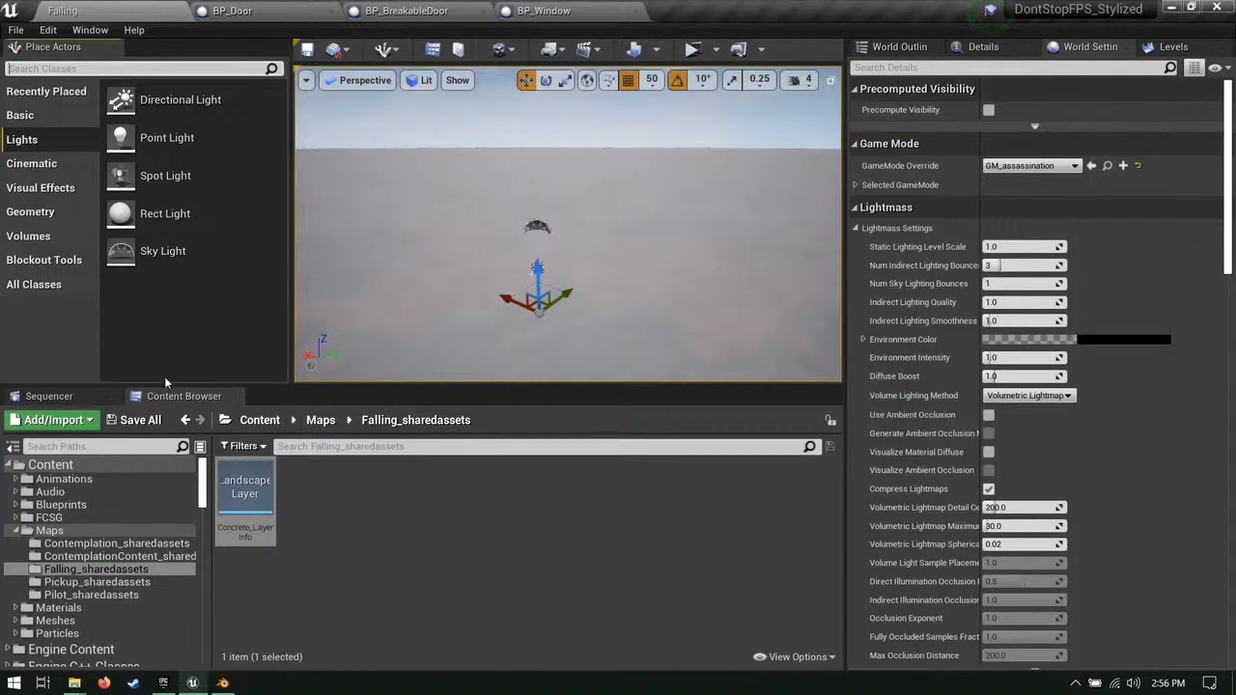
double_click(51, 530)
click(60, 504)
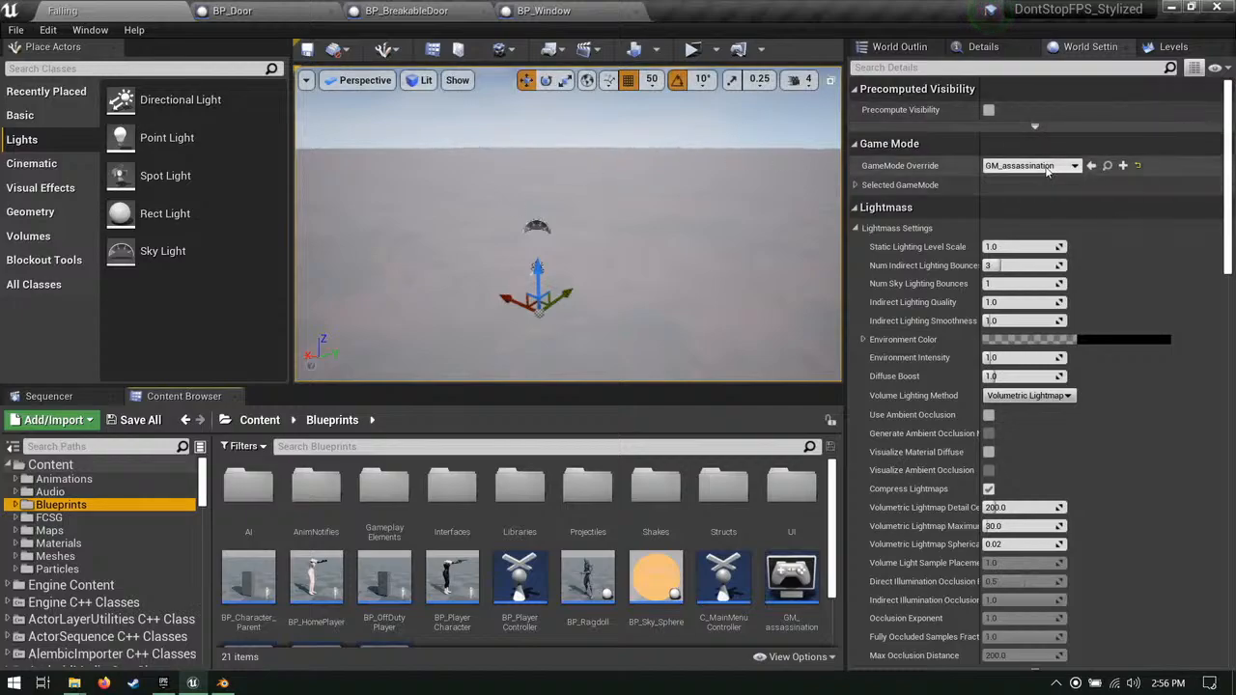
click(1046, 168)
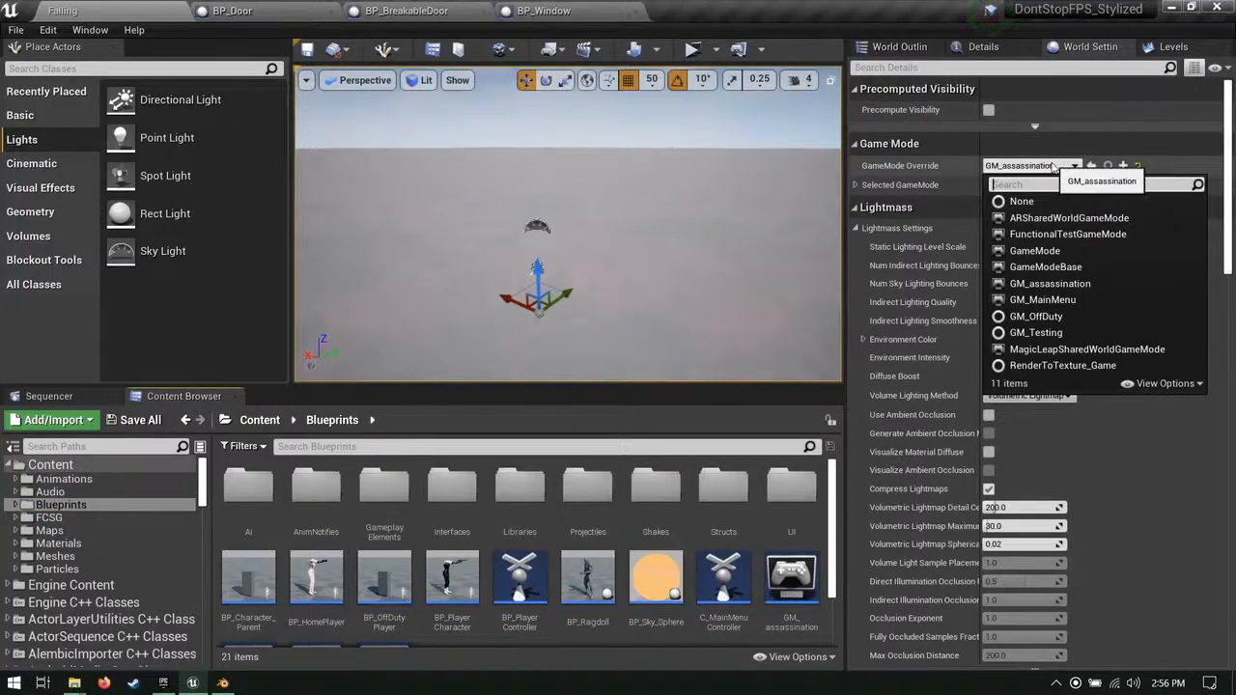
click(1051, 167)
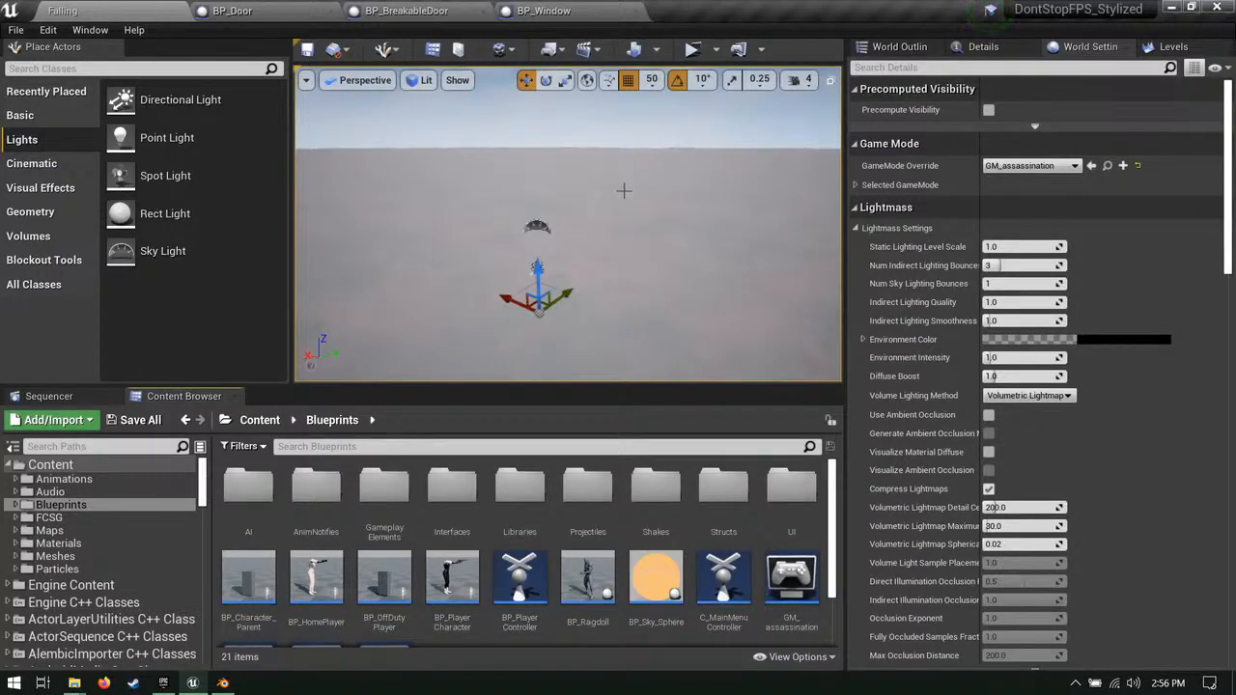
Step: Raise the Post Process Volume along Z above the landscape surface and save the level
mouse_move(591, 224)
right_down()
mouse_move(592, 247)
mouse_move(591, 205)
mouse_move(591, 224)
right_up()
click(548, 267)
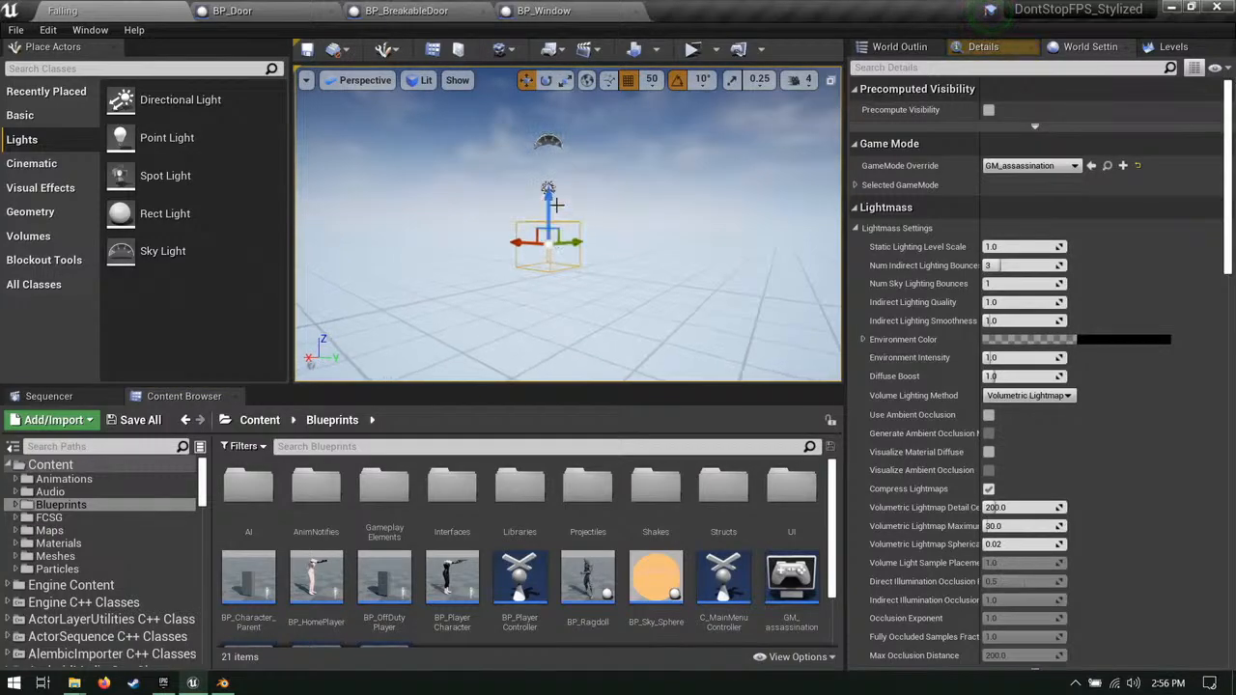
drag(552, 205, 560, 152)
right_drag(530, 242, 523, 266)
click(155, 420)
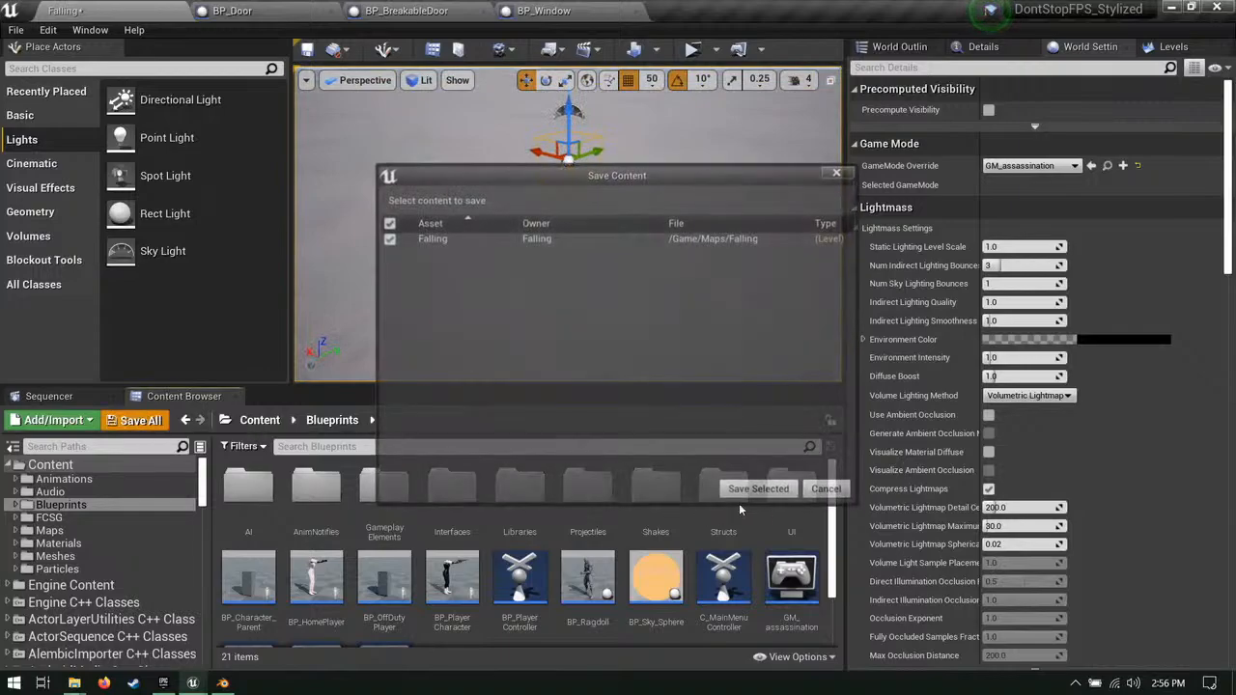
click(742, 490)
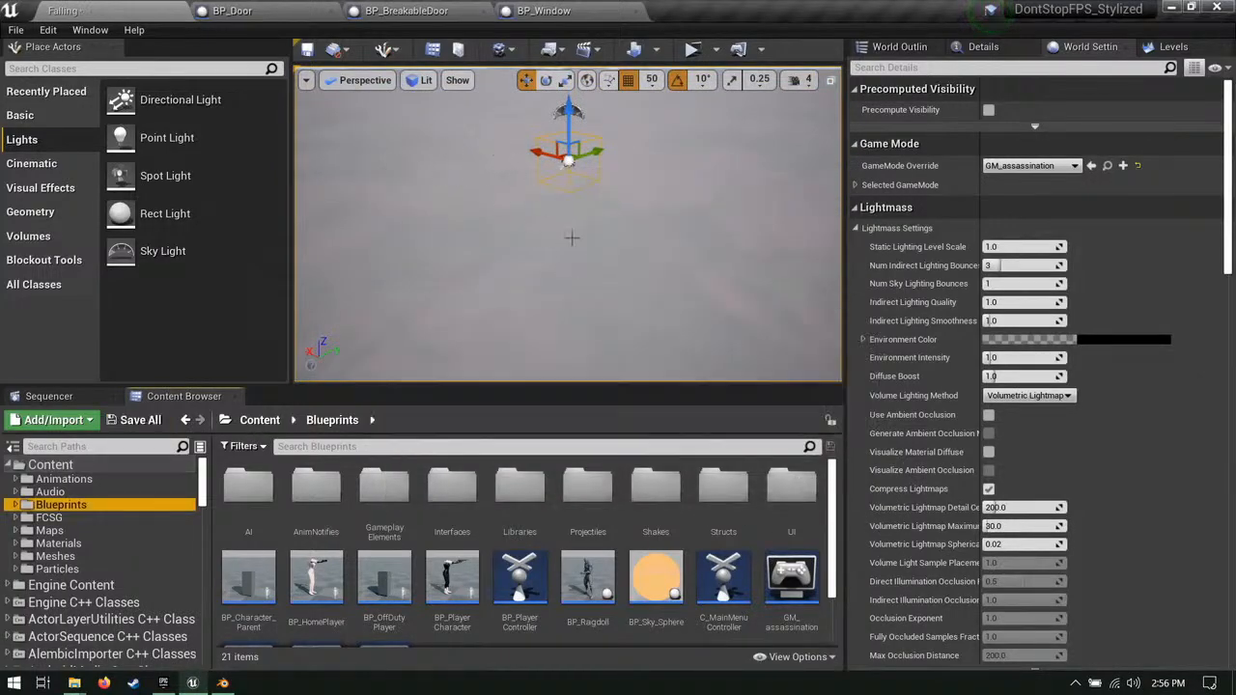
Step: Search the placeable actors for "bl" and place a Blockout_Box on the landscape
mouse_move(571, 237)
right_down()
mouse_move(591, 209)
mouse_move(568, 258)
mouse_move(570, 241)
right_up()
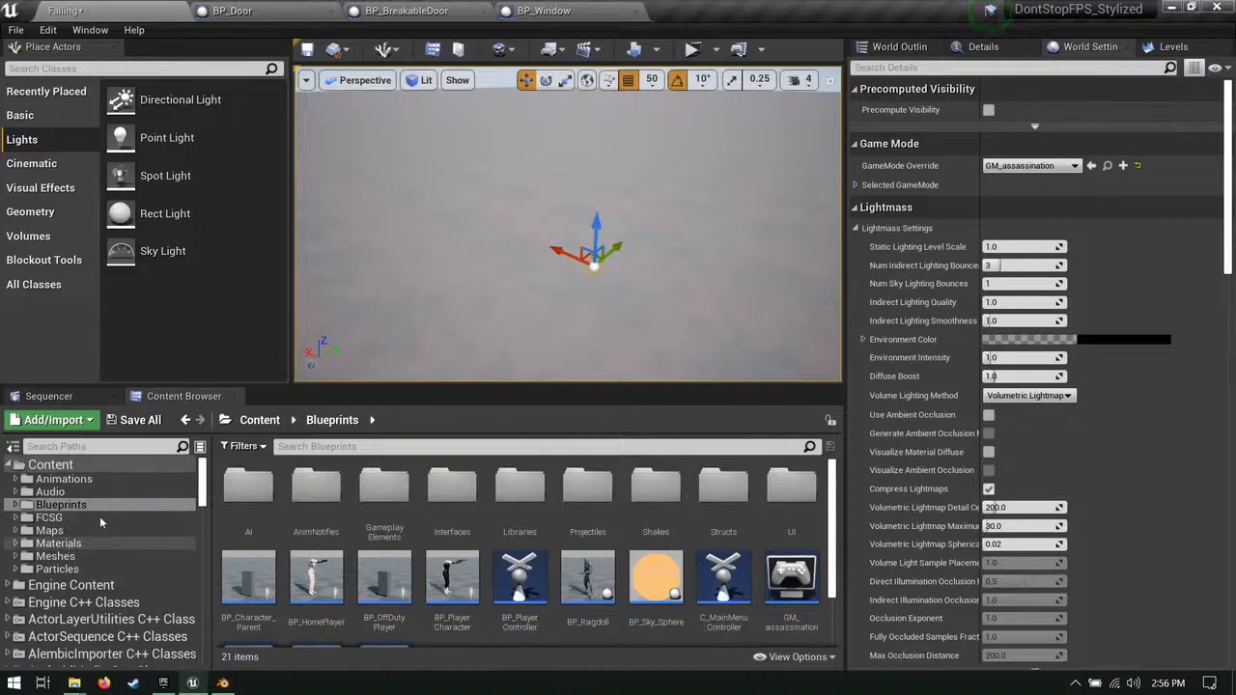
right_drag(447, 349, 486, 312)
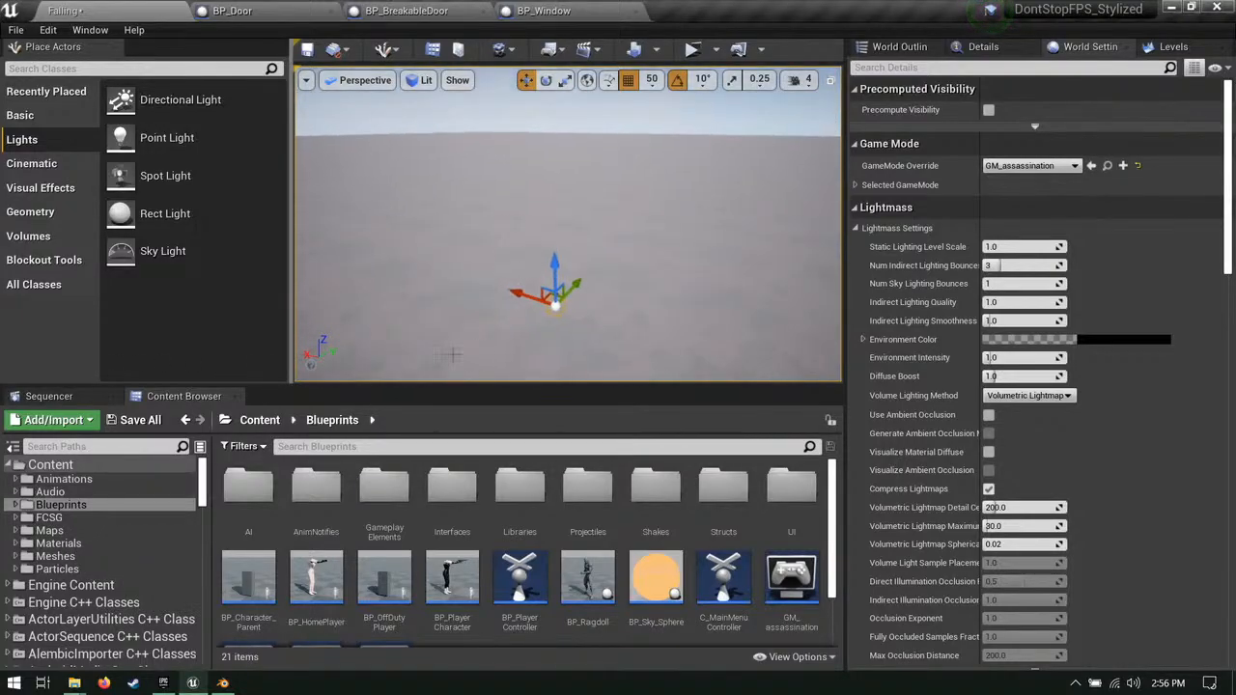
click(241, 67)
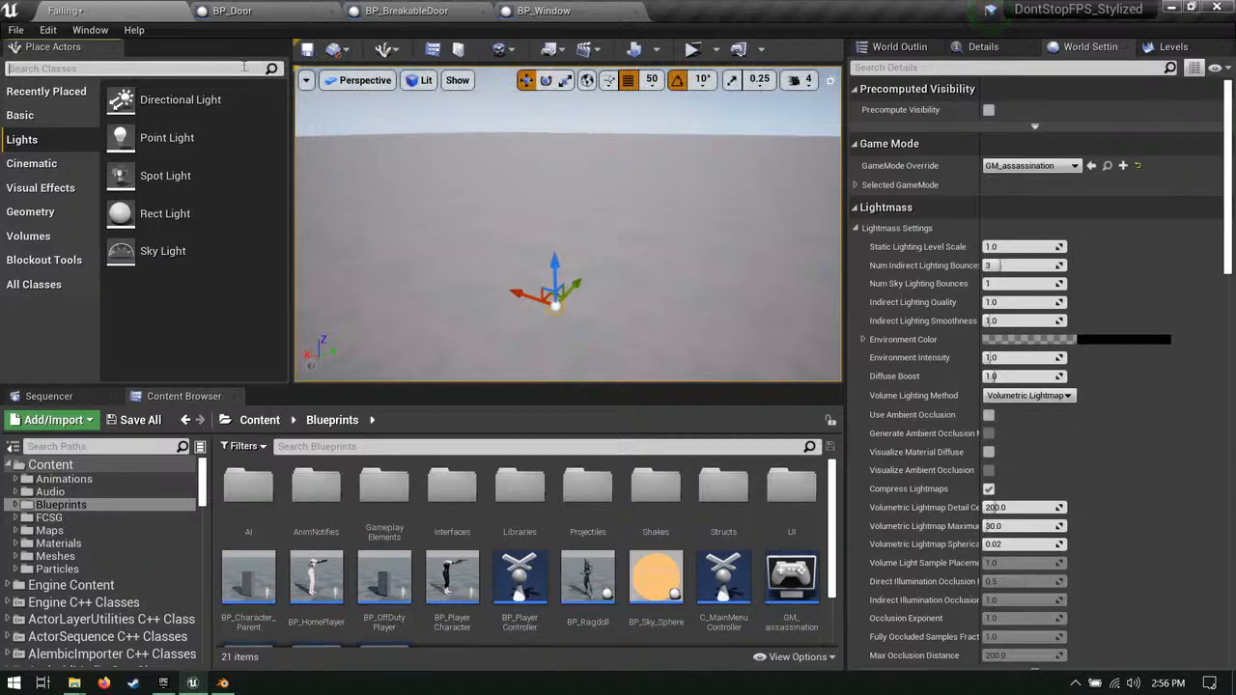
text(bl)
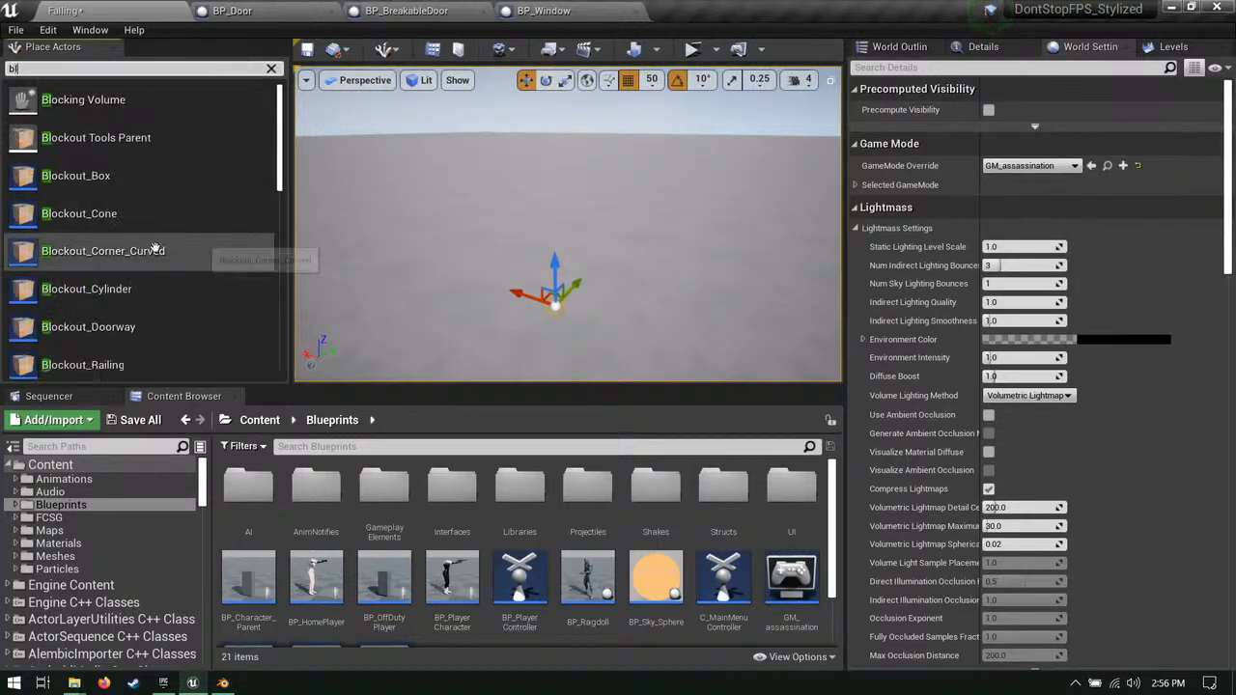
right_drag(392, 161, 467, 236)
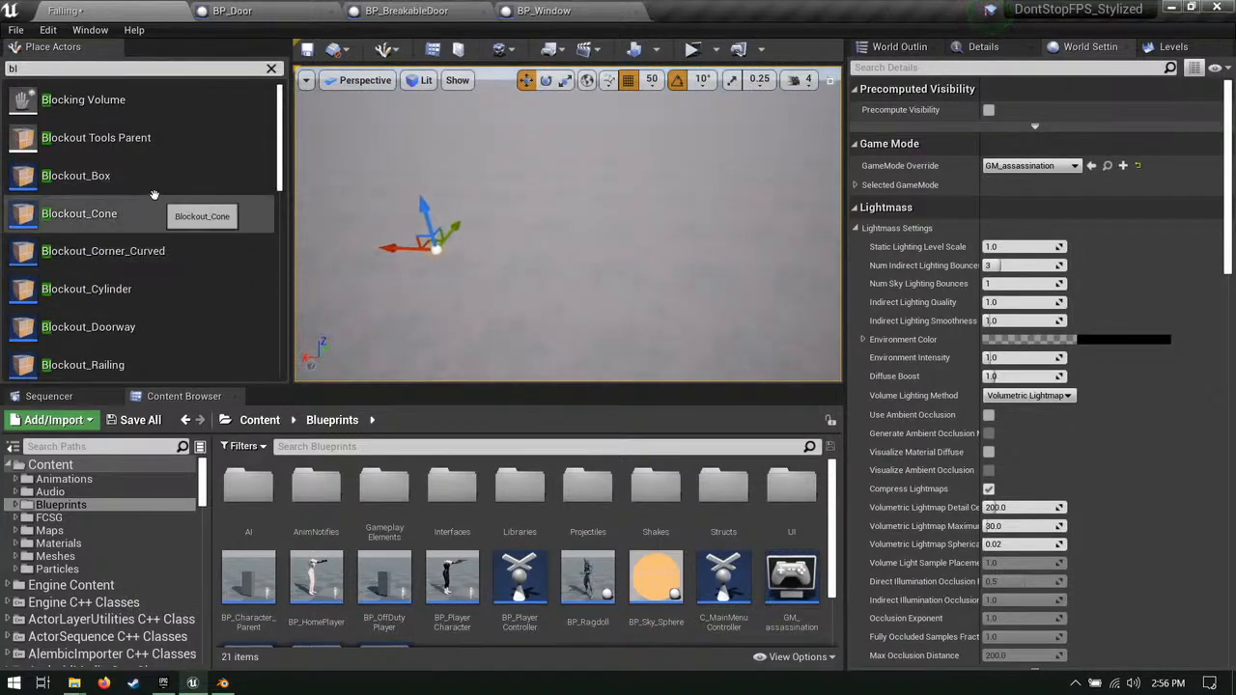
drag(153, 183, 637, 257)
right_drag(660, 243, 753, 254)
right_drag(628, 270, 632, 275)
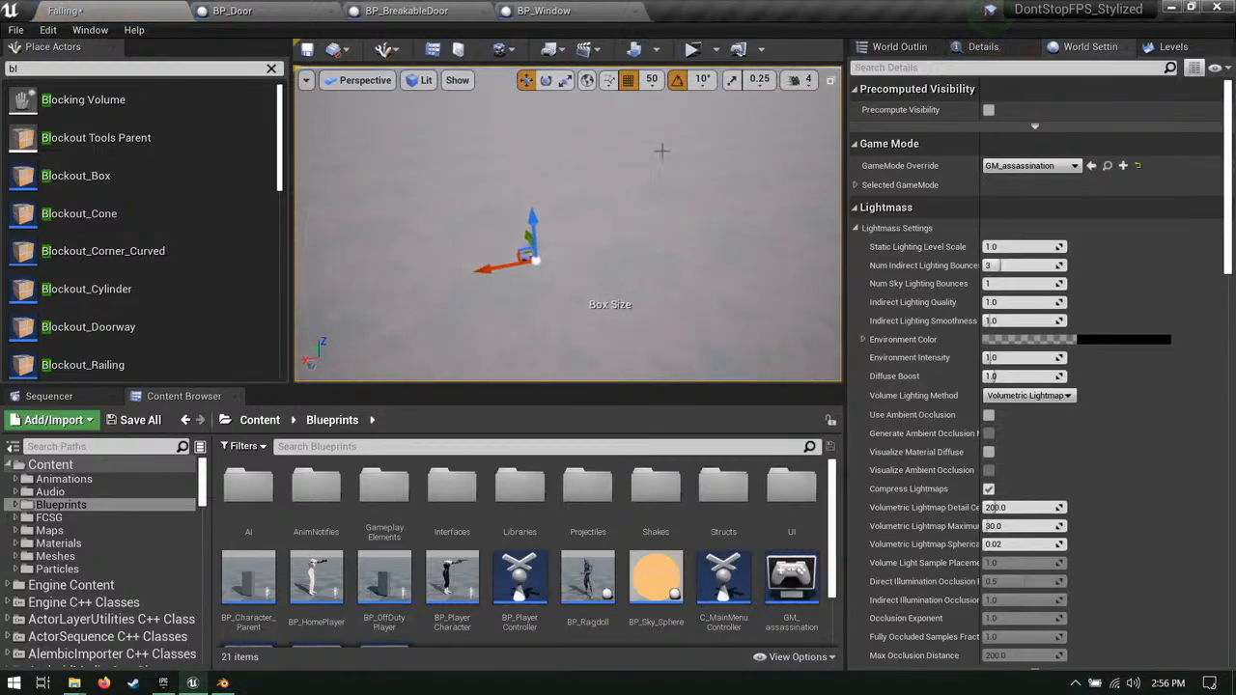
Step: Check the placed Blockout_Box in the World Outliner and set the position grid snap to 100
click(899, 46)
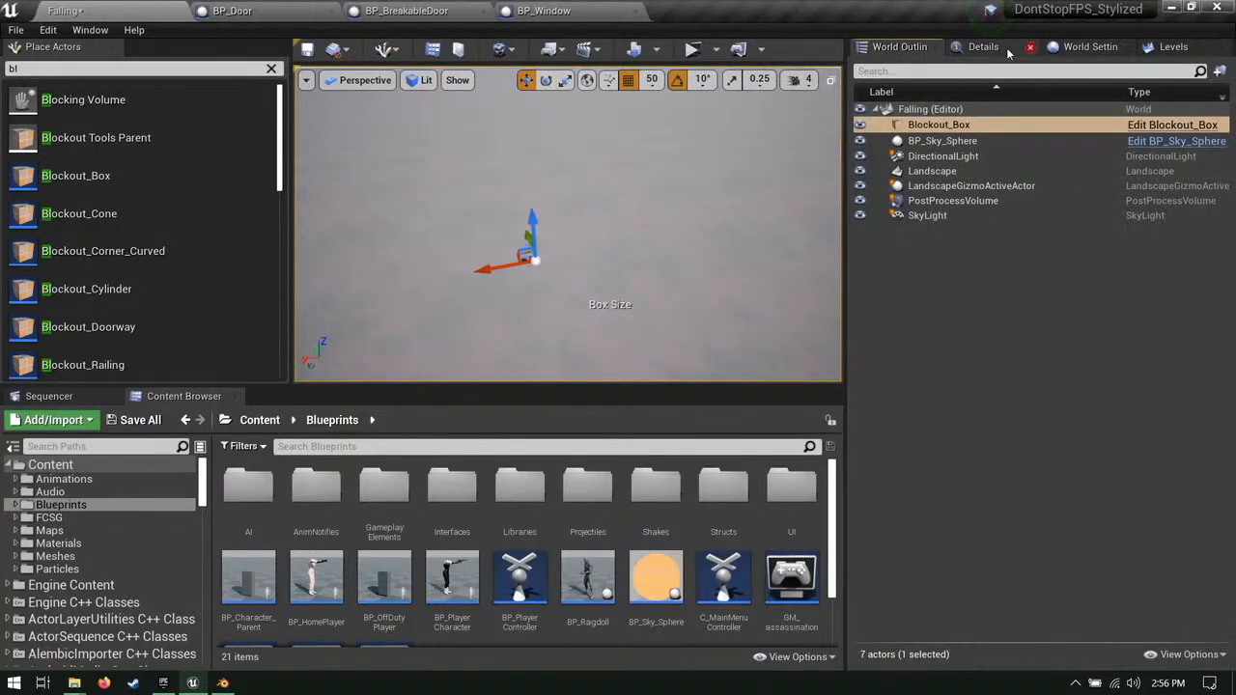
mouse_move(628, 116)
right_down()
mouse_move(589, 117)
mouse_move(656, 111)
mouse_move(627, 117)
right_up()
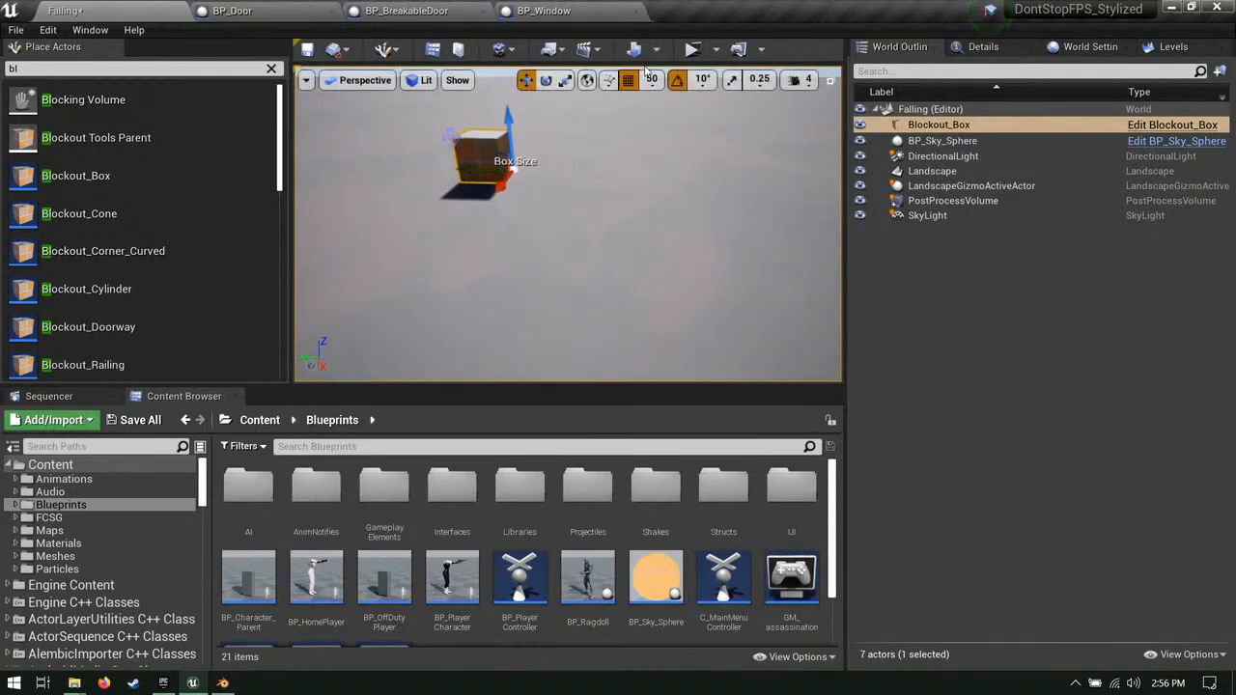
click(701, 79)
click(652, 79)
click(661, 182)
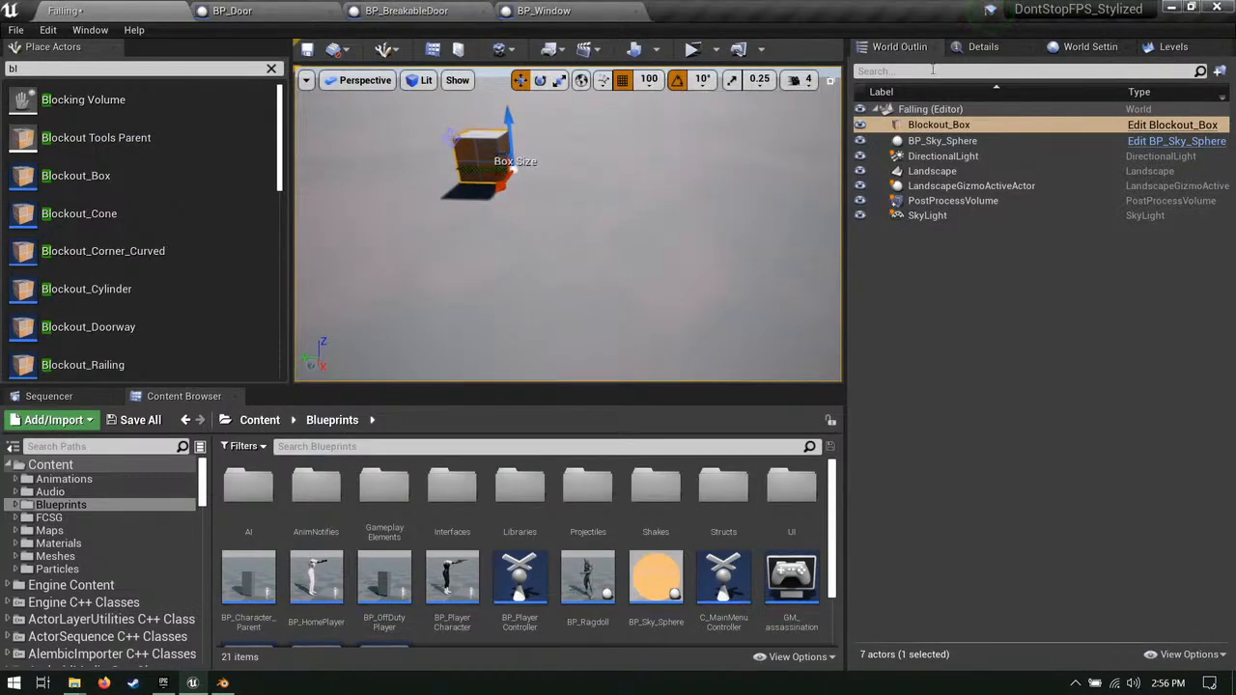
Step: Set the Blockout_Box's Location X to -5100 and select its Box Size handle in the viewport
click(982, 47)
click(1021, 227)
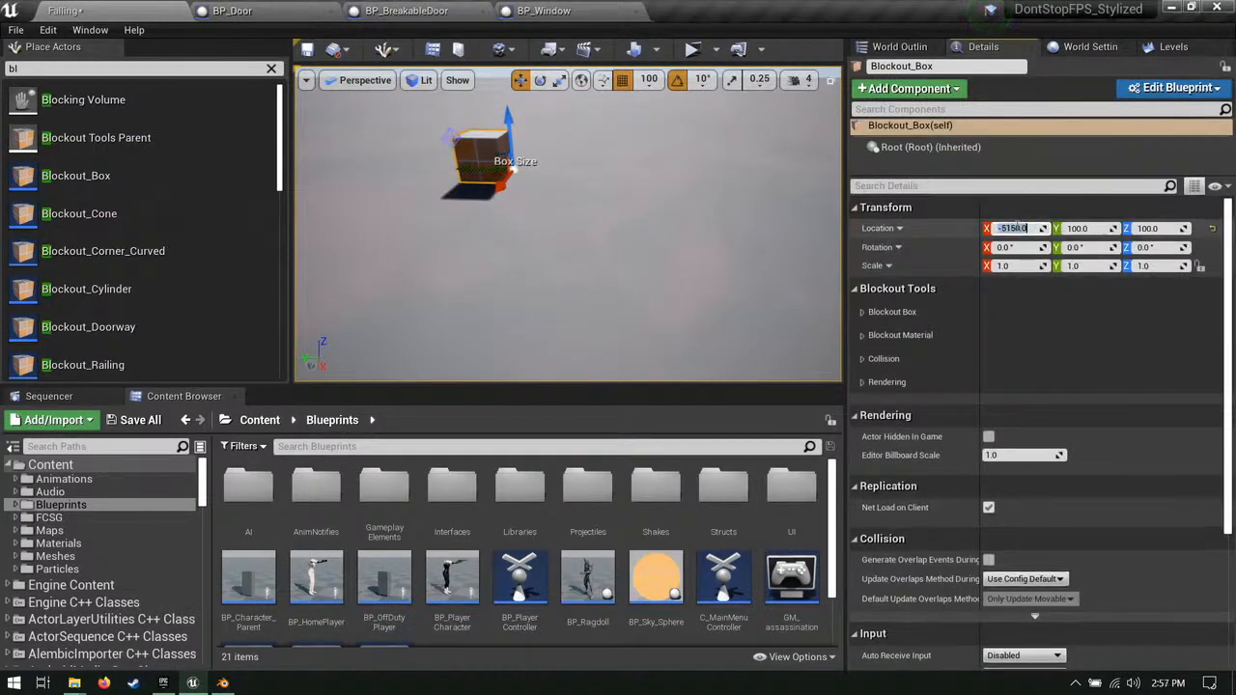
text(-5100)
key(Tab)
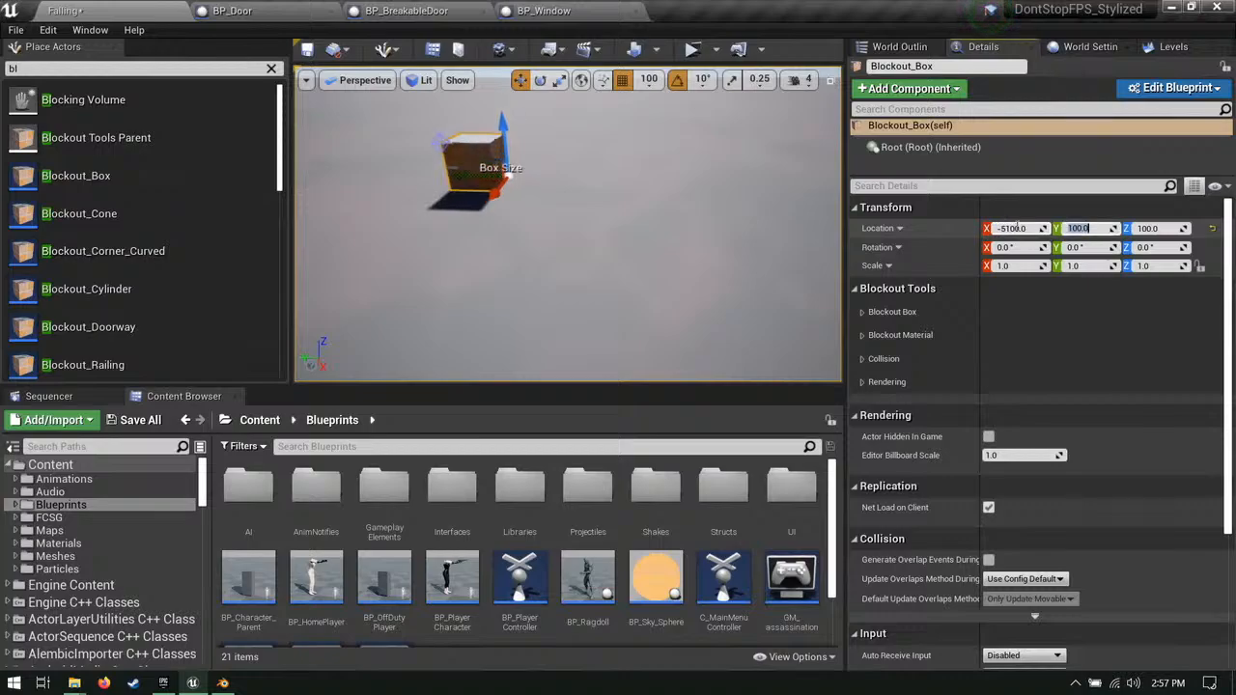
click(439, 143)
right_drag(449, 159, 553, 307)
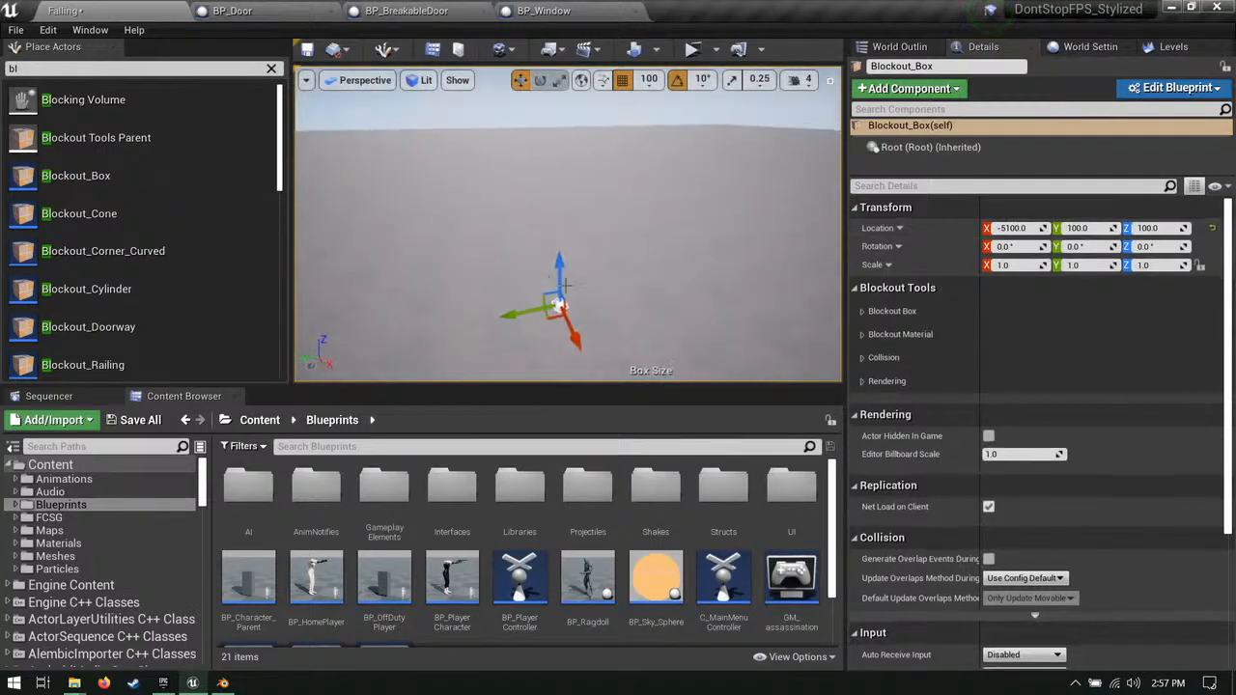
Step: Stretch the Blockout_Box by its Box Size handle into a large, tall building block on the landscape
drag(556, 319, 492, 375)
drag(499, 331, 472, 119)
right_drag(604, 164, 736, 344)
right_drag(631, 149, 619, 170)
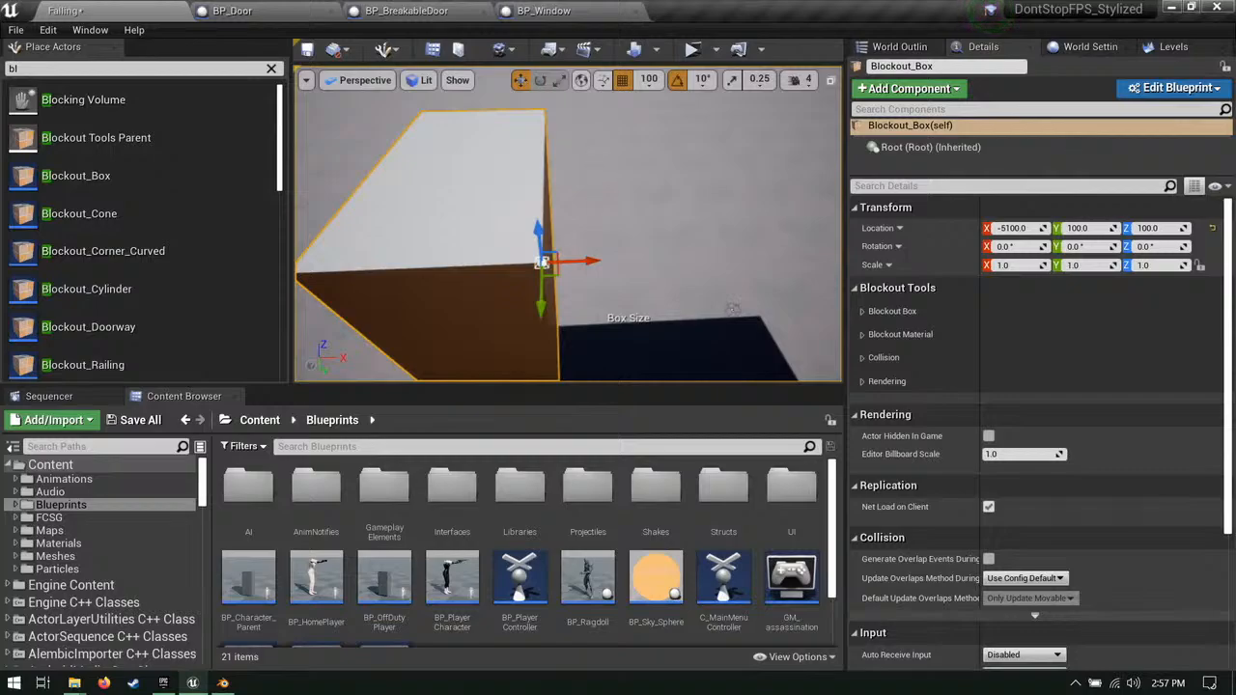
right_drag(733, 307, 589, 120)
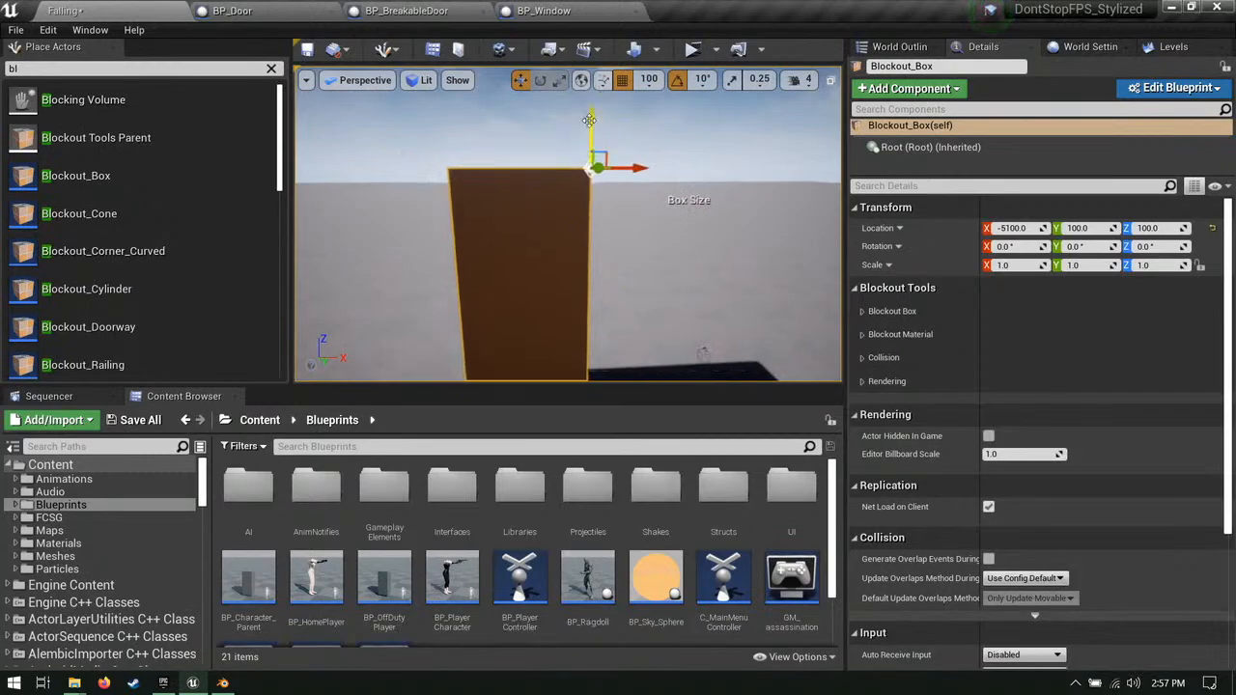
drag(589, 120, 590, 194)
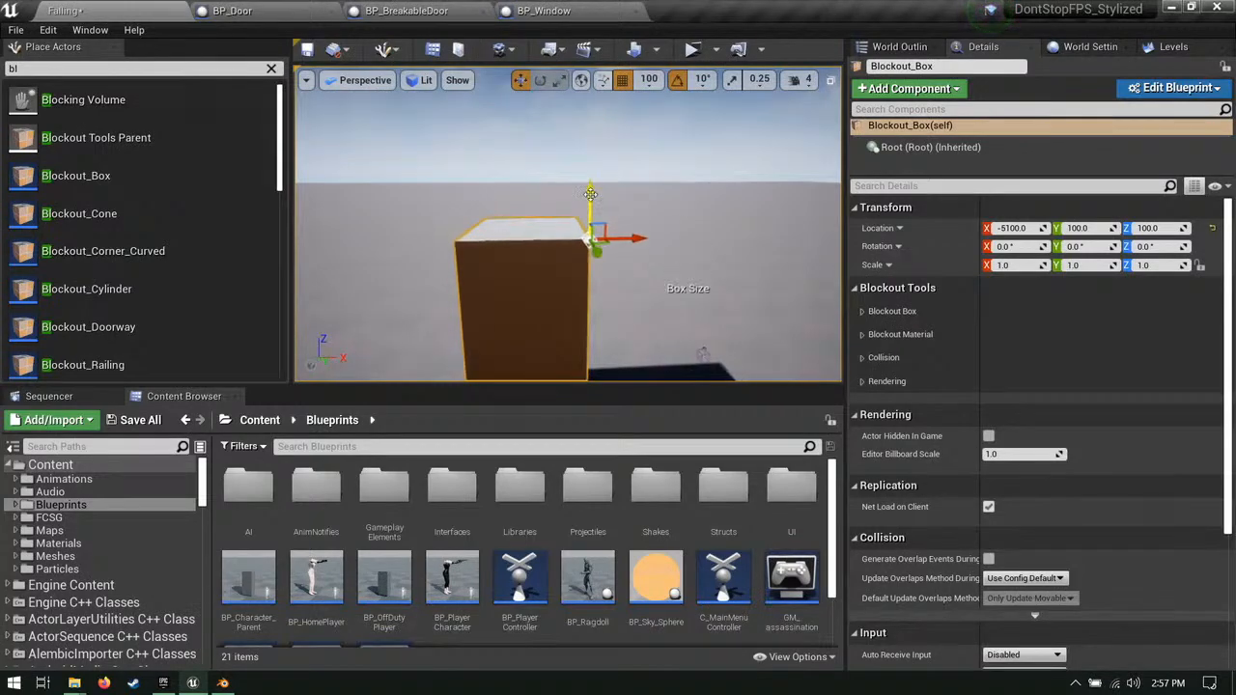
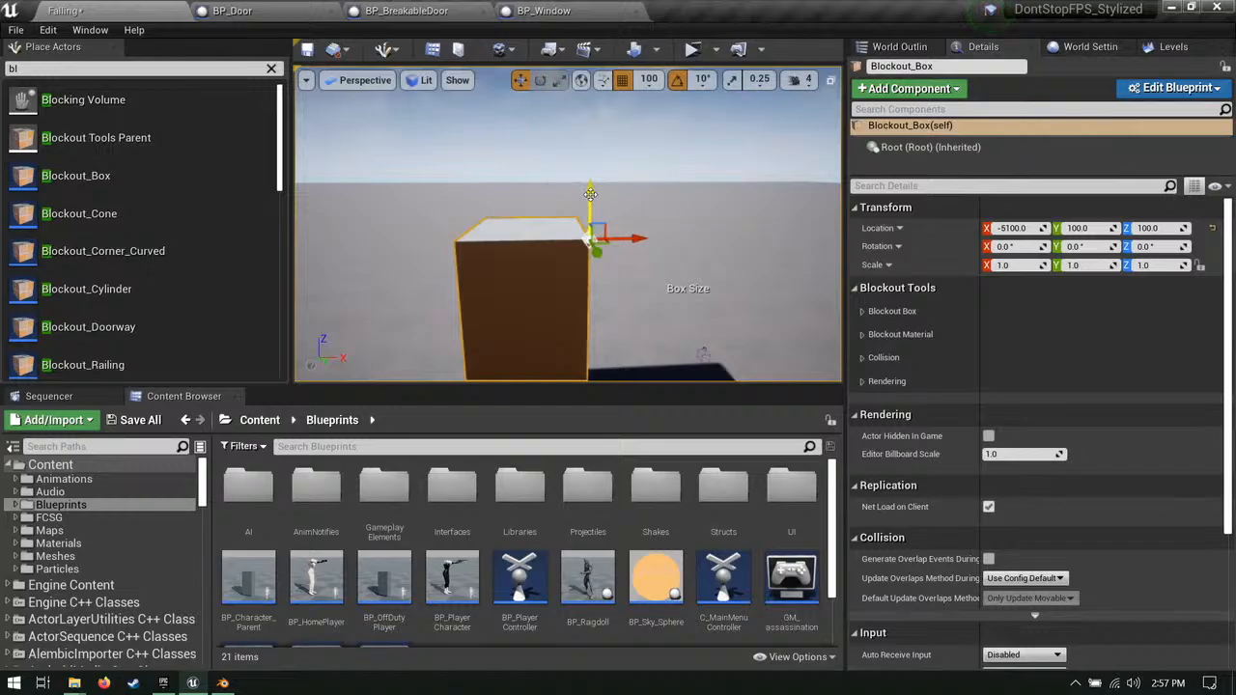
Step: Clear the placeable actor search and save all changes to the level
click(272, 69)
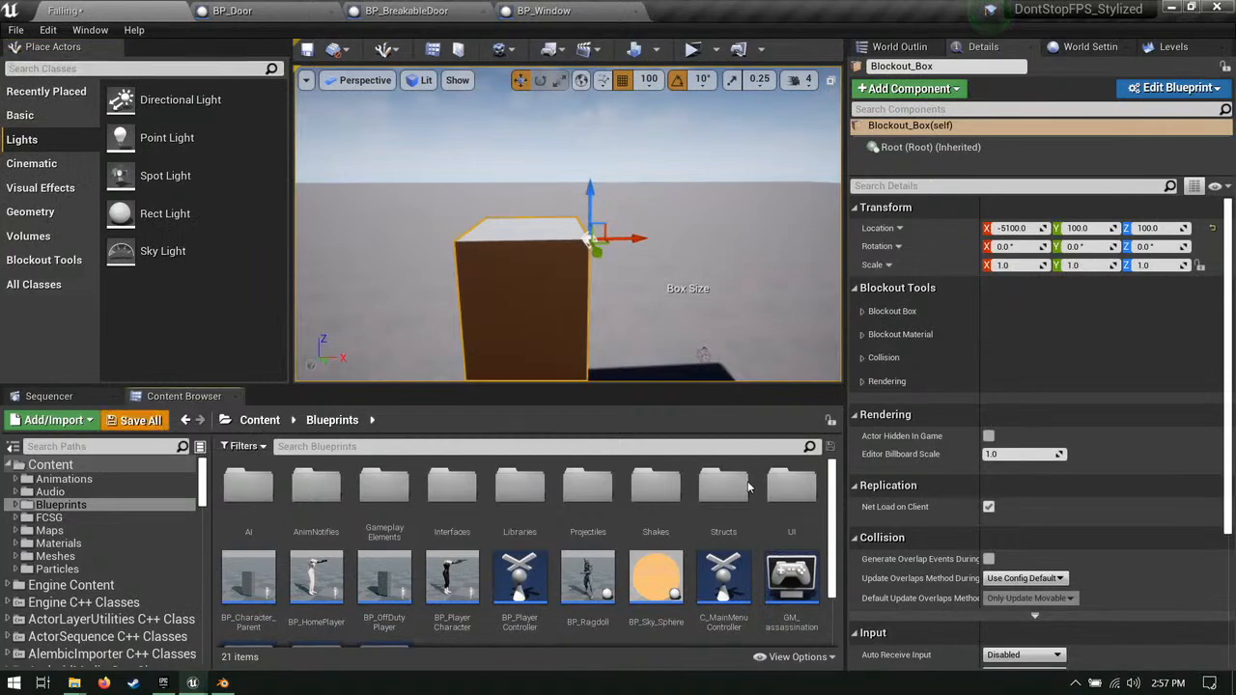
key(ctrl+shift+s)
click(825, 491)
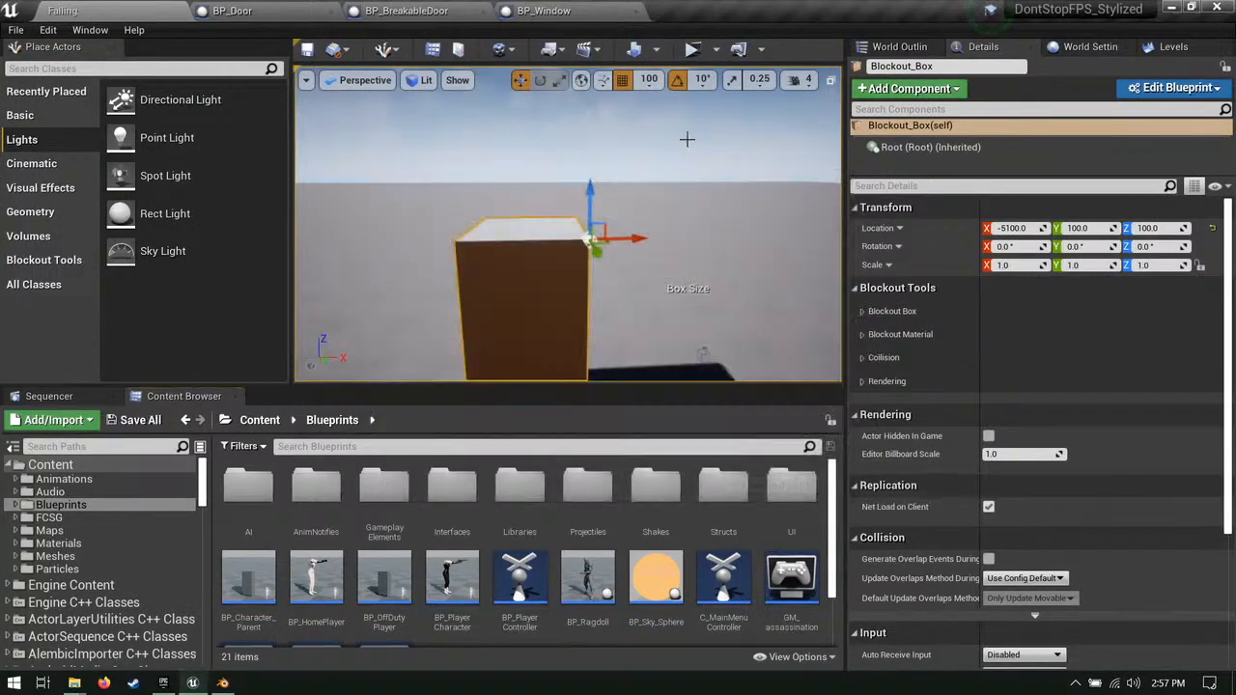
Step: Look through the blueprints in the GameplayElements folder for breakable glass assets
right_drag(607, 289, 668, 363)
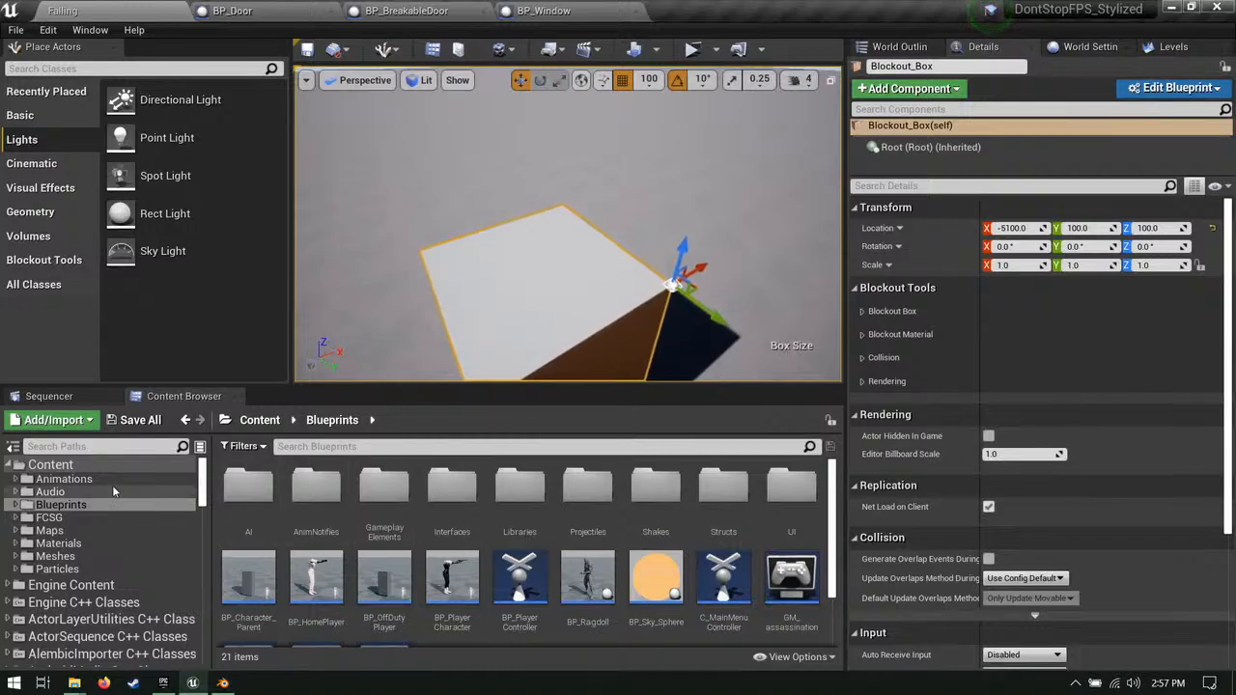
click(114, 530)
click(129, 504)
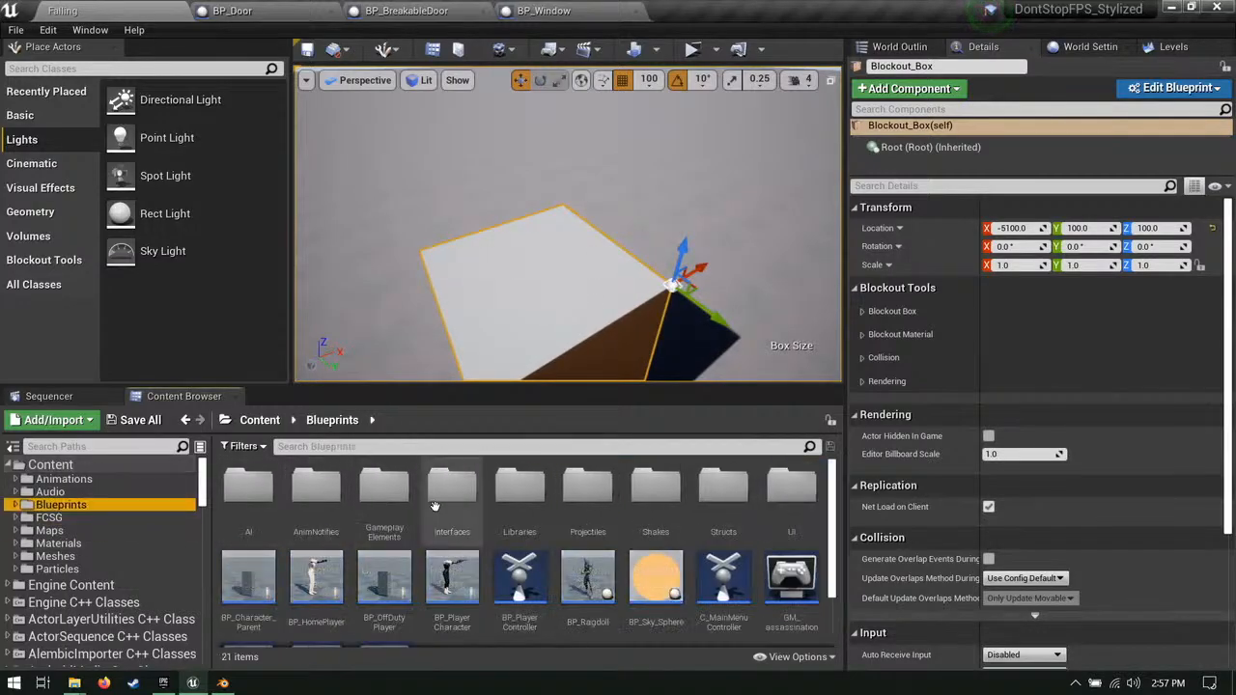
double_click(383, 492)
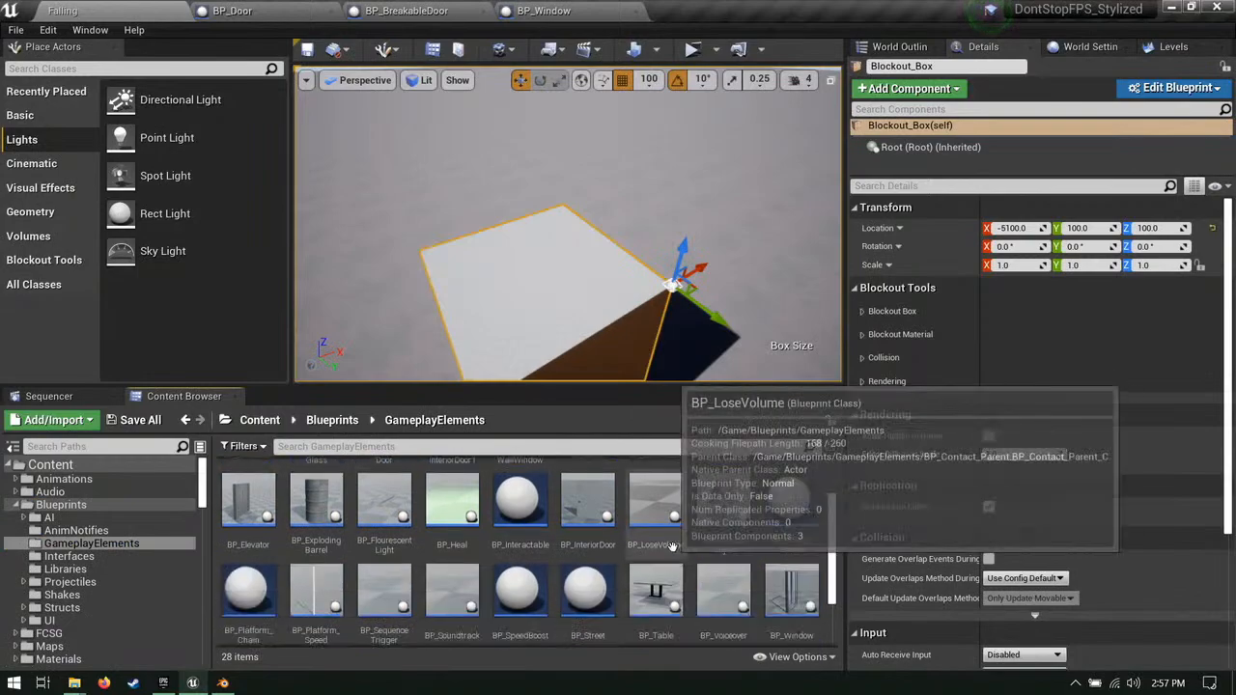
scroll(657, 580, down, 3)
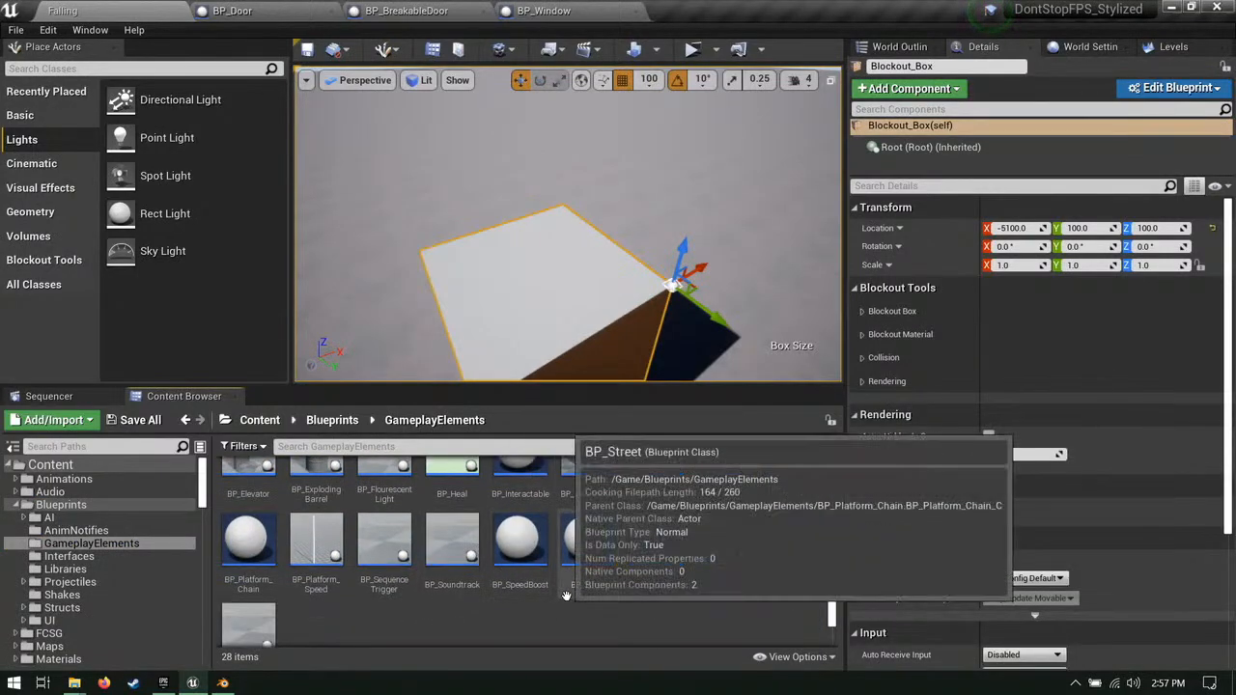
scroll(664, 565, up, 2)
scroll(664, 565, up, 1)
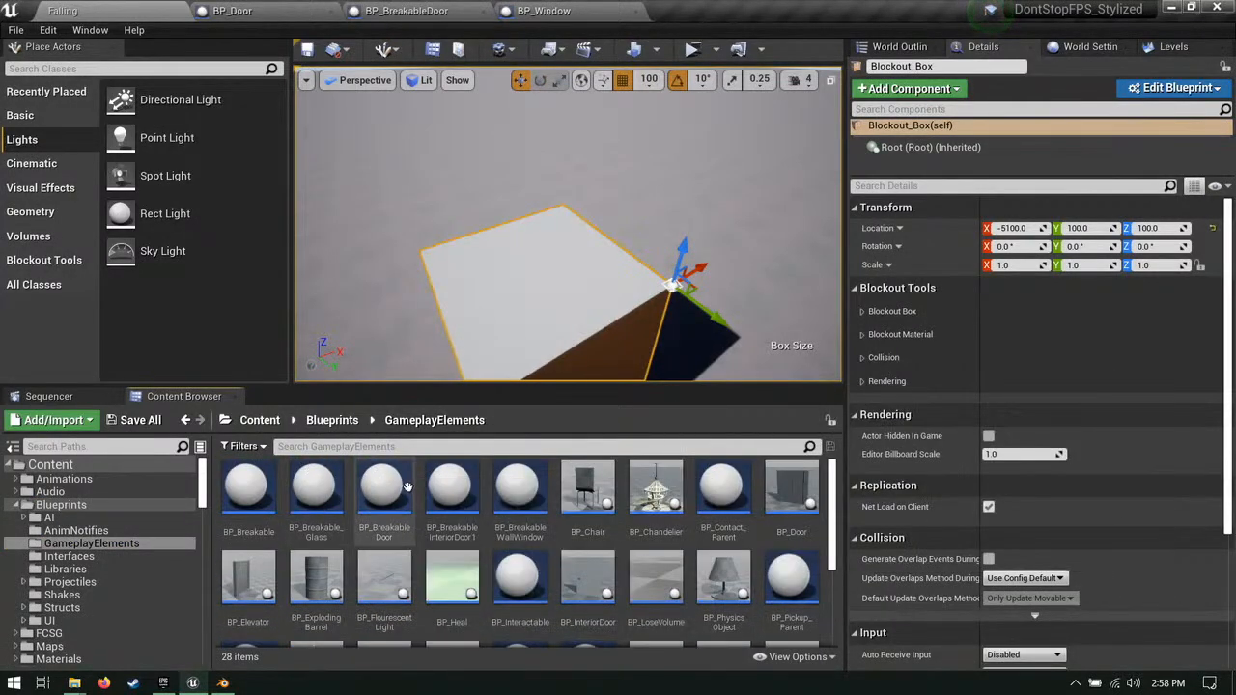
scroll(385, 560, down, 2)
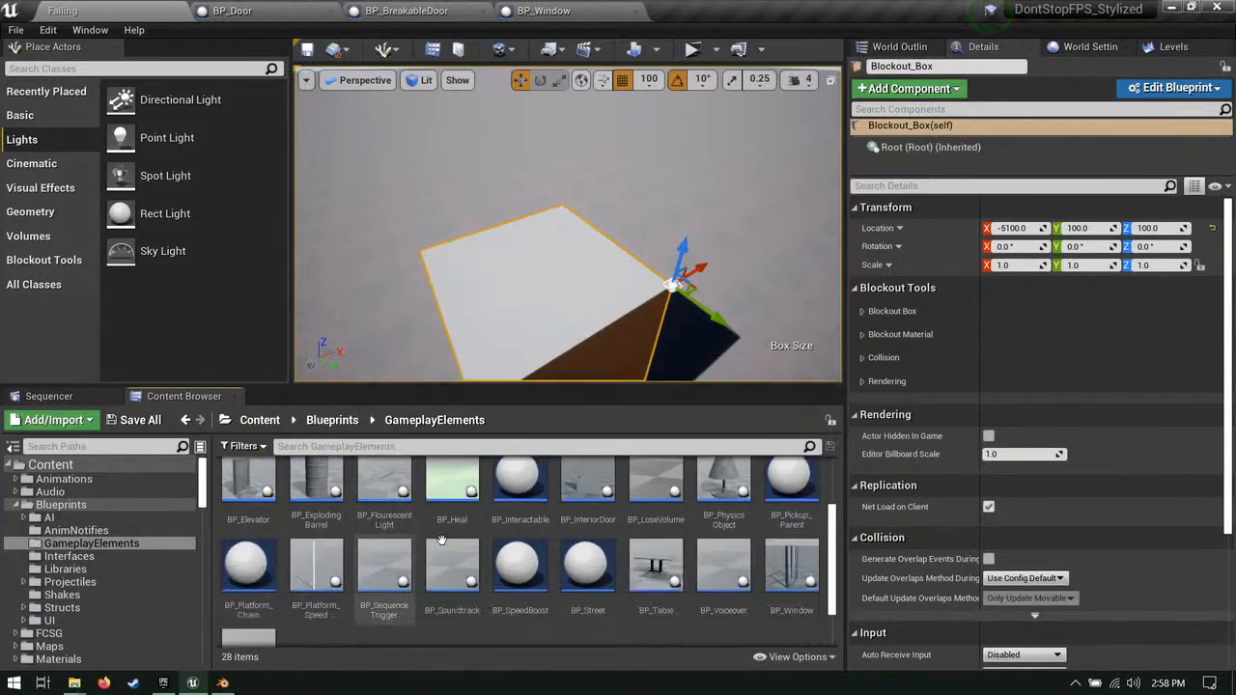
Step: Browse the Maps, Materials and Meshes folders and open the BreakableGlass folder inside Meshes
click(49, 646)
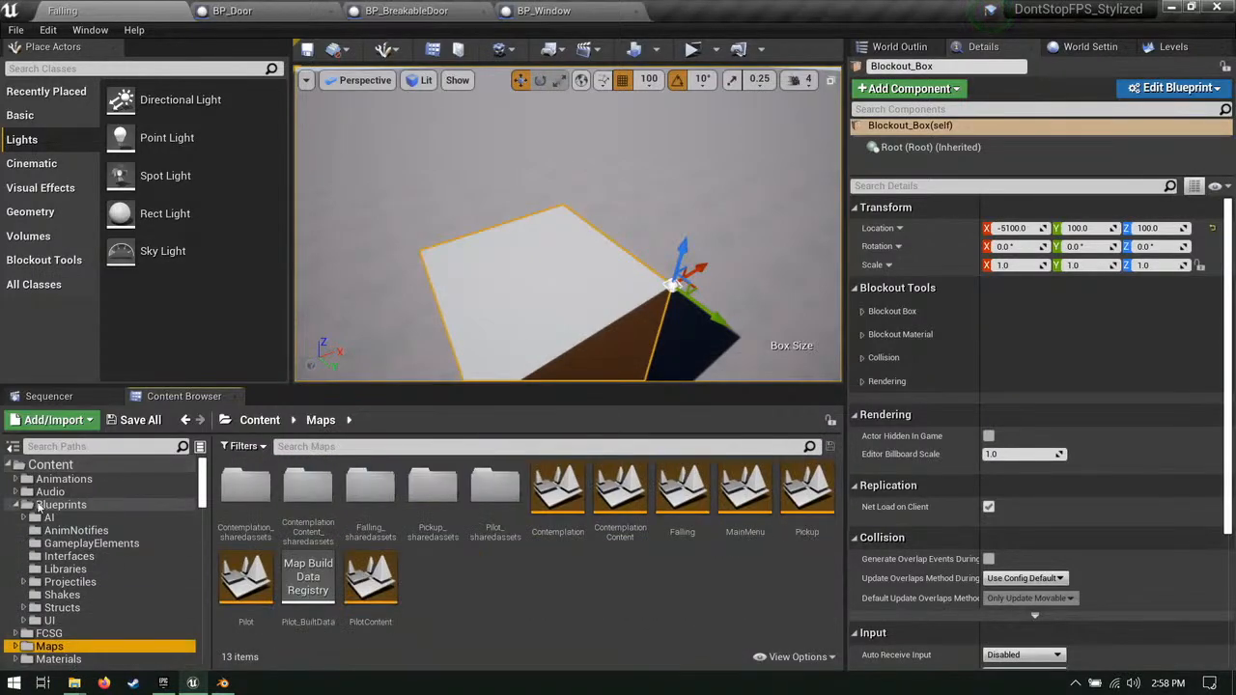
click(16, 504)
click(58, 543)
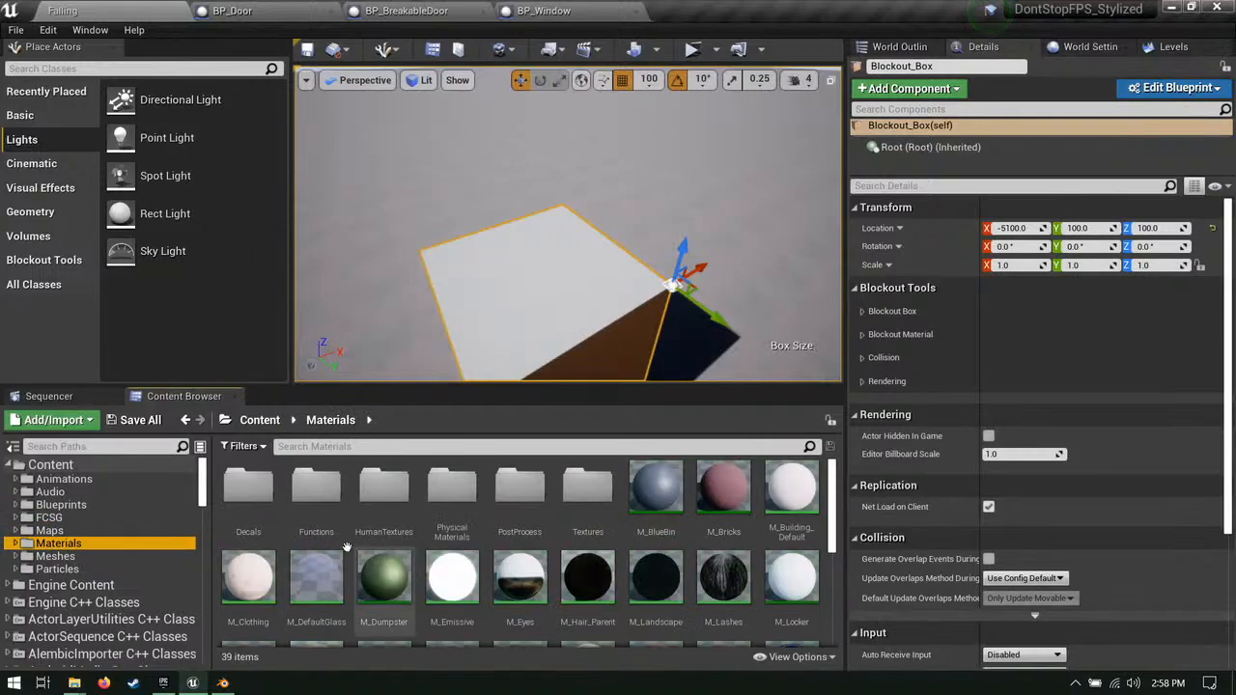
click(55, 557)
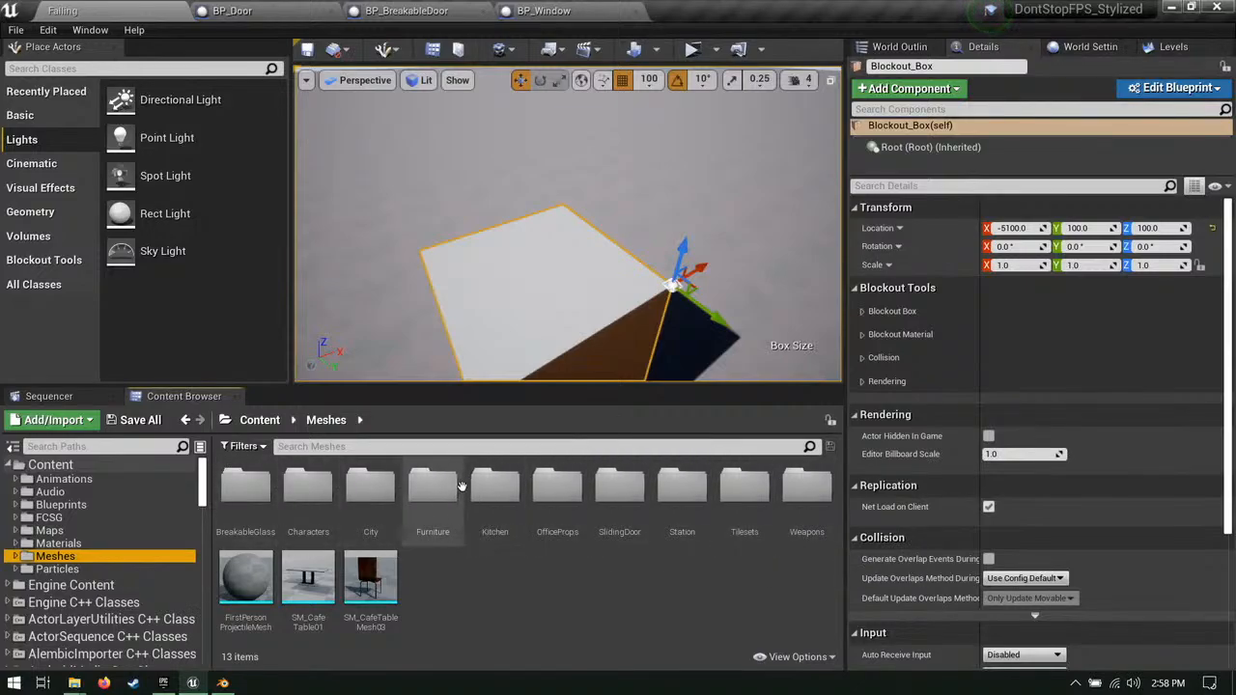
double_click(245, 485)
Step: Try the BreakableGlassEntrance mesh on top of the building block and delete it
drag(273, 497, 533, 280)
key(Delete)
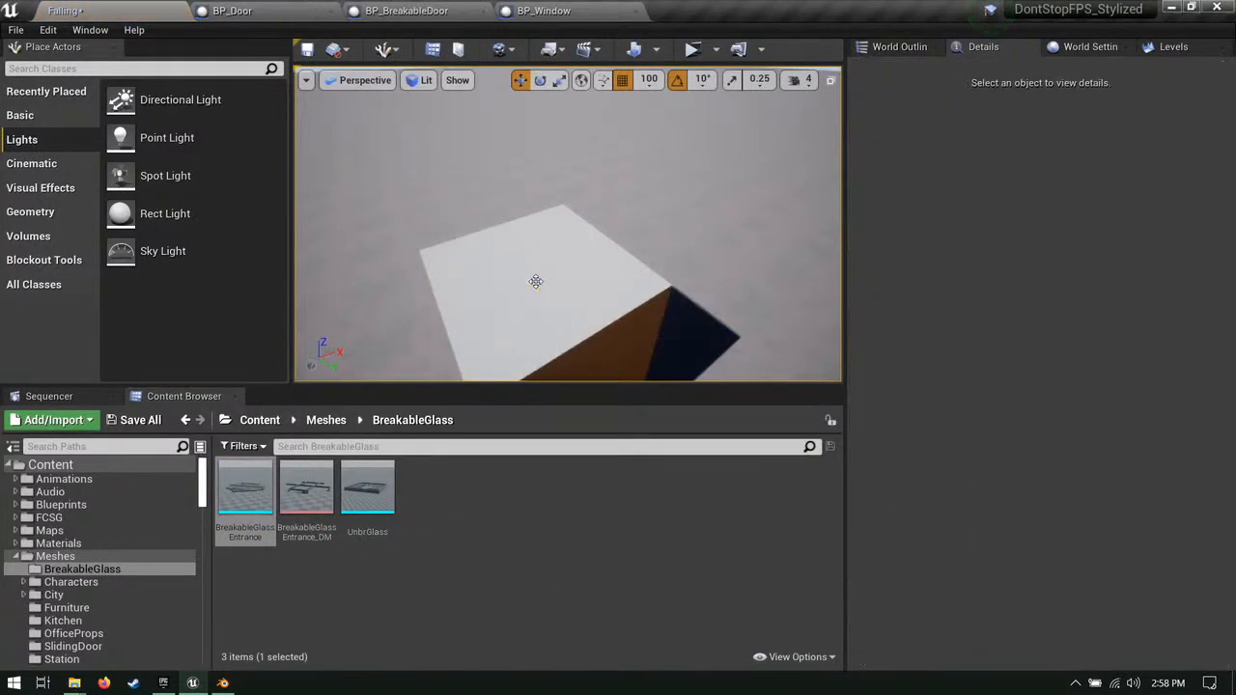
Step: Place the UnbrGlass mesh above the building block and raise it along Z to 6000
drag(373, 482, 623, 307)
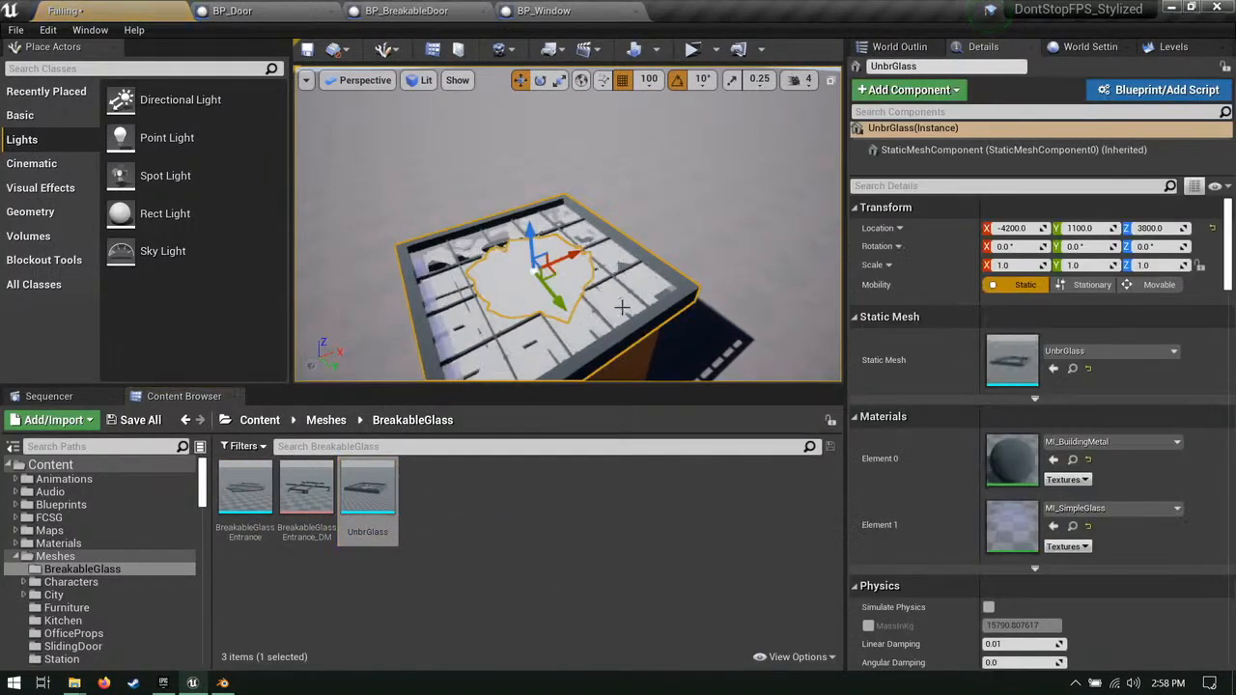
drag(526, 240, 521, 137)
right_drag(521, 137, 620, 208)
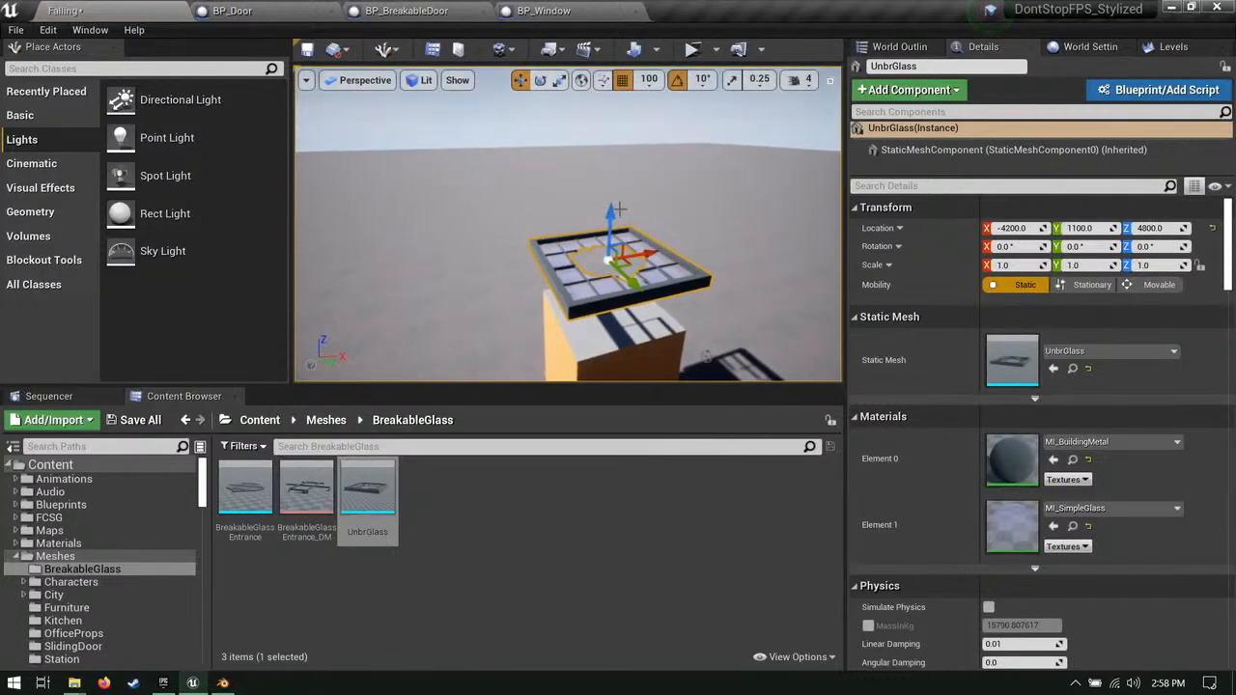
right_drag(624, 153, 638, 189)
Step: Move the building Blockout_Box beneath the glass frame to X -5400 and Y -700
click(598, 295)
right_drag(598, 294, 715, 371)
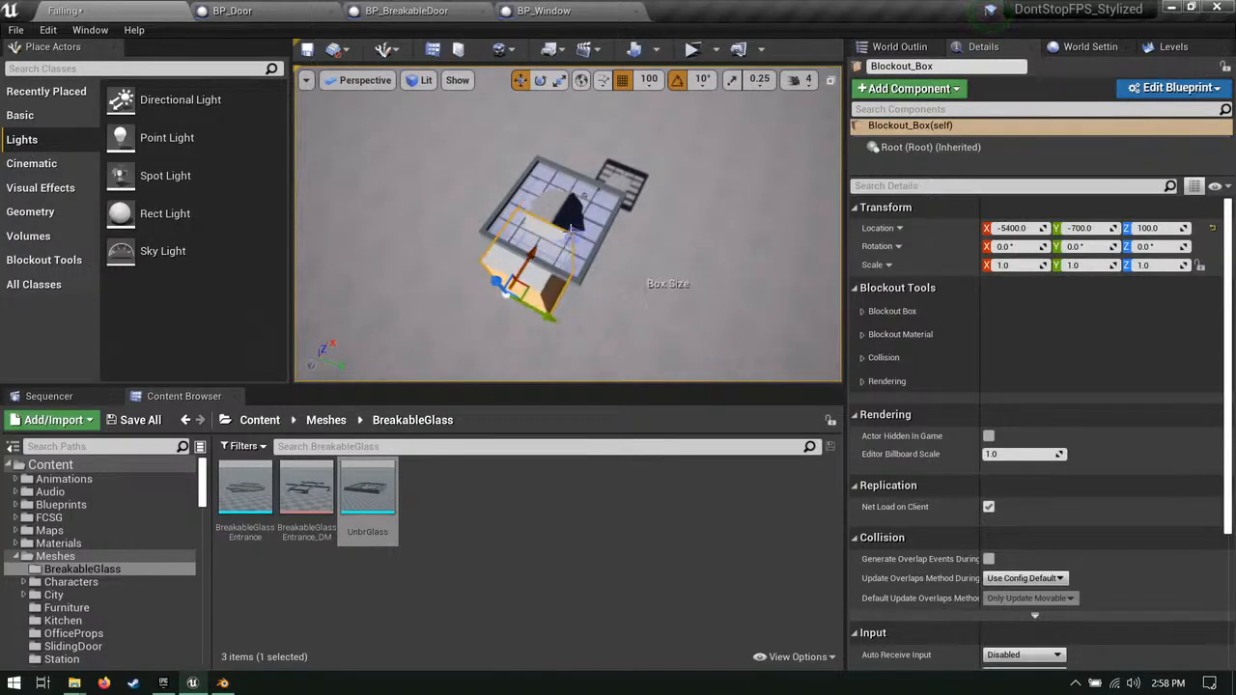
right_drag(589, 193, 606, 89)
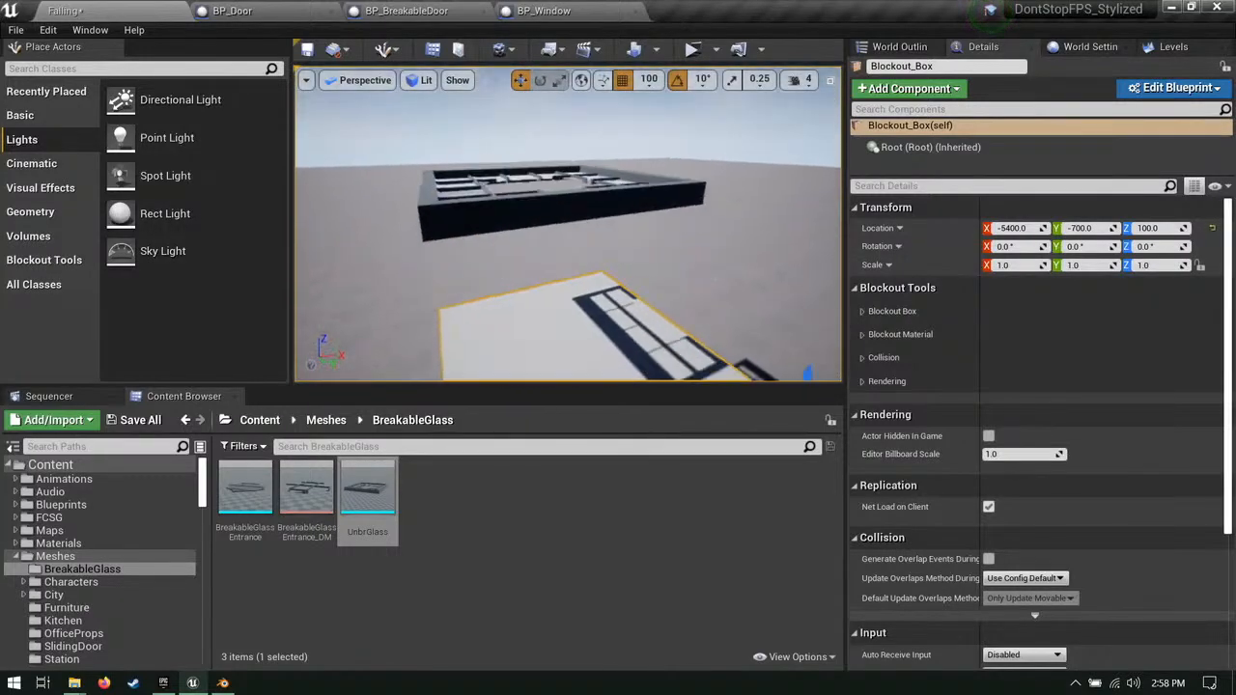
right_drag(671, 115, 695, 107)
Step: Place a BP_Breakable_Glass actor from Blueprints/GameplayElements onto the UnbrGlass frame
click(121, 504)
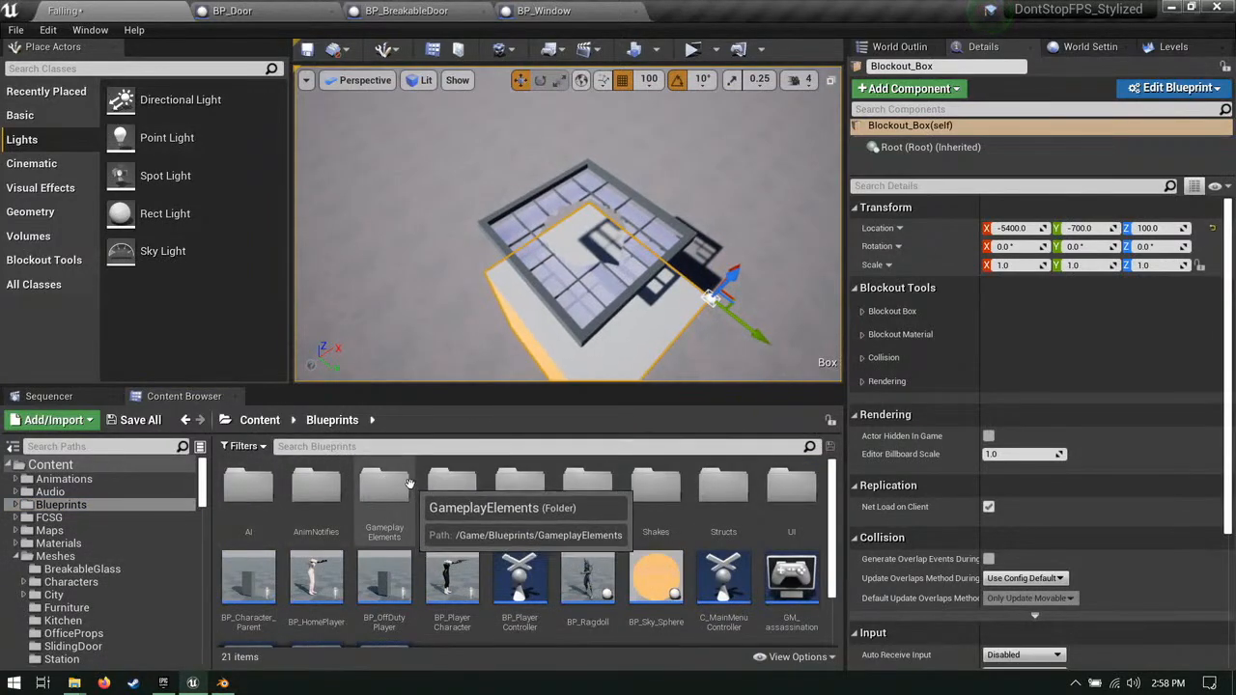
double_click(409, 482)
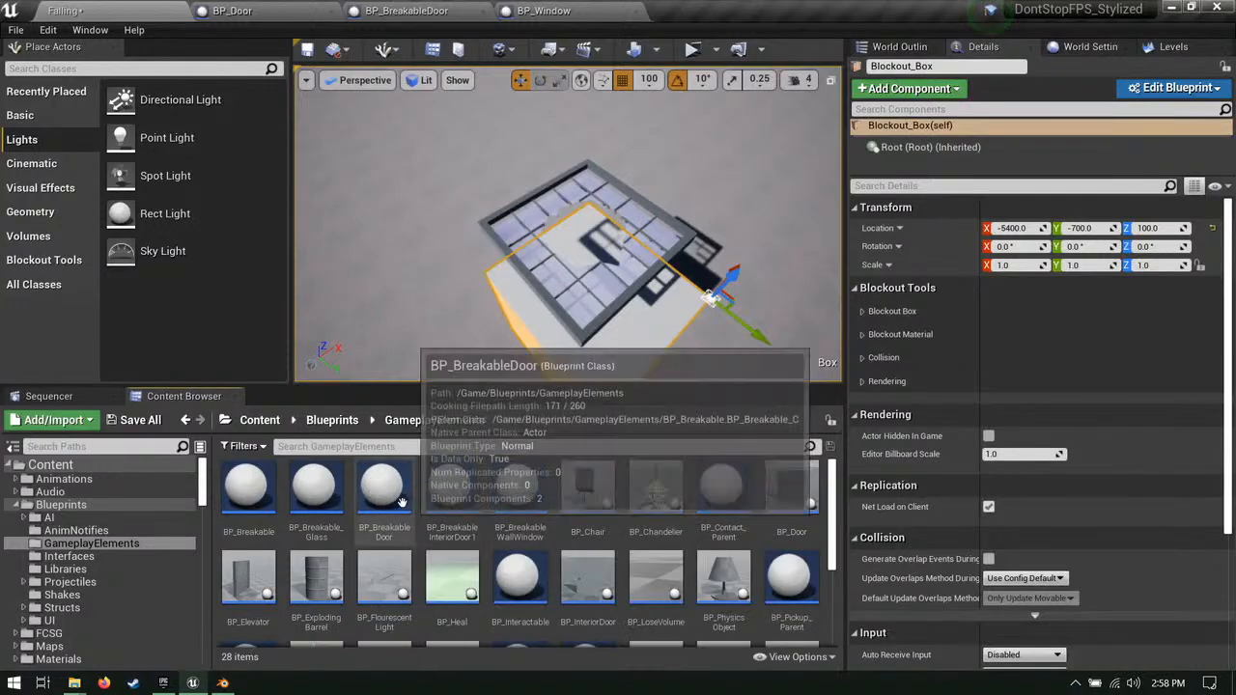
drag(316, 488, 592, 282)
Step: Copy the UnbrGlass mesh's Location and paste it onto the BP_Breakable_Glass actor so the two align
click(556, 306)
right_click(932, 227)
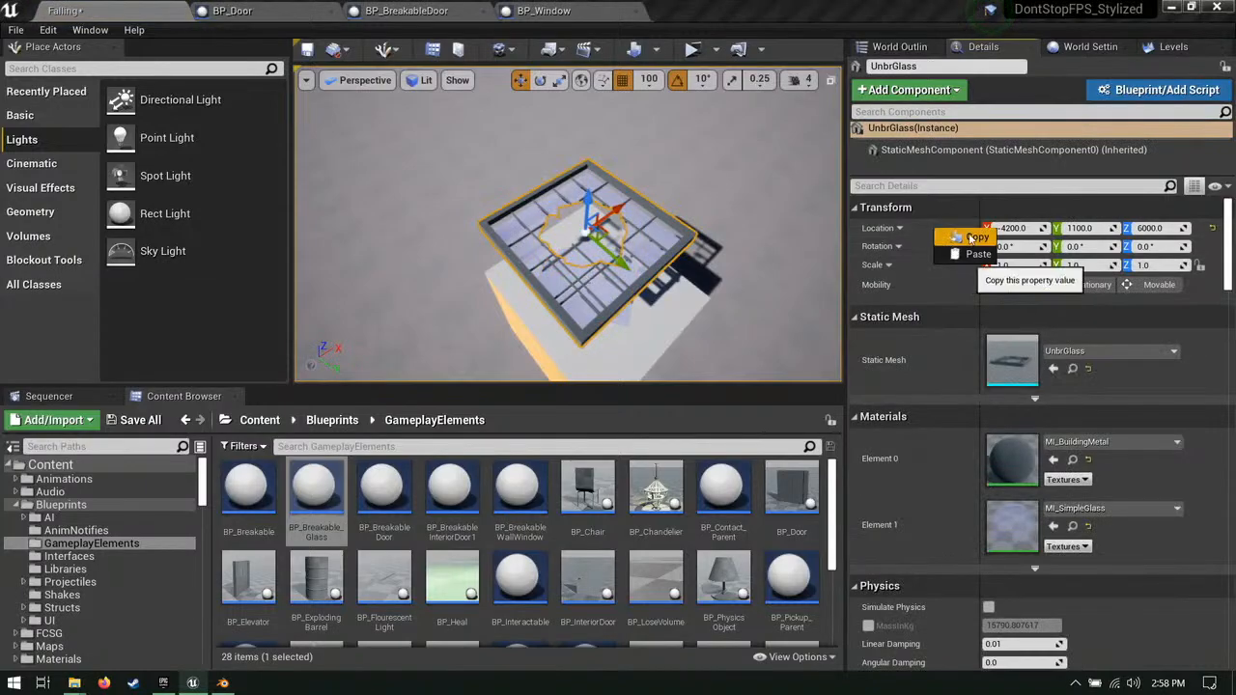
click(972, 237)
click(606, 285)
right_click(962, 216)
click(937, 228)
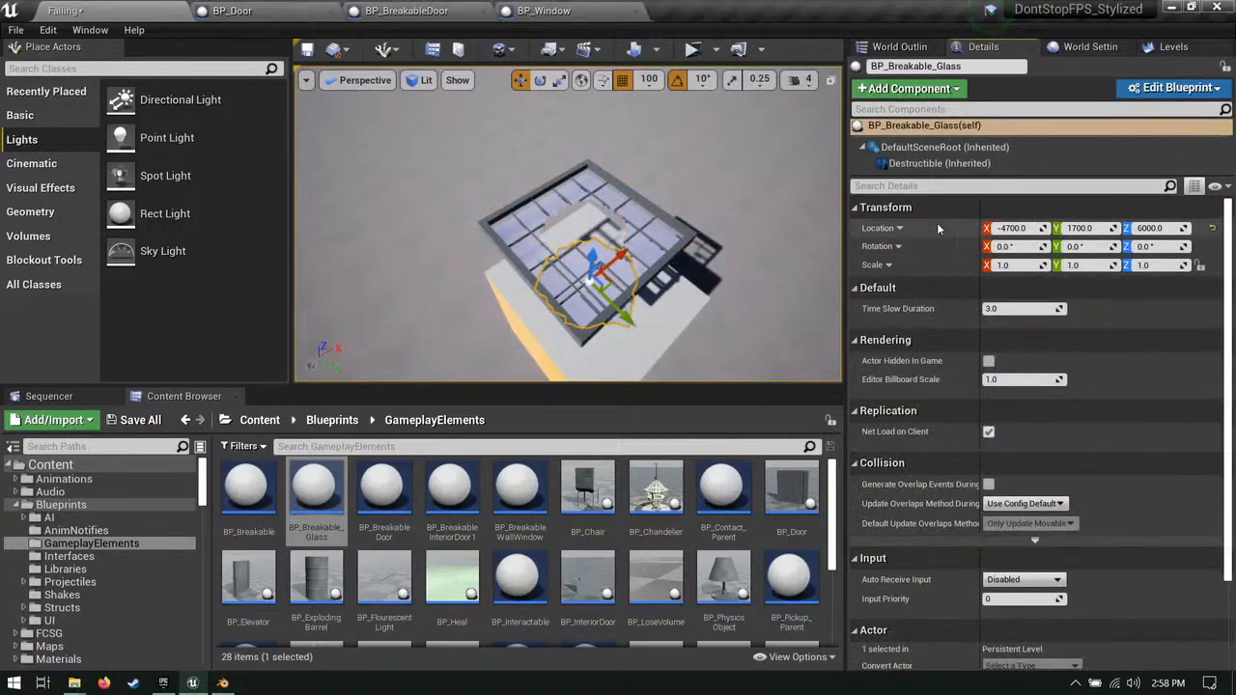
right_click(937, 228)
click(975, 248)
Step: Search the placeable actors for "blo", place a second Blockout_Box at the glass frame, and stretch it into a thin bar along one edge
key(w)
right_drag(568, 309, 449, 213)
key(w)
click(470, 248)
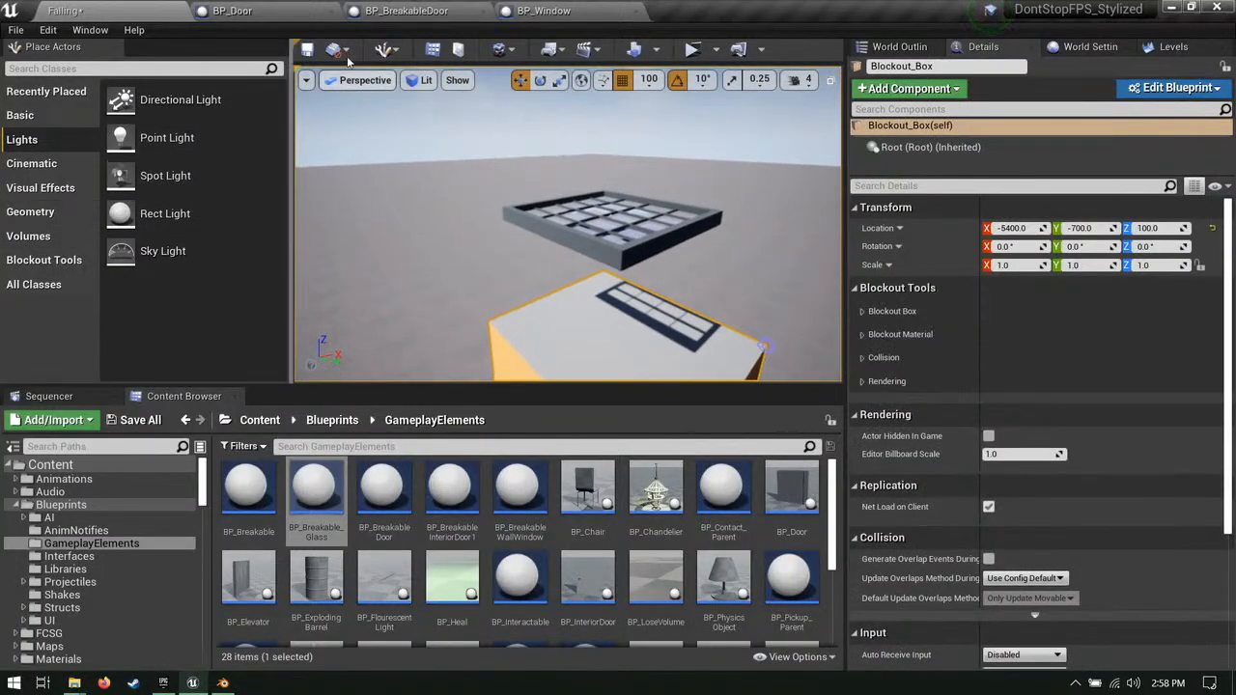
click(128, 70)
text(blo)
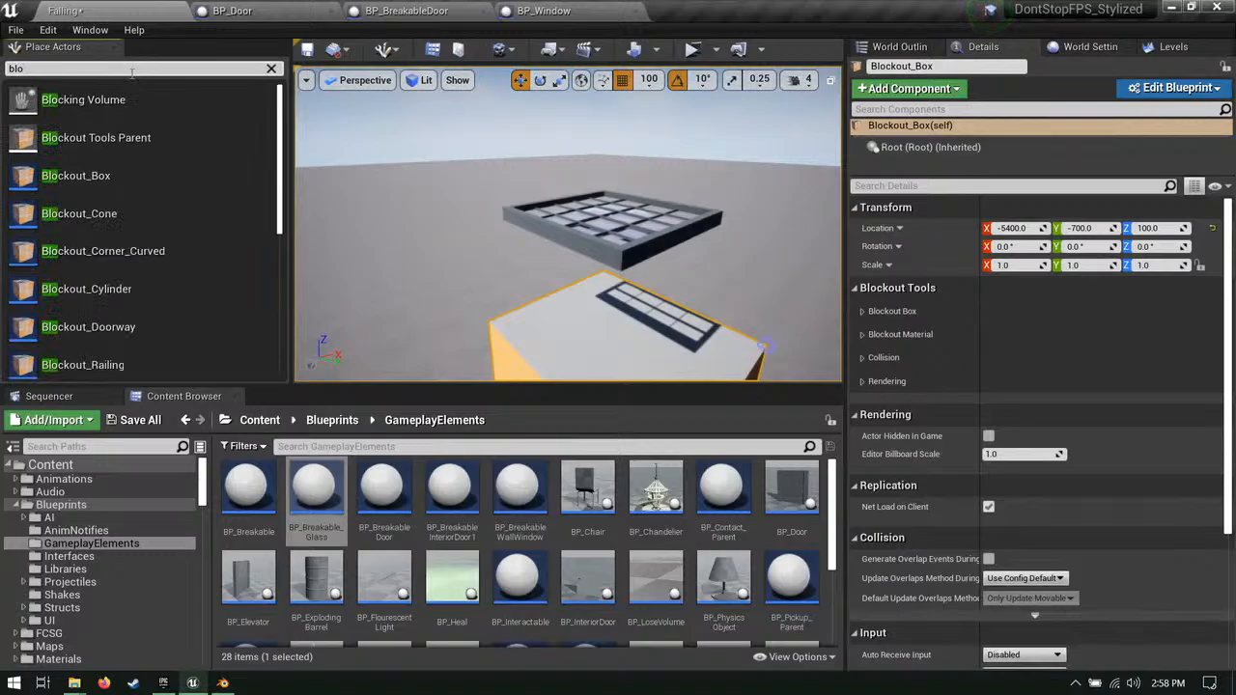
drag(78, 176, 828, 265)
right_drag(828, 266, 536, 246)
drag(592, 264, 611, 268)
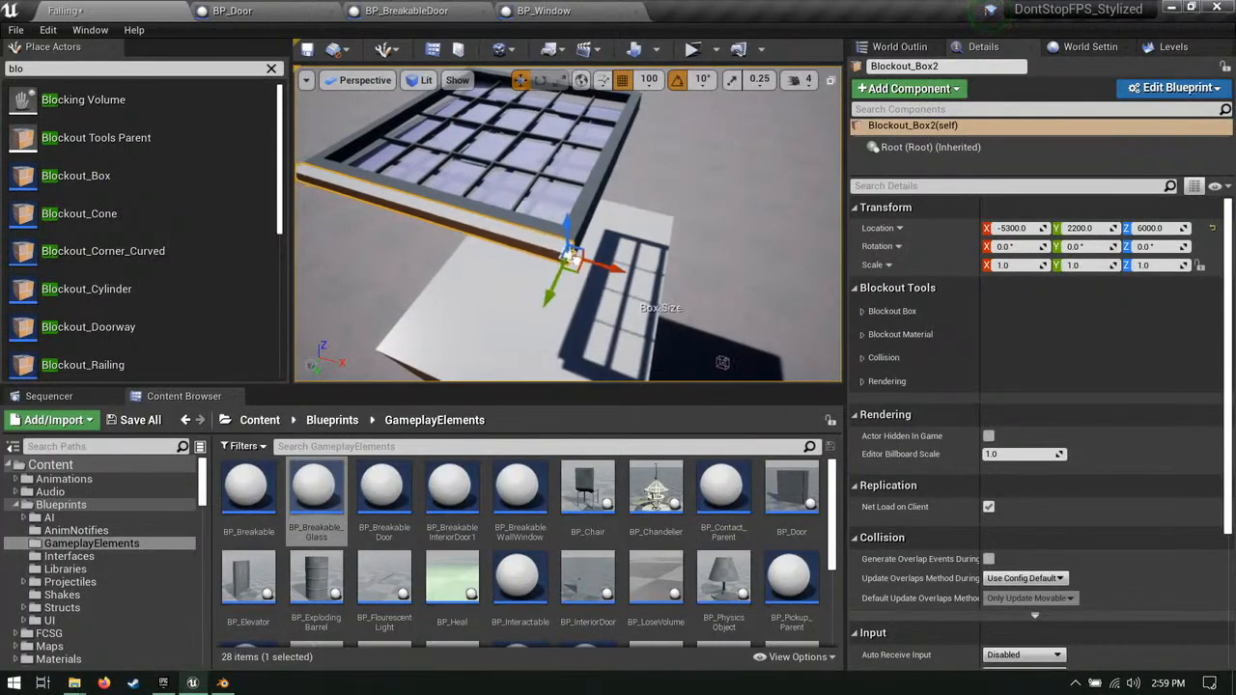
Step: Duplicate the thin bar rotated -90° about Z so it runs along the adjacent edge of the glass frame
right_drag(611, 269, 541, 266)
click(528, 266)
click(567, 260)
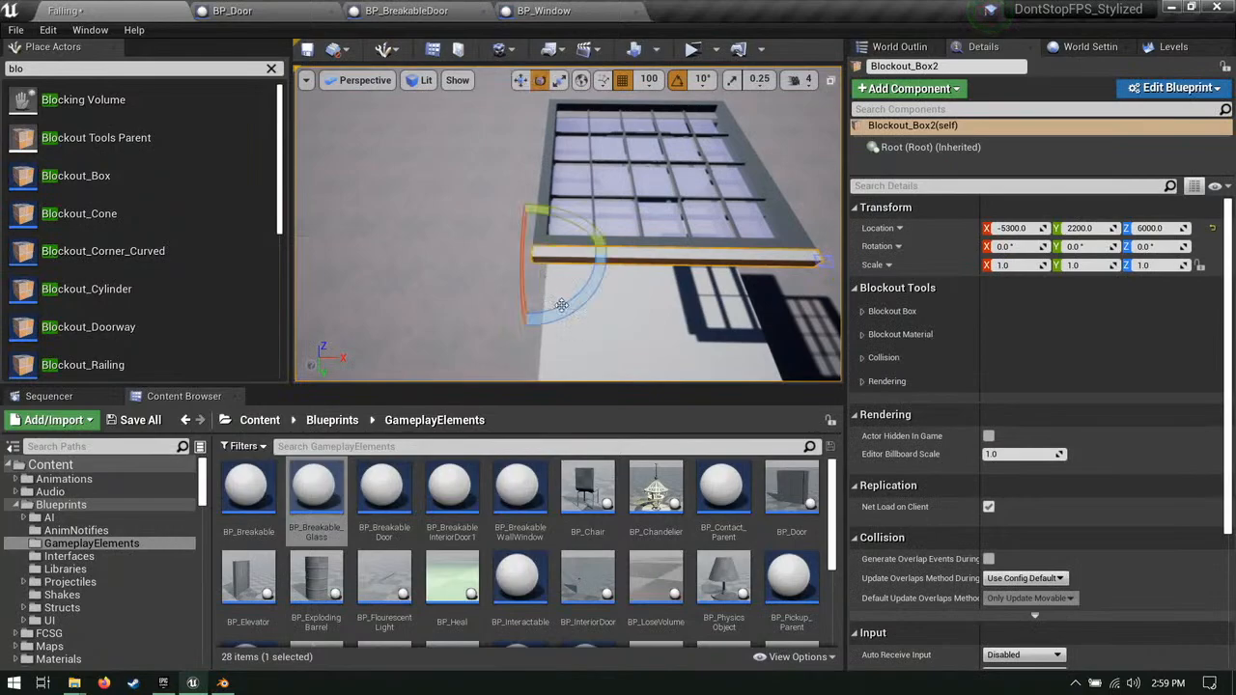
alt+drag(561, 305, 637, 280)
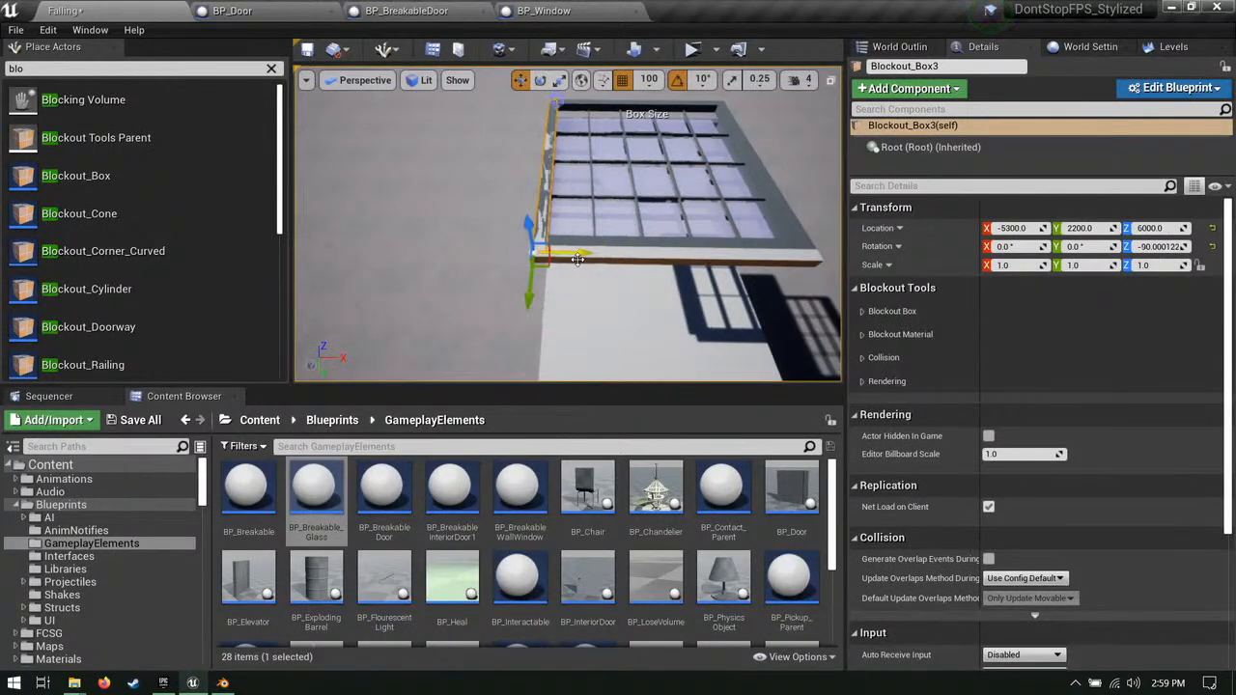
Step: Duplicate the first bar onto the glass frame's opposite edge and position it at X -5400, Y -100
right_drag(505, 243, 387, 227)
click(478, 241)
right_drag(478, 242, 580, 253)
alt+drag(359, 157, 582, 183)
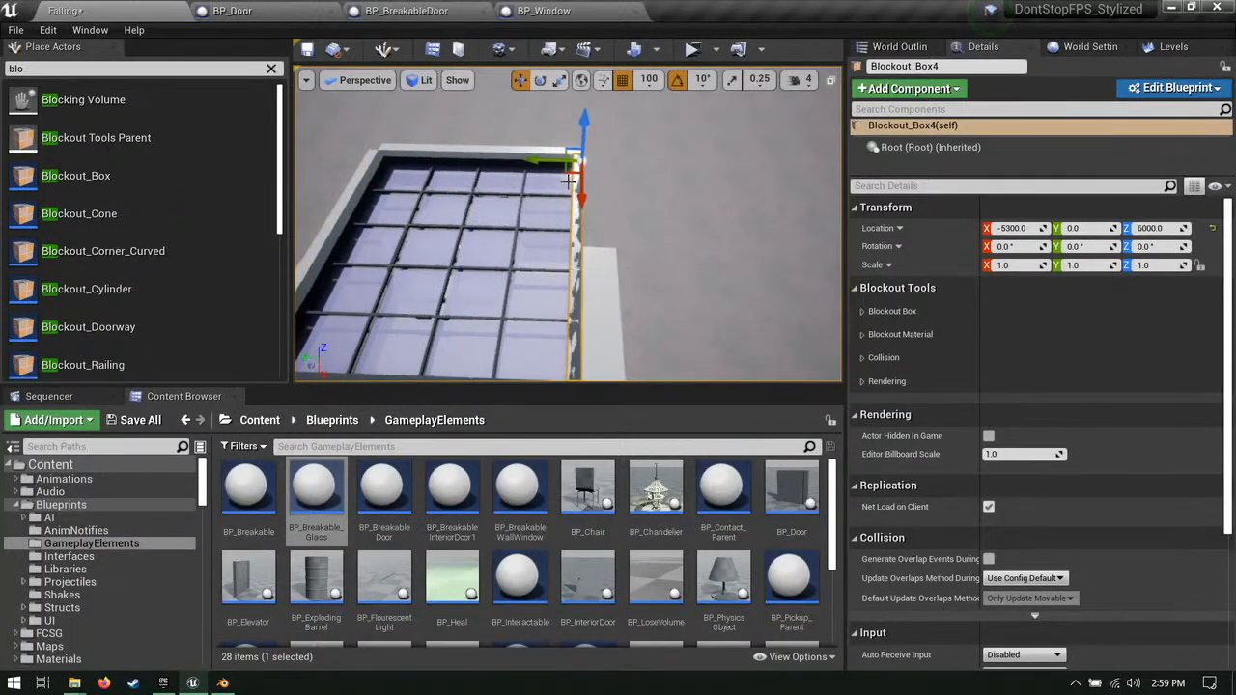
right_drag(543, 160, 657, 174)
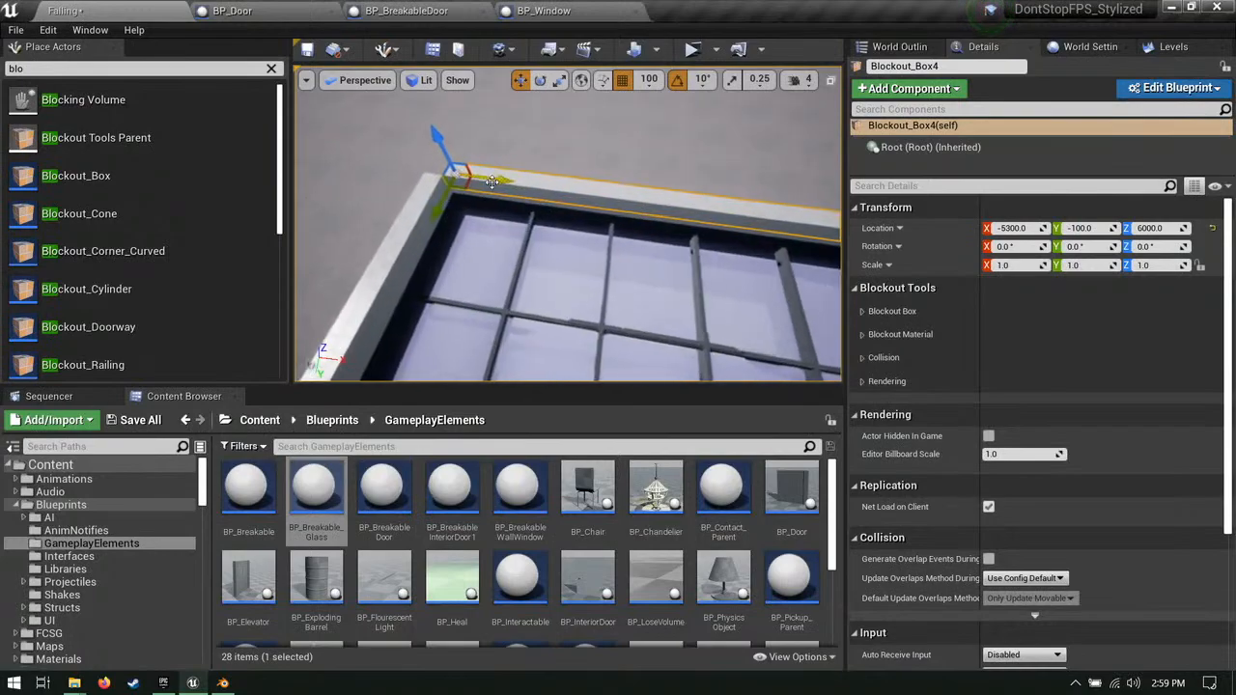
drag(473, 176, 443, 174)
right_drag(442, 173, 521, 188)
click(446, 182)
key(s)
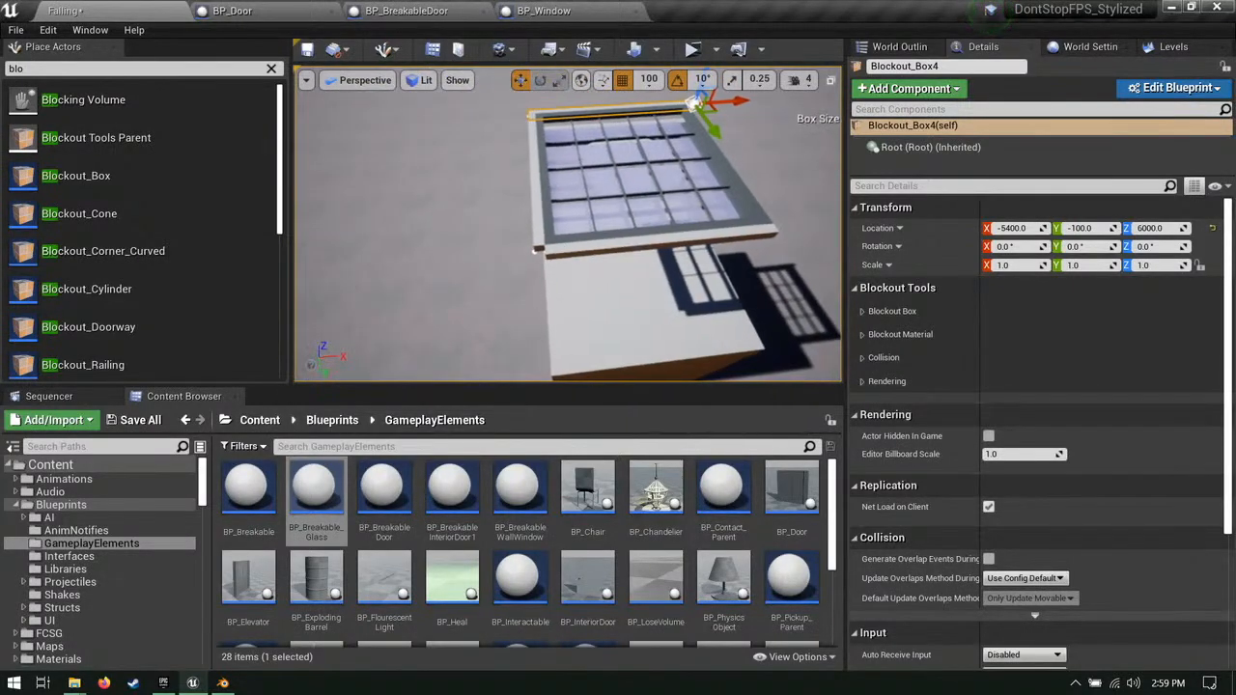
Step: Move the first bar to X -5400 and duplicate the rotated side bar onto the frame's remaining edge at X -3100
right_drag(583, 247, 610, 239)
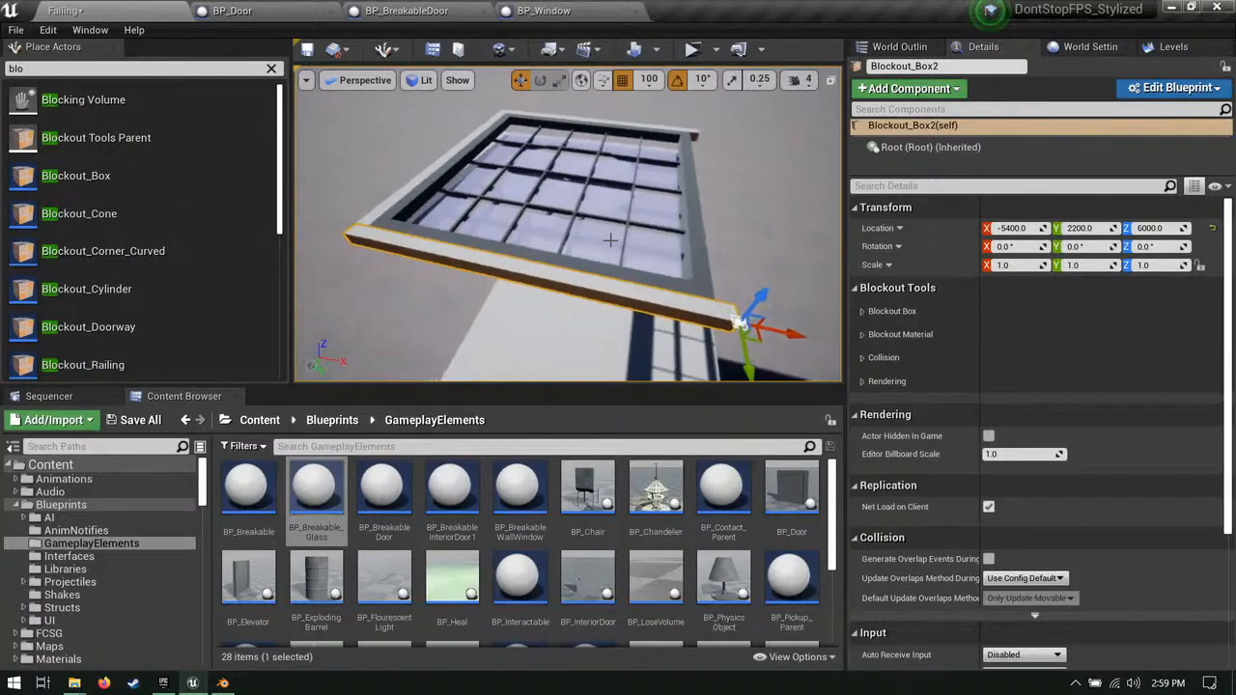
click(440, 160)
key(s)
right_drag(440, 159, 435, 245)
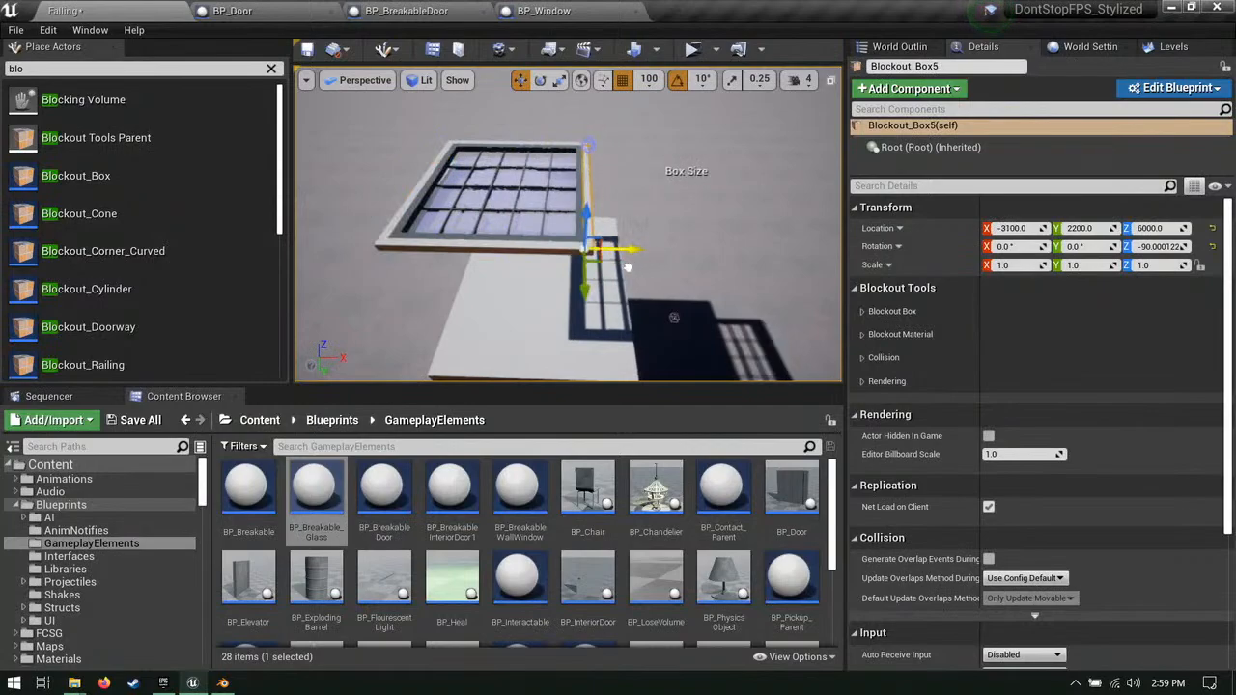
key(w)
mouse_move(628, 267)
right_down()
mouse_move(667, 294)
mouse_move(617, 290)
mouse_move(612, 262)
mouse_move(589, 249)
mouse_move(591, 290)
mouse_move(618, 294)
mouse_move(614, 259)
right_up()
key(s)
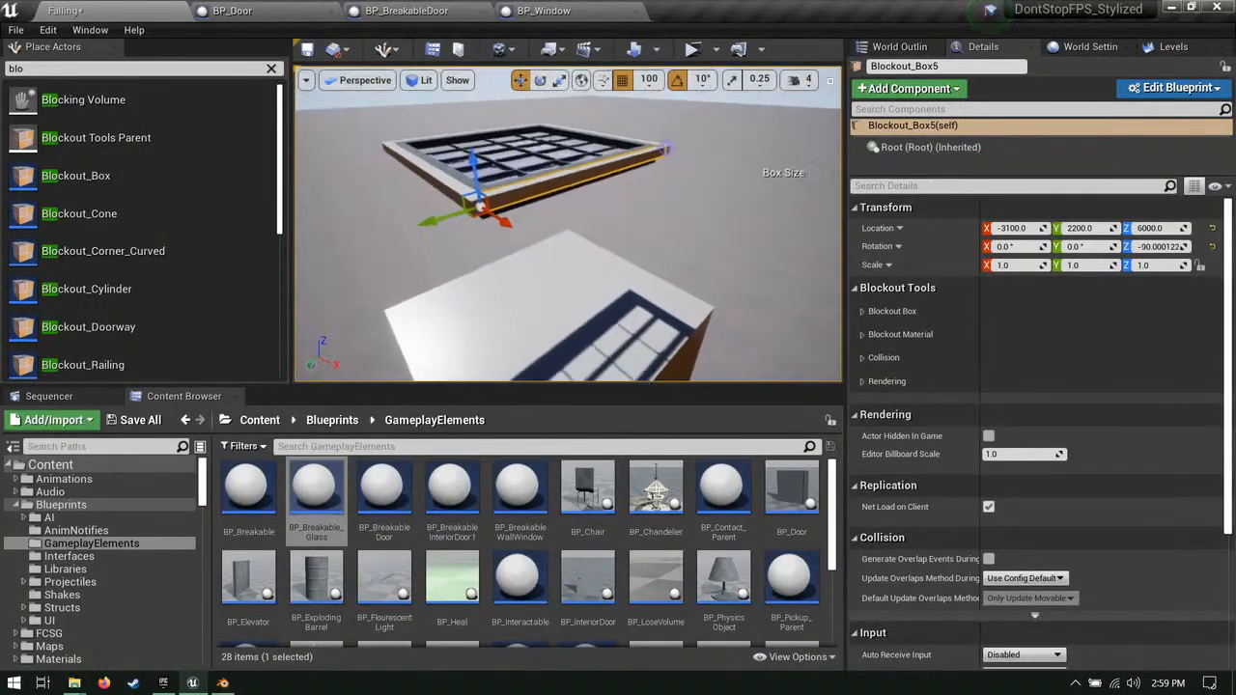
Step: Raise the large blockout box below the glass frame to Z 2300 and shorten it along X to fit the frame
right_drag(579, 216, 582, 228)
click(585, 284)
drag(593, 290, 617, 203)
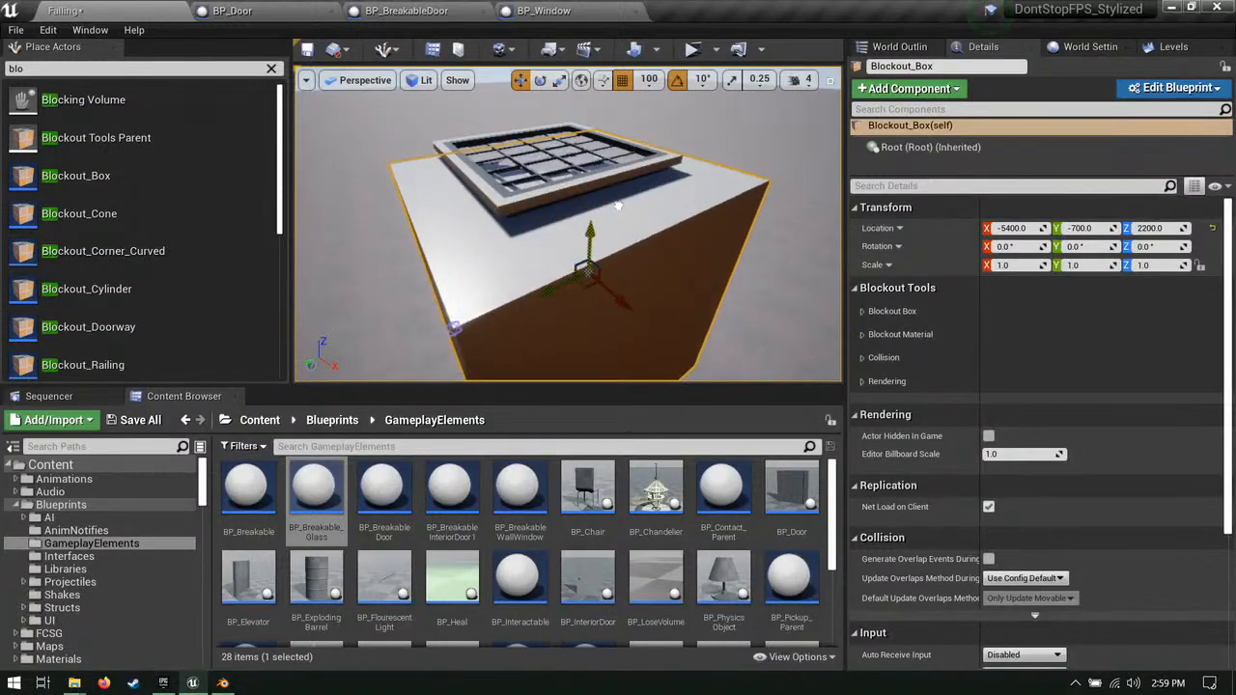
right_drag(619, 202, 481, 250)
key(a)
right_drag(618, 231, 690, 244)
key(s)
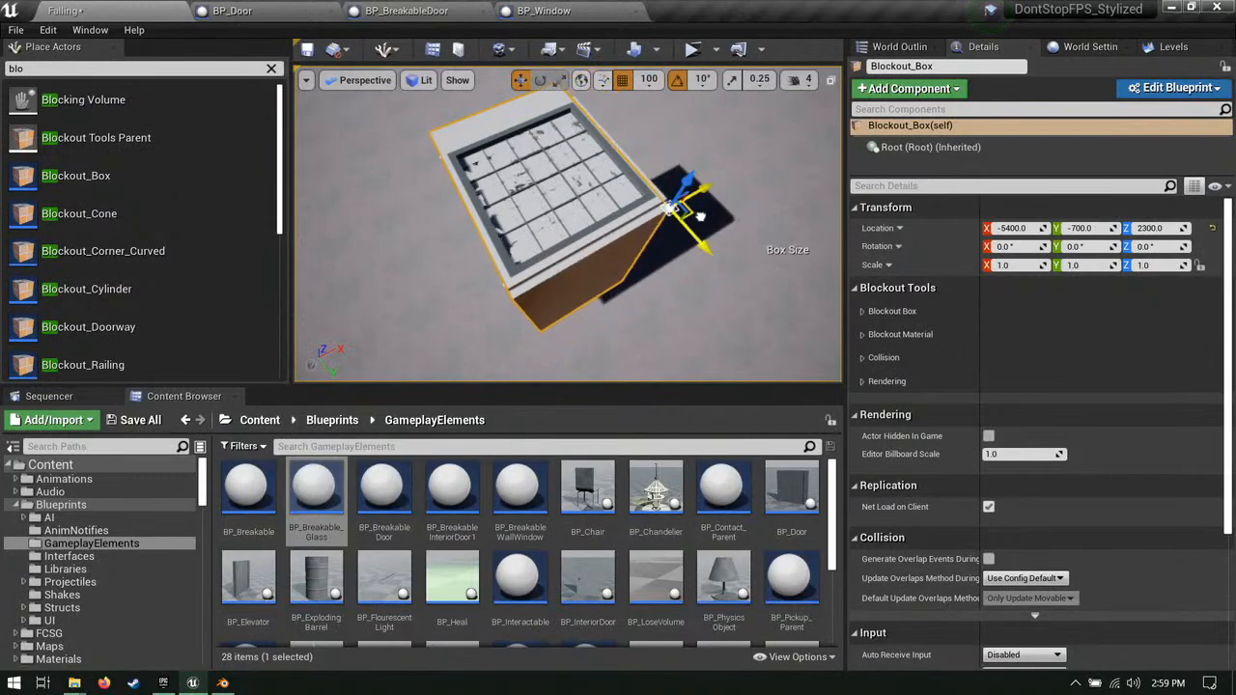
right_drag(667, 227, 463, 240)
key(a)
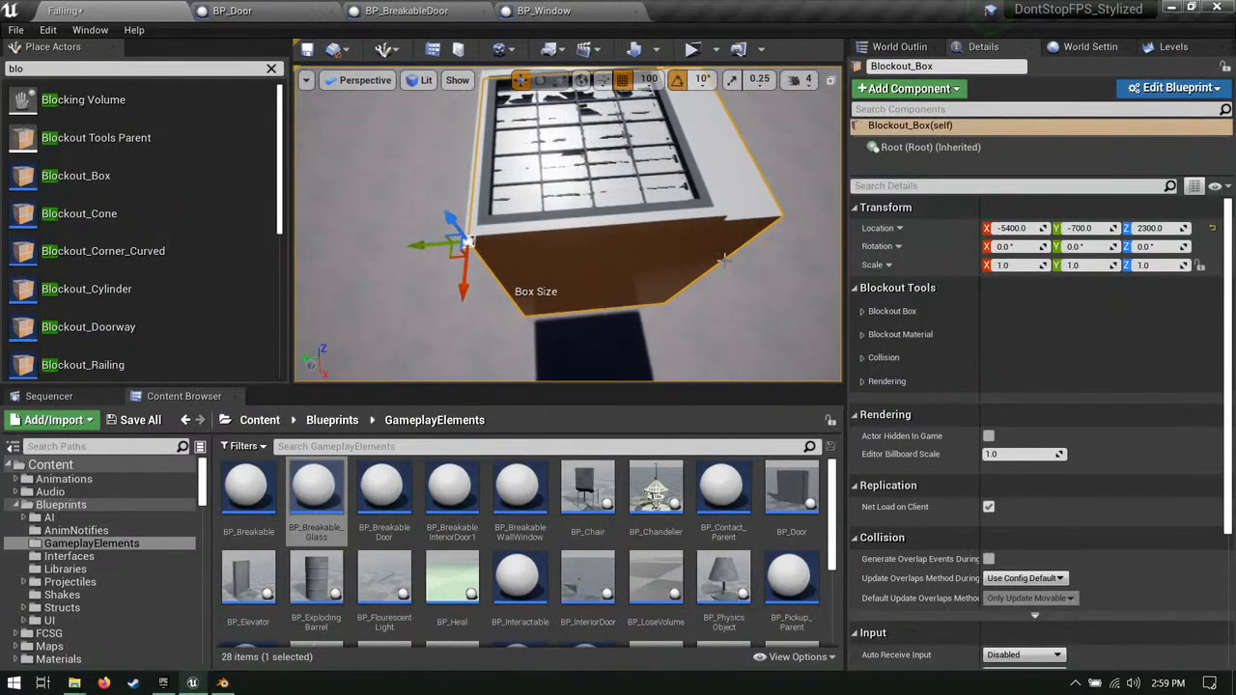
Step: Move the large blockout box to Y -100 and narrow its width to match the glass frame's footprint
click(763, 265)
click(712, 253)
drag(615, 211, 589, 212)
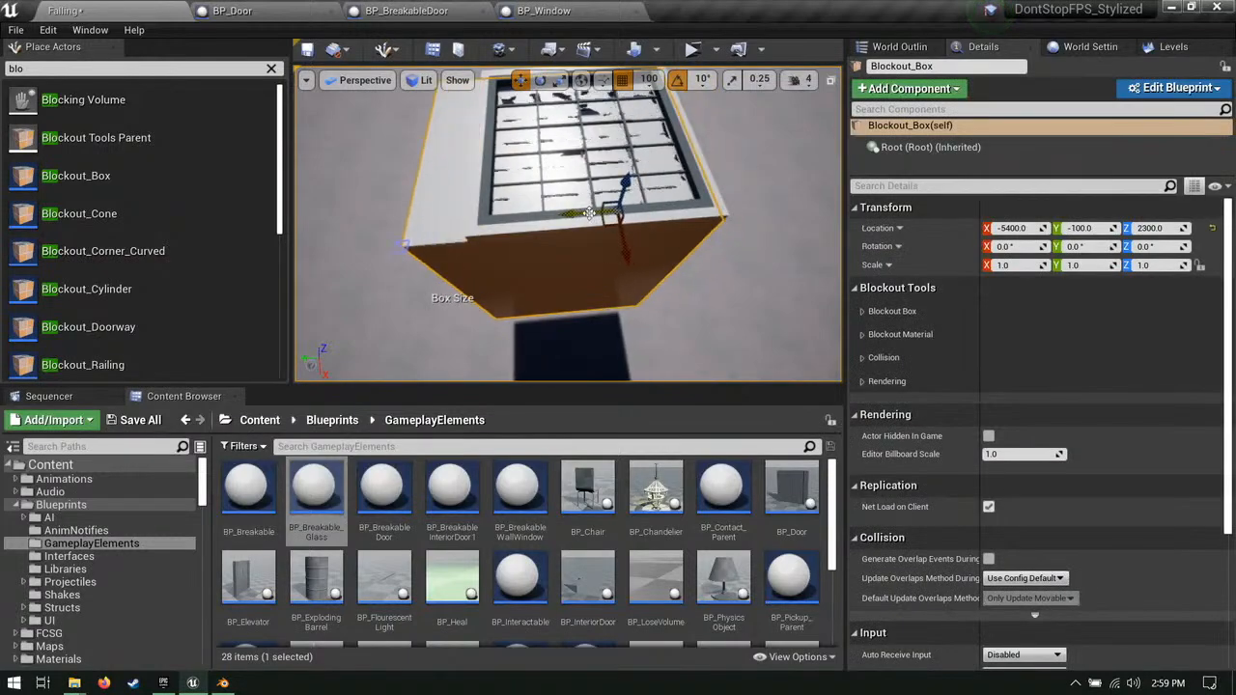
drag(415, 250, 377, 250)
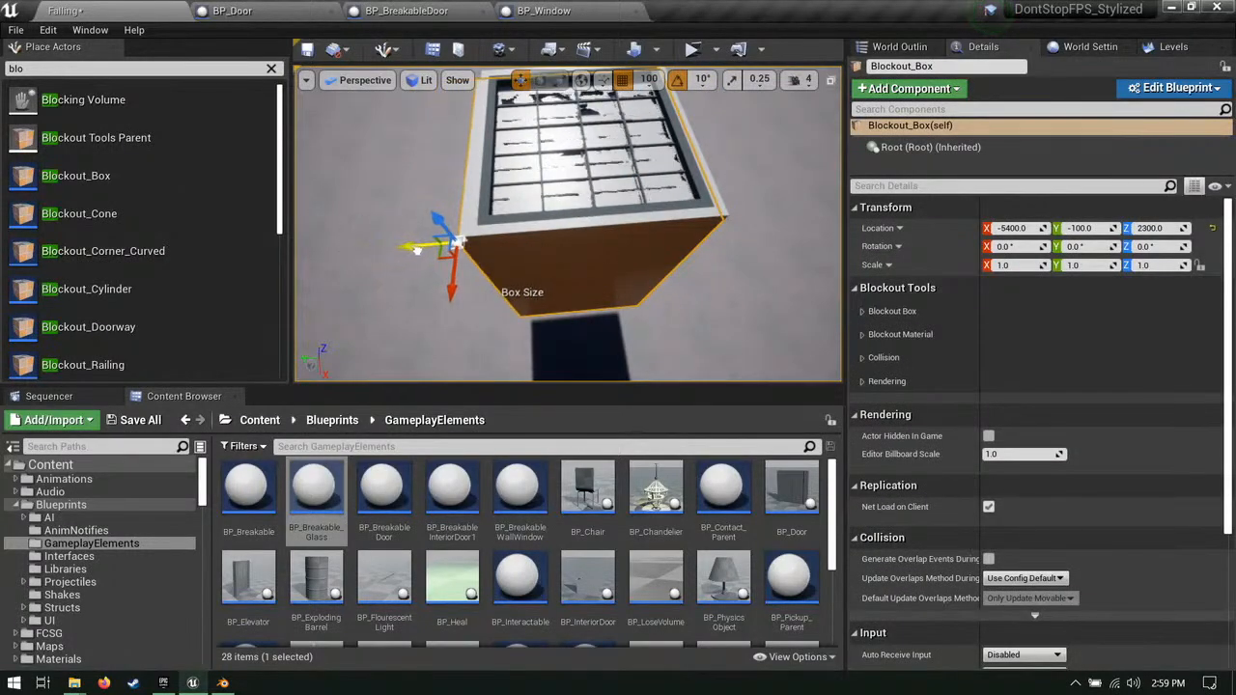
Step: Lower the large blockout box to Z 100 so it stands on the landscape
right_drag(424, 253, 193, 178)
alt+drag(702, 358, 530, 251)
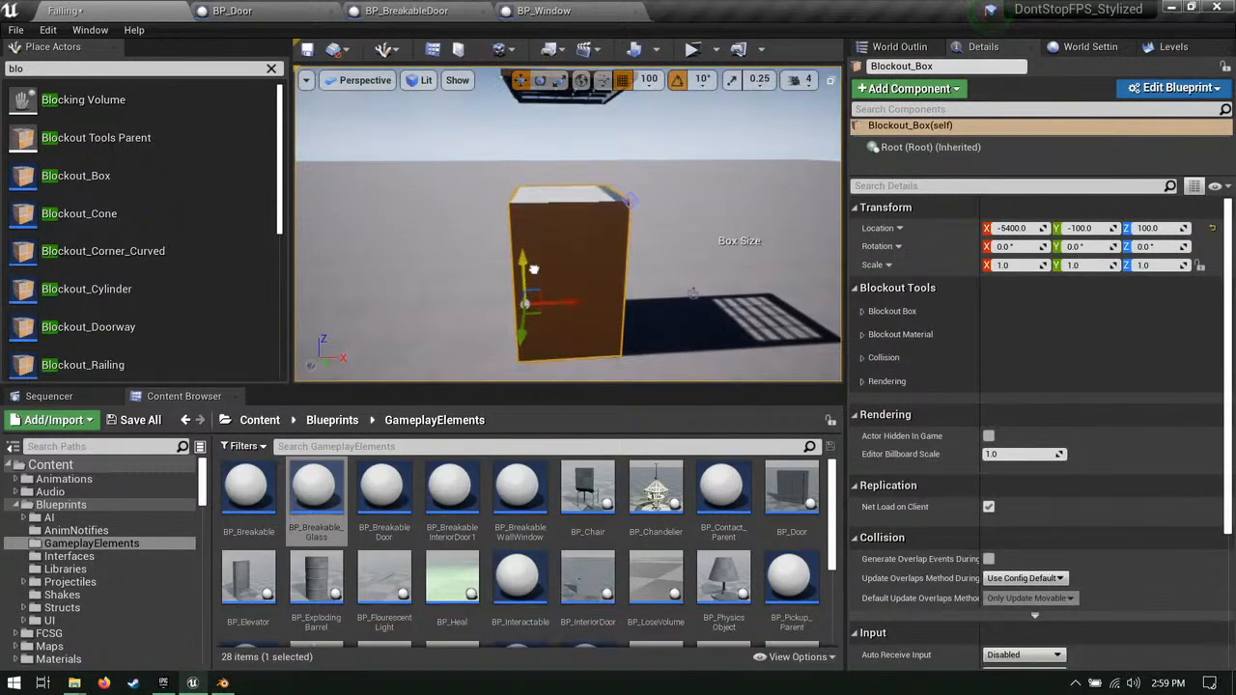
right_drag(533, 267, 535, 266)
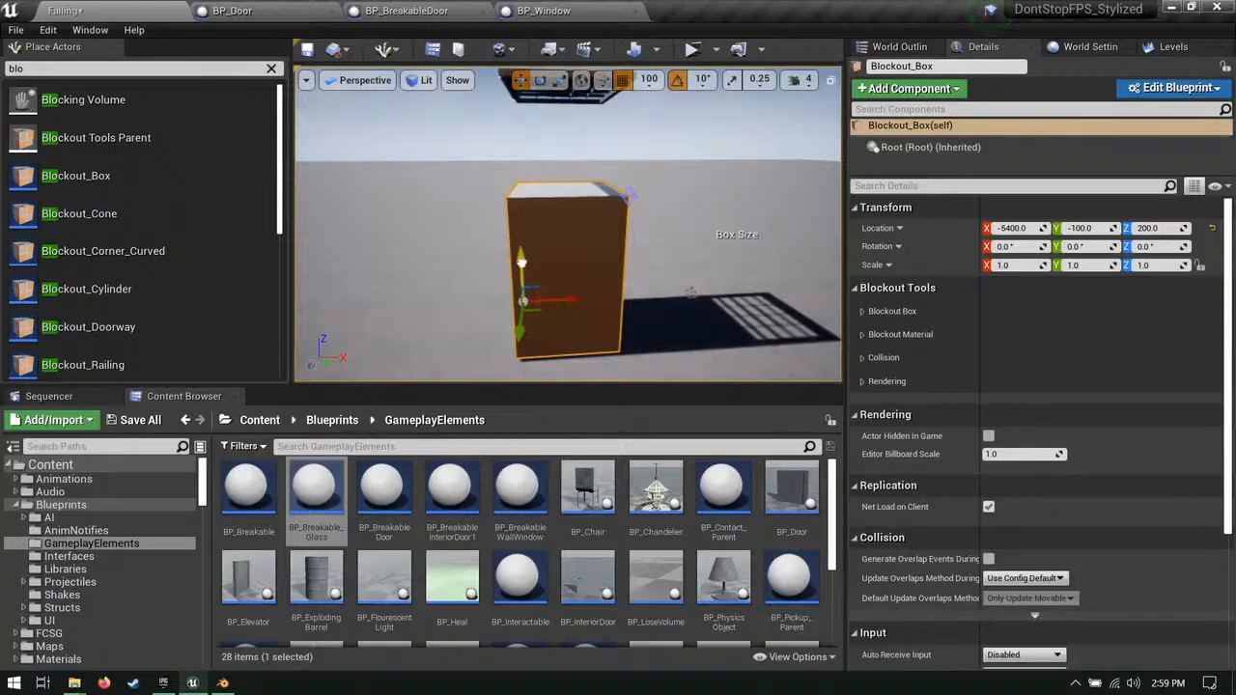
Step: Select all four bars around the glass frame and lower them together to Z 3800, onto the large box's top edges
right_drag(640, 190, 591, 162)
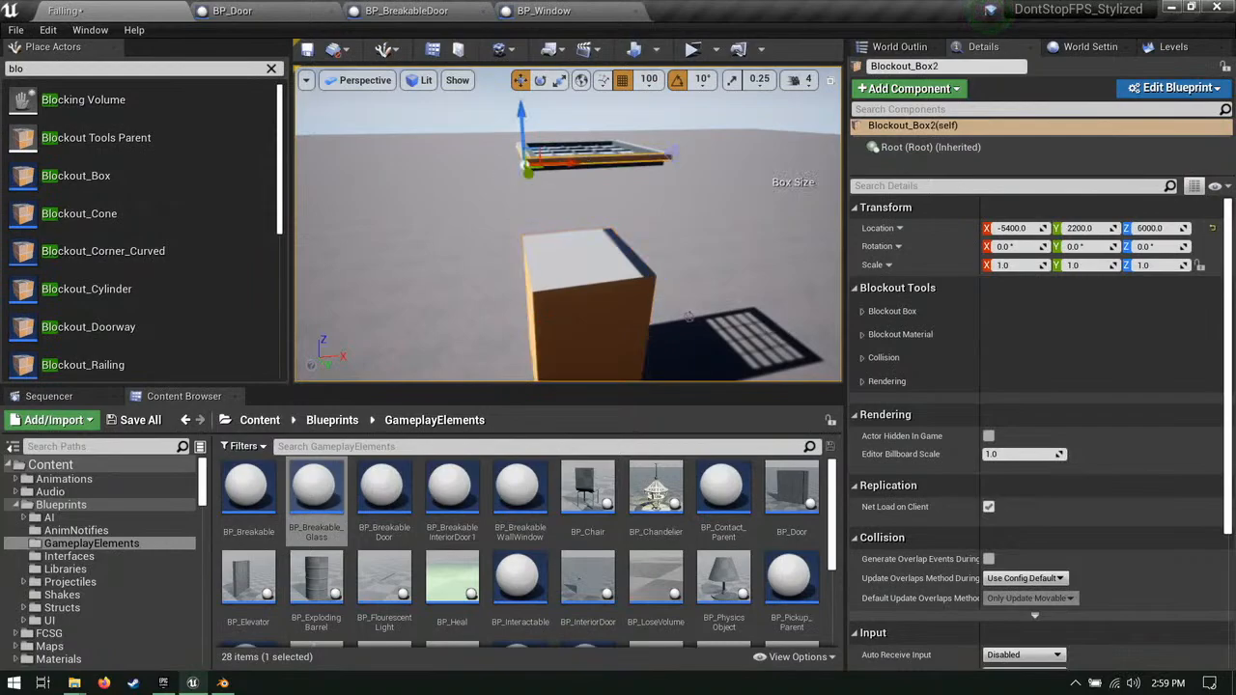
right_drag(688, 316, 758, 322)
ctrl+click(530, 152)
right_drag(530, 151, 600, 228)
ctrl+click(493, 191)
ctrl+click(489, 208)
right_drag(490, 208, 528, 228)
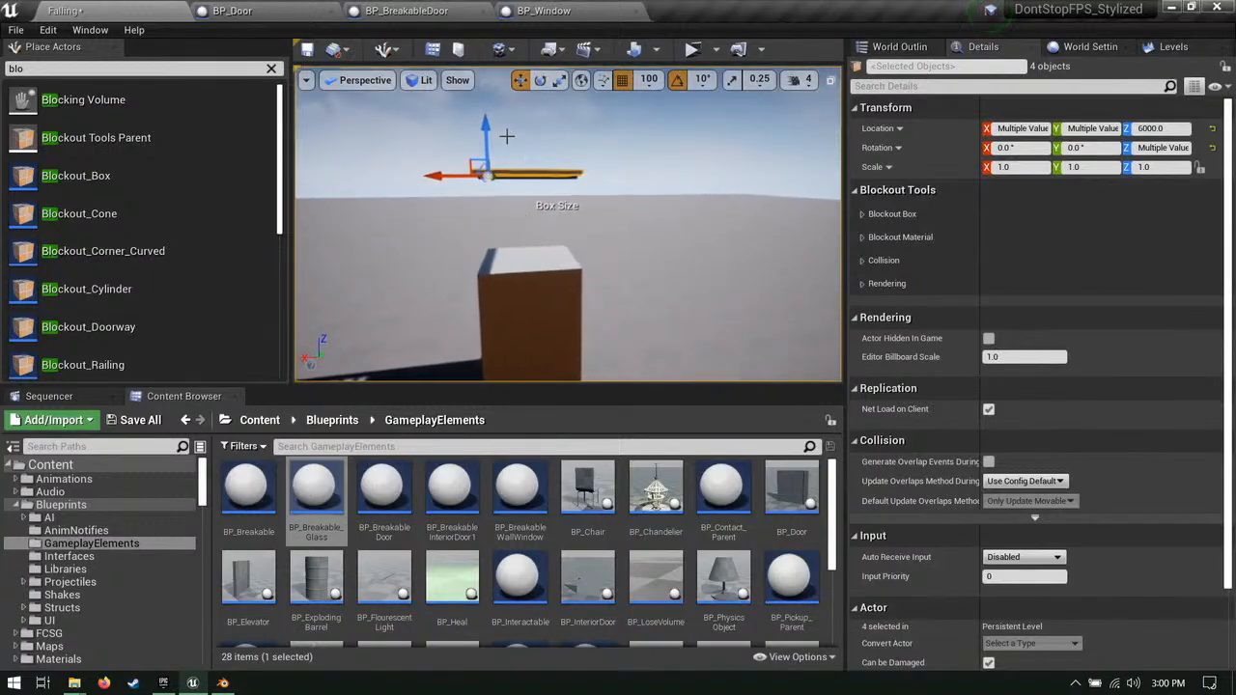
drag(485, 123, 492, 201)
Step: Stretch the bar at X -5400, Y -100 upward into a wall reaching the glass roof
right_drag(493, 201, 554, 267)
click(601, 223)
click(552, 293)
drag(553, 248, 553, 72)
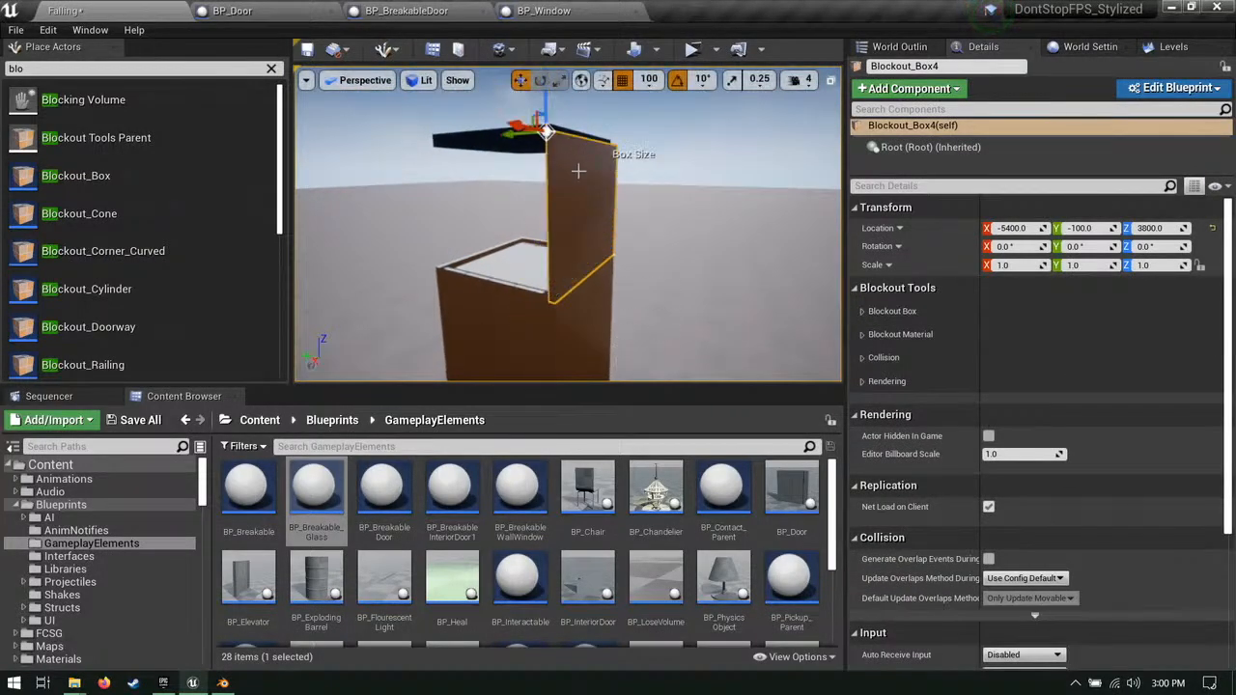
Step: Stretch the rotated bar at X -3100 upward into a second wall reaching the glass roof
right_drag(579, 171, 566, 248)
click(564, 248)
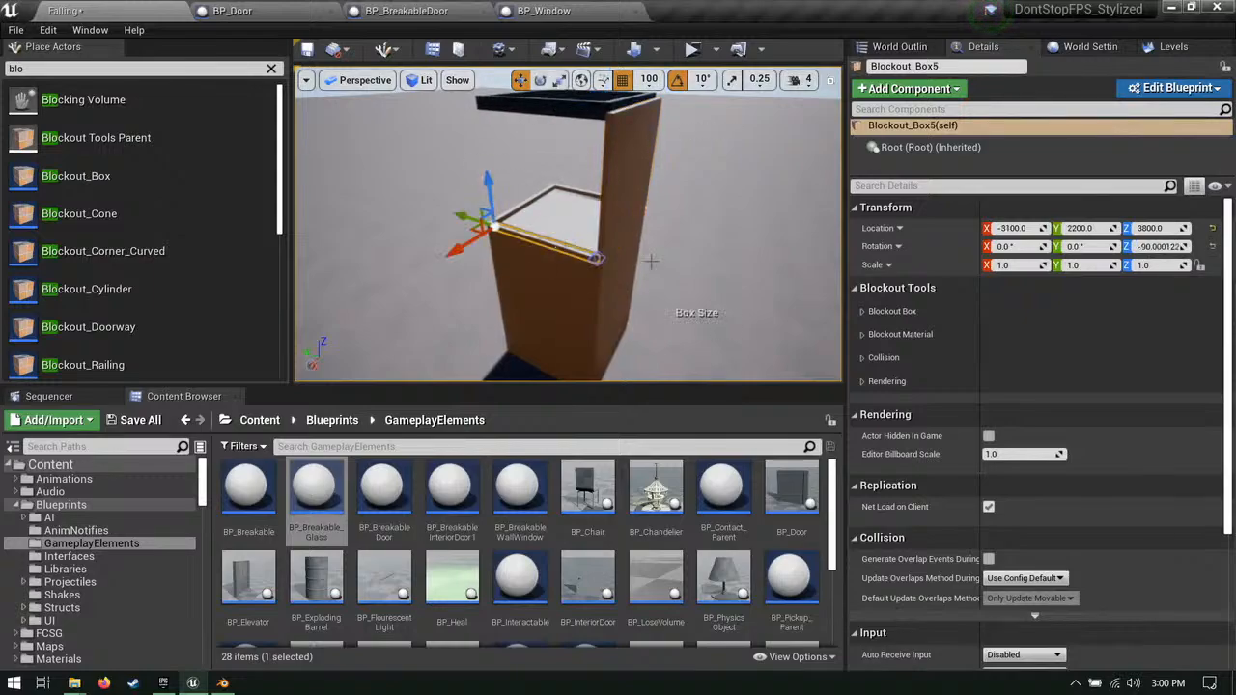
drag(607, 95, 604, 56)
right_drag(601, 118, 543, 164)
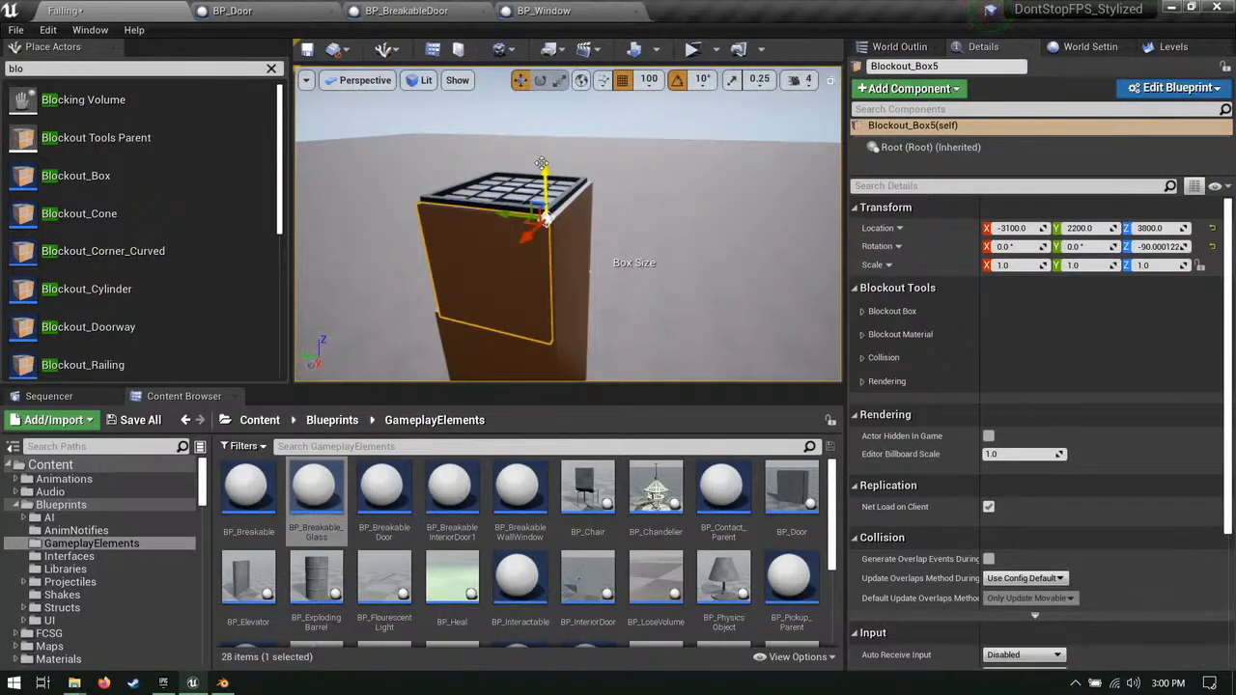
Step: Stretch the unrotated bar at X -5400, Y 2200 upward into a third wall reaching the glass roof
right_drag(544, 166, 603, 279)
click(590, 281)
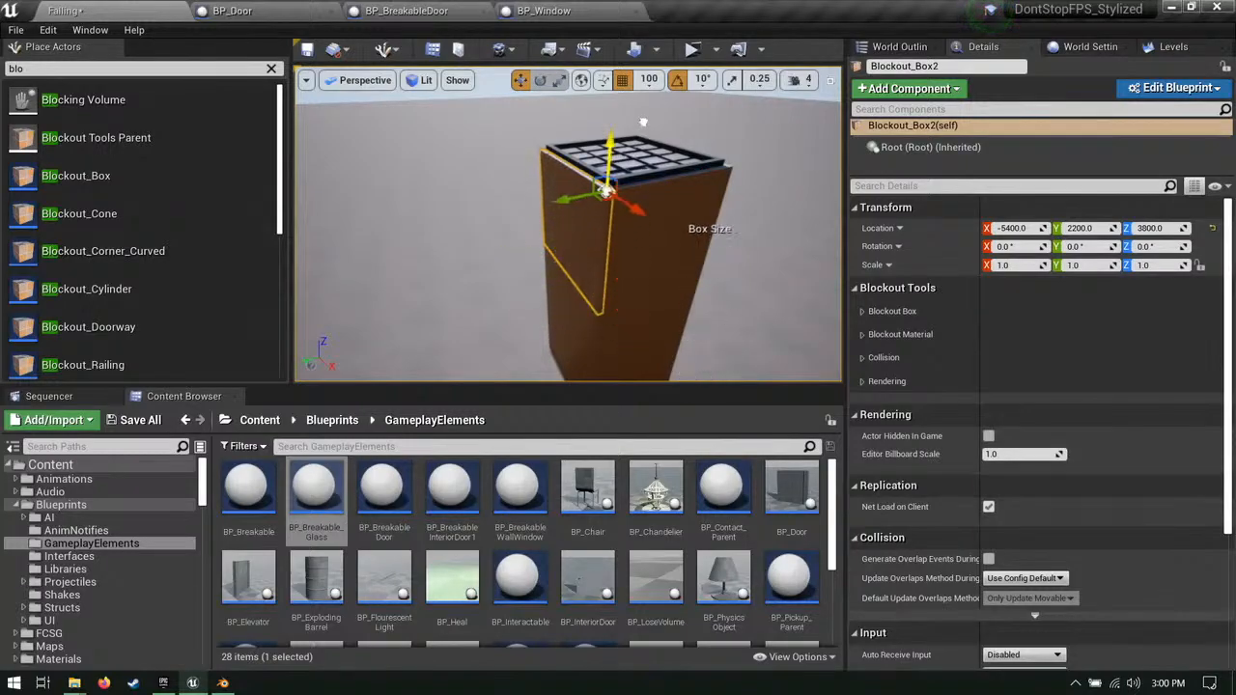
mouse_move(643, 121)
right_down()
mouse_move(681, 92)
mouse_move(628, 111)
right_up()
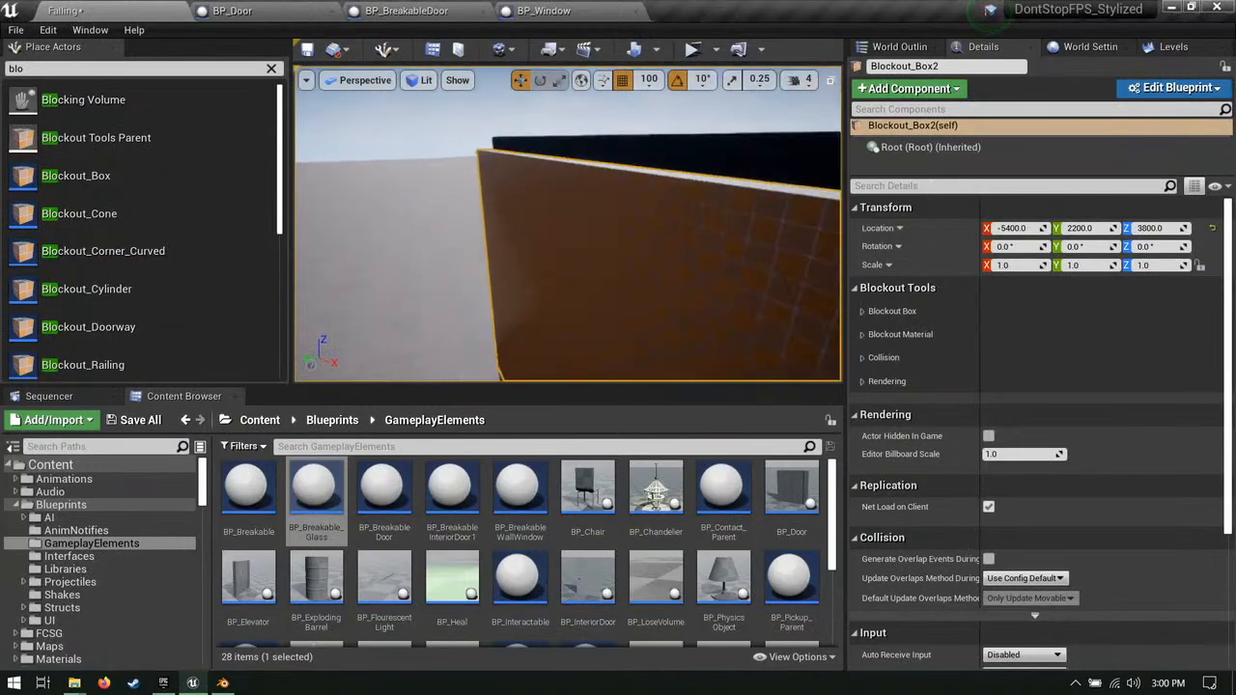
Step: Stretch the rotated bar at X -5400 upward to close the remaining side beneath the glass roof
key(f)
click(633, 172)
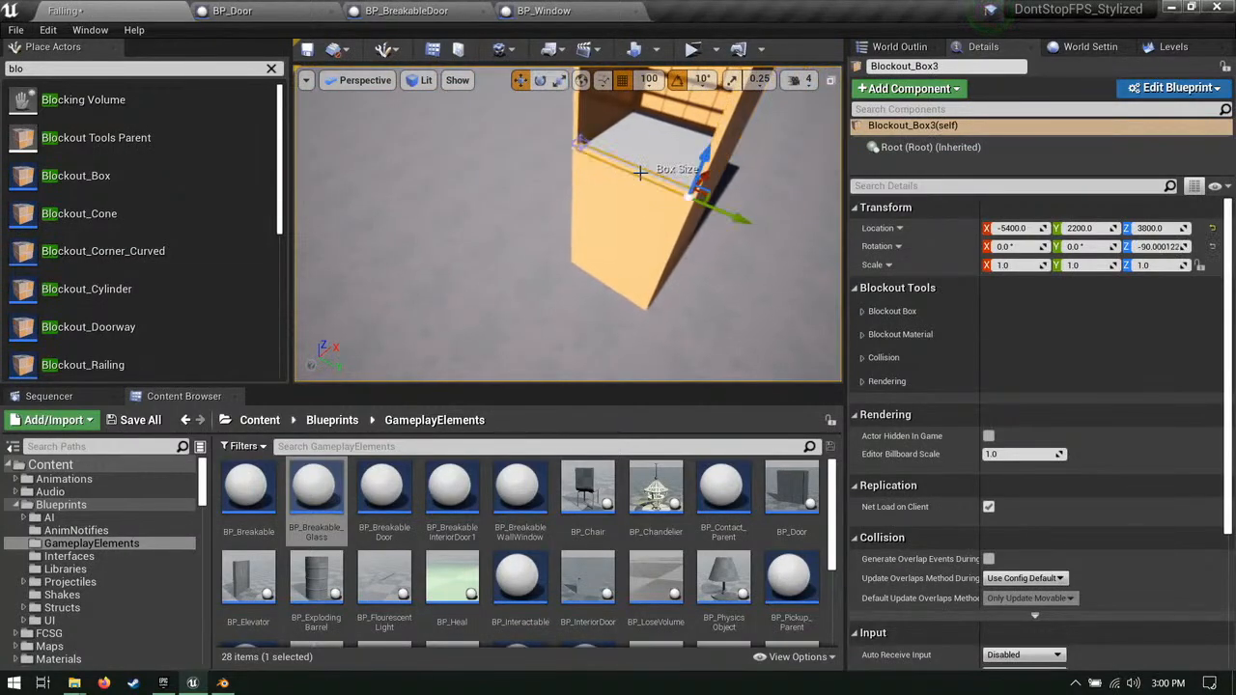
right_drag(633, 172, 560, 174)
drag(565, 154, 565, 81)
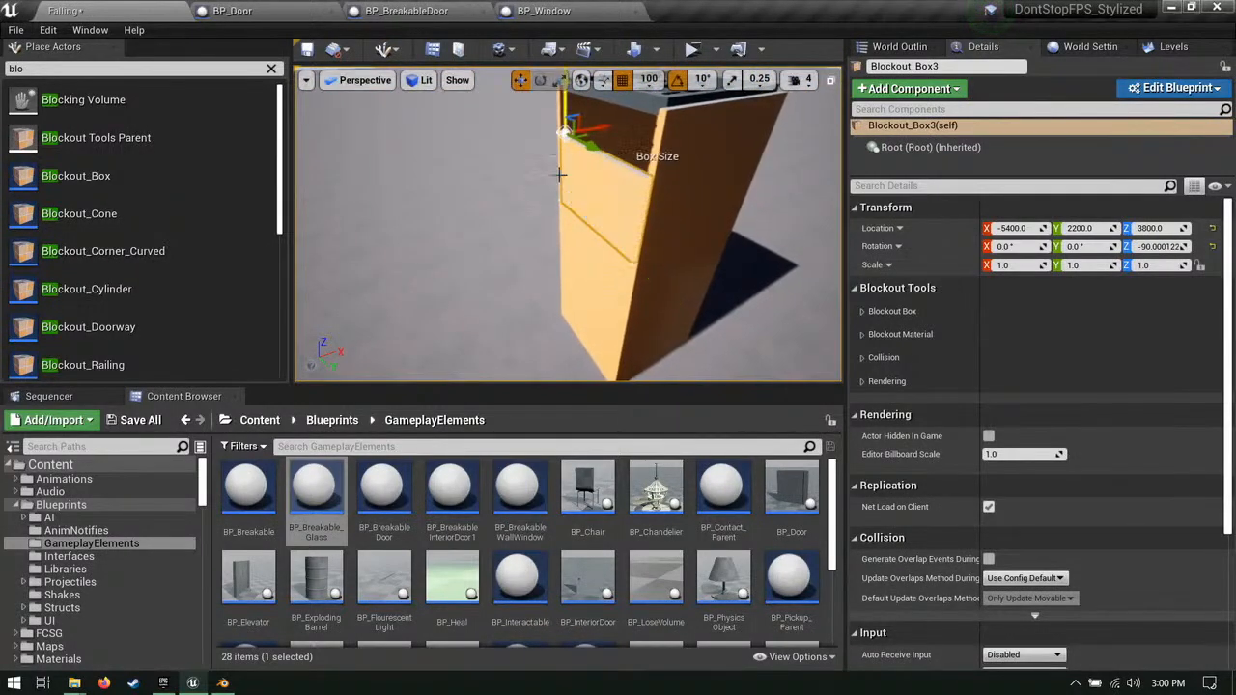
right_drag(560, 174, 550, 212)
drag(547, 182, 563, 139)
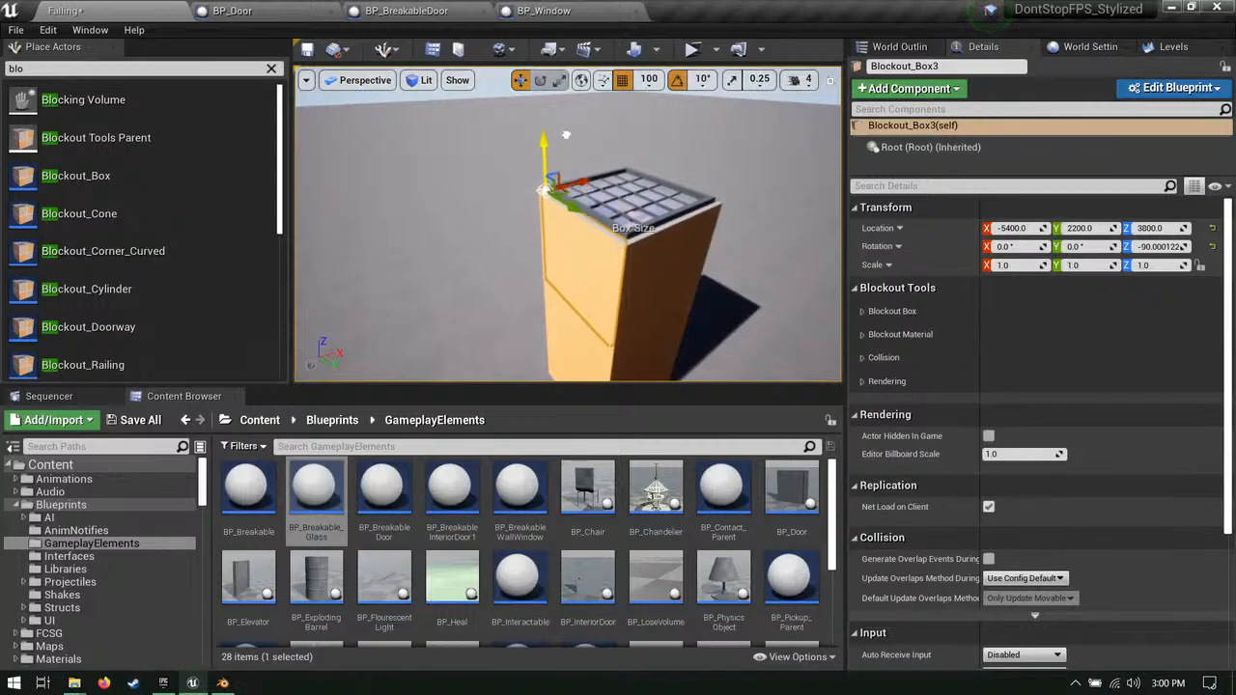
Step: Duplicate the large base box beside the building and position the copy at X -8700, Y 500
key(w)
right_drag(565, 134, 517, 193)
click(695, 273)
right_drag(695, 274, 724, 285)
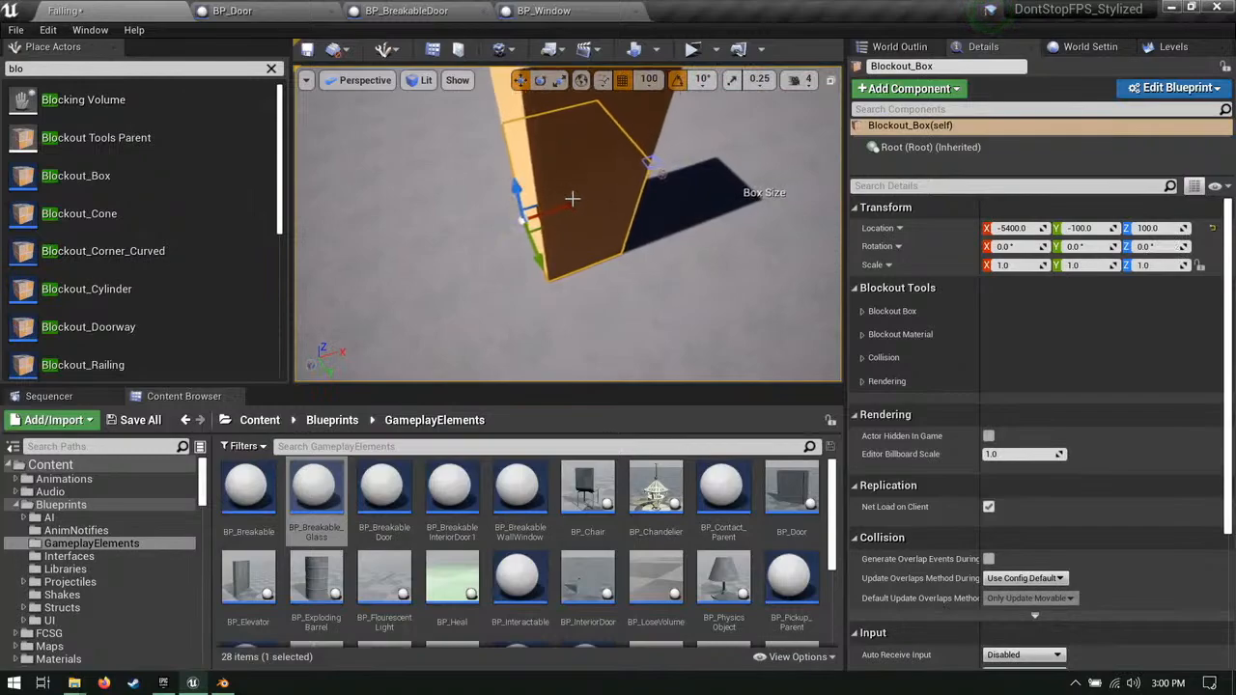
alt+drag(573, 198, 471, 237)
key(a)
right_drag(499, 206, 546, 262)
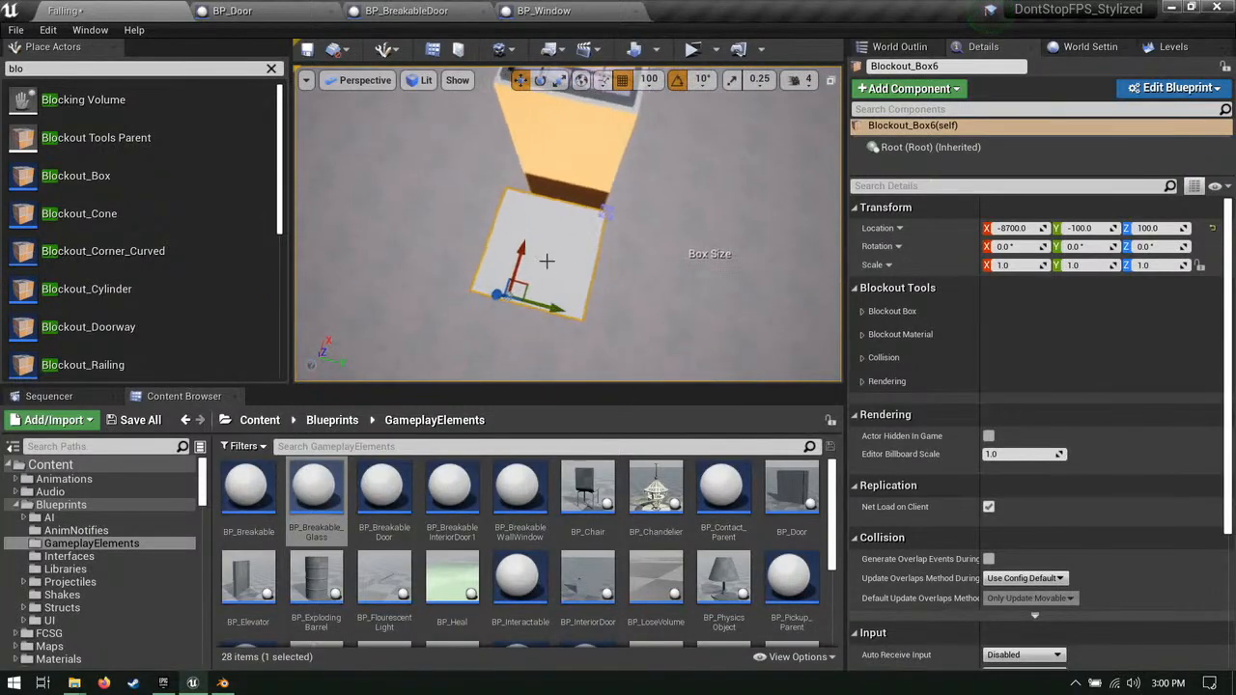
drag(562, 307, 595, 316)
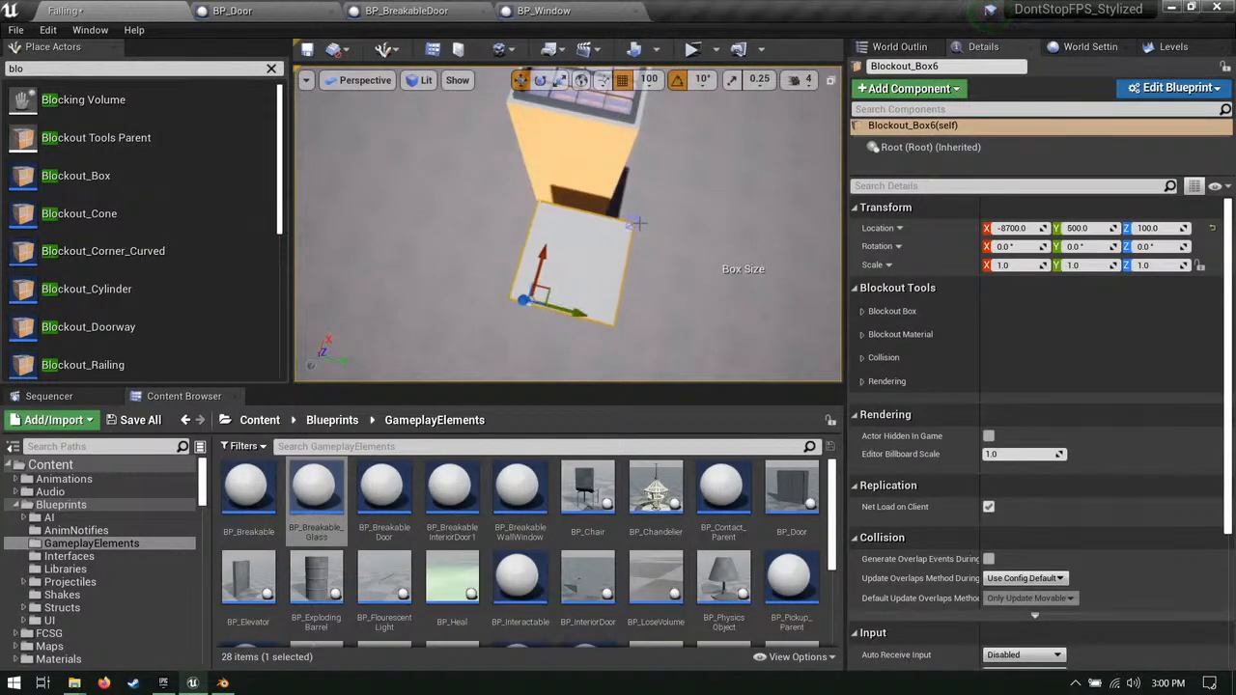
Step: Resize the duplicated box into a narrow tower rising well above the glass roof and move it to X -7000
drag(642, 217, 592, 245)
key(d)
right_drag(592, 244, 502, 184)
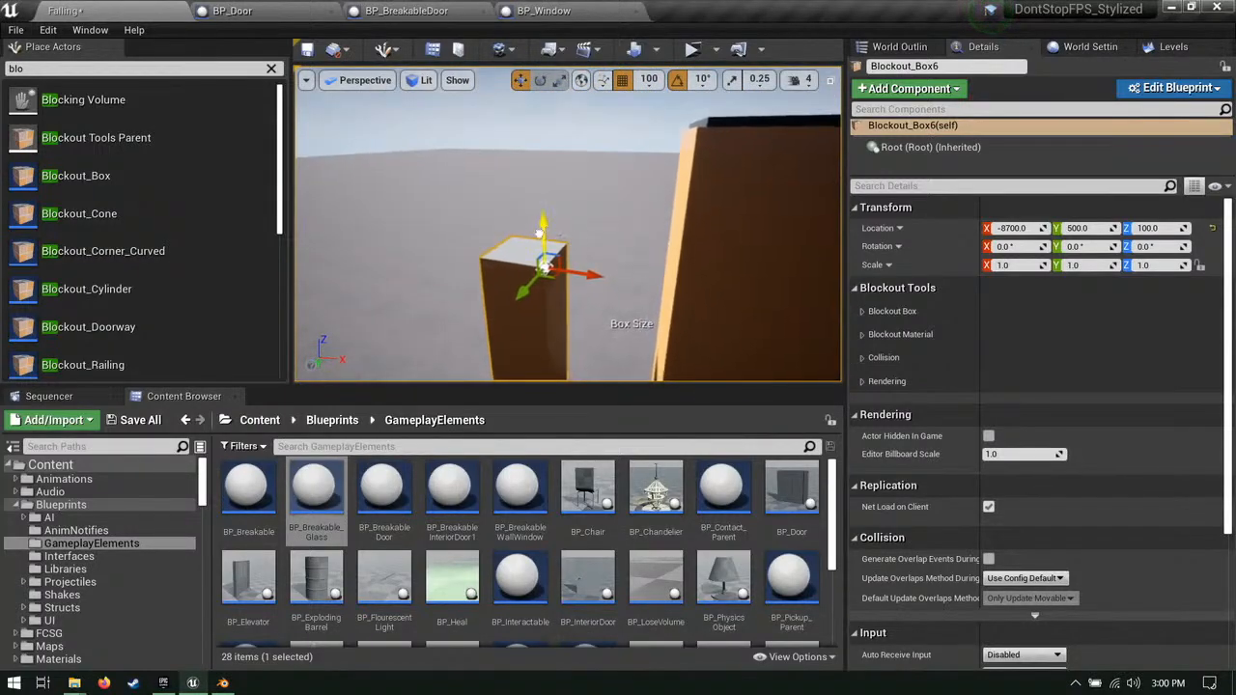
drag(547, 228, 566, 141)
right_drag(579, 270, 599, 289)
key(s)
drag(510, 125, 508, 47)
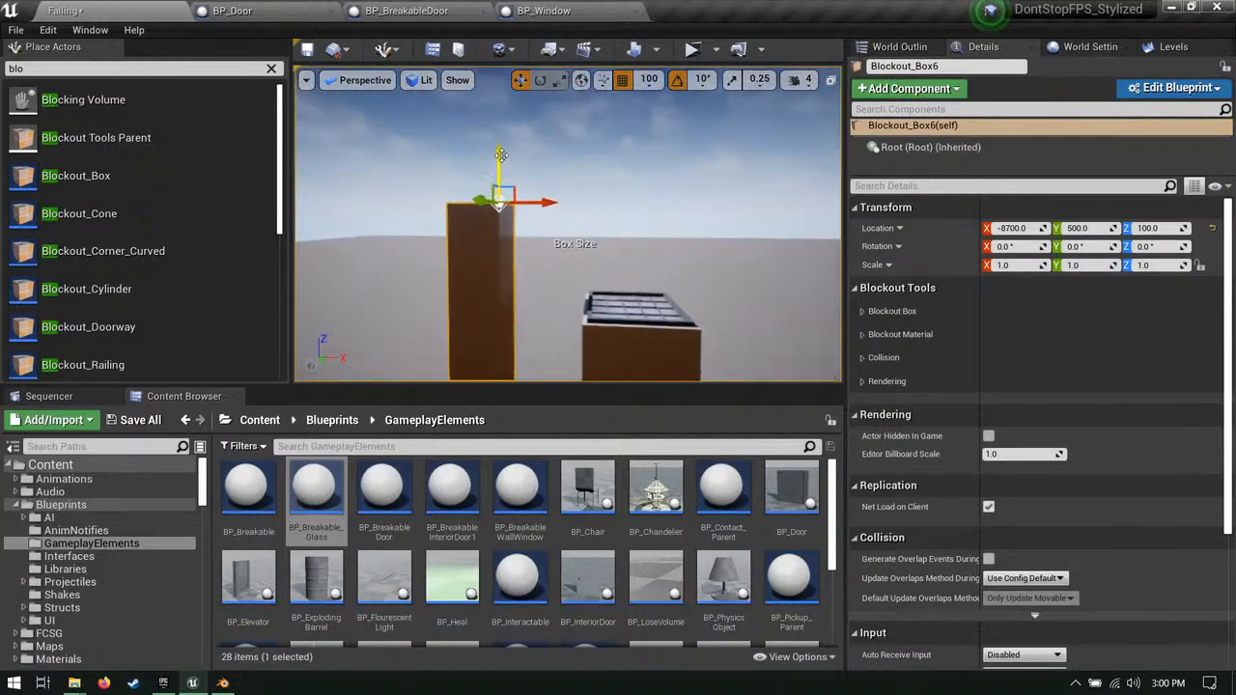
drag(490, 187, 490, 155)
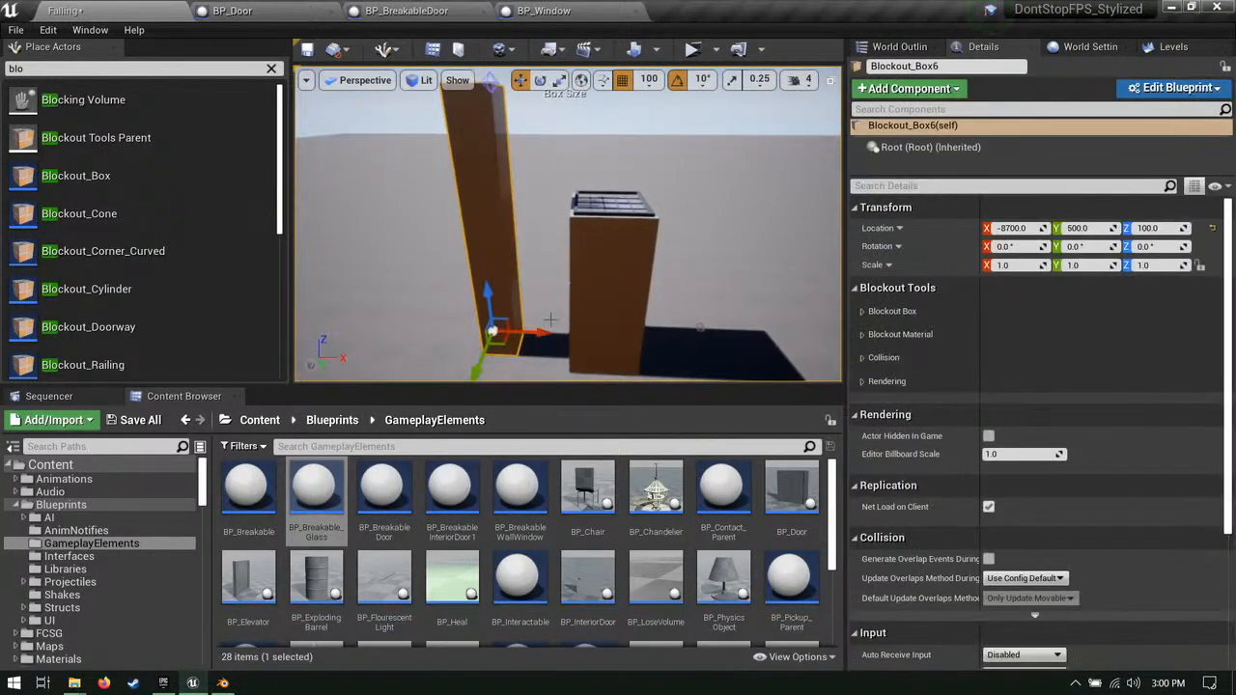
drag(550, 318, 596, 322)
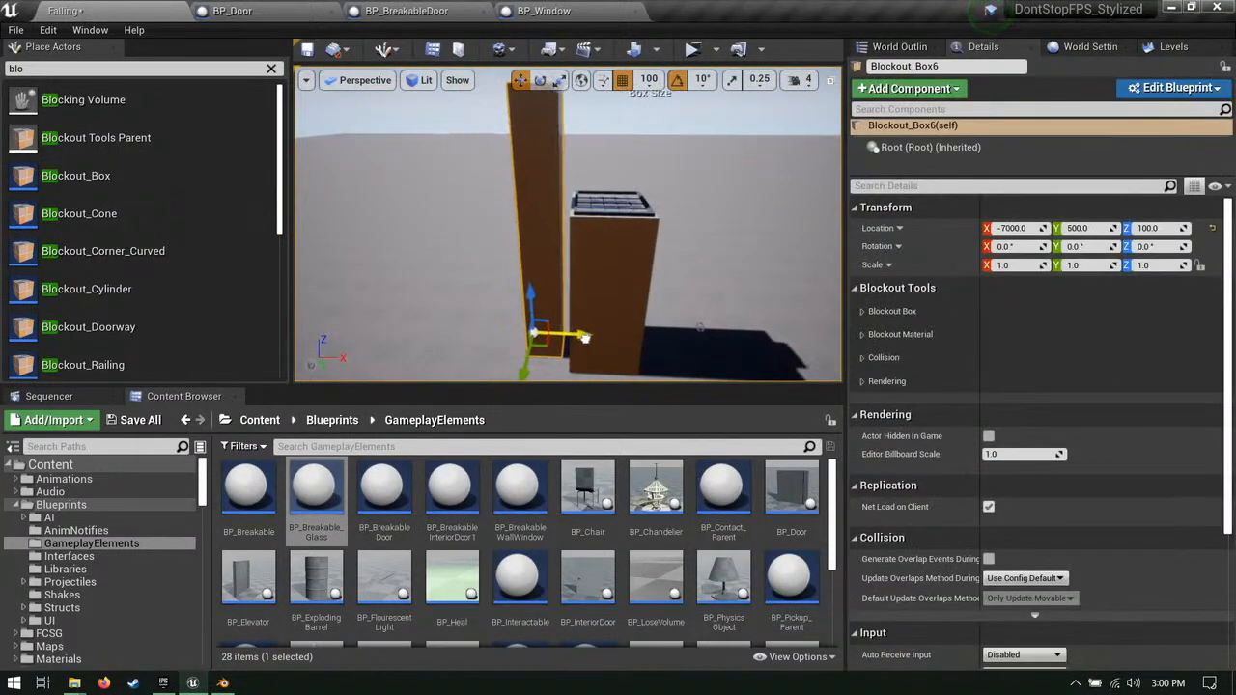
scroll(598, 319, up, 4)
Step: Search the placeable actors for "block", place a Blocking Volume at the glass roof, and tilt it 20° about Y
click(271, 68)
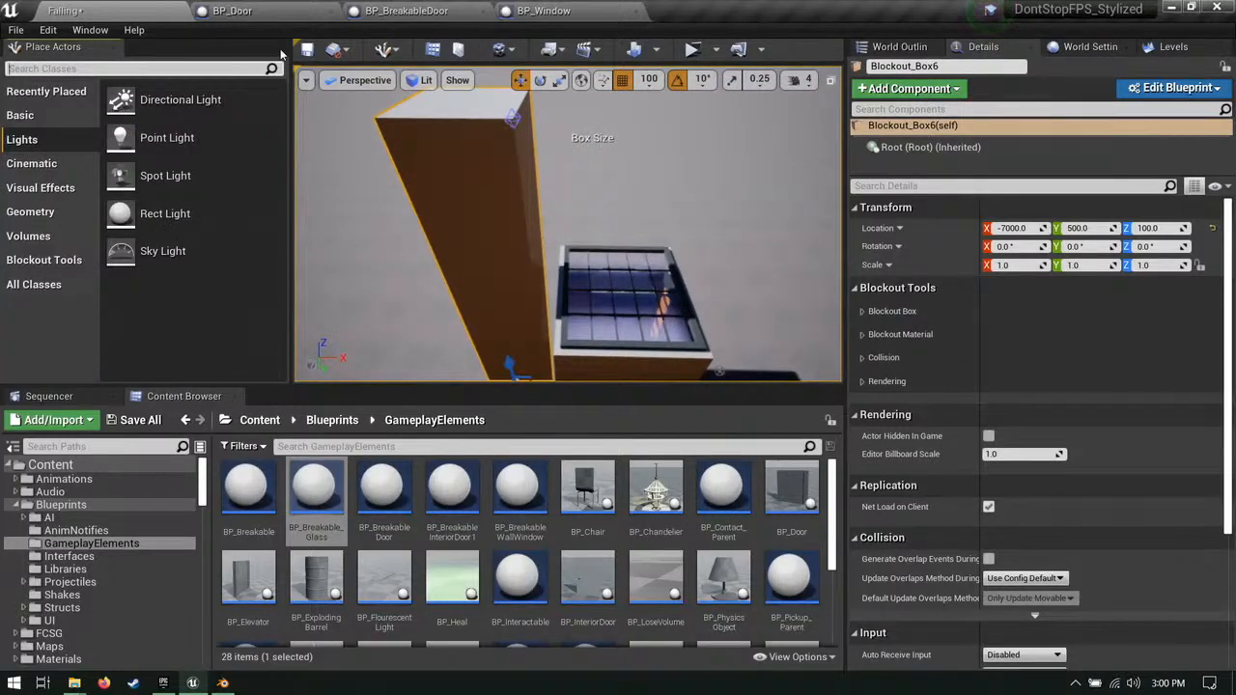
text(block)
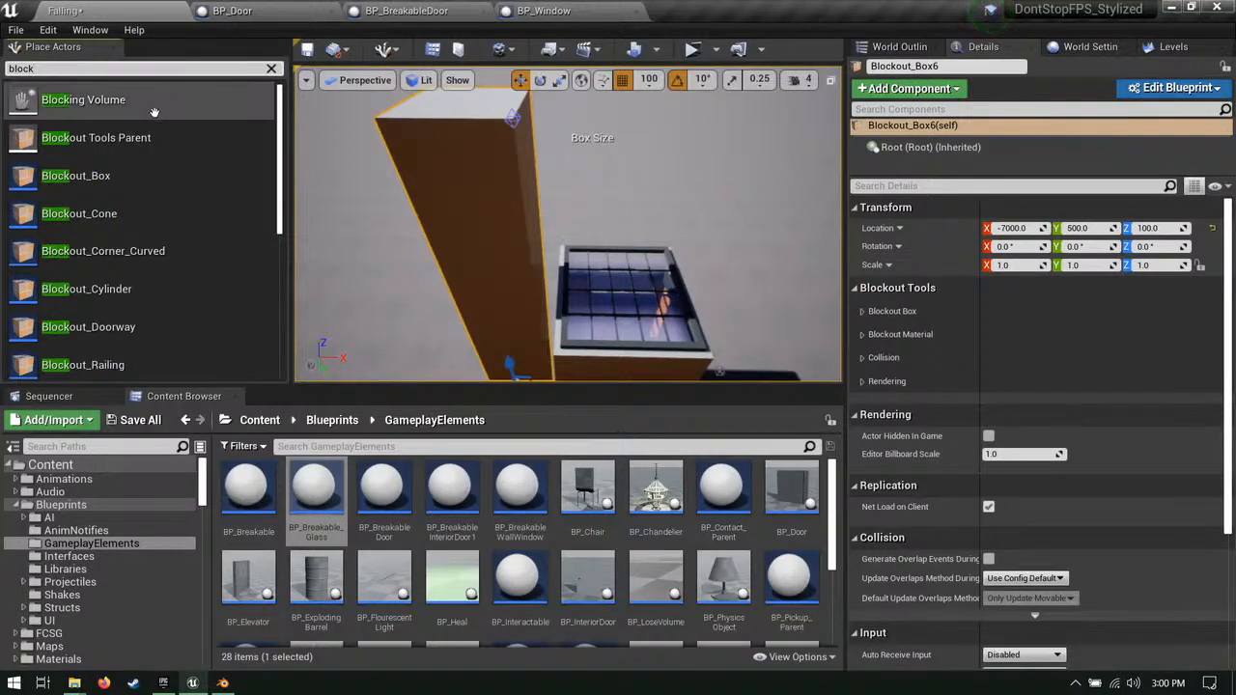
drag(85, 100, 582, 291)
right_drag(582, 291, 623, 302)
key(e)
drag(513, 290, 542, 315)
right_drag(542, 314, 570, 332)
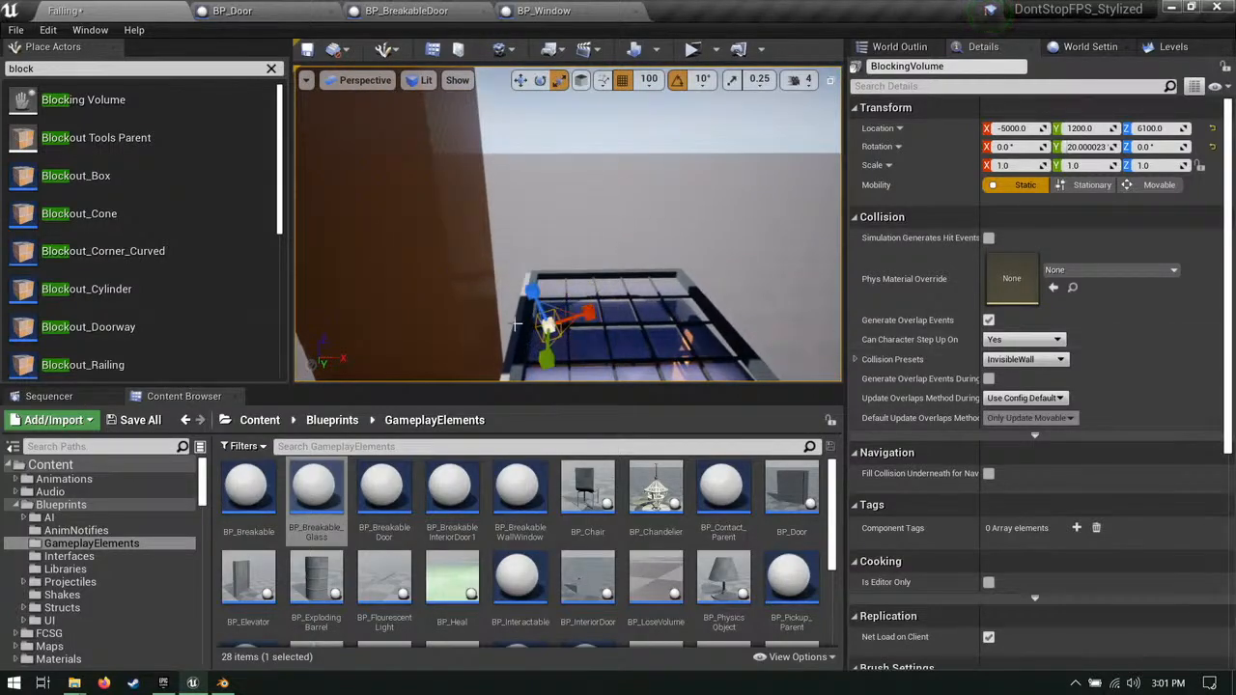
Step: Scale the blocking volume to about 19.57 in Z and reduce its tilt to 10° about Y
drag(532, 290, 530, 285)
right_drag(529, 285, 603, 305)
key(e)
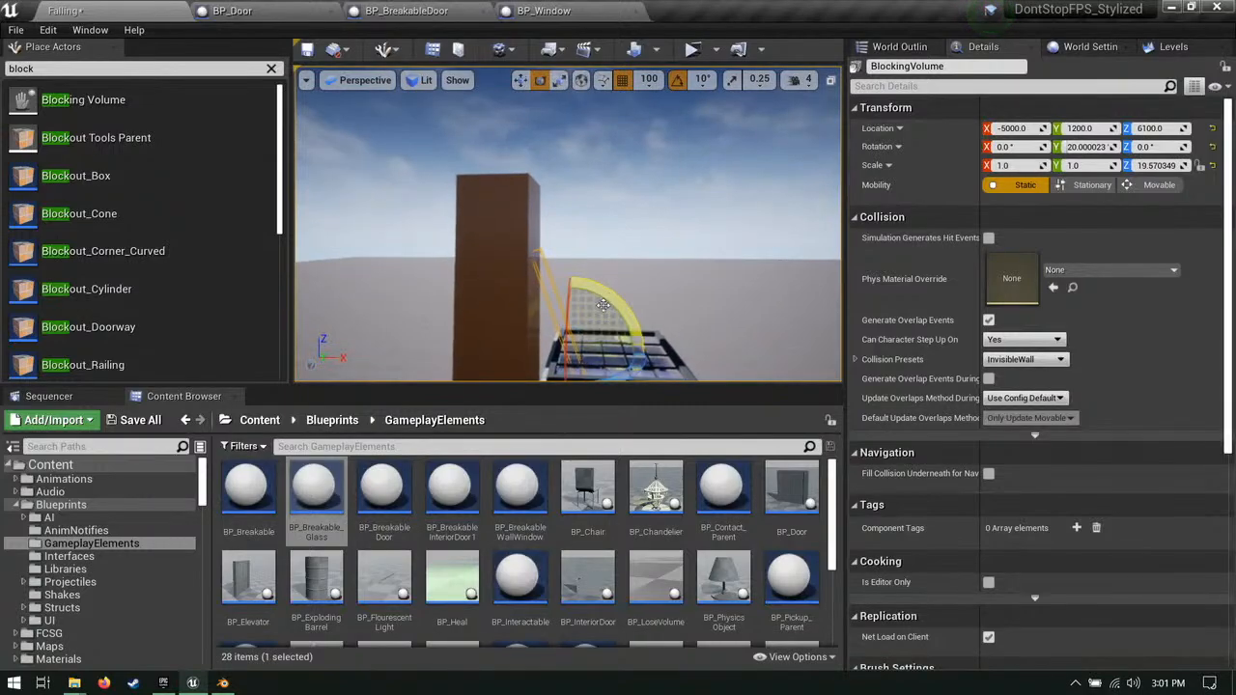
key(w)
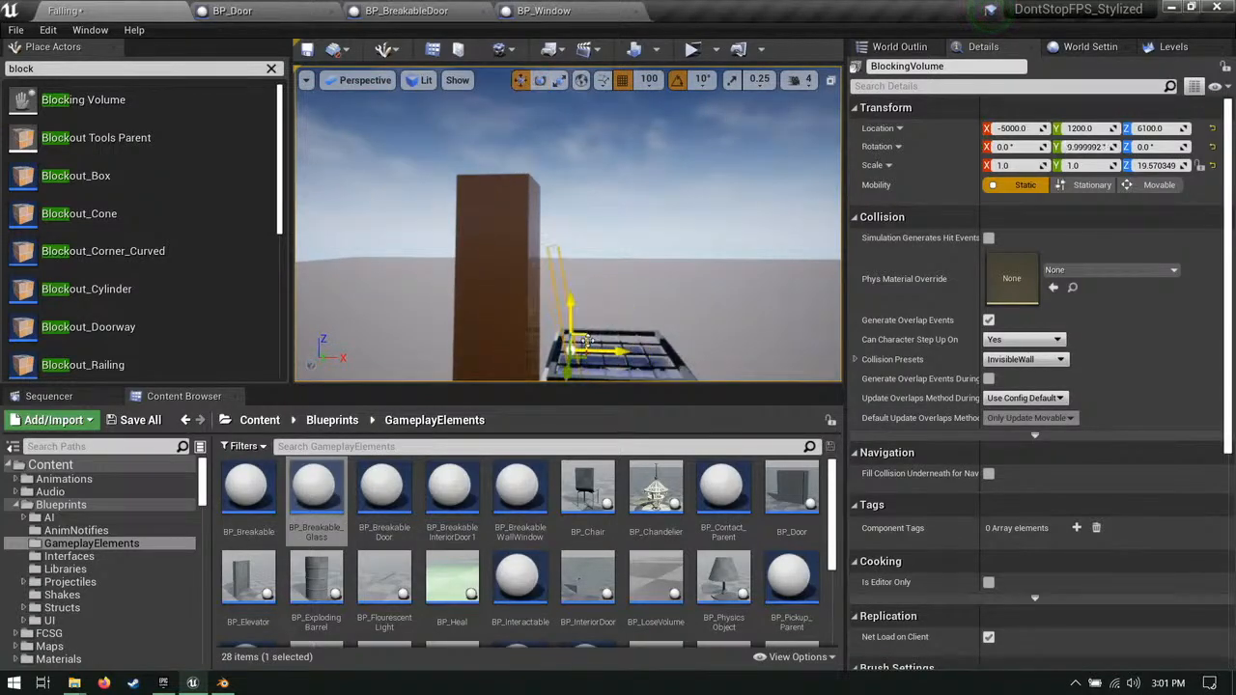
Step: Scale the blocking volume to about 10.63 in Y and move it to X -5300, Z 7300
right_drag(571, 273, 541, 343)
key(r)
drag(489, 235, 479, 238)
right_drag(492, 241, 585, 237)
key(w)
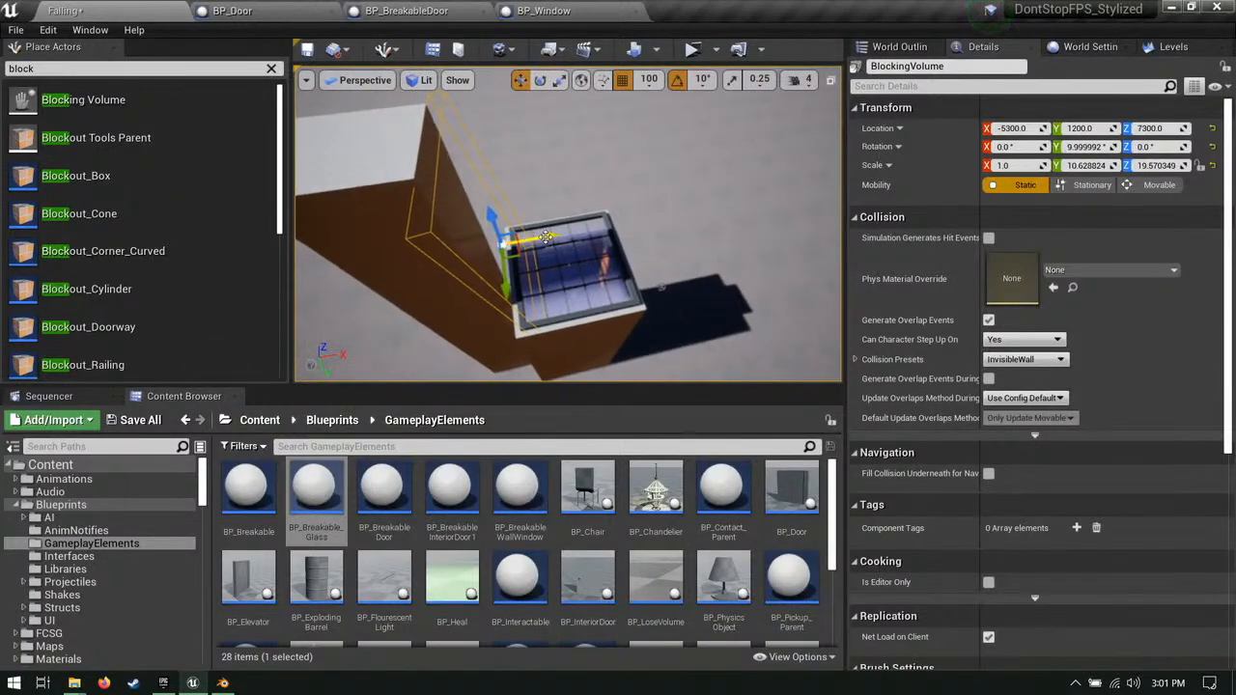
Step: Duplicate the tilted blocking volume onto the opposite side of the glass roof and position it at X -3700, Z 7600
click(548, 186)
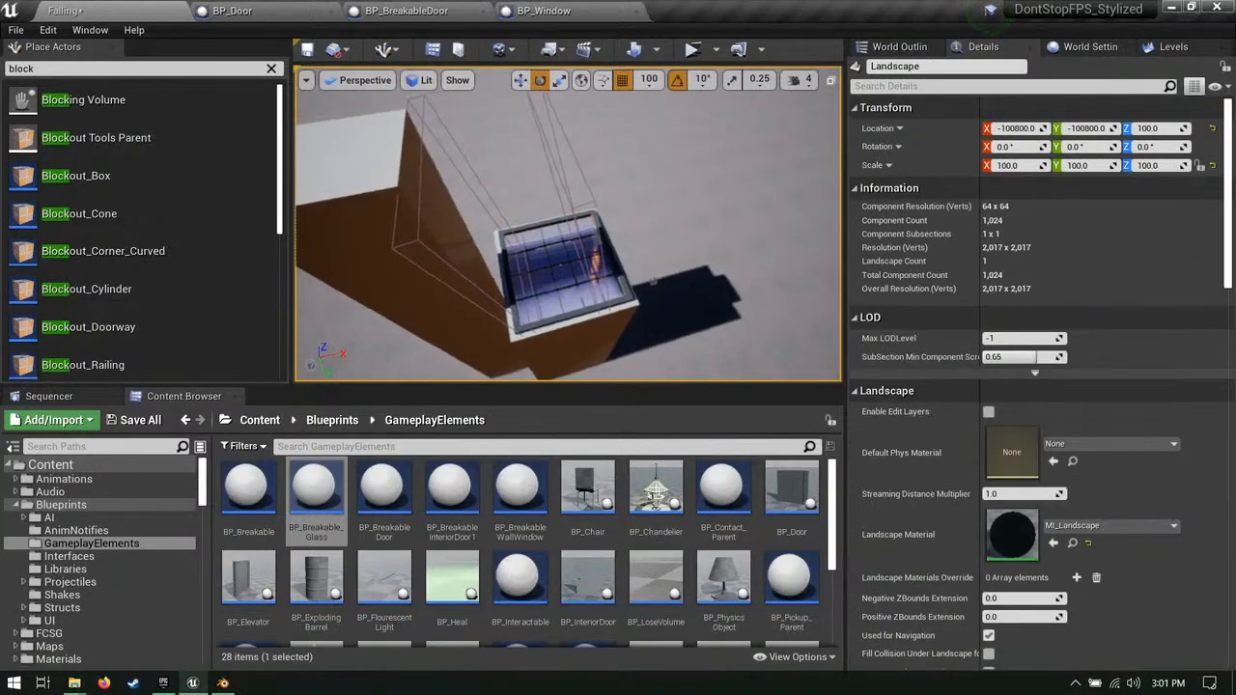
click(555, 170)
mouse_move(564, 183)
right_down()
mouse_move(575, 205)
mouse_move(579, 183)
right_up()
key(w)
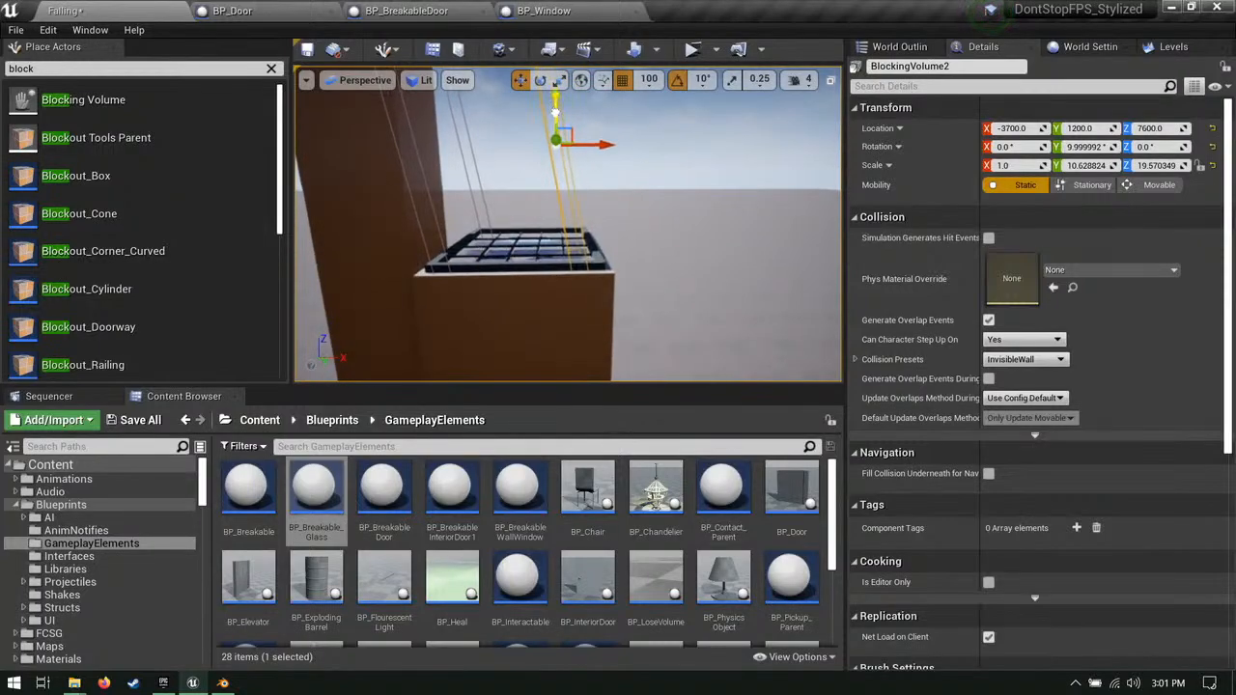
right_drag(558, 99, 577, 138)
Step: Scale the first blocking volume to about 15.39 in Z and move it to X -5500
click(558, 199)
key(r)
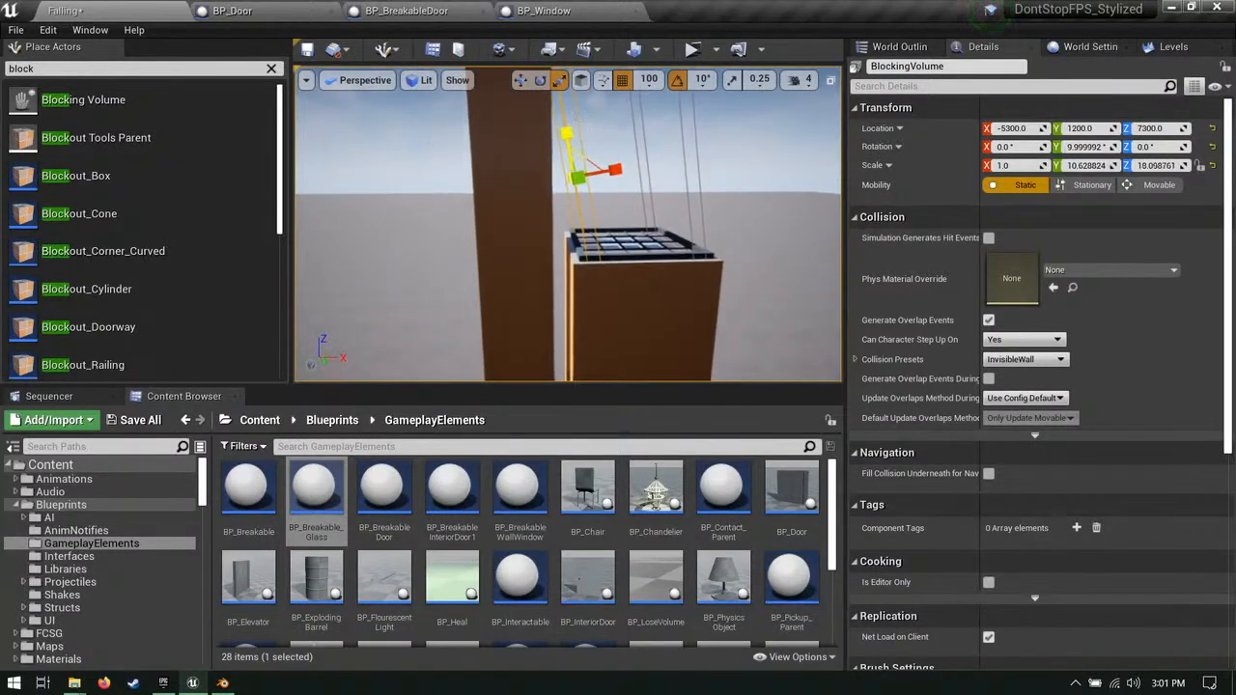
drag(566, 133, 566, 128)
mouse_move(566, 128)
right_down()
mouse_move(566, 149)
mouse_move(573, 132)
right_up()
key(w)
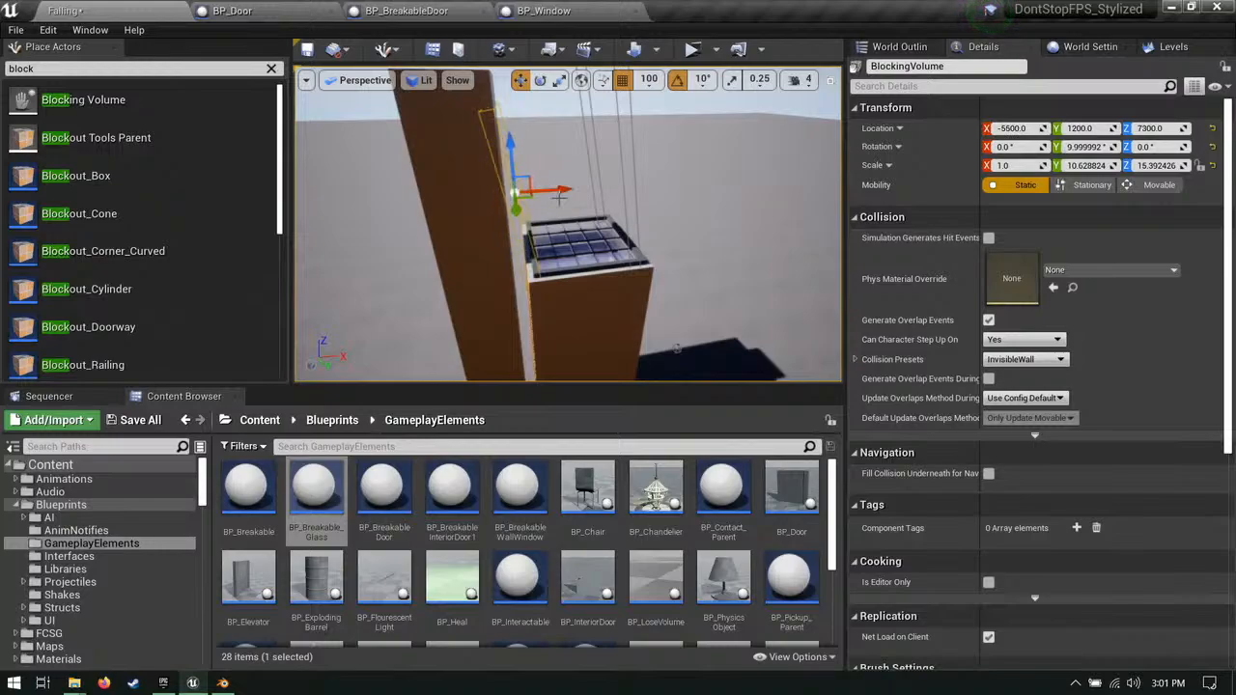
Step: Duplicate the blocking volume, clear its tilt, rotate it 90° about Z, and position it at X -4300, Y 1800
right_drag(575, 196, 547, 249)
right_drag(617, 224, 601, 260)
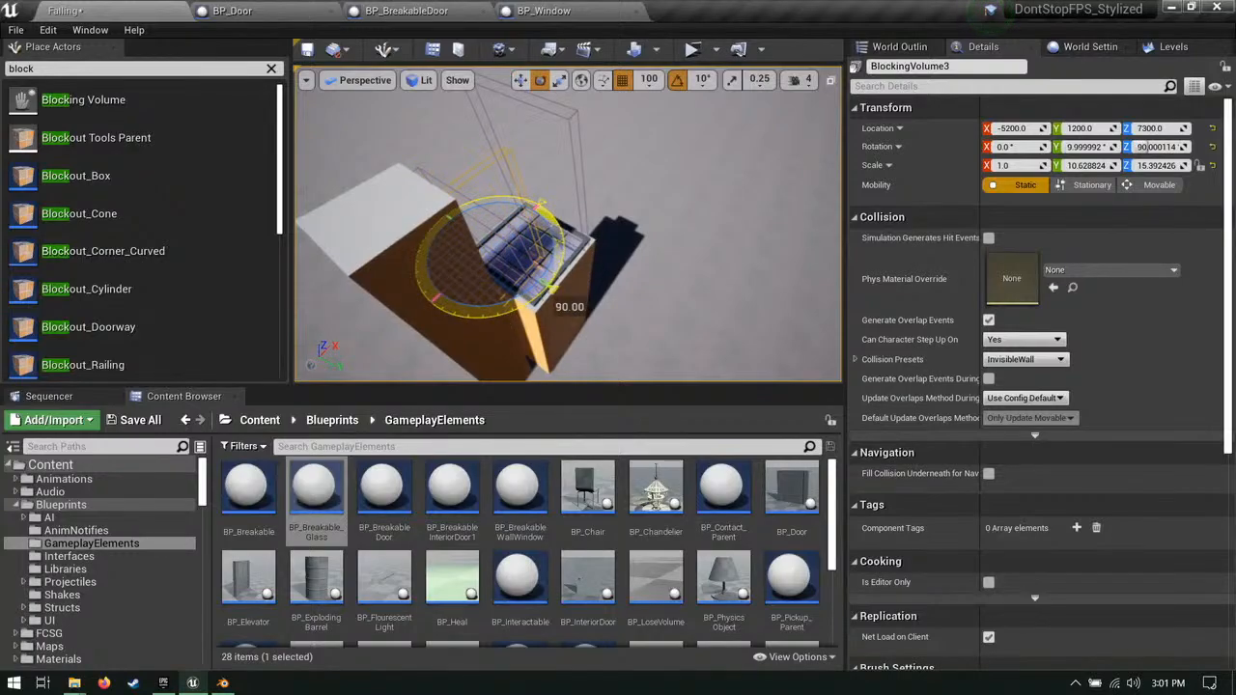
right_drag(628, 205, 639, 302)
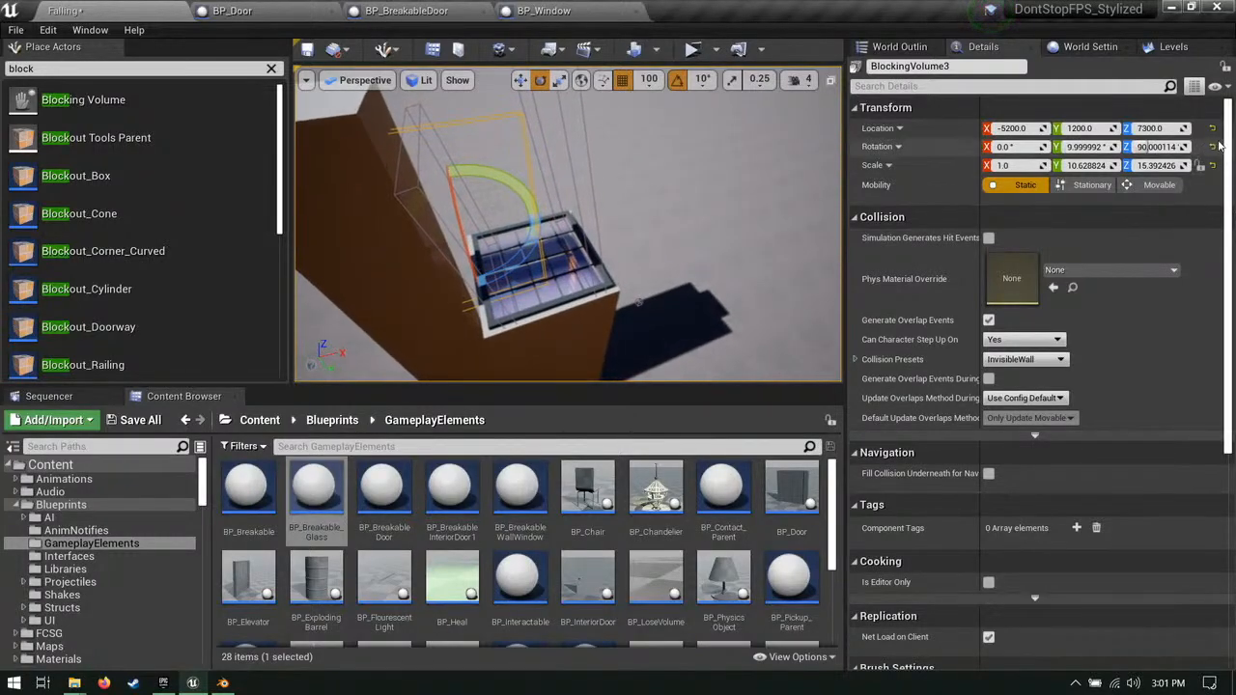
click(1211, 146)
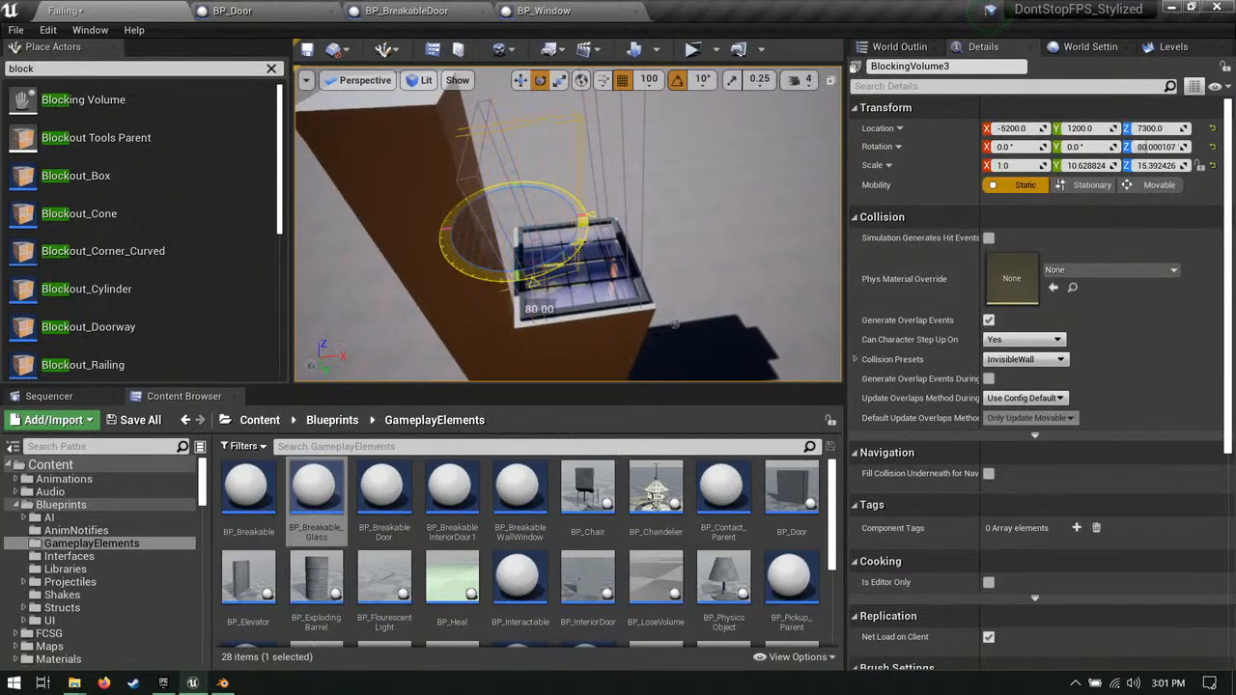
drag(675, 324, 682, 326)
right_drag(682, 326, 763, 336)
key(w)
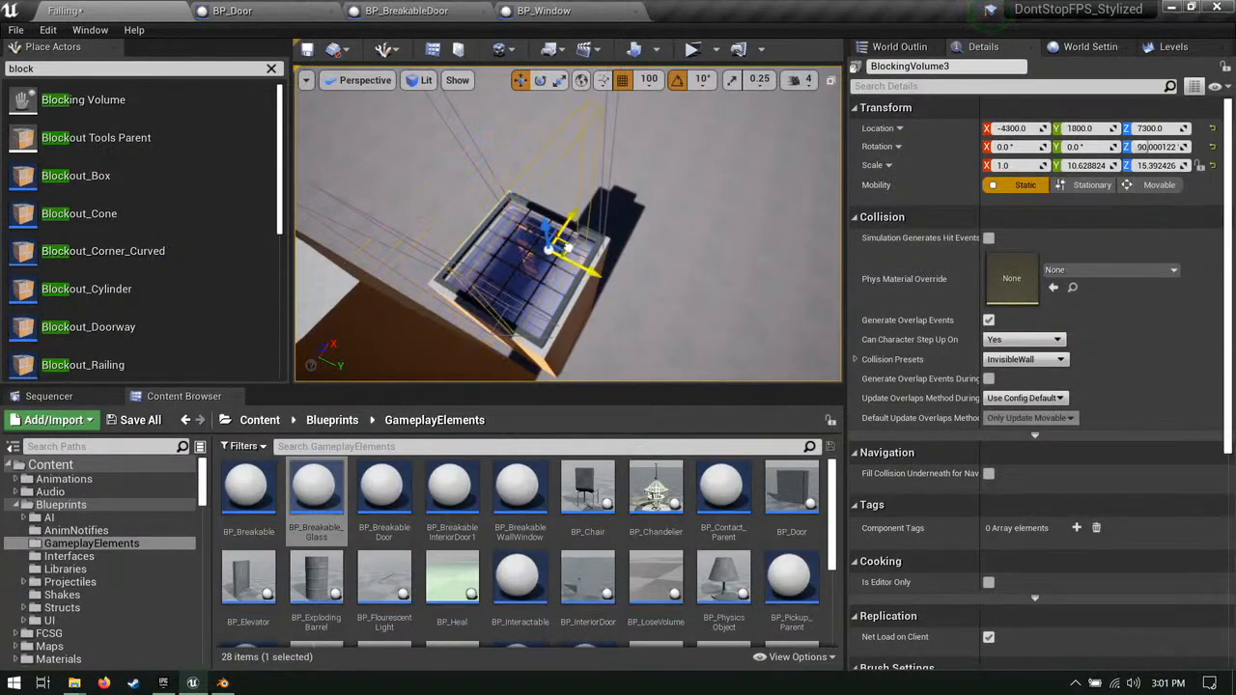
Step: Duplicate the rotated blocking volume onto the opposite side of the glass roof and raise both side volumes to Z 8300
right_drag(568, 248, 666, 246)
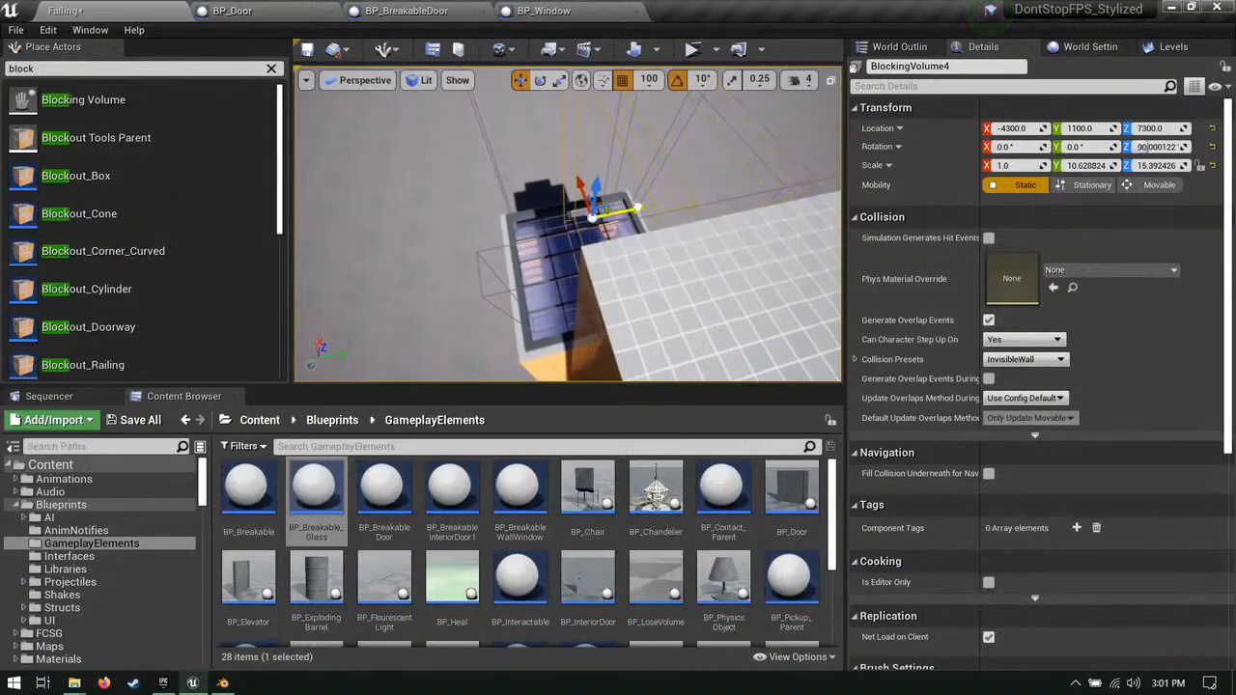
drag(588, 221, 603, 218)
right_drag(603, 178, 749, 116)
ctrl+click(574, 199)
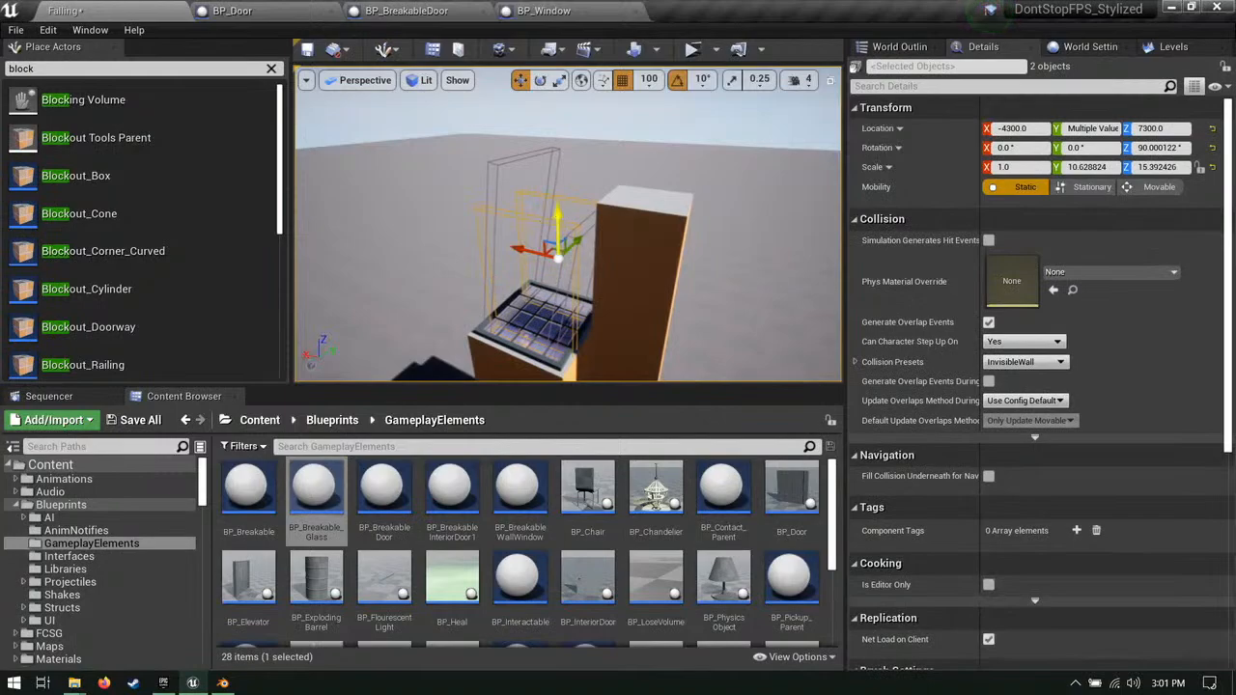
right_drag(605, 233, 616, 316)
Step: Move the jump-off tower to X -6700 and playtest the fall through the glass roof
click(657, 221)
click(653, 227)
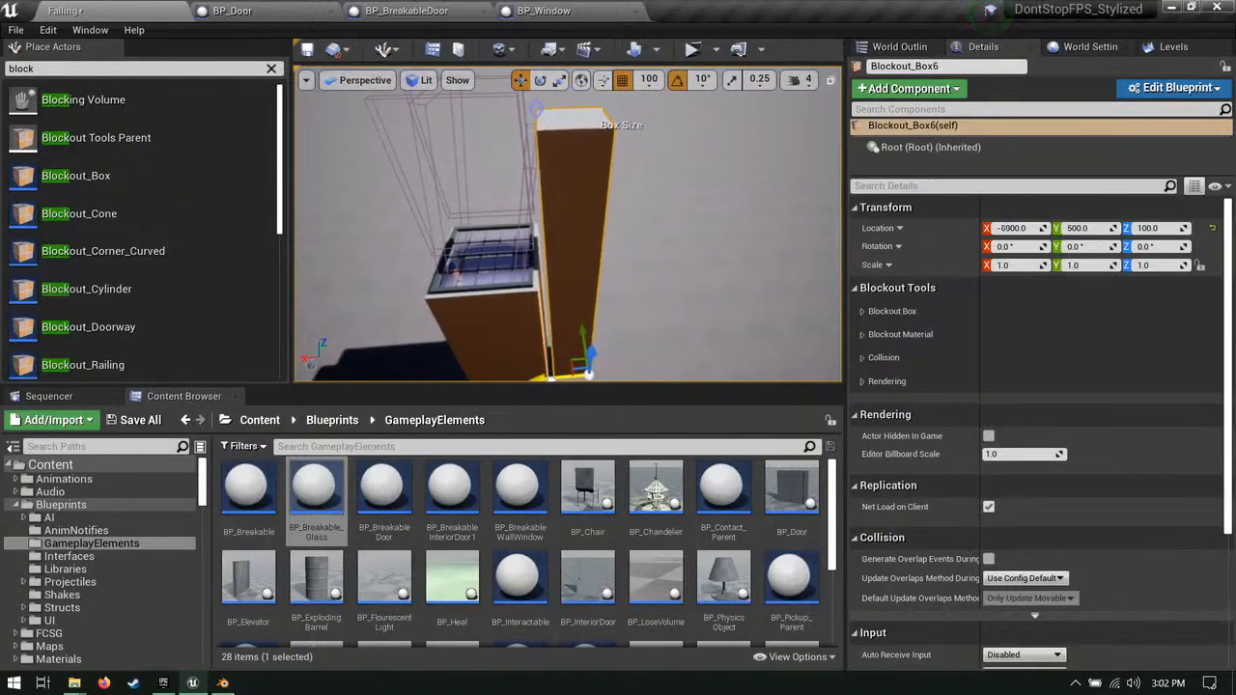
right_drag(617, 315, 435, 323)
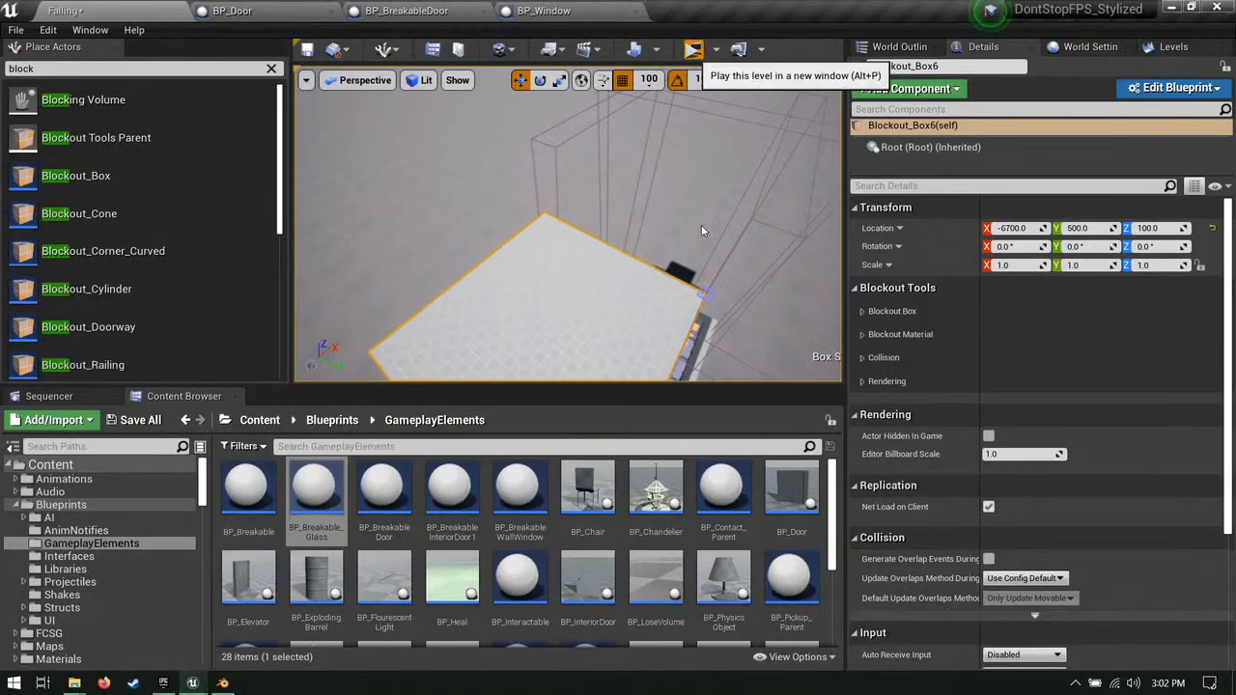
click(694, 53)
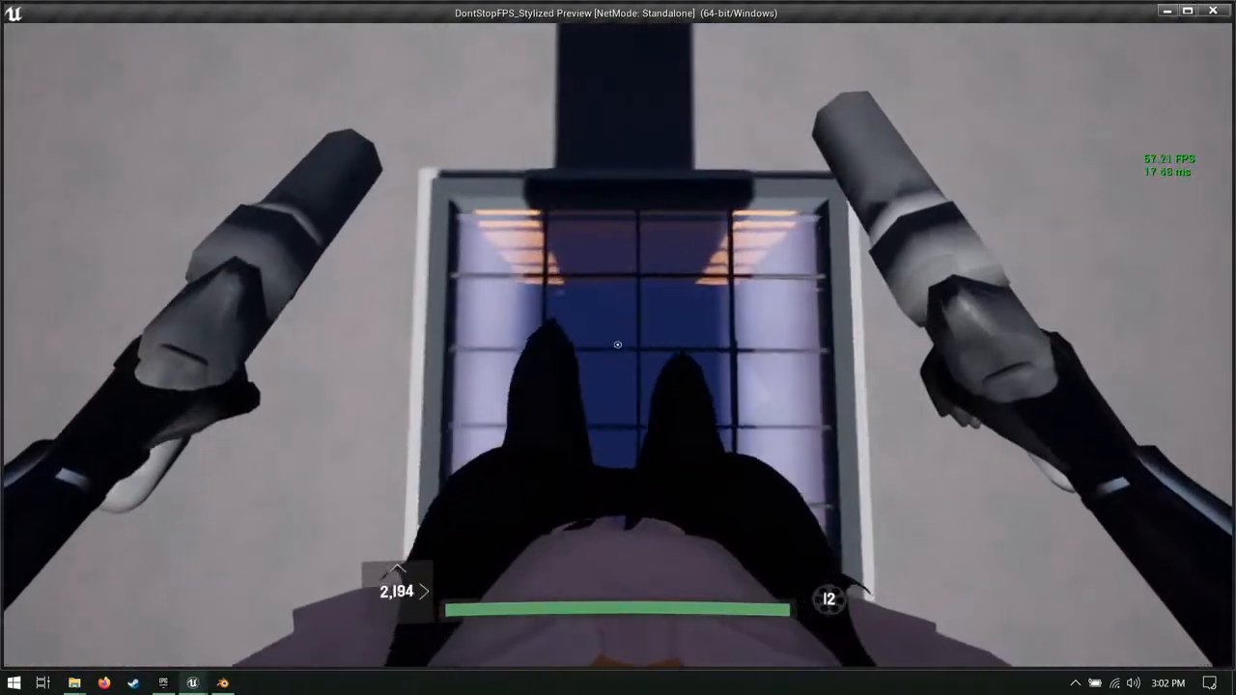
key(Escape)
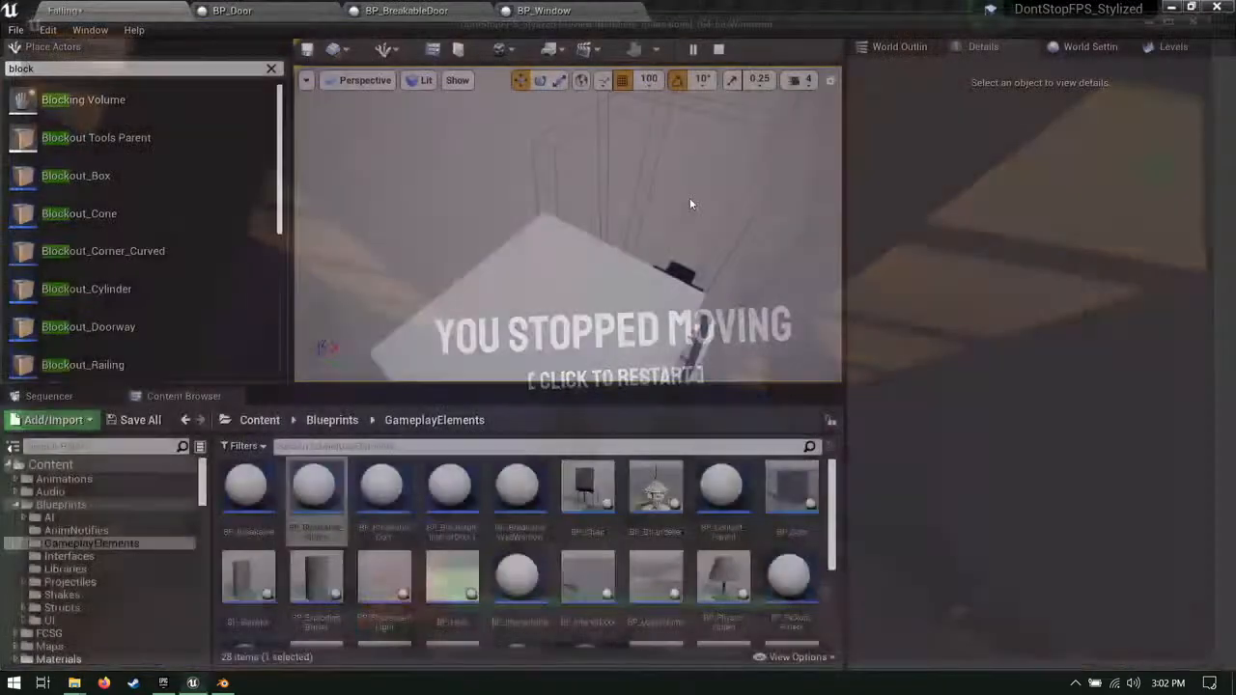
Step: Move the tilted blocking volume on the far side of the glass roof to X -3900, Z 7900
right_drag(689, 201, 608, 239)
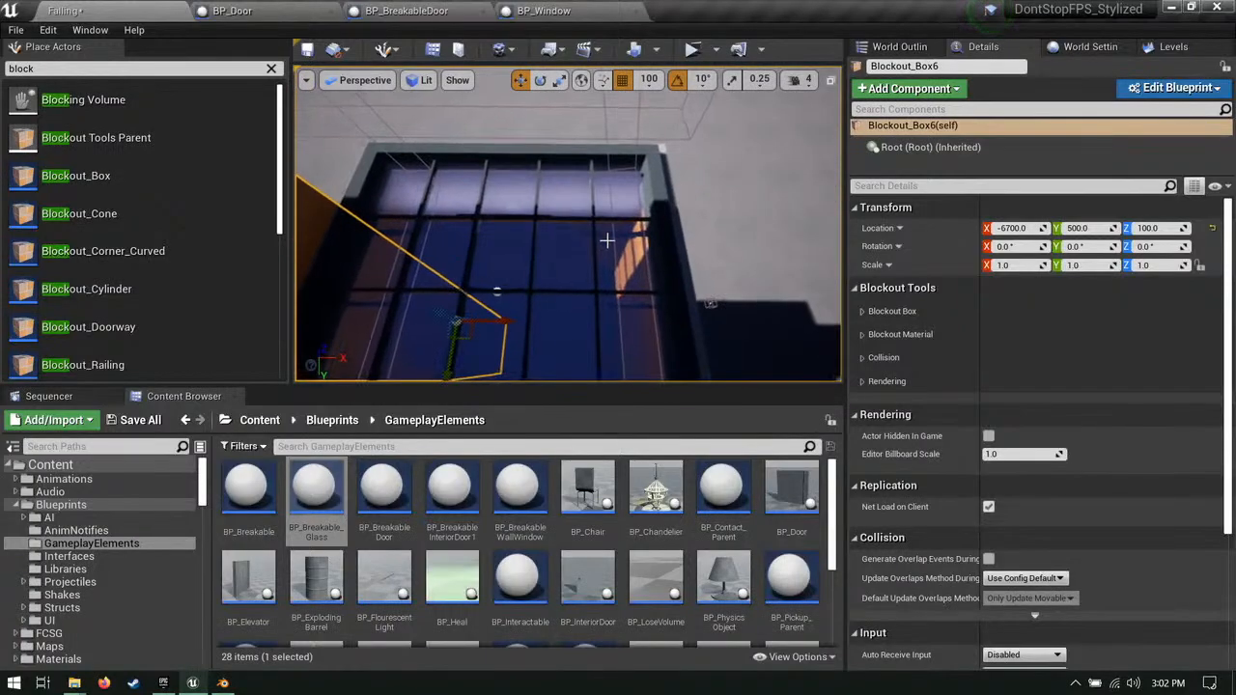
click(605, 145)
click(606, 144)
mouse_move(607, 144)
right_down()
mouse_move(623, 154)
mouse_move(599, 107)
mouse_move(614, 109)
mouse_move(606, 143)
right_up()
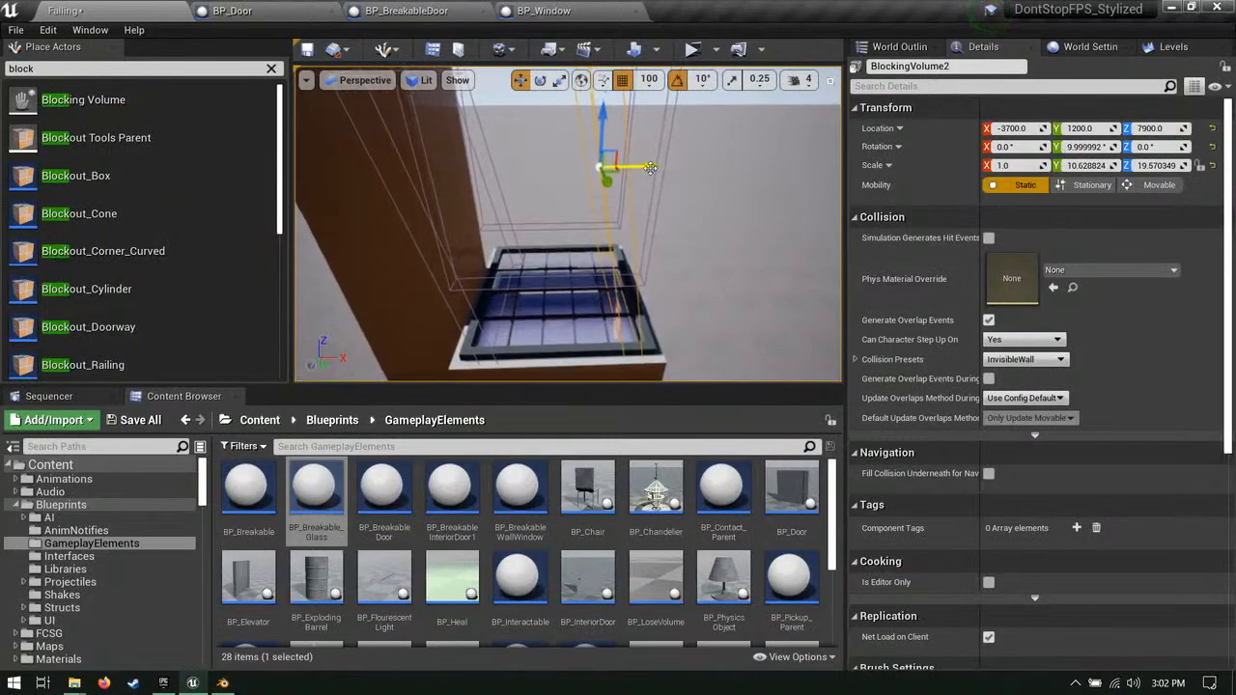
right_drag(608, 294, 701, 321)
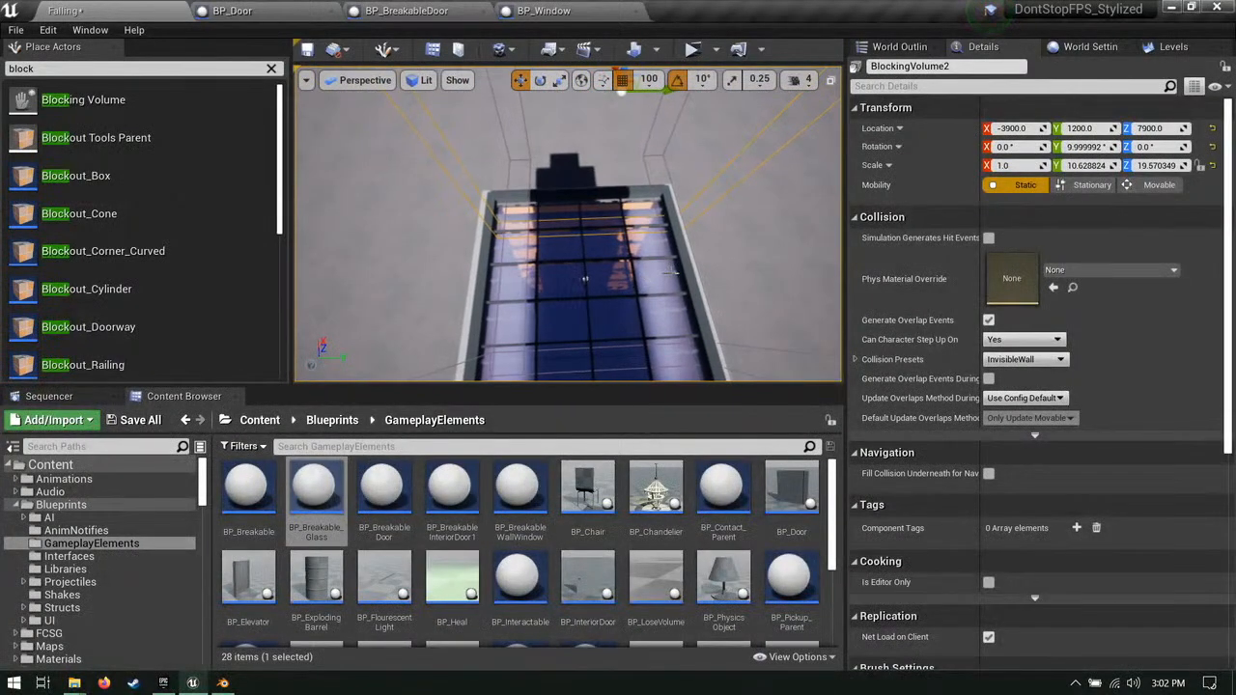
Step: Position the duplicated side blocking volume at Y 600 and playtest the guided fall
click(670, 272)
click(664, 228)
mouse_move(665, 228)
right_down()
mouse_move(676, 220)
mouse_move(664, 228)
right_up()
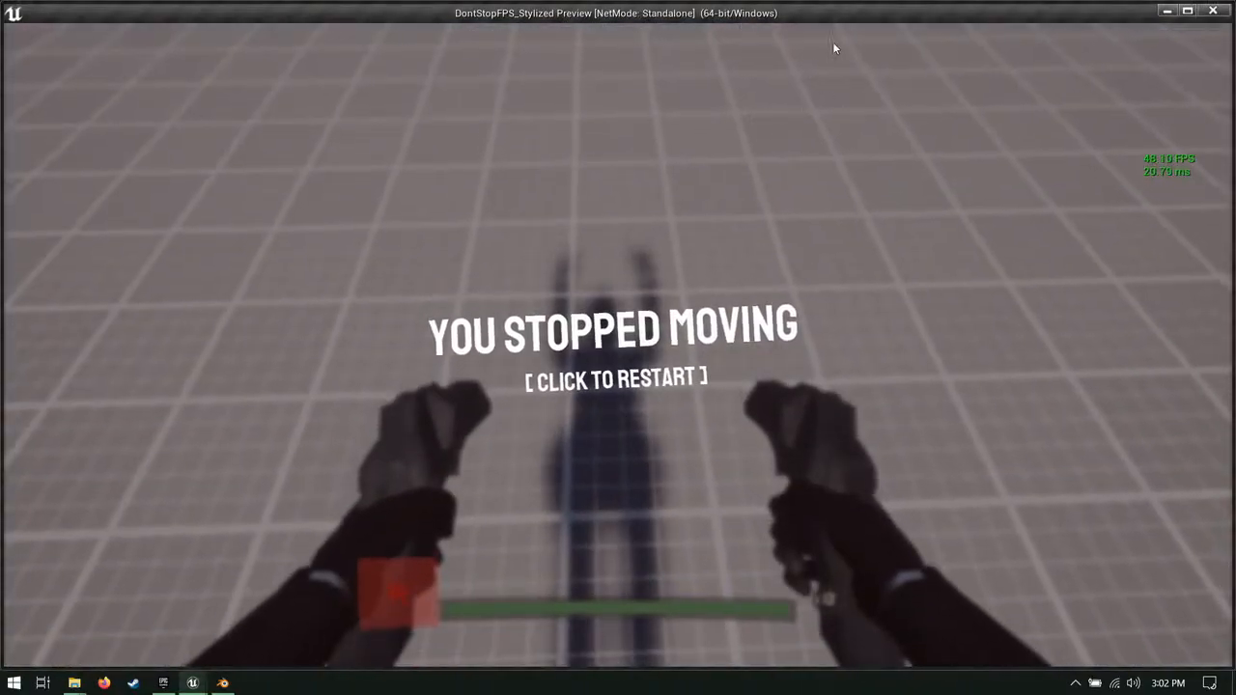
click(811, 60)
key(Escape)
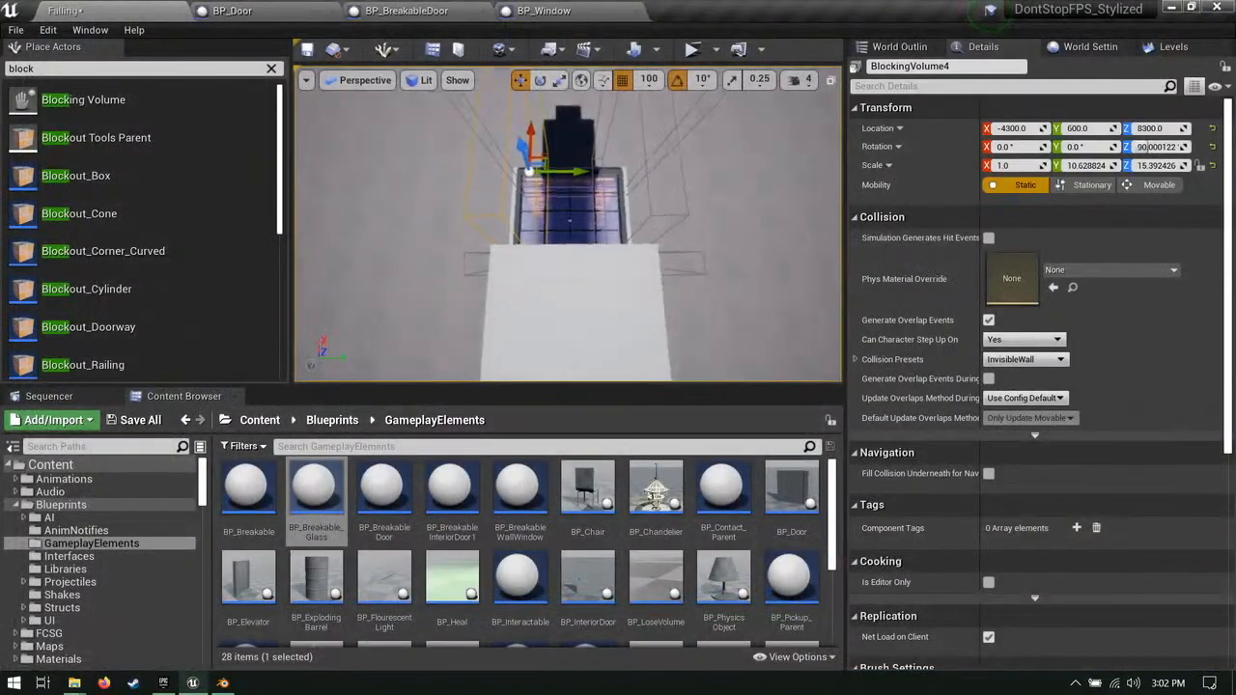
right_drag(567, 232, 572, 242)
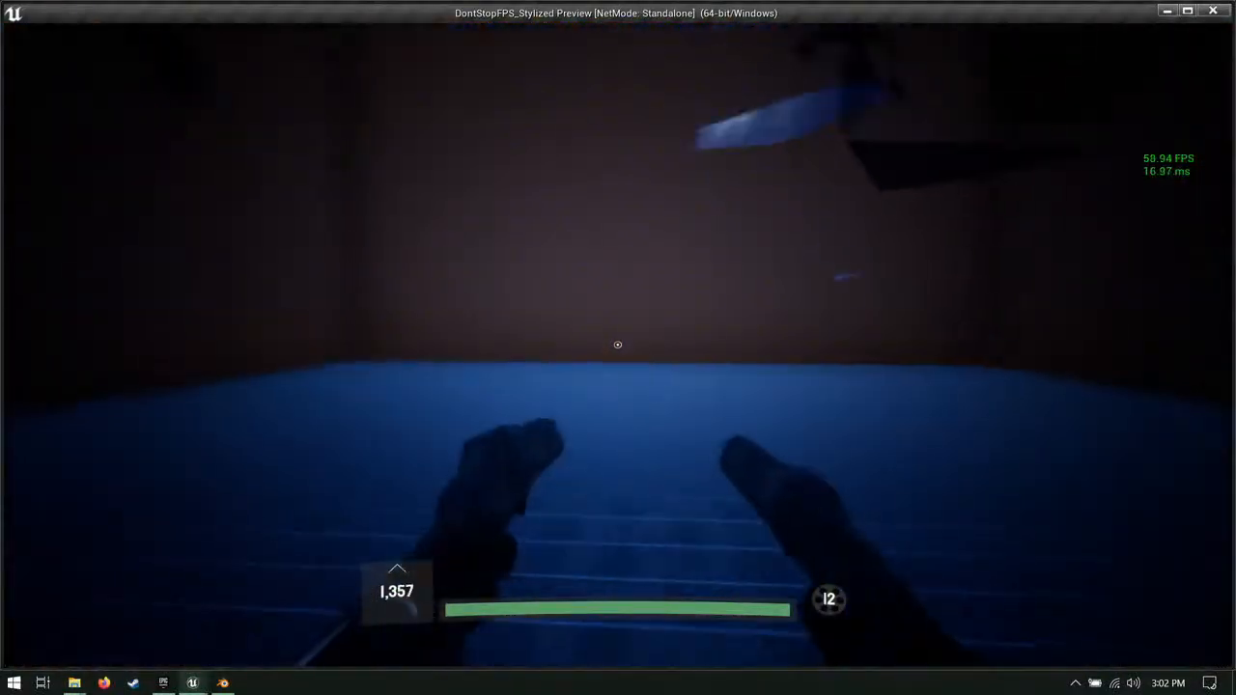
Step: Playtest the room beneath the glass roof, moving around and shooting to judge its space after the landing
key(d)
key(a)
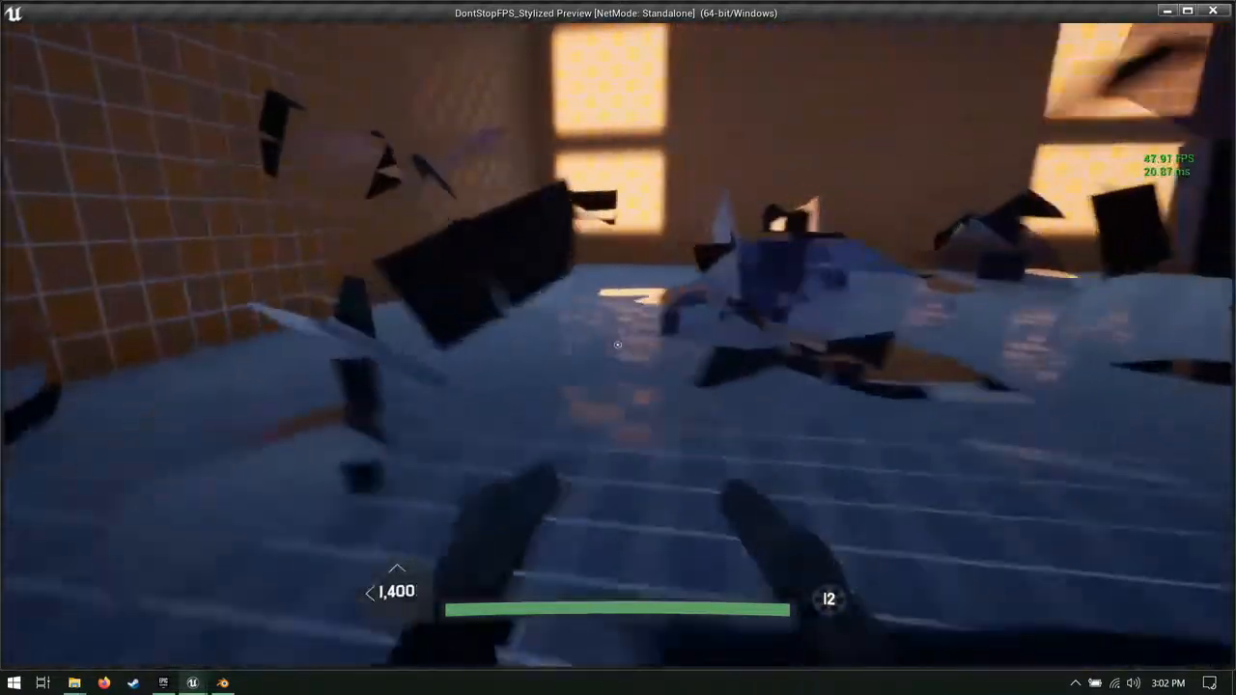
key(a)
key(d)
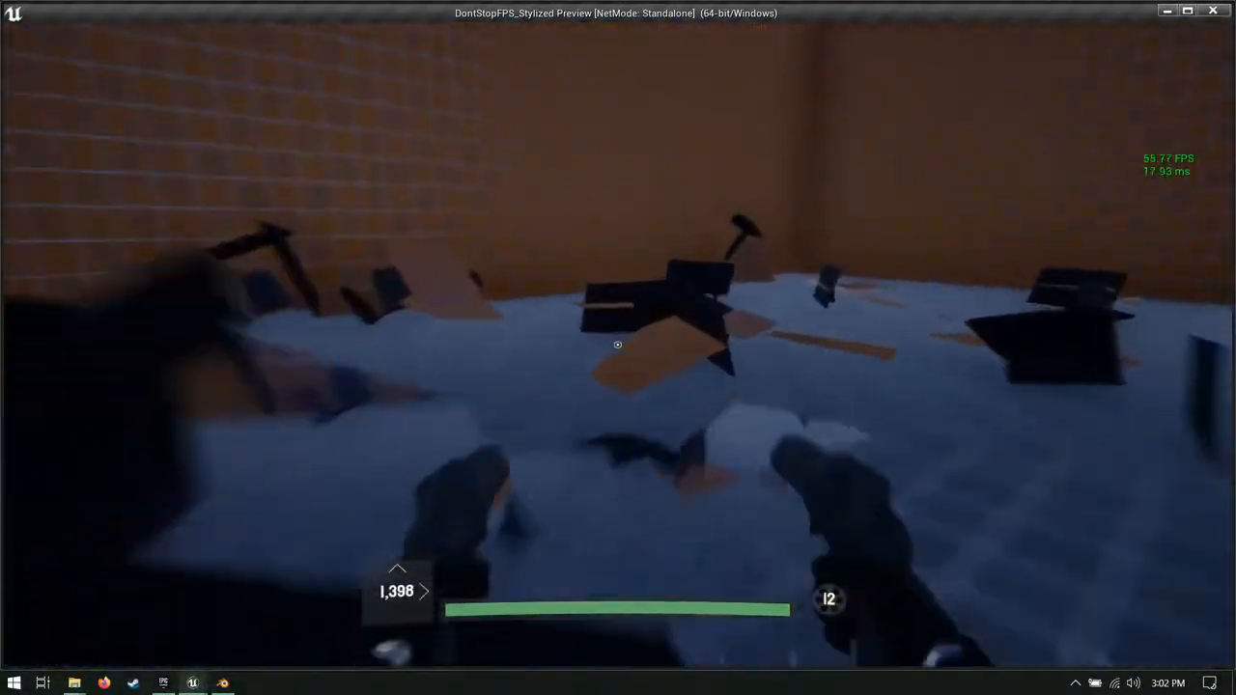
click(617, 344)
click(618, 345)
key(a)
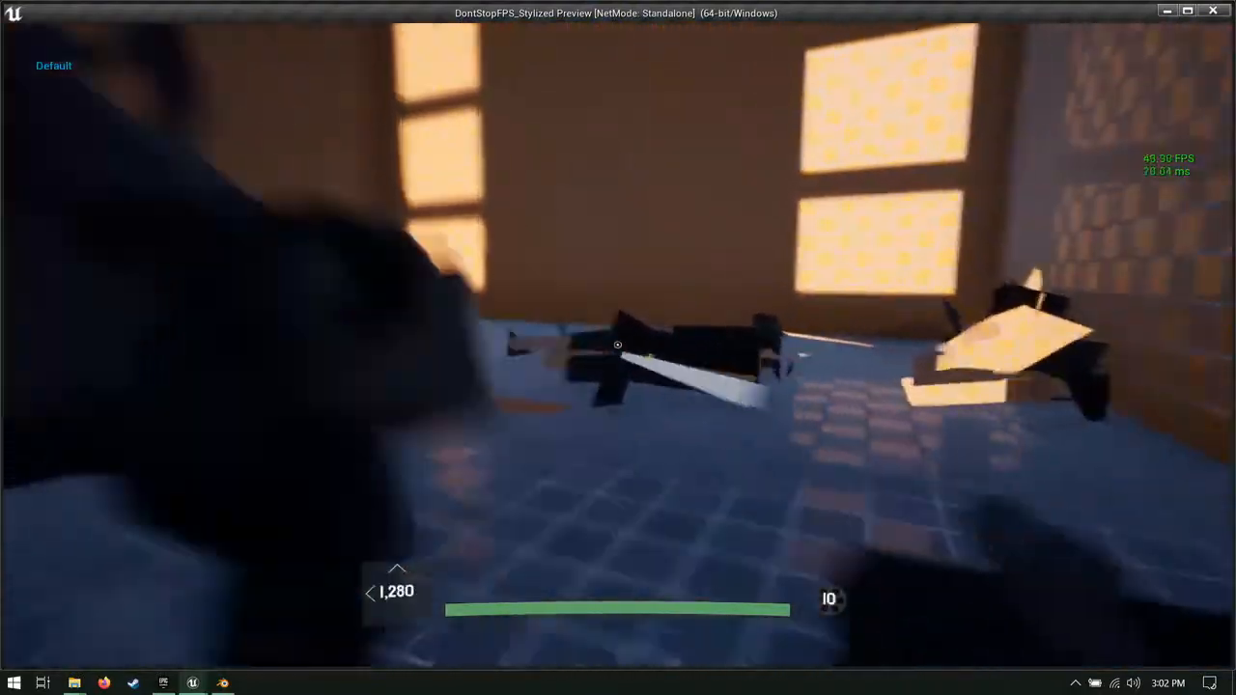
key(r)
key(s)
key(a)
key(w)
click(618, 345)
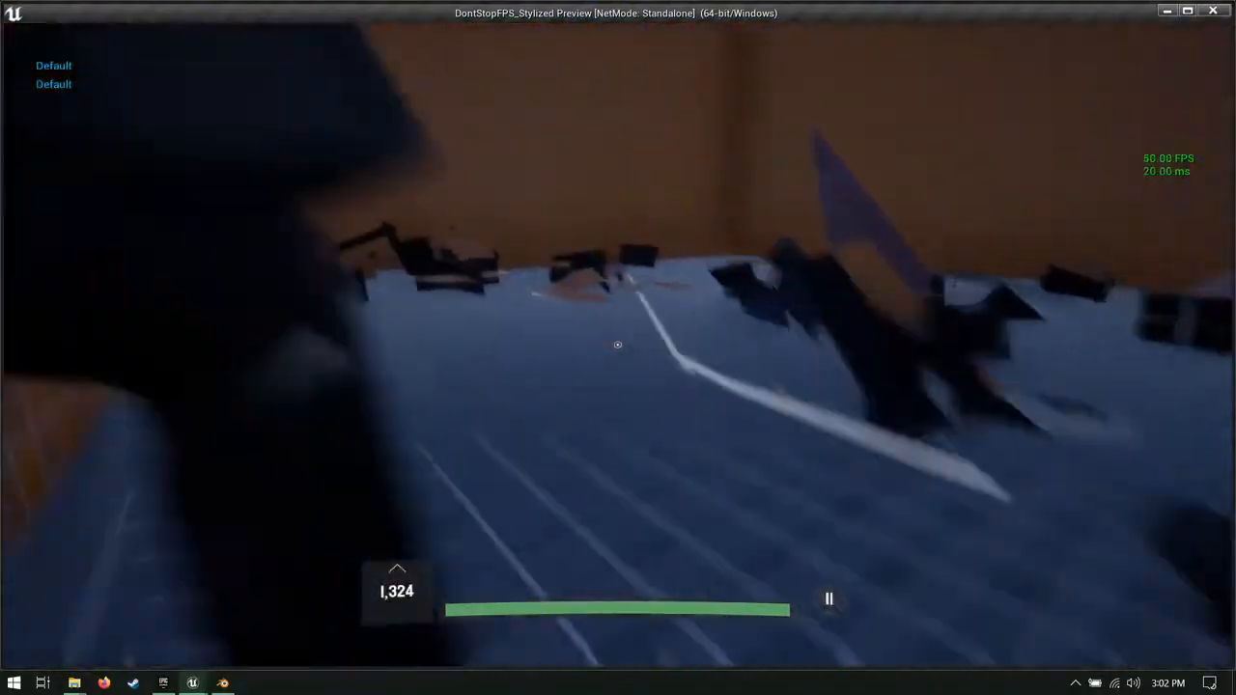
click(618, 345)
key(d)
click(617, 345)
key(s)
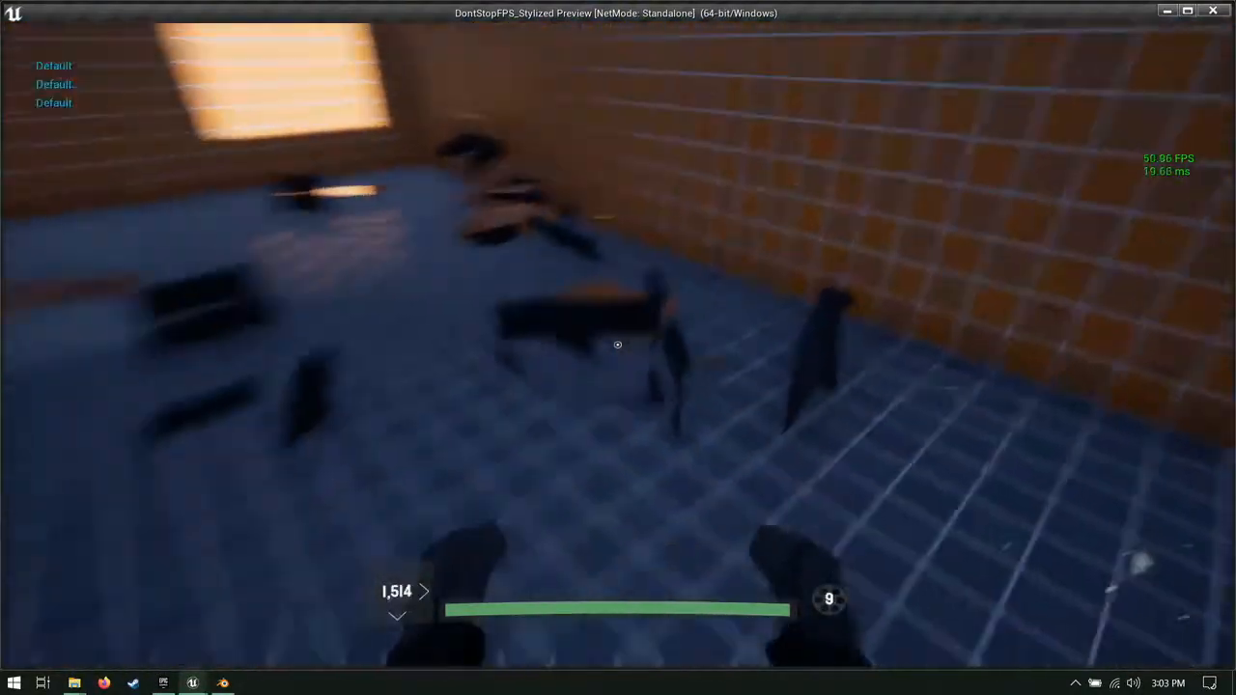
click(618, 345)
click(617, 345)
click(618, 345)
click(618, 344)
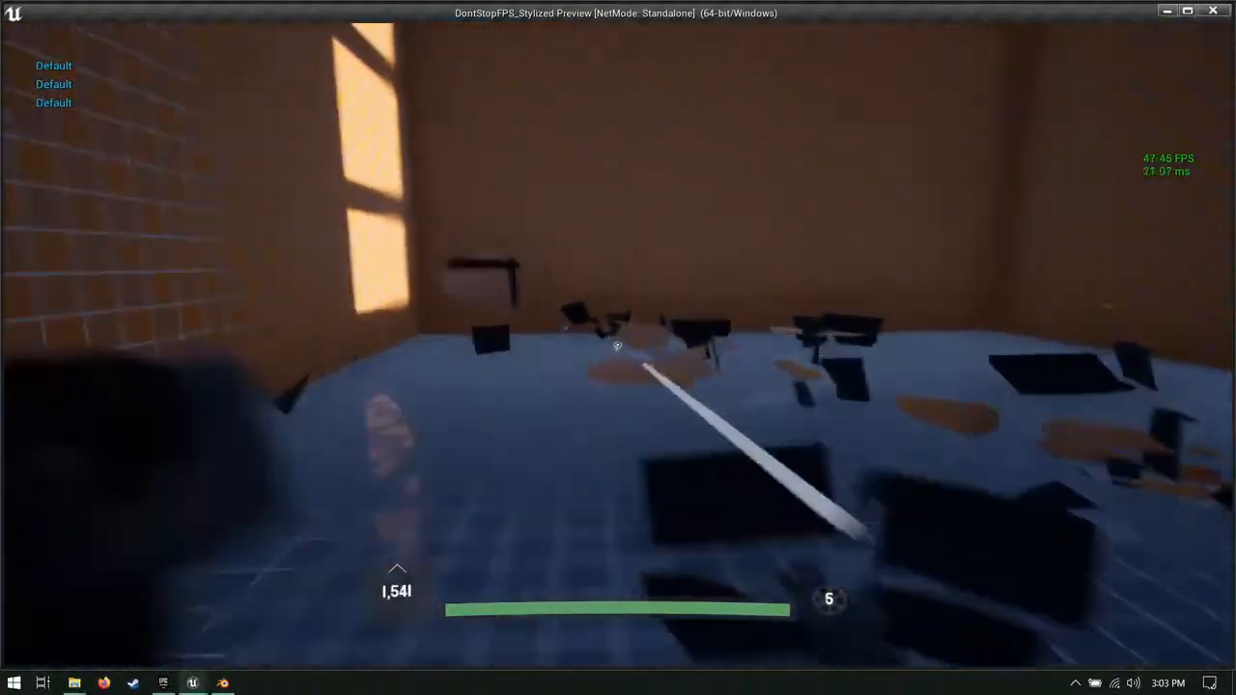
click(618, 345)
click(618, 344)
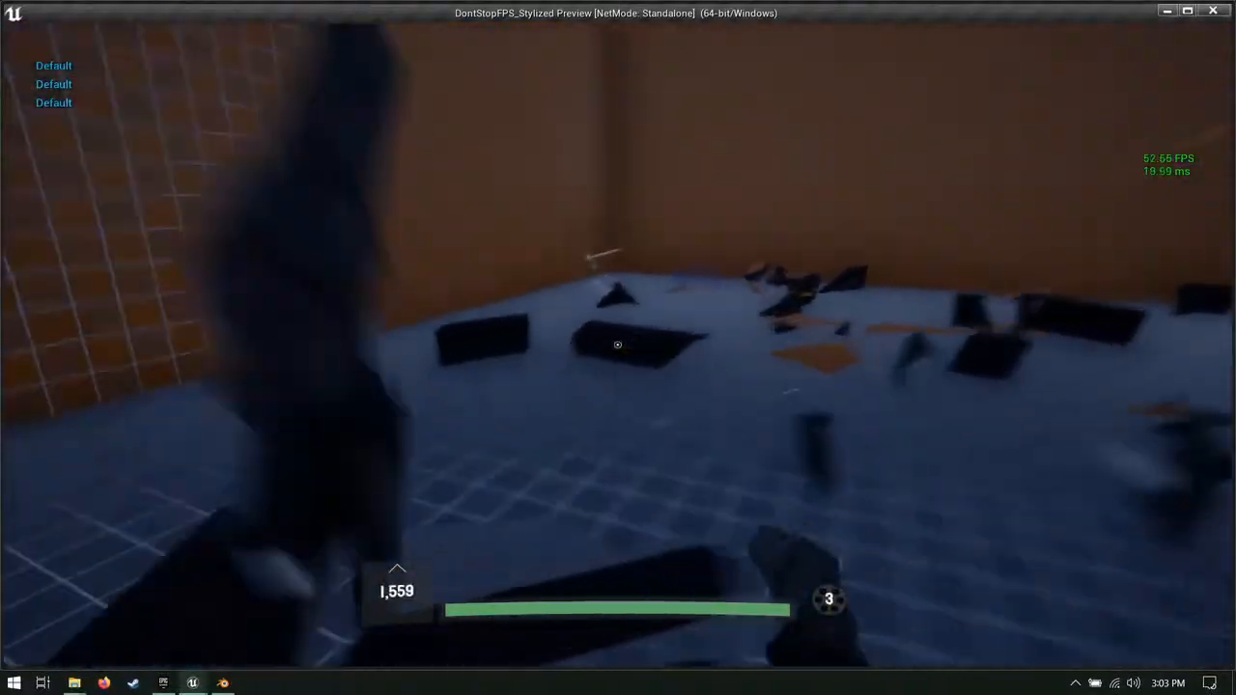
click(617, 345)
click(618, 345)
click(617, 344)
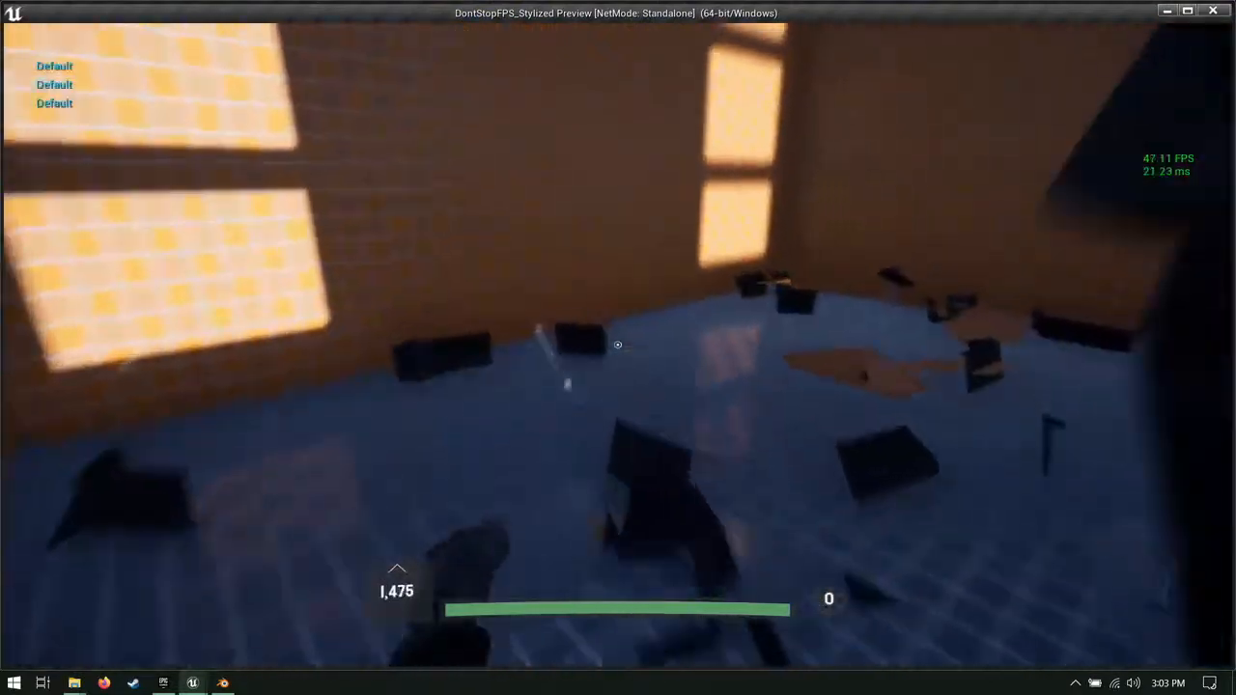
key(d)
key(a)
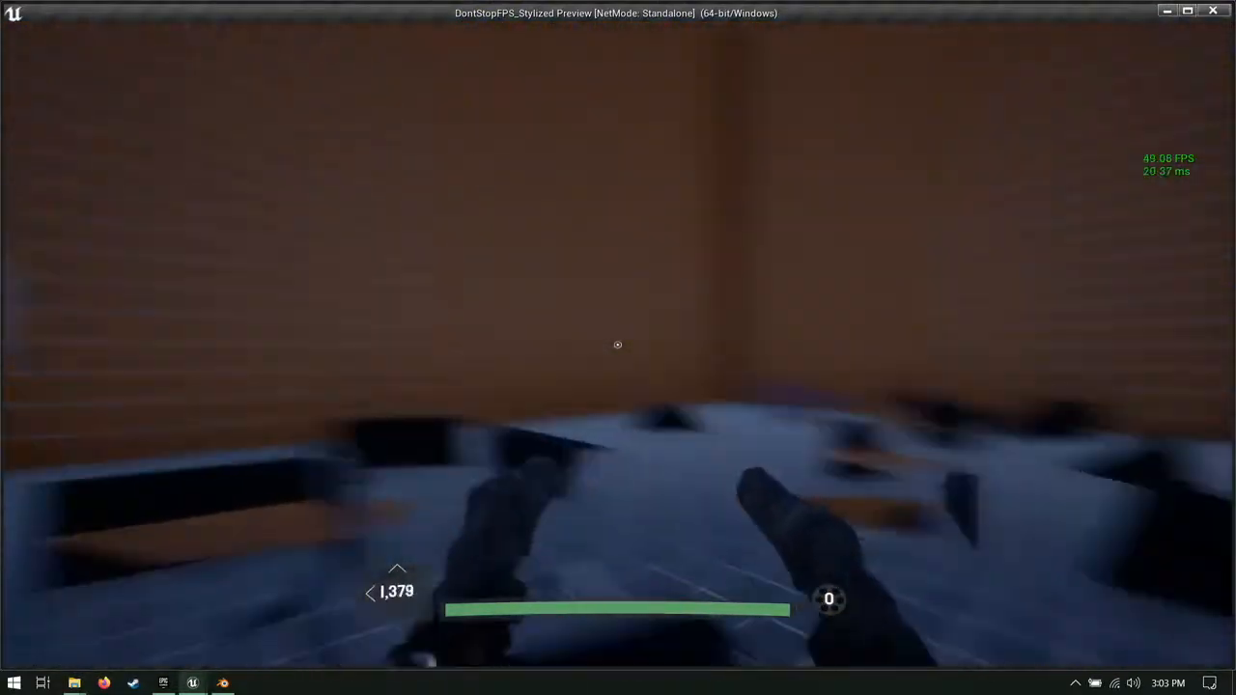
key(Escape)
Step: Narrow the building's end wall at X -3100 to a strip along its Y 2200 side, opening up the rest
right_drag(567, 232, 558, 256)
click(551, 231)
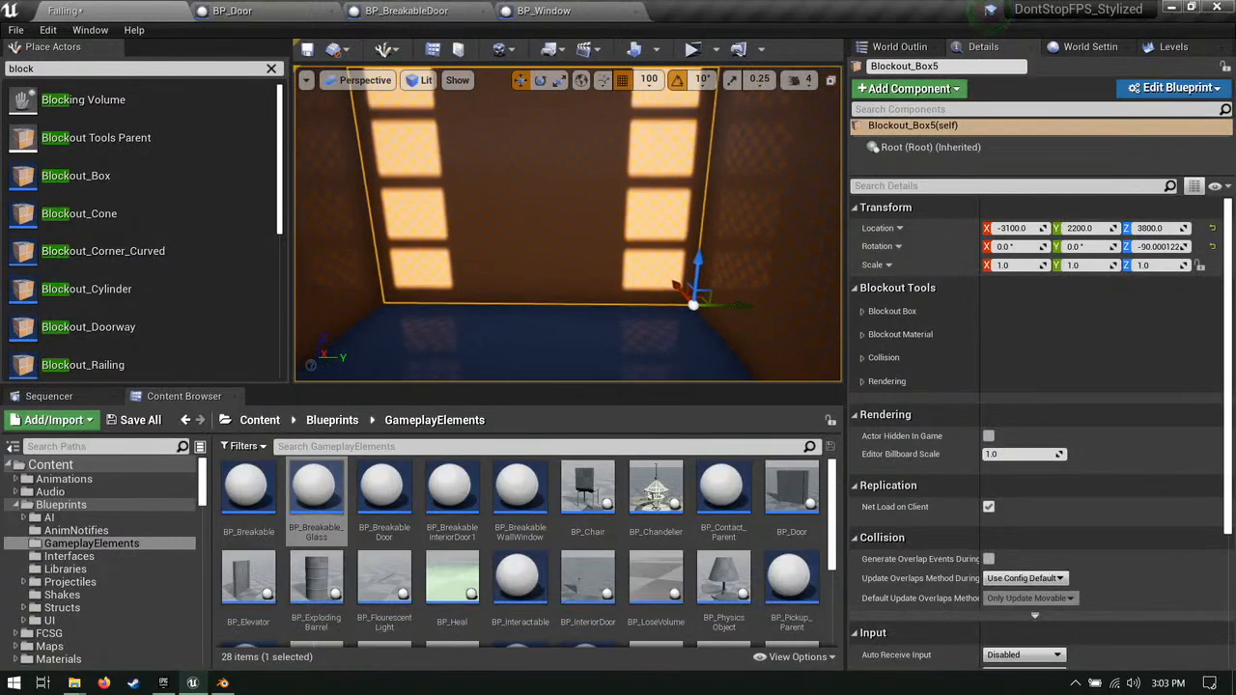
right_drag(709, 291, 713, 246)
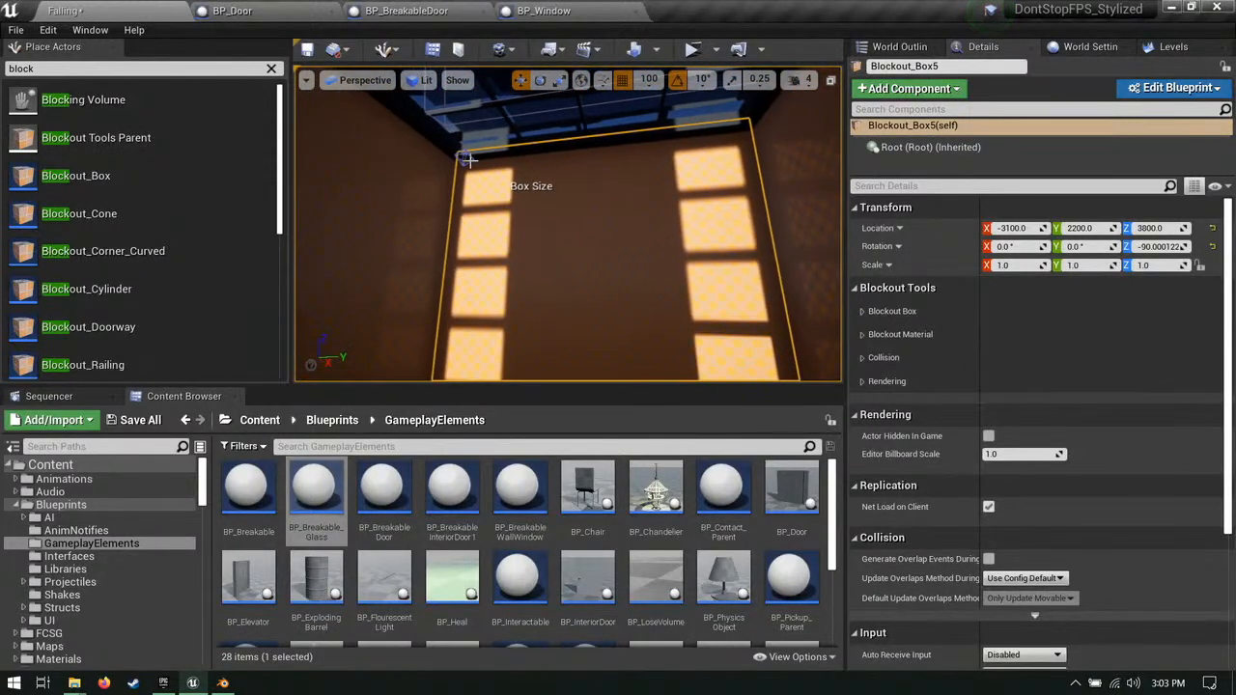
mouse_move(516, 153)
right_down()
mouse_move(483, 144)
mouse_move(505, 143)
right_up()
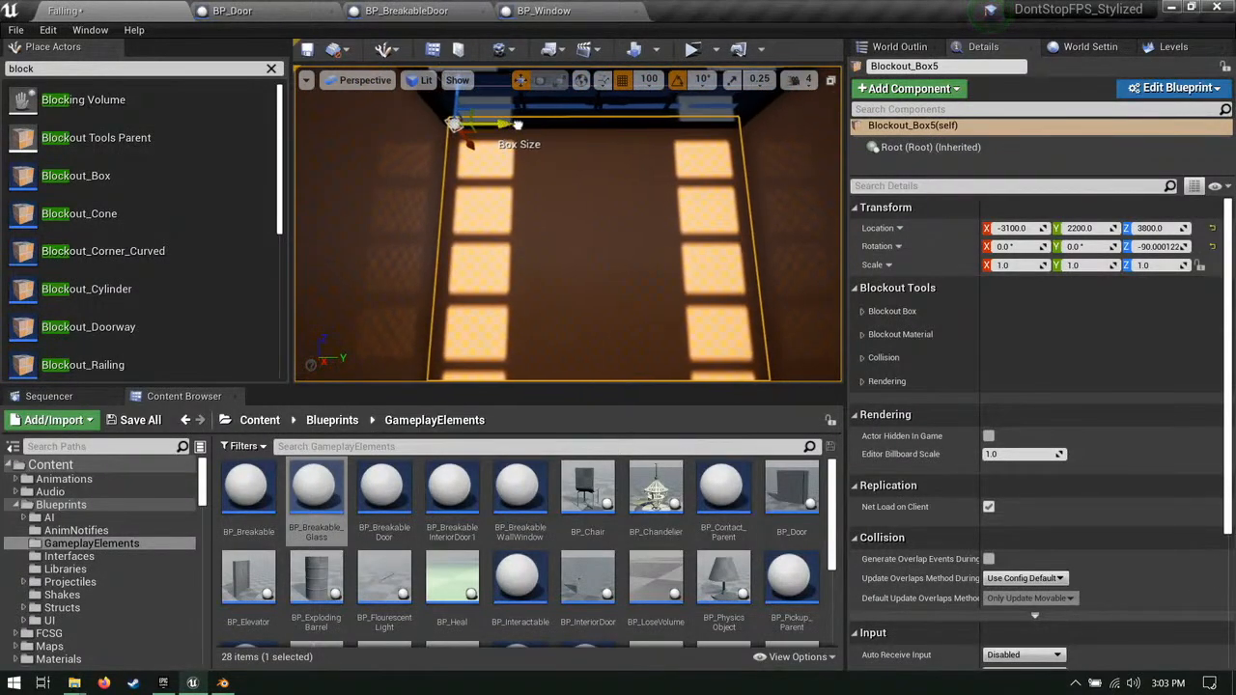
right_drag(725, 147, 726, 194)
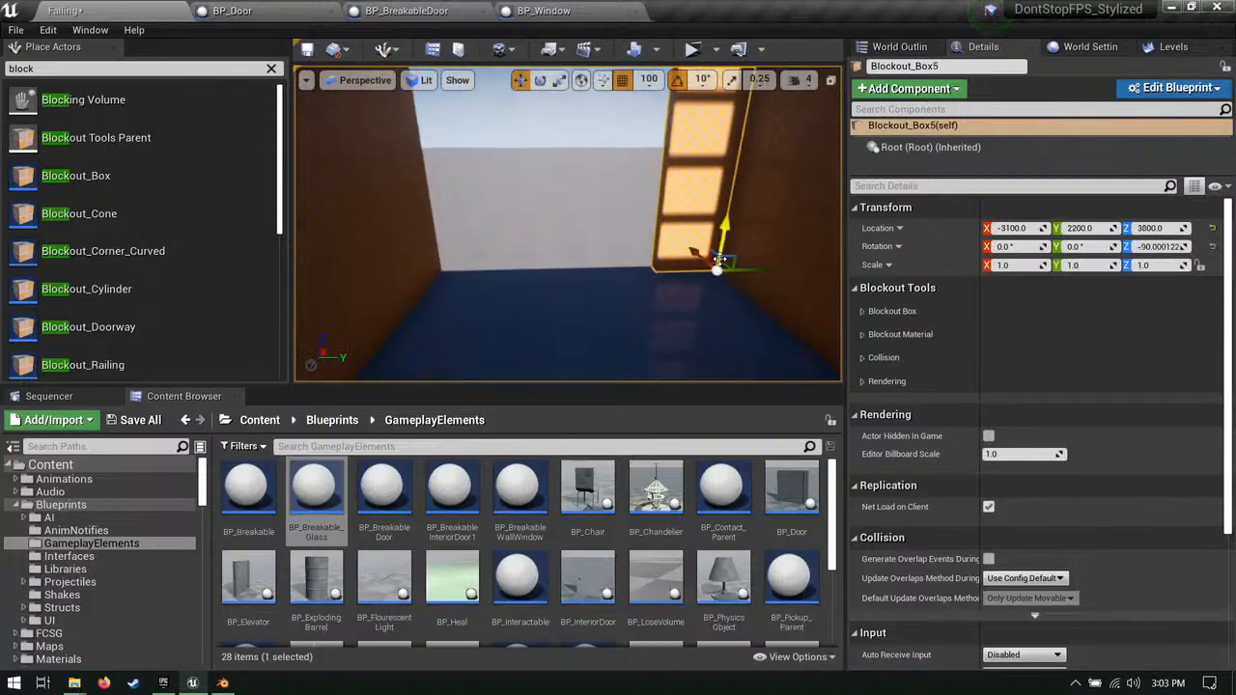
Step: Duplicate the narrowed end wall to Y 0 and widen the copy toward the middle of the opening
right_drag(465, 265, 472, 156)
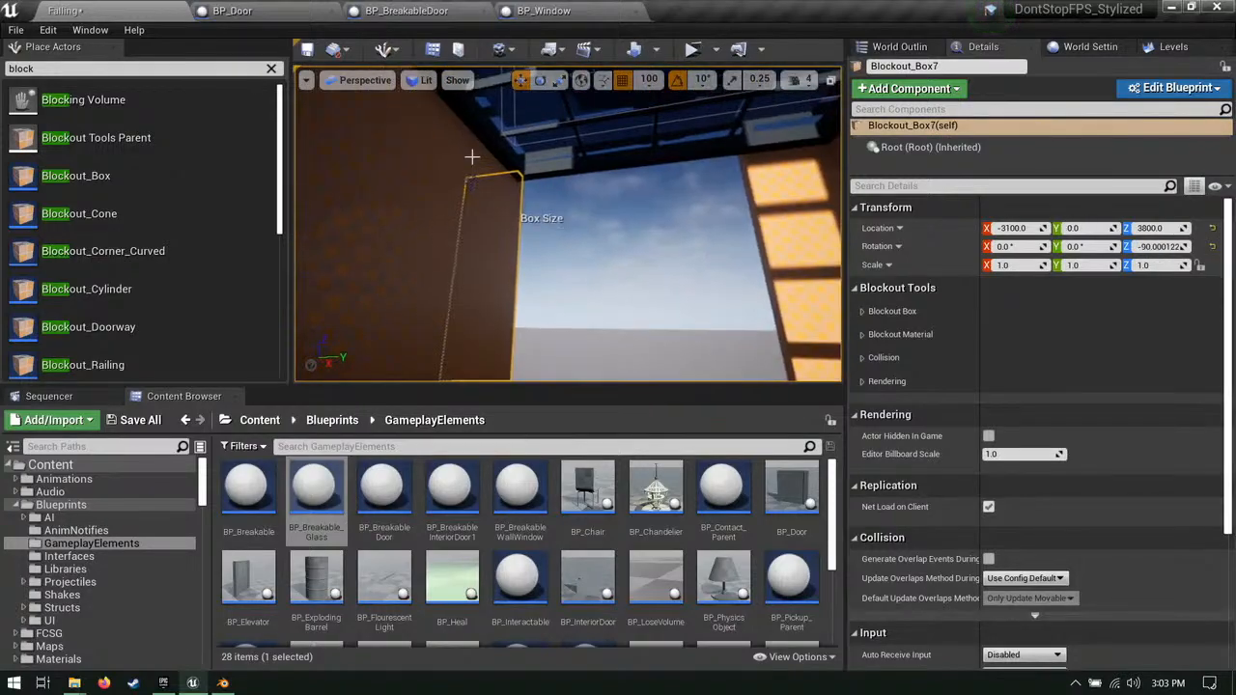
drag(558, 180, 717, 176)
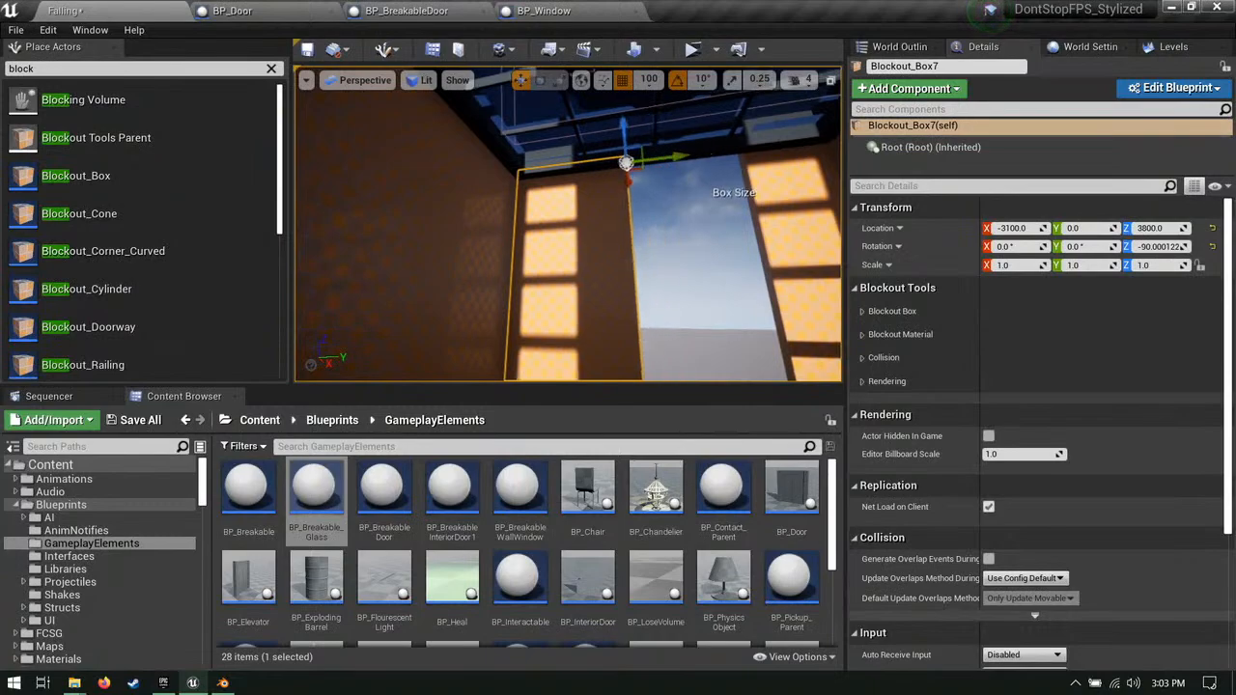
right_drag(716, 177, 753, 237)
Step: Adjust the widths of both end wall sections to leave a narrow central gap between them
click(701, 193)
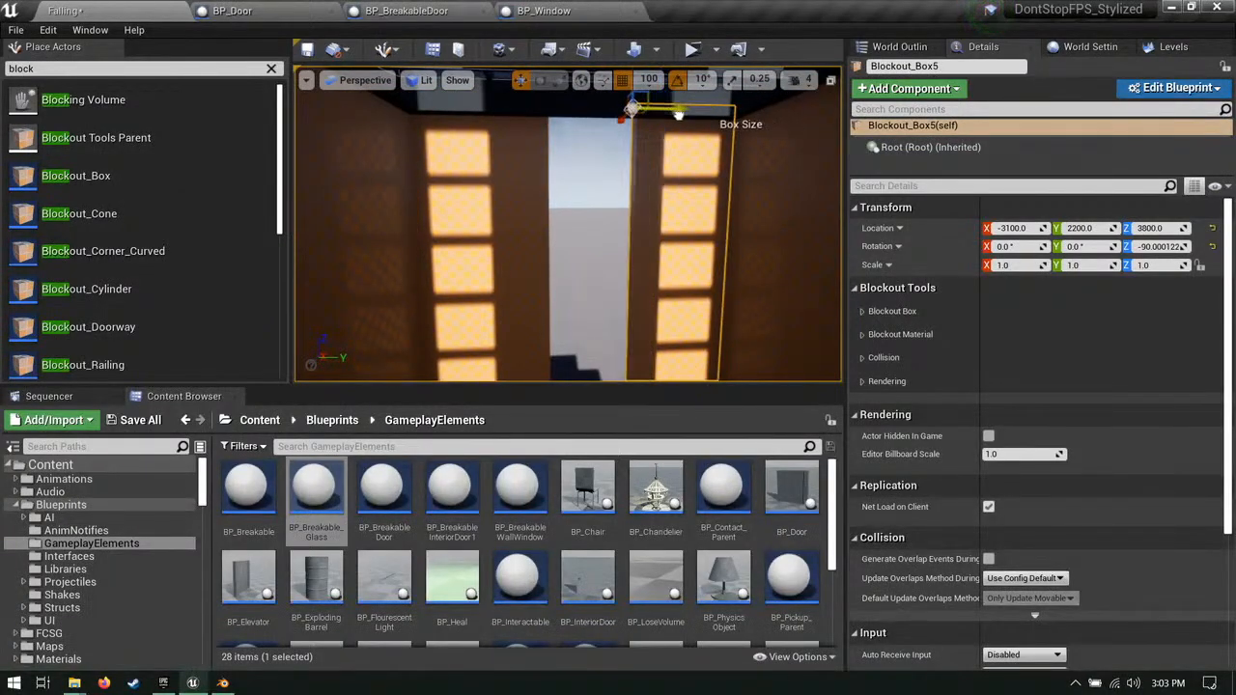
right_drag(659, 150, 647, 217)
click(412, 174)
right_drag(412, 173, 405, 75)
click(532, 127)
click(515, 138)
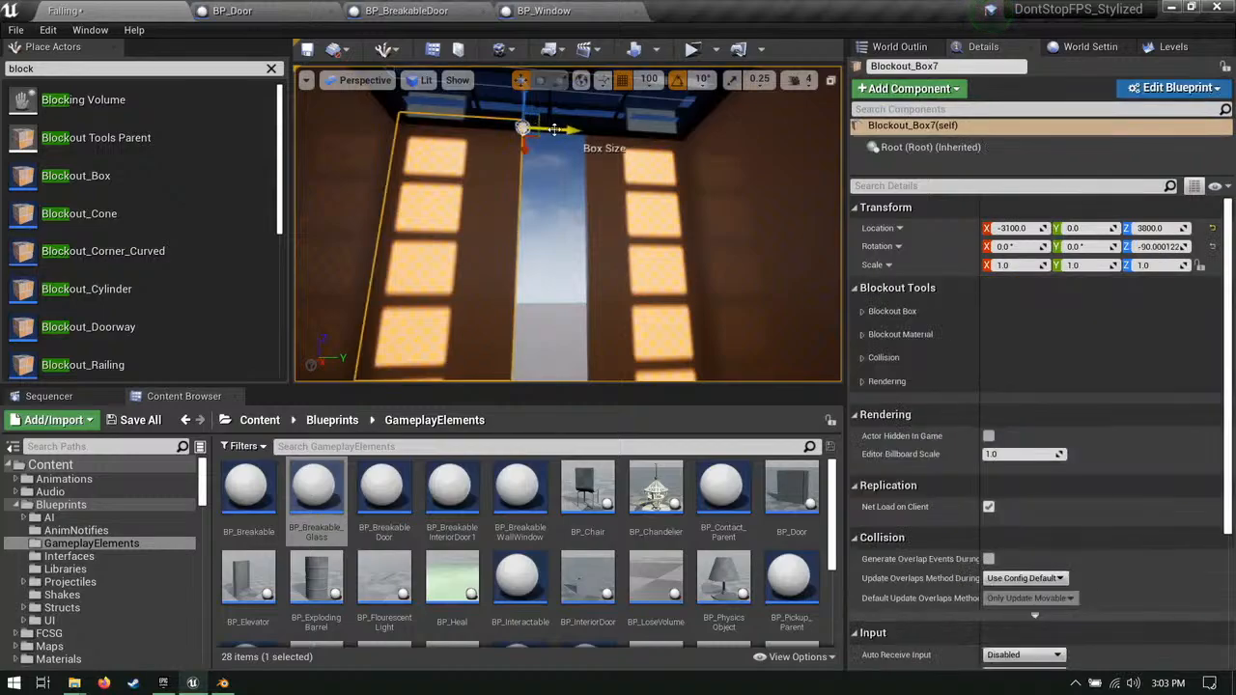
right_drag(514, 138, 521, 224)
Step: Duplicate the Y 2200 wall section above the central gap at Y 1500, Z 4600 to form a doorway
click(643, 261)
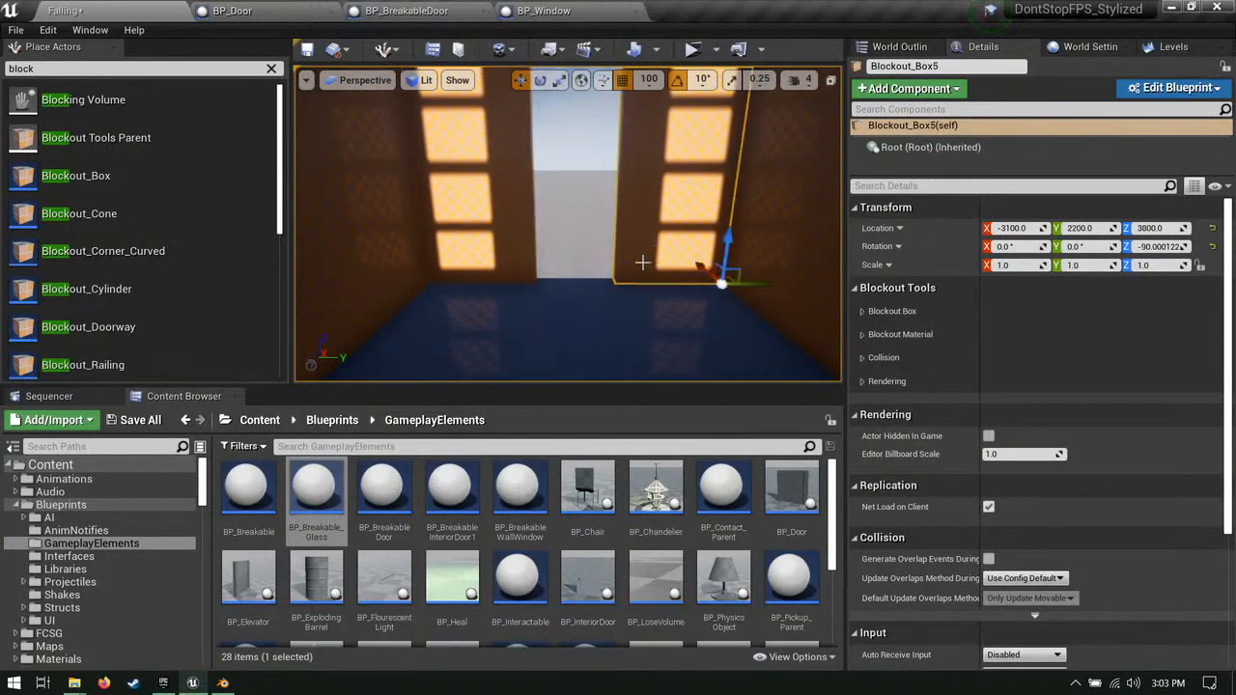
right_drag(644, 265, 652, 233)
alt+drag(723, 324, 627, 210)
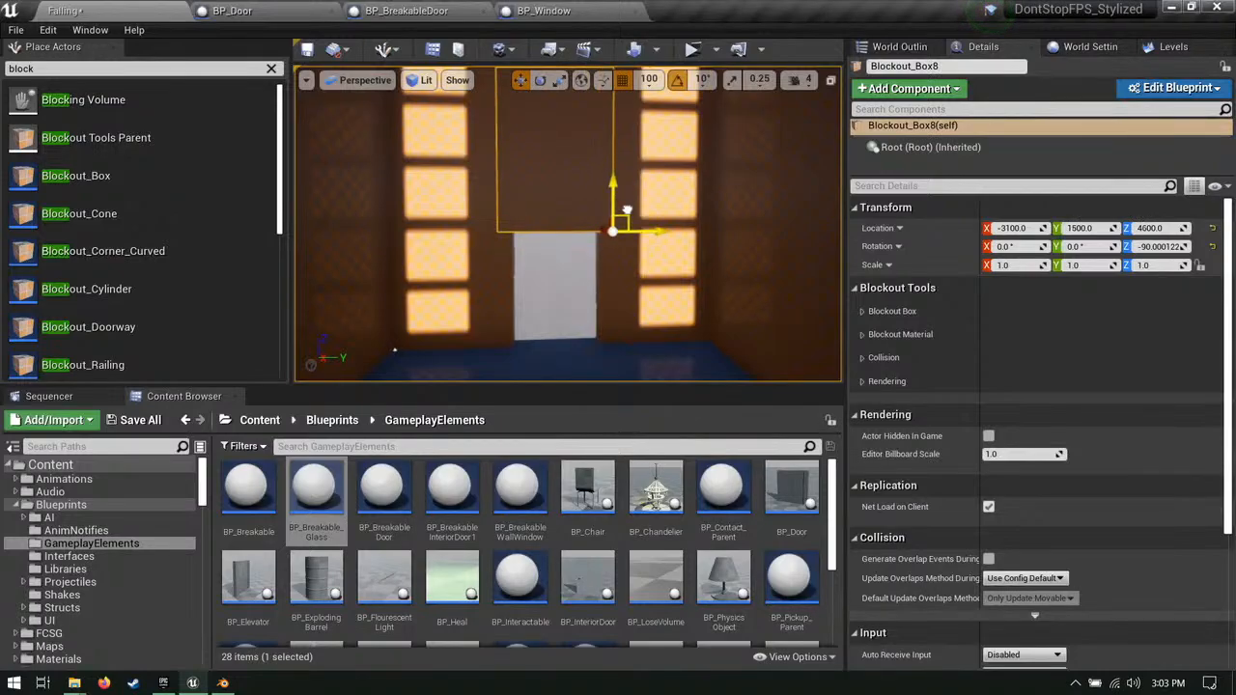
Step: Move the wall section above the doorway to Y 1400 and narrow it to match the gap's width
right_drag(619, 219, 535, 108)
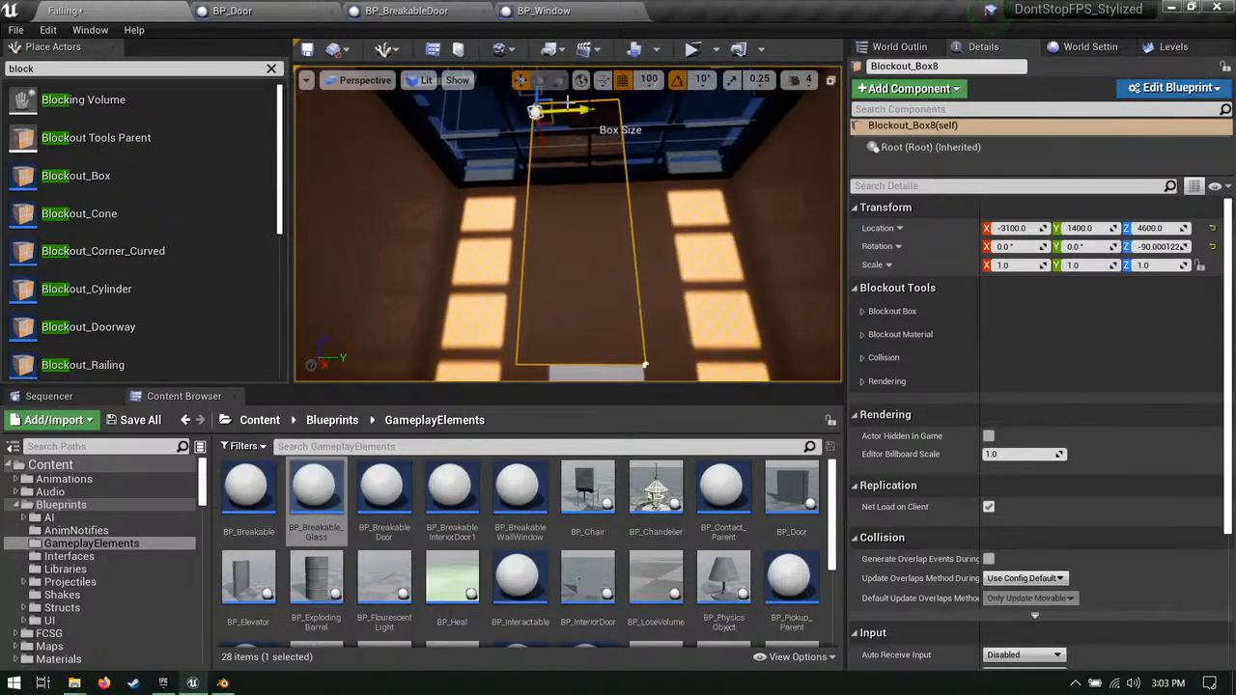
drag(551, 103, 581, 156)
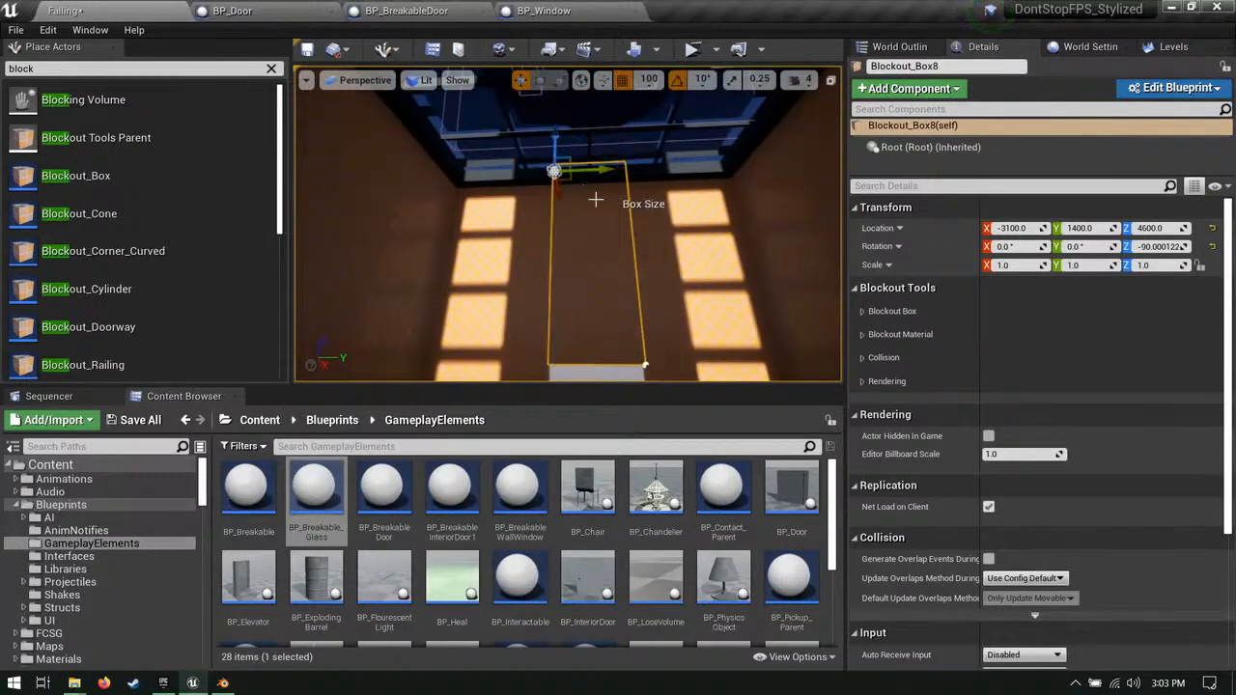
Step: Place a BP_Door in the doorway at X -3000, Y 1100, Z 3800 and rotate it -90 degrees
right_drag(596, 200, 595, 289)
scroll(608, 596, down, 2)
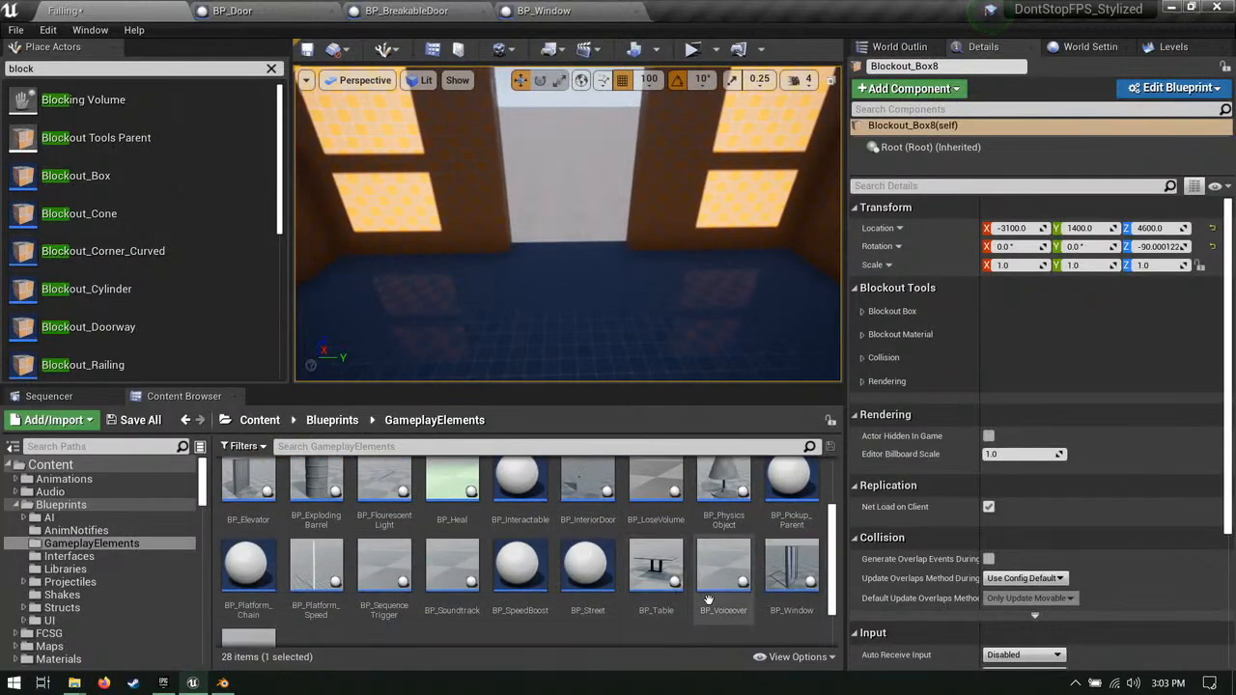
scroll(325, 541, up, 2)
click(787, 493)
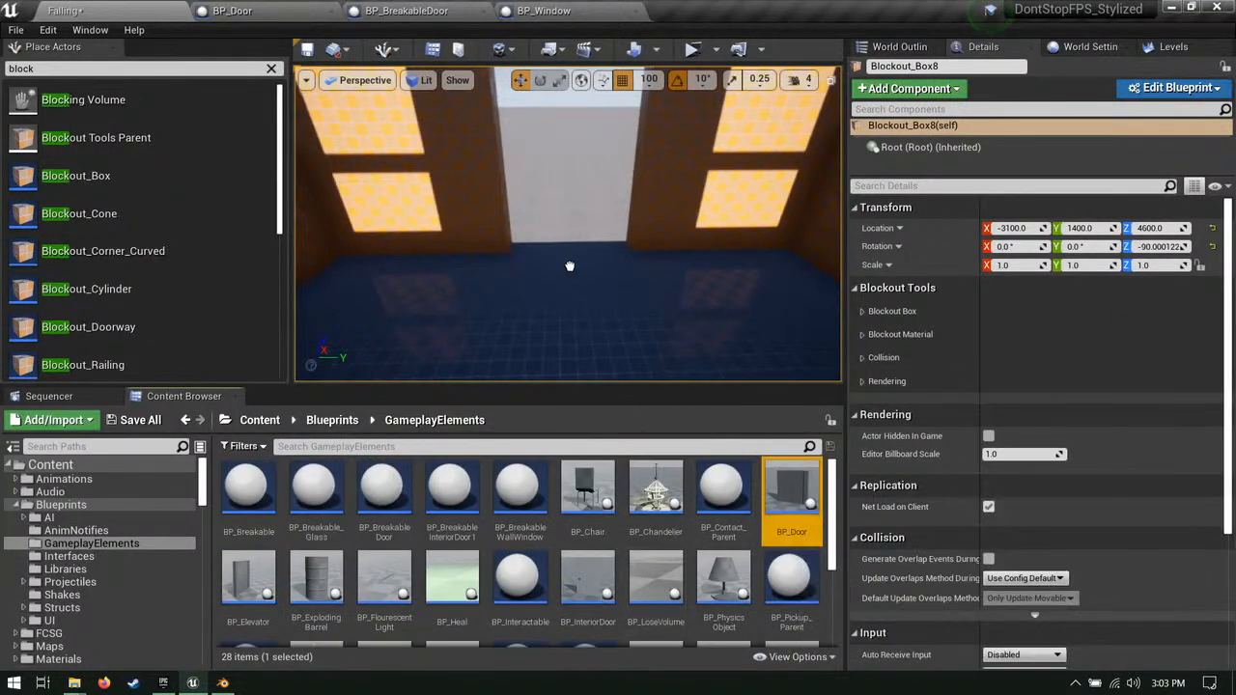
key(e)
drag(568, 242, 589, 284)
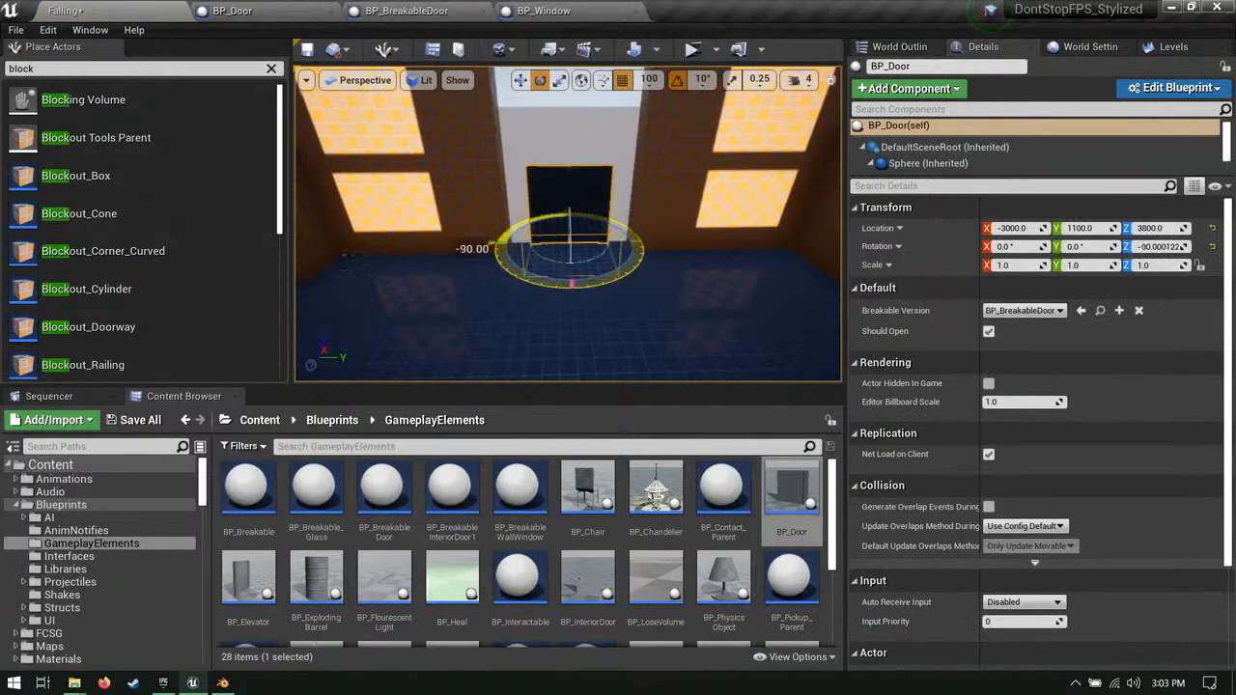
Step: Fit the doorway around the door by extending the Y 2200 wall section inward and moving the section above to Y 1300, Z 4200
right_drag(604, 226, 608, 183)
key(w)
key(s)
click(663, 245)
right_drag(662, 245, 560, 160)
key(s)
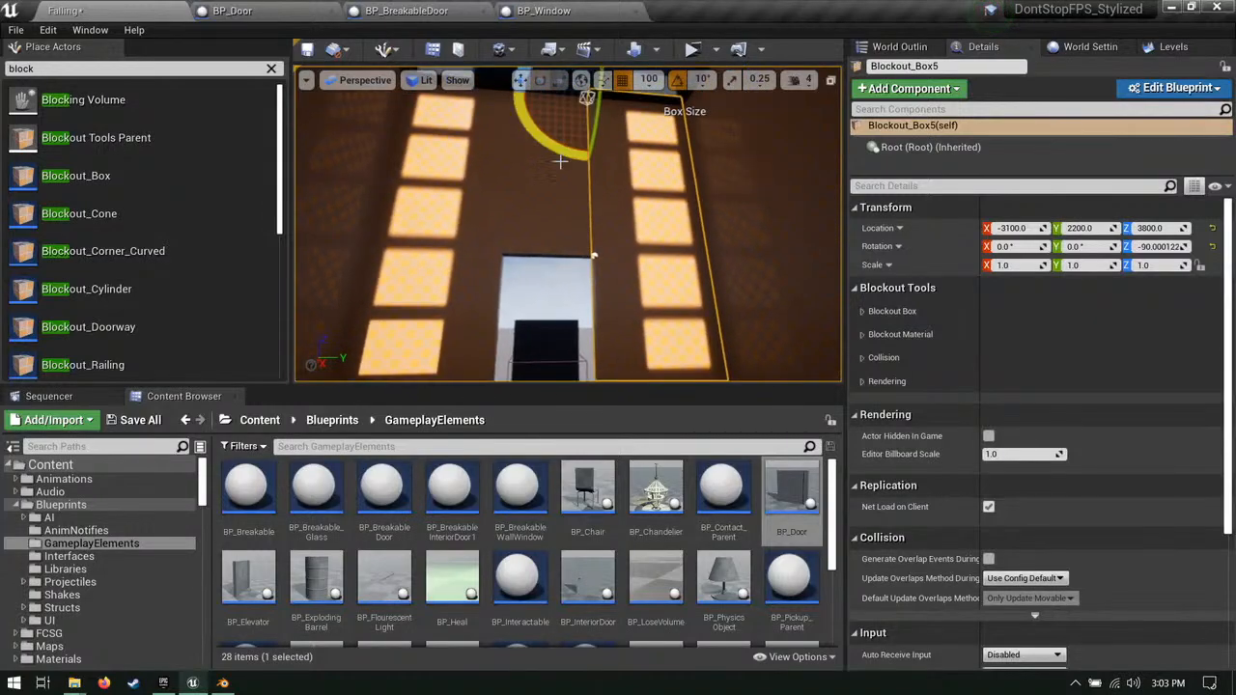
scroll(560, 160, down, 1)
key(w)
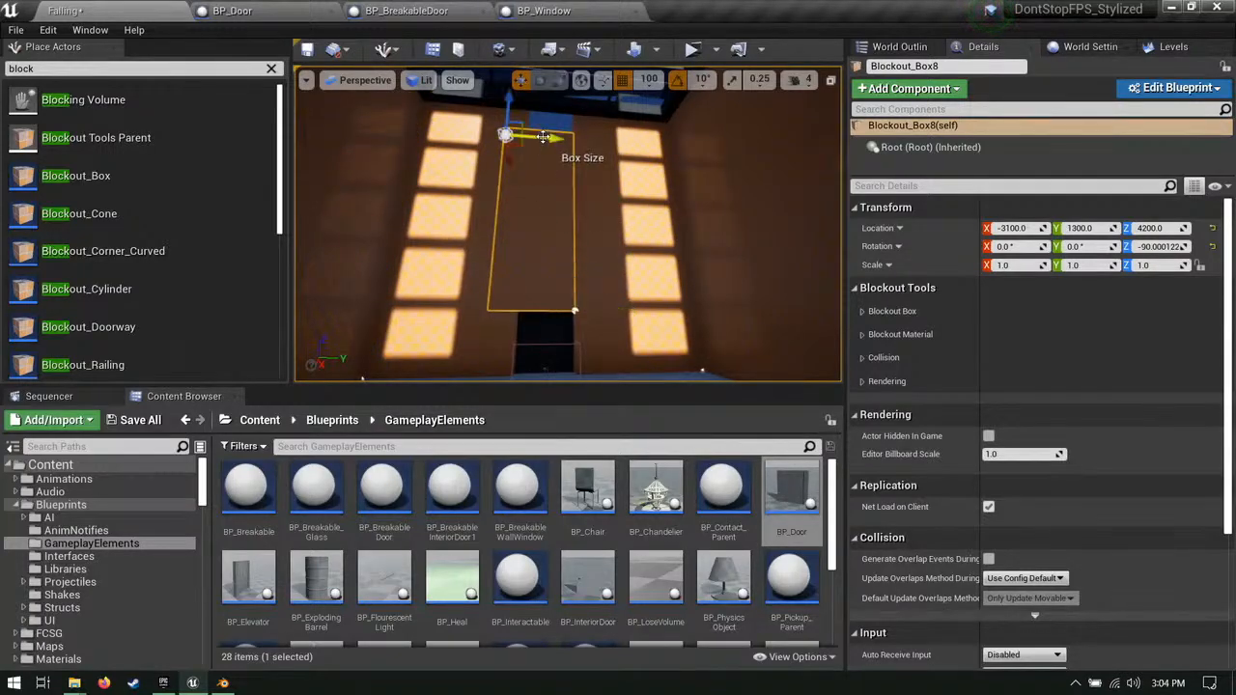
Step: Collapse the Blueprints folder and expand the Meshes folder in the project's content tree
right_drag(552, 155, 748, 208)
key(w)
key(w)
key(w)
right_drag(649, 172, 434, 336)
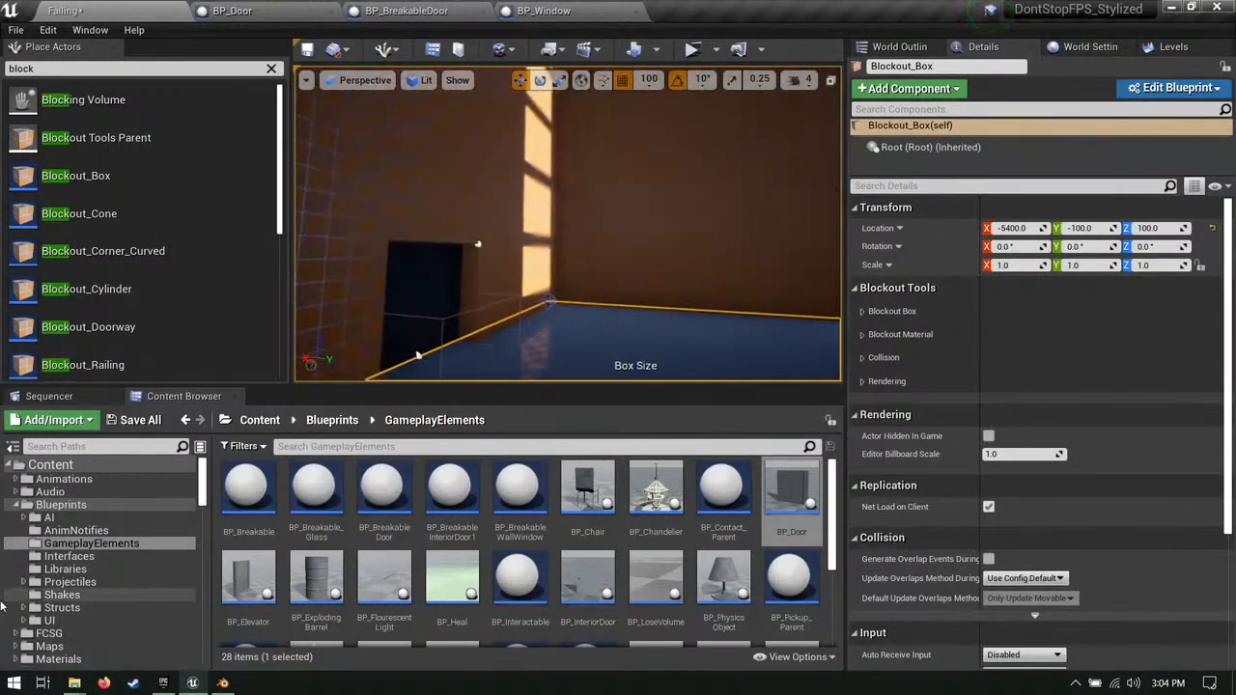
click(18, 508)
click(18, 556)
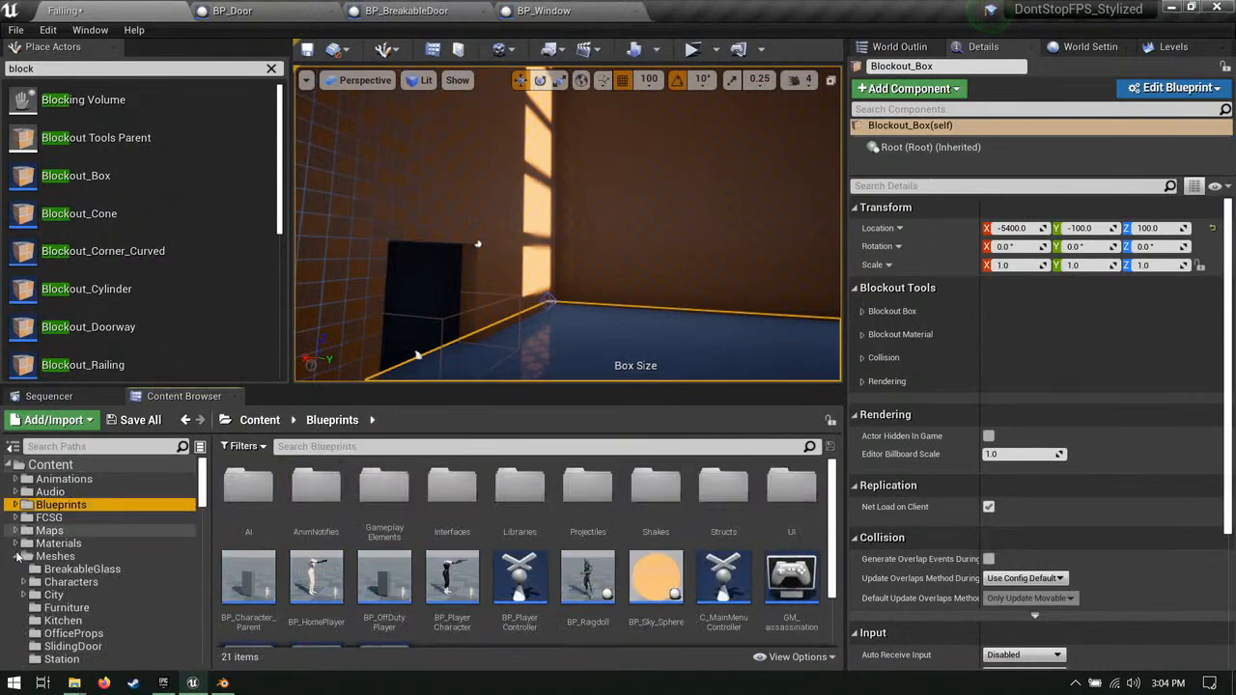
Step: Select the two side blocking volumes above the skylight building and scale them taller to about 22.73 in Z
click(58, 542)
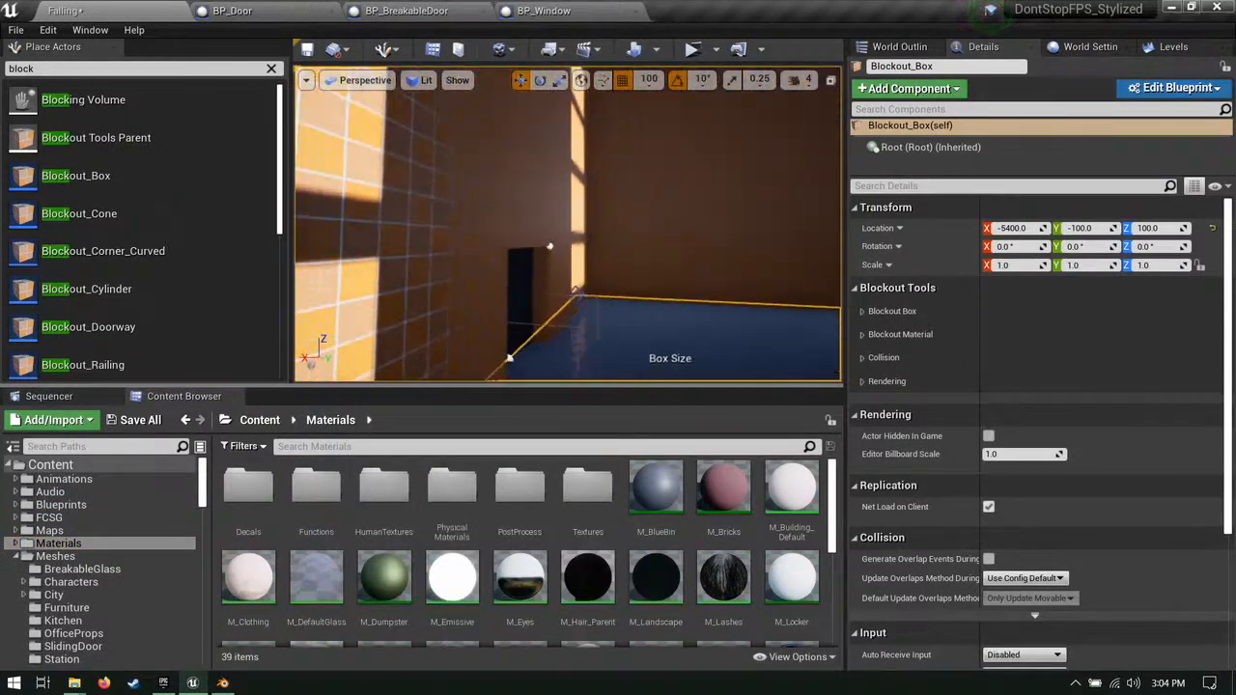
key(s)
right_drag(567, 224, 548, 290)
key(e)
key(a)
key(e)
click(547, 296)
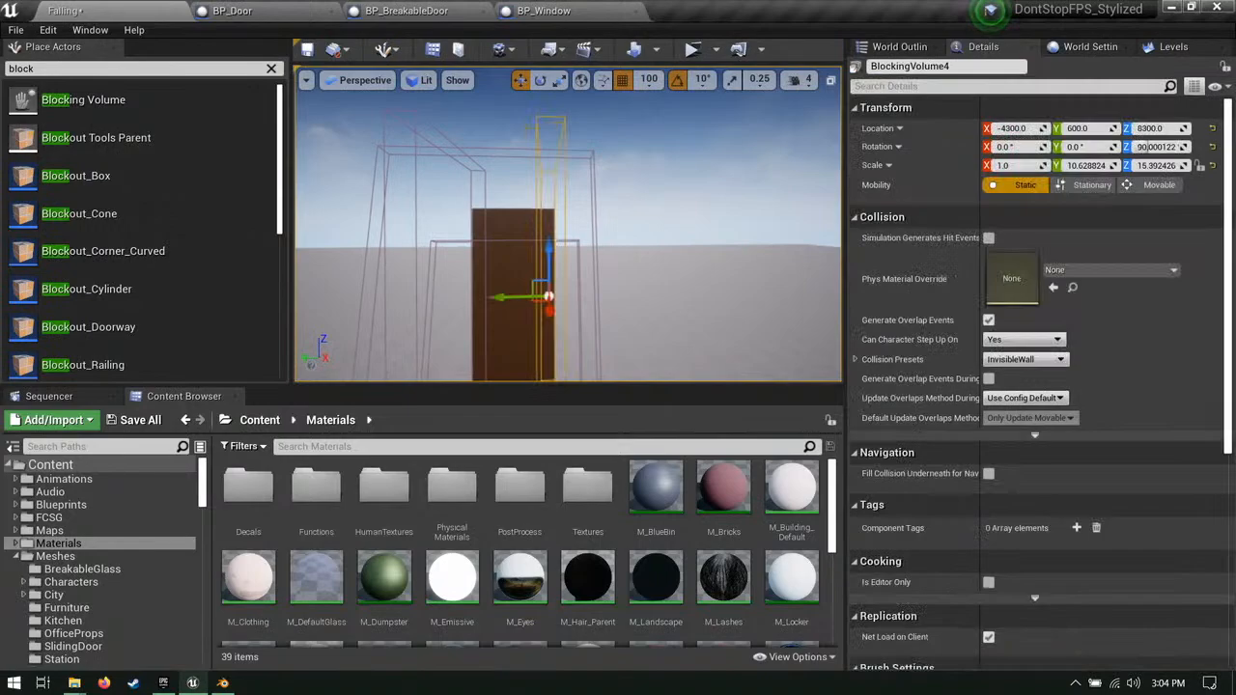
ctrl+click(431, 136)
key(f)
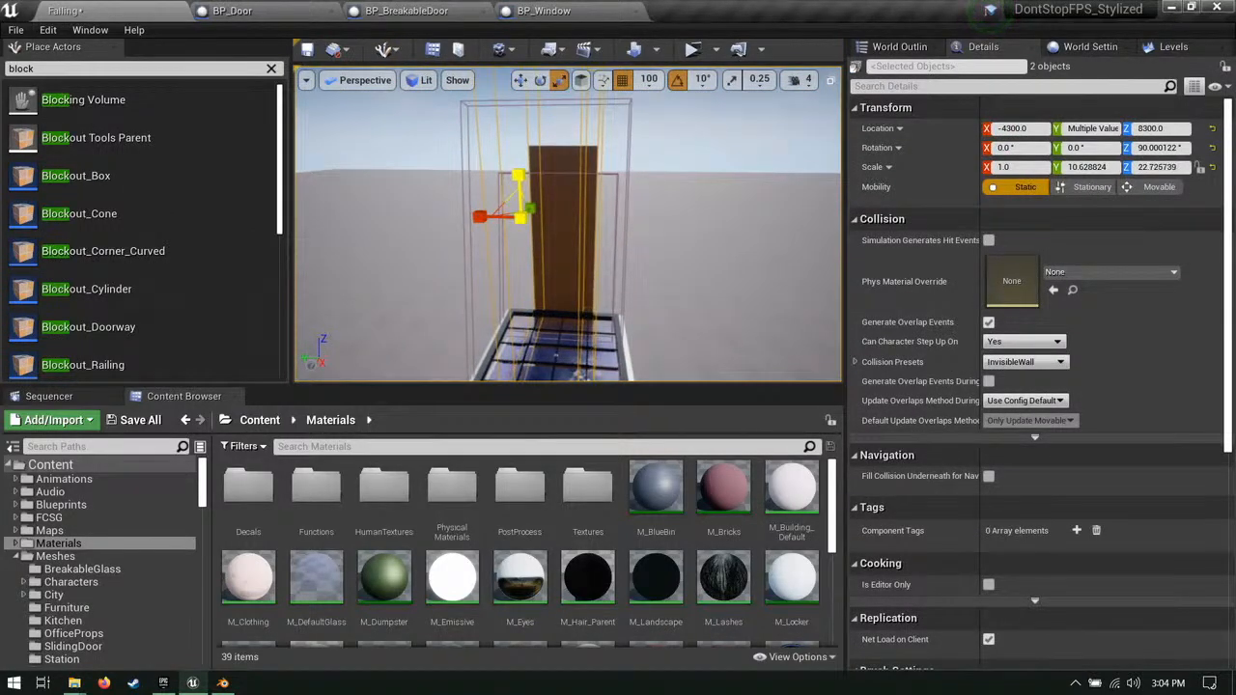
Step: Fit the tilted blocking volume beside the tower: Z location 7500, Z scale about 17.57, Y rotation about 13.7 degrees
right_drag(555, 355, 521, 217)
click(603, 254)
click(538, 241)
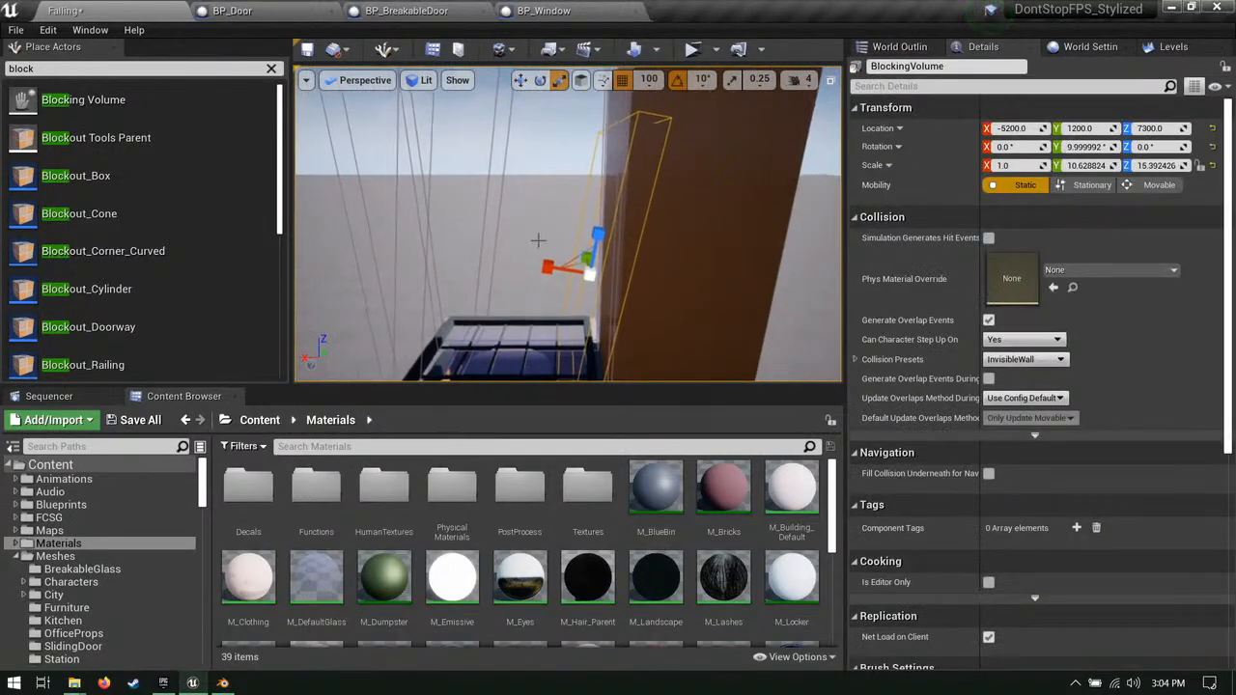
right_drag(621, 262, 622, 243)
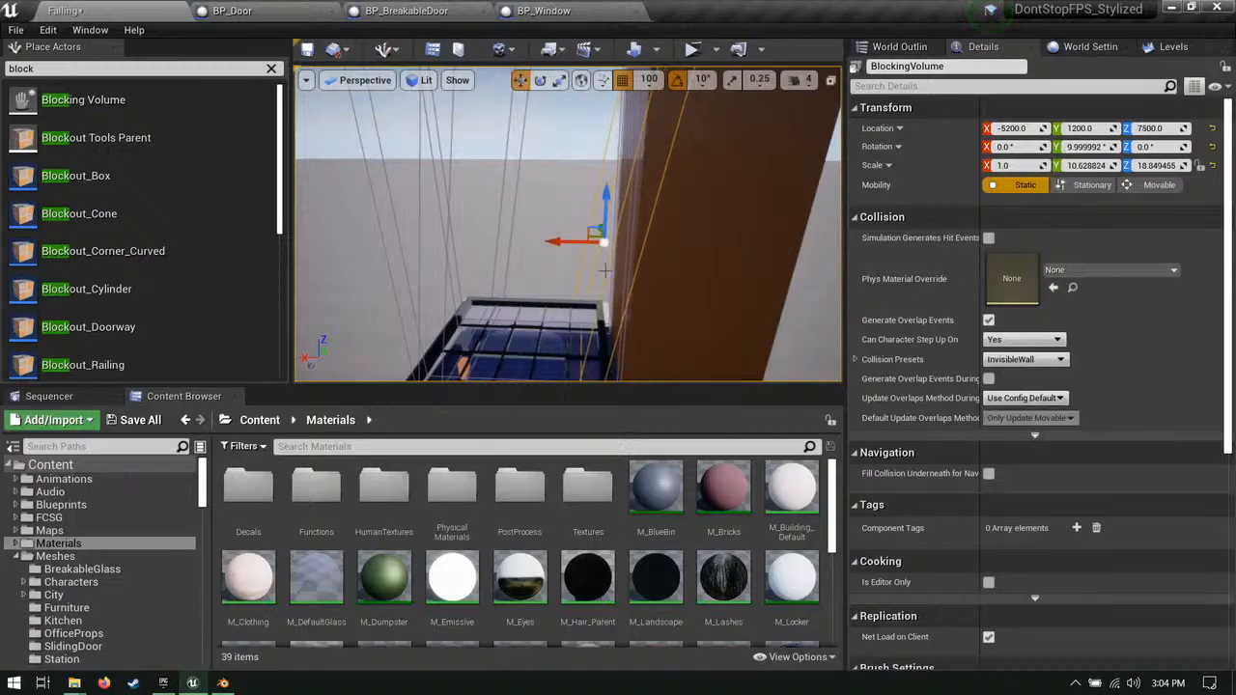
right_drag(606, 272, 610, 289)
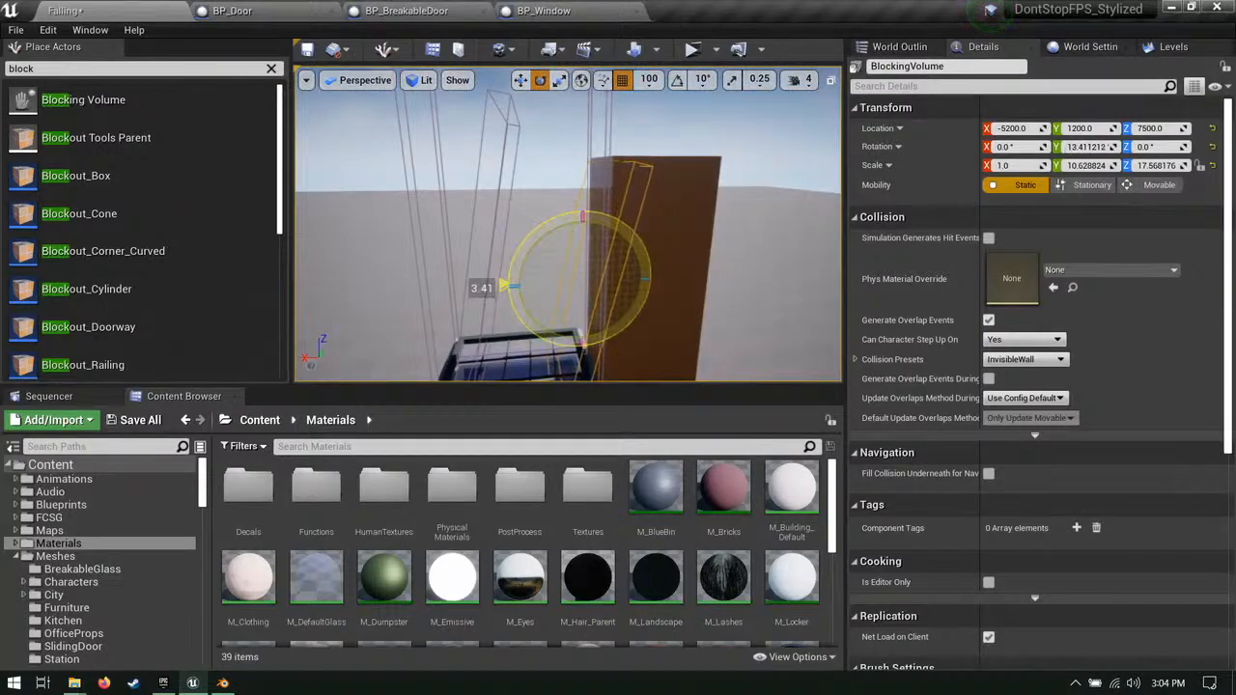
right_drag(568, 239, 572, 253)
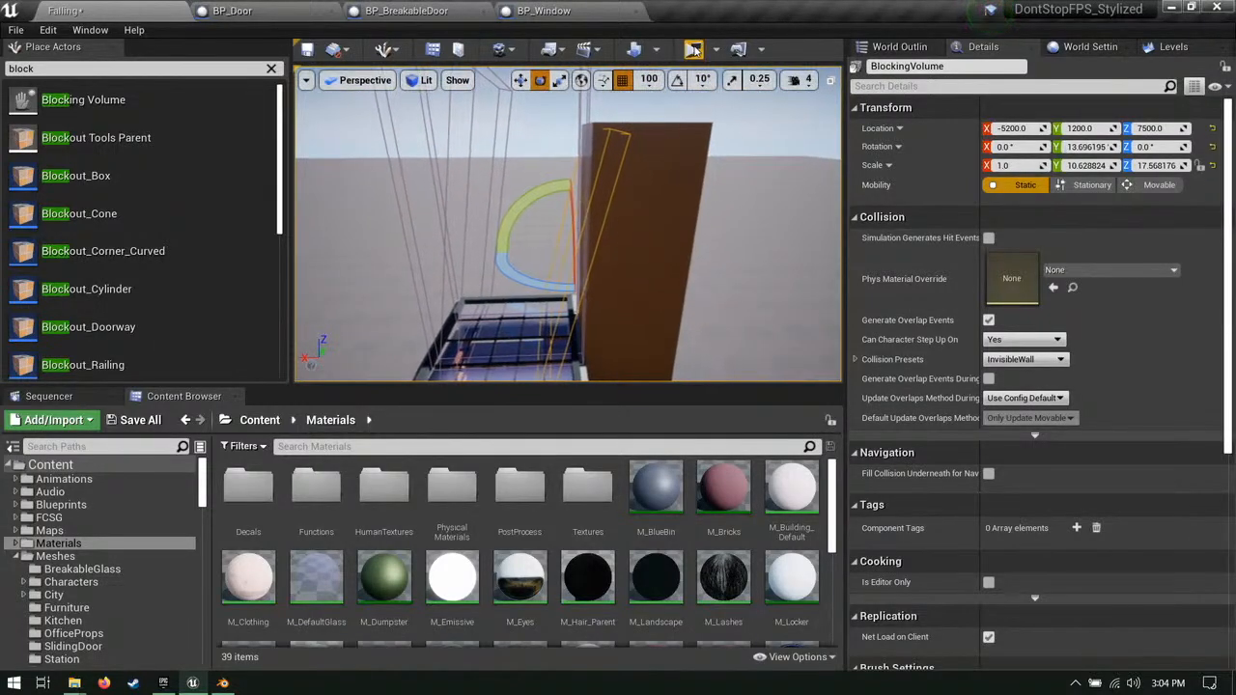
right_drag(667, 113, 675, 236)
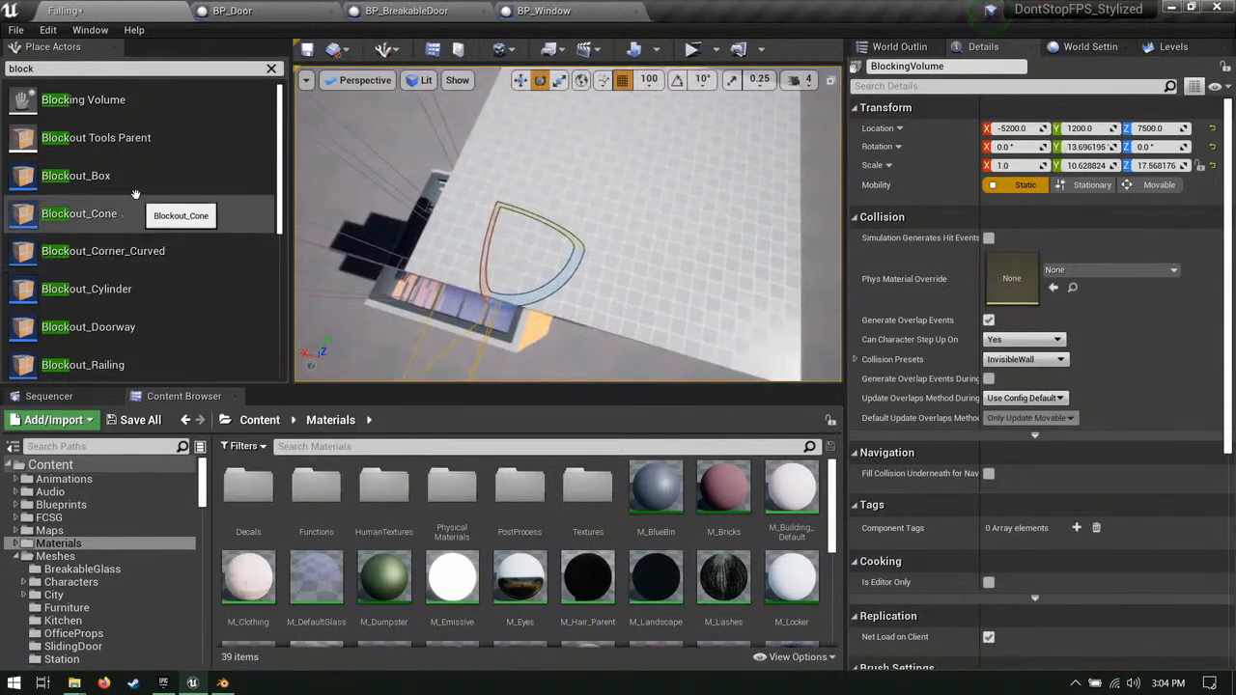
drag(129, 187, 484, 264)
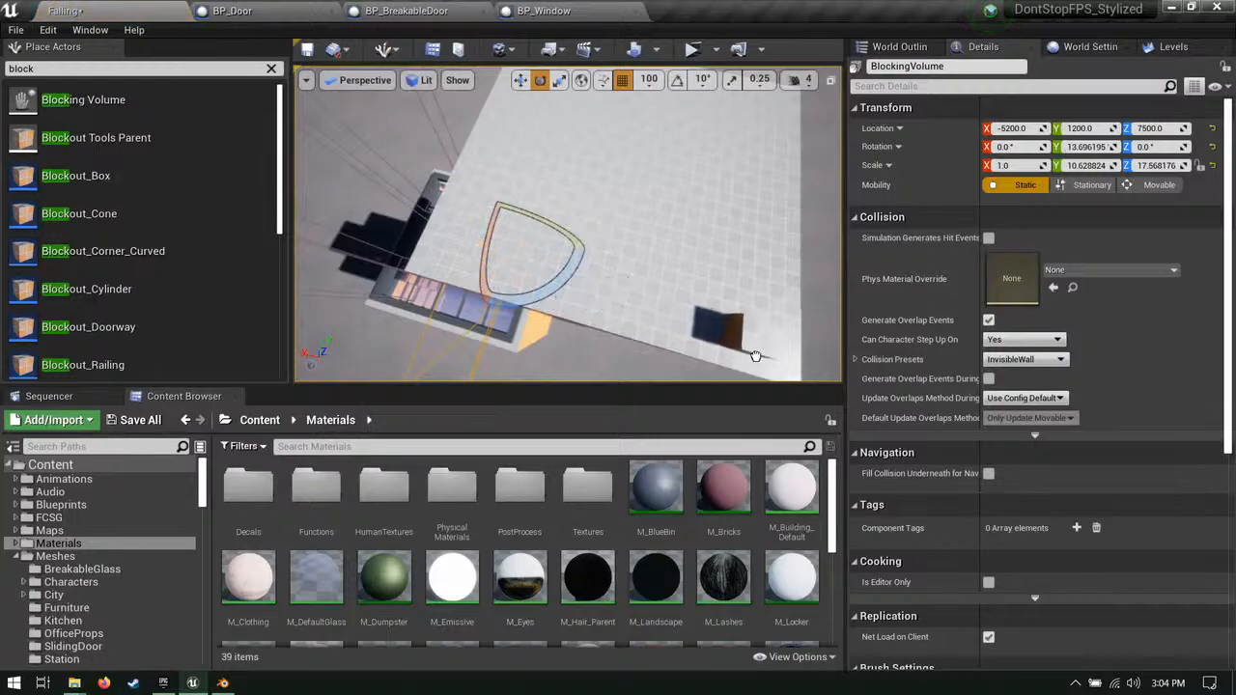
right_drag(666, 276, 720, 259)
Step: Move the corner of the tower's blockout box to X -6800
click(574, 267)
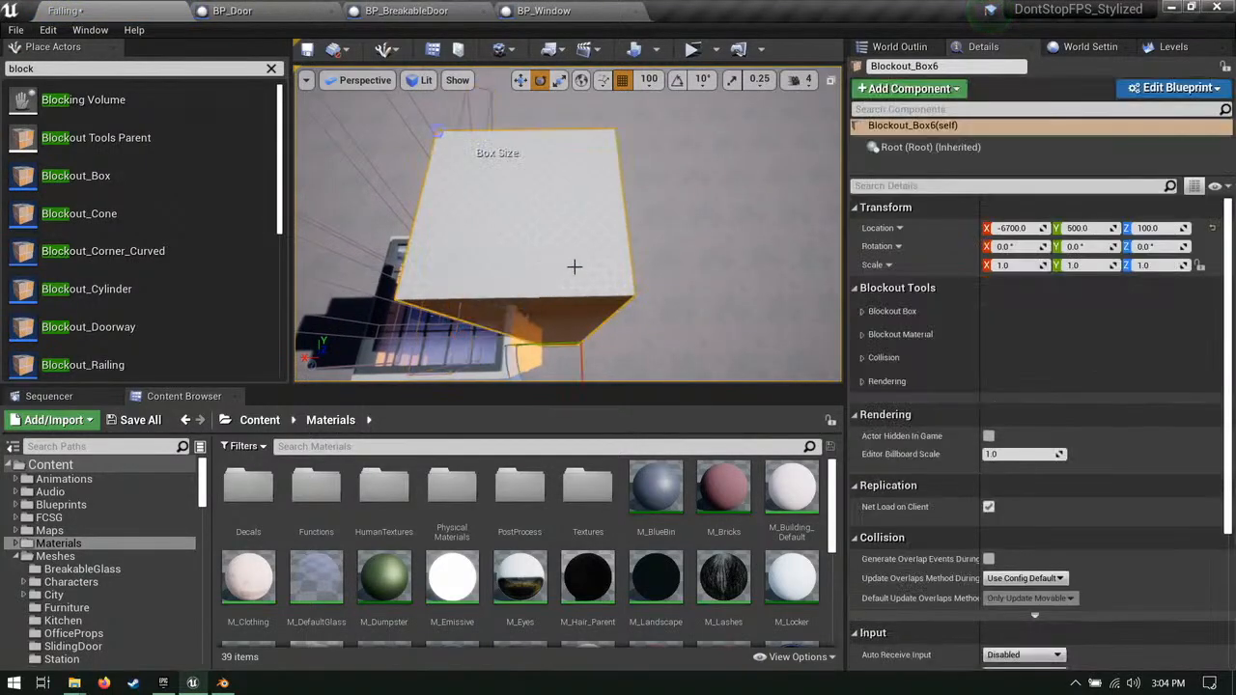
right_drag(575, 267, 545, 275)
key(w)
drag(552, 331, 570, 333)
right_drag(550, 223, 582, 207)
drag(571, 364, 562, 366)
right_drag(520, 186, 474, 242)
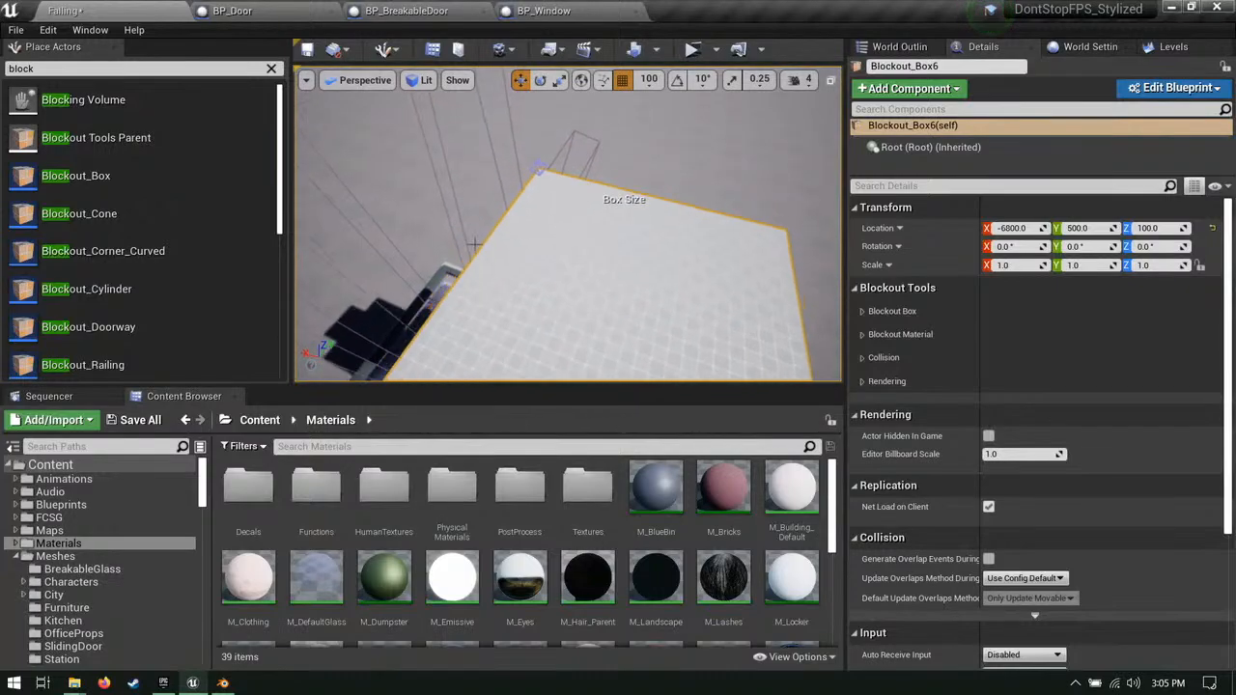
Step: Place a Blockout_Box on the tower roof at X -6800, Y 1600, Z 9300 and stretch it into a wall along the edge
drag(138, 177, 718, 234)
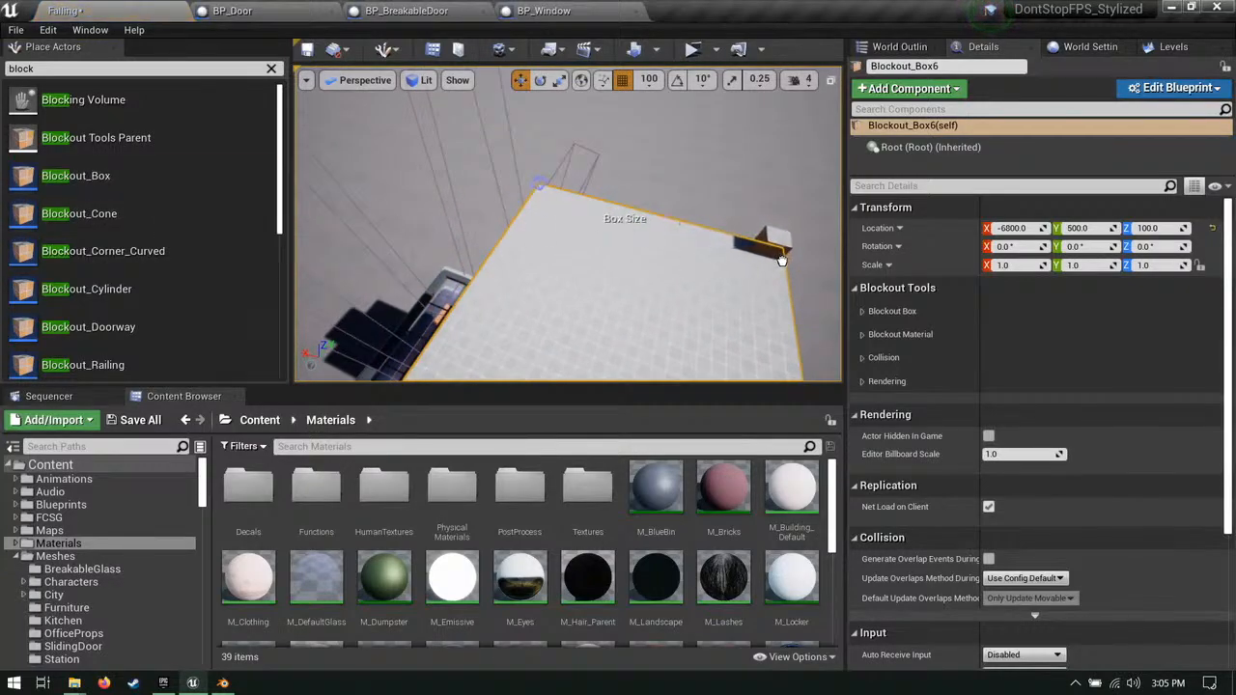
drag(780, 261, 508, 196)
right_drag(486, 189, 532, 171)
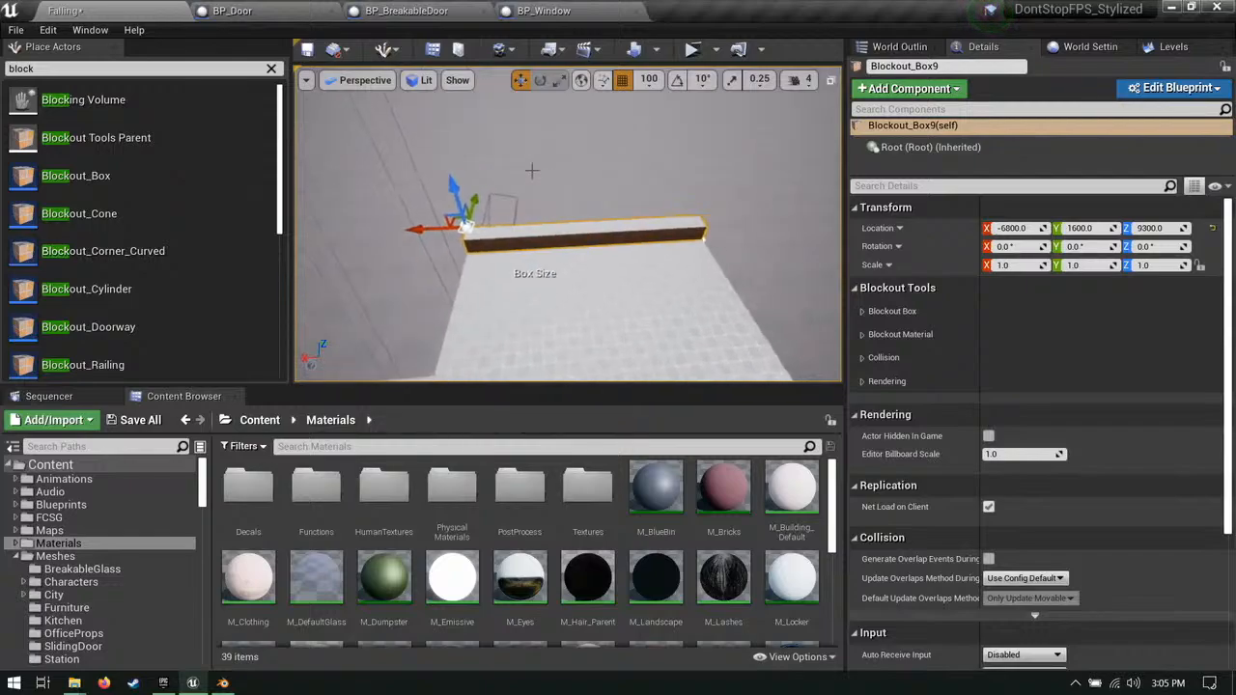
drag(459, 192, 443, 141)
right_drag(443, 141, 646, 193)
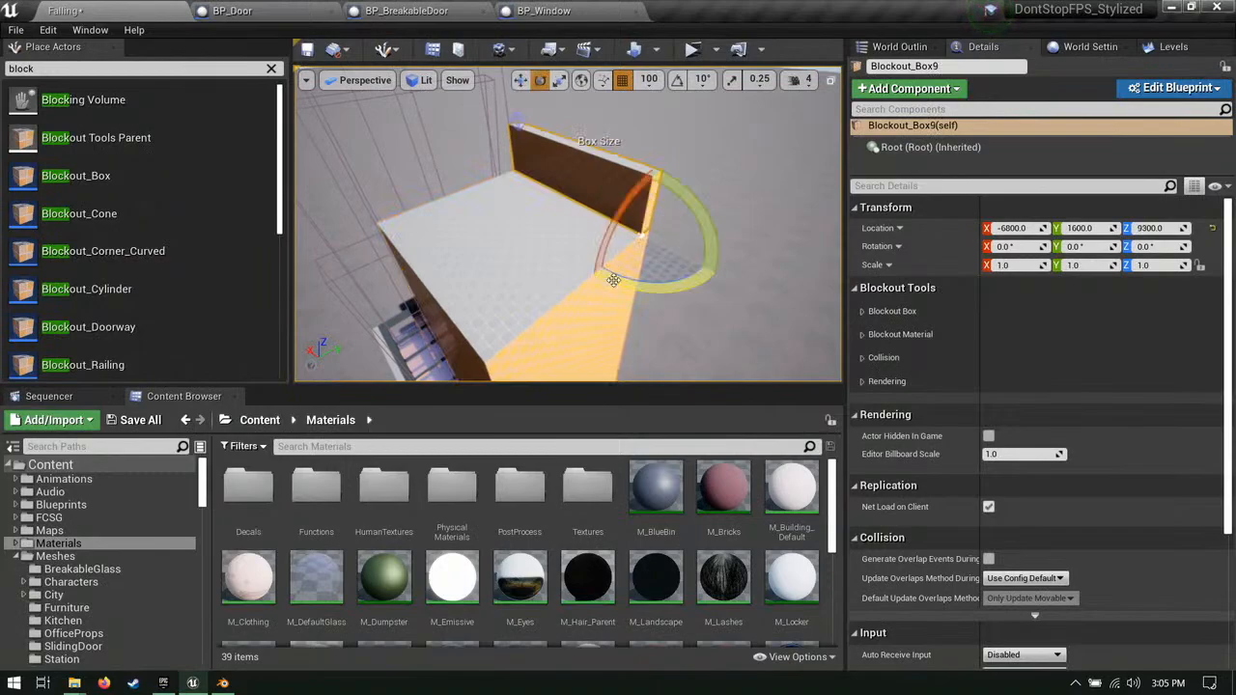
alt+drag(613, 280, 571, 292)
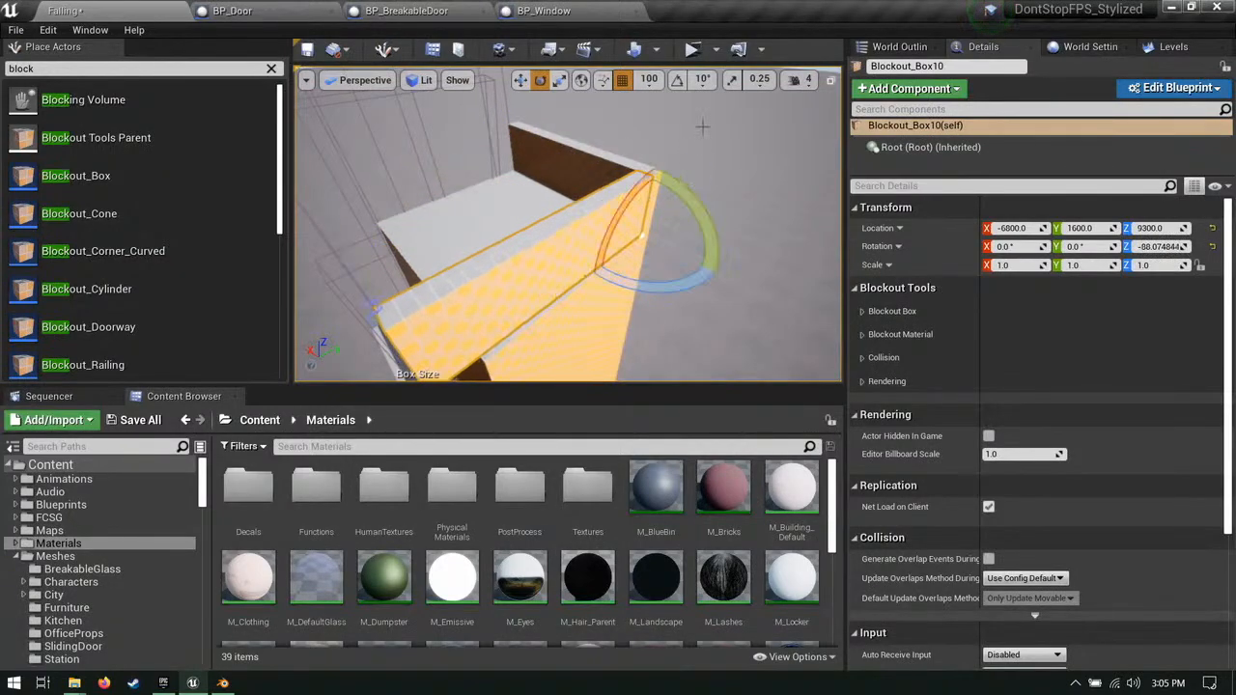
key(ctrl+z)
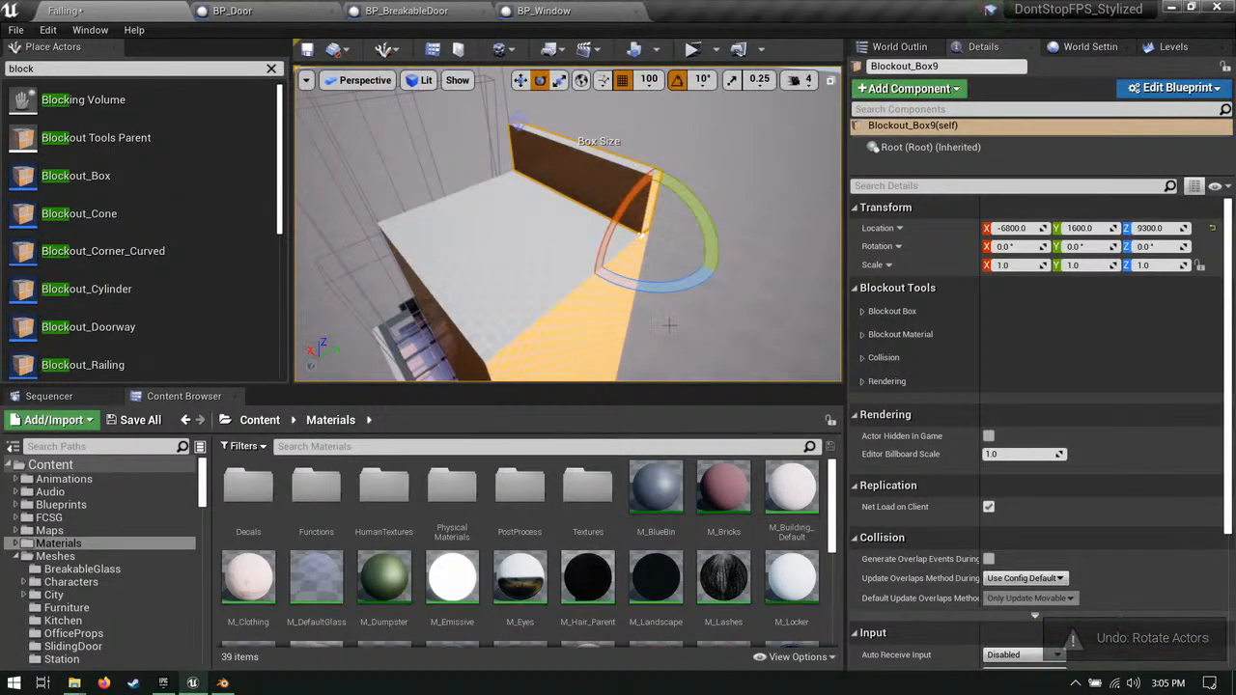
Step: Duplicate the roof wall rotated -90 degrees about Z and adjust its length along the back edge of the roof
alt+drag(617, 288, 576, 295)
right_drag(576, 294, 558, 281)
right_drag(582, 218, 534, 209)
key(w)
drag(575, 216, 613, 215)
right_drag(618, 213, 666, 193)
click(718, 178)
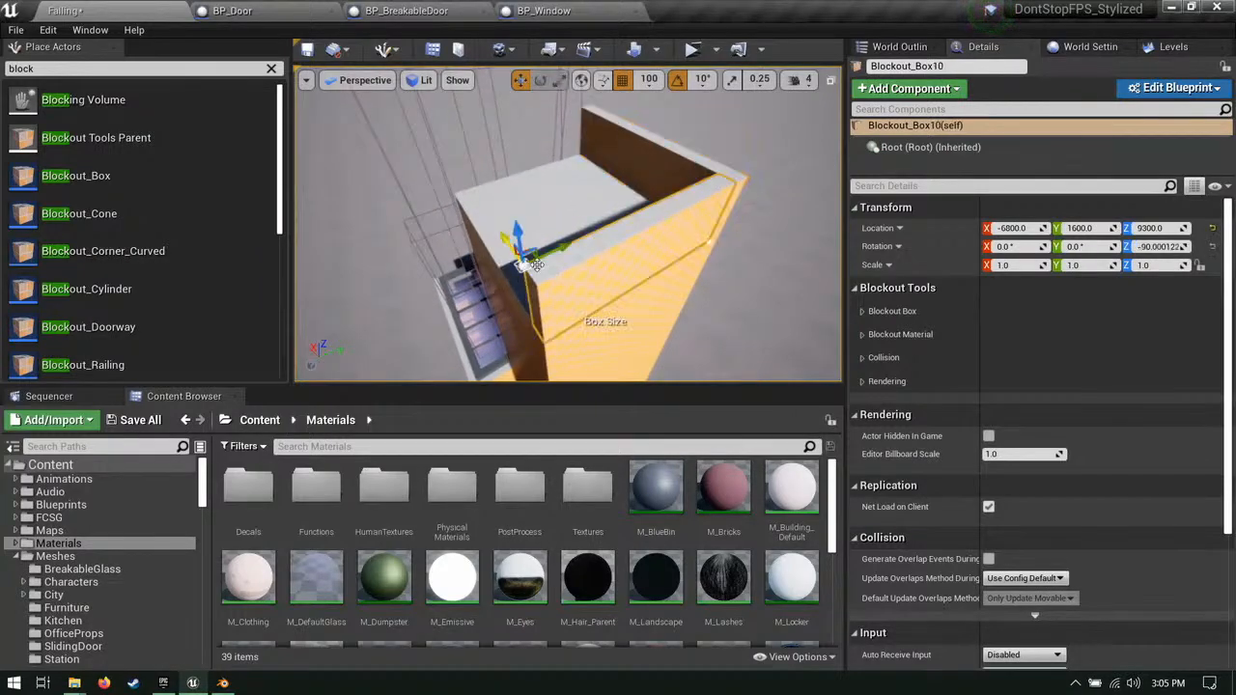
drag(559, 252, 585, 248)
Step: Duplicate the first roof wall to the opposite edge of the tower at Y 500
click(657, 173)
right_drag(657, 173, 665, 198)
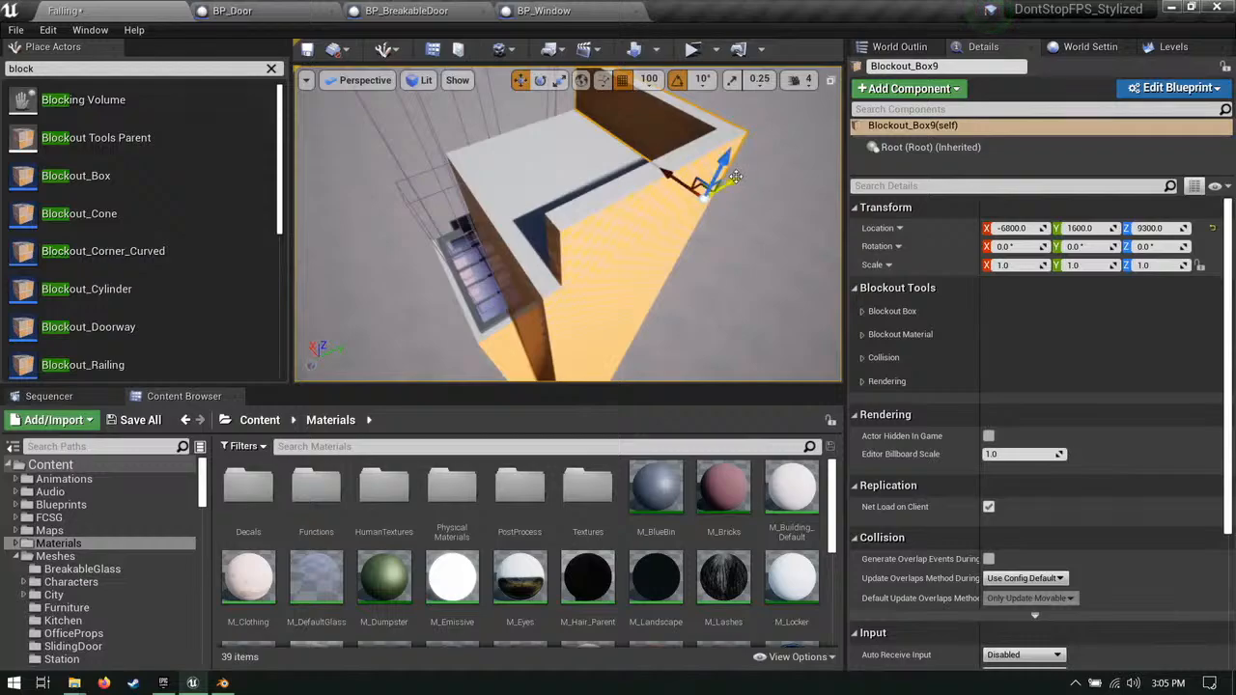
alt+drag(729, 184, 574, 259)
right_drag(574, 259, 562, 212)
key(w)
Step: Place a BP_Window from the Blueprints/GameplayElements folder in the open side of the rooftop room and align it beside the wall
click(61, 505)
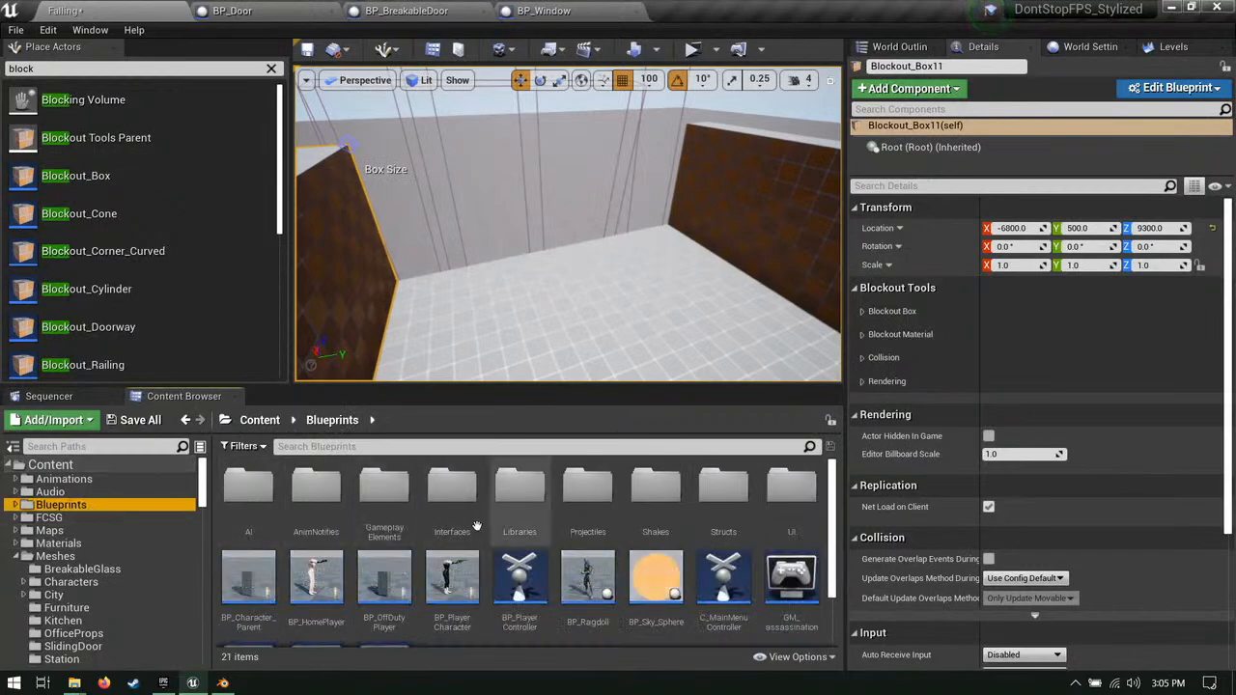
double_click(383, 487)
scroll(792, 575, down, 3)
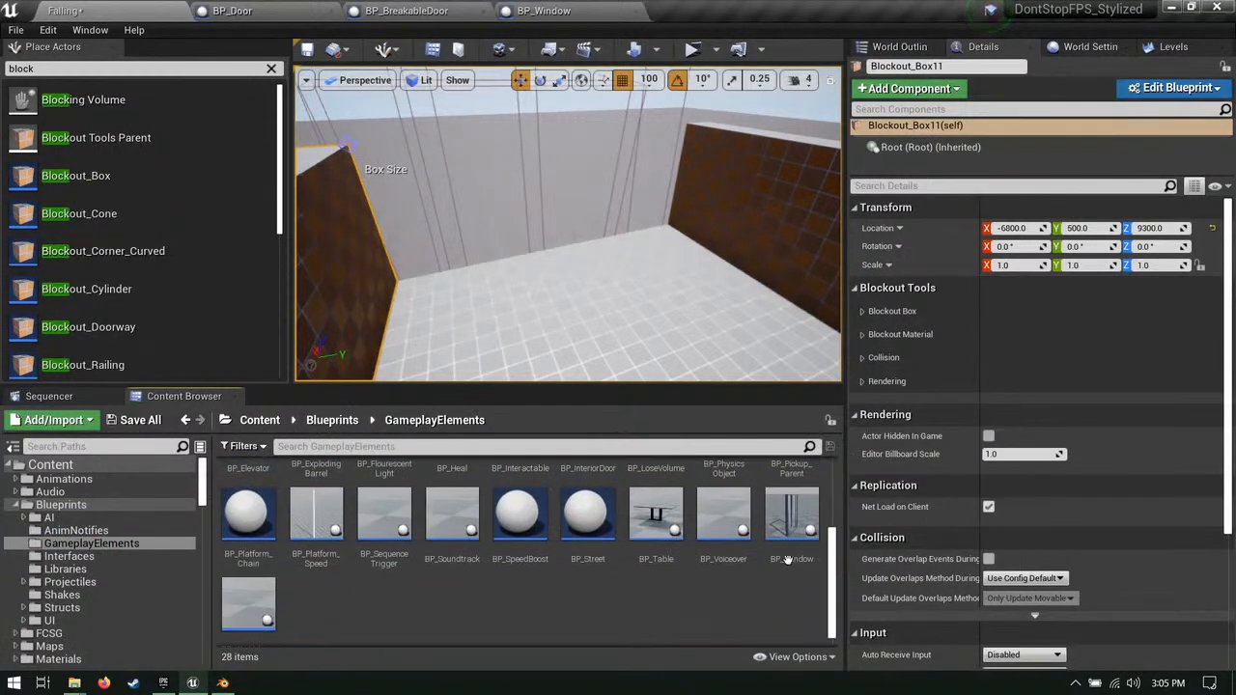
drag(791, 516, 646, 238)
right_drag(646, 238, 568, 214)
key(w)
drag(567, 214, 544, 205)
right_drag(528, 285, 444, 289)
Step: Duplicate the window across the opening at 200-unit intervals, ending at X -5500, Y 700, Z 9300, to make five windows
alt+drag(791, 256, 587, 237)
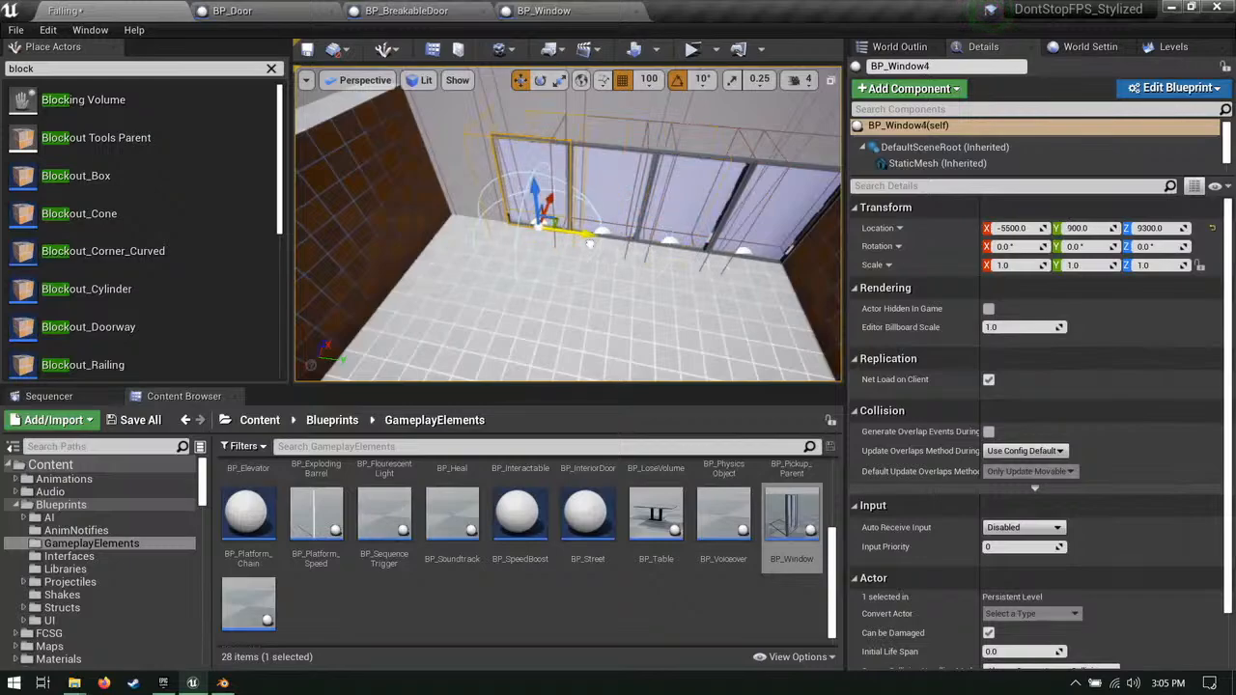
key(a)
right_drag(587, 236, 637, 230)
alt+drag(586, 246, 496, 250)
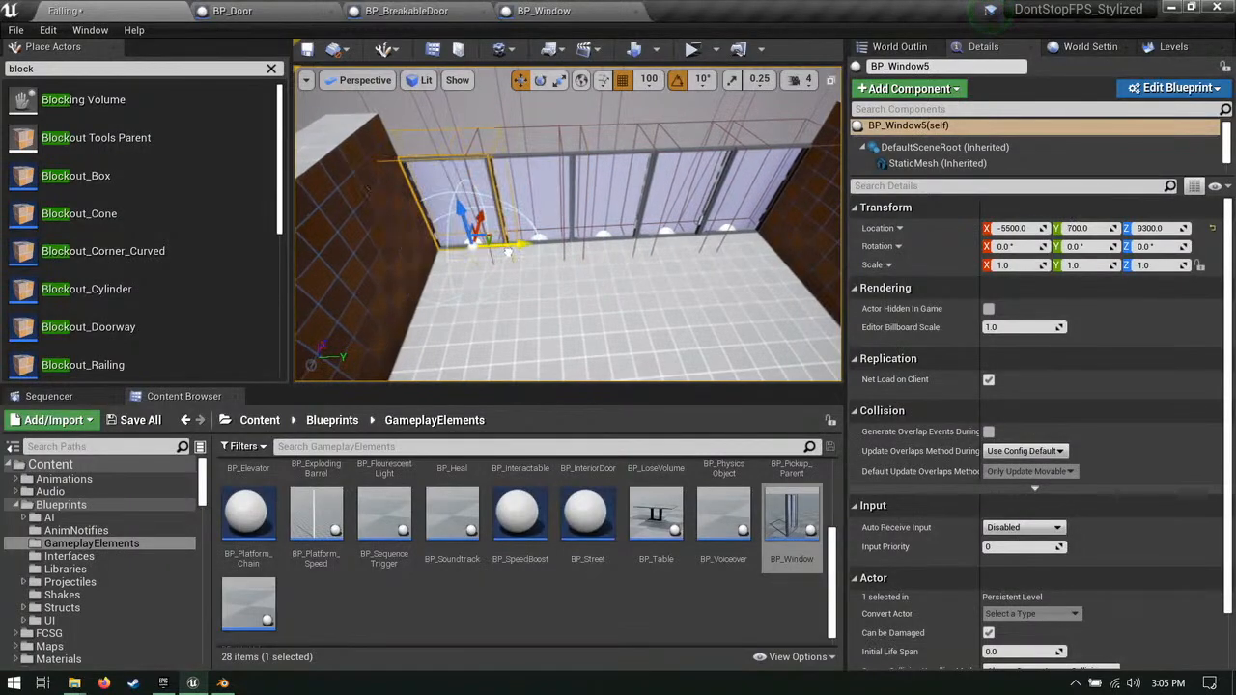
Step: Lower the rooftop room's walls to match the height of the windows
right_drag(598, 287, 613, 266)
key(s)
click(666, 217)
right_drag(666, 217, 589, 222)
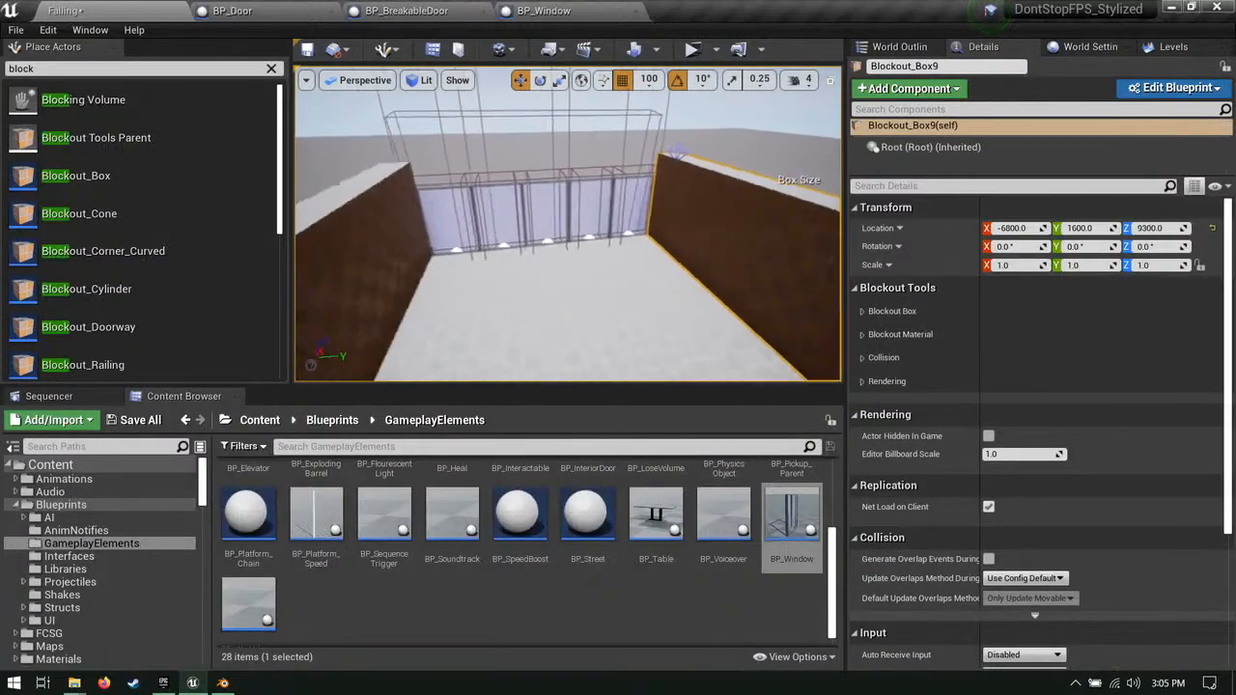
right_drag(751, 214, 751, 199)
key(w)
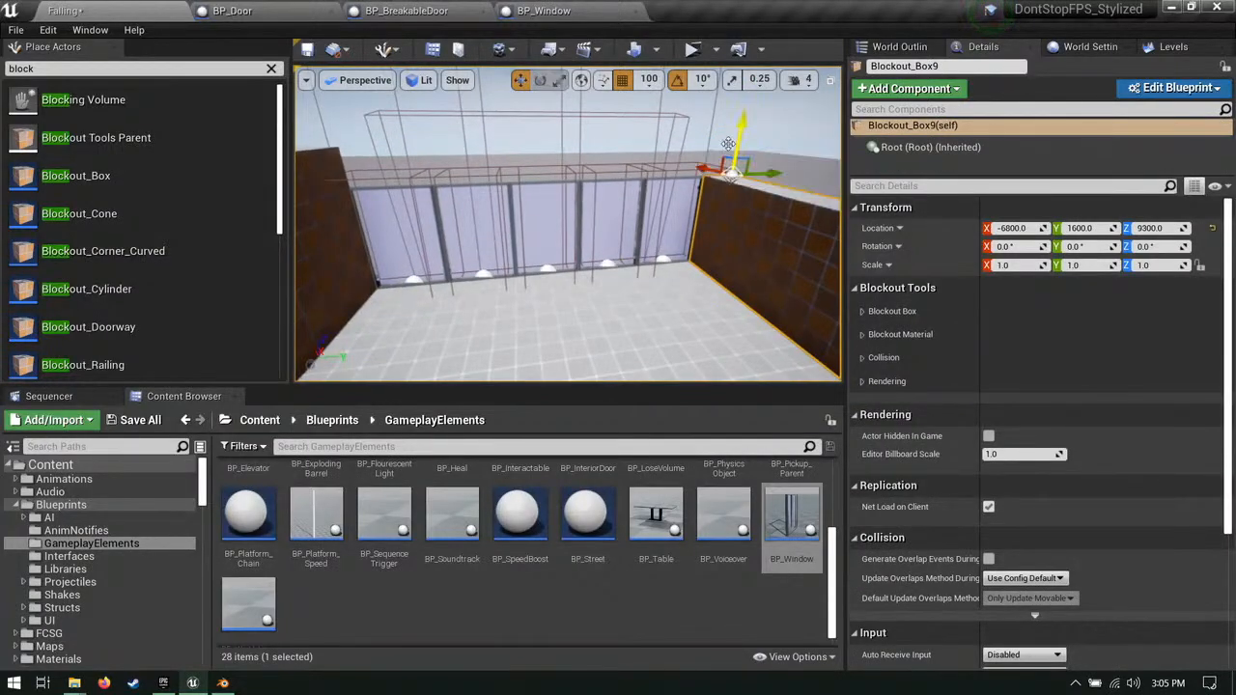
right_drag(727, 144, 518, 166)
click(590, 184)
key(s)
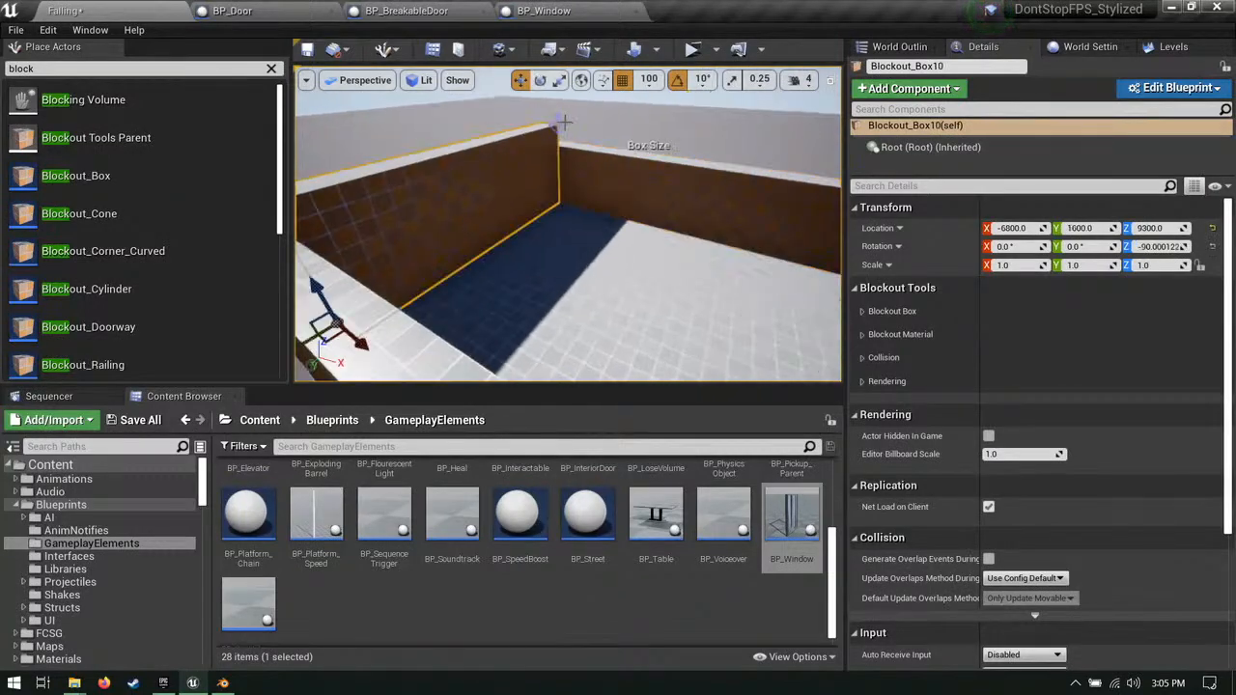
drag(557, 96, 570, 157)
Step: Place a Blockout_Box on top of the walls at Z 9600 and stretch it into a ceiling with its corner at X -6800, Y 500
right_drag(463, 213, 367, 213)
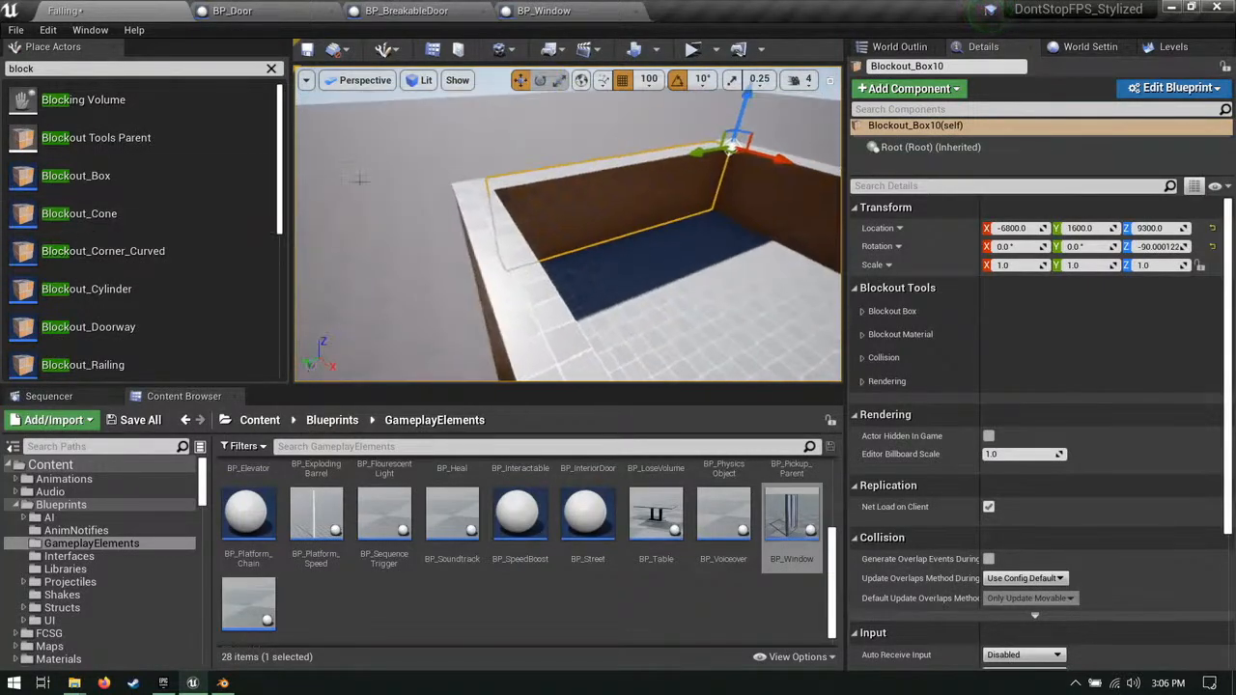
drag(154, 177, 483, 183)
right_drag(482, 184, 446, 220)
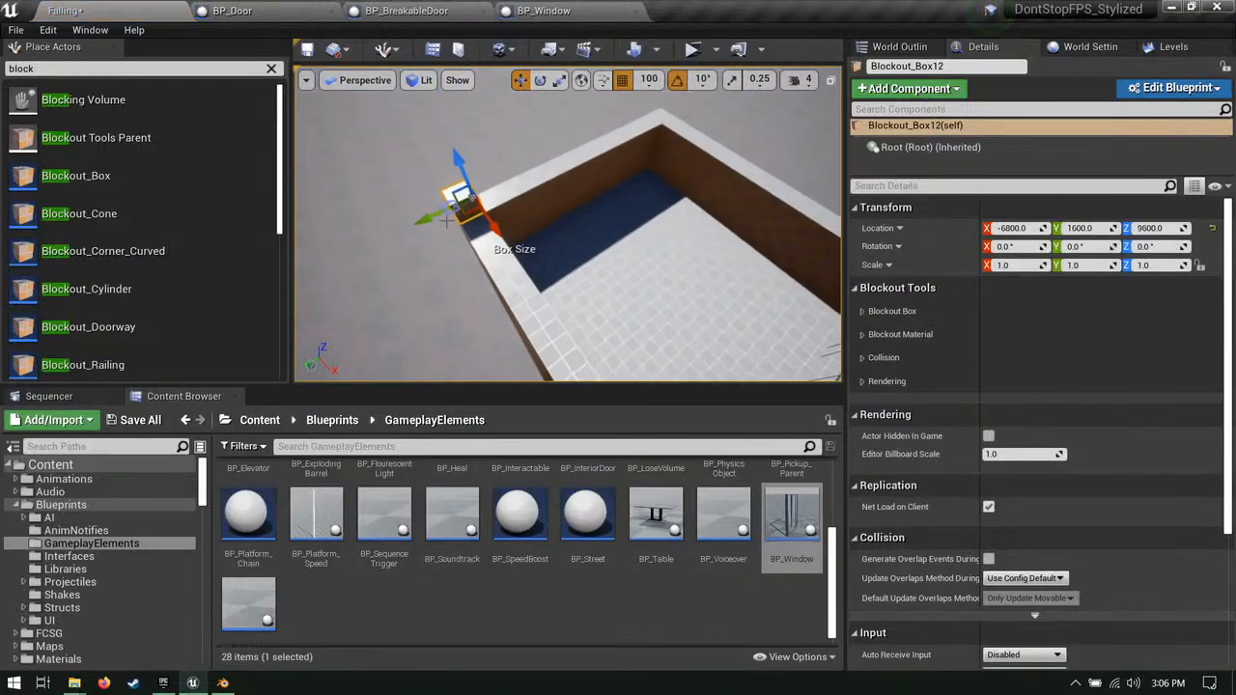
drag(654, 134, 670, 126)
right_drag(655, 135, 570, 172)
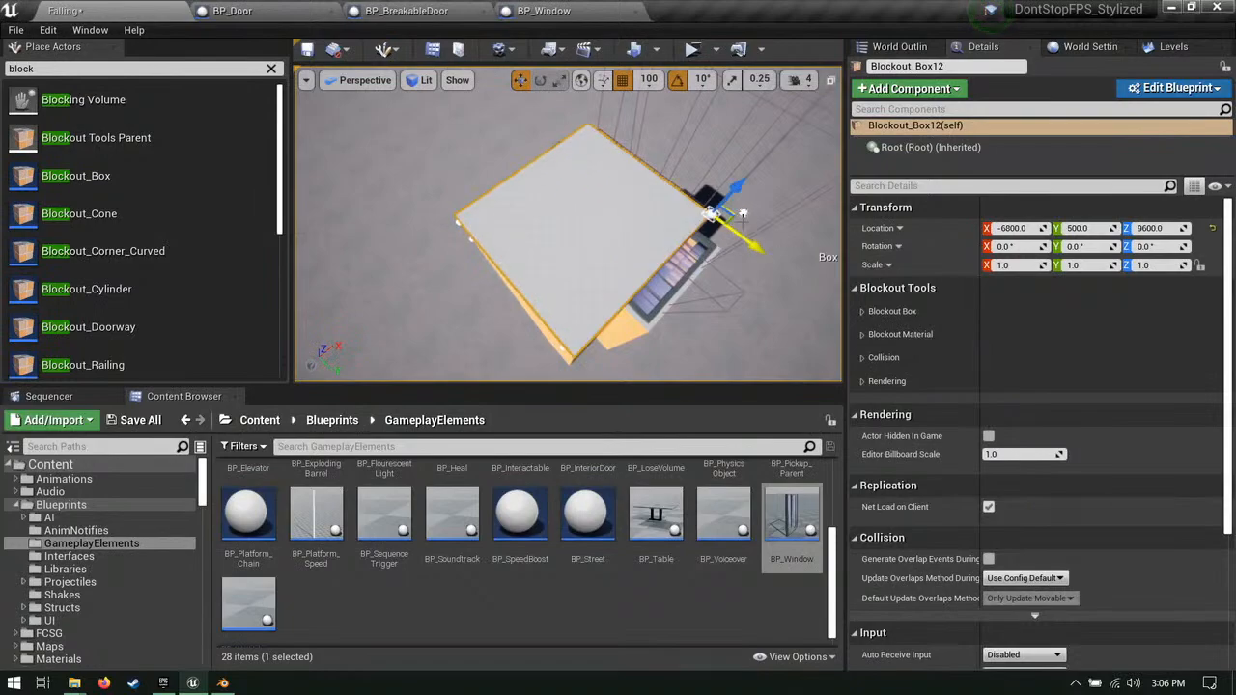
Step: Play-test from inside the rooftop room: leap out the window, fall through the skylight below and break through the door, and end the preview
right_drag(743, 214, 757, 153)
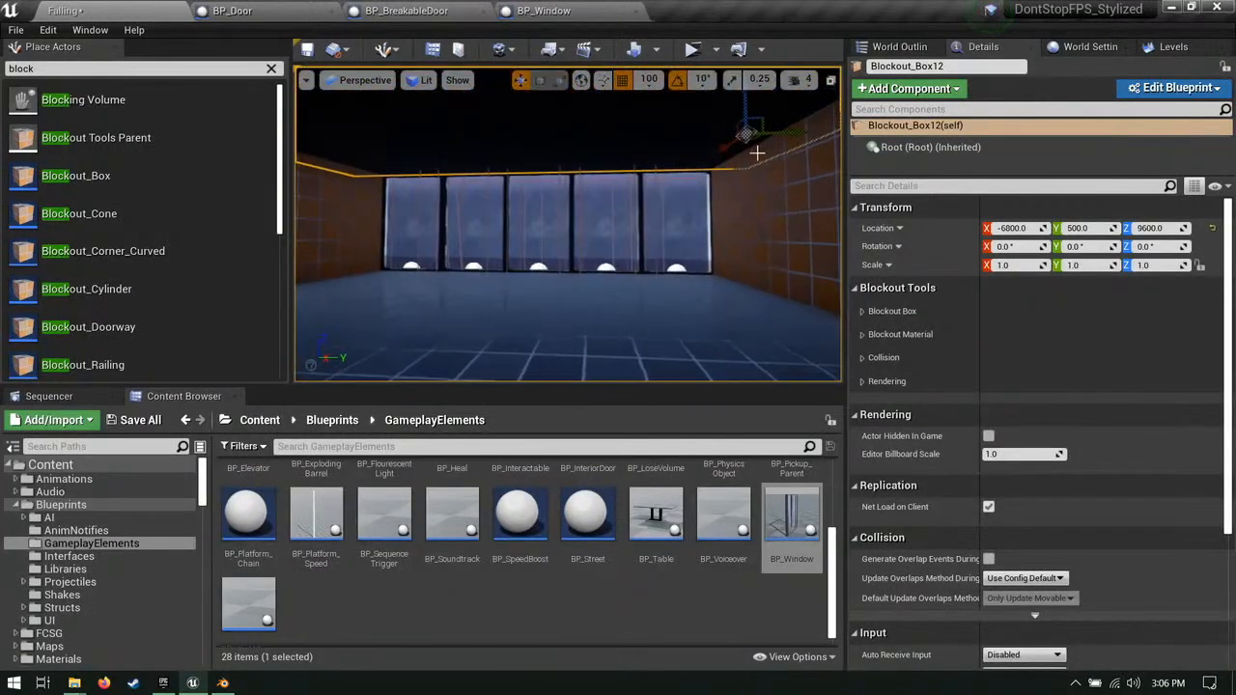
click(691, 49)
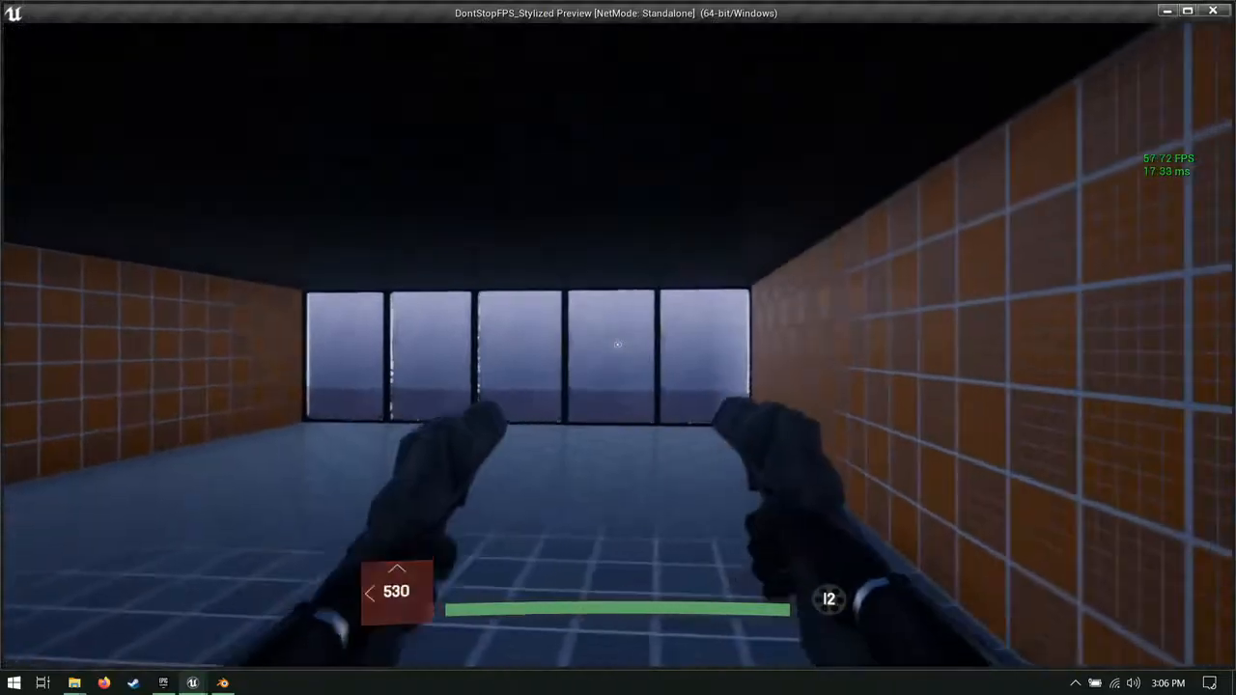
key(w)
key(d)
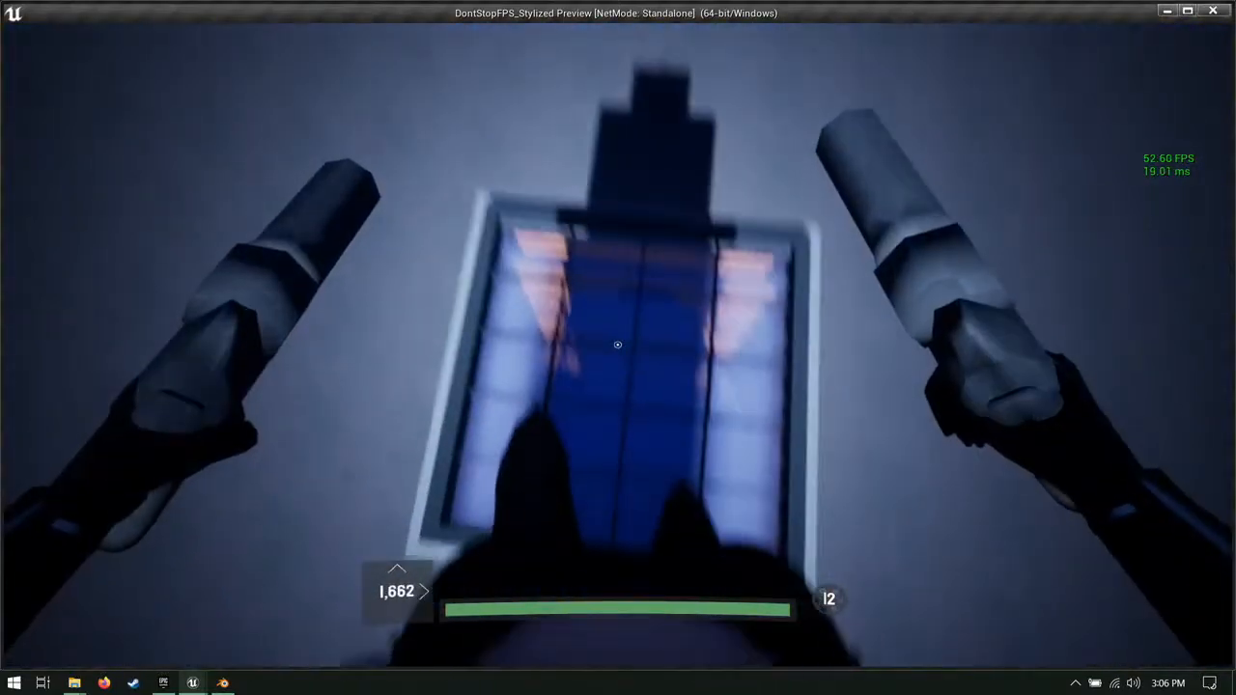
key(a)
key(s)
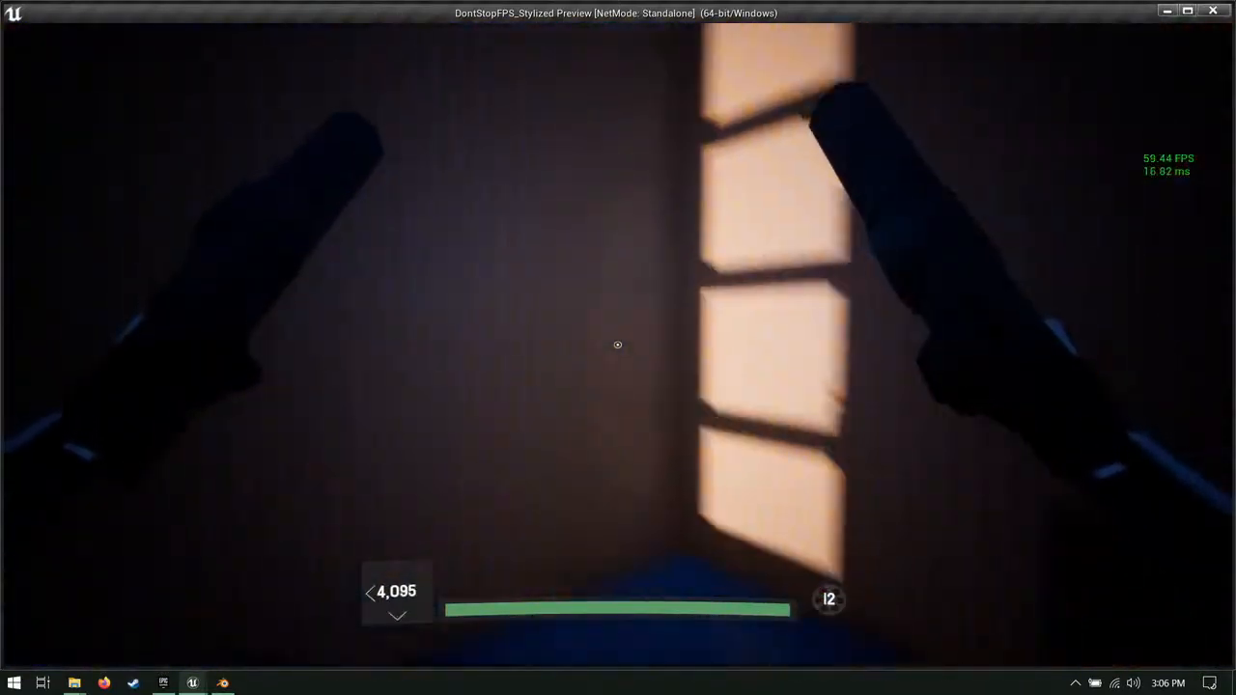
key(w)
click(618, 345)
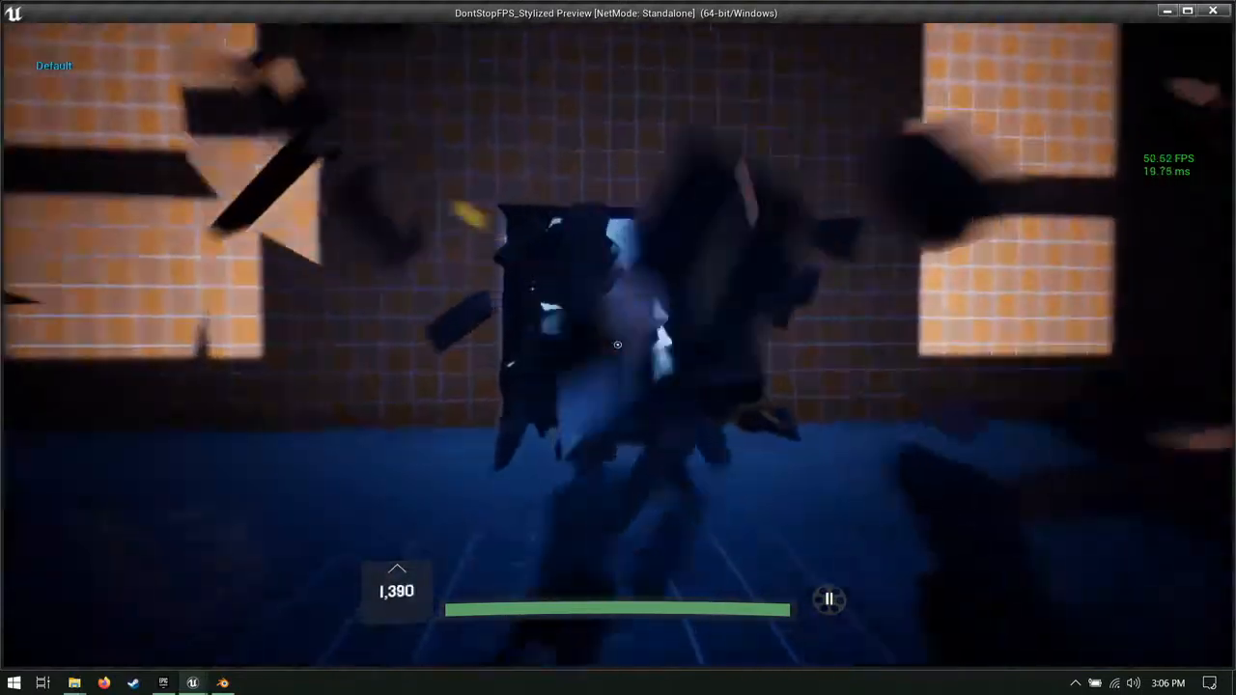
key(Escape)
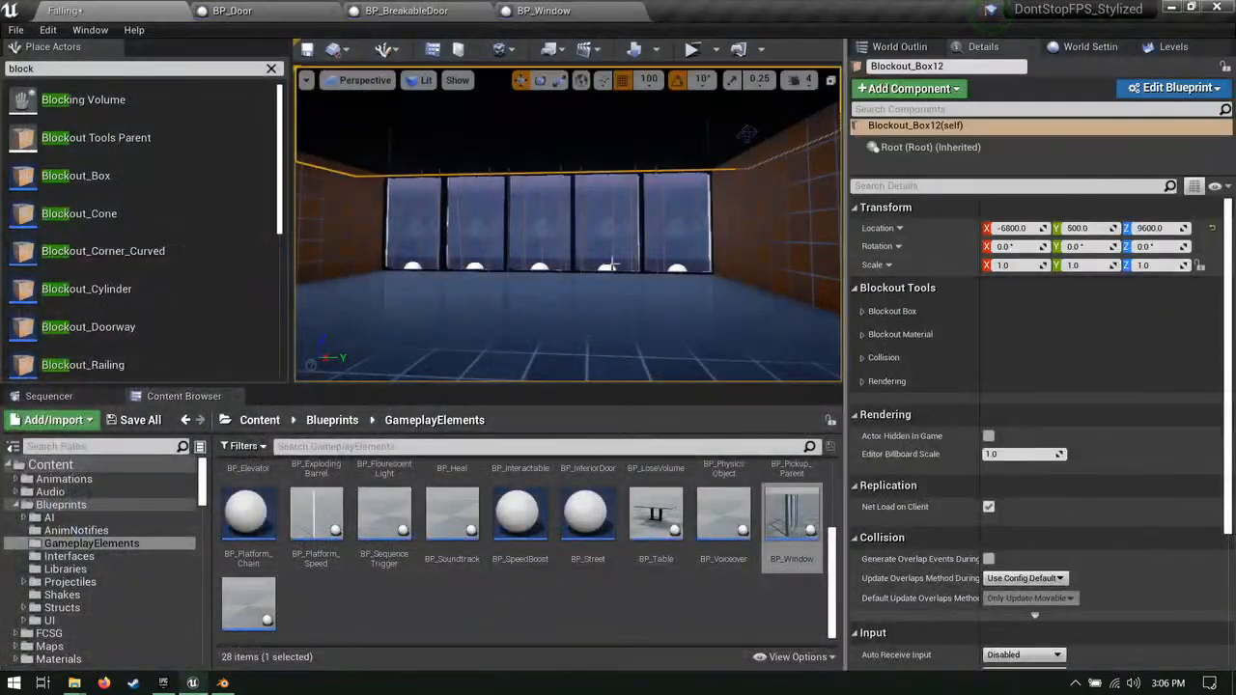
key(w)
right_drag(611, 266, 724, 280)
key(s)
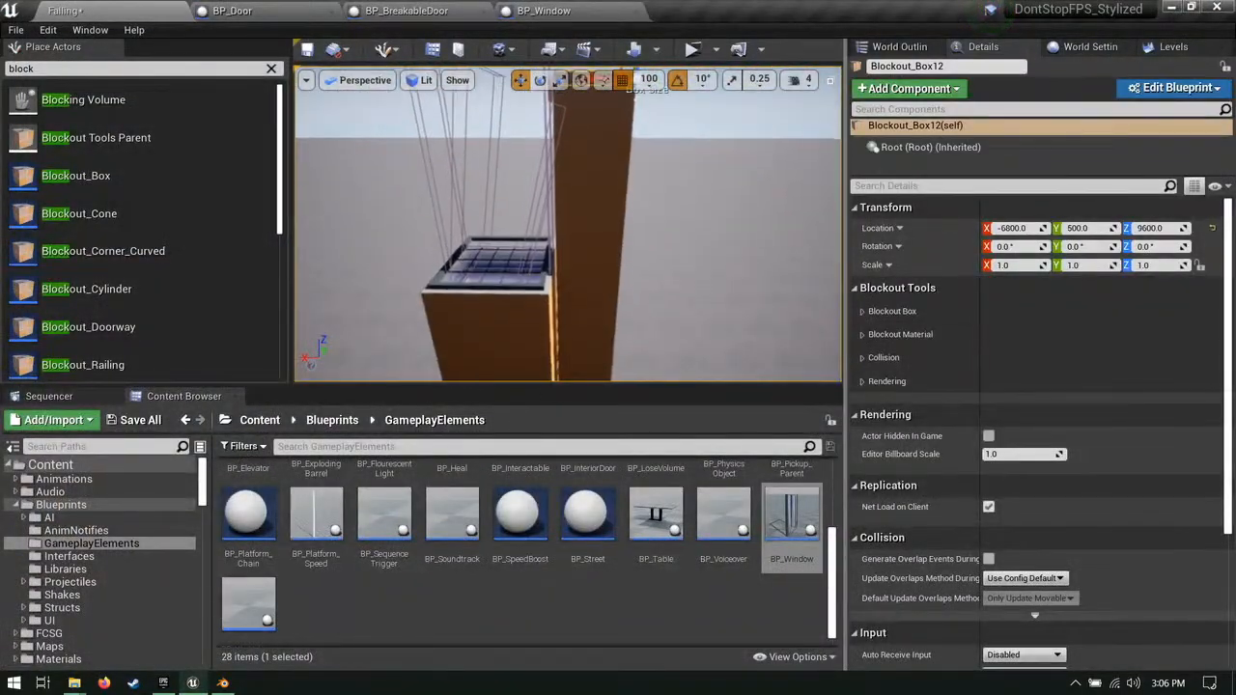
right_drag(523, 271, 523, 270)
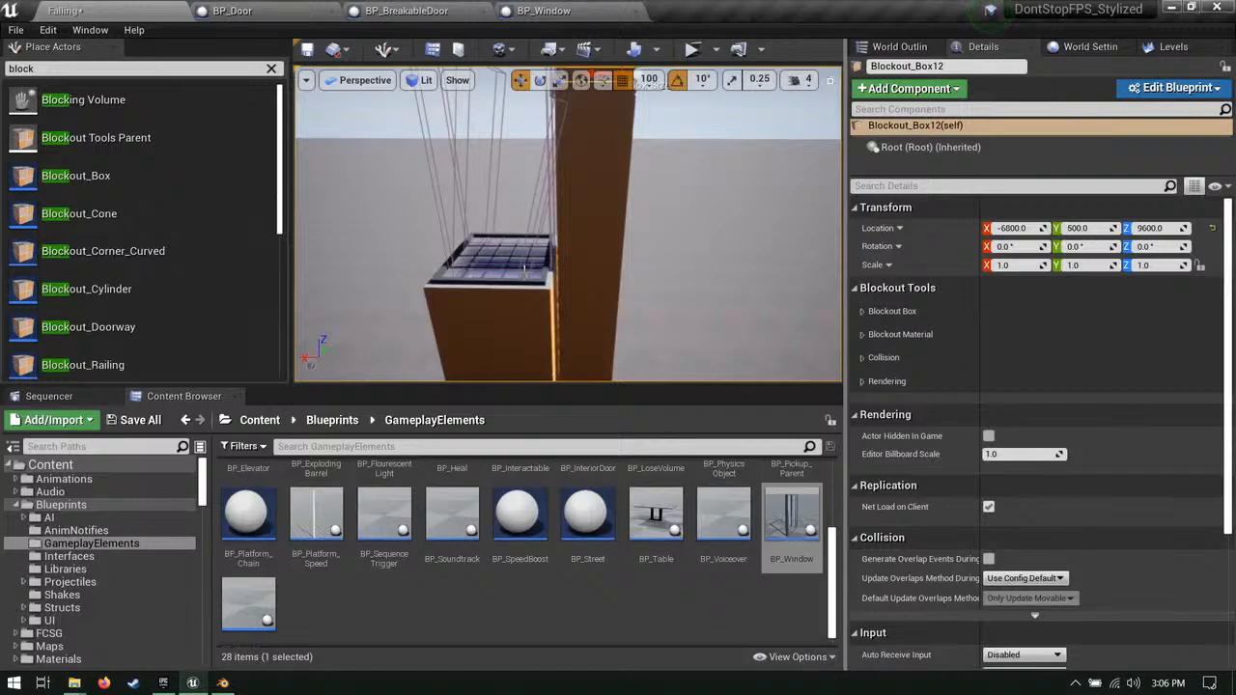
click(17, 509)
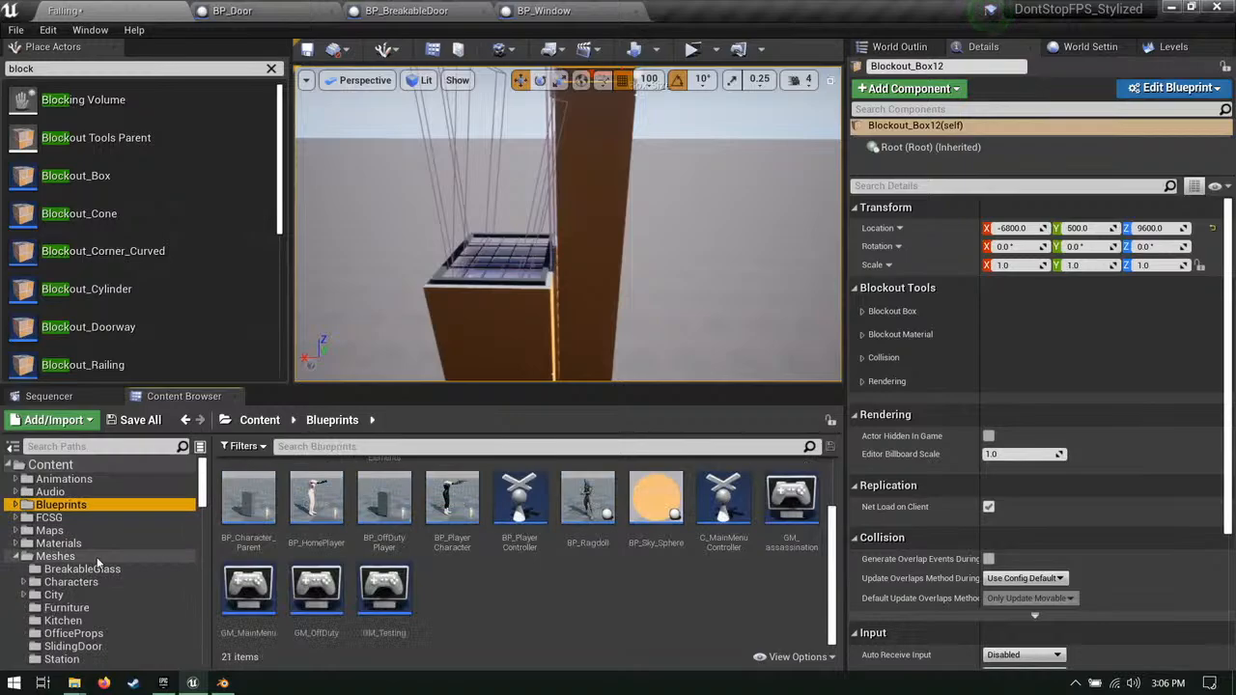
click(97, 558)
Step: Place a Blockout_Box below the building's doorway and stretch it outward into a walkway with its corner at X -3000, Y 800, Z 3700
mouse_move(539, 234)
right_down()
mouse_move(549, 290)
mouse_move(555, 237)
mouse_move(531, 252)
mouse_move(551, 243)
right_up()
key(w)
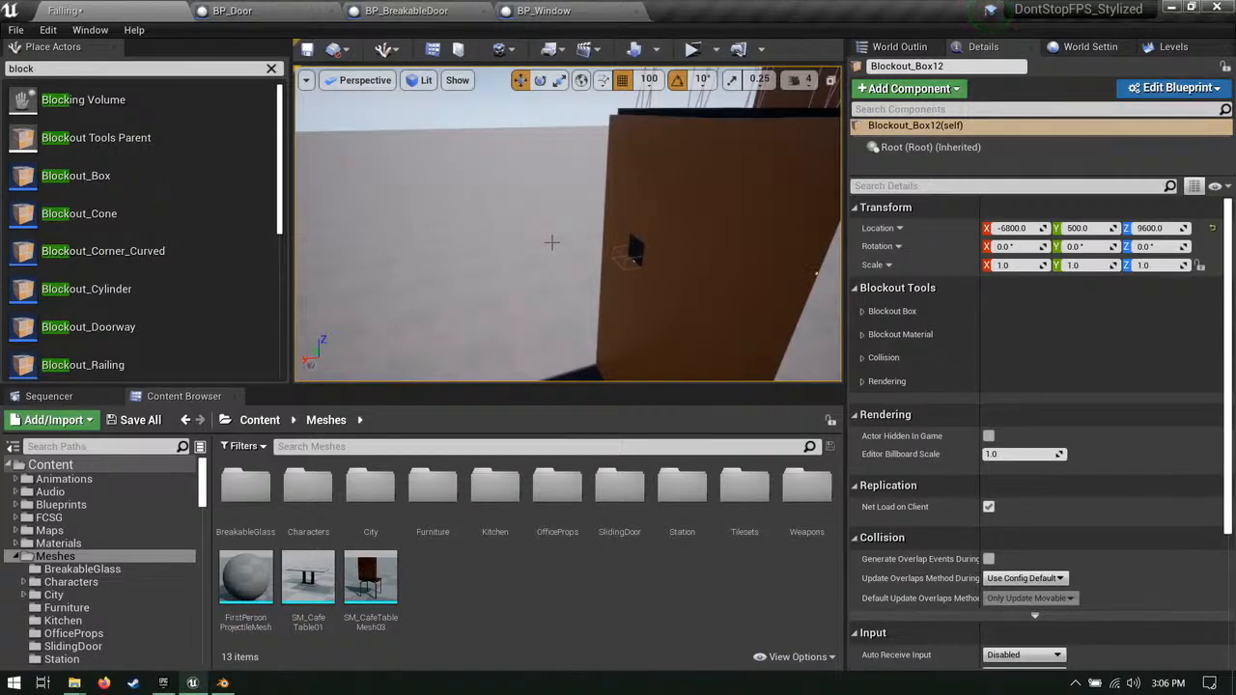
right_drag(435, 213, 546, 241)
key(w)
drag(130, 179, 482, 261)
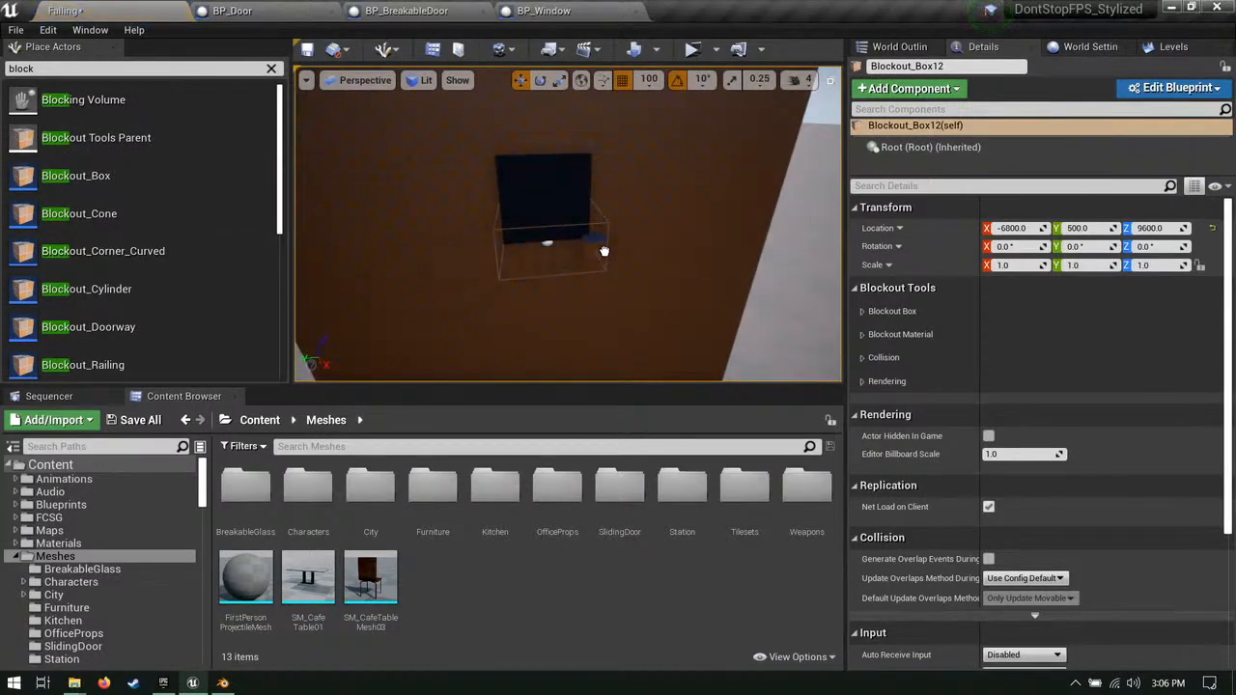
drag(605, 252, 606, 252)
right_drag(606, 252, 644, 241)
key(w)
key(s)
right_drag(472, 239, 641, 318)
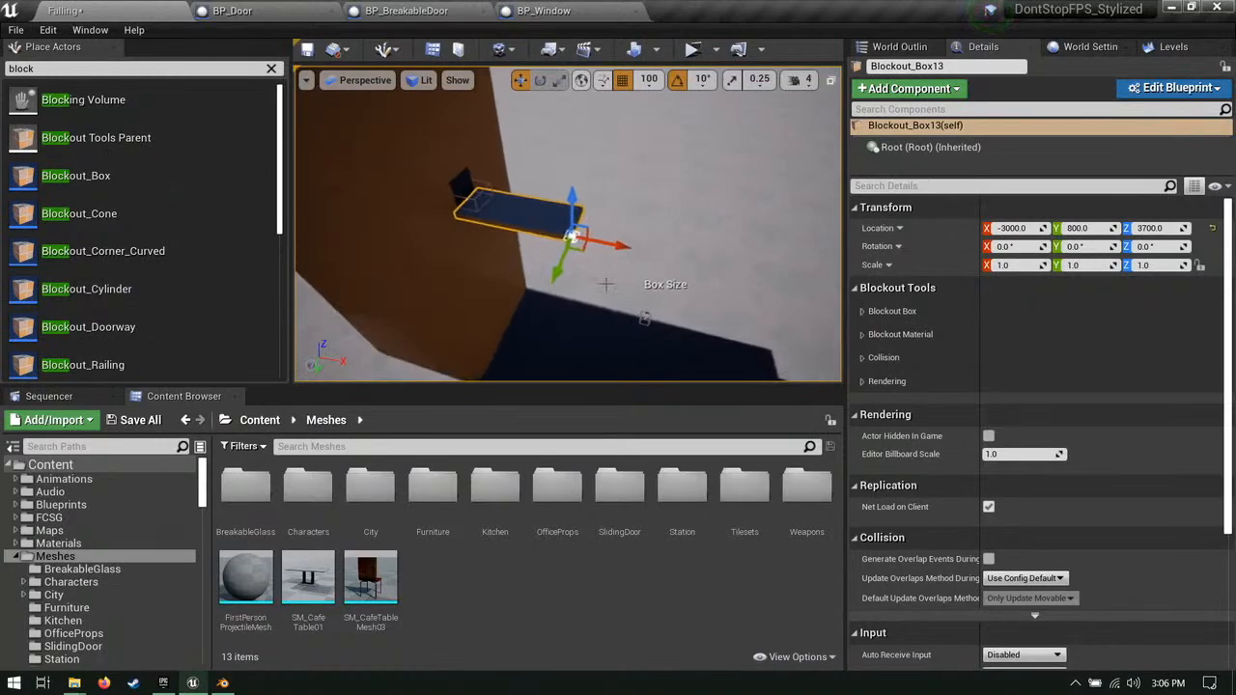
right_drag(474, 282, 521, 284)
Step: Duplicate the walkway box to its far end and stretch the copy into a wide, tall building
alt+drag(528, 286, 635, 302)
right_drag(565, 283, 684, 330)
right_drag(562, 255, 473, 217)
right_drag(316, 230, 421, 196)
right_drag(595, 256, 567, 251)
Step: Duplicate the new building's box and shape the copy into a thin side wall at X -1400, Y 2200, Z 3800
alt+drag(414, 269, 646, 305)
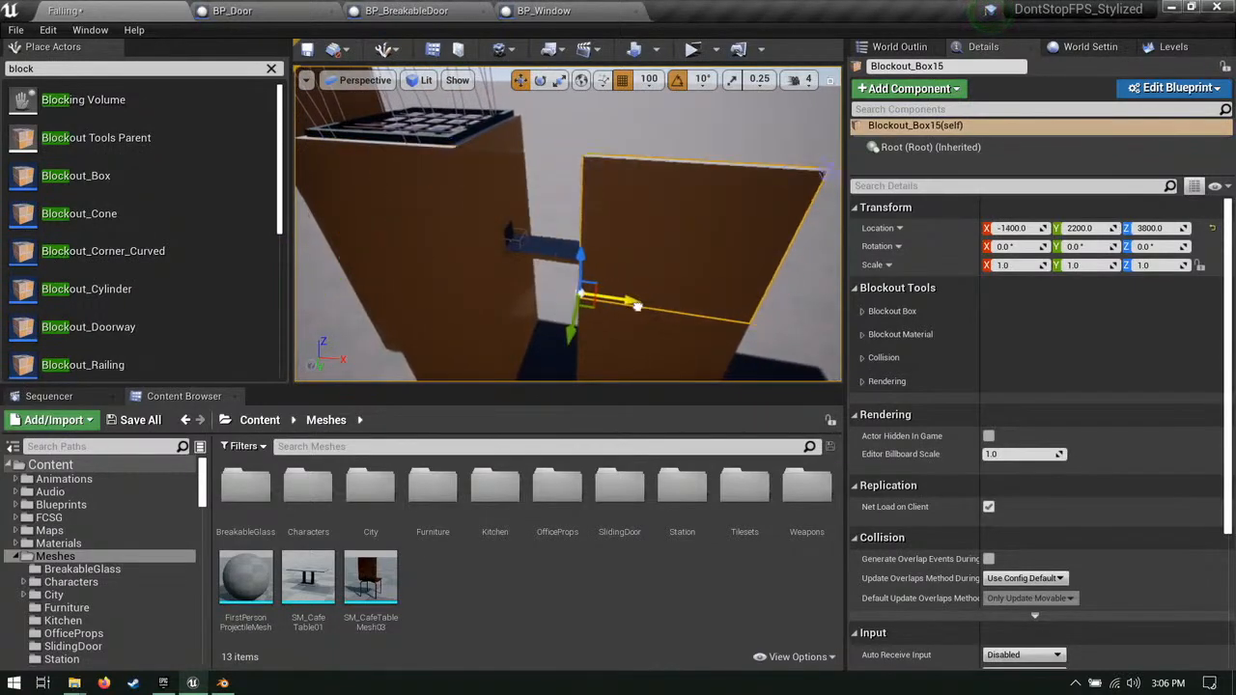
right_drag(821, 172, 762, 207)
click(597, 166)
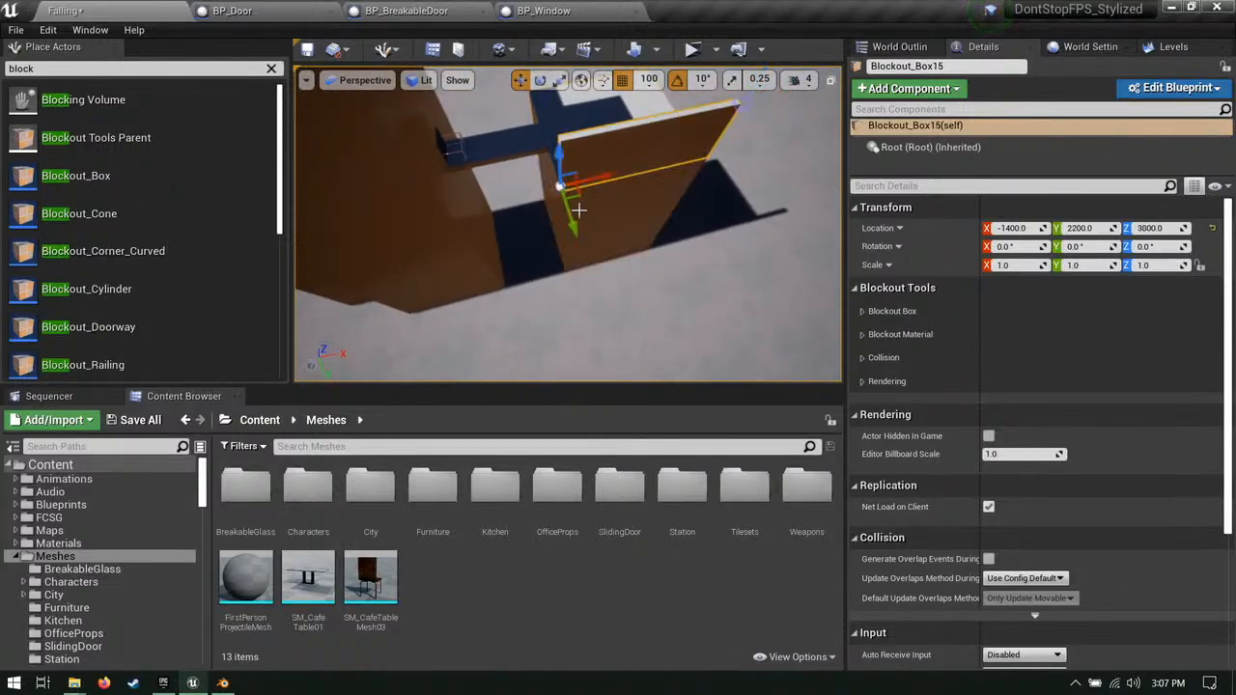
Step: Build the walkway-side wall at X -1400 from two segments rotated -90°, one on each side of the walkway
right_drag(629, 170, 485, 176)
click(452, 155)
key(w)
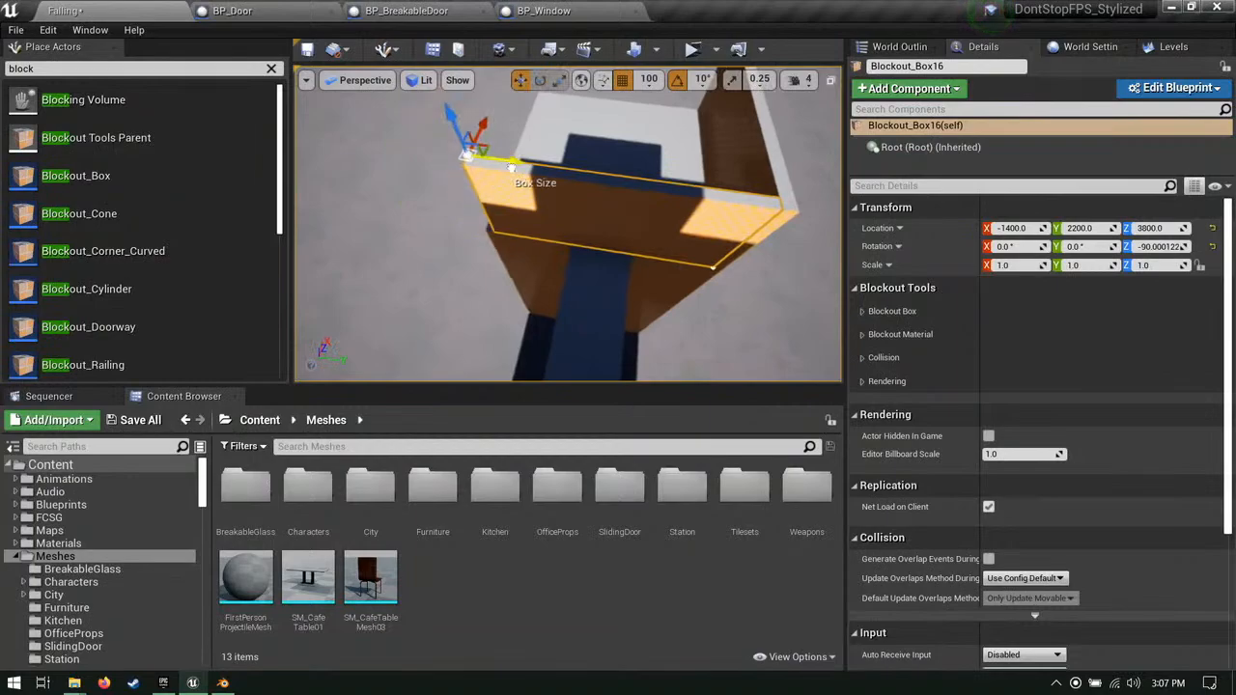
right_drag(723, 207, 688, 277)
alt+drag(726, 290, 522, 293)
Step: Copy the side wall to the opposite edge at X -1400, Y -100, Z 3800, and copy both entrance wall segments to X 900
right_drag(598, 184, 669, 169)
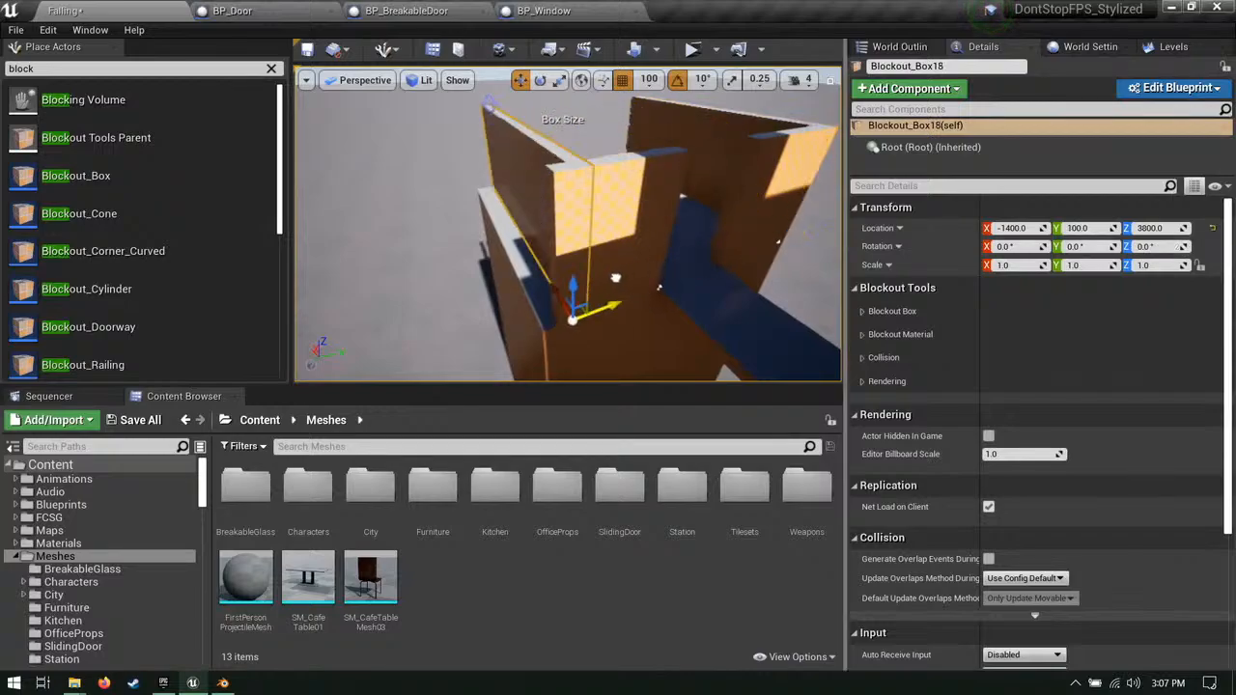
right_drag(586, 287, 617, 183)
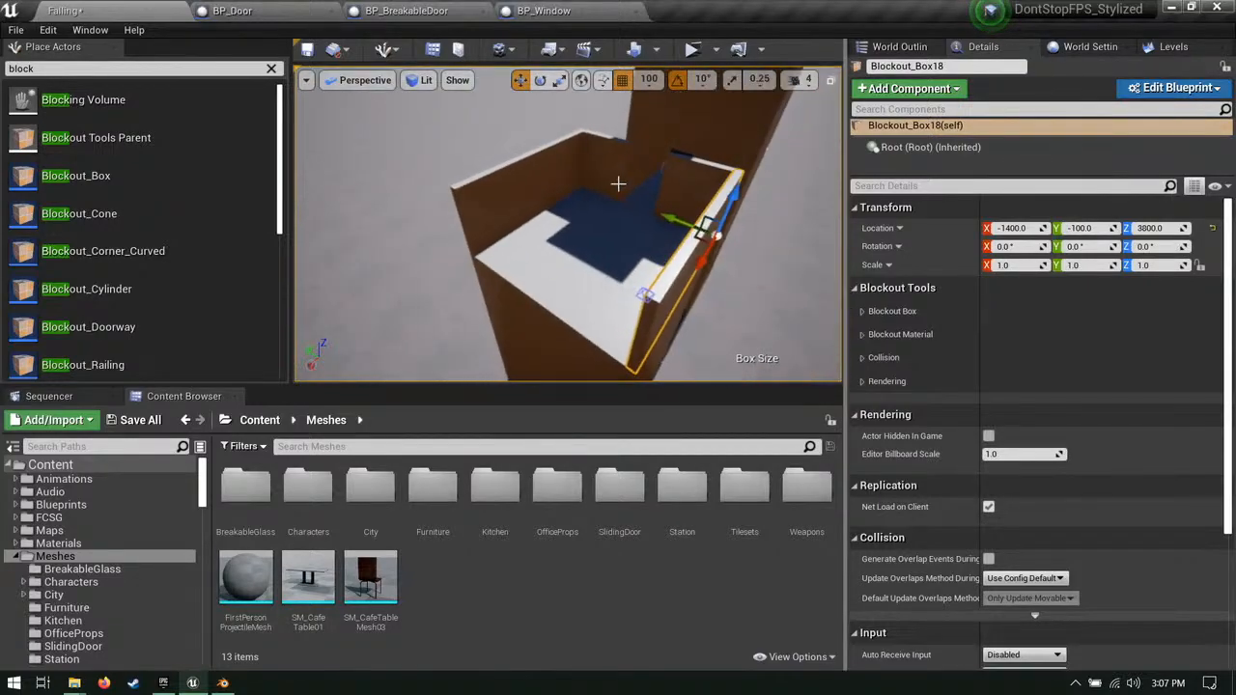
ctrl+click(690, 196)
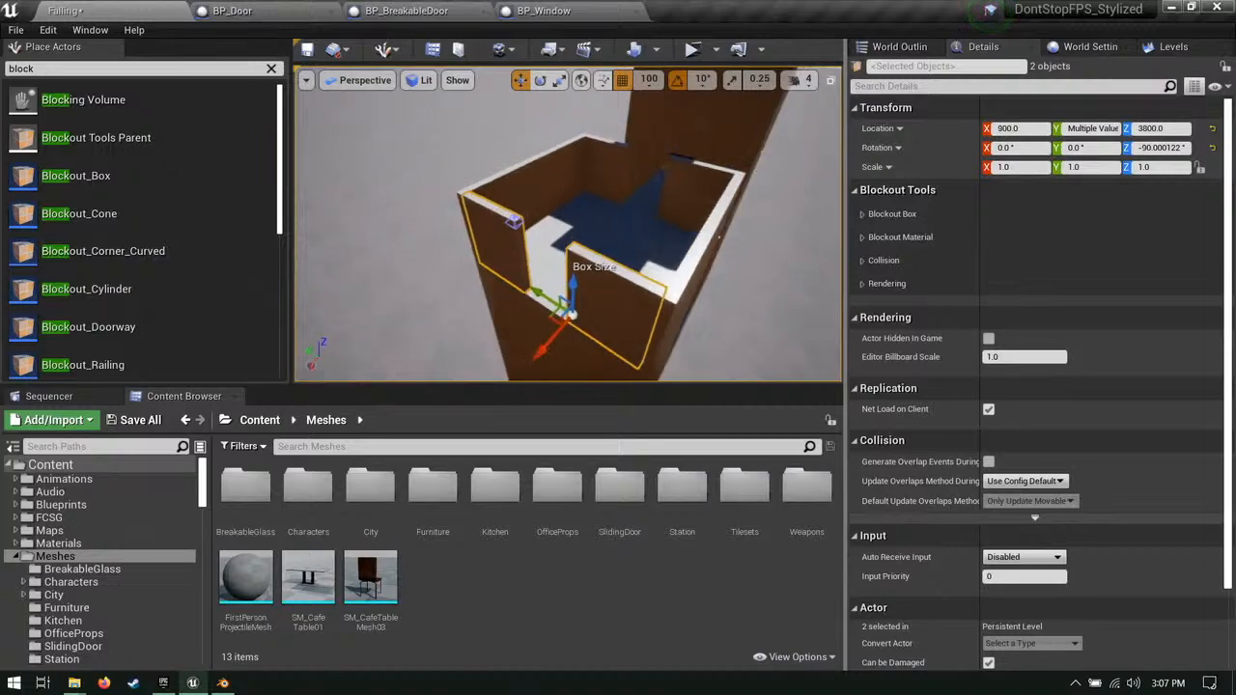
right_drag(718, 236, 551, 284)
Step: Duplicate the breakable door into the far wall's opening at X 900, Y 1100, Z 3800
click(515, 205)
right_drag(516, 205, 544, 185)
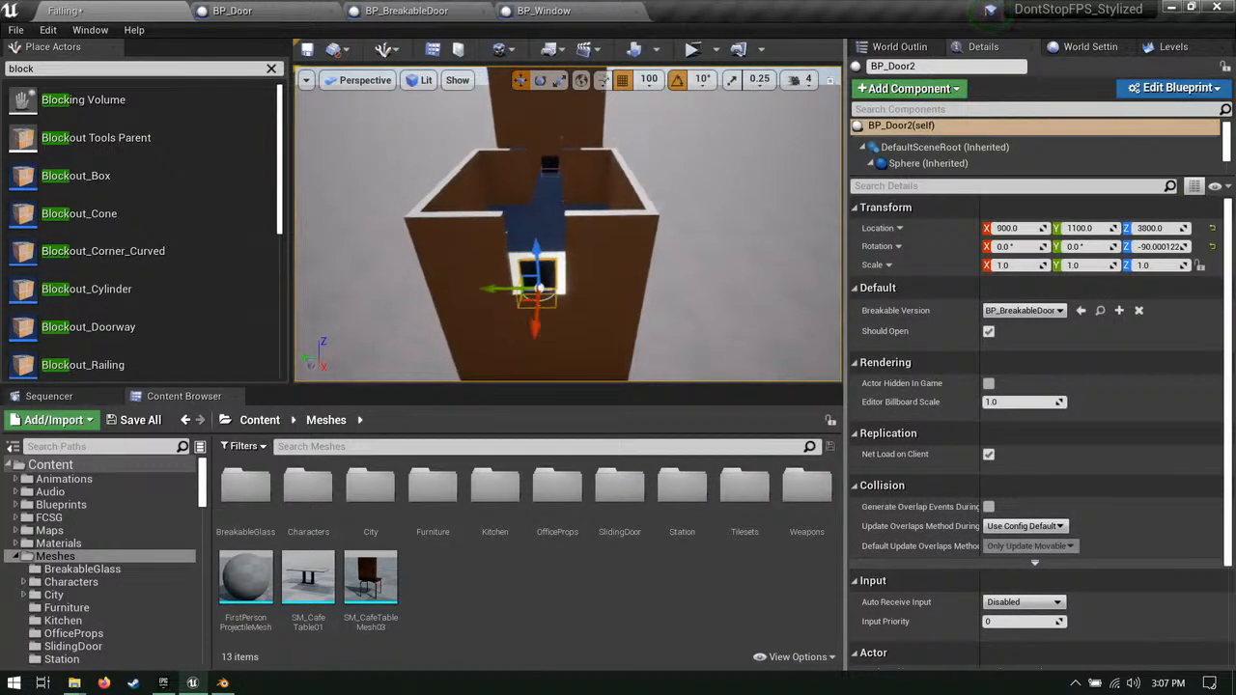
right_drag(502, 319, 560, 339)
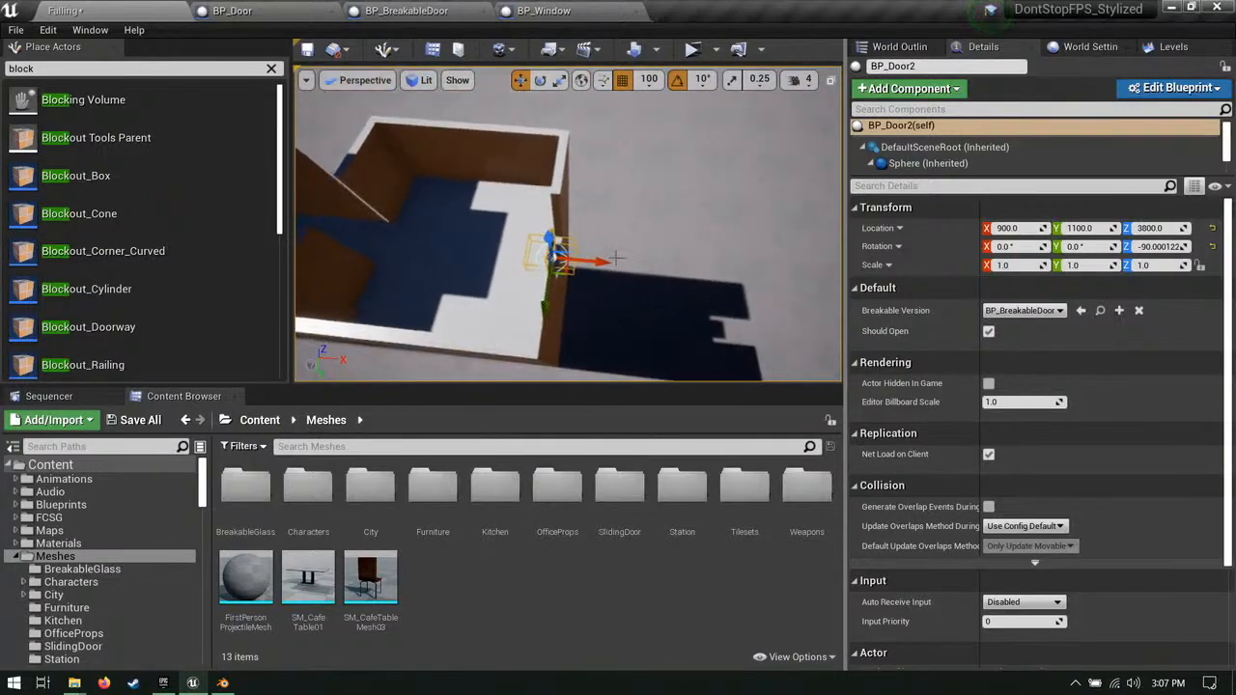
Step: Duplicate the exit door back to the walkway entrance at X -1300, Y 1100, Z 3800
drag(607, 263, 725, 258)
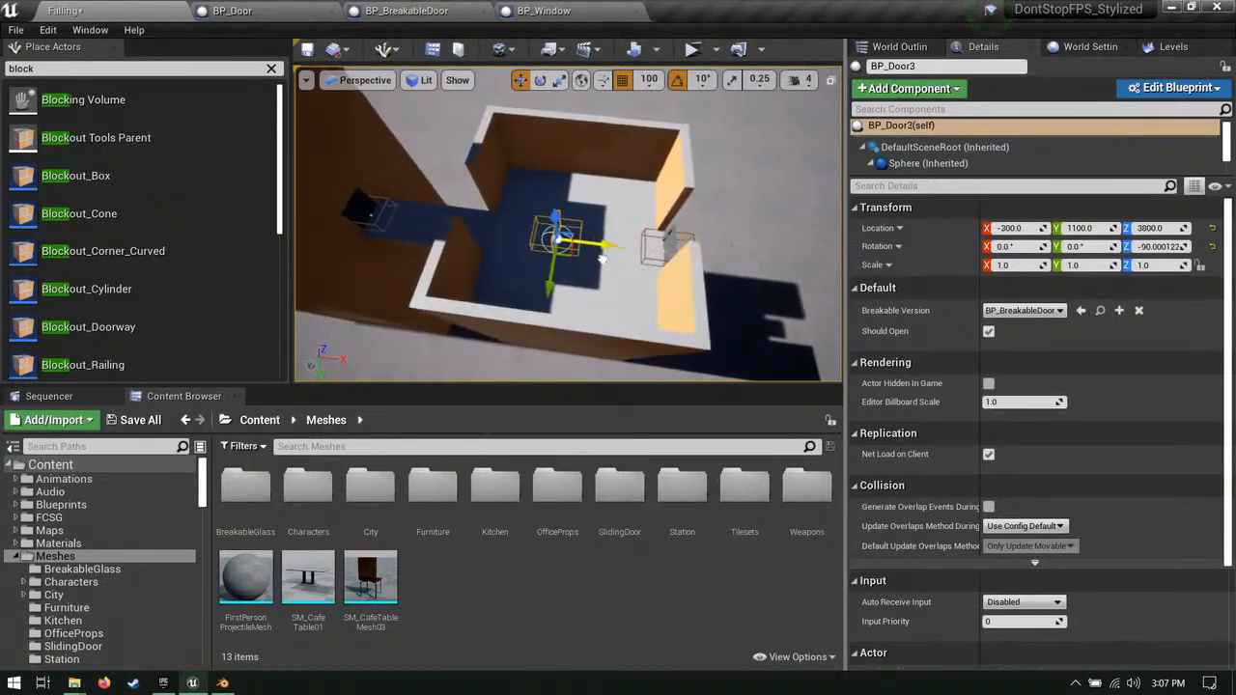
key(f)
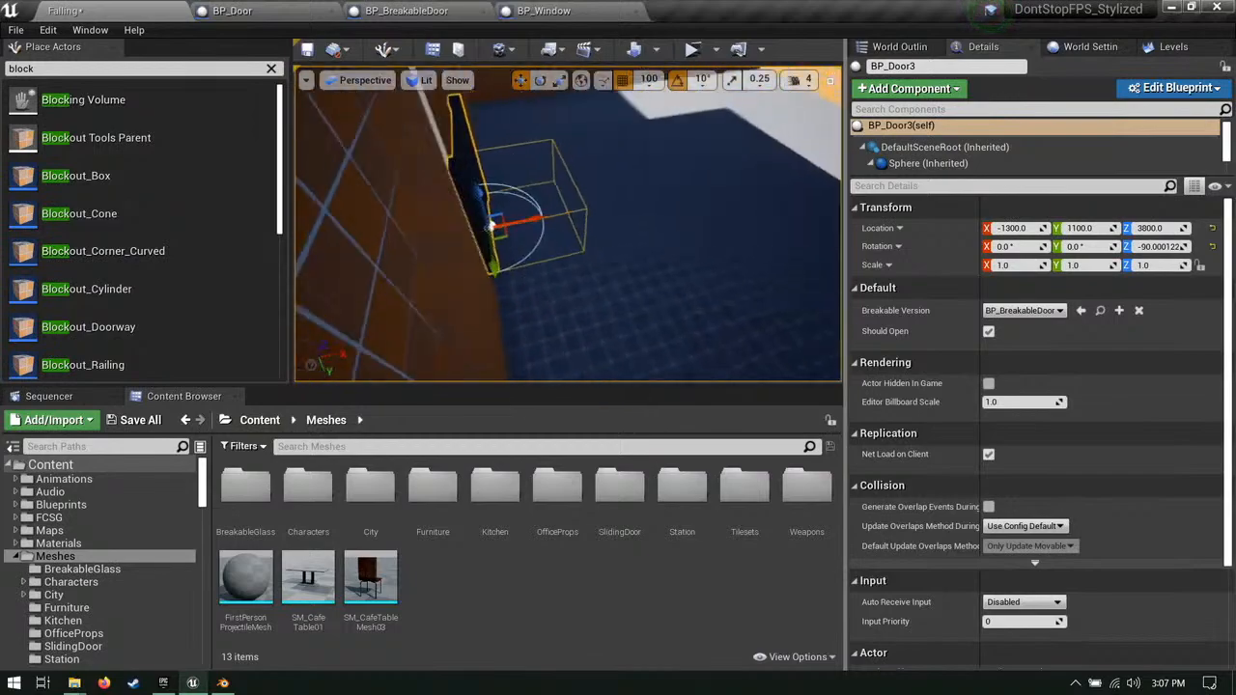
right_drag(567, 224, 638, 213)
right_drag(406, 222, 664, 188)
Step: Narrow the entrance opening by fitting the wall segments at X -1400 closely around the door
click(489, 168)
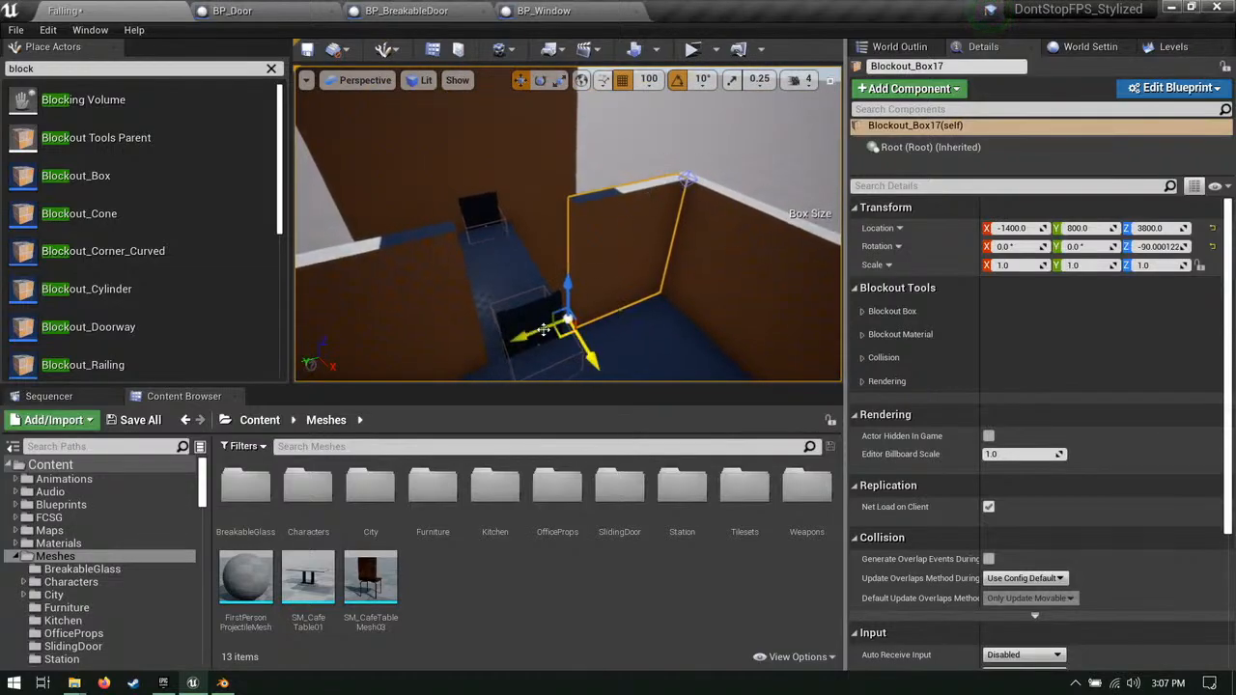
drag(544, 329, 524, 337)
right_drag(524, 337, 470, 251)
click(520, 161)
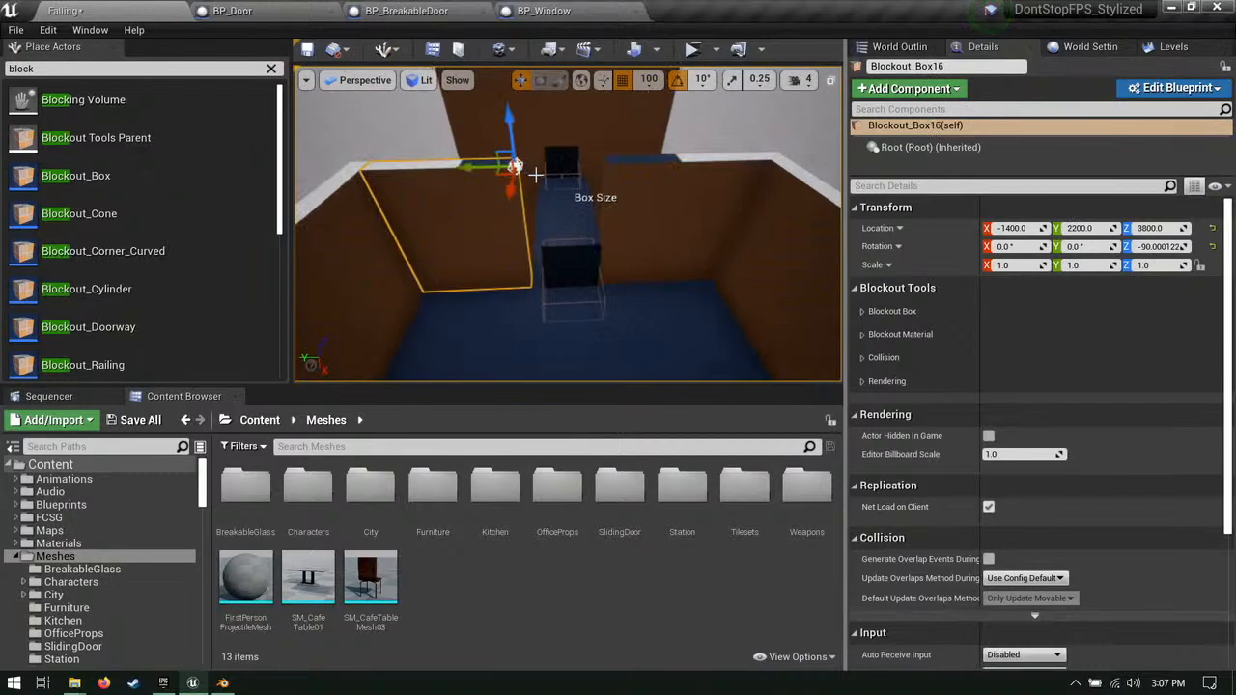
right_drag(519, 161, 607, 229)
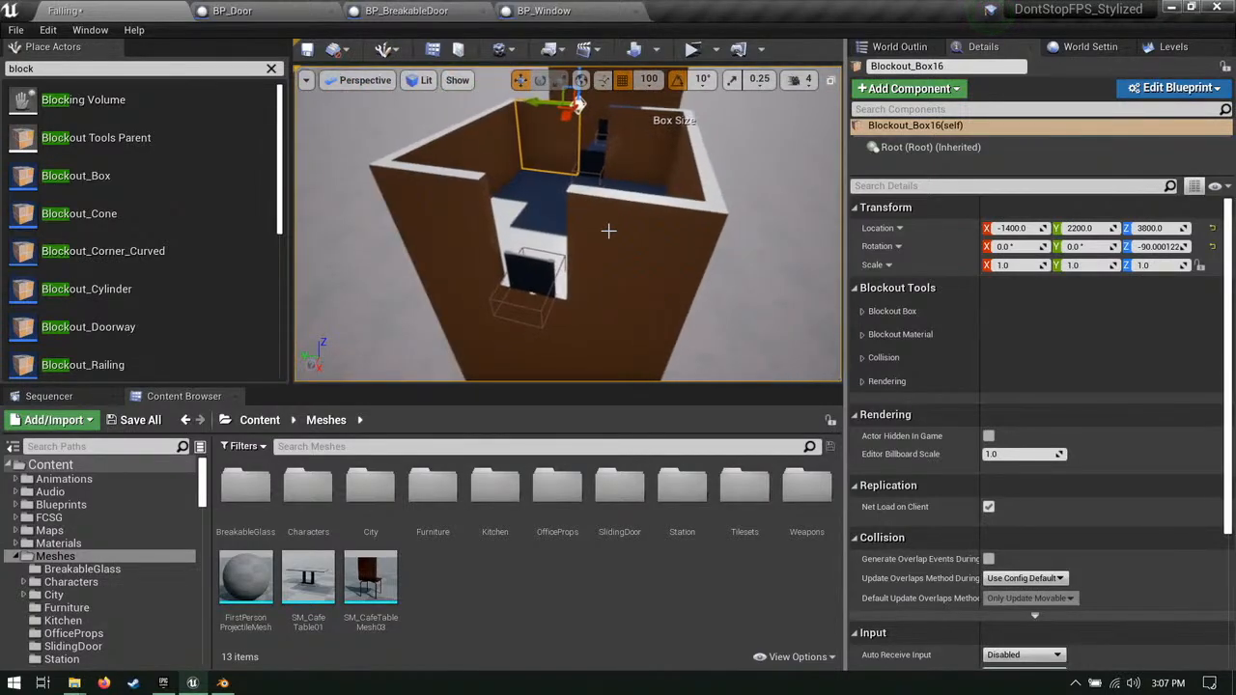
Step: Narrow the exit opening around its door, placing one wall segment at X 900, Y 900, Z 3800 and adjusting the opposite one
click(607, 229)
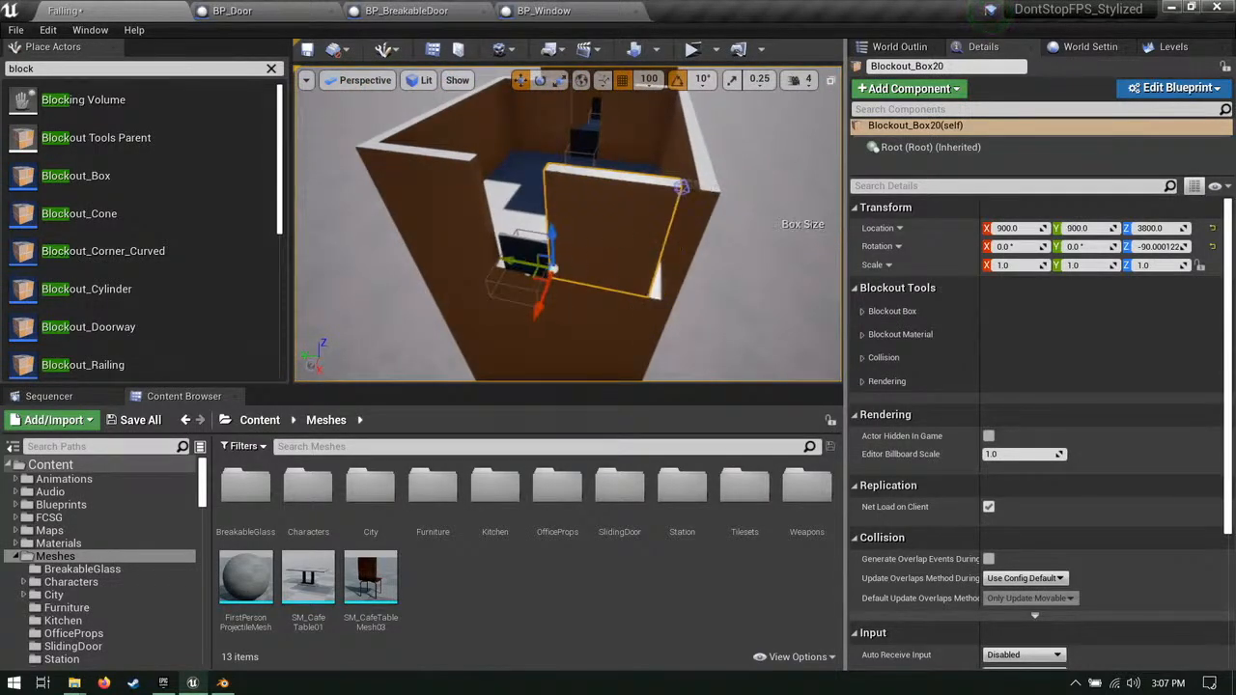
right_drag(667, 189, 524, 166)
click(524, 166)
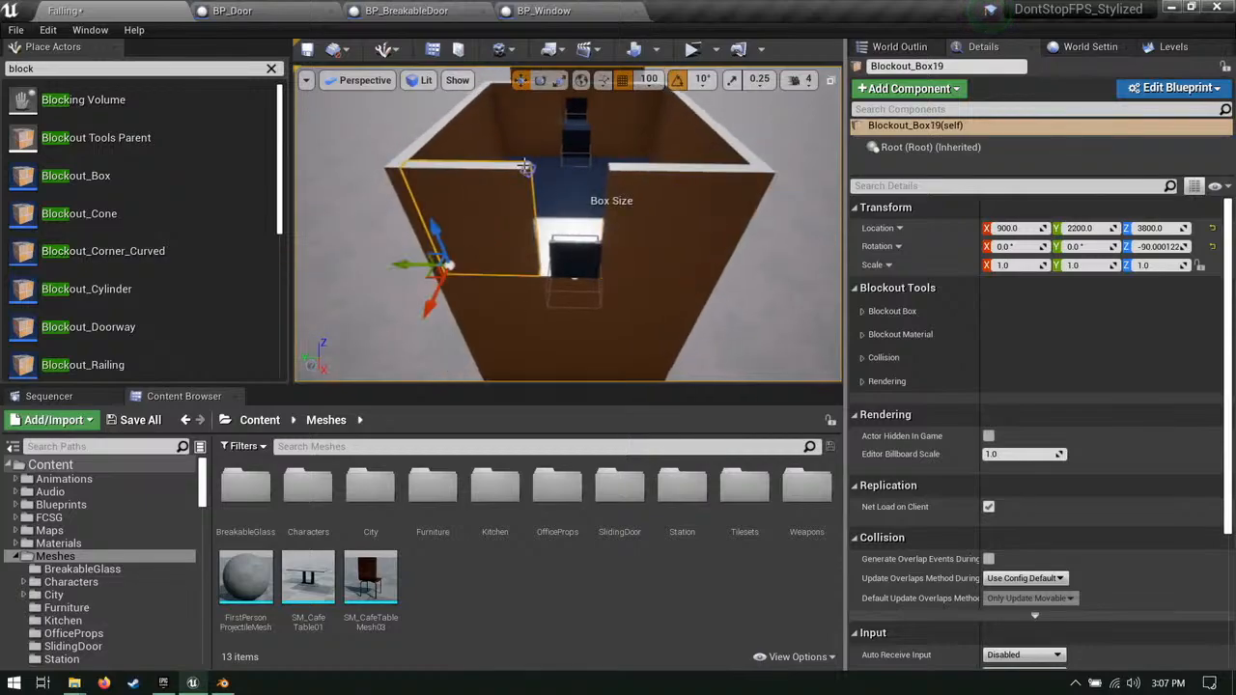
mouse_move(610, 190)
right_down()
mouse_move(675, 231)
mouse_move(580, 222)
mouse_move(610, 189)
mouse_move(603, 169)
right_up()
Step: Duplicate a wall segment to fill the gap above the exit door at X 900, Y 1300, Z 4200, and copy it above the entrance at X -1400
click(610, 190)
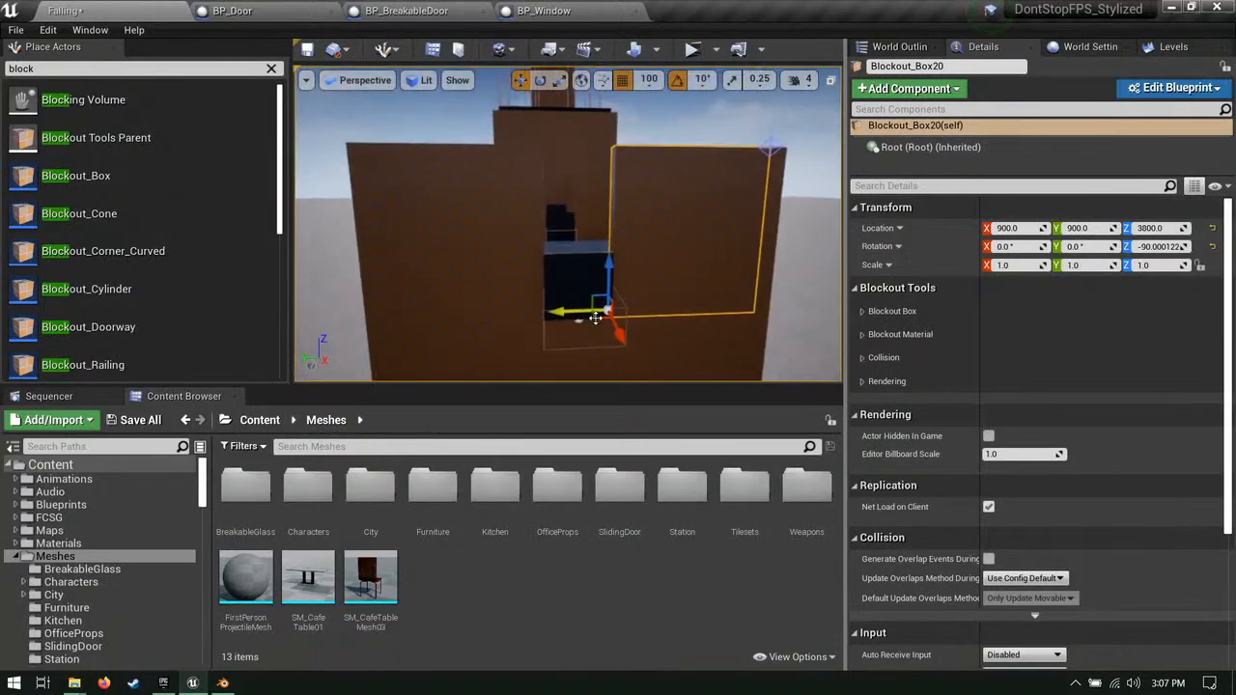
alt+drag(592, 301, 519, 221)
right_drag(519, 221, 618, 182)
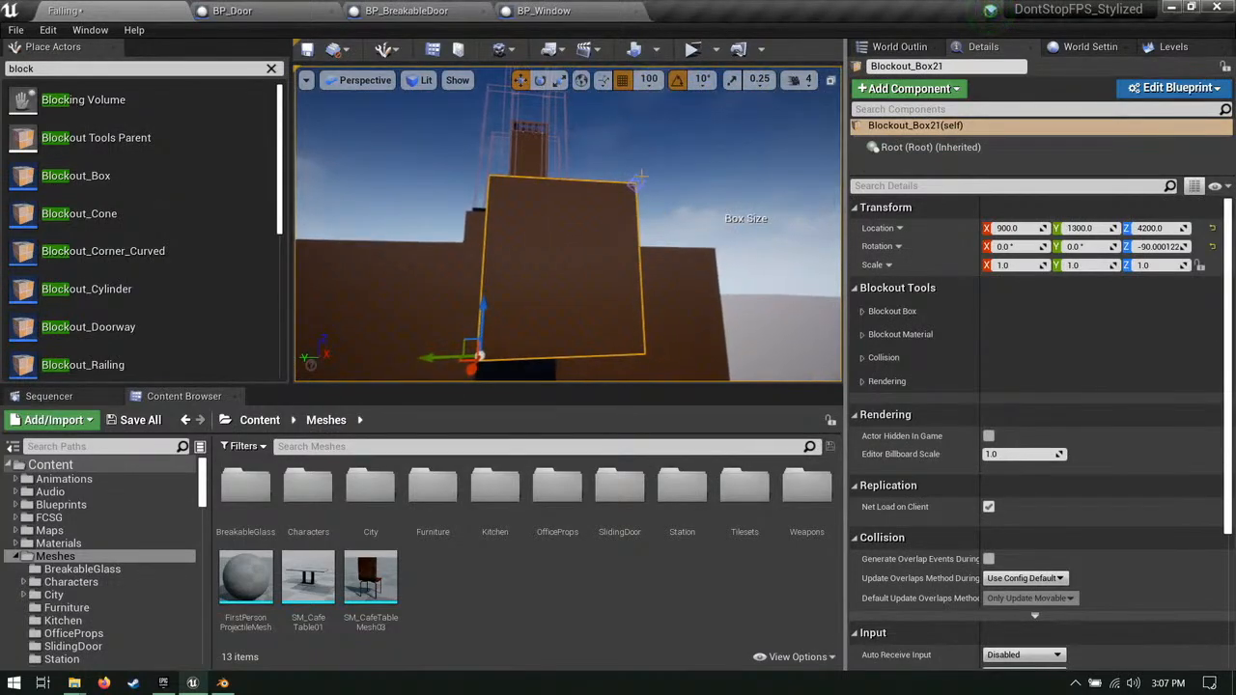
right_drag(551, 237, 697, 286)
click(731, 214)
click(719, 220)
right_drag(720, 220, 734, 303)
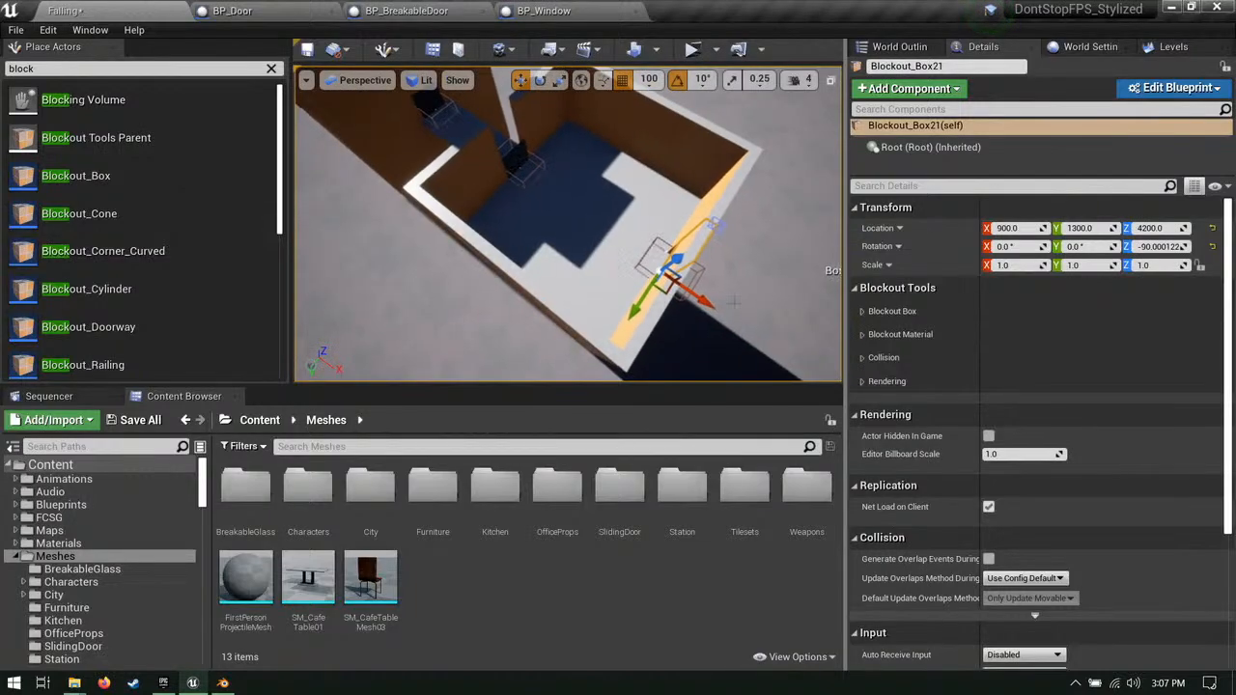
alt+drag(533, 197, 508, 183)
right_drag(508, 183, 579, 222)
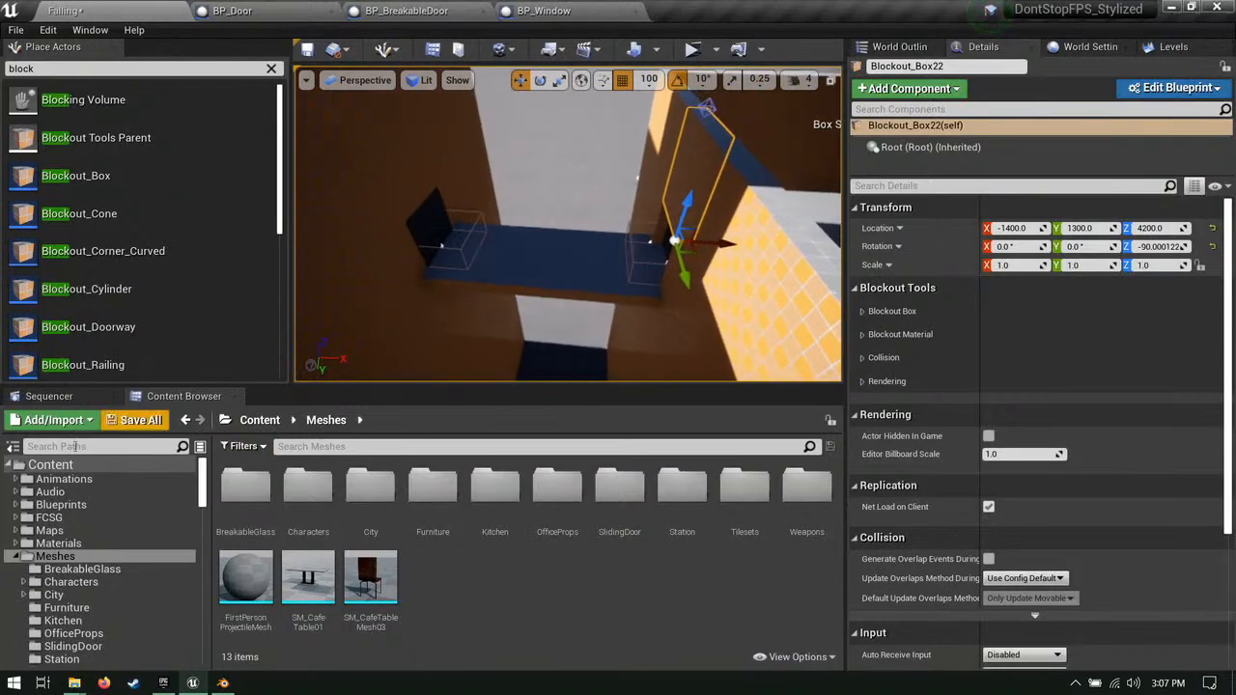
Step: Place a BP_Window from GameplayElements on the walkway's edge at X -2900, Y 1400, Z 3800 and rotate it 90° about Z
click(95, 505)
scroll(554, 342, up, 5)
scroll(554, 343, up, 2)
double_click(384, 488)
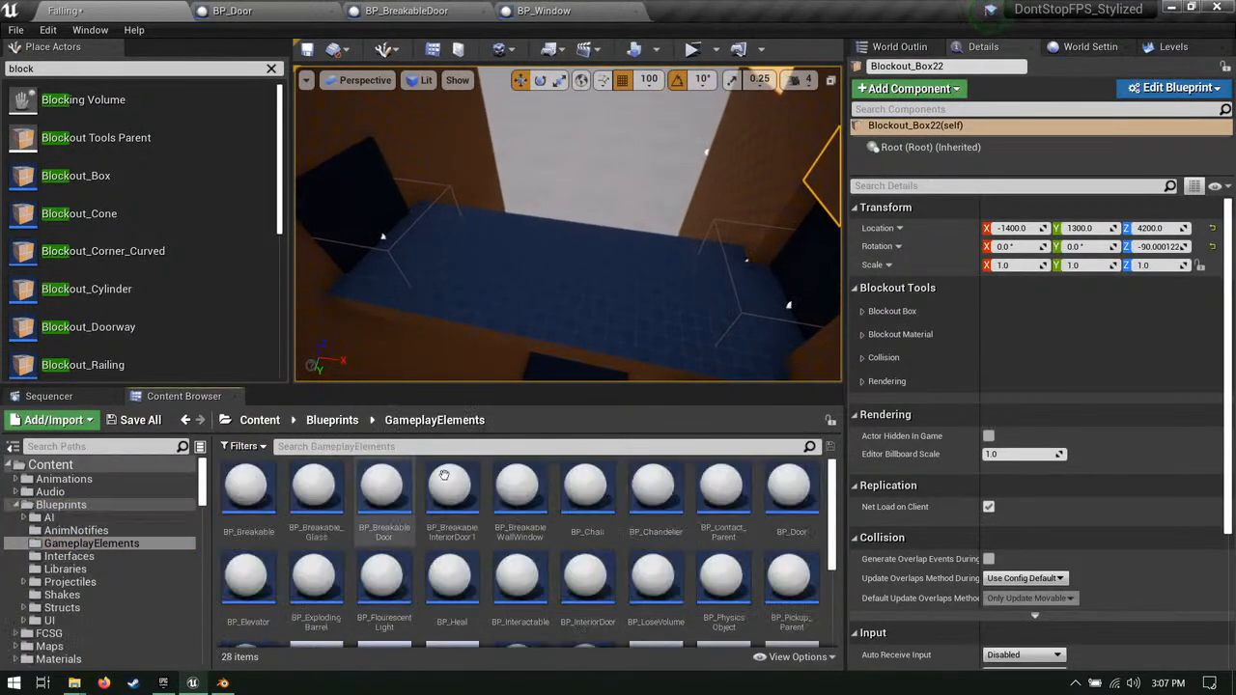
scroll(771, 593, down, 3)
click(790, 576)
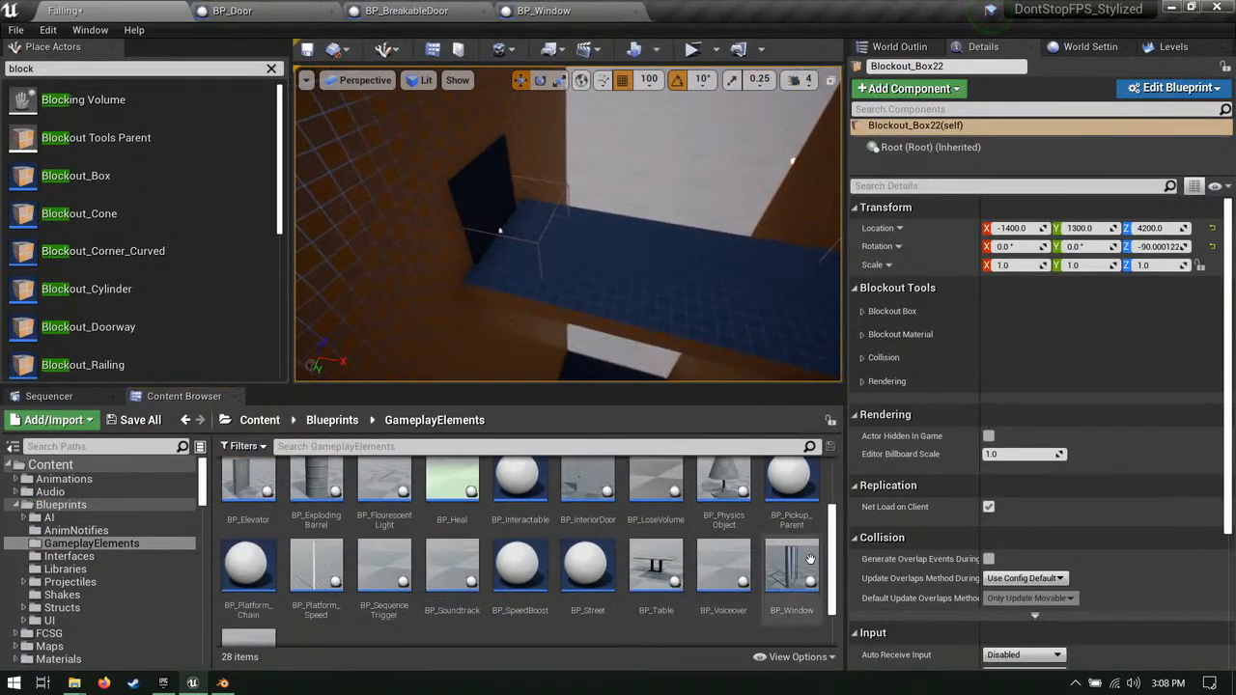
drag(496, 280, 495, 281)
key(e)
drag(495, 338, 541, 333)
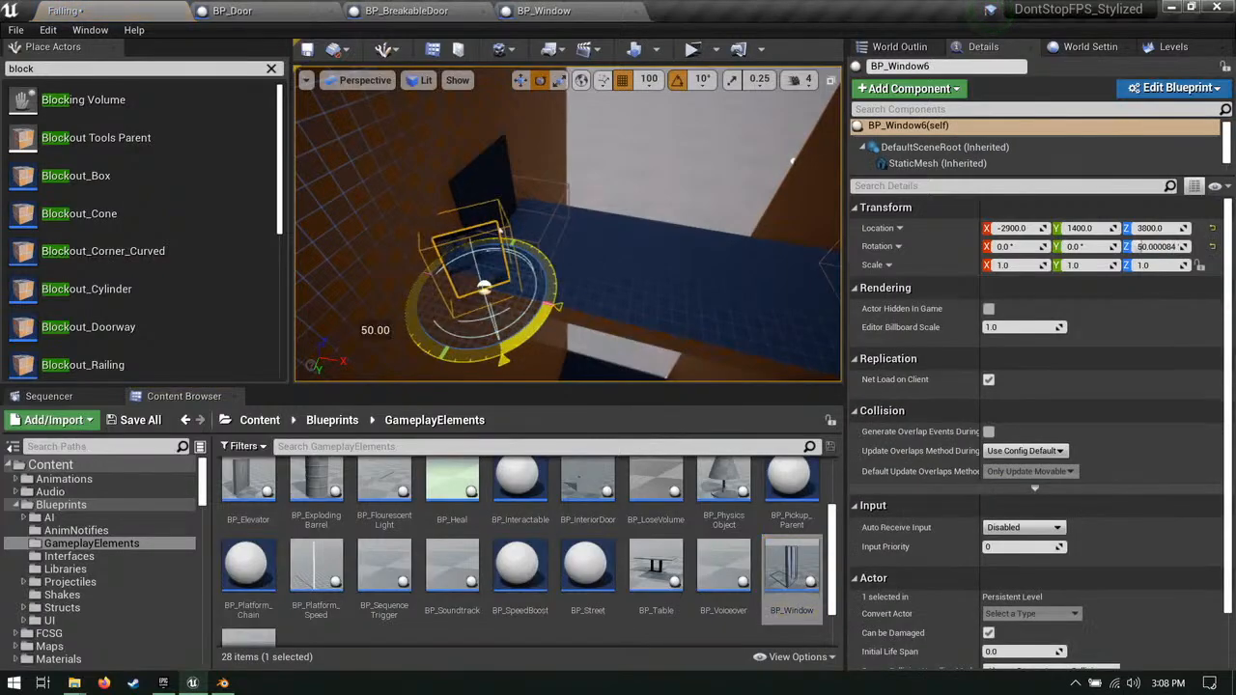
Step: Duplicate the window along the walkway's edge at 200-unit intervals to make a row of eight
right_drag(564, 252, 657, 258)
key(s)
key(w)
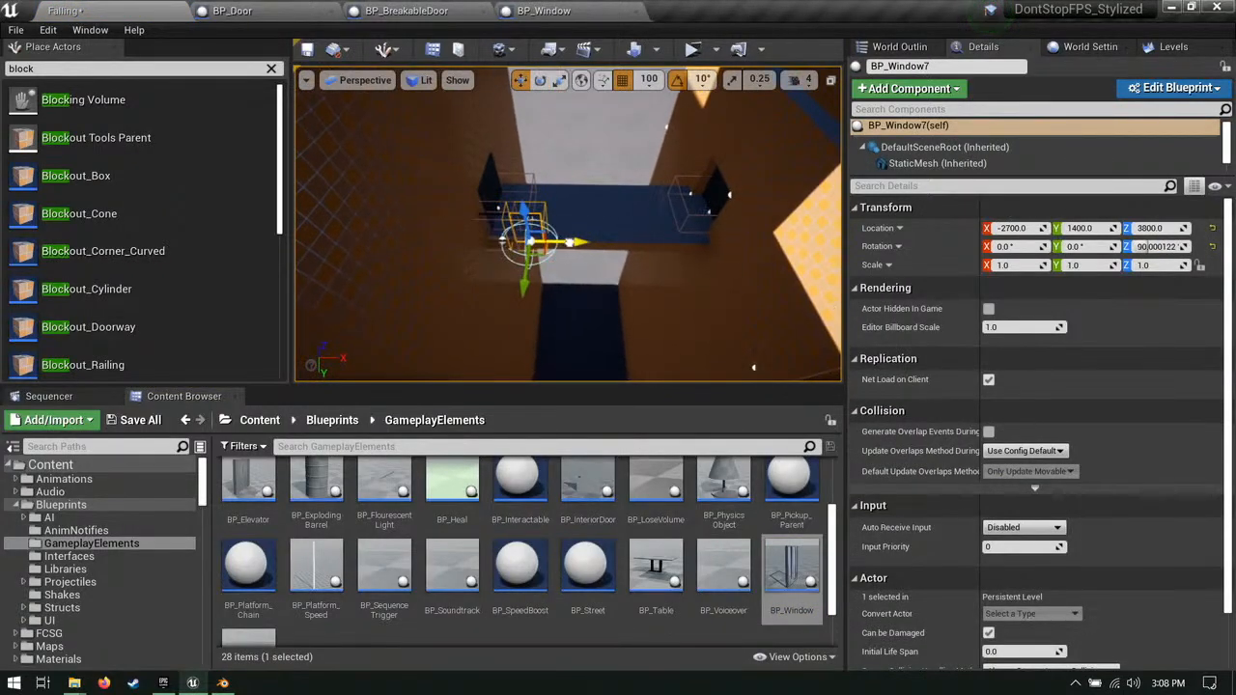
ctrl+click(500, 229)
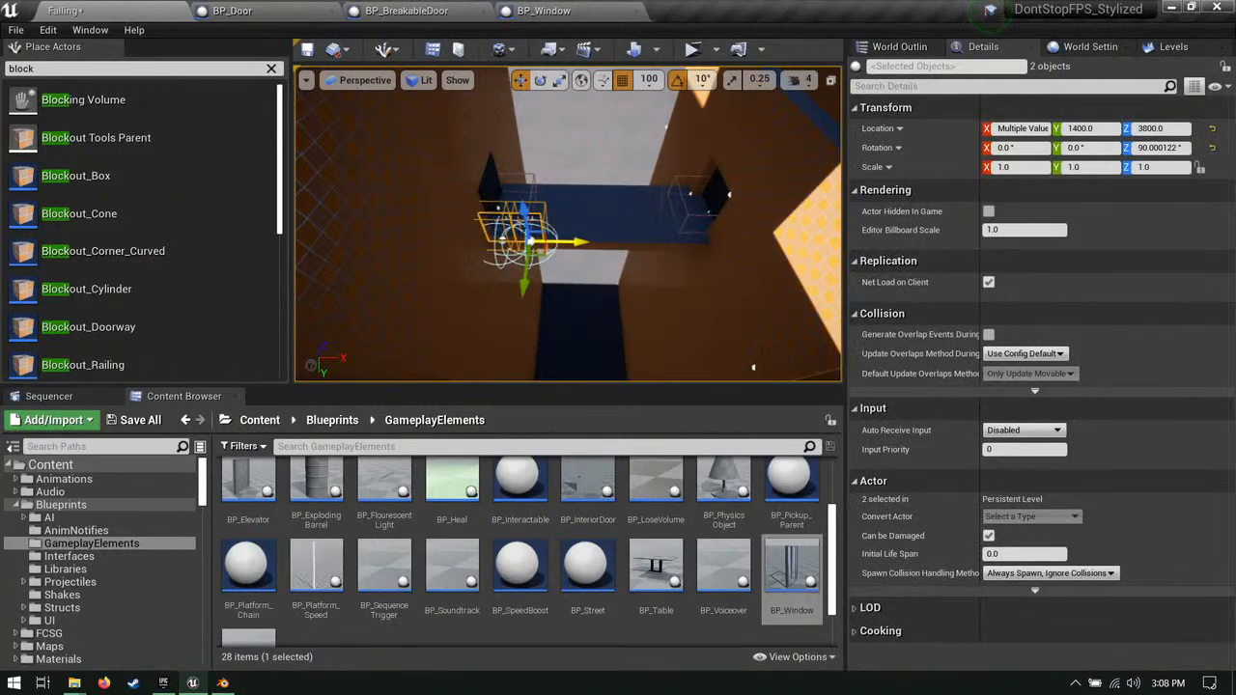
alt+shift+drag(569, 242, 626, 242)
right_drag(598, 241, 626, 242)
key(w)
key(a)
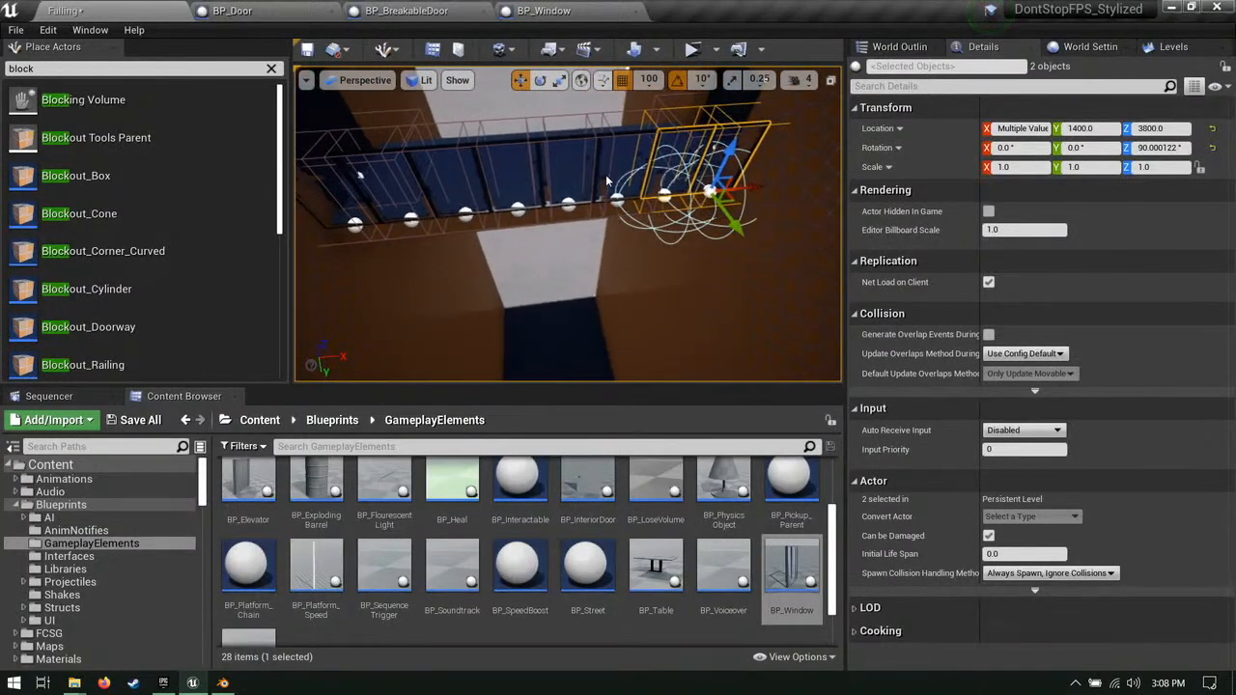
Step: Select all eight windows and duplicate the row to the walkway's opposite edge at Y 900
shift+click(623, 168)
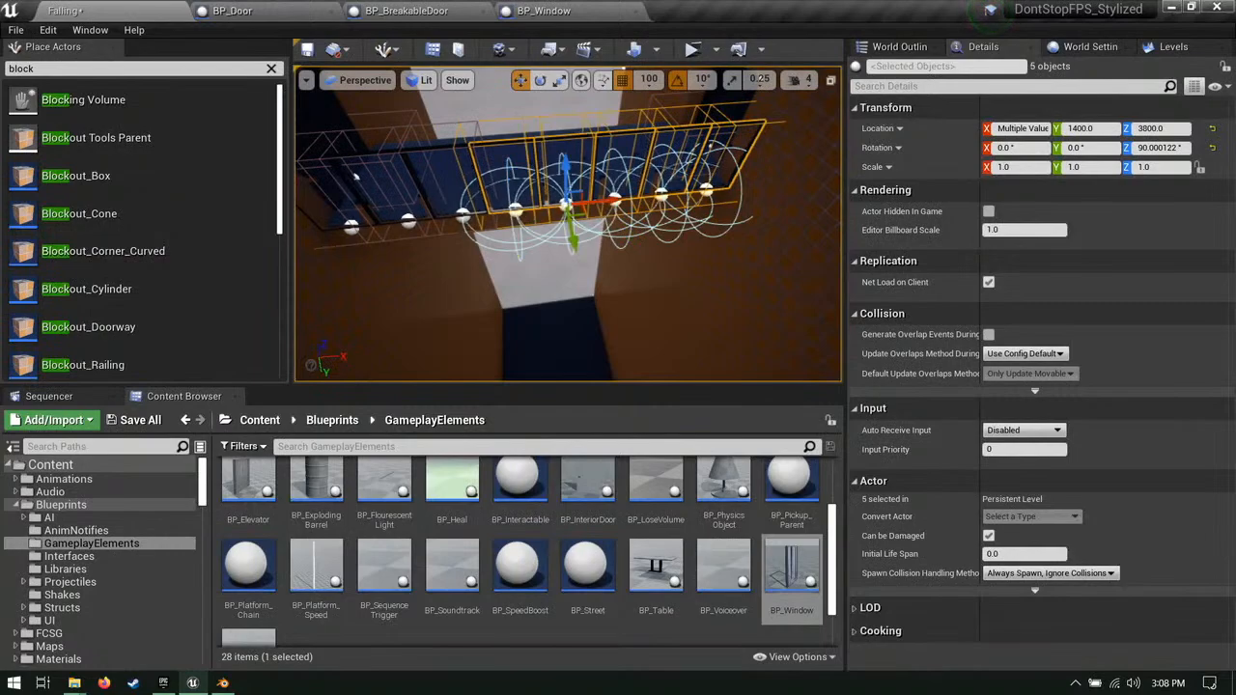
right_drag(492, 169, 459, 169)
ctrl+click(374, 169)
right_drag(373, 169, 207, 172)
key(w)
right_drag(466, 172, 476, 269)
alt+drag(397, 155, 504, 170)
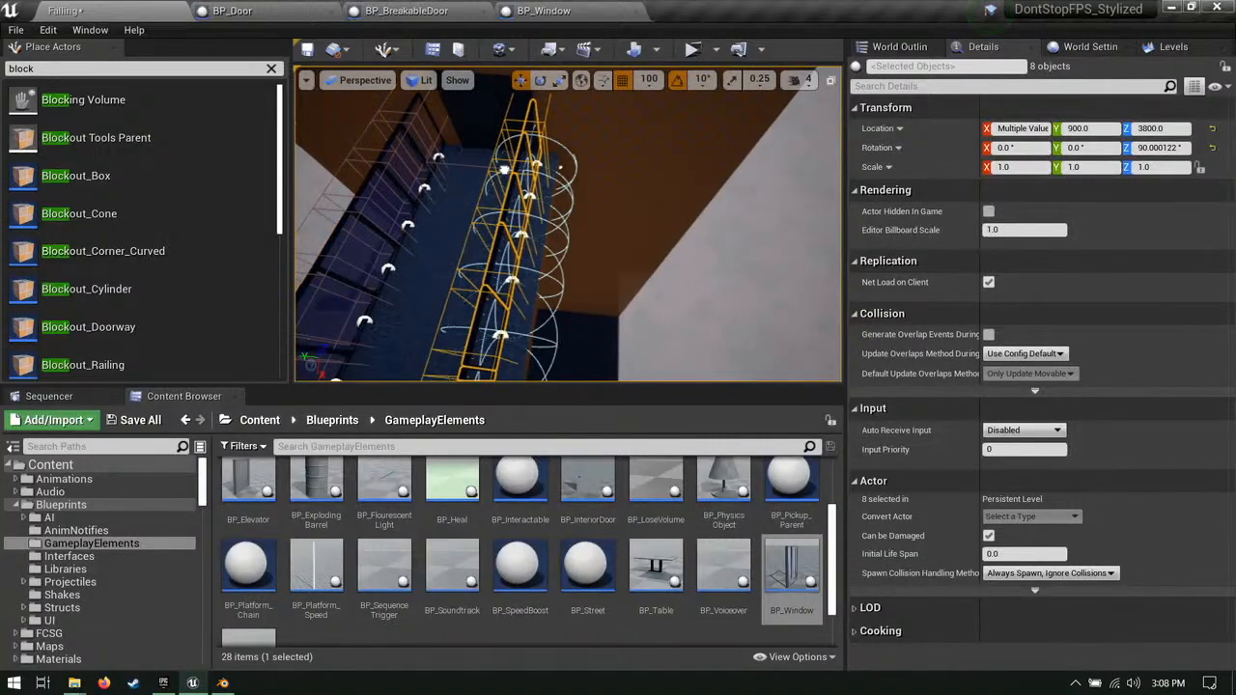
Step: Duplicate both window rows upward to Z 4200 as a second tier
right_drag(519, 174, 670, 250)
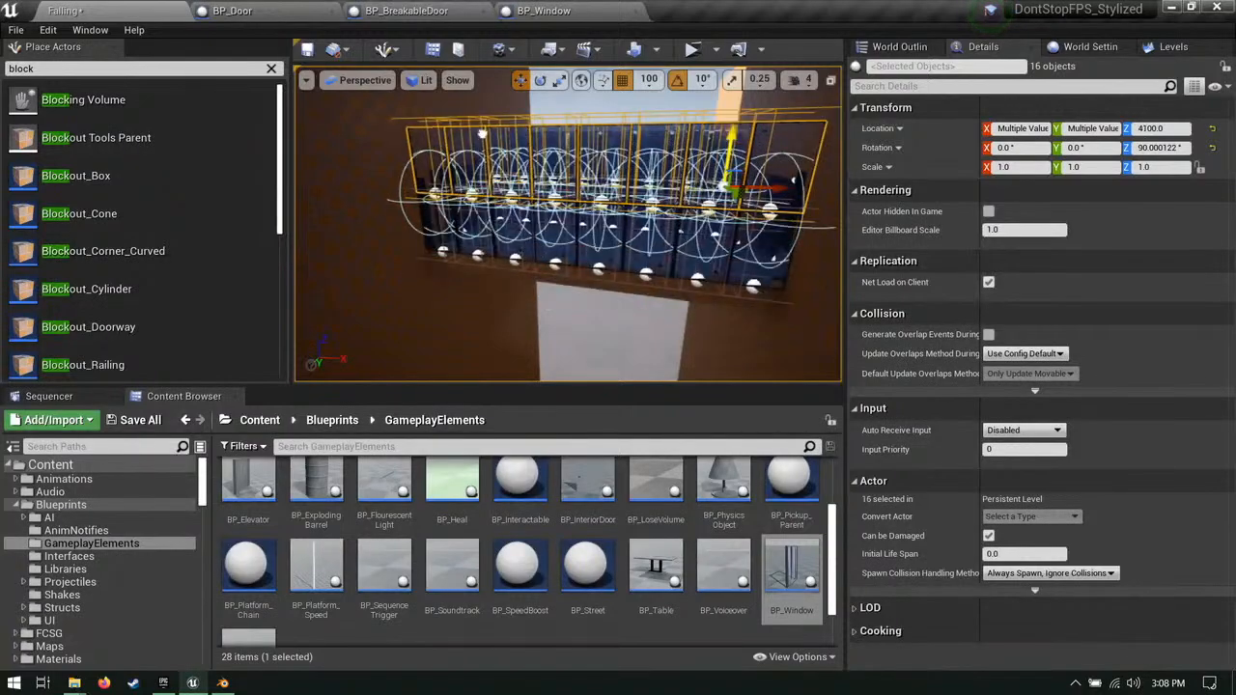
alt+drag(731, 140, 731, 116)
mouse_move(731, 116)
right_down()
mouse_move(787, 121)
mouse_move(729, 101)
right_up()
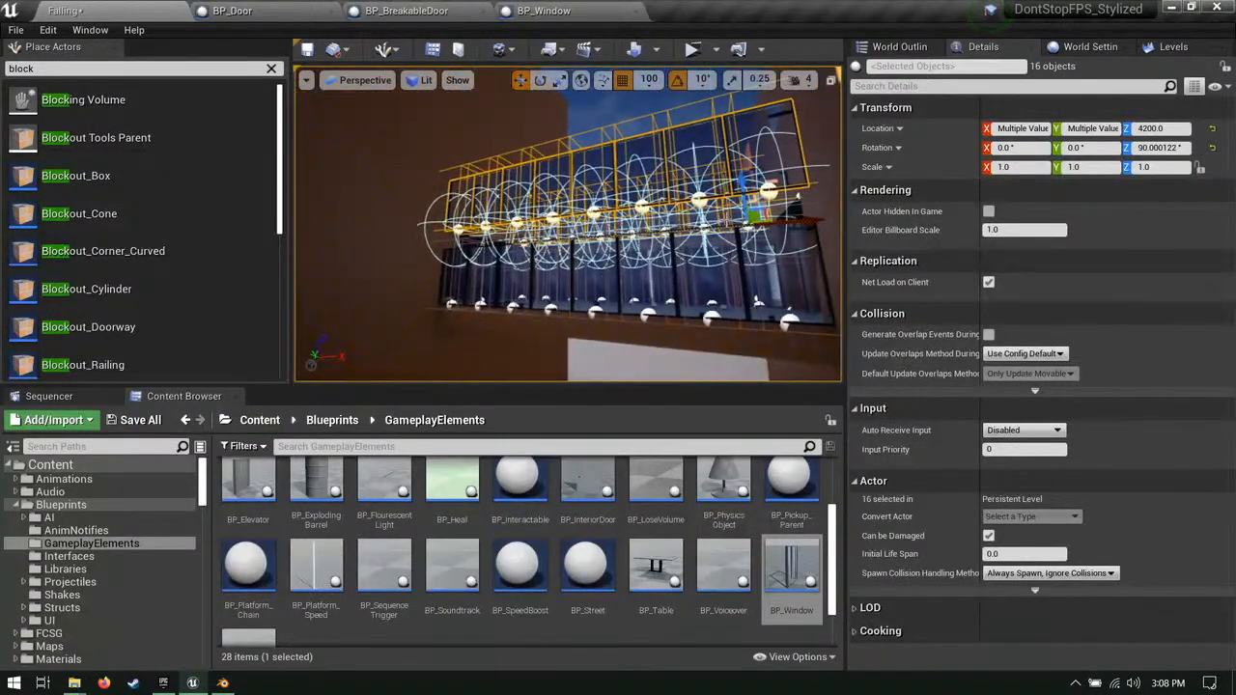
Step: Duplicate the walkway's floor box up to Z 4400 as its ceiling and save the Falling level
click(649, 340)
right_drag(650, 354, 627, 328)
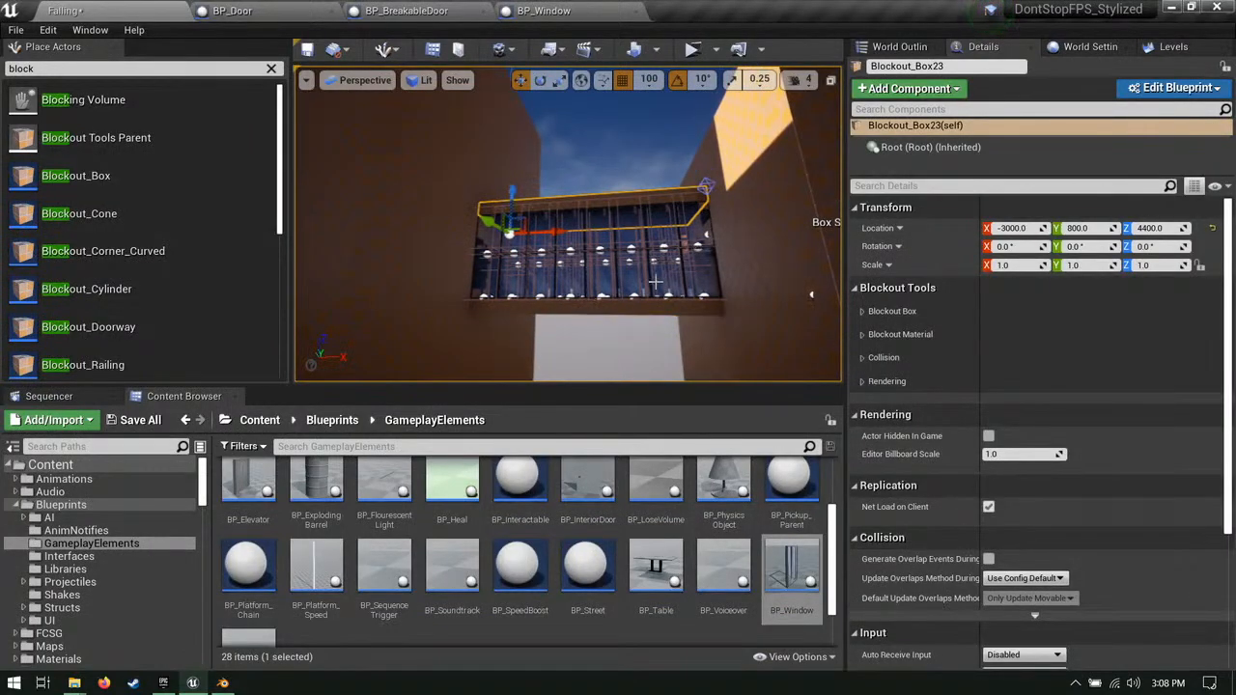
key(w)
right_drag(655, 282, 541, 357)
key(w)
key(s)
key(e)
key(s)
click(136, 421)
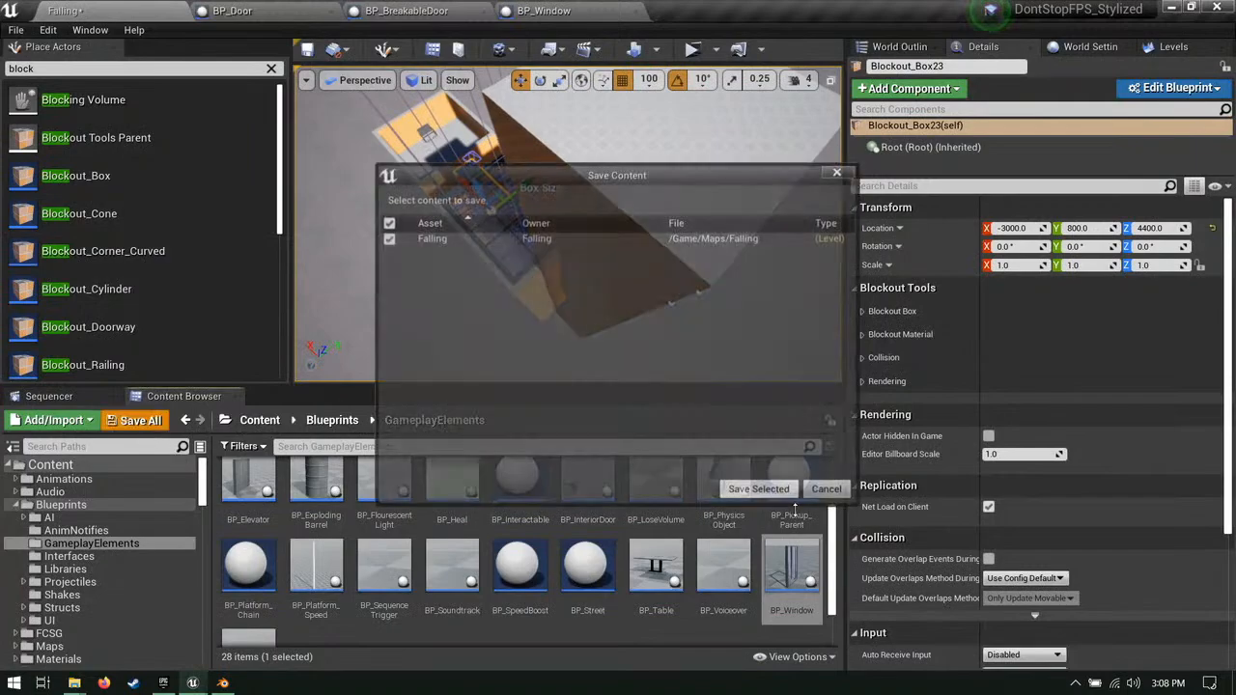
click(758, 489)
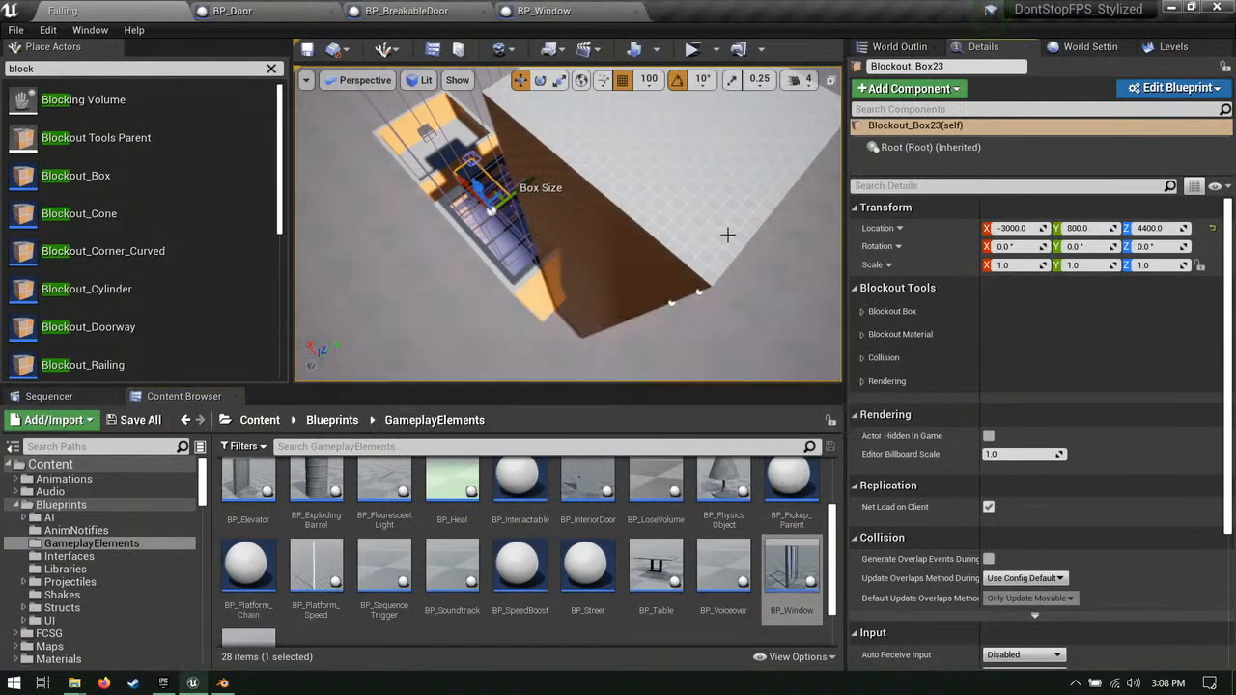
Step: Duplicate the new room's outer wall box up to Z 4800 and extend it across the room as a roof
key(w)
right_drag(728, 234, 666, 184)
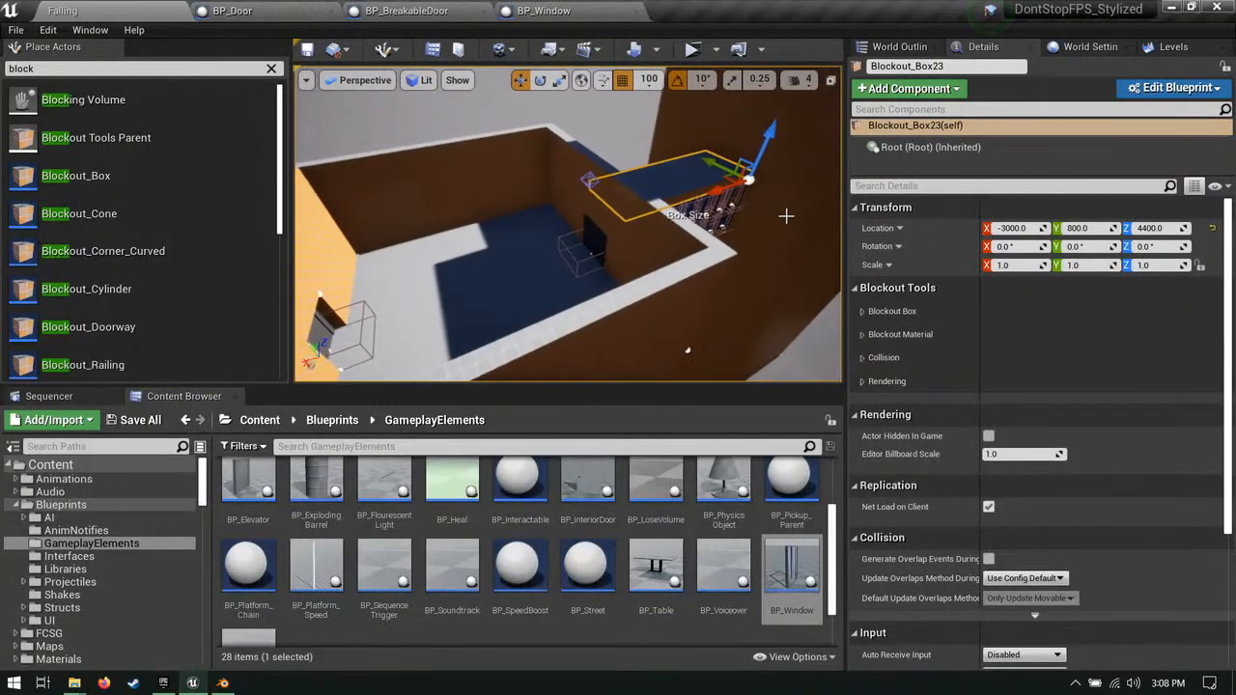
click(786, 215)
right_drag(786, 215, 651, 231)
key(w)
click(621, 306)
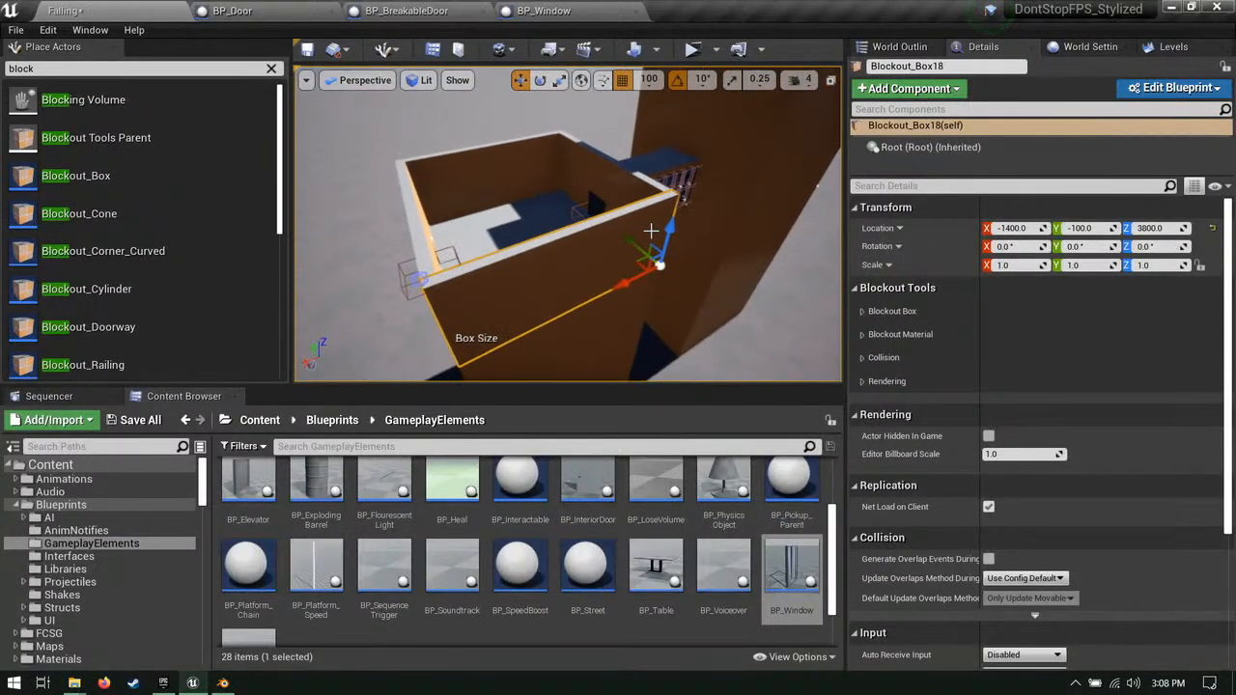
alt+drag(673, 232, 688, 159)
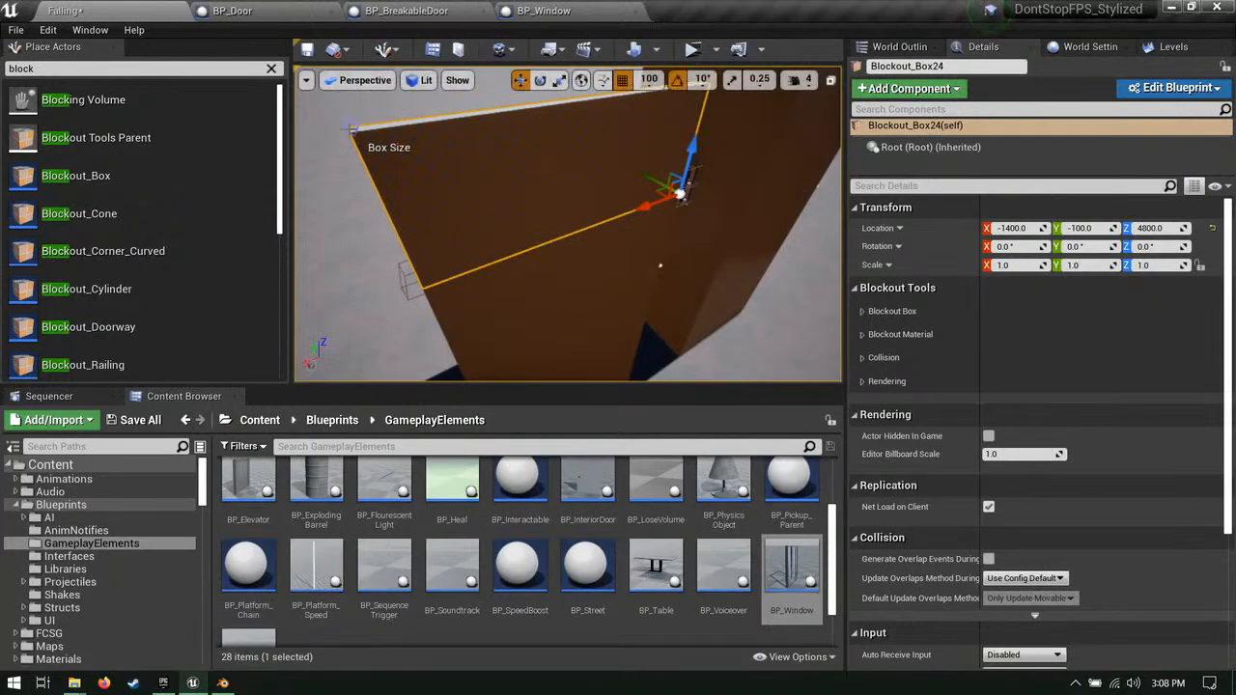
right_drag(660, 266, 477, 166)
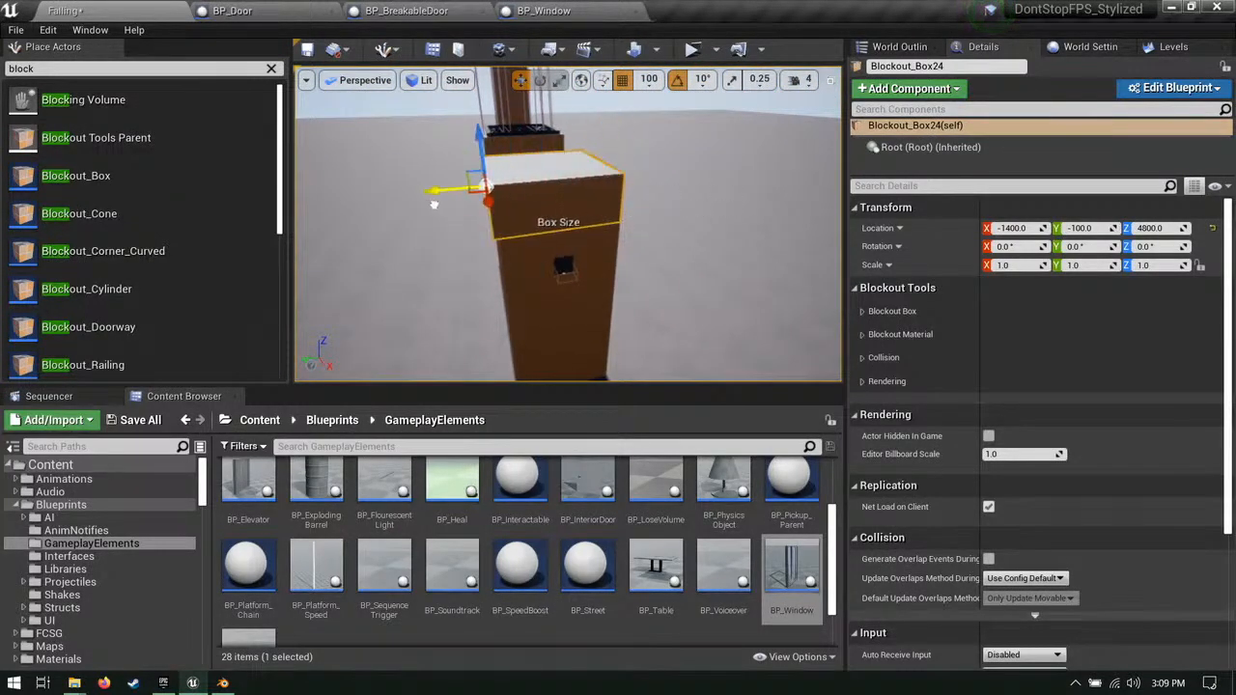
Step: Play the level from inside the new room and test running through the breakable doors and the windowed walkway
right_drag(435, 204, 643, 239)
right_drag(587, 203, 609, 203)
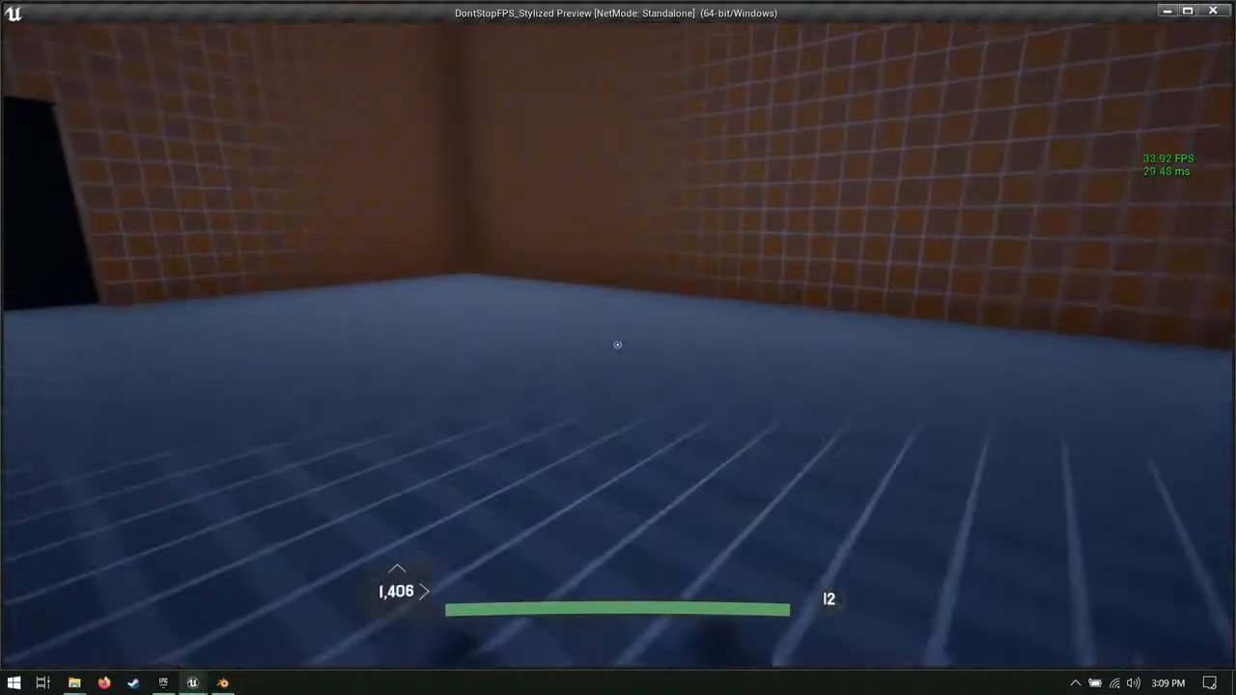
key(w)
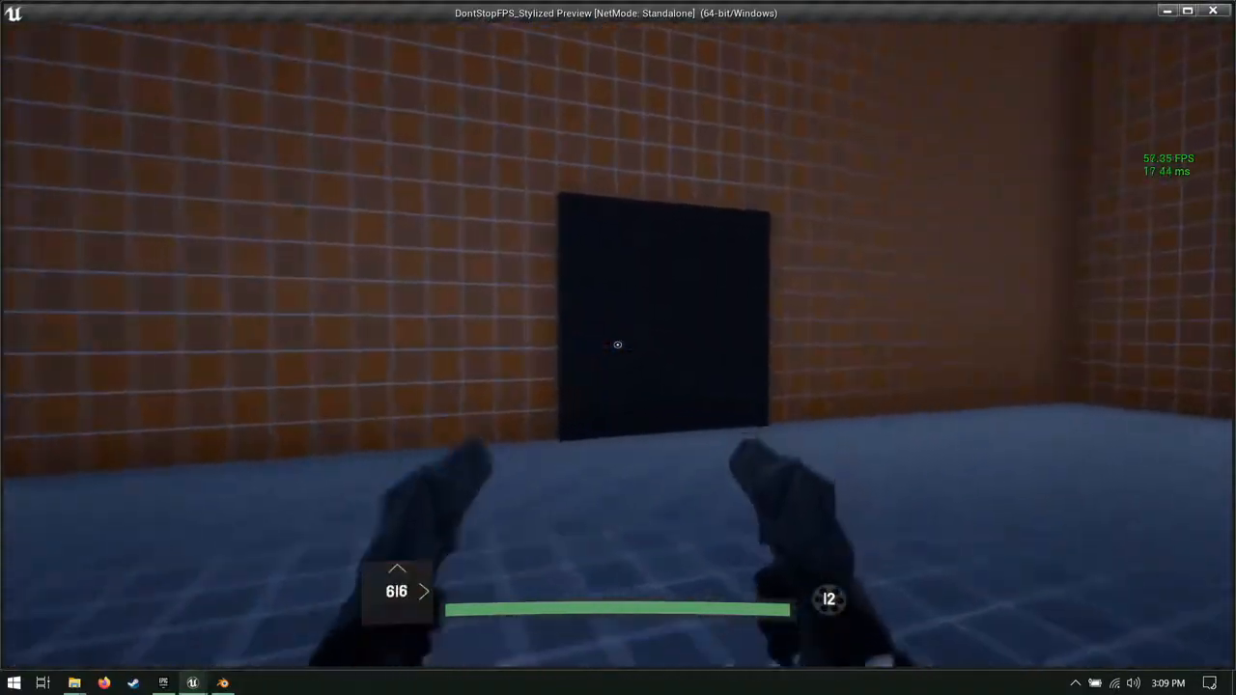
click(618, 345)
key(d)
key(r)
key(a)
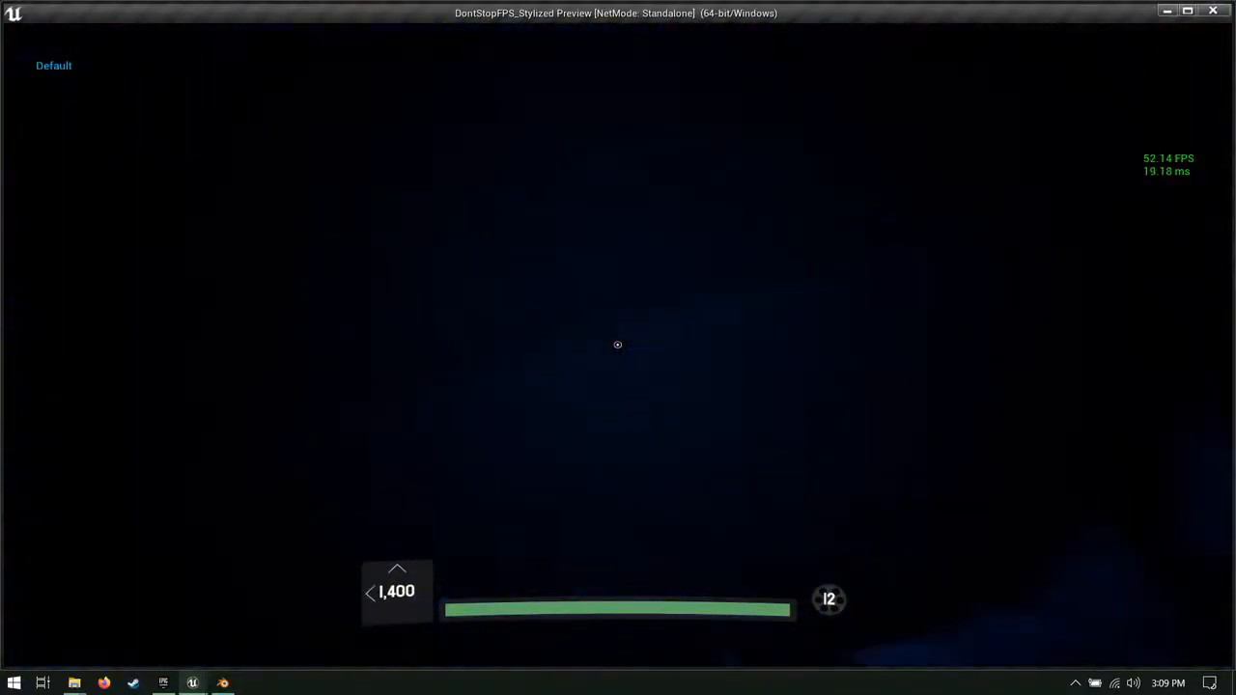
click(618, 345)
key(a)
key(r)
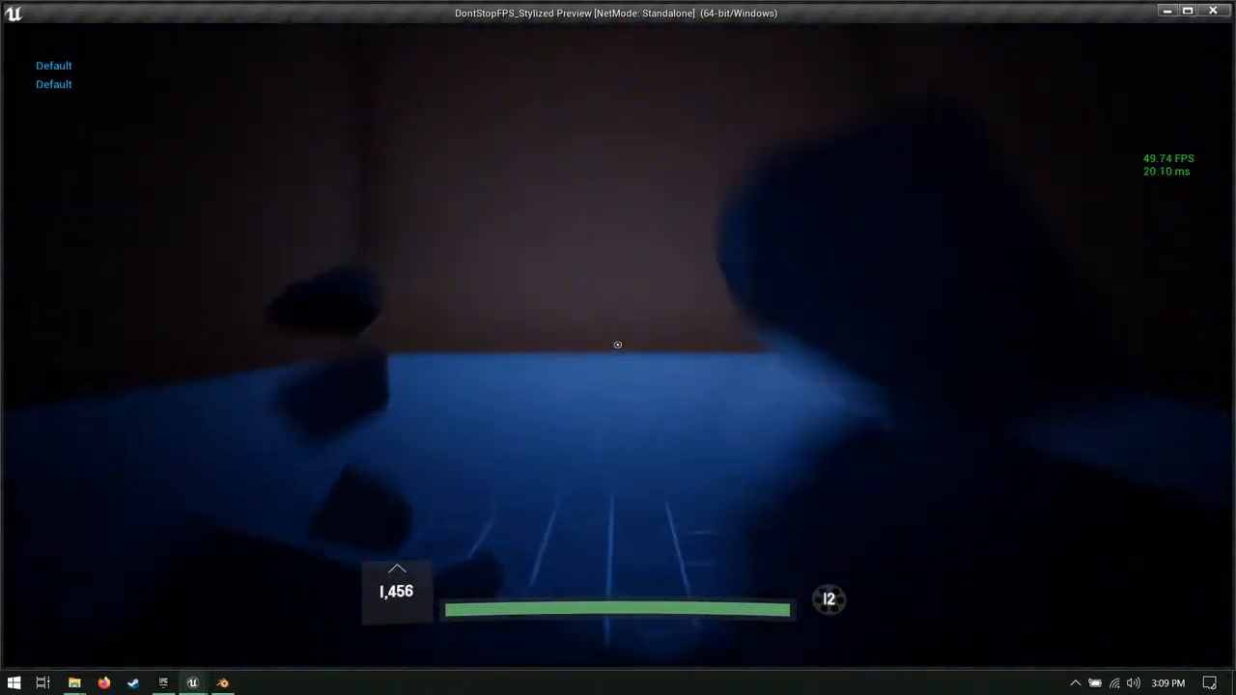
key(d)
key(w)
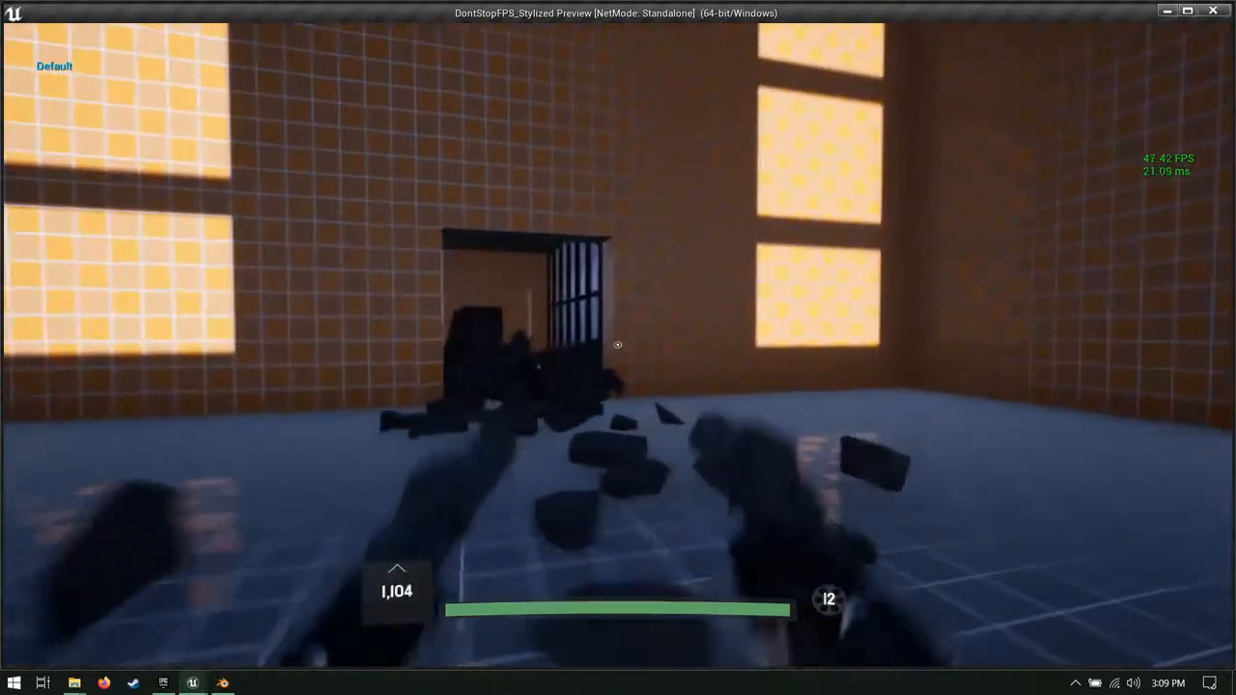
key(w)
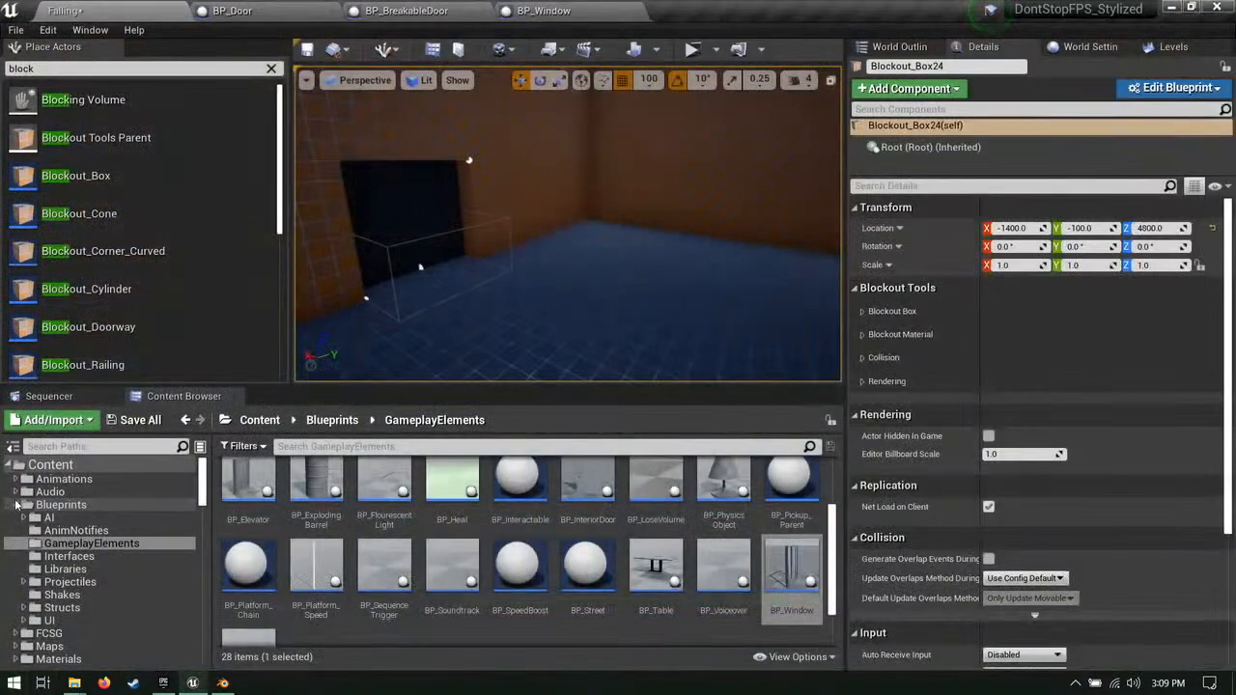
Step: Collapse the Blueprints and Meshes folders and open the Materials folder's assets
click(17, 506)
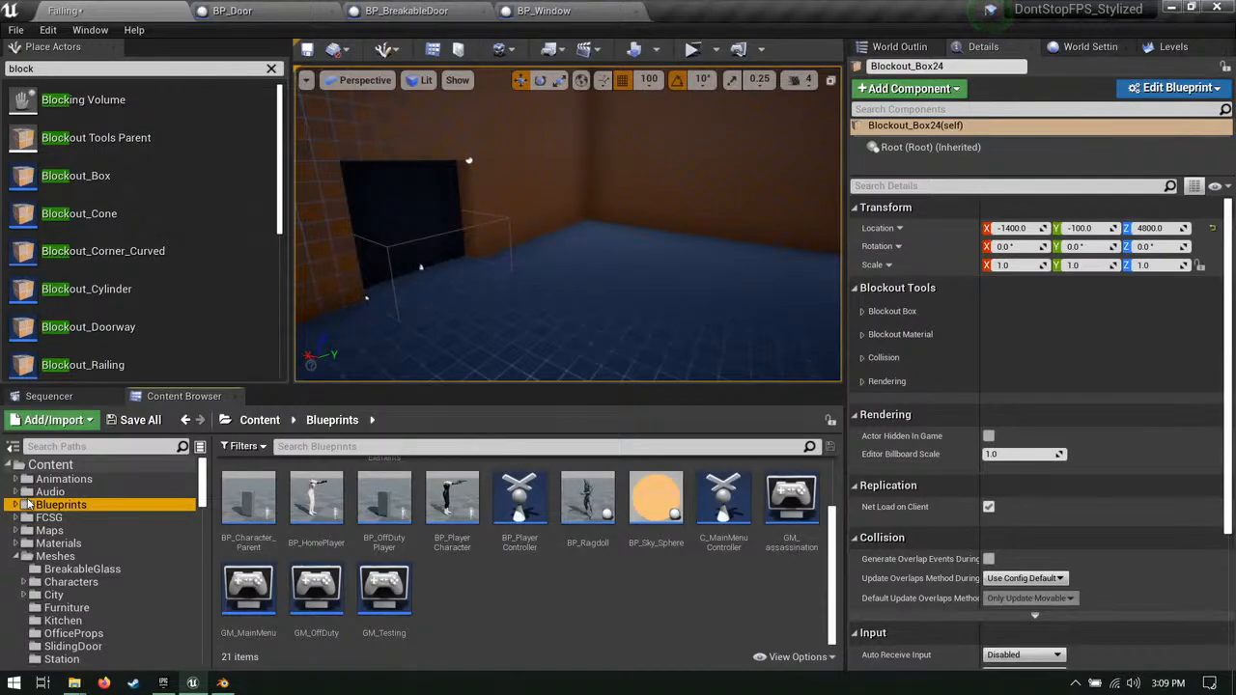
click(16, 556)
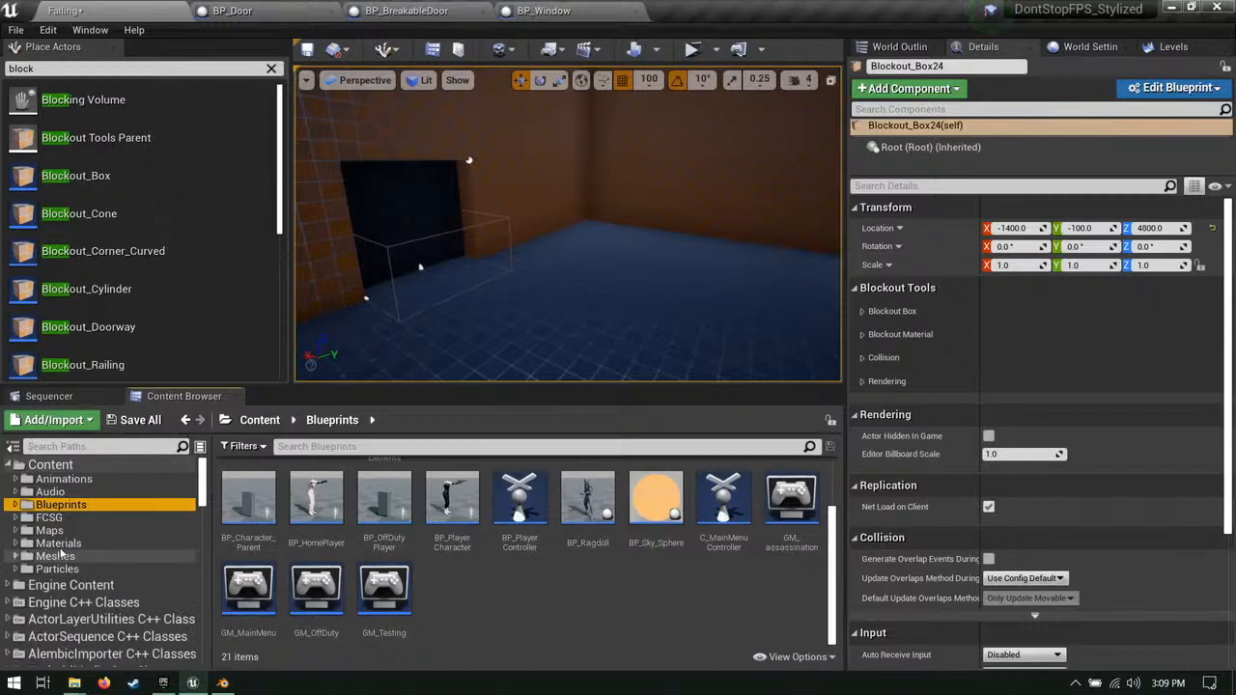
drag(60, 544, 68, 547)
click(56, 556)
click(57, 544)
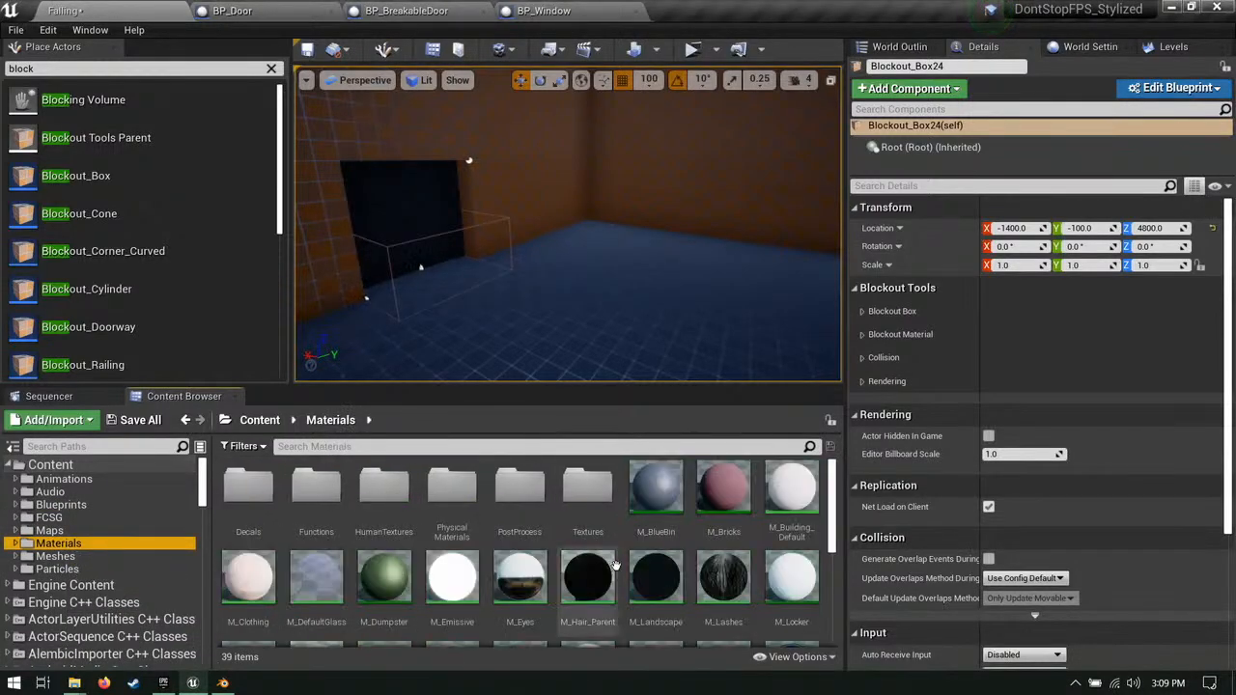
scroll(618, 584, down, 5)
Step: Create a material named M_CloseOcclusionParent in the Materials folder and open its graph for adding a node
right_click(648, 583)
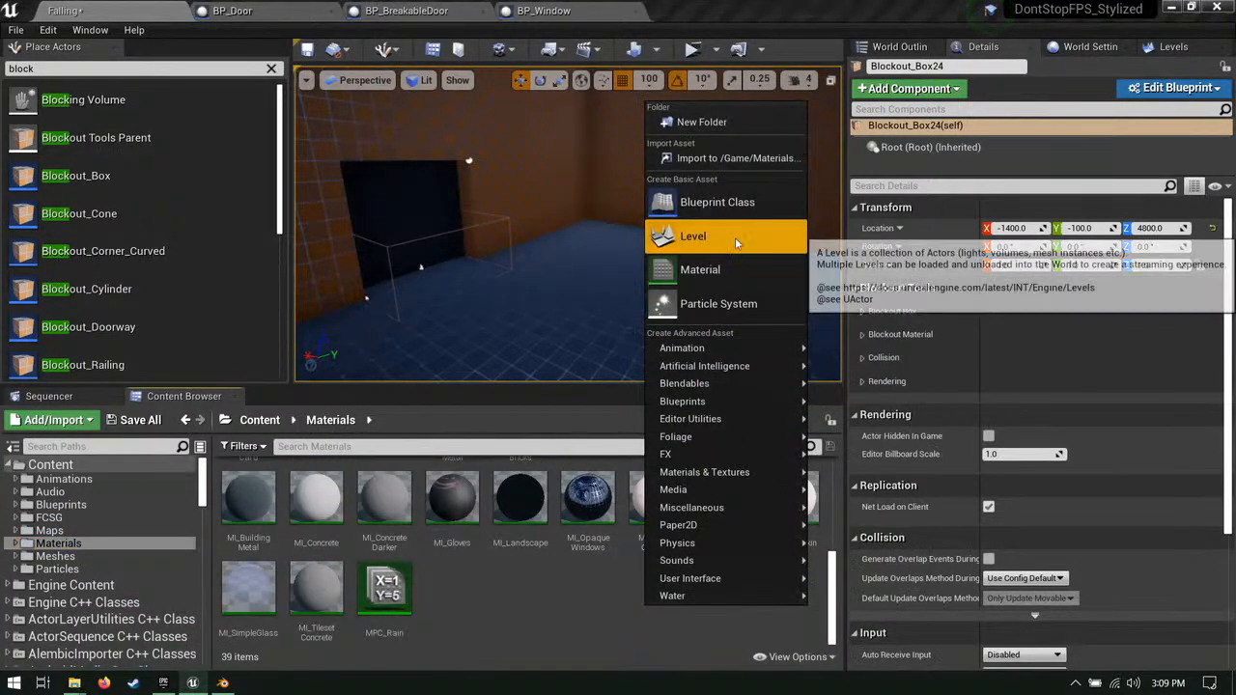
click(734, 262)
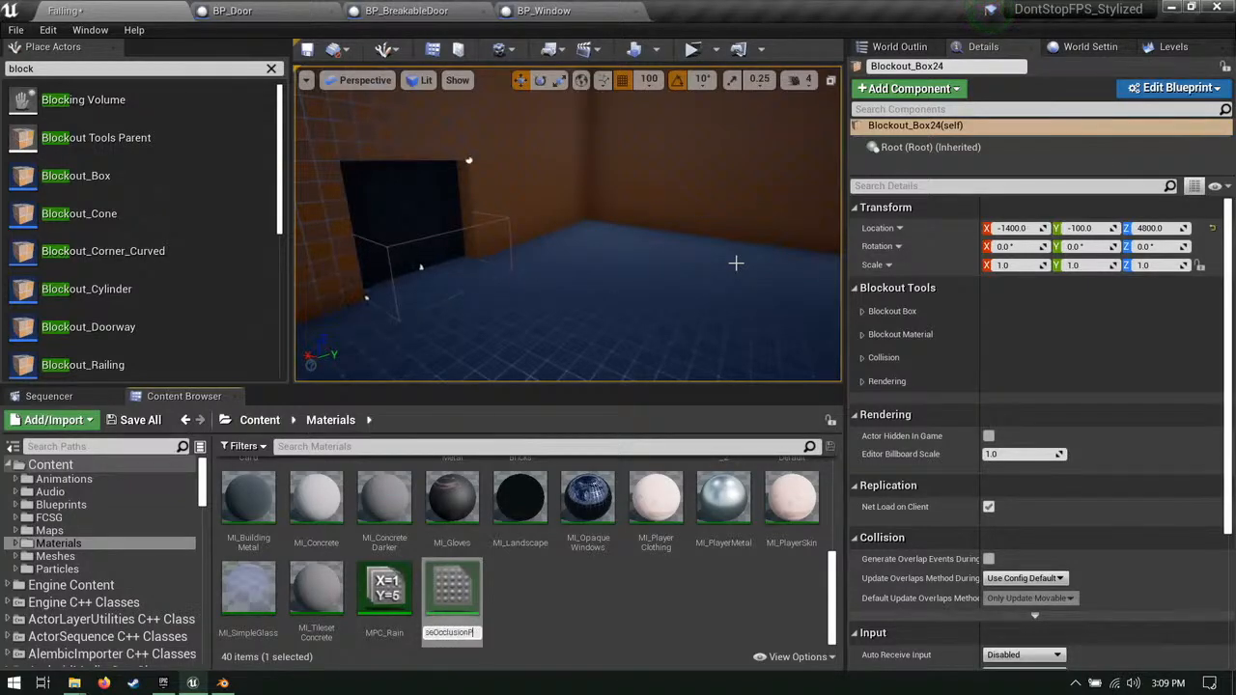
text(nt)
key(Return)
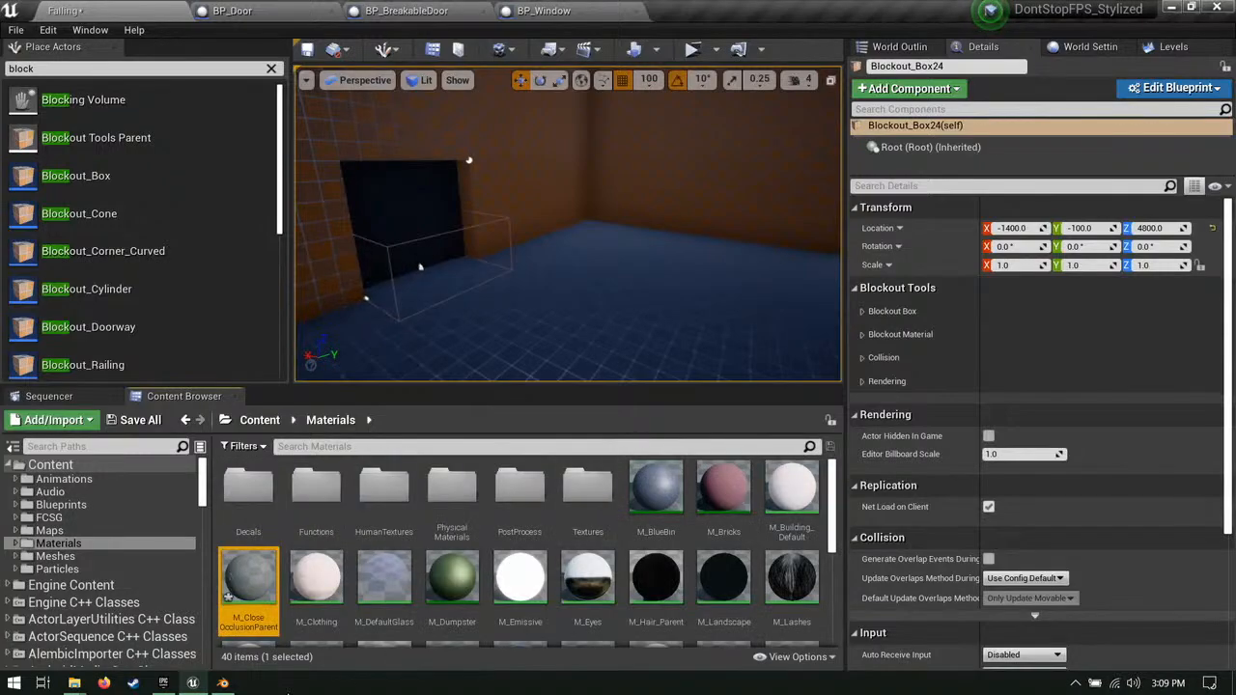
double_click(251, 582)
right_click(534, 287)
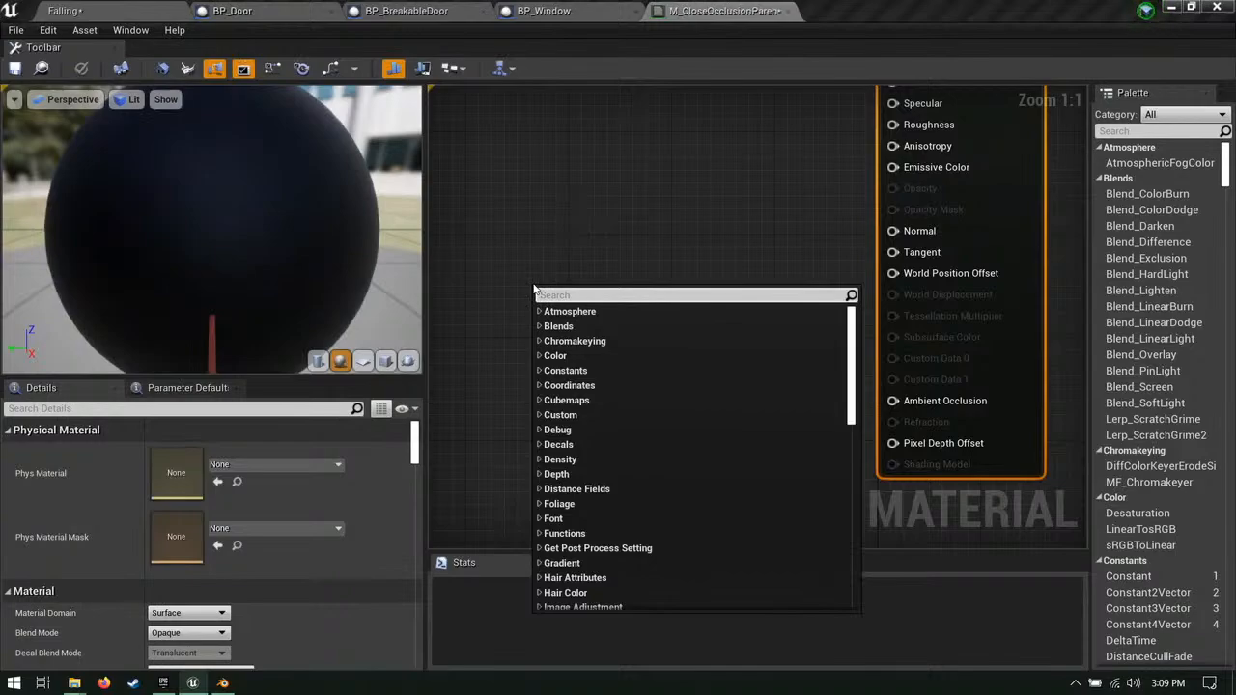
text(dithe)
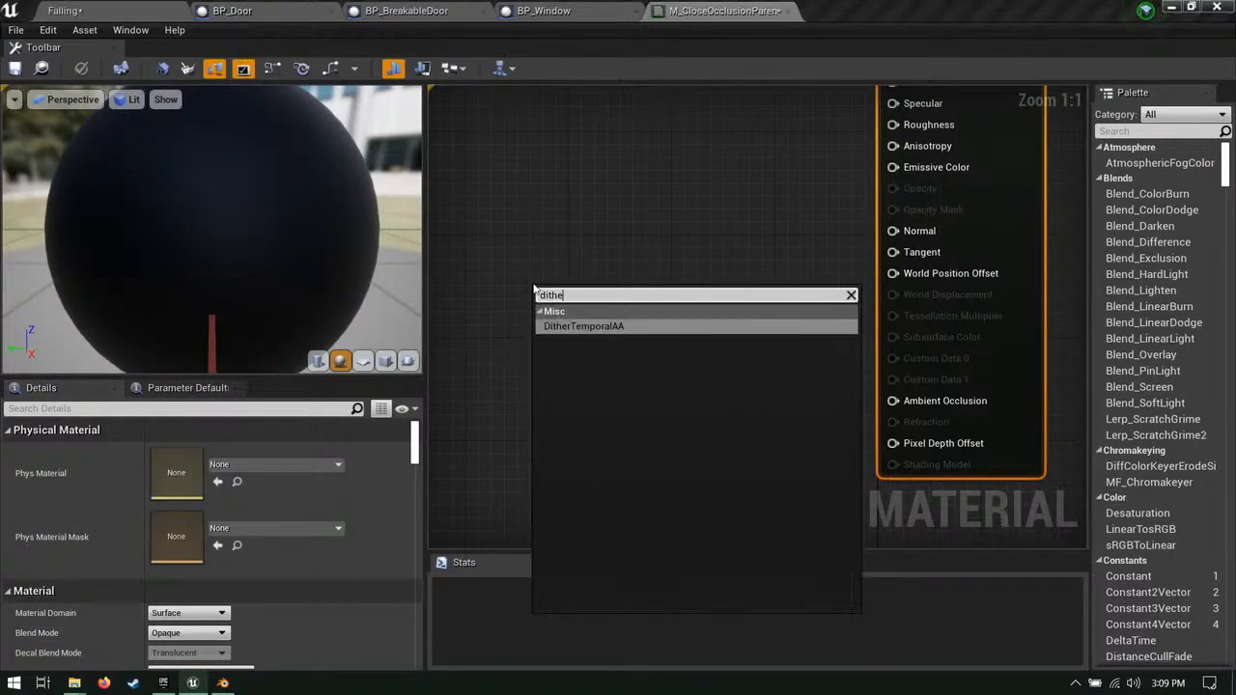
key(BackSpace)
key(BackSpace)
key(BackSpace)
key(BackSpace)
key(BackSpace)
text(dep)
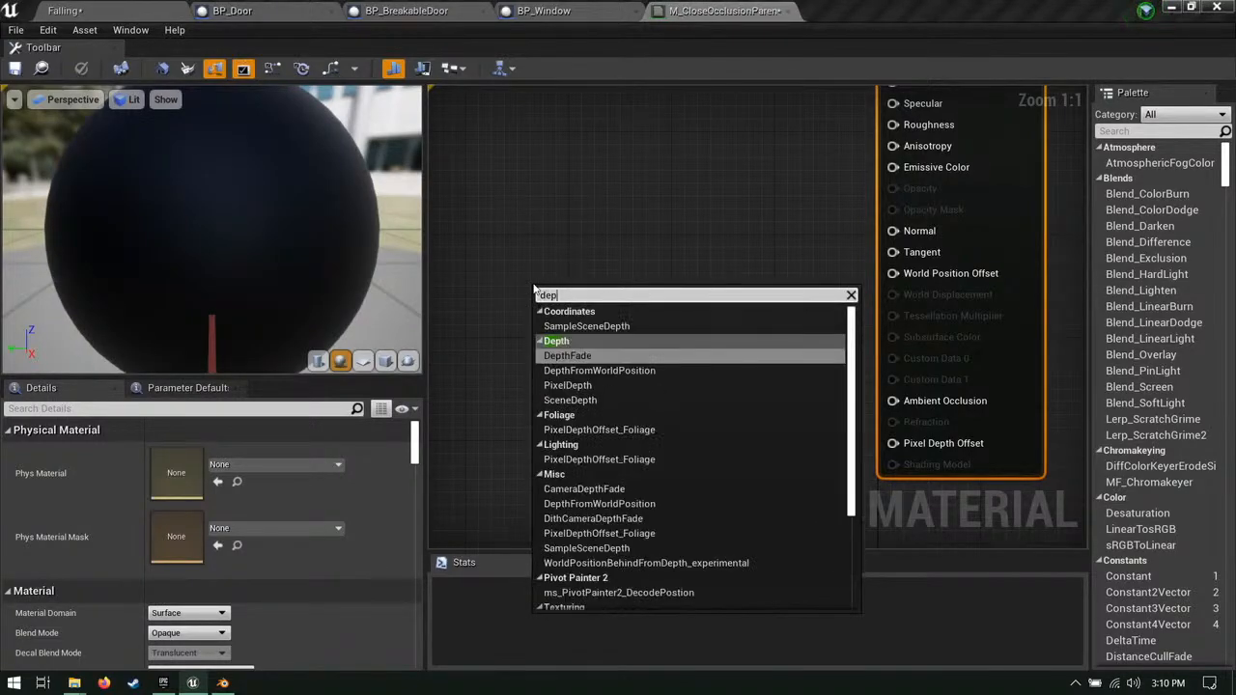
key(BackSpace)
key(BackSpace)
key(BackSpace)
Step: Add a MaterialFunctionCall node to the material graph and assign DithCameraDepthFade as its material function
text(func)
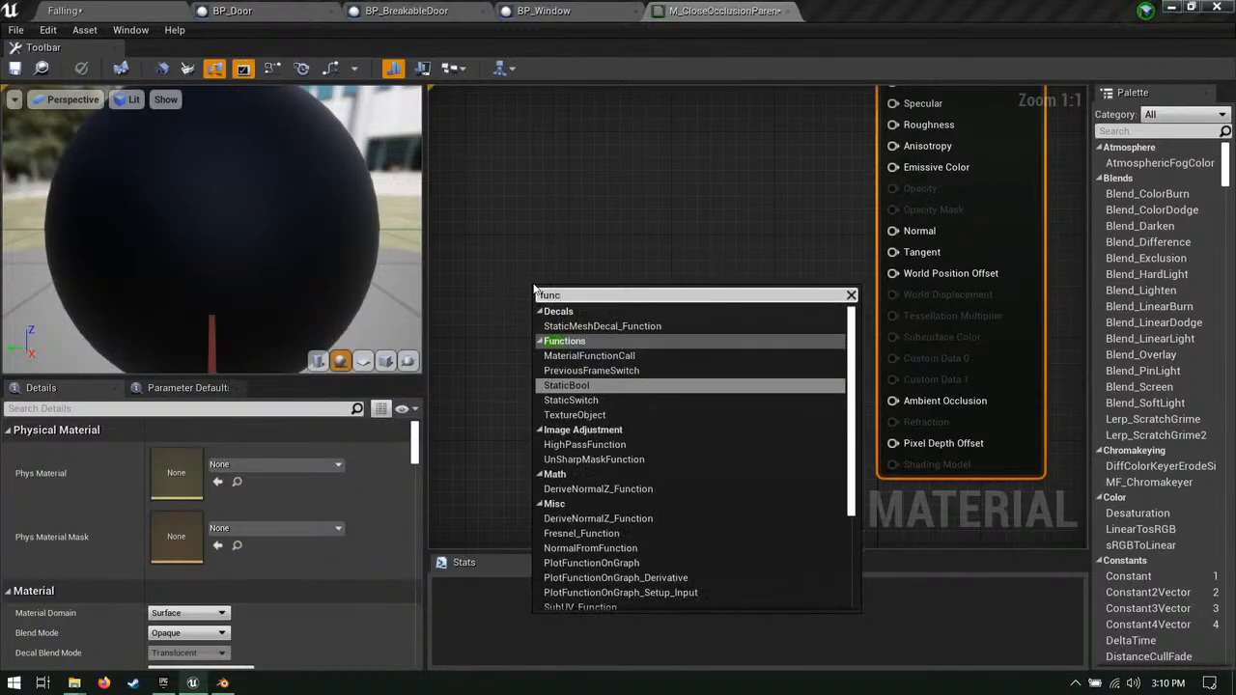
key(Up)
key(Up)
key(Return)
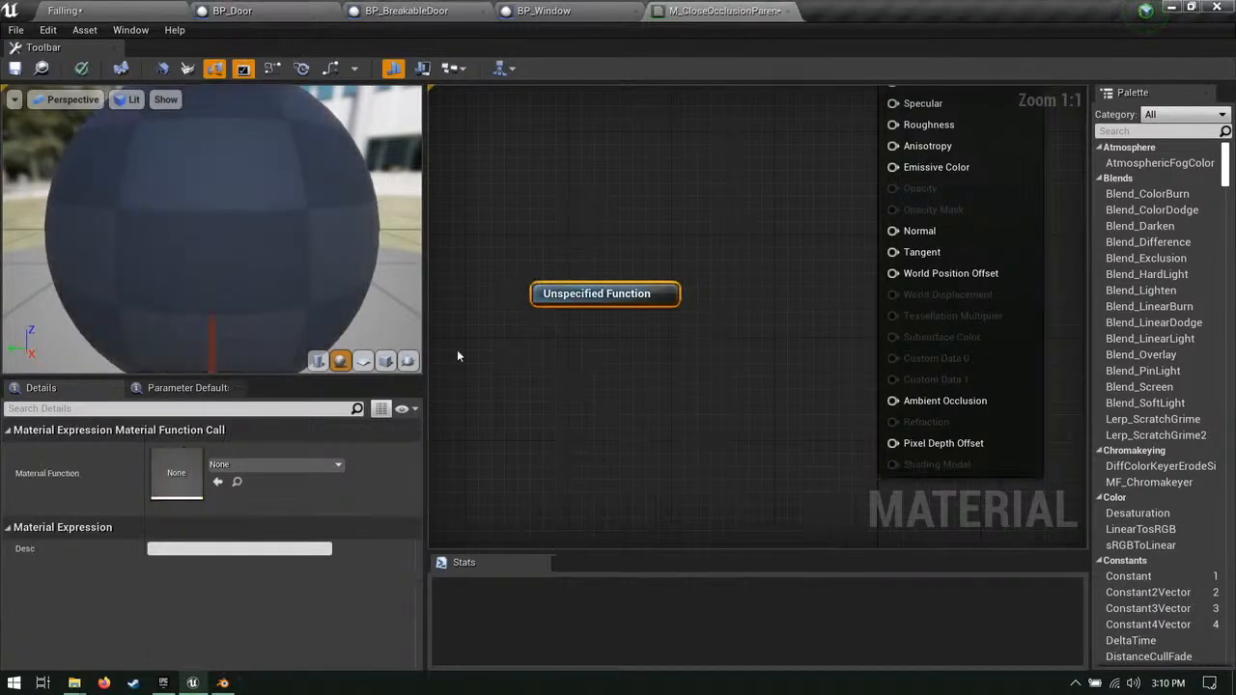
click(279, 466)
text(depth)
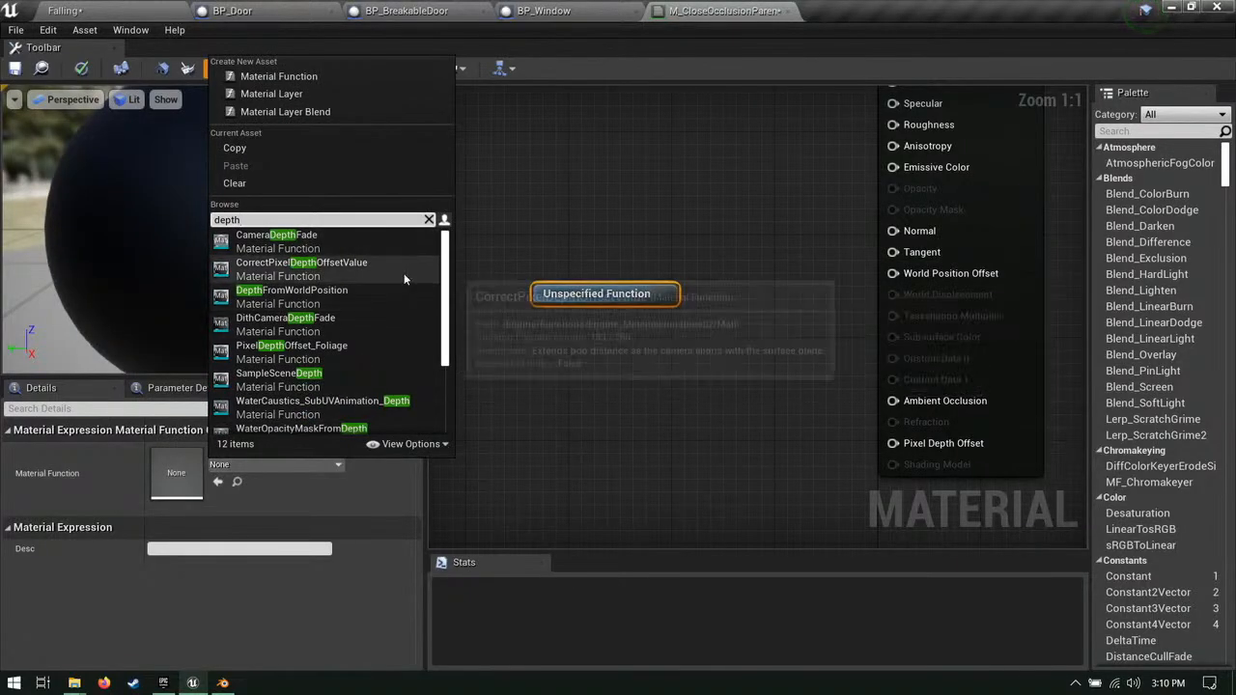
click(389, 319)
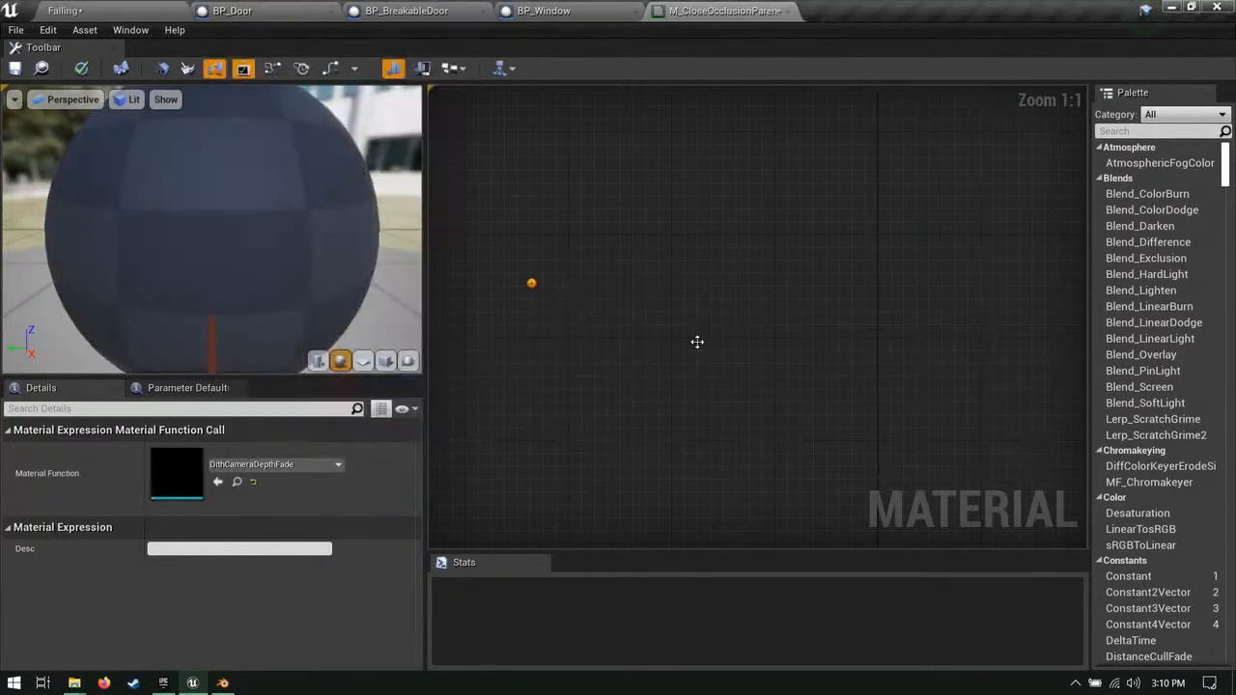
drag(677, 345, 665, 429)
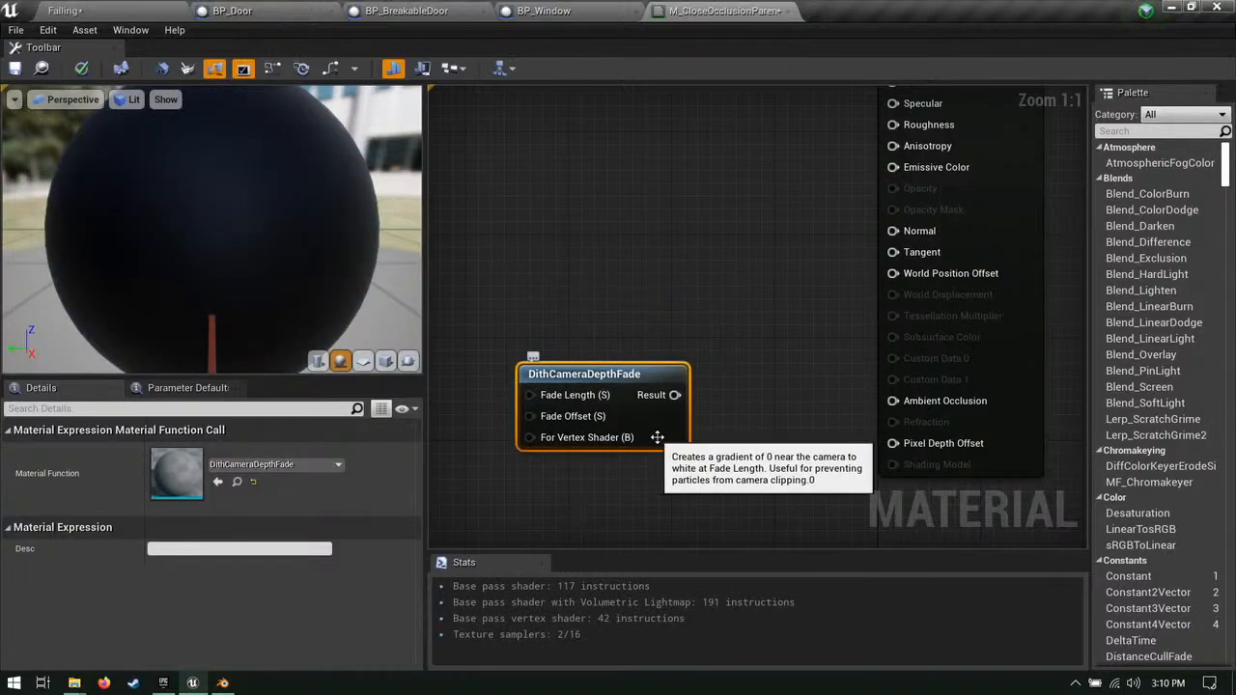
Step: Examine the DithCameraDepthFade function's node network, including the Custom node's code and inputs, and close it
double_click(656, 437)
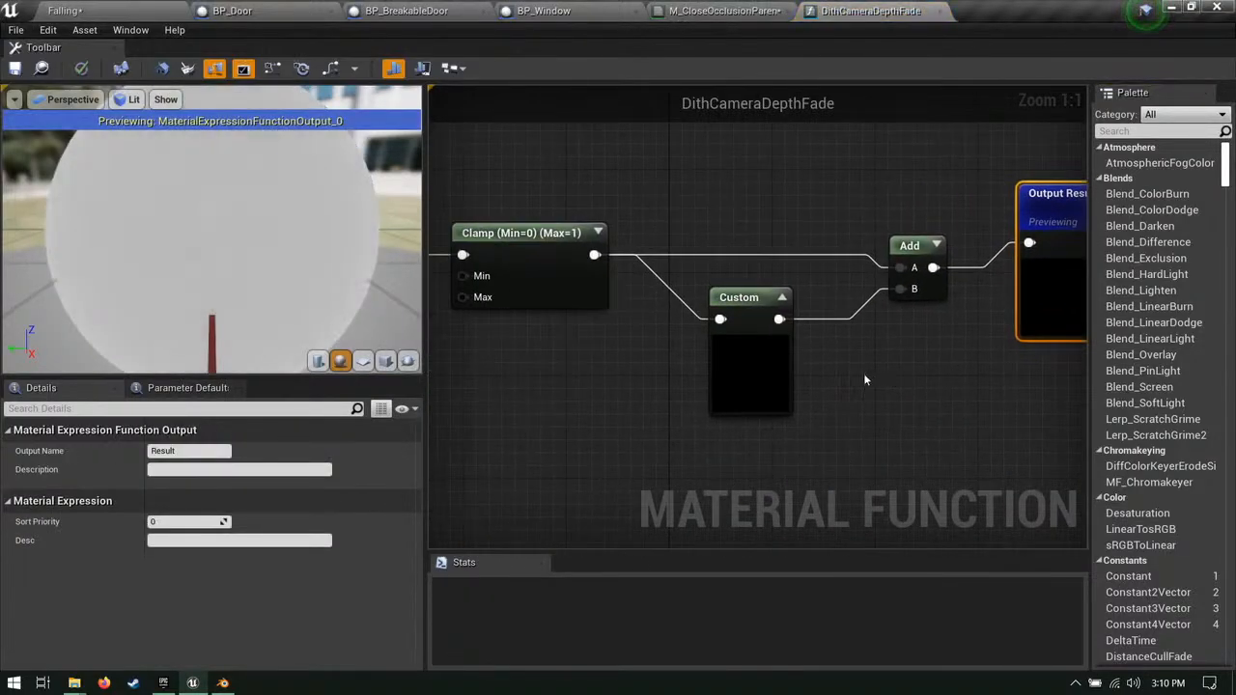
scroll(661, 358, down, 8)
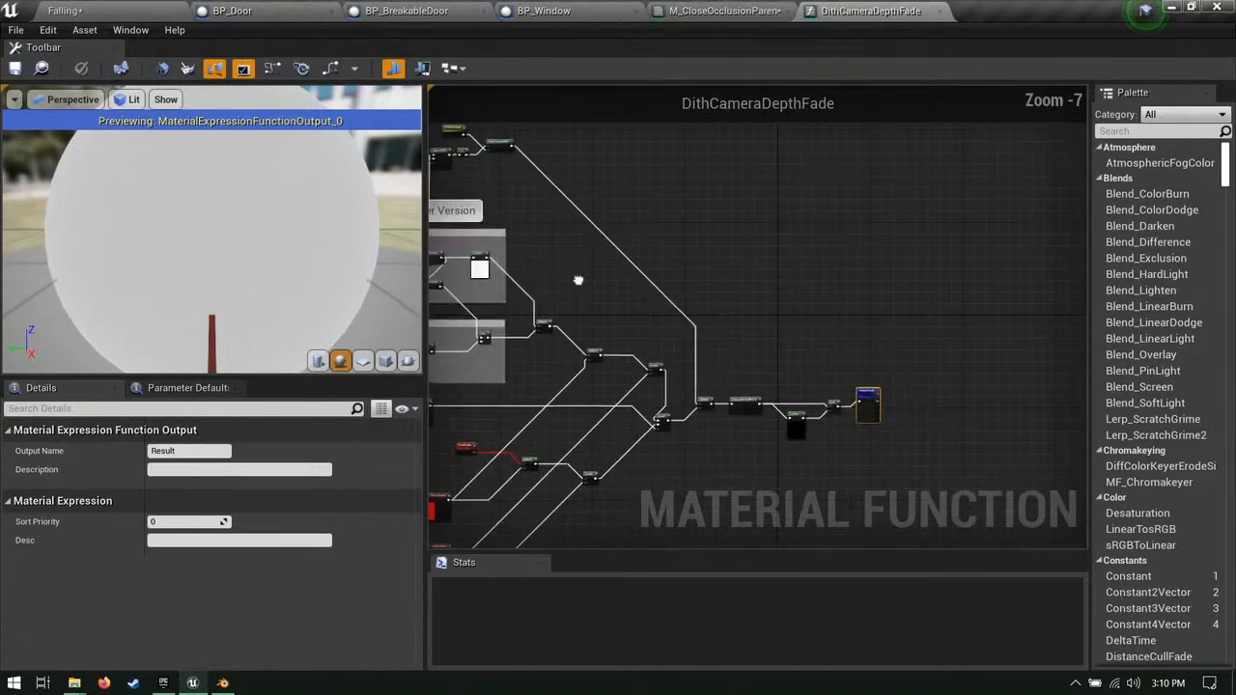
right_drag(577, 280, 857, 299)
scroll(858, 181, up, 3)
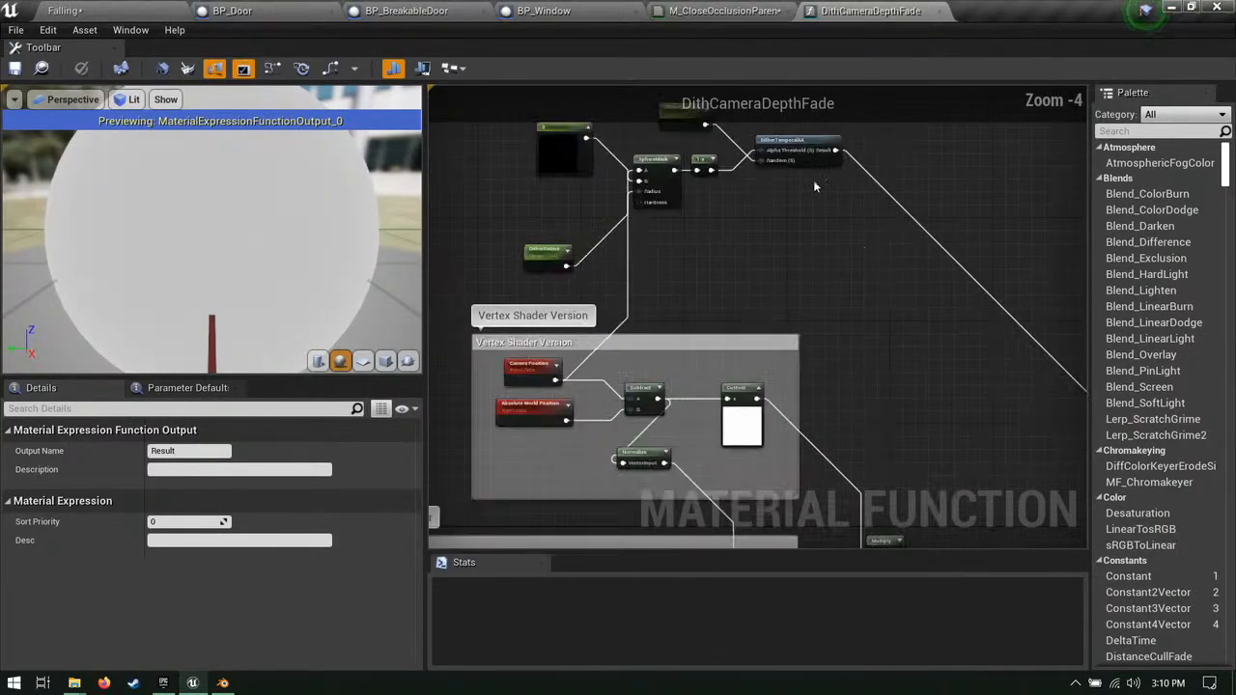
right_drag(813, 187, 429, 85)
right_drag(794, 354, 727, 85)
scroll(899, 302, up, 2)
drag(858, 415, 700, 317)
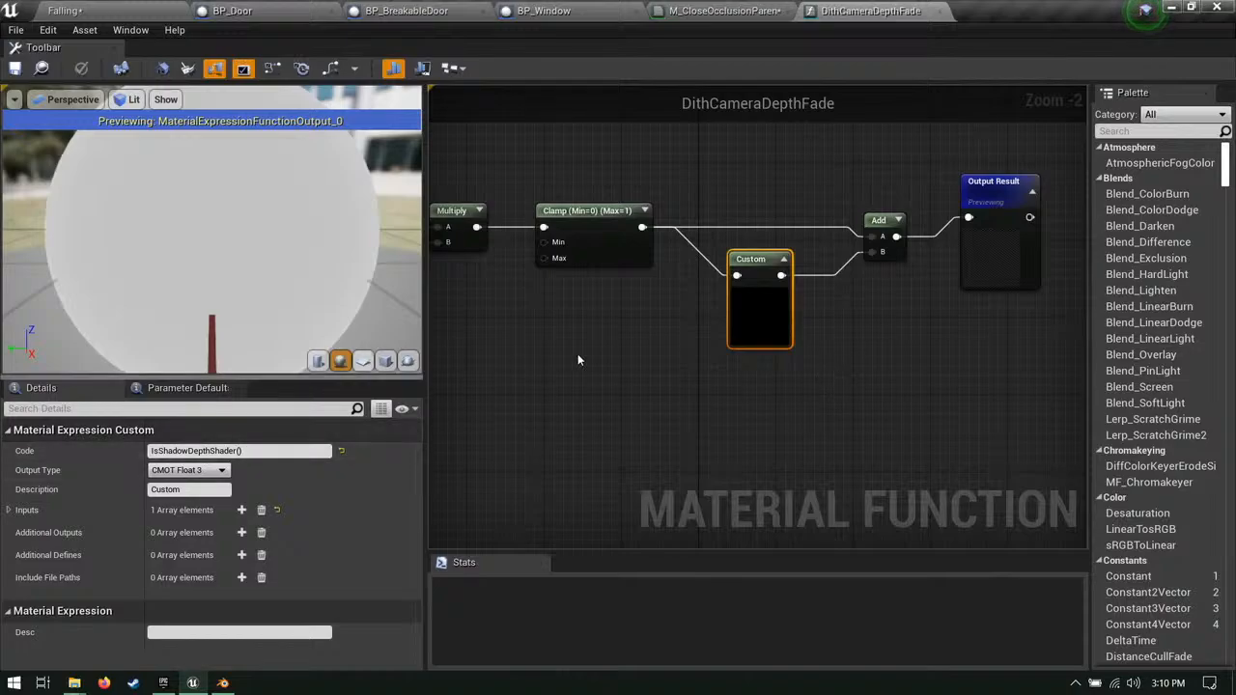
right_drag(578, 359, 634, 370)
right_drag(737, 385, 724, 427)
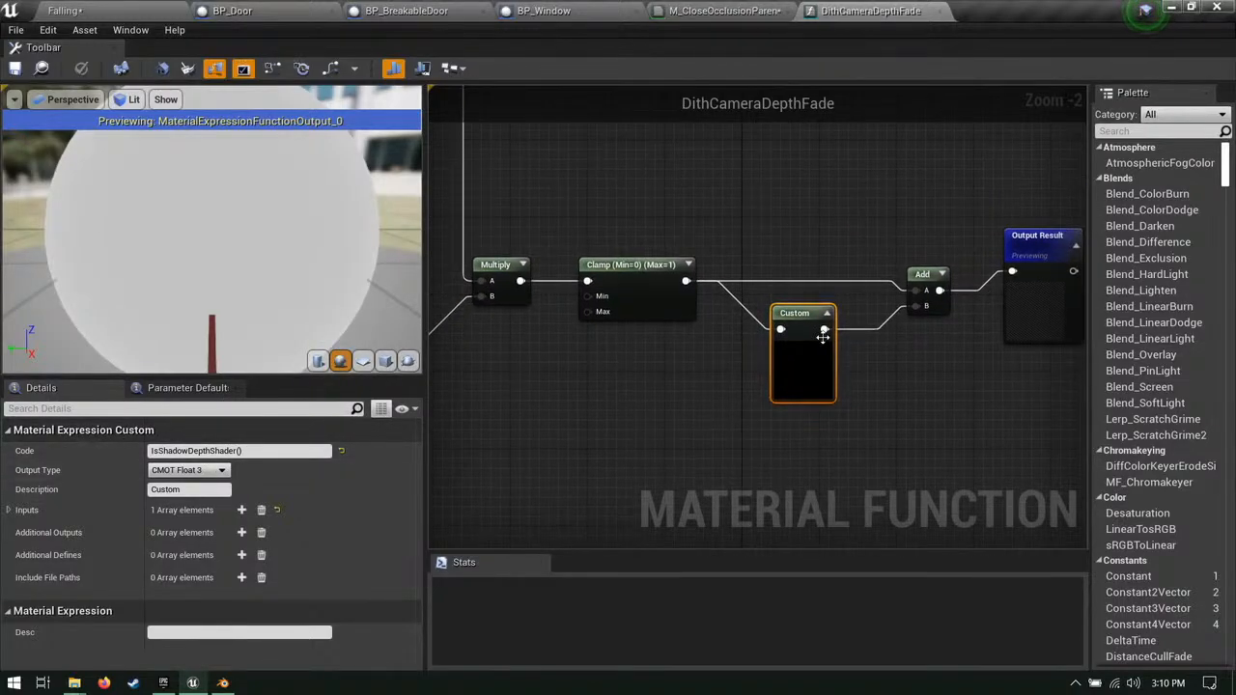
click(10, 511)
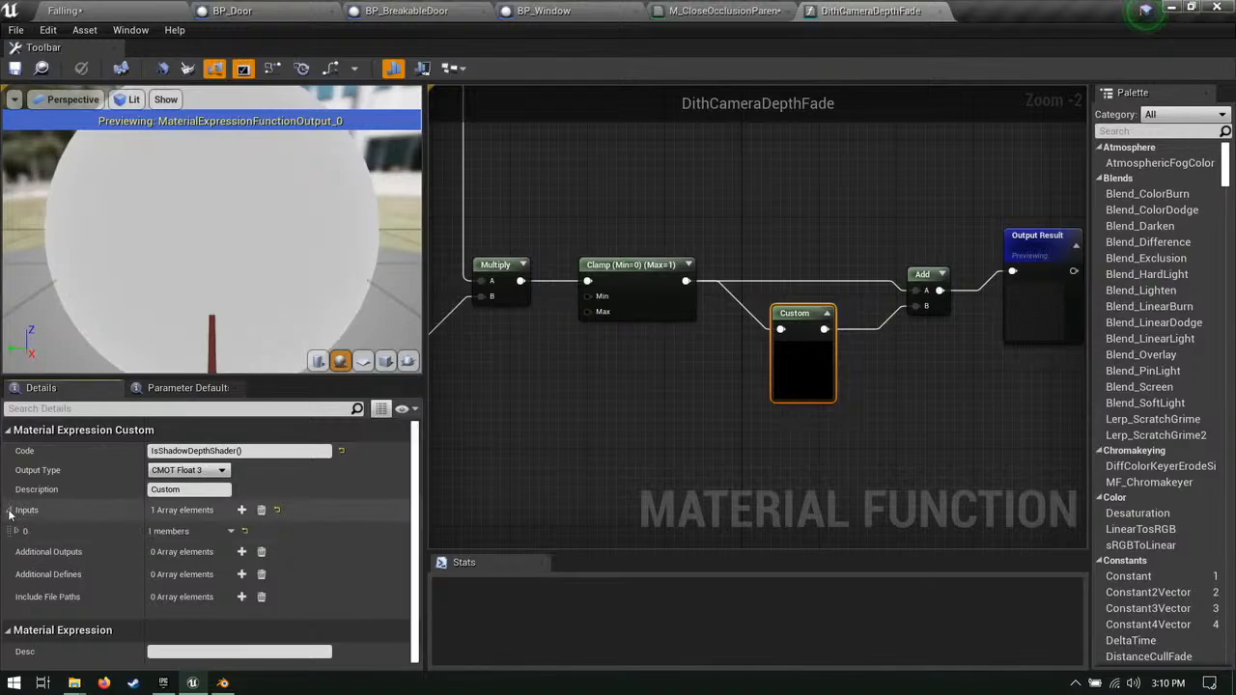
click(10, 511)
middle_click(845, 10)
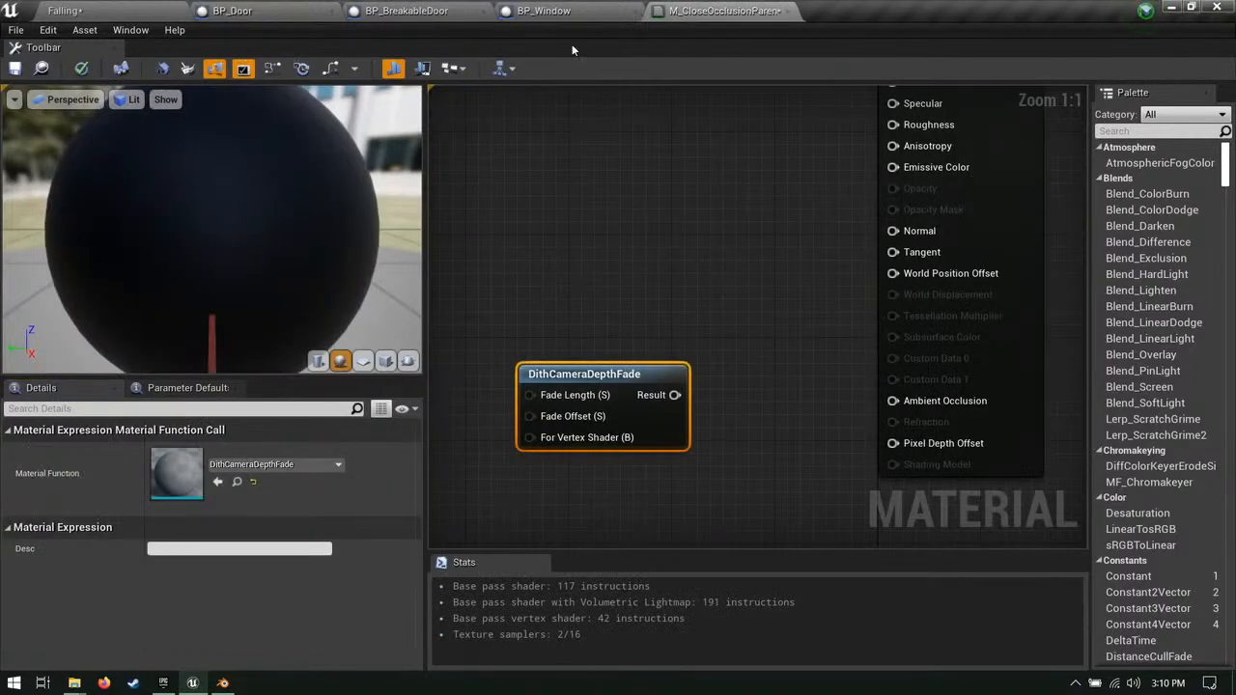
Step: Save the M_CloseOcclusionParent material
click(15, 68)
right_drag(756, 390, 736, 295)
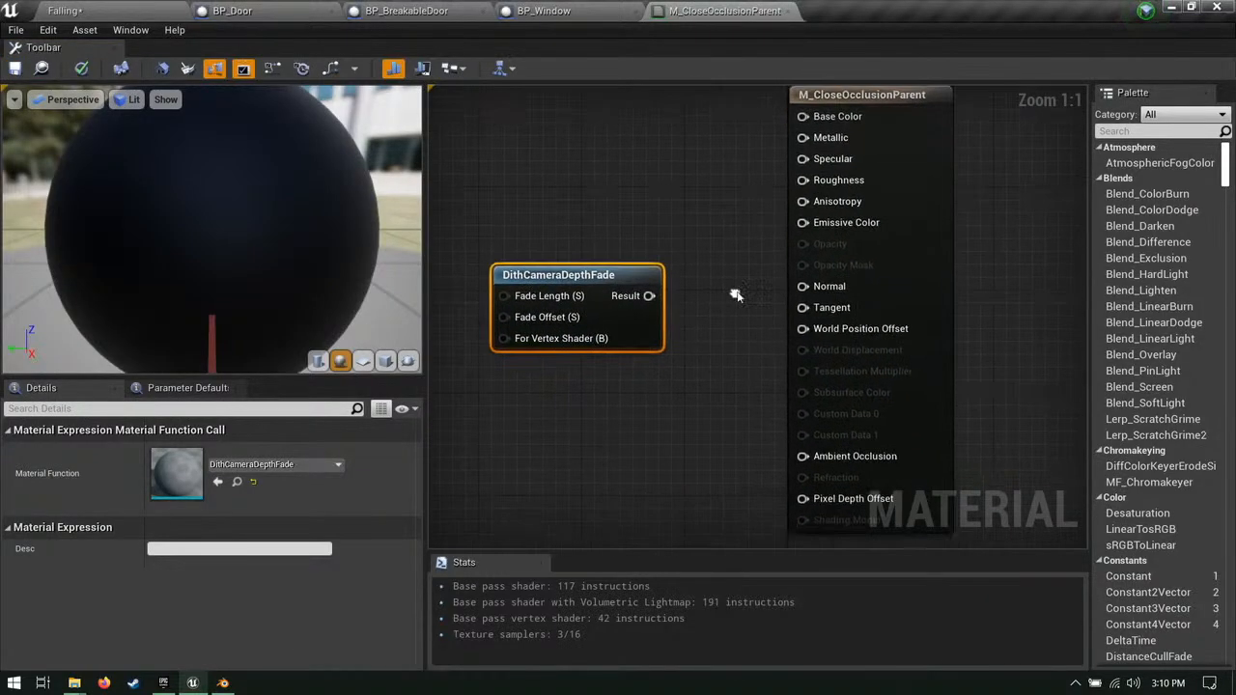
Step: Set the M_CloseOcclusionParent material's blend mode to Masked
click(912, 278)
scroll(266, 542, down, 3)
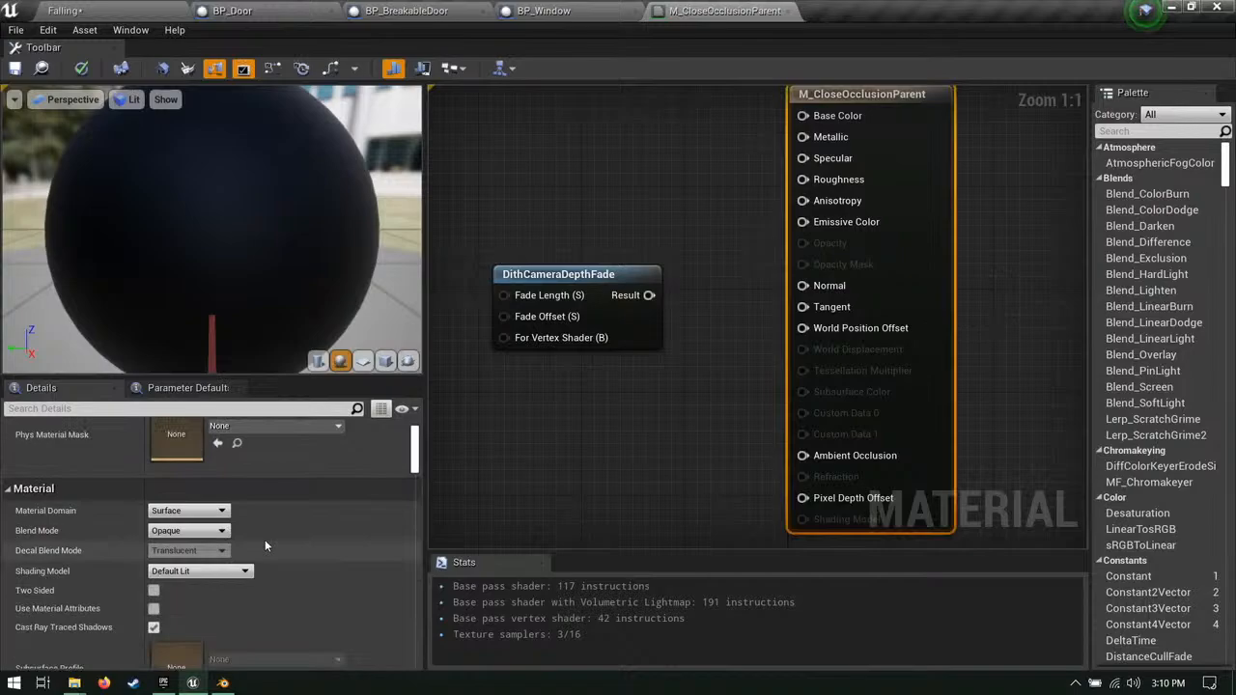
click(188, 530)
click(179, 555)
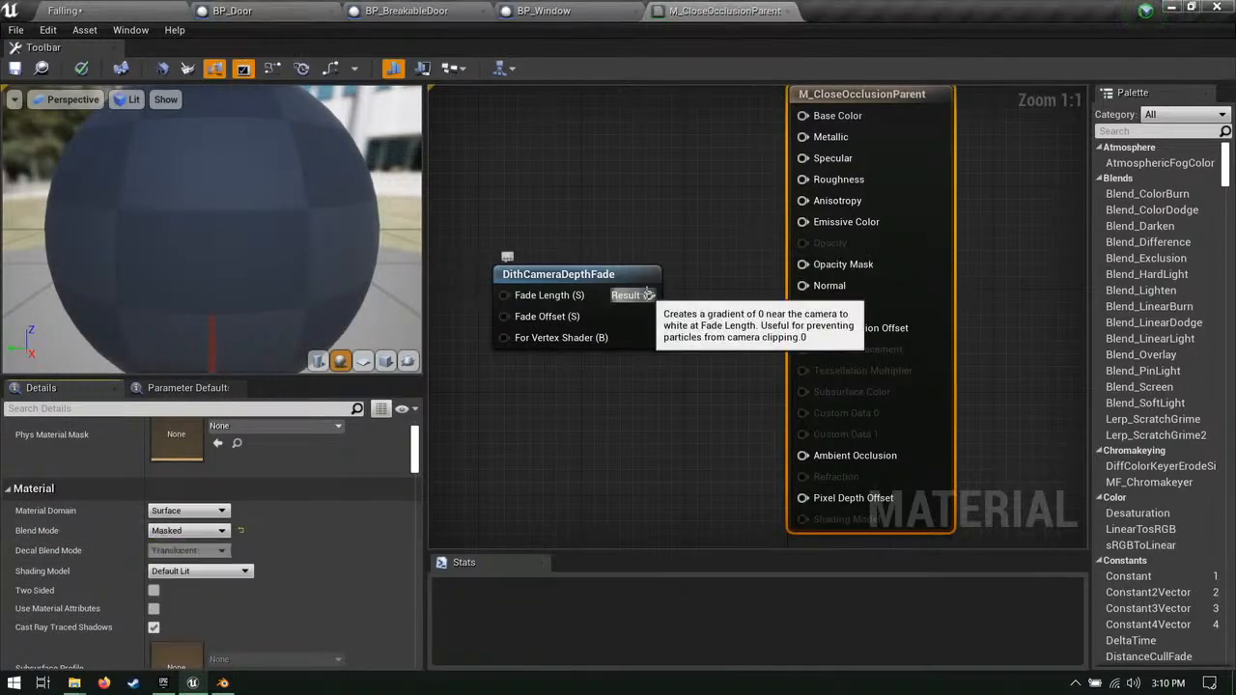
Step: Cut the DithCameraDepthFade node out of the graph and close the M_CloseOcclusionParent material
click(574, 321)
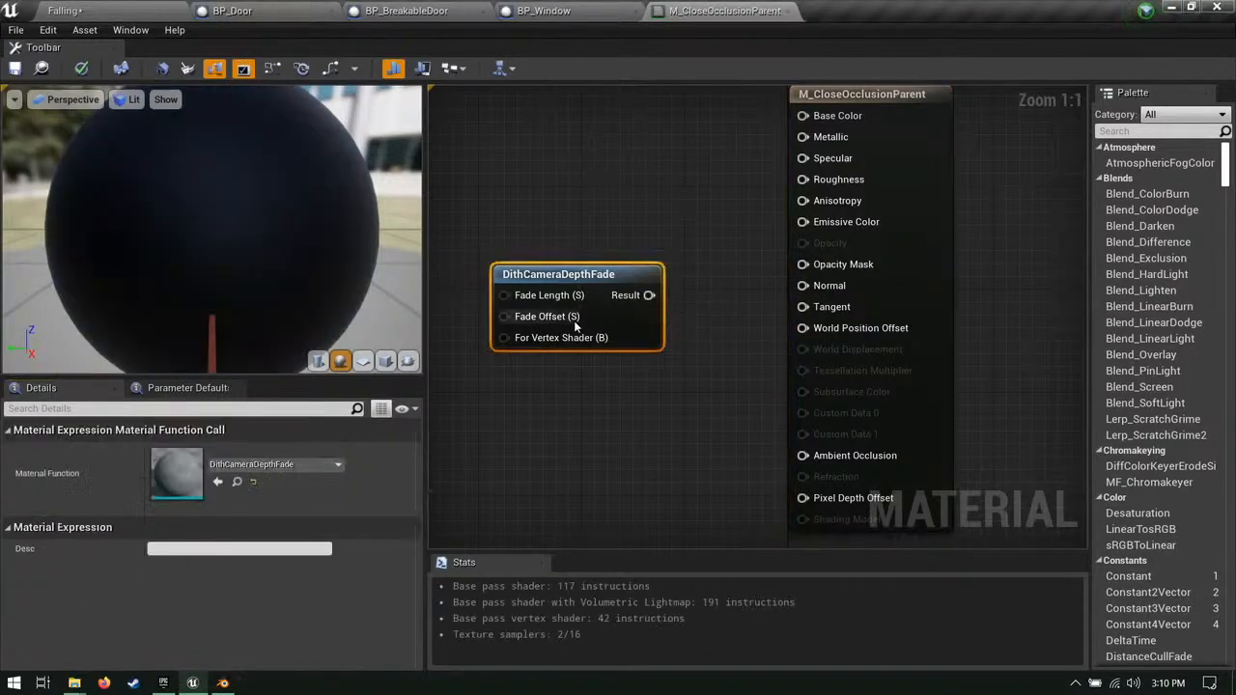
key(Delete)
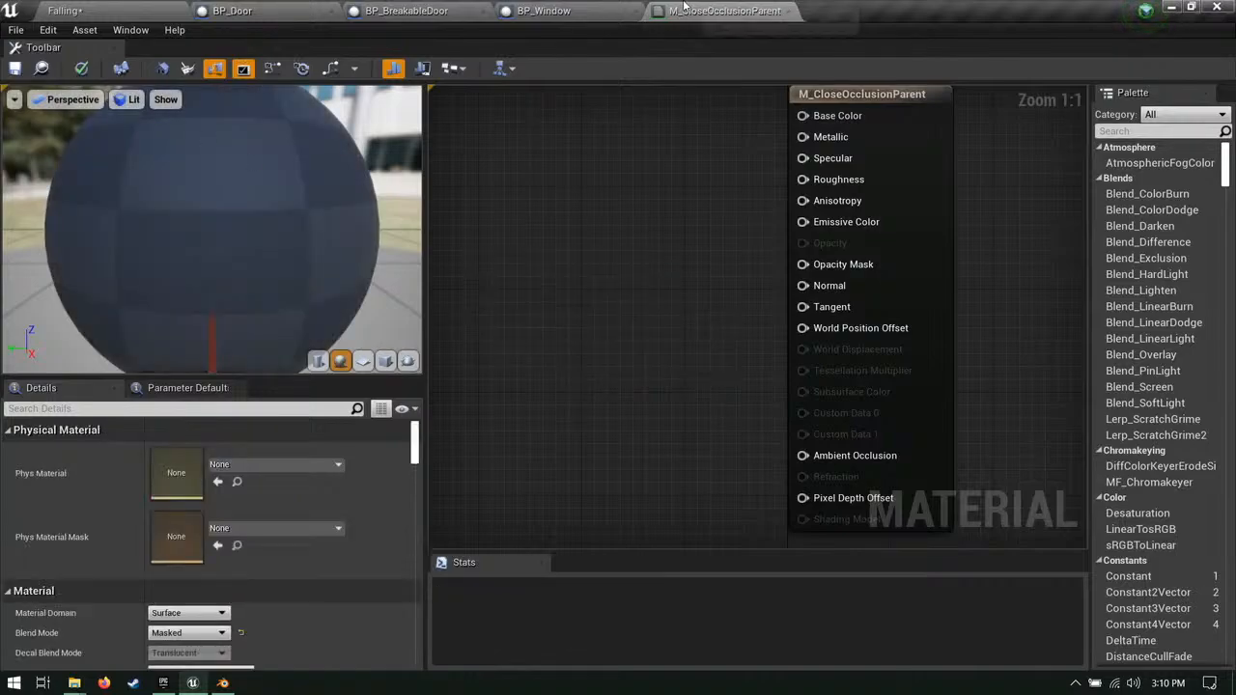
click(791, 10)
click(723, 400)
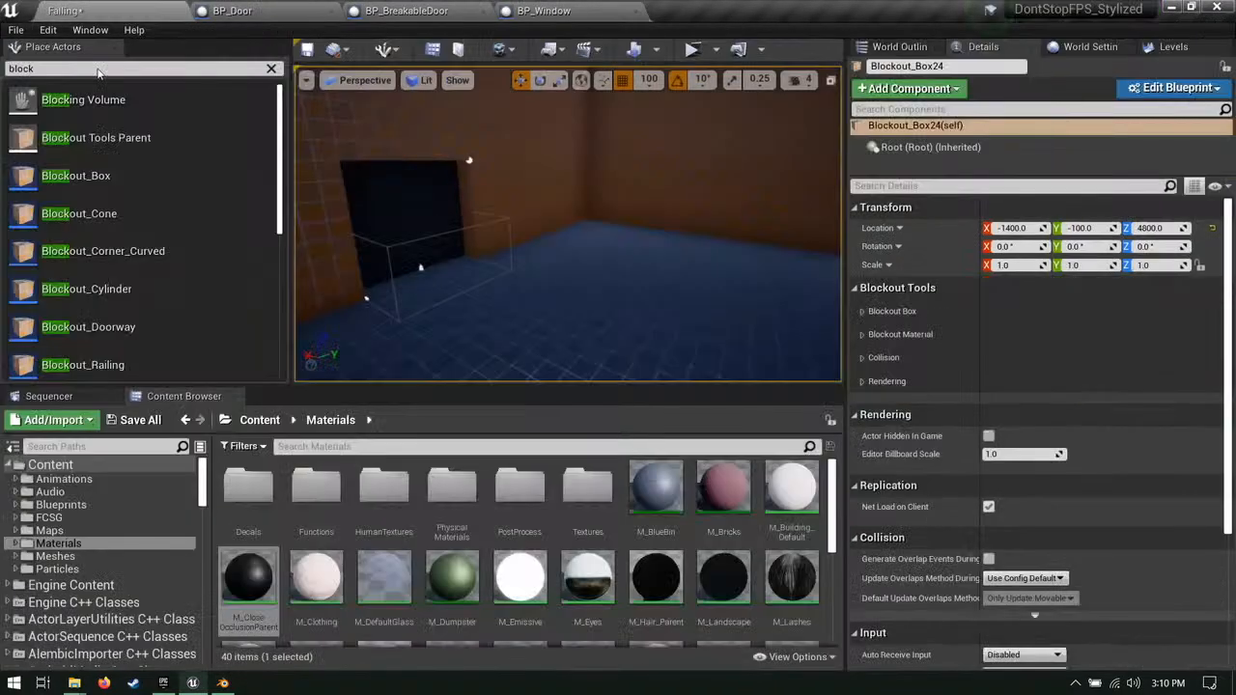
Step: Delete the M_CloseOcclusionParent material from the Materials folder
scroll(517, 570, down, 2)
click(250, 524)
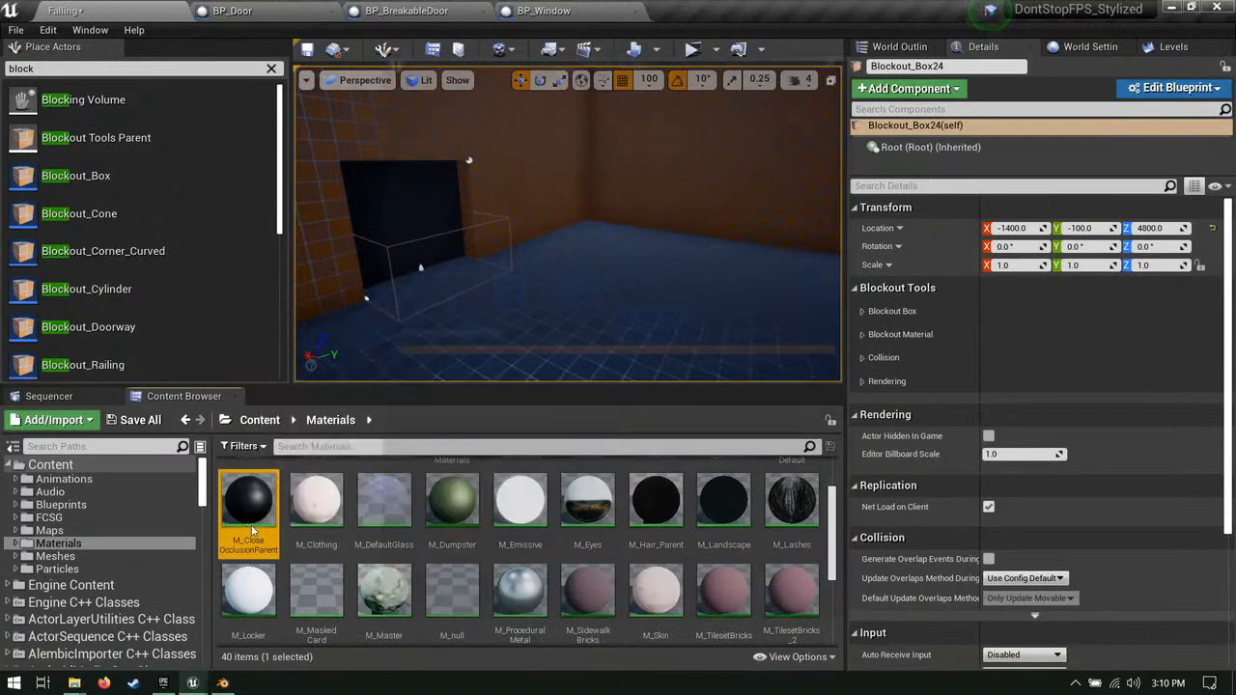
key(Delete)
click(521, 598)
Step: Paste the DithCameraDepthFade node into the M_Building_Default material graph and connect its Result to Opacity Mask
scroll(616, 548, up, 1)
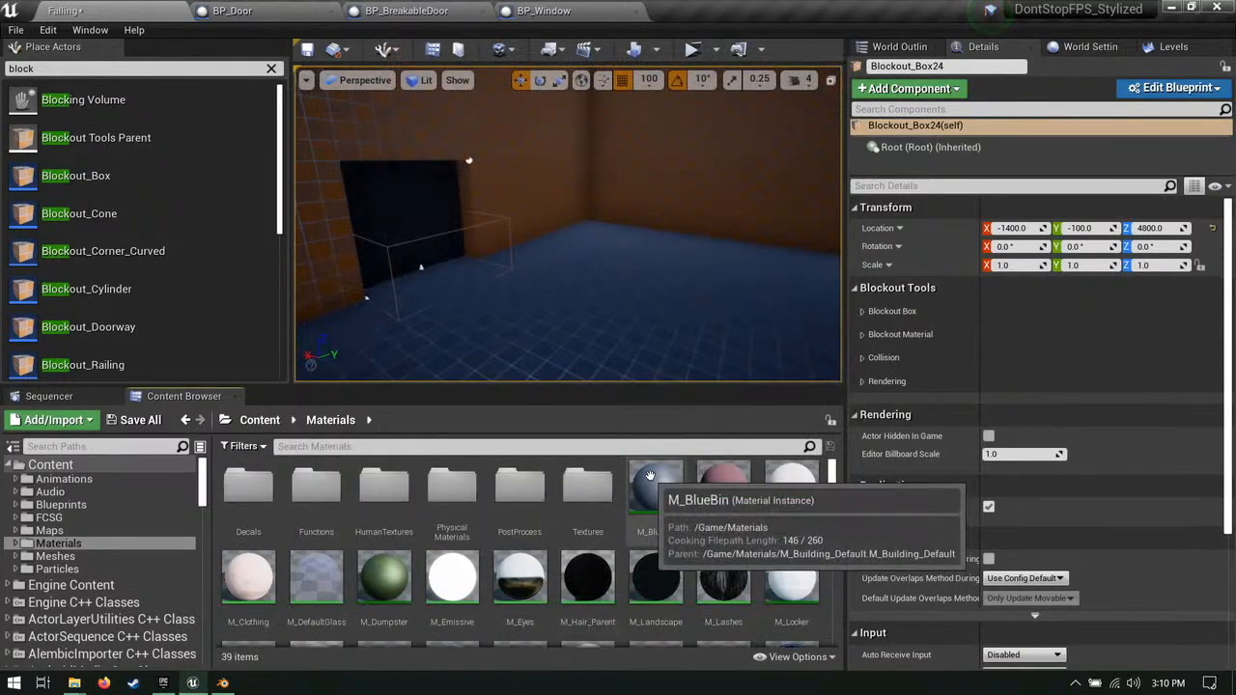
double_click(792, 488)
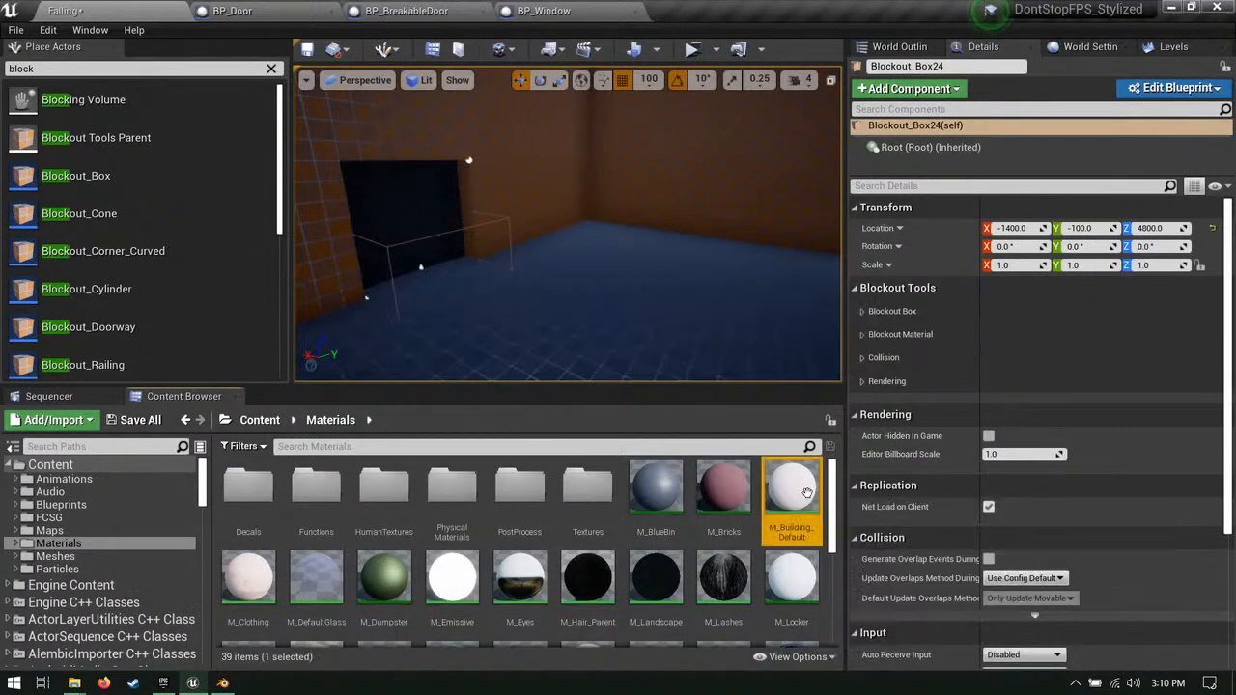
right_drag(654, 337, 801, 276)
scroll(800, 276, down, 4)
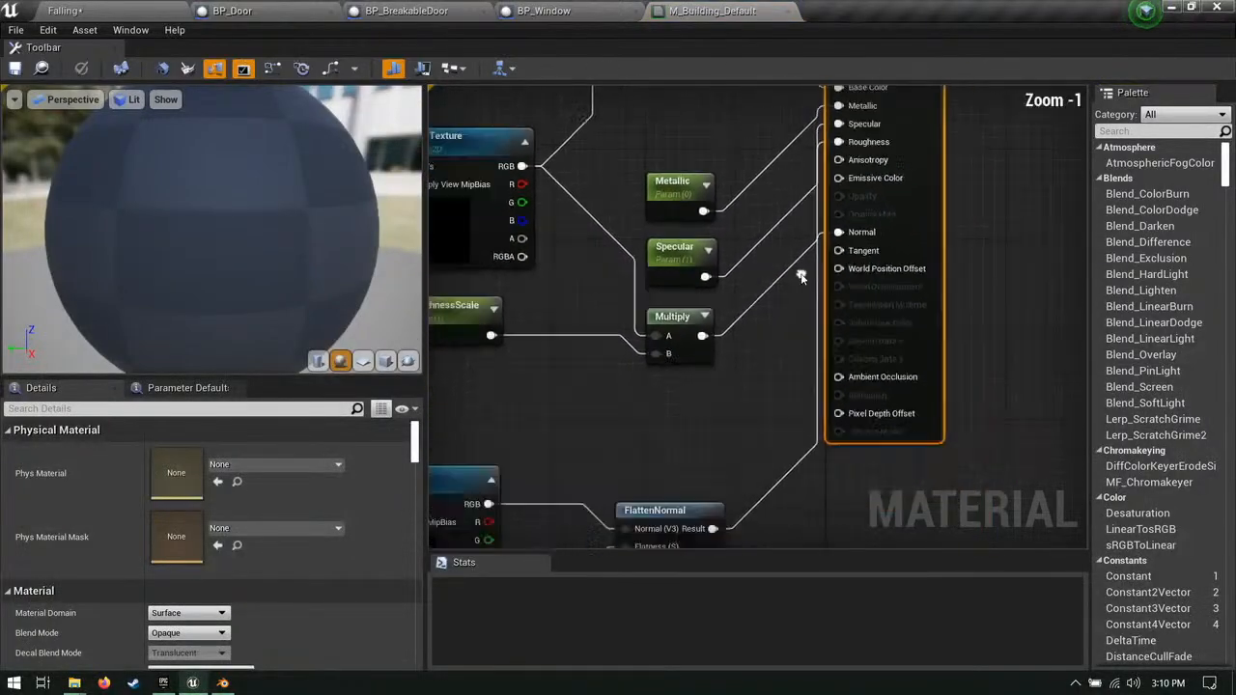
click(723, 337)
key(ctrl+v)
scroll(792, 353, up, 4)
drag(811, 396, 836, 155)
Step: Add a scalar parameter named FadeLength with default value 200 and connect it to DithCameraDepthFade's Fade Length input
right_drag(439, 326, 560, 274)
click(544, 264)
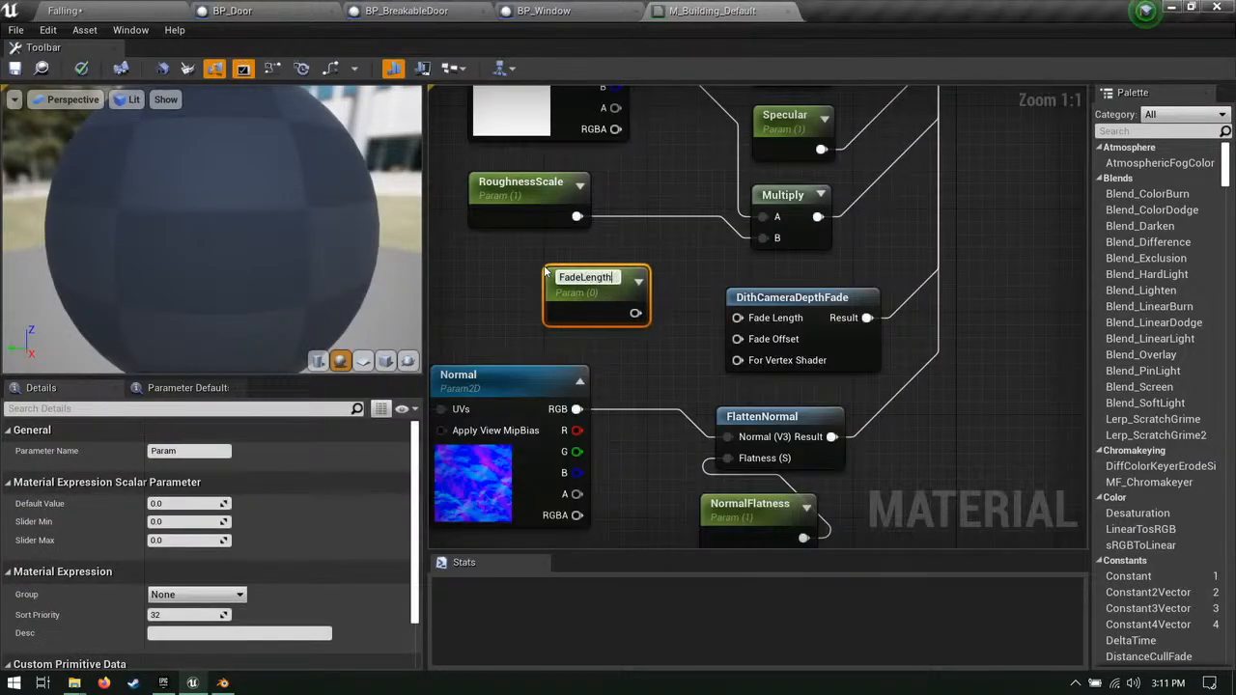
key(Return)
right_drag(545, 273, 646, 245)
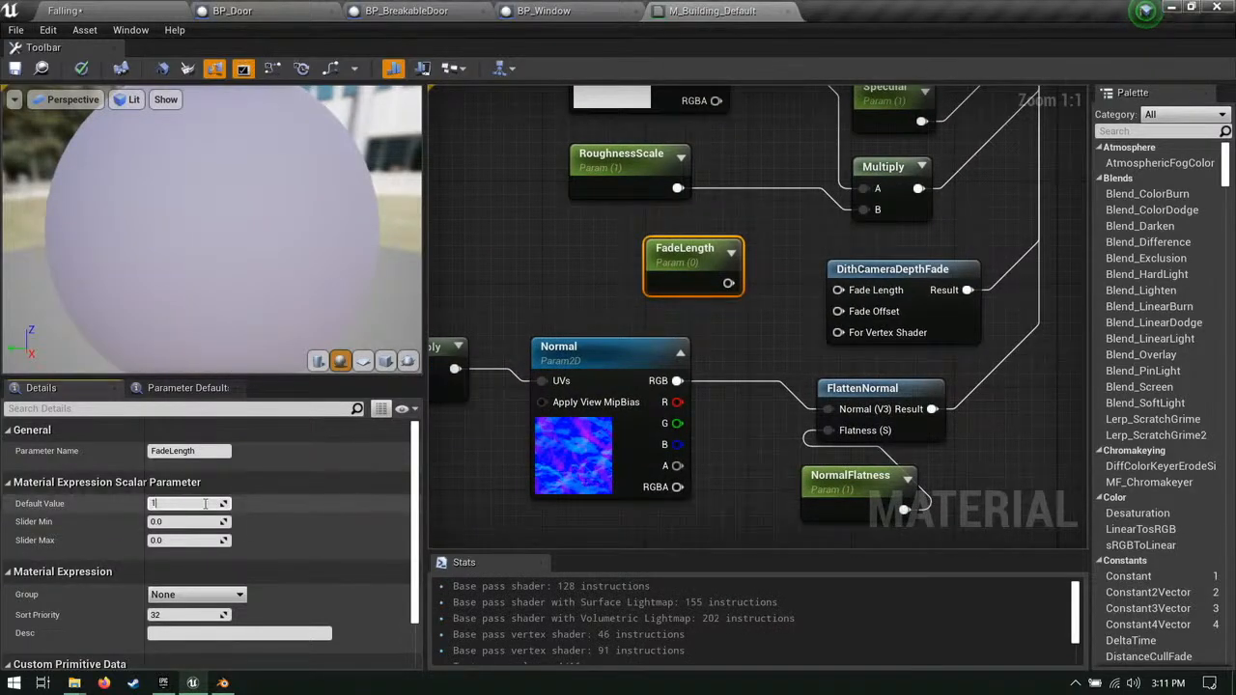
click(205, 503)
text(200)
key(Return)
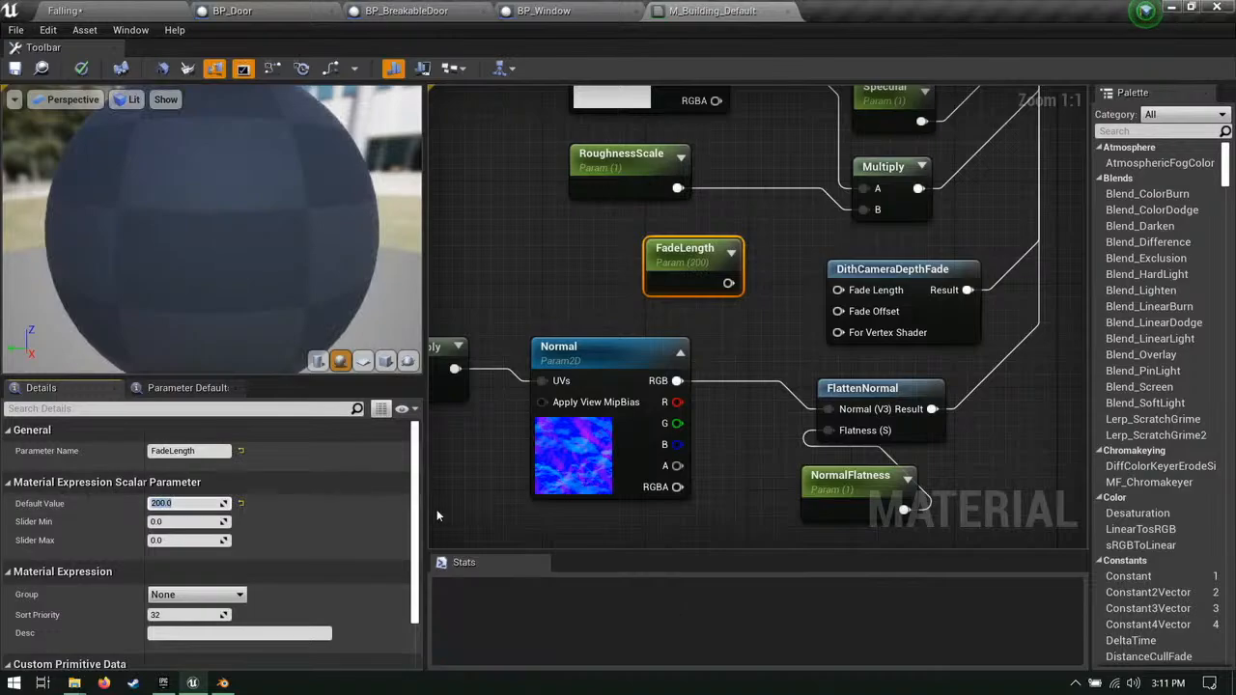
drag(715, 286, 838, 290)
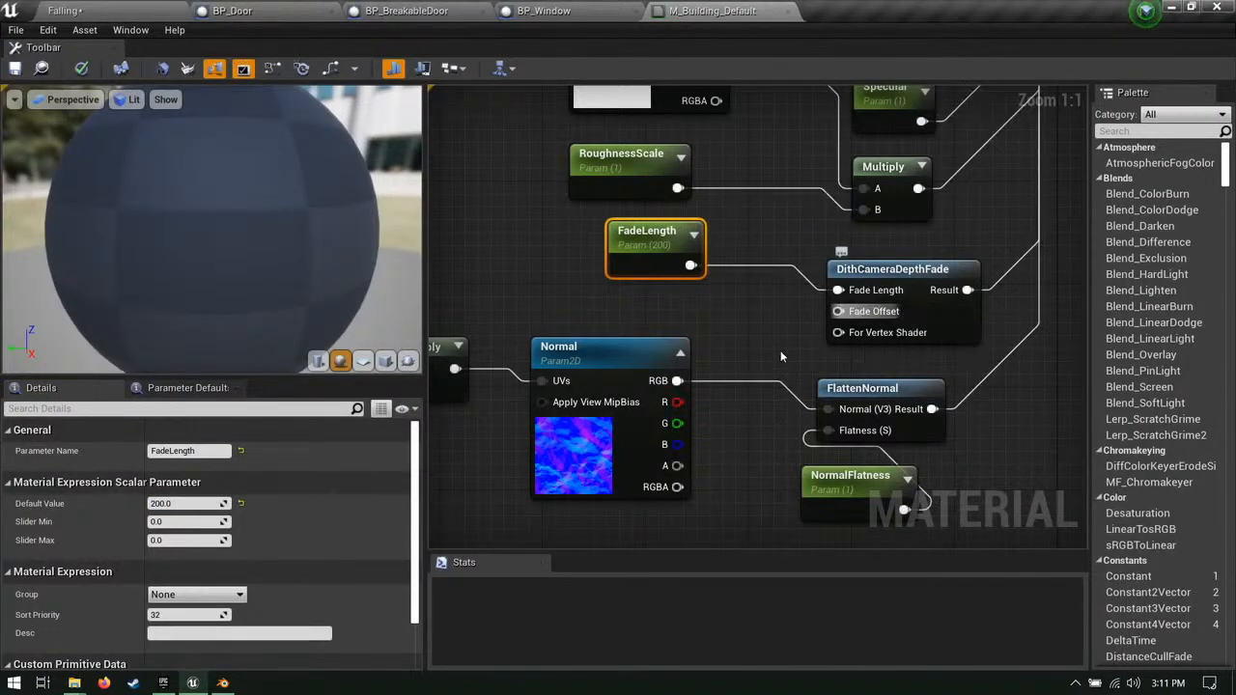
Step: Move the Normal texture, its Multiply, FlattenNormal and NormalFlatness nodes down, clear of the DithCameraDepthFade node
scroll(780, 351, down, 3)
drag(873, 415, 490, 246)
drag(645, 338, 632, 408)
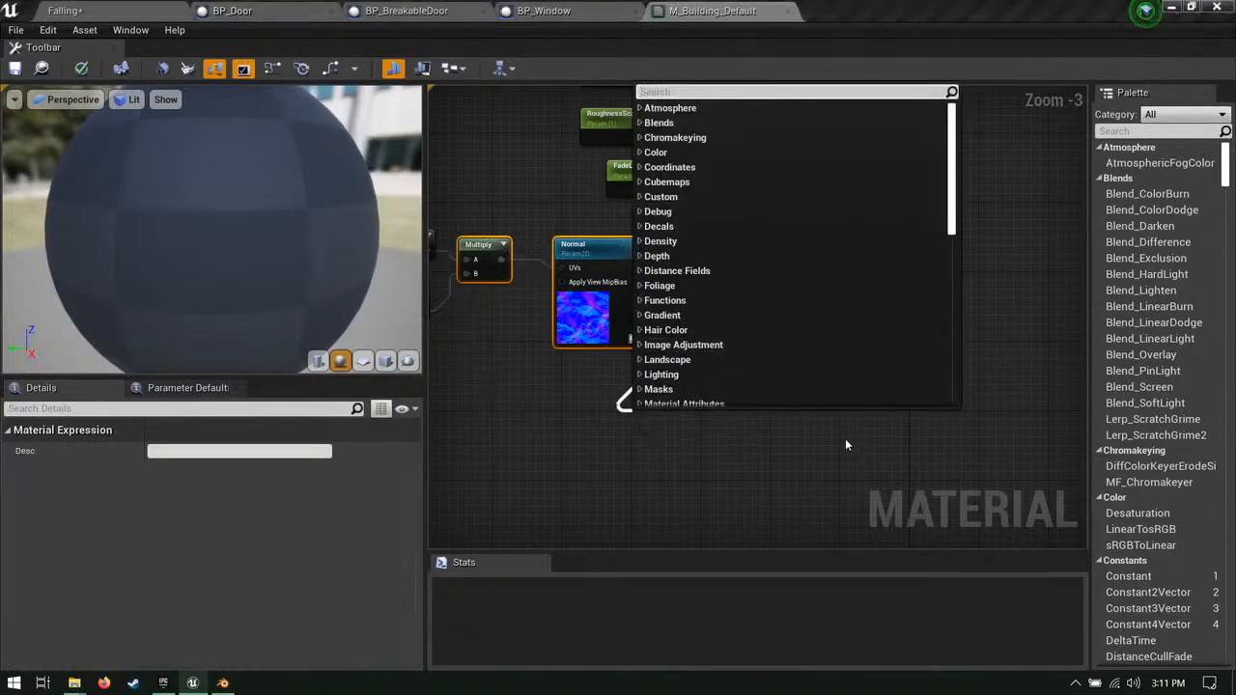
click(847, 440)
drag(857, 427, 497, 262)
drag(638, 326, 644, 379)
scroll(672, 327, up, 1)
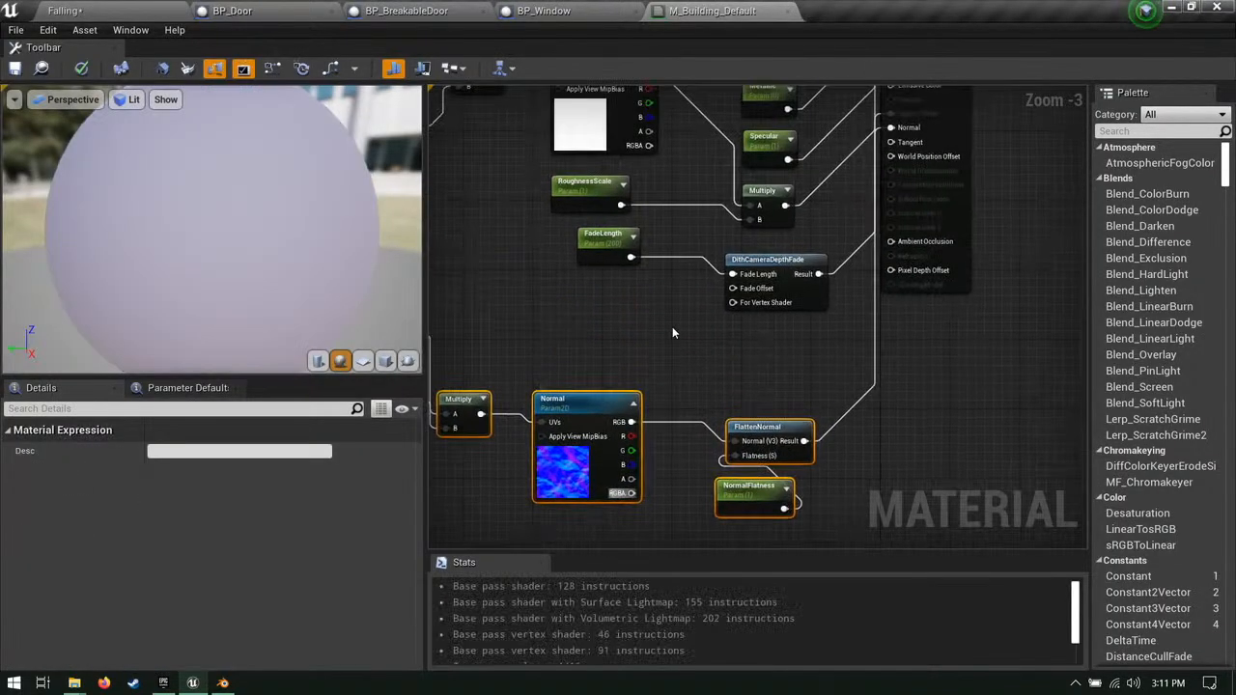
click(686, 321)
Step: Save the M_Building_Default material and the Falling level
scroll(699, 313, up, 1)
right_drag(621, 300, 533, 486)
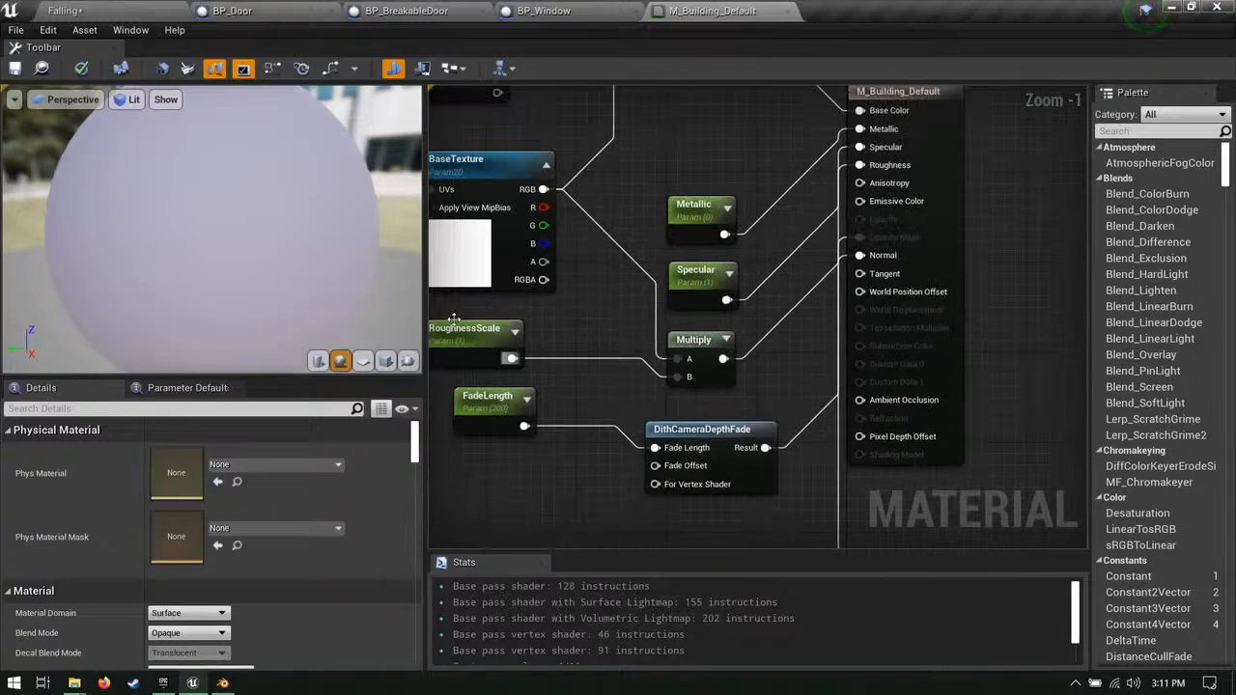
click(18, 72)
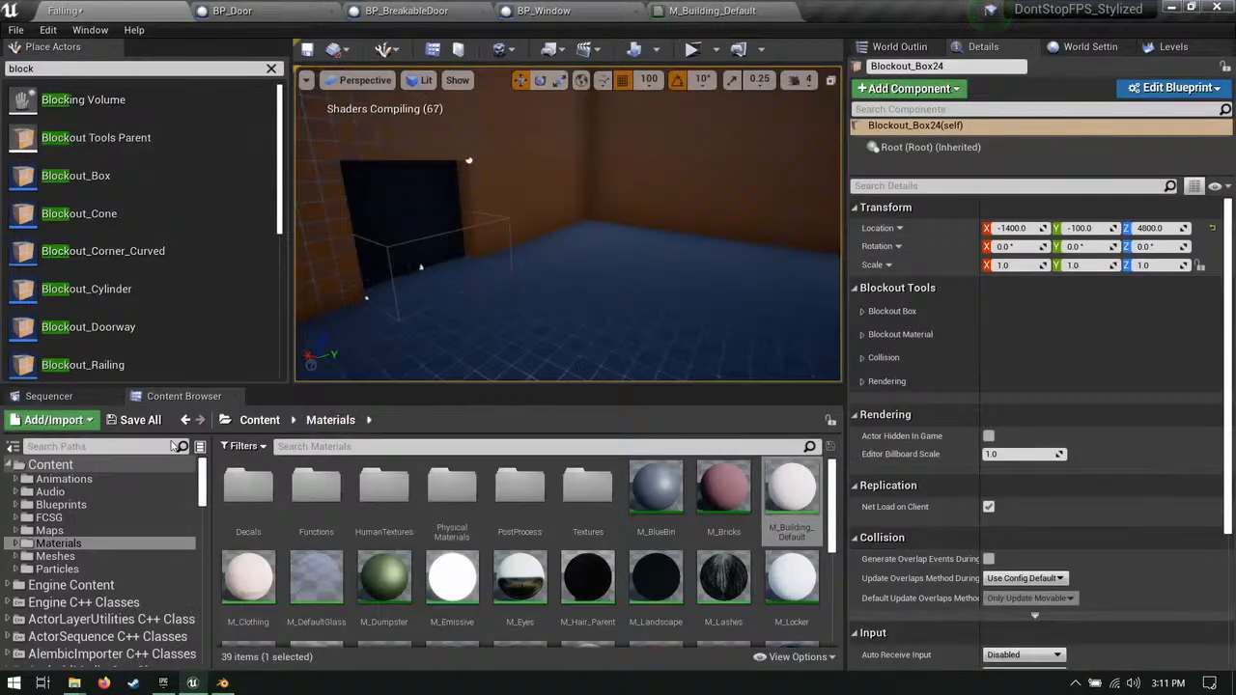
click(135, 419)
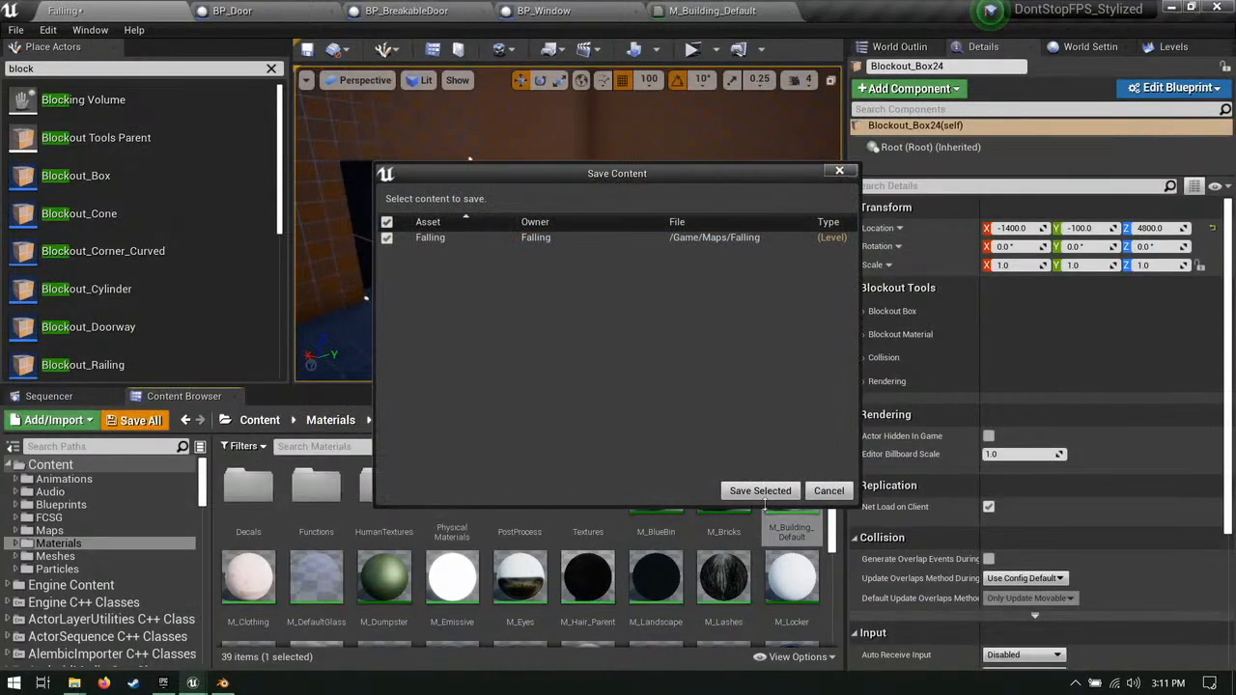
click(739, 489)
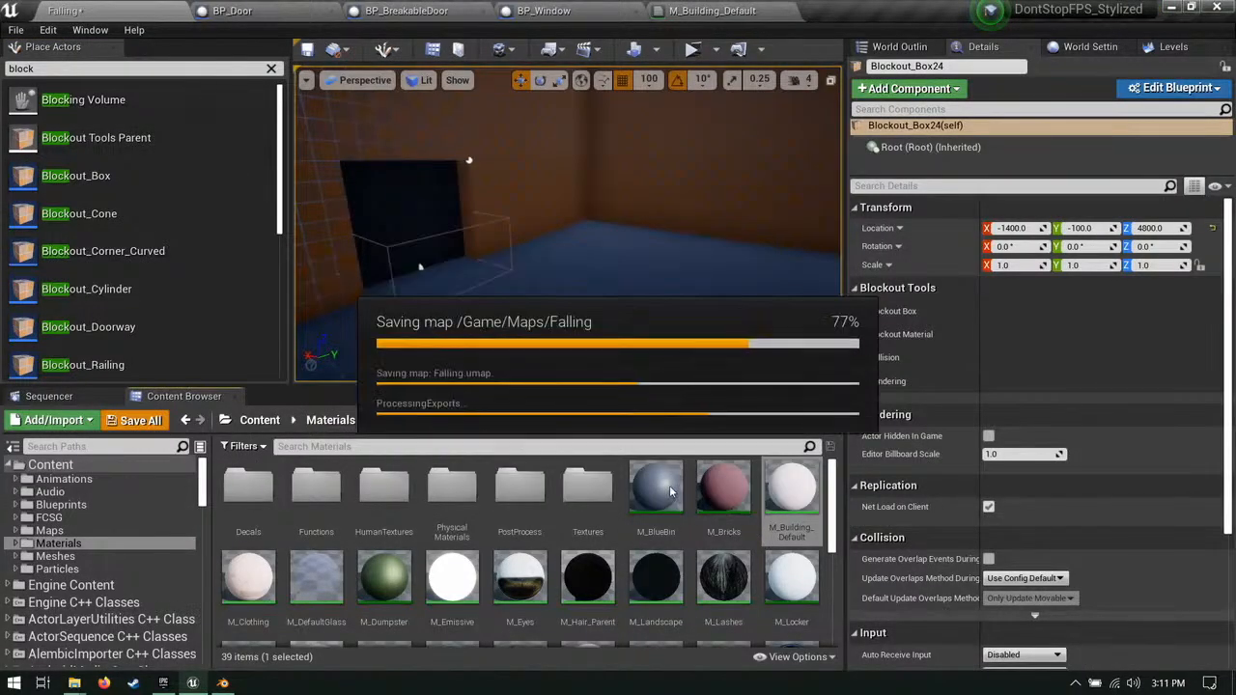
Step: Create a material instance of M_Building_Default in the Materials folder and name it MI_SteelDoor
scroll(671, 493, down, 3)
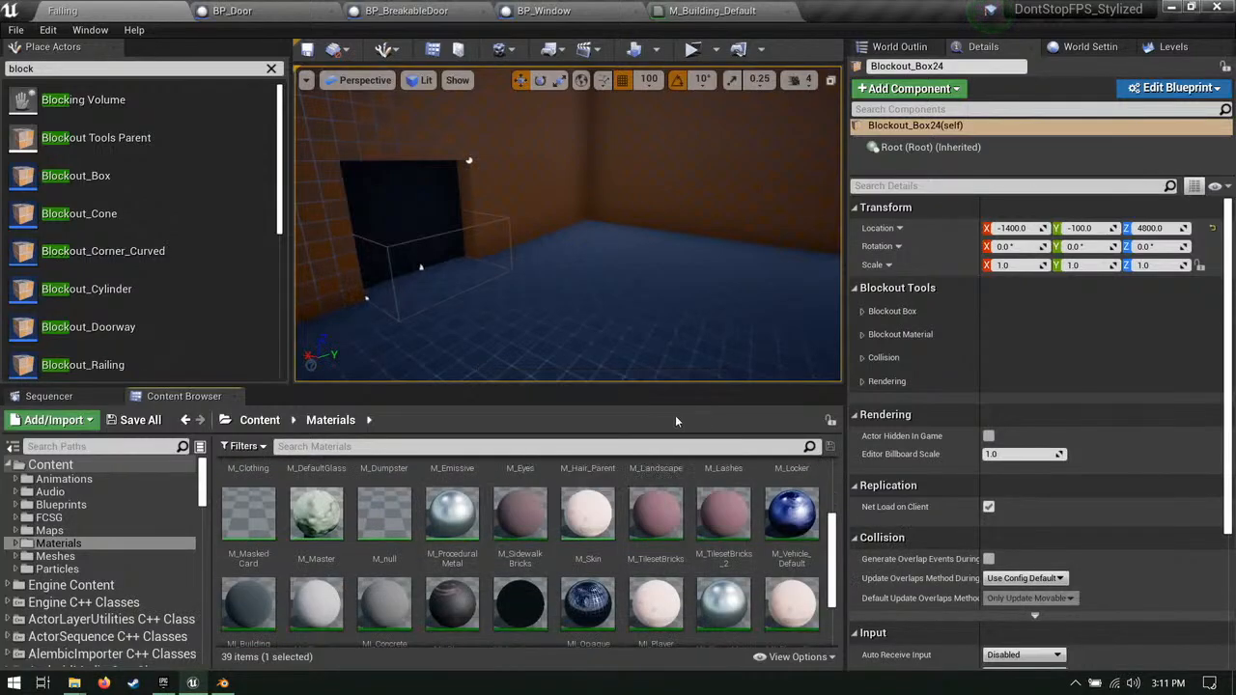
scroll(628, 526, down, 3)
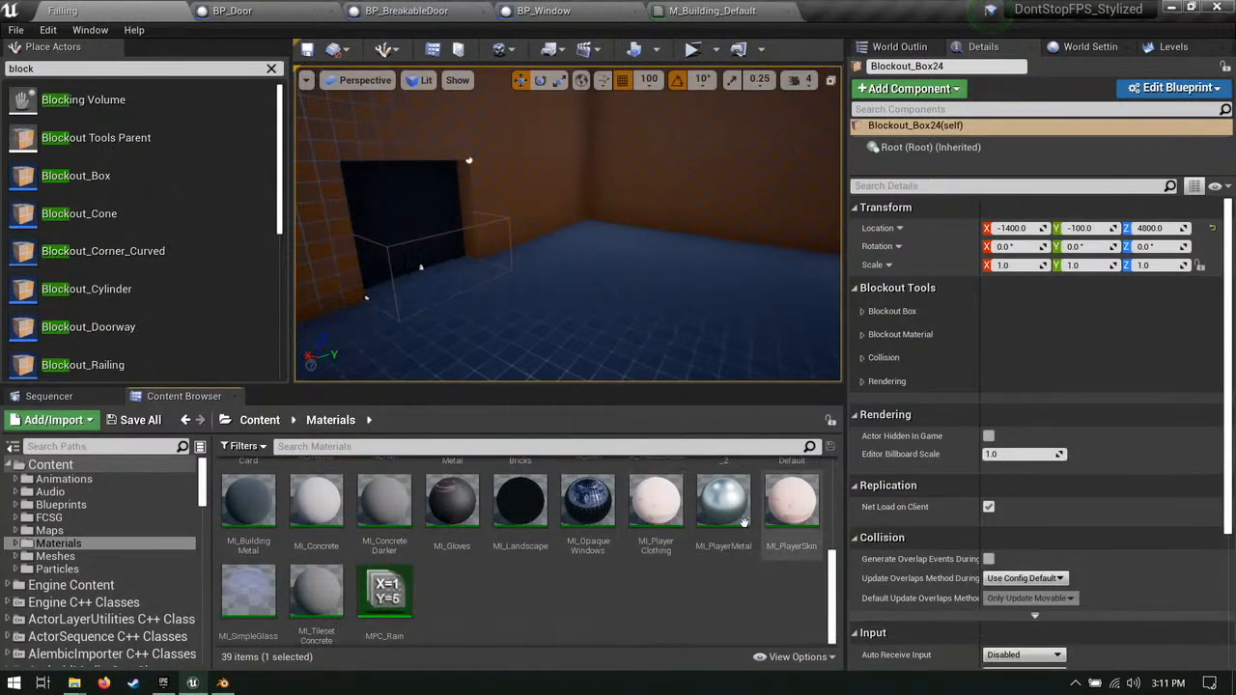
scroll(758, 488, up, 3)
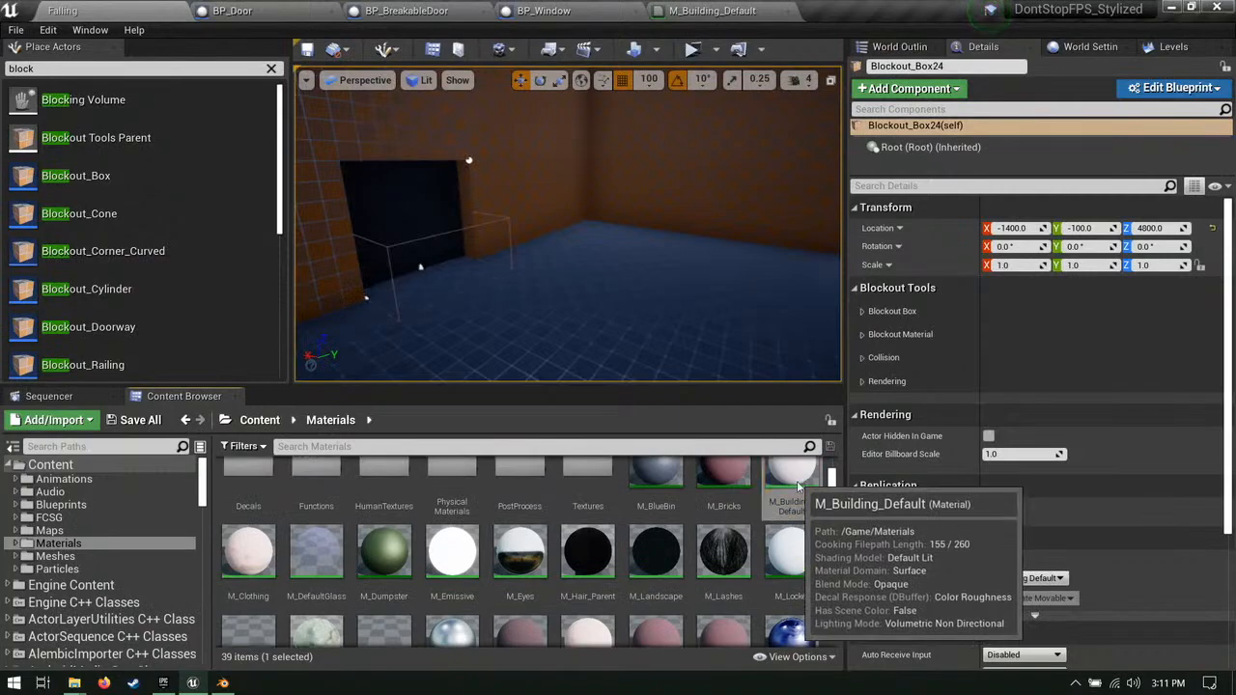
right_click(798, 481)
click(922, 104)
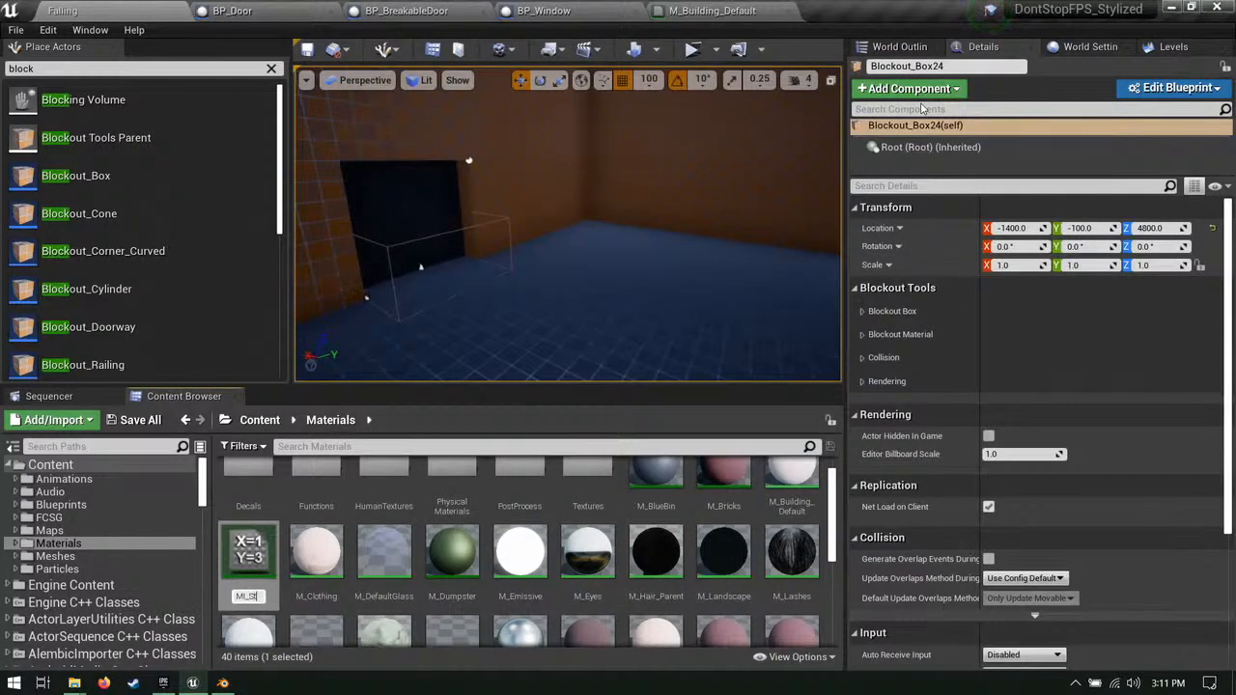
text(MI_SteelDoor)
key(Return)
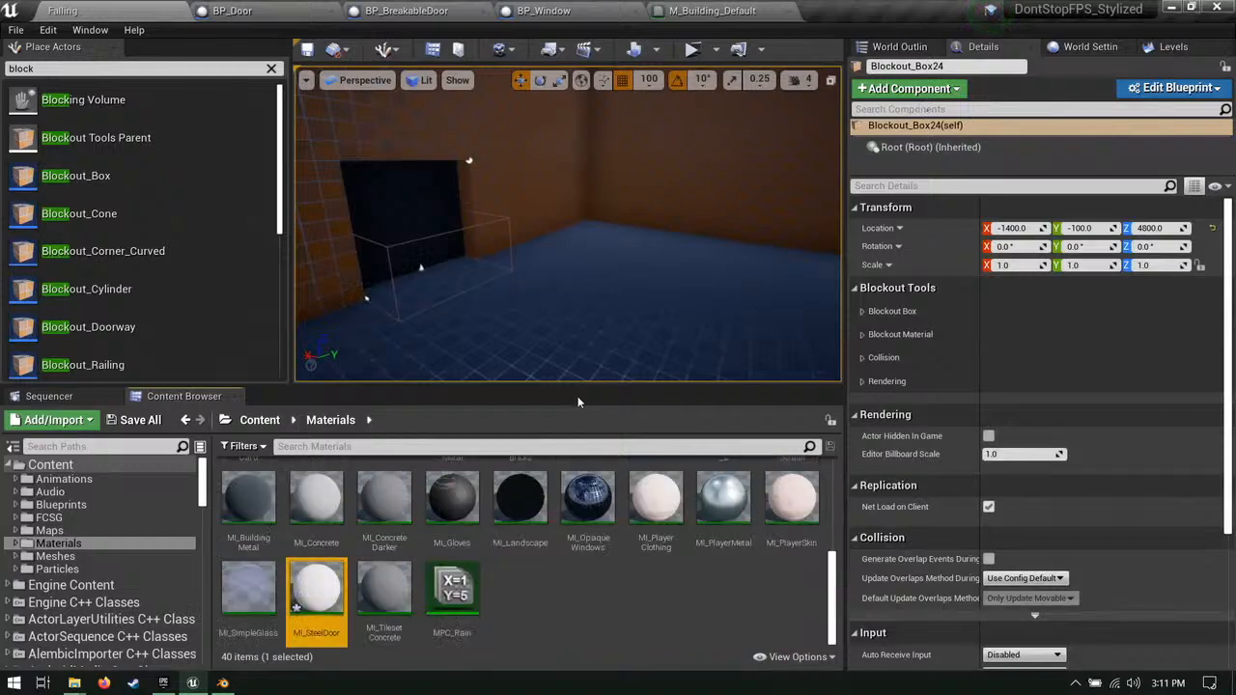
Step: Open MI_SteelDoor, widen its preview area, and override the Metallic parameter with 1
double_click(296, 599)
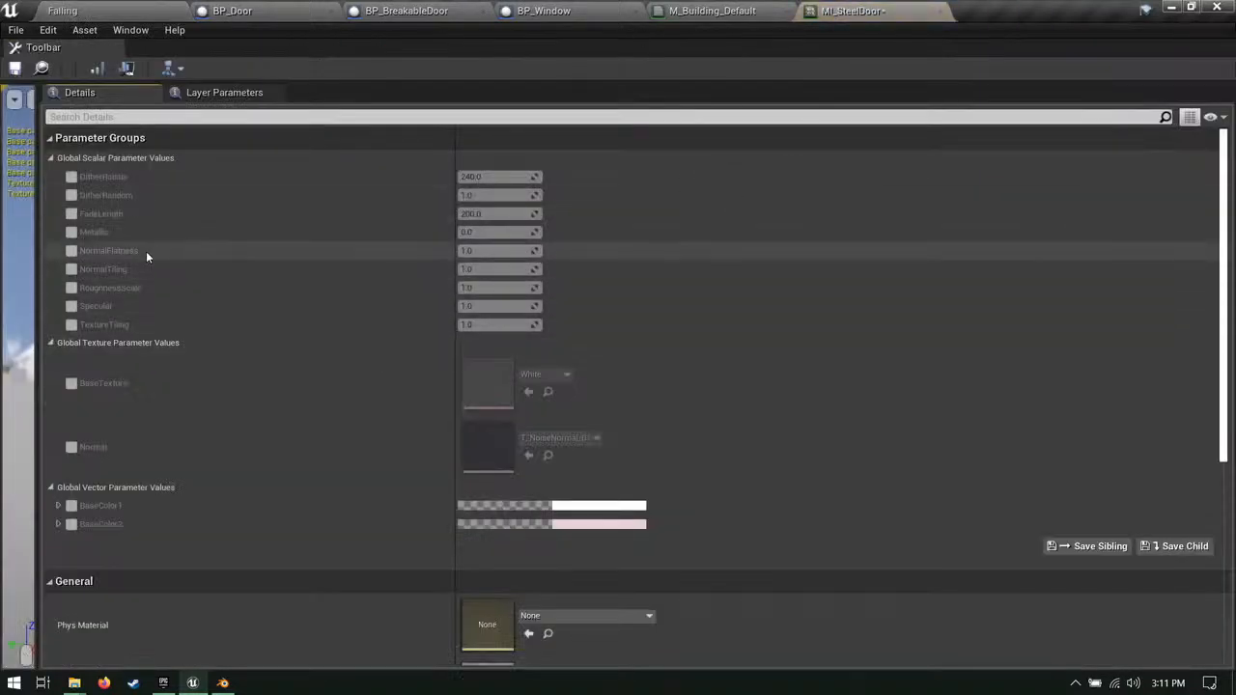
drag(34, 307, 450, 328)
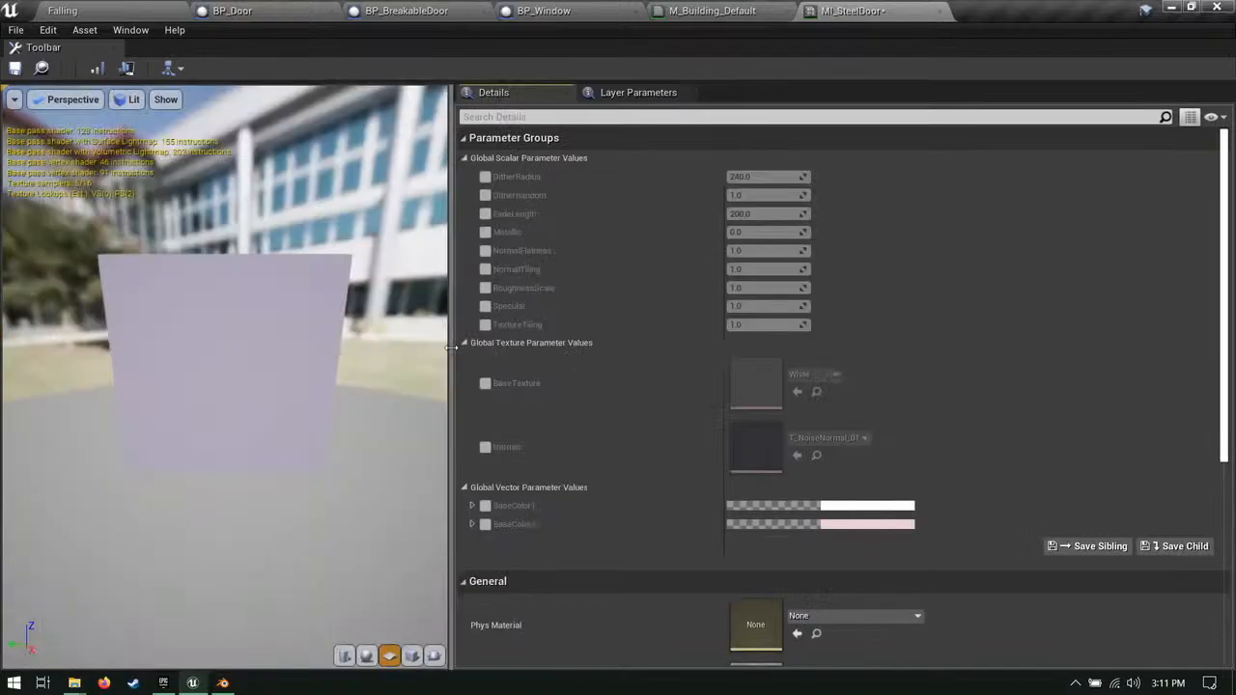
click(485, 233)
text(1)
key(Return)
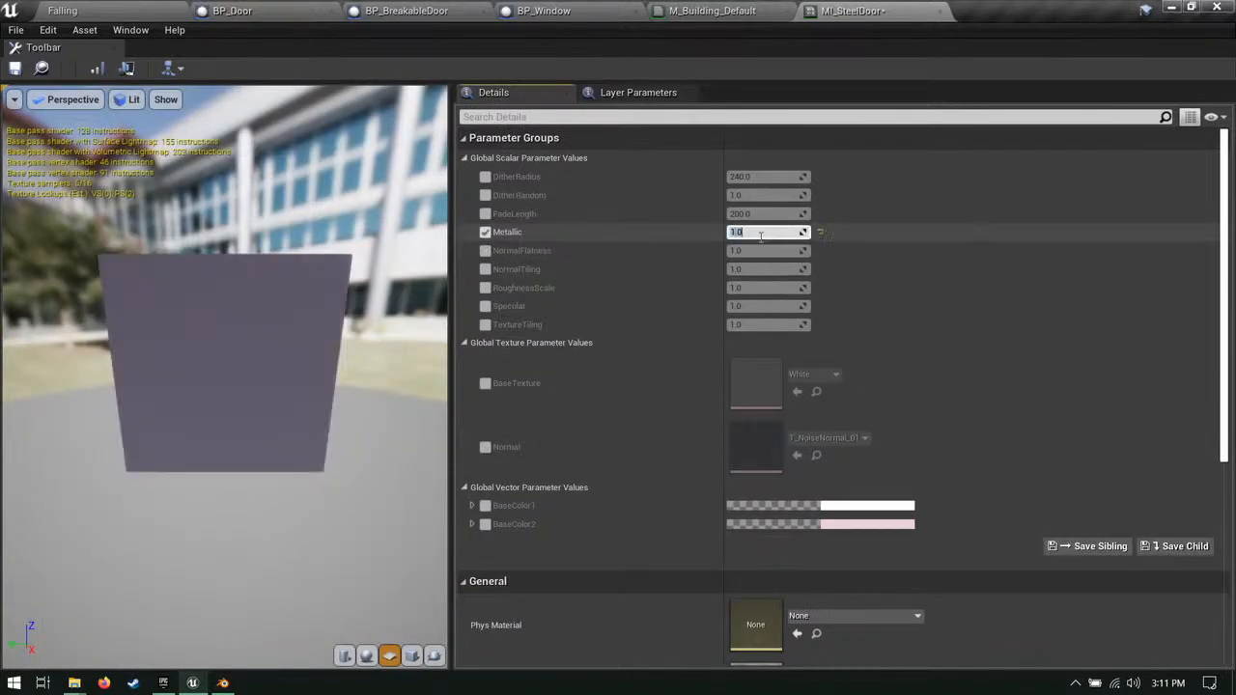
Step: Override the material instance's blend mode with Masked, leaving the shading model override off
scroll(720, 372, down, 7)
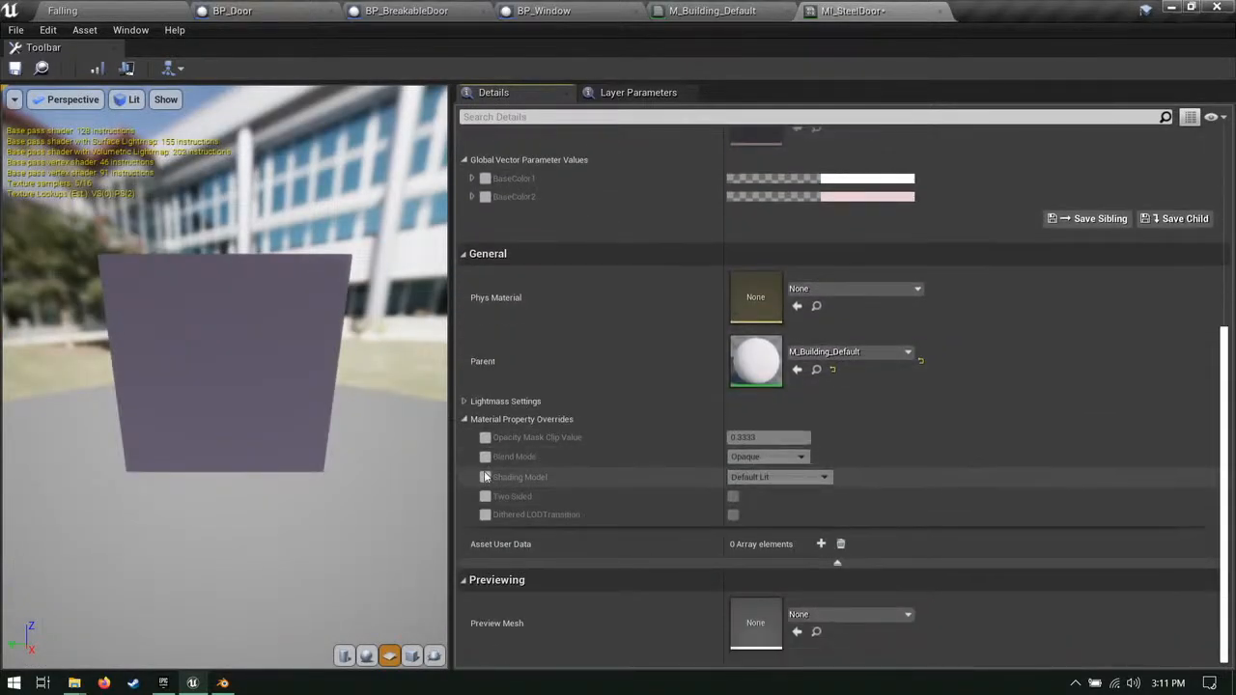
click(796, 476)
click(656, 475)
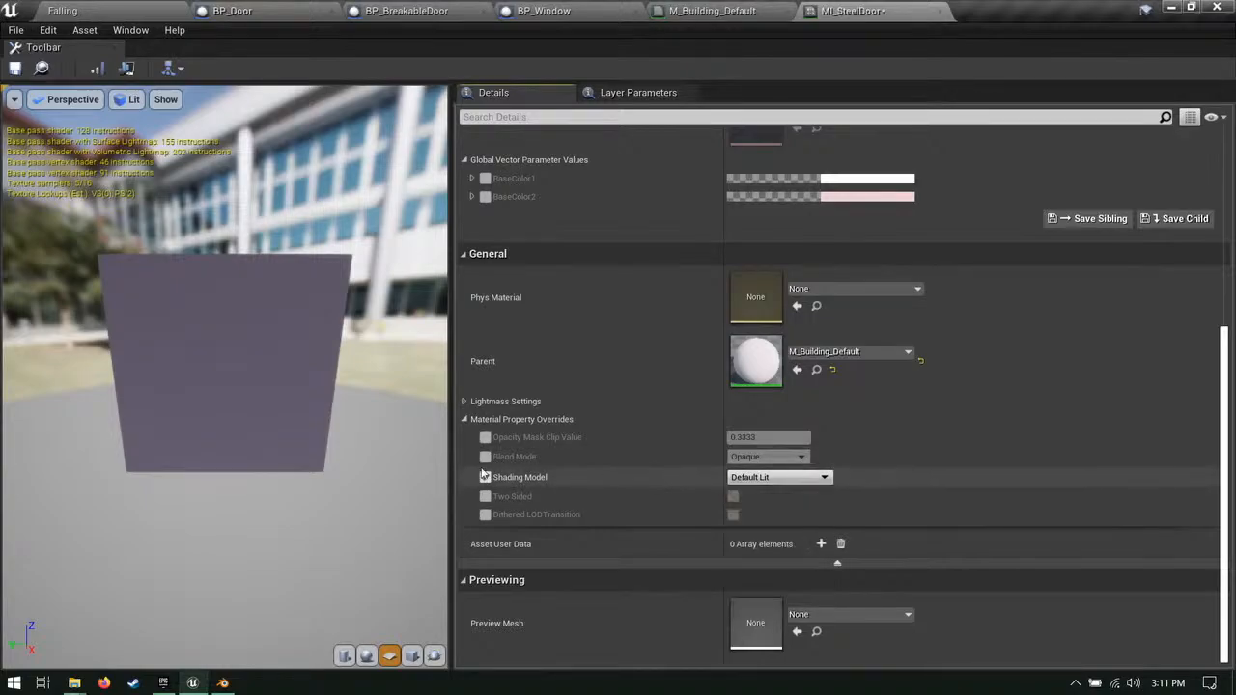
click(485, 477)
click(485, 457)
click(767, 456)
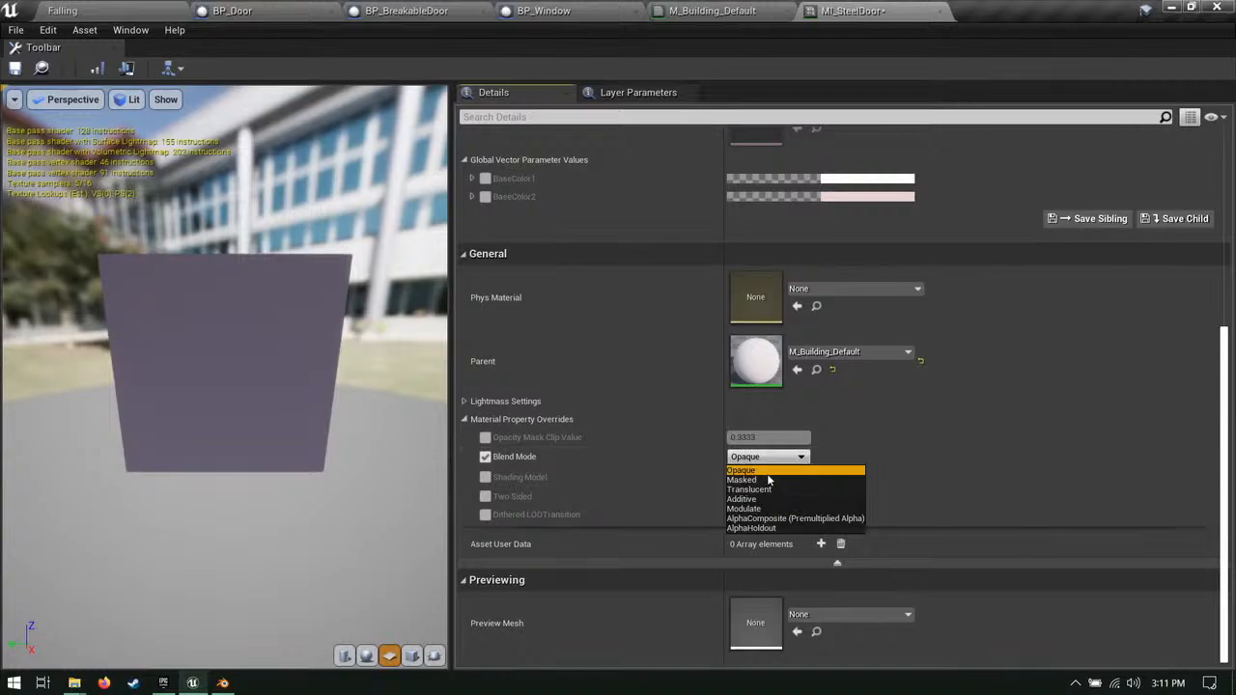
click(767, 473)
click(767, 457)
click(745, 480)
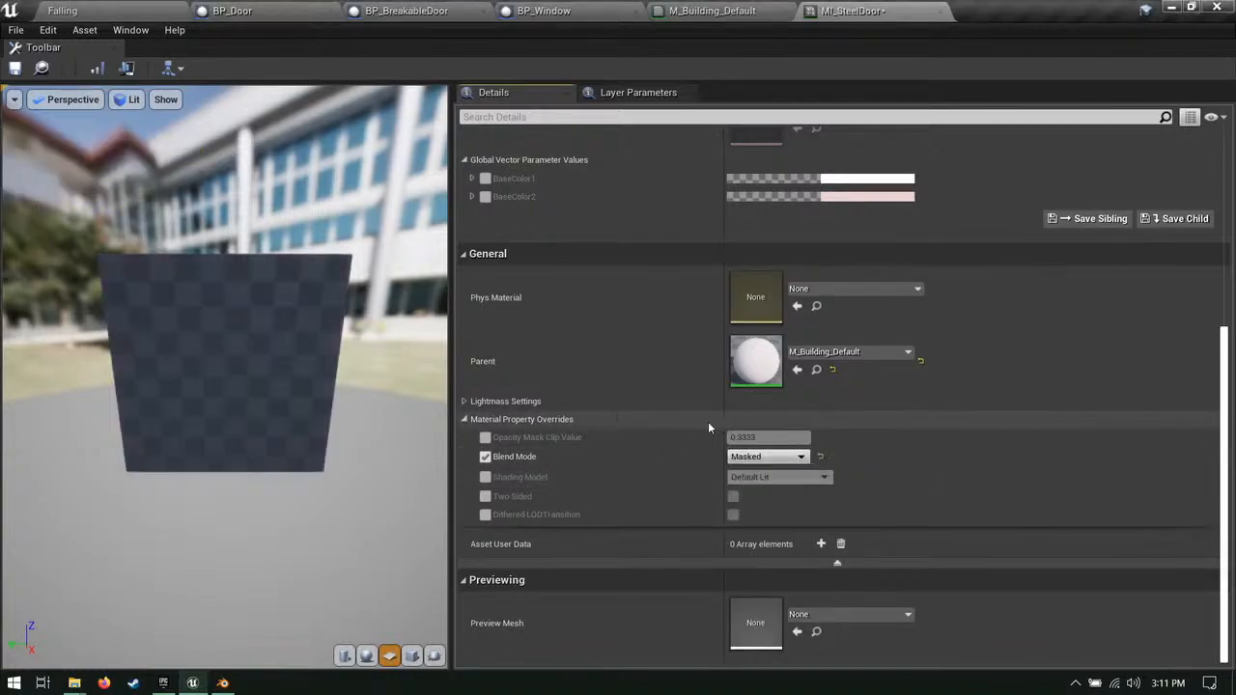
Step: Override BaseColor1 with a neutral grey of value 0.441667 and save MI_SteelDoor
scroll(709, 427, up, 6)
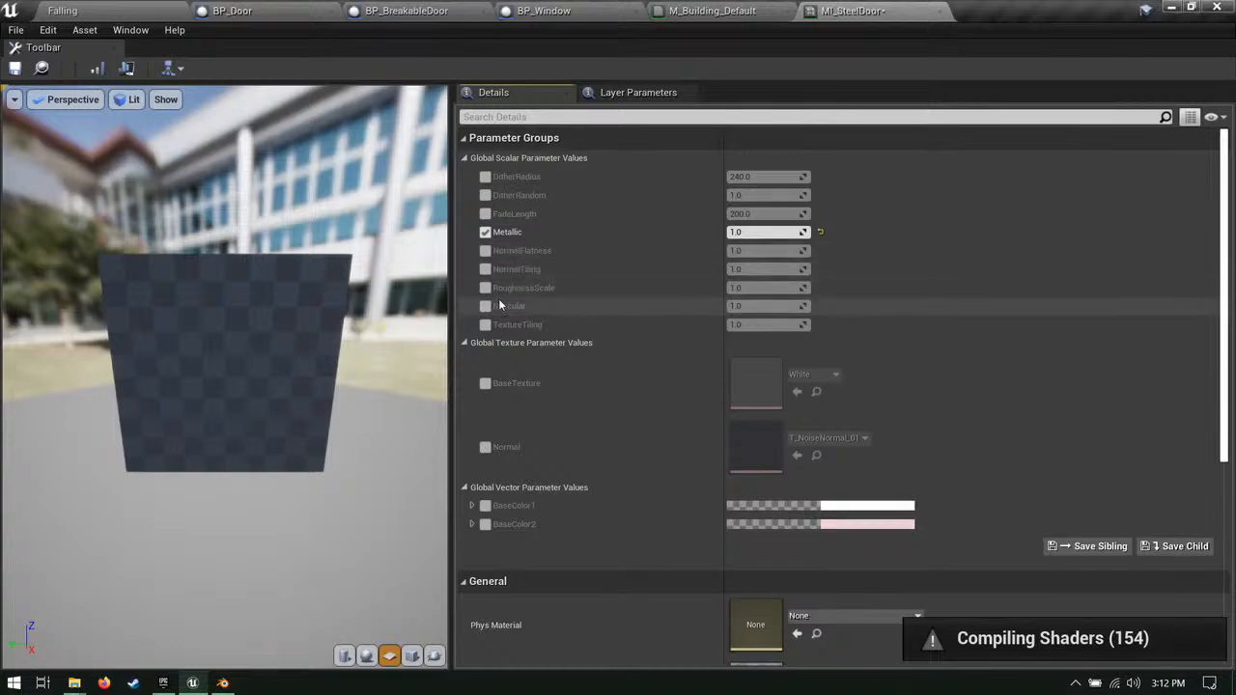
click(855, 510)
click(1095, 389)
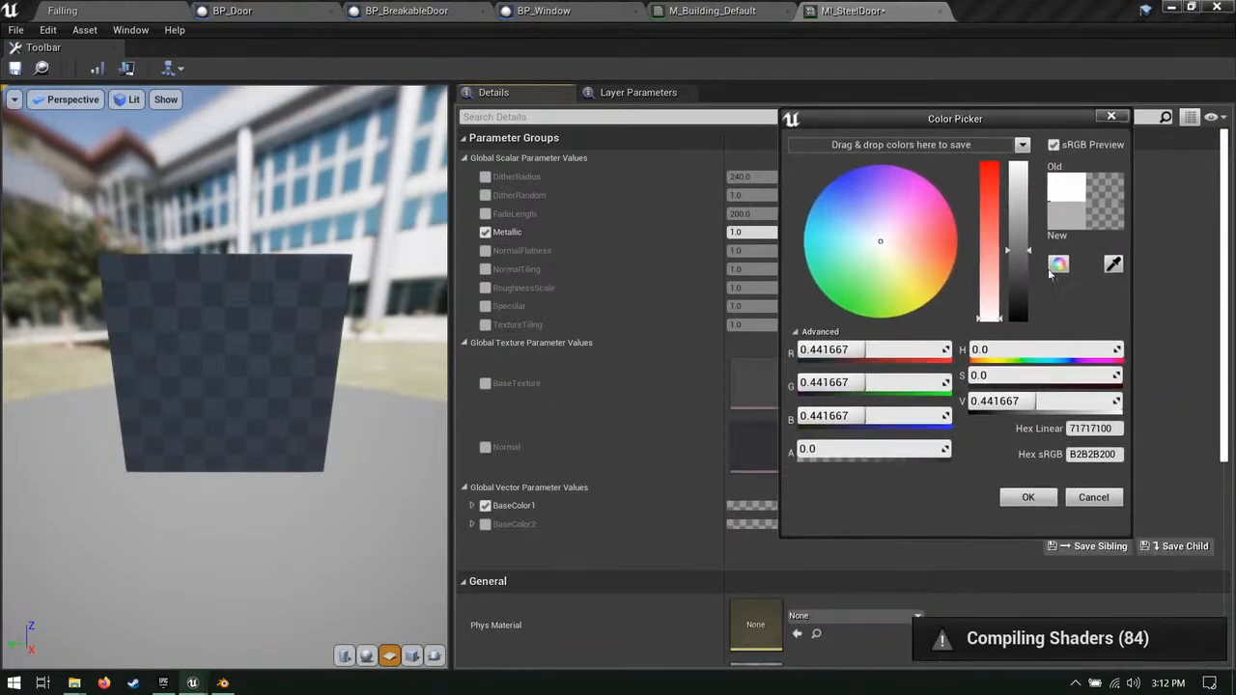
click(1025, 497)
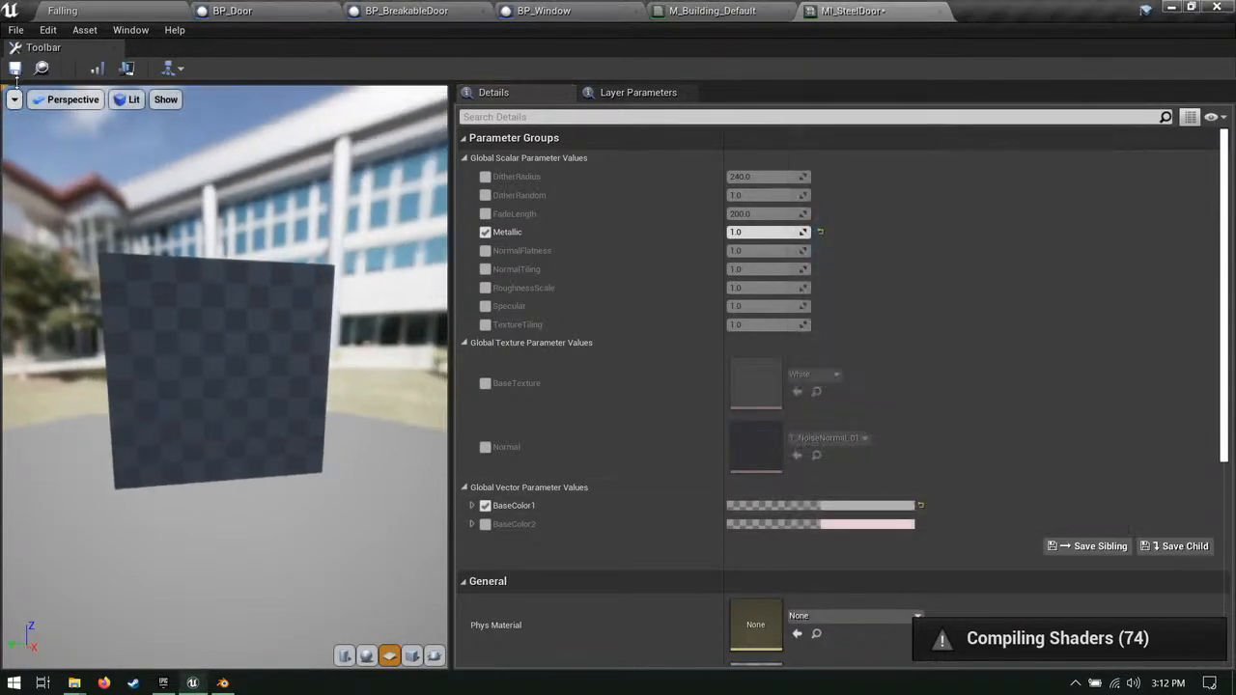
click(15, 69)
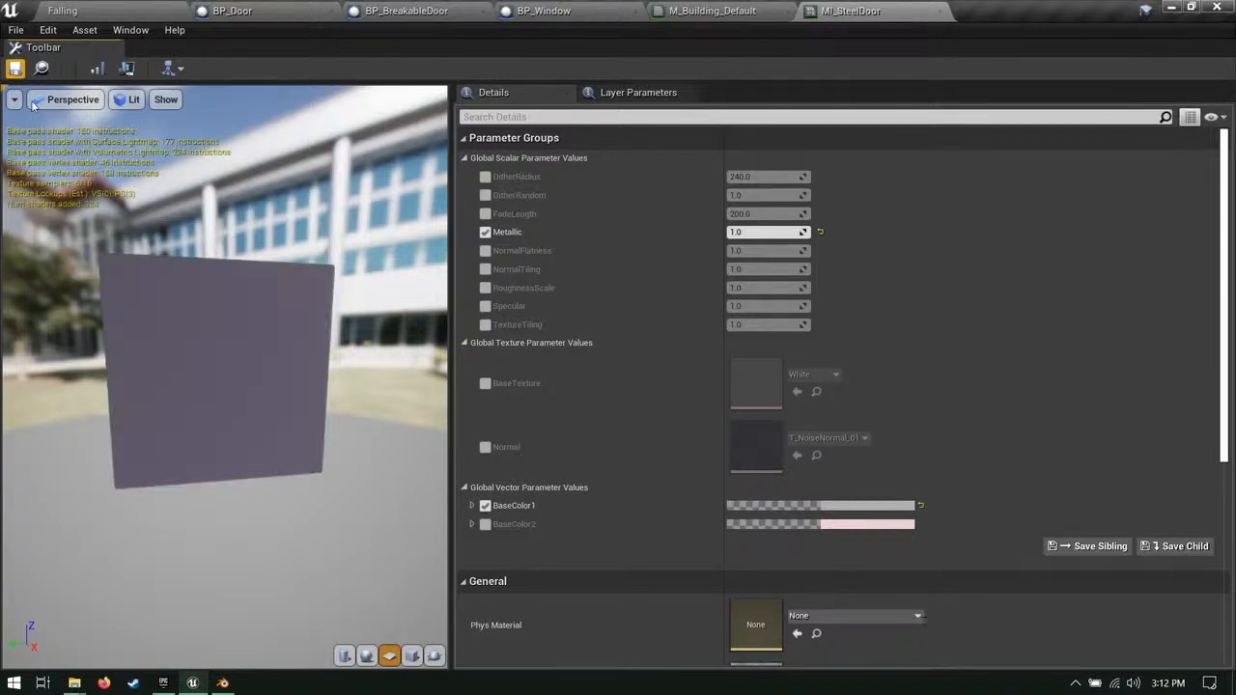
Step: Override the RoughnessScale parameter with about 0.3, leave Specular without an override, and save MI_SteelDoor
mouse_move(222, 399)
mouse_down()
mouse_move(309, 396)
mouse_move(221, 398)
mouse_up()
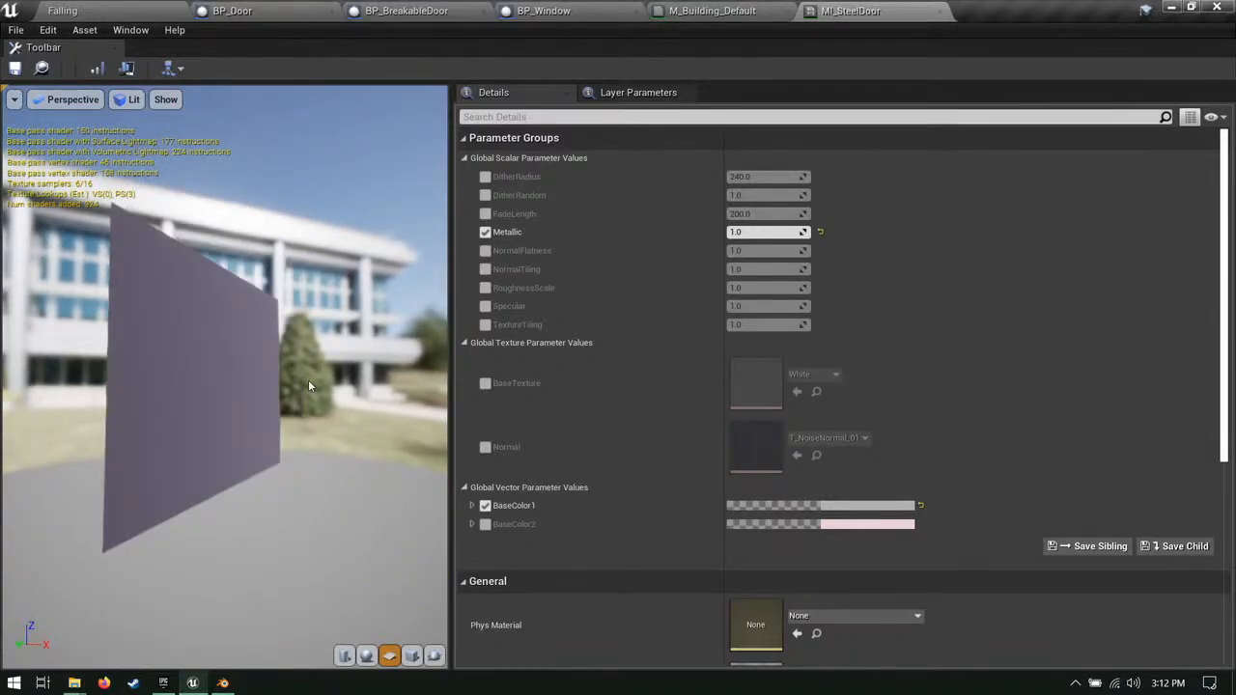
scroll(309, 385, down, 4)
drag(308, 385, 246, 385)
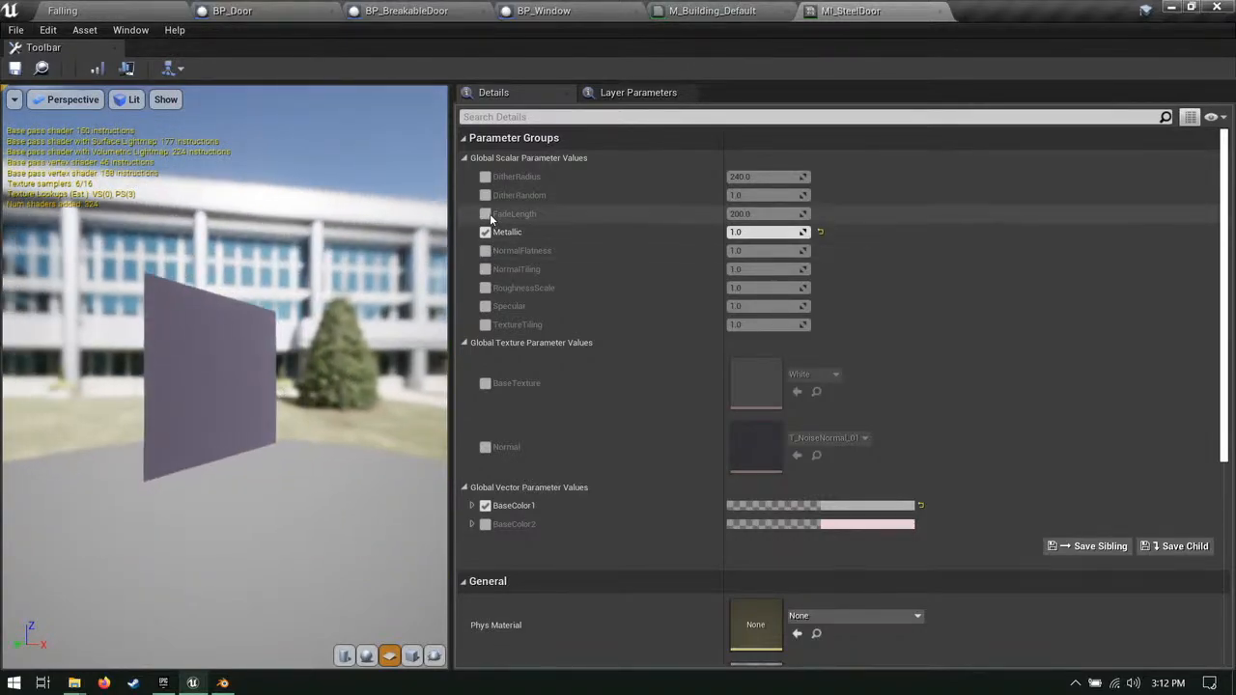
click(486, 306)
click(487, 306)
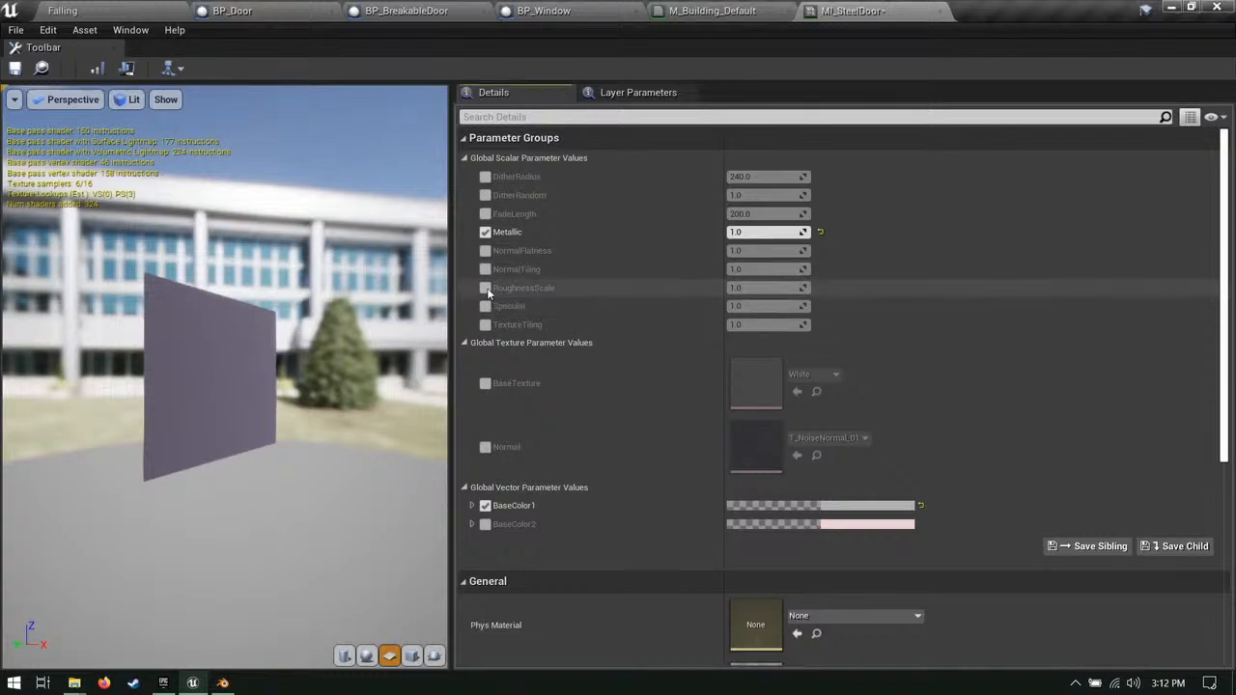
click(485, 288)
drag(759, 287, 729, 288)
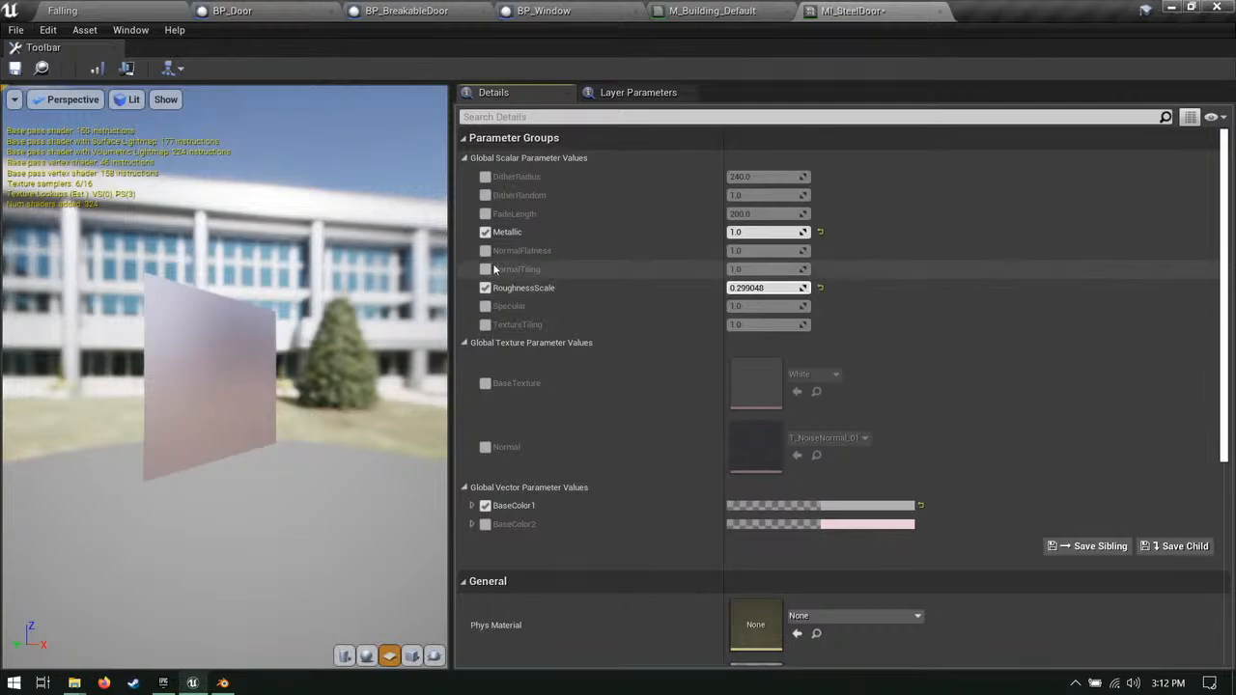
scroll(526, 280, down, 4)
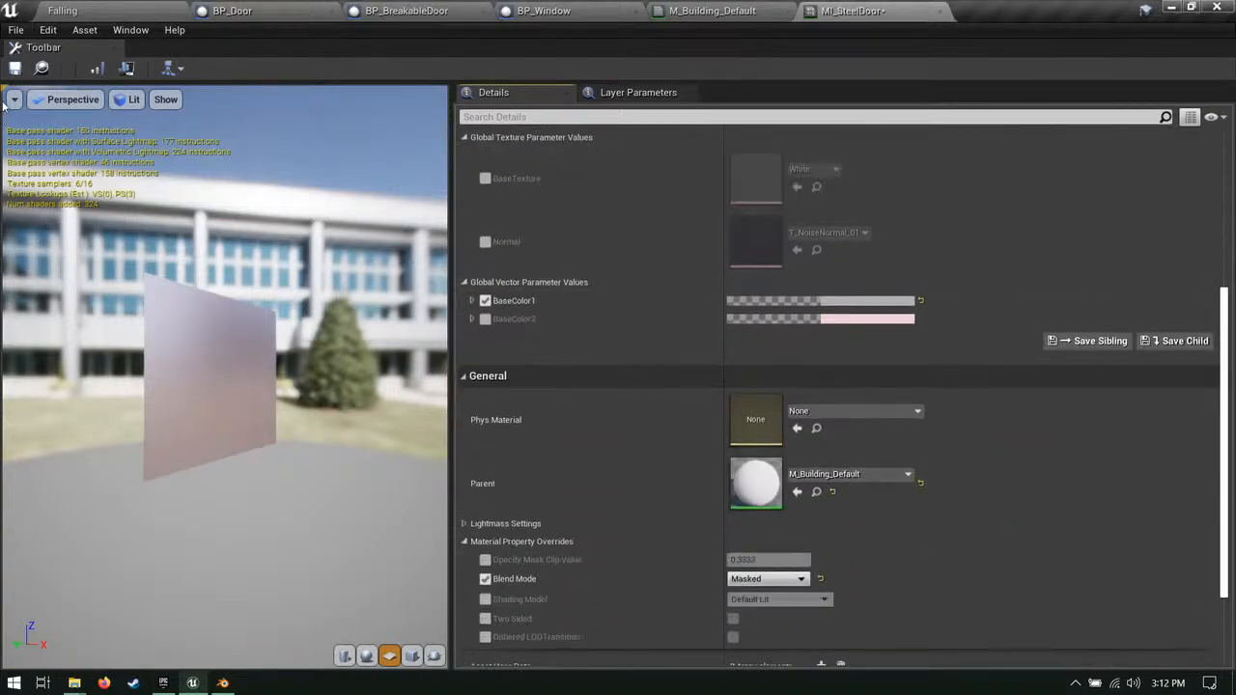
scroll(697, 369, down, 3)
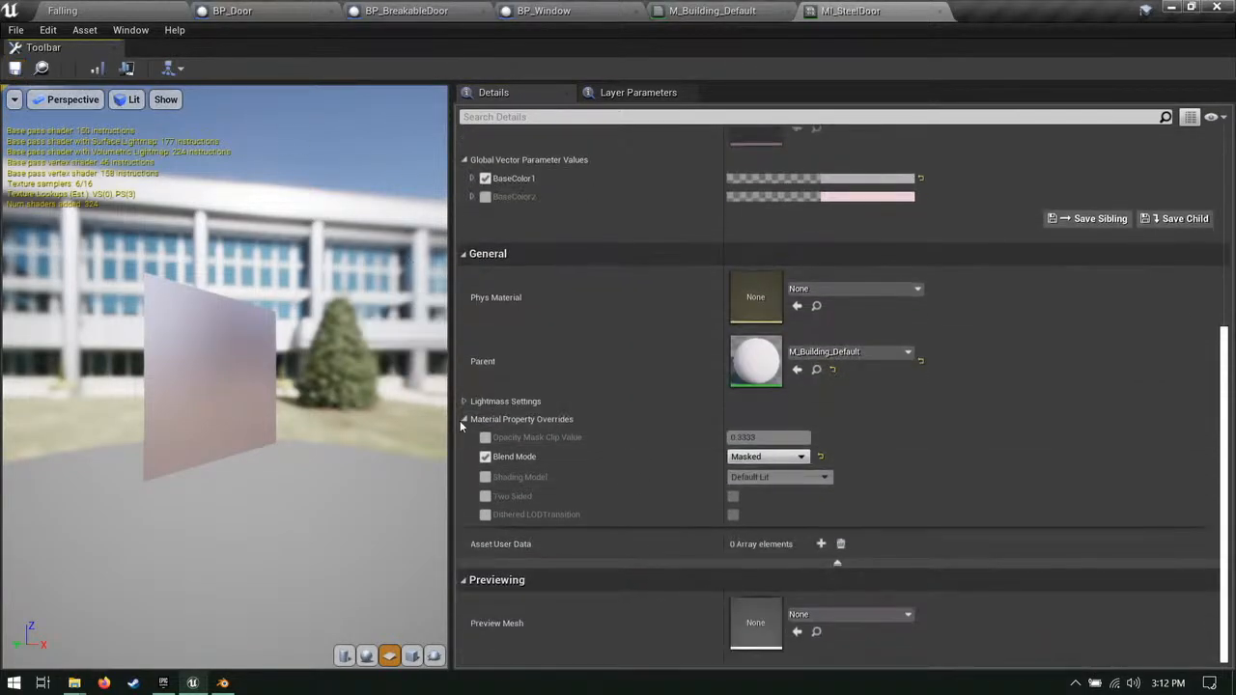
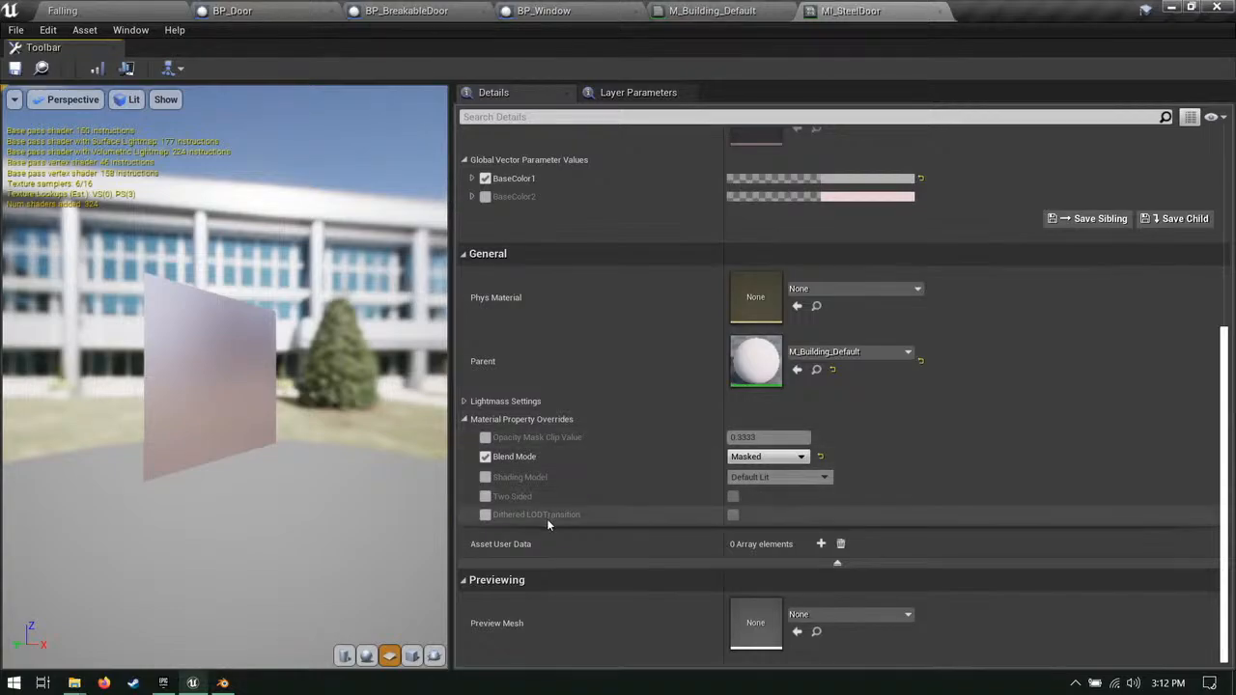
Step: Close the M_Building_Default and MI_SteelDoor editors and return to the Falling level
scroll(593, 419, up, 3)
scroll(628, 428, down, 3)
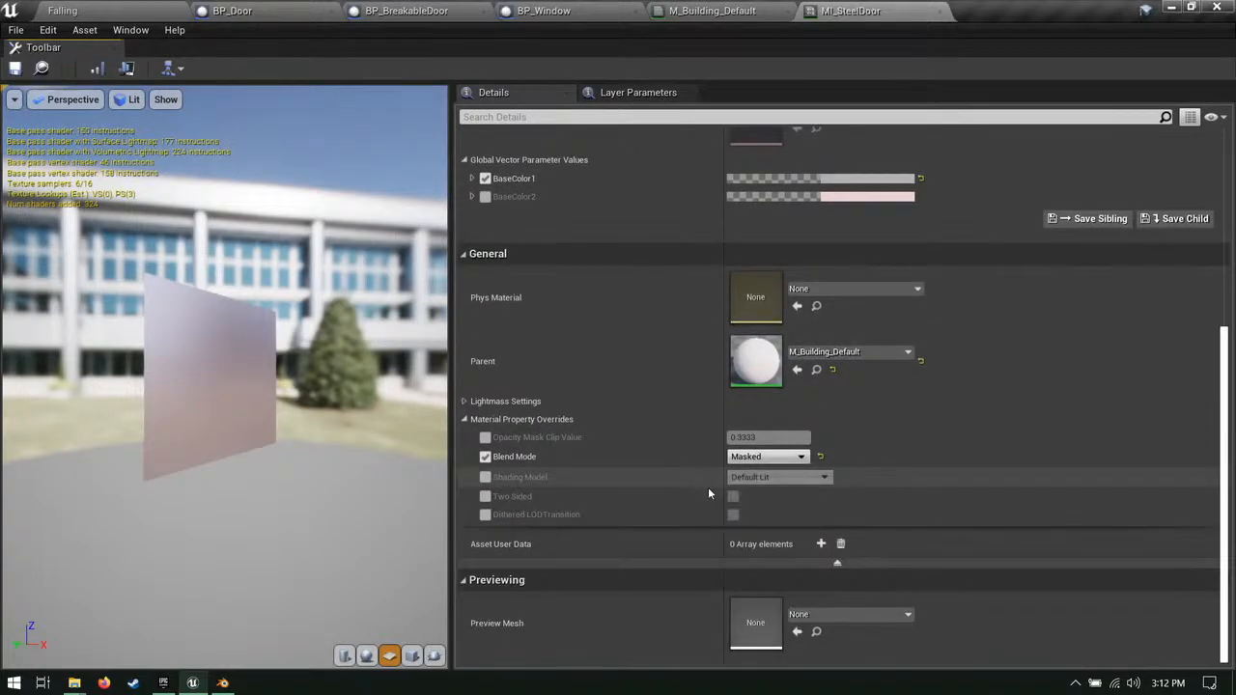
scroll(687, 483, up, 6)
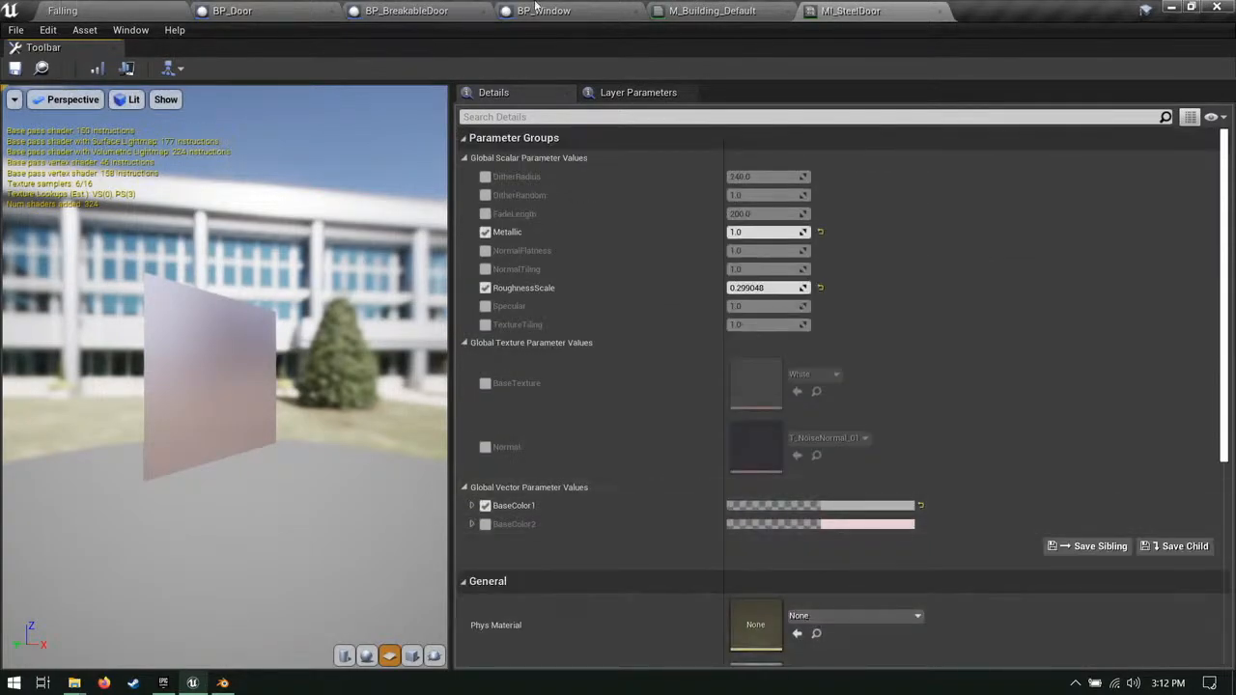
click(732, 8)
middle_click(732, 5)
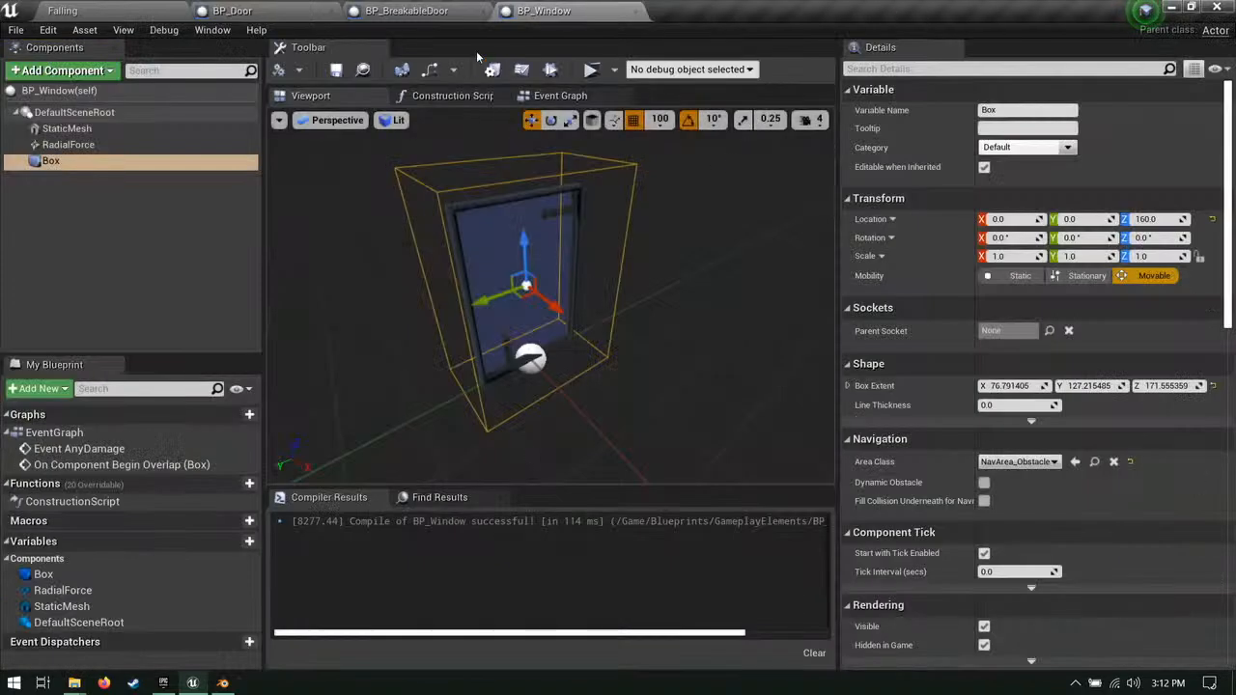
click(369, 7)
click(159, 9)
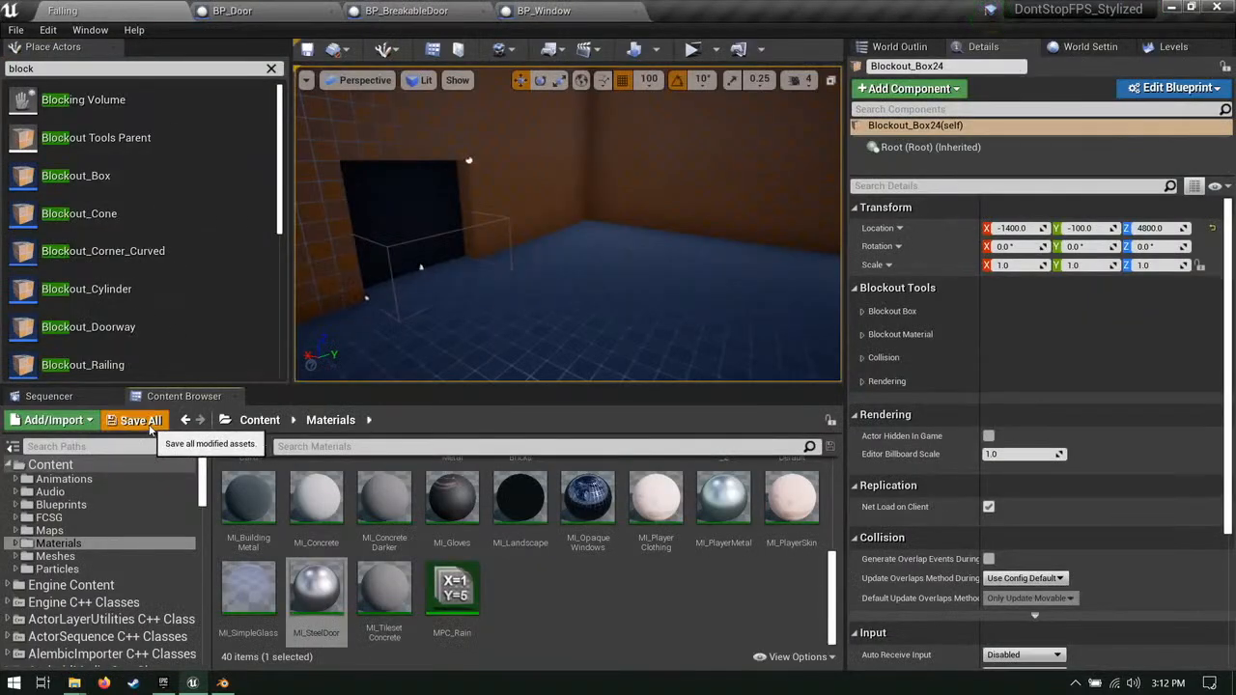
Step: Select the sliding door in the level's doorway and open its SlidingDoor skeletal mesh asset for editing
scroll(521, 550, up, 5)
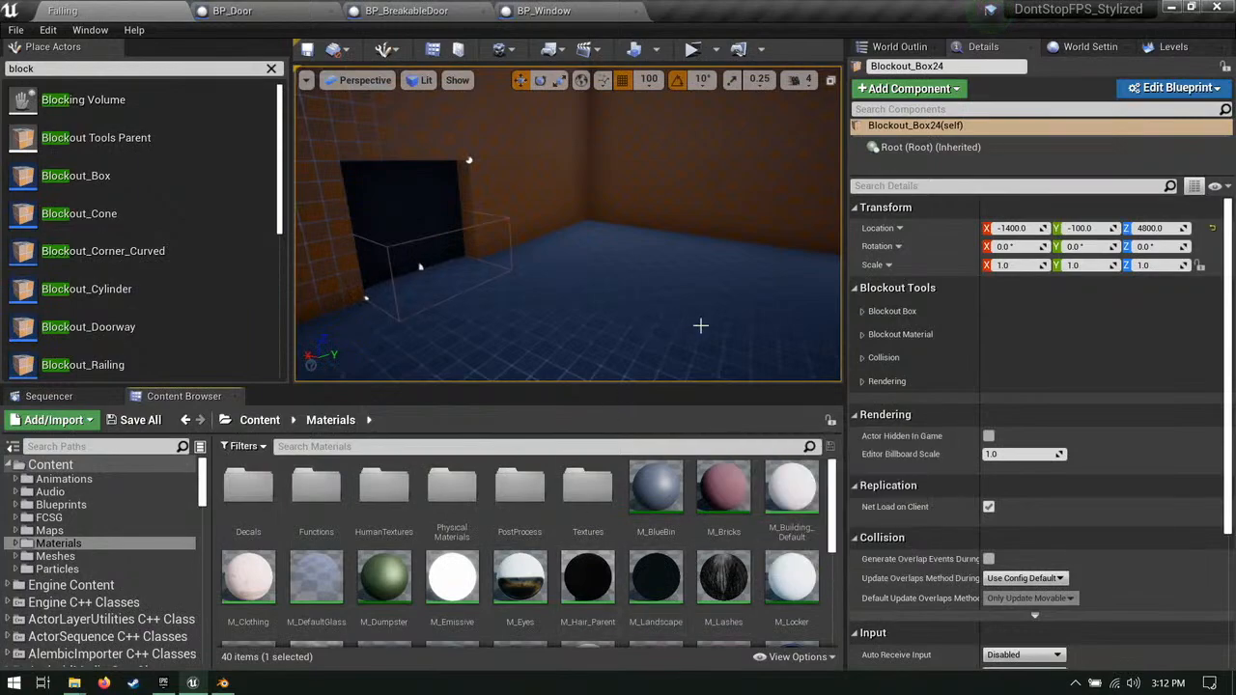
right_drag(701, 325, 728, 296)
scroll(728, 296, up, 2)
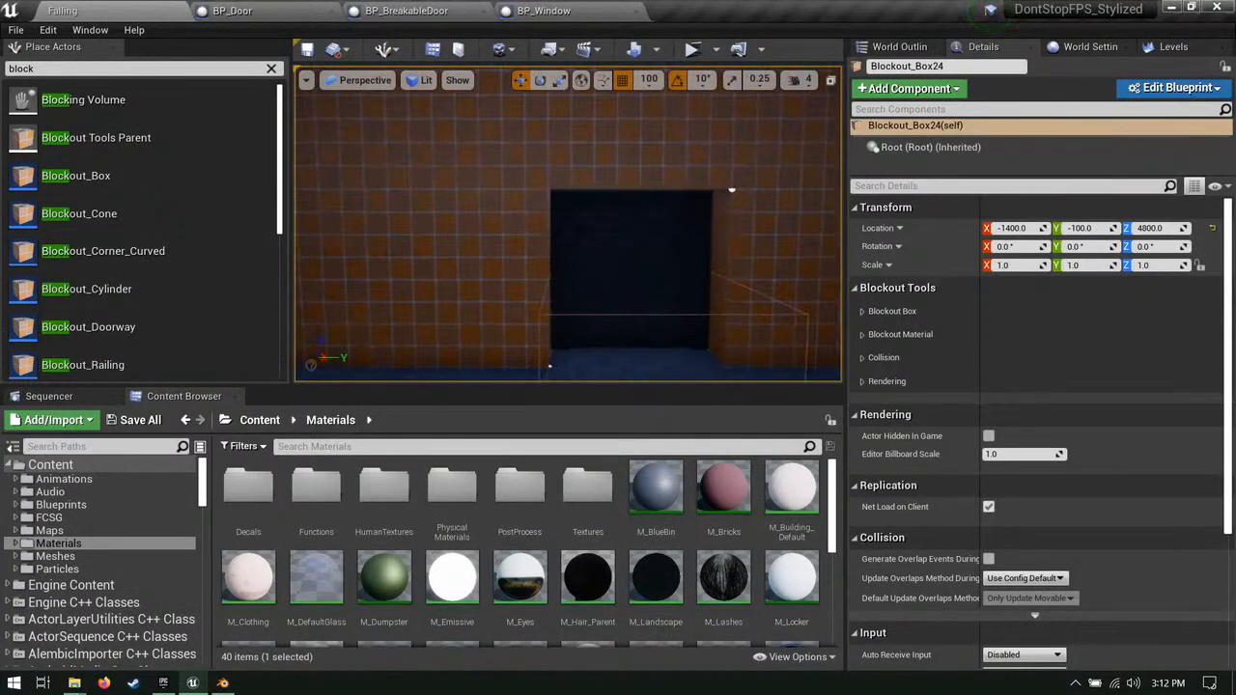
click(687, 301)
scroll(966, 155, down, 2)
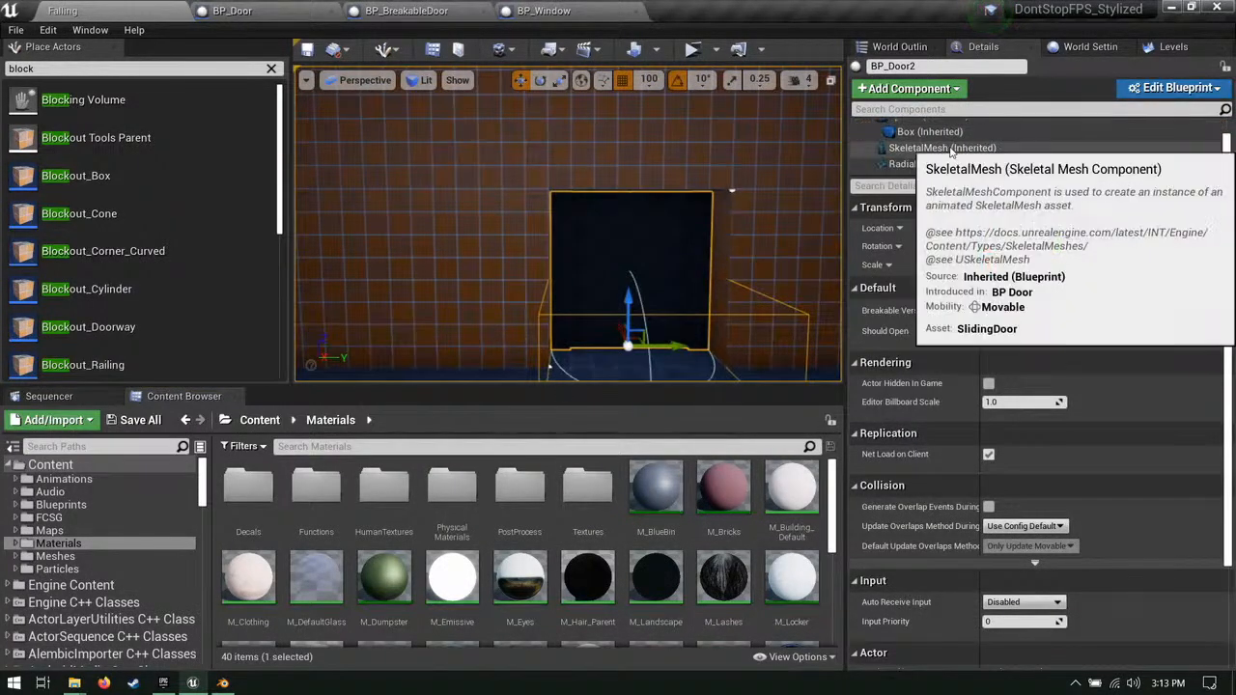
click(942, 148)
click(1072, 437)
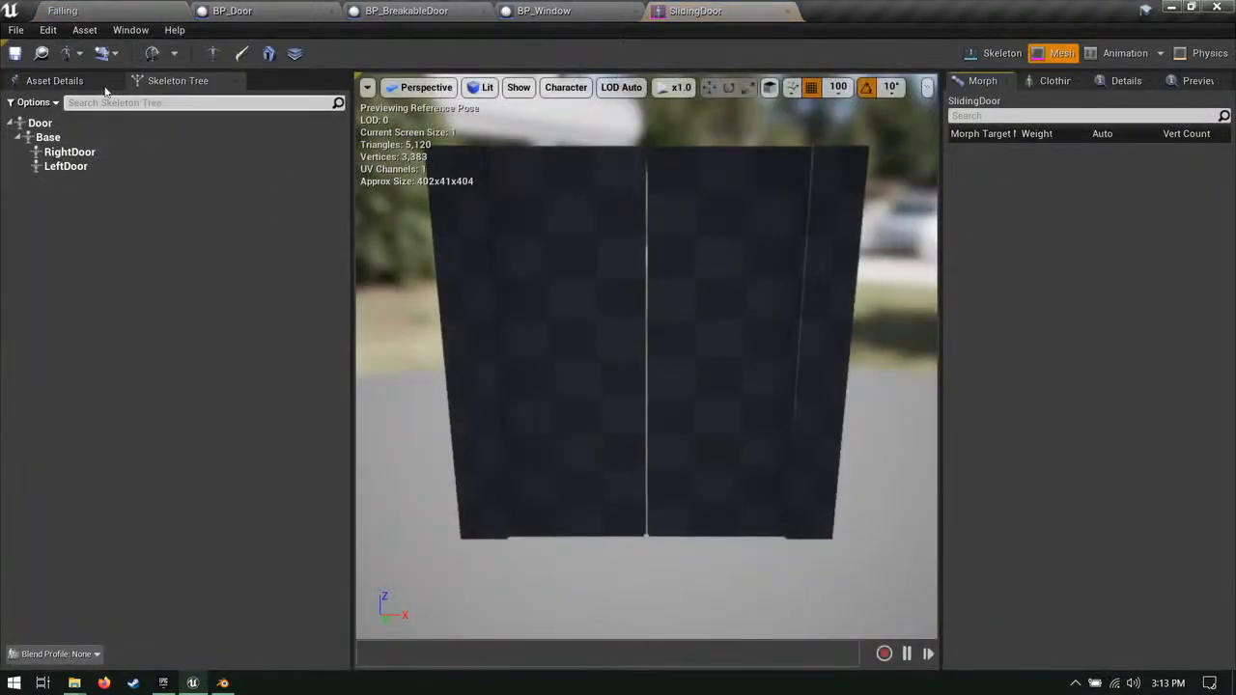
Step: Assign MI_SteelDoor to the Element 0 material slot of the SlidingDoor mesh
click(77, 81)
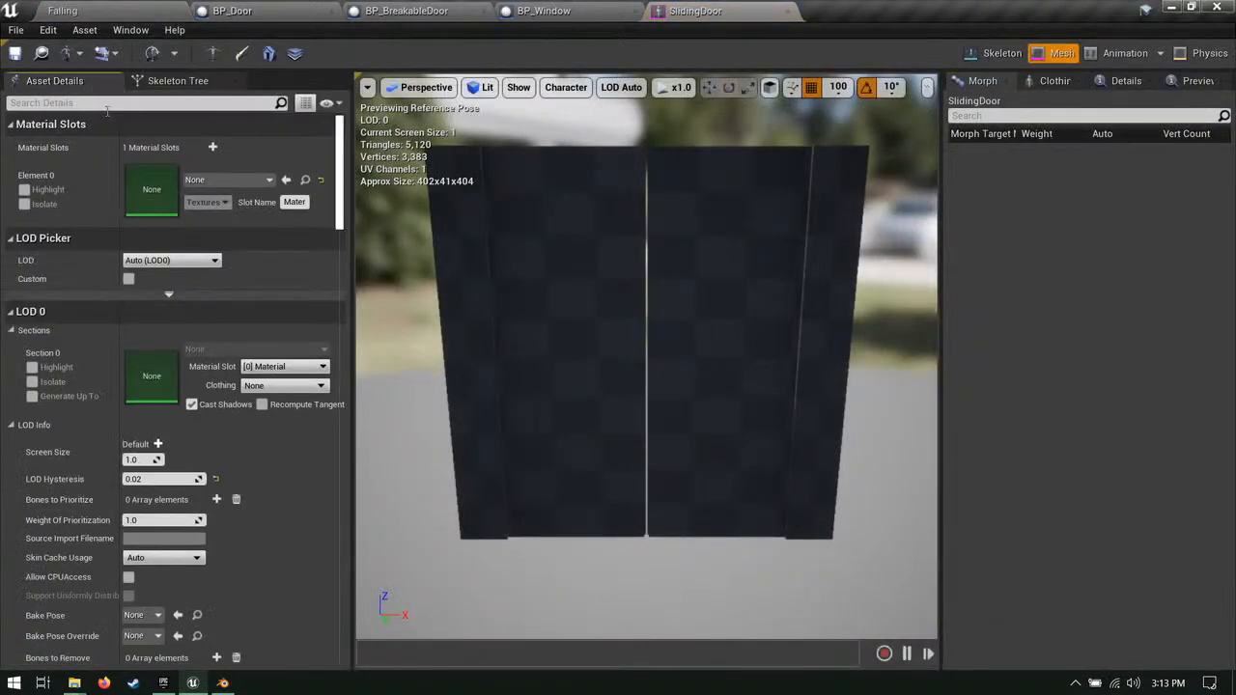
click(221, 180)
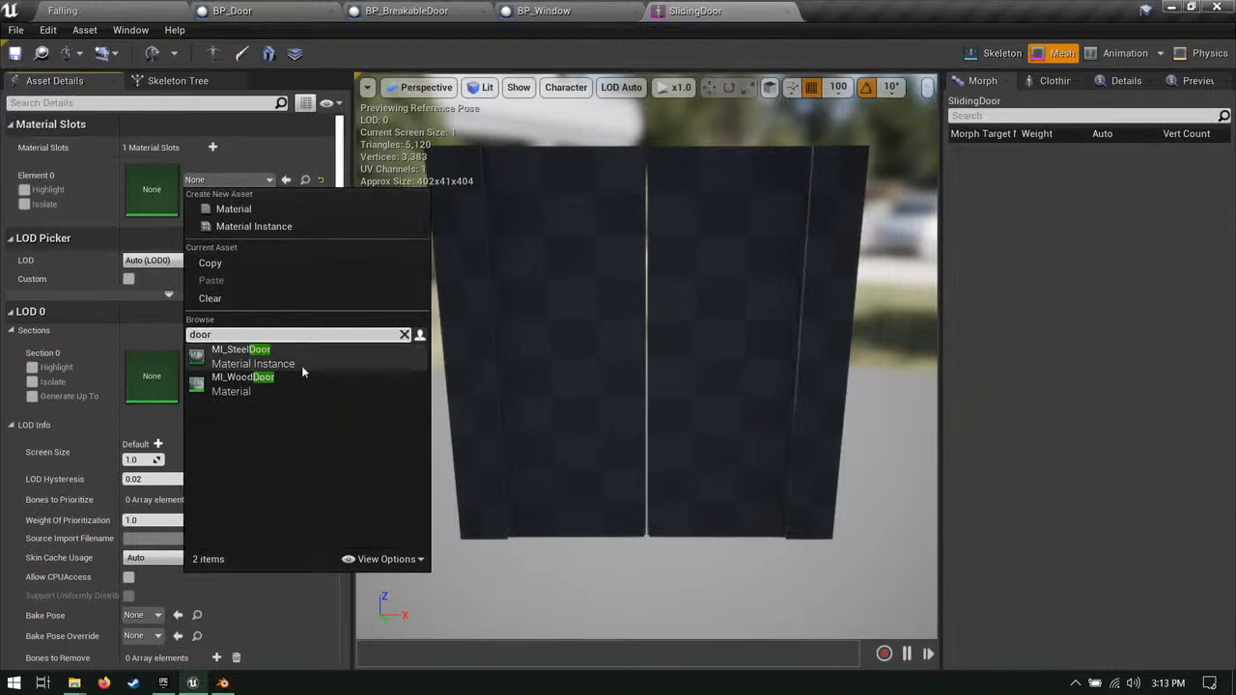
click(303, 356)
drag(579, 356, 618, 434)
right_drag(618, 406, 695, 377)
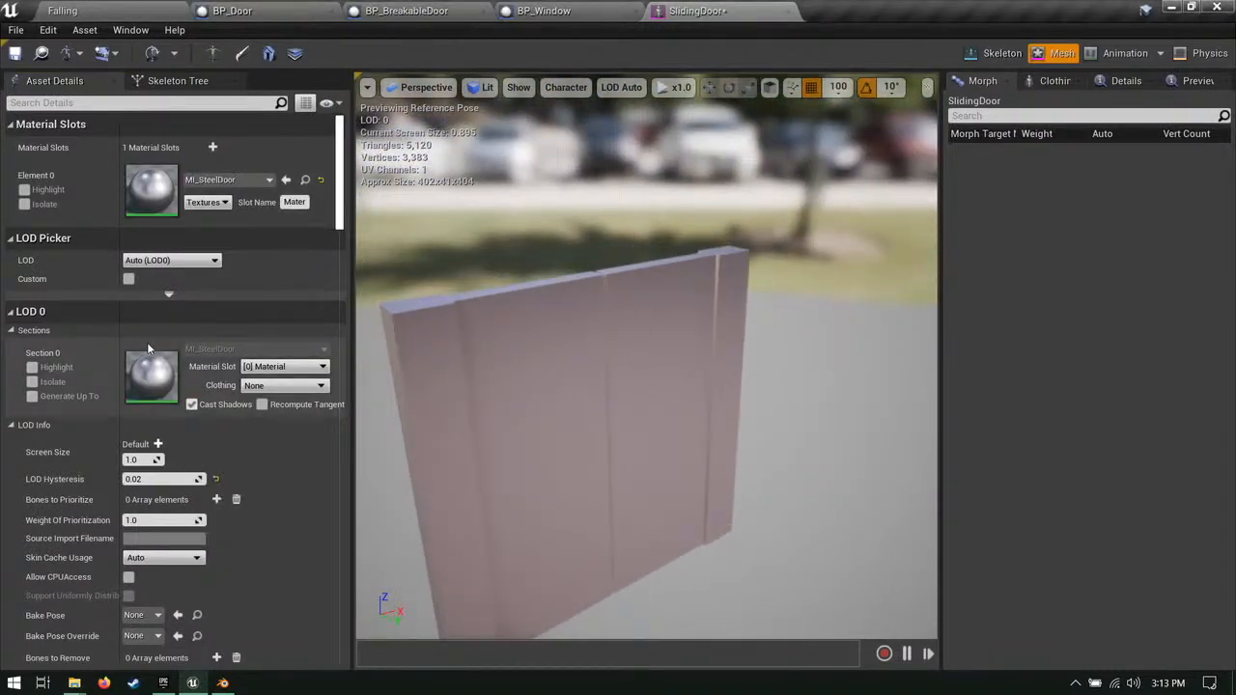
Step: Close the SlidingDoor, BP_Window and BP_BreakableDoor editors, and check the SkeletalMesh component's material in BP_Door before closing it
middle_click(732, 4)
middle_click(637, 6)
middle_click(441, 6)
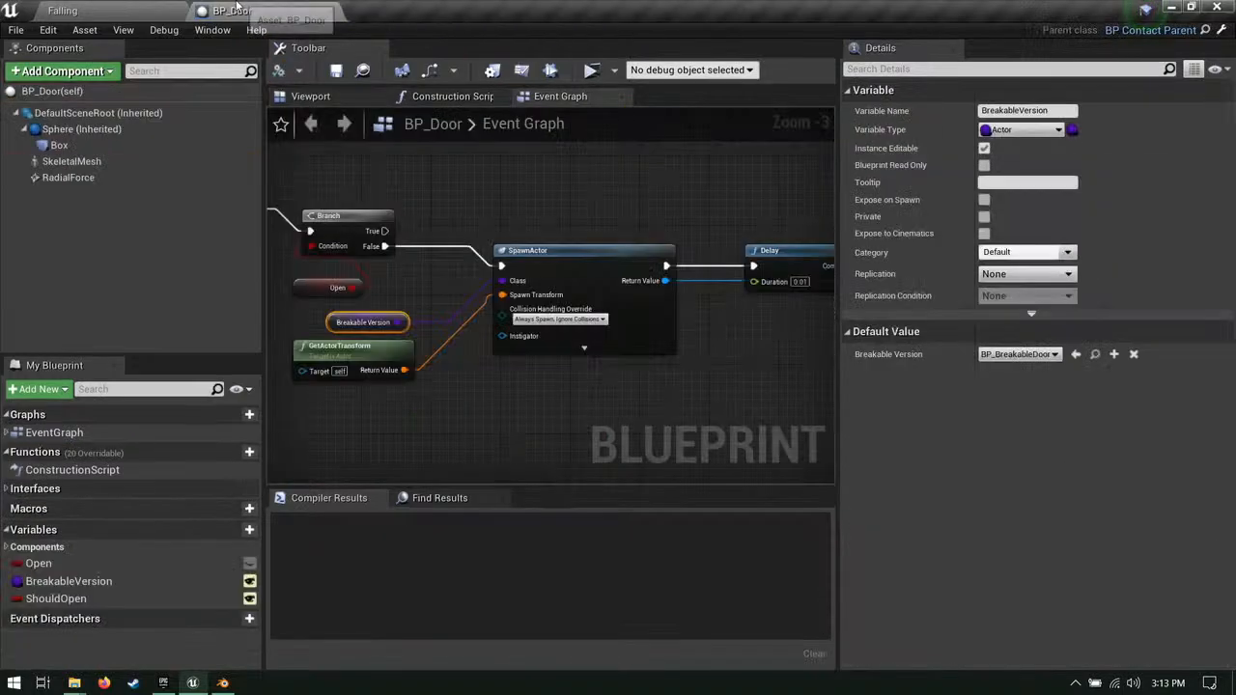
click(70, 162)
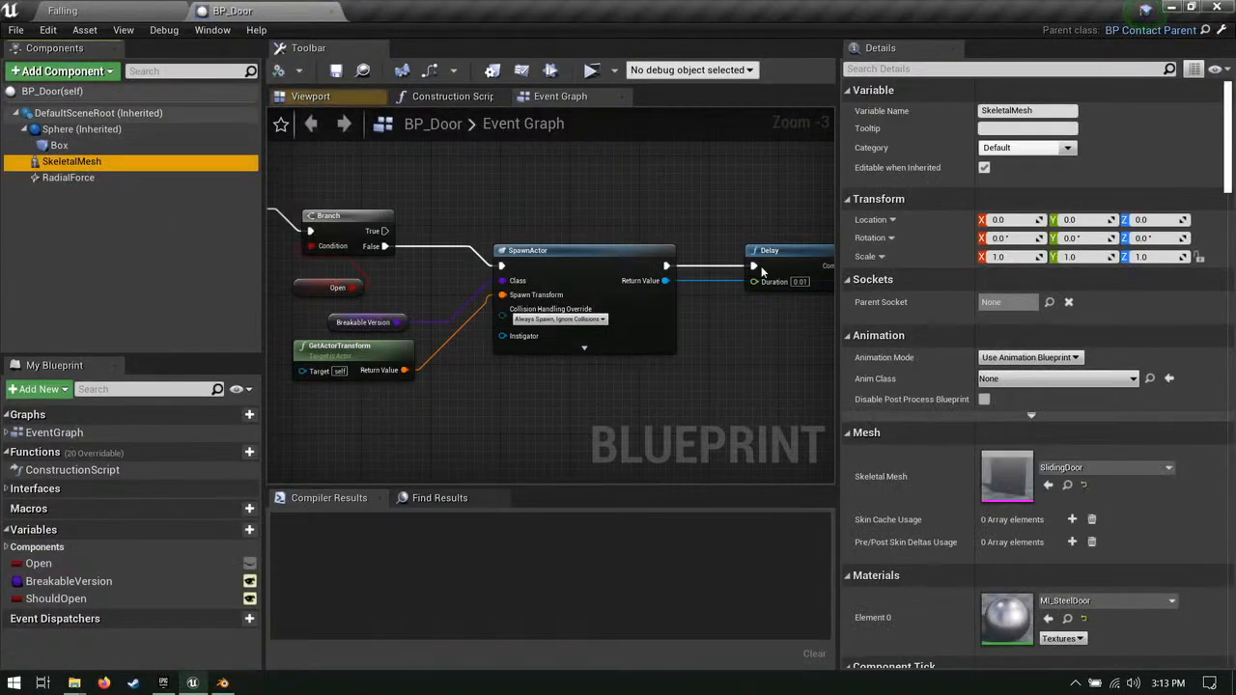
click(331, 10)
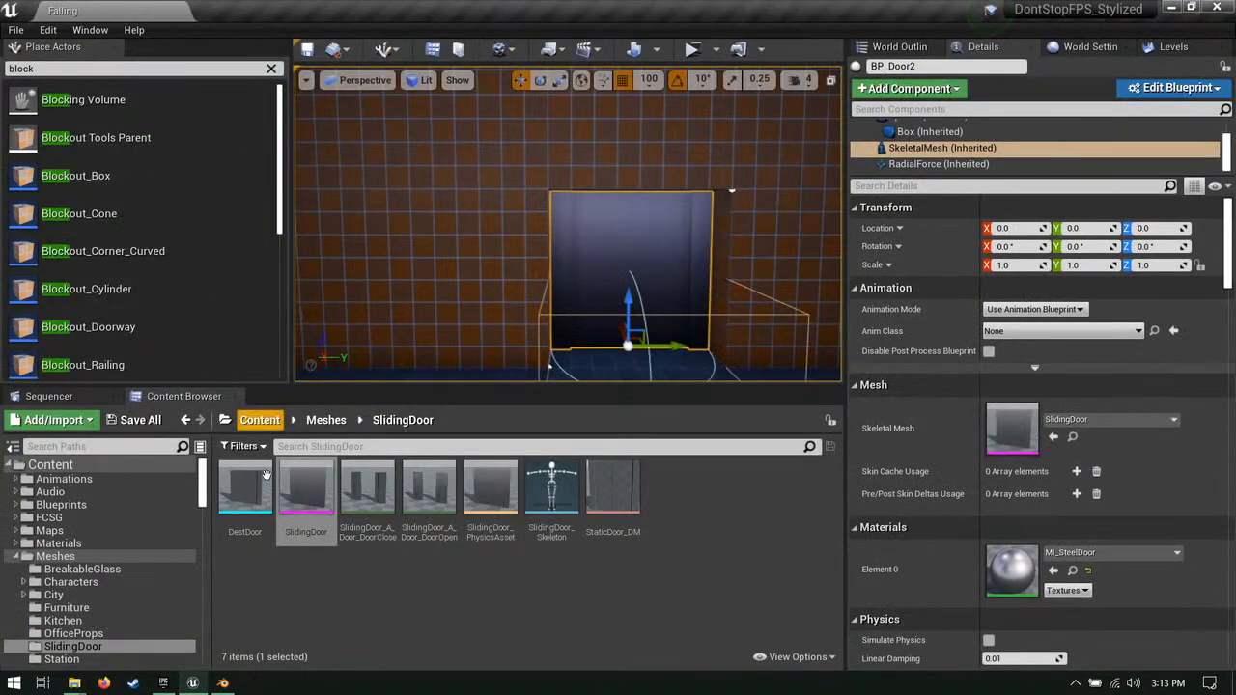
Step: Locate the BP_Door blueprint asset, open BP_InteriorDoor from the same GameplayElements folder, and select its StaticMesh component
click(1169, 87)
click(1158, 117)
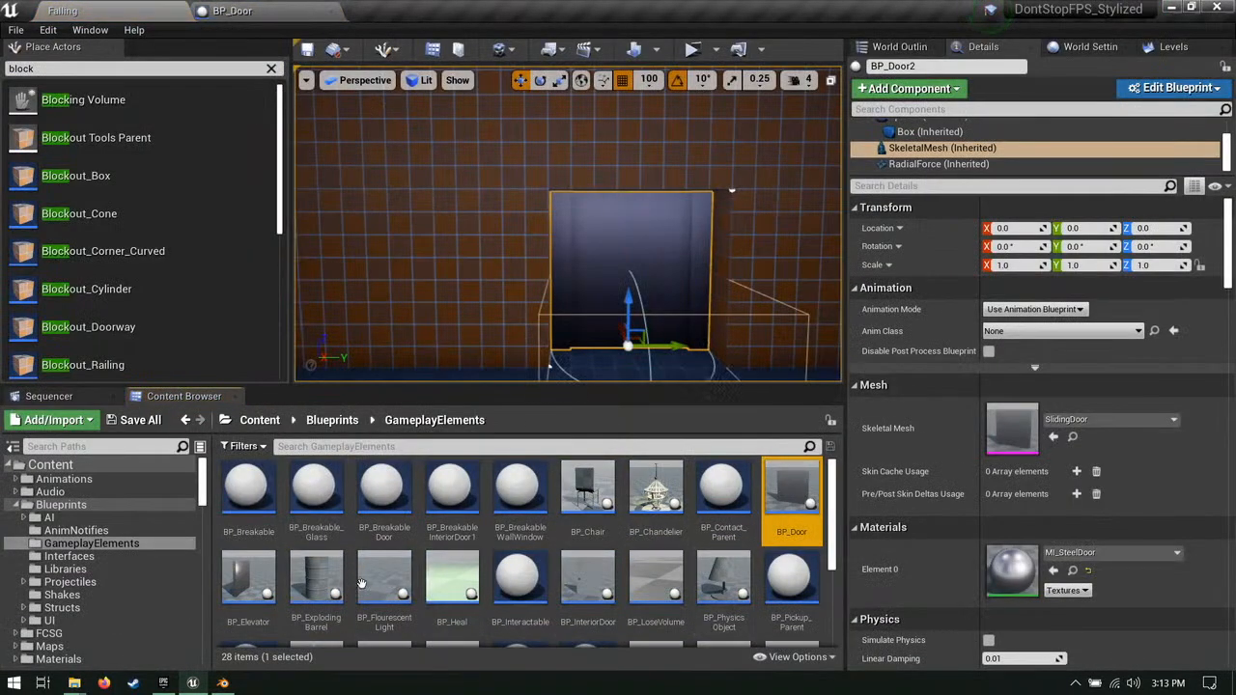
scroll(521, 541, down, 1)
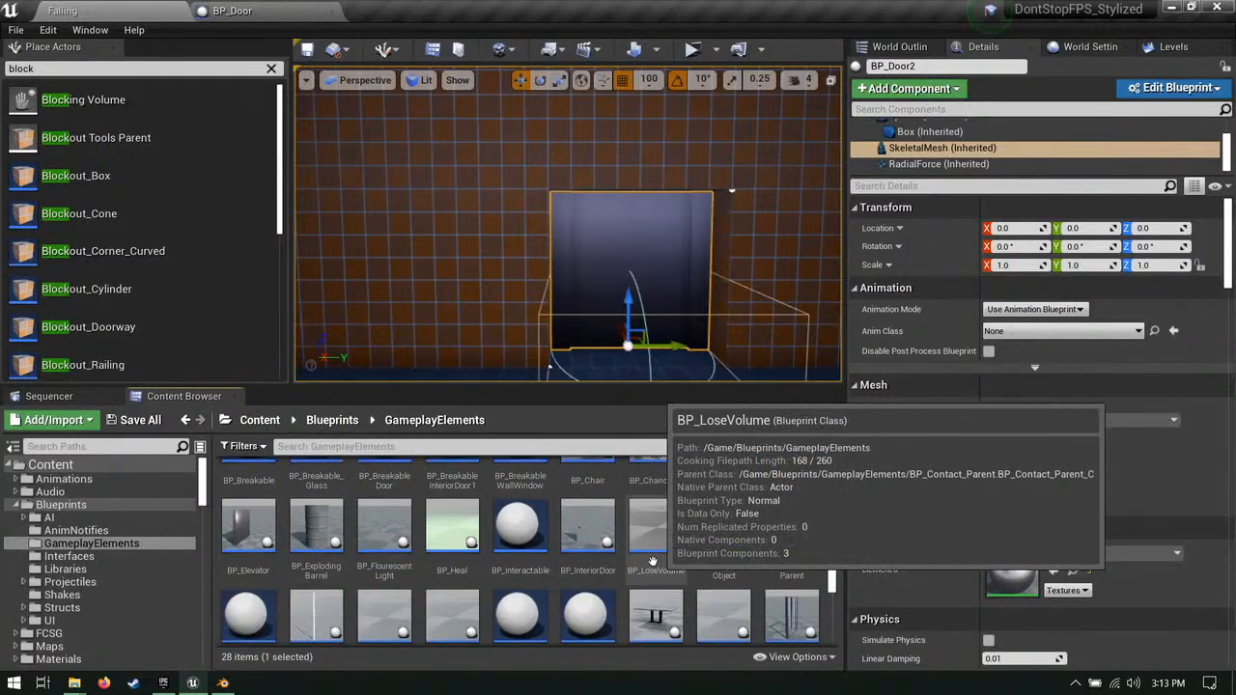
double_click(598, 529)
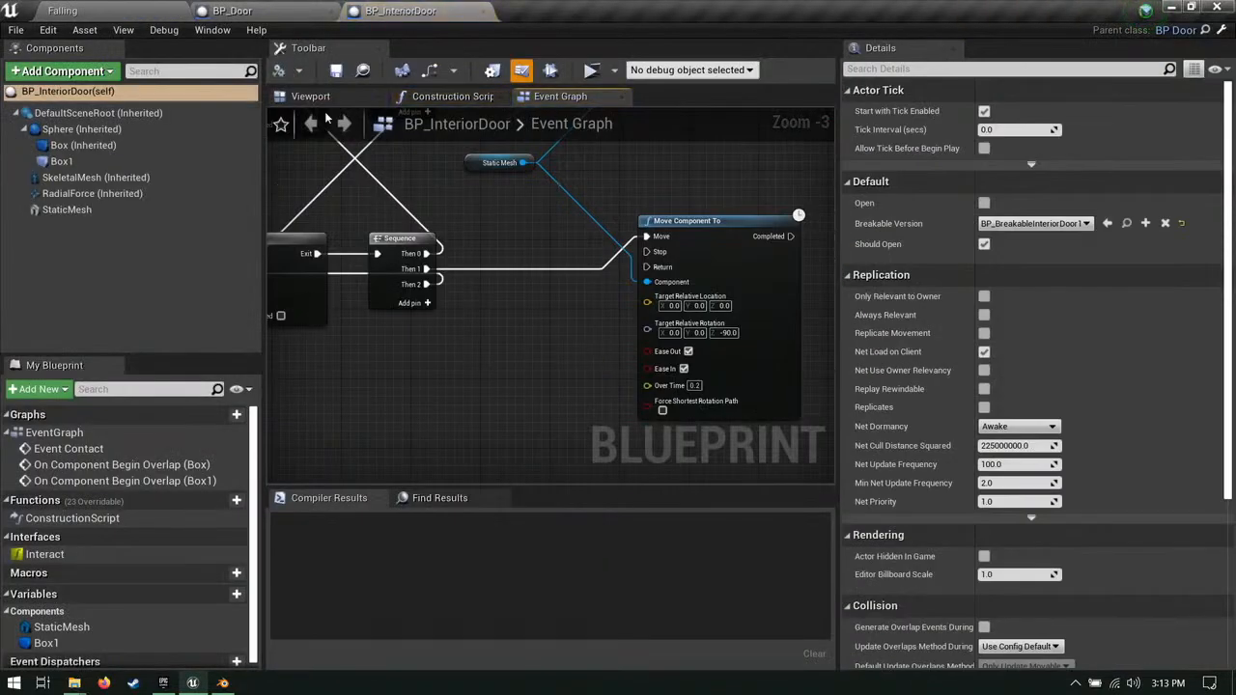
click(76, 211)
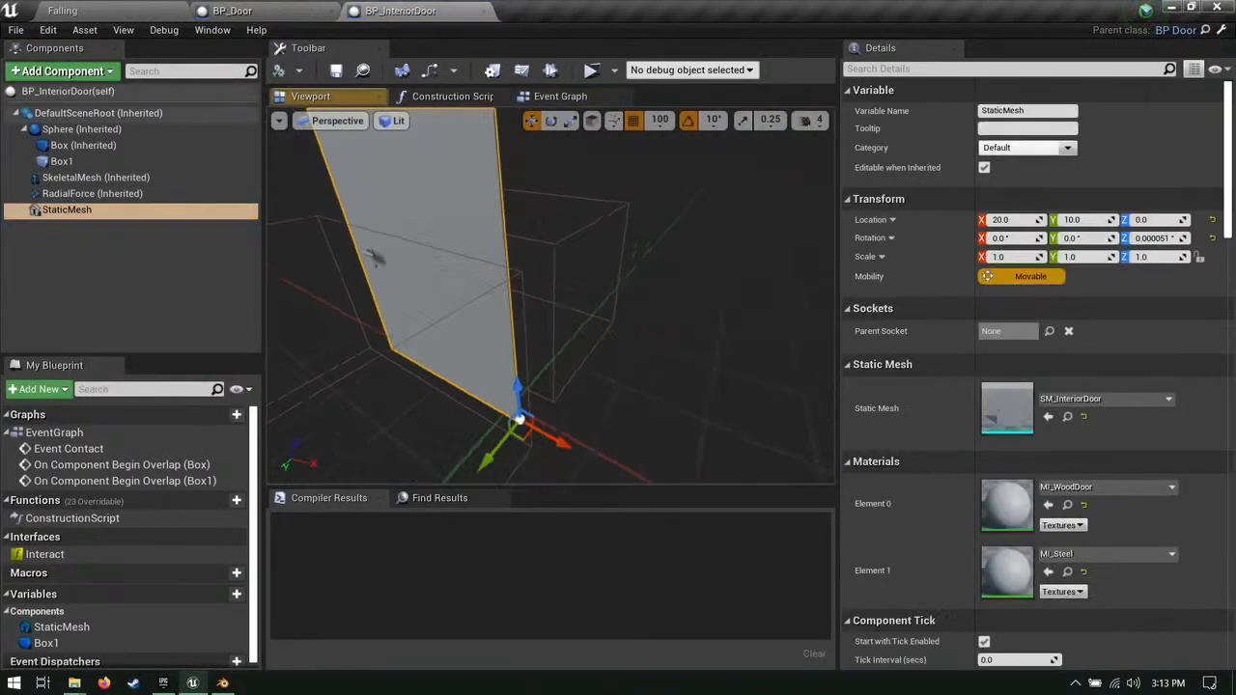
Step: Inspect the interior door's MI_WoodDoor material, and assign MI_SteelDoor to Element 0 of the StaticMesh component instead
double_click(1008, 503)
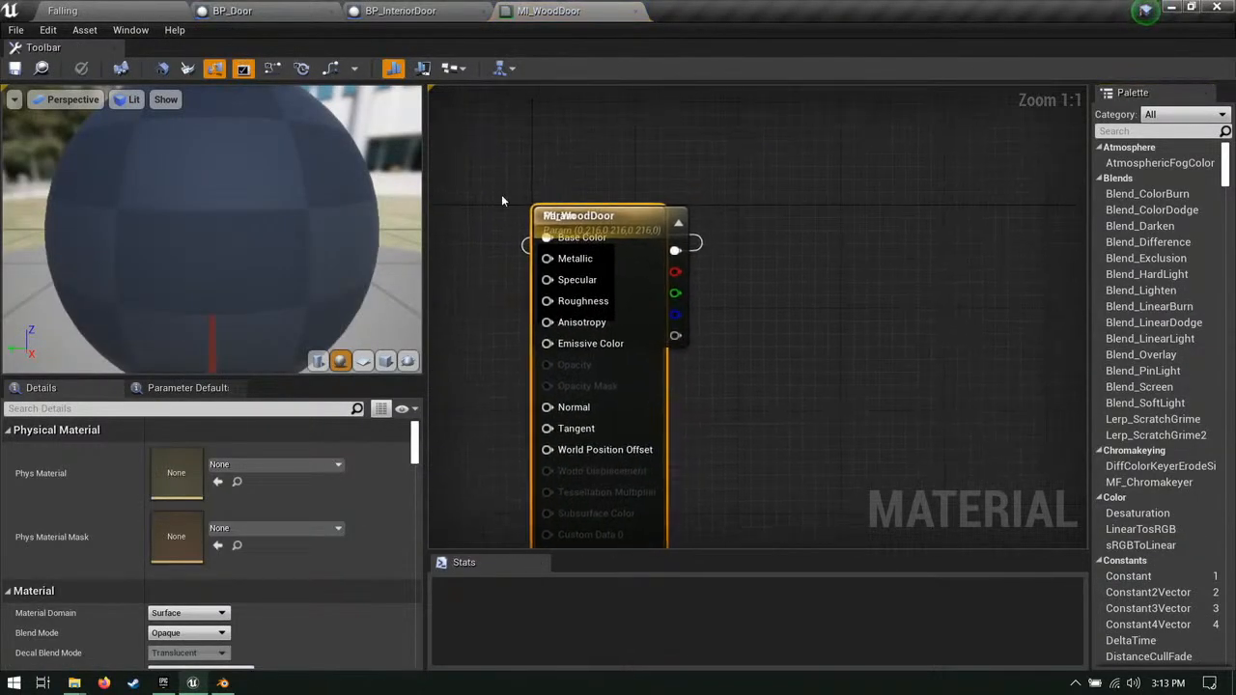
click(358, 8)
click(1106, 488)
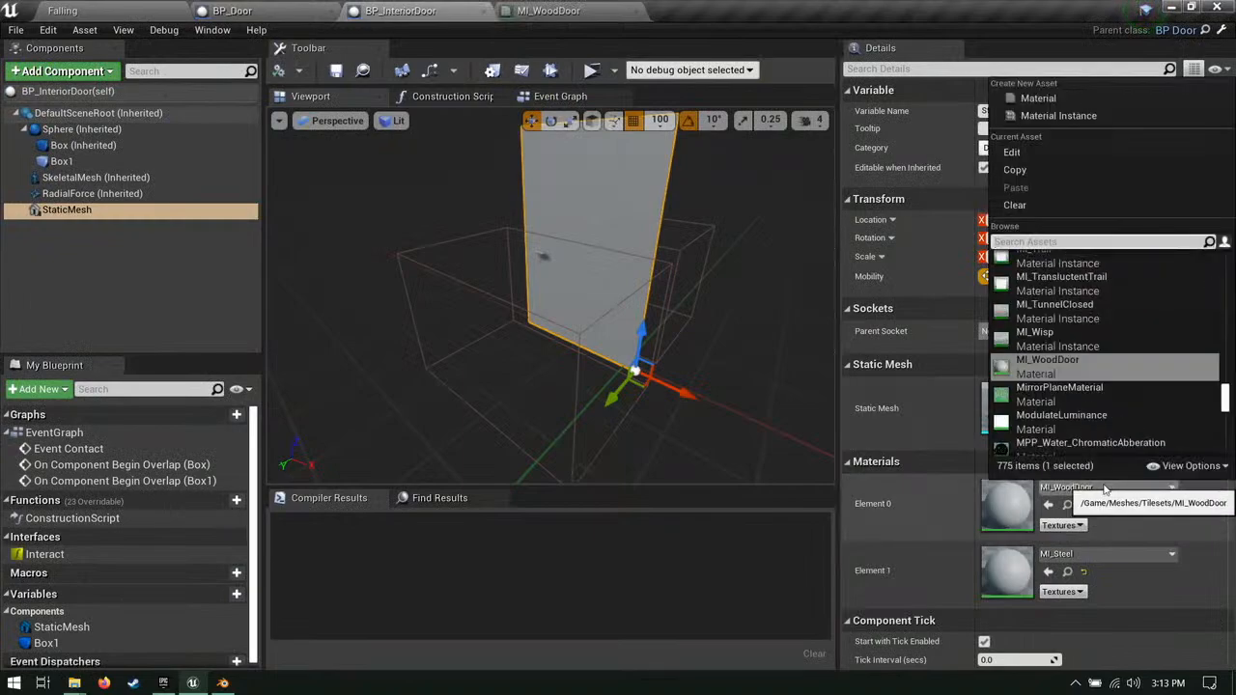
text(steel)
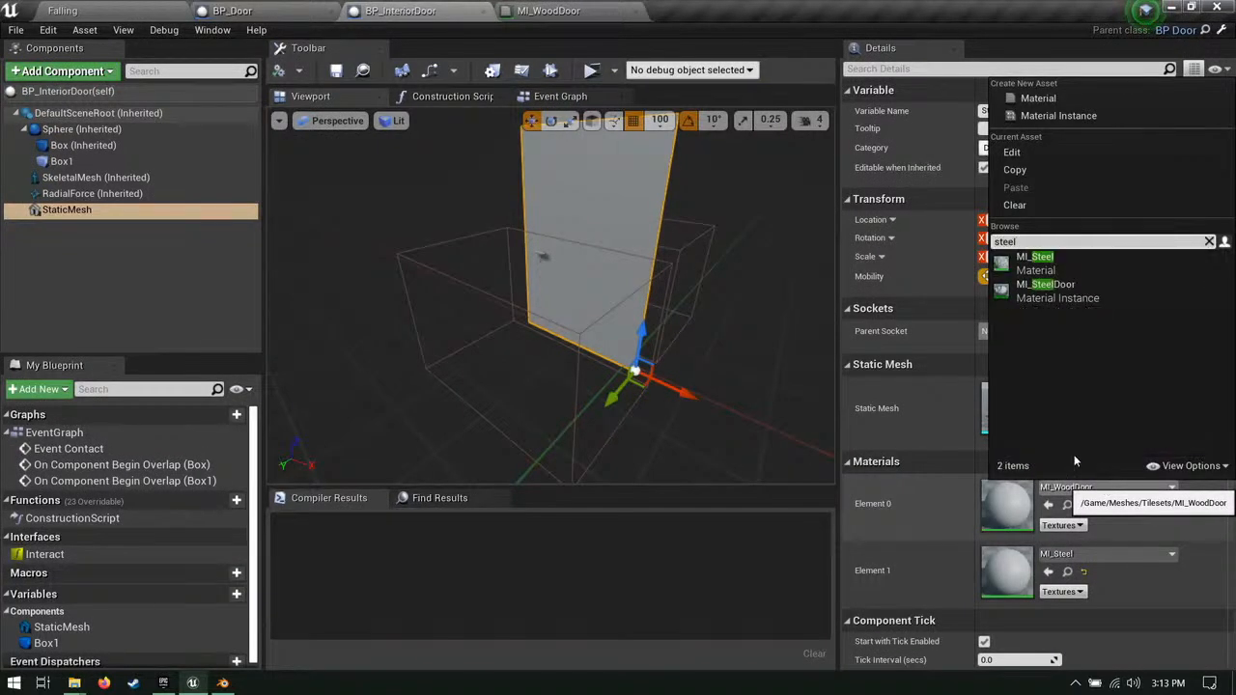
click(1088, 281)
drag(435, 338, 522, 337)
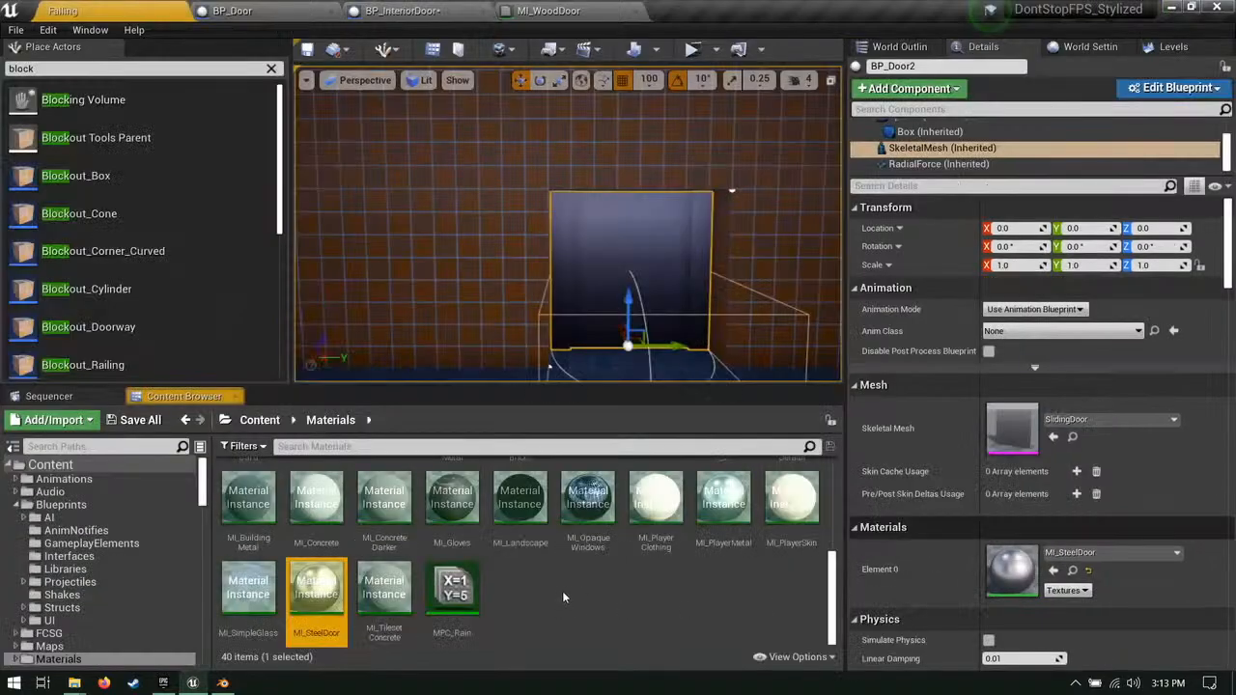
Step: Duplicate MI_SteelDoor in the Materials folder as MI_WoodDoor and open the new material instance
key(ctrl+w)
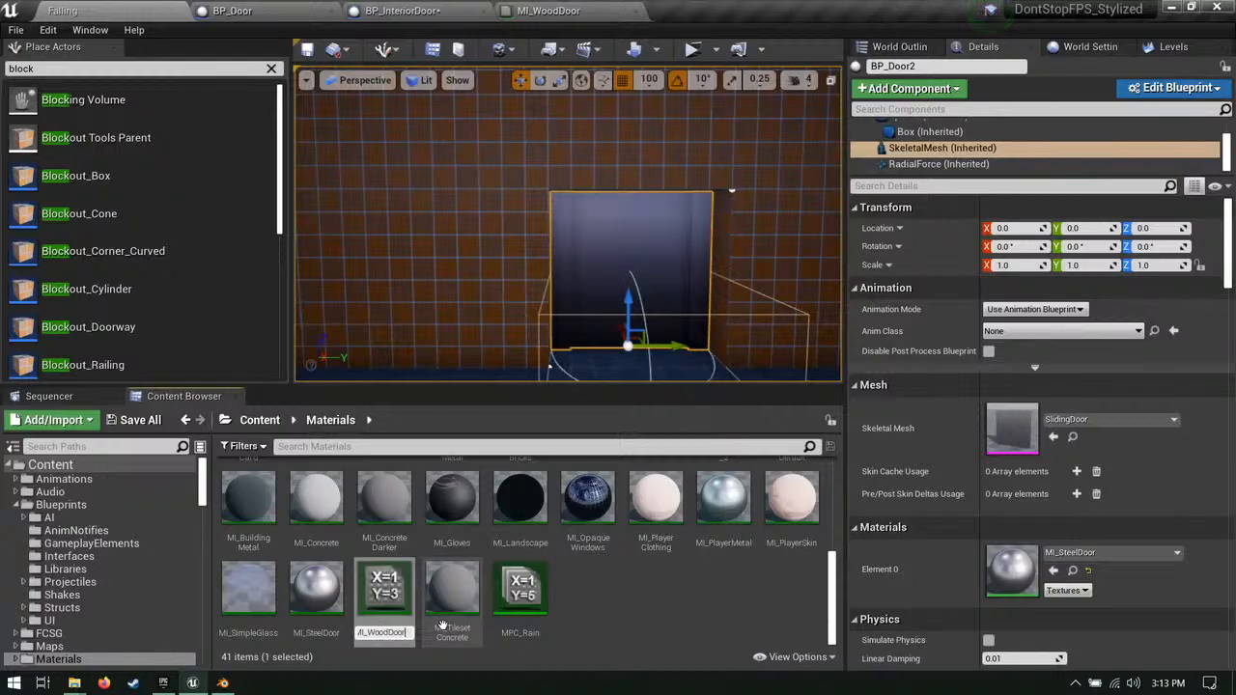
text(MI_WoodDoor)
key(Return)
double_click(453, 589)
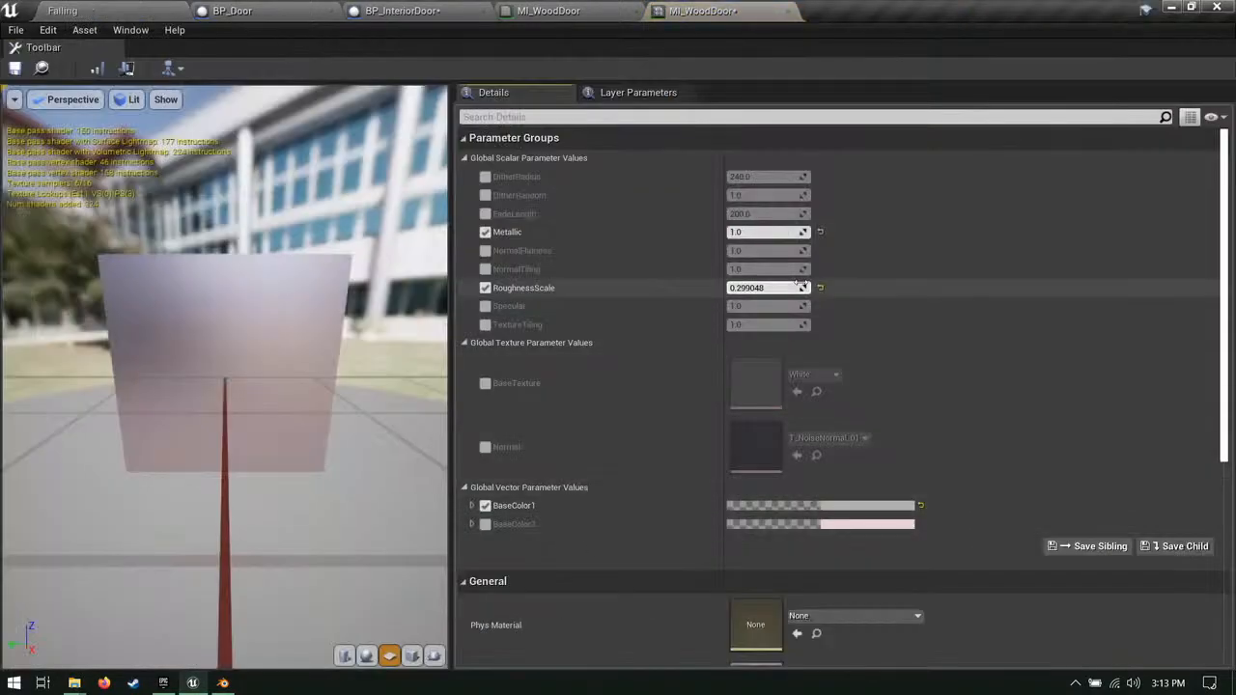
Step: Set the Metallic override to 0 and the RoughnessScale override to 1 in MI_WoodDoor
click(766, 231)
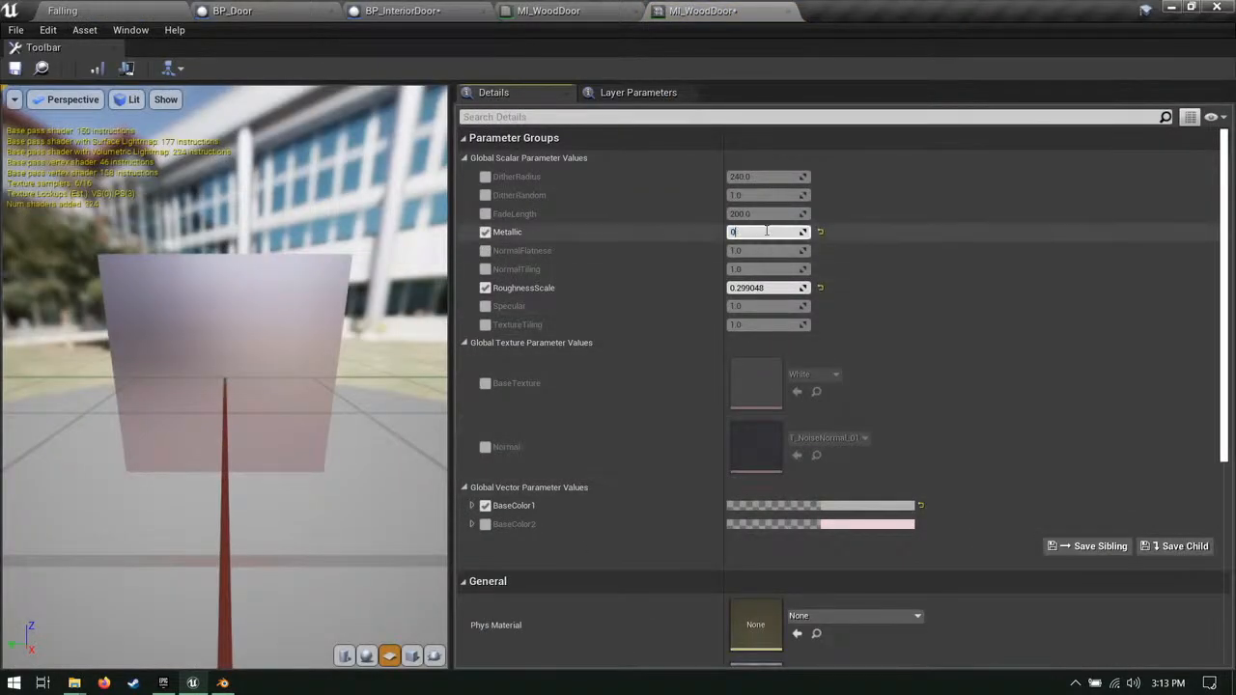
text(0)
key(Return)
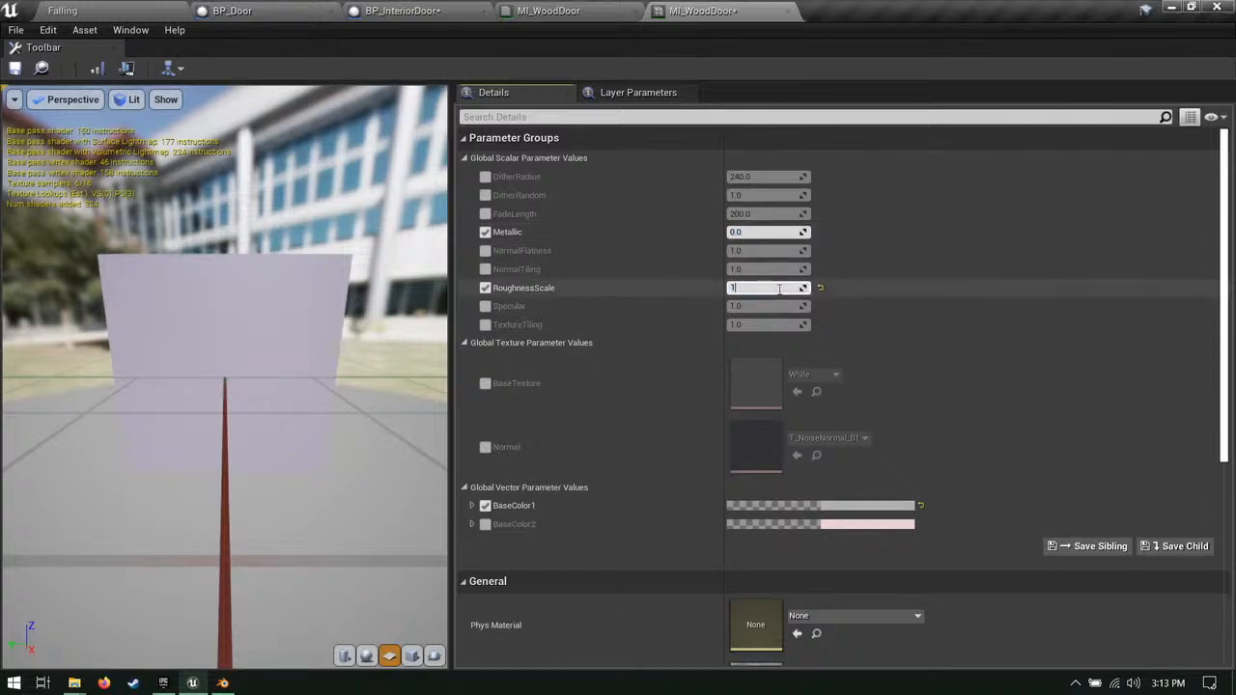
Step: Set BaseColor1 in MI_WoodDoor to a reddish brown with R 0.441667, G 0.258308 and B 0.226549
click(850, 506)
click(987, 383)
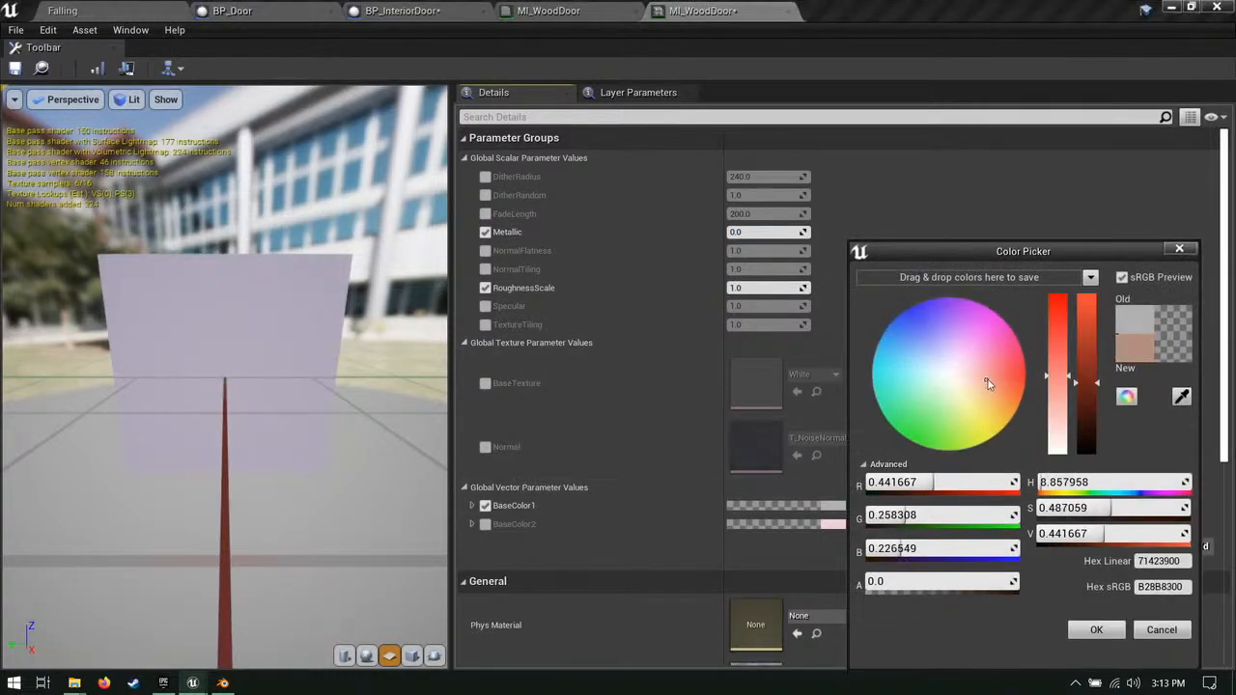
click(1098, 630)
drag(366, 439, 208, 448)
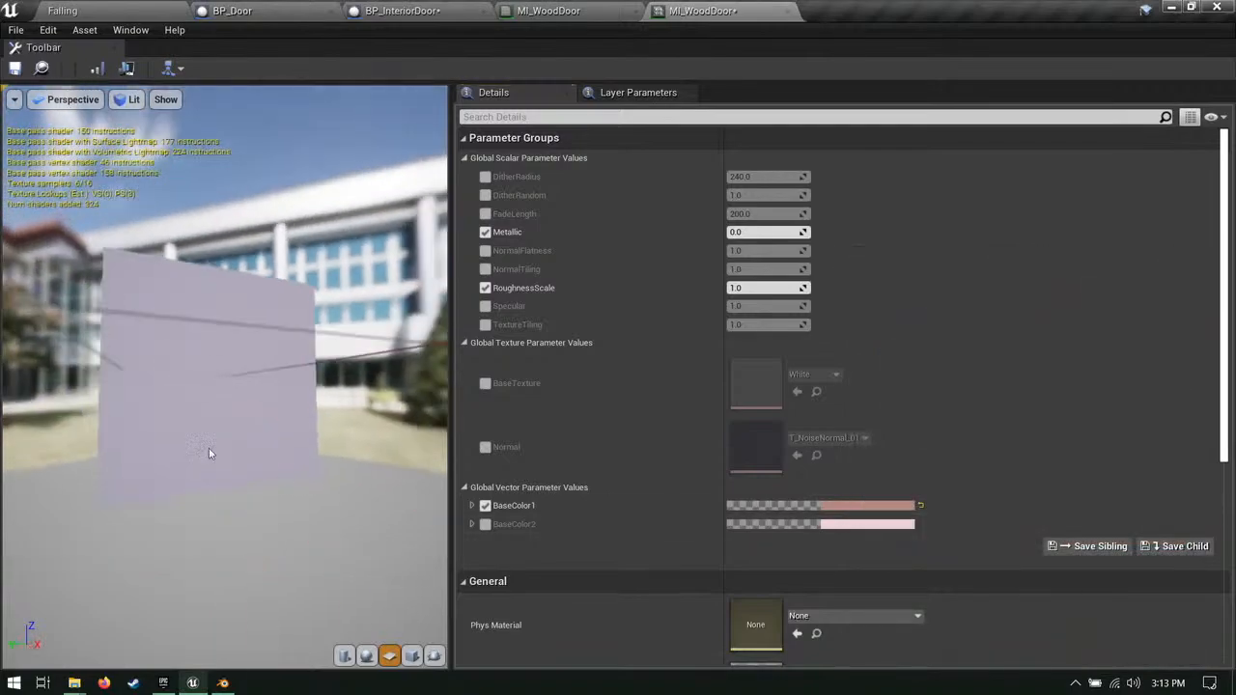
Step: Set BaseColor2 in MI_WoodDoor to a brown with R 0.375, G 0.194278 and B 0.12775
click(888, 524)
click(684, 387)
click(782, 396)
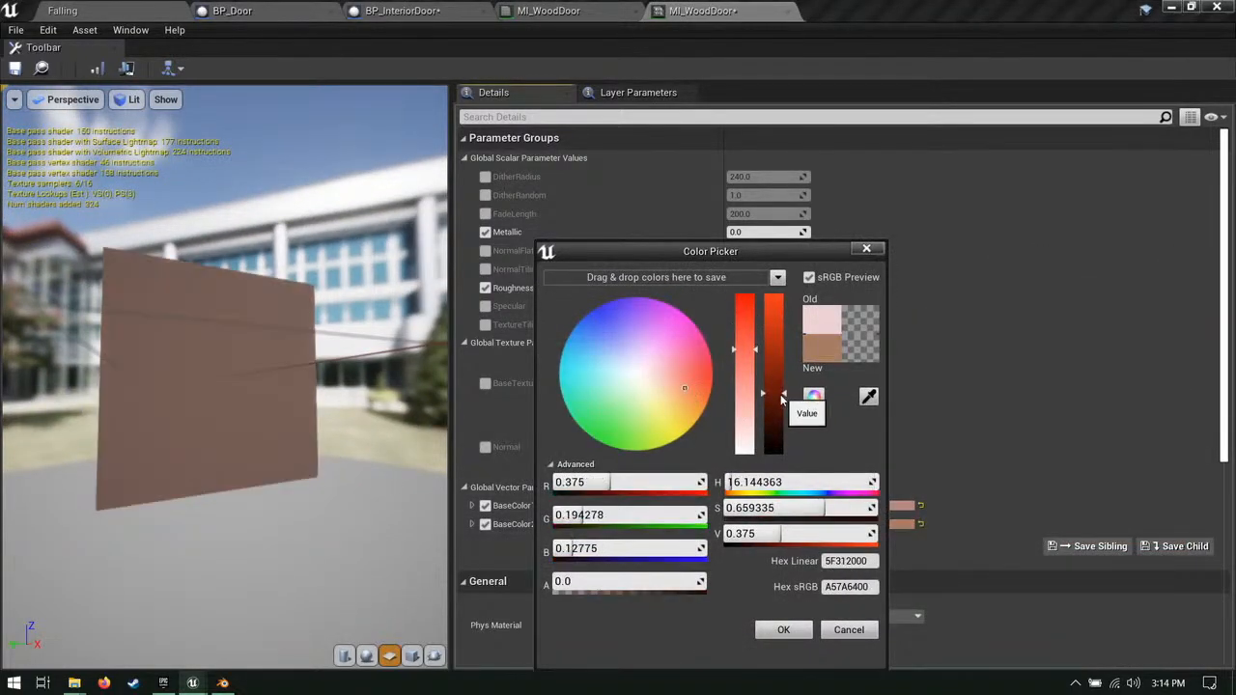
click(780, 632)
key(ctrl+s)
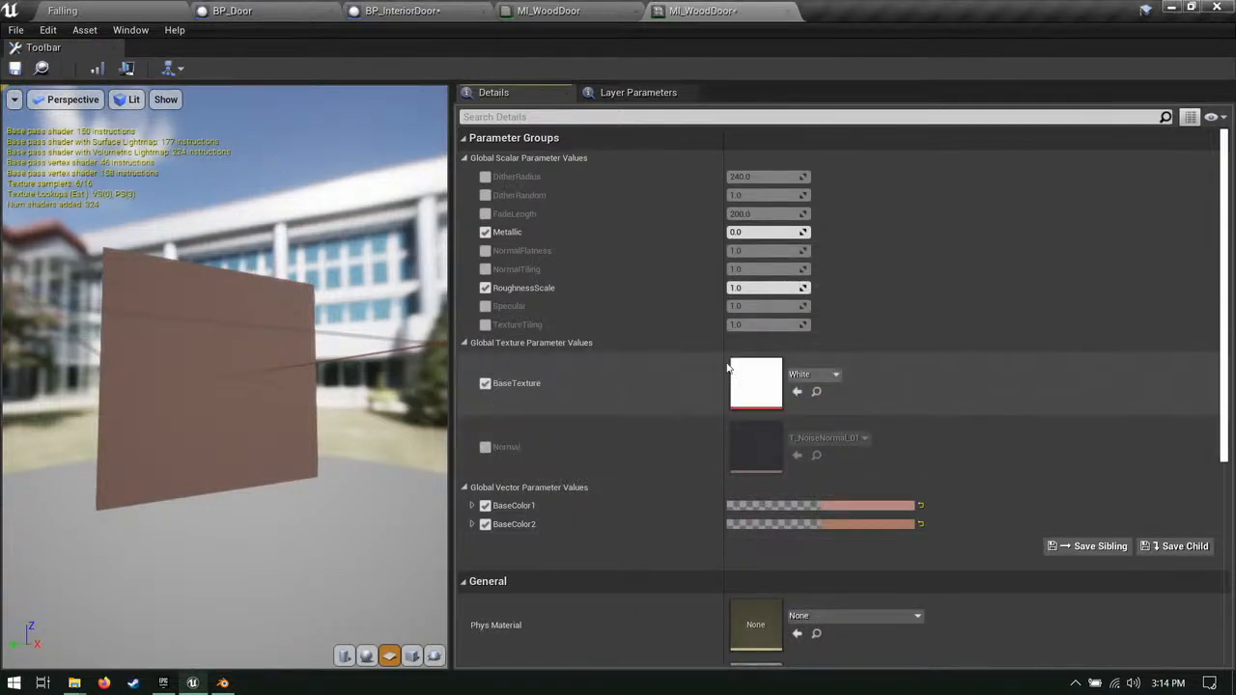
Step: Try T_VolumeNoiseShape128, T_NoiseShape64 and T_NoiseShape as the BaseTexture of MI_WoodDoor
click(826, 380)
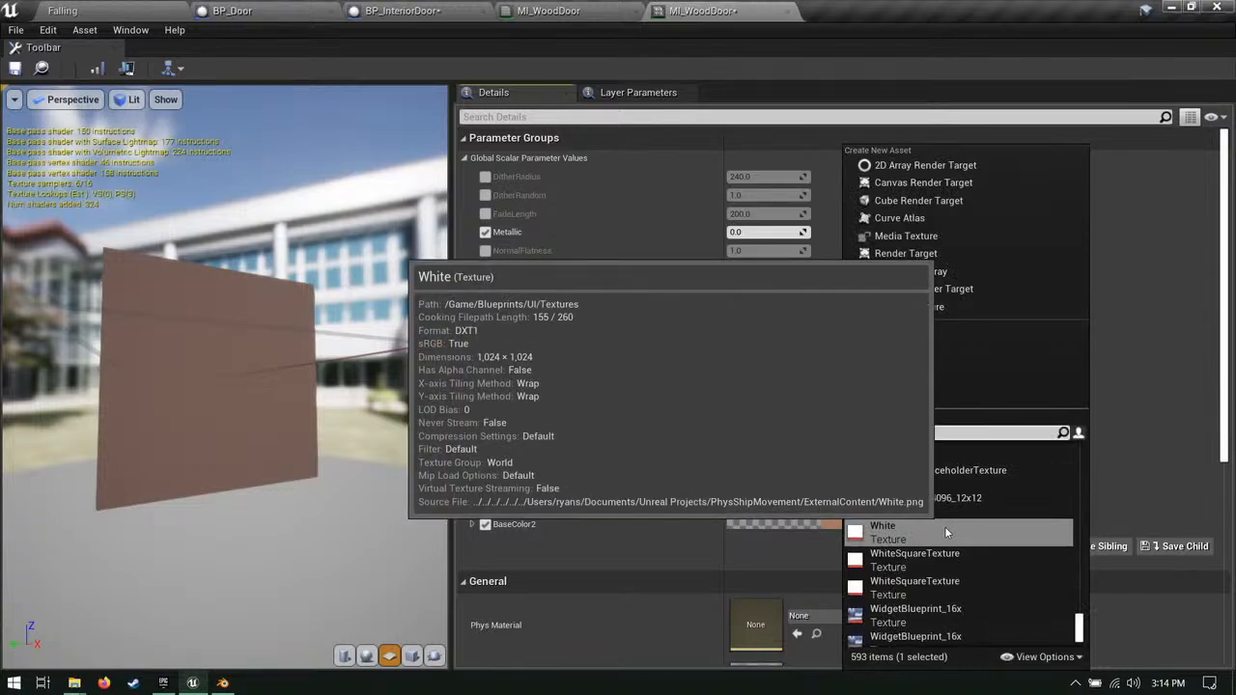
text(noise)
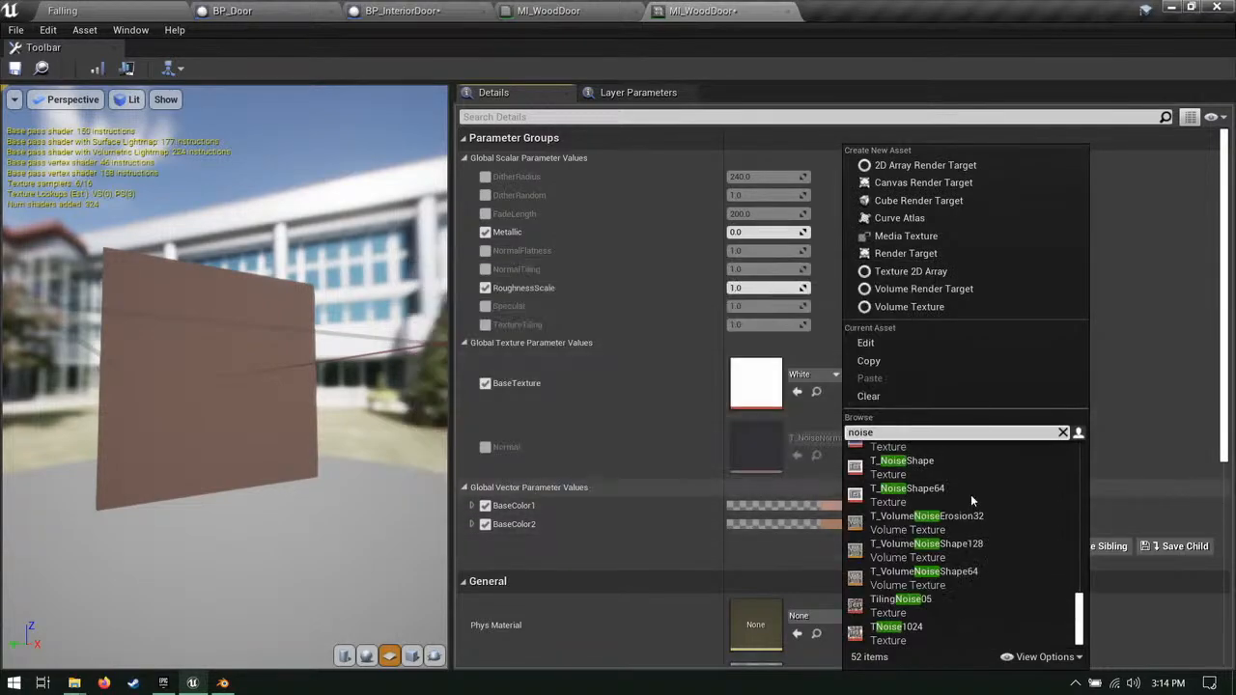
click(957, 556)
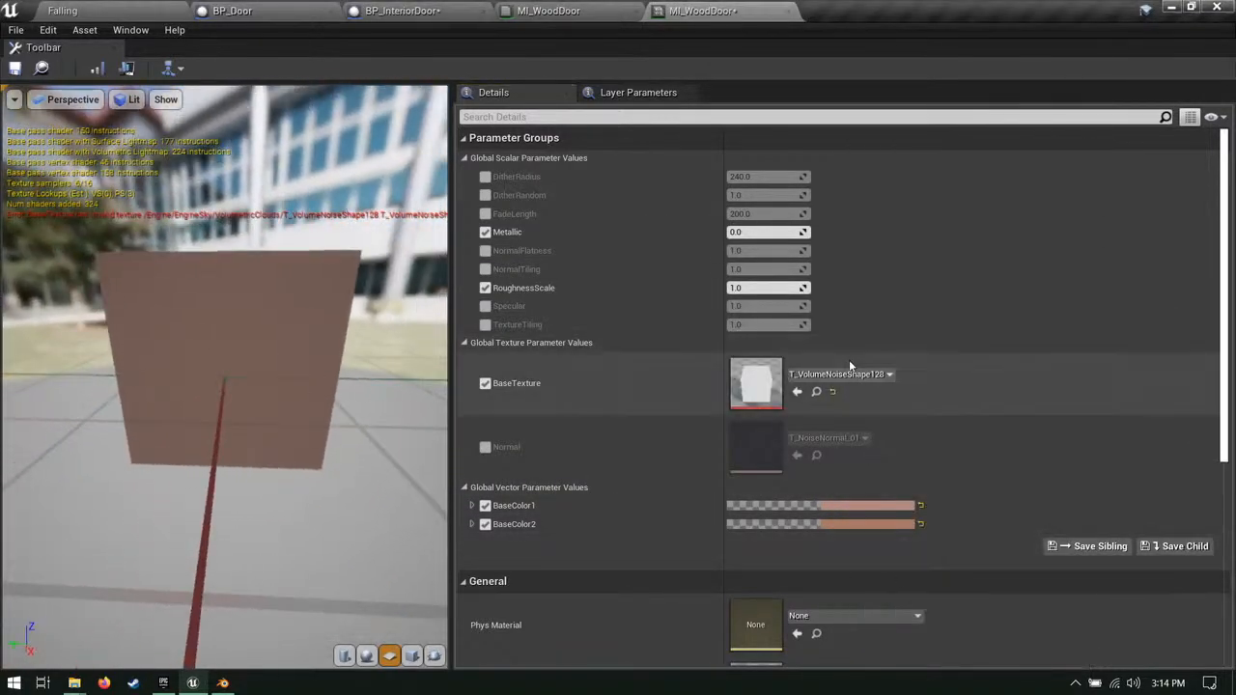
click(866, 376)
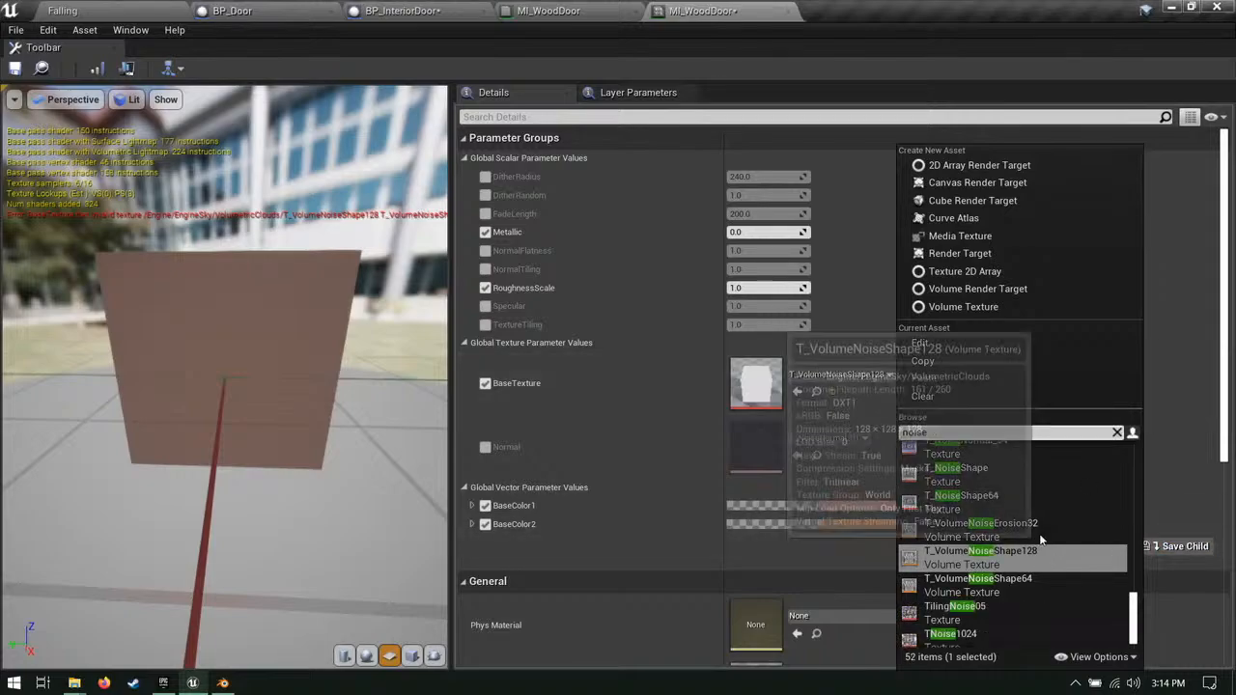
click(1009, 525)
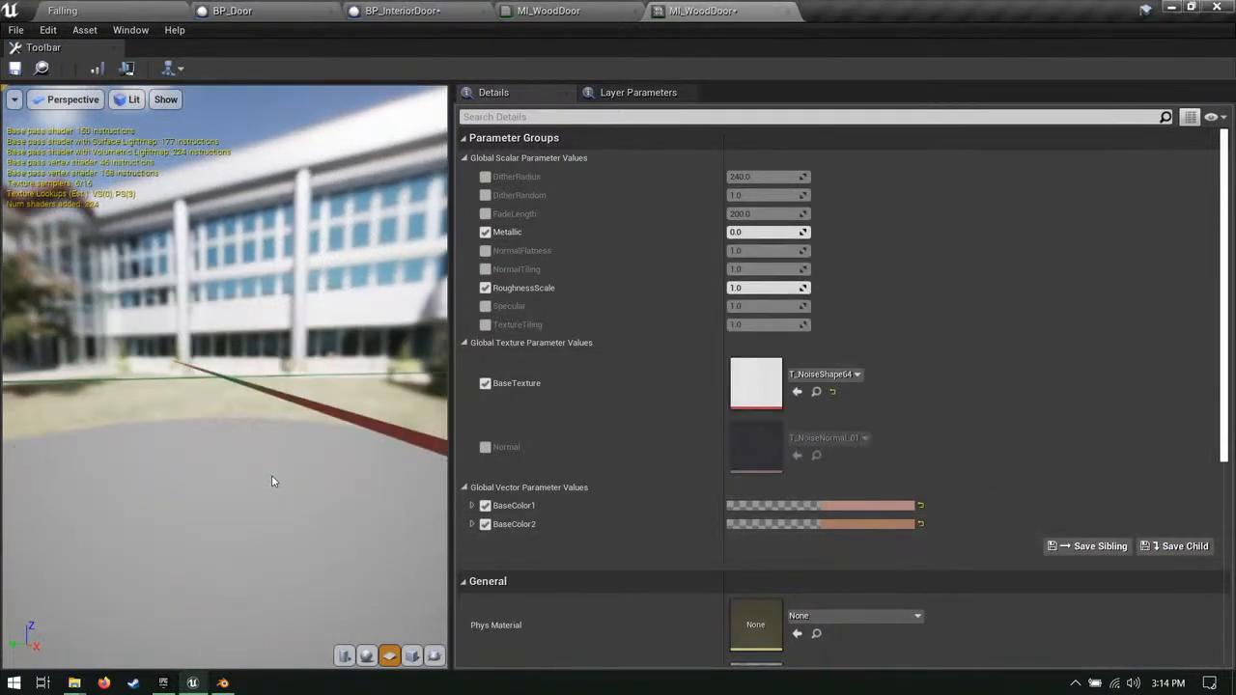
click(830, 375)
click(894, 530)
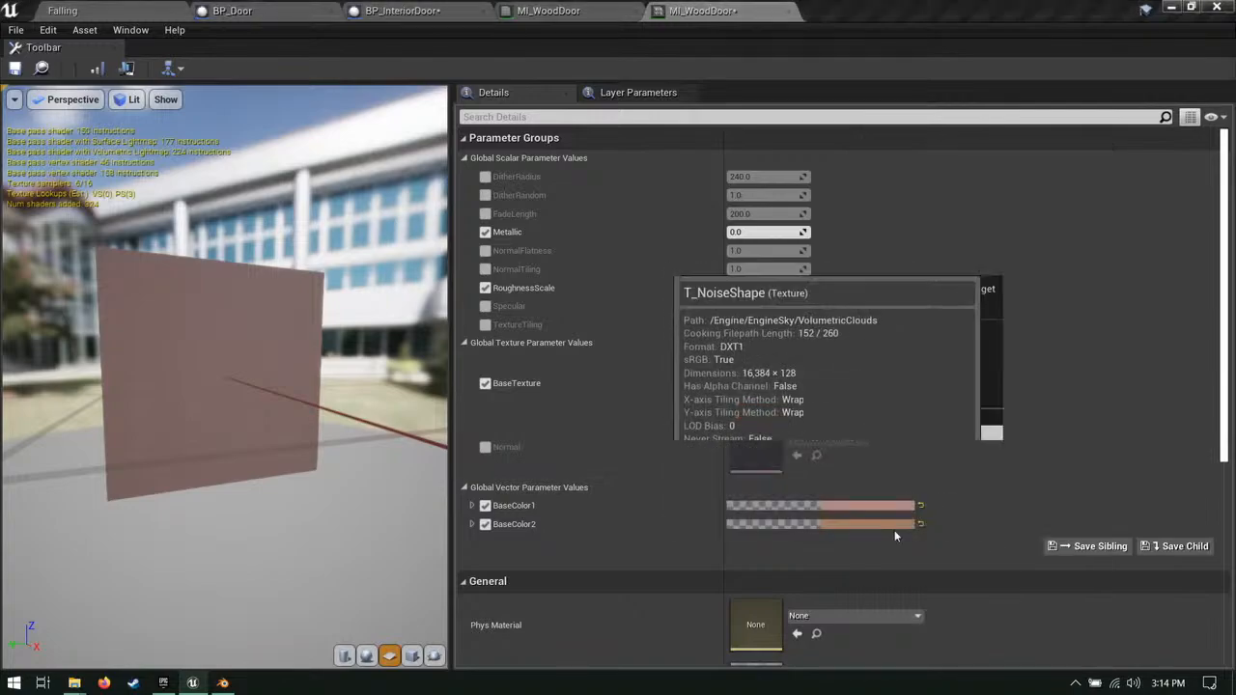
Step: Try the T_Noise01 texture as MI_WoodDoor's BaseTexture and check it on the preview plane
click(820, 375)
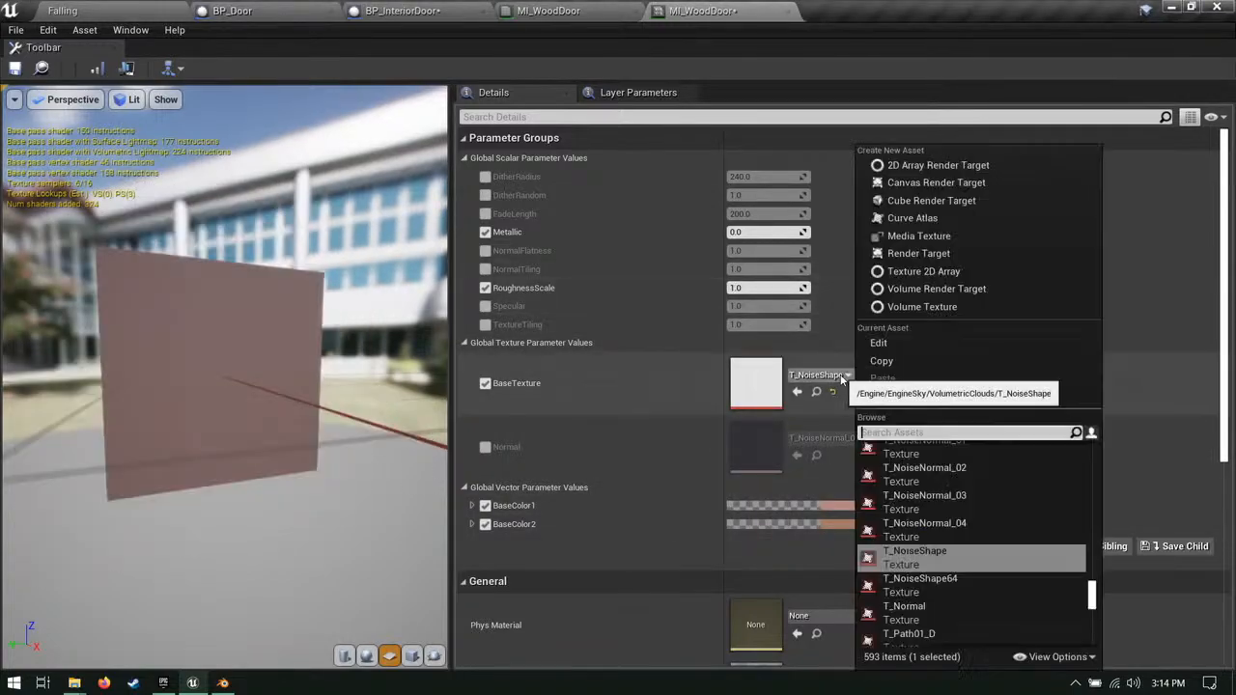
scroll(941, 526, up, 5)
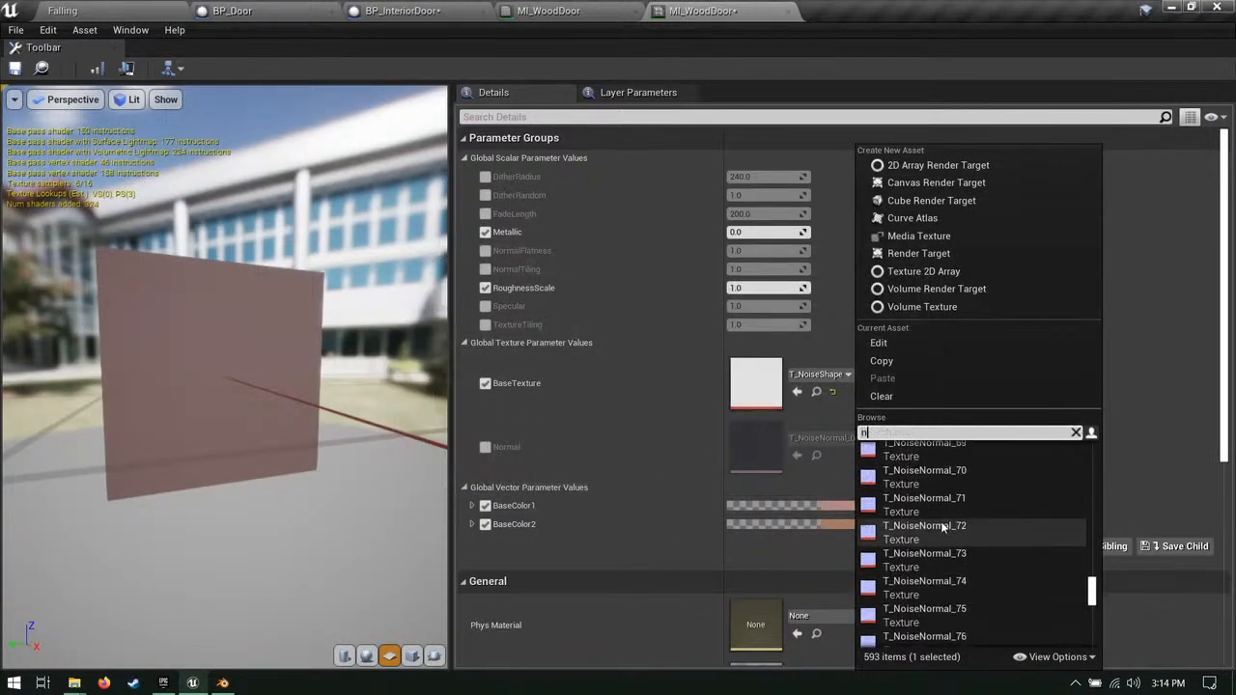
scroll(941, 527, up, 5)
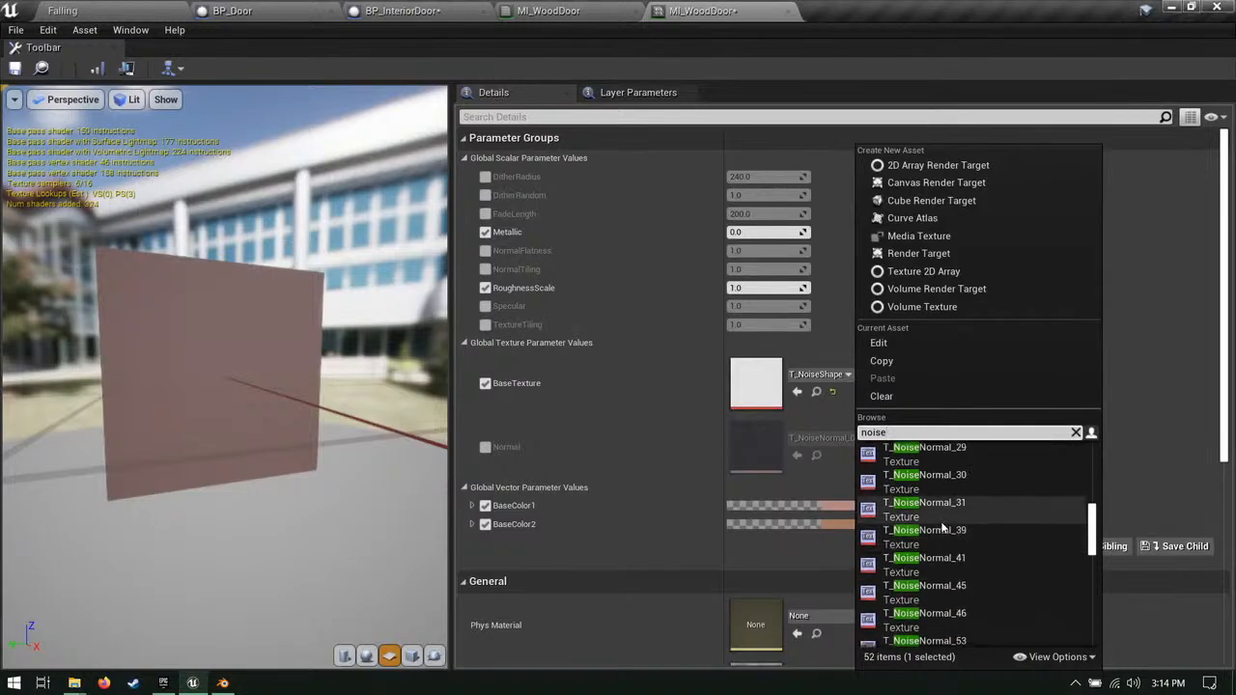
scroll(942, 523, up, 1)
click(925, 492)
drag(264, 477, 357, 442)
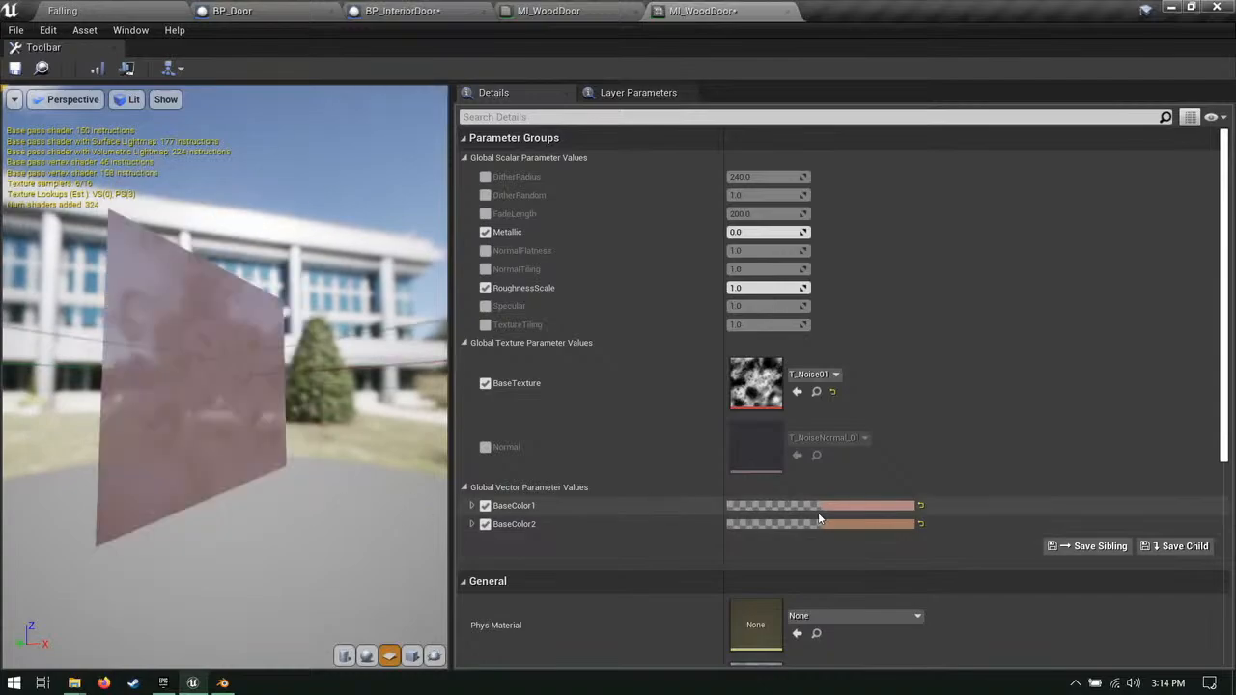
Step: Change BaseColor1 in MI_WoodDoor to a dark reddish brown with a colour value (V) of 0.1
click(849, 506)
click(955, 431)
drag(995, 356, 976, 402)
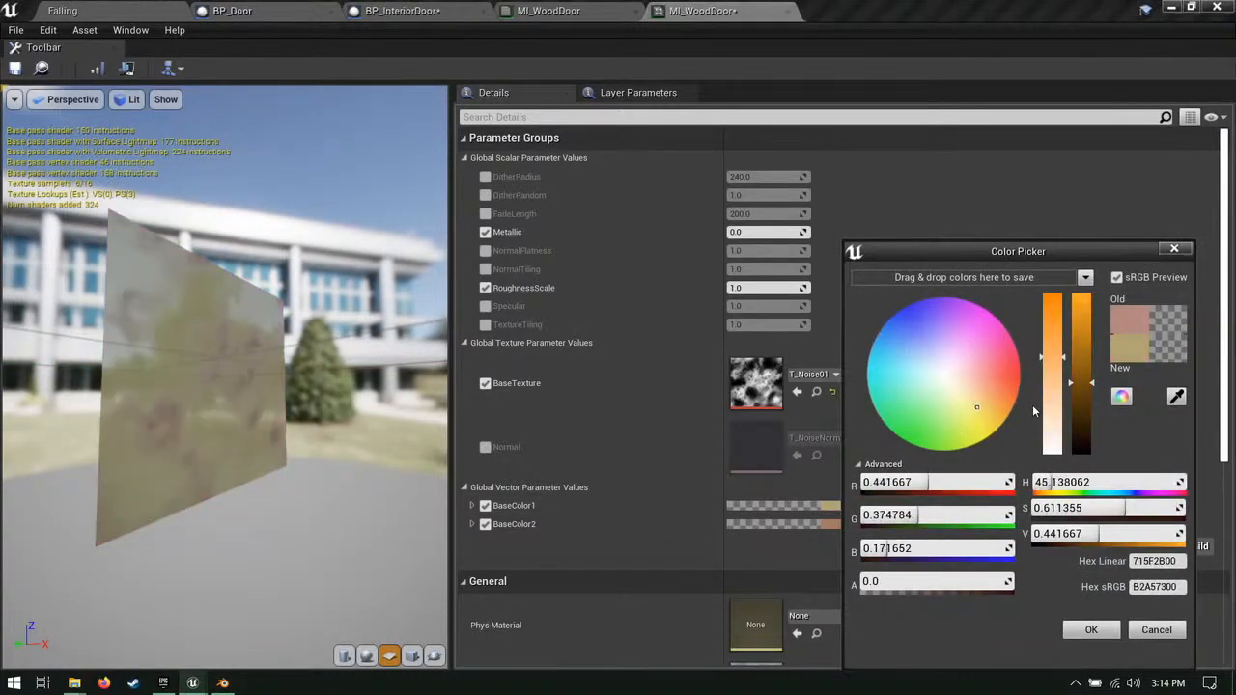
drag(1076, 401, 1083, 440)
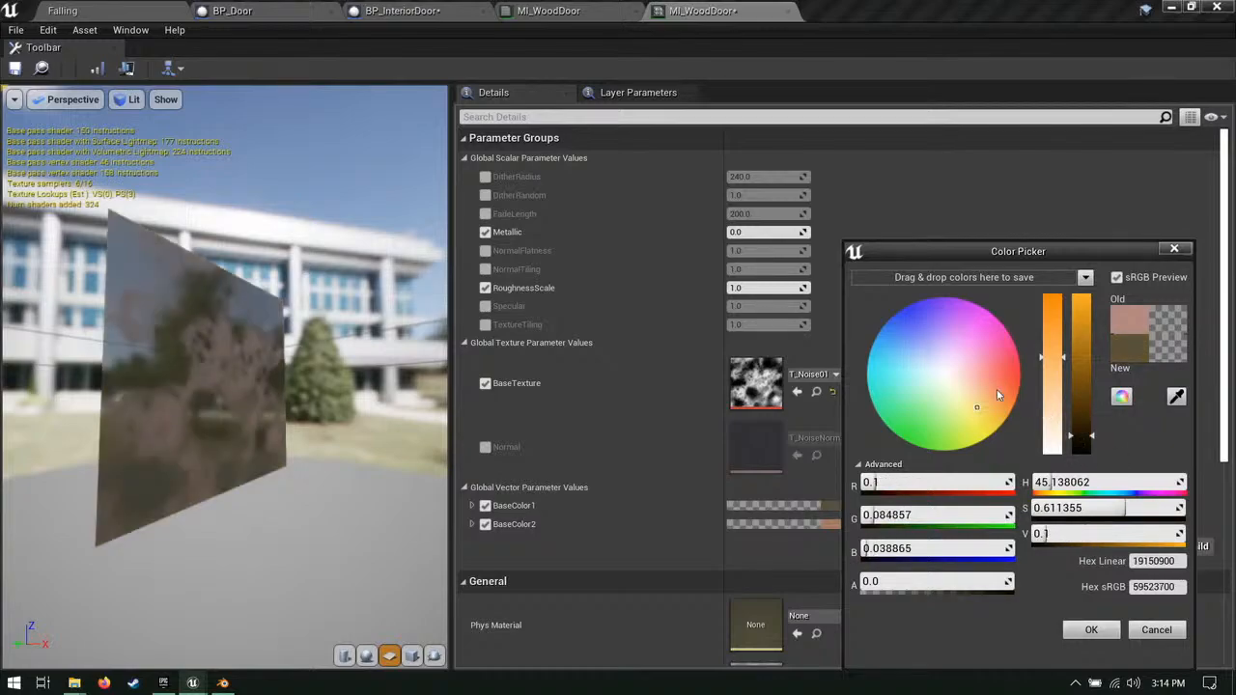
click(997, 388)
click(1092, 631)
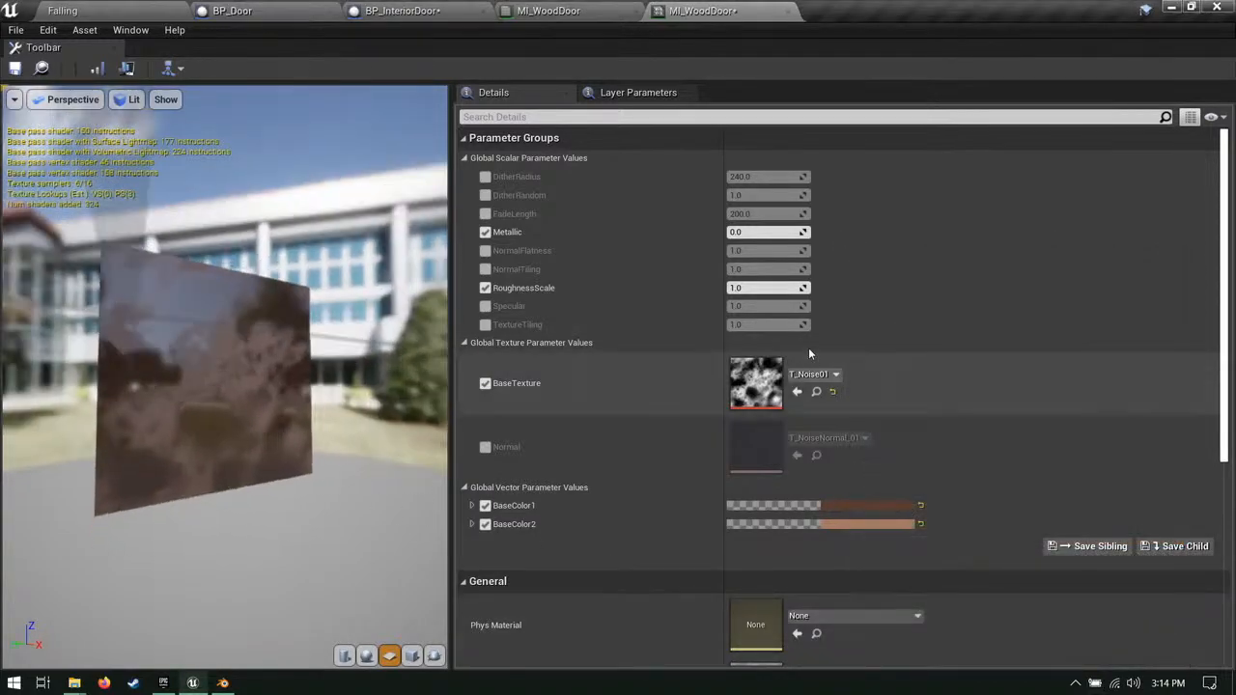
Step: Set the RoughnessScale override in MI_WoodDoor to 6
click(794, 288)
text(6)
key(Return)
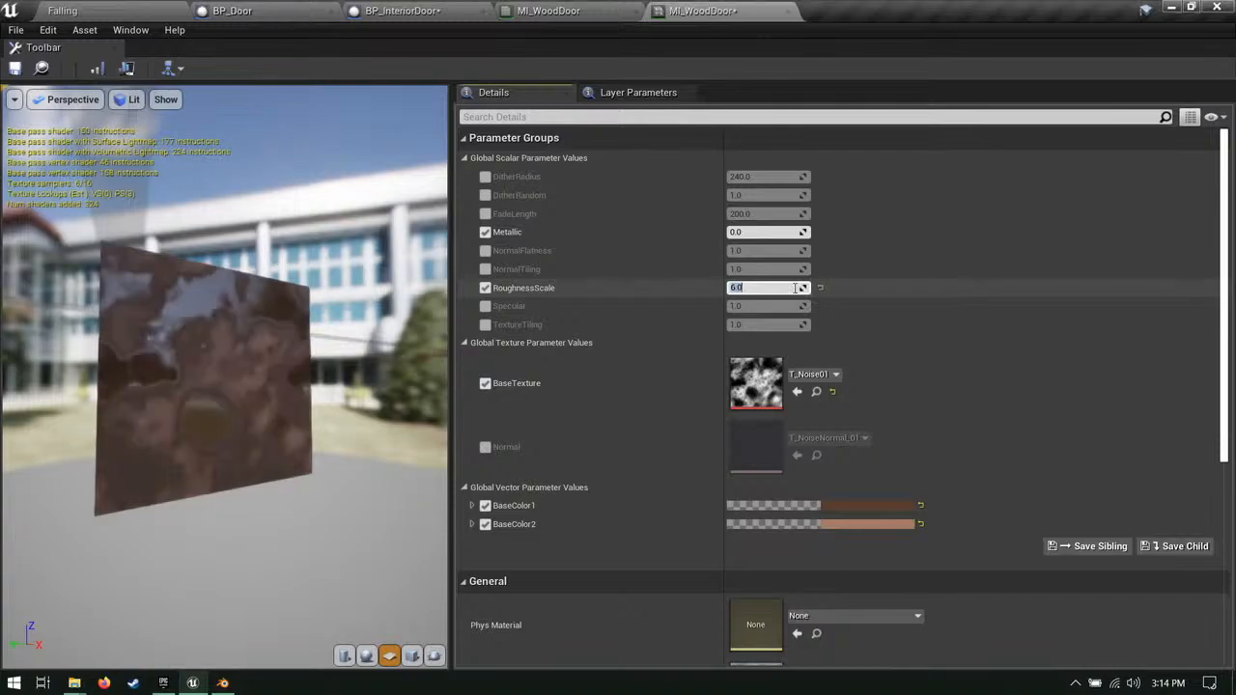
Step: Assign the Wood035_2K_Color texture as MI_WoodDoor's BaseTexture and save the material instance
click(811, 376)
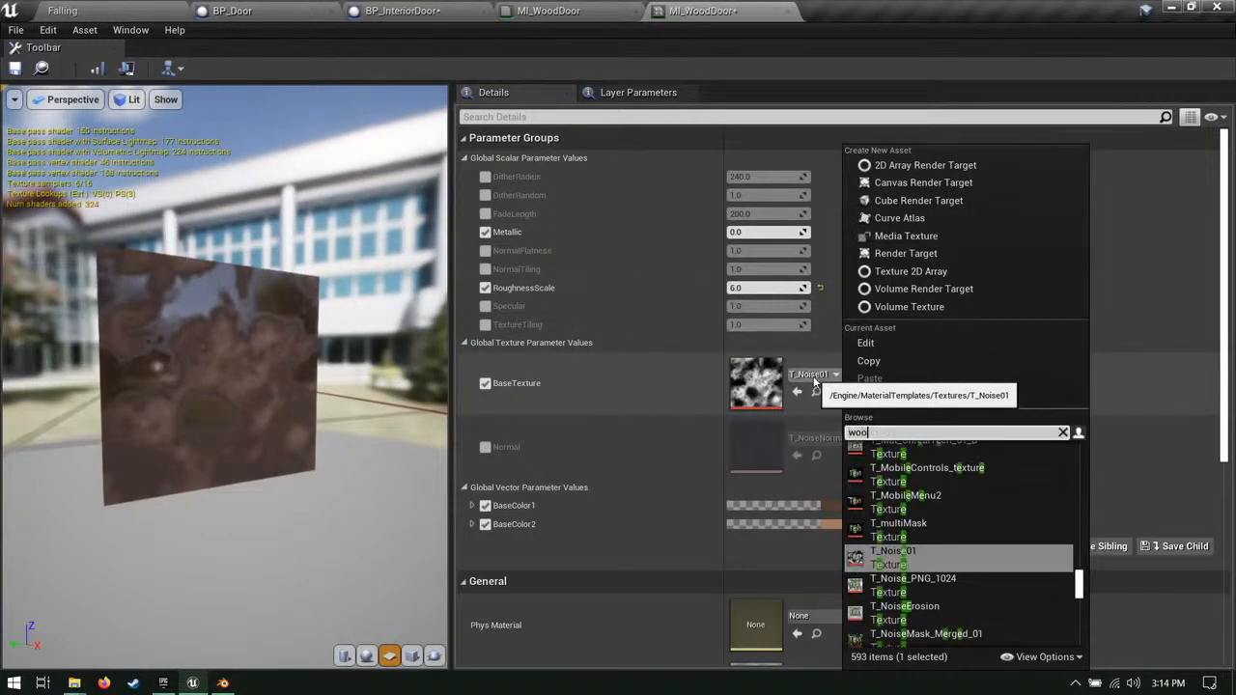
text(woo)
click(1011, 450)
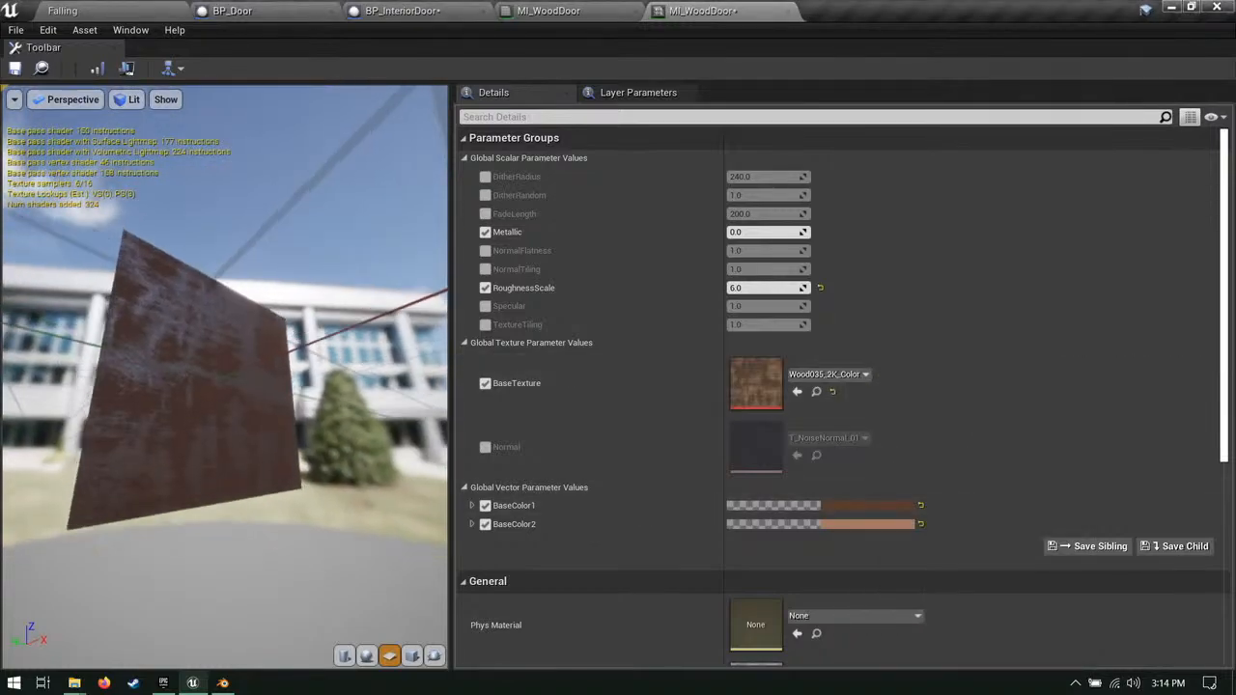
mouse_move(282, 294)
mouse_down()
mouse_move(328, 294)
mouse_move(282, 295)
mouse_up()
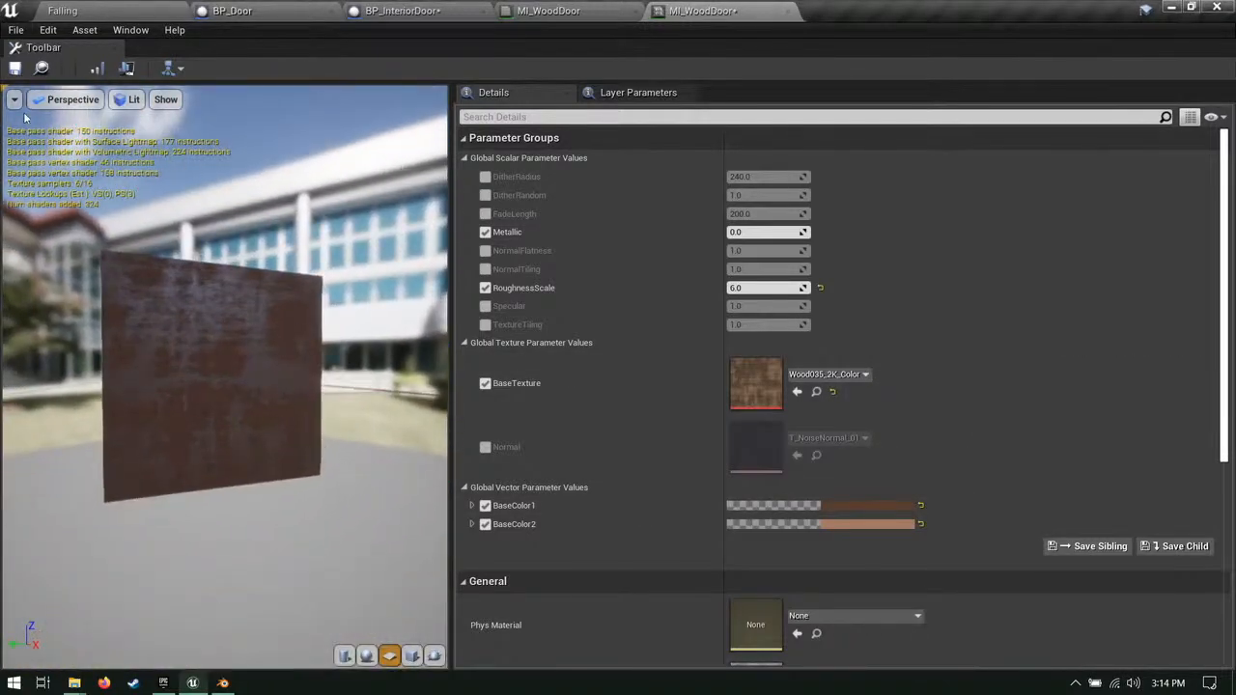
click(15, 68)
Step: Assign the MI_WoodDoor material instance to Element 0 of the StaticMesh component in BP_InteriorDoor and save the blueprint
click(550, 11)
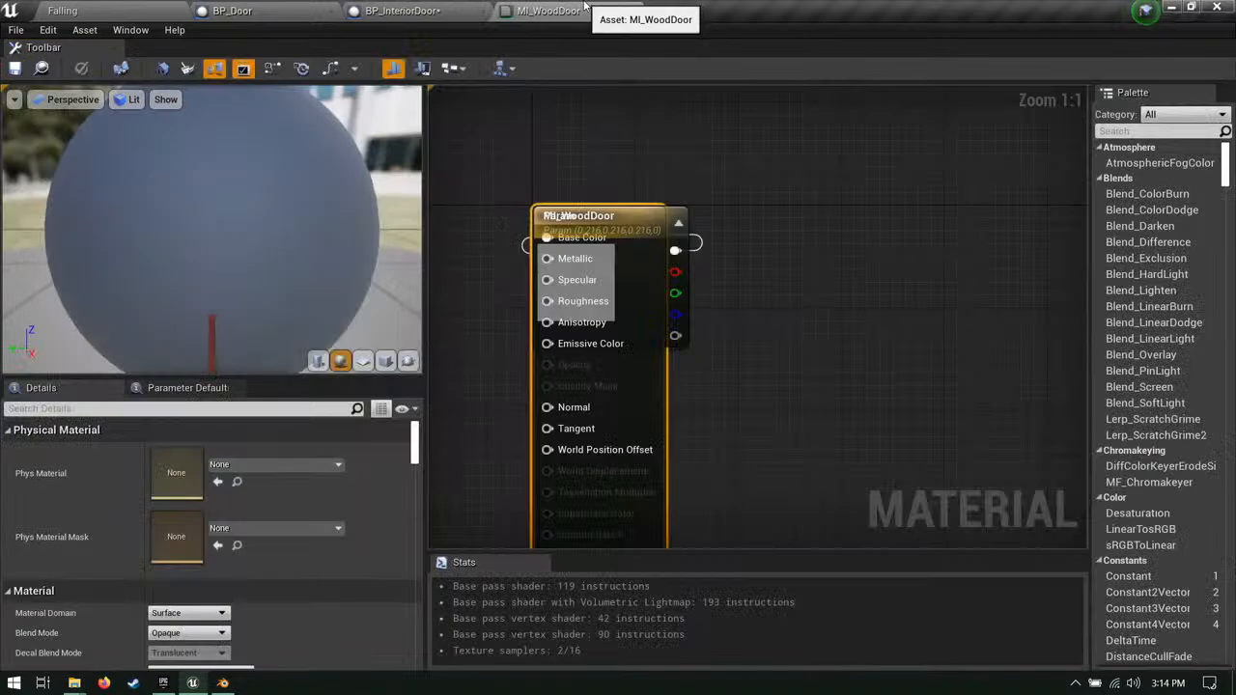
click(582, 10)
click(1101, 487)
text(w)
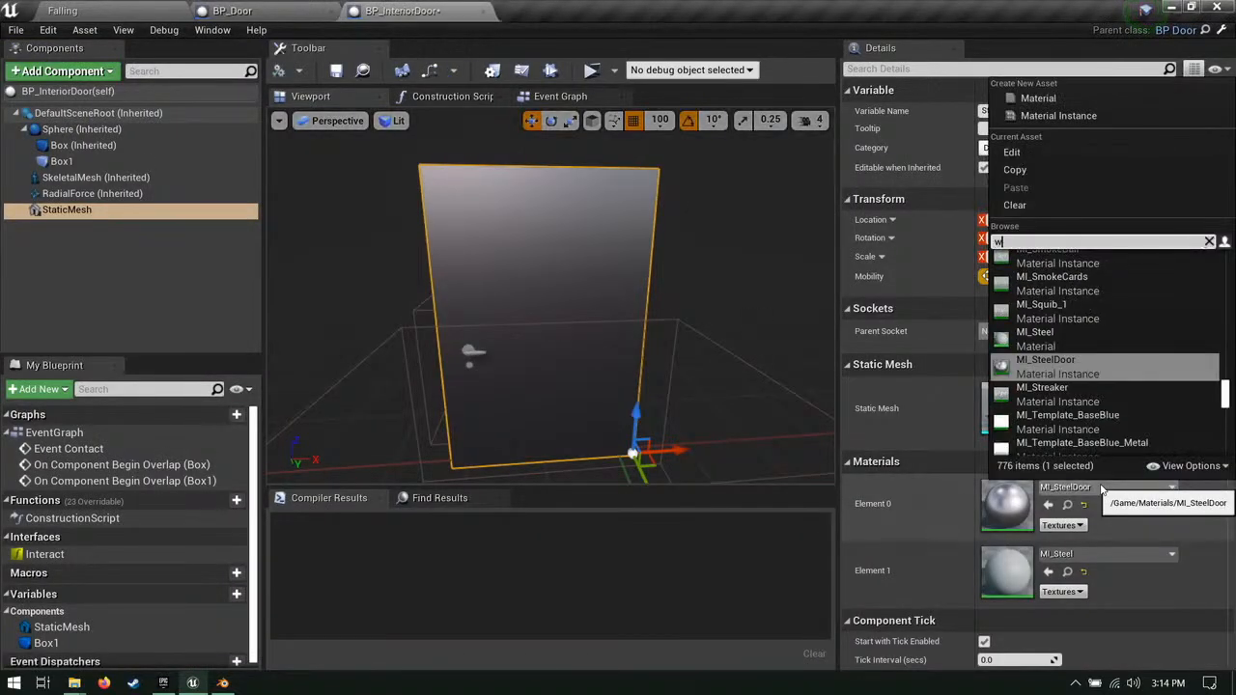
text(oodd)
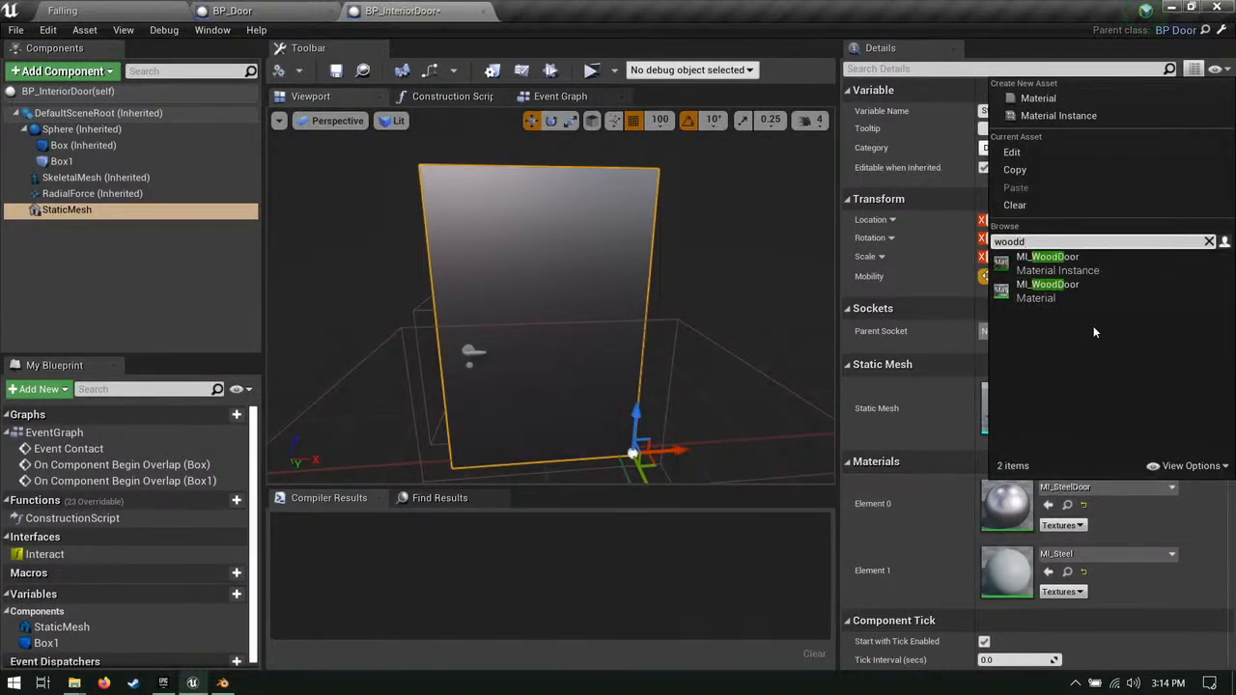
click(1106, 266)
right_drag(546, 405, 633, 374)
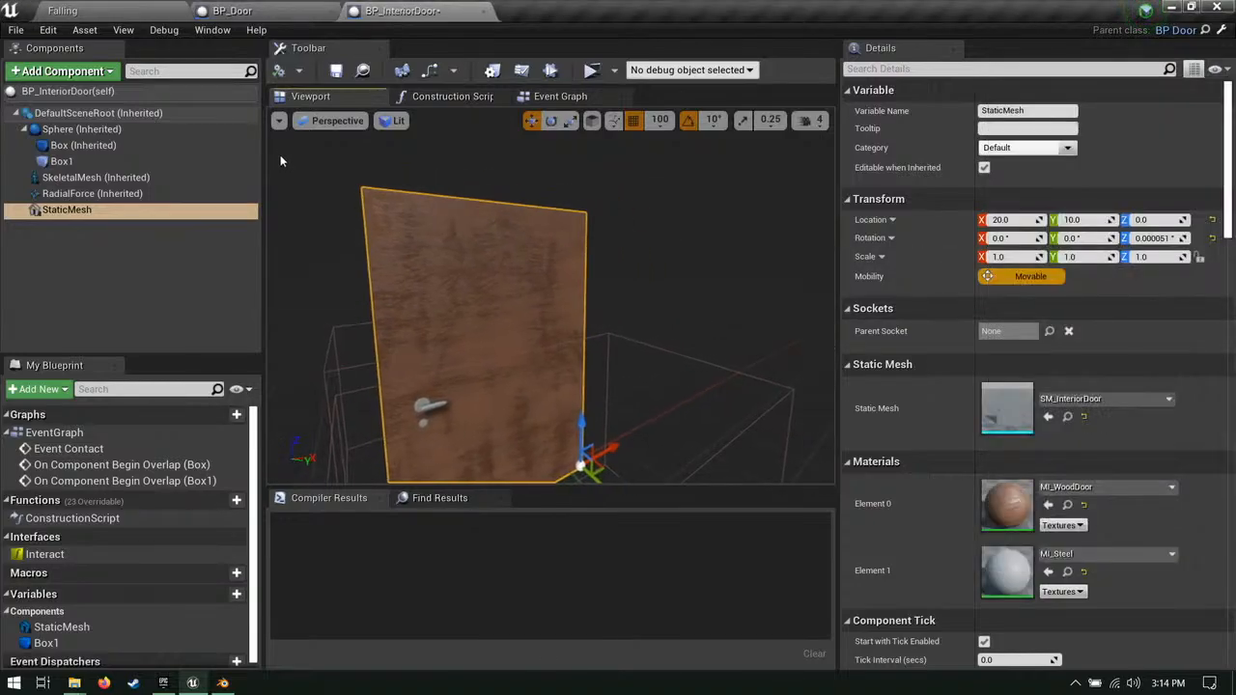
click(330, 74)
right_drag(552, 274, 541, 165)
scroll(568, 161, down, 5)
scroll(550, 299, down, 5)
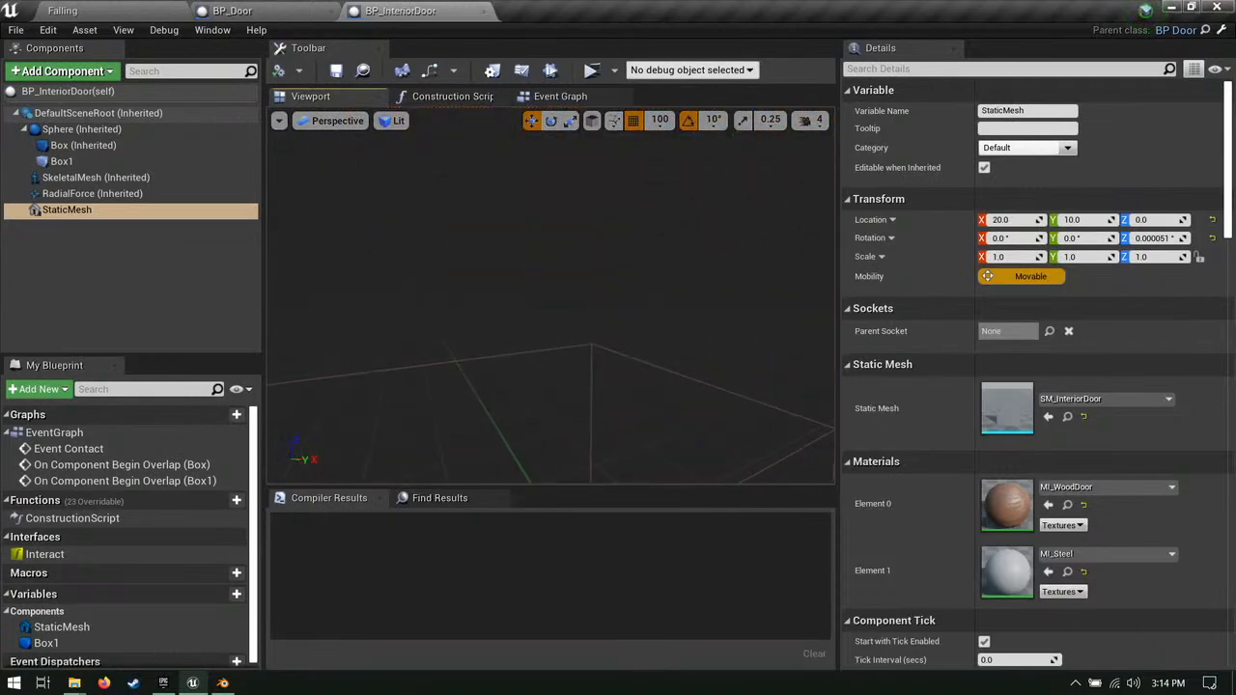
Step: Open BP_BreakableDoor from the Blueprints GameplayElements folder, and open the StaticDoor_DM mesh used by its Destructible component
click(123, 9)
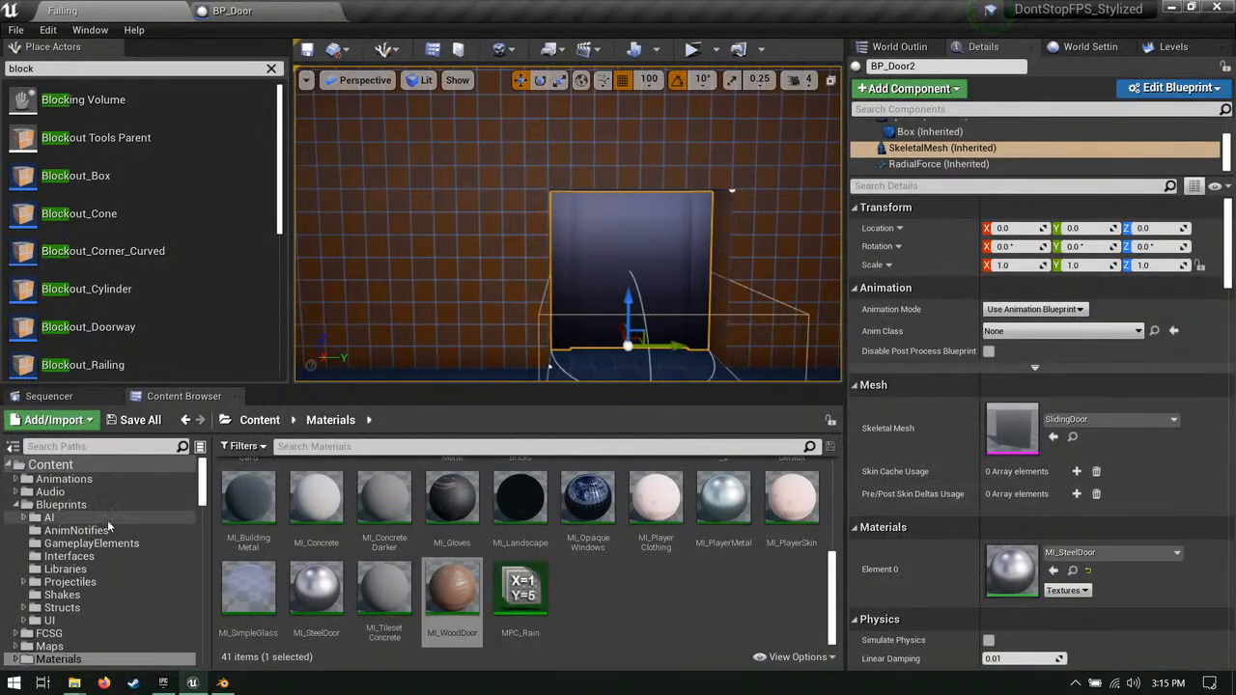
click(170, 504)
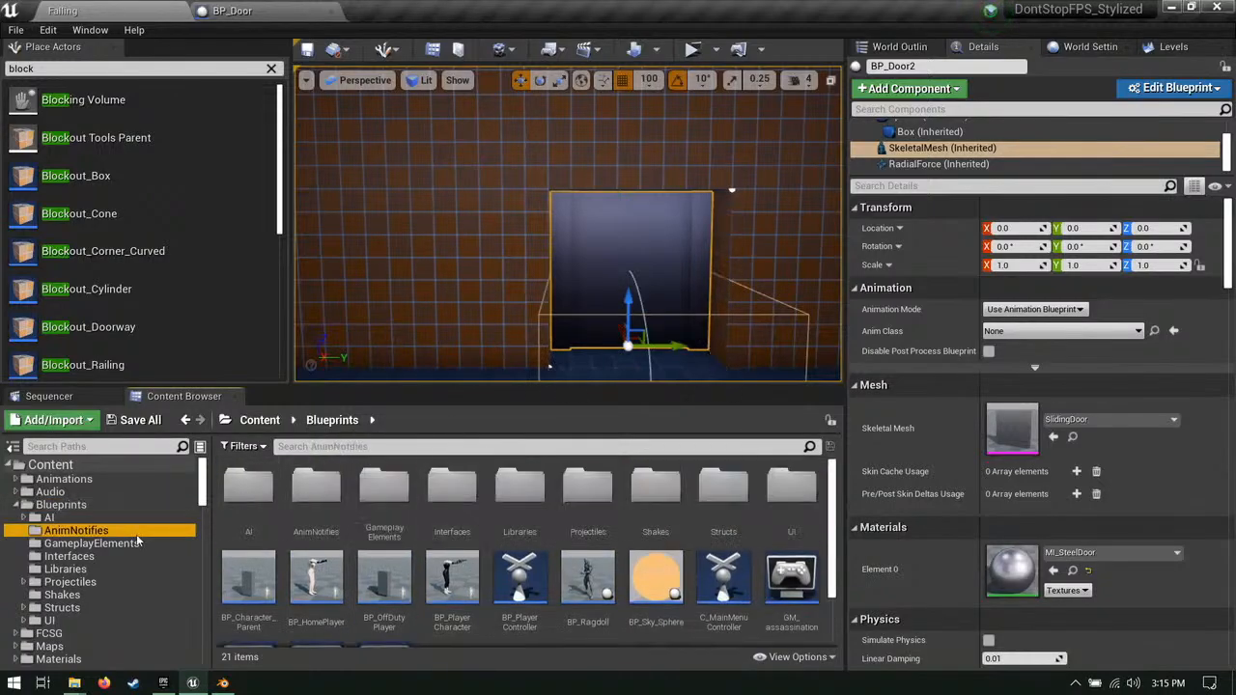
click(91, 543)
click(383, 493)
double_click(384, 494)
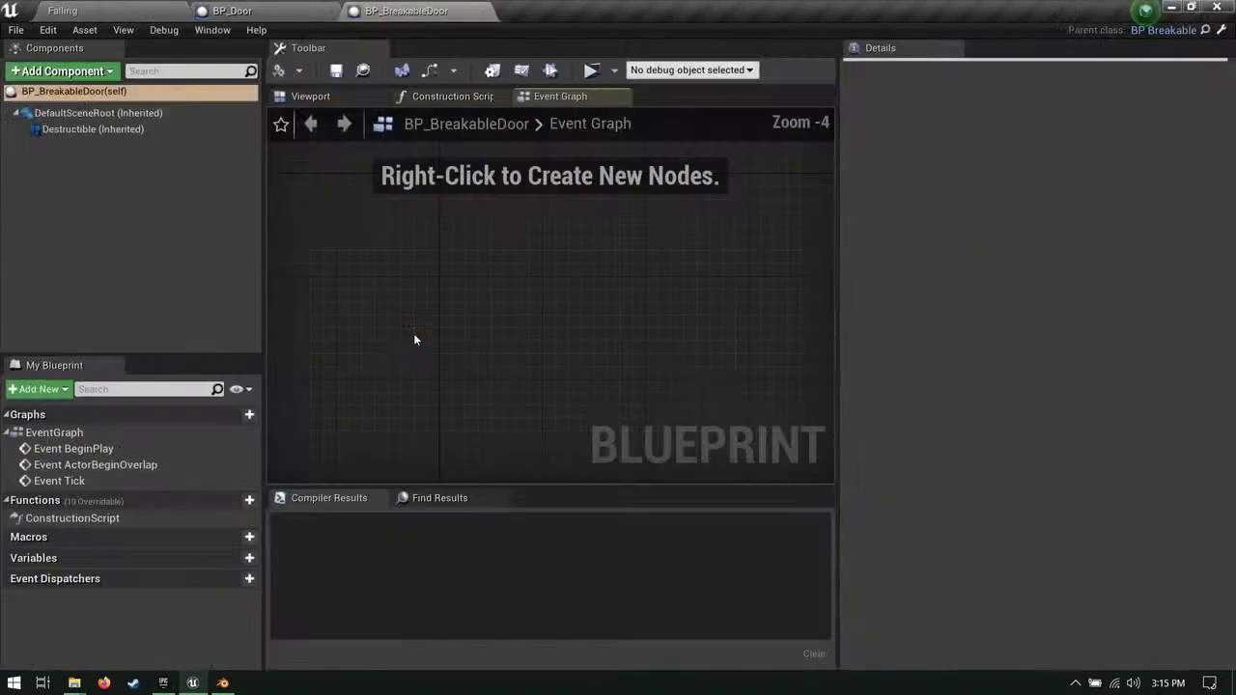
click(92, 128)
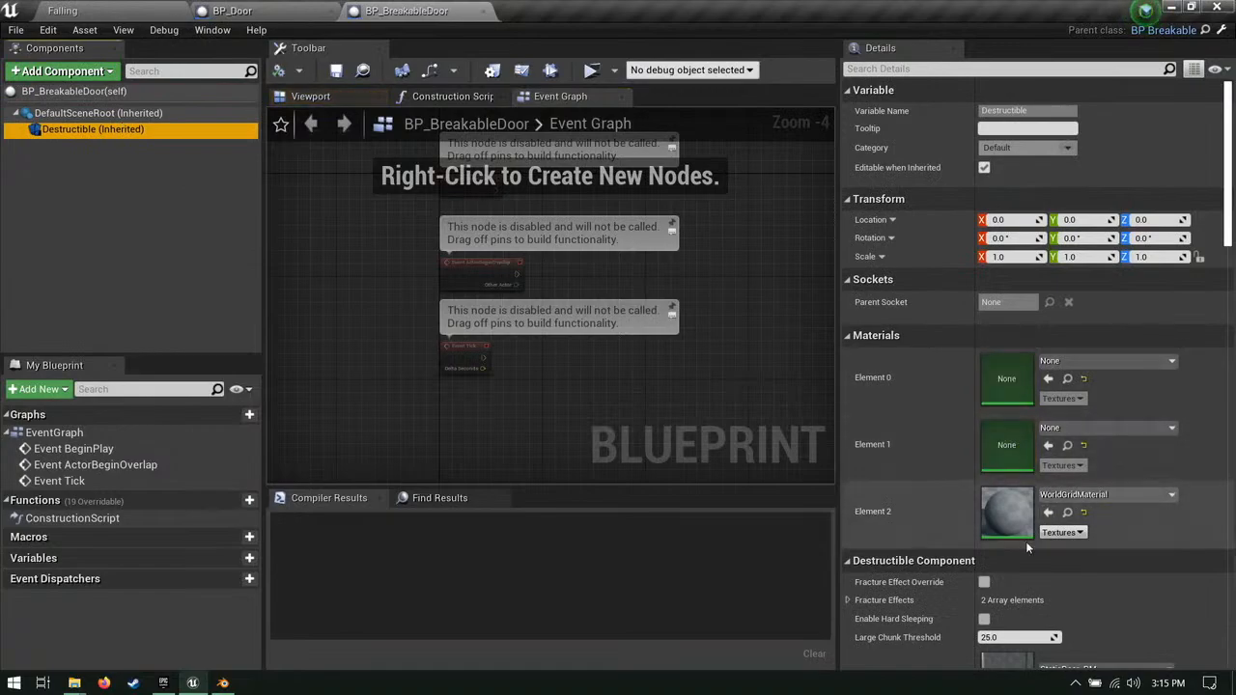
scroll(1025, 541, down, 3)
double_click(1022, 565)
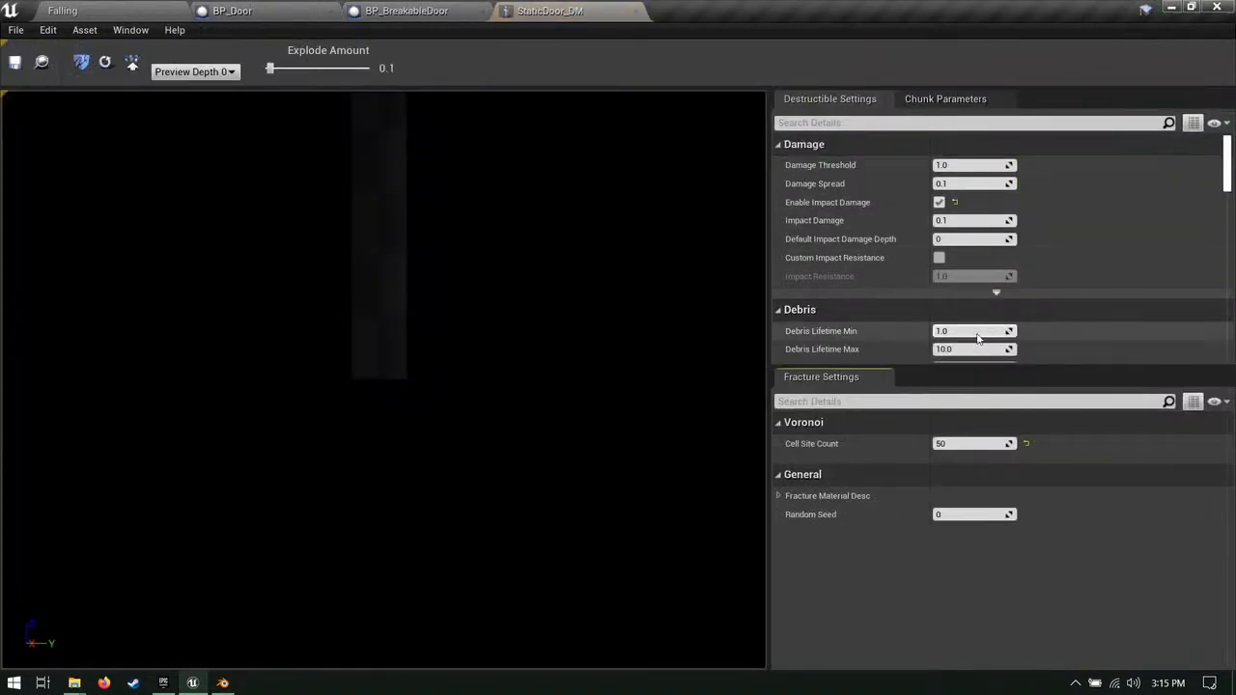
Step: Assign MI_SteelDoor to material slot 0 of StaticDoor_DM, then save and close the destructible mesh
scroll(985, 318, down, 10)
click(1029, 225)
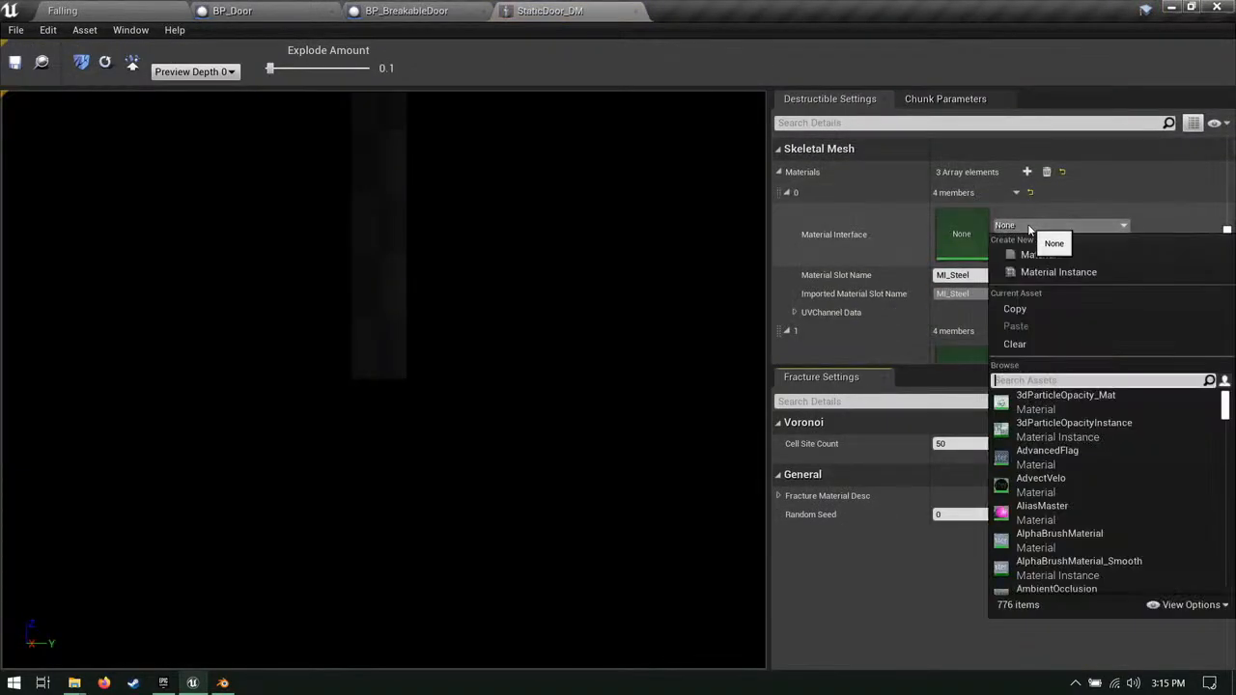
text(stee;)
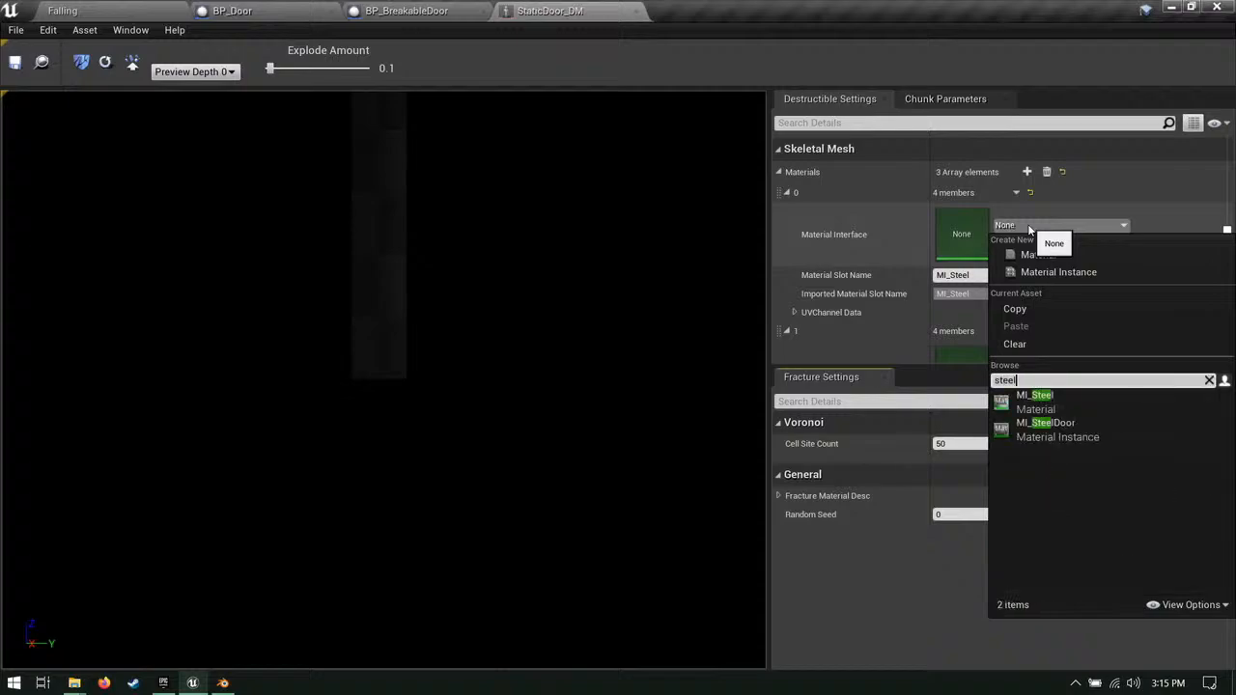
text(l)
click(1045, 428)
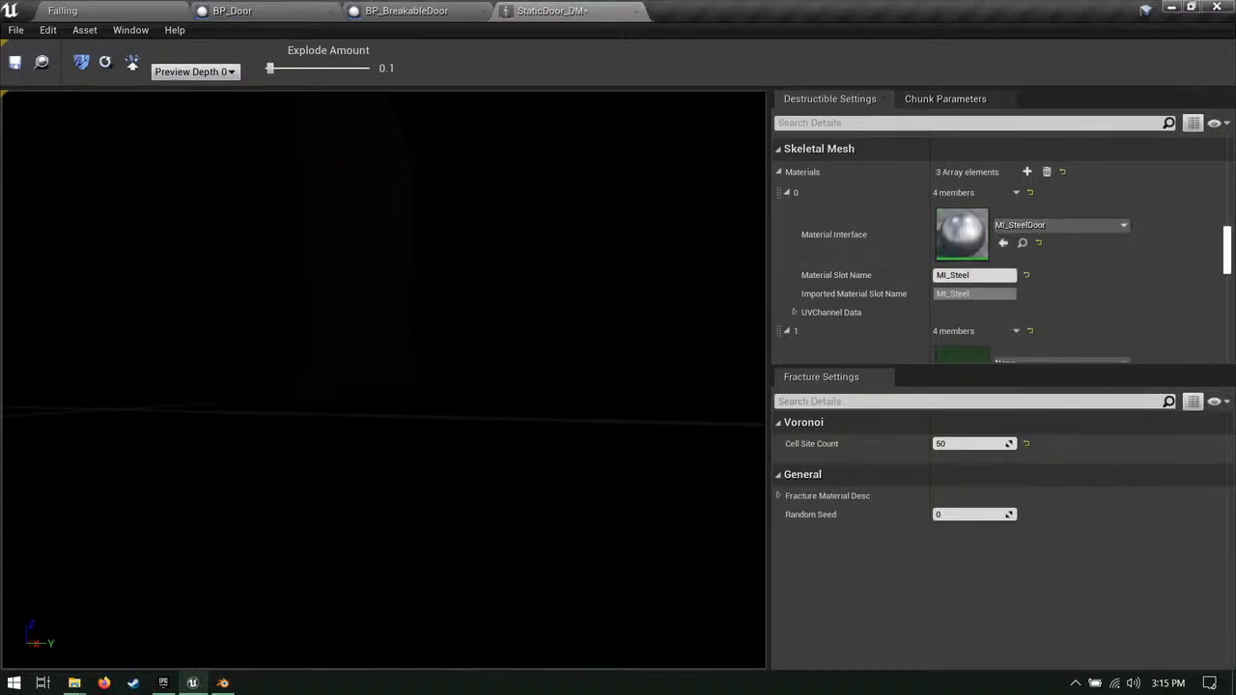
click(15, 62)
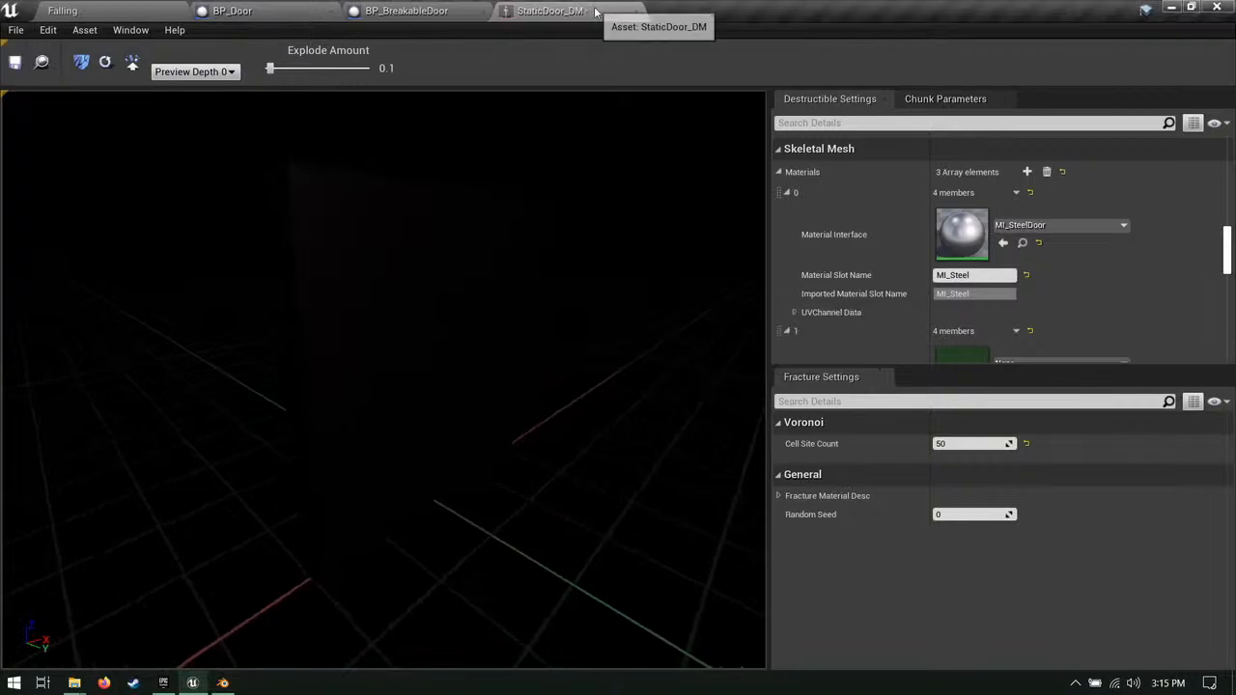
click(635, 11)
Step: Return to the Falling level and playtest it, running through the building and its doors to check the new door materials
click(117, 7)
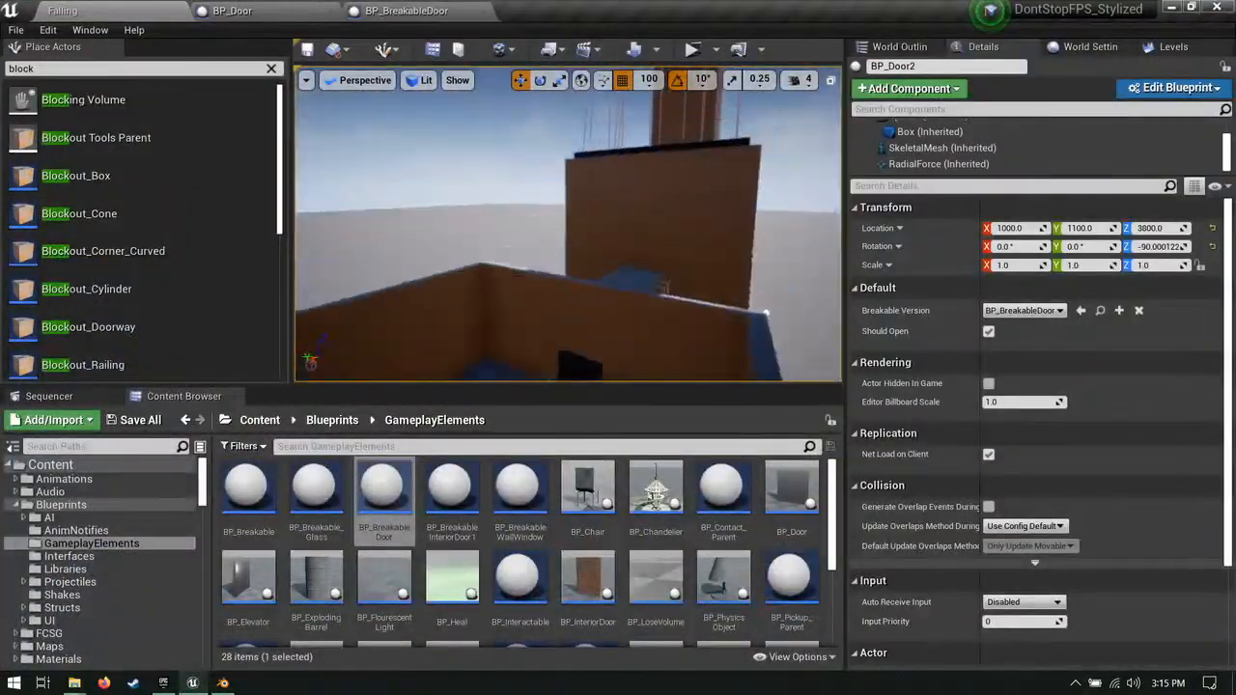
right_drag(568, 224, 553, 265)
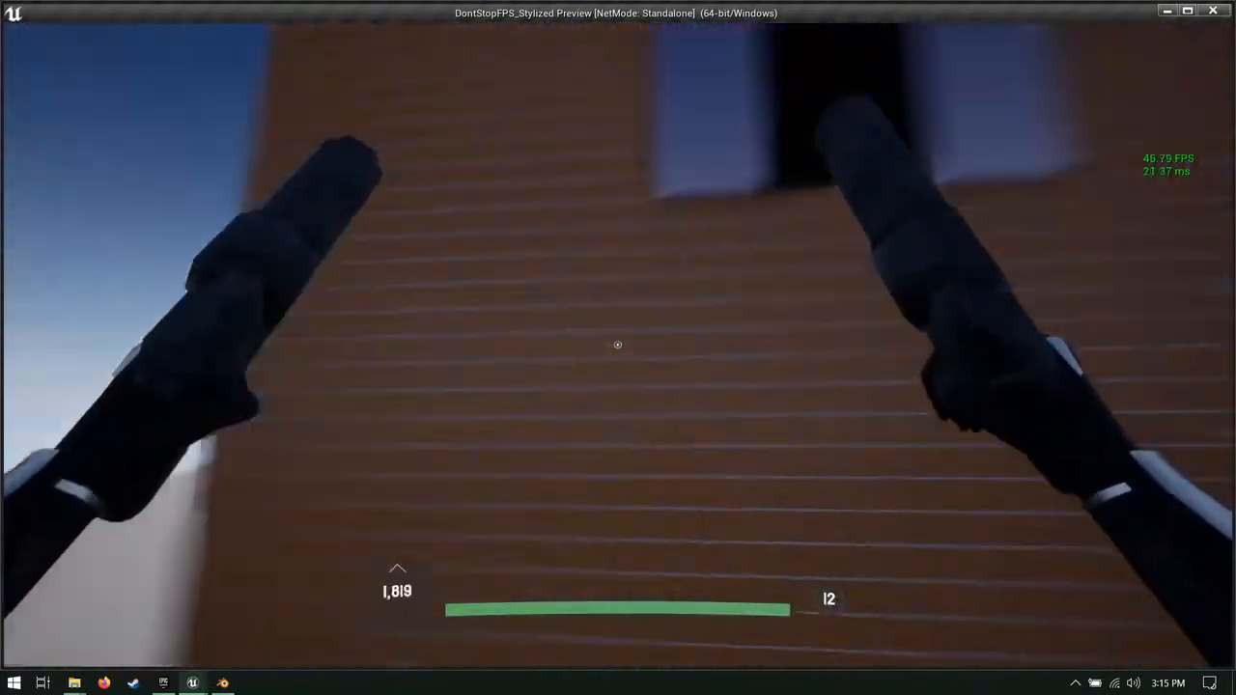
key(Escape)
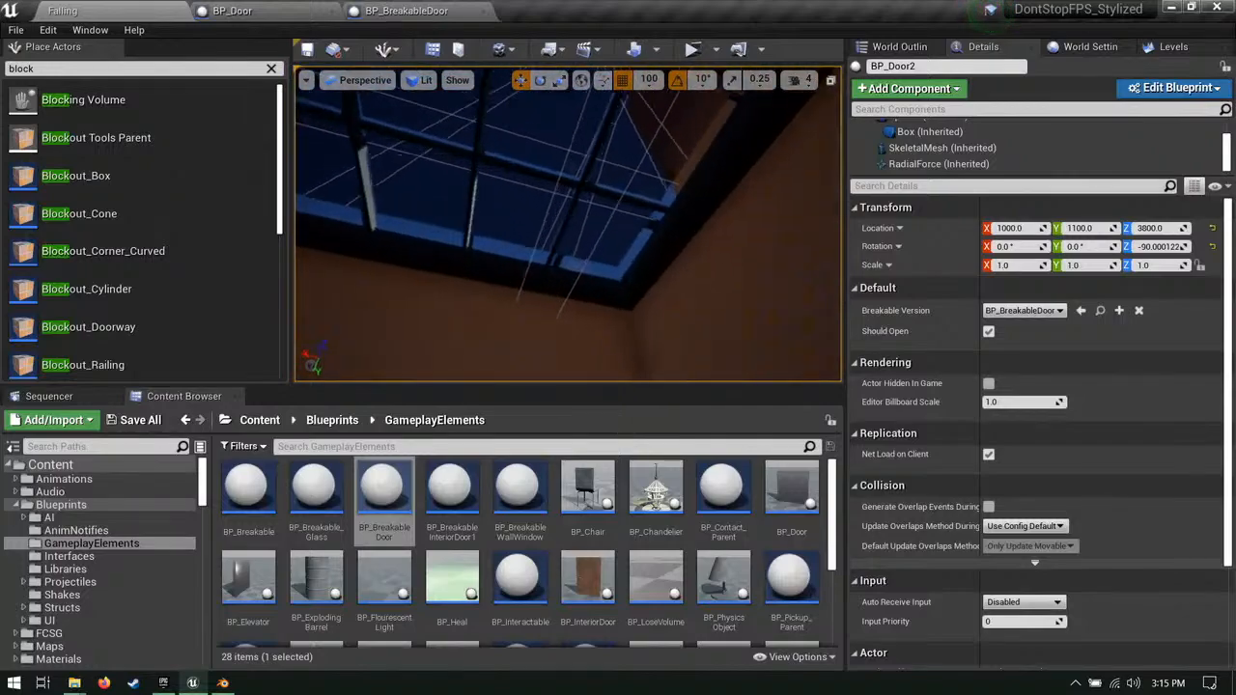
key(w)
right_drag(568, 224, 522, 271)
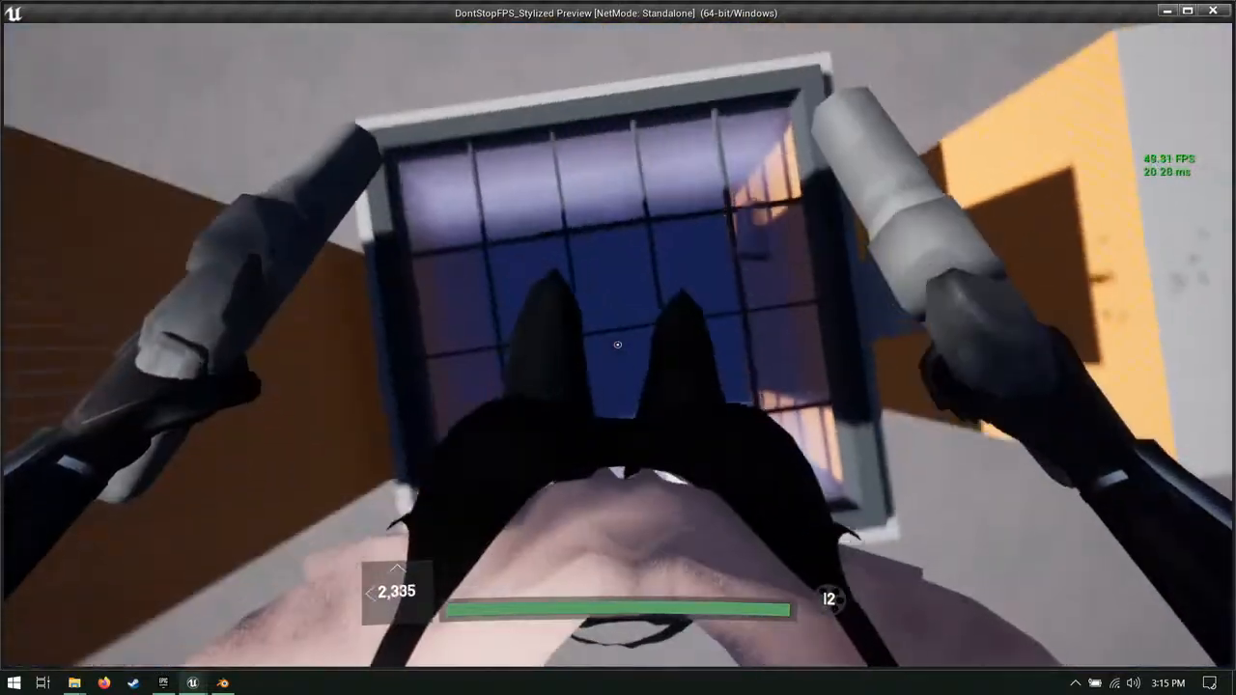
click(618, 345)
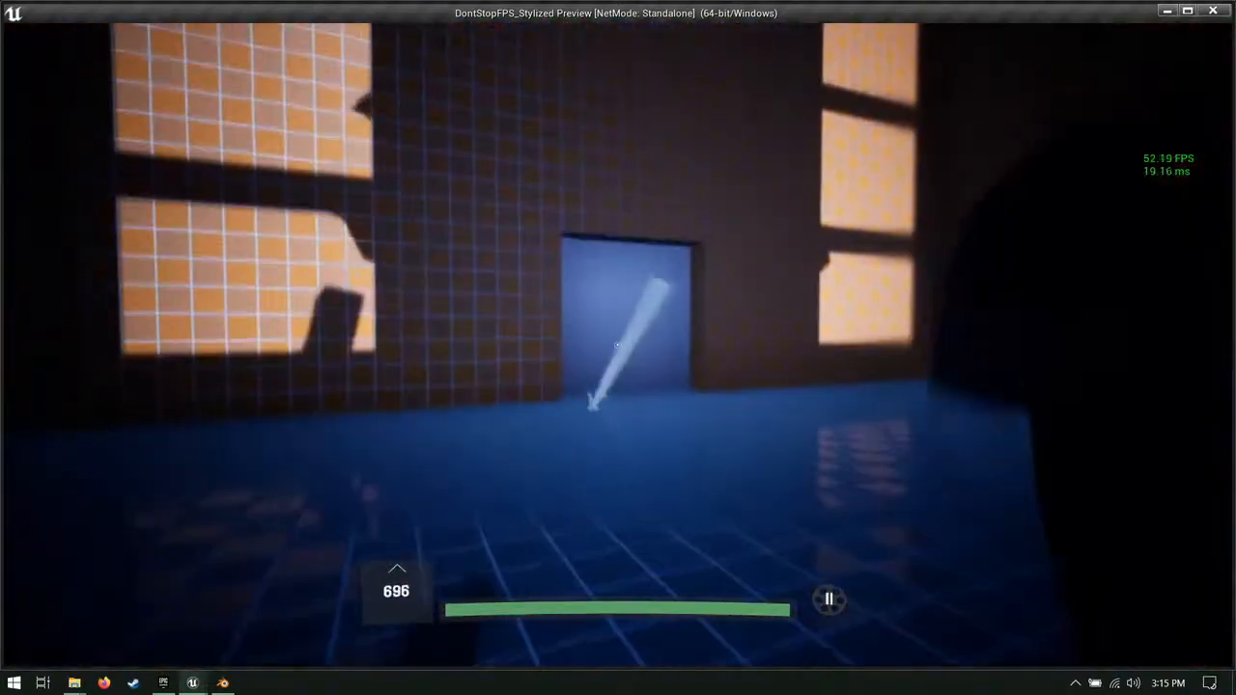
key(w)
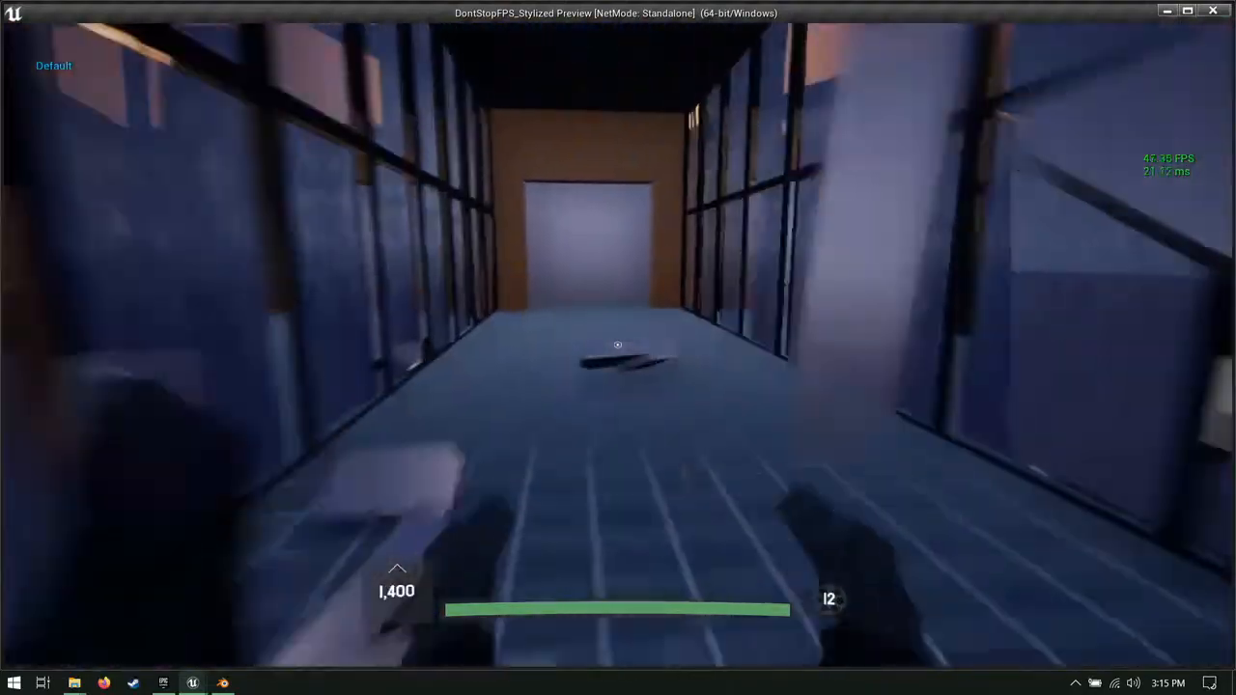
click(618, 344)
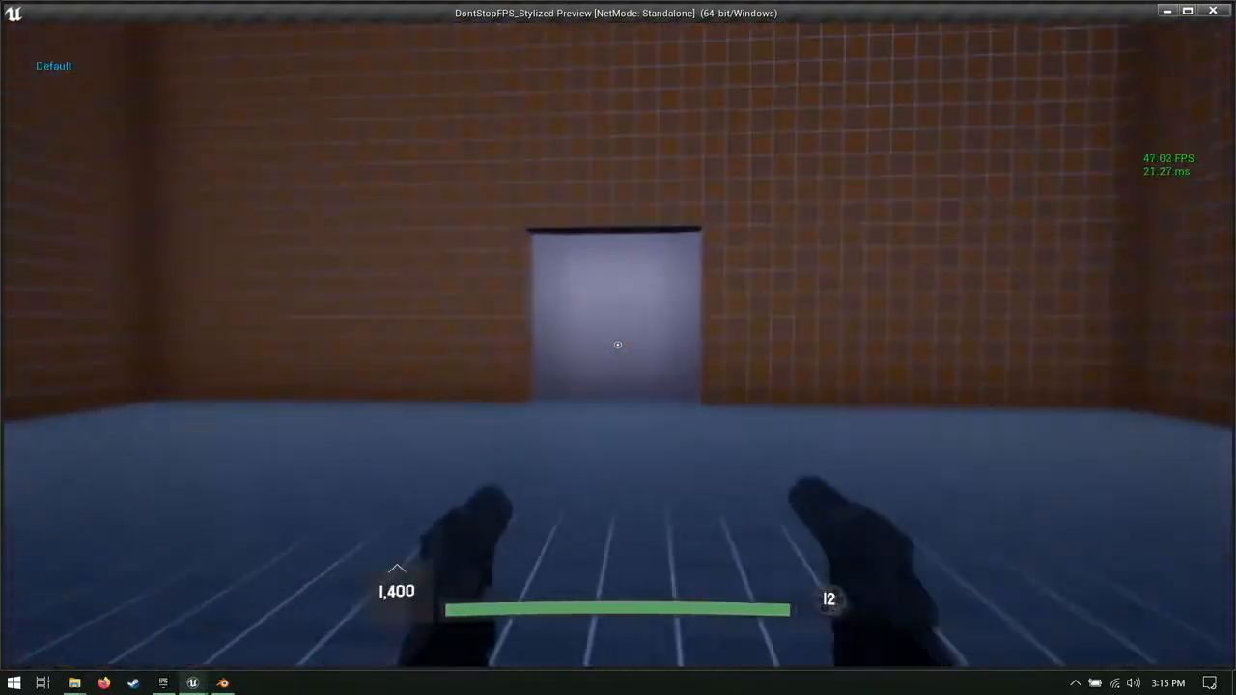
click(618, 344)
key(Escape)
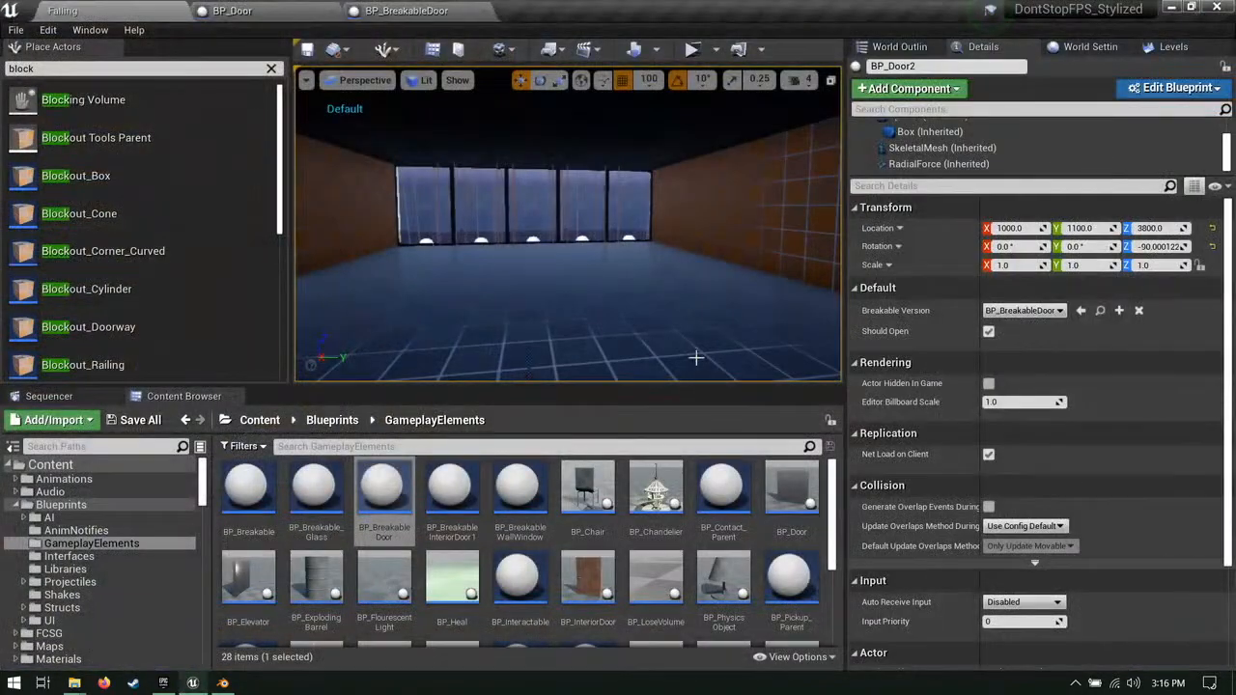
Step: Clear the "block" search filter from the list of placeable actors while viewing the room around BP_Door2
key(w)
right_drag(516, 221, 300, 195)
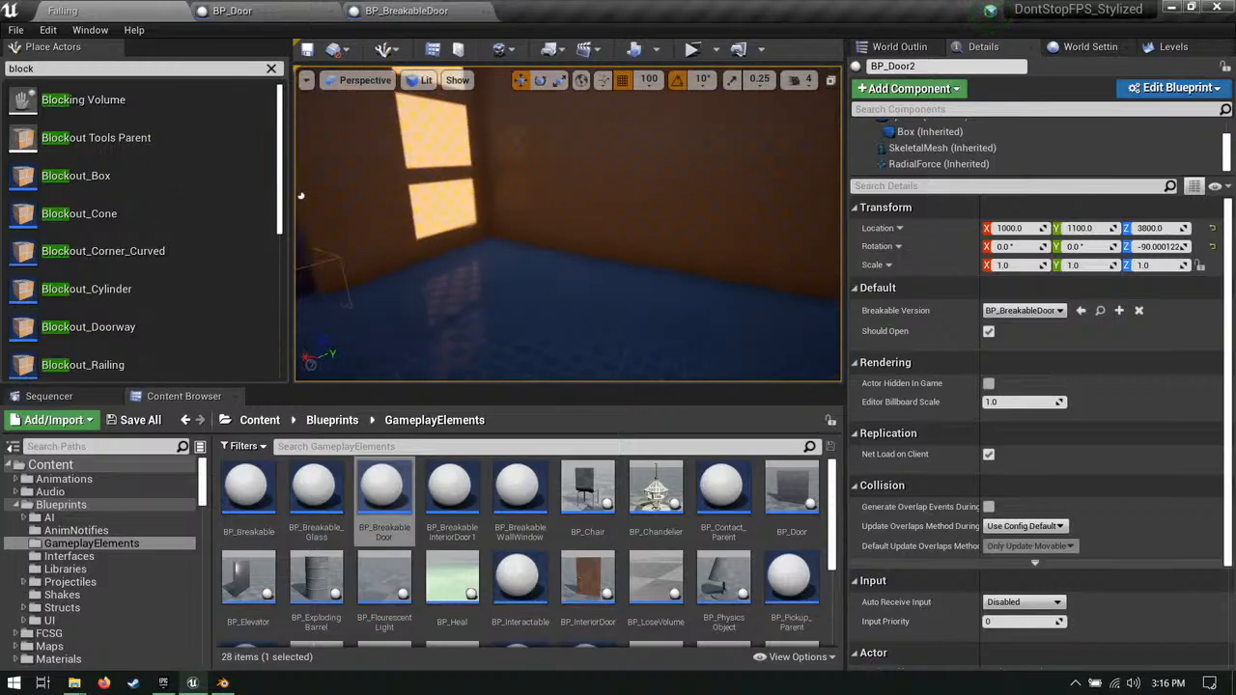
right_drag(773, 222, 604, 219)
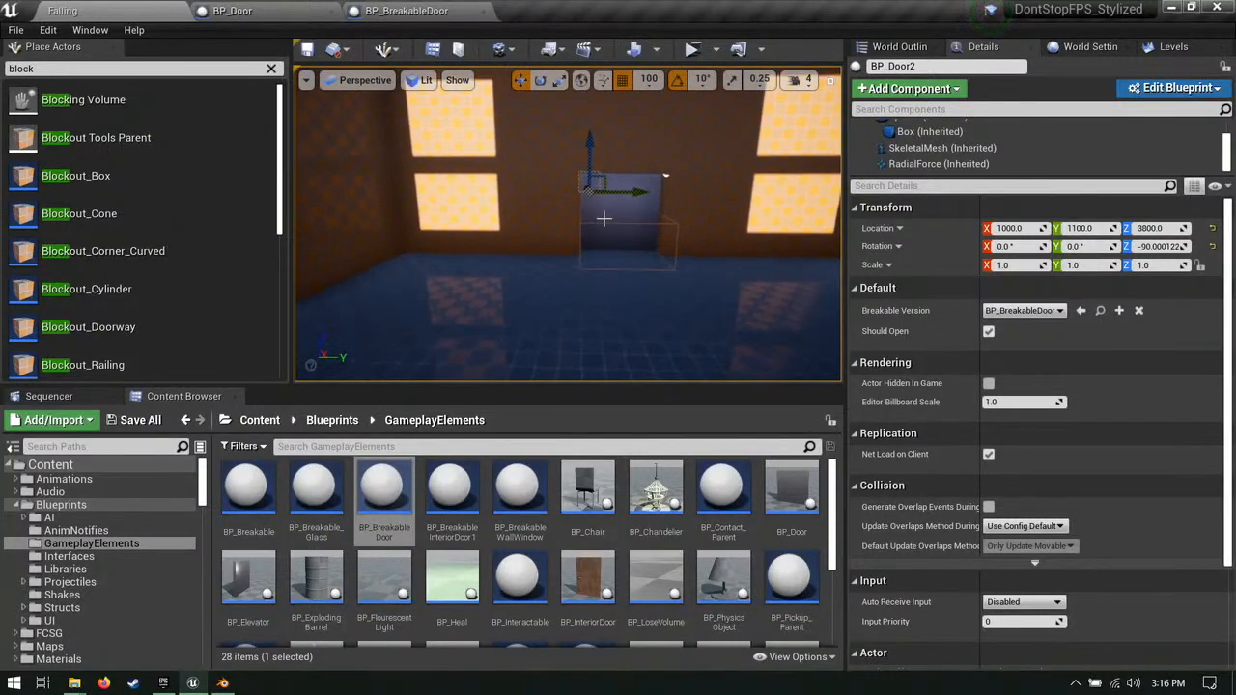
click(272, 68)
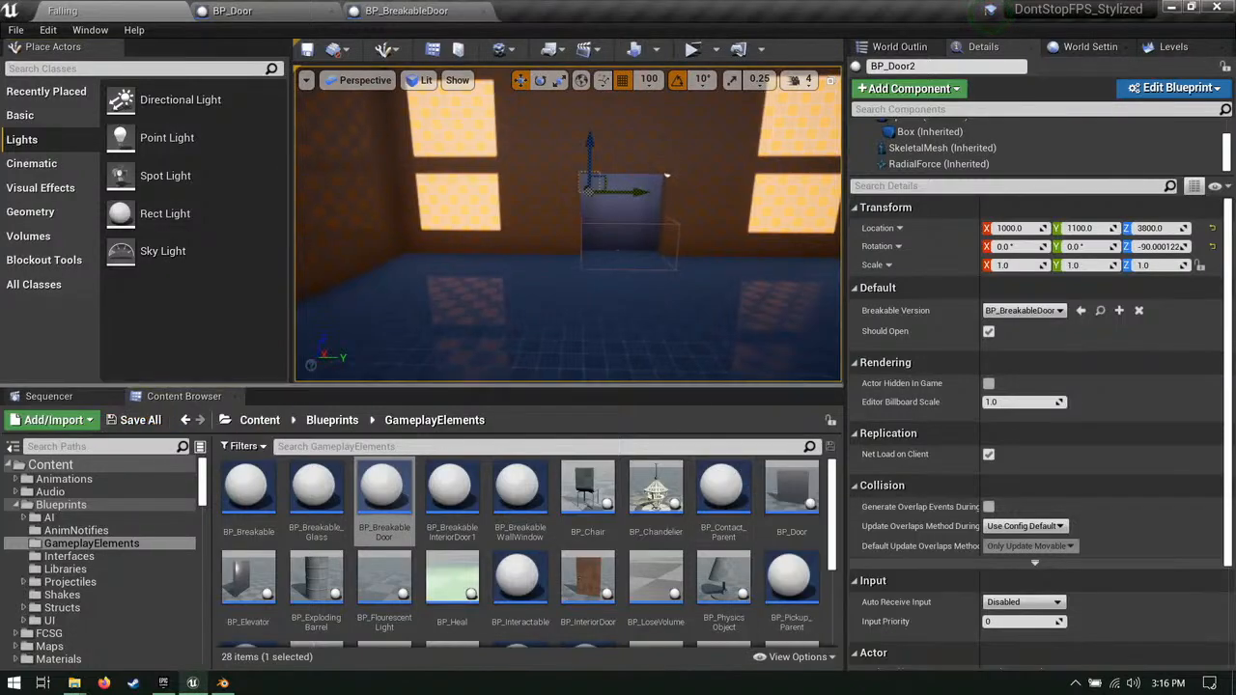
right_drag(568, 224, 666, 224)
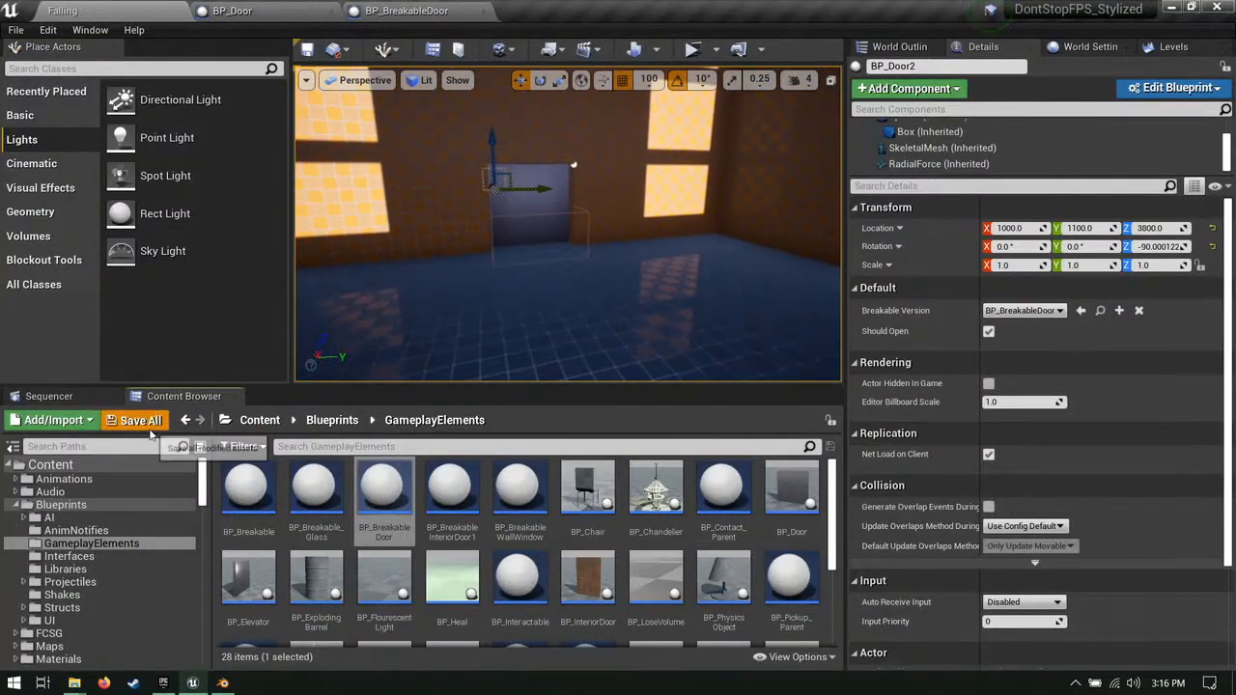
Step: Look through the GameplayElements blueprints and the Kitchen, Furniture and City mesh folders for props that could furnish the room
scroll(463, 483, down, 3)
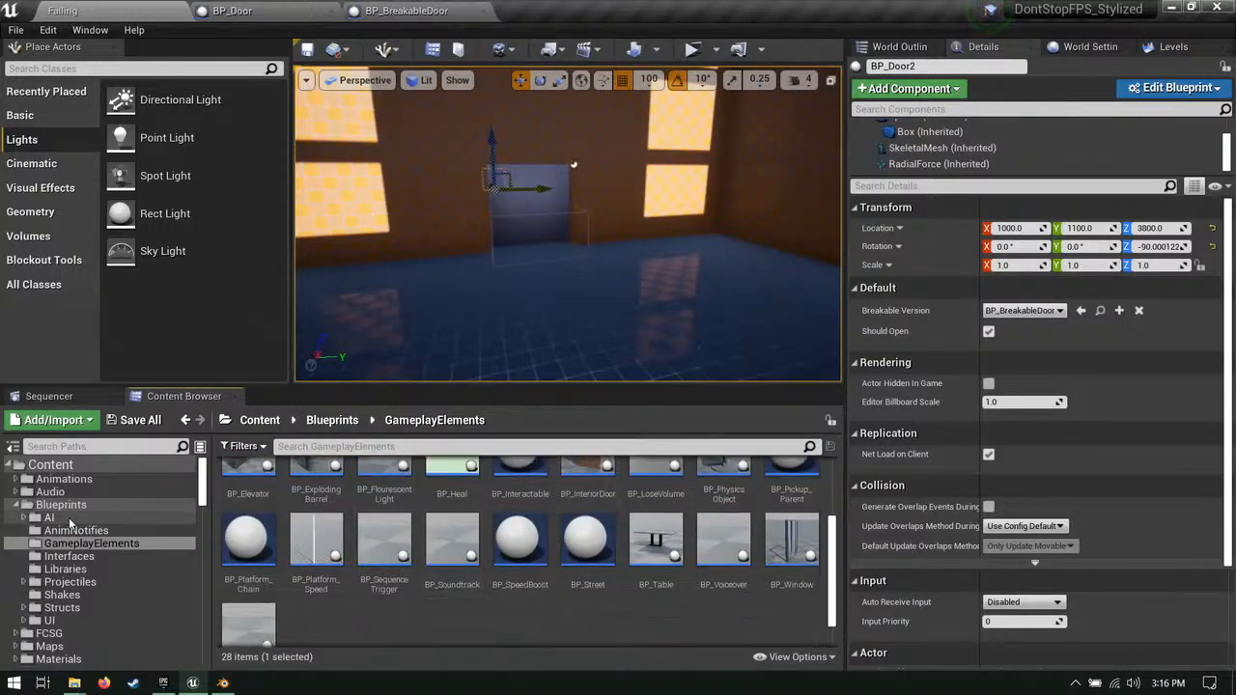
double_click(17, 505)
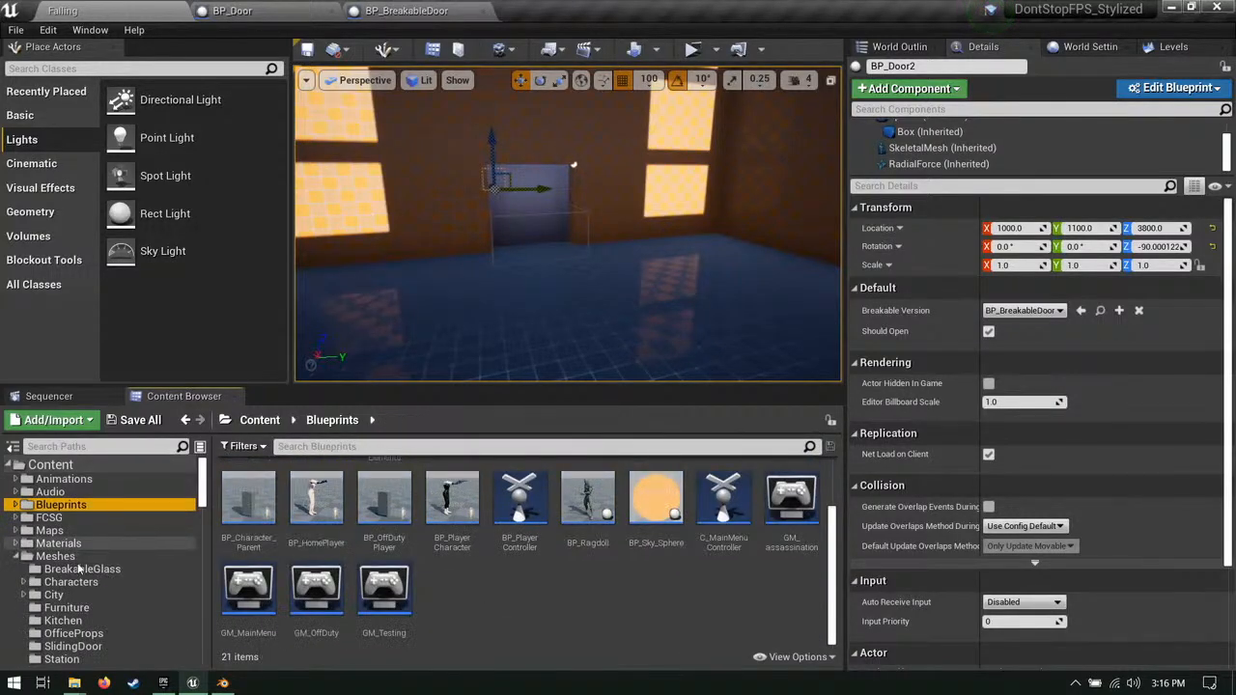
click(82, 569)
click(76, 557)
click(94, 599)
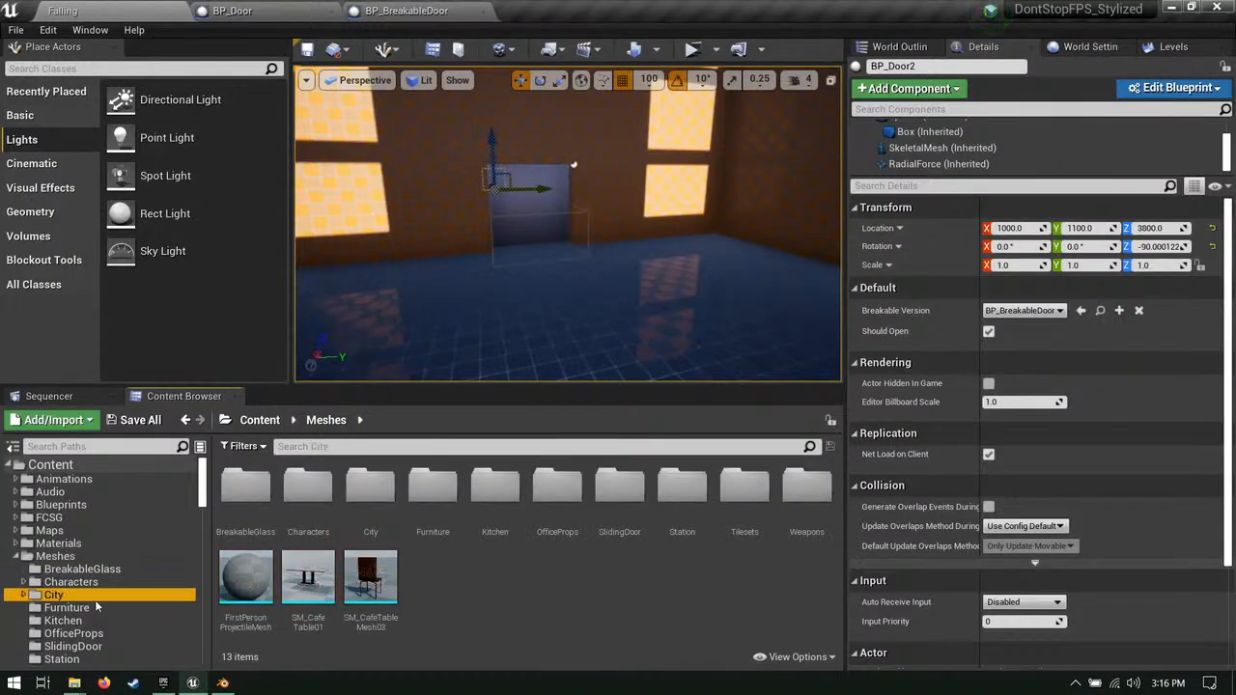
click(99, 608)
click(105, 618)
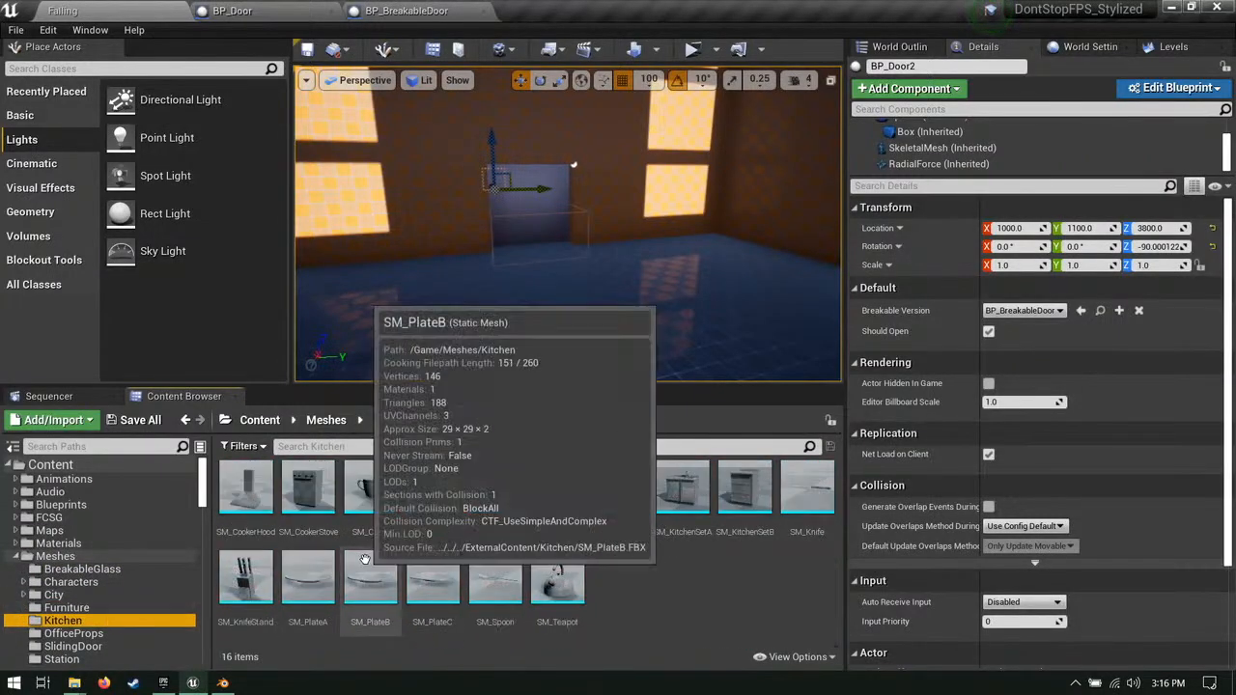
click(92, 606)
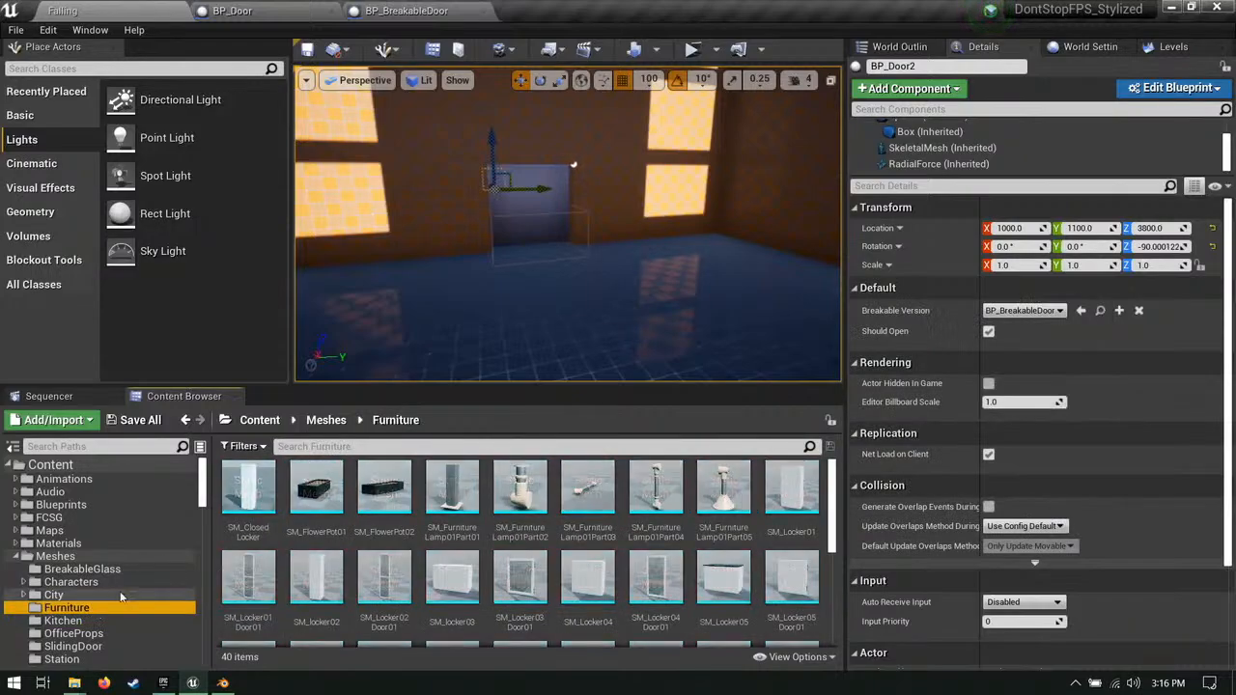
scroll(732, 565, down, 4)
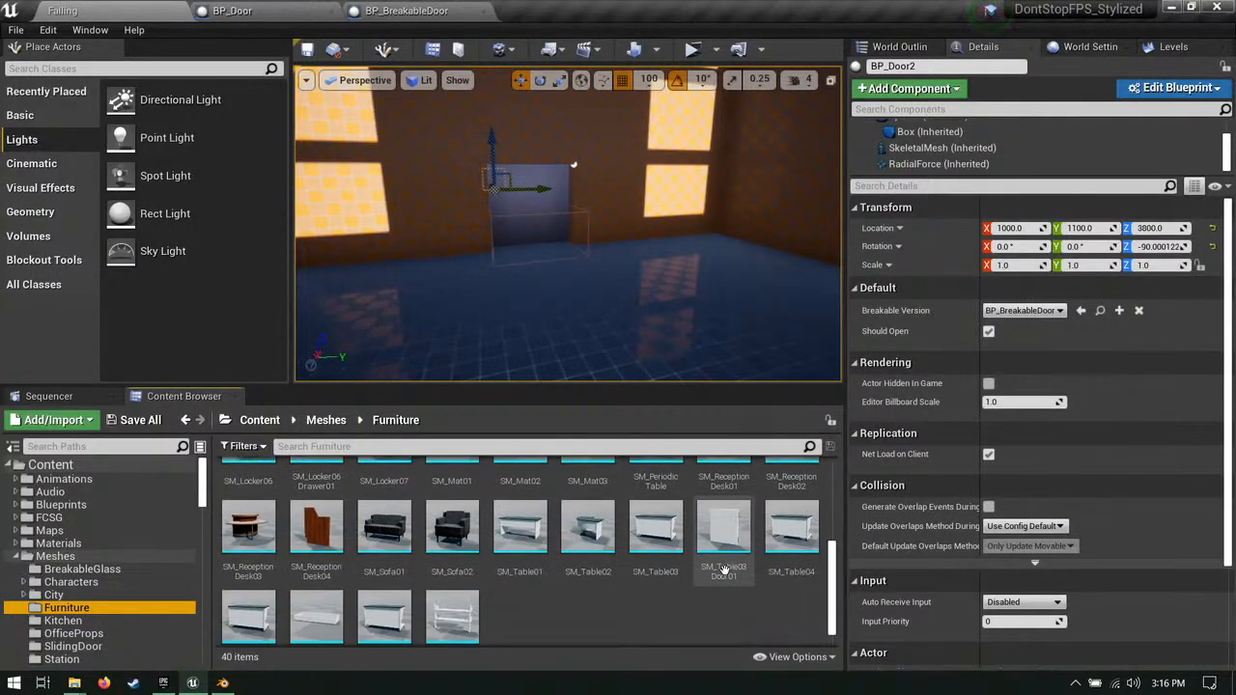
drag(724, 569, 53, 595)
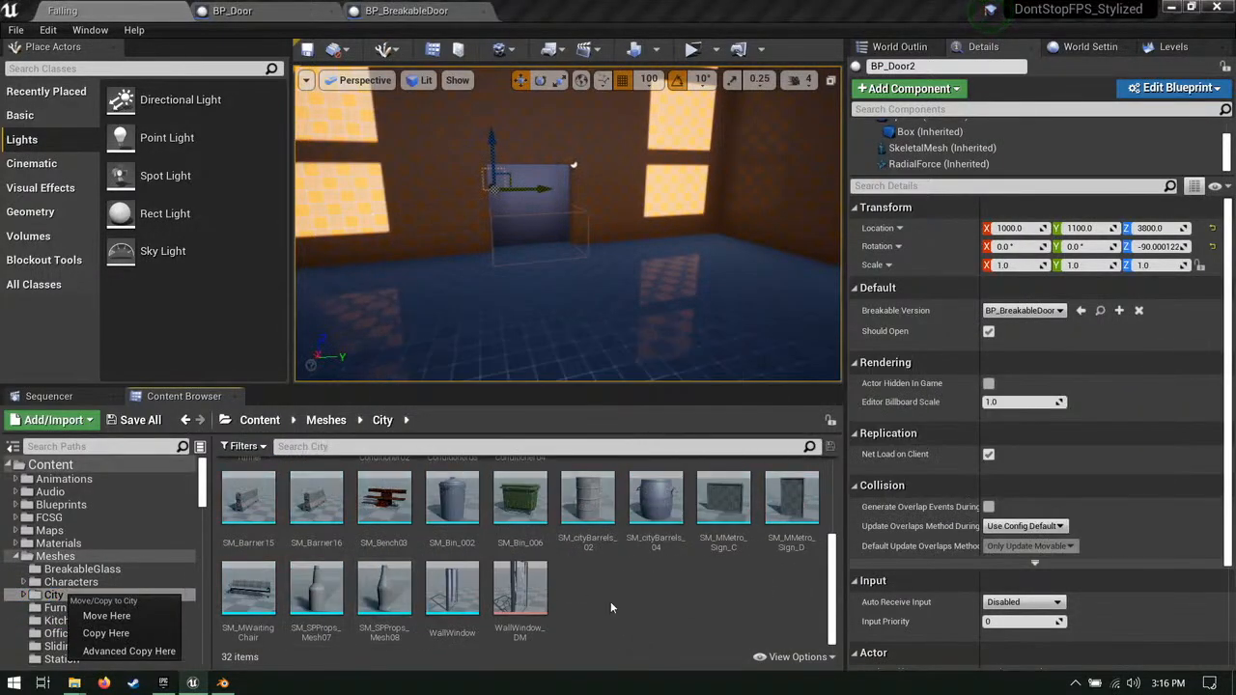
scroll(610, 605, up, 5)
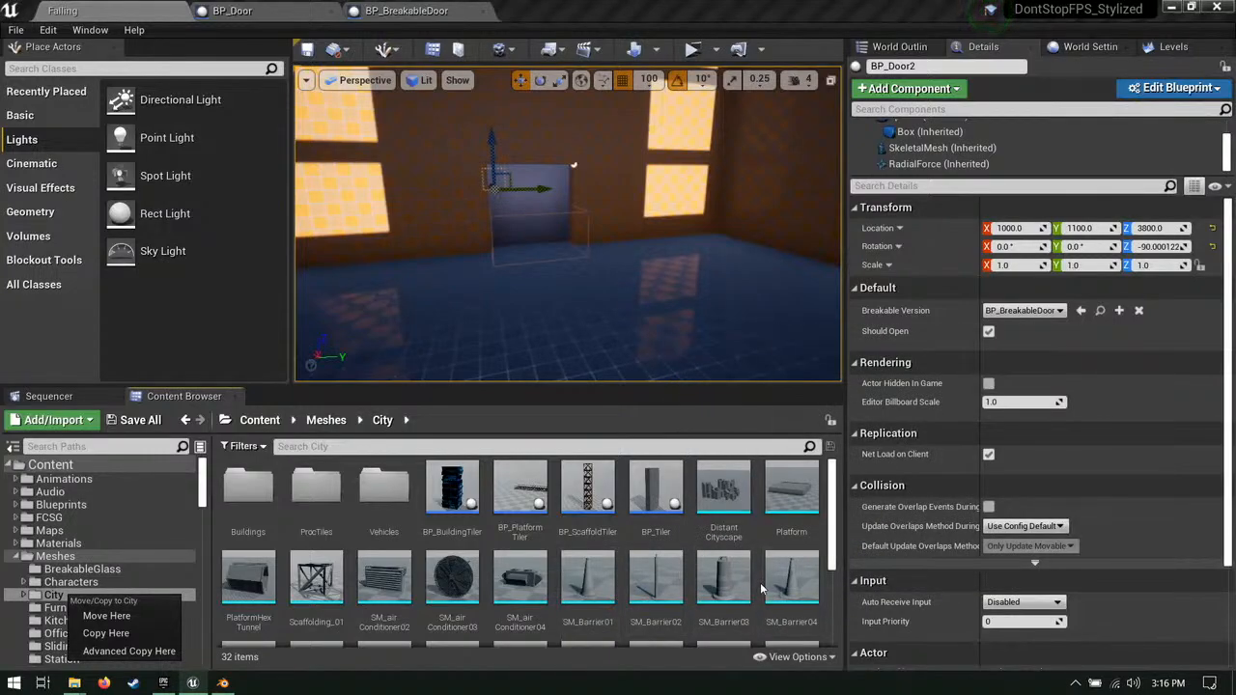
scroll(761, 587, down, 5)
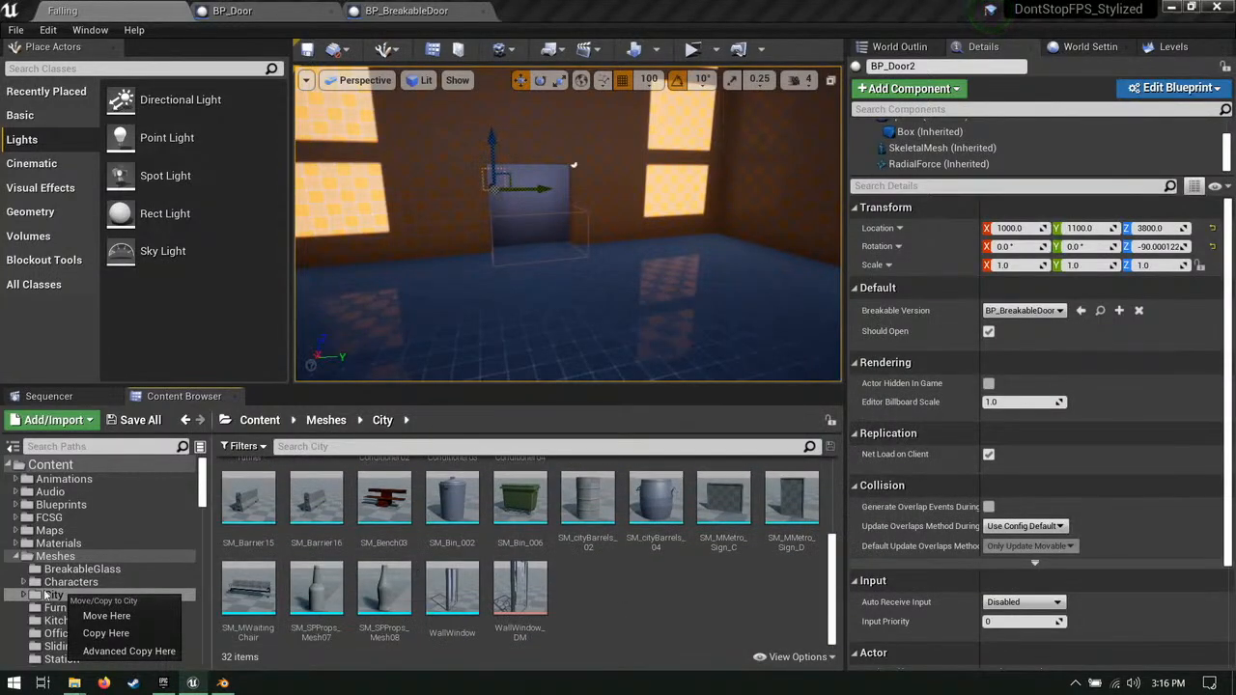
Step: Continue searching the mesh library for props in the Characters, SlidingDoor, Station, Tilesets, Weapons, OfficeProps and Kitchen folders
click(82, 569)
click(72, 582)
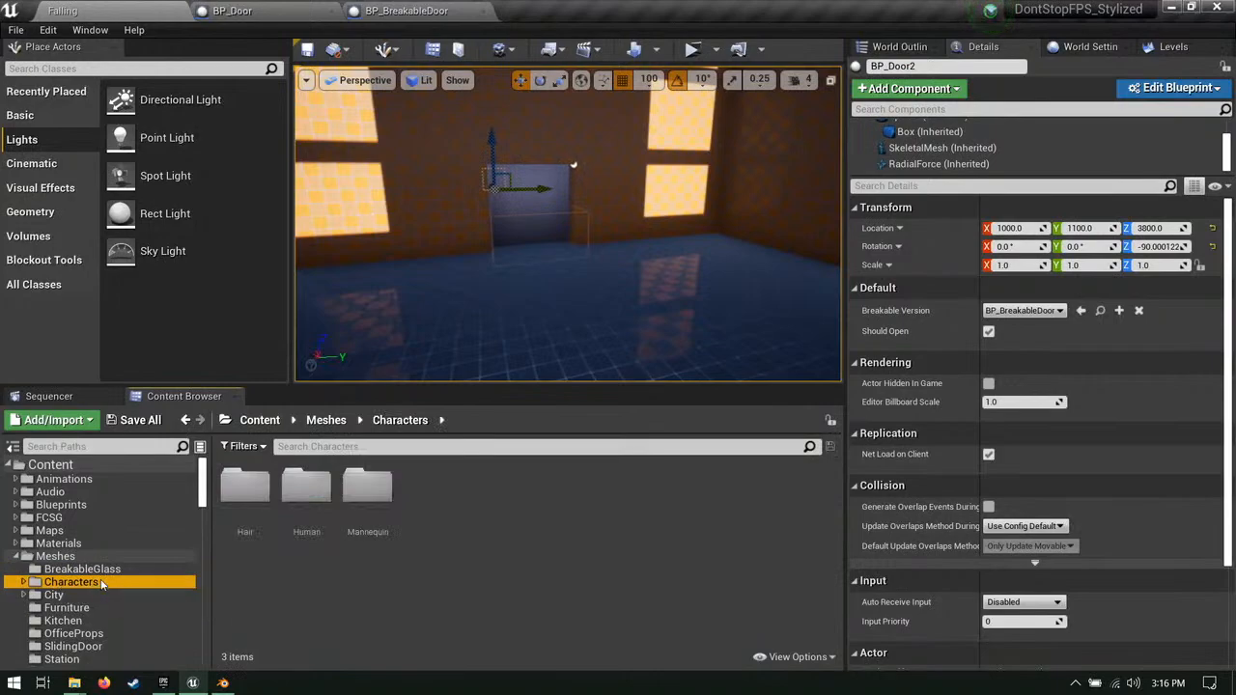
scroll(111, 589, down, 4)
click(97, 519)
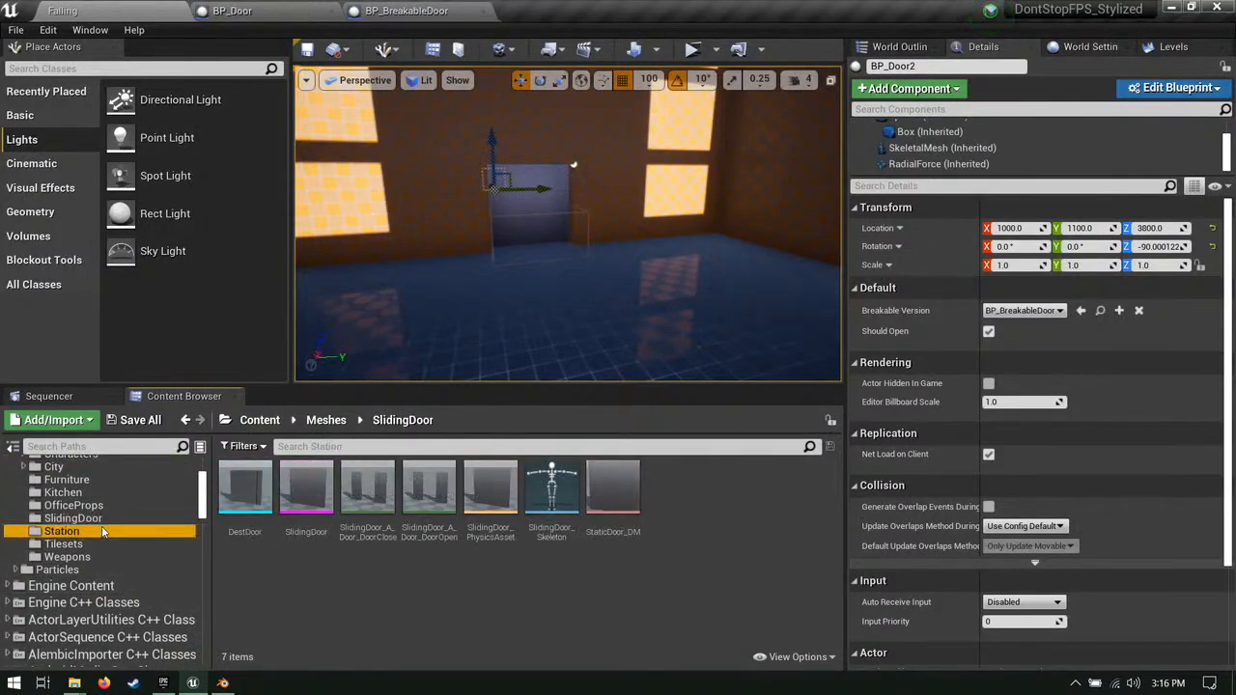
click(106, 531)
click(120, 545)
click(126, 556)
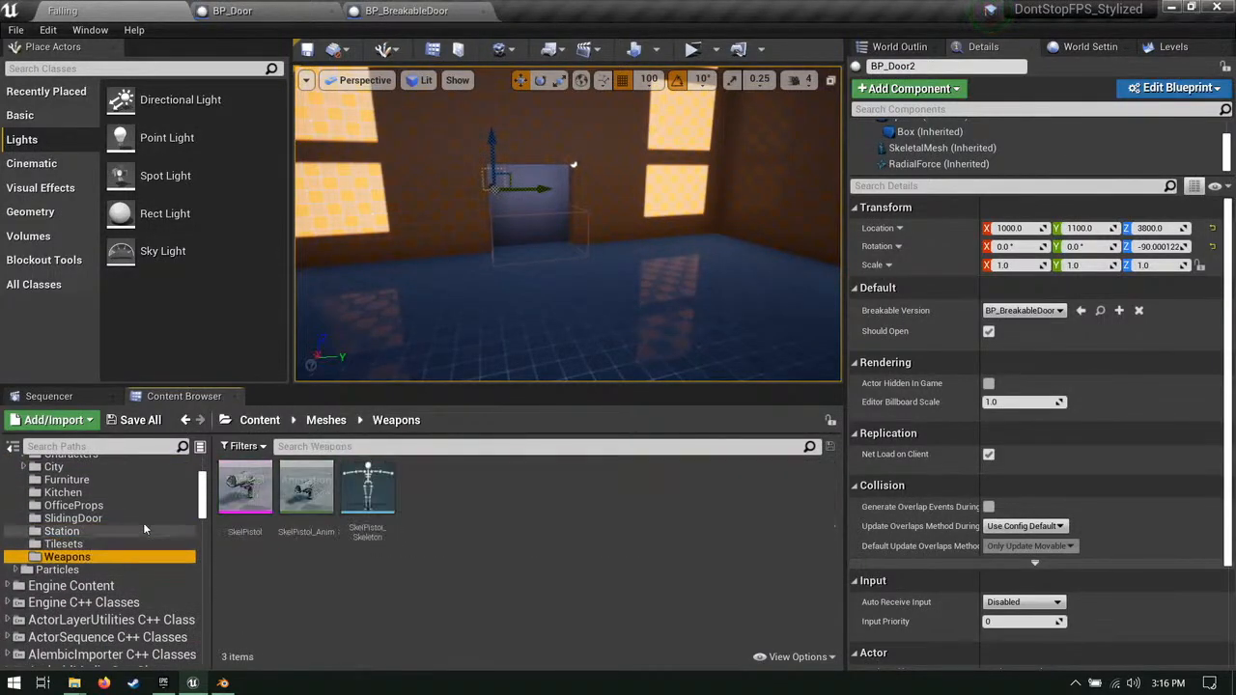
click(130, 518)
click(133, 508)
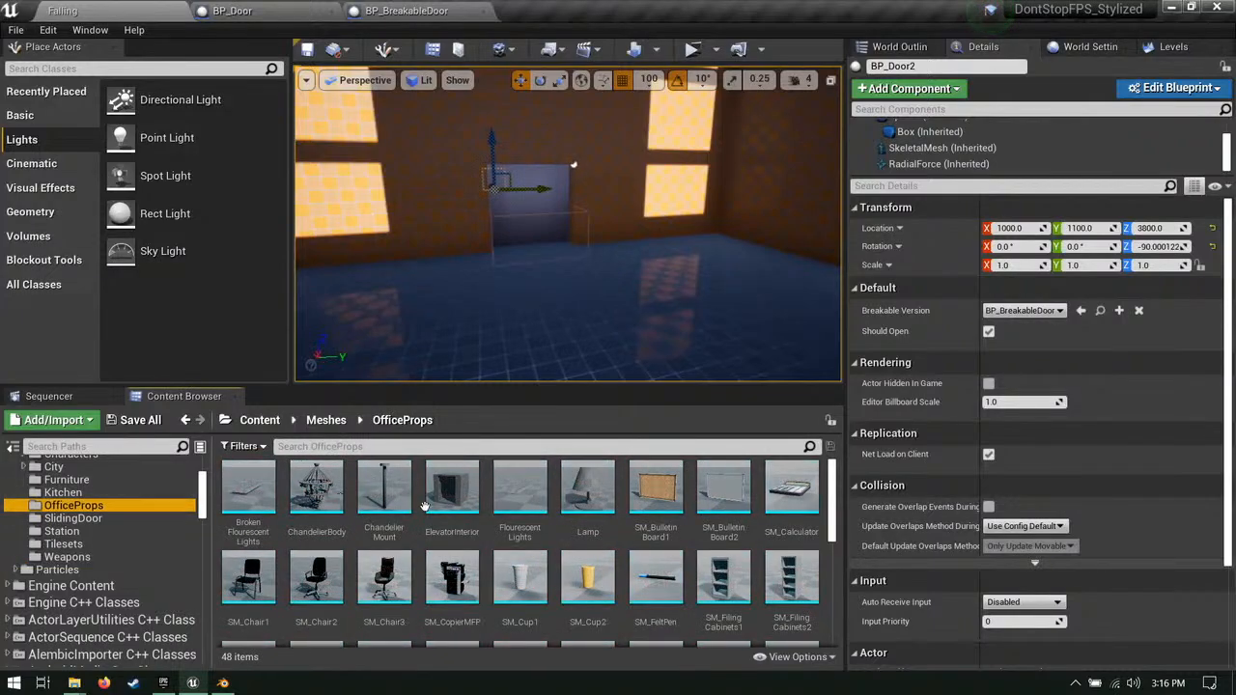
scroll(725, 541, down, 7)
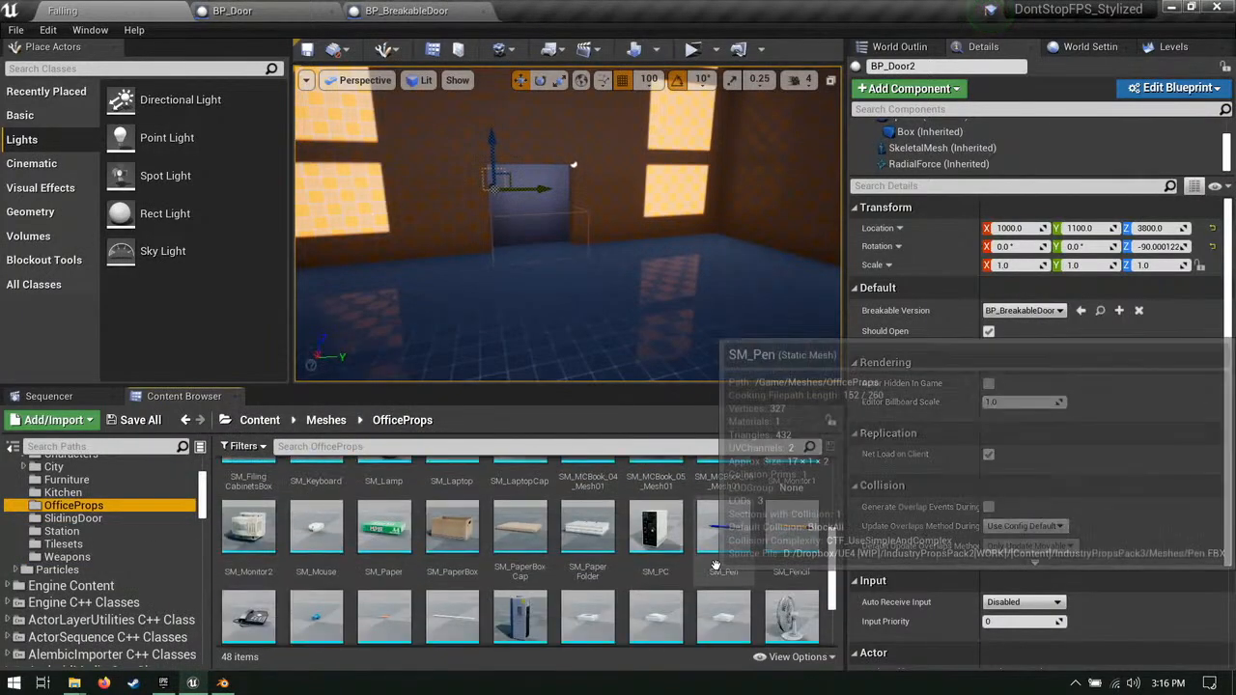
click(63, 492)
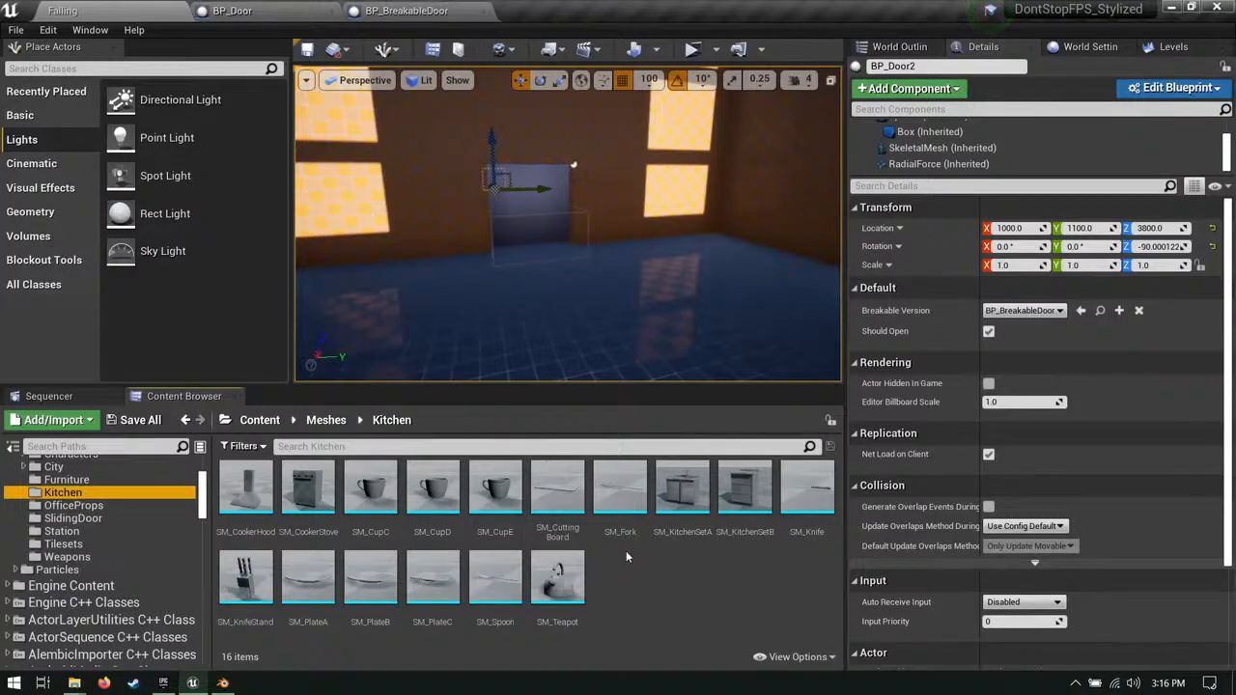
right_drag(576, 278, 552, 109)
key(w)
right_drag(568, 159, 572, 296)
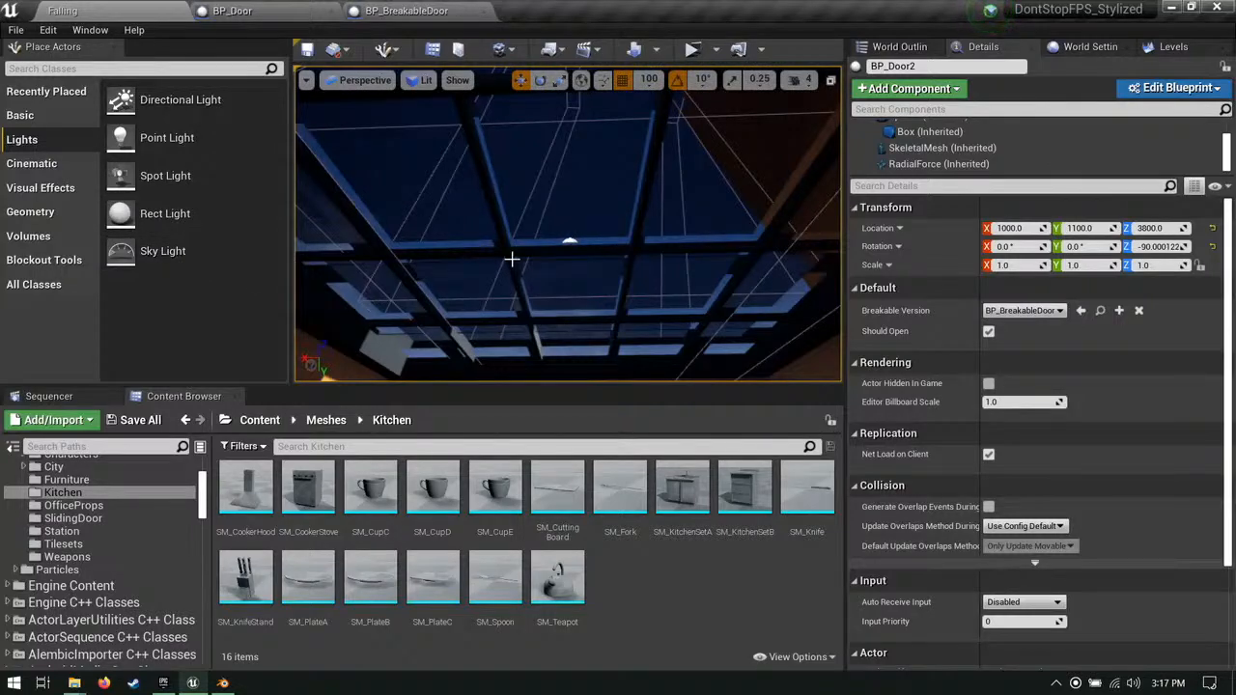
right_drag(607, 182, 589, 208)
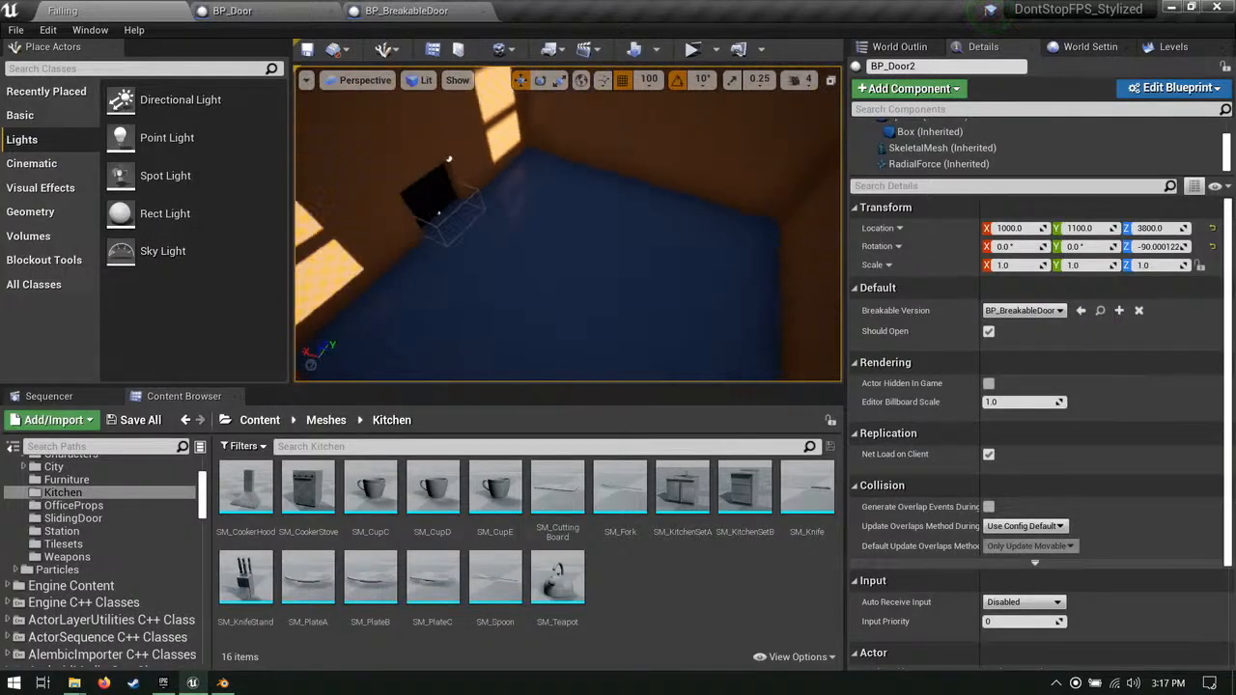
right_drag(449, 158, 593, 173)
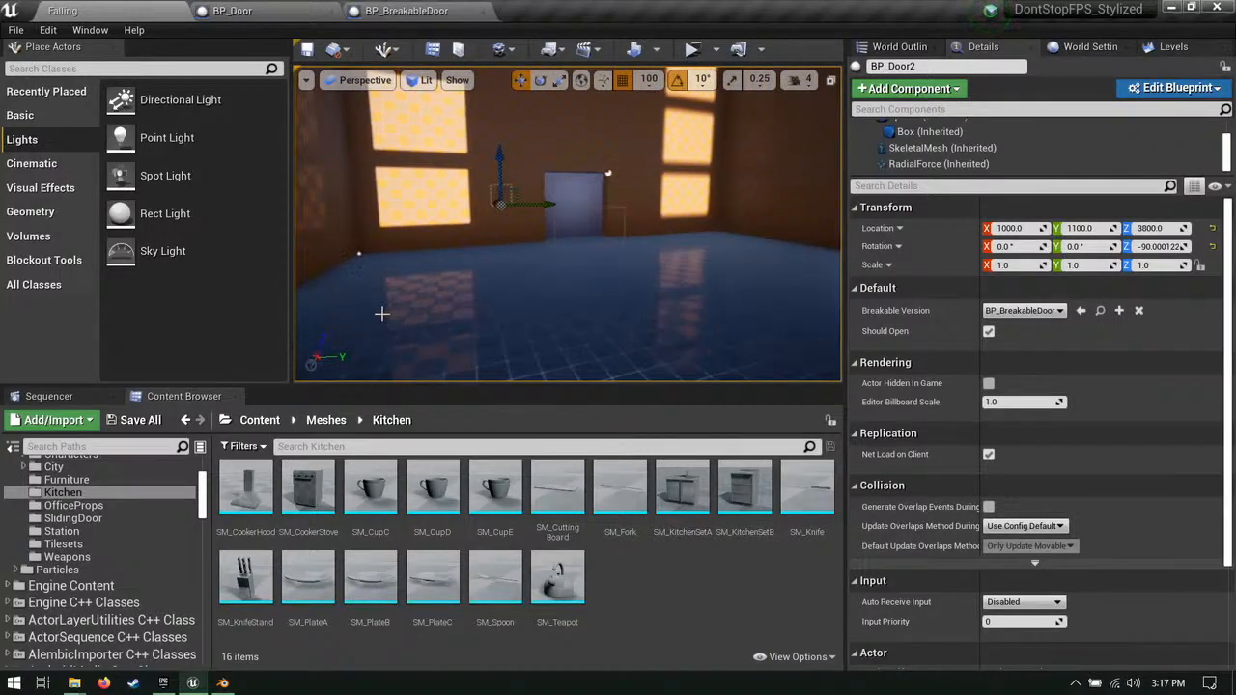
Step: Open the GameplayElements folder under Blueprints and look through its prop blueprints, such as BP_Chair and BP_Table
scroll(138, 506, up, 5)
click(97, 505)
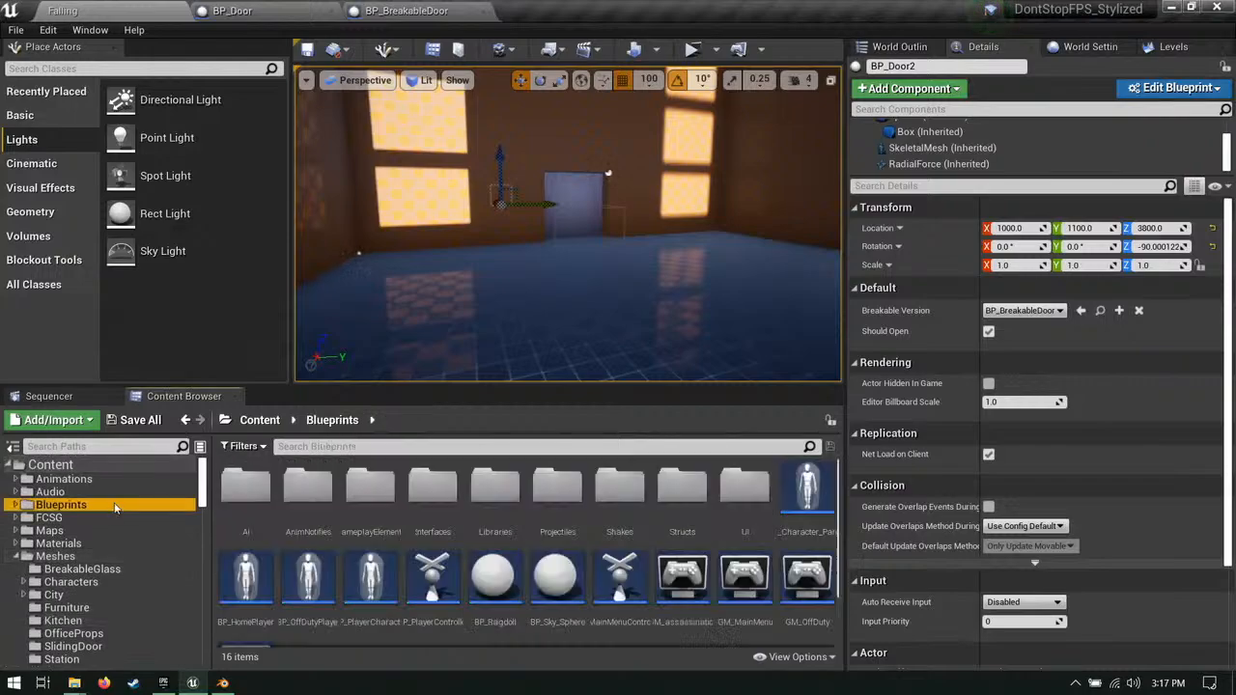
double_click(384, 487)
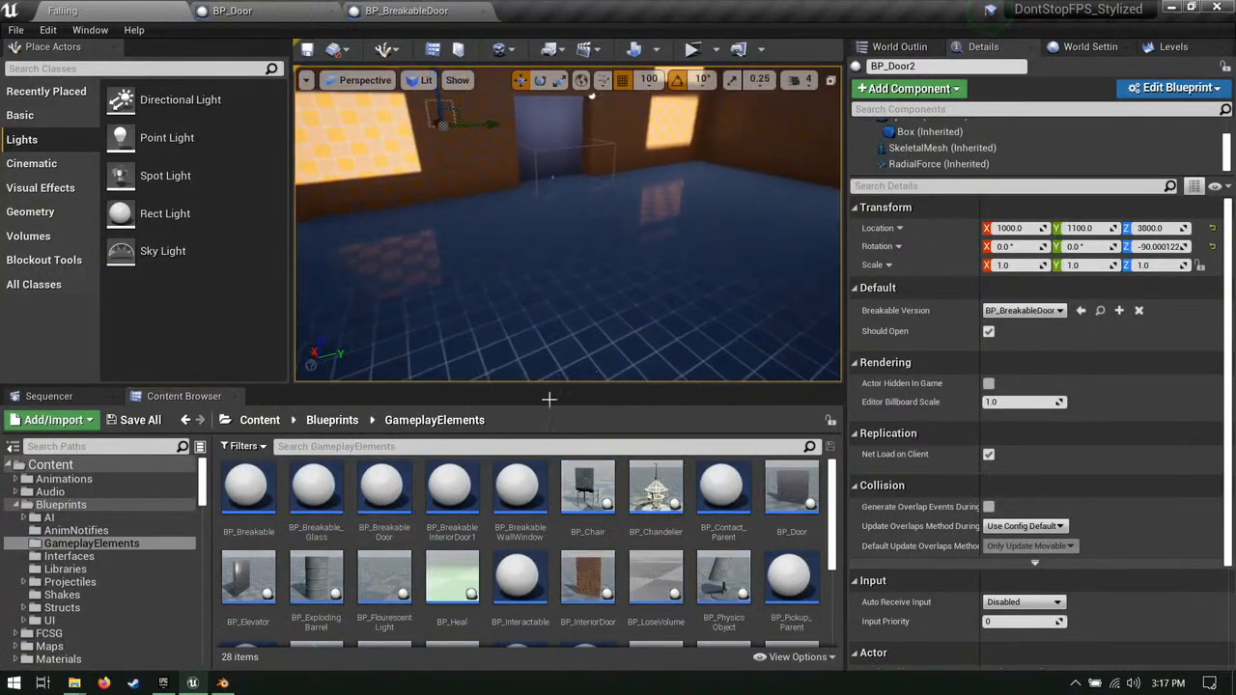
scroll(458, 518, down, 3)
scroll(618, 570, up, 3)
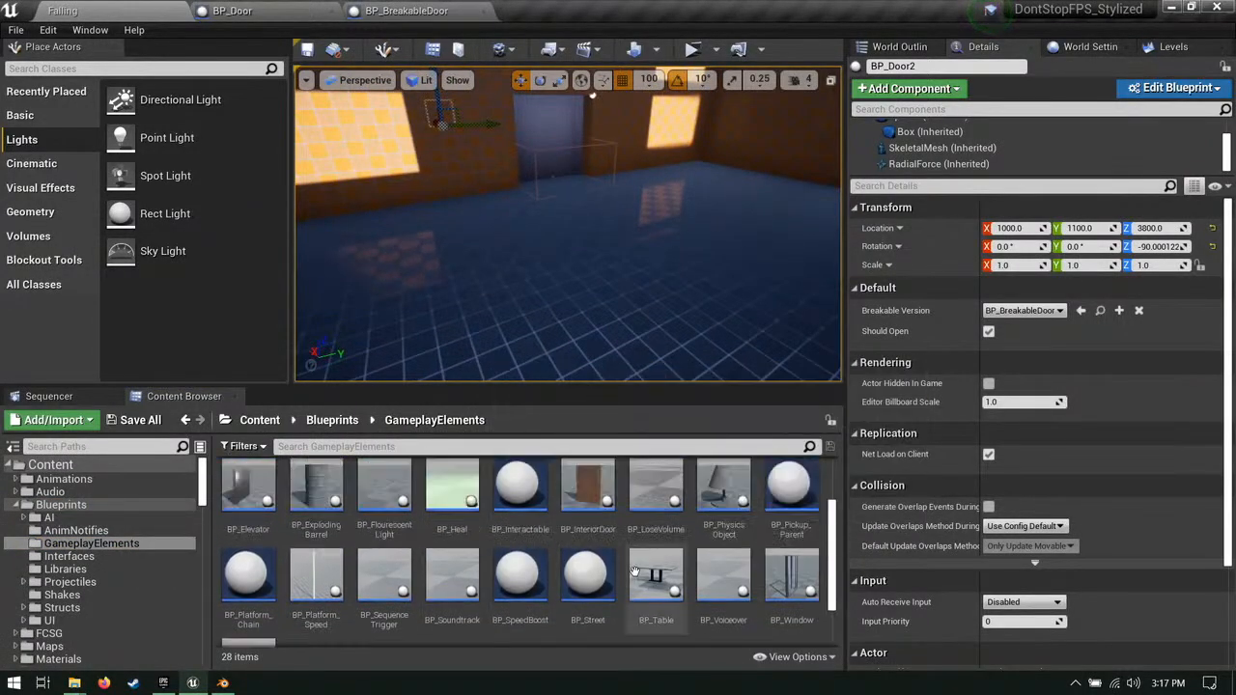
mouse_move(598, 506)
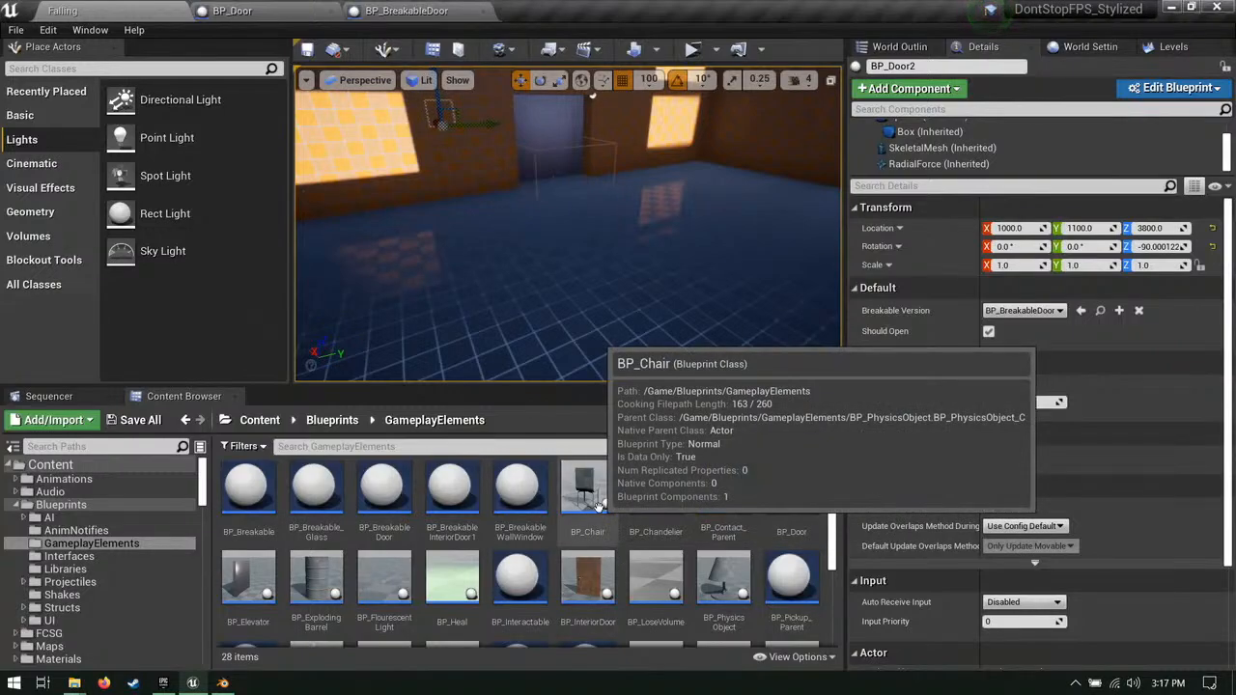
mouse_move(640, 464)
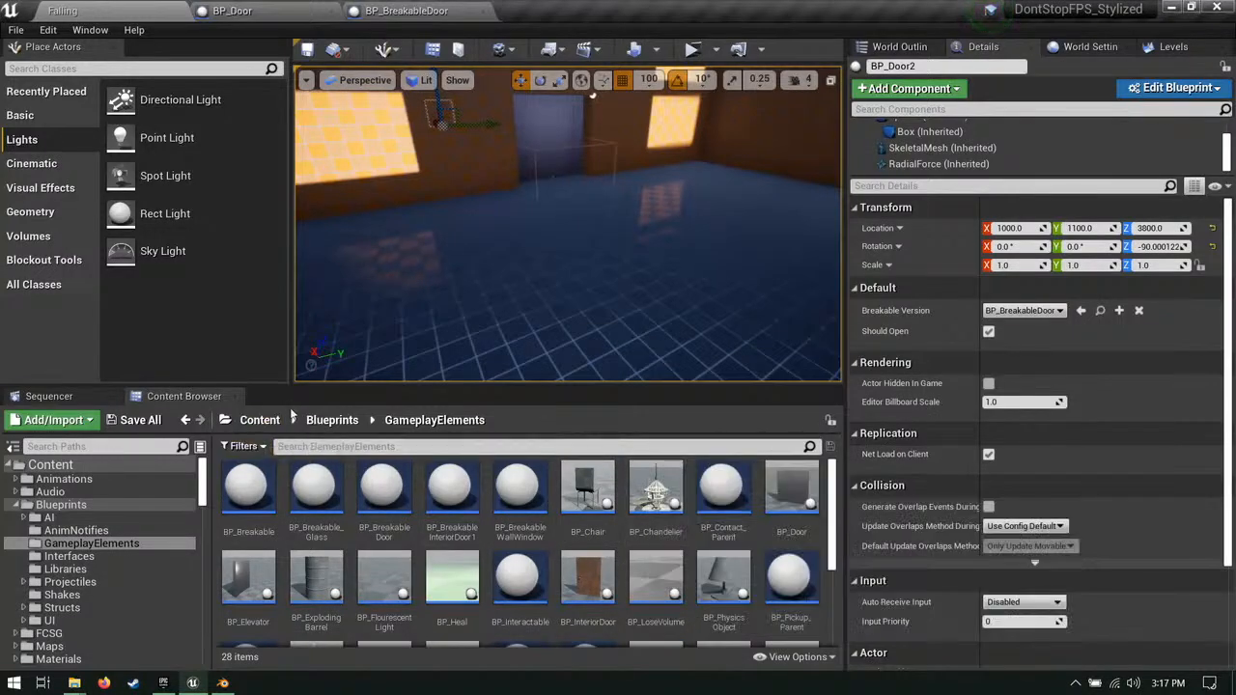
Step: Place BP_Chase_AI beside the doorway at Y 800, copy it to the doorway's other side at Y 1400, and rotate the copy 20°
click(48, 517)
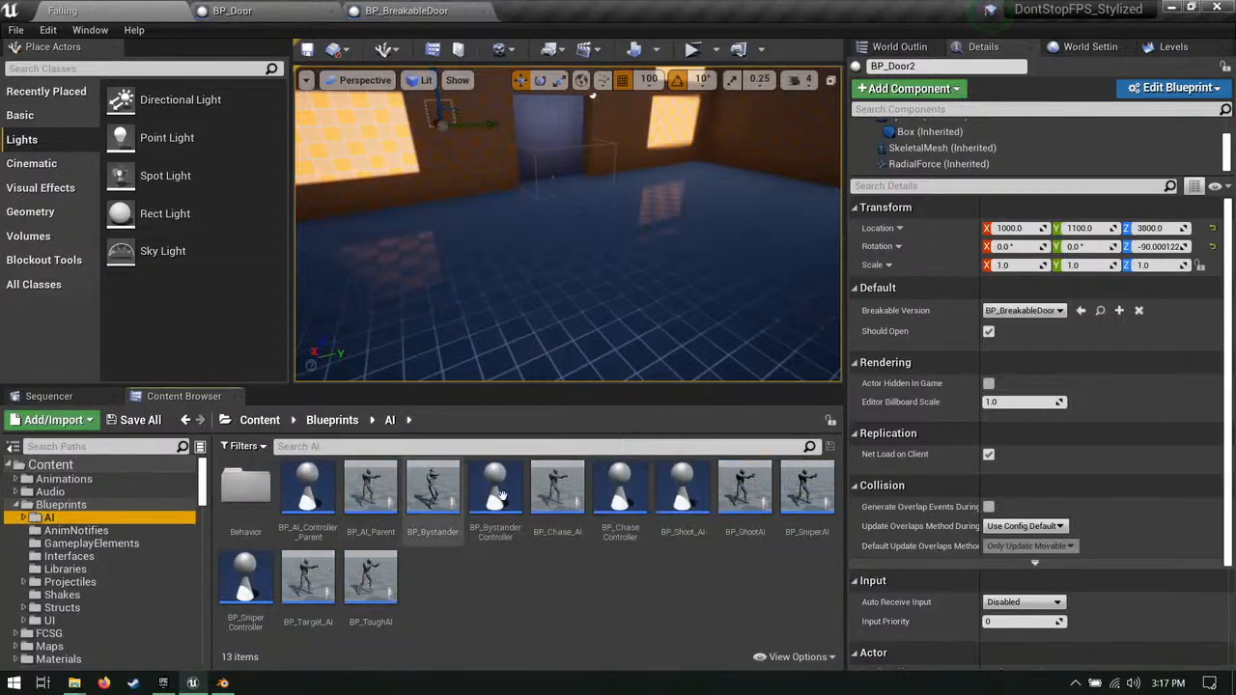
right_drag(576, 351, 576, 350)
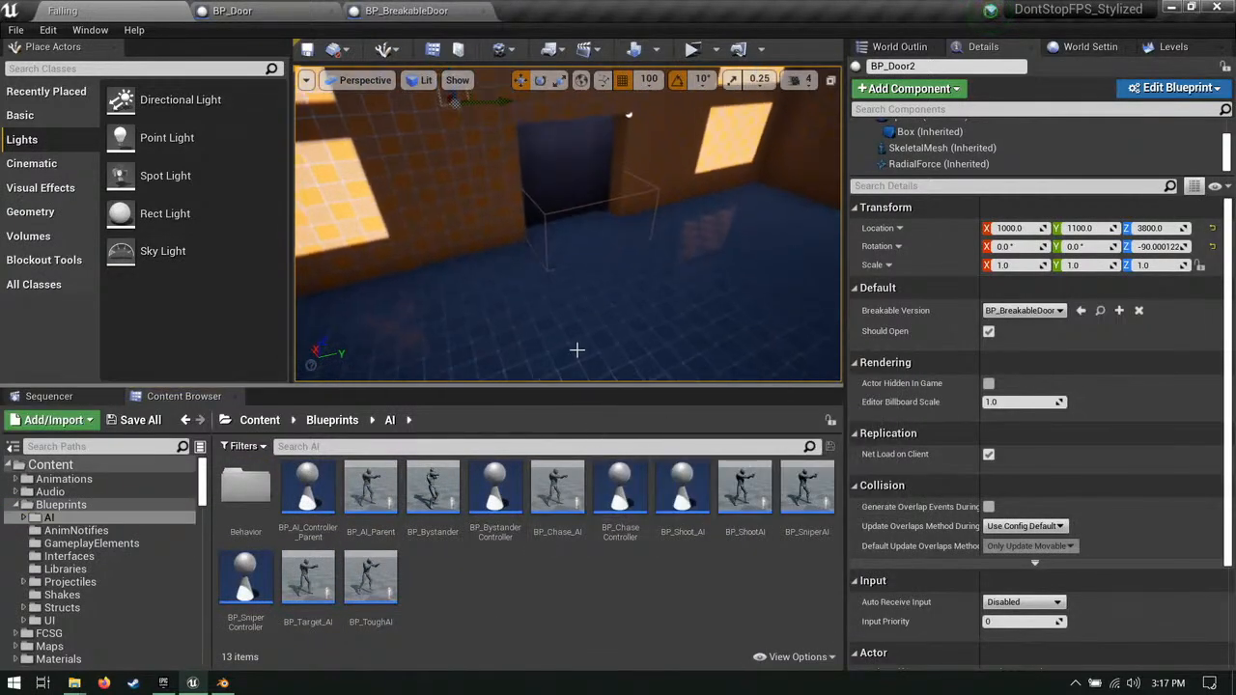
drag(557, 491, 545, 286)
right_drag(545, 259, 545, 258)
key(w)
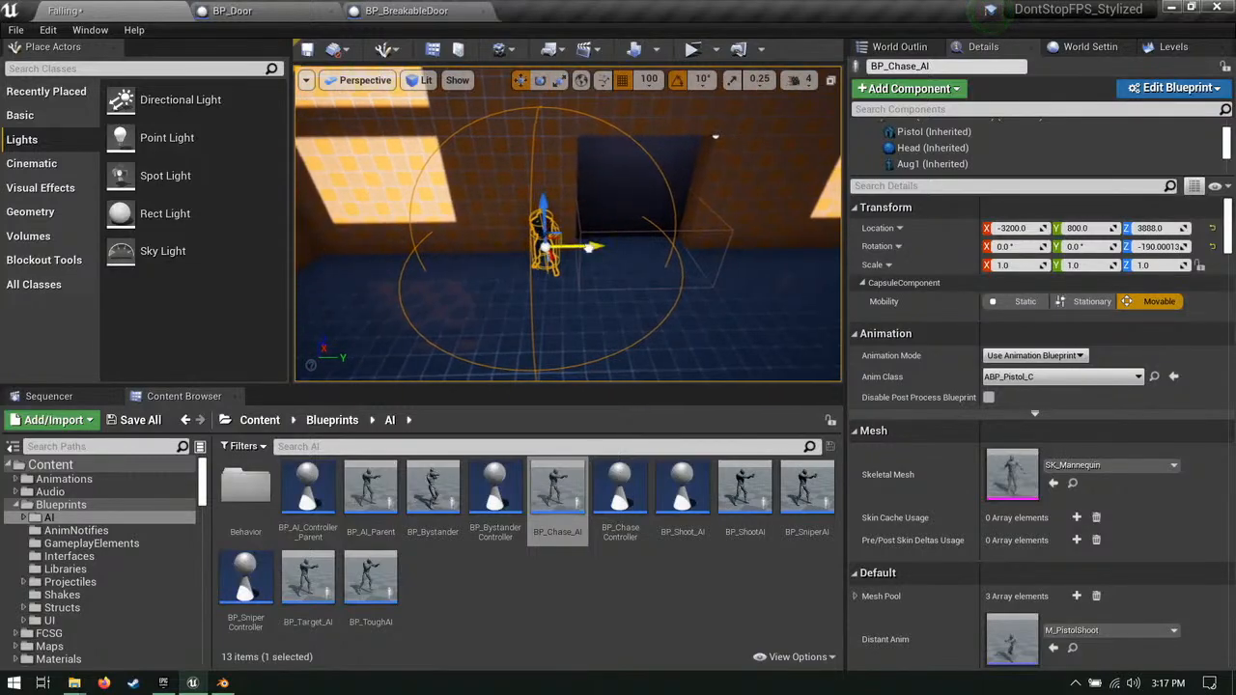
alt+drag(588, 247, 767, 288)
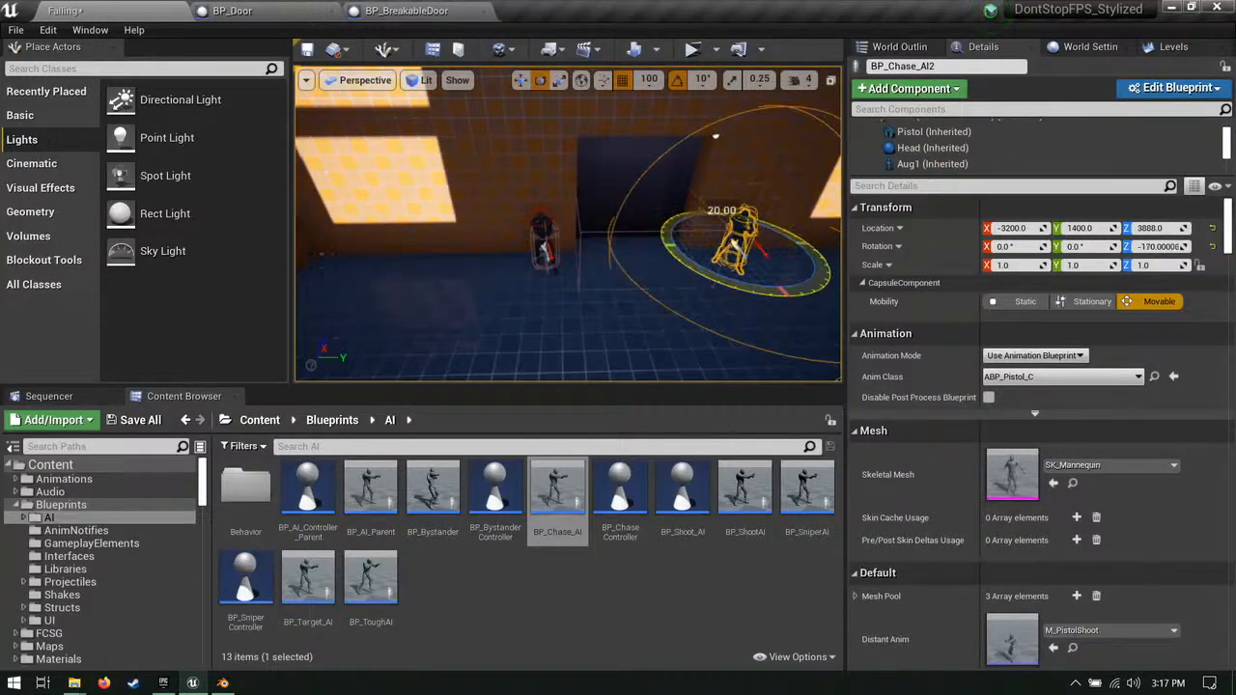
right_drag(621, 273, 621, 272)
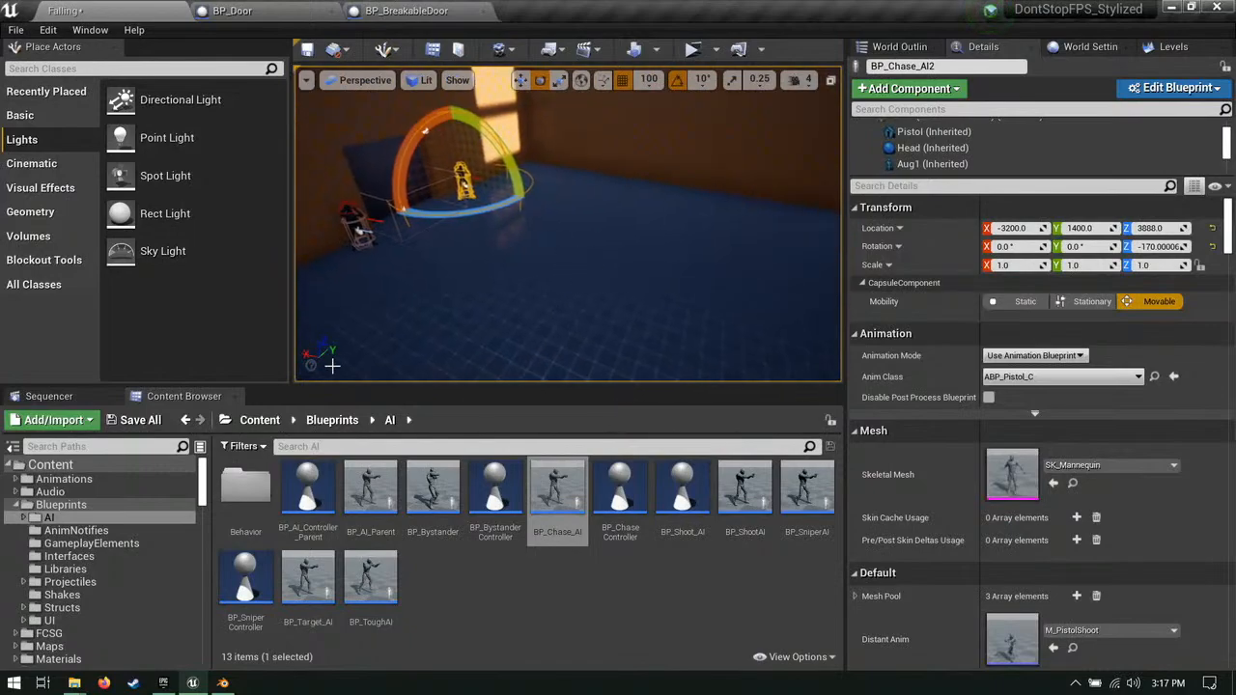
Step: Place the SM_CafeTable01 mesh on the room's floor at X -4400, Y 1000 and enable Simulate Physics on it
click(17, 505)
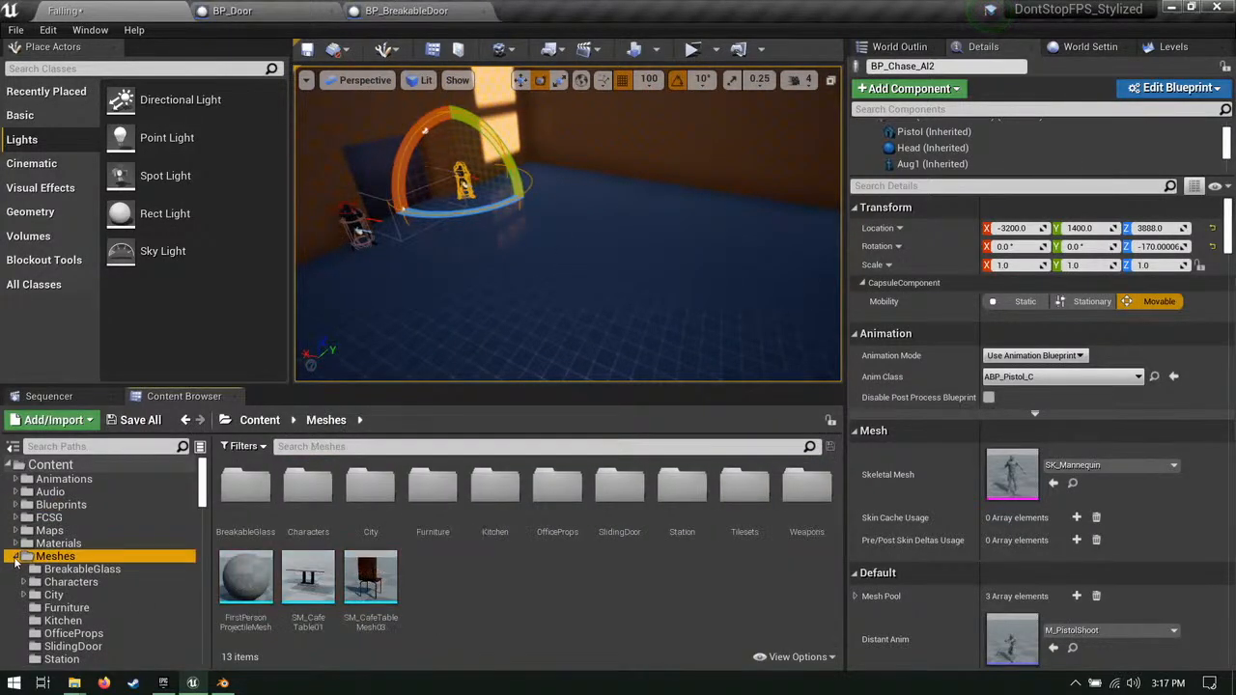
click(18, 557)
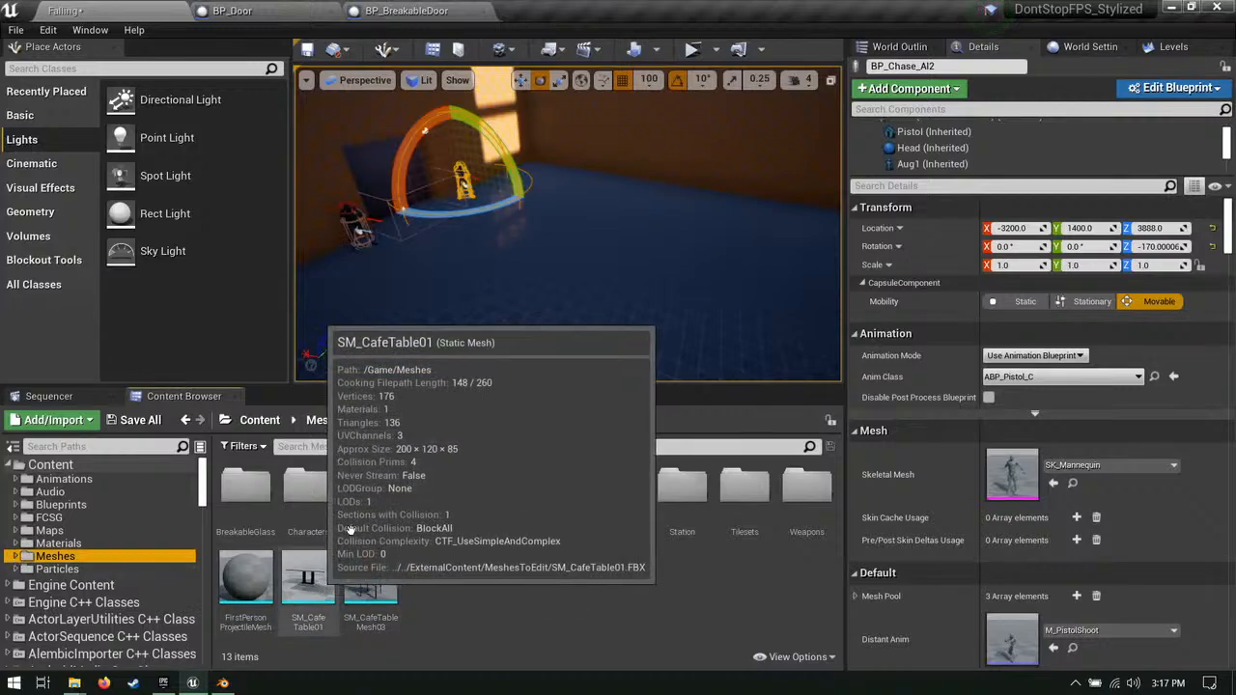
right_drag(540, 295, 540, 295)
drag(325, 572, 589, 207)
right_drag(560, 258, 560, 258)
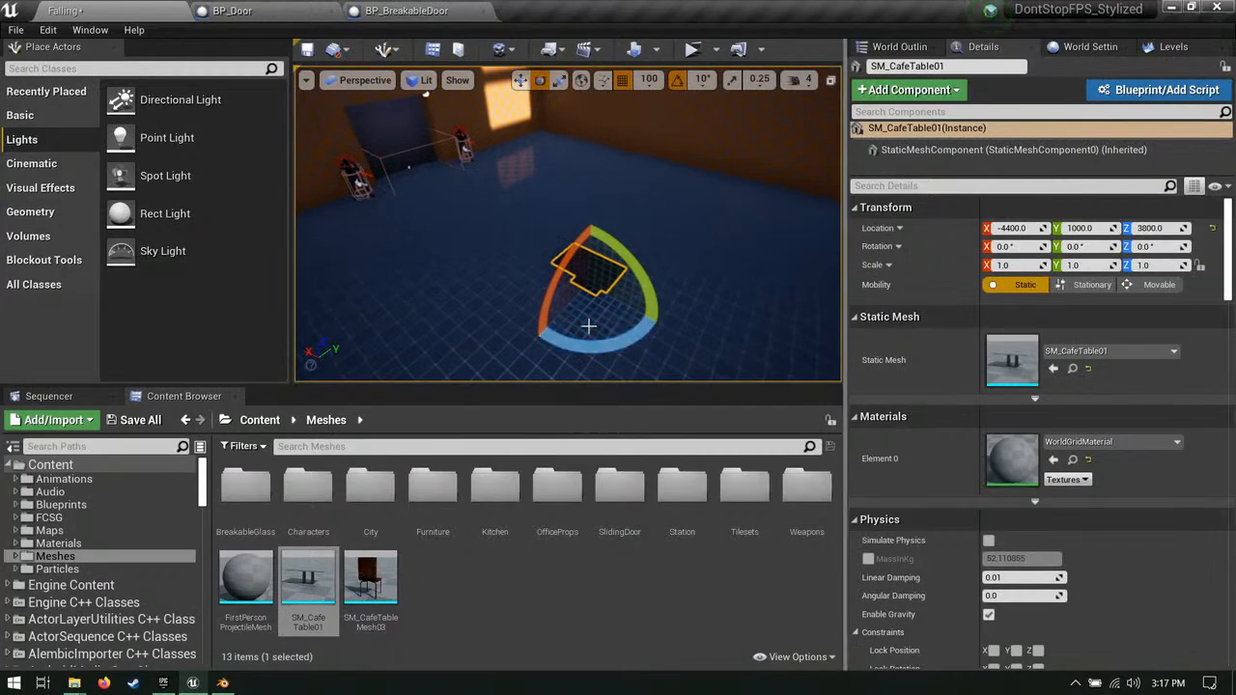
click(988, 544)
Step: Copy the café table end to end to form one long table and select both pieces
right_drag(621, 295, 617, 270)
key(w)
ctrl+click(617, 270)
alt+drag(590, 280, 685, 266)
right_drag(589, 276, 594, 265)
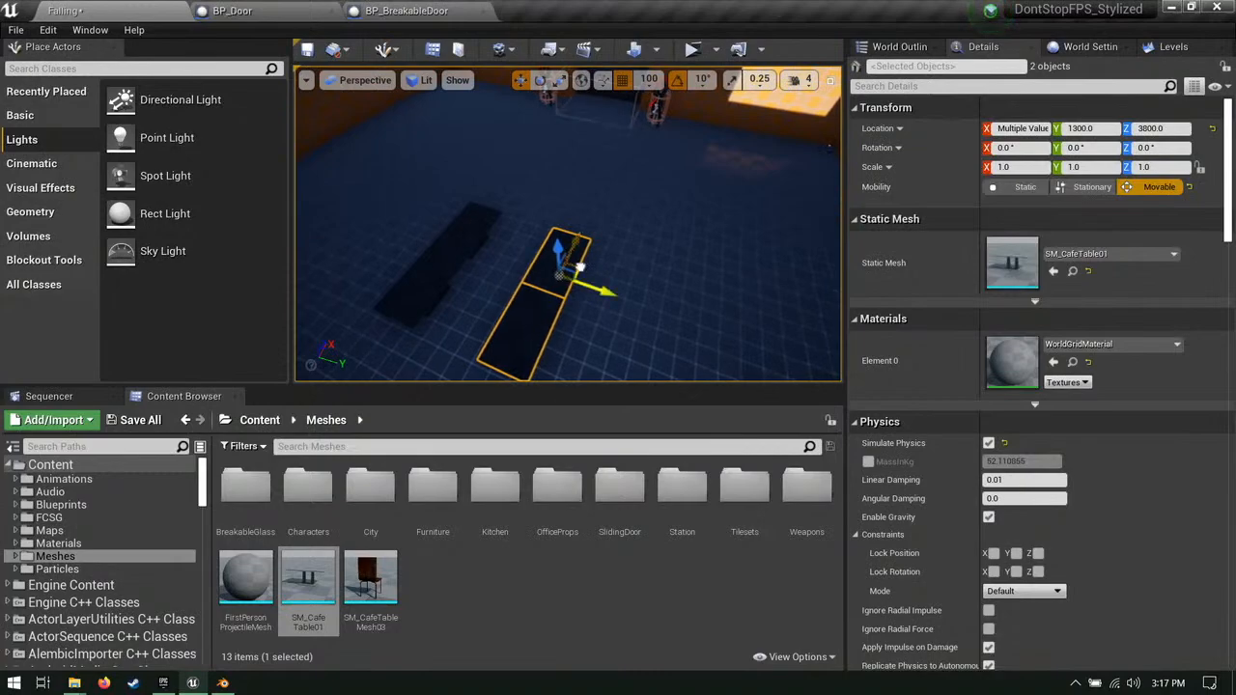
drag(579, 267, 680, 199)
right_drag(679, 199, 680, 199)
alt+drag(641, 229, 718, 233)
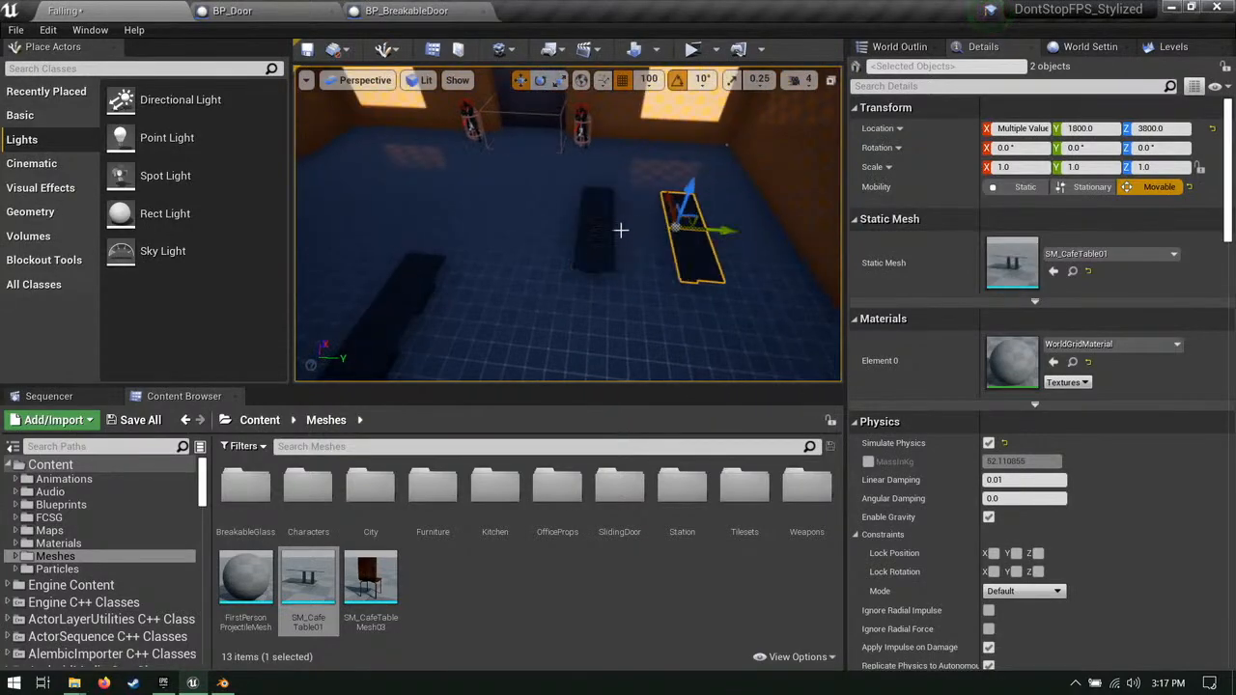
key(ctrl+z)
Step: Place SM_CafeTableMesh03 chairs along one long side of the joined tables, three in a row at Y 1100
right_drag(638, 250, 638, 250)
drag(371, 579, 580, 315)
drag(570, 263, 580, 299)
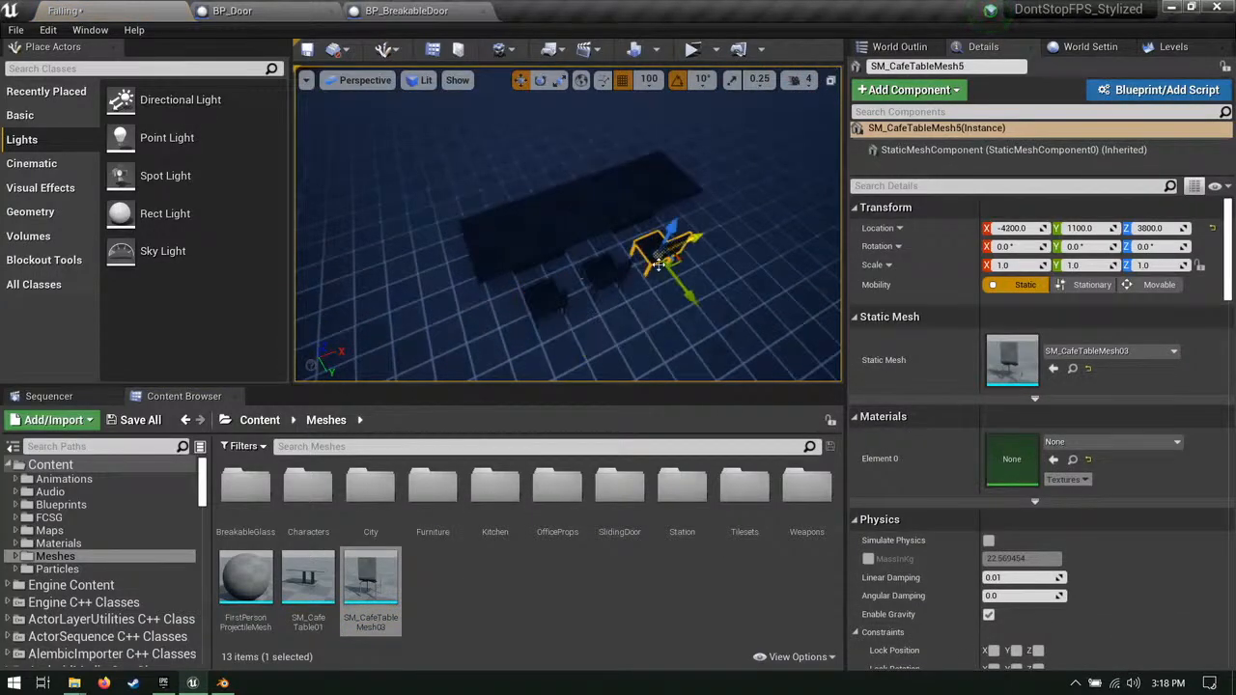
right_drag(658, 265, 634, 234)
Step: Copy the three chairs to the opposite side of the table and rotate the copies about 180° to face it
ctrl+click(575, 240)
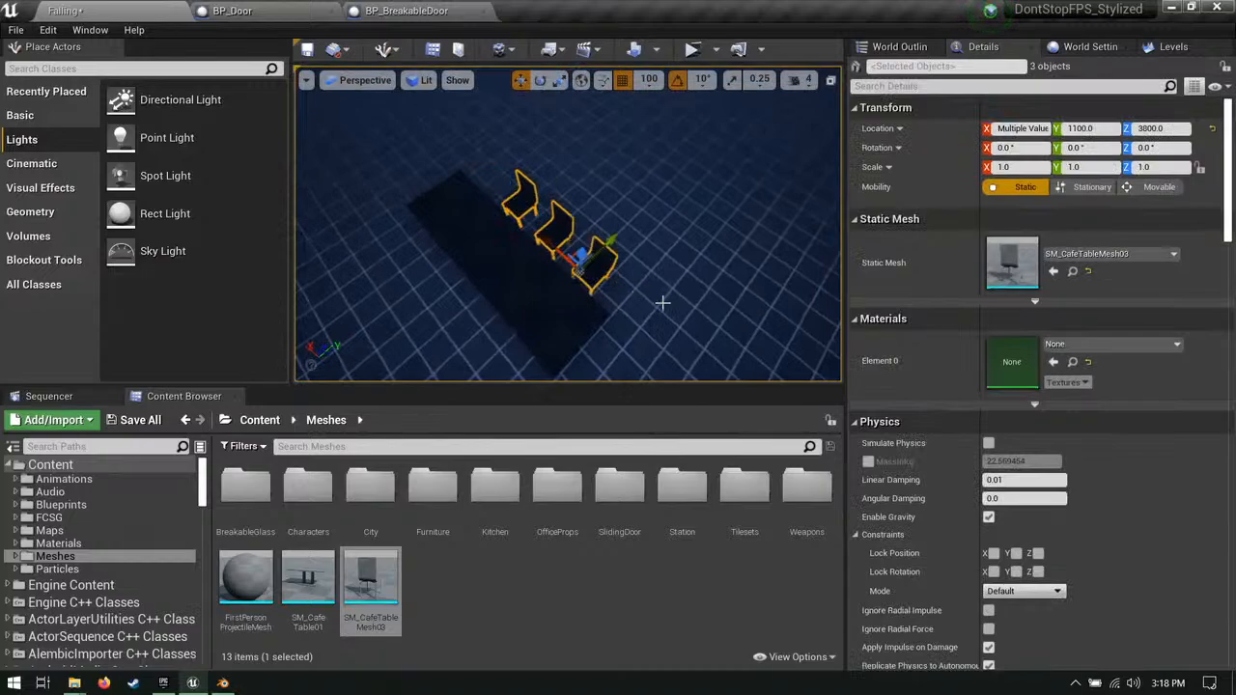
right_drag(531, 247, 519, 247)
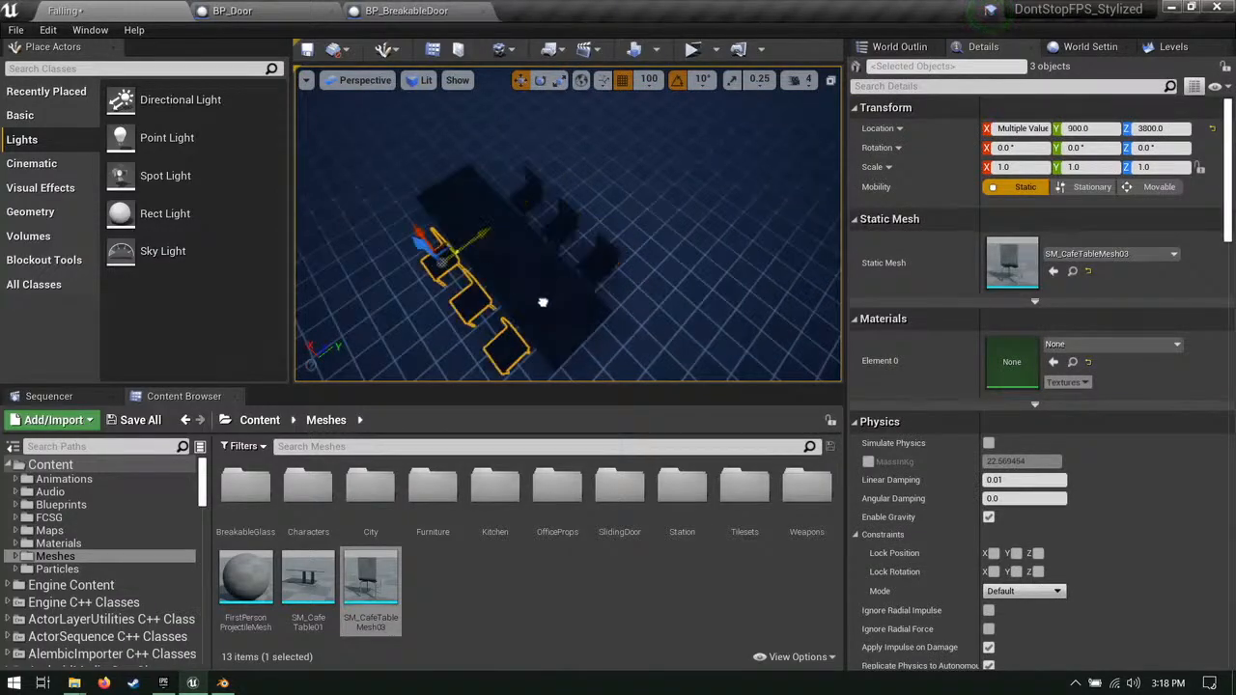
drag(508, 281, 513, 276)
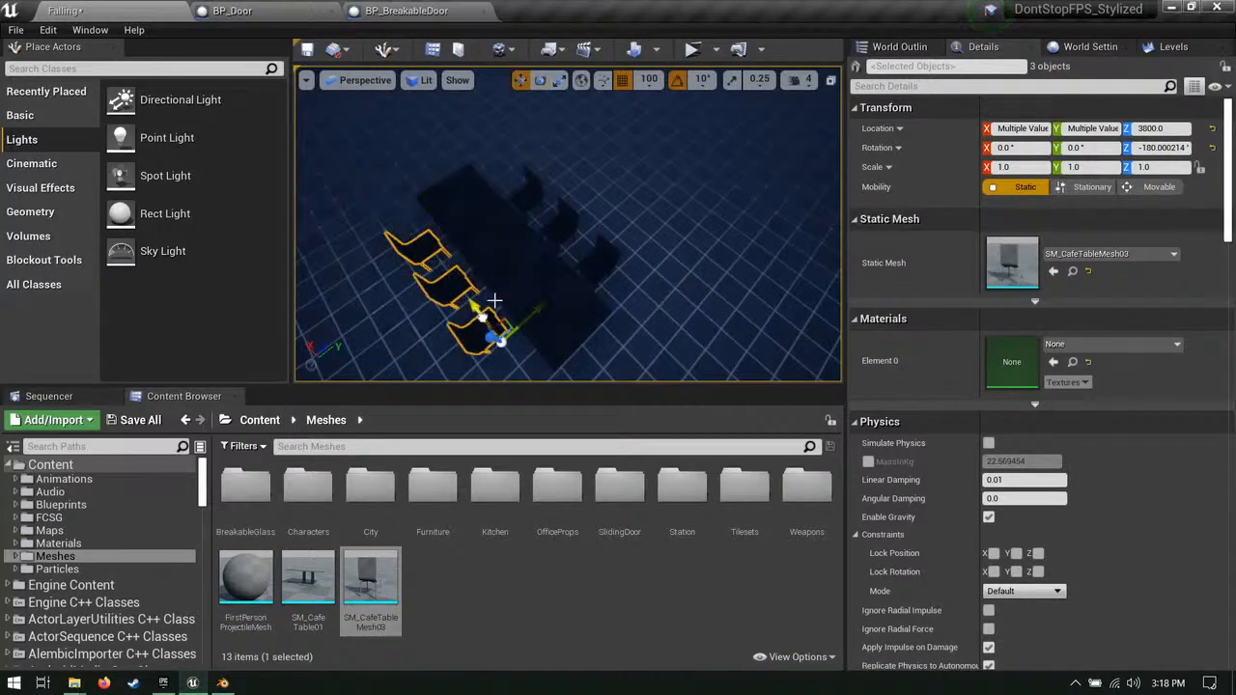
right_drag(494, 301, 466, 305)
drag(581, 336, 556, 336)
Step: Turn and nudge individual chairs around the table so that they stand slightly irregularly
click(595, 326)
click(588, 309)
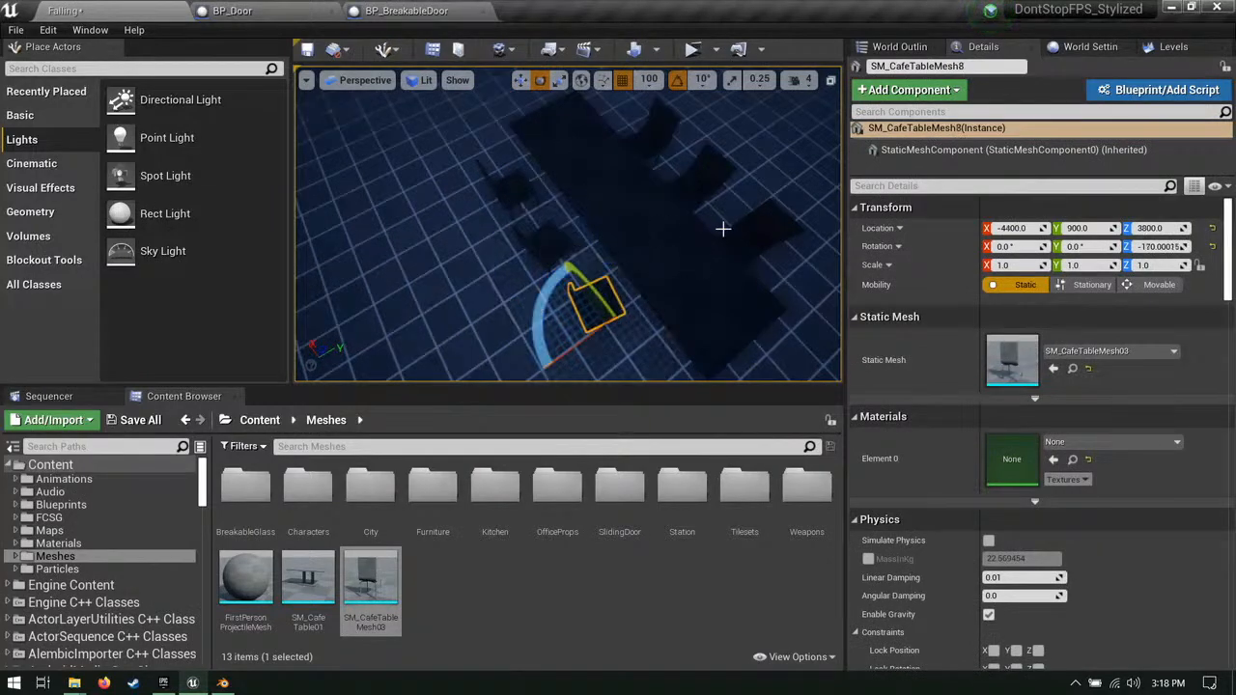
click(724, 228)
click(746, 216)
right_drag(745, 215, 787, 193)
drag(656, 344, 668, 317)
click(557, 200)
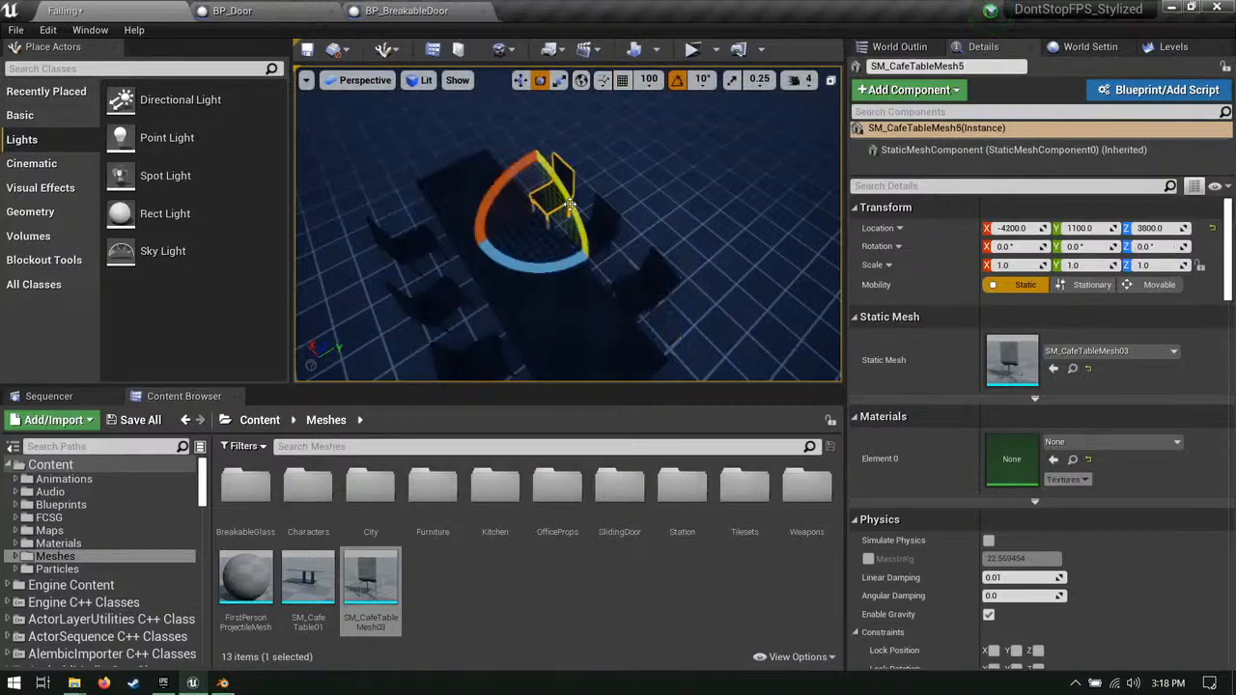
key(w)
drag(564, 199, 531, 275)
key(e)
right_drag(531, 276, 685, 277)
Step: Nudge the end table, select both tables with all six chairs, and enable Simulate Physics for the whole set
click(669, 273)
key(w)
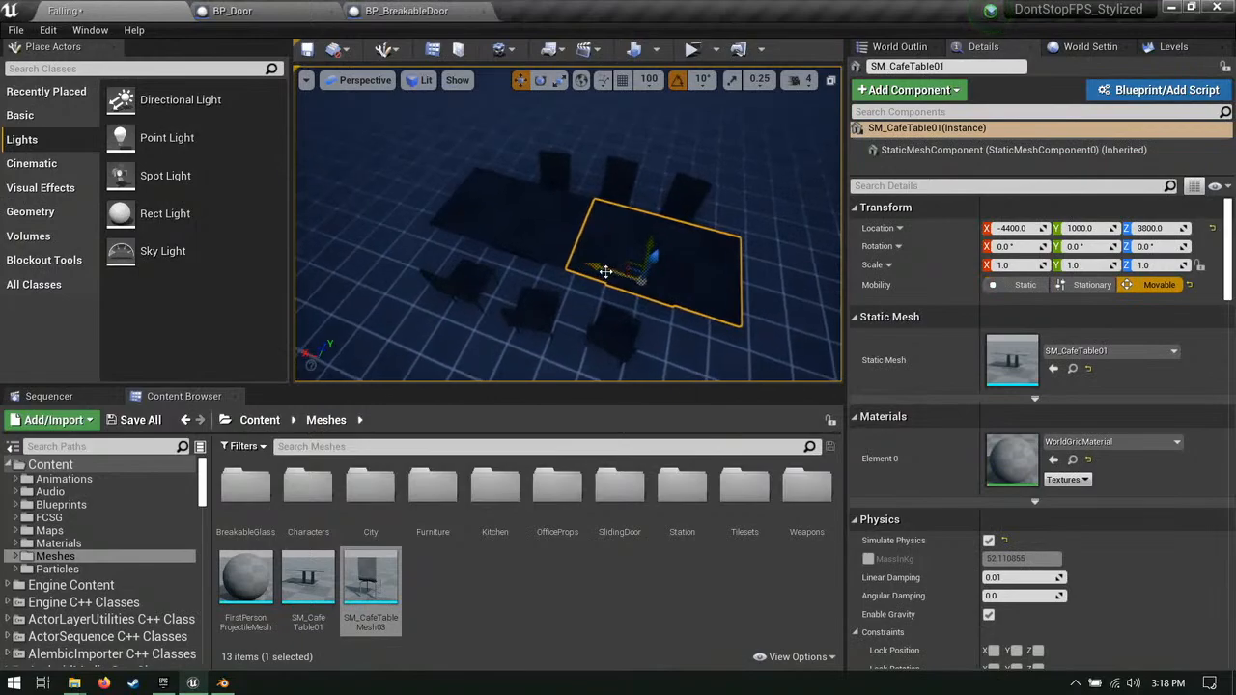
drag(606, 270, 610, 273)
mouse_move(618, 226)
right_down()
mouse_move(666, 212)
mouse_move(624, 227)
right_up()
shift+click(593, 208)
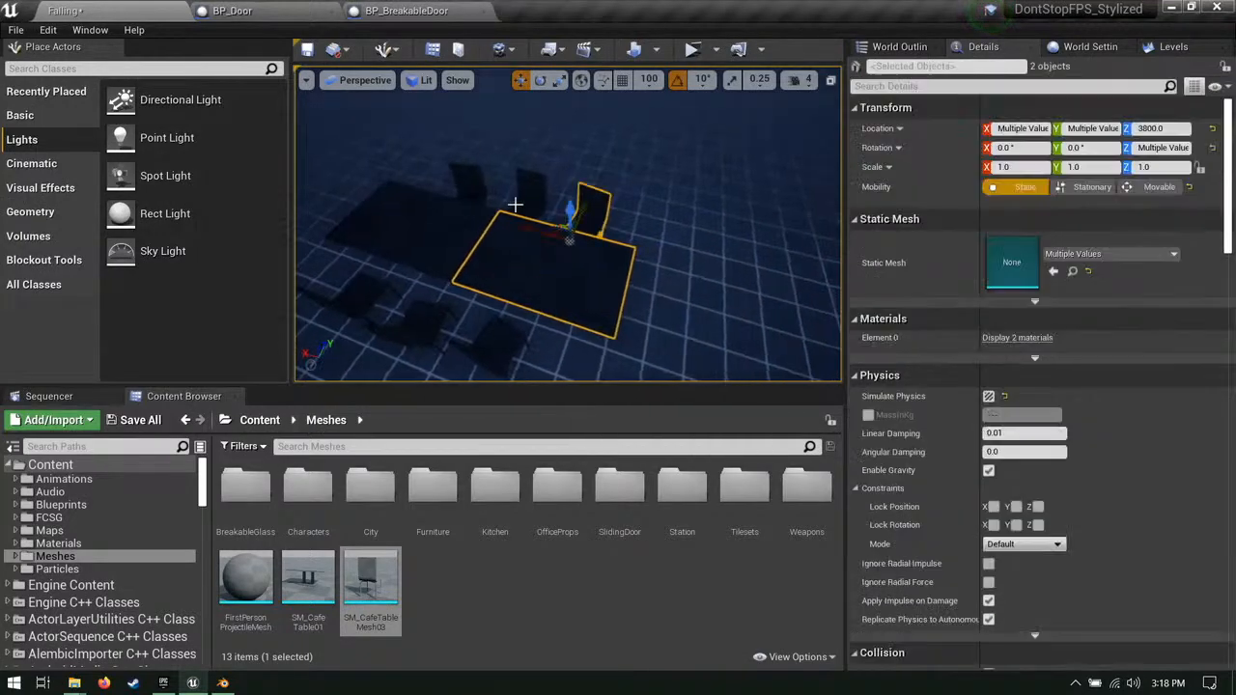
shift+click(524, 200)
shift+click(466, 193)
shift+click(429, 227)
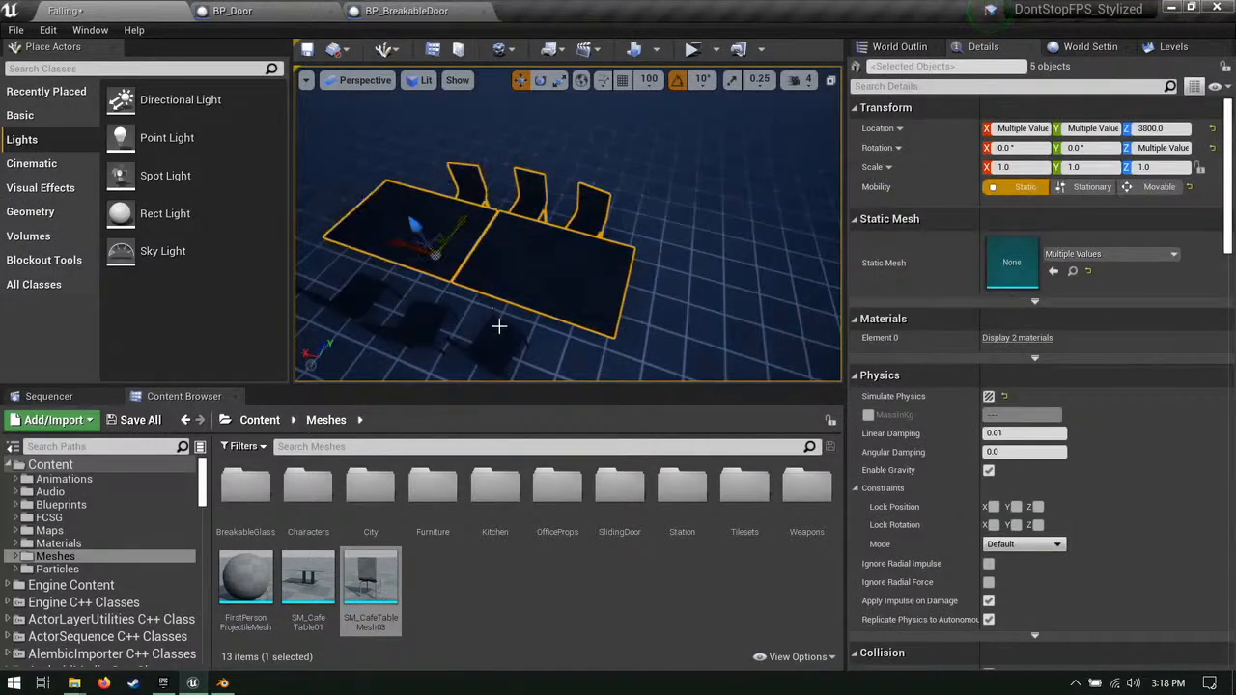
shift+click(359, 300)
right_drag(359, 299, 405, 290)
click(989, 395)
click(988, 396)
Step: Copy the set of two tables and six chairs along the room to start a row of dining sets
right_drag(772, 309, 676, 290)
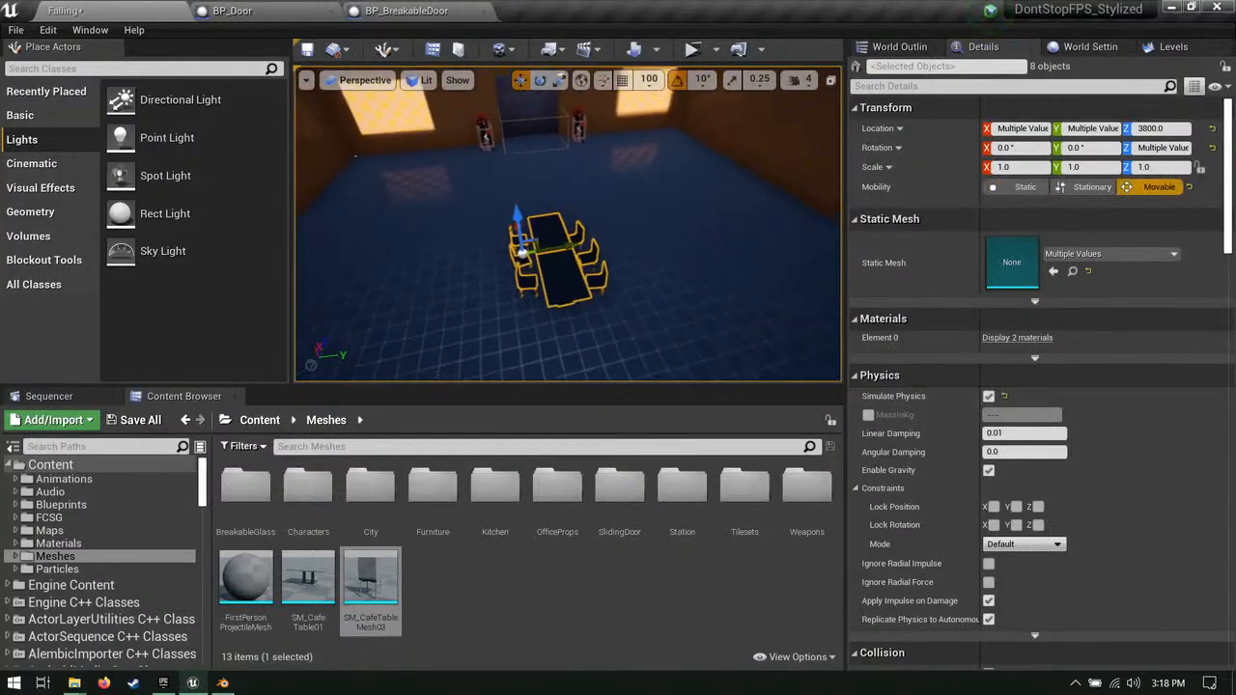
right_drag(574, 318, 724, 328)
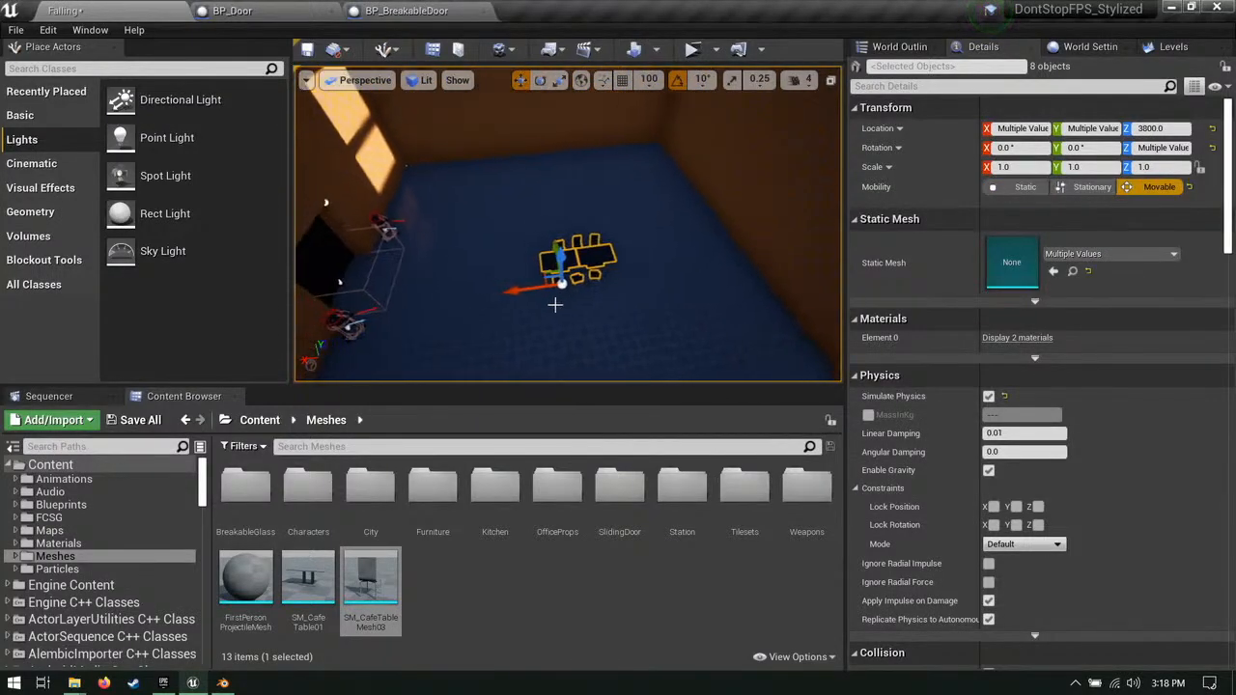
drag(547, 285, 605, 278)
right_drag(605, 278, 692, 252)
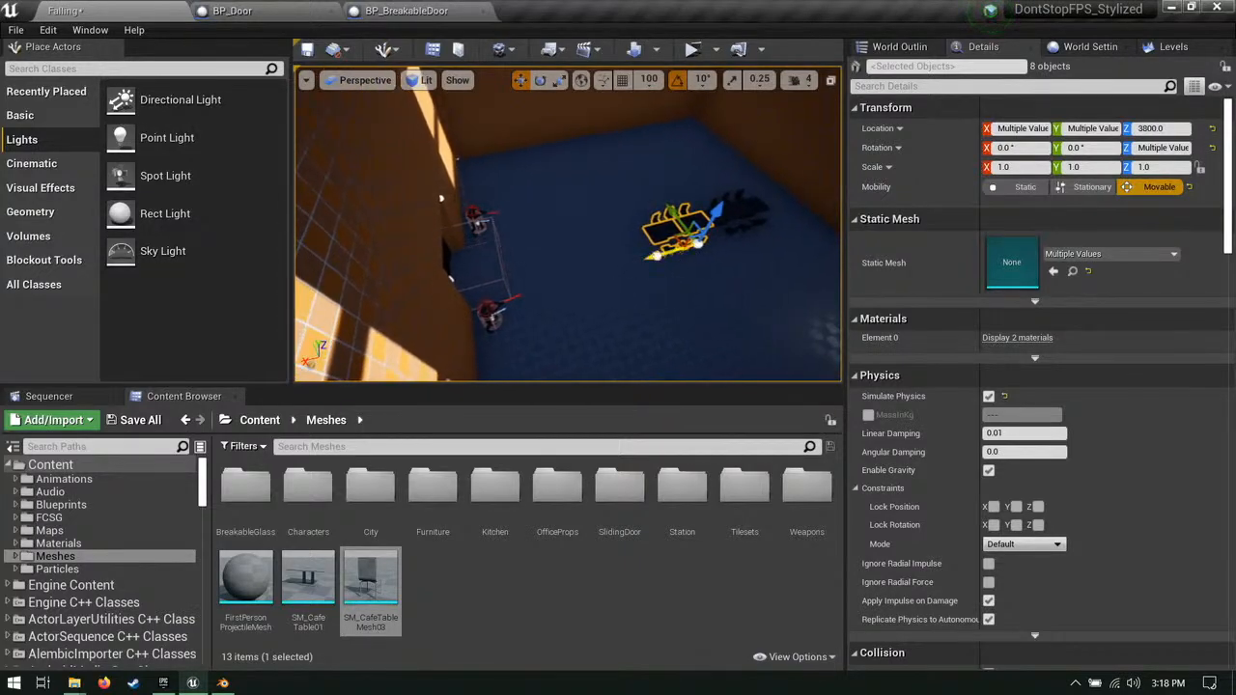
alt+drag(658, 258, 580, 284)
right_drag(580, 284, 656, 280)
Step: Copy further table-and-chair sets across the room to fill it with parallel rows
right_drag(575, 242, 622, 224)
drag(591, 267, 662, 142)
right_drag(663, 142, 763, 135)
alt+drag(576, 191, 618, 221)
right_drag(618, 221, 474, 222)
alt+drag(553, 224, 572, 216)
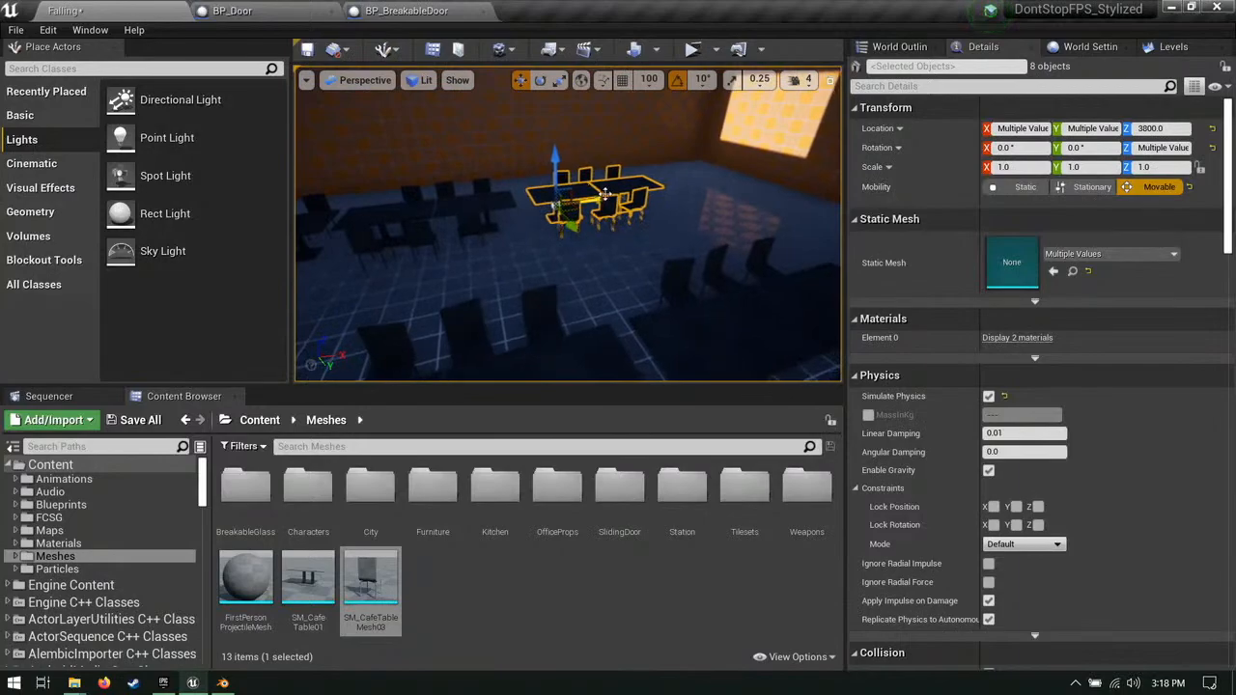
mouse_move(652, 209)
right_down()
mouse_move(628, 280)
mouse_move(608, 212)
mouse_move(652, 208)
right_up()
Step: Playtest the level, running through the rows of tables and chairs to test how the physics furniture reacts
key(alt+p)
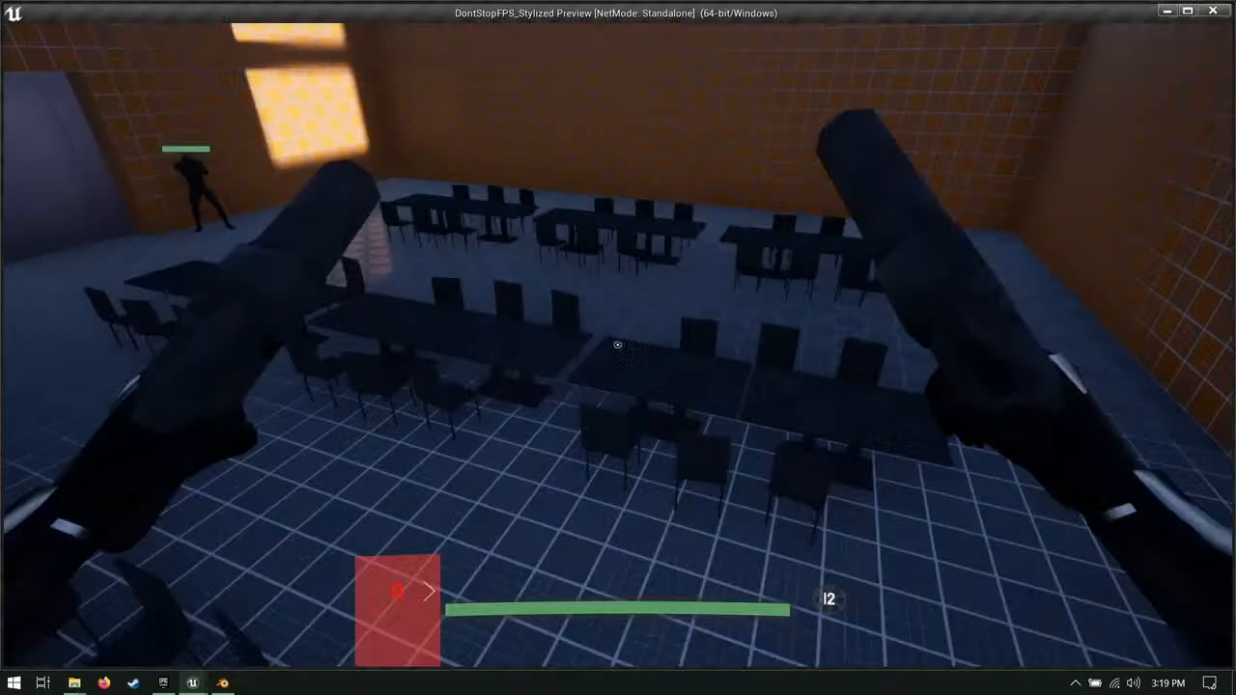
key(w)
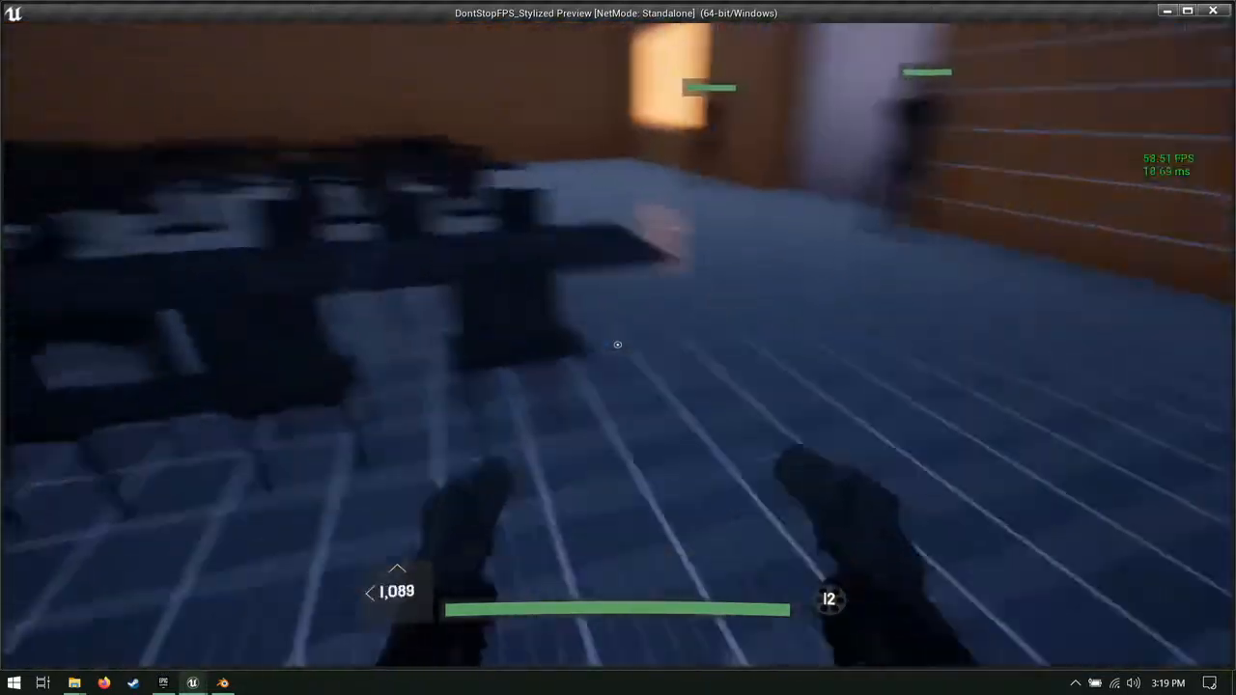
key(a)
key(a)
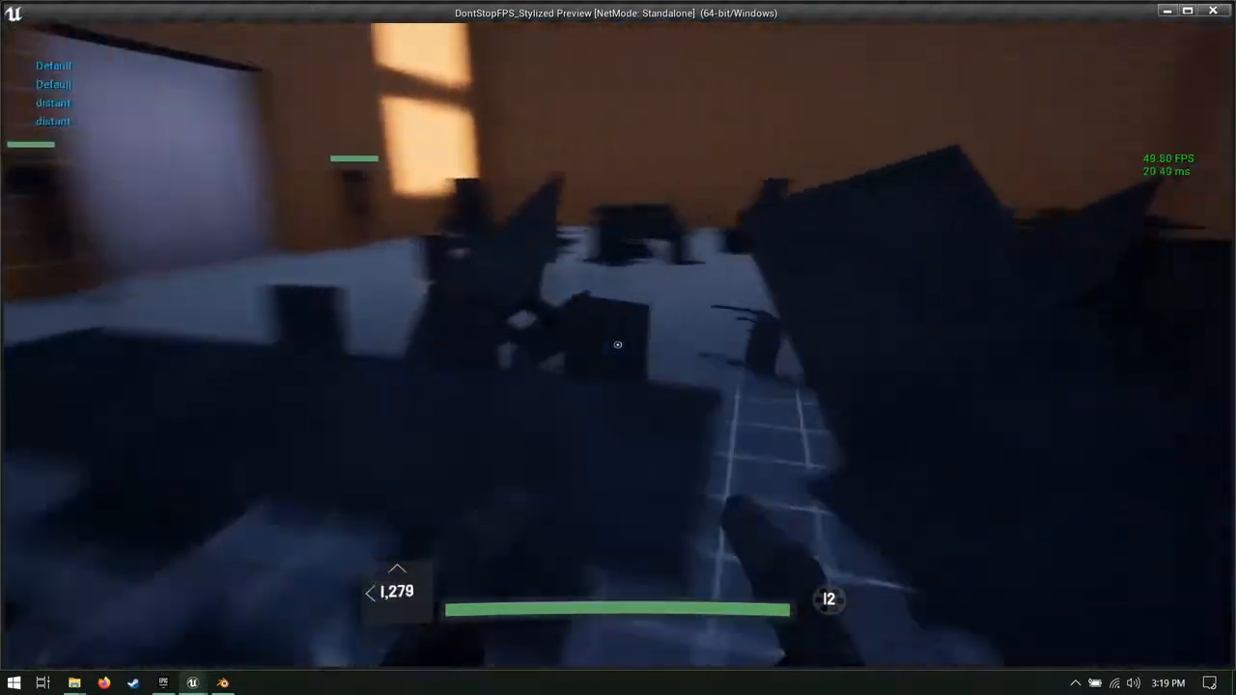
key(d)
key(a)
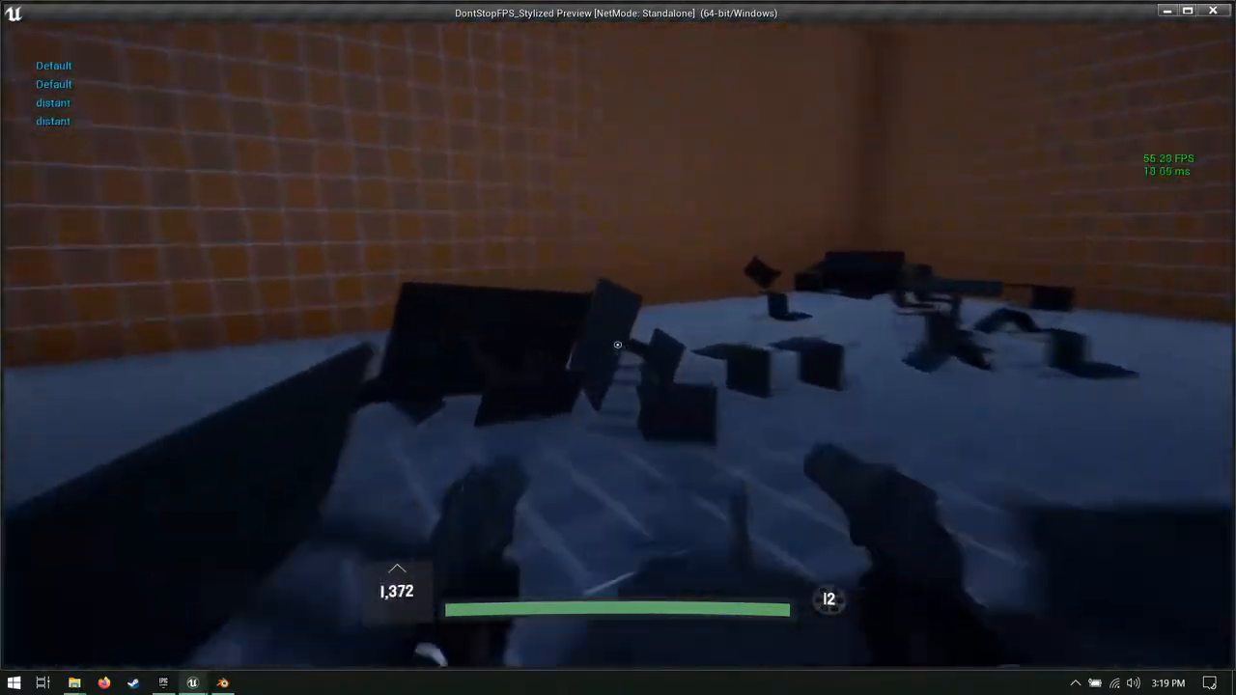
key(d)
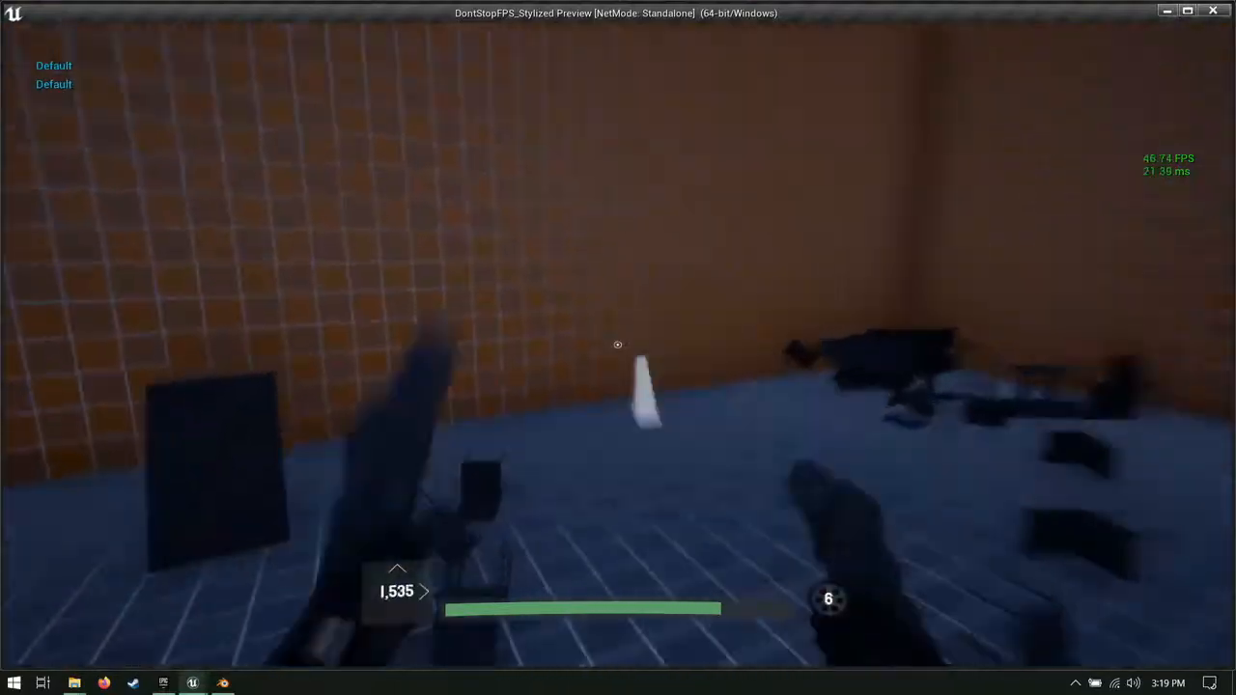
Step: Continue the playtest by moving and shooting around the scattered furniture, go through the doorway into the corridor, and end the session
key(a)
key(w)
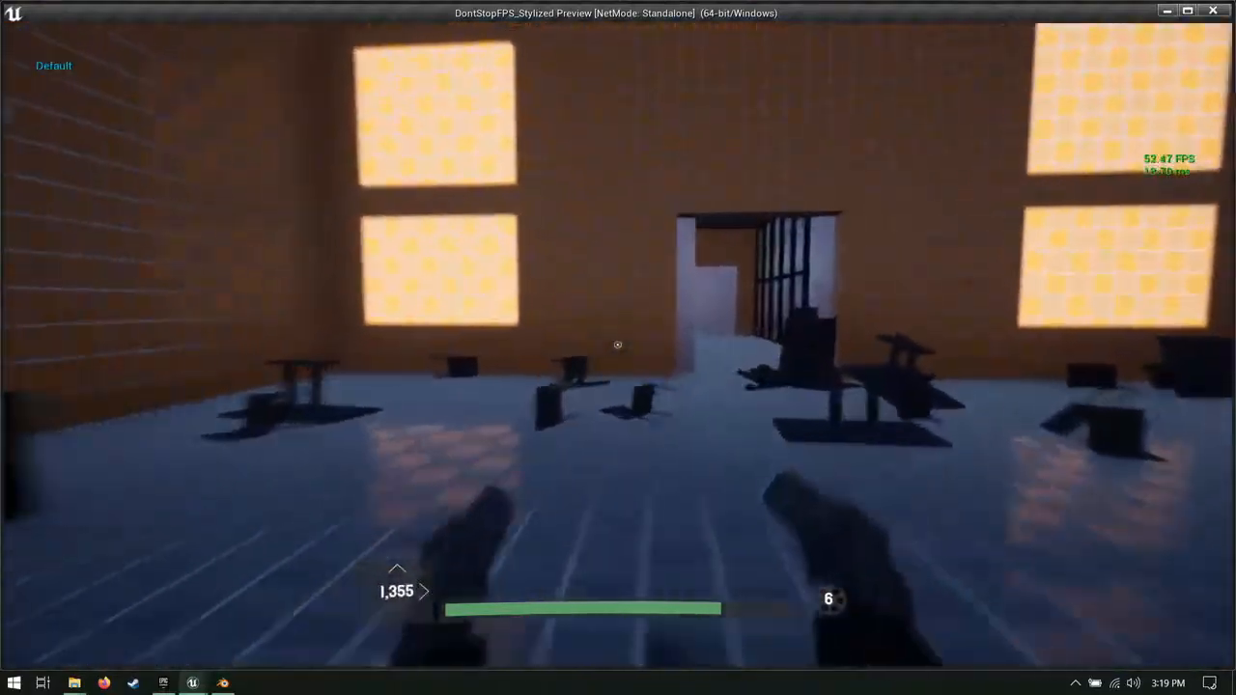
key(d)
key(s)
key(a)
key(w)
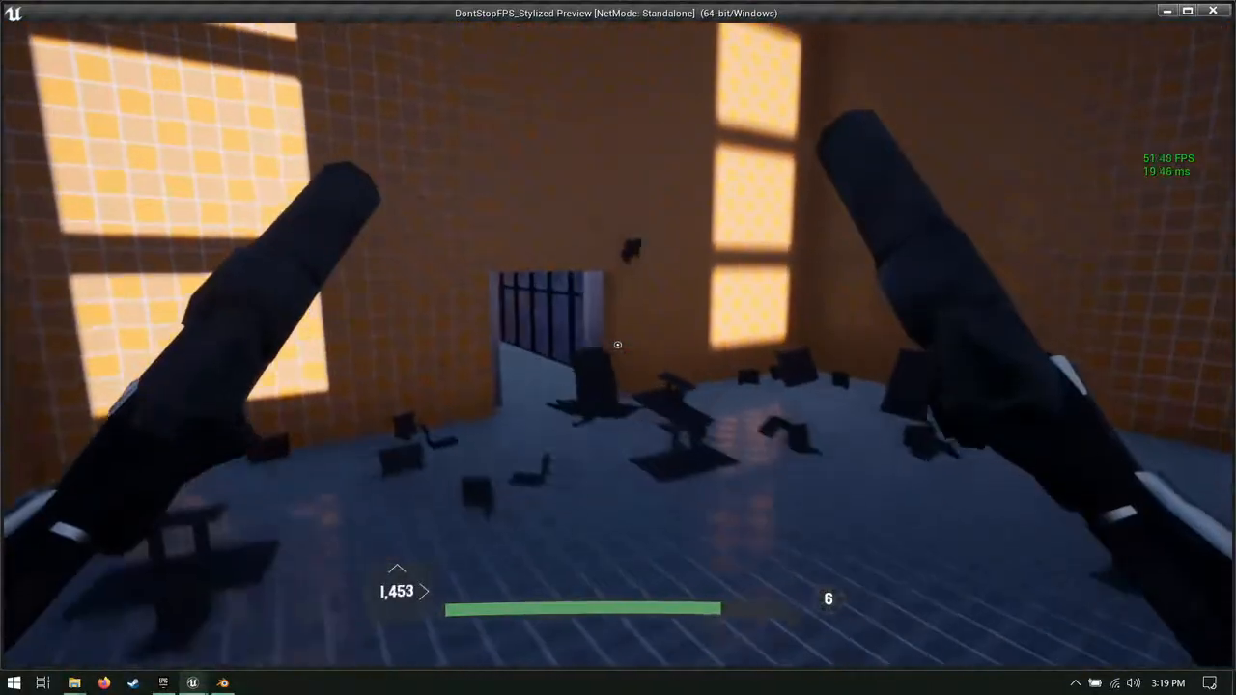
key(d)
click(618, 344)
click(618, 345)
key(s)
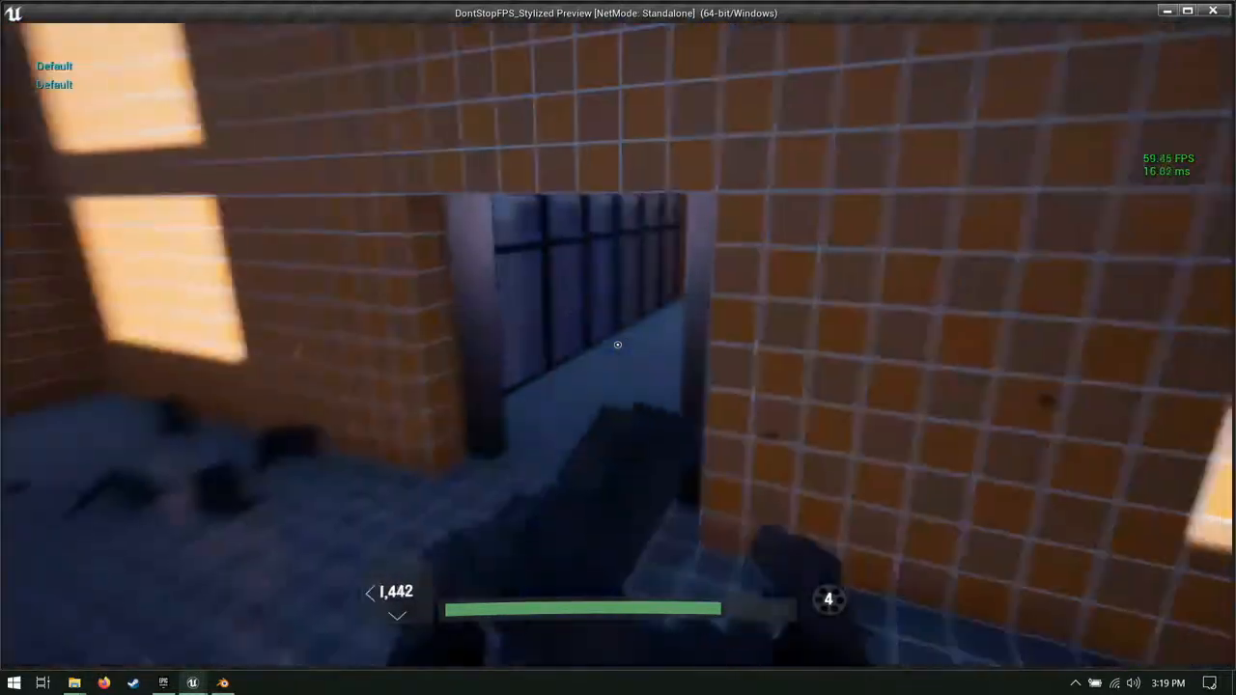
key(a)
key(w)
key(d)
key(r)
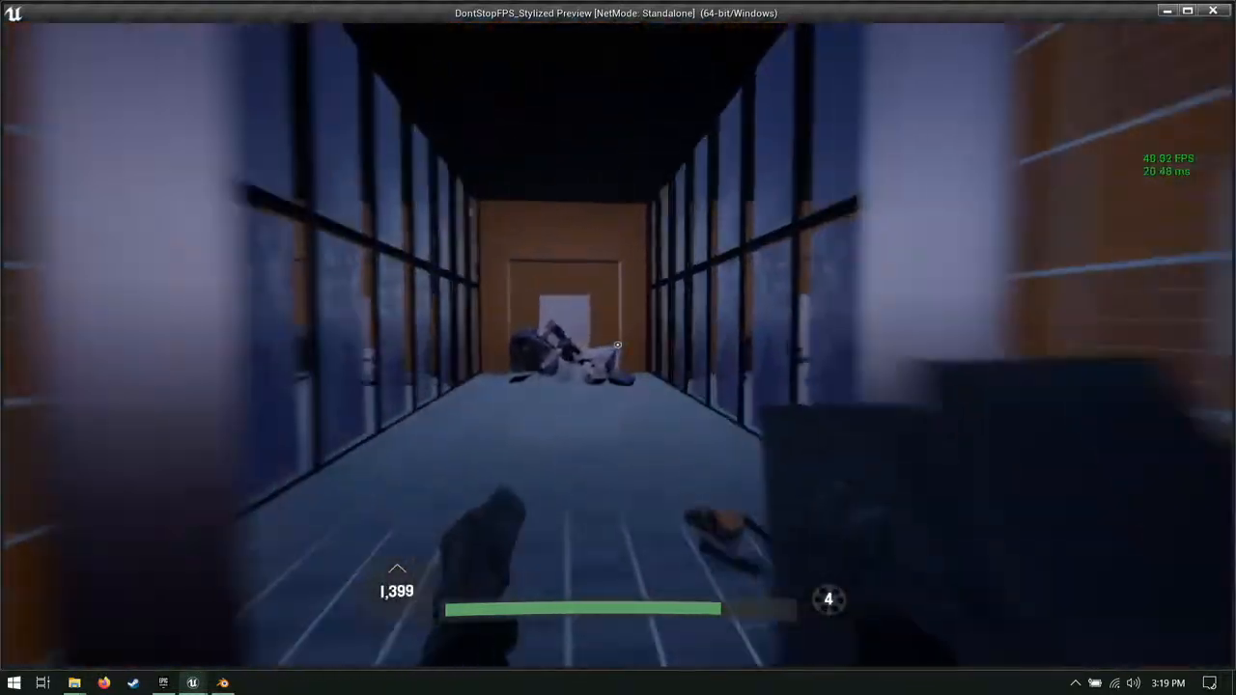
key(d)
key(w)
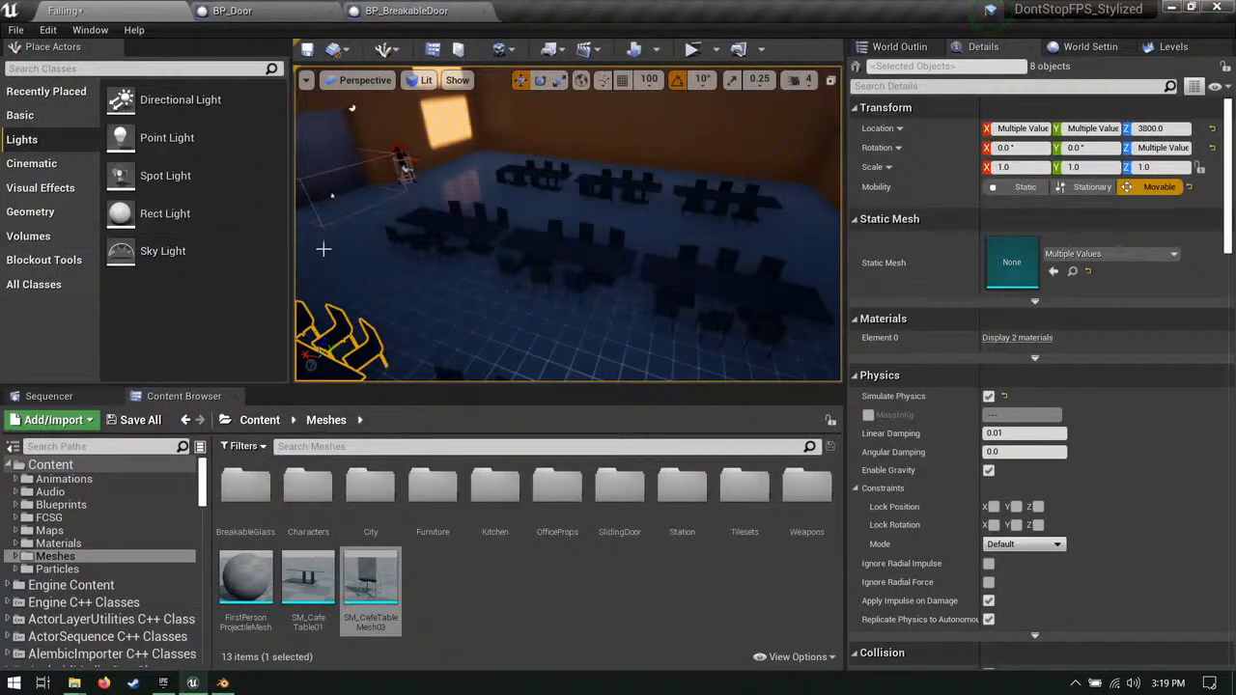
Step: Save all changes and place the SM_CupE mesh from the Kitchen folder on one of the dining tables
click(133, 420)
click(759, 485)
right_drag(515, 212, 564, 284)
double_click(494, 485)
drag(494, 490, 532, 280)
key(f)
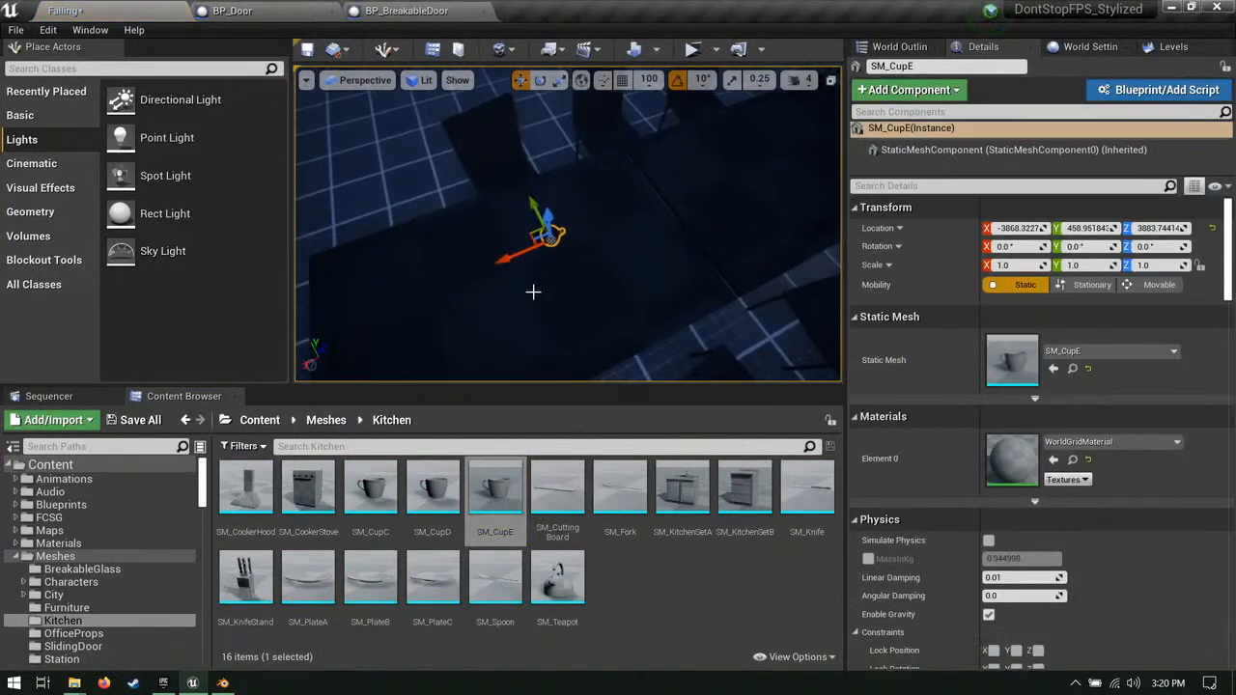
Step: Copy the SM_CupE cup to two more spots along the tabletop
alt+drag(581, 200, 664, 162)
right_drag(664, 162, 724, 145)
alt+drag(529, 234, 631, 234)
right_drag(630, 235, 734, 251)
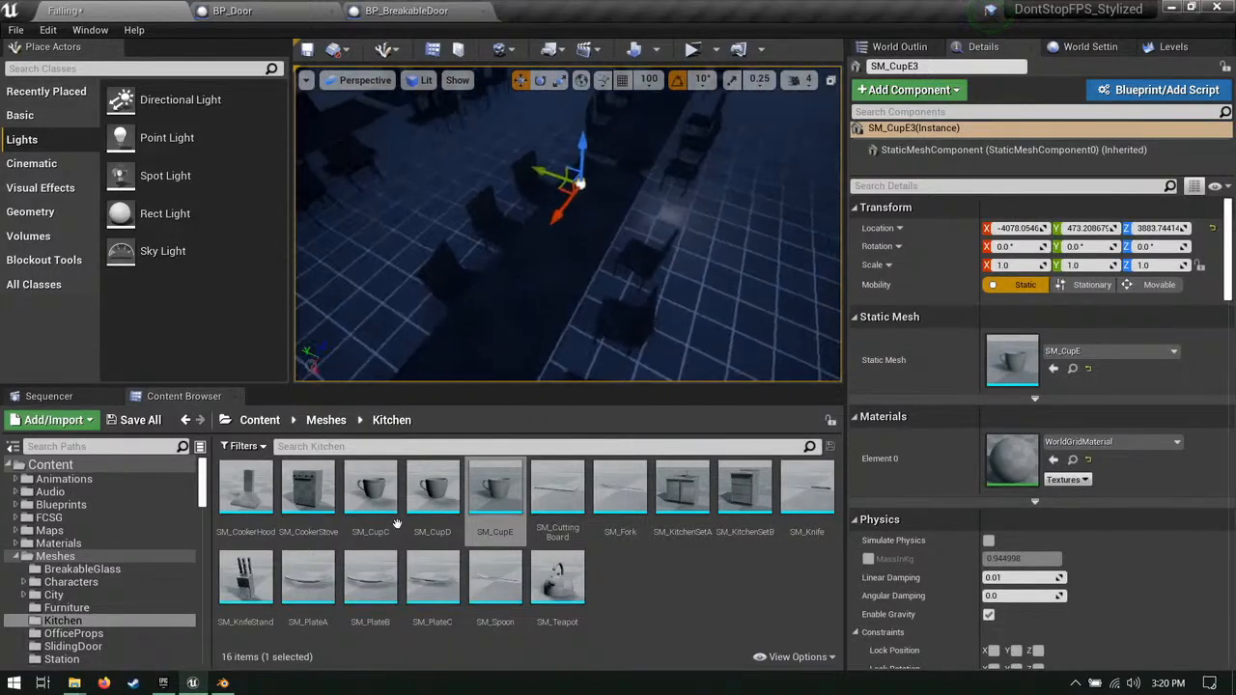
Step: Place the SM_CupC mesh from the Kitchen folder on the tabletop among the other cups
right_drag(502, 271, 517, 329)
drag(383, 511, 617, 157)
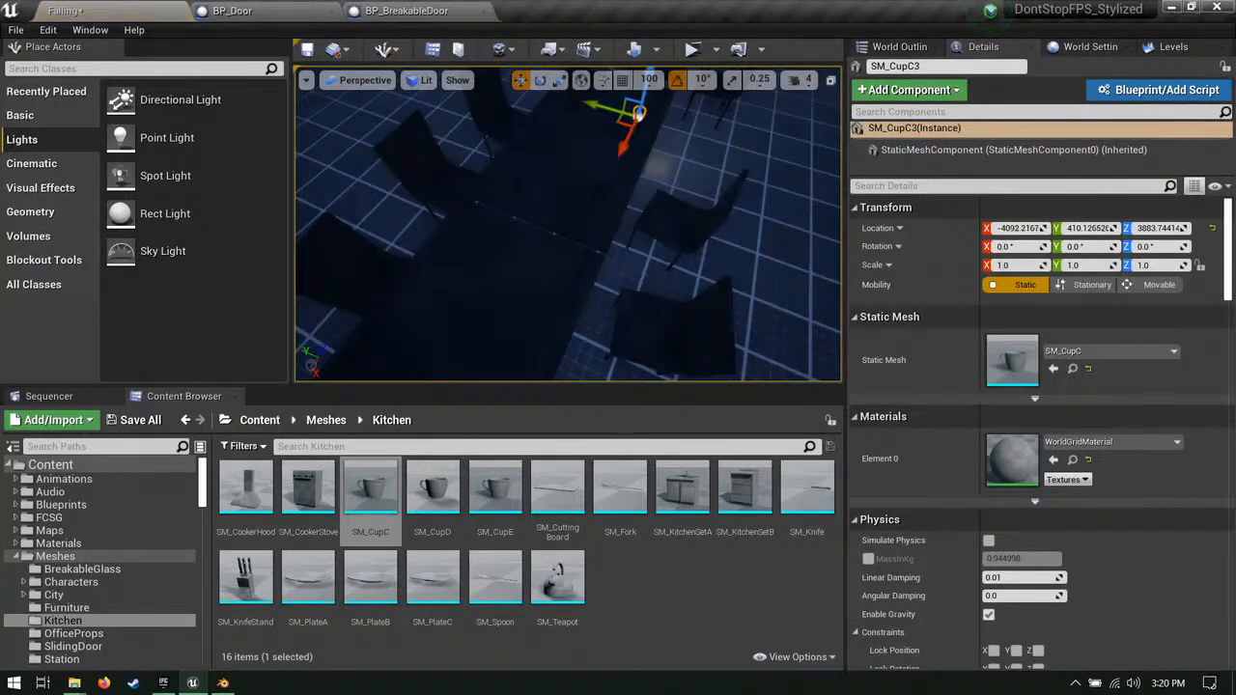
right_drag(616, 166, 615, 152)
Step: Enable Simulate Physics on all six cups on the table and set their mass to 50 kg
ctrl+click(600, 195)
ctrl+click(570, 114)
ctrl+click(513, 193)
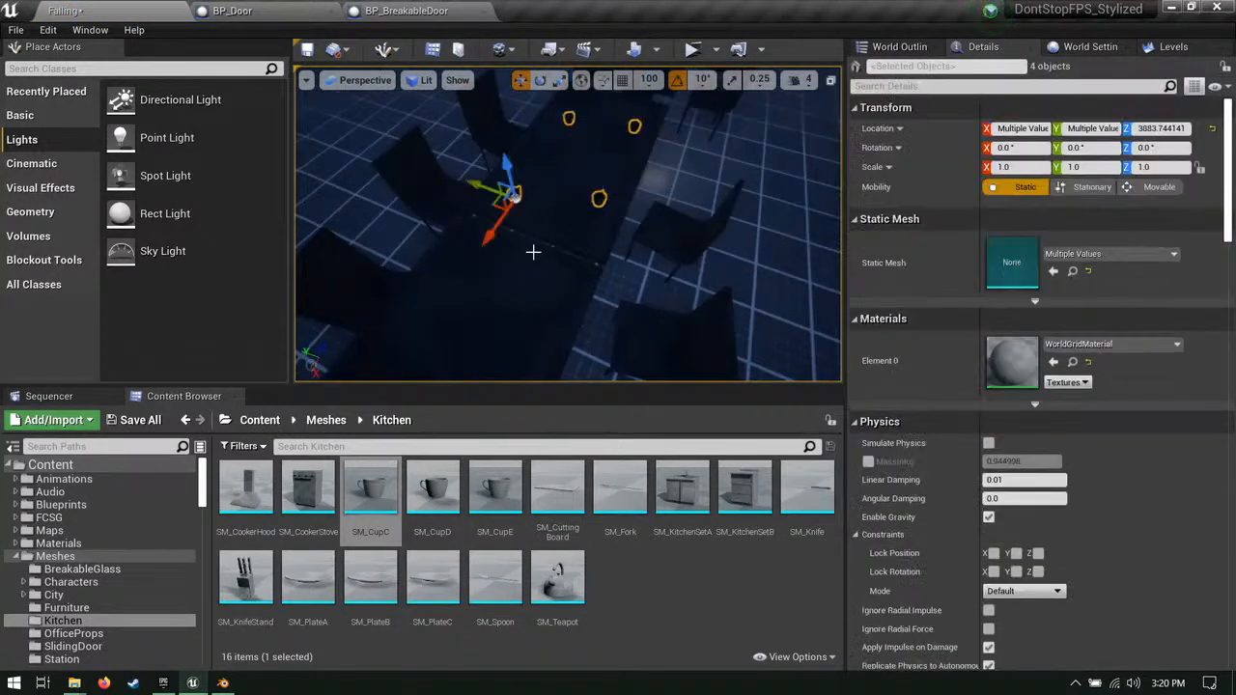
ctrl+click(536, 314)
ctrl+click(444, 324)
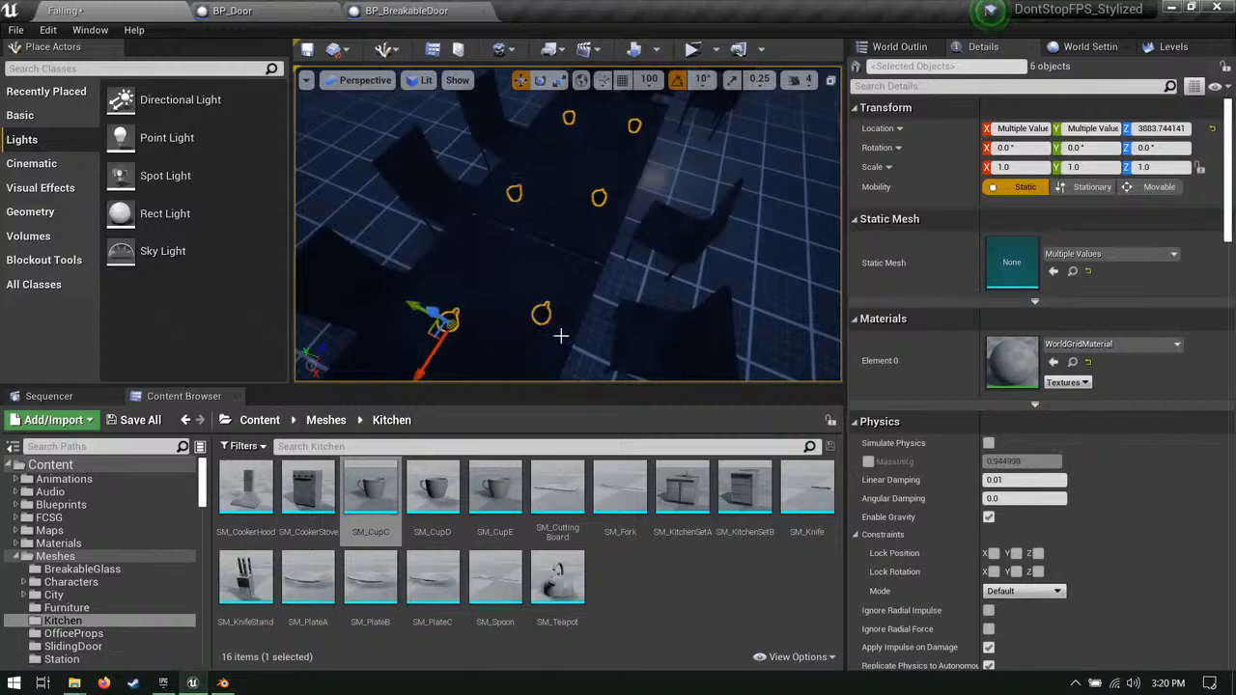
click(987, 442)
click(868, 462)
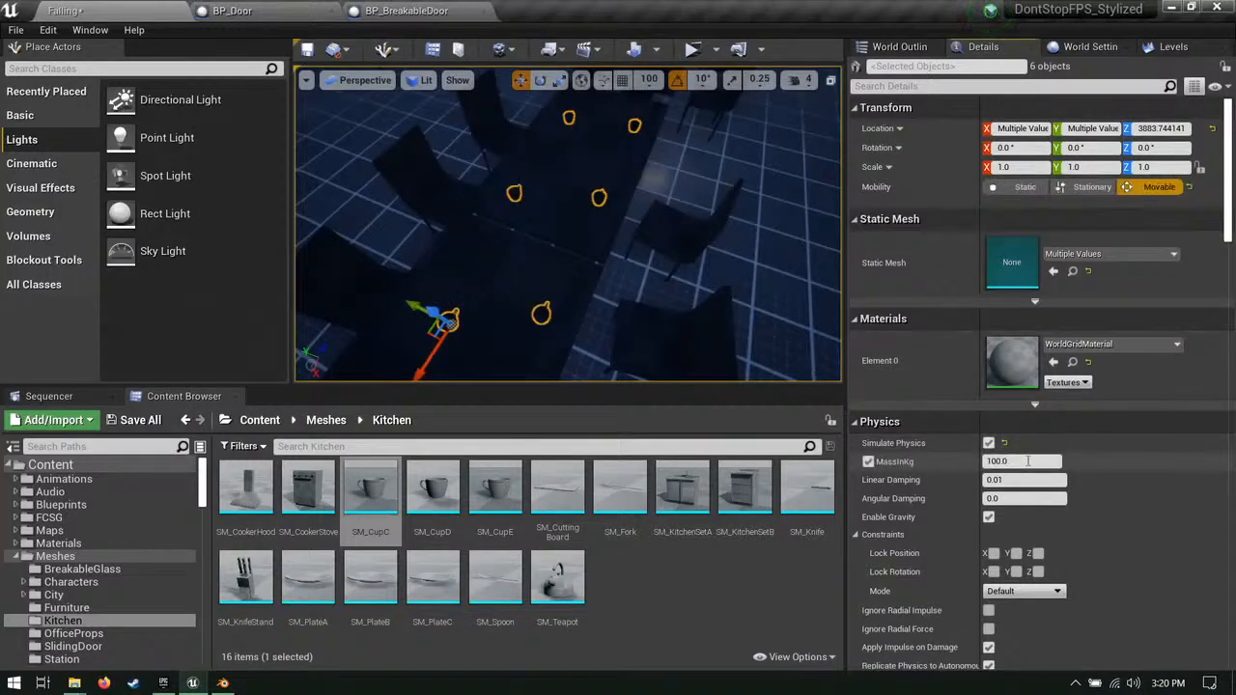
text(50)
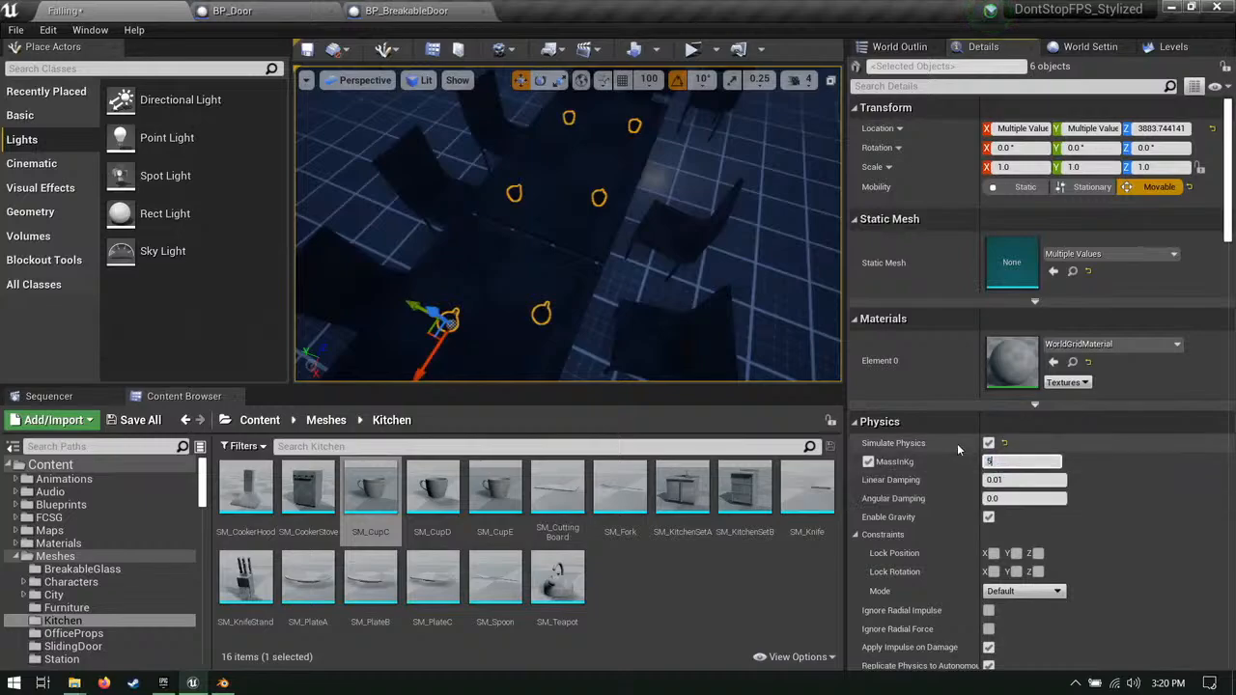
key(Return)
Step: Copy the group of six cups to another spot along the dining tables
key(s)
right_drag(644, 188, 695, 222)
drag(718, 317, 538, 198)
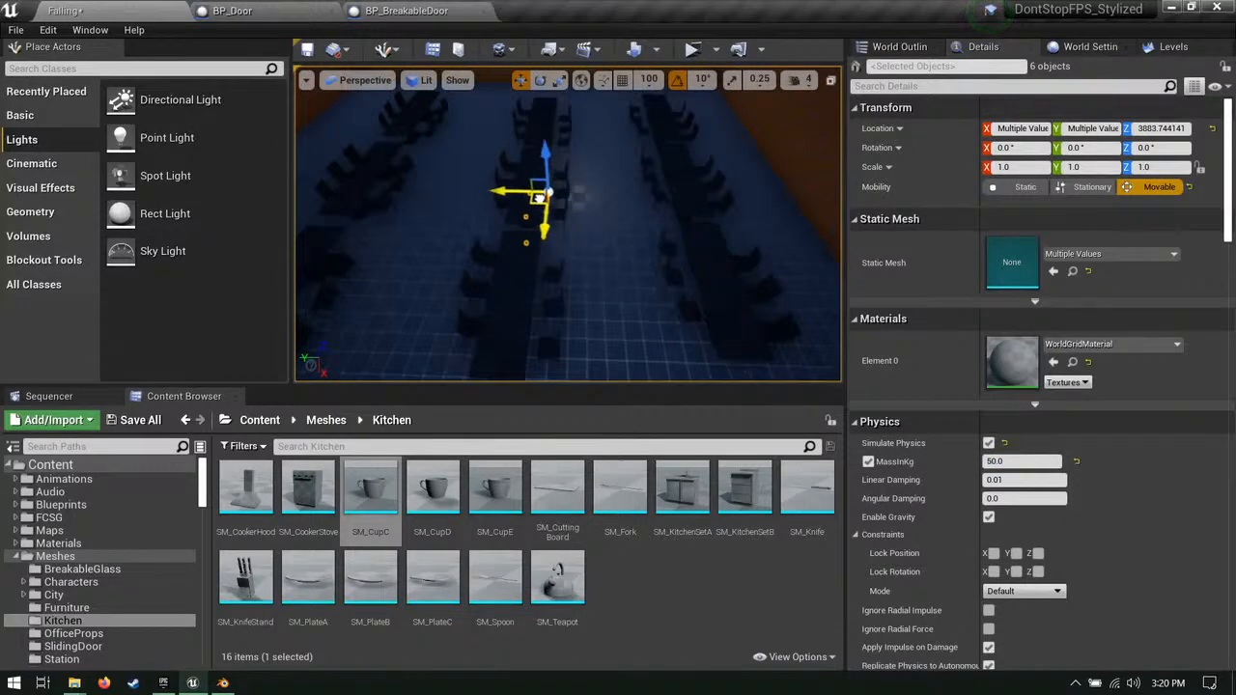
Step: Start a playtest and run through the dining room among the physics tables and chairs
key(w)
right_drag(533, 163, 714, 115)
key(a)
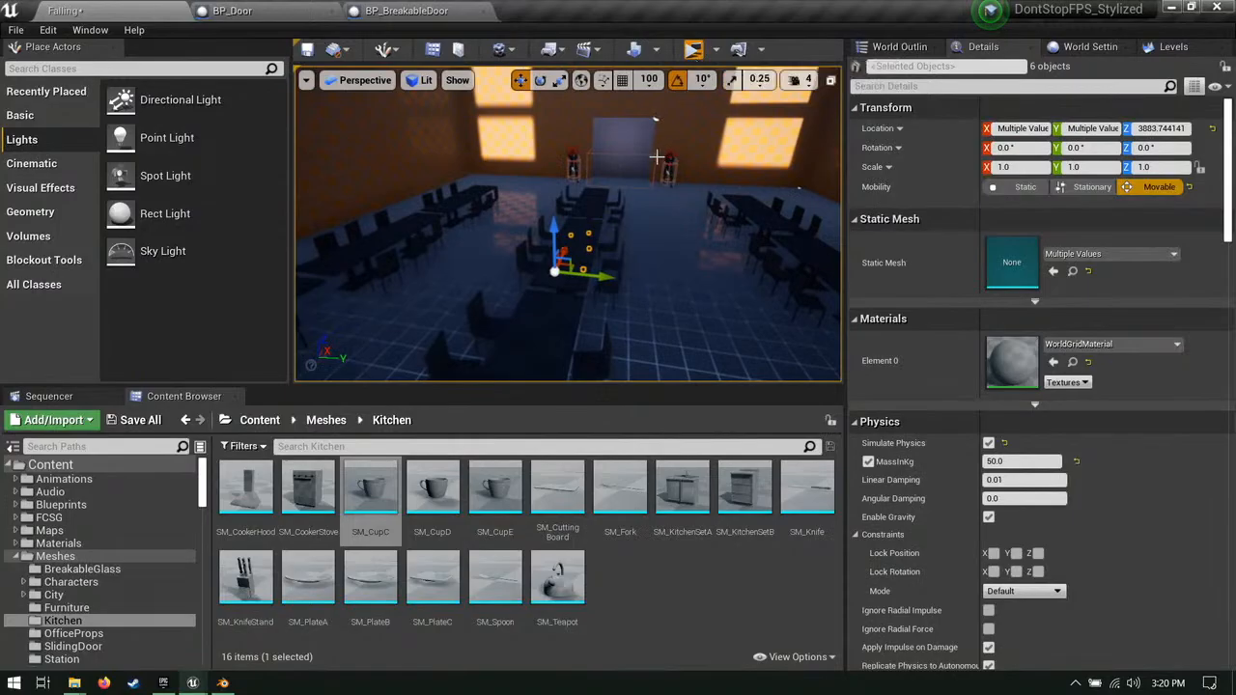
click(692, 49)
key(a)
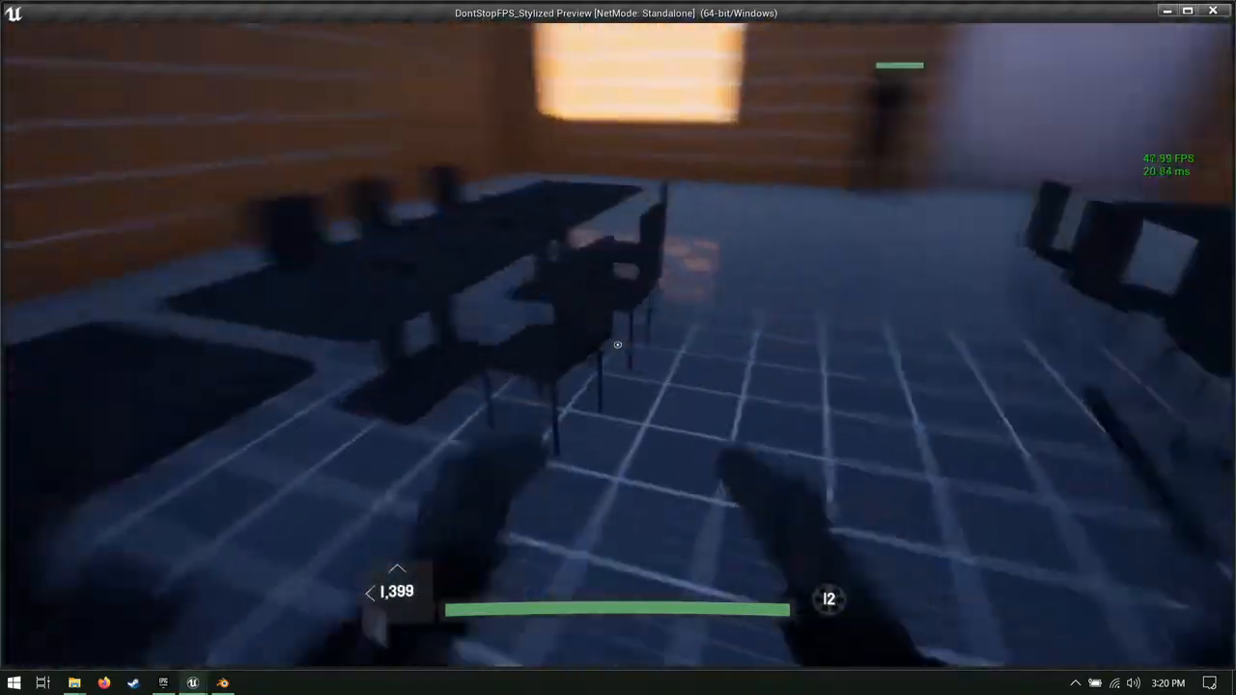
key(w)
key(d)
key(s)
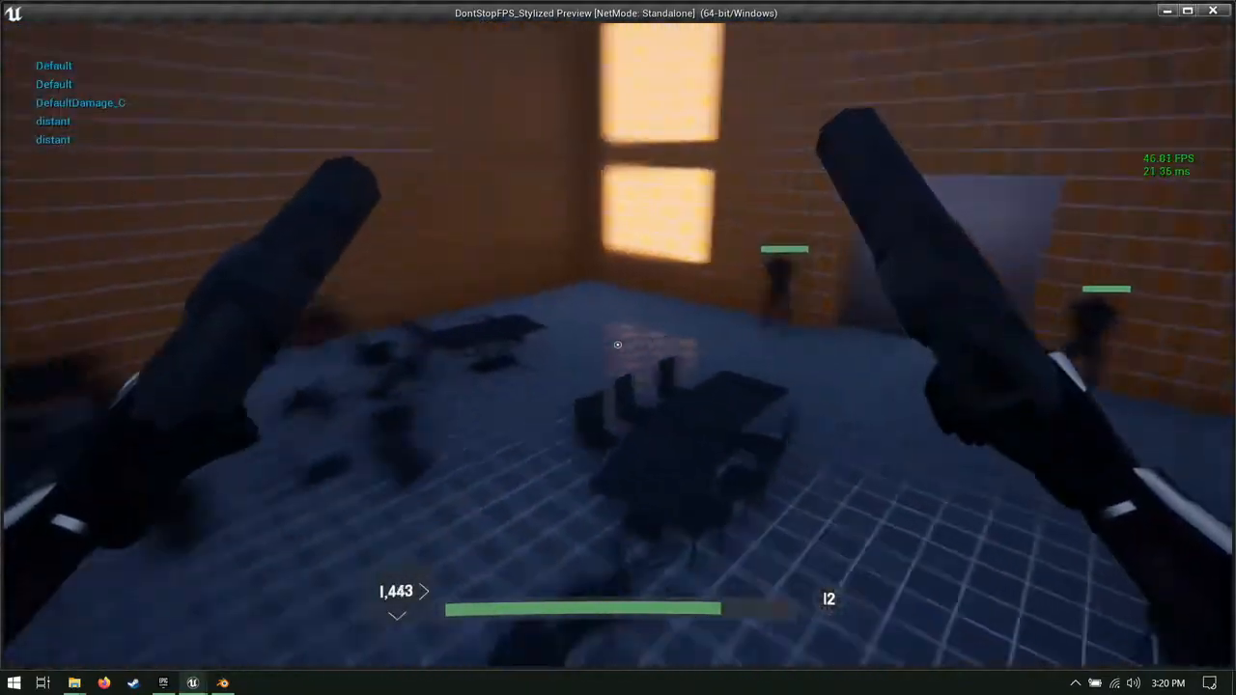
Step: Shoot around the scattered furniture, reload, continue through the doorway into the far room, and end the playtest
key(w)
click(618, 346)
click(617, 345)
click(618, 346)
key(r)
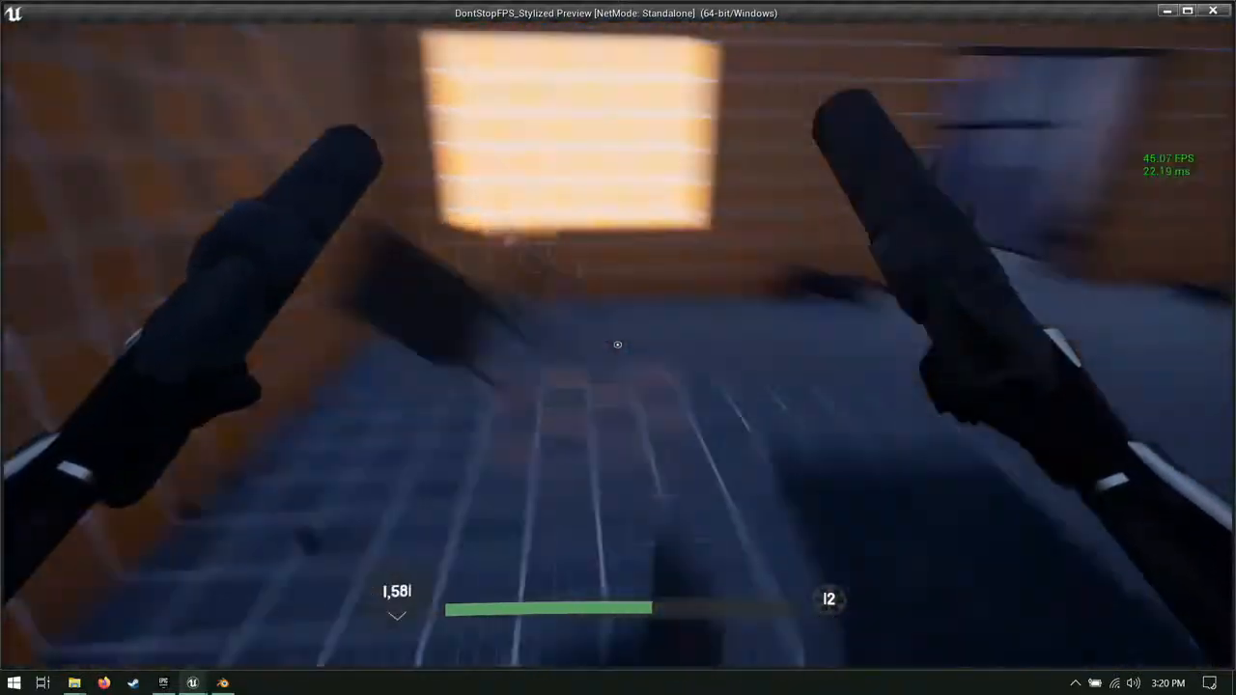
key(w)
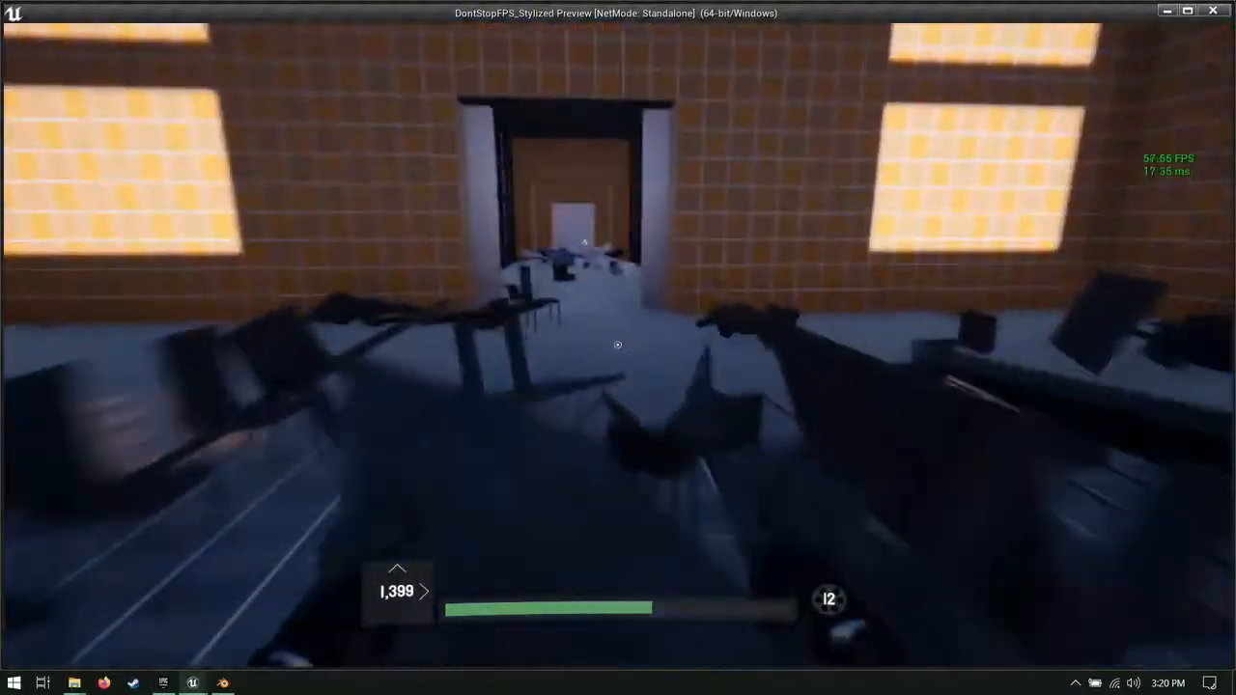
key(w)
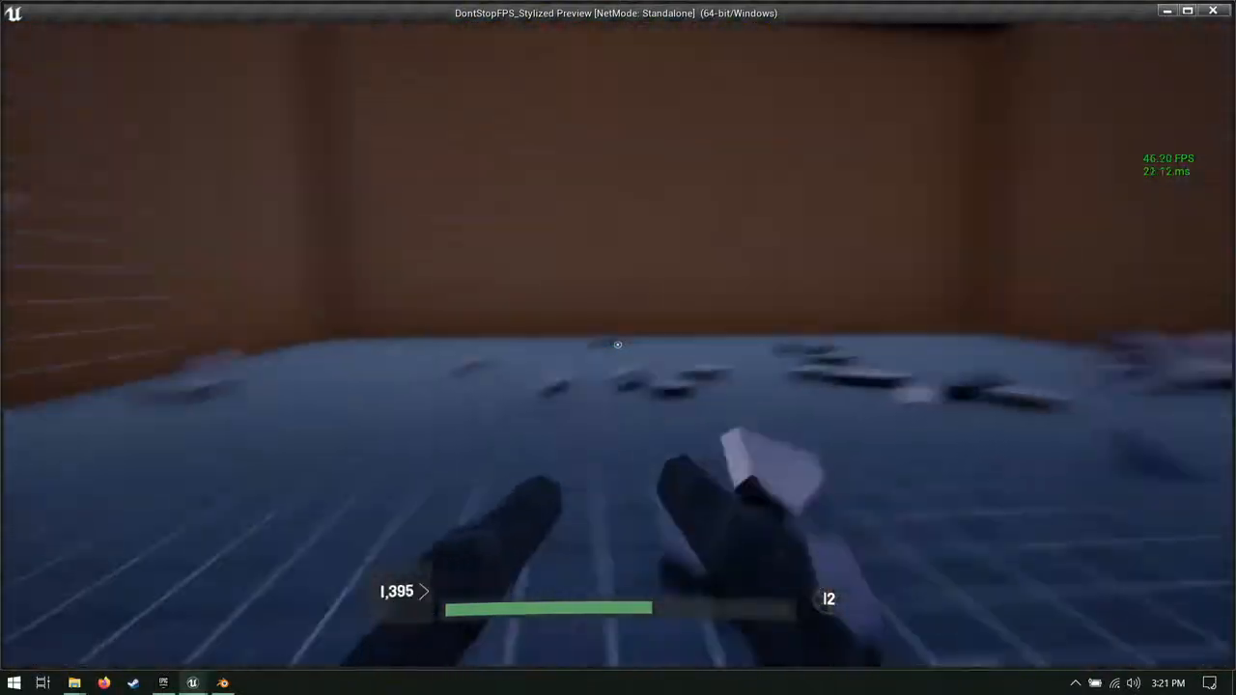
key(Escape)
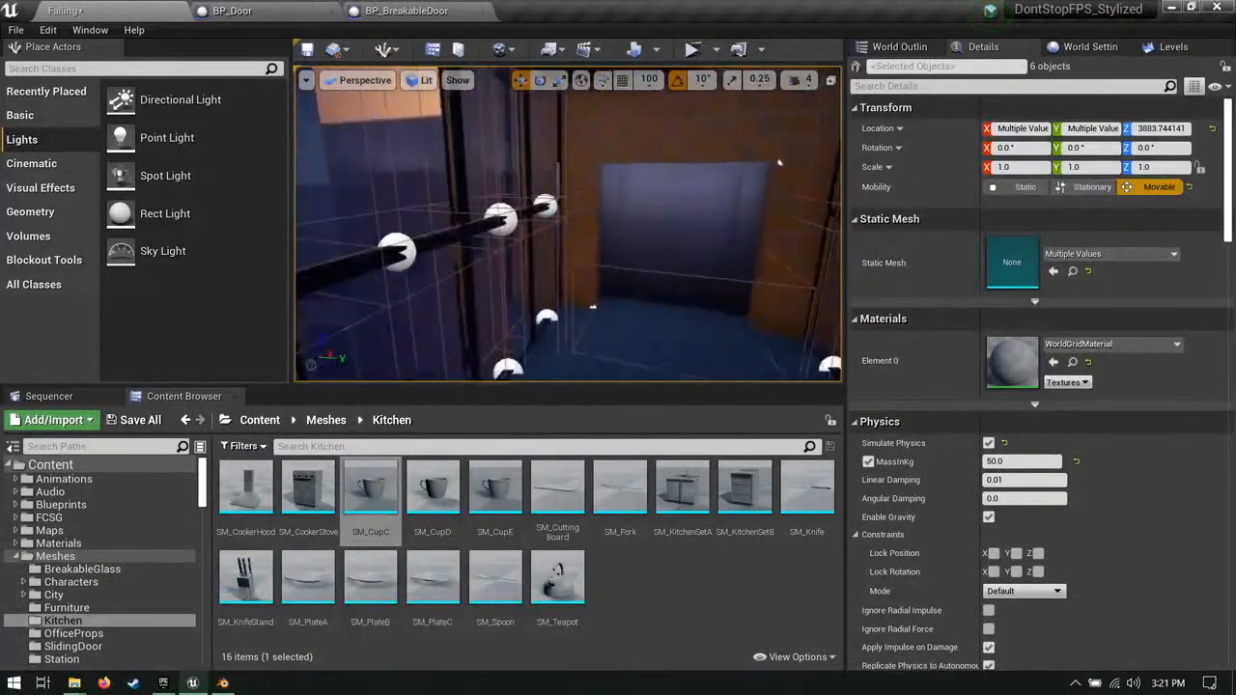
Step: Duplicate the empty room's side wall Blockout_Box15 and move the copy inward to about Y 1398
right_drag(567, 224, 676, 224)
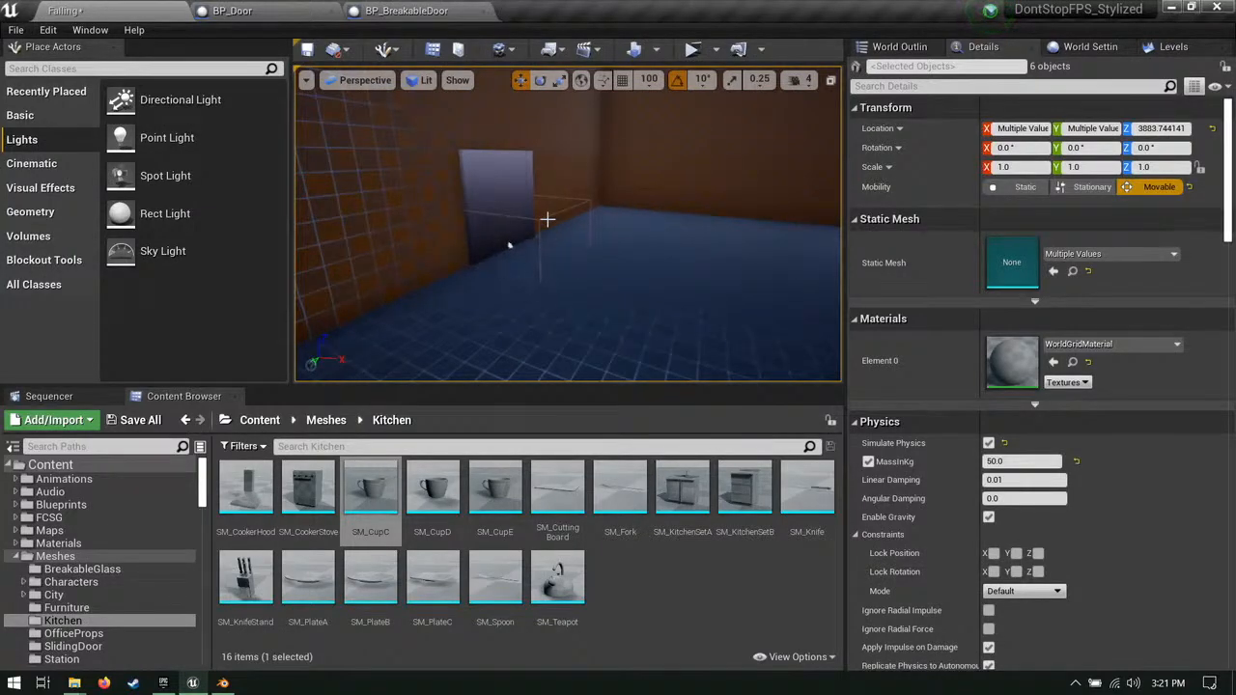
right_drag(543, 174, 680, 231)
right_drag(543, 237, 802, 233)
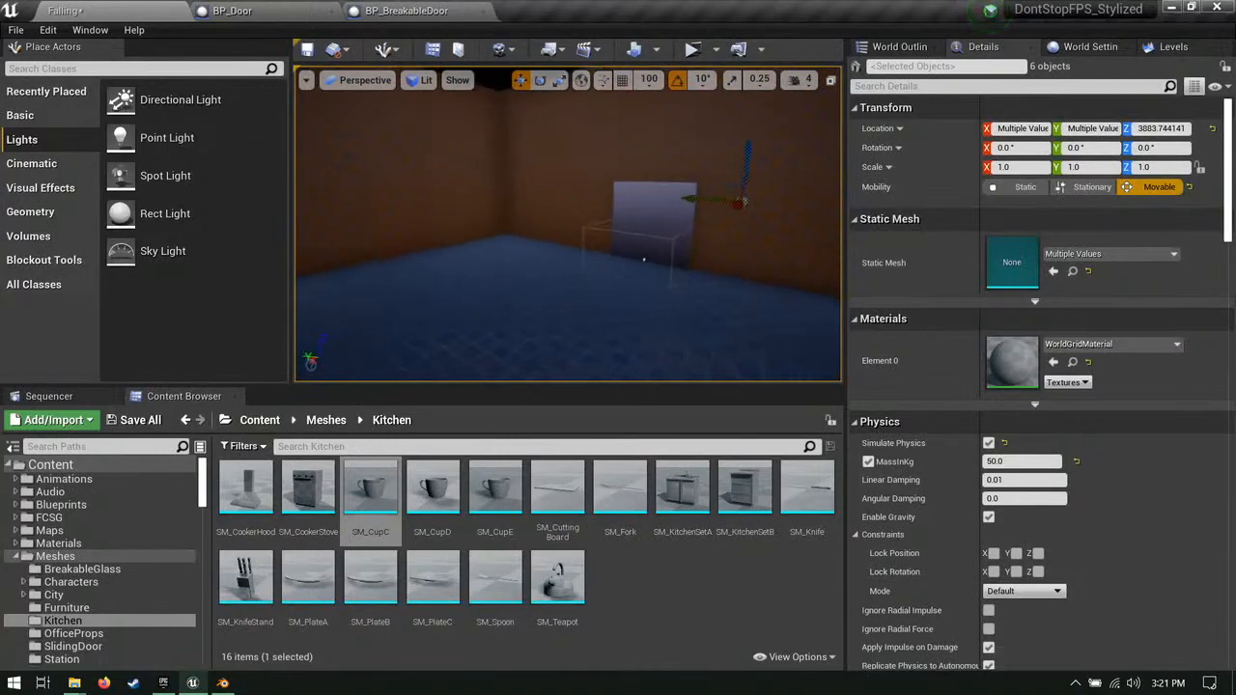
click(463, 226)
right_drag(463, 226, 434, 228)
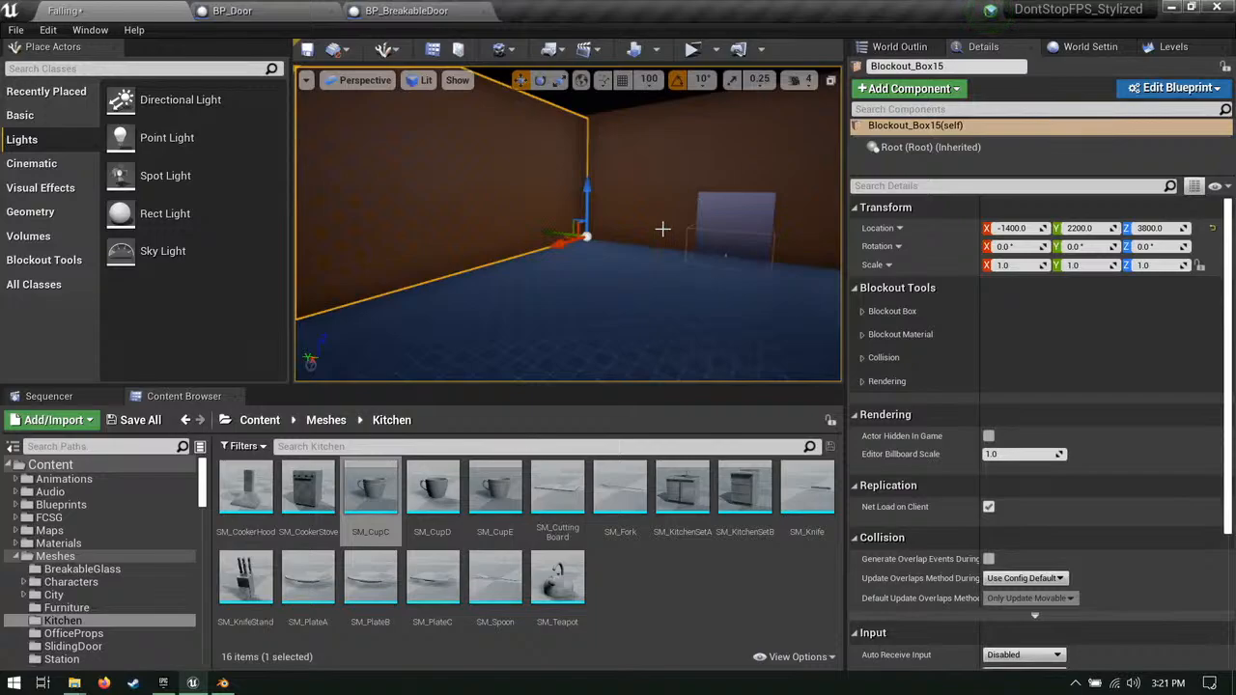
right_drag(567, 224, 688, 224)
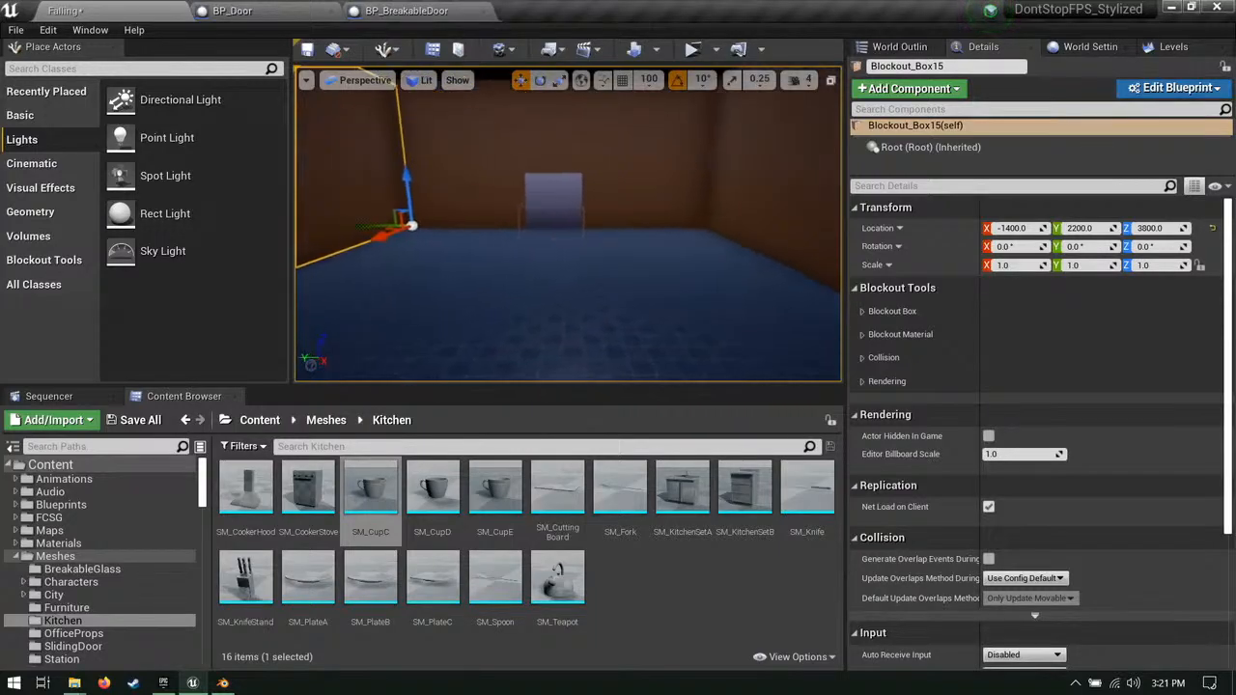
right_drag(567, 224, 547, 218)
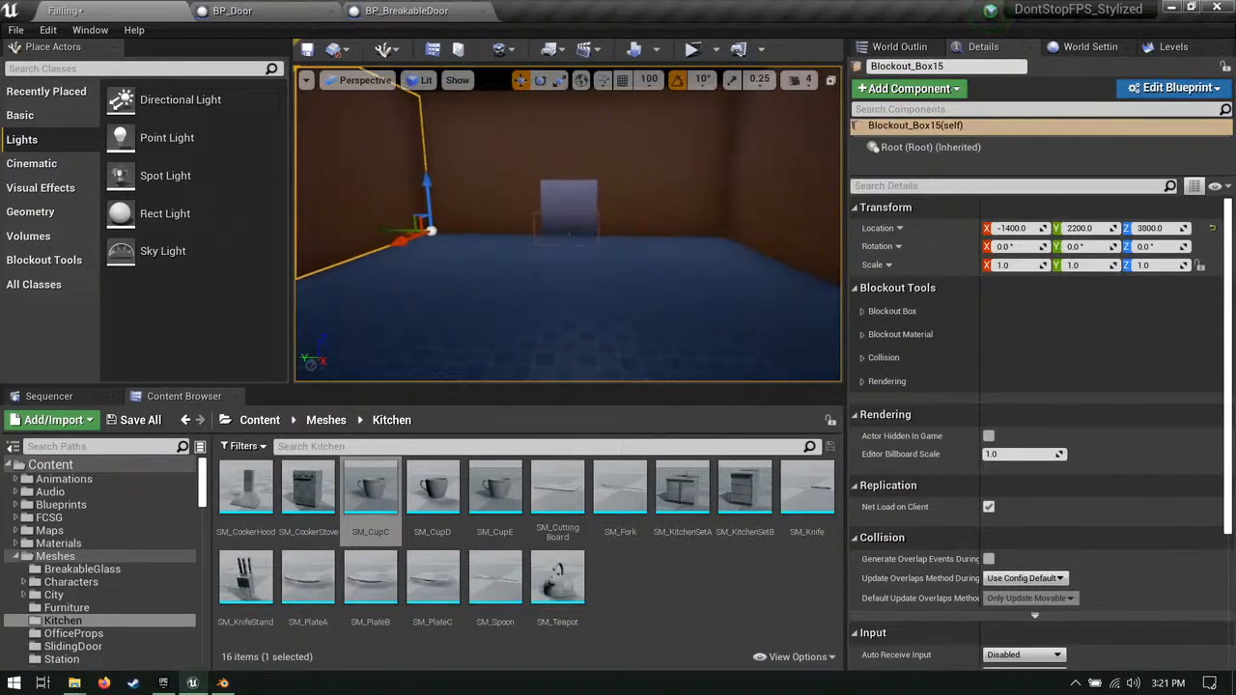
right_drag(599, 285, 545, 274)
key(s)
mouse_move(504, 225)
right_down()
mouse_move(484, 261)
mouse_move(490, 216)
right_up()
key(w)
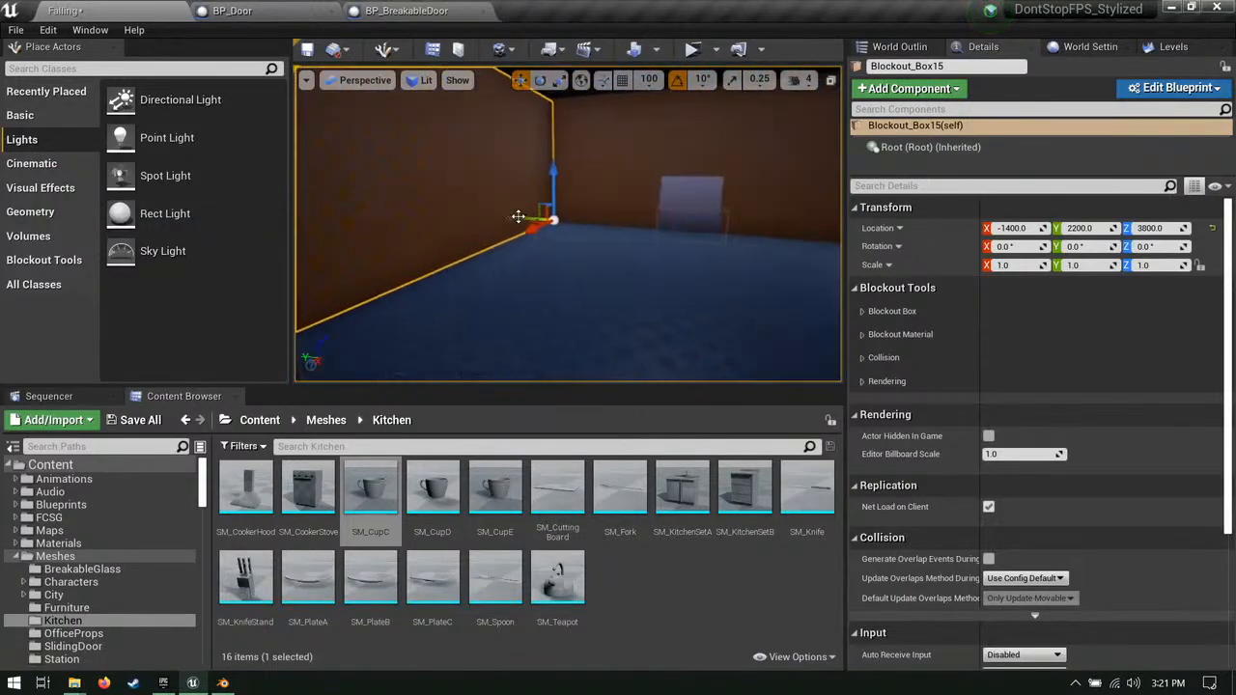
alt+drag(519, 215, 610, 218)
right_drag(618, 232, 468, 238)
Step: Shrink the copied wall's height to turn it into a long, low counter block
drag(470, 202, 474, 348)
right_drag(496, 358, 473, 483)
drag(362, 234, 485, 258)
right_drag(485, 258, 544, 245)
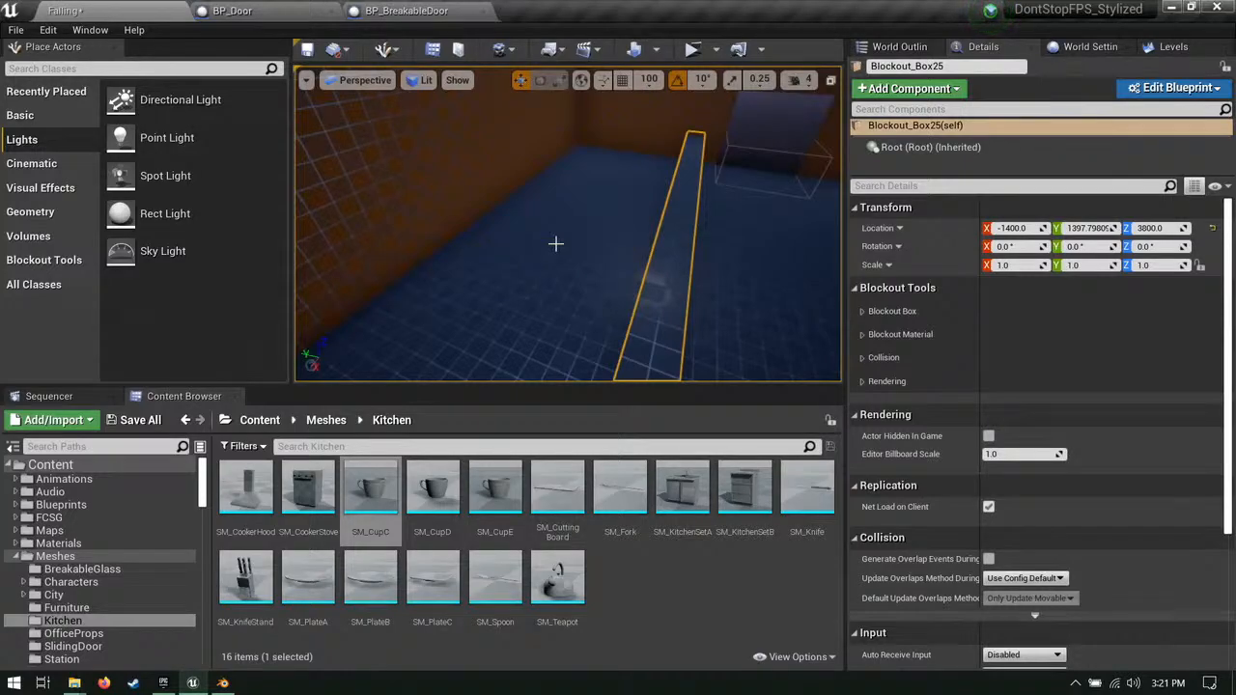
Step: Resize the low block from its end corner, undoing the first trial size change
mouse_move(568, 232)
right_down()
mouse_move(618, 253)
mouse_move(570, 242)
right_up()
drag(500, 263, 457, 264)
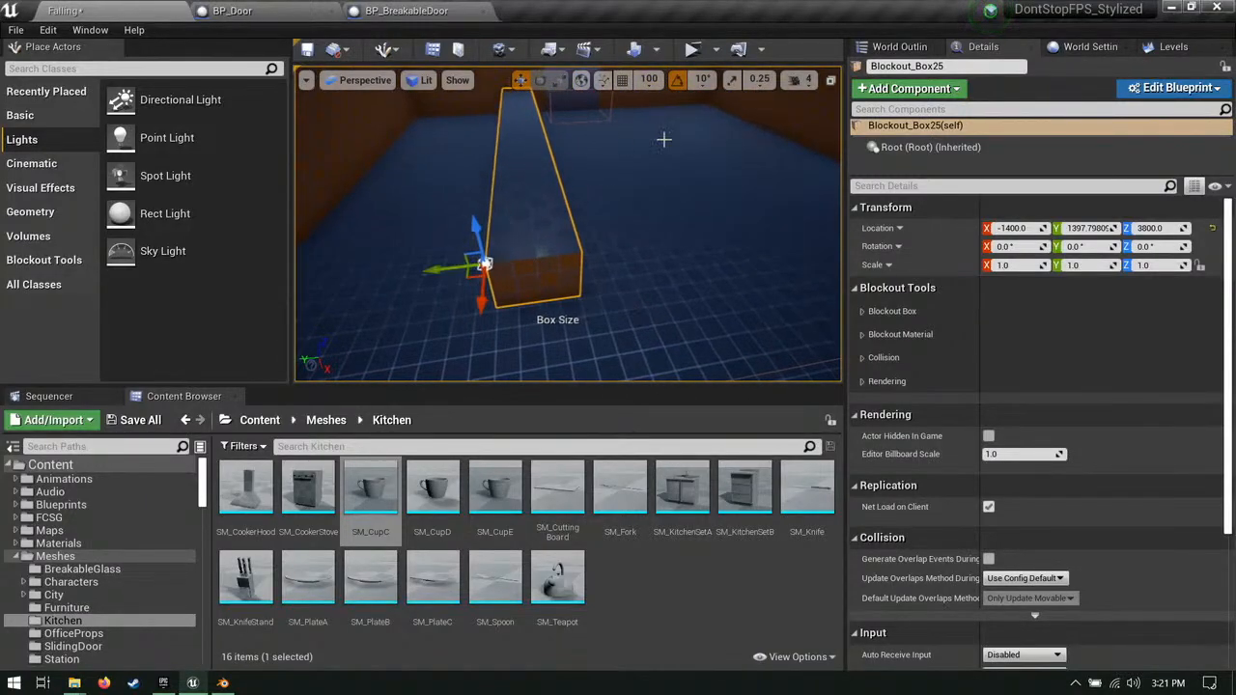
key(ctrl+z)
mouse_move(554, 214)
right_down()
mouse_move(666, 228)
mouse_move(555, 214)
right_up()
click(544, 215)
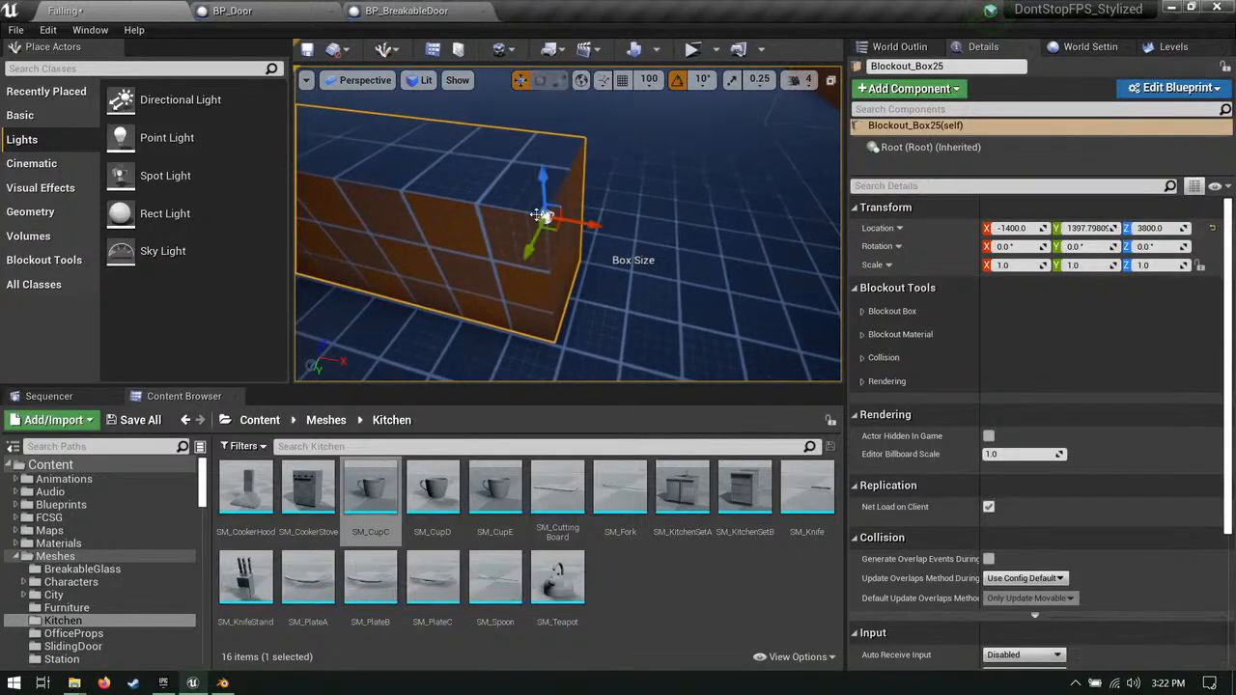
drag(546, 216, 560, 220)
Step: Turn on position grid snapping and adjust the low block's width with its box size handle
click(621, 79)
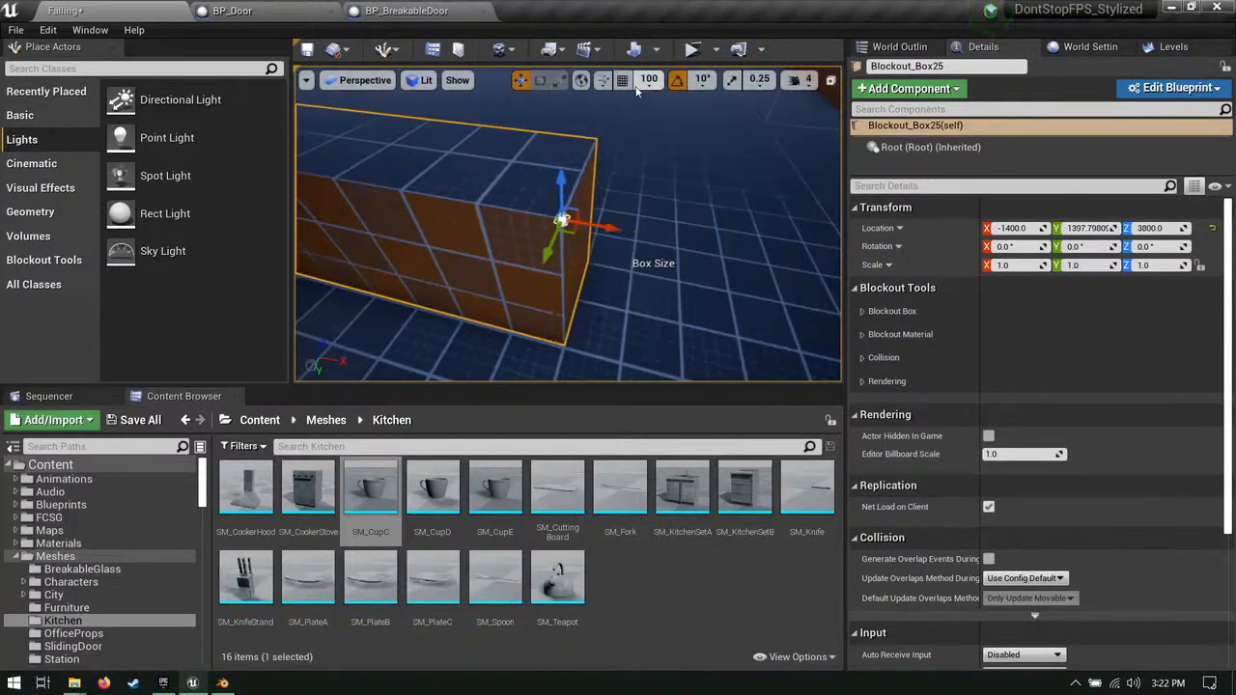
right_drag(623, 144, 547, 178)
drag(528, 195, 455, 211)
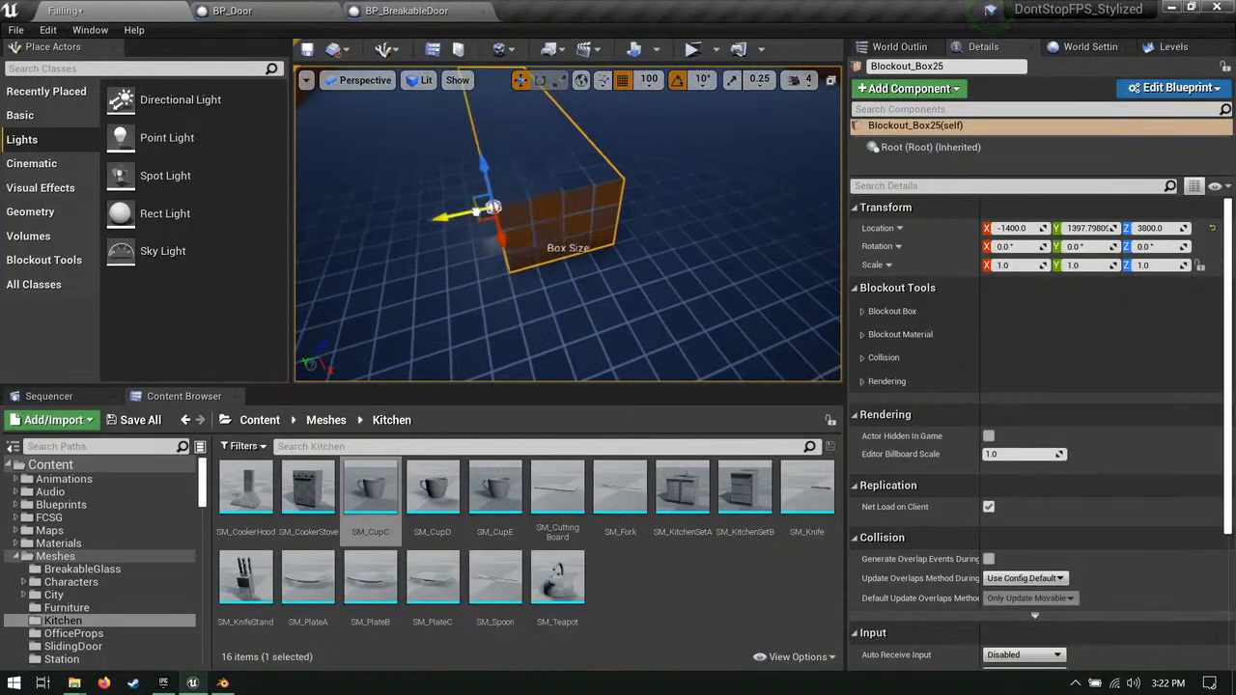
right_drag(455, 212, 488, 190)
key(d)
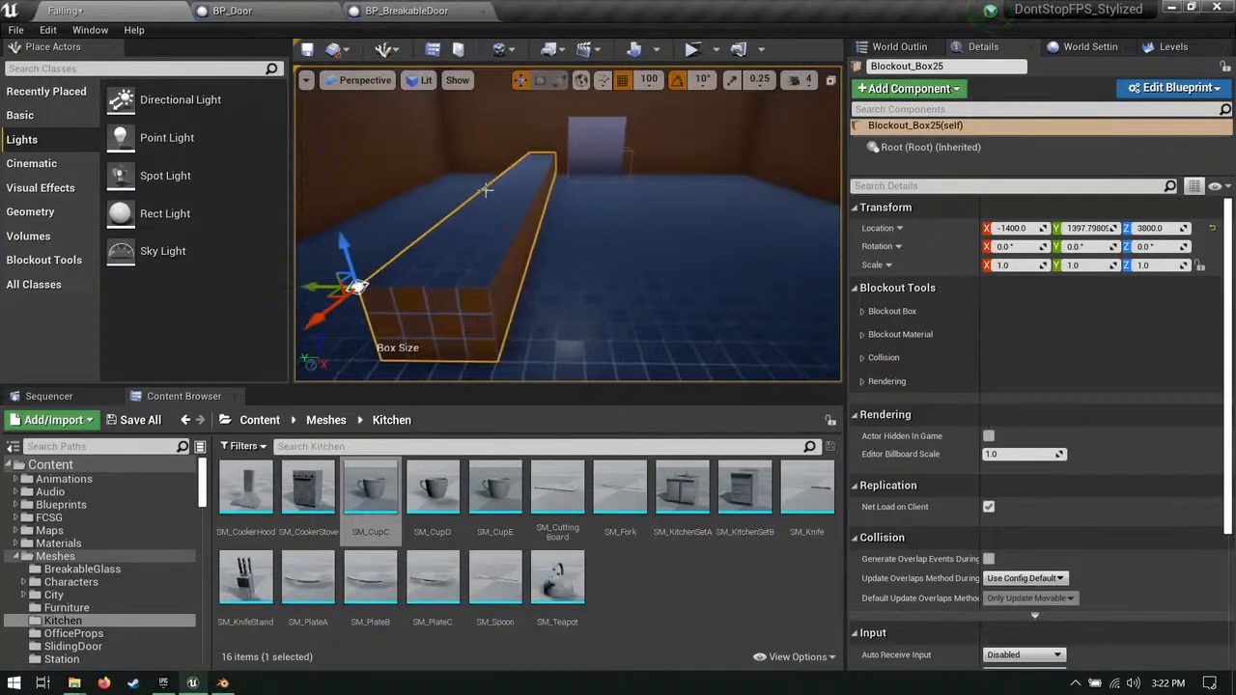
Step: Set the position grid snap to 50 and adjust the low block's length at its near end
click(661, 81)
click(656, 166)
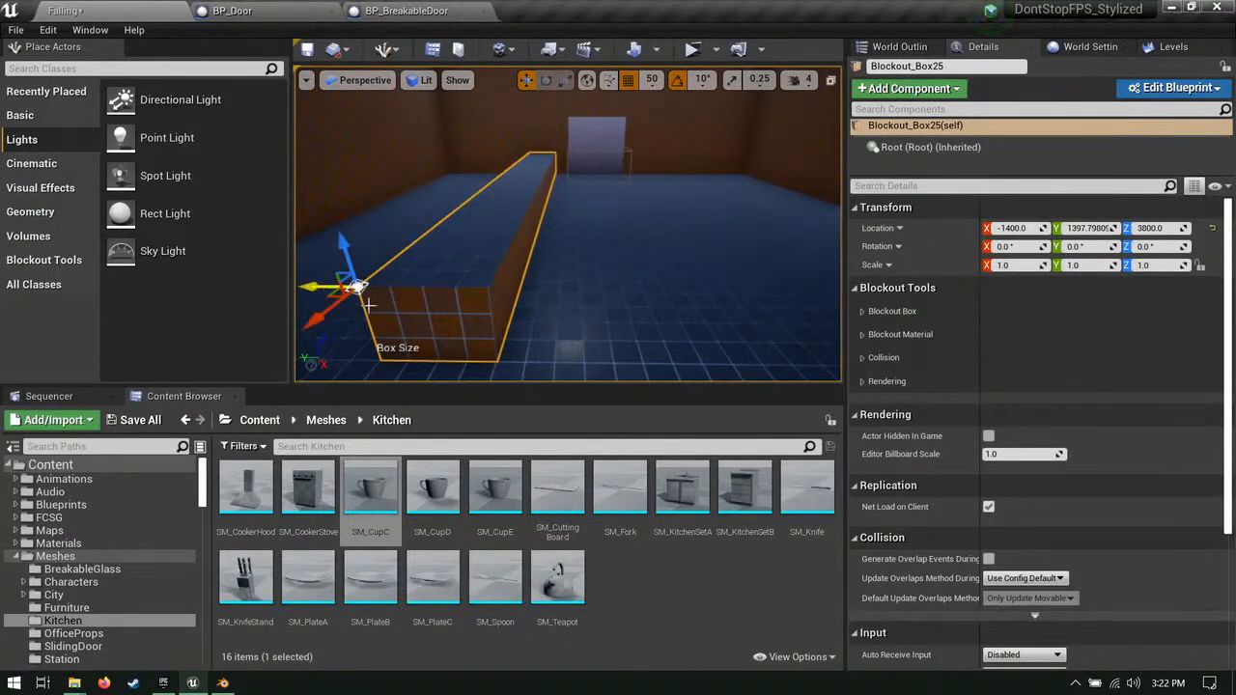
drag(315, 322, 363, 283)
key(d)
right_drag(363, 283, 388, 293)
key(s)
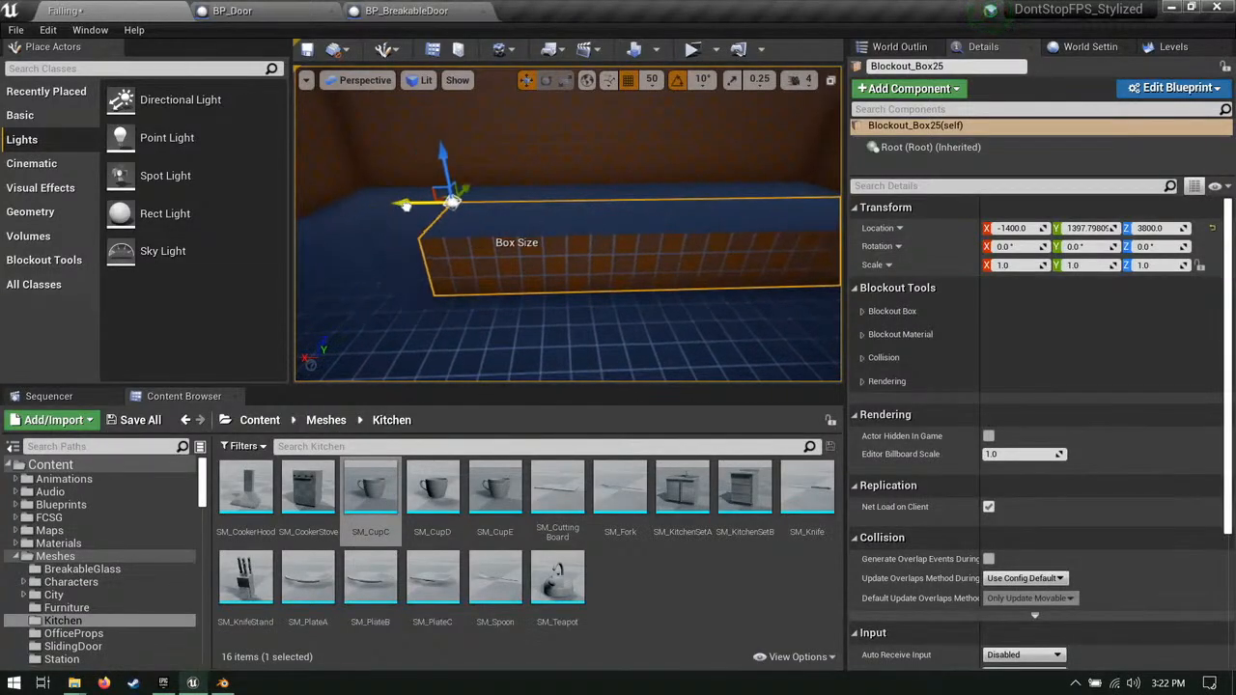
key(a)
mouse_move(406, 204)
right_down()
mouse_move(628, 205)
mouse_move(408, 212)
right_up()
key(d)
right_drag(604, 237, 619, 202)
key(w)
key(d)
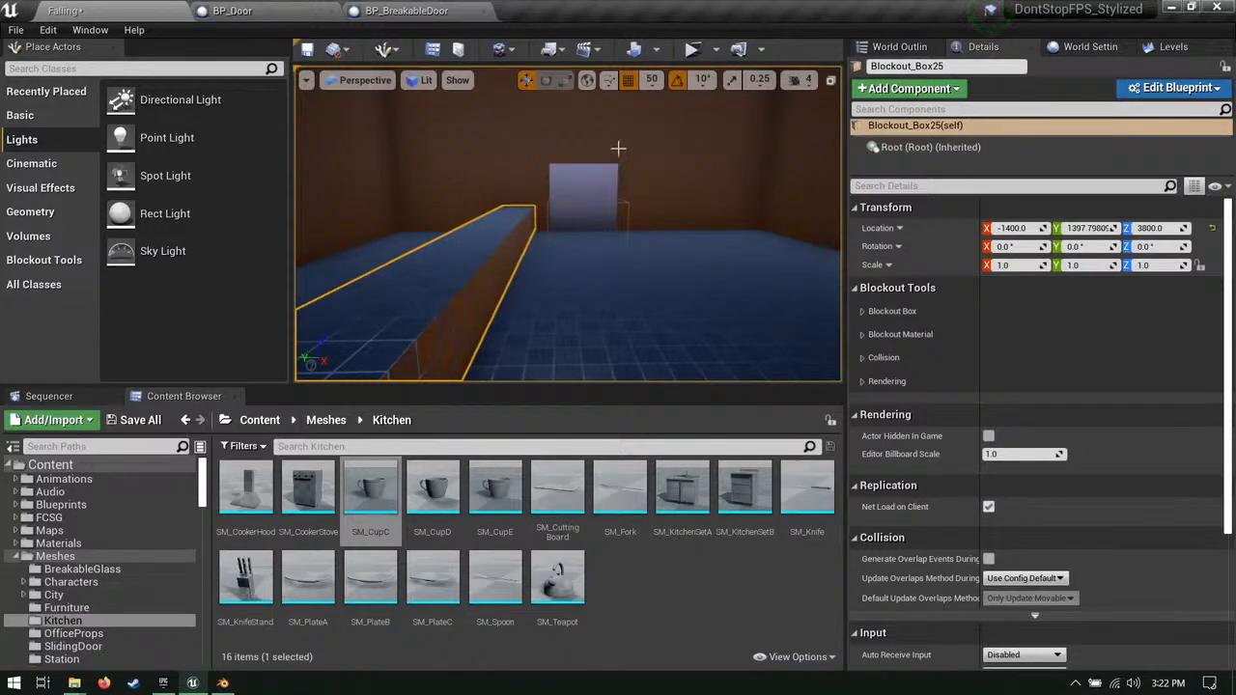
Step: Move the low block to X -1300 and make it narrower
right_drag(553, 195, 820, 224)
key(w)
key(a)
key(s)
key(a)
key(a)
right_drag(539, 221, 734, 224)
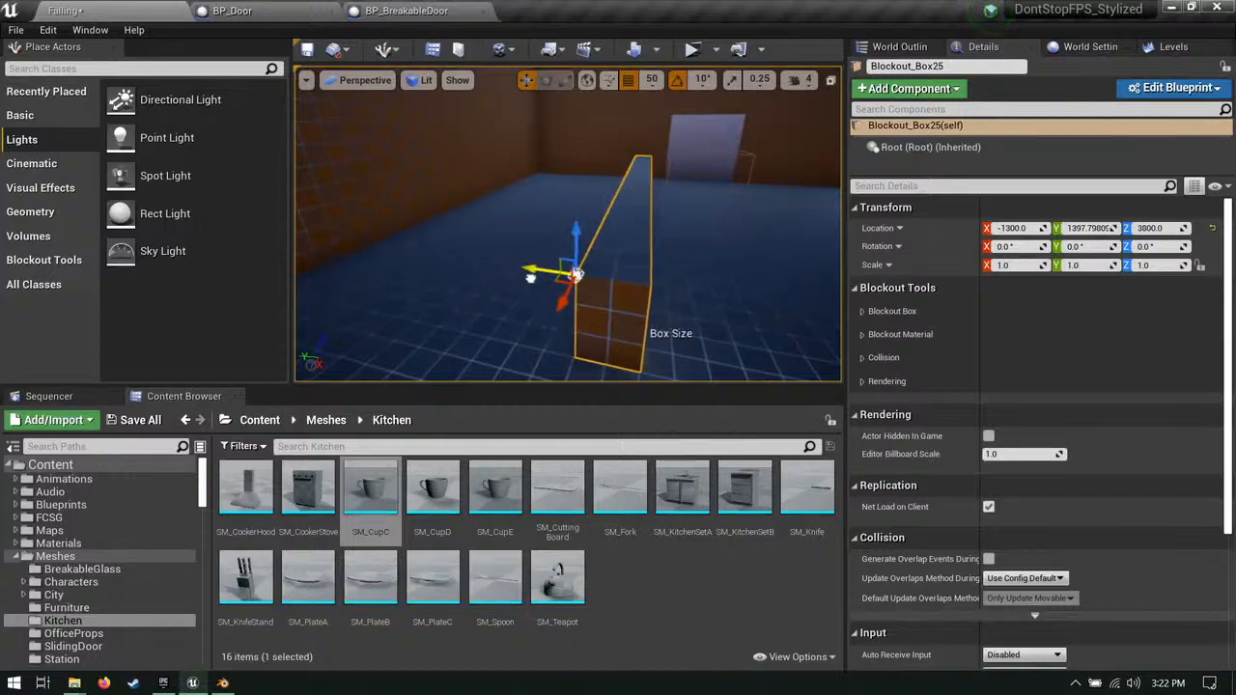
Step: Place the SM_CookerStove mesh from the Kitchen folder at the end of the low block
key(a)
right_drag(553, 282, 782, 280)
drag(311, 482, 508, 255)
Step: Set the position grid snap to 10 and adjust the low block's height relative to the stove
click(631, 204)
right_drag(738, 188, 830, 169)
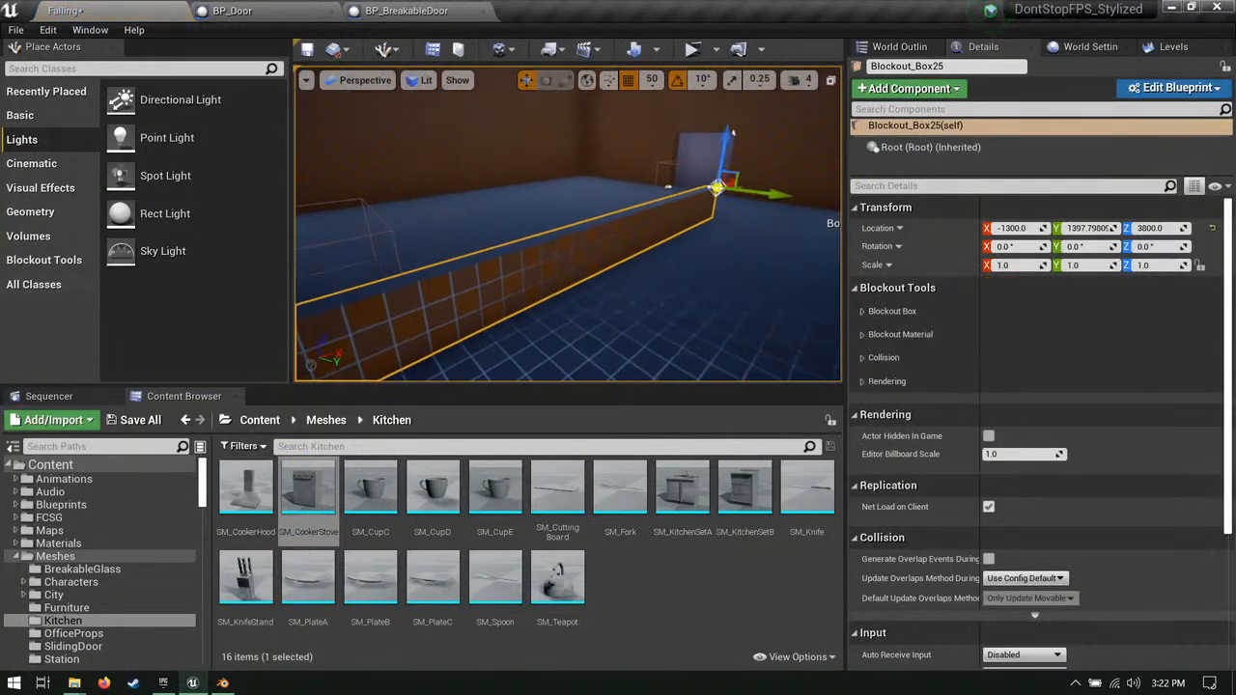
right_drag(732, 132, 653, 73)
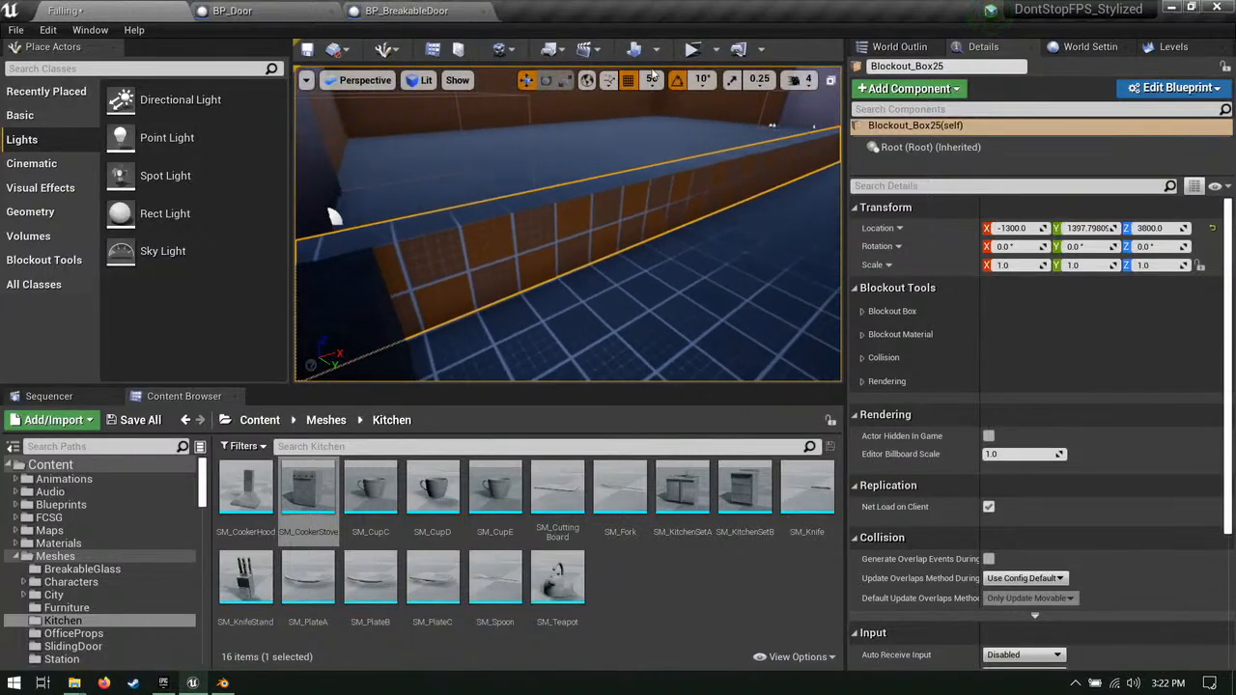
click(653, 79)
click(673, 148)
right_drag(762, 135, 801, 113)
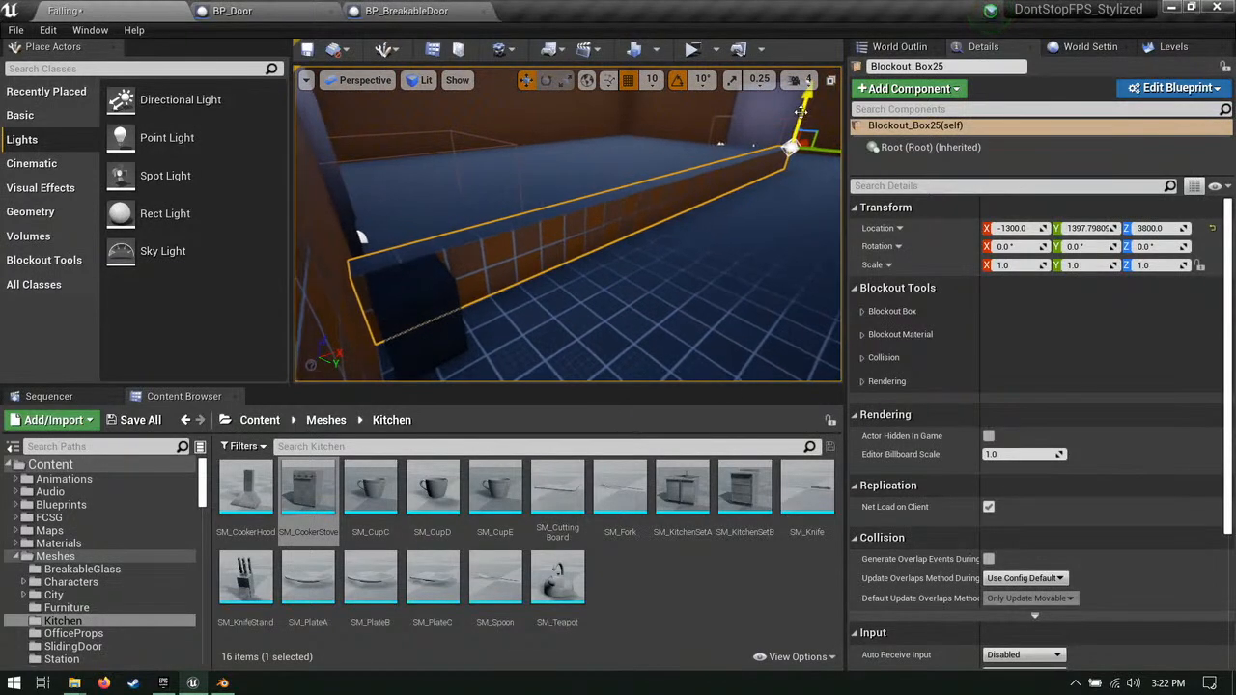
right_drag(662, 221, 413, 275)
Step: Try to place the SM_KitchenSetB cabinet next to the stove
click(409, 279)
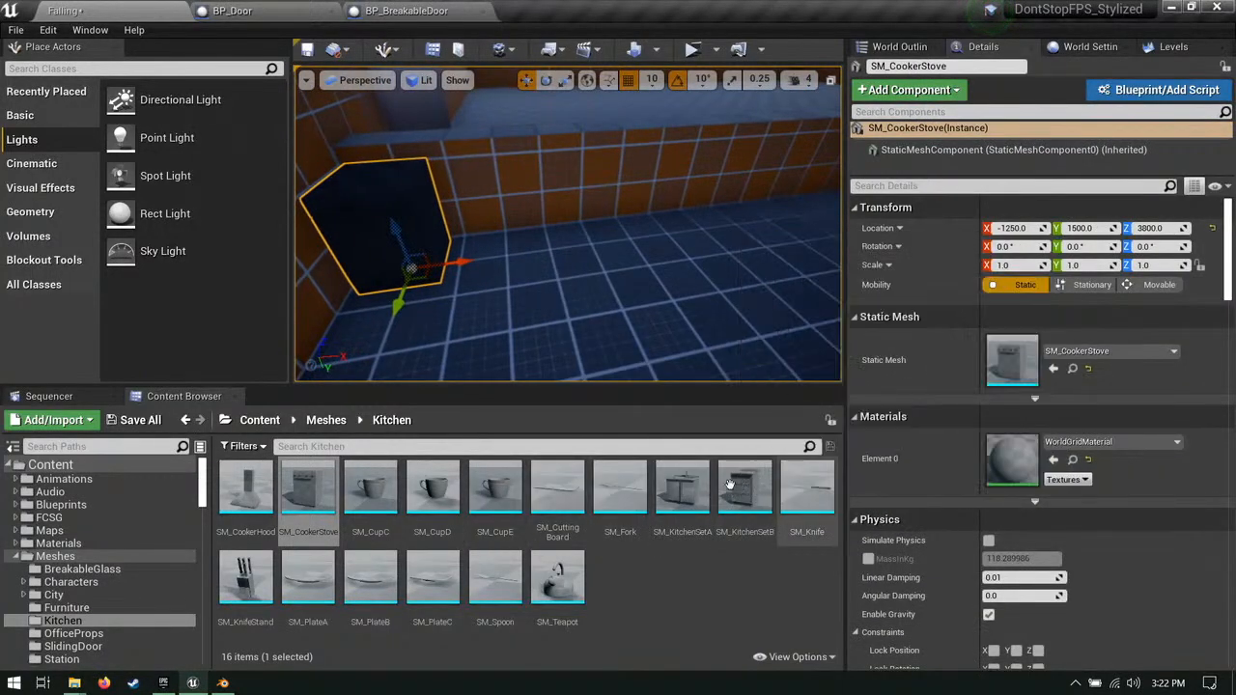
drag(744, 483, 516, 263)
right_drag(516, 264, 483, 314)
key(ctrl+z)
Step: Set the position grid snap to 100 and place the SM_KitchenSetB cabinet next to the stove
click(652, 79)
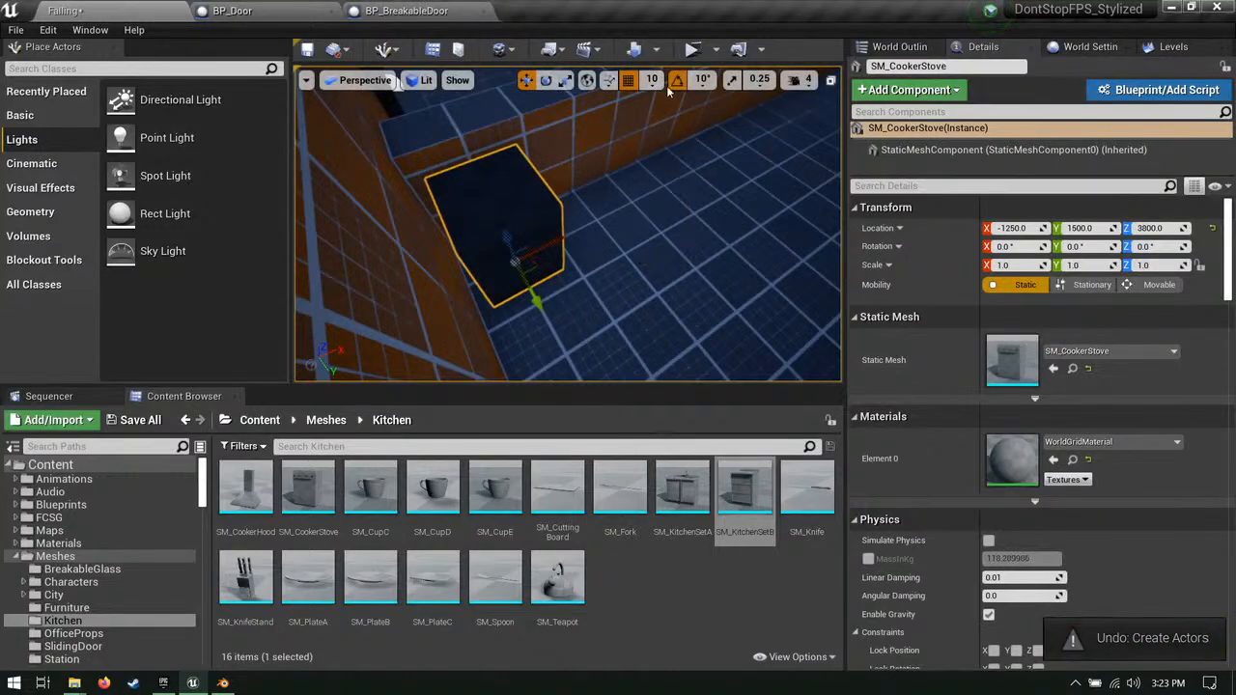
click(661, 182)
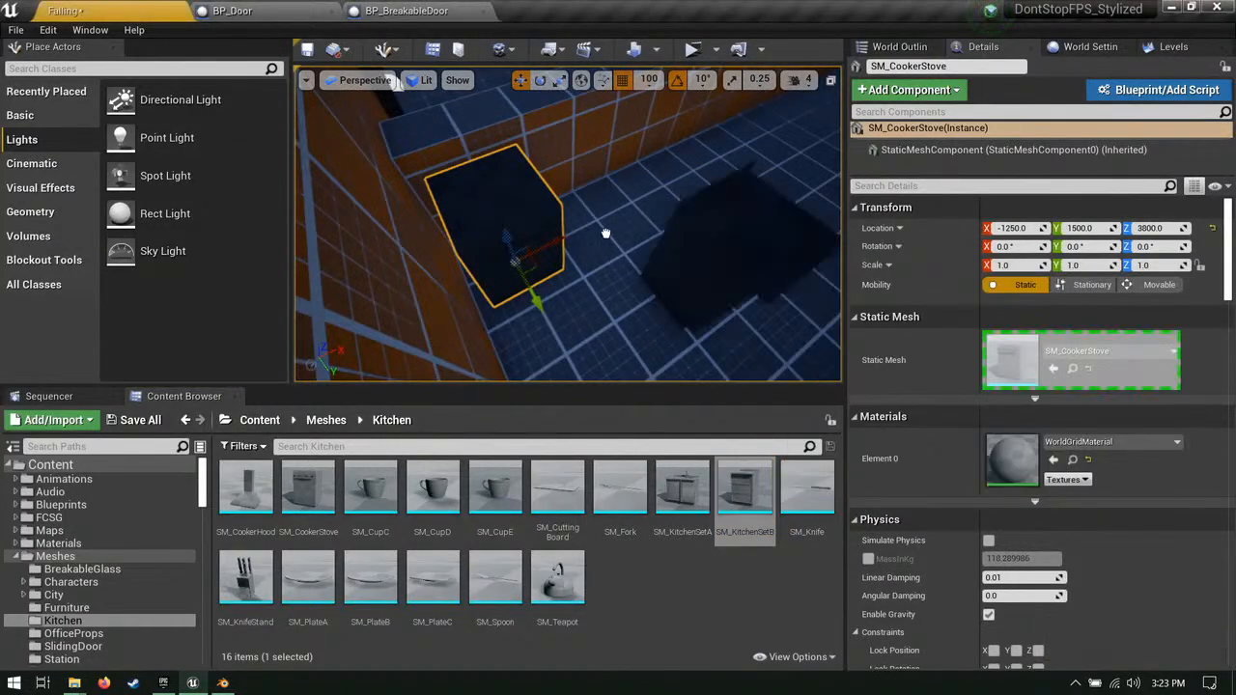
drag(547, 209, 624, 216)
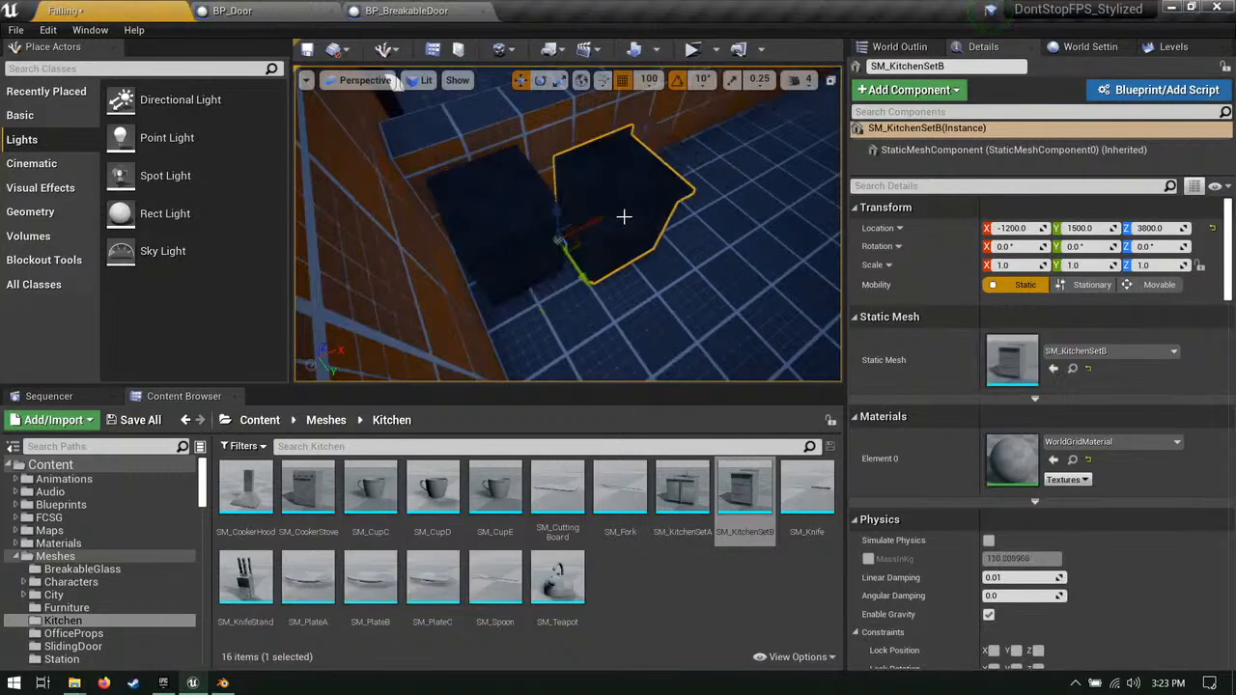
click(529, 232)
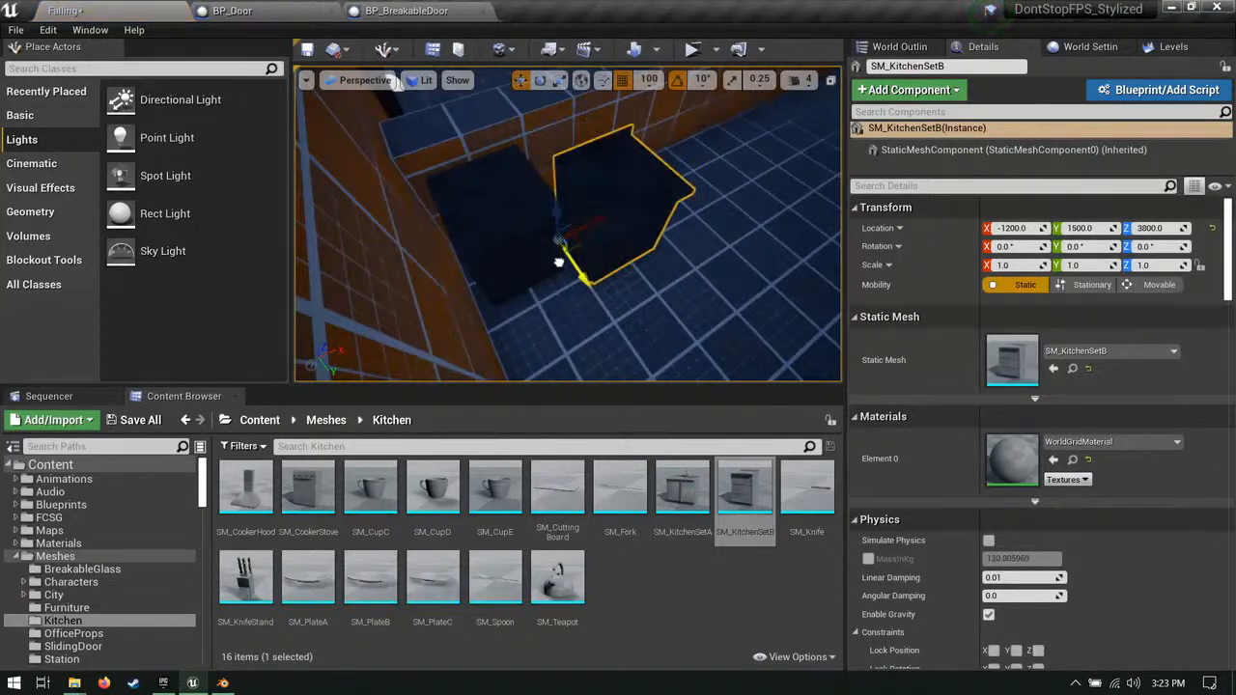
key(f)
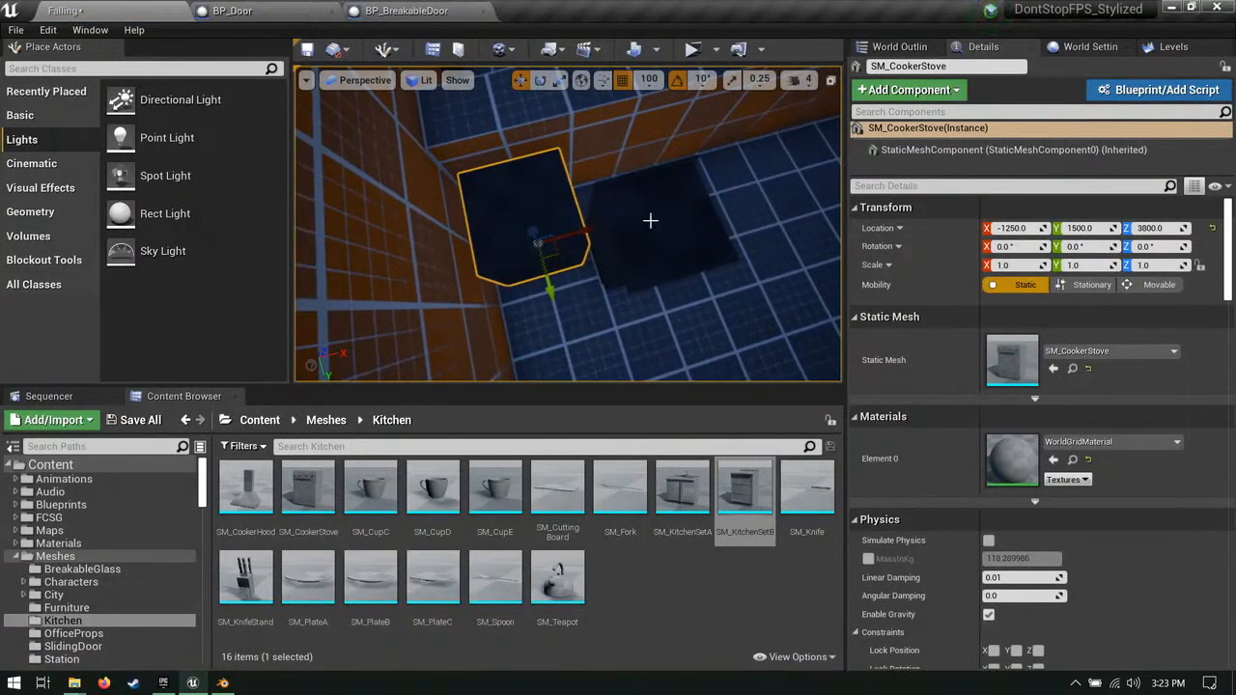
Step: Set the position grid snap to 50 and move the cabinet to Y 1450 against the low block
right_drag(650, 221, 644, 204)
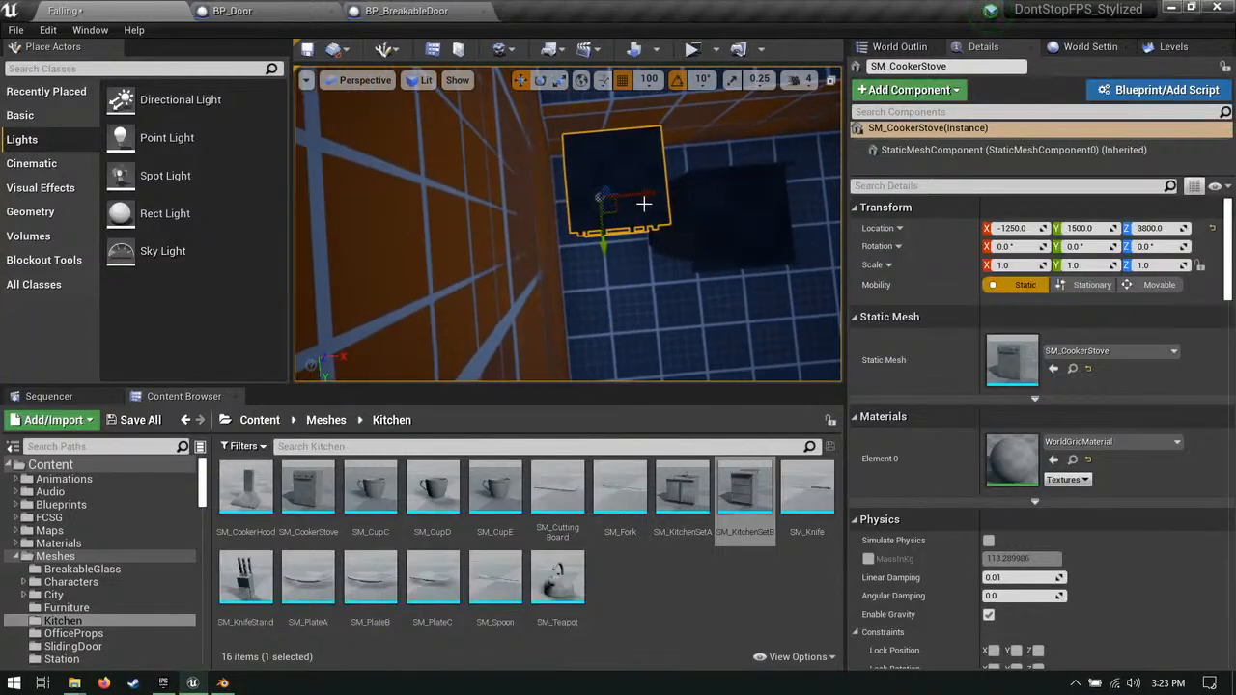
alt+drag(644, 203, 623, 209)
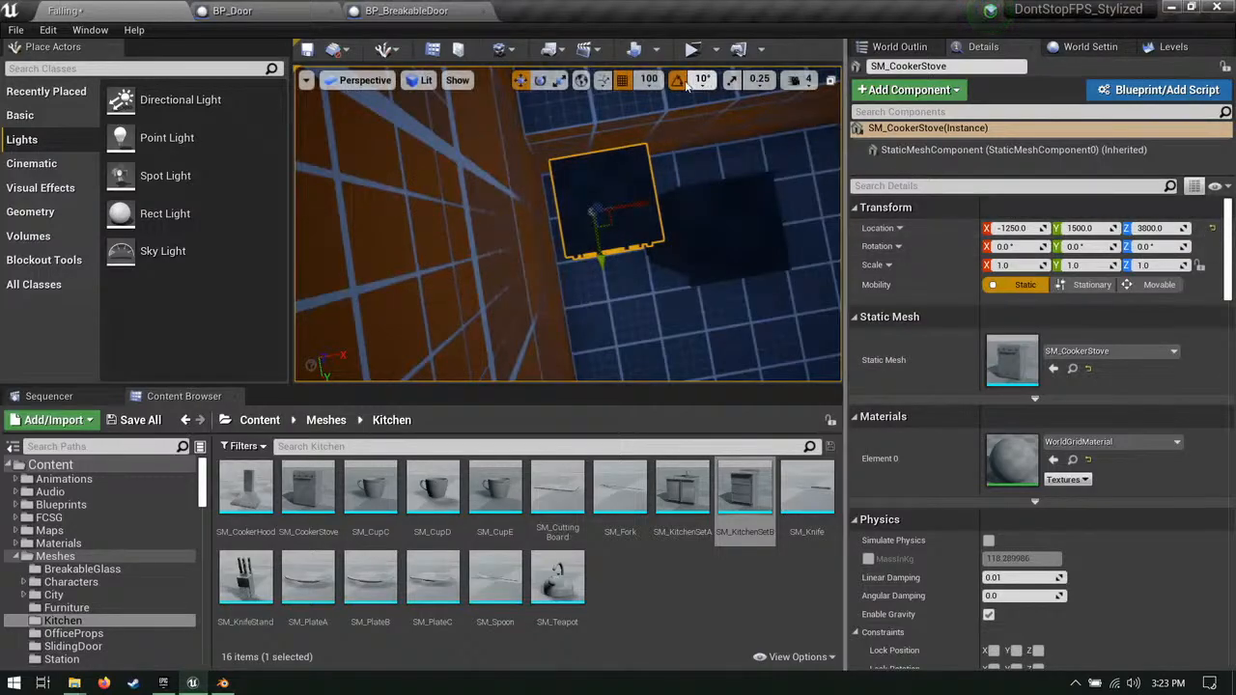
click(649, 79)
click(654, 165)
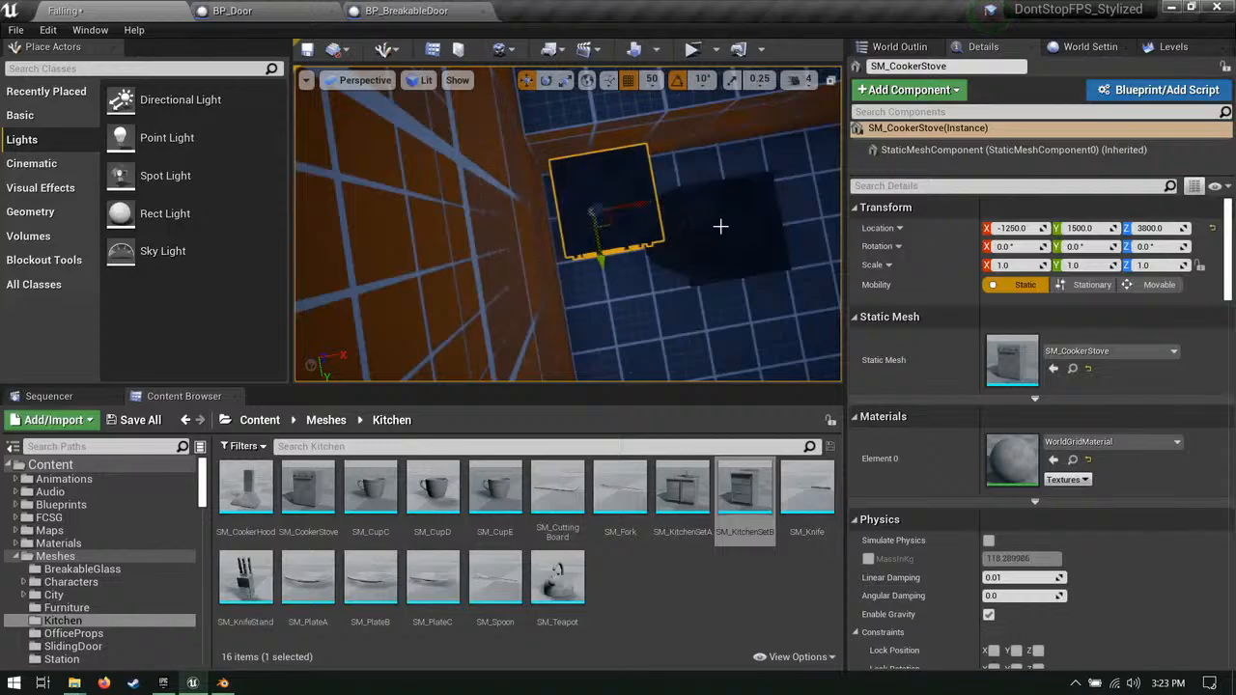
right_drag(624, 221, 678, 221)
drag(631, 262, 585, 249)
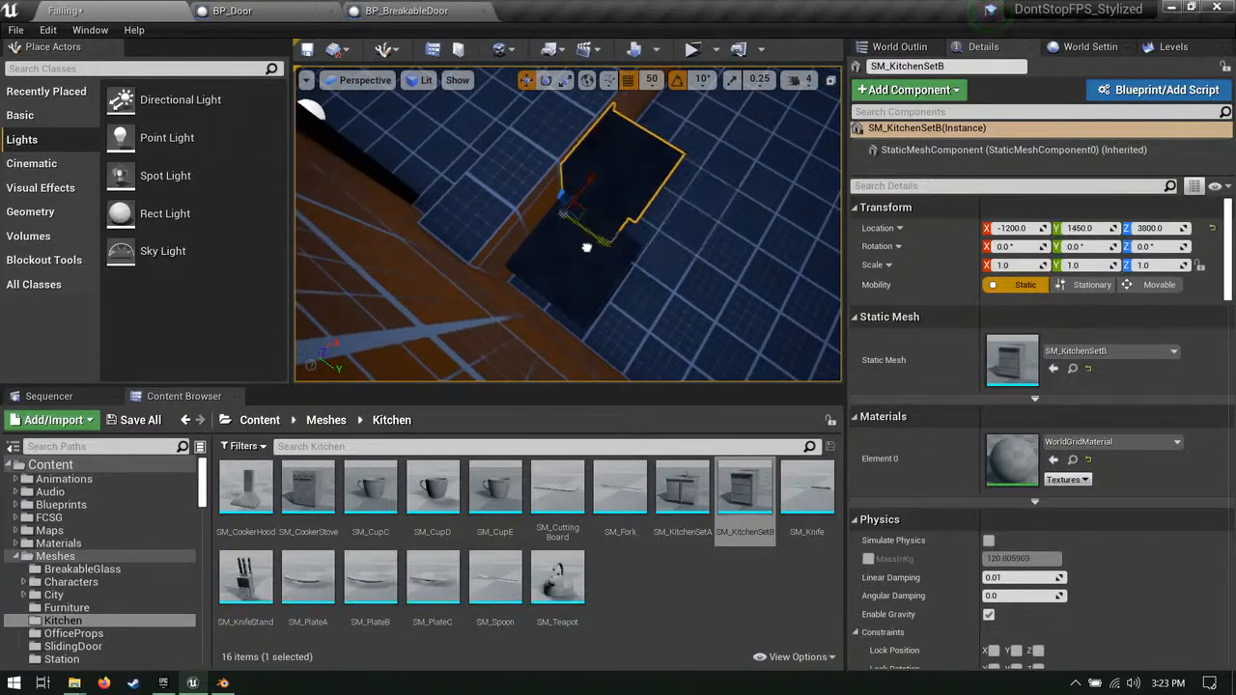
right_drag(585, 248, 411, 266)
Step: Nudge the stove without grid snapping to about X -1261 and Y 1483 in the corner
click(483, 261)
key(e)
key(w)
drag(557, 303, 582, 299)
mouse_move(635, 328)
right_down()
mouse_move(649, 261)
mouse_move(634, 328)
right_up()
drag(608, 293, 570, 296)
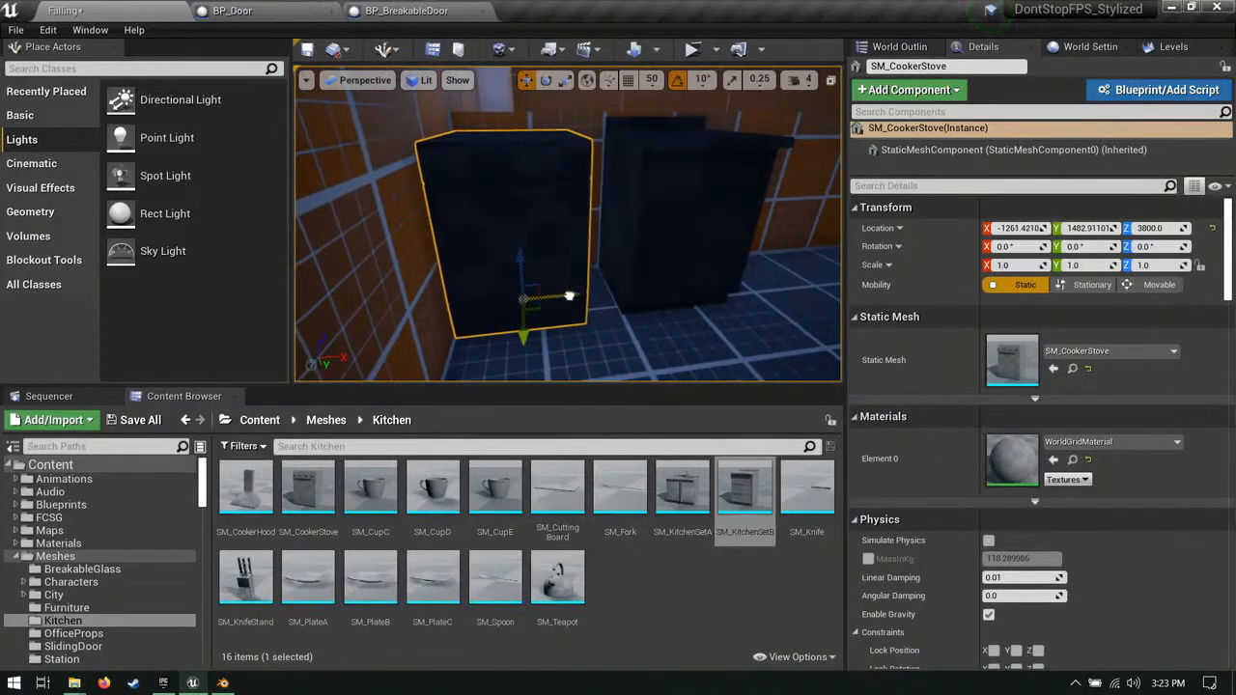
Step: Slide the cabinet along X against the stove and re-enable position grid snapping
click(630, 253)
right_drag(629, 253, 649, 272)
mouse_move(605, 240)
shift+mouse_down()
mouse_move(560, 241)
mouse_move(601, 241)
shift+mouse_up()
mouse_move(602, 241)
right_down()
mouse_move(627, 232)
mouse_move(592, 241)
right_up()
click(628, 80)
right_drag(515, 245, 537, 221)
Step: Duplicate the cabinet along X and slide the copy farther along the low block
alt+drag(524, 243, 590, 237)
right_drag(589, 237, 569, 250)
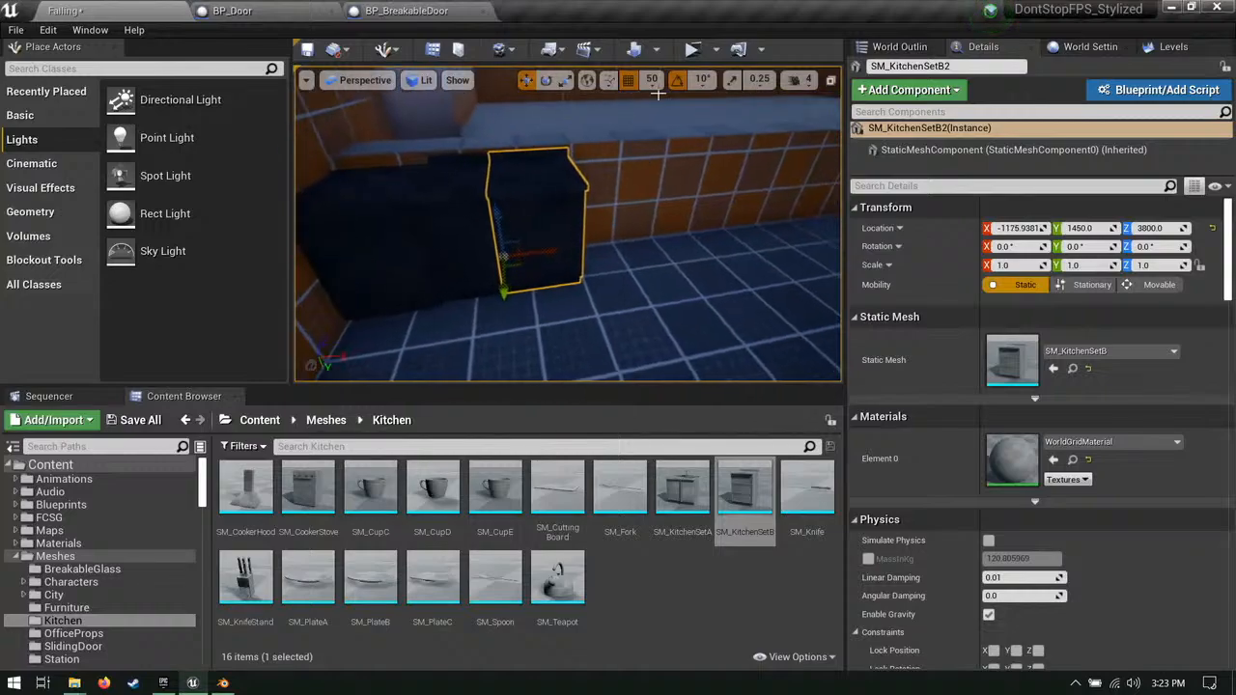
click(653, 80)
right_drag(511, 172, 513, 242)
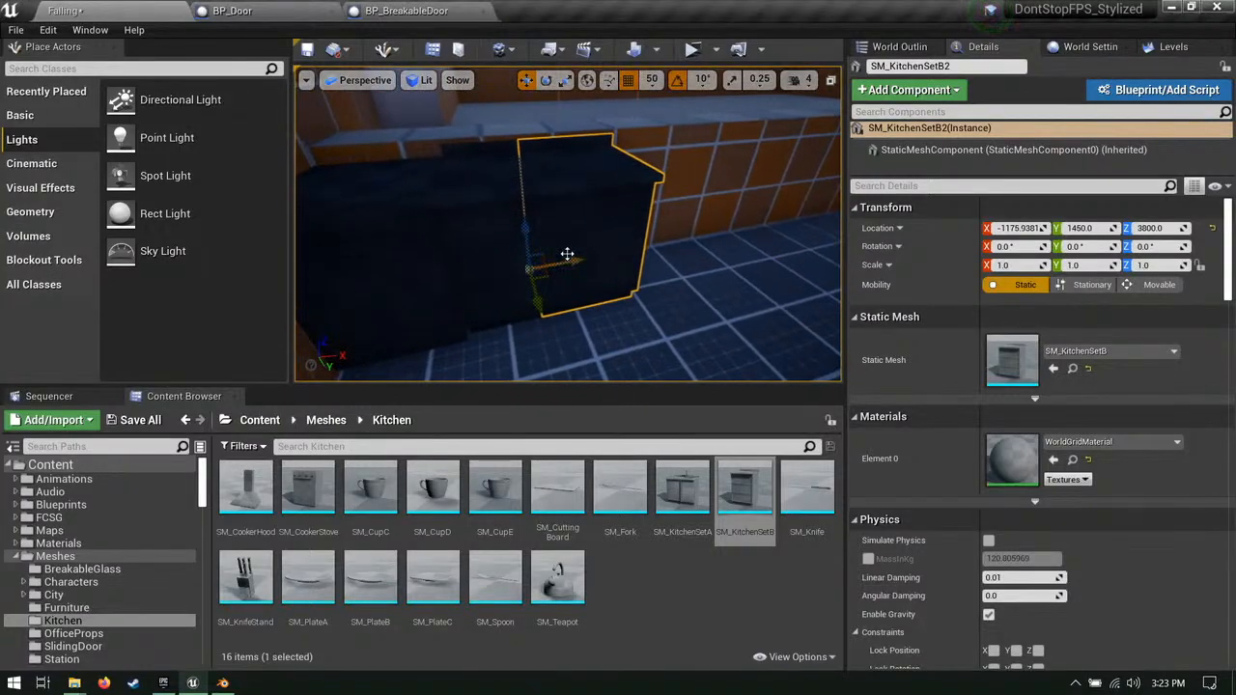
drag(569, 254, 604, 258)
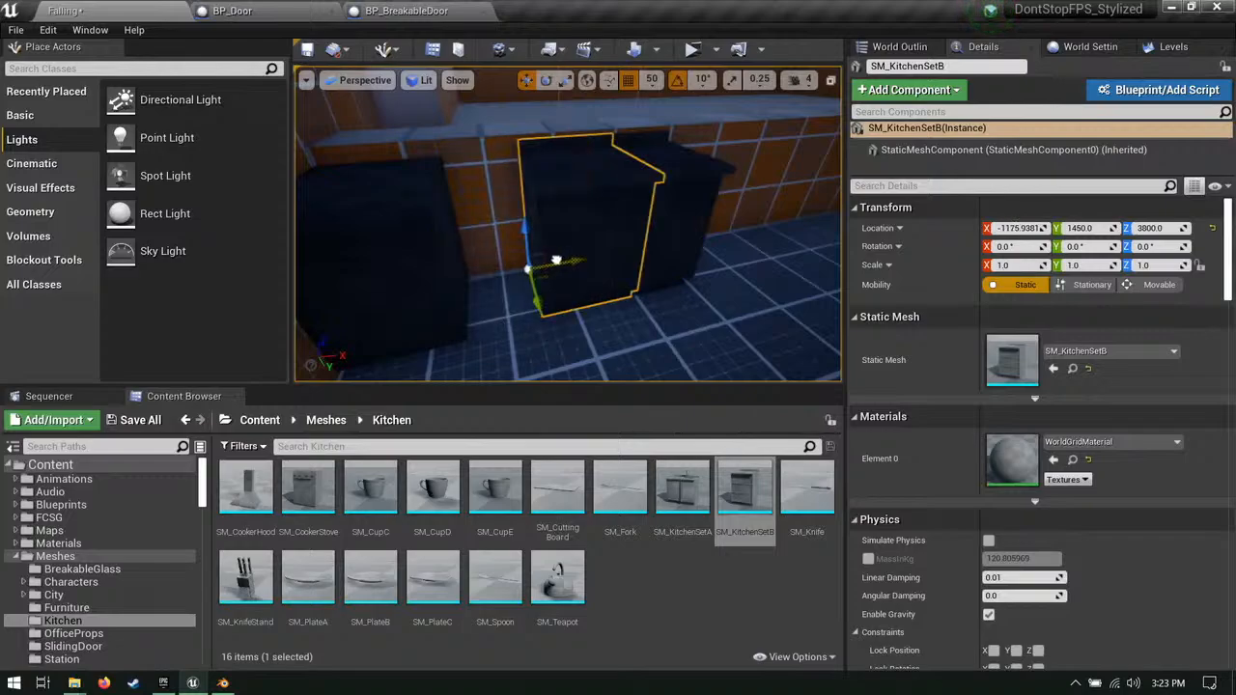
Step: Set the original cabinet's X location to -1000
right_drag(515, 302, 612, 299)
click(632, 257)
click(599, 290)
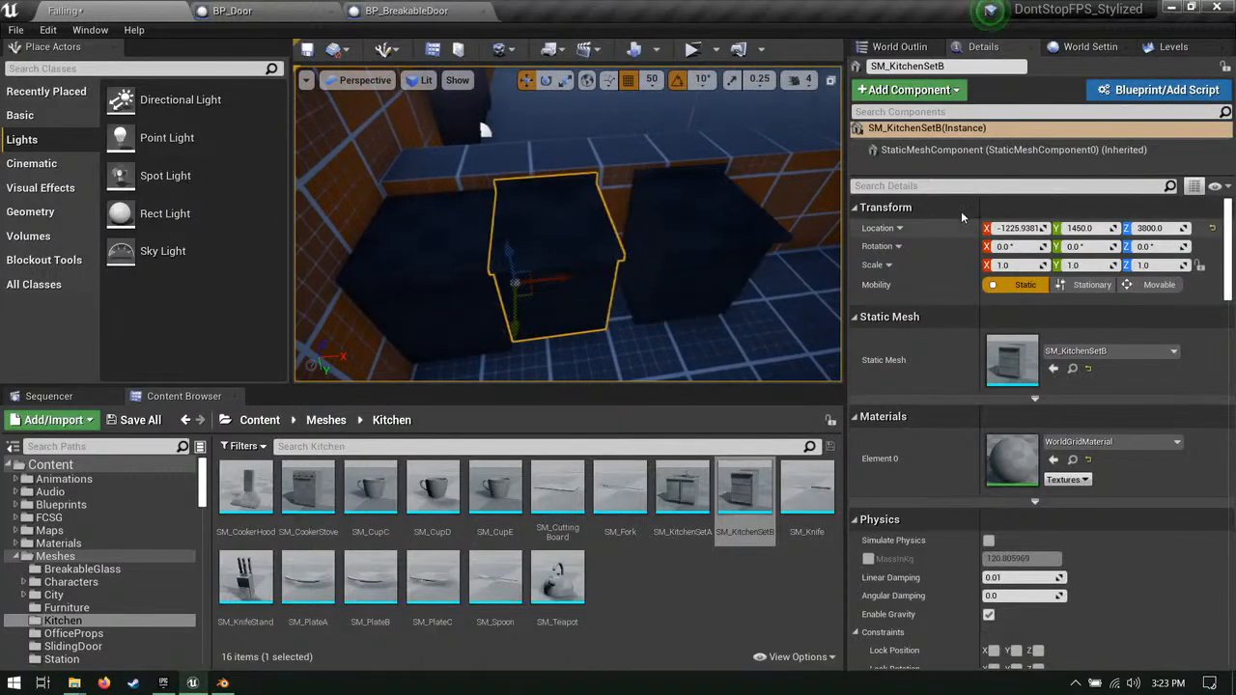
click(1031, 228)
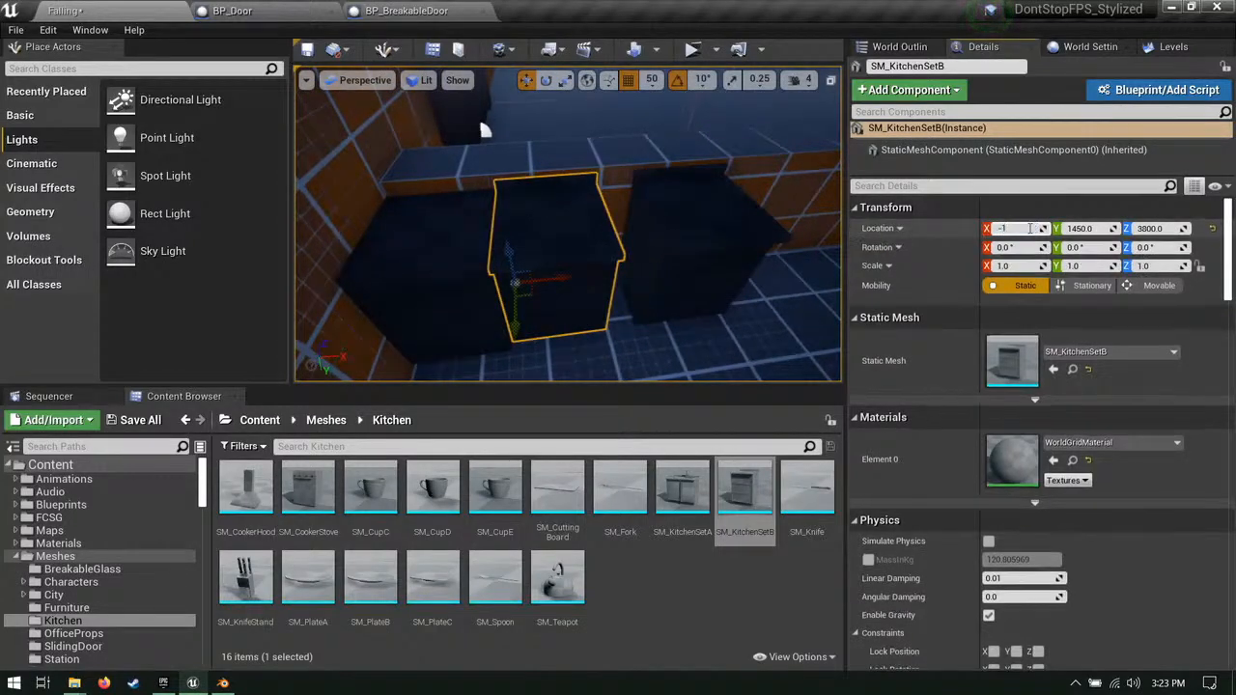
key(Return)
Step: Slide the original cabinet back toward the stove and duplicate it along X
right_drag(618, 242, 715, 249)
mouse_move(409, 140)
right_down()
mouse_move(425, 145)
mouse_move(410, 140)
right_up()
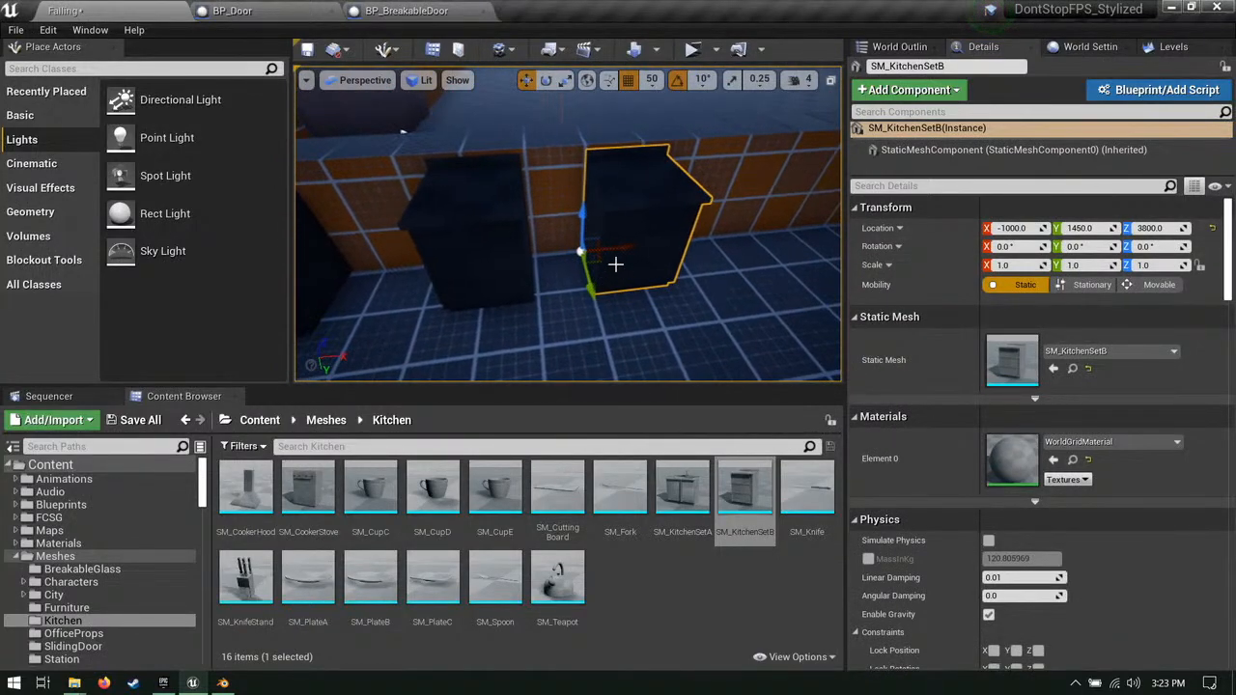
drag(618, 262, 397, 298)
right_drag(397, 298, 299, 293)
alt+drag(582, 265, 651, 272)
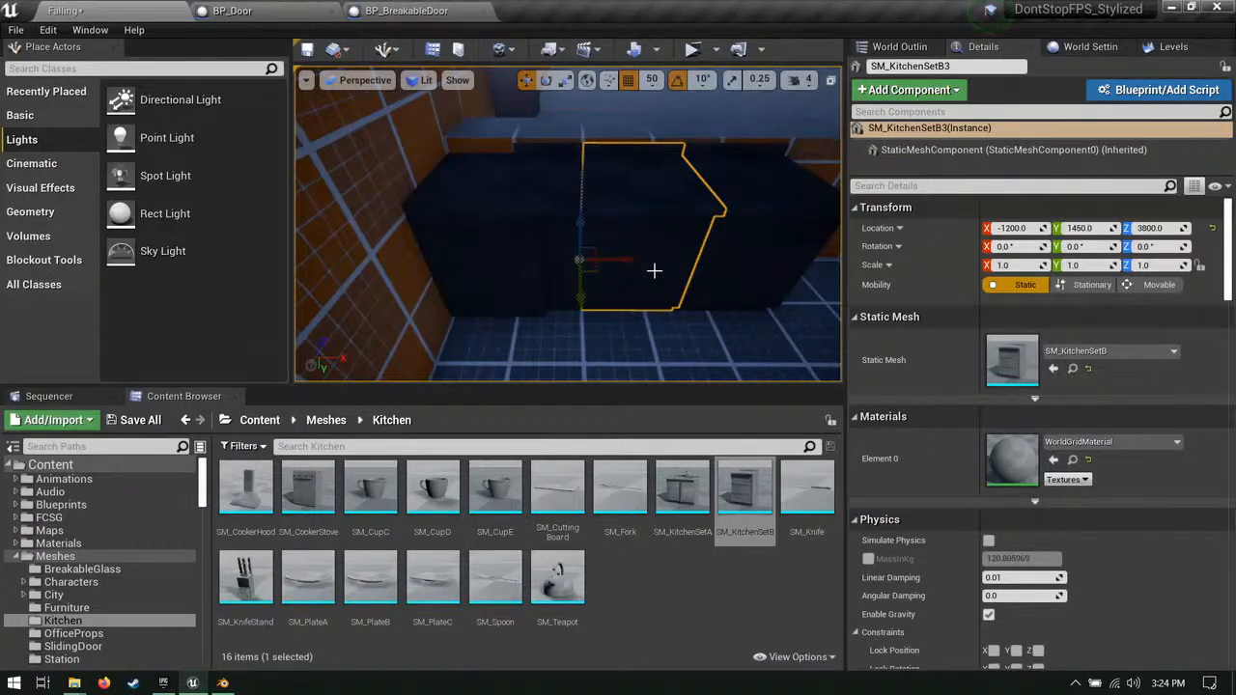
Step: Delete the newest cabinet copy and the original cabinet beside the stove
right_drag(652, 269, 654, 266)
key(Delete)
click(538, 268)
key(Delete)
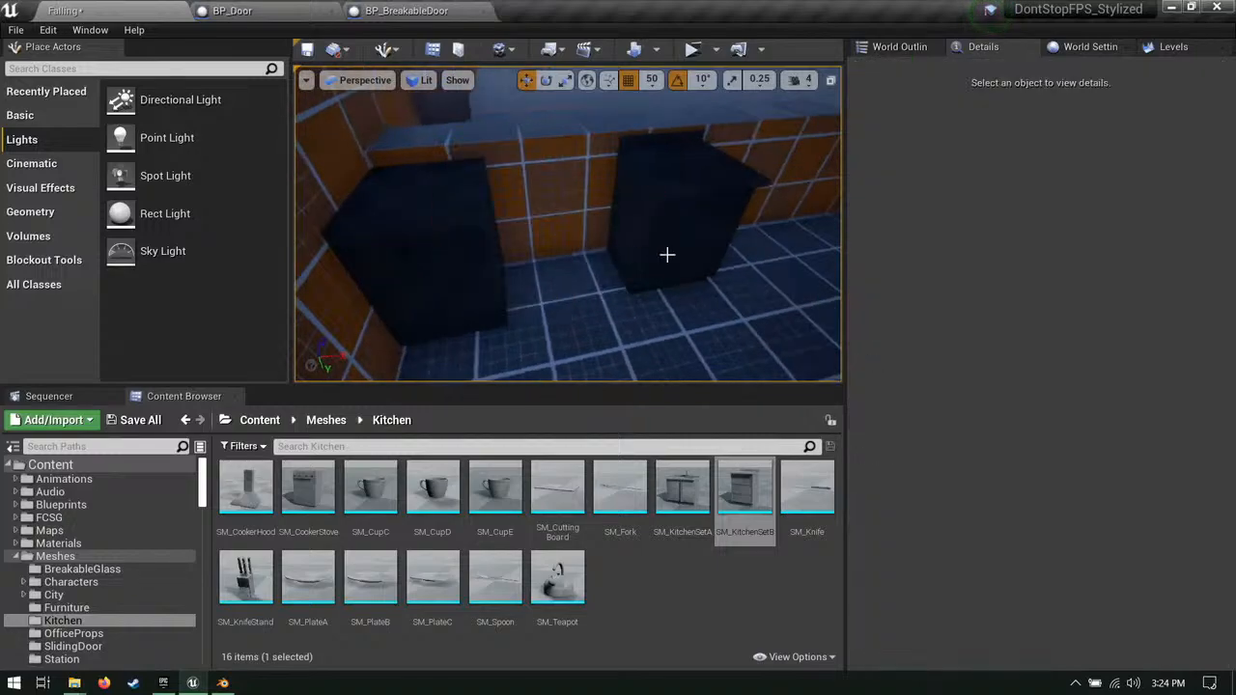
Step: Realign the remaining cabinet to the grid with X -1000, and slide it beside the stove to X -1200
click(665, 254)
drag(648, 242, 570, 267)
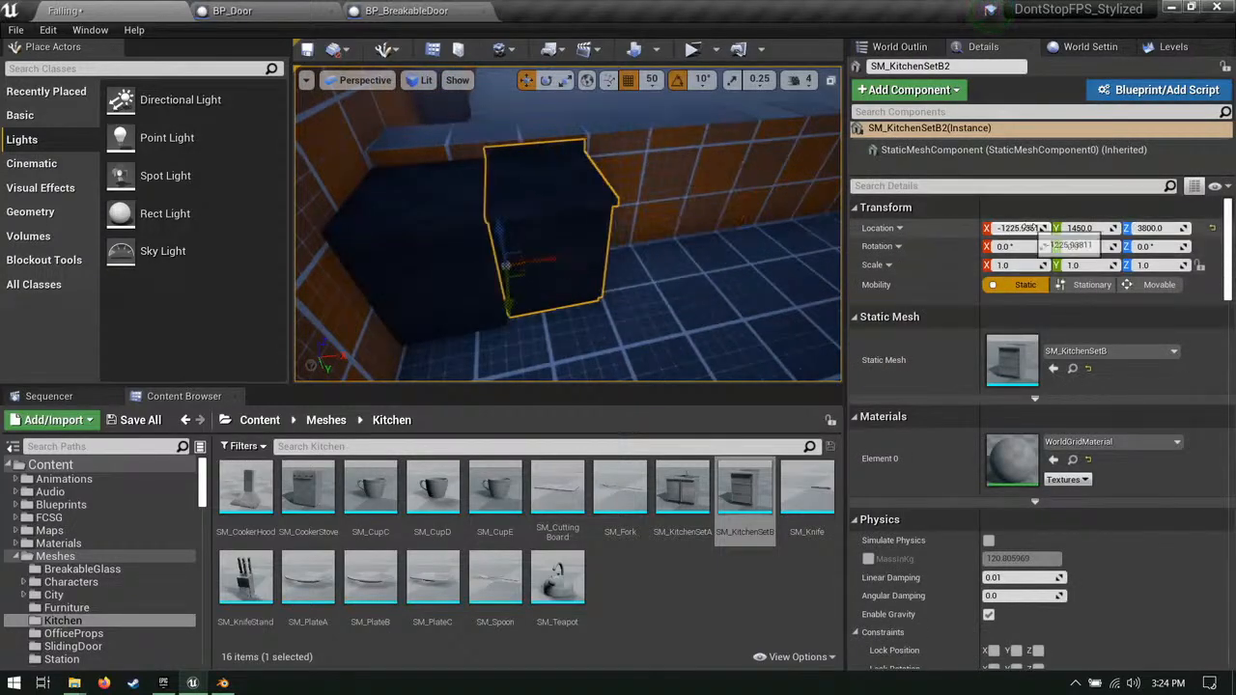
click(1041, 228)
key(Return)
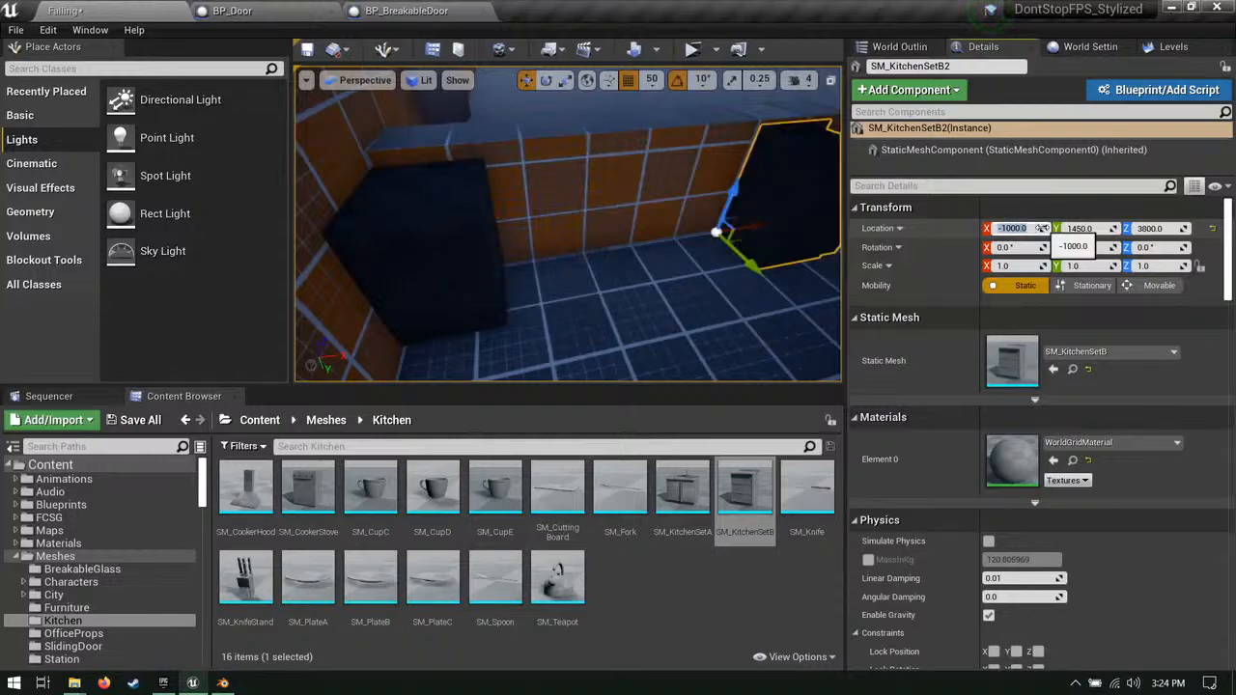
right_drag(676, 246, 615, 264)
drag(623, 262, 471, 283)
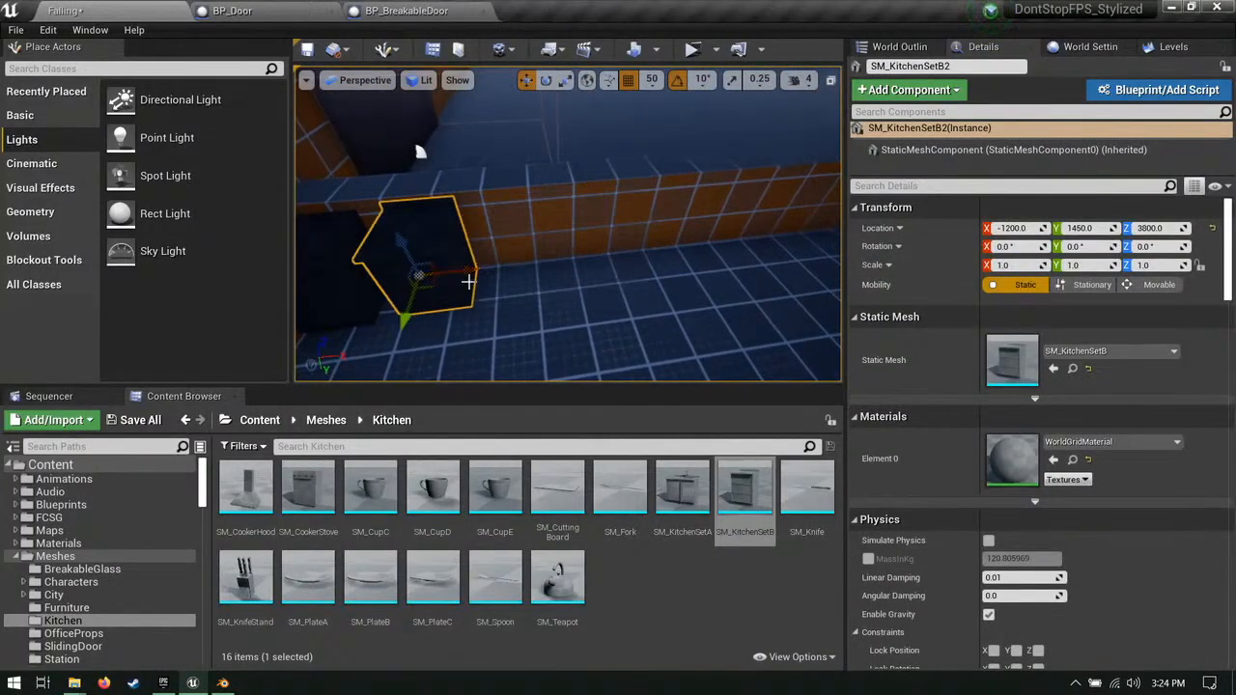
mouse_move(502, 207)
right_down()
mouse_move(454, 210)
mouse_move(517, 207)
right_up()
Step: Set the position grid snap to 10 and duplicate the cabinet along X, side by side
click(651, 87)
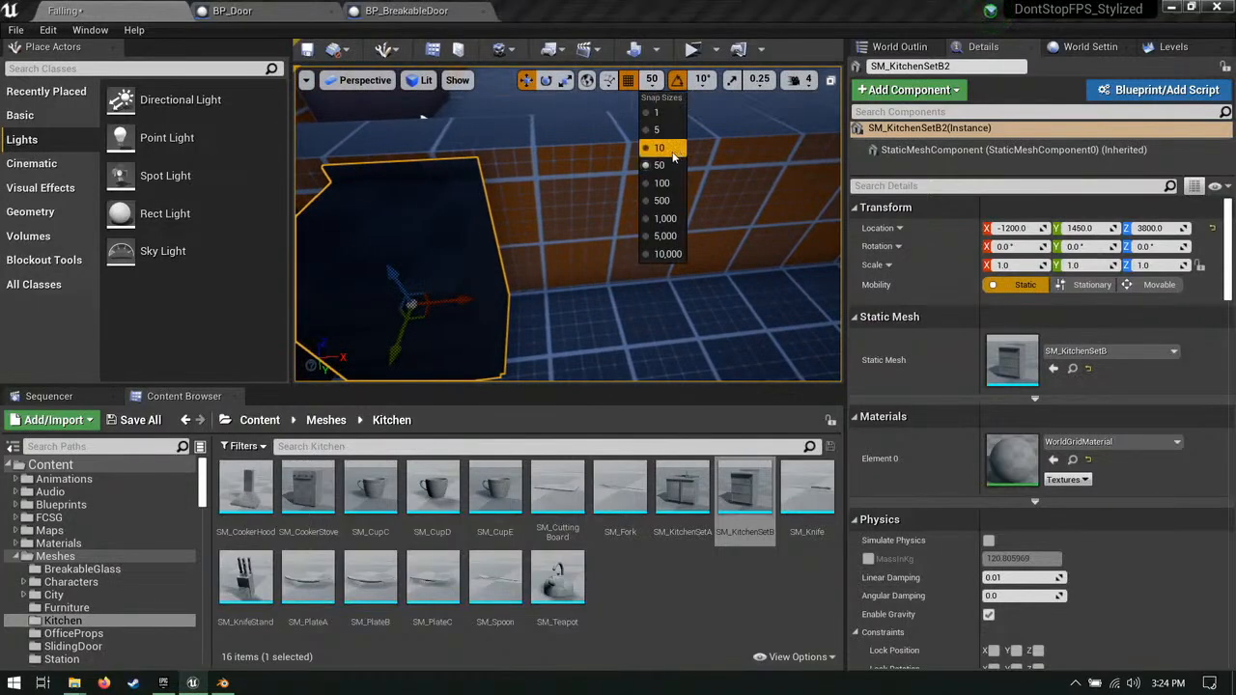
click(661, 149)
right_drag(623, 178, 579, 193)
alt+drag(511, 261, 566, 262)
mouse_move(565, 261)
right_down()
mouse_move(460, 202)
mouse_move(590, 212)
mouse_move(547, 263)
mouse_move(576, 248)
mouse_move(550, 261)
right_up()
Step: Adjust the X scale of one of the two cabinets to fit the row
ctrl+click(496, 203)
click(612, 213)
click(556, 249)
key(r)
right_drag(479, 125, 632, 225)
Step: Select both cabinets, set the position grid snap to 50 and duplicate the pair along the low block
ctrl+click(591, 243)
shift+drag(652, 245, 603, 245)
right_drag(650, 245, 576, 259)
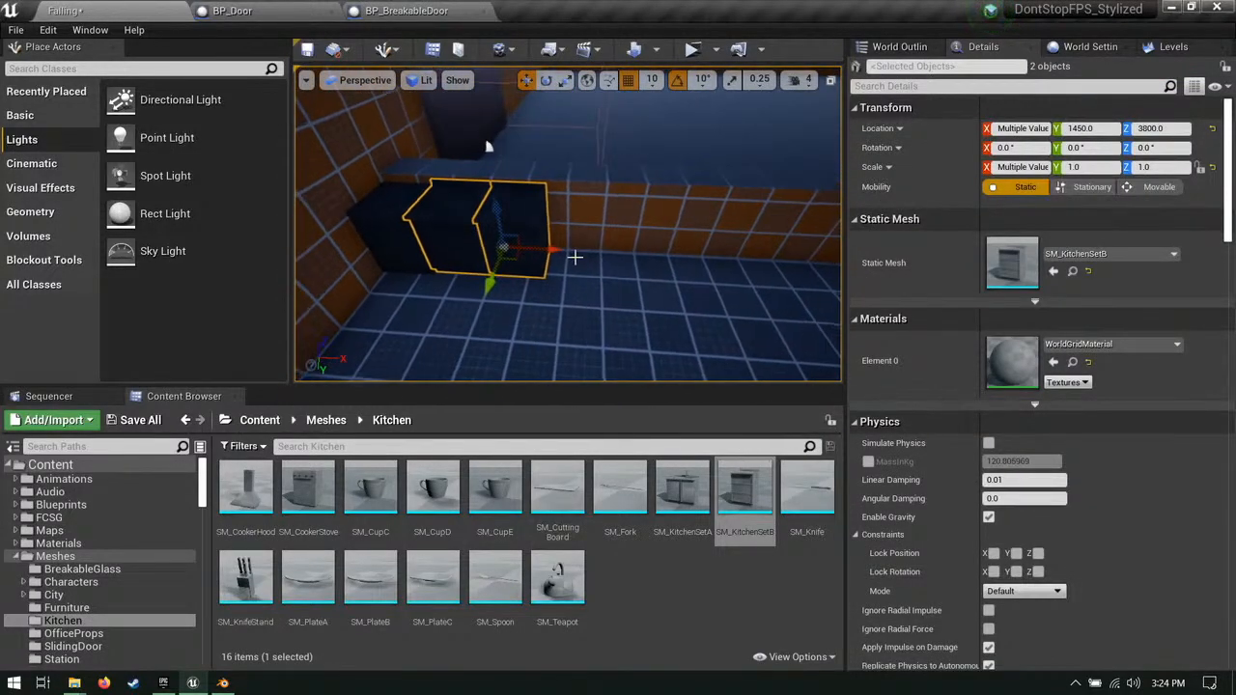
click(651, 79)
click(660, 165)
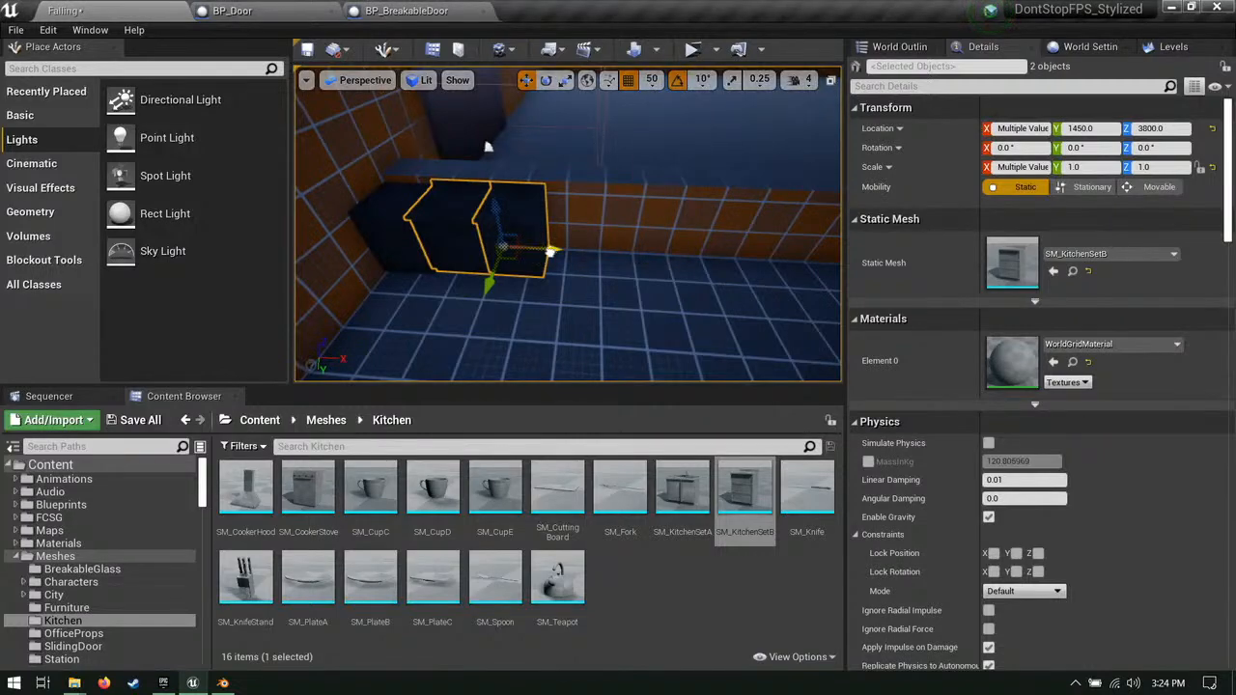
right_drag(455, 152, 622, 249)
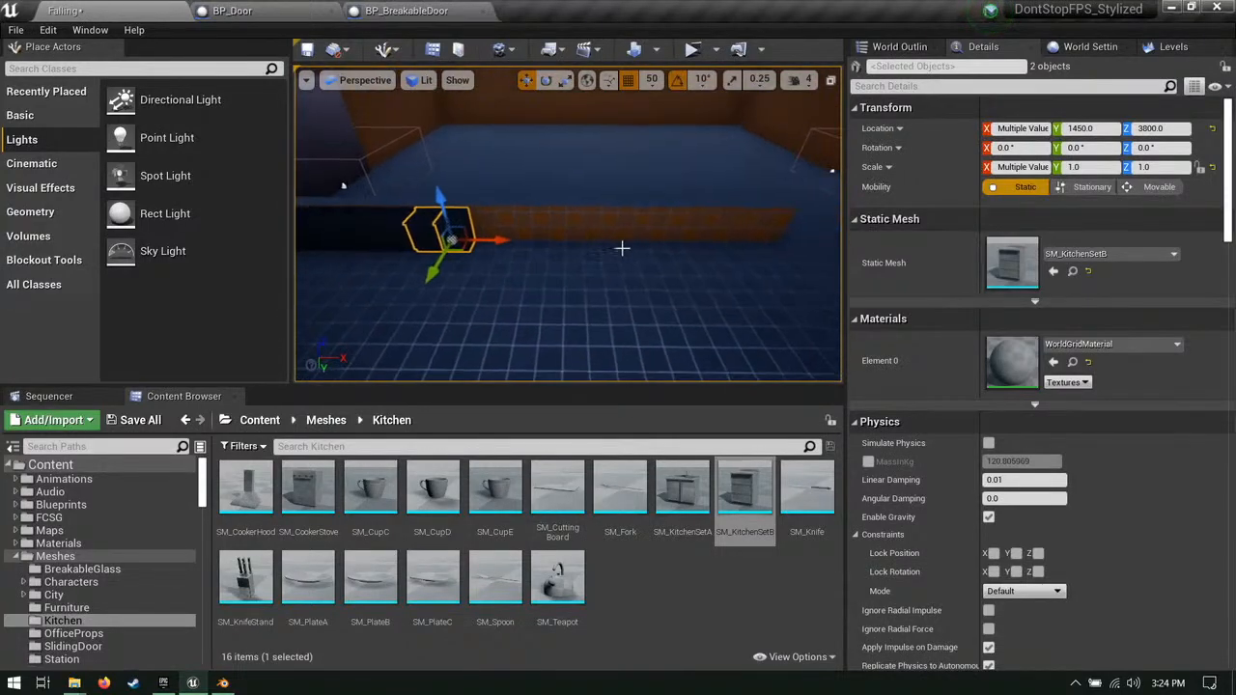
click(778, 208)
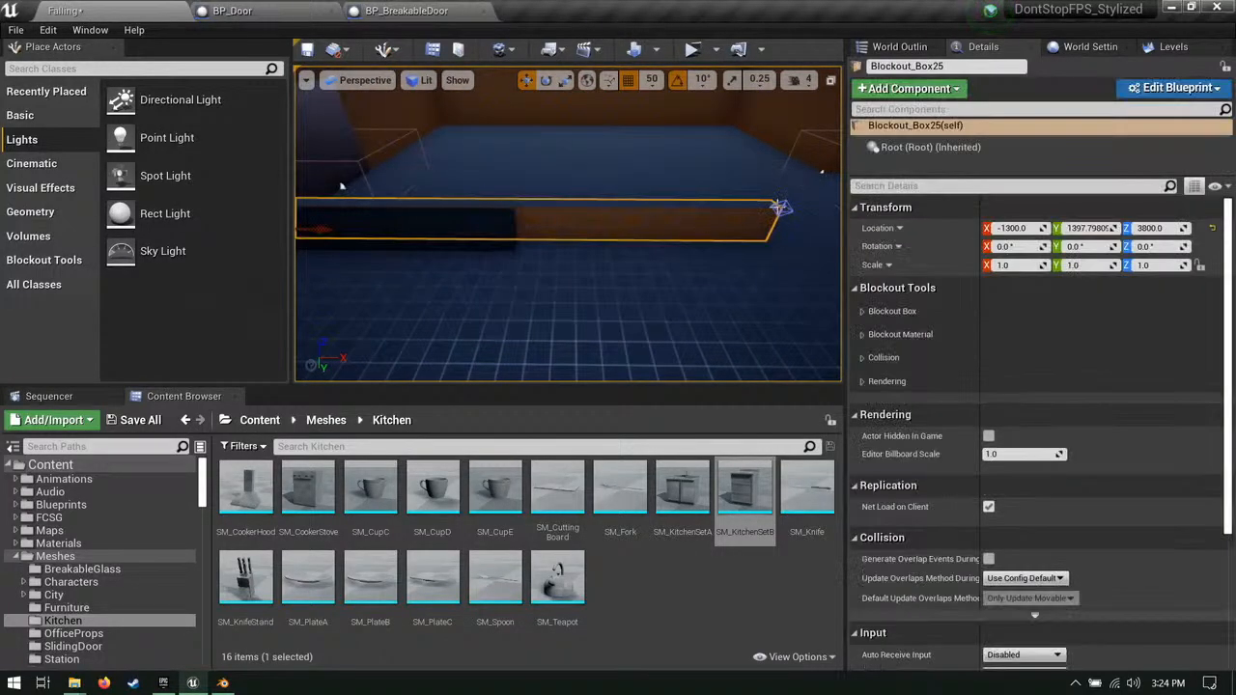
mouse_move(555, 235)
right_down()
mouse_move(757, 199)
mouse_move(637, 204)
mouse_move(570, 236)
right_up()
right_drag(545, 242, 471, 278)
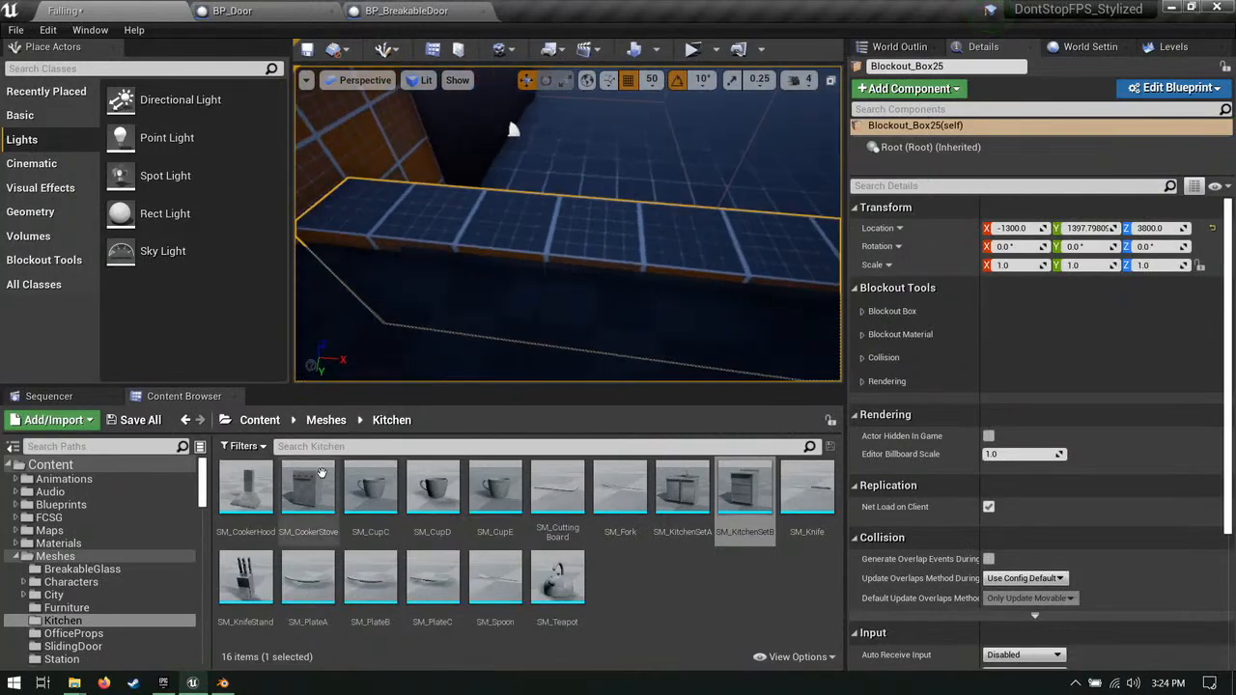
Step: Place an SM_CupC cup with Simulate Physics enabled and move it onto the low block behind the cabinets
drag(370, 491, 543, 274)
click(988, 541)
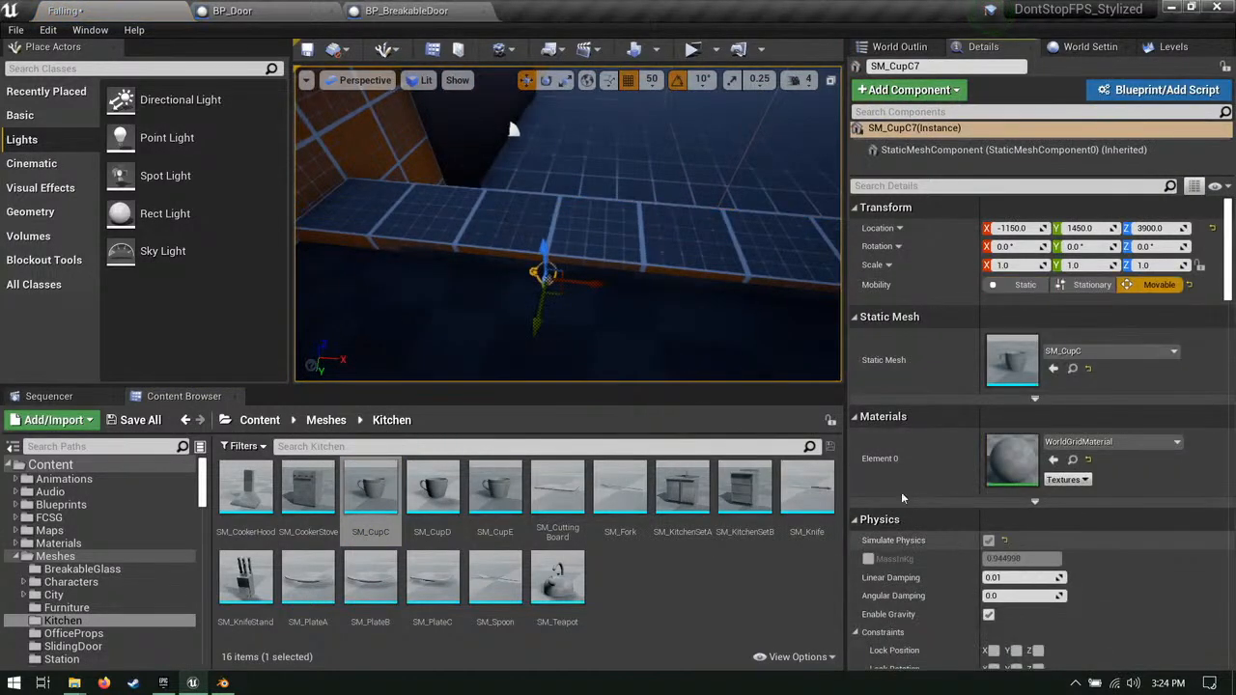
right_drag(508, 116, 500, 243)
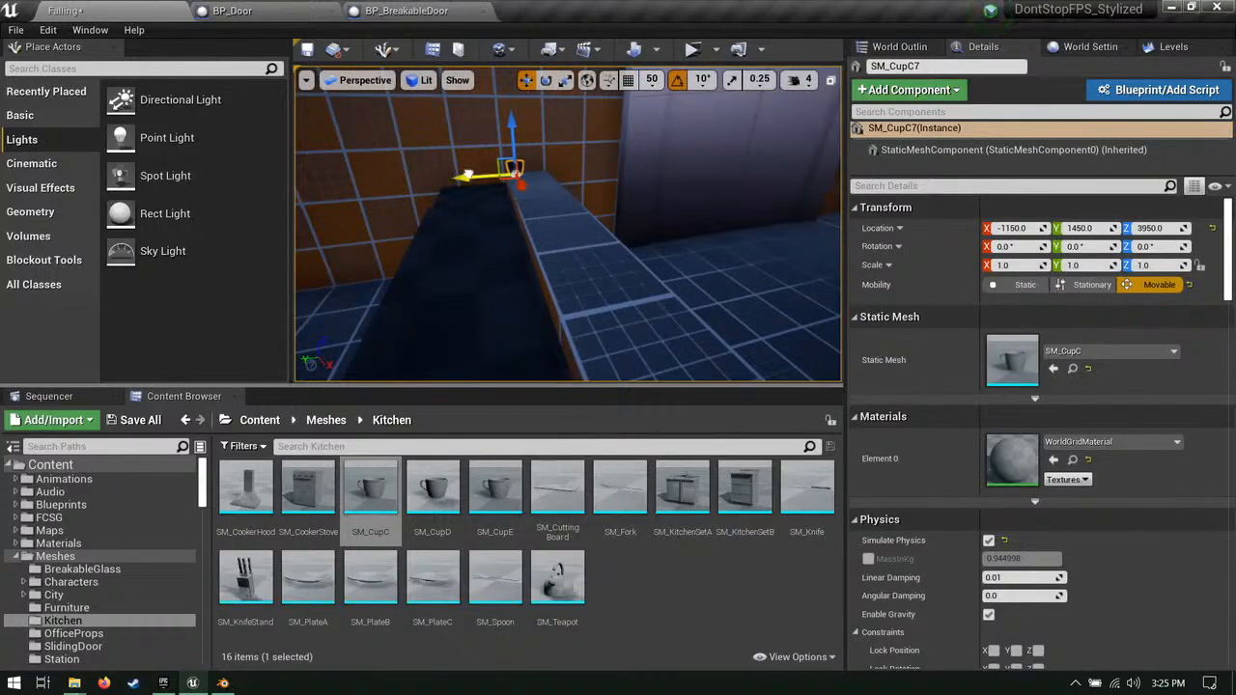
right_drag(506, 175, 559, 206)
Step: Duplicate the physics-enabled cup along the top of the low block
alt+drag(563, 198, 667, 199)
right_drag(667, 198, 753, 215)
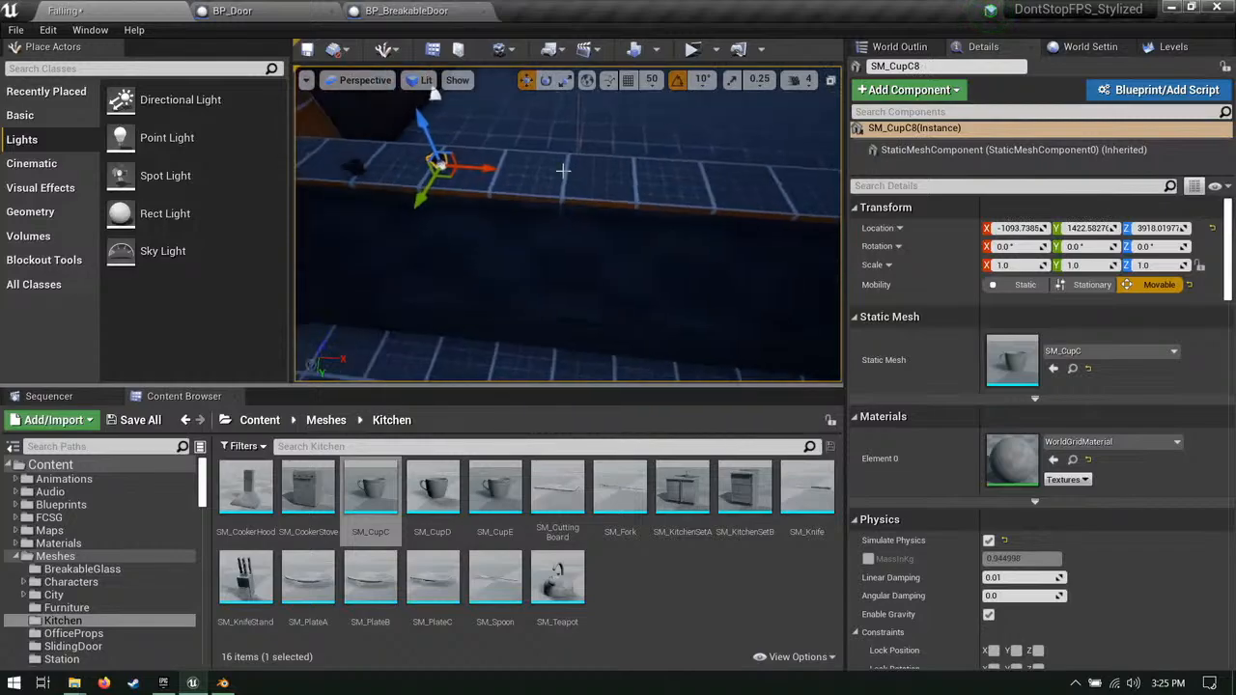
alt+drag(440, 172, 557, 180)
right_drag(556, 181, 530, 166)
right_drag(496, 128, 473, 180)
Step: Place an SM_PlateA plate on the low block beside the cups and stack a duplicate on top
drag(331, 553, 489, 307)
right_drag(489, 307, 536, 305)
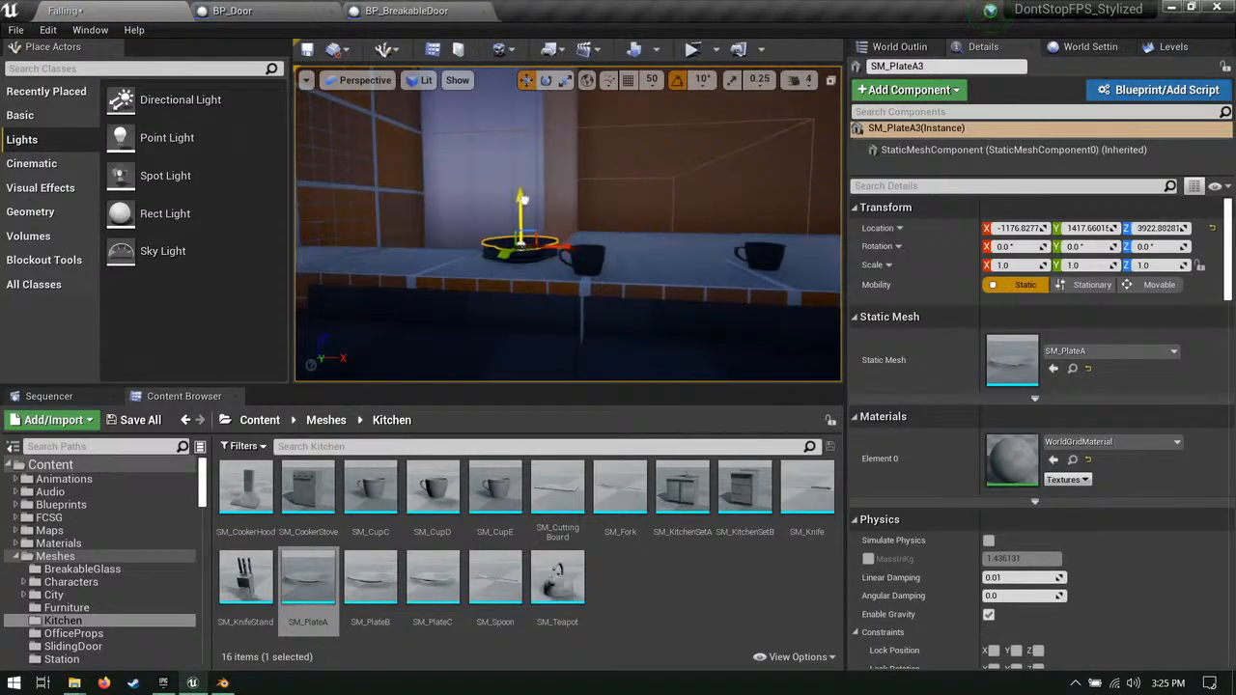
alt+drag(520, 203, 521, 191)
right_drag(520, 191, 560, 206)
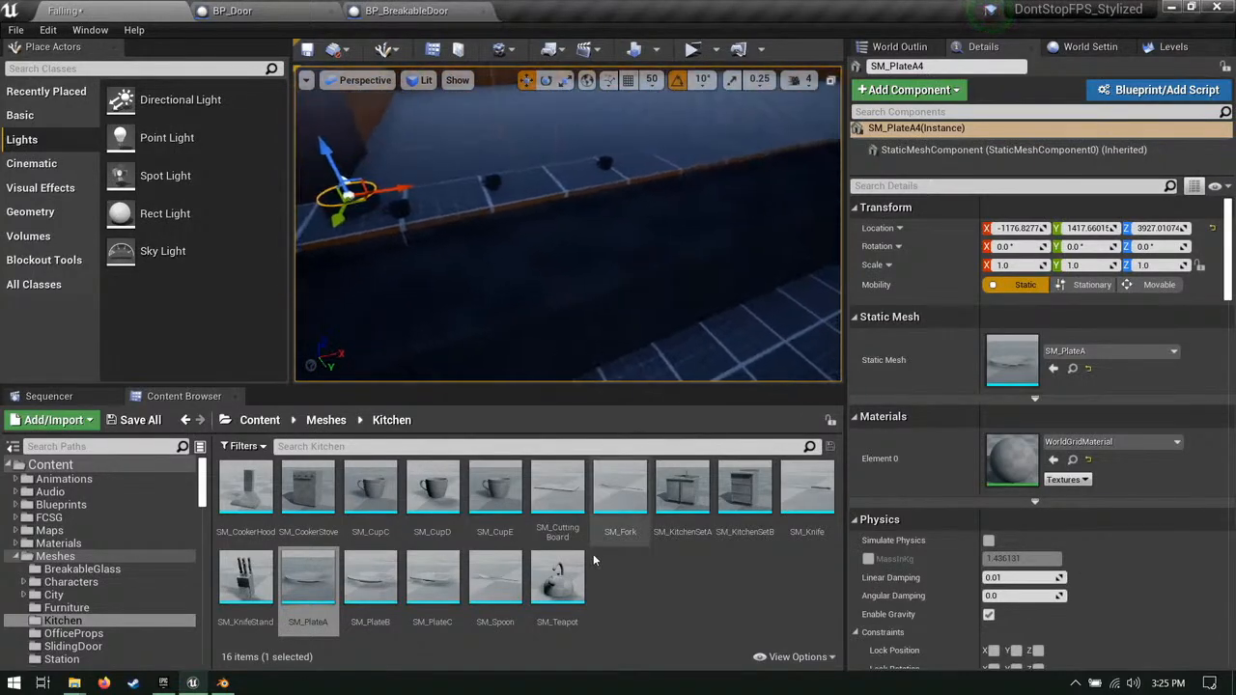
Step: Place the SM_Teapot mesh and move it onto the stove at about X -1268 and Y 1483
drag(557, 577, 567, 309)
drag(559, 240, 585, 245)
right_drag(598, 246, 587, 246)
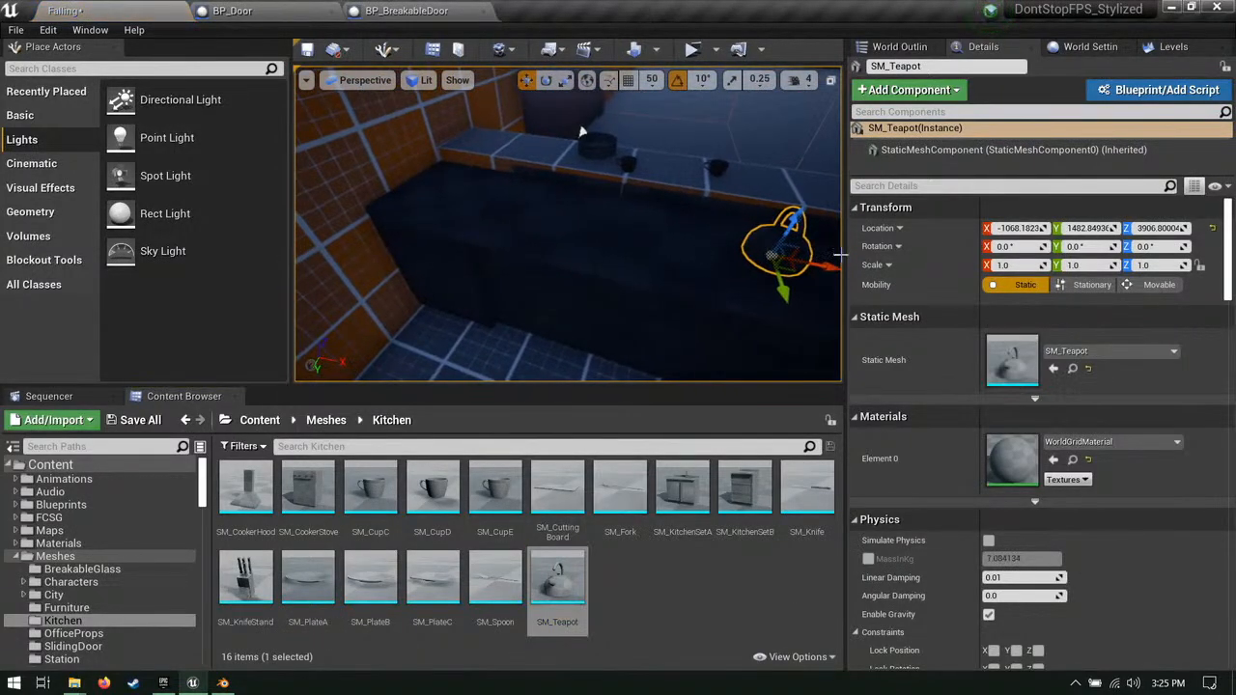
drag(489, 212, 471, 209)
mouse_move(471, 209)
right_down()
mouse_move(497, 201)
mouse_move(425, 199)
mouse_move(464, 201)
right_up()
Step: Lower the kitchen's ceiling block to about Z 4269, closer to the top of the doorway
right_drag(750, 239, 629, 217)
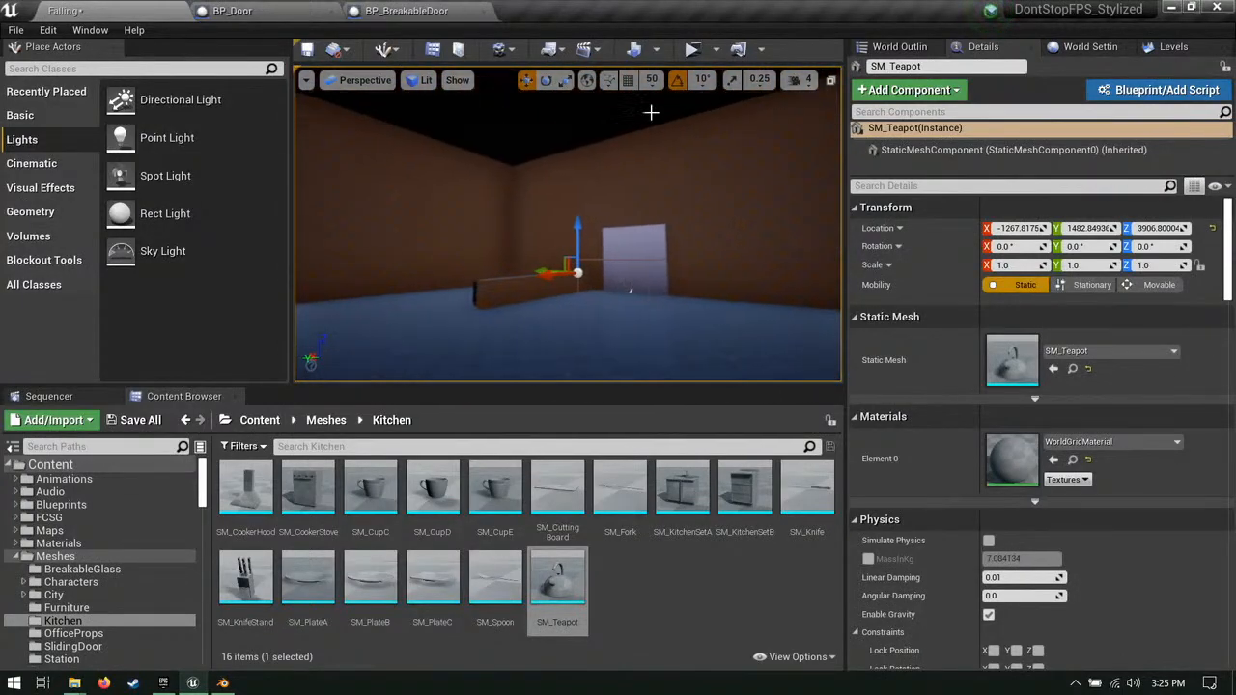
click(651, 110)
right_drag(650, 110, 614, 87)
right_drag(298, 235, 763, 180)
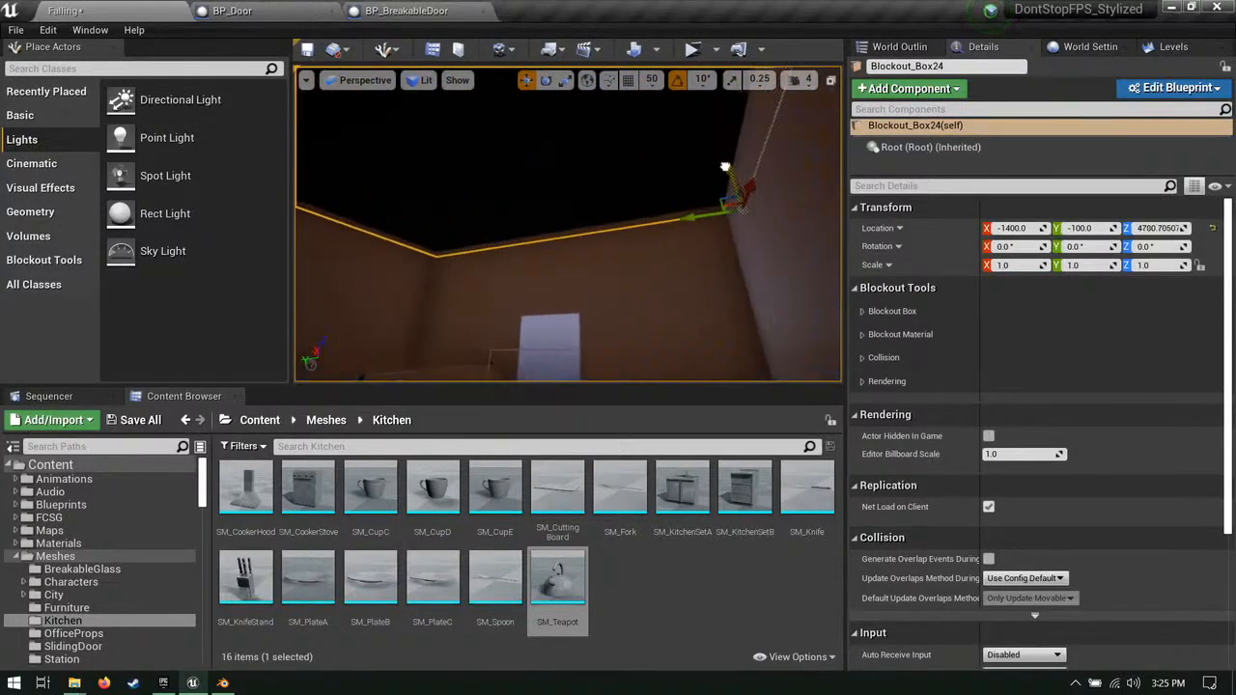
drag(725, 167, 756, 236)
right_drag(514, 326, 463, 347)
Step: Place a BP_FlourescentLight from the GameplayElements blueprints under the kitchen ceiling at X -950, Y 1100, Z 4250
click(66, 504)
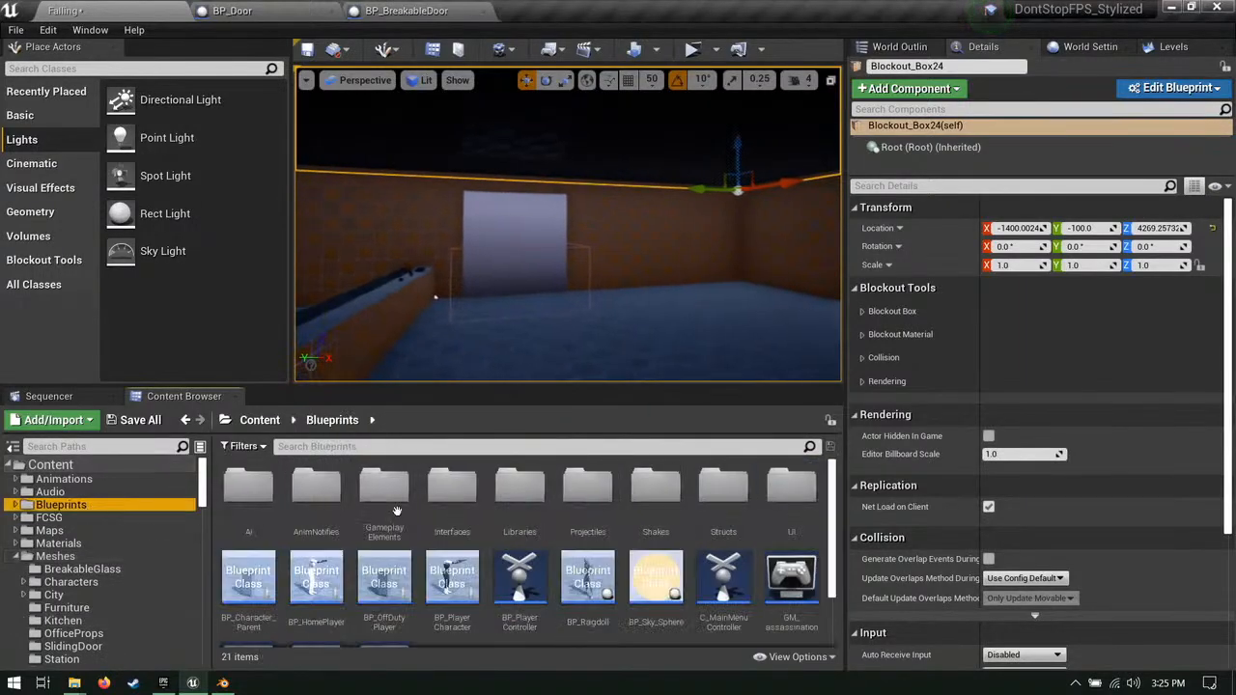
double_click(385, 497)
scroll(555, 536, down, 3)
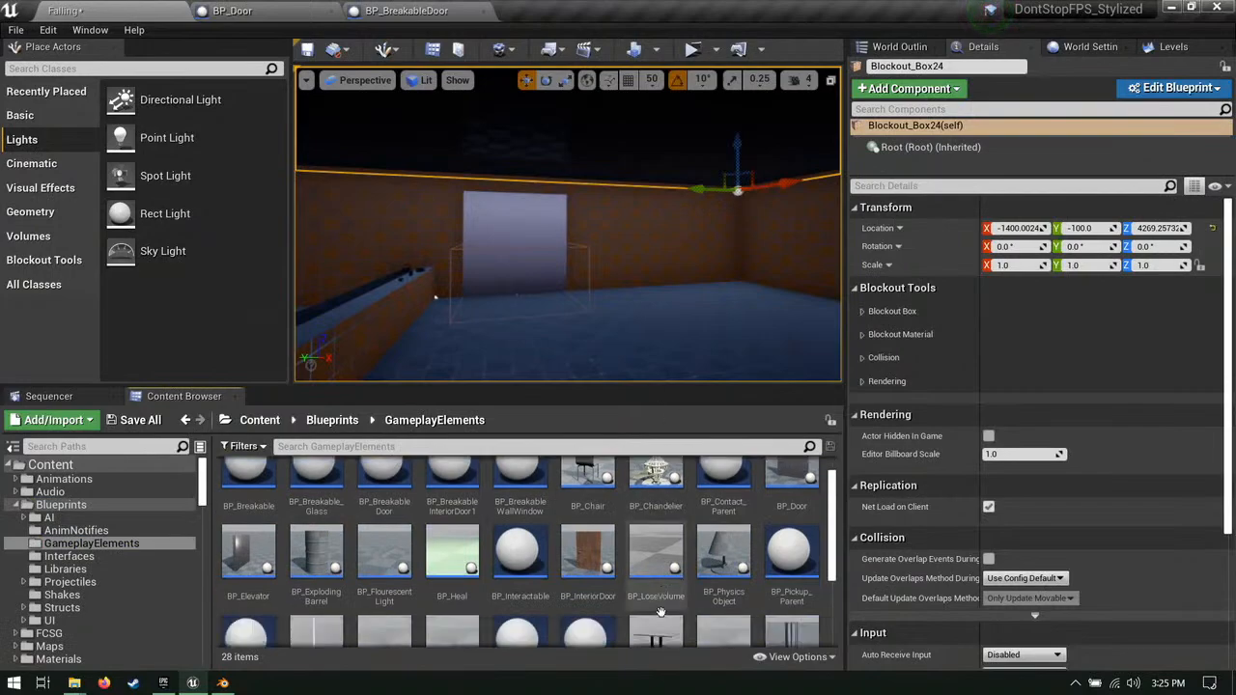
right_drag(595, 281, 528, 227)
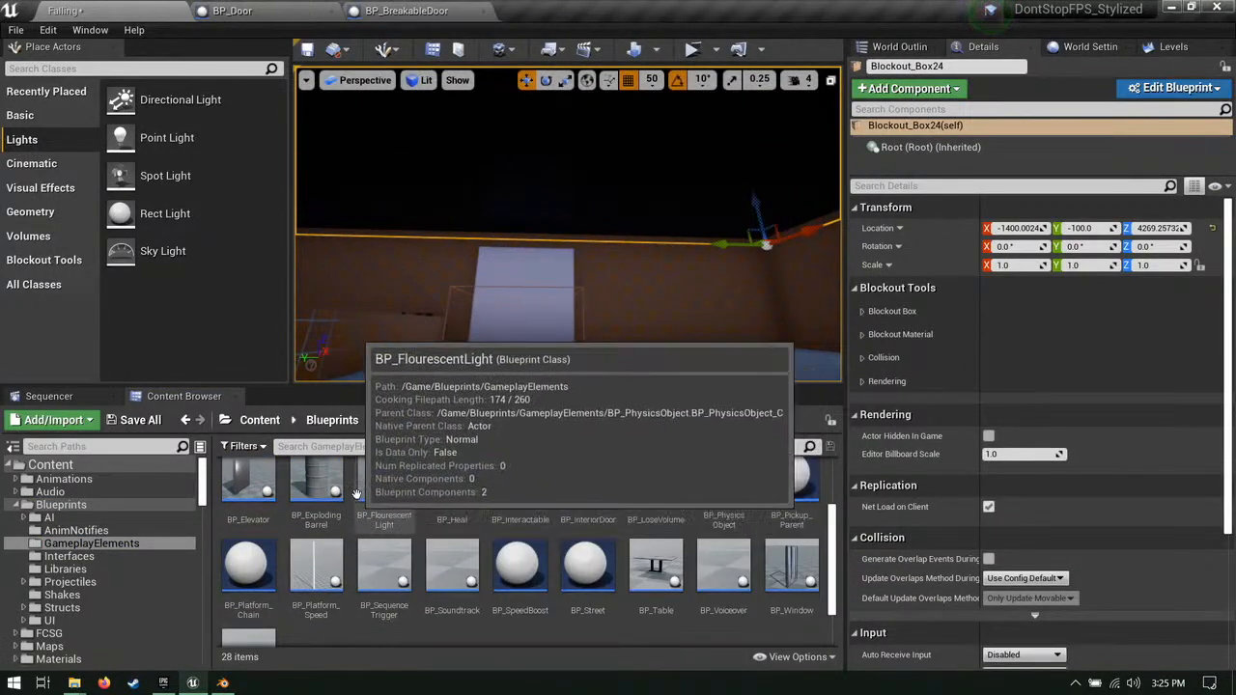
drag(385, 487, 520, 199)
mouse_move(653, 176)
right_down()
mouse_move(618, 176)
mouse_move(653, 175)
right_up()
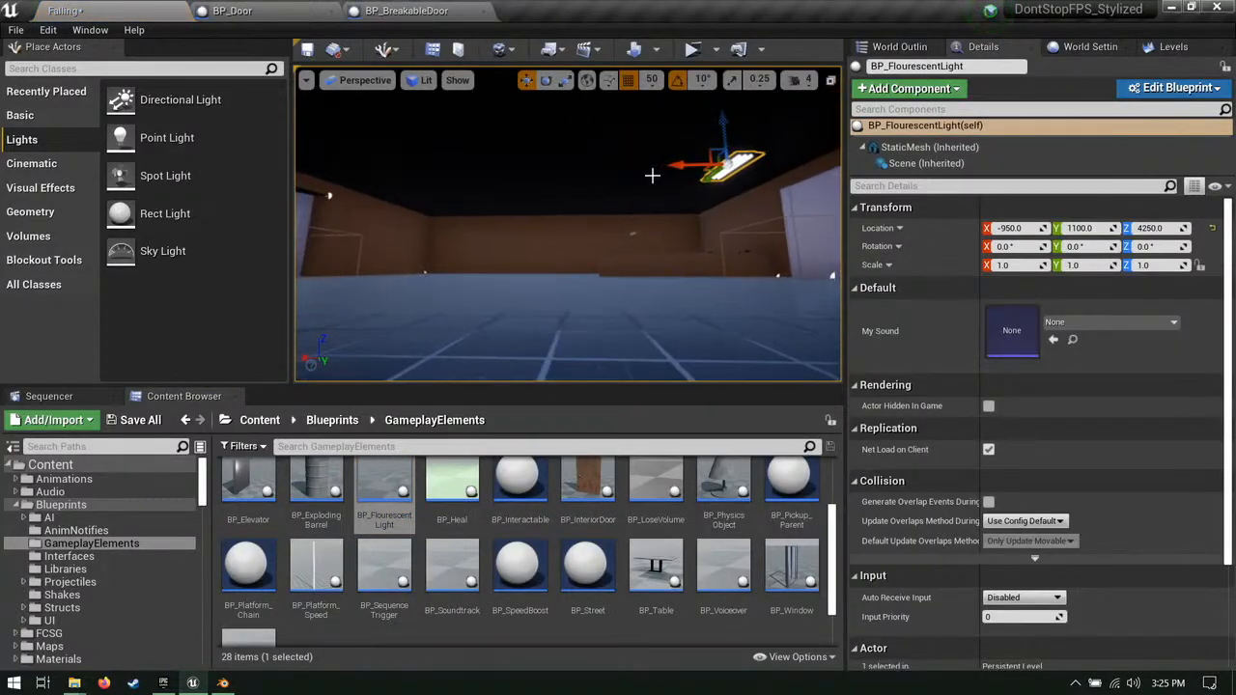
Step: Duplicate the fluorescent light along the X axis of the ceiling, with a copy at X -350
drag(546, 174, 532, 174)
right_drag(532, 174, 799, 139)
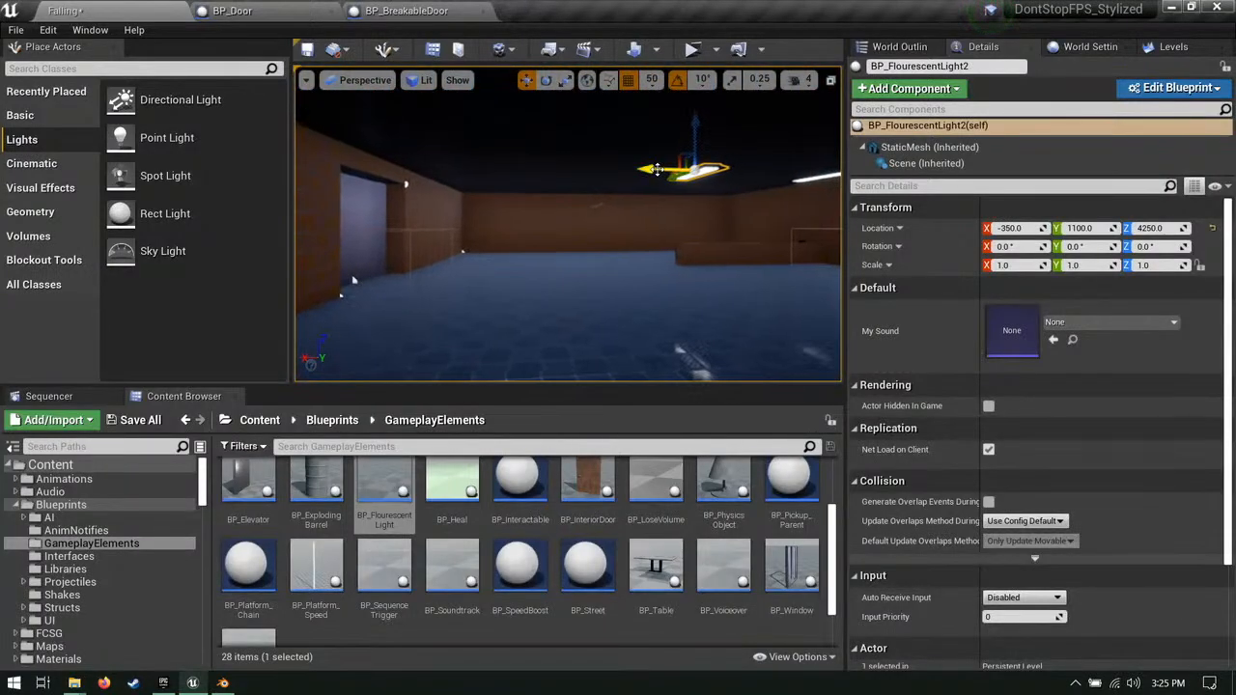
right_drag(463, 196, 719, 196)
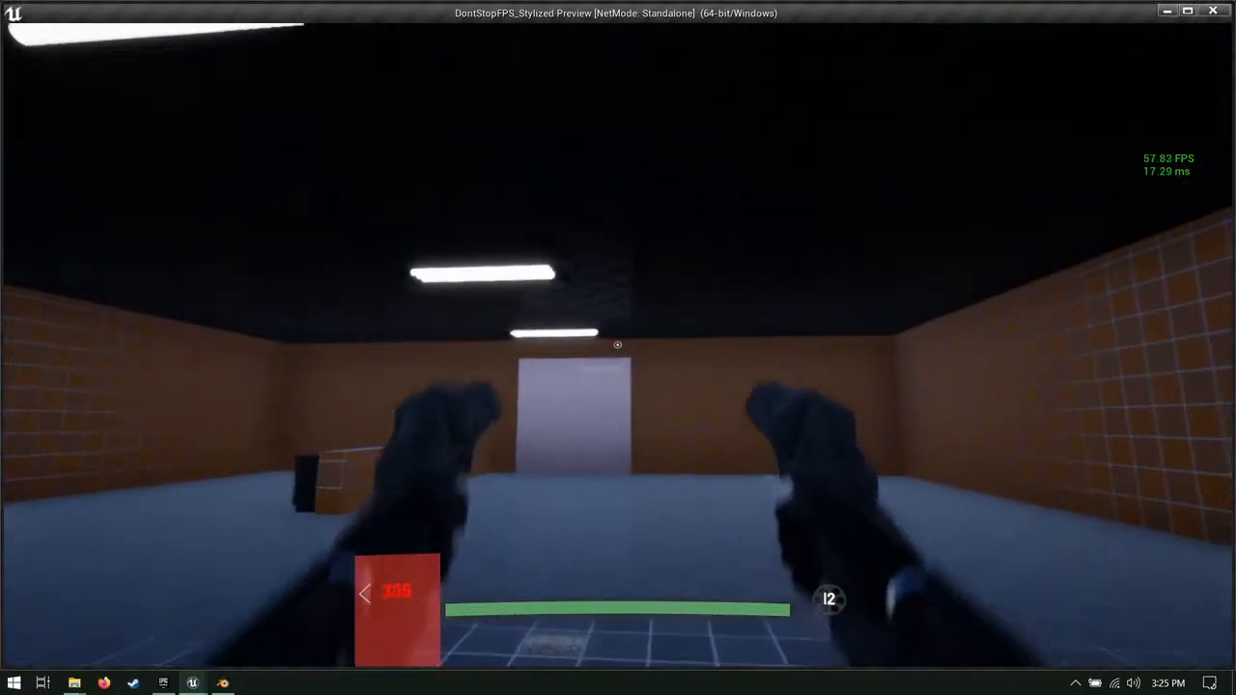
Step: Playtest the level, running through the newly lit kitchen and firing the guns at the door and props
click(618, 344)
click(618, 344)
click(618, 344)
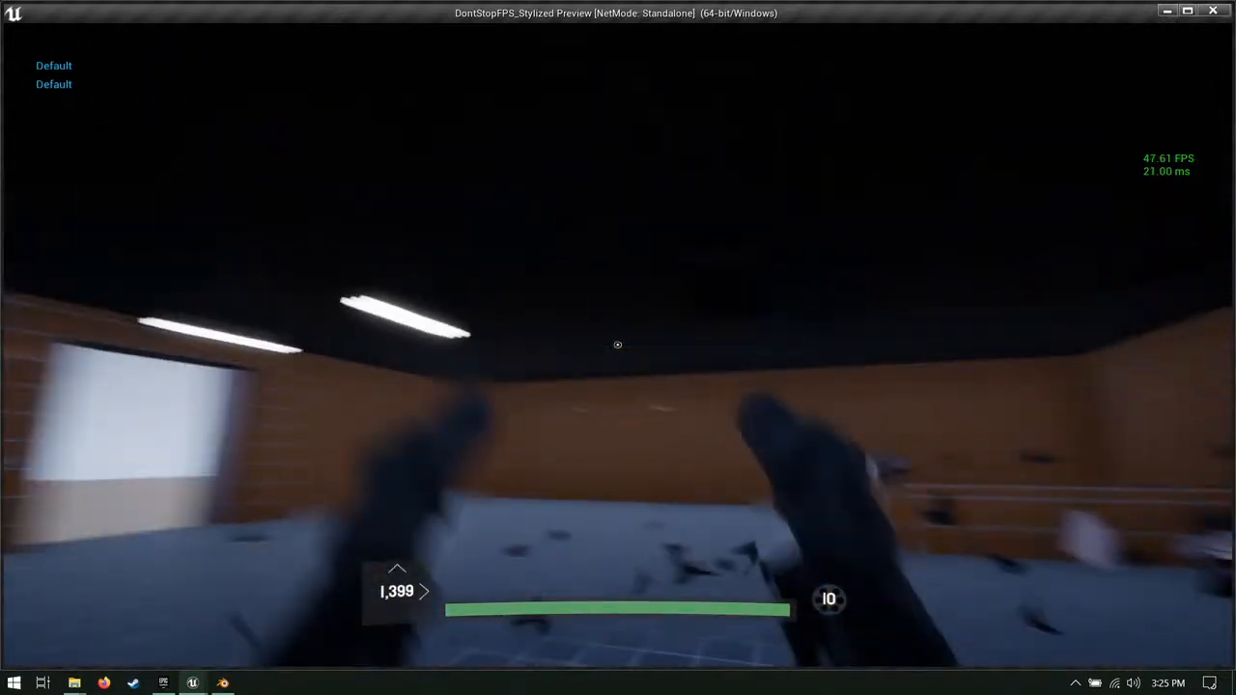
click(618, 344)
click(618, 344)
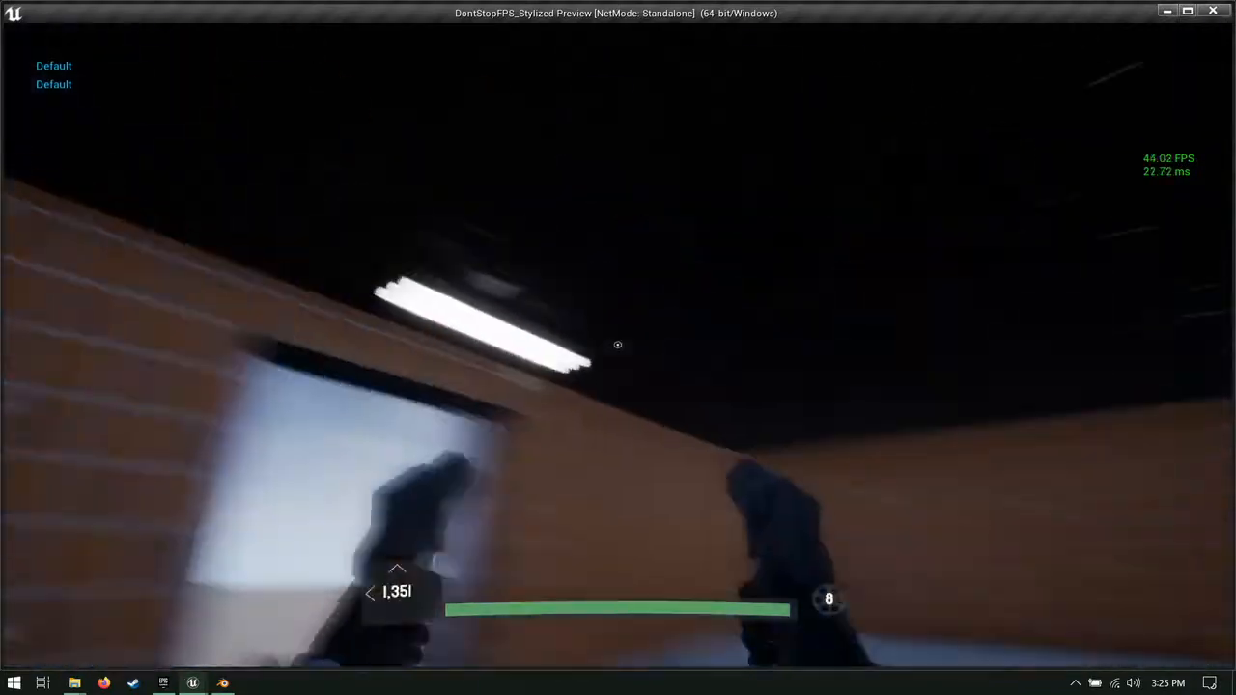
Step: Playtest the level by shooting and running forward through the rooms, and end the preview
click(350, 197)
key(w)
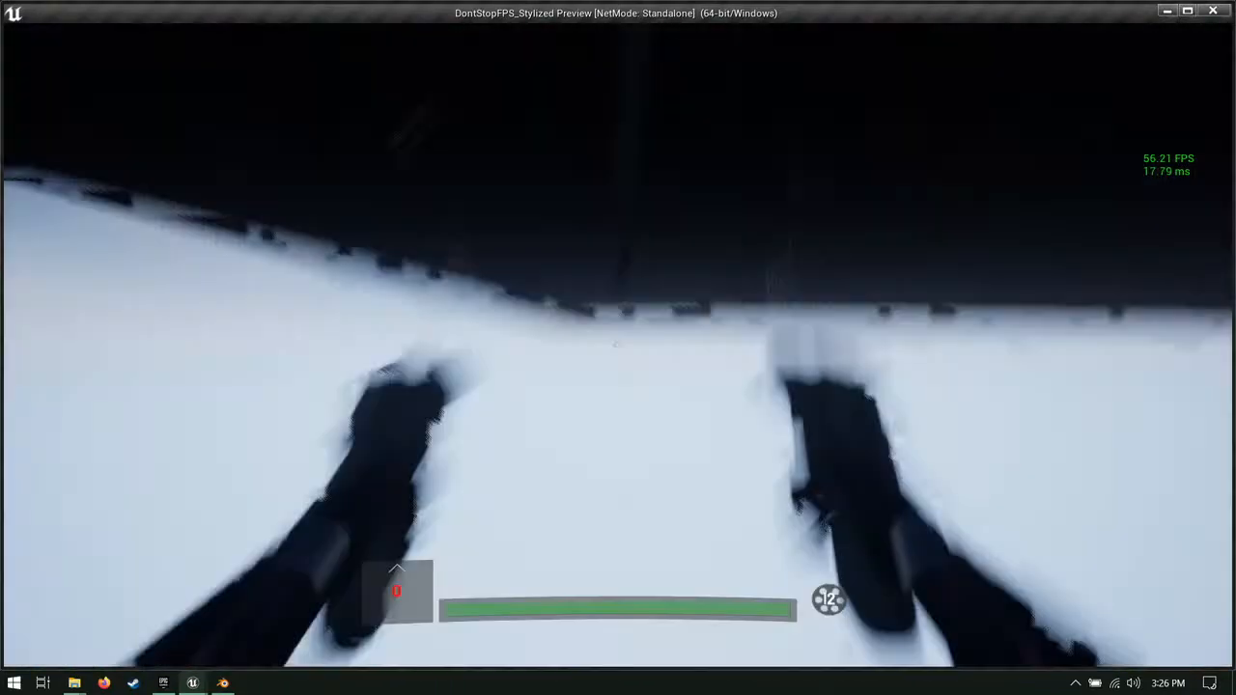
key(Escape)
Step: Find the Player Start actor by searching for "player" and place it on the floor of the room with large windows
right_drag(618, 222, 772, 251)
key(w)
key(w)
right_drag(568, 224, 667, 270)
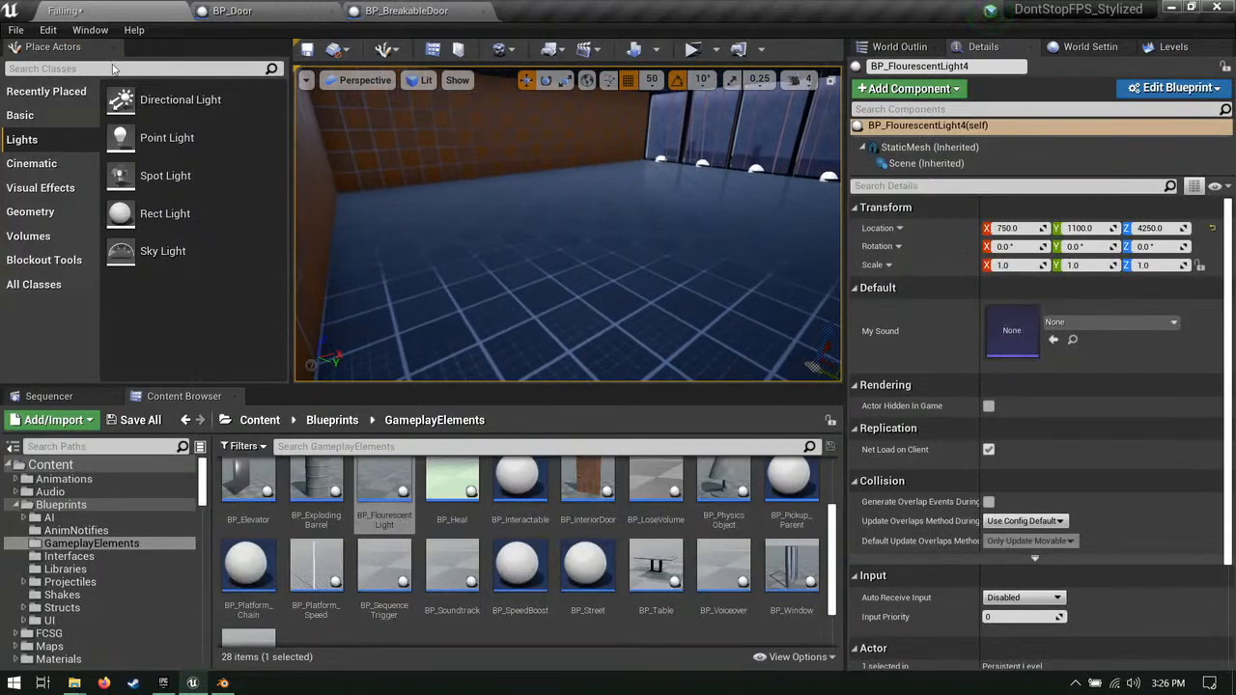
click(119, 69)
text(player)
drag(70, 176, 696, 247)
key(f)
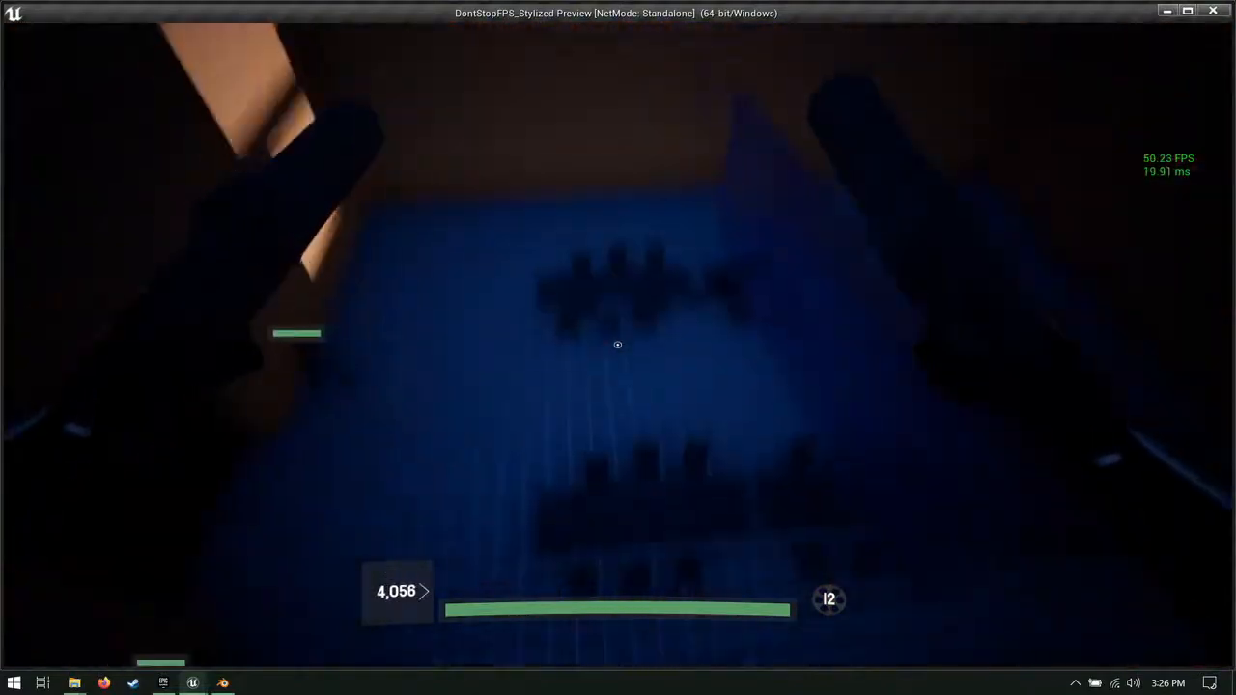
Step: Playtest the level from the placed Player Start, fighting through the debris-filled rooms and shooting the doors, and end the preview
key(w)
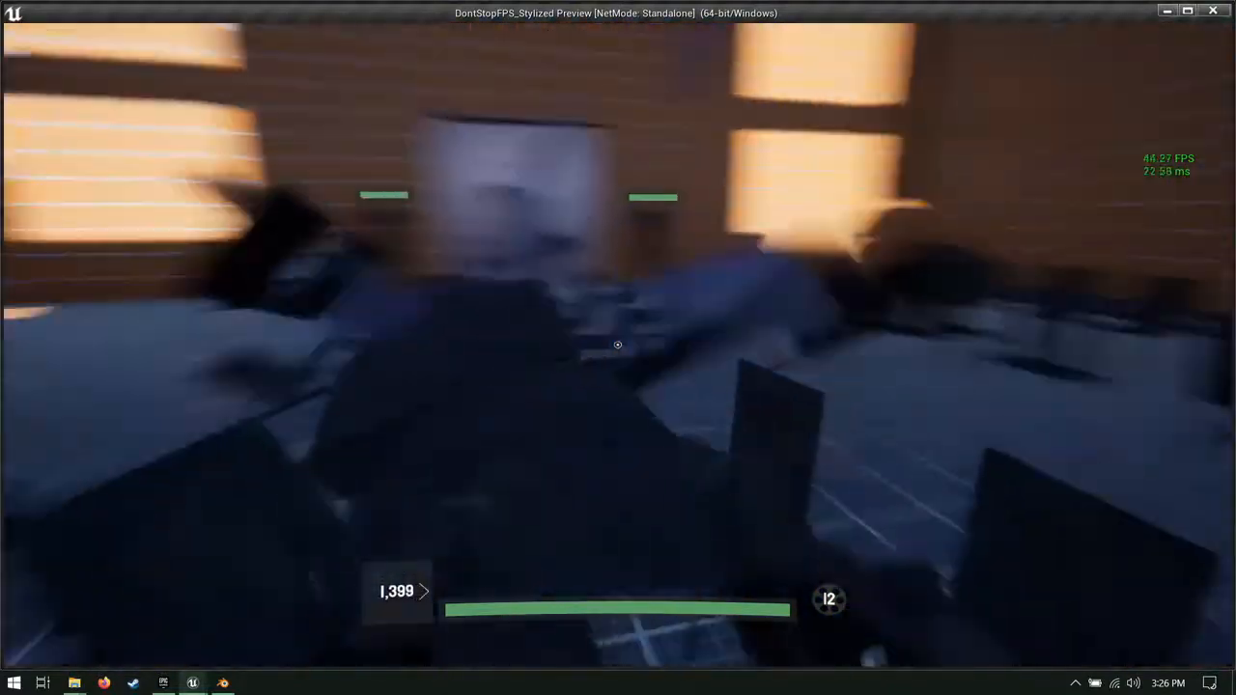
key(s)
key(w)
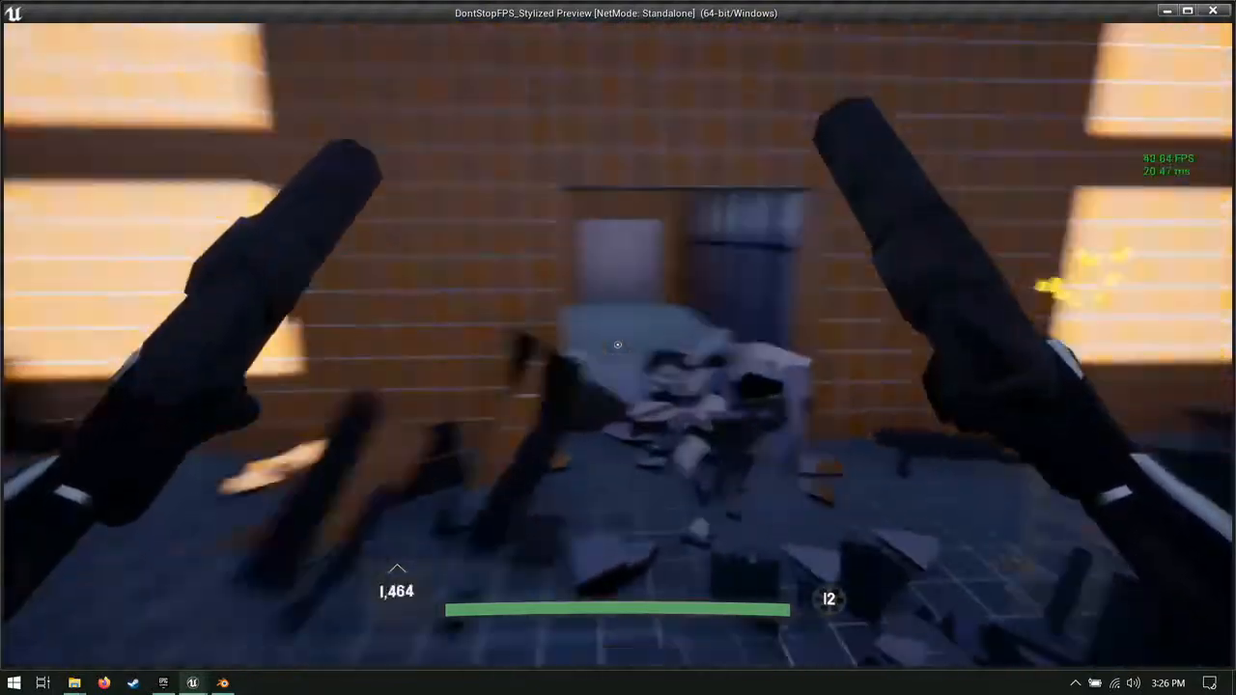
key(d)
key(s)
key(w)
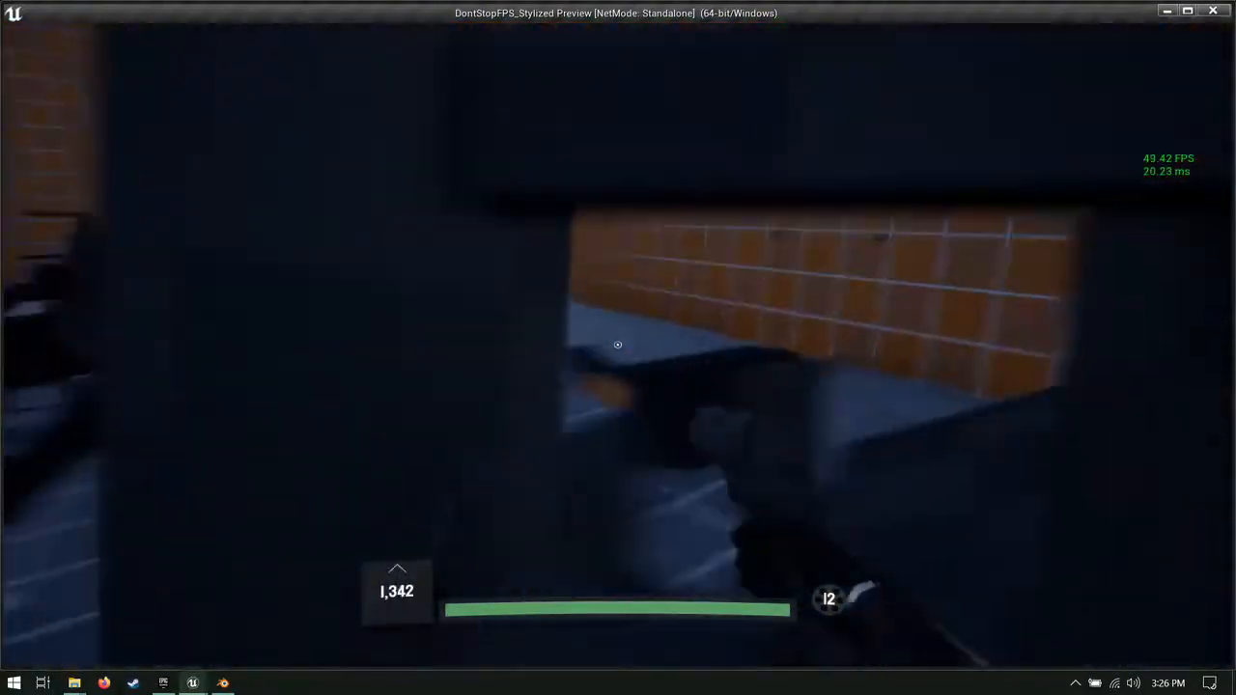
key(a)
key(s)
key(w)
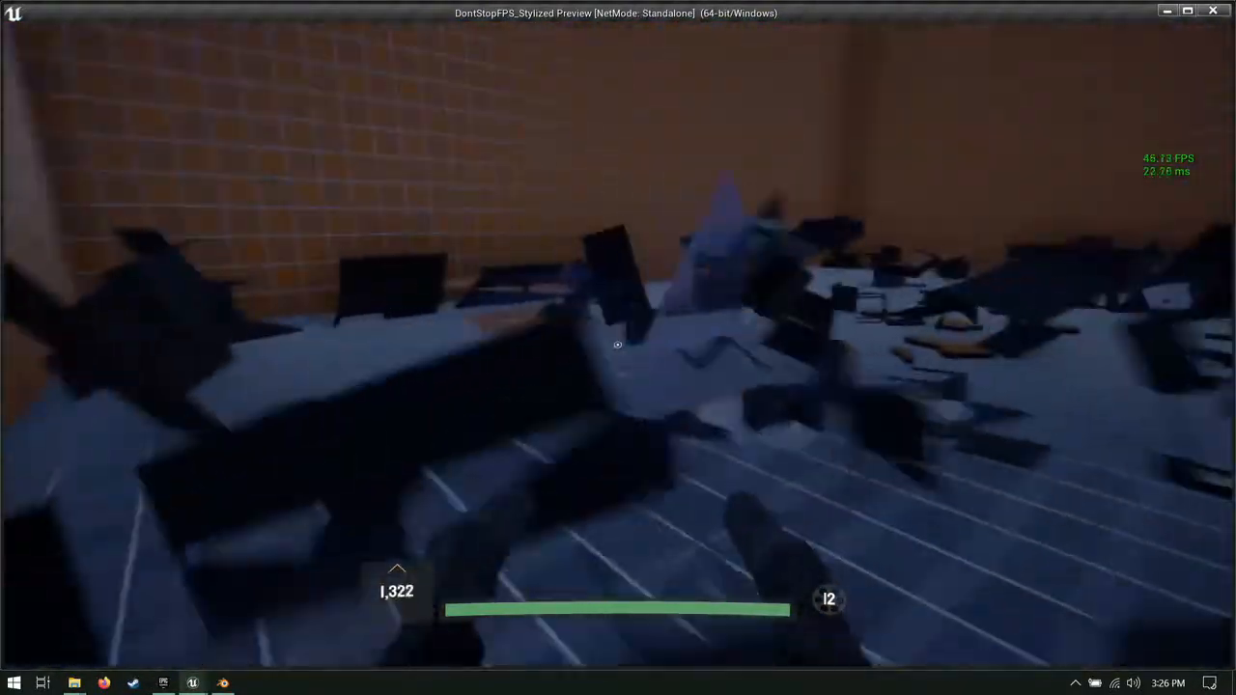
key(space)
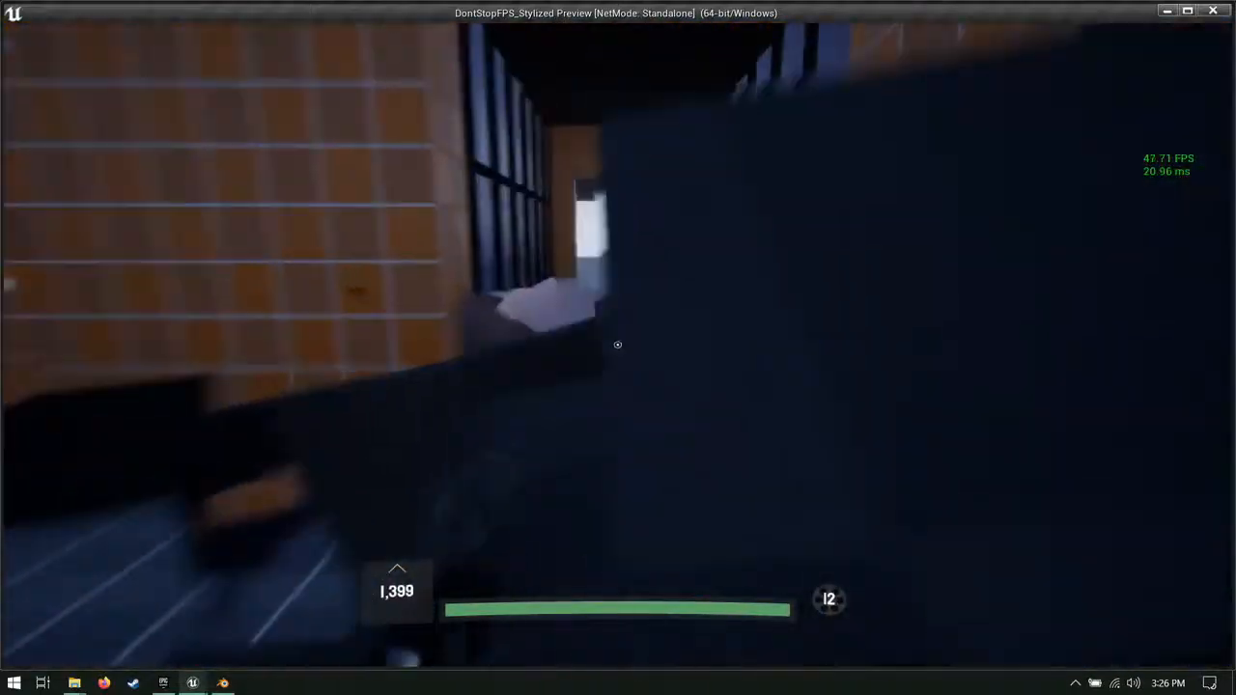
key(a)
click(618, 345)
key(d)
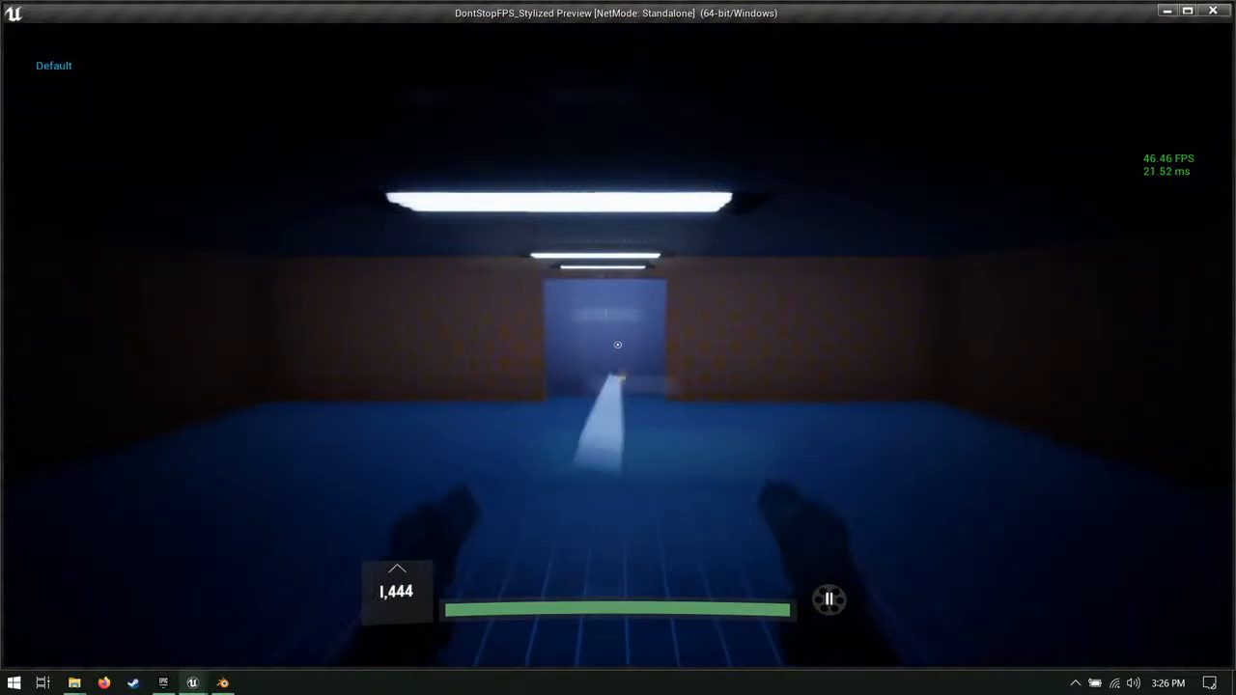
key(a)
click(618, 345)
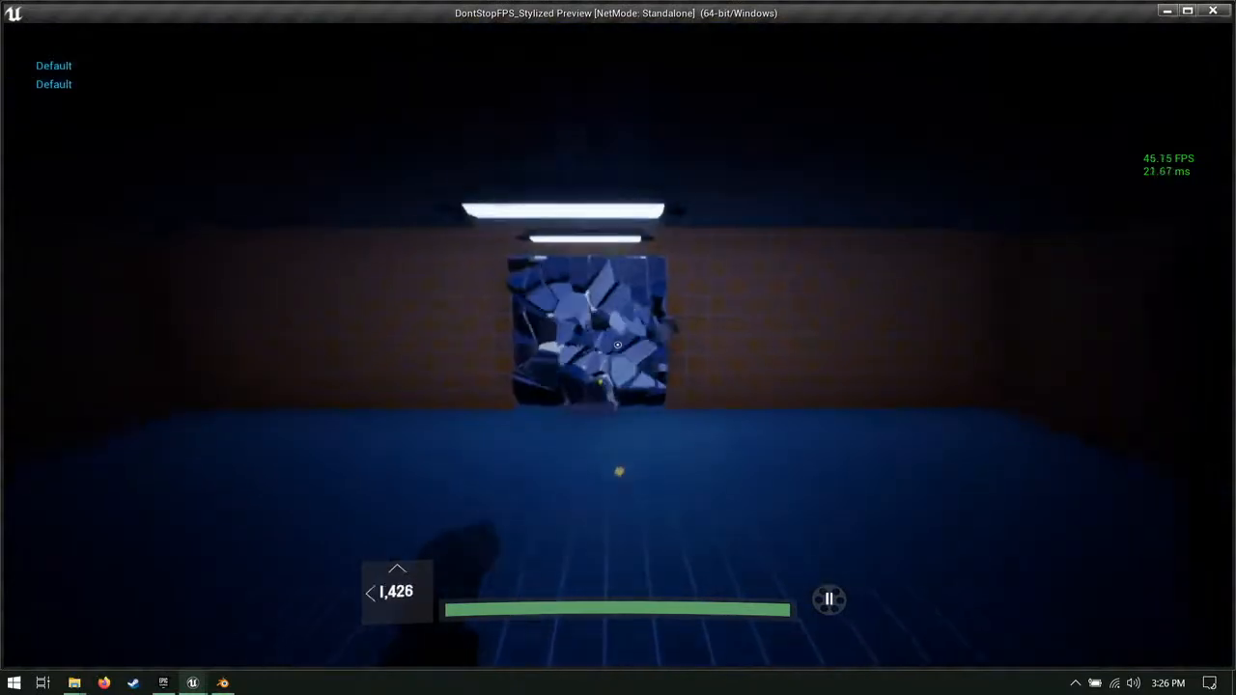
key(d)
key(r)
key(Escape)
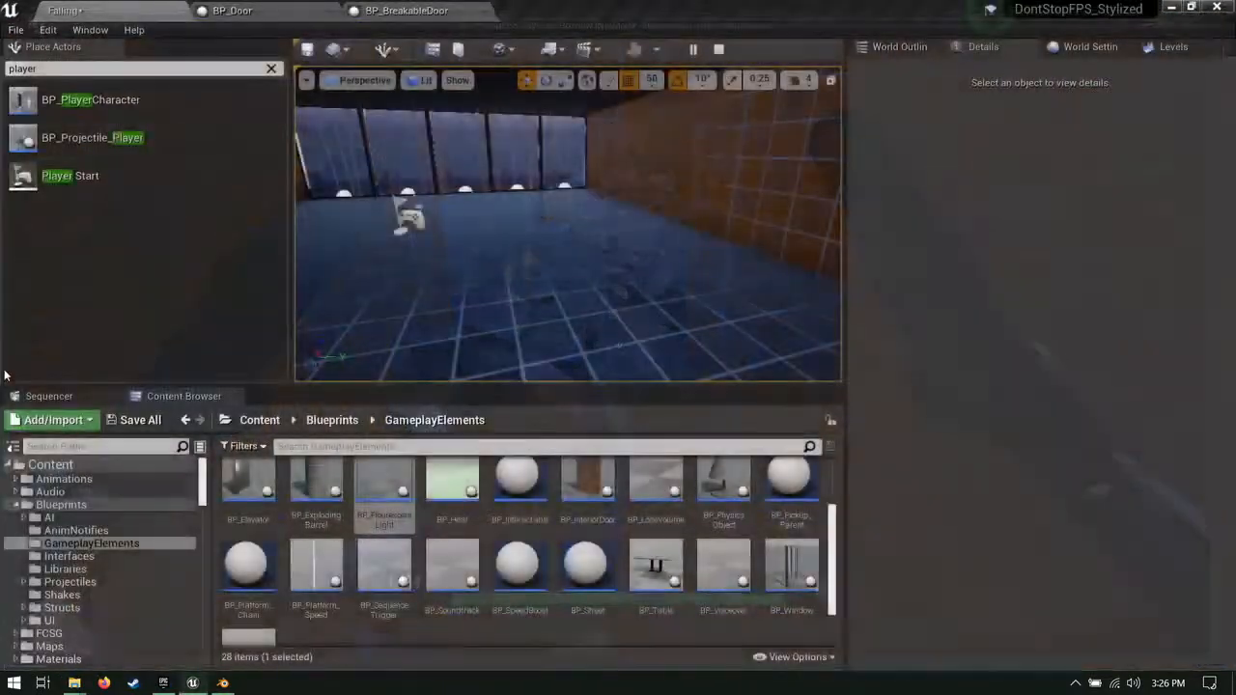
Step: Save the modified Falling level
click(127, 427)
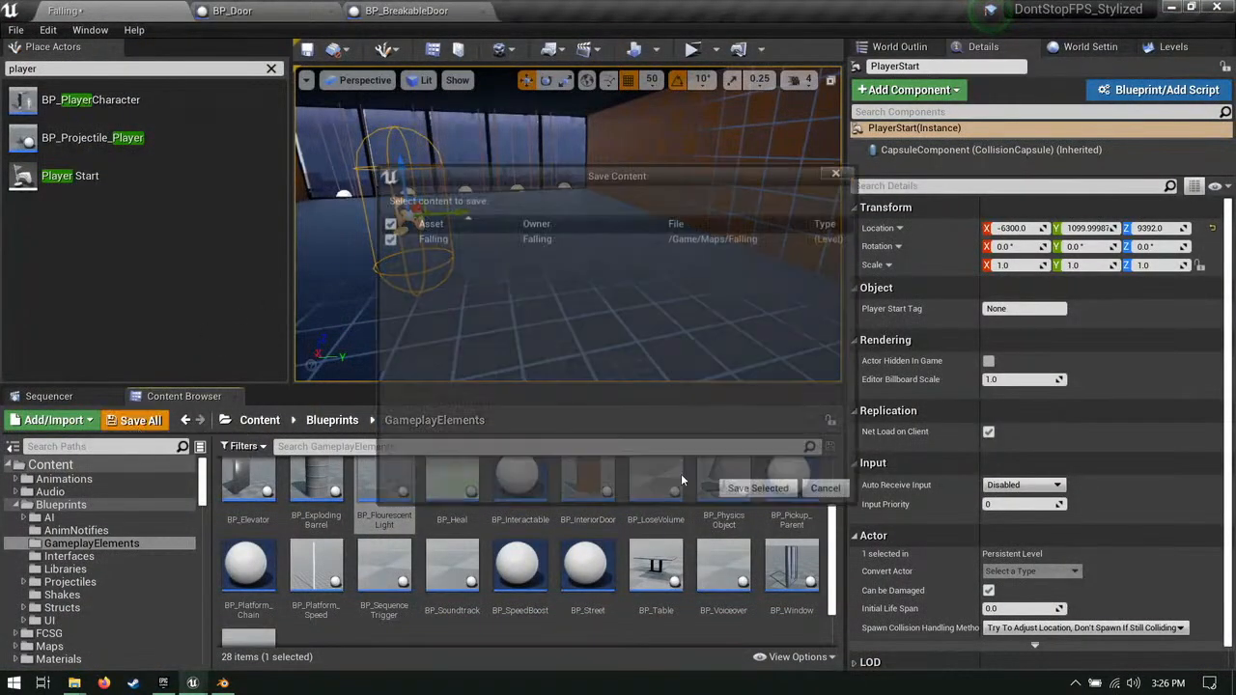
click(760, 492)
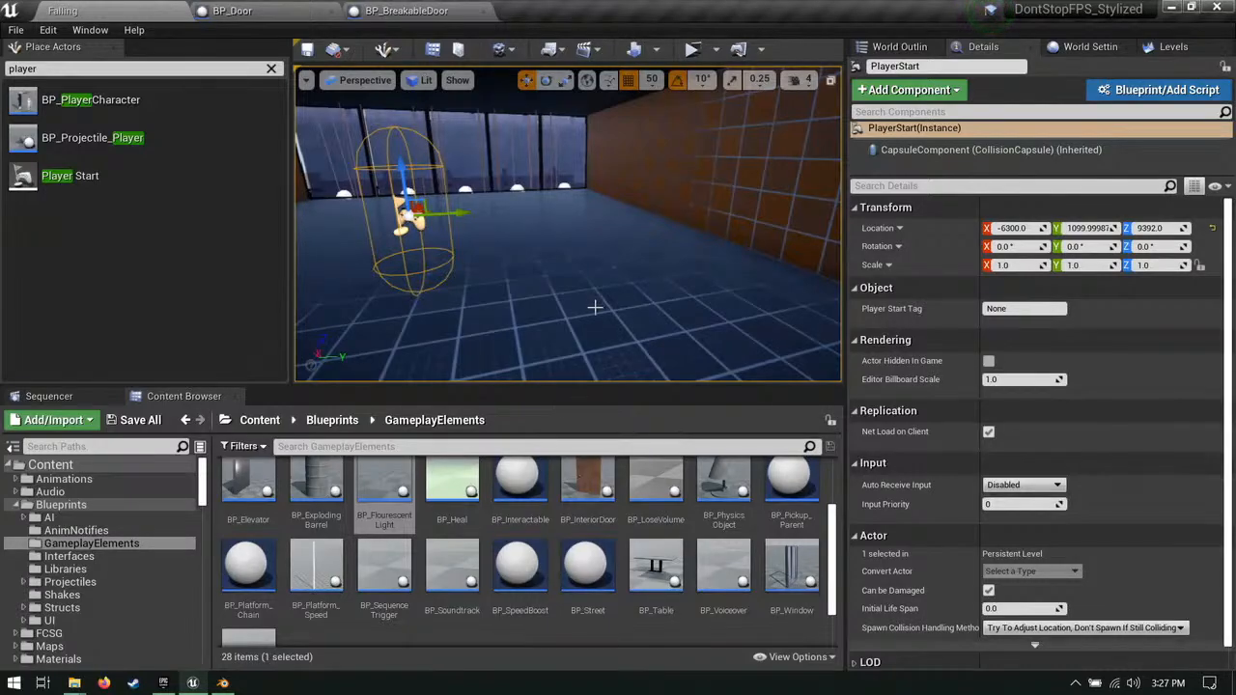
Step: Playtest the level again, shooting enemies and breaking through doors across several rooms, and end the preview
right_drag(665, 302, 791, 289)
key(a)
right_drag(546, 306, 714, 320)
key(w)
key(s)
key(w)
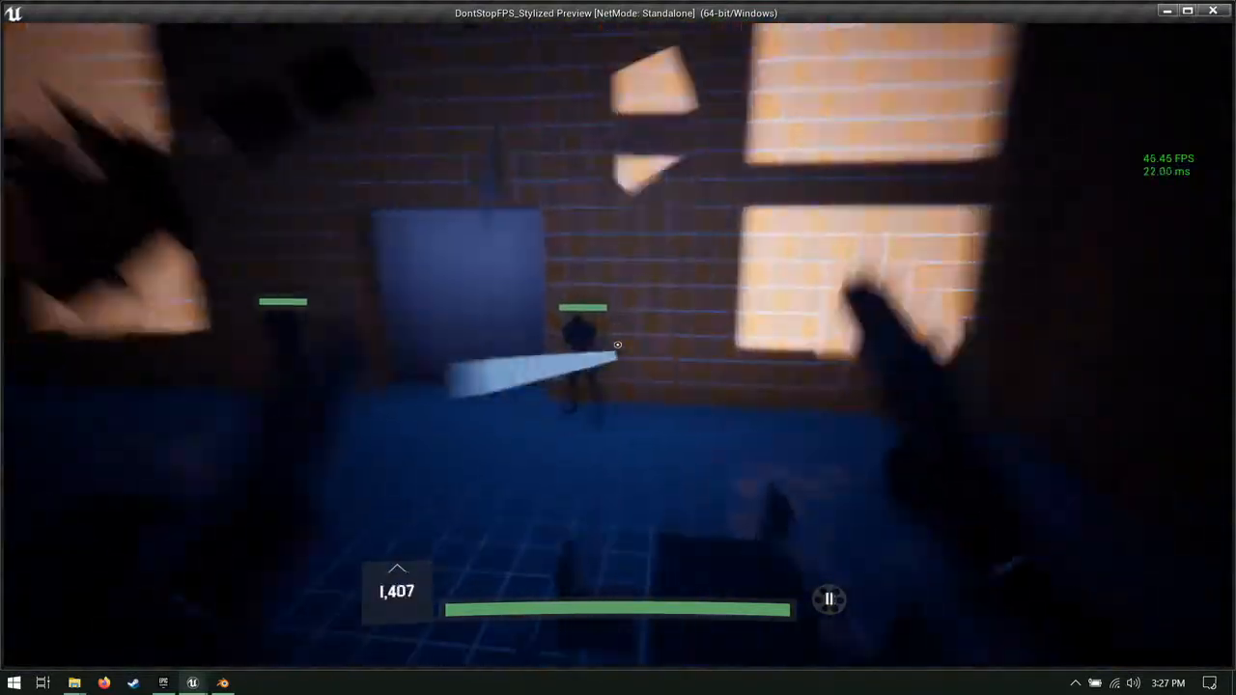
click(618, 344)
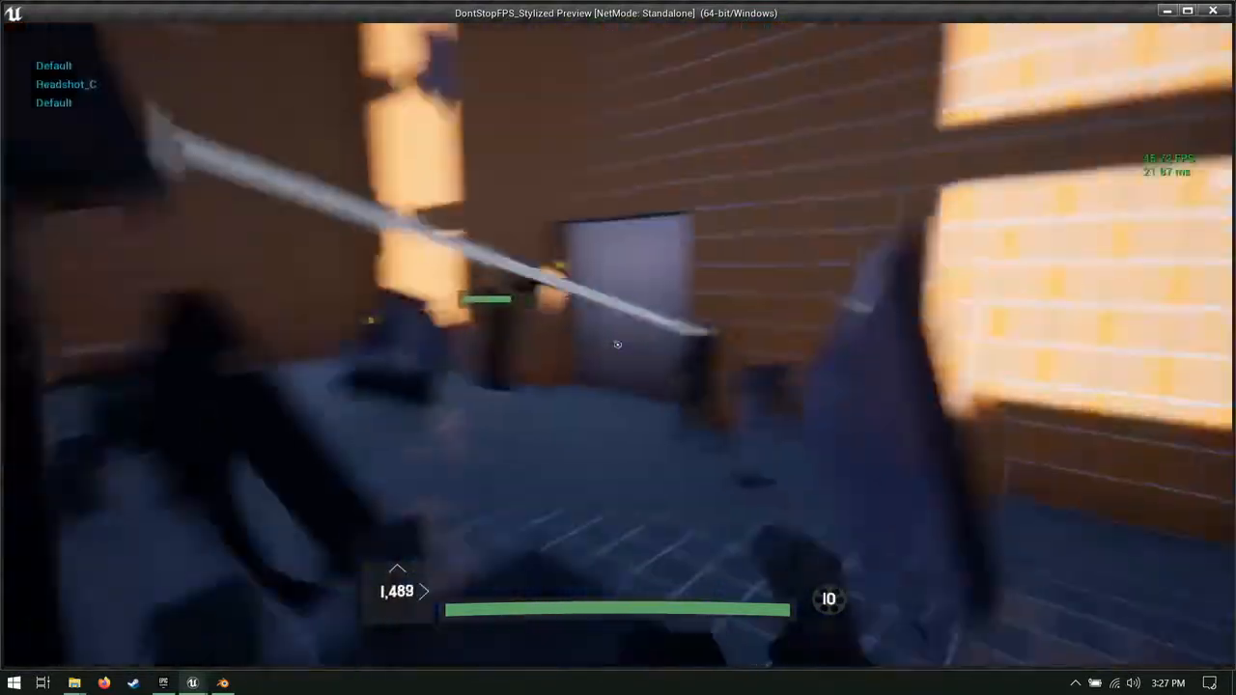
click(618, 345)
click(618, 345)
key(d)
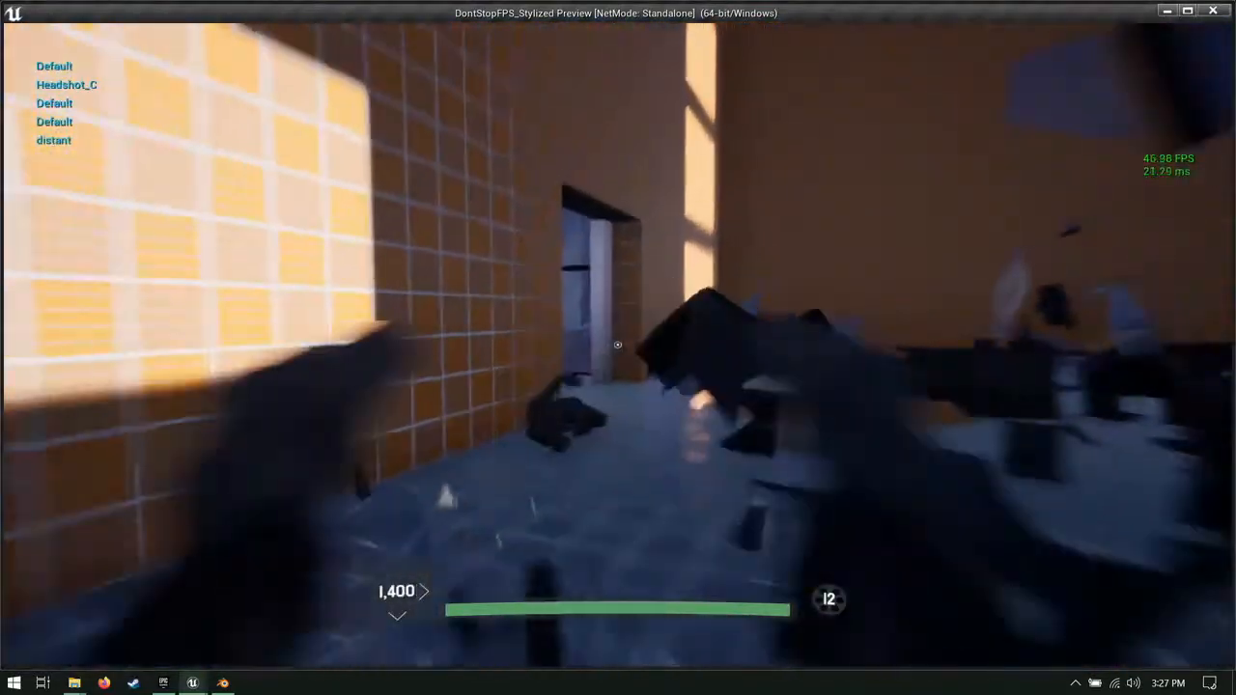
key(w)
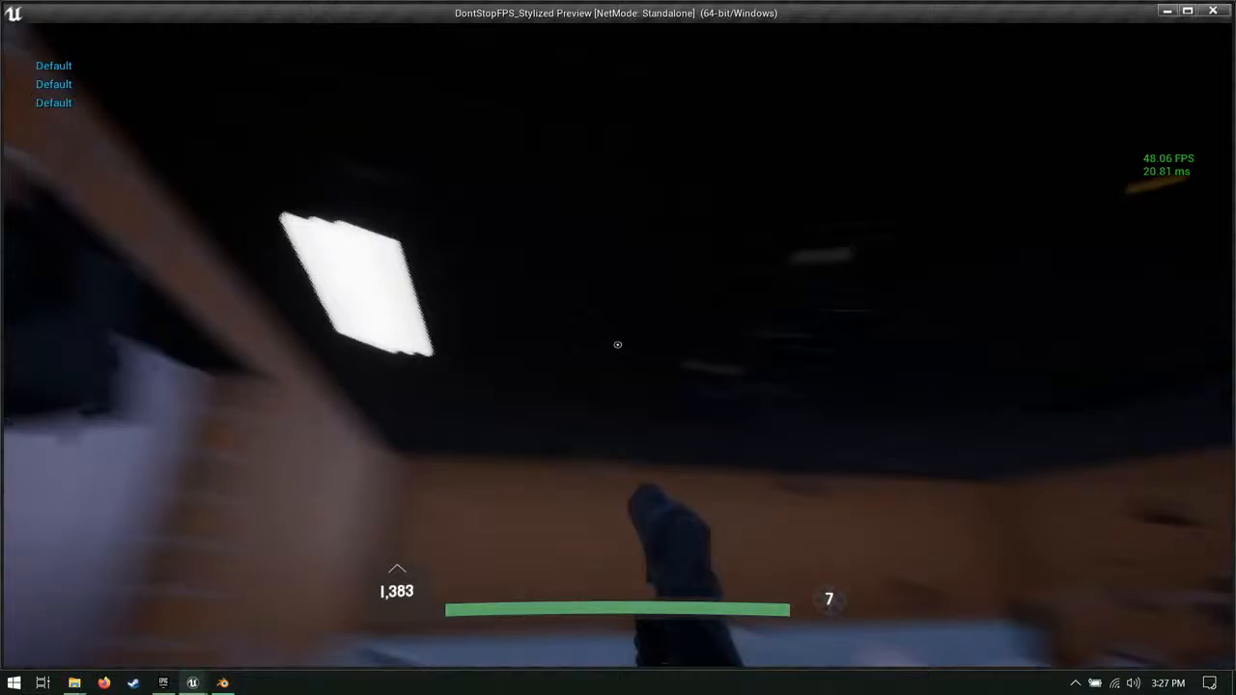
click(618, 345)
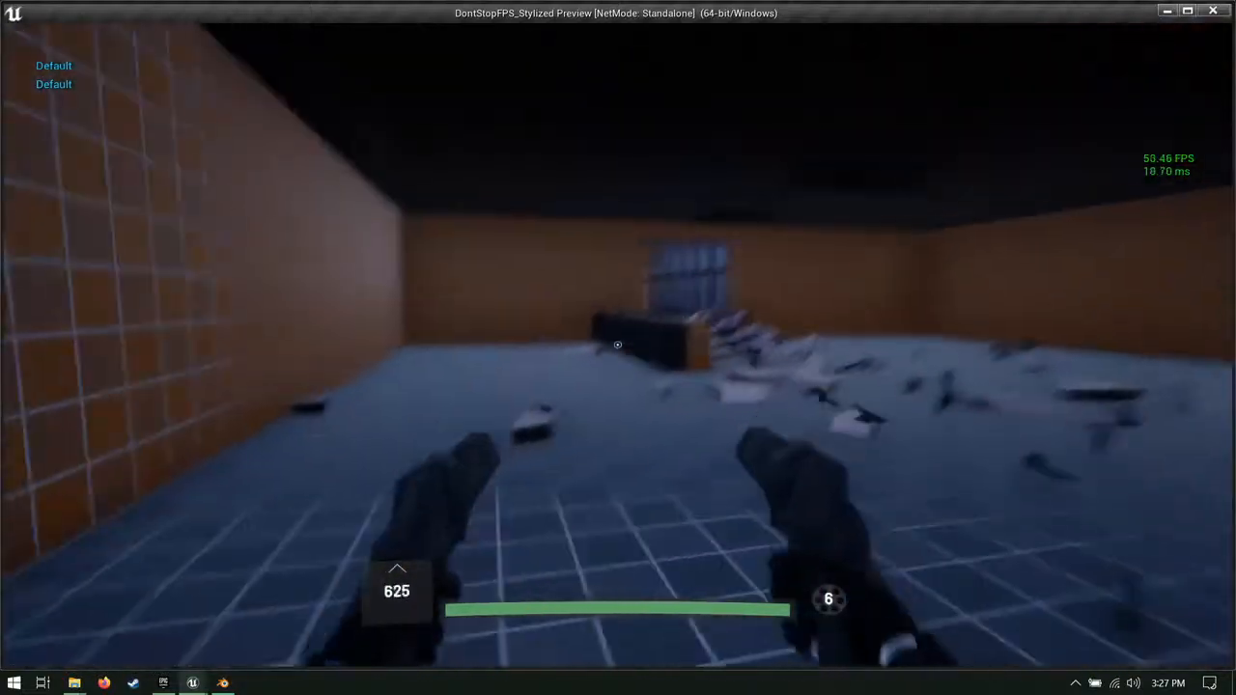
key(r)
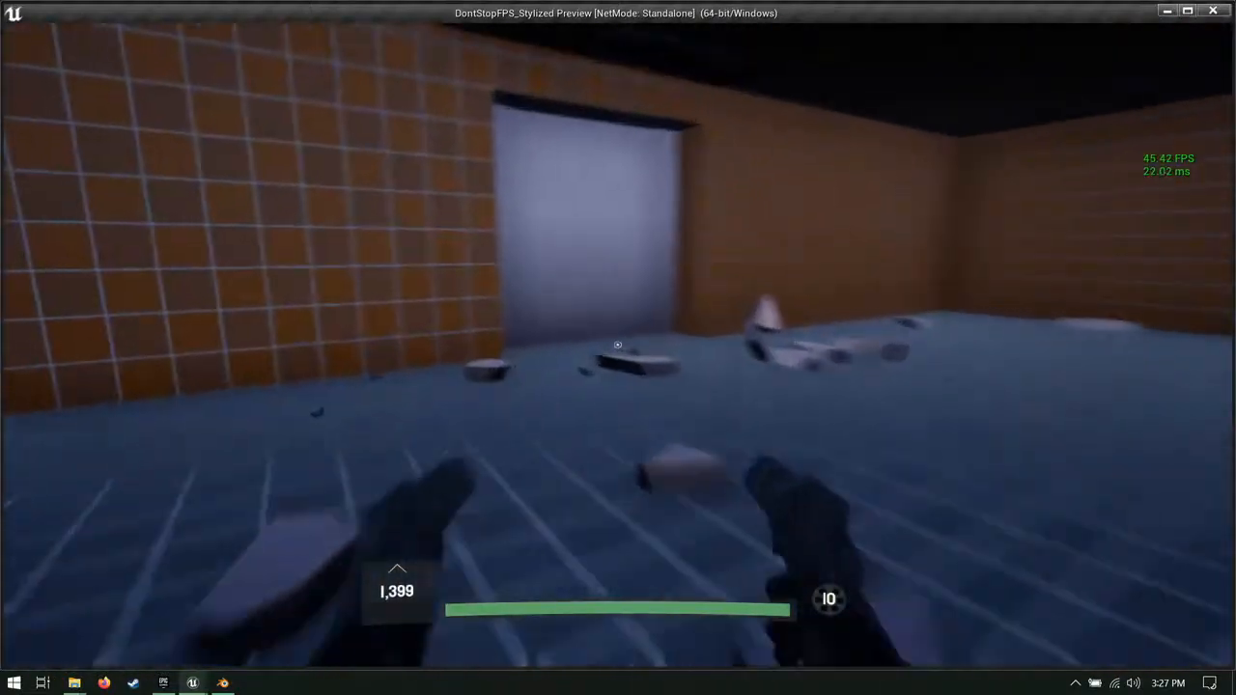
click(617, 344)
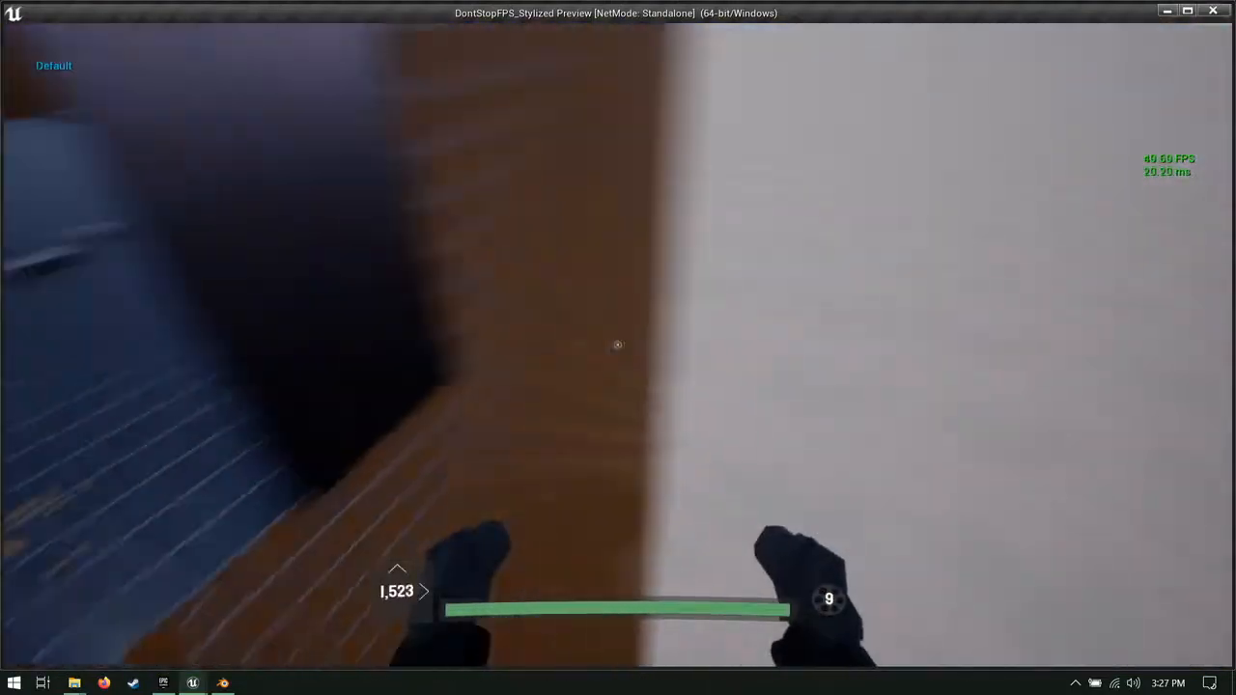
key(Escape)
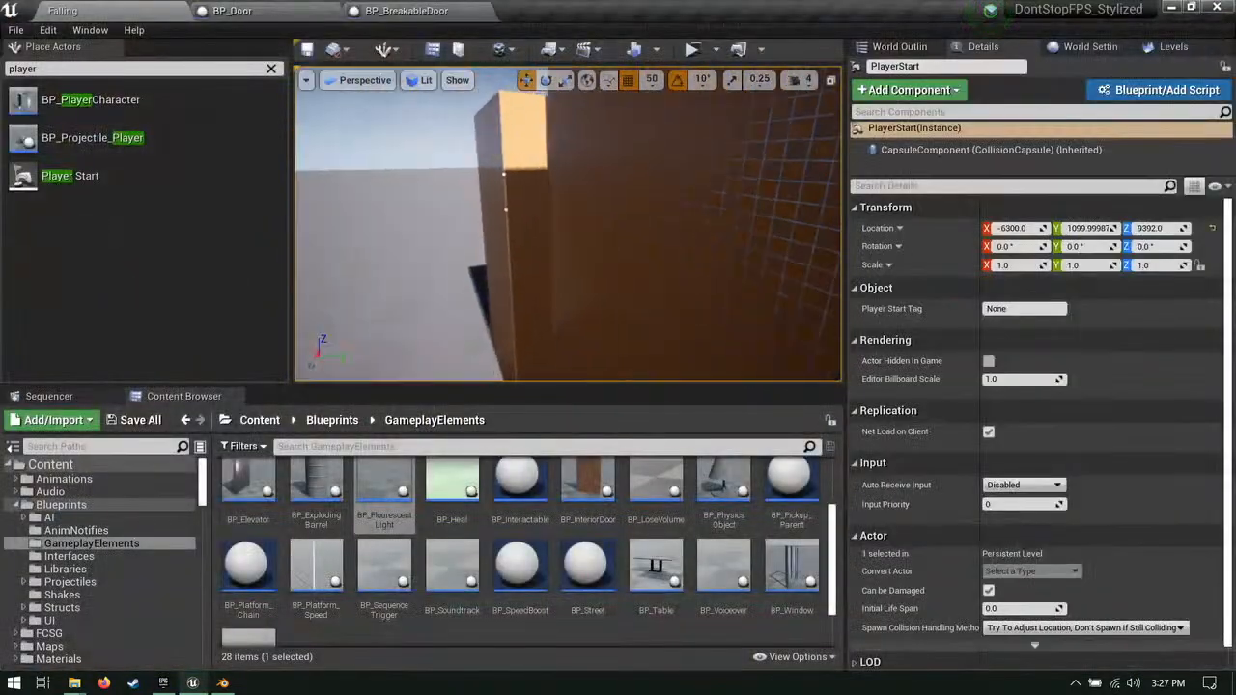
mouse_move(600, 230)
right_down()
mouse_move(540, 227)
mouse_move(600, 230)
right_up()
right_drag(490, 281, 491, 281)
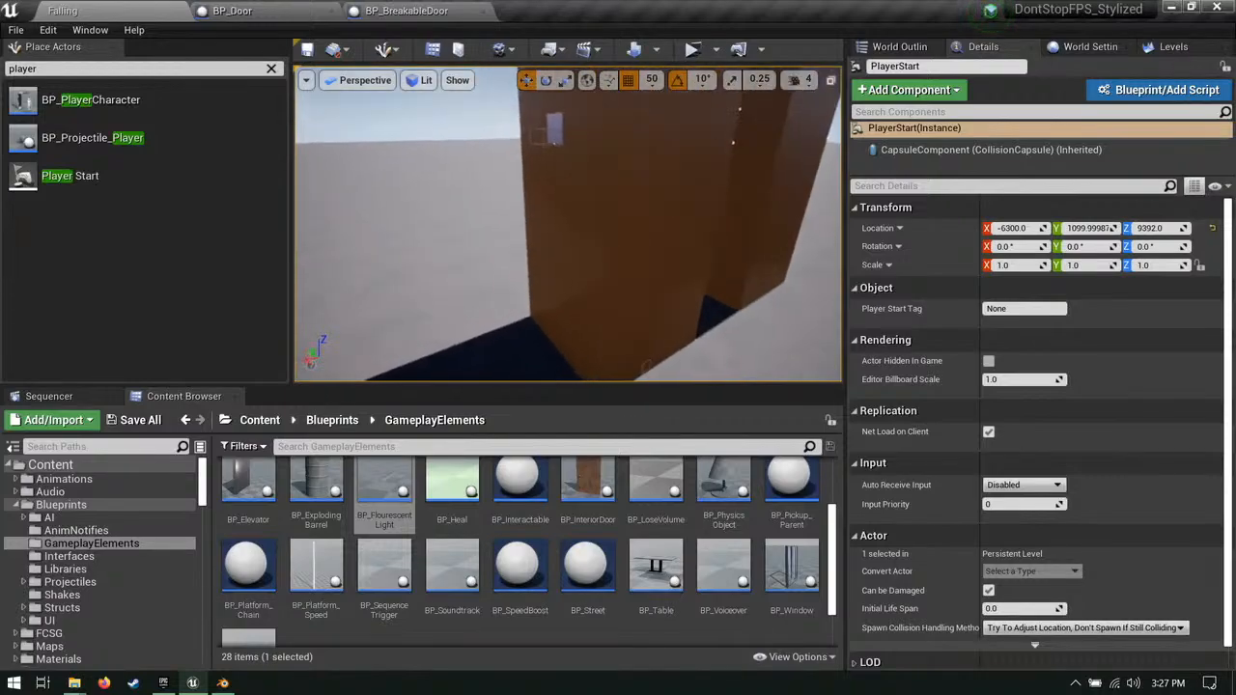
click(601, 265)
right_drag(600, 266, 600, 265)
drag(624, 301, 547, 322)
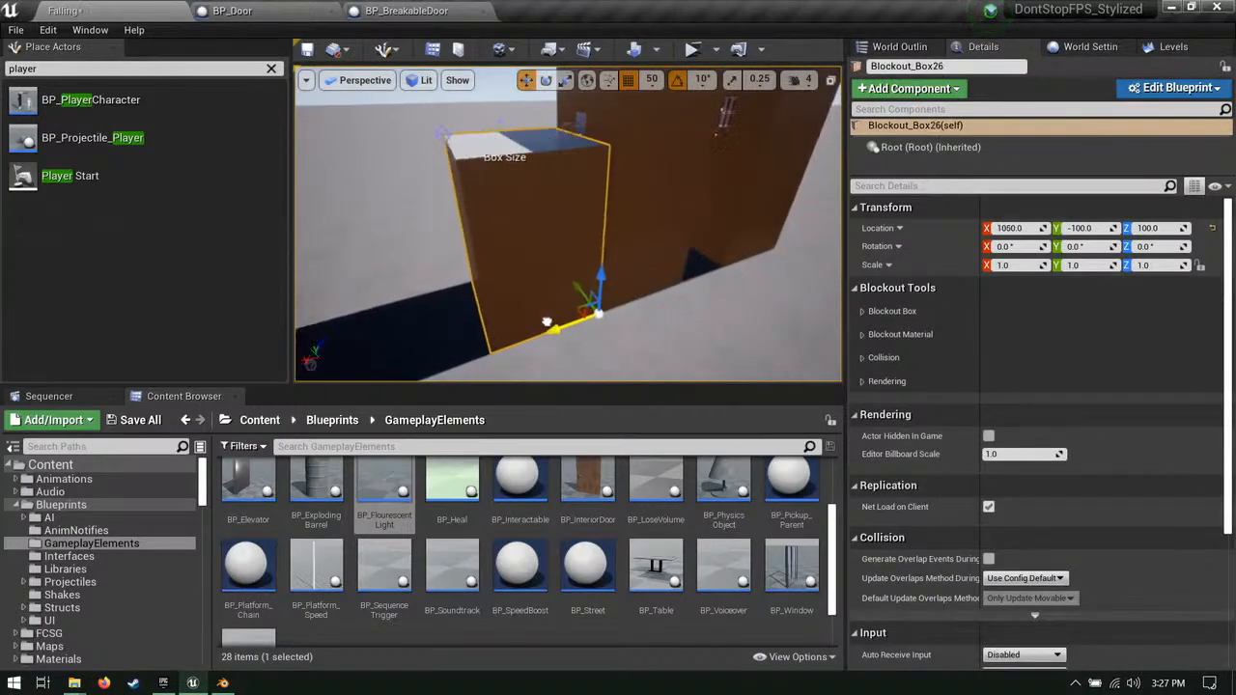
right_drag(546, 324, 547, 324)
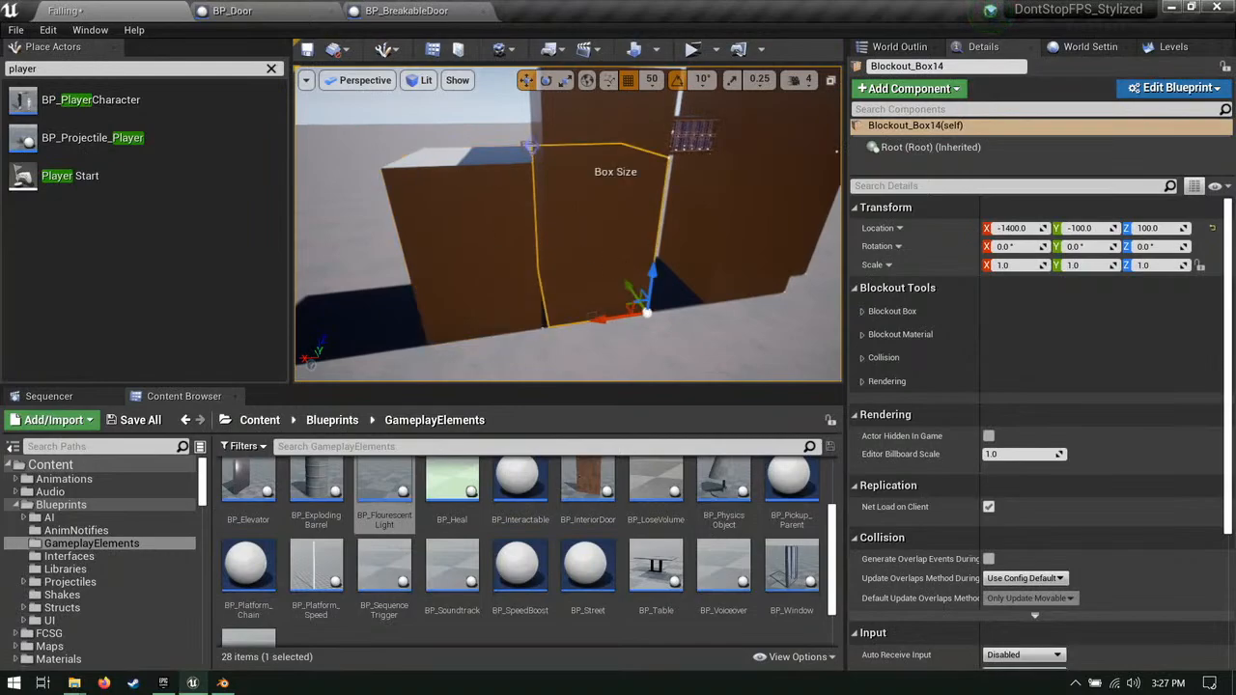
key(Delete)
click(601, 253)
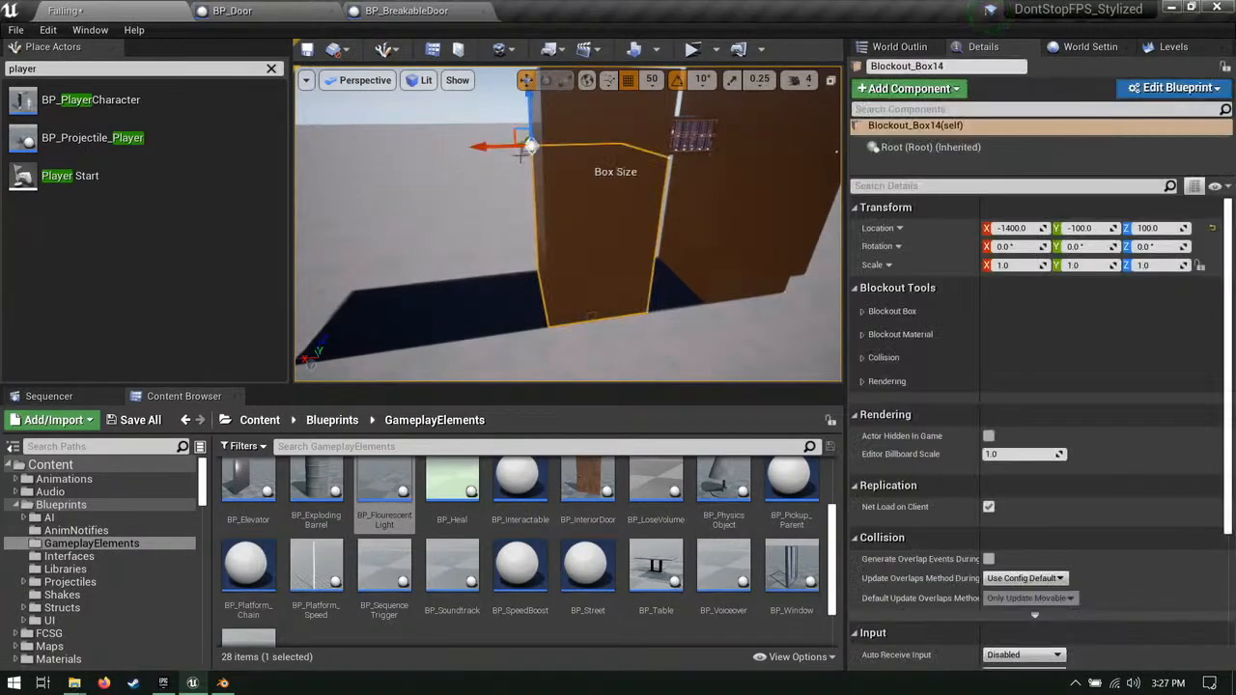
Step: Find Blockout_Stairs_Curved by searching for "sta" and place it on the blue floor near the building's dark doorway
right_drag(521, 154, 521, 154)
click(271, 69)
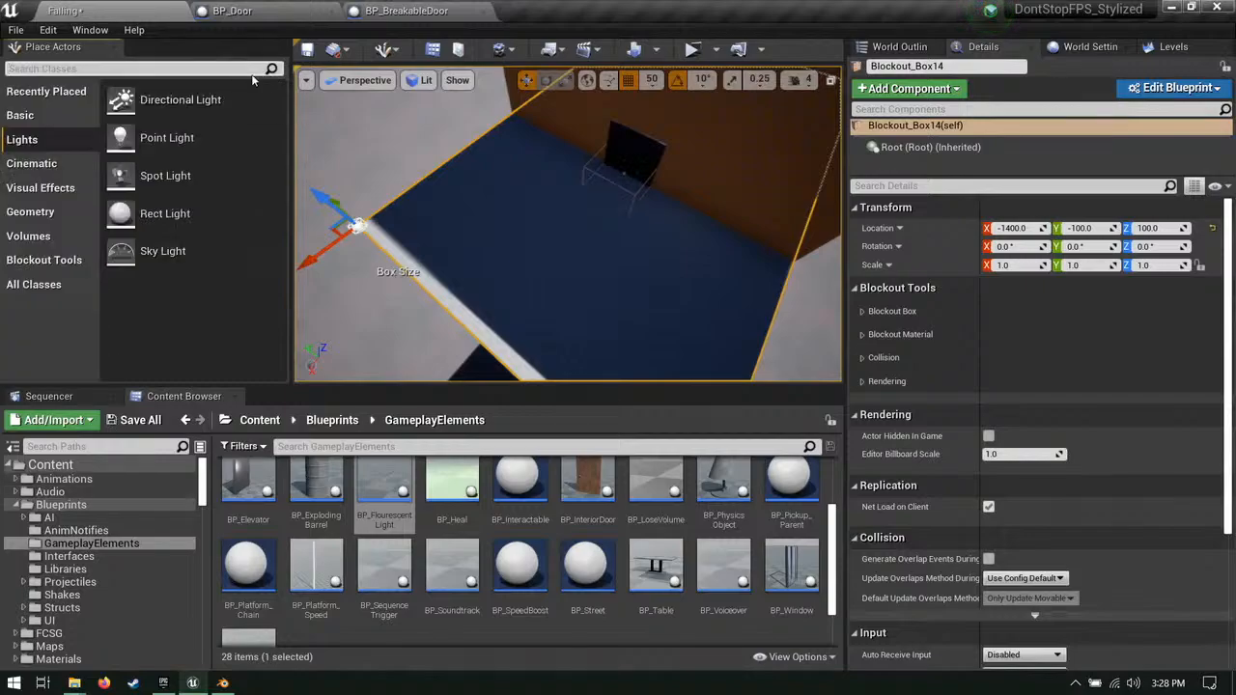
text(sta)
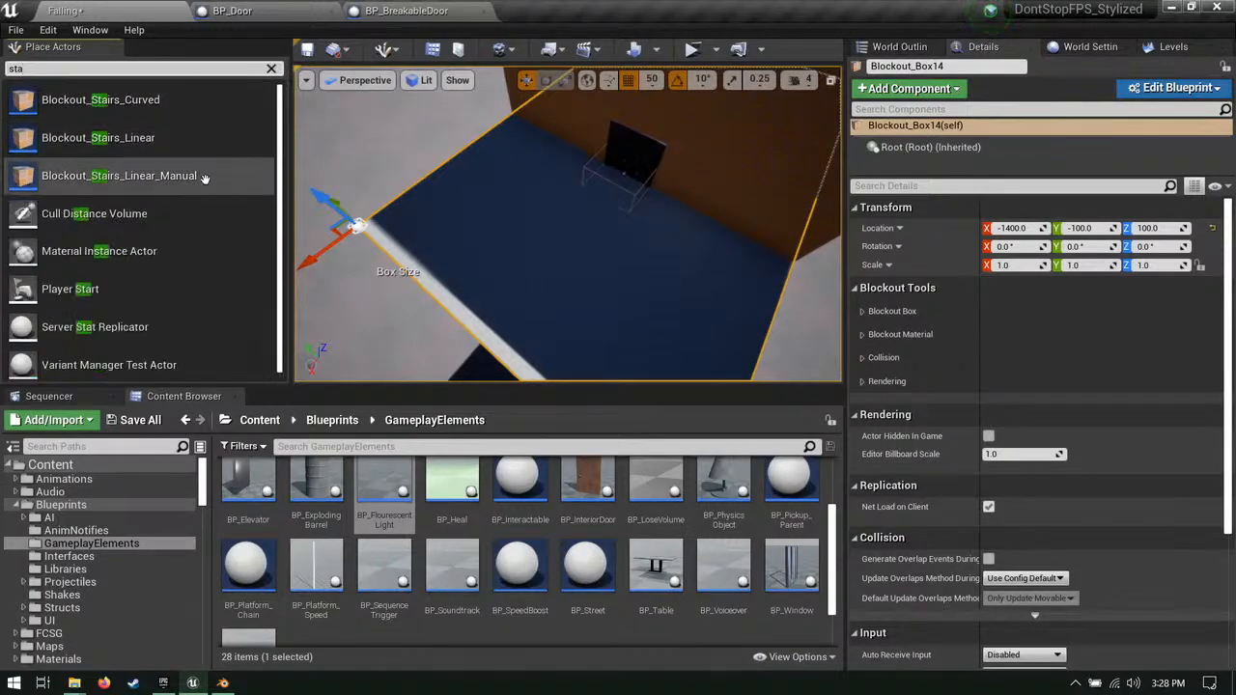
drag(101, 100, 551, 206)
key(f)
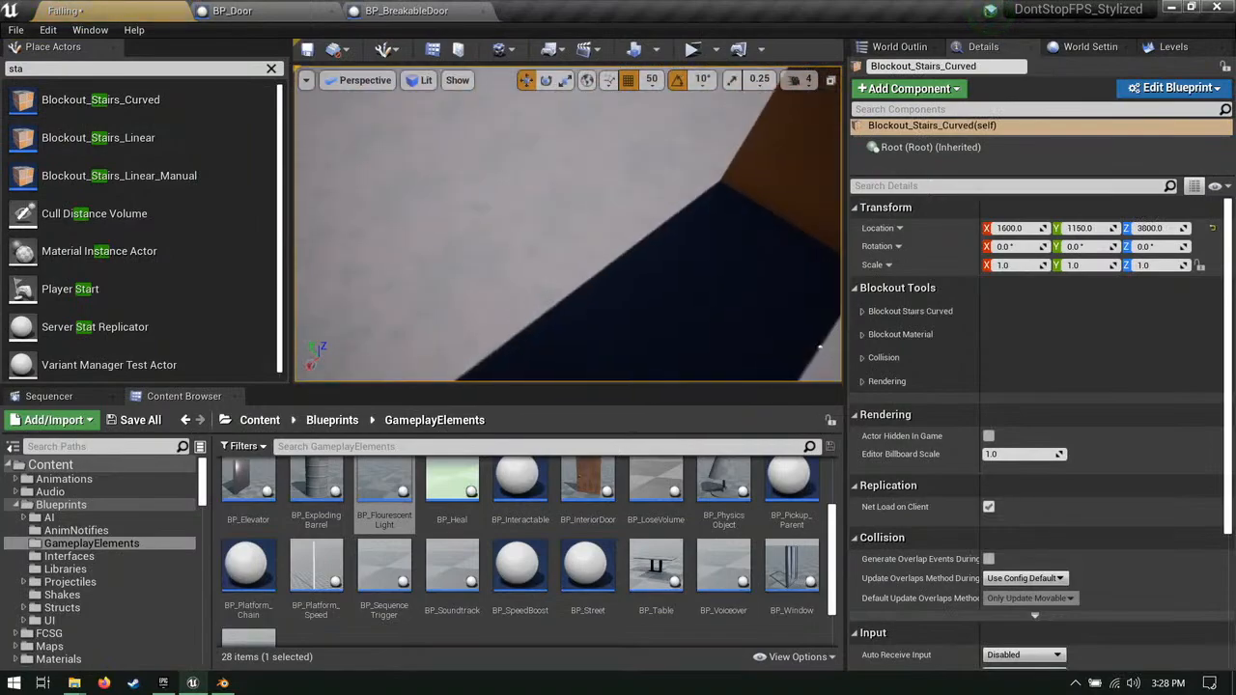
Step: Set the curved stairs' step width to 300 and their stairs angle to 180
click(863, 311)
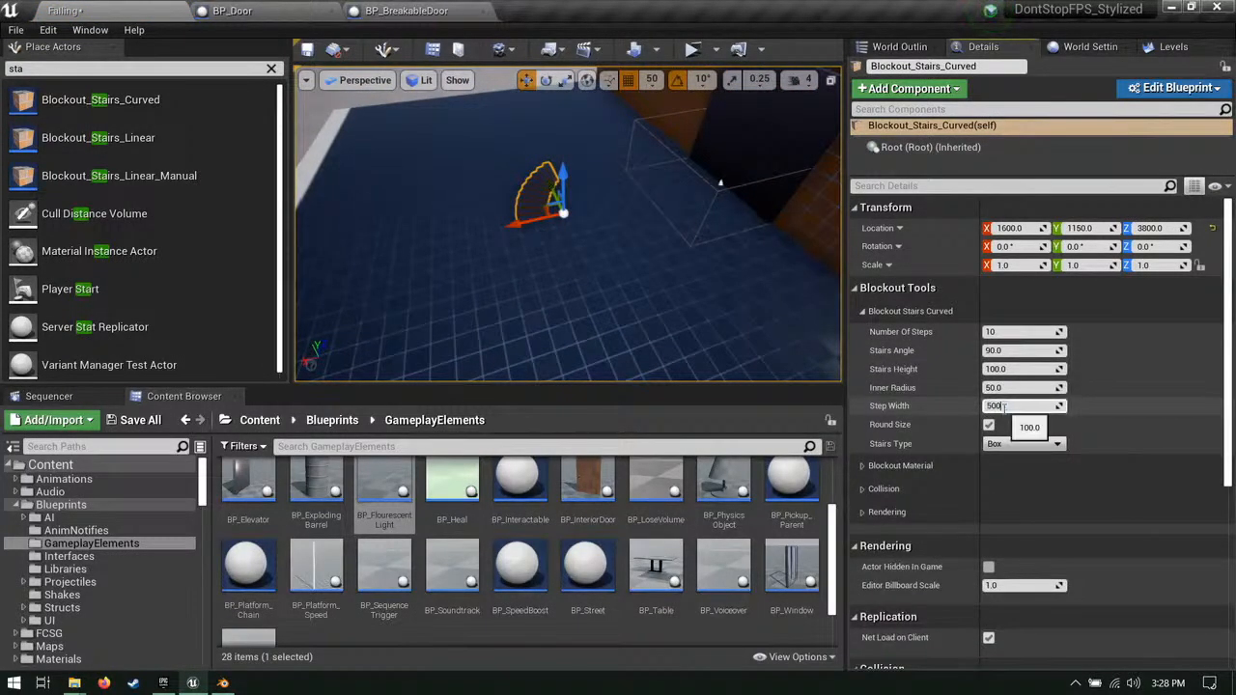
right_drag(738, 289, 758, 258)
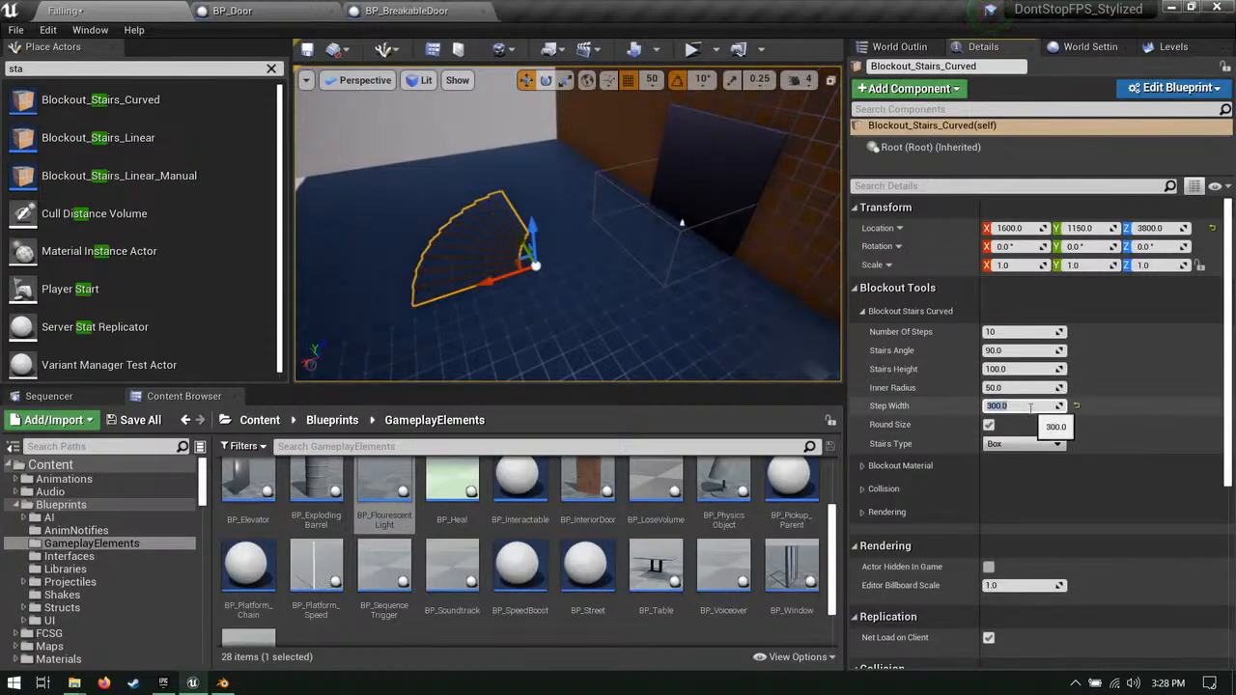
right_drag(661, 339, 645, 332)
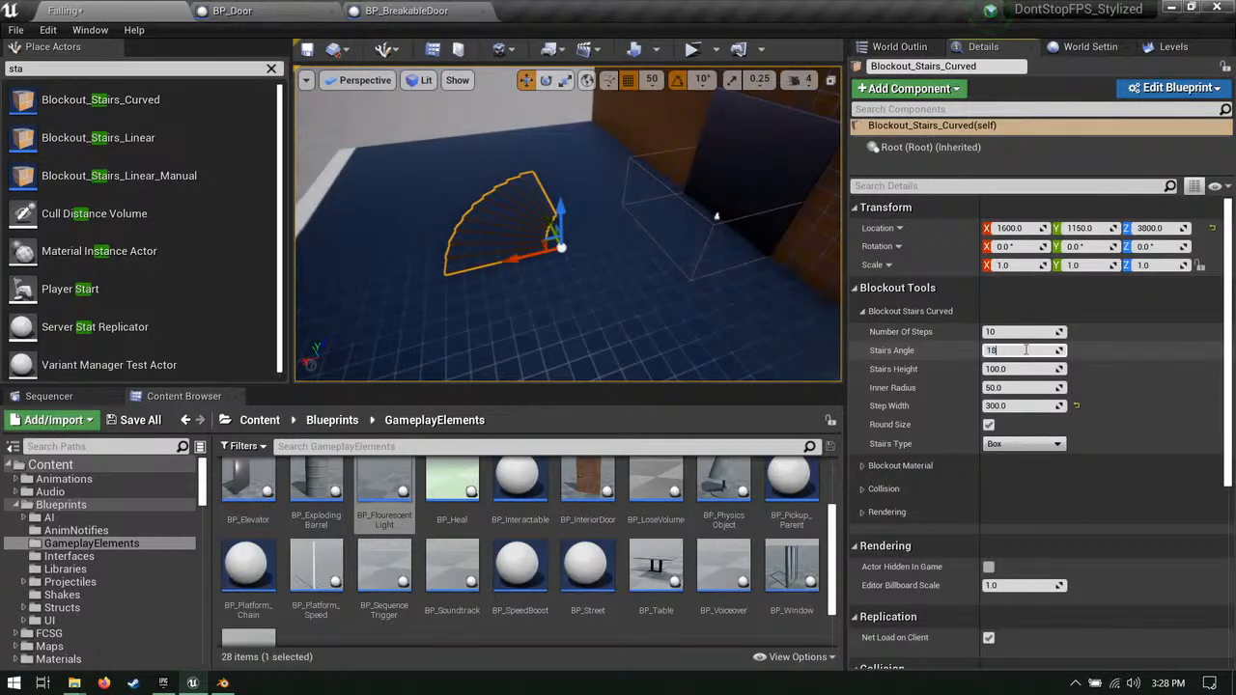
text(0)
key(Return)
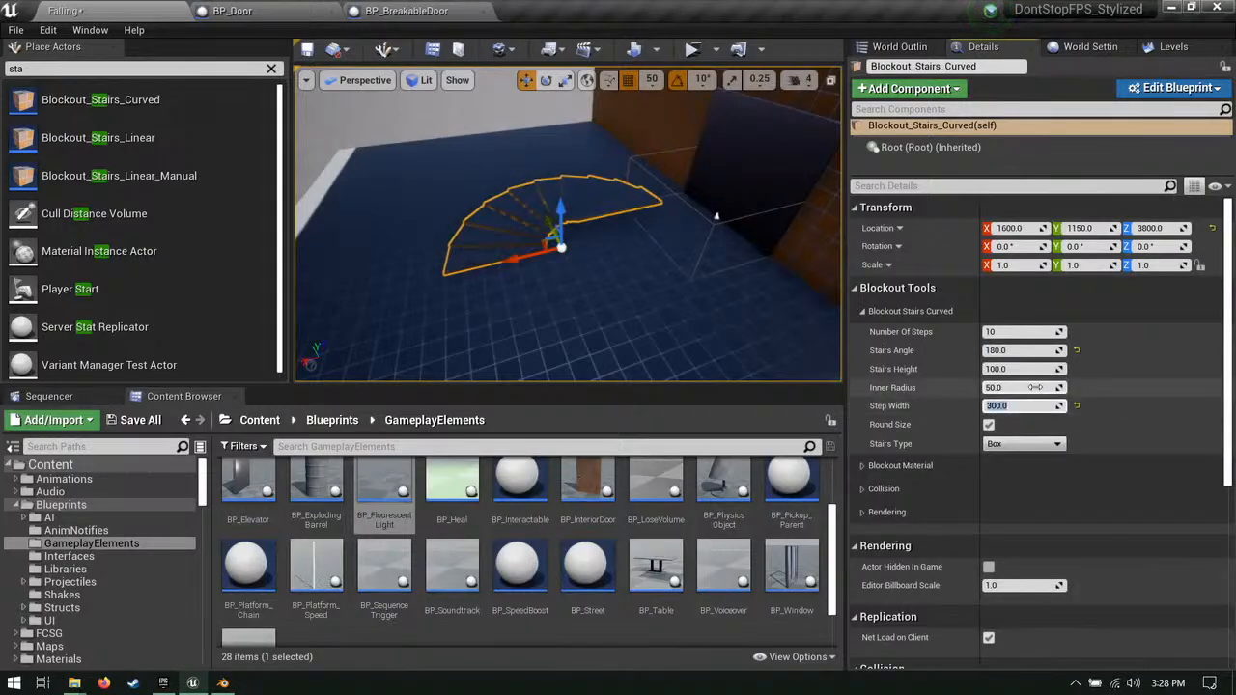
Step: Set the curved stairs' height to 500 and inspect the staircase against the doorway
drag(1038, 368, 1010, 371)
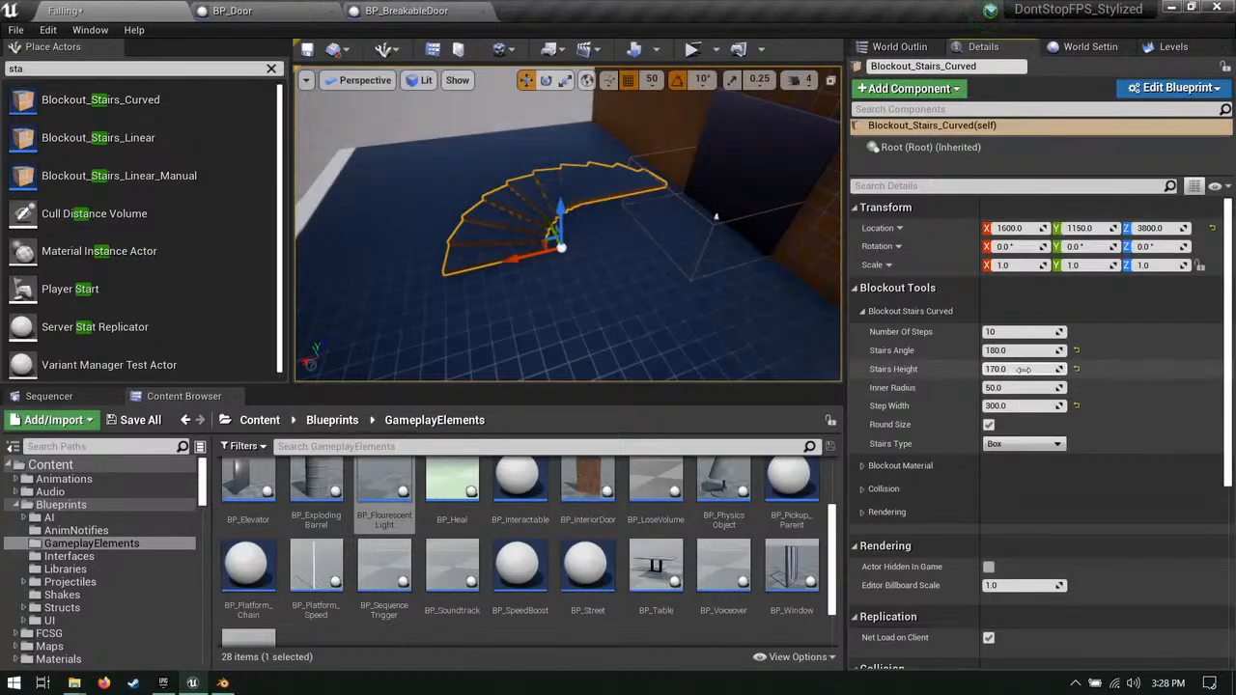
click(1024, 369)
text(500)
key(Return)
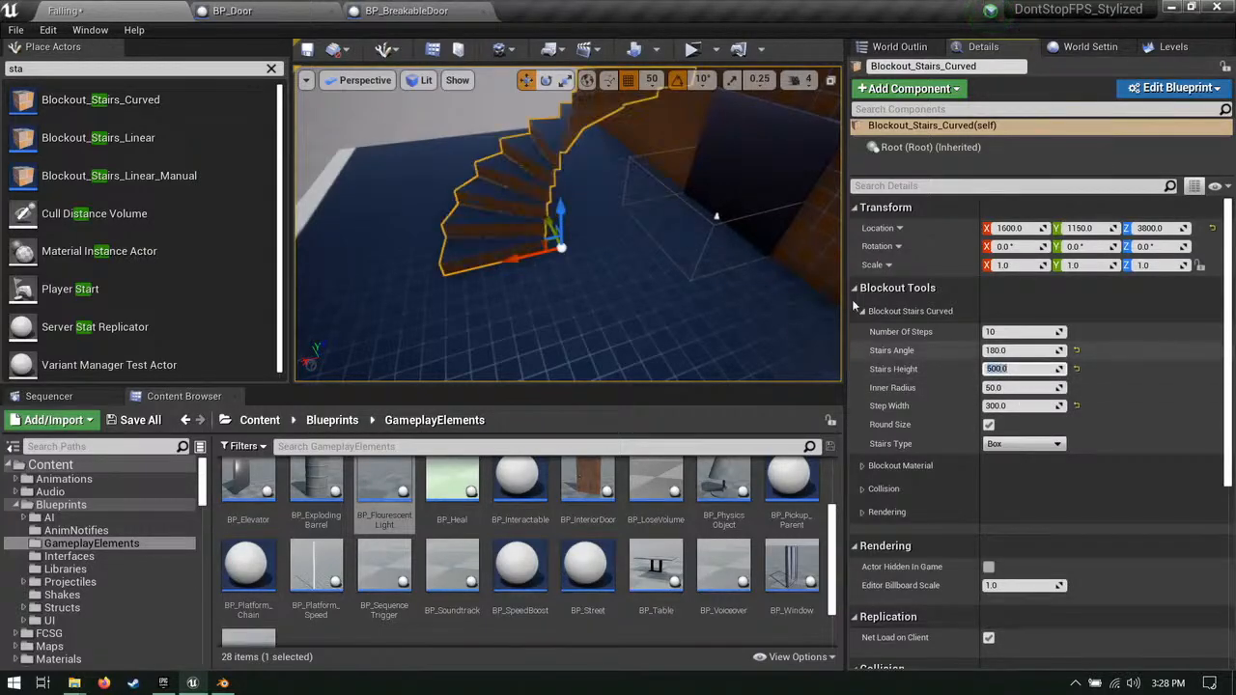
right_drag(695, 290, 811, 271)
key(w)
right_drag(541, 231, 595, 264)
key(d)
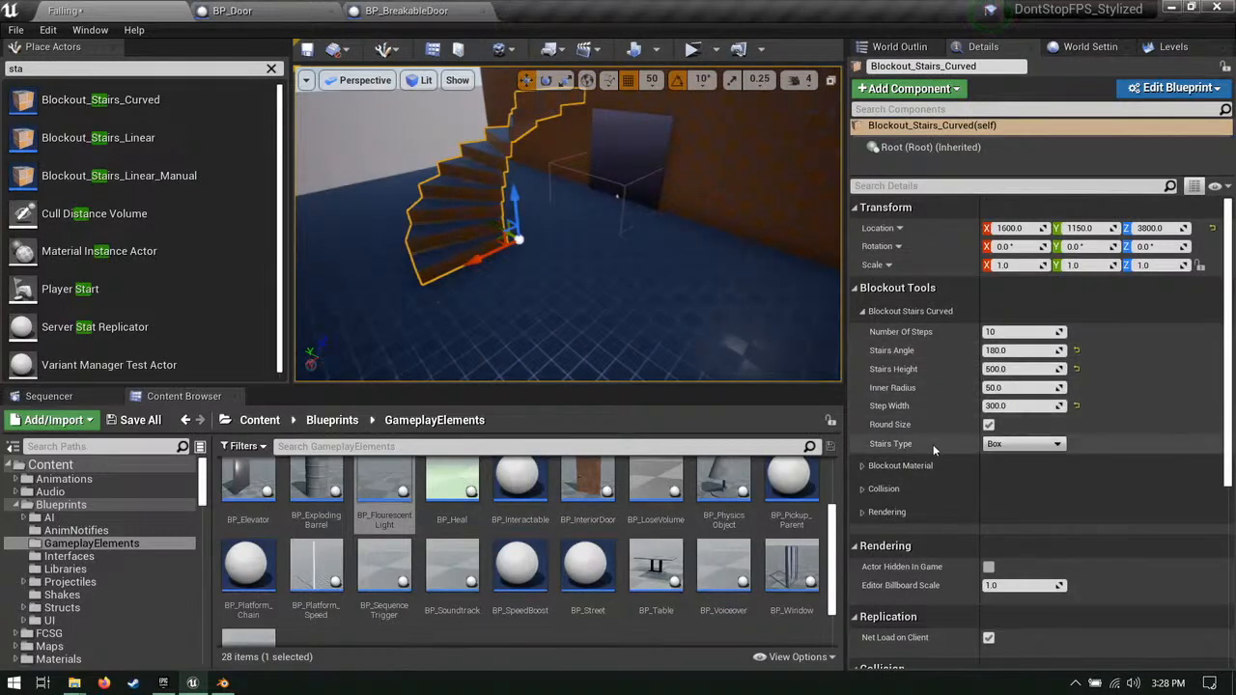
Step: Set the curved stairs' number of steps to 20 and duplicate the staircase straight up to Z 4250
click(1004, 332)
text(20)
key(Return)
right_drag(571, 231, 608, 265)
alt+drag(576, 244, 591, 123)
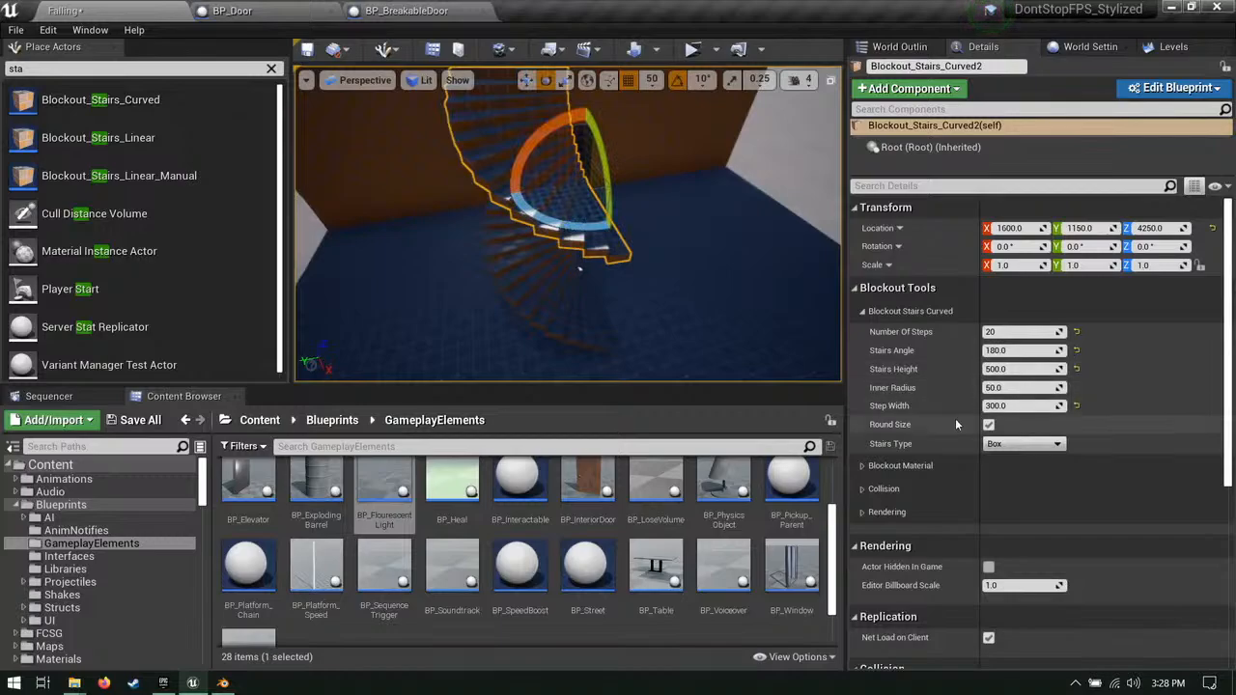
click(987, 425)
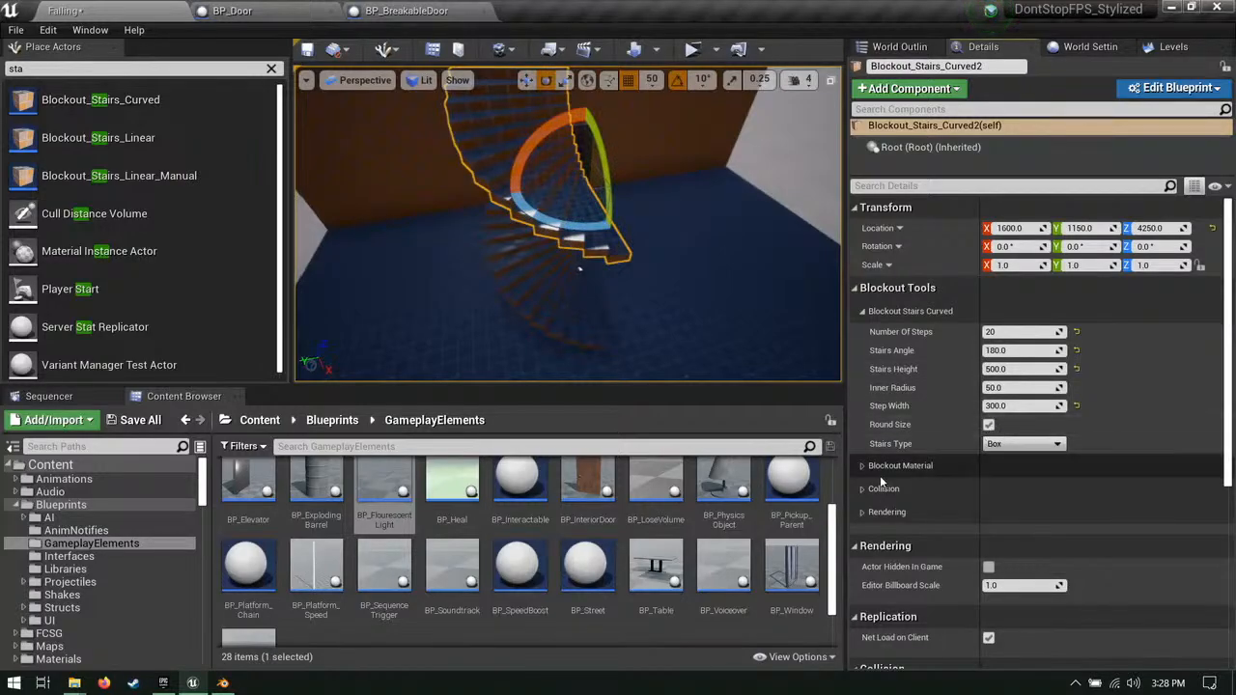
click(862, 466)
click(862, 465)
Step: Rotate the duplicated staircase to -180° about Z and raise it to continue from the lower flight, selecting both flights together
right_drag(562, 302, 424, 273)
drag(504, 230, 637, 232)
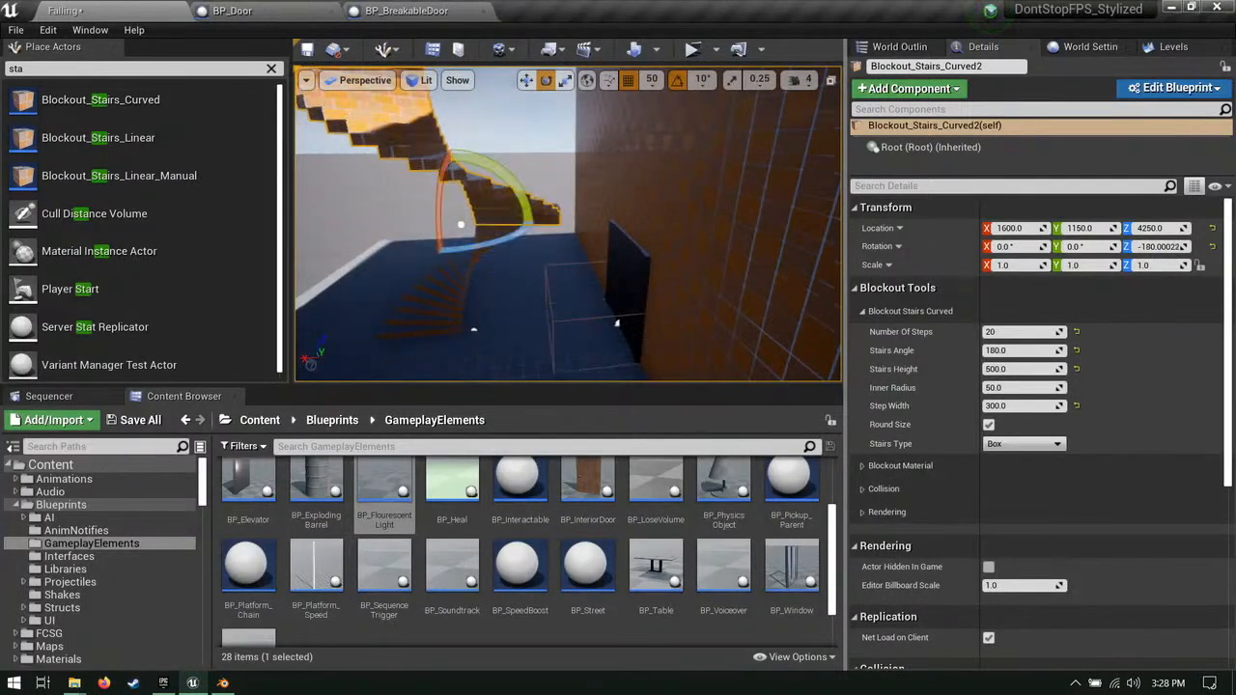
right_drag(541, 230, 521, 254)
key(w)
drag(528, 282, 529, 220)
right_drag(528, 220, 772, 227)
right_drag(599, 231, 507, 299)
ctrl+click(531, 294)
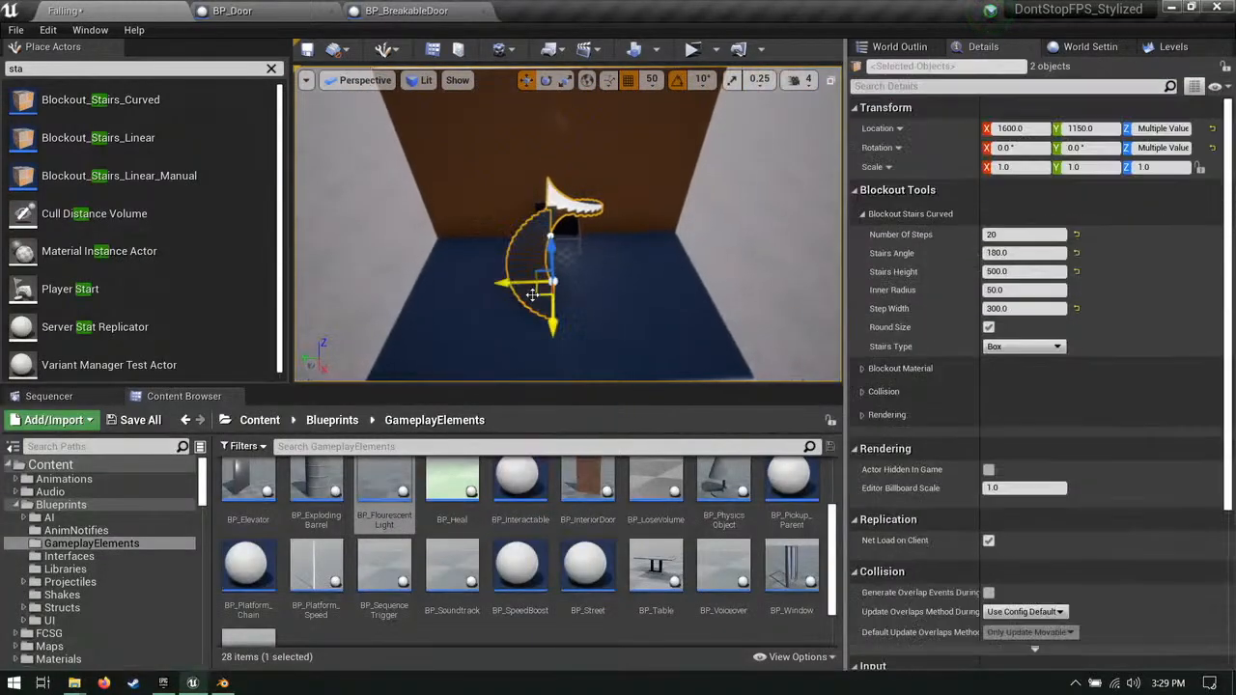
right_drag(568, 298, 425, 217)
Step: Duplicate a wall box and place it upright beside the staircase at X 900, Y 1750, Z 3800 with no rotation
key(w)
click(632, 183)
right_drag(633, 184, 576, 232)
right_drag(548, 290, 555, 293)
key(e)
alt+drag(570, 275, 488, 290)
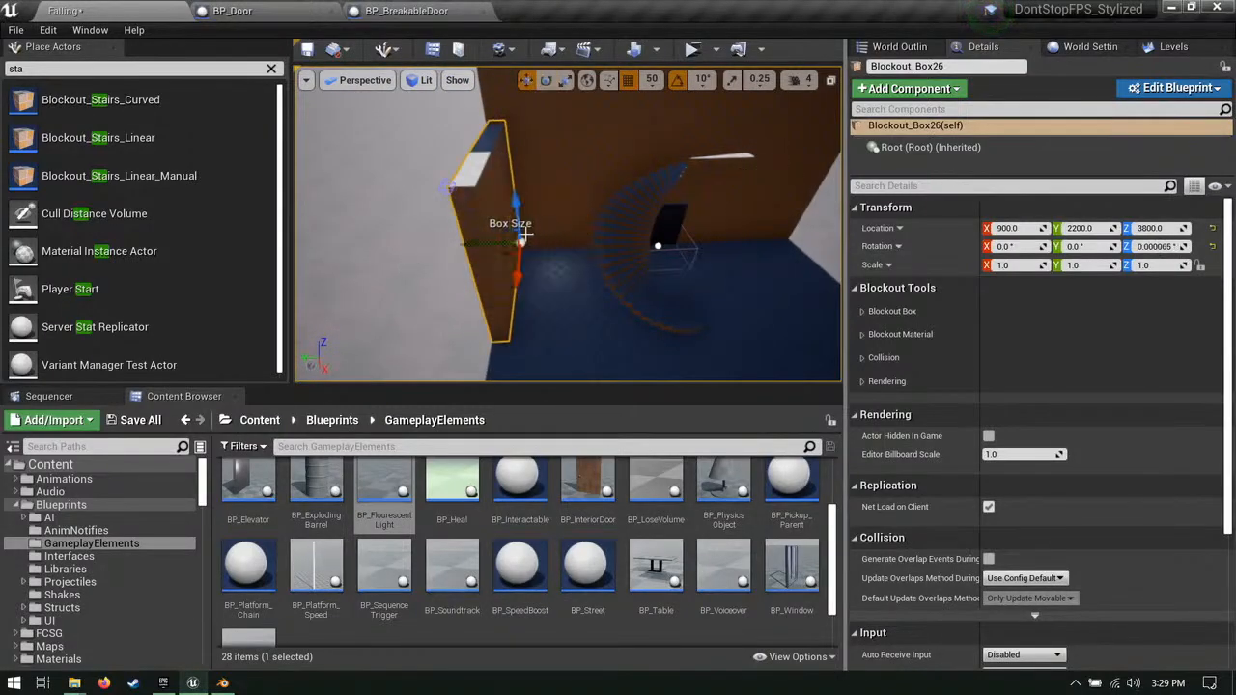
right_drag(530, 250, 496, 217)
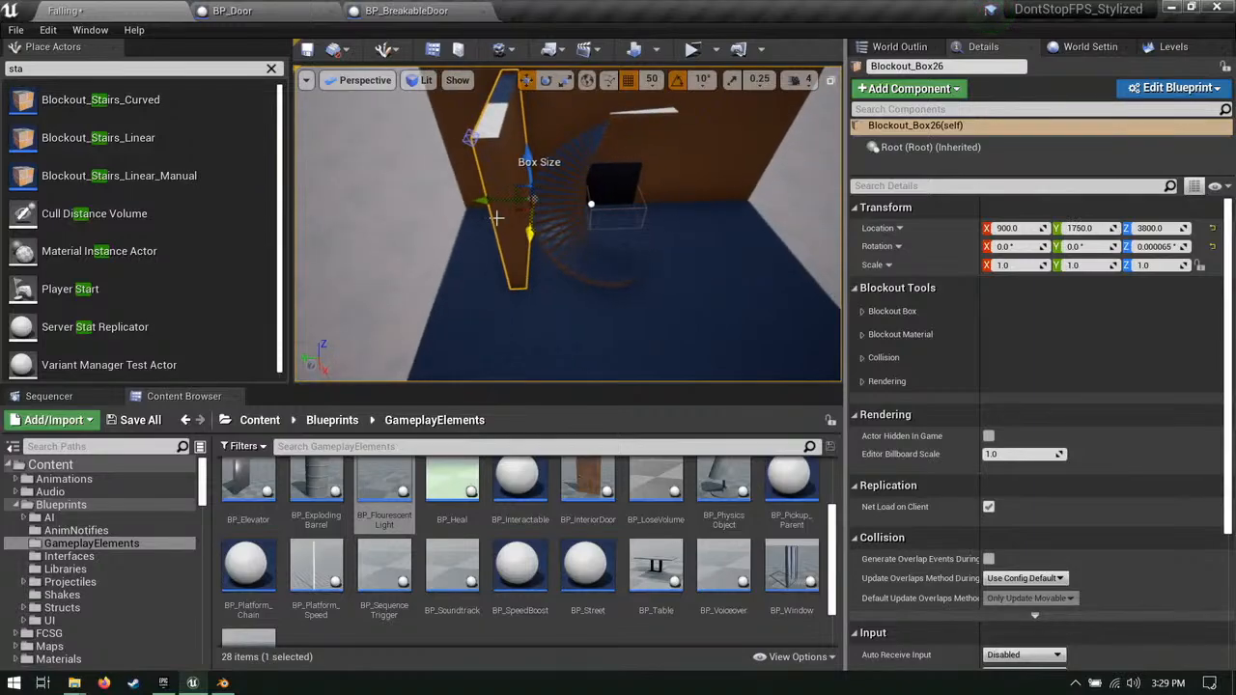
Step: Duplicate the new side wall onto the opposite side of the staircase at Y 750
alt+drag(488, 195, 624, 198)
right_drag(624, 198, 724, 157)
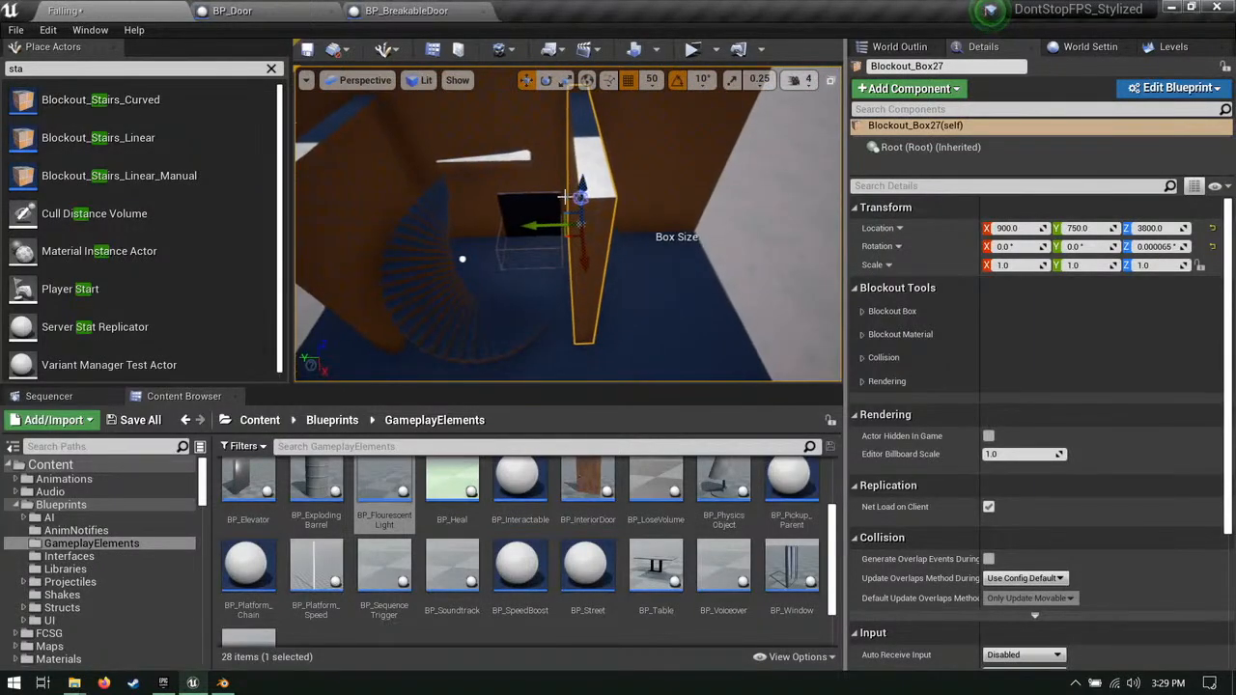
click(519, 159)
click(590, 184)
right_drag(590, 185, 634, 221)
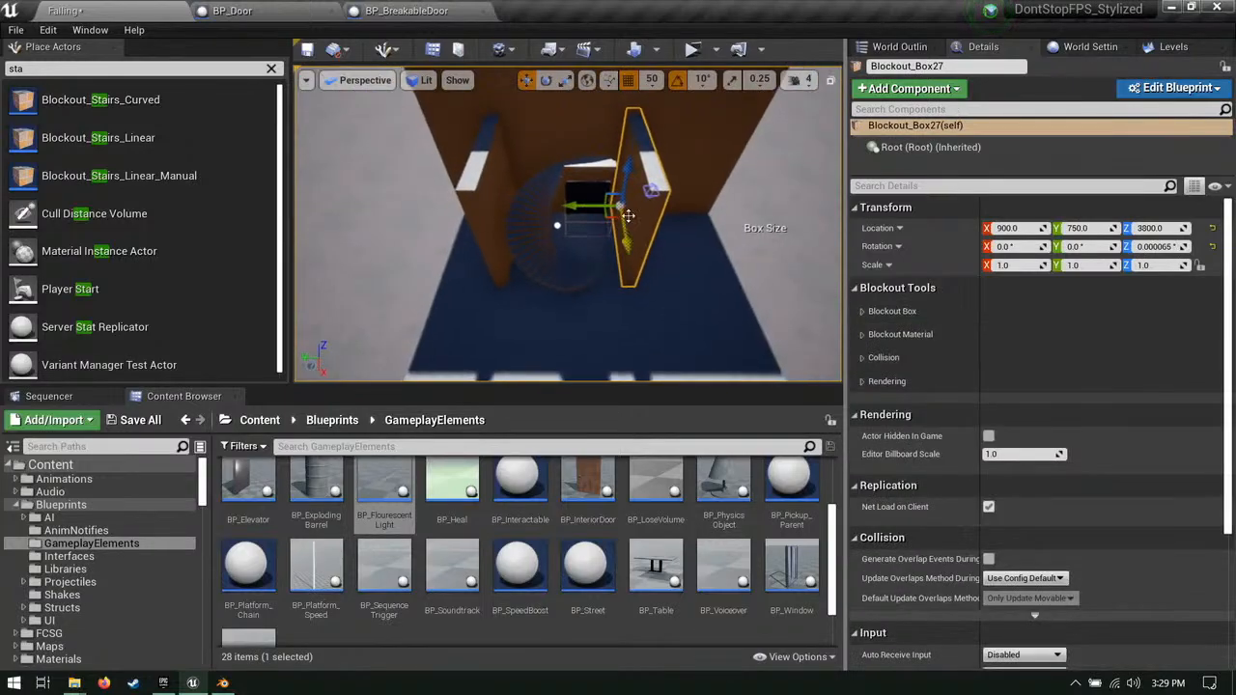
Step: Duplicate the second side wall, rotate the copy to 90° and move it to X 2000 to face the doorway
drag(625, 243, 541, 363)
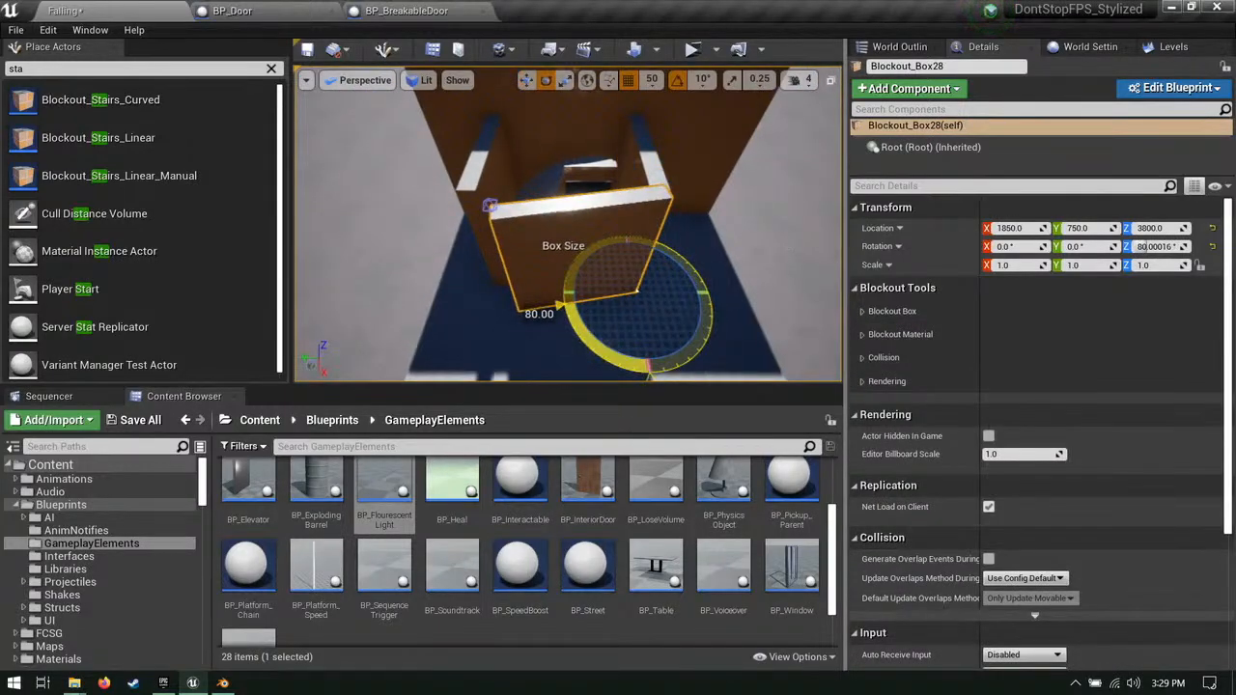
key(w)
right_drag(618, 252, 719, 253)
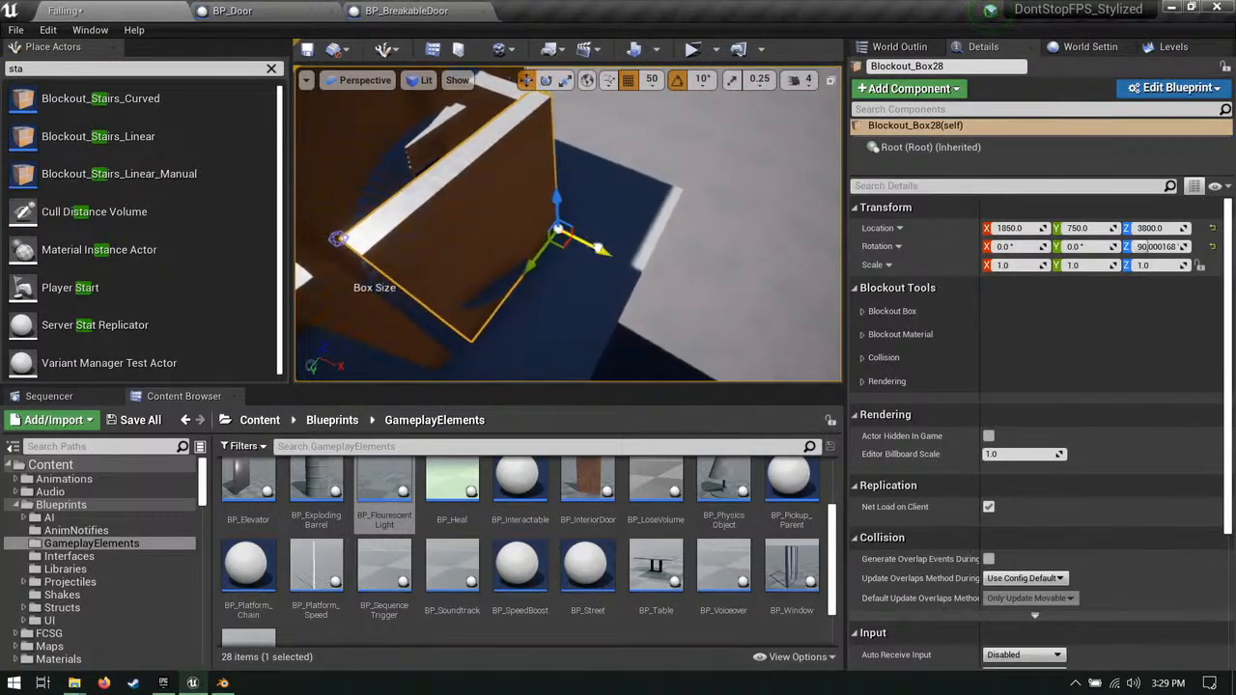
drag(601, 253, 620, 260)
Step: Resize the wall facing the doorway so it spans the opening between the two side walls
right_drag(551, 263, 666, 263)
drag(614, 225, 508, 355)
right_drag(463, 293, 386, 293)
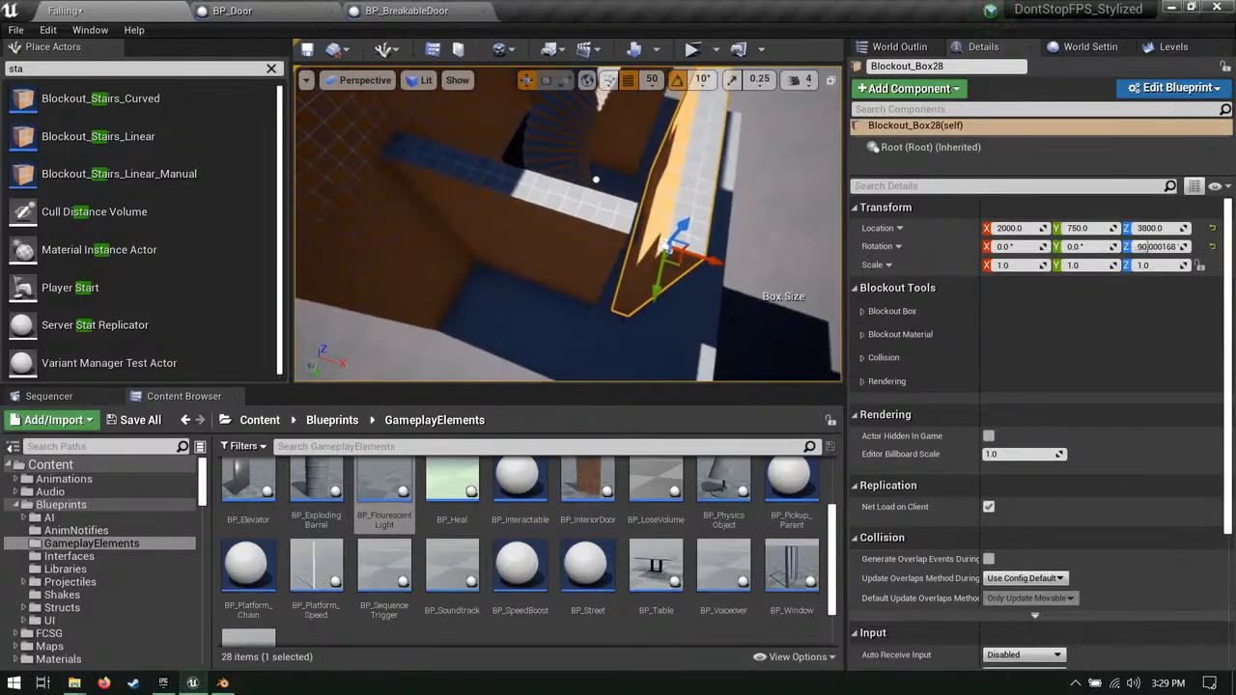
Step: Lengthen both side walls along X until they meet the wall facing the doorway
click(463, 293)
right_drag(463, 294, 477, 307)
drag(645, 218, 679, 224)
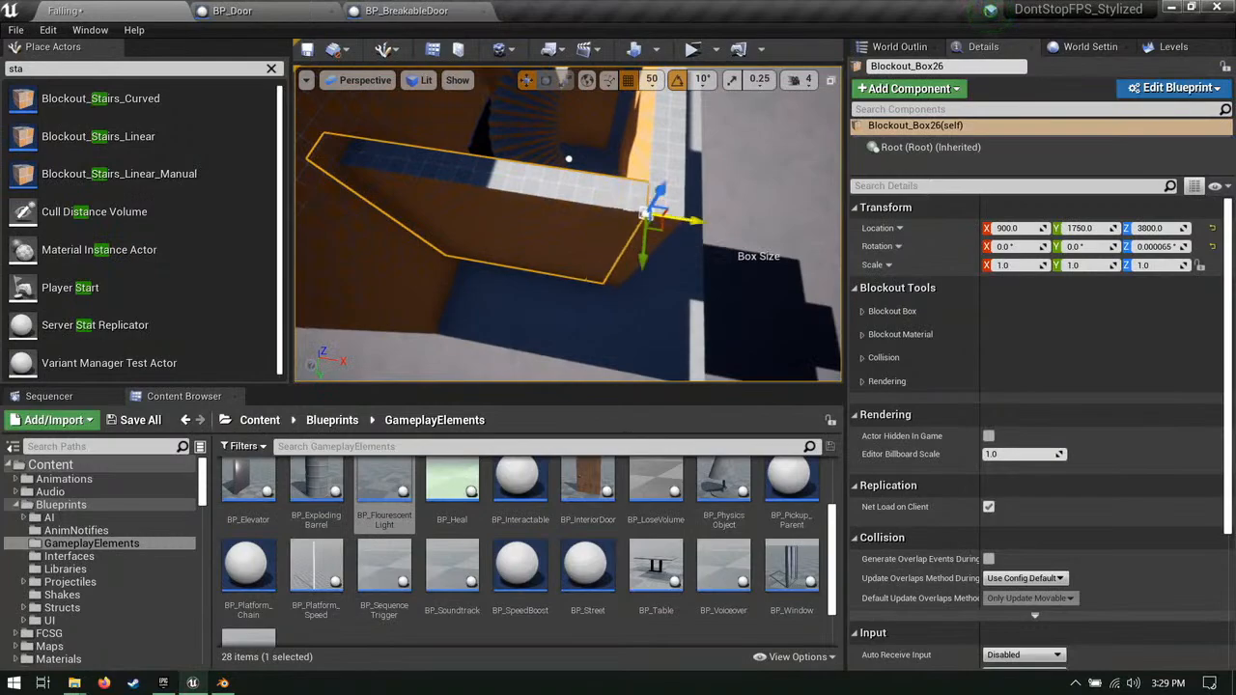
right_drag(680, 224, 570, 255)
click(554, 259)
key(f)
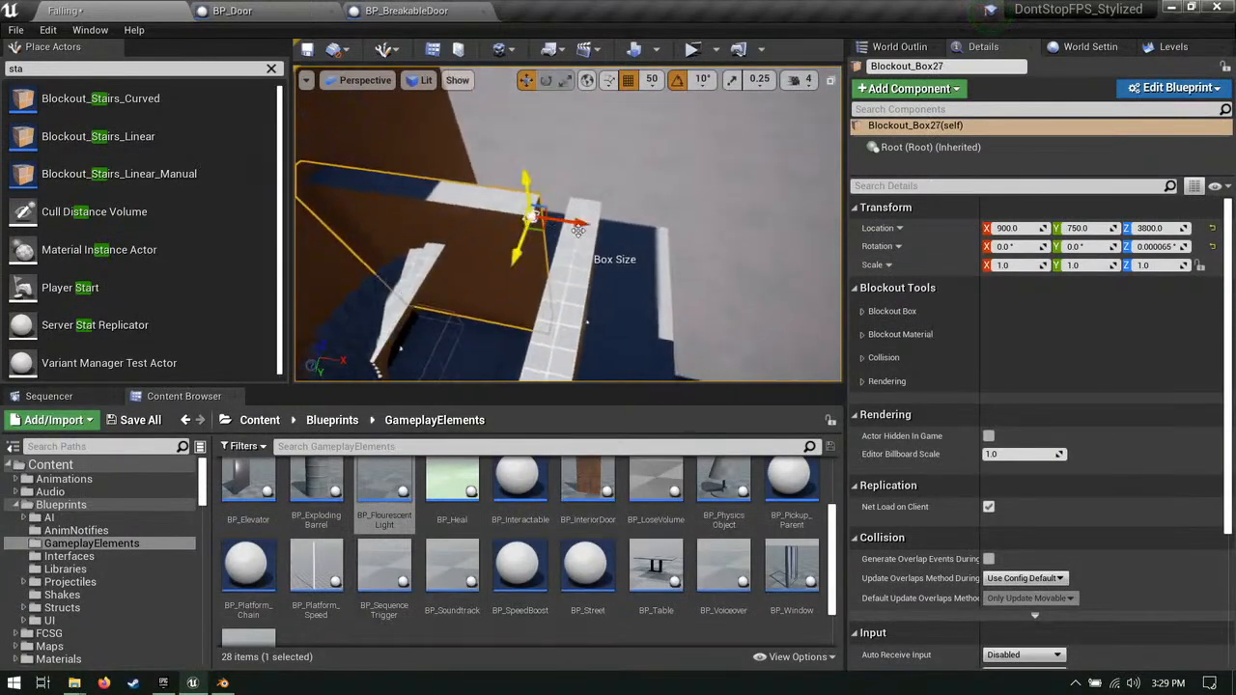
drag(572, 225, 607, 242)
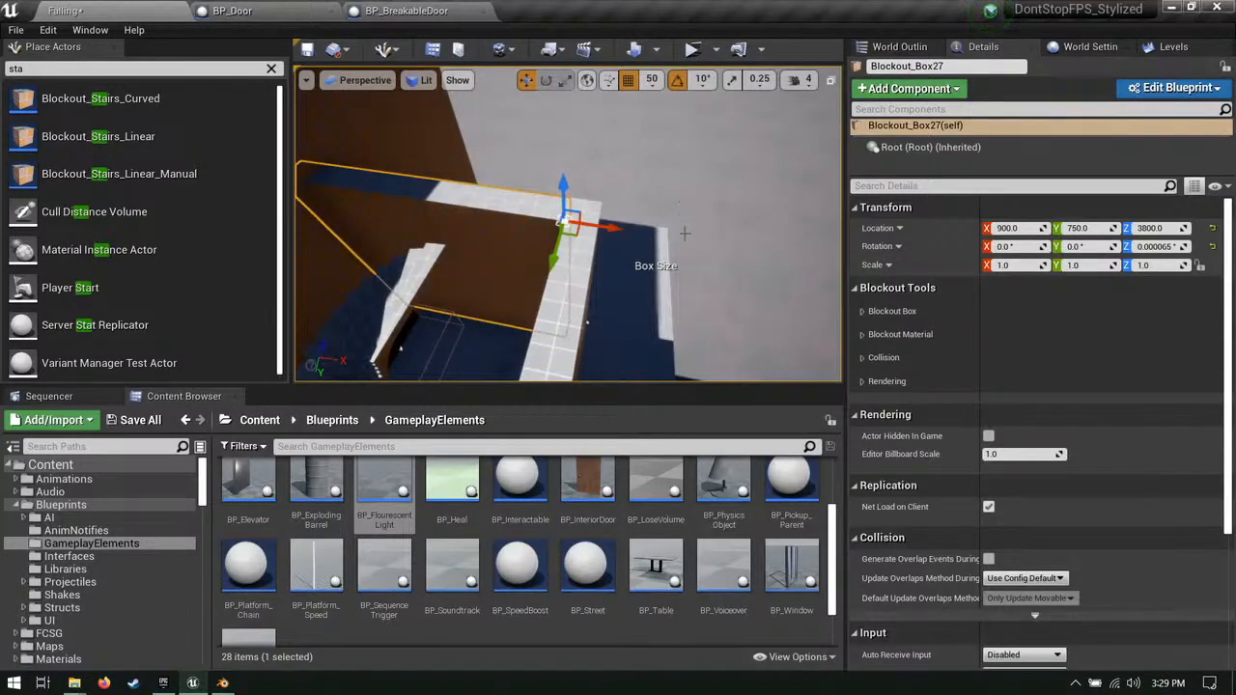
right_drag(447, 210, 521, 246)
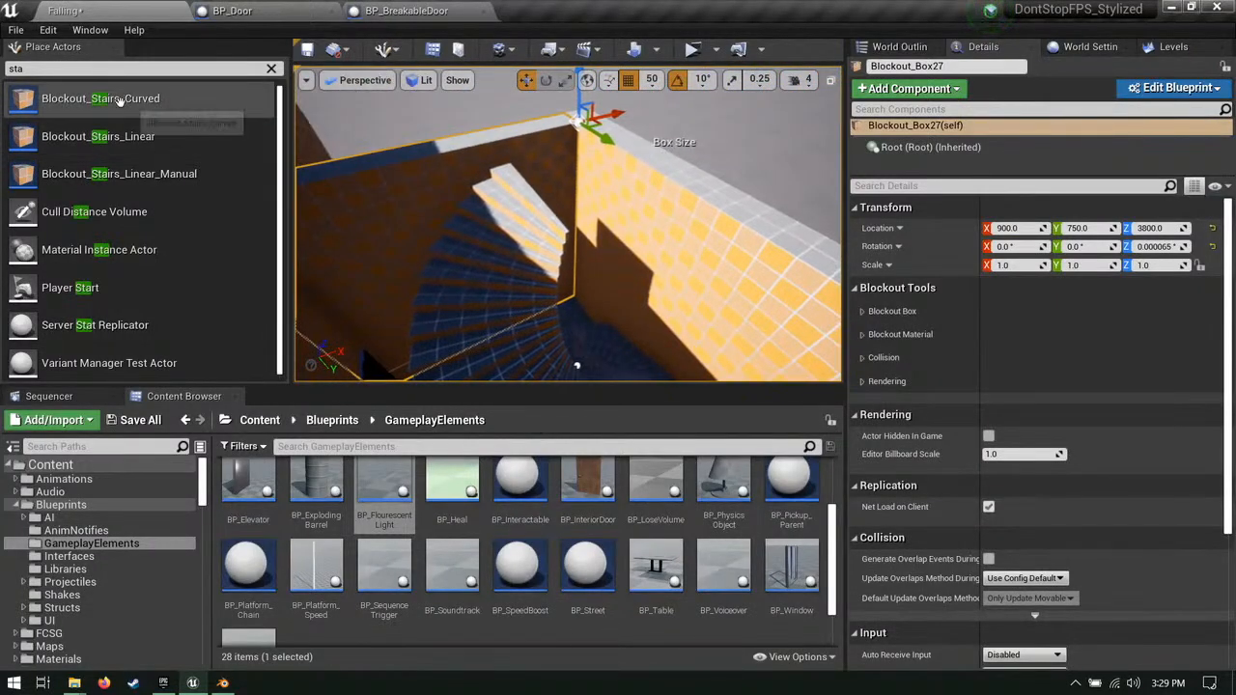
drag(118, 101, 529, 157)
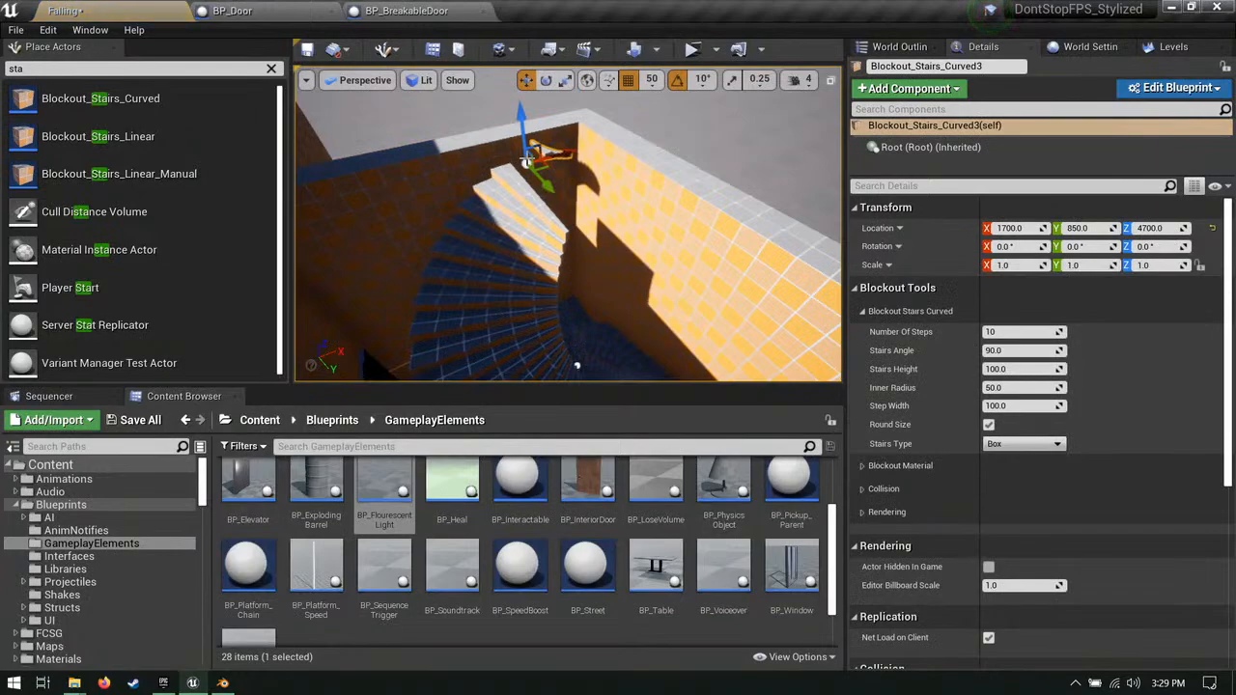
key(Delete)
drag(196, 146, 573, 159)
key(Delete)
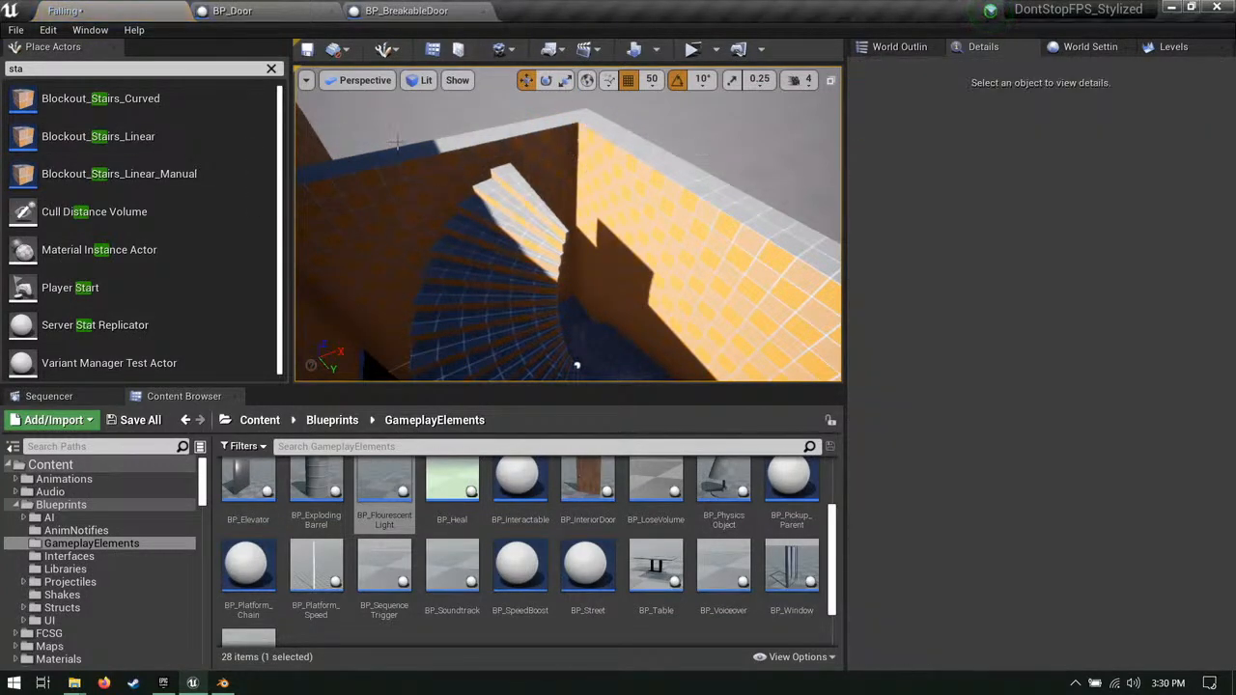
Step: Find Blockout_Box by searching for "block", place it above the stairs, and rotate it to 90° at X 1900, Y 850, Z 4700
click(272, 70)
text(block)
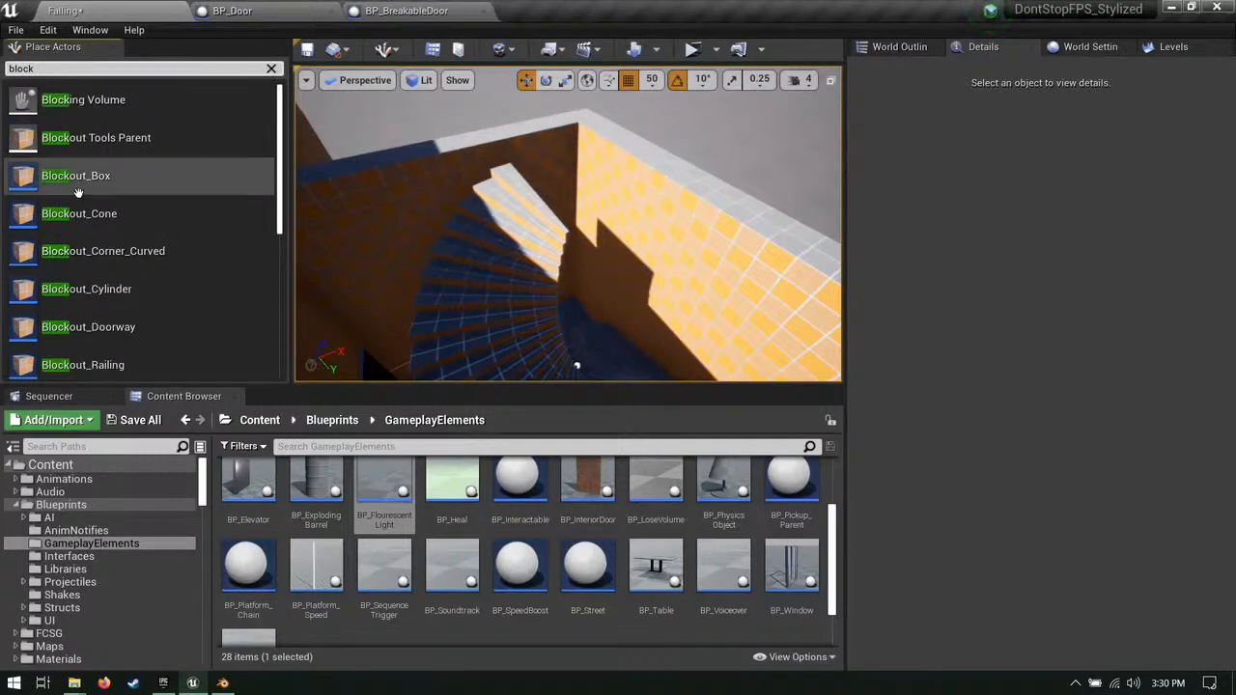
drag(160, 178, 555, 155)
right_drag(598, 174, 614, 204)
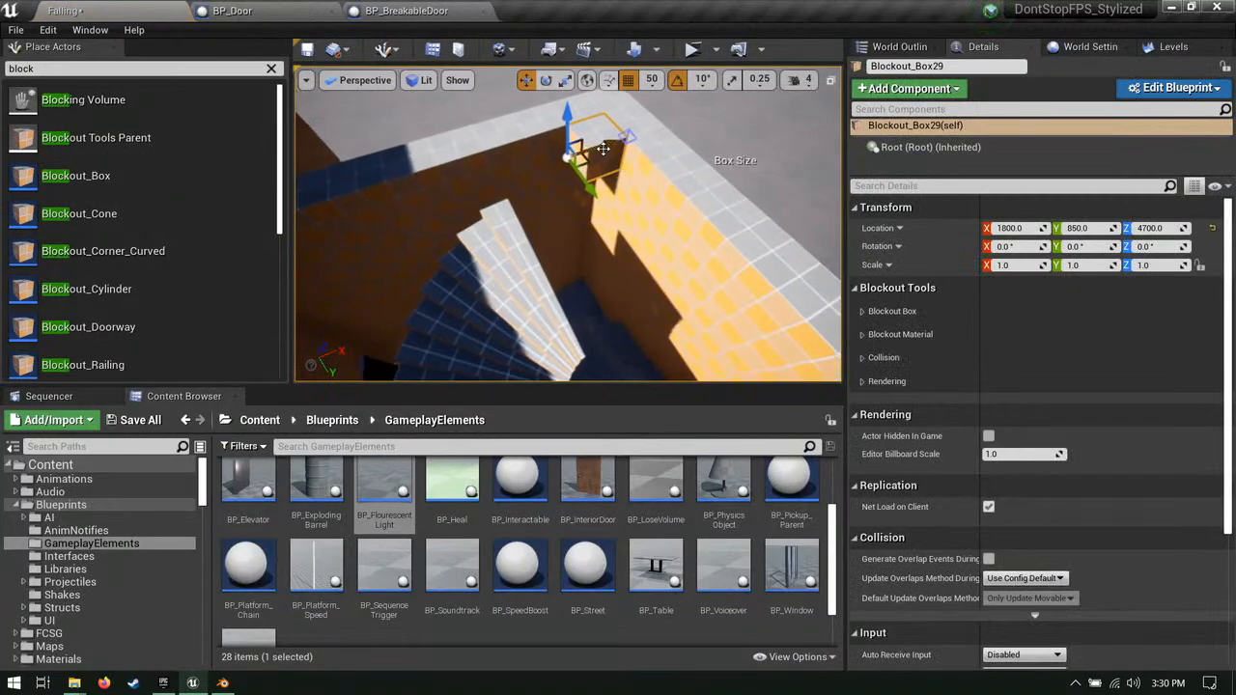
key(e)
drag(614, 203, 632, 193)
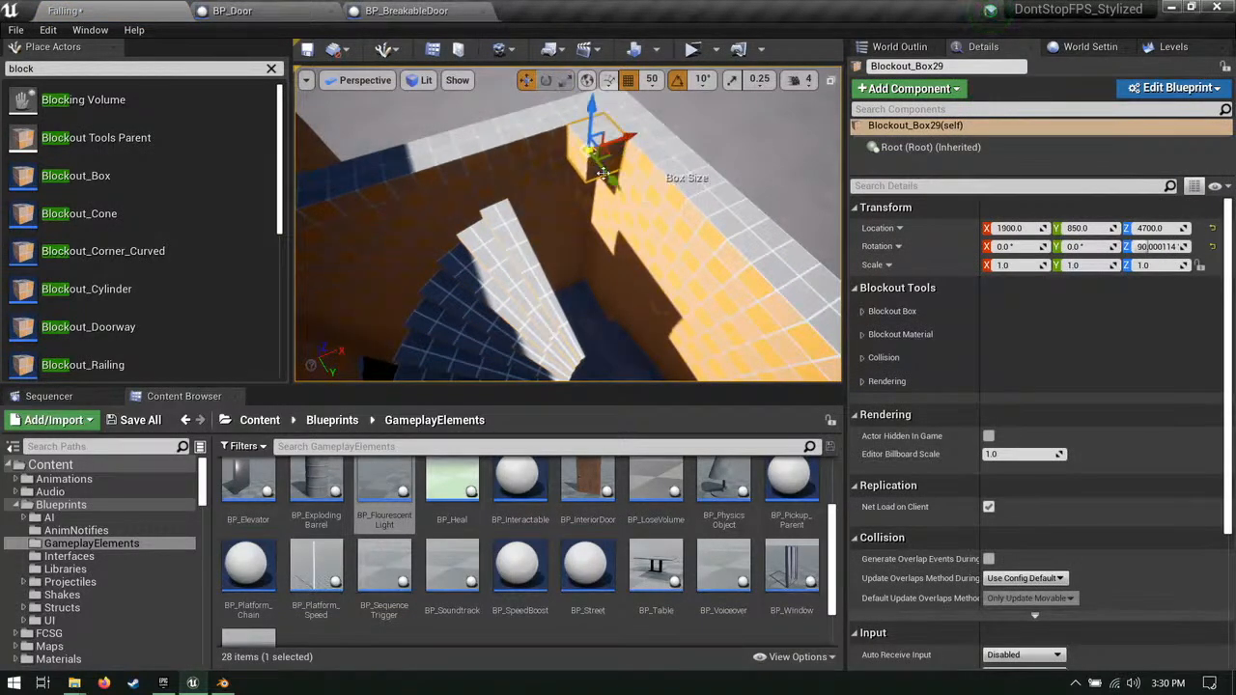
Step: Stretch the new box into a flat landing that spans between the side walls at the top of the stairs
right_drag(603, 174, 726, 178)
drag(715, 177, 778, 182)
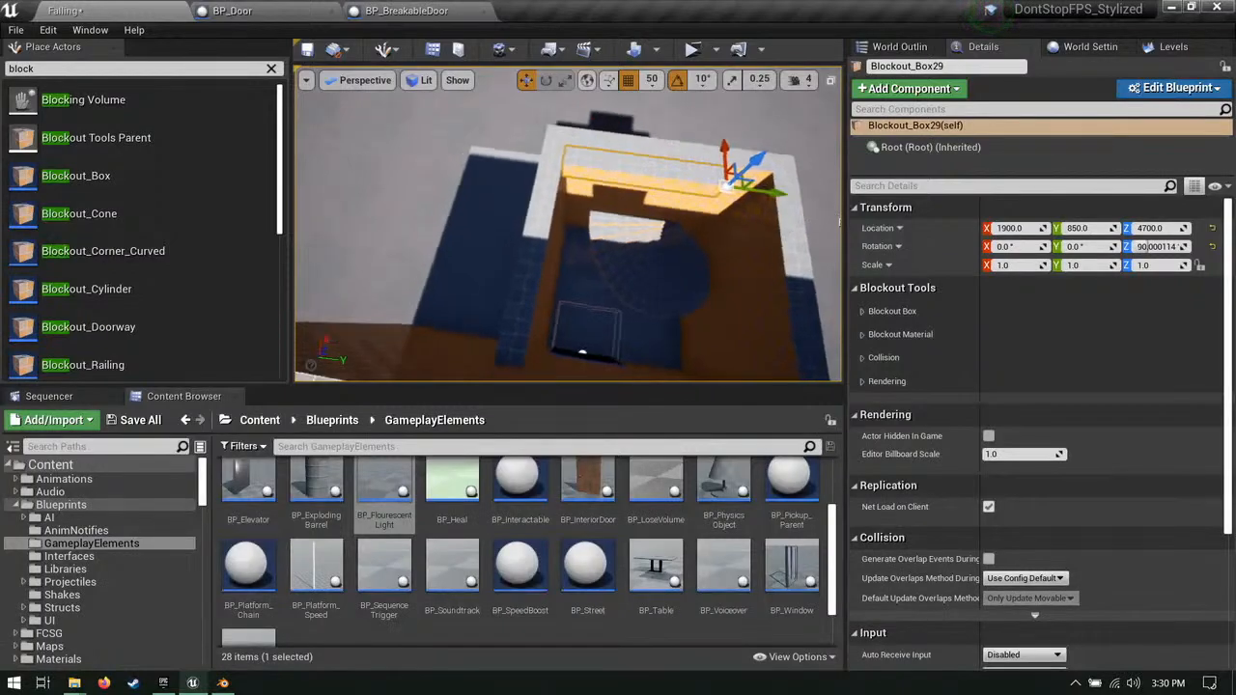
right_drag(778, 182, 551, 182)
drag(528, 172, 388, 249)
right_drag(388, 249, 570, 241)
Step: Raise the landing box at the top of the stairs to Z 4750
click(436, 197)
right_drag(436, 197, 396, 193)
drag(451, 154, 449, 135)
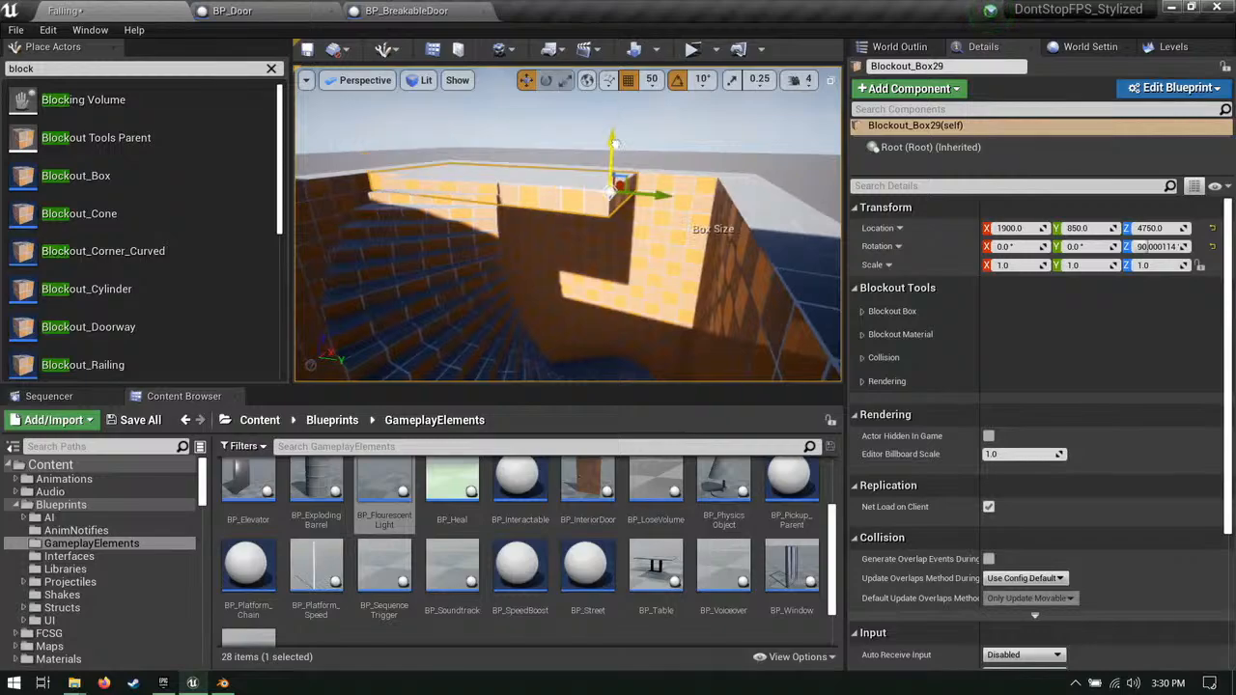
Step: Set the player to spawn at the current camera location and playtest walking up the curved stairs
right_drag(615, 144, 468, 184)
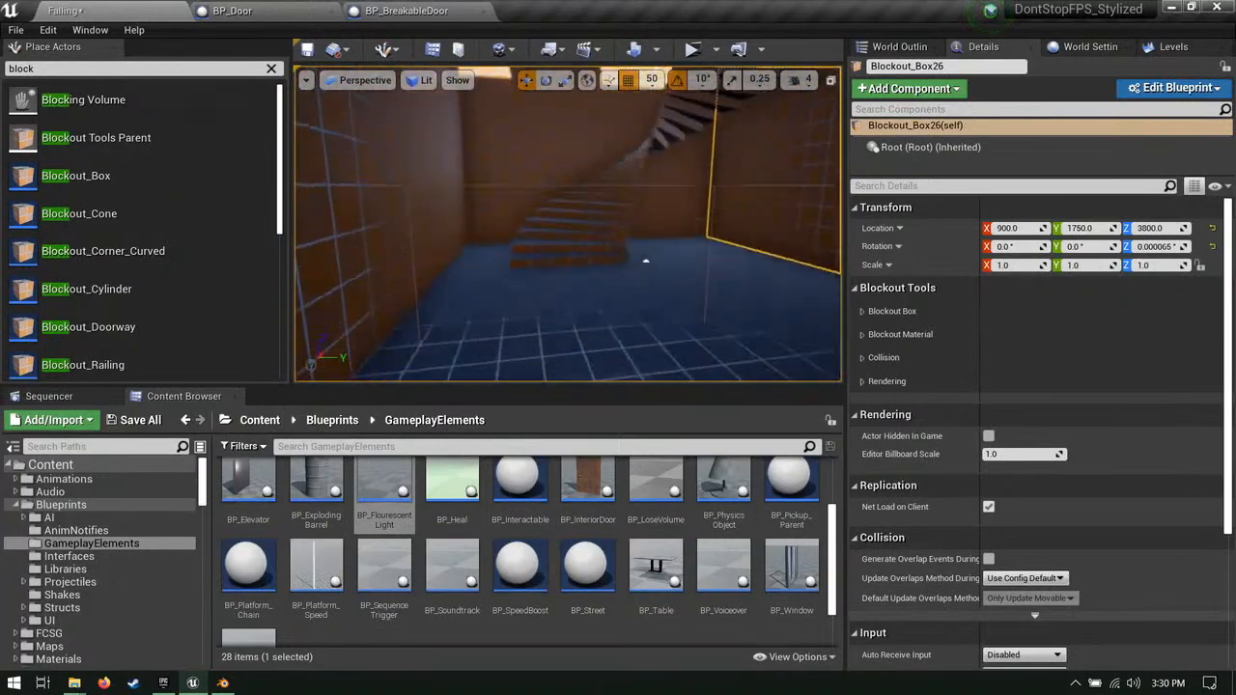
click(716, 48)
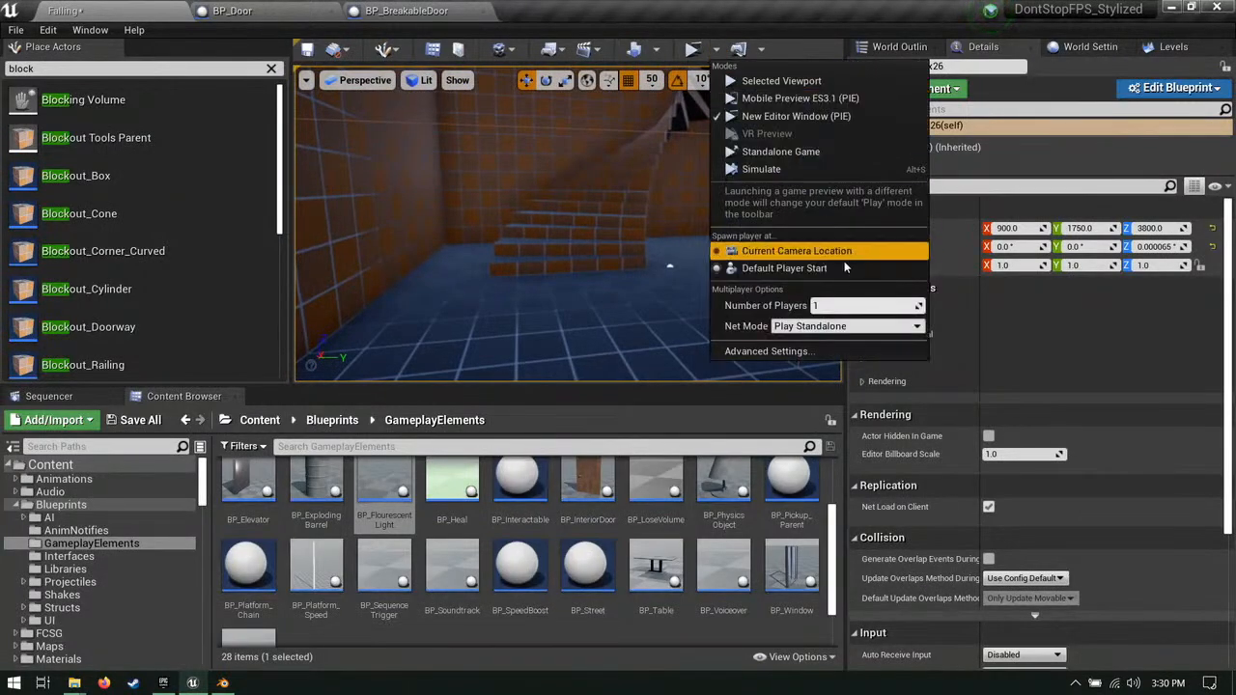
click(843, 255)
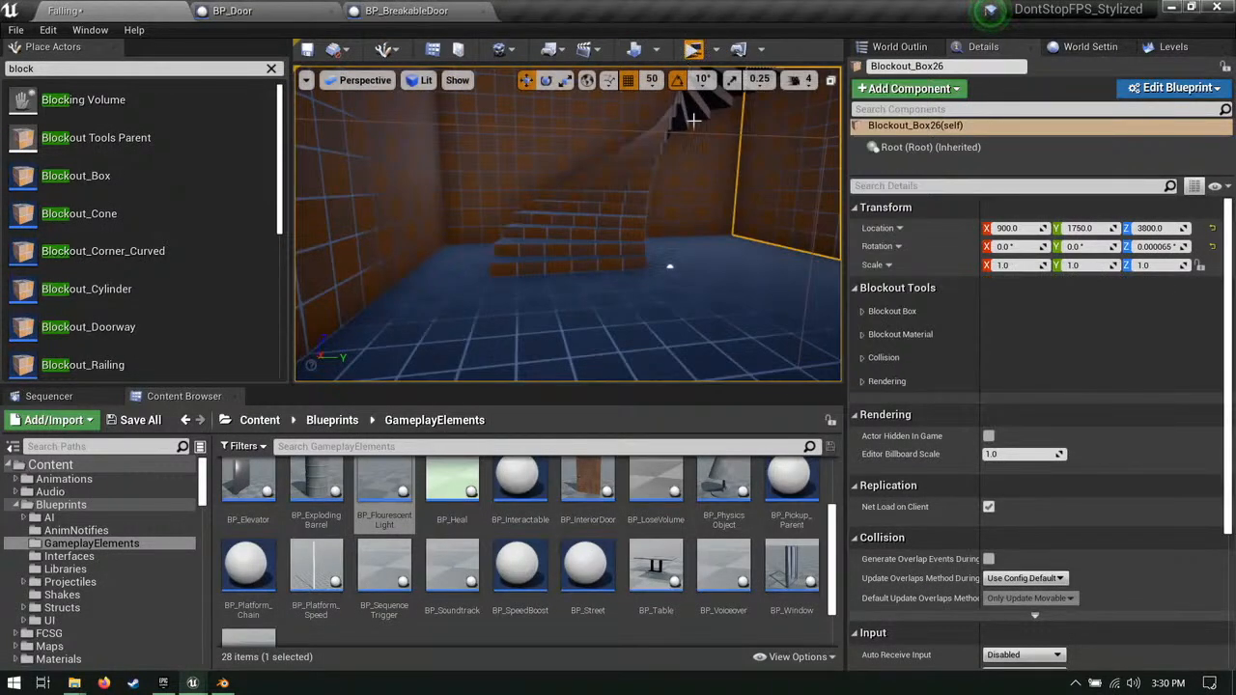
click(693, 48)
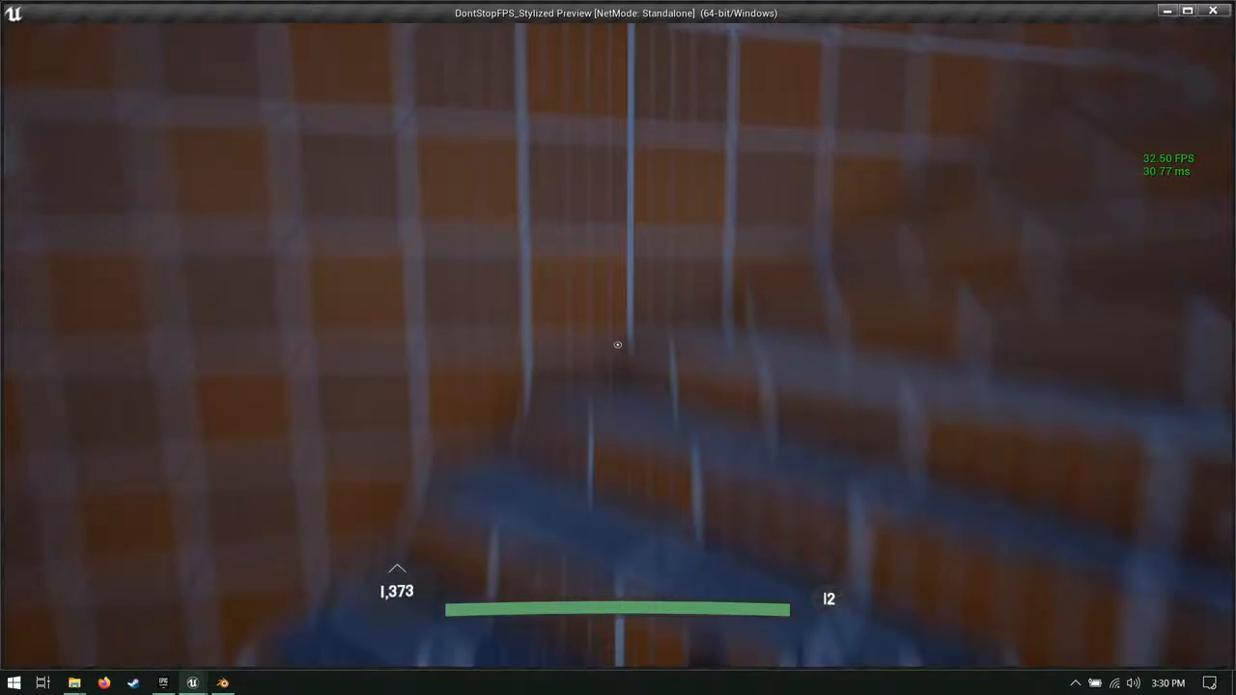
key(w)
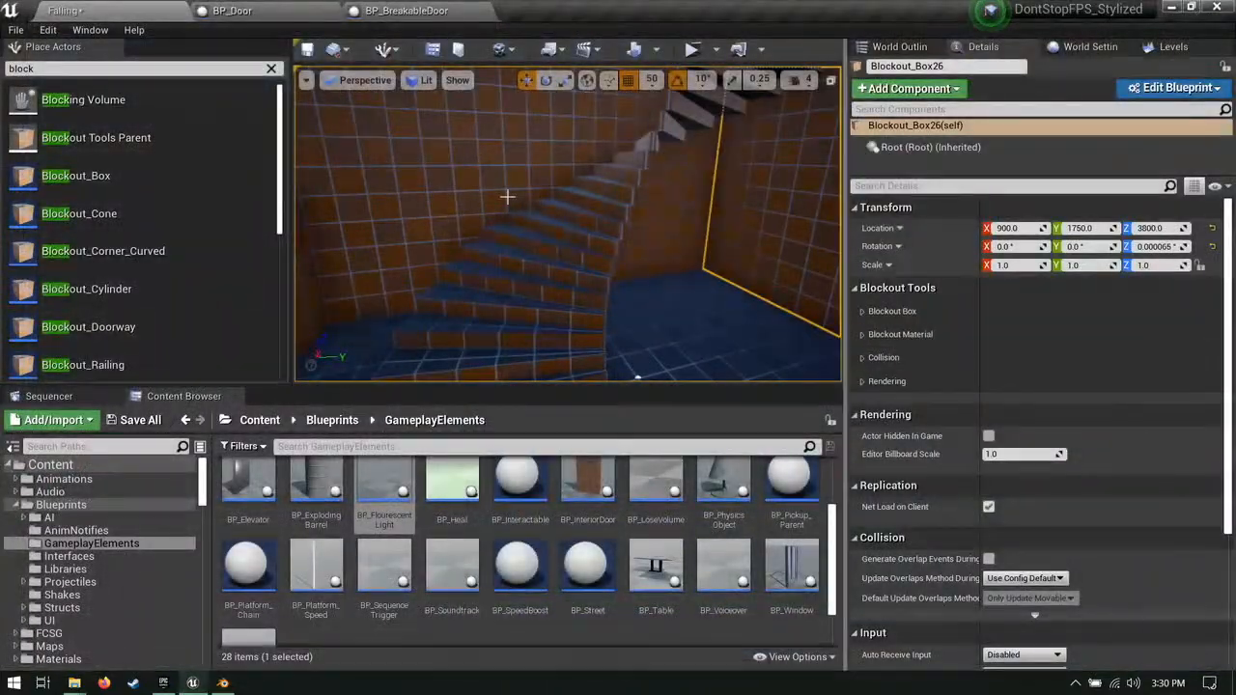
Step: Increase the height of both side walls so they rise above the landing at the top of the stairs
right_drag(507, 196, 483, 232)
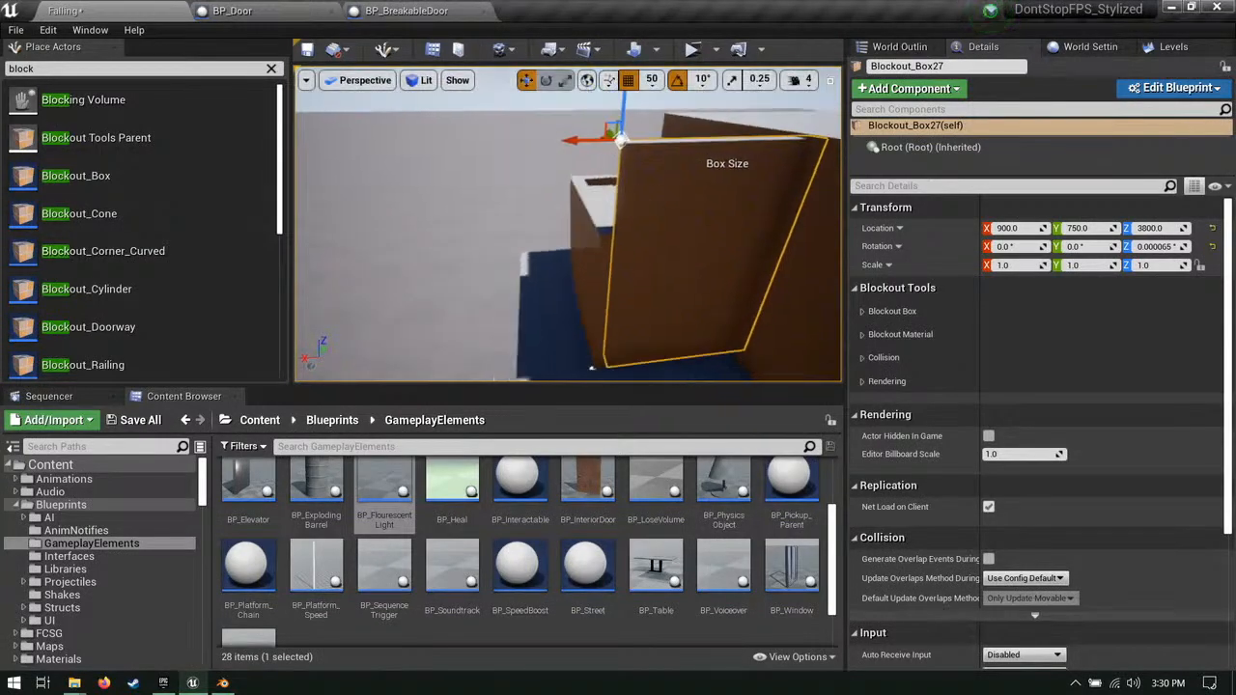
right_drag(453, 231, 650, 262)
click(524, 251)
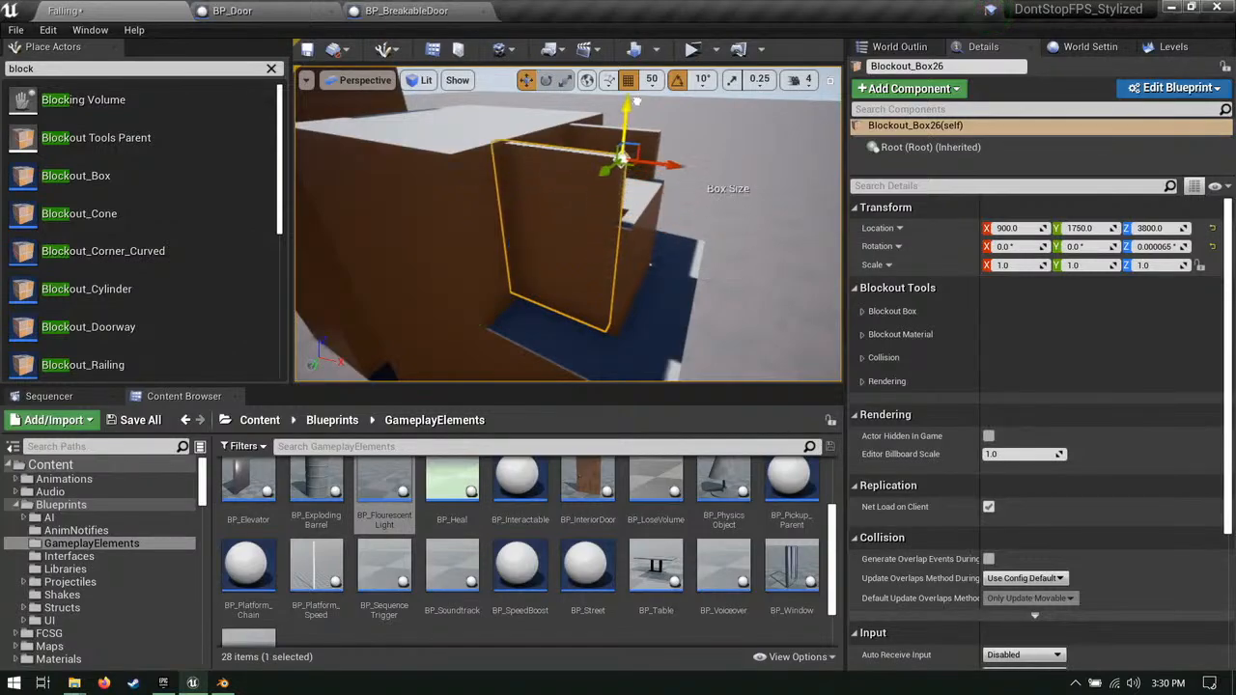
right_drag(636, 100, 671, 180)
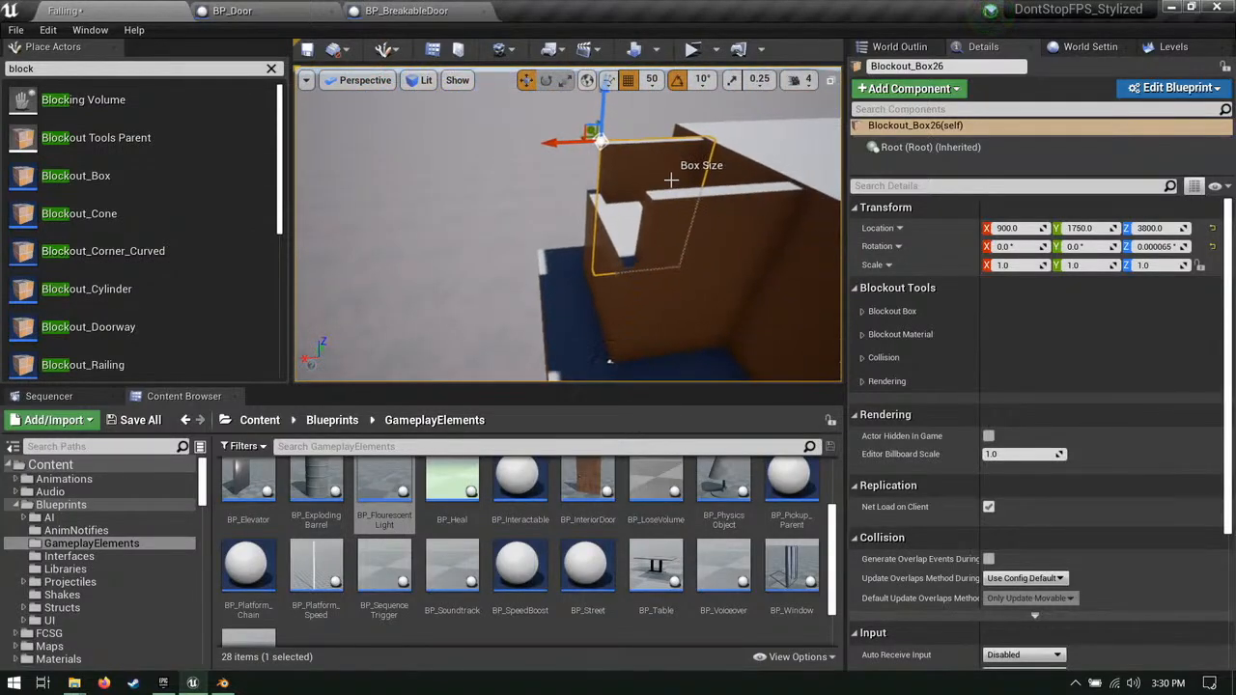
Step: Select the landing box at the top of the stairs and undo its last move
mouse_move(627, 222)
right_down()
mouse_move(646, 241)
mouse_move(638, 233)
right_up()
click(646, 242)
click(638, 233)
click(598, 188)
right_drag(597, 188, 587, 207)
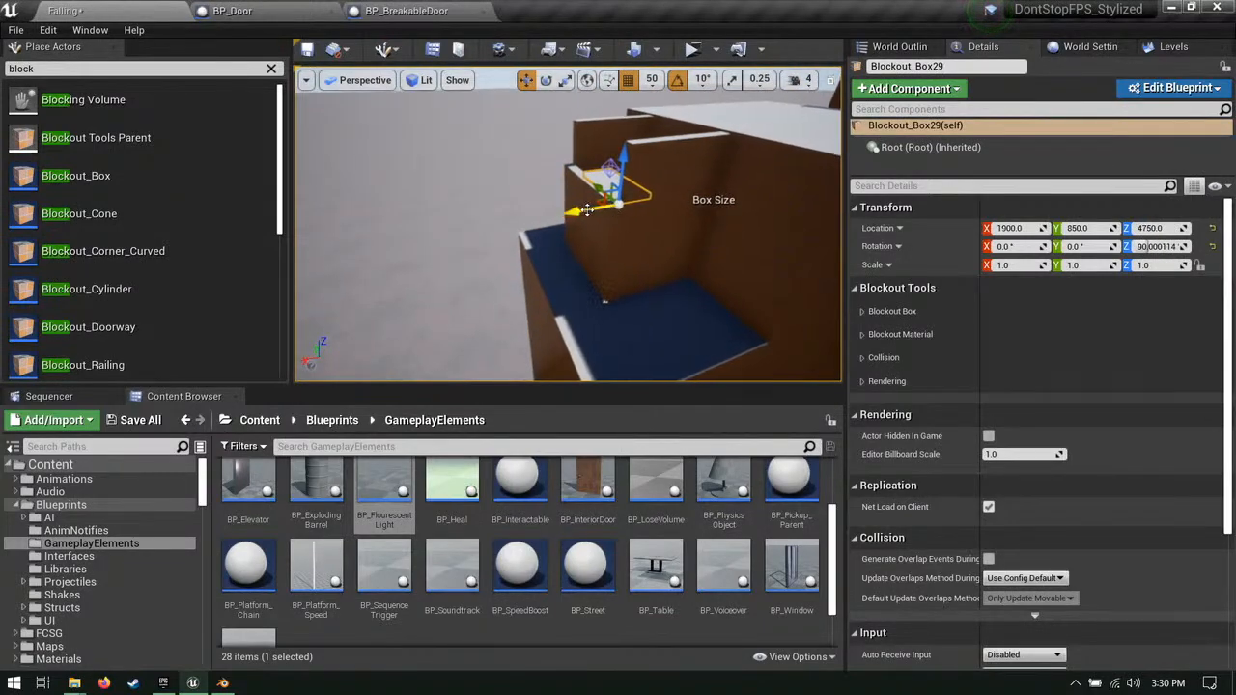
key(ctrl+z)
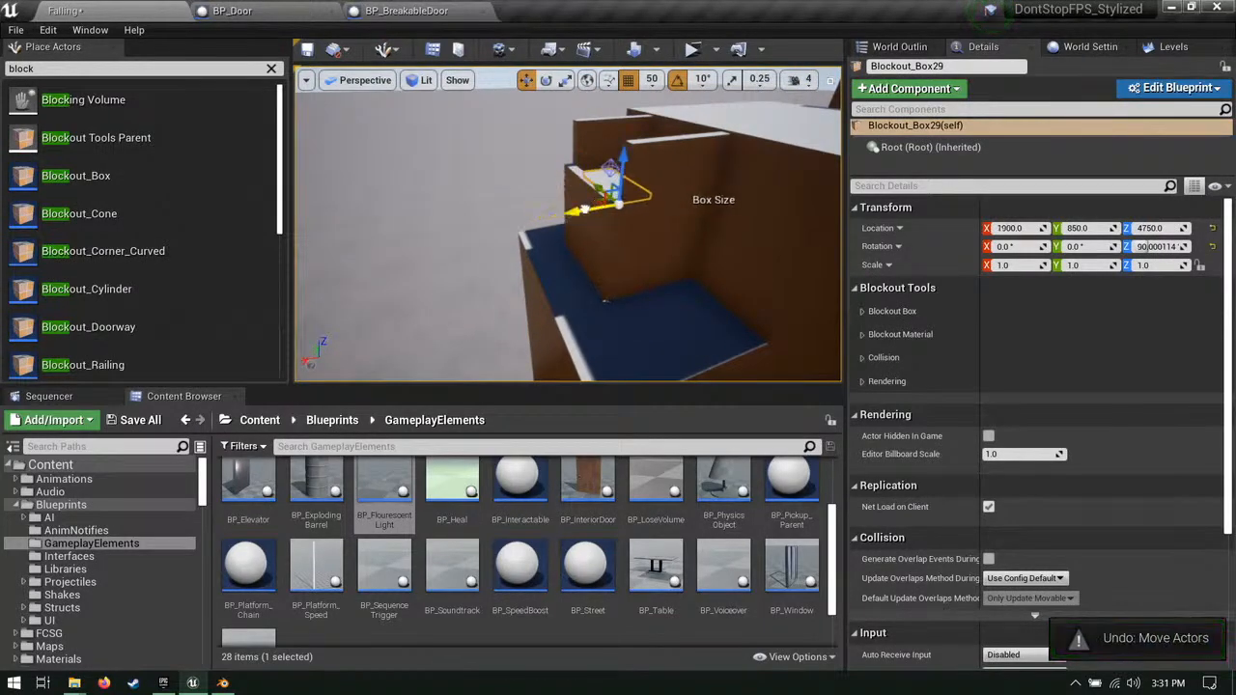
Step: Duplicate the landing box, rotate the copy to -90° and place it at X 2000, Y 1900, Z 4750
right_drag(530, 231, 539, 280)
key(e)
drag(430, 303, 565, 323)
key(w)
right_drag(549, 225, 591, 260)
drag(590, 271, 418, 188)
right_drag(418, 188, 396, 174)
Step: Shift the duplicated platform along Y and extend it outward beyond the wall facing the doorway
right_drag(666, 181, 698, 224)
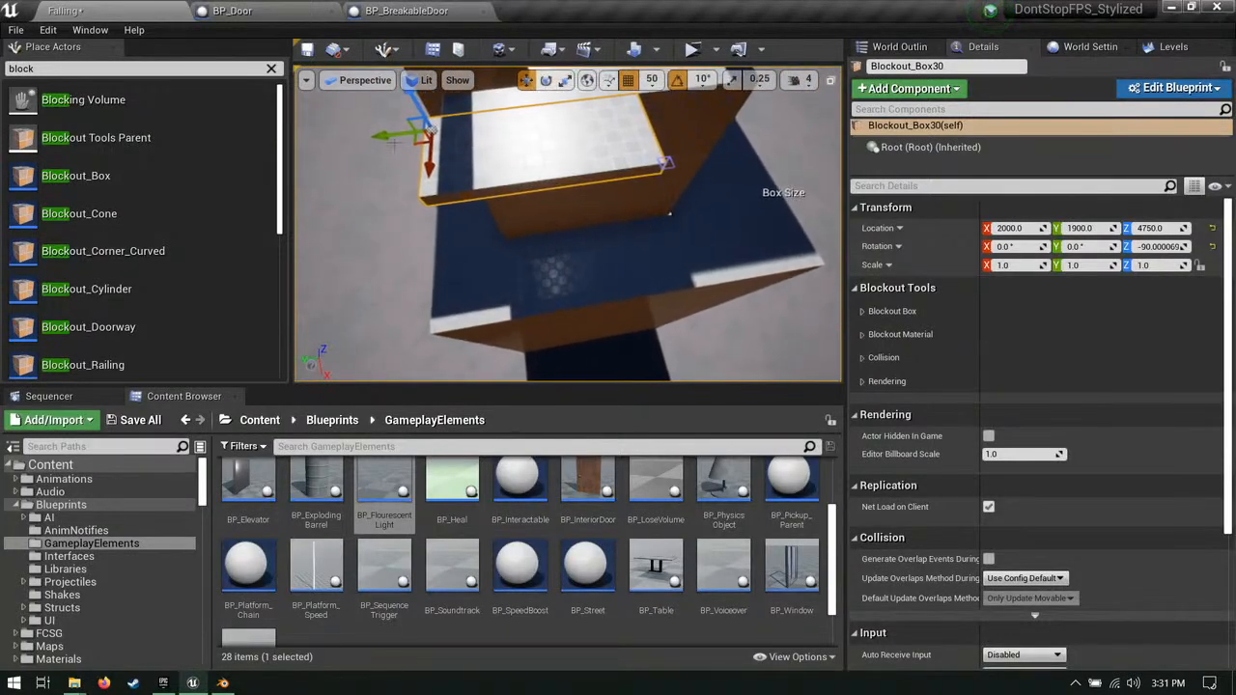
drag(393, 142, 415, 134)
right_drag(669, 212, 618, 303)
right_drag(601, 230, 649, 280)
Step: Extend both side walls outward along the upper platform
click(614, 183)
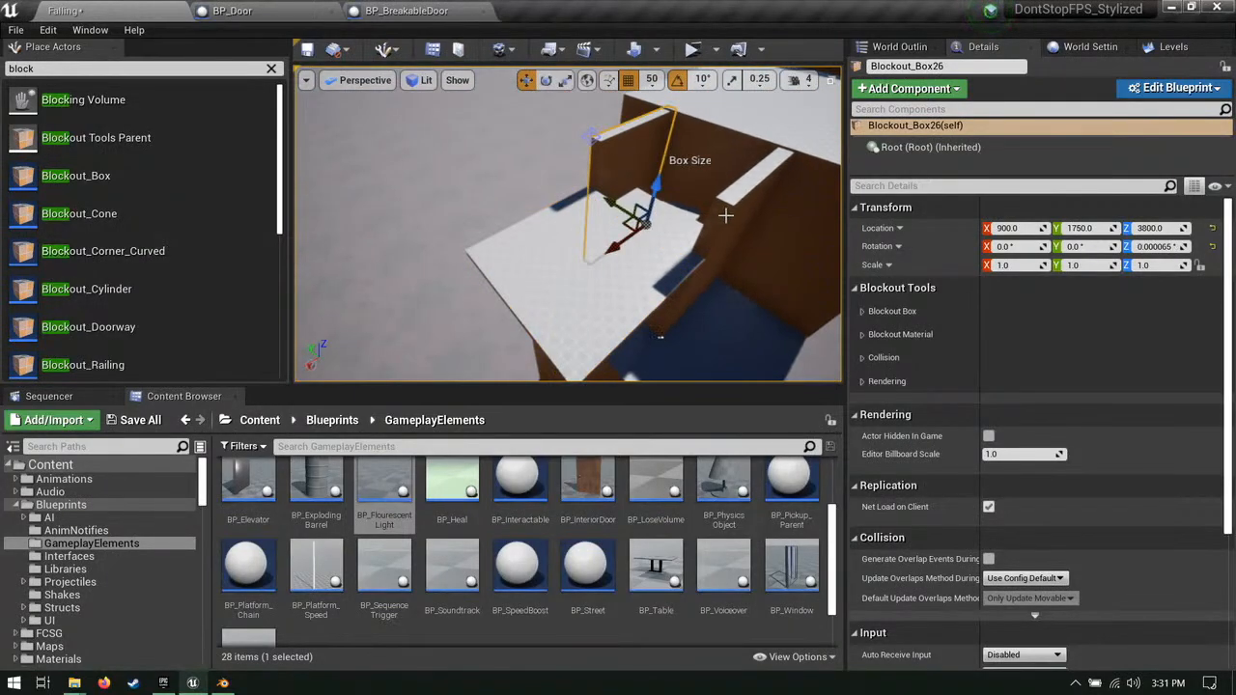
right_drag(735, 225, 710, 237)
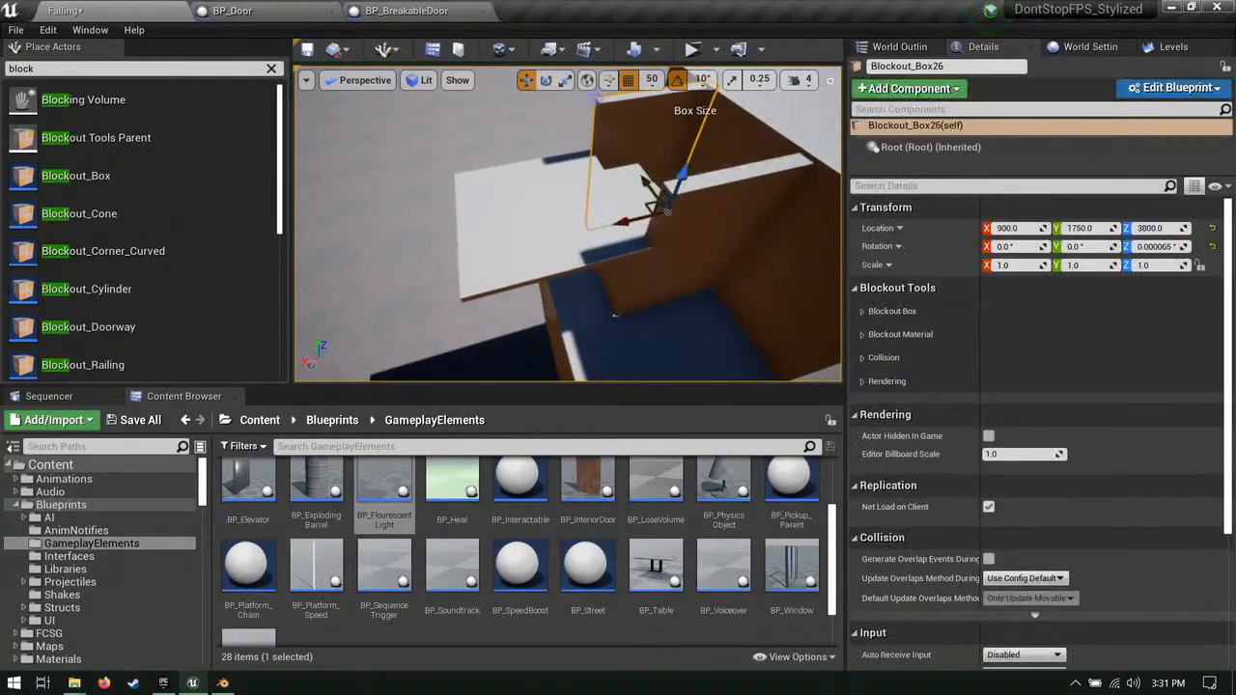
drag(526, 110, 362, 150)
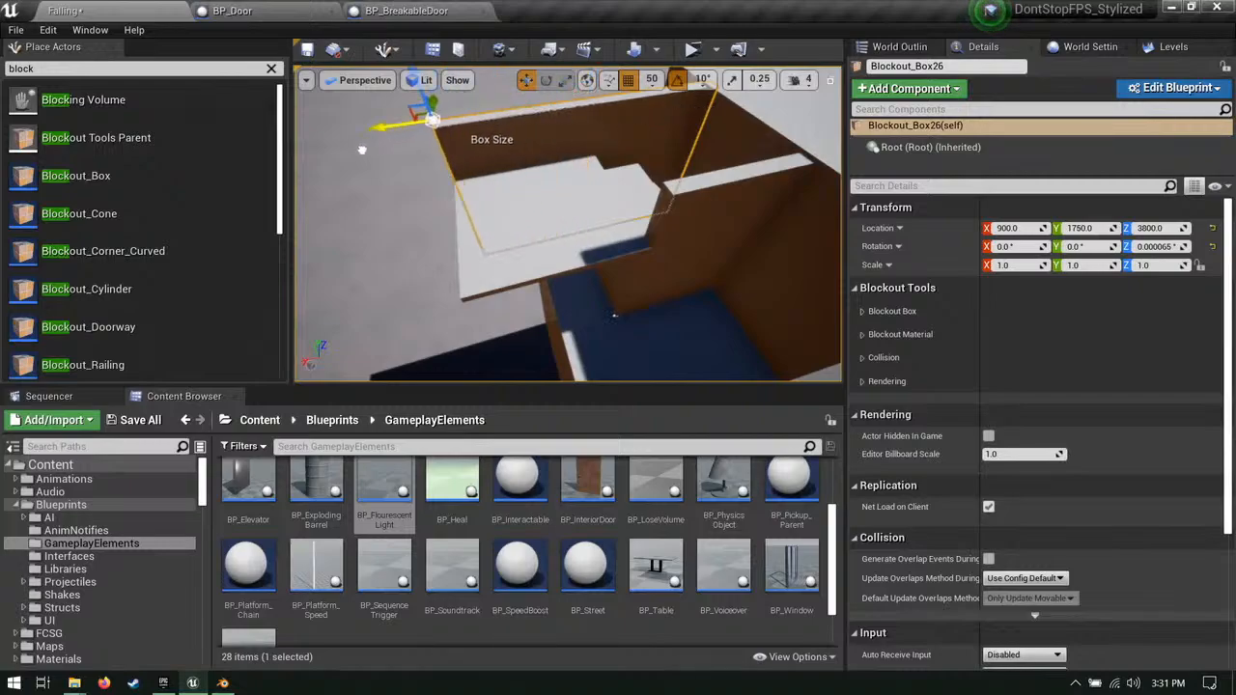
click(737, 232)
drag(618, 199, 352, 280)
right_drag(351, 280, 522, 231)
right_drag(464, 296, 517, 294)
Step: Raise the height of both extended side walls well above the upper platform
drag(666, 200, 672, 171)
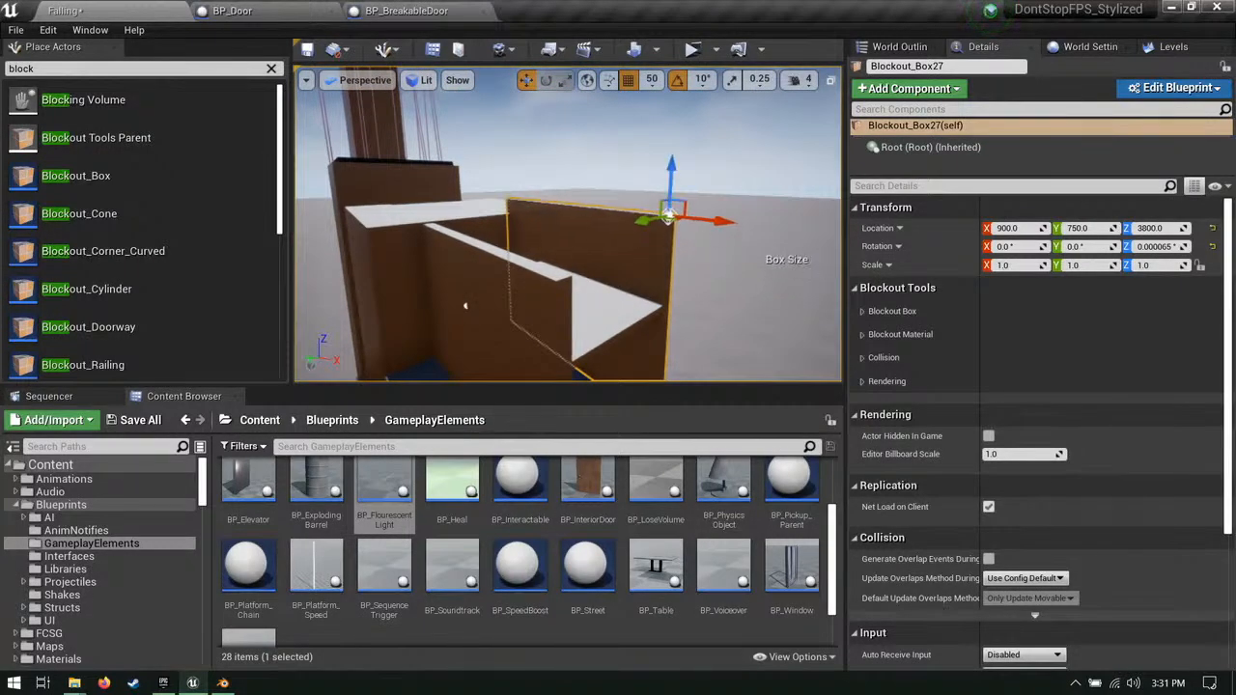
right_drag(549, 270, 560, 256)
click(550, 277)
drag(506, 198, 507, 154)
Step: Duplicate the upper platform as a ceiling, place the copy at X 1200, Y 1850, Z 5400 and stretch it between the side walls
right_drag(565, 216, 591, 236)
click(597, 238)
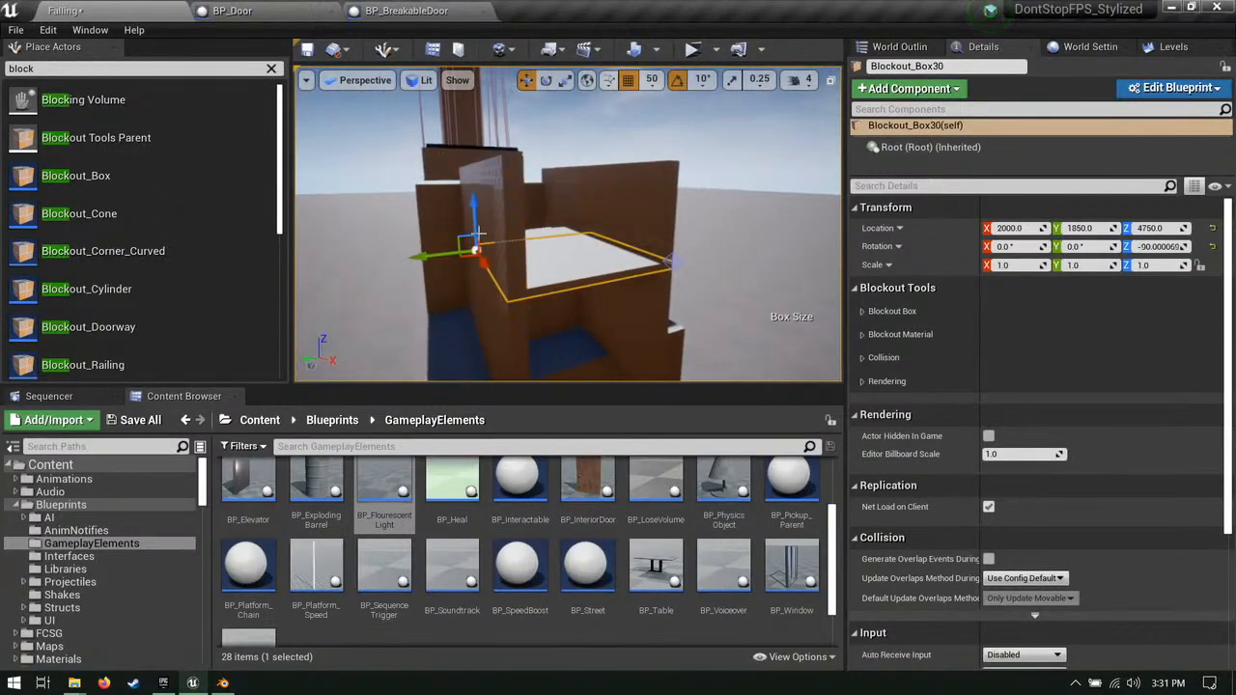
alt+drag(474, 209, 500, 126)
right_drag(579, 184, 683, 190)
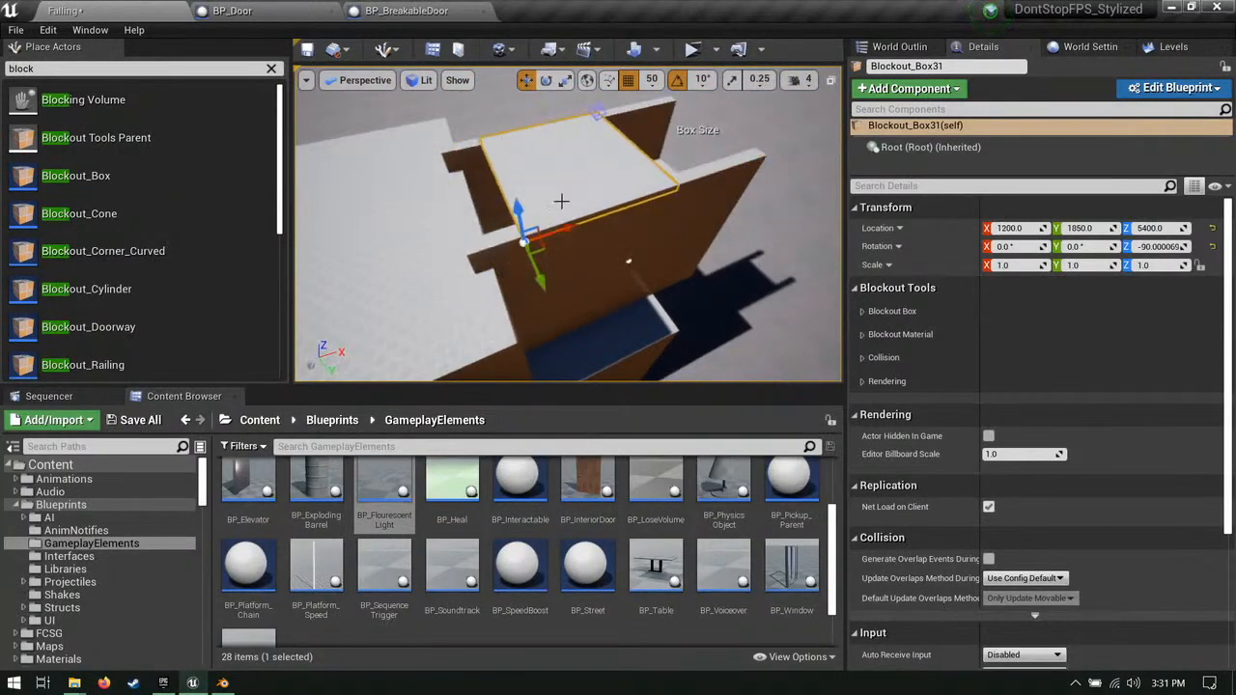
right_drag(561, 200, 506, 145)
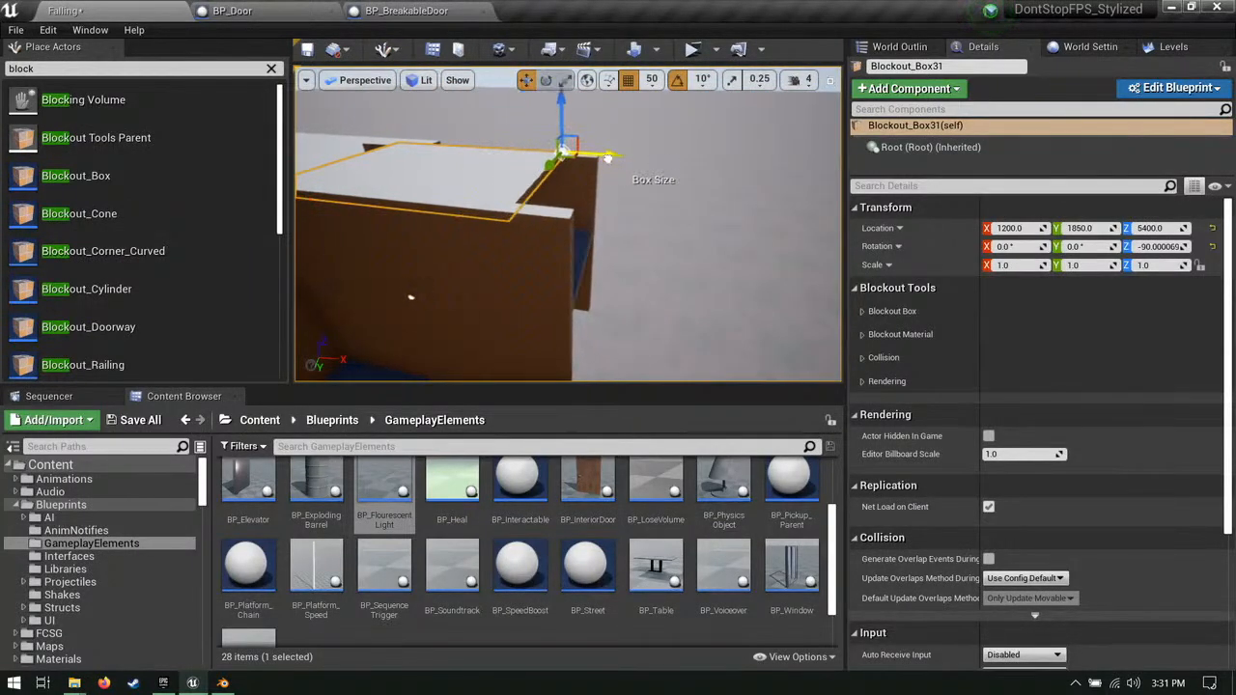
right_drag(607, 158, 513, 261)
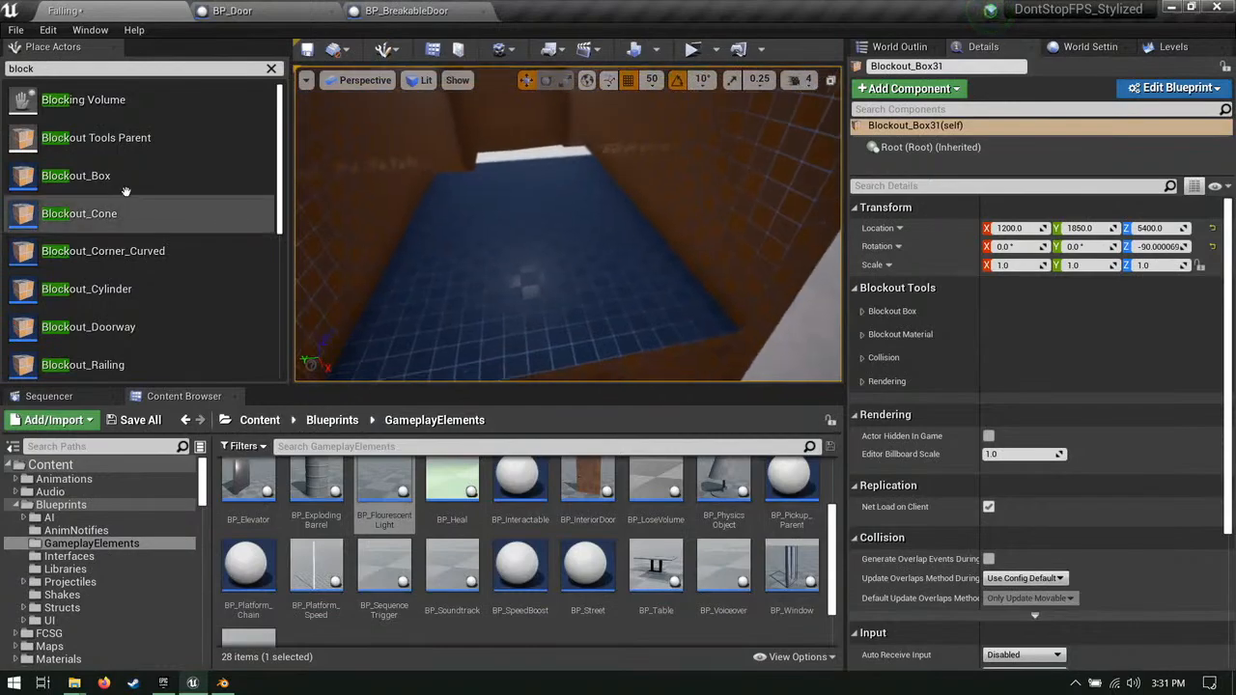
Step: Add a Blockout_Box at the upper platform's outer corner and position it at X 3000, Y 850, Z 4800
drag(126, 184, 666, 270)
mouse_move(666, 270)
right_down()
mouse_move(733, 270)
mouse_move(676, 275)
right_up()
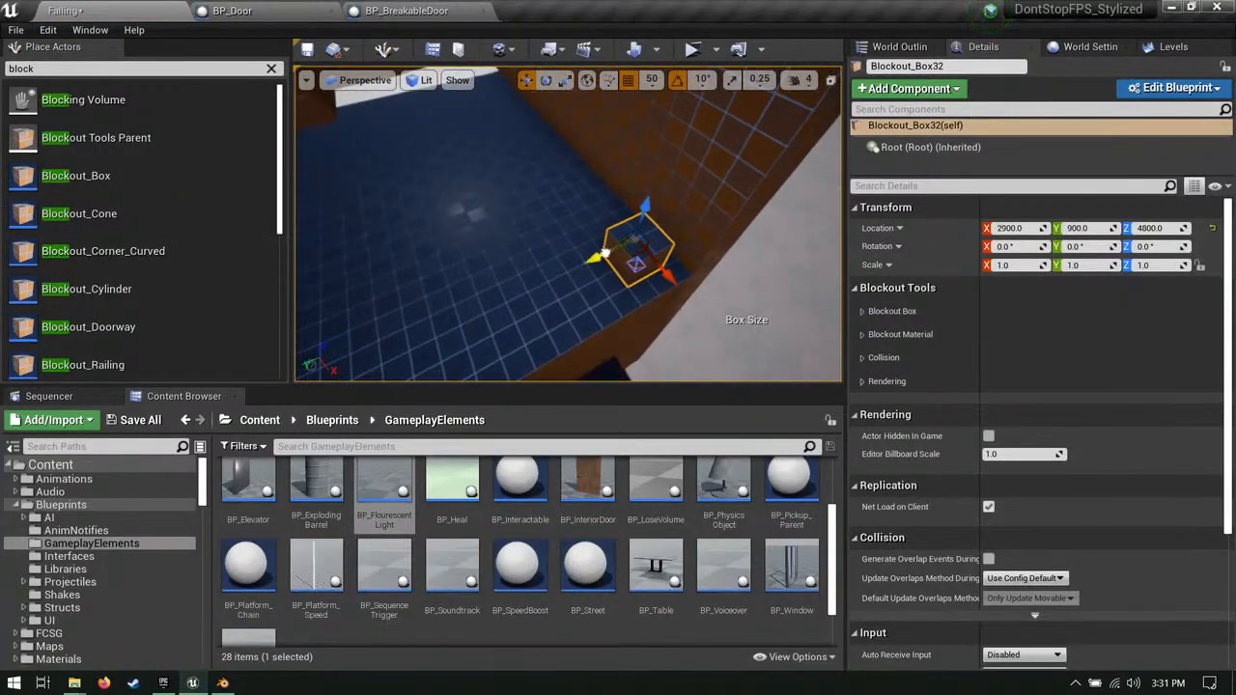
drag(603, 253, 709, 304)
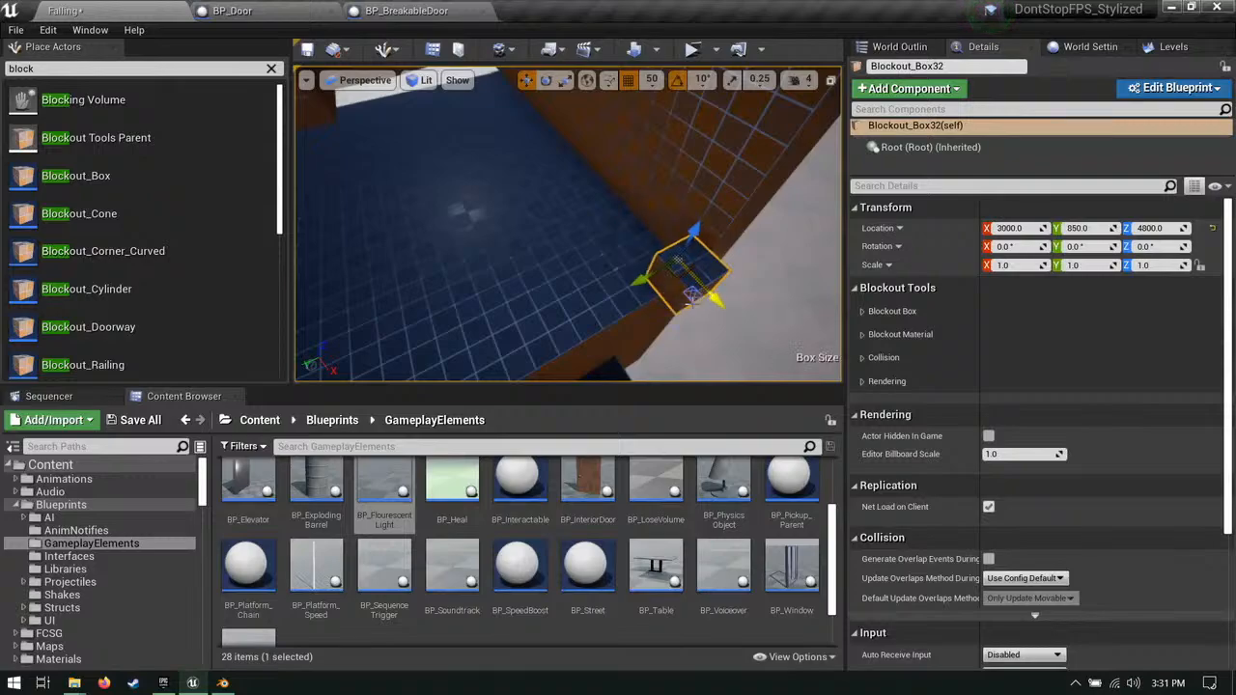
click(695, 292)
right_drag(730, 326, 724, 332)
click(724, 332)
click(722, 329)
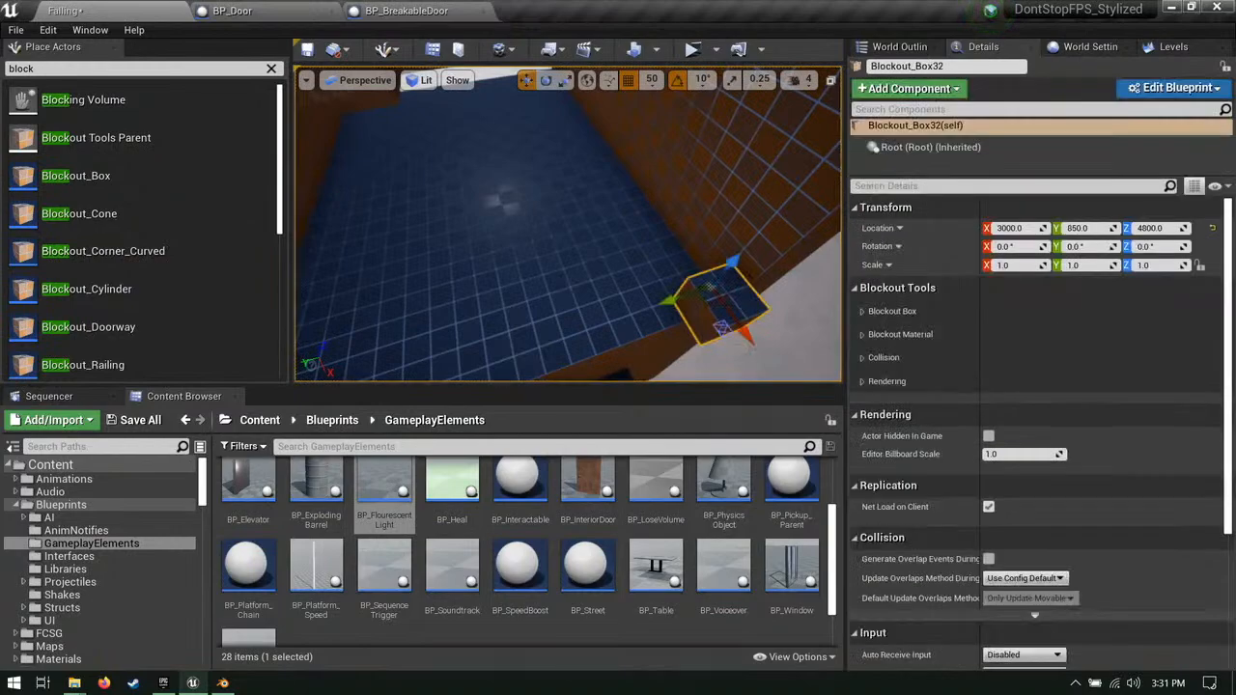
key(f)
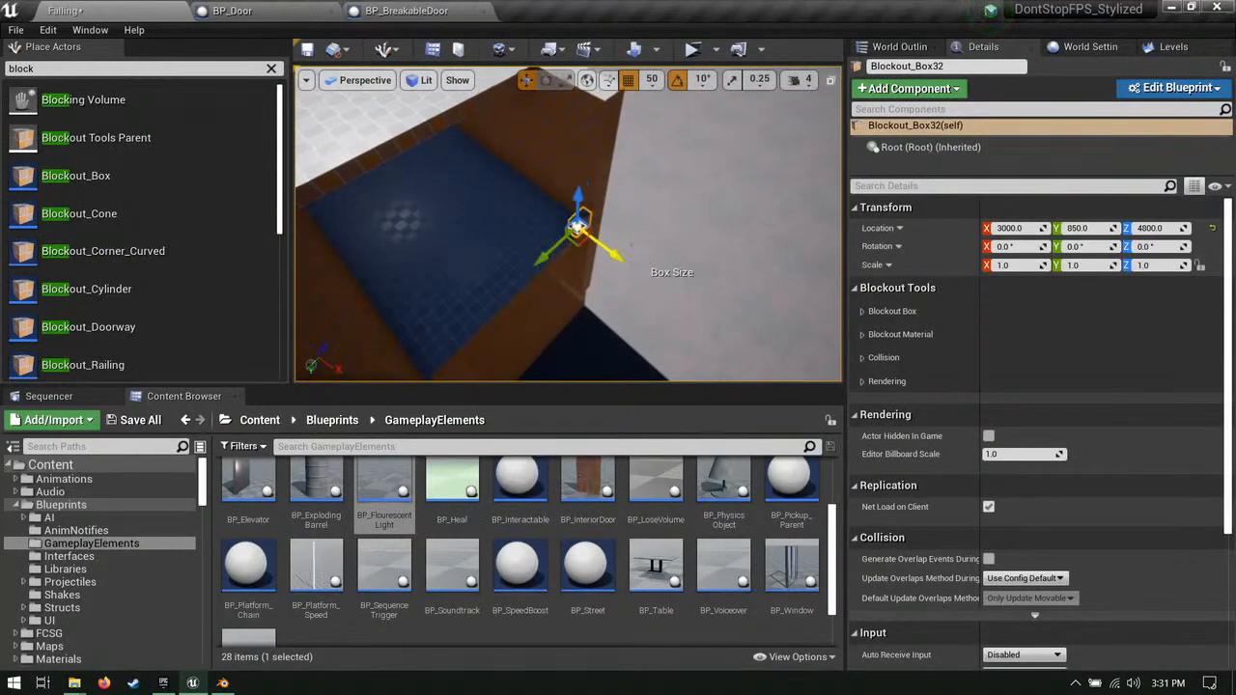
Step: Resize the corner box into a front wall panel as tall as the side walls, covering part of the opening
right_drag(618, 261, 615, 259)
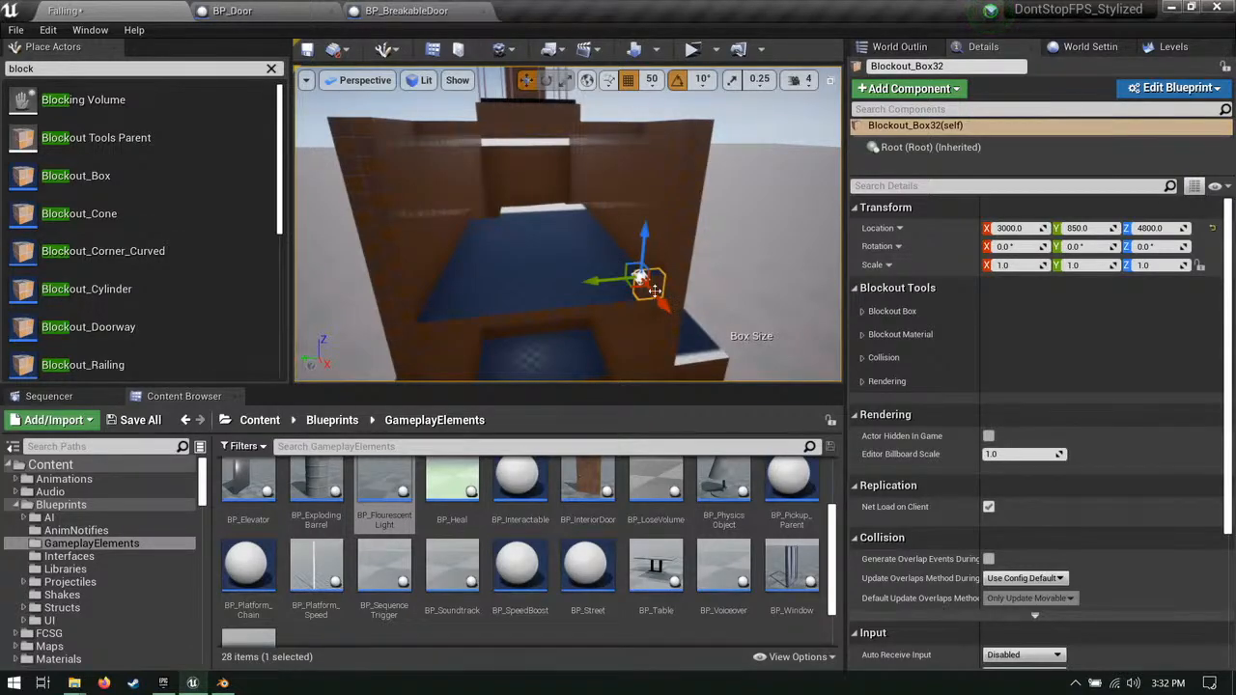
drag(631, 273, 541, 146)
click(534, 263)
click(629, 276)
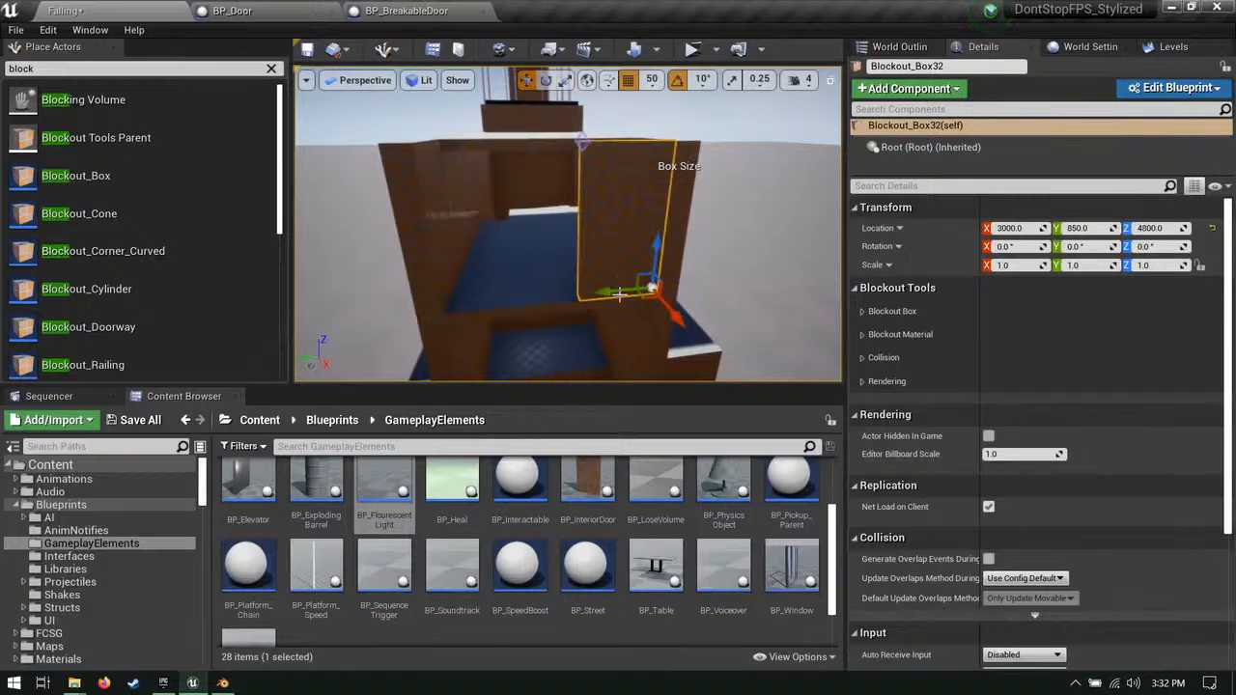
Step: Duplicate the front wall panel, rotate the copy to -180° and place it at X 3050, Y 1750, Z 4800
right_drag(621, 295, 580, 292)
alt+drag(668, 298, 418, 350)
key(e)
mouse_move(502, 351)
right_down()
mouse_move(453, 376)
mouse_move(502, 351)
right_up()
key(w)
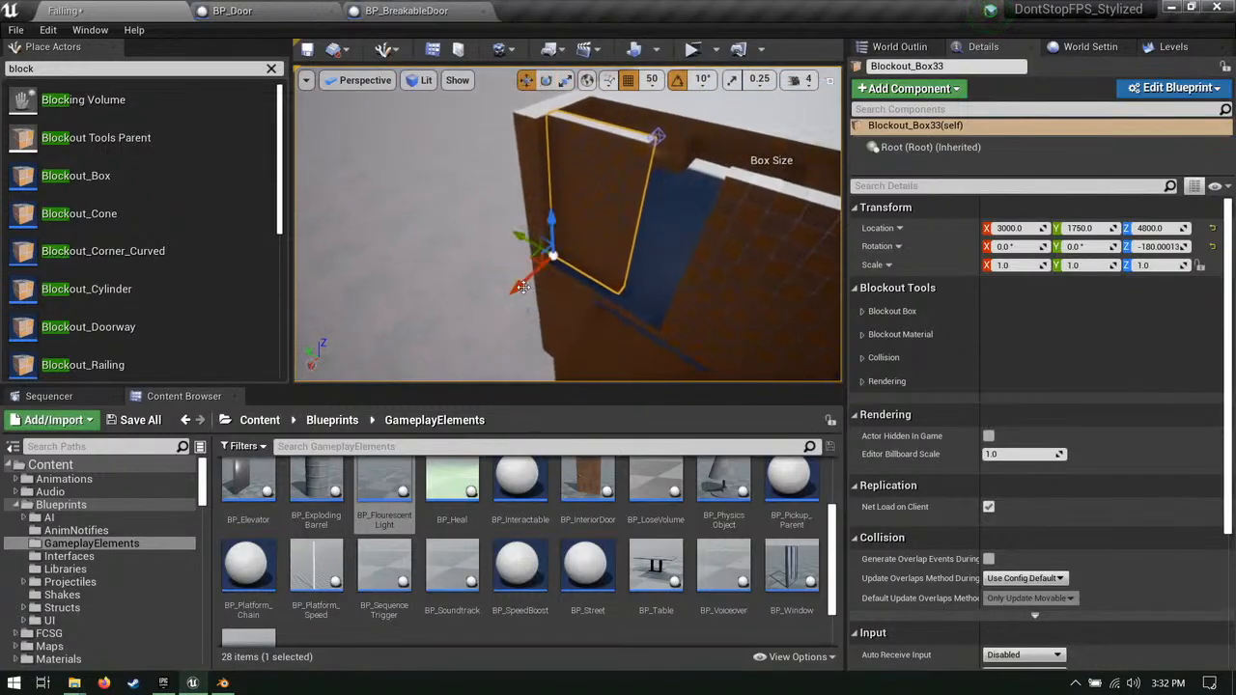
drag(523, 286, 505, 291)
right_drag(639, 272, 670, 247)
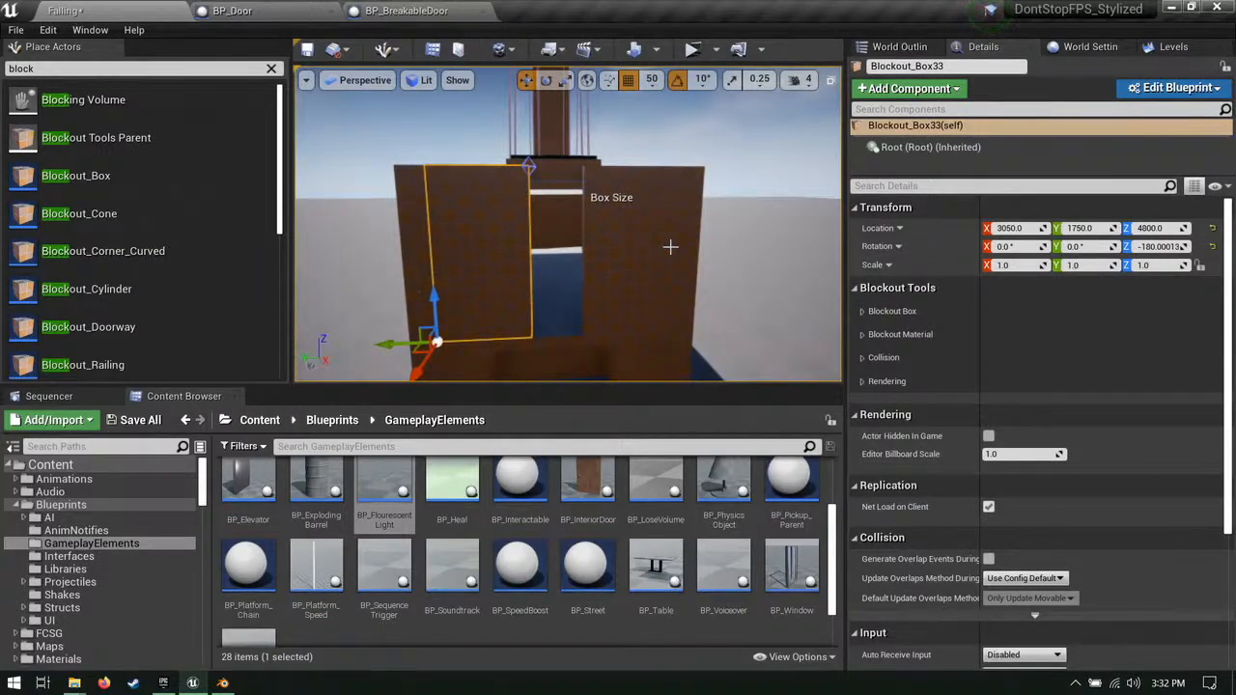
Step: Duplicate the first front wall panel above the door gap, place it at X 3000, Y 1200, Z 5100 and reduce its size
right_drag(575, 278, 574, 302)
click(580, 161)
right_drag(580, 161, 614, 160)
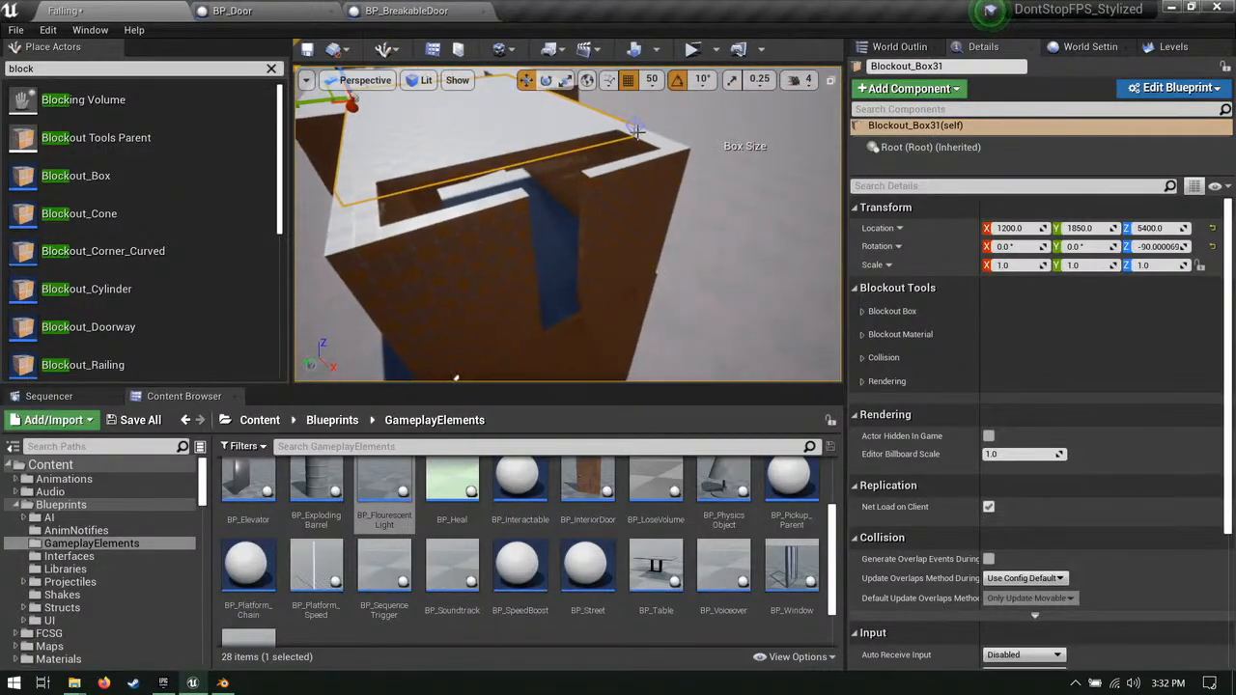
click(631, 203)
right_drag(632, 202, 631, 172)
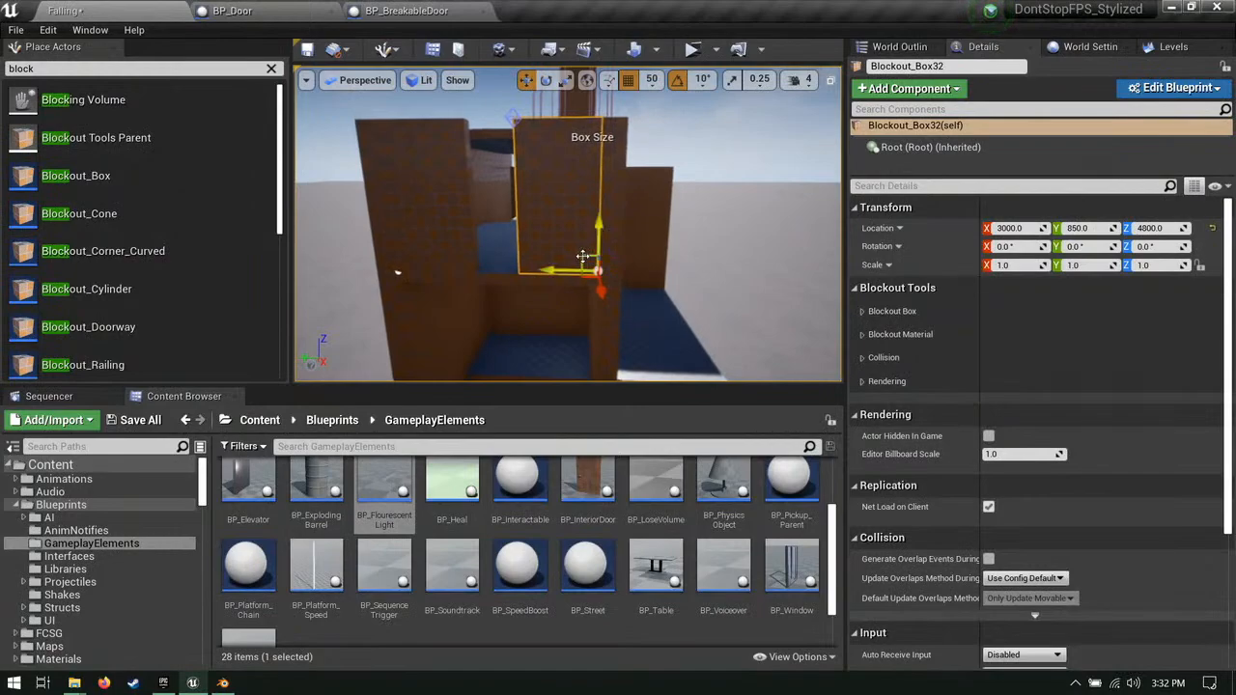
alt+drag(582, 256, 500, 189)
right_drag(495, 88, 469, 69)
drag(520, 130, 567, 205)
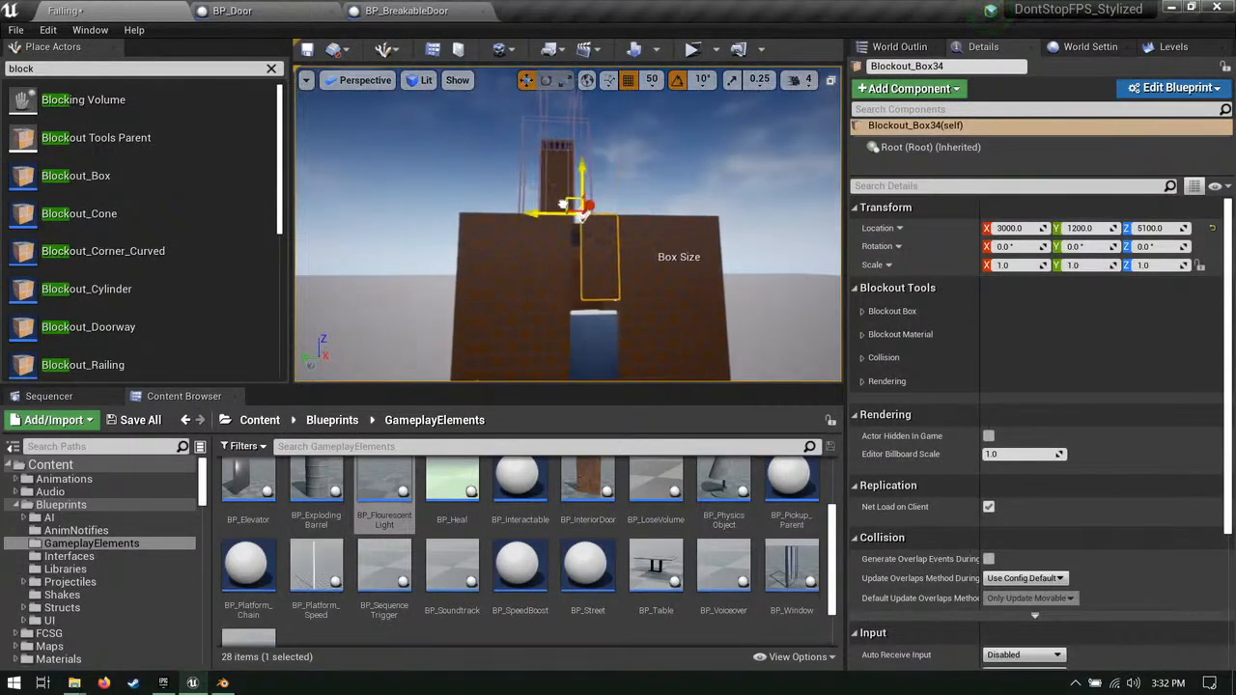
Step: Try a BP_InteriorDoor in the gap between the front panels and delete it
right_drag(490, 201, 586, 240)
click(491, 201)
scroll(598, 521, down, 1)
scroll(598, 522, up, 1)
drag(590, 490, 589, 241)
key(Delete)
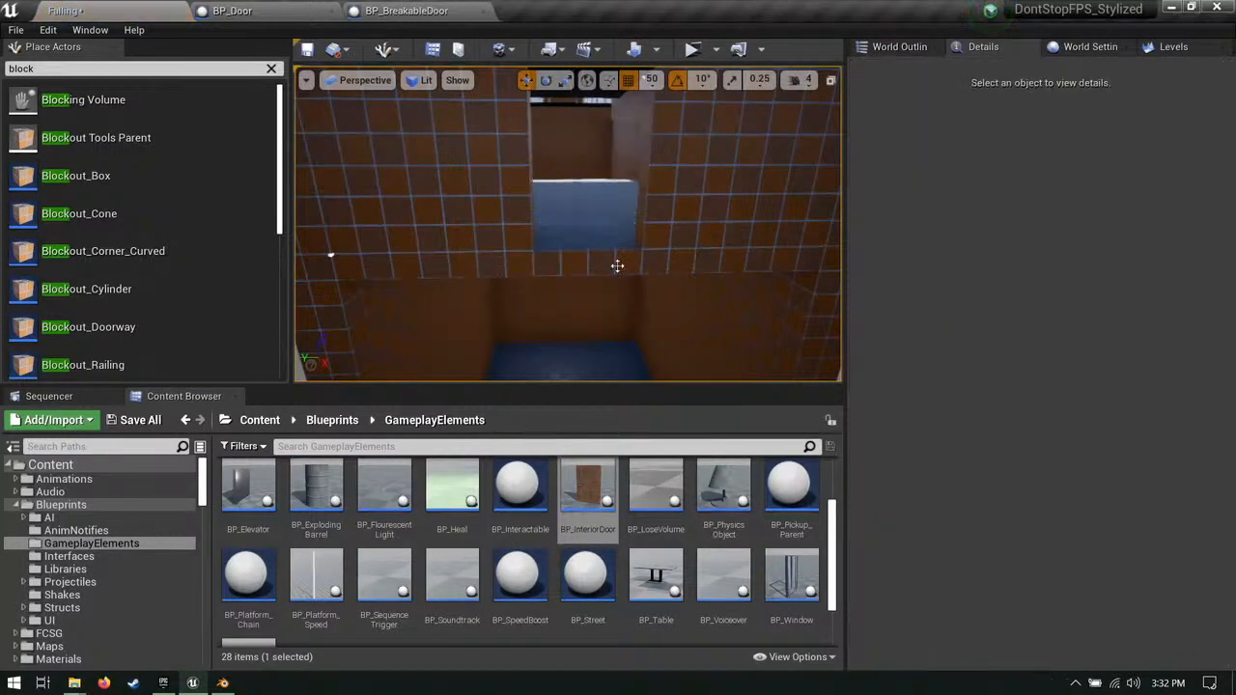
Step: Place a BP_Door in the gap between the front panels and rotate it to -90°
scroll(665, 499, up, 2)
drag(816, 489, 570, 239)
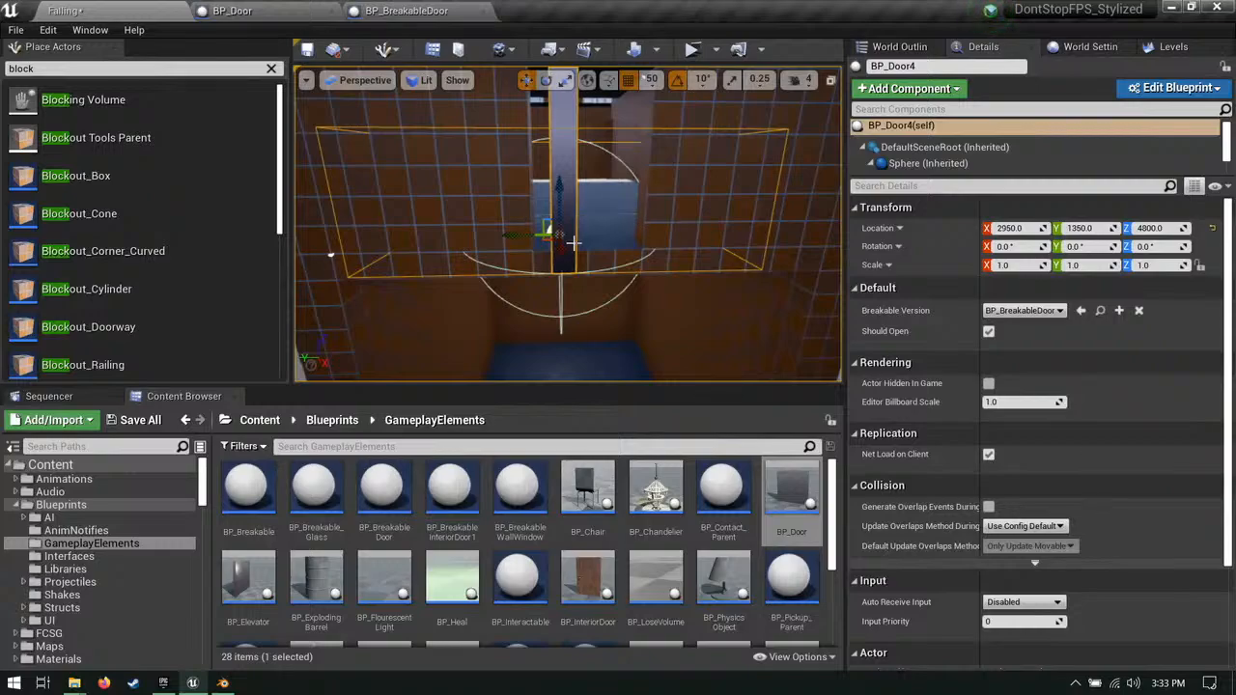
key(e)
drag(527, 256, 619, 258)
right_drag(619, 258, 541, 258)
key(w)
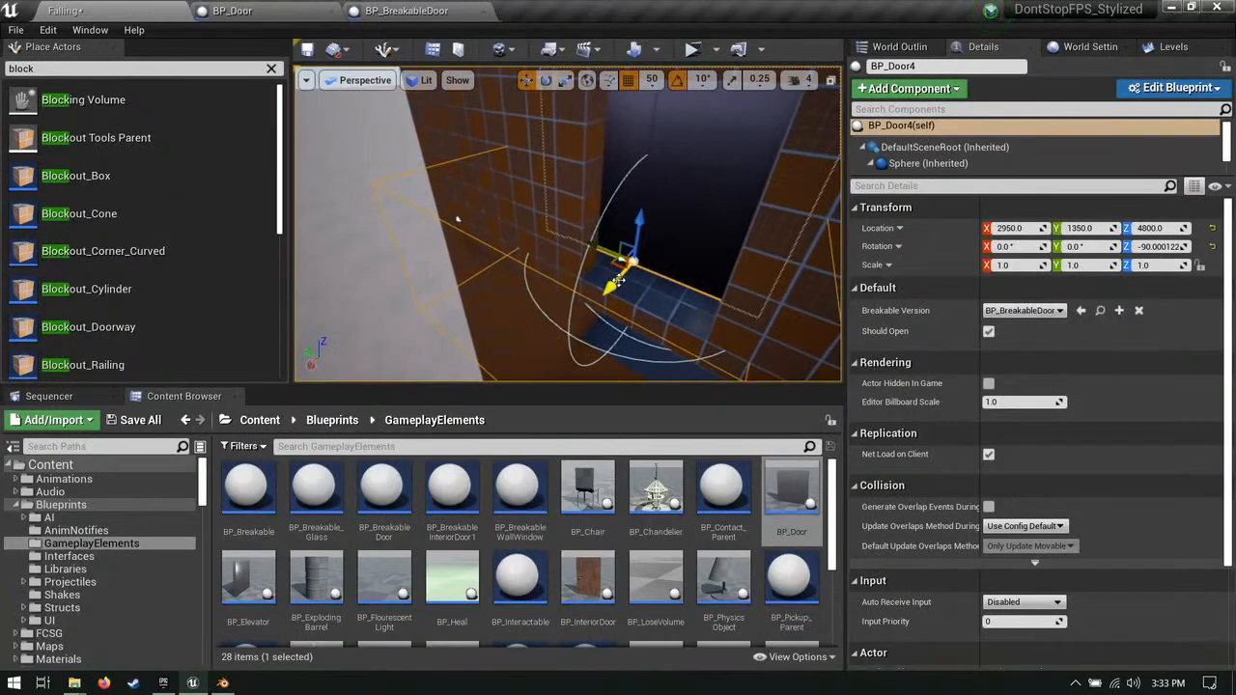
Step: Move the door outward to X 3050 and shift it along Y to sit within the front wall
drag(606, 280, 571, 314)
right_drag(561, 298, 570, 193)
key(f)
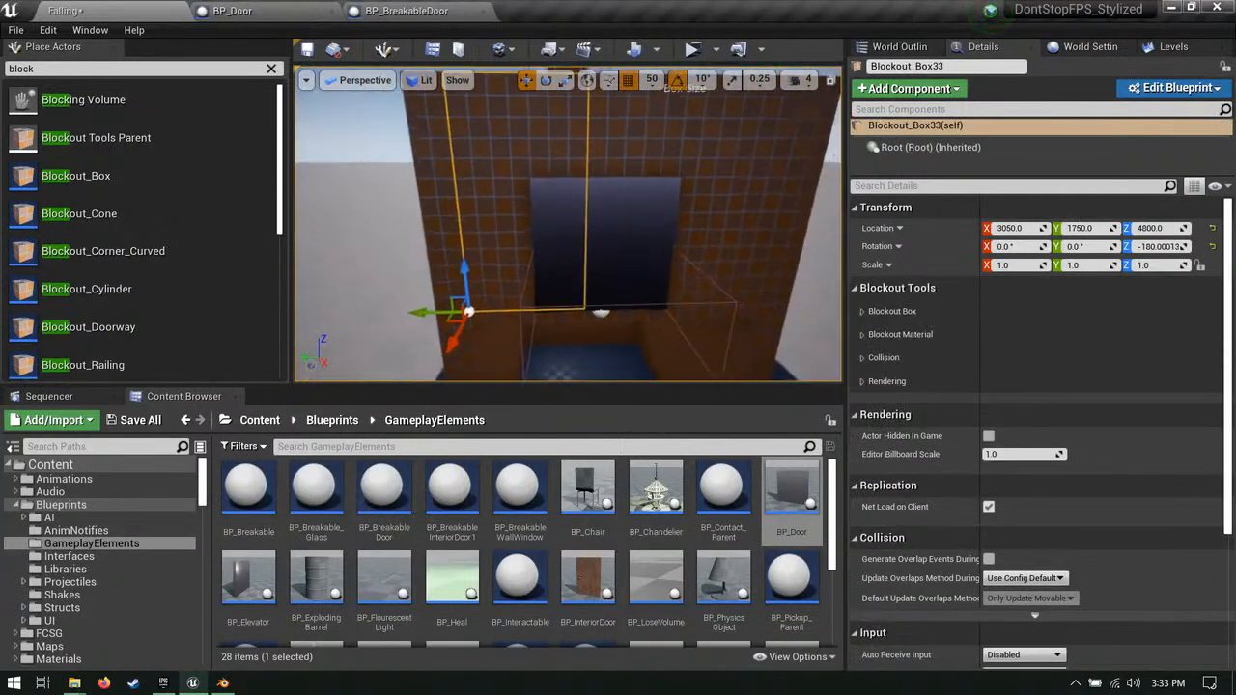
right_drag(566, 253, 552, 283)
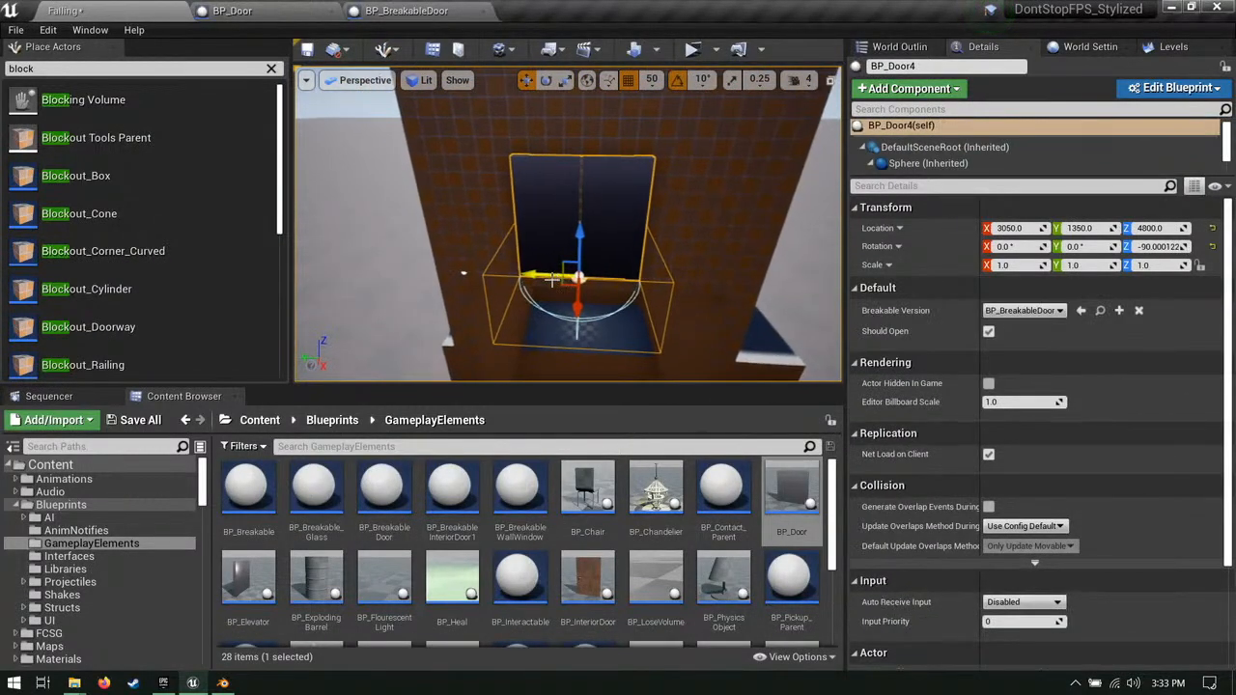
drag(534, 282, 557, 281)
Step: Narrow the two front wall panels so their inner edges line up with the sides of the door
click(670, 207)
right_drag(670, 207, 670, 155)
key(s)
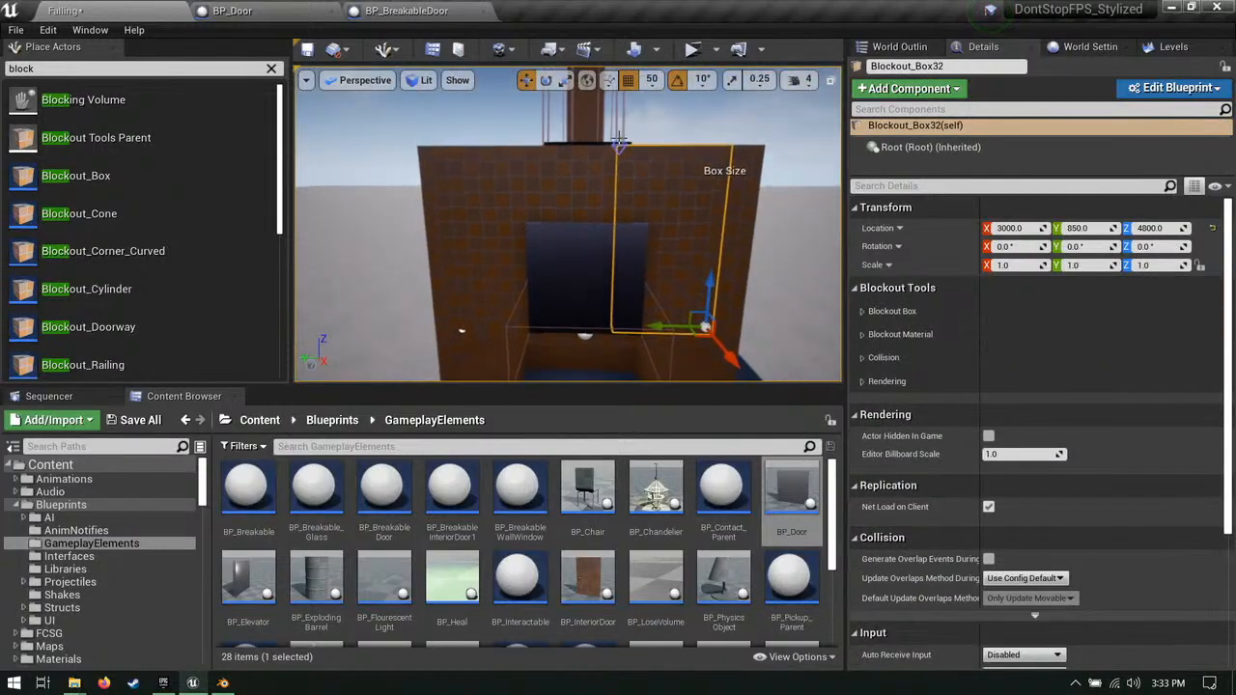
drag(576, 143, 587, 151)
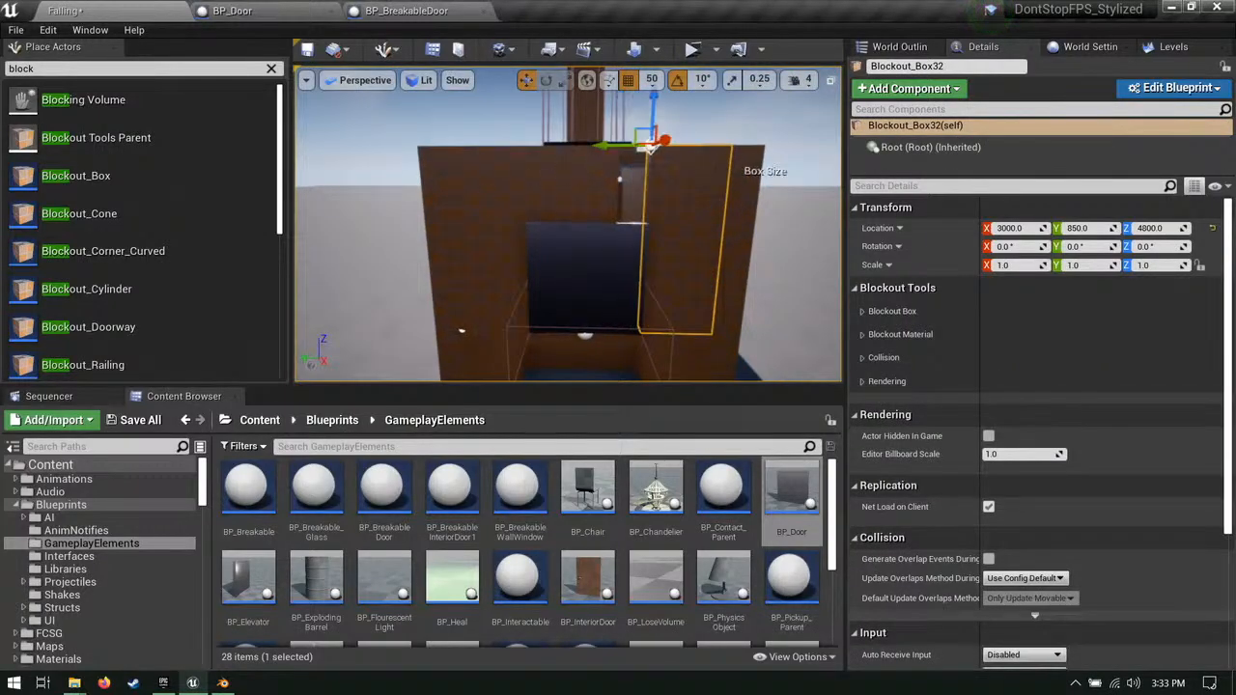
click(558, 144)
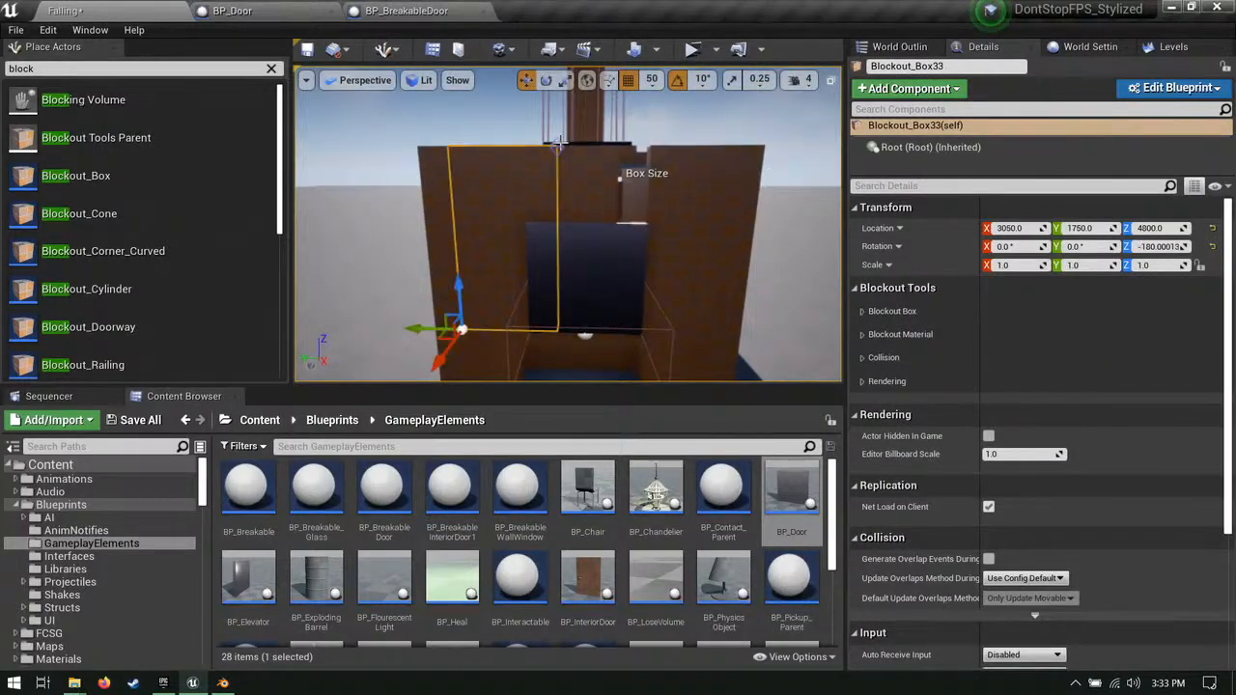
Step: Move the panel above the door to X 3000, Y 1100, Z 5200 and resize it to fill the gap
click(566, 192)
key(e)
right_drag(566, 191, 569, 230)
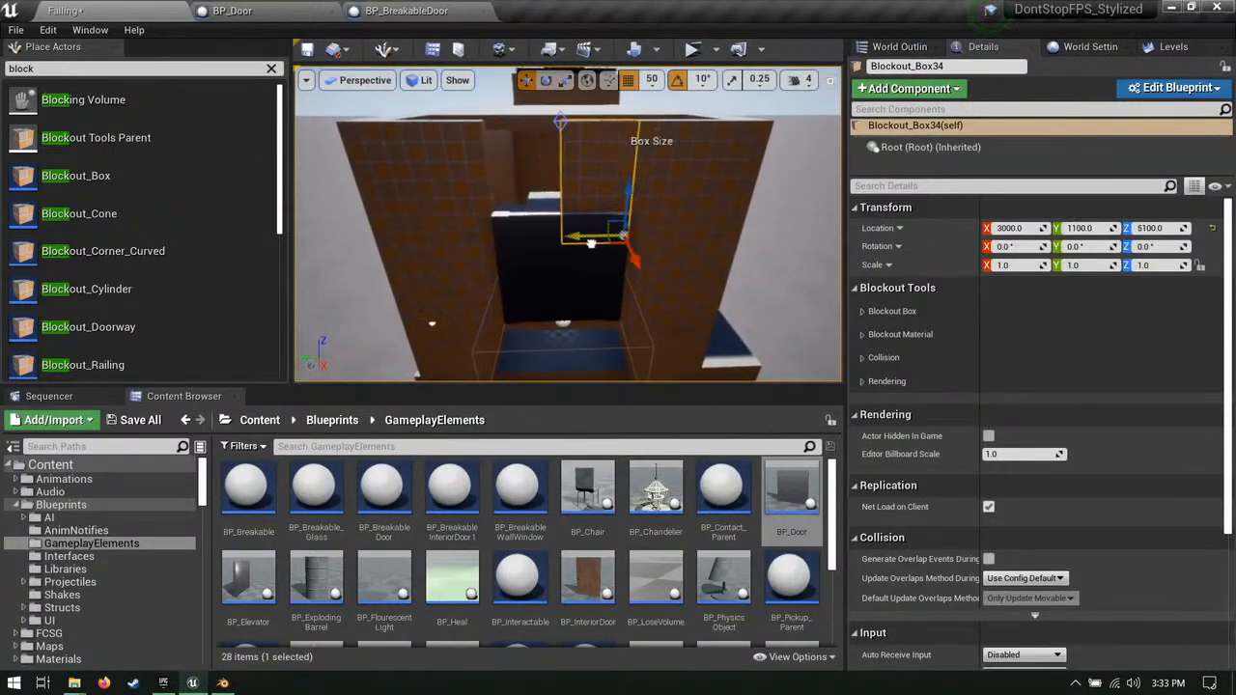
right_drag(637, 151, 588, 156)
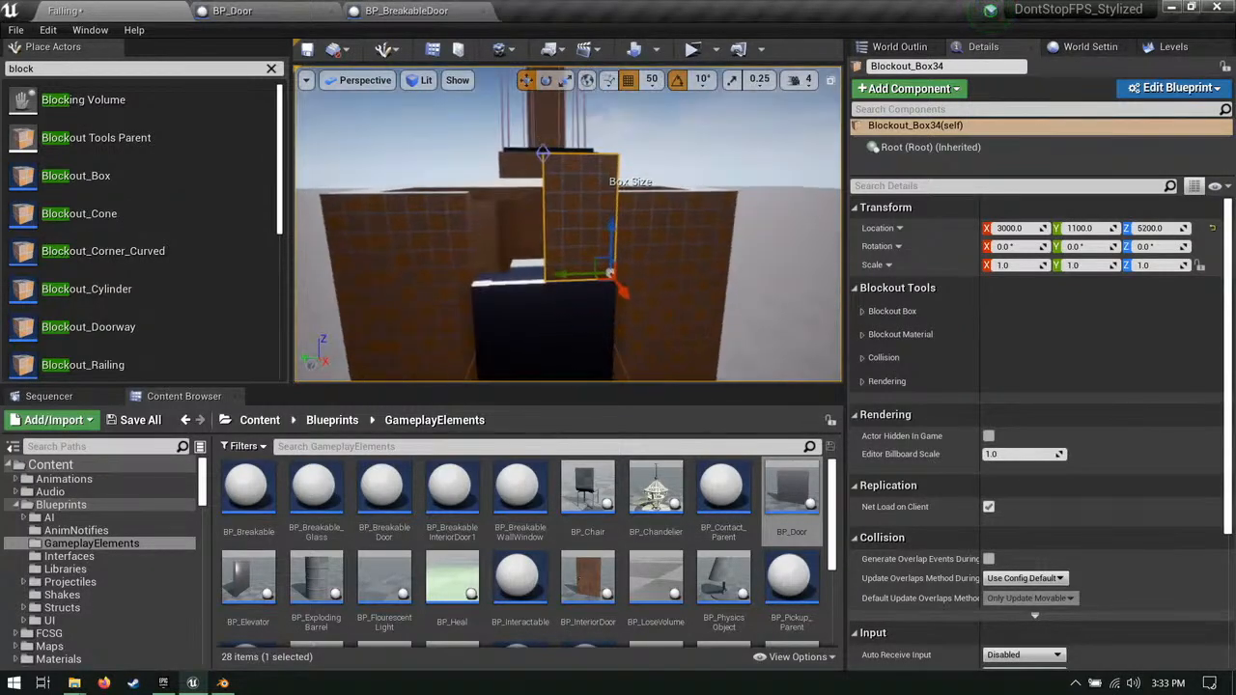
key(e)
right_drag(450, 188, 676, 215)
key(w)
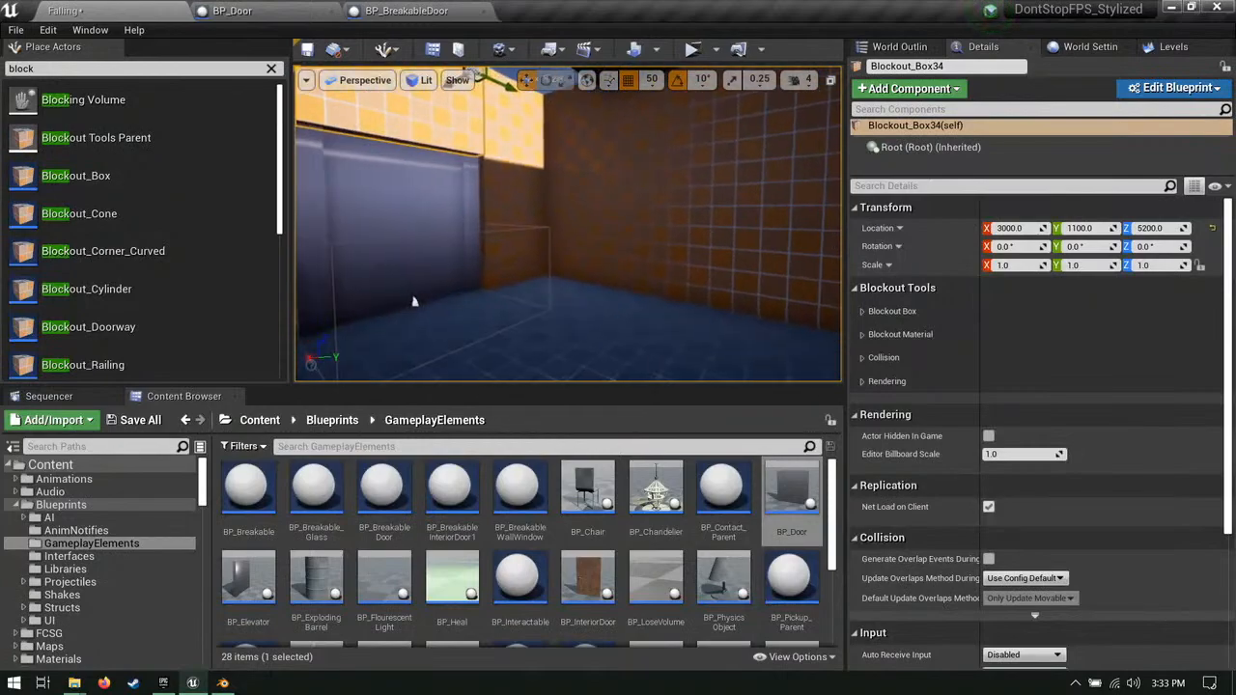
Step: Extend the upper platform further outward beyond the door
click(588, 248)
right_drag(588, 248, 738, 290)
right_drag(579, 264, 636, 272)
click(569, 257)
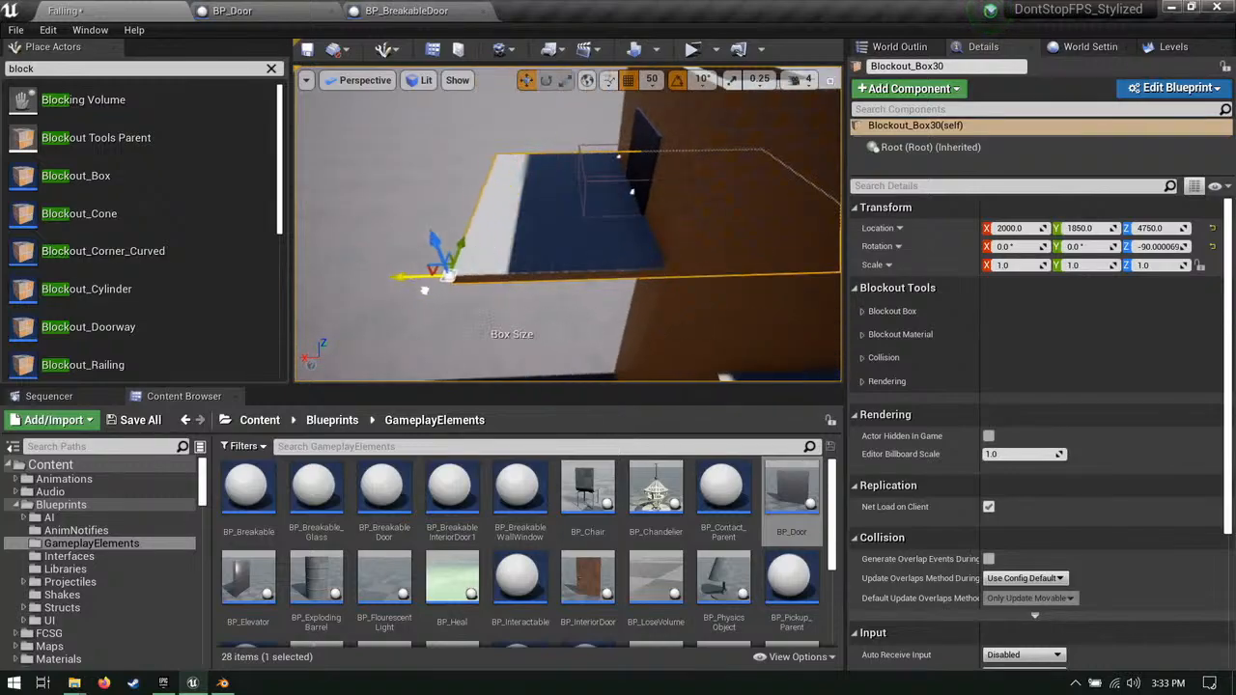
drag(424, 290, 366, 294)
Step: Lengthen both side walls past the door to enclose the extended platform
click(685, 242)
right_drag(685, 241, 627, 237)
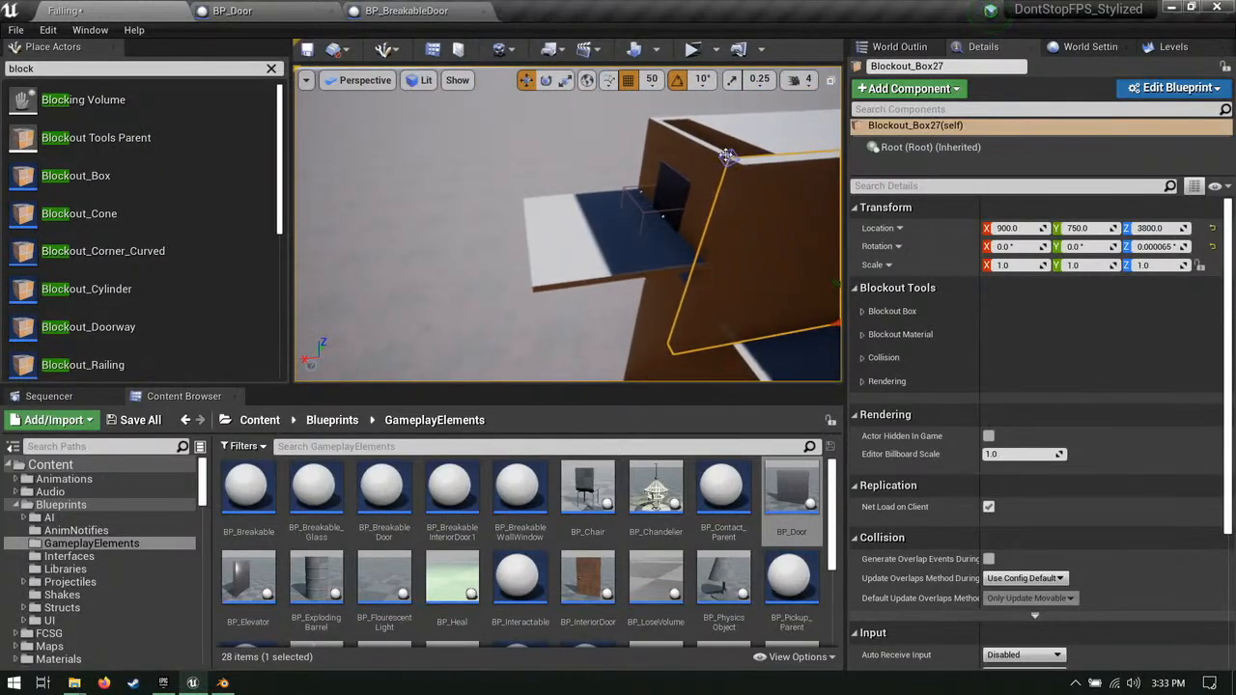
right_drag(693, 168, 532, 215)
click(491, 223)
click(533, 150)
Step: Duplicate the panel above the door to X 4100, Y 850, Z 5200 and widen it to span both side walls
click(612, 221)
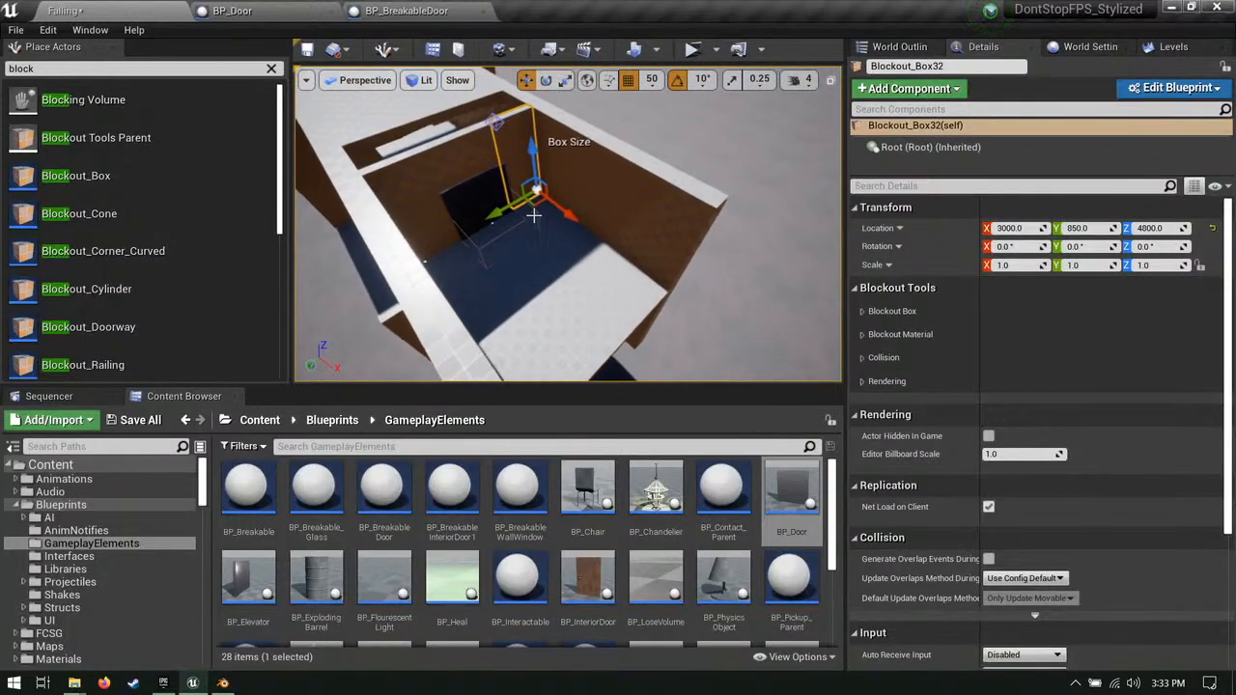
click(496, 168)
alt+drag(521, 184, 728, 270)
right_drag(728, 270, 546, 195)
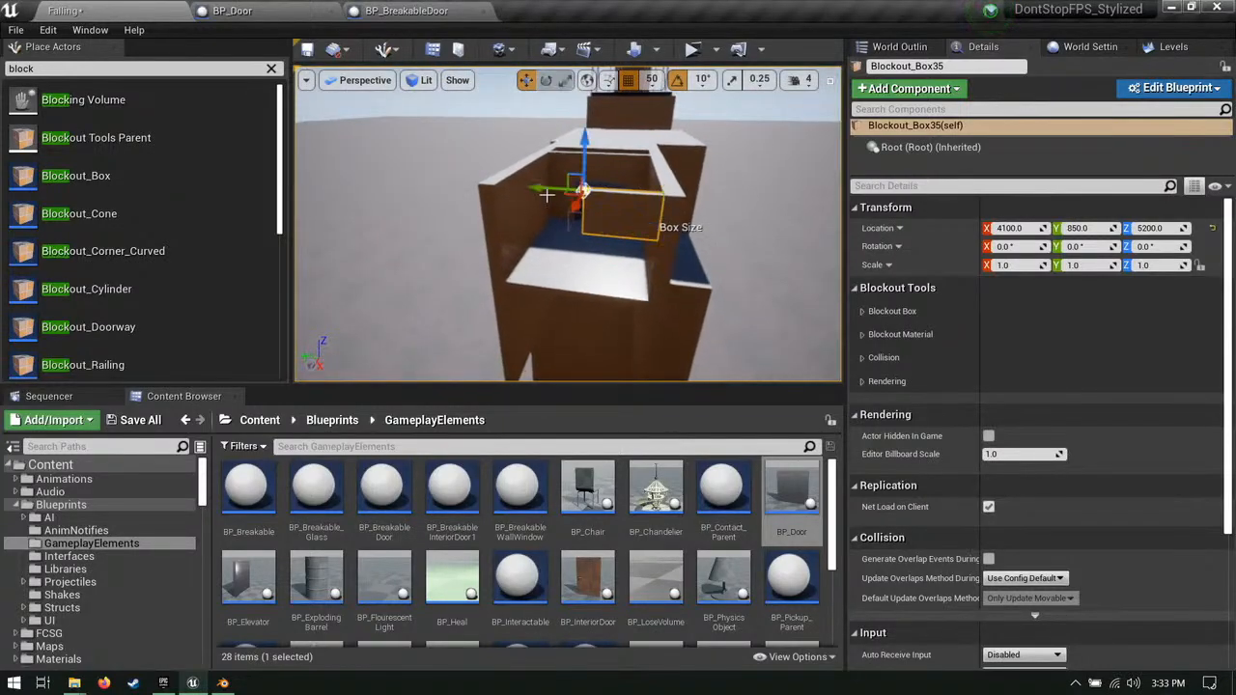
drag(546, 192, 479, 184)
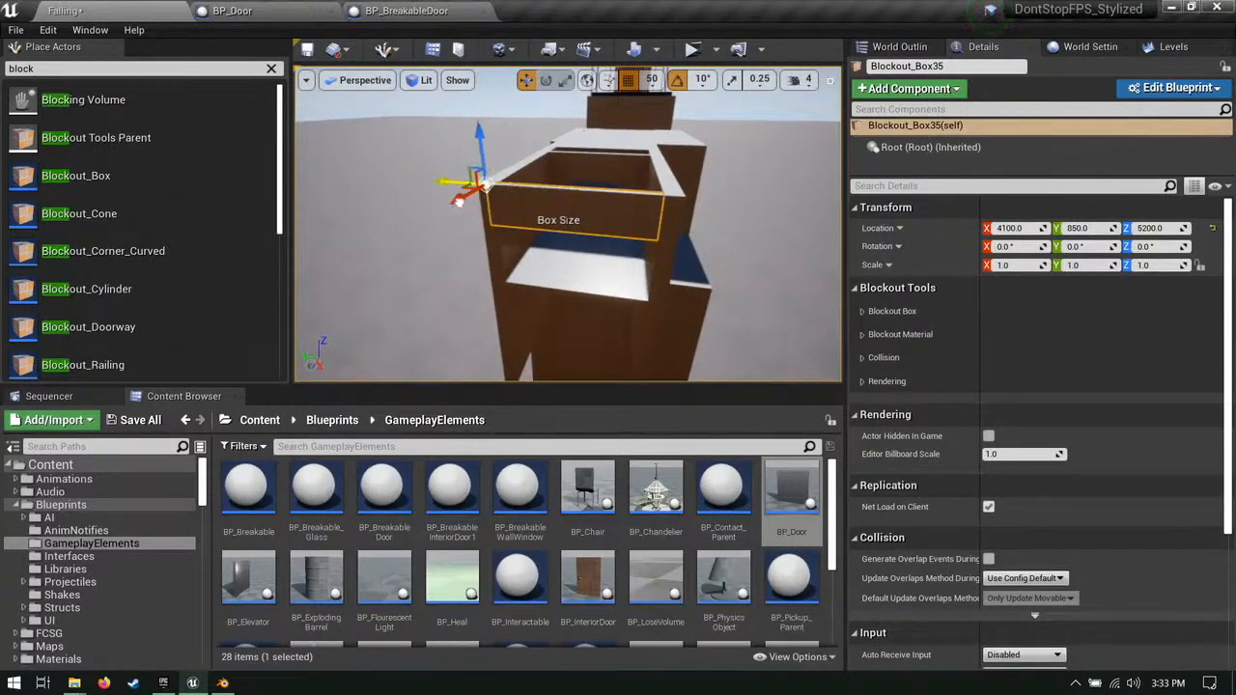
Step: Place a BP_Window at the open outer end of the upper platform at X 4150, Y 950, Z 4800
right_drag(511, 252, 480, 215)
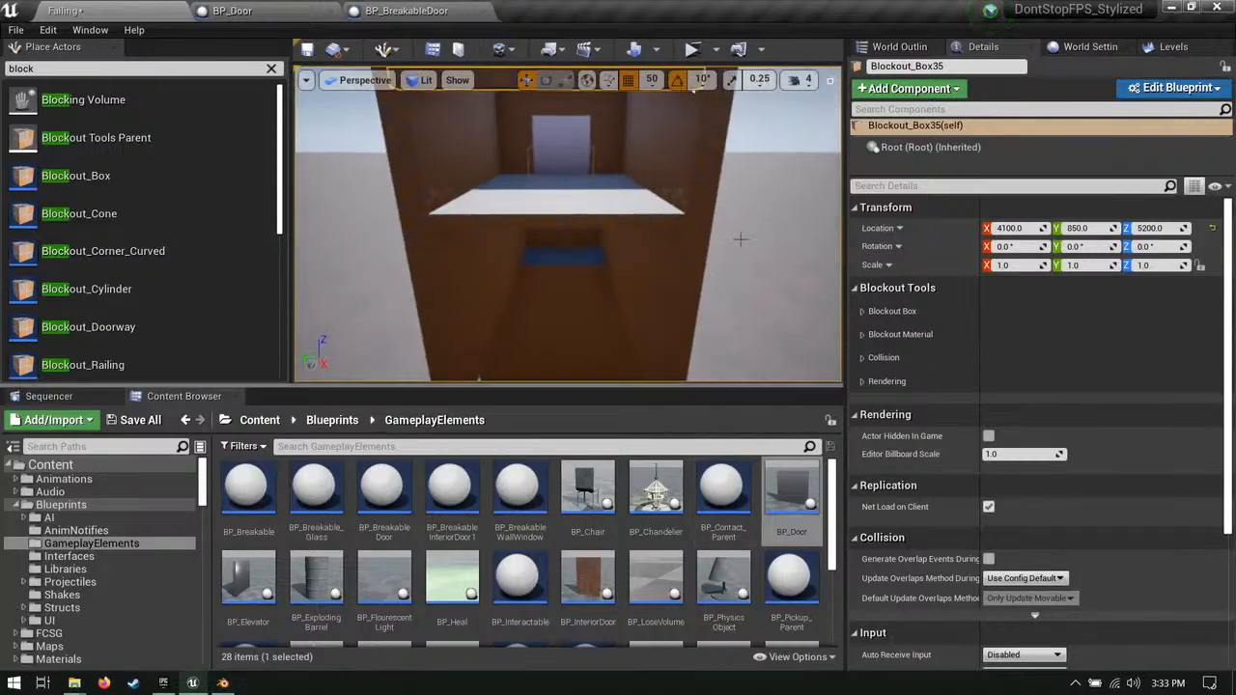
right_drag(708, 197, 483, 184)
click(566, 165)
scroll(380, 560, down, 3)
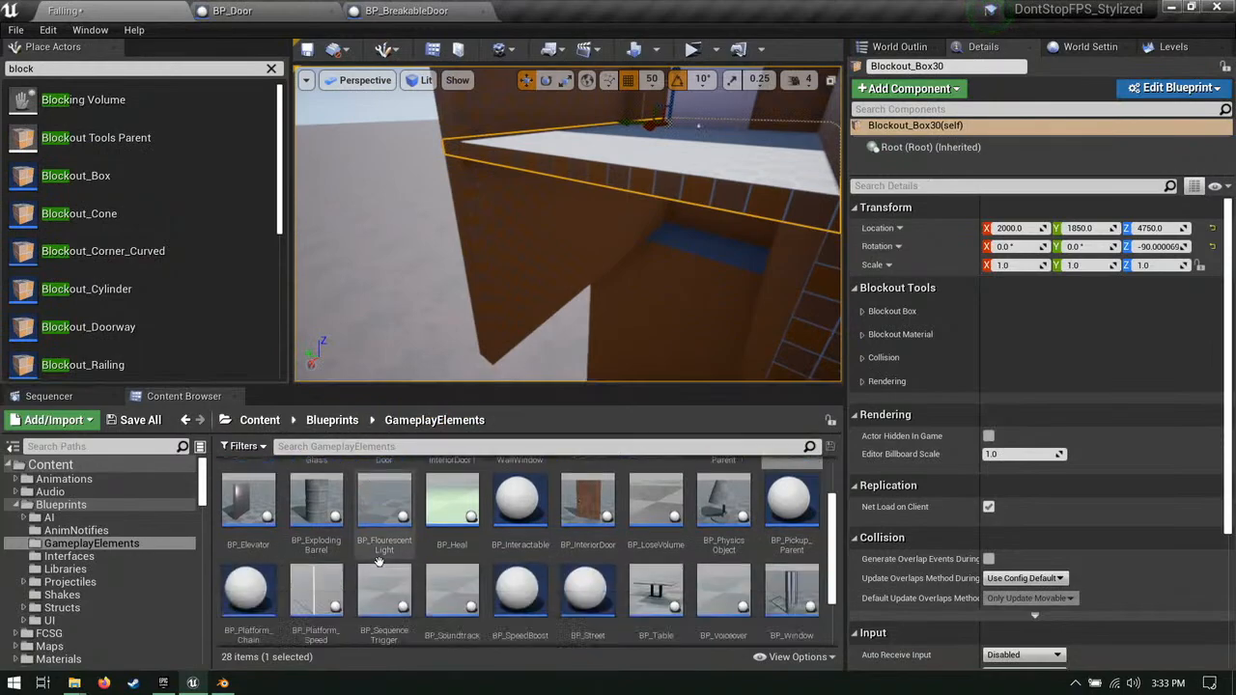
drag(789, 502, 747, 178)
right_drag(715, 223, 601, 199)
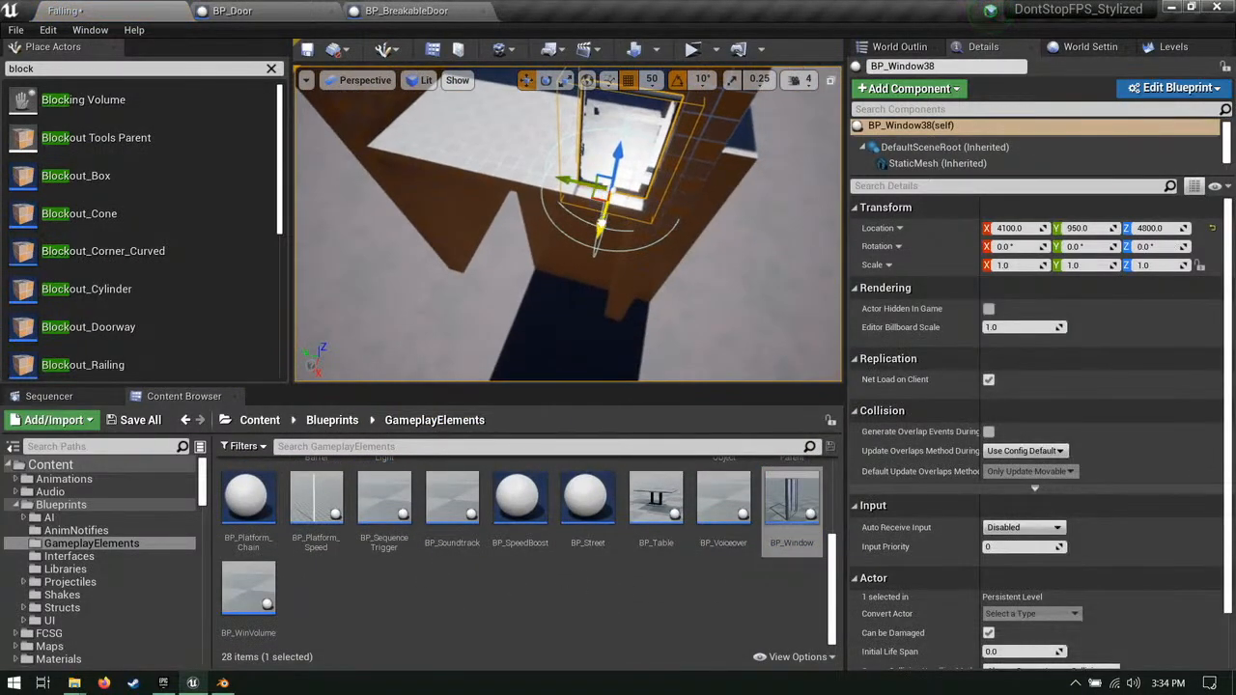
drag(601, 226, 595, 248)
Step: Duplicate the window along Y into a row of four and shift the row to fit between the side walls
right_drag(596, 247, 657, 214)
alt+drag(650, 208, 594, 217)
right_drag(594, 217, 616, 231)
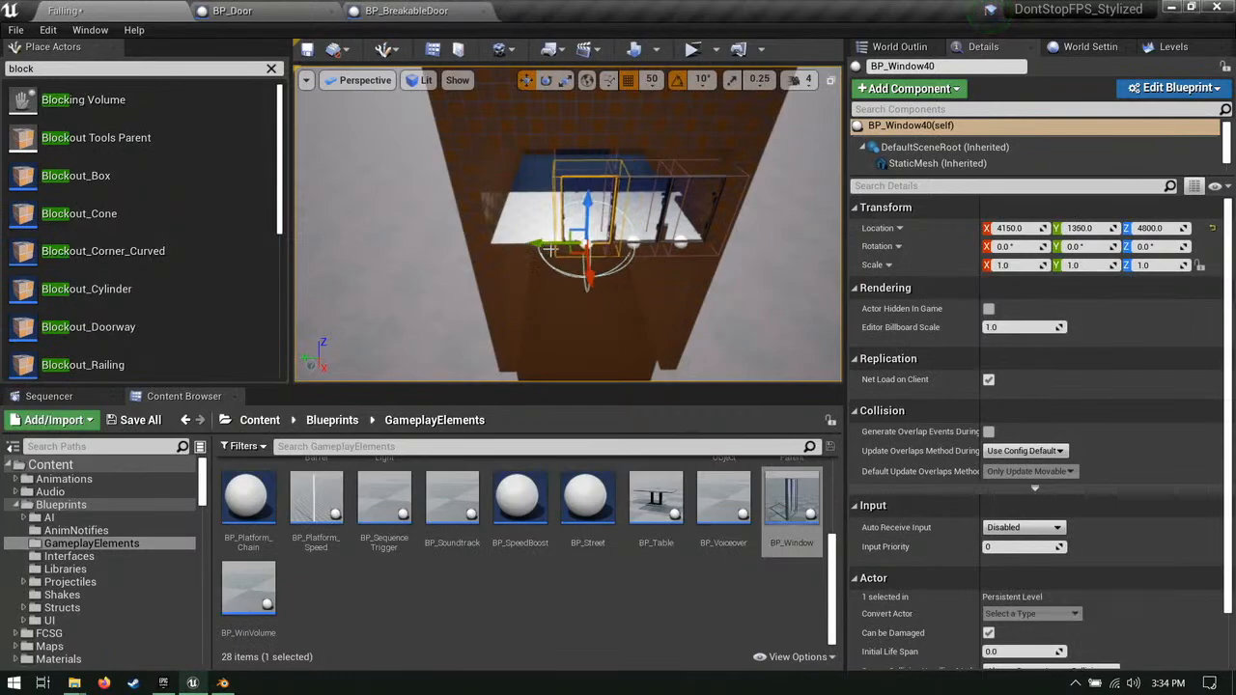
right_drag(493, 253, 622, 228)
ctrl+click(611, 215)
ctrl+click(640, 216)
key(w)
drag(738, 255, 713, 256)
right_drag(712, 256, 704, 240)
key(s)
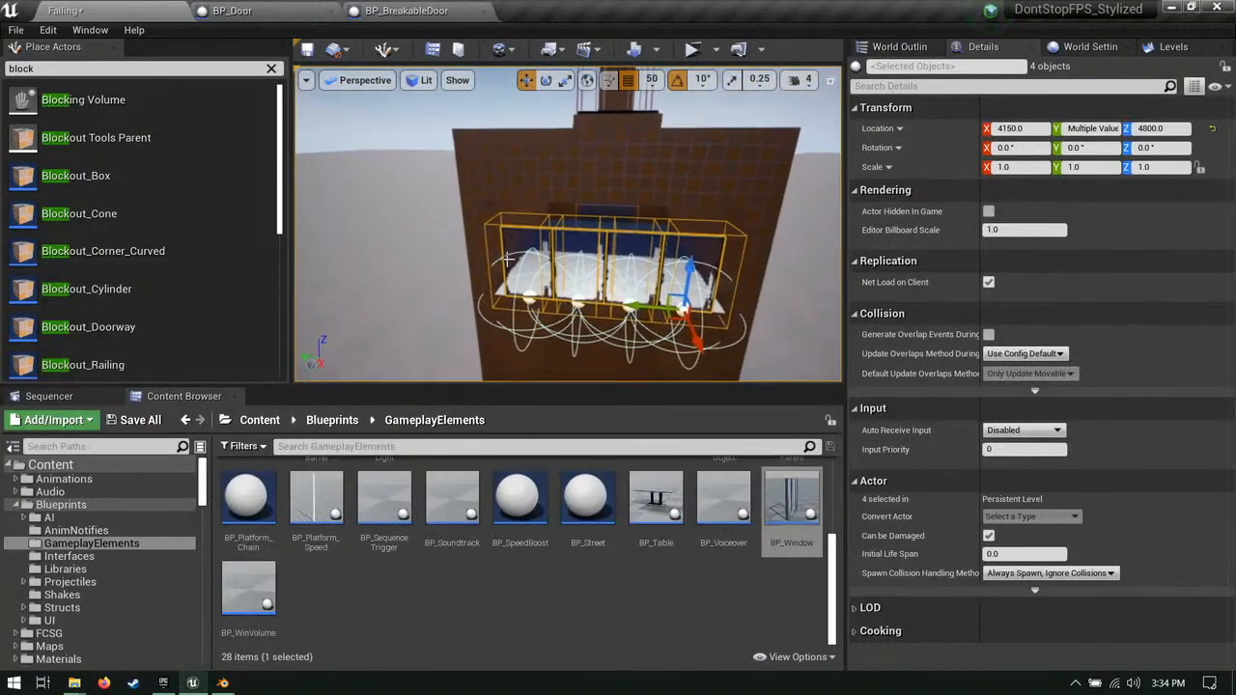
Step: Lower the panel above the windows to Z 5100 and extend its top edge upward
click(480, 248)
right_drag(480, 248, 820, 309)
click(583, 298)
key(w)
key(d)
right_drag(733, 290, 653, 218)
key(s)
click(652, 219)
drag(376, 179, 373, 214)
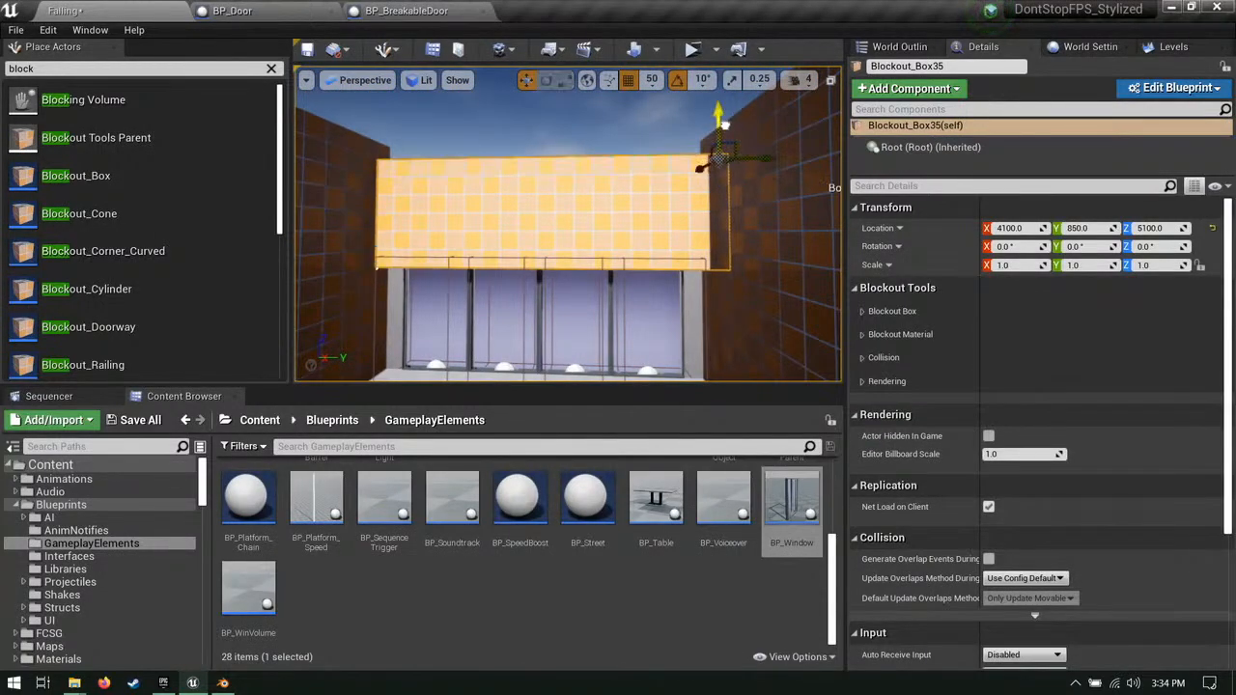
drag(725, 125, 728, 98)
right_drag(714, 154, 653, 238)
key(w)
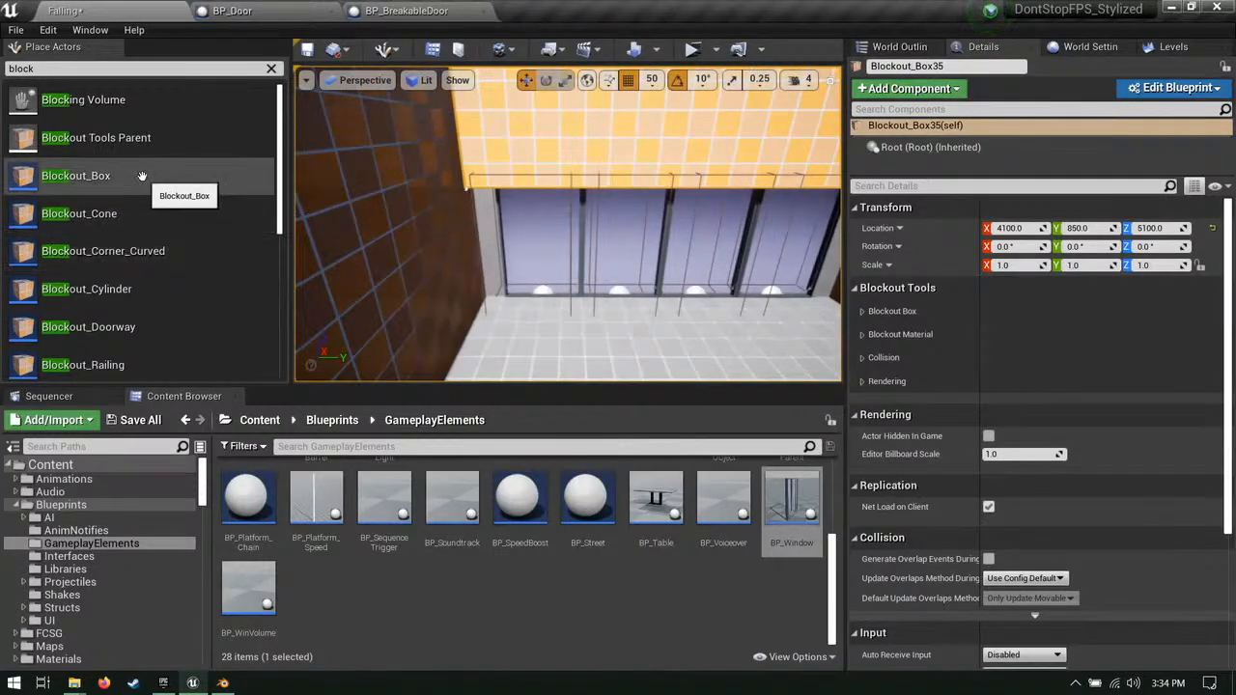
Step: Fill the gap beside the windows with a narrow Blockout_Box at X 4100, Y 850, Z 4800, and duplicate it to the opposite side
drag(142, 176, 486, 307)
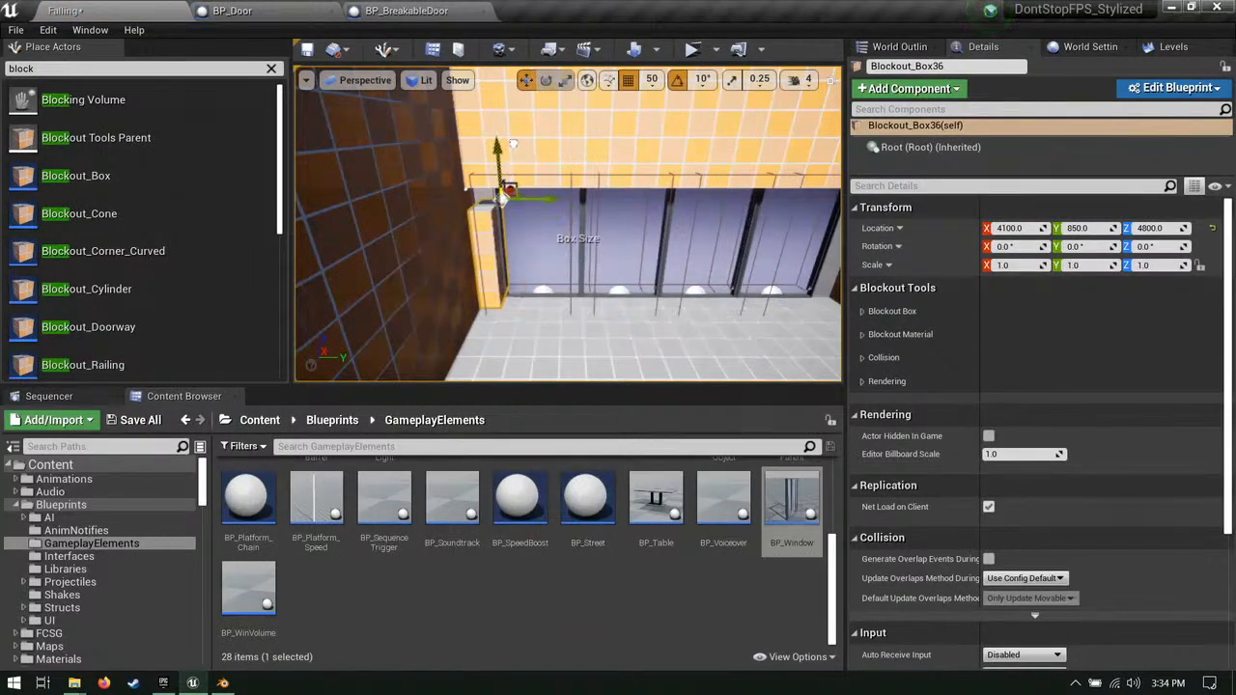
drag(513, 143, 512, 146)
right_drag(512, 146, 554, 175)
click(436, 267)
click(399, 217)
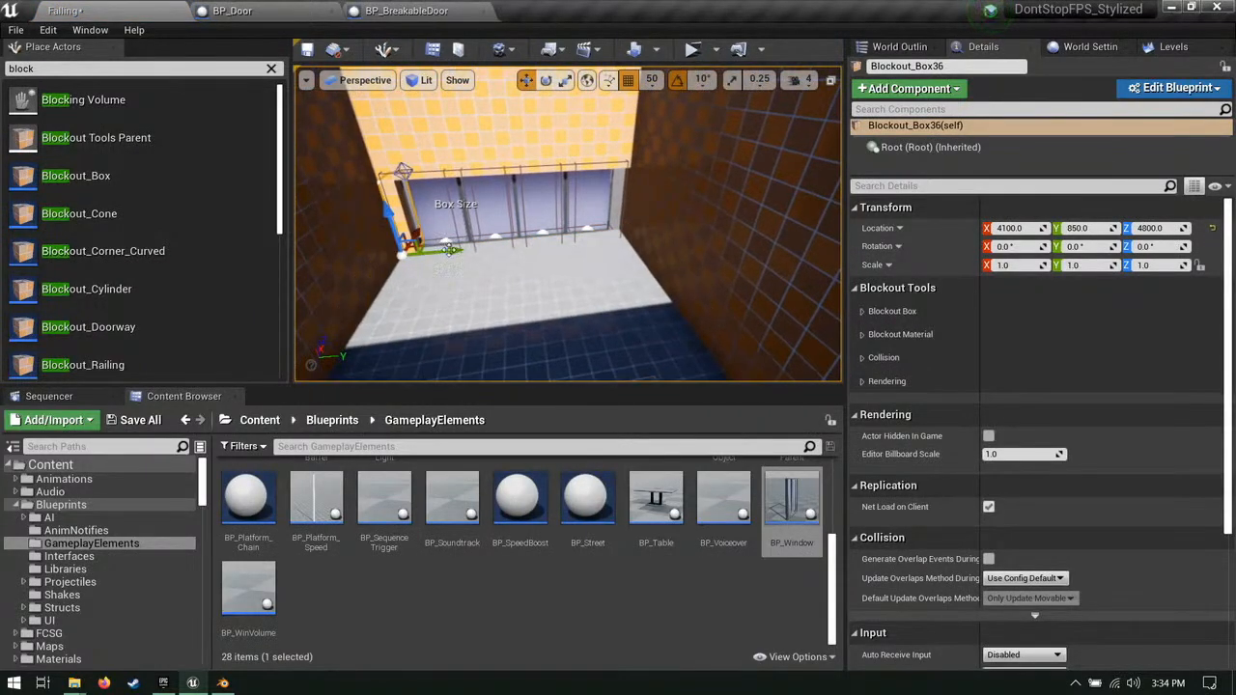
alt+drag(448, 249, 666, 255)
right_drag(569, 289, 733, 328)
Step: Extend the ceiling over the upper platform out to the window wall
click(551, 258)
right_drag(551, 259, 564, 162)
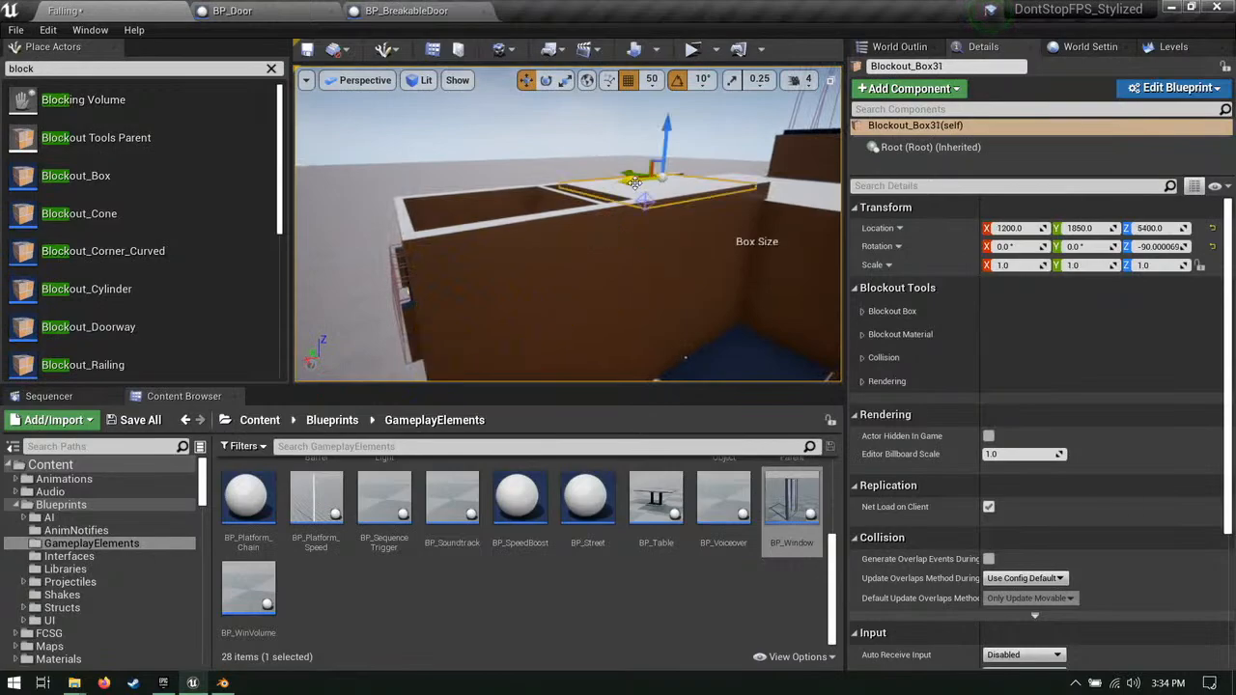
click(621, 211)
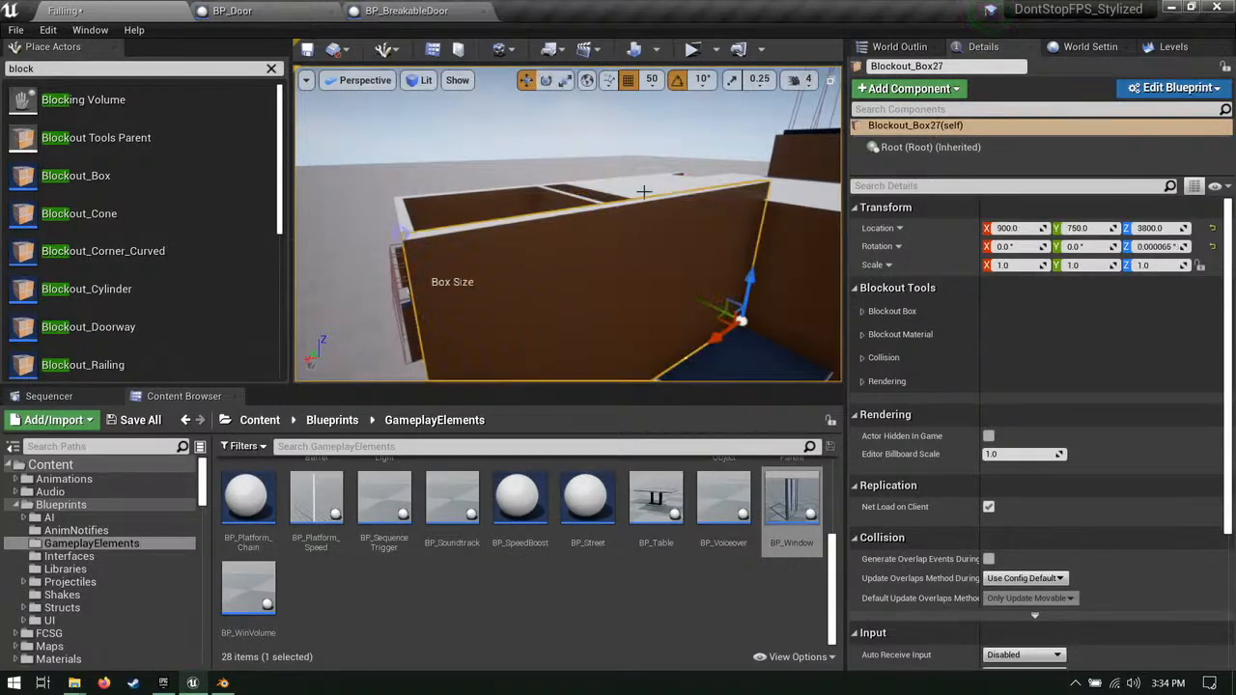
click(643, 192)
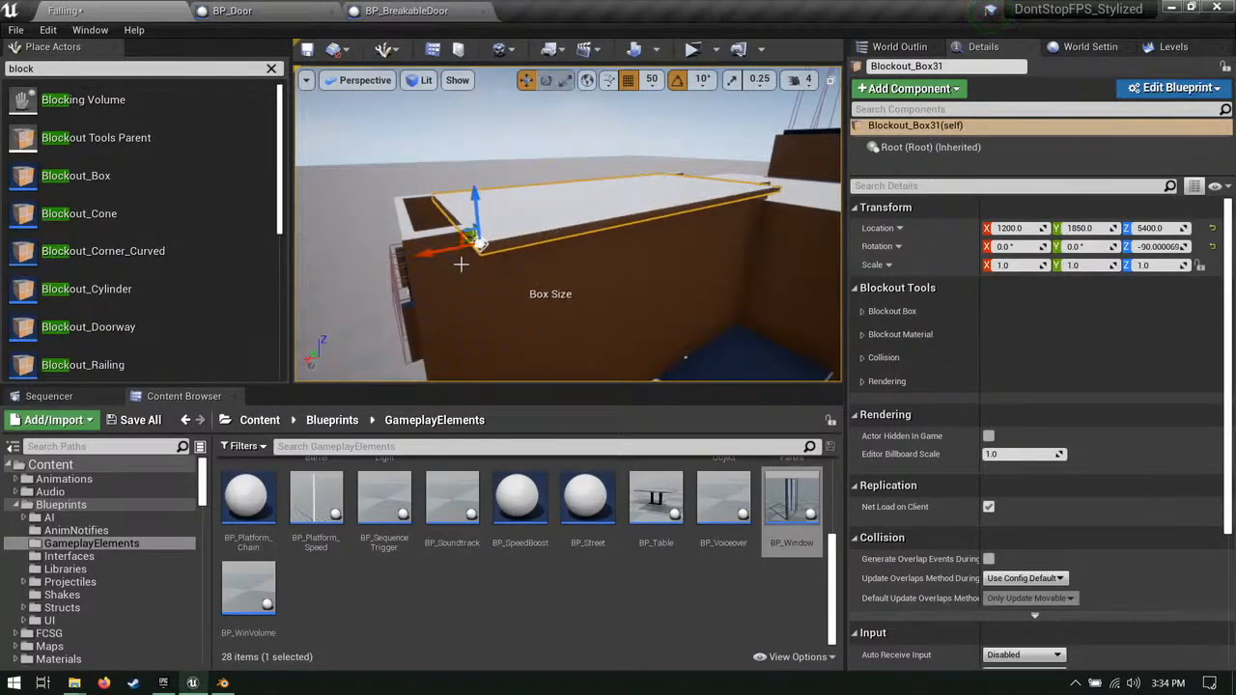
key(ctrl+z)
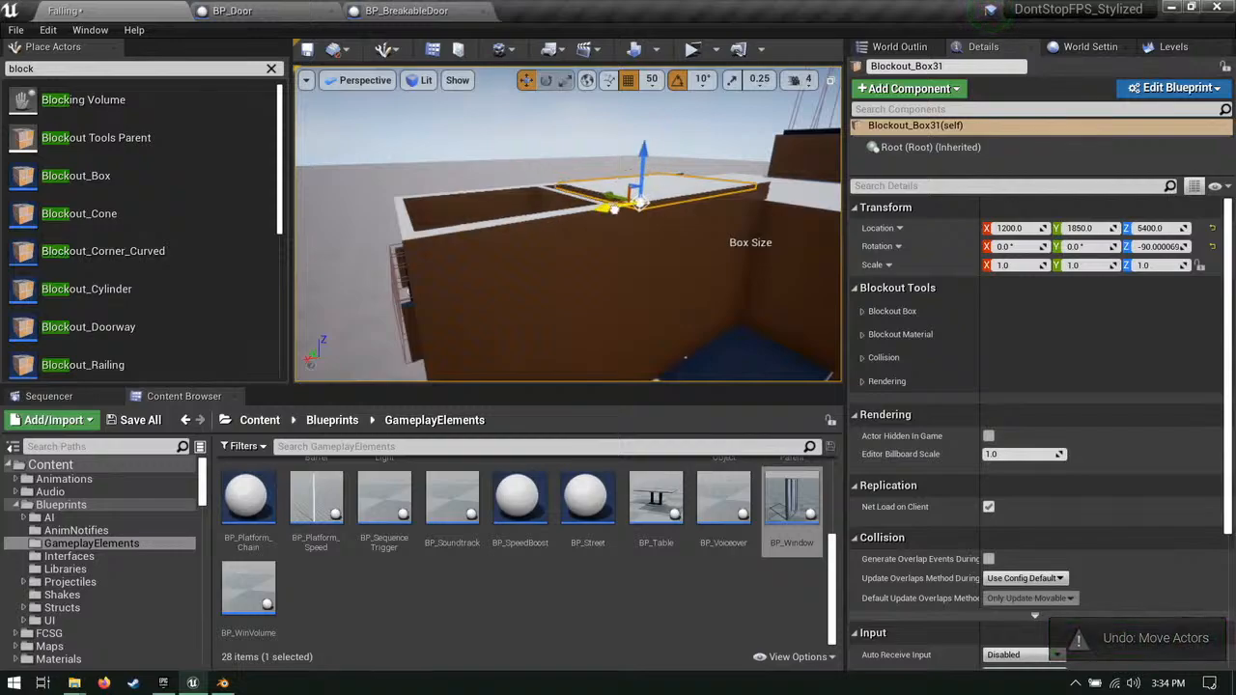
right_drag(568, 224, 710, 294)
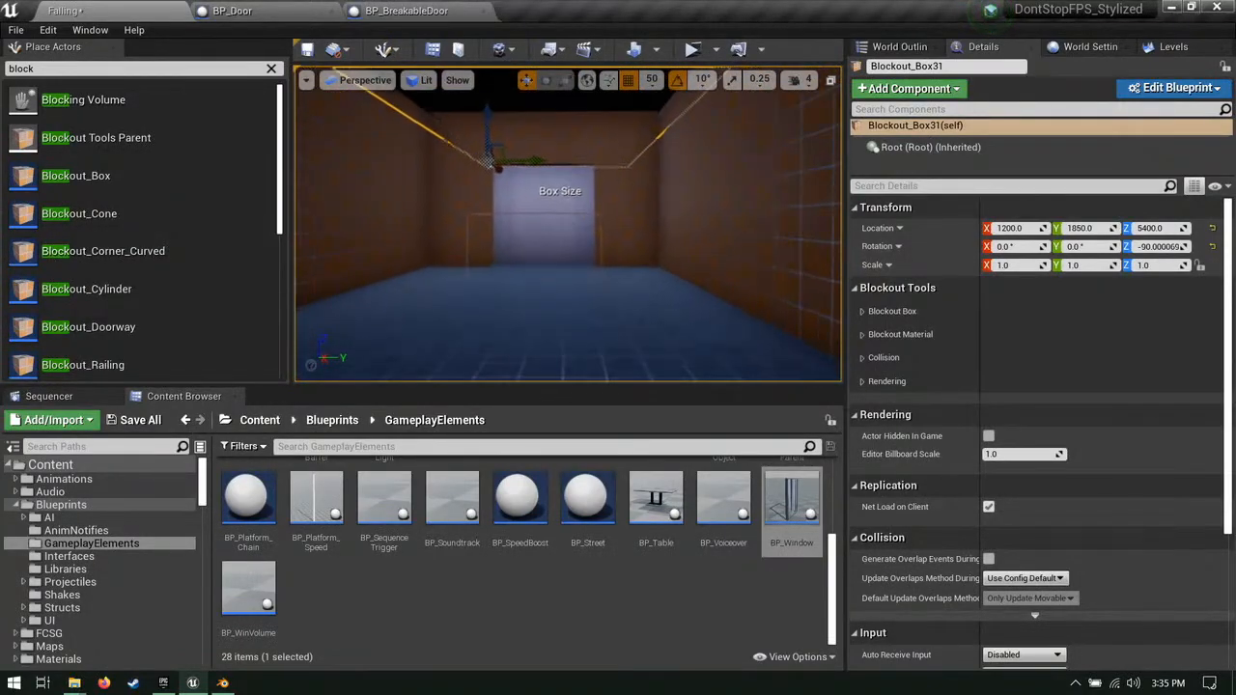
Step: Duplicate the large base block to X 5200, Y -100, Z 100, outside the window wall
right_drag(567, 224, 666, 280)
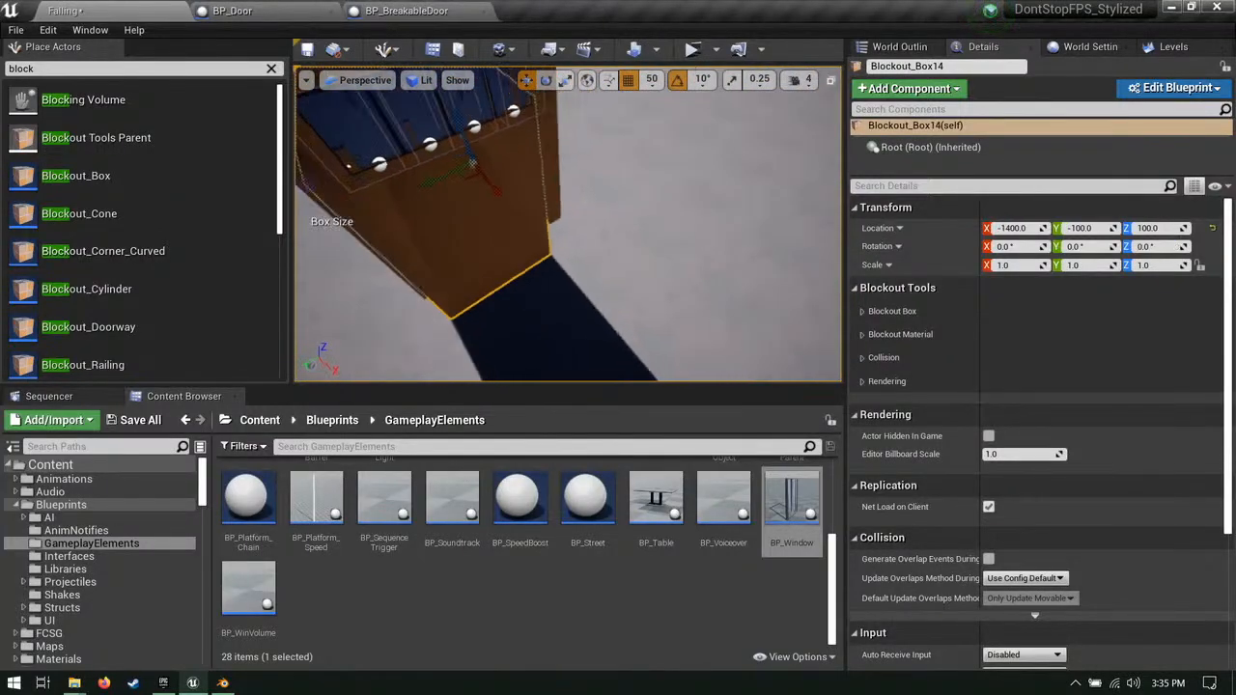
drag(473, 259, 708, 285)
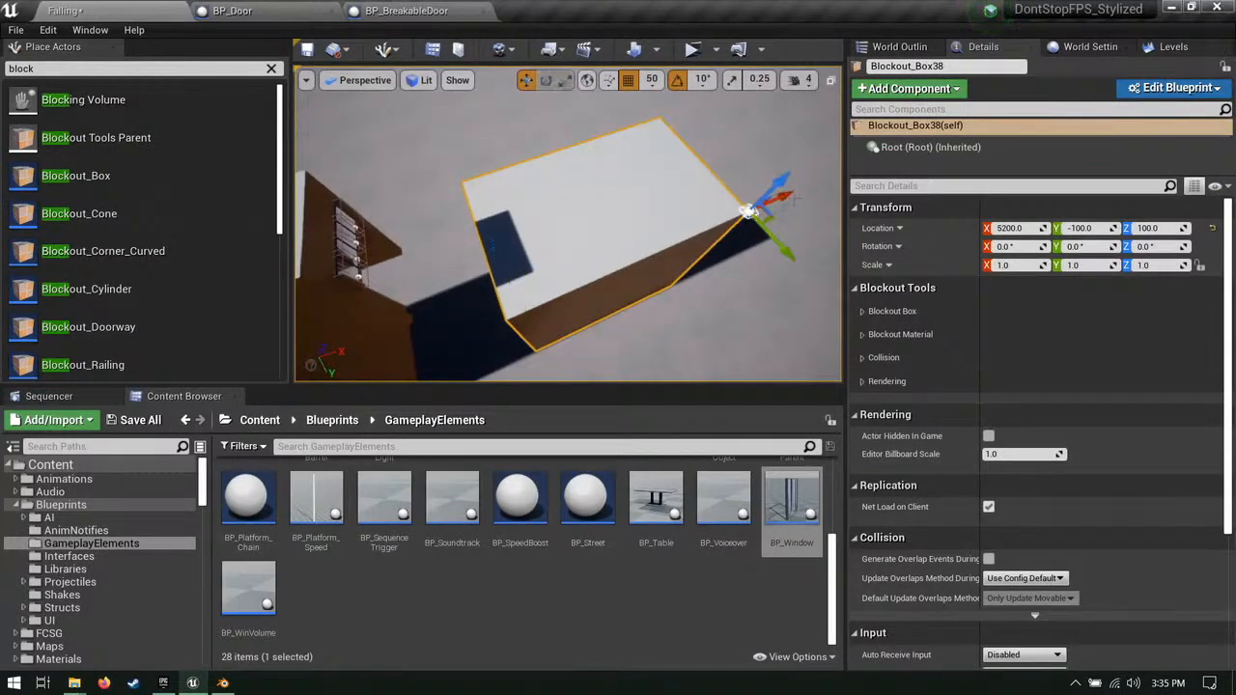
right_drag(683, 252, 685, 243)
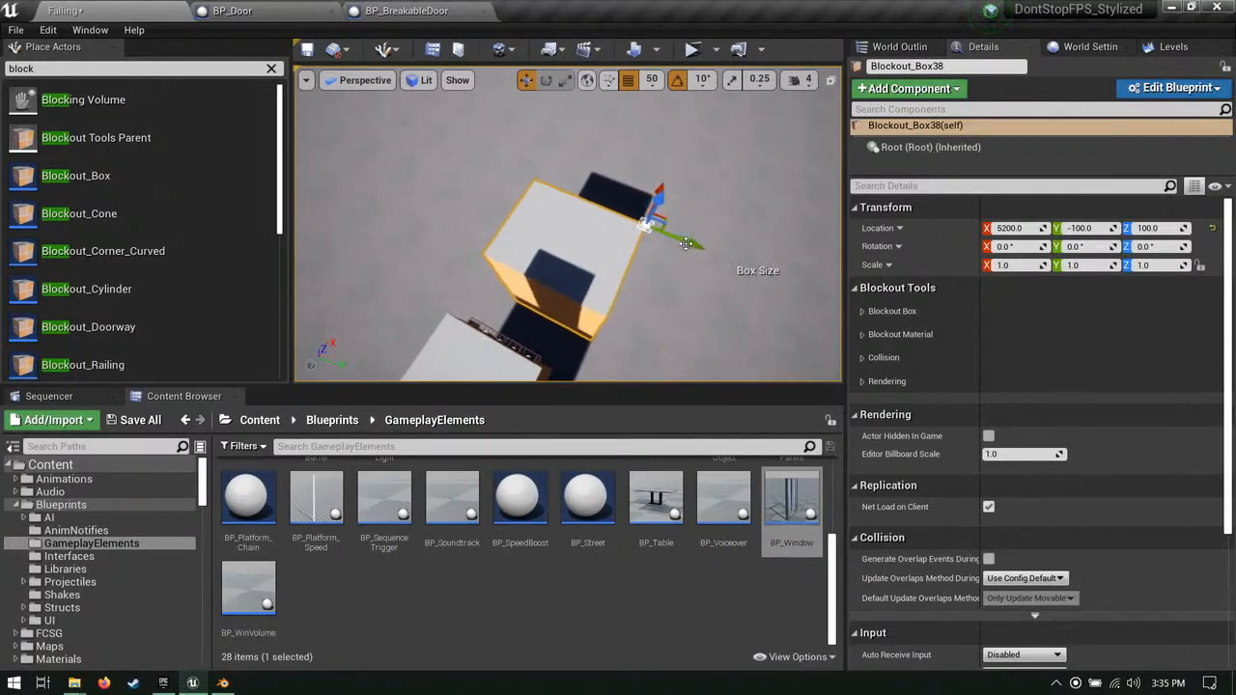
Step: Narrow the duplicated block outside the windows and move it to X 4600, Y 700
click(637, 240)
click(561, 268)
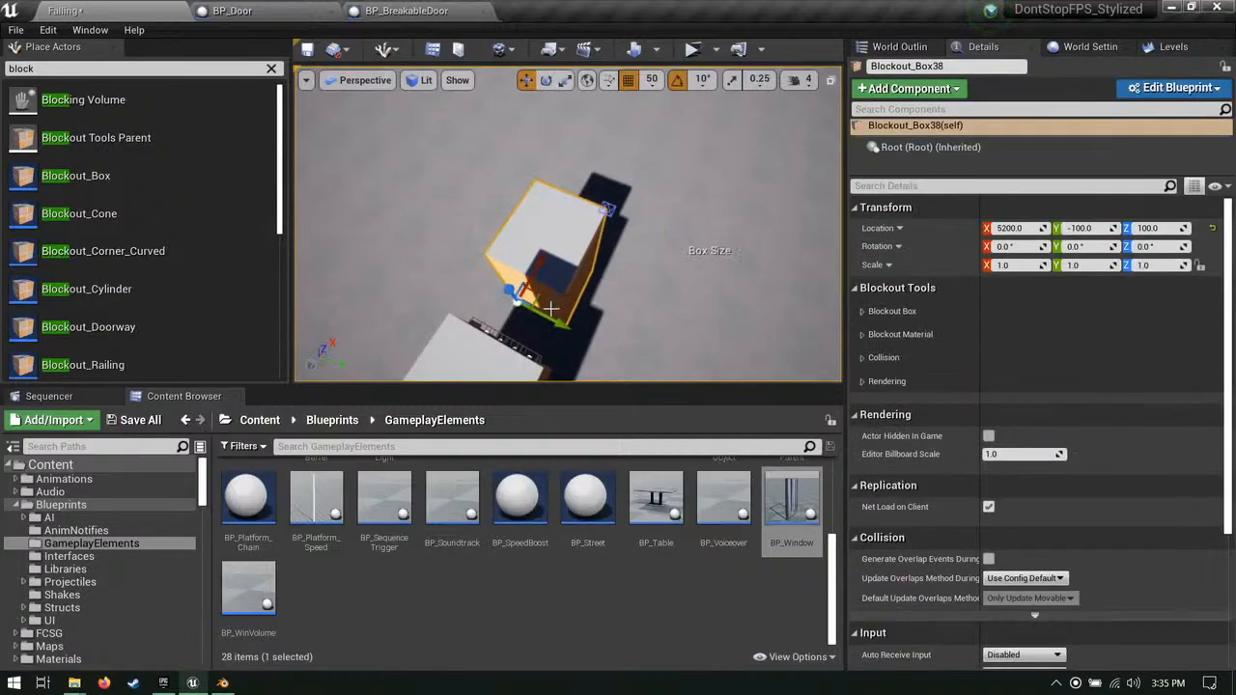
alt+drag(561, 269, 444, 174)
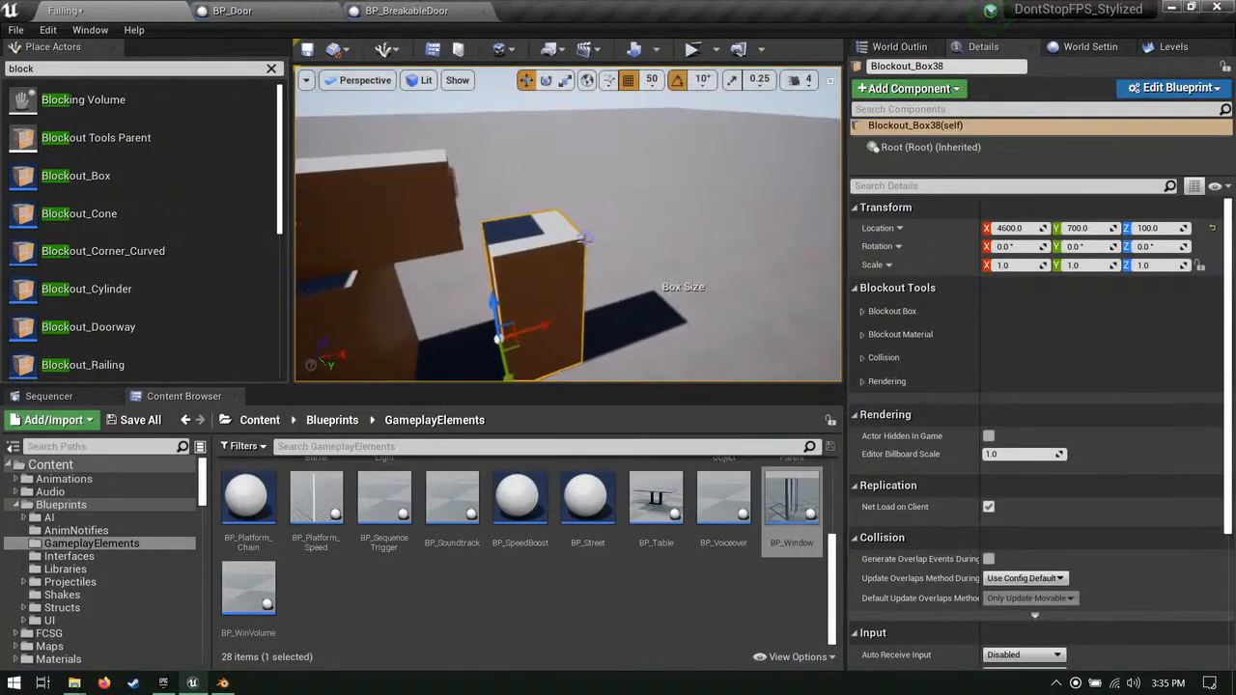
right_drag(587, 215, 453, 256)
click(690, 237)
click(587, 256)
Step: Reposition the outside block to X 4850, Y 550 and lower its top
right_drag(516, 309, 541, 355)
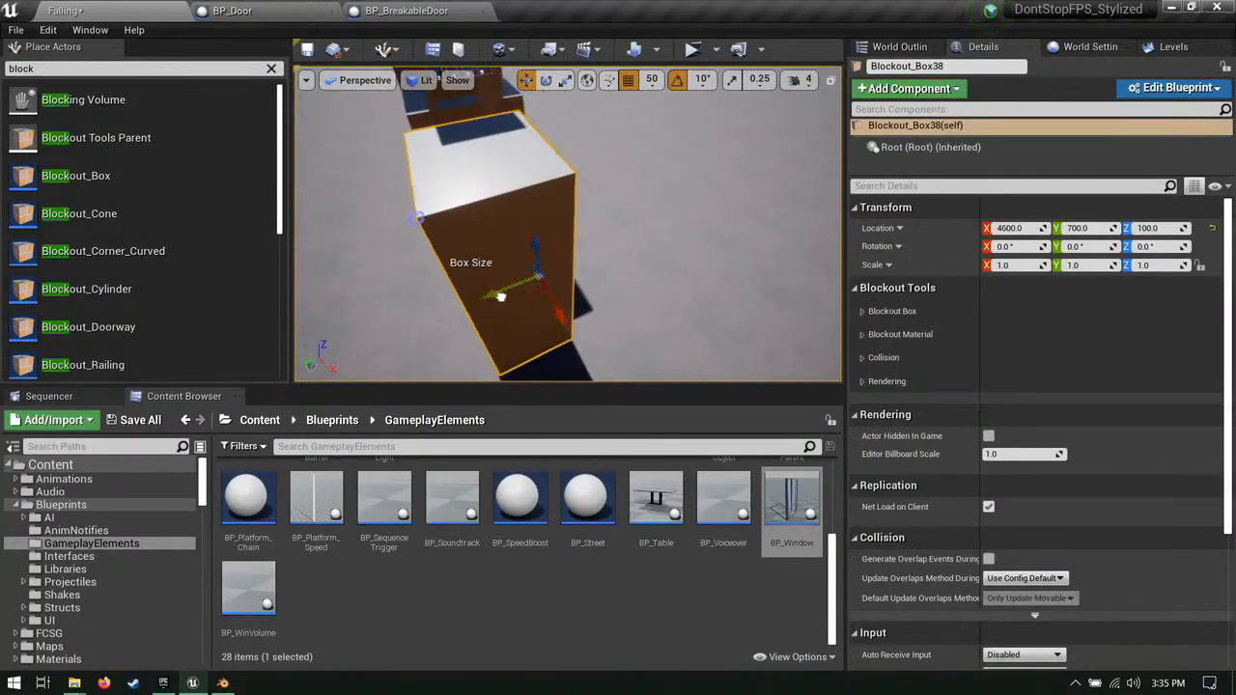
drag(500, 296, 546, 285)
right_drag(546, 290, 617, 332)
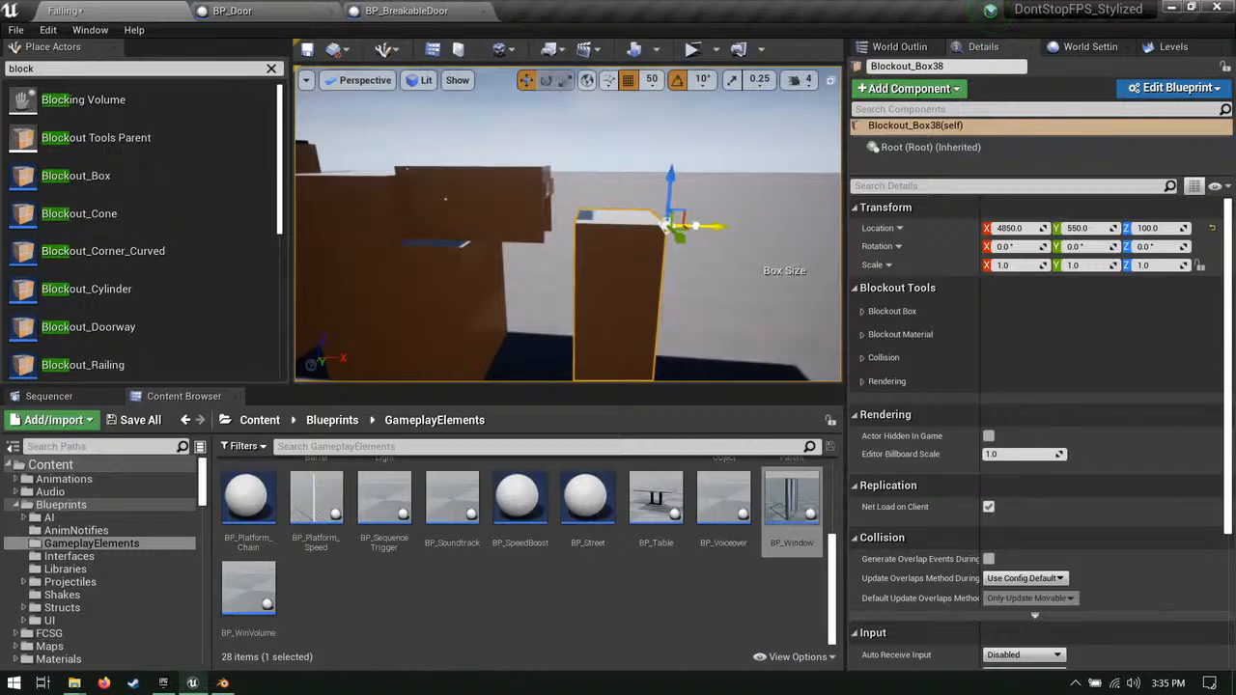
right_drag(618, 331, 618, 347)
drag(670, 156, 670, 182)
right_drag(670, 181, 681, 266)
Step: Place a BP_WinVolume on top of the outside block at X 5750, Y 1350, Z 4050 and scale it to about 24.09
scroll(421, 526, up, 2)
scroll(414, 569, down, 2)
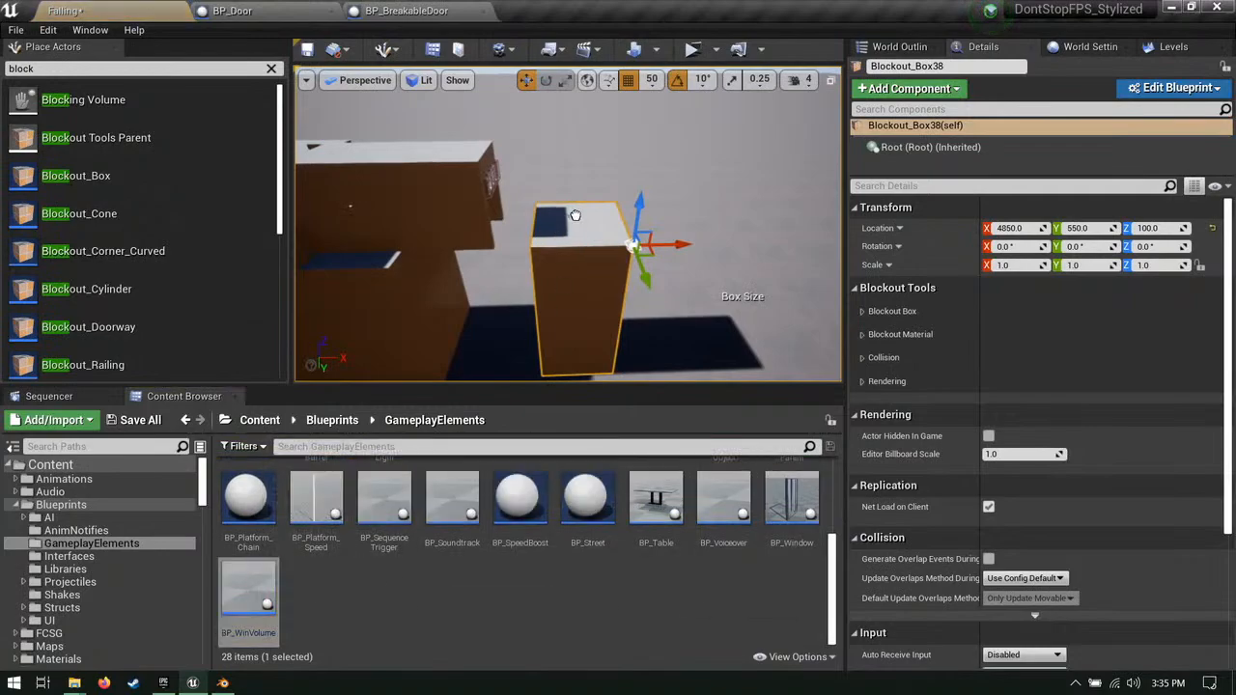
drag(581, 227, 578, 225)
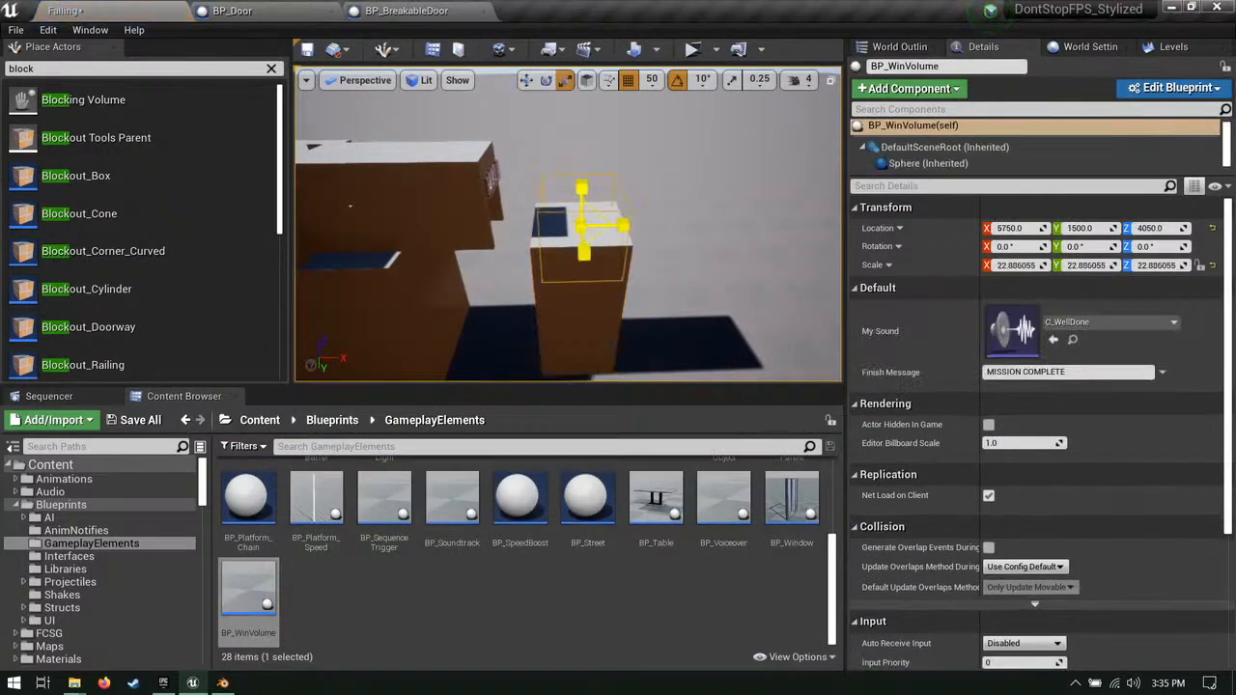
right_drag(600, 224, 627, 193)
Step: Place a BP_Target_AI from the AI folder in the window room at X 3750, Y 1250 and rotate it to -180°
click(82, 518)
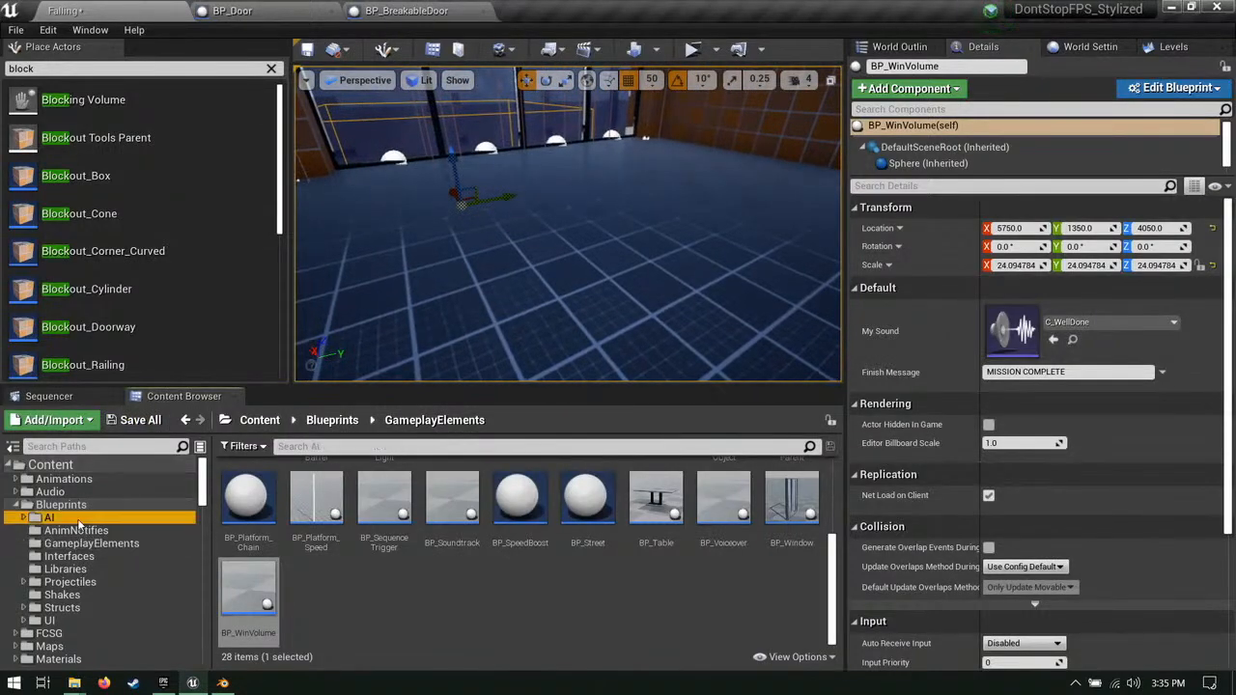
right_drag(560, 241, 541, 237)
mouse_move(676, 309)
right_down()
mouse_move(690, 304)
mouse_move(671, 314)
right_up()
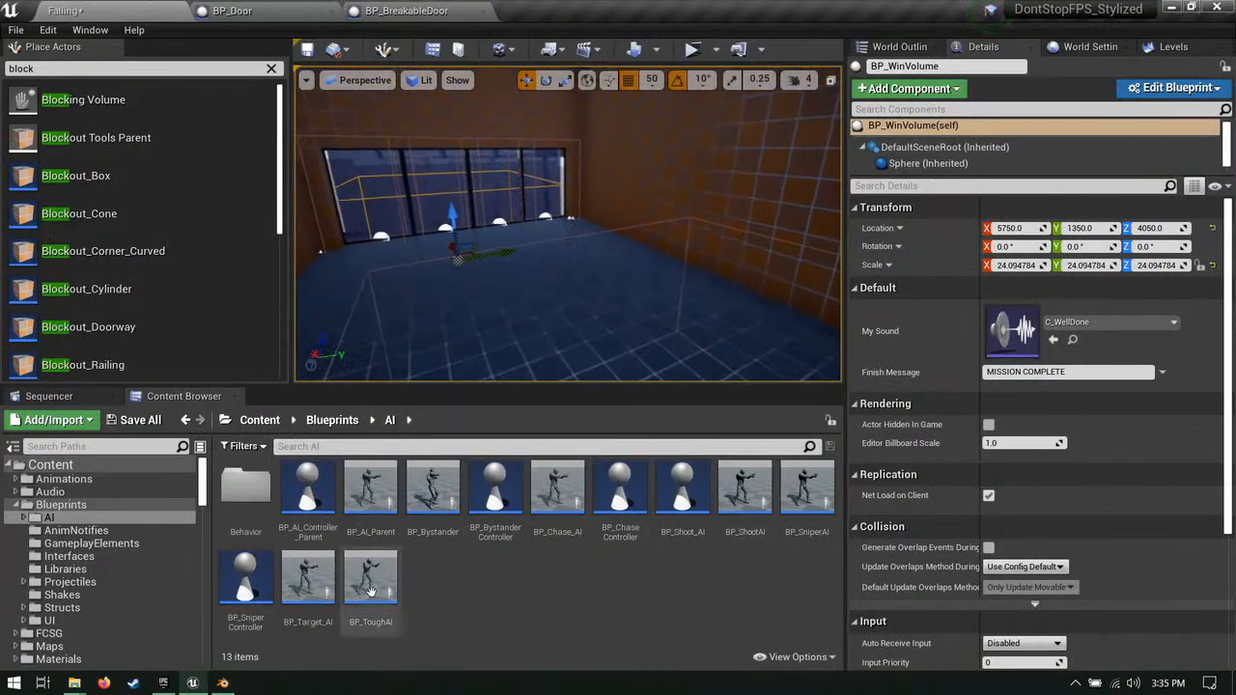
drag(311, 584, 486, 272)
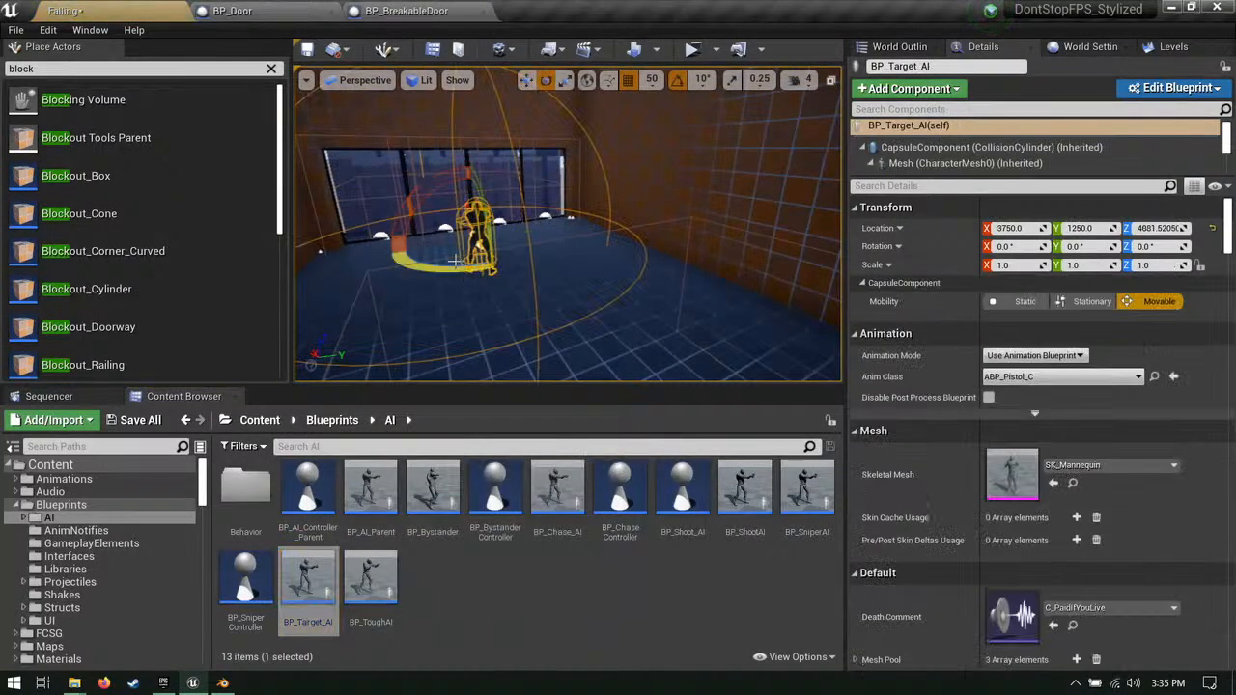
scroll(452, 262, down, 1)
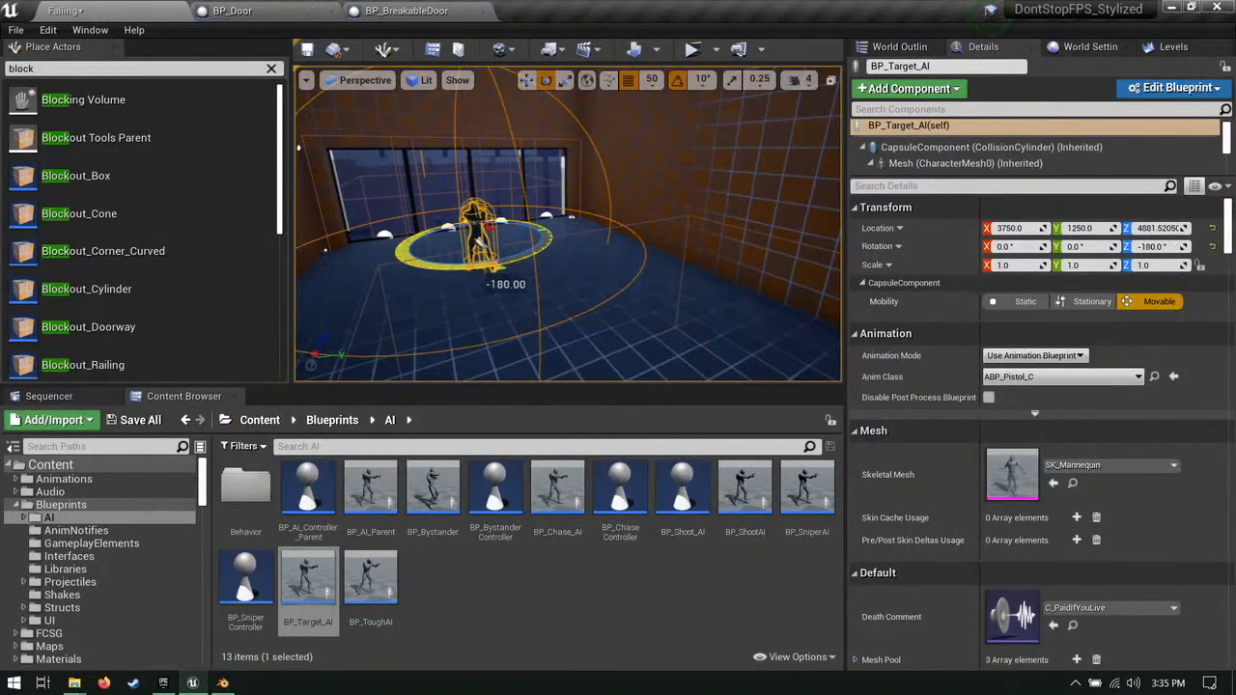
Step: Add a BP_ToughAI at X 3750, Y 1000 rotated to -210° and a BP_Chase_AI at X 3350, Y 1650 rotated to -140°
drag(370, 579, 376, 301)
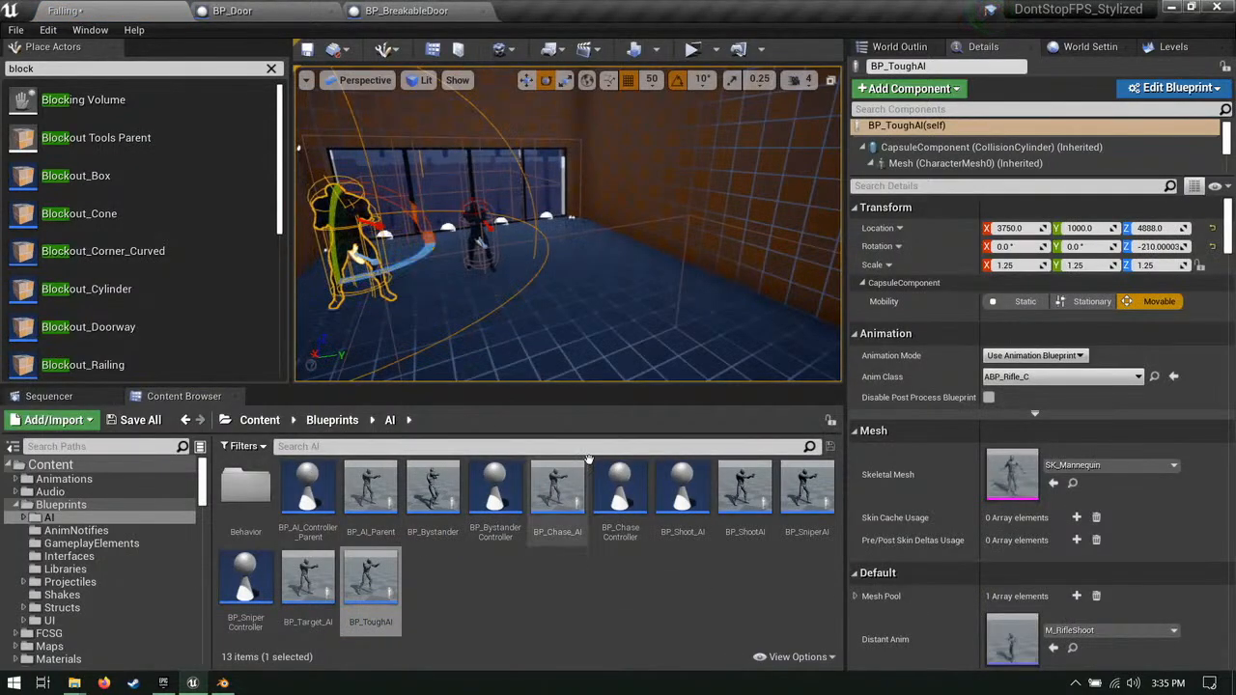
drag(578, 478, 720, 317)
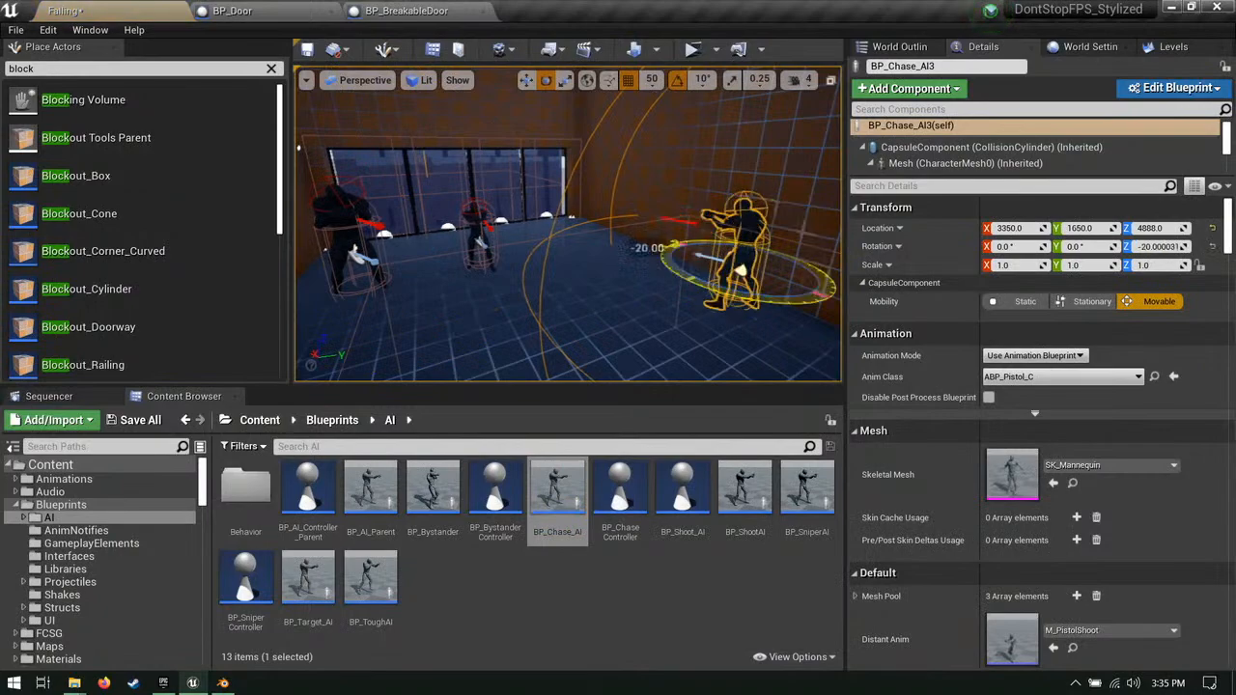
Step: Place a BP_Bystander in the lower room at X 100, Y 1100, Z 3888 and rotate it to -110°
key(w)
mouse_move(663, 241)
right_down()
mouse_move(772, 252)
mouse_move(791, 323)
mouse_move(663, 241)
right_up()
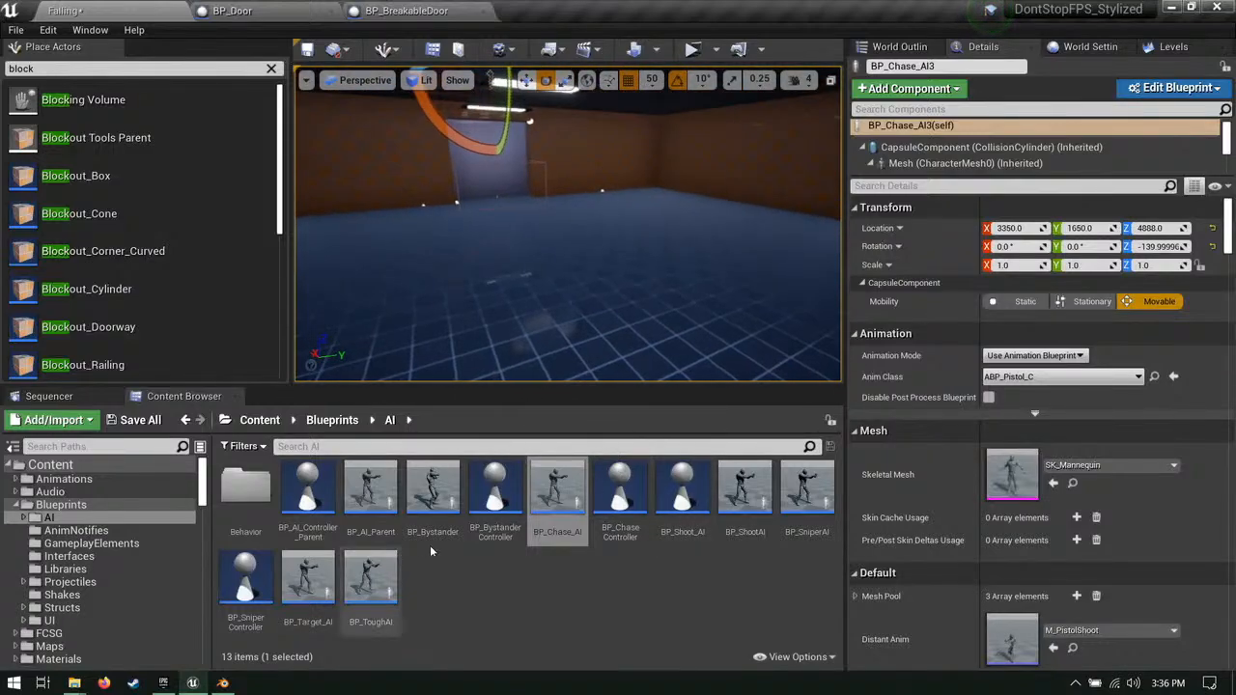
drag(430, 541, 574, 257)
right_drag(537, 268, 537, 267)
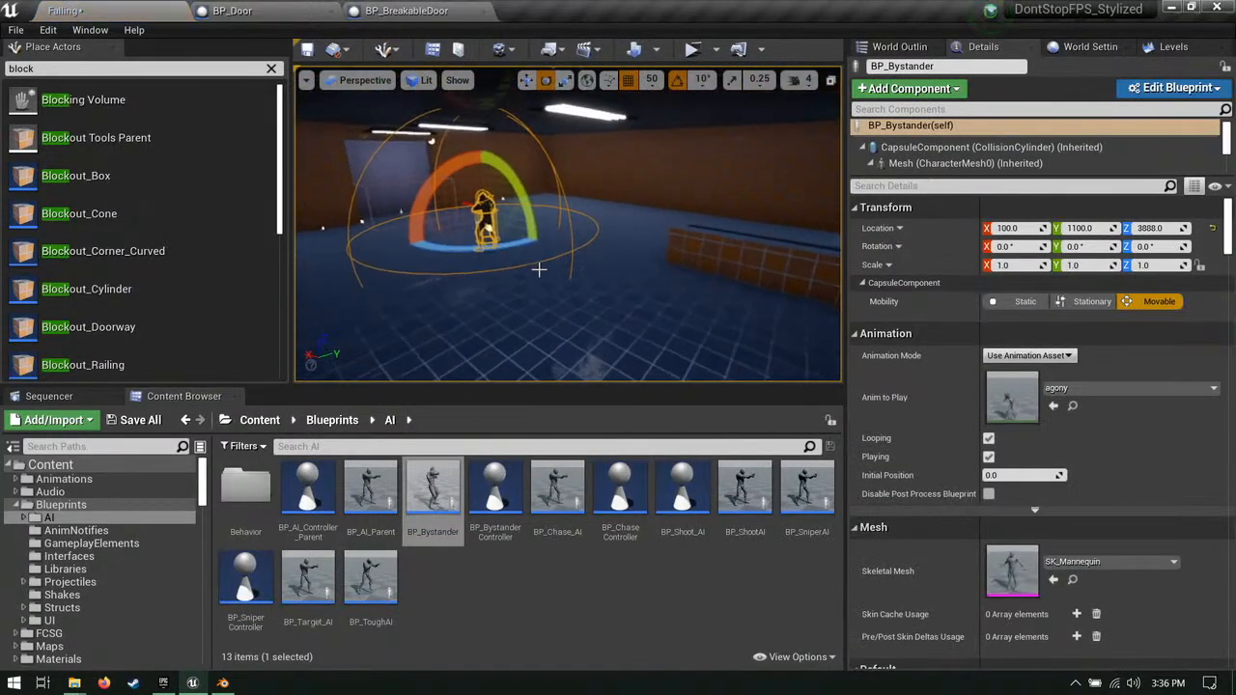
drag(510, 250, 529, 249)
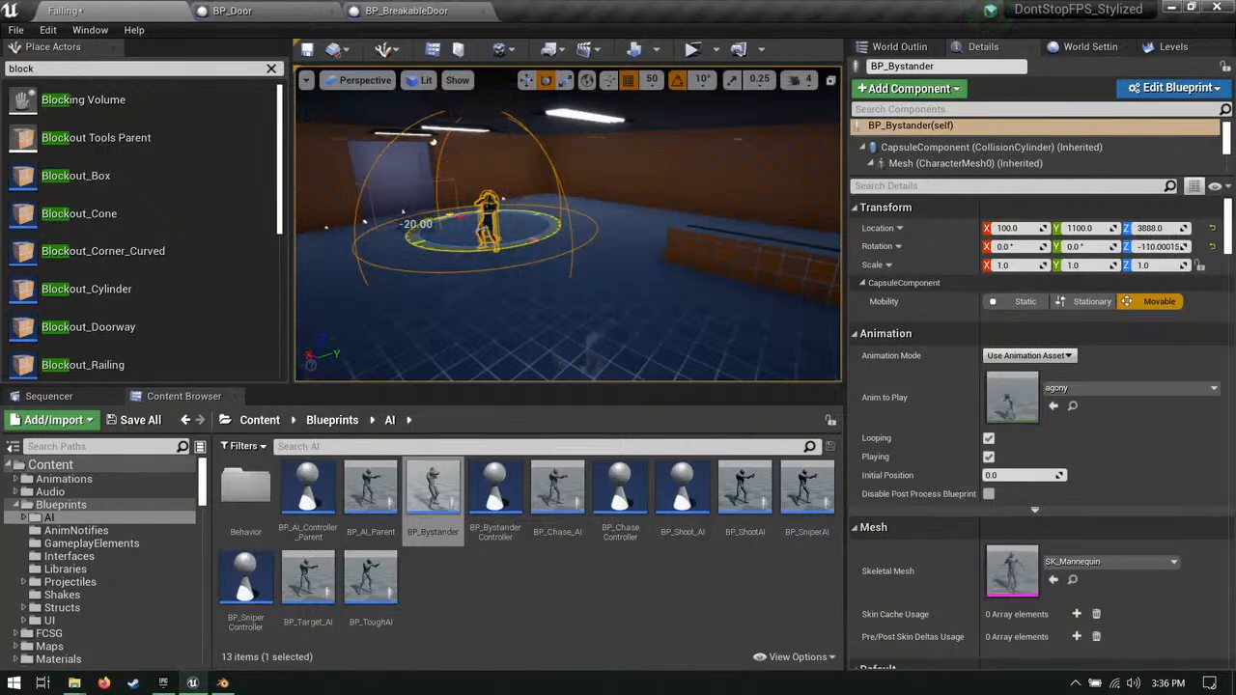
Step: Duplicate the bystander to X -600, Y 1600 rotated to -150°, and to X -1100, Y 1600 rotated to 30°, near the lower room's counter
right_drag(411, 221, 410, 220)
key(w)
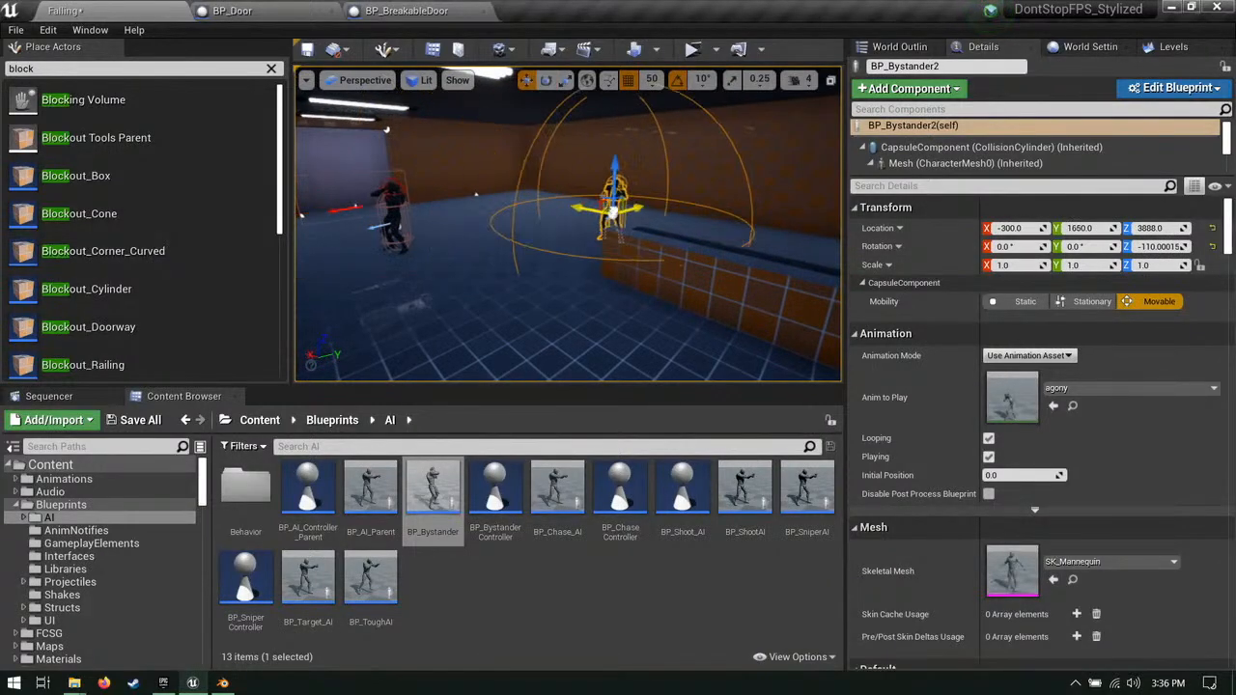
key(f)
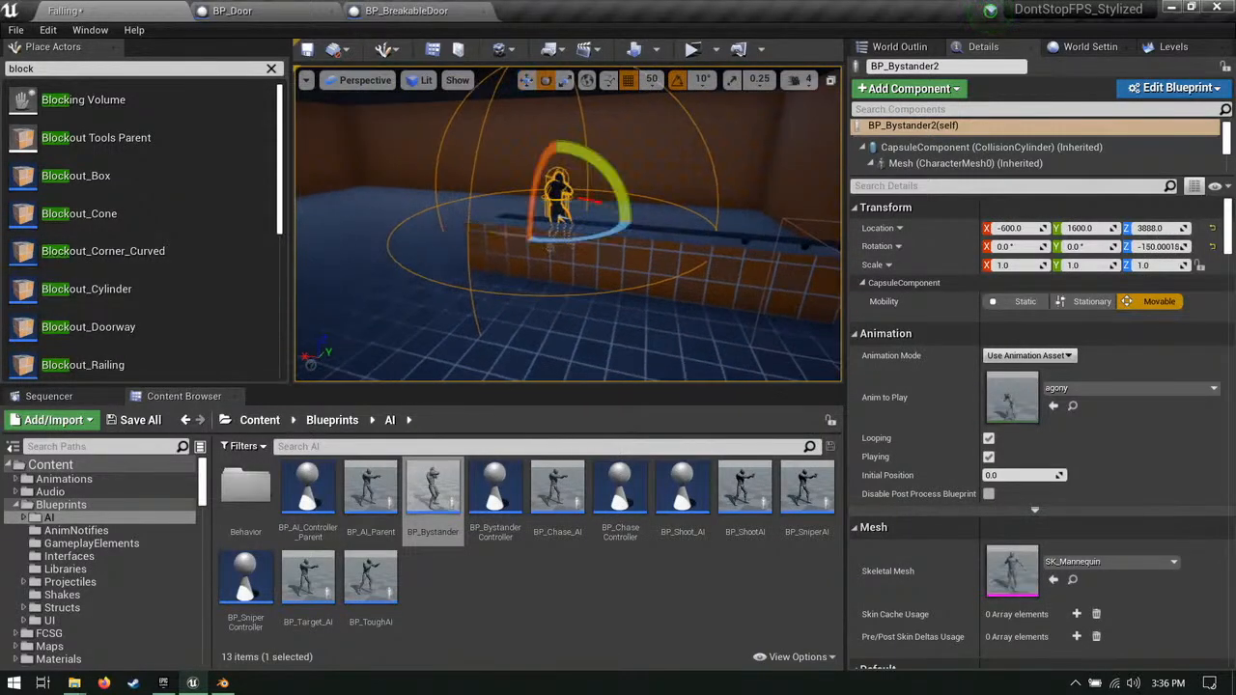
right_drag(567, 229, 567, 228)
key(w)
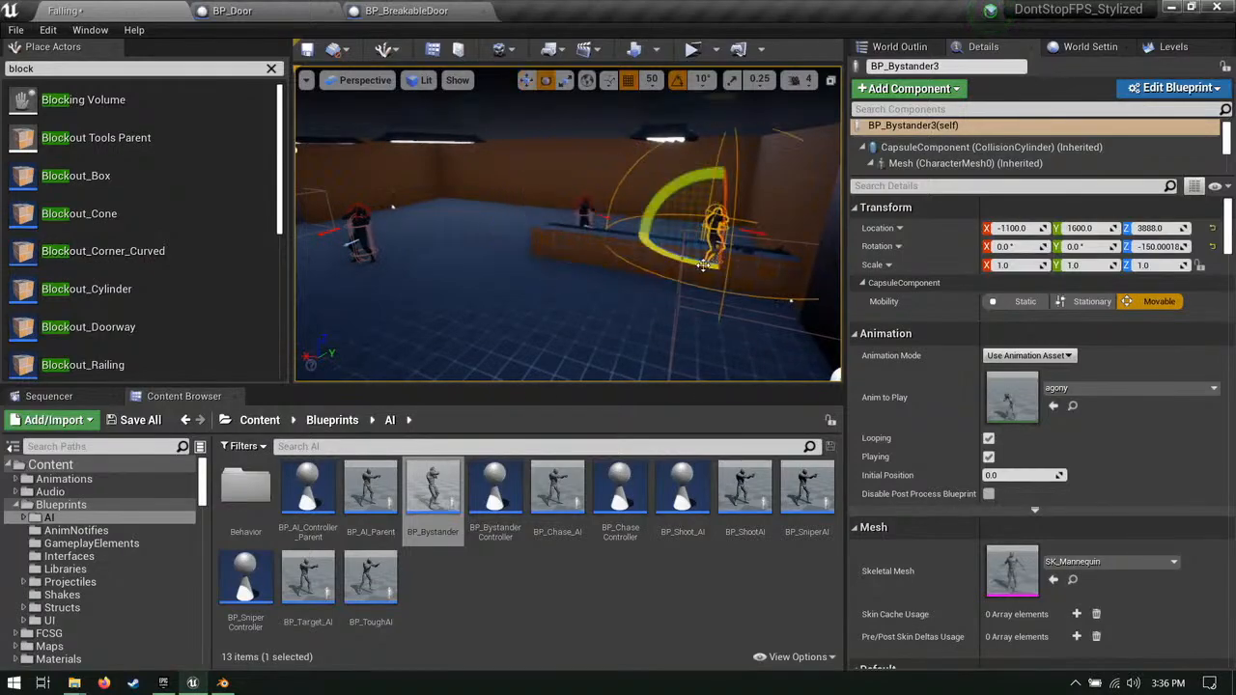
right_drag(708, 271, 707, 271)
key(w)
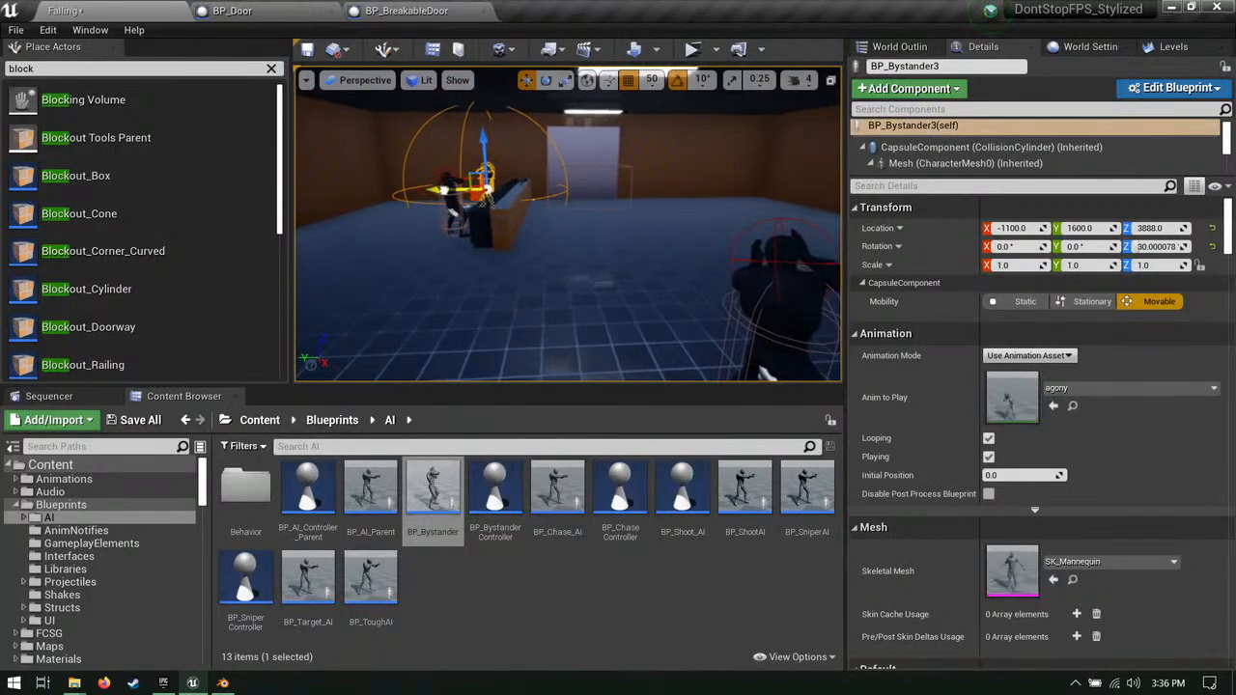
Step: Duplicate another bystander across the lower room to X -1100, Y 450, keeping its height at Z 3888
key(w)
right_drag(672, 213, 672, 212)
key(e)
key(q)
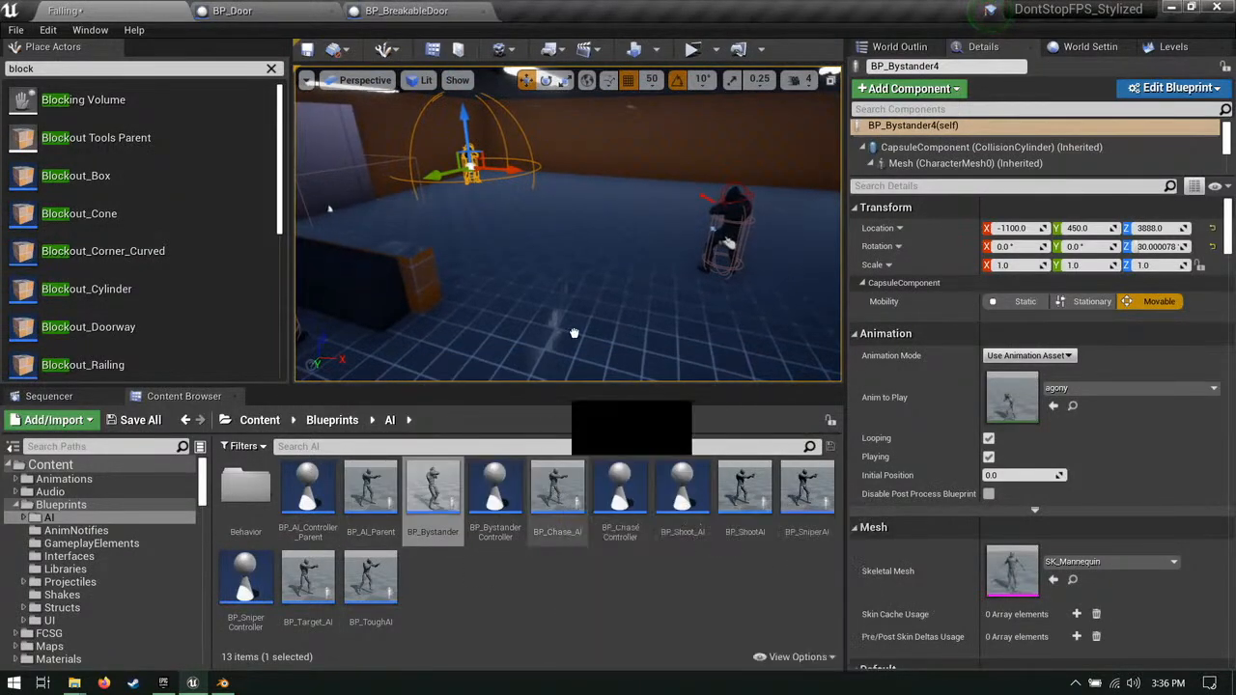
Step: Place a BP_Chase_AI in the lower room at X -350, Y 1100 rotated to 180°, and duplicate it to Y 1250
drag(557, 492, 545, 241)
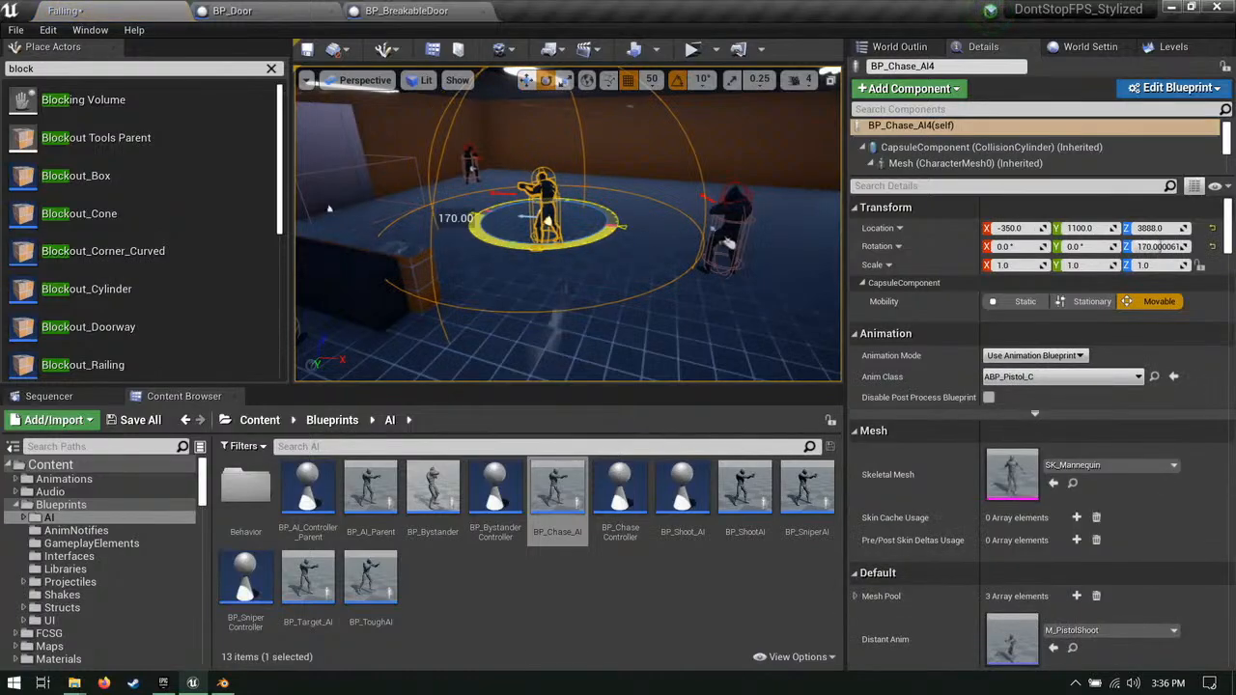
right_drag(330, 209, 329, 209)
key(d)
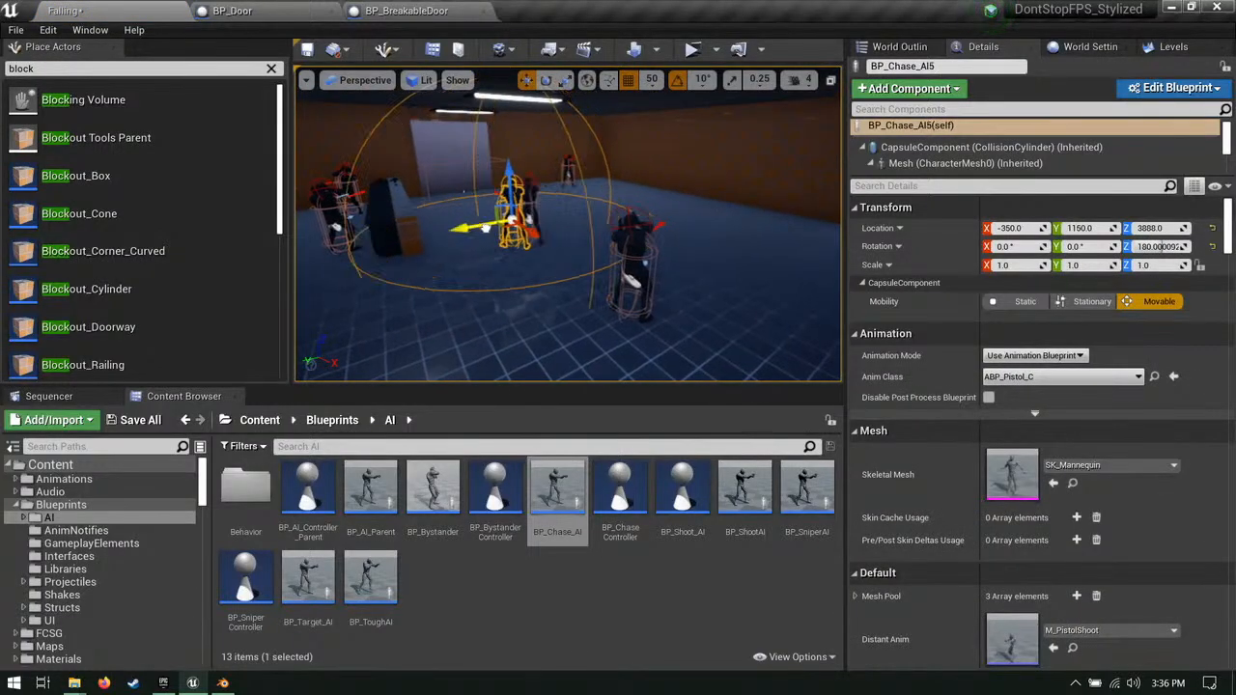
right_drag(567, 232, 609, 213)
Step: Place a BP_Bystander beside the tables in the table room at X -3850, Y 250, and a second at X -4200, Y 200
right_drag(718, 283, 479, 220)
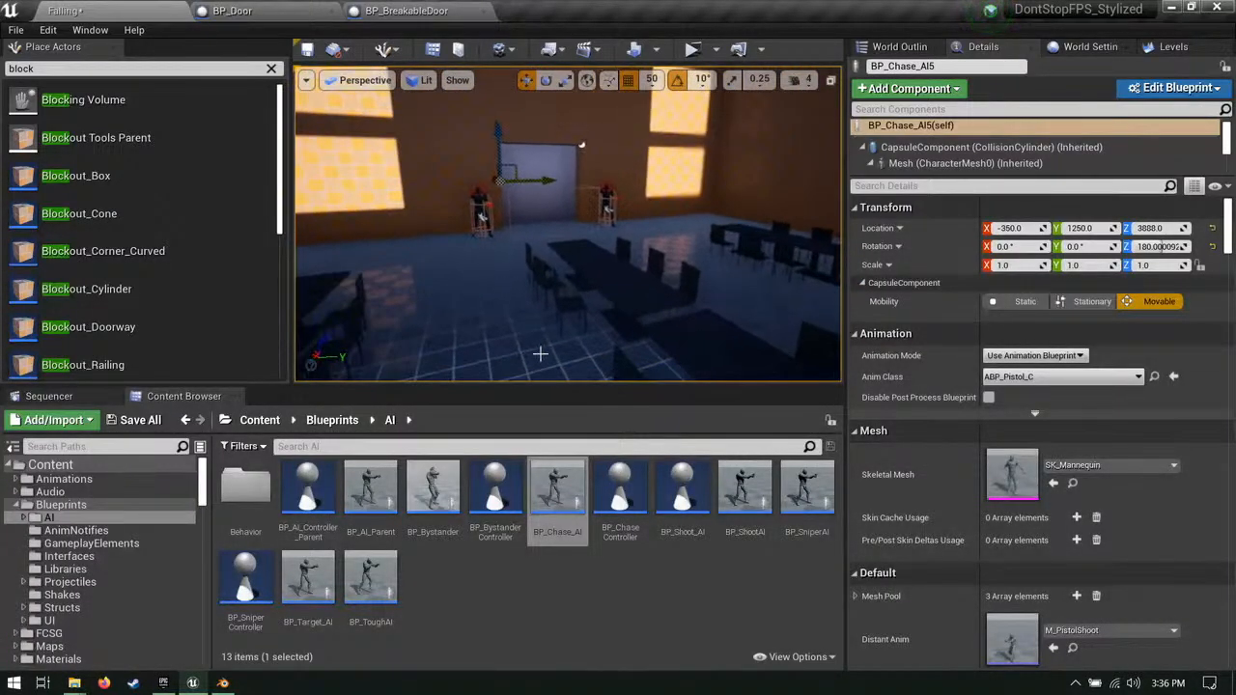
right_drag(540, 354, 418, 165)
drag(468, 245, 468, 244)
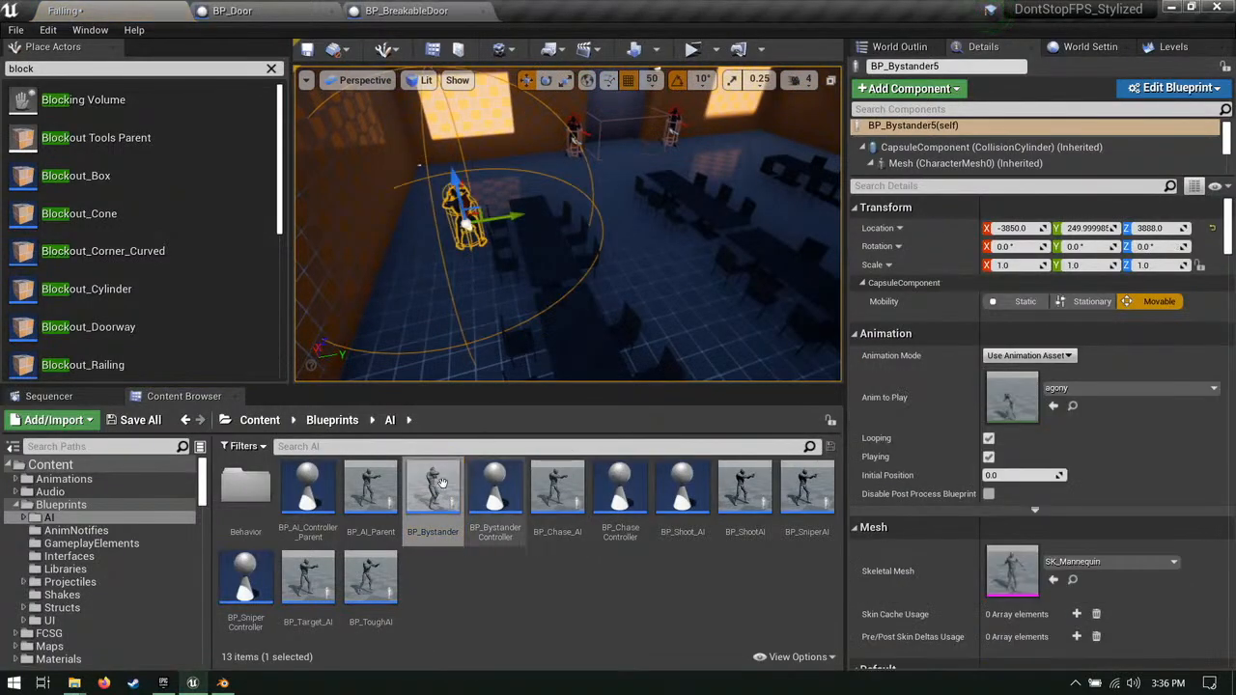
drag(439, 483, 450, 363)
right_drag(493, 352, 520, 237)
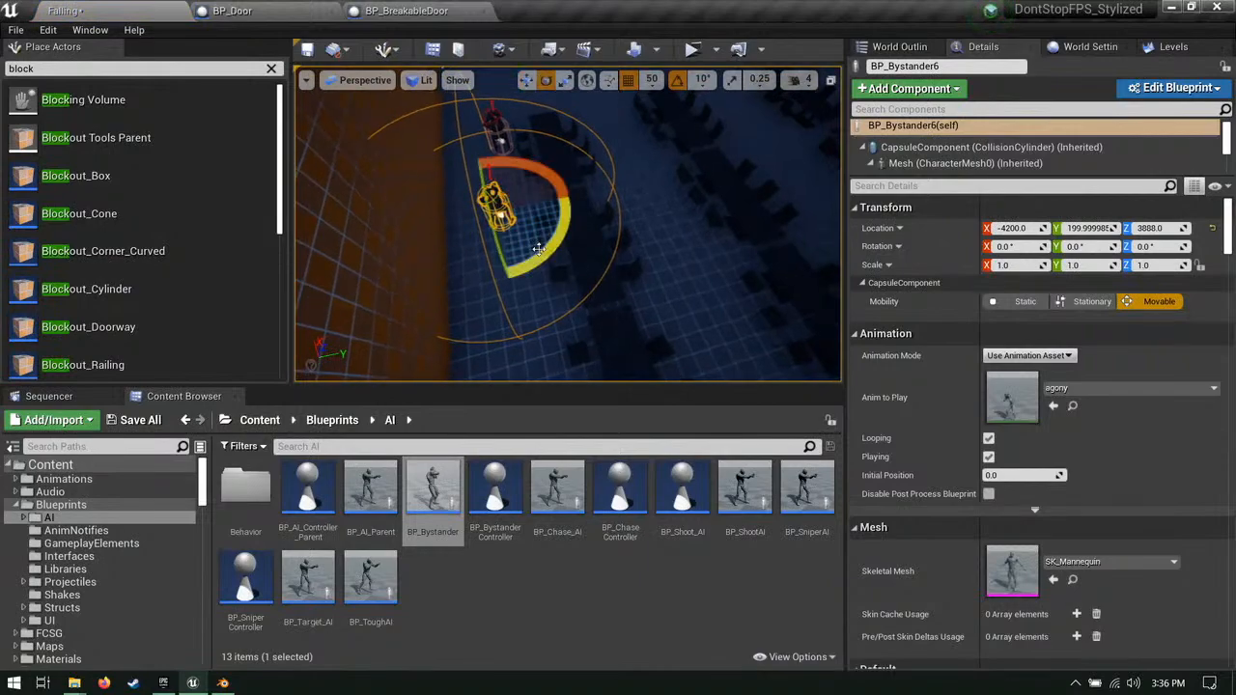
Step: Select both table-room bystanders and duplicate the pair farther along the same wall and beside the opposite outer table row
ctrl+click(498, 143)
right_drag(498, 143, 499, 151)
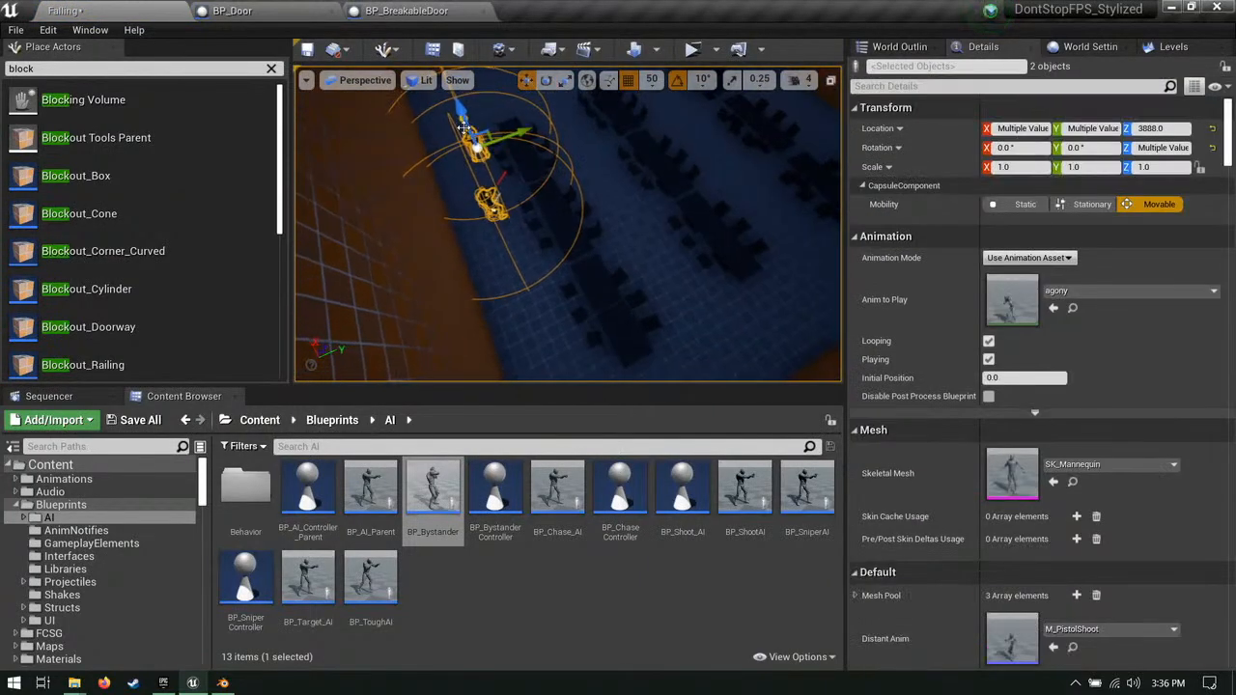
right_drag(429, 301, 429, 301)
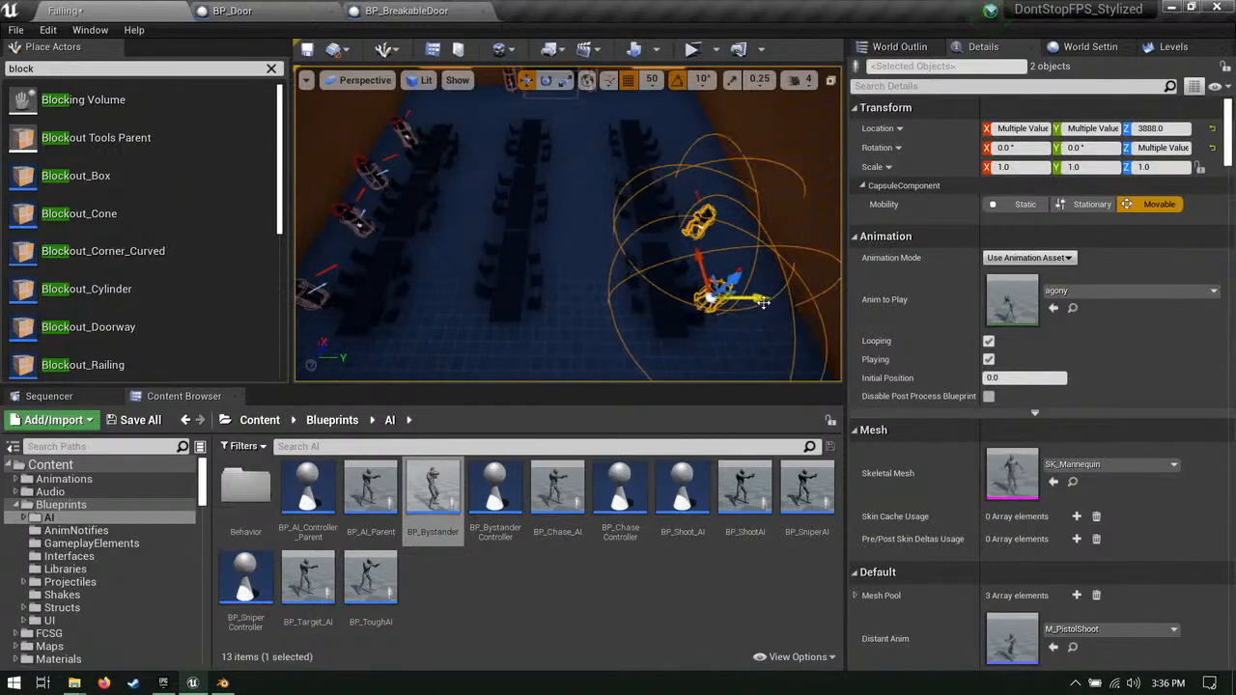
right_drag(619, 254, 628, 145)
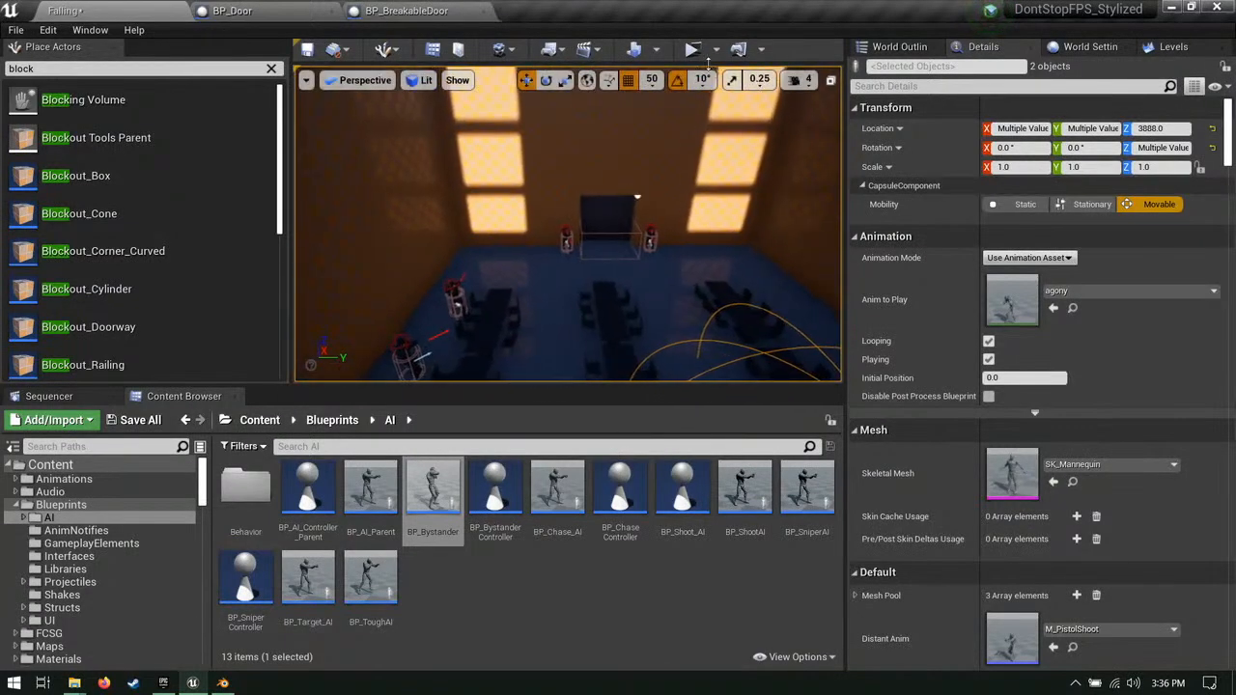
Step: Playtest in a new window from the Default Player Start, dropping into the table room and shooting the door guards and the breakable door
click(714, 50)
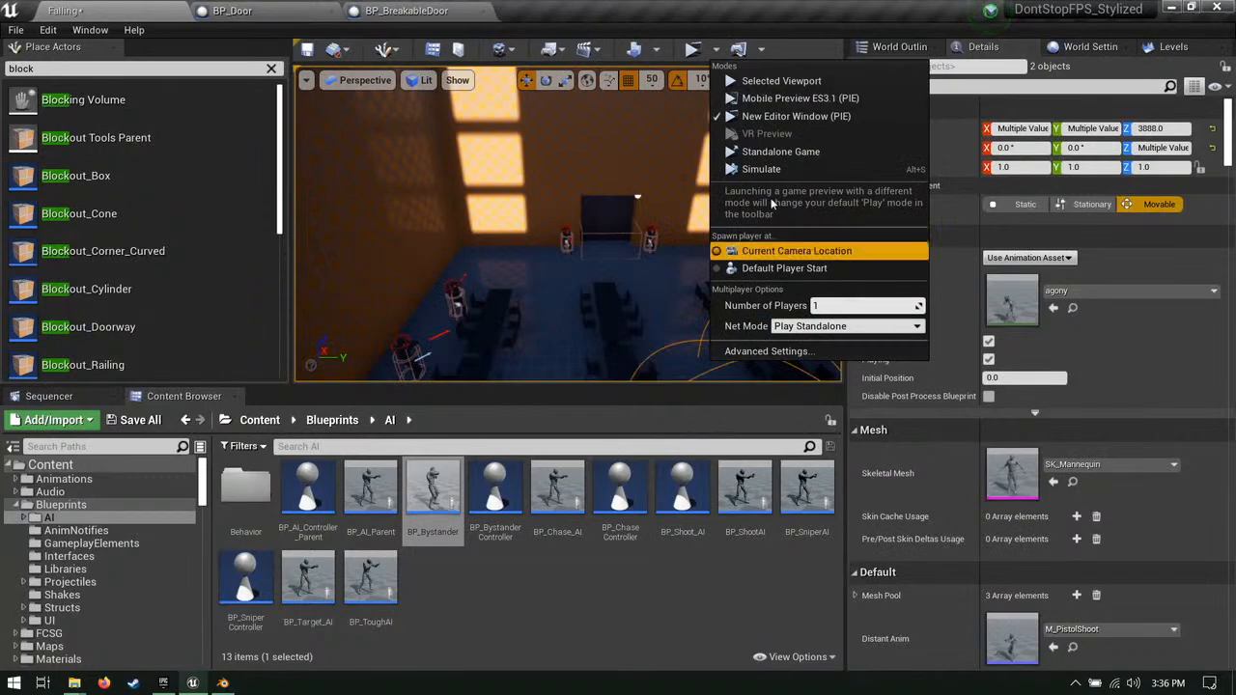
click(779, 270)
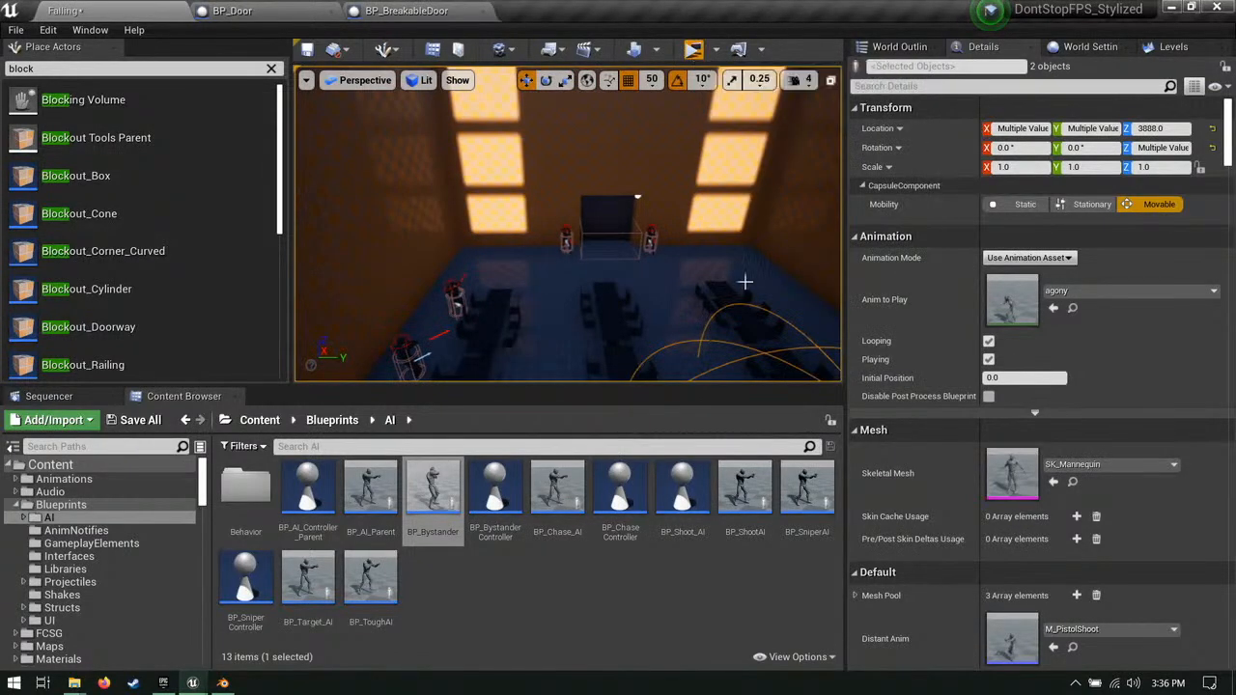
key(w)
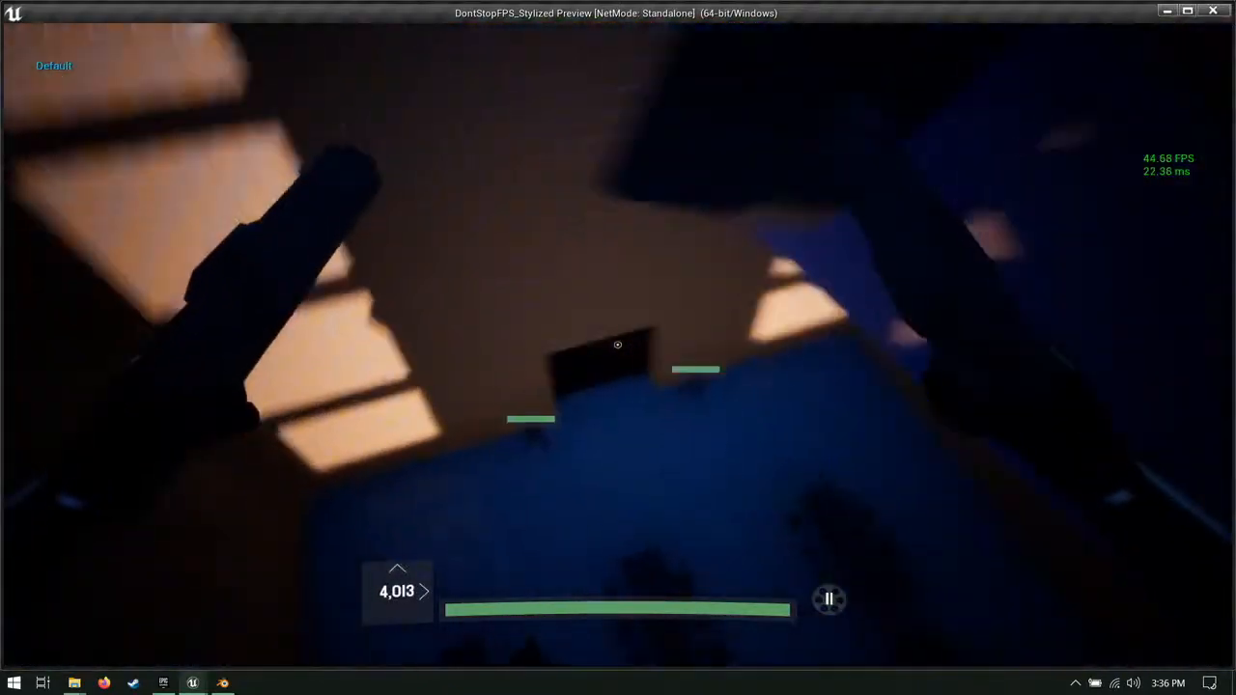
key(a)
click(618, 344)
click(618, 345)
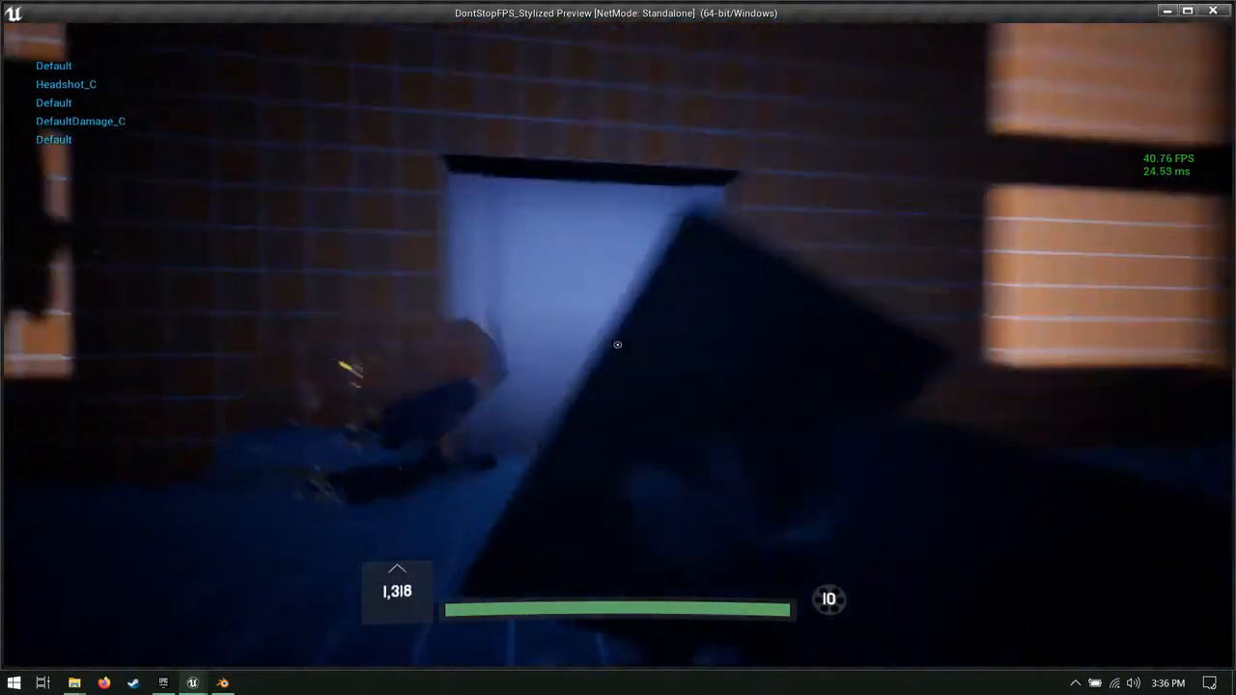
click(618, 345)
key(r)
click(618, 345)
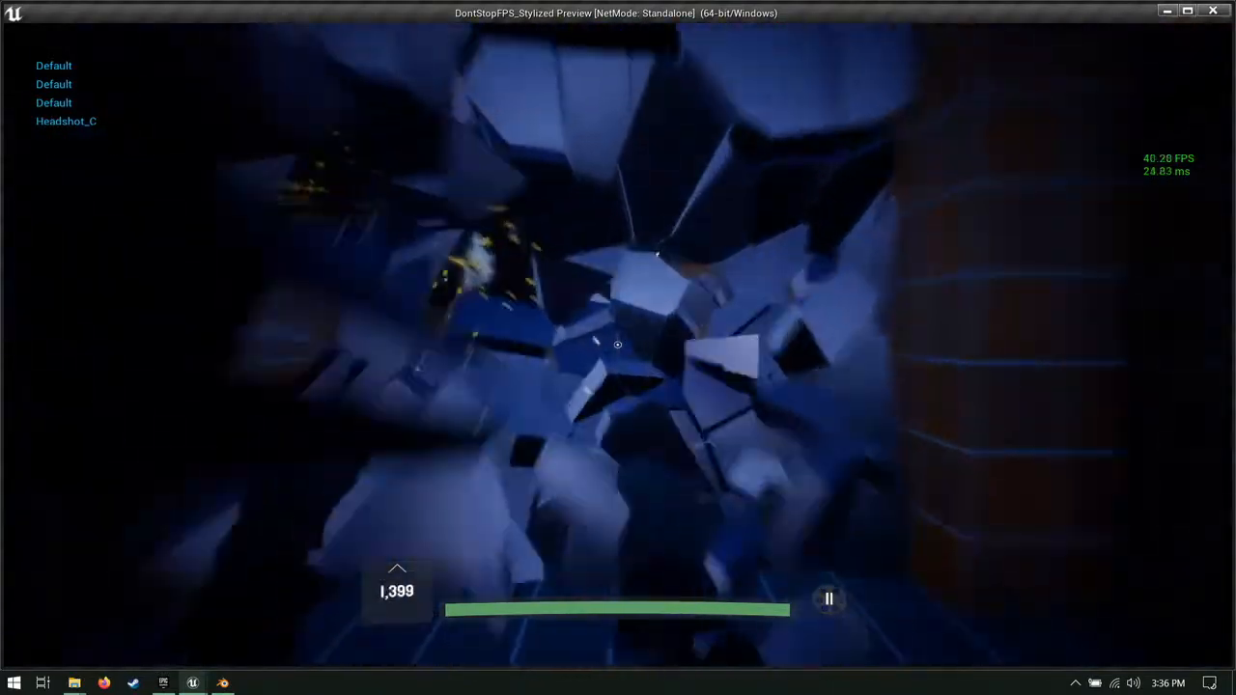
key(r)
click(618, 345)
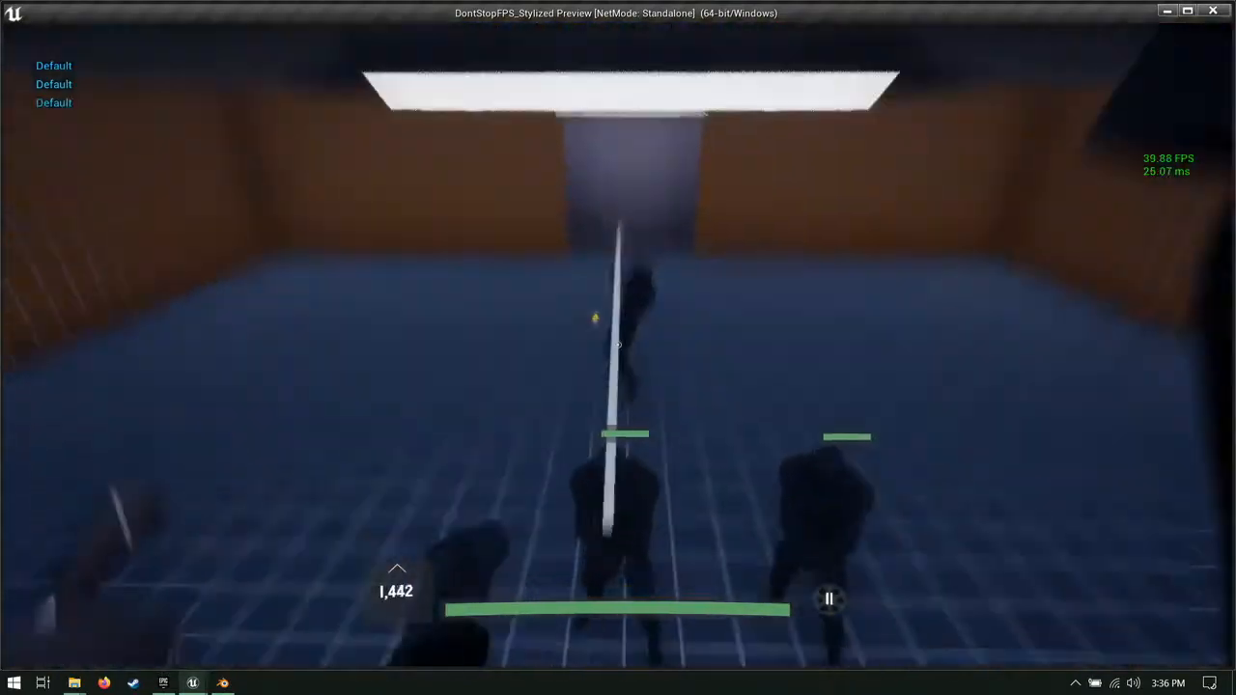
Step: Fight the chasing enemies among the bystanders in the lower room with the counter
key(a)
key(s)
key(w)
click(617, 345)
key(a)
click(618, 345)
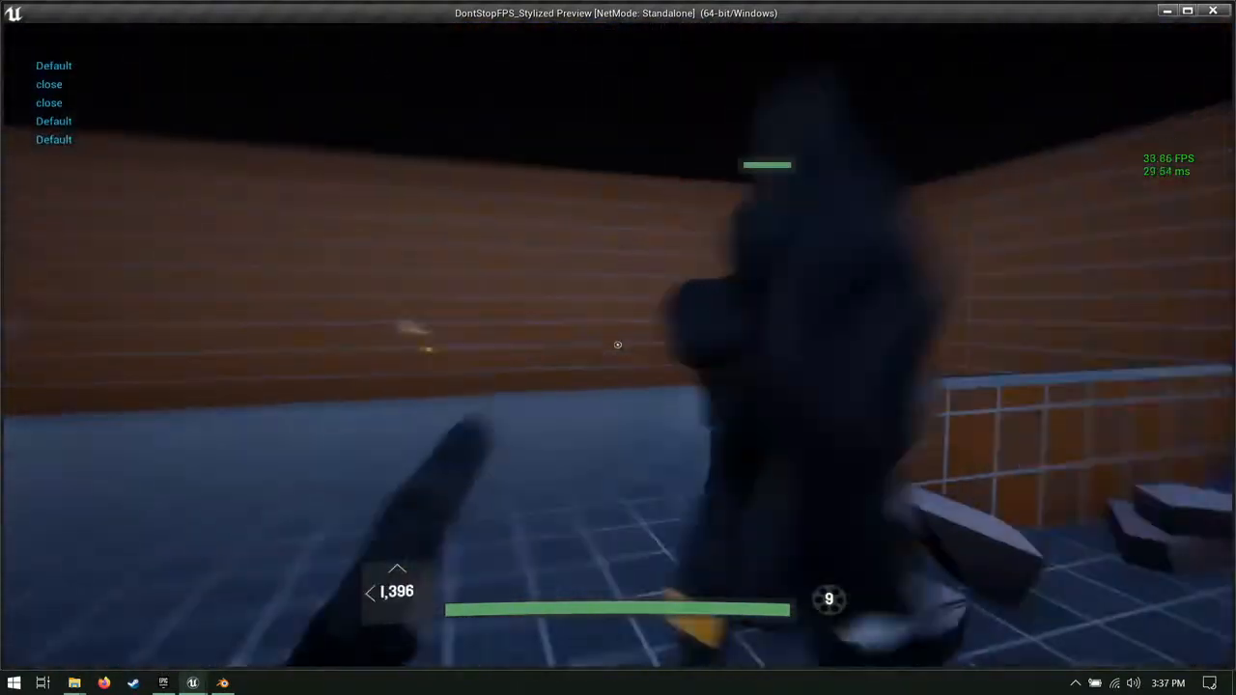
key(s)
key(r)
key(w)
click(618, 344)
key(d)
click(618, 344)
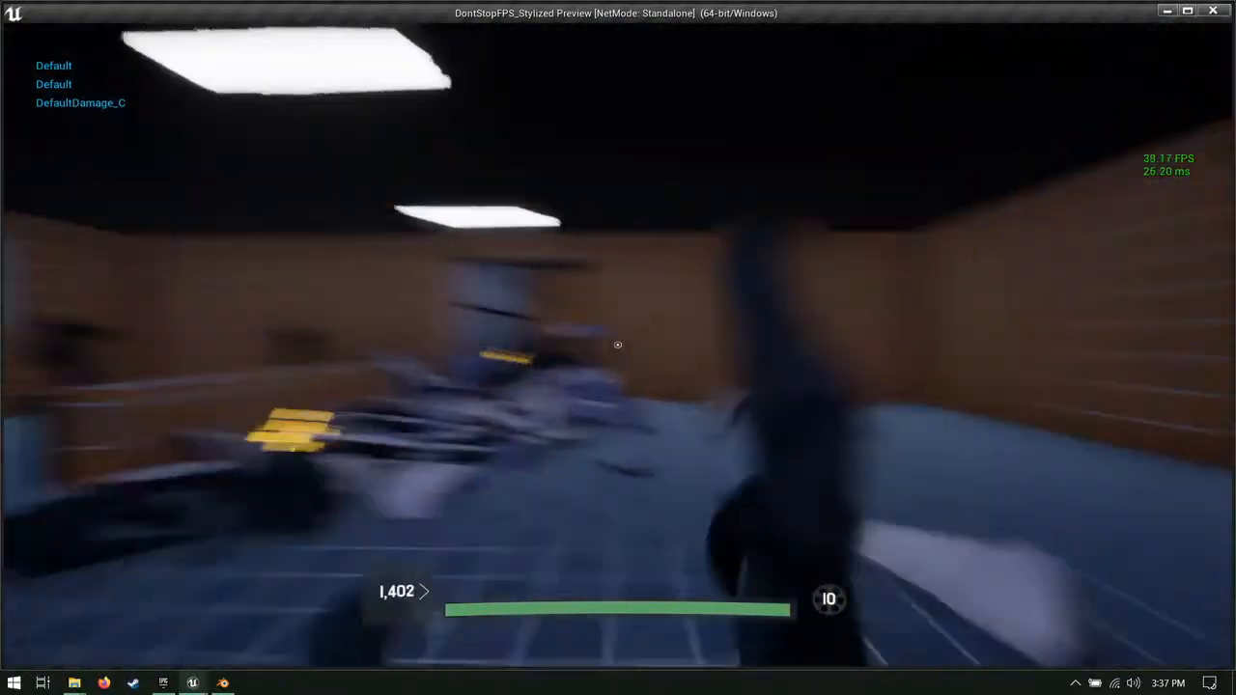
click(618, 345)
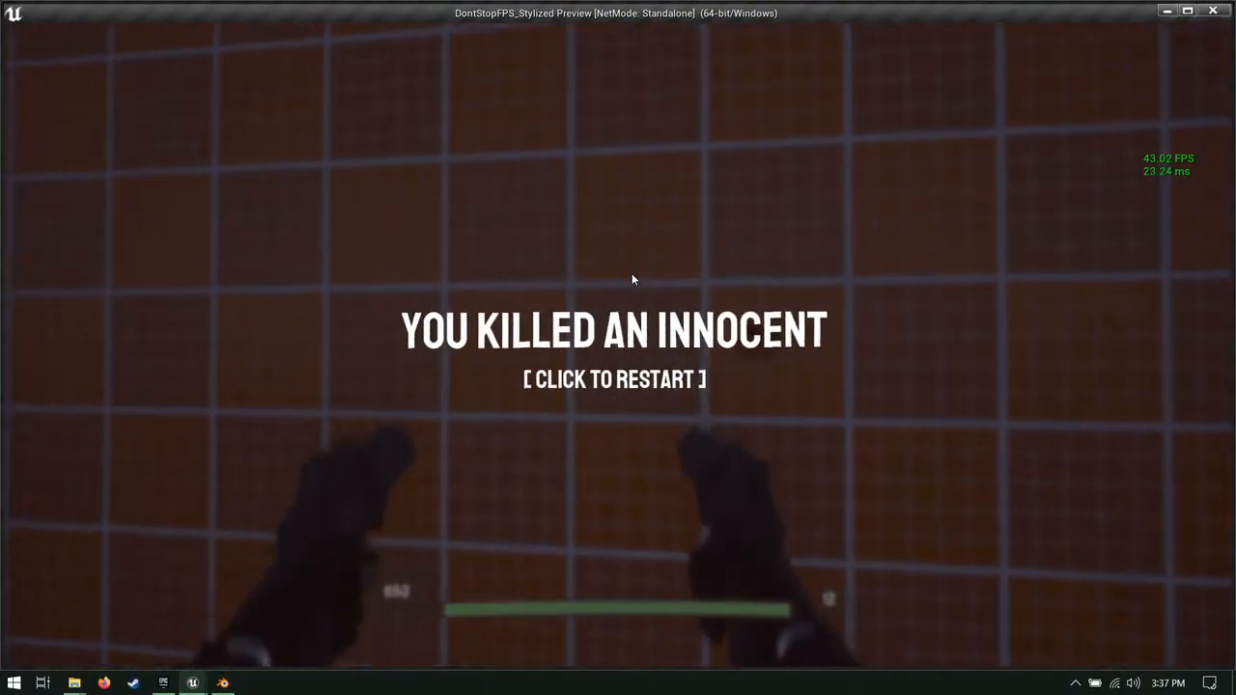
Step: Restart the run, break out through the glass, drop into the table room and shoot through the guards and breakable door
click(980, 249)
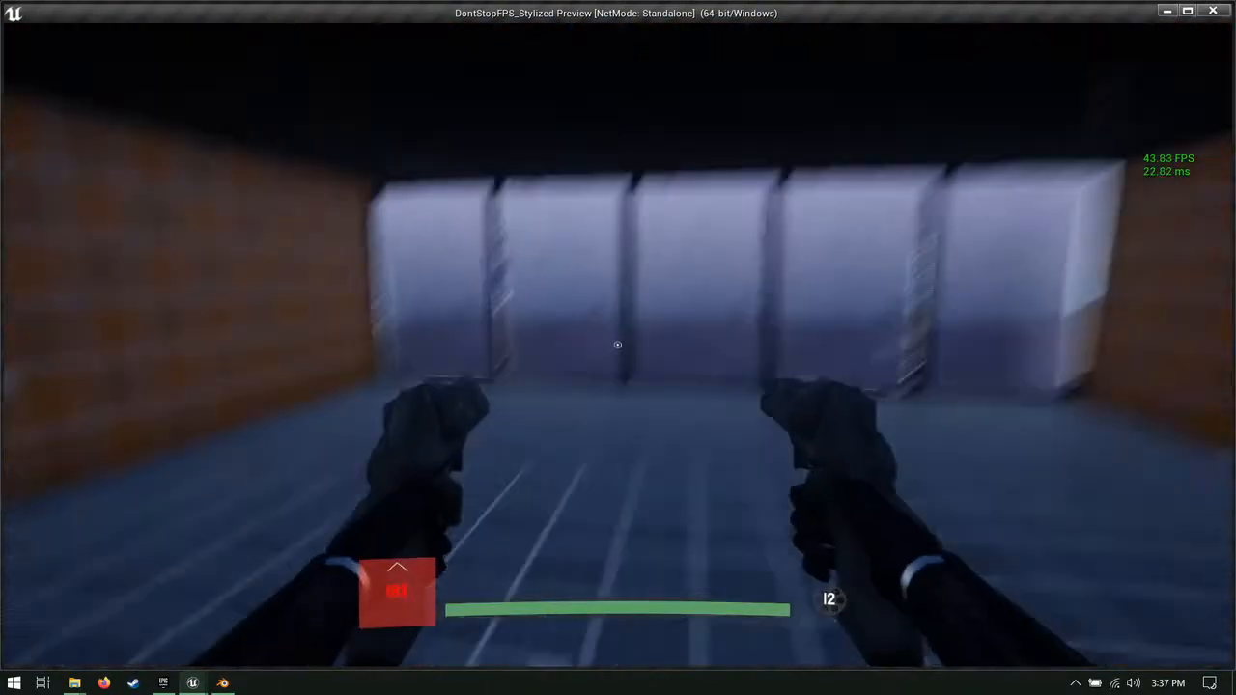
click(618, 345)
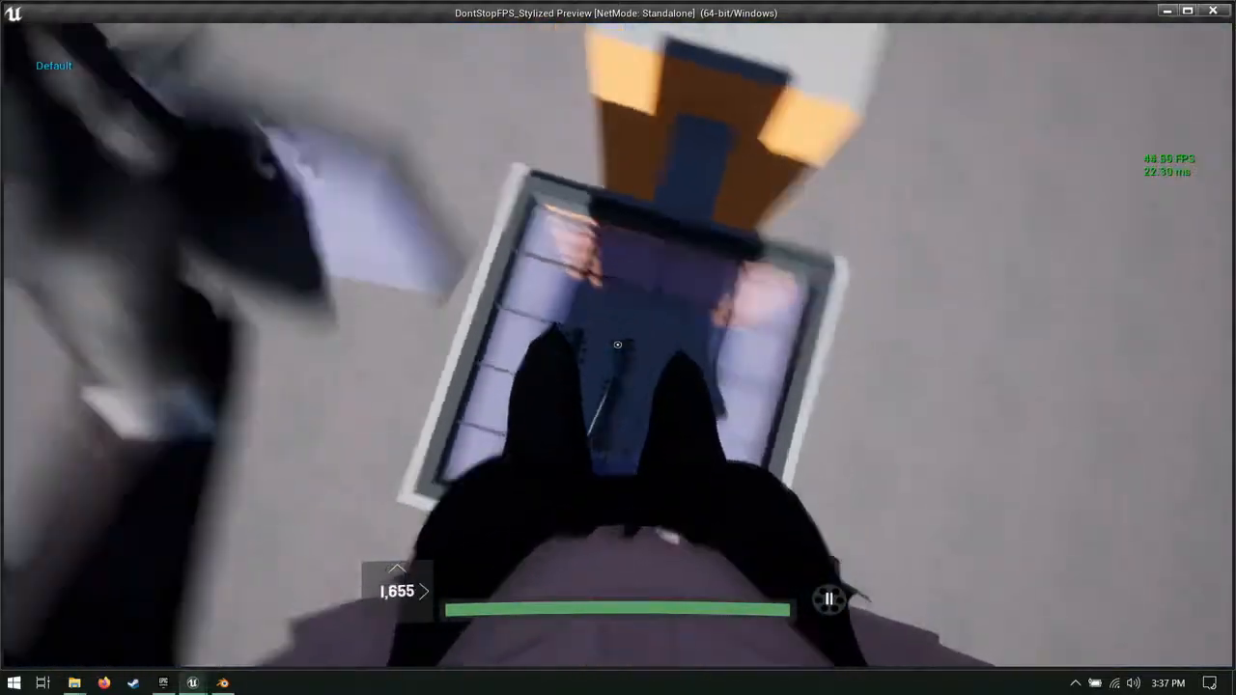
key(w)
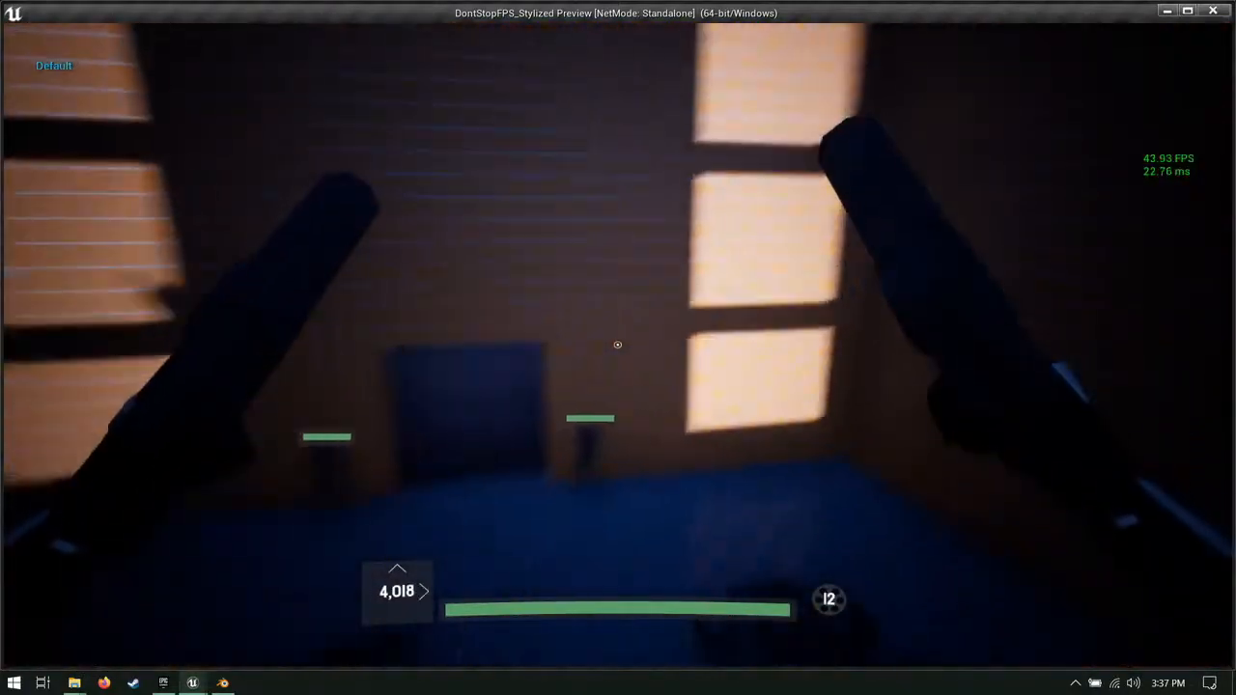
click(618, 345)
click(618, 345)
click(618, 344)
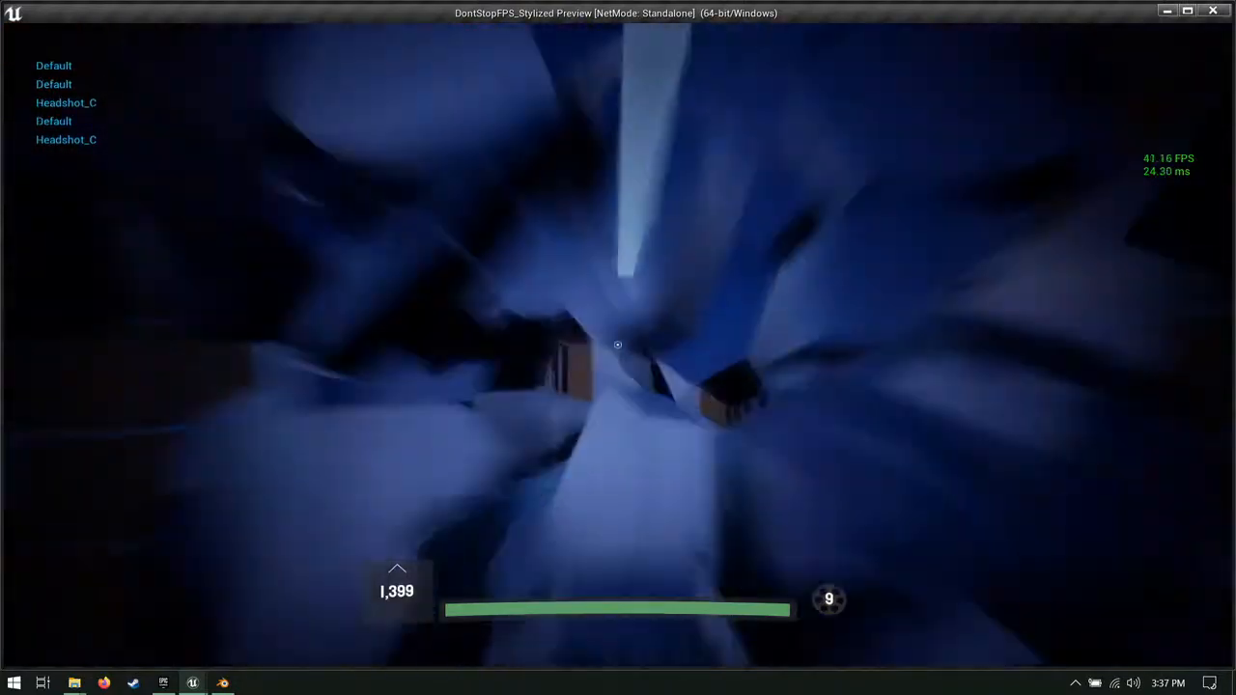
click(618, 345)
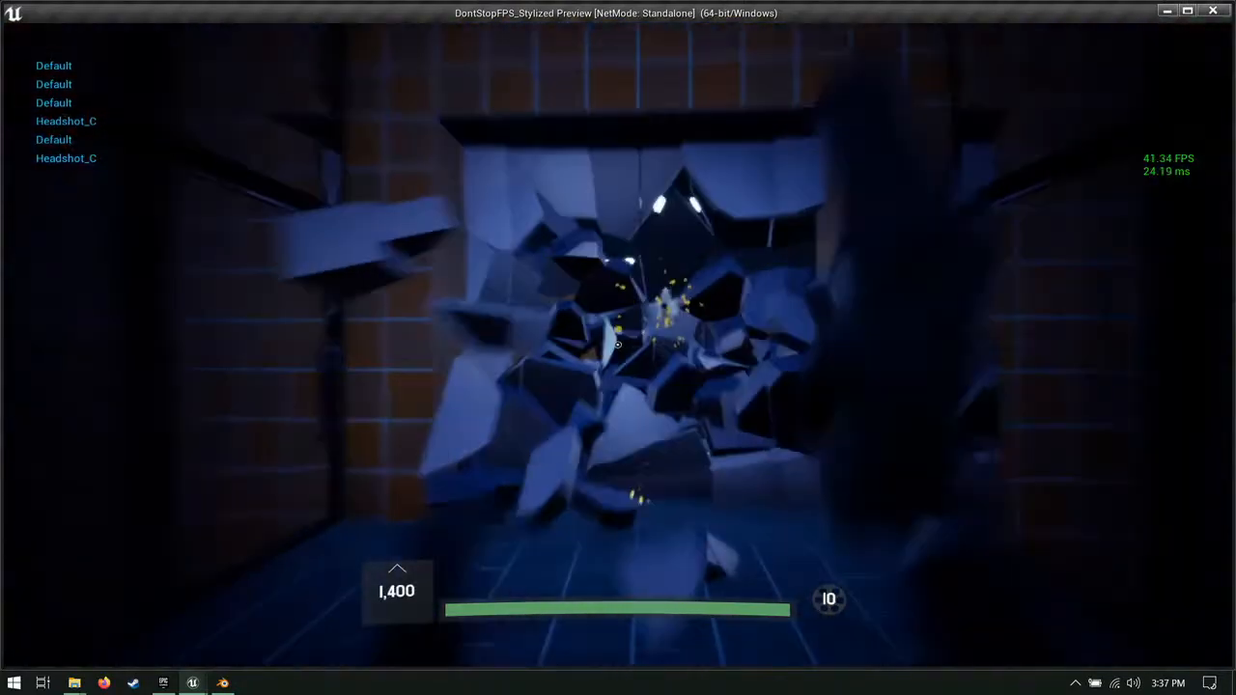
click(617, 345)
click(618, 345)
click(618, 344)
Step: Test the run from the lower room through to the curved staircase and up its steps, and end the play session
key(a)
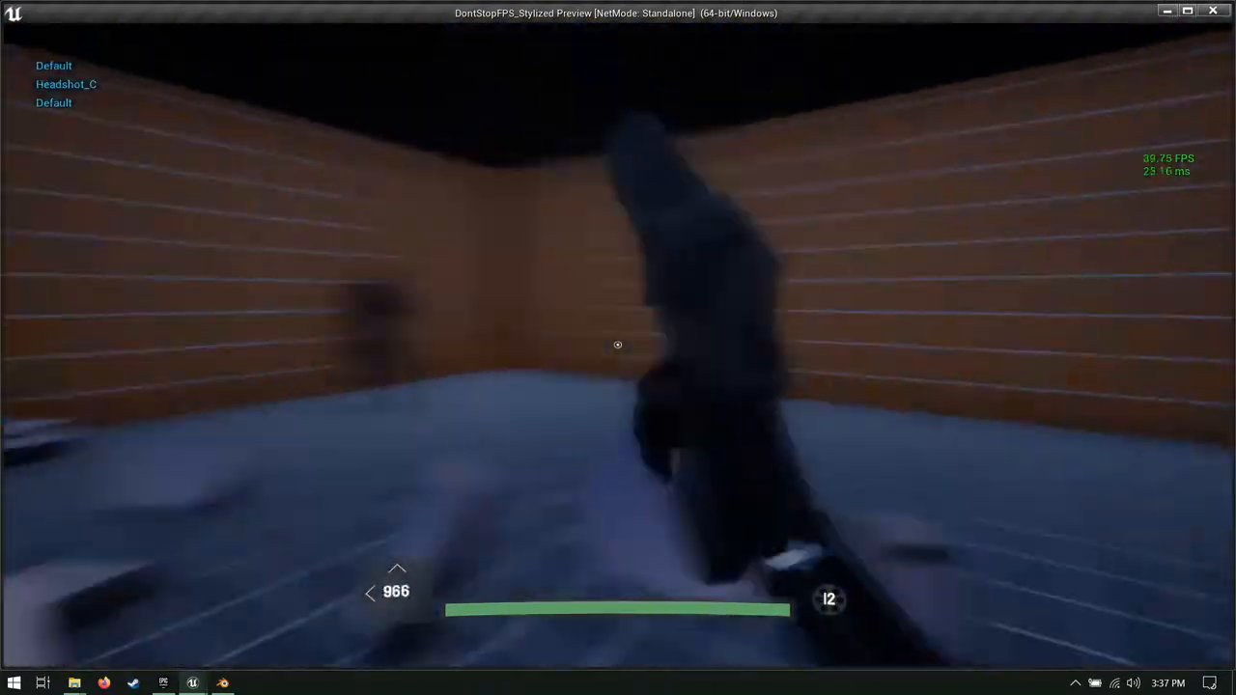
key(d)
key(w)
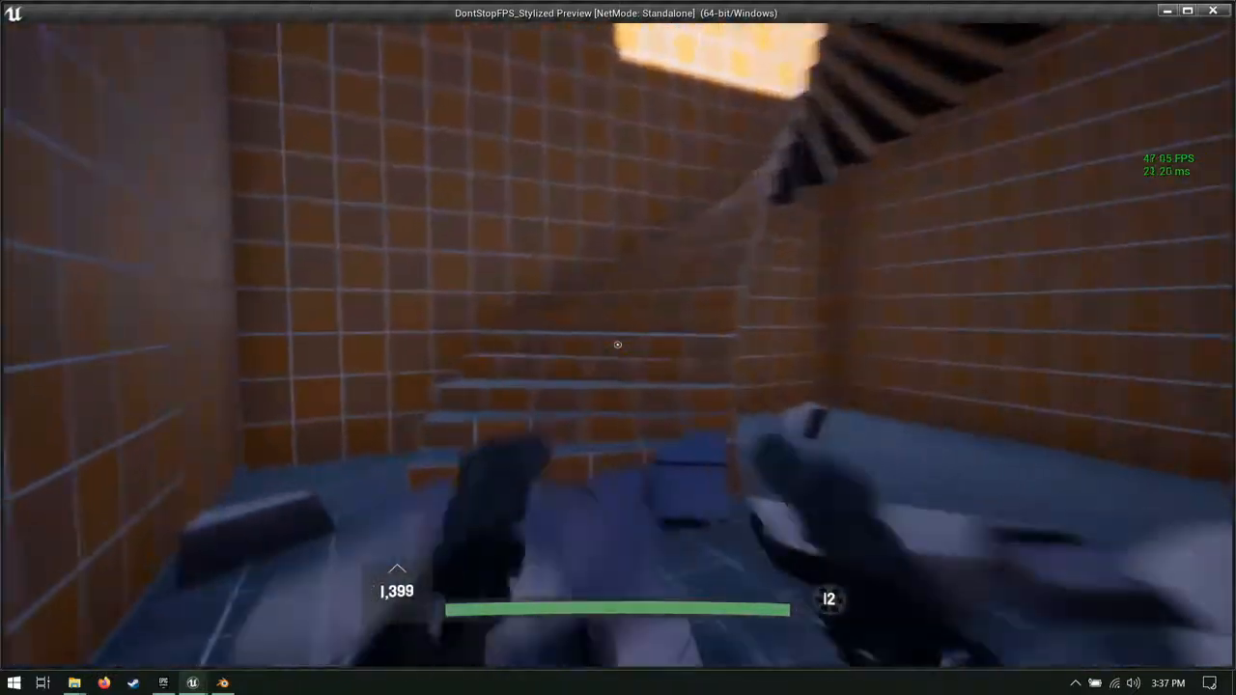
key(a)
key(a)
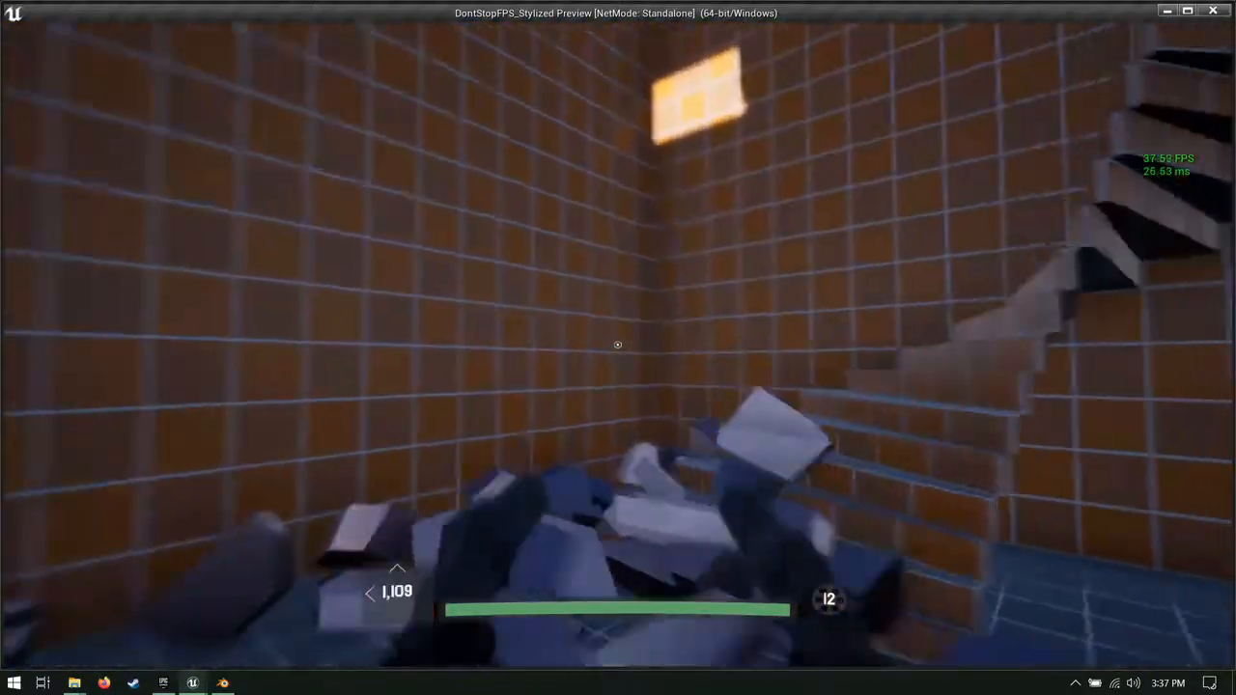
key(d)
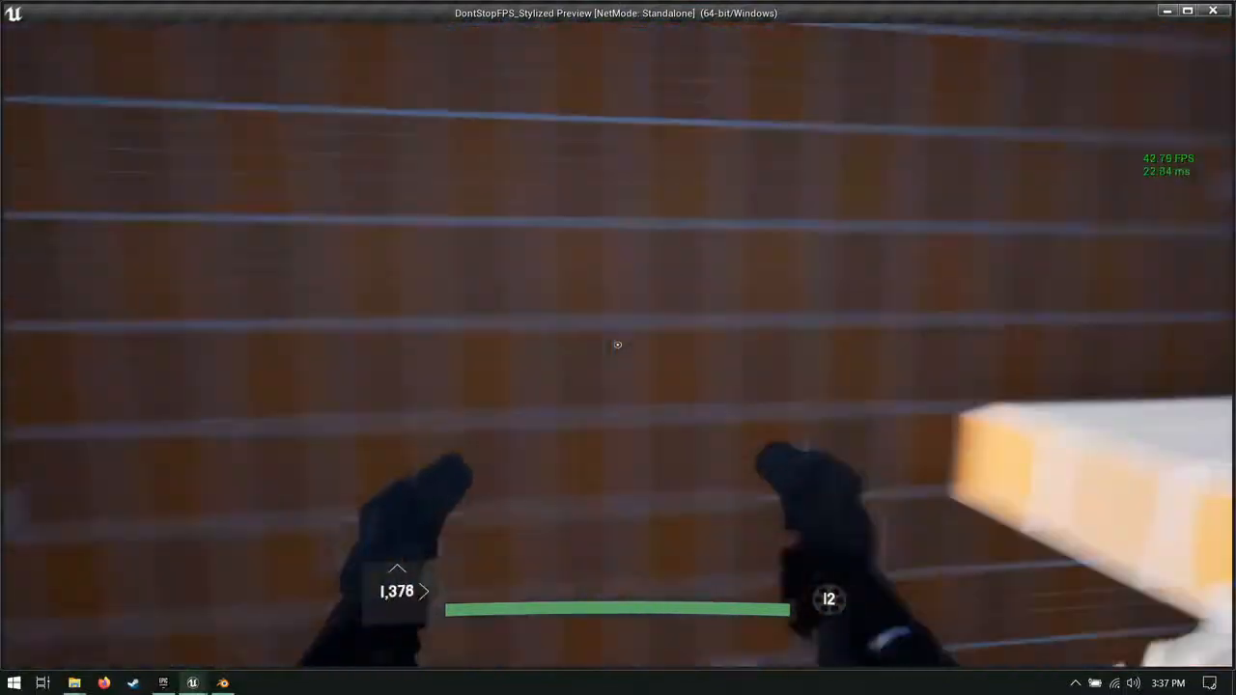
key(w)
key(a)
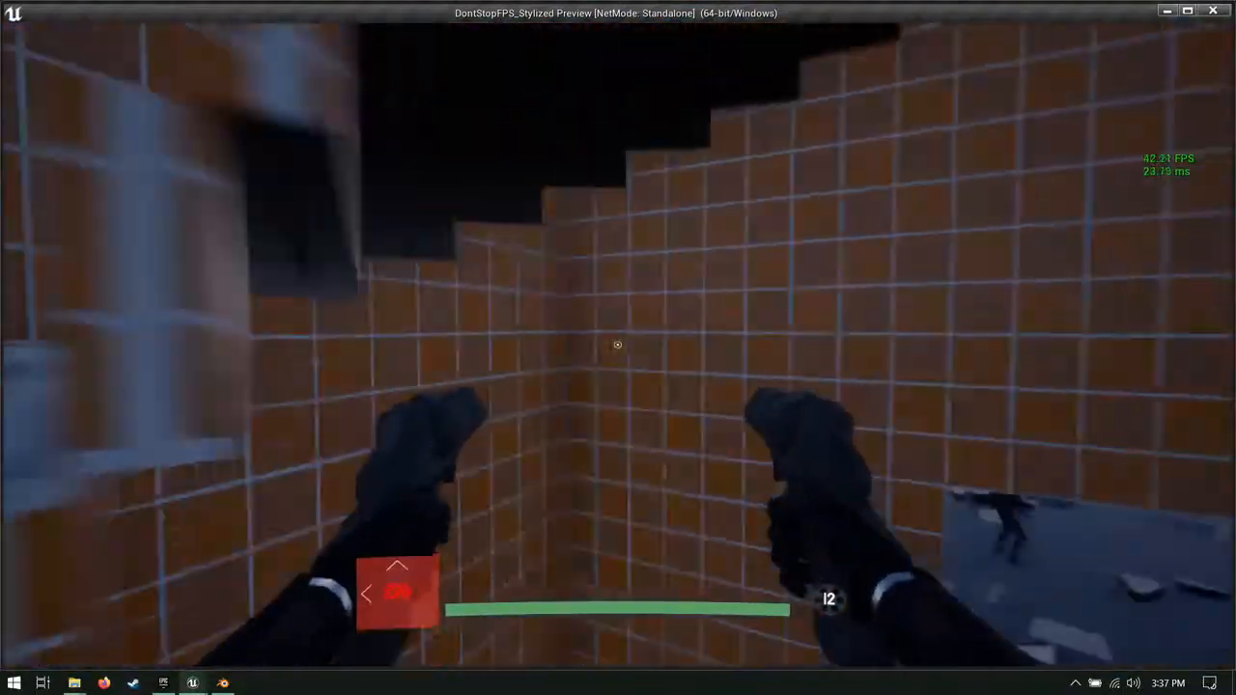
key(a)
key(w)
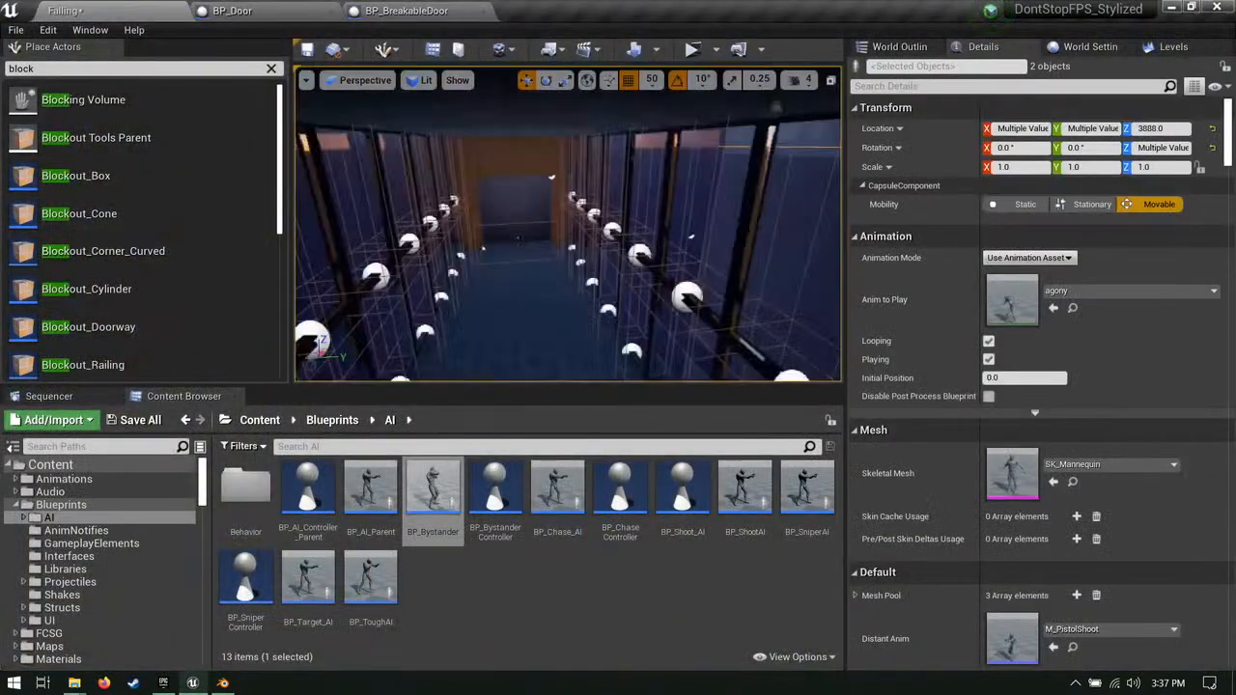
Step: Set the Step Width to 500 on both the lower and the upper curved staircase
key(w)
right_drag(568, 224, 568, 290)
key(w)
key(w)
key(w)
click(568, 224)
key(s)
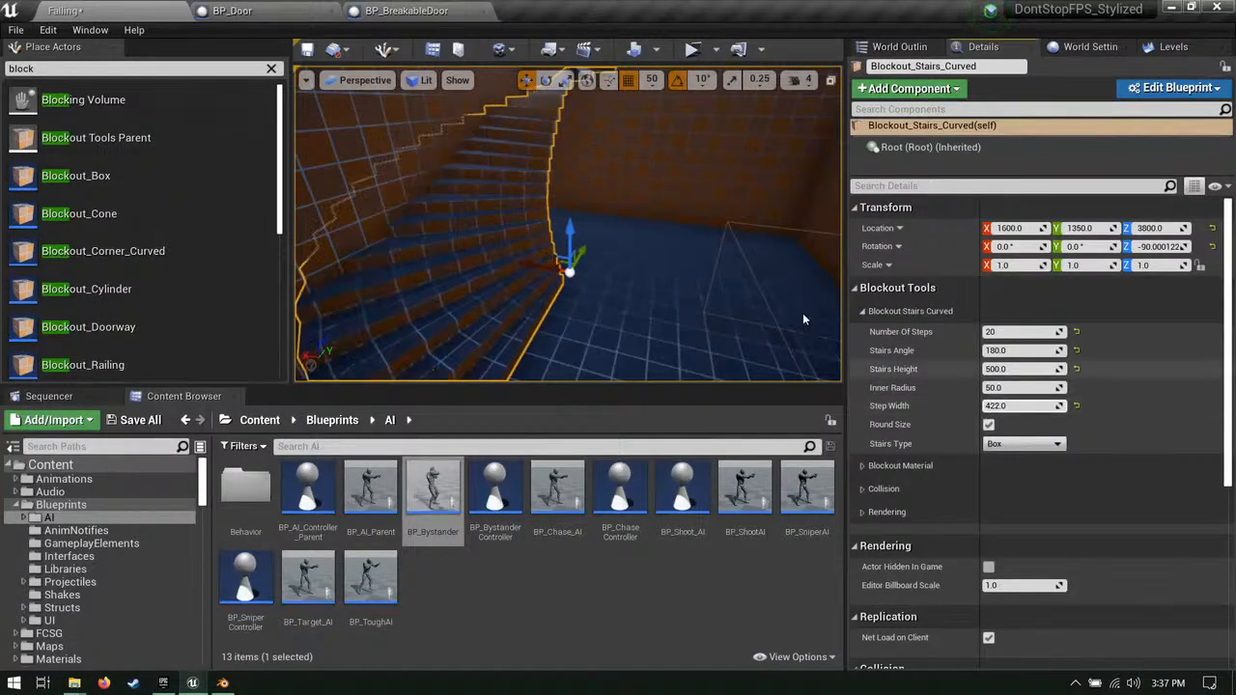
right_drag(802, 314, 707, 364)
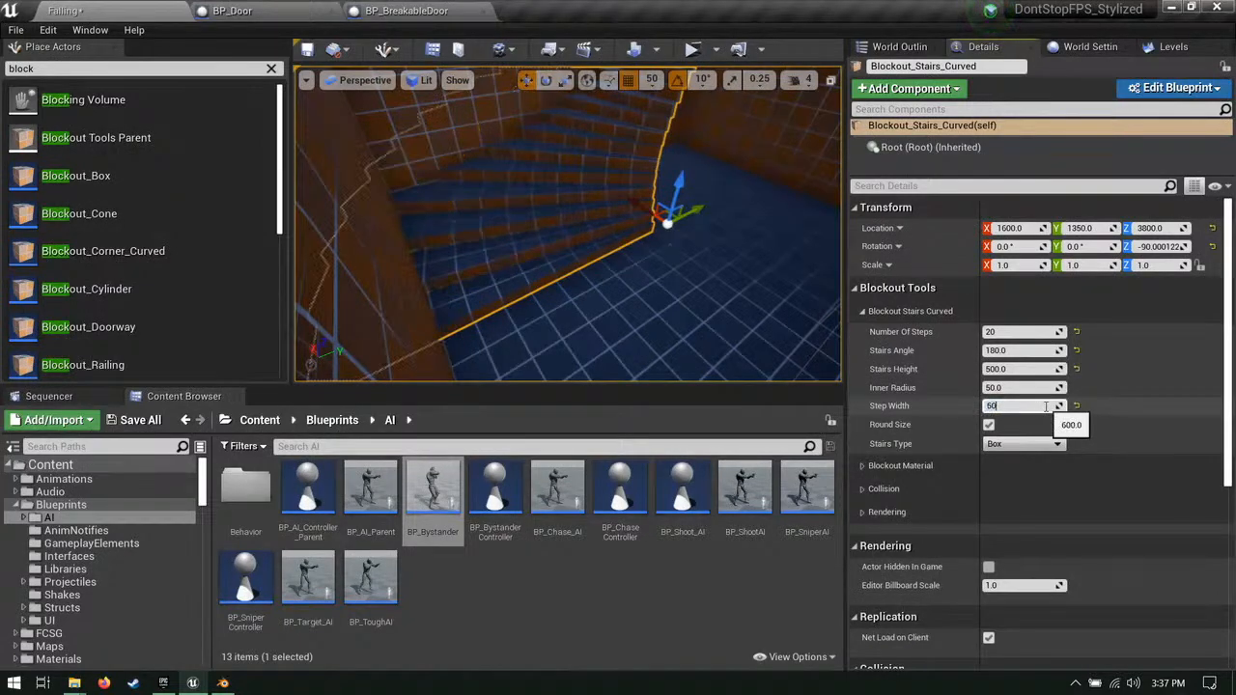
right_drag(579, 232, 591, 228)
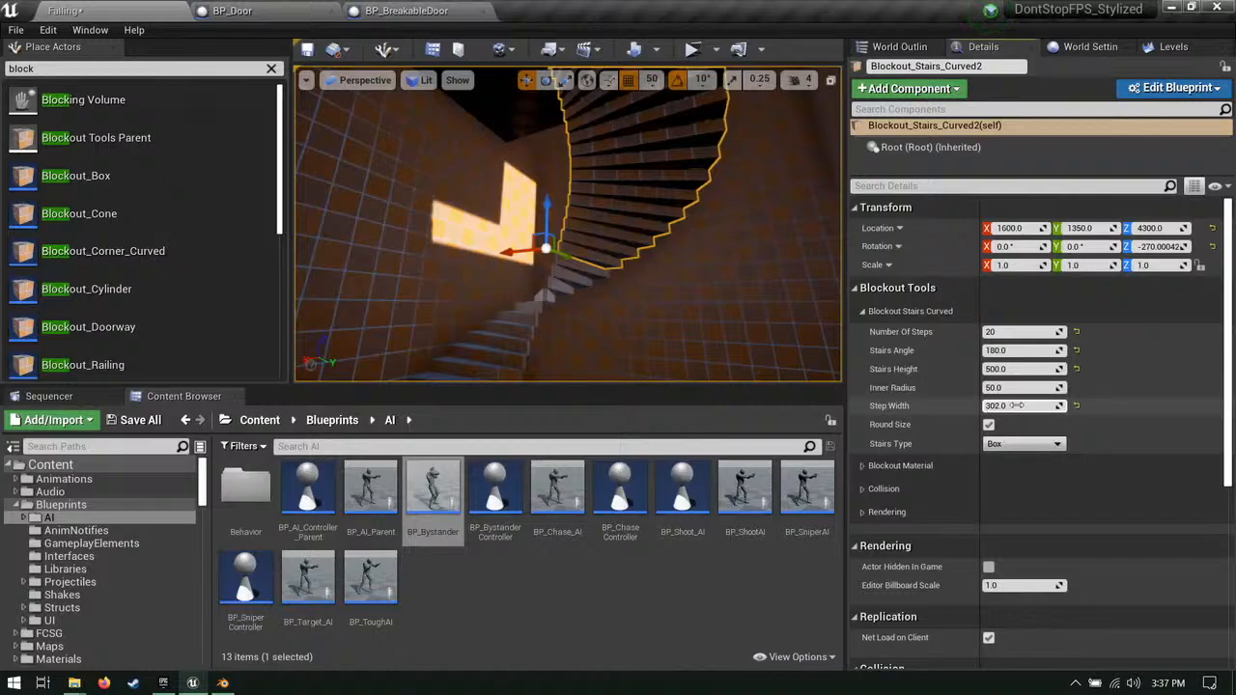
text(0)
key(Return)
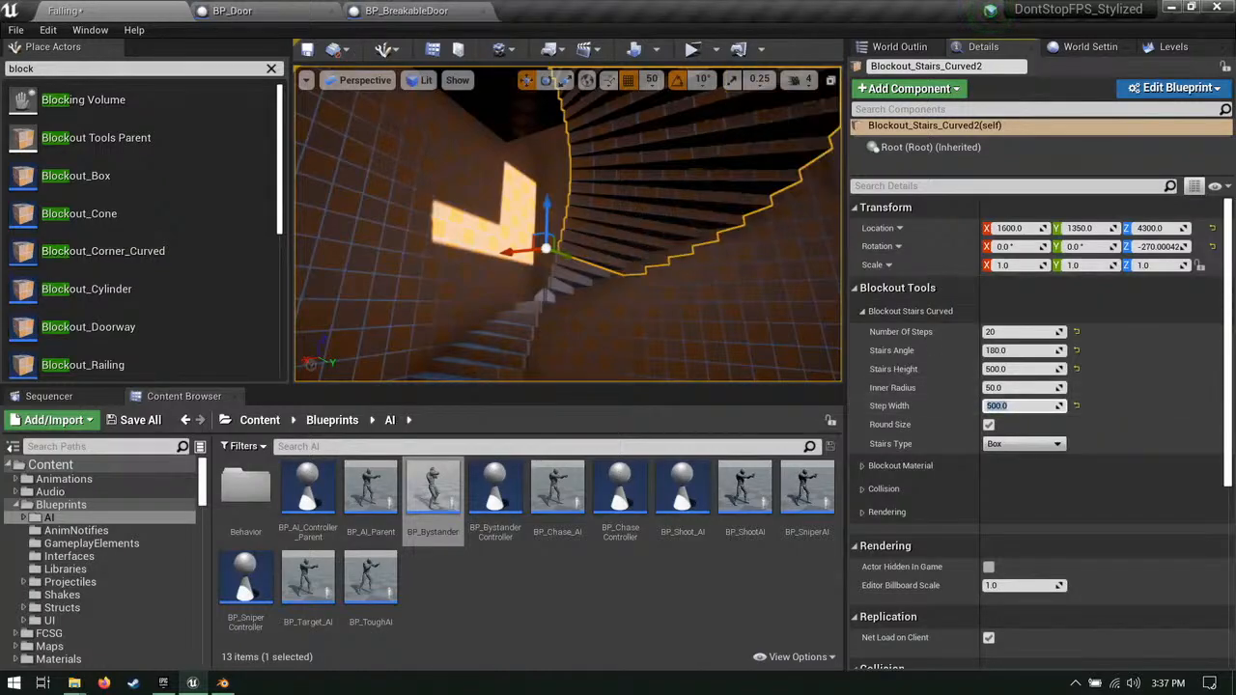
Step: Select the landing box at the top of the curved stairs and inspect how the widened steps meet it
key(w)
right_drag(579, 232, 642, 271)
click(562, 240)
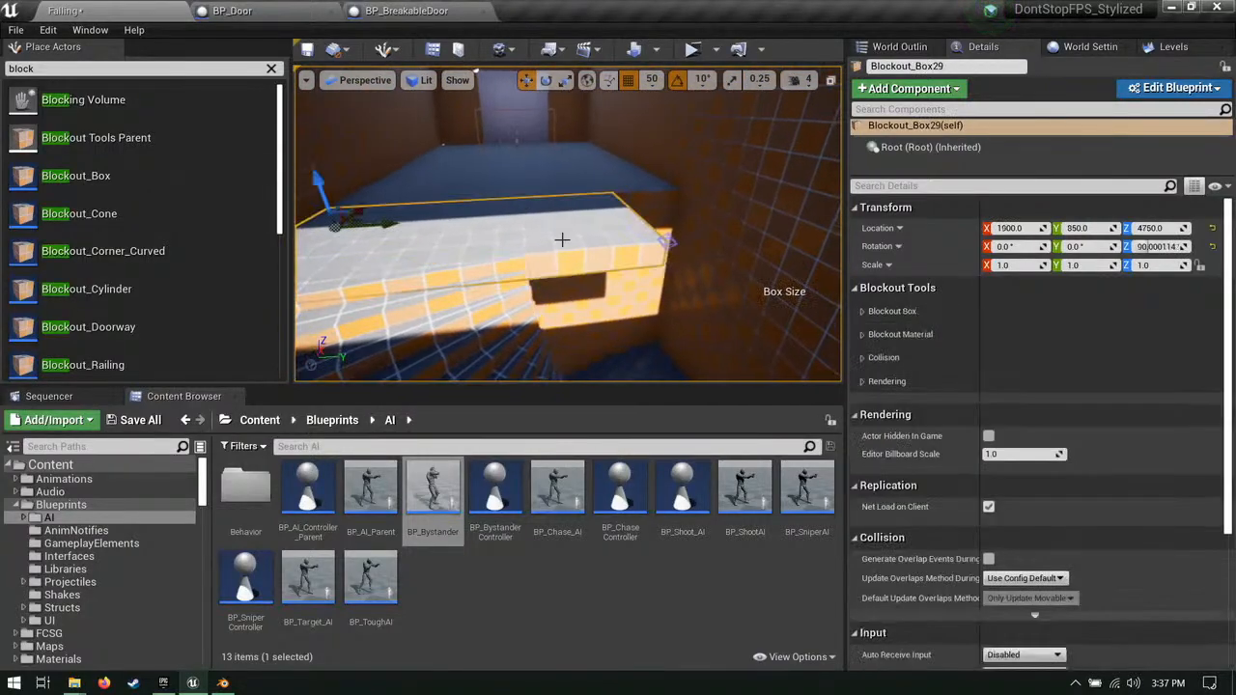
right_drag(562, 239, 639, 230)
right_drag(764, 230, 556, 217)
key(w)
Step: Playtest from the current camera location, climbing the widened curved stairs and shooting the breakable door beyond them
click(714, 49)
click(831, 250)
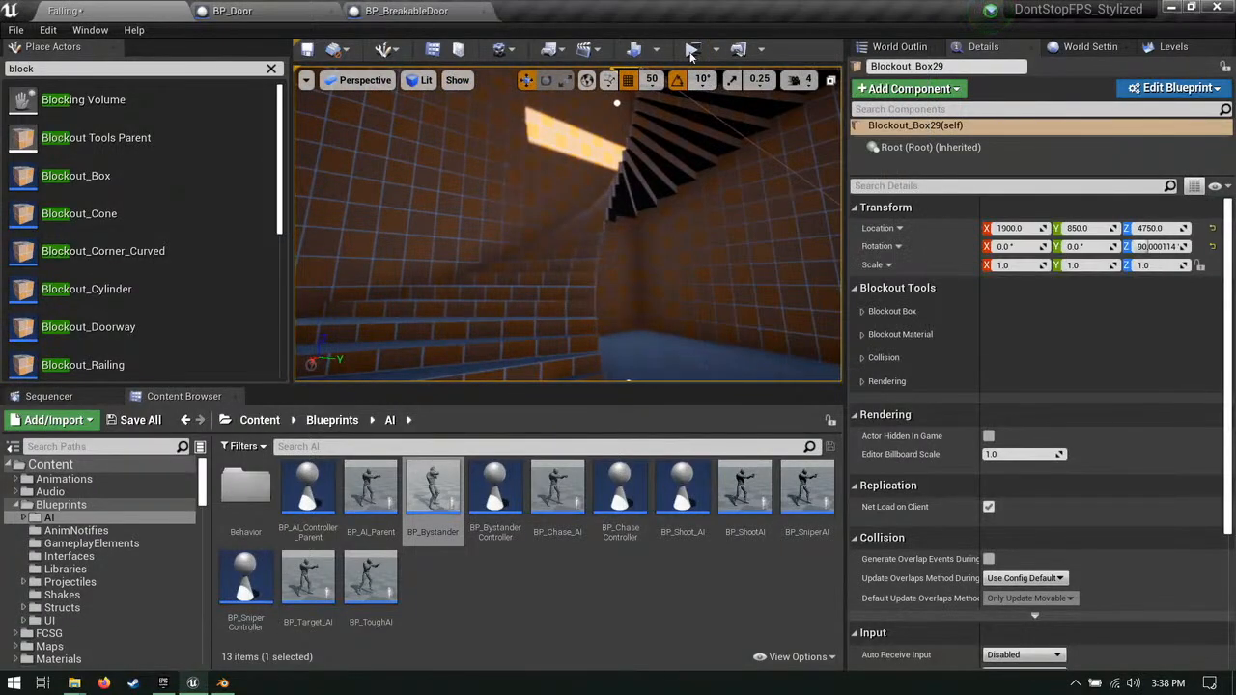
key(w)
key(d)
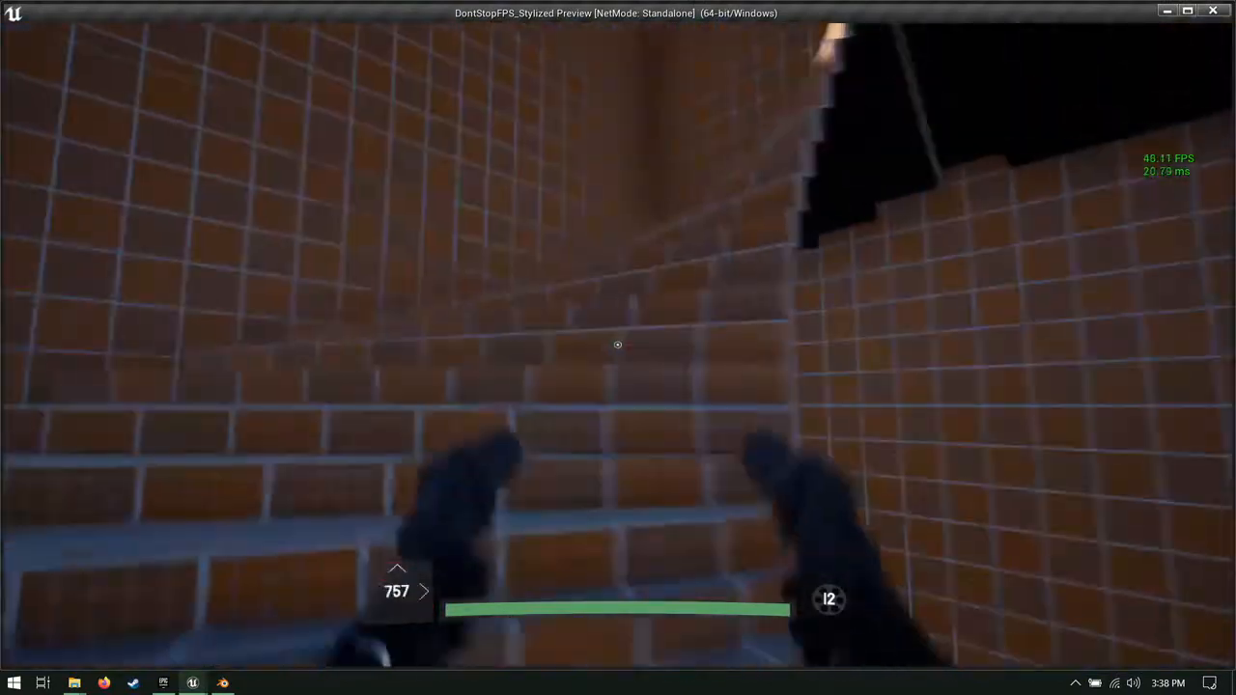
key(a)
key(d)
key(w)
click(618, 345)
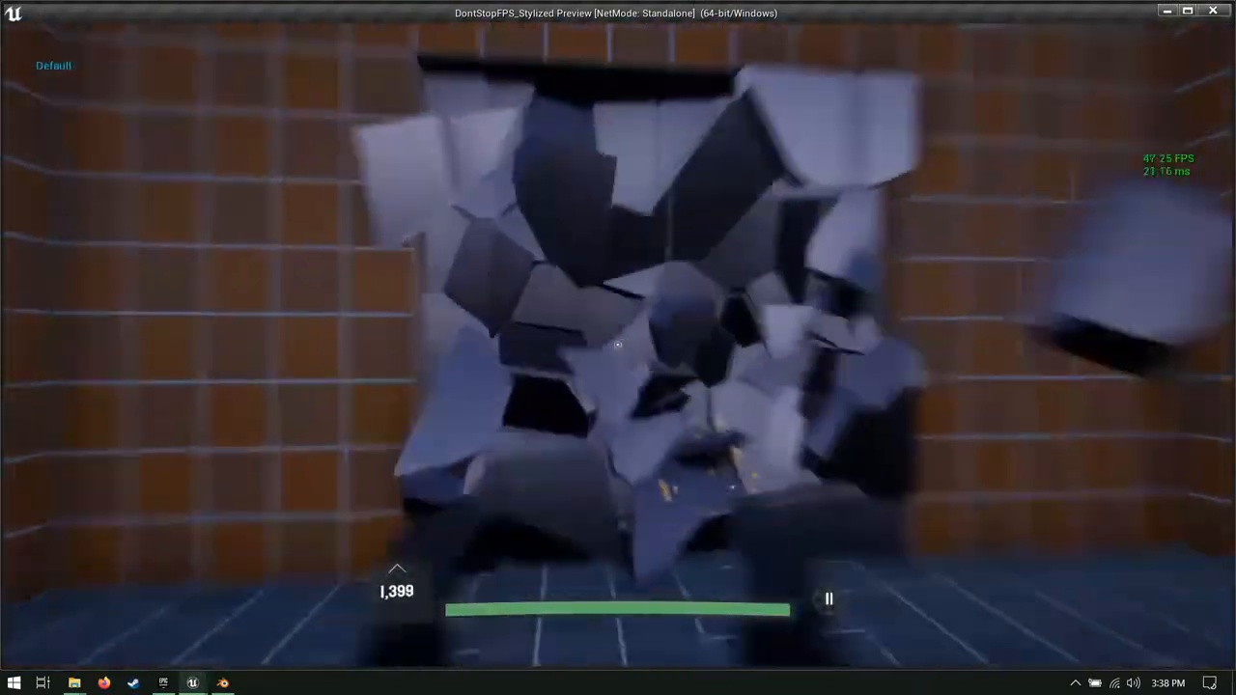
Step: Fight the enemies in the room past the breakable door, exit through its large opening and end the play session
key(a)
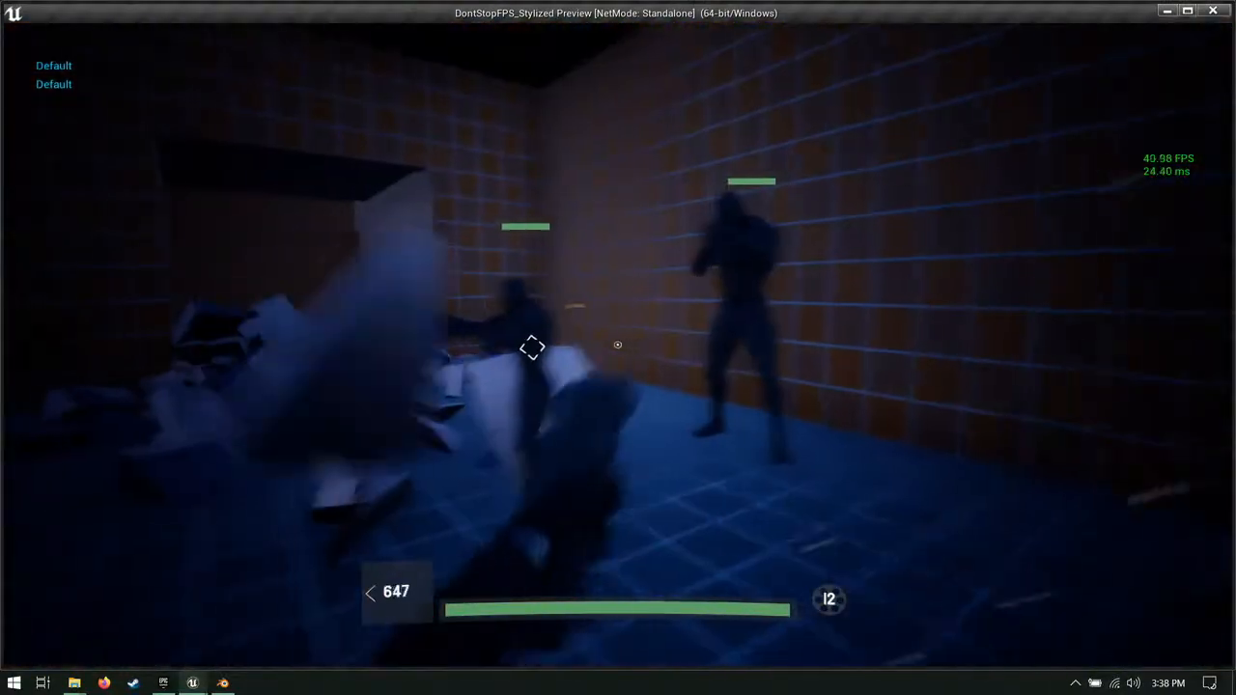
key(w)
click(618, 345)
click(618, 344)
key(w)
click(618, 345)
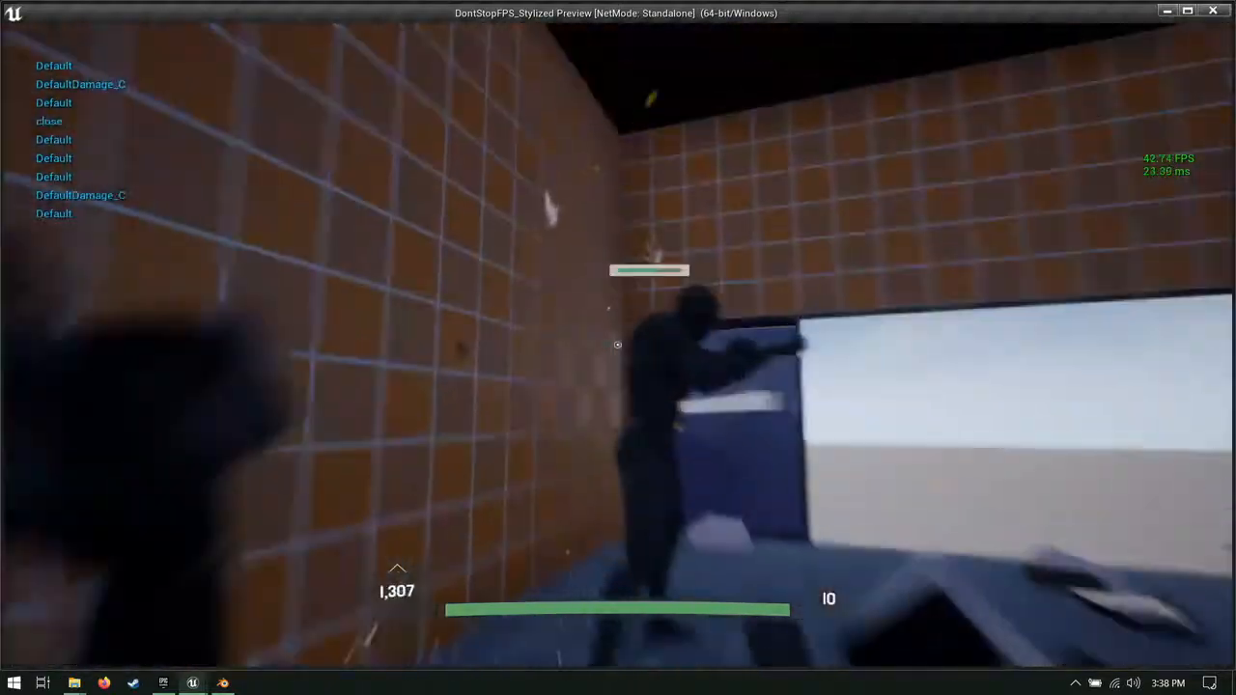
click(618, 344)
key(w)
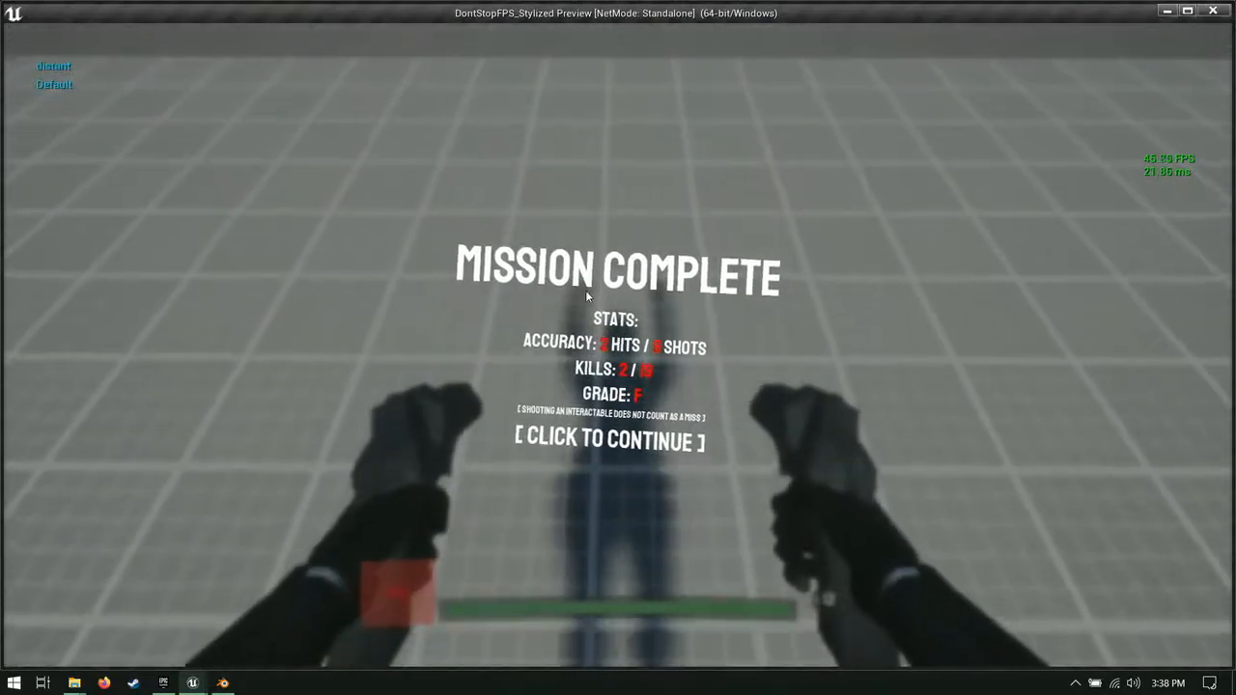
key(Escape)
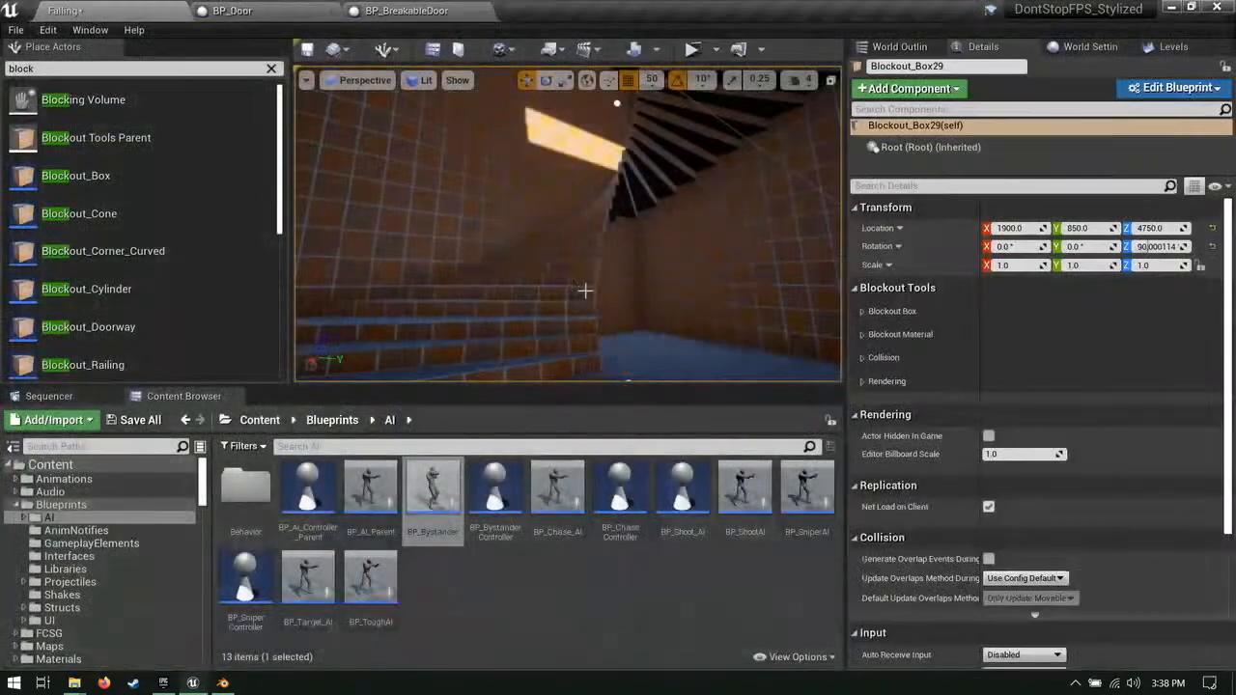
Step: Save the Falling level
mouse_move(585, 291)
right_down()
mouse_move(676, 280)
mouse_move(733, 289)
mouse_move(676, 299)
mouse_move(724, 304)
mouse_move(585, 290)
right_up()
key(w)
click(132, 419)
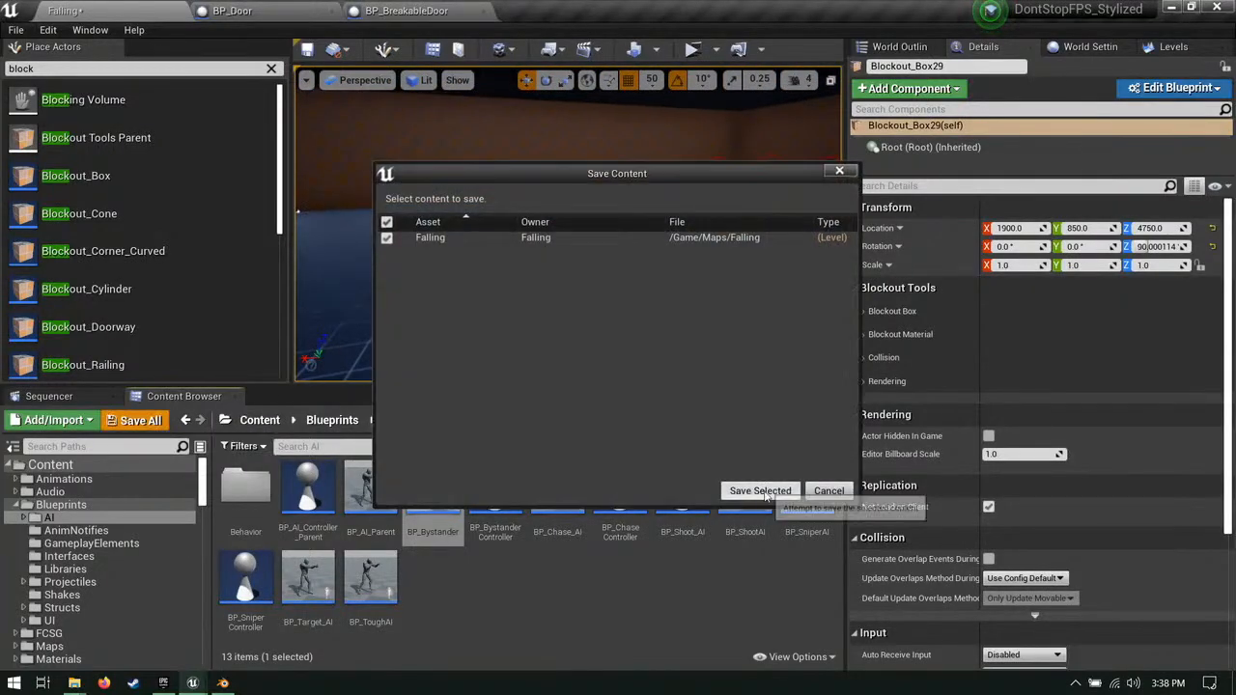
click(711, 488)
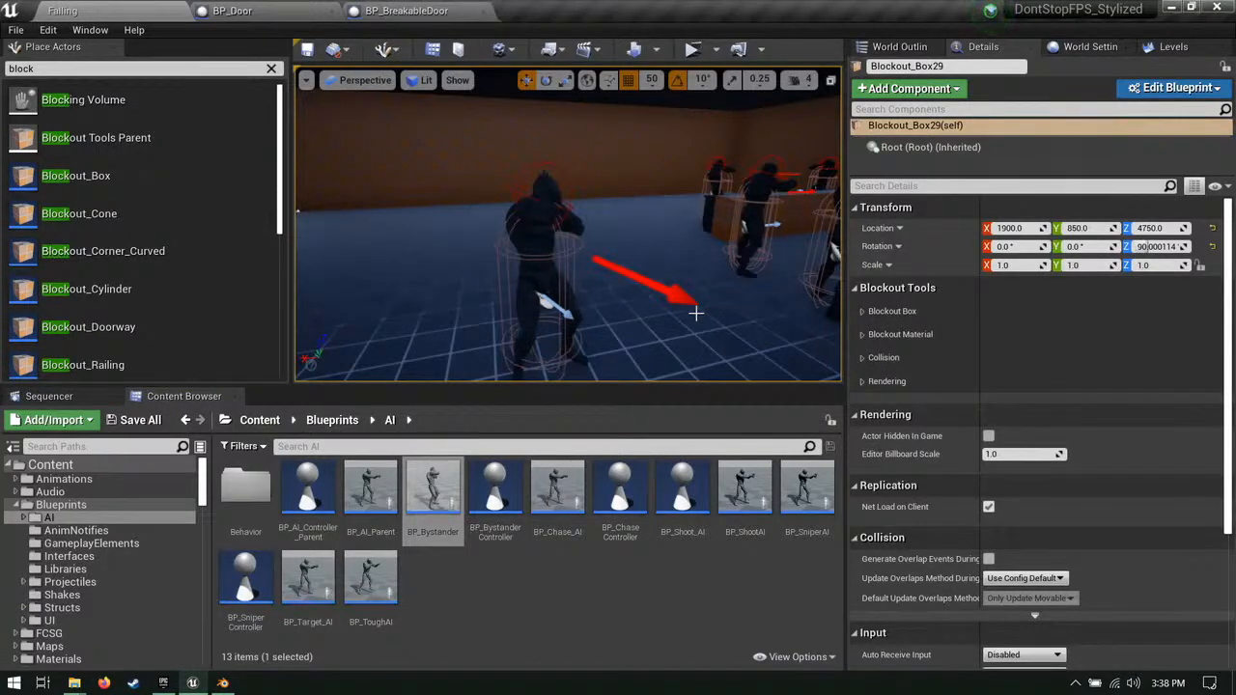
Step: Select a bystander in the lower room, then playtest there from the current camera location, shooting the chasing enemies
right_drag(633, 206, 632, 206)
click(493, 230)
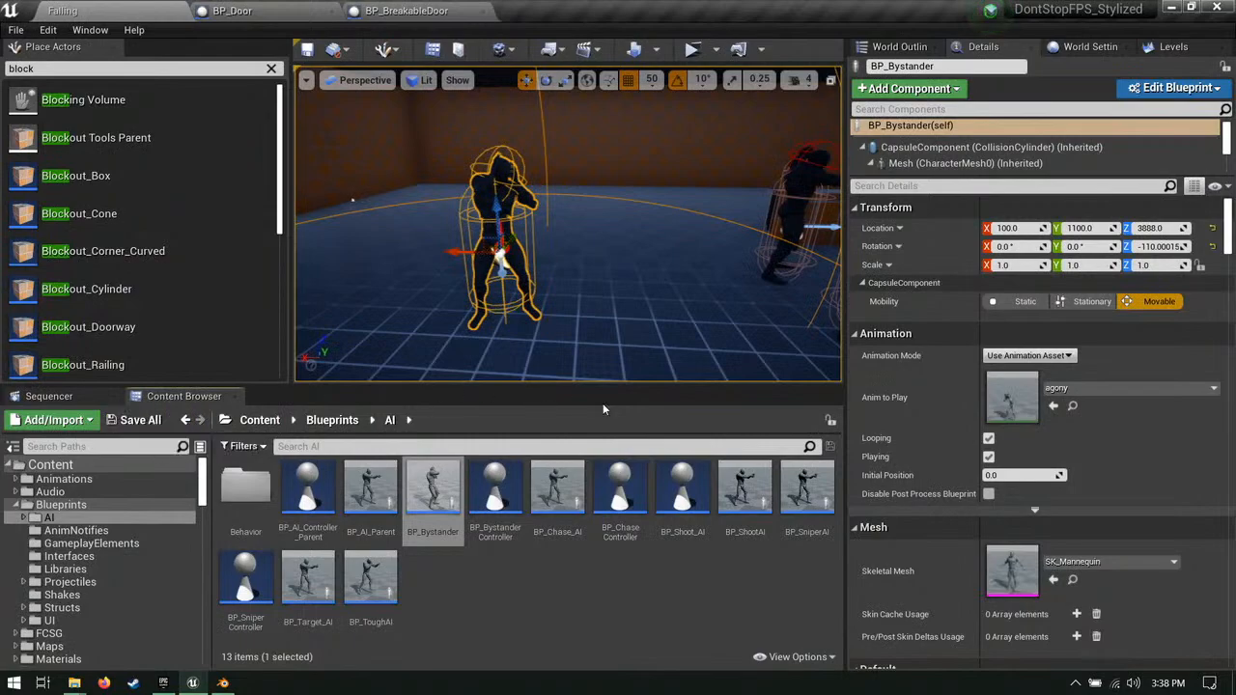
right_drag(321, 347, 320, 348)
key(w)
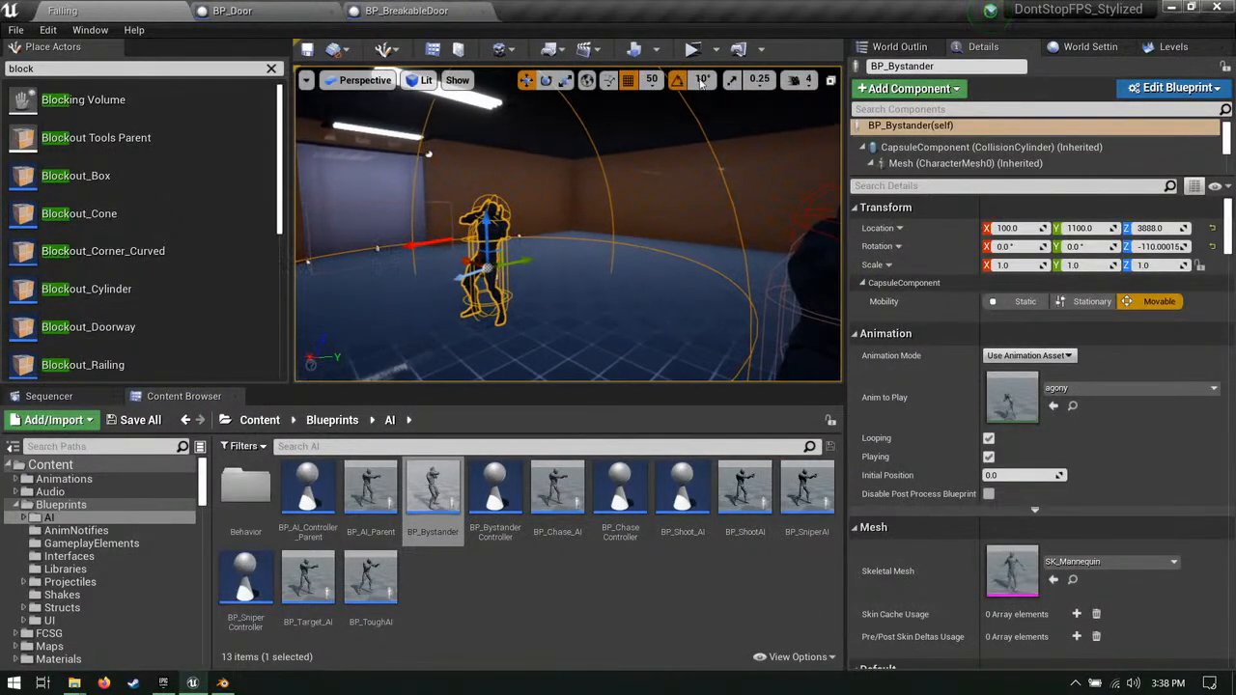
right_drag(750, 99, 750, 98)
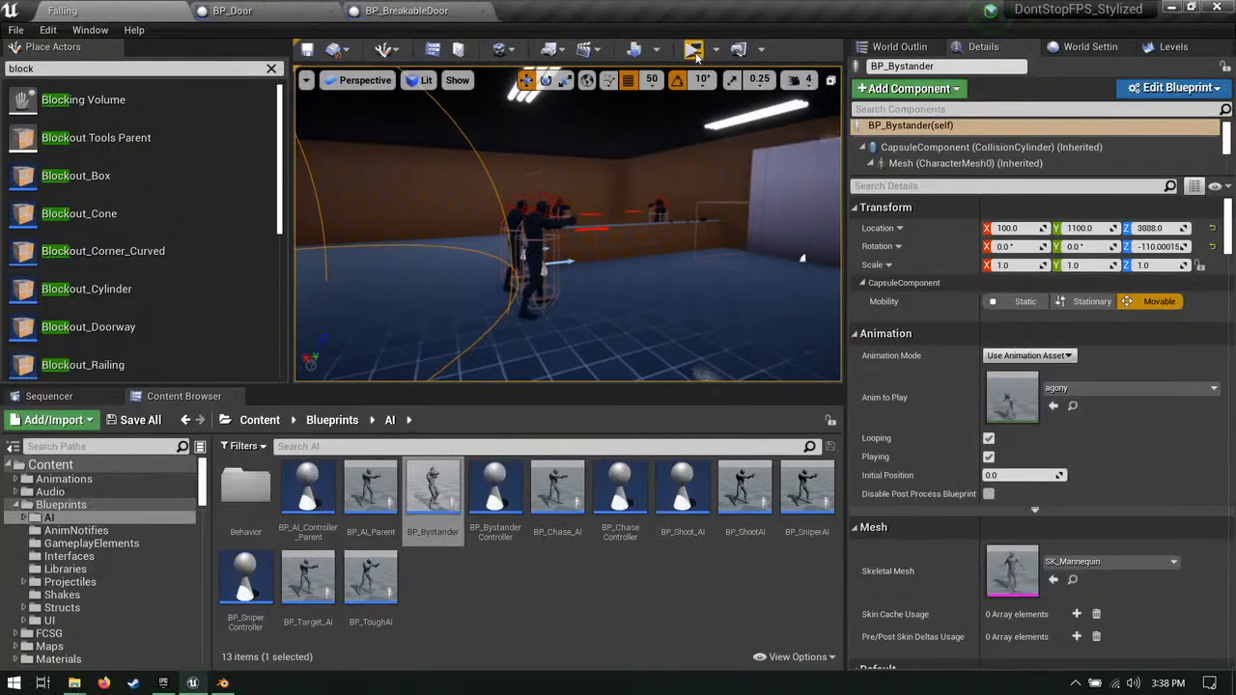
click(719, 51)
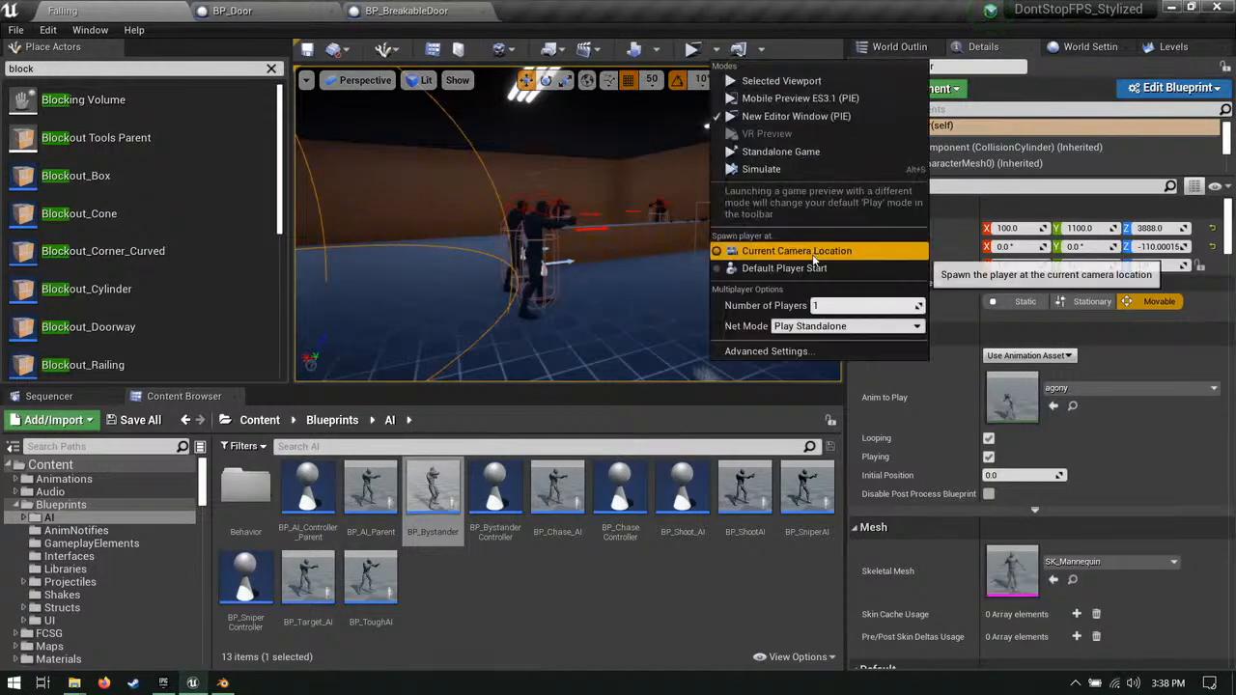
click(780, 151)
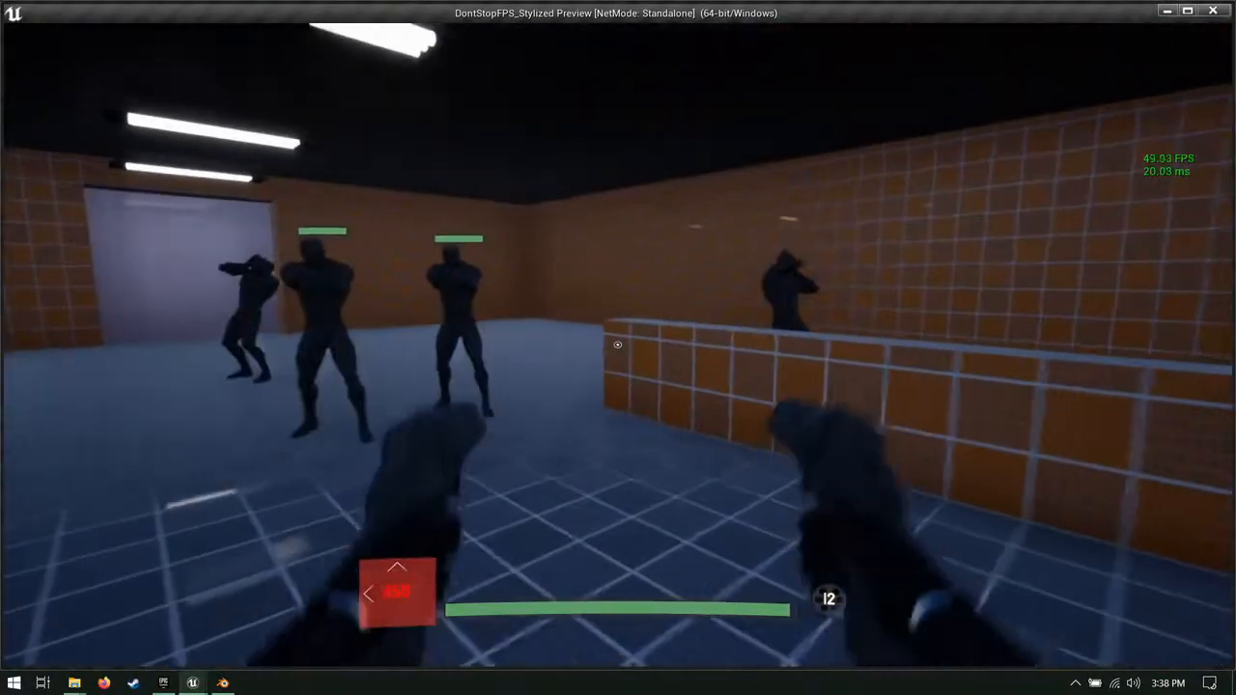
click(618, 345)
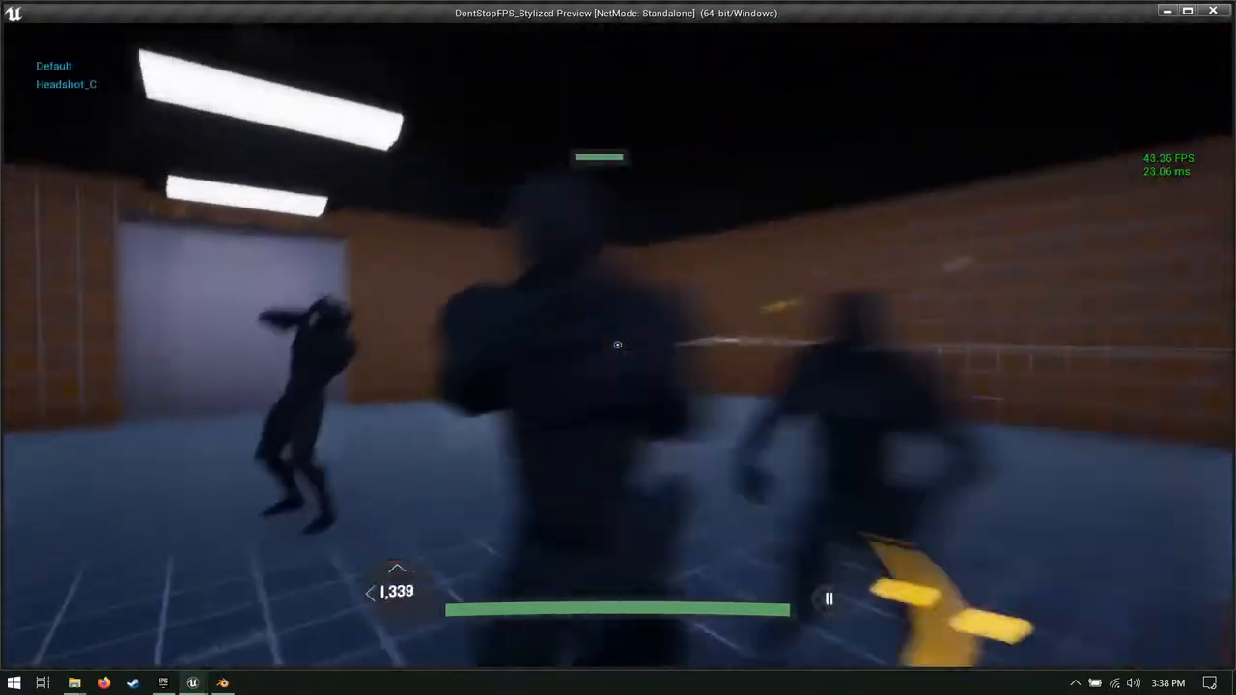
key(w)
key(d)
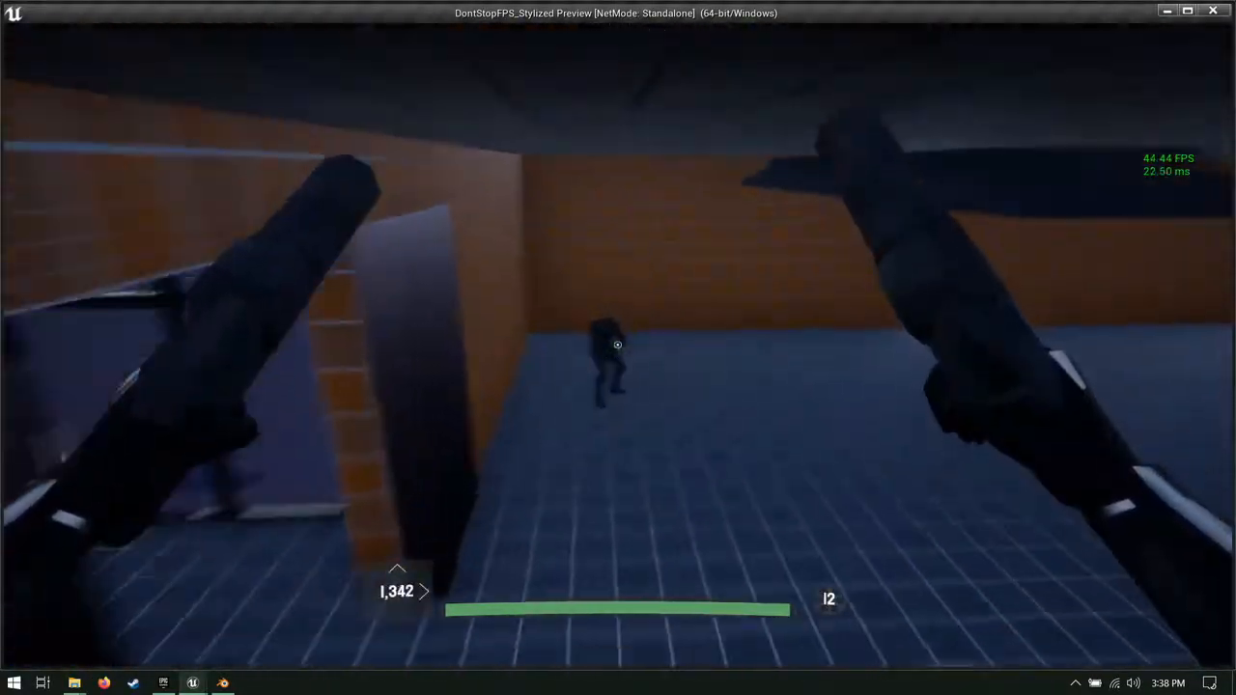
Step: Move around the lower room to check how the bystanders behave near the counter
key(s)
key(w)
key(a)
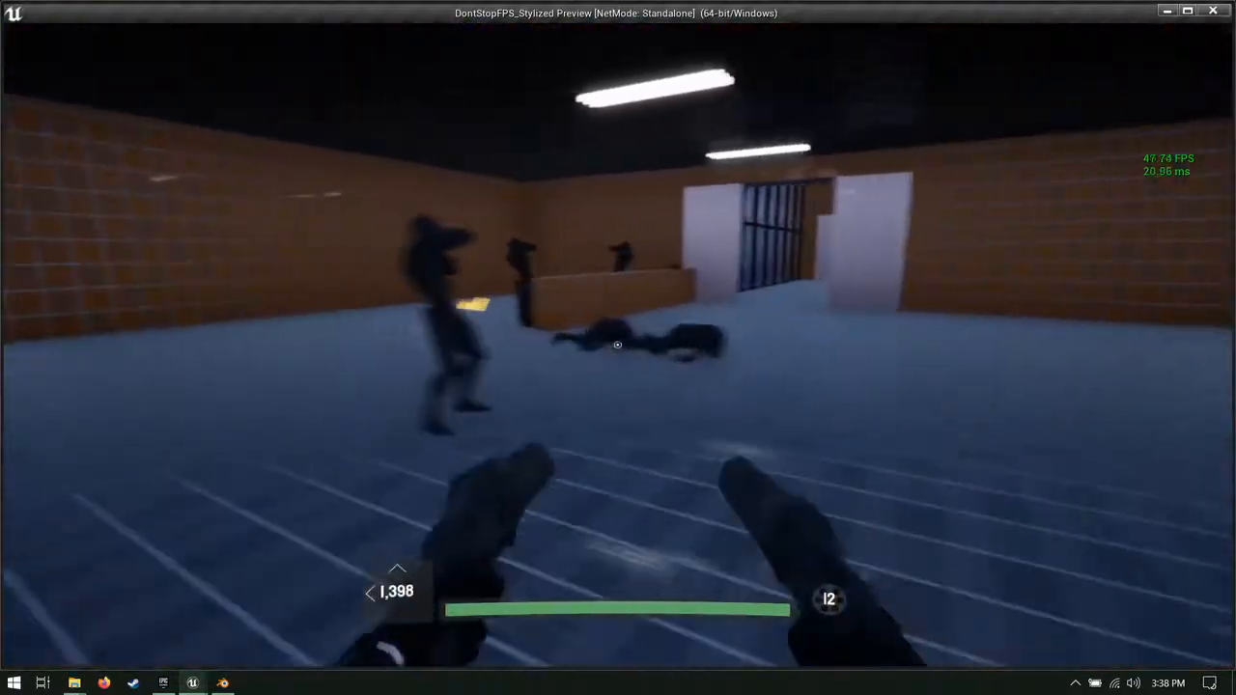
key(d)
key(s)
key(d)
key(w)
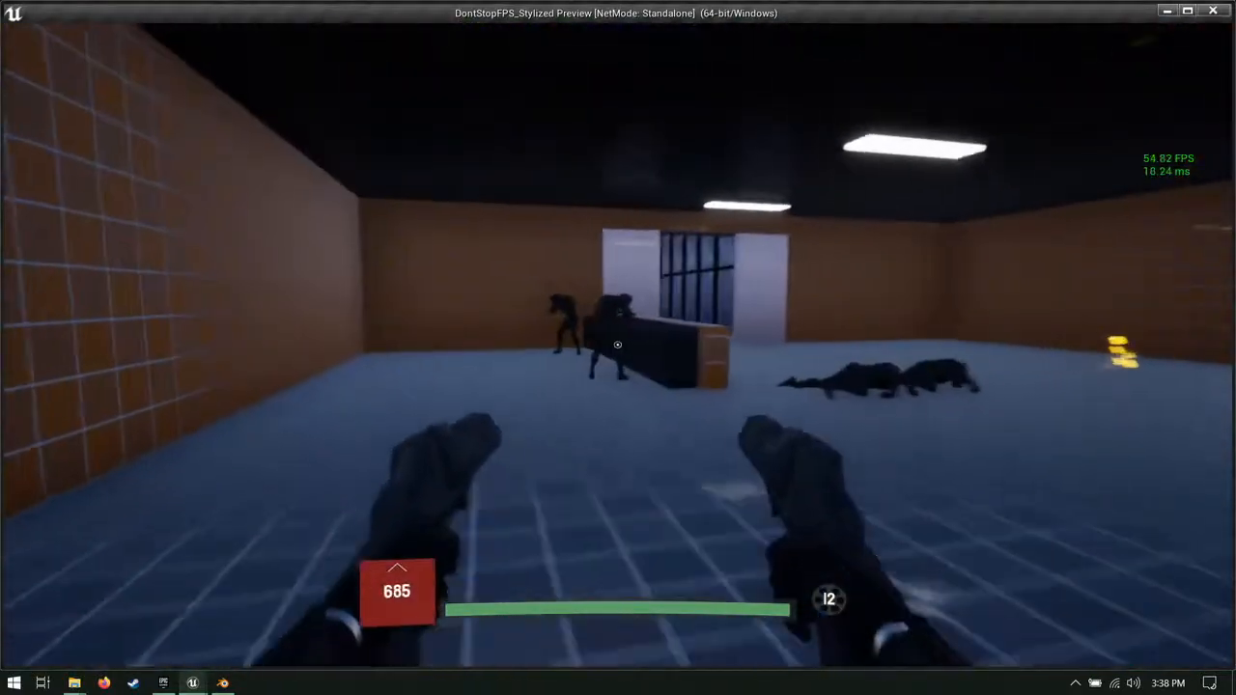
key(s)
key(w)
key(a)
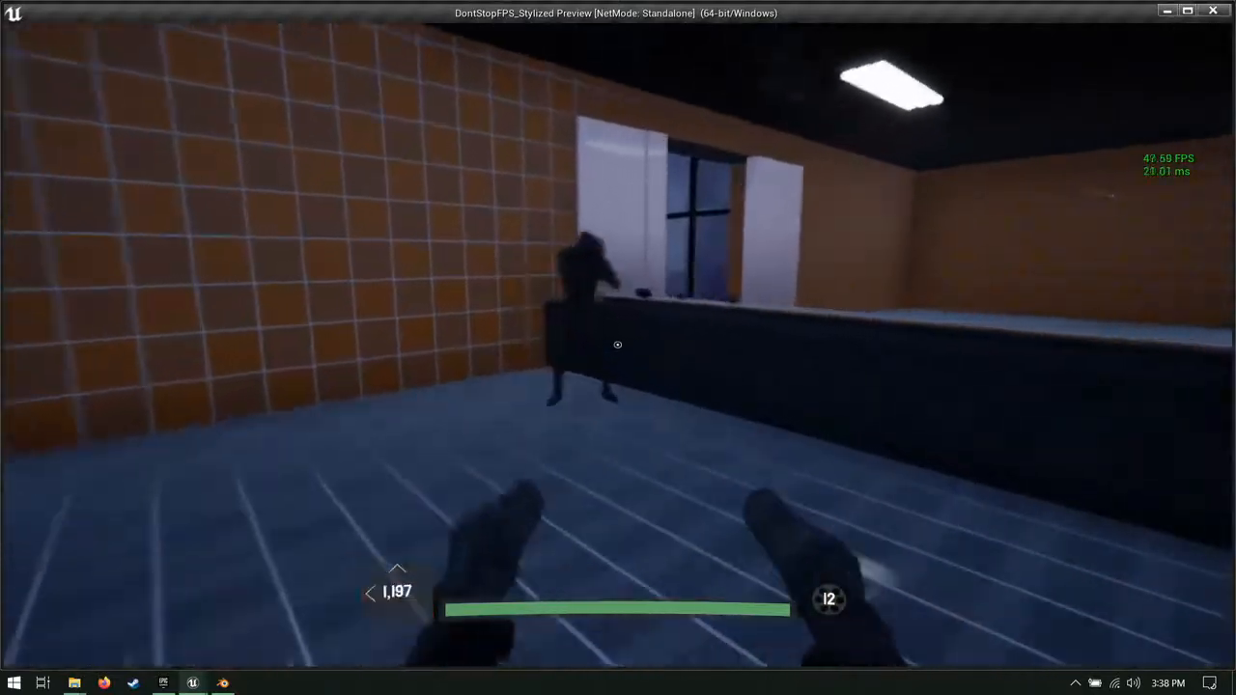
Step: Circle the bystander behind the counter at close range and end the play session
key(s)
key(d)
key(w)
key(a)
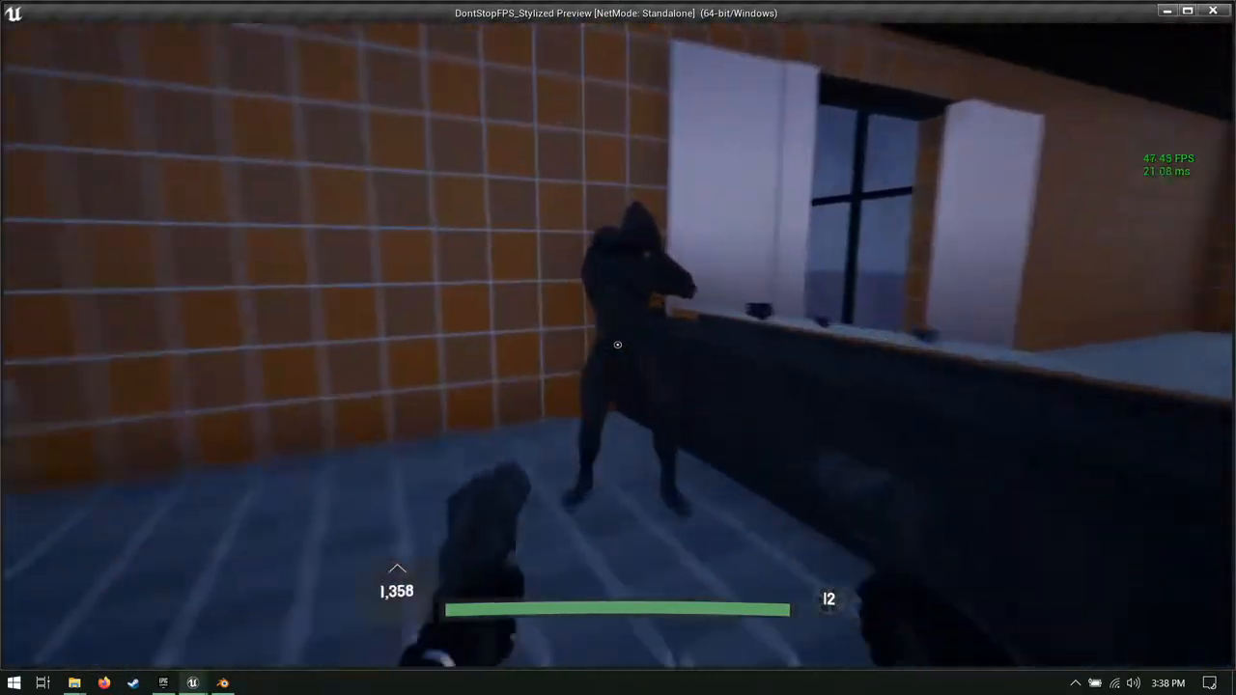
key(s)
key(d)
key(w)
key(Escape)
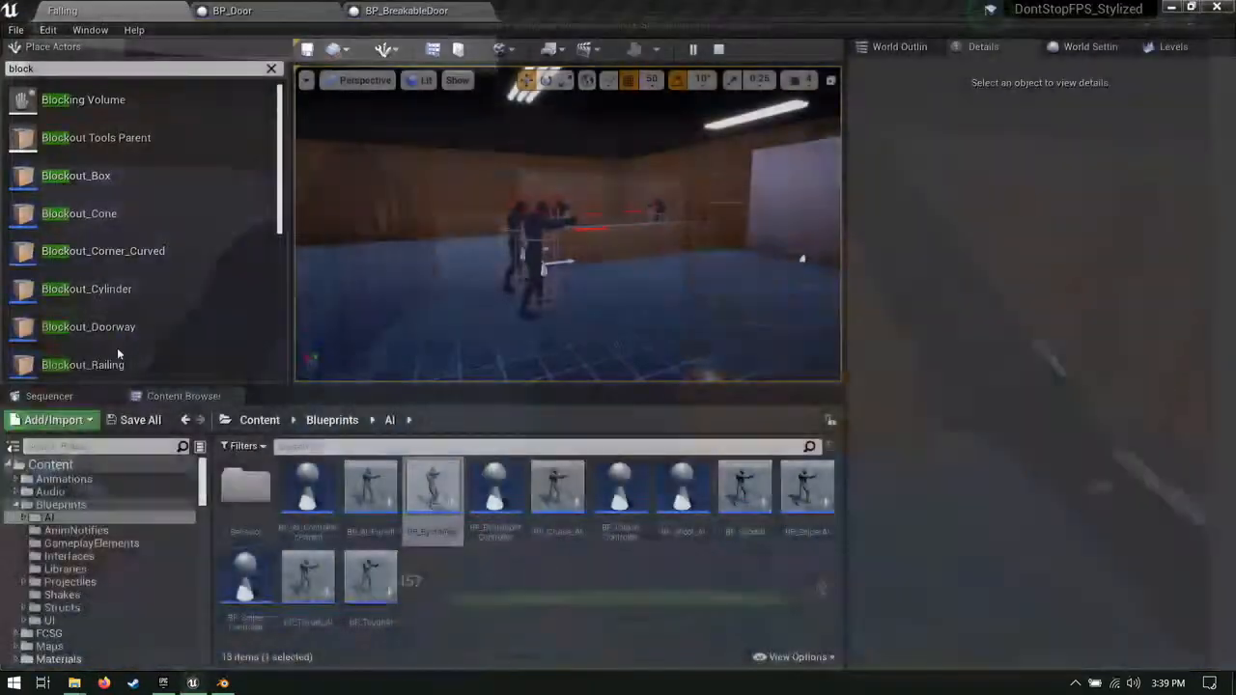
Step: Playtest from the Default Player Start, dropping into the table room and shooting at the door guards, and reload
click(717, 51)
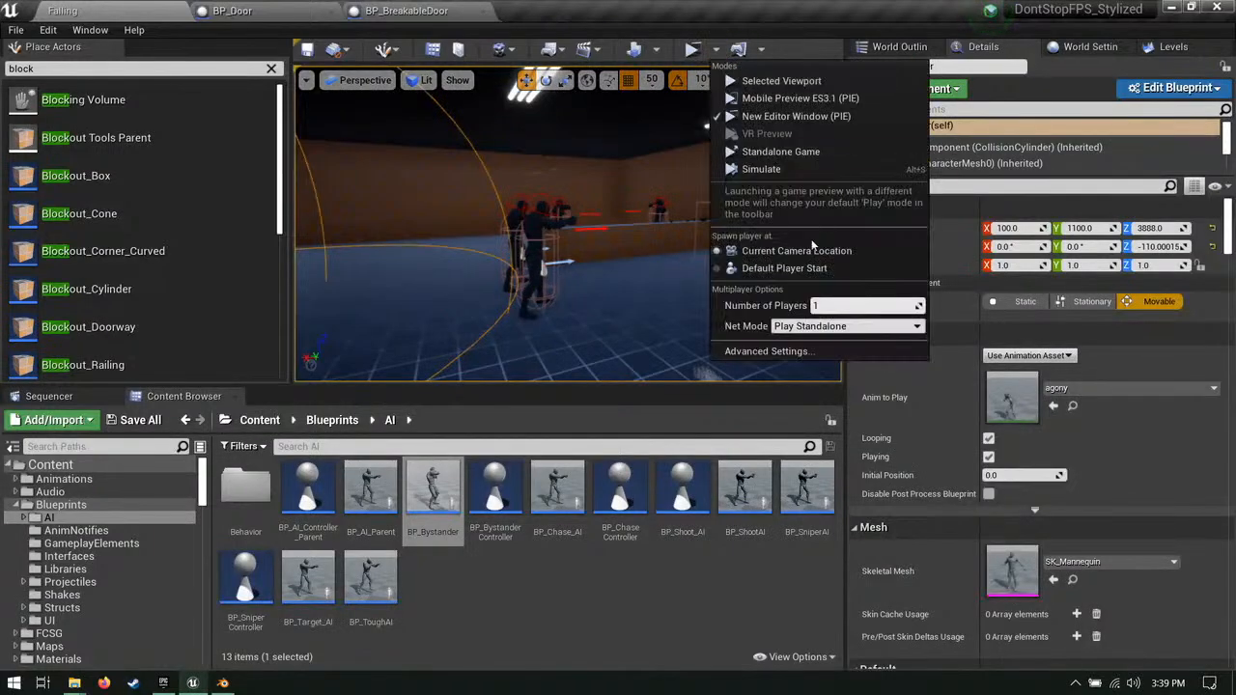
click(803, 269)
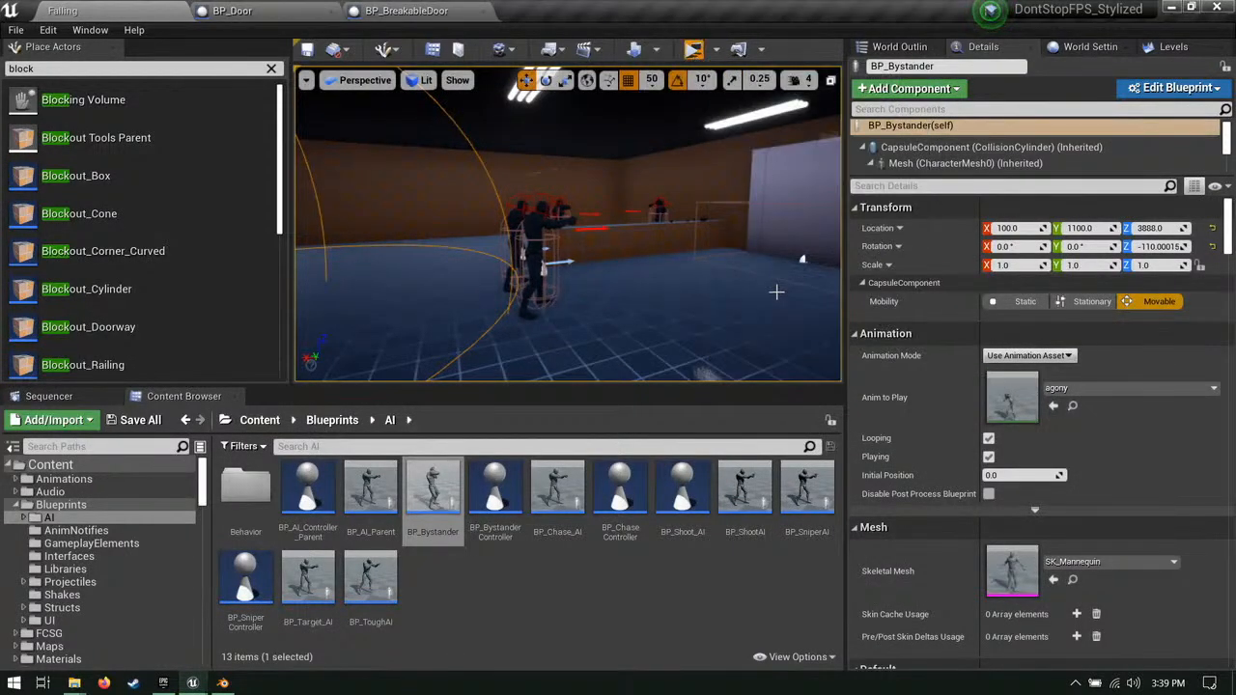
key(w)
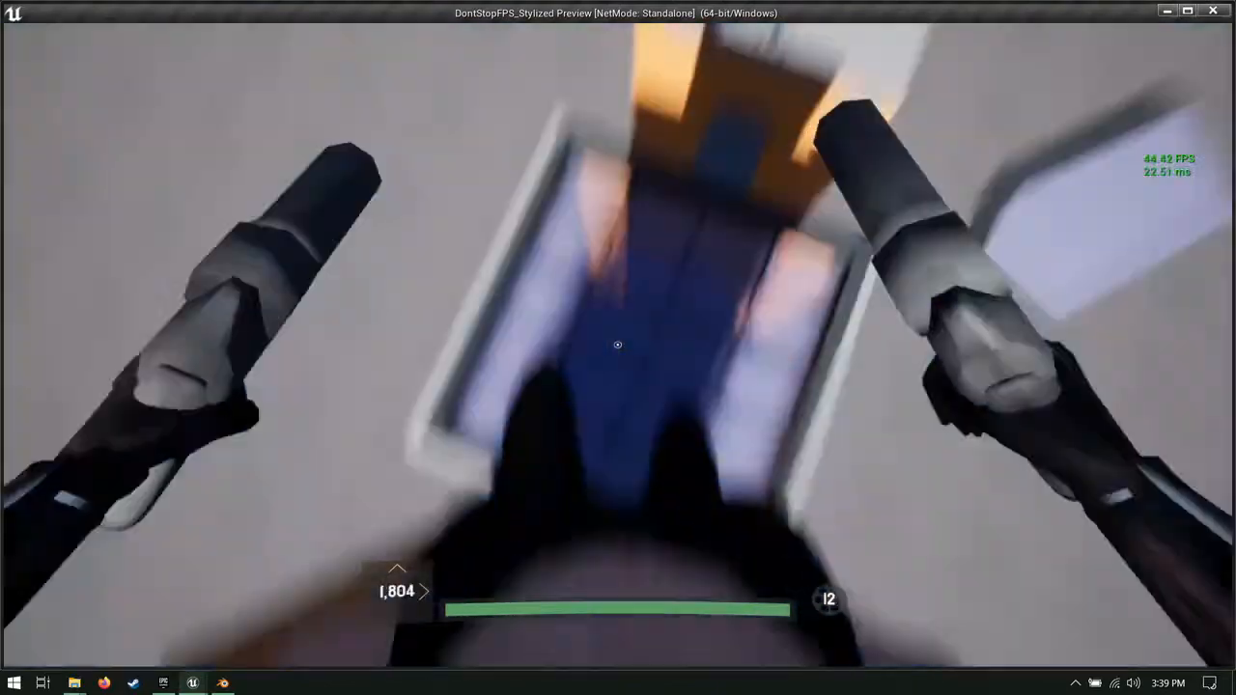
key(a)
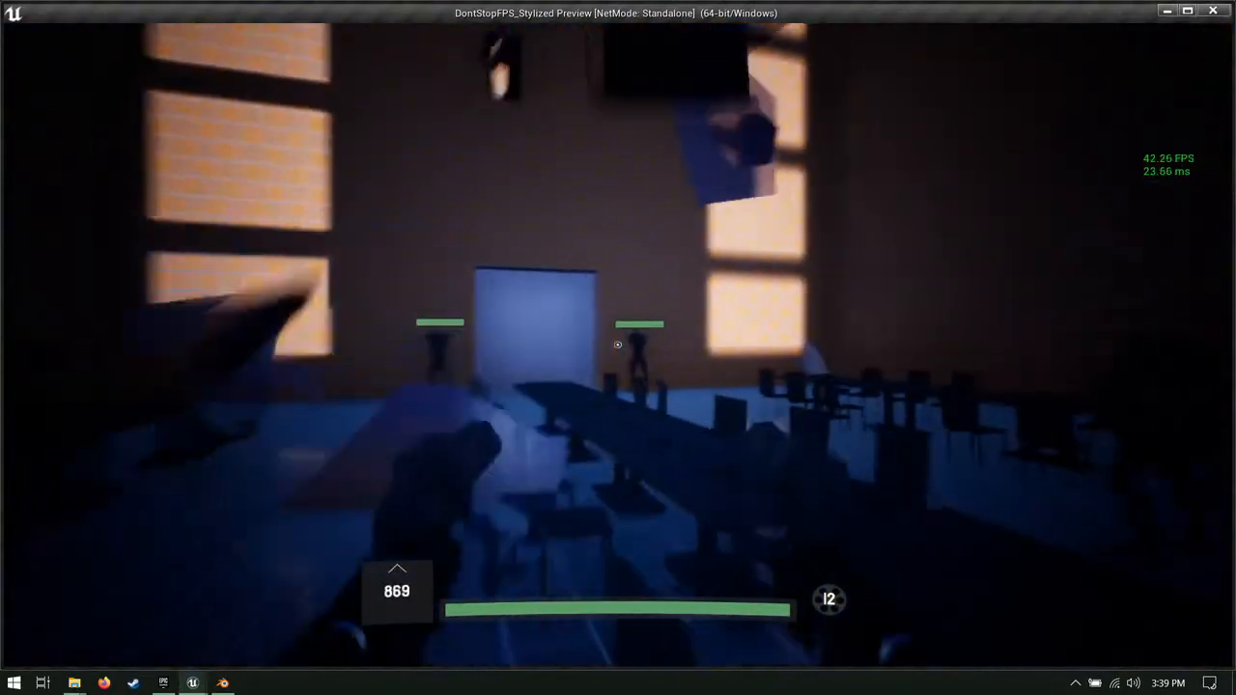
key(a)
click(618, 345)
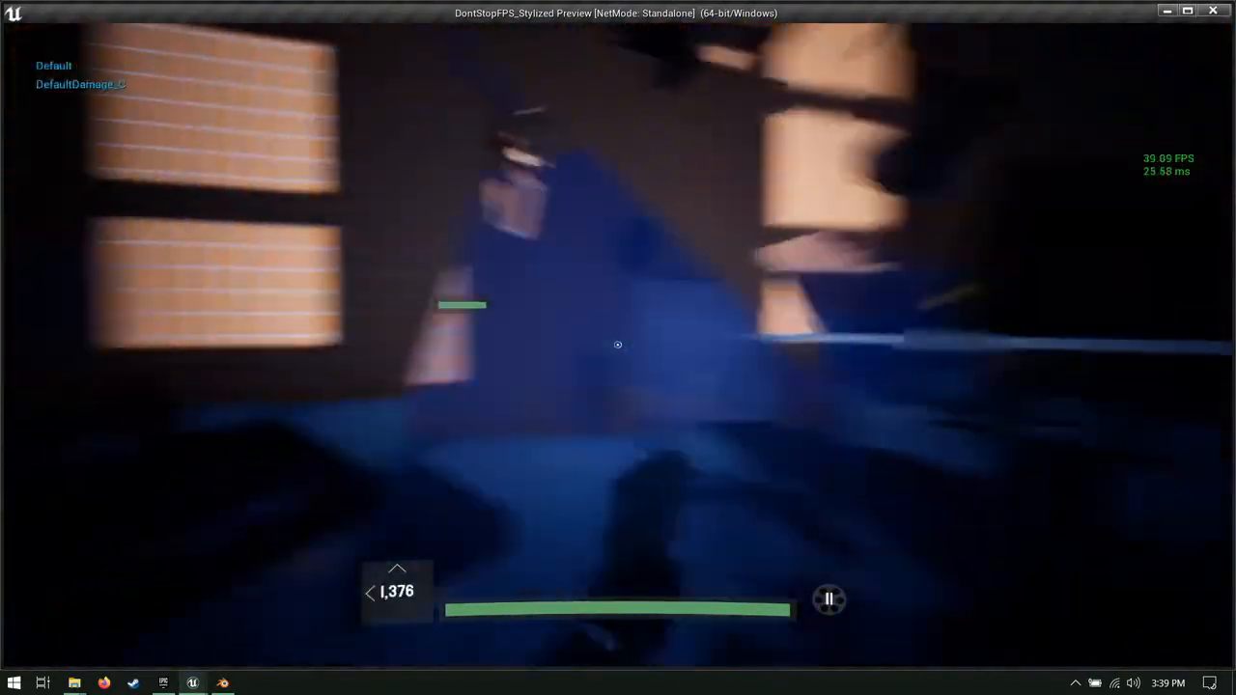
key(d)
click(617, 345)
click(618, 345)
click(618, 345)
key(r)
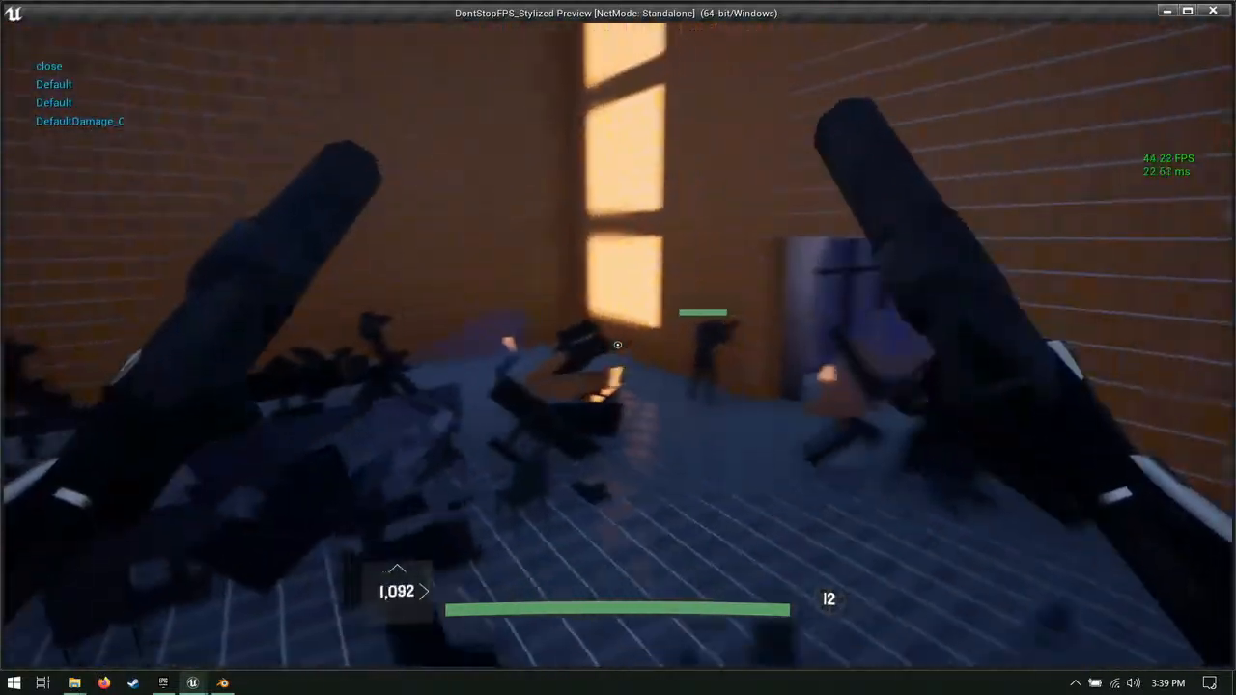
Step: Continue firing at the enemies through the scattered tables, reload, and restart the run from the end screen
click(618, 344)
click(618, 345)
click(618, 345)
click(618, 345)
key(r)
key(d)
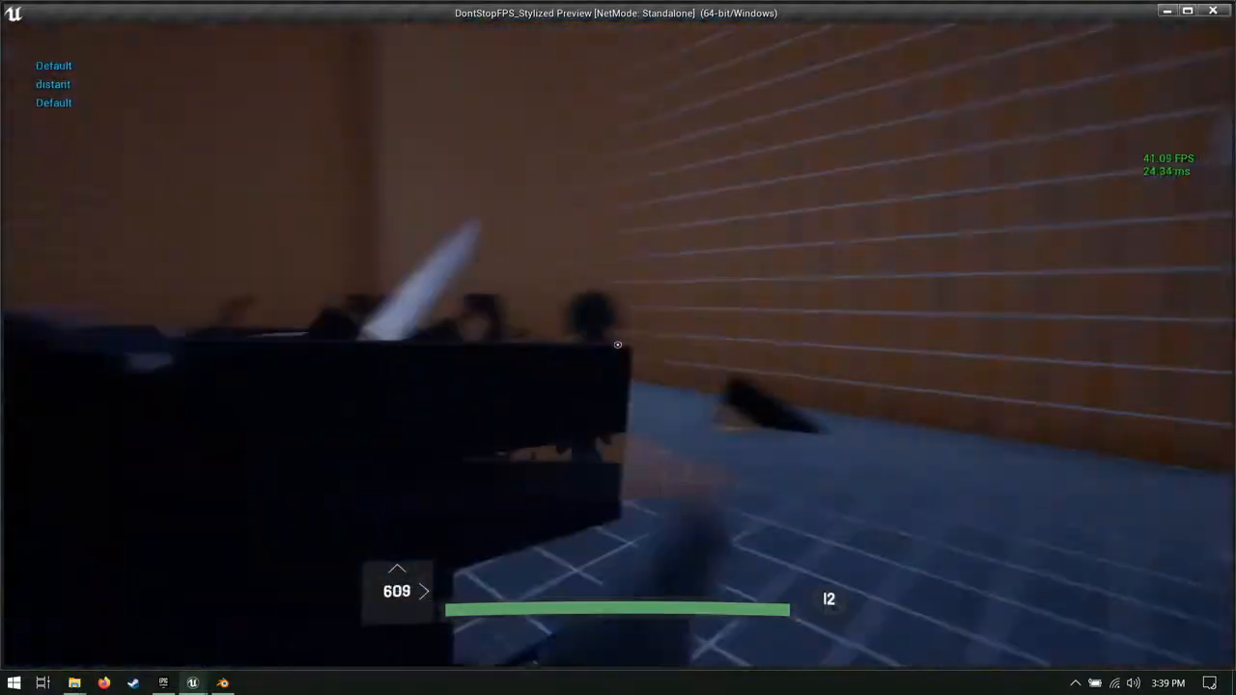
key(a)
click(617, 343)
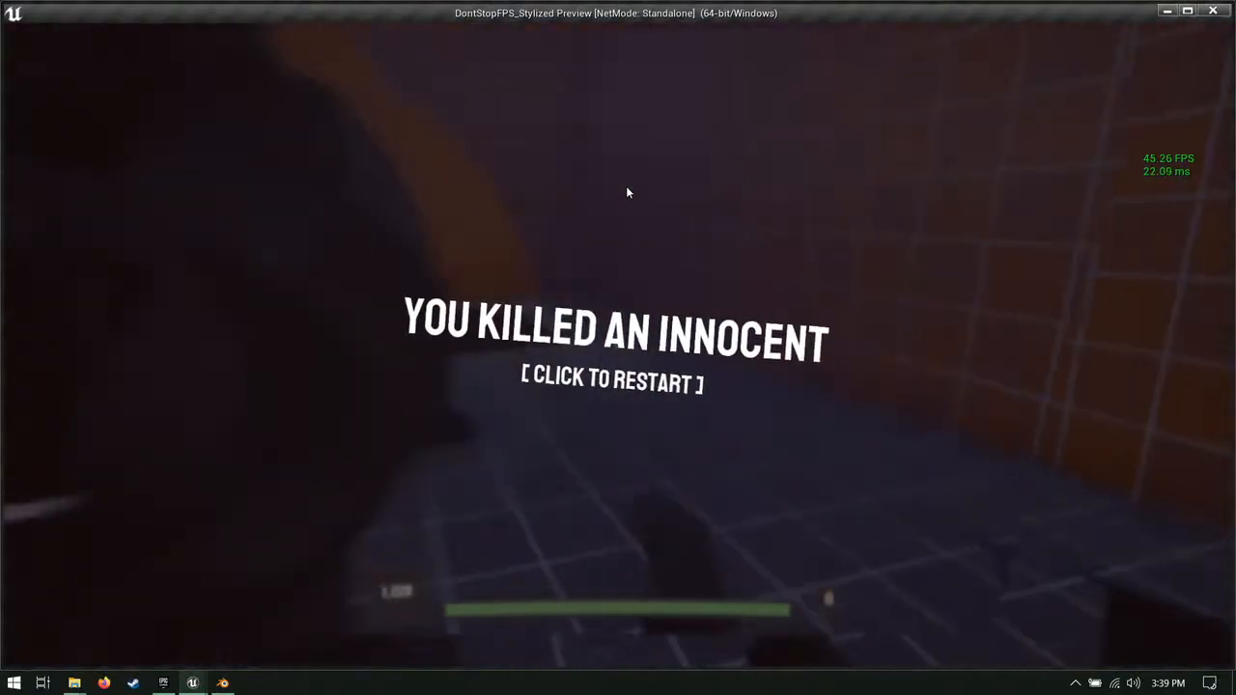
click(678, 124)
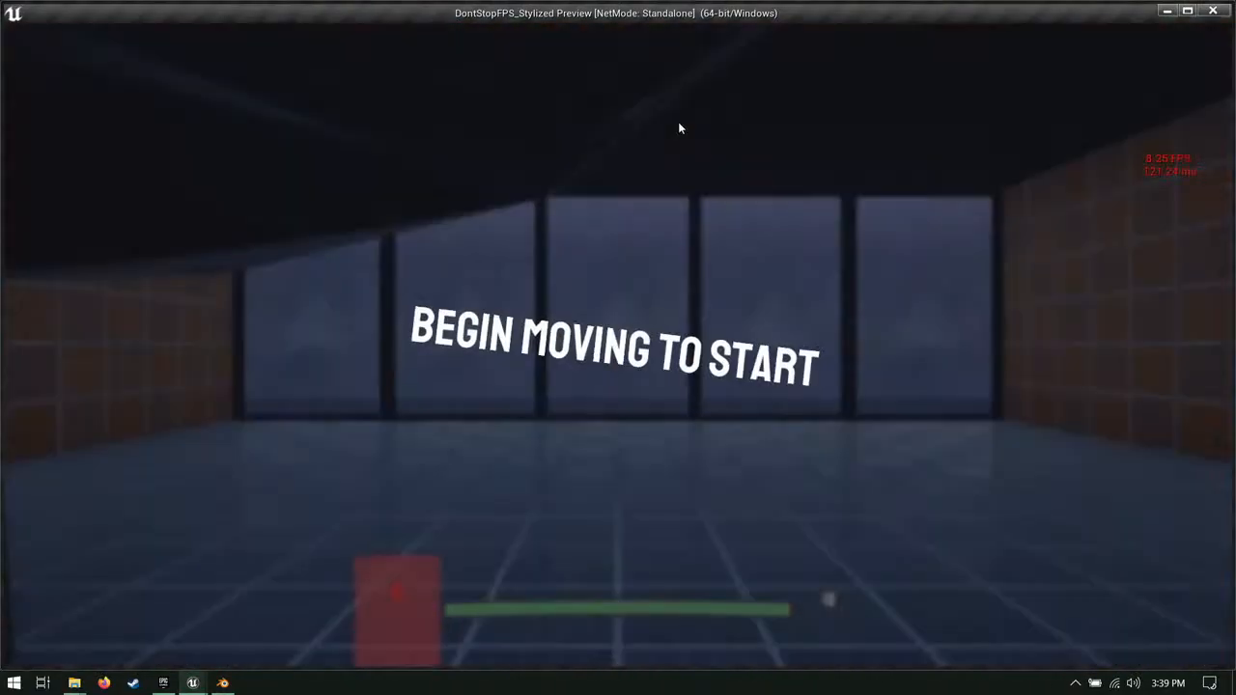
Step: Start a new run, fire at the guards while dropping into the table room, and end the play session
click(618, 345)
key(r)
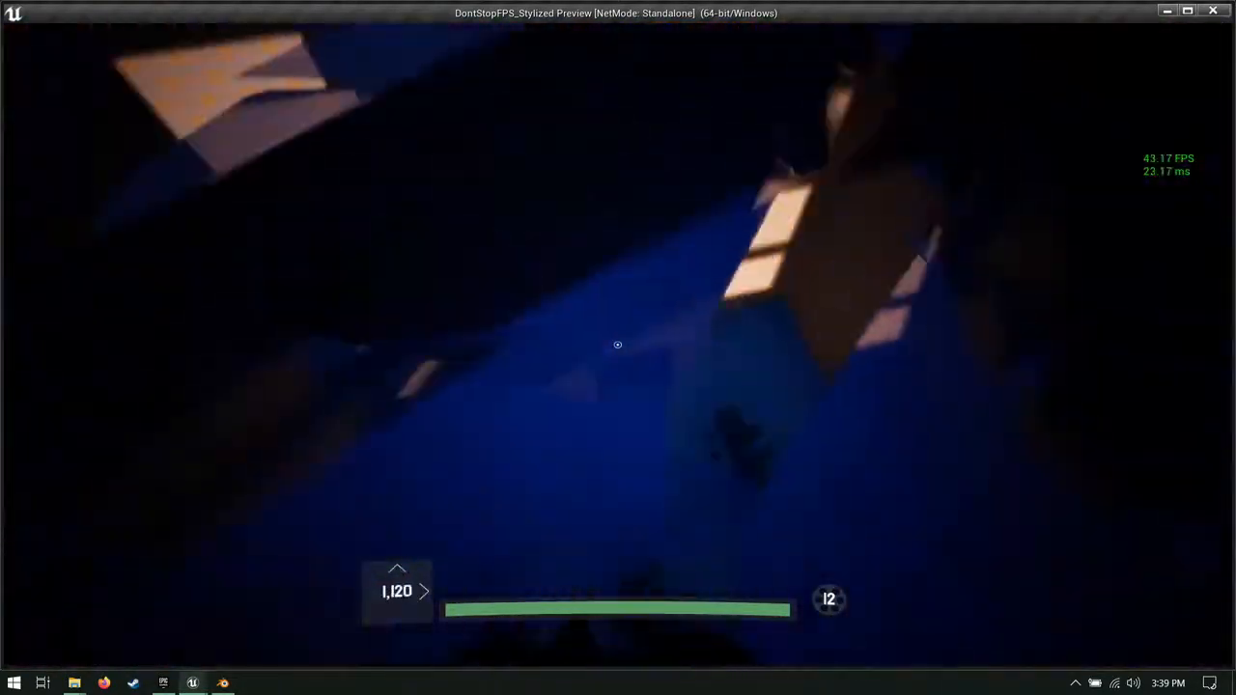
click(618, 345)
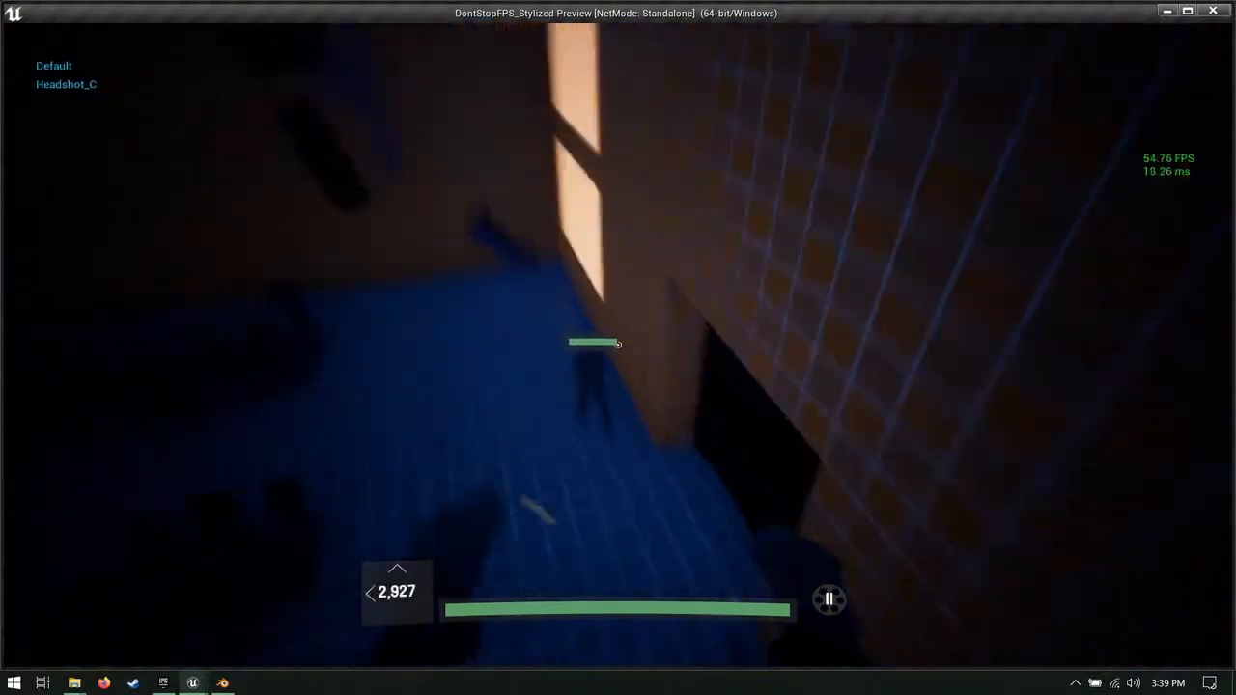
click(618, 344)
key(Escape)
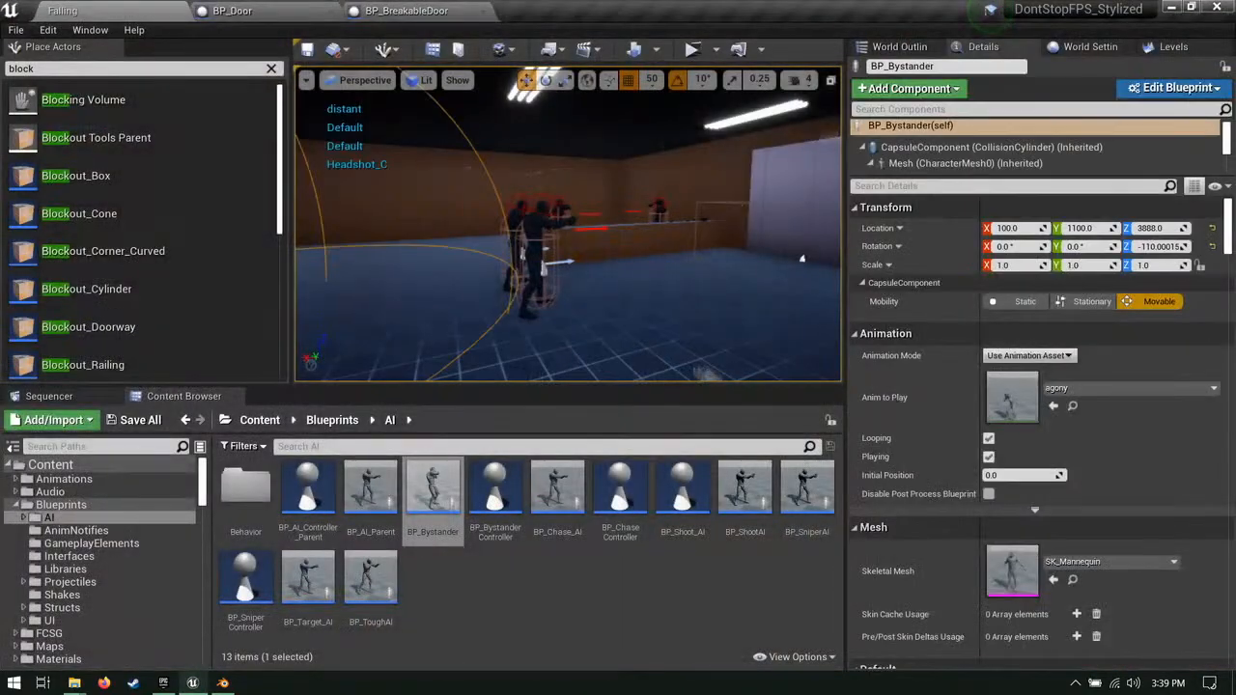
Step: Focus on the breakable glass above the table room, launch a playtest, and drop through it
right_drag(474, 184, 474, 280)
click(474, 185)
key(f)
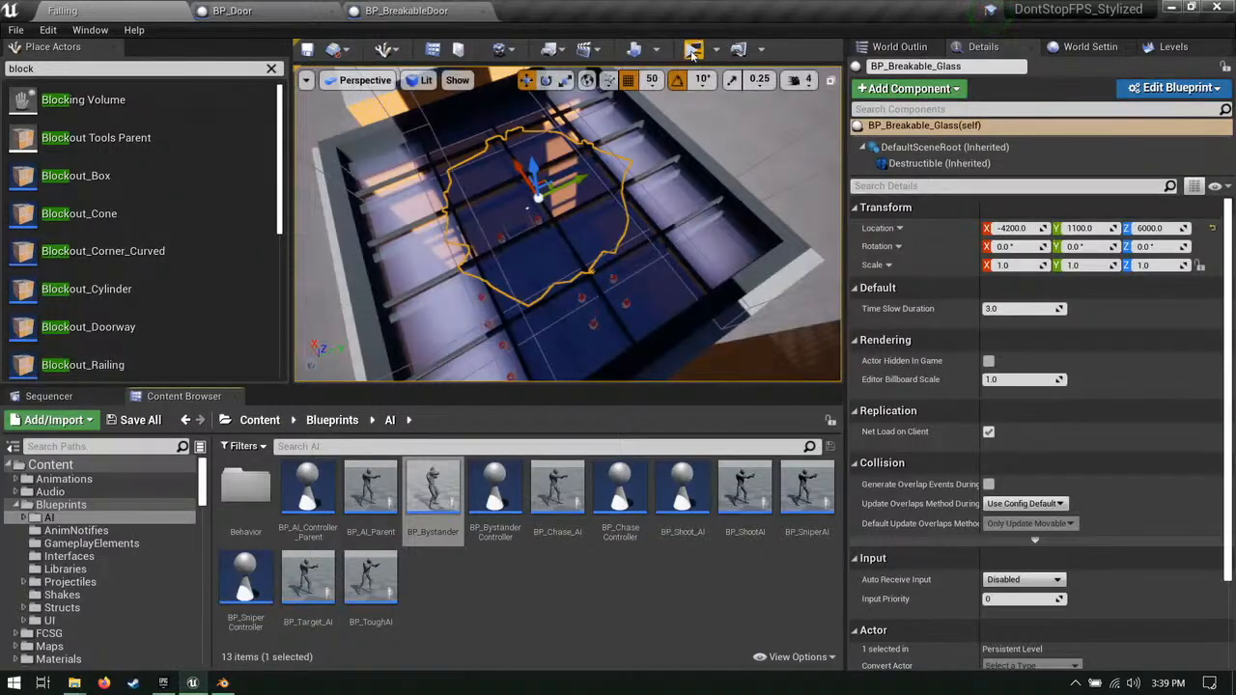
key(w)
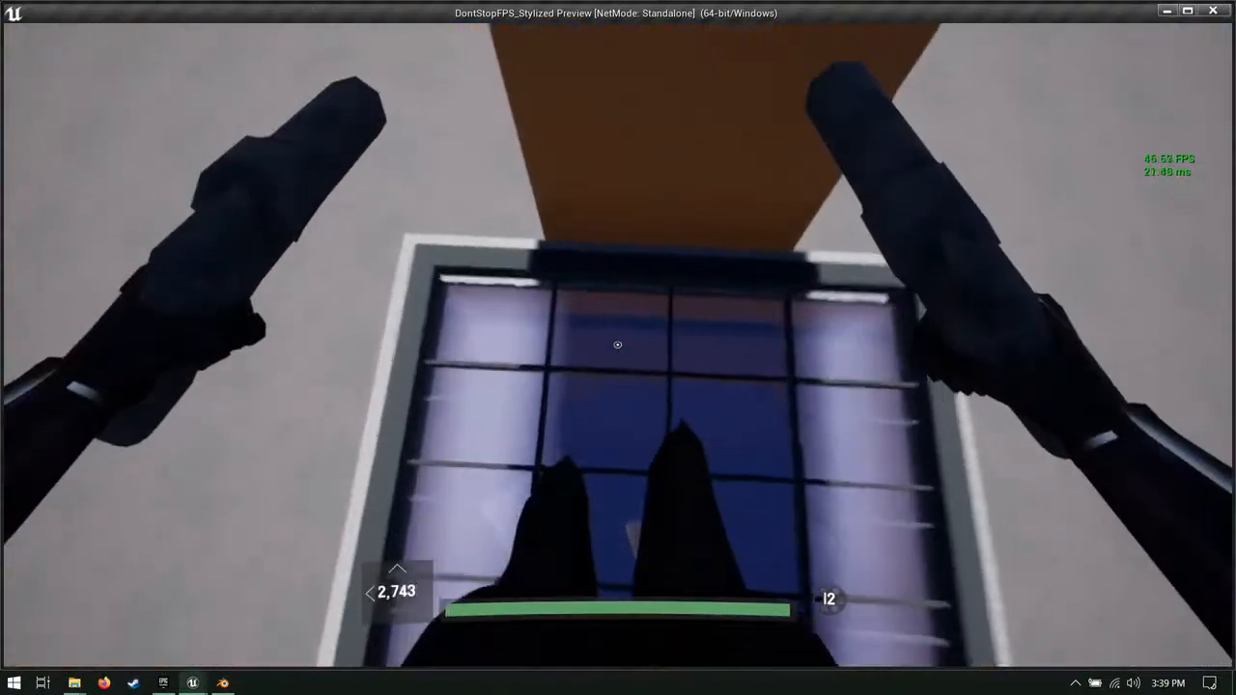
key(a)
key(w)
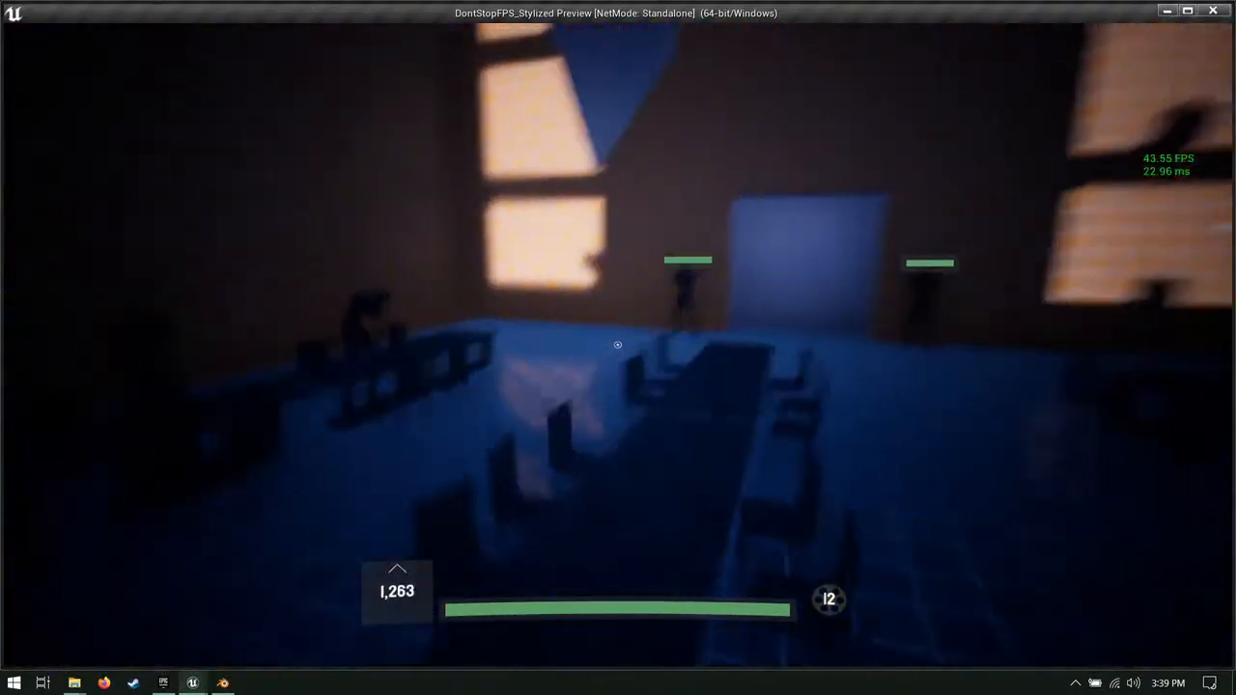
Step: Shoot the guards beside the table room's doorway while moving among the falling debris
key(d)
click(618, 344)
click(618, 344)
click(618, 345)
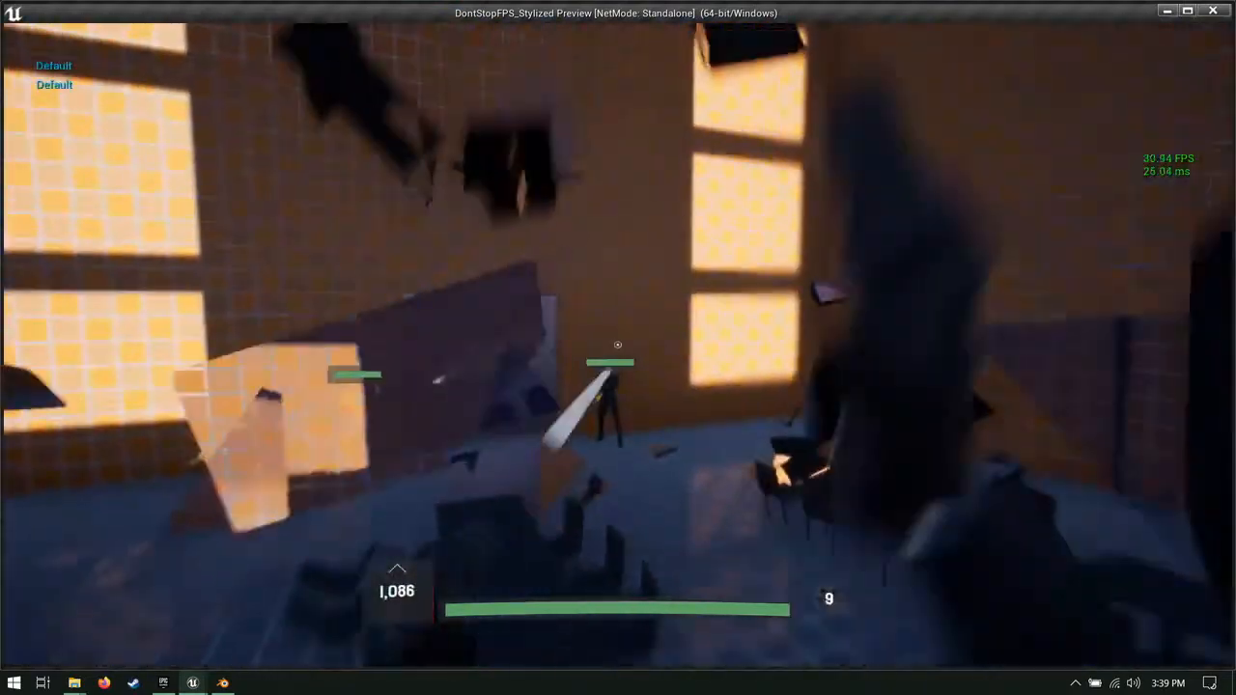
click(618, 345)
click(618, 345)
click(618, 345)
click(618, 345)
click(618, 344)
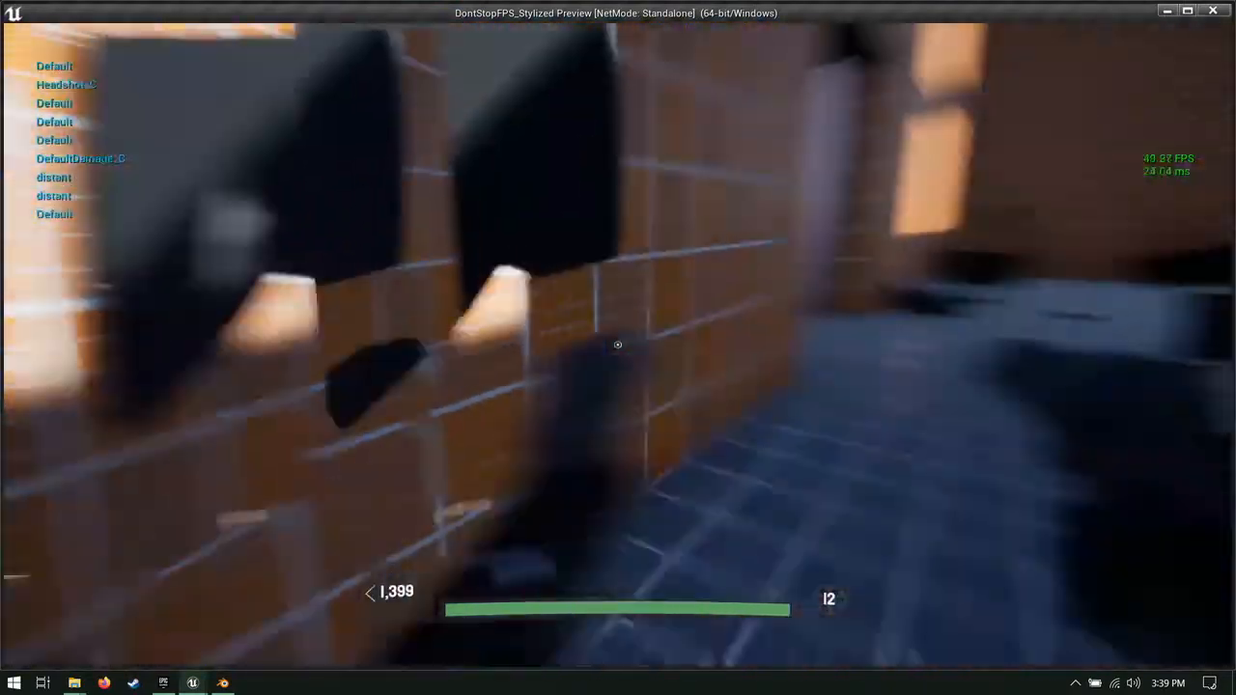
Step: Run down the glass-walled corridor and shoot the enemies in the room with ceiling lights
key(space)
key(a)
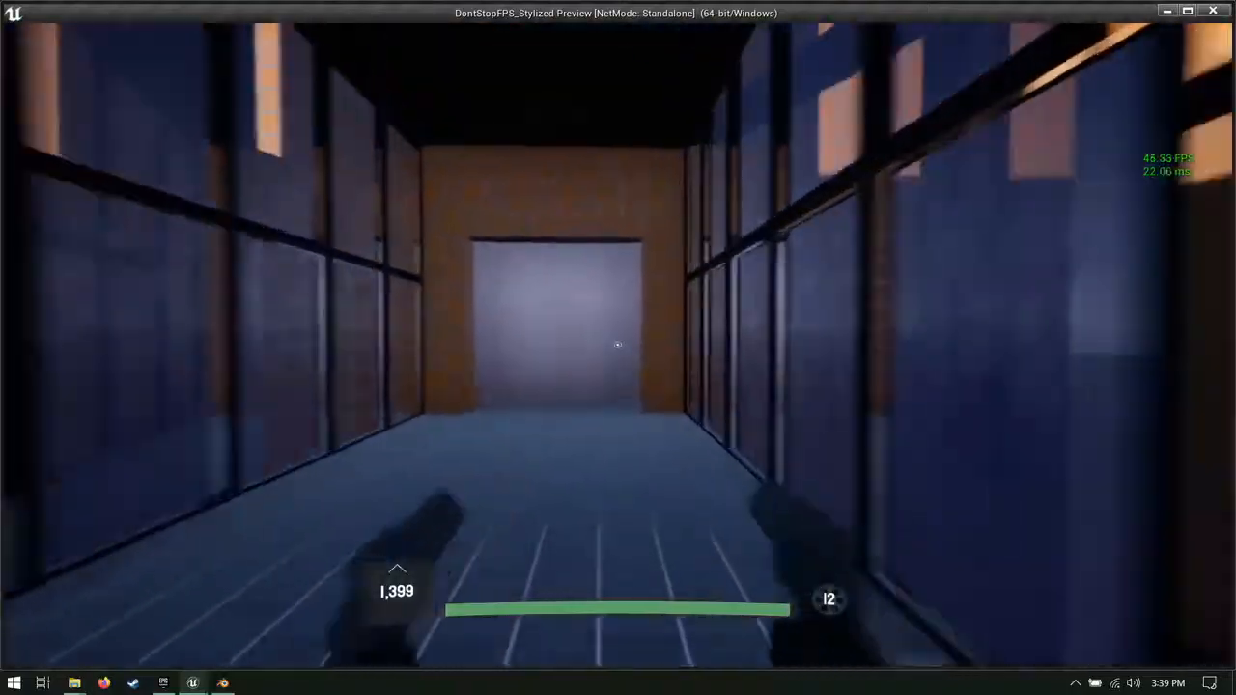
click(618, 345)
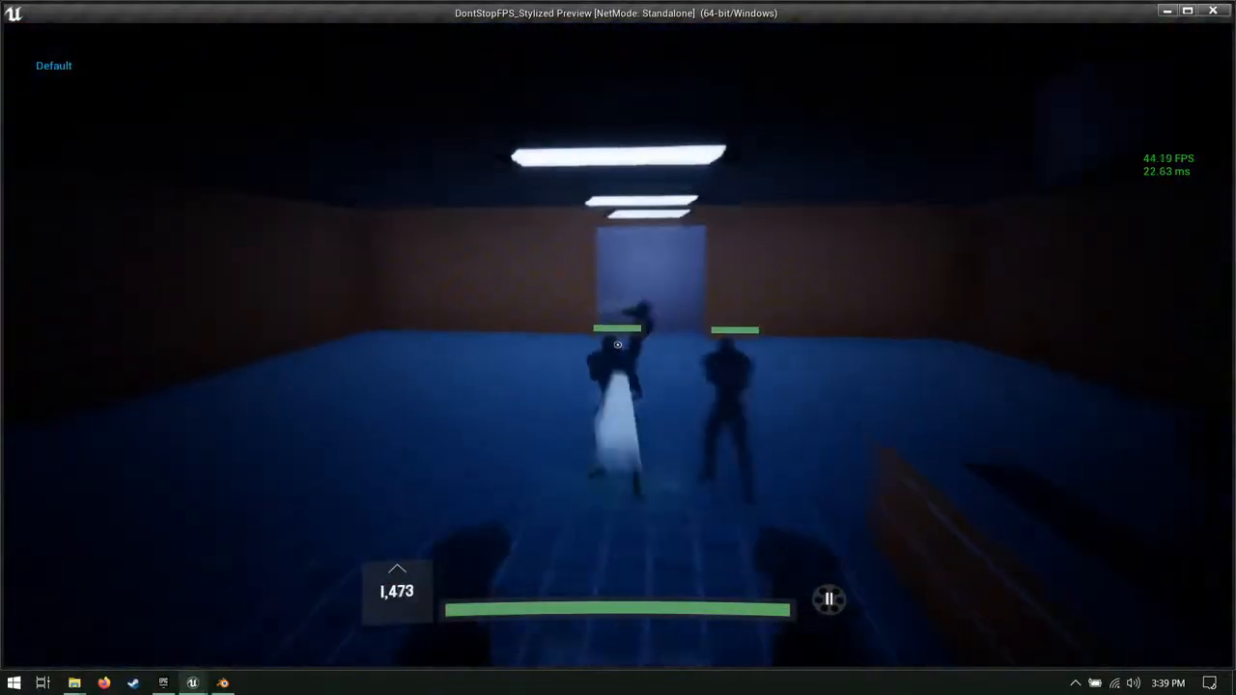
click(618, 345)
click(618, 345)
click(617, 345)
click(618, 344)
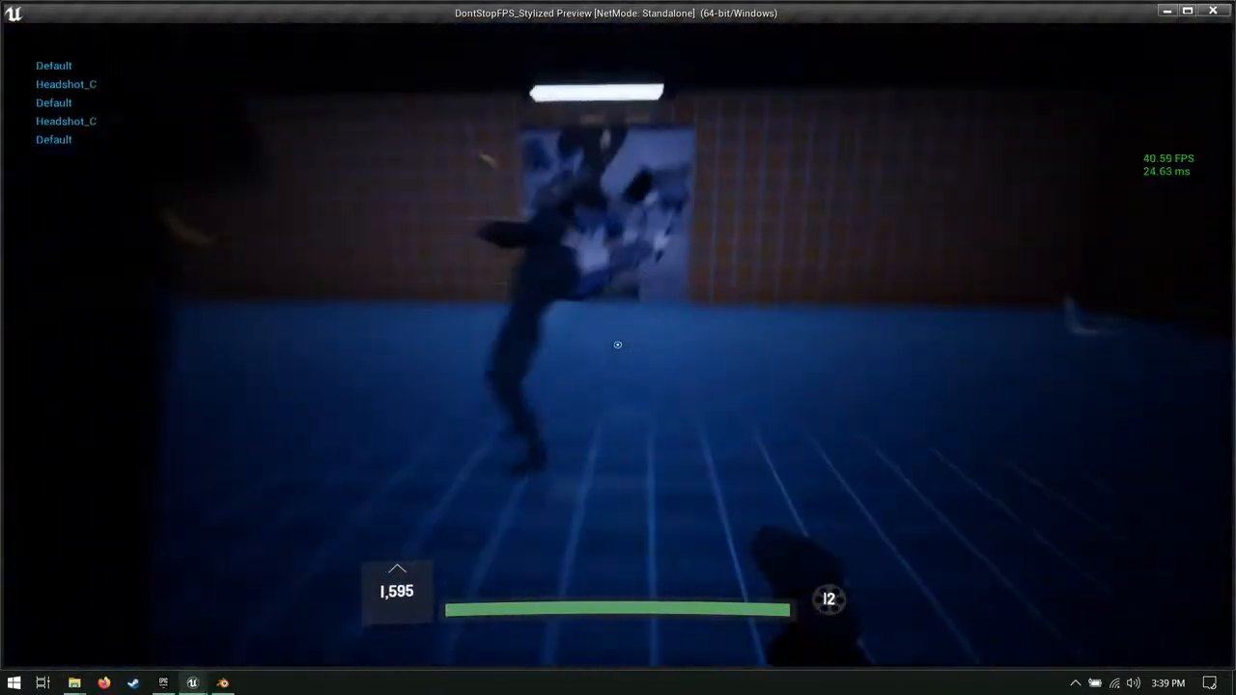
Step: Continue into the next windowed room, fire at the enemies standing there, and end the playtest
key(a)
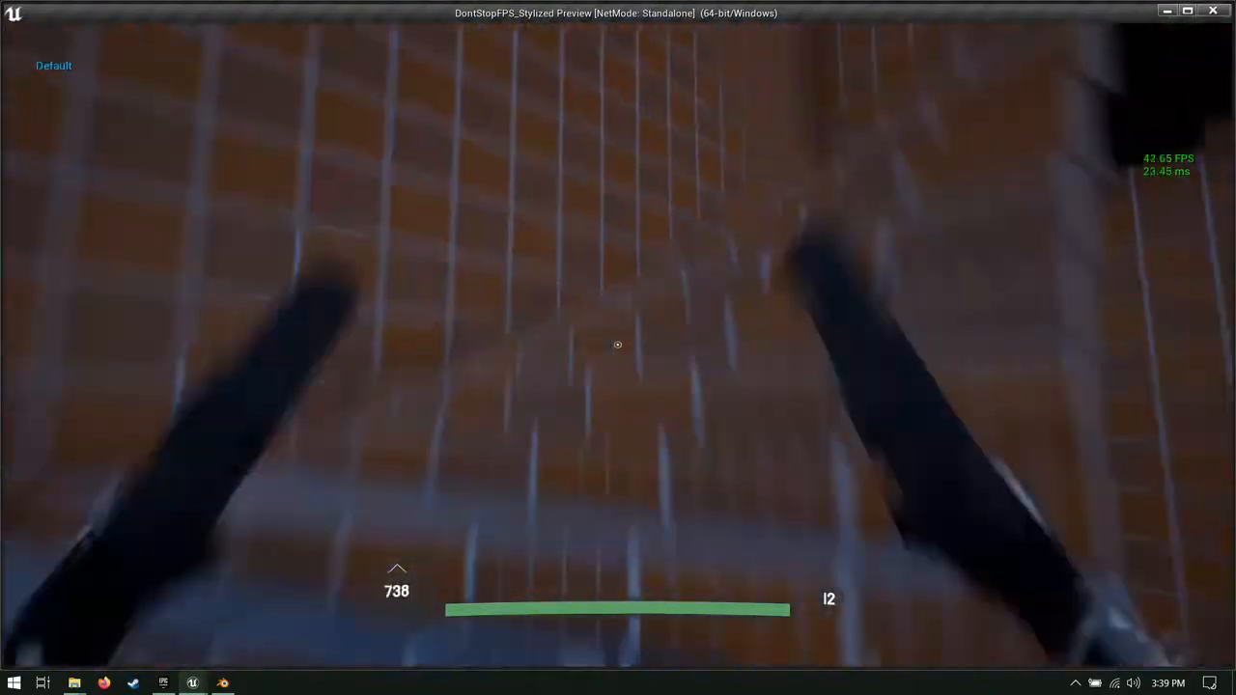
key(d)
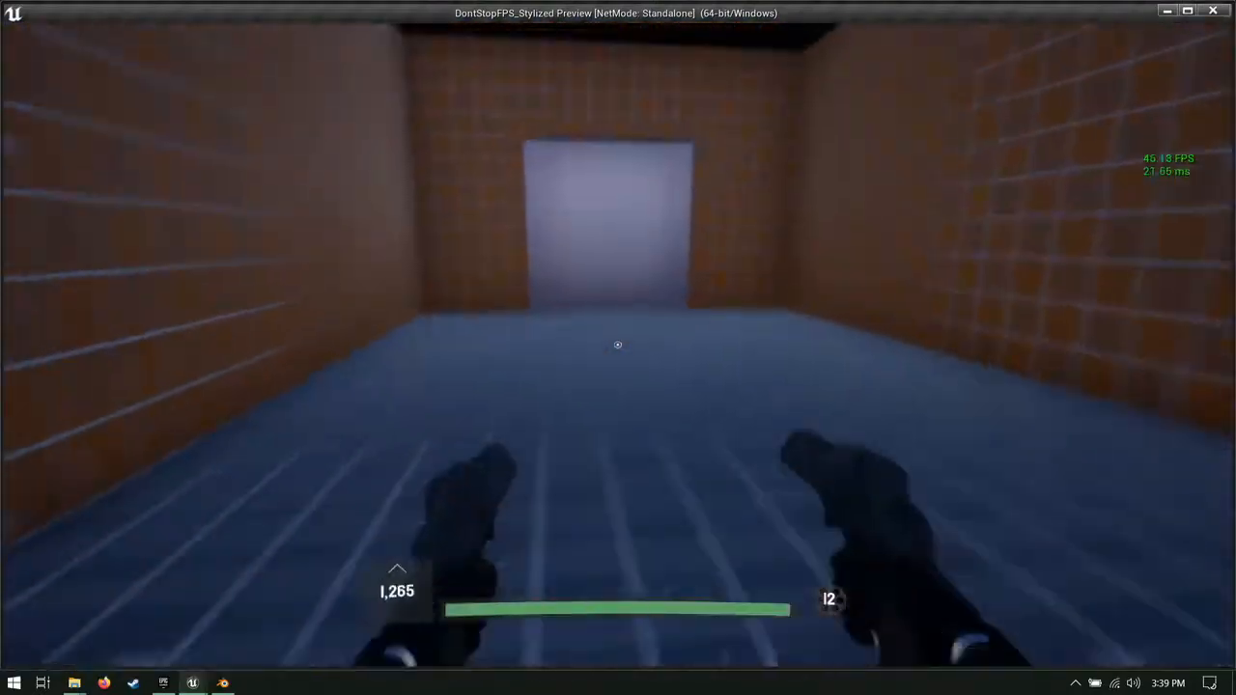
click(618, 344)
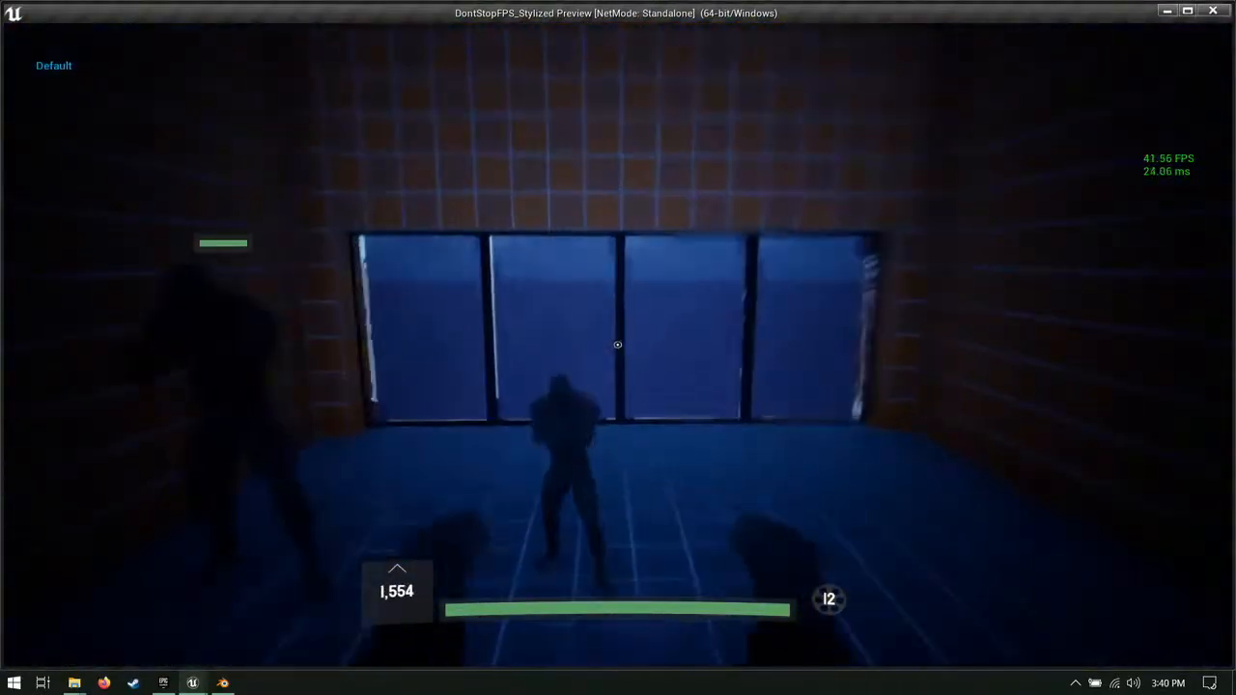
click(618, 345)
key(a)
key(w)
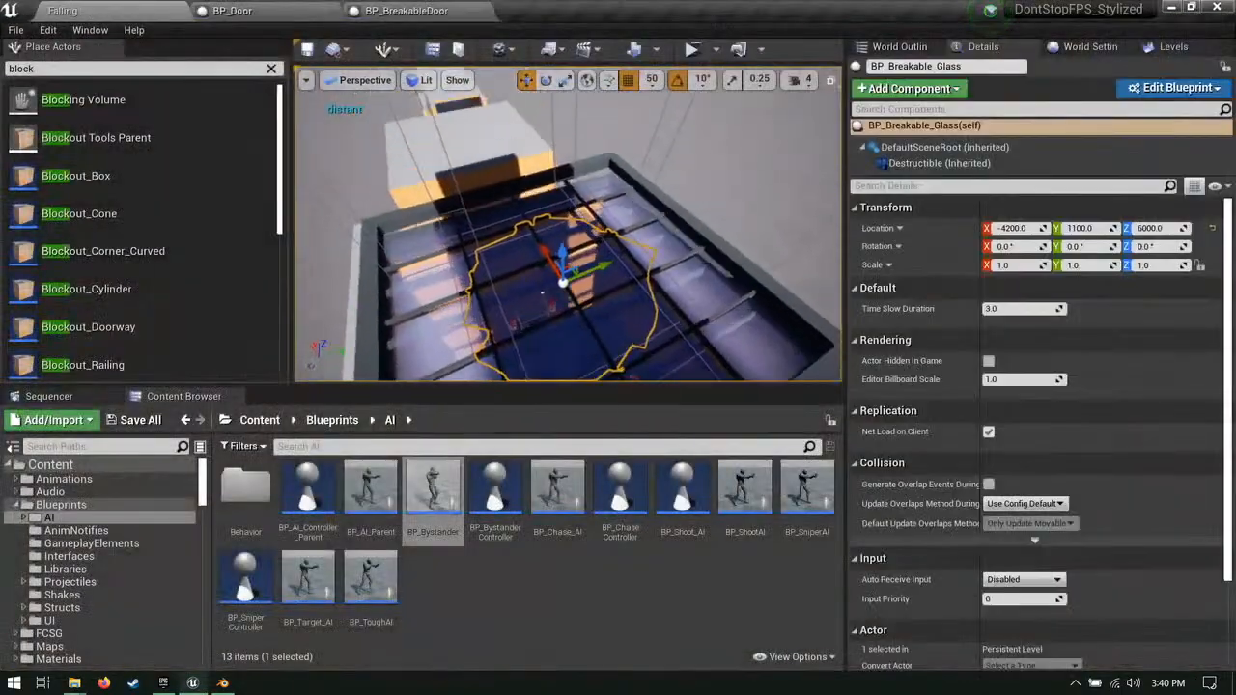
Step: Select the three enemies in the windowed room and move them outward past the window wall
right_drag(567, 224, 599, 193)
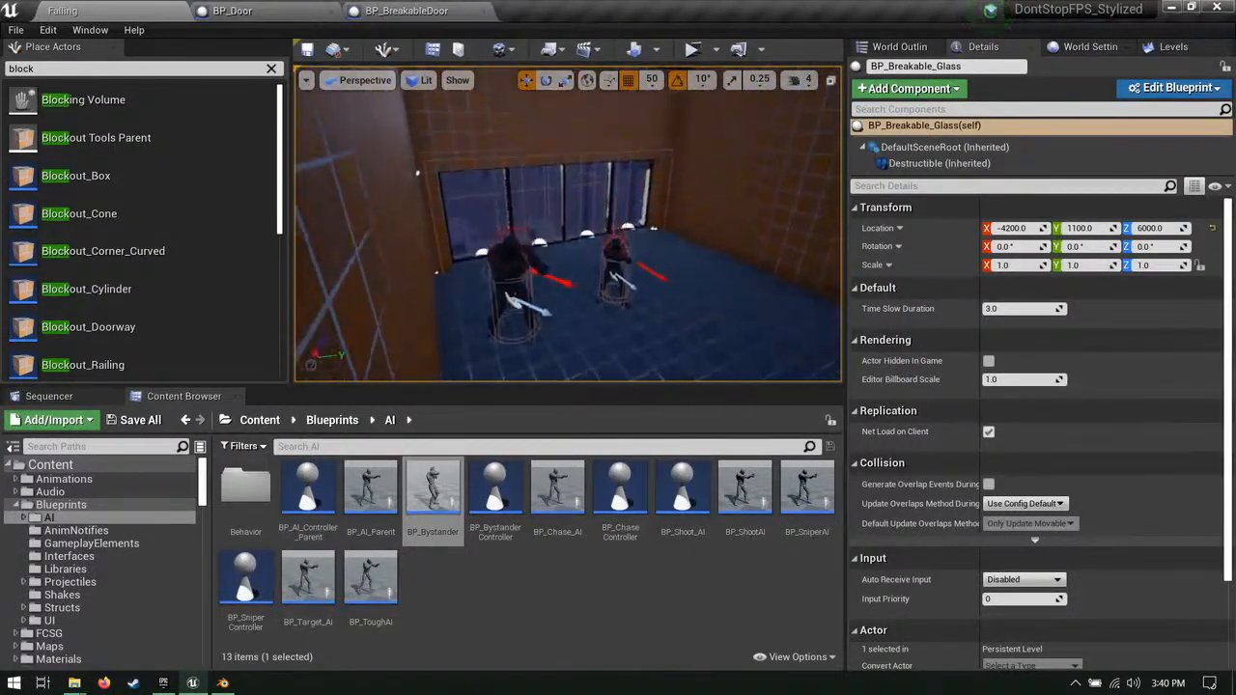
right_drag(567, 224, 554, 251)
click(658, 151)
ctrl+click(509, 215)
ctrl+click(472, 291)
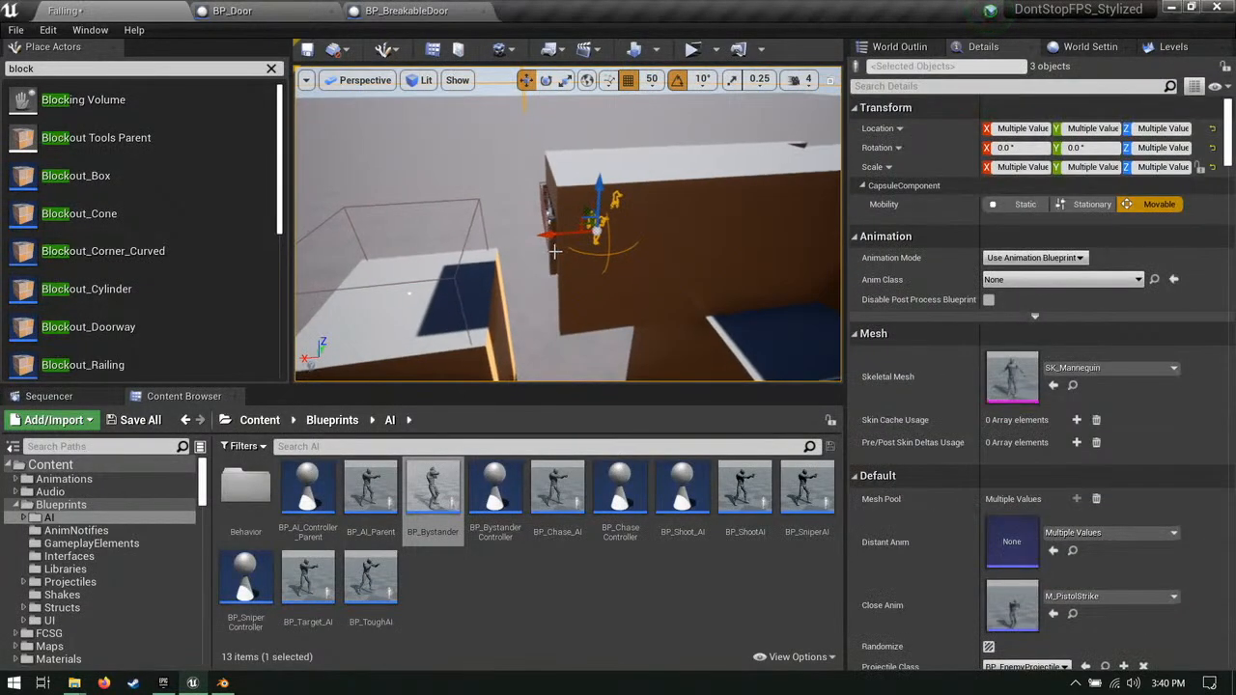
right_drag(469, 244, 517, 234)
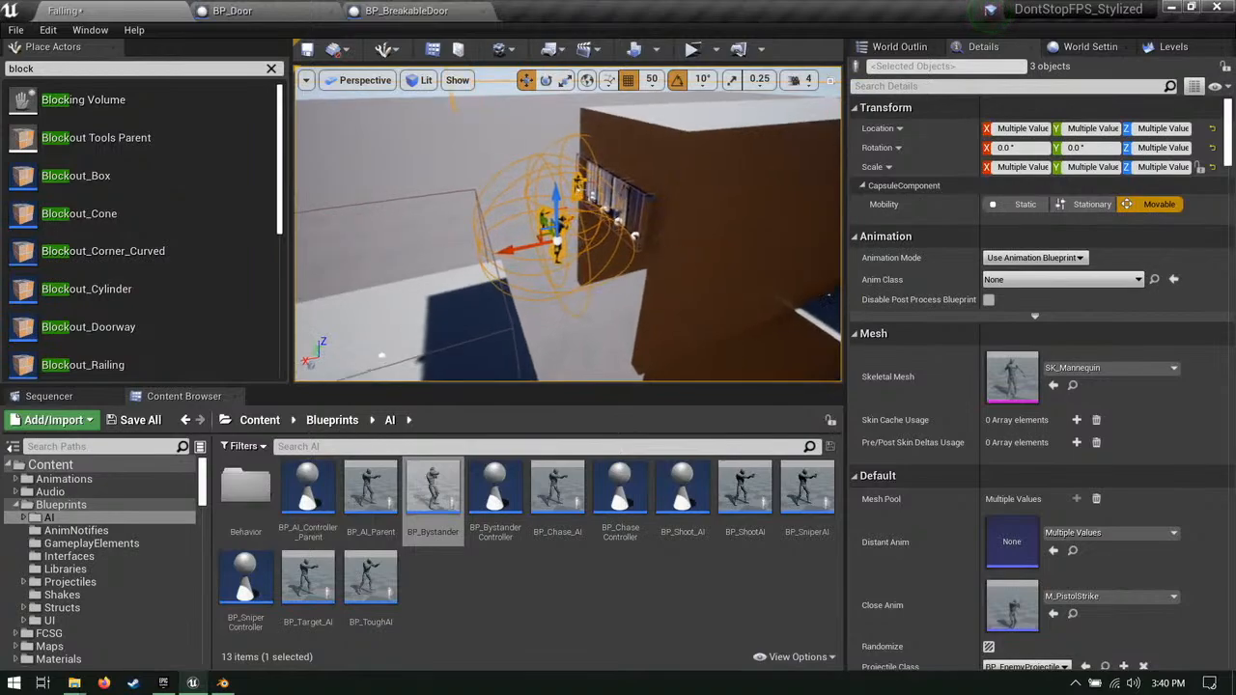
Step: Extend the windowed room's floor box outward so it reaches under the relocated enemies
click(815, 311)
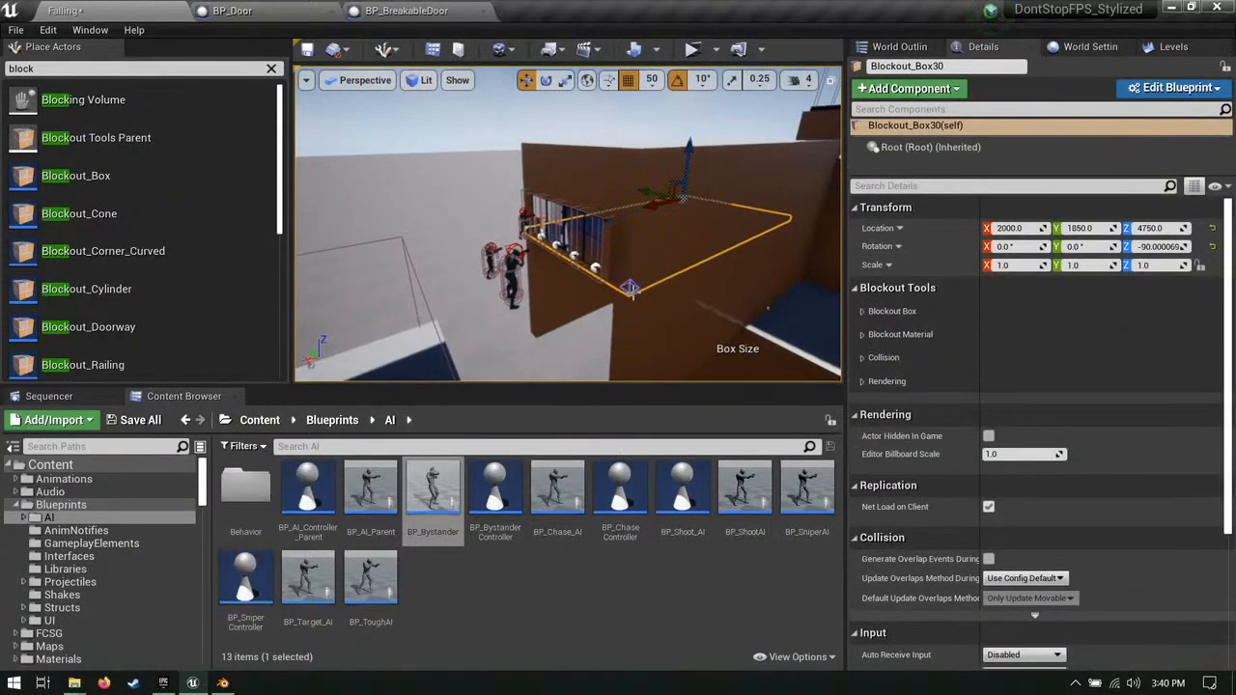
right_drag(627, 292, 602, 340)
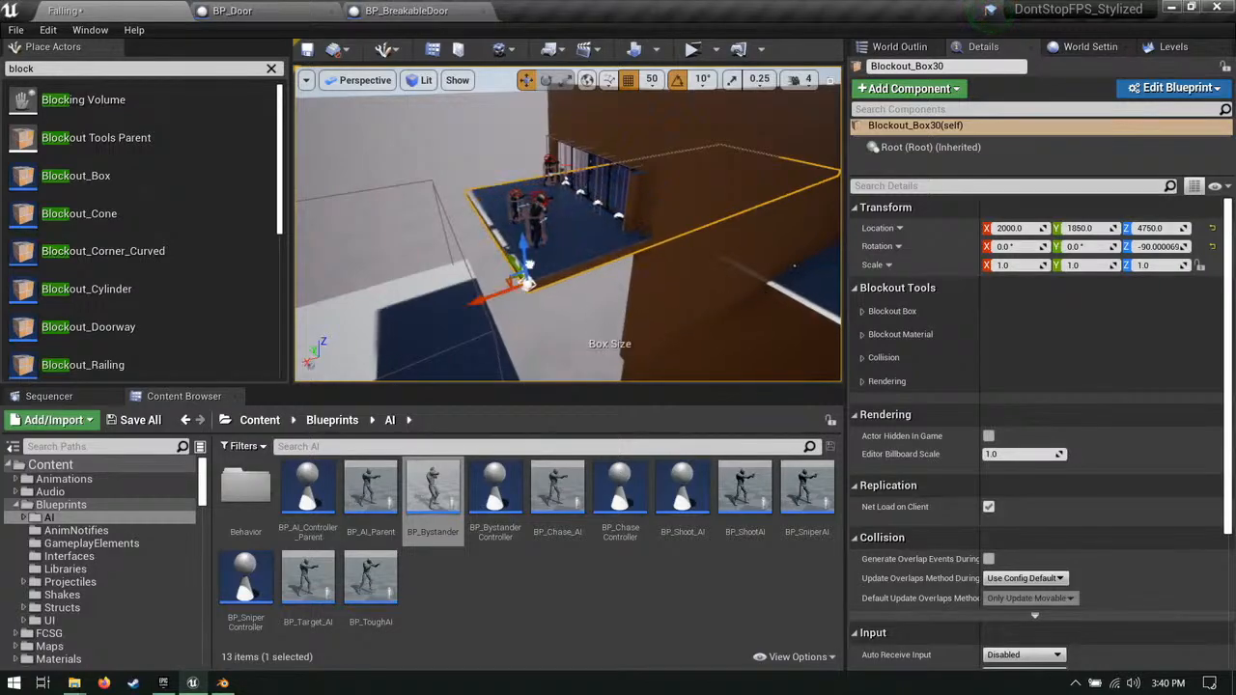
Step: Select the four windows of the end wall and move them out to X 4800
click(611, 145)
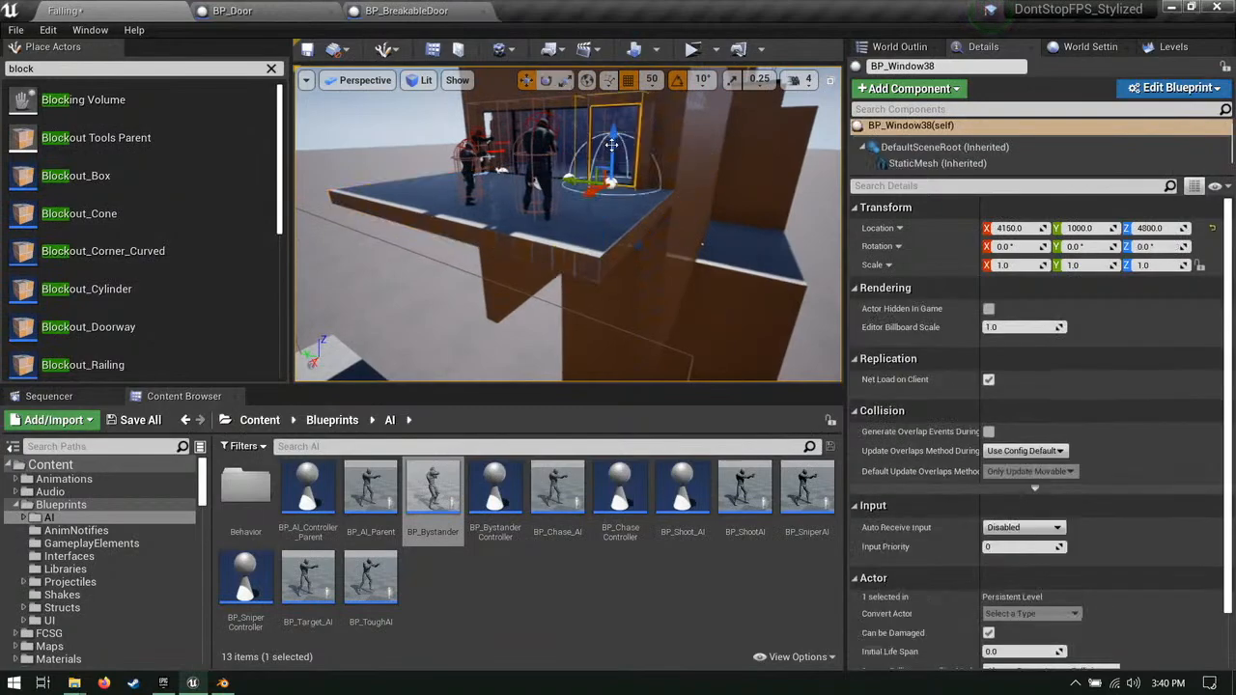
right_drag(582, 99, 679, 139)
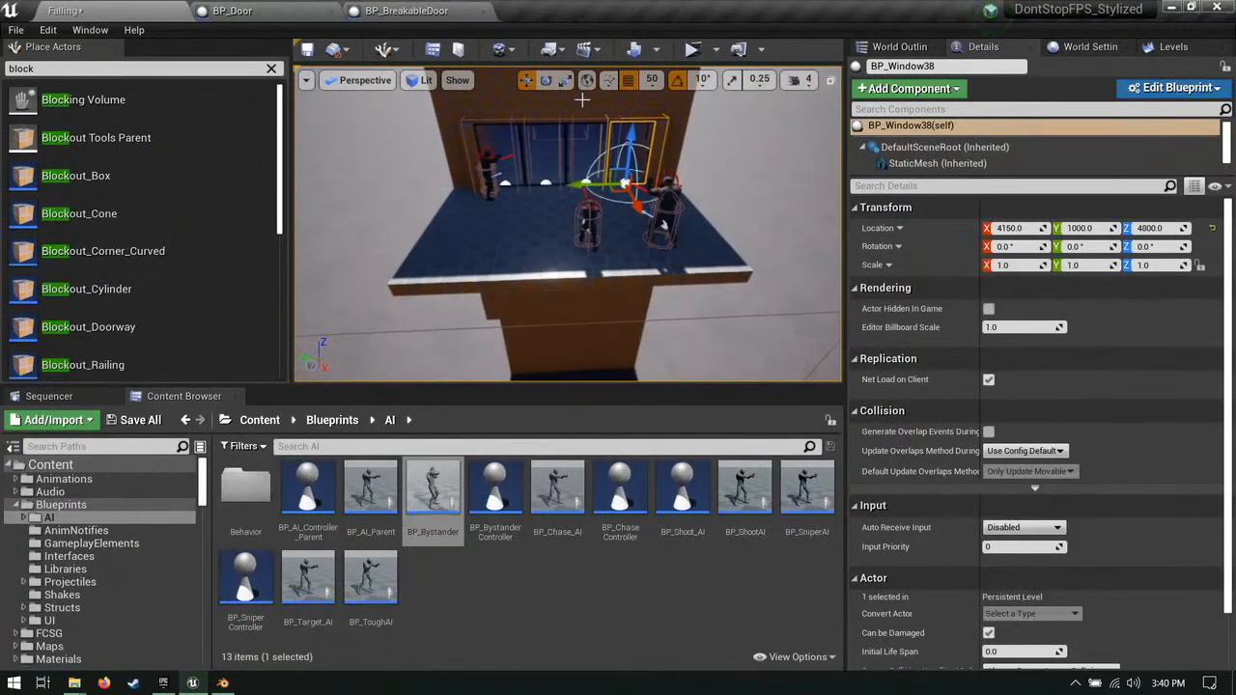
ctrl+click(576, 150)
ctrl+click(492, 141)
right_drag(492, 141, 496, 267)
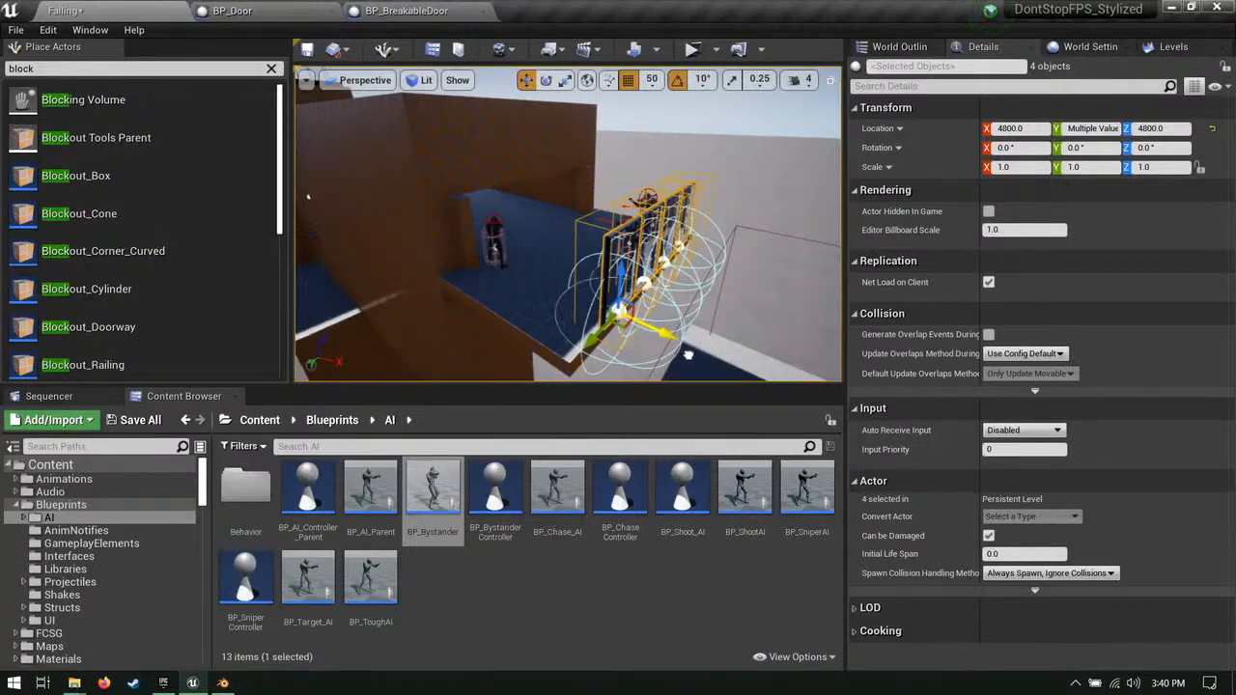
Step: Select the two wall pillars that flanked the windows and move them out to X 4800
click(471, 227)
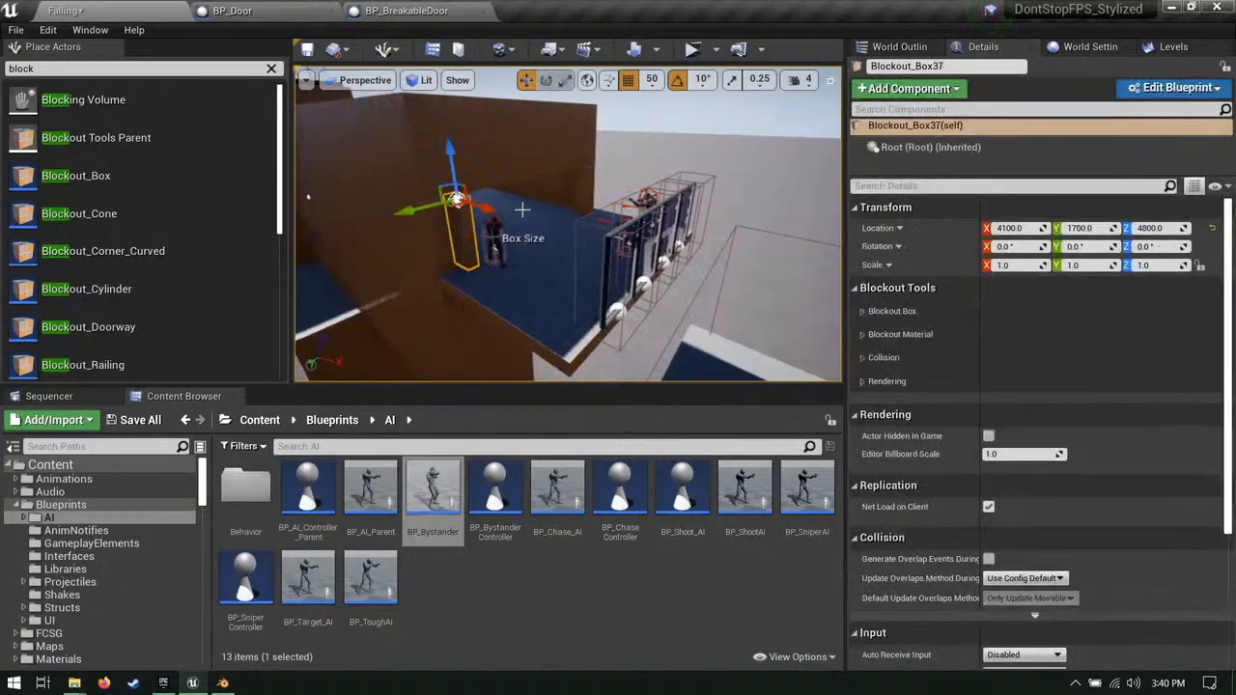
right_drag(460, 257, 500, 229)
ctrl+click(556, 164)
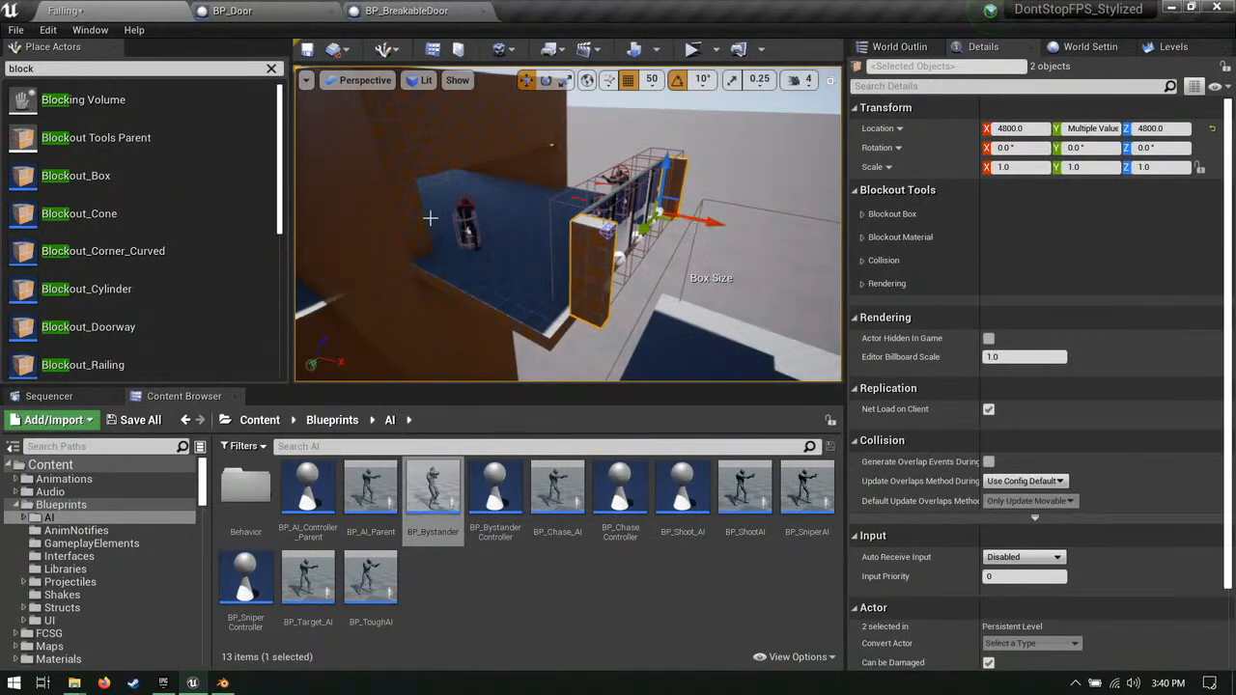
Step: Select both long side walls of the windowed room and extend them out to the relocated window wall
click(430, 218)
alt+drag(429, 218, 511, 148)
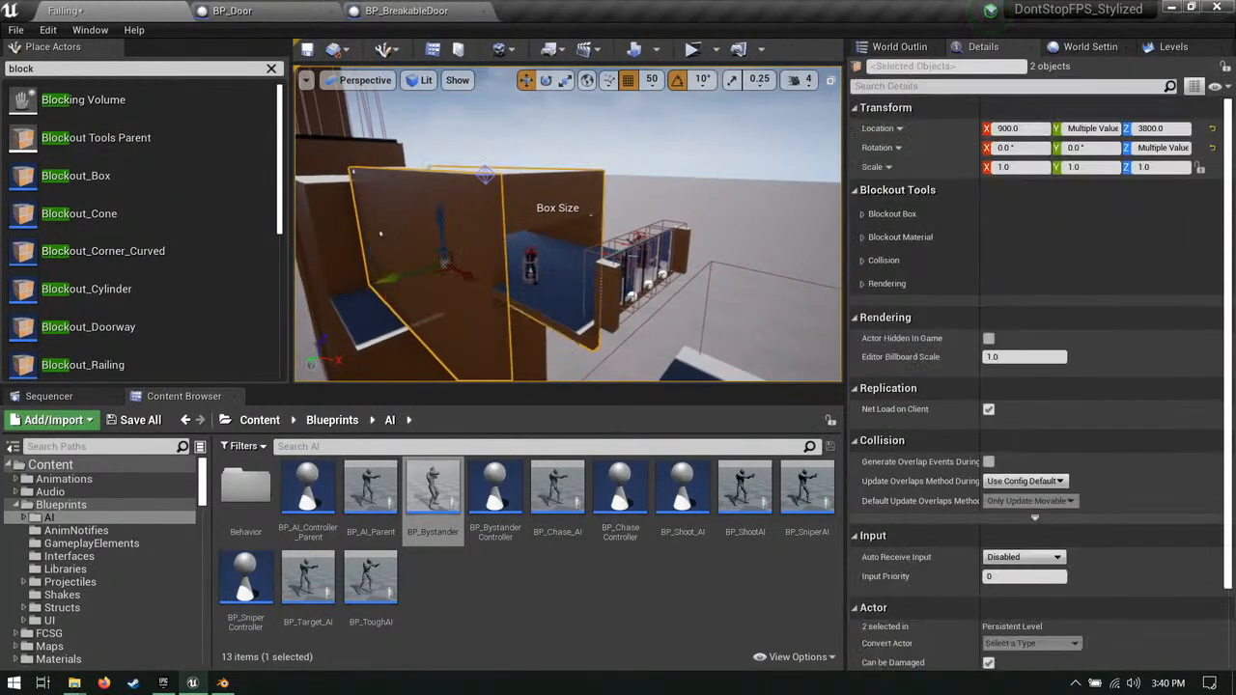
alt+drag(673, 213, 594, 152)
alt+drag(326, 174, 579, 266)
Step: Move the wall box above the windows out to X 4750 and select the ceiling box
right_drag(784, 275, 565, 162)
click(565, 162)
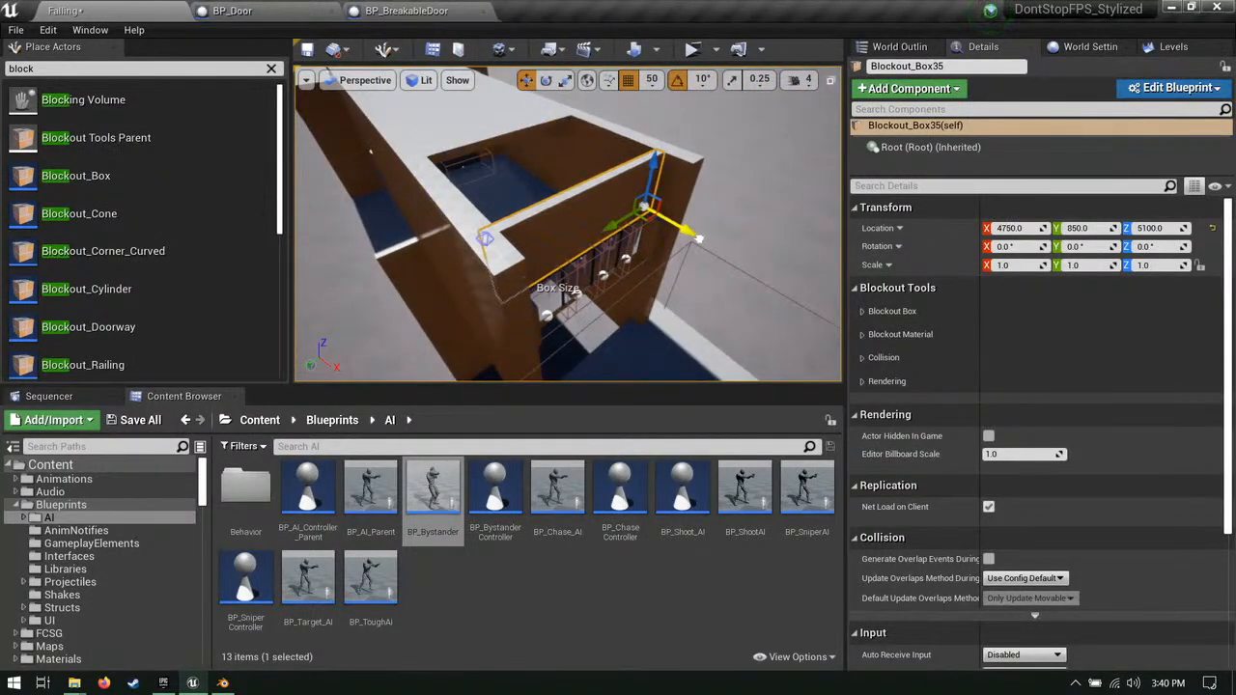
mouse_move(697, 237)
right_down()
mouse_move(676, 145)
mouse_move(650, 221)
mouse_move(710, 224)
right_up()
click(650, 221)
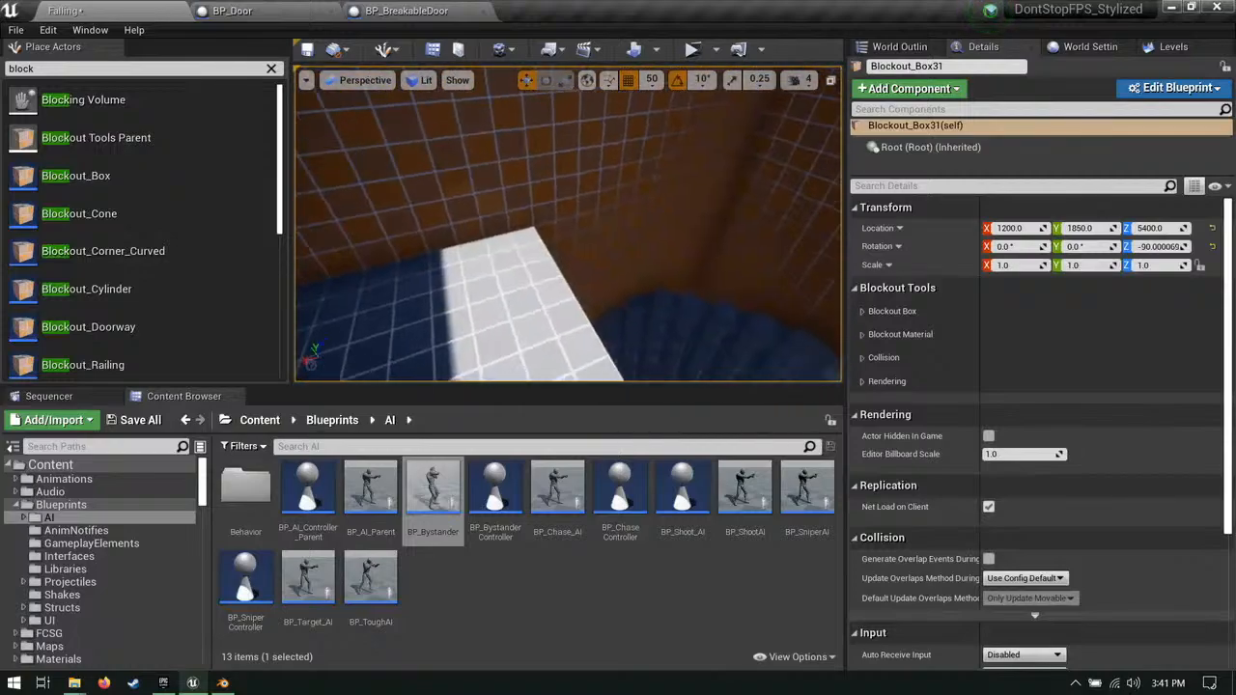
Step: Select the upper curved staircase and set it to 10 steps with a stairs height of 200
right_drag(633, 183, 478, 178)
click(633, 183)
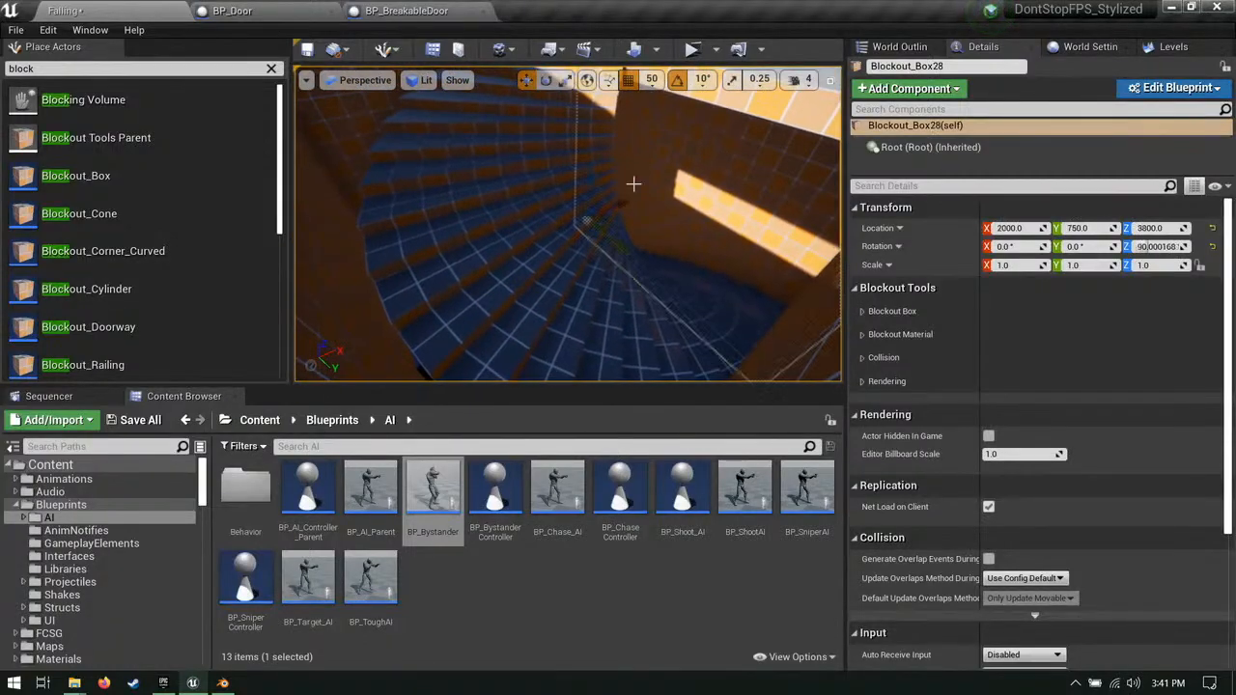
click(586, 220)
right_drag(676, 251, 591, 140)
key(w)
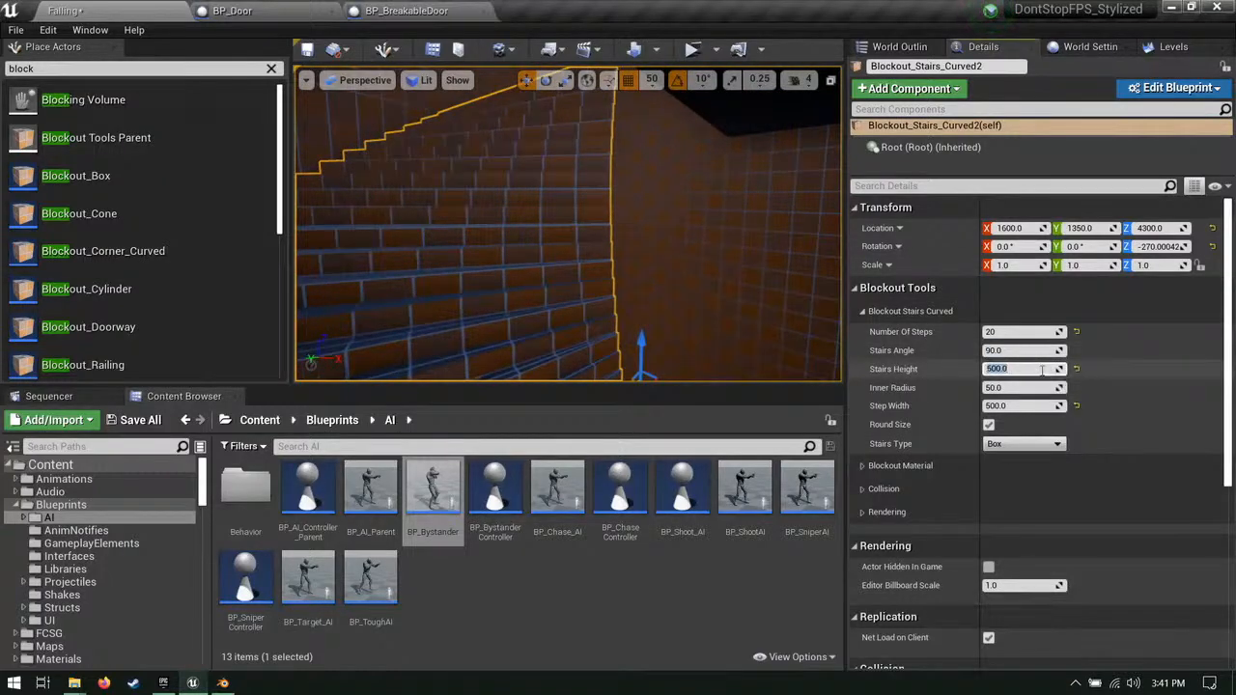
right_drag(720, 242, 642, 235)
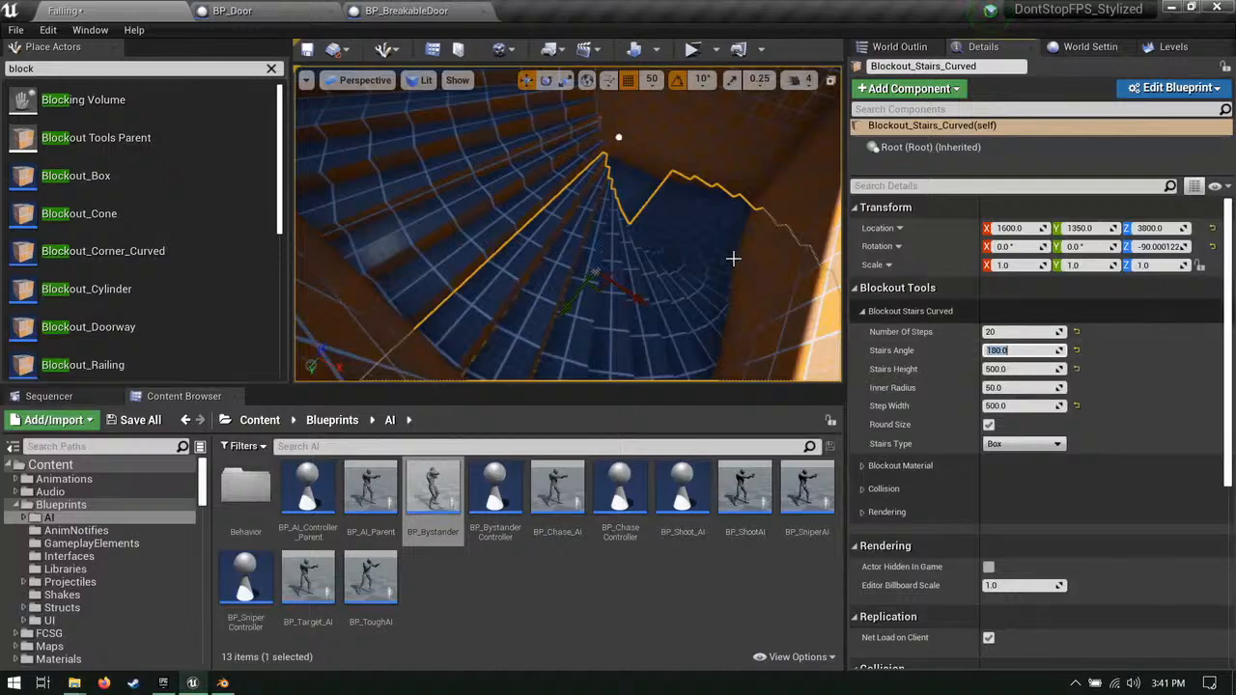
Step: Delete the lower curved staircase from the stairwell
right_drag(734, 259, 696, 297)
click(767, 289)
click(636, 304)
key(Delete)
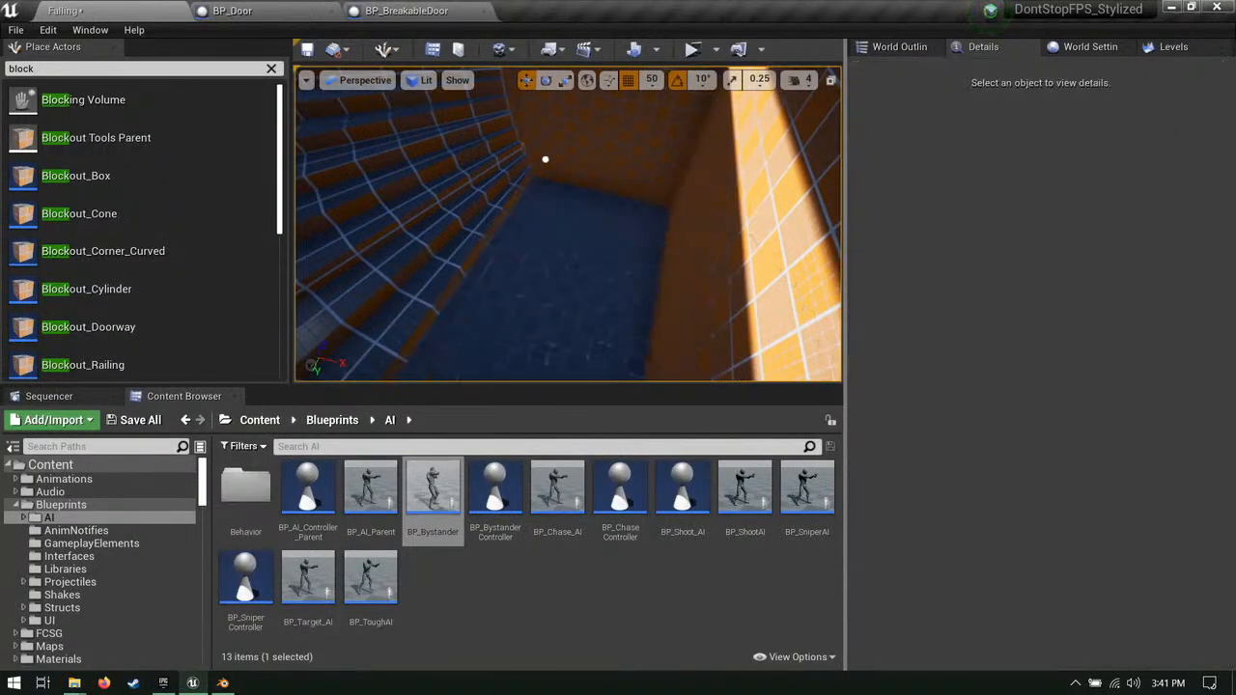
Step: Select the remaining curved staircase and lower it to the stairwell floor at Z 3800
right_drag(618, 249, 570, 198)
click(611, 249)
drag(639, 232, 628, 263)
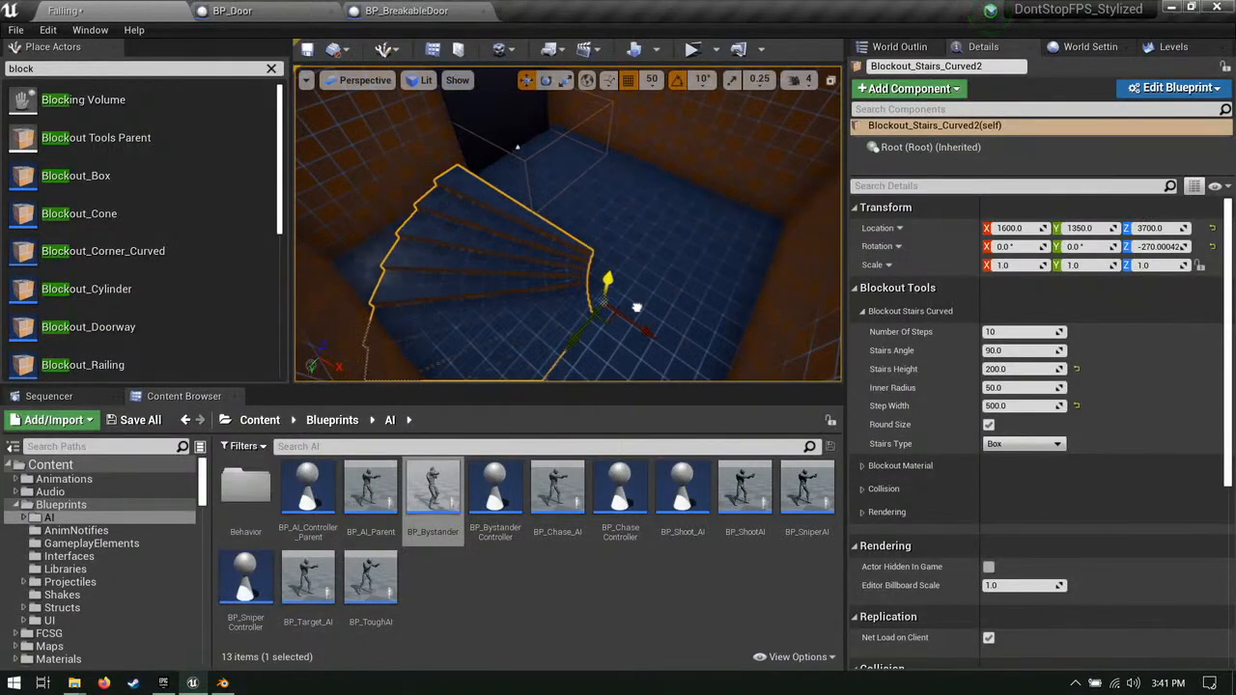
right_drag(630, 281, 623, 318)
Step: Rotate the curved staircase about the vertical axis and place a copy at X 1450, Z 4000, rotated to about -90 degrees
key(e)
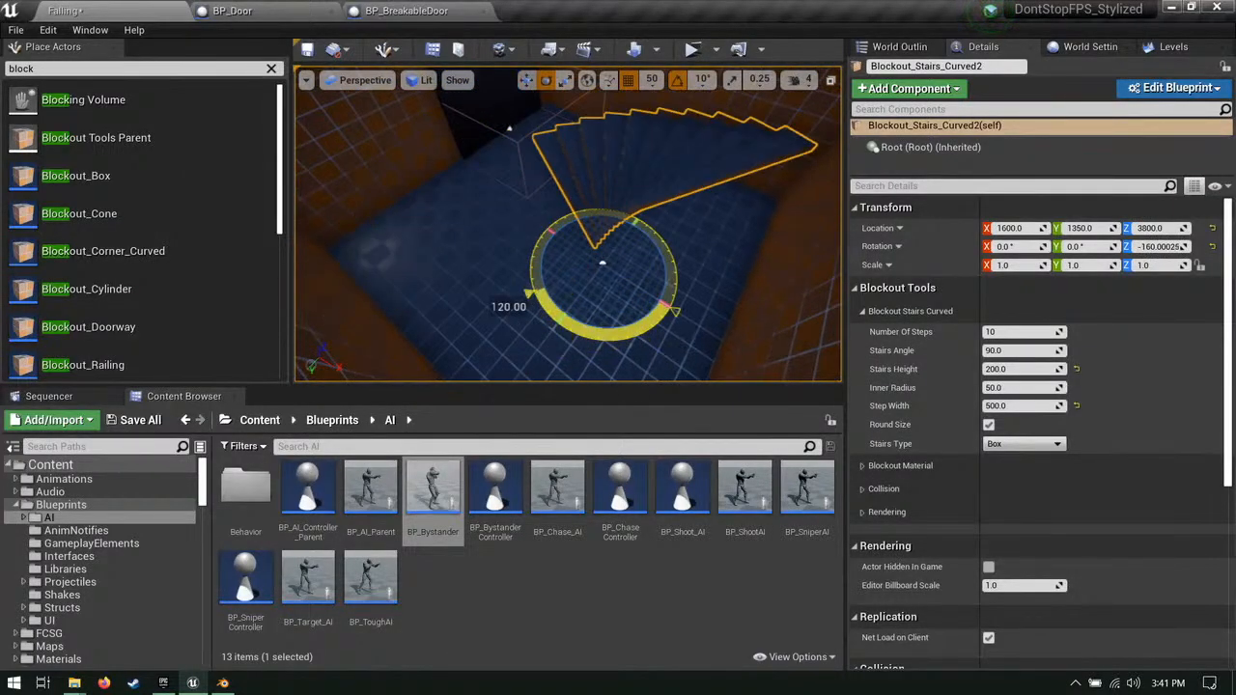
mouse_move(651, 330)
right_down()
mouse_move(720, 300)
mouse_move(652, 329)
right_up()
drag(633, 270, 604, 269)
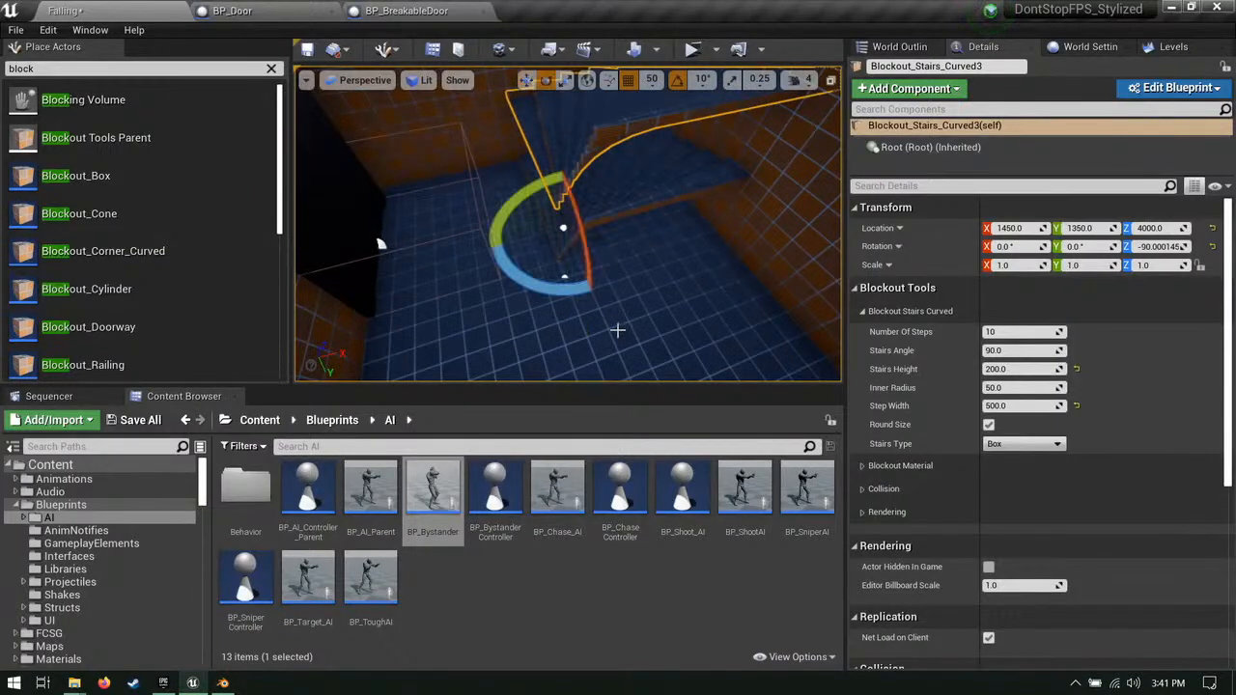
Step: Rotate the curved staircase at Z 4000 to 0 degrees about the vertical axis and add a copy at Z 4200 rotated to about 90 degrees
drag(531, 285, 446, 247)
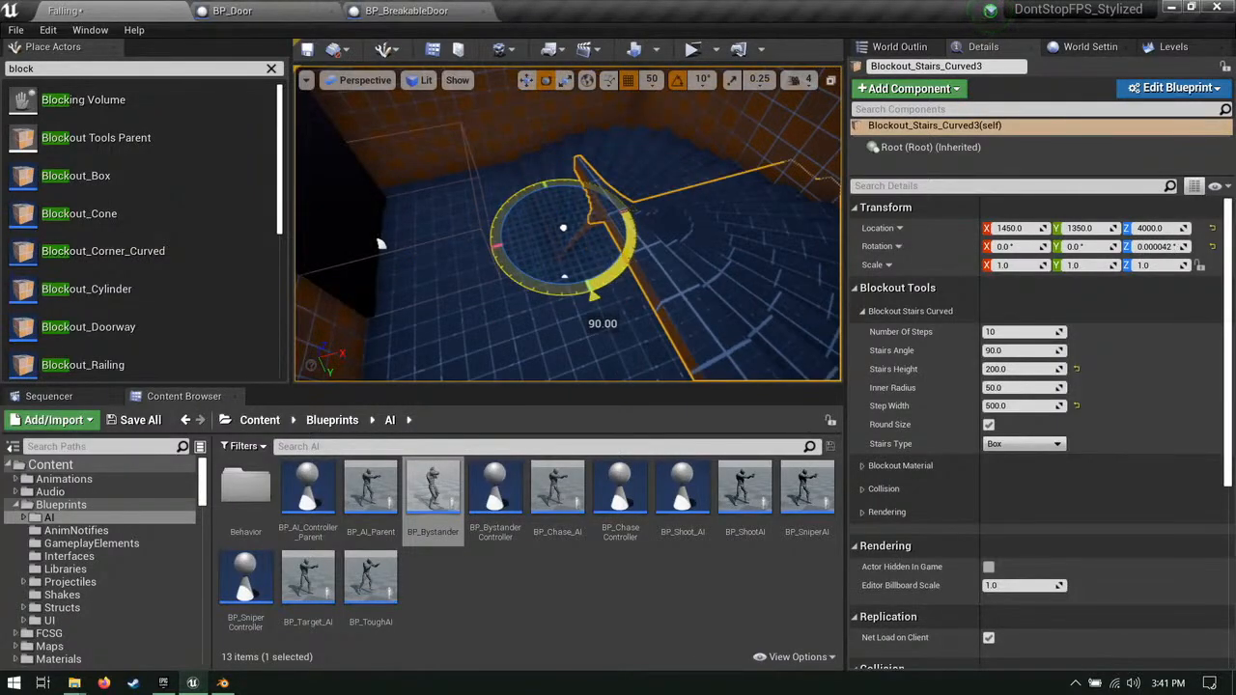
key(a)
right_drag(591, 297, 649, 364)
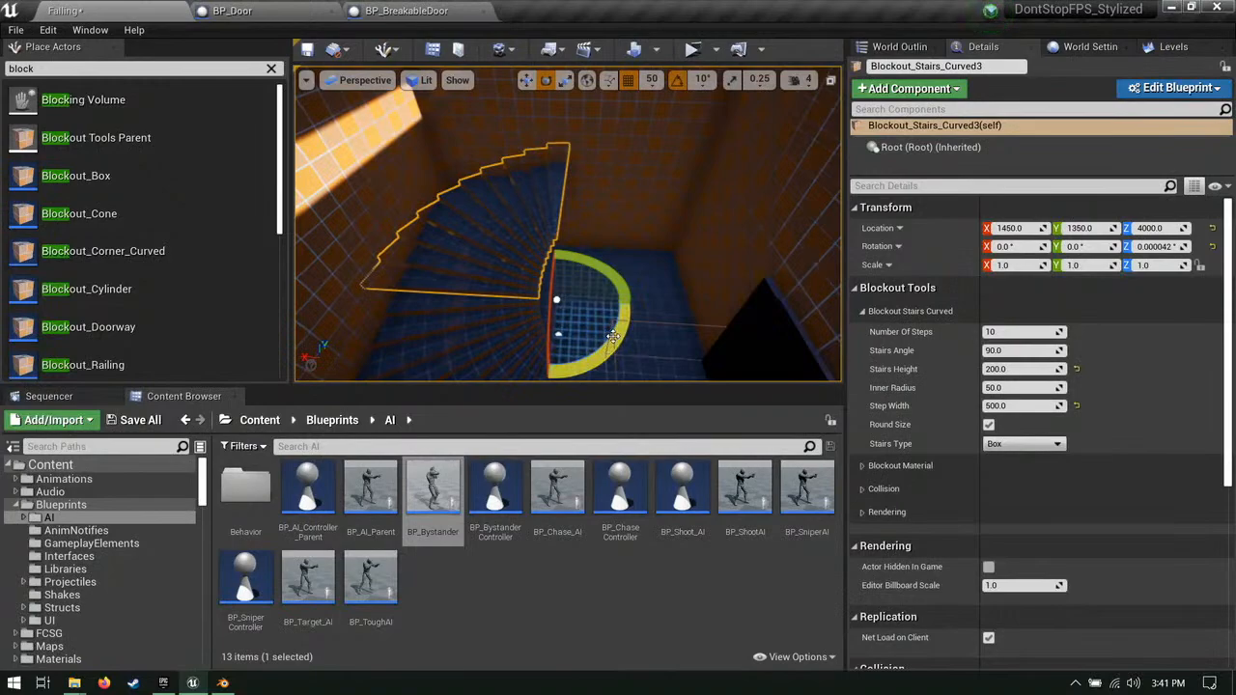
right_drag(650, 364, 525, 329)
key(w)
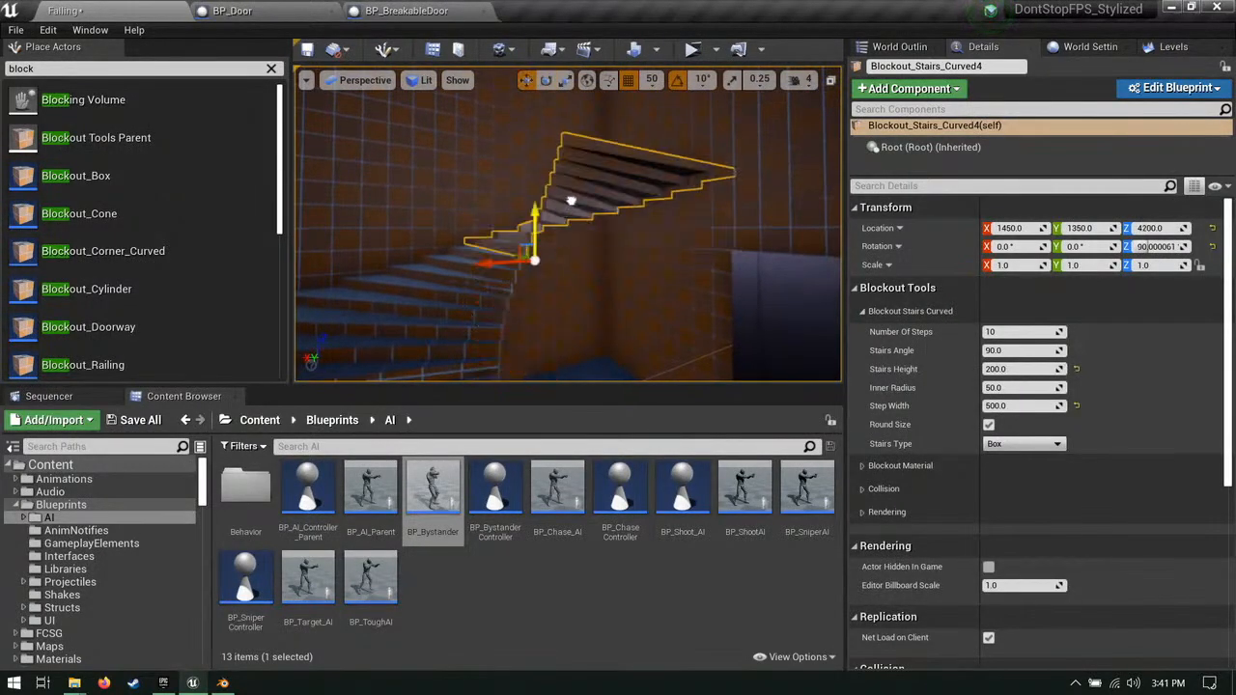
Step: Copy the top curved staircase, rotate the copy to about 180 degrees, and raise it onto the flight at Z 4200
right_drag(571, 200, 543, 274)
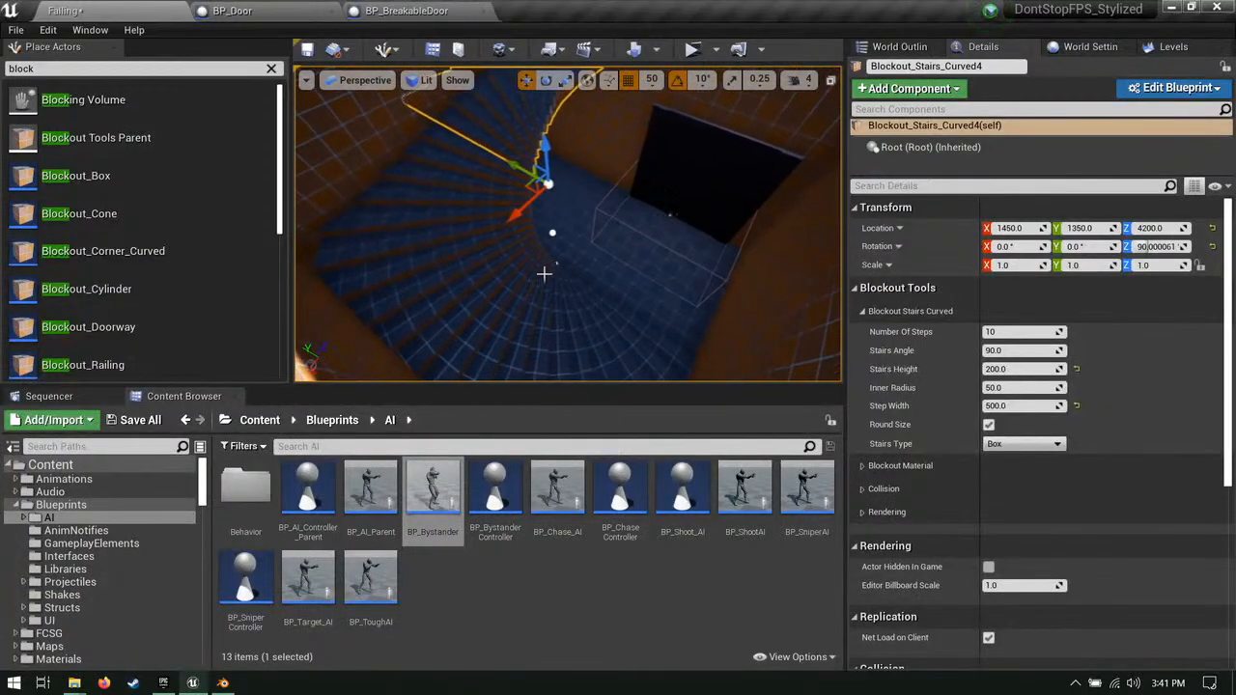
ctrl+click(461, 229)
ctrl+click(609, 337)
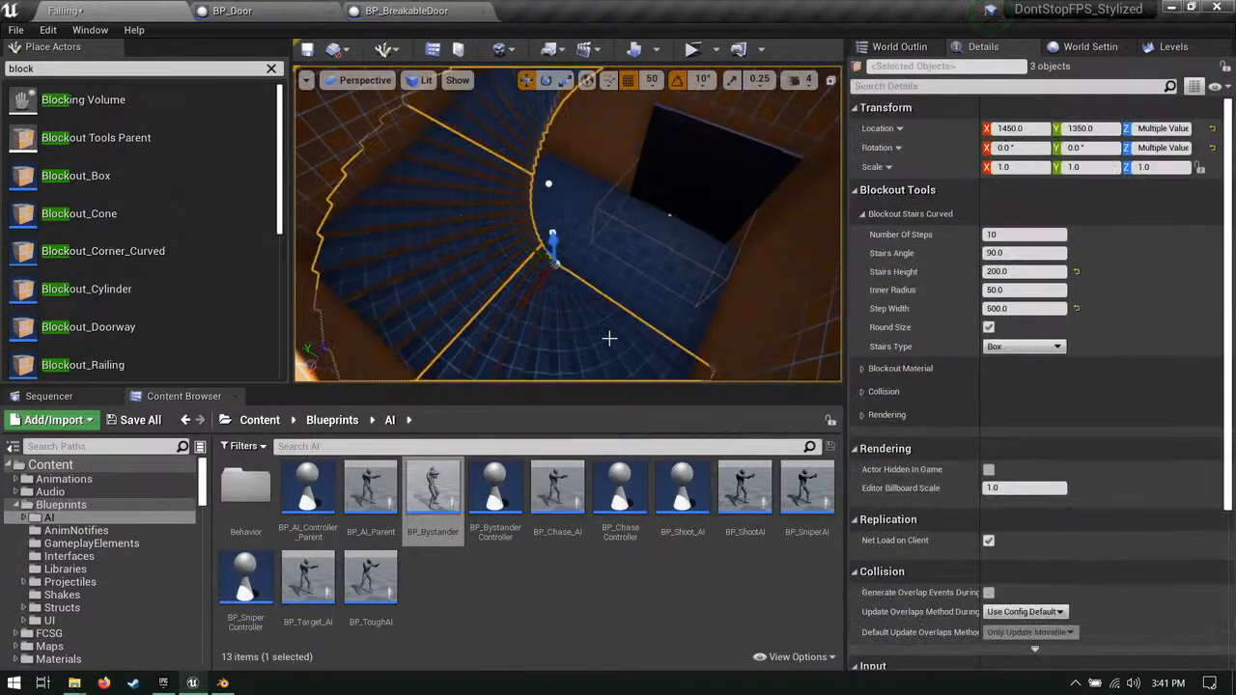
right_drag(609, 300, 542, 226)
click(553, 243)
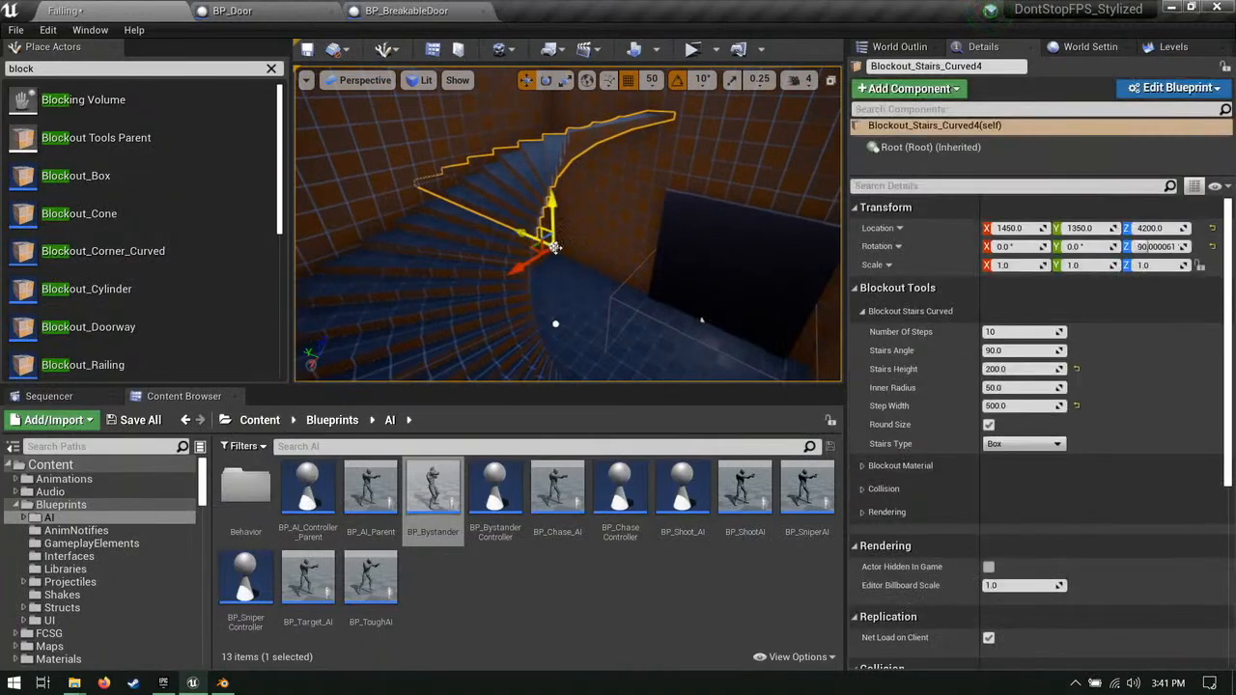
mouse_move(555, 292)
mouse_down()
mouse_move(538, 291)
mouse_move(563, 292)
mouse_up()
right_drag(563, 291, 562, 257)
key(w)
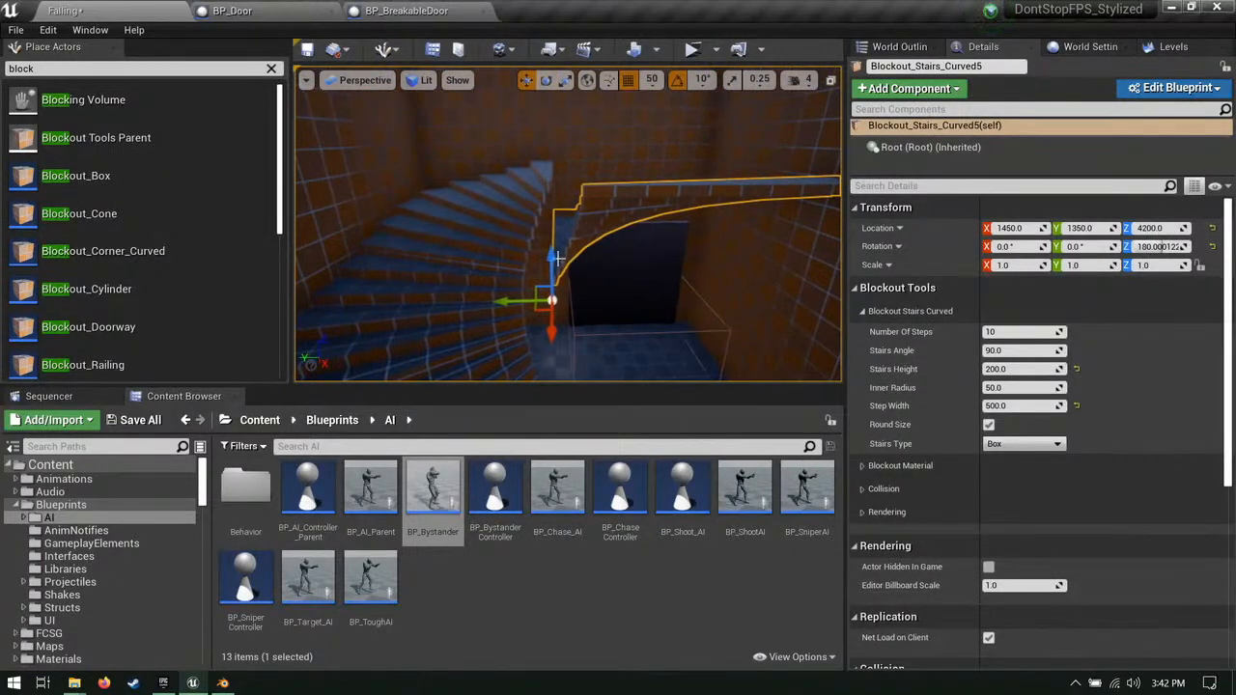
drag(554, 257, 582, 138)
Step: Select the four stacked curved staircases, try a copy of them higher in the stairwell, and delete that copy
right_drag(590, 114, 584, 234)
shift+click(537, 293)
right_drag(538, 293, 533, 218)
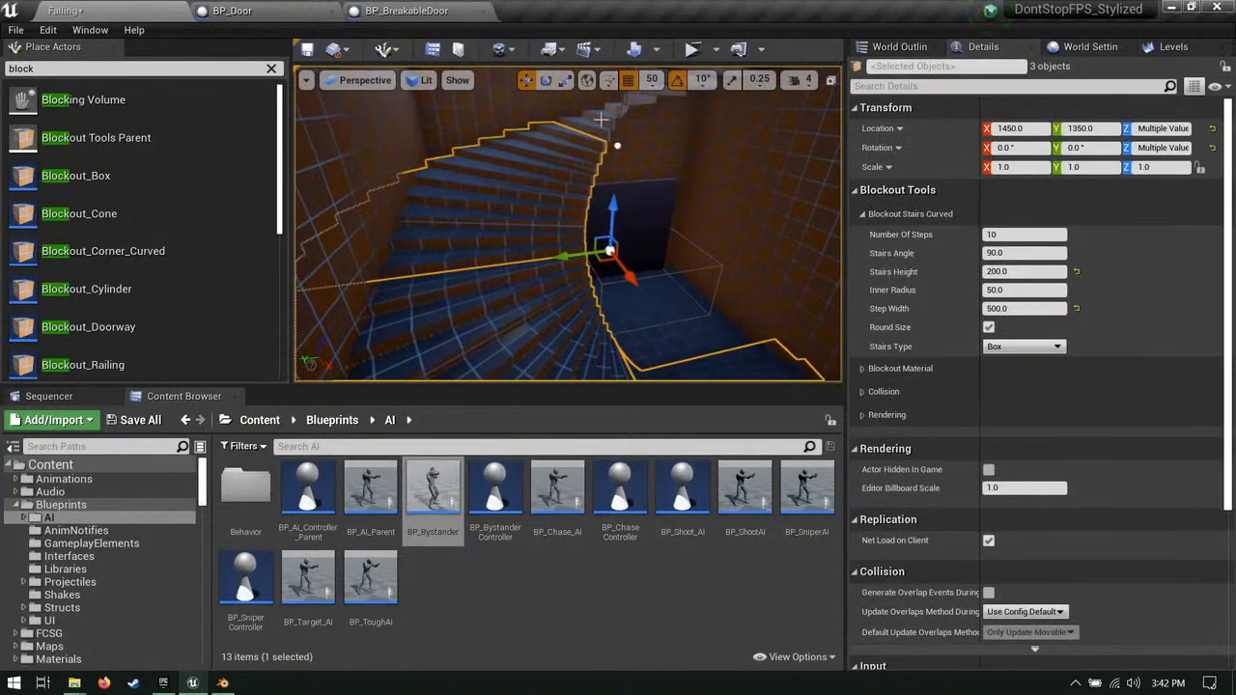
shift+click(600, 120)
right_drag(601, 120, 589, 199)
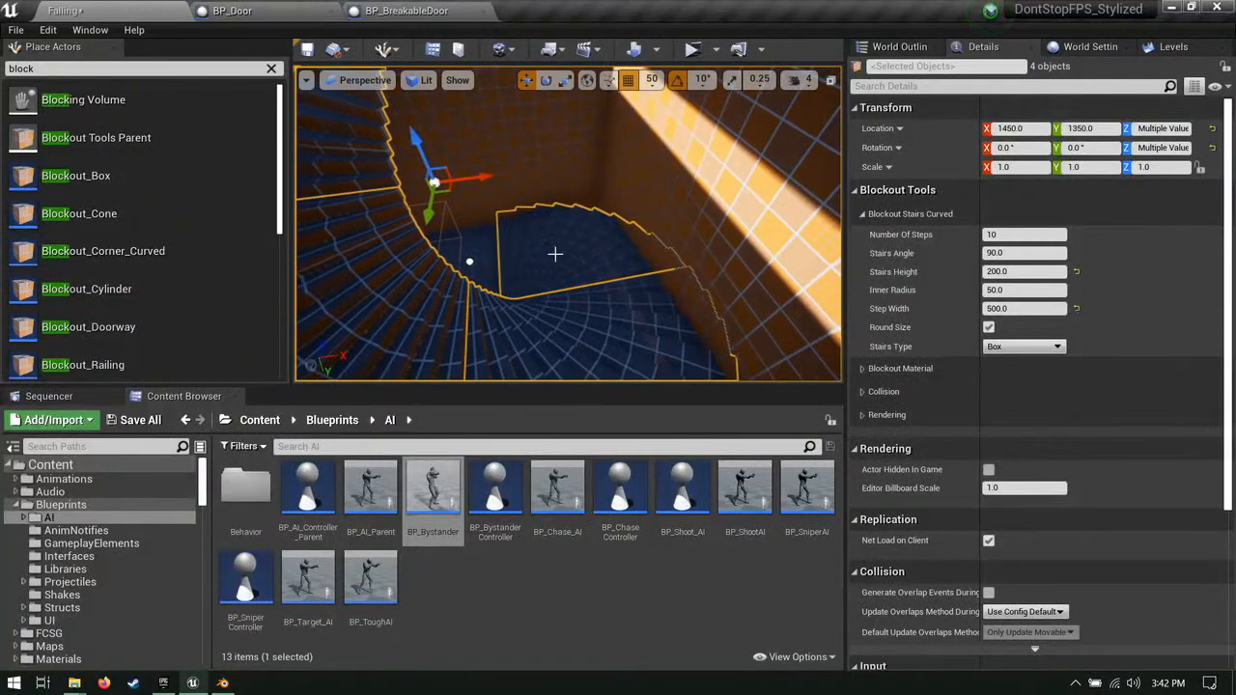
click(564, 249)
right_drag(565, 256, 497, 257)
click(510, 199)
click(519, 117)
shift+click(490, 238)
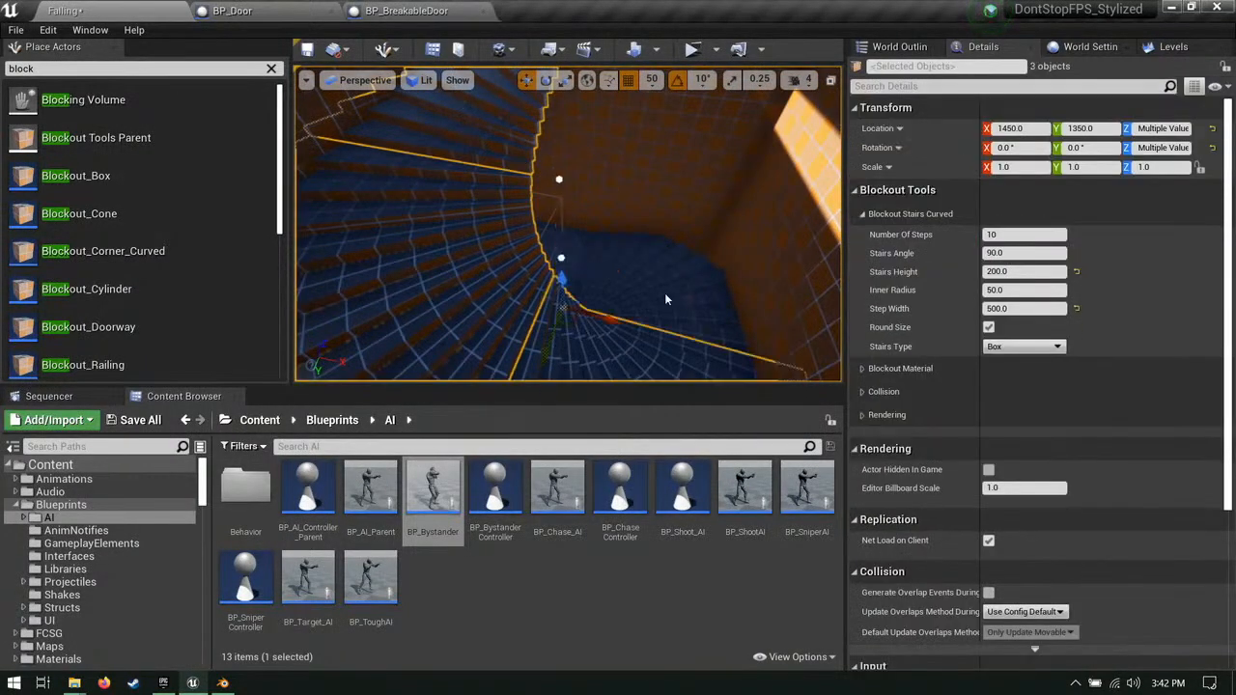
right_drag(609, 348, 610, 348)
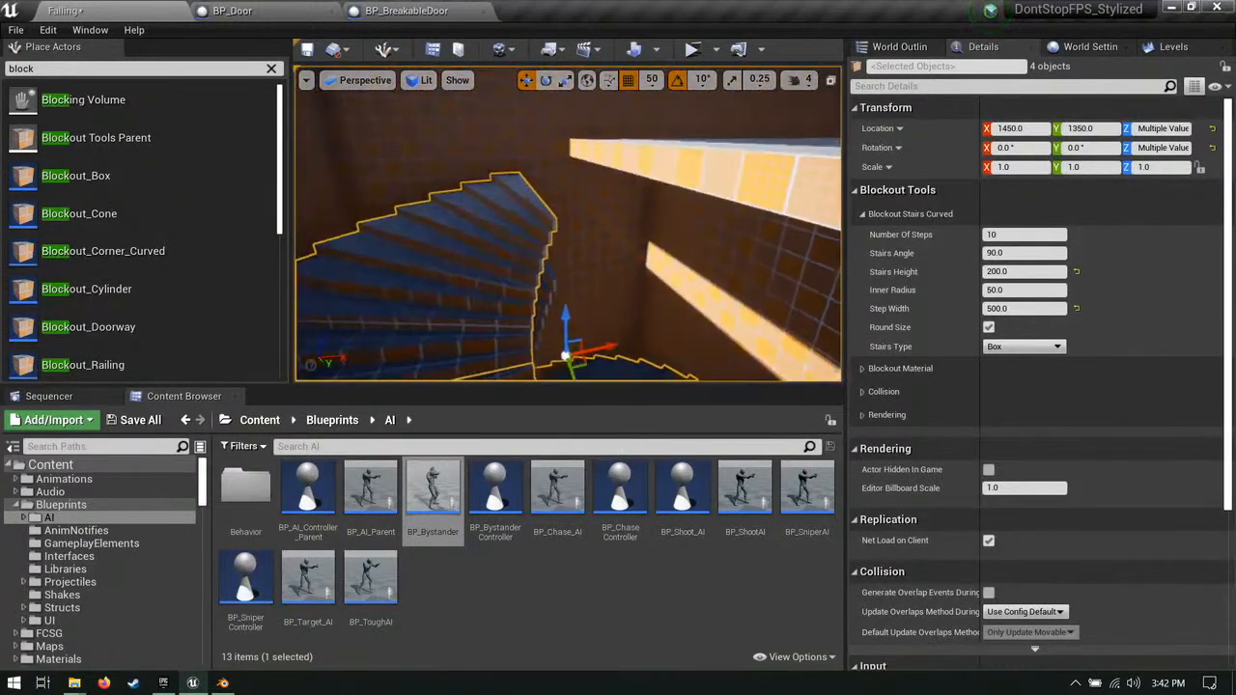
drag(576, 238, 577, 70)
right_drag(578, 69, 578, 69)
right_drag(528, 232, 528, 232)
right_drag(545, 337, 545, 337)
key(Delete)
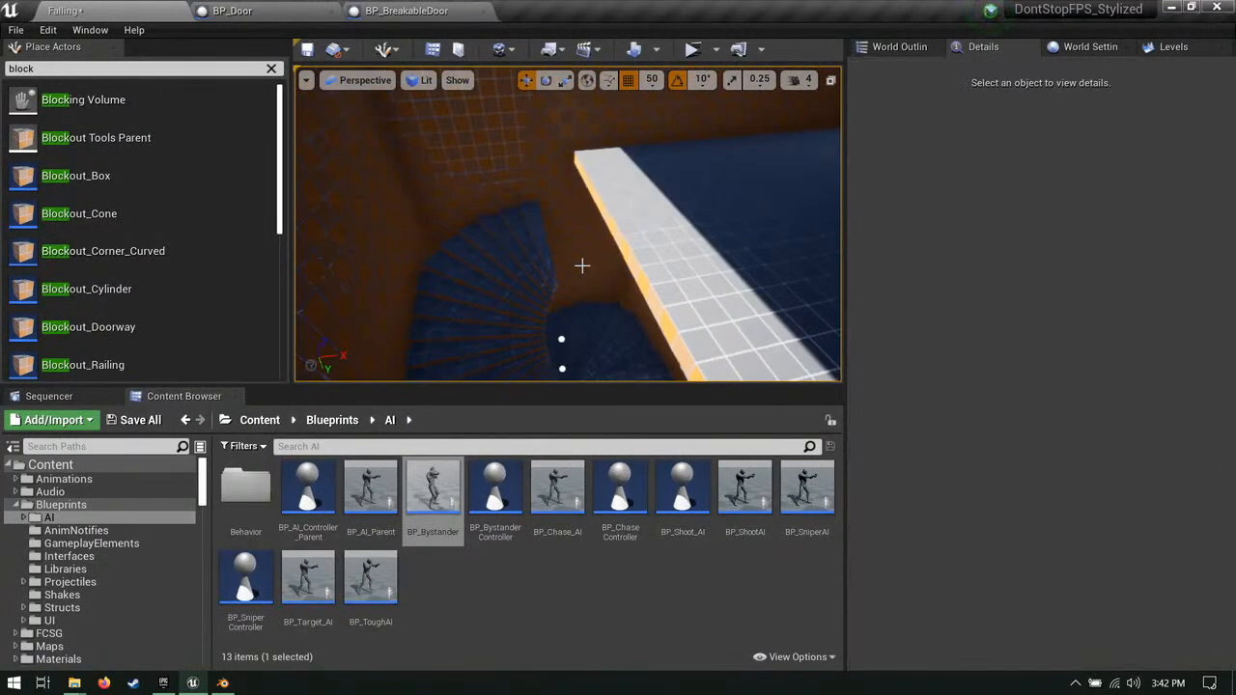
Step: Delete the blockout box edging the upper floor beside the stairwell at X 1900, Y 850, Z 4750
click(577, 270)
click(638, 209)
right_drag(638, 209, 619, 205)
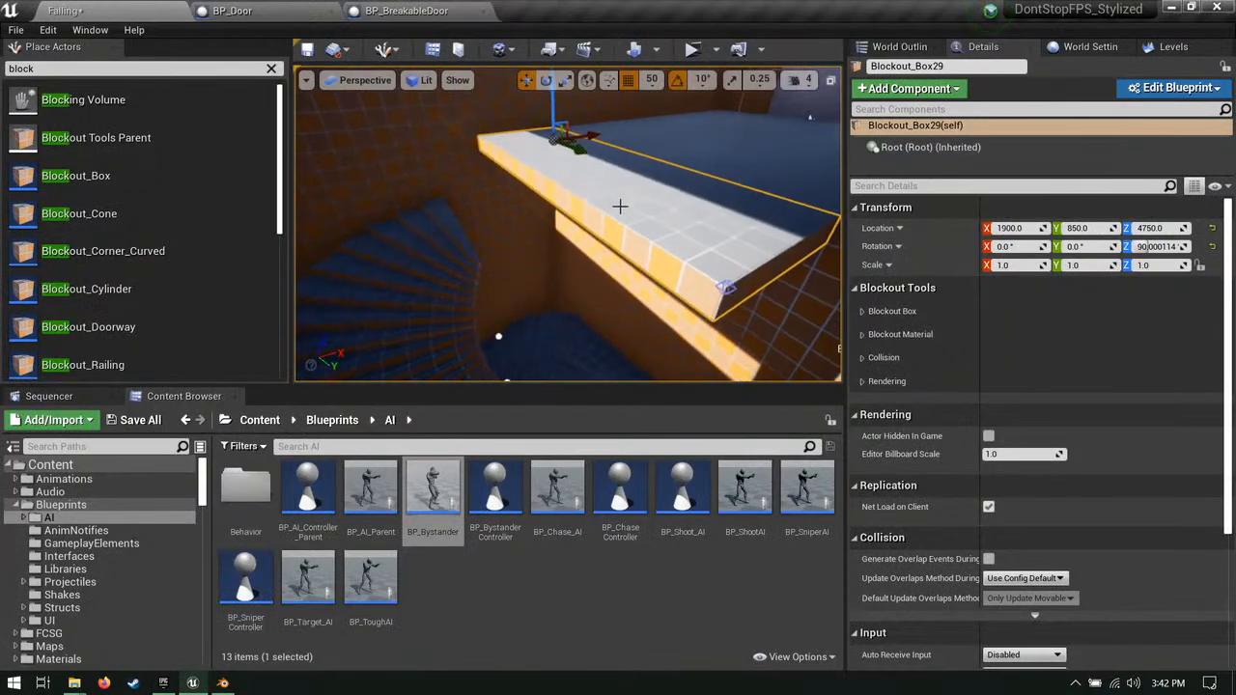
key(Delete)
Step: Place a Blockout_Stairs_Linear at the top of the curved stairs, rotated to about -90 degrees, at X 1450, Y 1300, Z 4600
scroll(185, 302, down, 4)
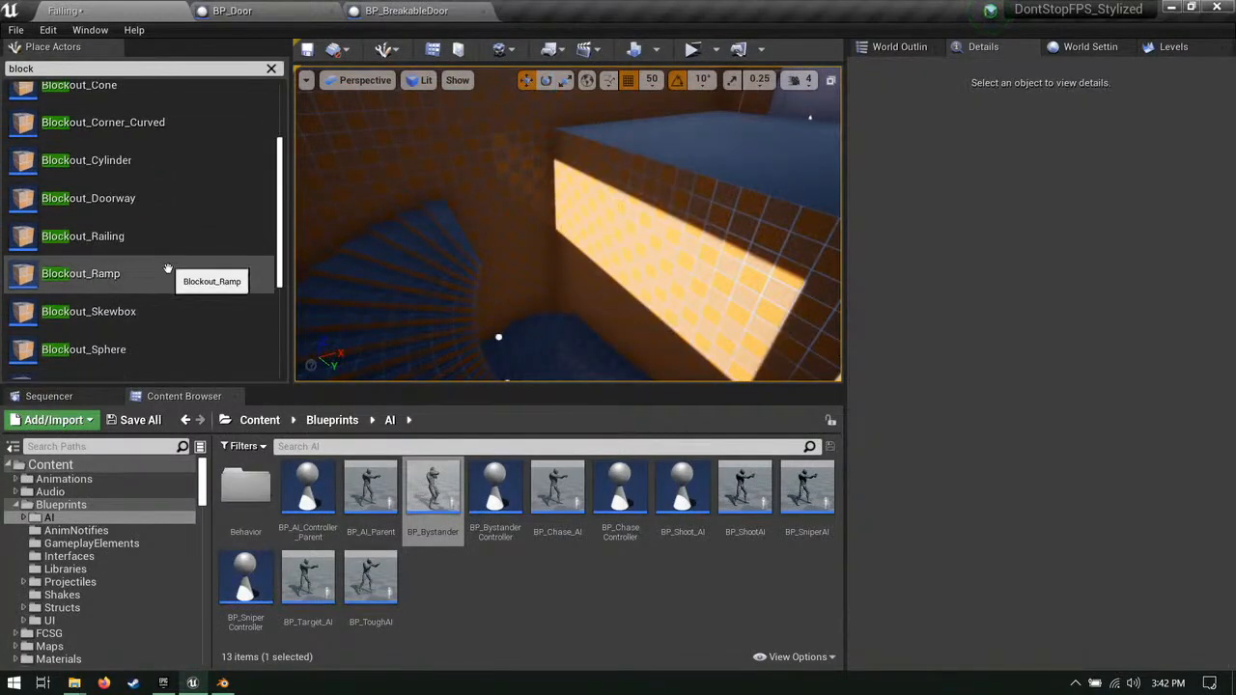
scroll(170, 318, down, 3)
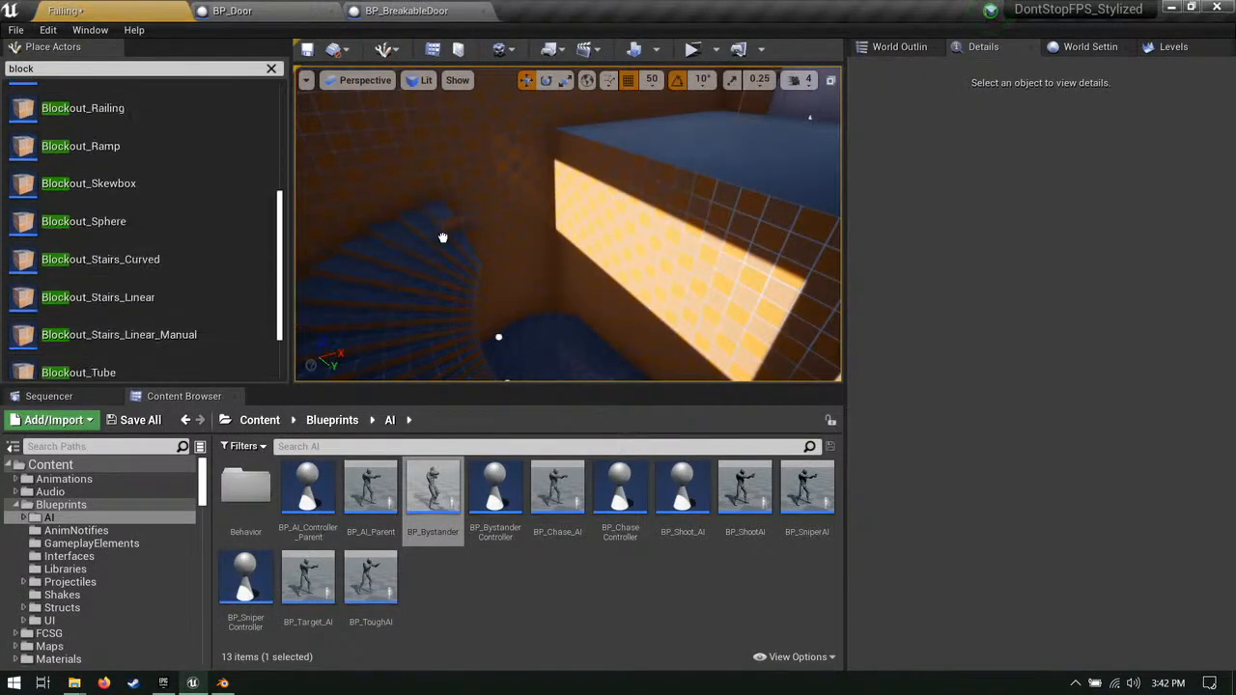
drag(443, 236, 442, 237)
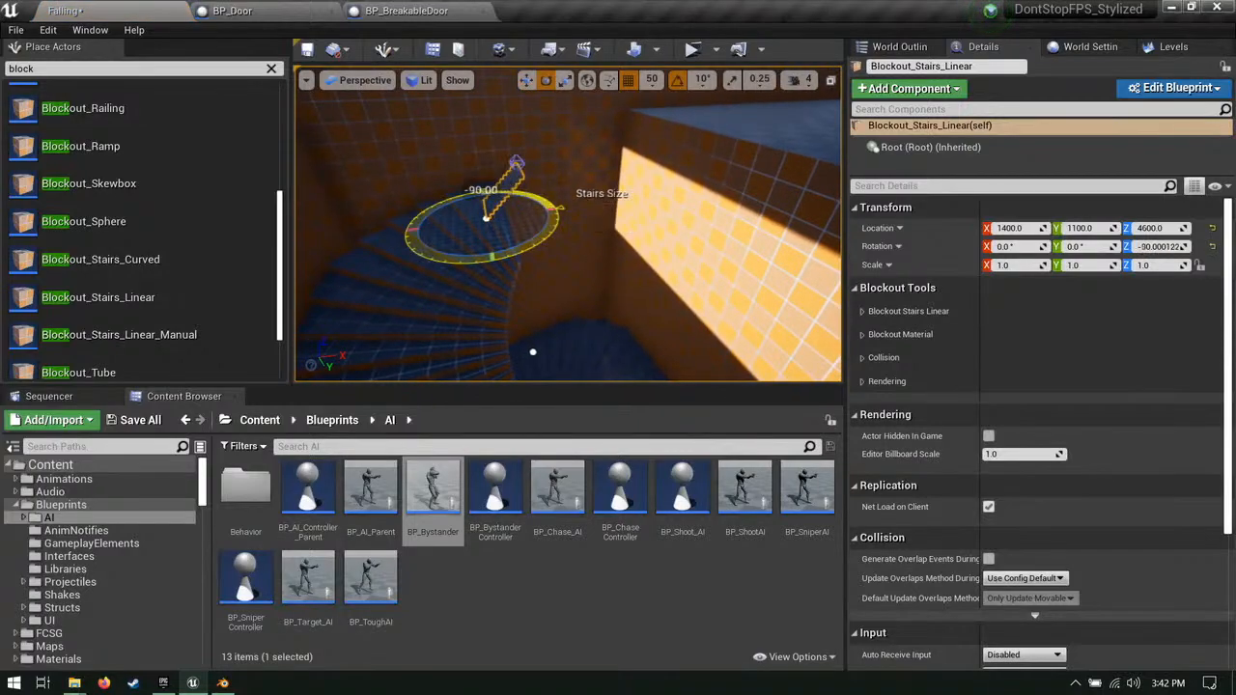
right_drag(523, 253, 491, 235)
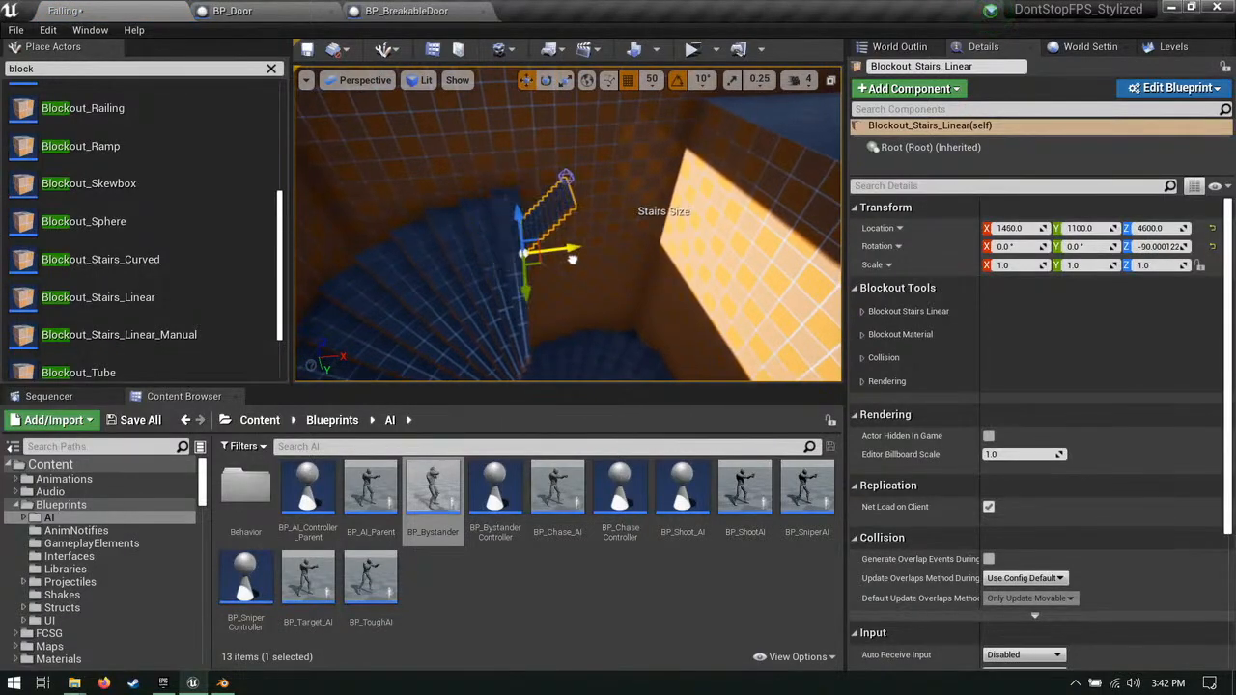
right_drag(571, 258, 434, 282)
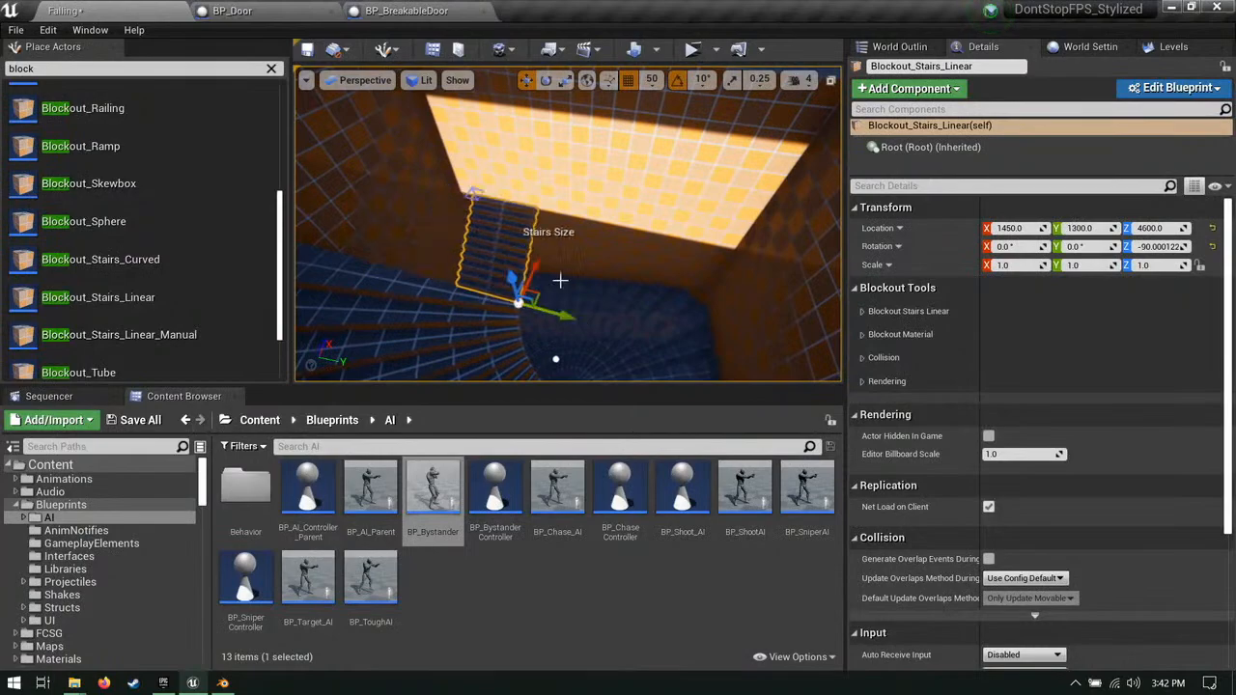
Step: Resize the linear stairs to 450 × 450 × 200 so they span the stairwell up to the upper floor
right_drag(472, 195, 715, 195)
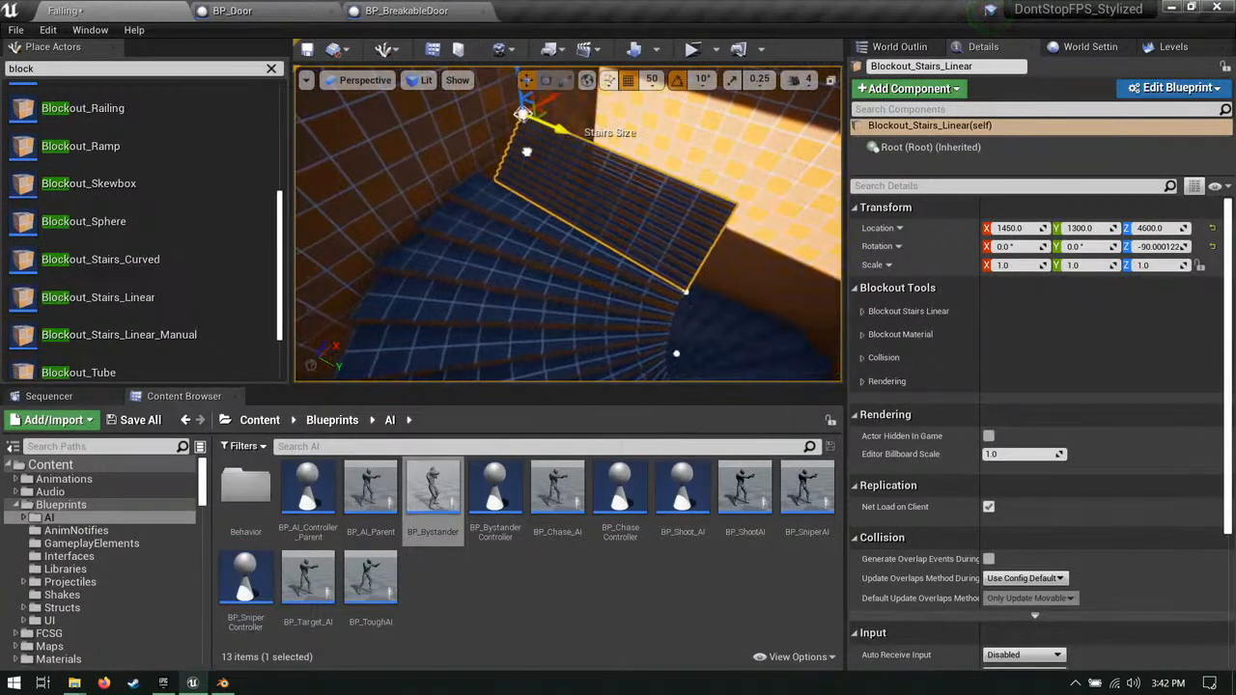
right_drag(526, 151, 396, 156)
drag(478, 126, 654, 112)
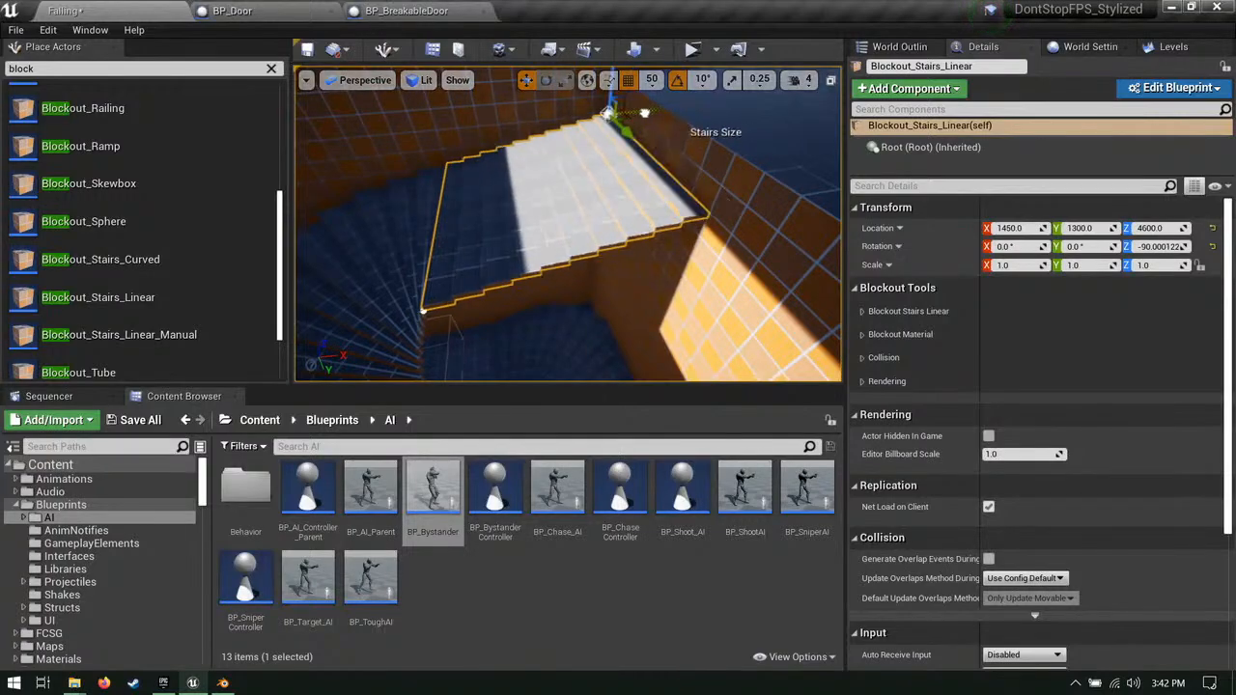
right_drag(645, 113, 586, 133)
drag(586, 133, 588, 112)
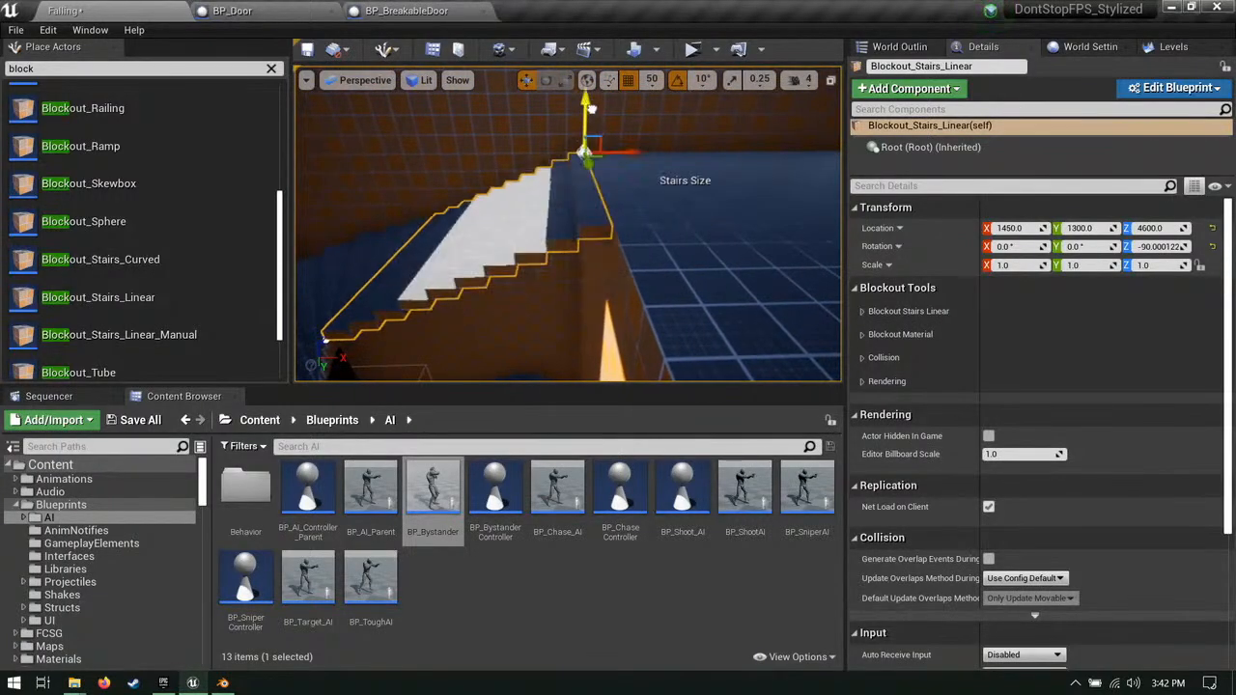
right_drag(598, 109, 551, 114)
click(863, 312)
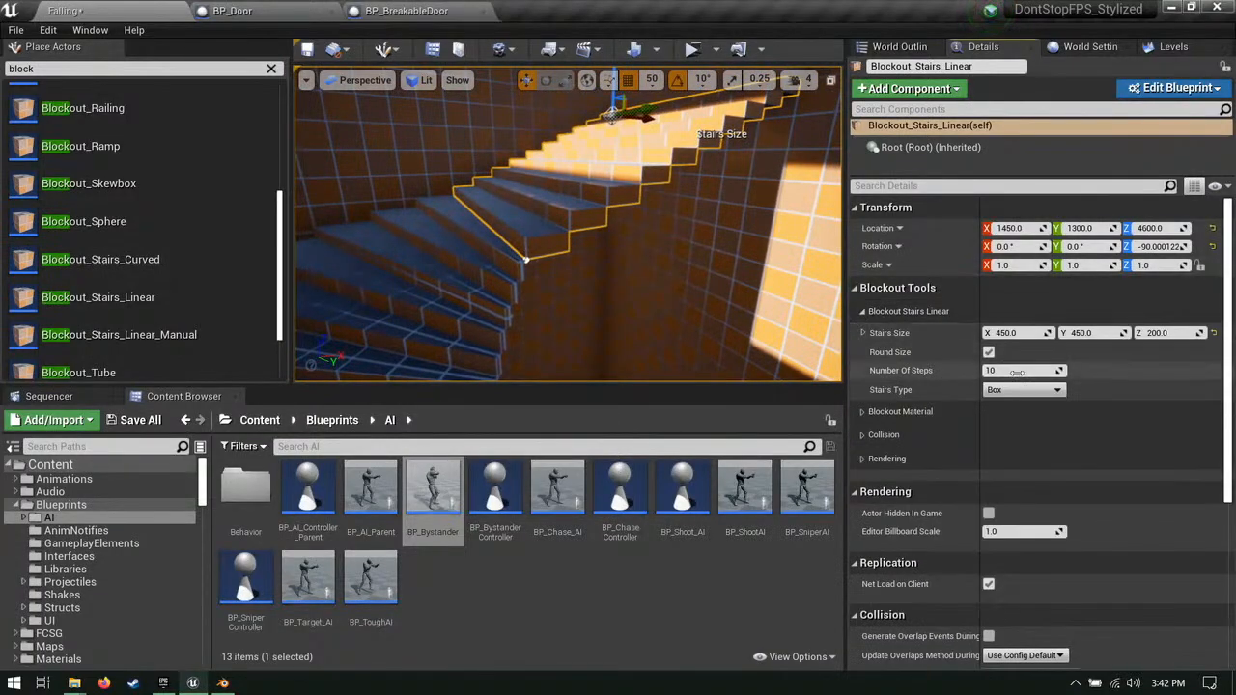
mouse_move(804, 351)
right_down()
mouse_move(836, 344)
mouse_move(763, 336)
mouse_move(804, 338)
right_up()
click(804, 338)
drag(113, 146, 618, 262)
scroll(154, 227, up, 5)
key(f)
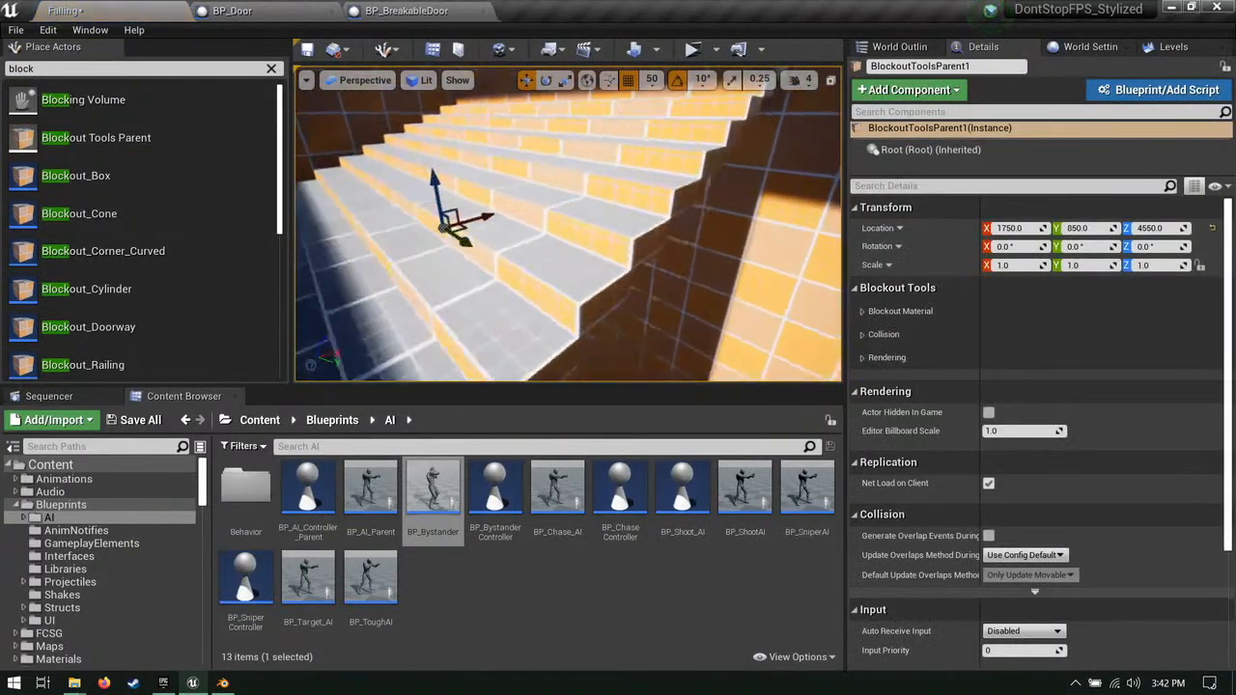
right_drag(579, 251, 820, 241)
key(Delete)
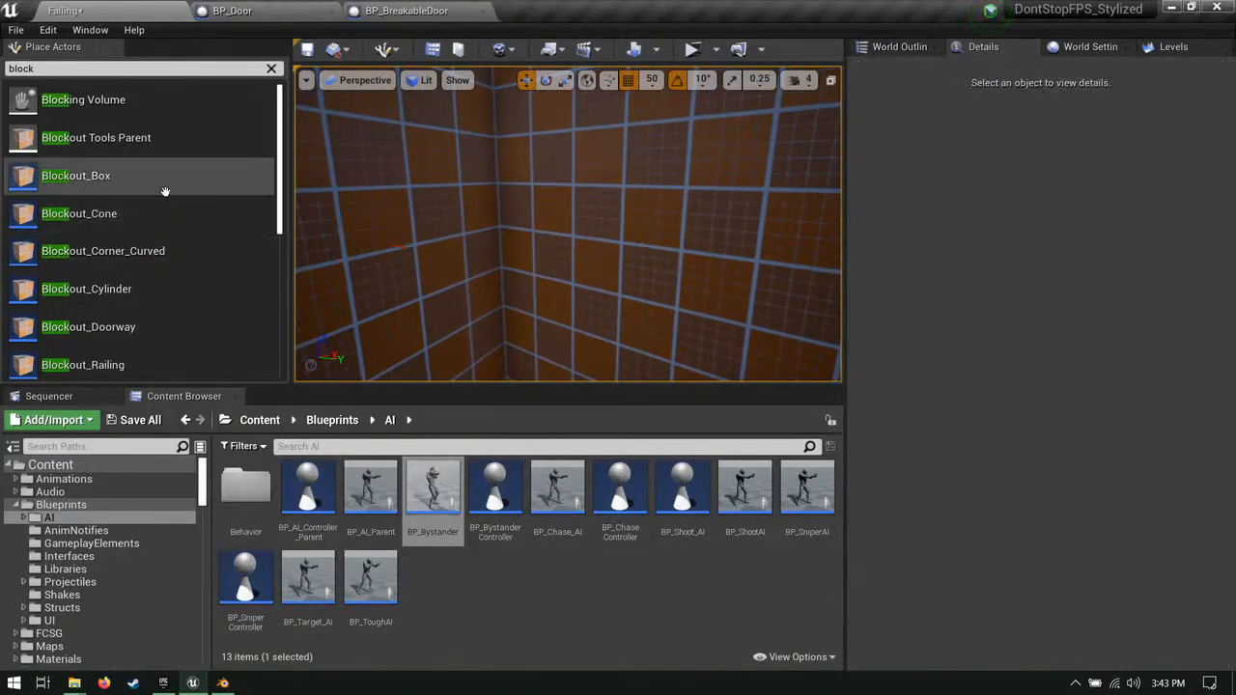
Step: Place a Blockout_Box under the linear stairs and position it at X 1400, Y 850, Z 4500
drag(165, 191, 582, 207)
key(f)
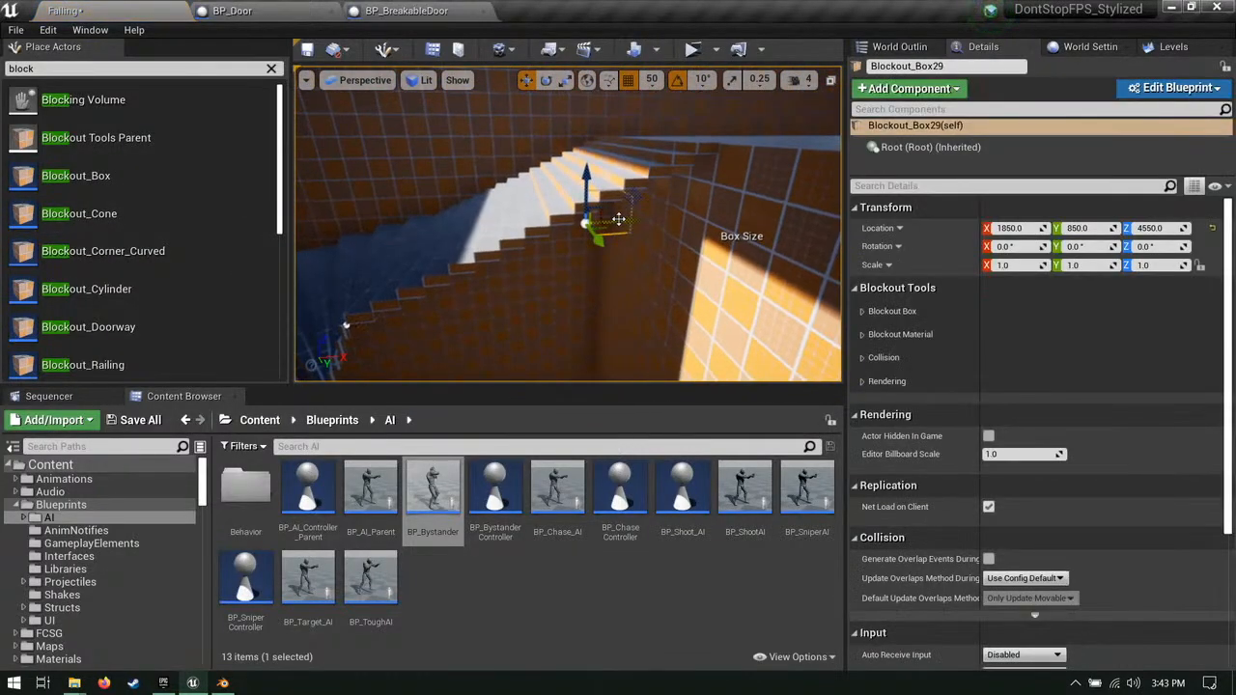
drag(598, 224, 606, 225)
alt+drag(605, 225, 613, 140)
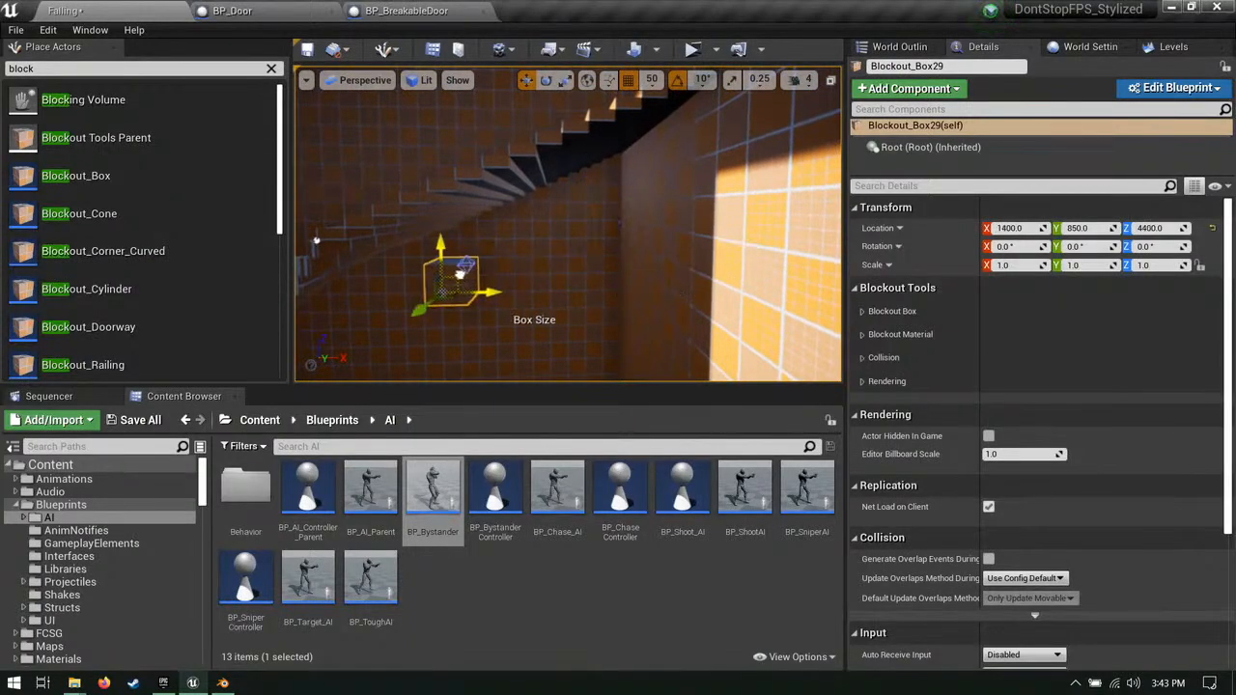
alt+drag(450, 259, 401, 211)
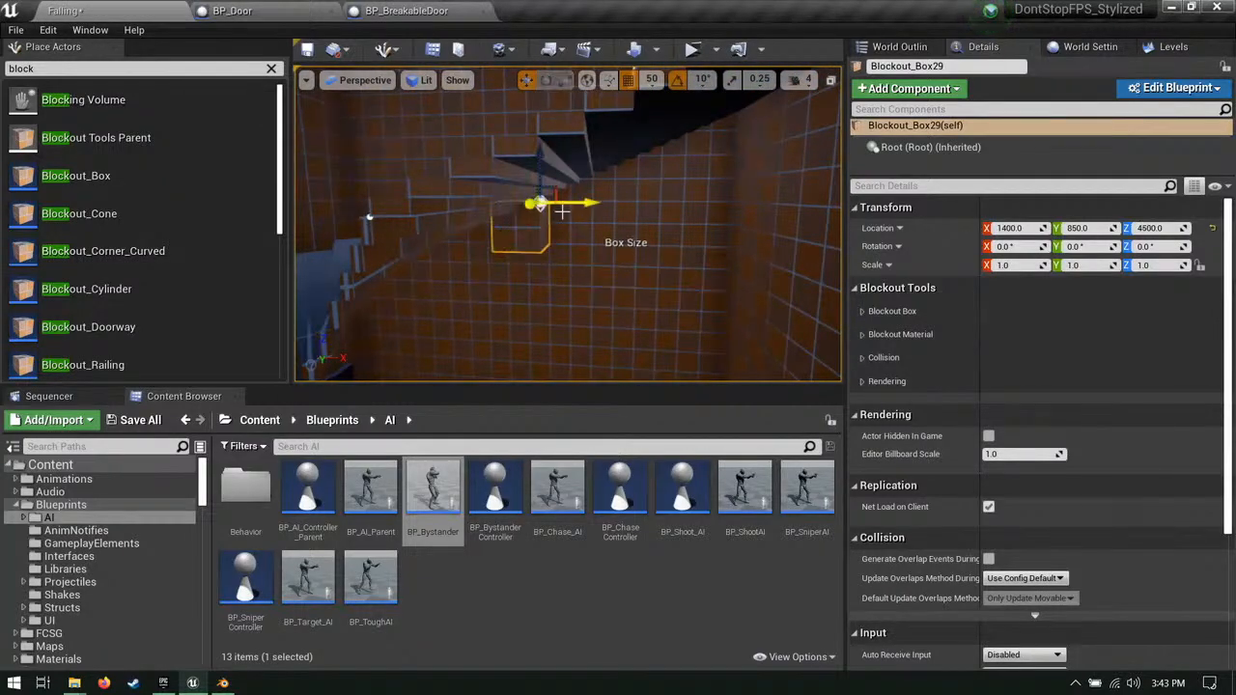
Step: Shift the new box to X 1450 and stretch it into a platform beneath the linear stairs
alt+drag(823, 219, 606, 218)
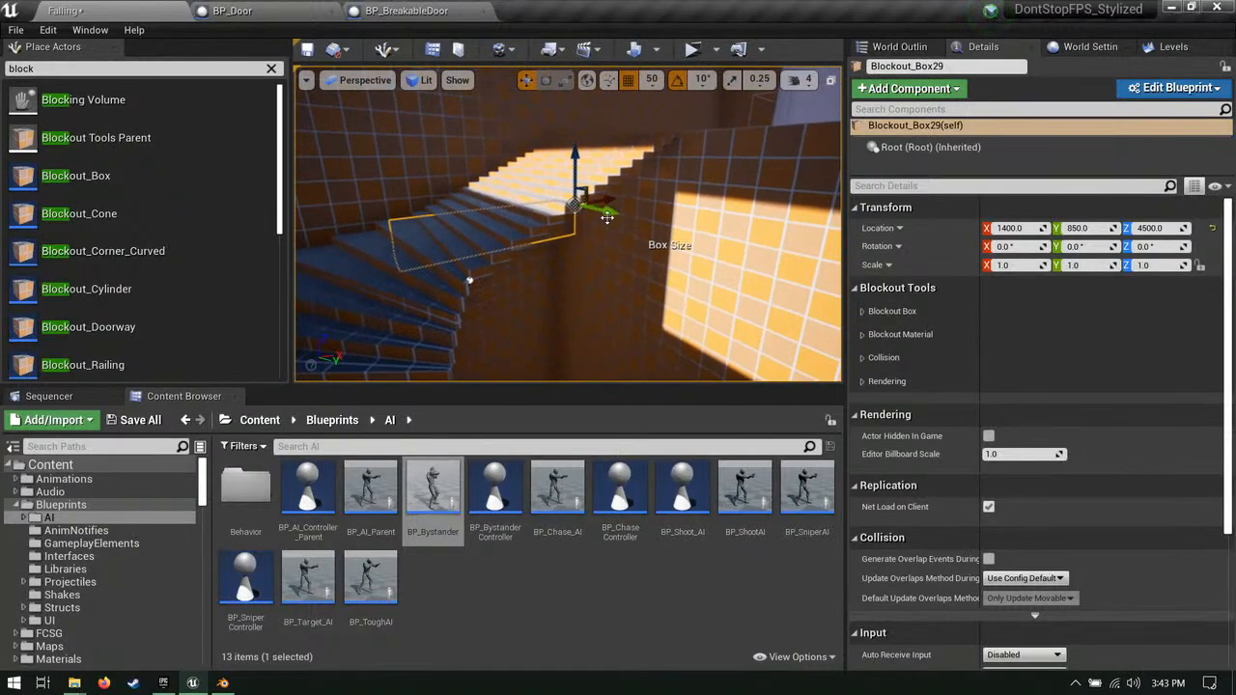
alt+drag(469, 281, 483, 221)
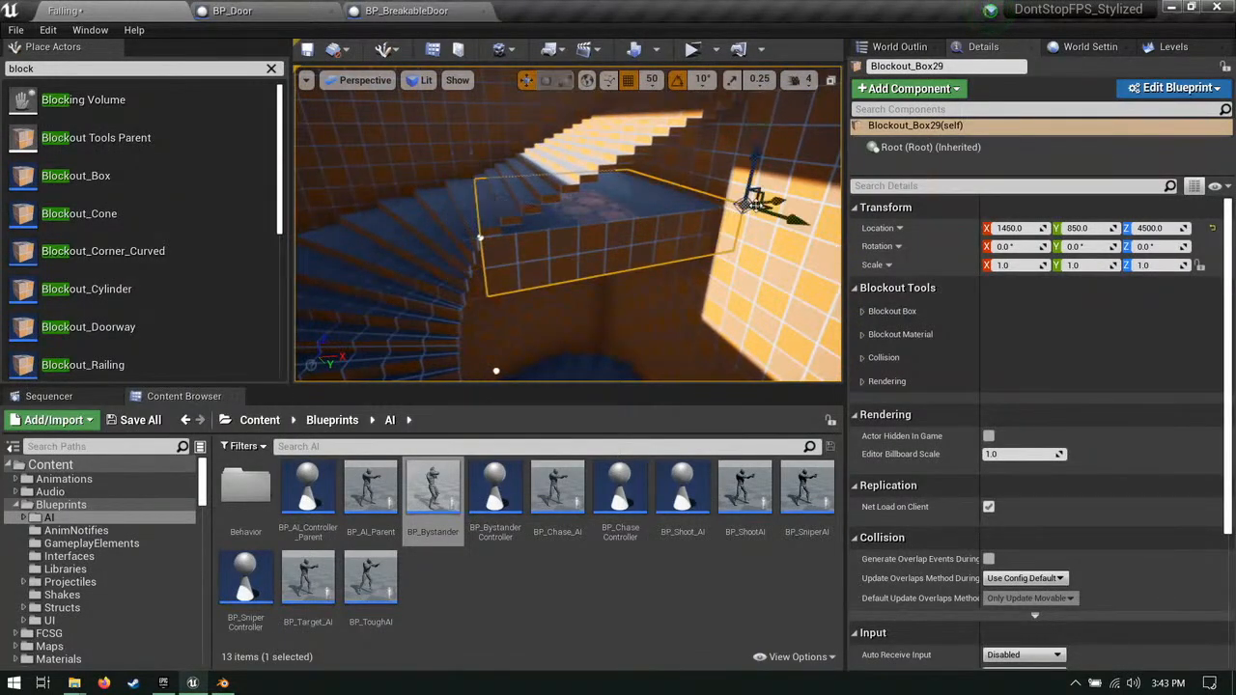
alt+drag(480, 237, 398, 279)
alt+drag(471, 334, 563, 305)
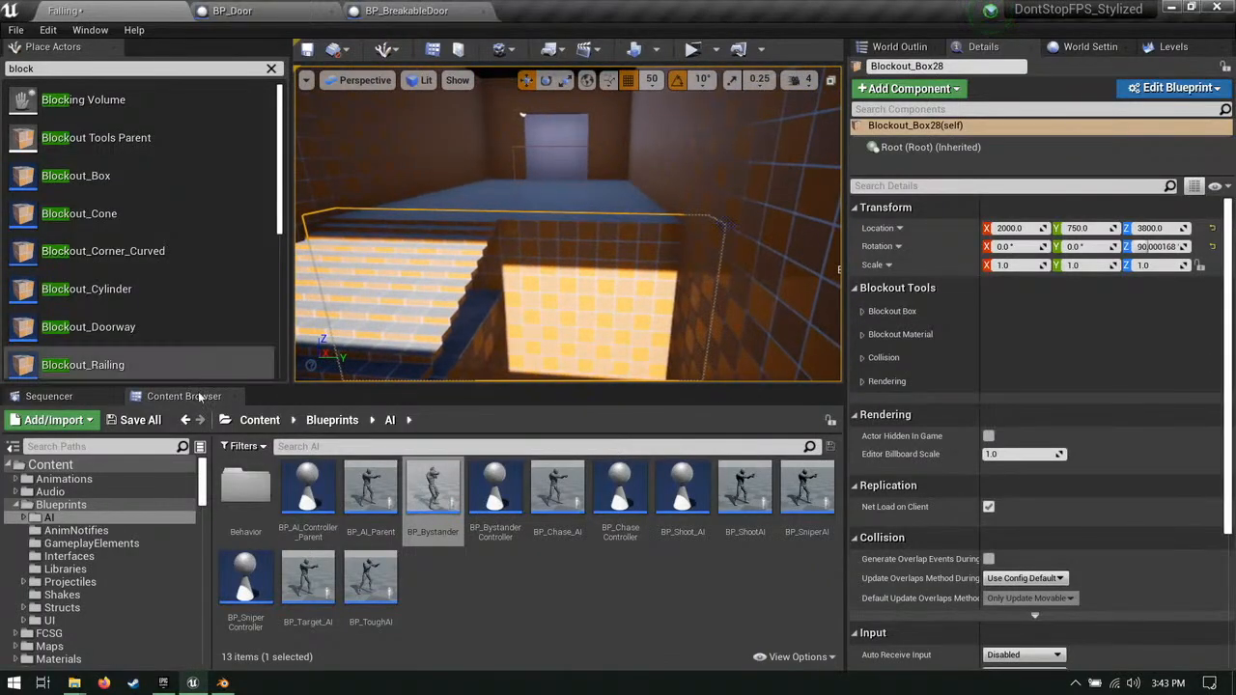
Step: Save all modified content and launch the Falling level in a new preview window
click(140, 420)
click(756, 490)
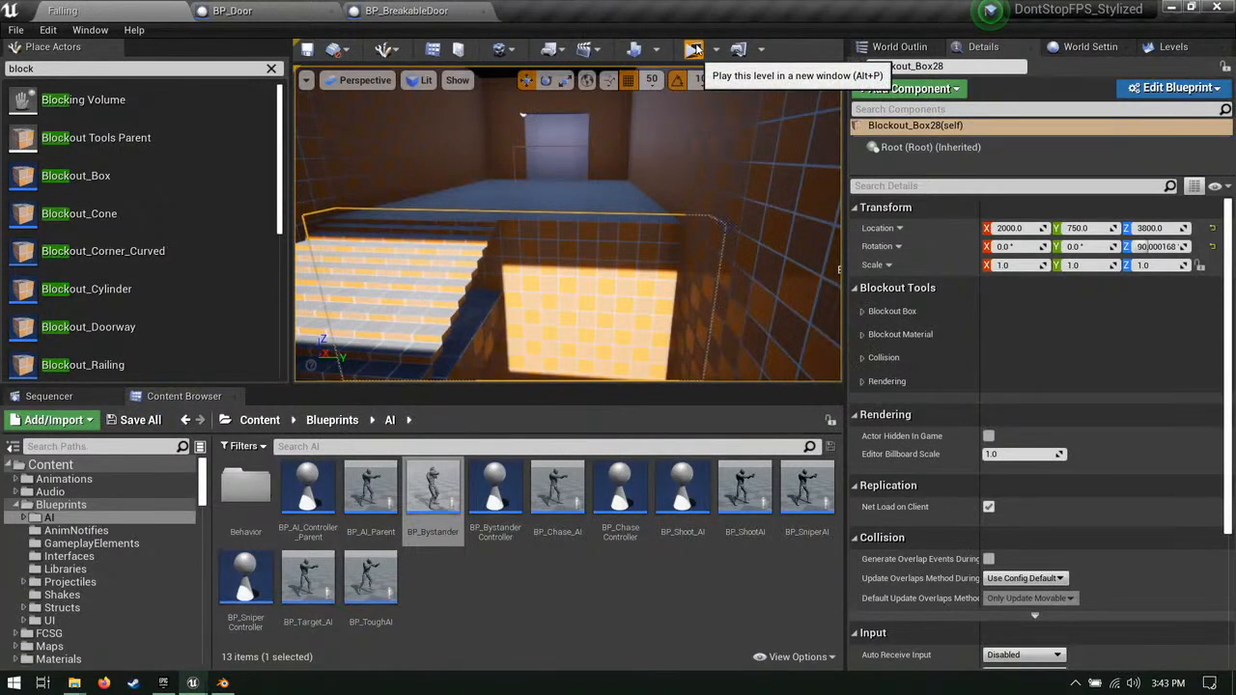
click(693, 48)
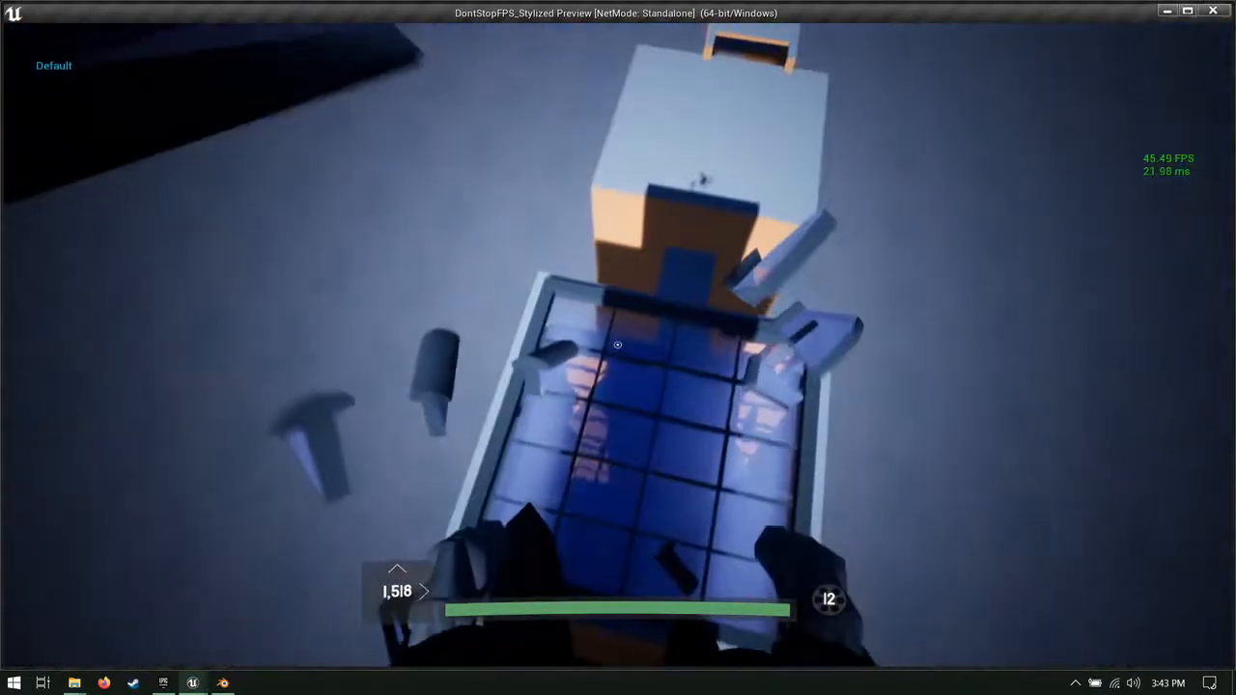
Step: Playtest the fall through the skylight and shoot the enemies in the rooms below, reloading between fights
click(618, 345)
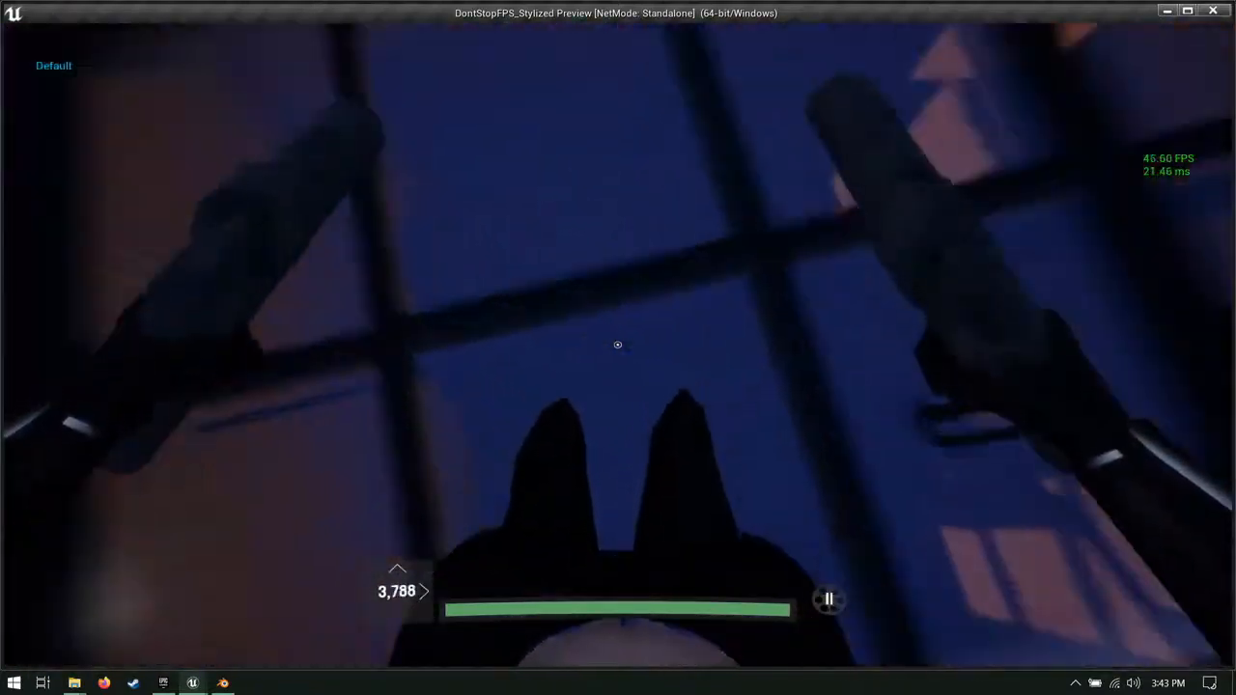
click(618, 344)
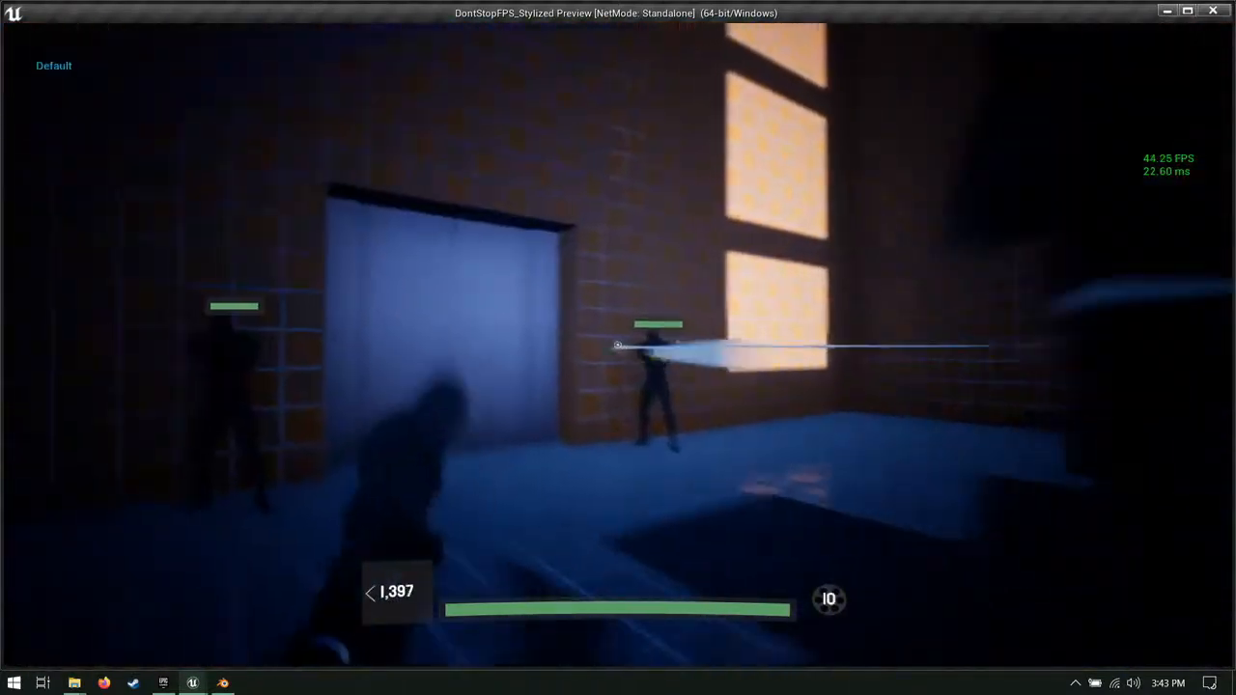
click(618, 344)
click(618, 345)
key(r)
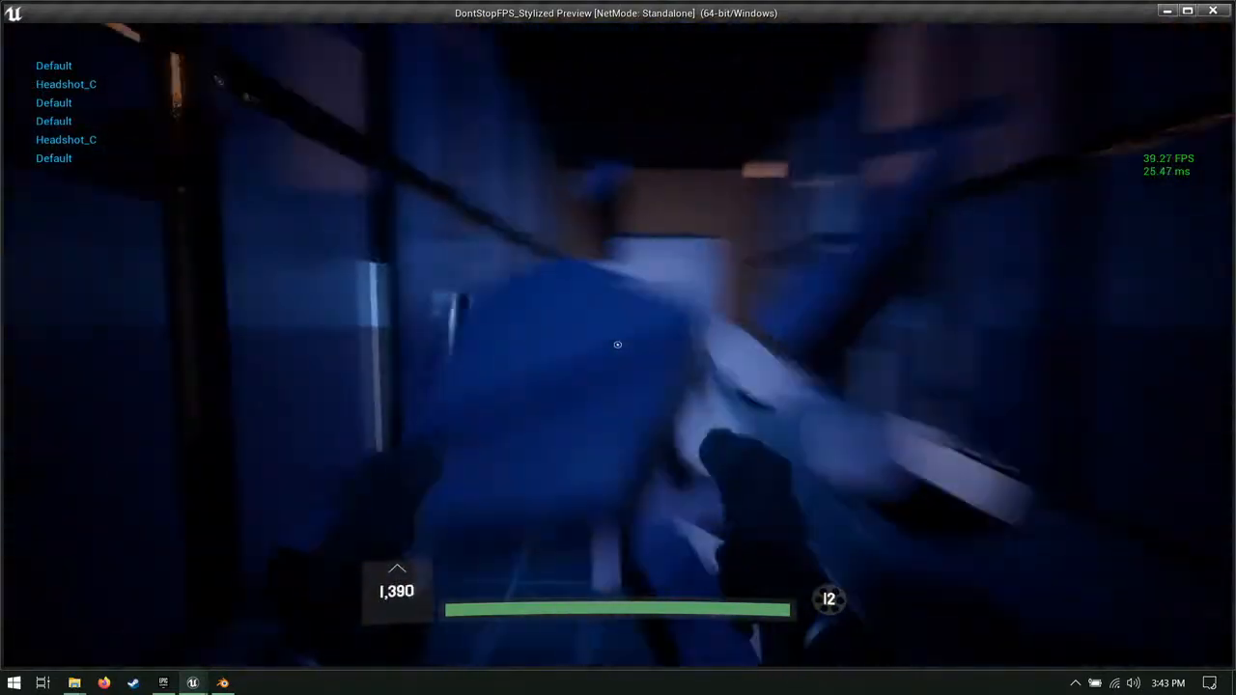
click(618, 345)
click(618, 345)
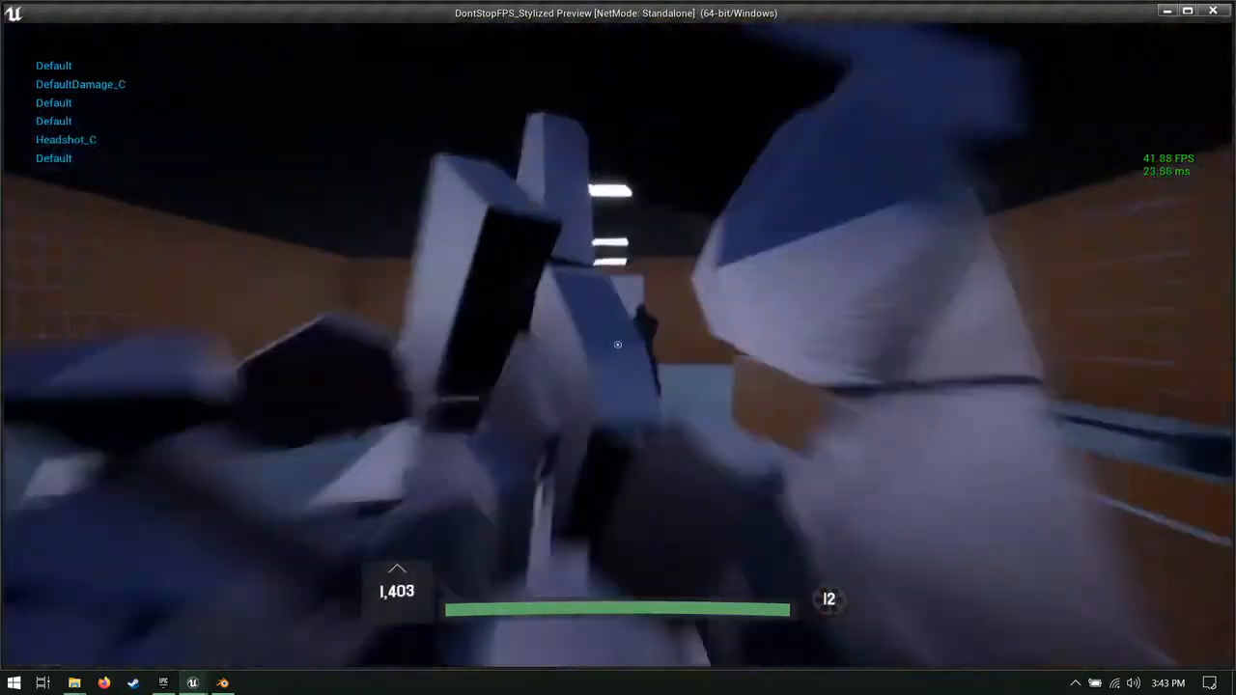
click(618, 344)
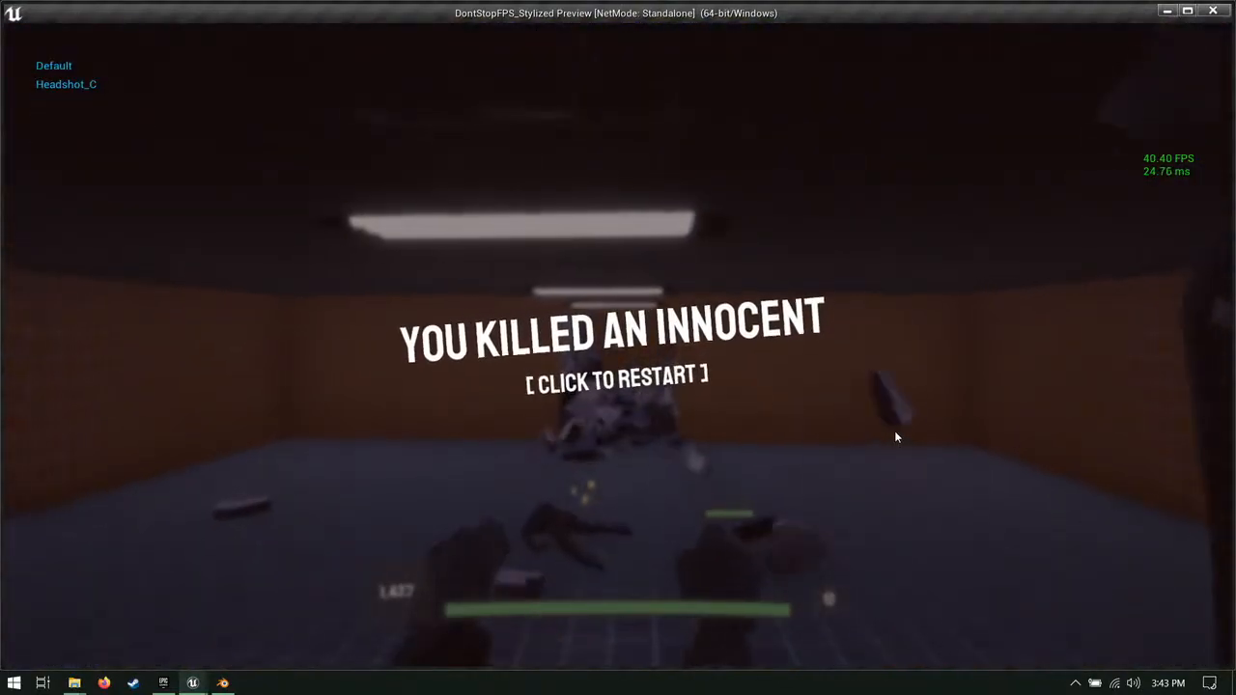
Step: Restart the level and playtest the skylight drop again, fighting the enemies beside the entrance and in the lit room
click(776, 388)
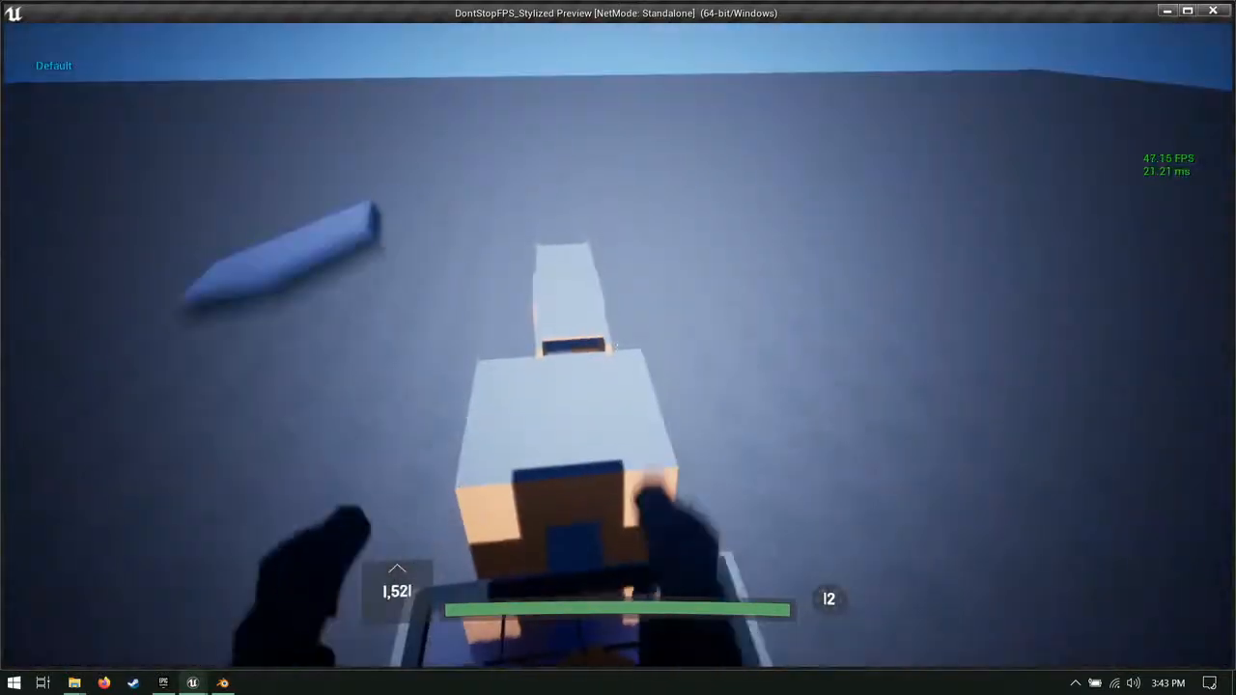
click(617, 345)
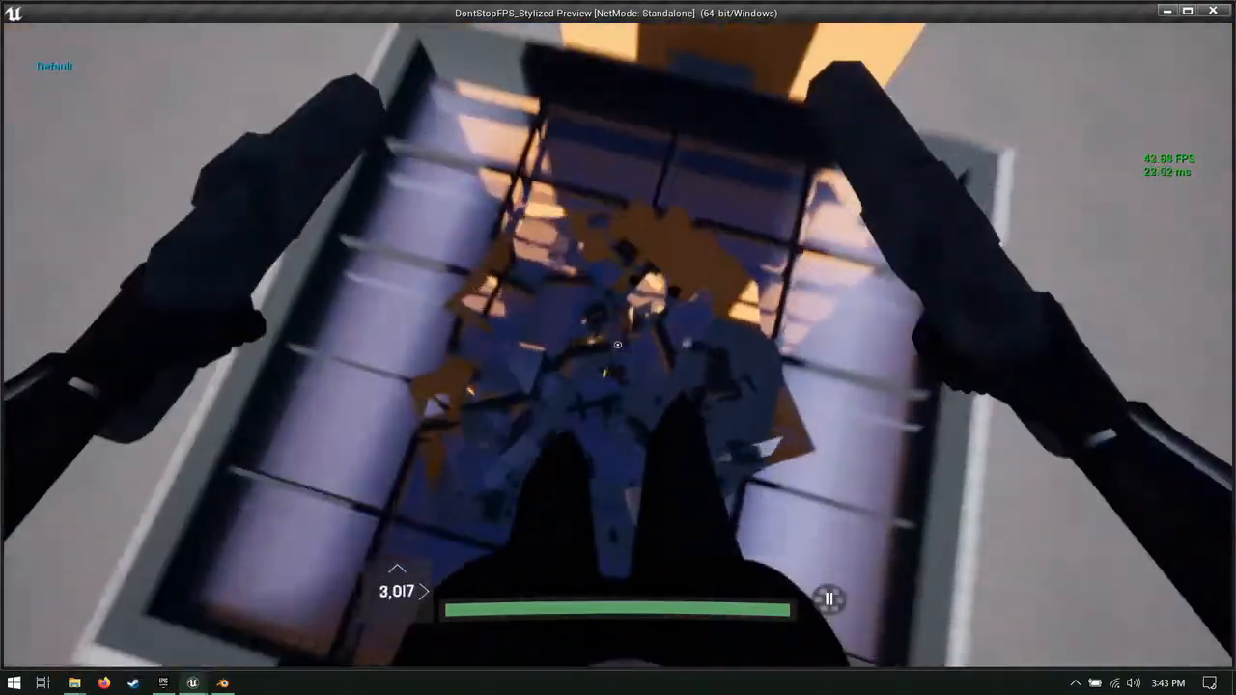
click(618, 345)
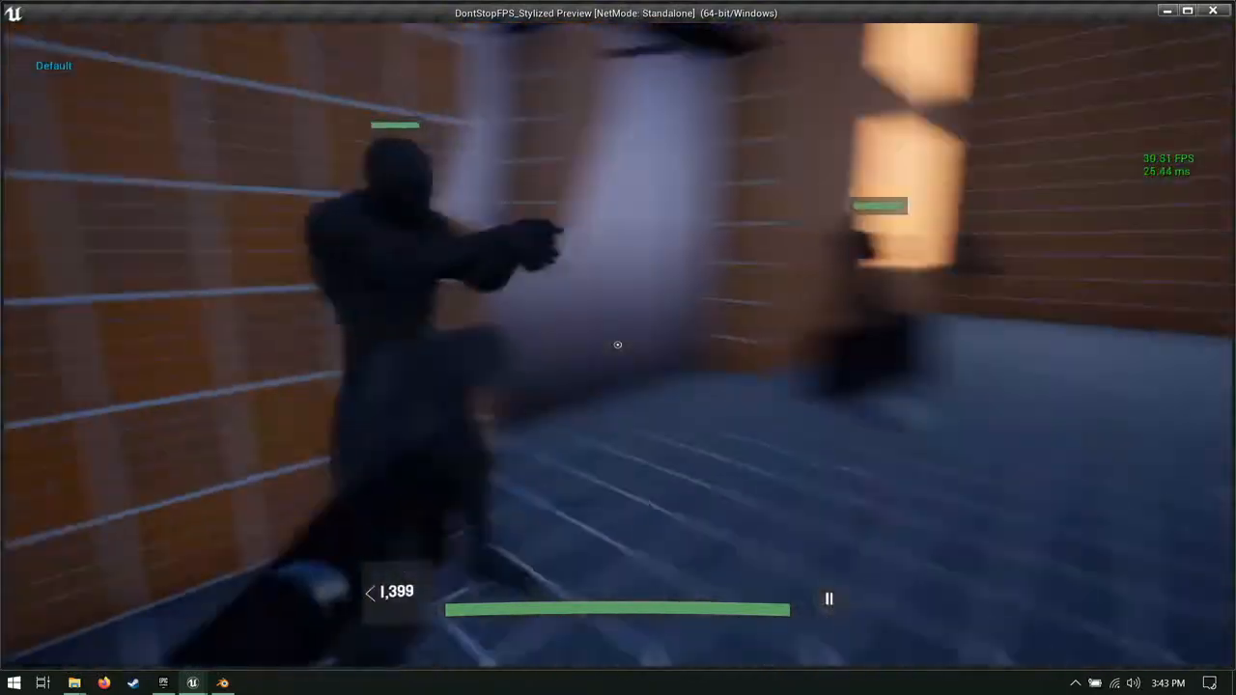
click(617, 344)
click(617, 344)
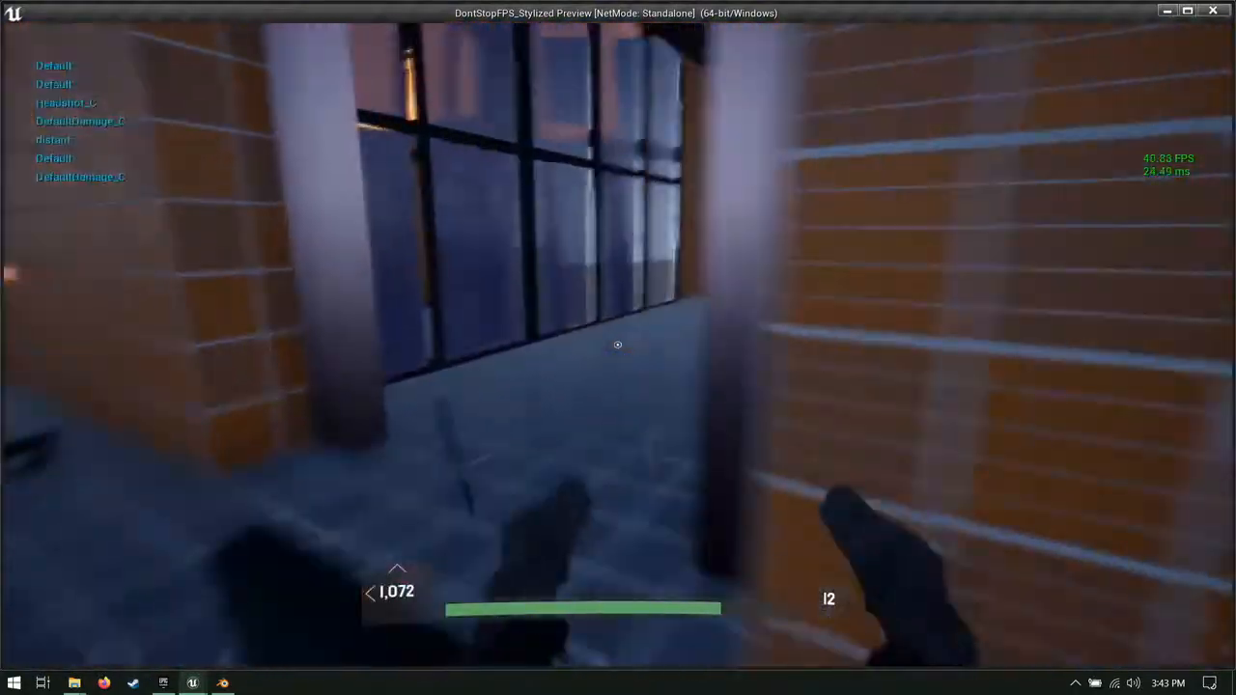
click(617, 345)
key(r)
click(617, 344)
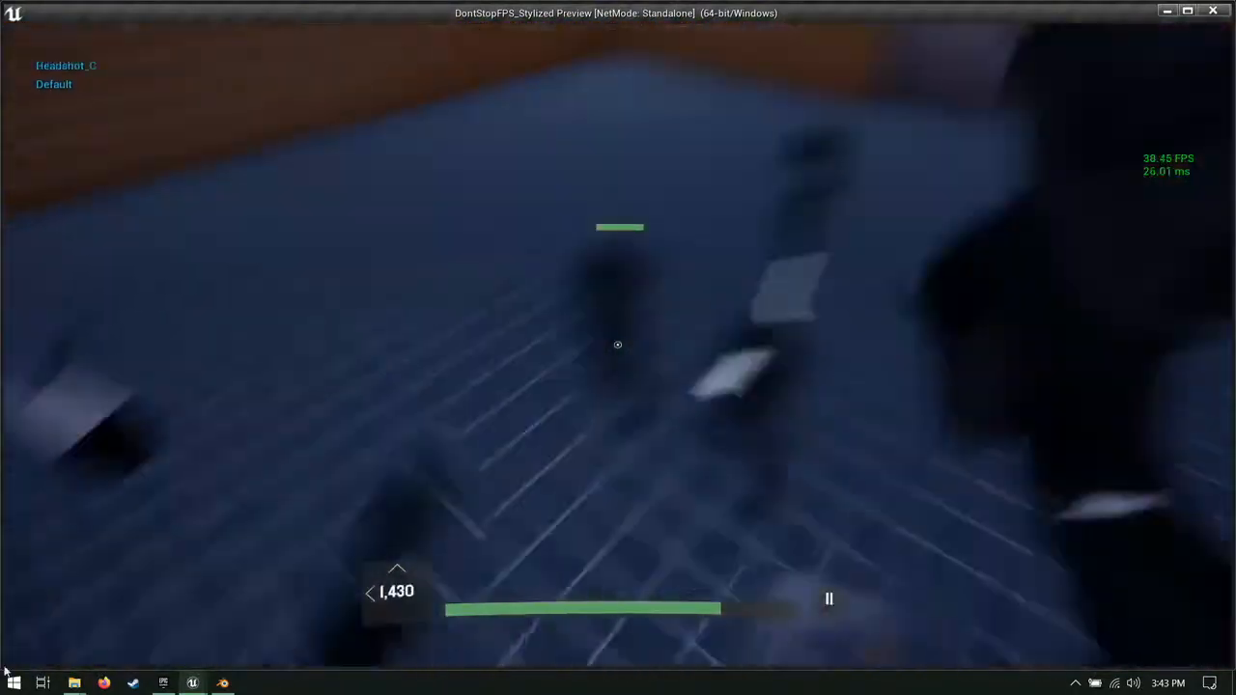
click(618, 345)
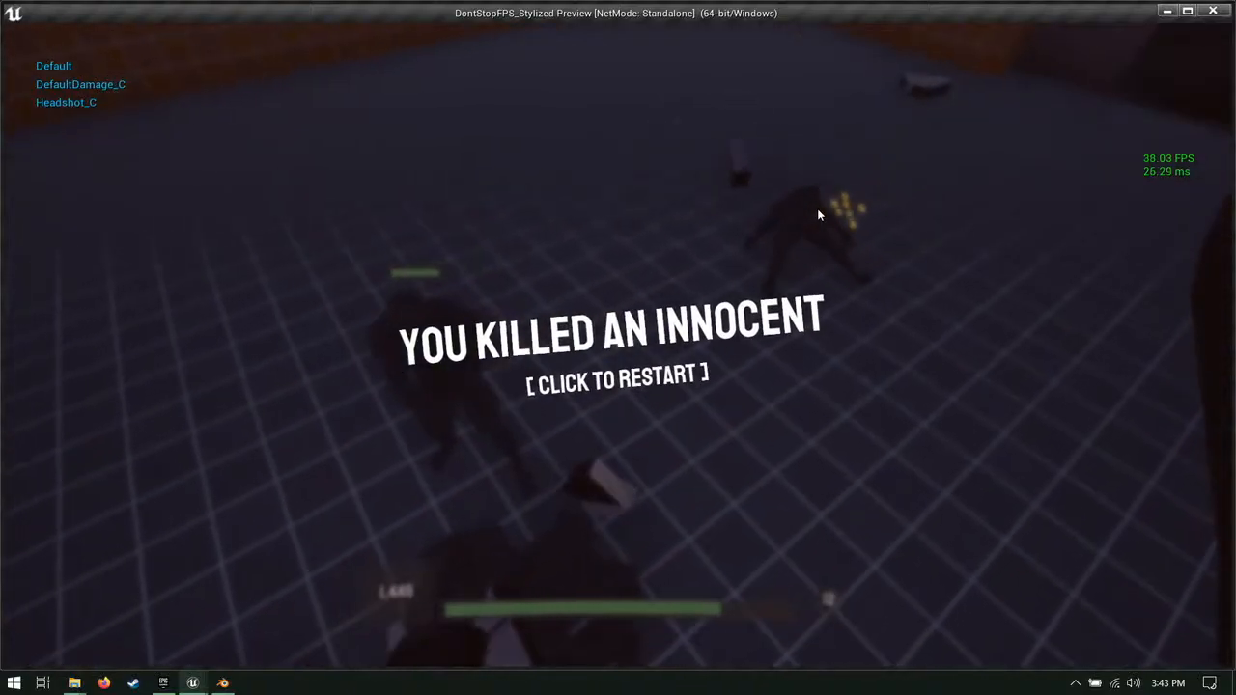
Step: Restart the level again and play from the skylight drop through the glass hall and lit room to the stairwell
click(817, 208)
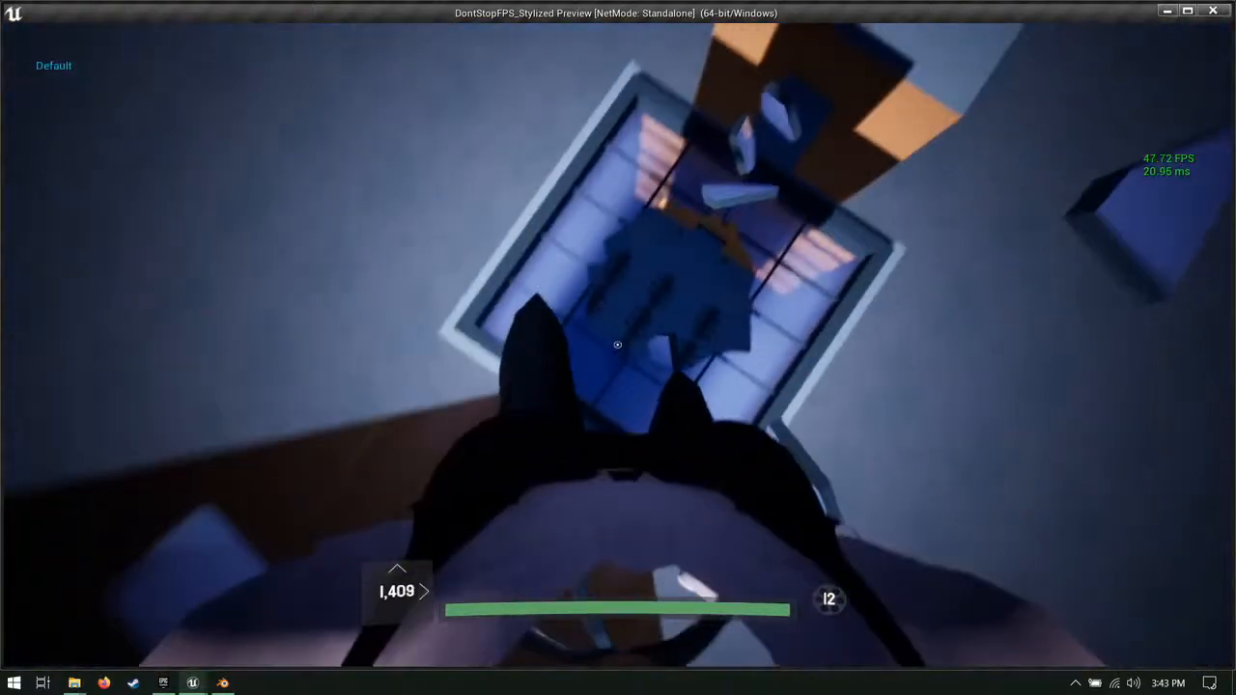
click(618, 345)
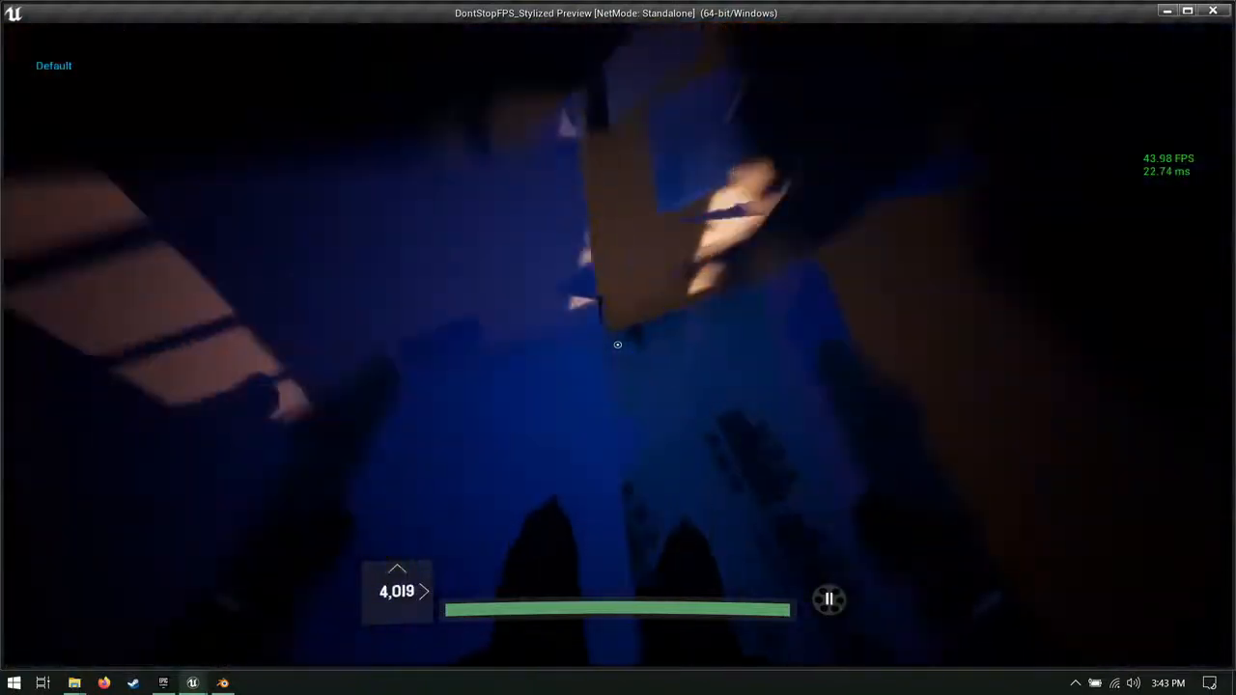
click(618, 344)
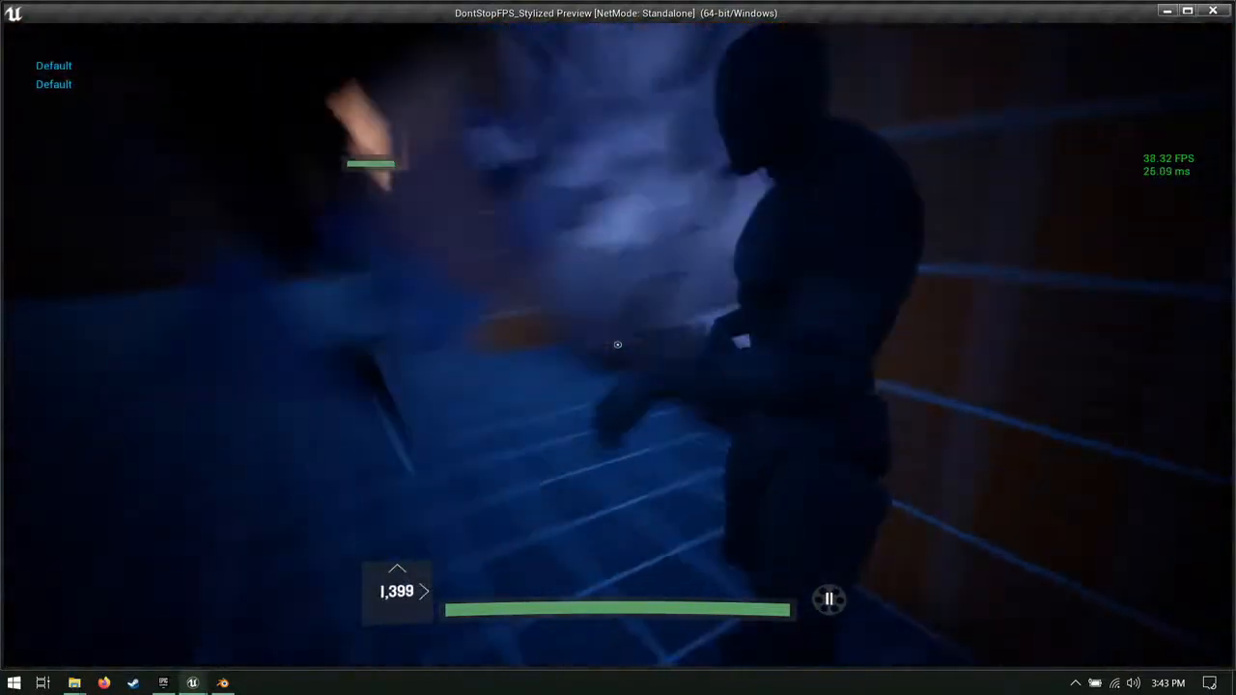
click(618, 345)
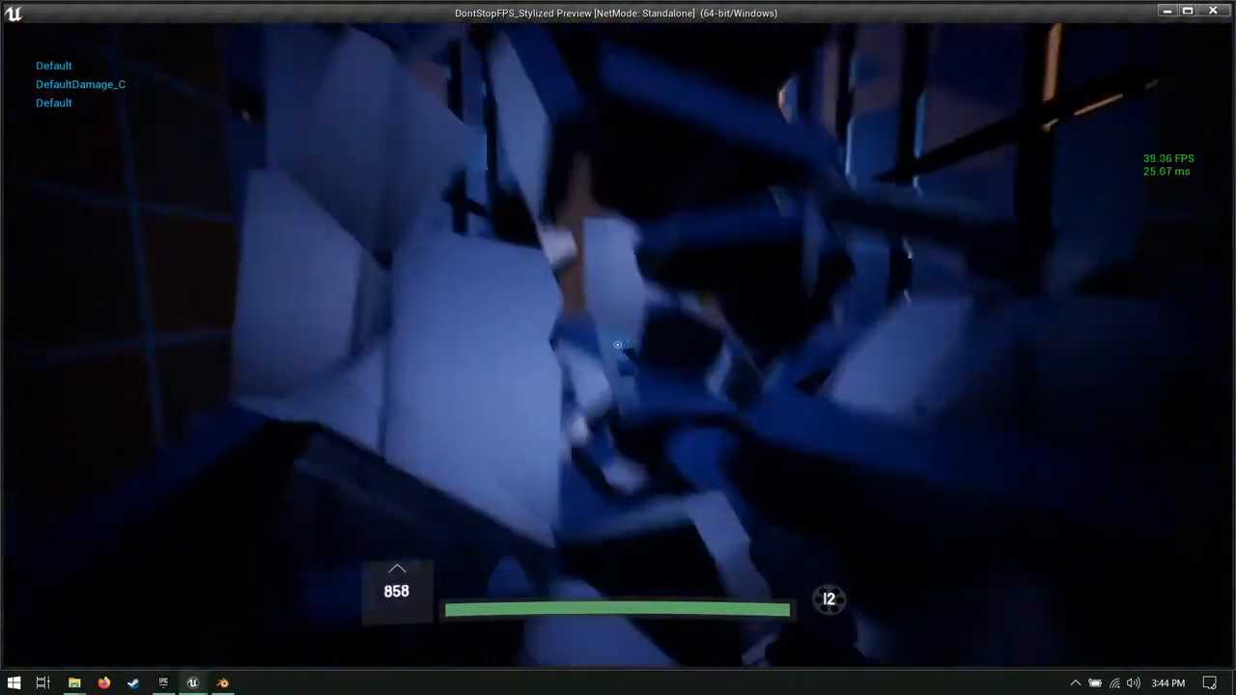
click(617, 345)
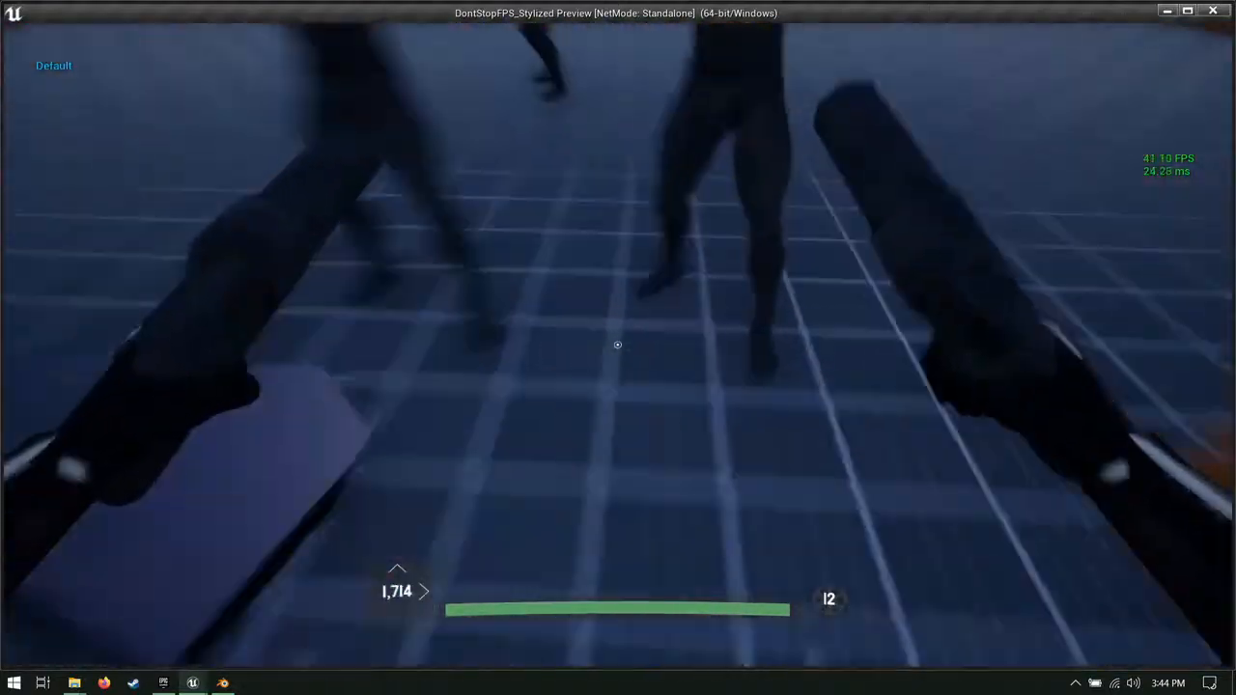
click(617, 344)
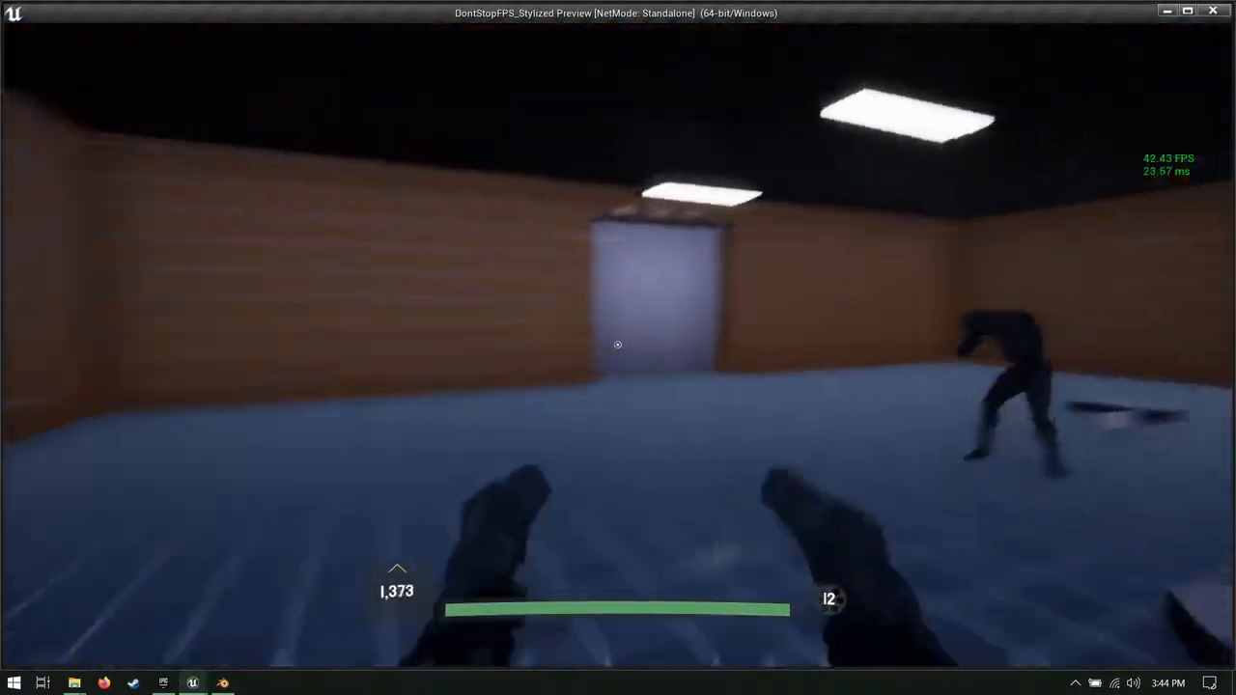
click(618, 345)
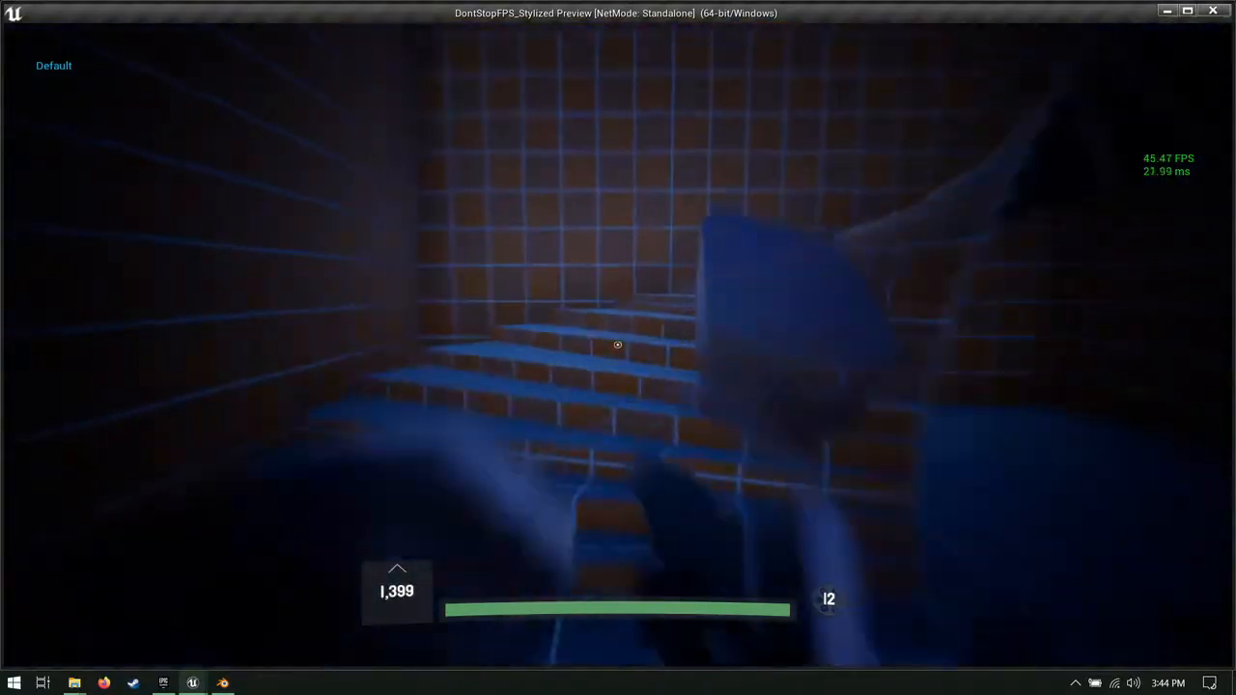
Step: Climb the rebuilt stairs, shoot the enemies by the upper room's windows, and leave the preview
key(w)
key(a)
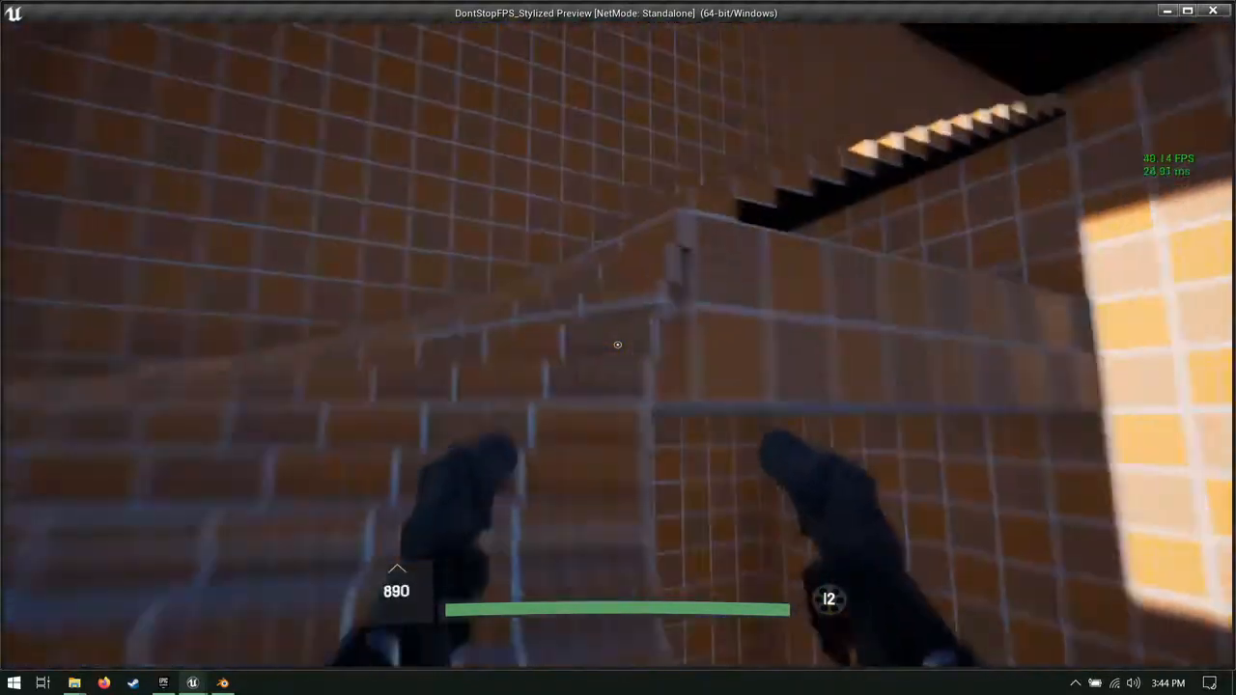
key(w)
click(618, 344)
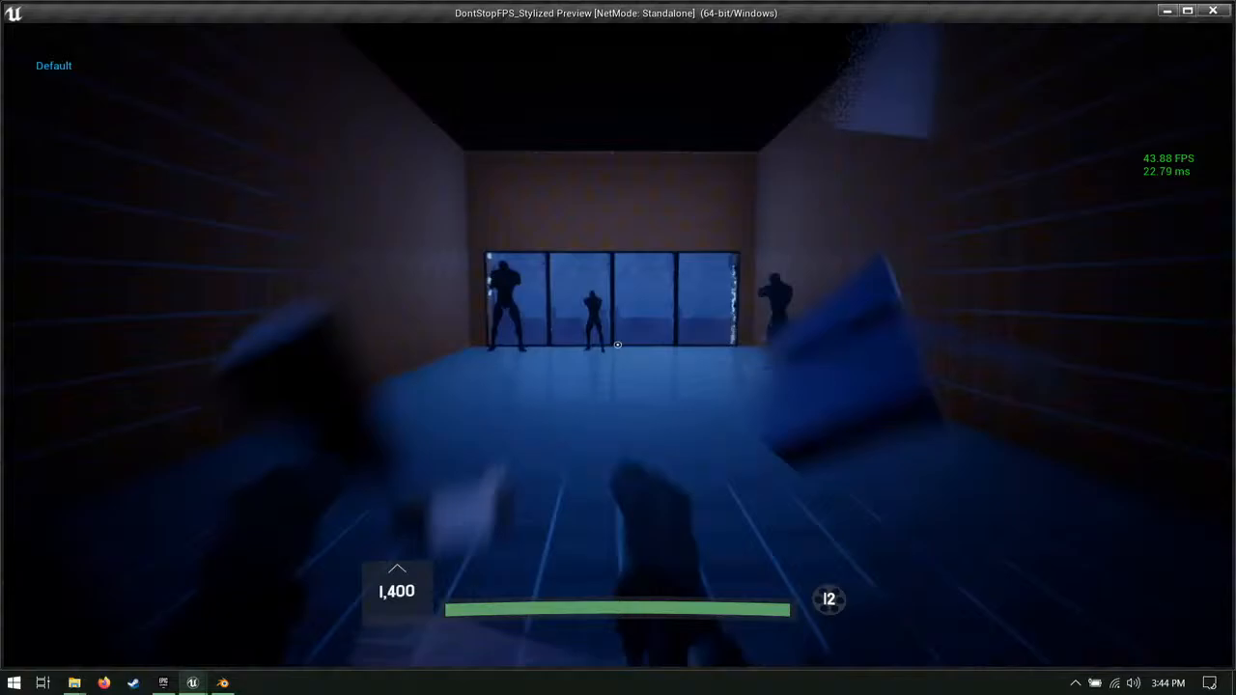
key(a)
click(618, 345)
click(618, 344)
click(618, 344)
key(a)
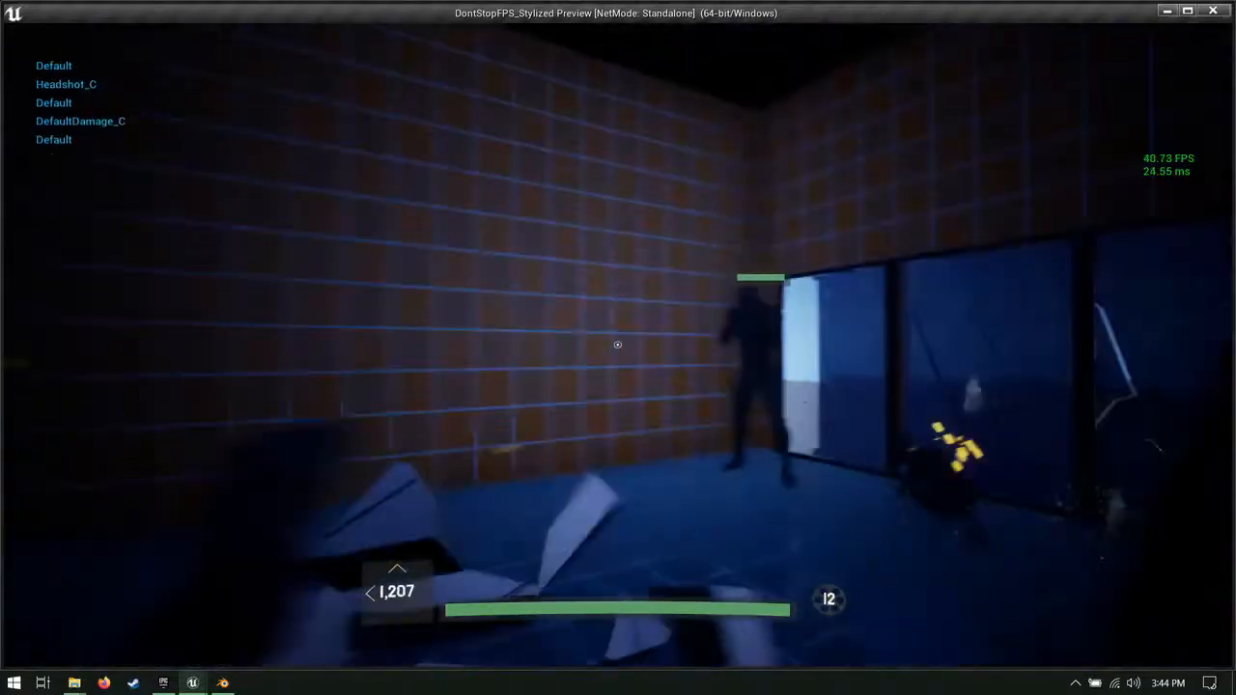
click(618, 344)
key(Escape)
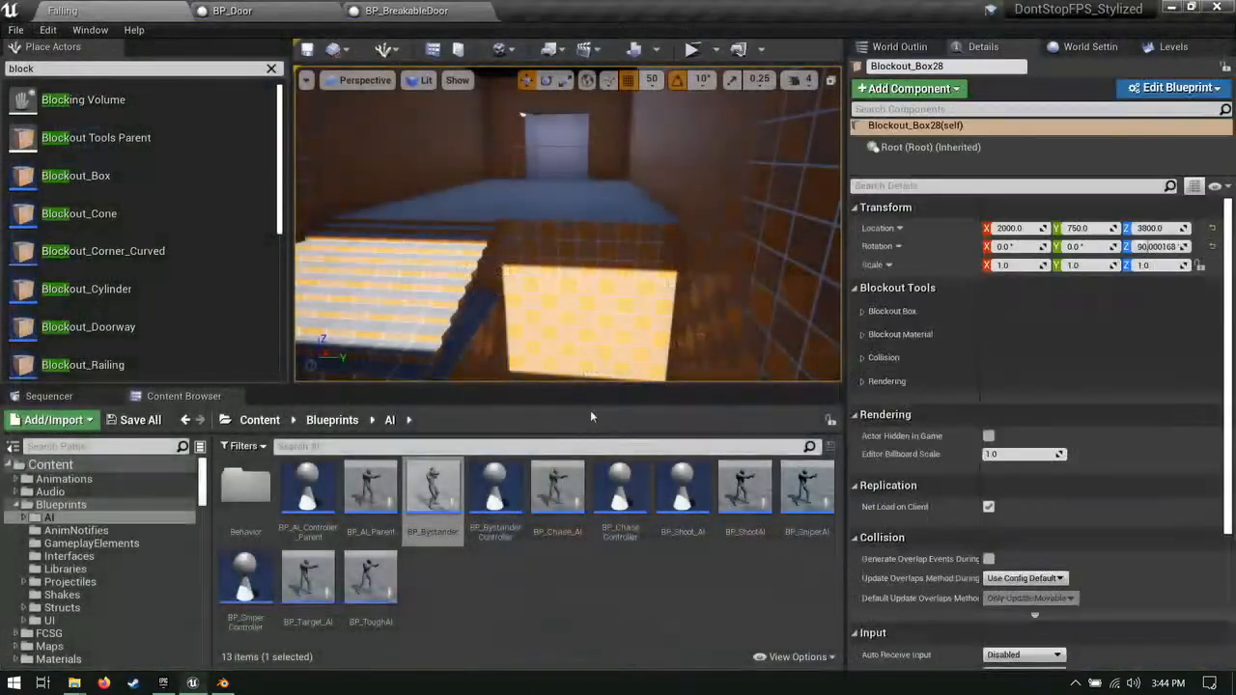
Step: Move the tall Blockout_Box38 platform away from the building to X 5600, keeping it beneath the win volume
right_drag(570, 318, 482, 232)
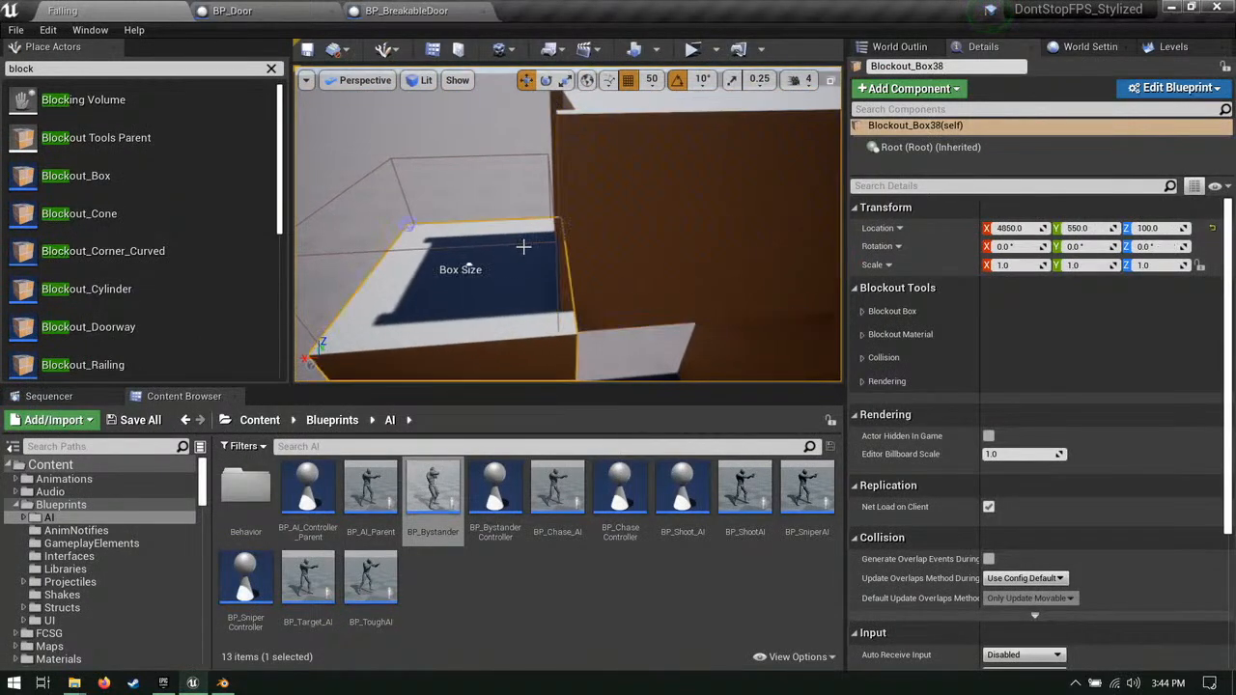
click(484, 255)
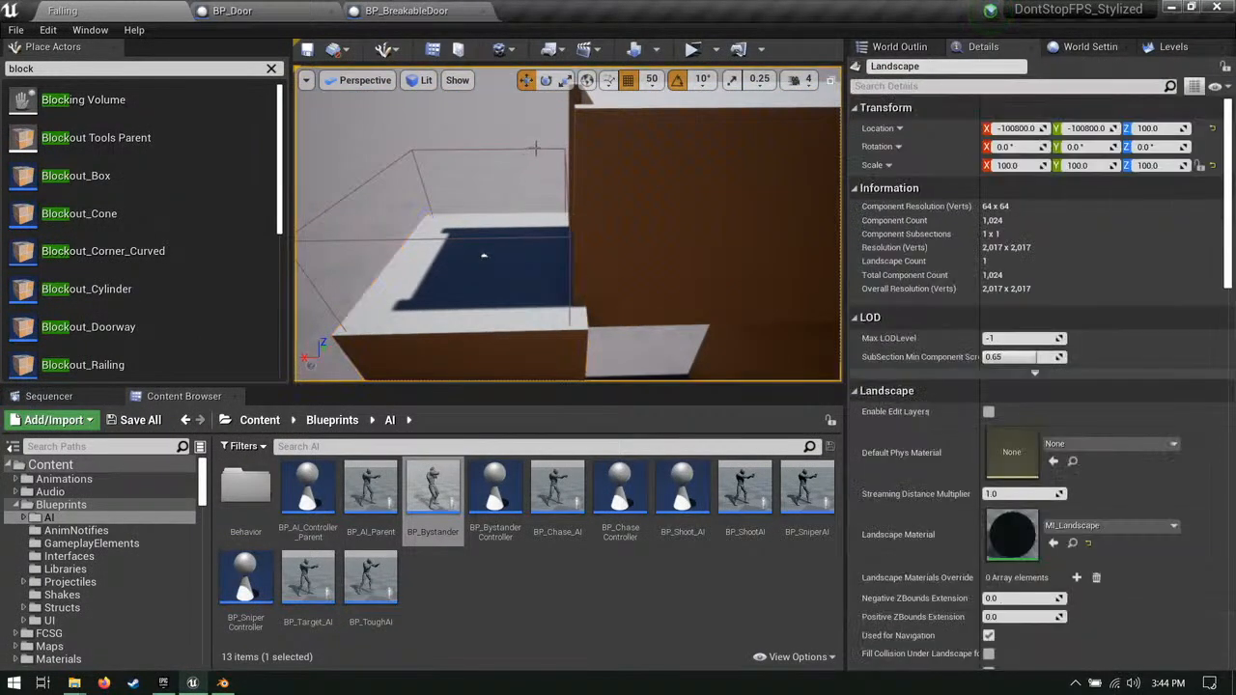
click(518, 250)
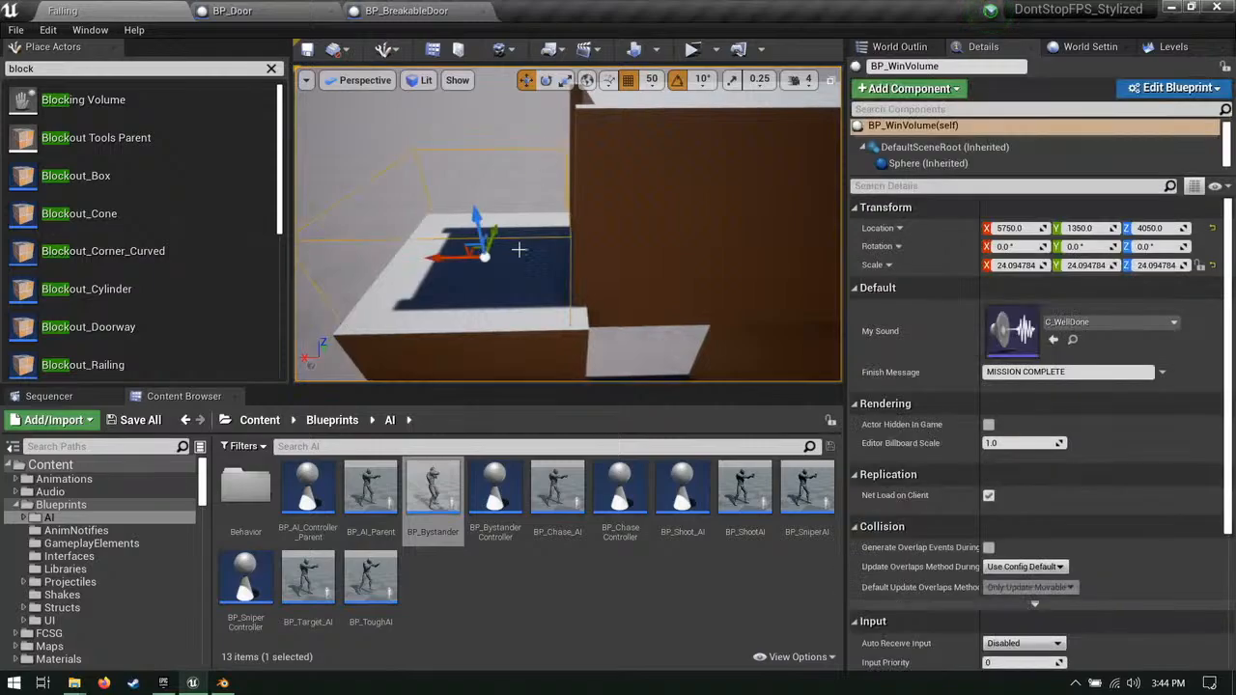
click(549, 312)
right_drag(518, 250, 589, 340)
drag(591, 294, 545, 296)
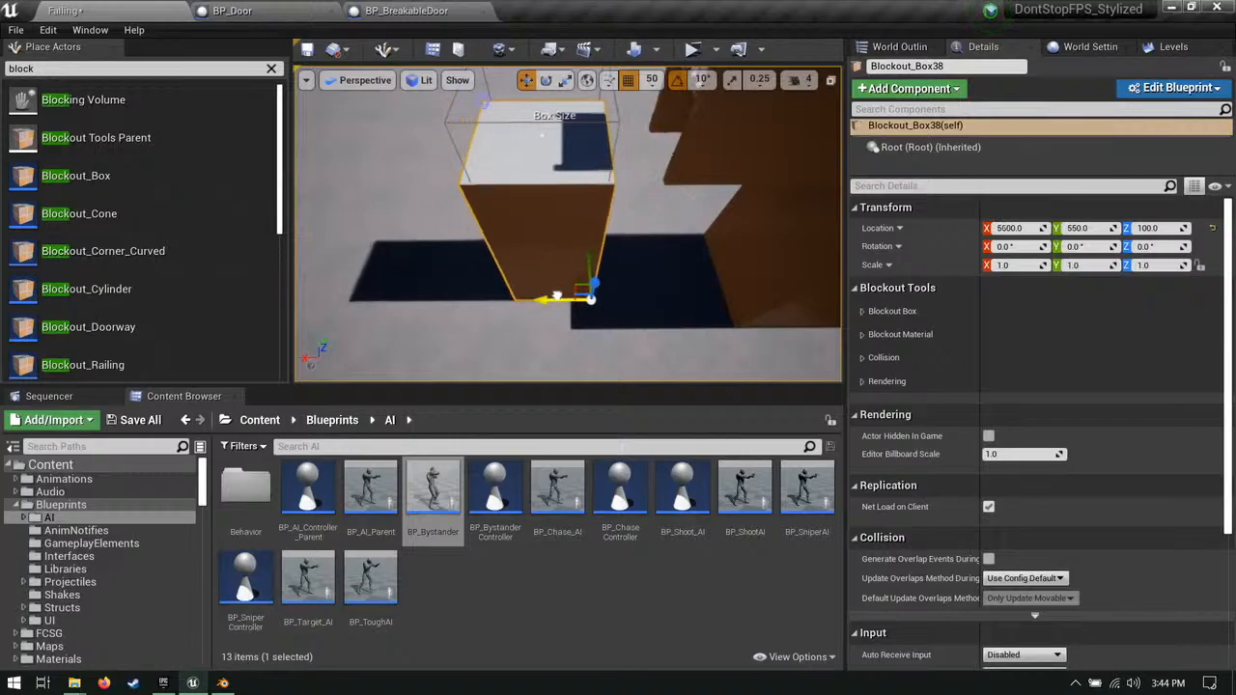
Step: Save all modified content of the Falling level
right_drag(557, 296, 599, 241)
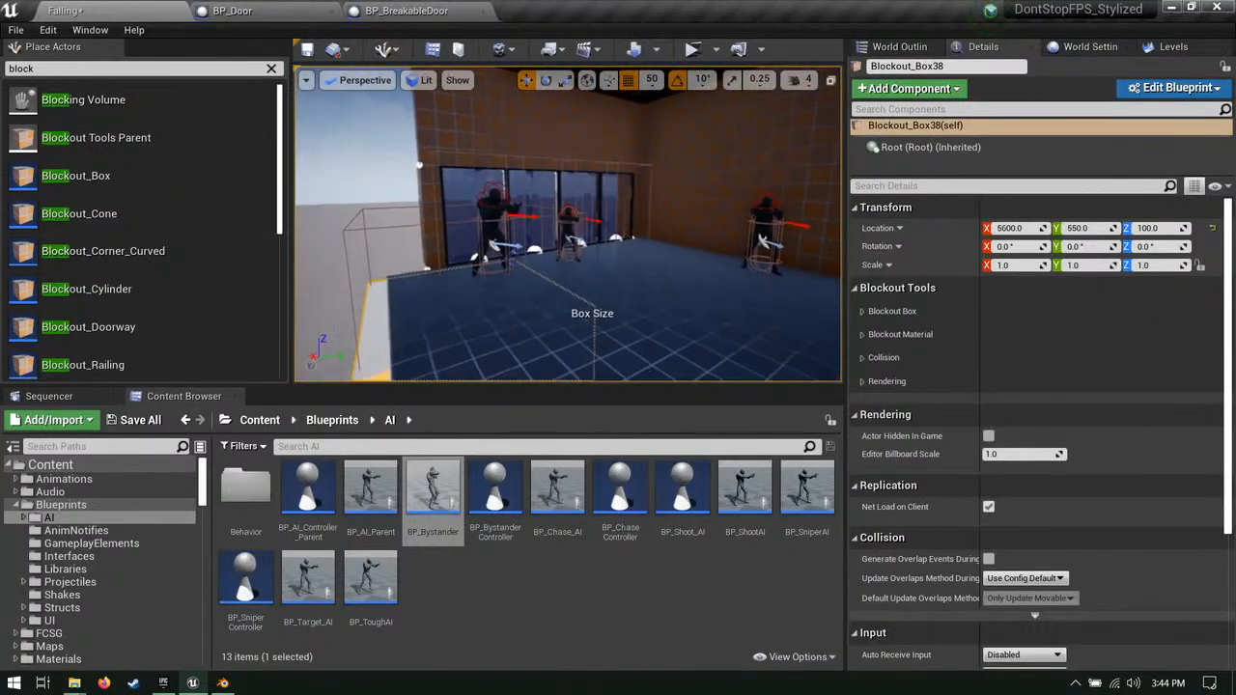
click(149, 427)
click(753, 486)
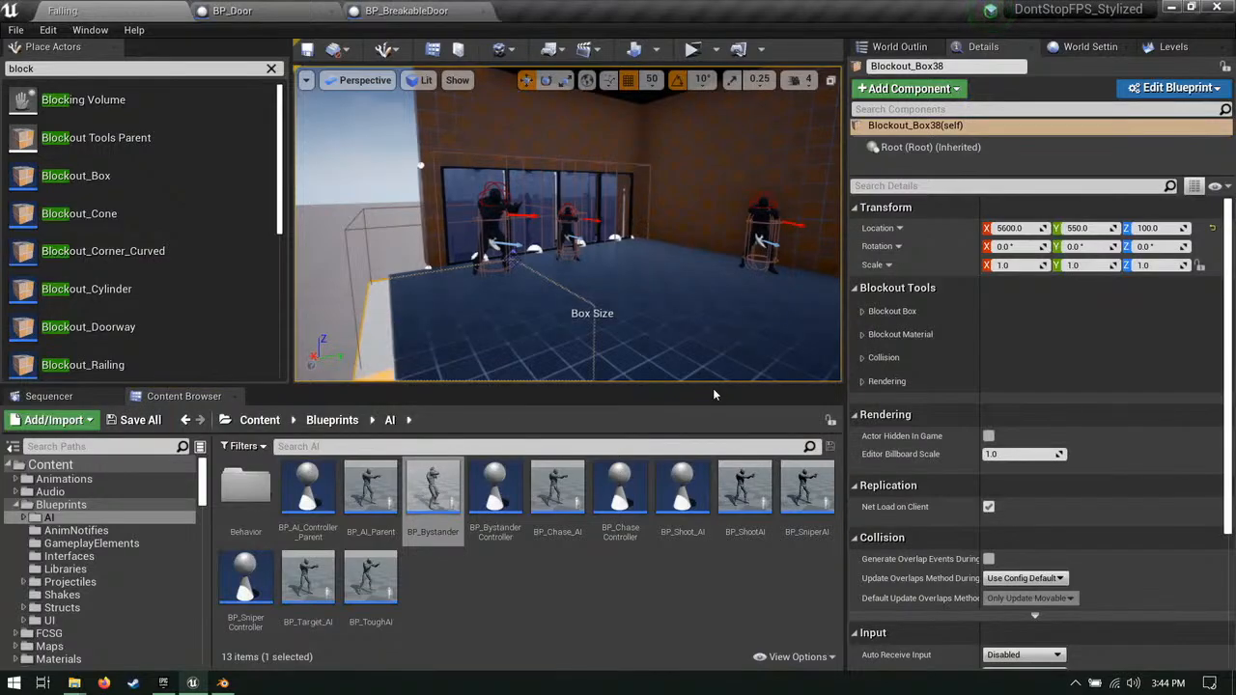
Step: Clear the actor search and examine the level's overall layout from outside, from the skylight tower to the final platform
right_drag(710, 352, 812, 363)
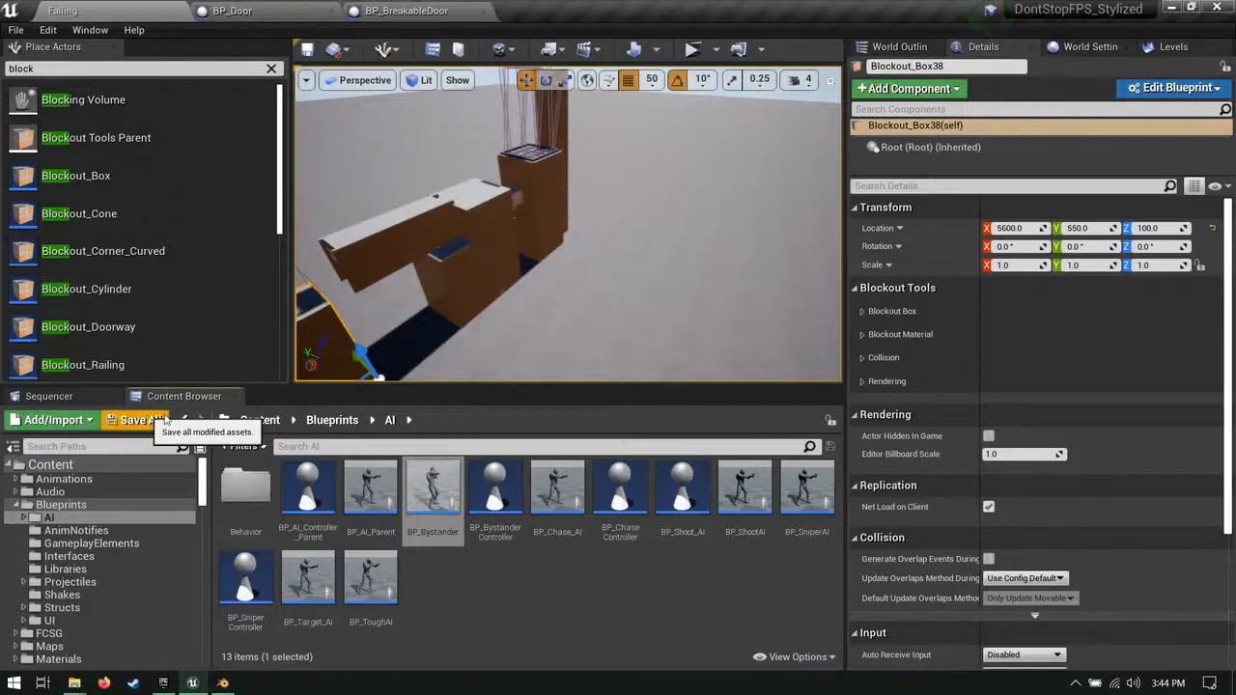
right_drag(720, 330, 696, 281)
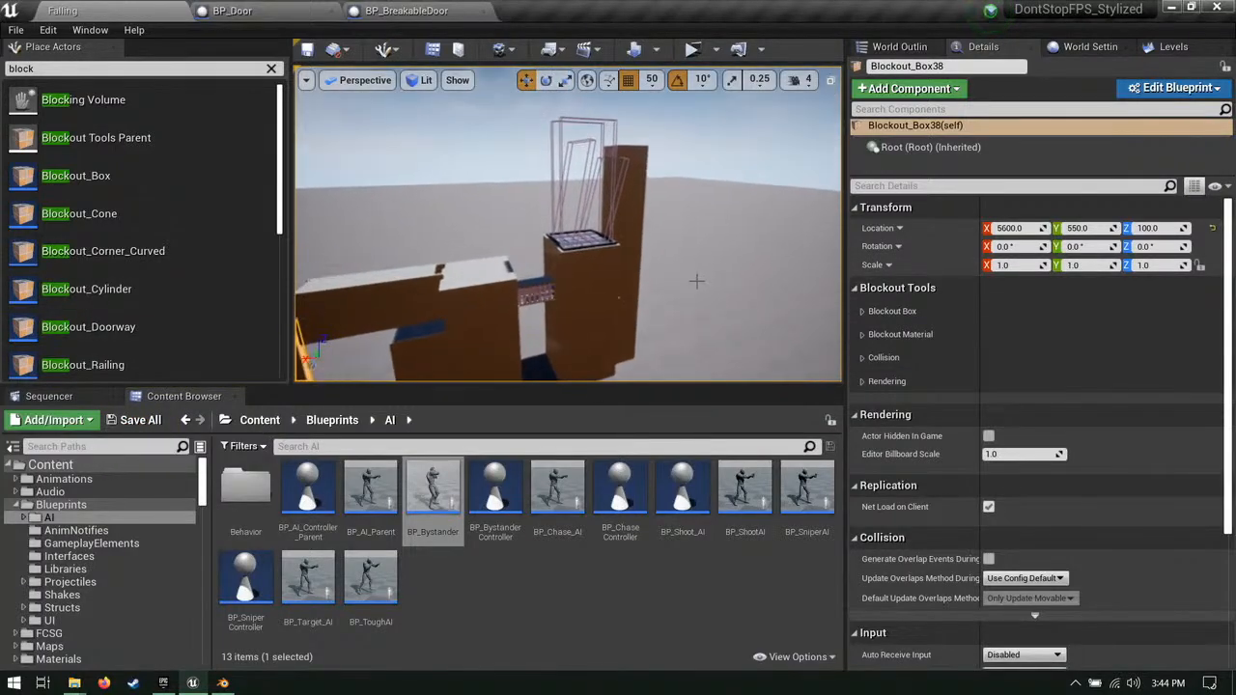
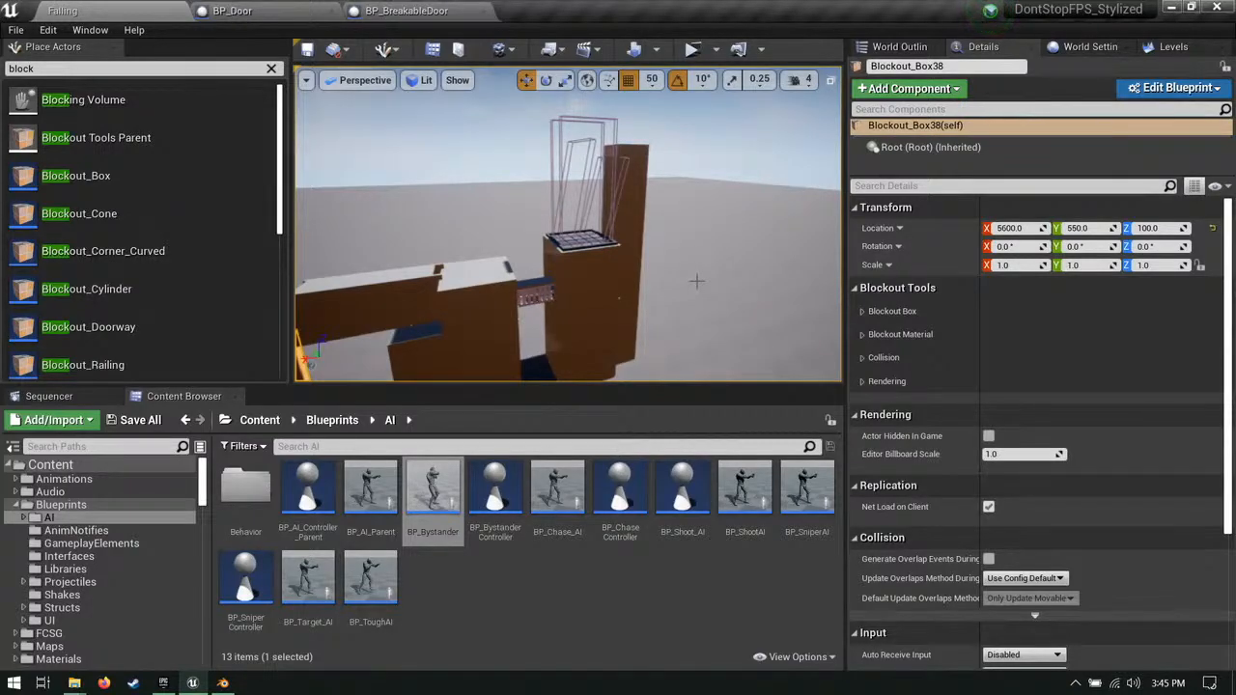
click(272, 68)
right_drag(568, 224, 608, 329)
right_drag(685, 329, 626, 252)
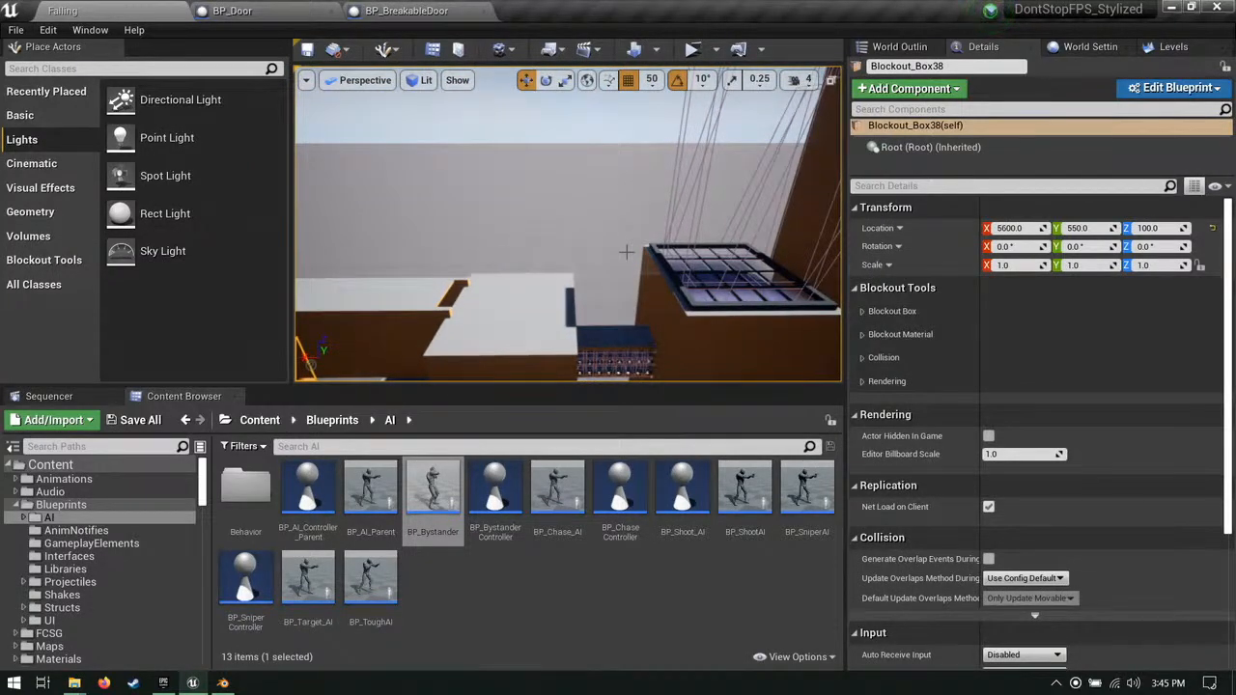
right_drag(627, 252, 587, 249)
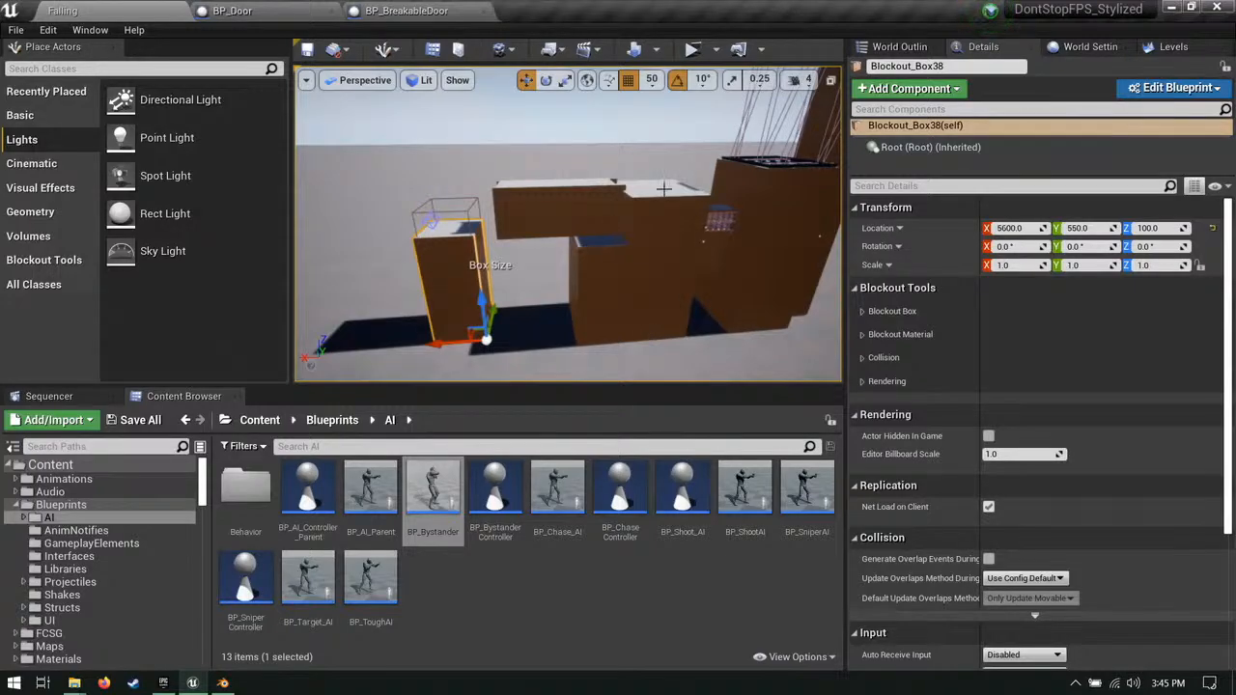
key(w)
right_drag(693, 249, 778, 287)
key(s)
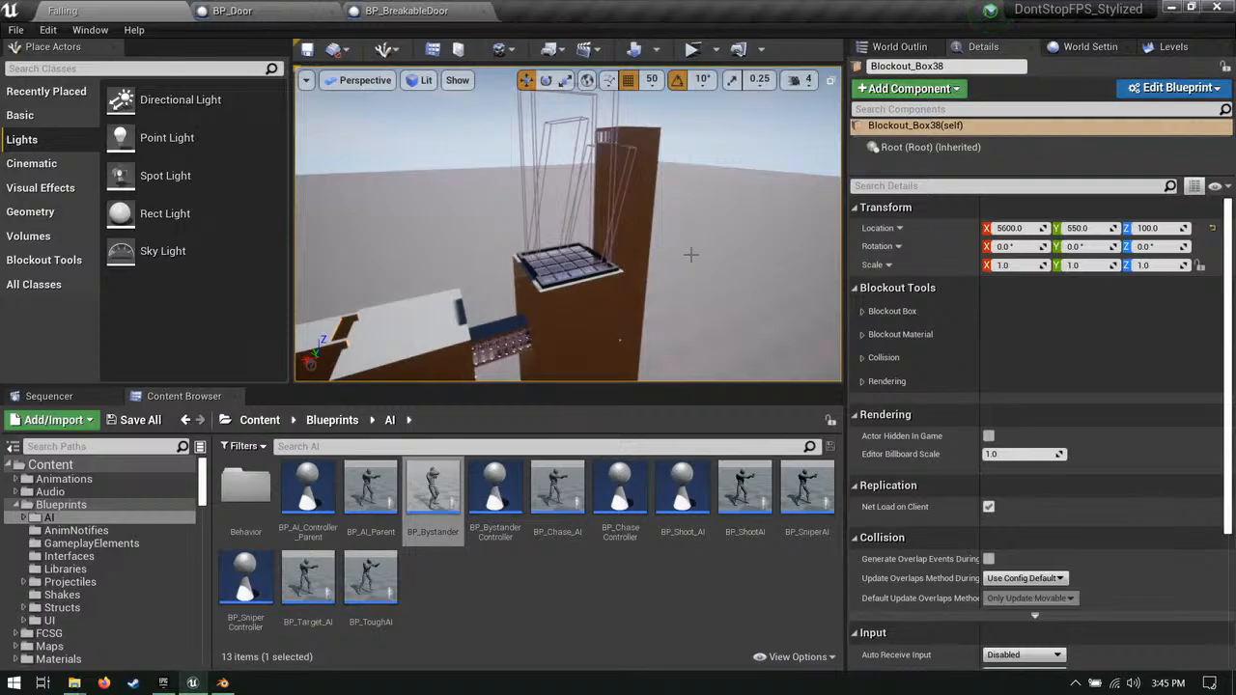
Step: Launch the Falling level in a preview window for another playtest
key(w)
right_drag(691, 255, 613, 270)
key(s)
click(695, 51)
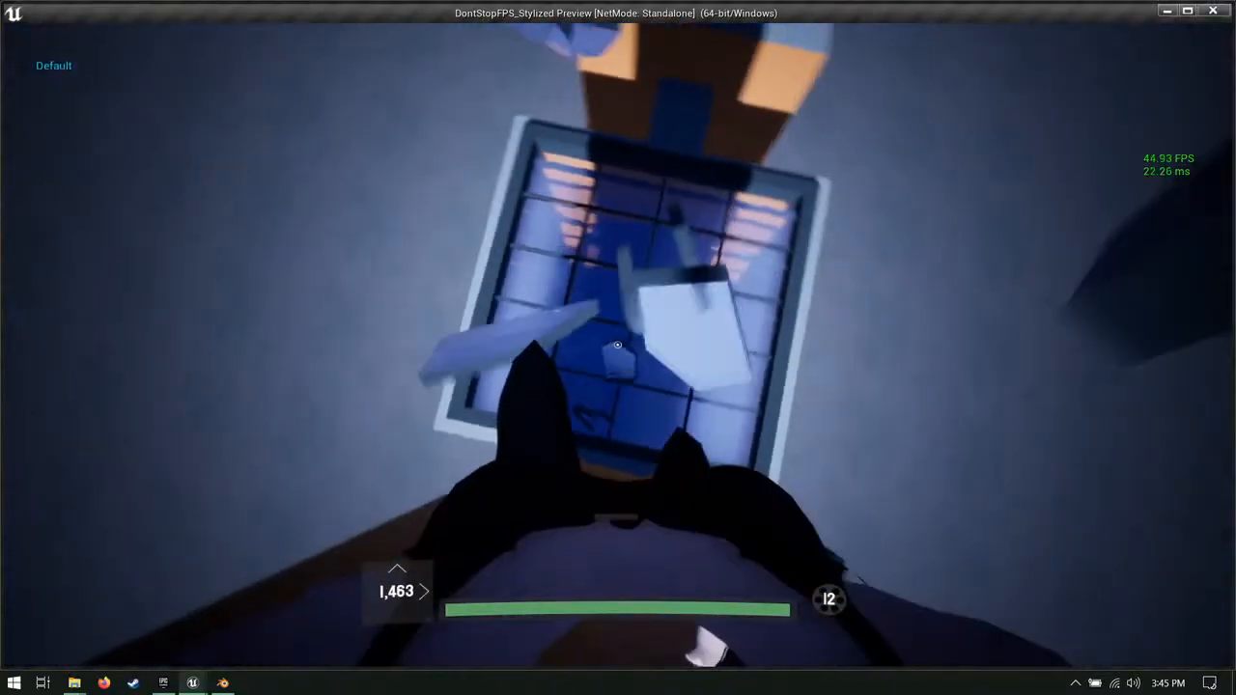
Step: End the playtest and place a BP_Soundtrack actor from the GameplayElements blueprints near the starting room's windows
key(Escape)
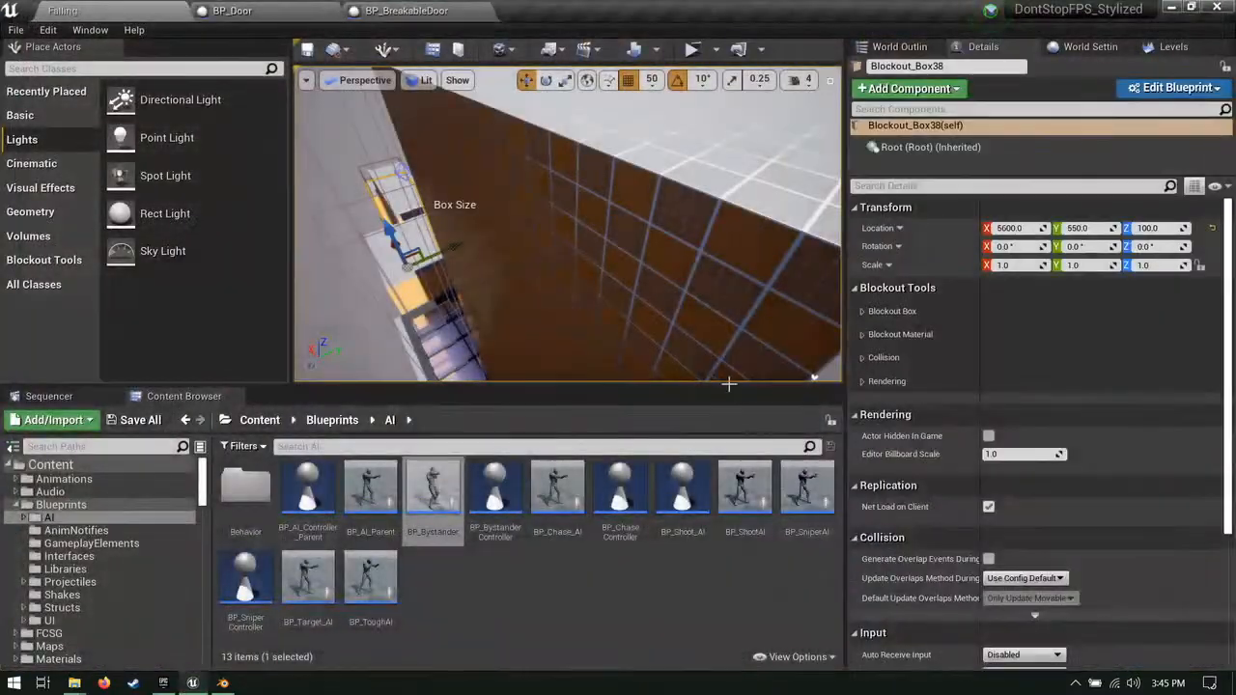
right_drag(719, 329, 604, 324)
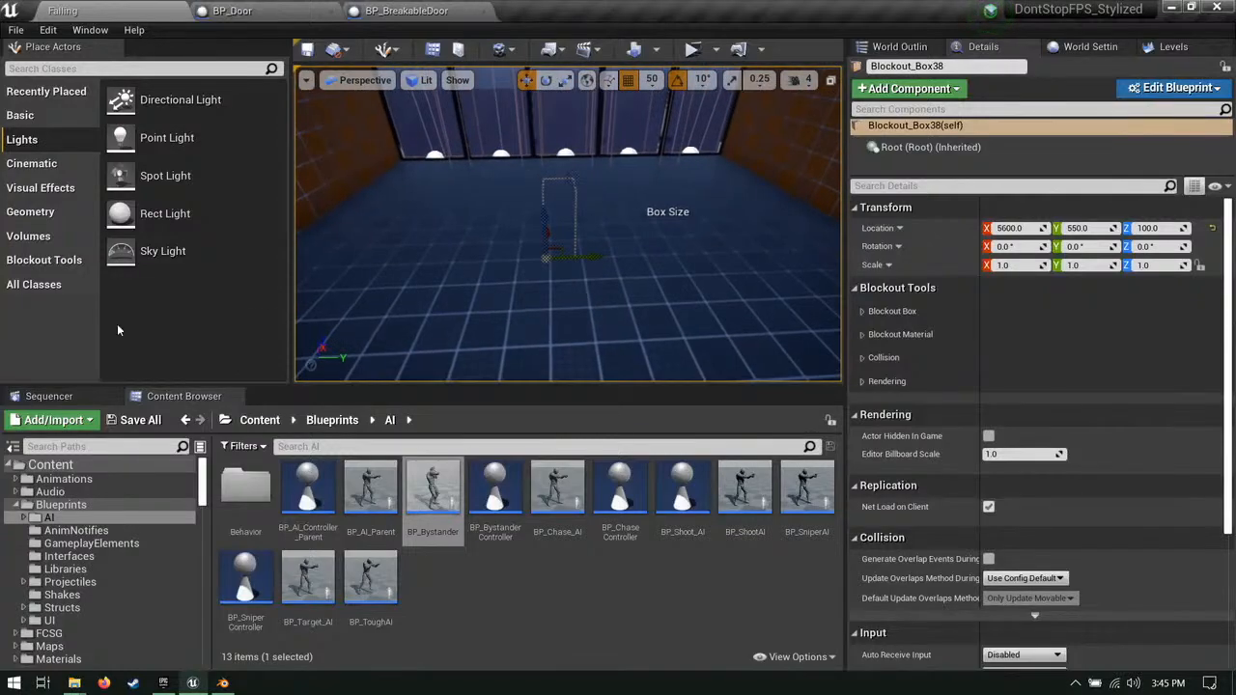
click(34, 500)
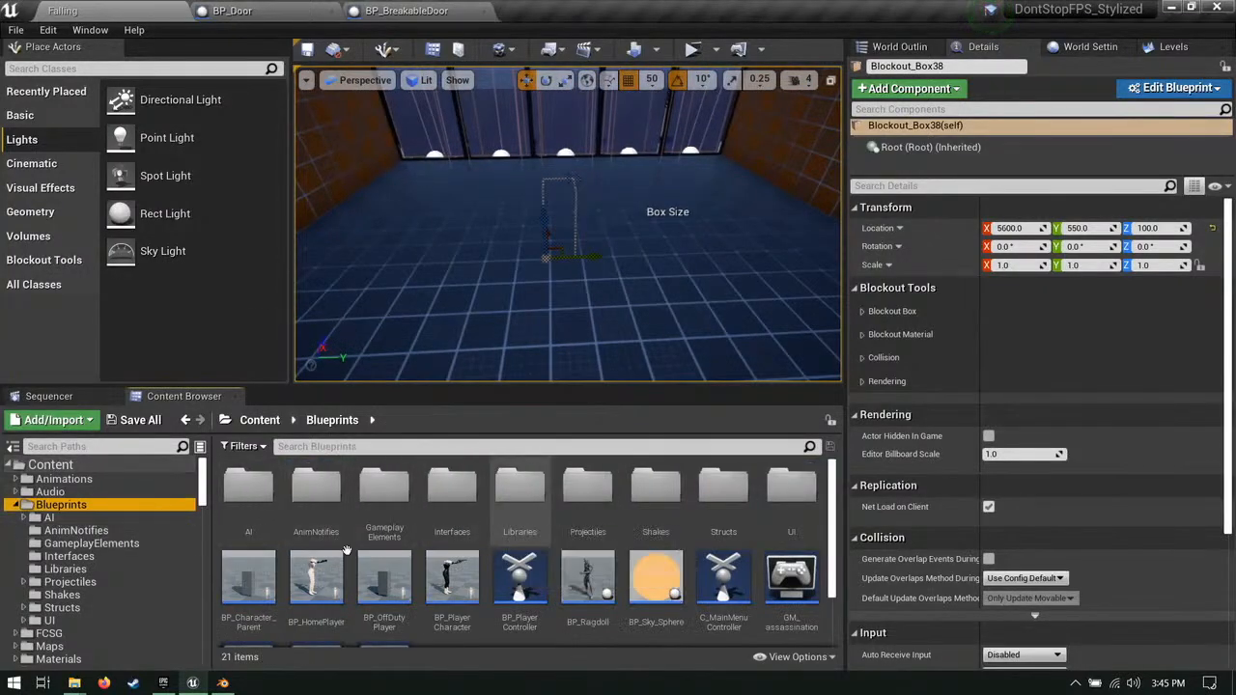
scroll(94, 611, down, 3)
scroll(95, 580, up, 3)
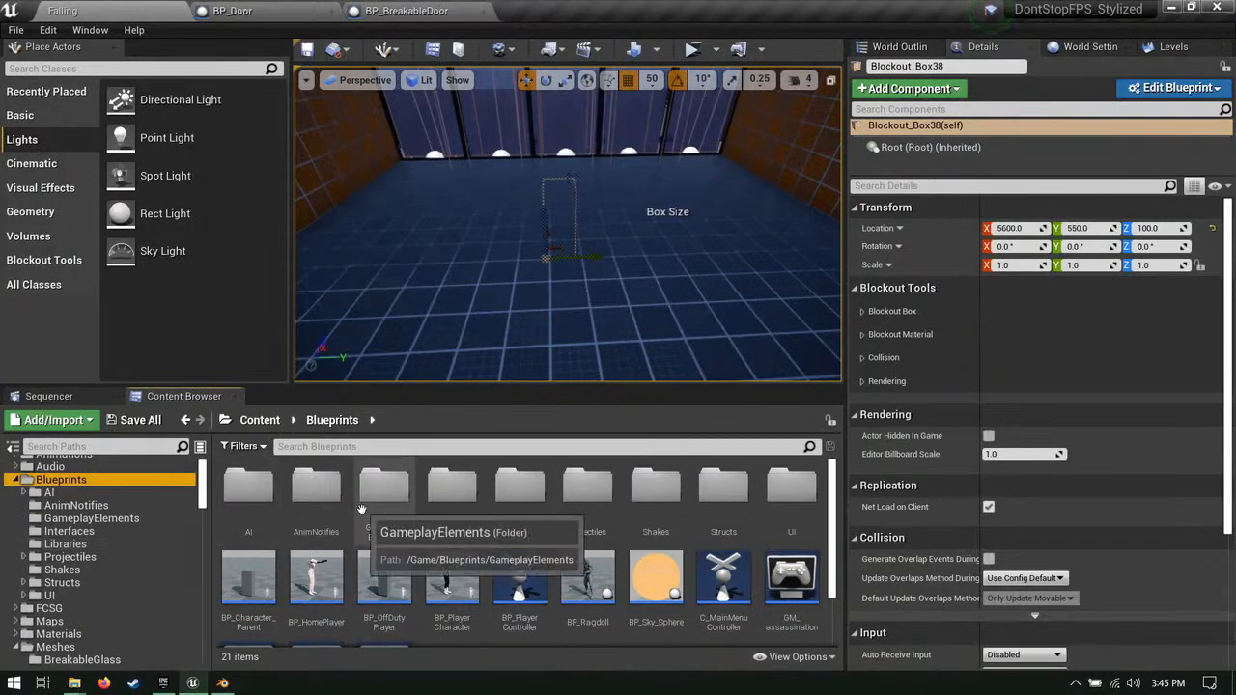
double_click(384, 487)
scroll(714, 560, down, 2)
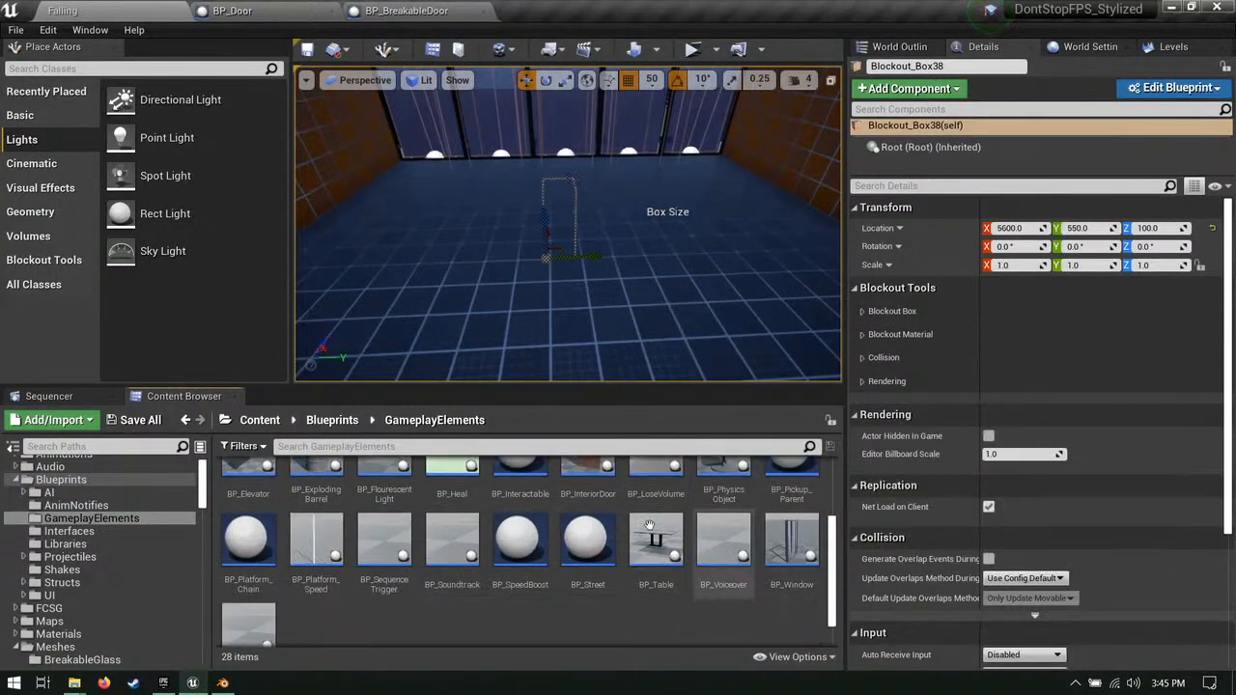
drag(472, 563, 565, 157)
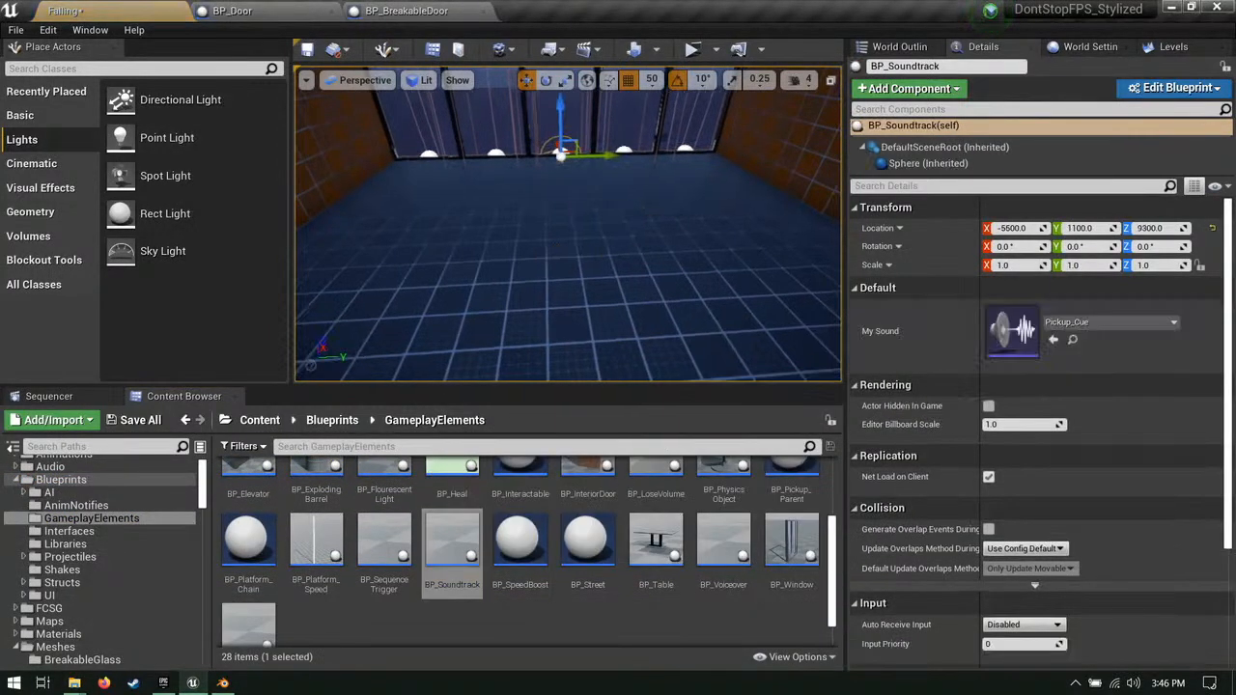
Step: Scale the starting room's BP_Soundtrack uniformly to about 7.83, position it at Y 1150, and deselect it
right_drag(566, 157, 679, 226)
key(r)
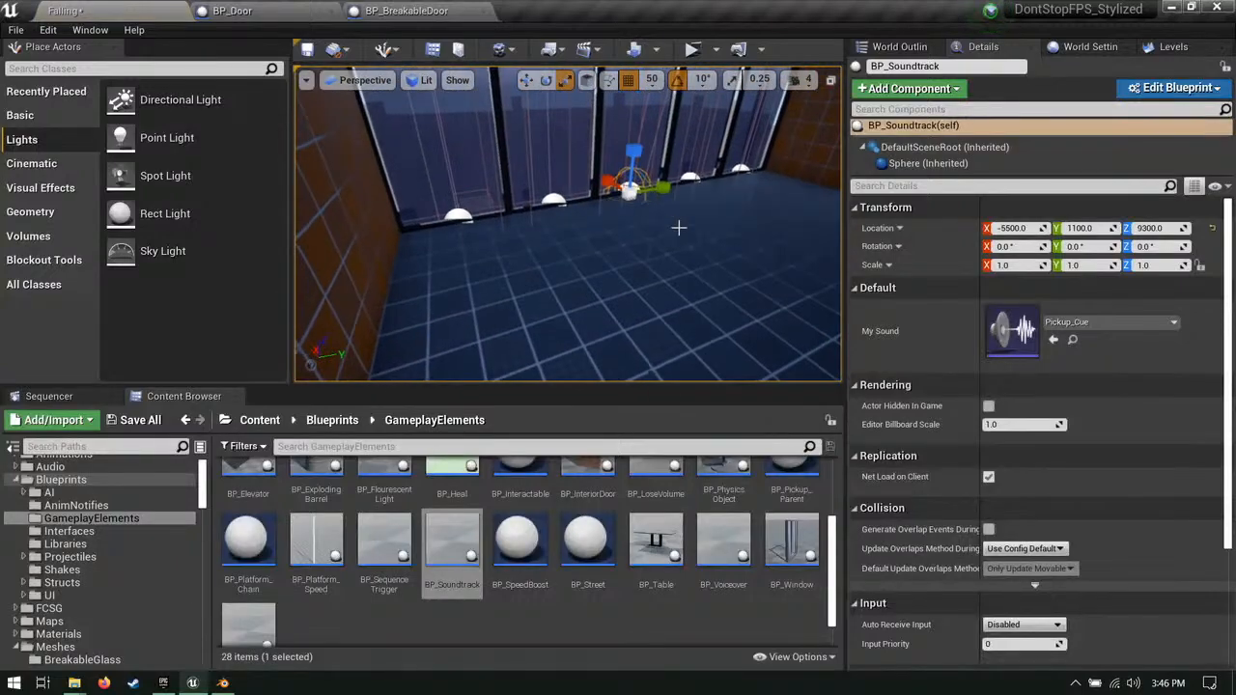
drag(630, 191, 690, 161)
right_drag(690, 161, 602, 179)
key(s)
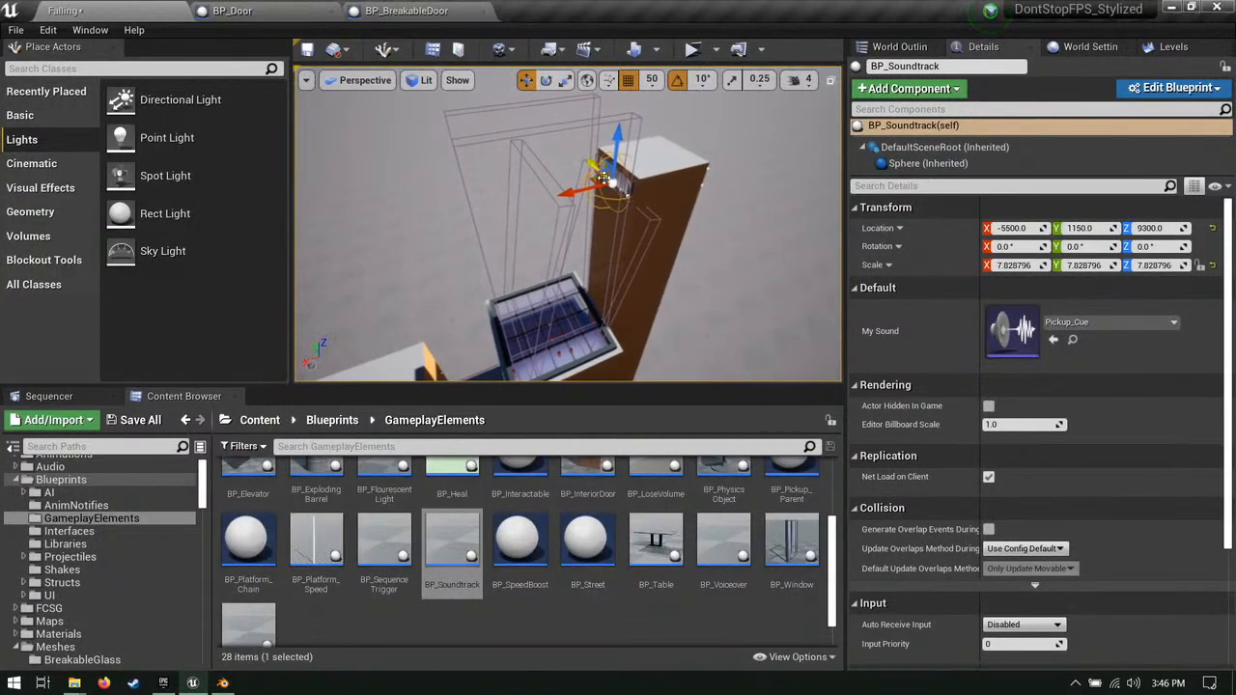
key(w)
right_drag(569, 297, 500, 528)
key(Escape)
key(w)
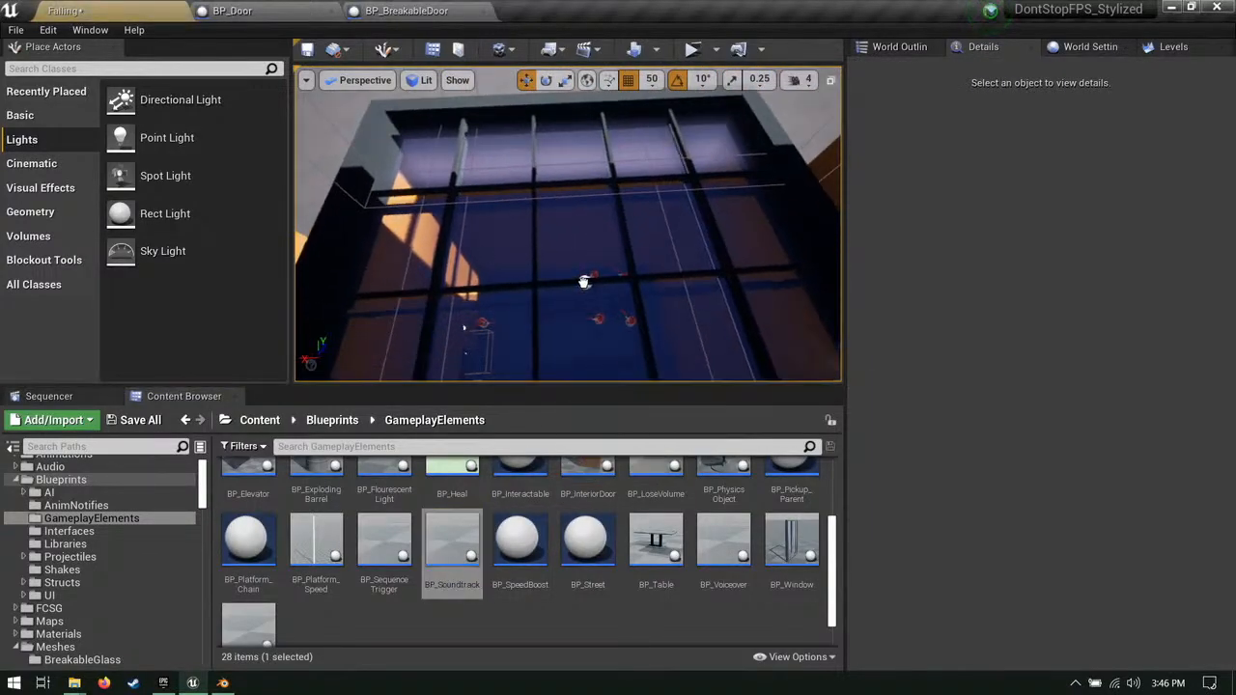
click(584, 281)
click(590, 288)
mouse_move(593, 296)
right_down()
mouse_move(601, 315)
mouse_move(565, 276)
mouse_move(585, 307)
right_up()
key(ctrl+z)
key(s)
key(ctrl+z)
key(w)
key(w)
Step: Place another BP_Soundtrack at the skylight at X -4200, Y 1650, Z 3400, scaled uniformly to about 23.23
drag(451, 541, 561, 275)
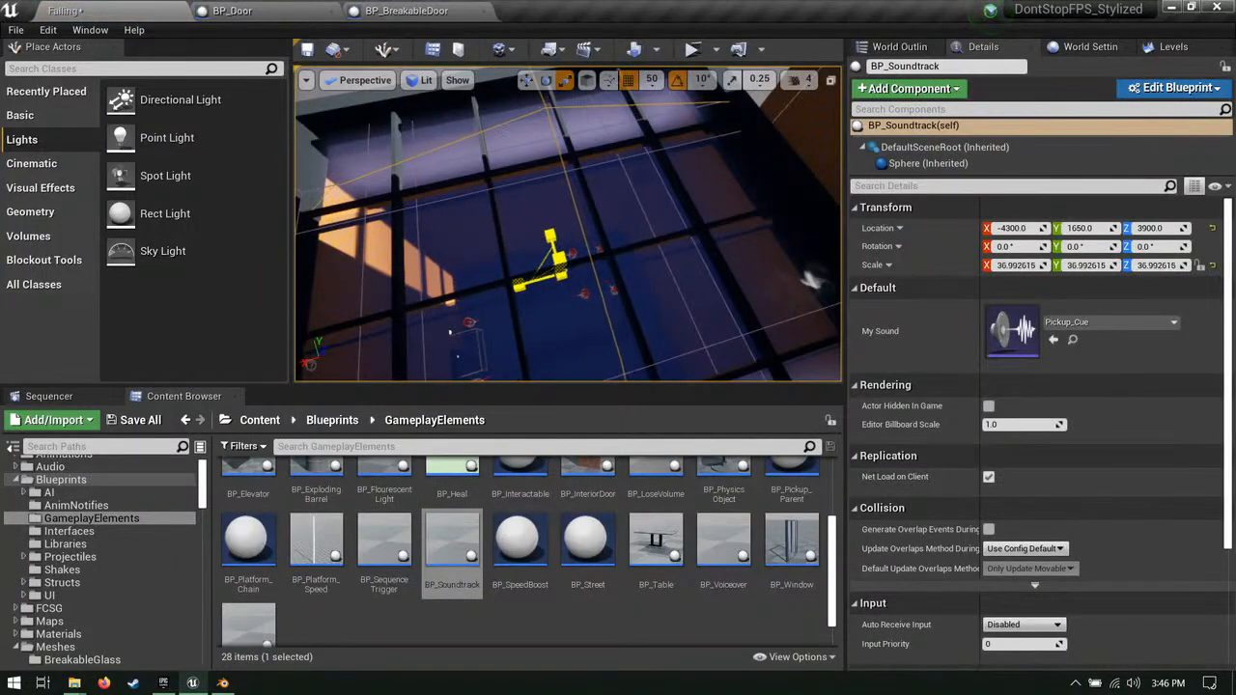
right_drag(698, 234, 527, 286)
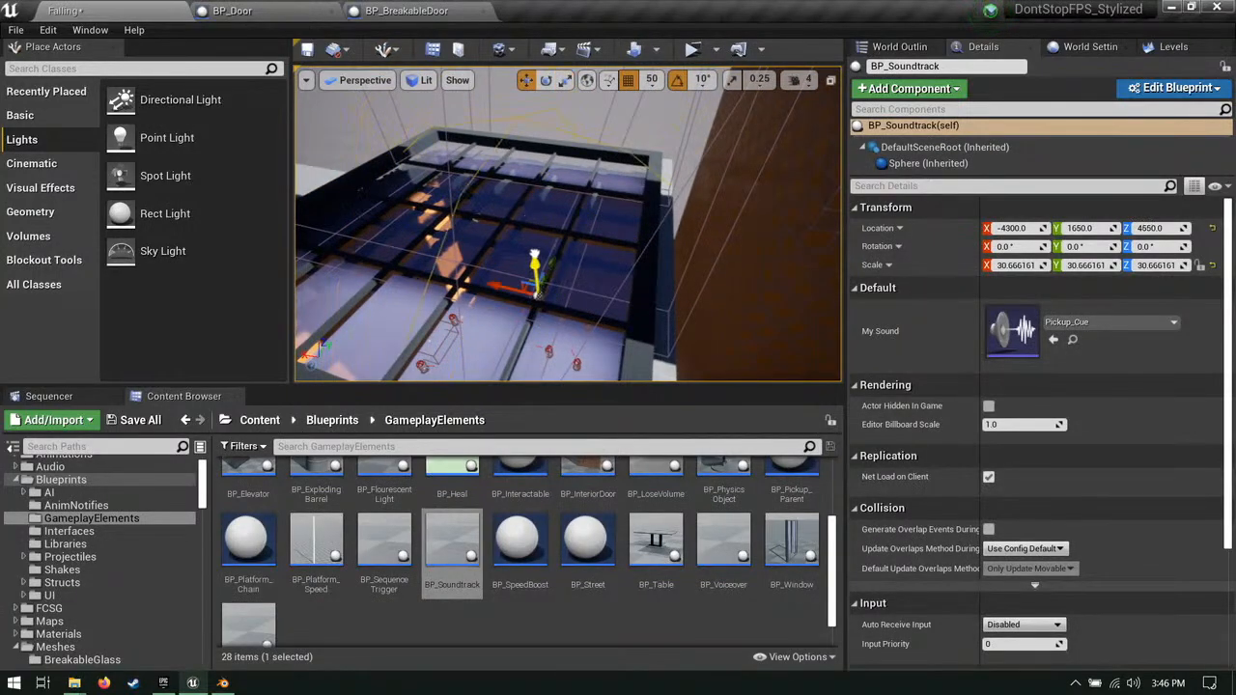
drag(545, 340, 536, 344)
key(w)
right_drag(570, 309, 512, 333)
drag(543, 287, 531, 288)
Step: Set the skylight soundtrack actor's My Sound to the C_StopMoving sound cue
click(1087, 322)
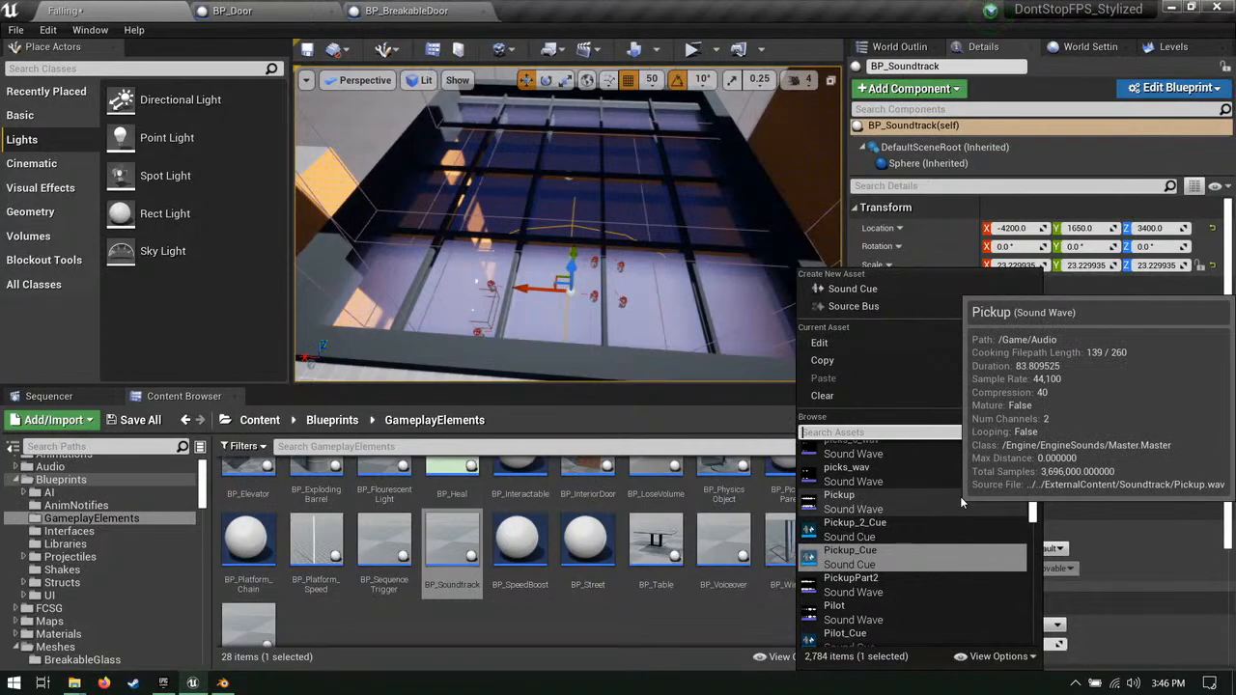
key(BackSpace)
key(BackSpace)
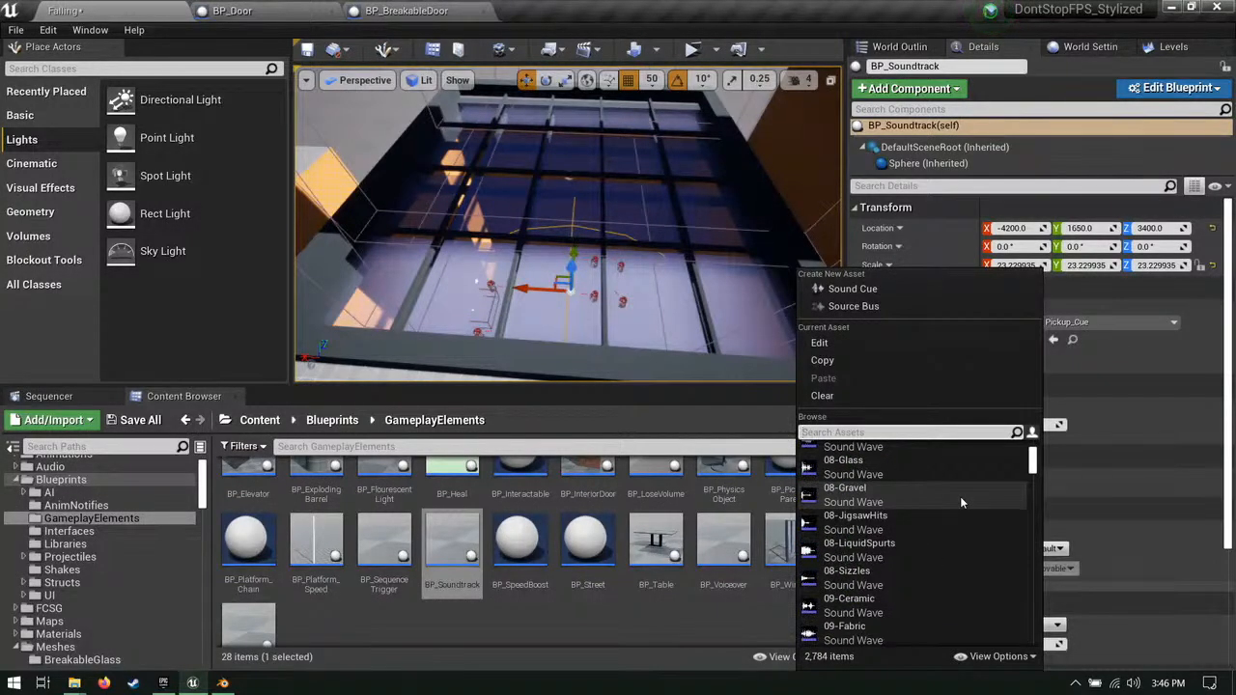
text(stop)
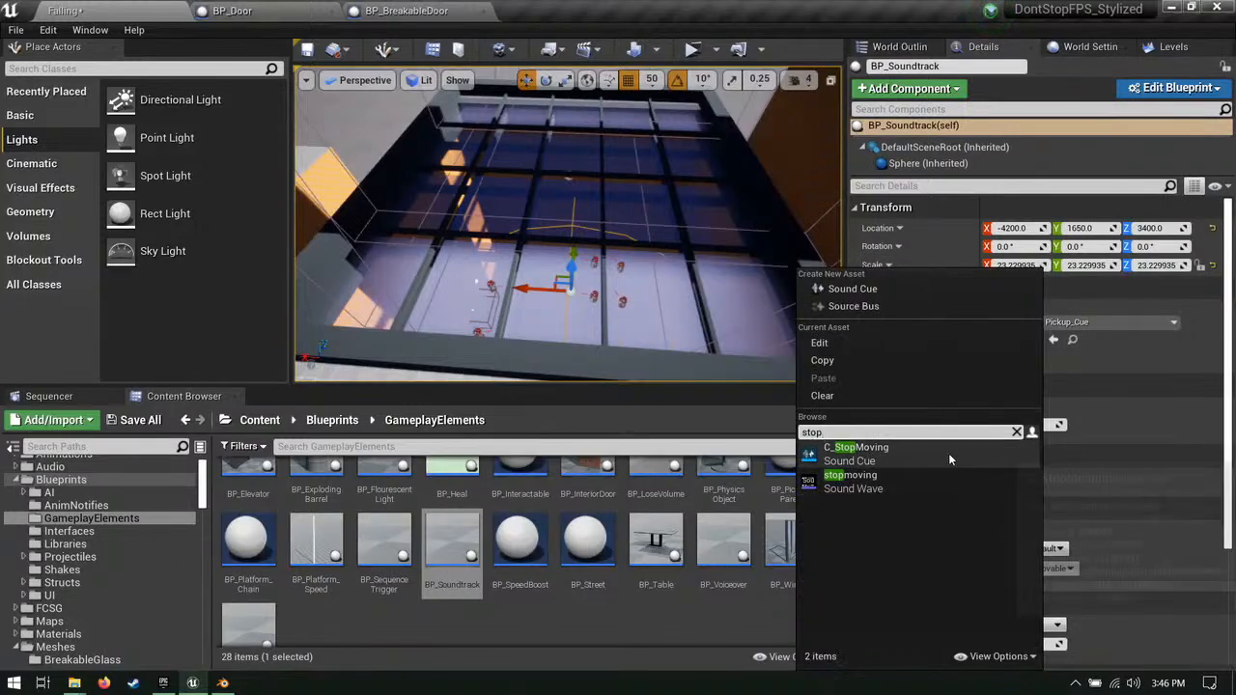
click(948, 454)
Step: Locate the C_StopMoving asset in its folder, then look through the Audio folder's sounds for a suitable soundtrack, previewing C_ElevatorDing
click(1054, 339)
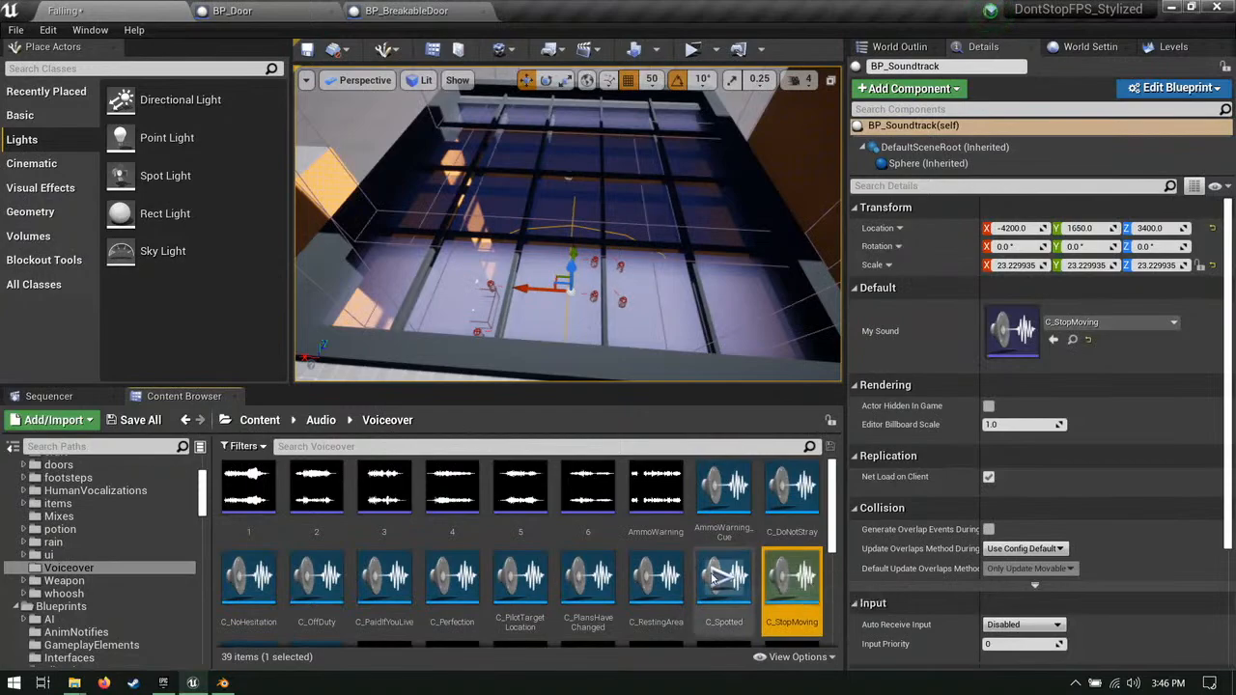
scroll(750, 554, down, 3)
scroll(359, 491, up, 2)
click(320, 420)
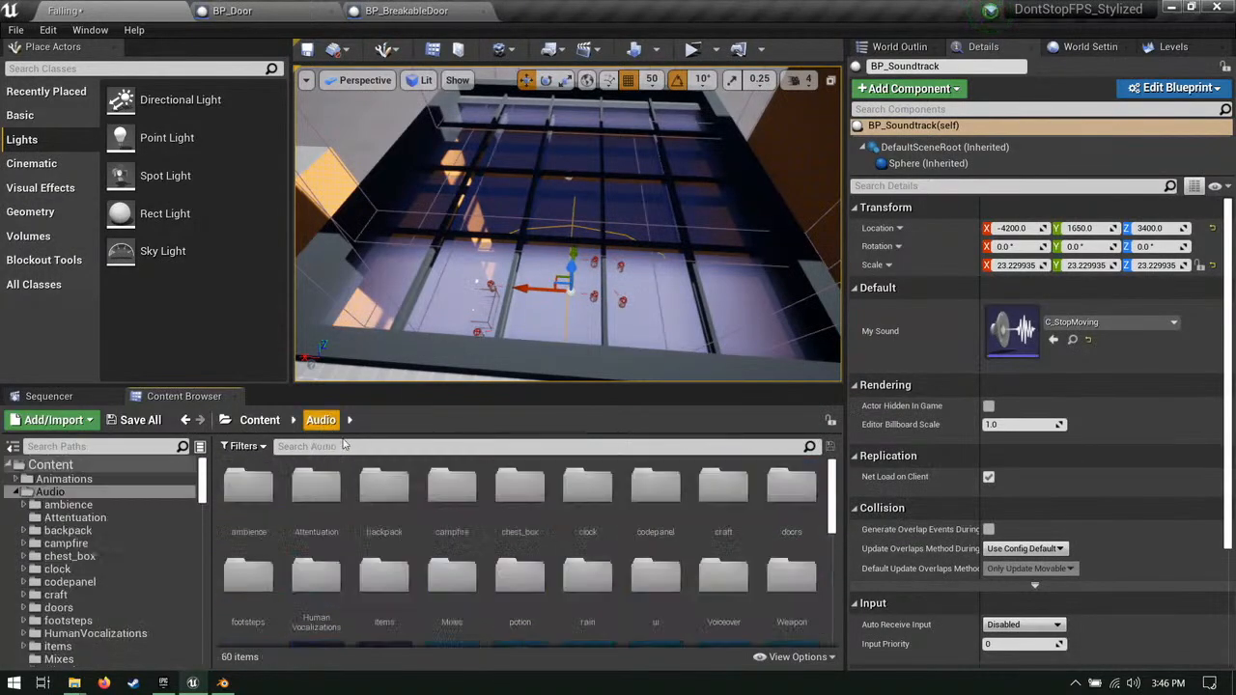
scroll(786, 536, down, 1)
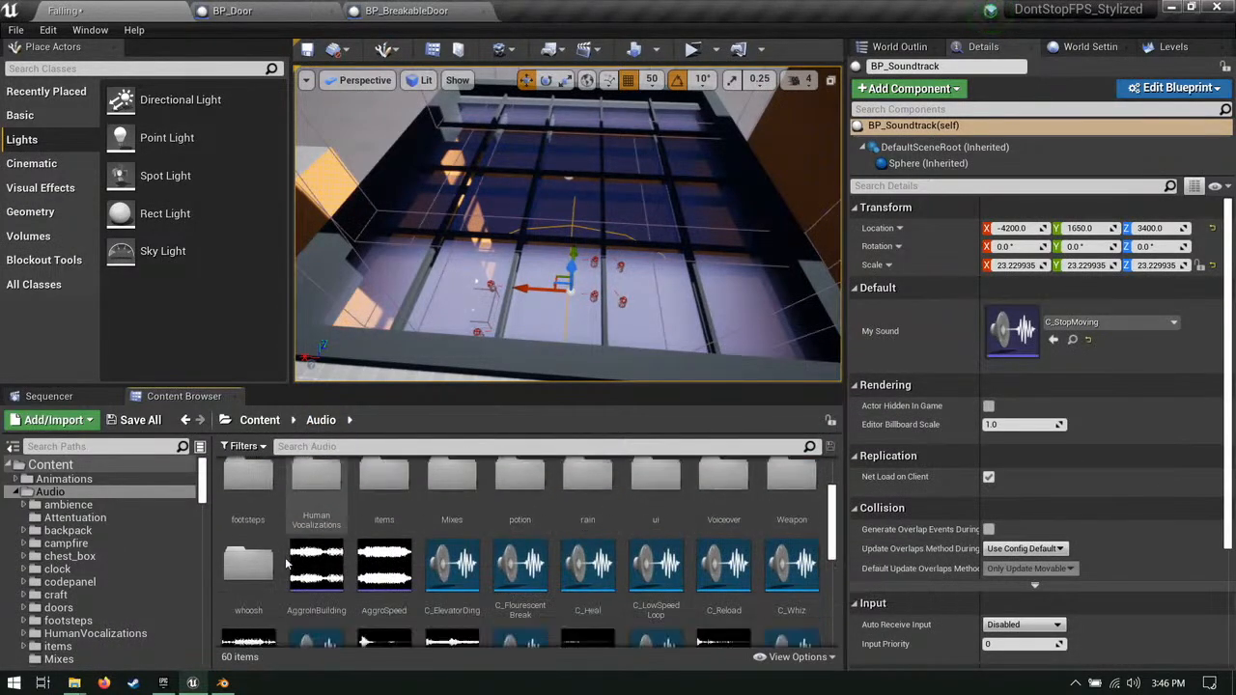
scroll(477, 555, up, 2)
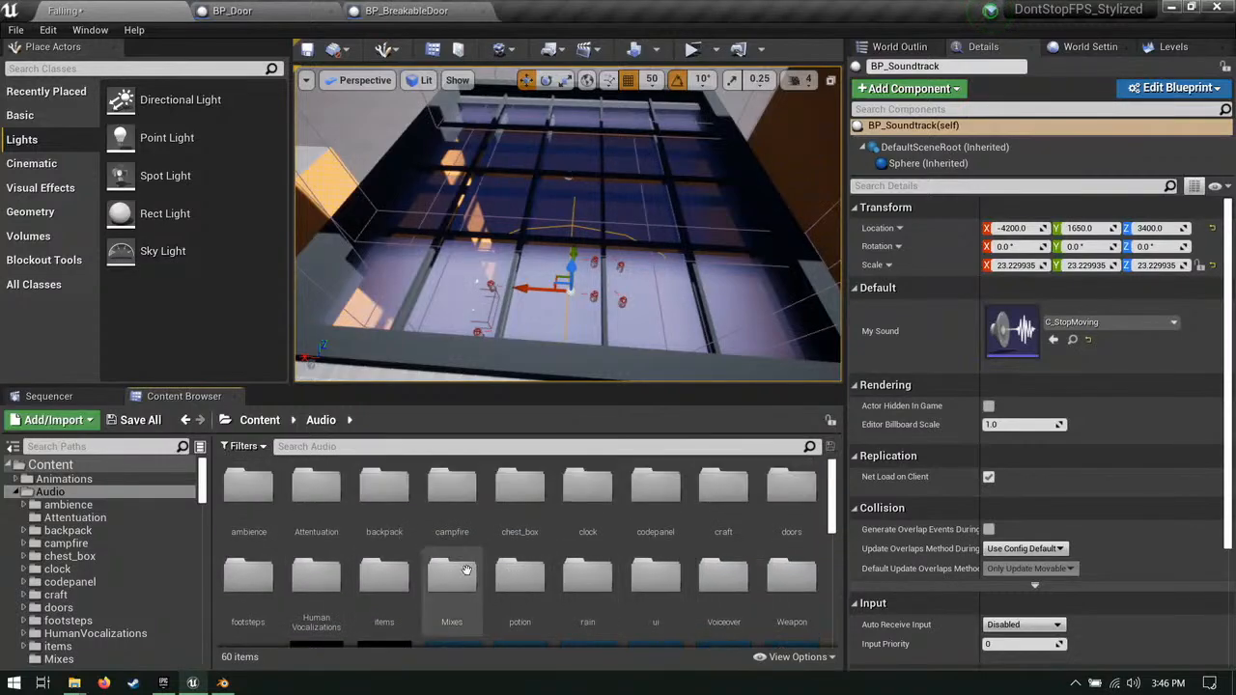
scroll(270, 518, down, 3)
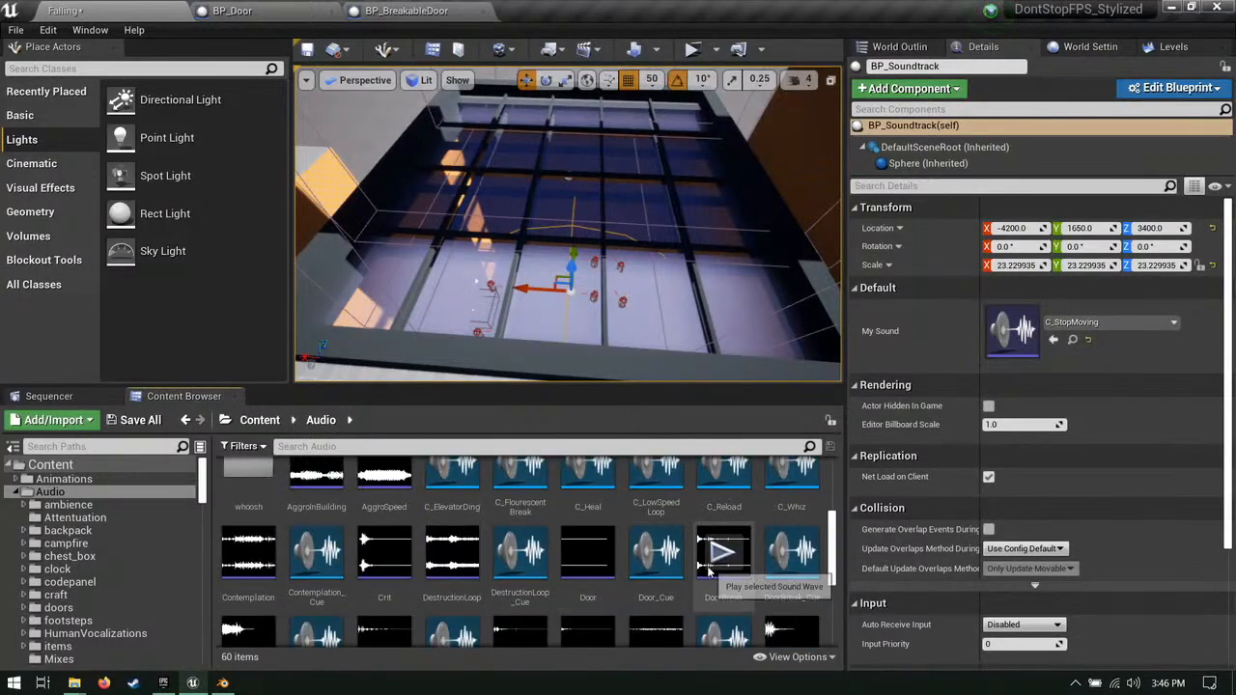
scroll(762, 560, down, 5)
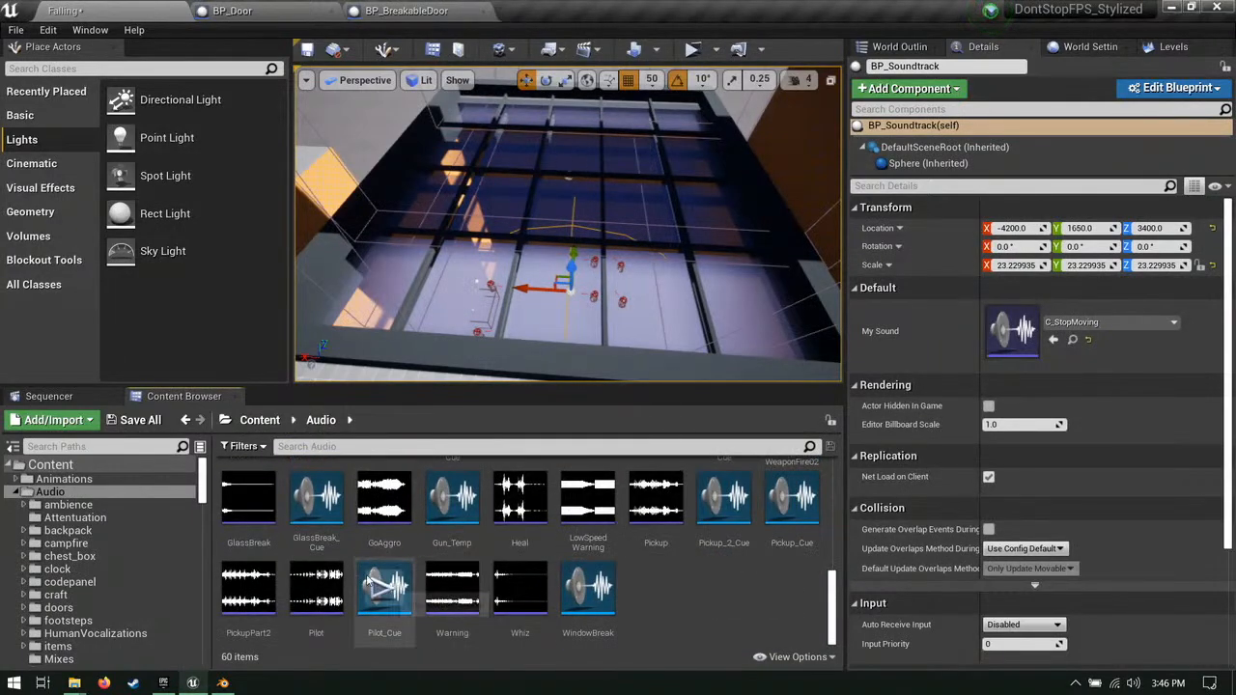
scroll(391, 565, up, 1)
scroll(390, 566, up, 2)
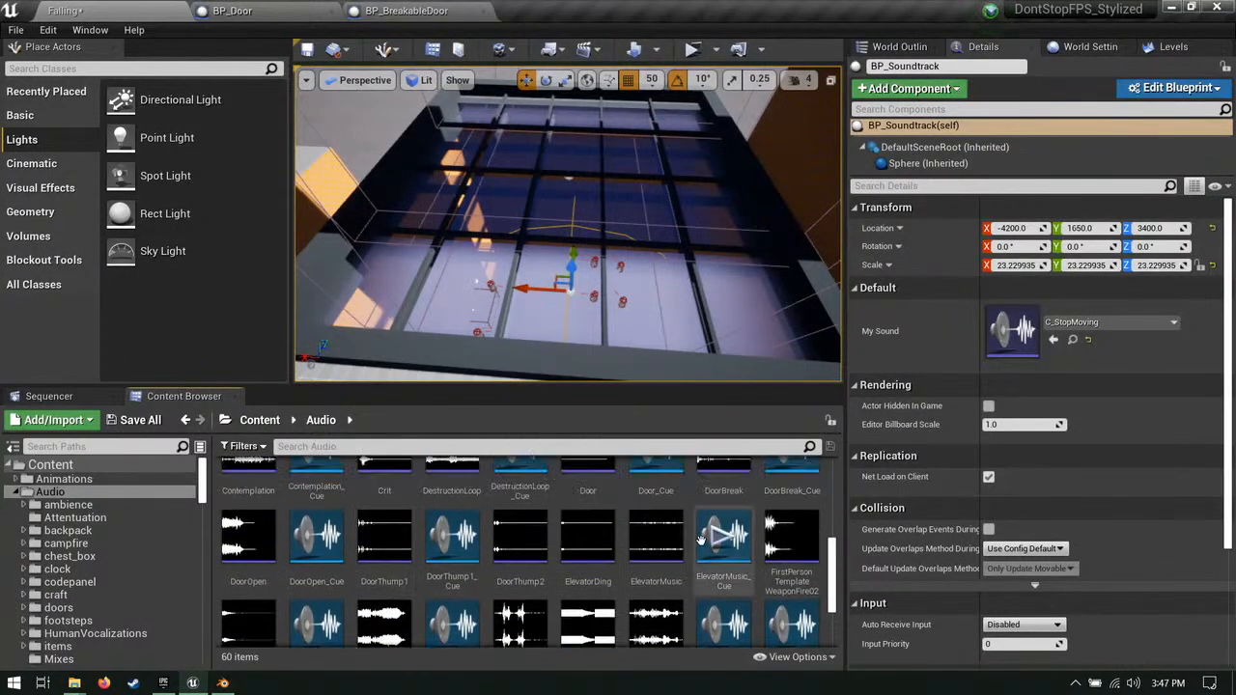
scroll(791, 512, up, 5)
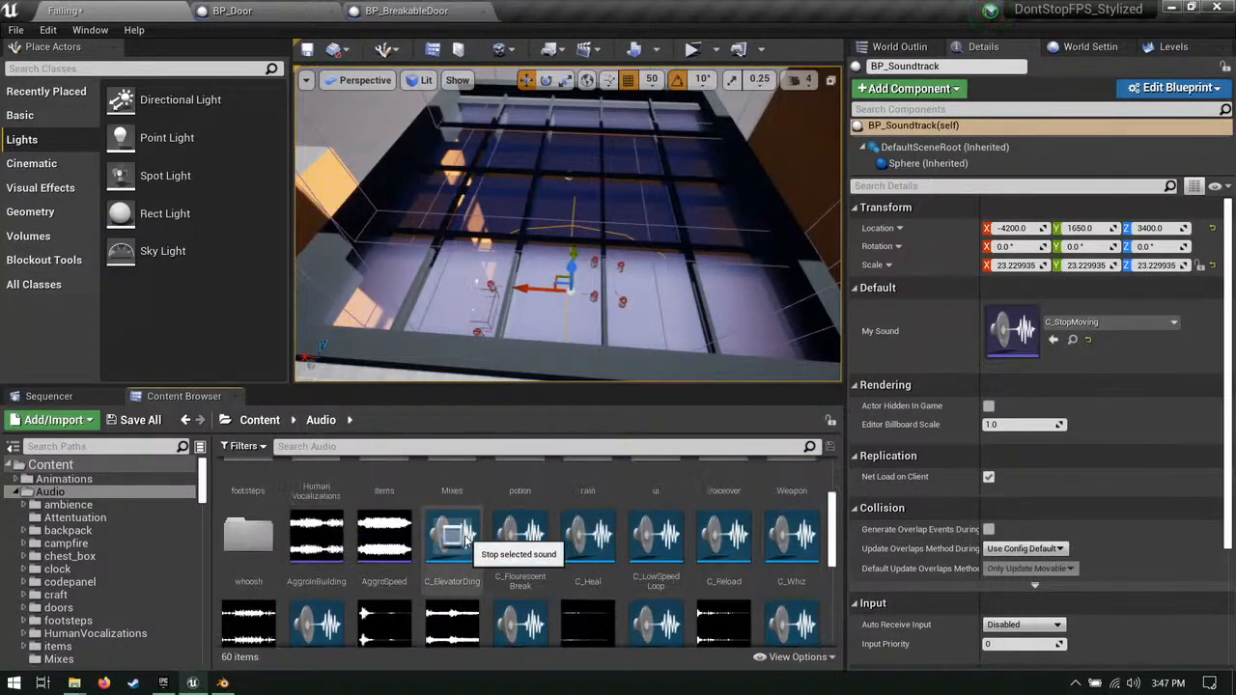
scroll(658, 512, up, 3)
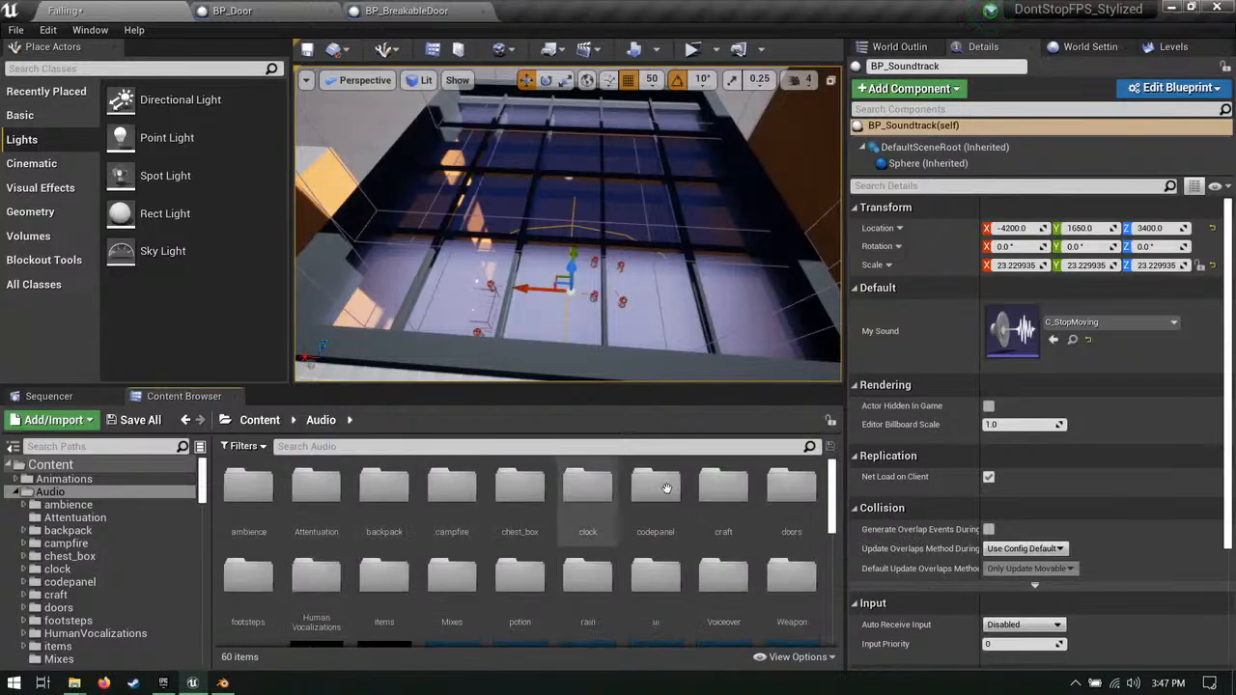
scroll(483, 538, down, 2)
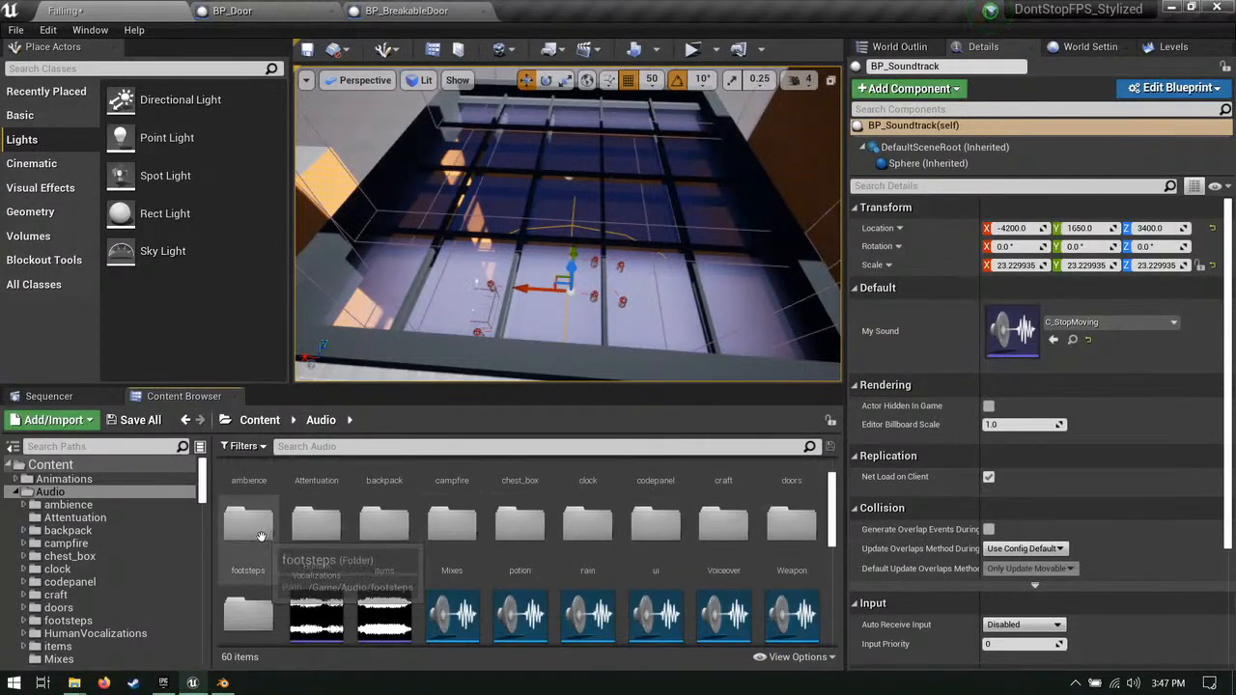
scroll(261, 536, down, 1)
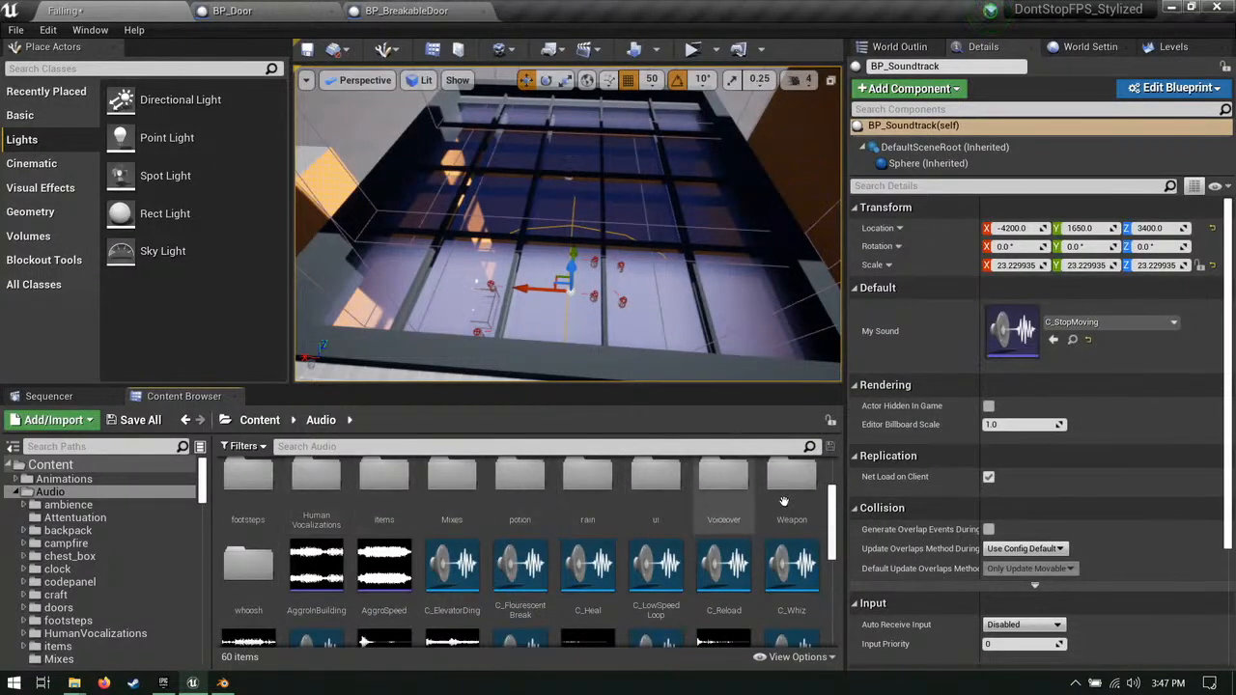
scroll(493, 536, down, 5)
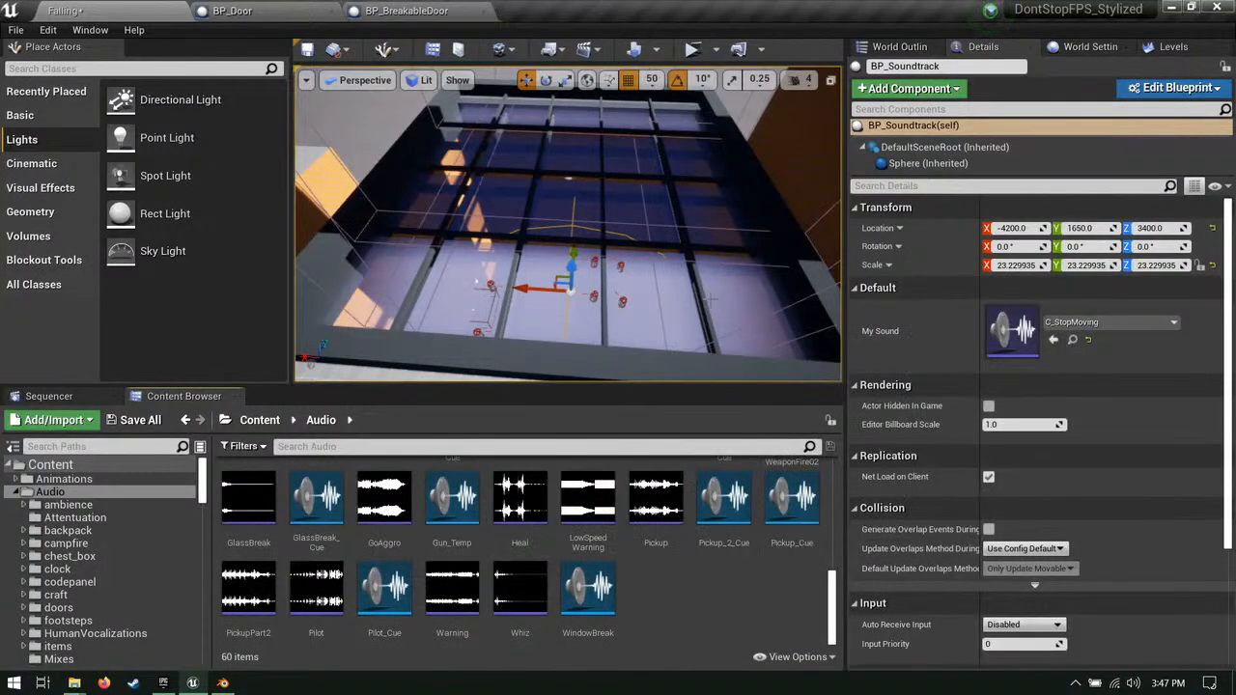
Step: Search the Audio folder for "music" and clear the search again
click(1134, 323)
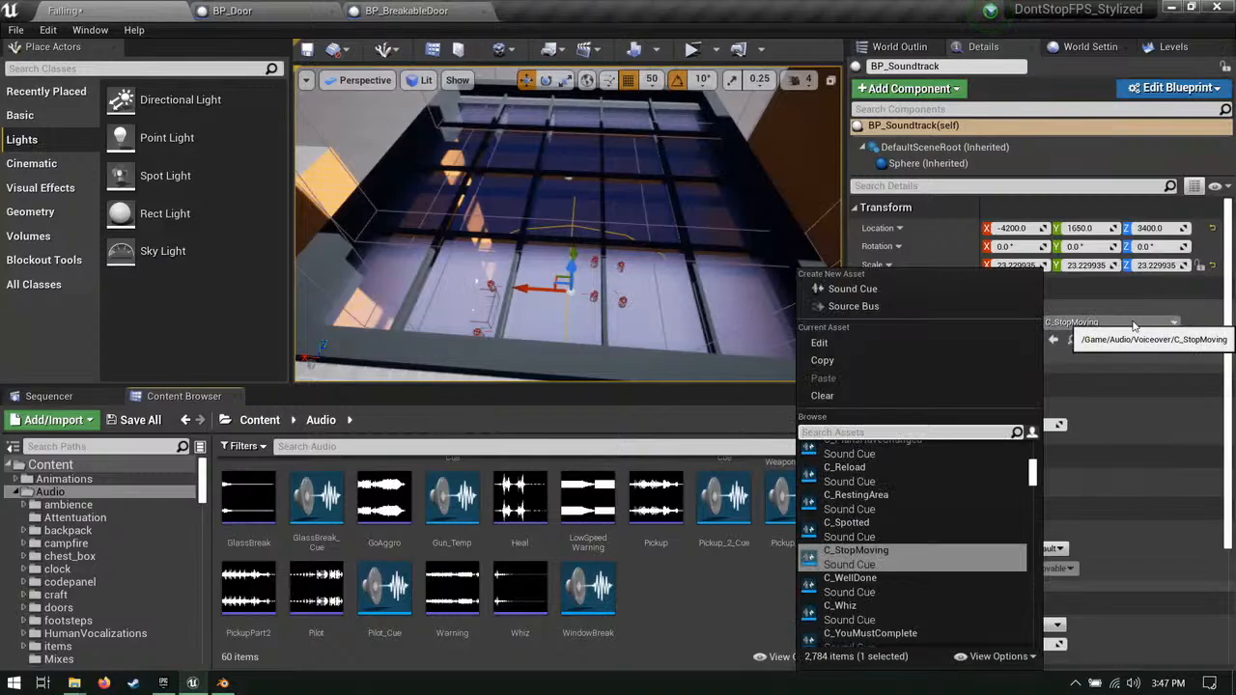
click(64, 493)
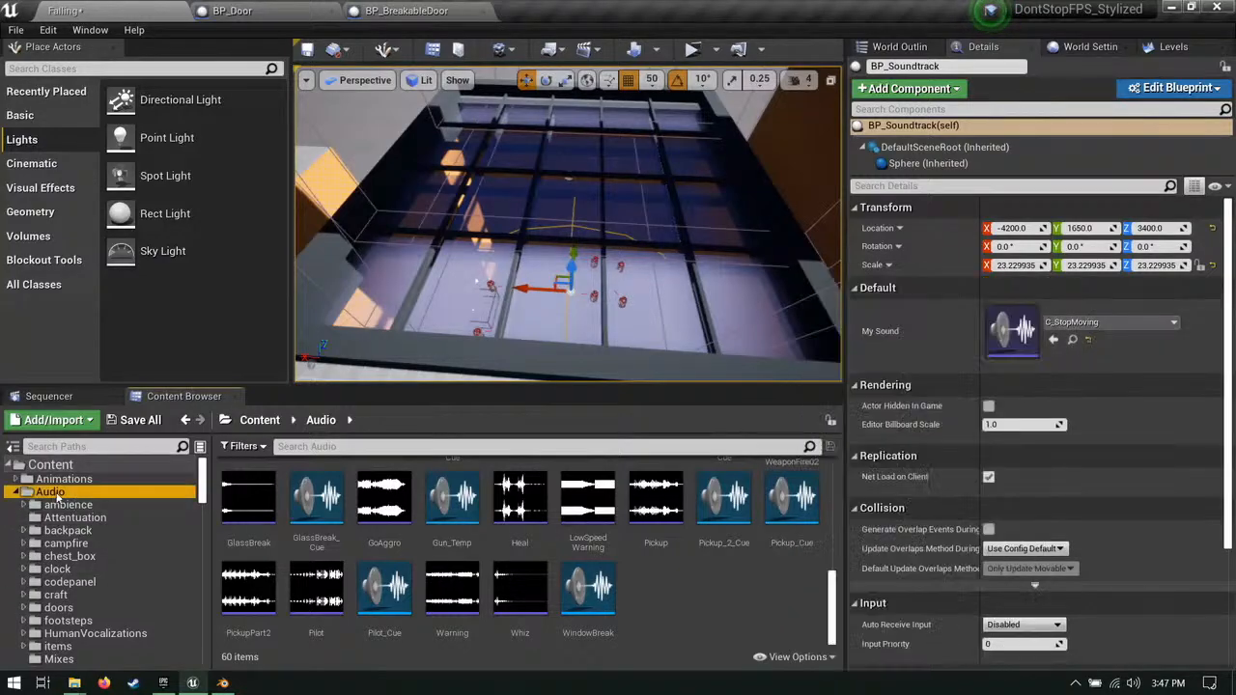
click(338, 449)
click(338, 449)
text(music)
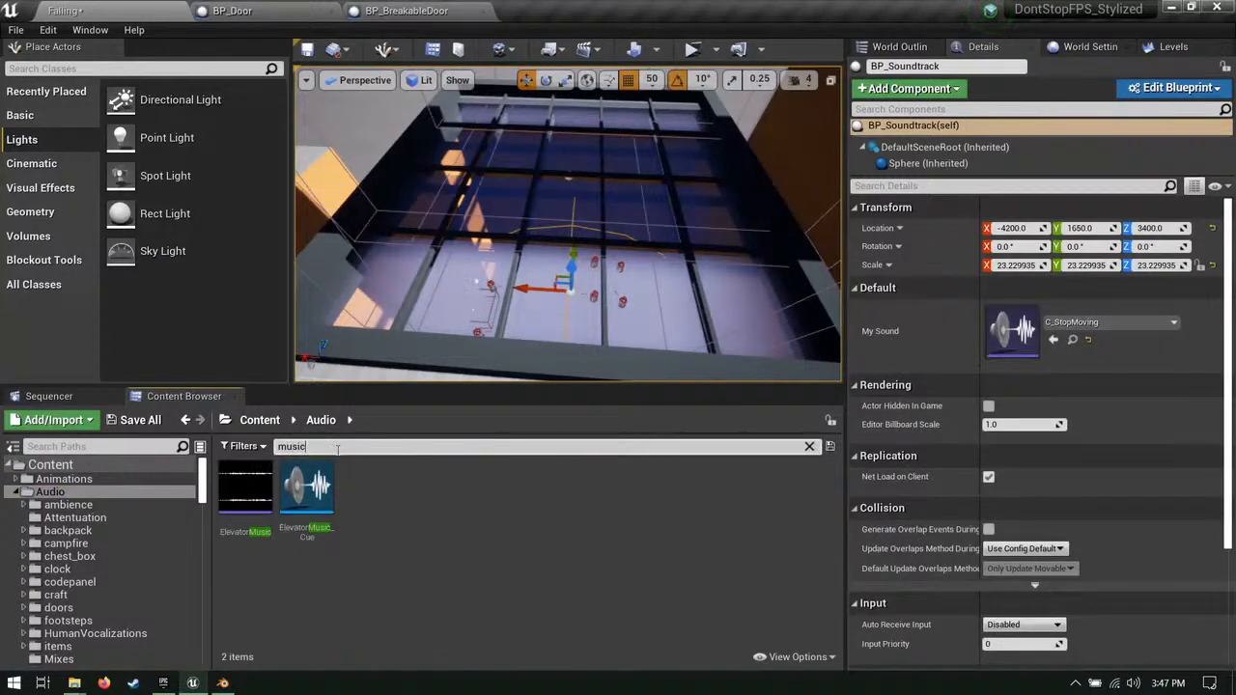
key(BackSpace)
key(BackSpace)
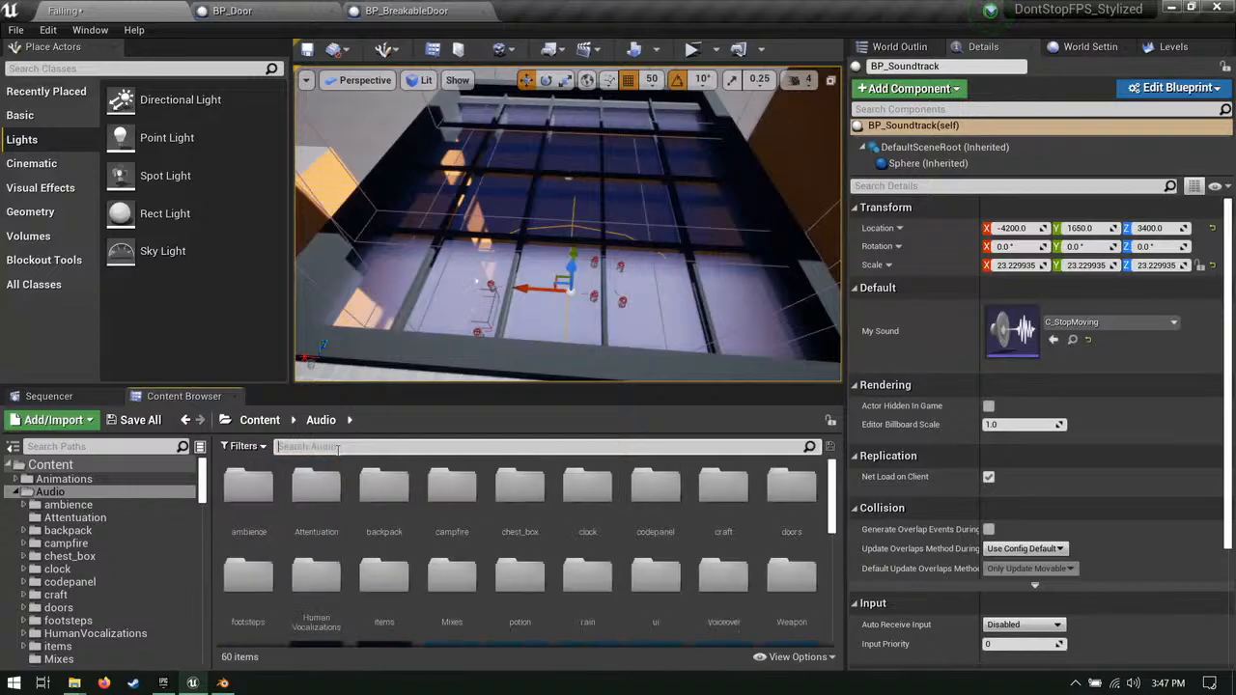
Step: Preview the DestructionLoop sound wave and DestructionLoop_Cue in the Audio folder as candidate skylight music
scroll(512, 566, down, 5)
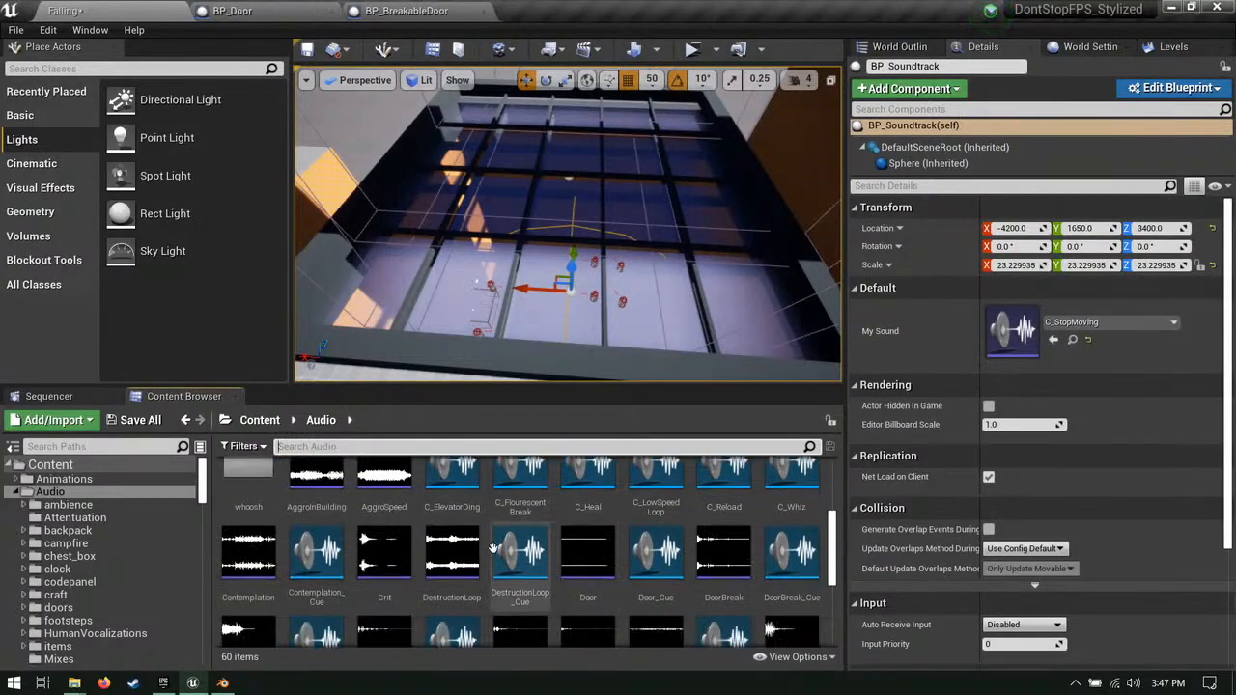
click(454, 550)
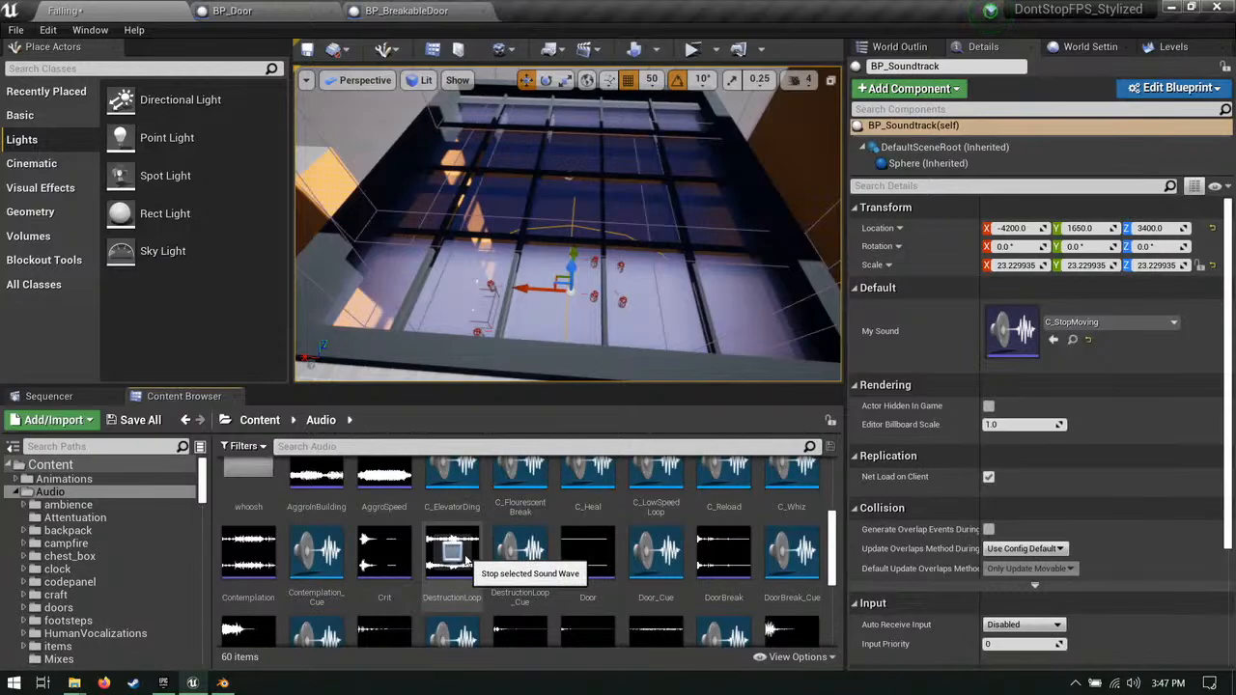
click(524, 560)
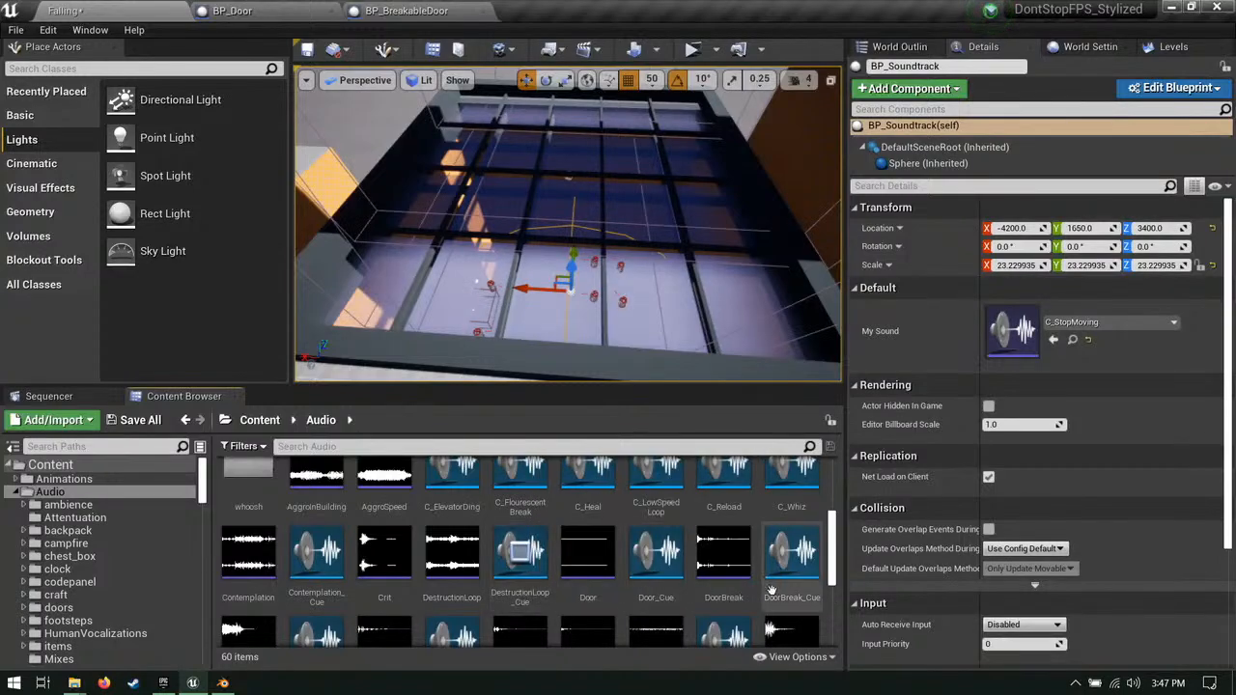
Step: Preview the GoAggro sound wave from the Audio folder and assign it as My Sound on the skylight BP_Soundtrack actor
scroll(763, 579, down, 2)
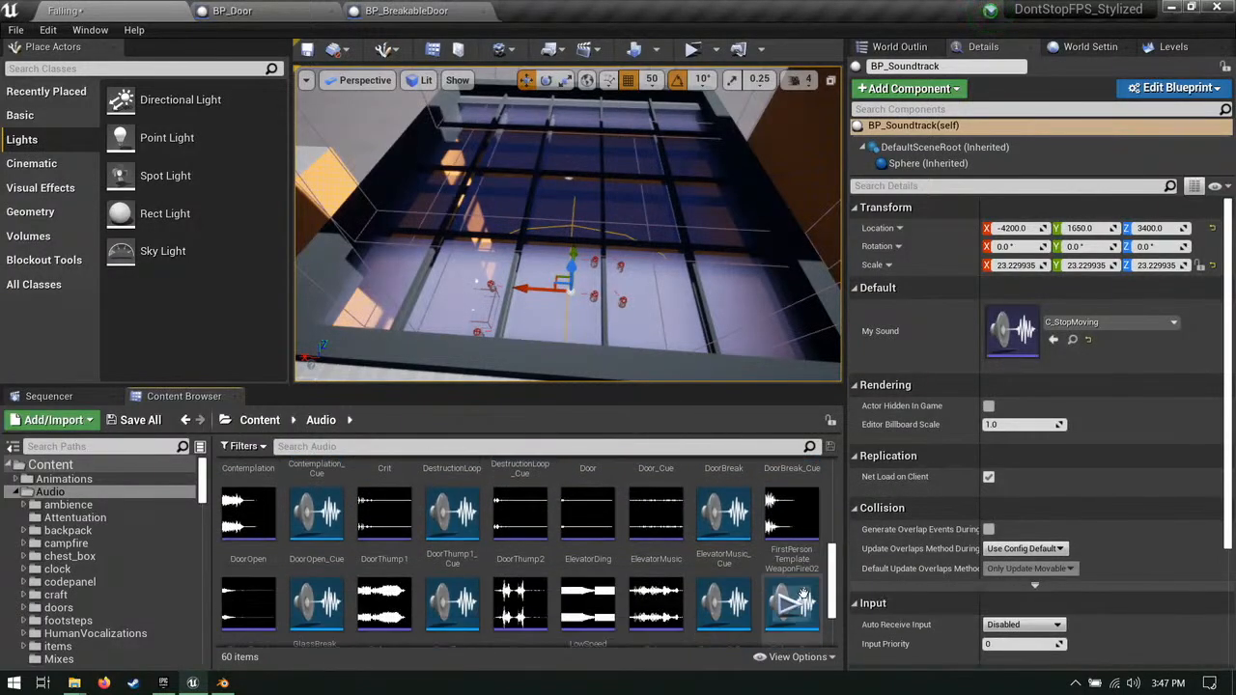
scroll(399, 543, down, 1)
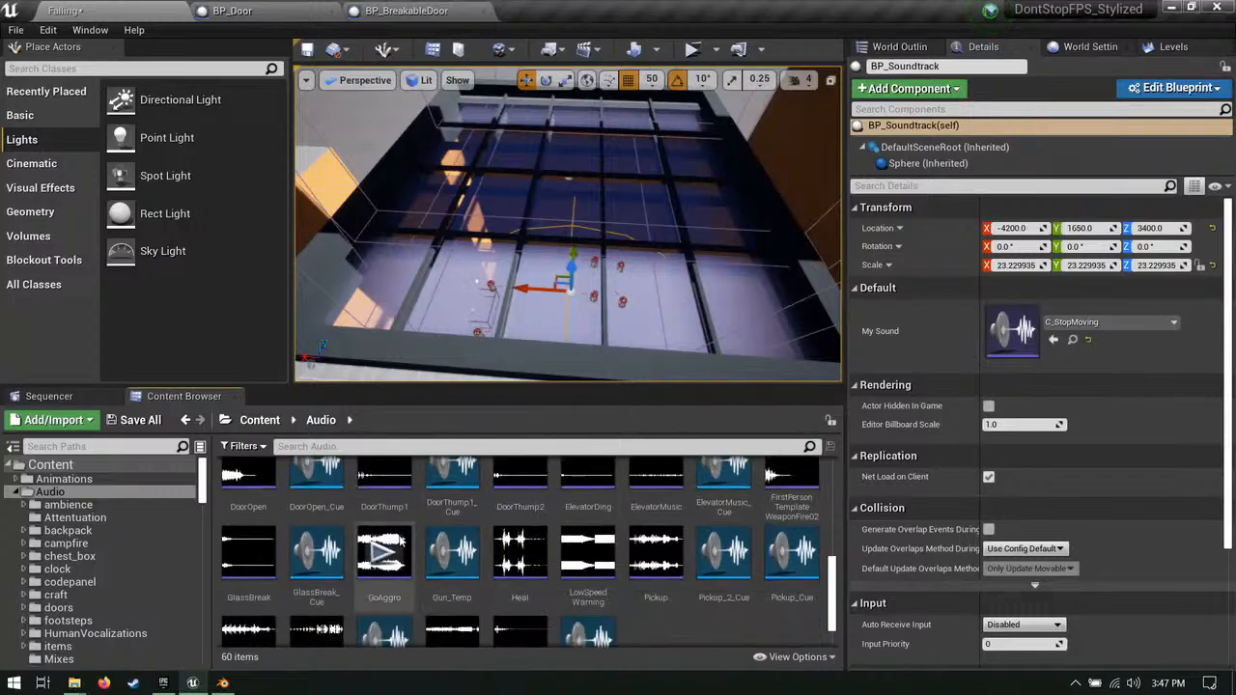
click(385, 554)
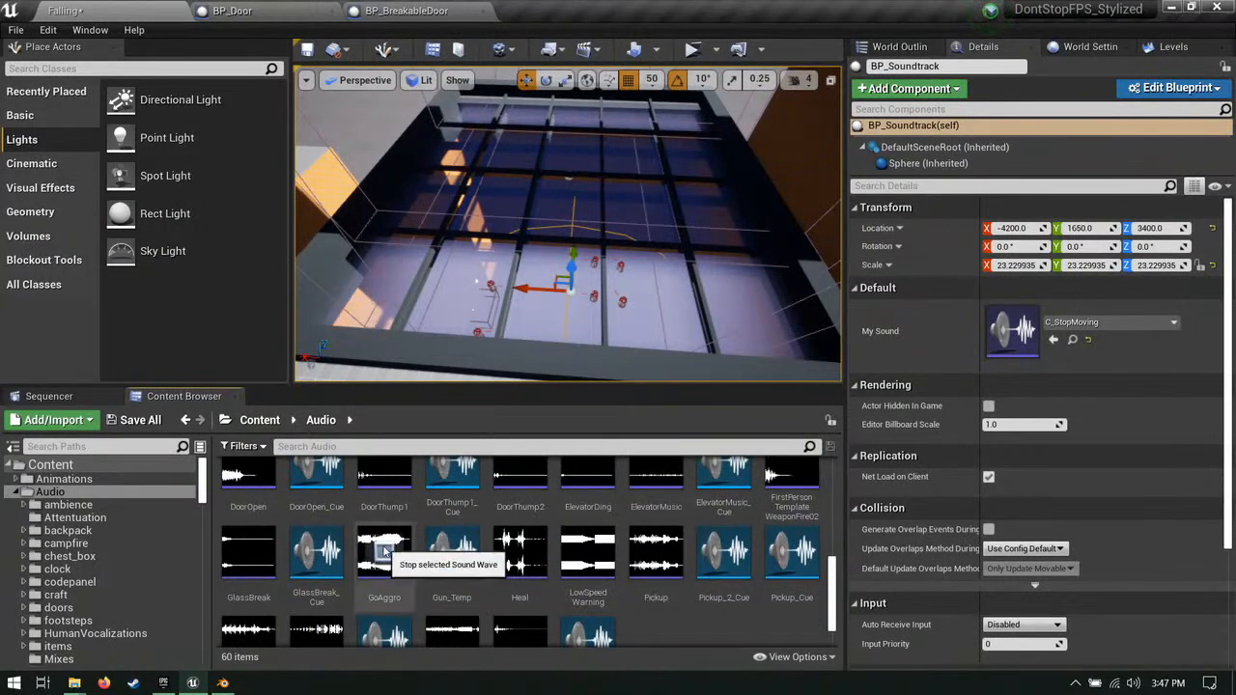
drag(385, 554, 1011, 333)
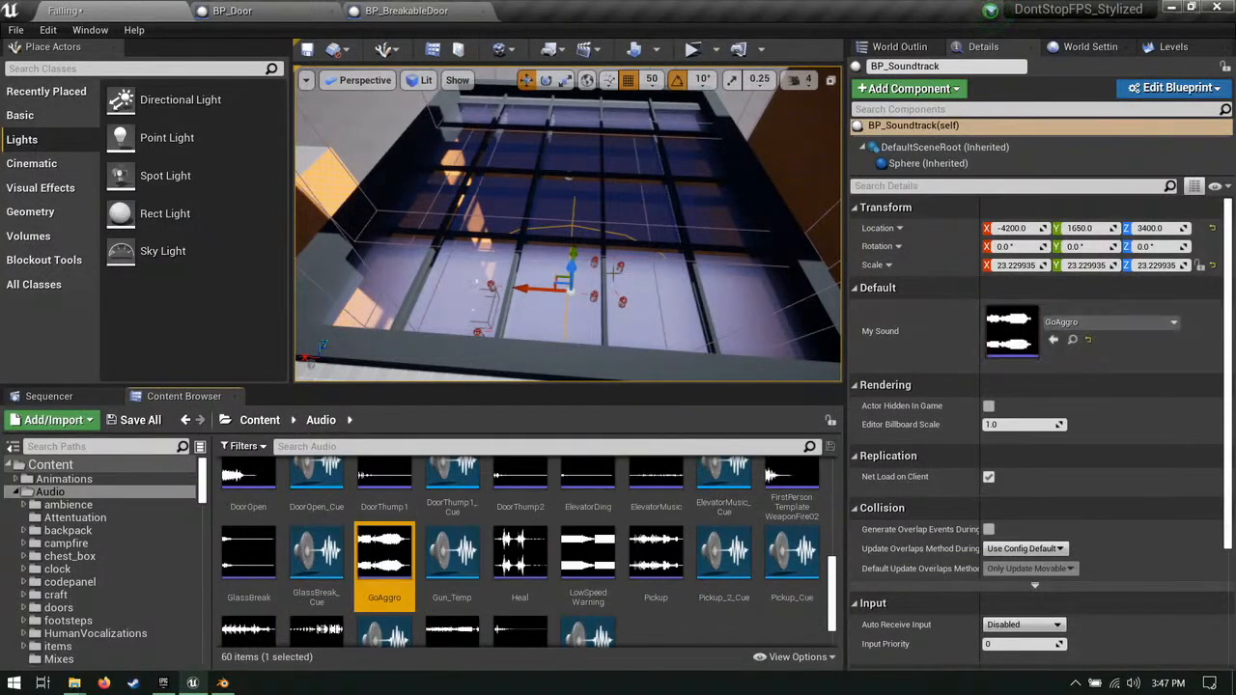
Step: Start a playtest of the Falling level and run from the starting room through the glass corridor, shooting the enemies in the dark rooms
right_drag(579, 241, 618, 242)
click(692, 49)
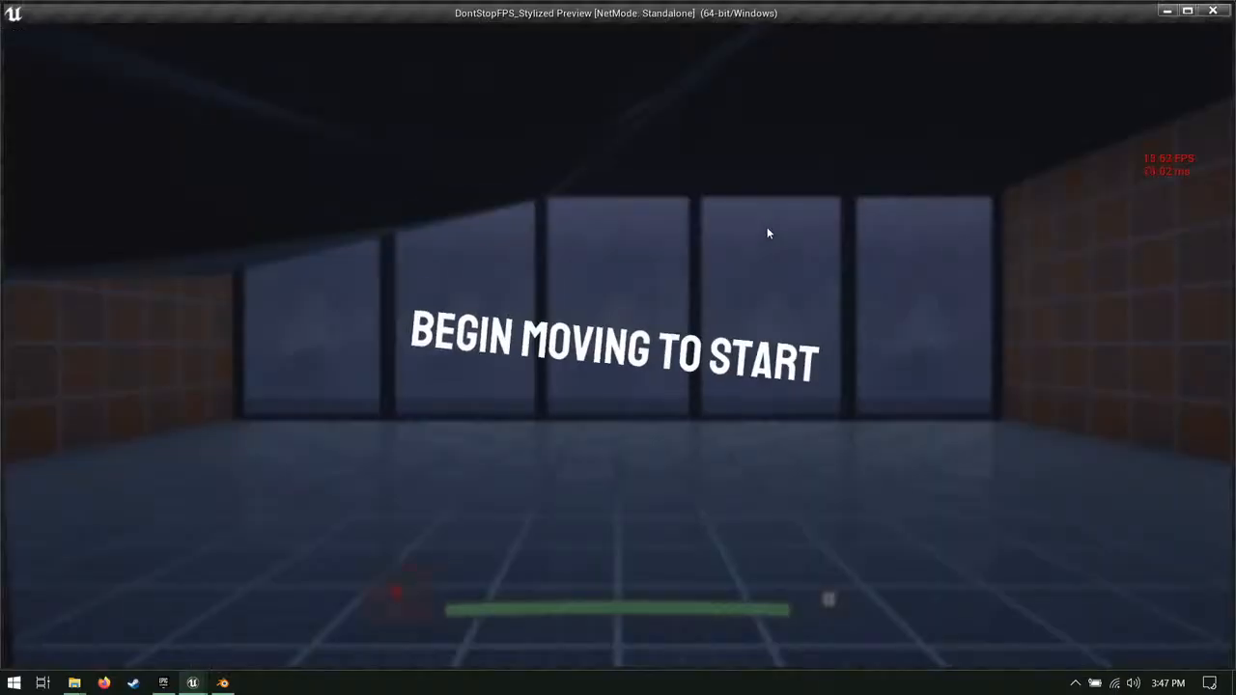
key(w)
click(618, 345)
key(r)
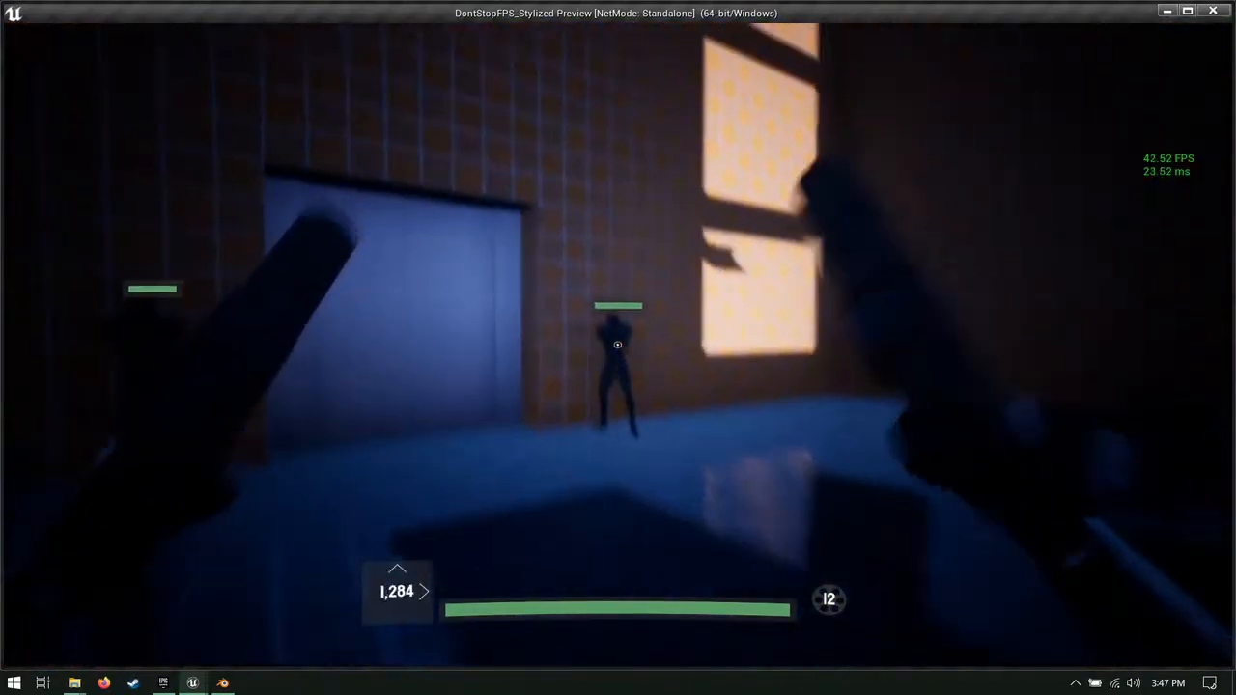
click(618, 345)
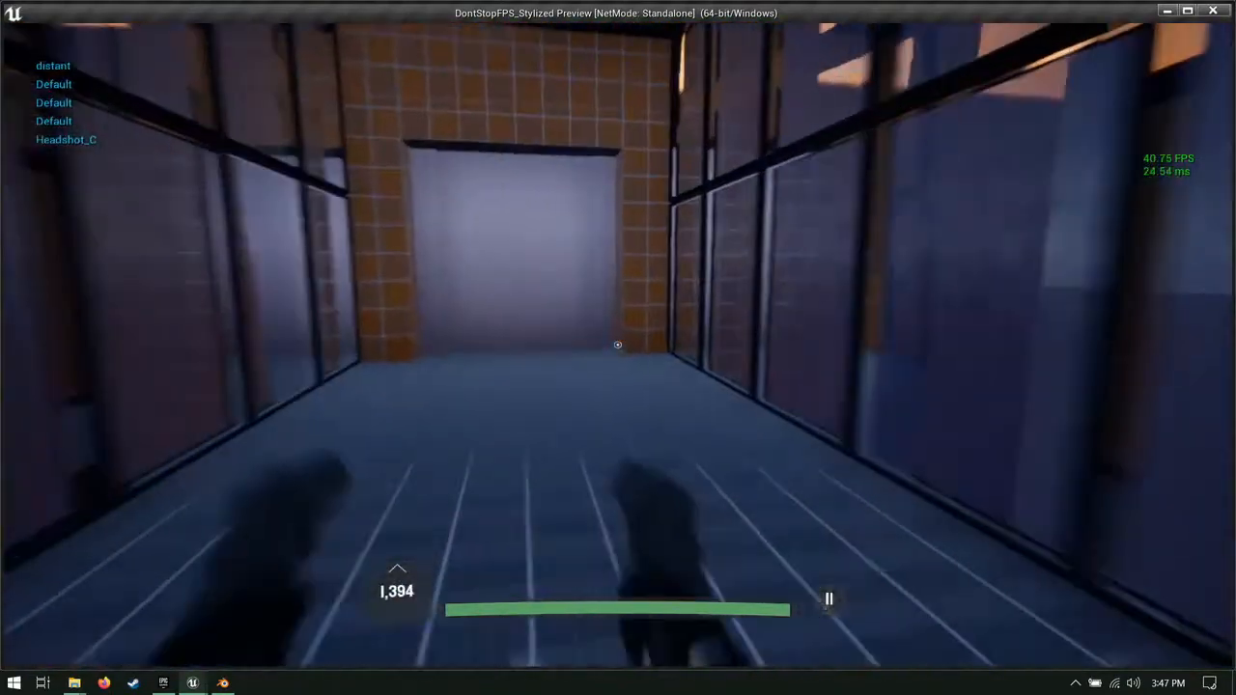
click(618, 345)
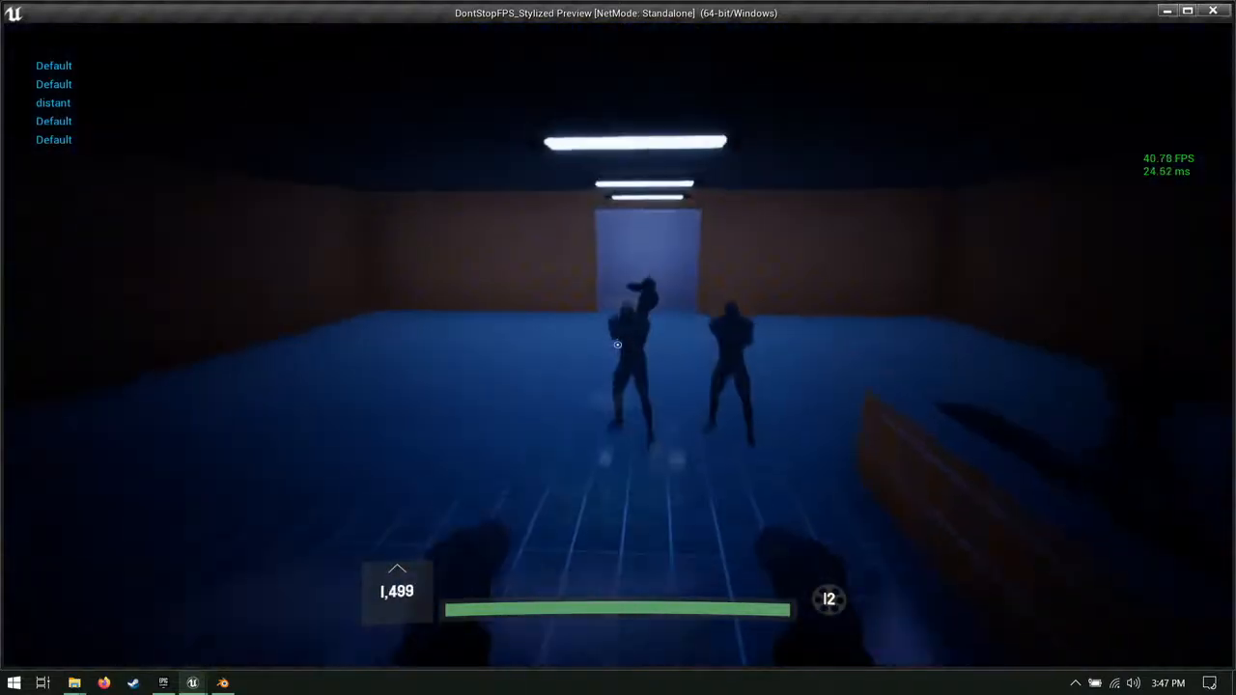
click(618, 344)
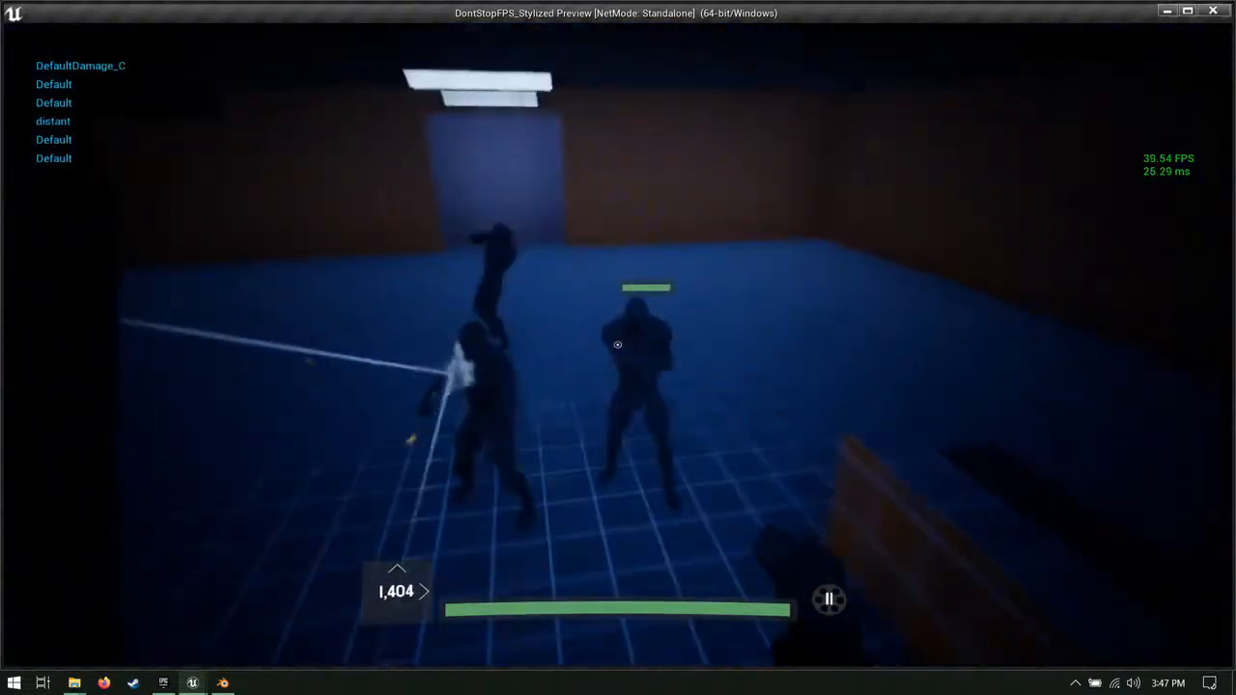
click(617, 344)
click(618, 345)
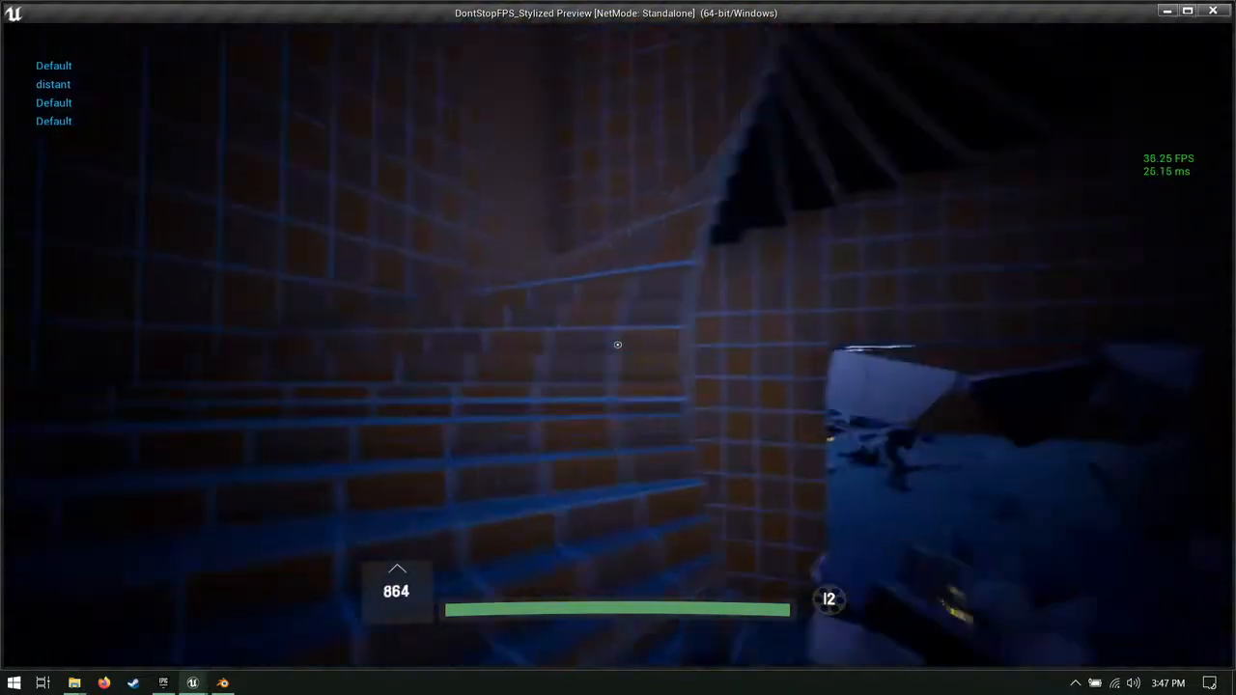
Step: Continue the playtest up the stairs into the windowed room, shoot at the enemies there and play through to the mission's end
key(a)
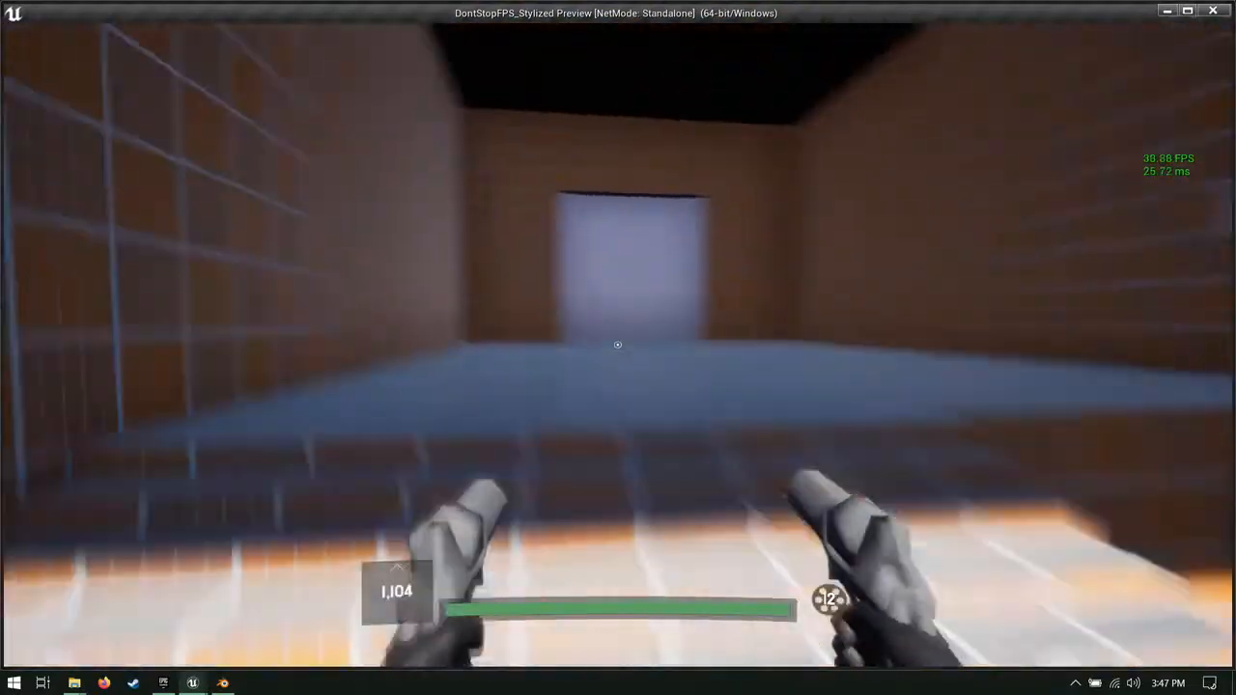
click(618, 345)
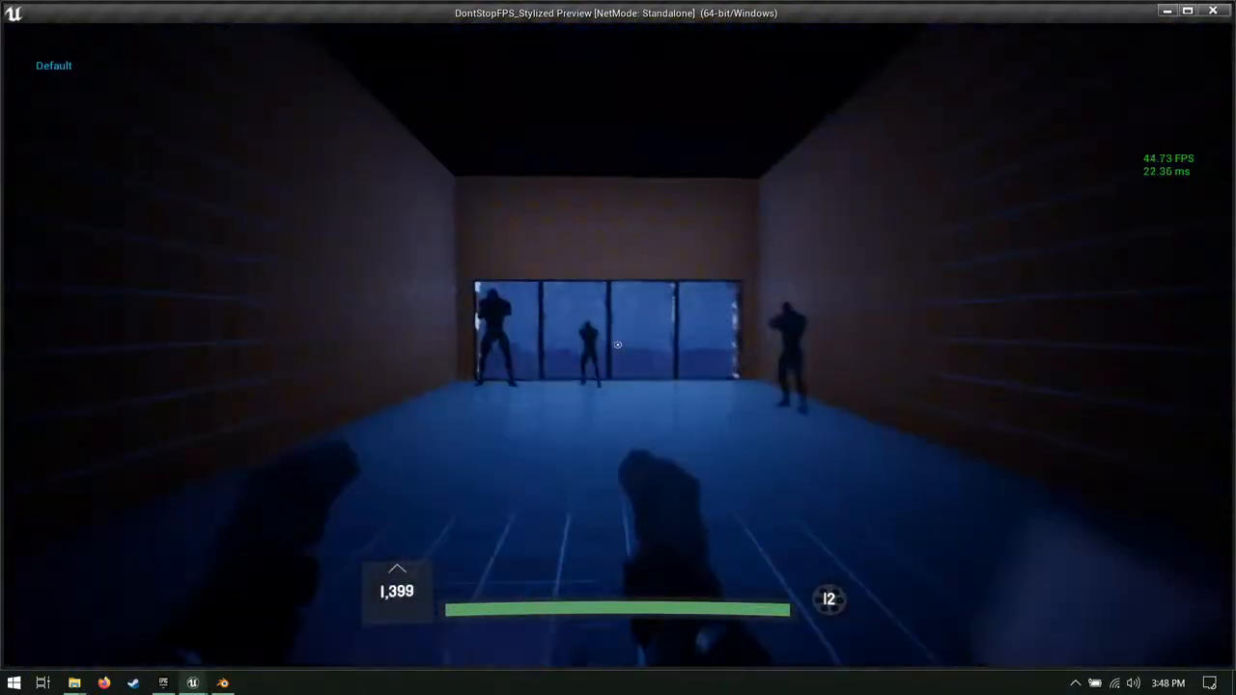
click(618, 344)
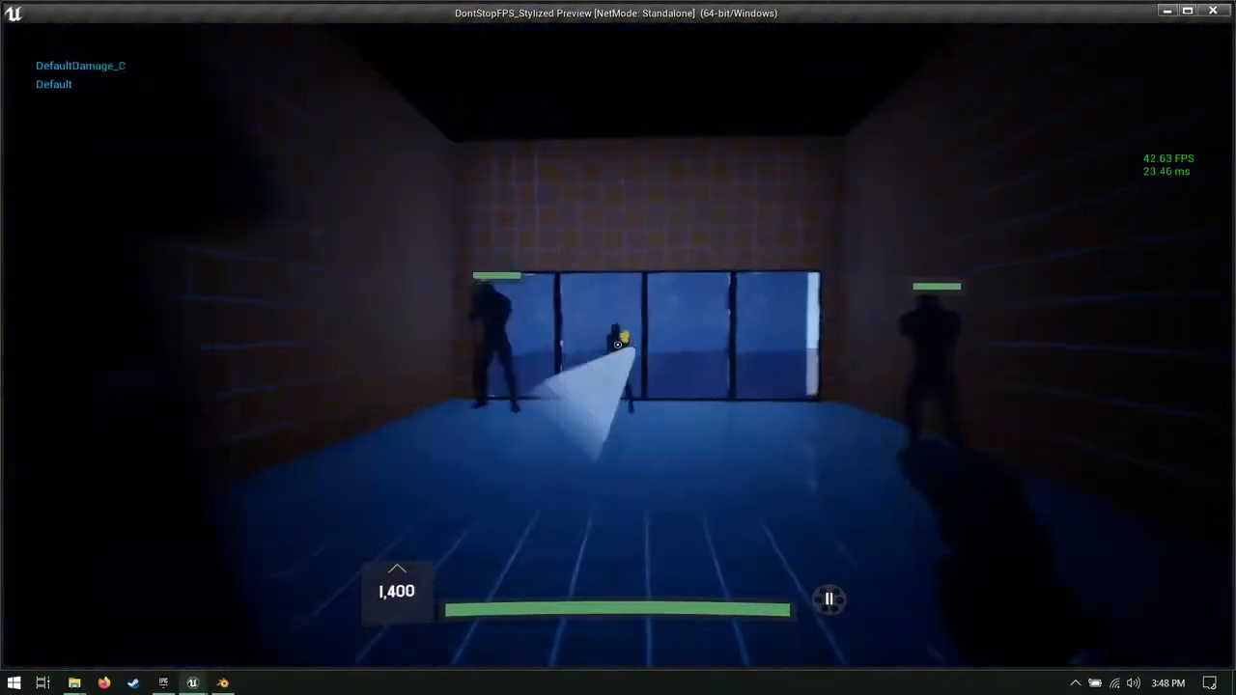
click(618, 344)
key(d)
click(618, 344)
click(618, 345)
click(618, 344)
key(d)
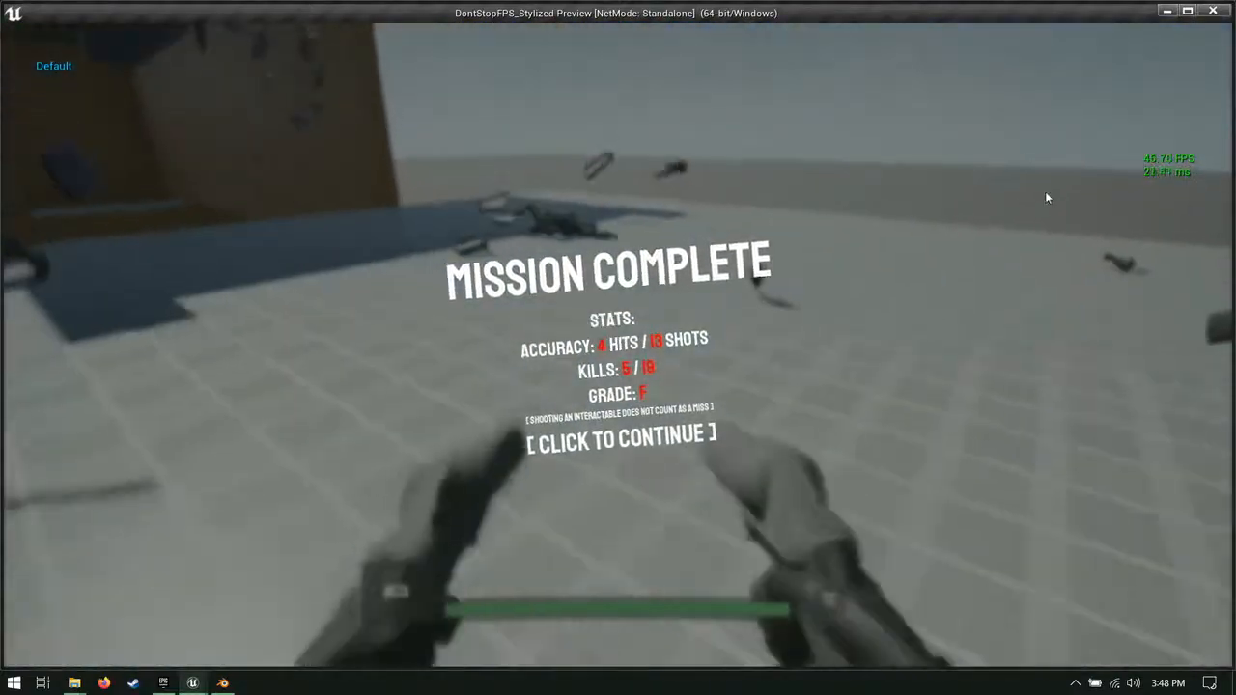
Step: End the playtest and save all changes, including the Falling map
key(Escape)
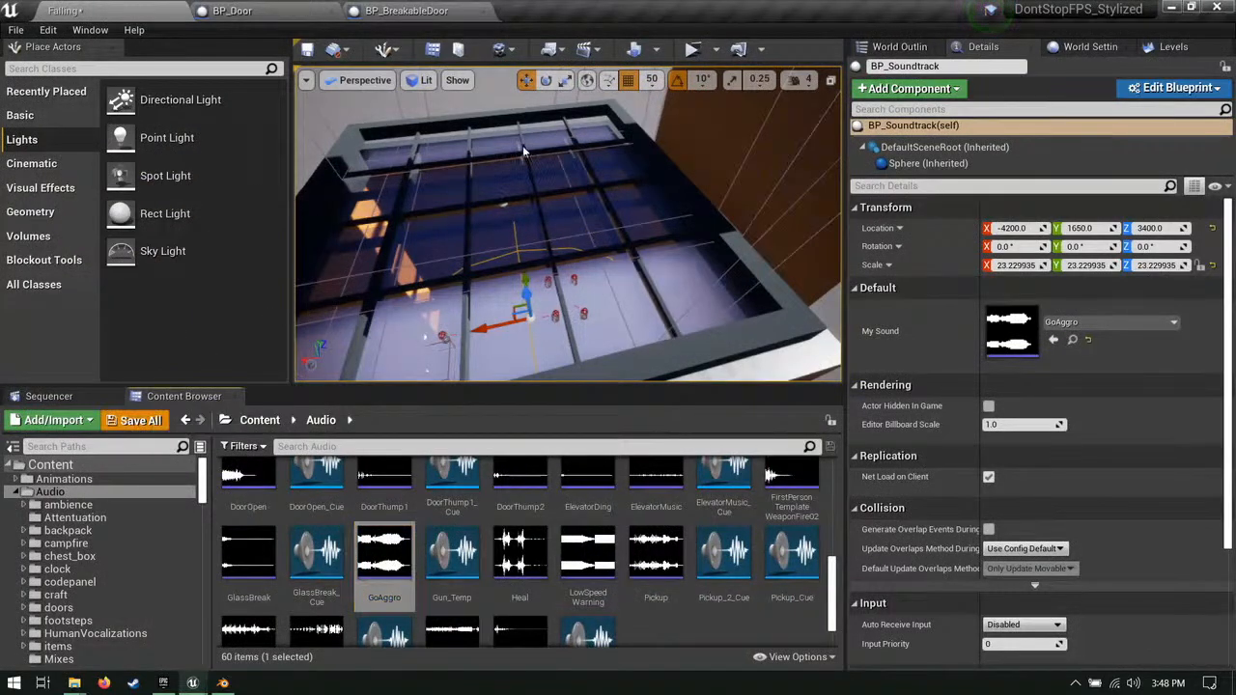
key(ctrl+shift+s)
click(784, 491)
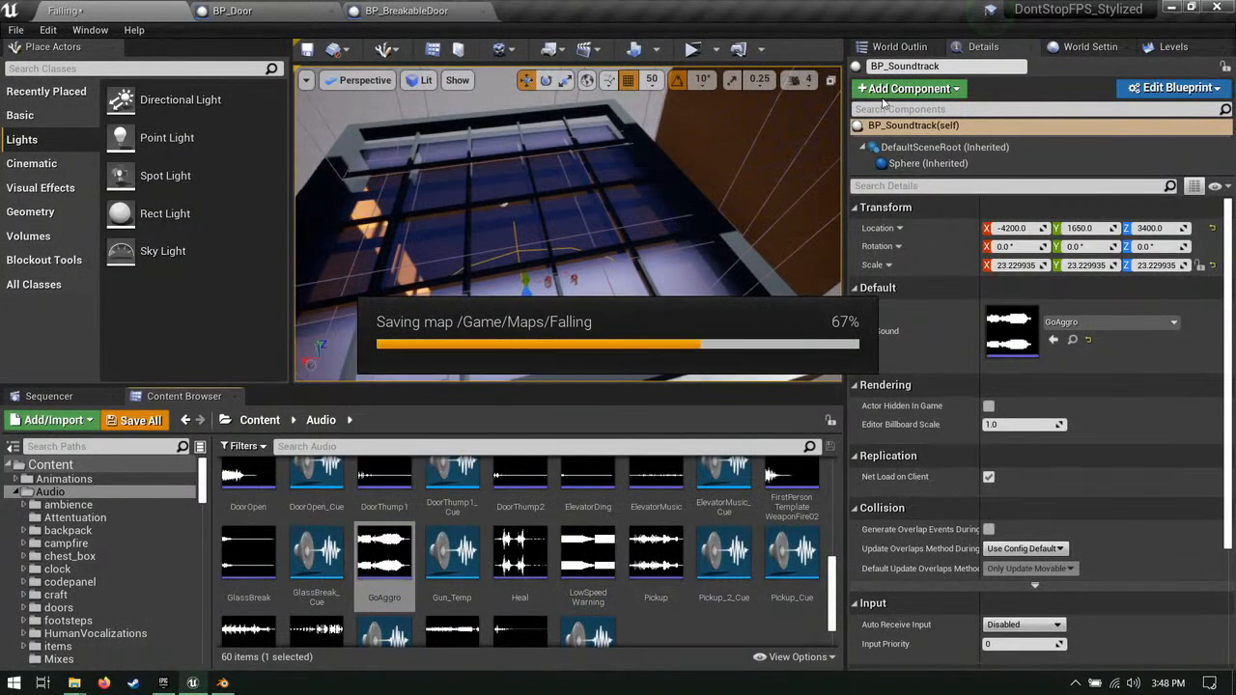